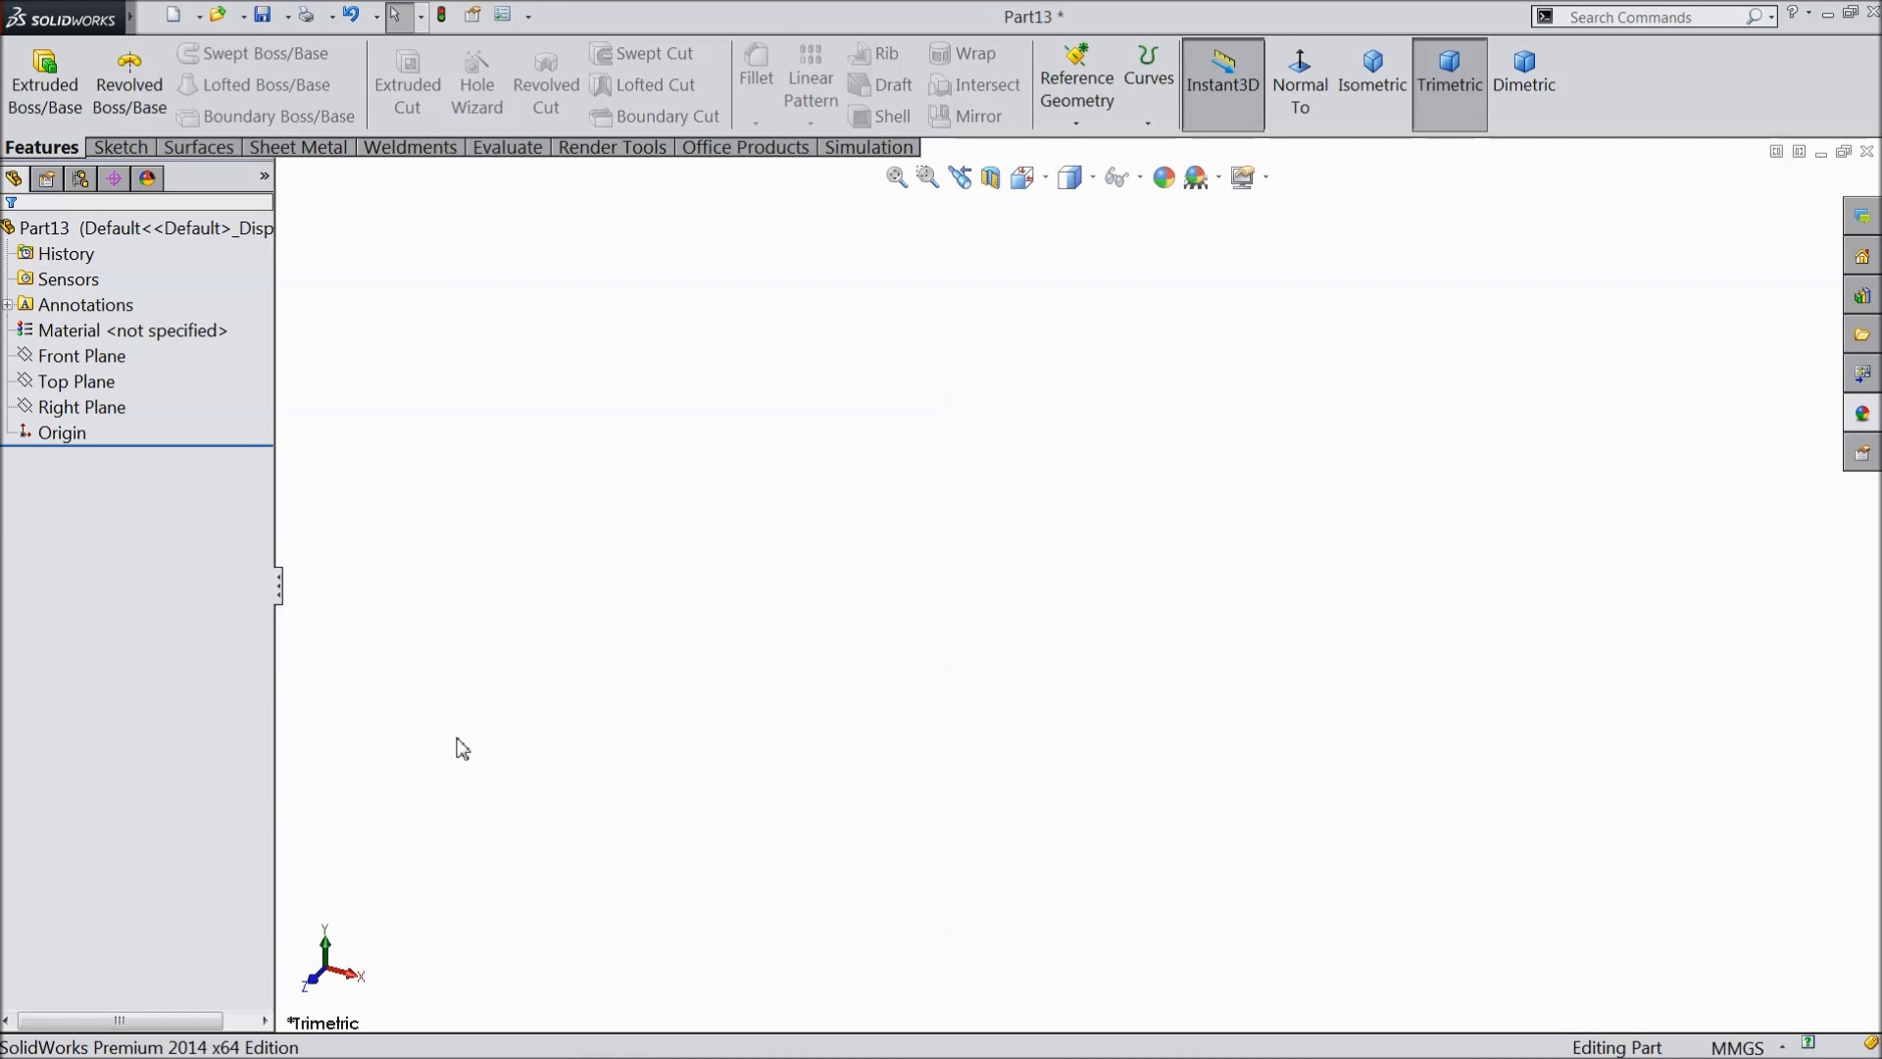
- Set the document units to IPS (inch, pound, second) and start a sketch on the Right Plane
left_click(71, 408)
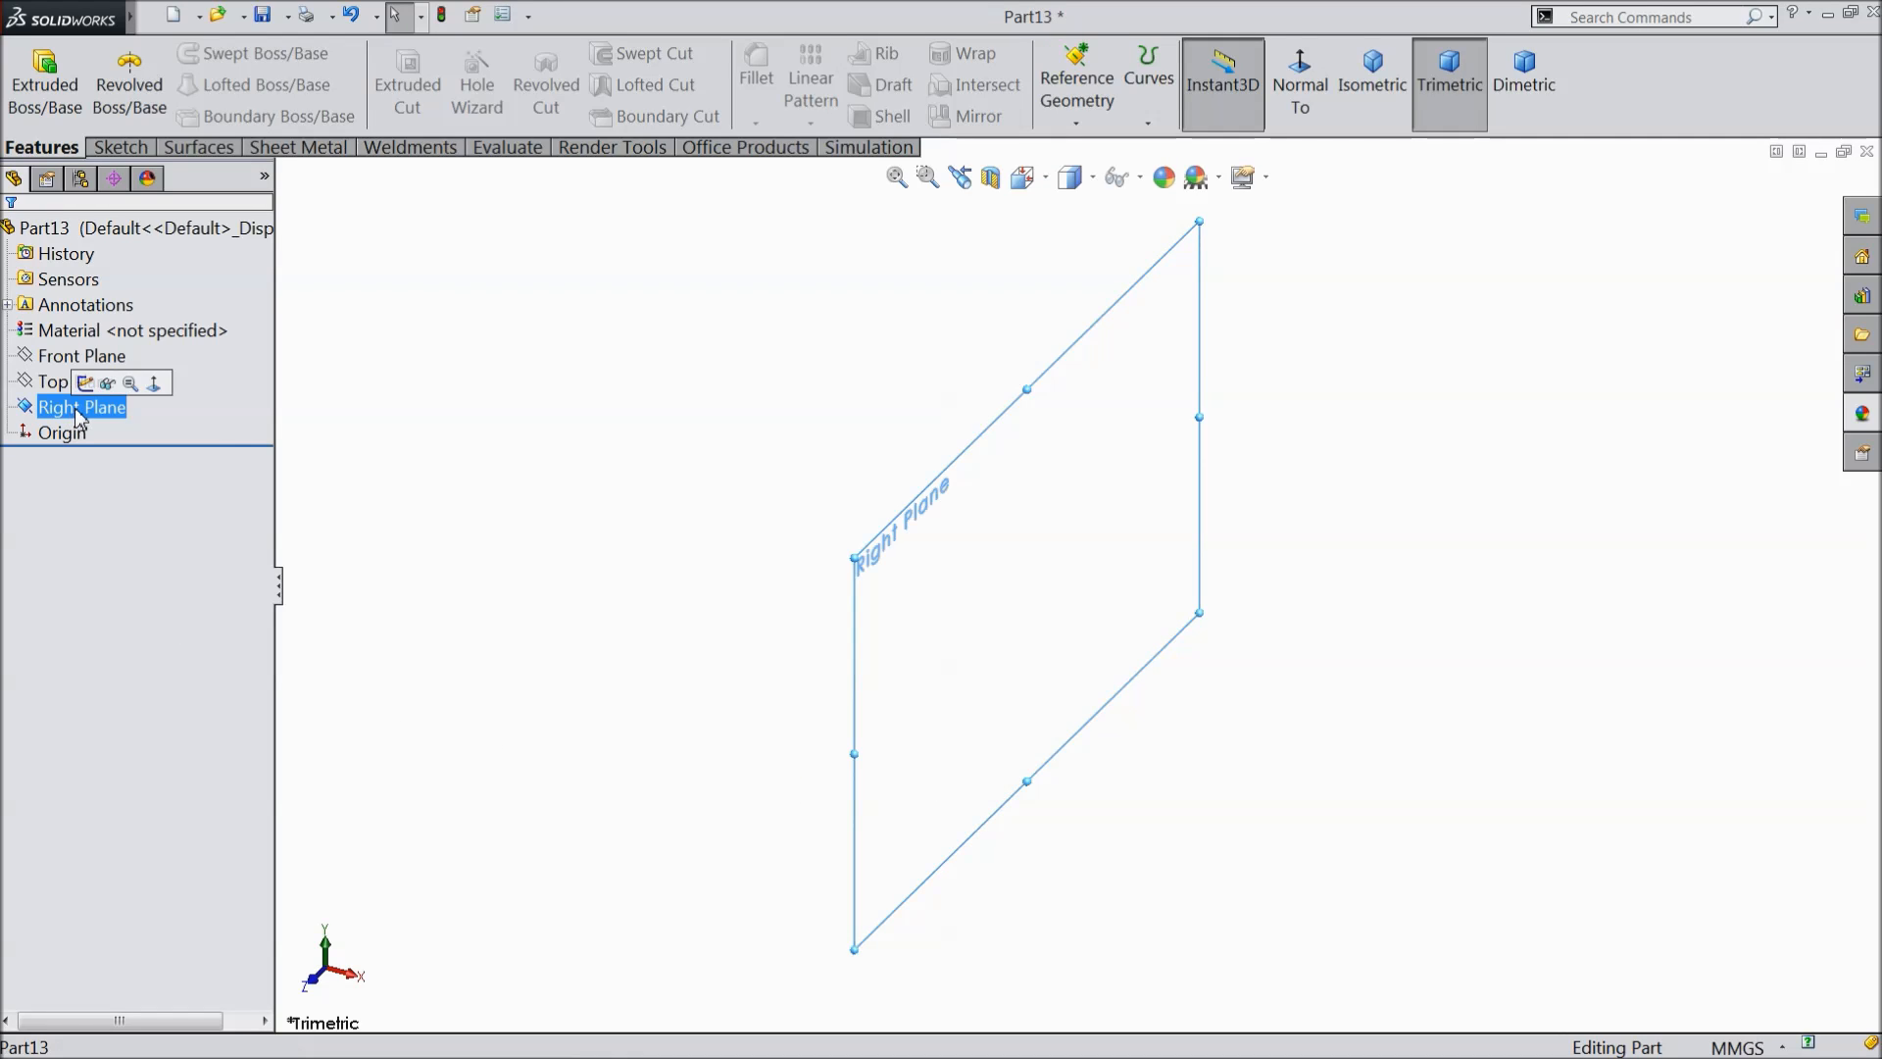
left_click(1732, 1048)
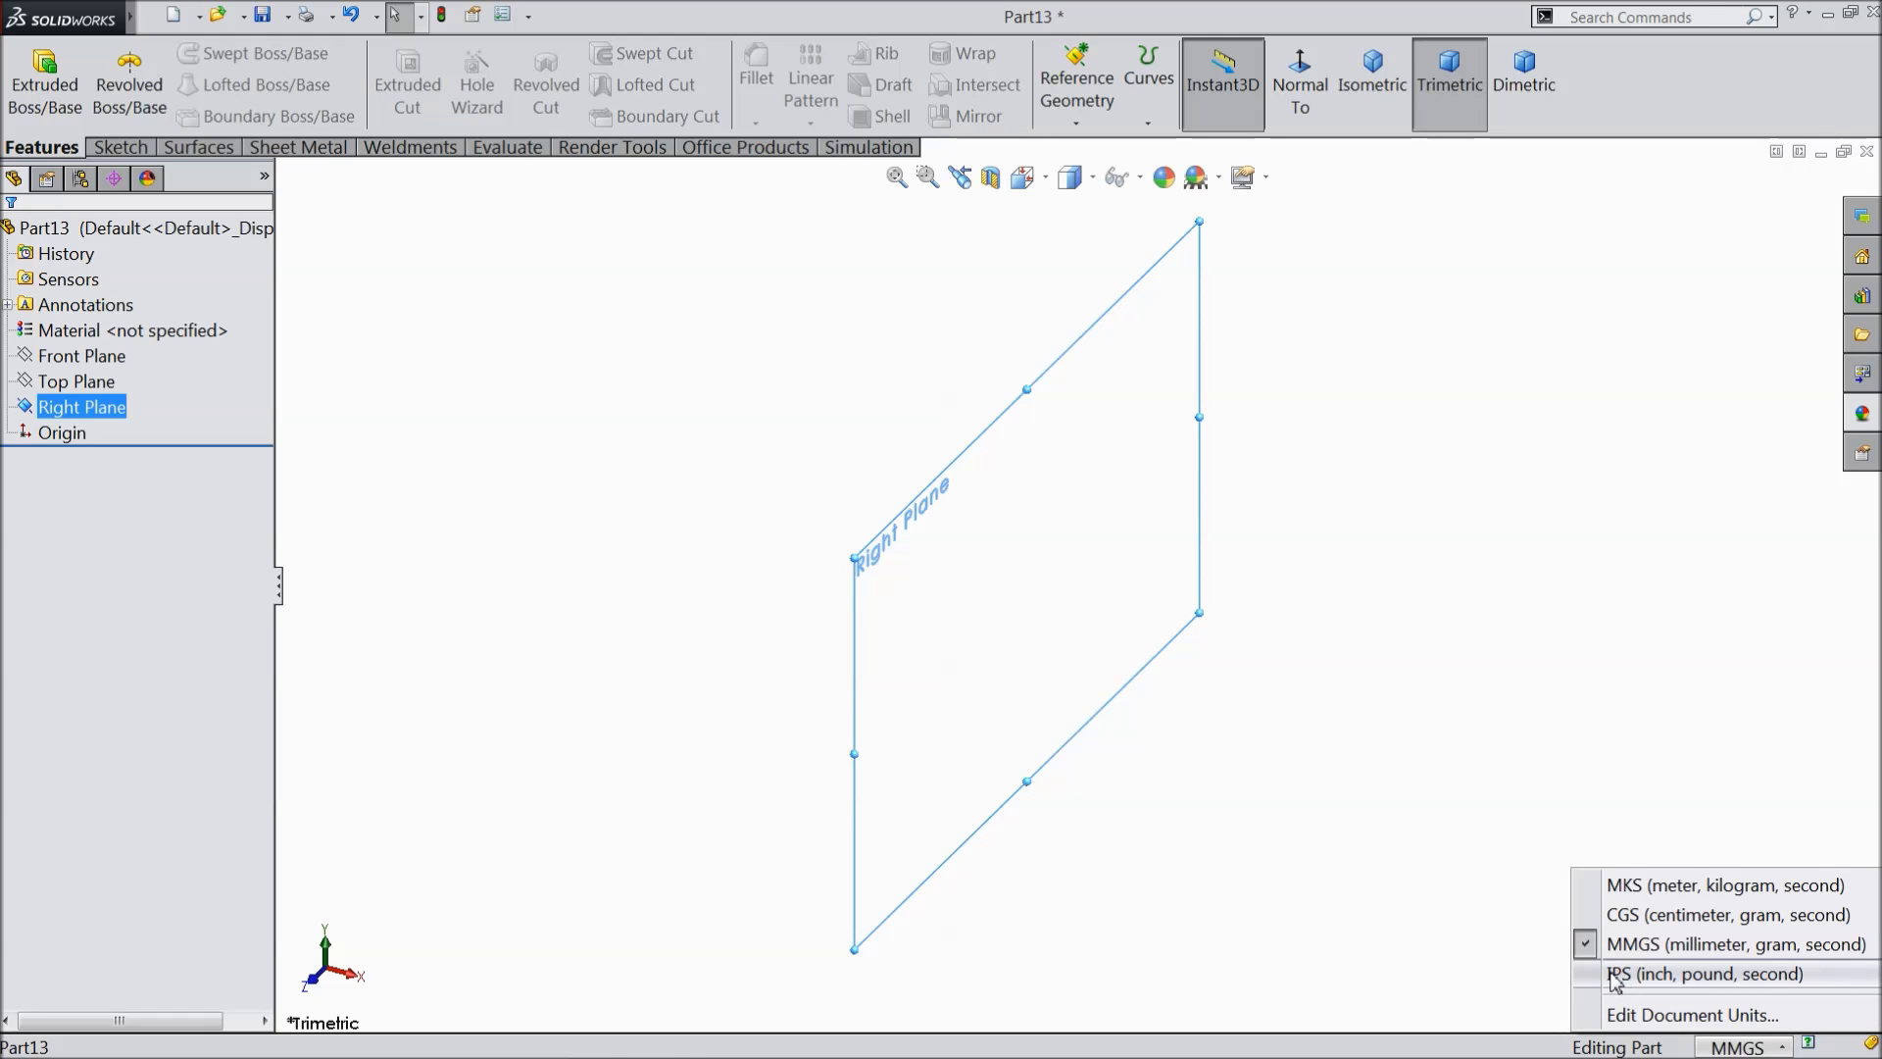
left_click(1644, 975)
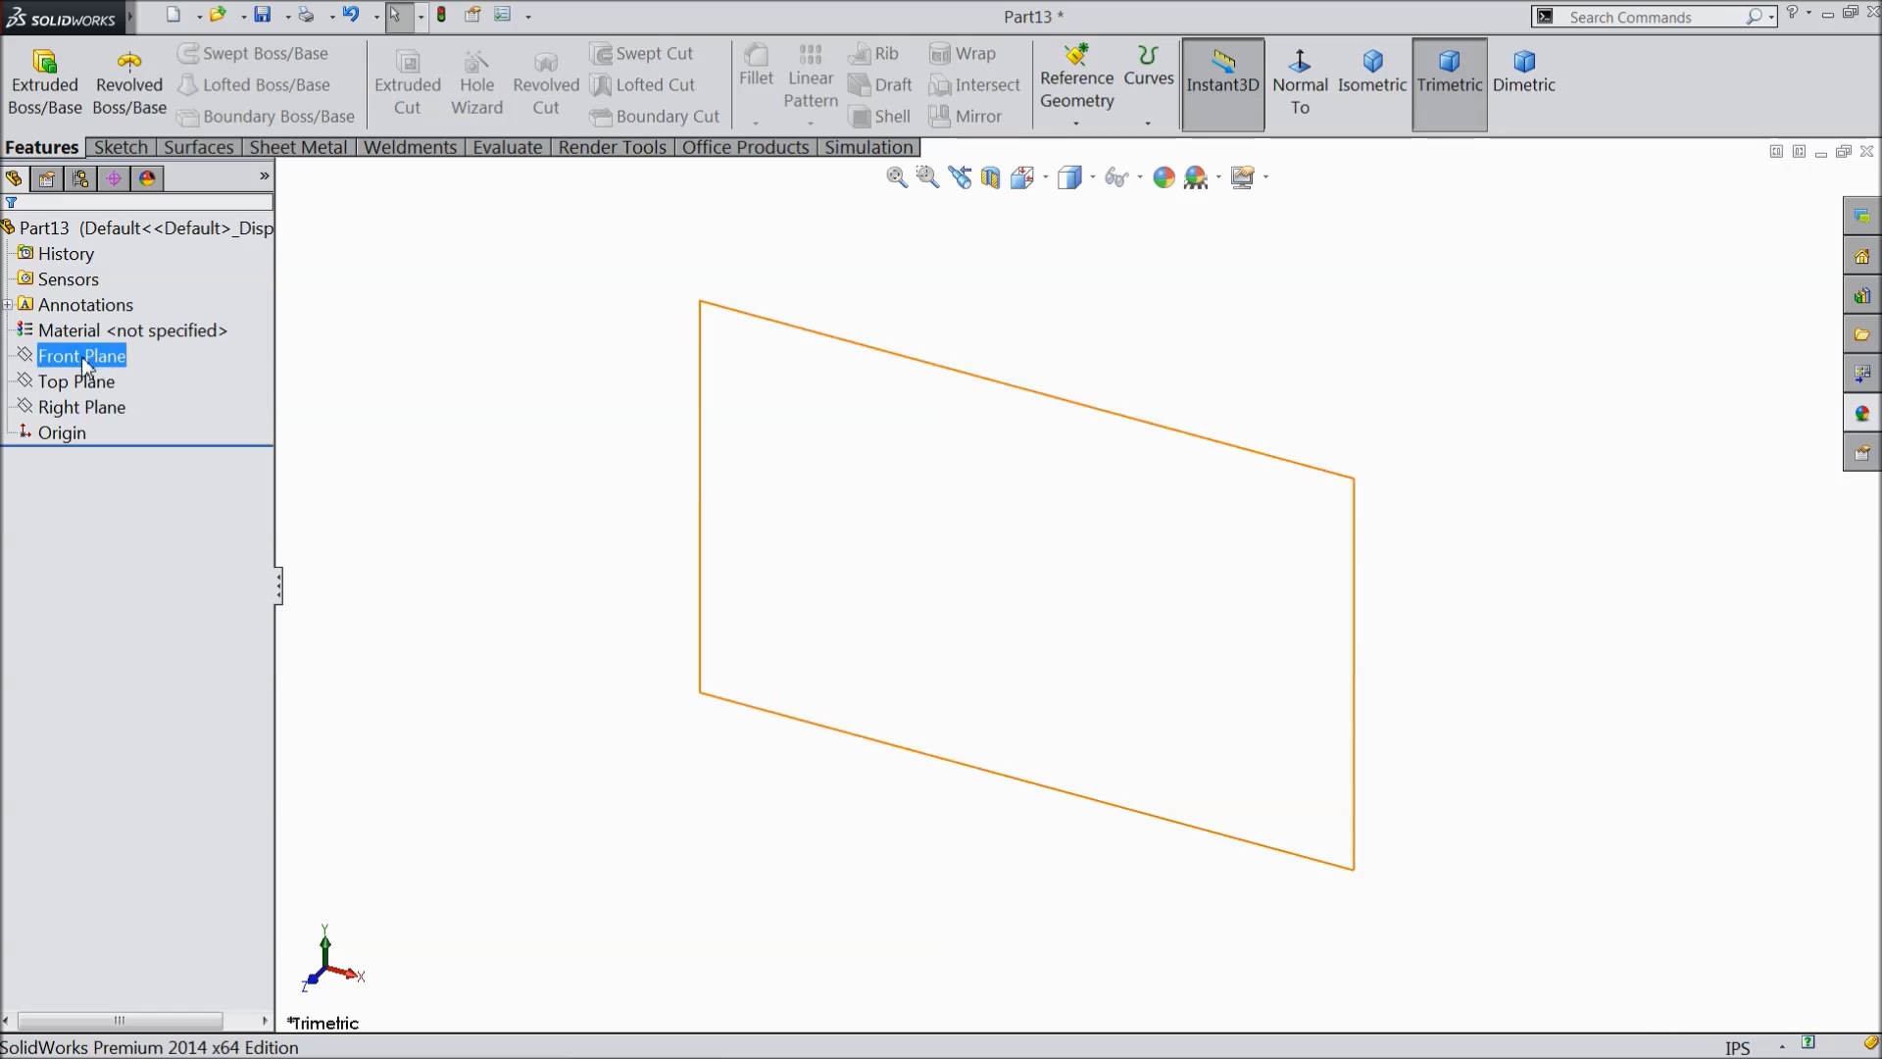
left_click(80, 408)
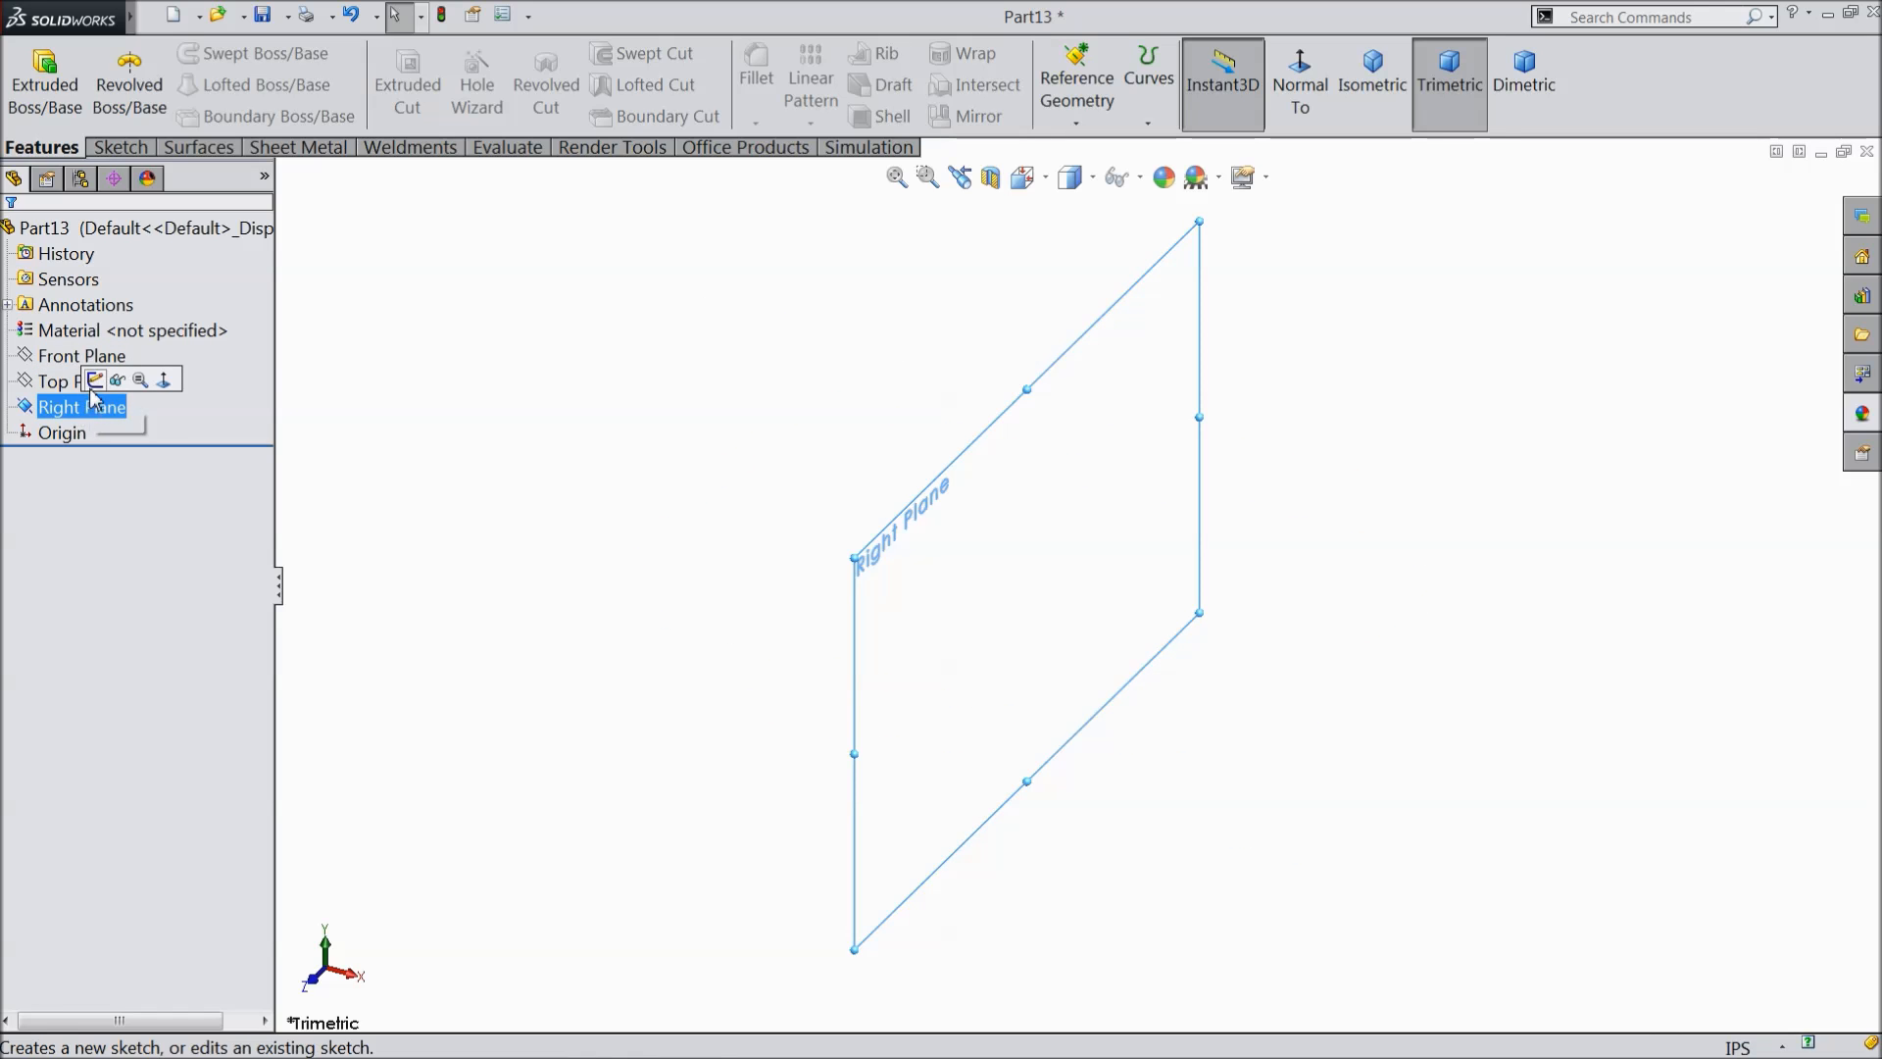
left_click(103, 381)
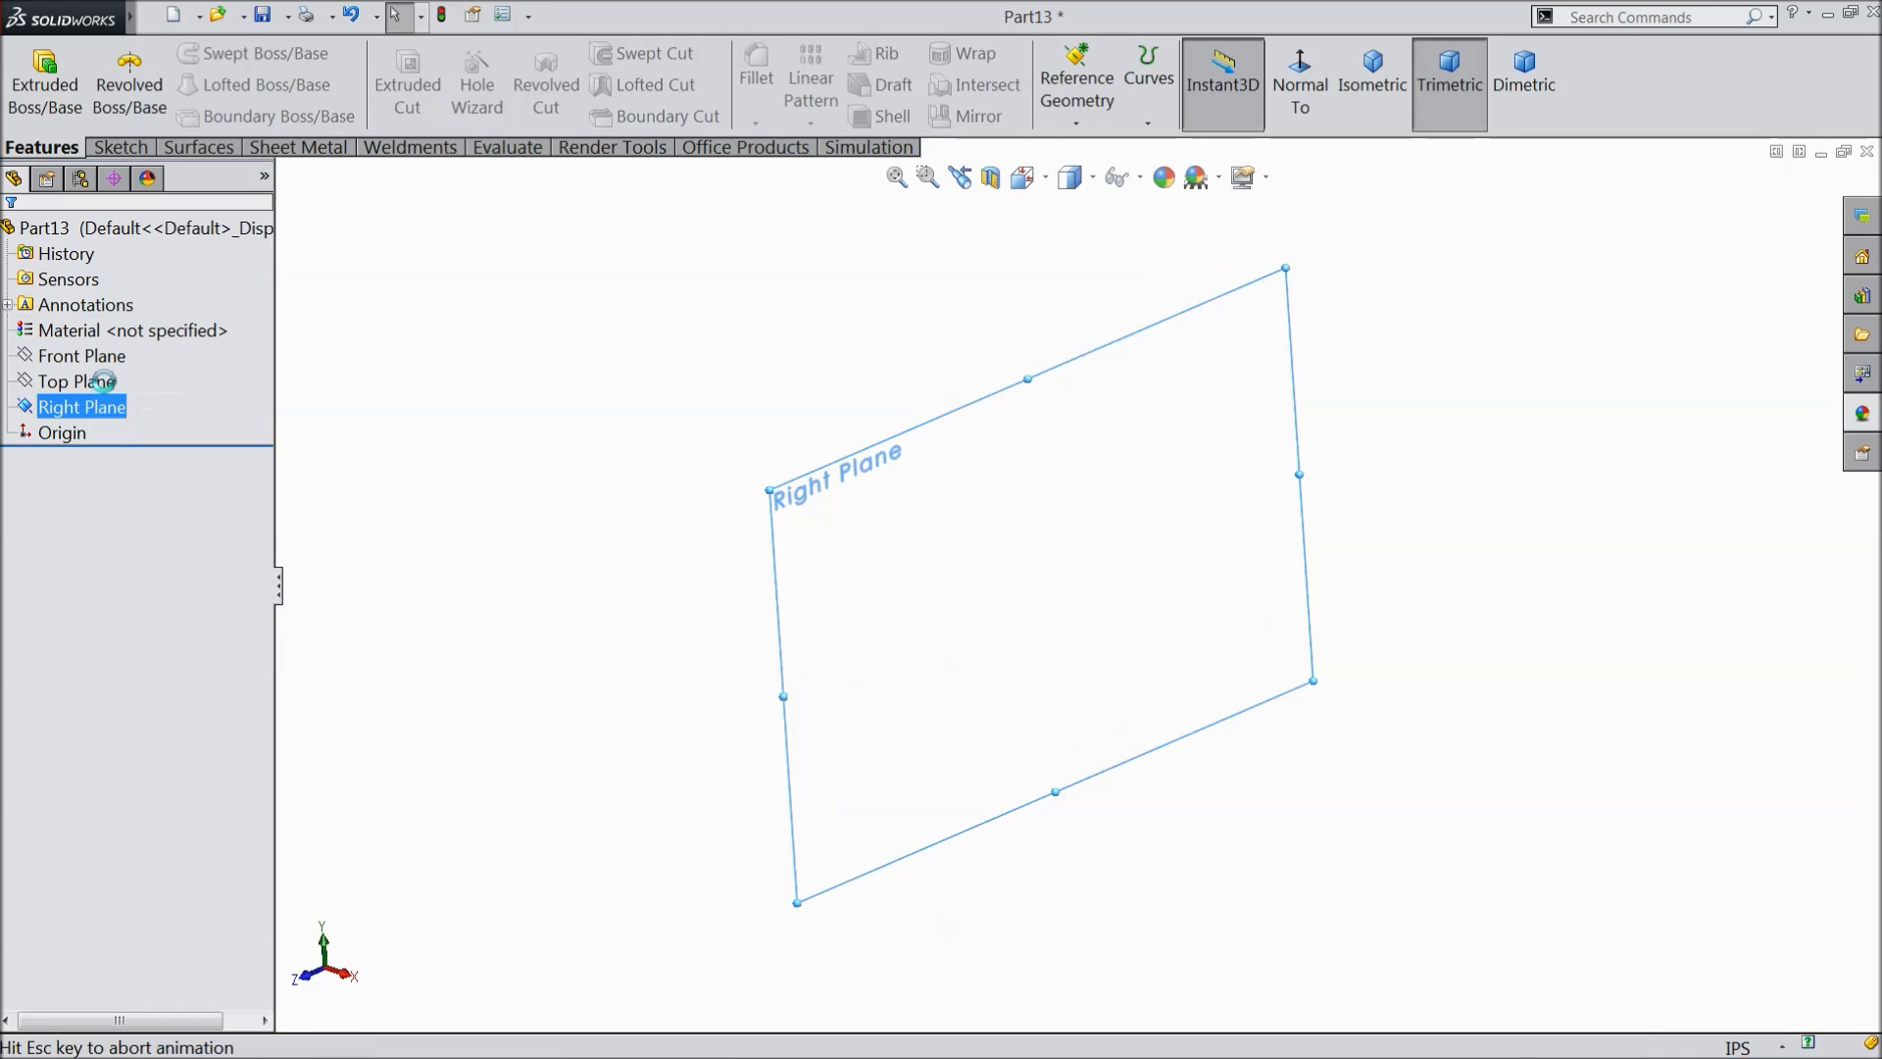
- Draw a vertical centerline down to the origin and a horizontal centerline about 6.6 in long from the origin
left_click(119, 148)
left_click(190, 53)
left_click(216, 110)
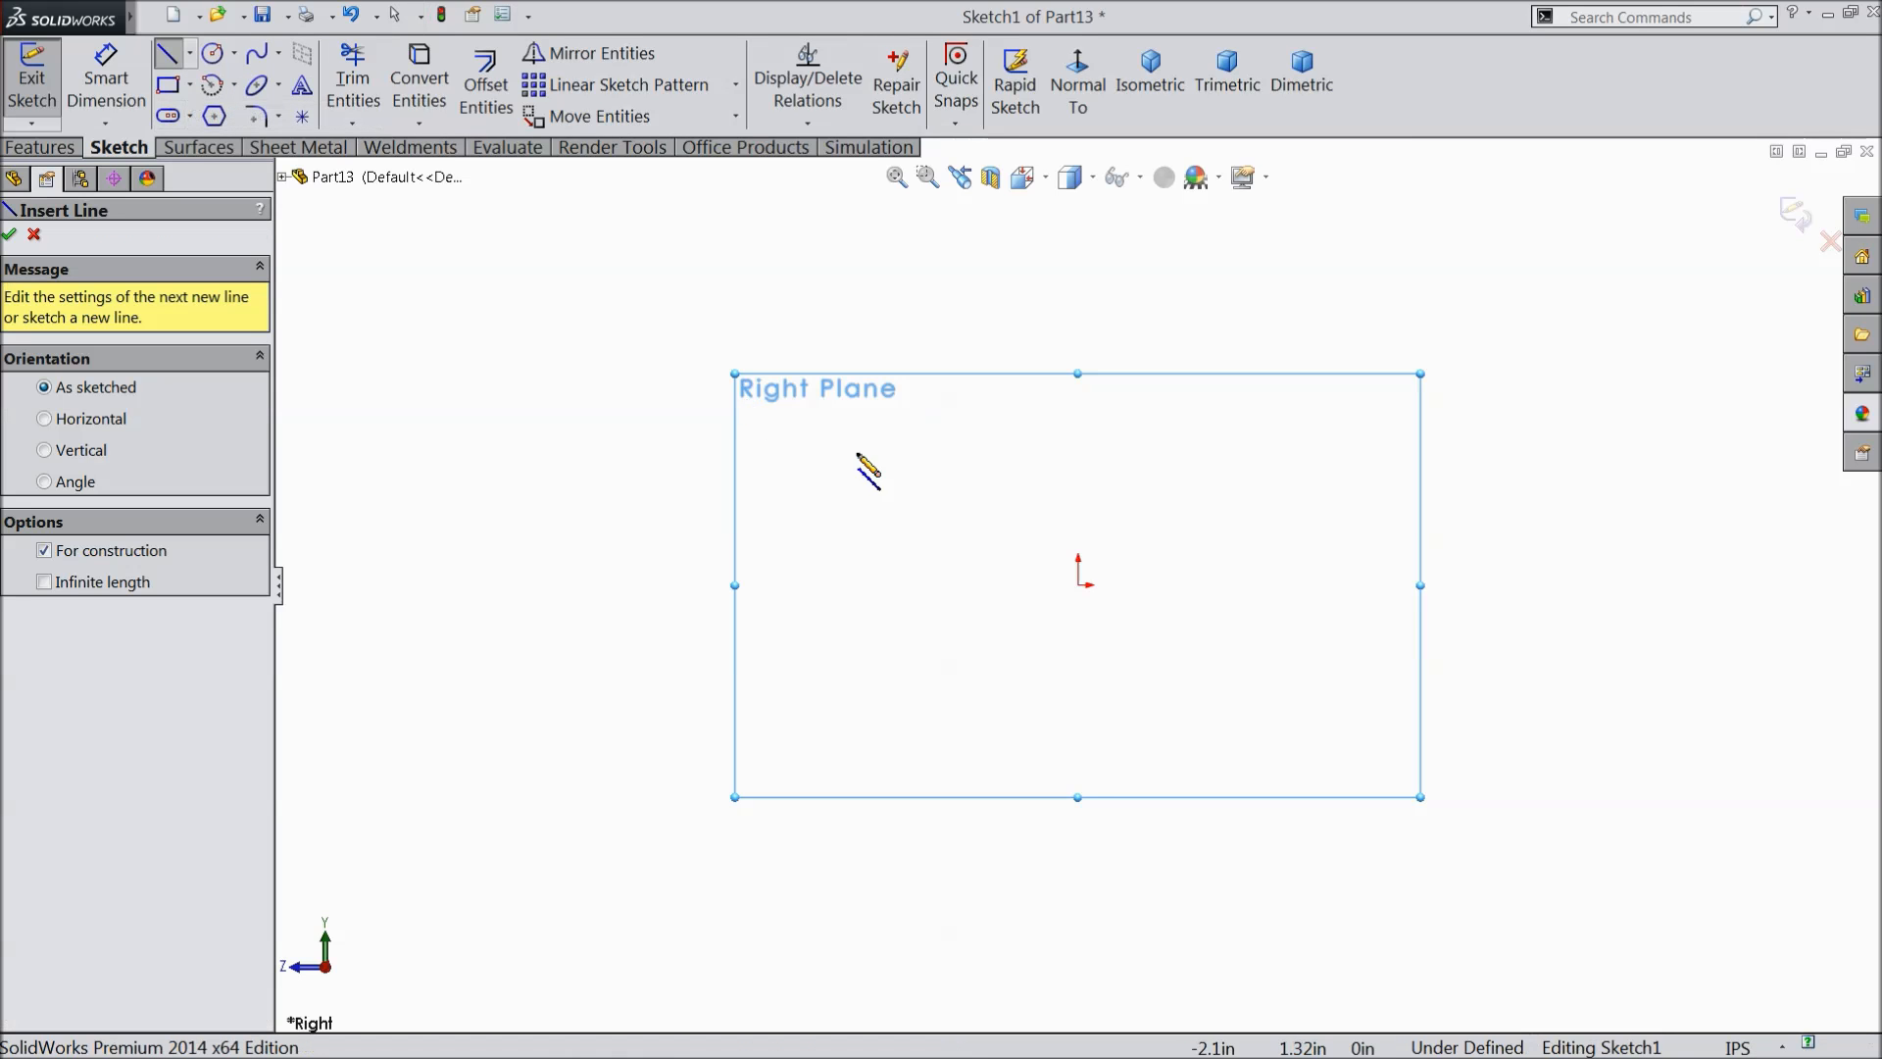
left_click(1078, 314)
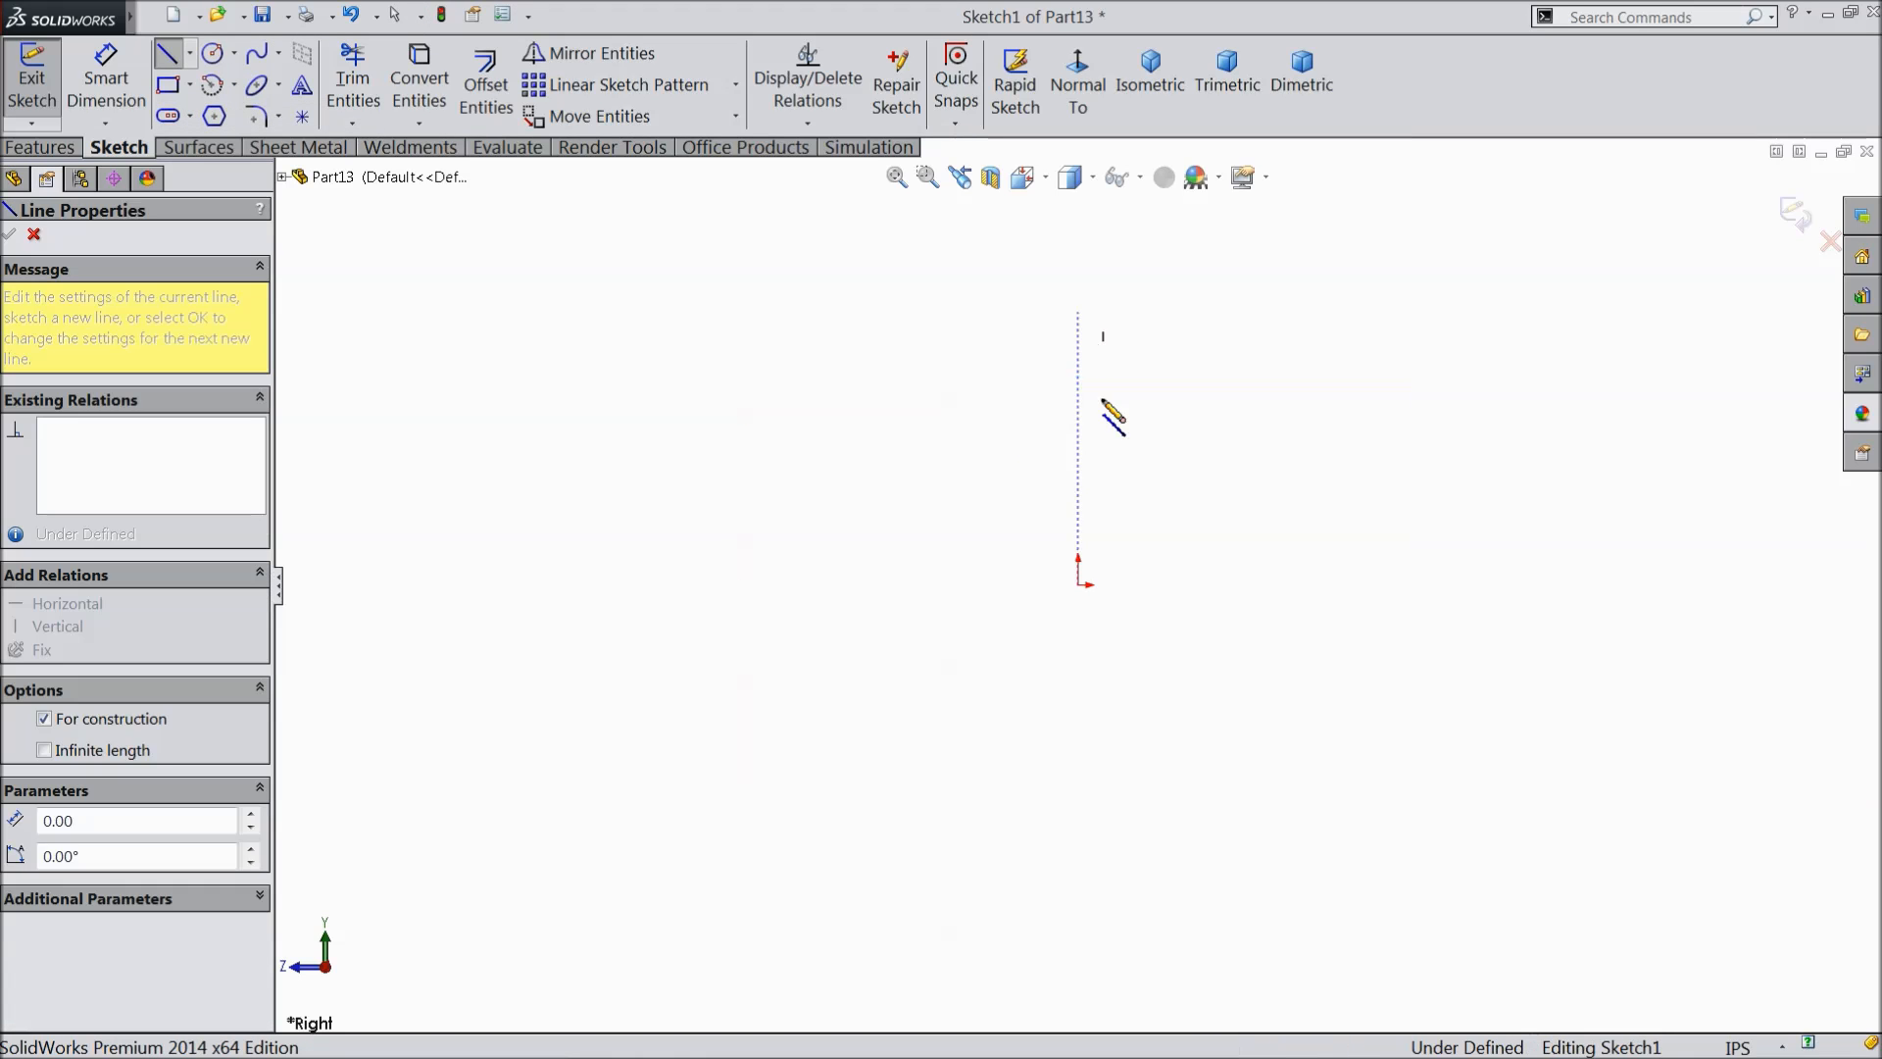
left_click(1078, 585)
left_click(1724, 585)
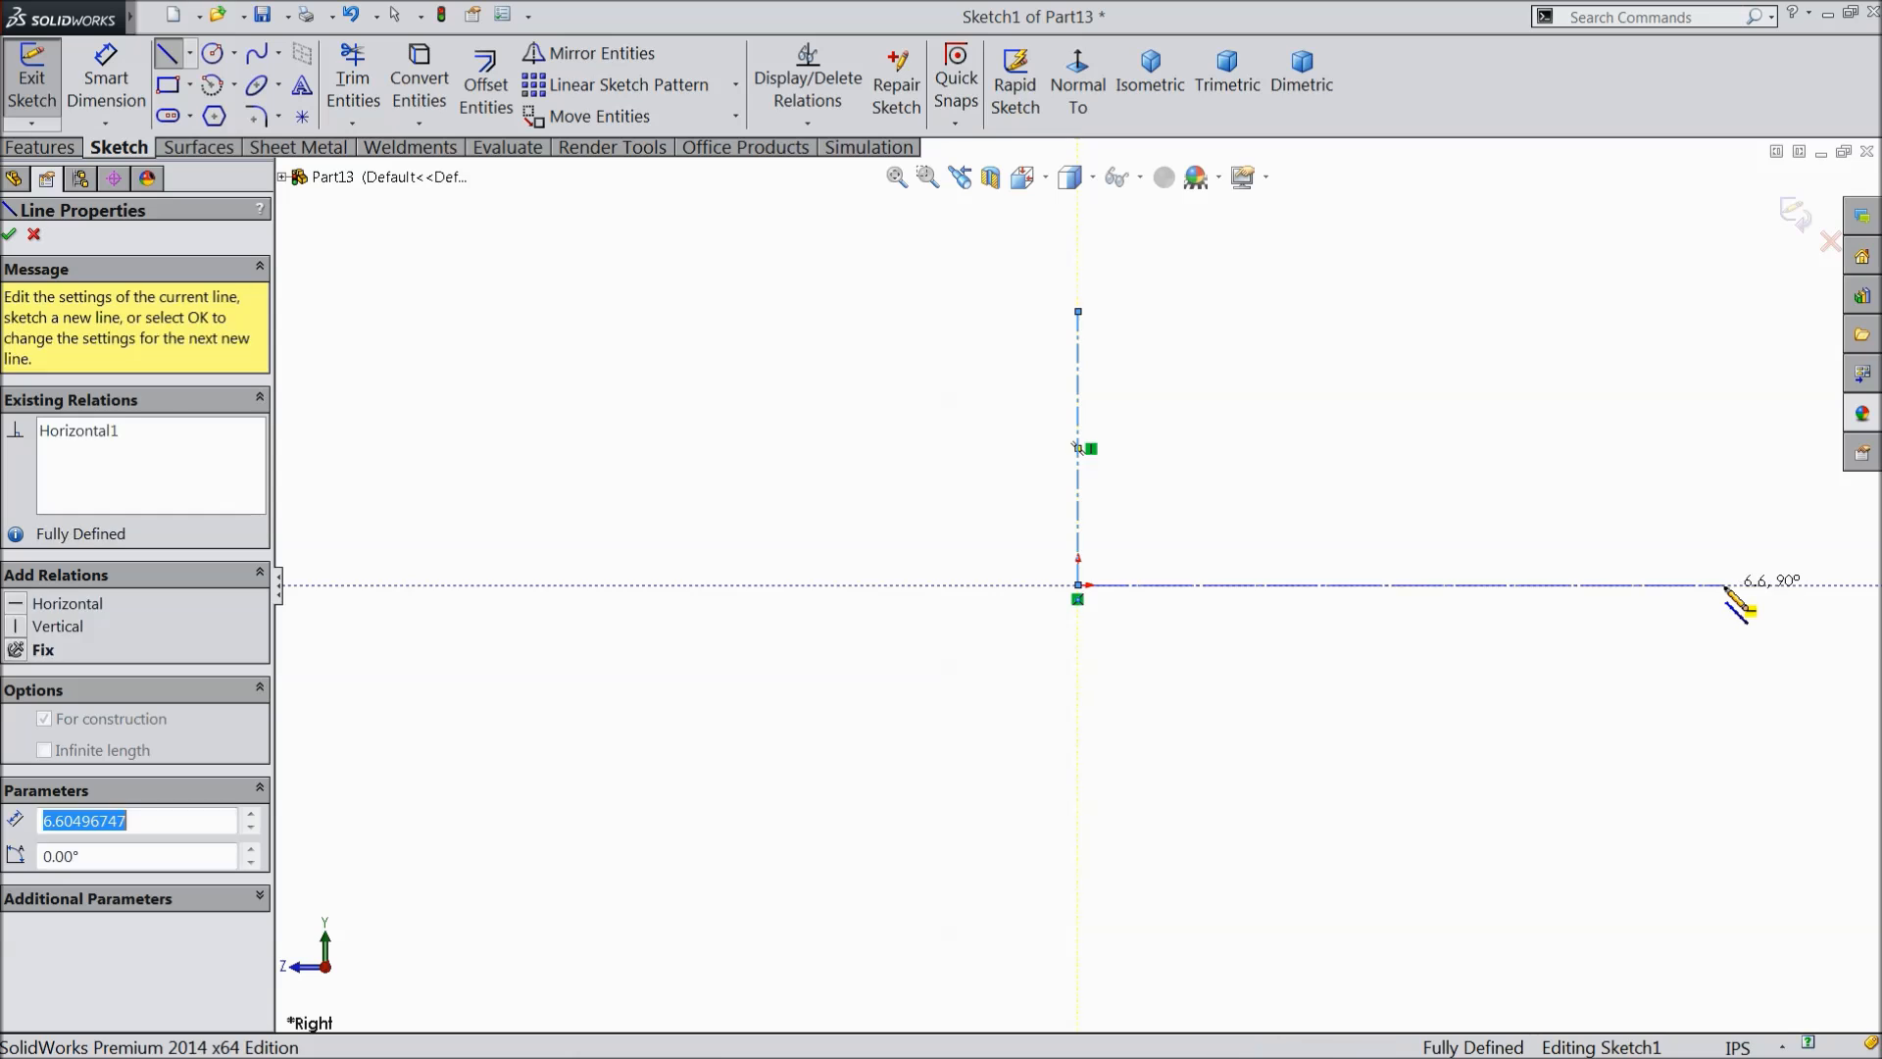
right_click(1599, 449)
left_click(1657, 195)
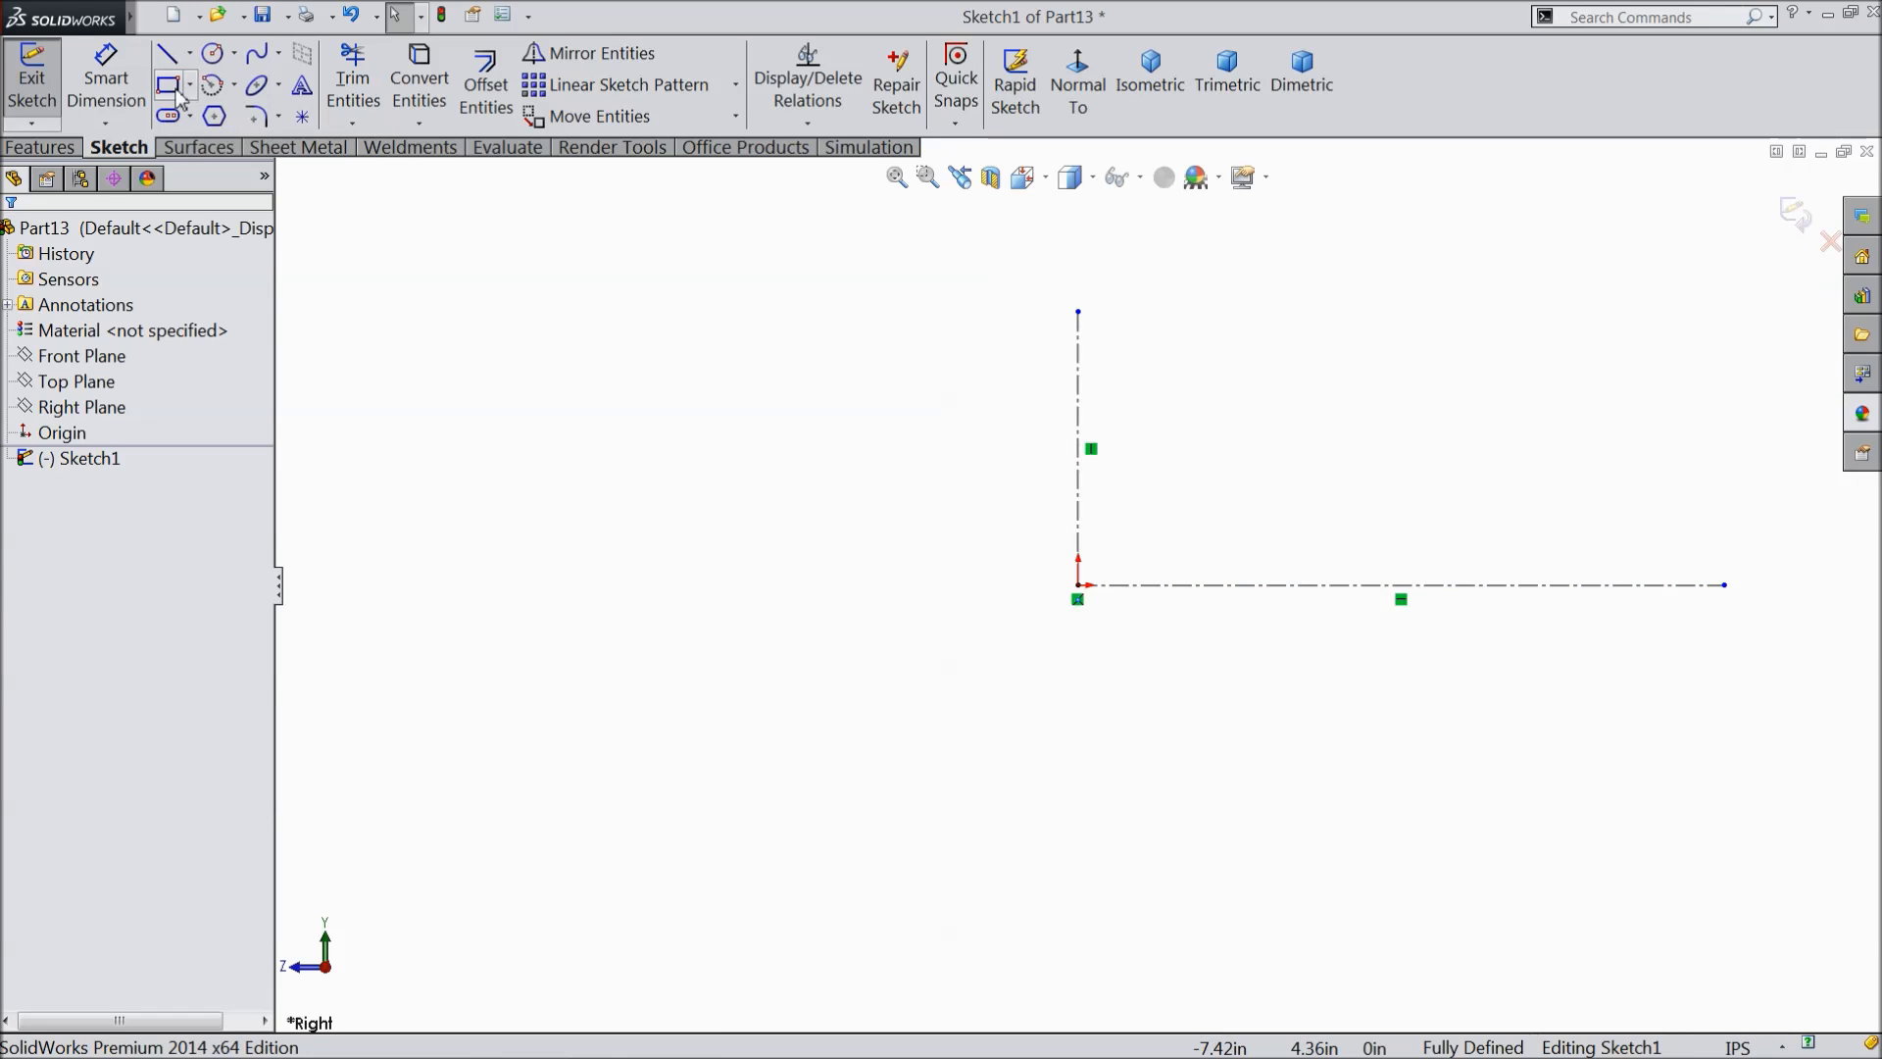
- From the horizontal centerline's free end, sketch solid lines up and back toward the origin with treads about 2.33 and 0.92 in, ending in a 0.22 in riser
left_click(166, 56)
scroll(1475, 537, "down", 3)
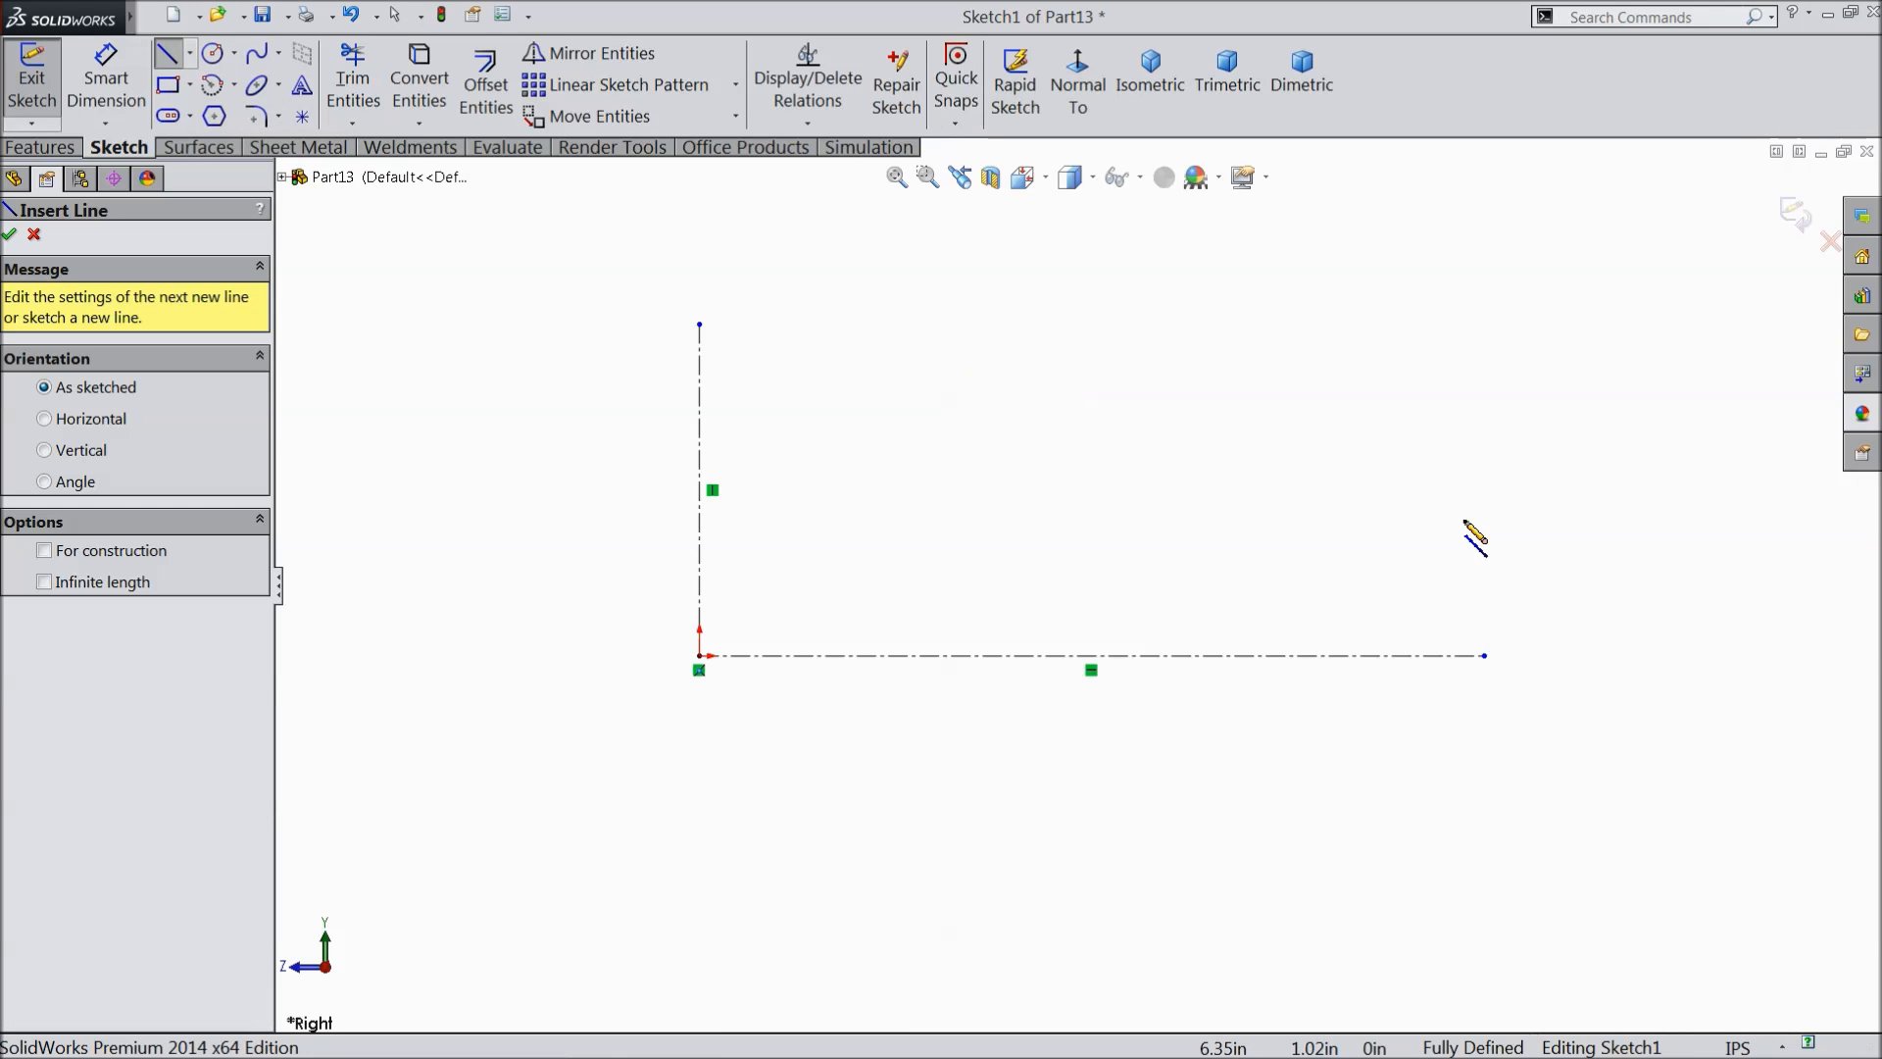
left_click(1485, 655)
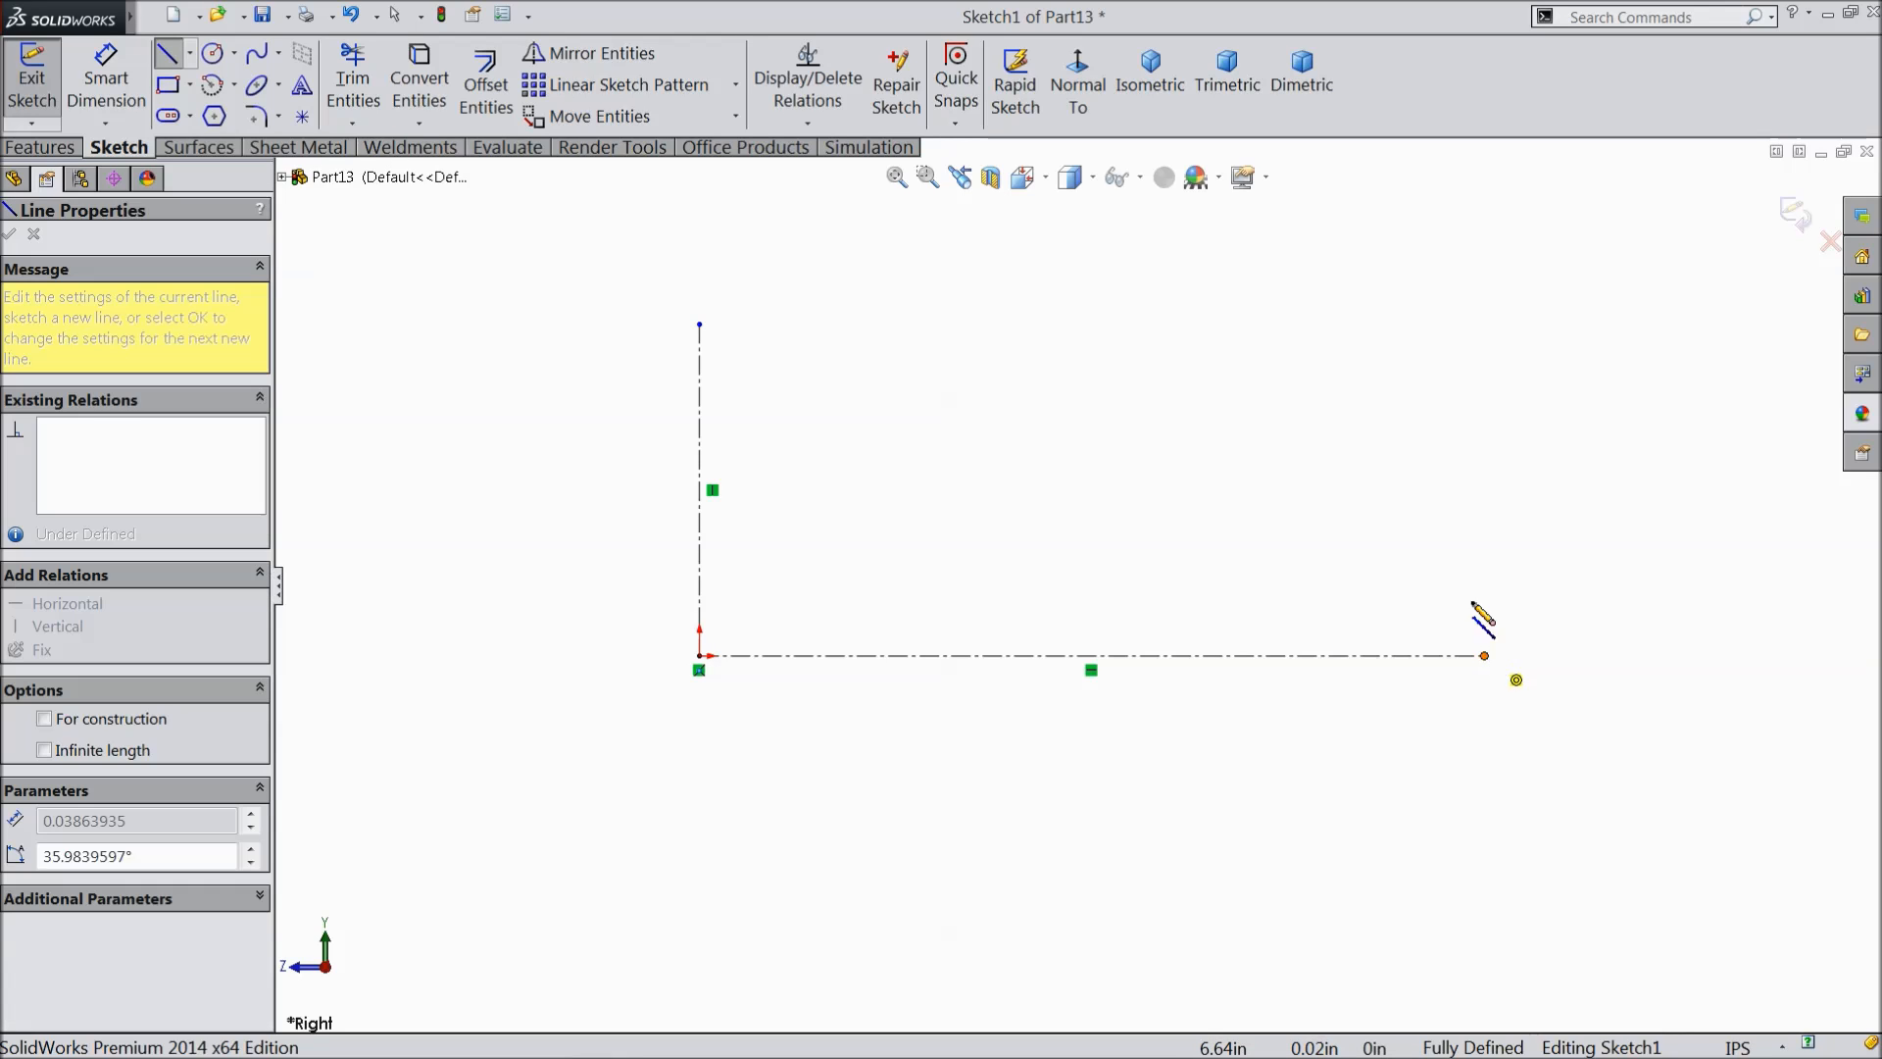
left_click(1485, 427)
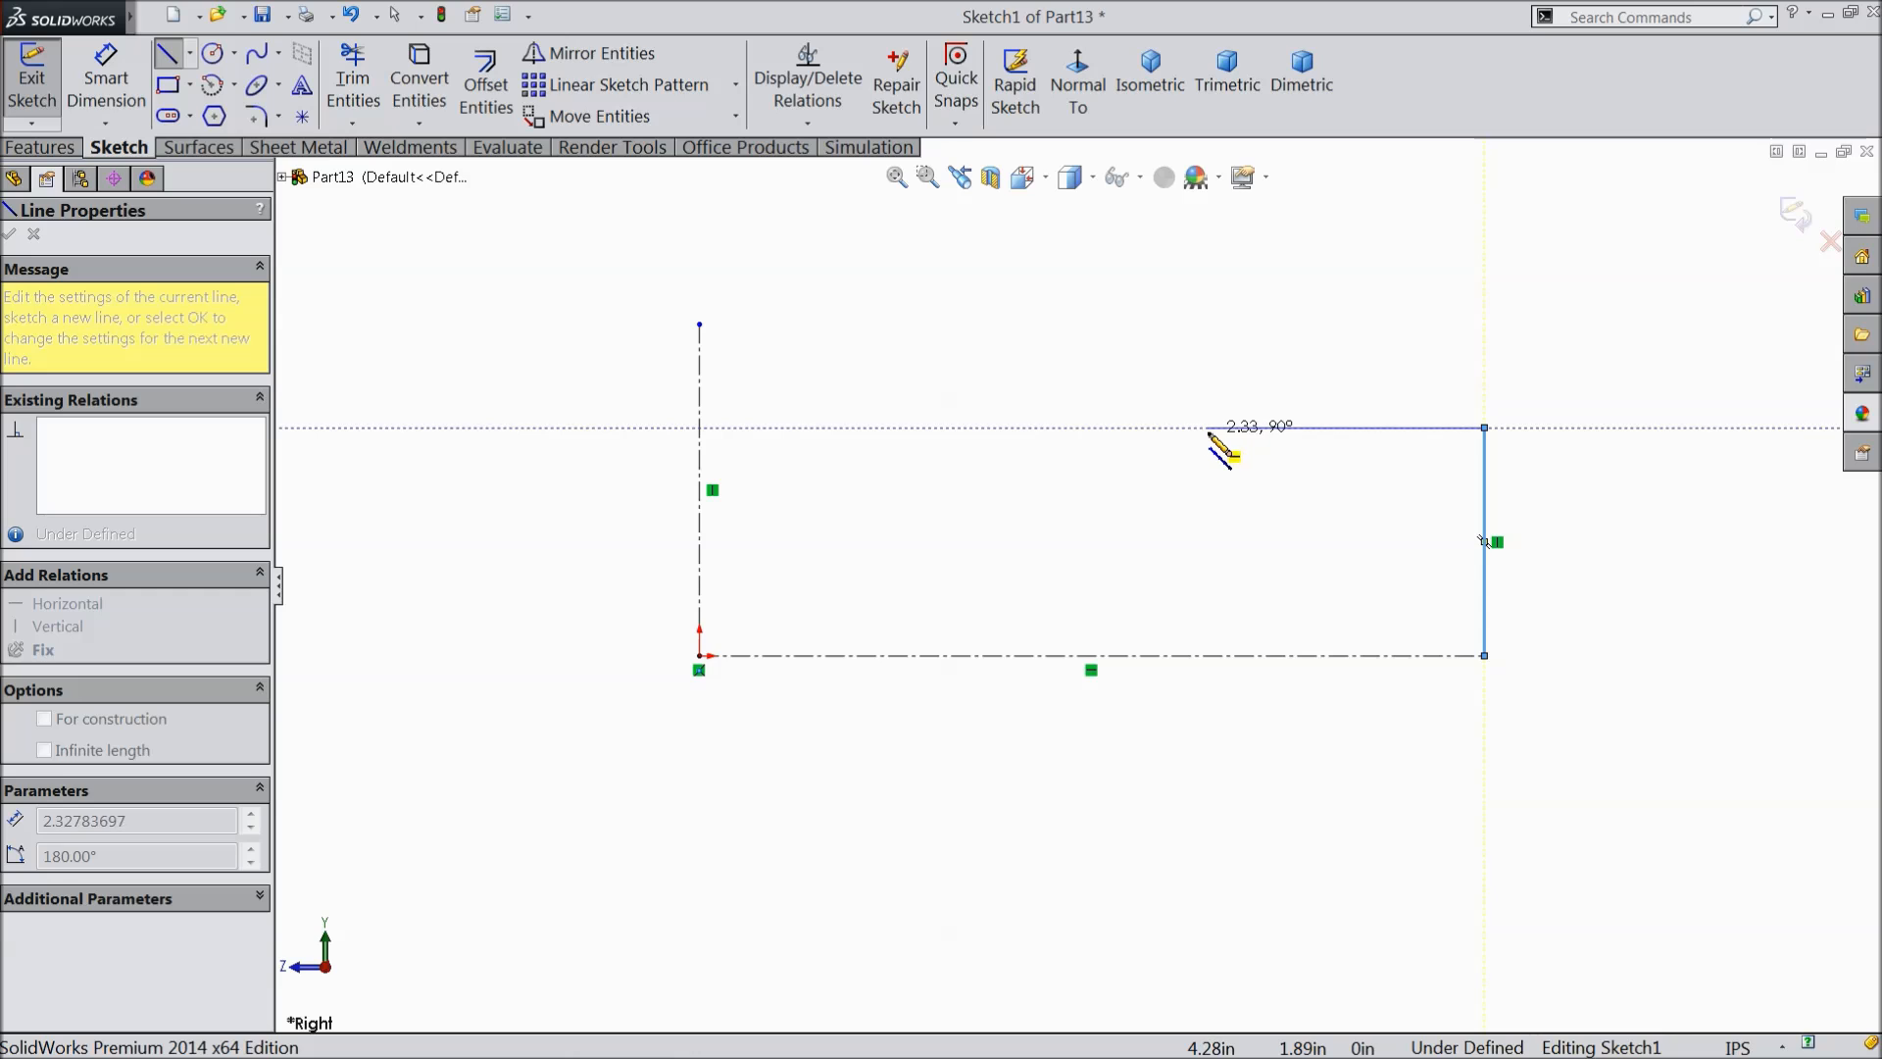
left_click(1213, 428)
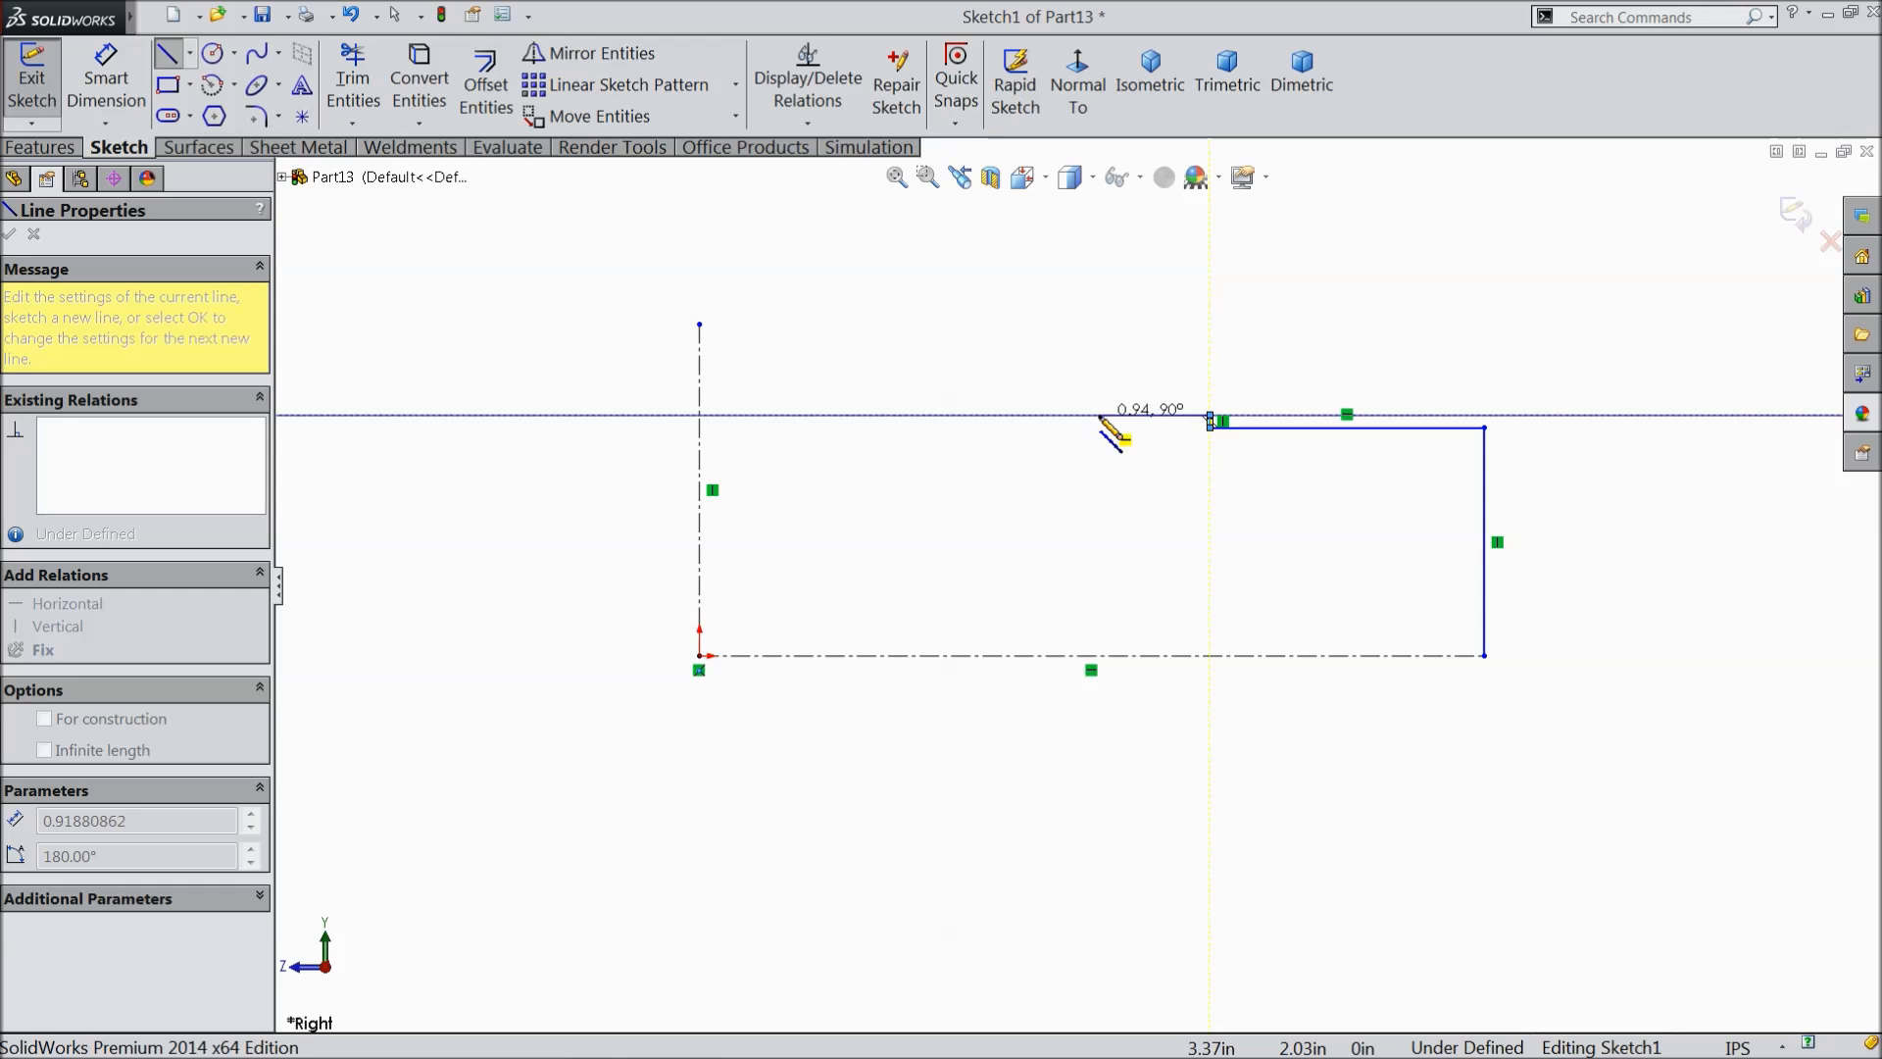
left_click(1101, 415)
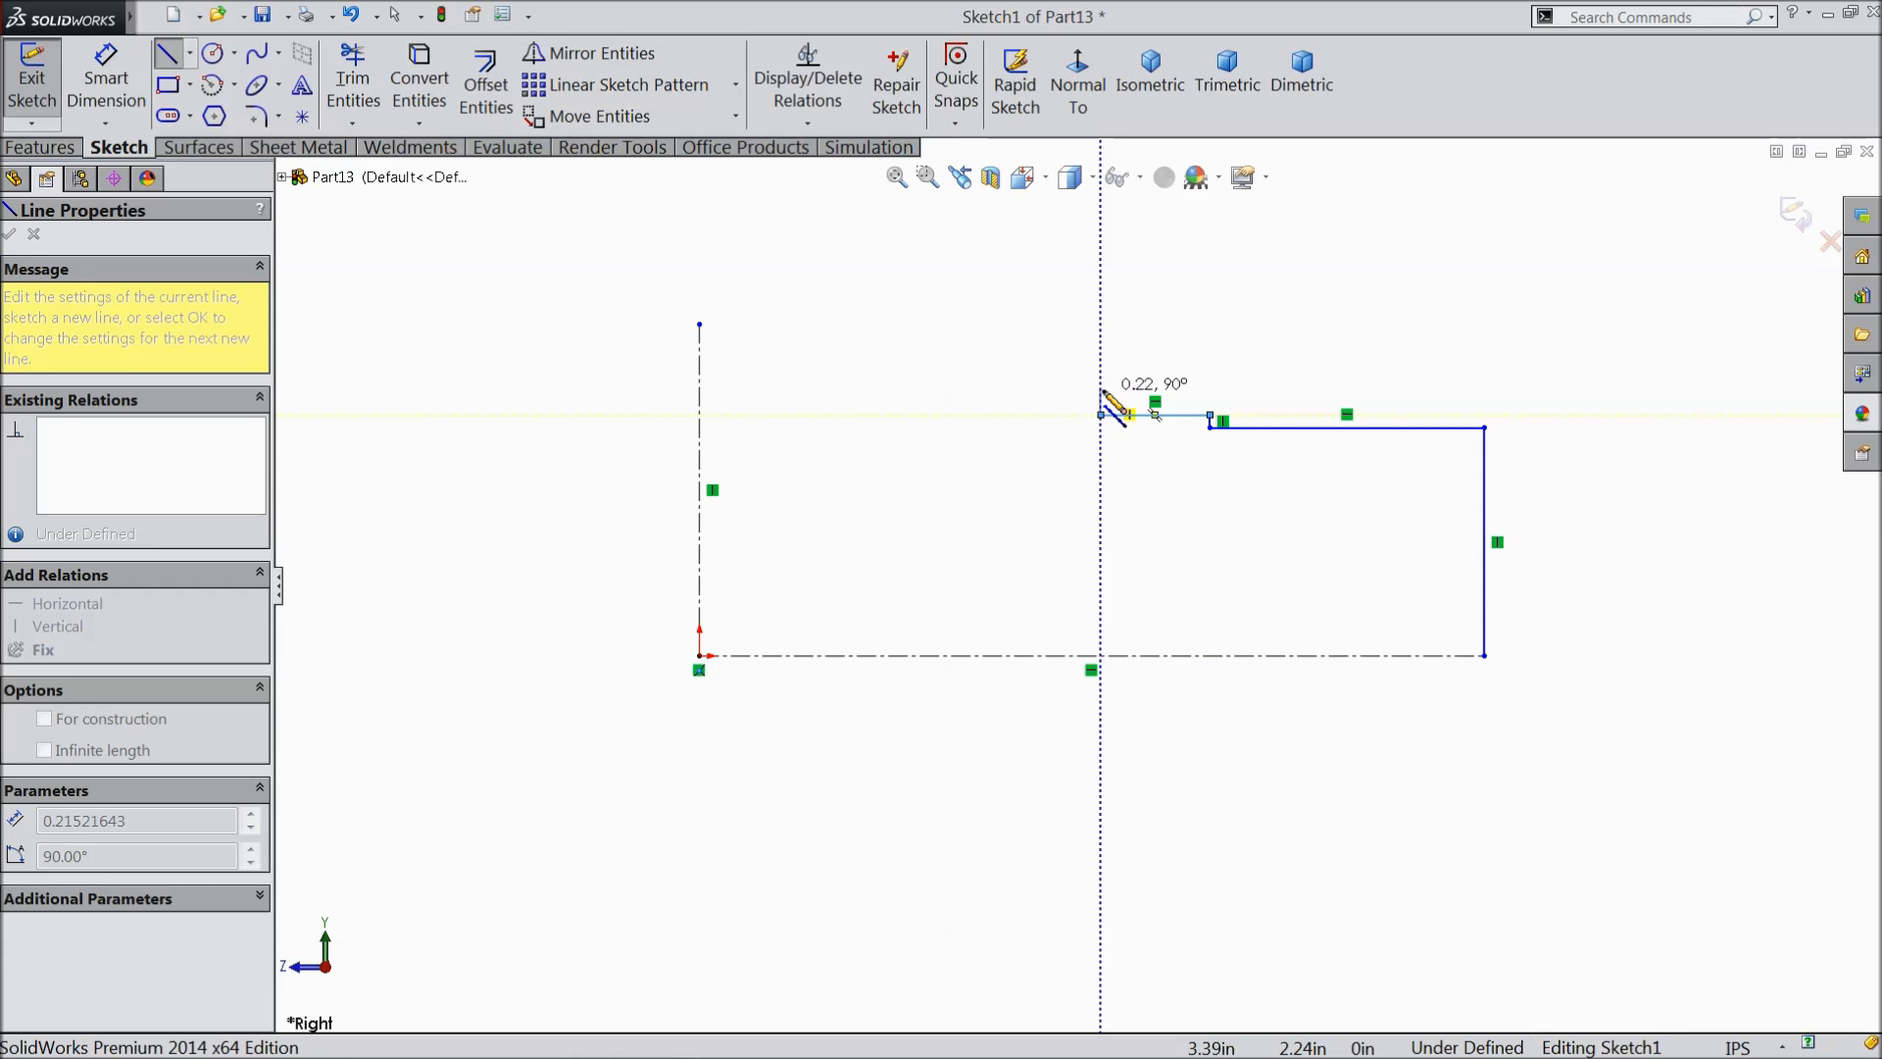
left_click(1100, 390)
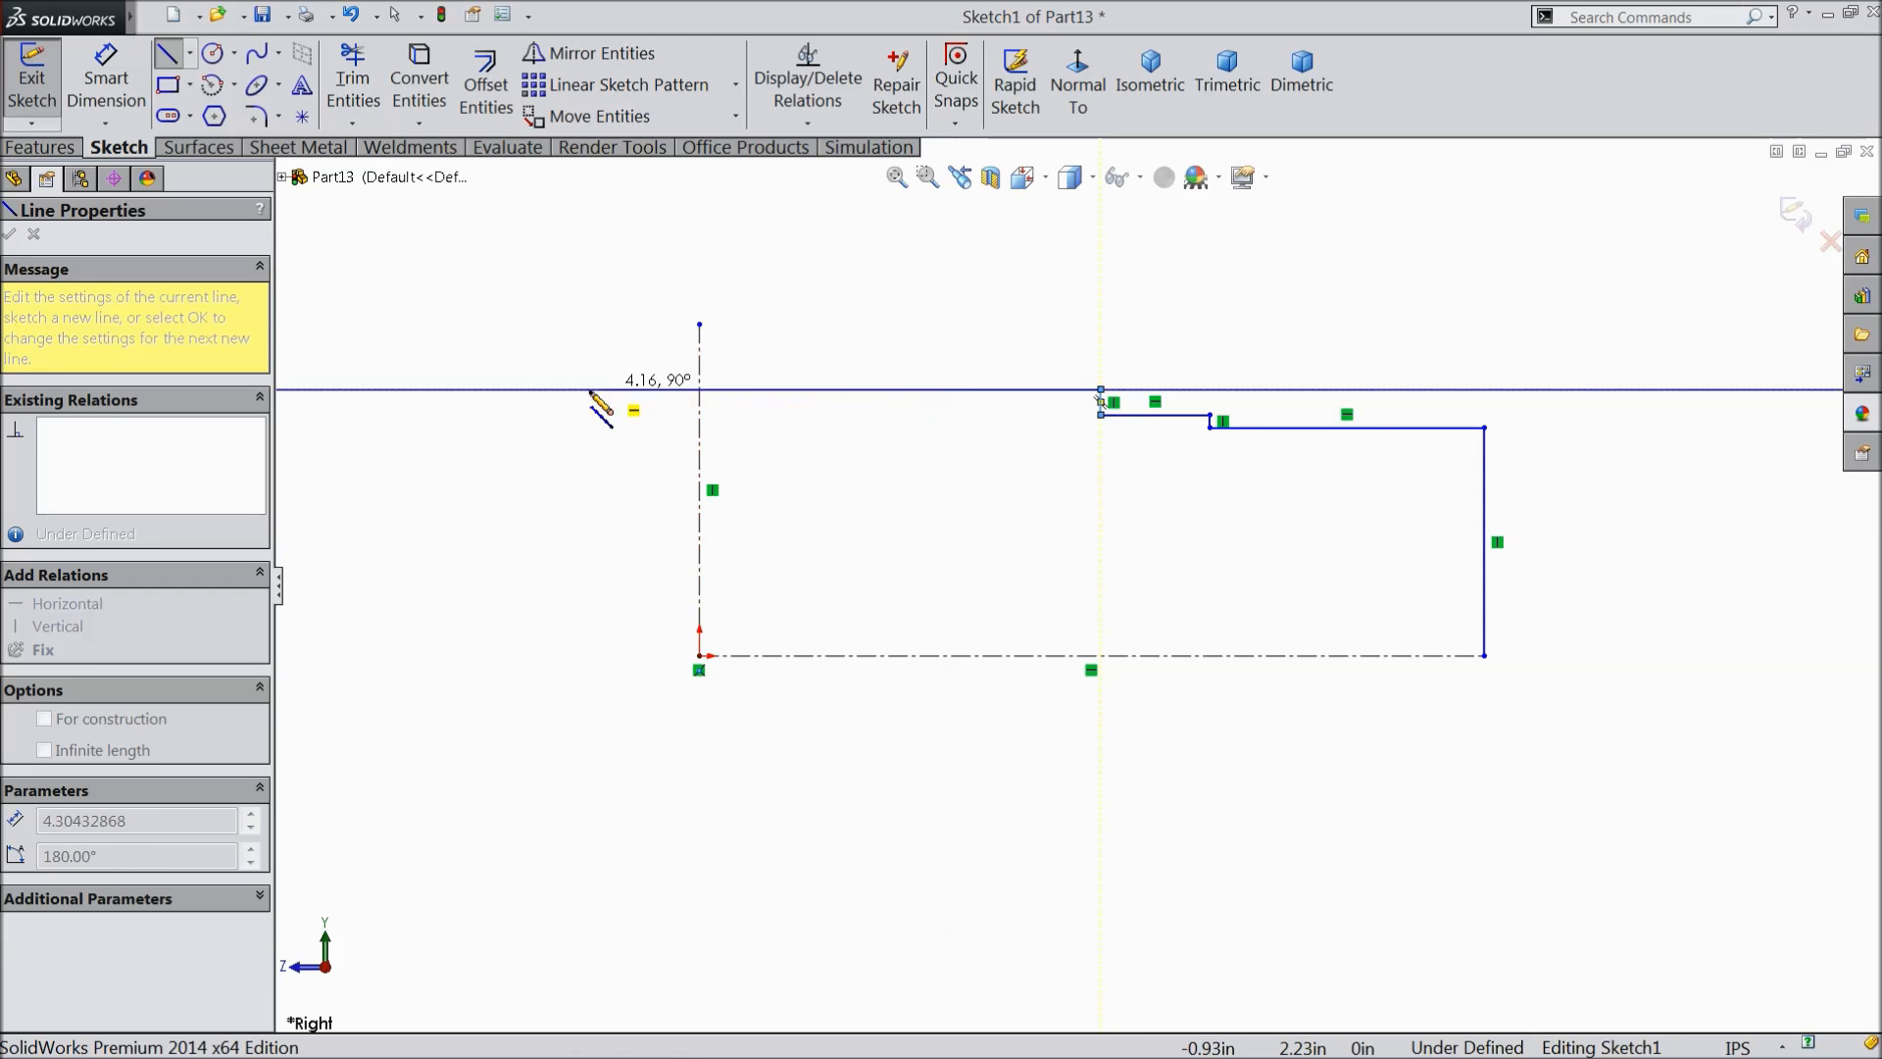
- Continue the stepped outline with a long horizontal line past the vertical centerline and two more rising steps, ending in a short horizontal edge
left_click(539, 389)
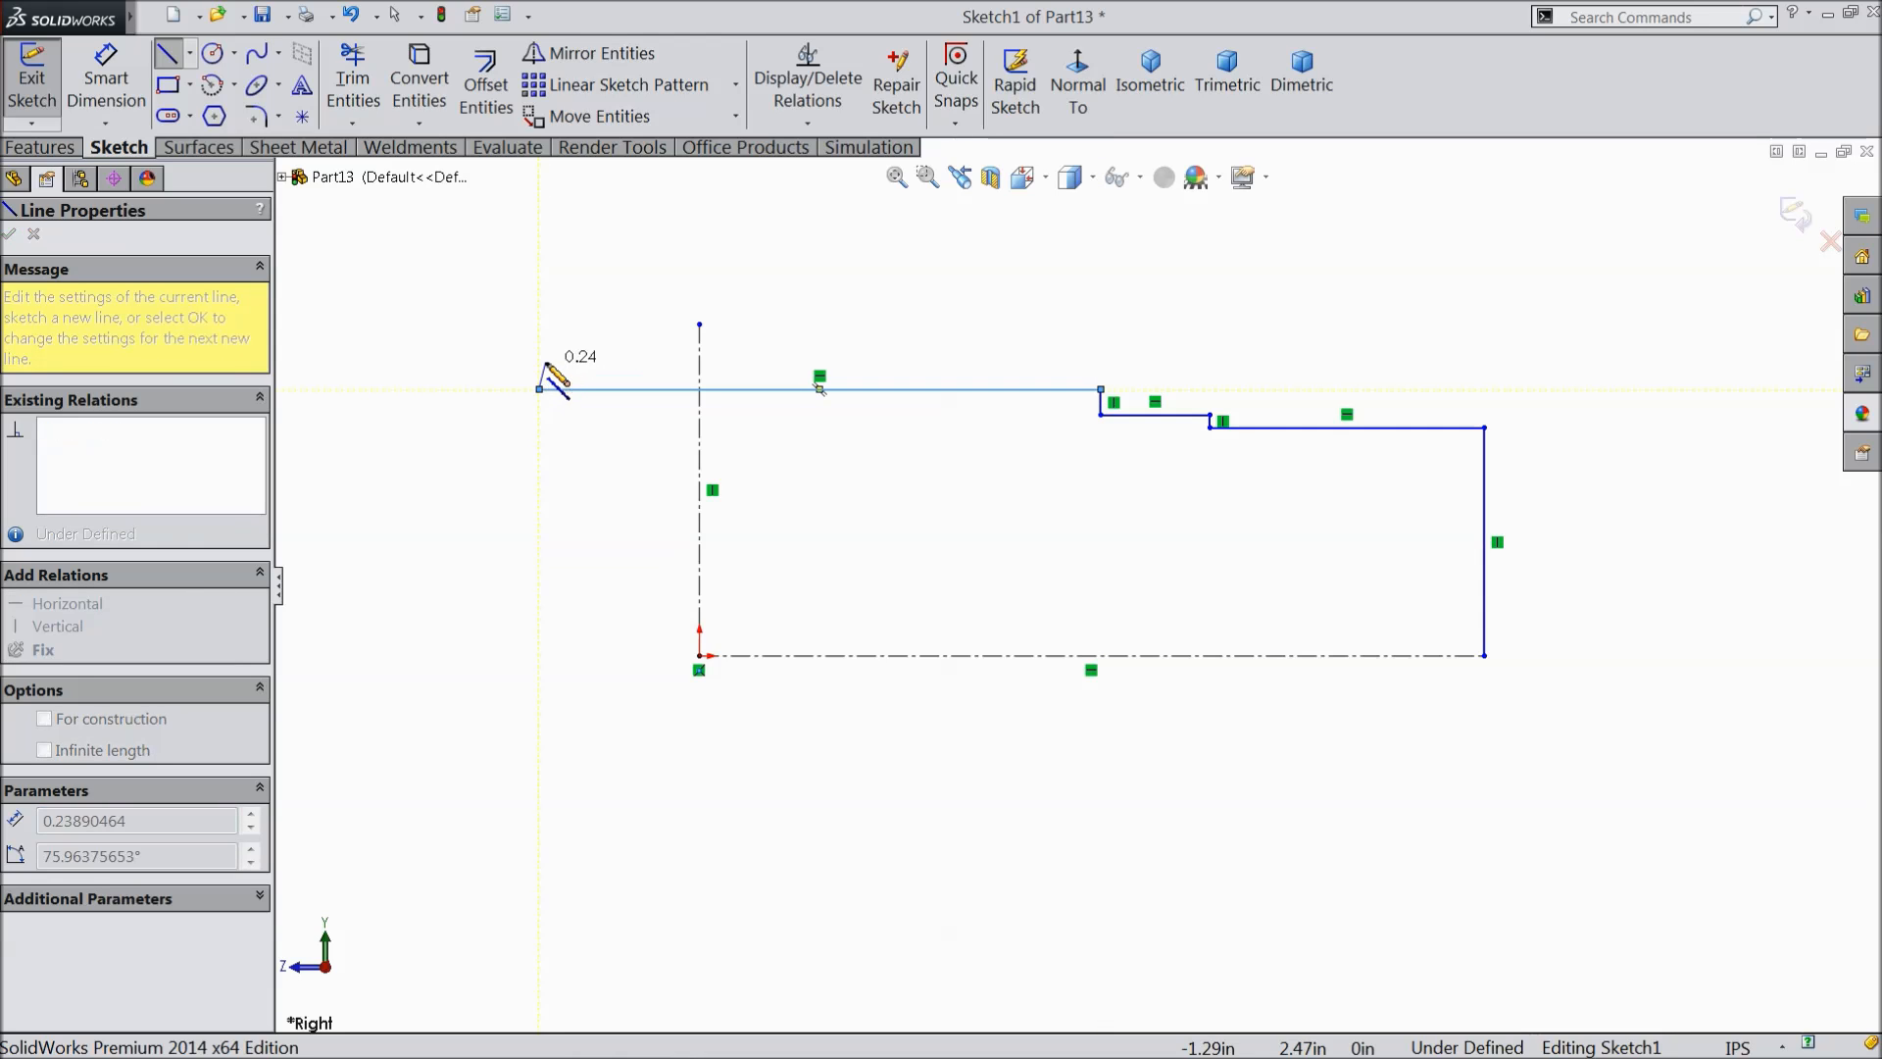
left_click(539, 352)
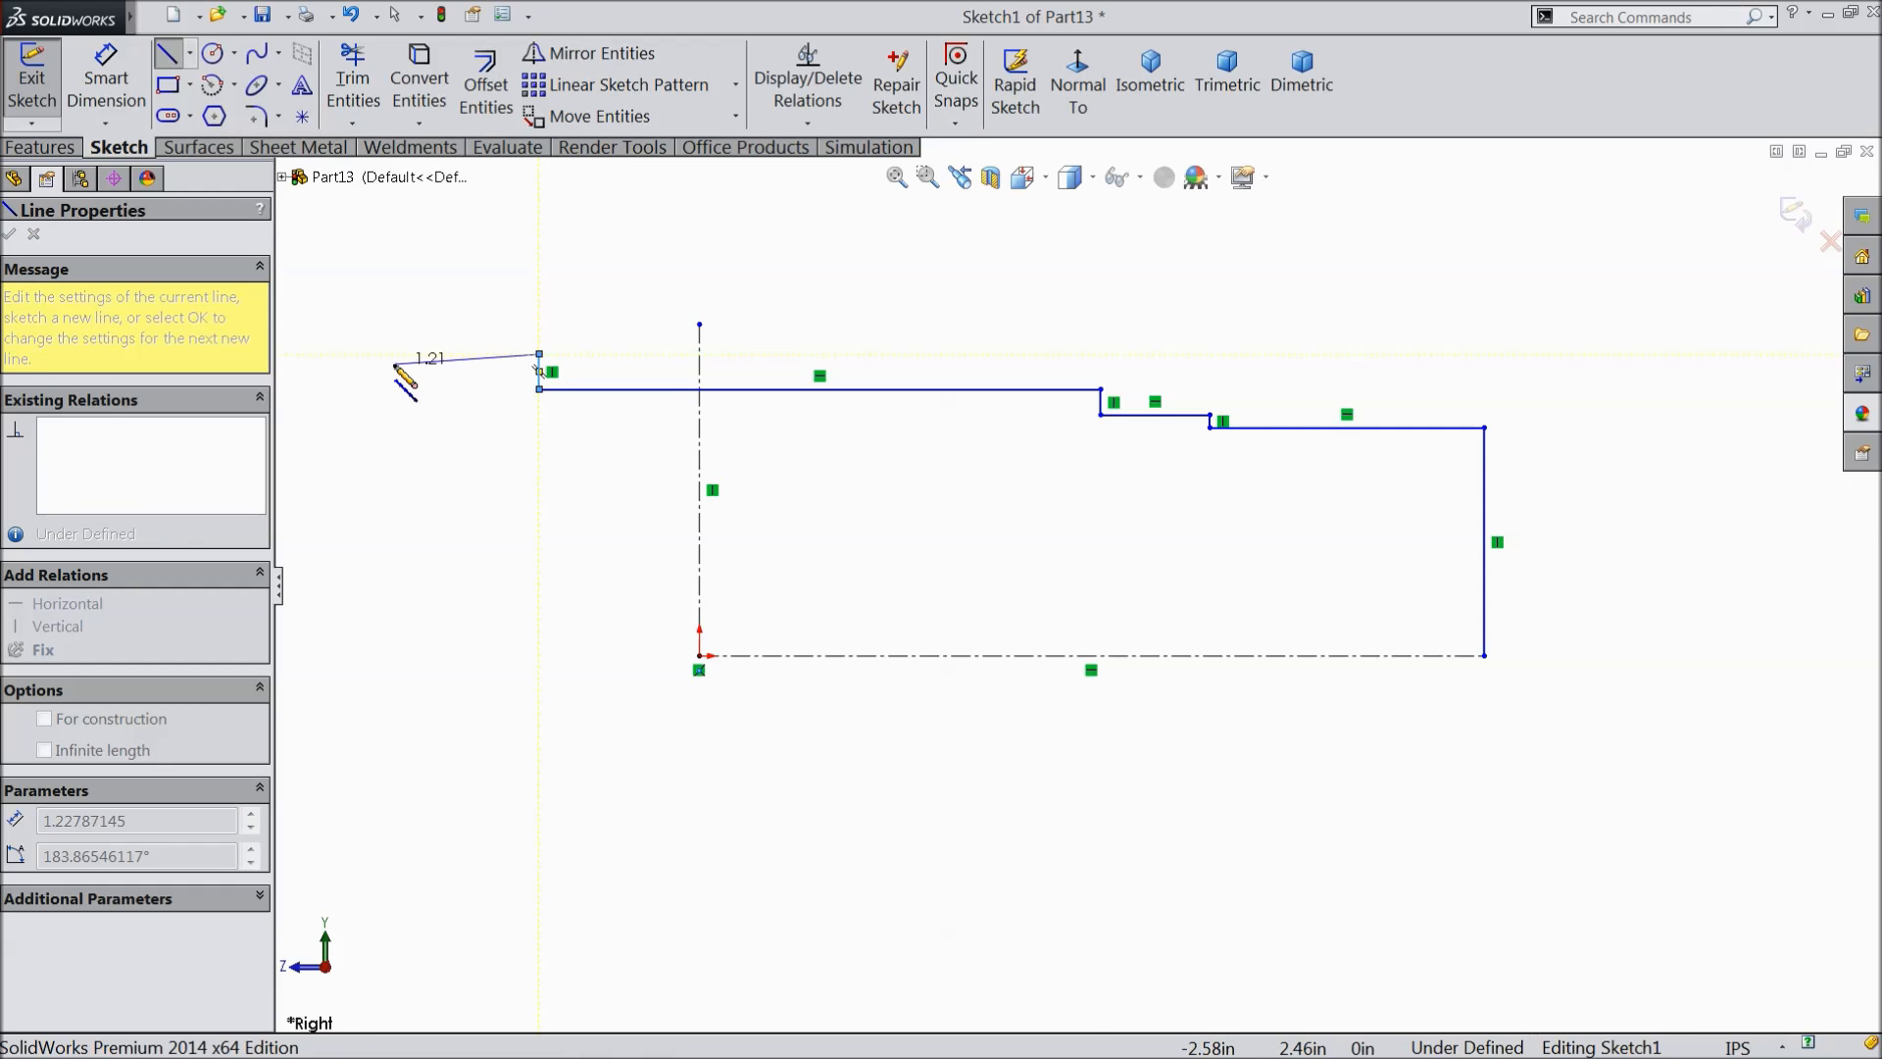
left_click(384, 353)
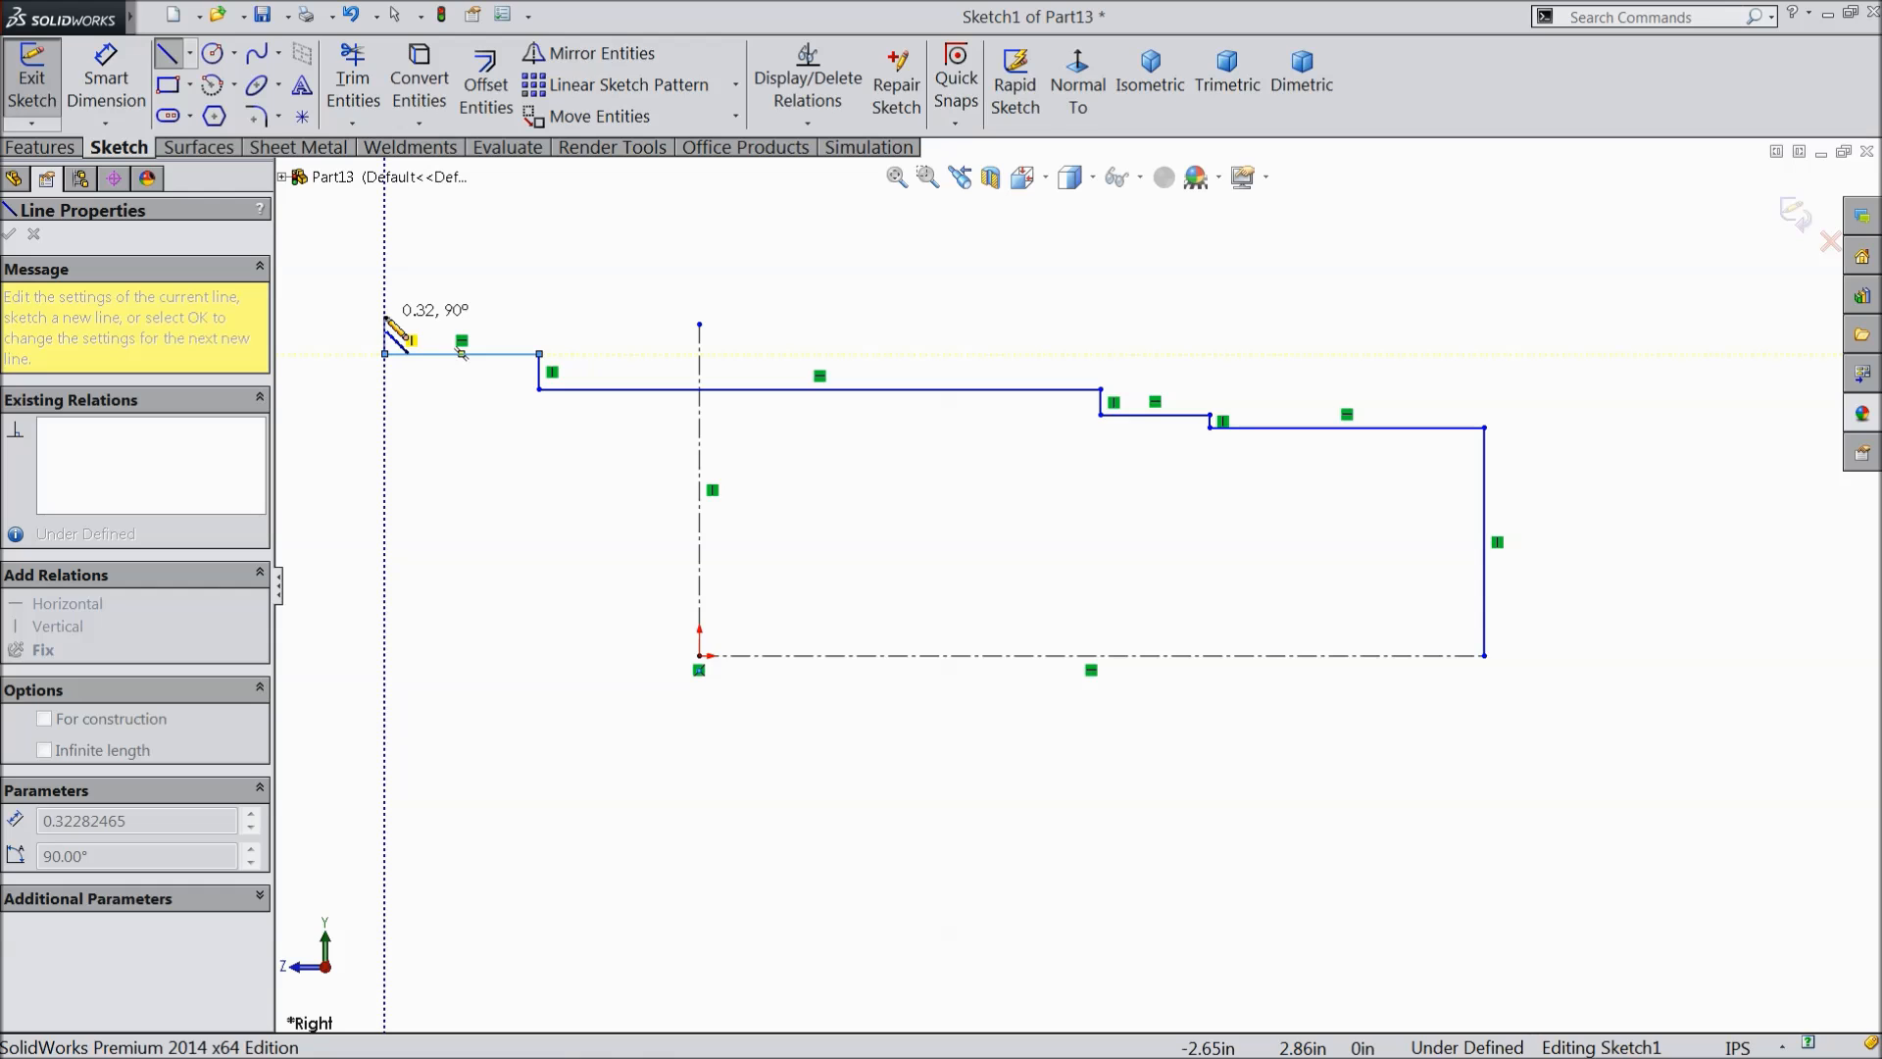
left_click(385, 315)
left_click(306, 316)
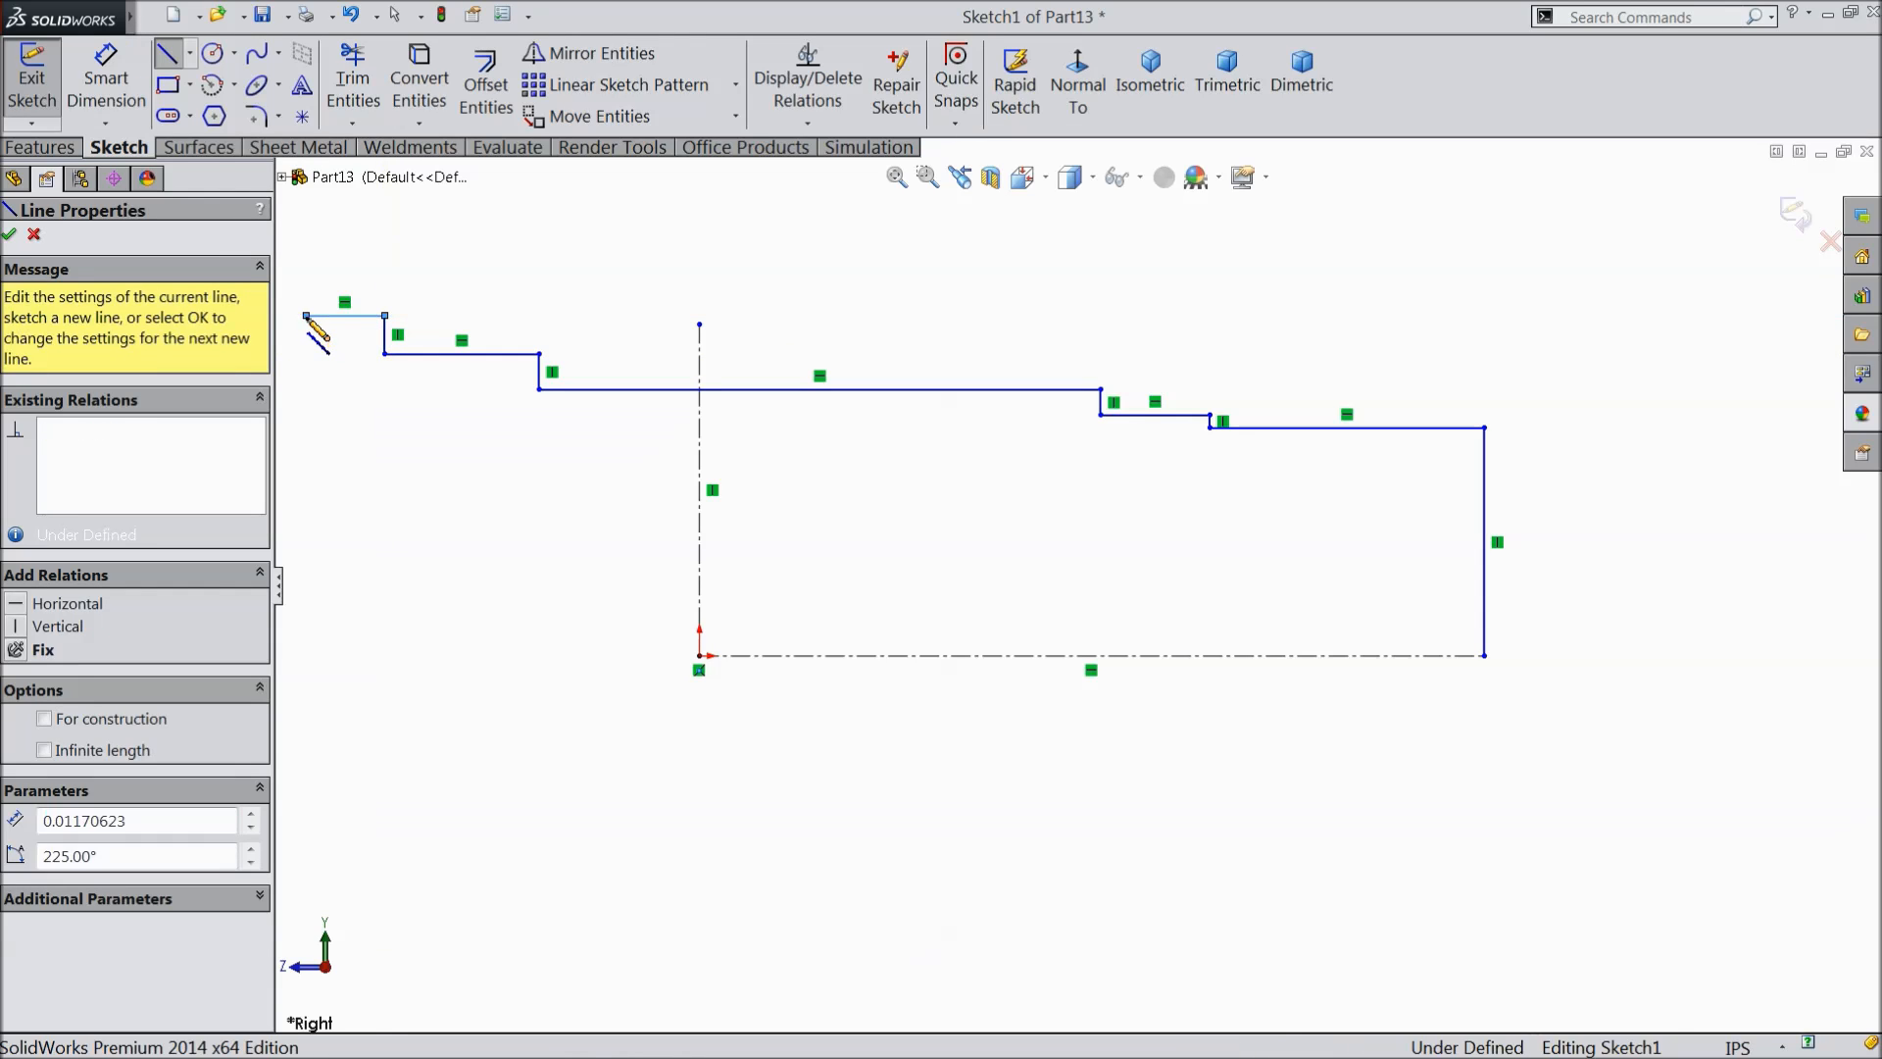
- Close the stepped profile with a vertical line down to the axis level and a horizontal base line to the starting point
left_click(305, 654)
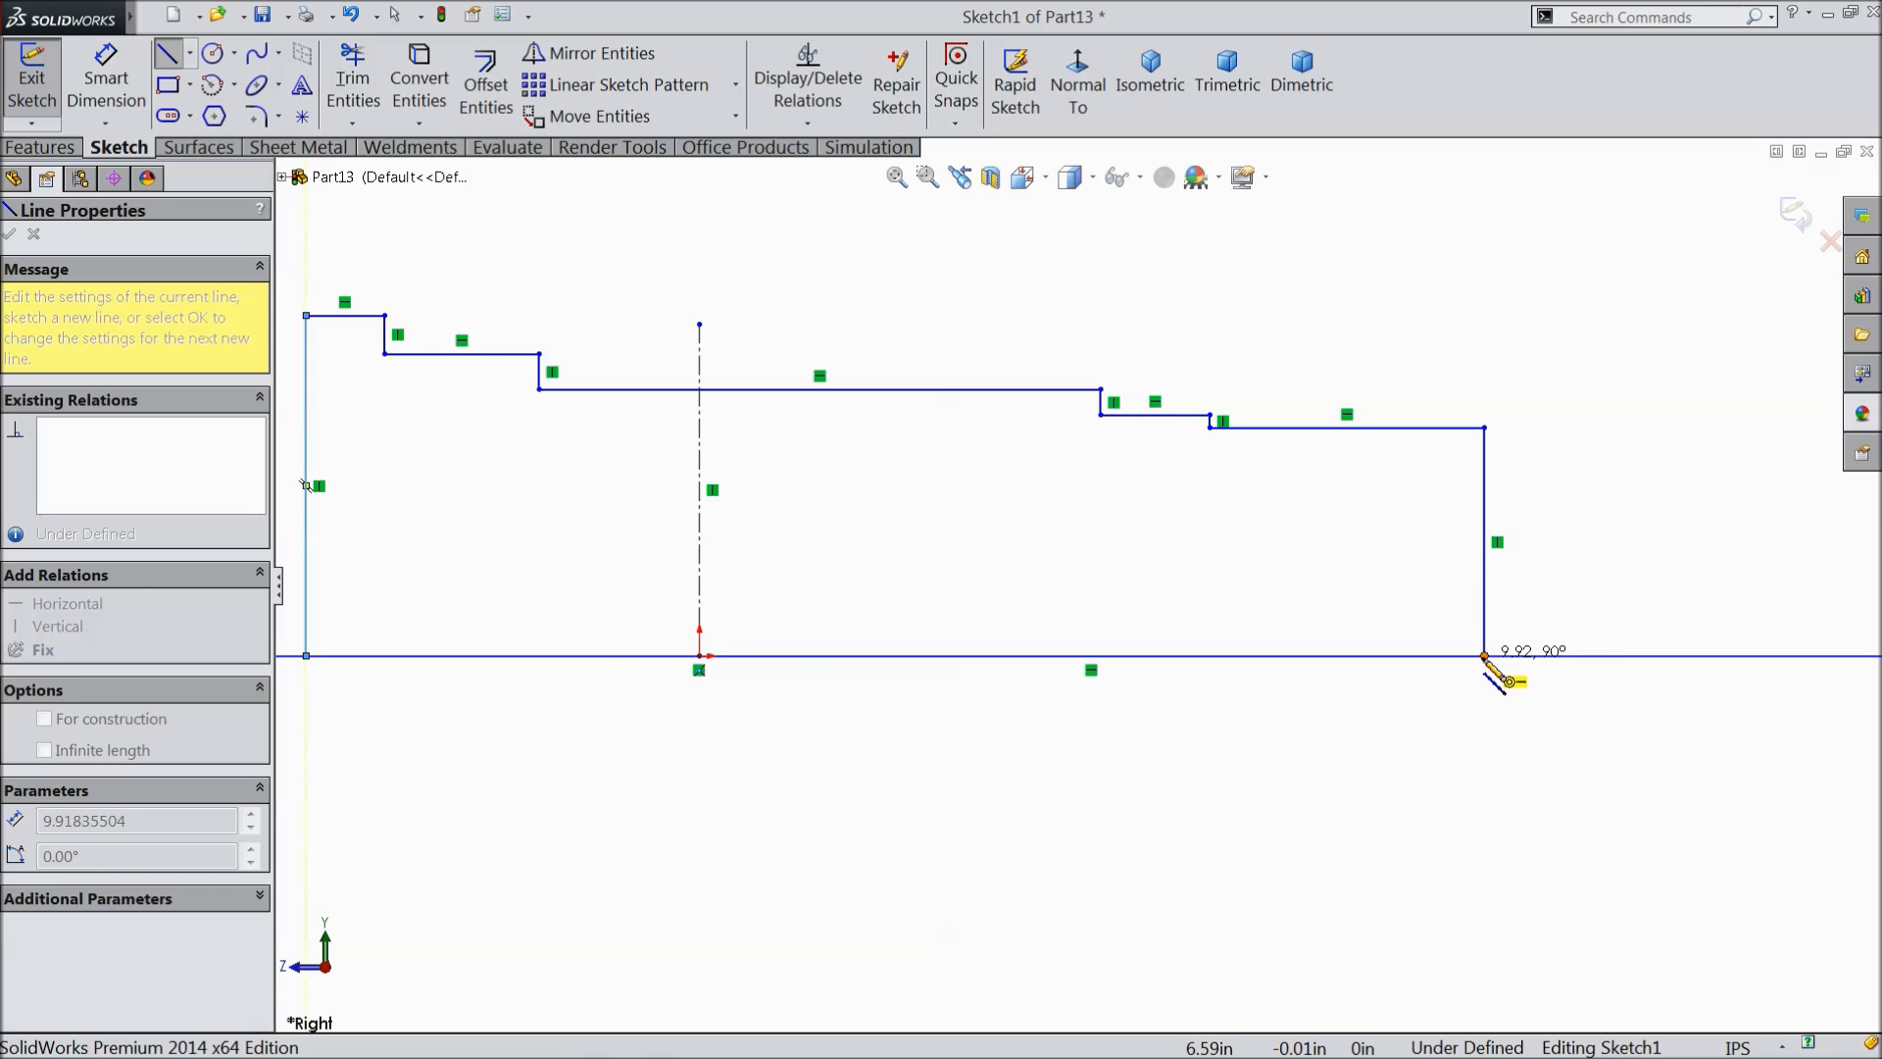
left_click(1484, 655)
right_click(1384, 270)
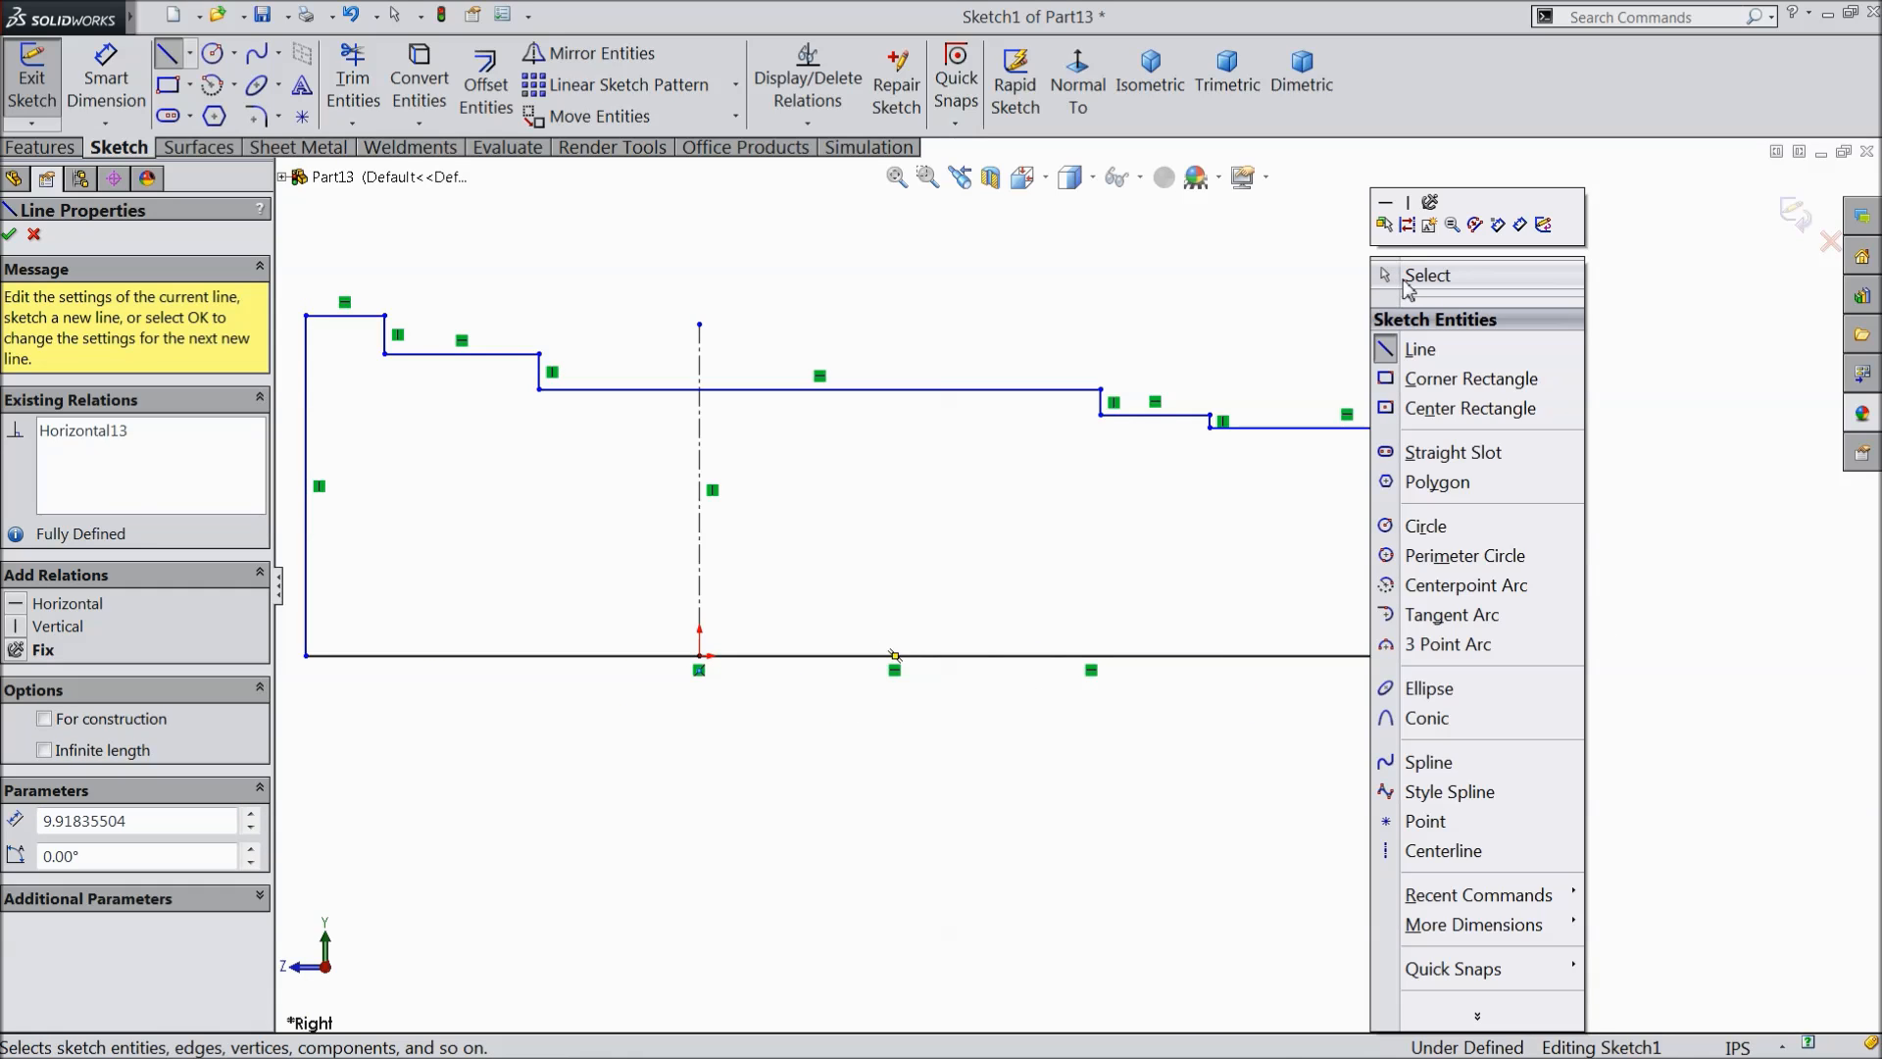
left_click(1426, 275)
key("f")
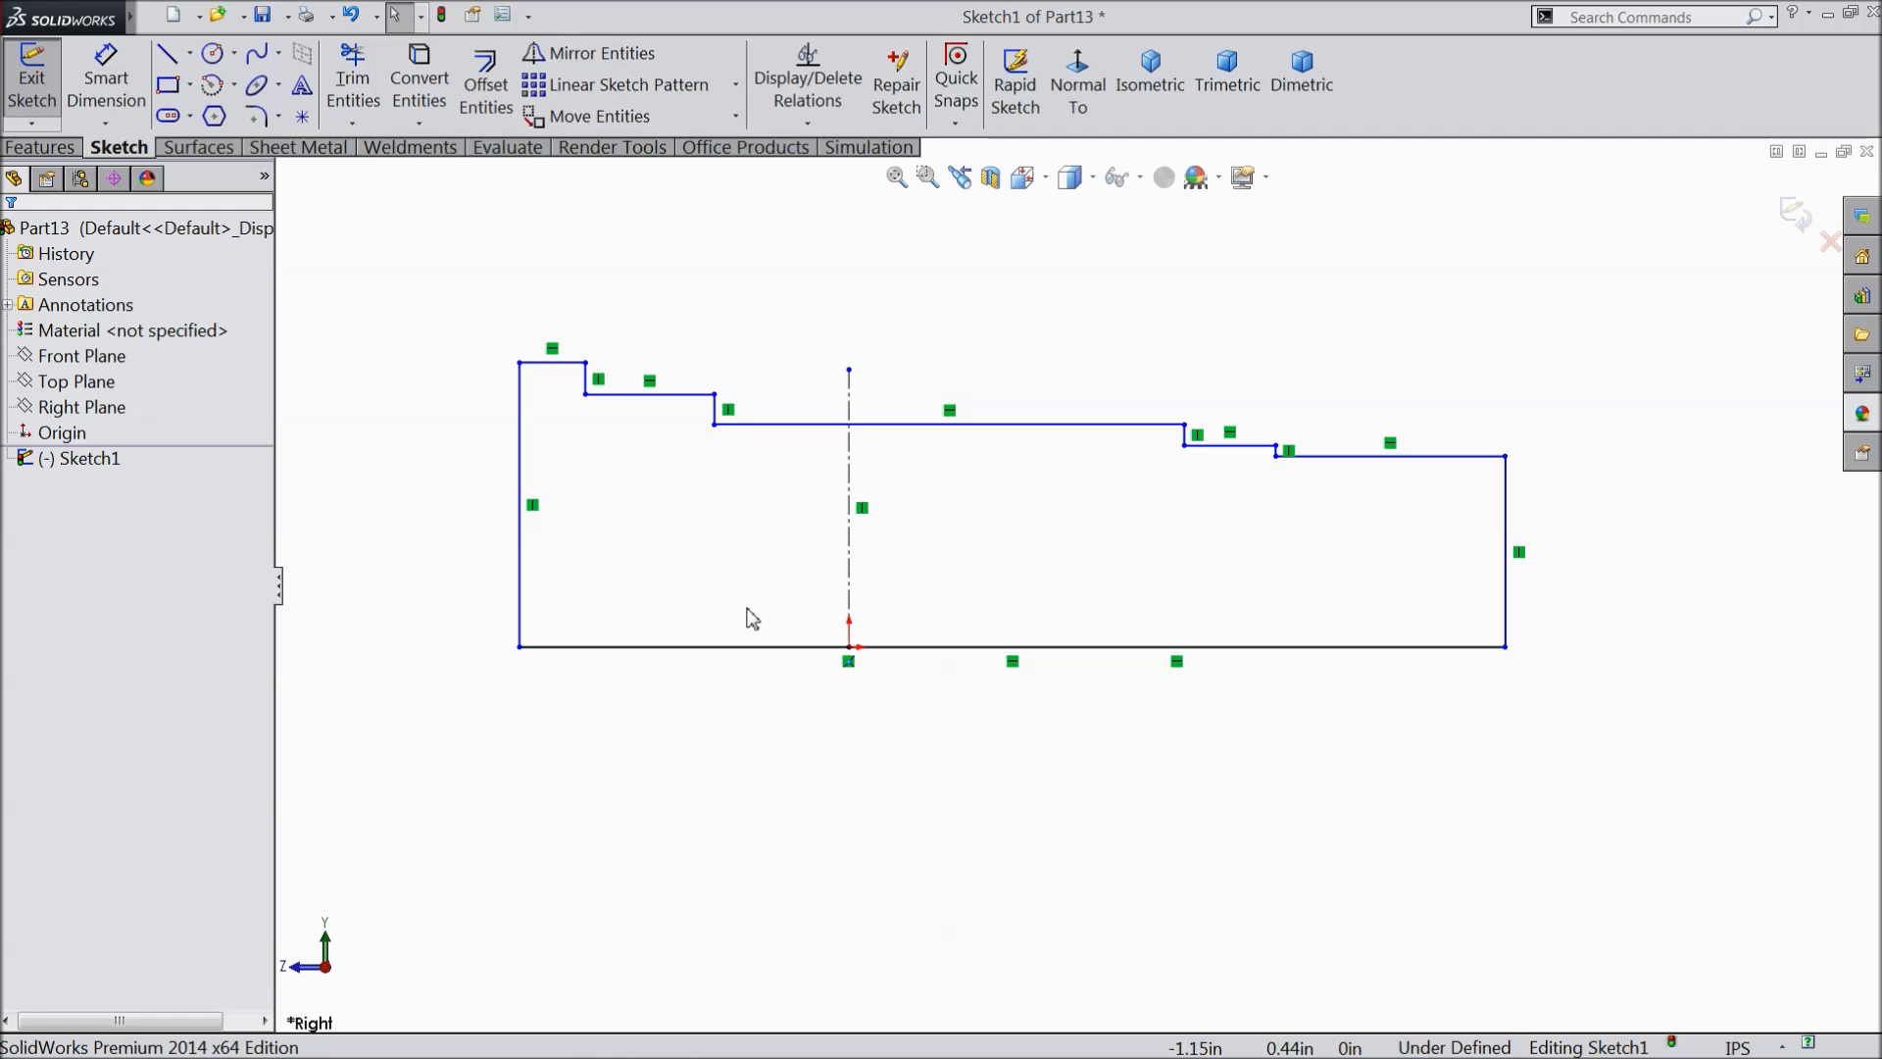
- Dimension the profile's base line to a length of 1.75 in
left_click(97, 82)
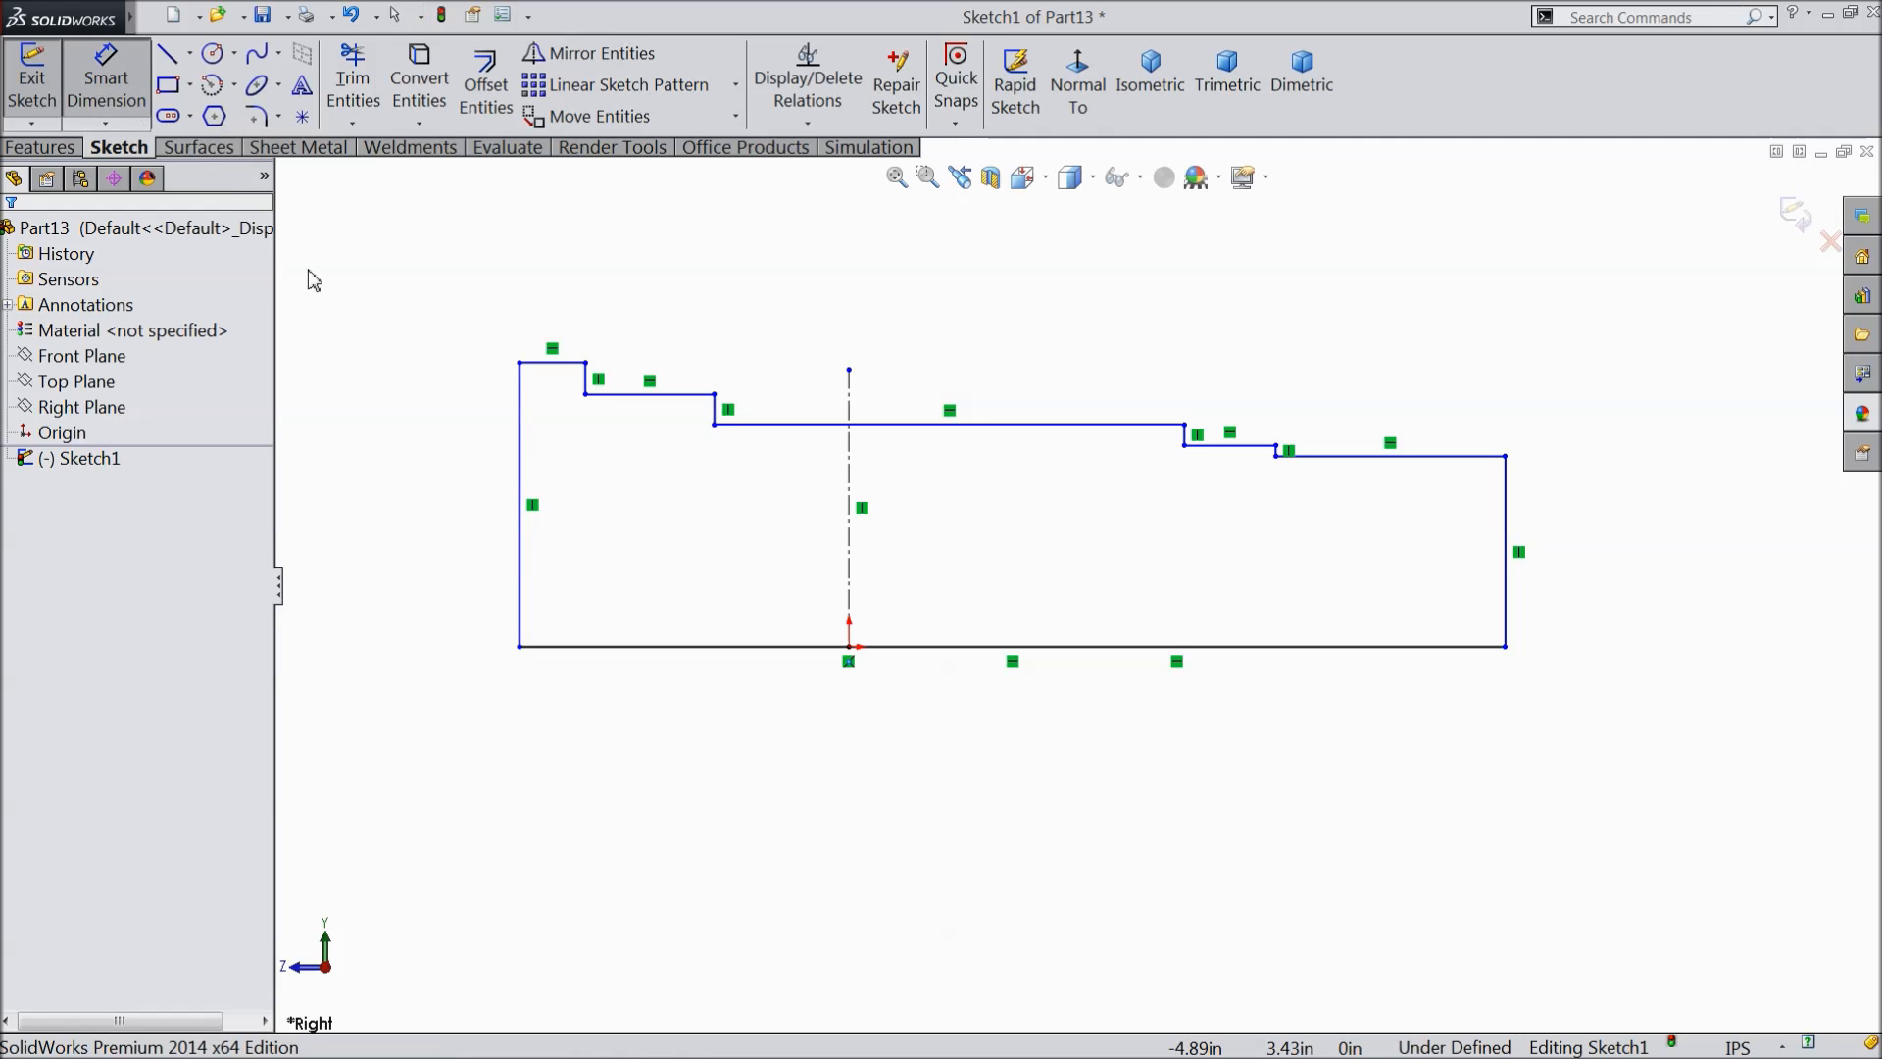
left_click(996, 648)
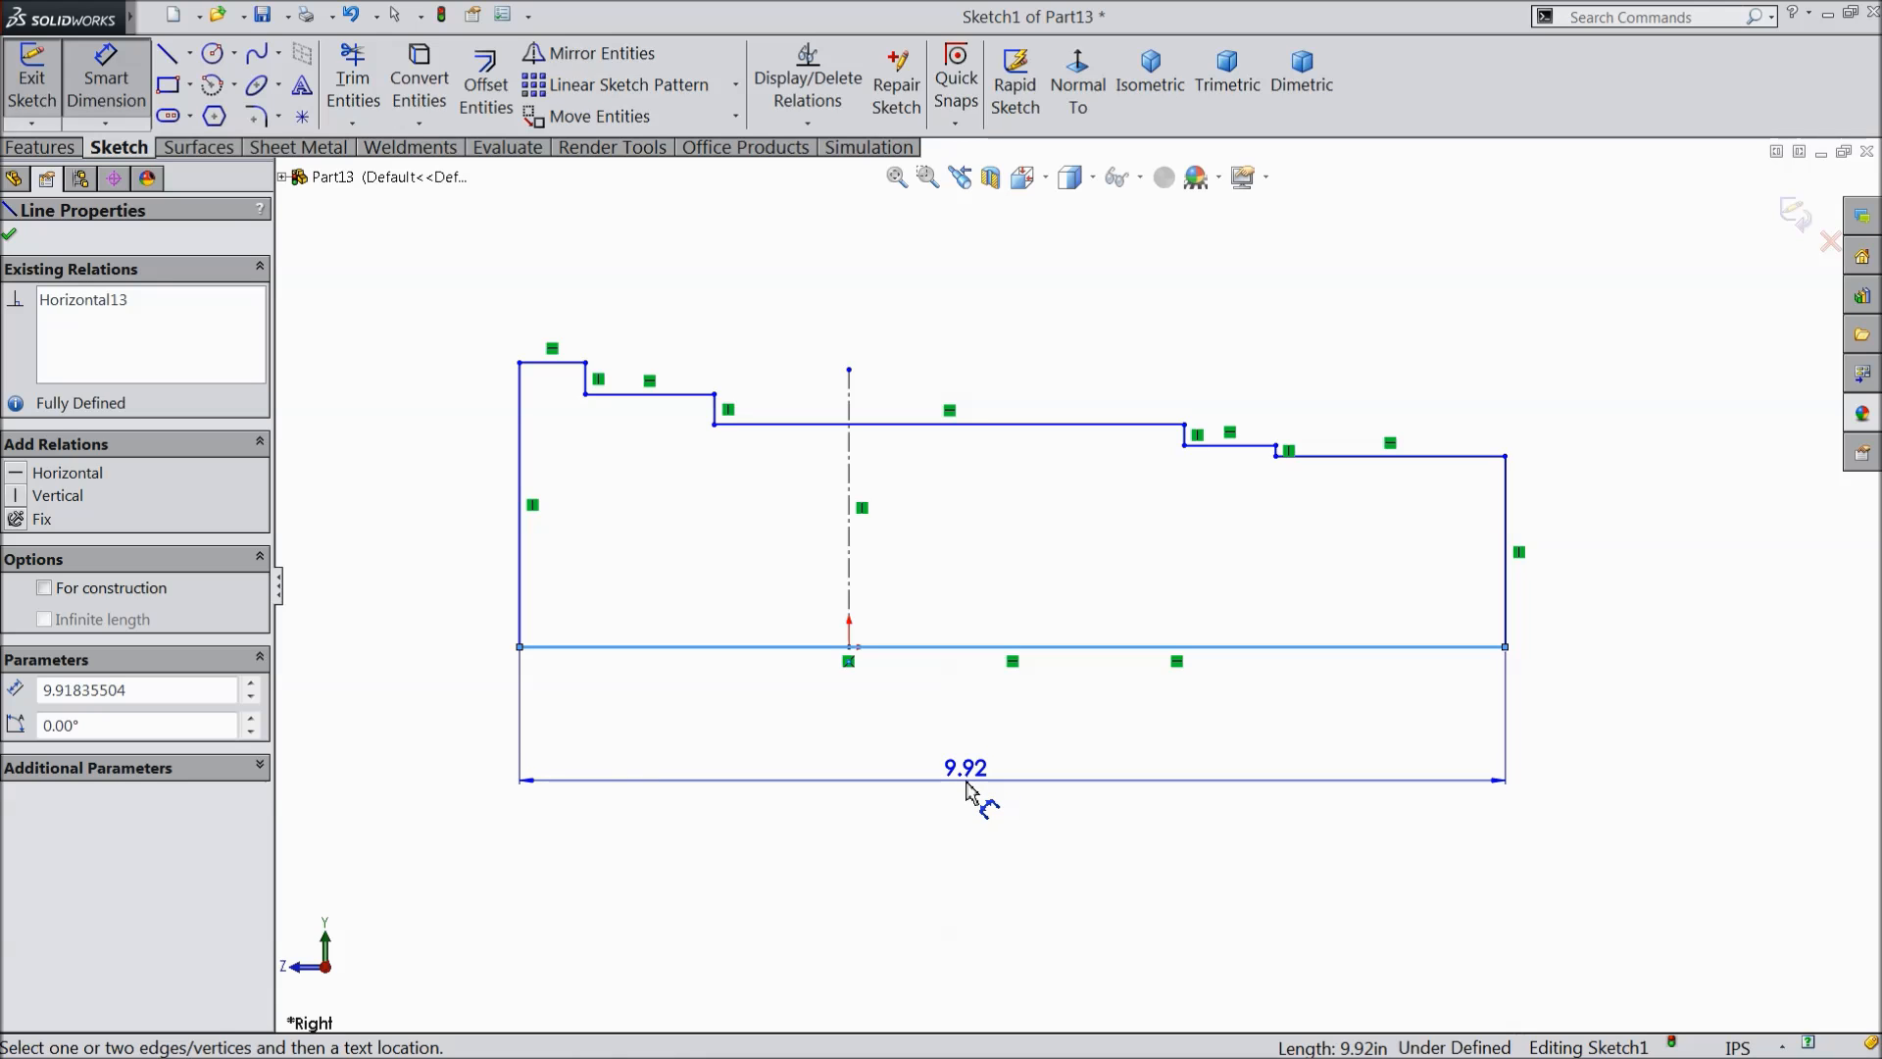
left_click(966, 790)
type("1.75")
left_click(861, 757)
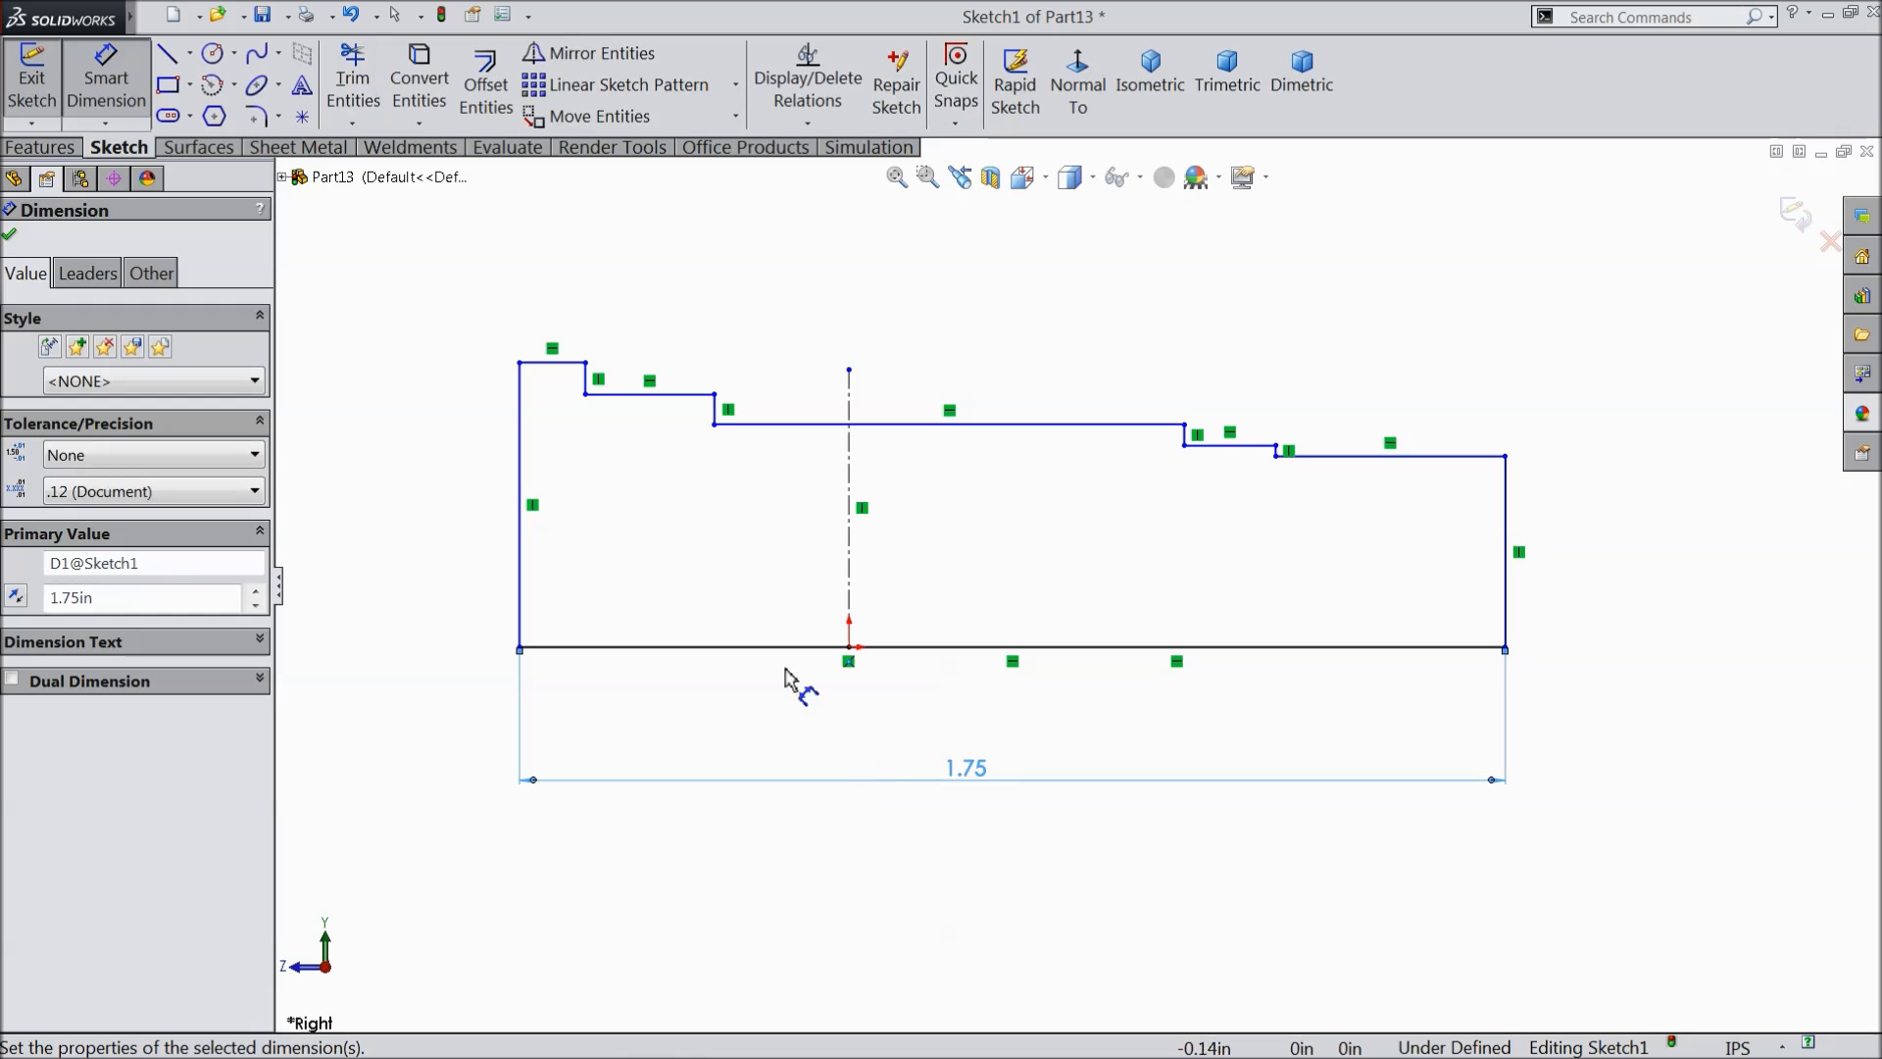
- Dimension the height from the base line to the profile's highest horizontal edge as 0.75 in
left_click(553, 366)
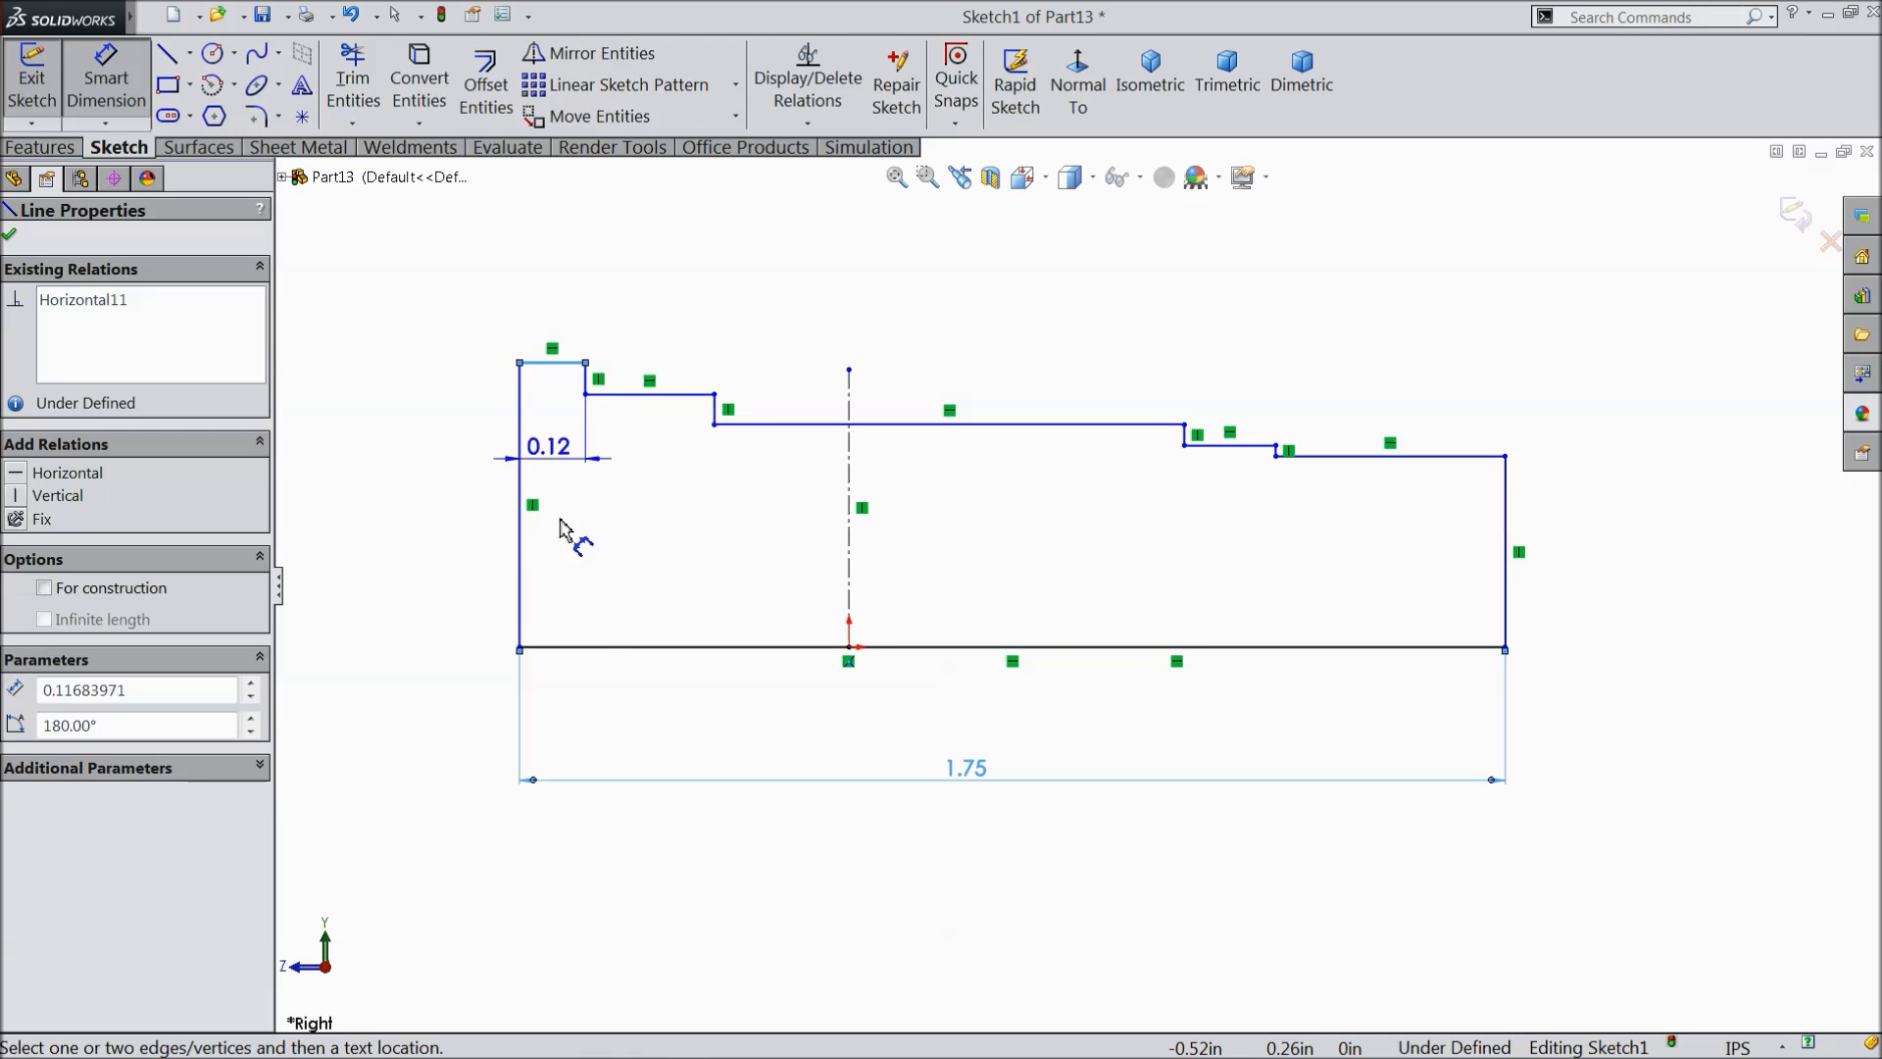
left_click(574, 647)
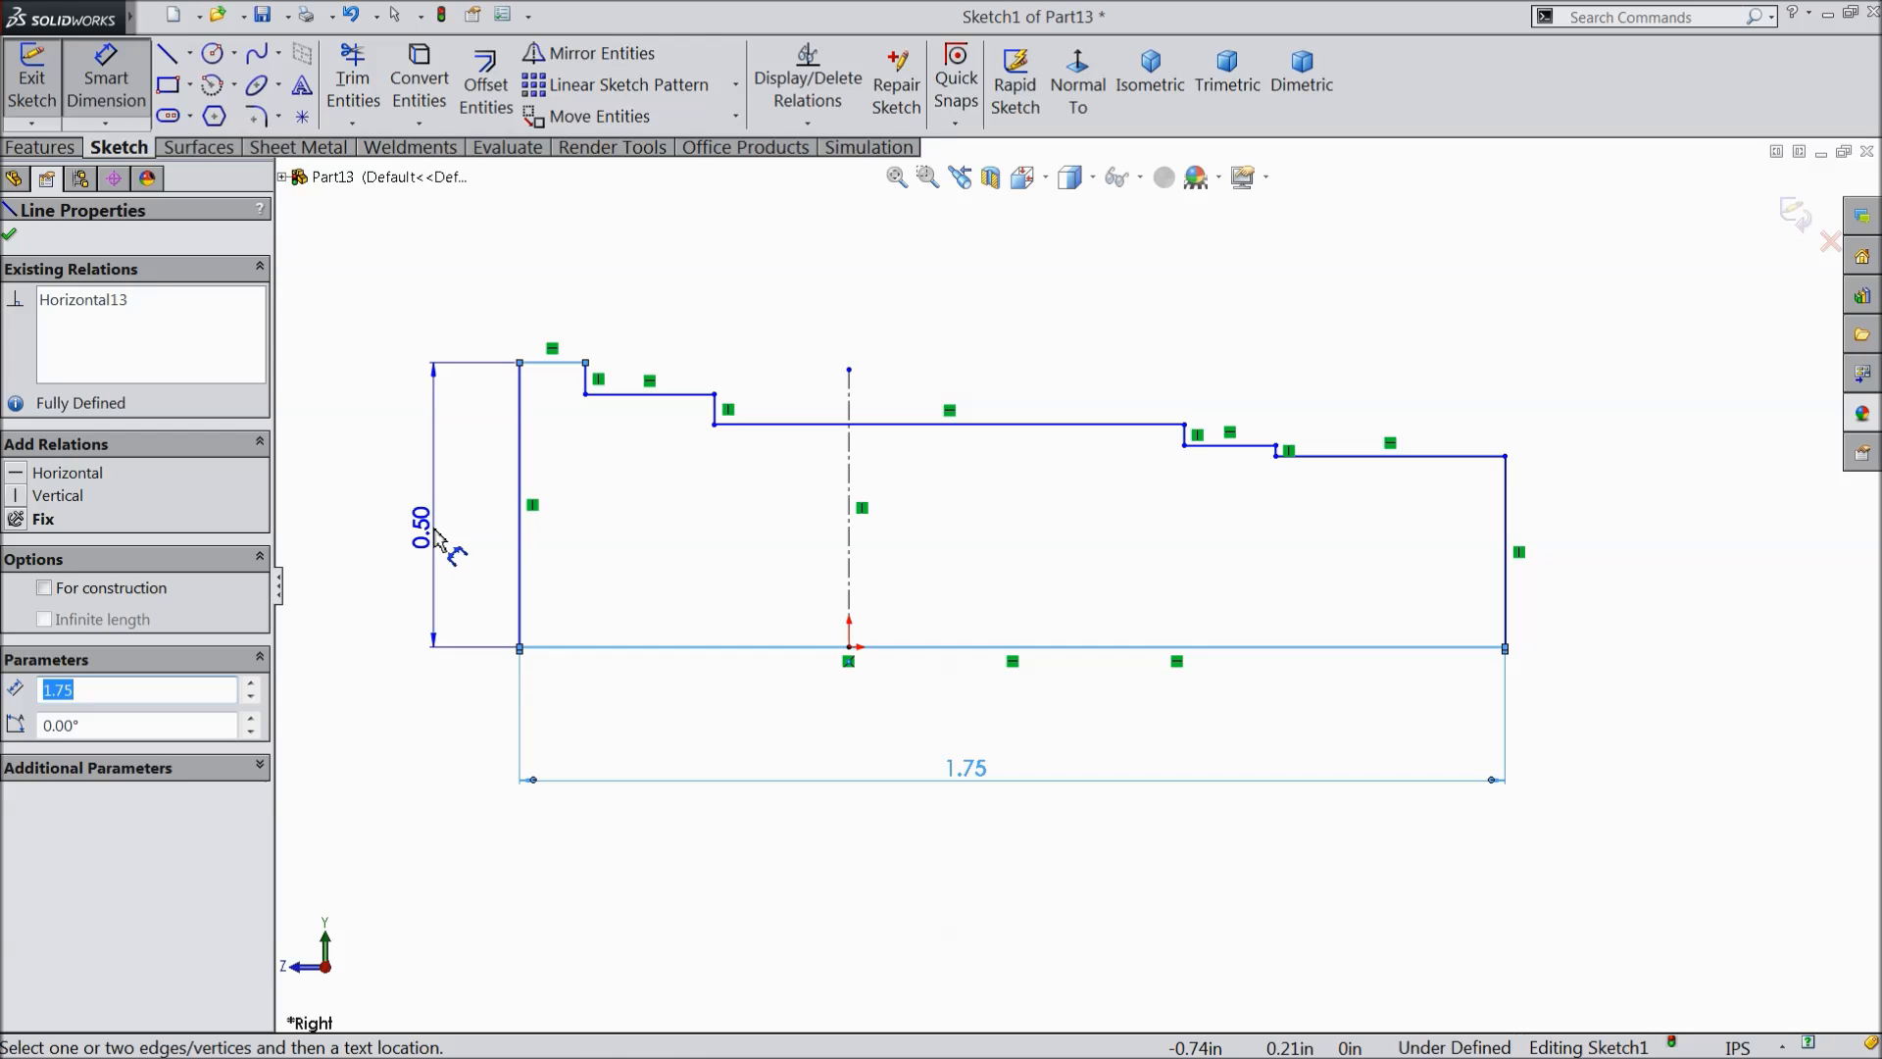
left_click(387, 526)
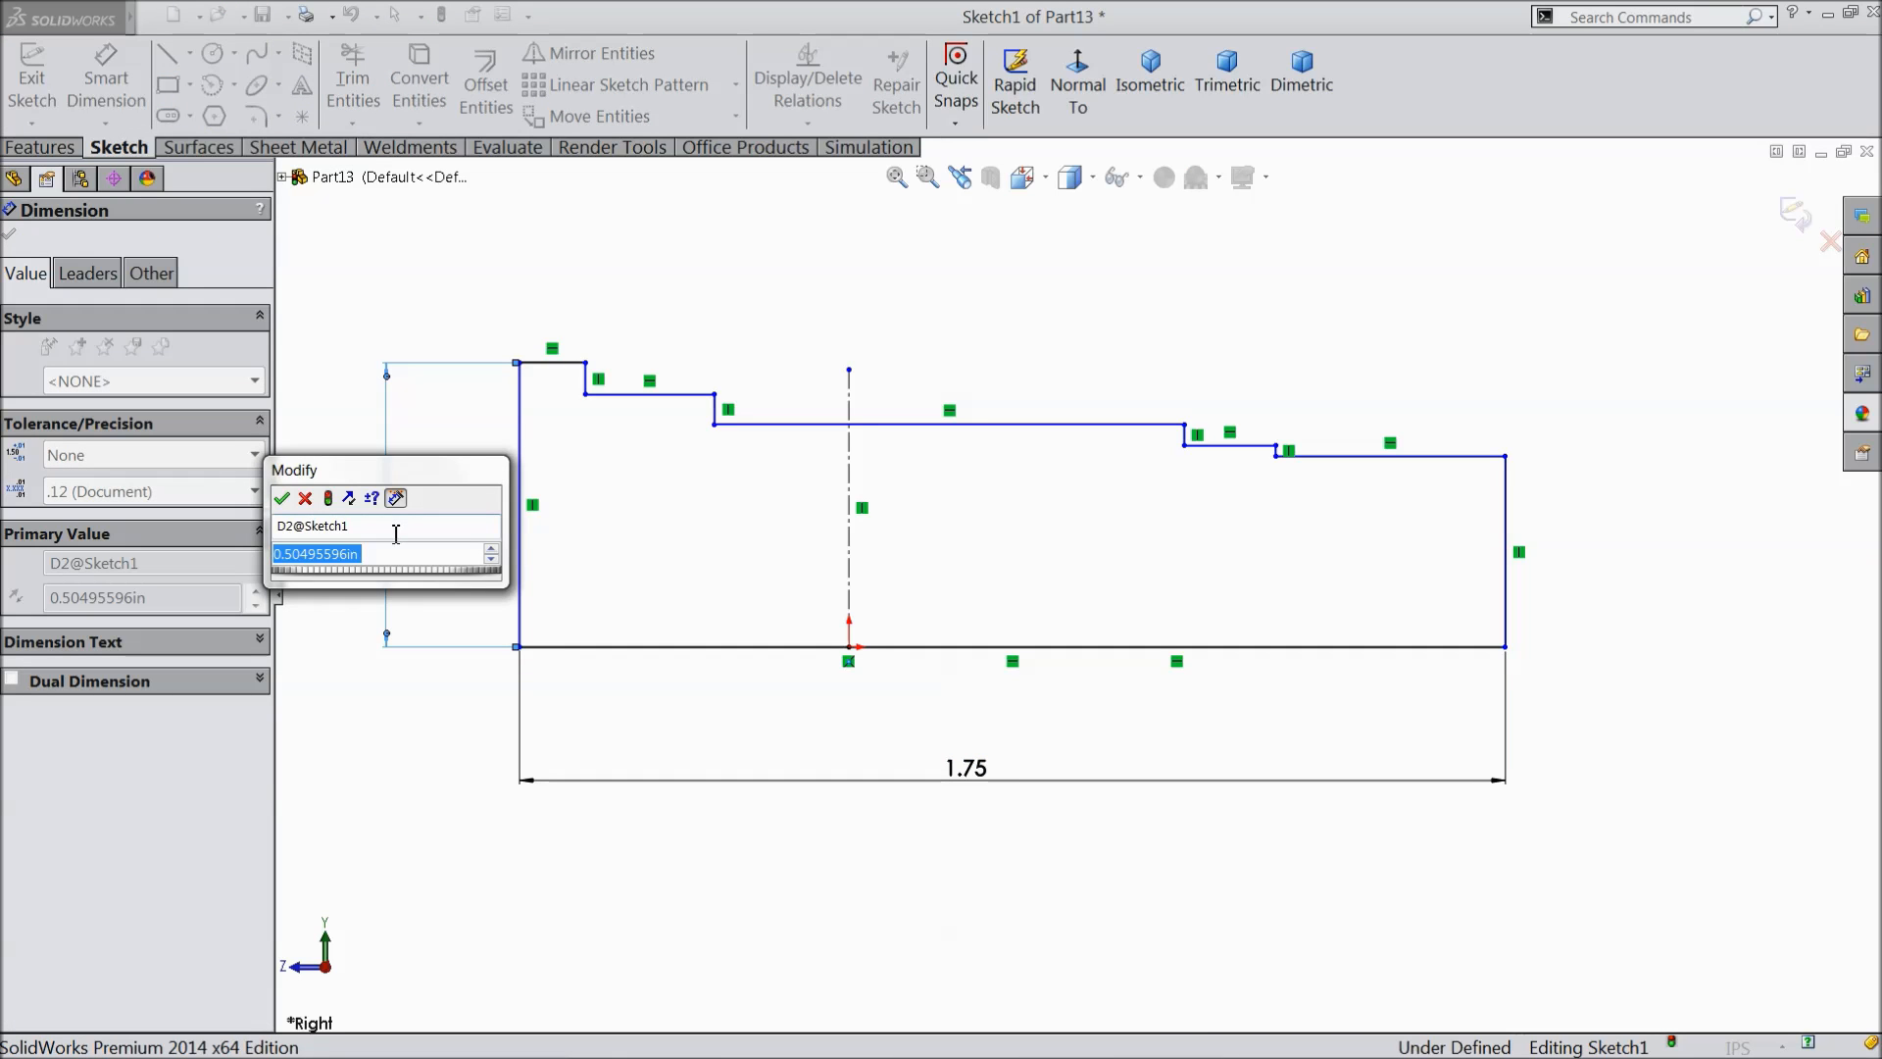
type("0.75")
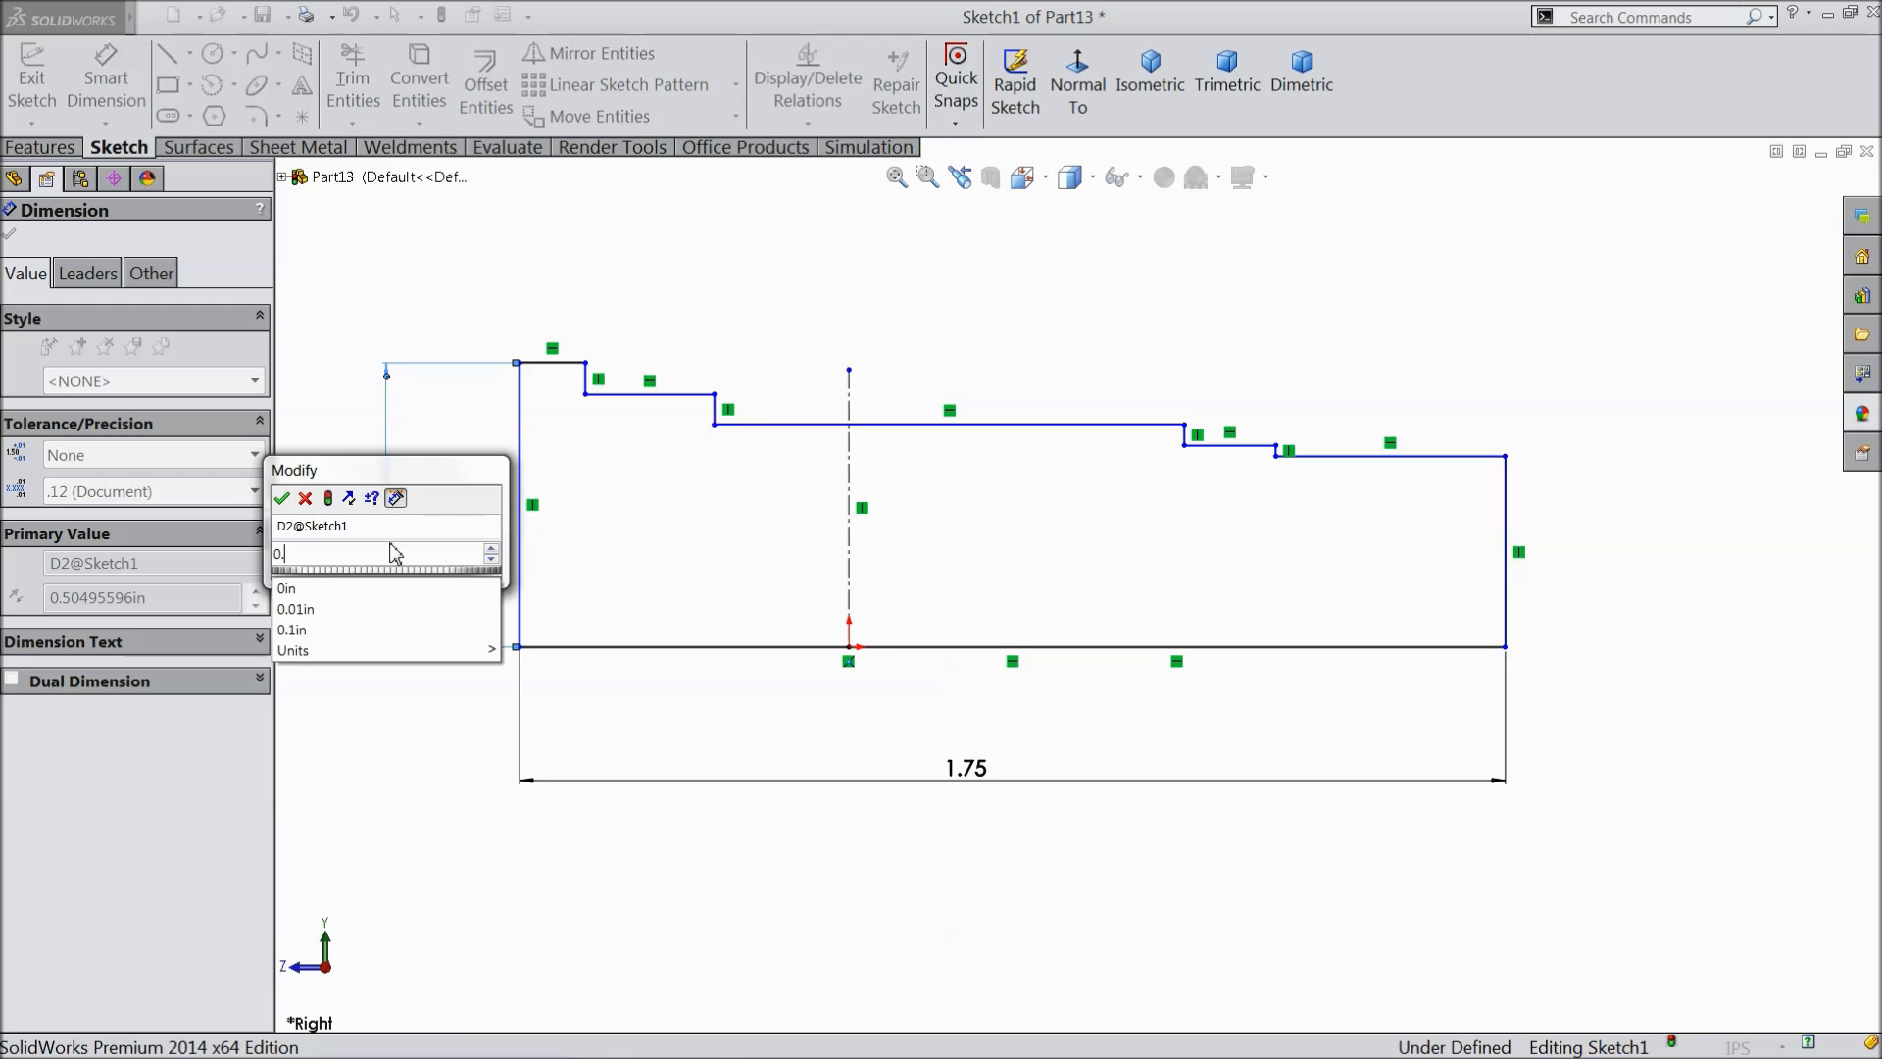
left_click(283, 499)
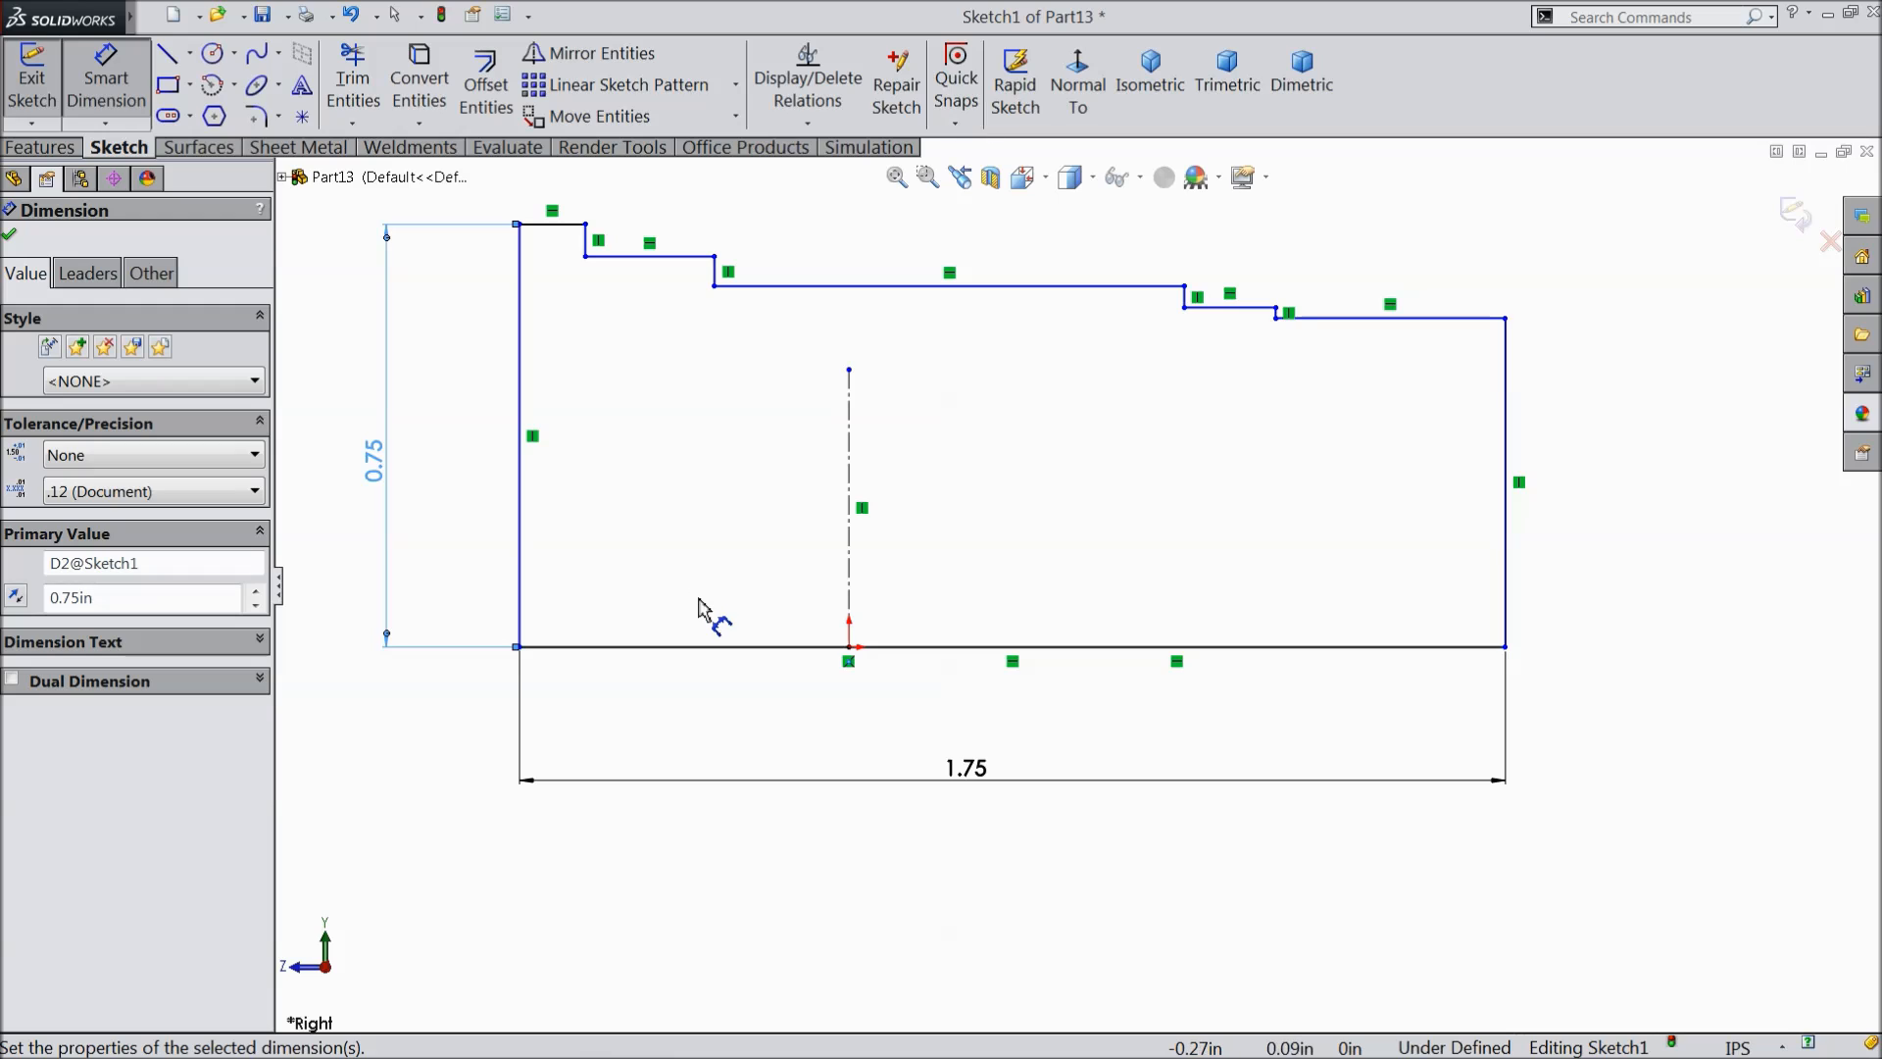
- Dimension the height from the base line to the second-highest step edge as 1.43/2 in
scroll(819, 624, "up", 2)
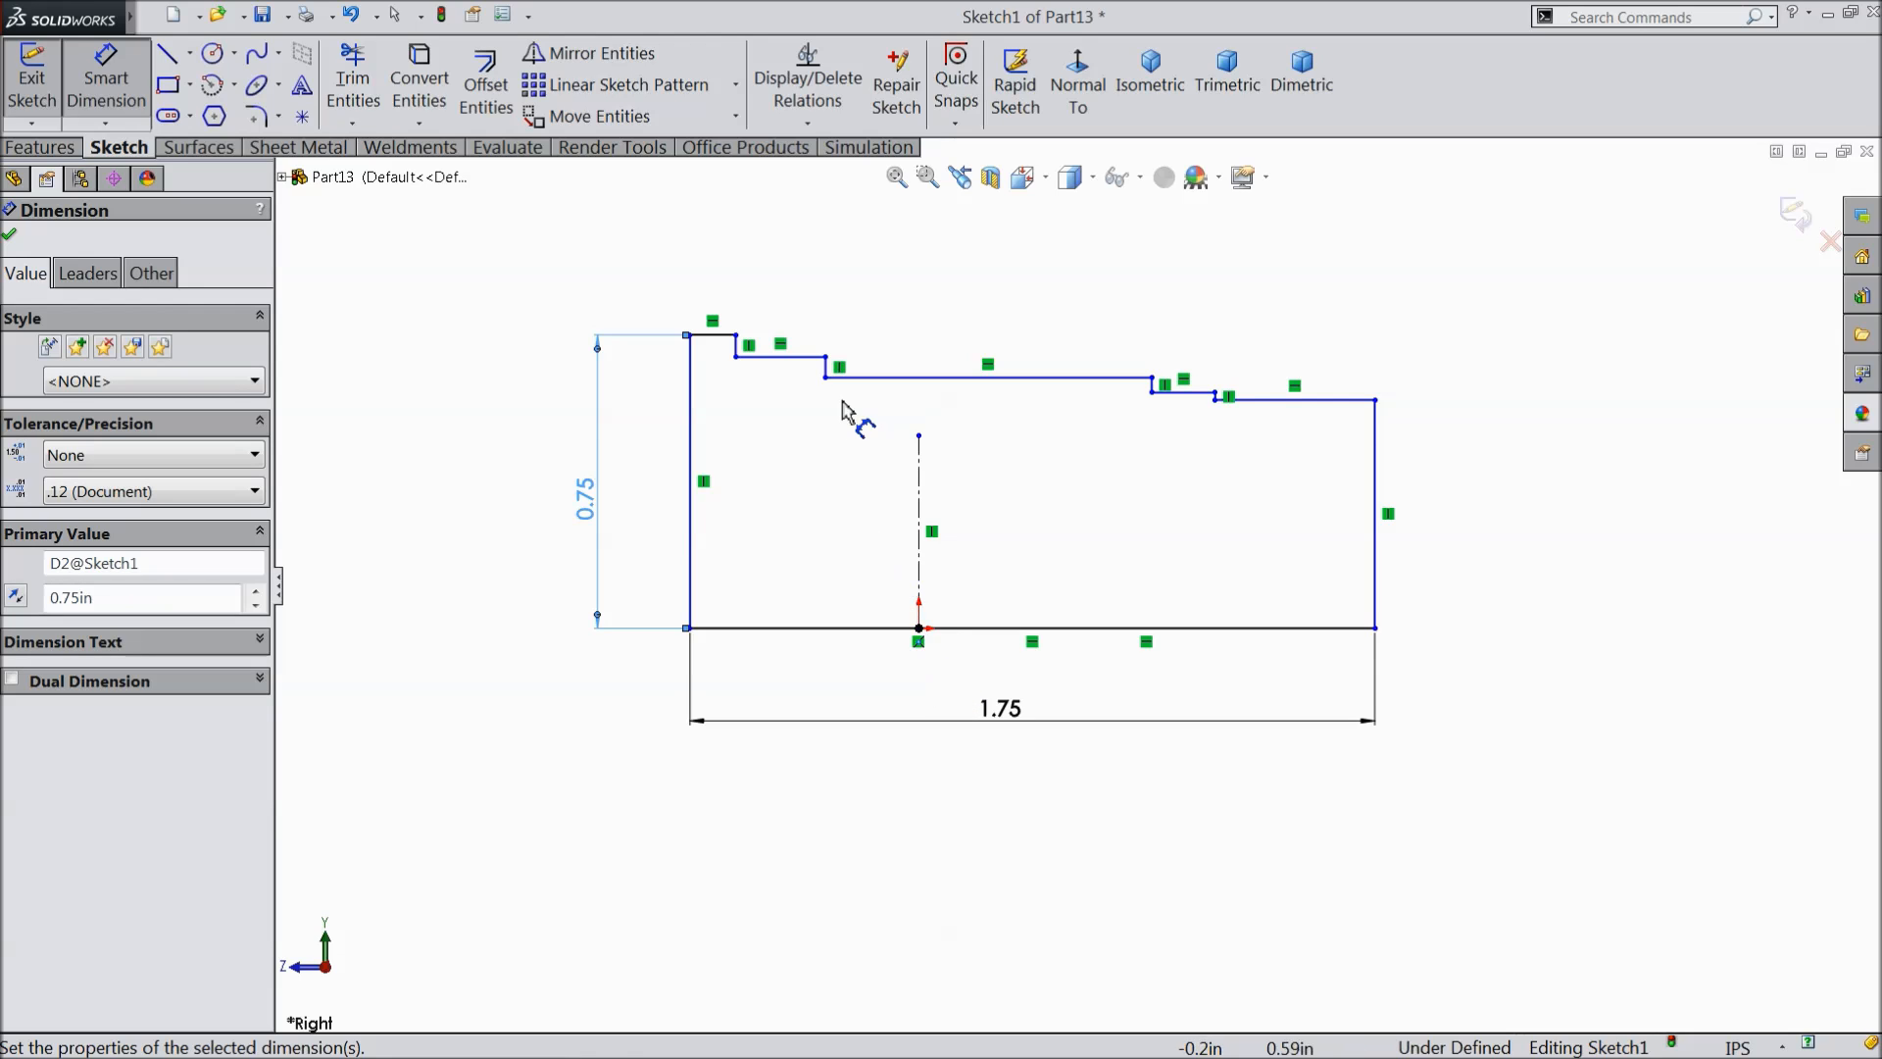
left_click(789, 356)
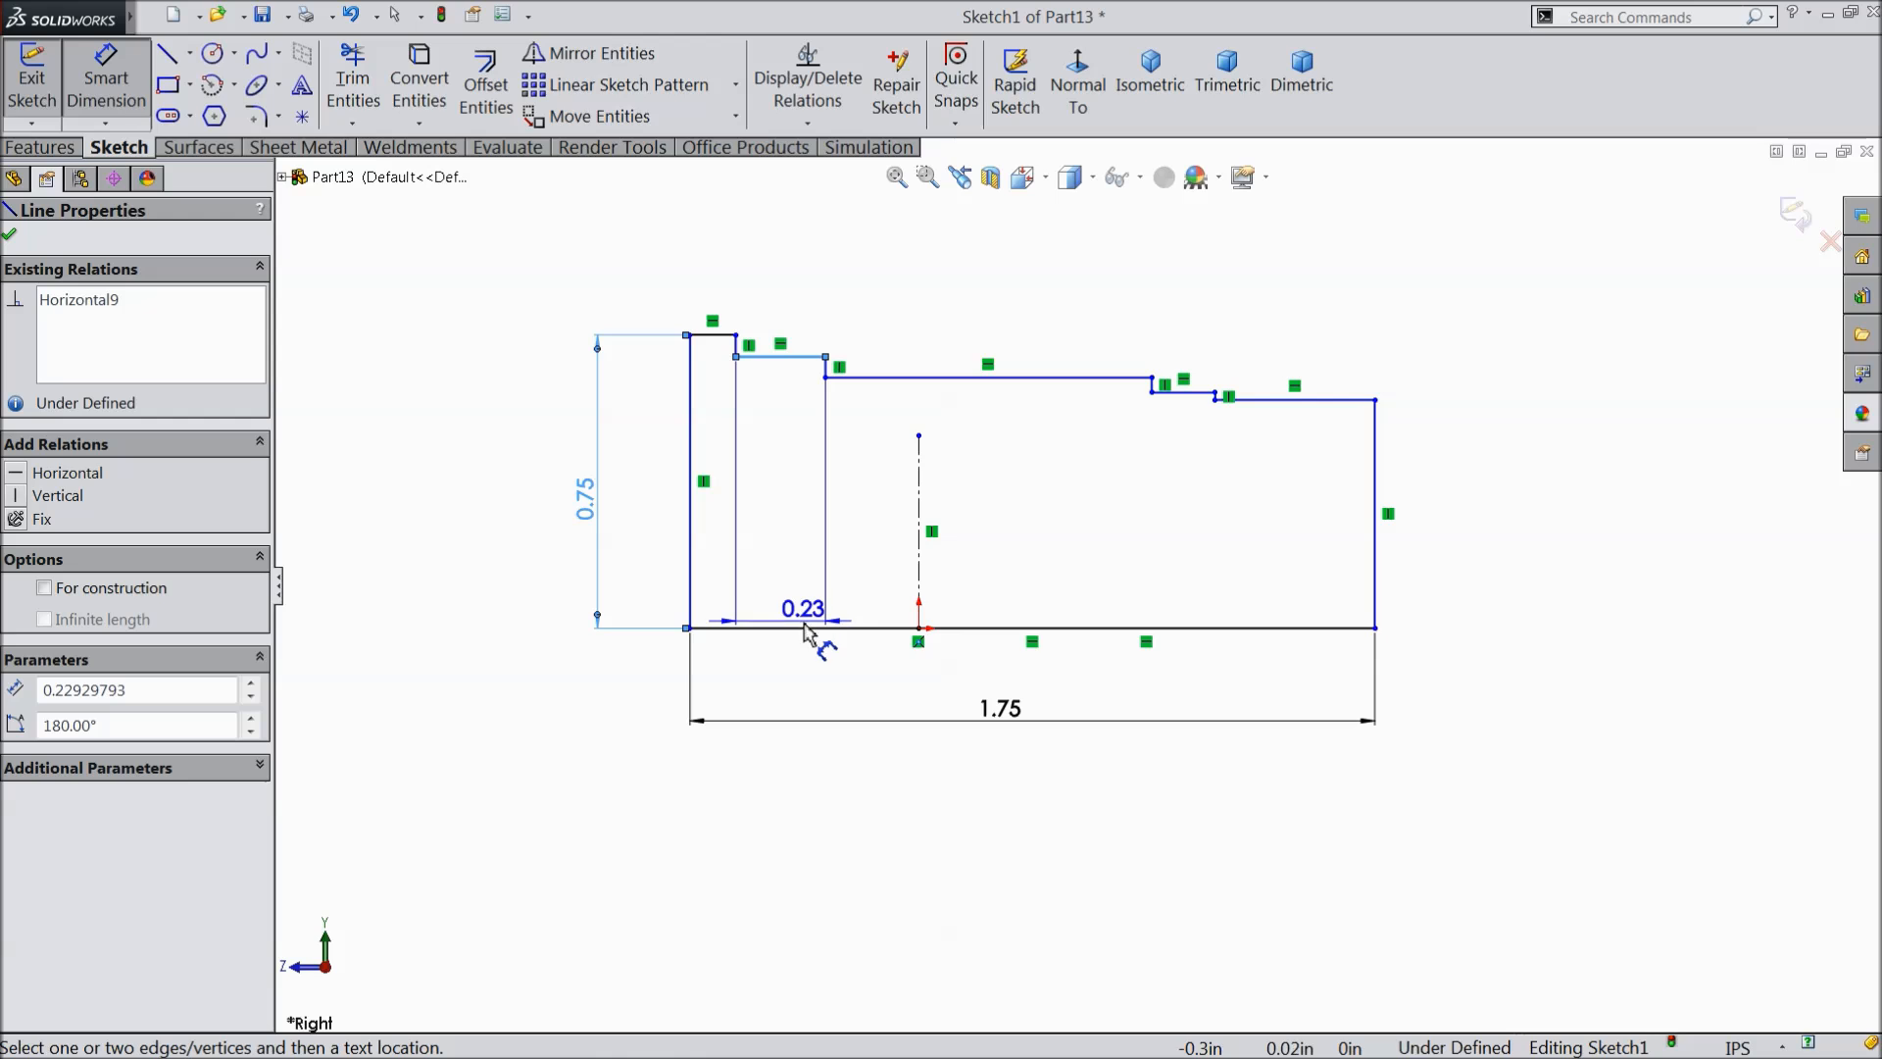
left_click(806, 628)
left_click(787, 496)
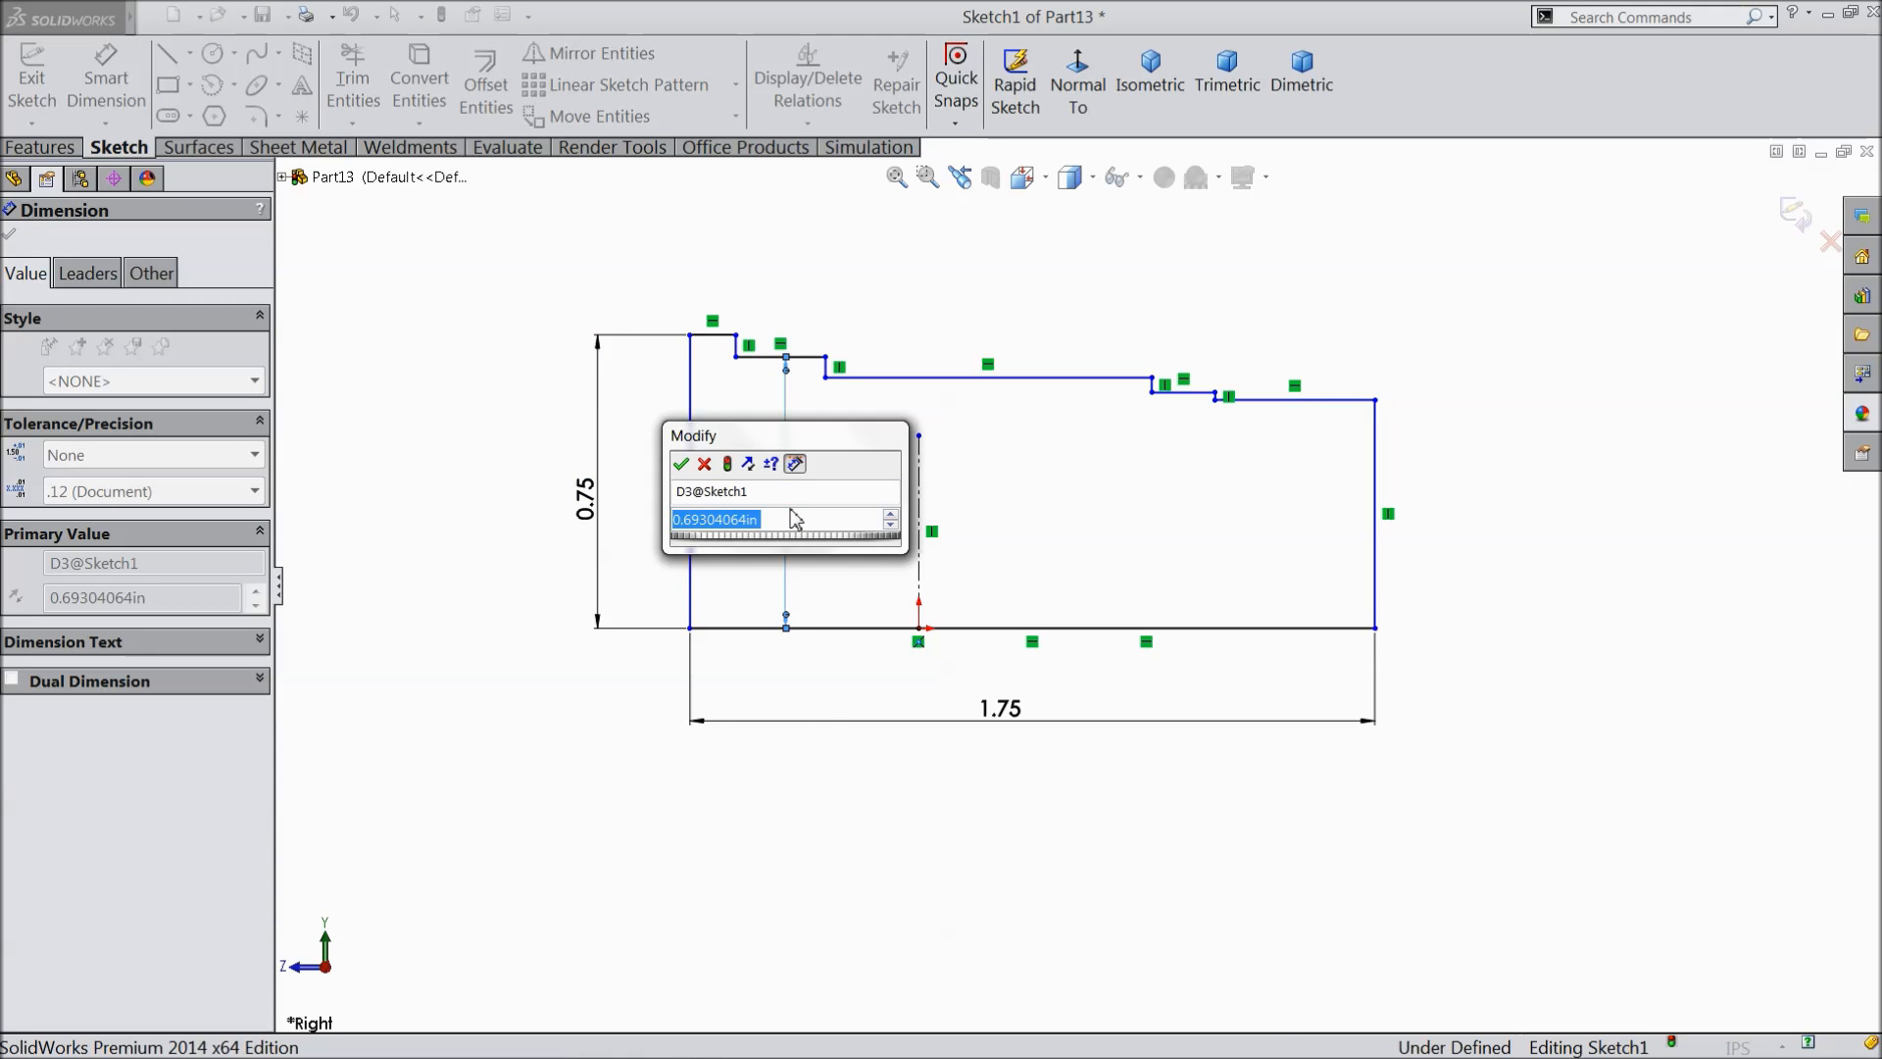
type("1.43/2")
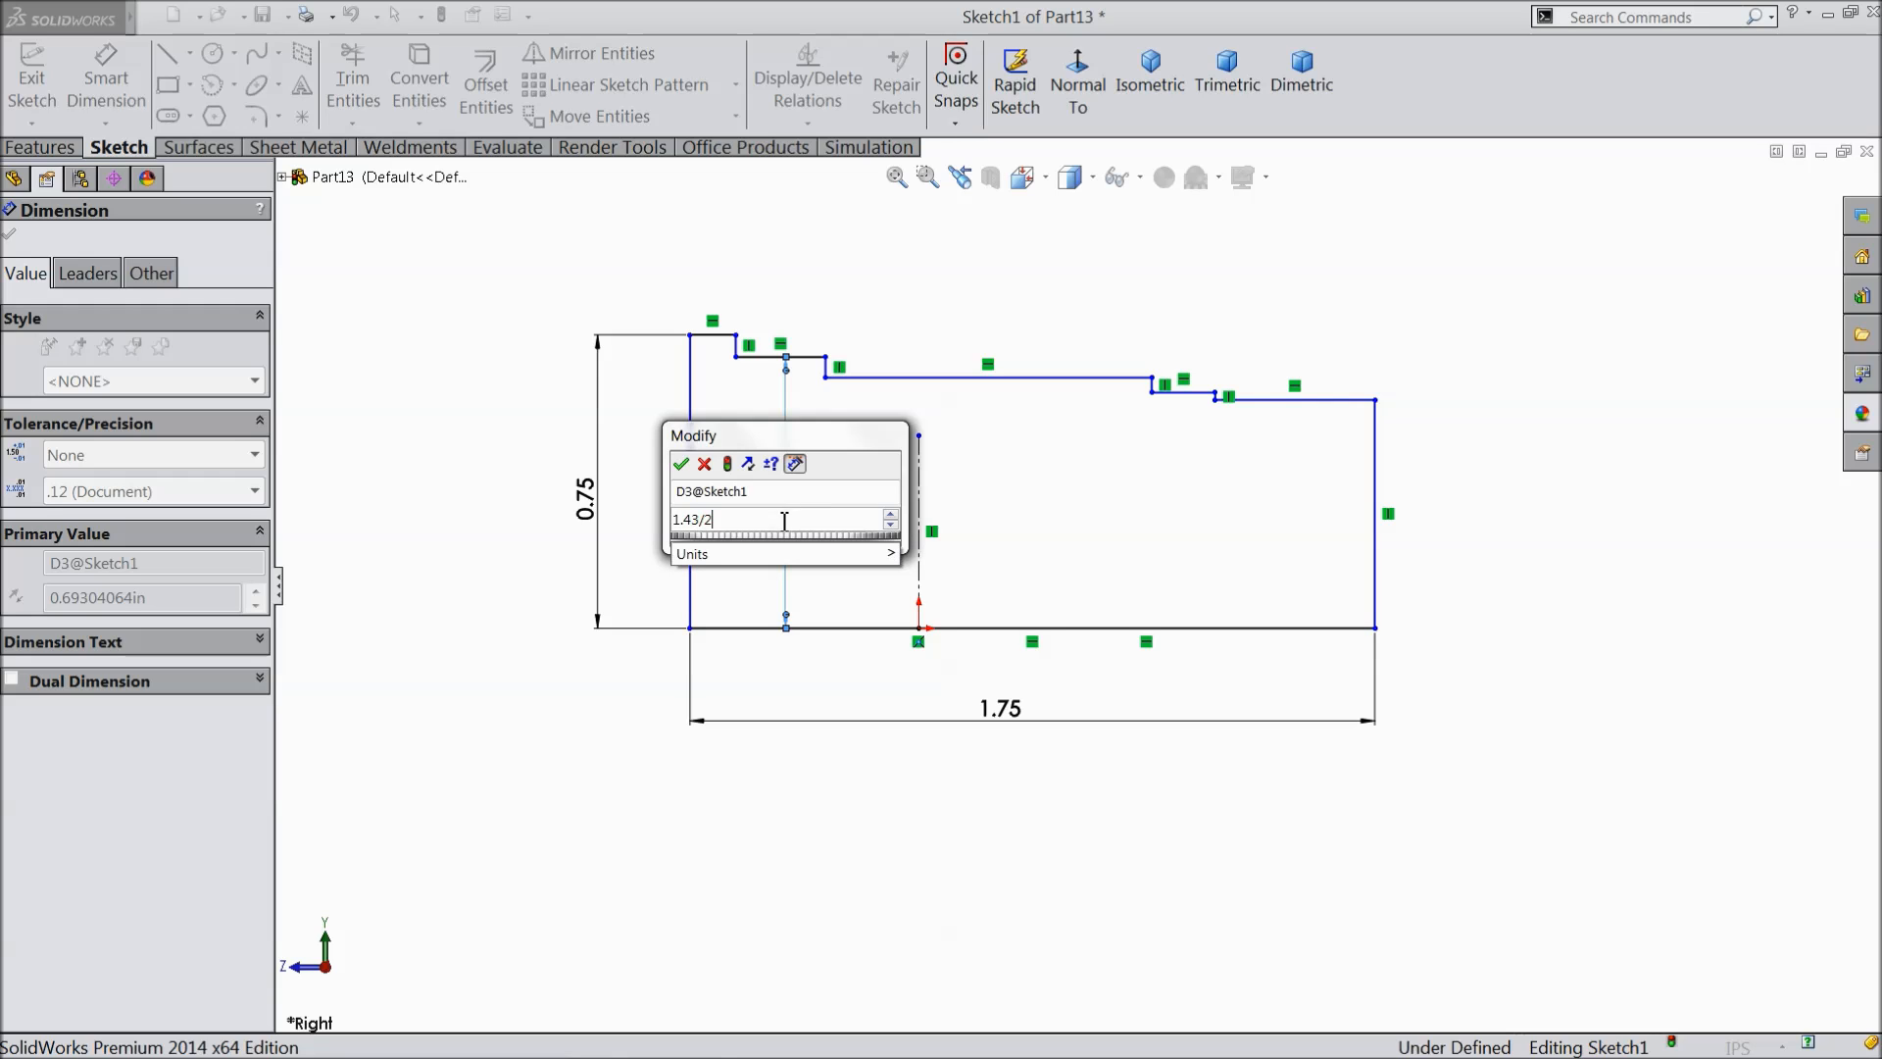
left_click(682, 466)
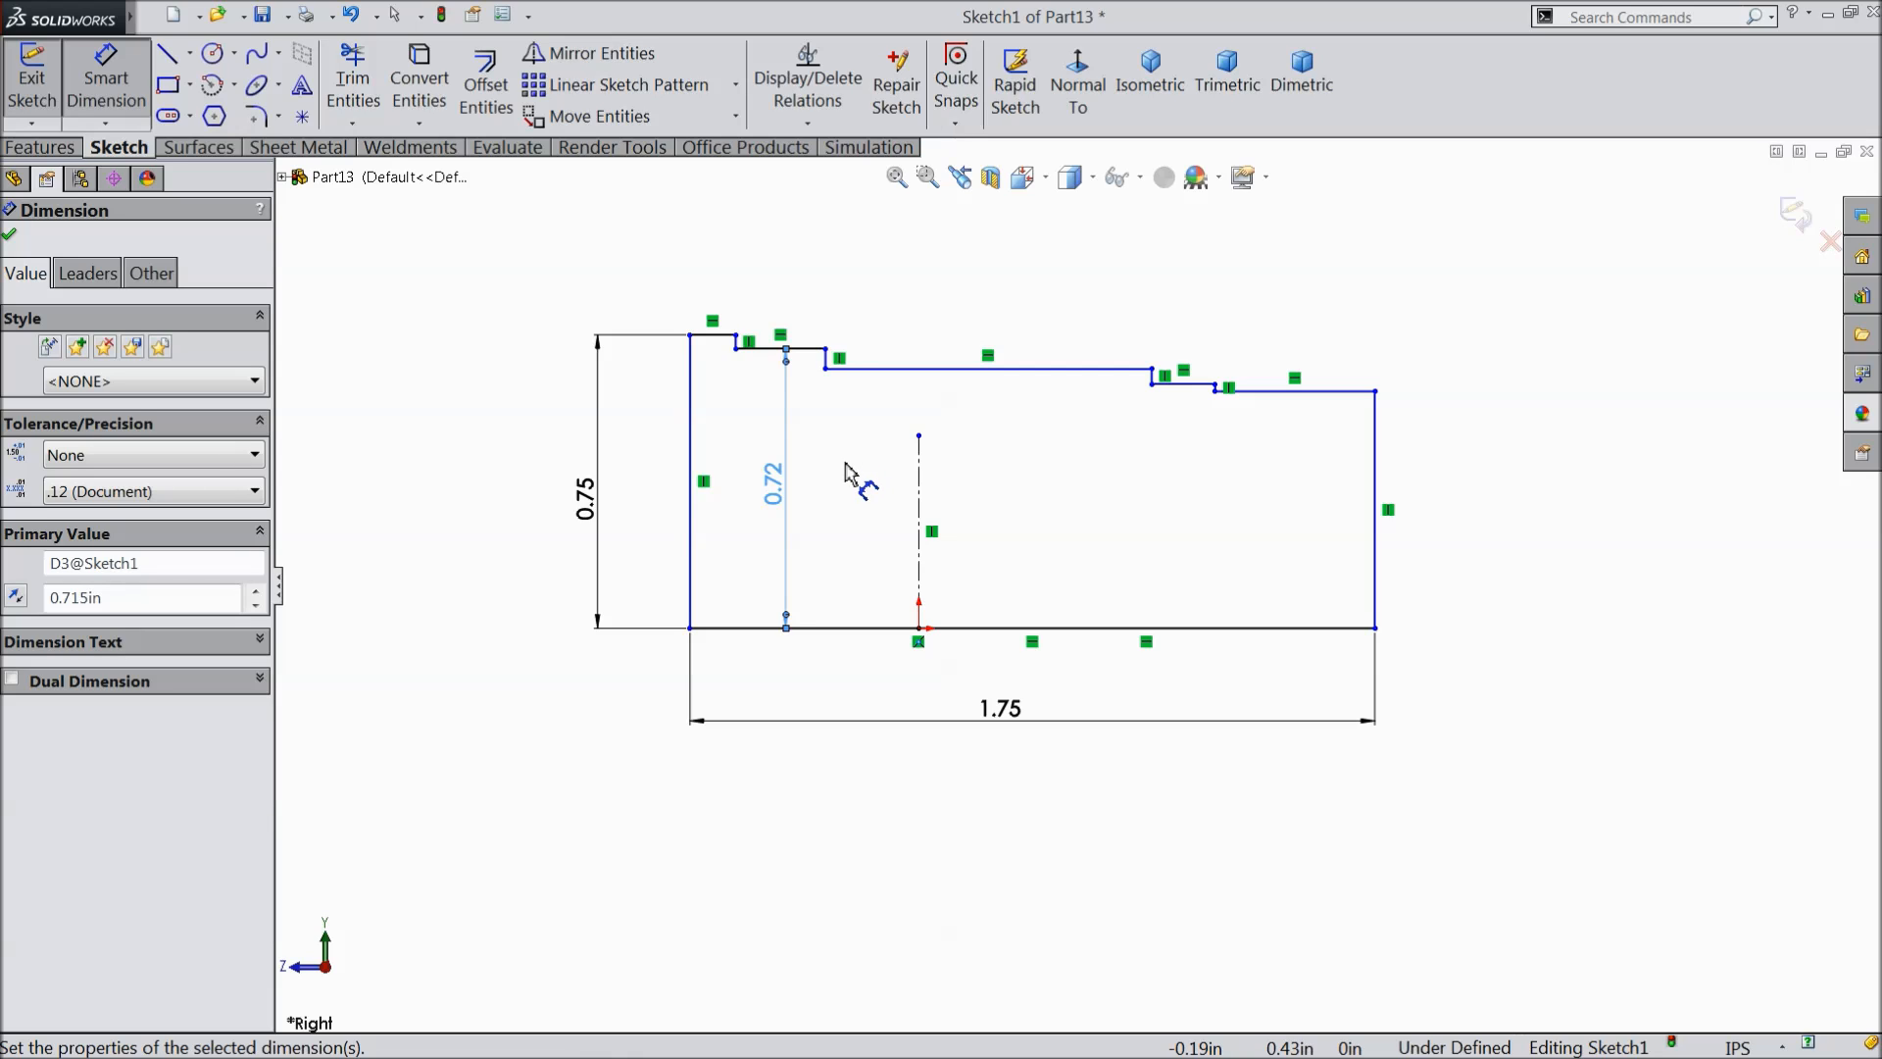
- Dimension the height from the base line to the long middle step edge as 1.39/2 in
left_click(964, 370)
left_click(1022, 629)
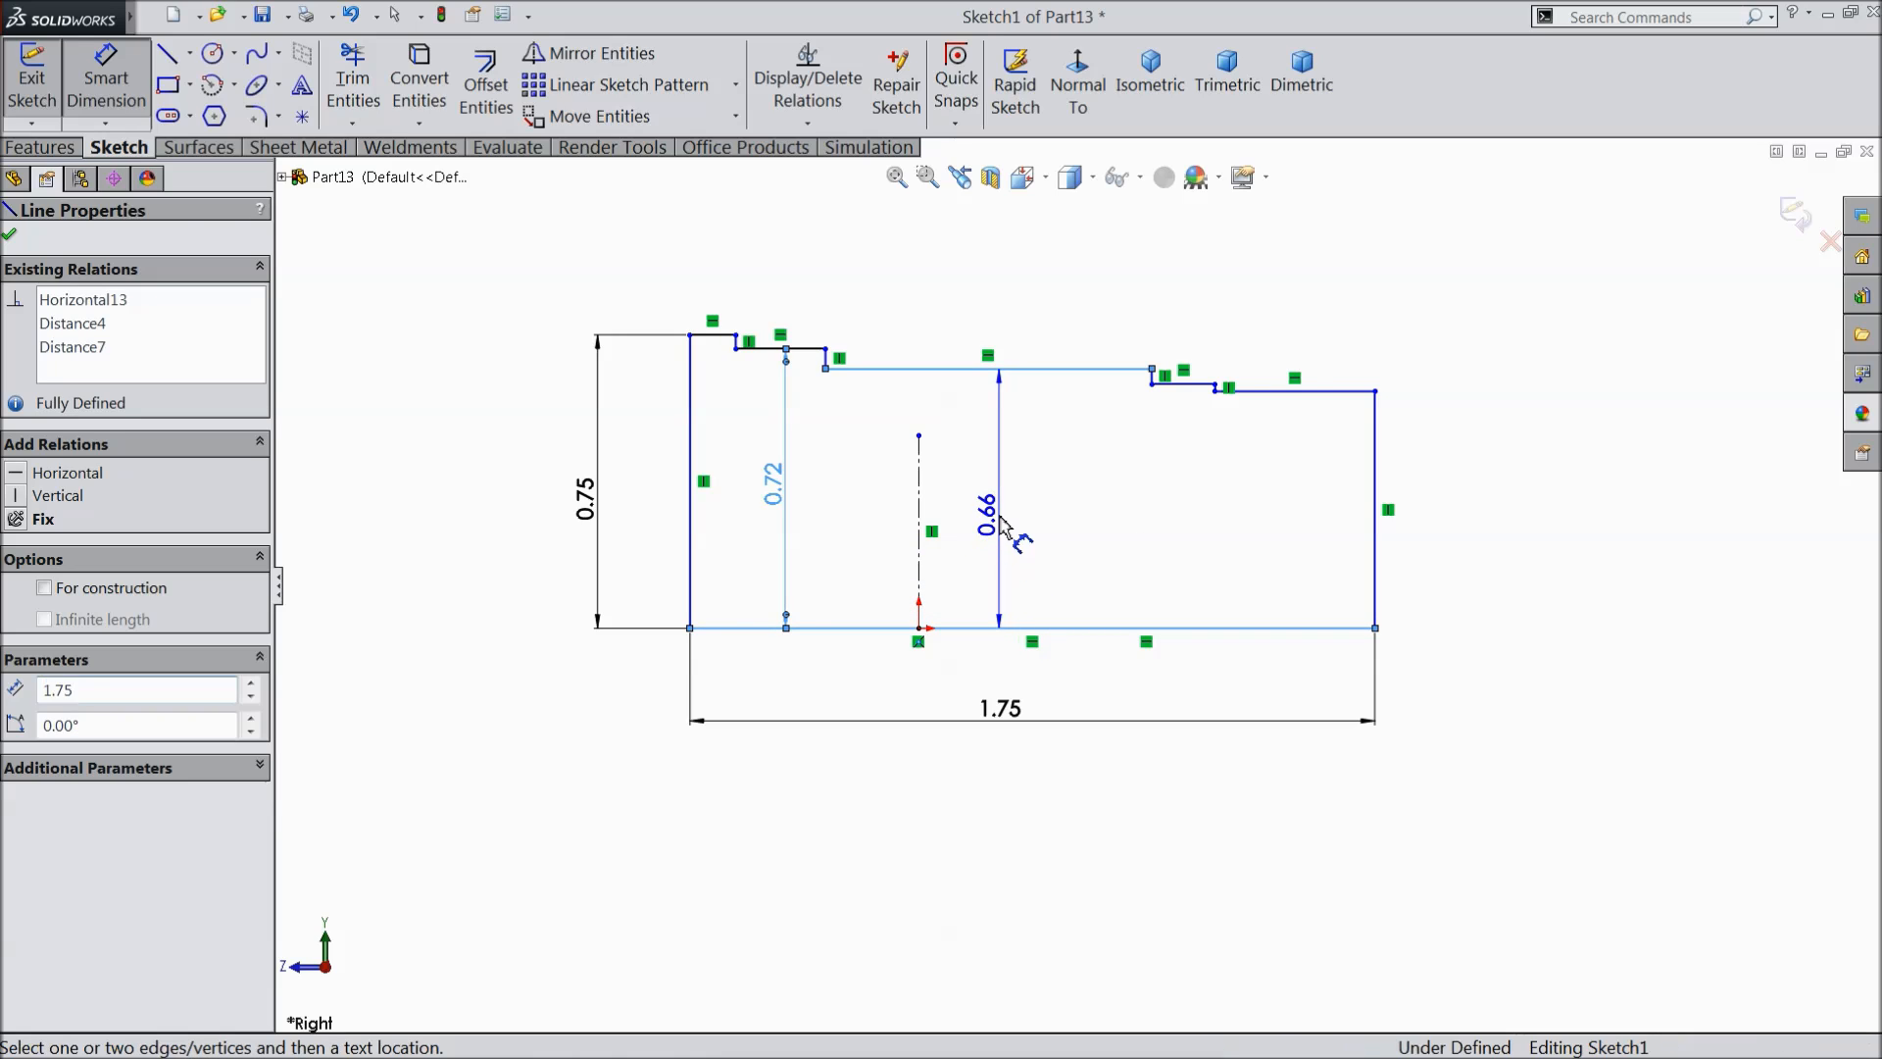
left_click(1002, 525)
type("1.39/2")
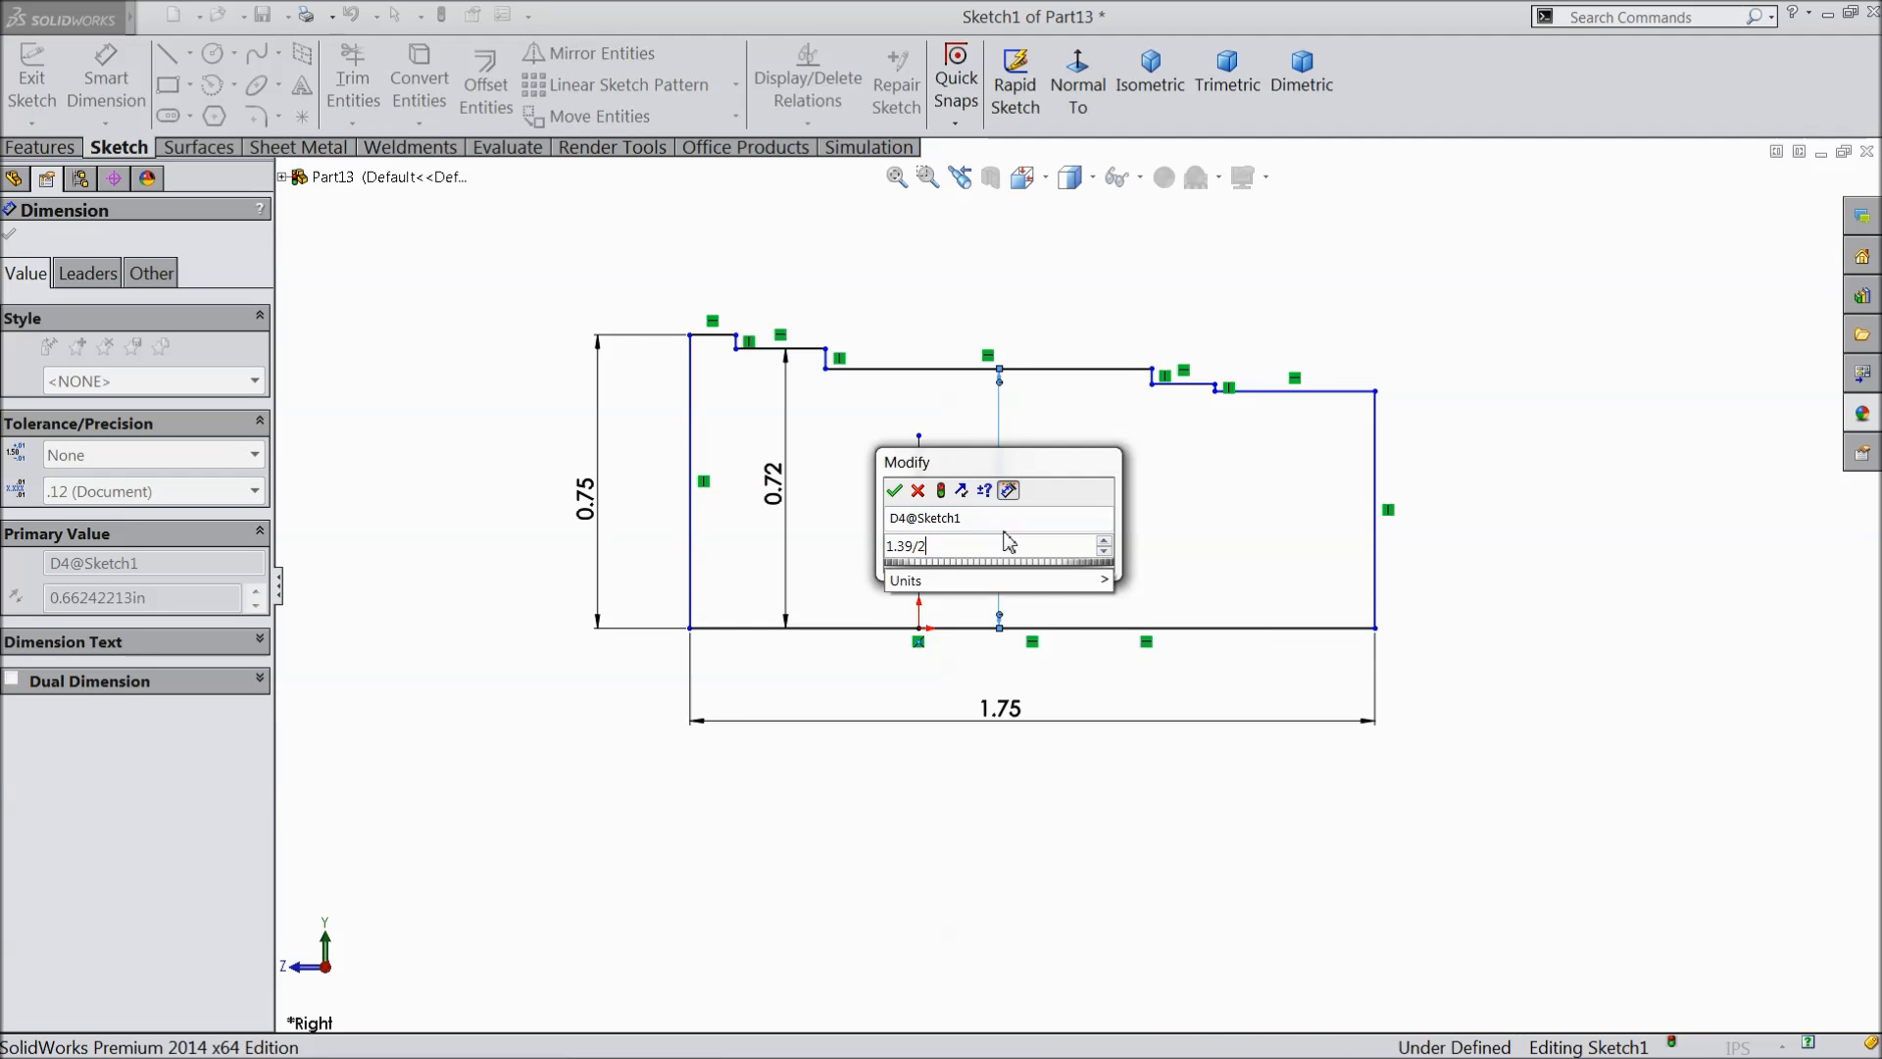
left_click(898, 491)
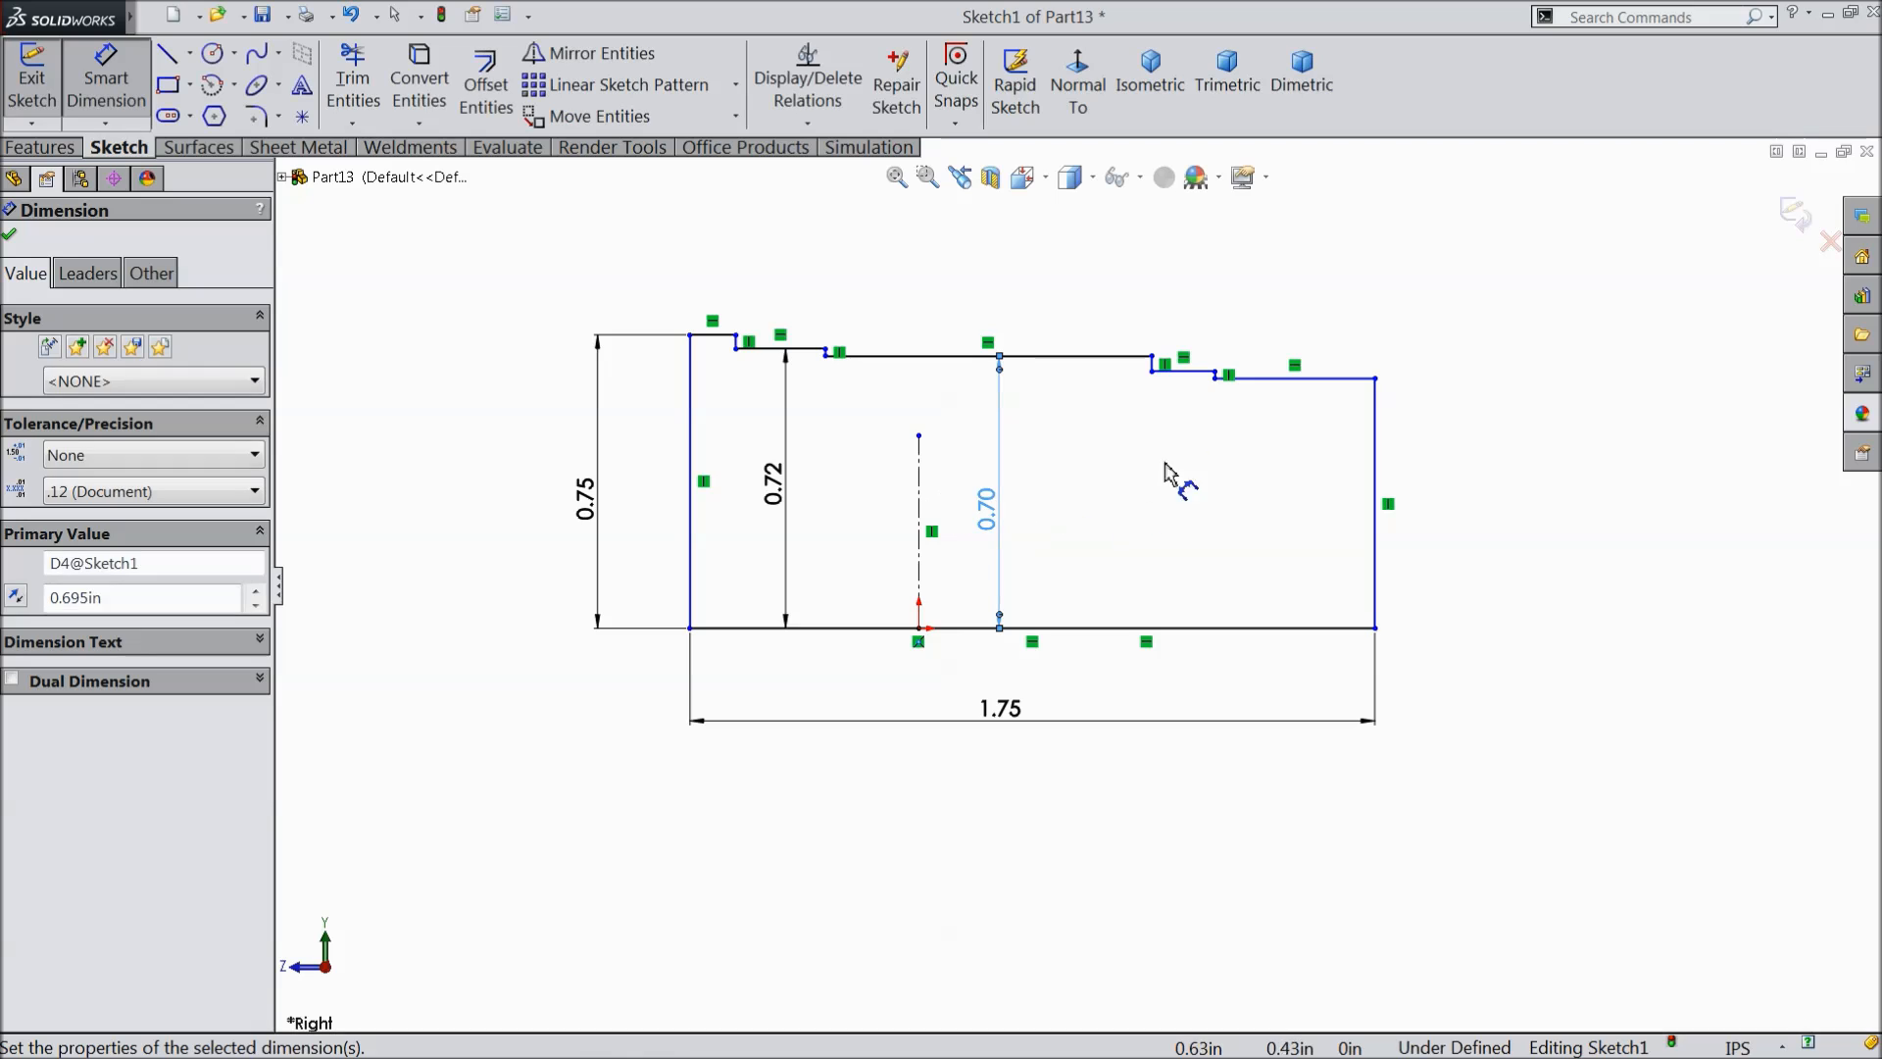
- Dimension the height from the base line to the short step edge beyond the long middle edge as 1.29/2 in
left_click(1191, 373)
left_click(1196, 628)
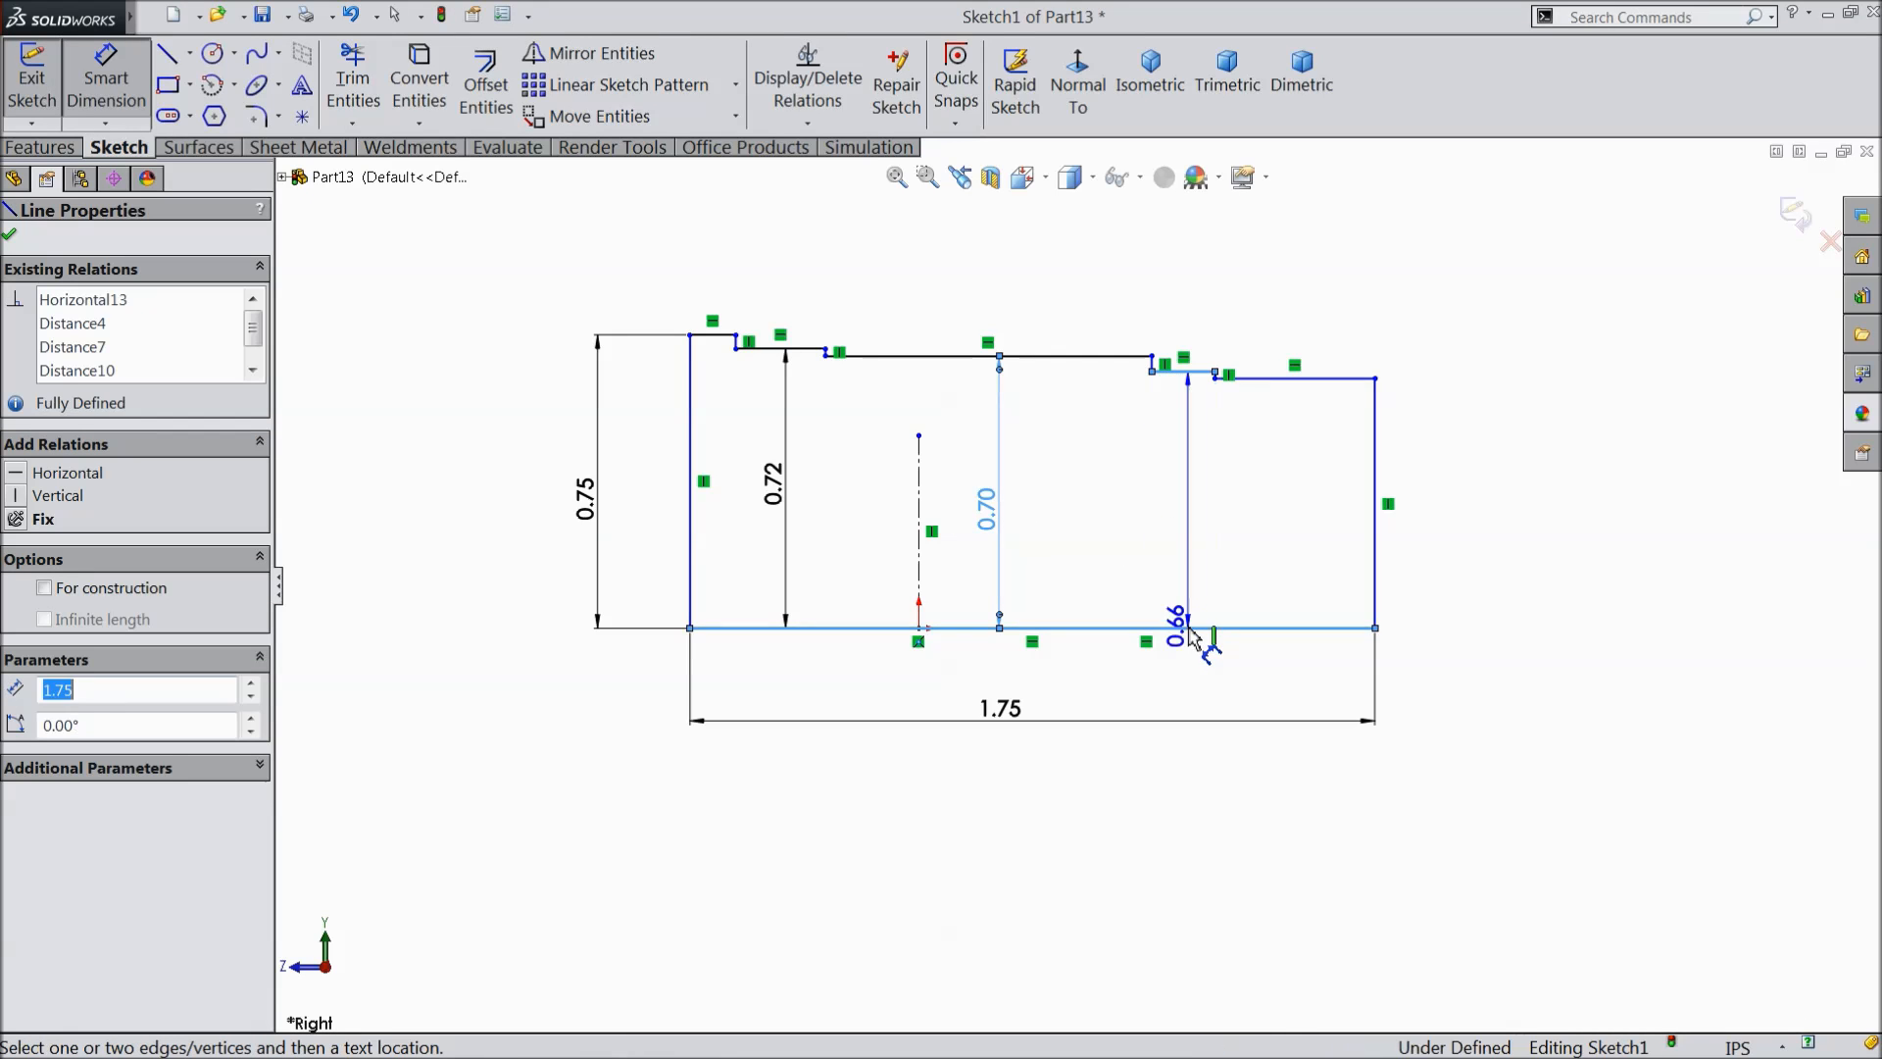
left_click(1168, 520)
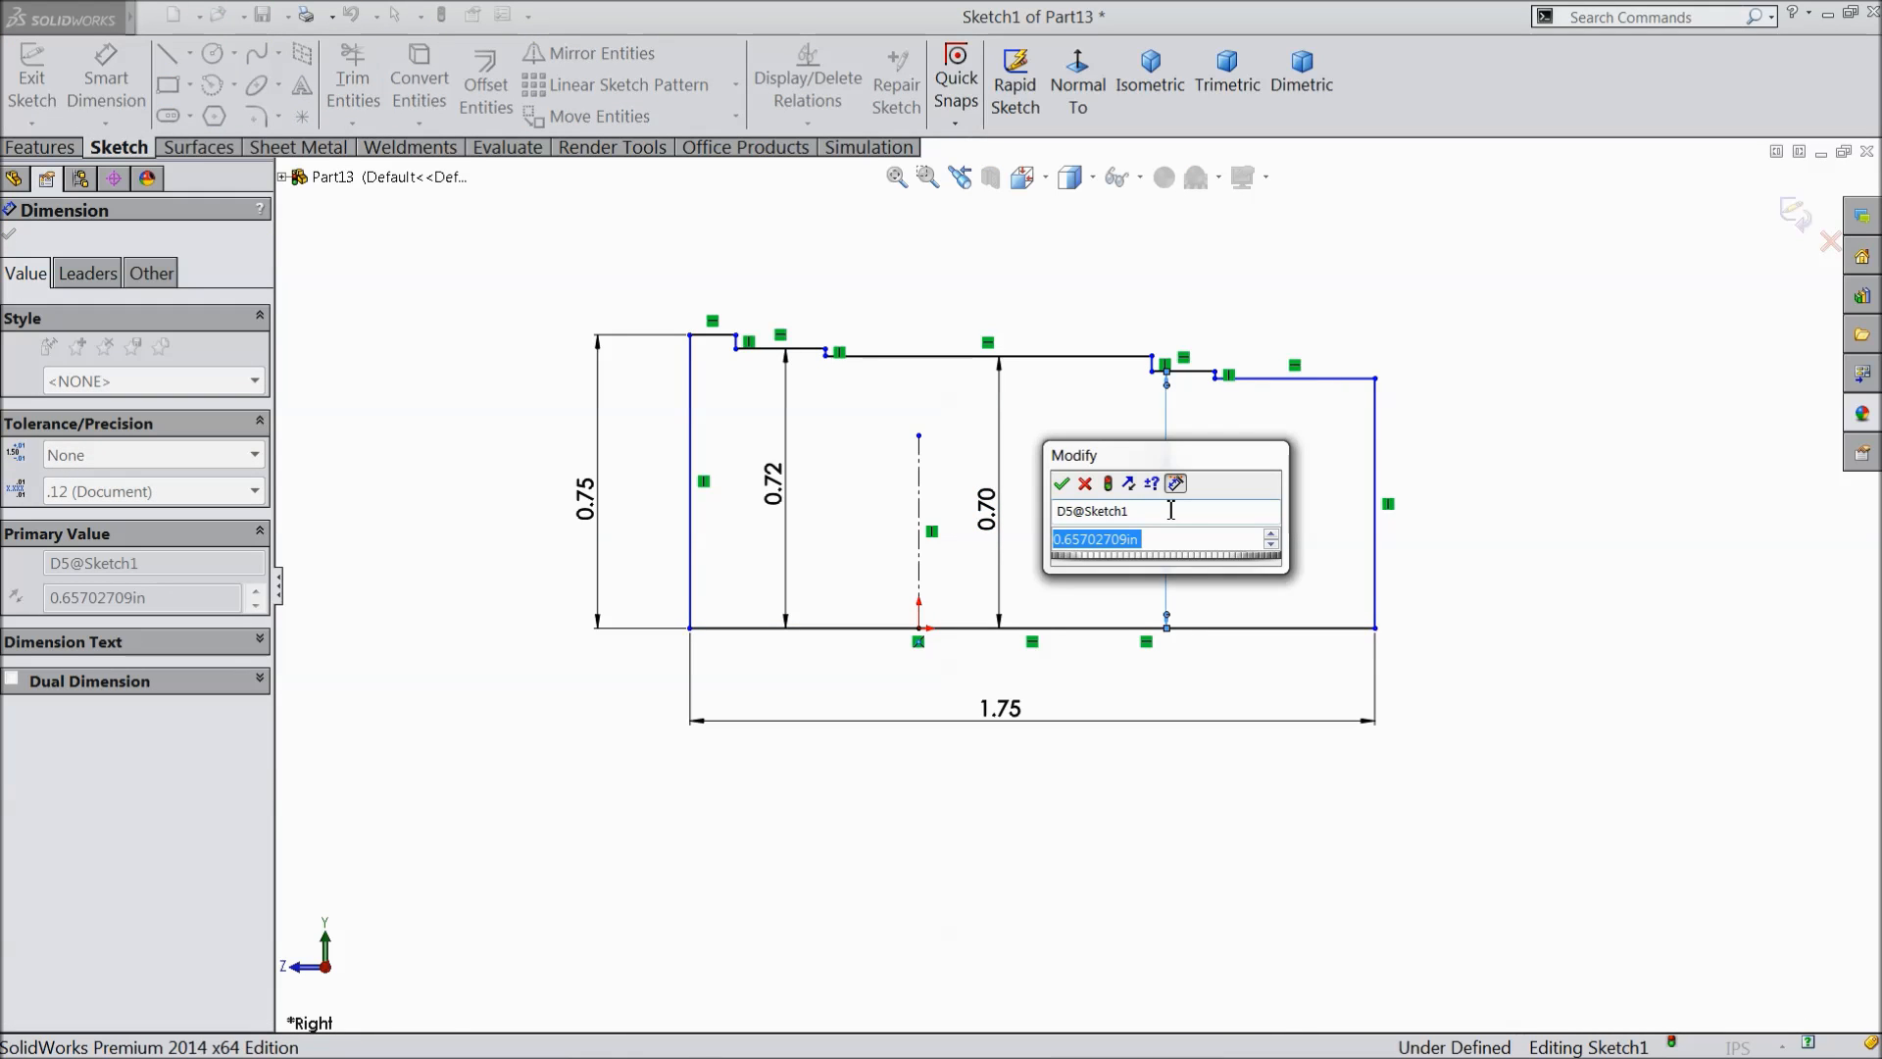
type("1.29/2")
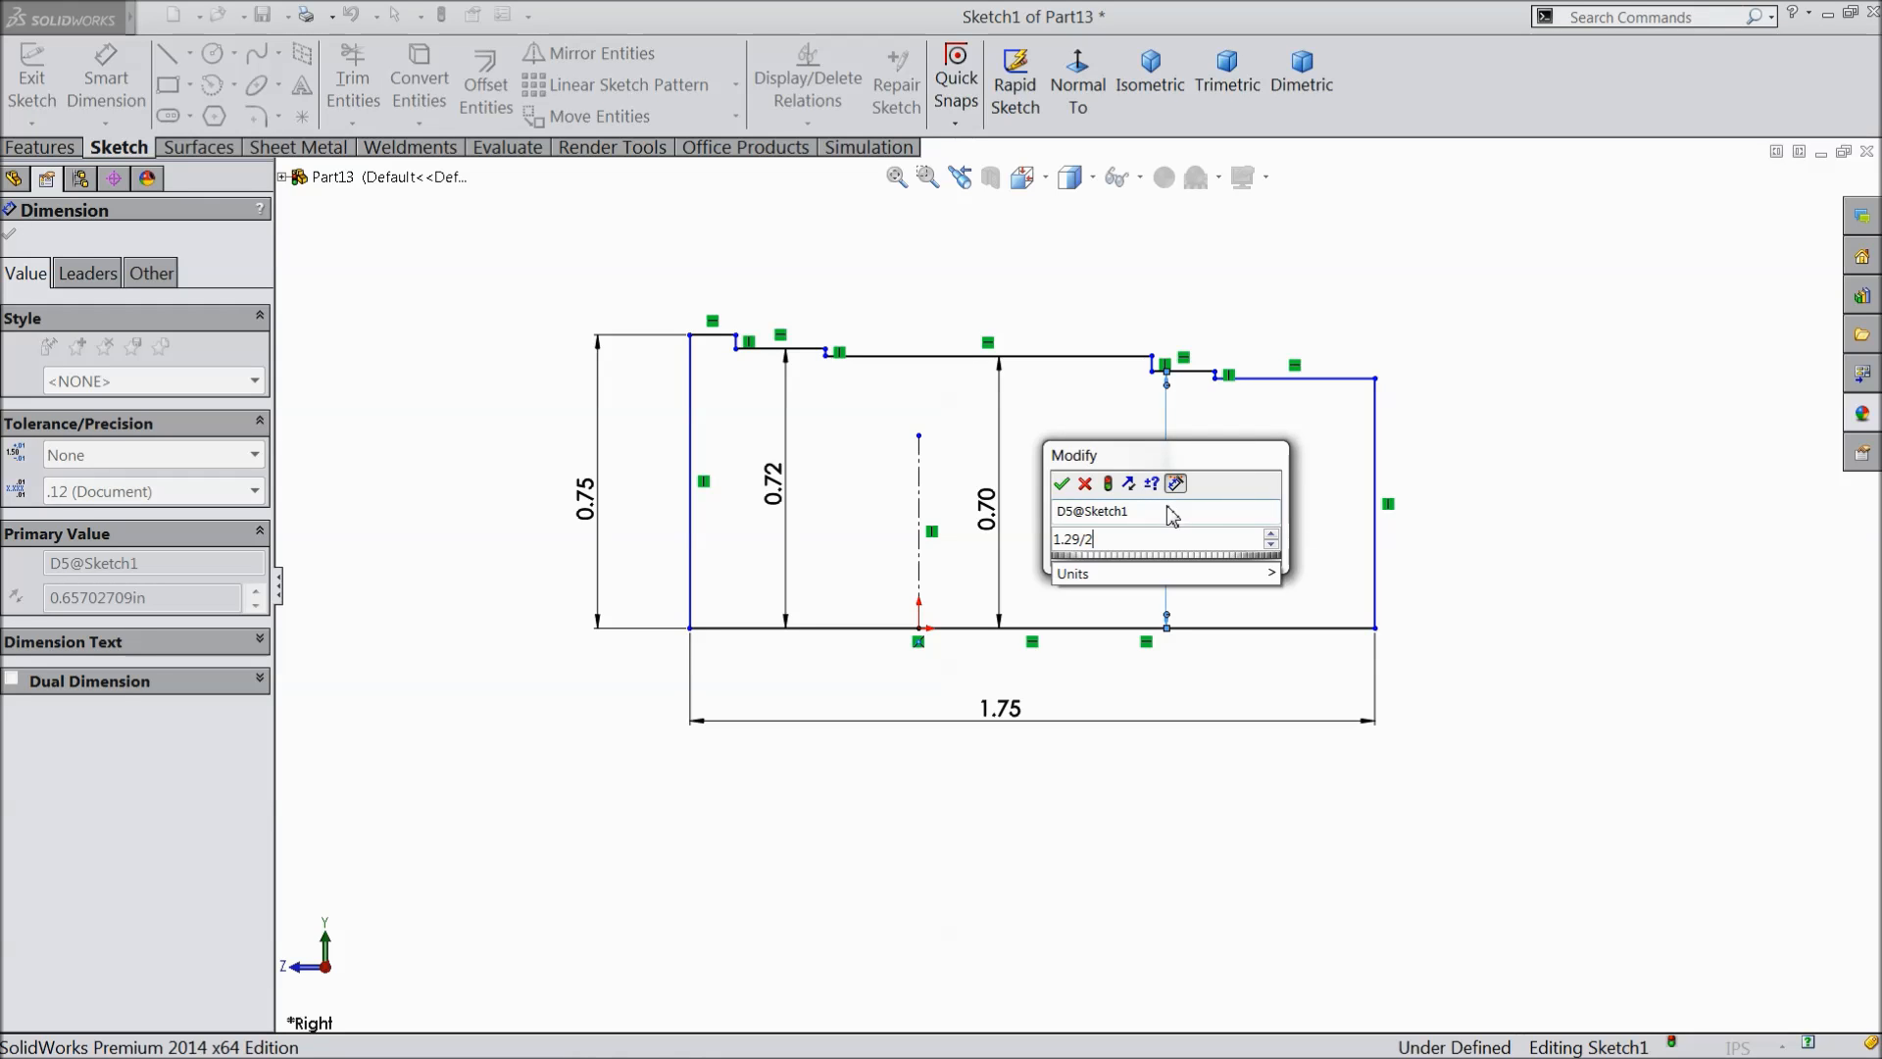
left_click(1062, 484)
- Dimension the height from the base line to the lowest step edge as 1.28/2 in
left_click(1299, 384)
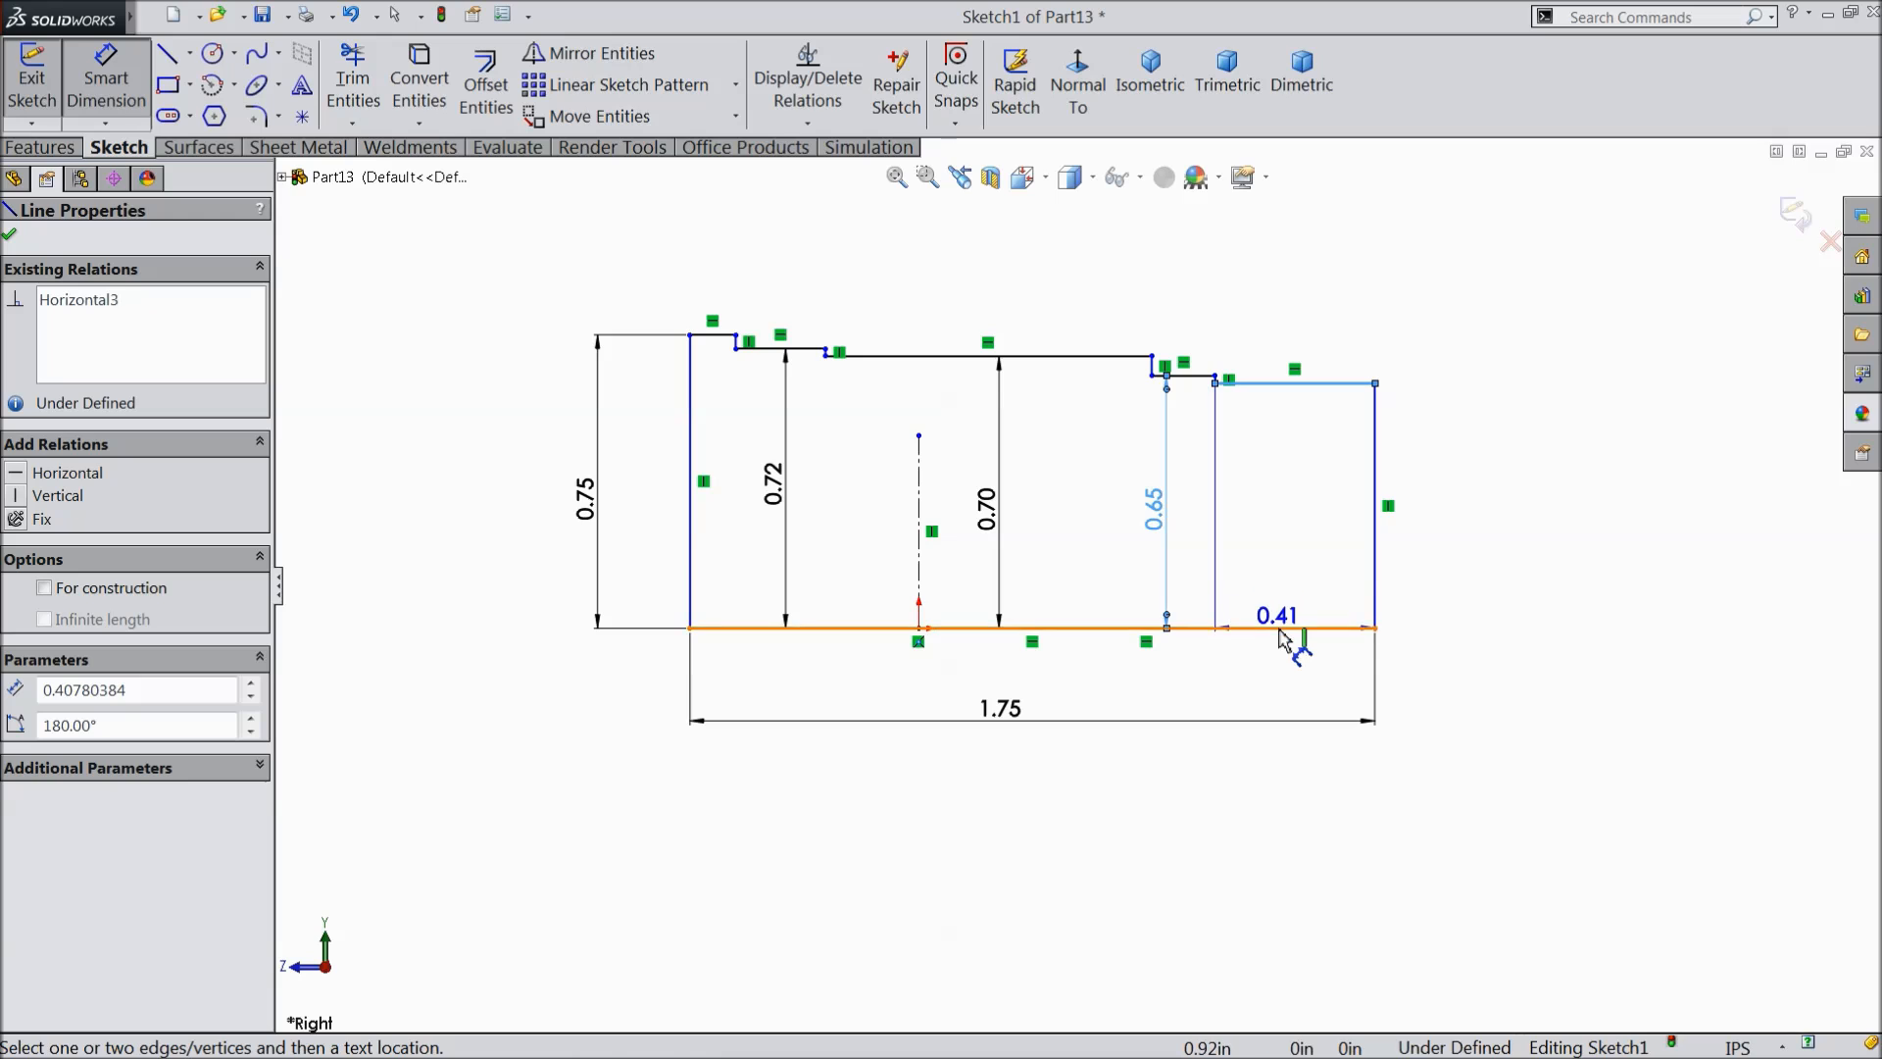
left_click(1279, 632)
left_click(1470, 510)
type("1.28/2")
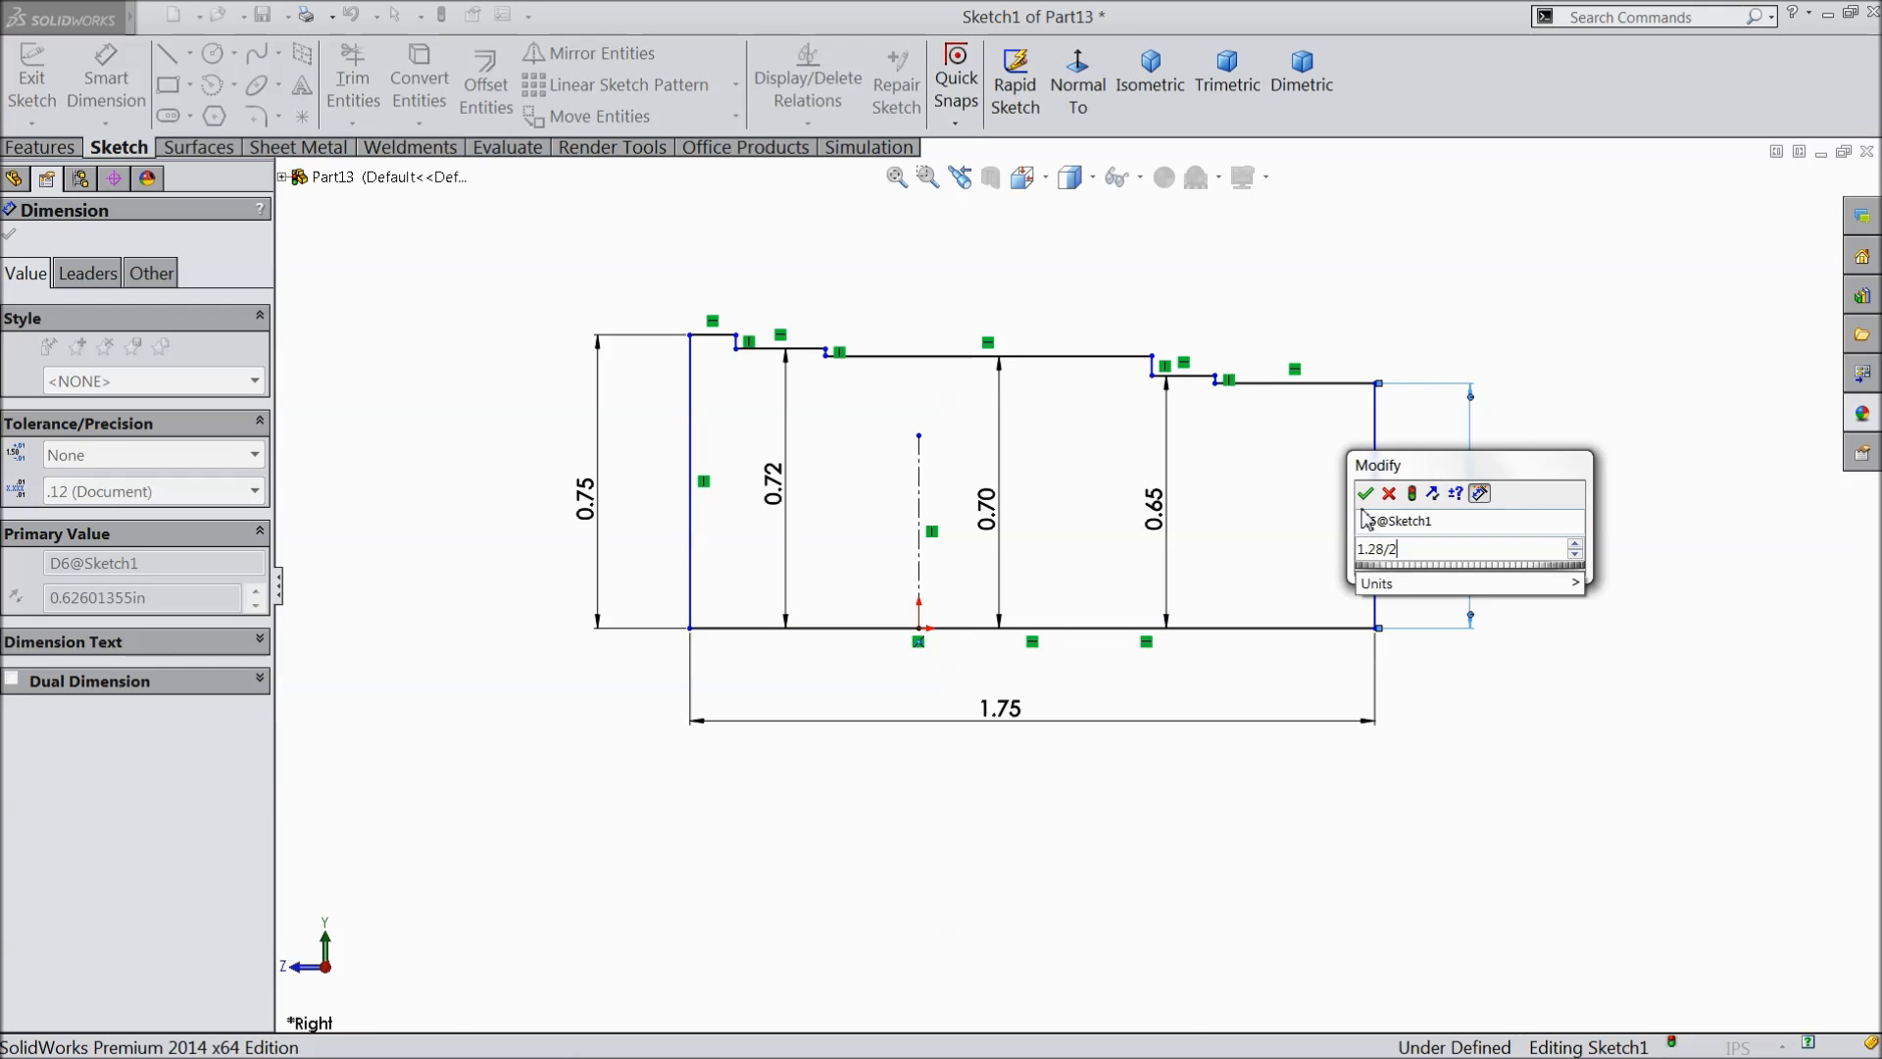
left_click(1367, 495)
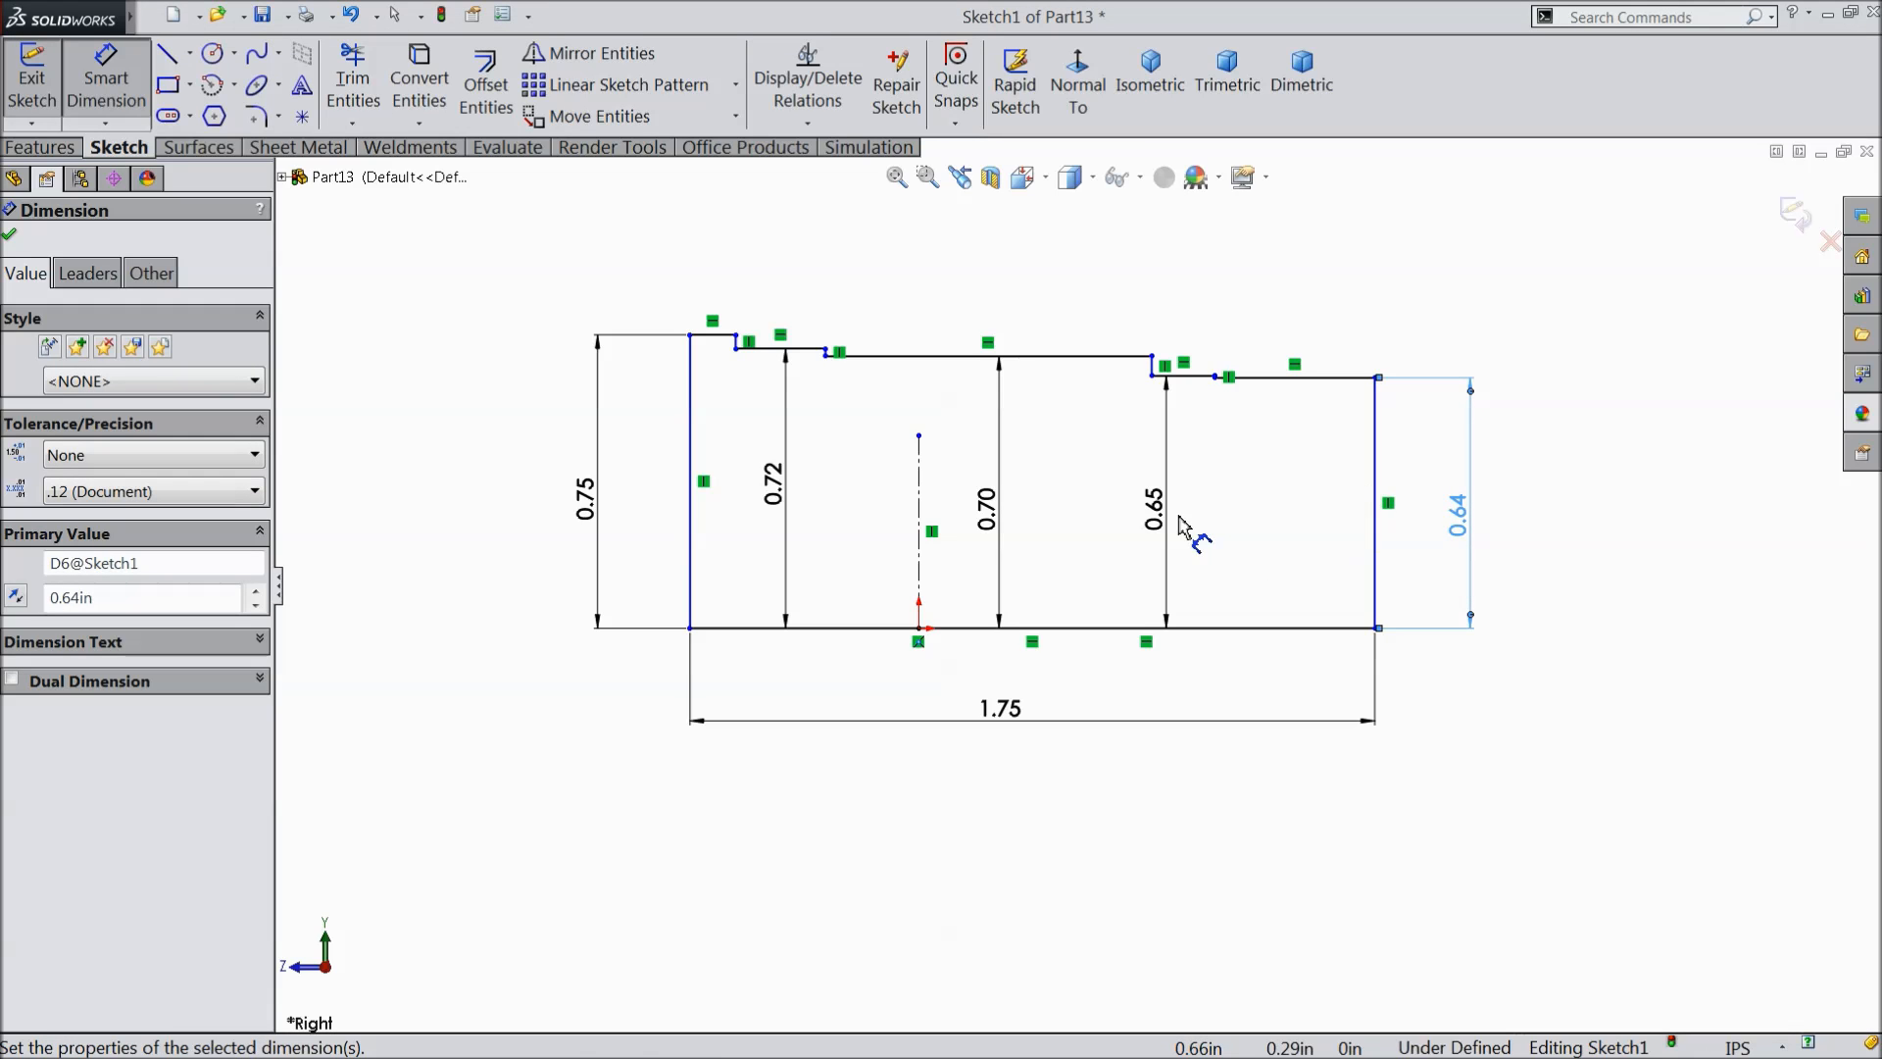
- Dimension the horizontal distance from the vertical centerline to the vertical edge at the profile's tall end as 0.553 in
scroll(790, 330, "down", 1)
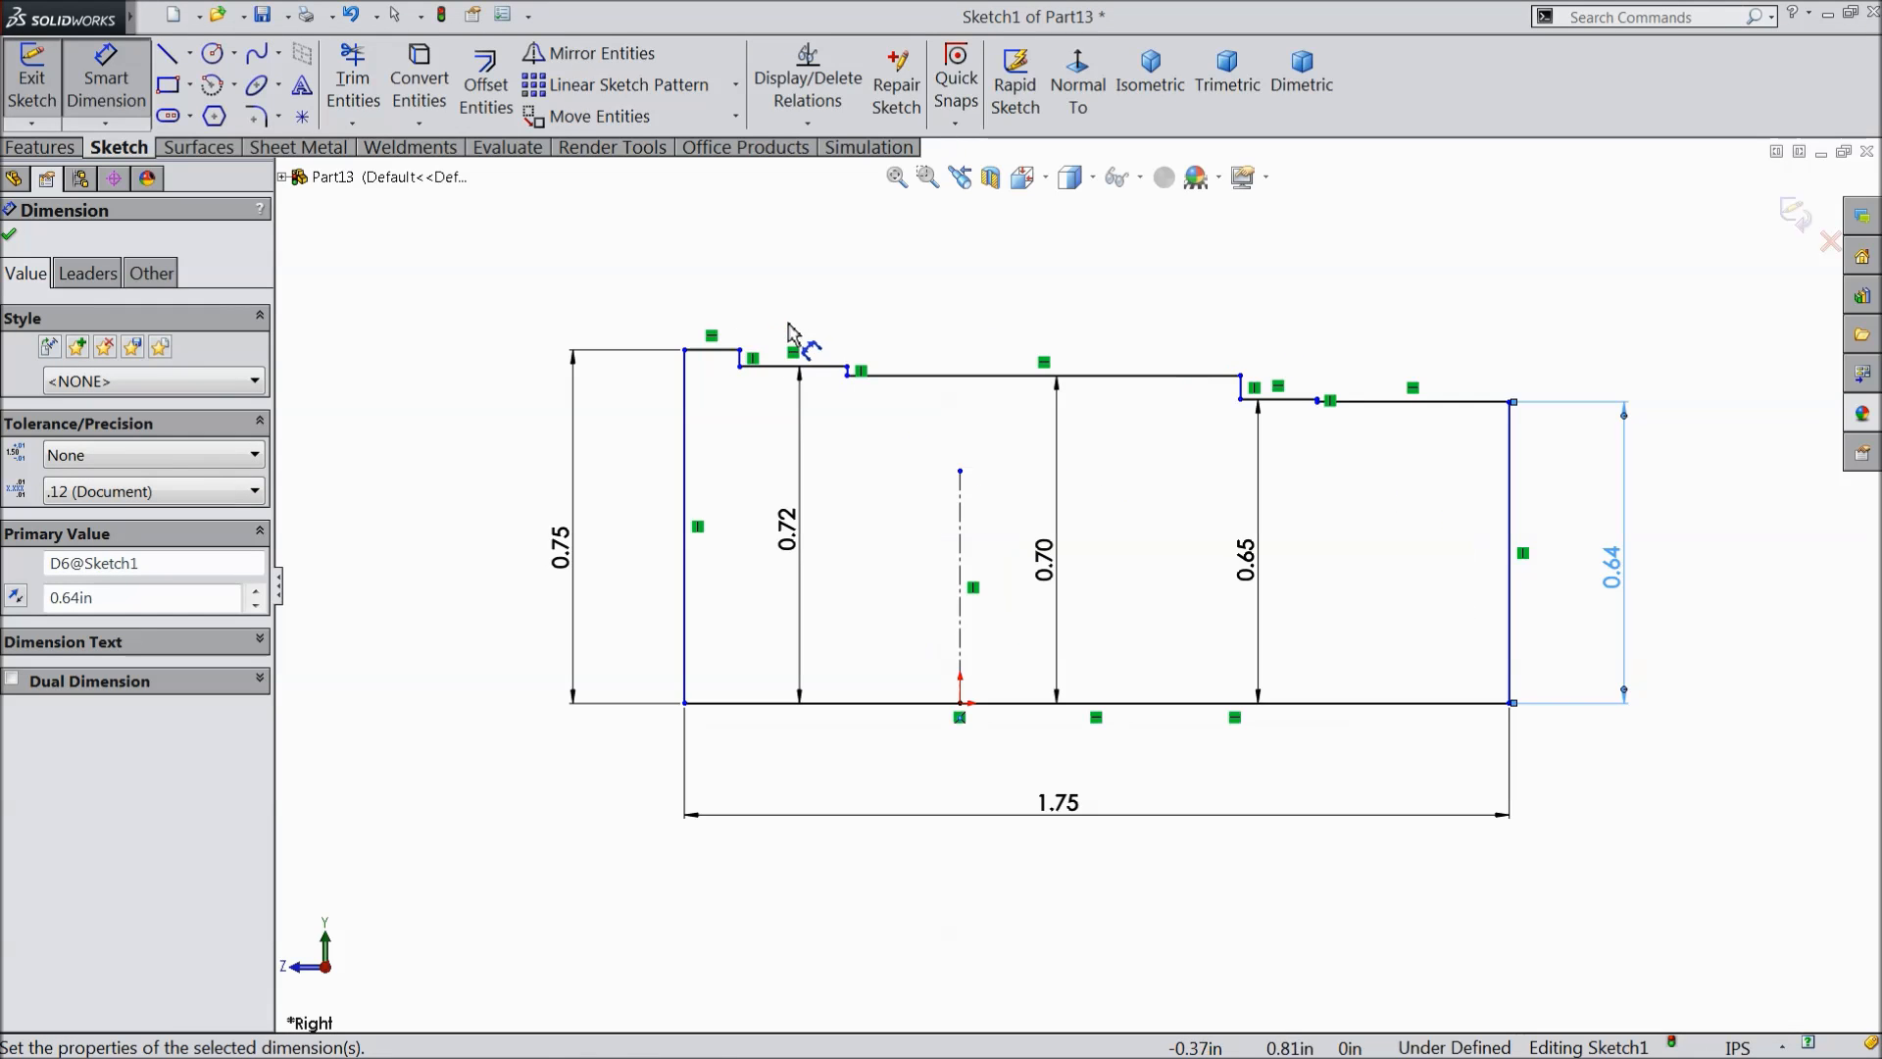
left_click(959, 505)
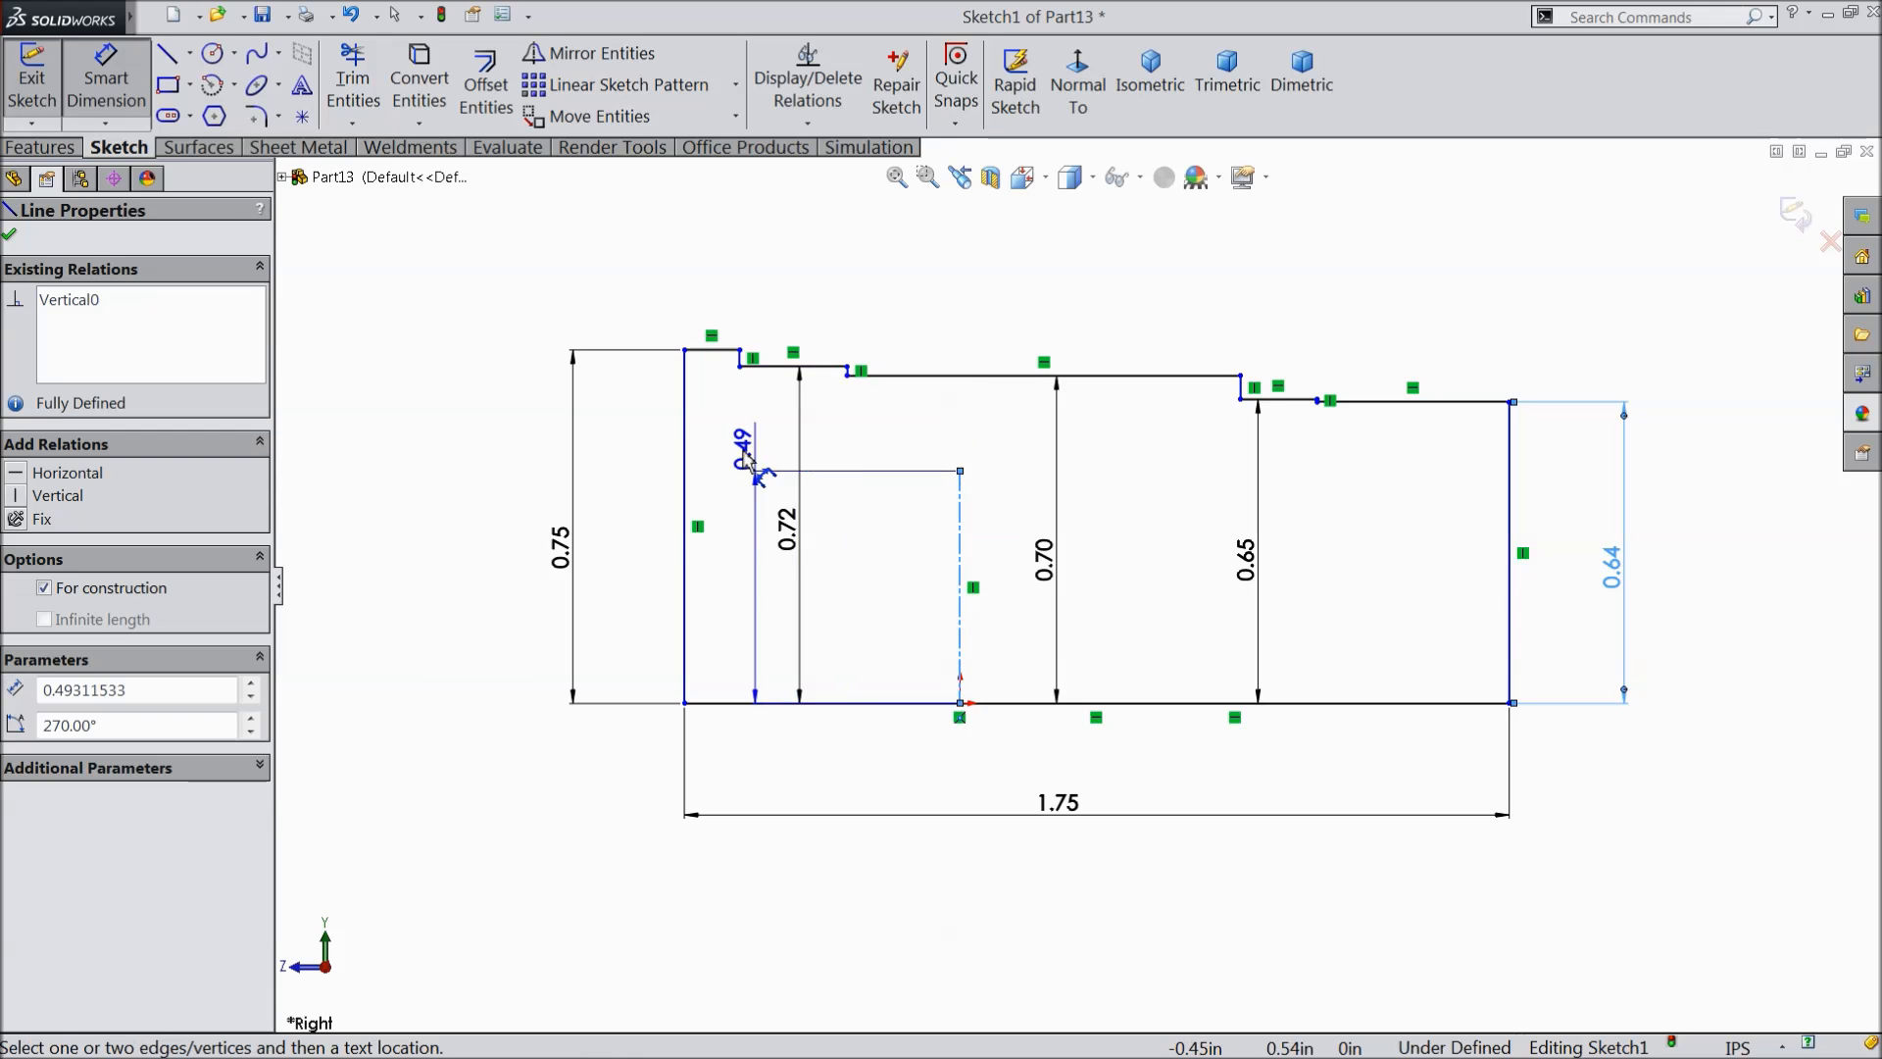
left_click(684, 436)
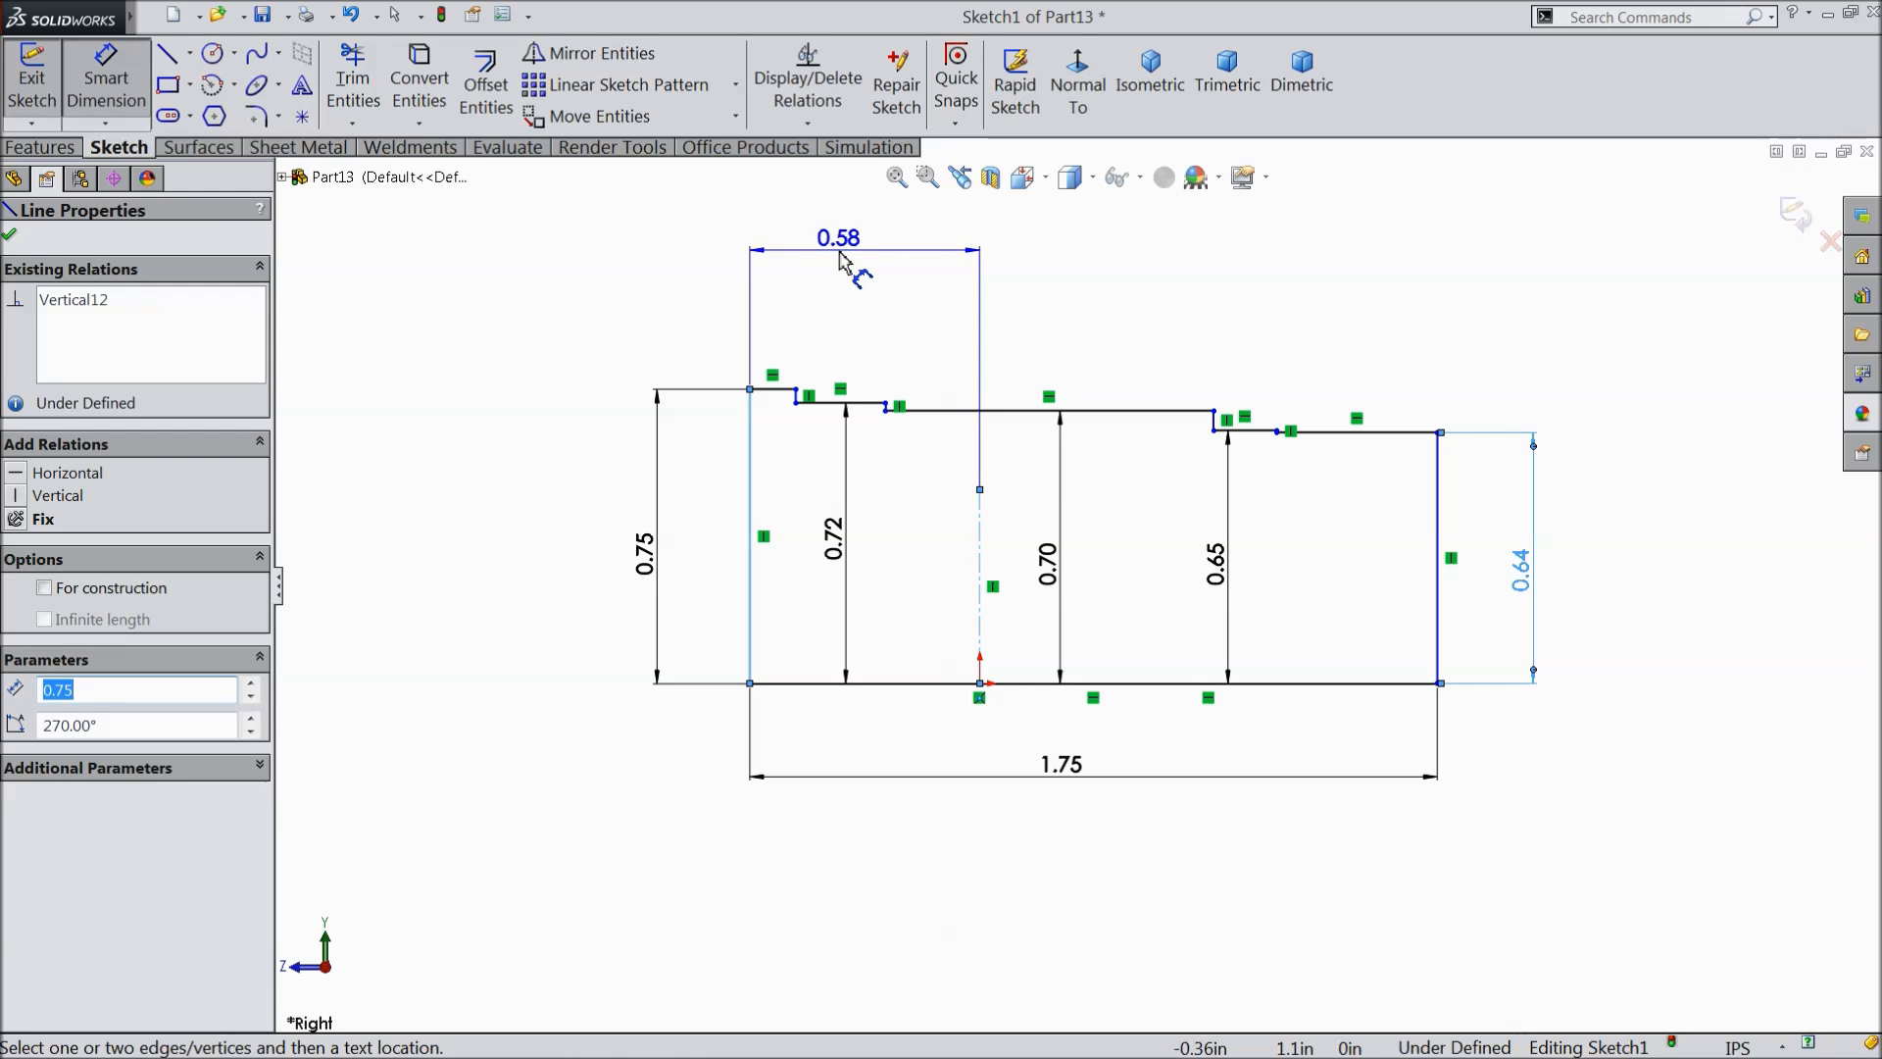
left_click(843, 255)
type("0.553")
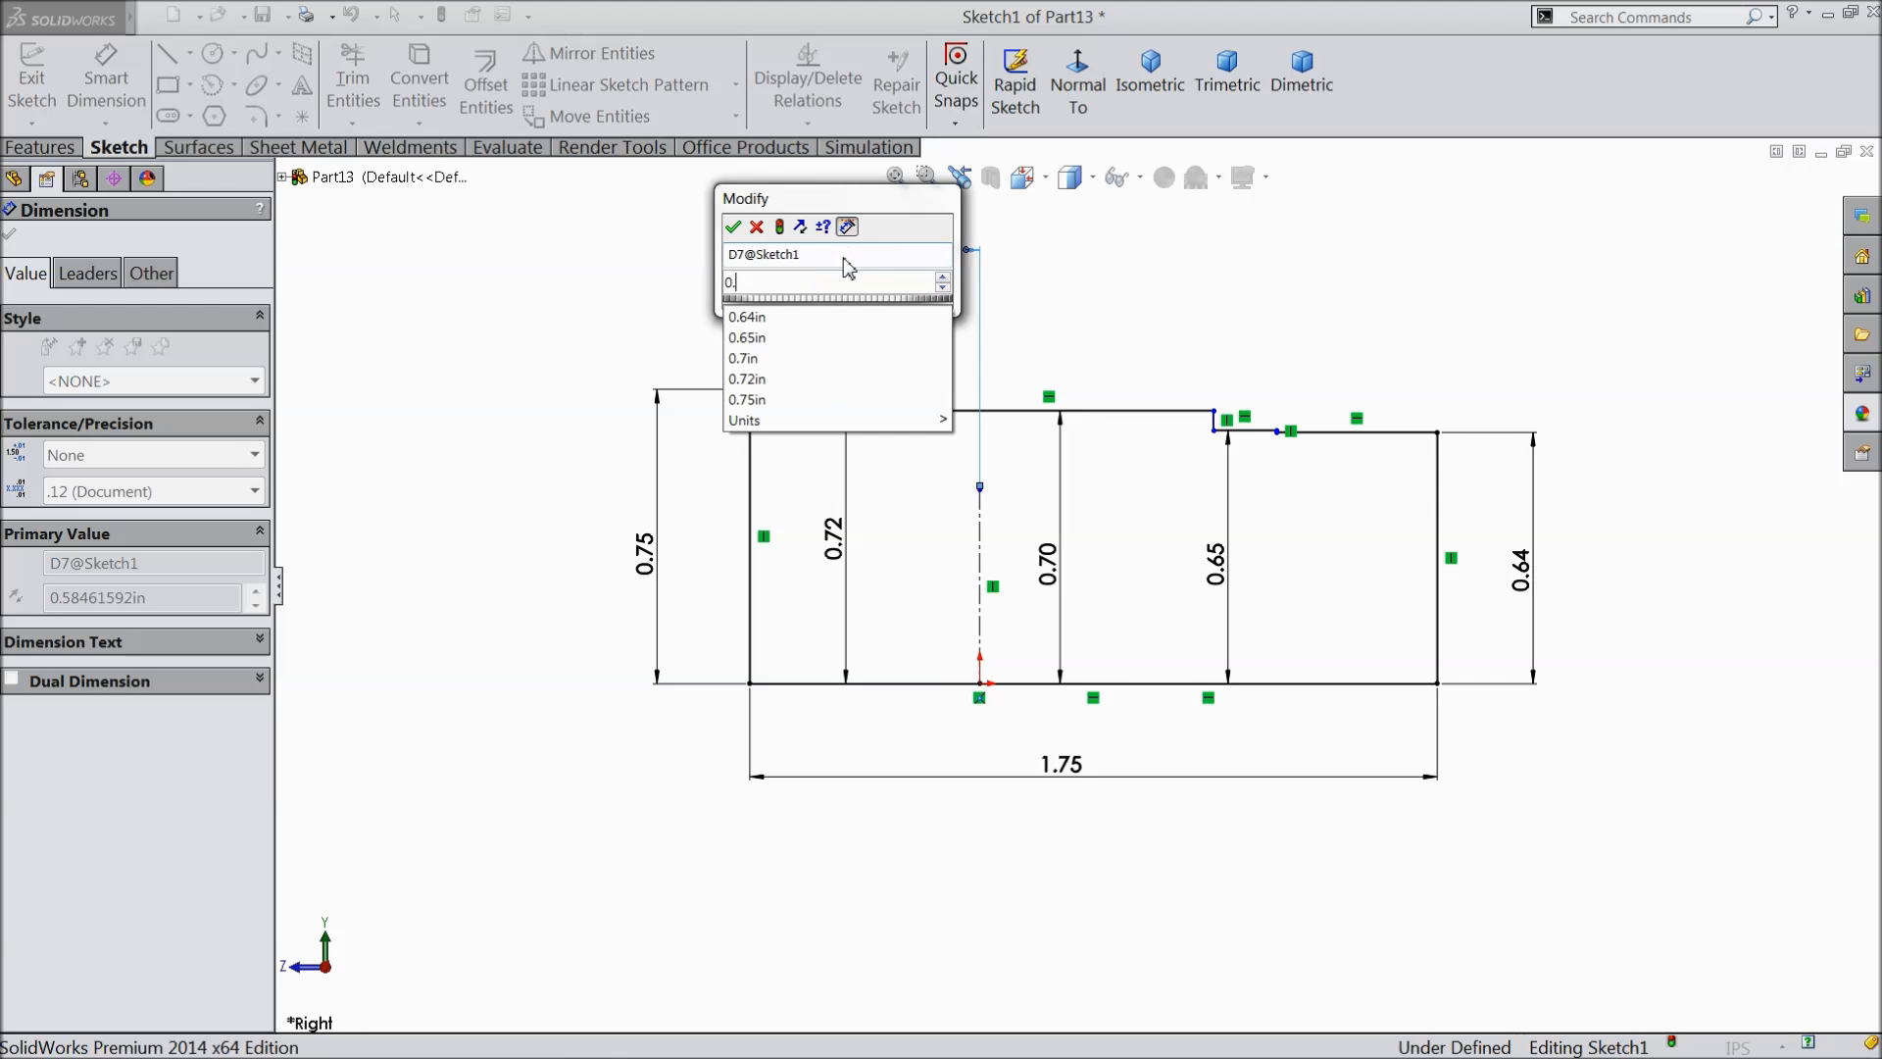
left_click(734, 227)
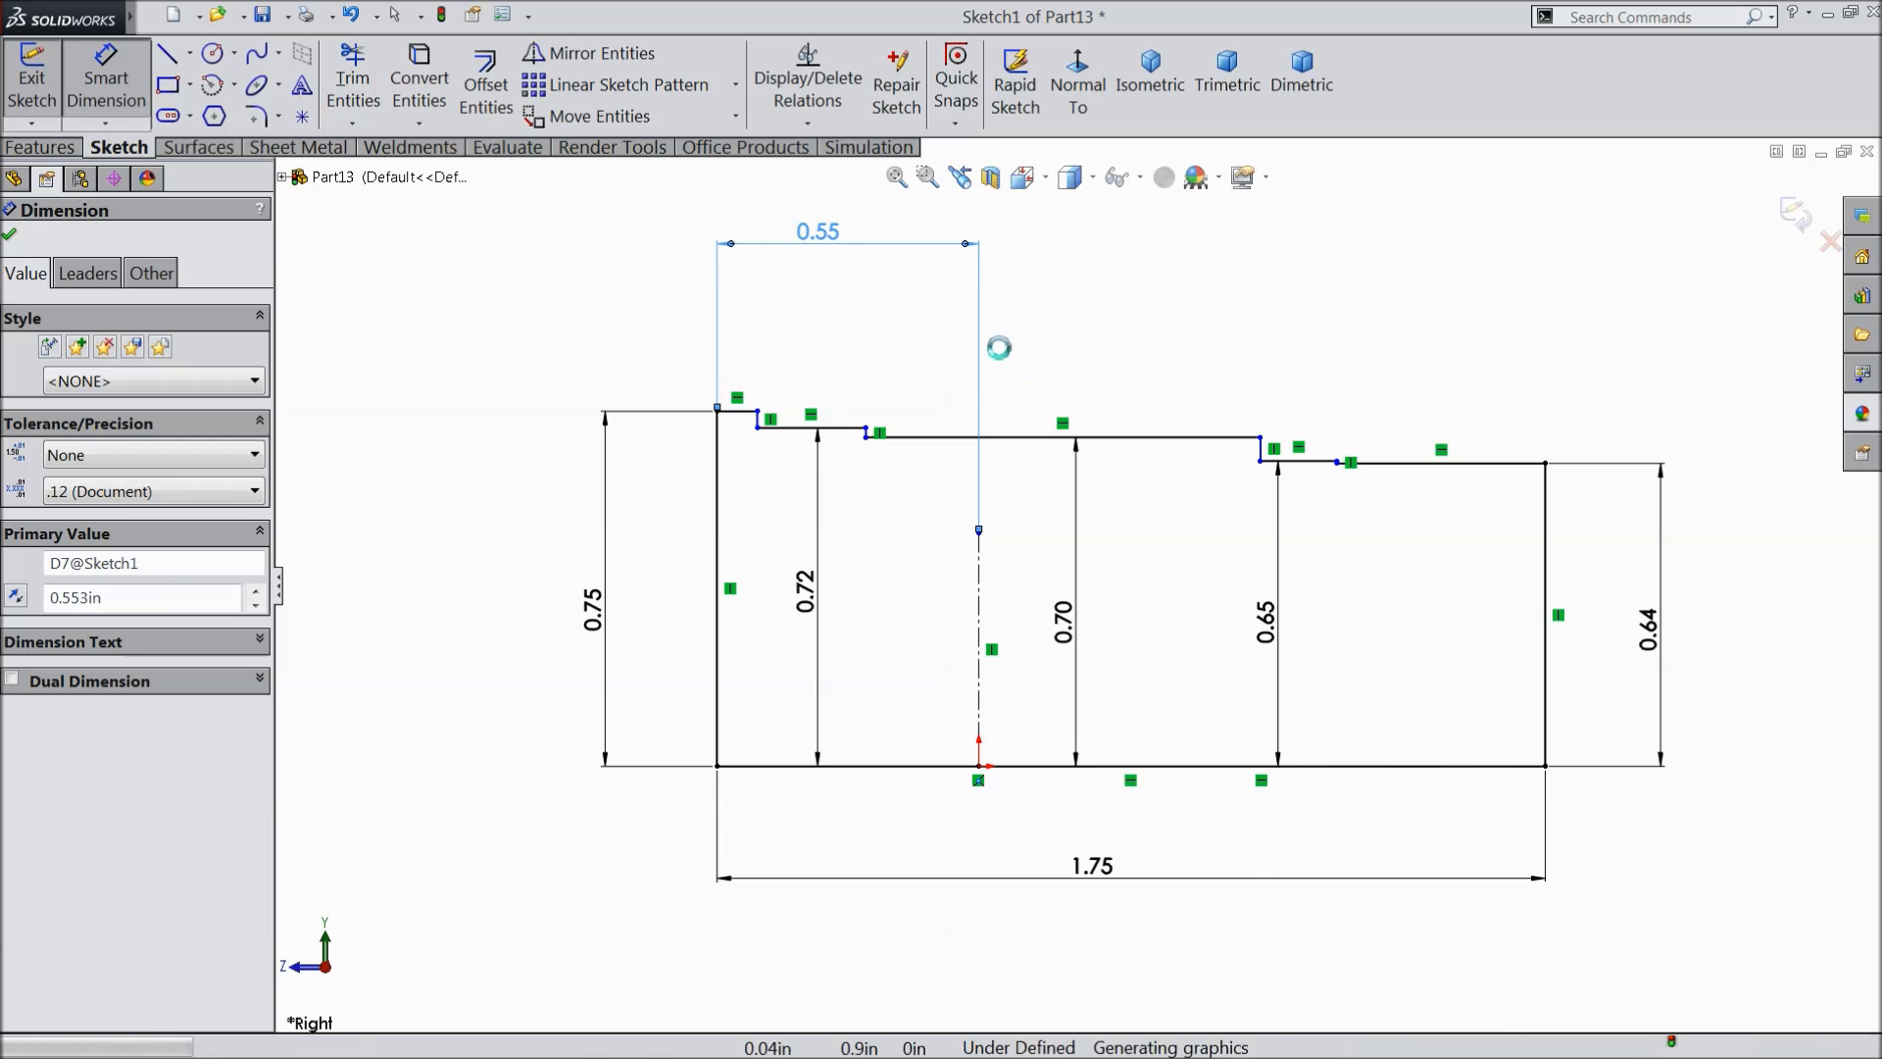
- Dimension the length of the profile's highest horizontal edge as 0.2 in
scroll(790, 412, "down", 3)
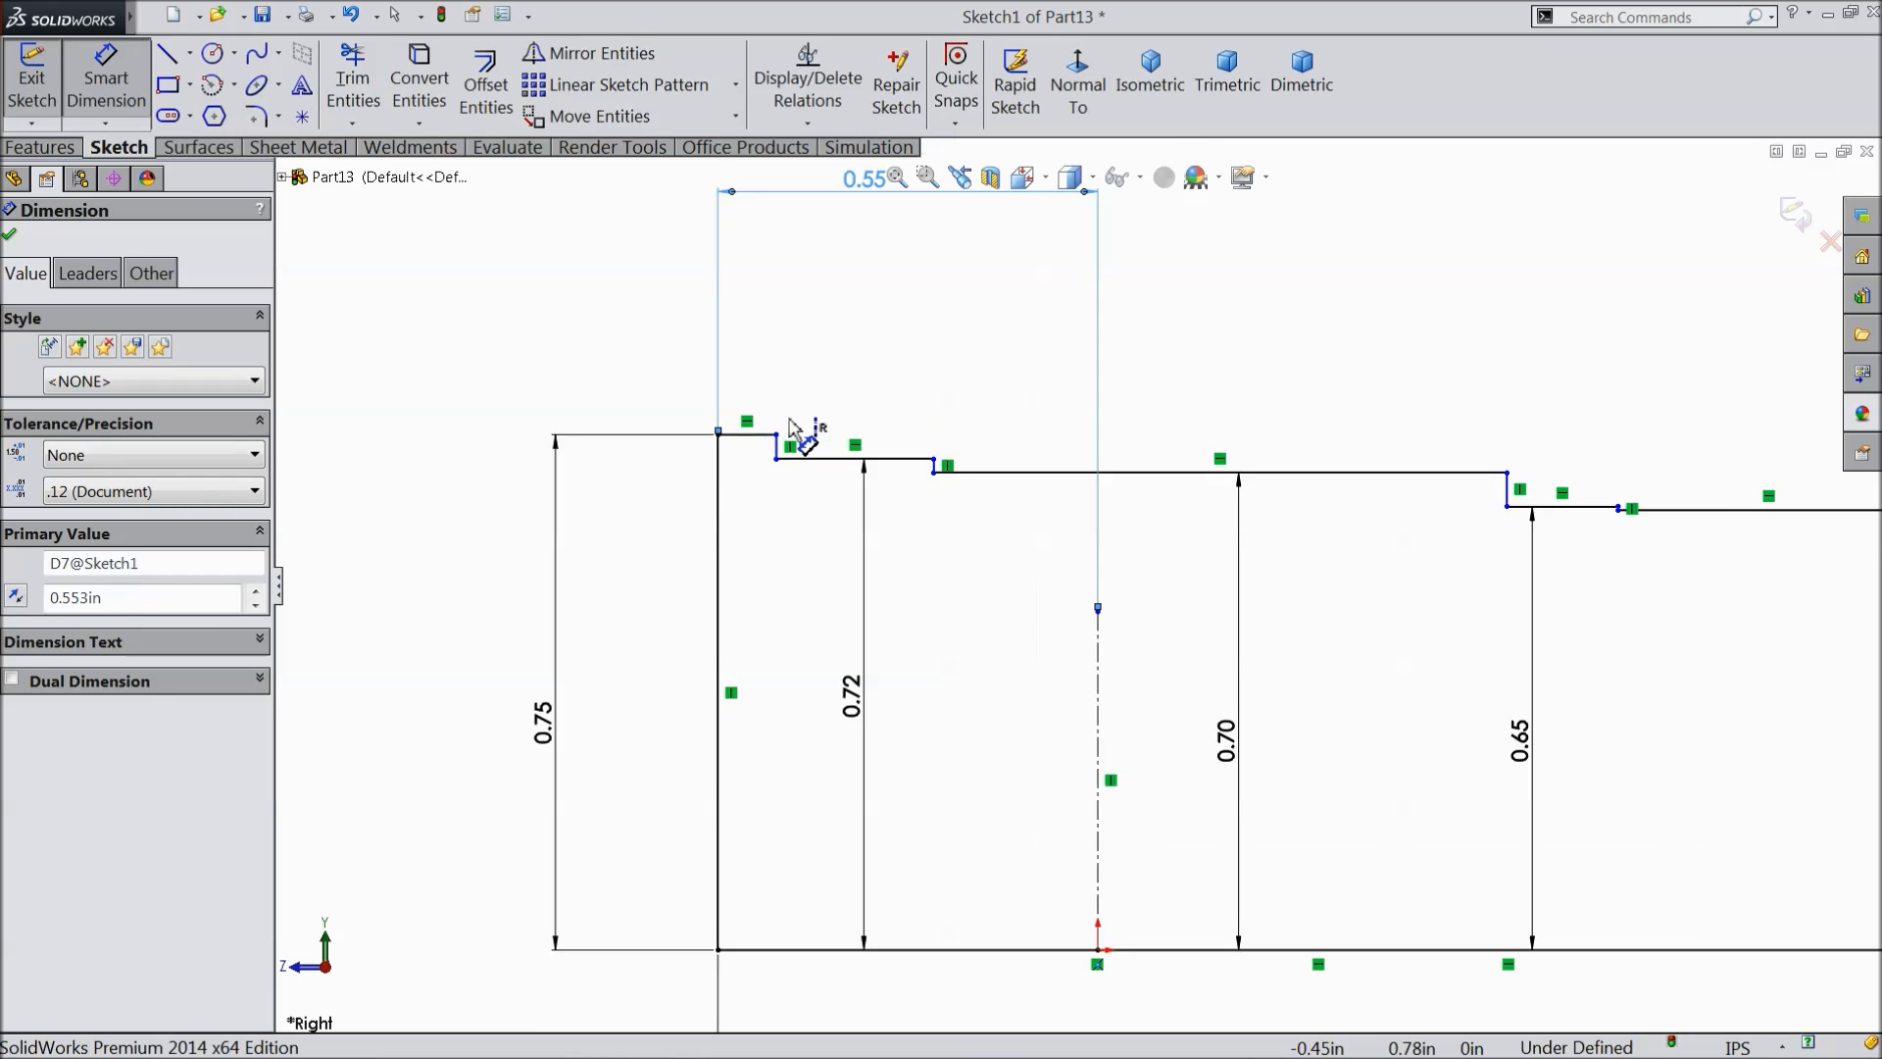
left_click(760, 446)
left_click(763, 392)
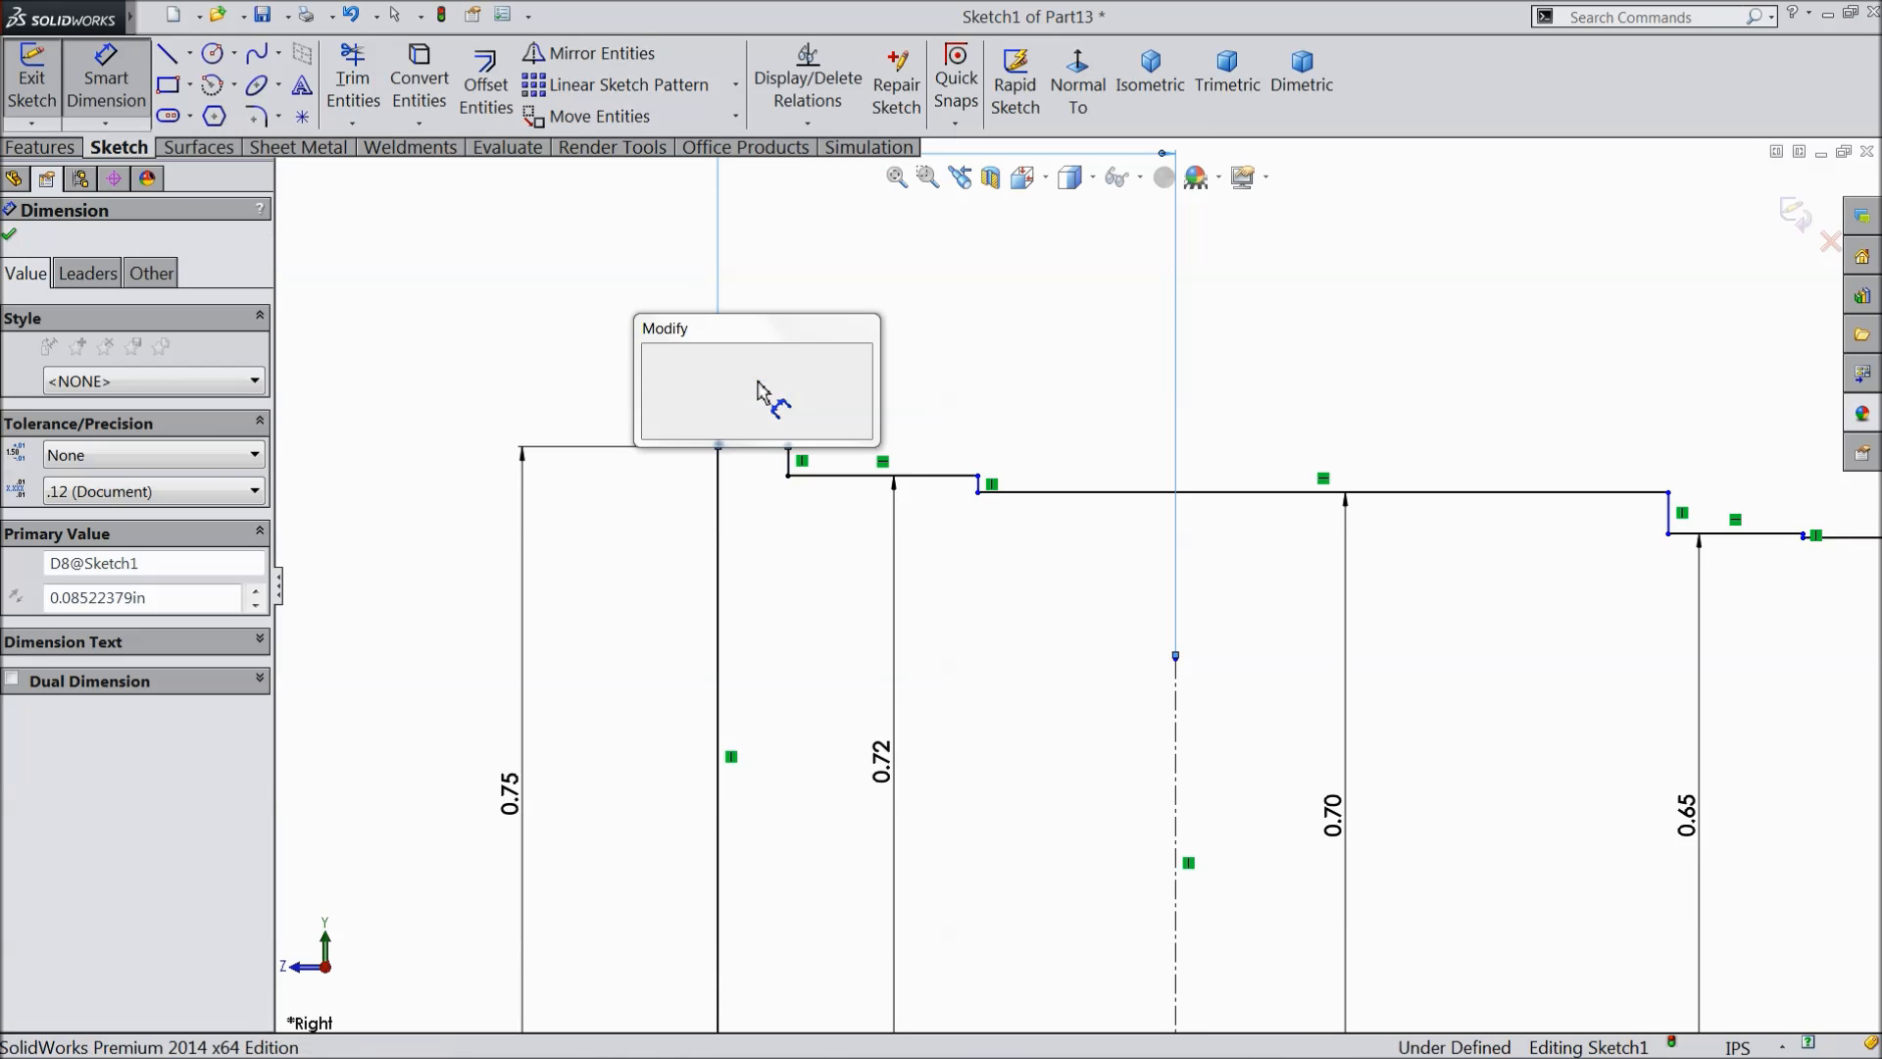
type("0.2")
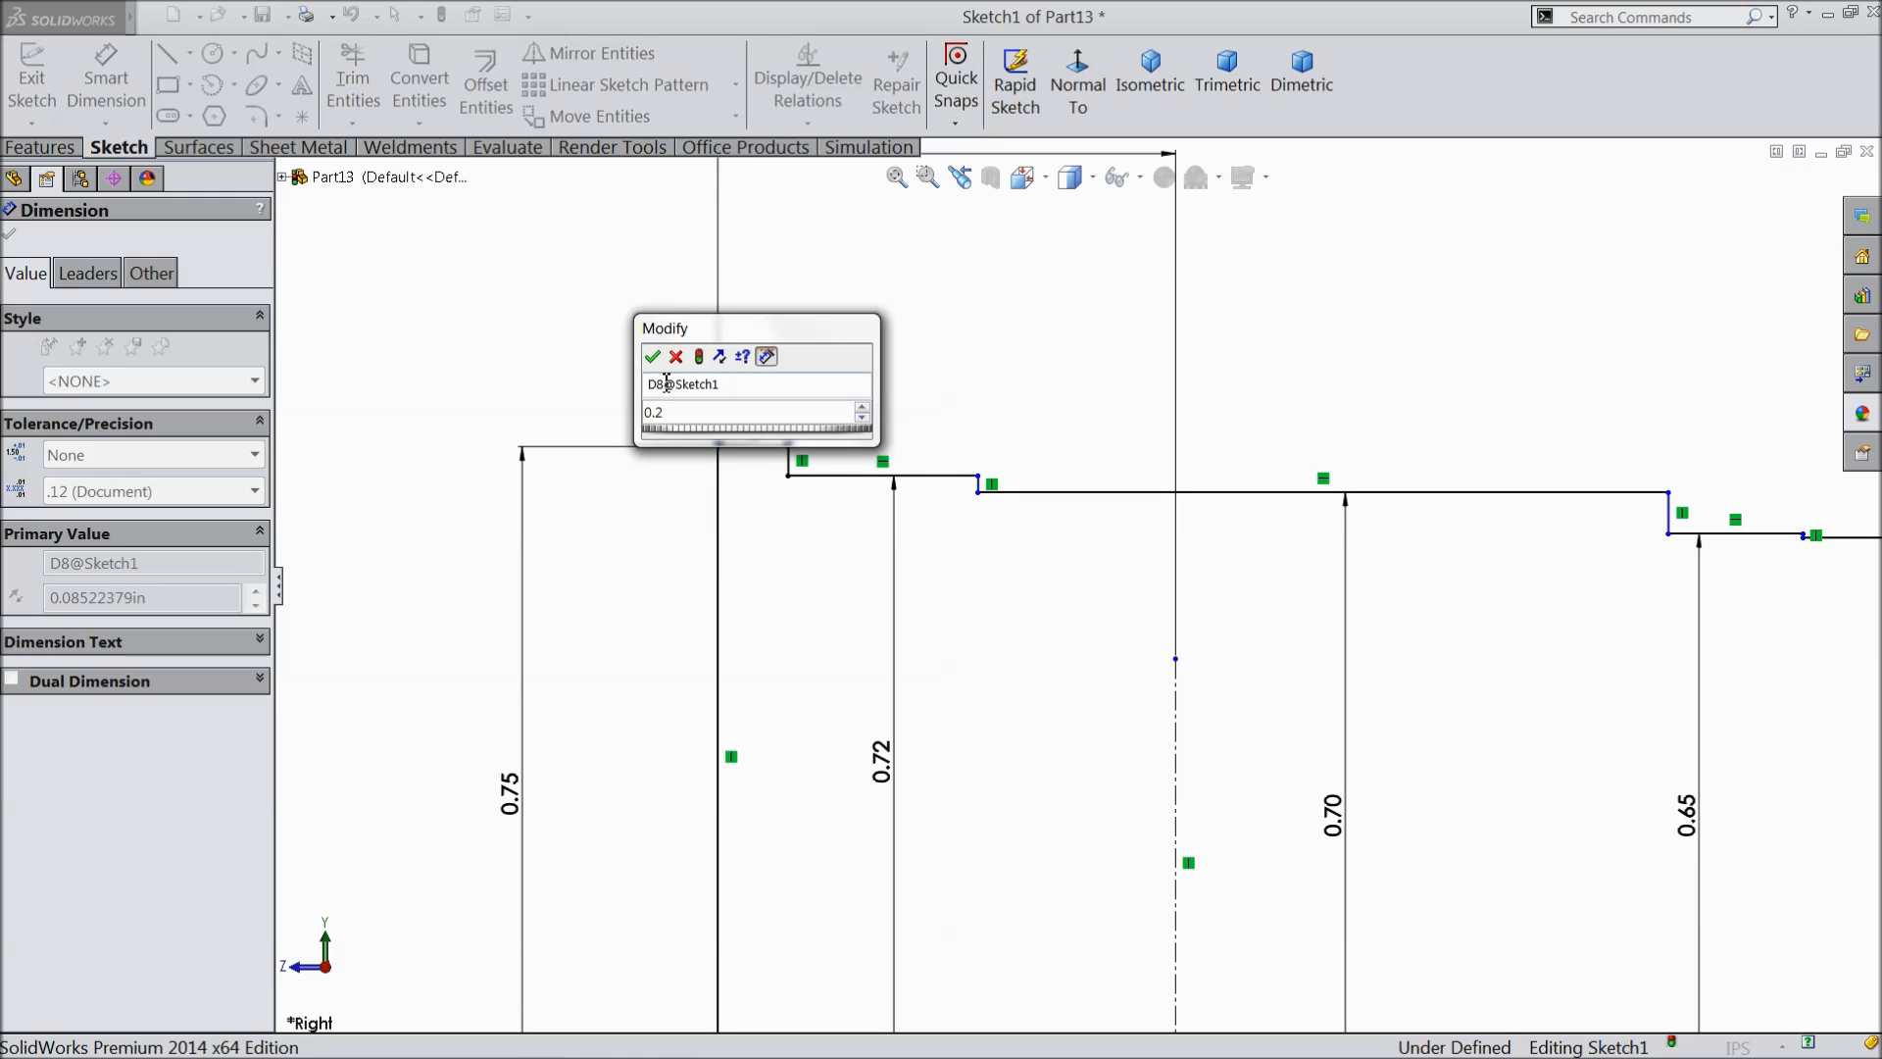
left_click(653, 357)
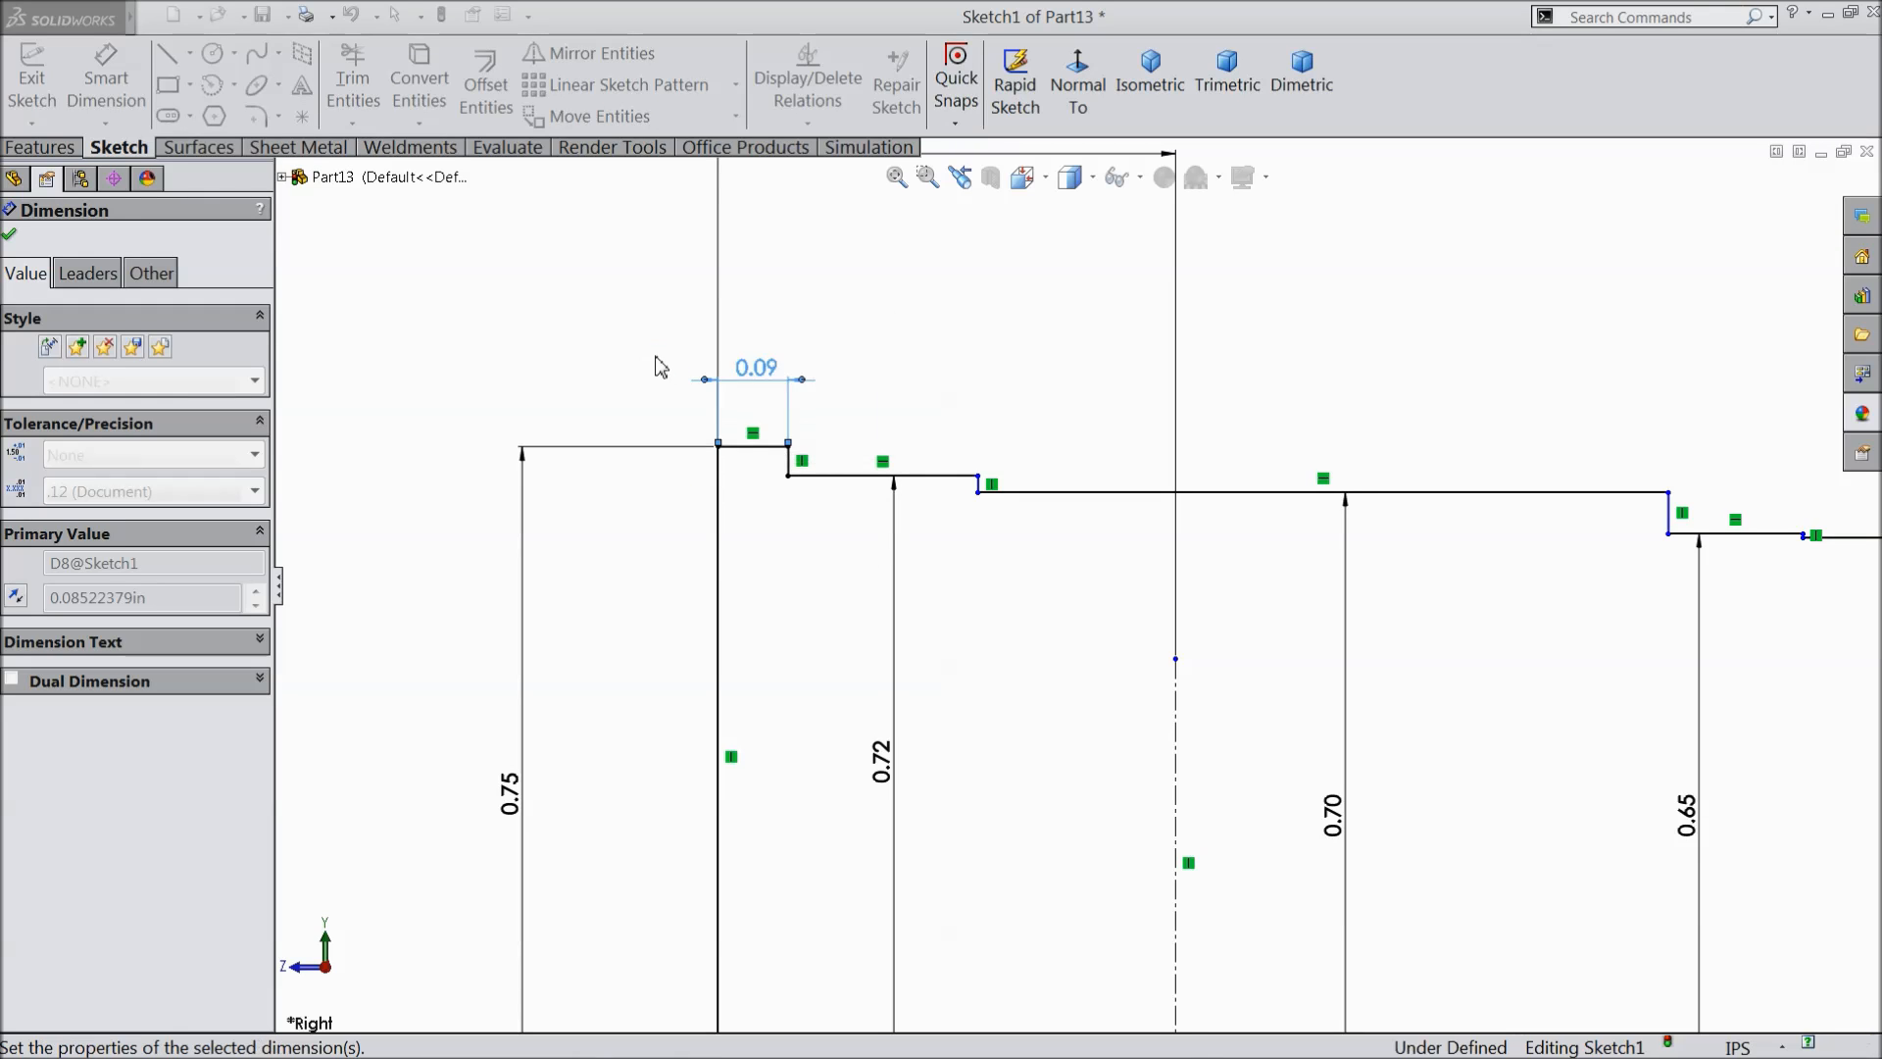
- Dimension the length of the second-highest step edge as 0.16 in
left_click(931, 476)
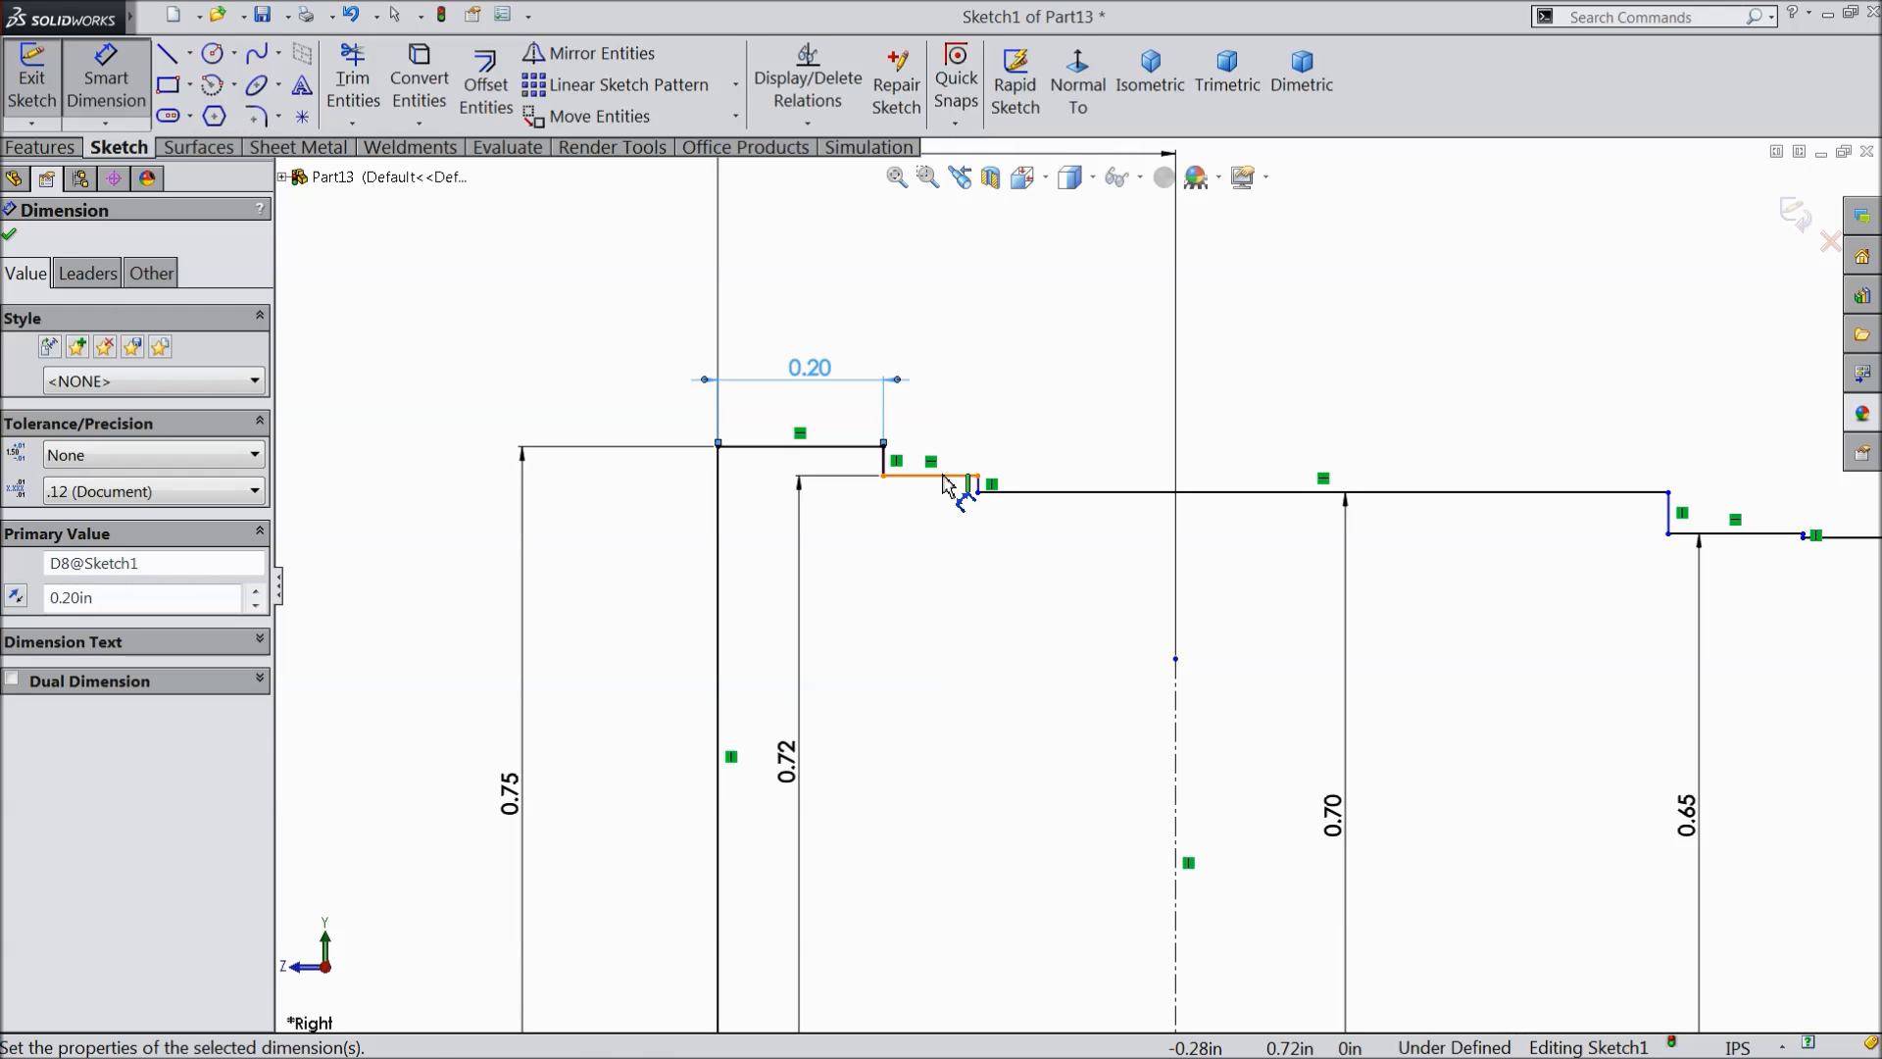
left_click(943, 423)
type("0.1")
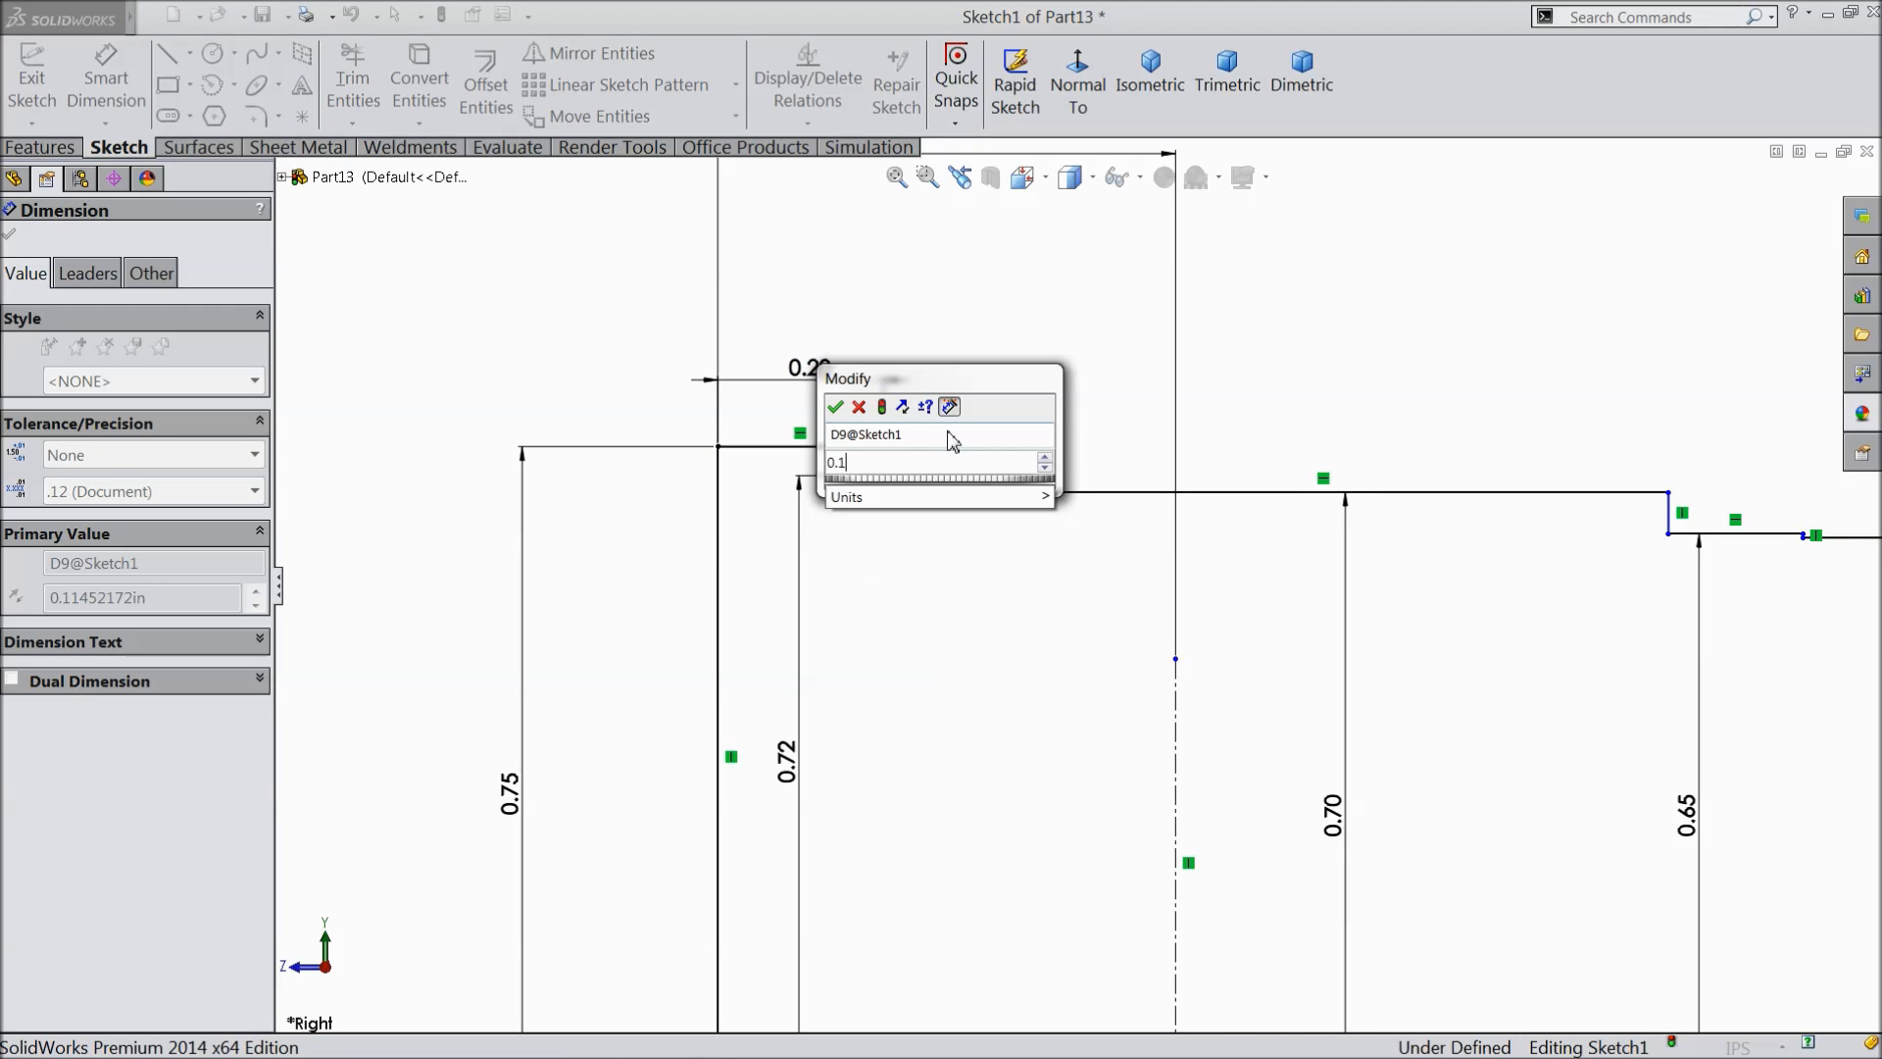
type("6")
left_click(835, 406)
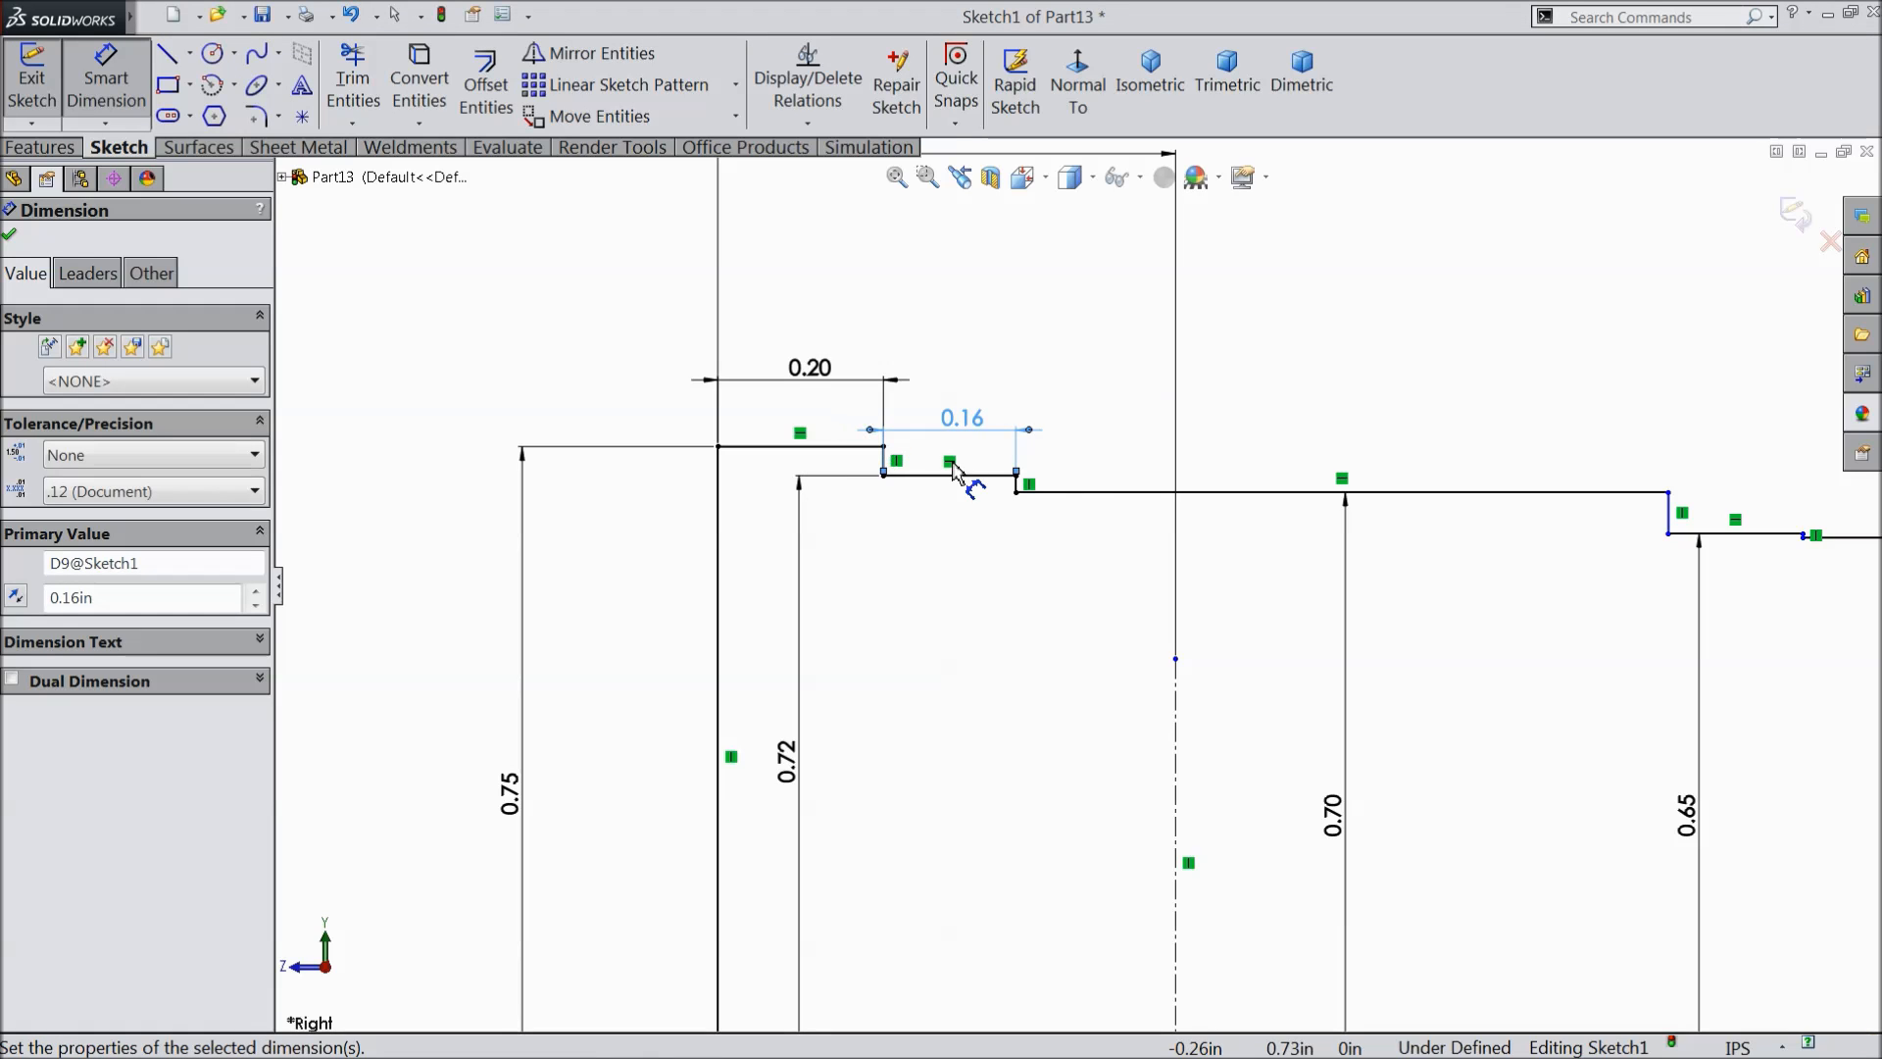
- Dimension the length of the long middle step edge as 0.61 in
scroll(1301, 569, "up", 3)
scroll(1301, 569, "down", 3)
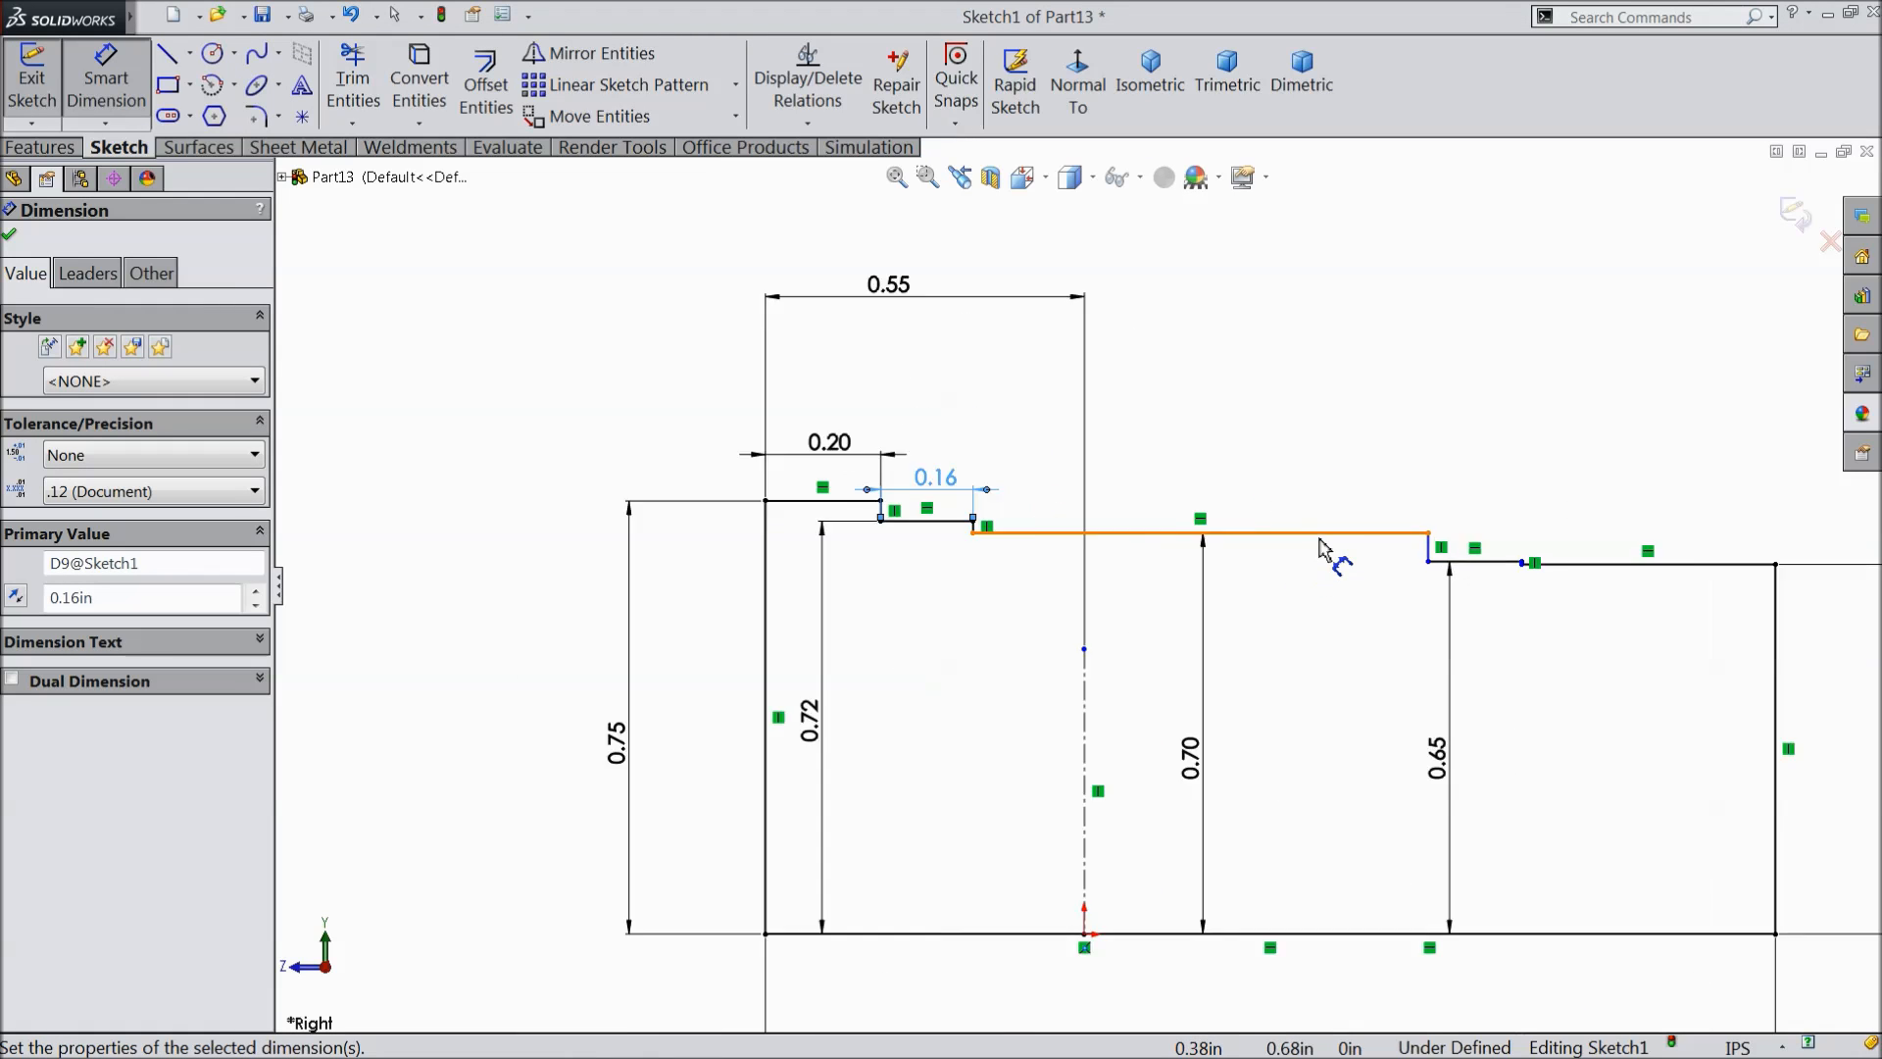
left_click(1226, 535)
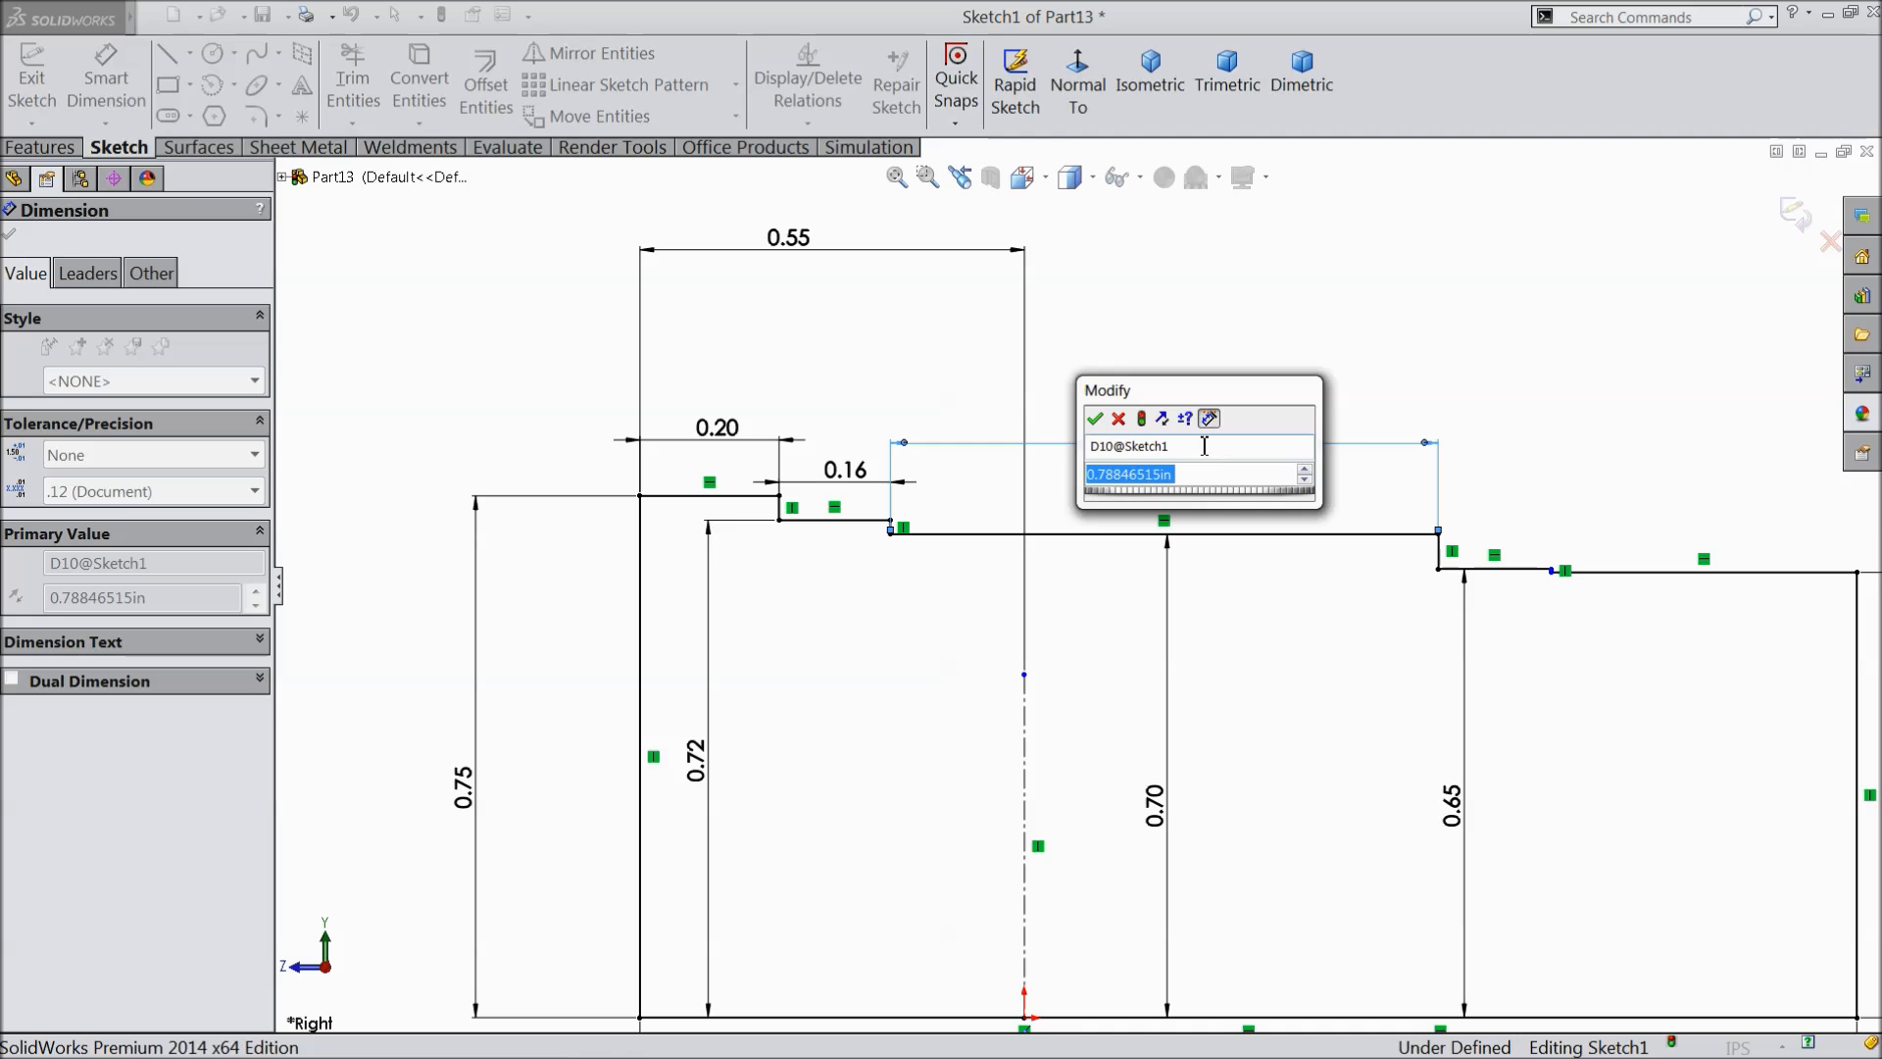
type("0.61")
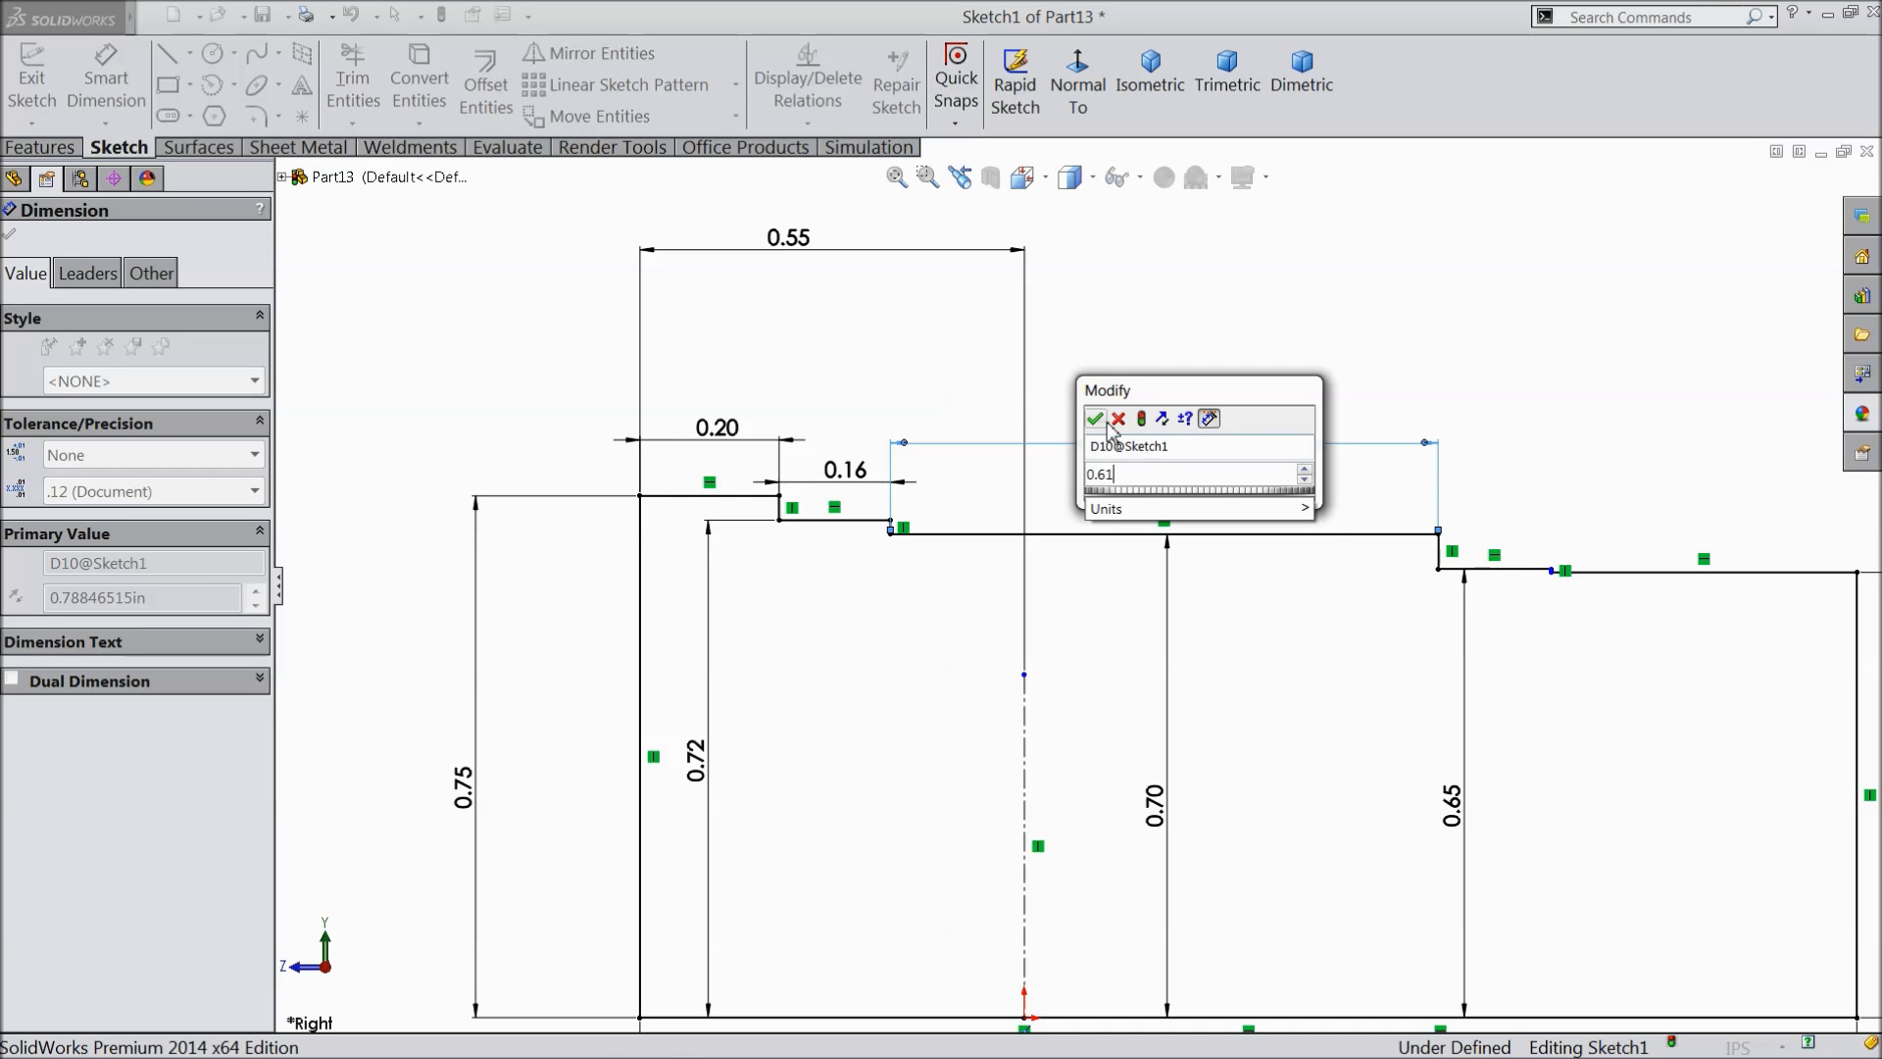
left_click(1096, 420)
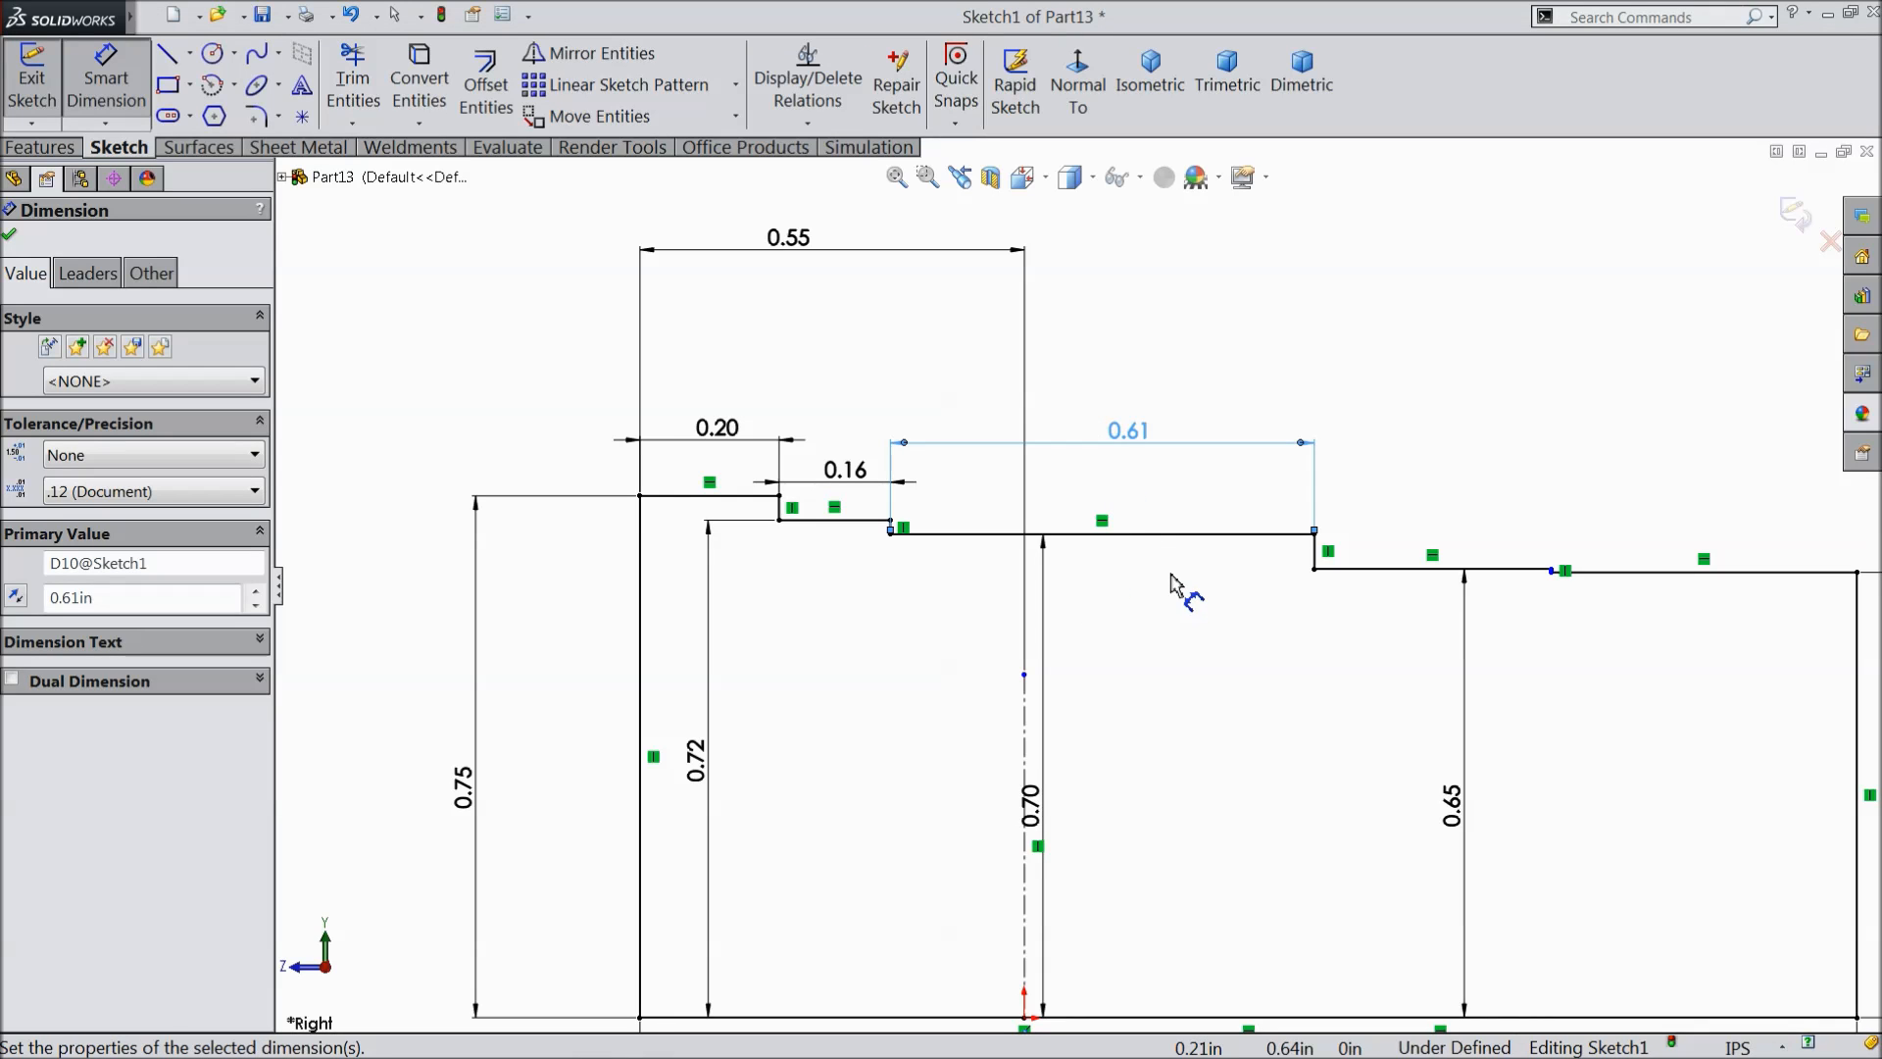
- Dimension the length of the short step edge beyond the long middle edge as 0.13 in
scroll(1431, 652, "down", 2)
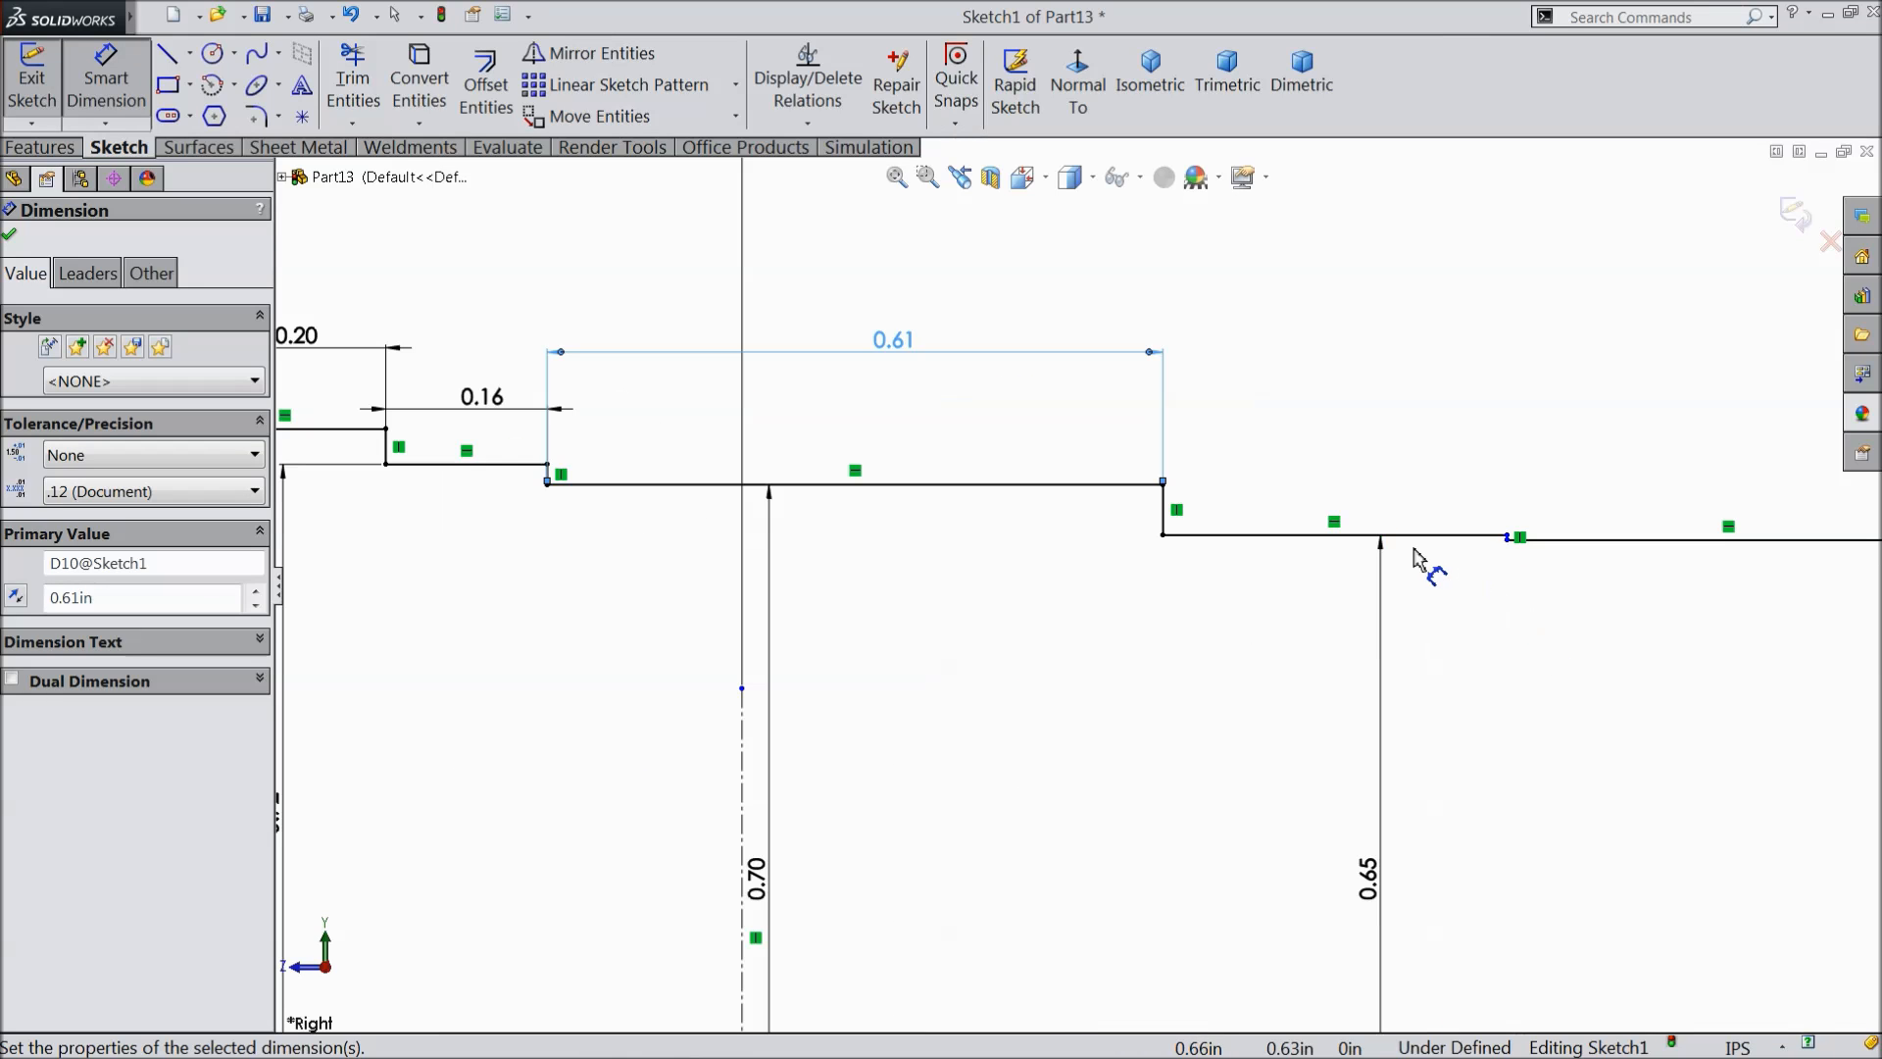
left_click(1406, 539)
left_click(1385, 449)
type("0")
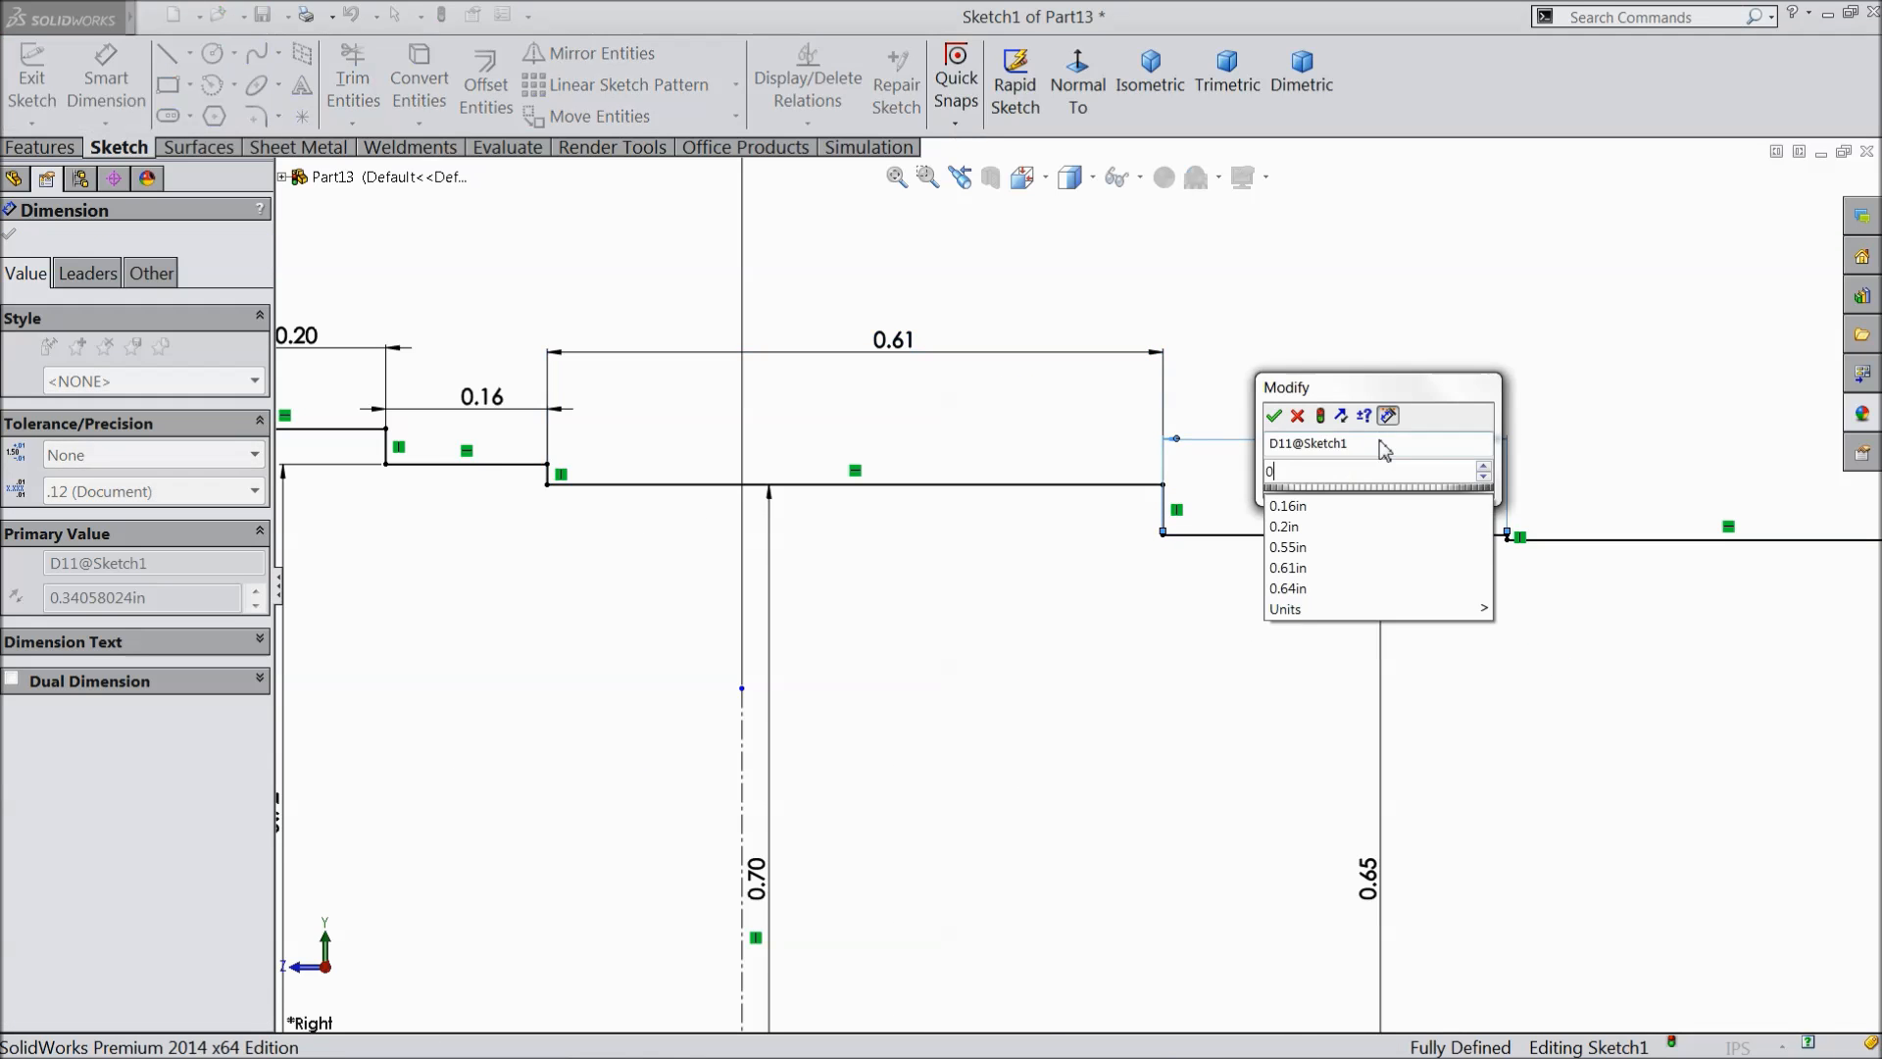
type(".13")
left_click(1274, 415)
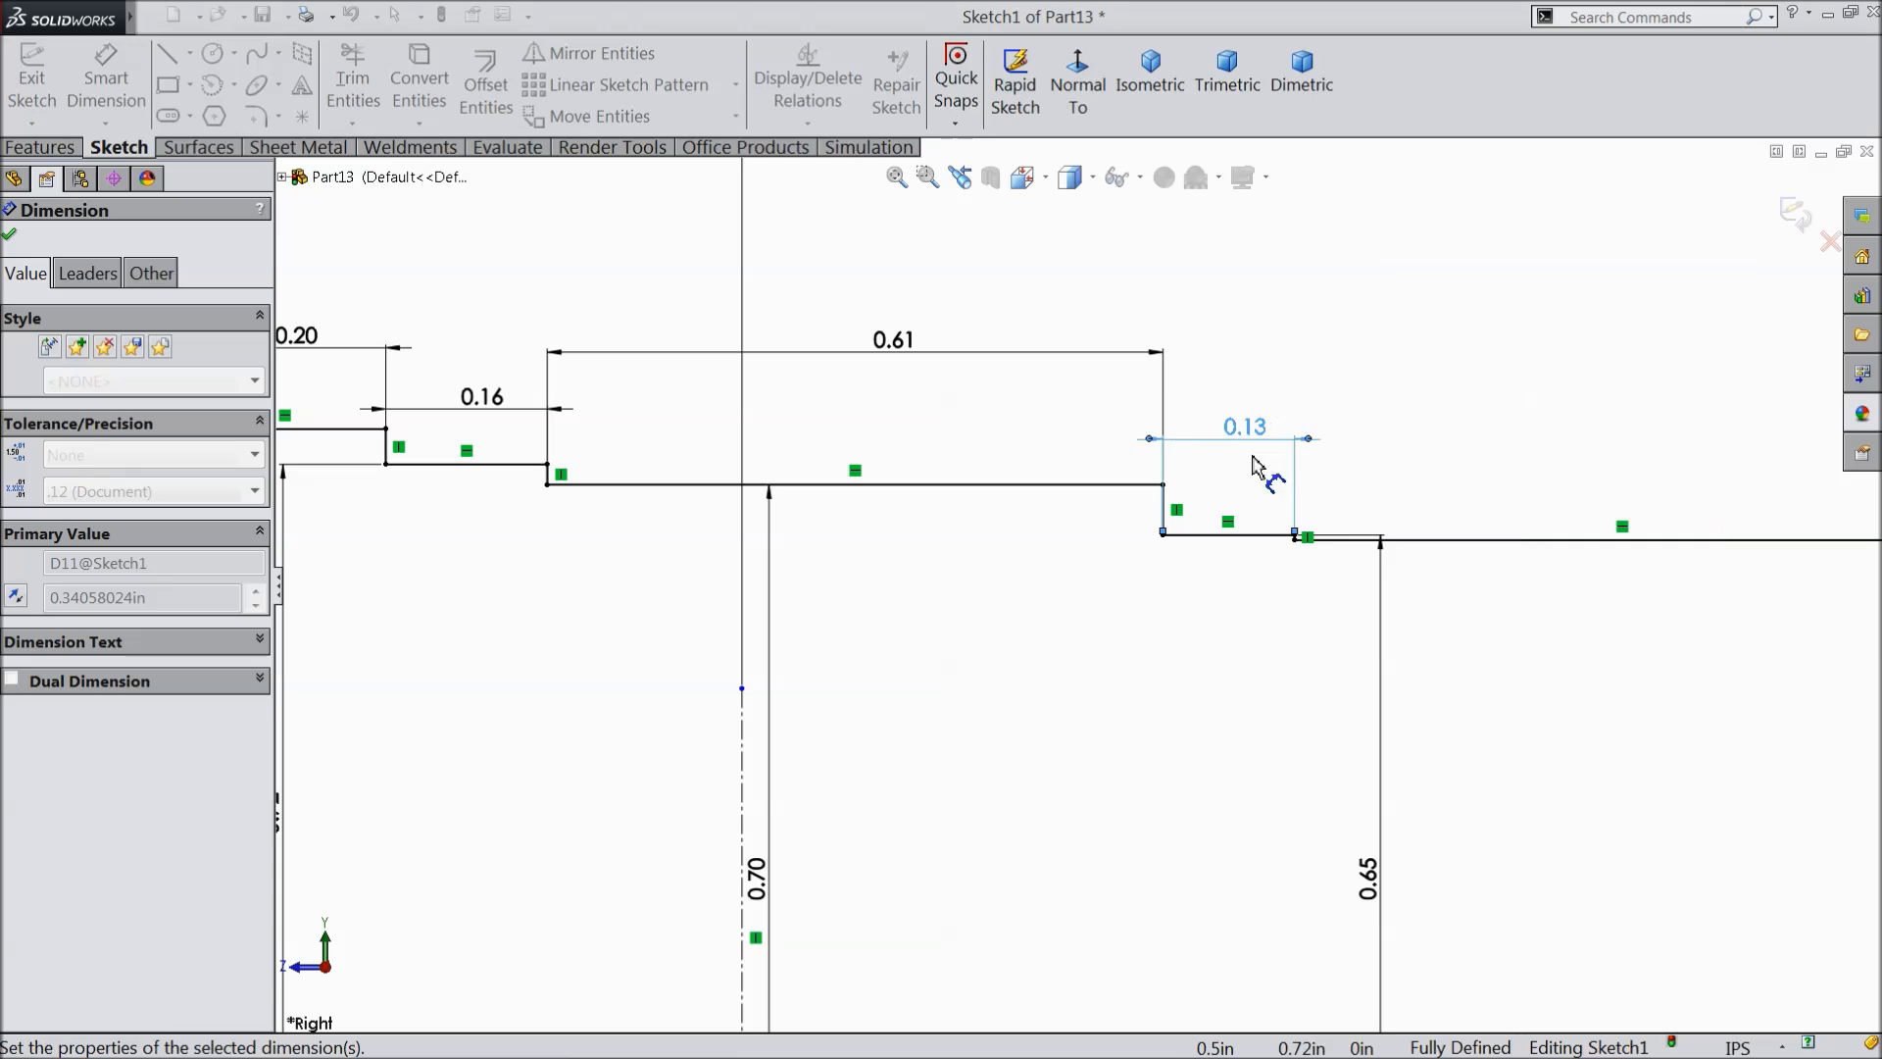
- Add a driven horizontal dimension from the tall end's vertical edge to the smallest vertical step, placed above the 0.55 in dimension
key("f")
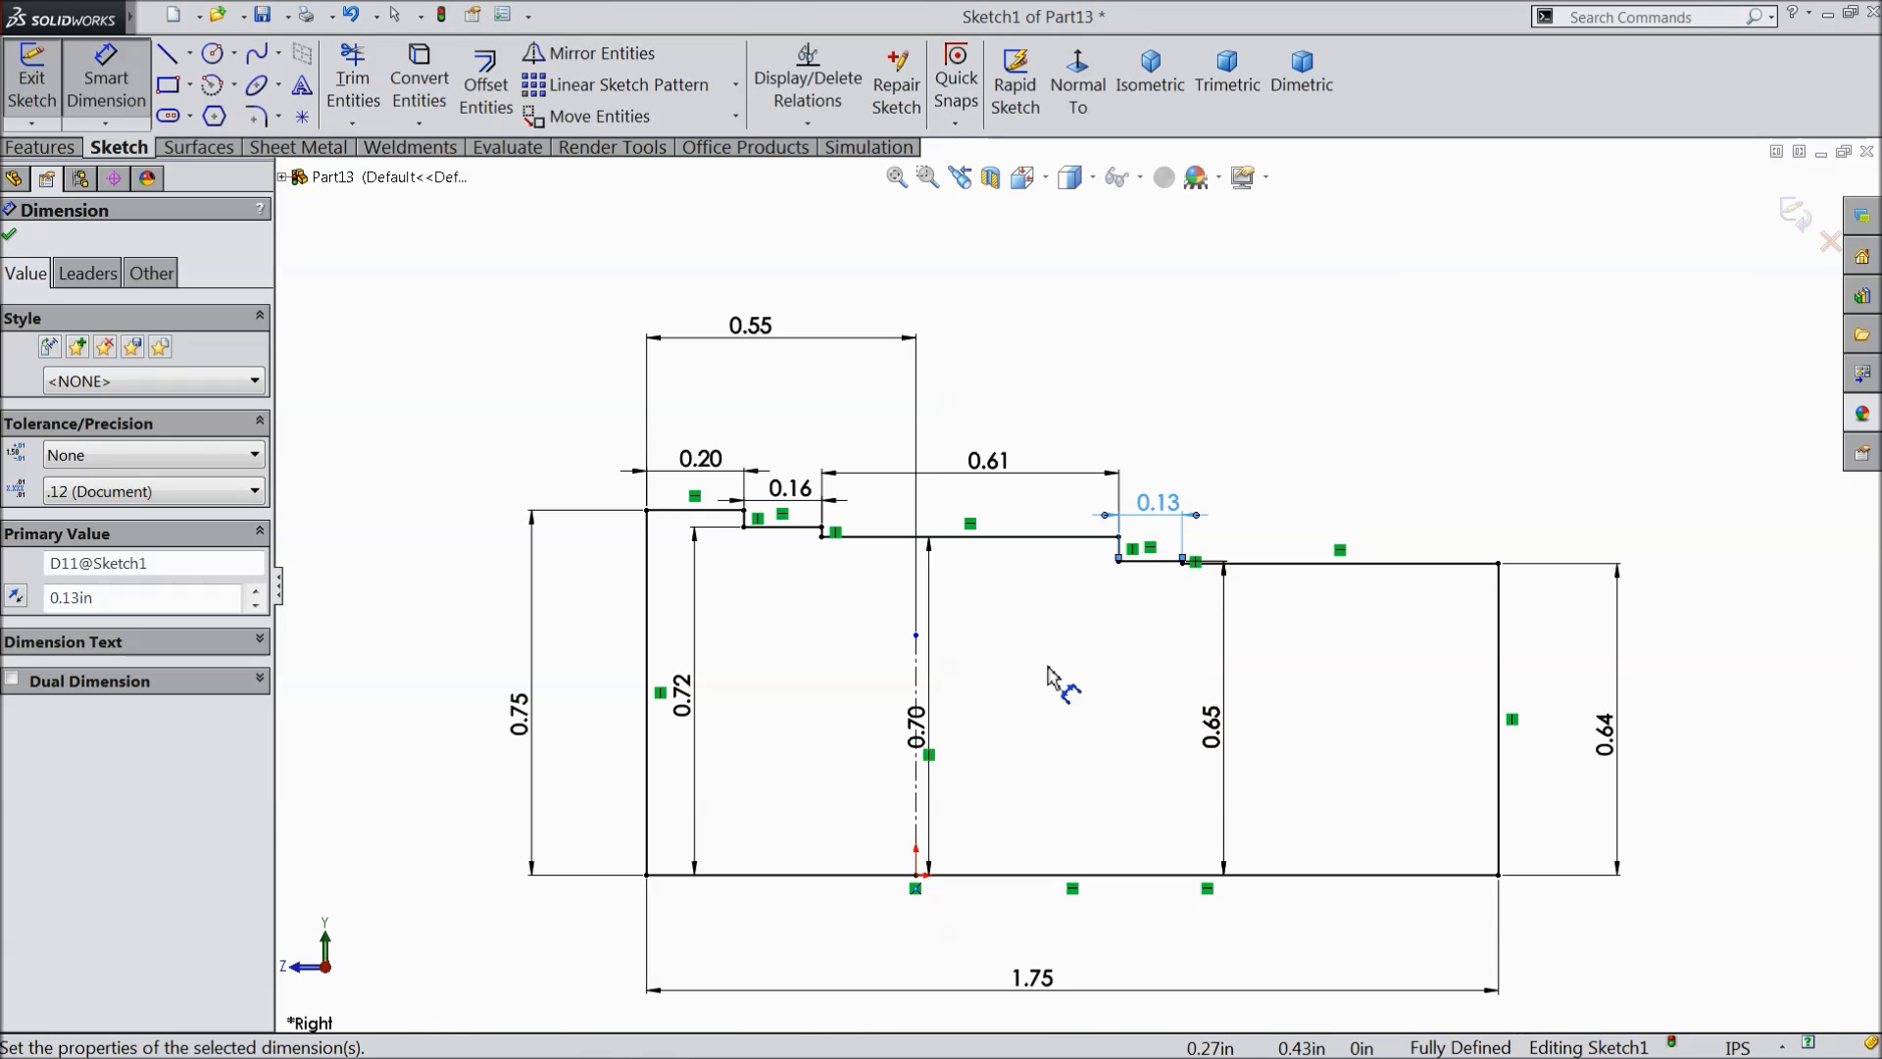
scroll(946, 747, "down", 3)
scroll(1058, 710, "up", 3)
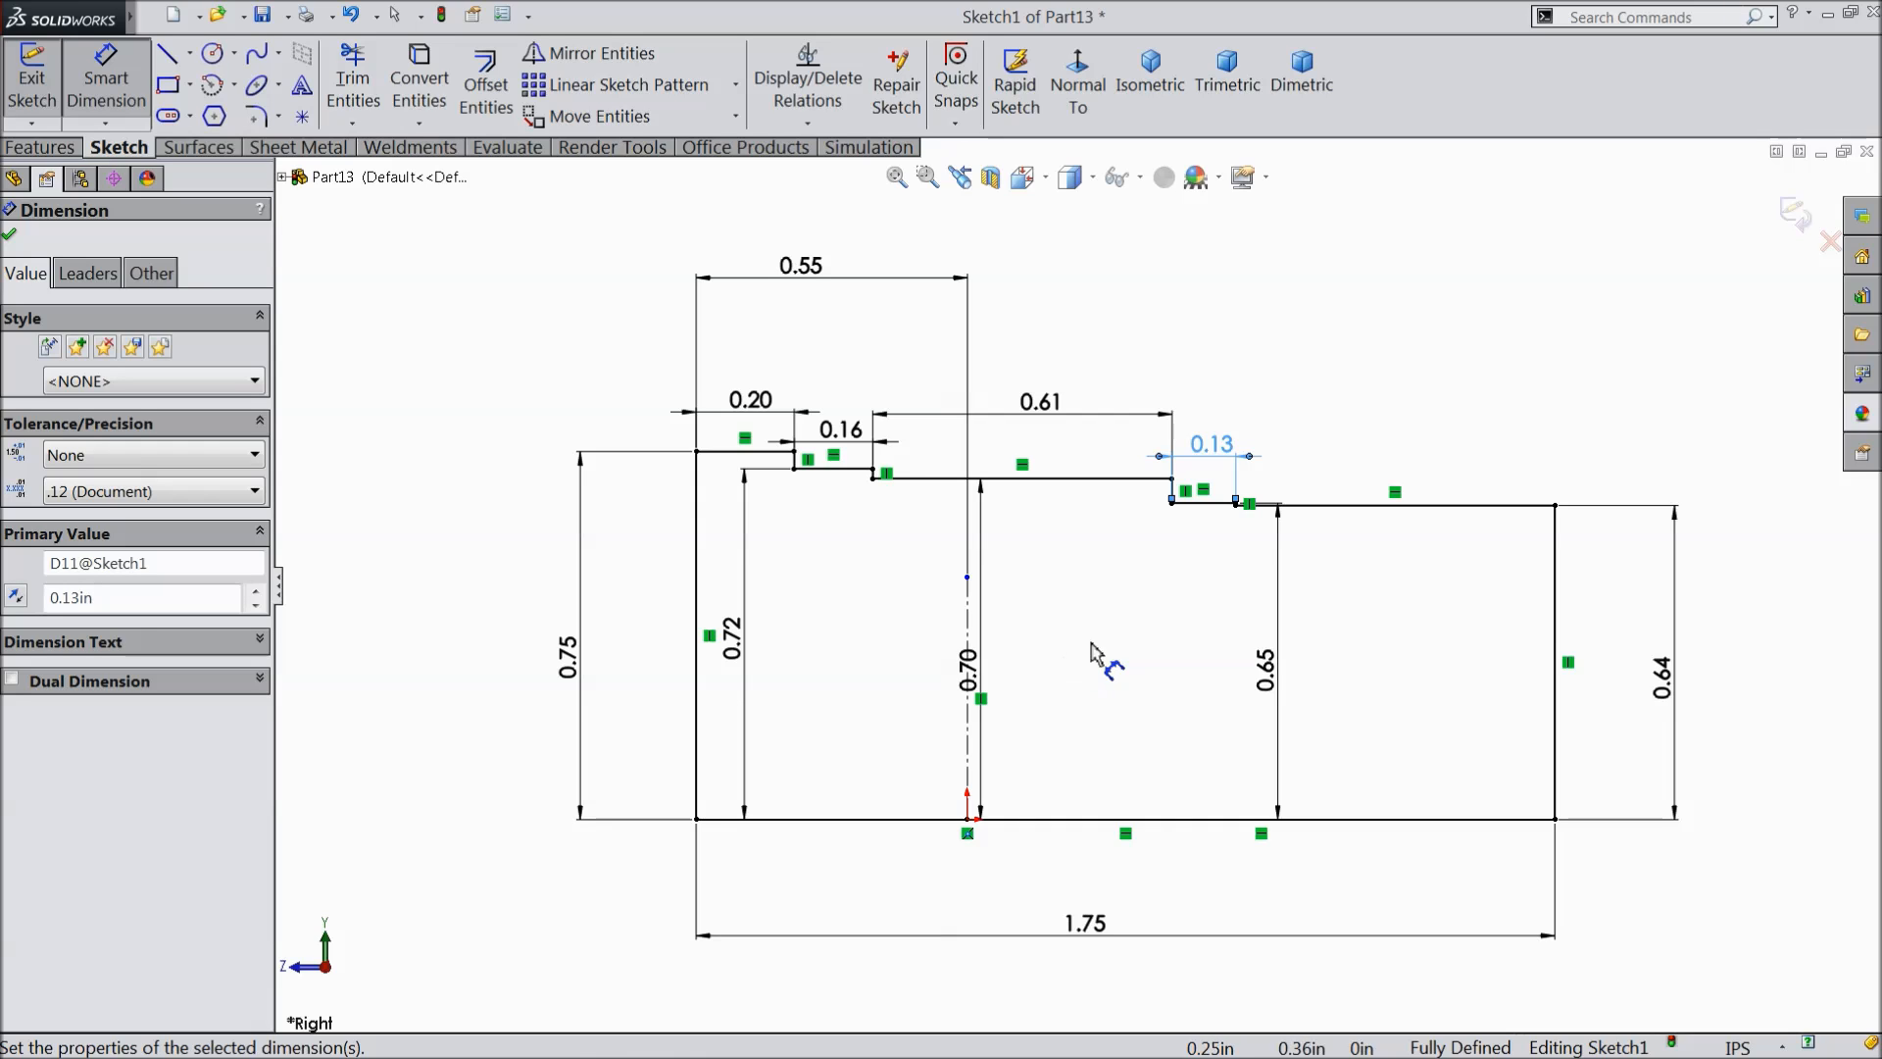
scroll(1156, 586, "down", 3)
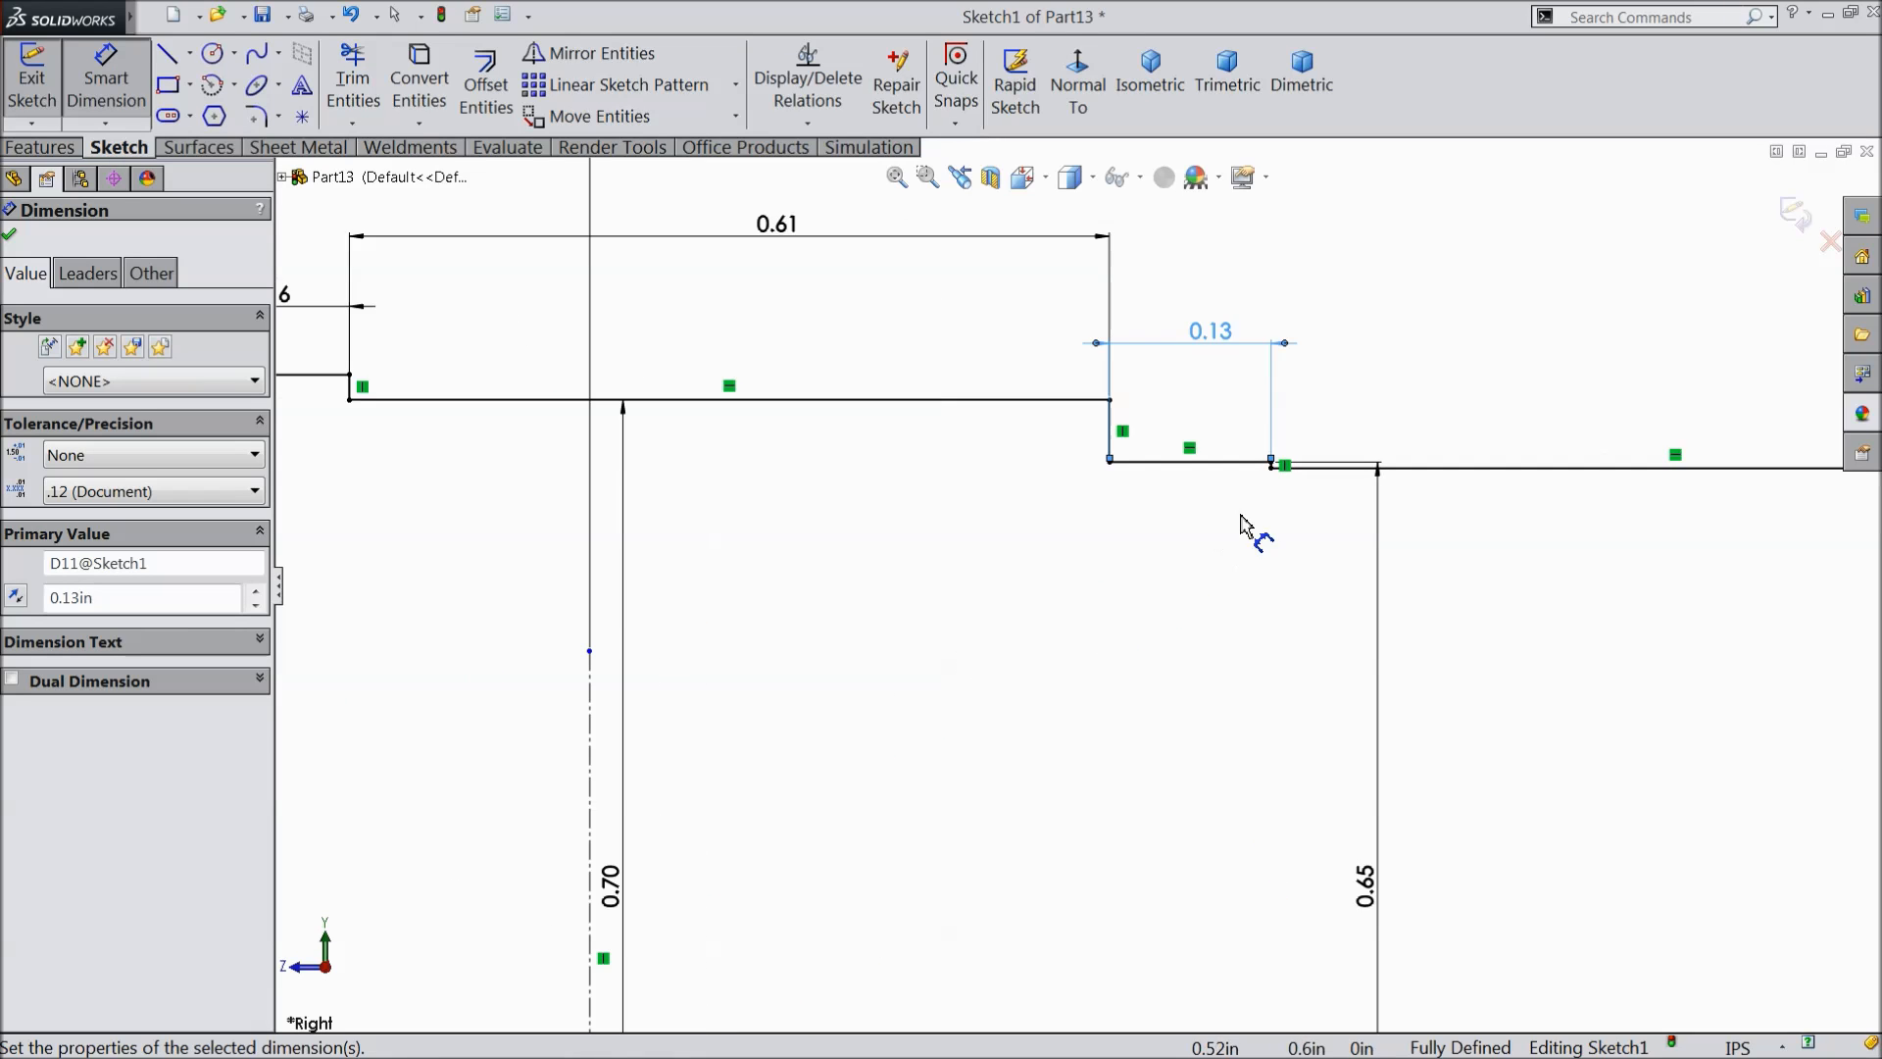
scroll(1091, 538, "up", 2)
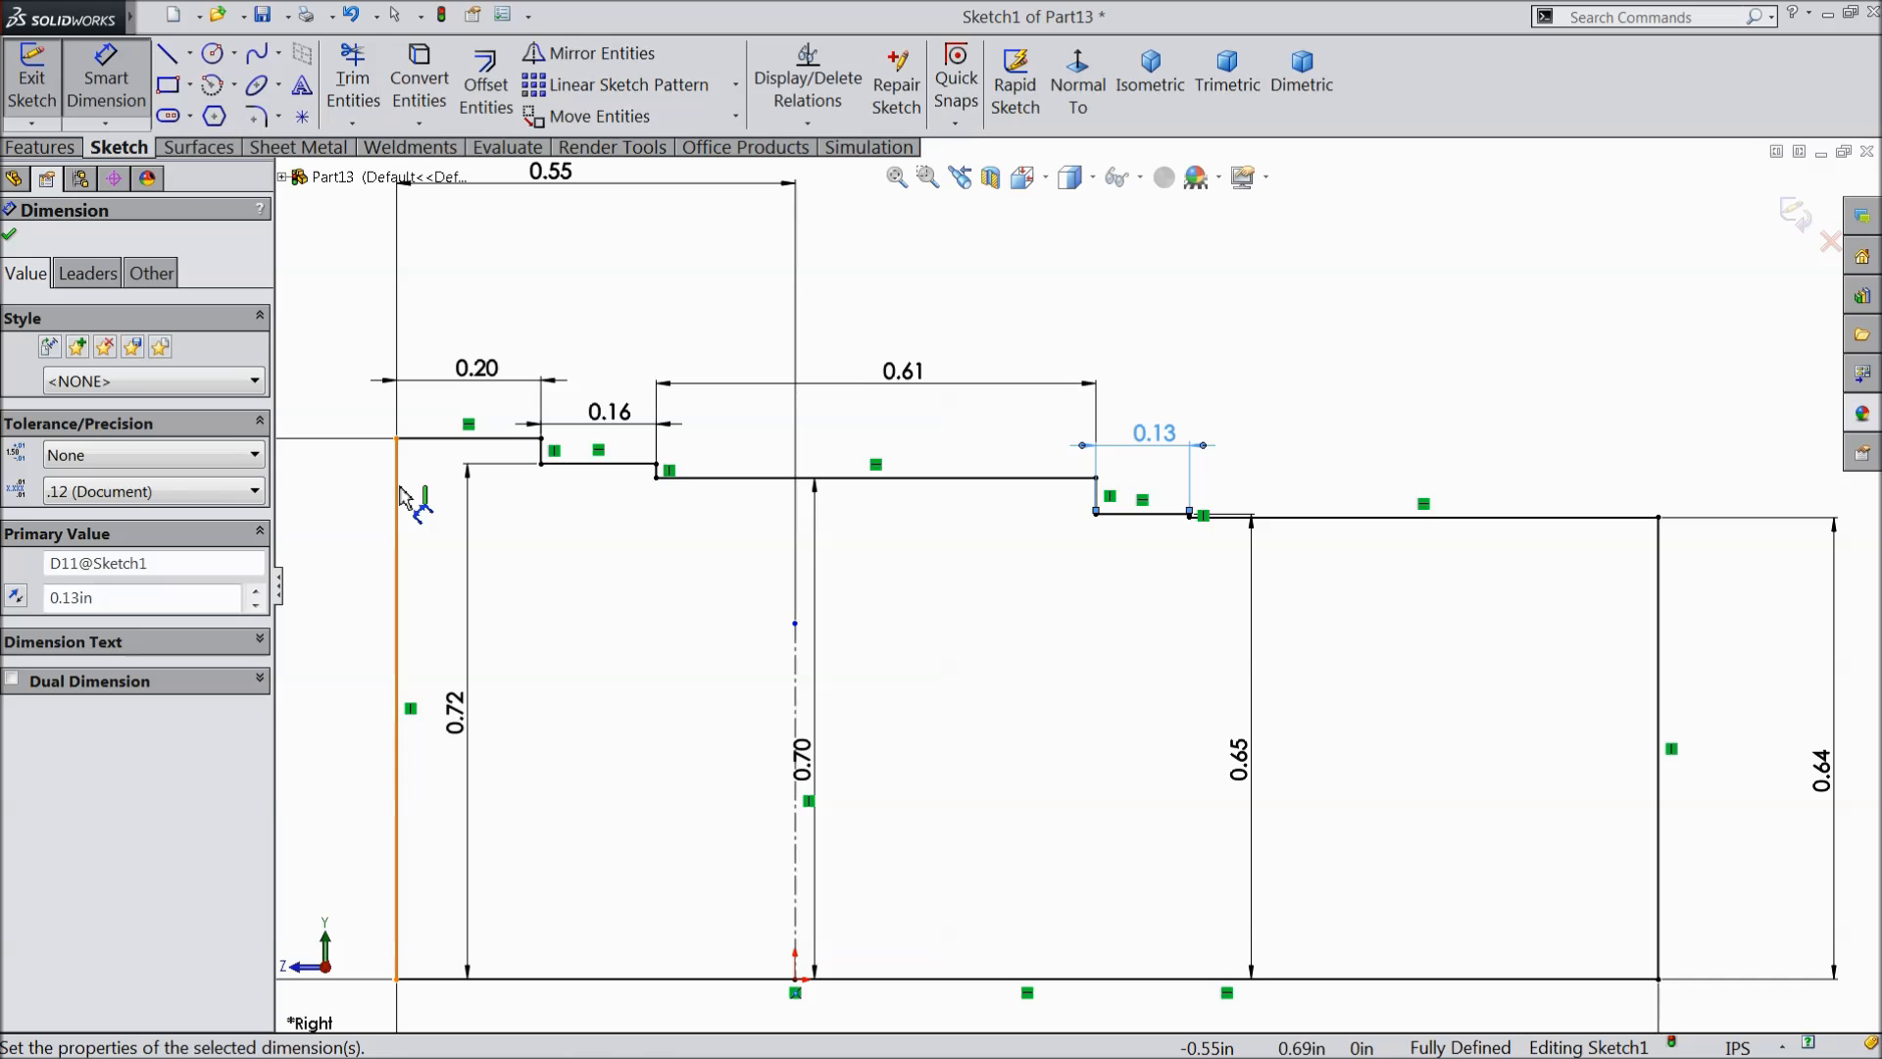
left_click(401, 497)
scroll(1100, 504, "down", 5)
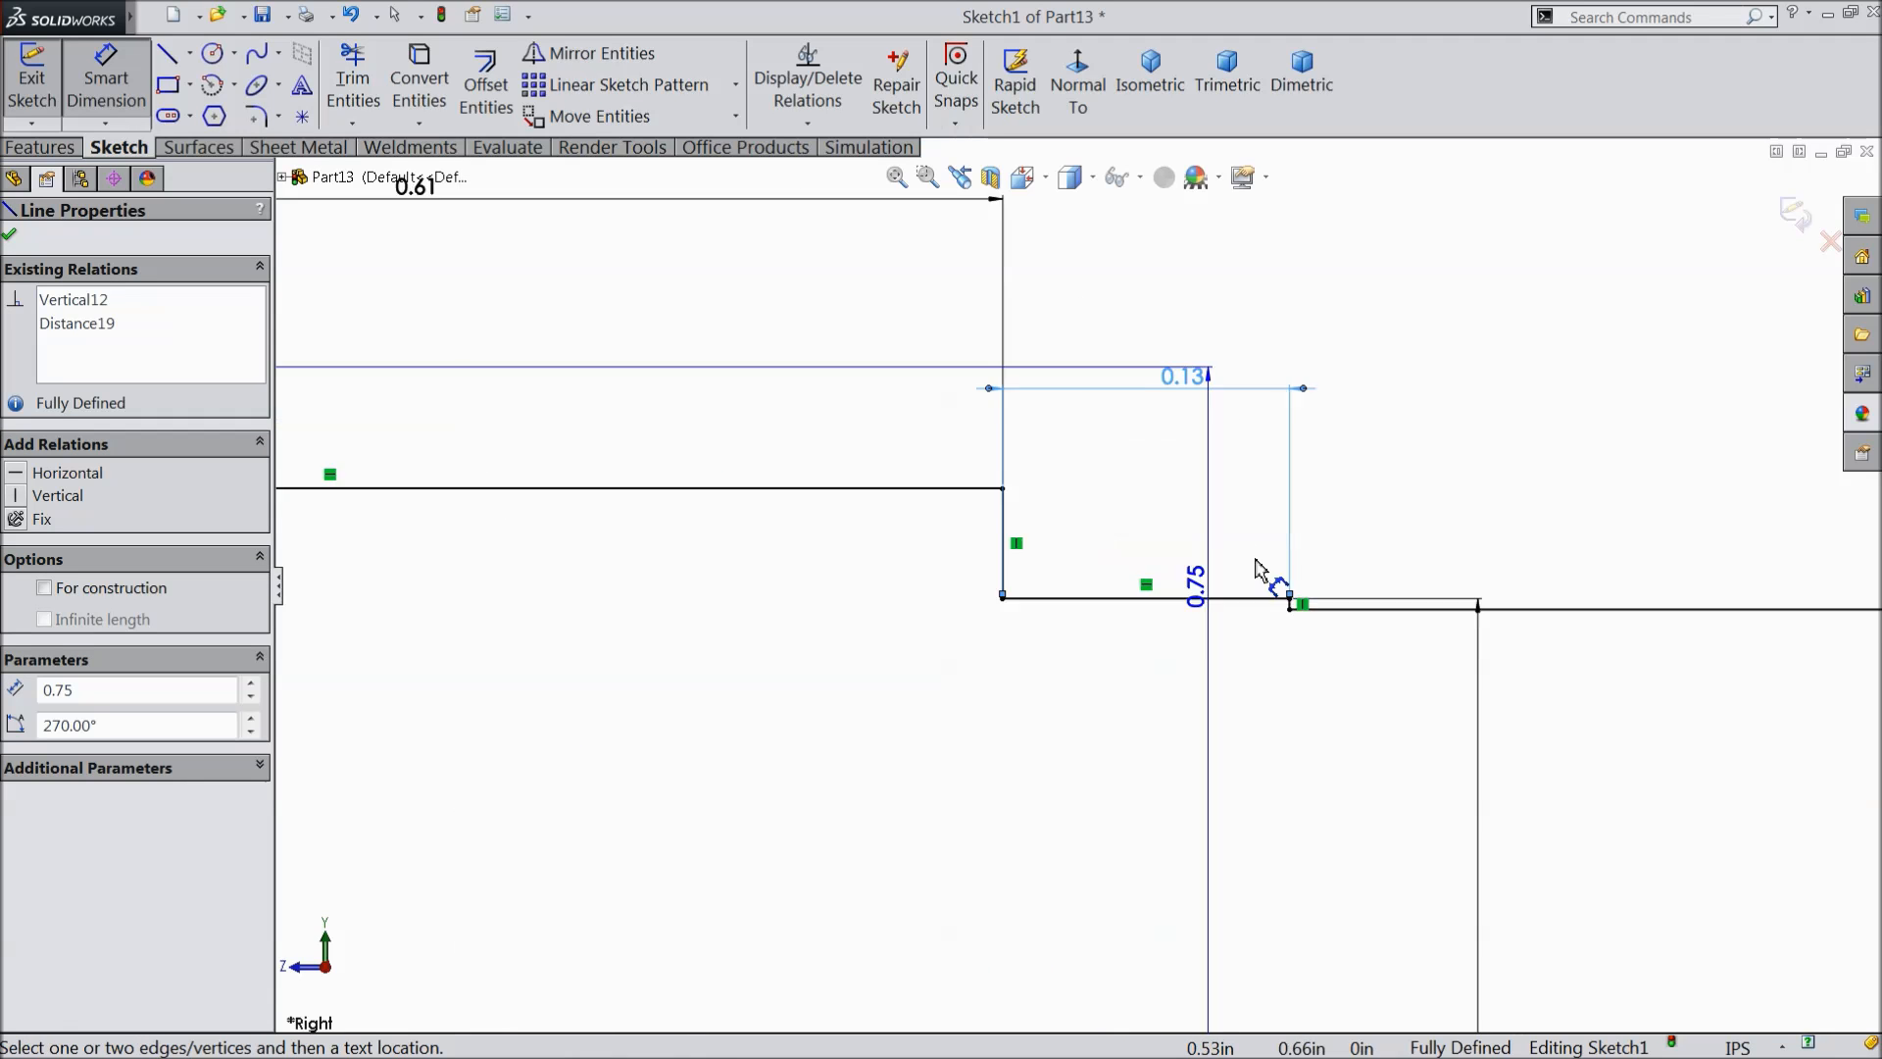
left_click(1290, 623)
scroll(1160, 601, "up", 5)
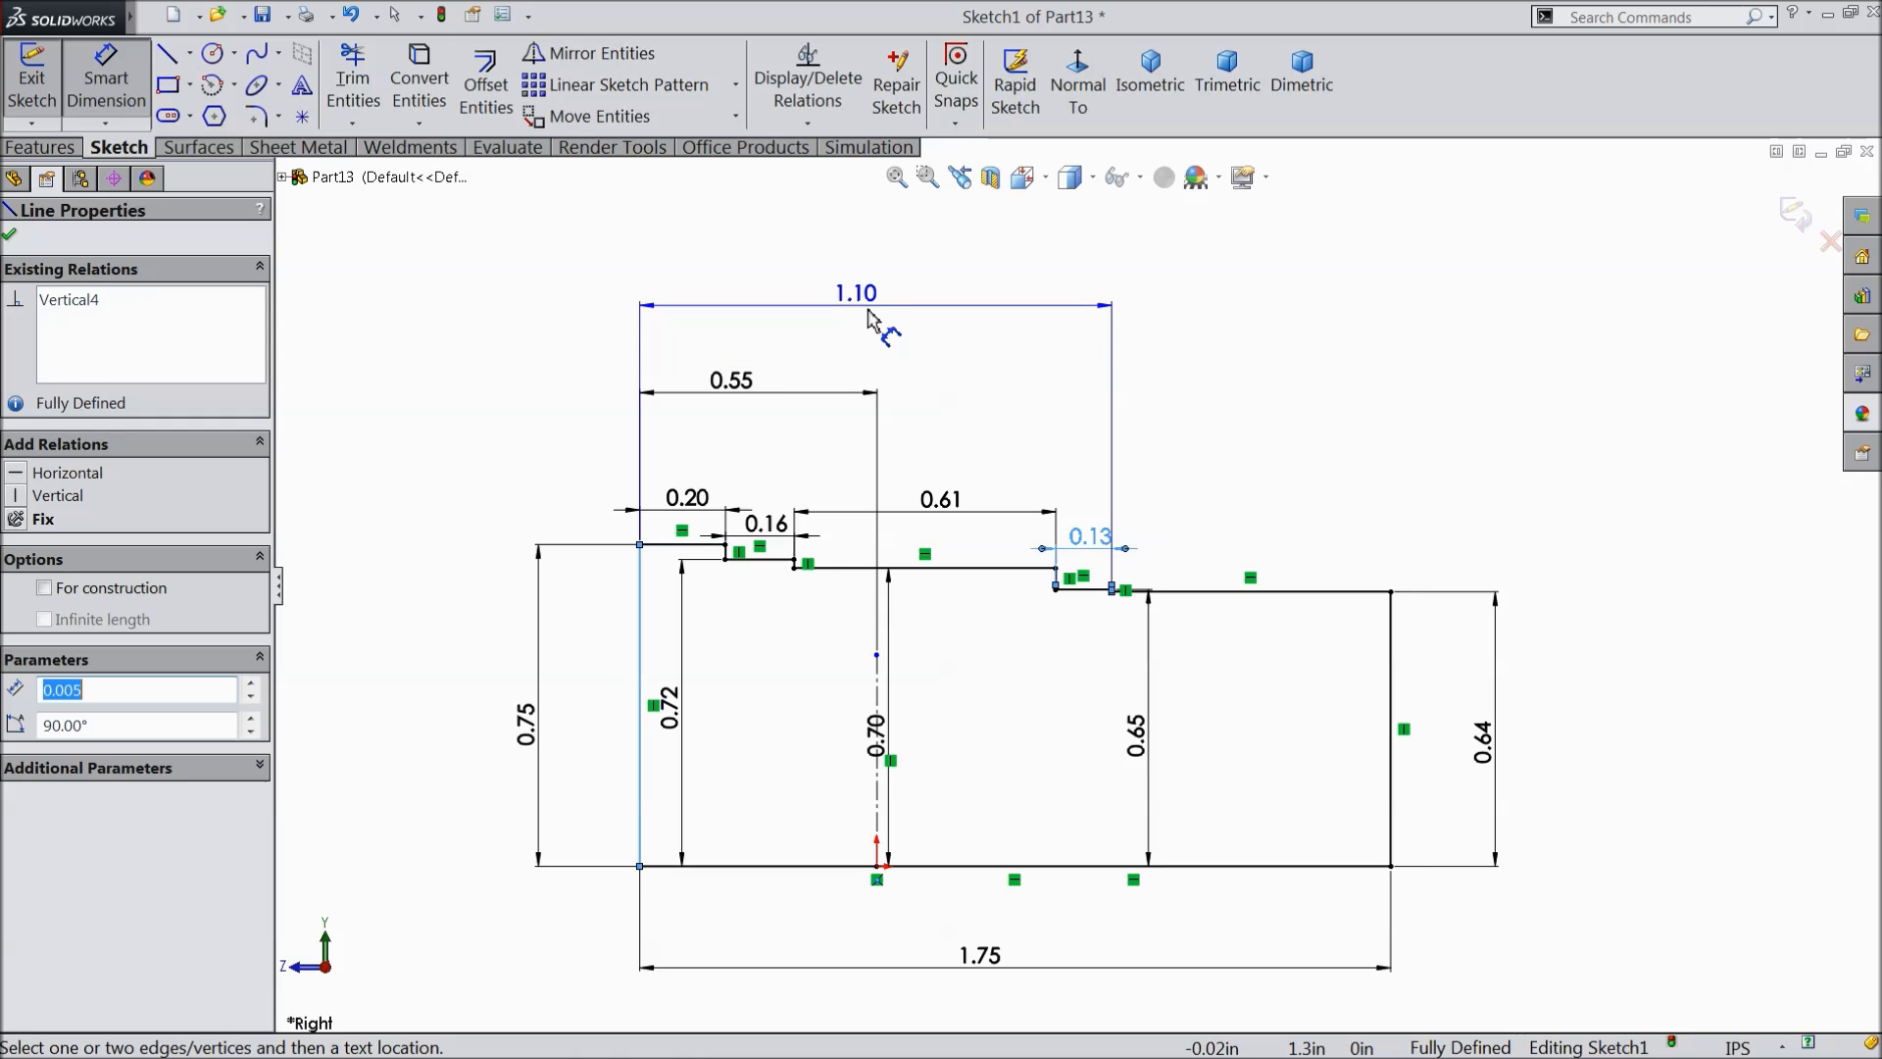
left_click(869, 312)
left_click(1042, 323)
scroll(1095, 617, "up", 1)
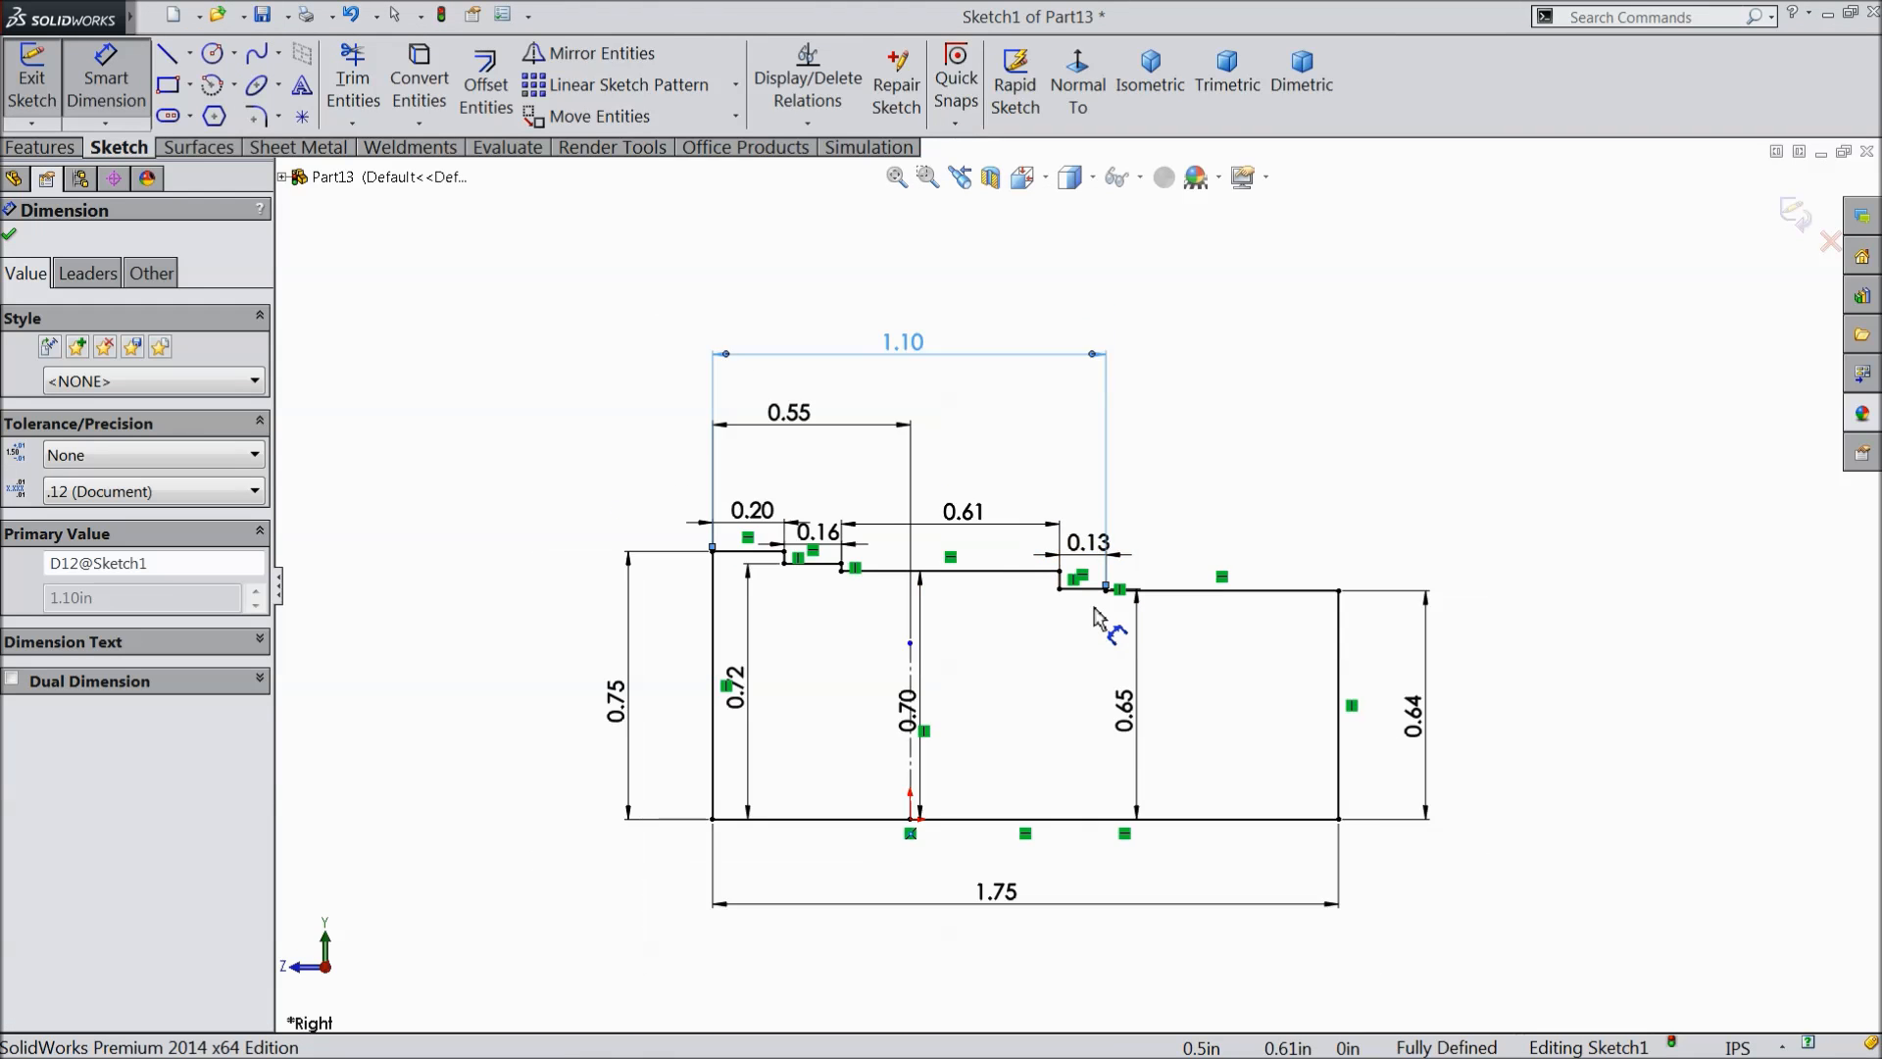
- Revolve the stepped profile 360 degrees about its long 1.75 in base line
scroll(1095, 618, "up", 1)
left_click(9, 233)
left_click(40, 147)
left_click(108, 117)
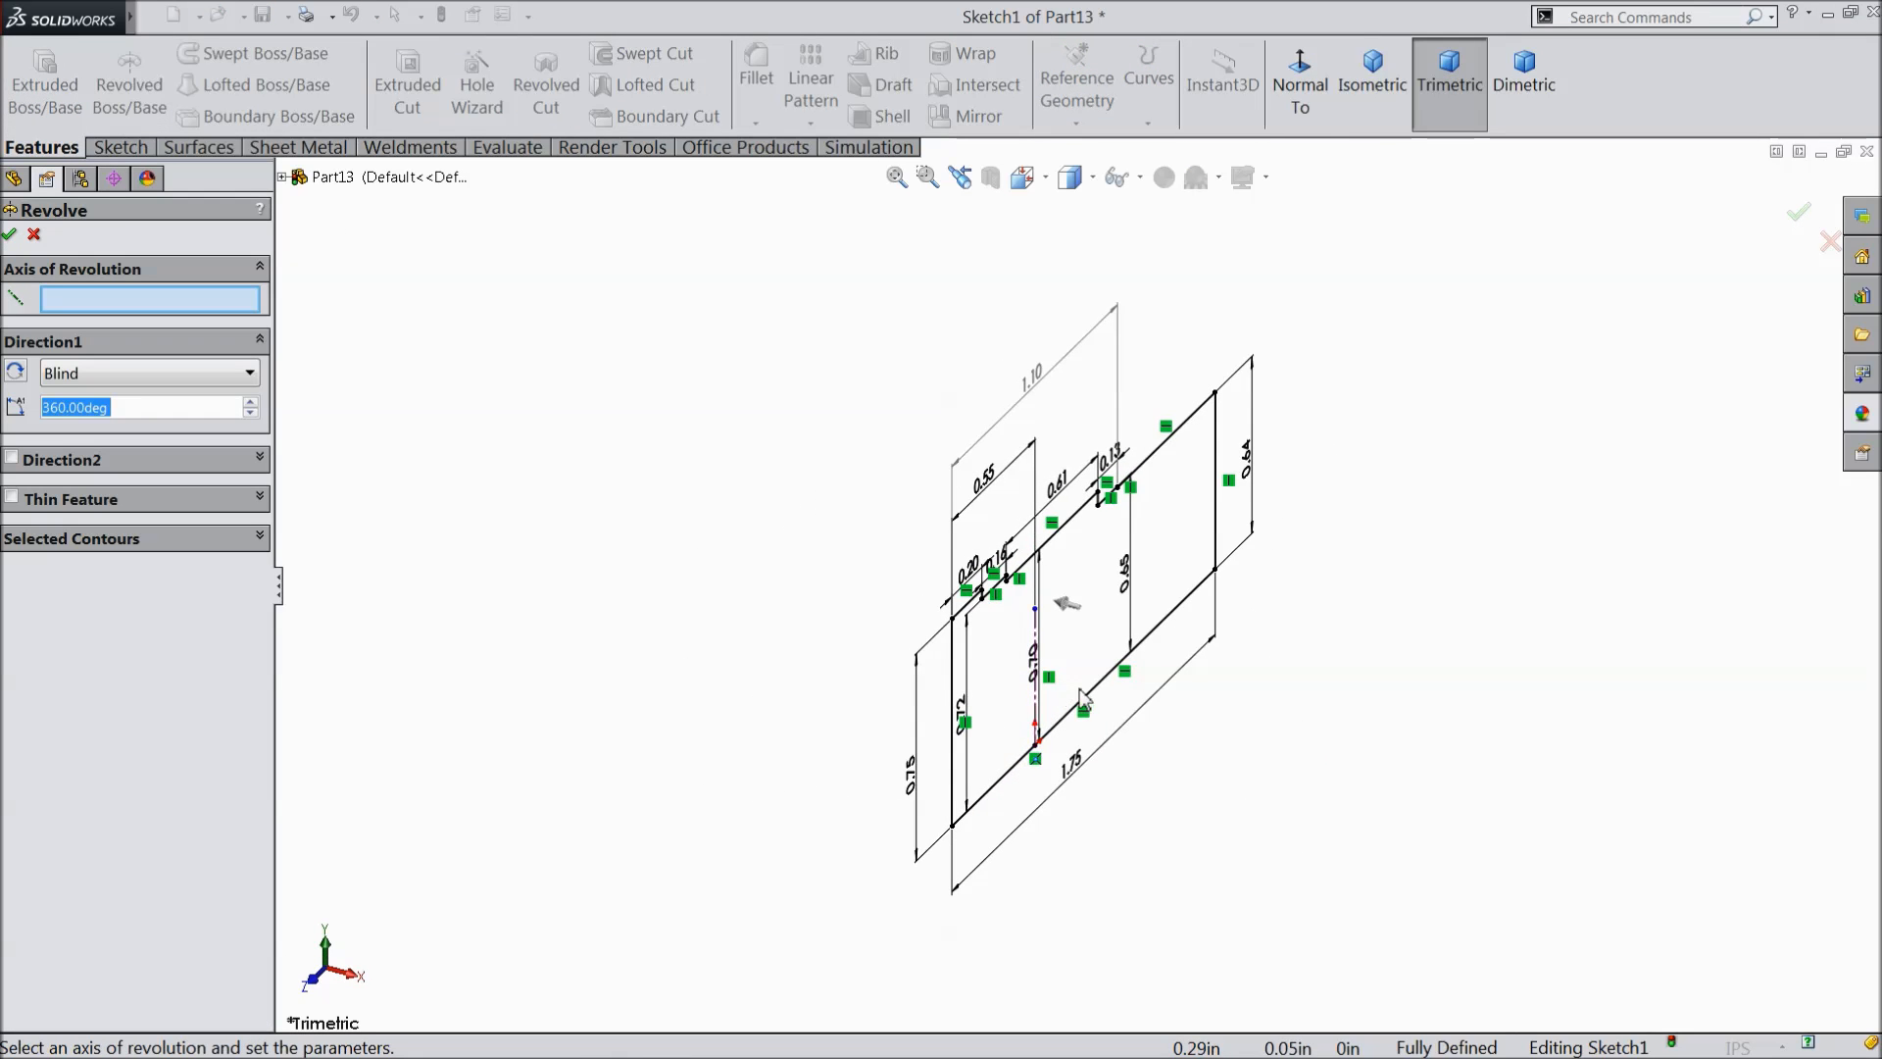
left_click(1088, 694)
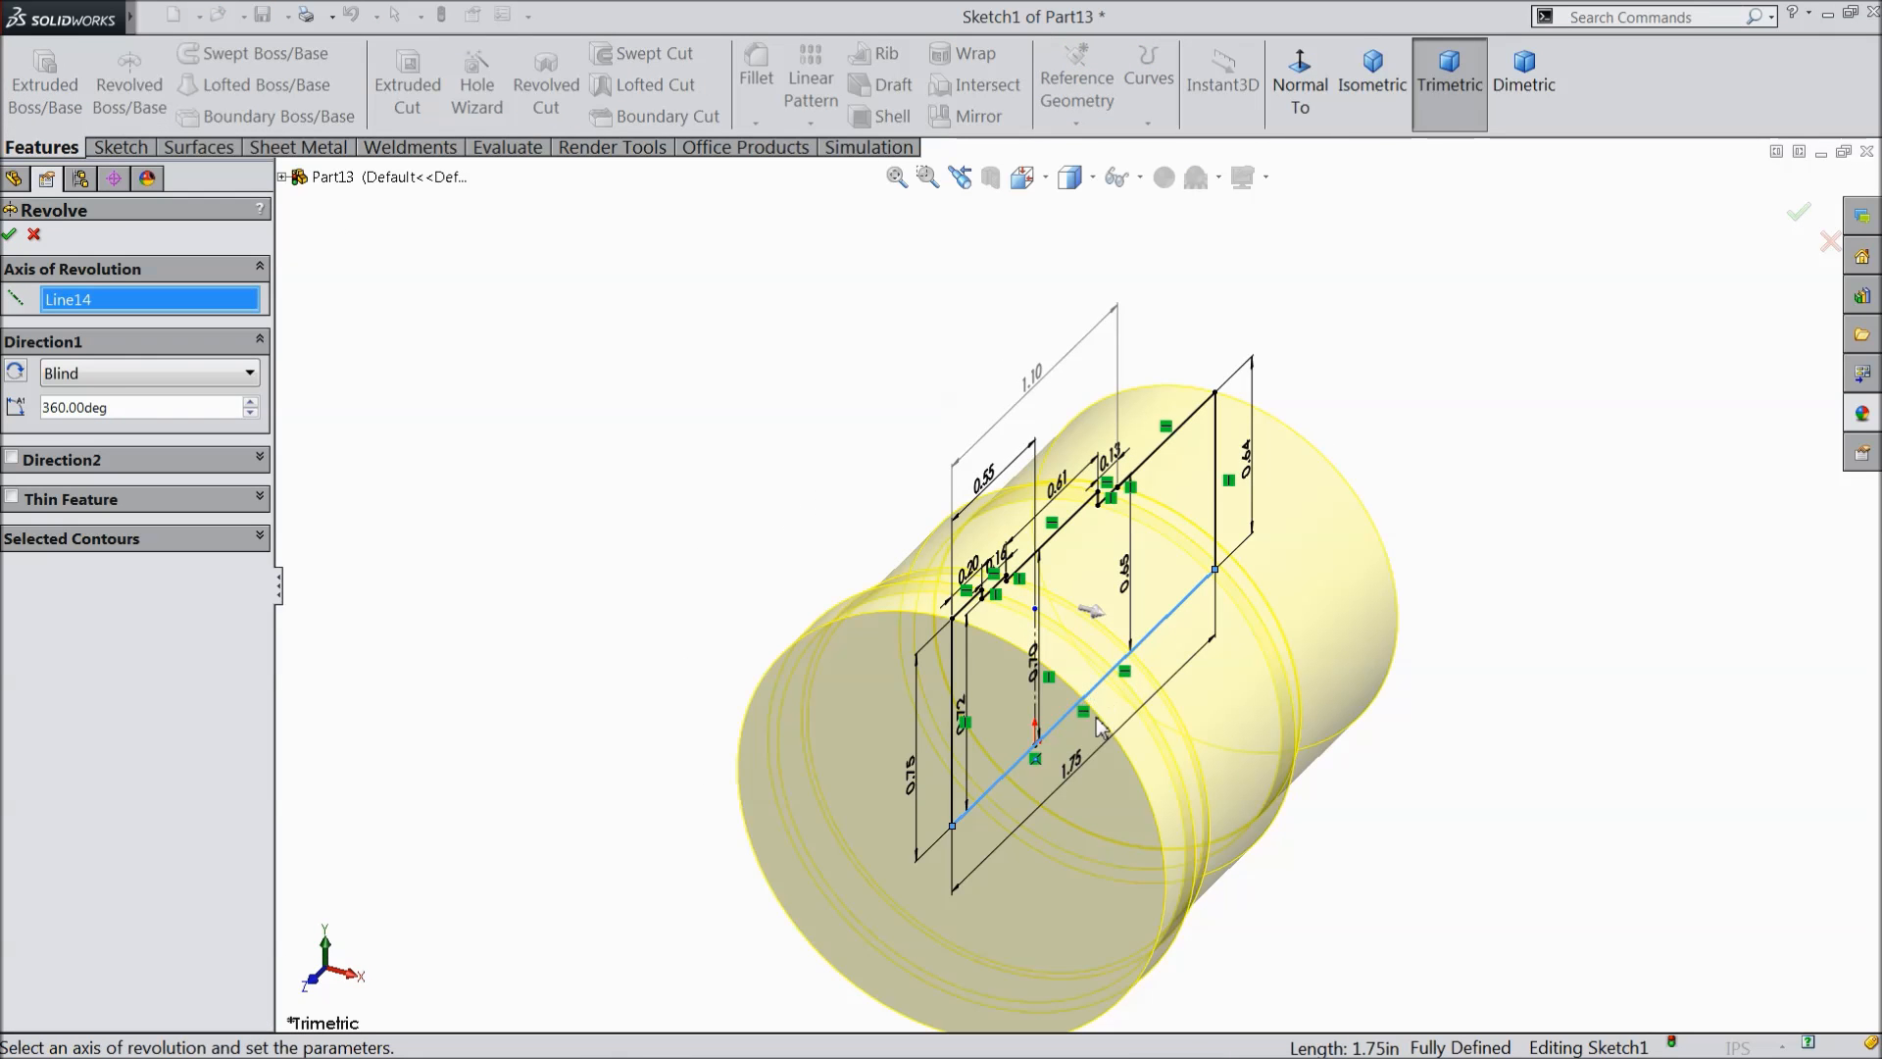
left_click(9, 235)
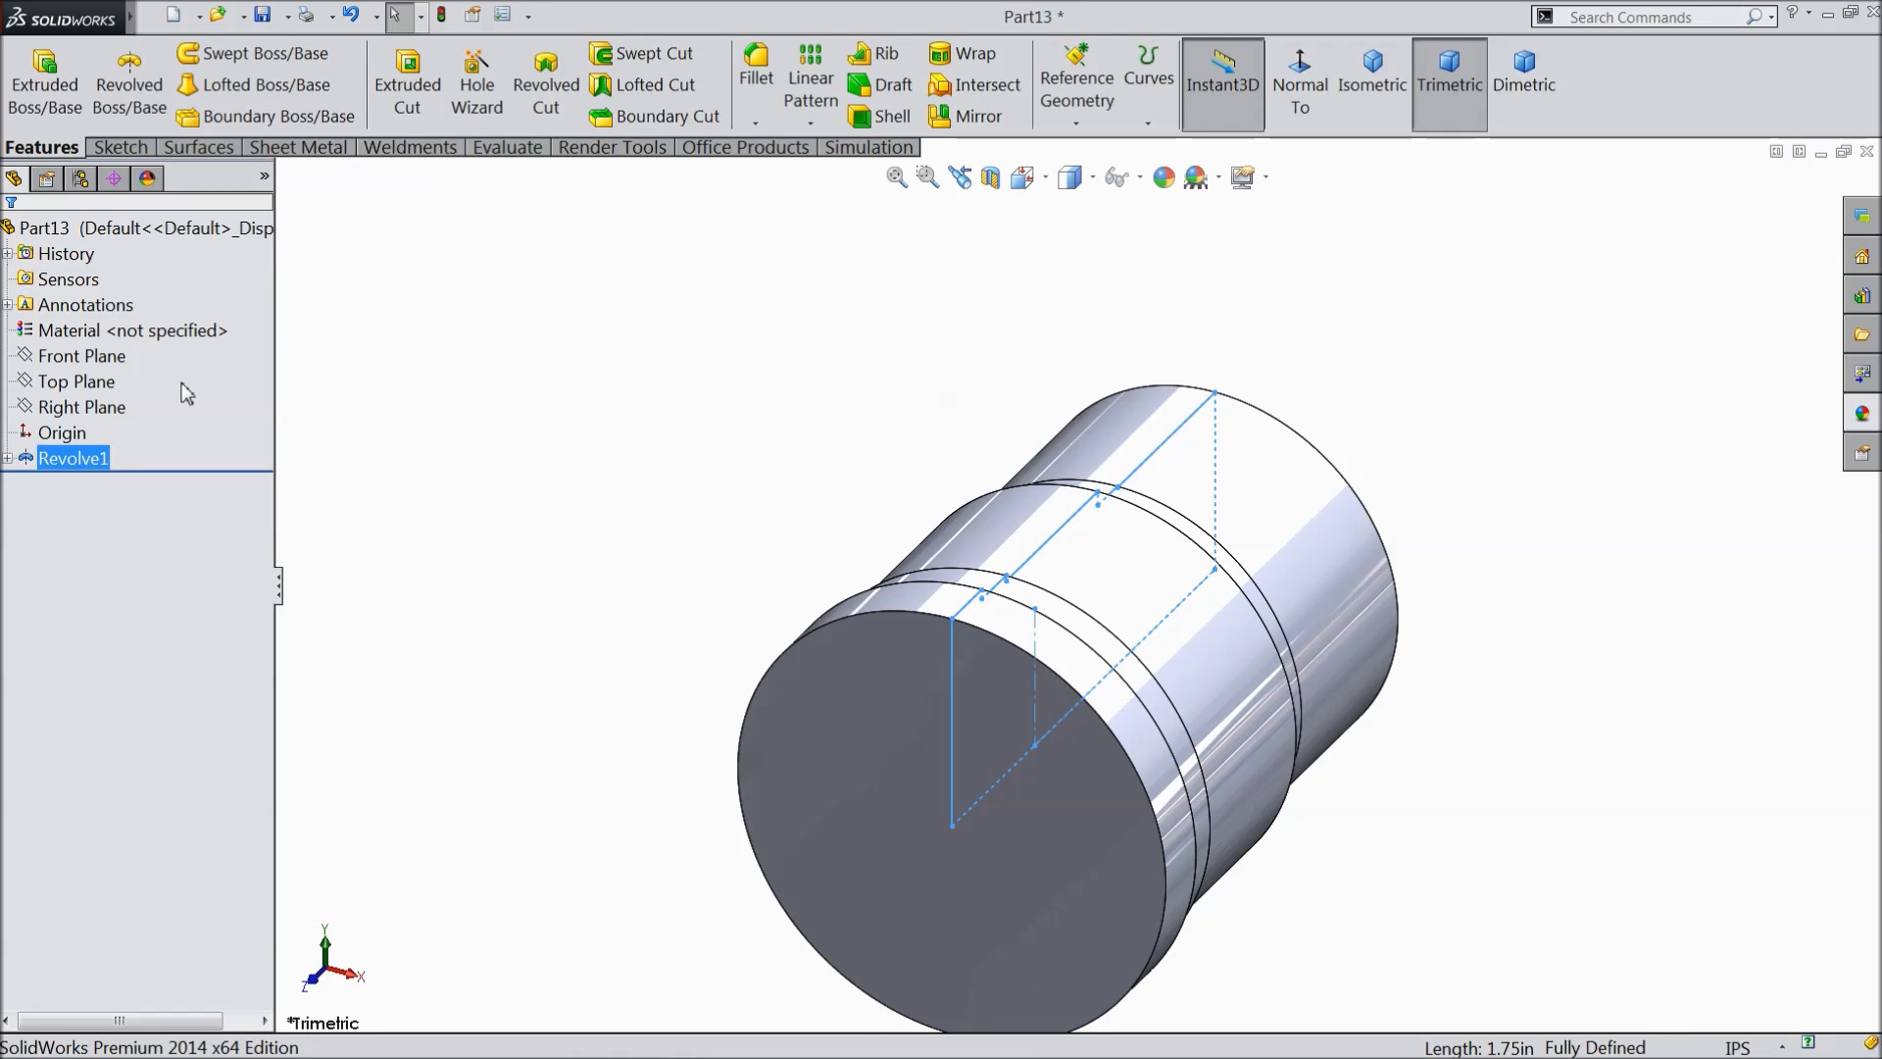
- On the smaller end face, sketch an 8-sided inscribed-circle polygon centred on the origin with its top vertex on the face's circular edge
mouse_move(454, 357)
middle_mouse_down()
mouse_move(378, 356)
mouse_move(211, 426)
mouse_move(496, 407)
middle_mouse_up()
left_click(1182, 604)
left_click(1255, 551)
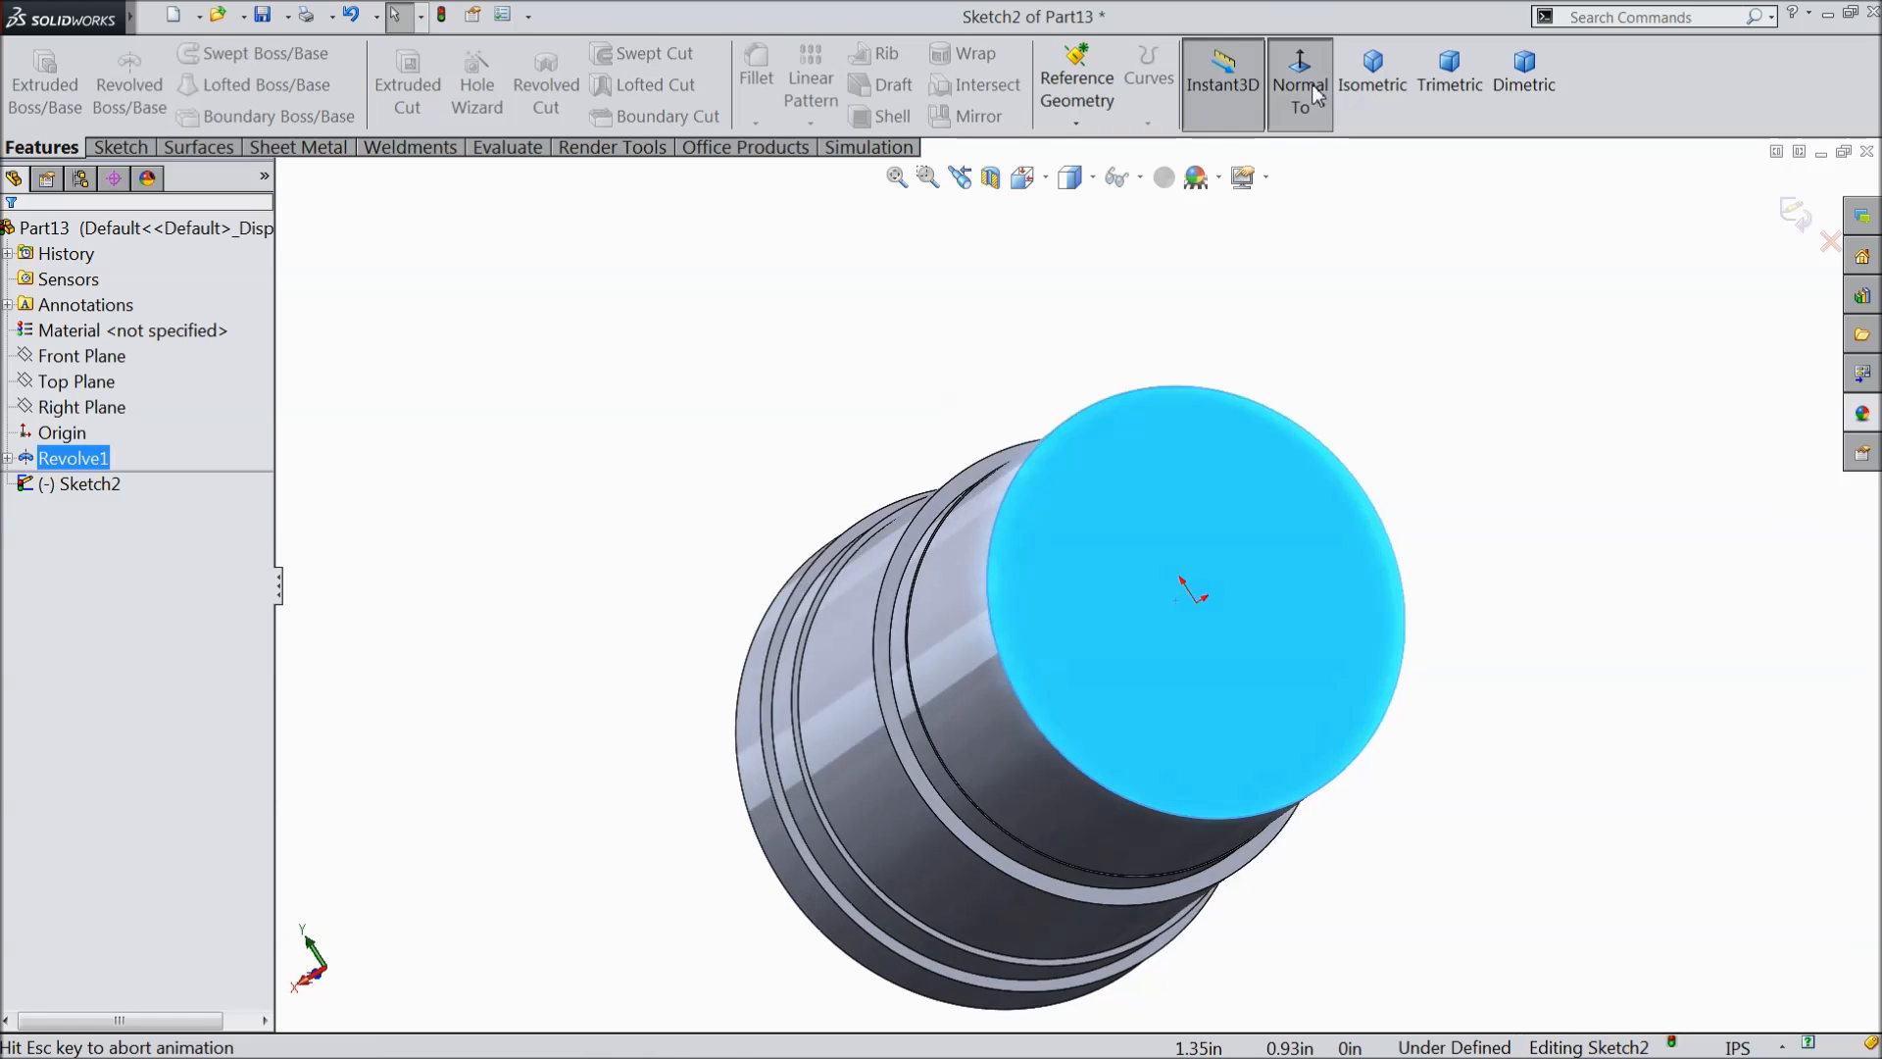
left_click(116, 147)
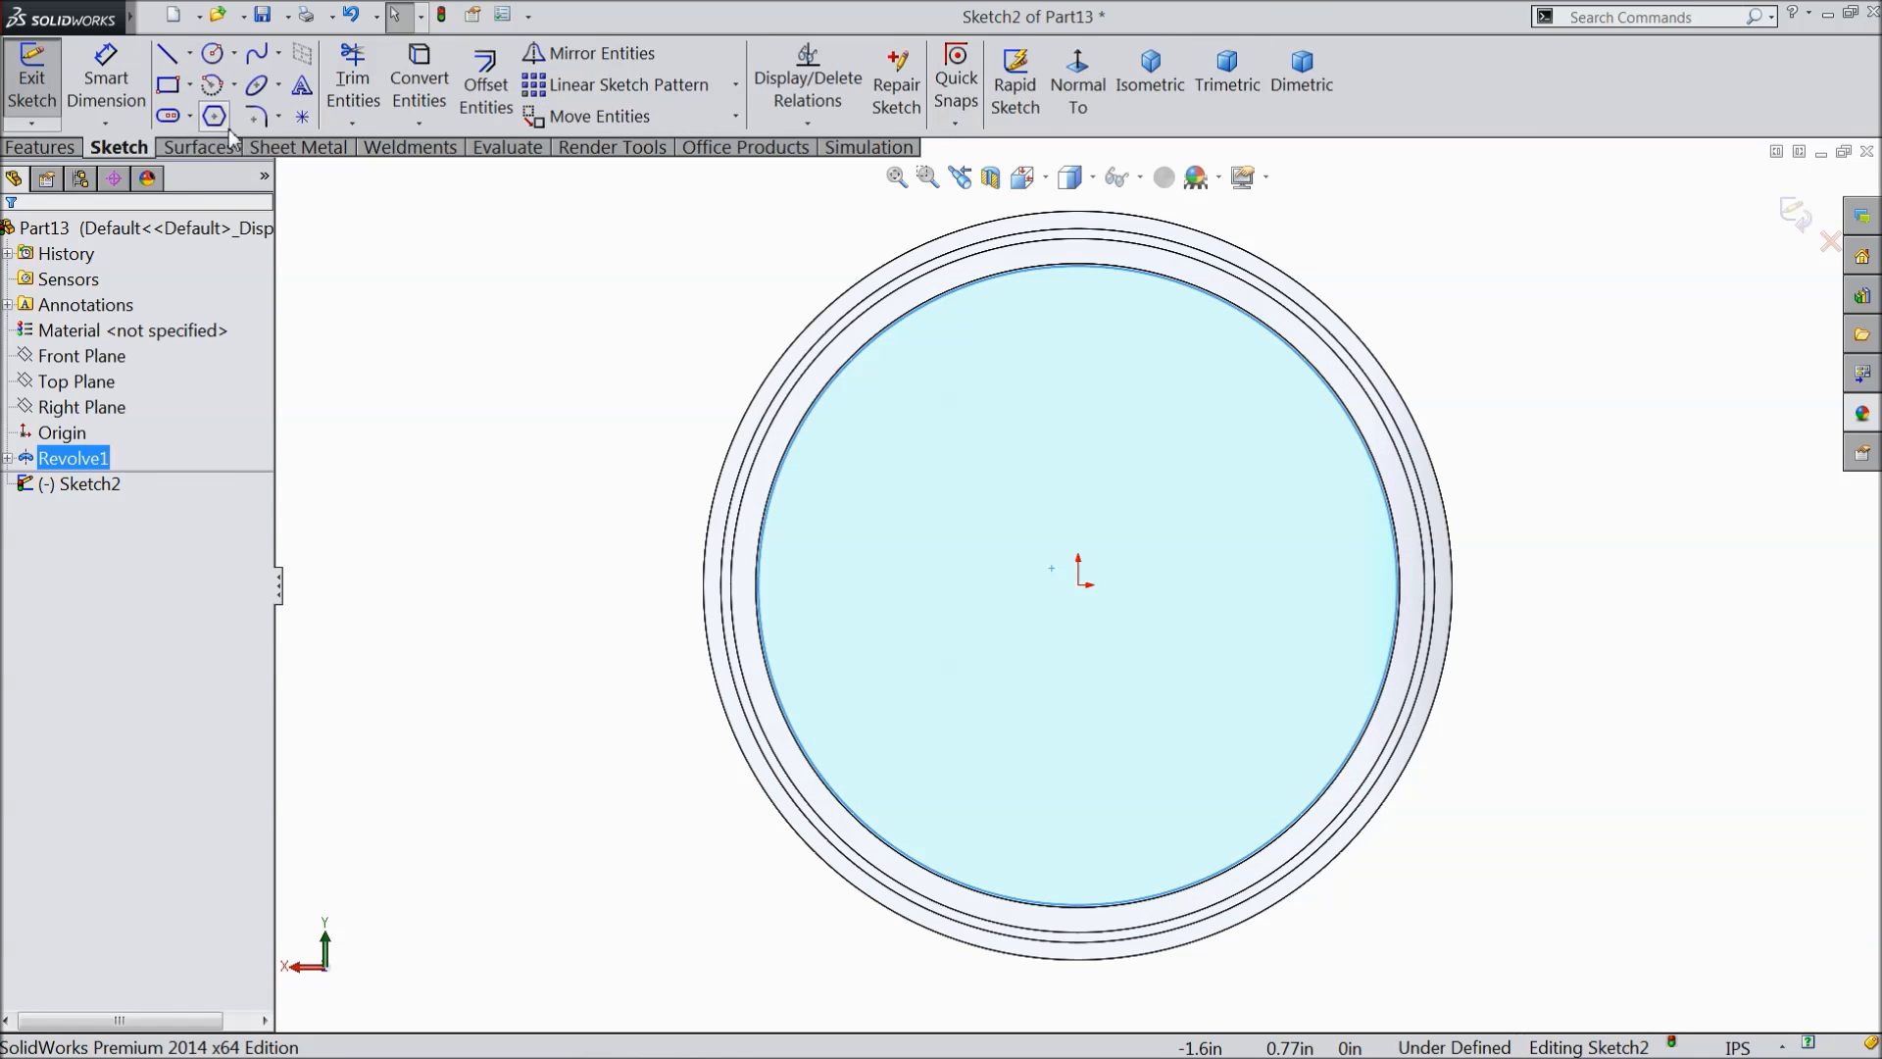
left_click(214, 116)
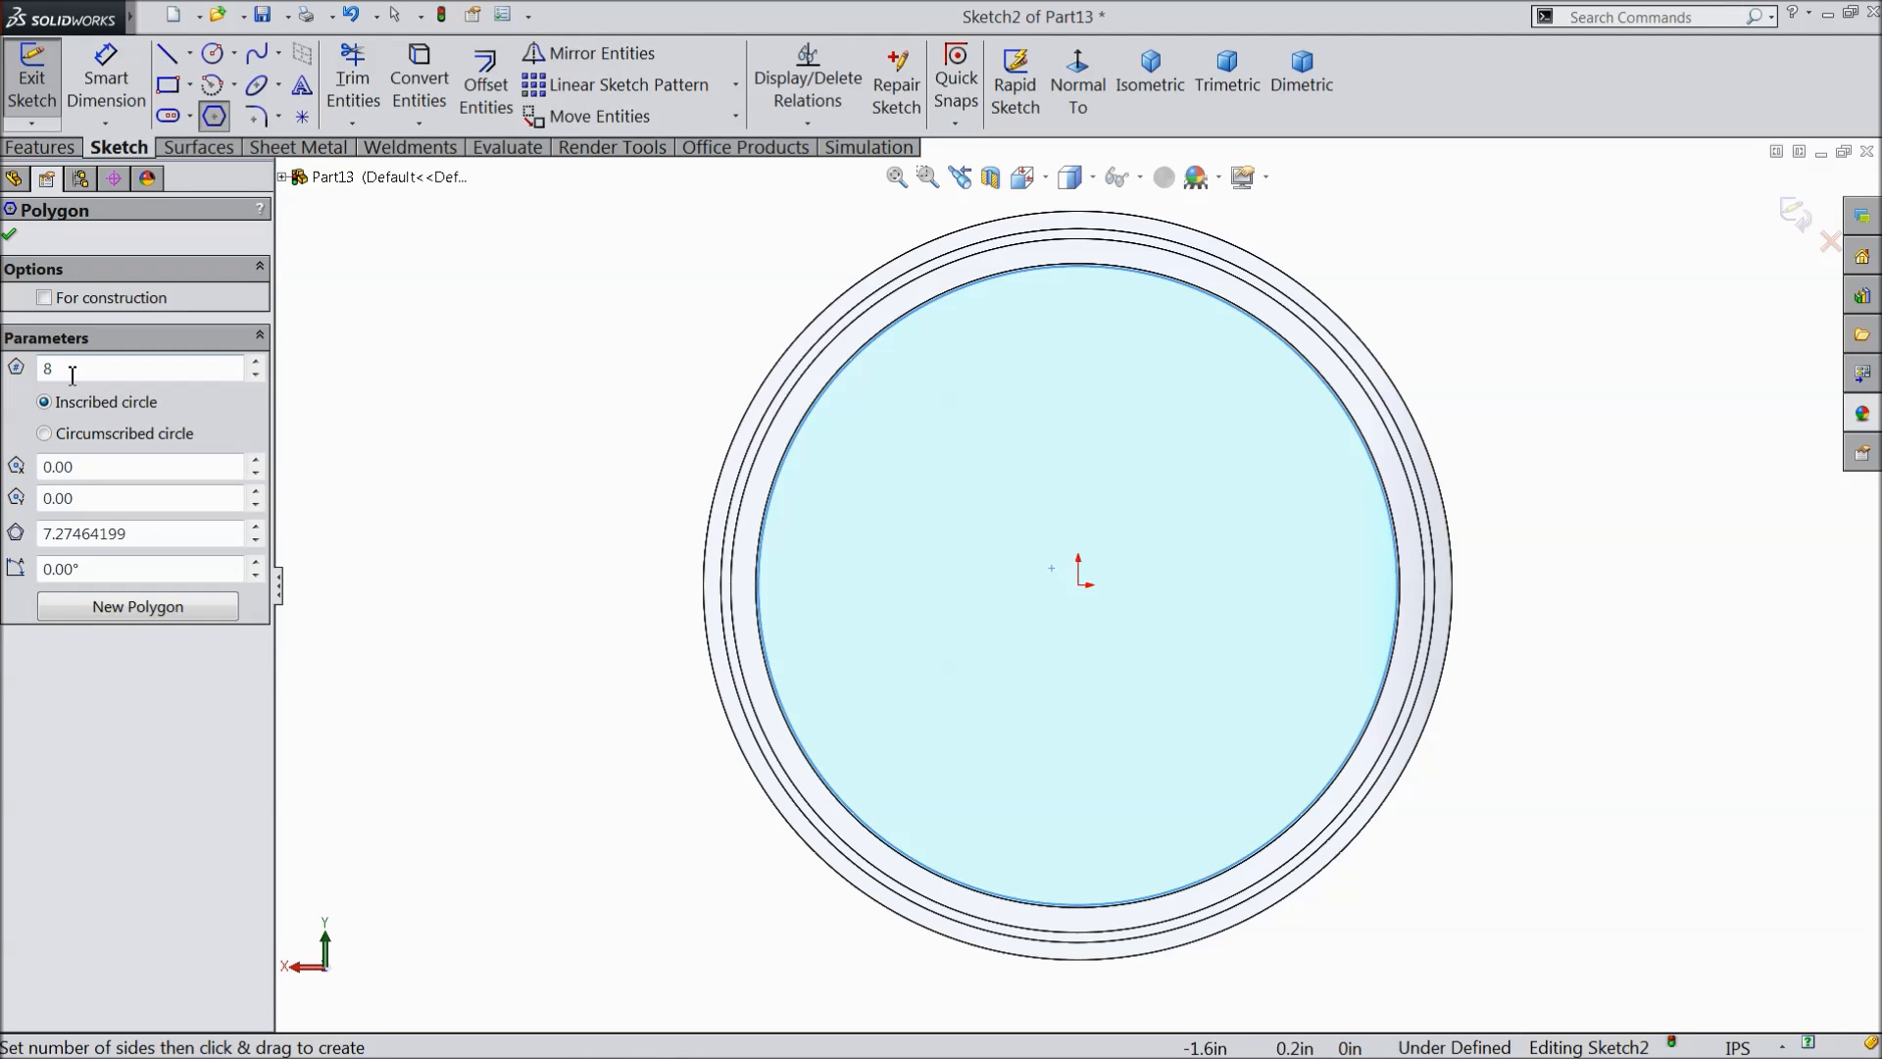
left_click_drag(1079, 585, 1079, 266)
middle_click_drag(632, 350, 647, 350)
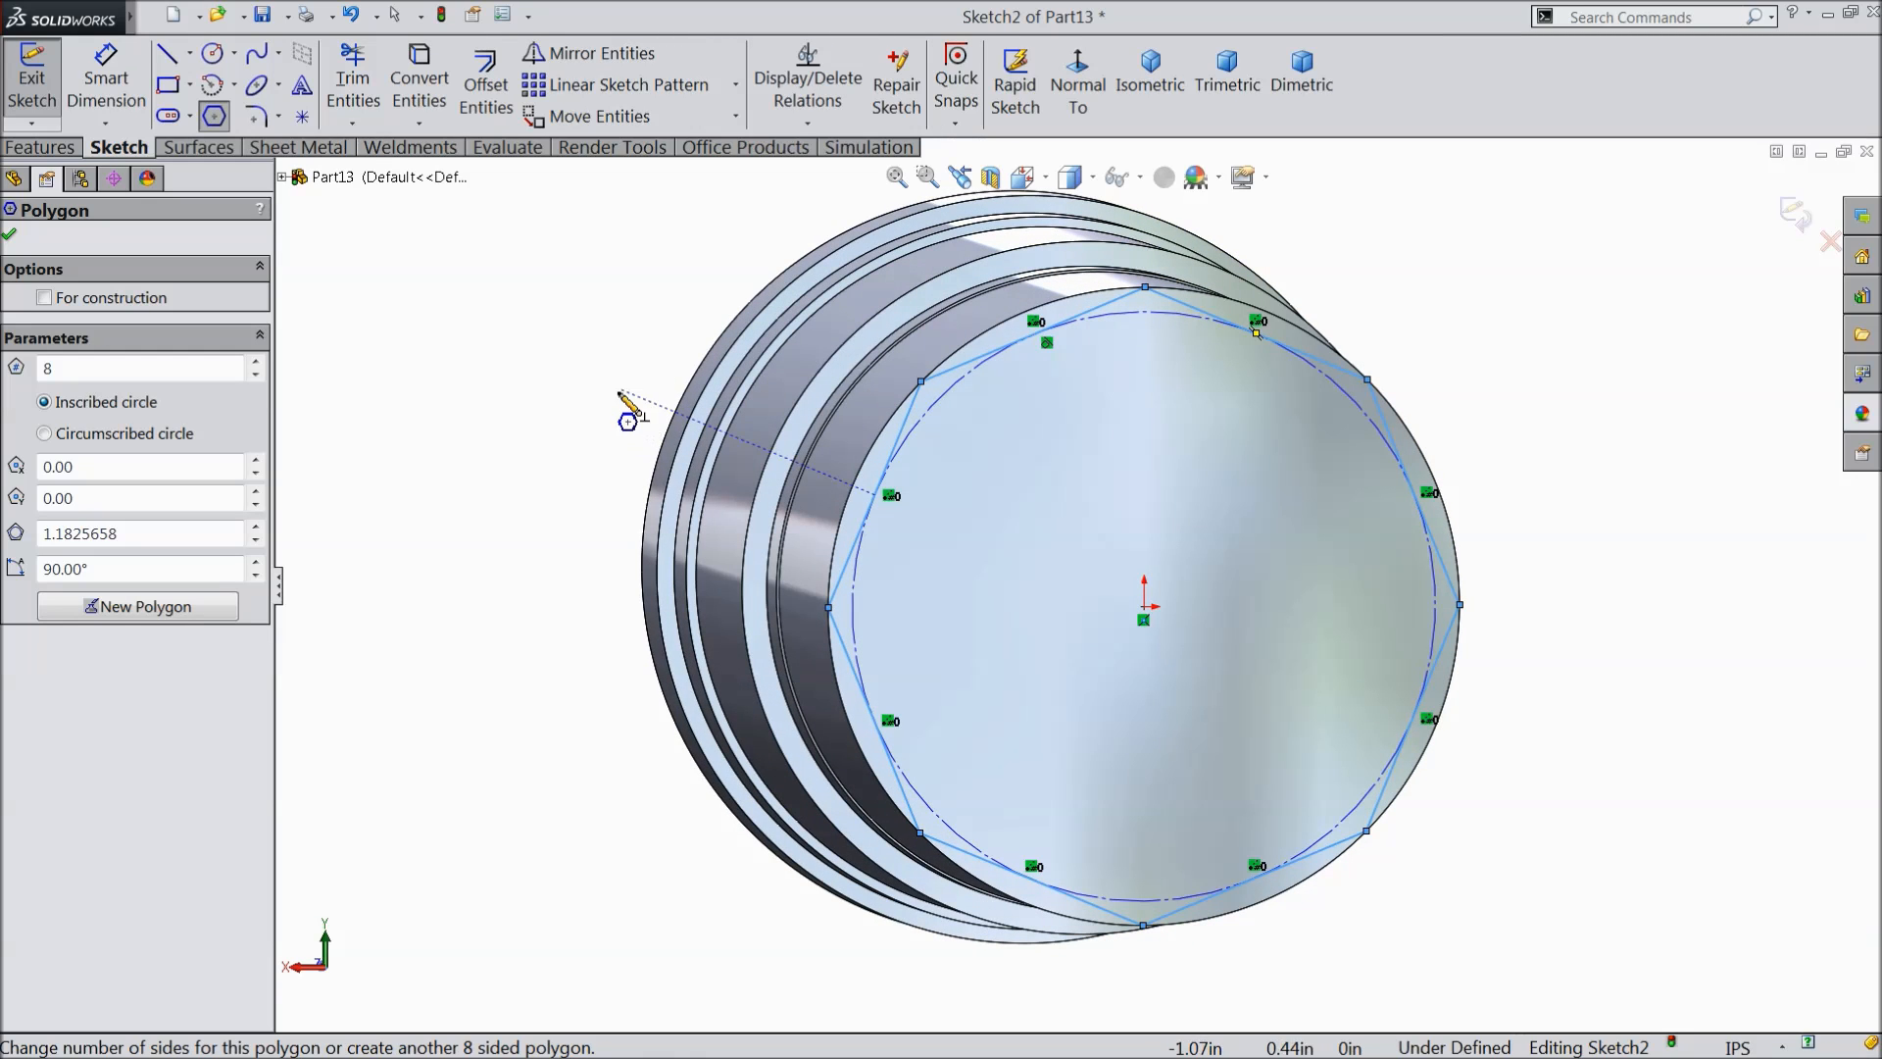
- Draw a vertical construction line from the origin to the octagon's top vertex
left_click(1078, 84)
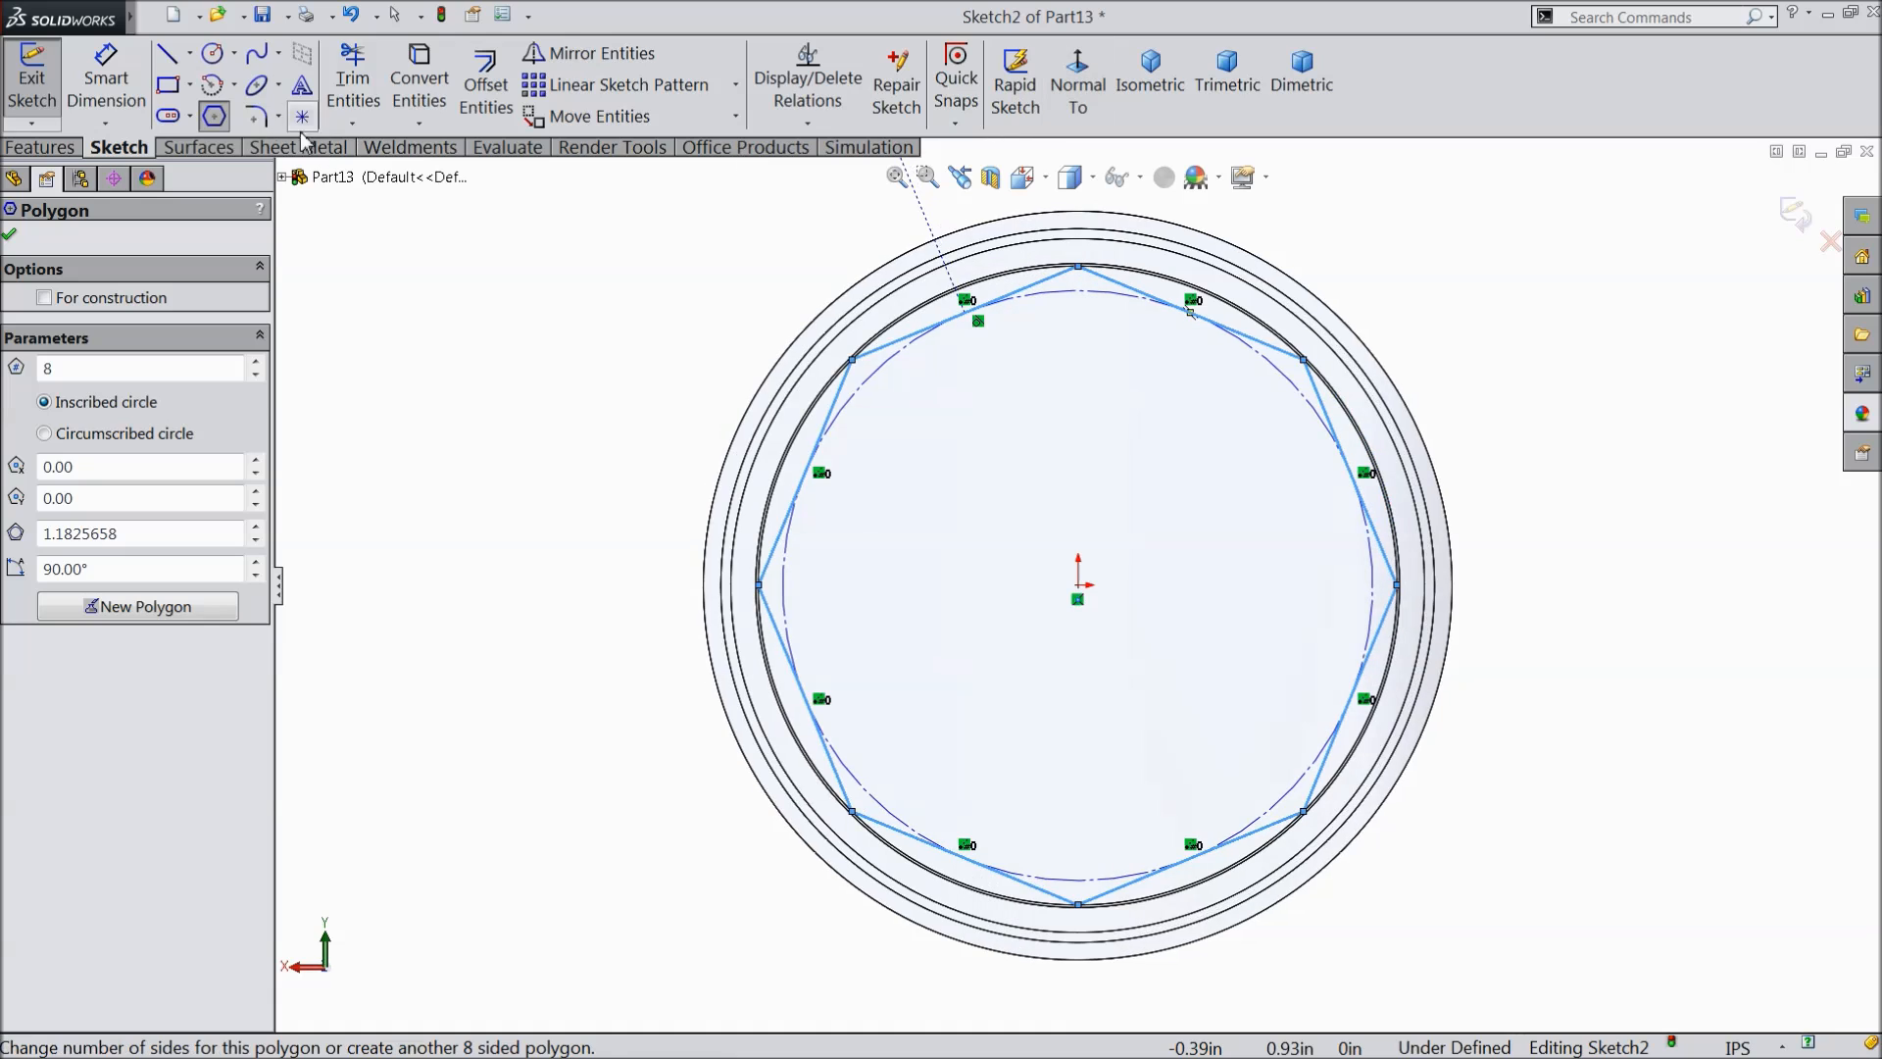
left_click(191, 54)
left_click(230, 109)
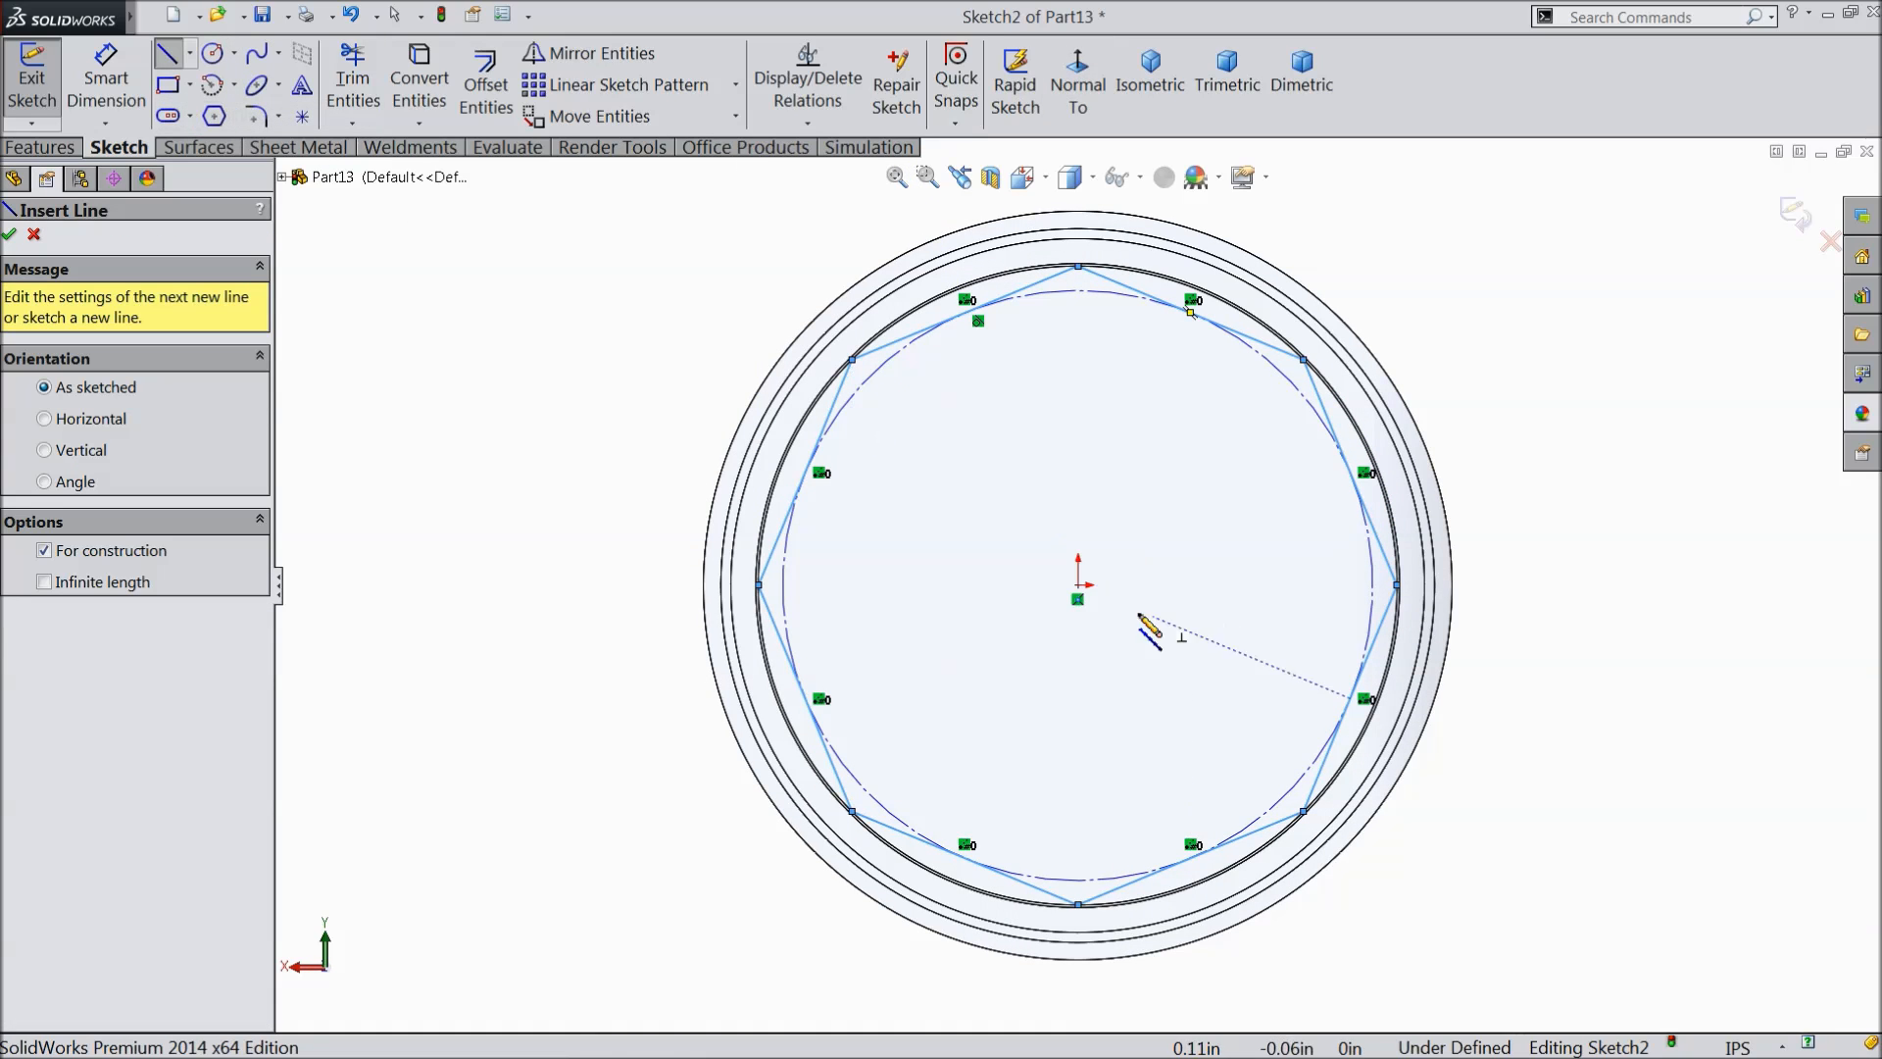
left_click(1078, 585)
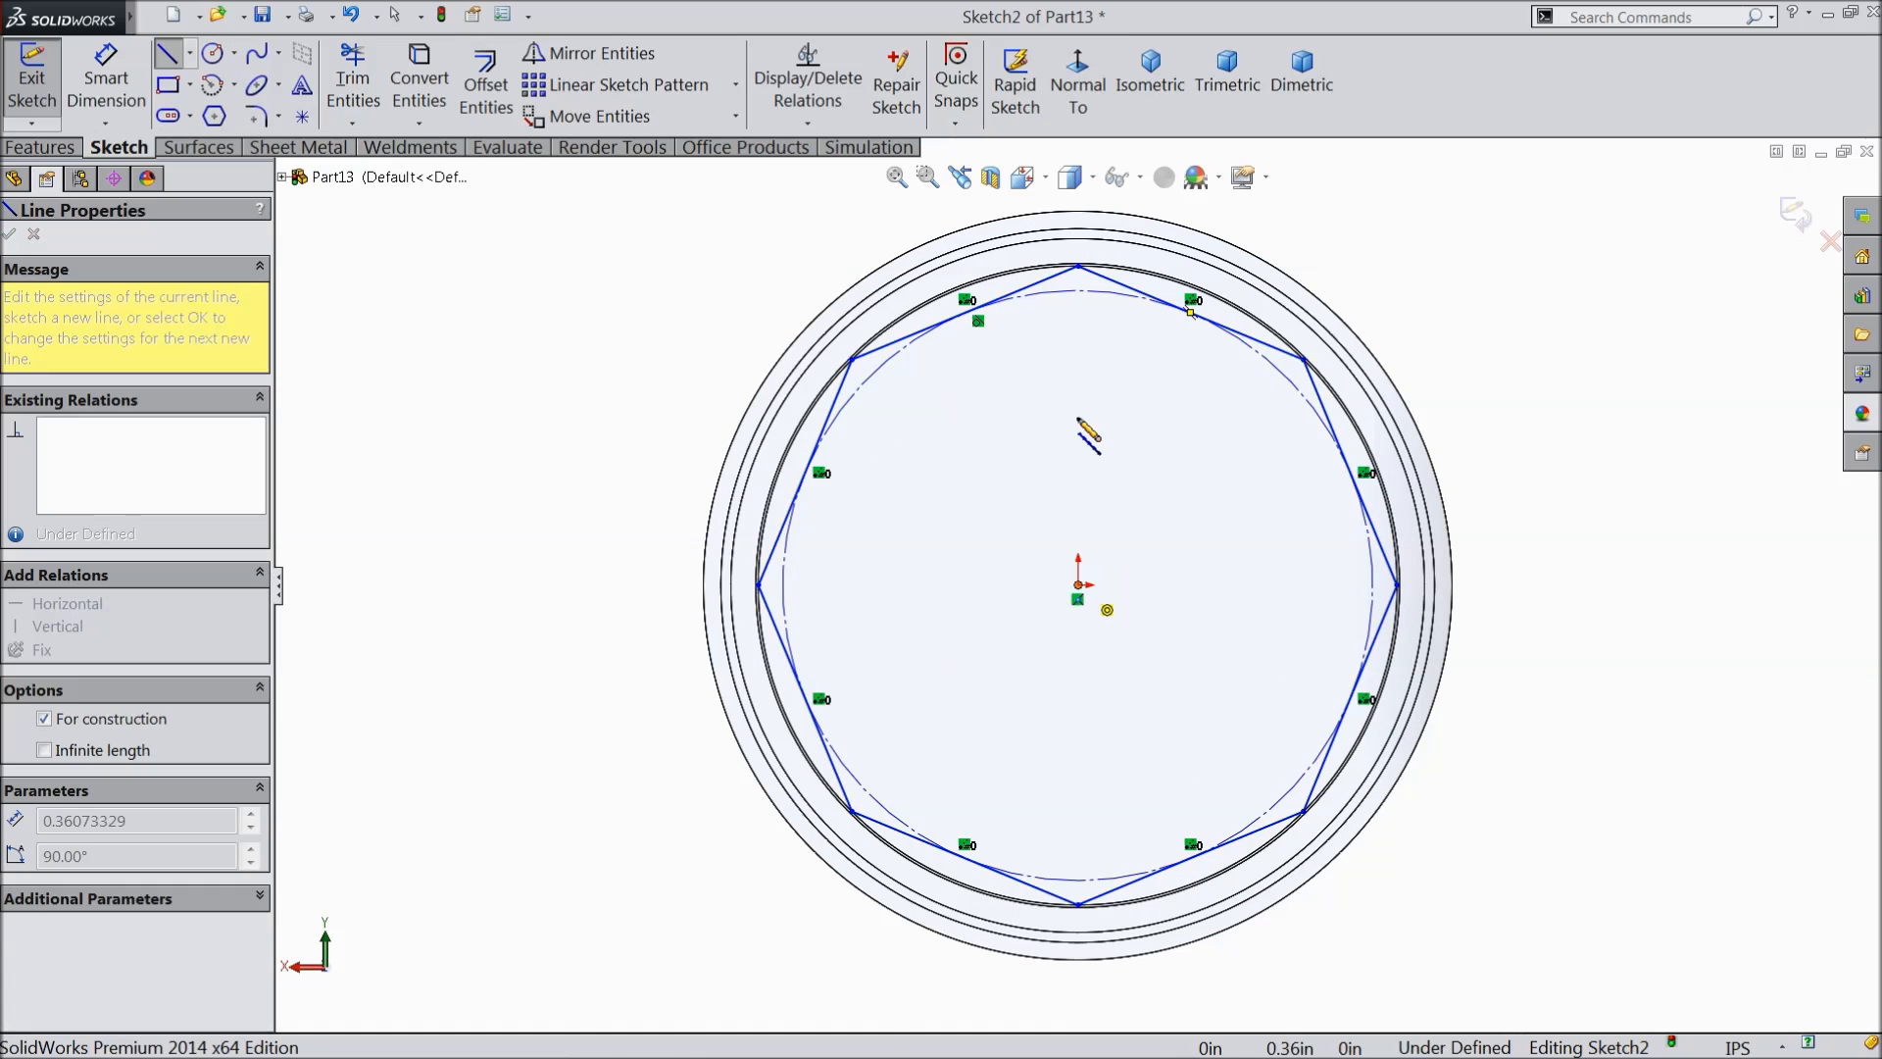
left_click(1078, 266)
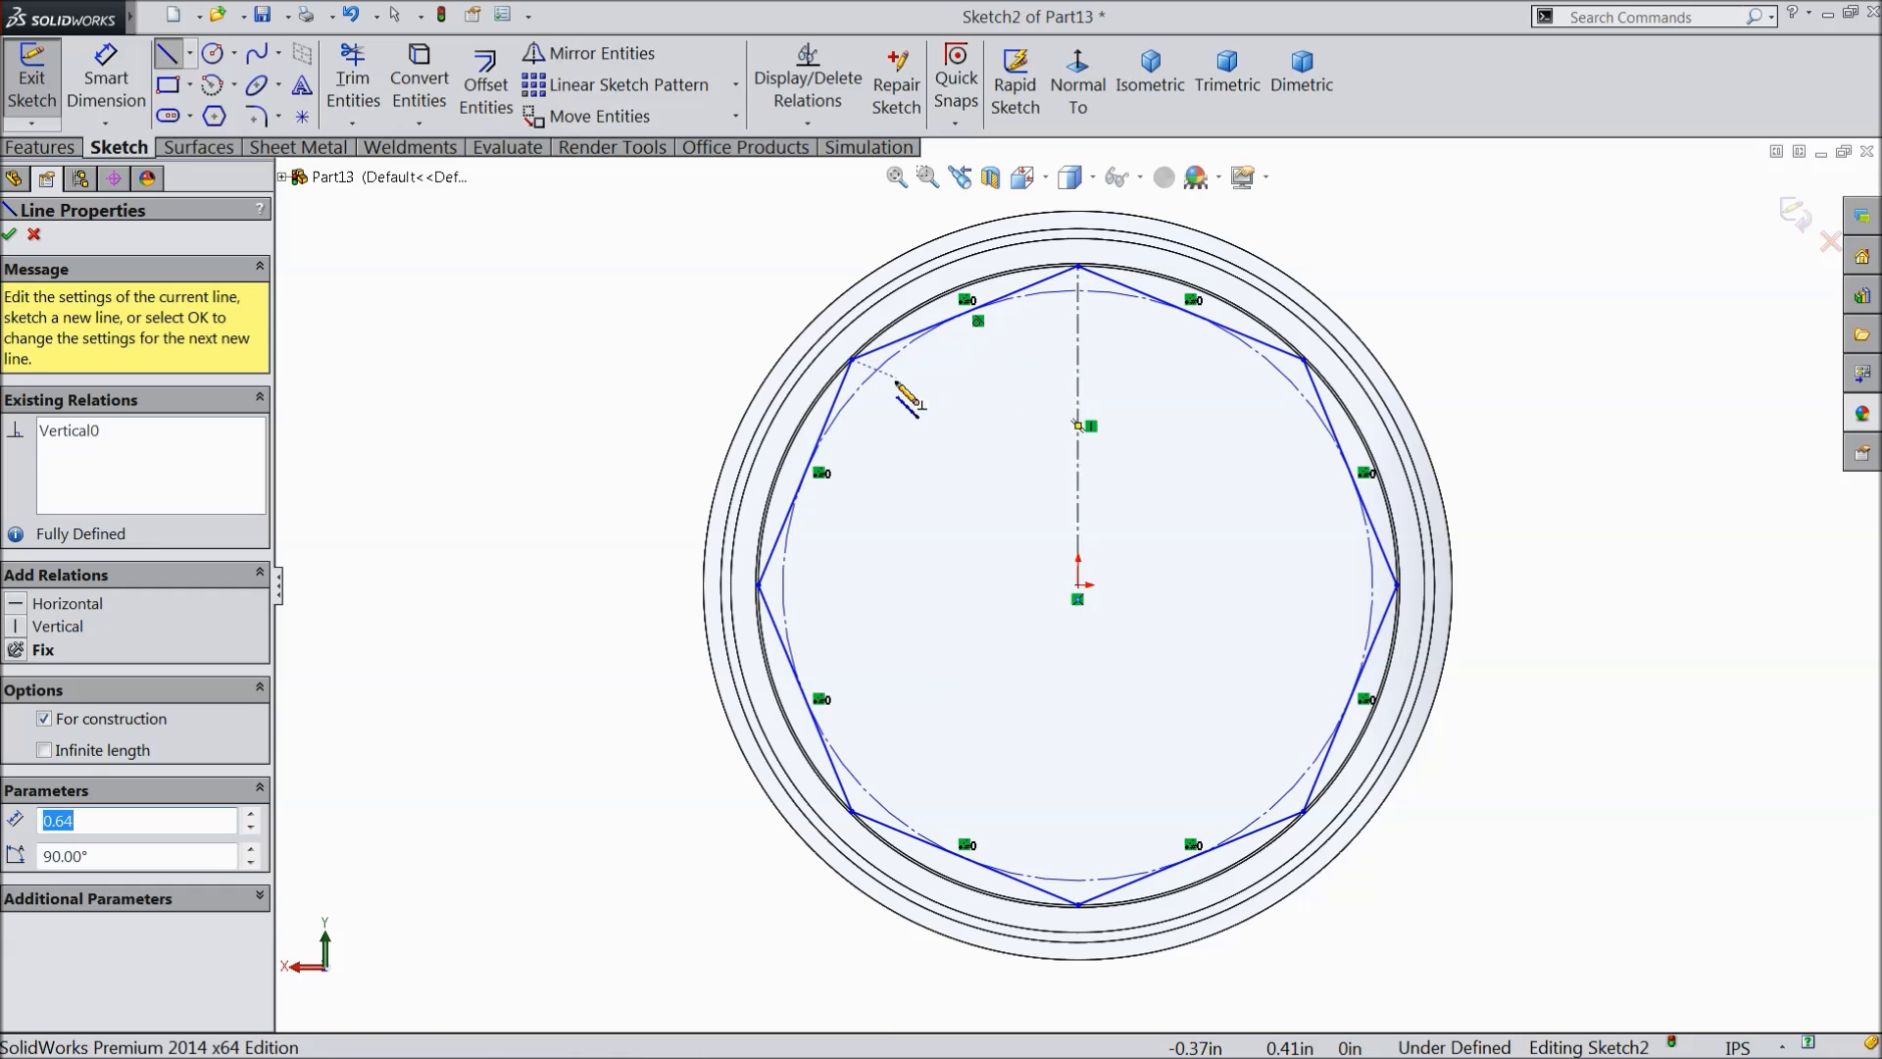
right_click(896, 388)
left_click(938, 323)
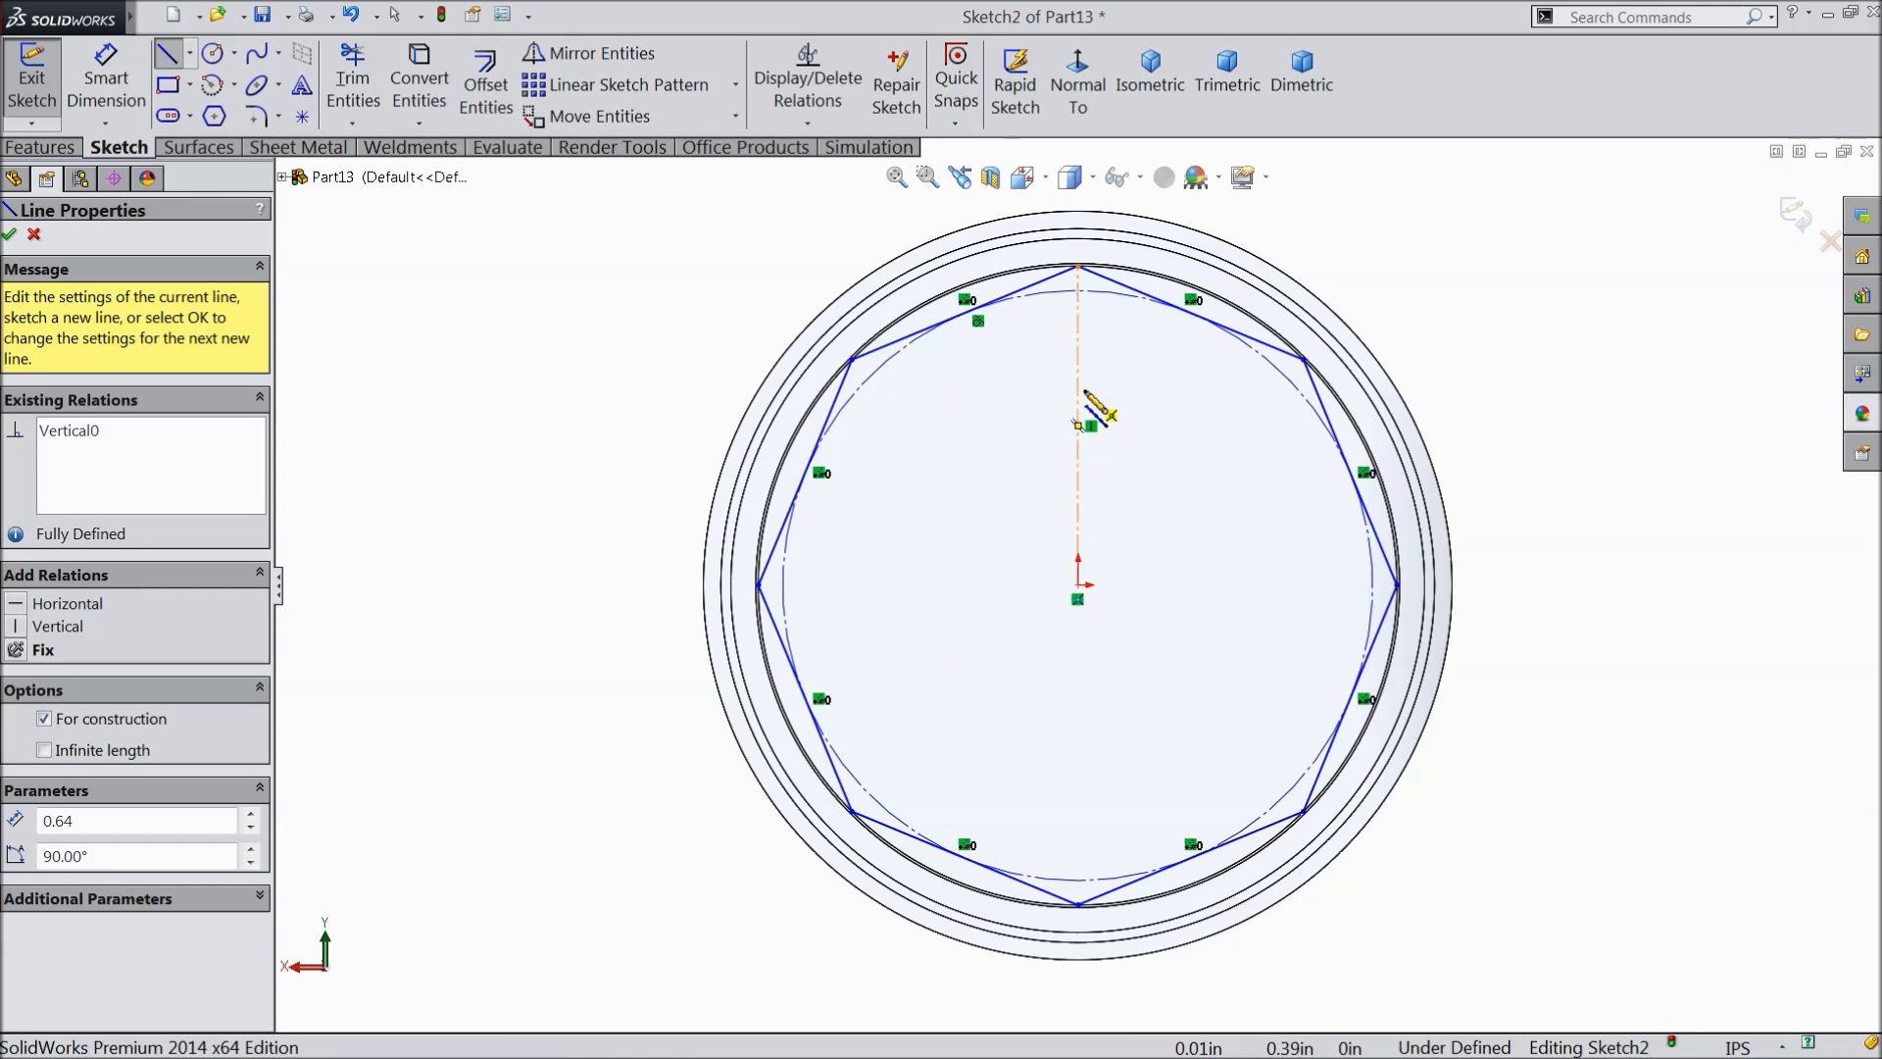
- Dimension the distance between two opposite flats of the octagon
left_click(106, 78)
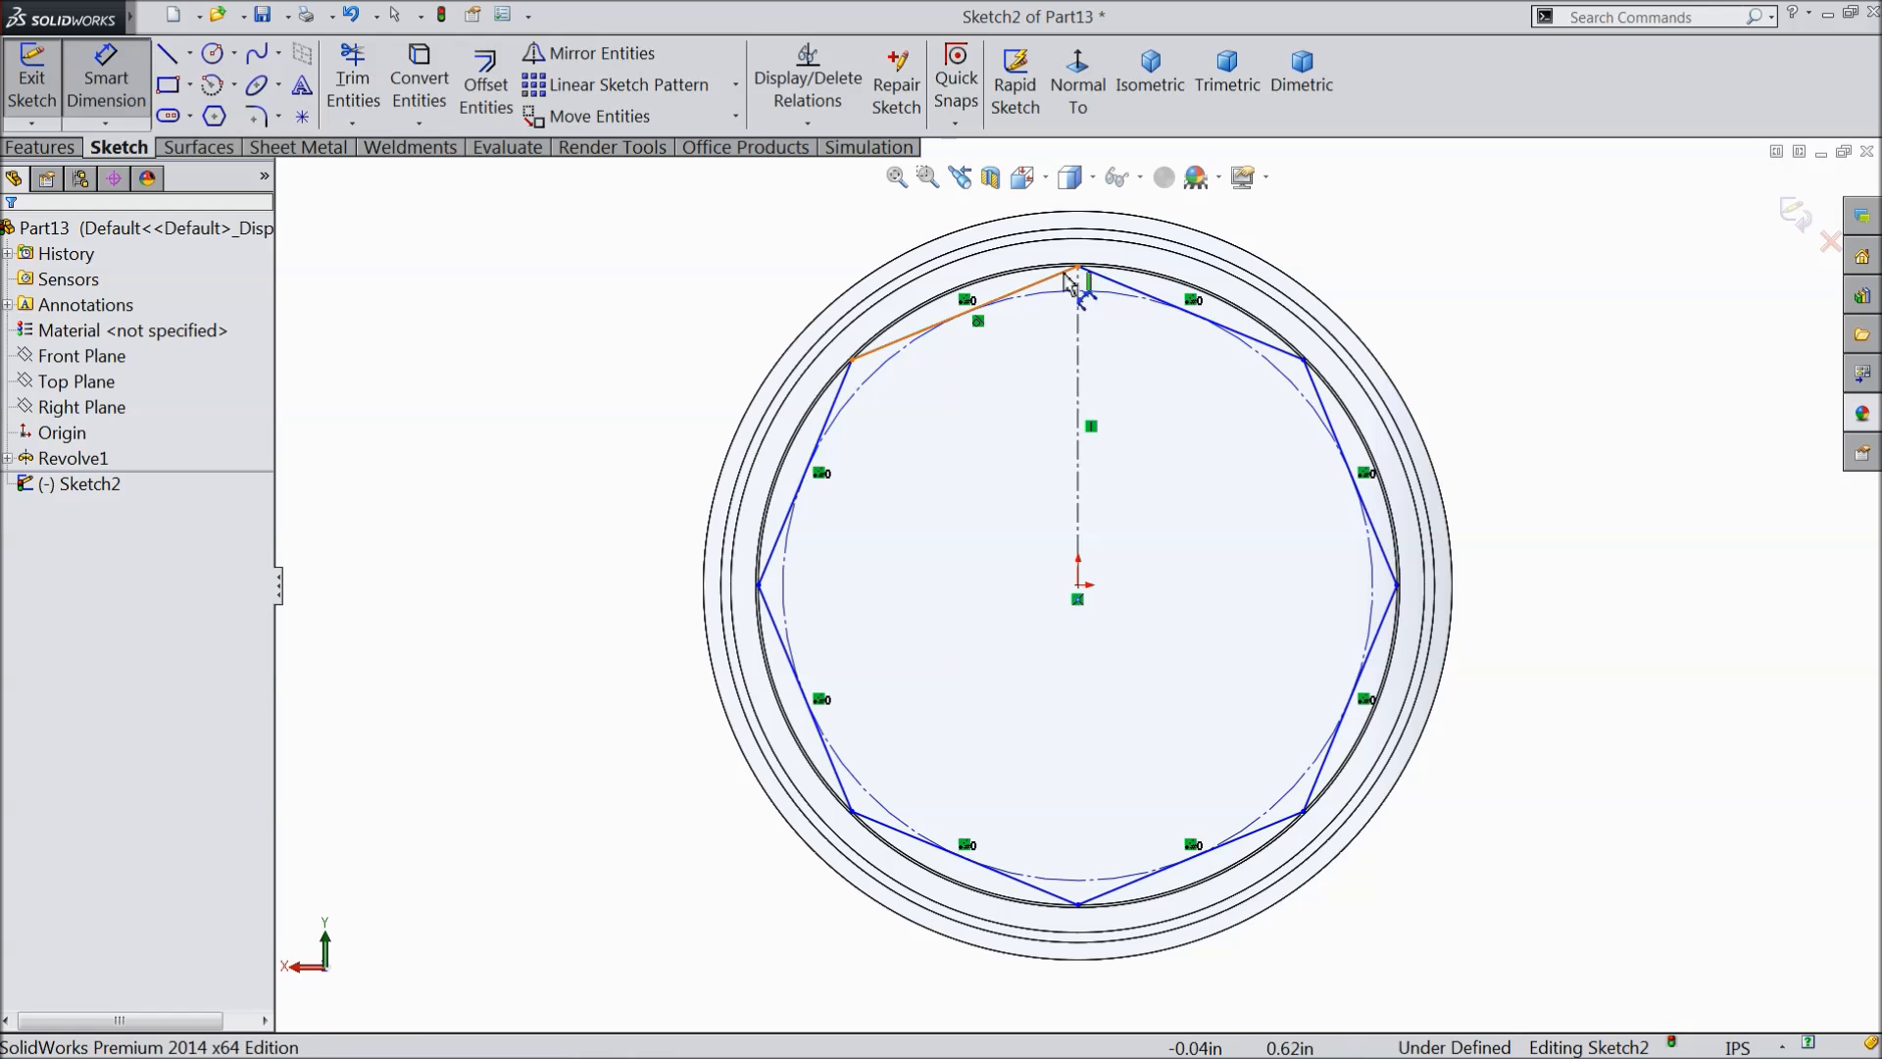
left_click(1020, 294)
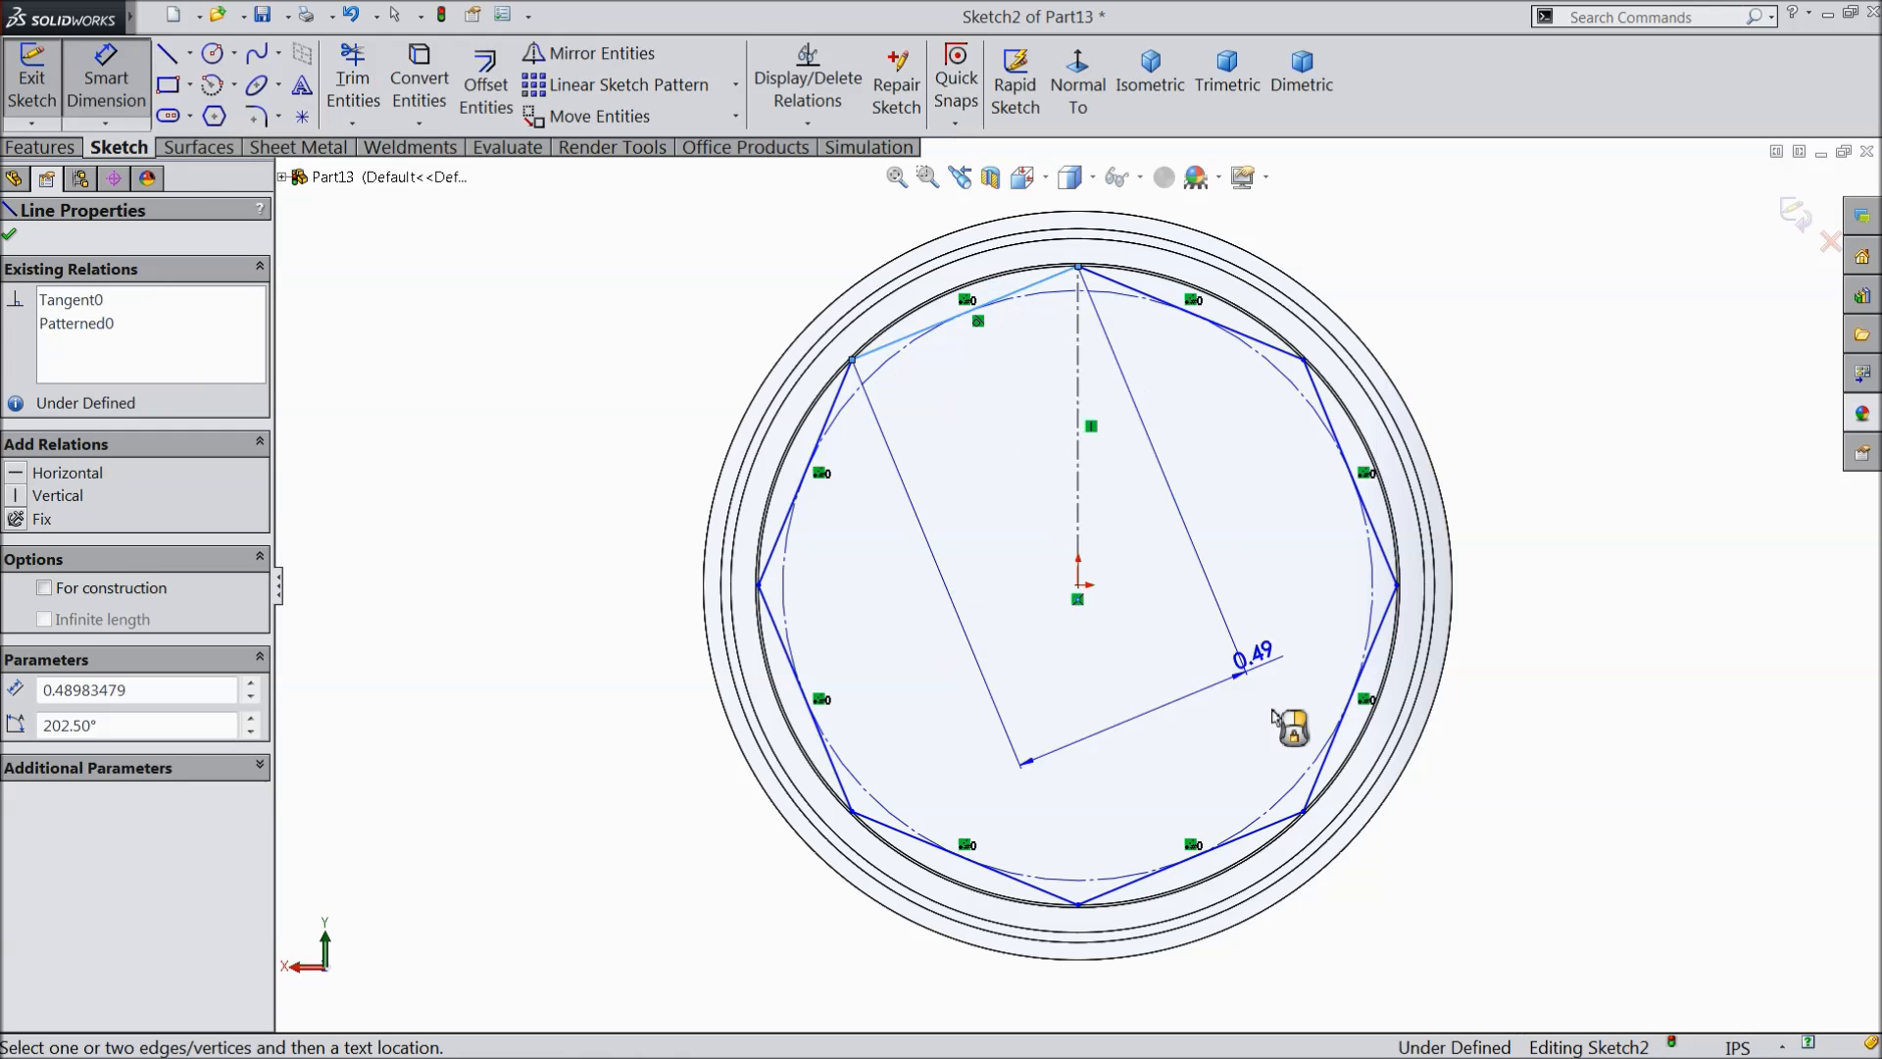
left_click(1277, 834)
left_click(1405, 505)
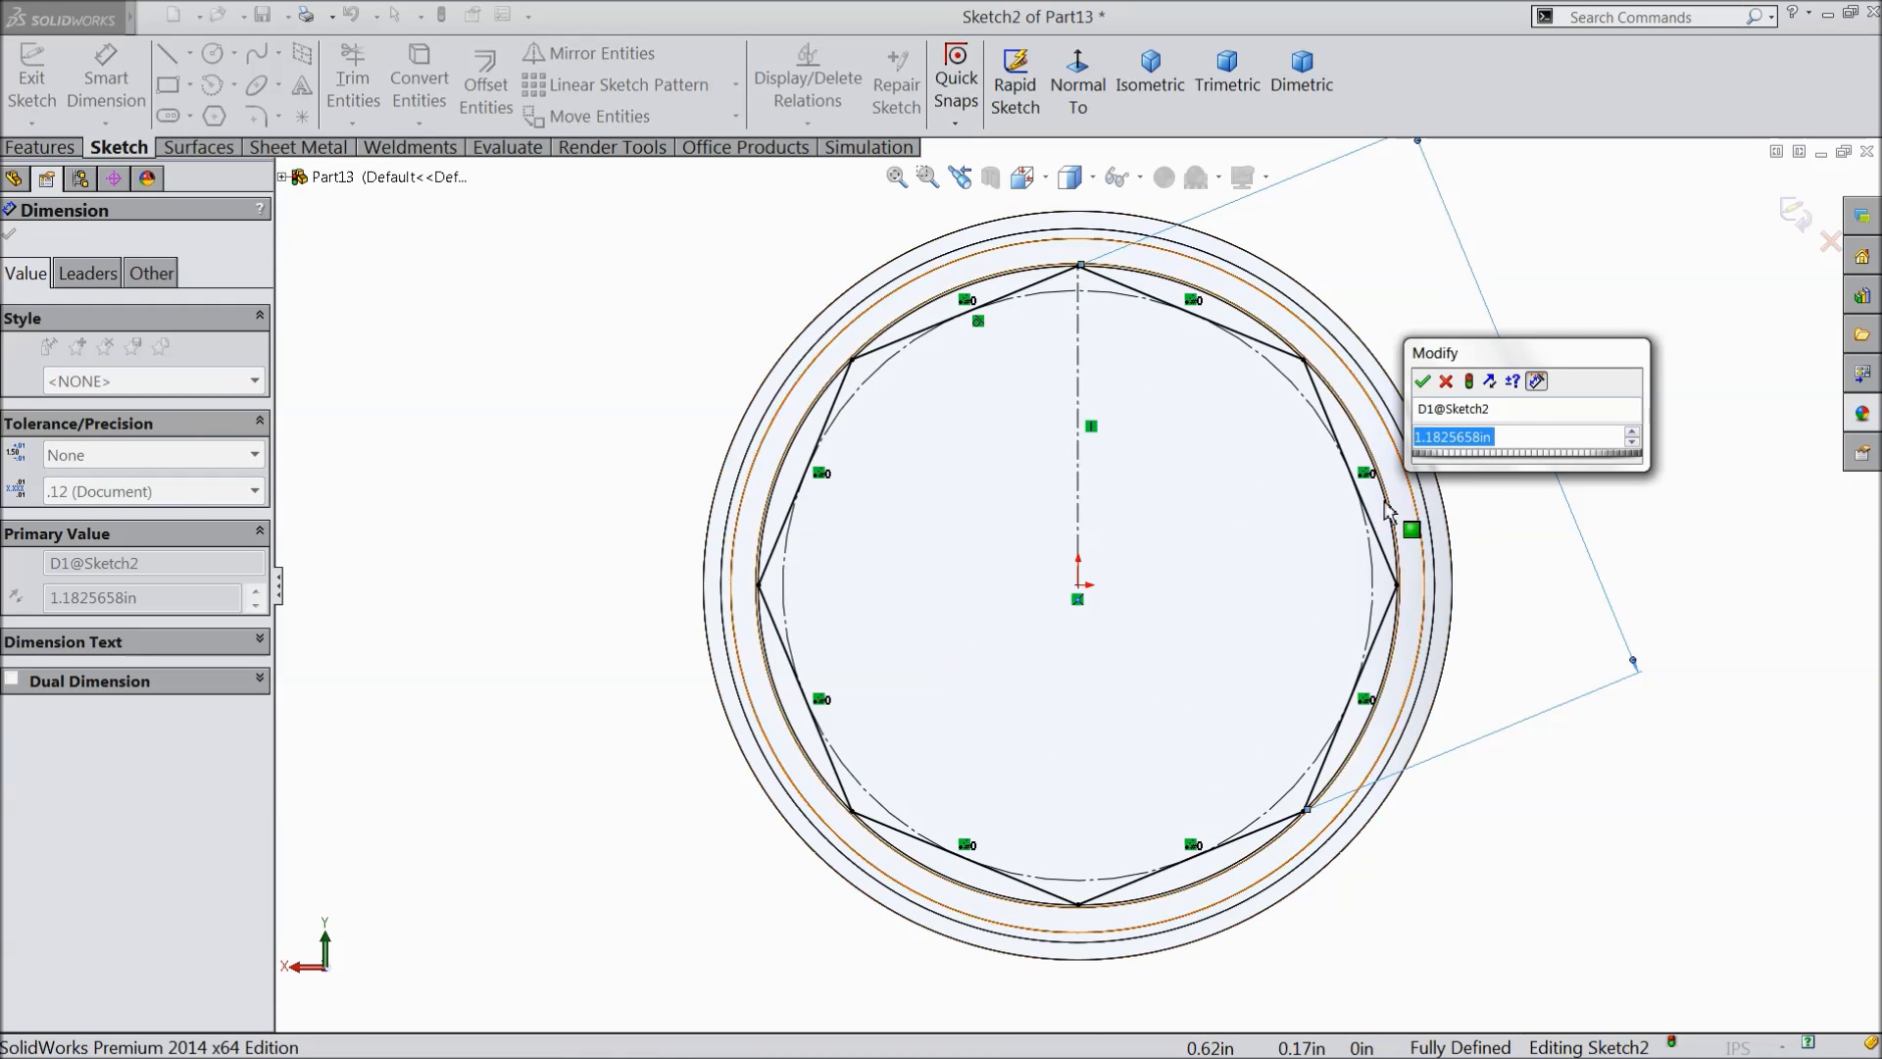
left_click(1422, 381)
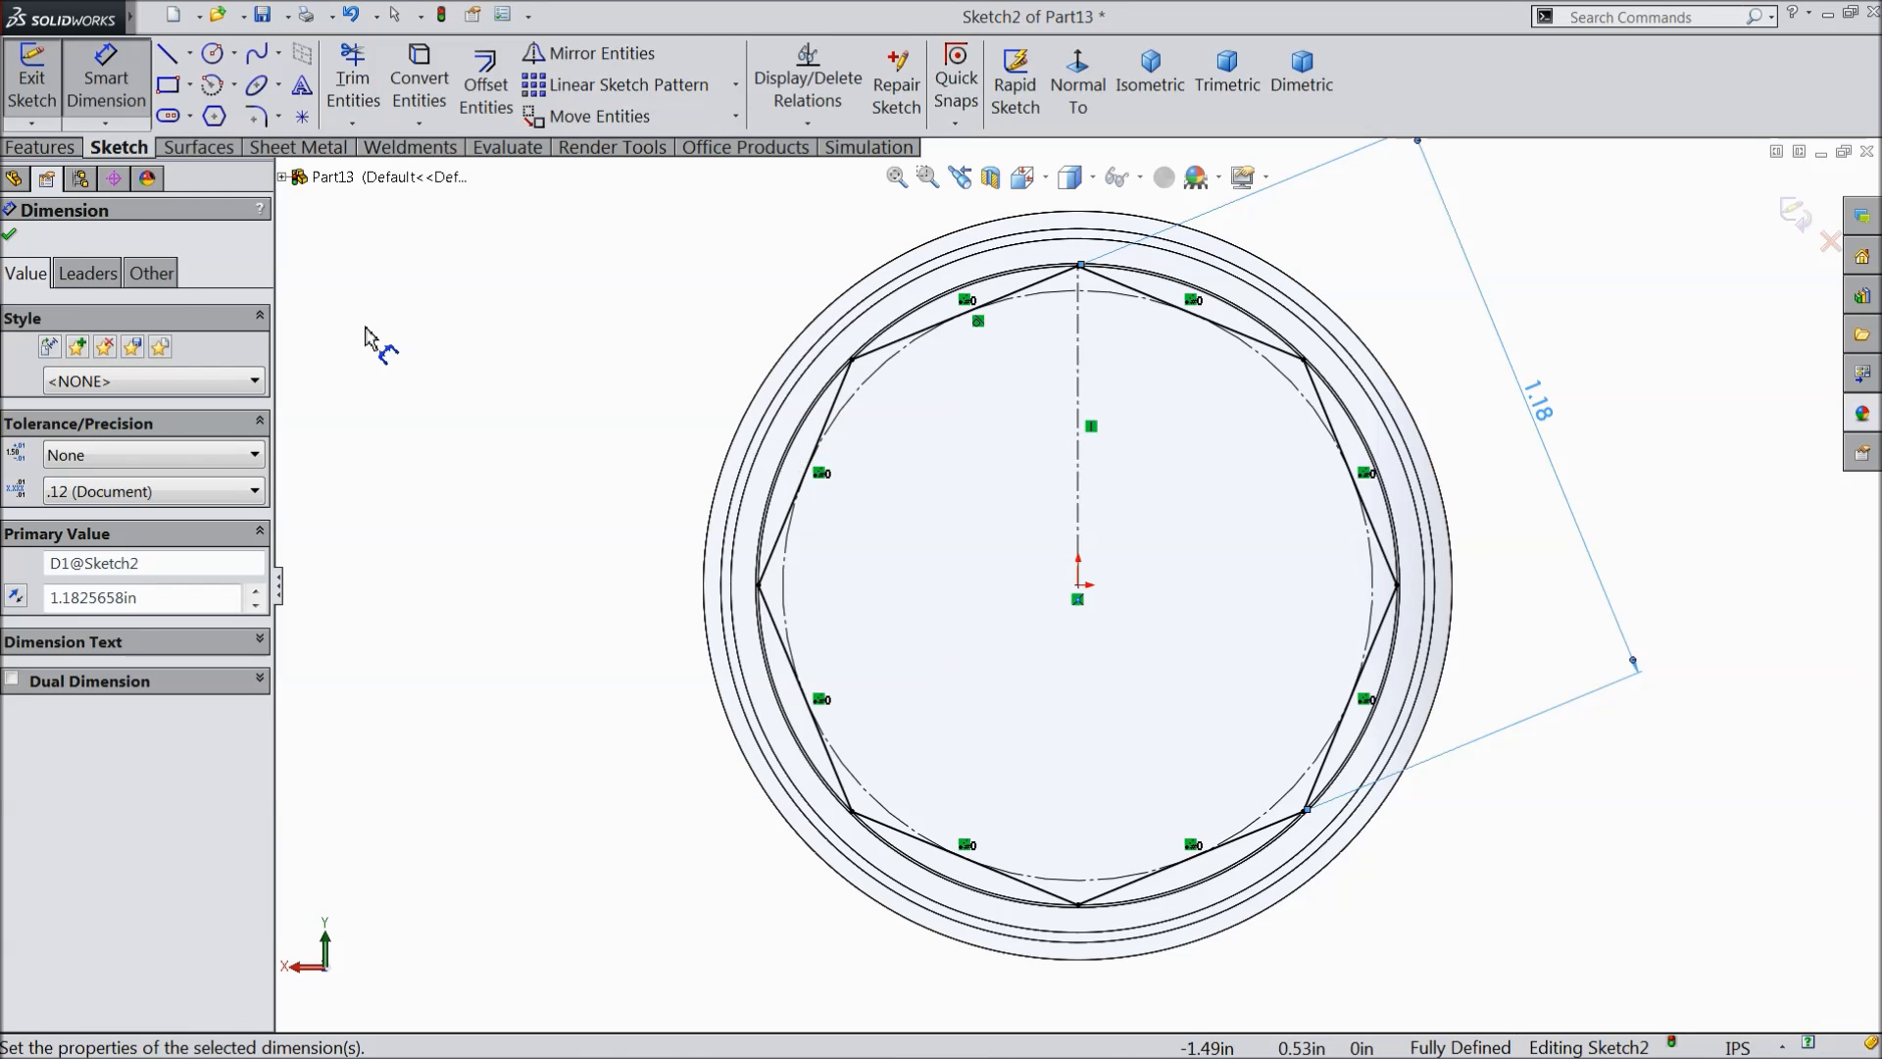
left_click(9, 240)
- Convert the end face's outer circular edge into a sketch circle around the octagon
middle_click_drag(546, 391, 601, 408)
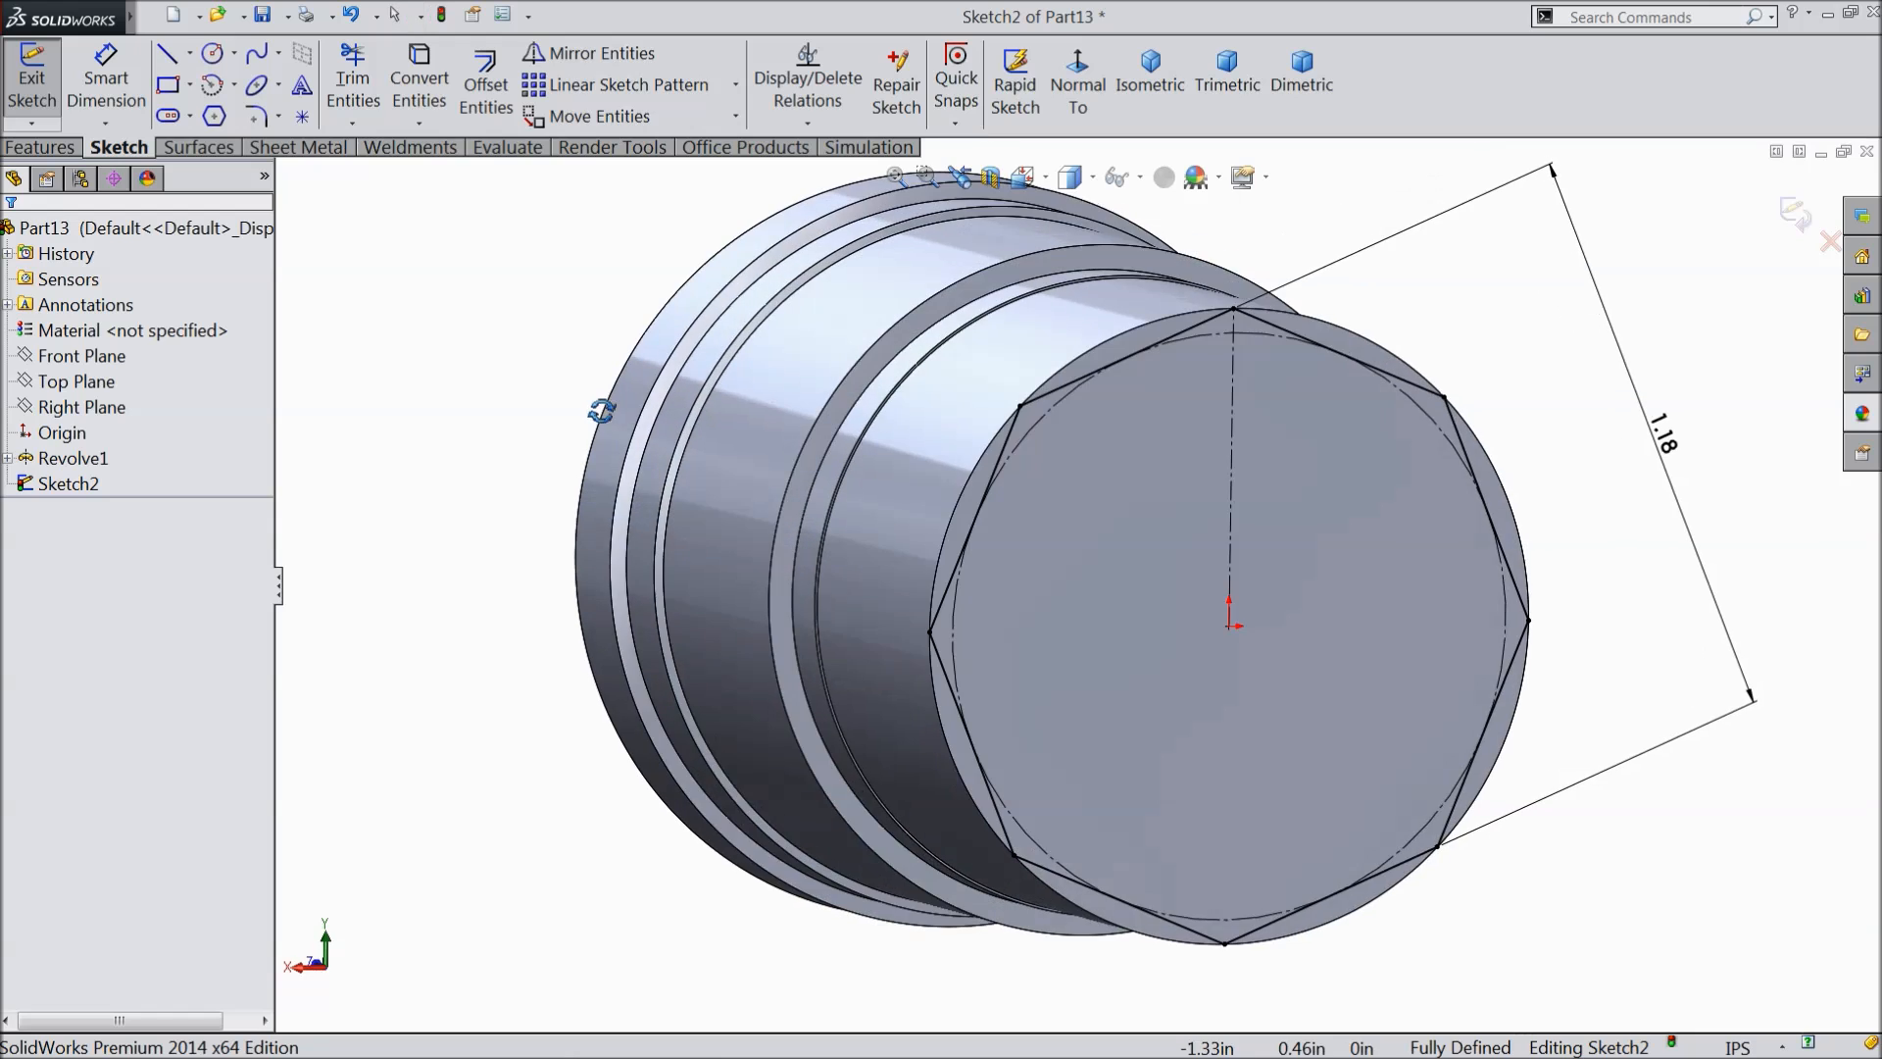
scroll(966, 544, "down", 5)
left_click(950, 513)
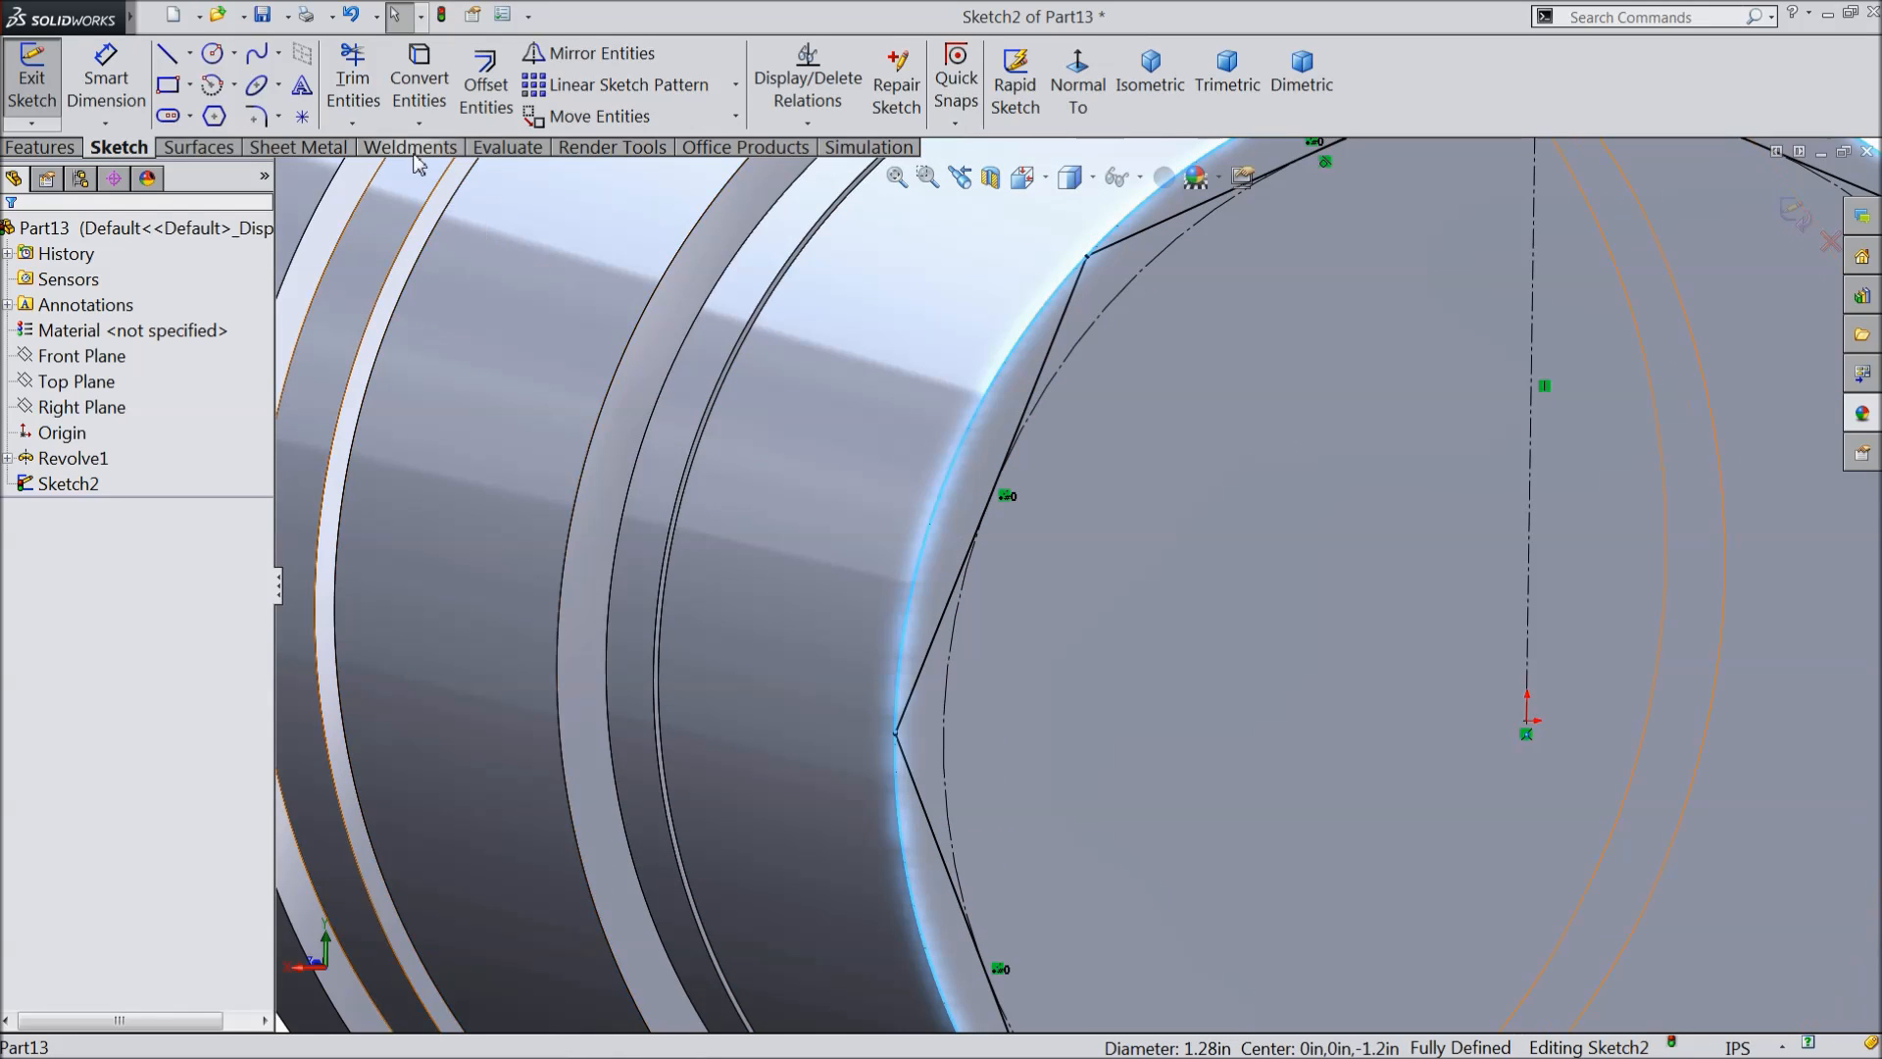
left_click(424, 95)
scroll(999, 577, "up", 5)
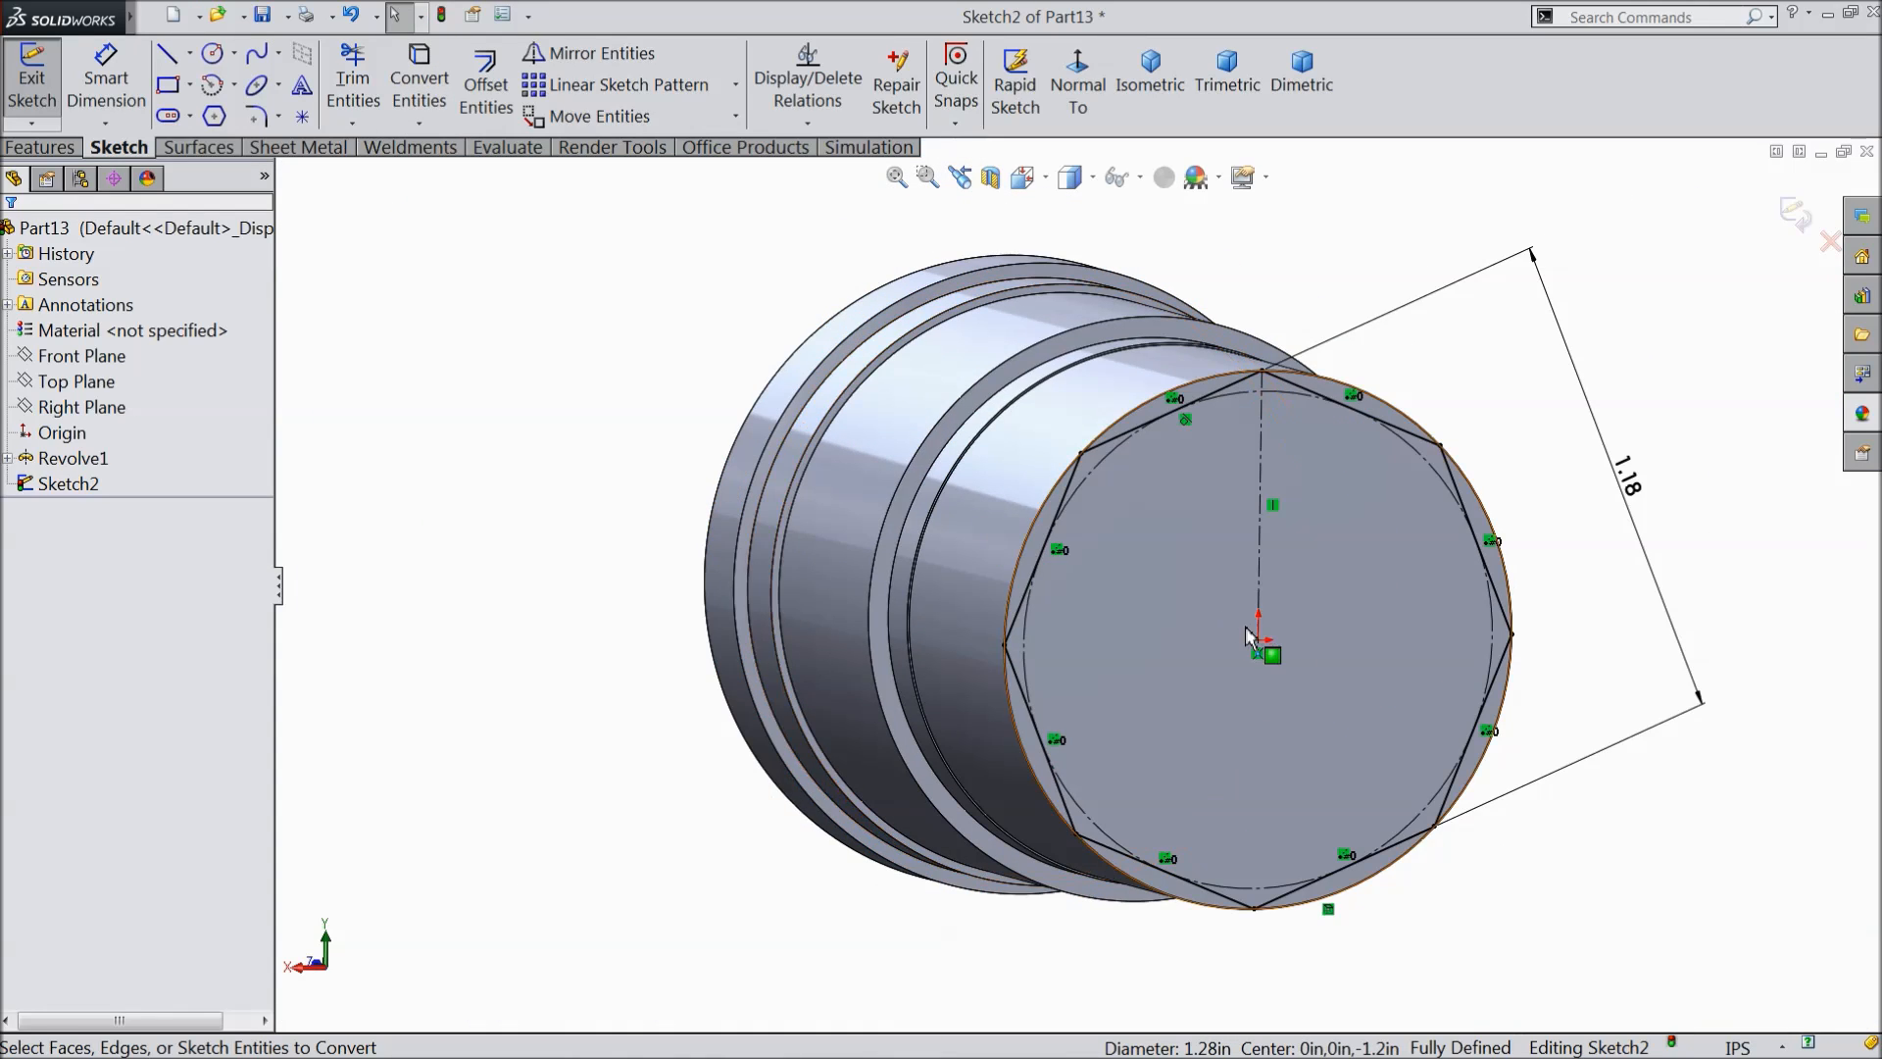
- Start an extruded cut and select seven of the segment regions between the circle and the octagon, leaving out the lower-left one
left_click(61, 149)
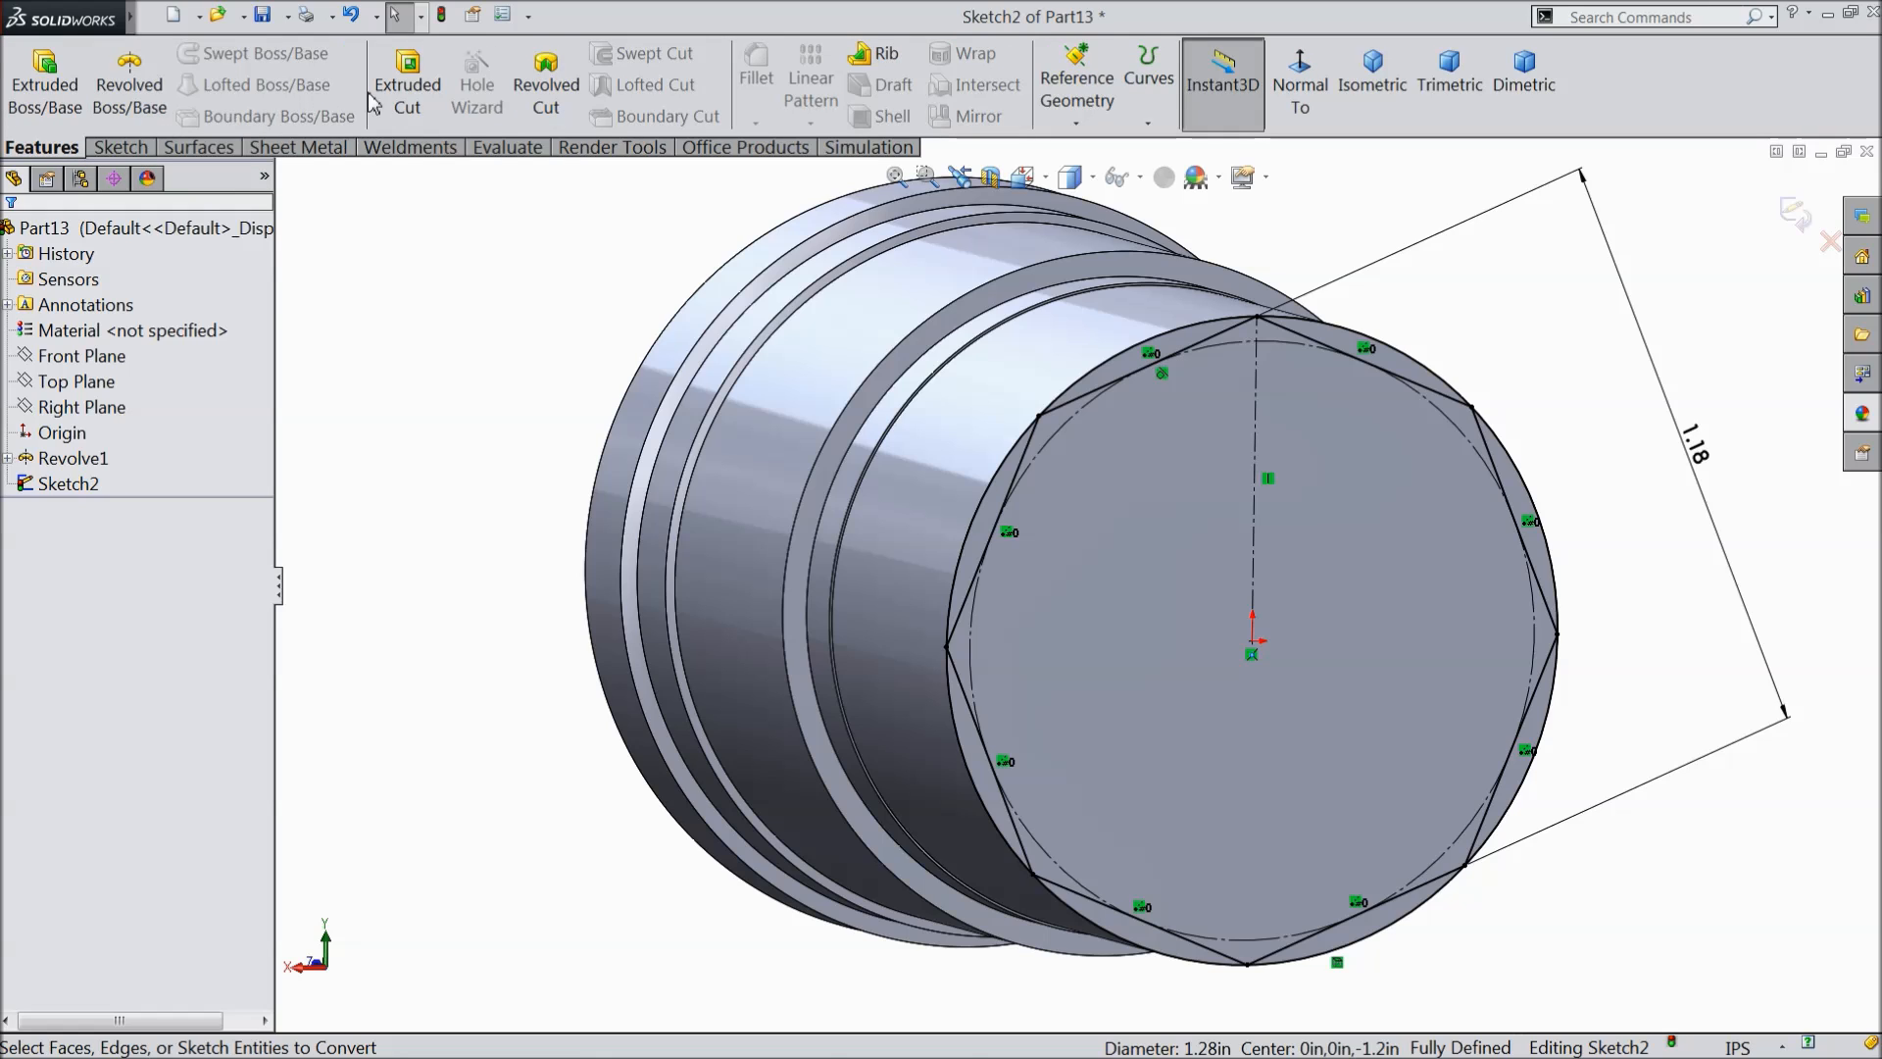
left_click(407, 86)
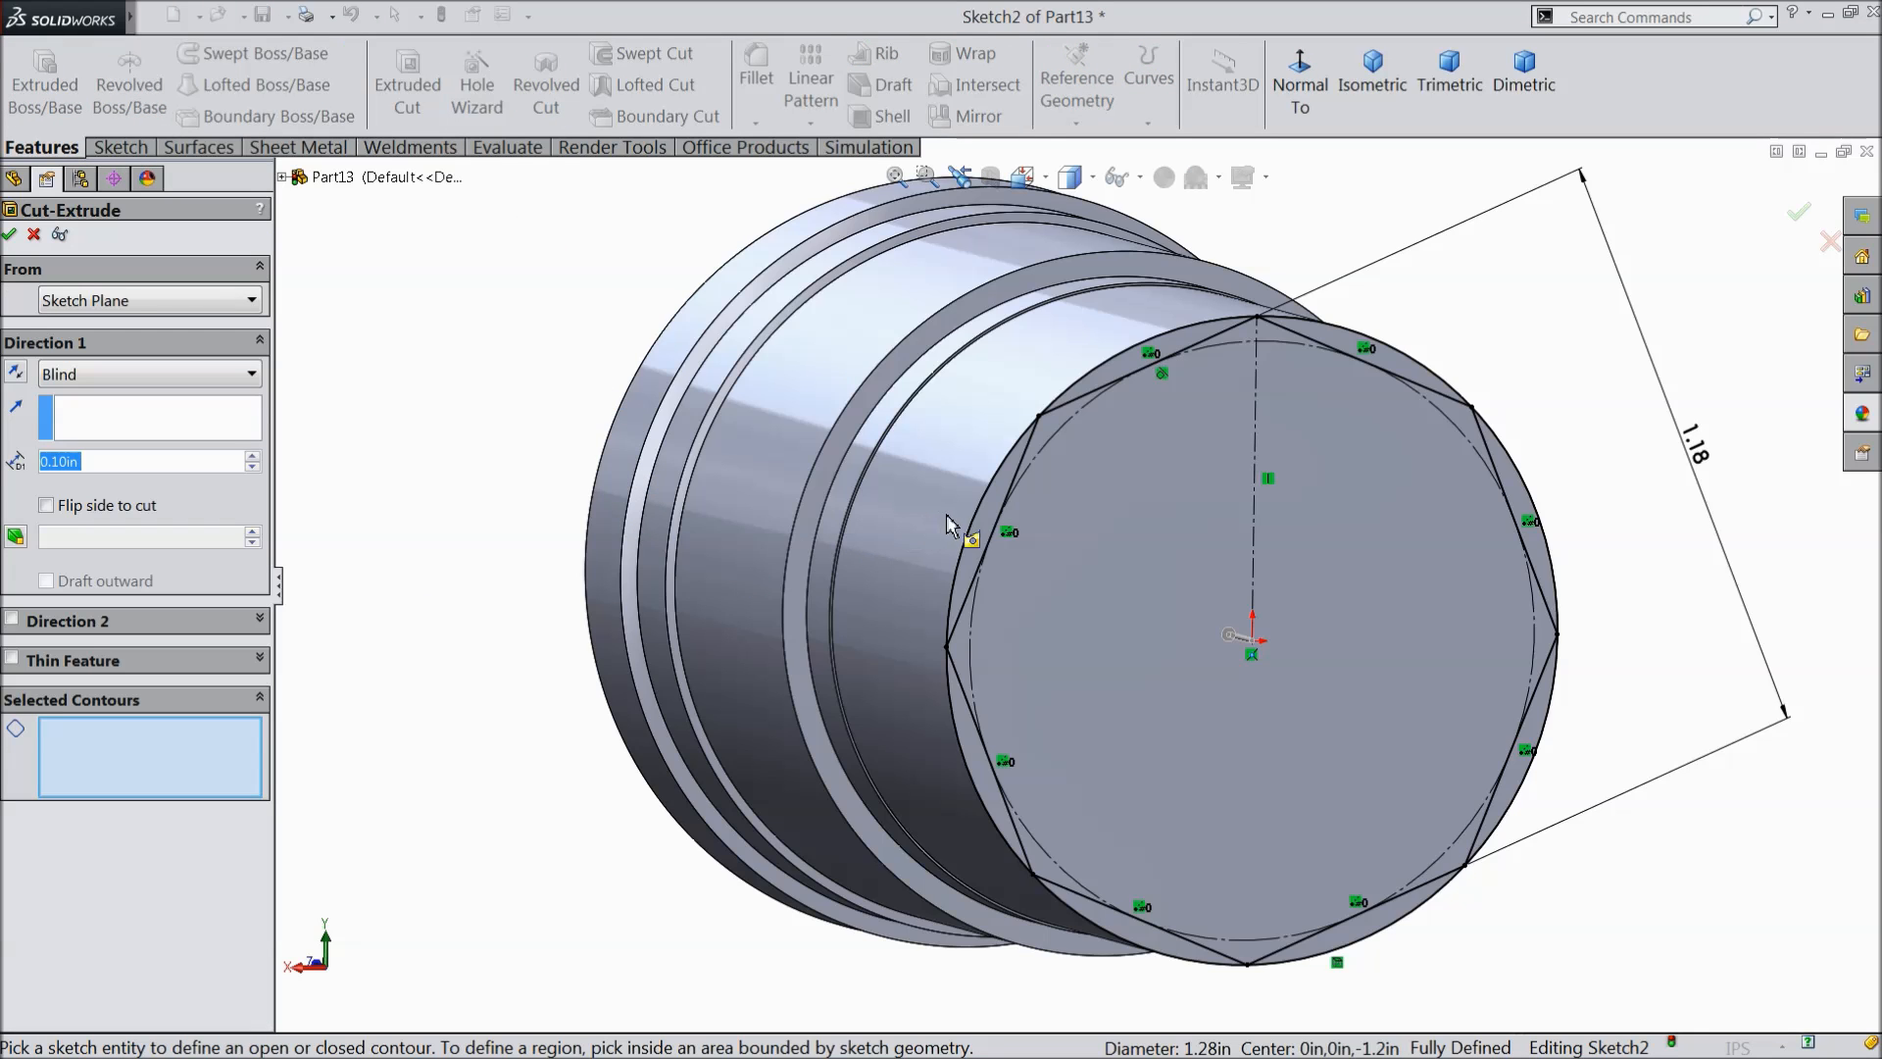
left_click(976, 534)
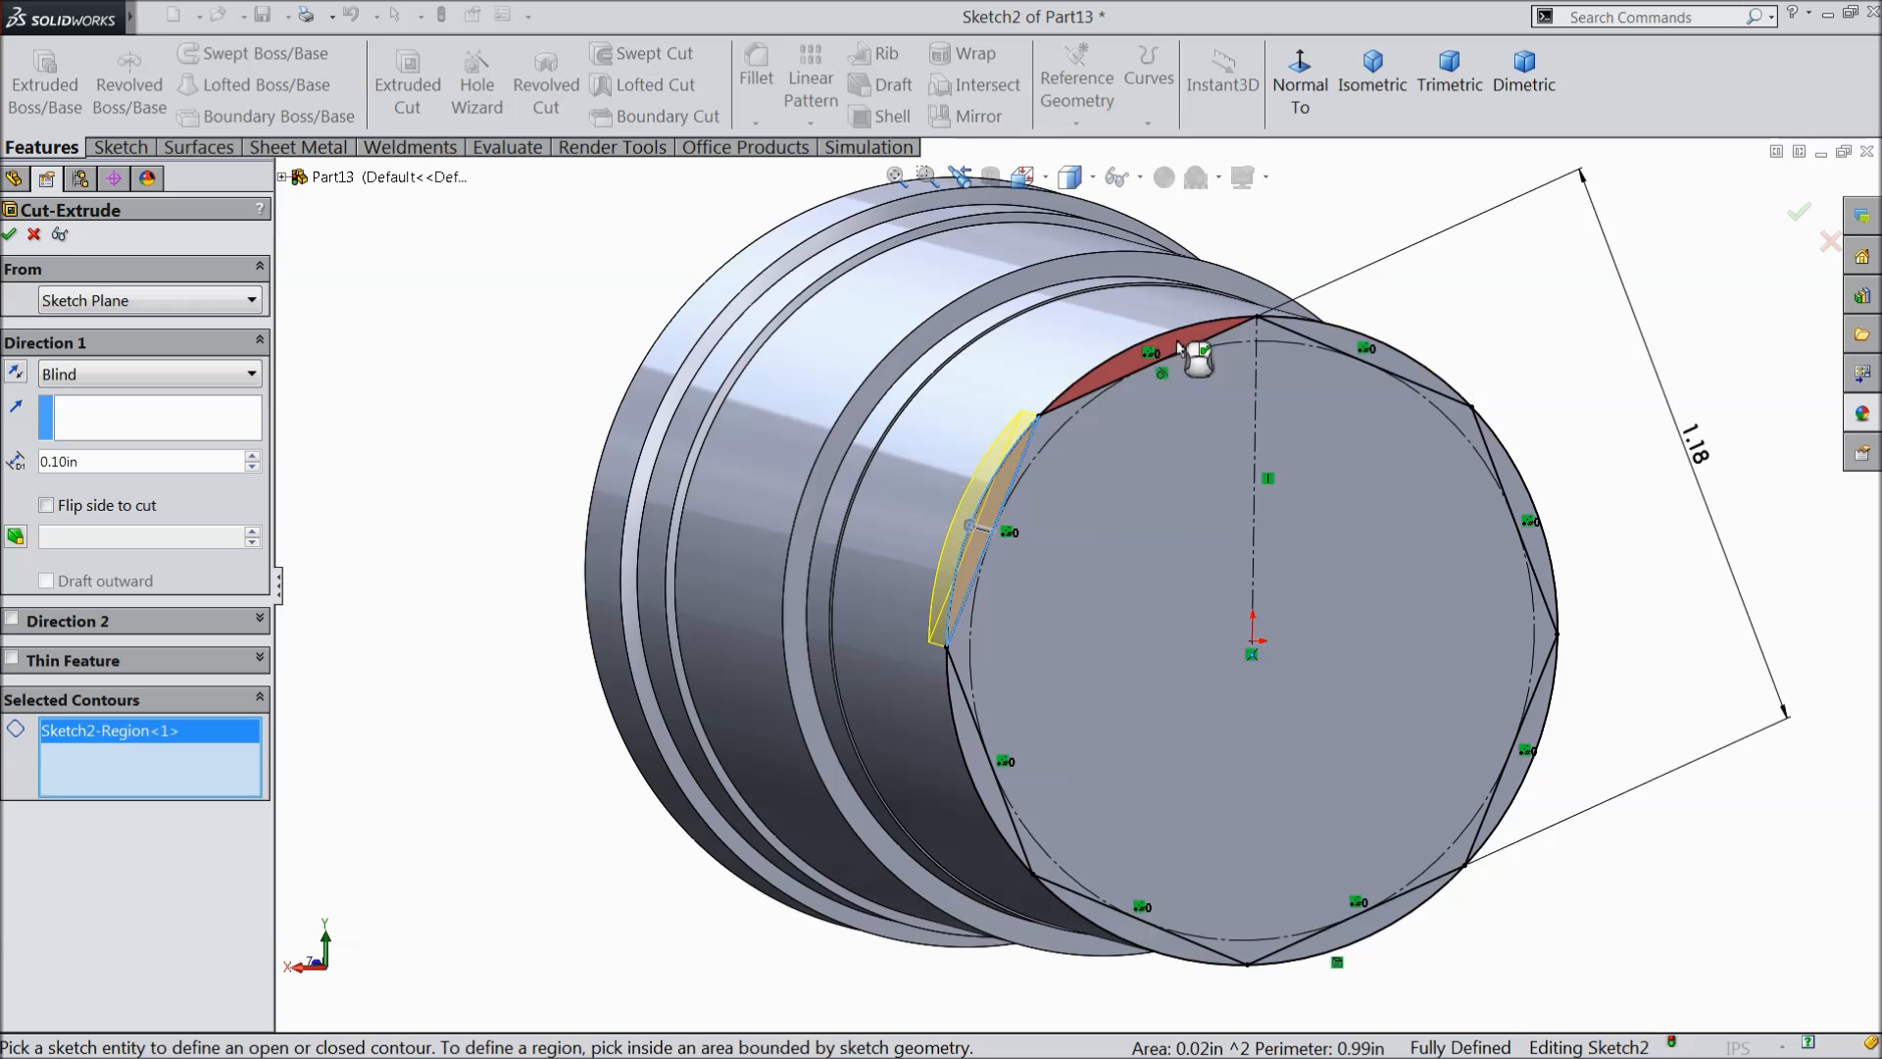
left_click(1181, 348)
left_click(1367, 360)
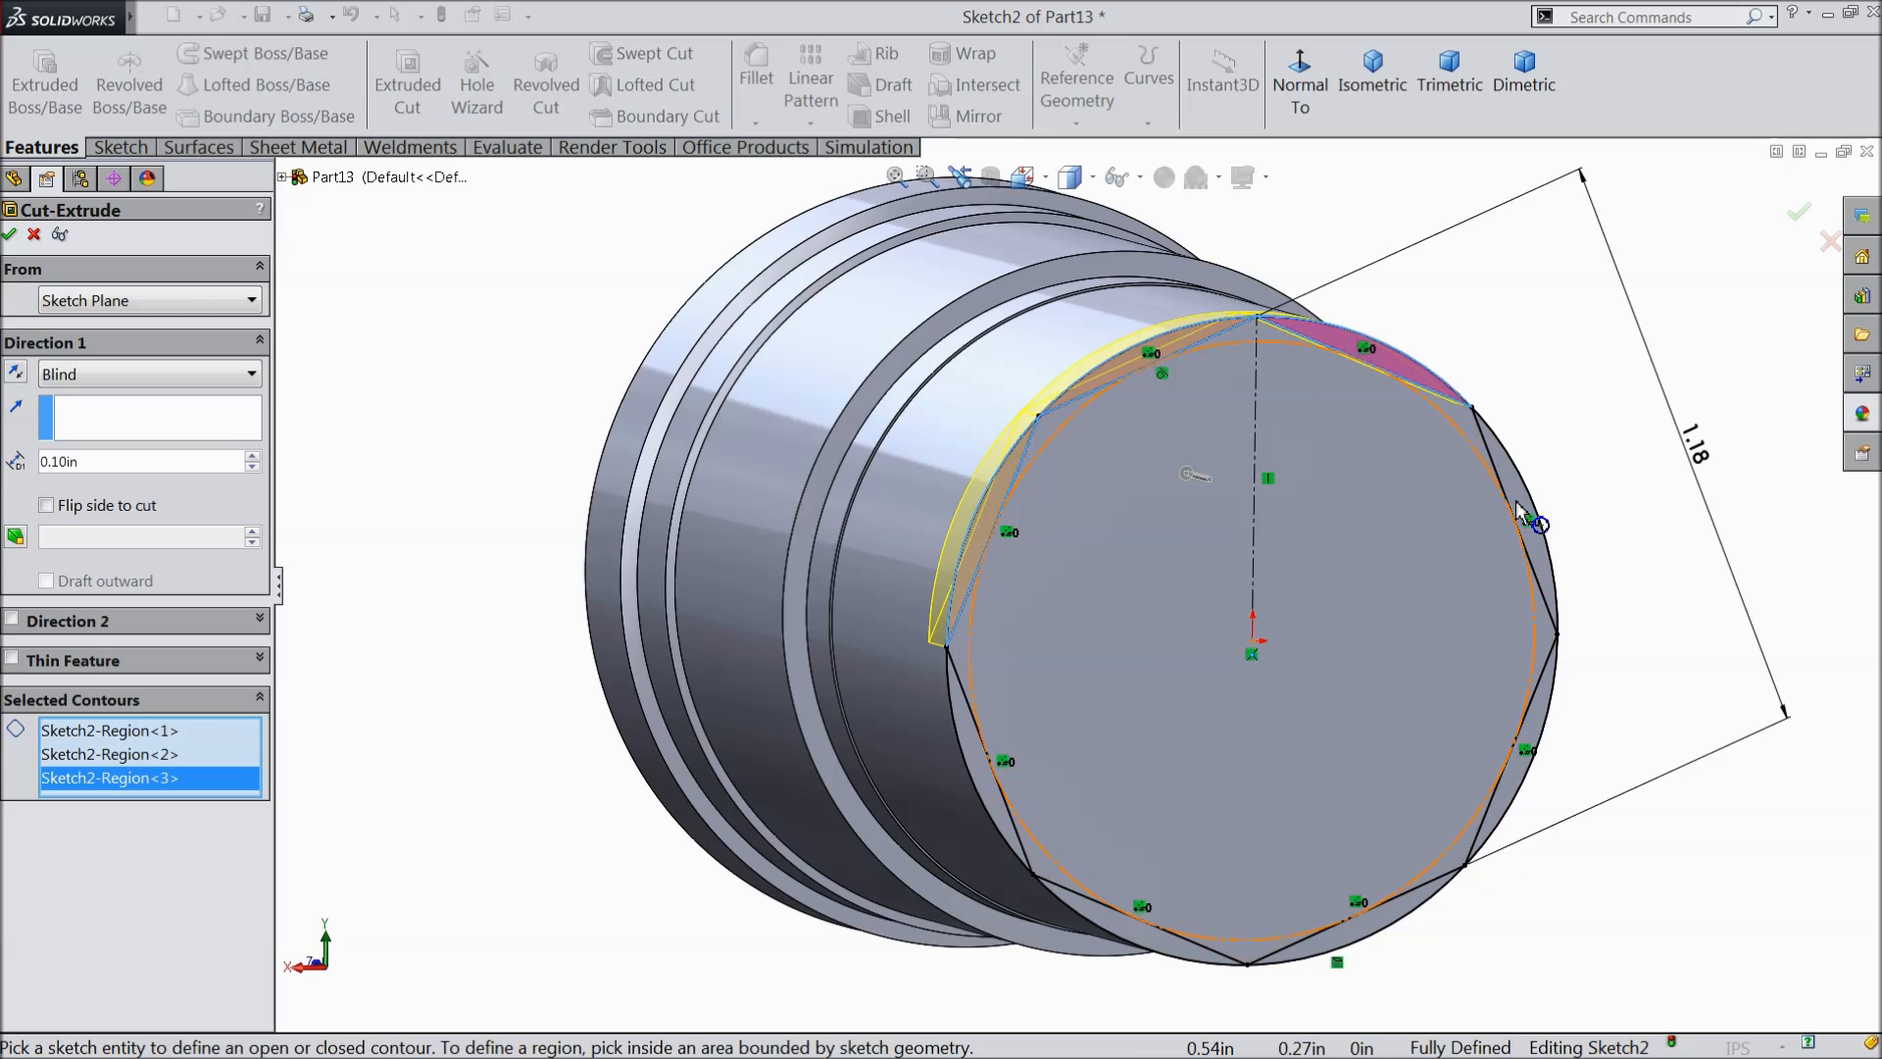
left_click(1519, 502)
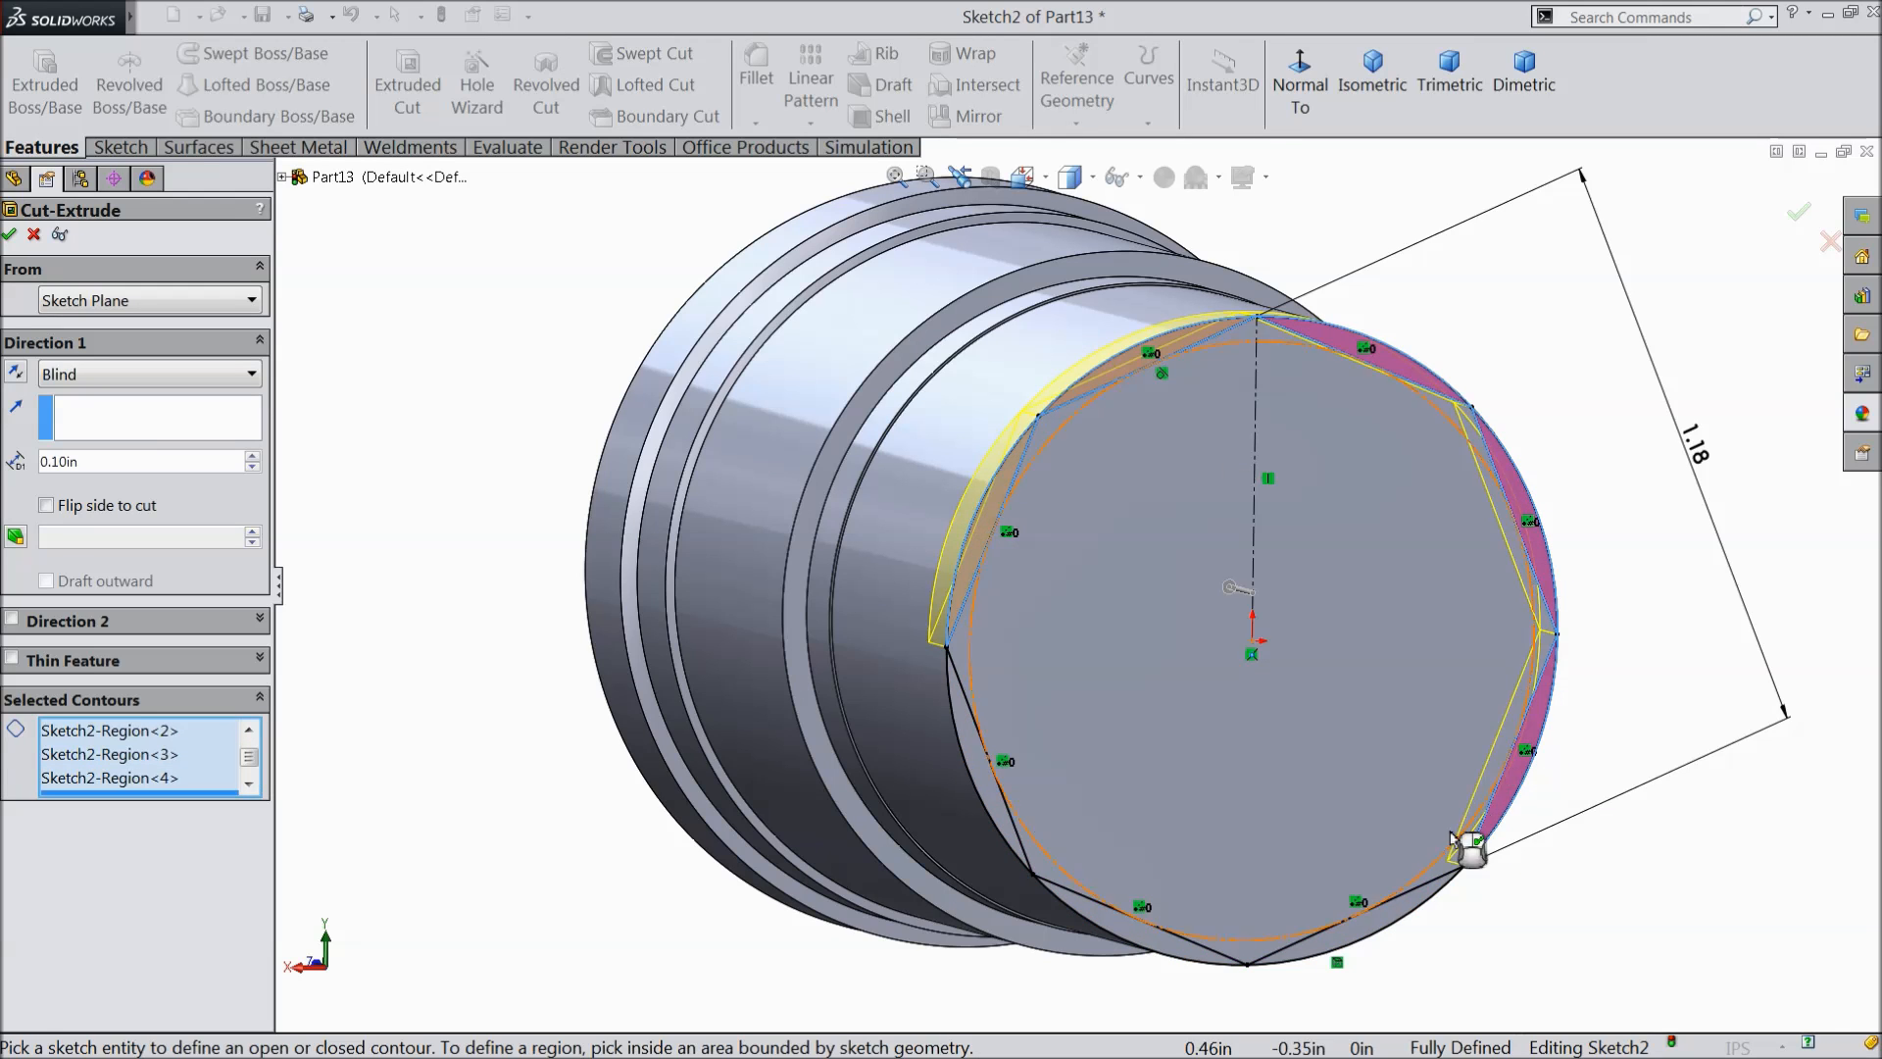
left_click(1402, 887)
left_click(1137, 932)
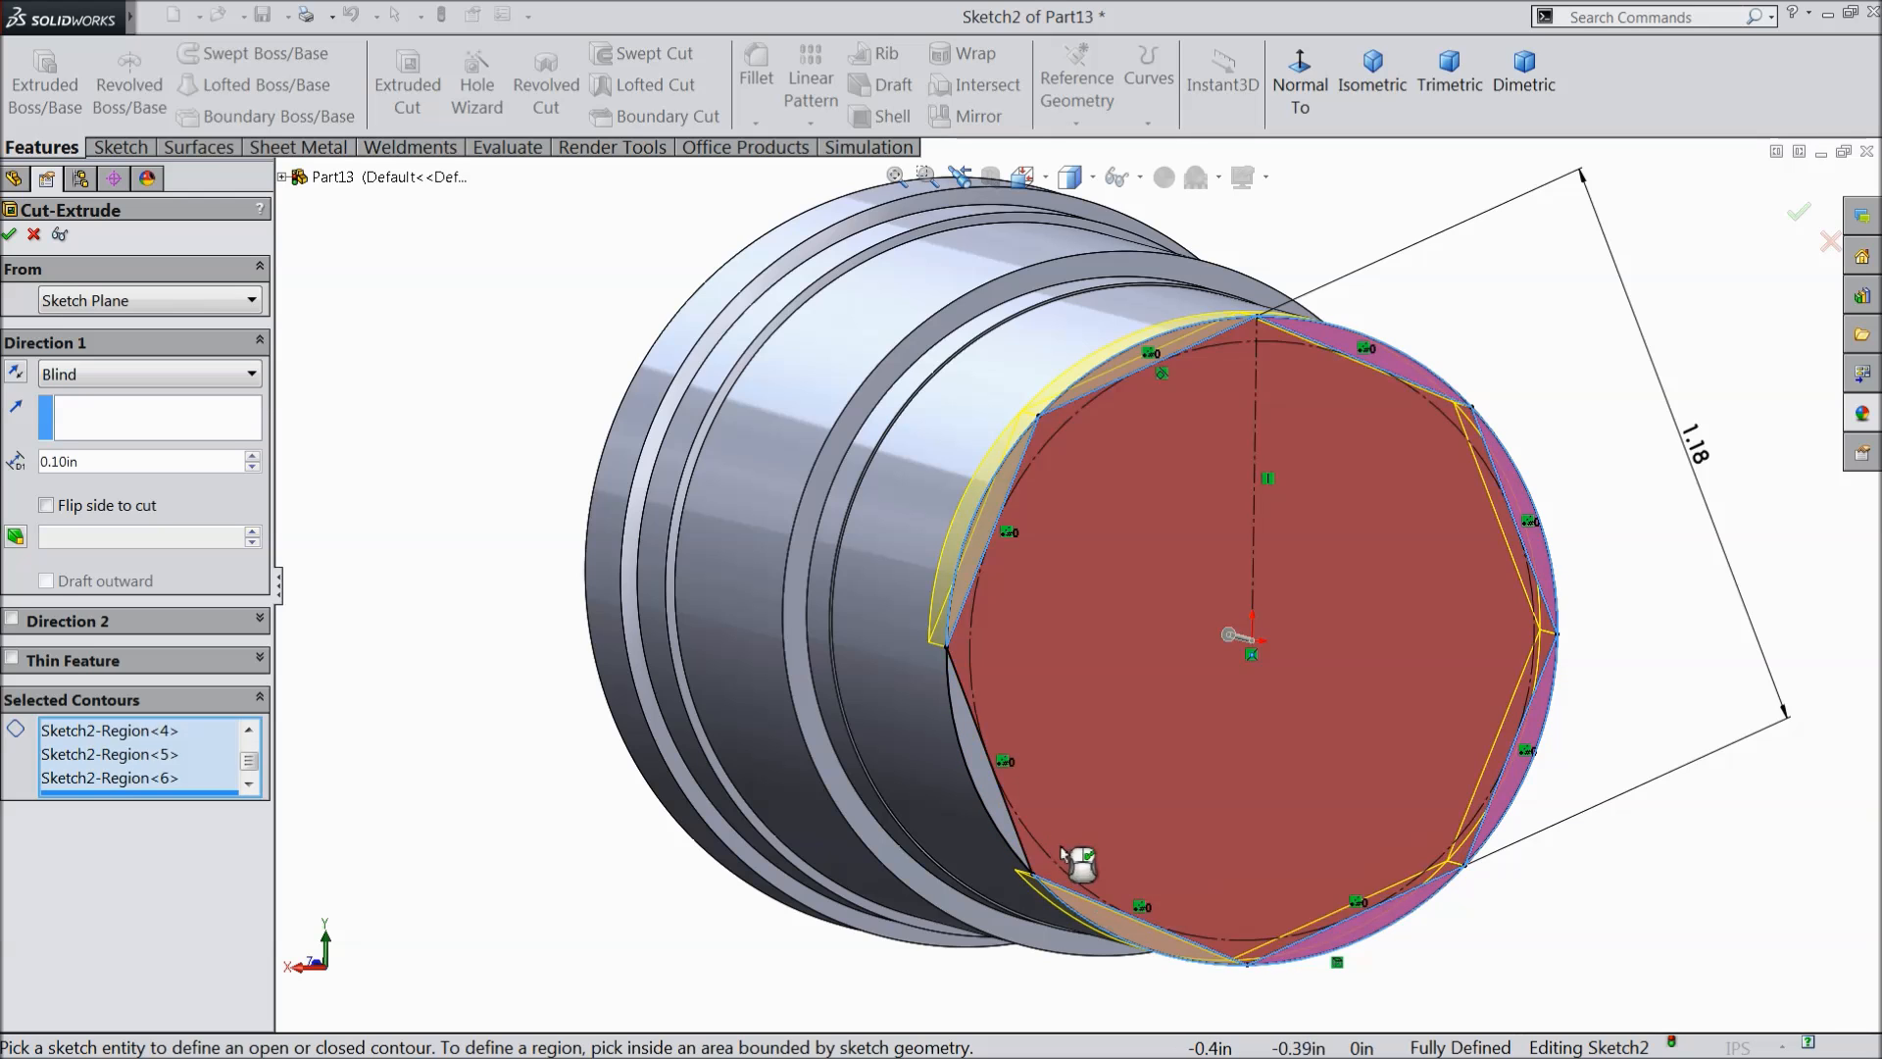
left_click(1010, 799)
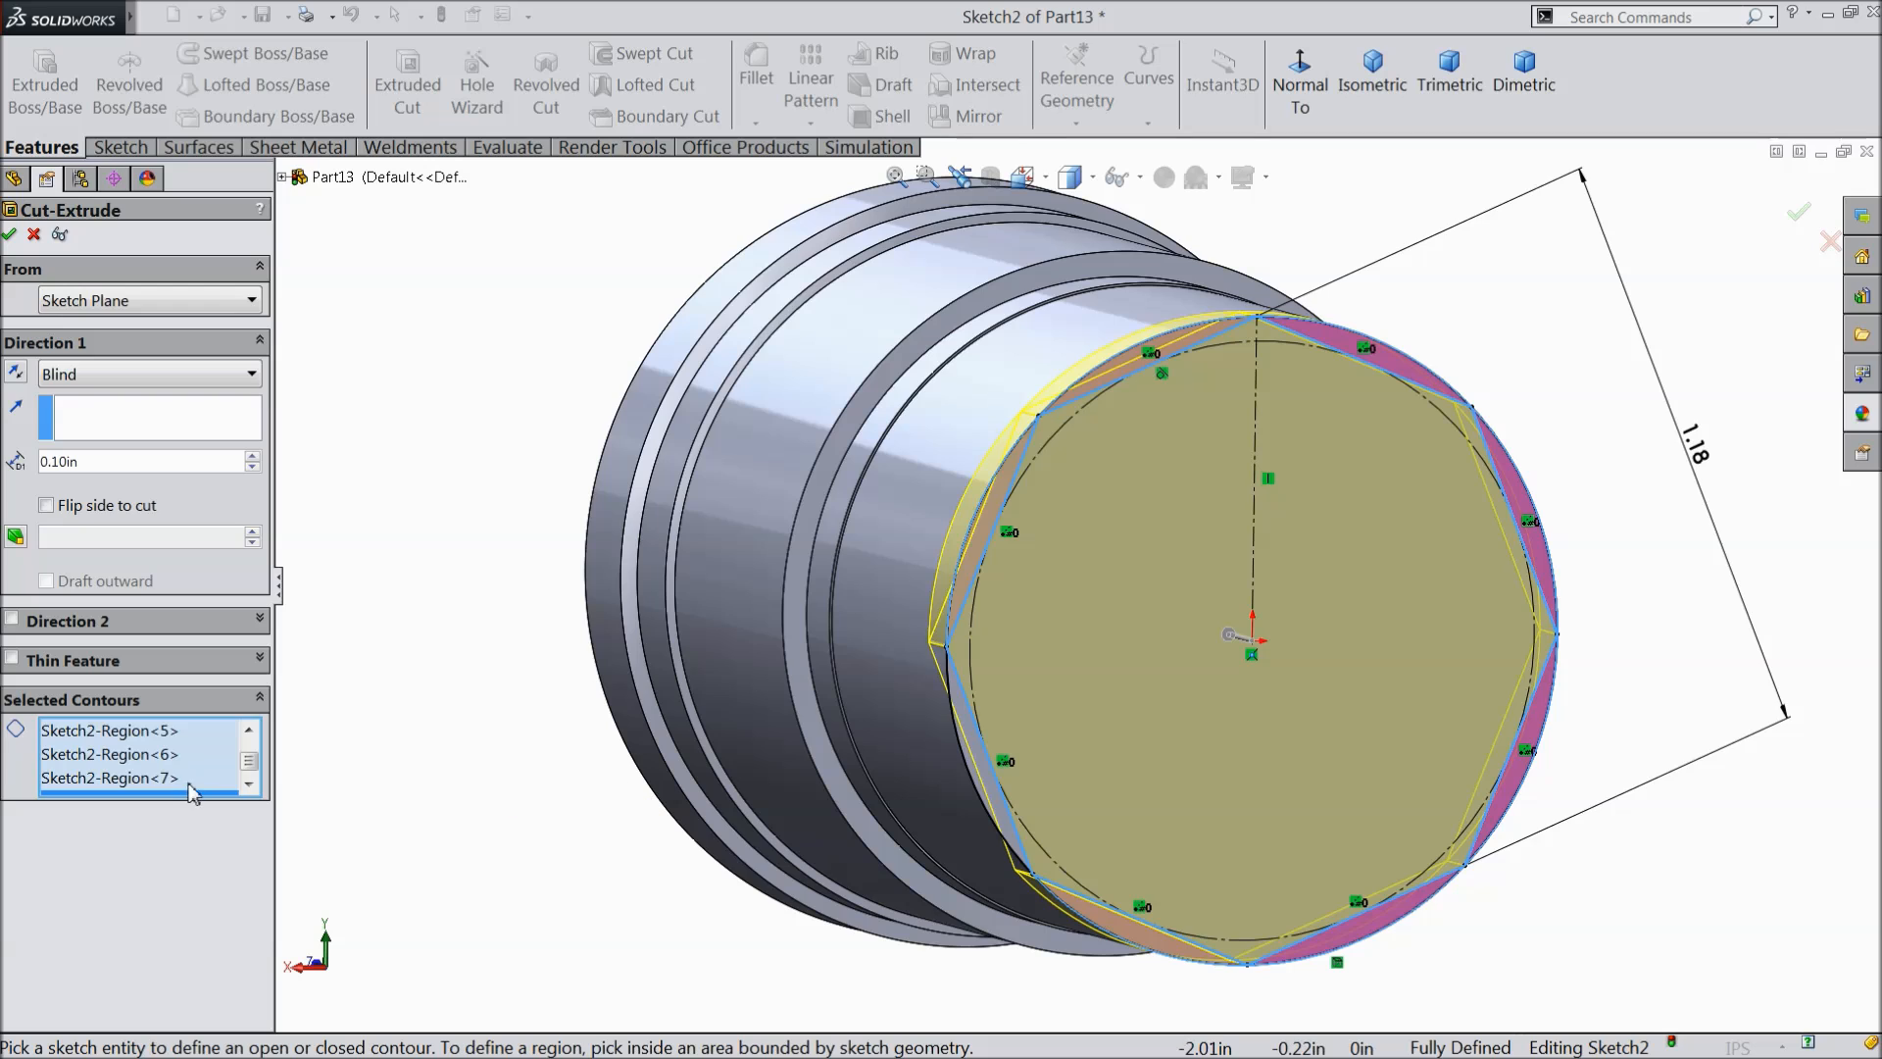
left_click(251, 786)
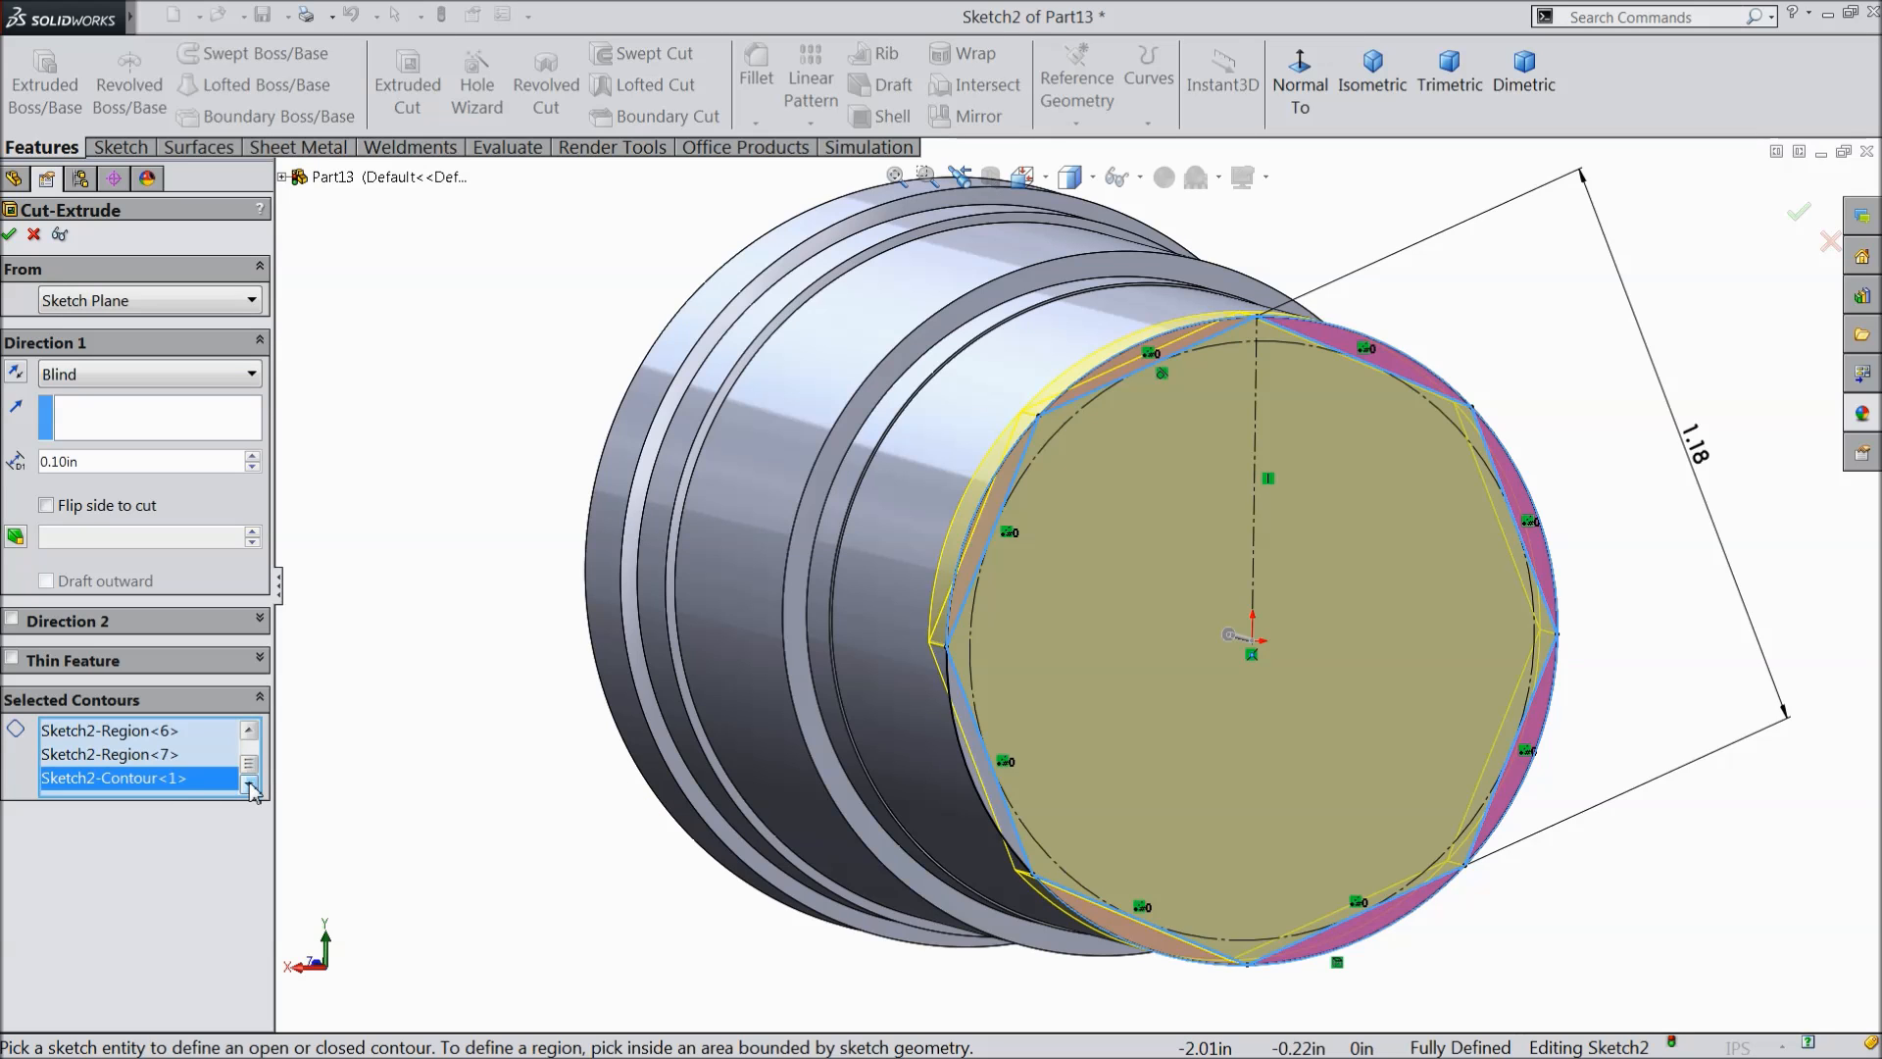
right_click(163, 794)
left_click(209, 829)
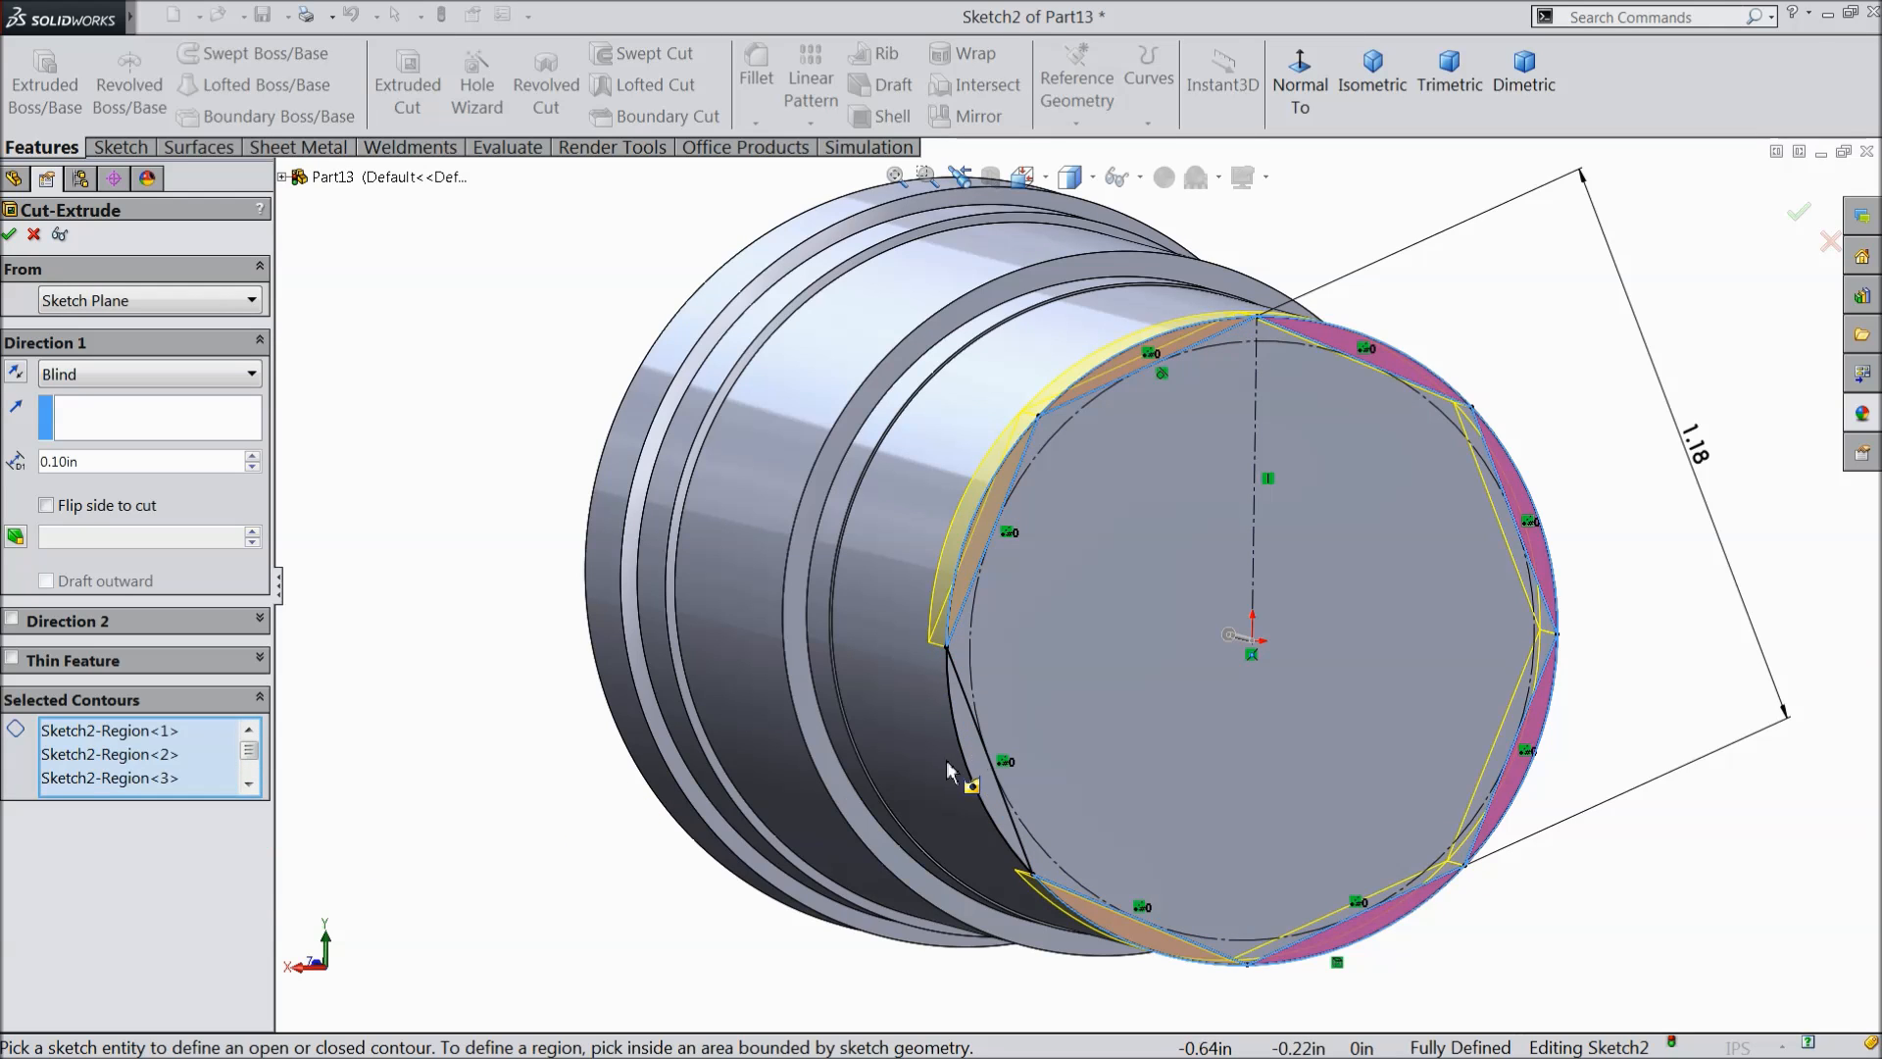
- Add the remaining lower-left segment region and cut all eight Up To Surface, ending at the narrow step face behind the end section
left_click(970, 758)
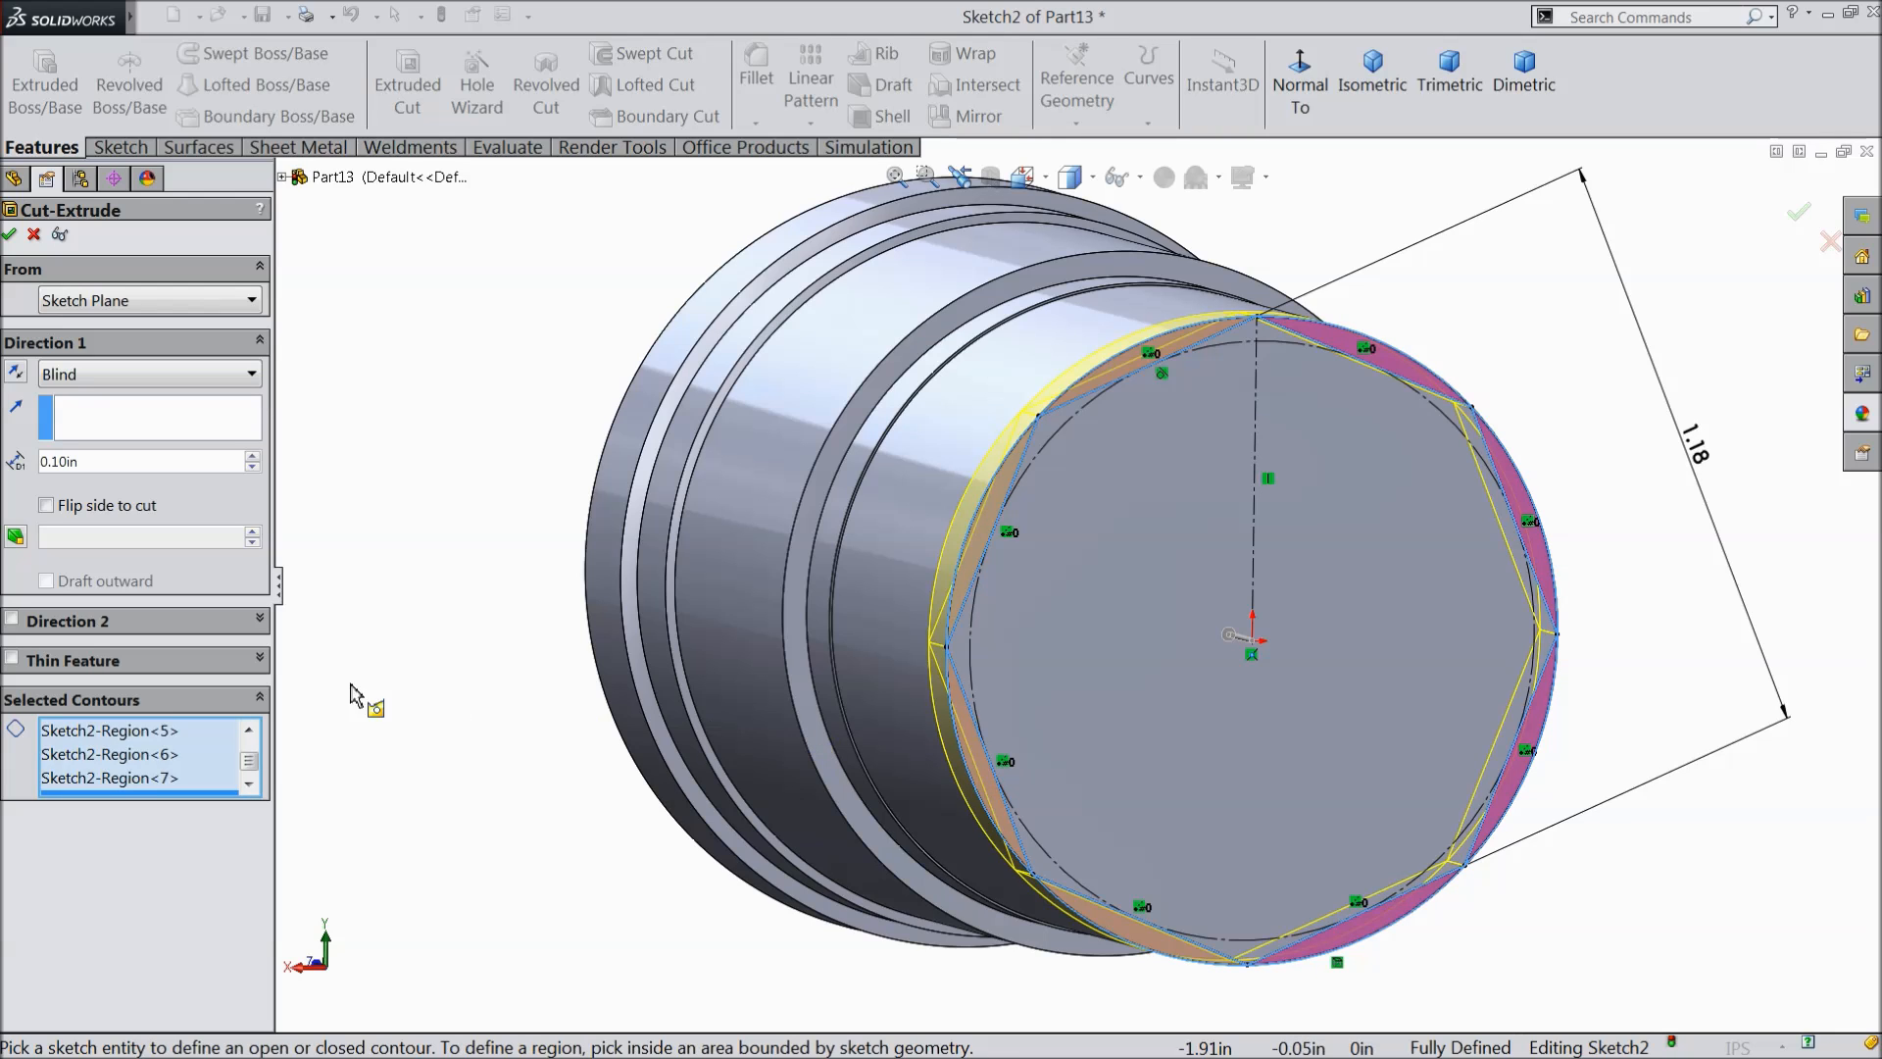
left_click(87, 383)
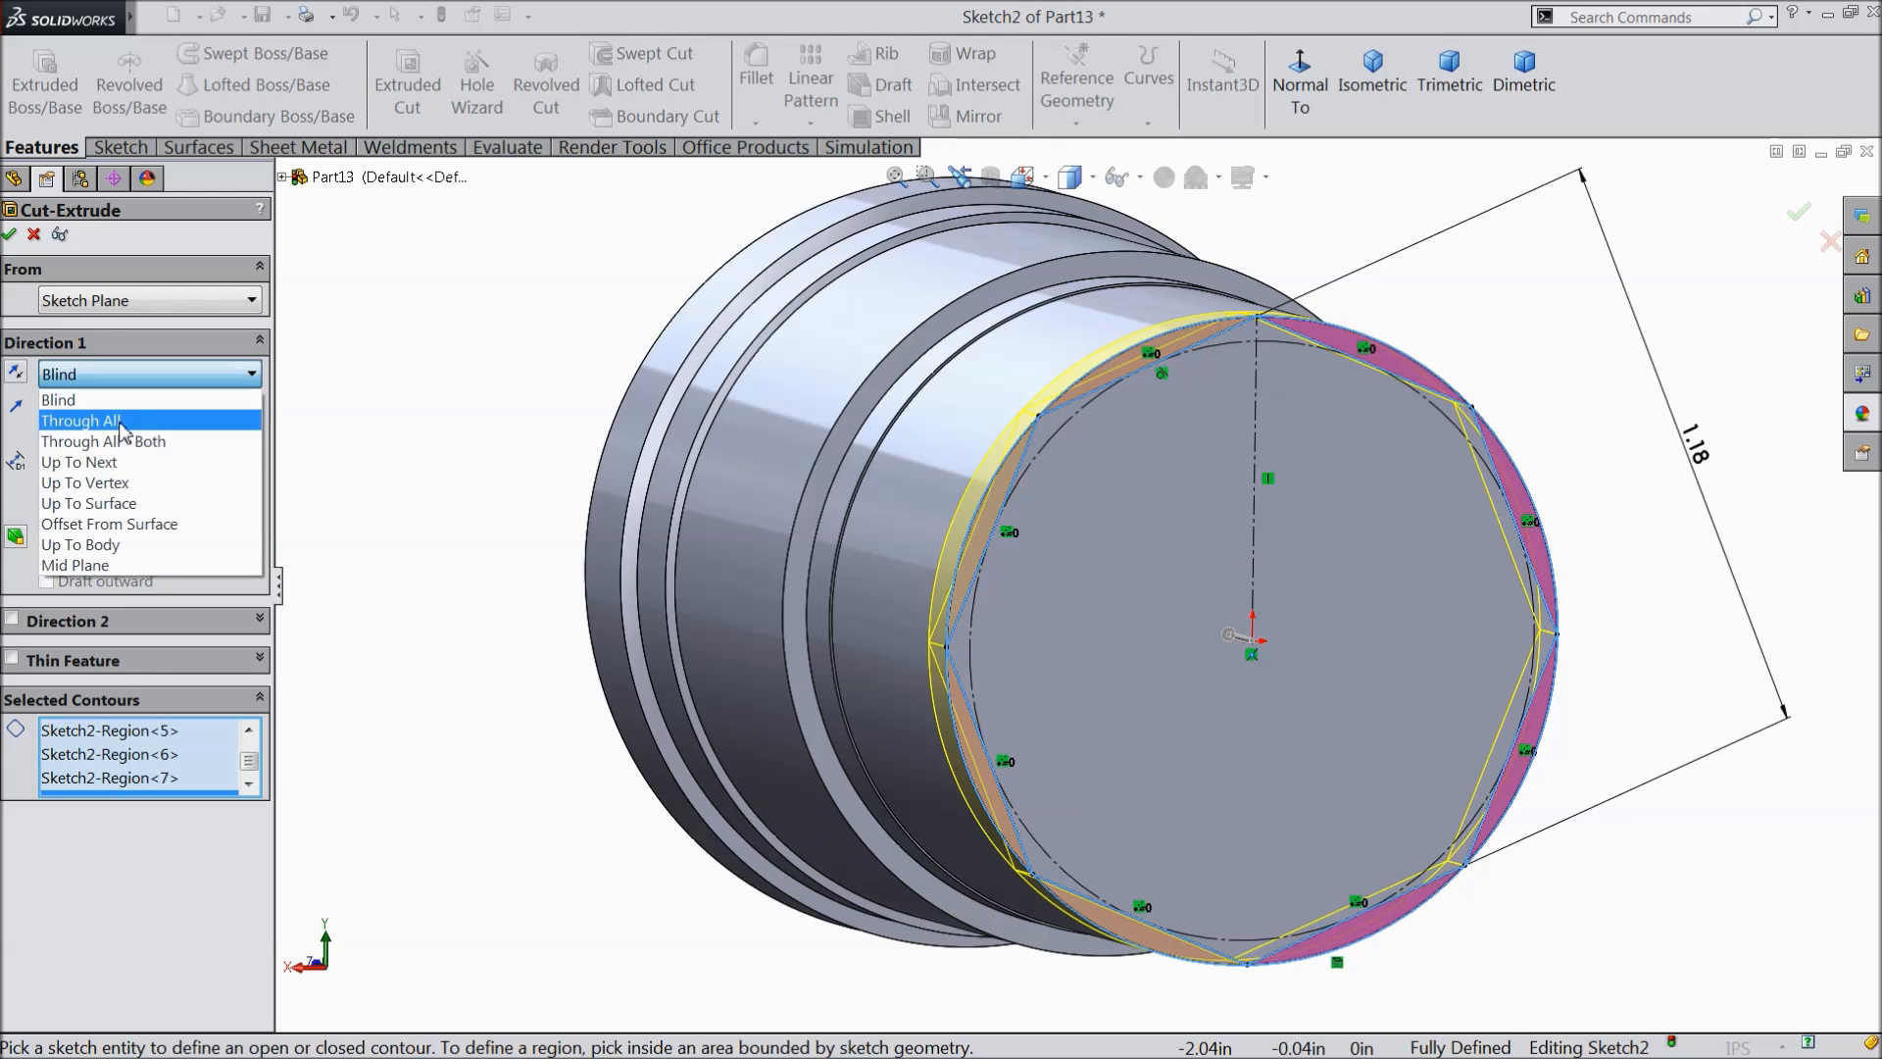
left_click(122, 508)
scroll(1020, 602, "down", 6)
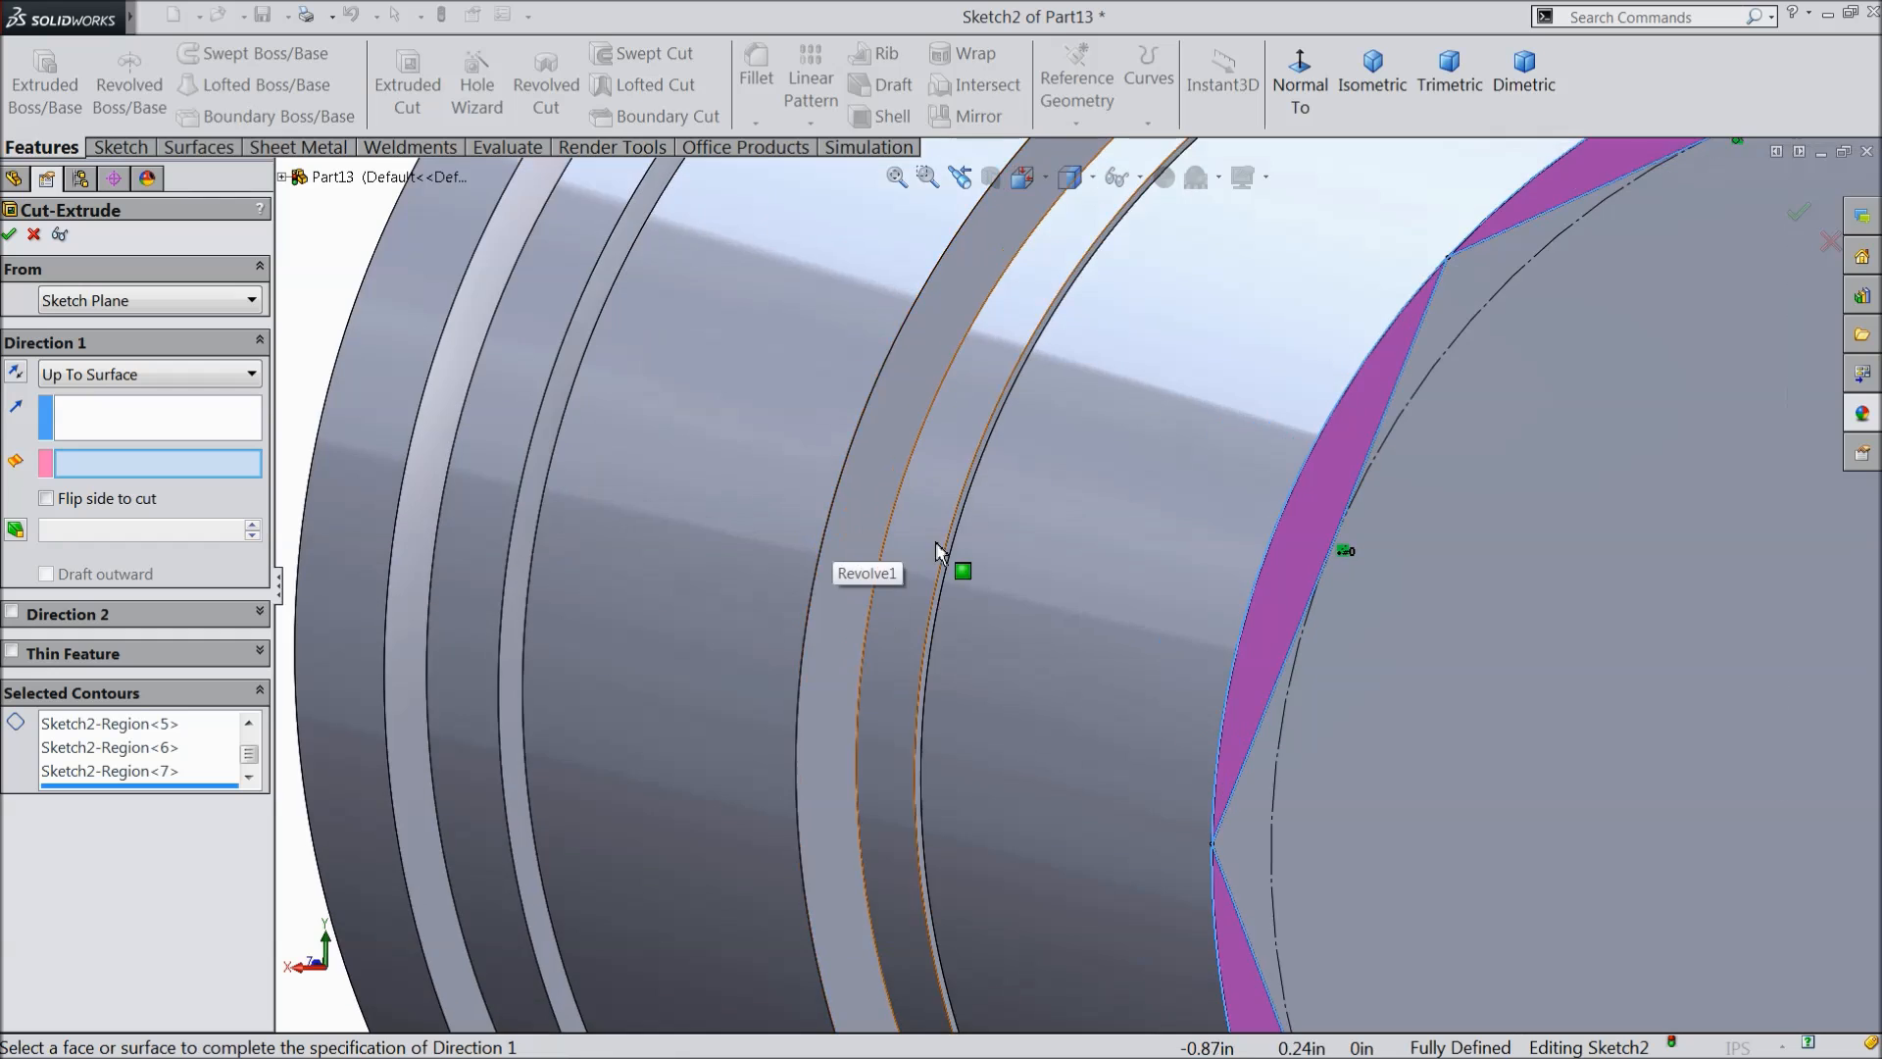
left_click(974, 608)
scroll(853, 613, "up", 8)
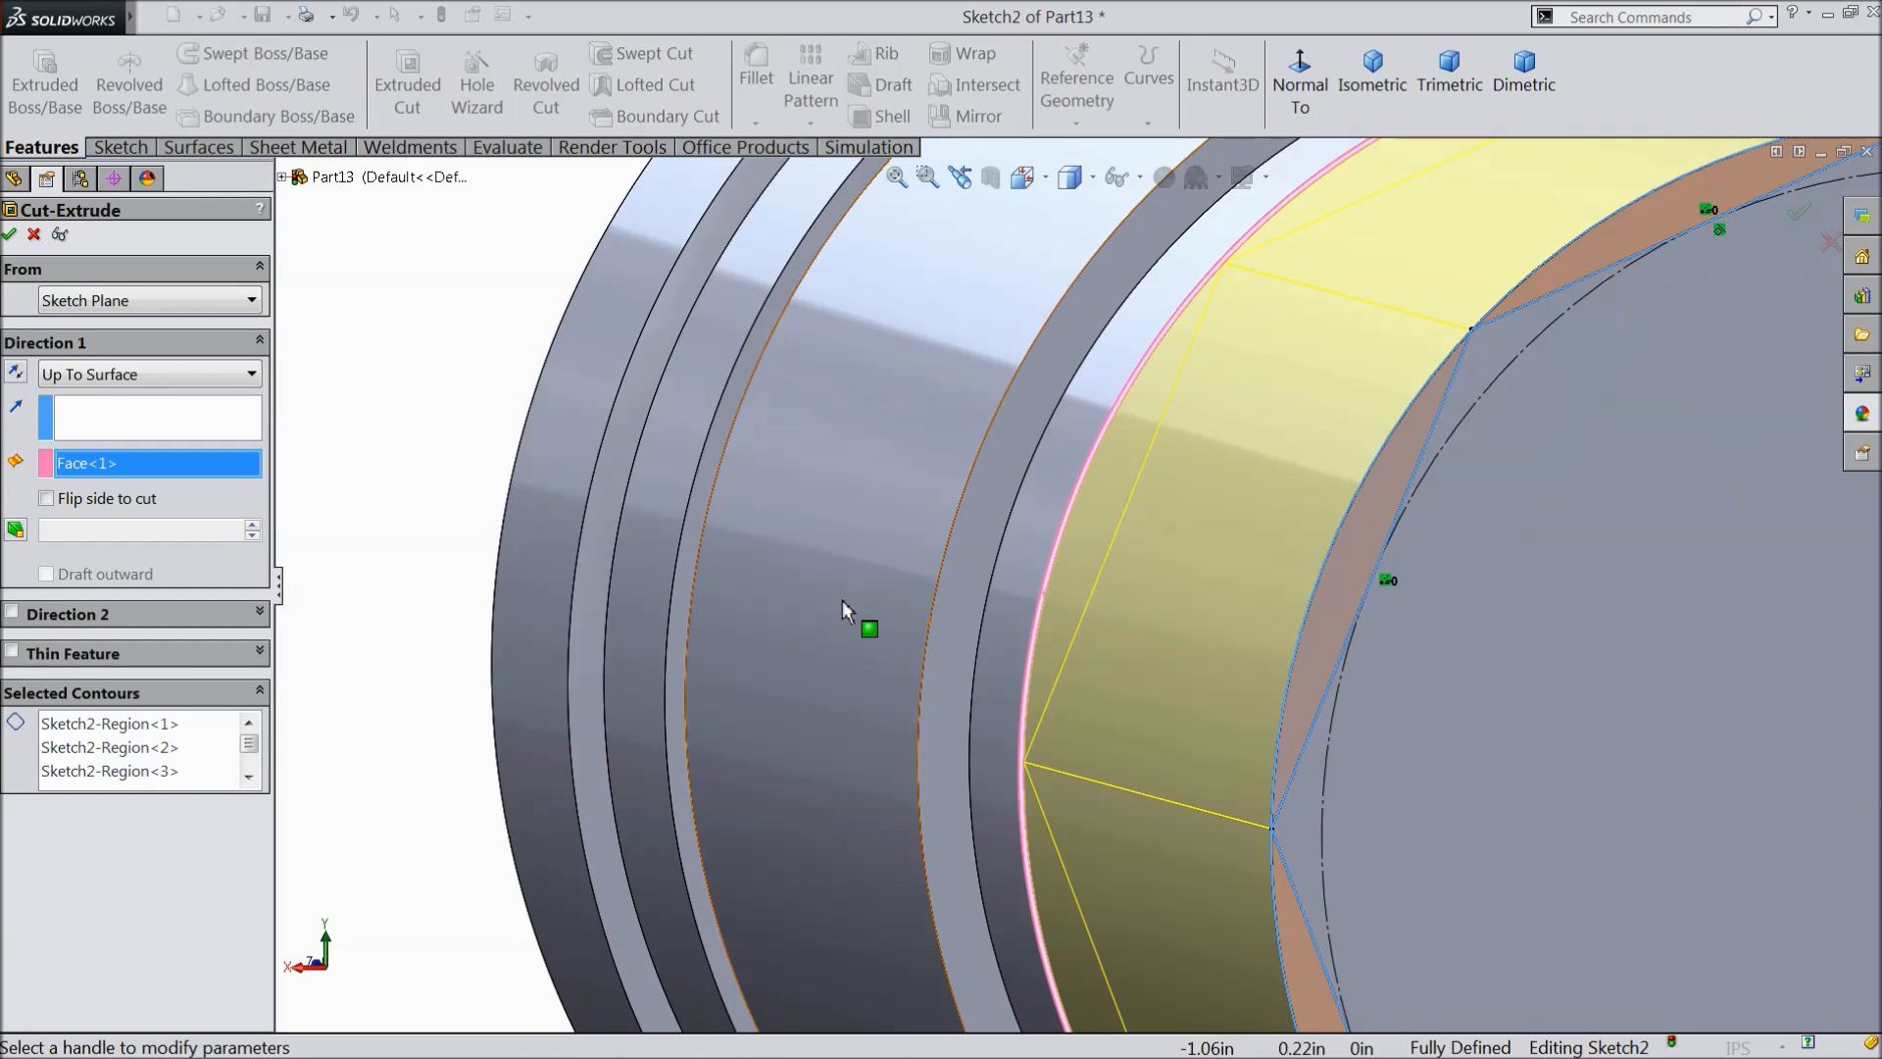
left_click(10, 235)
- Fillet five circular edges at 0.01 in: the edge behind the octagon, the three step edges and the large end's outer edge
middle_click_drag(608, 509, 841, 586)
scroll(1275, 544, "down", 4)
left_click(759, 101)
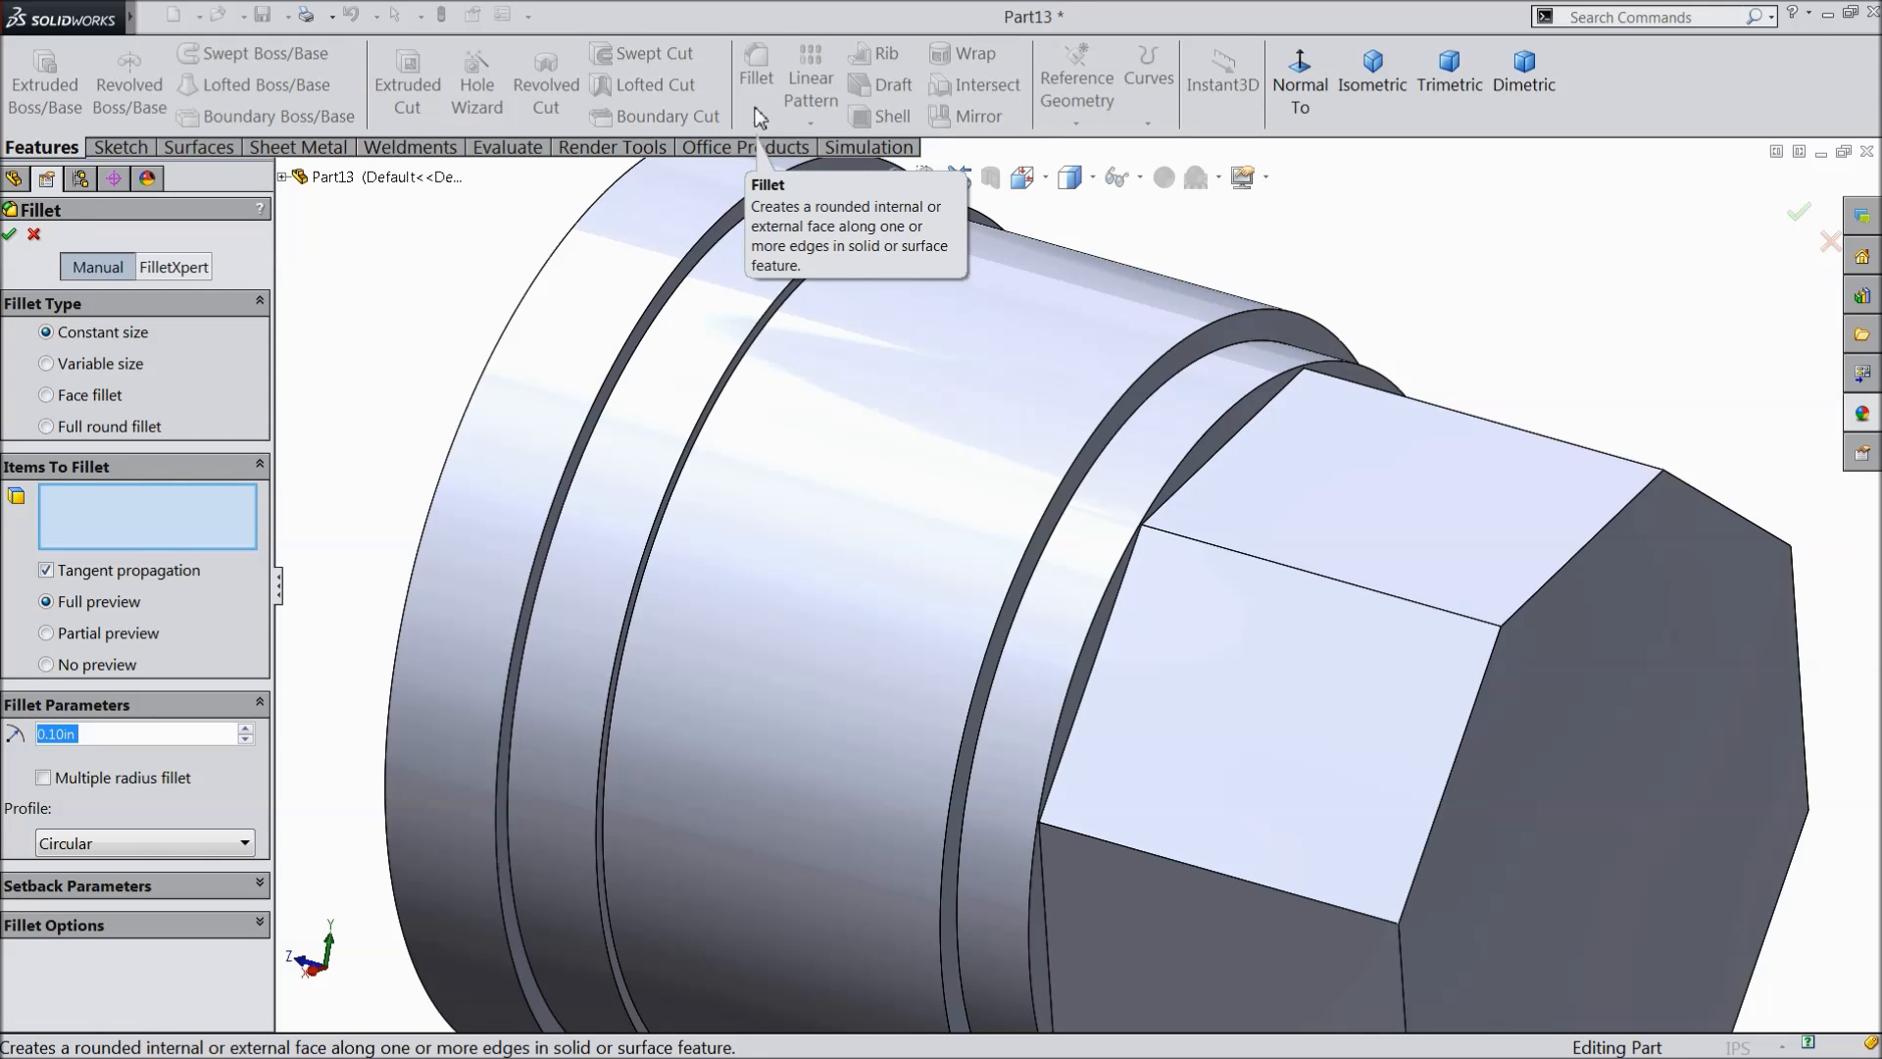
type("0.01")
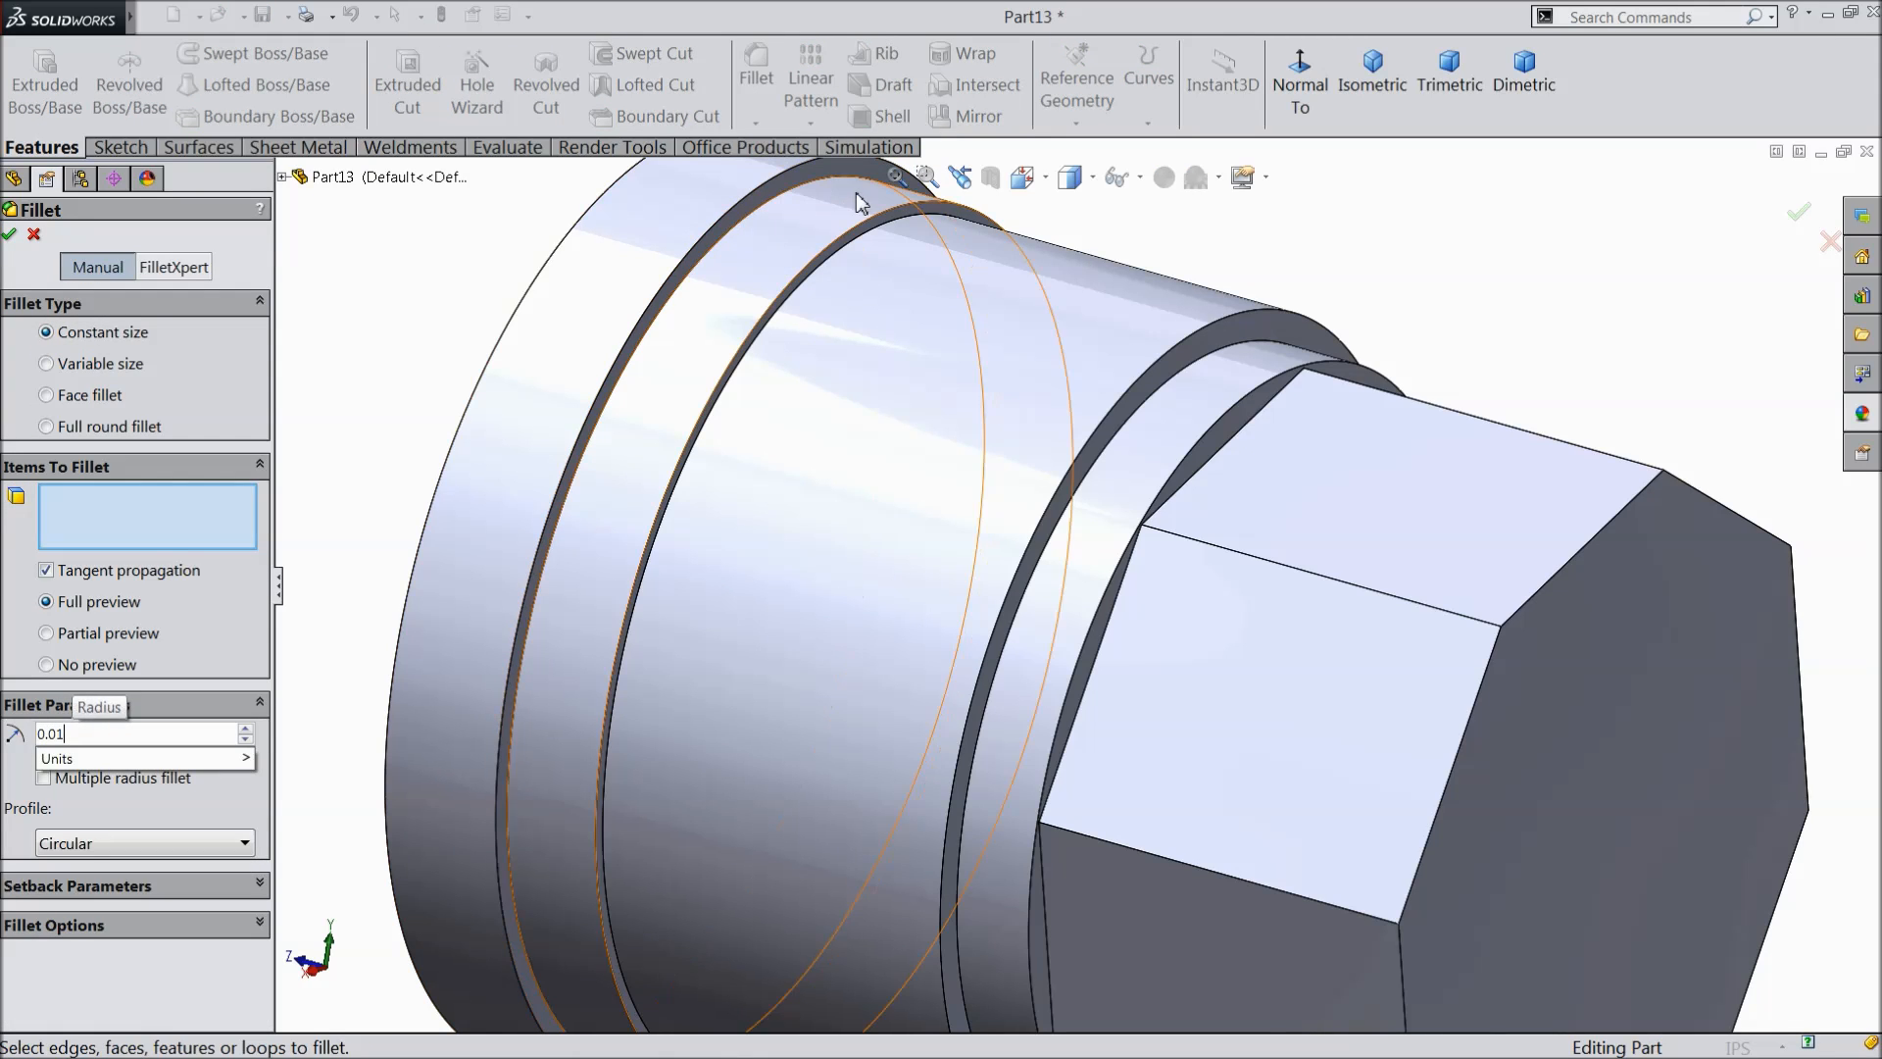
left_click(1119, 564)
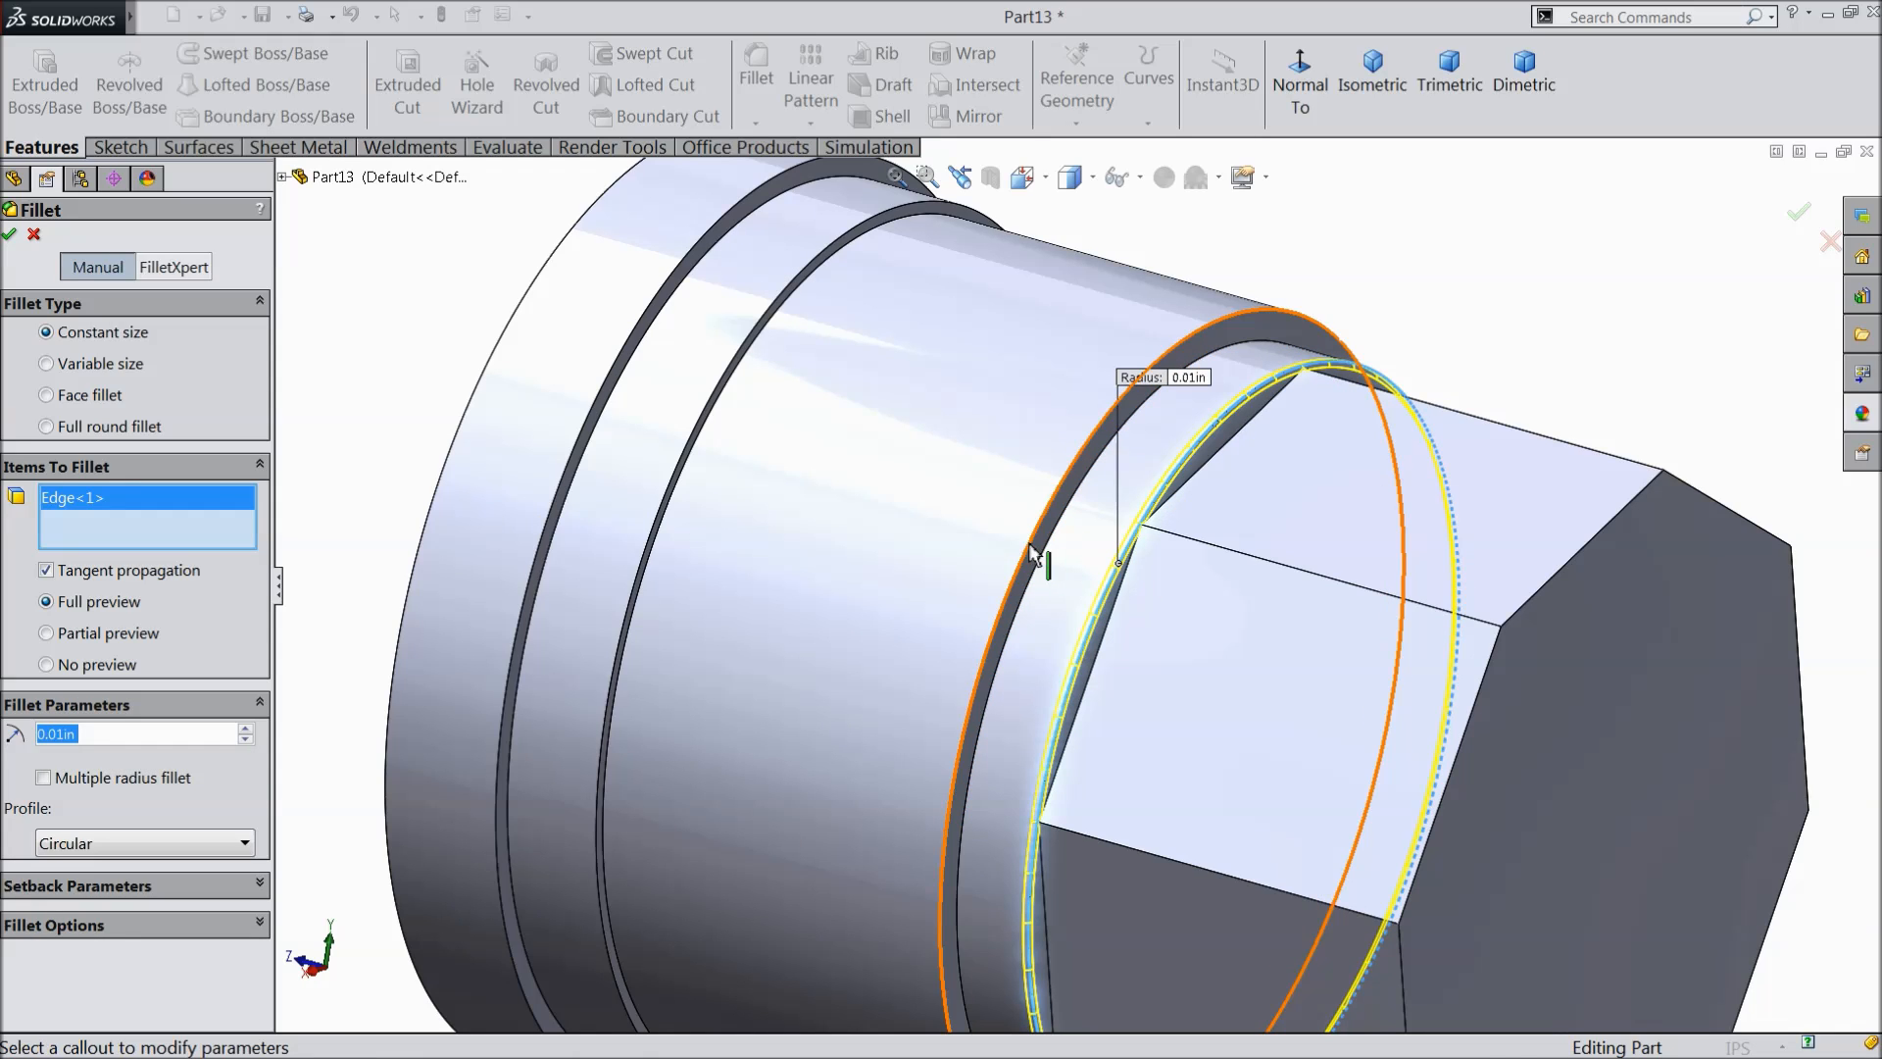
left_click(1025, 544)
left_click(681, 486)
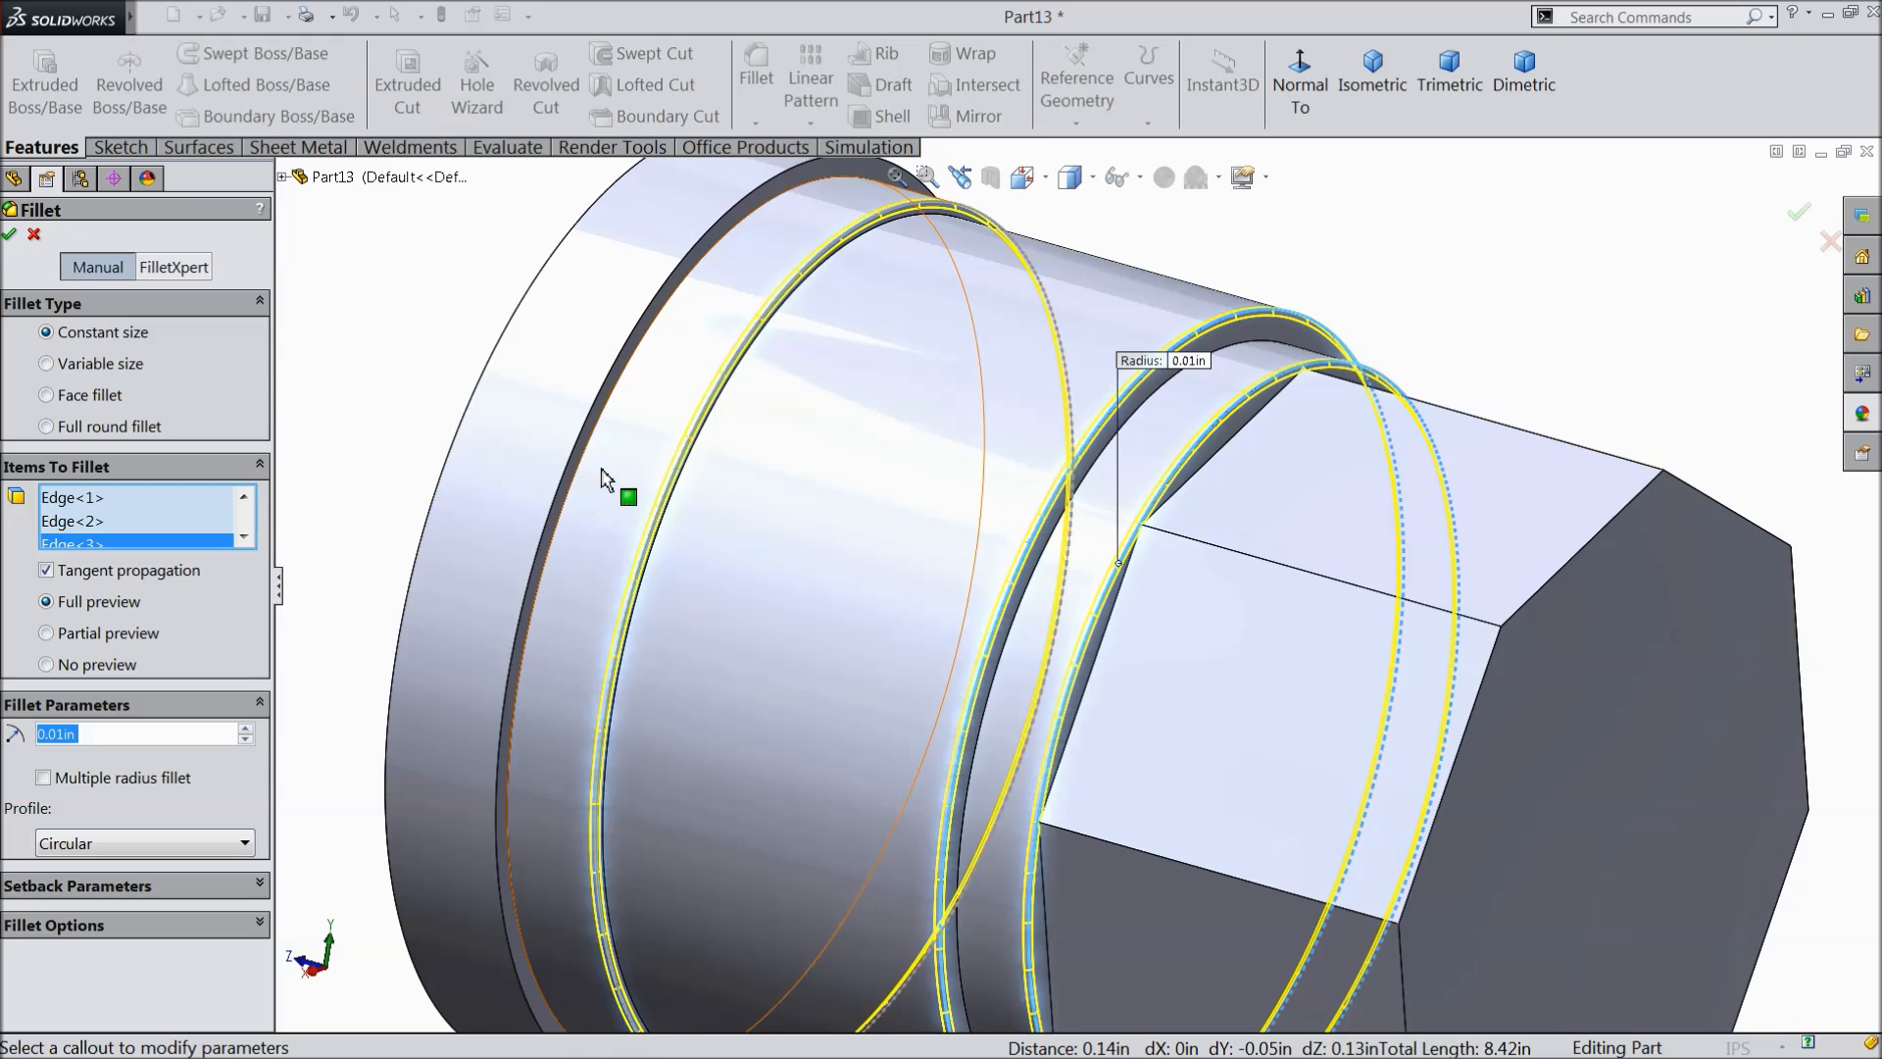
left_click(576, 468)
left_click(469, 442)
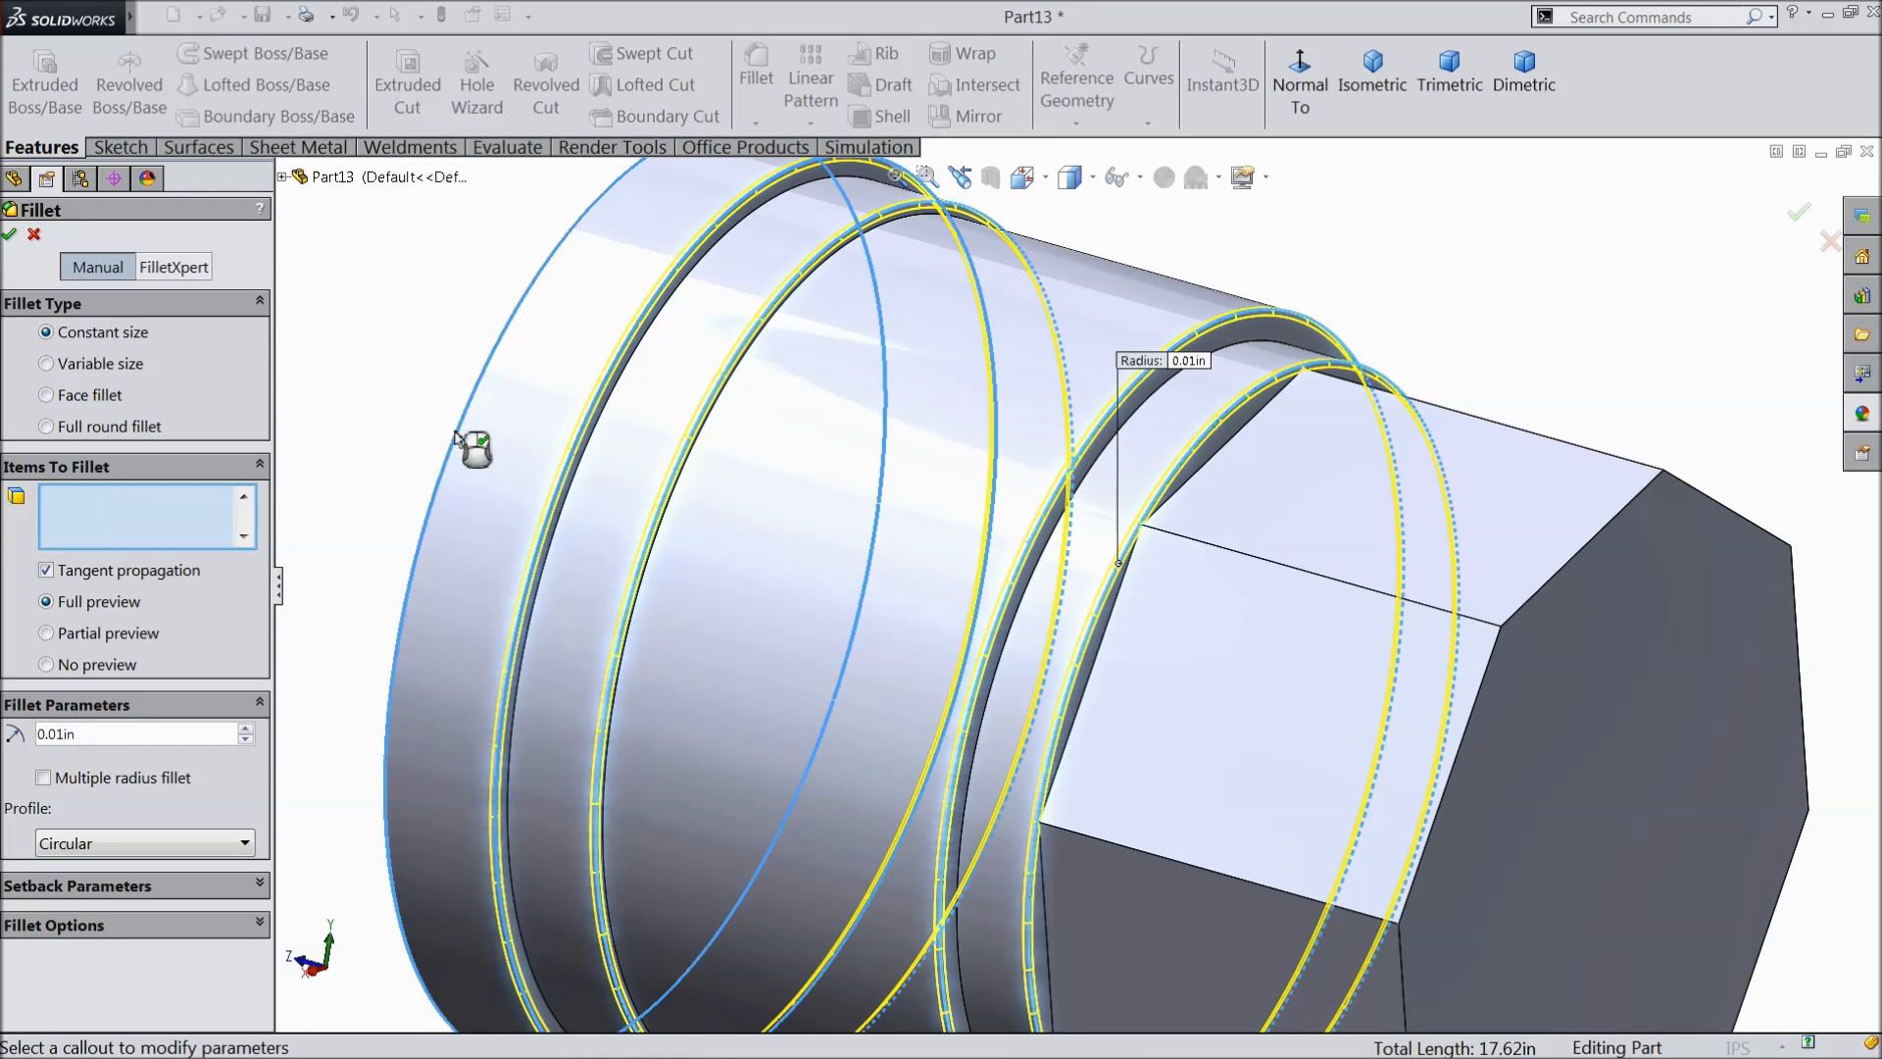
left_click(33, 235)
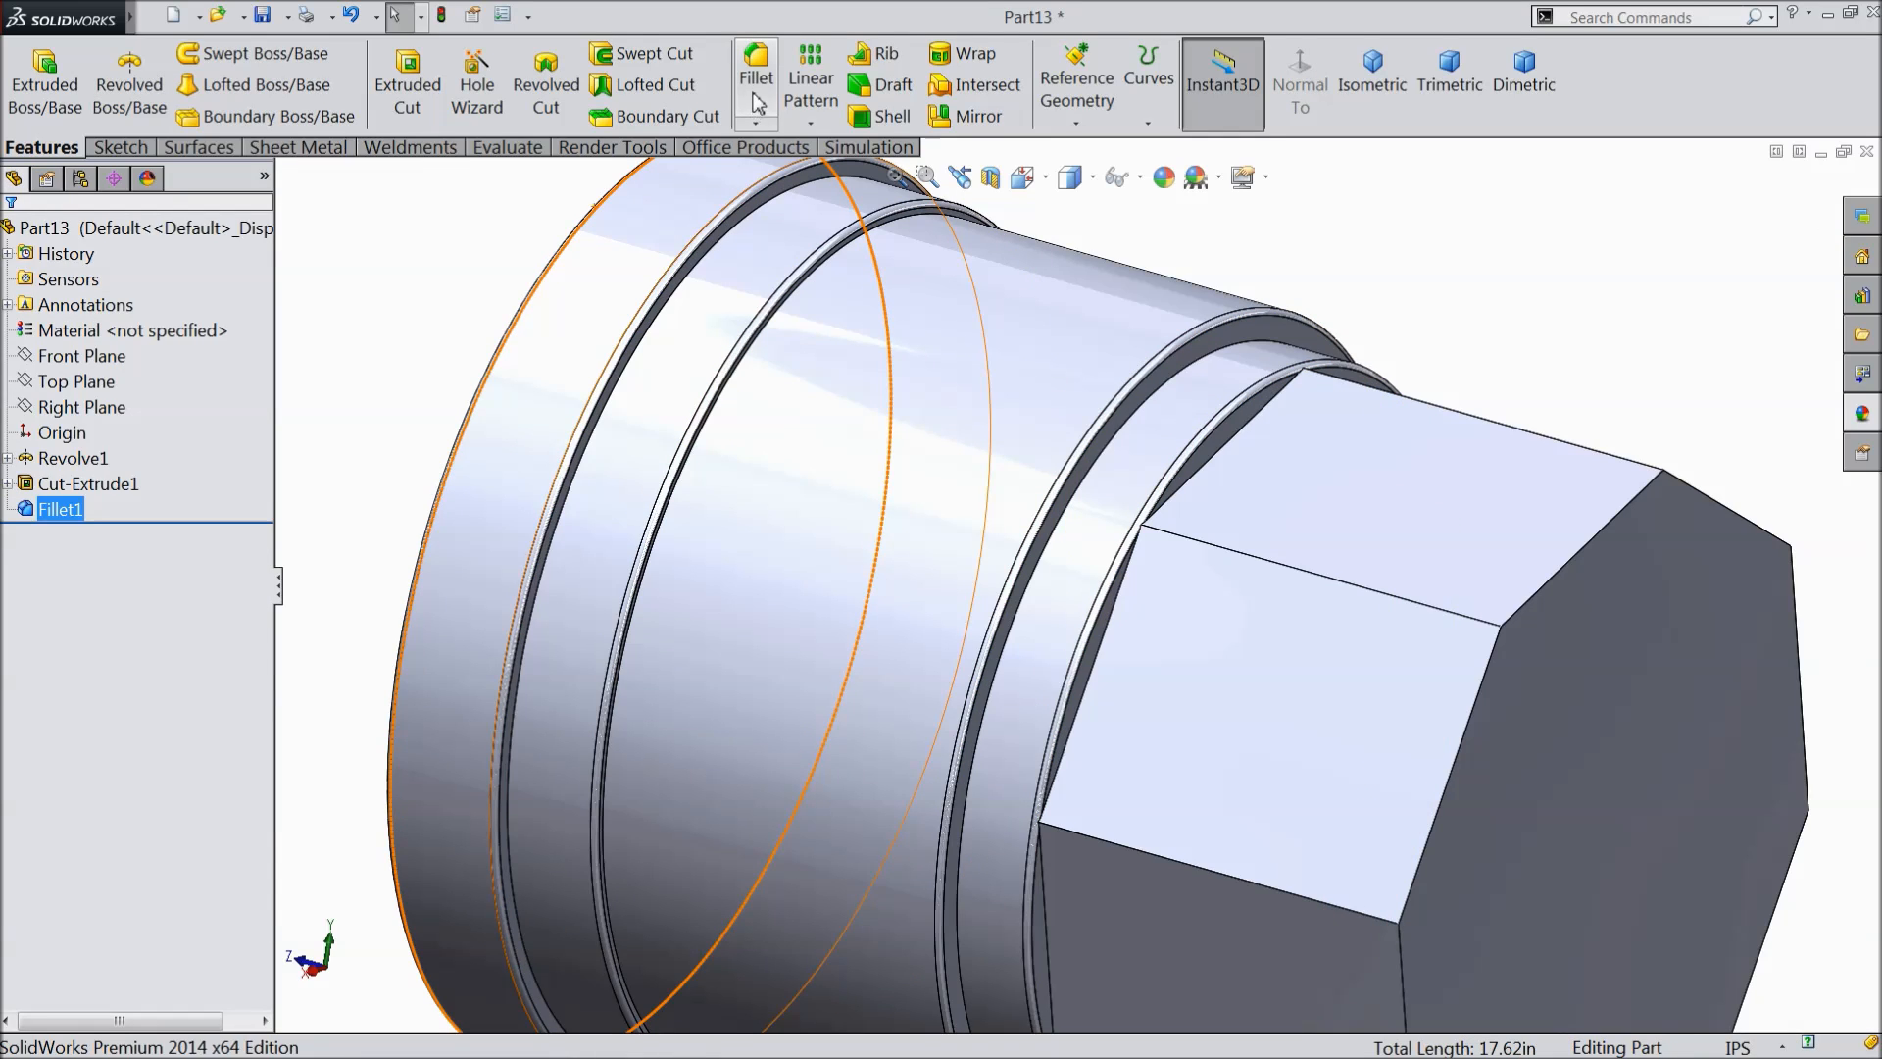
- Start a 0.015 in fillet from an octagon base edge and extend the selection to the 15 edges between feature and part
left_click(763, 83)
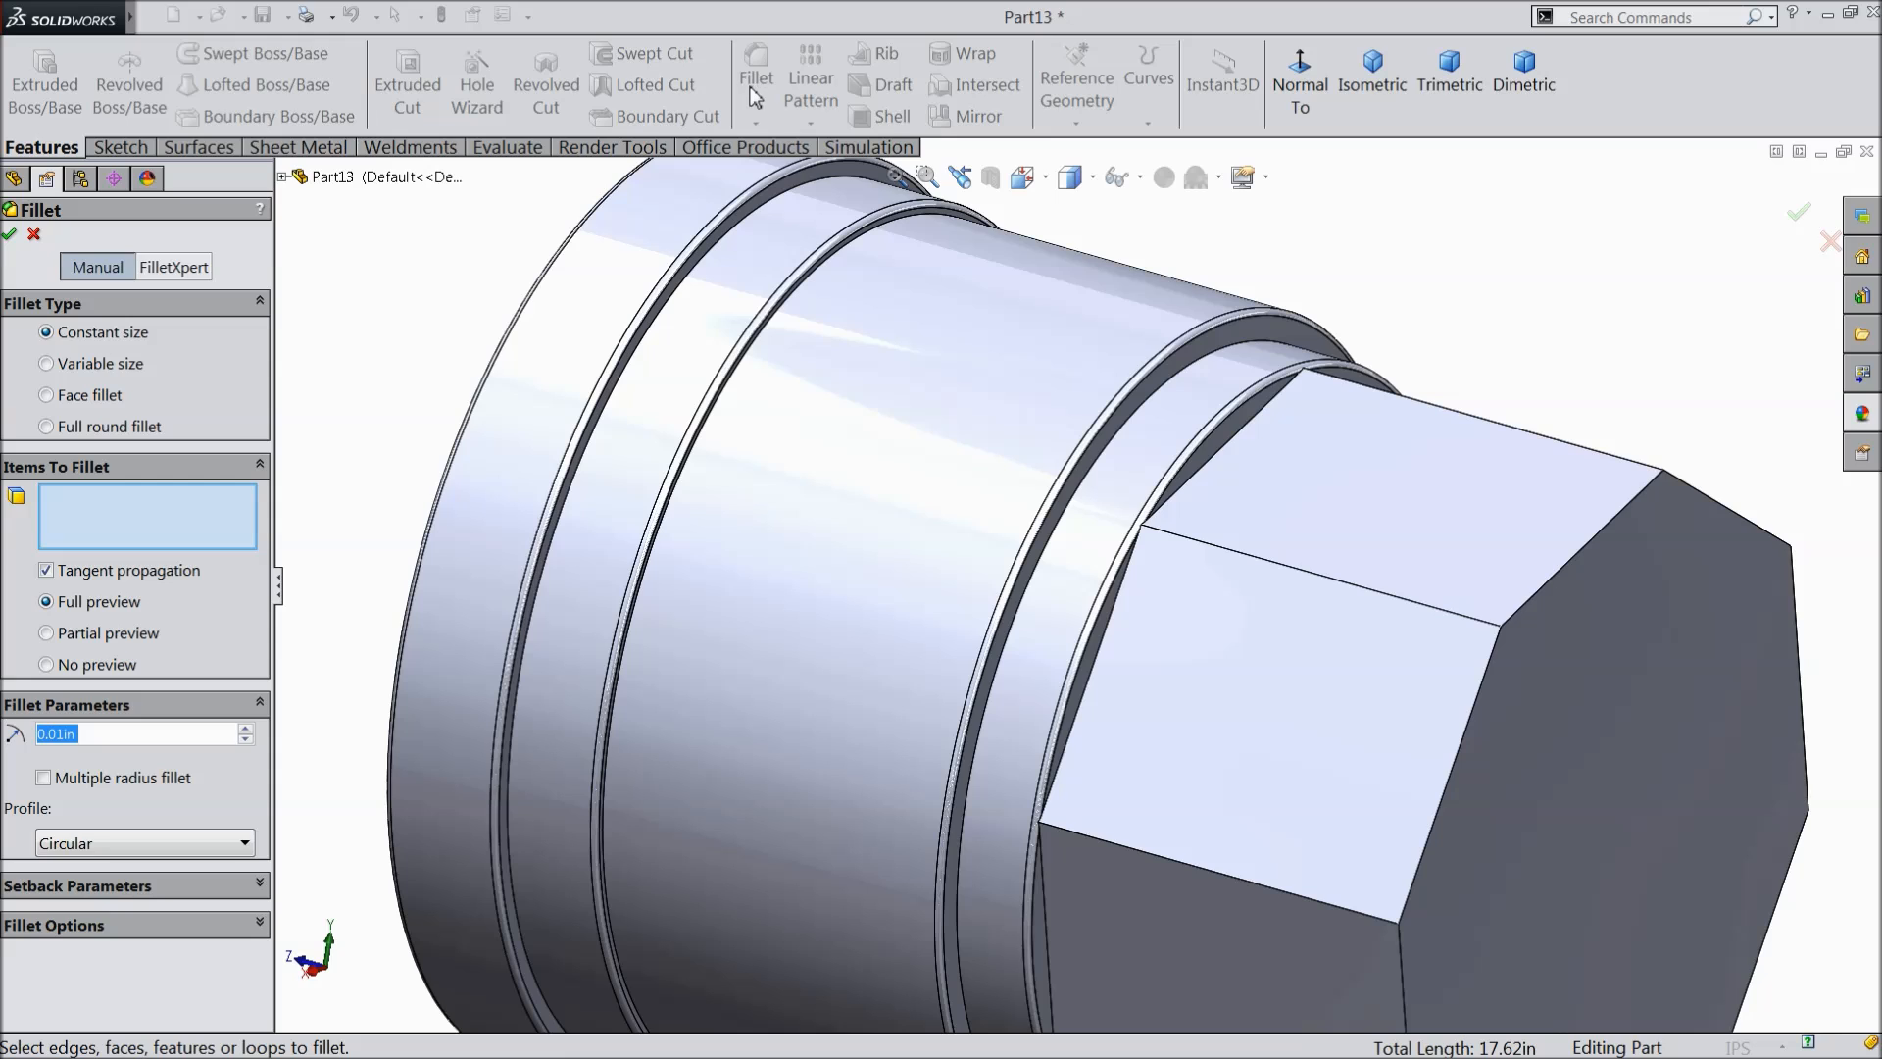
type("0.015")
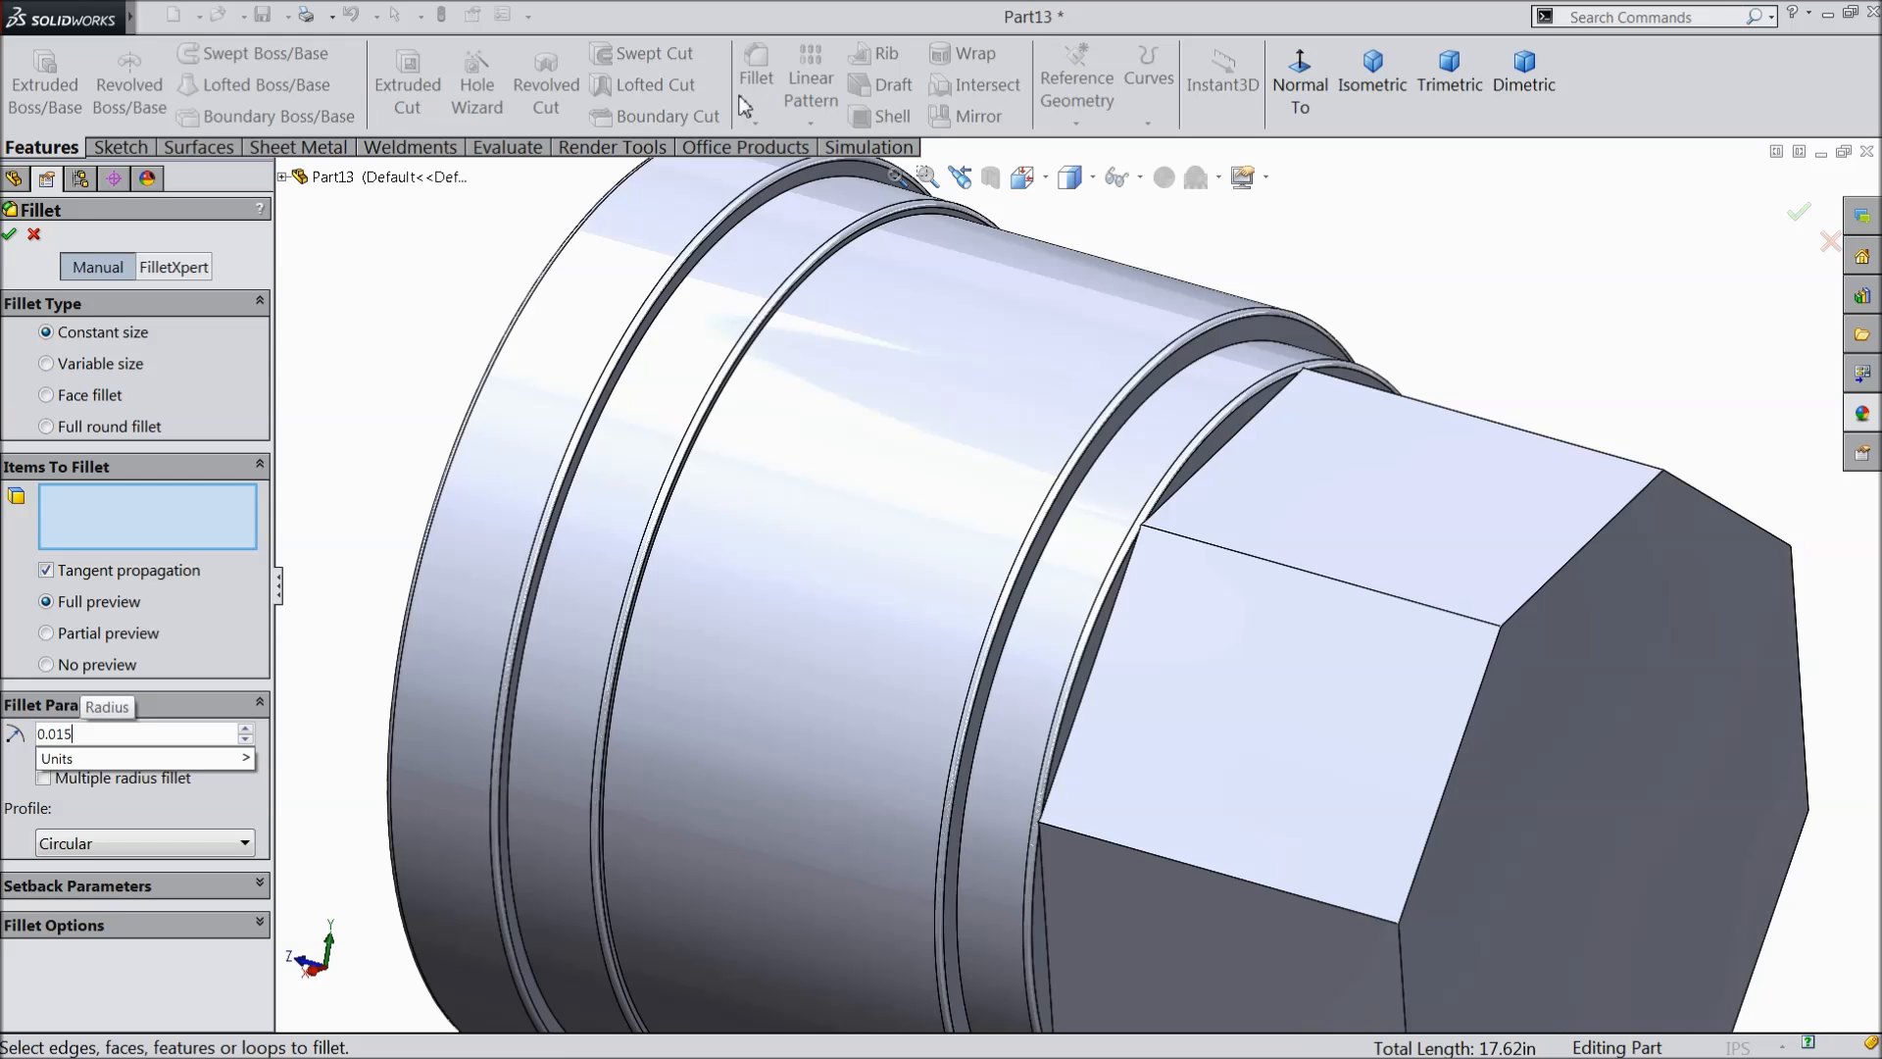
left_click(1114, 610)
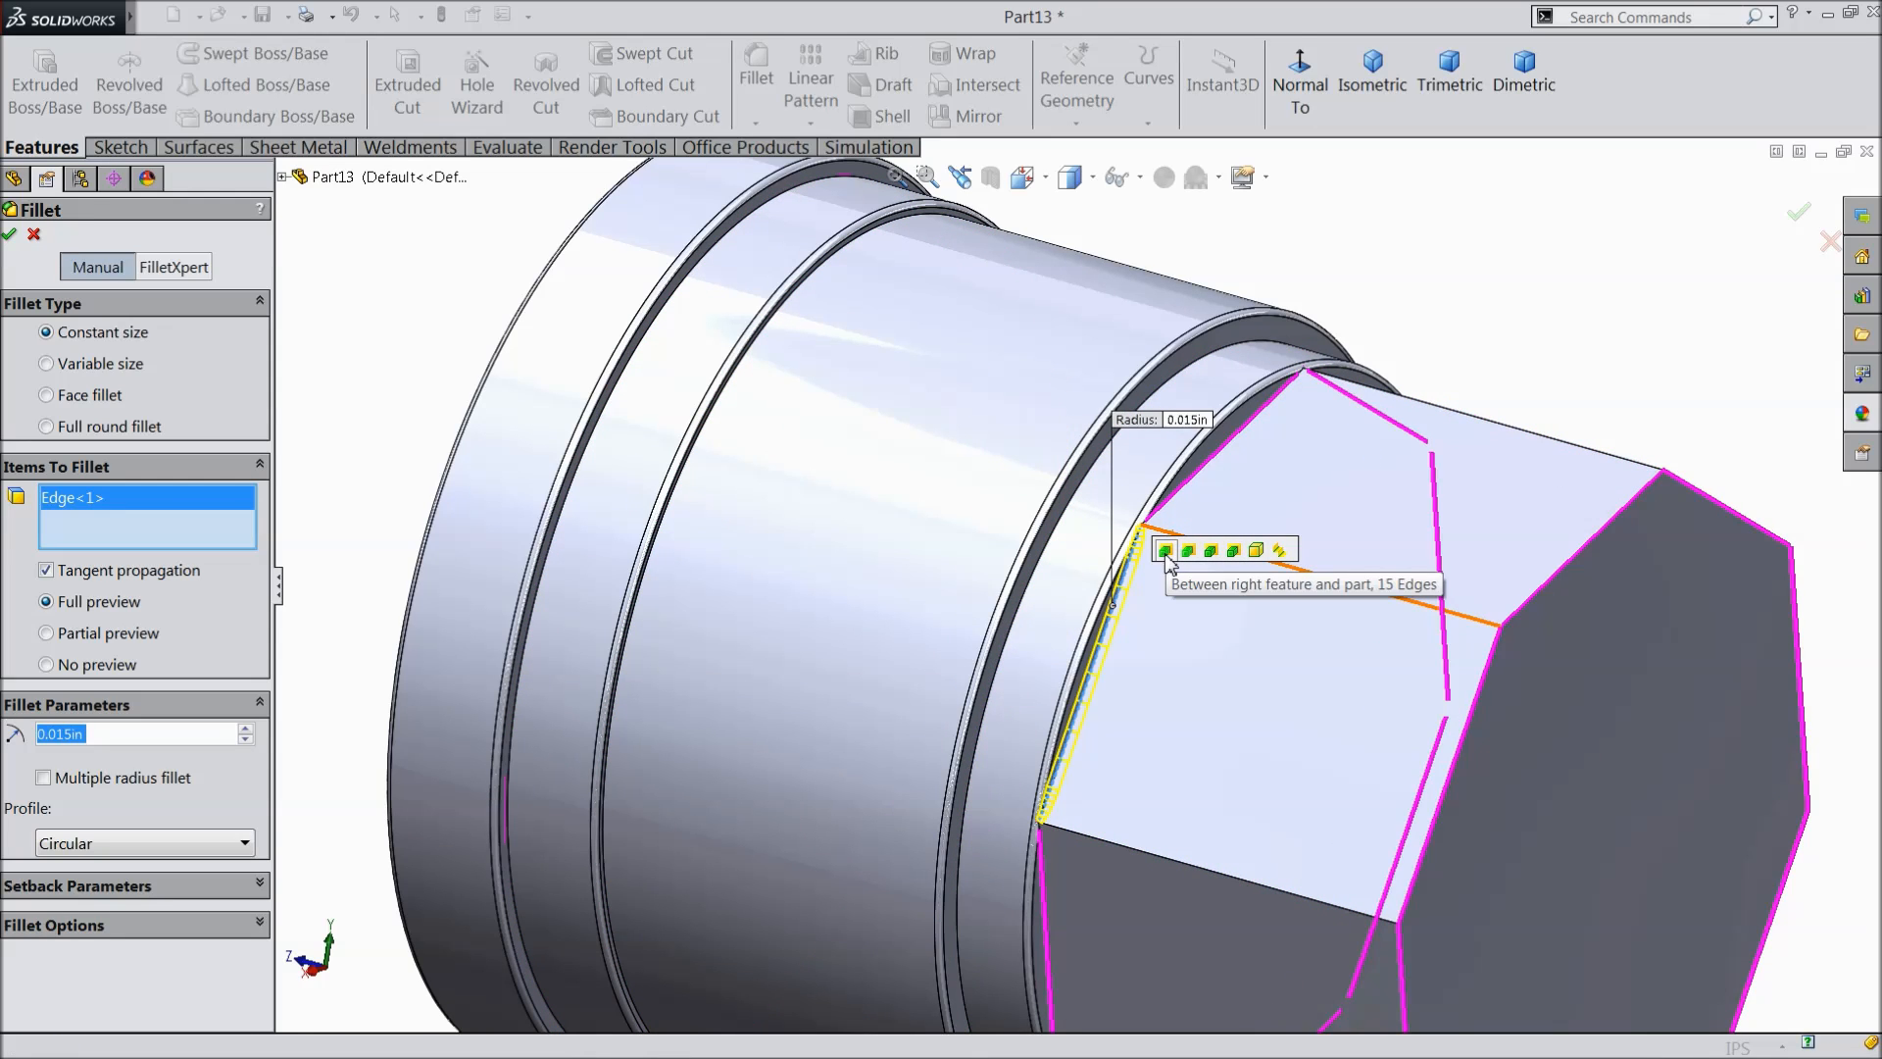
scroll(1167, 557, "up", 3)
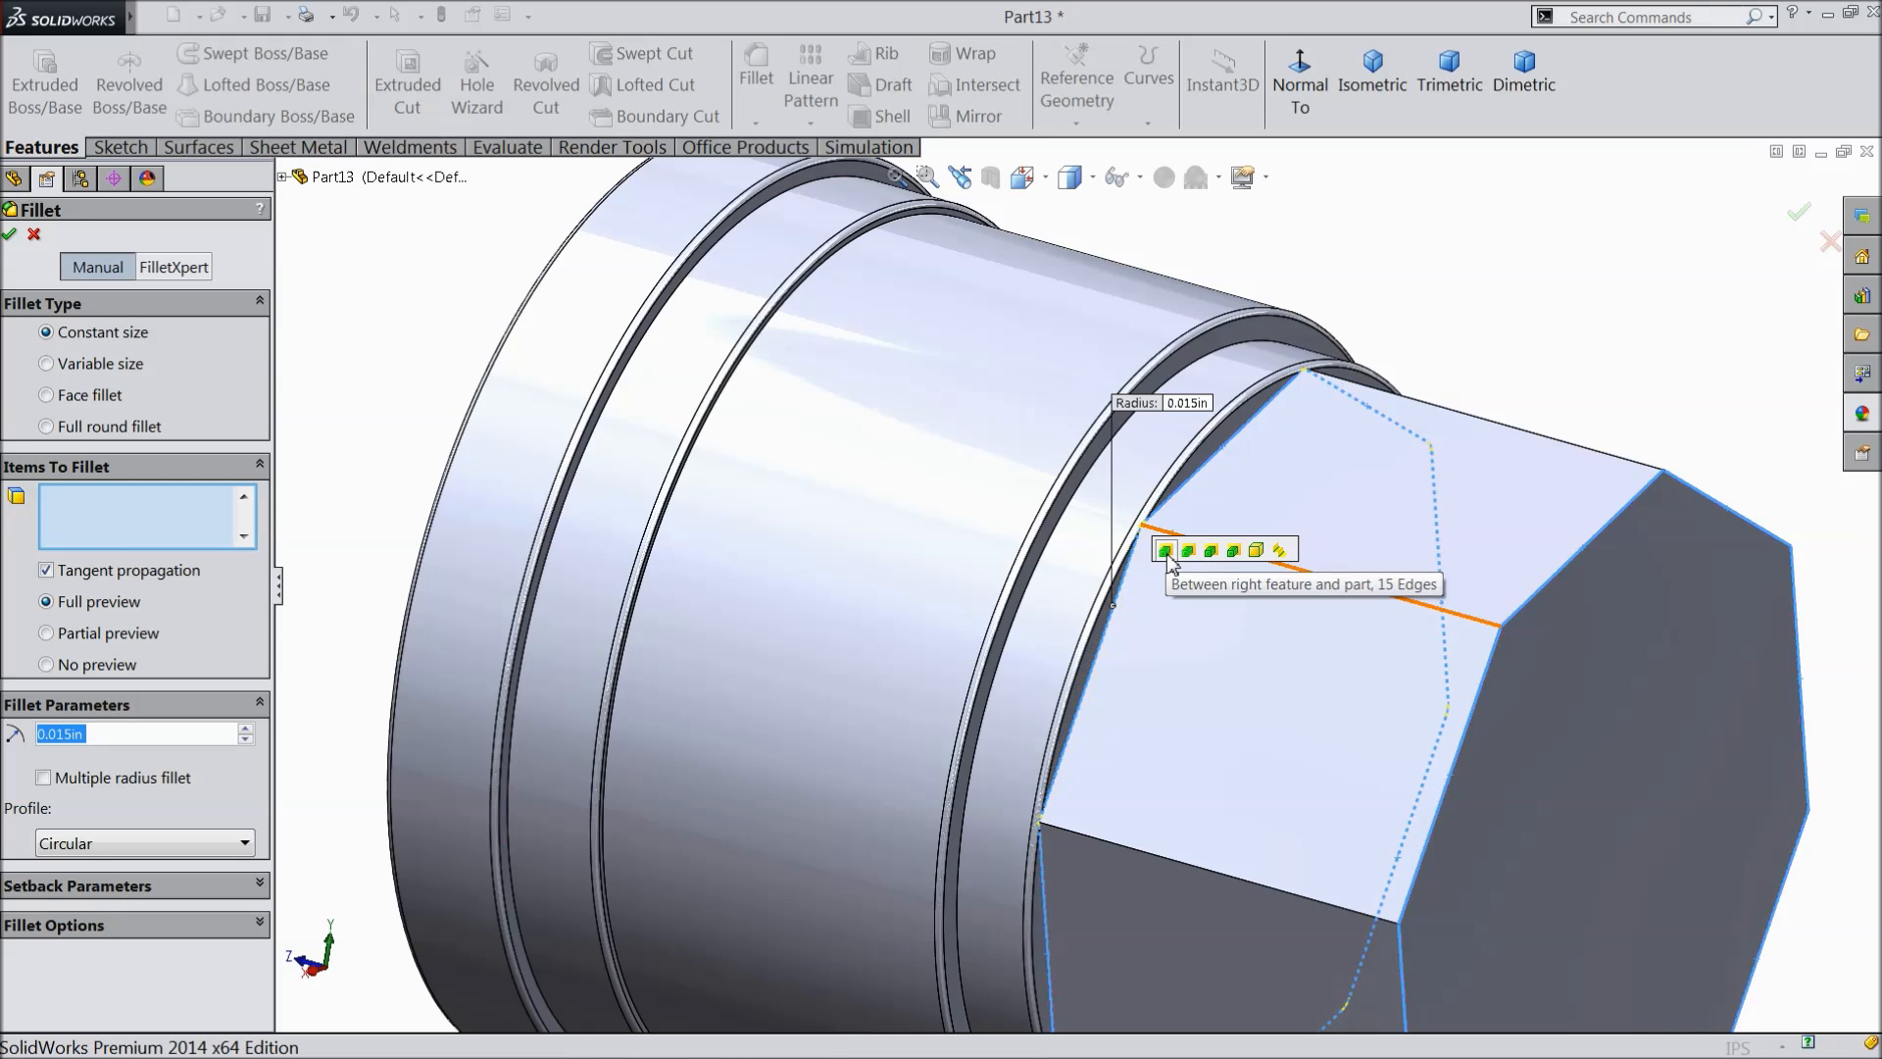
left_click(1165, 550)
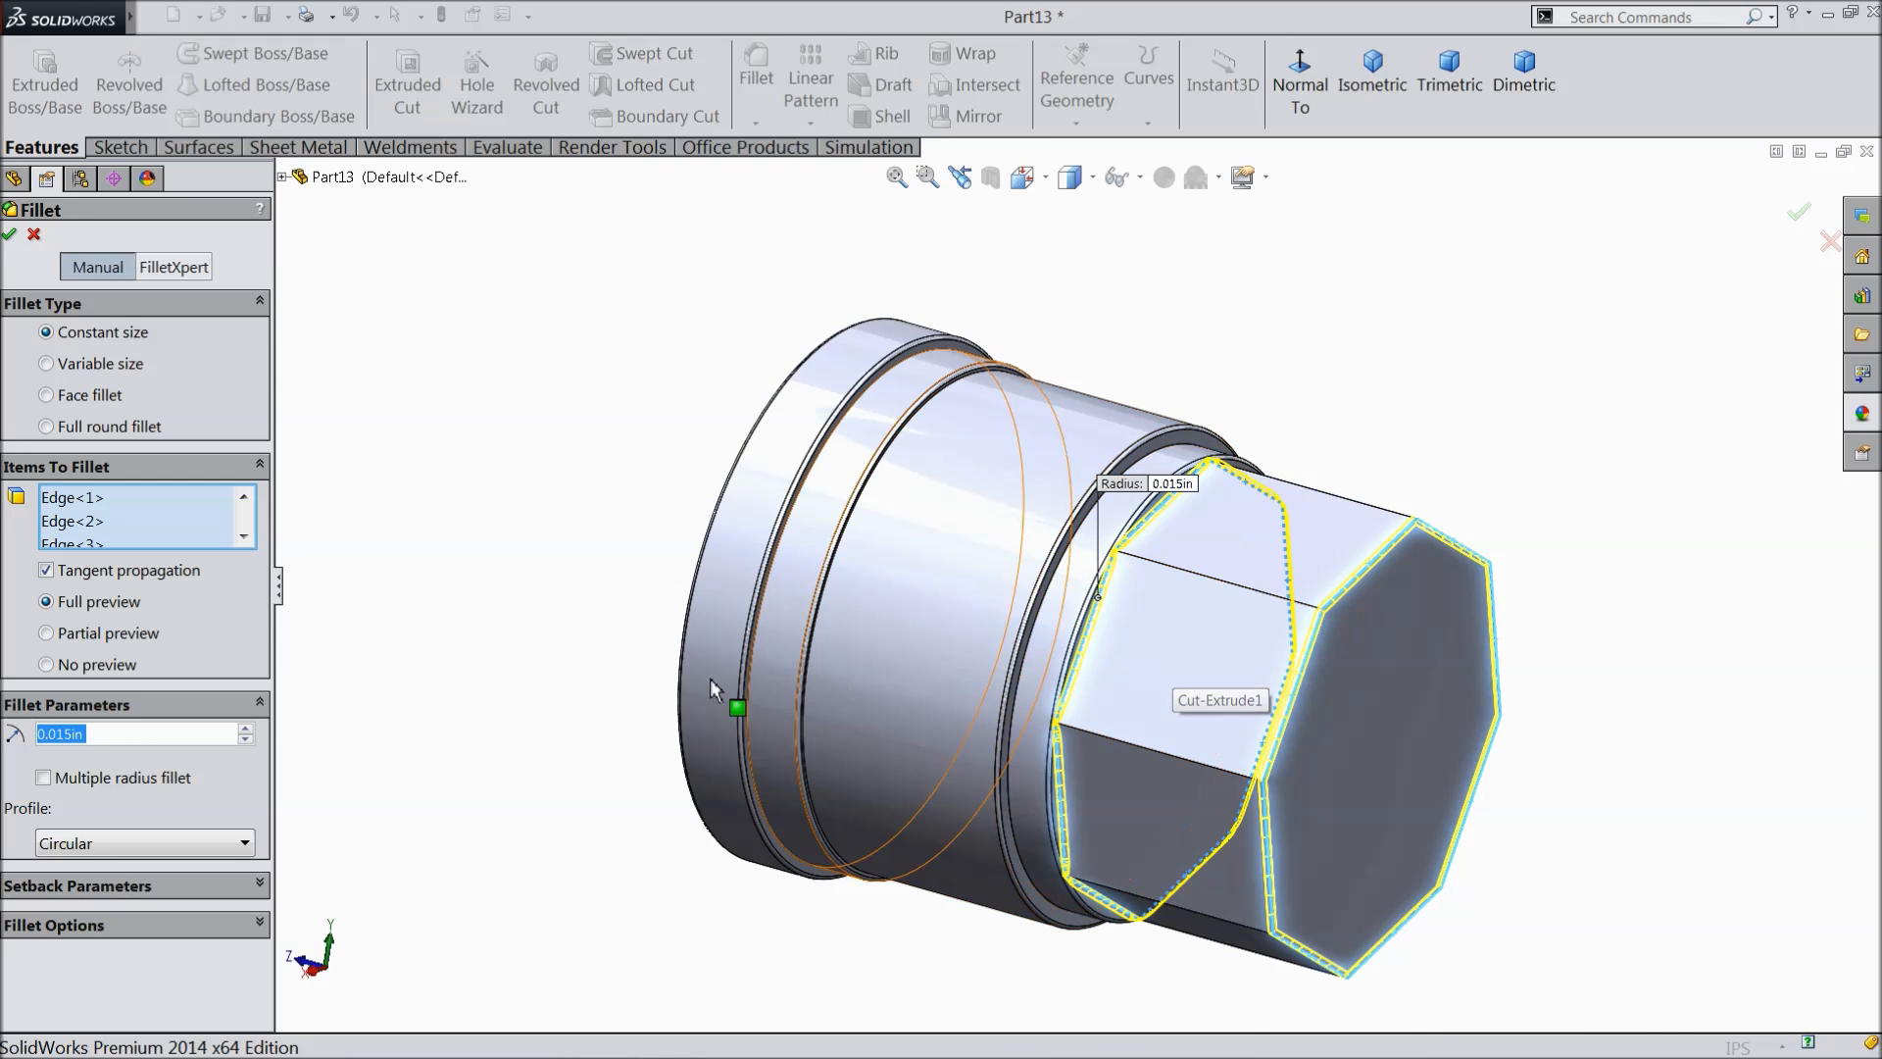
left_click(245, 537)
- Deselect the octagonal end face's upper-left, two left-hand and bottom-left edges from the fillet, keeping the face itself unselected
scroll(1331, 535, "down", 2)
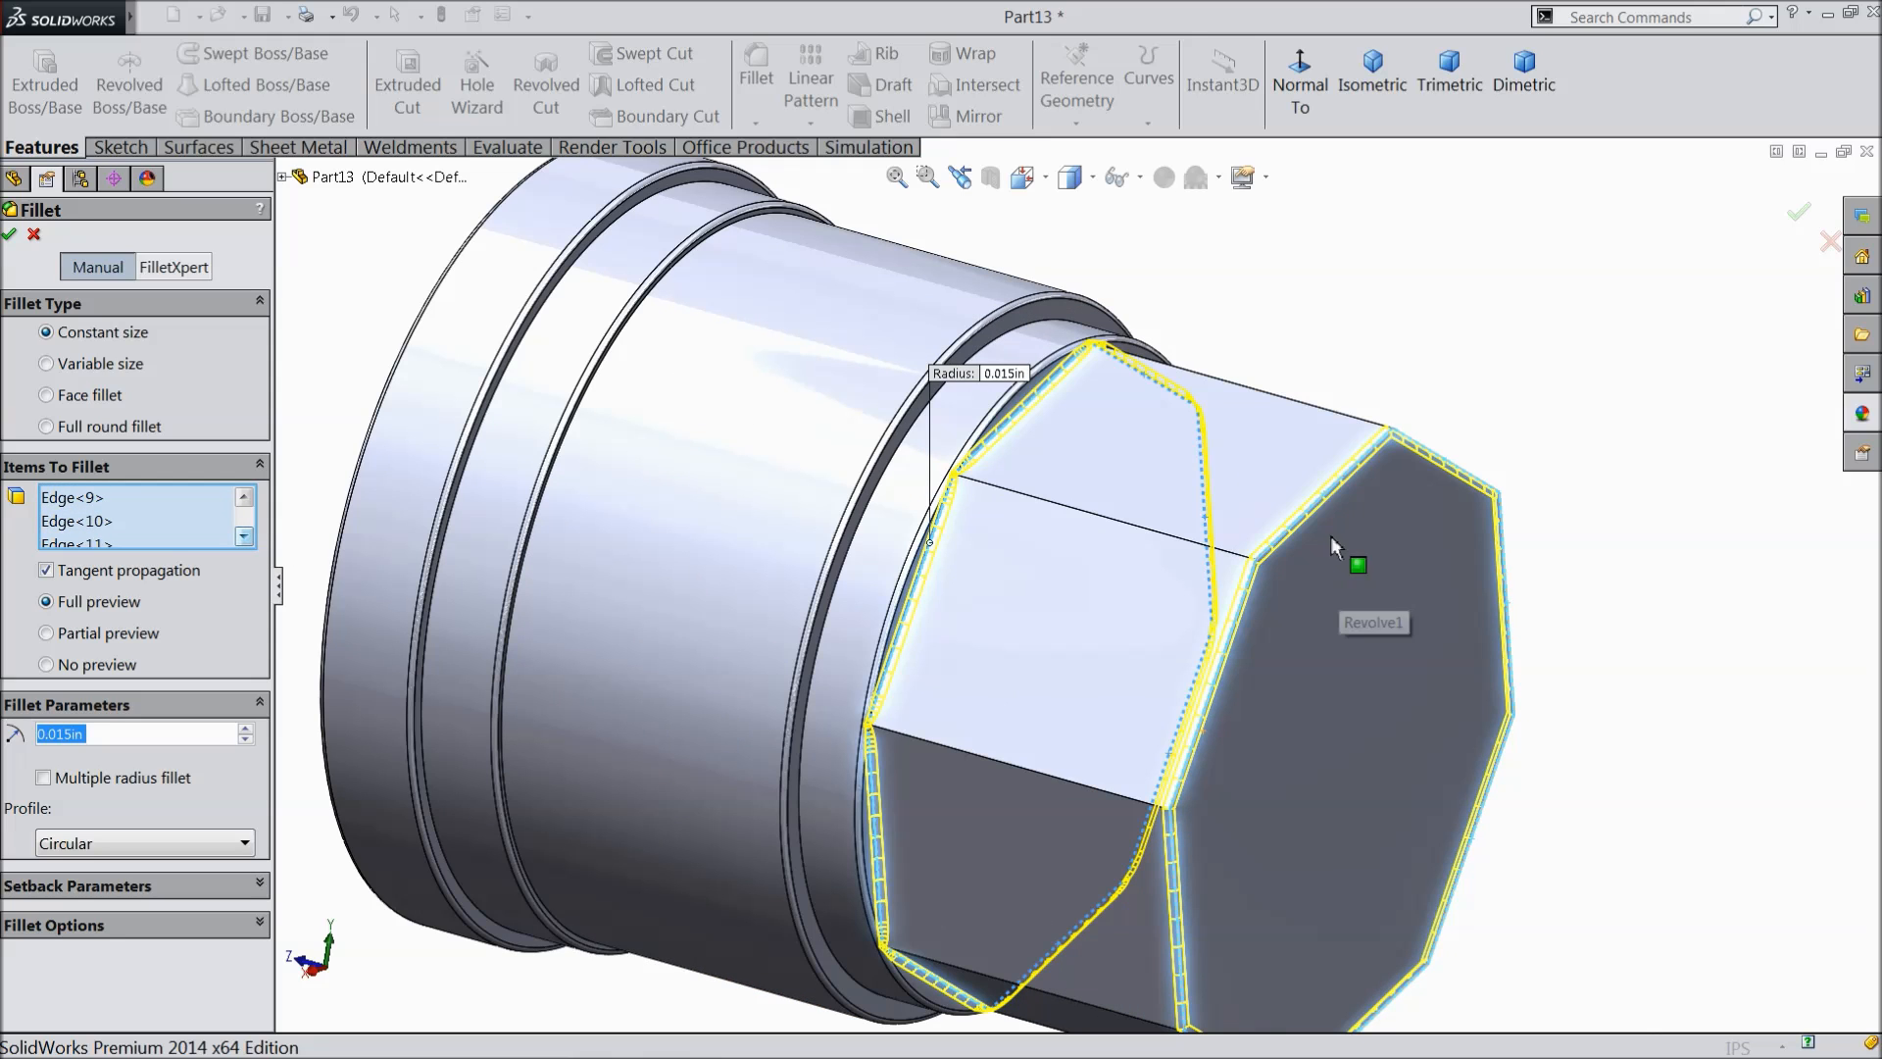
left_click(1310, 523)
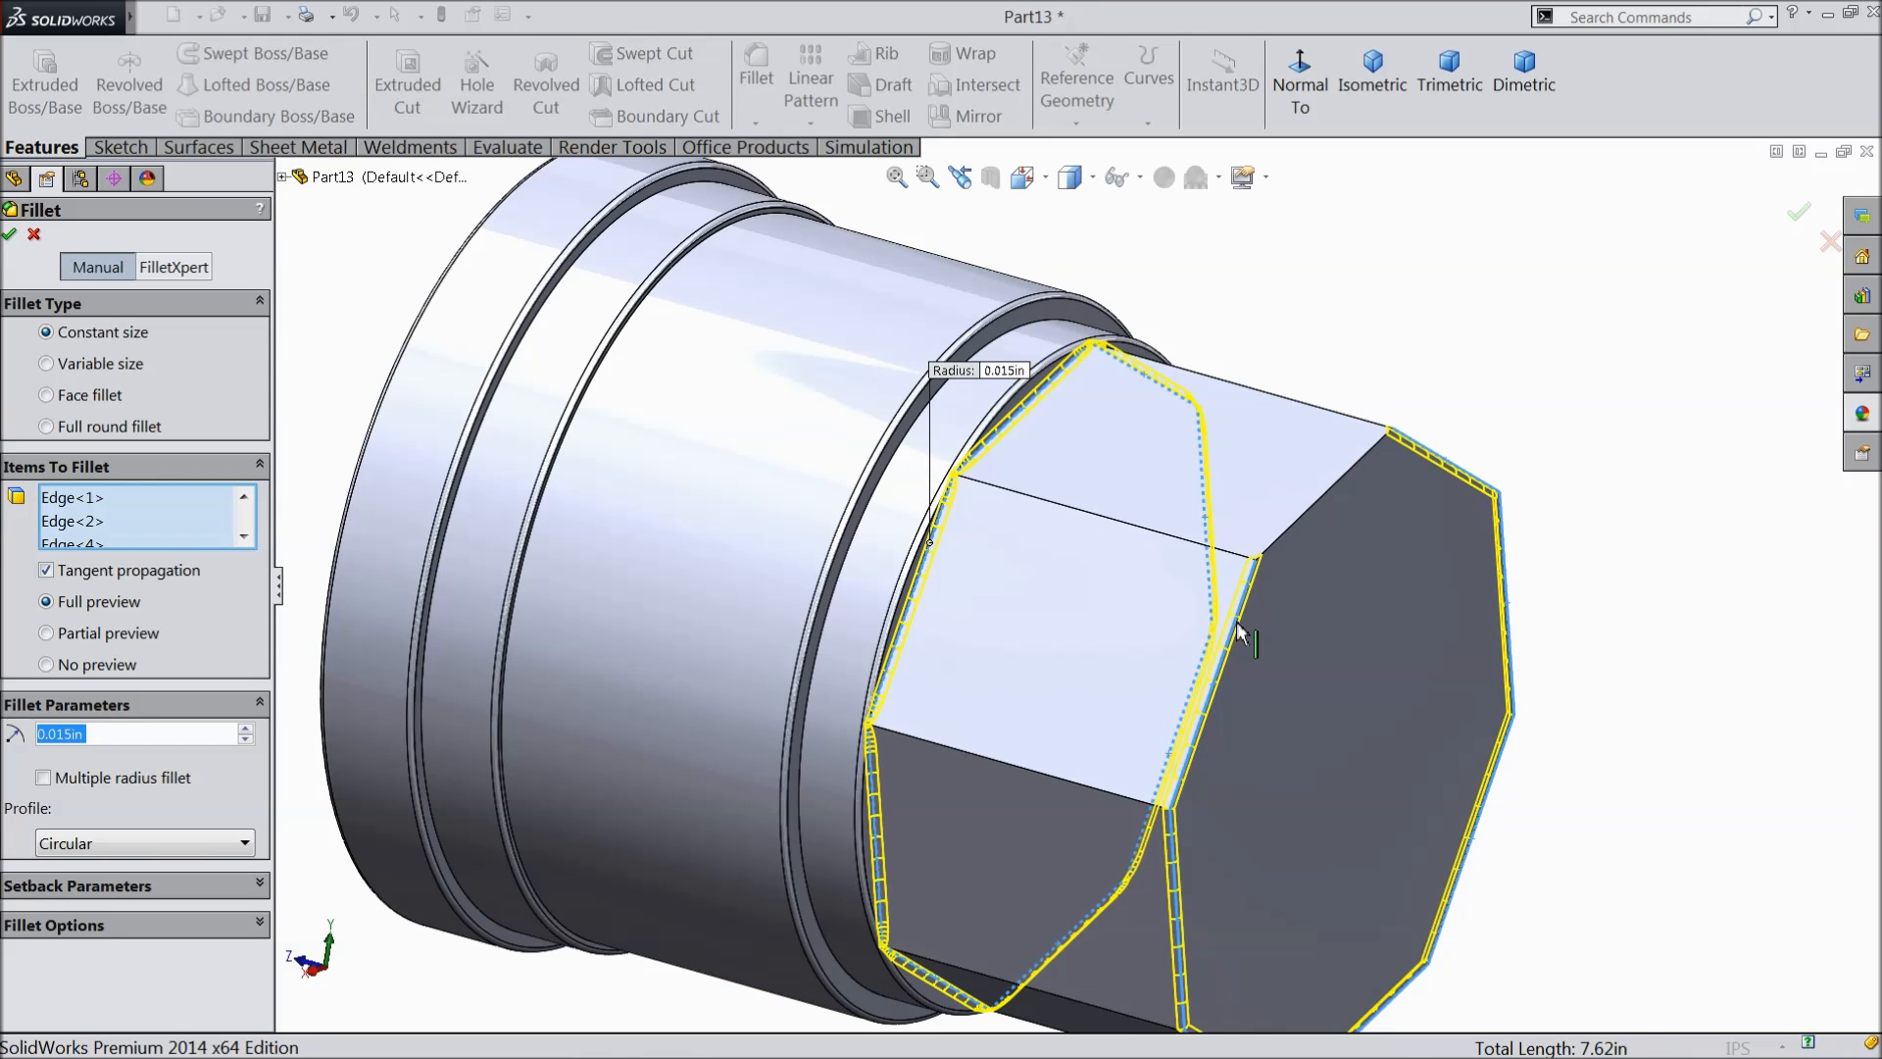
left_click(1390, 645)
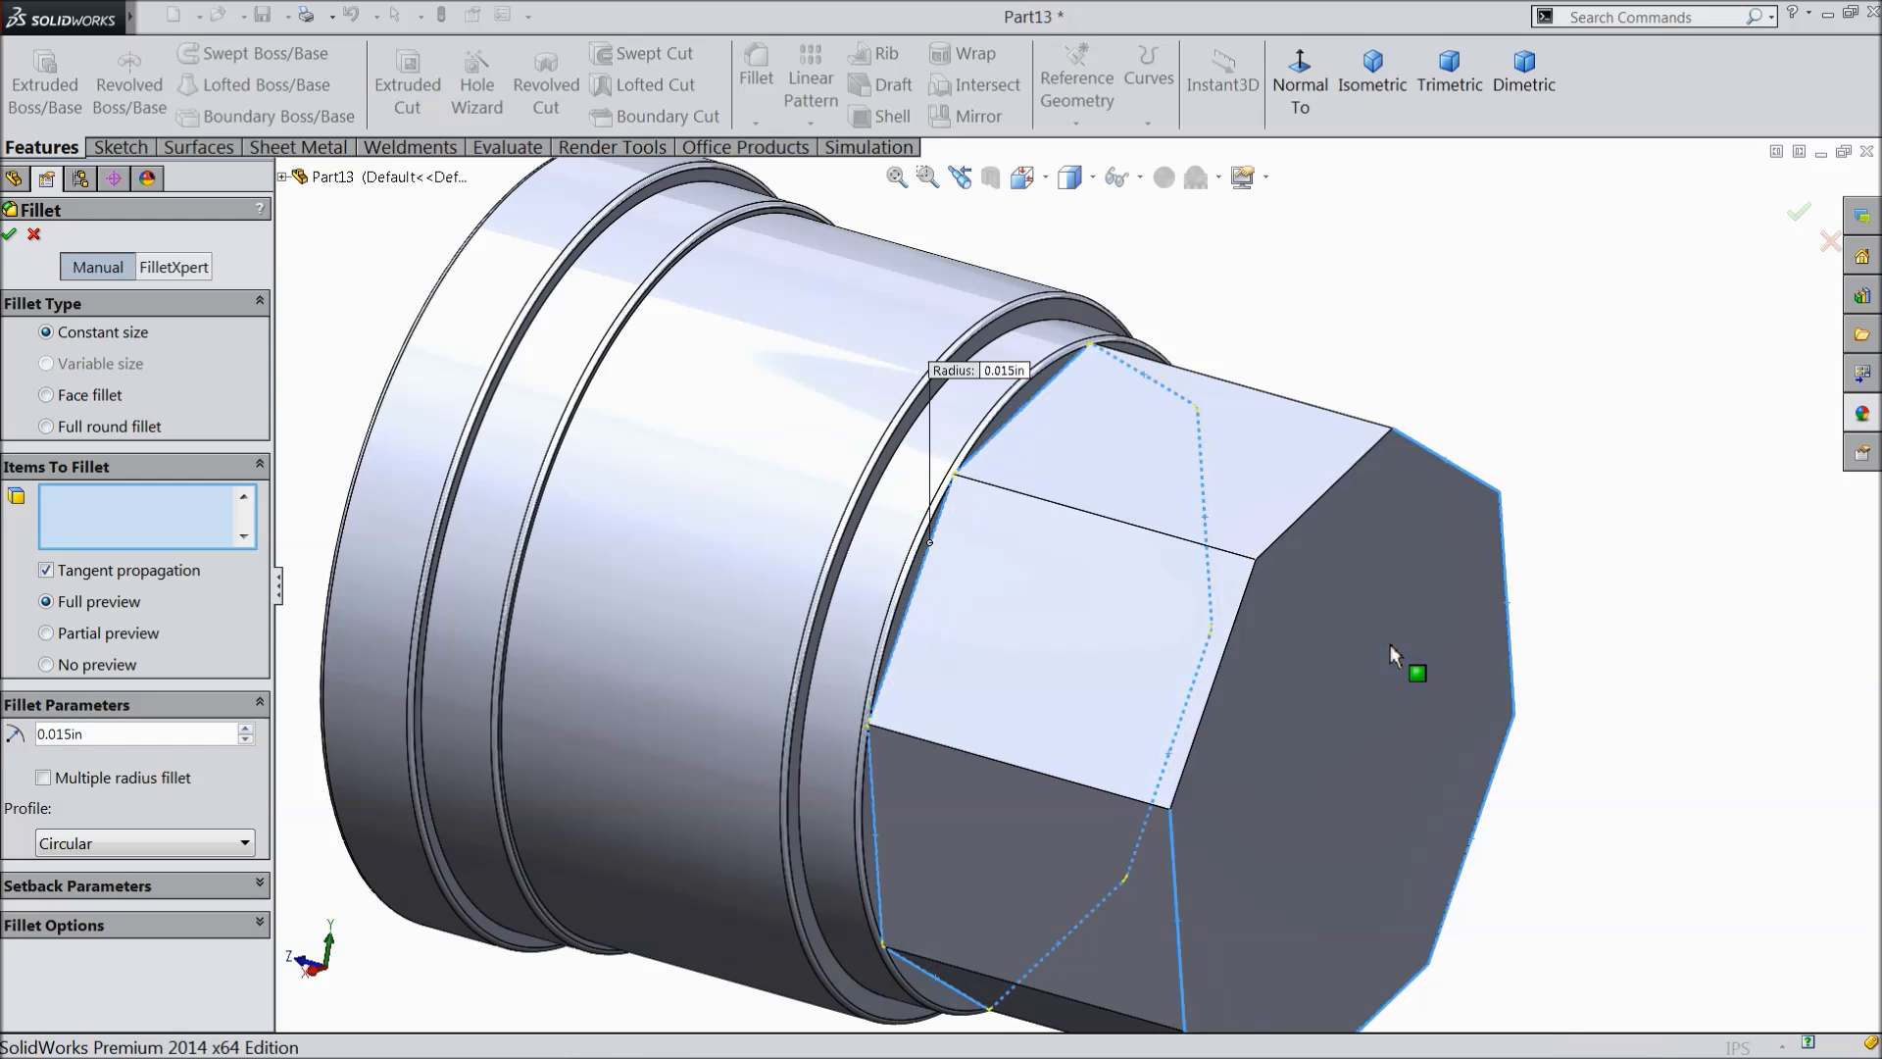
left_click(1390, 647)
scroll(1186, 811, "down", 2)
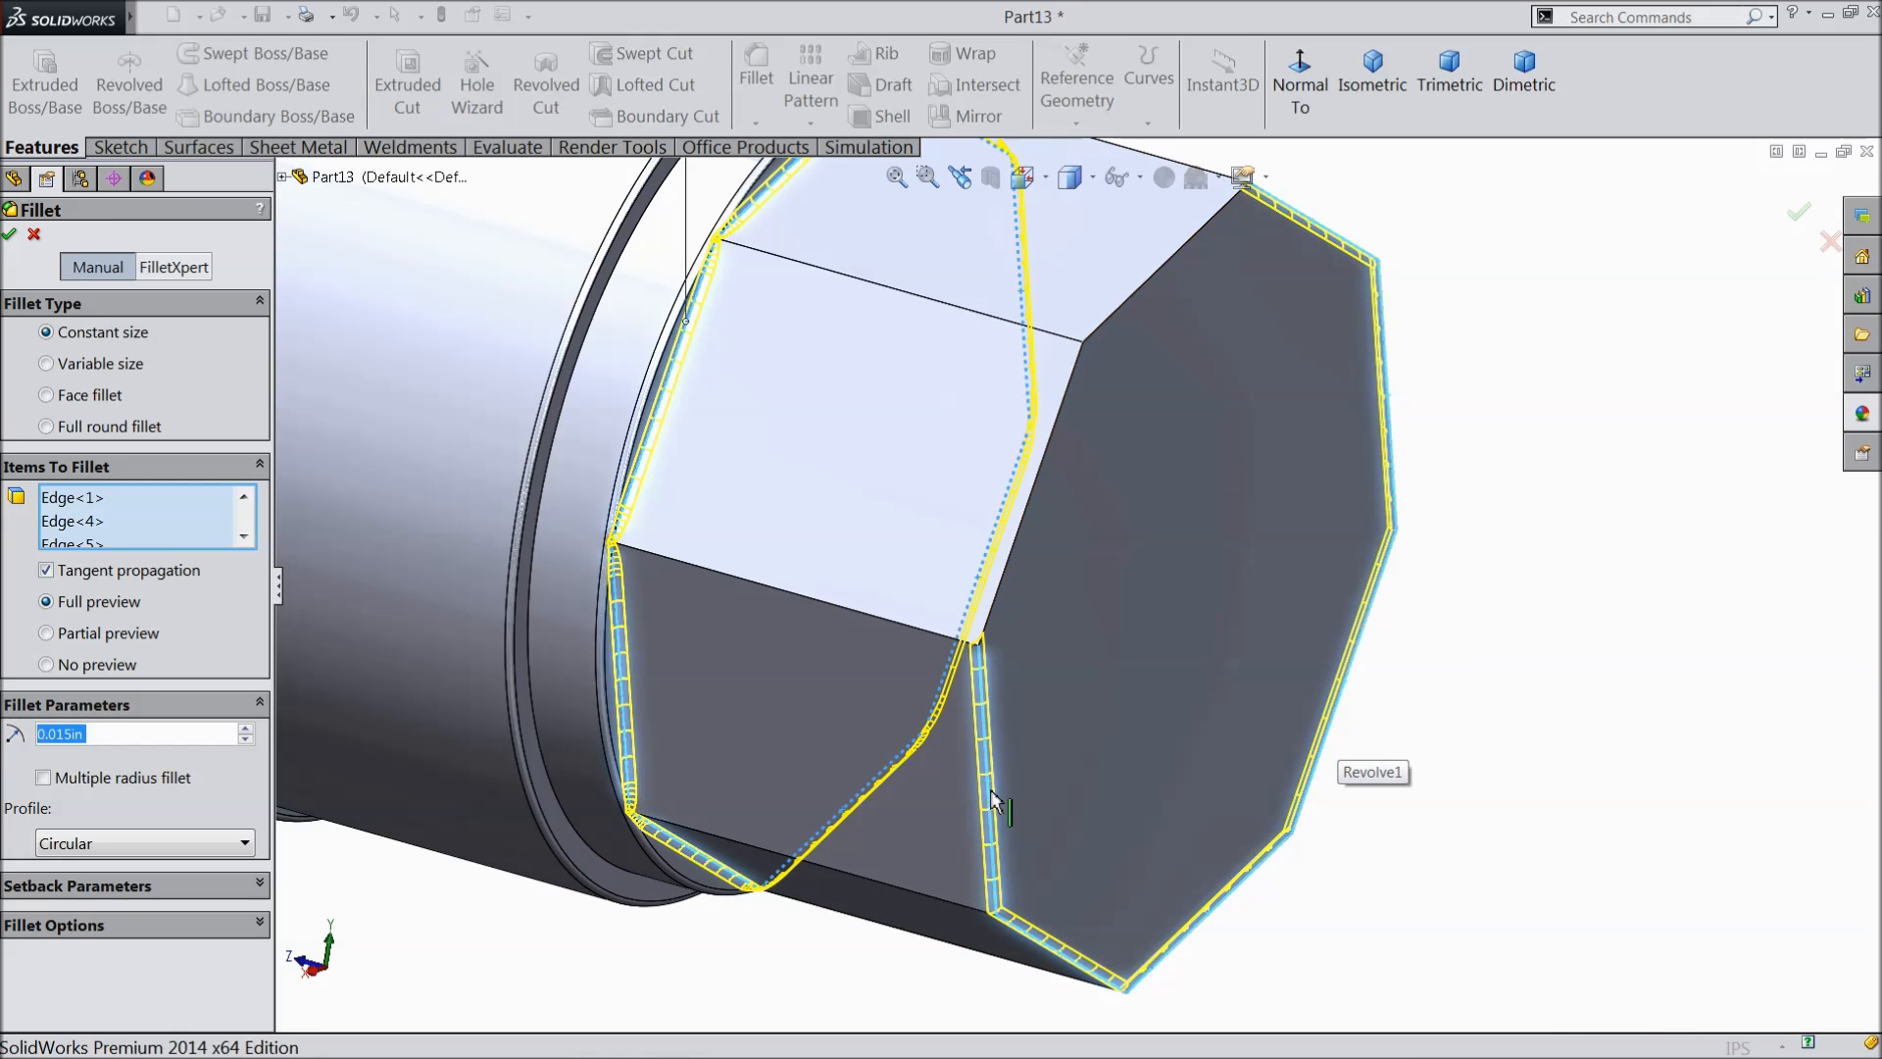
left_click(1220, 907)
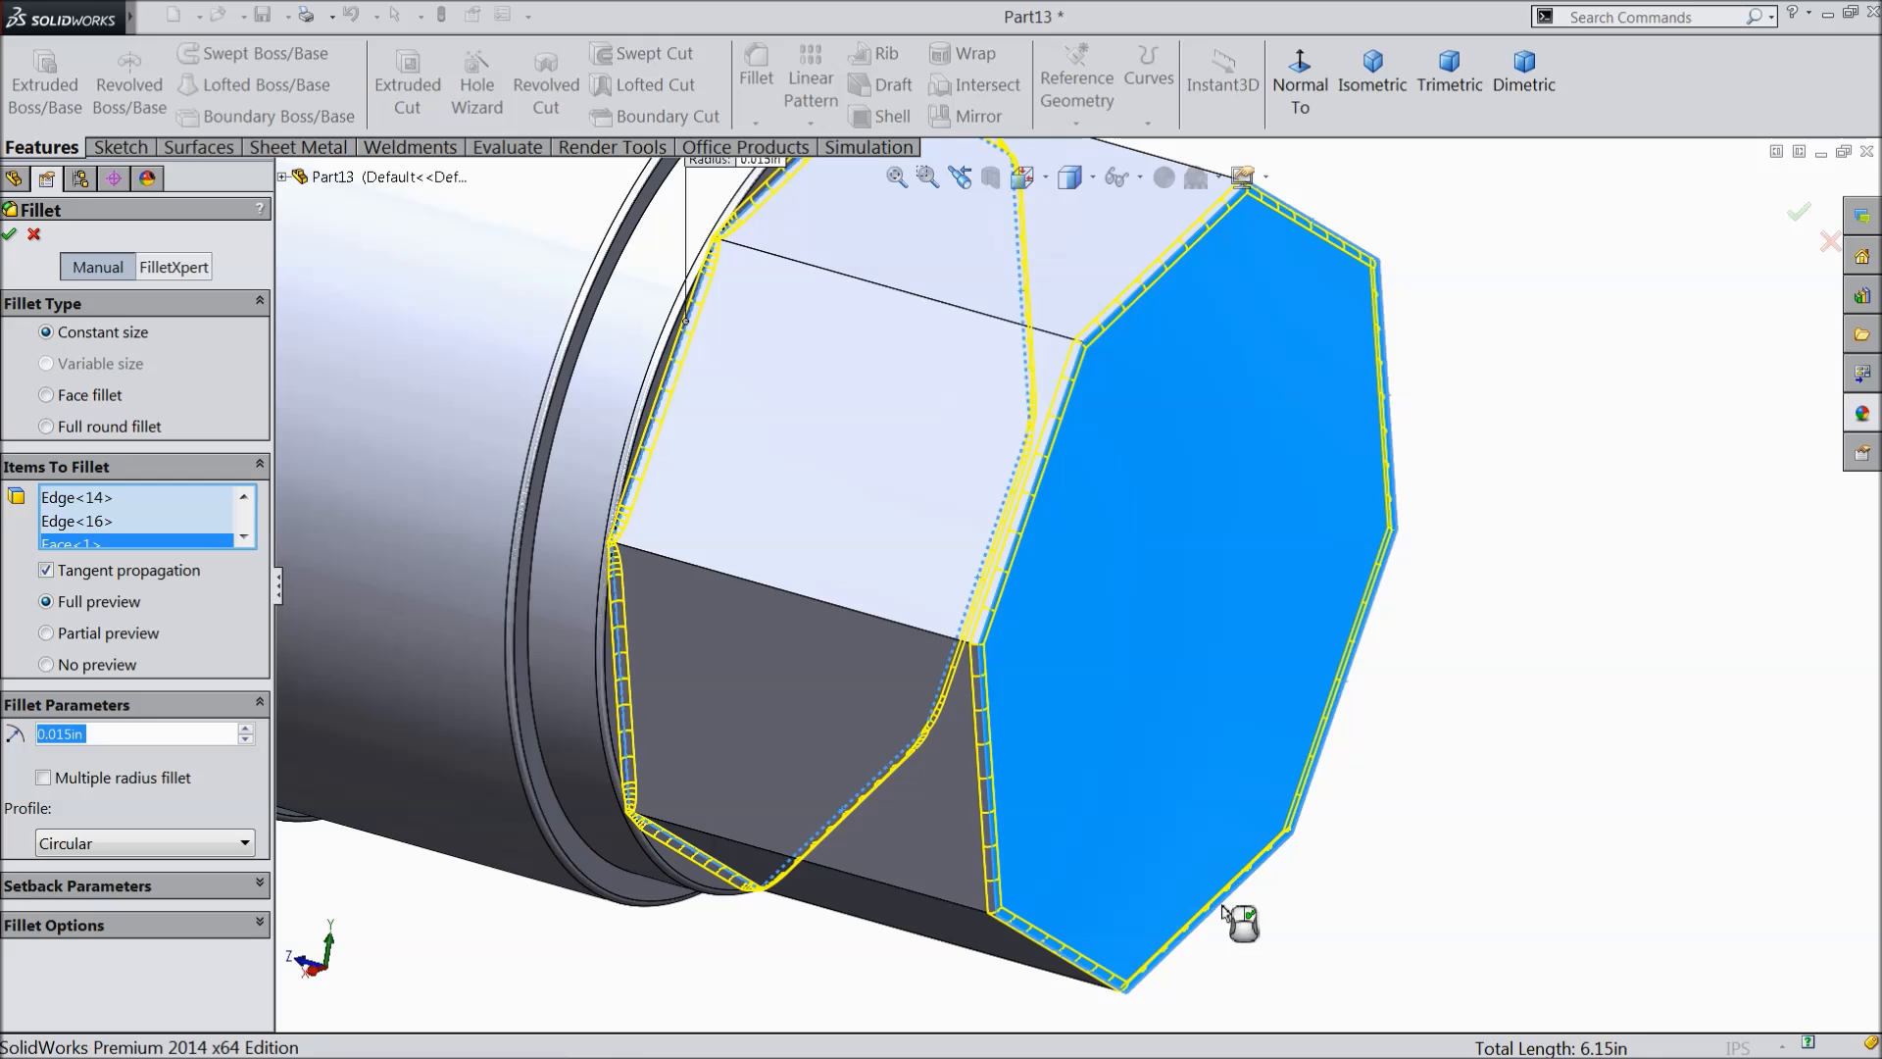
left_click(1198, 878)
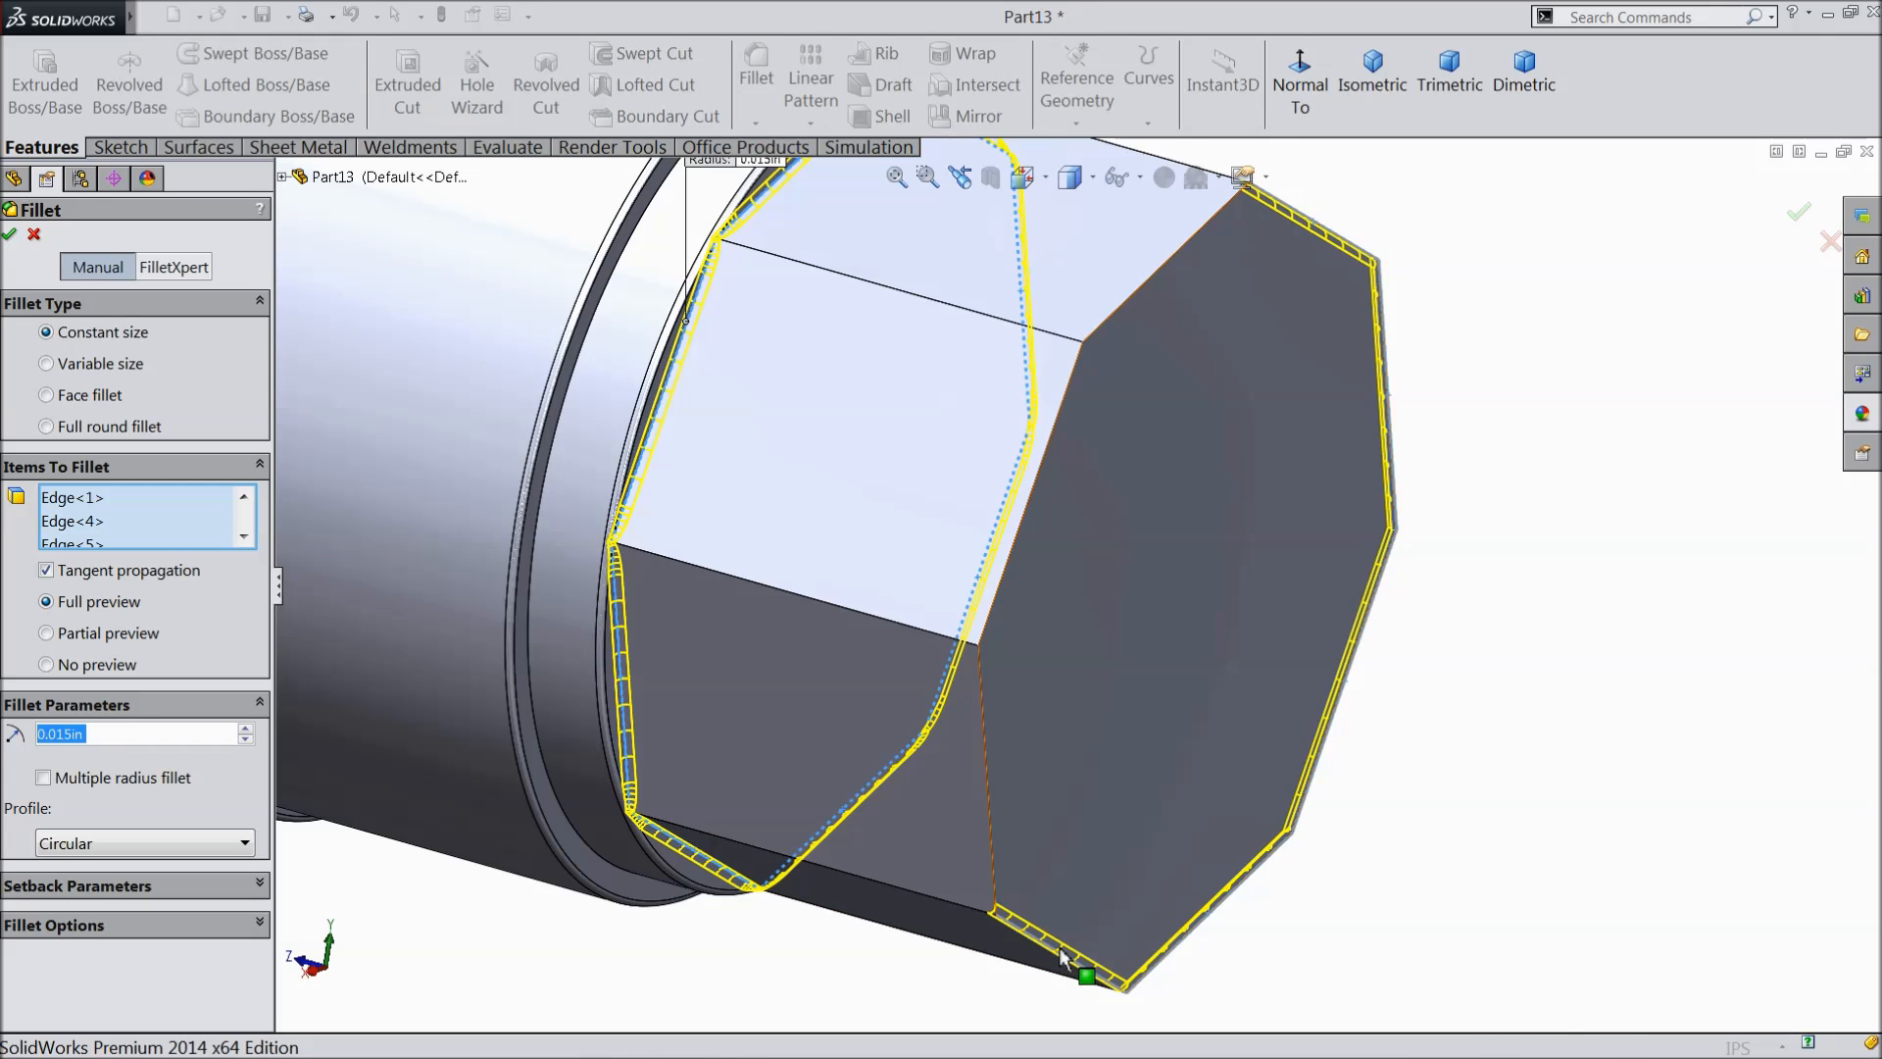
left_click(1123, 951)
left_click(1041, 937)
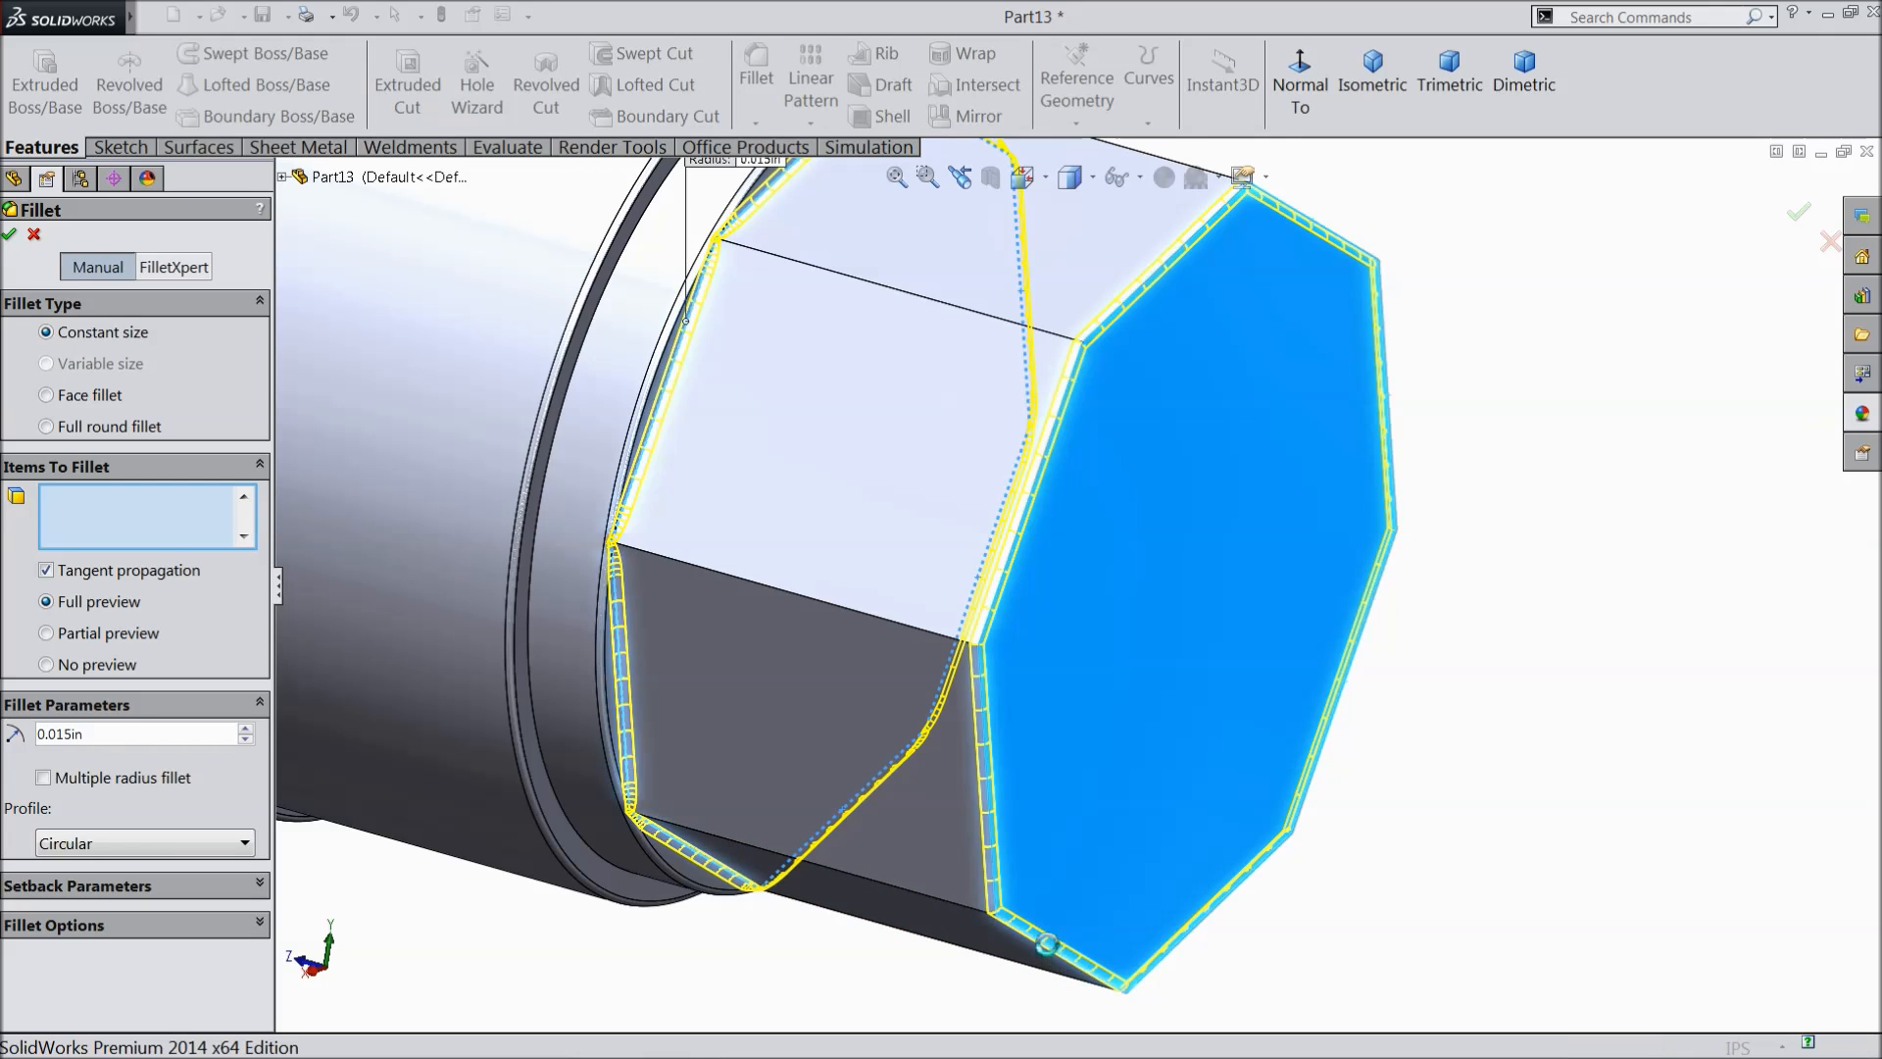
left_click(1100, 915)
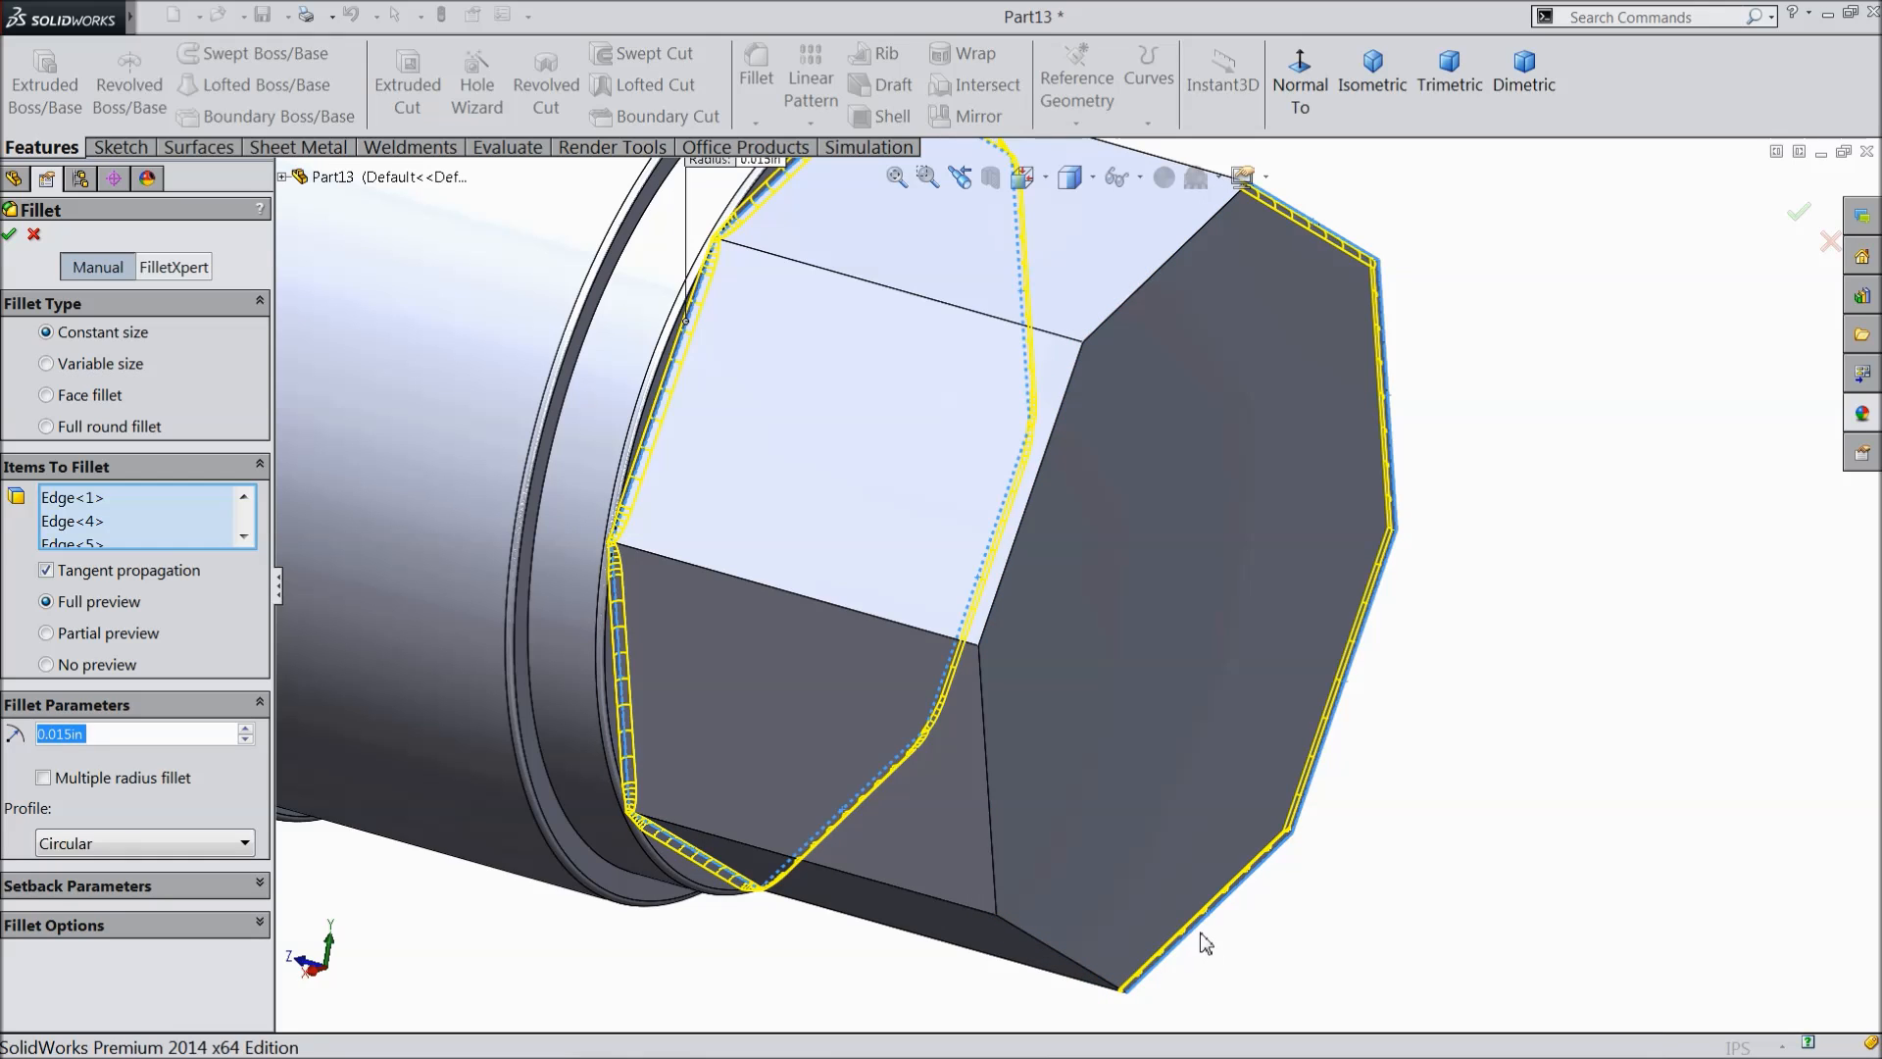
- Deselect the end face's remaining four edges and apply the 0.015 in fillet only around the octagon's base
left_click(1319, 763)
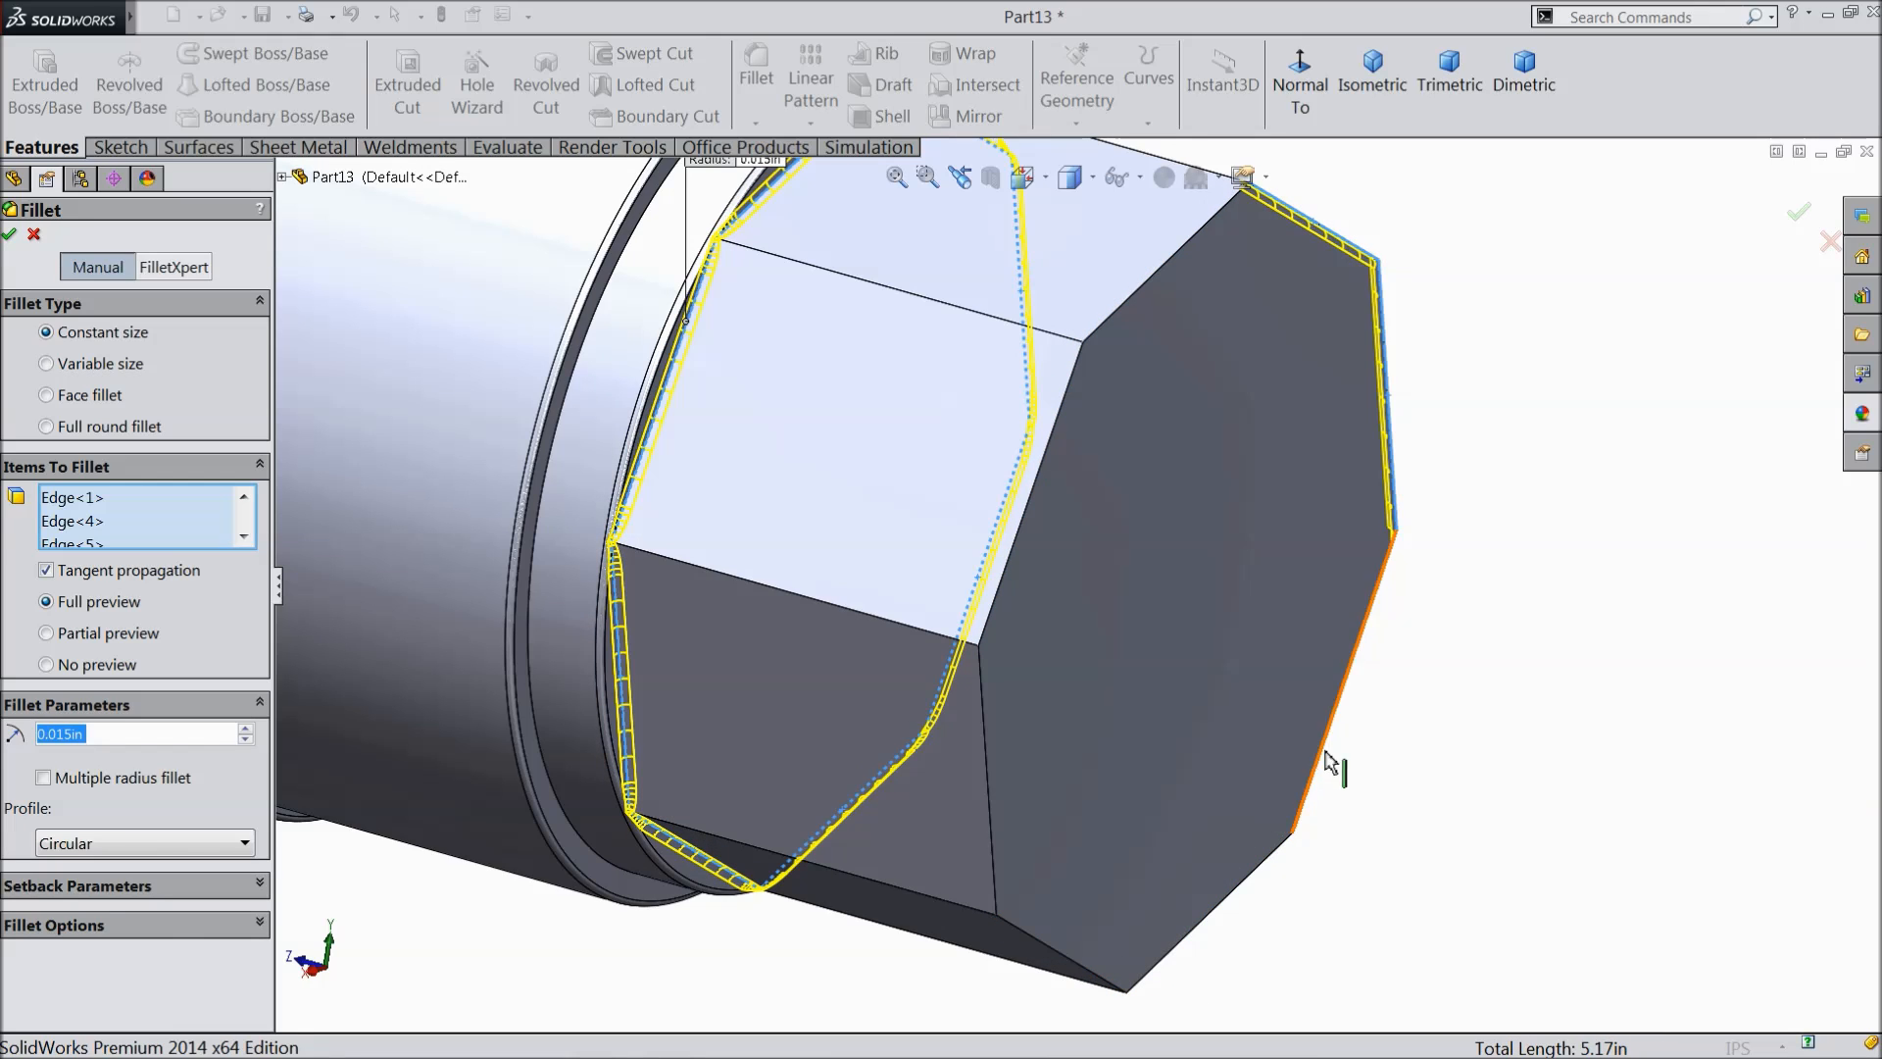
left_click(1394, 461)
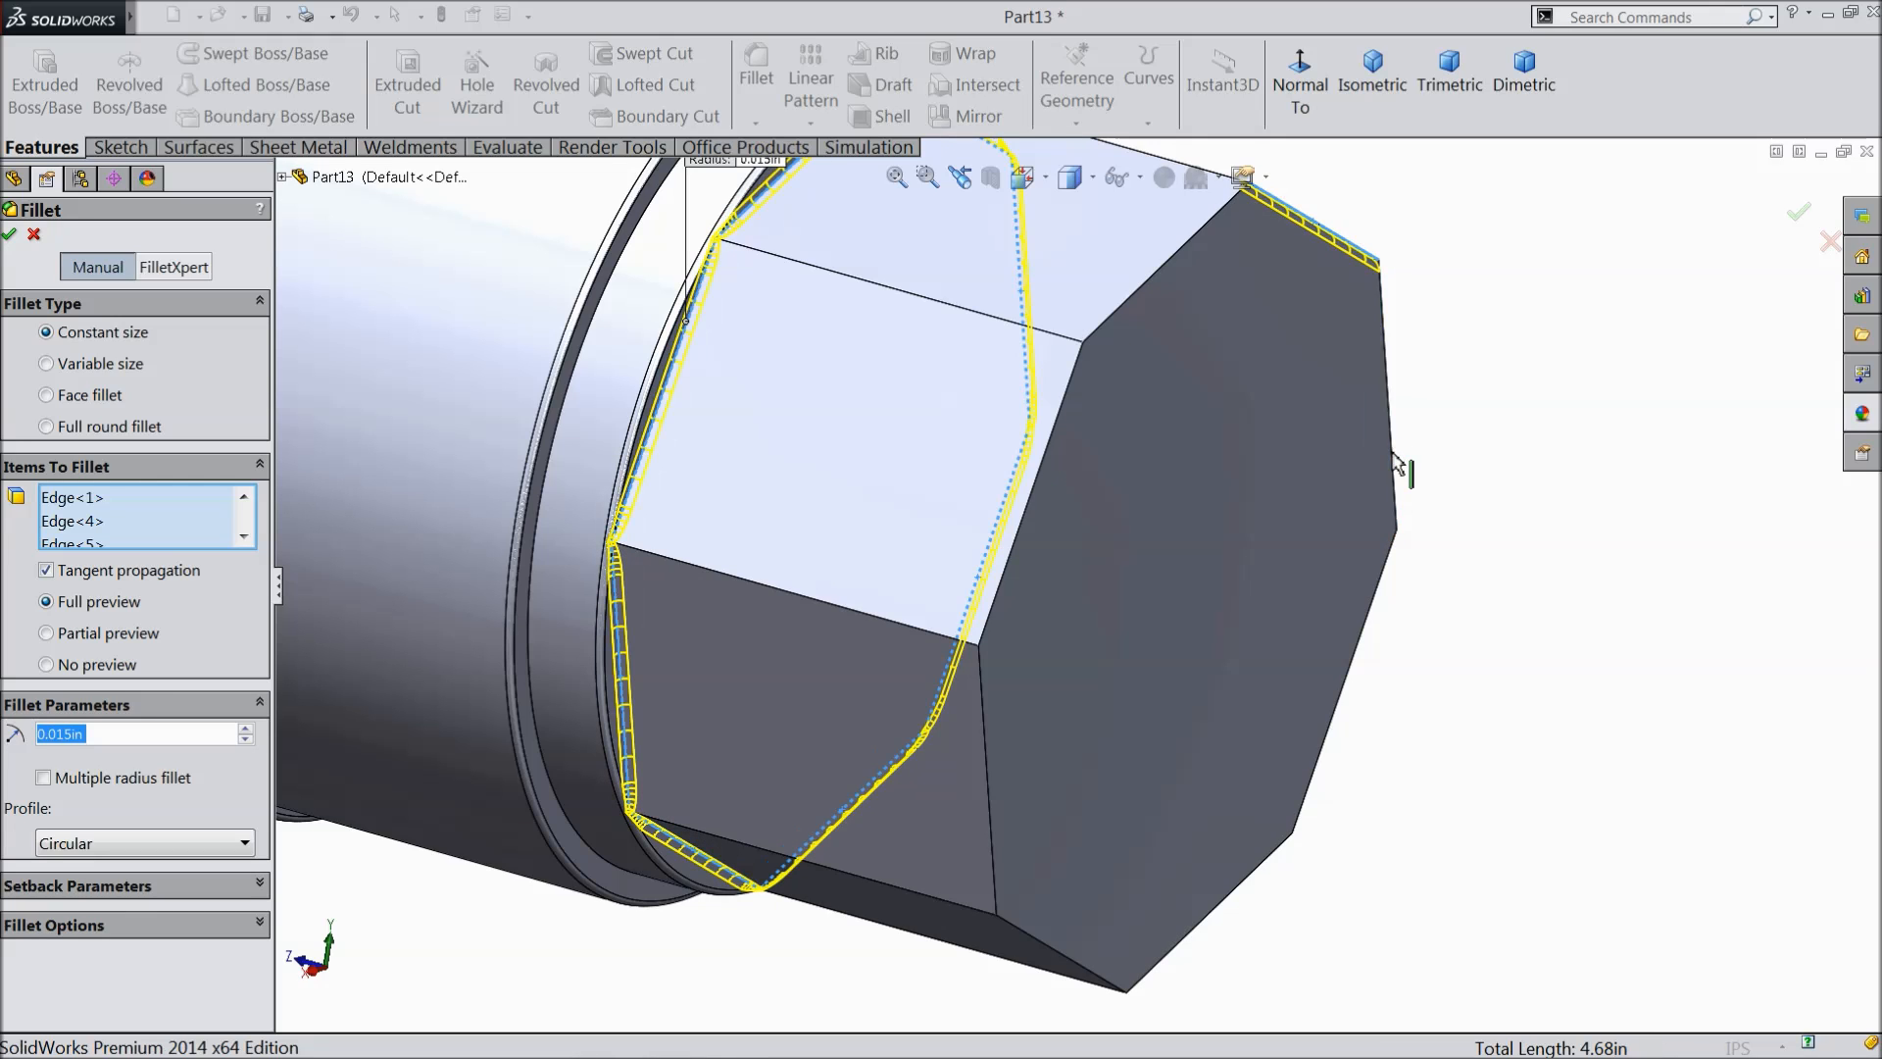
left_click(1339, 243)
scroll(1155, 422, "up", 3)
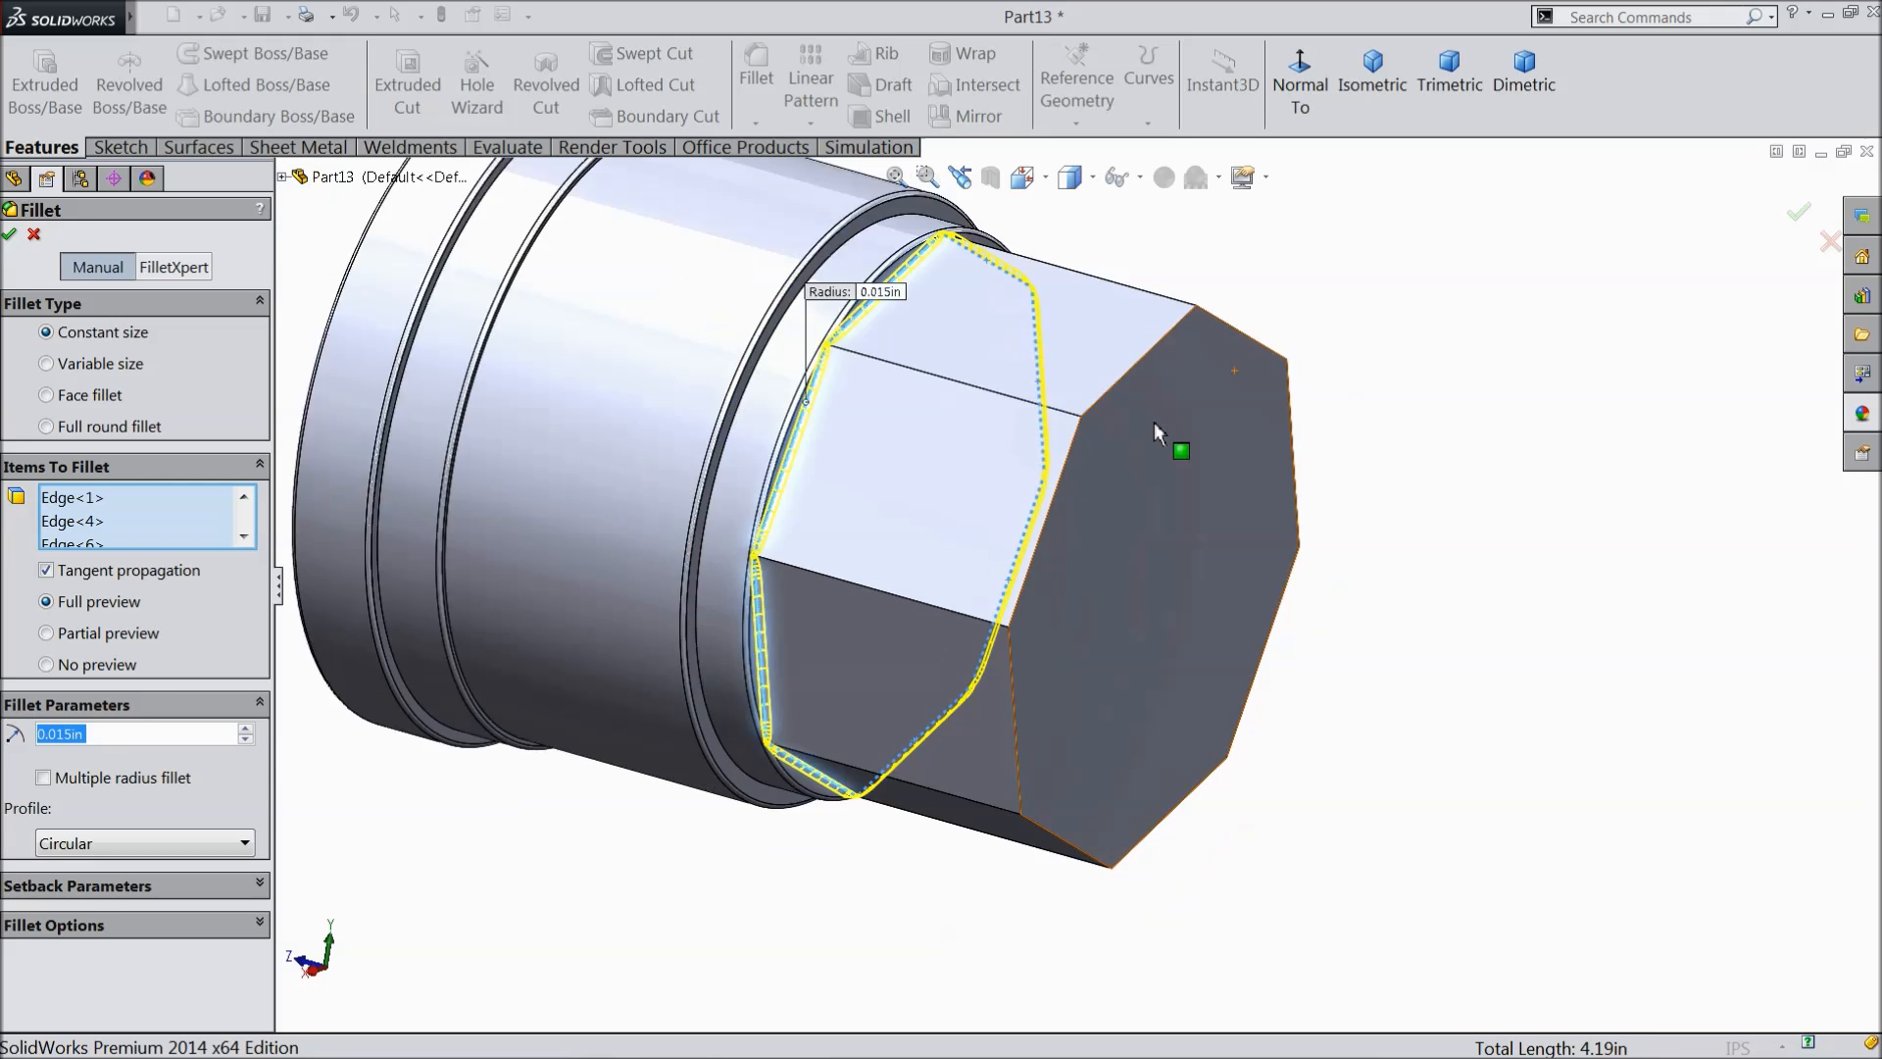
scroll(887, 510, "down", 2)
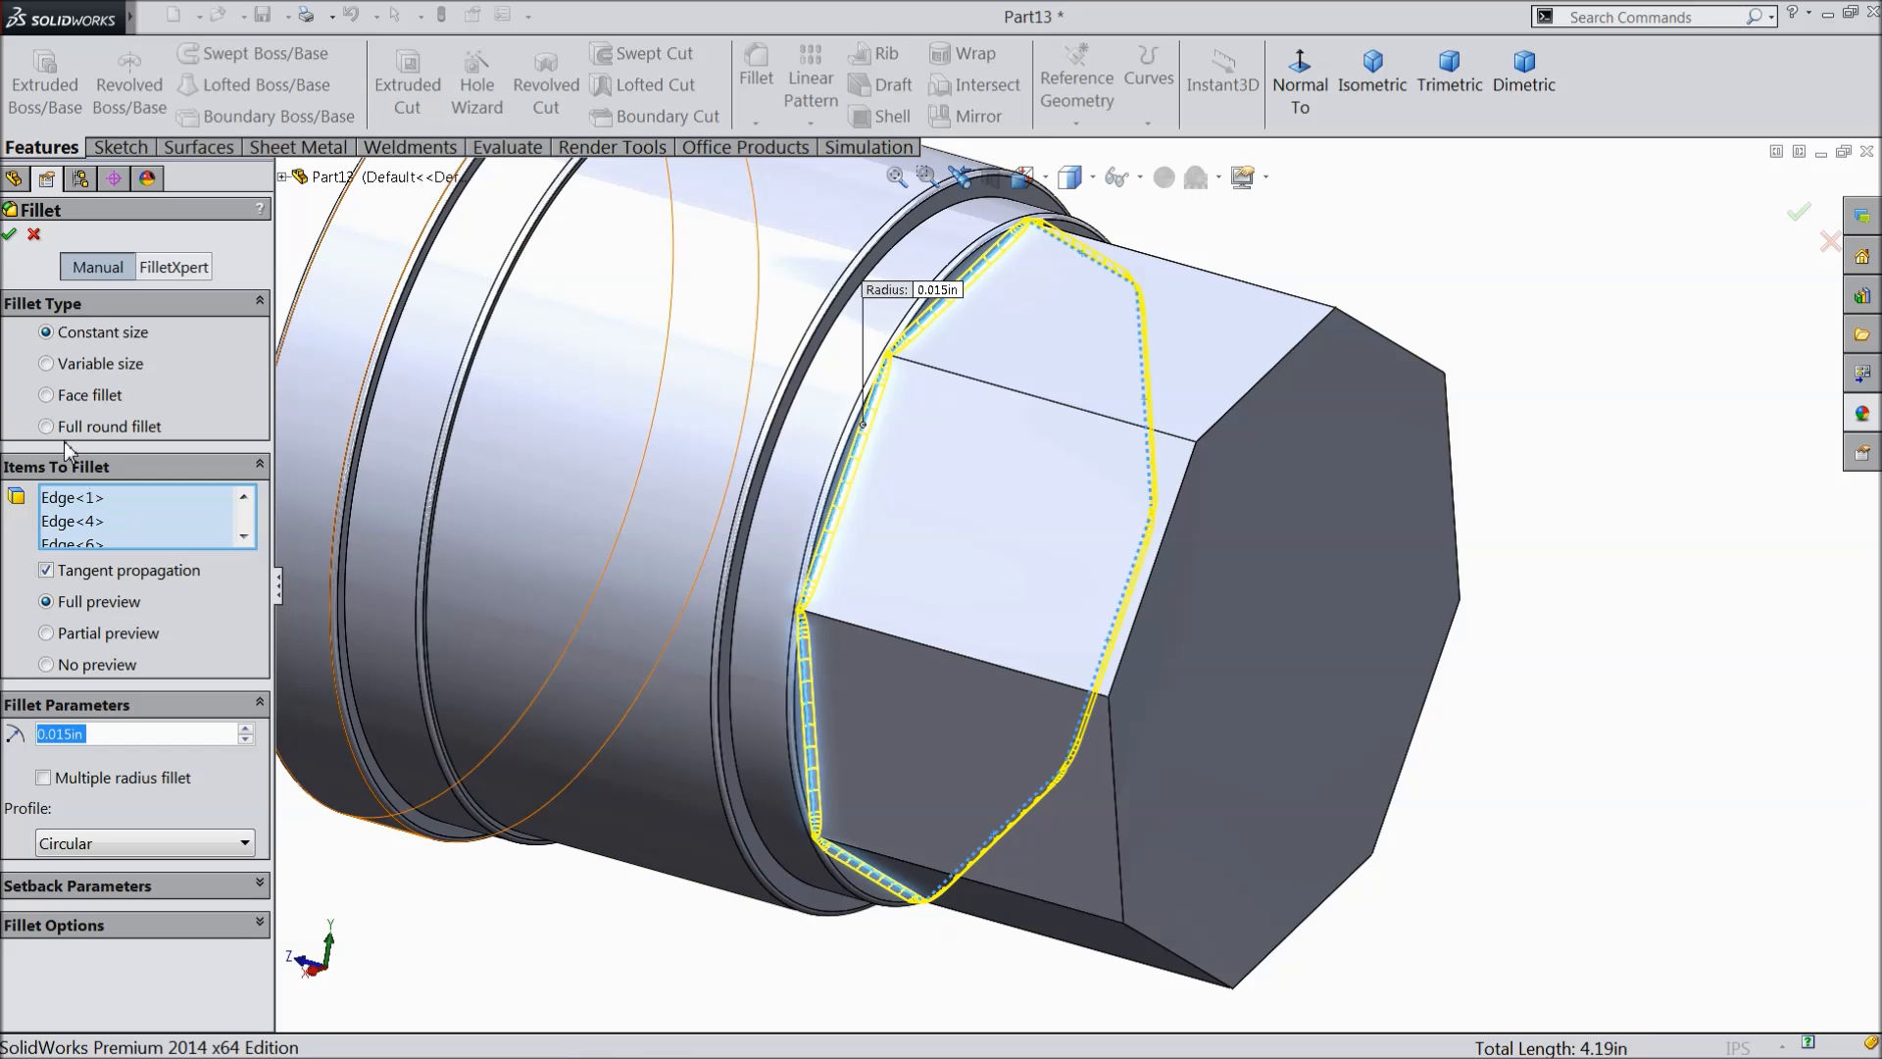
left_click(10, 236)
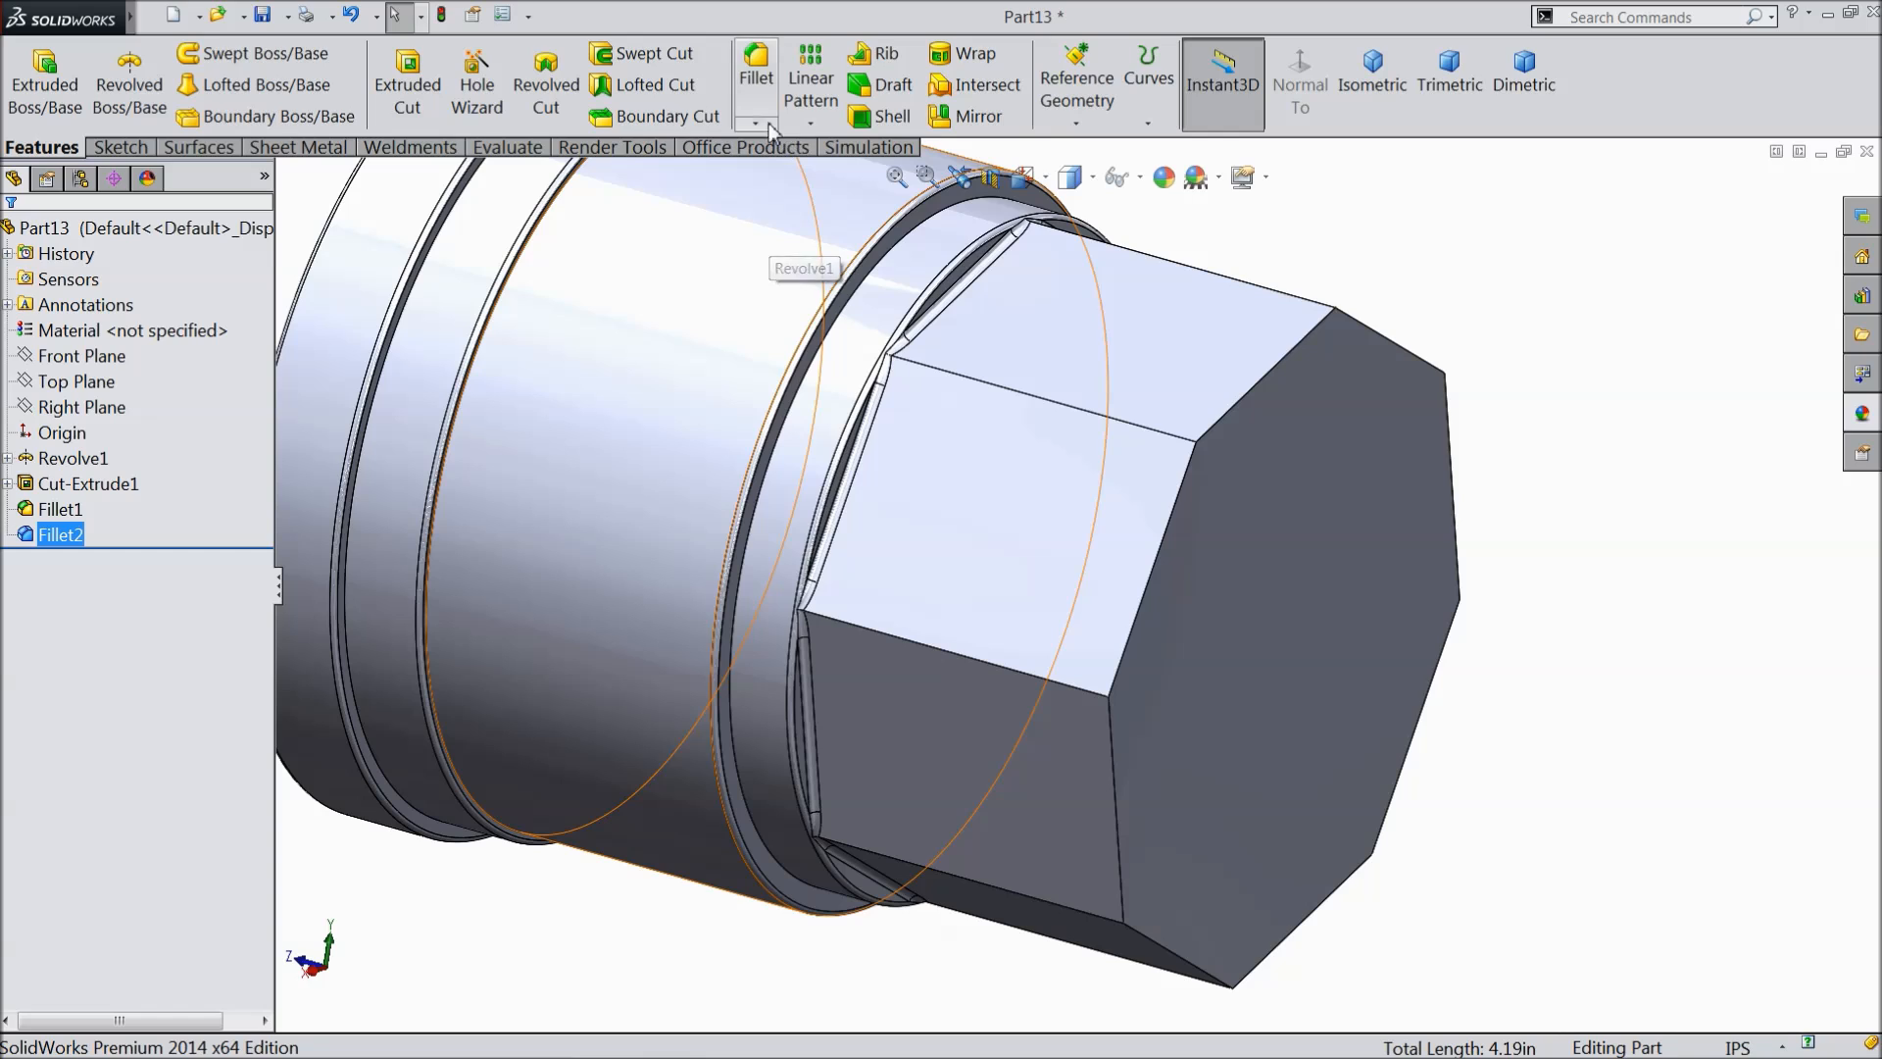
- Fillet the eight lengthwise corner edges between the octagon's flats with a 0.03 in radius
left_click(755, 98)
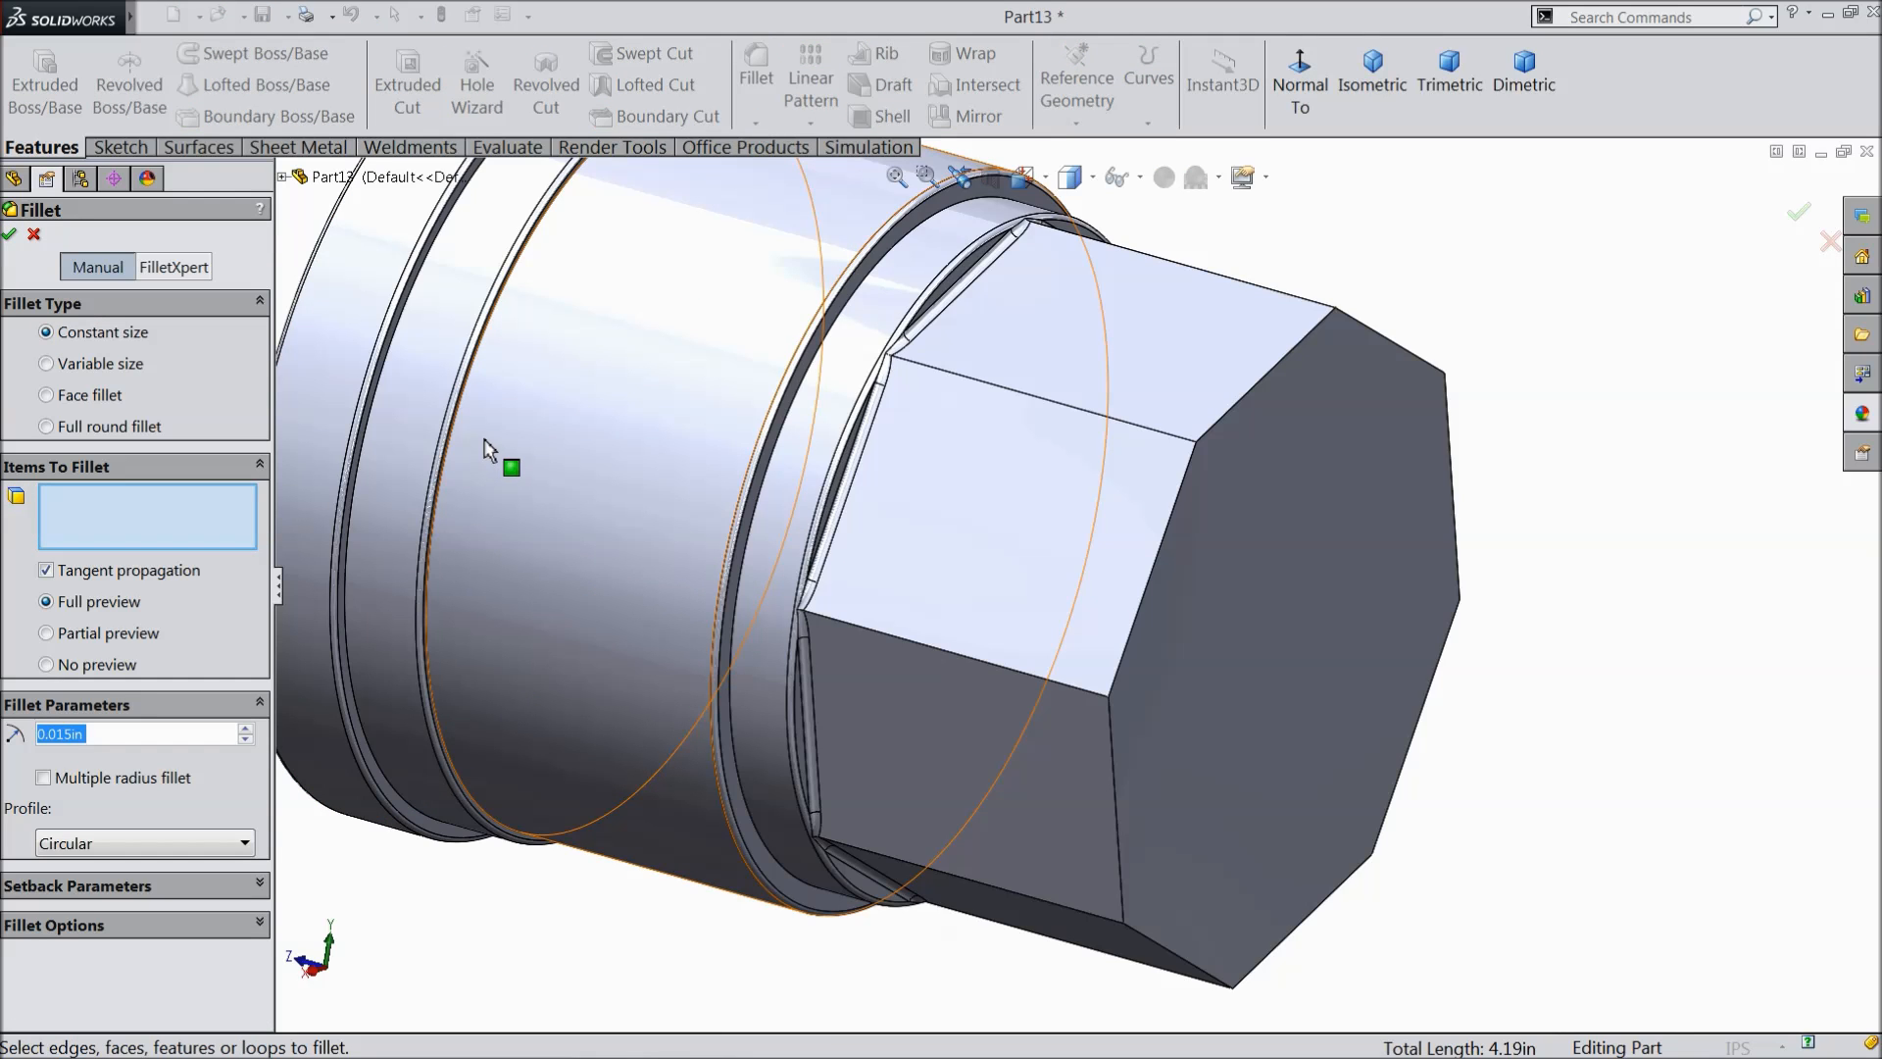
type("0.0")
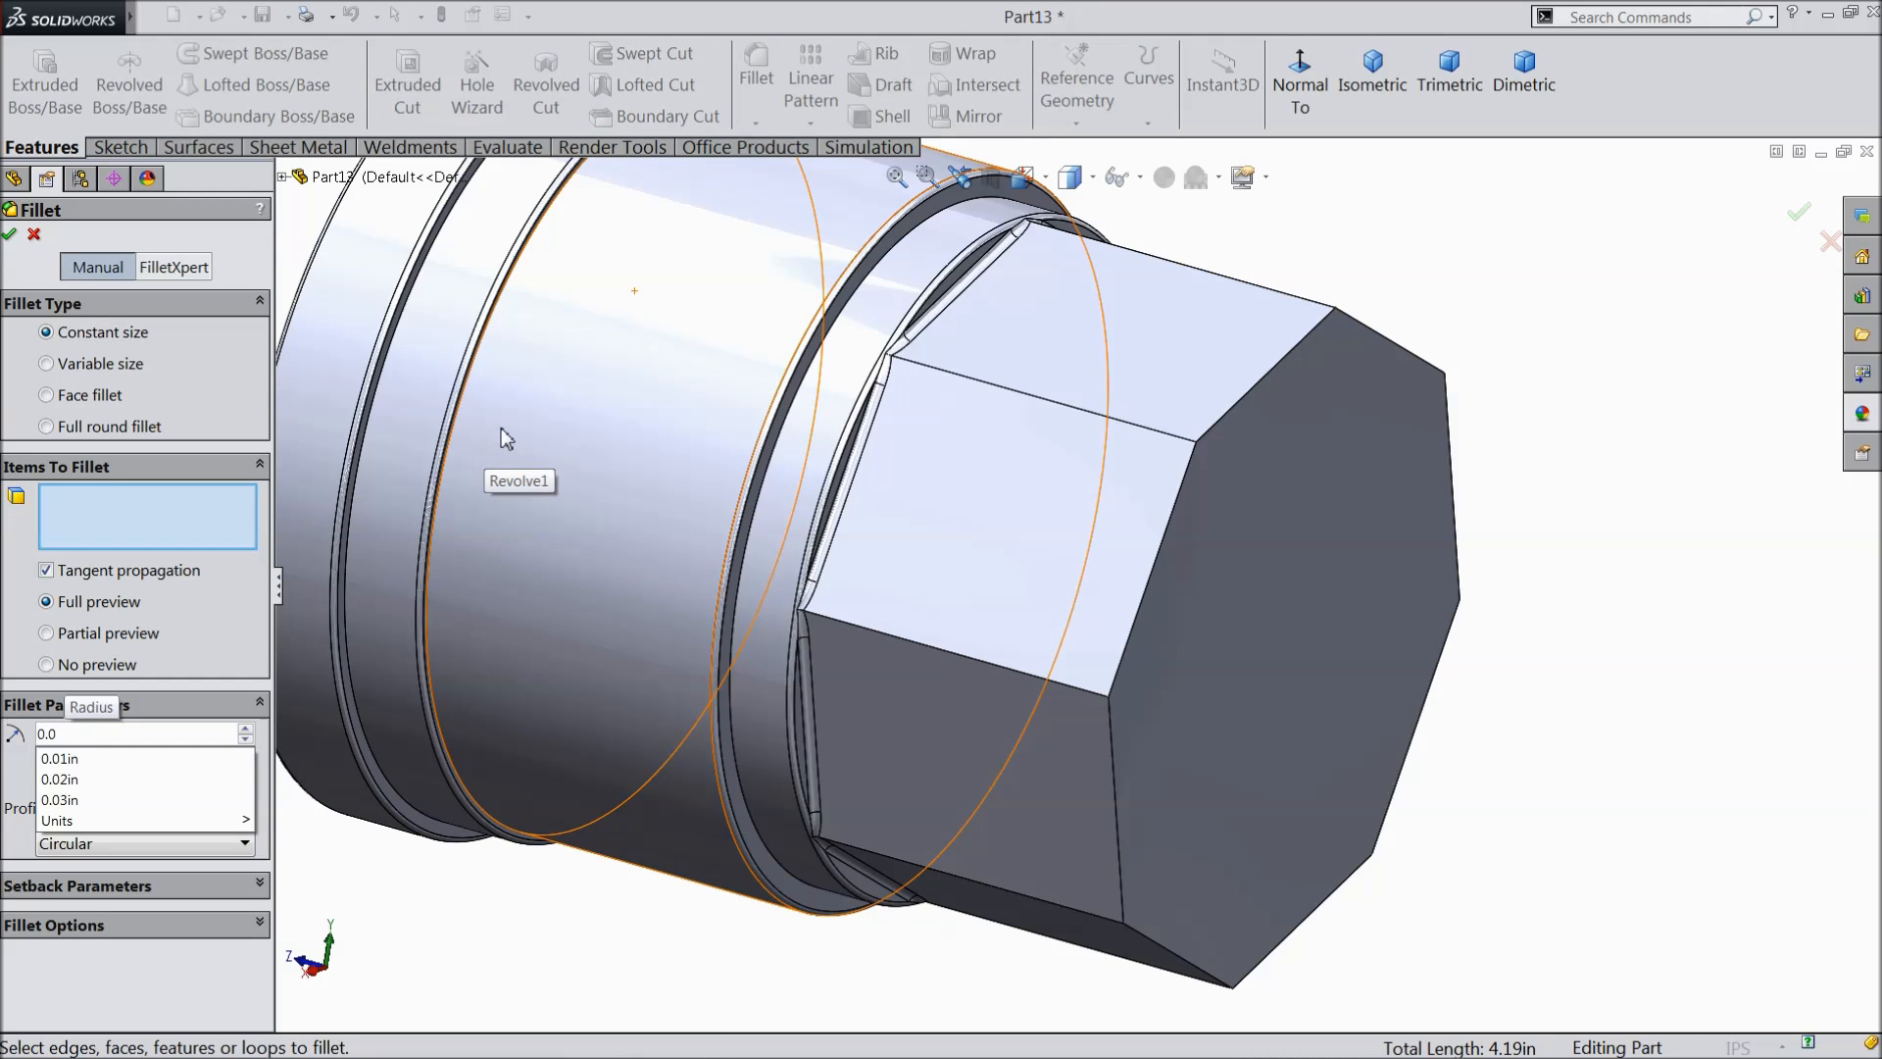
type("3")
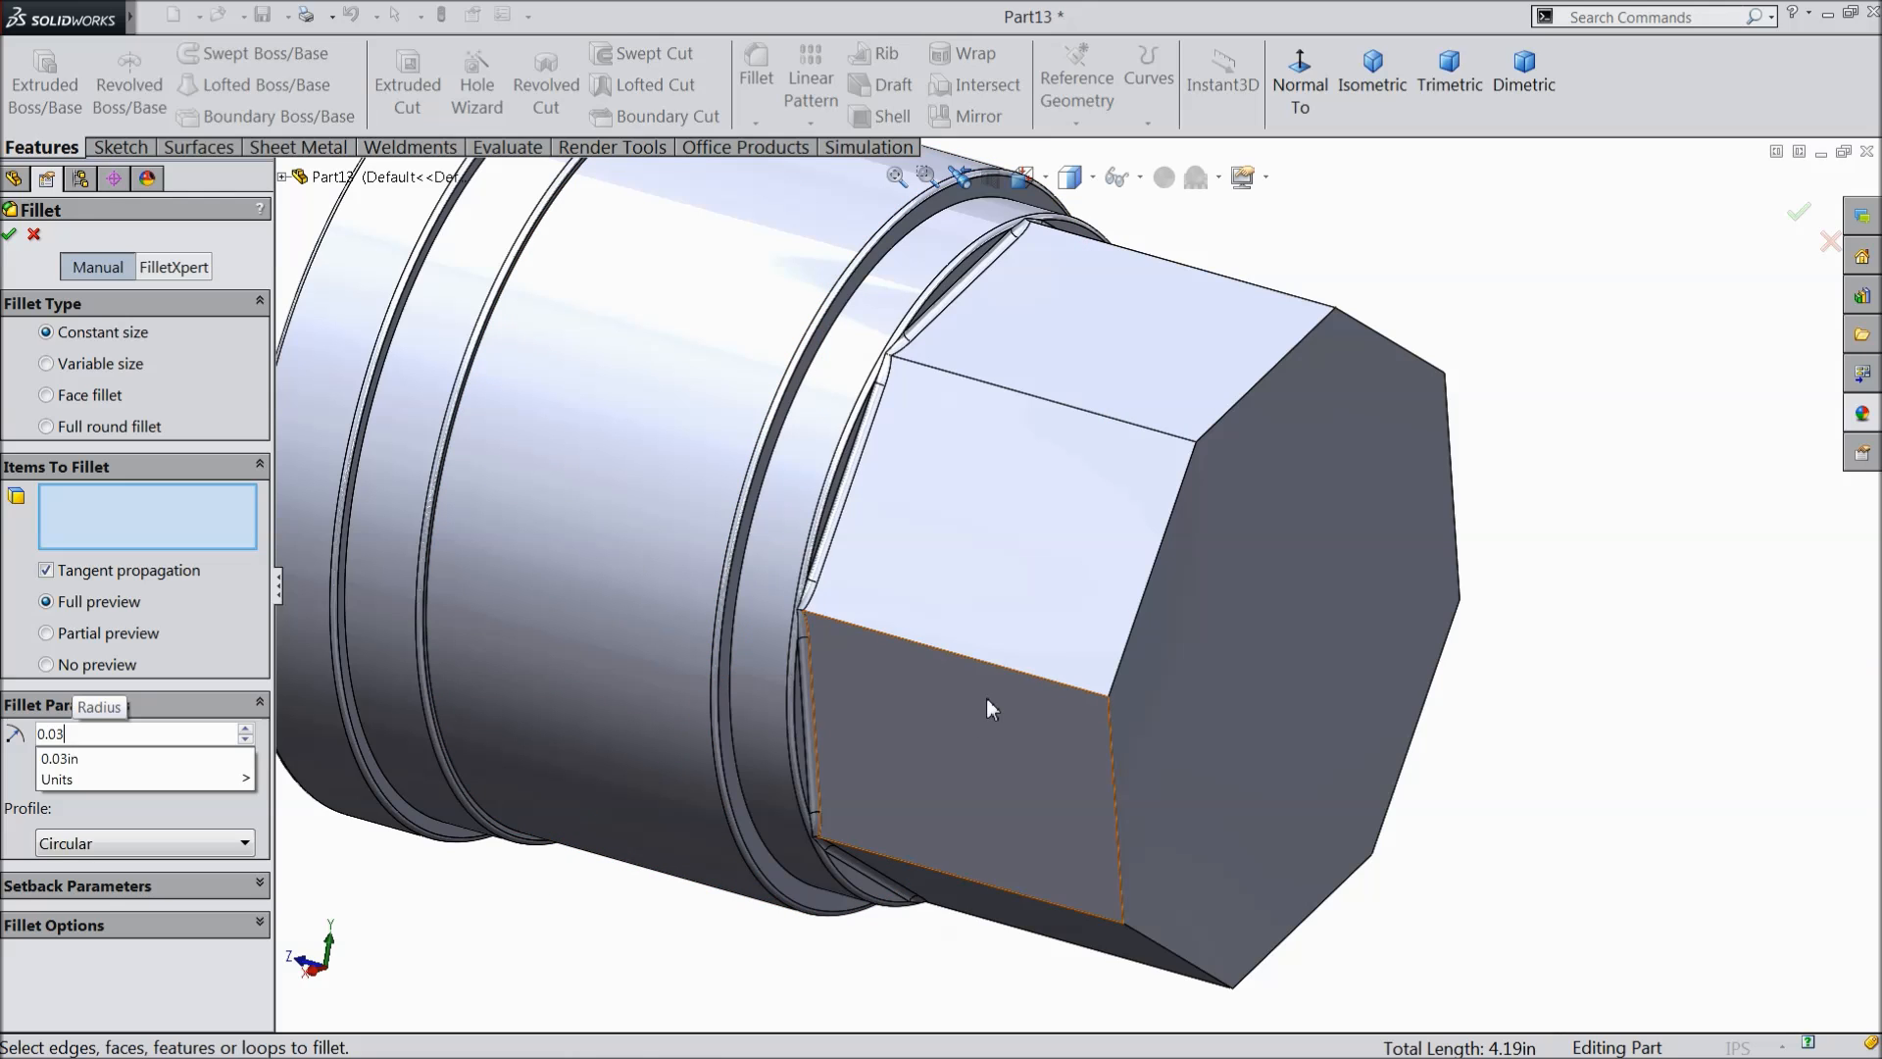
left_click(1011, 670)
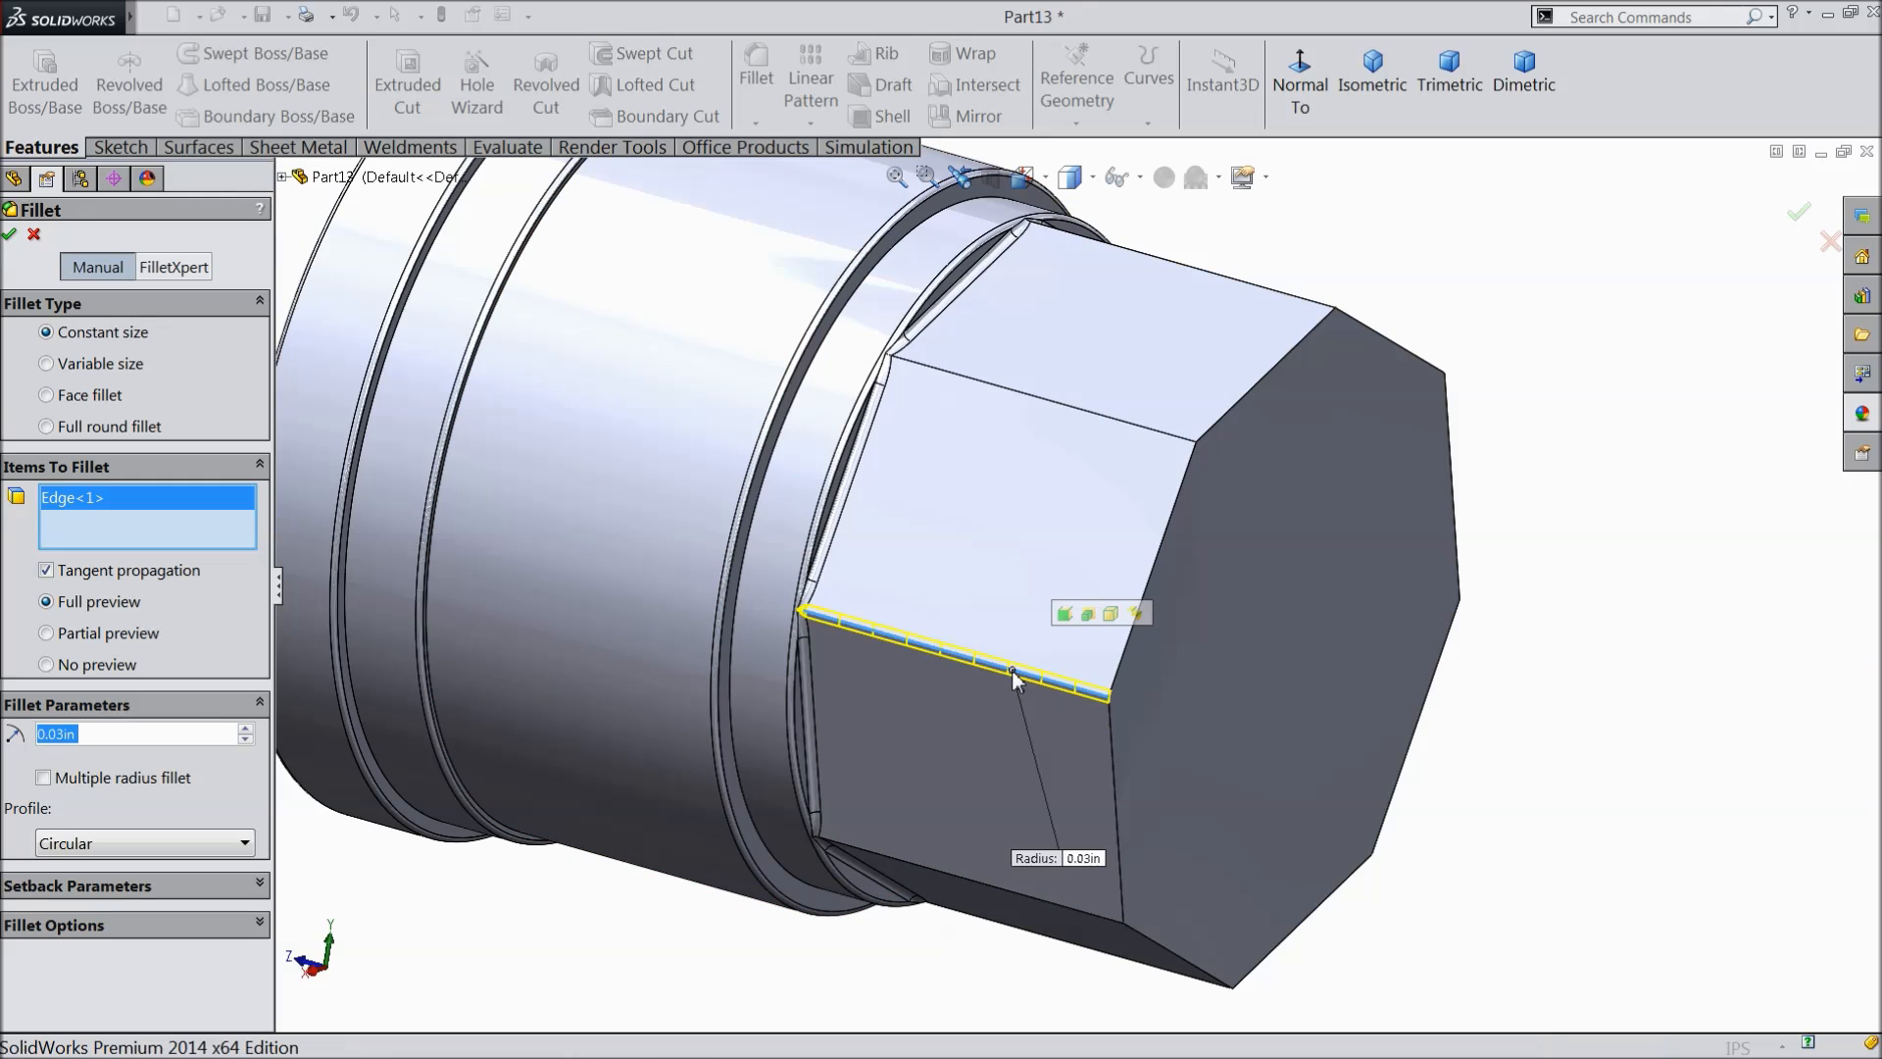
left_click(1065, 614)
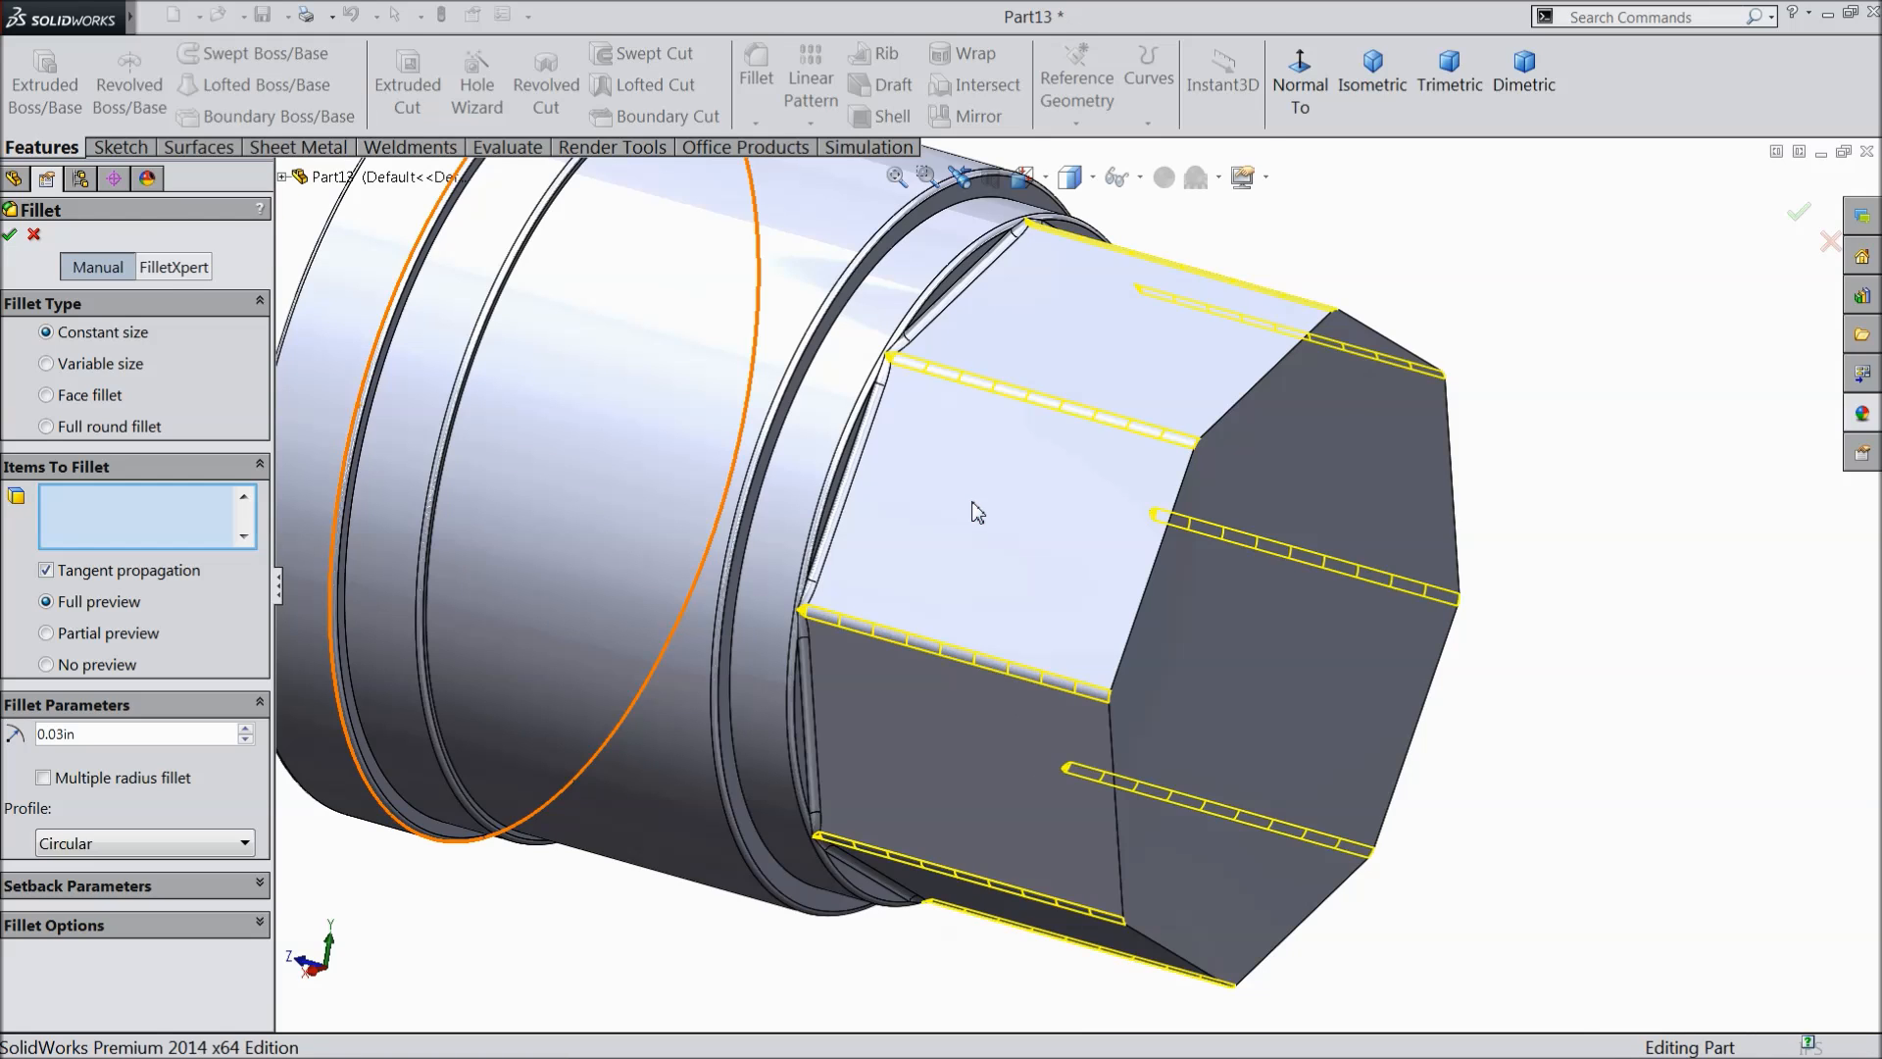
scroll(974, 507, "up", 5)
middle_click_drag(916, 546, 950, 618)
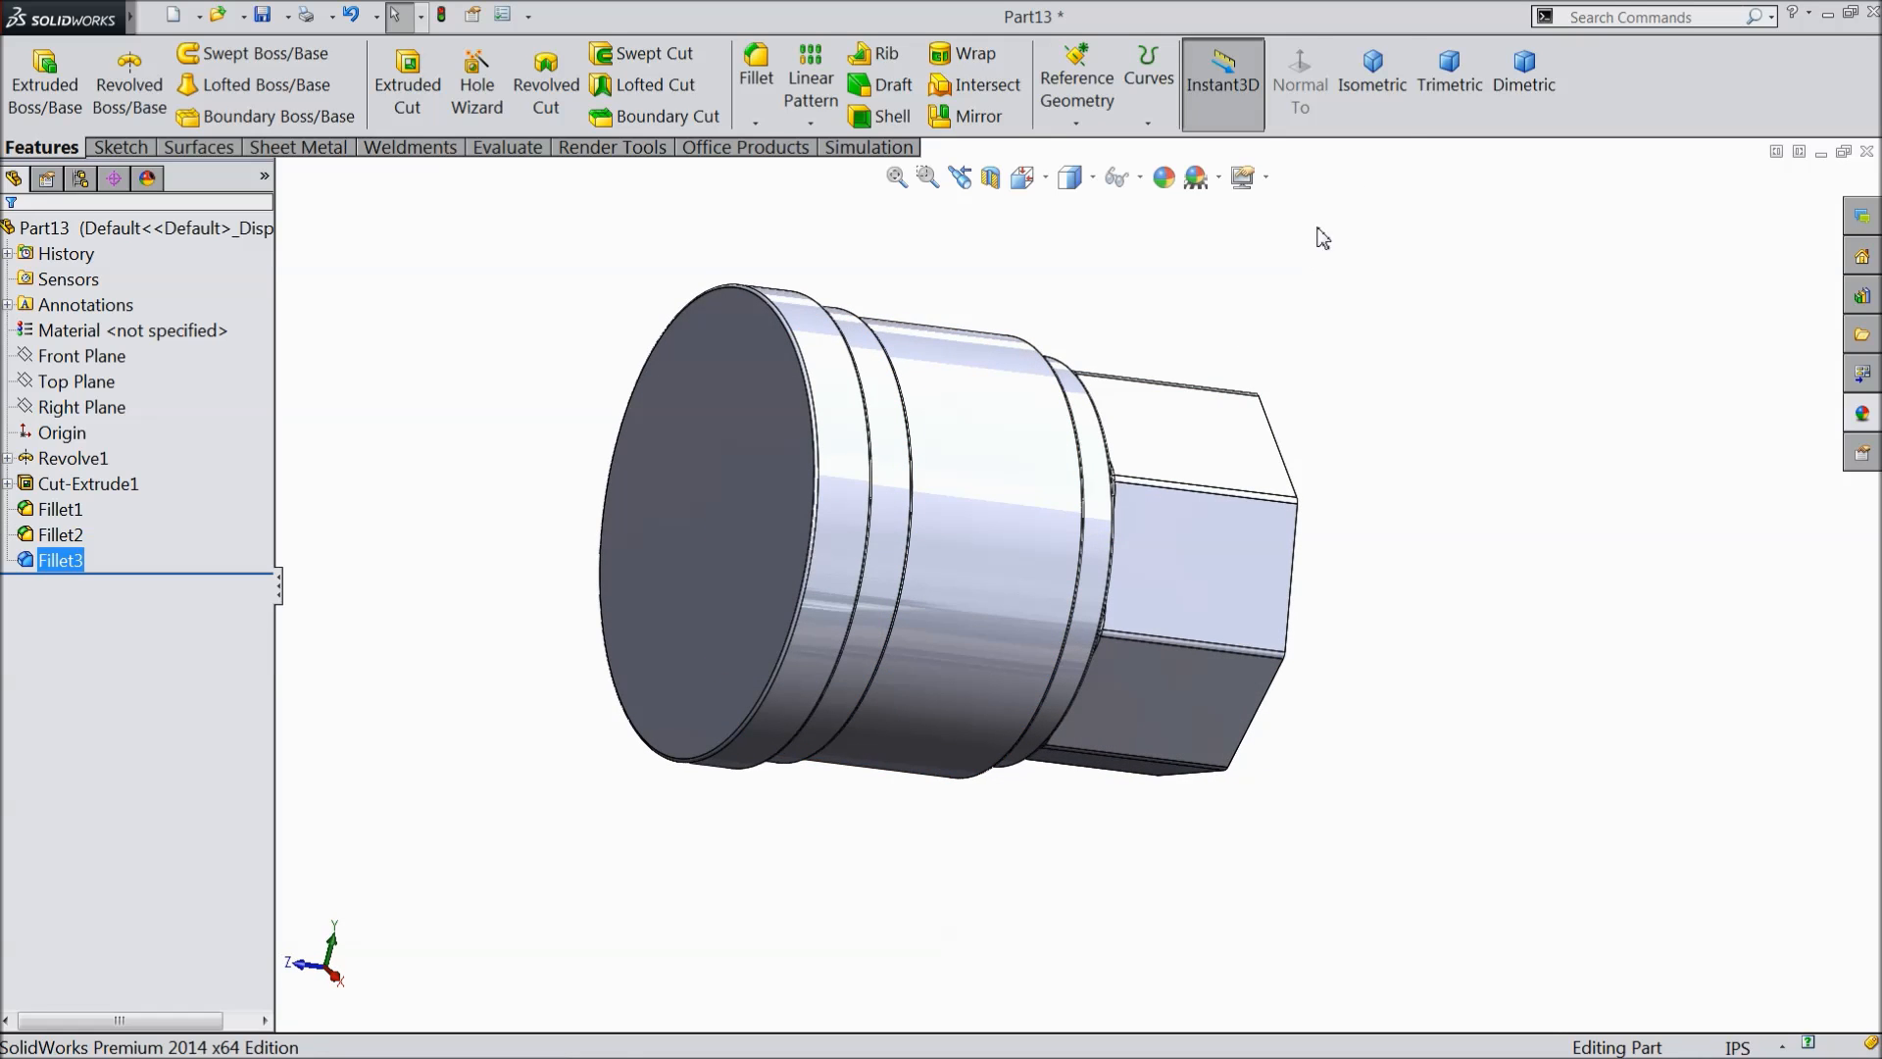
- Create a reference plane offset 1.13 in above the Top Plane
left_click(1375, 87)
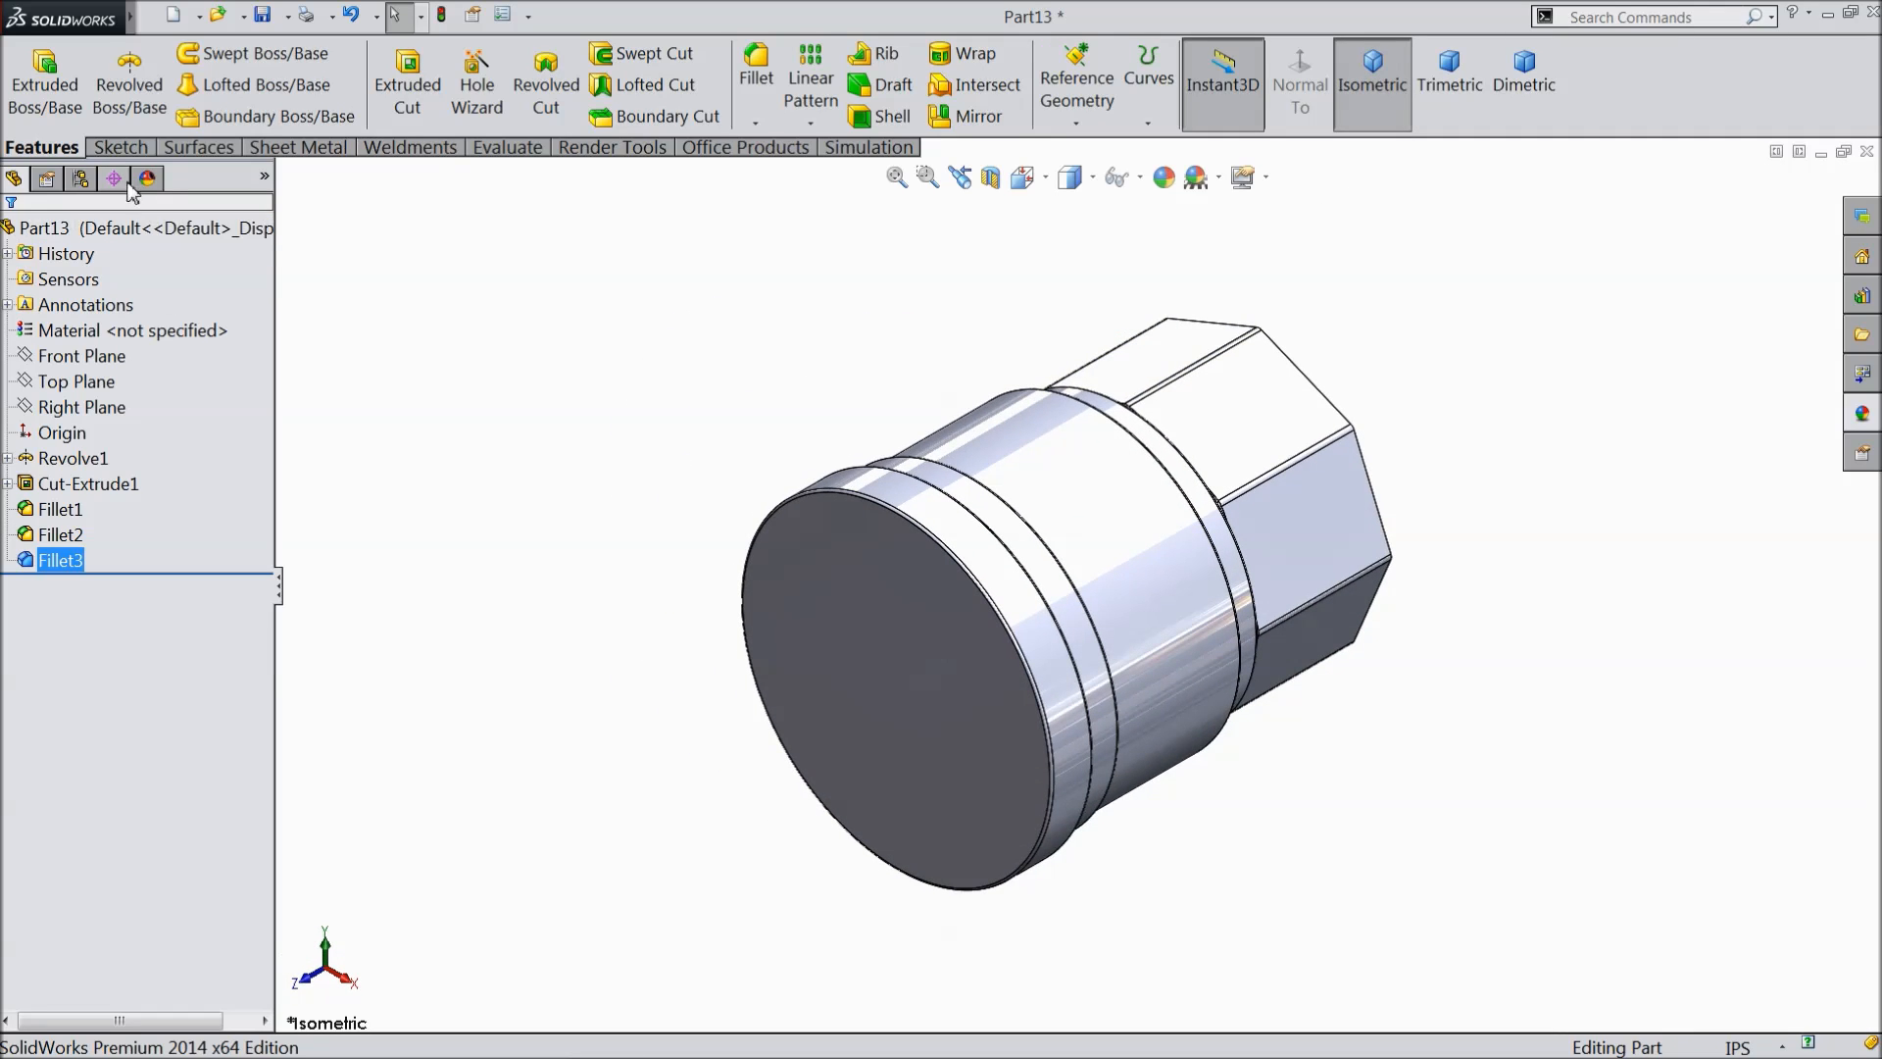
left_click(124, 149)
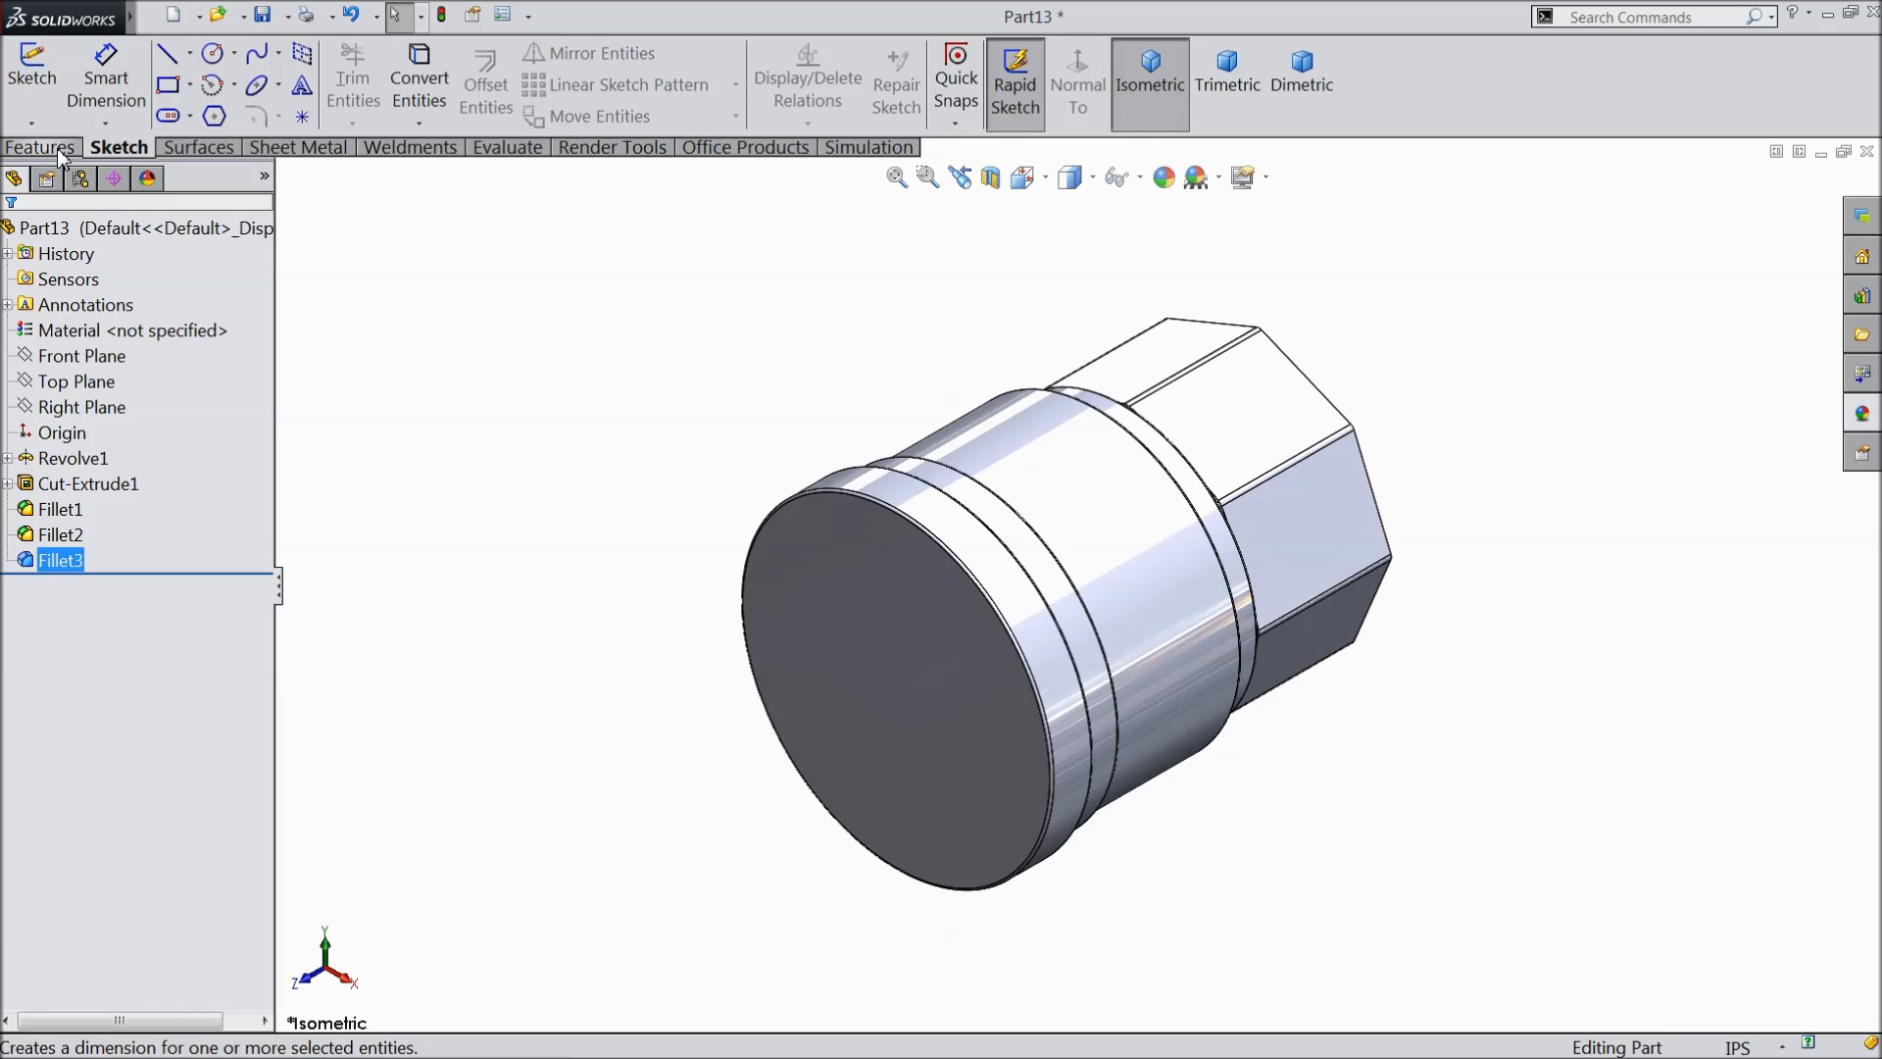
left_click(61, 152)
left_click(78, 382)
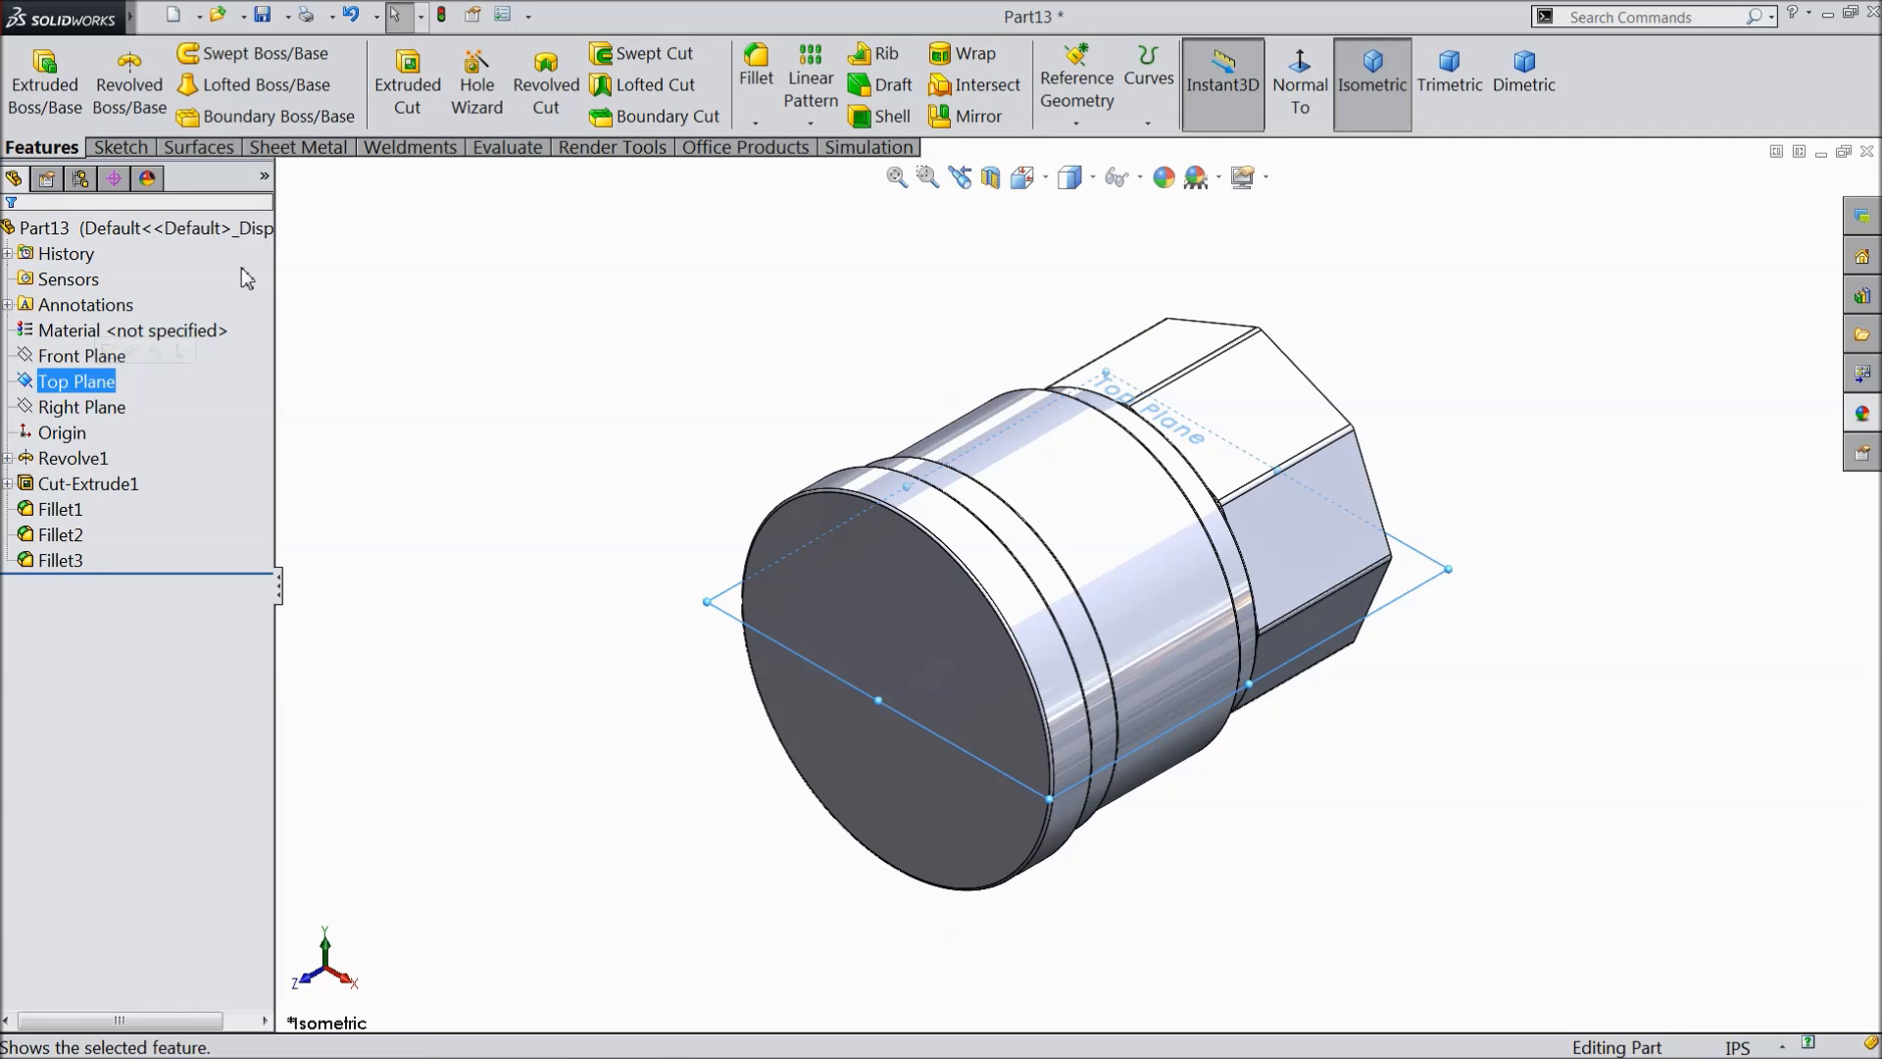
left_click(1077, 93)
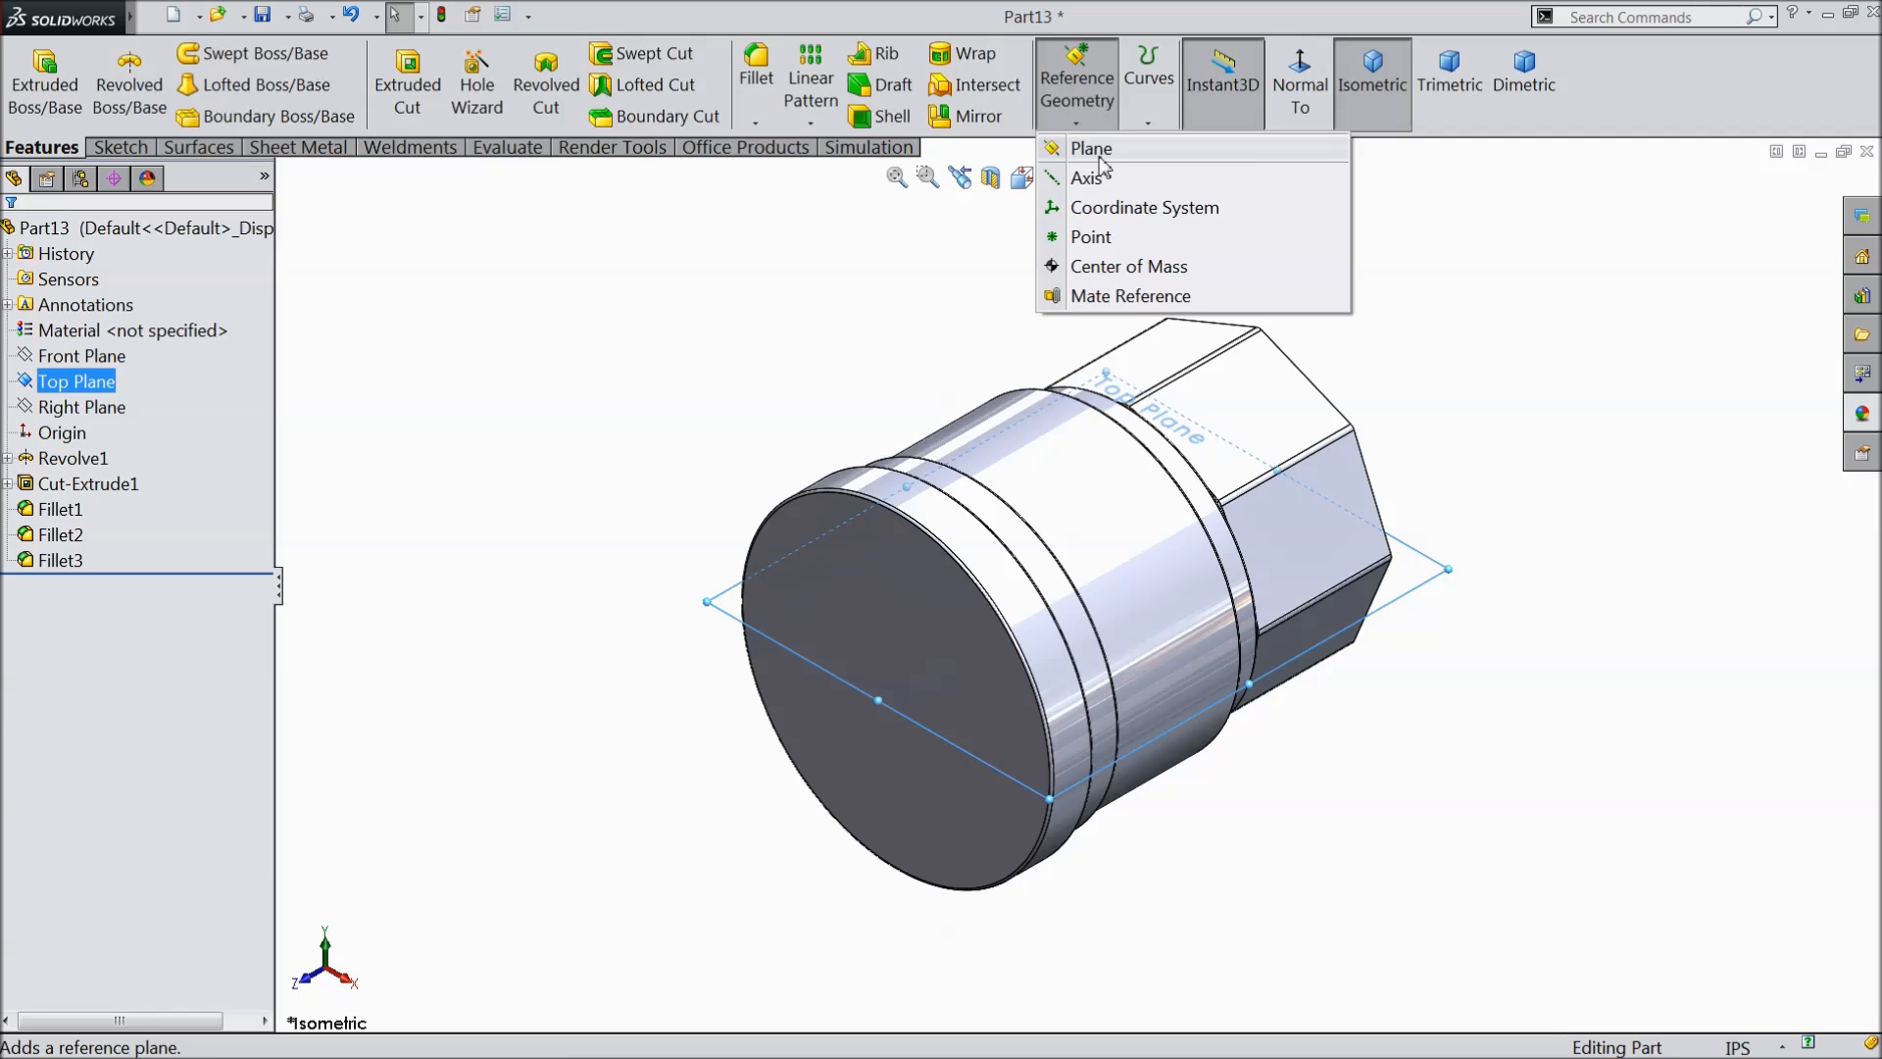
left_click(1083, 153)
left_click_drag(154, 557, 20, 559)
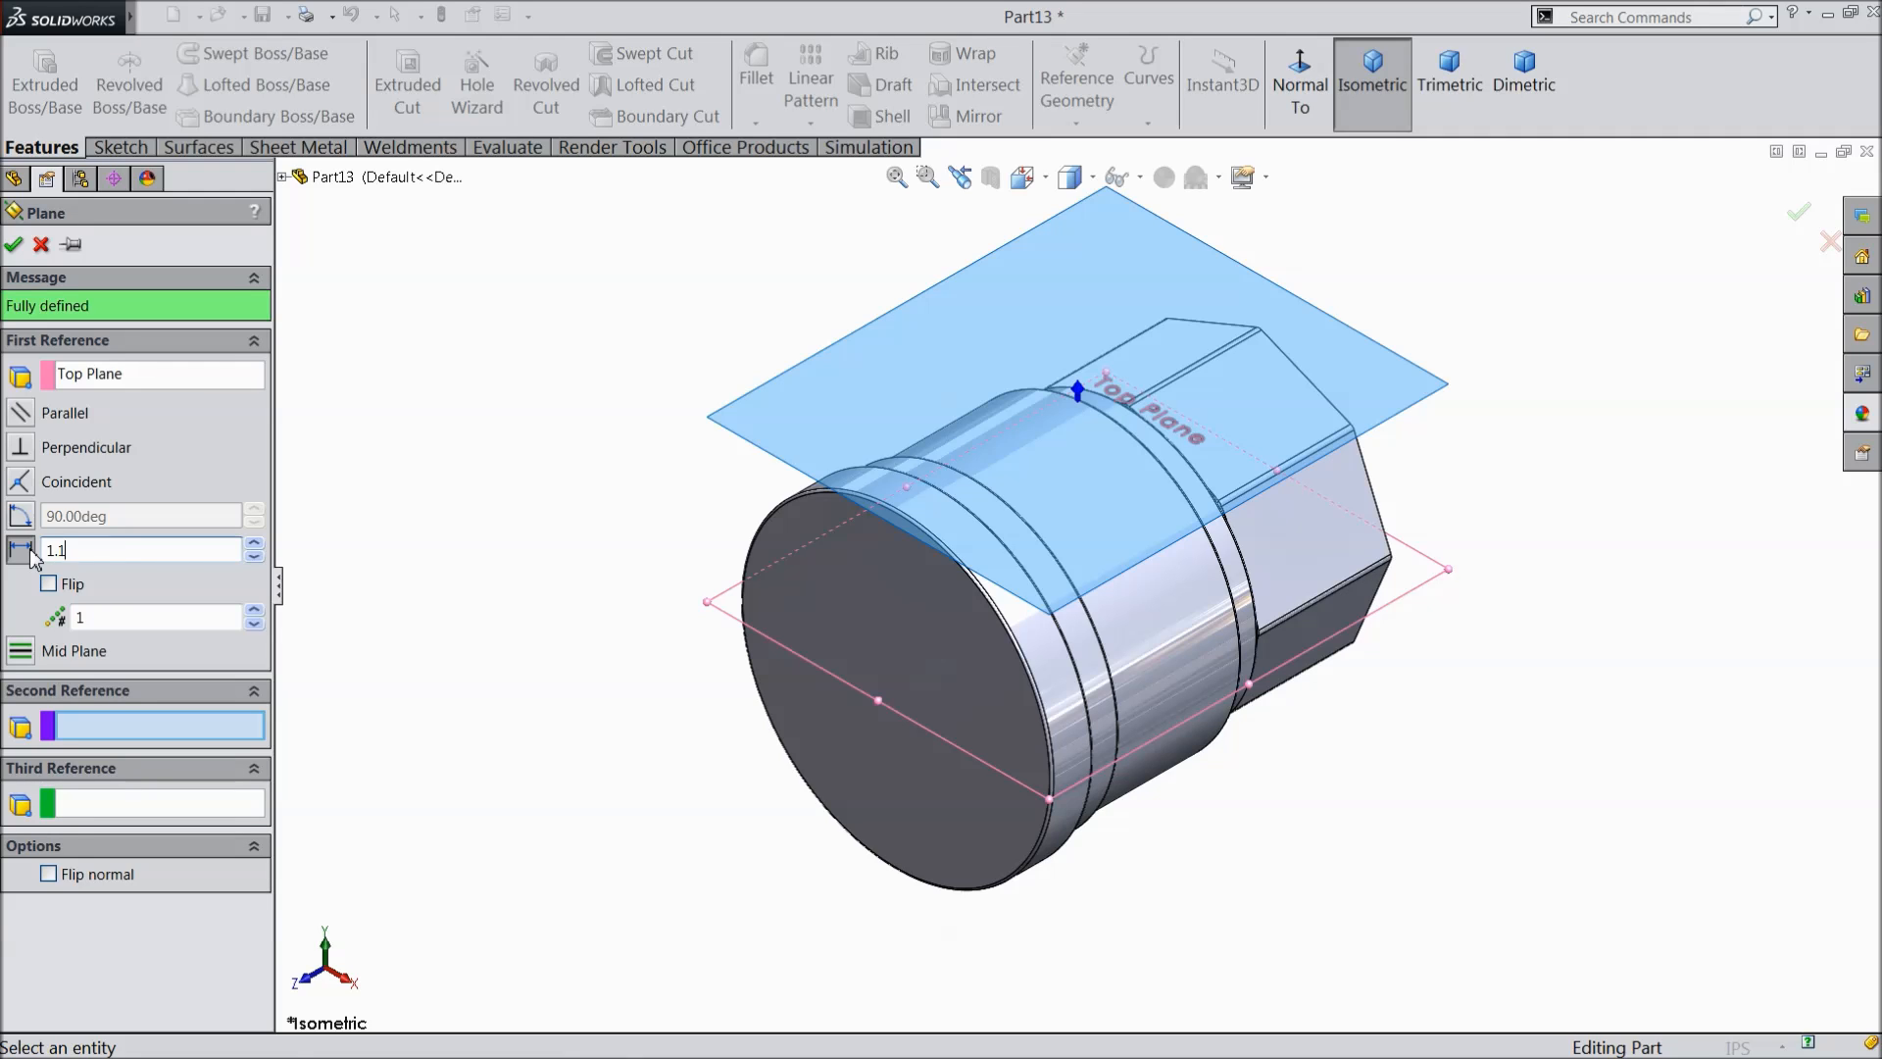
key("Return")
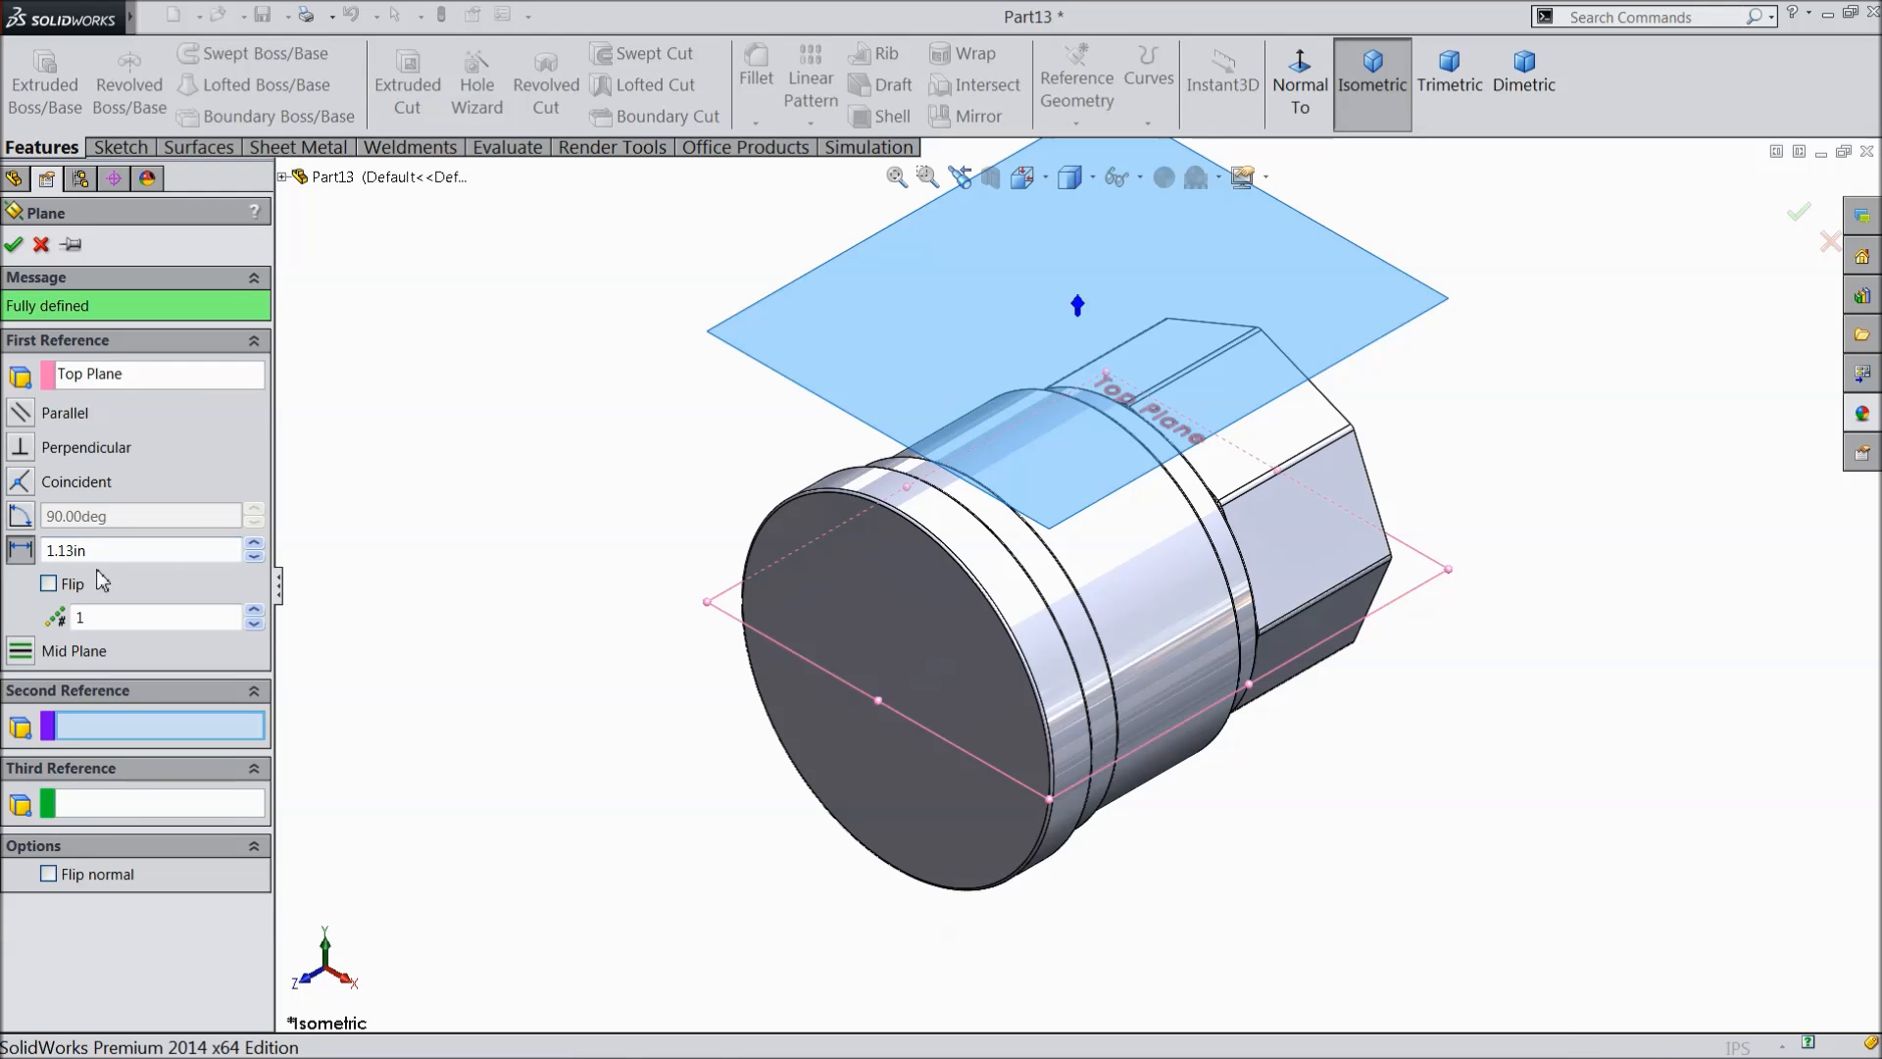
left_click(14, 245)
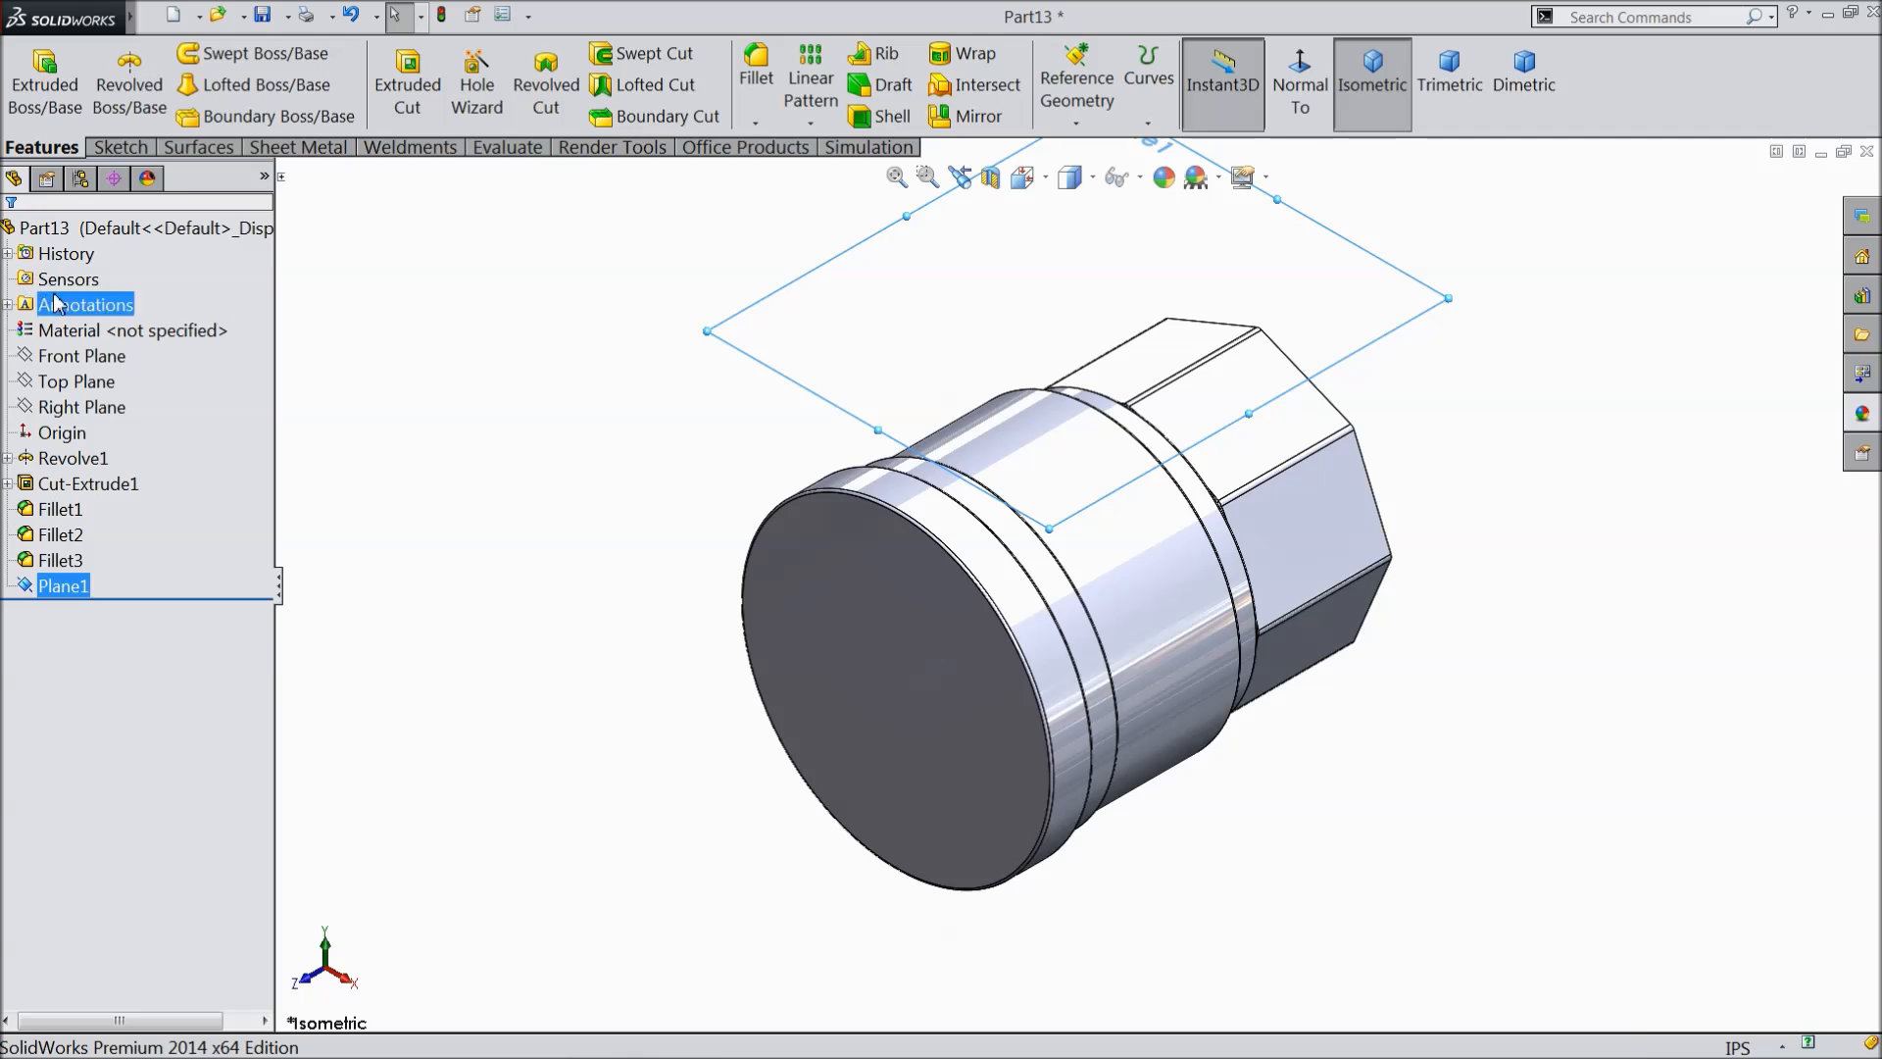
- Start a sketch on the Top Plane and draw a circle about 0.70 in in diameter centred on the origin
left_click(80, 393)
left_click(93, 358)
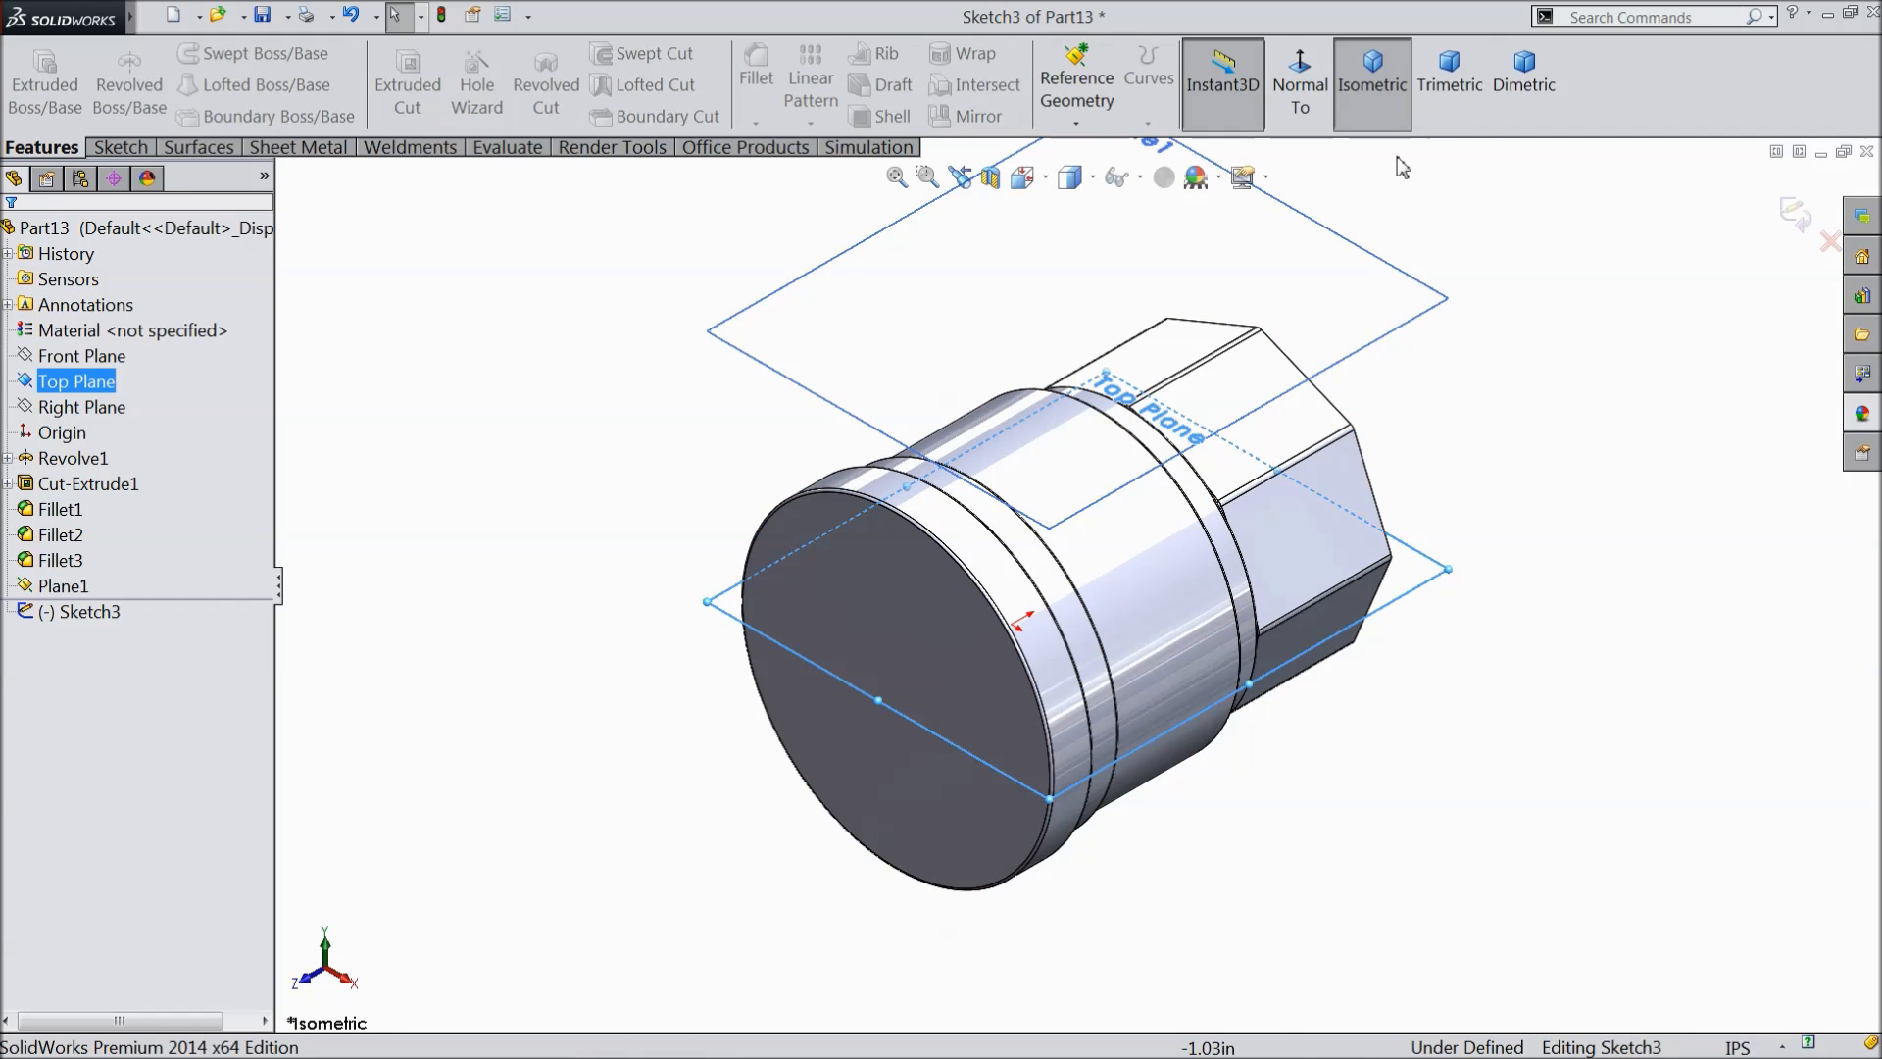
left_click(120, 148)
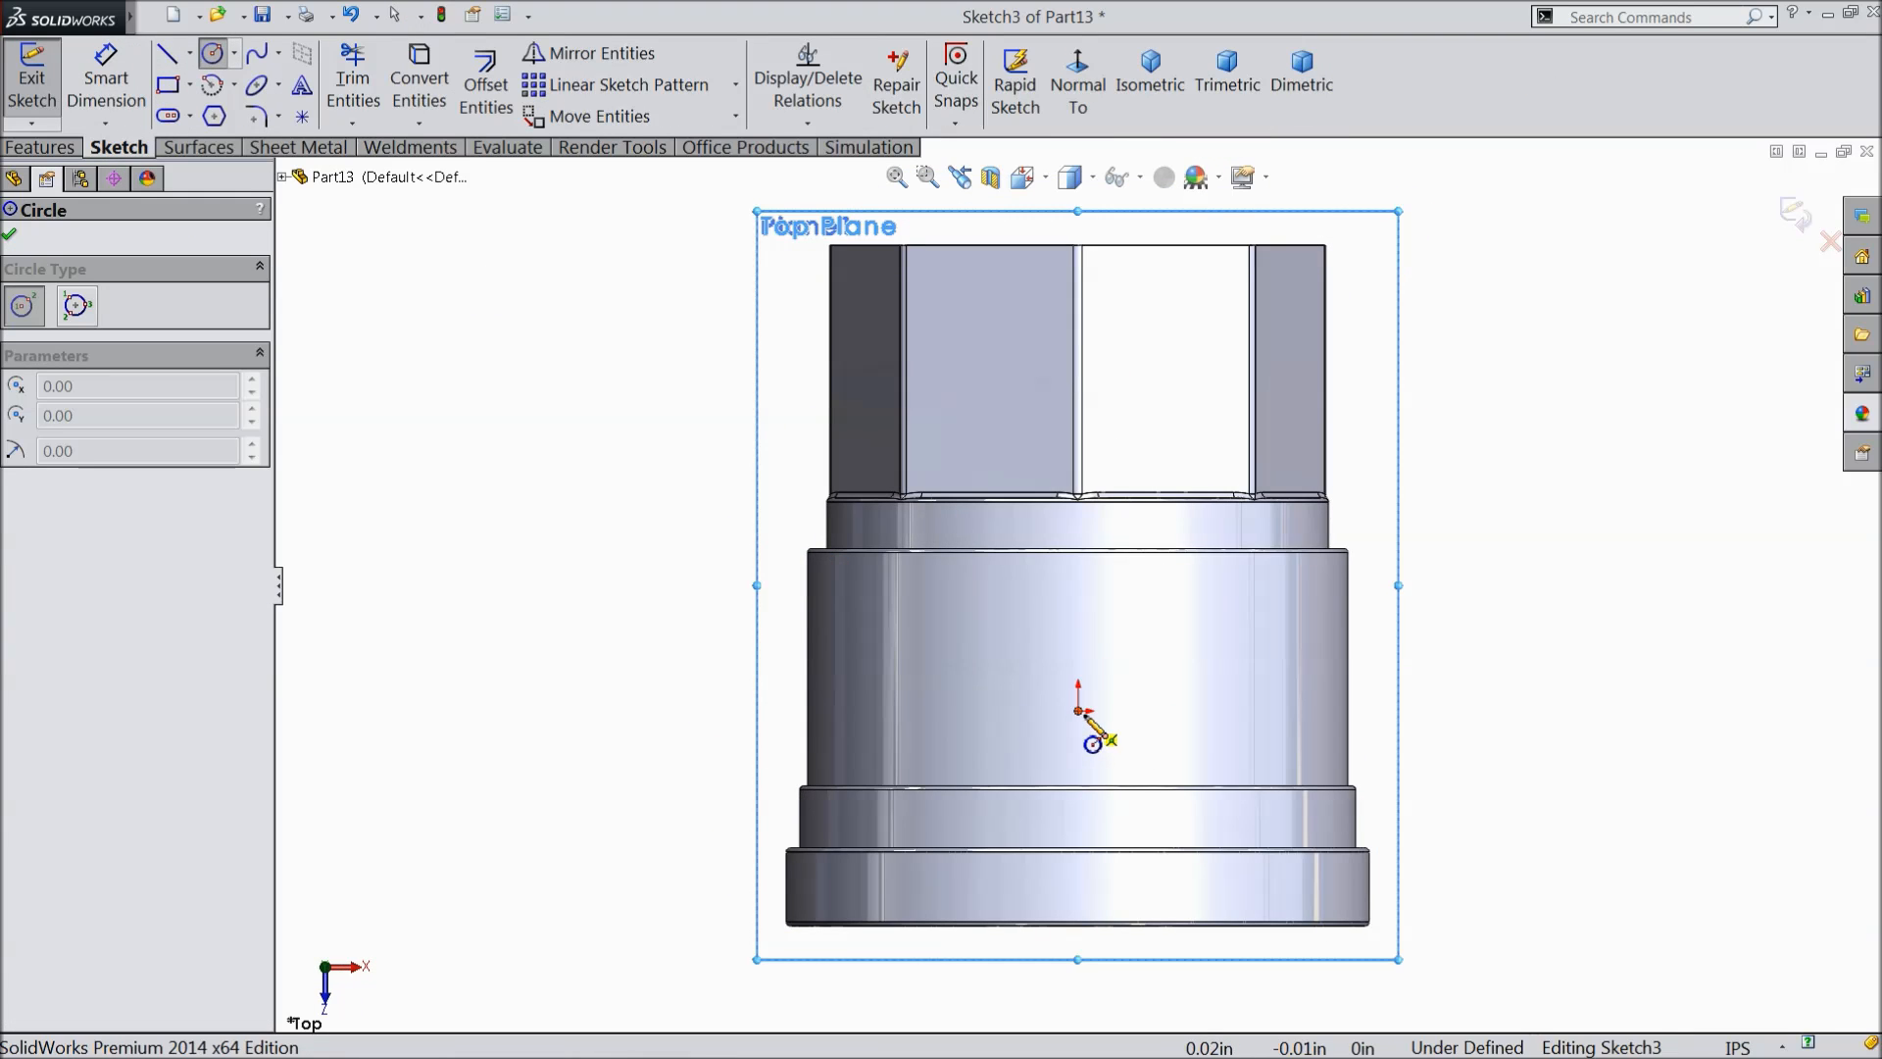
left_click(1078, 711)
left_click(975, 624)
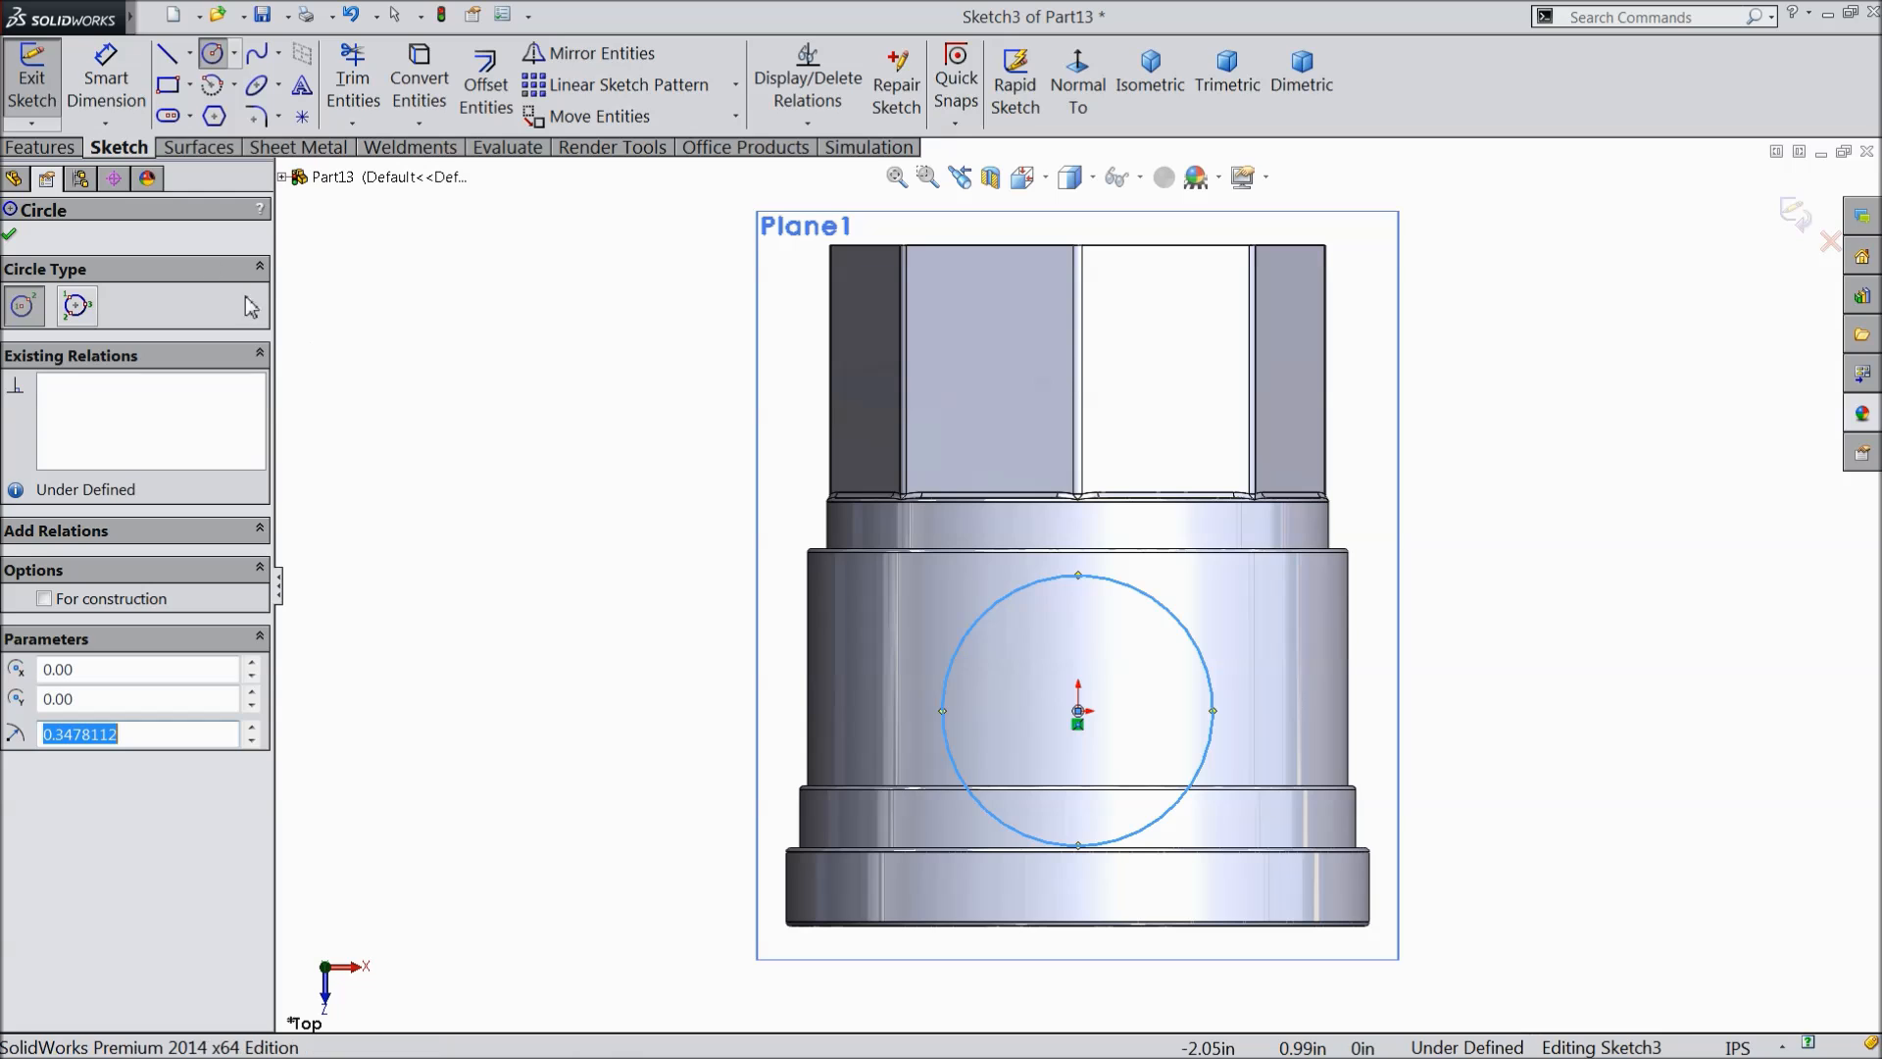
- Dimension the Top Plane circle to a 0.68 in diameter and finish the sketch
left_click(103, 90)
left_click(944, 706)
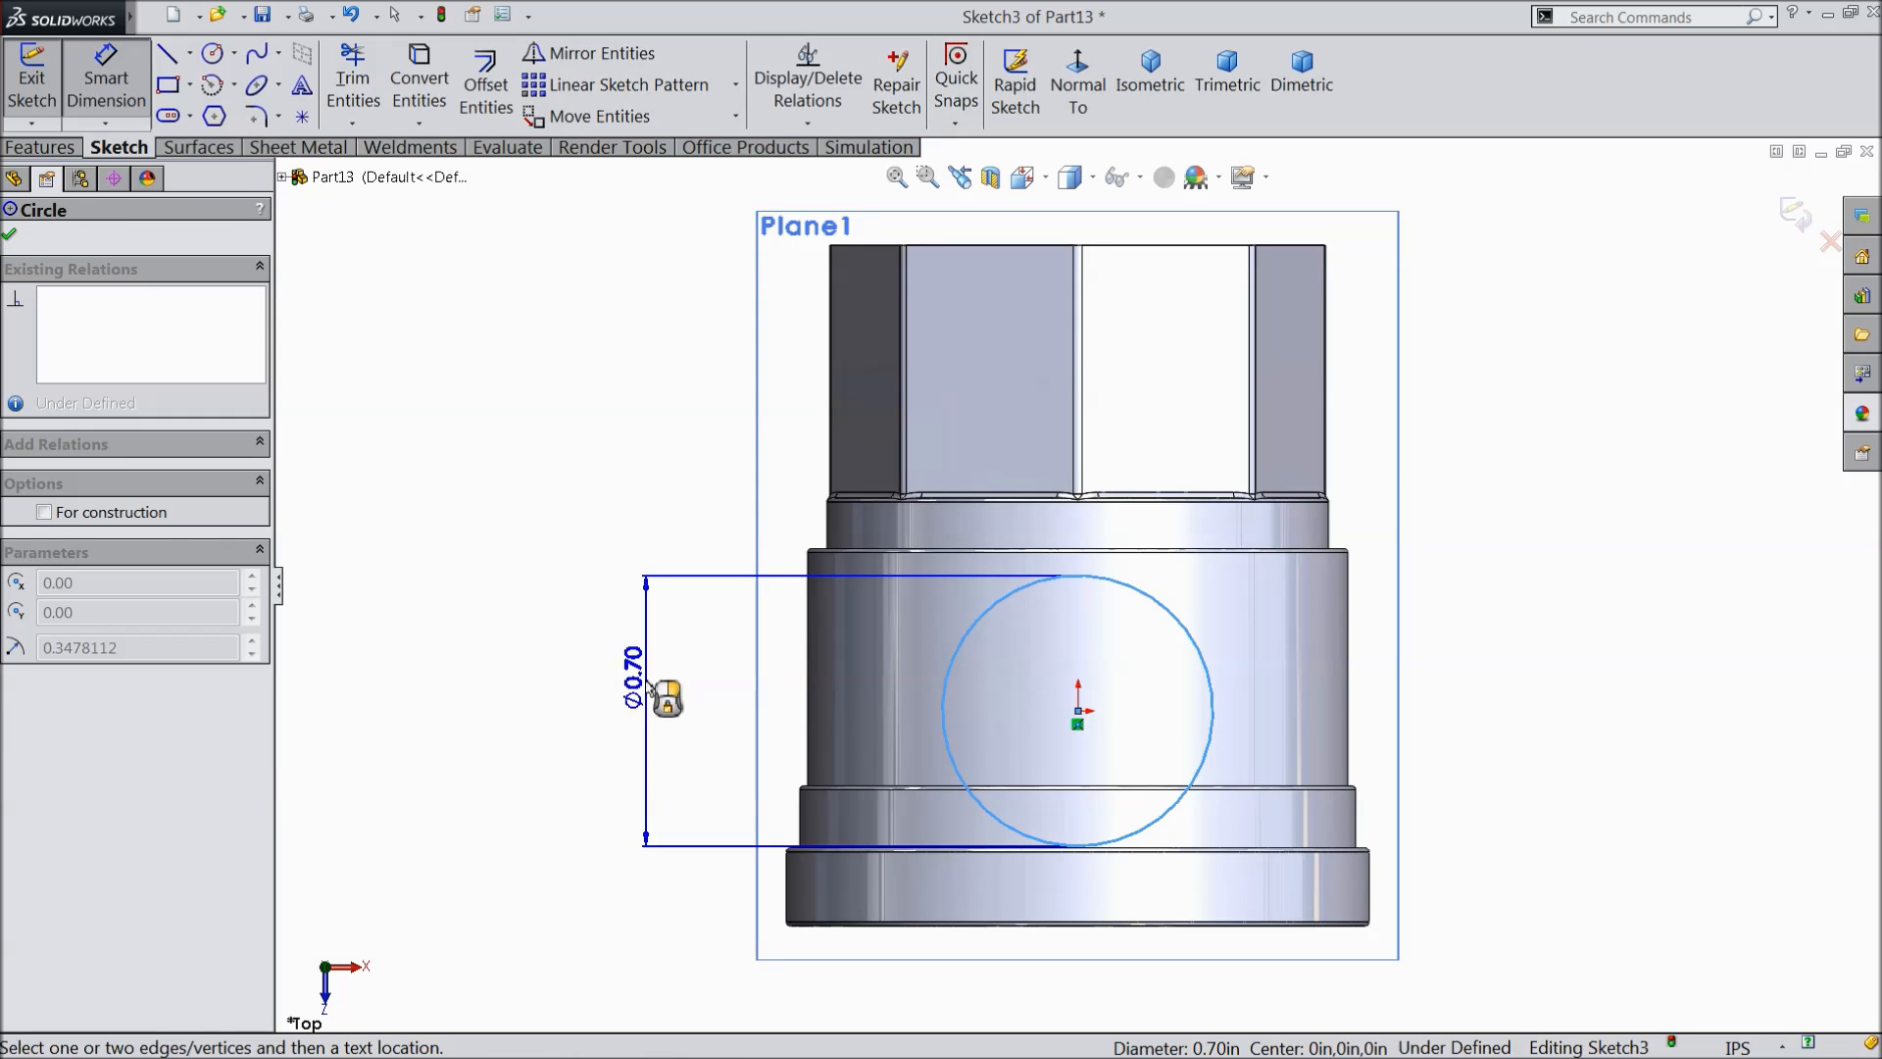
left_click(647, 686)
type("0.68")
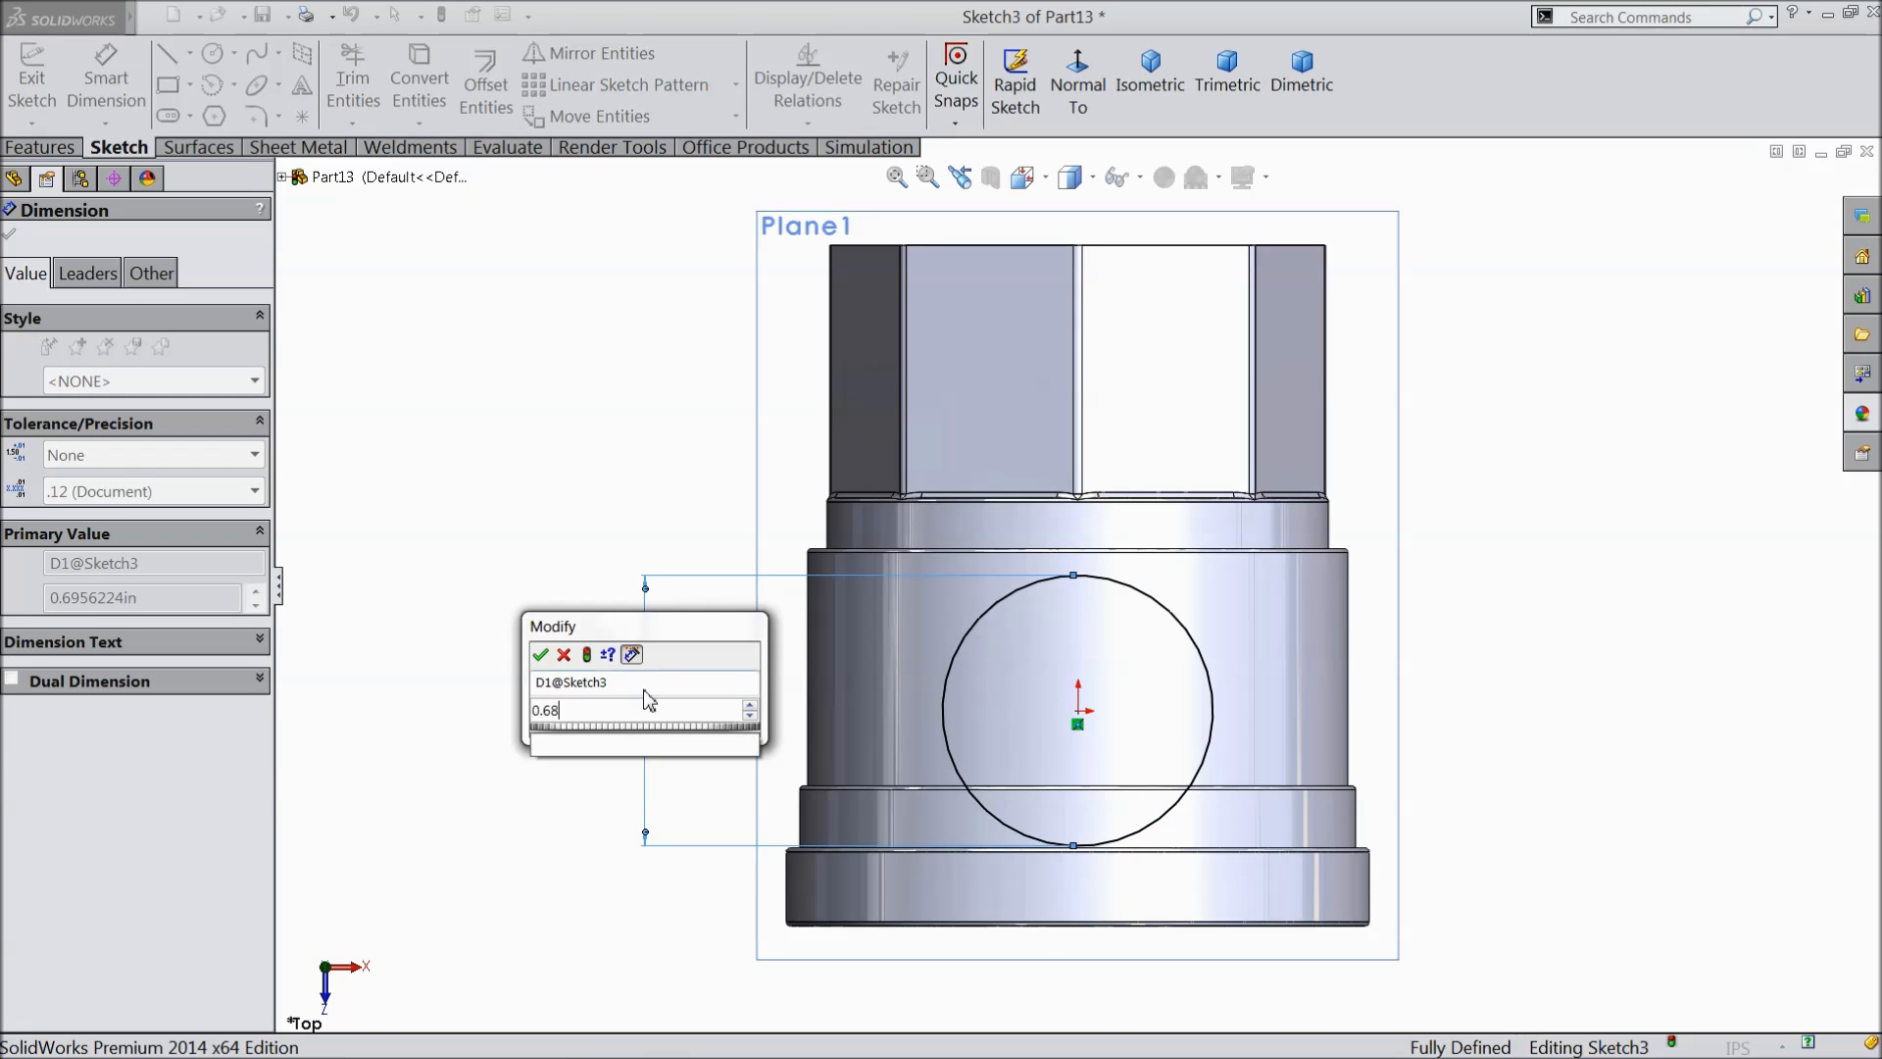
left_click(540, 655)
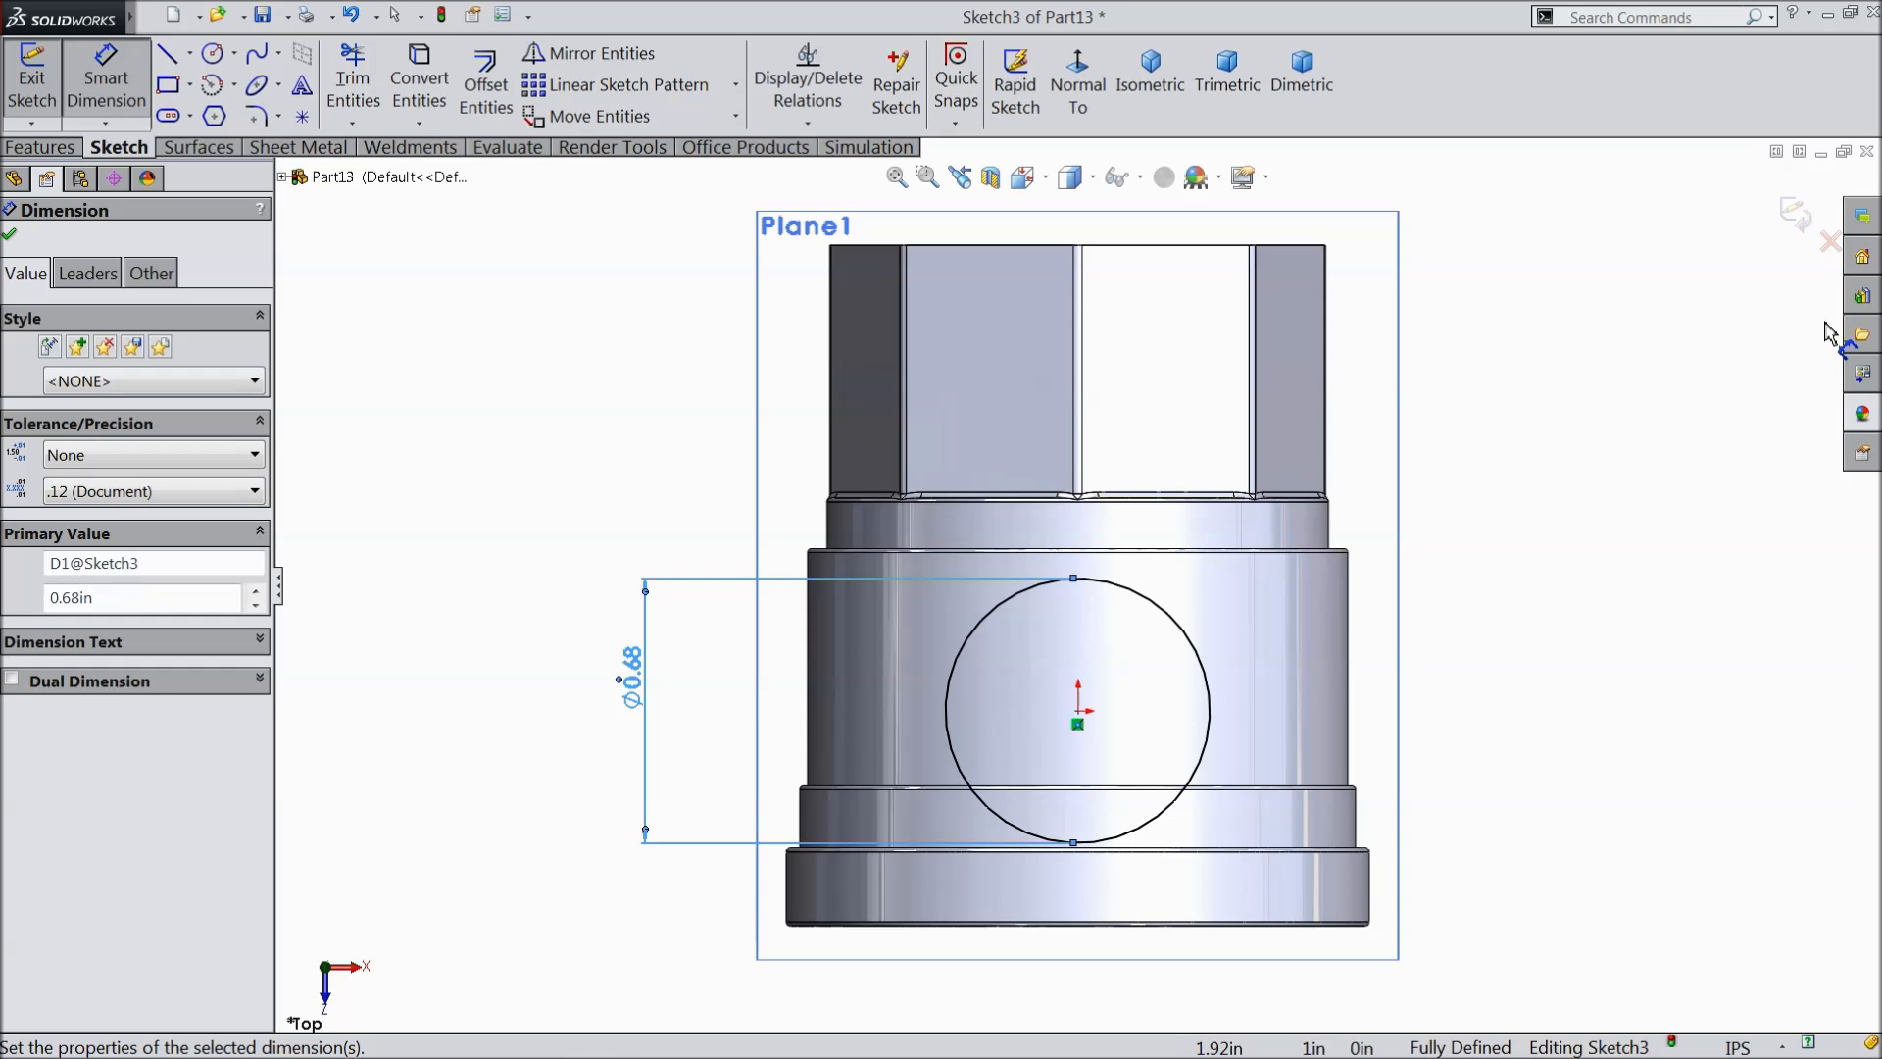
left_click(1796, 218)
- Start a sketch on the offset plane and draw a circle about 0.65 in in diameter centred on the origin
mouse_move(1581, 629)
middle_mouse_down()
mouse_move(1526, 432)
mouse_move(1566, 427)
mouse_move(1525, 500)
mouse_move(1554, 423)
middle_mouse_up()
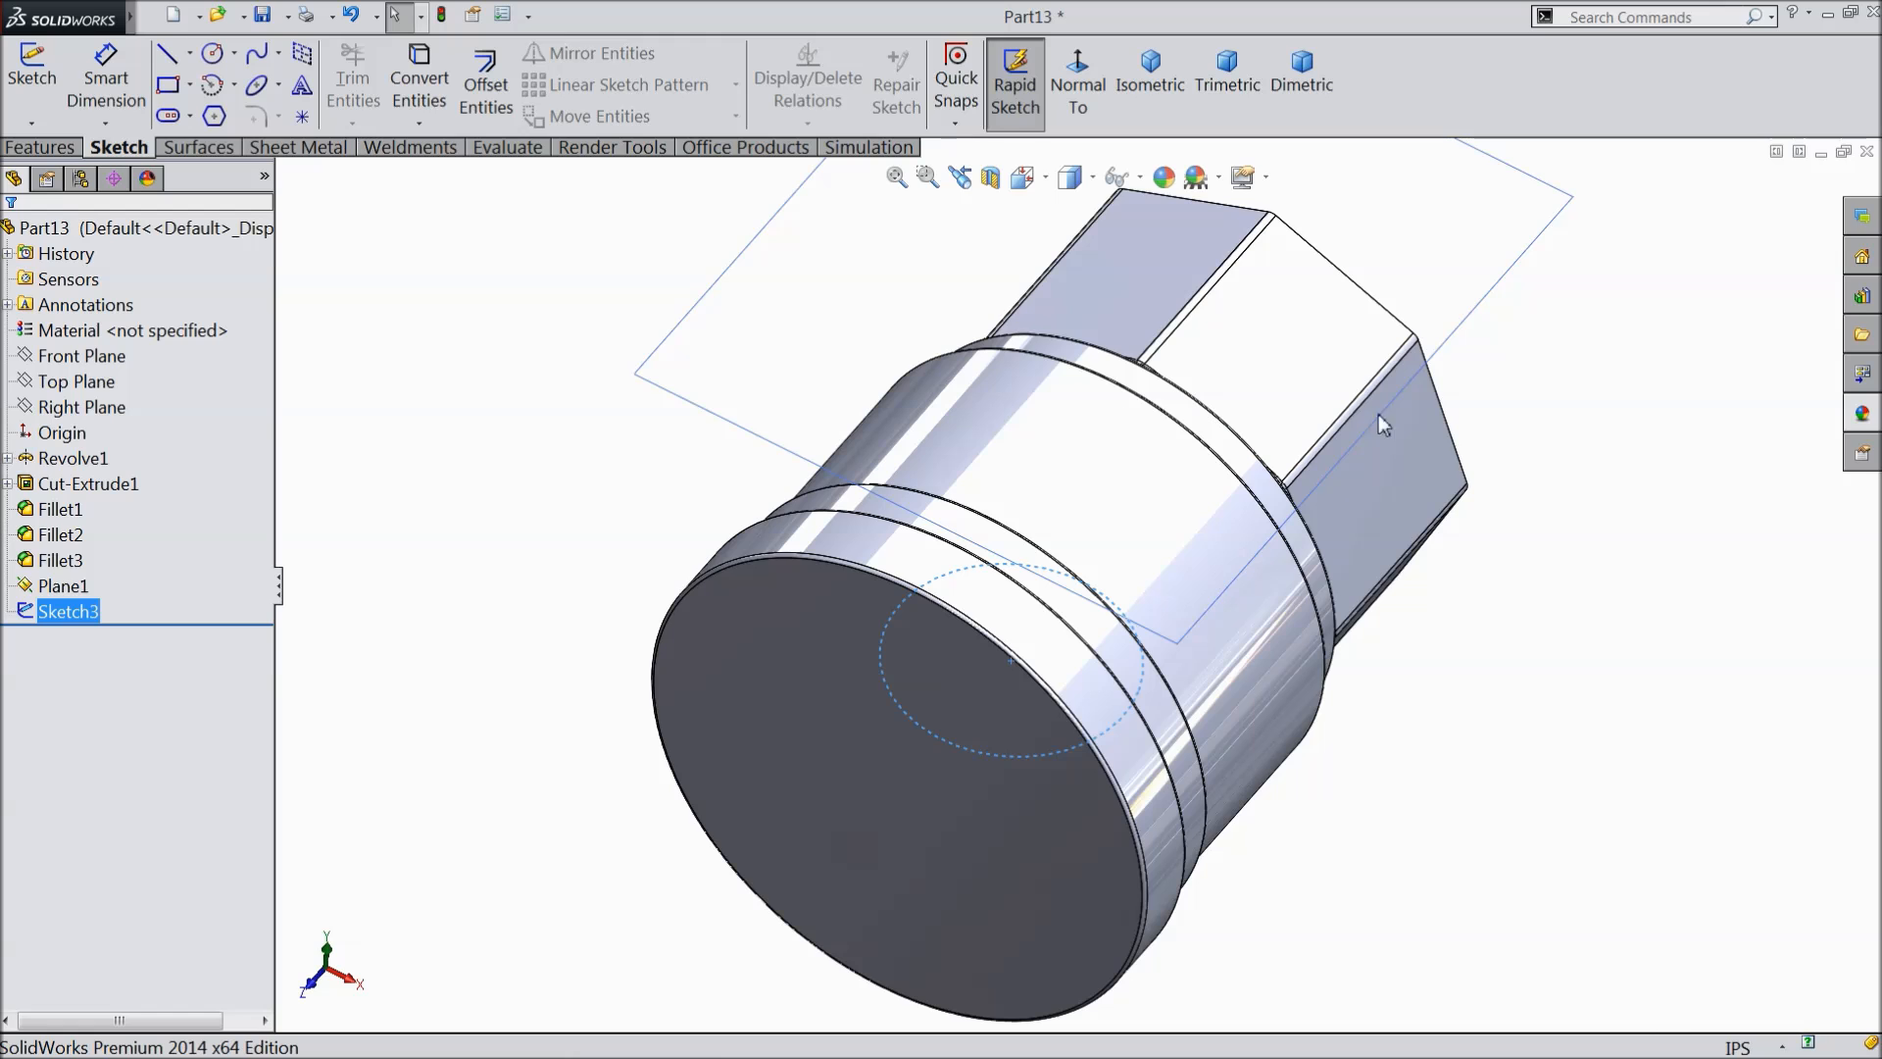
left_click(693, 373)
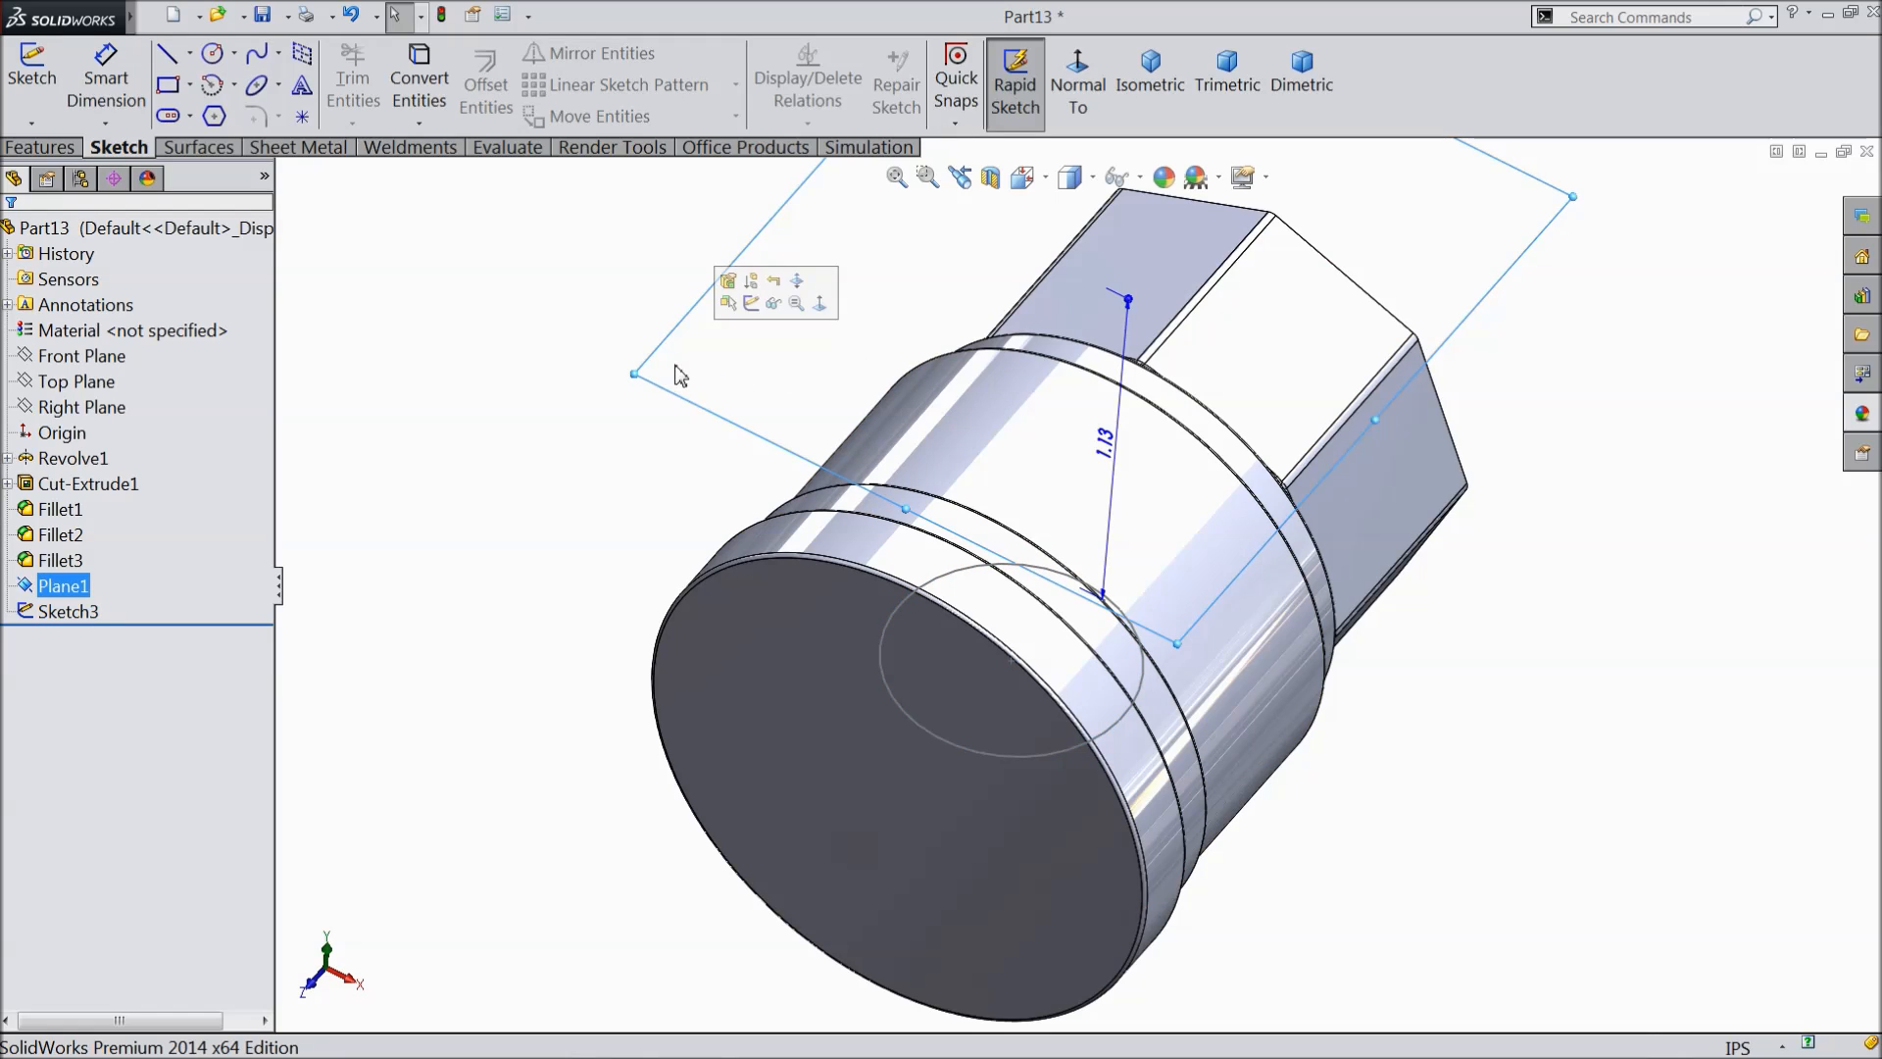
left_click(751, 304)
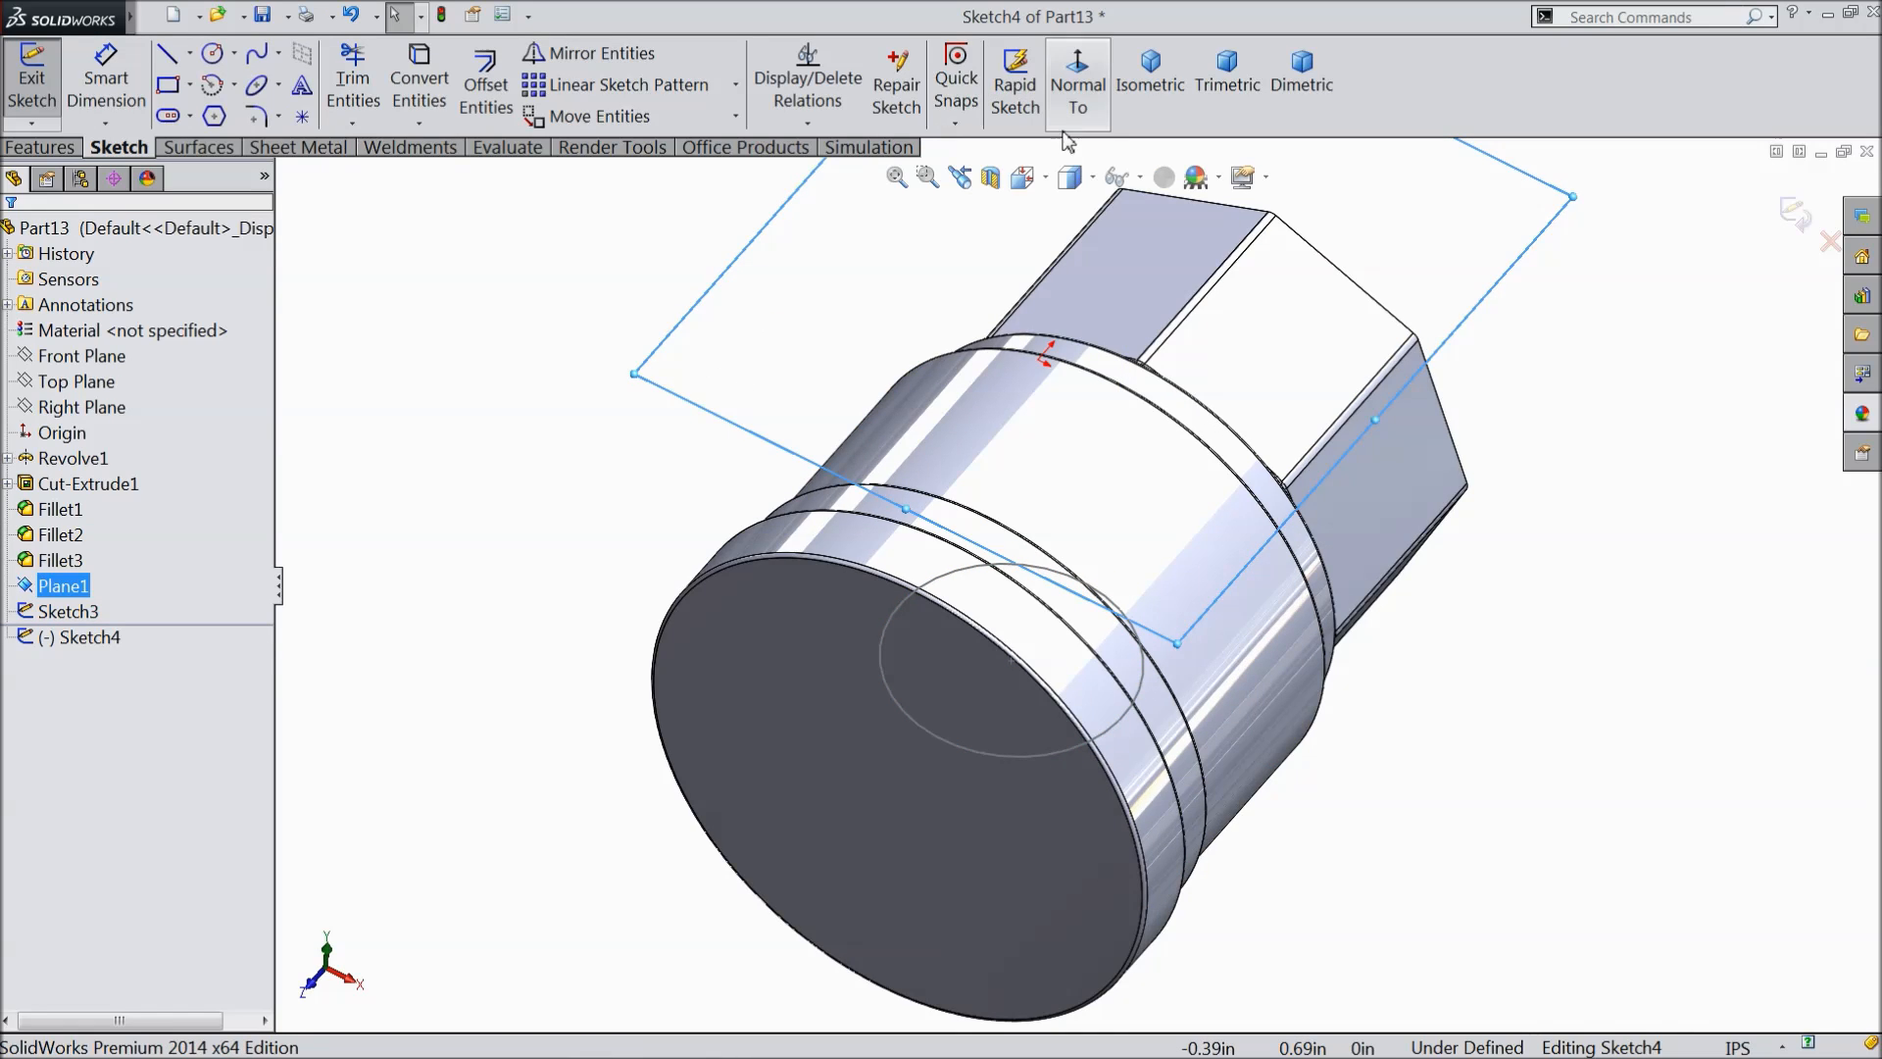
left_click(1078, 91)
left_click(212, 54)
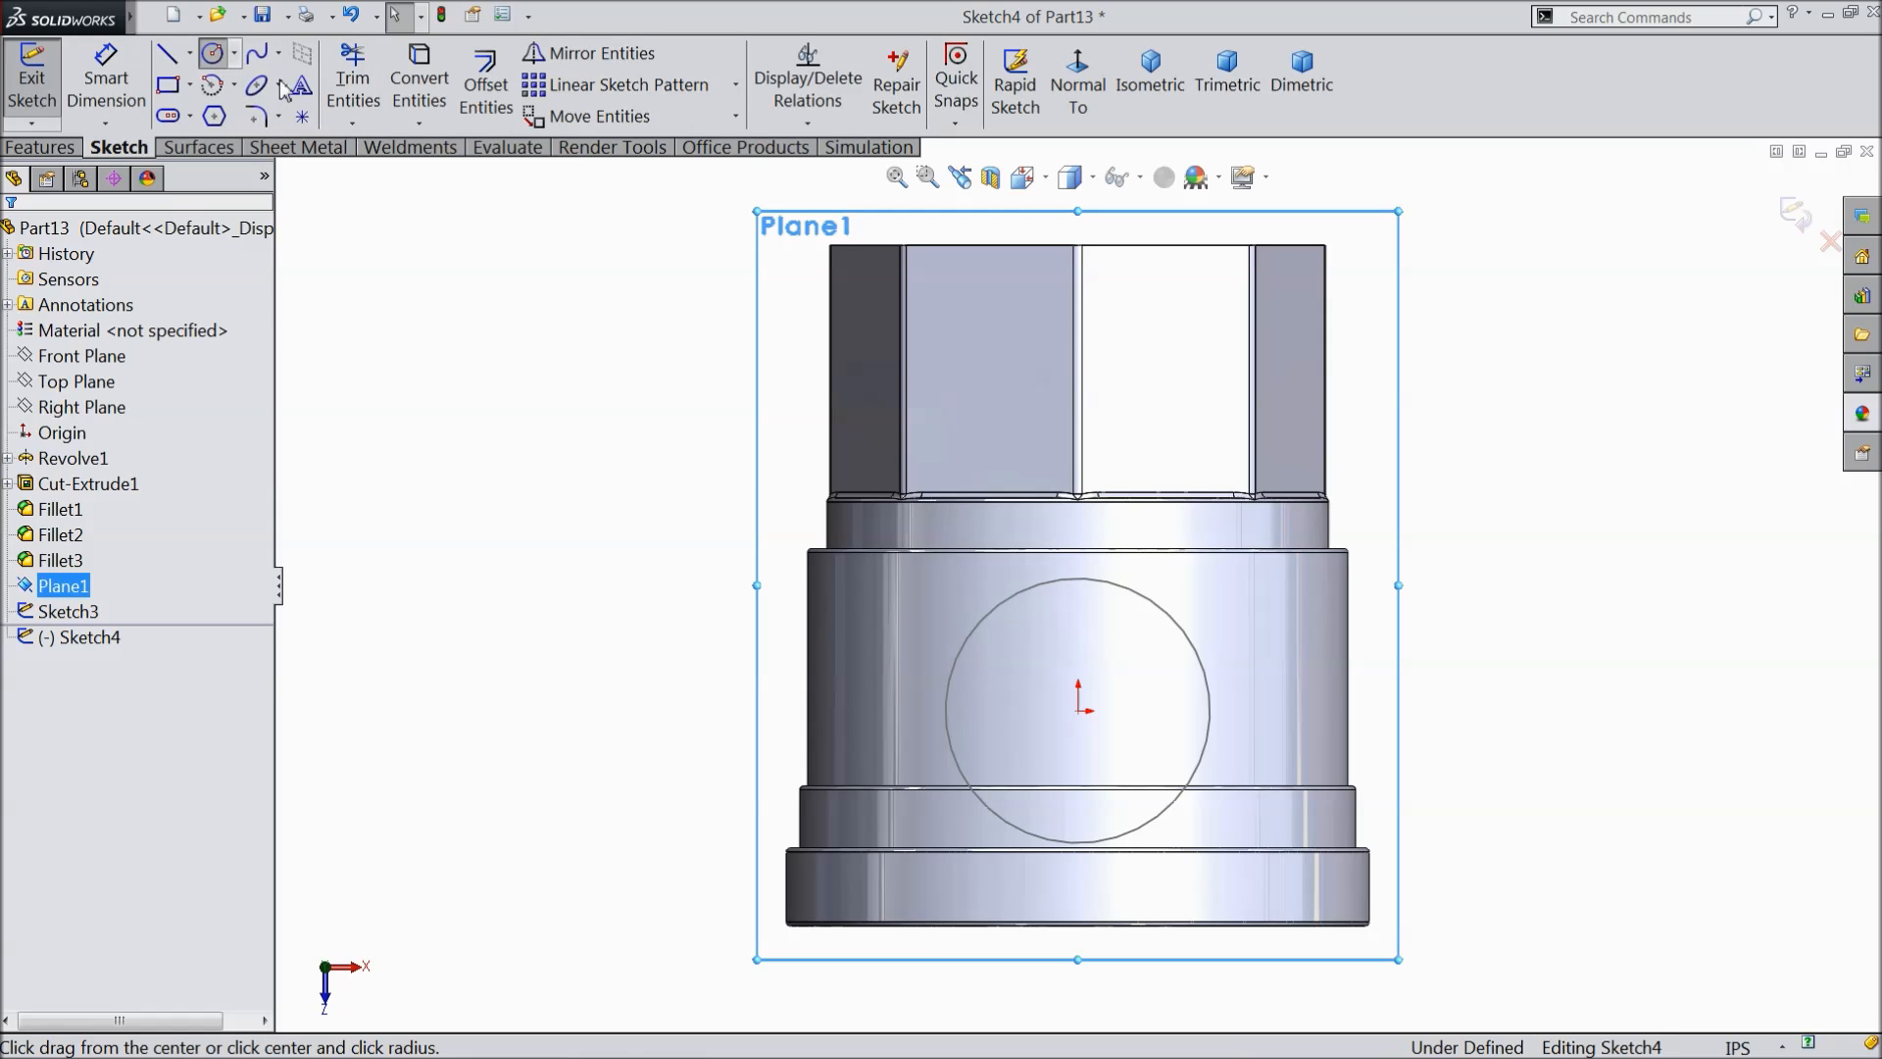
left_click(1078, 710)
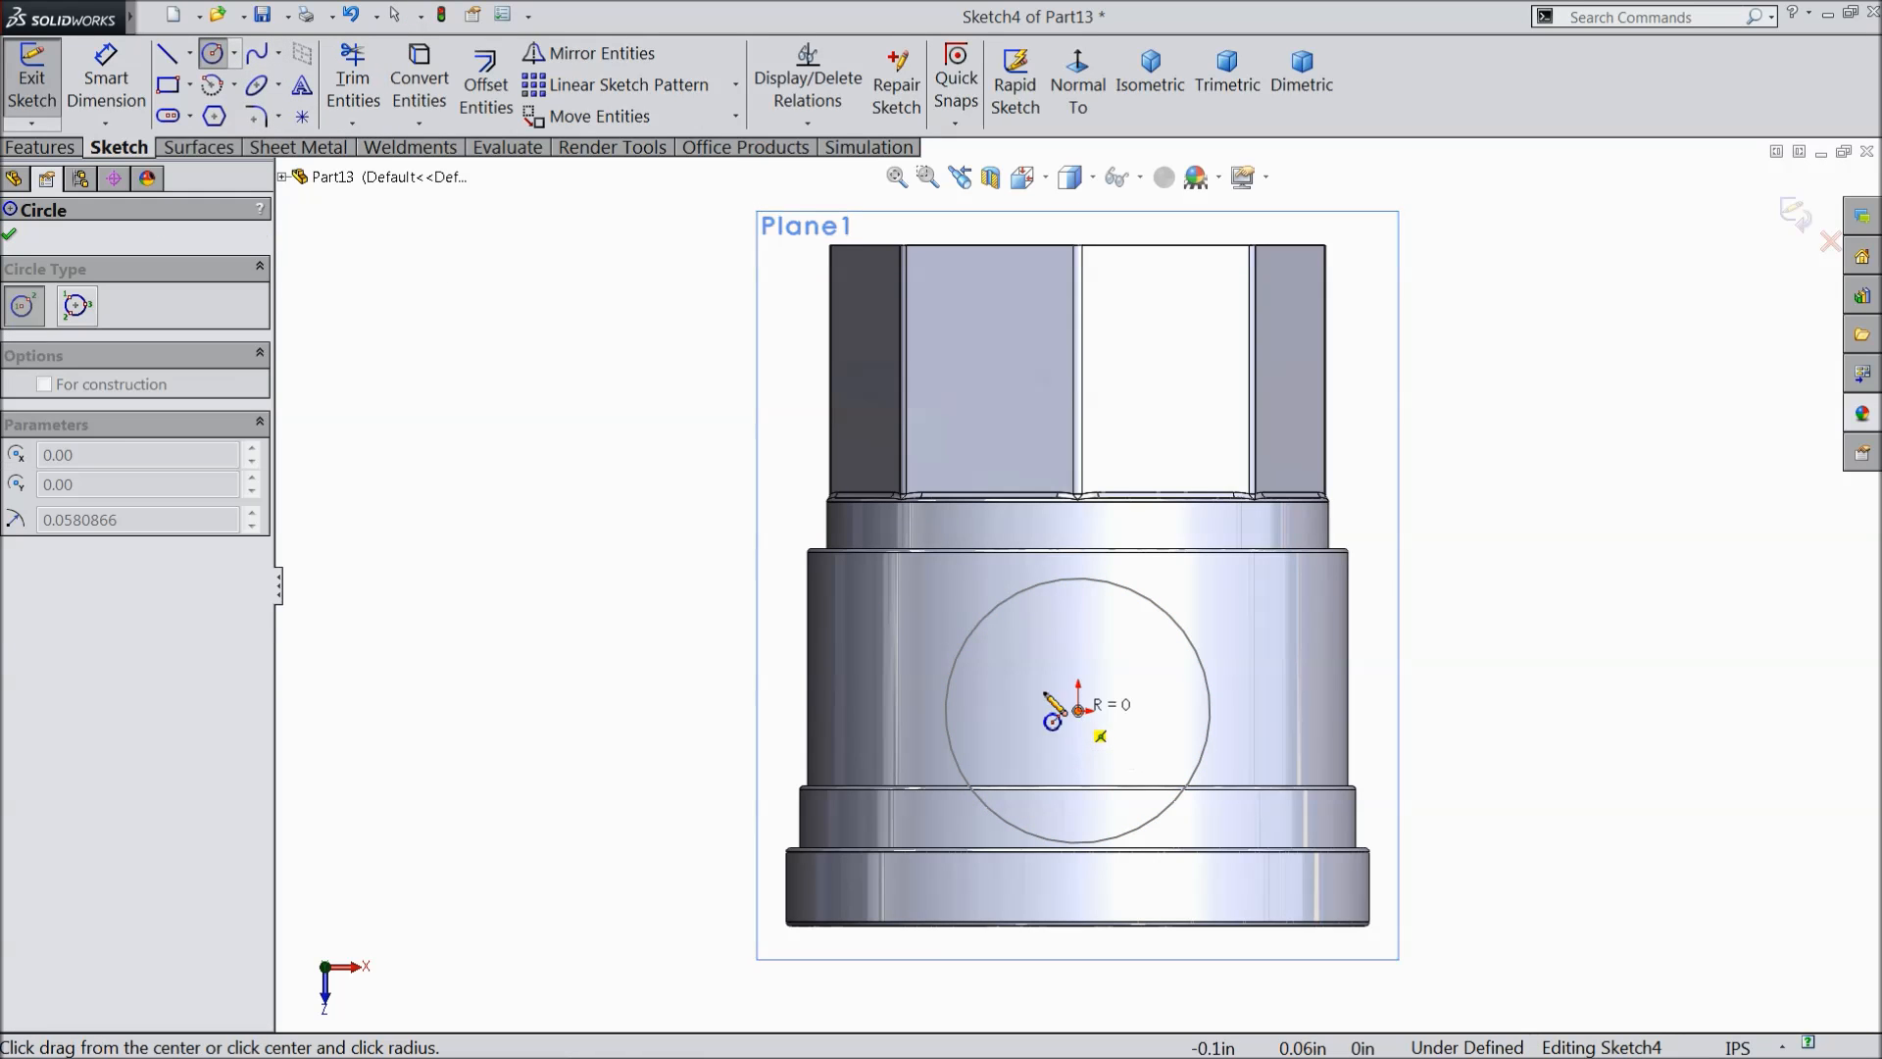
left_click(958, 642)
key("Escape")
- Dimension the offset plane's circle to a 0.66 in diameter and finish the sketch
scroll(966, 708, "down", 2)
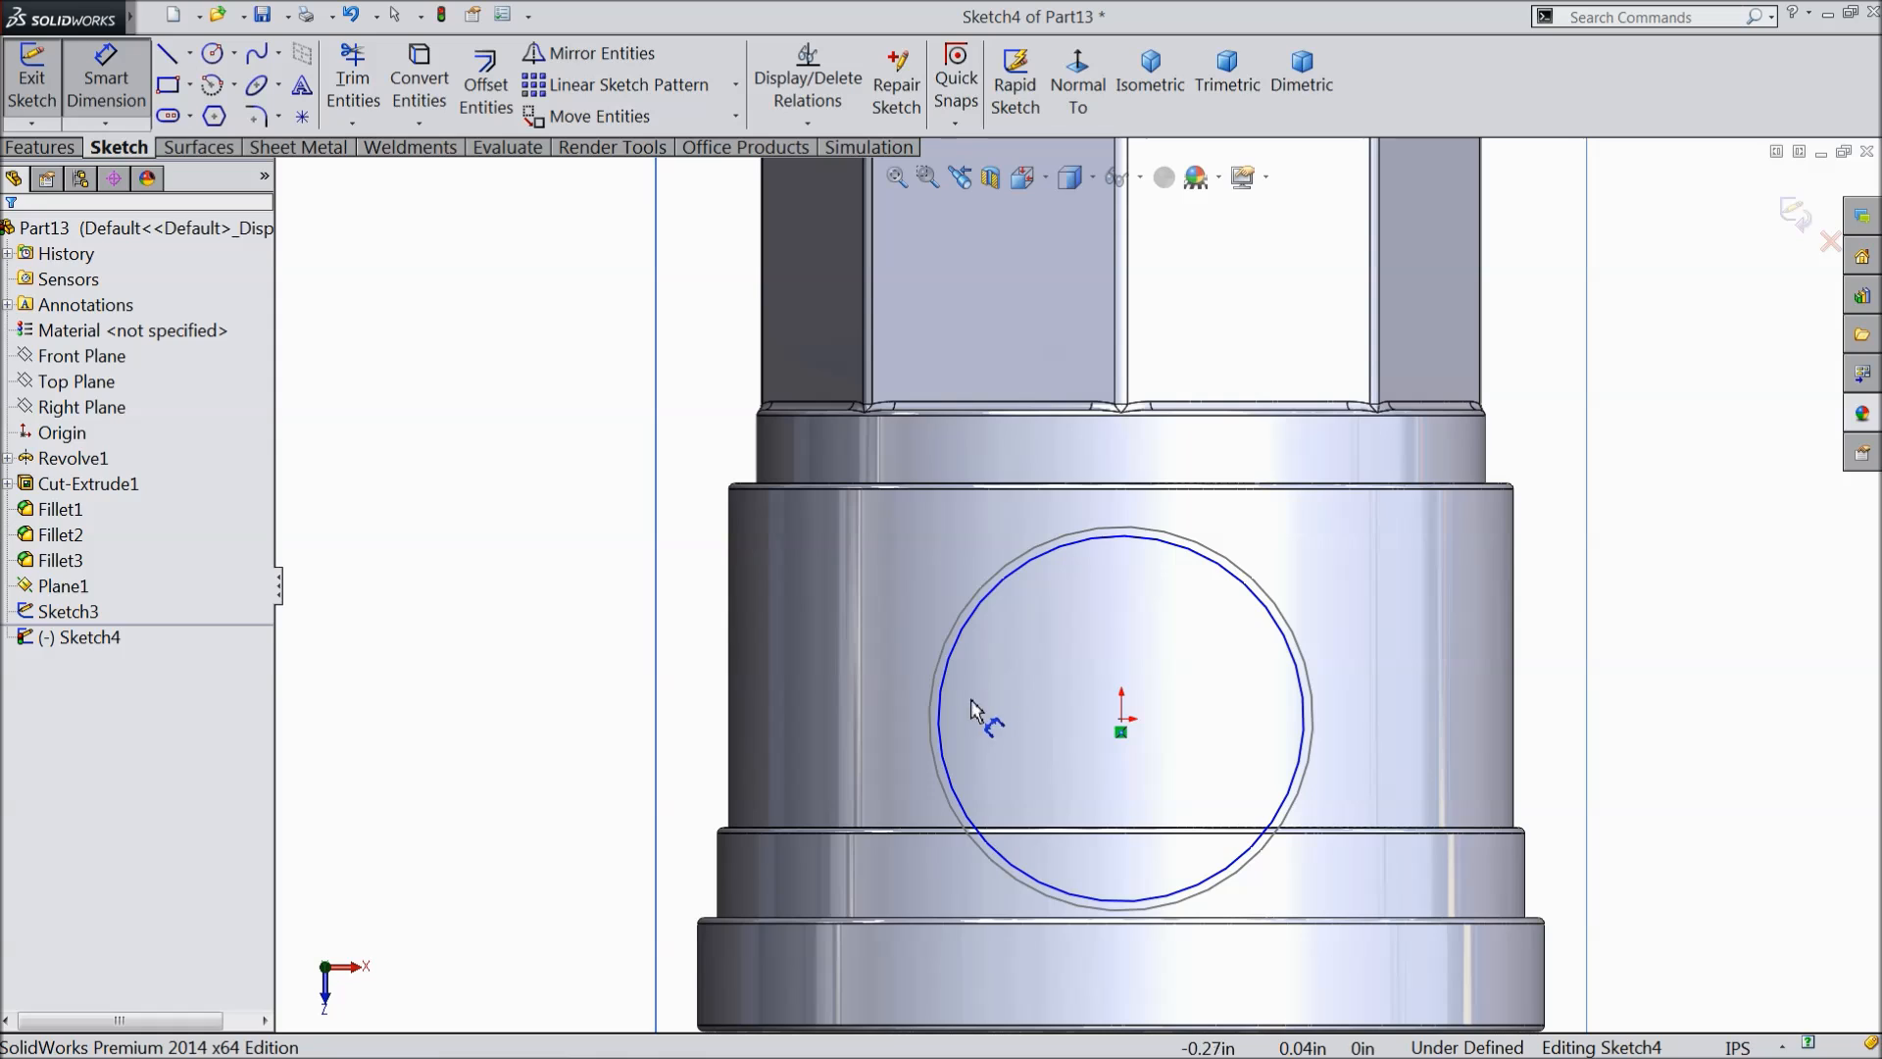
left_click(943, 688)
left_click(566, 698)
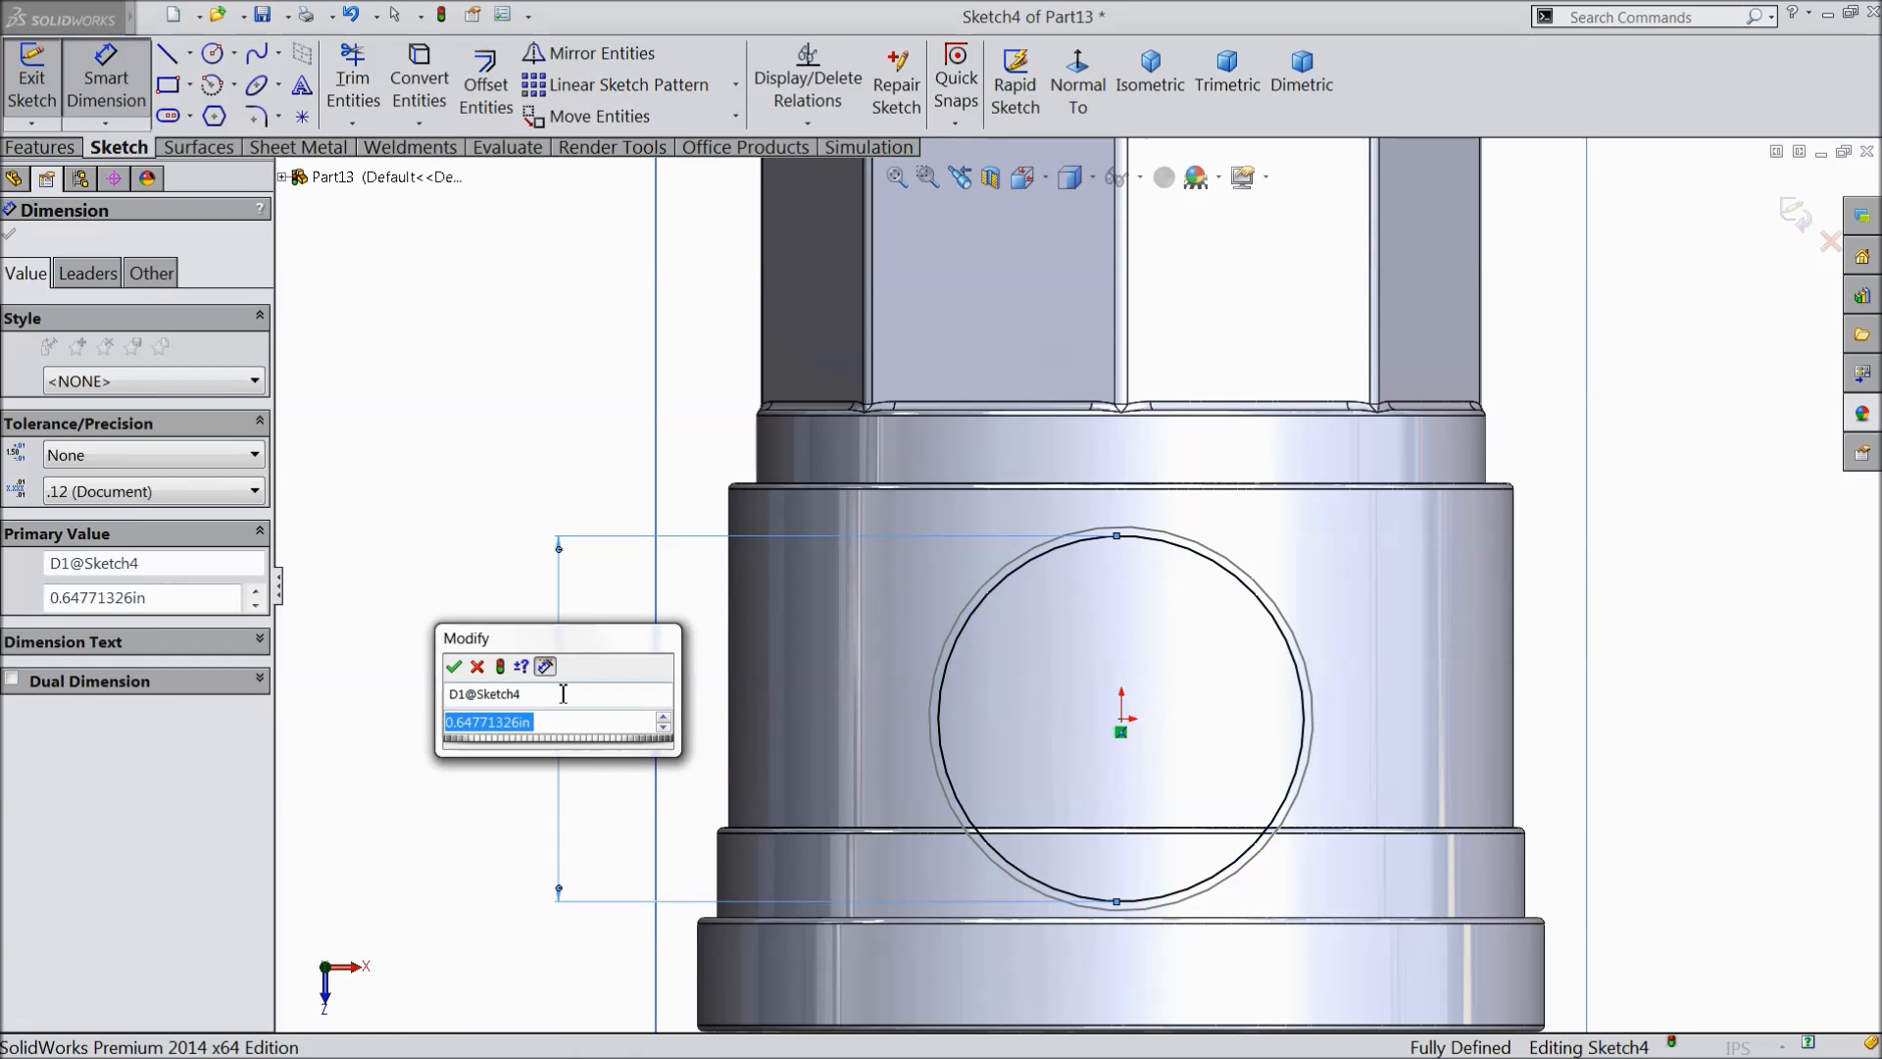
type("0.66")
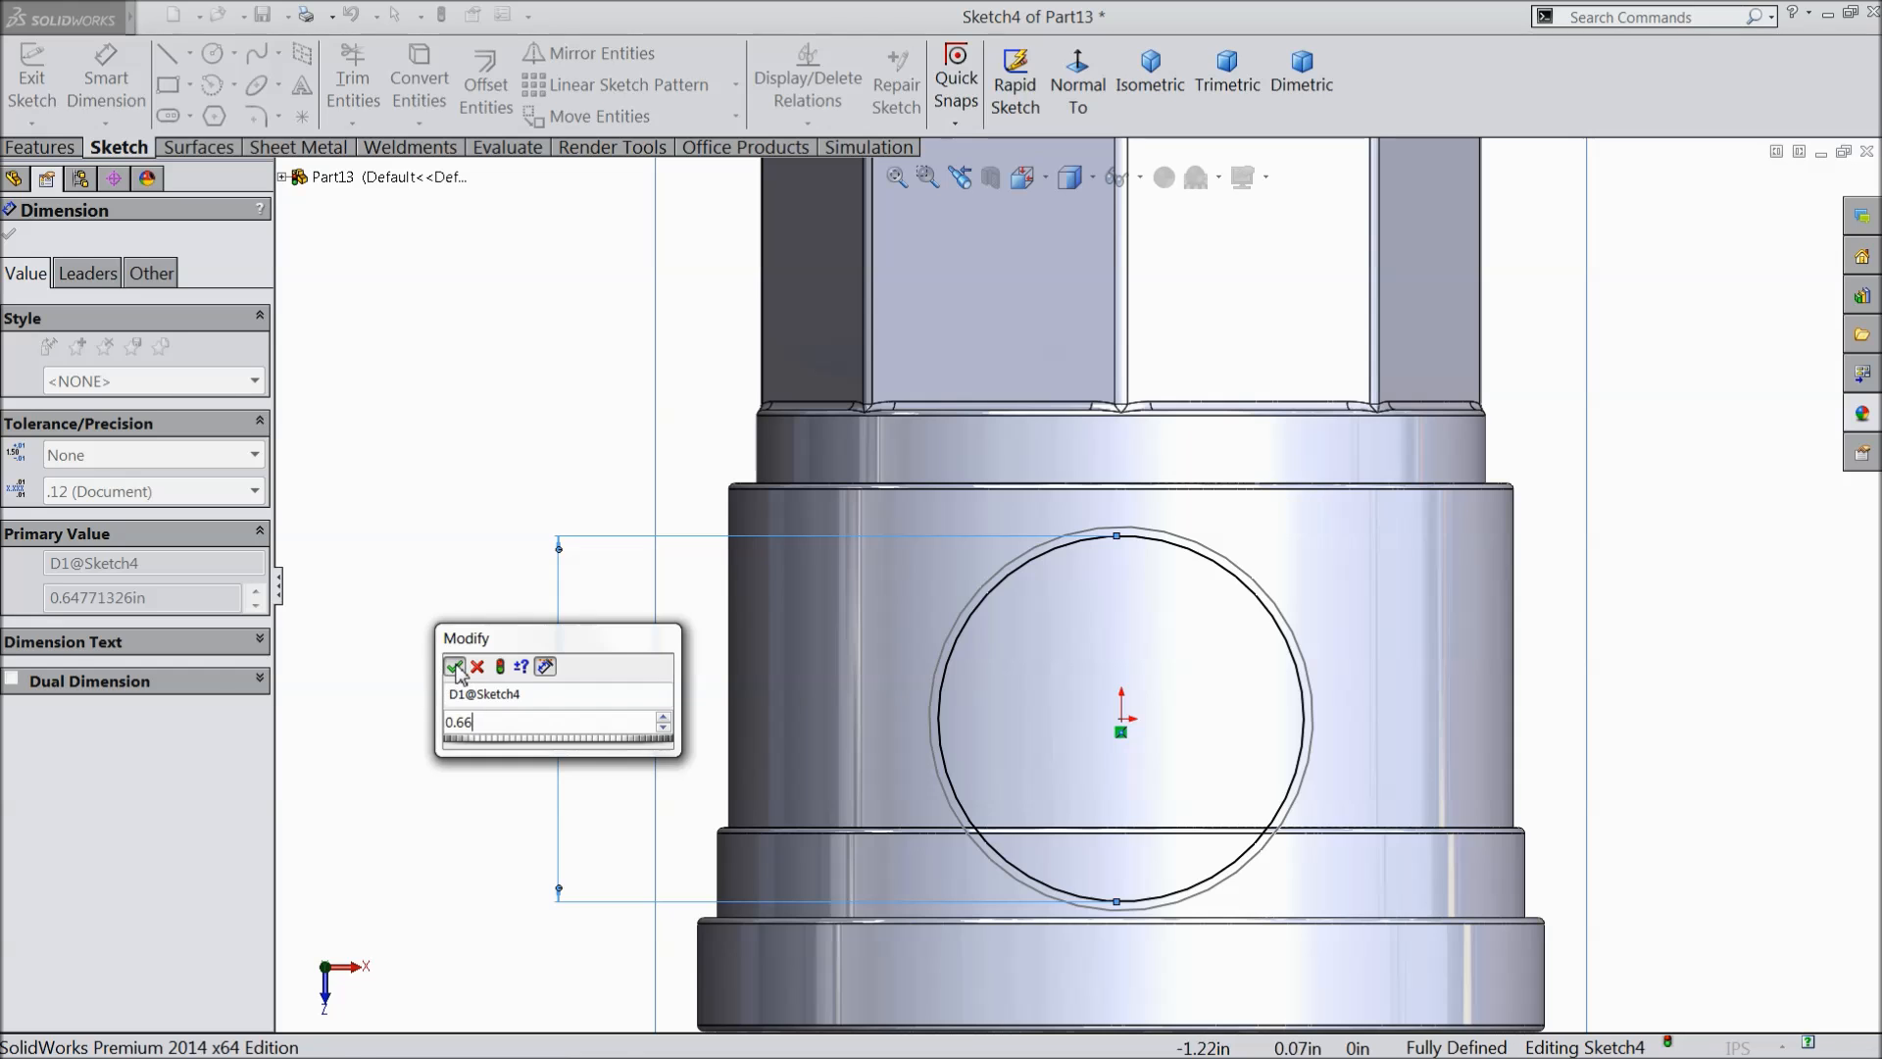
left_click(454, 666)
left_click(1792, 216)
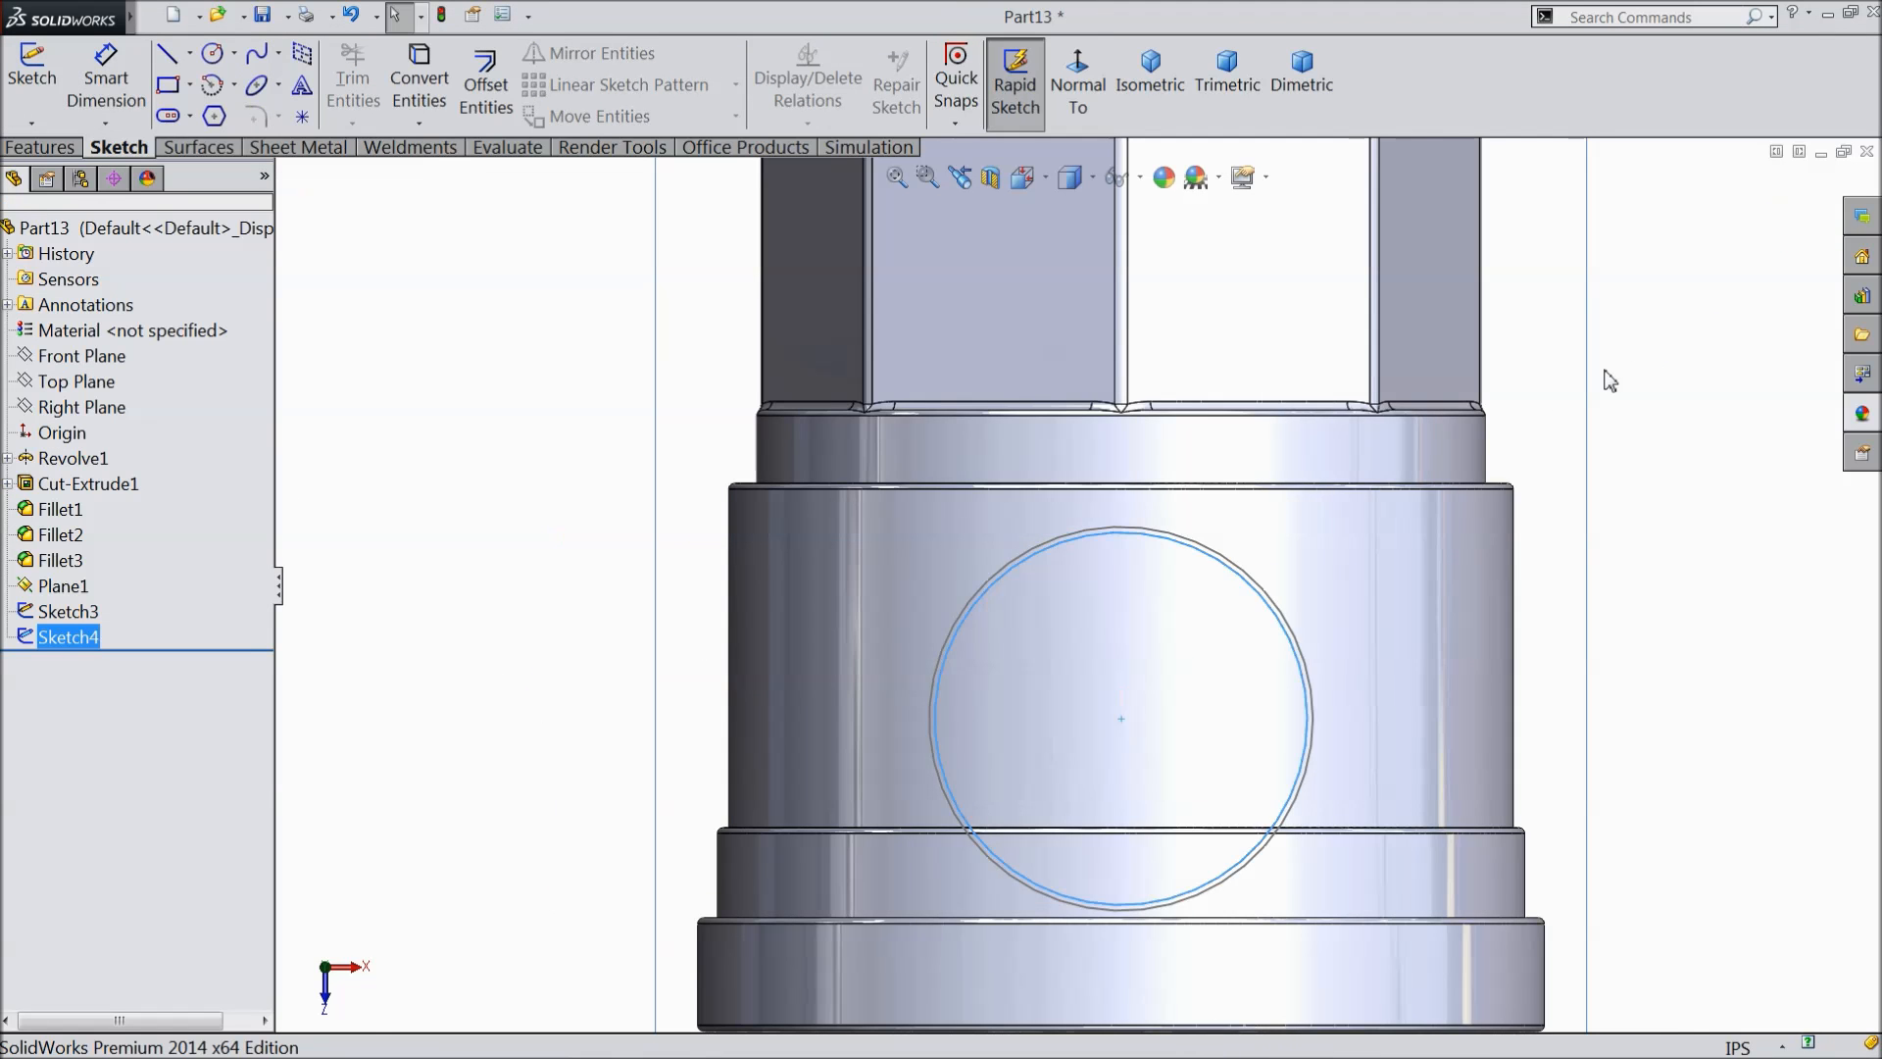
- Start a boss loft from the 0.66 in circle on the offset plane to the 0.68 in circle on the Top Plane
mouse_move(1521, 638)
middle_mouse_down()
mouse_move(1479, 593)
mouse_move(1405, 571)
mouse_move(1410, 507)
middle_mouse_up()
scroll(1154, 594, "down", 2)
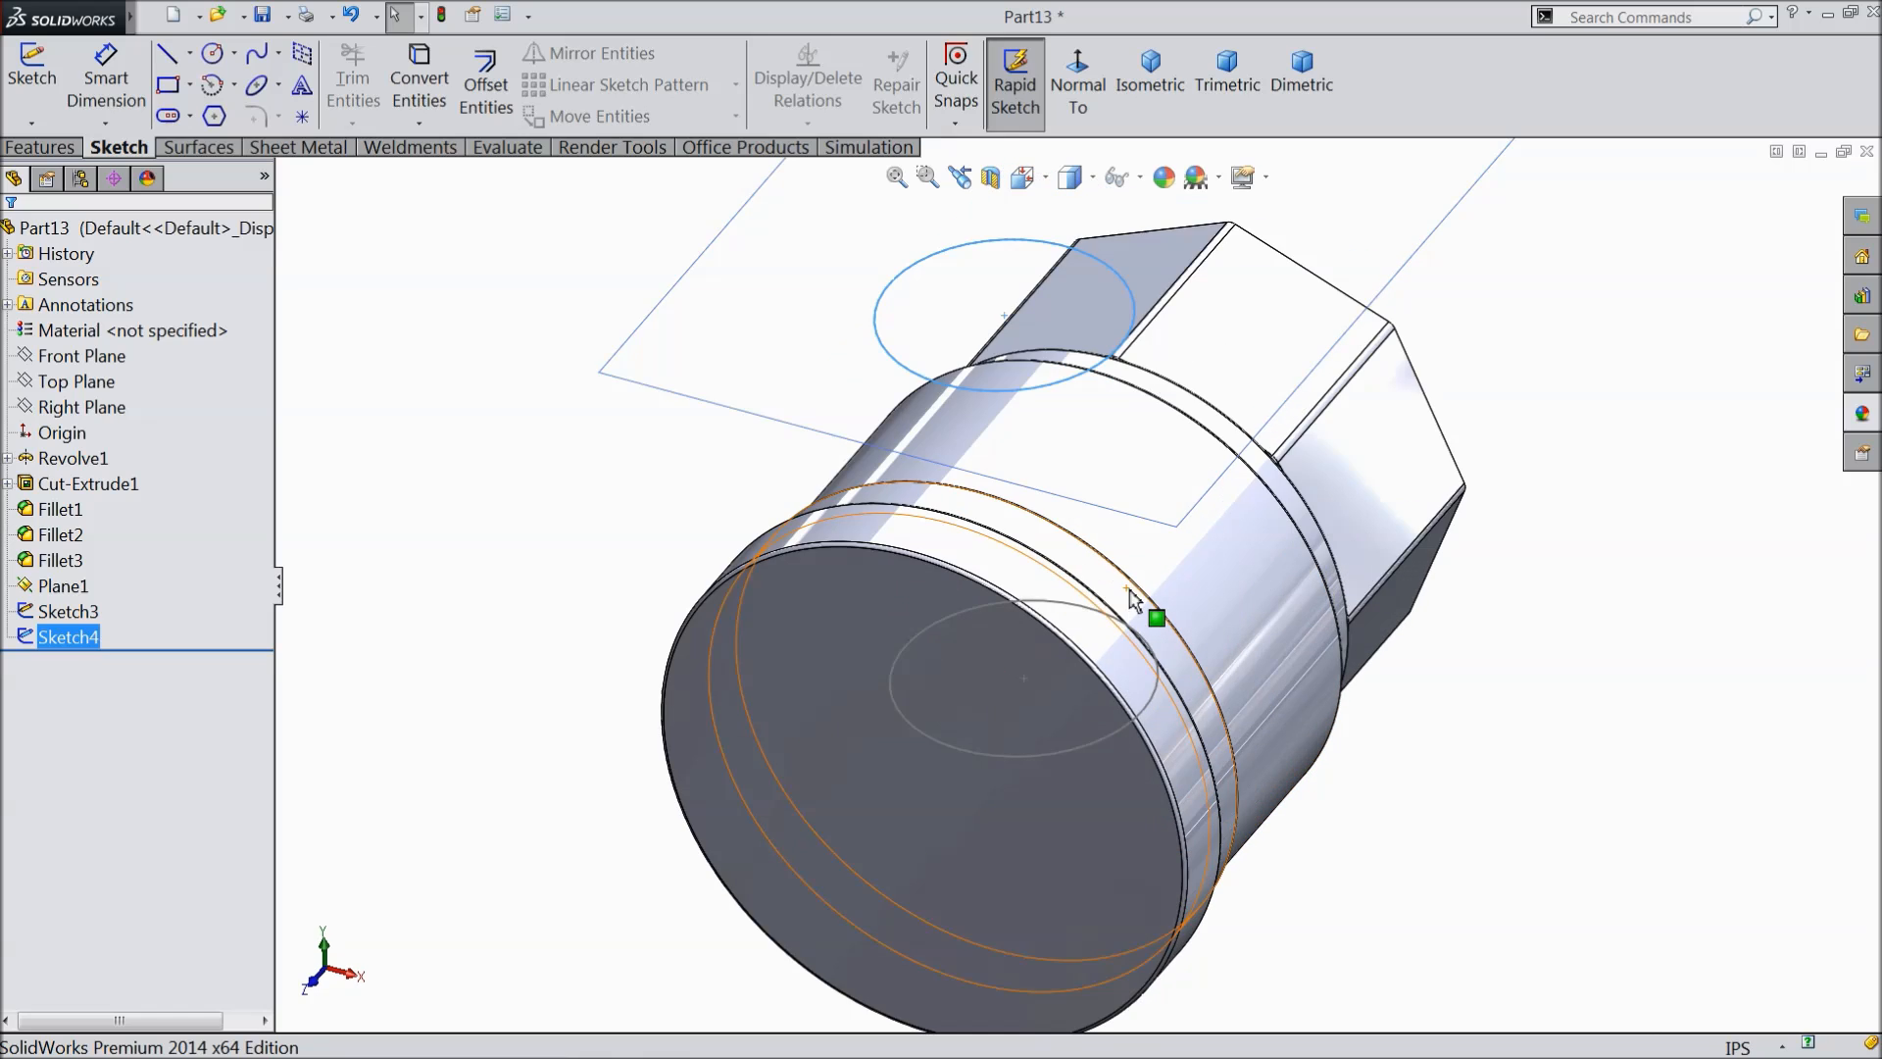
left_click(44, 148)
left_click(270, 87)
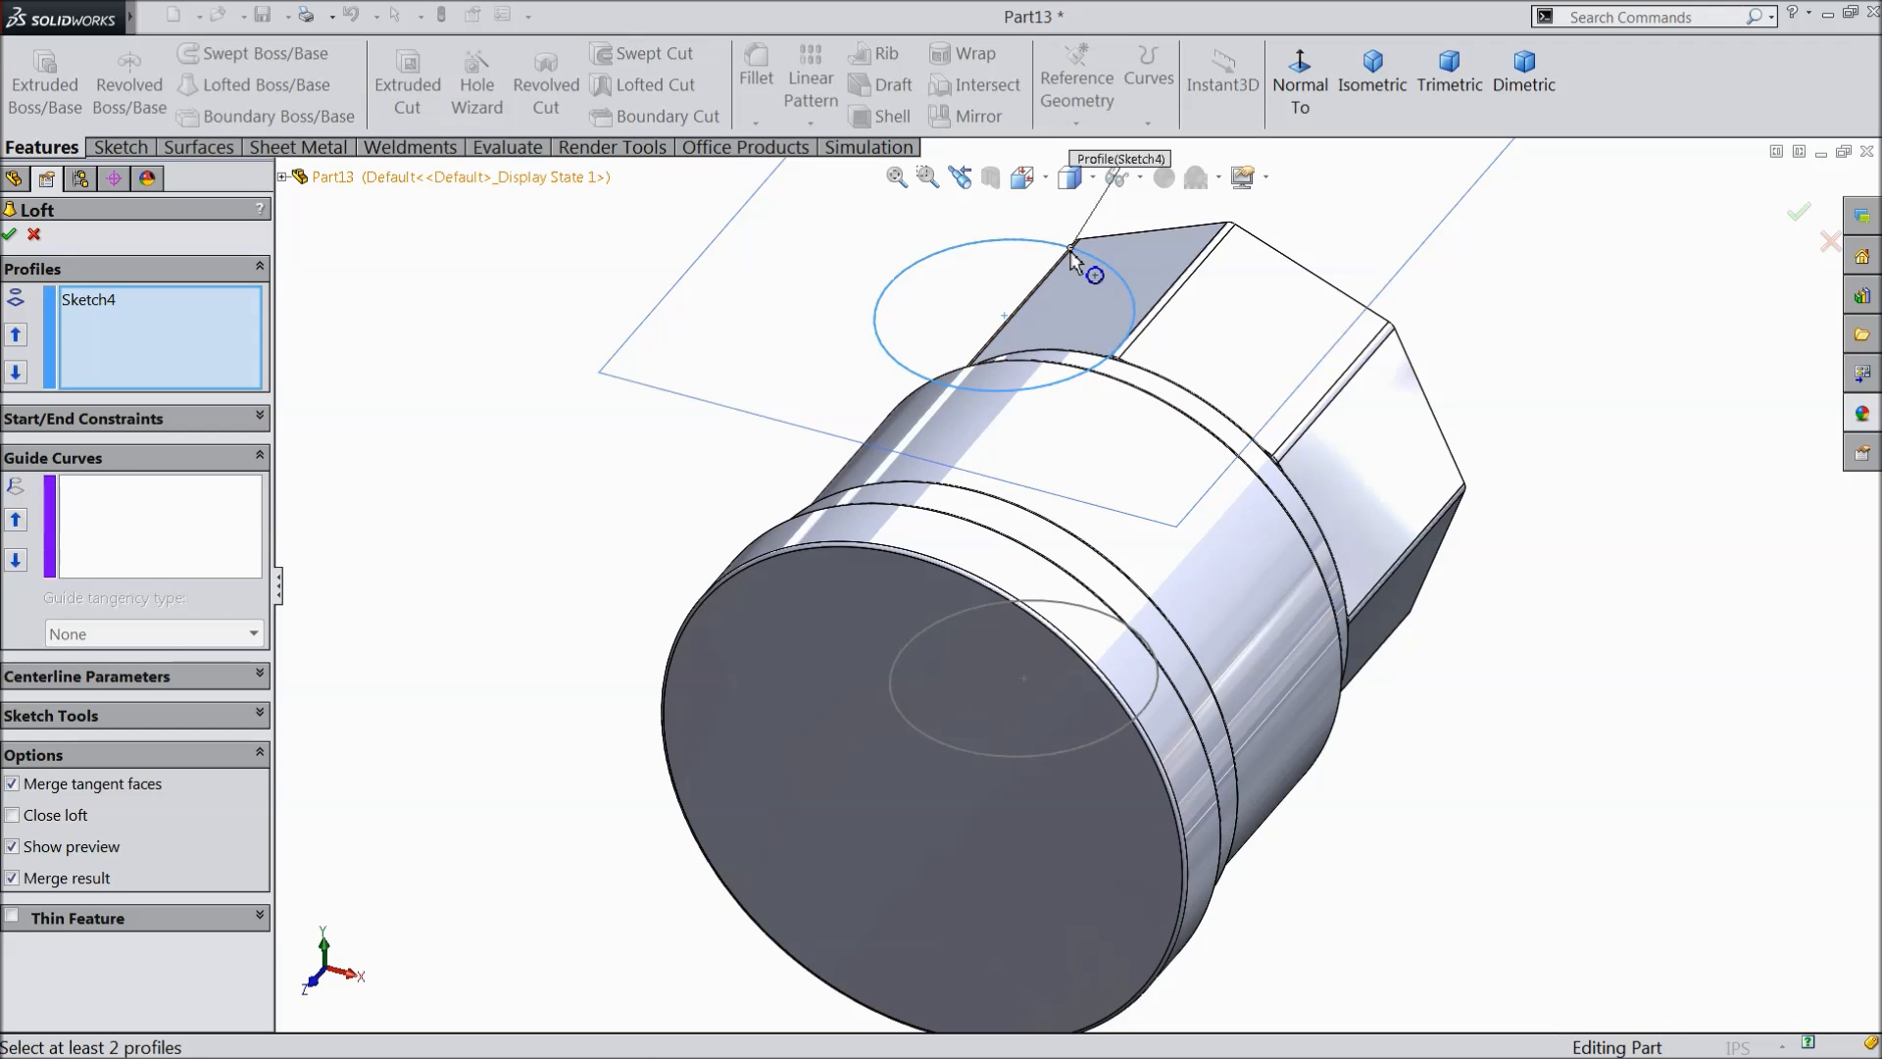
left_click(1105, 616)
mouse_move(1113, 621)
middle_mouse_down()
mouse_move(1088, 735)
mouse_move(975, 769)
mouse_move(1112, 838)
middle_mouse_up()
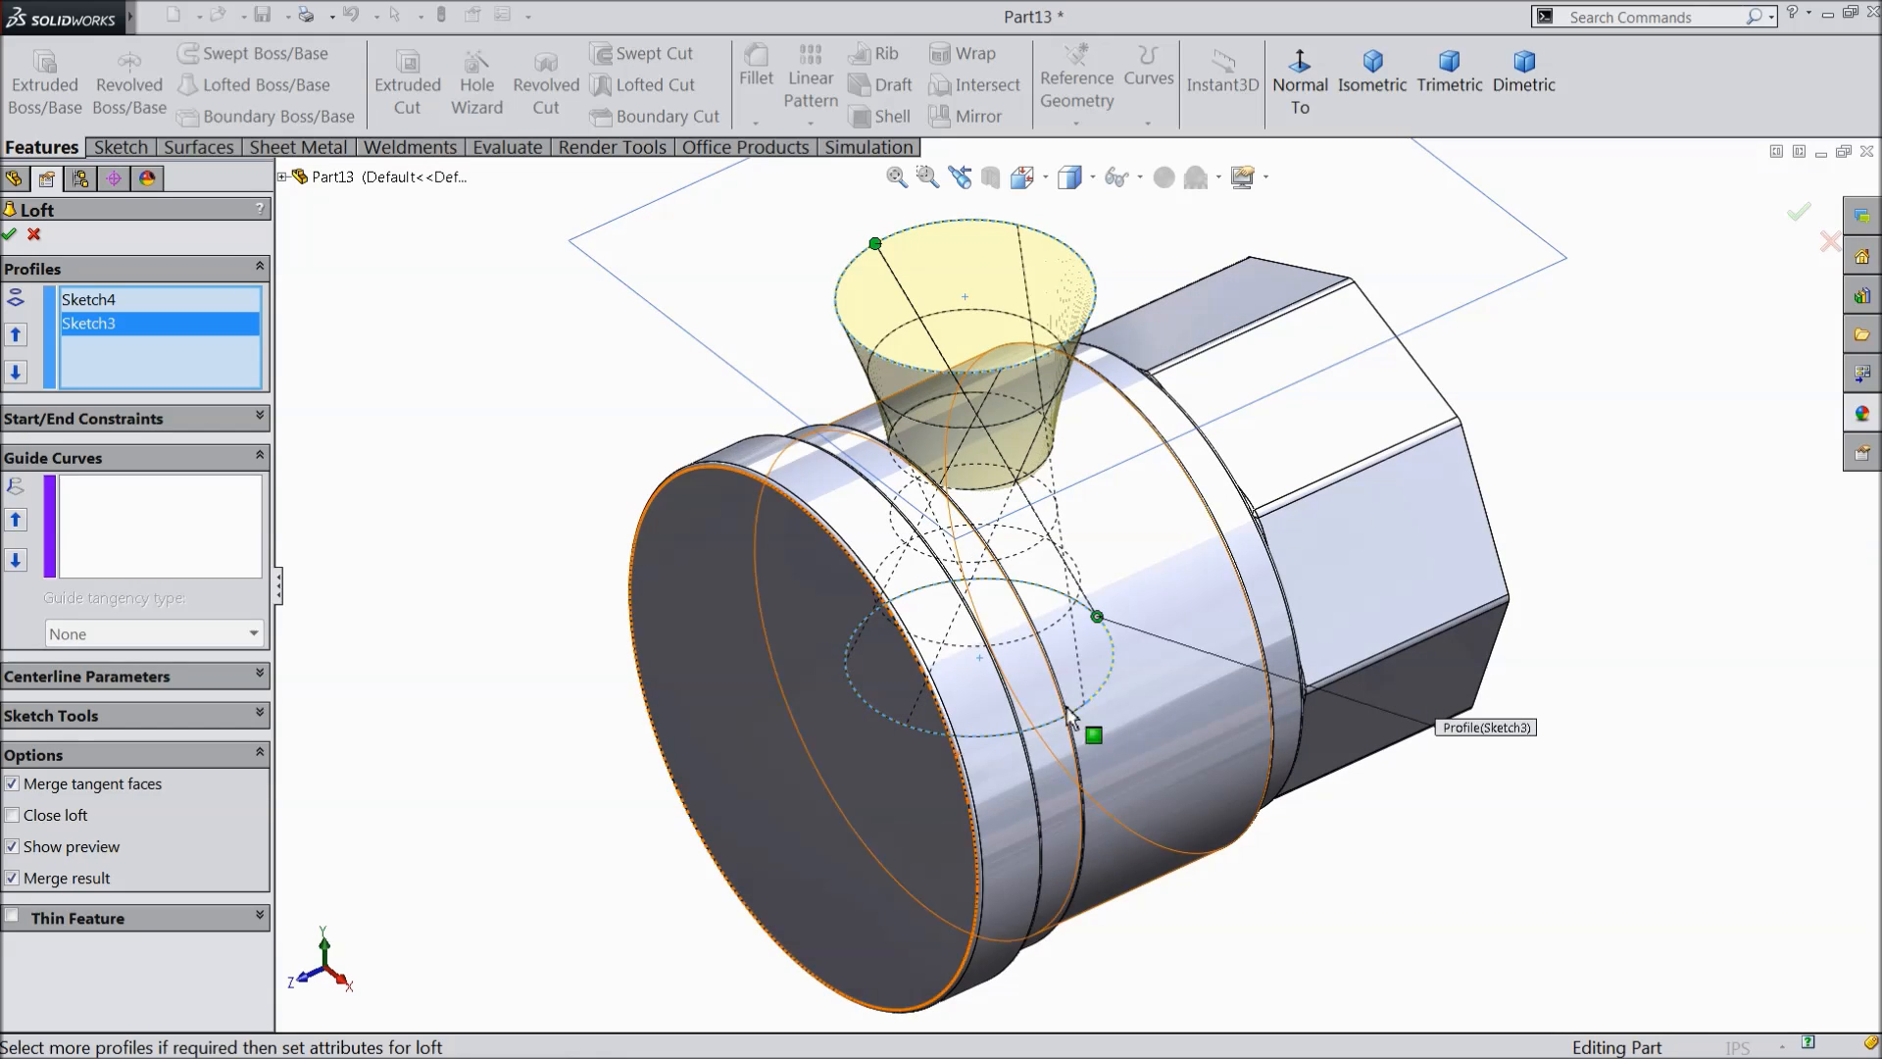
- Reselect the lower circle at a point aligned with the upper circle's connector to untwist the loft, and complete it
left_click(902, 605)
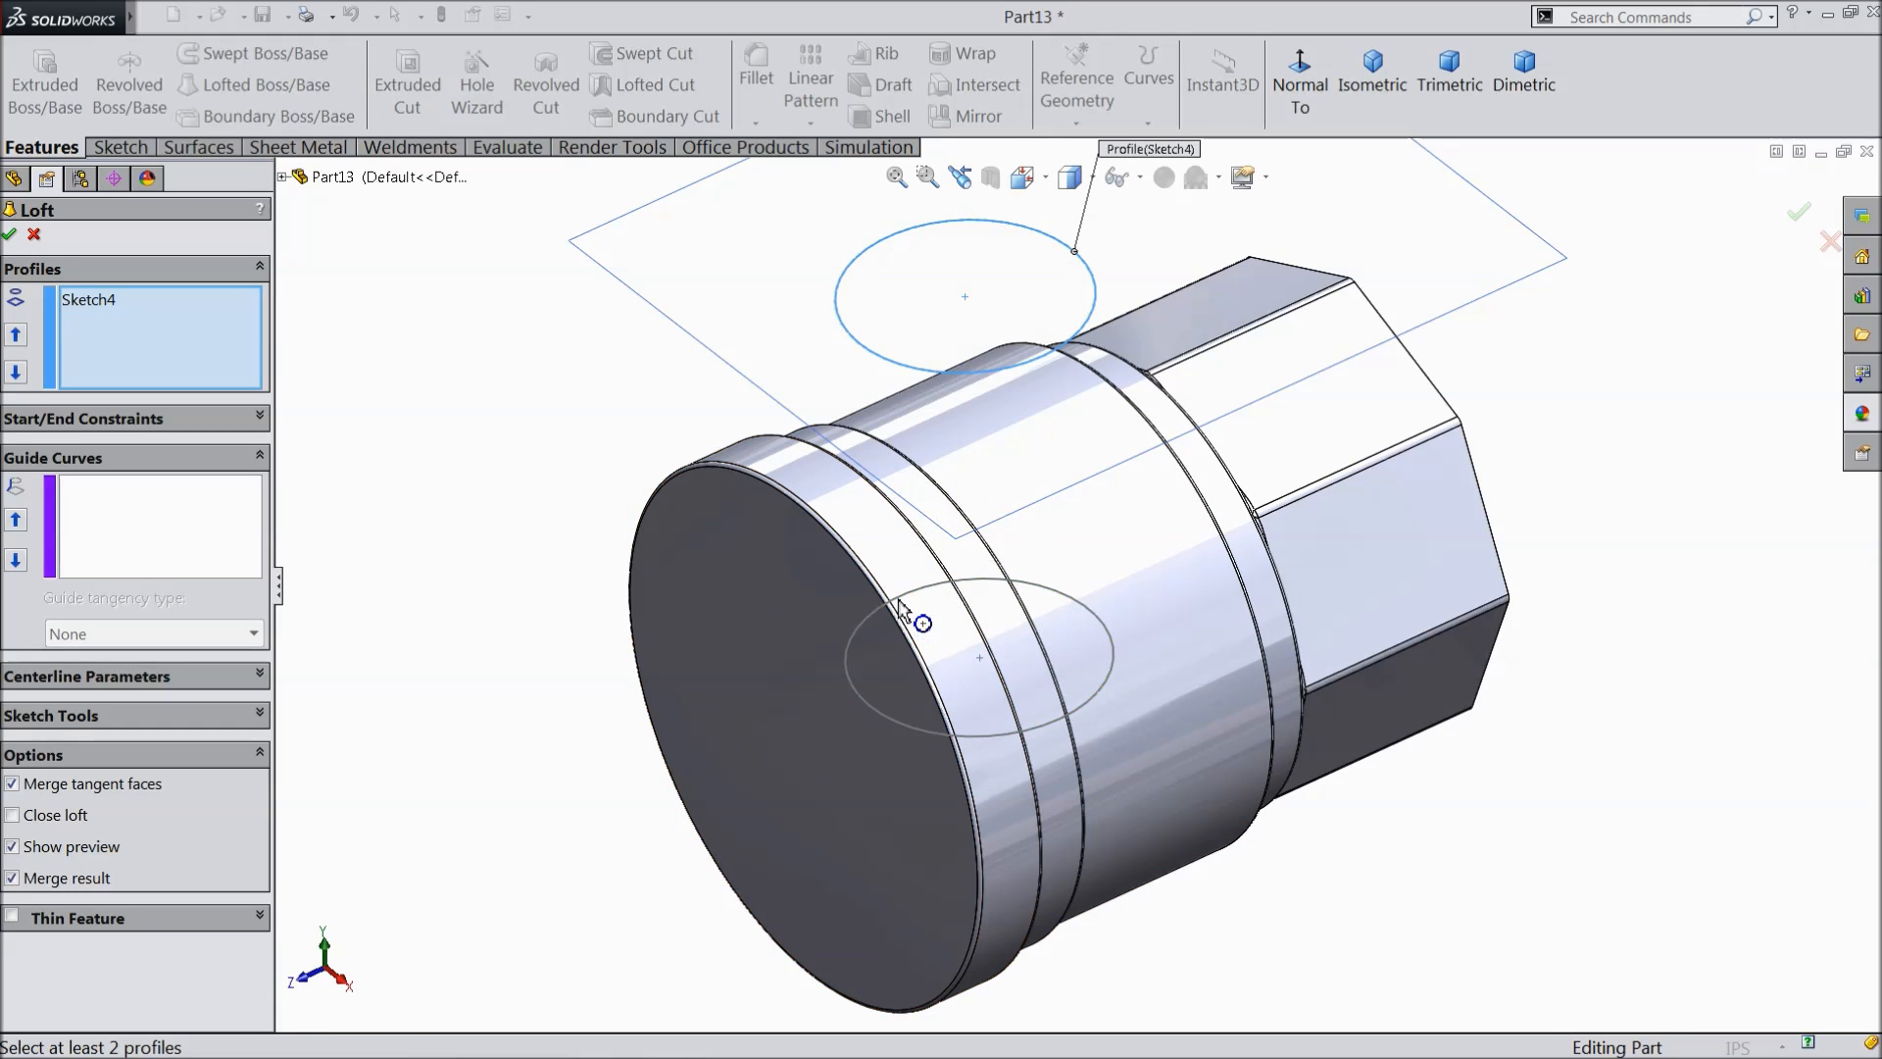
left_click(898, 625)
middle_click_drag(900, 632, 1189, 823)
middle_click_drag(1264, 665, 1173, 608)
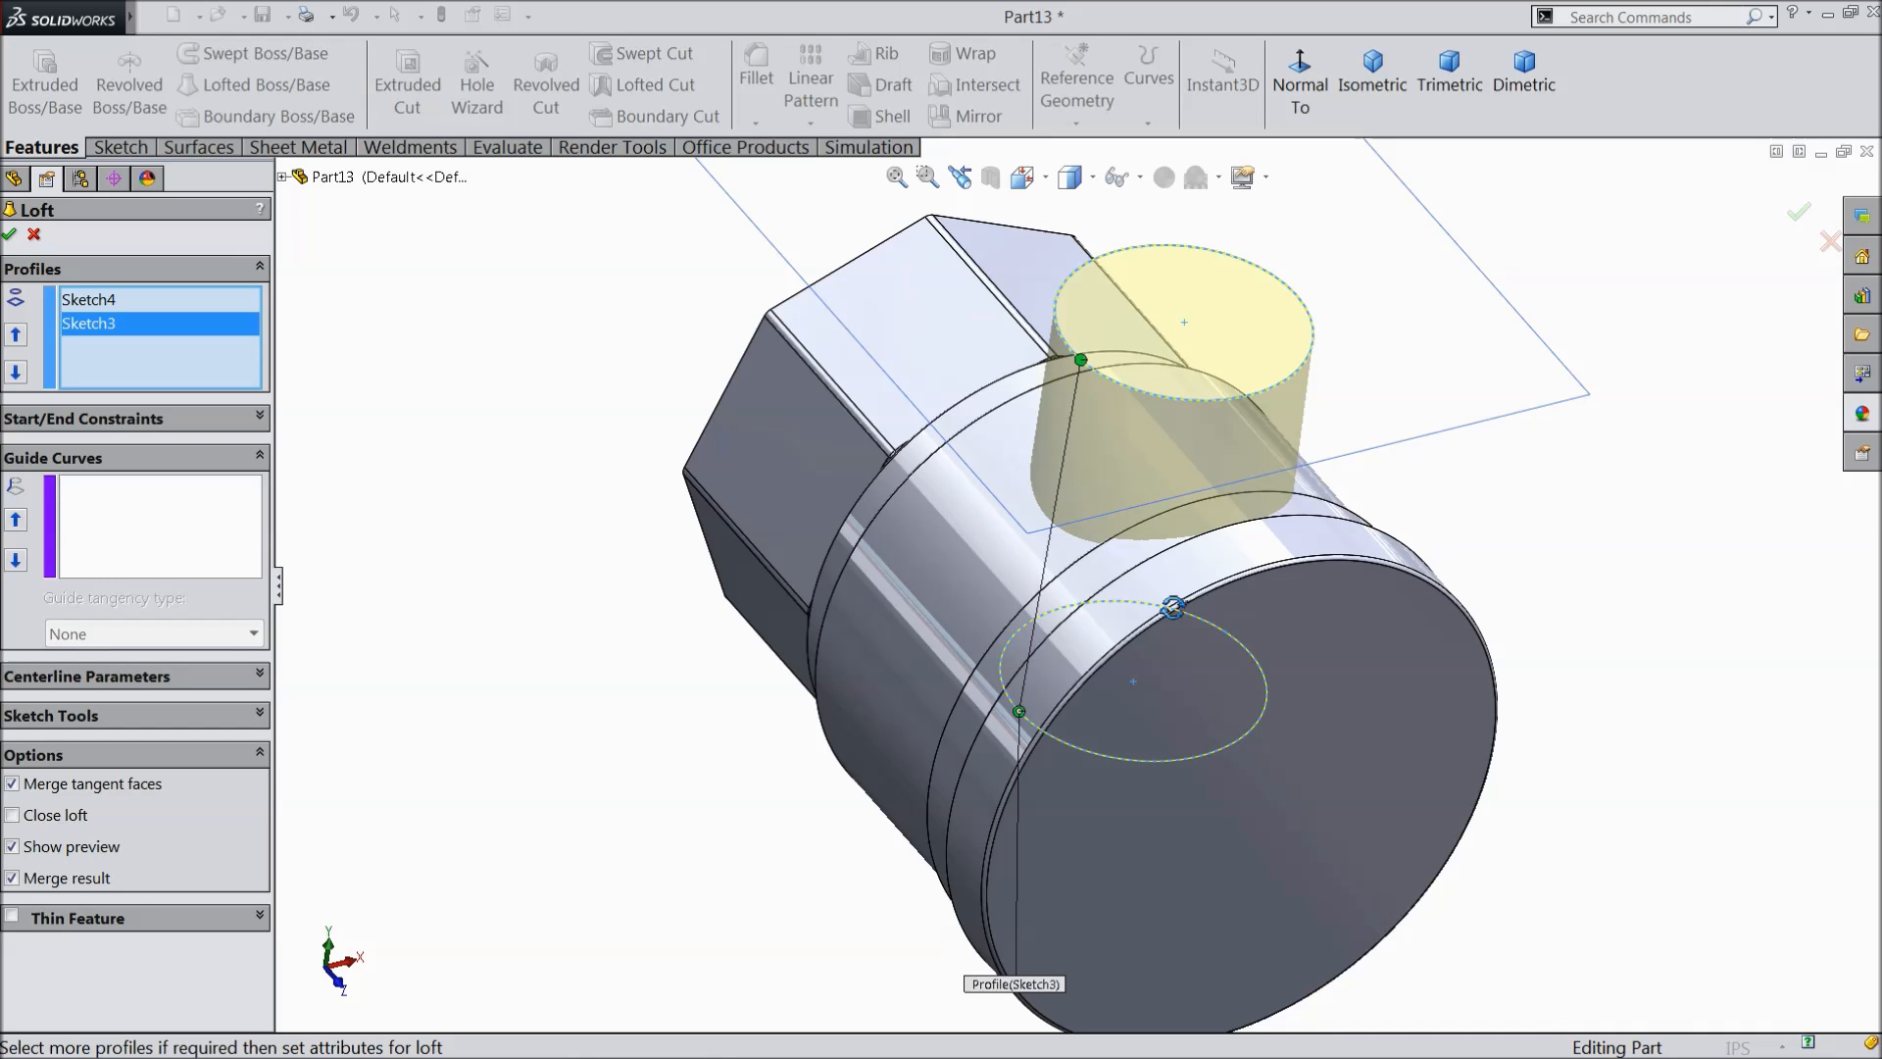
middle_click_drag(1173, 608, 1135, 616)
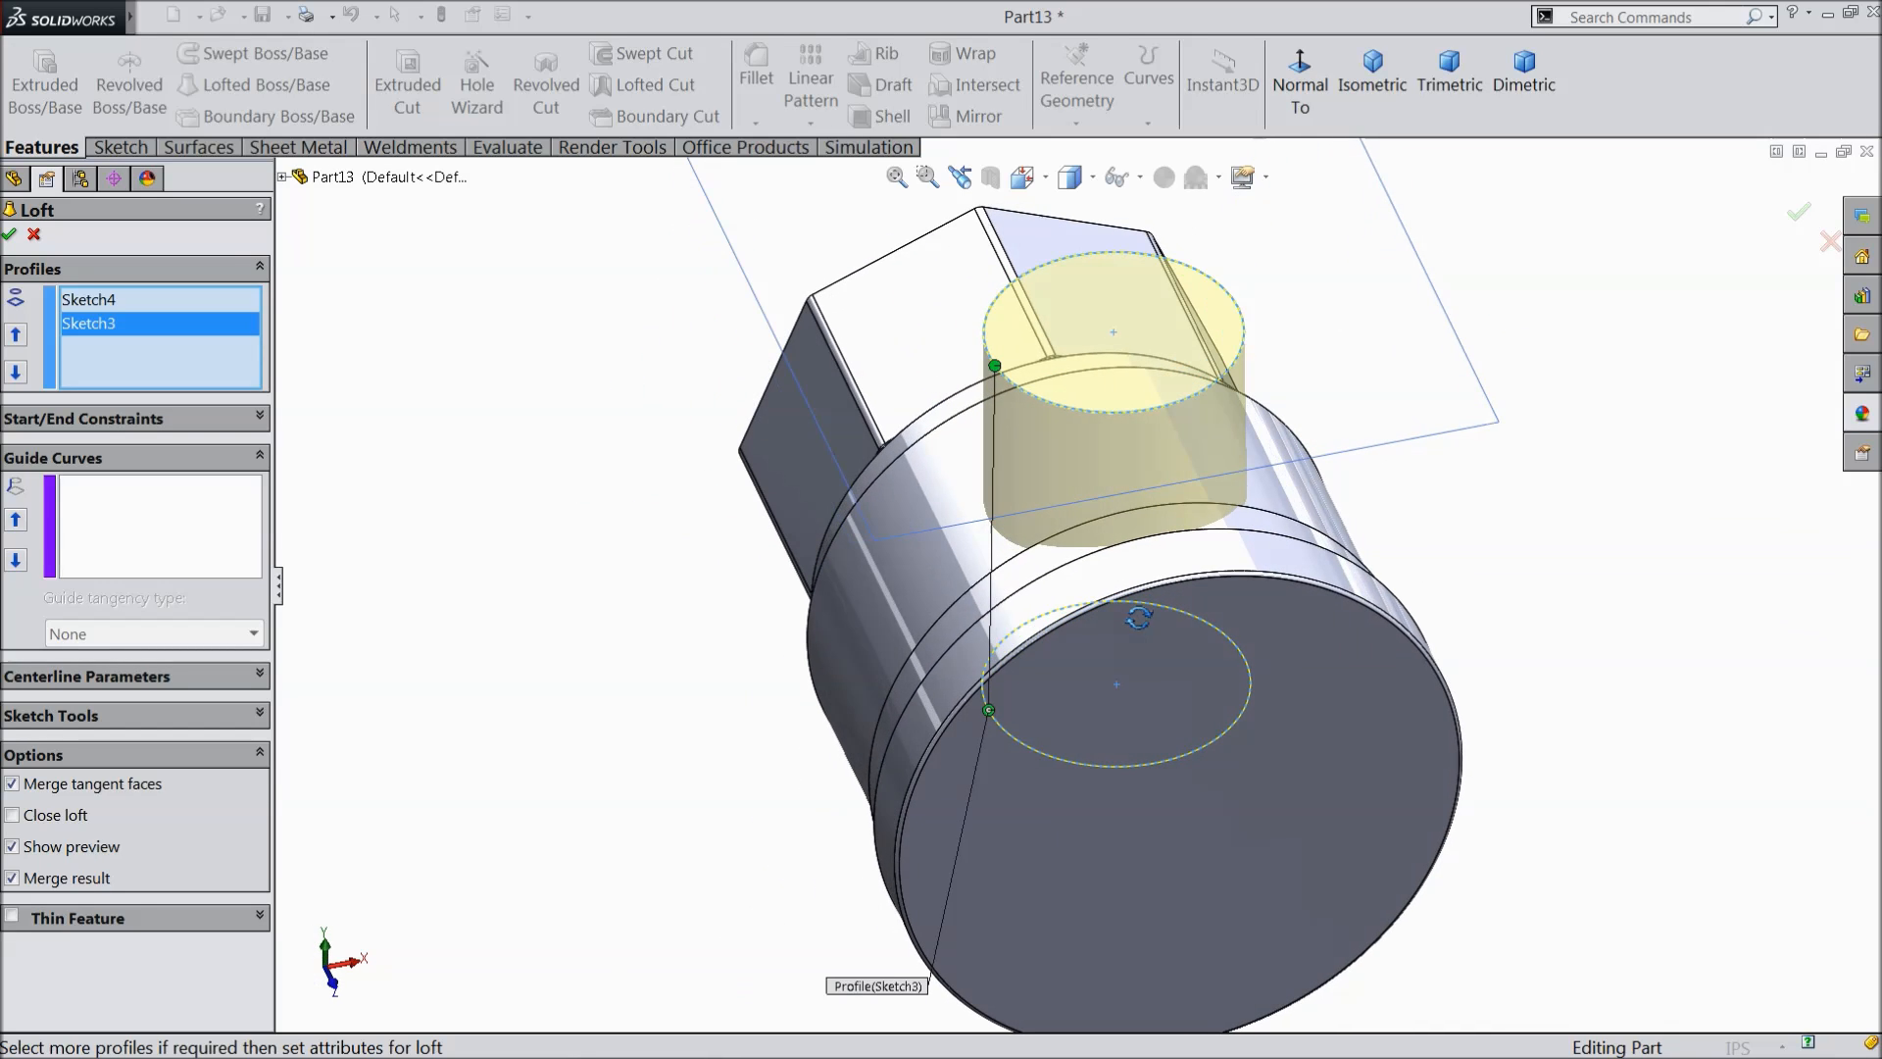
left_click(12, 235)
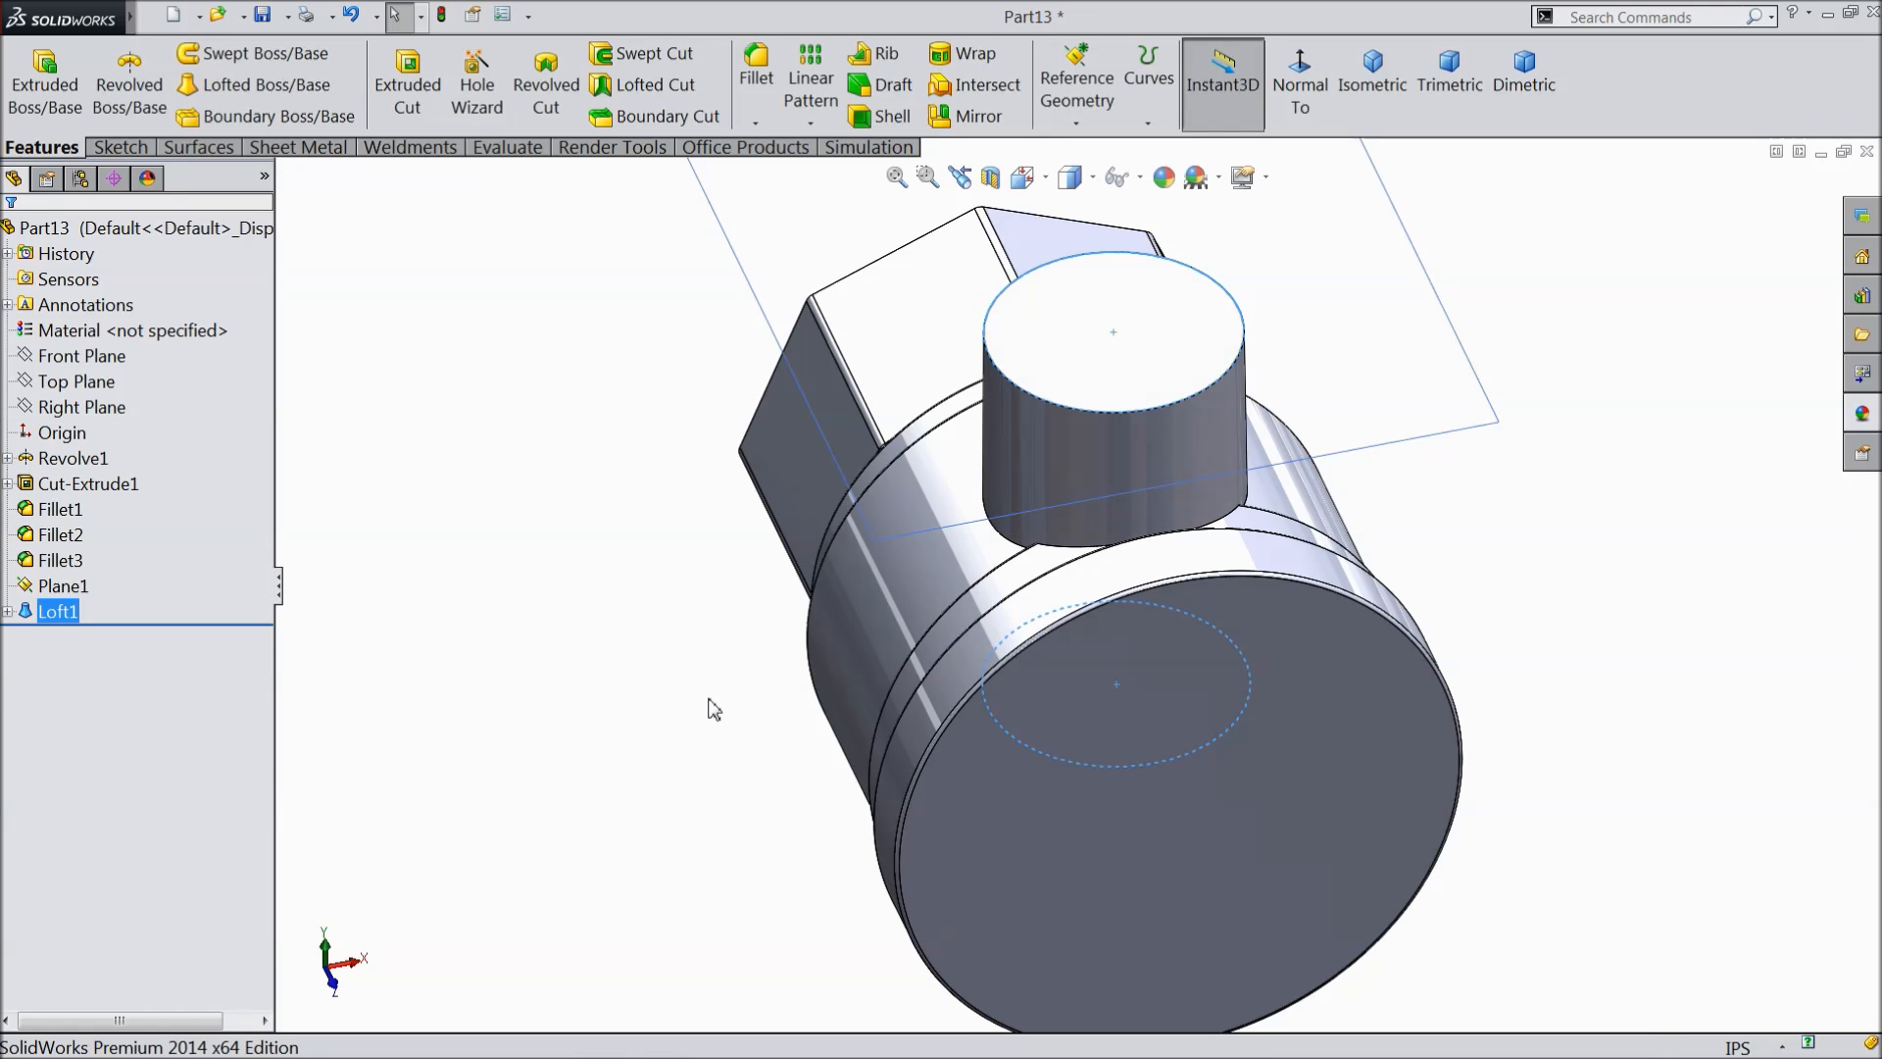
- Hide the offset reference plane above the part
left_click(716, 708)
left_click(1436, 429)
left_click(1522, 358)
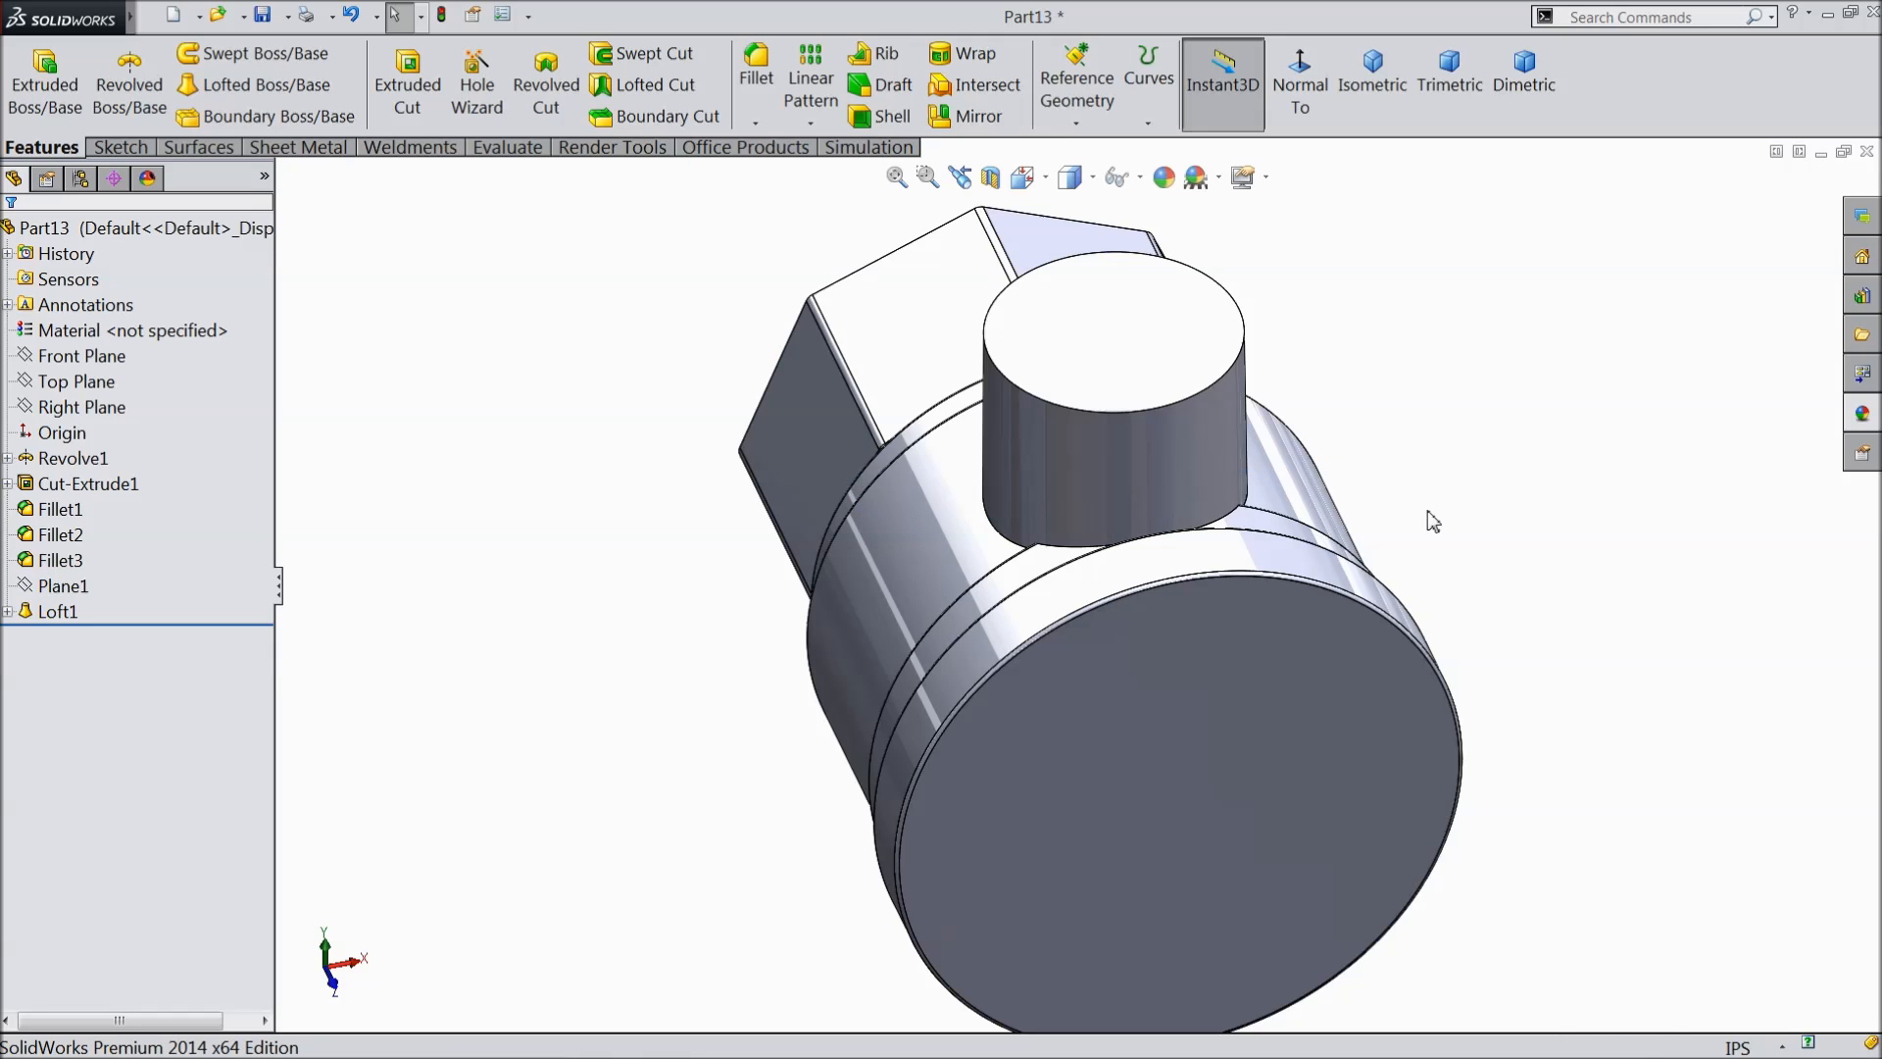
scroll(1431, 526, "up", 3)
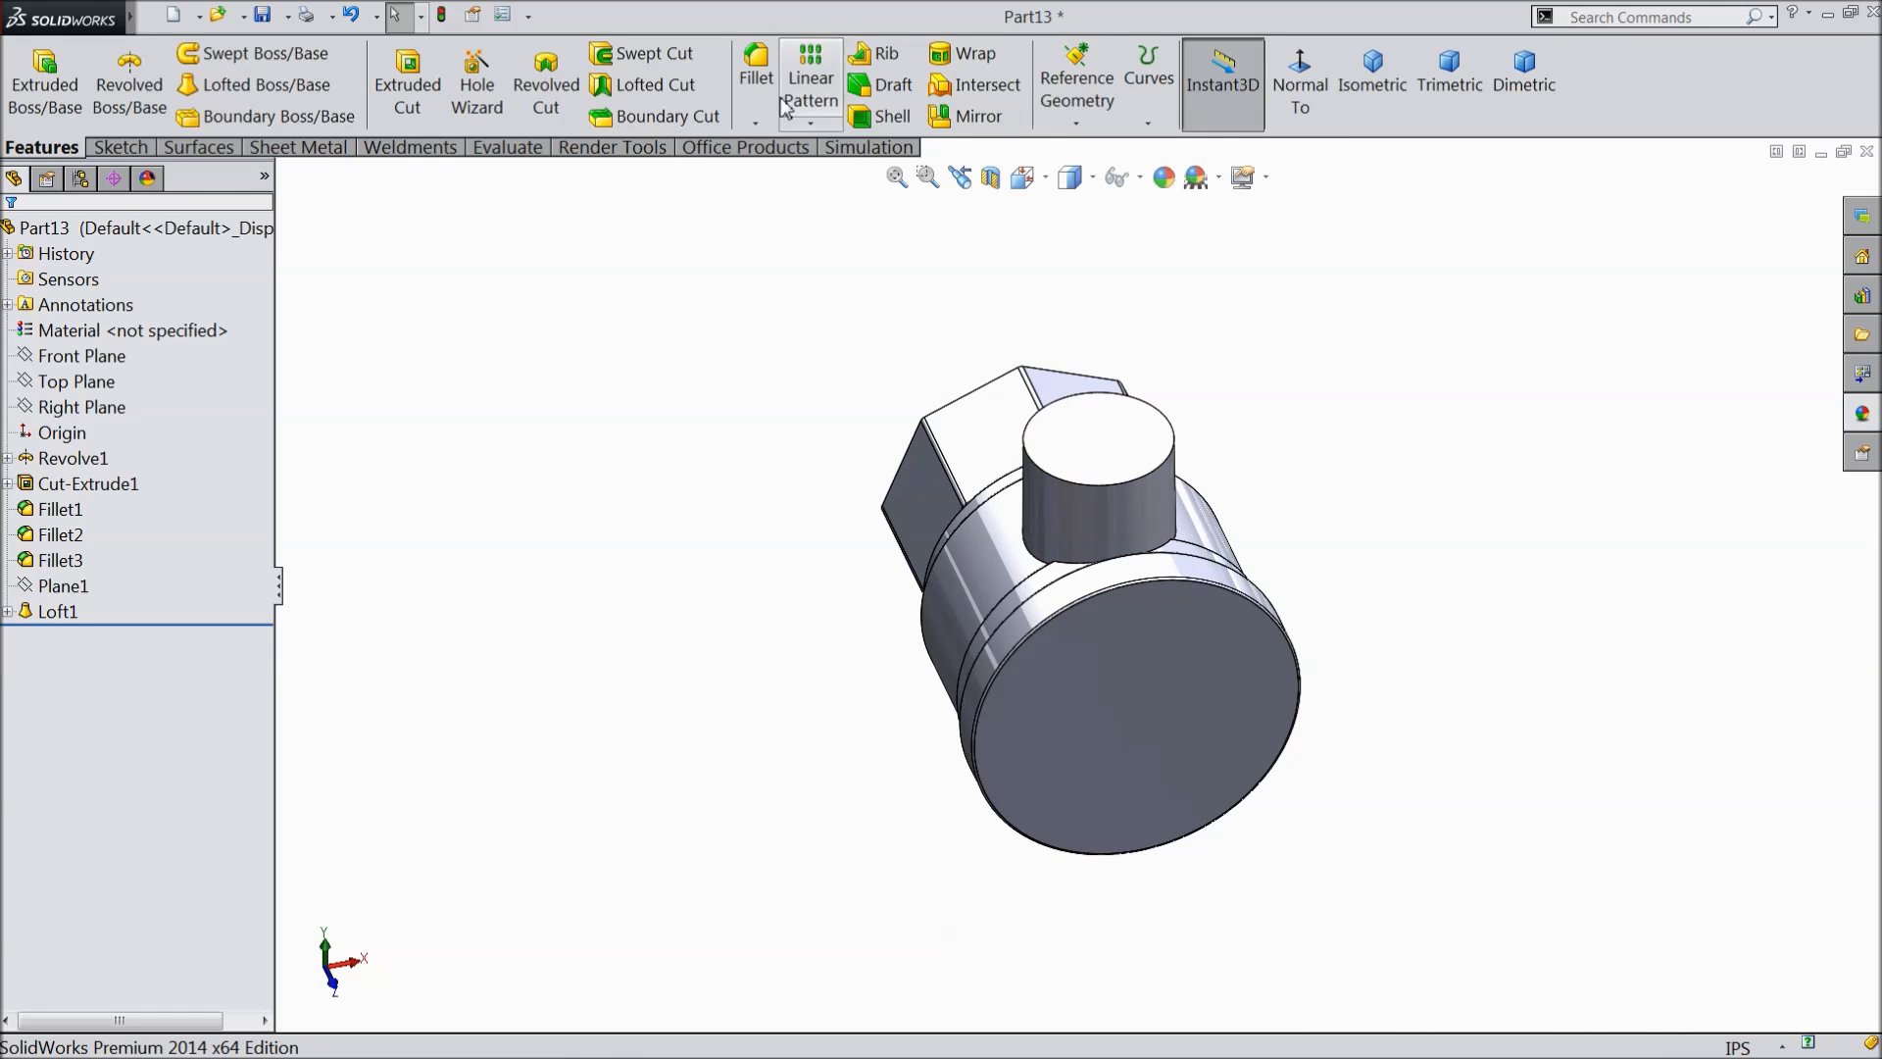
- Fillet the edge of the lofted boss's top face with a constant 0.03 in radius
left_click(756, 70)
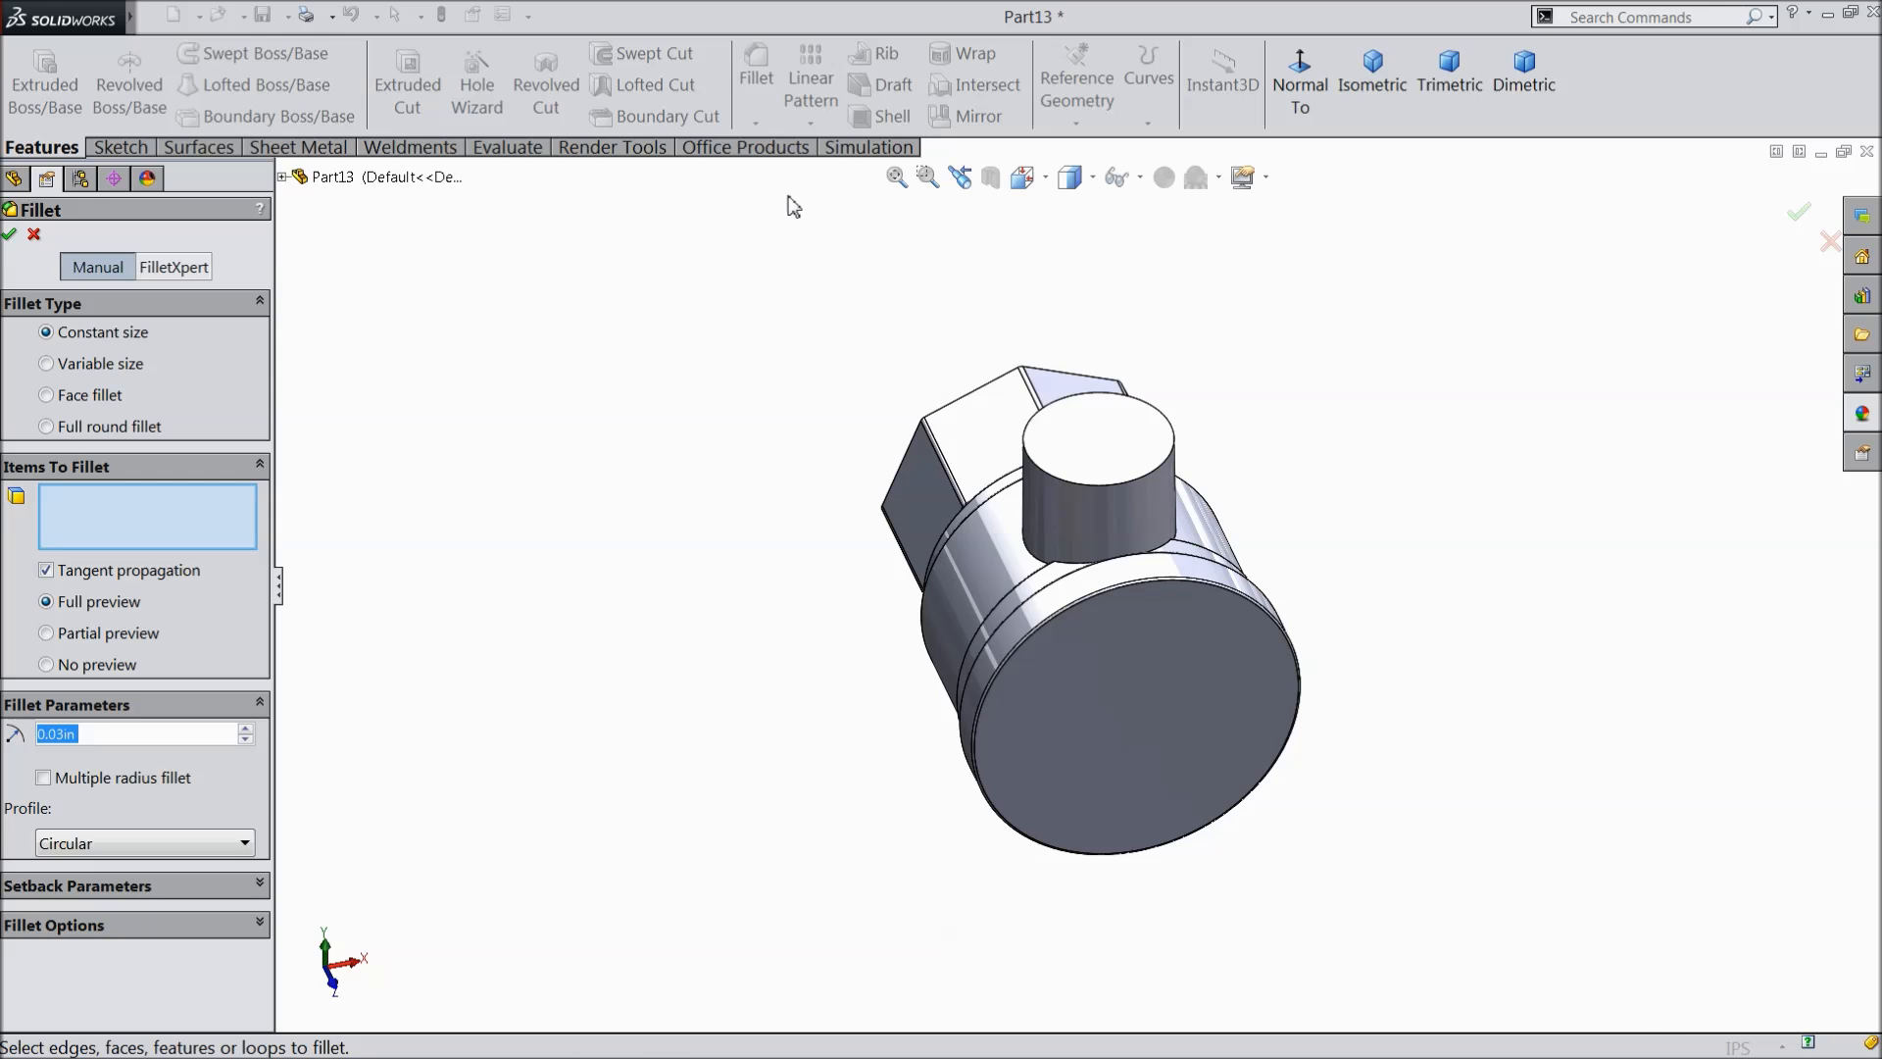
type("0.03")
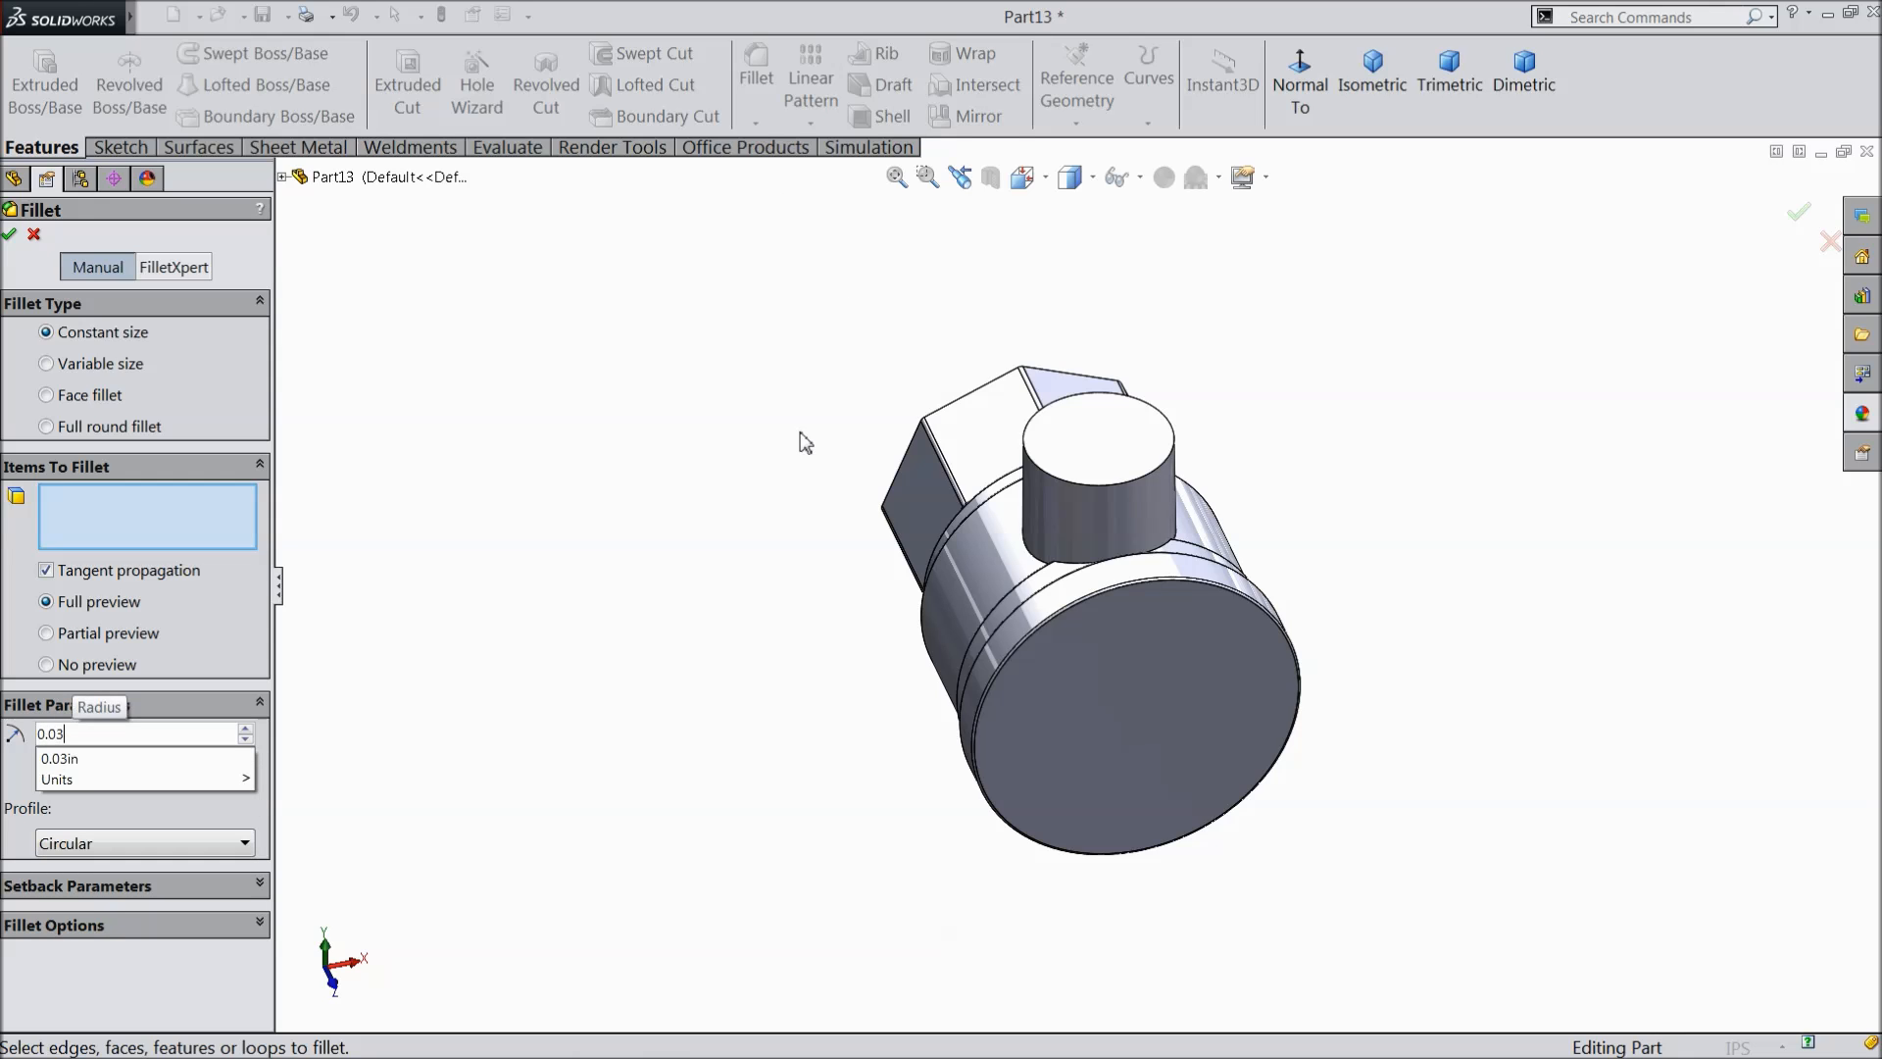
key("Return")
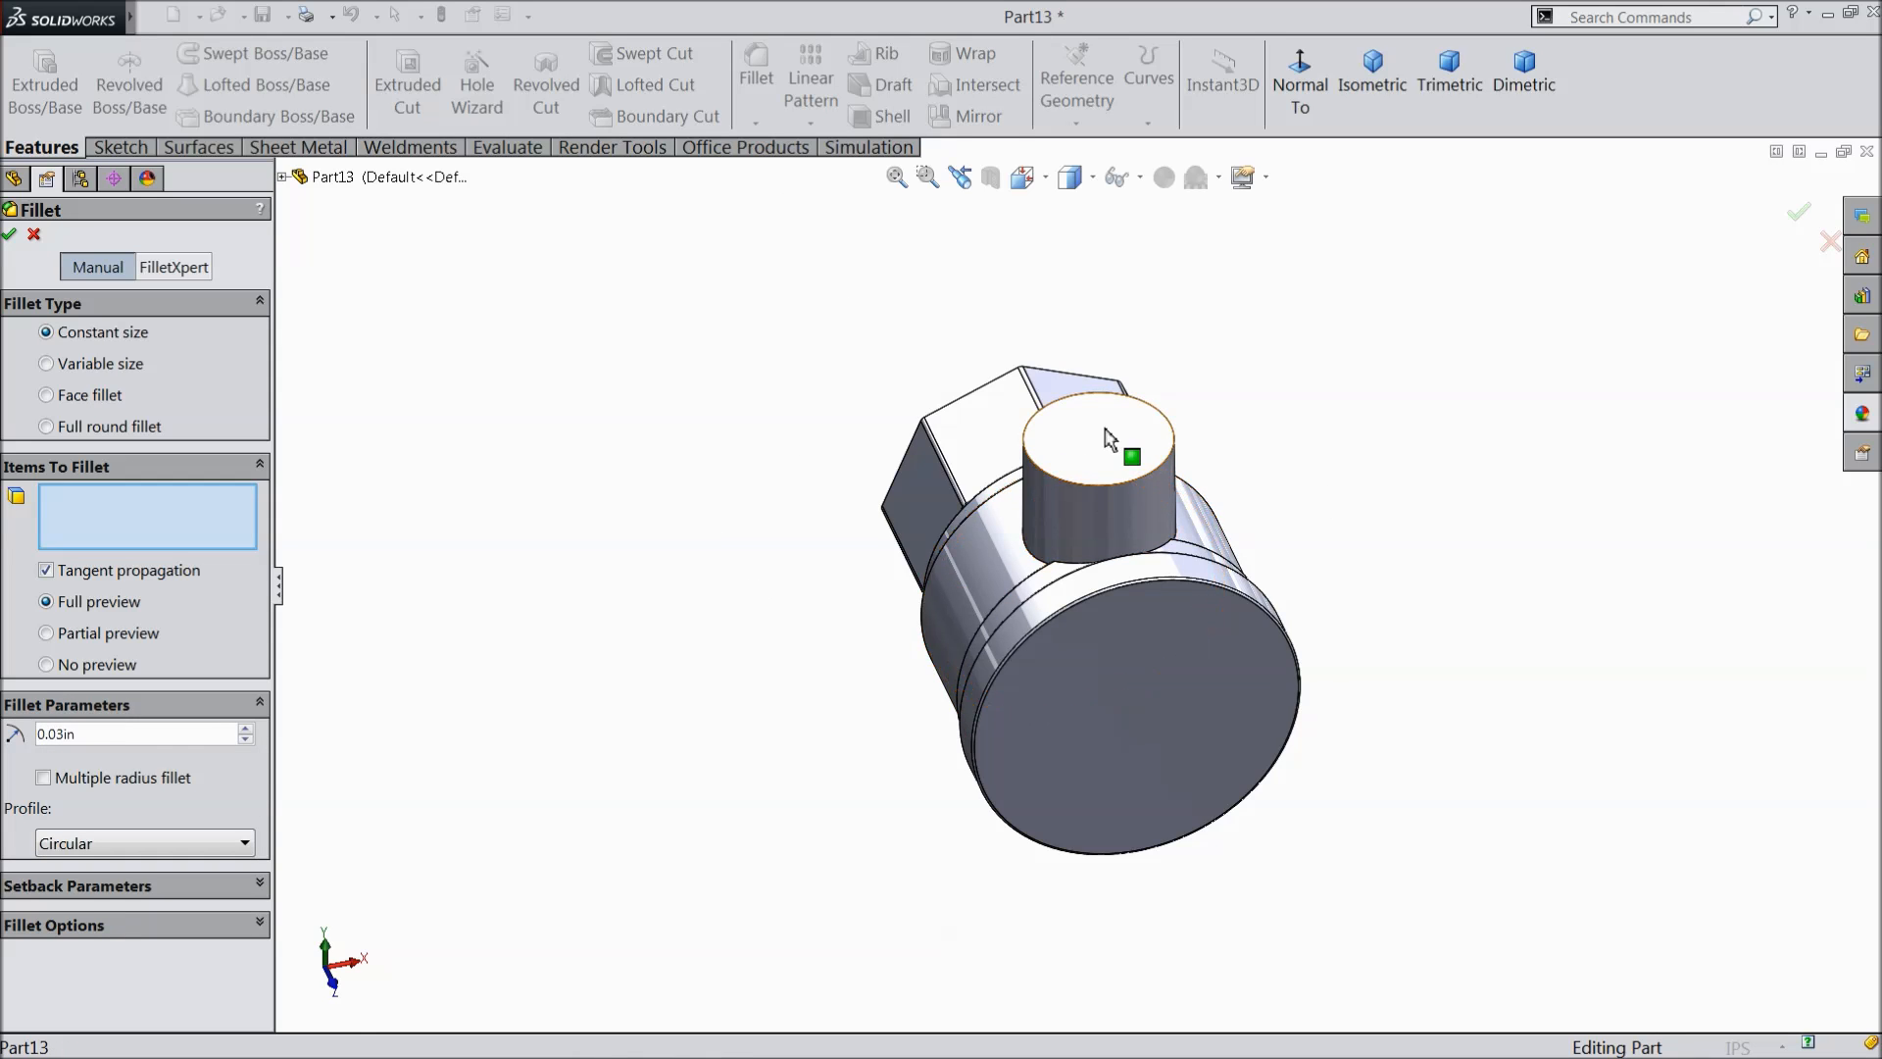
left_click(1108, 439)
scroll(1127, 441, "down", 3)
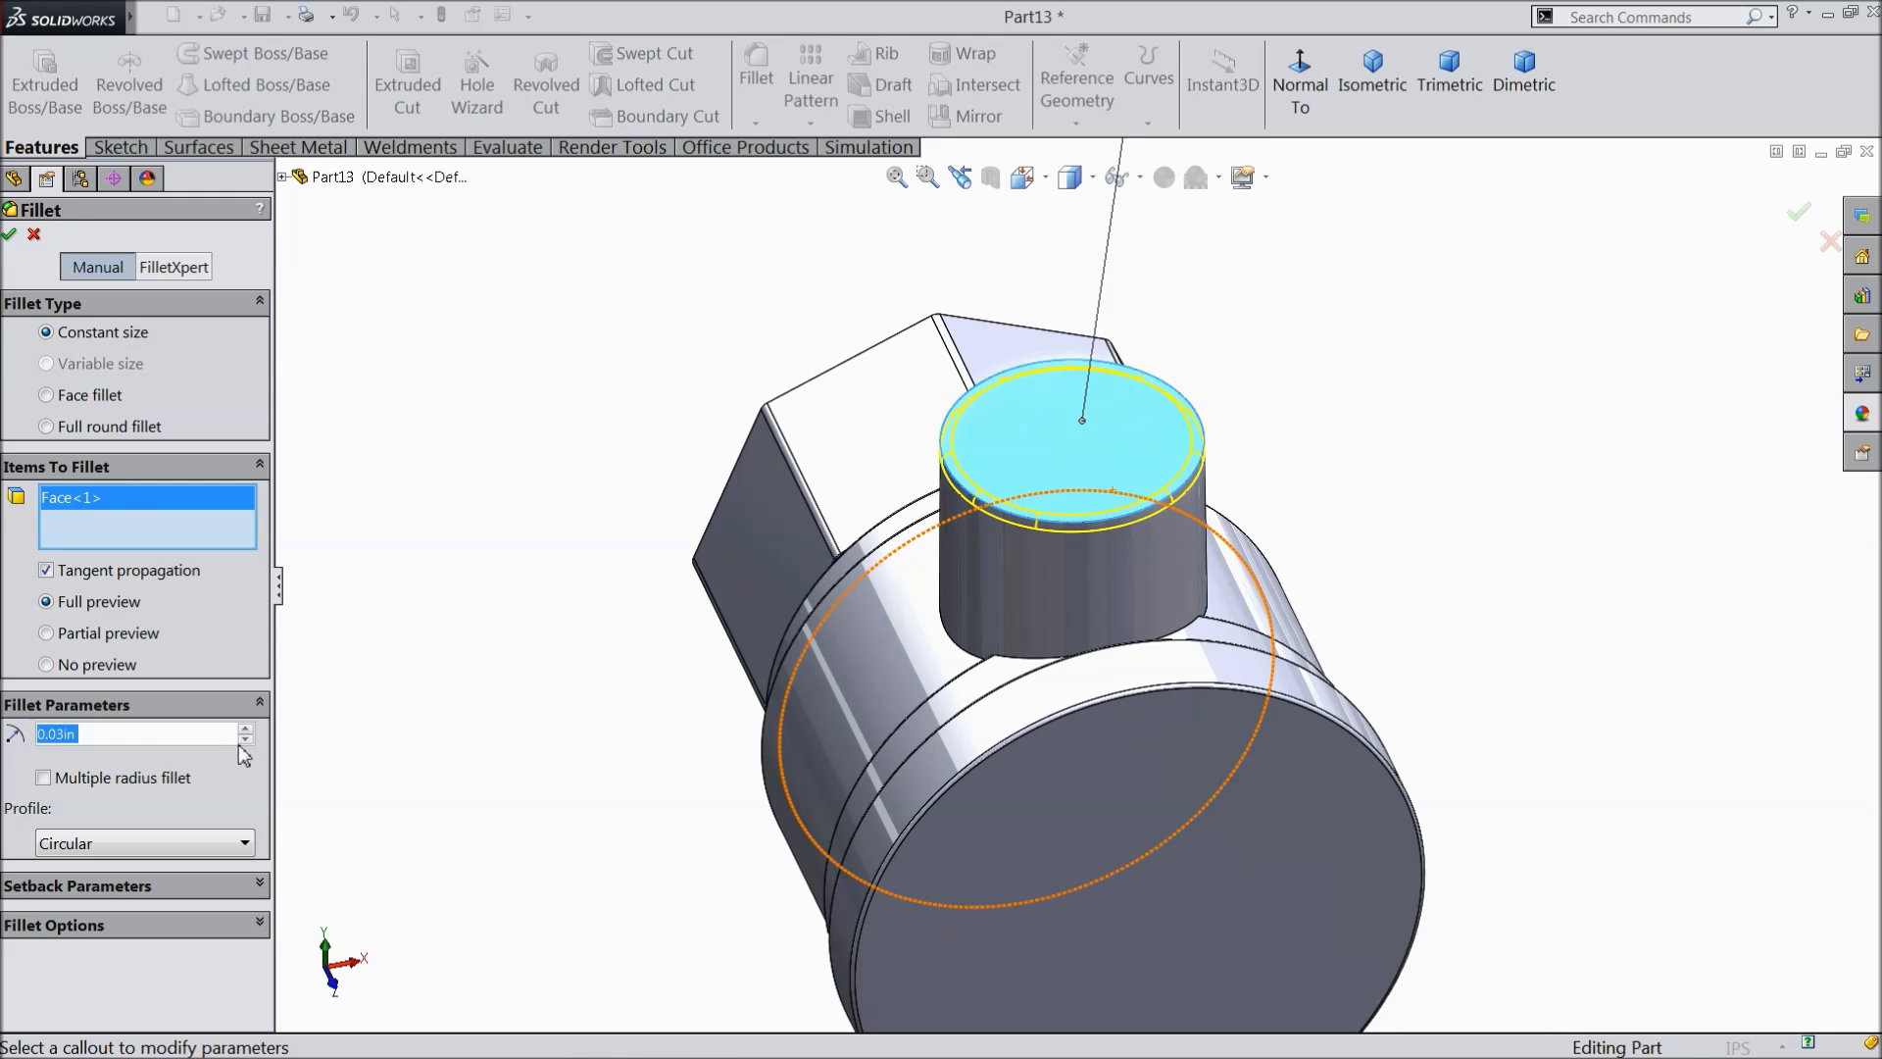
left_click(9, 234)
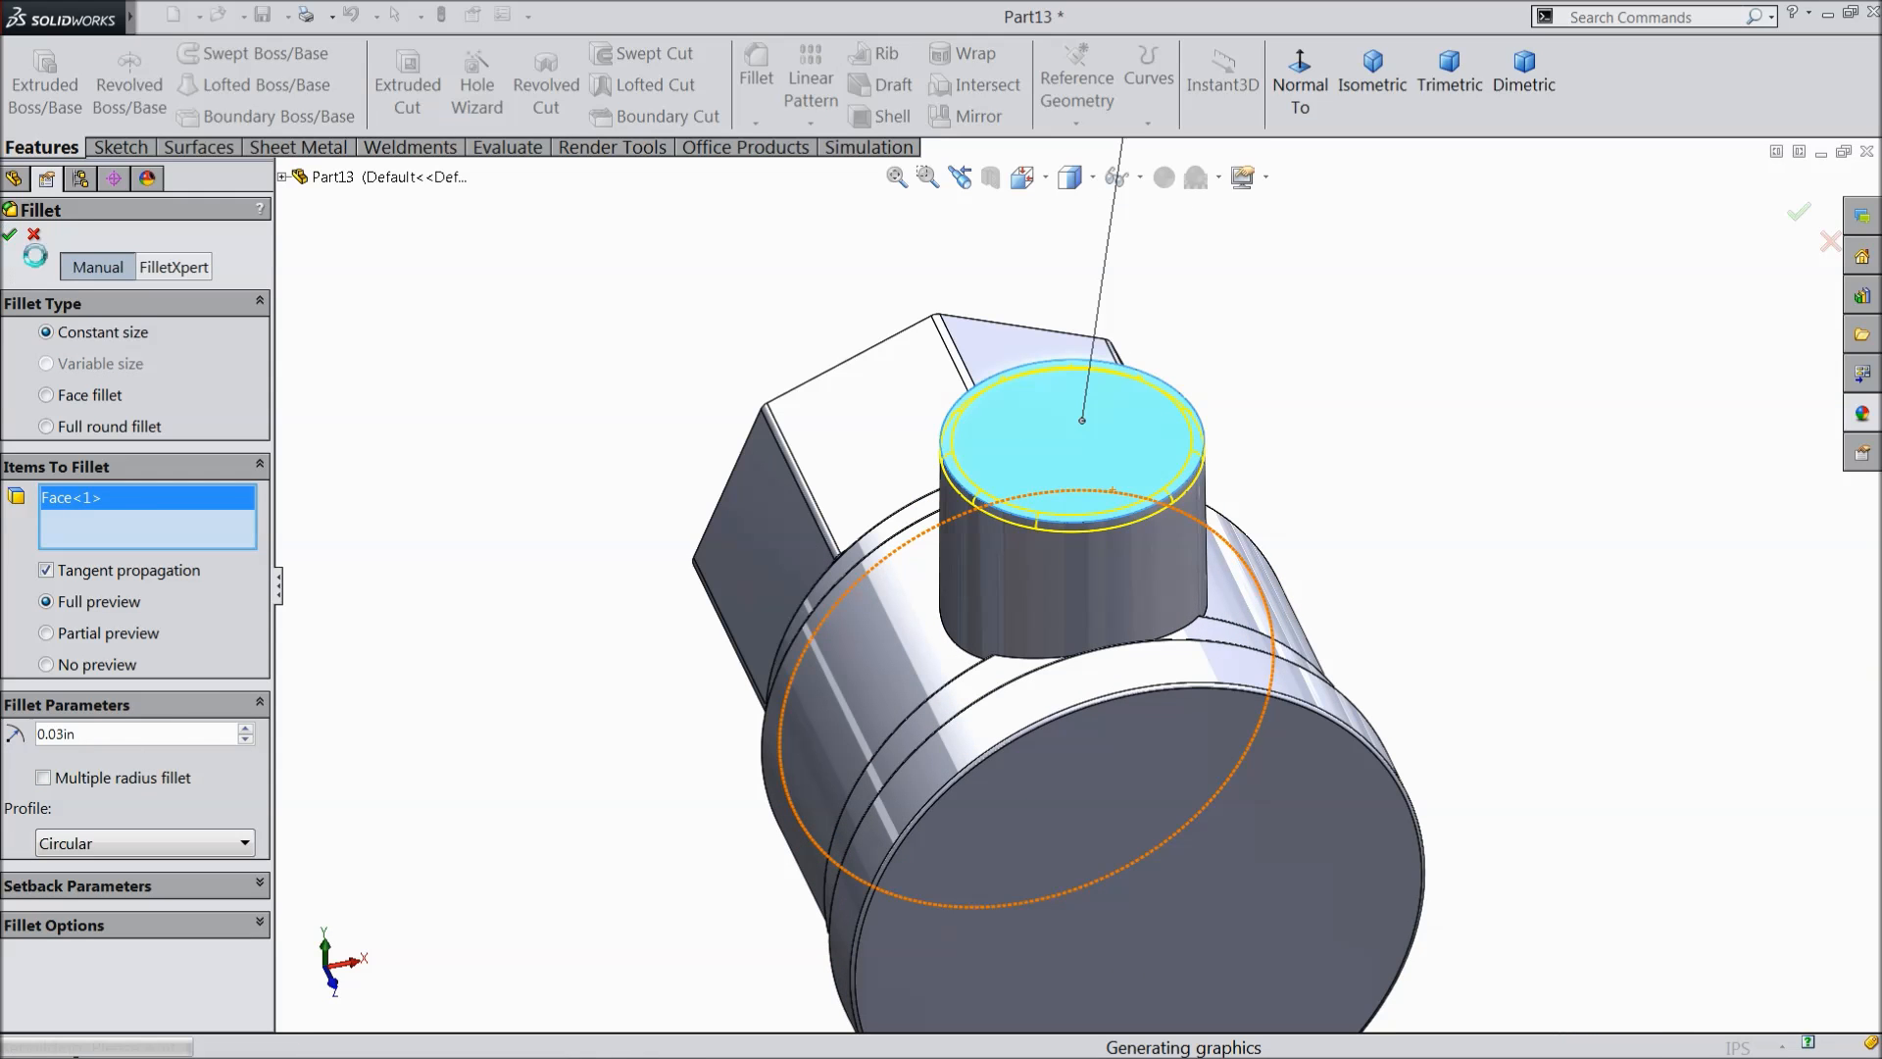
middle_click_drag(697, 744, 580, 814)
scroll(1114, 680, "down", 4)
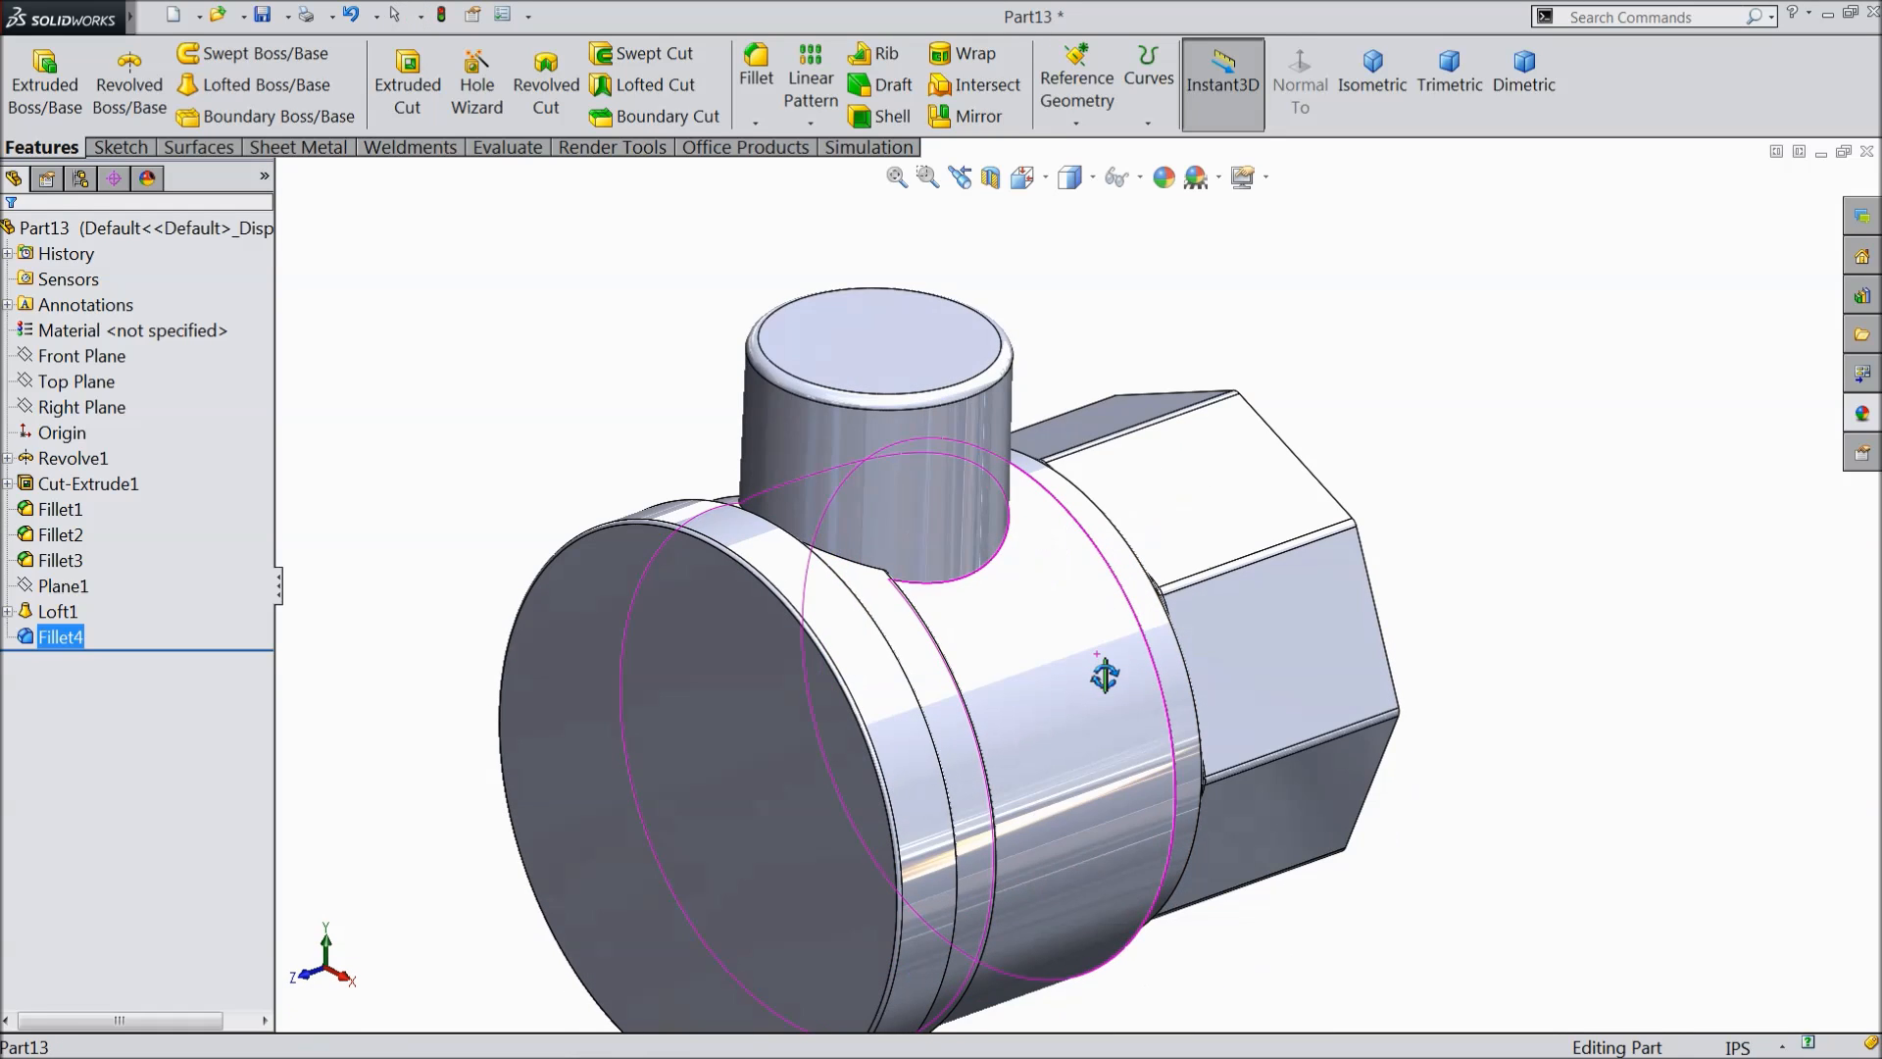
scroll(1093, 726, "up", 3)
scroll(1061, 749, "down", 3)
scroll(1047, 716, "down", 1)
left_click(549, 344)
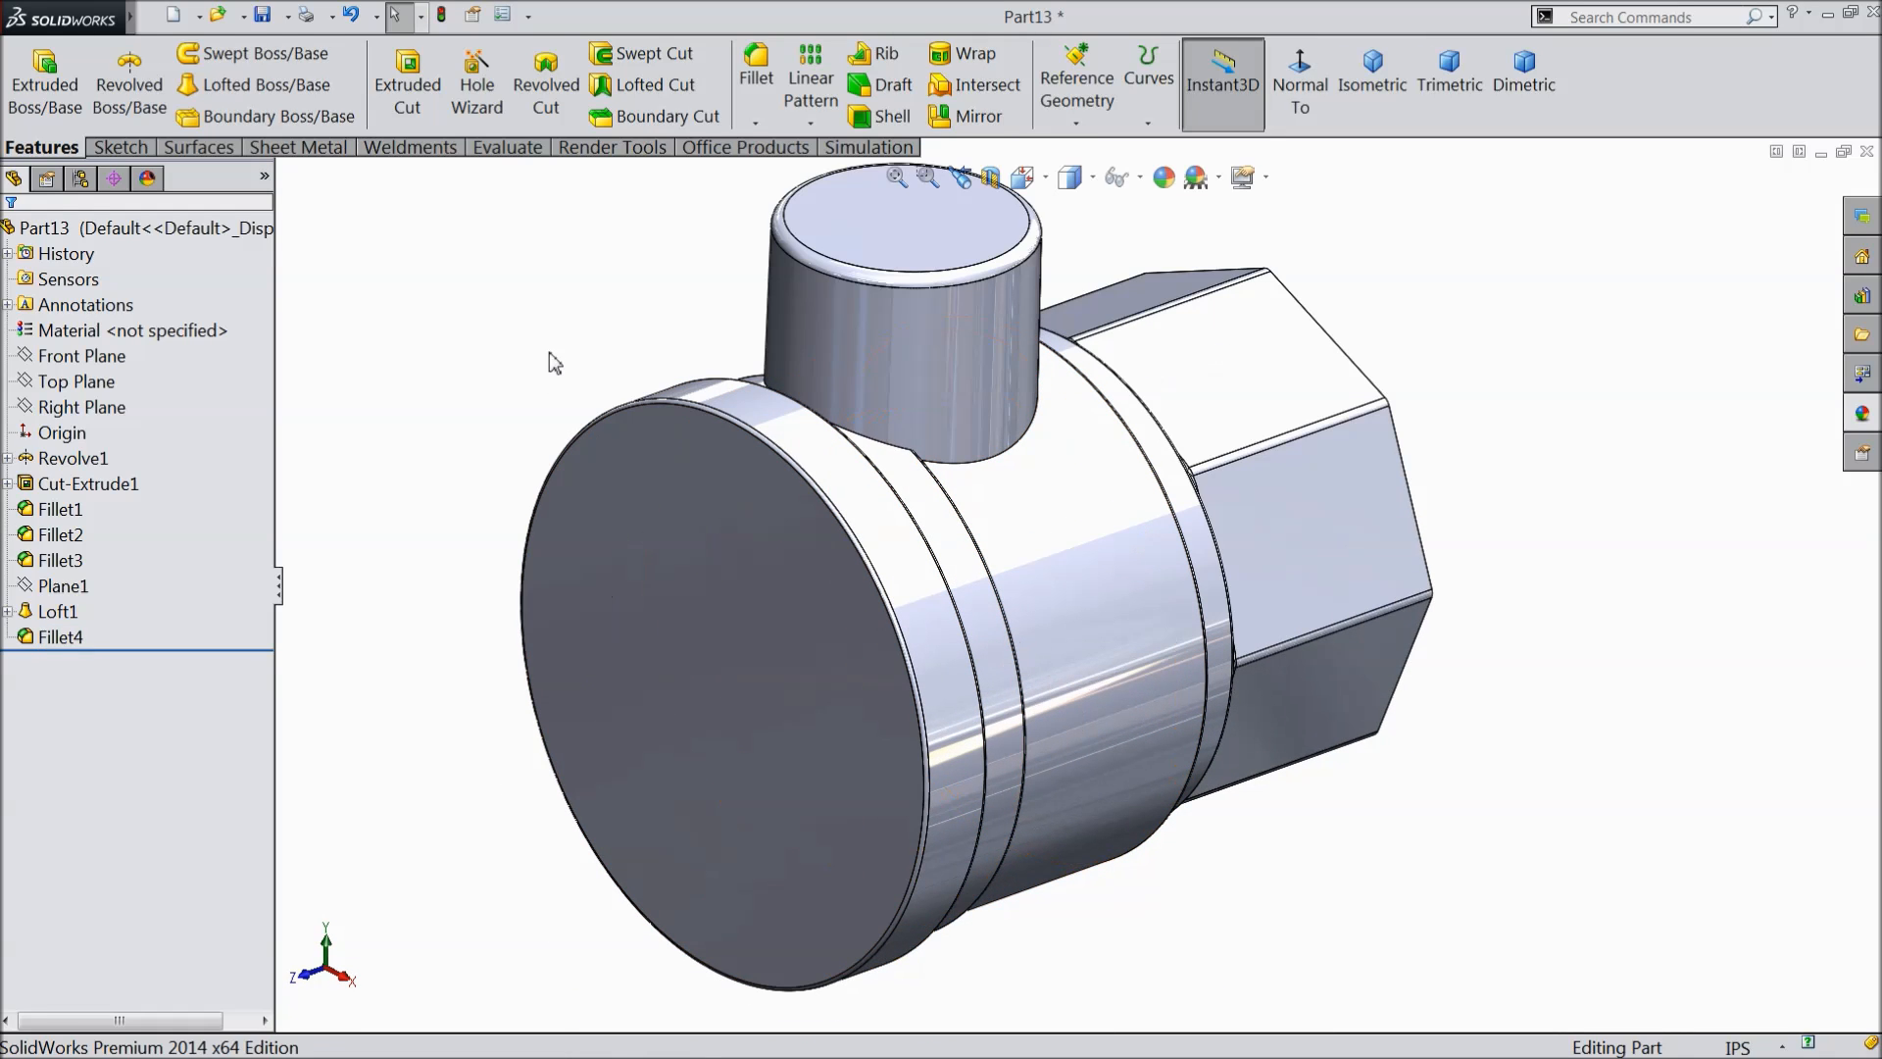
- Sketch a corner rectangle about 0.24 by 1.09 in on the Right Plane over the flange end, its lower edge level with the origin
left_click(121, 147)
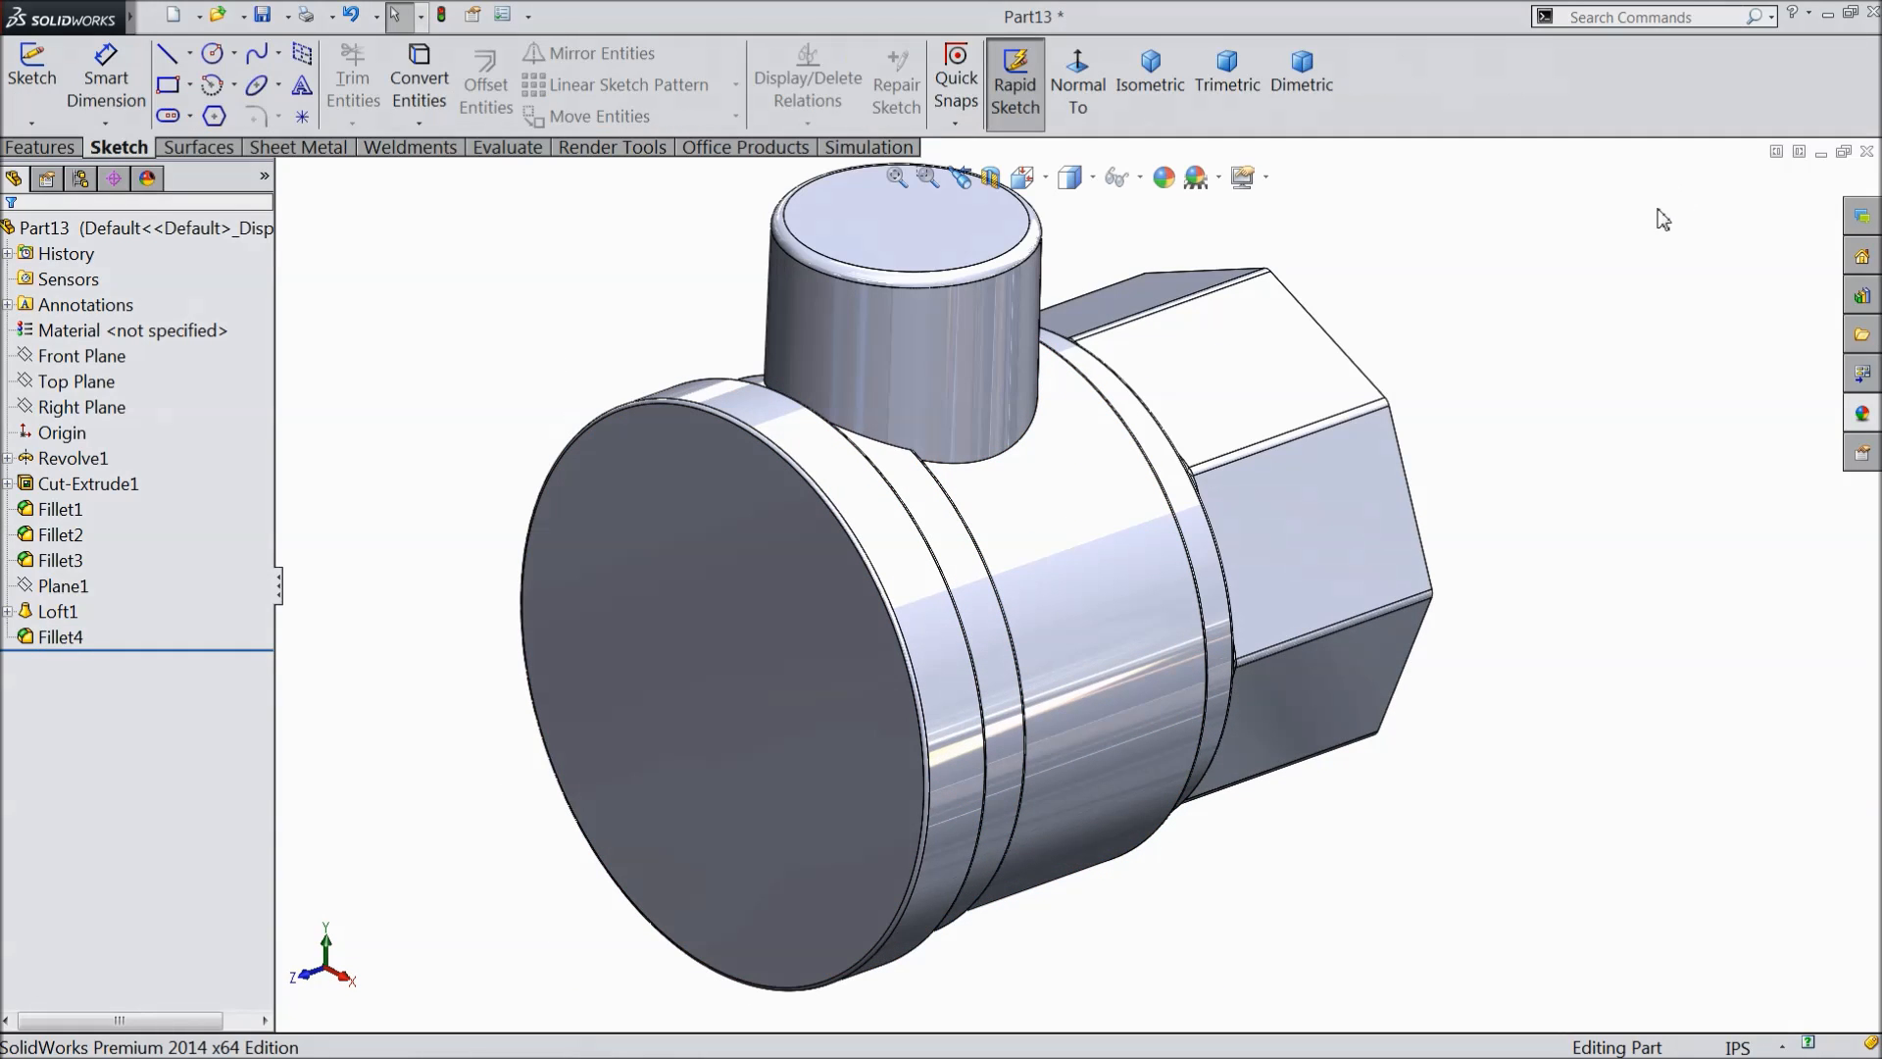
left_click(88, 405)
left_click(94, 386)
left_click(1078, 79)
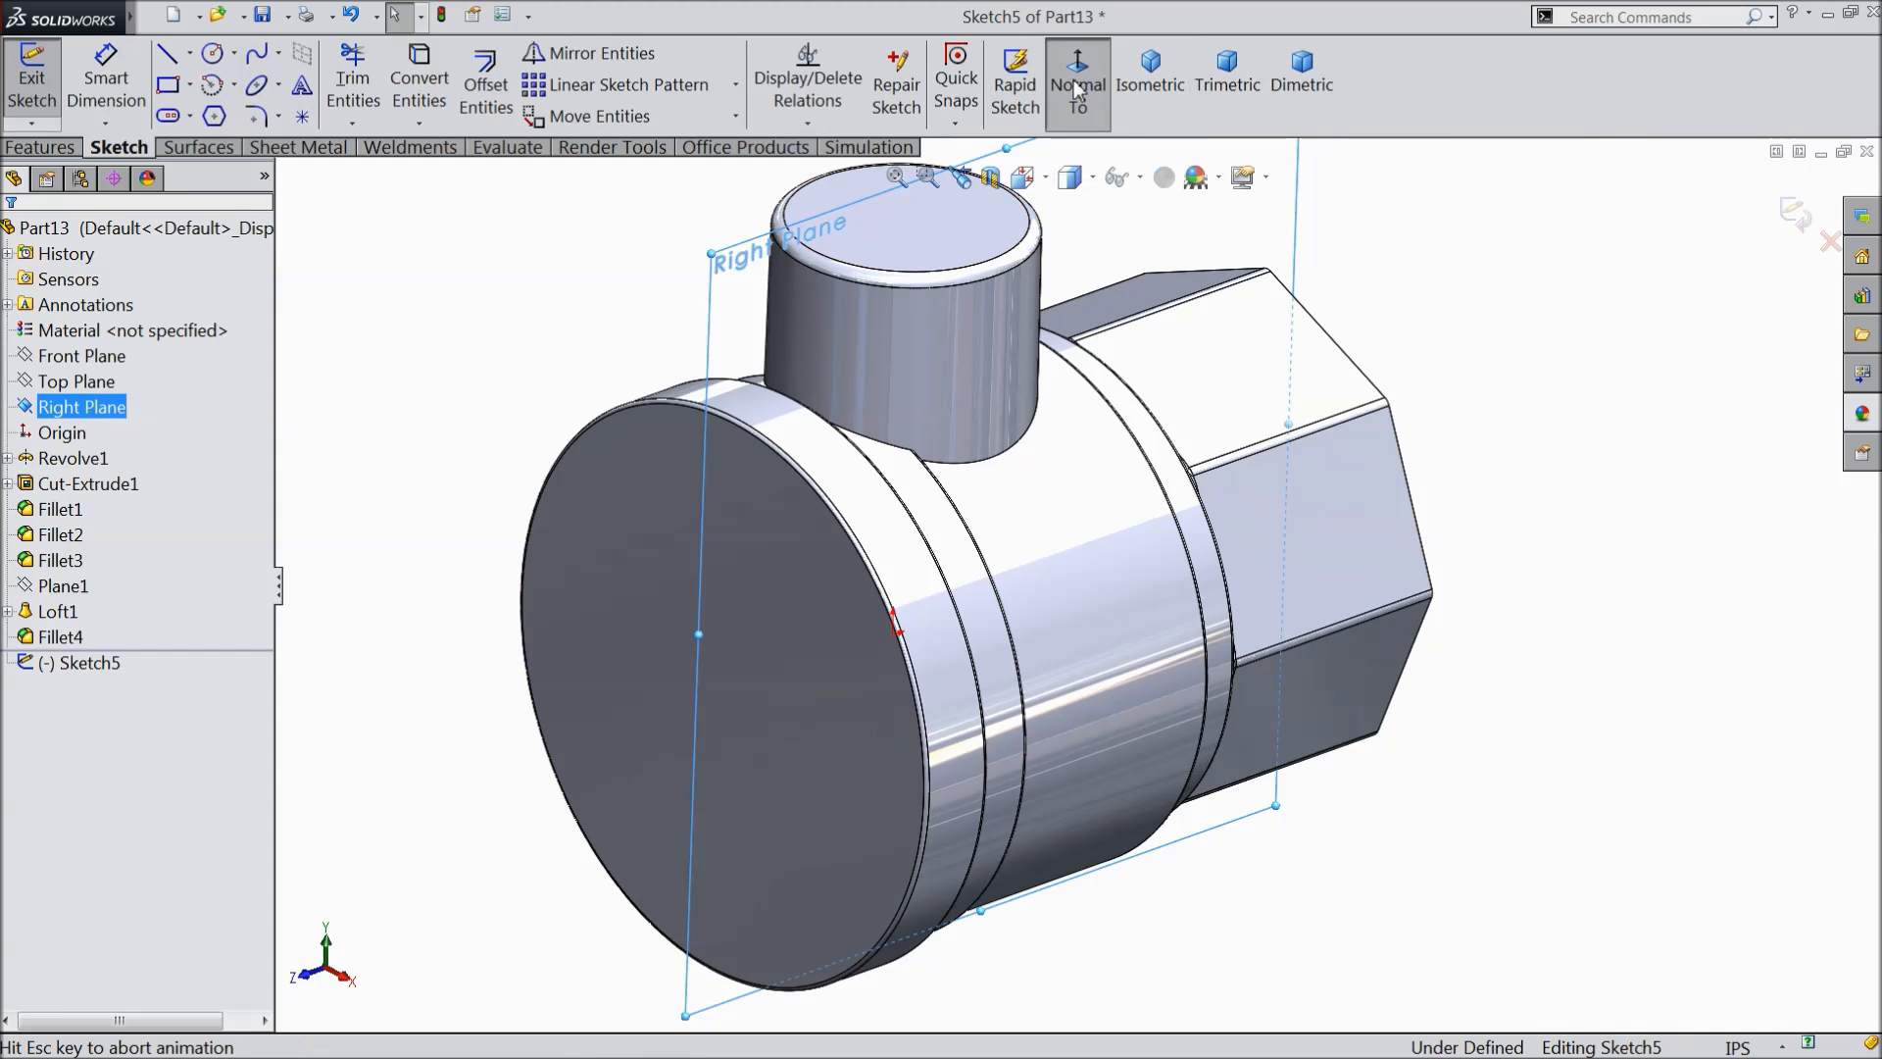
left_click(169, 88)
scroll(784, 206, "down", 2)
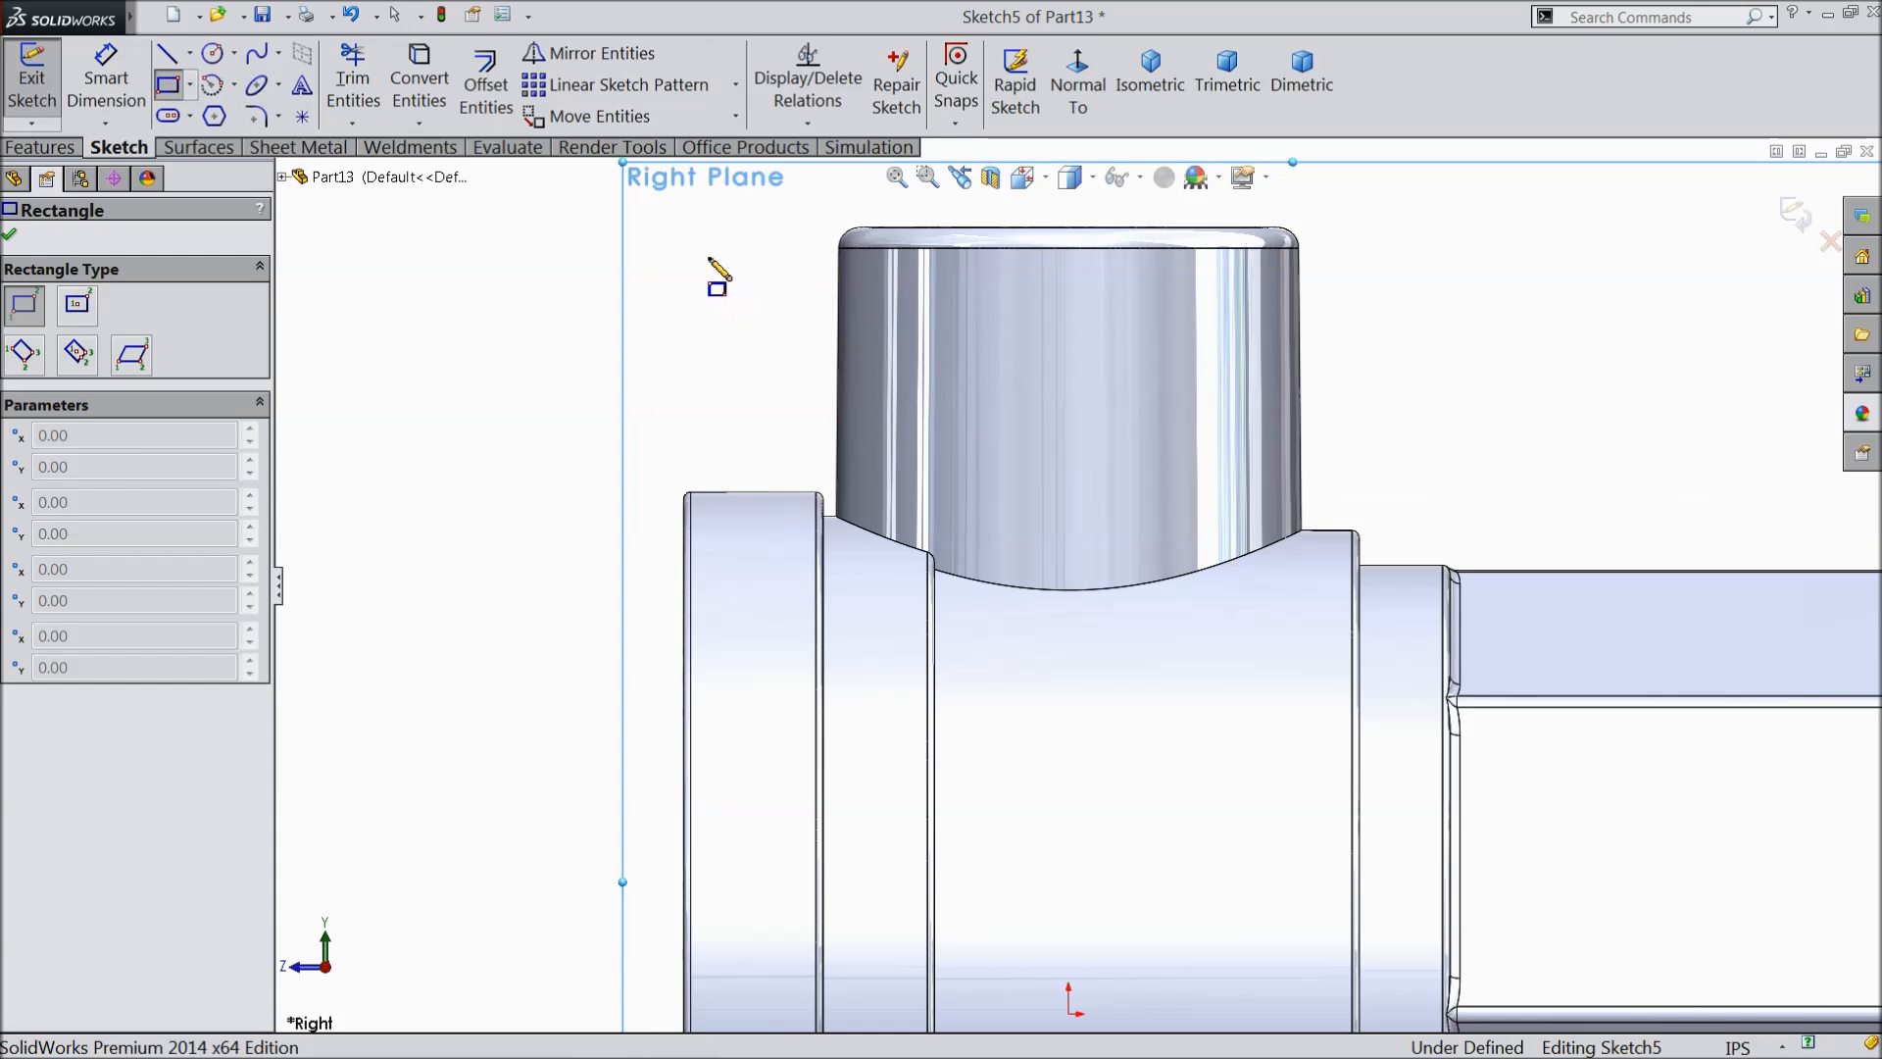
left_click(708, 258)
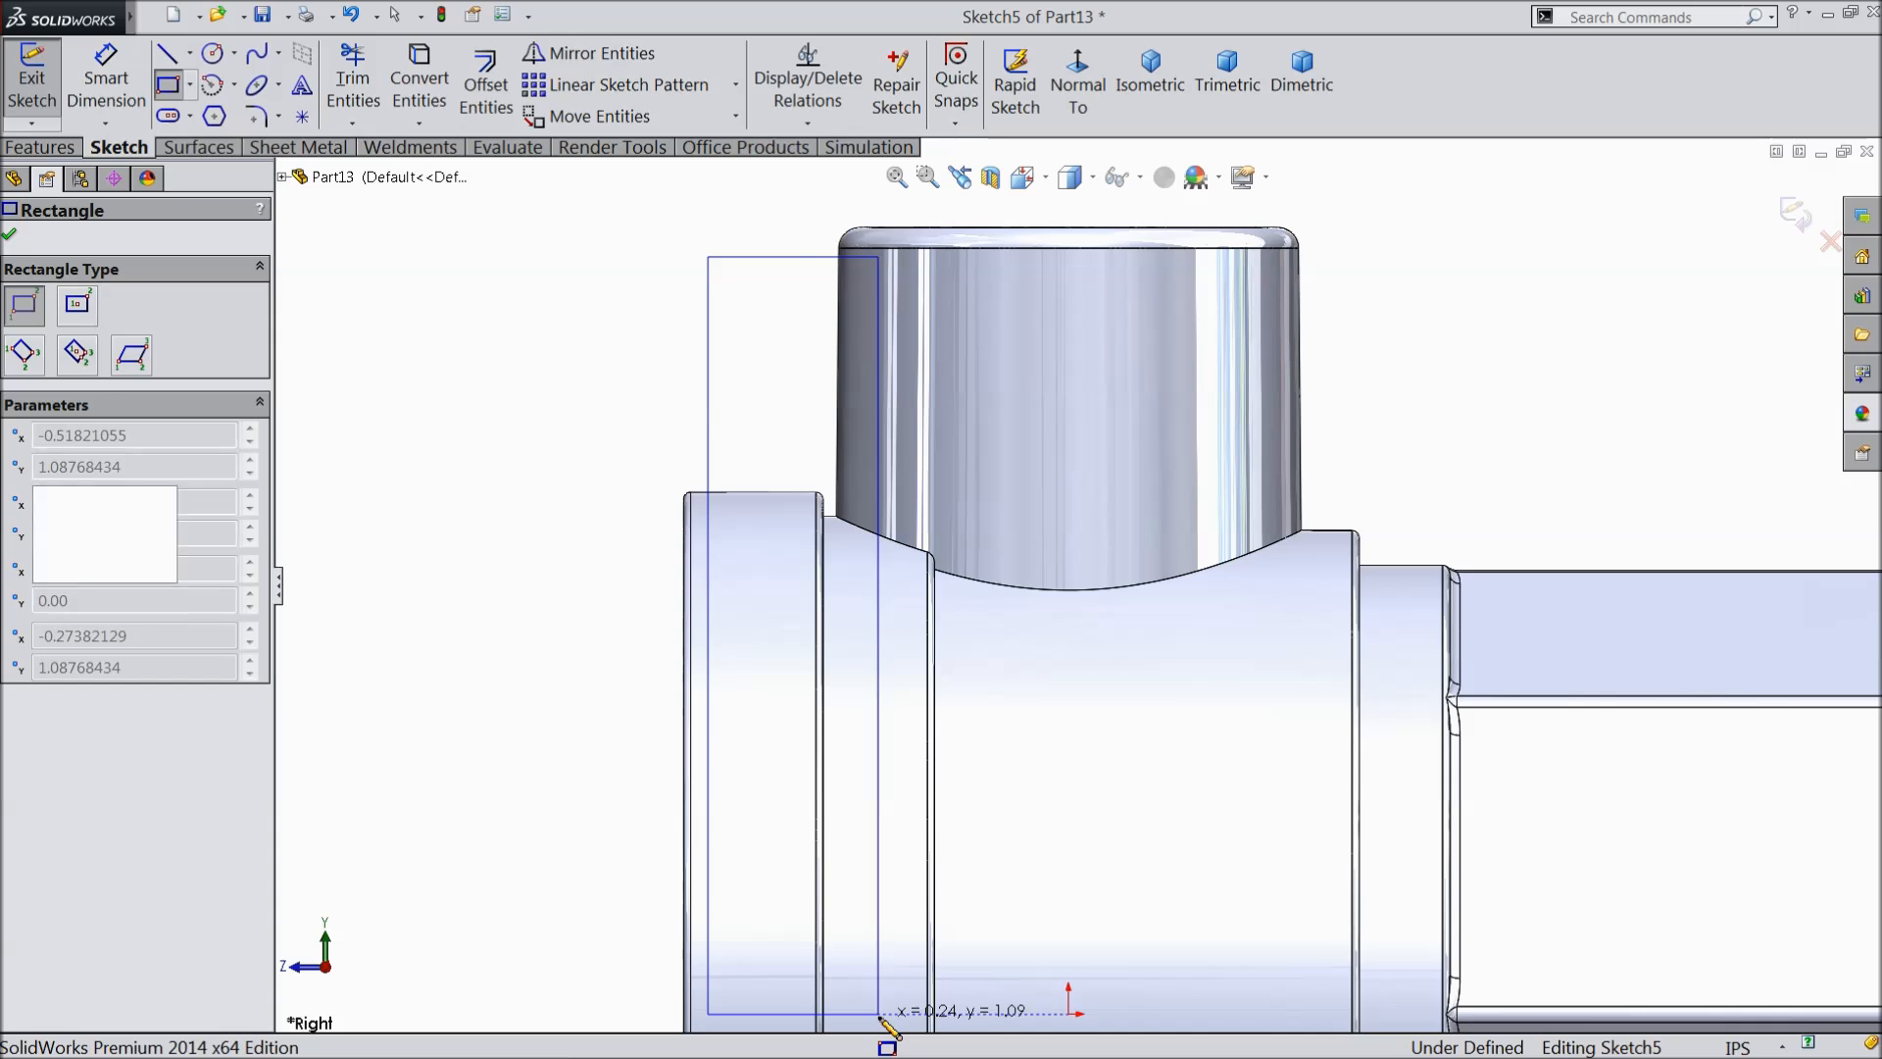
left_click(879, 1013)
scroll(882, 980, "down", 2)
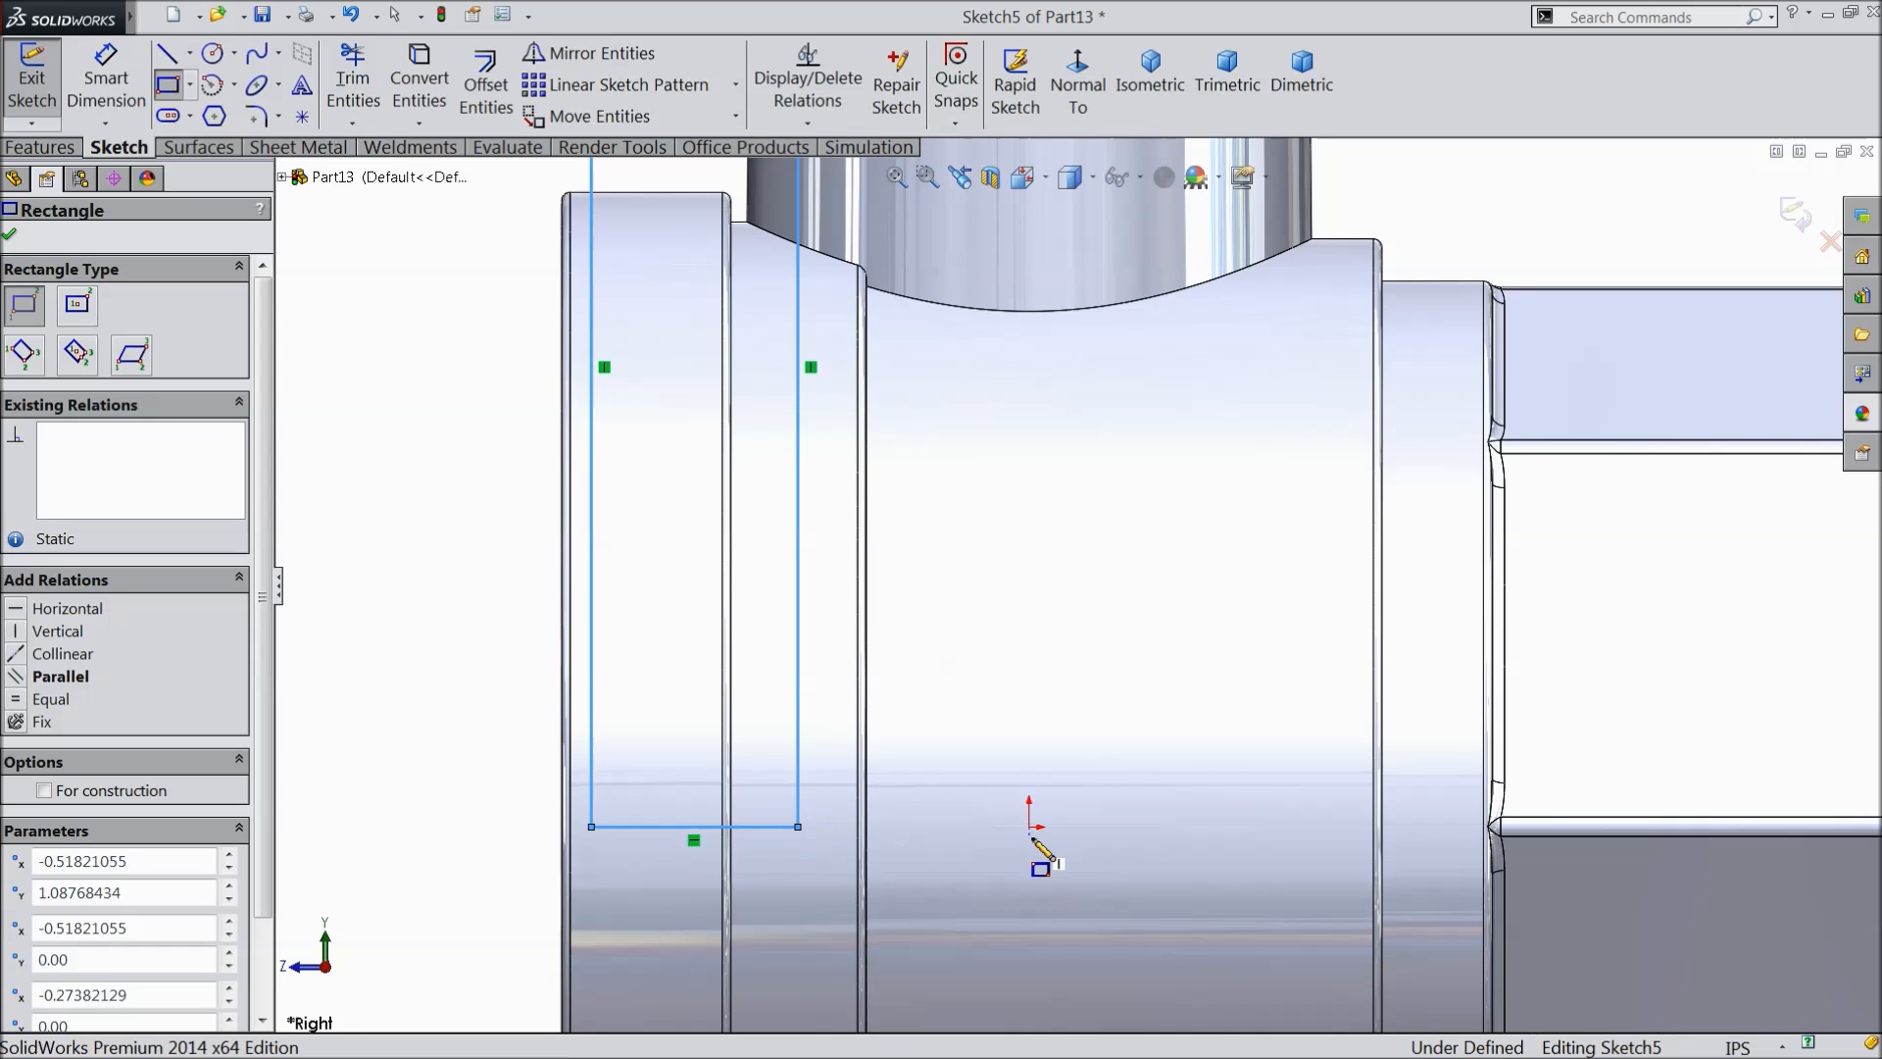
left_click(9, 236)
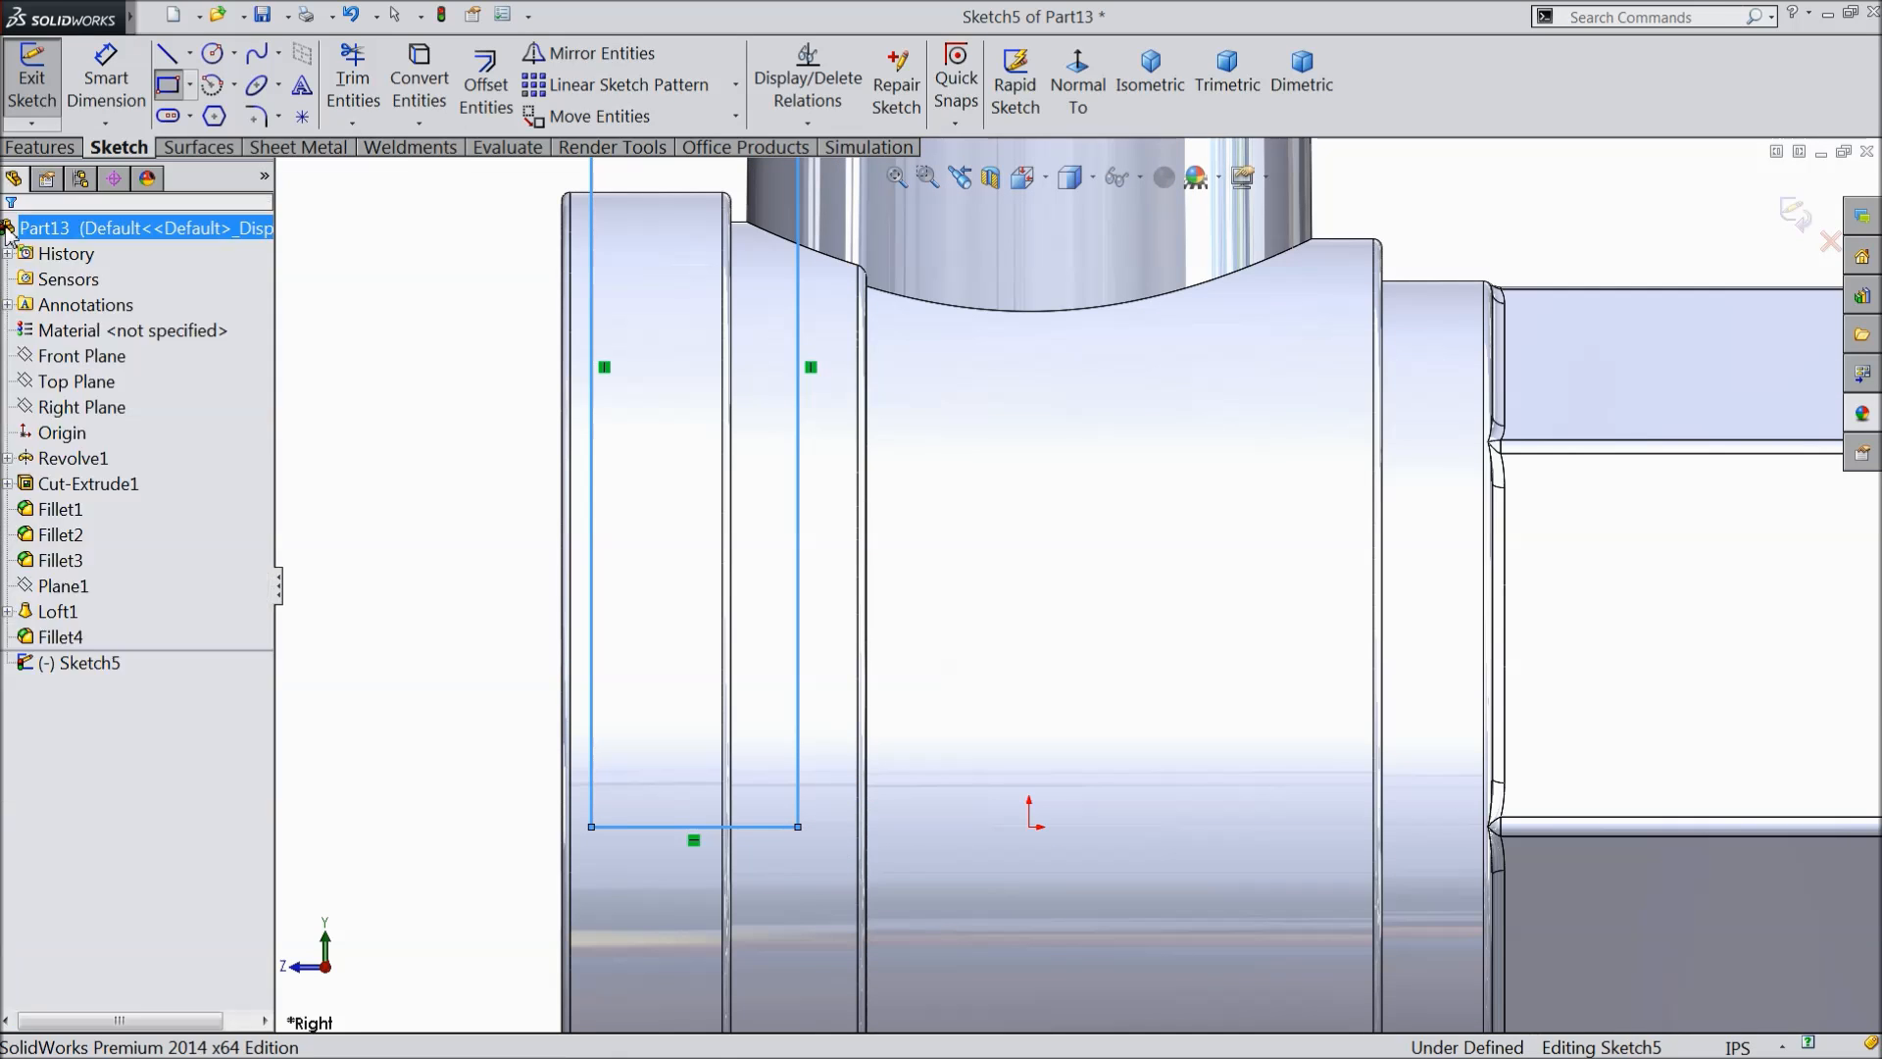
- Dimension the rectangle's lower edge to a width of 0.25 in
left_click(106, 78)
scroll(832, 588, "down", 4)
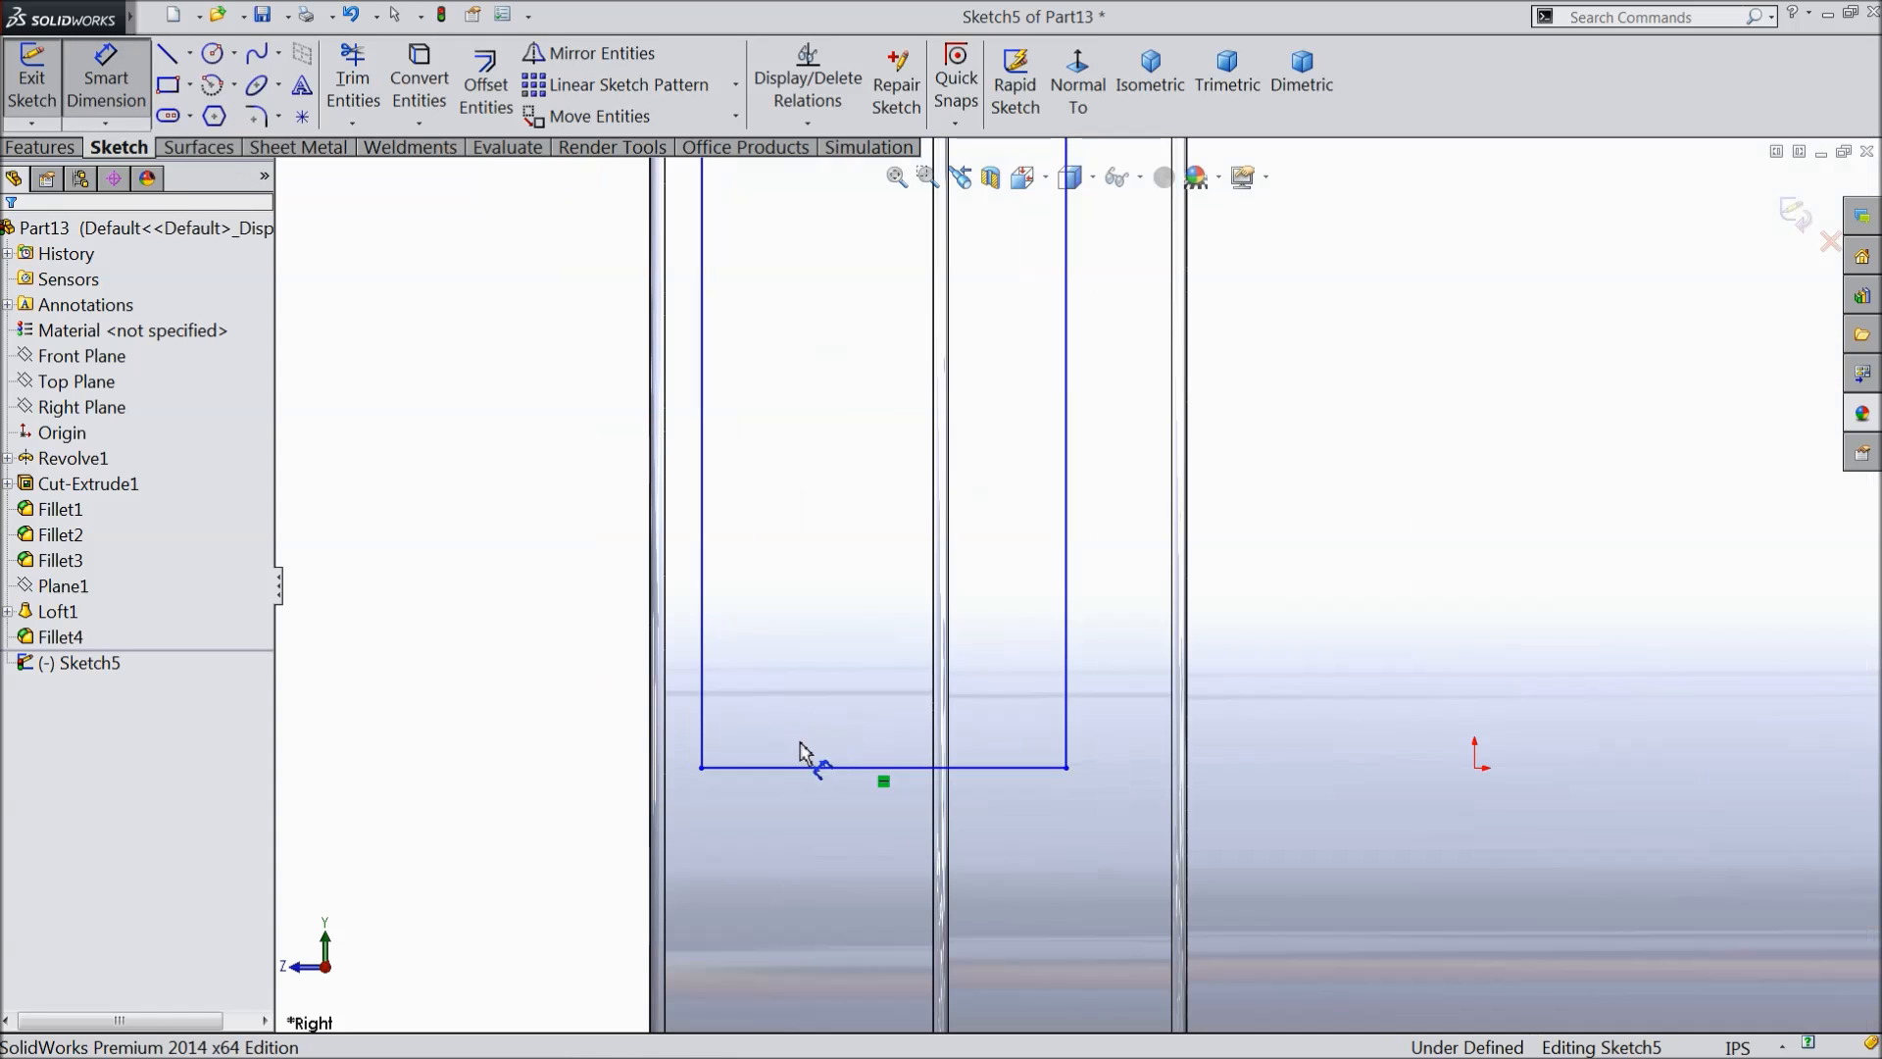
left_click(861, 767)
left_click(869, 860)
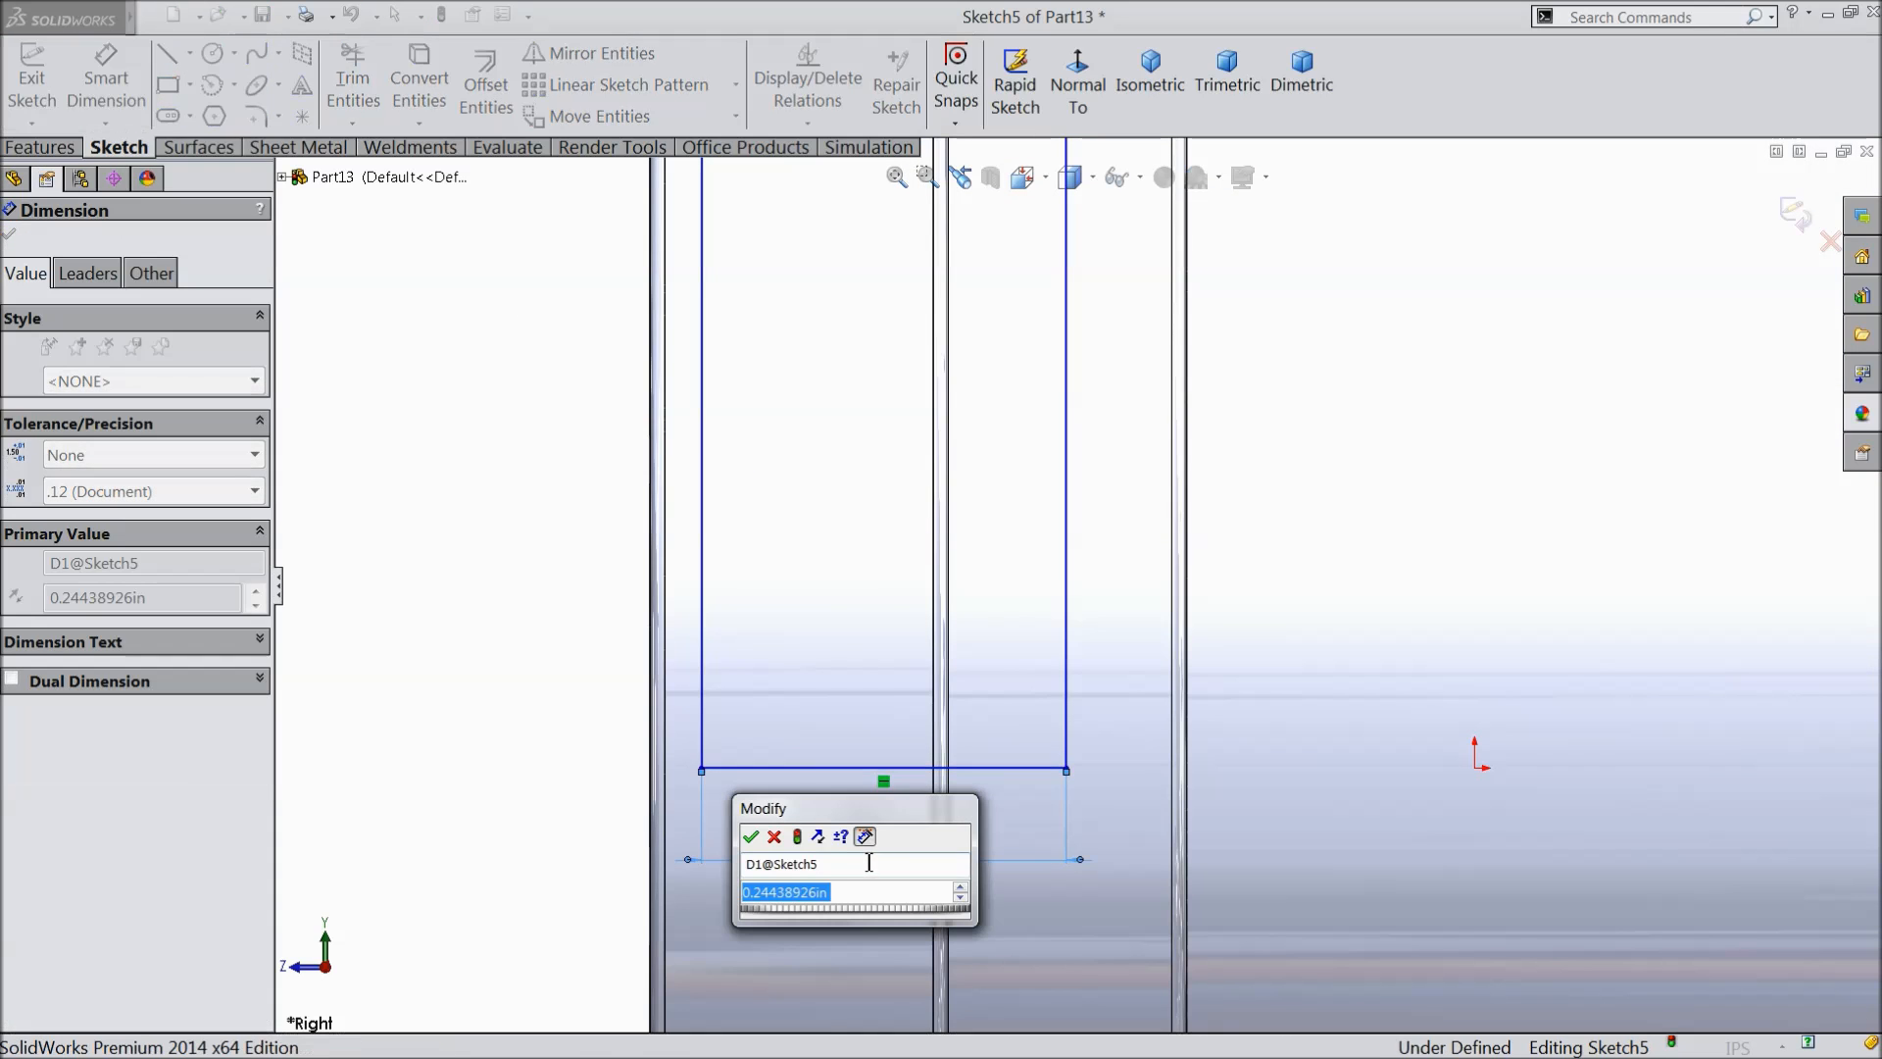
type("0.02")
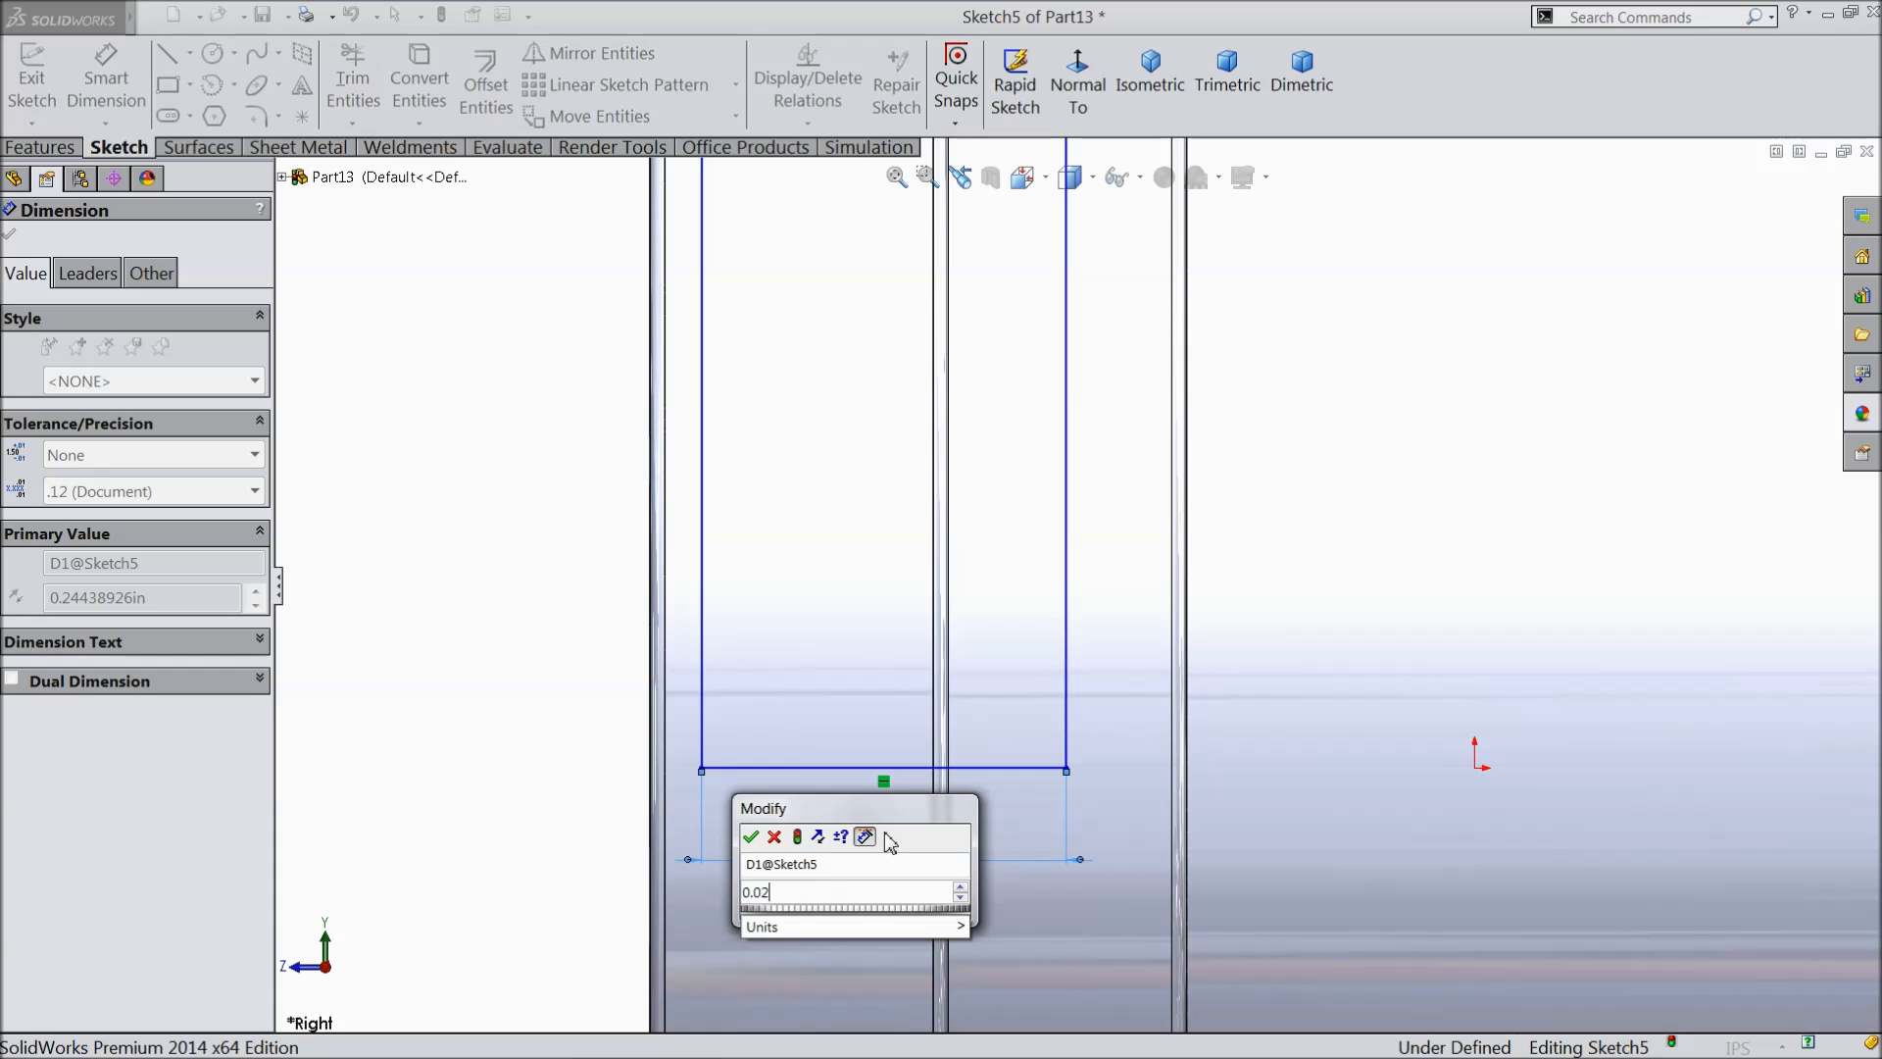
type("5")
key("BackSpace")
key("BackSpace")
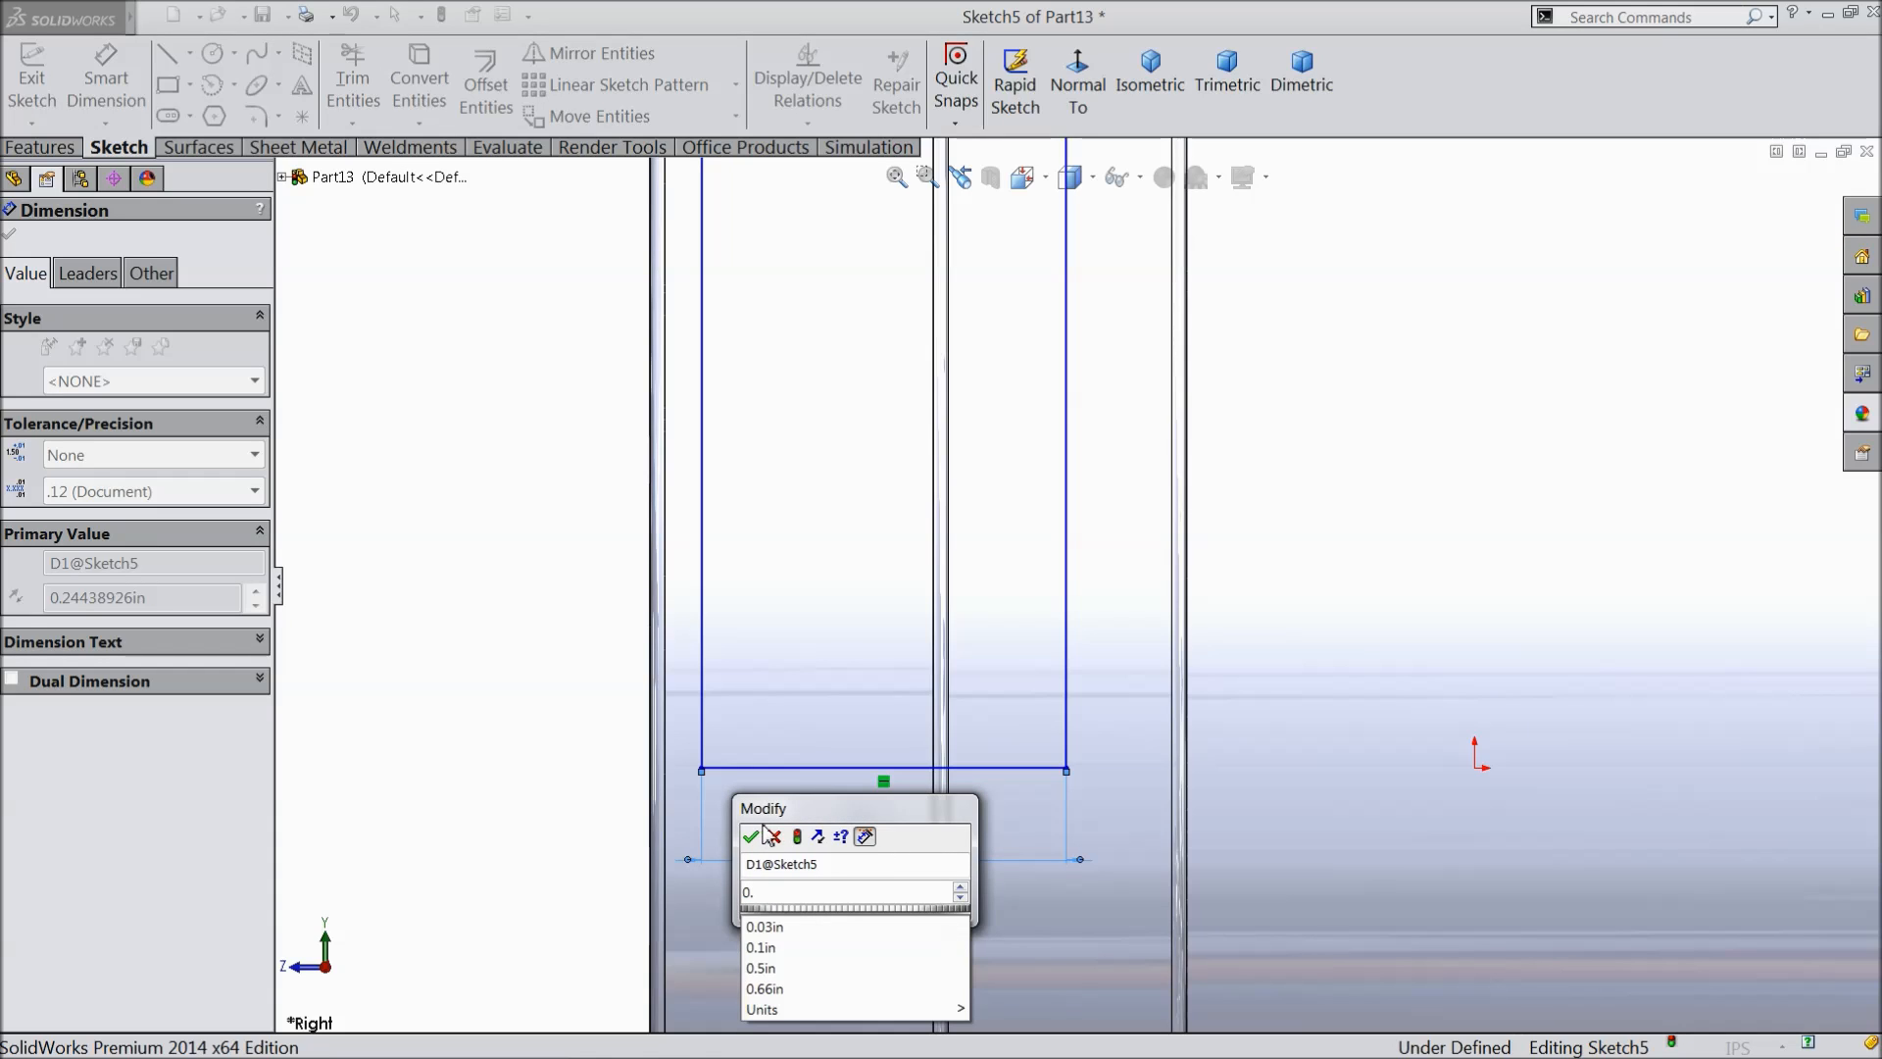
type("0.25")
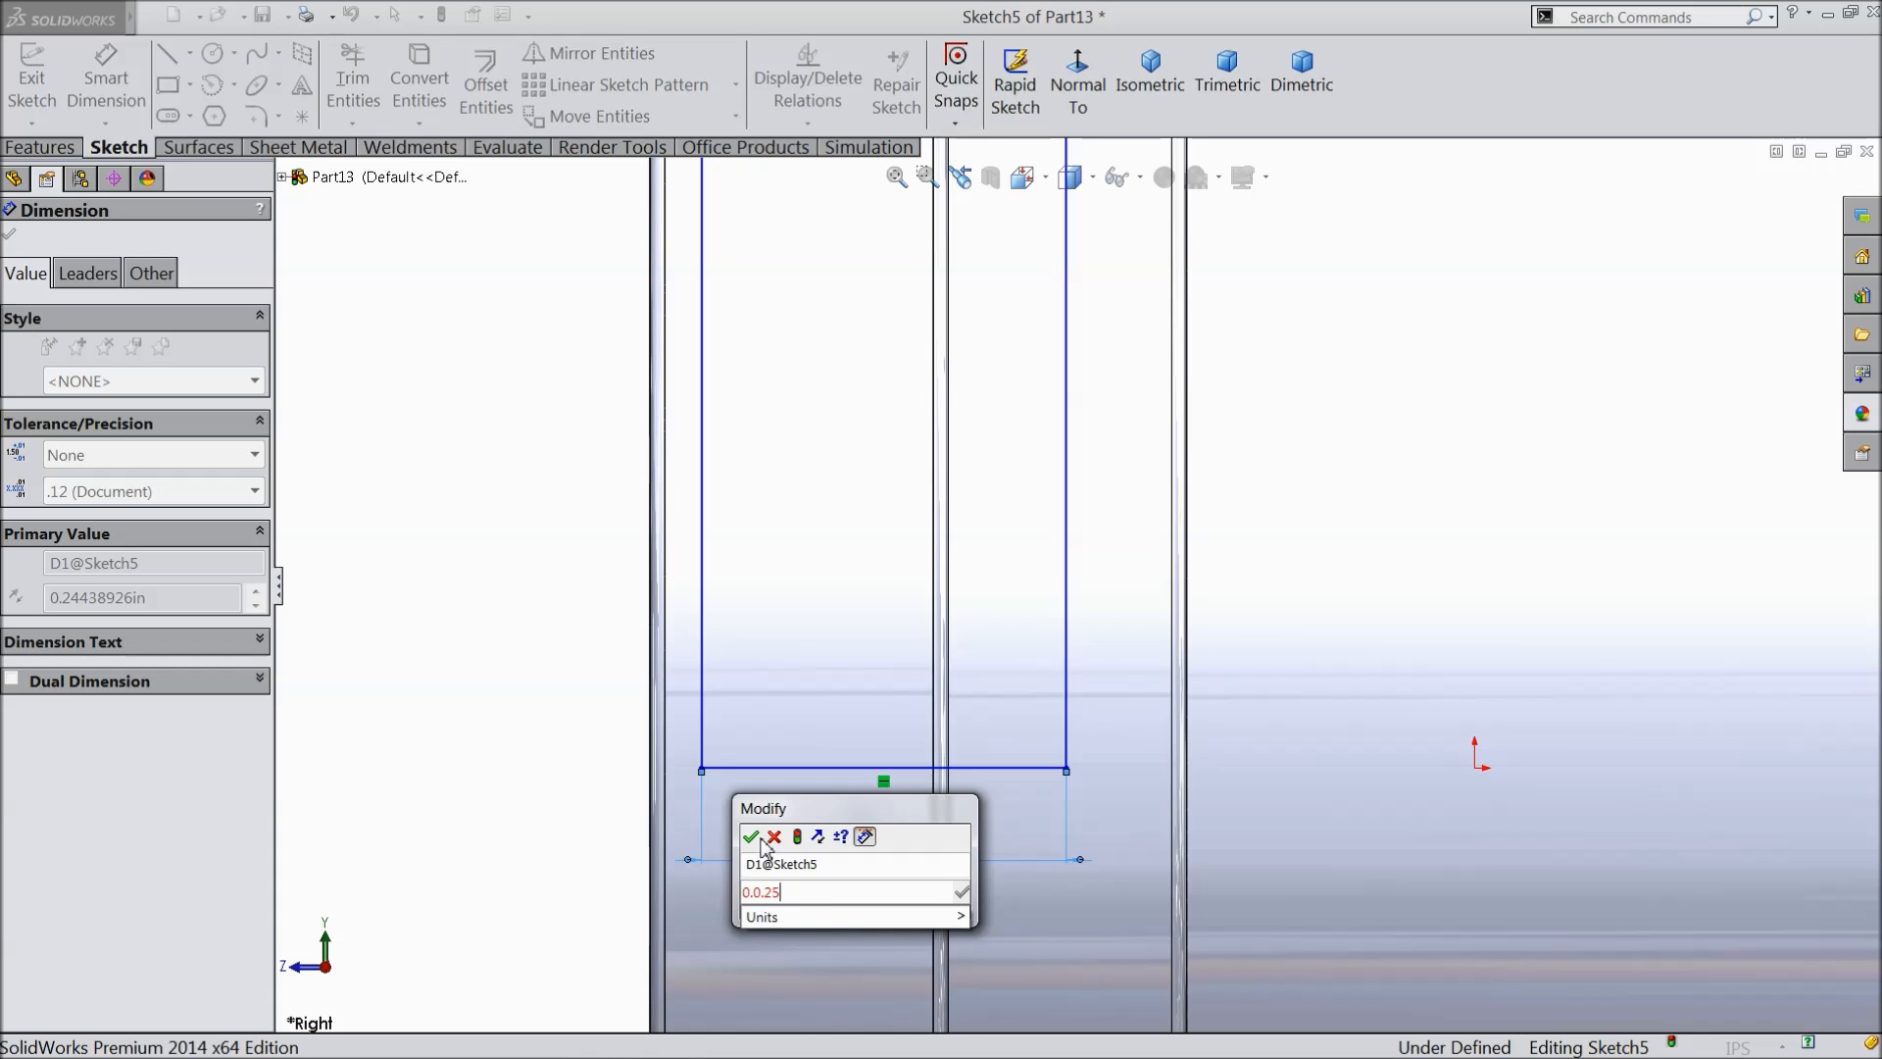
key("BackSpace")
key("BackSpace")
key("BackSpace")
key("BackSpace")
type("2")
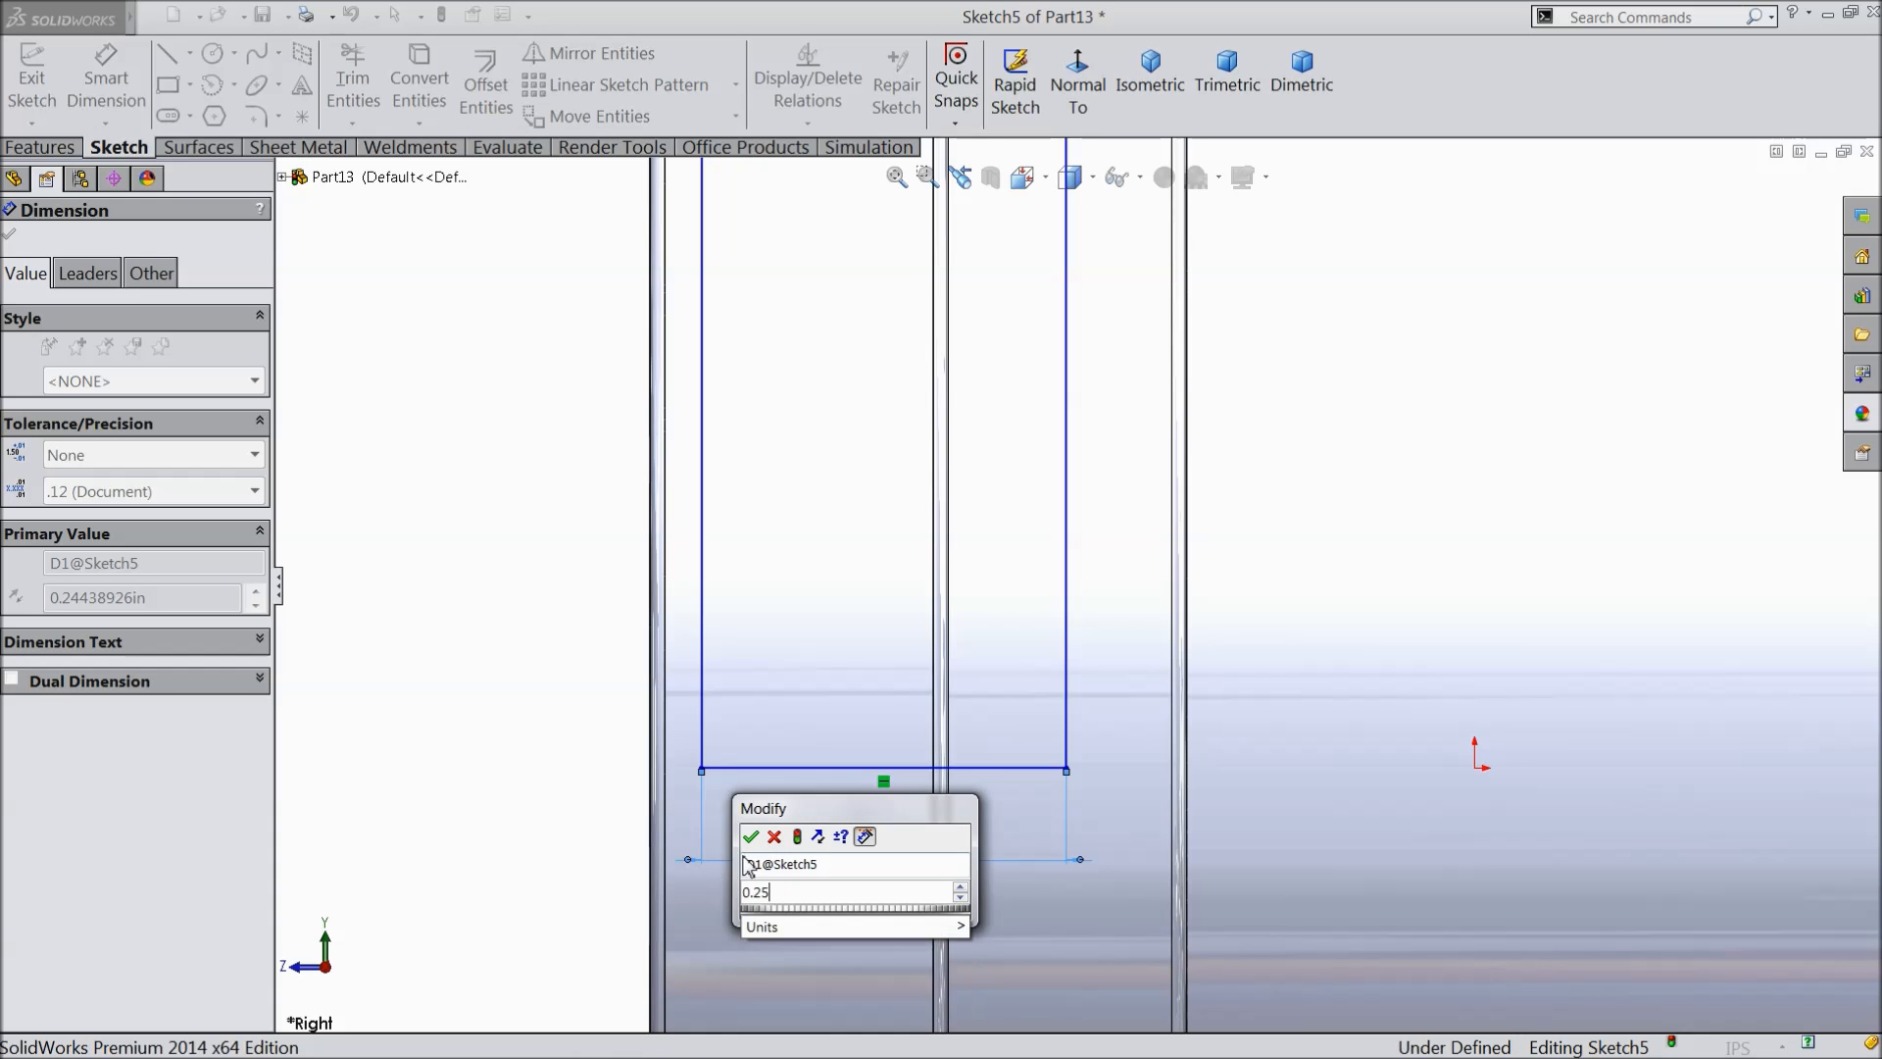
left_click(758, 839)
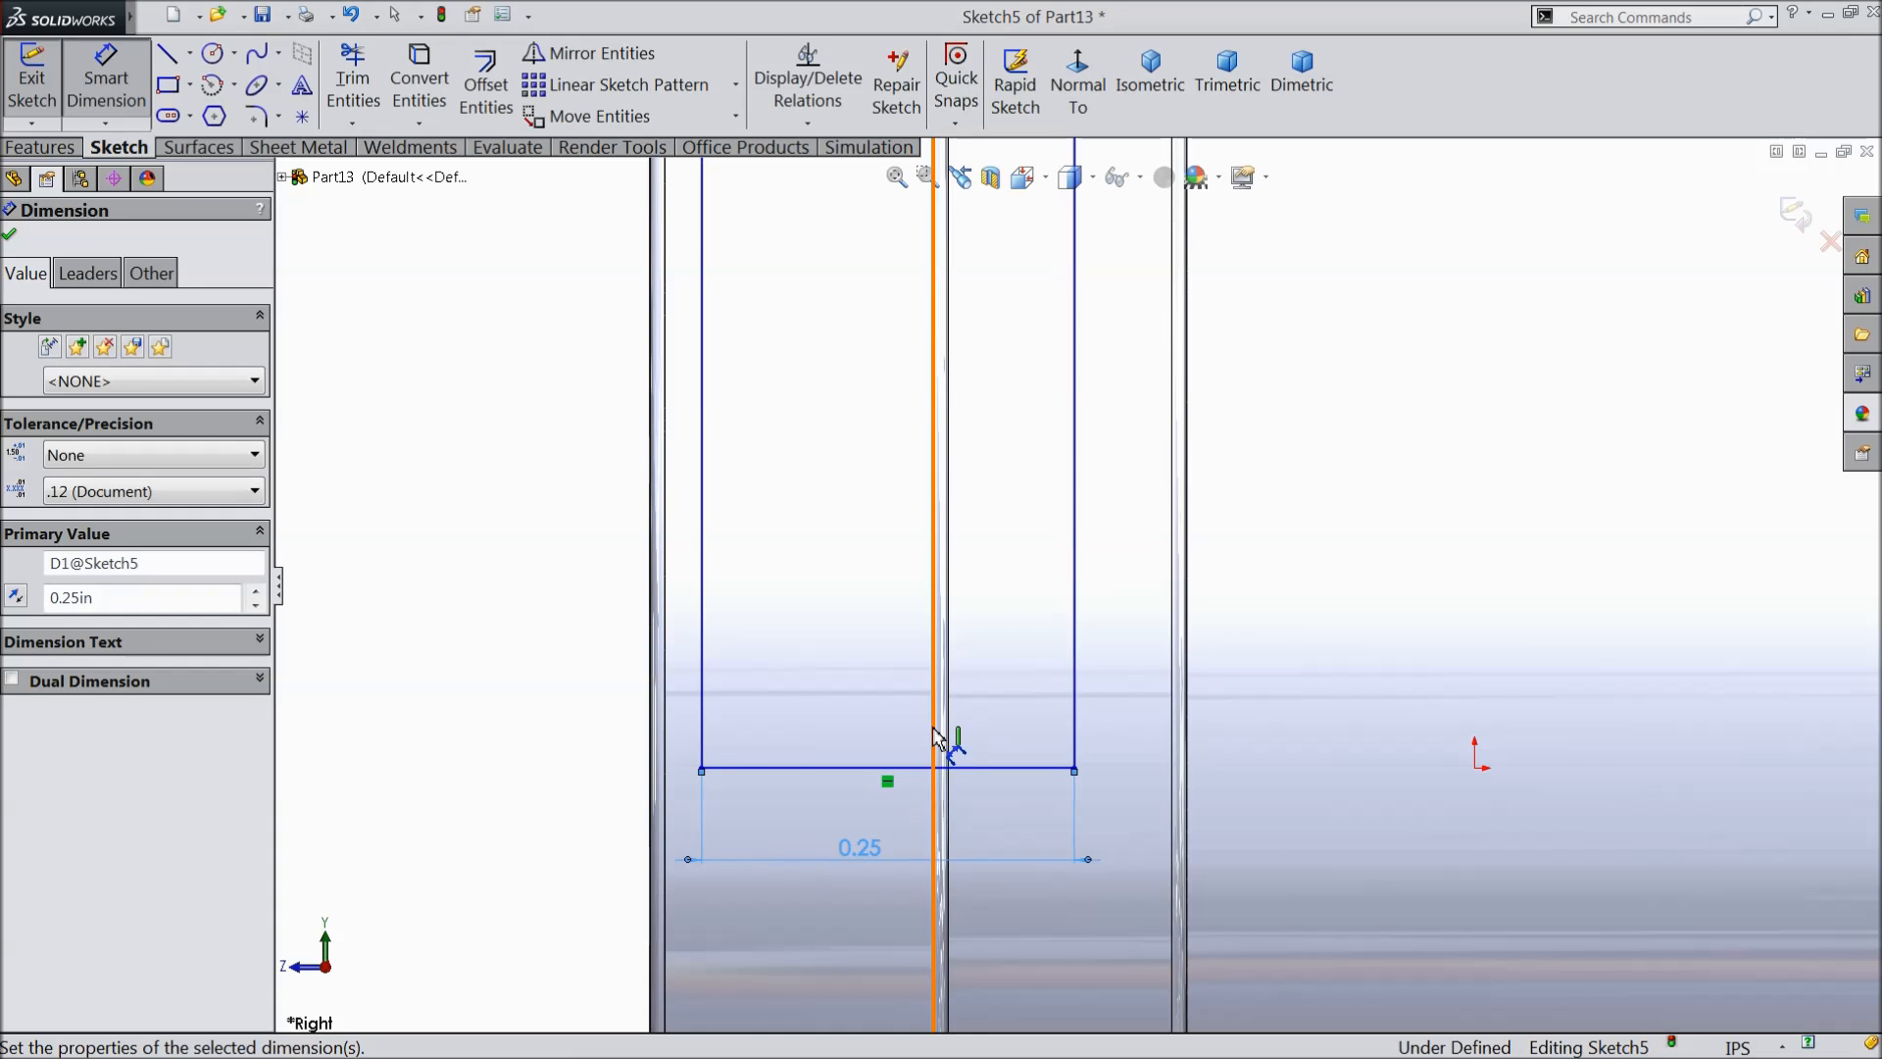
- Dimension the rectangle's upper edge 0.36 in above the top edge of the end flange
key("z")
scroll(1063, 567, "up", 4)
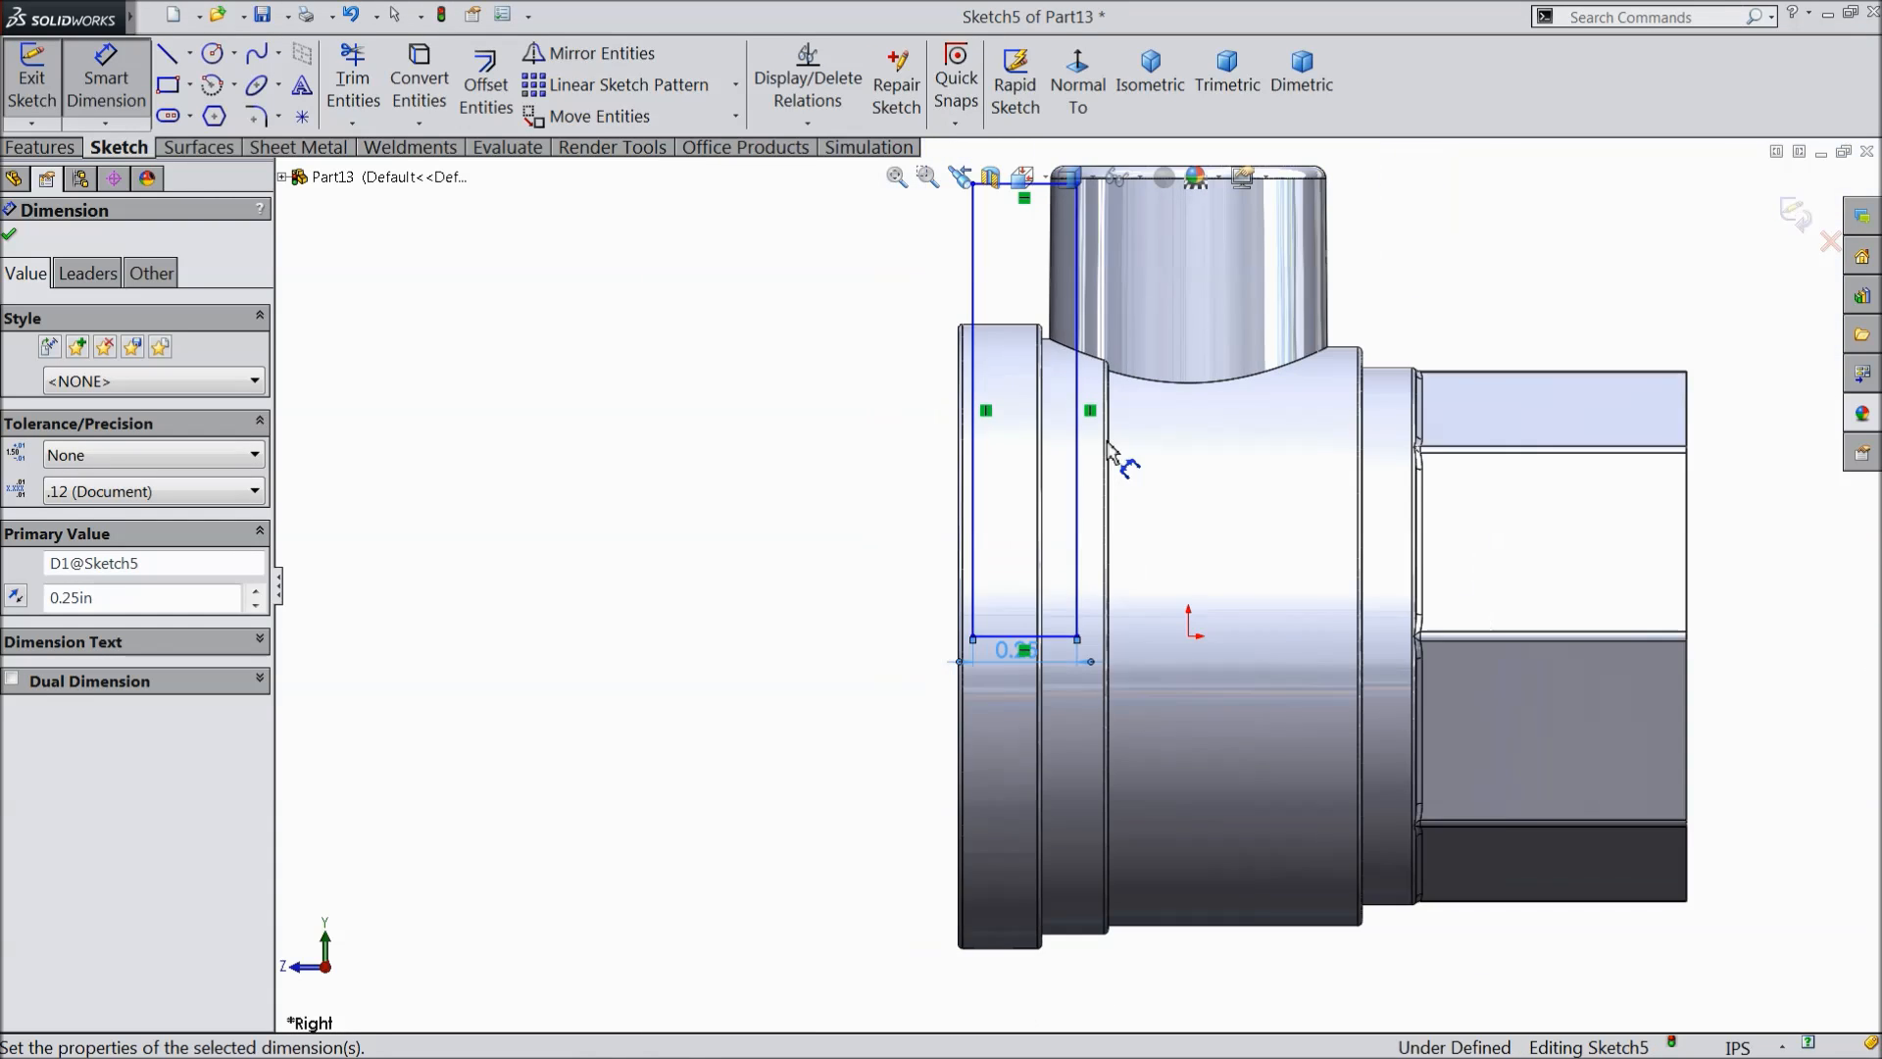
scroll(1088, 323, "up", 2)
scroll(1075, 294, "down", 5)
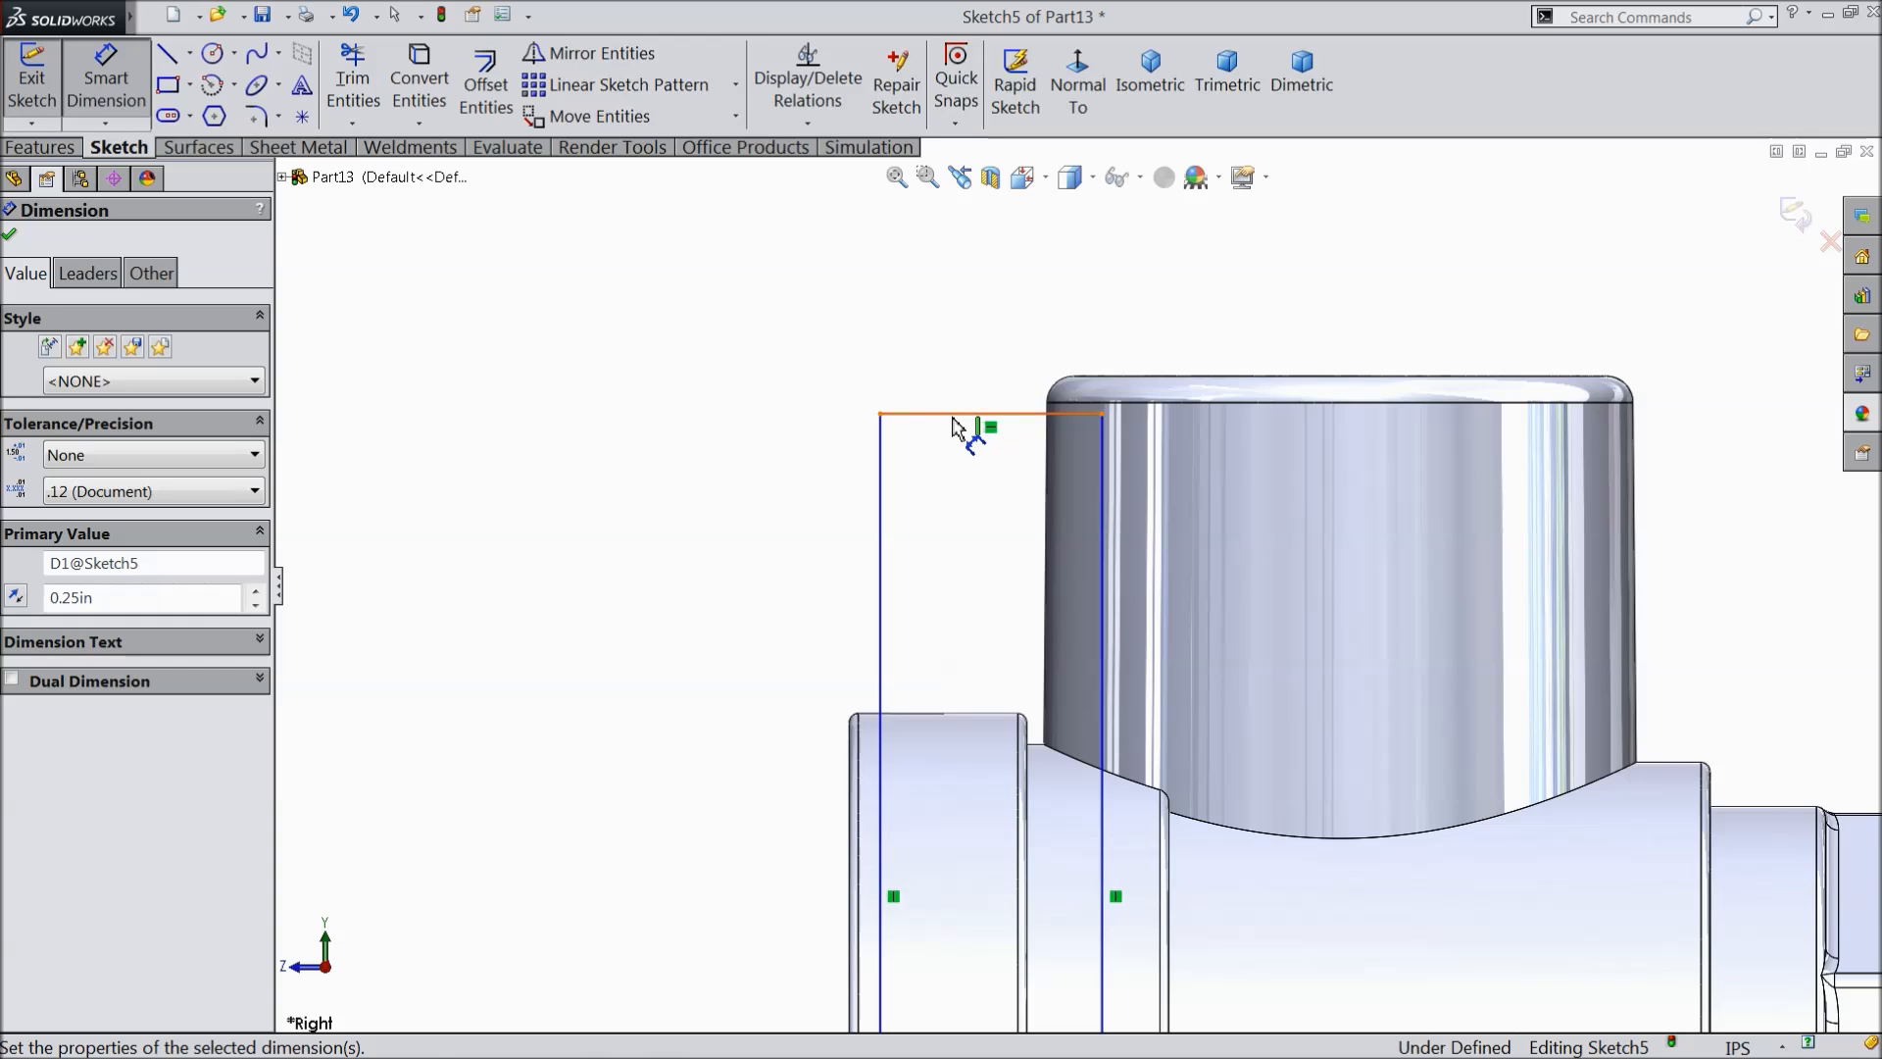
left_click(955, 414)
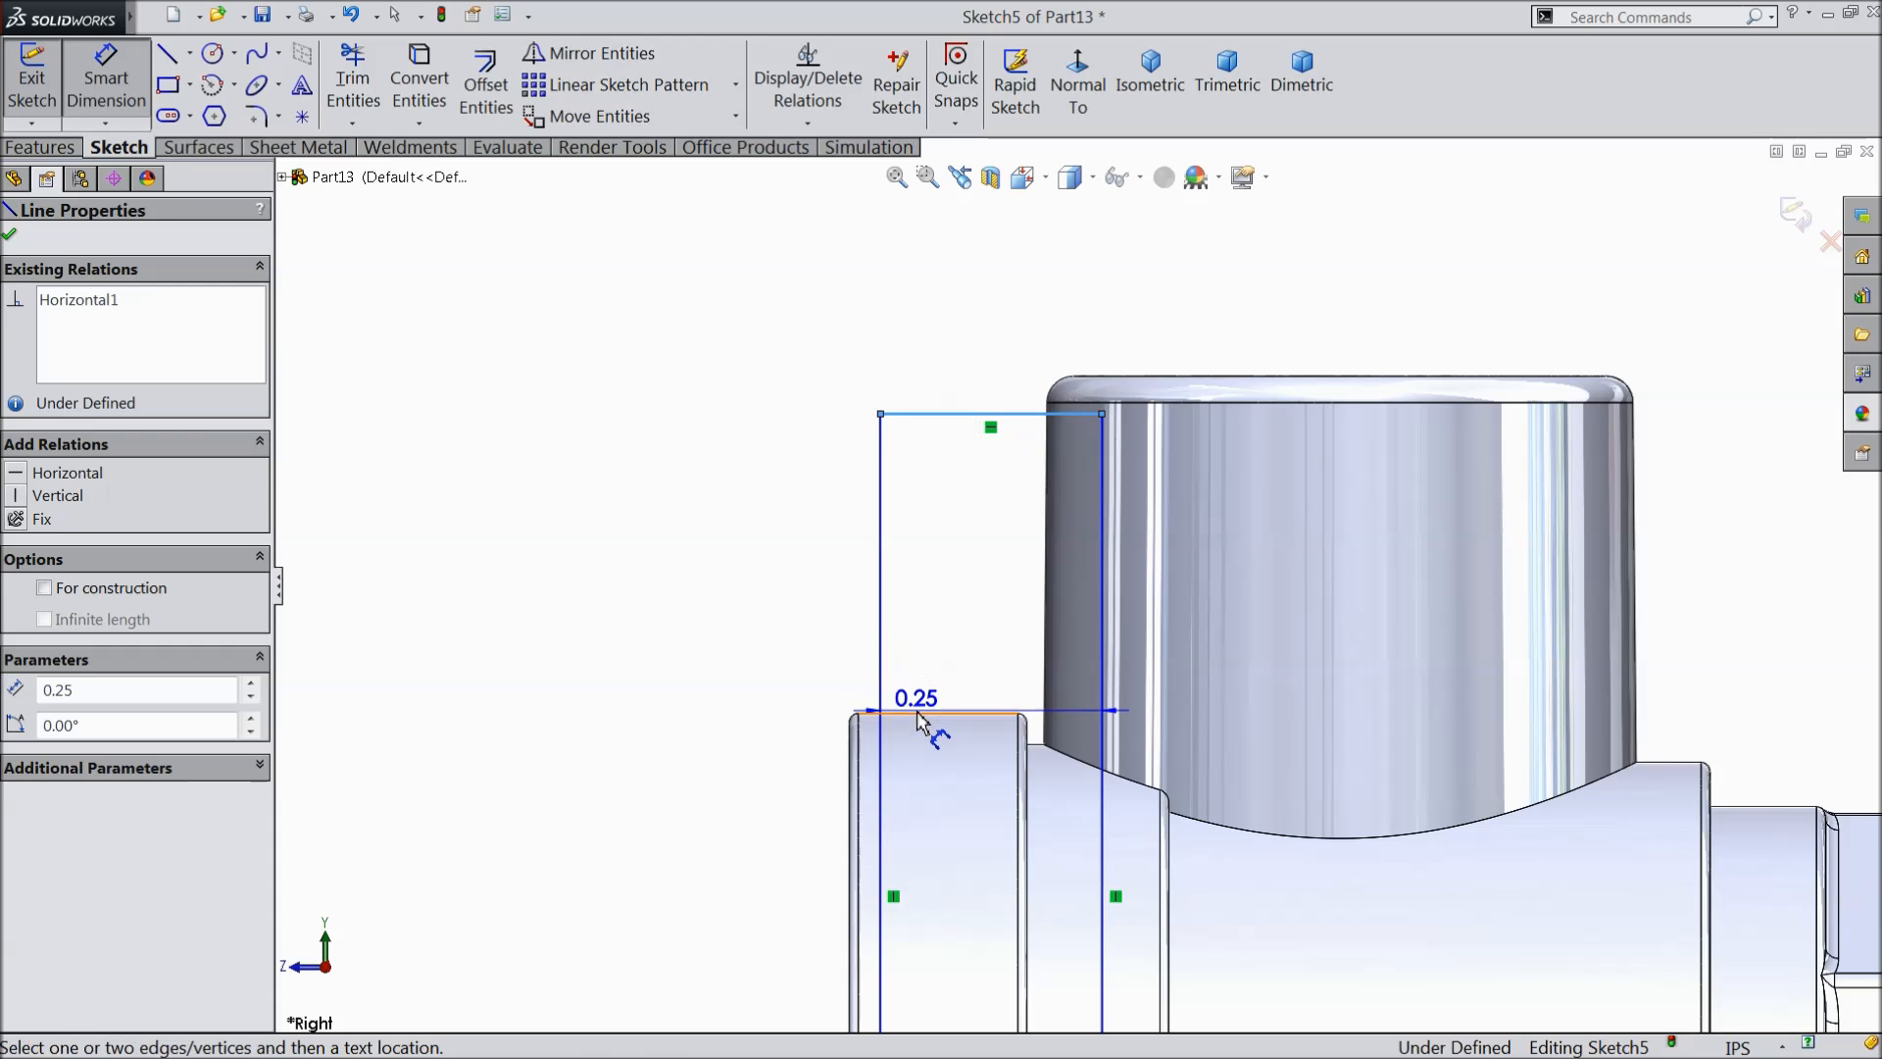
left_click(936, 714)
left_click(725, 655)
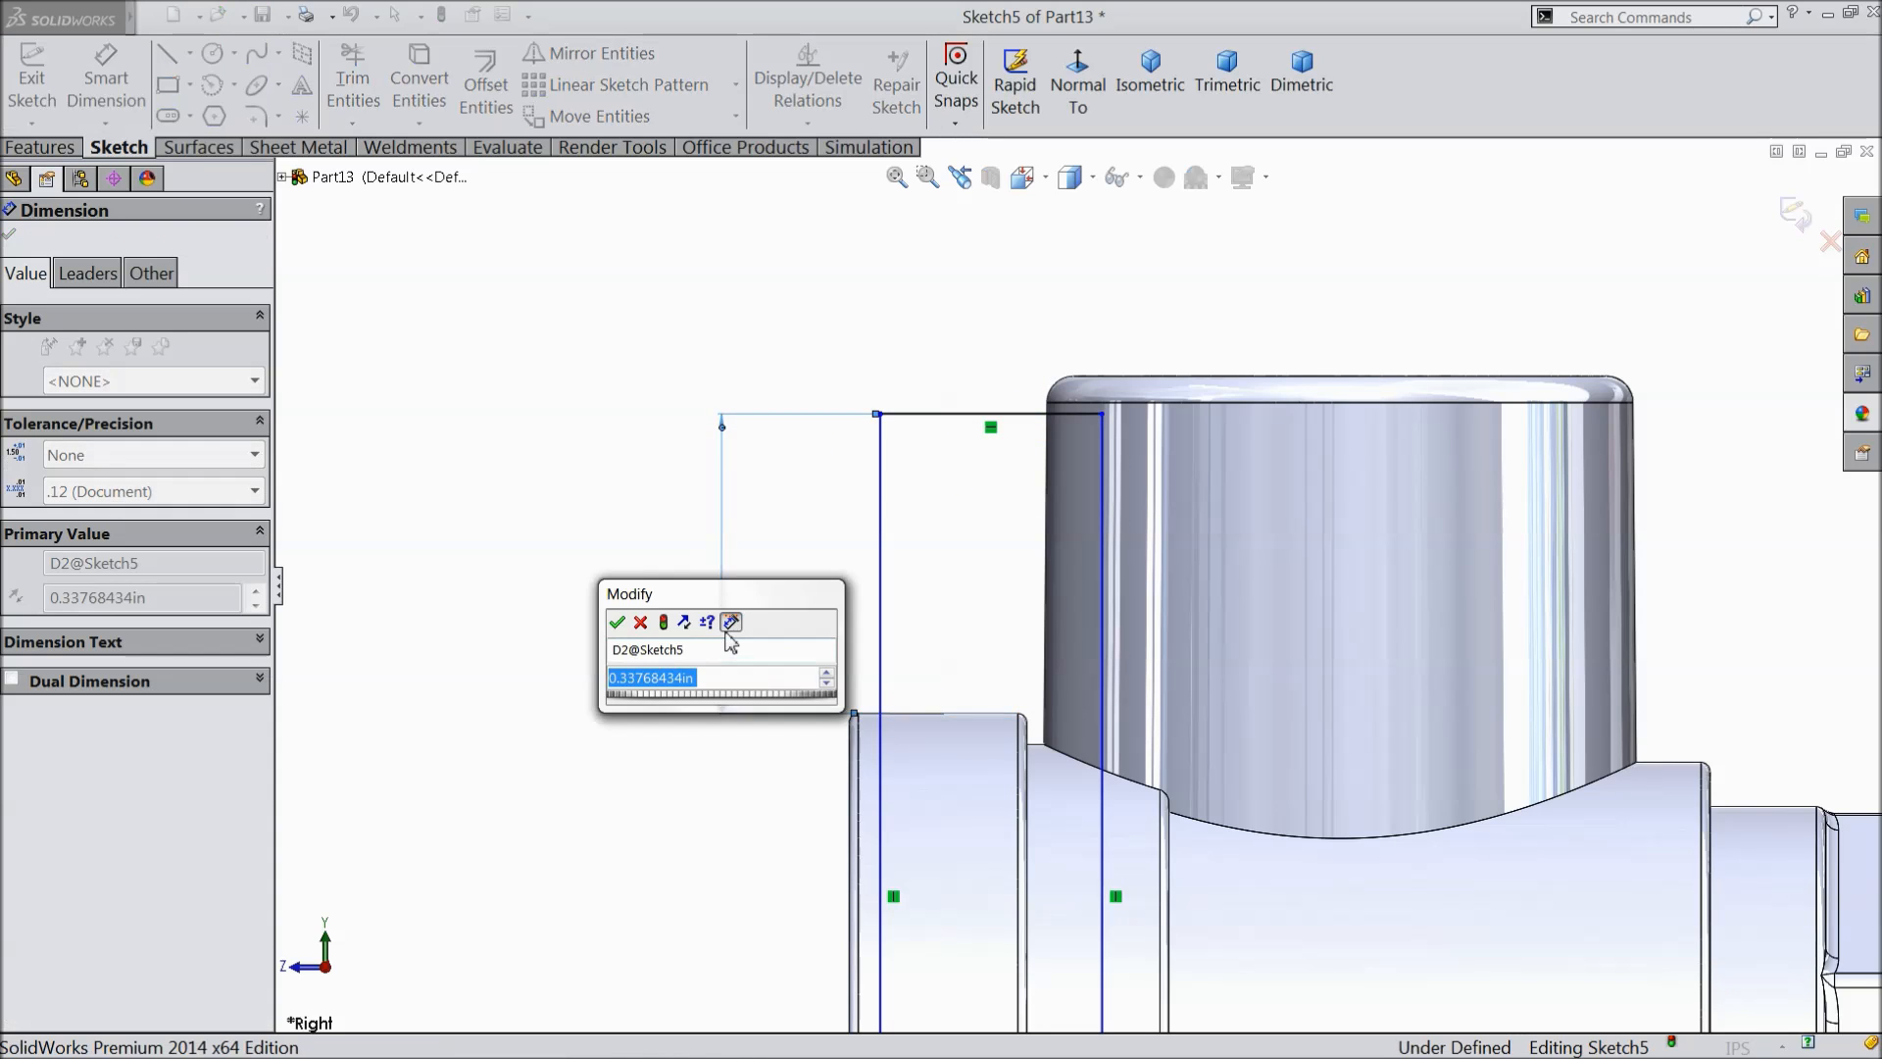
type("0.36")
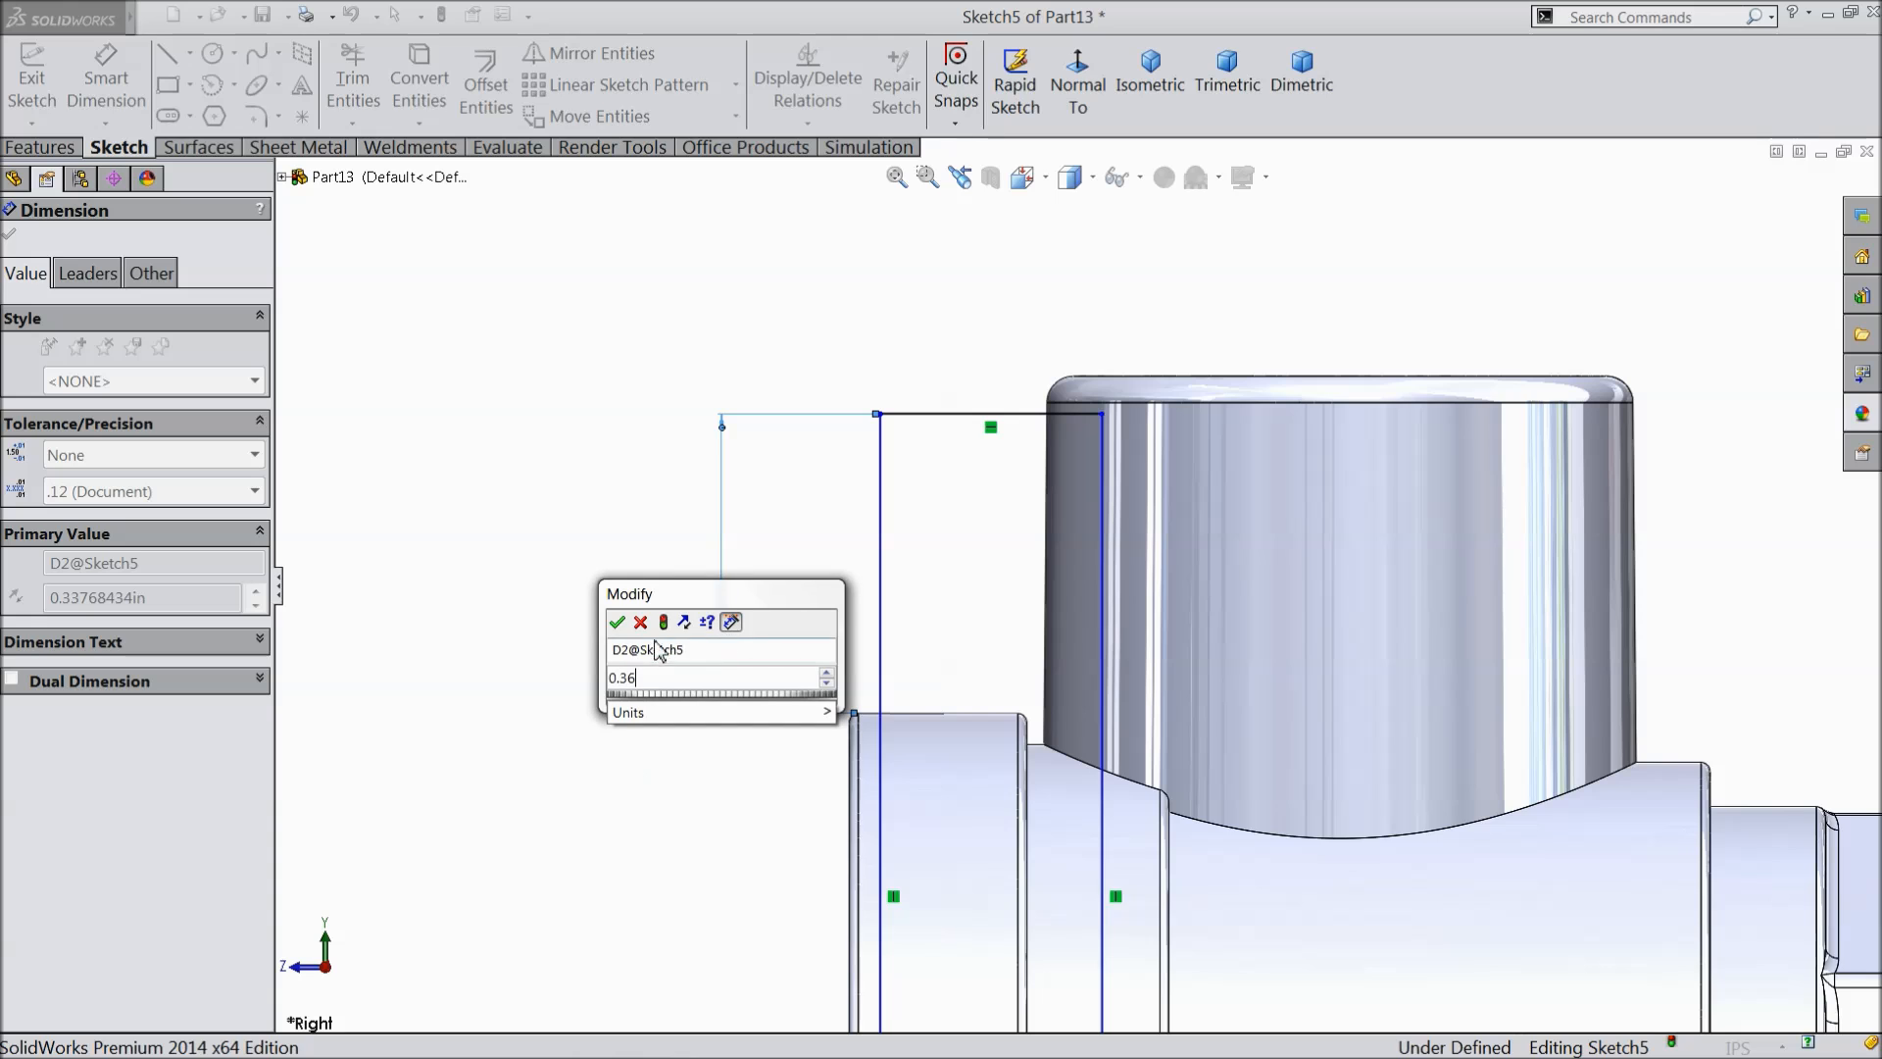
left_click(618, 624)
- Dimension the rectangle's outer vertical edge 0.02 in inward from the flange's end face
scroll(922, 755, "down", 4)
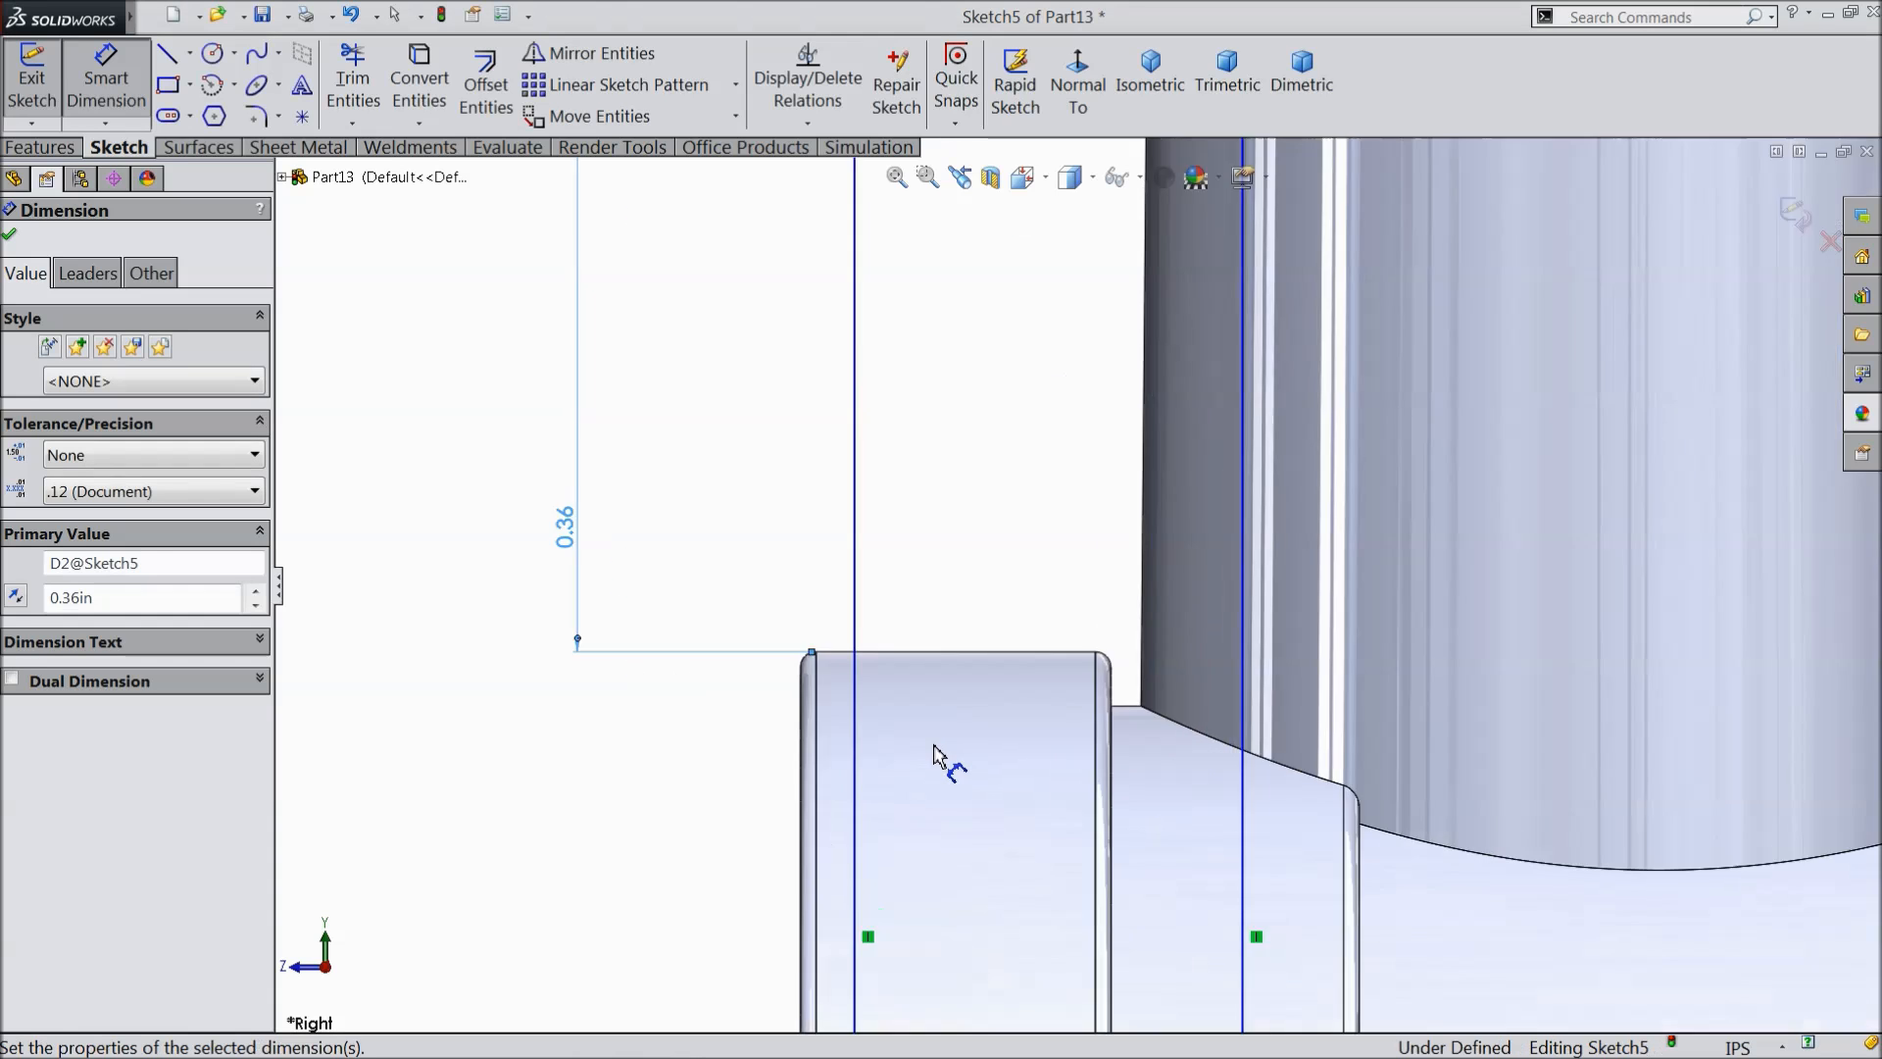
left_click(835, 683)
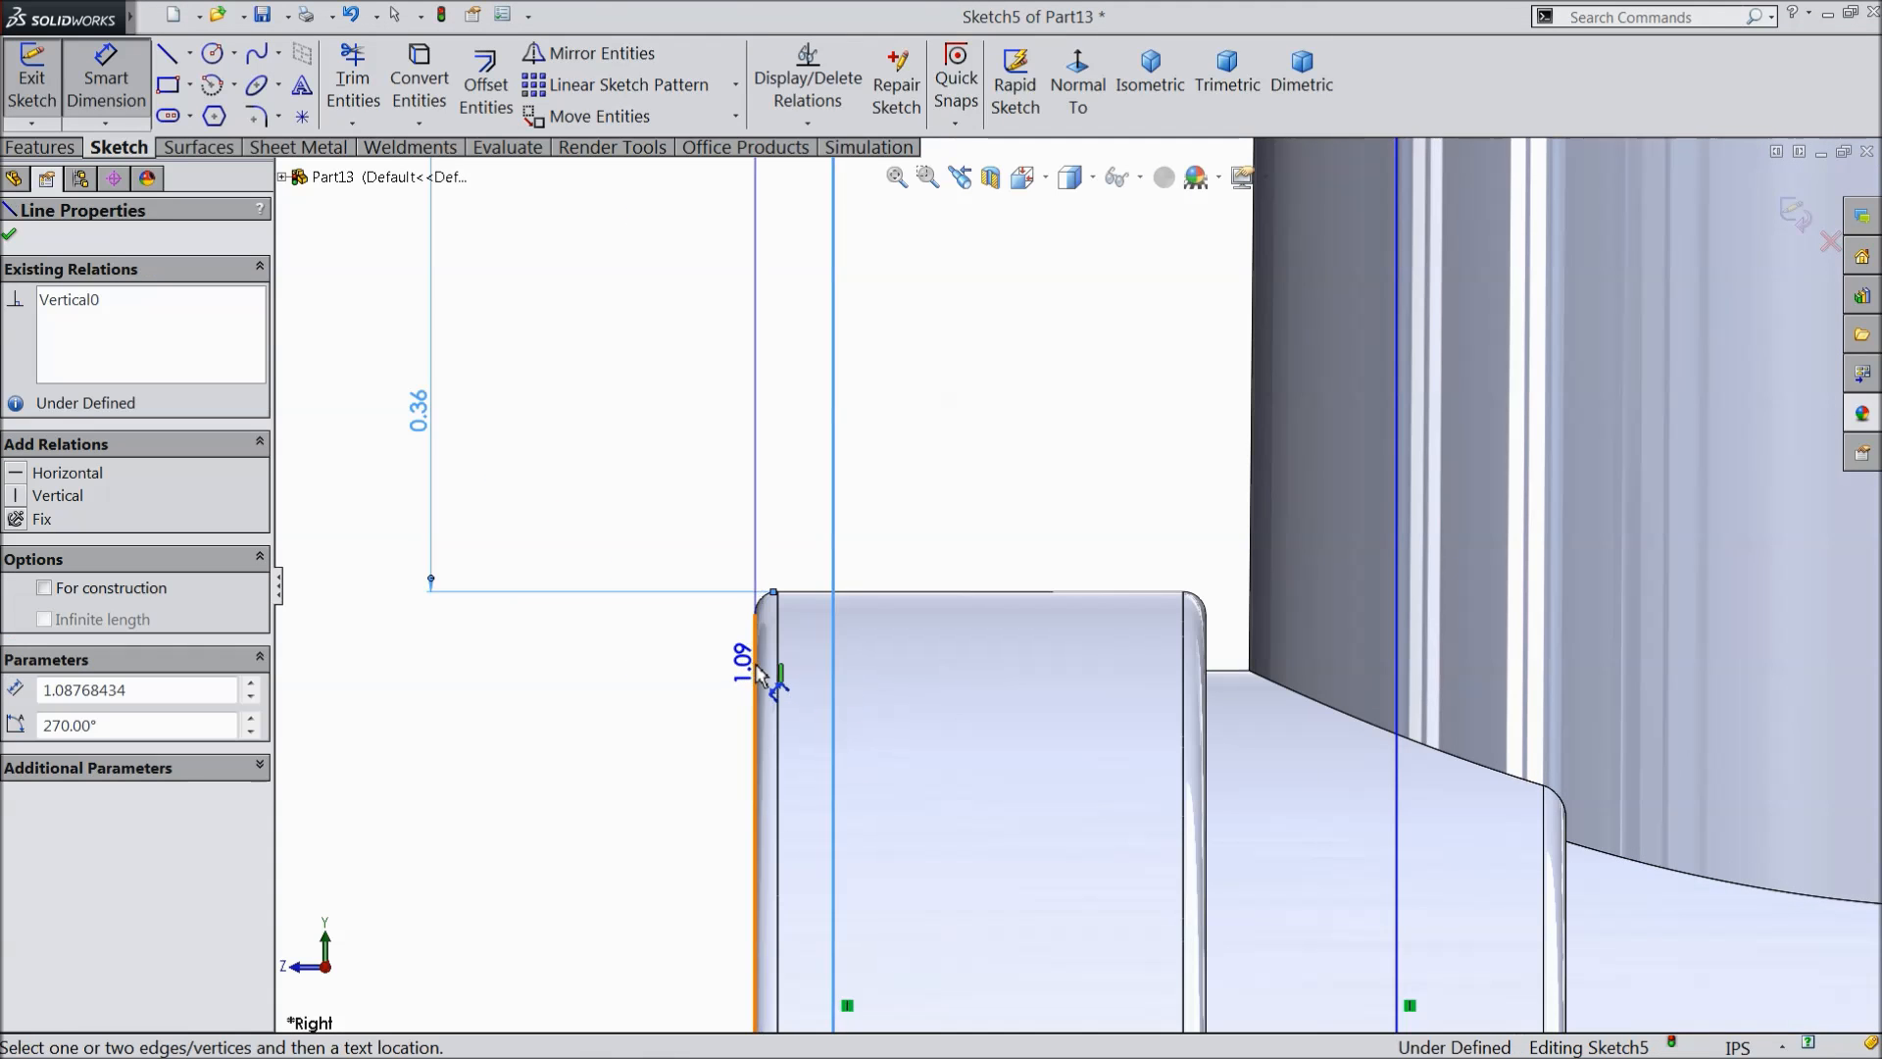
left_click(756, 651)
left_click(790, 505)
type("0.02")
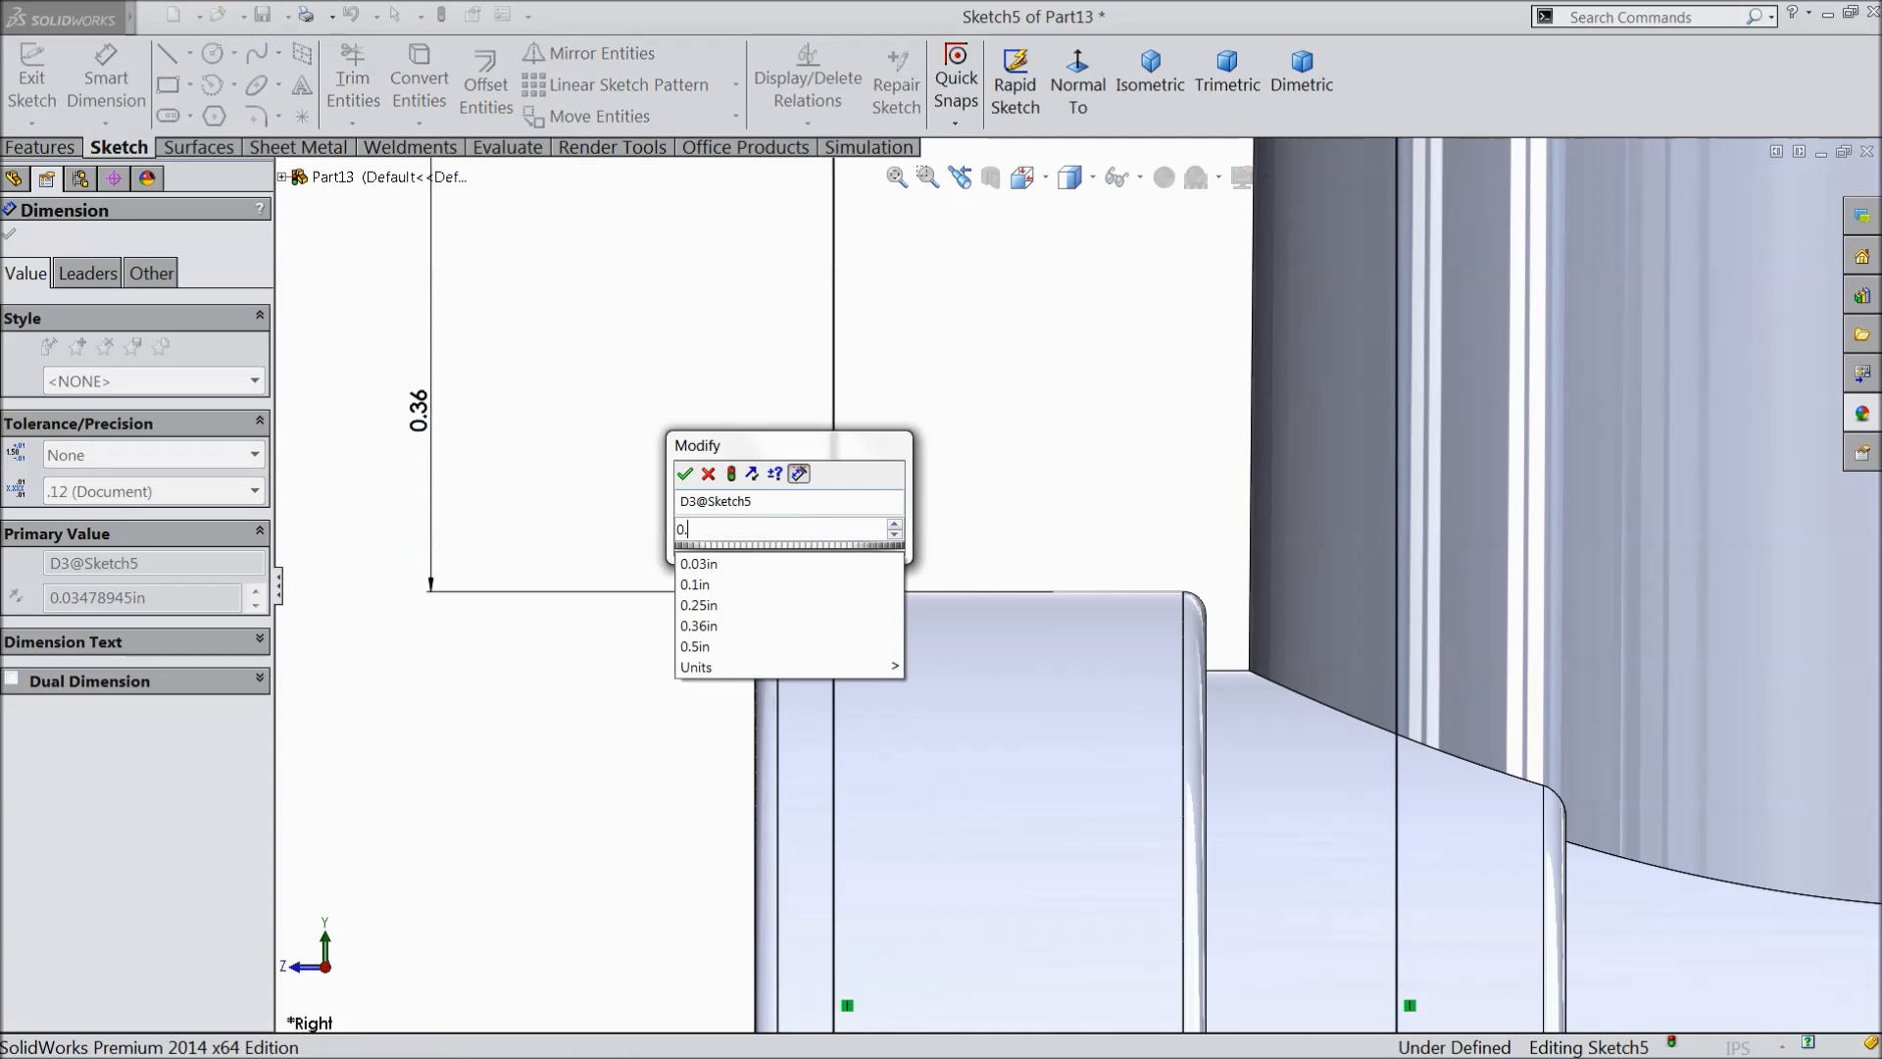
left_click(685, 475)
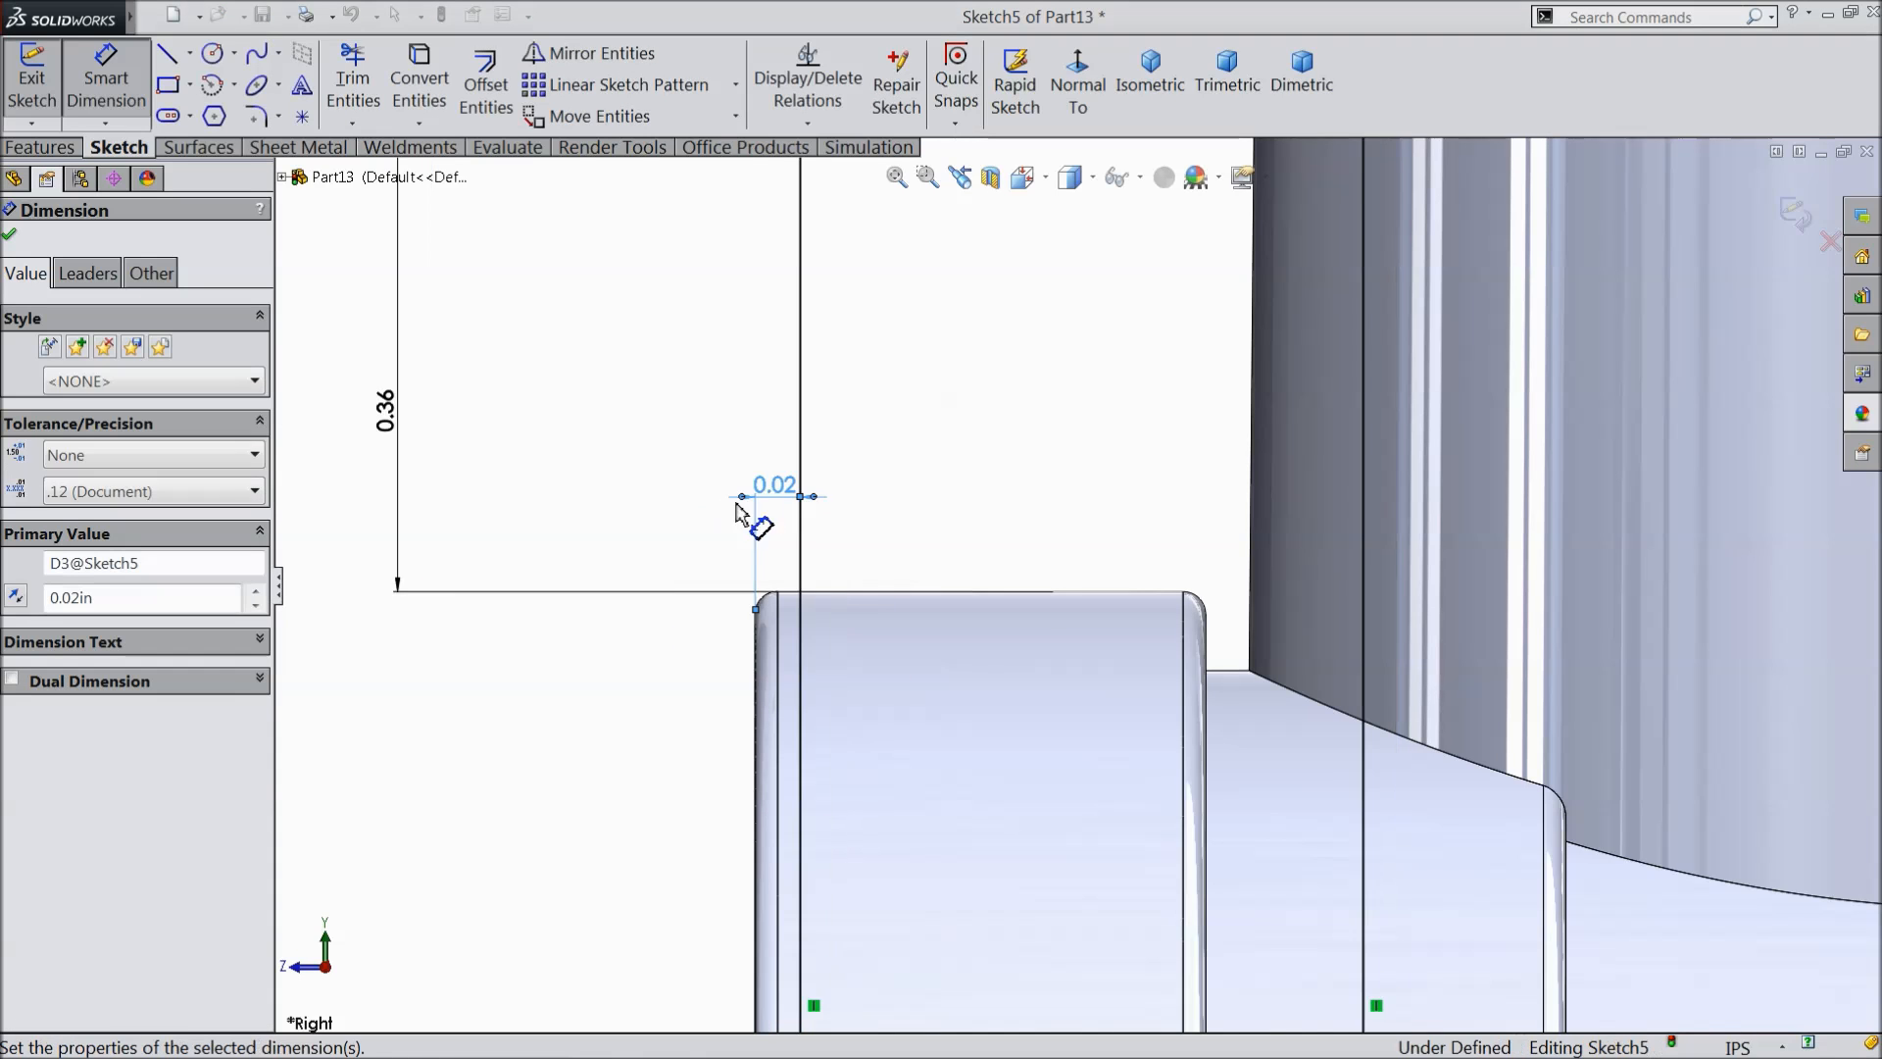
- Round the rectangle's upper outer corner with a 0.06 in sketch fillet
scroll(916, 559, "up", 5)
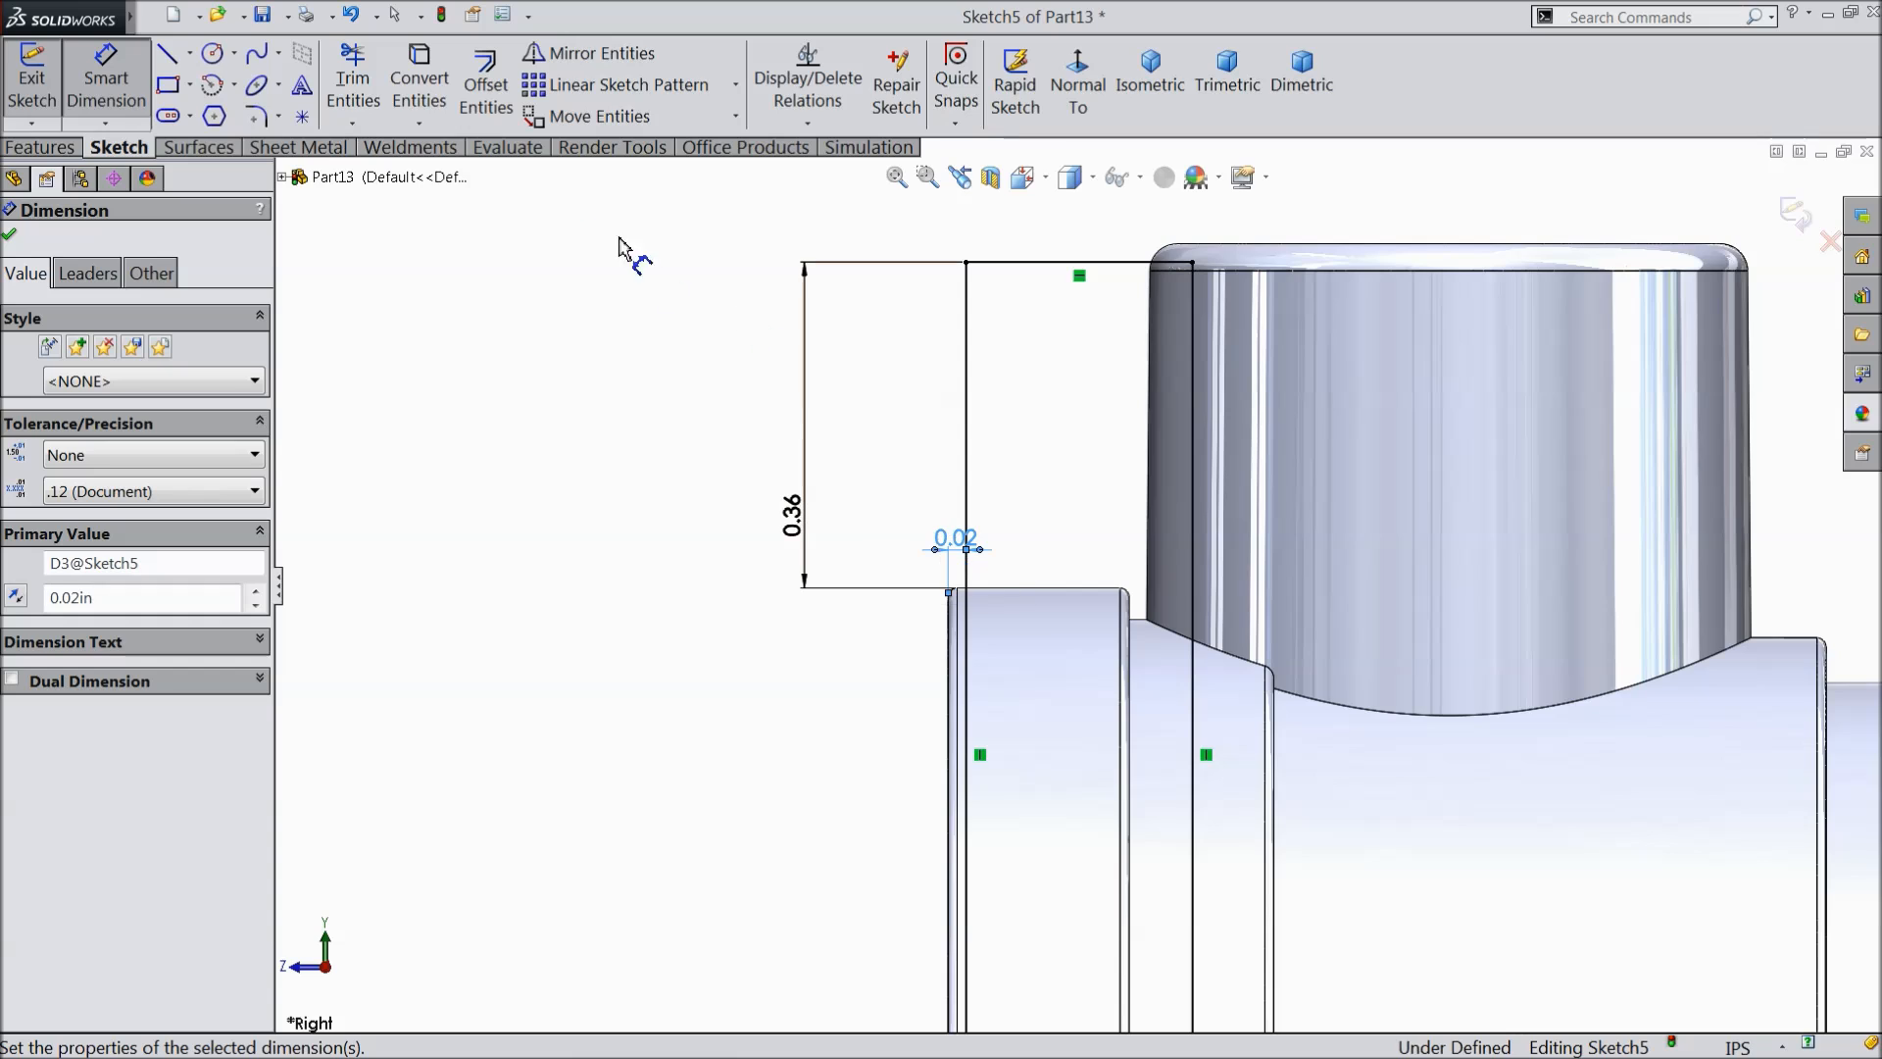
left_click(260, 118)
type("0.06in")
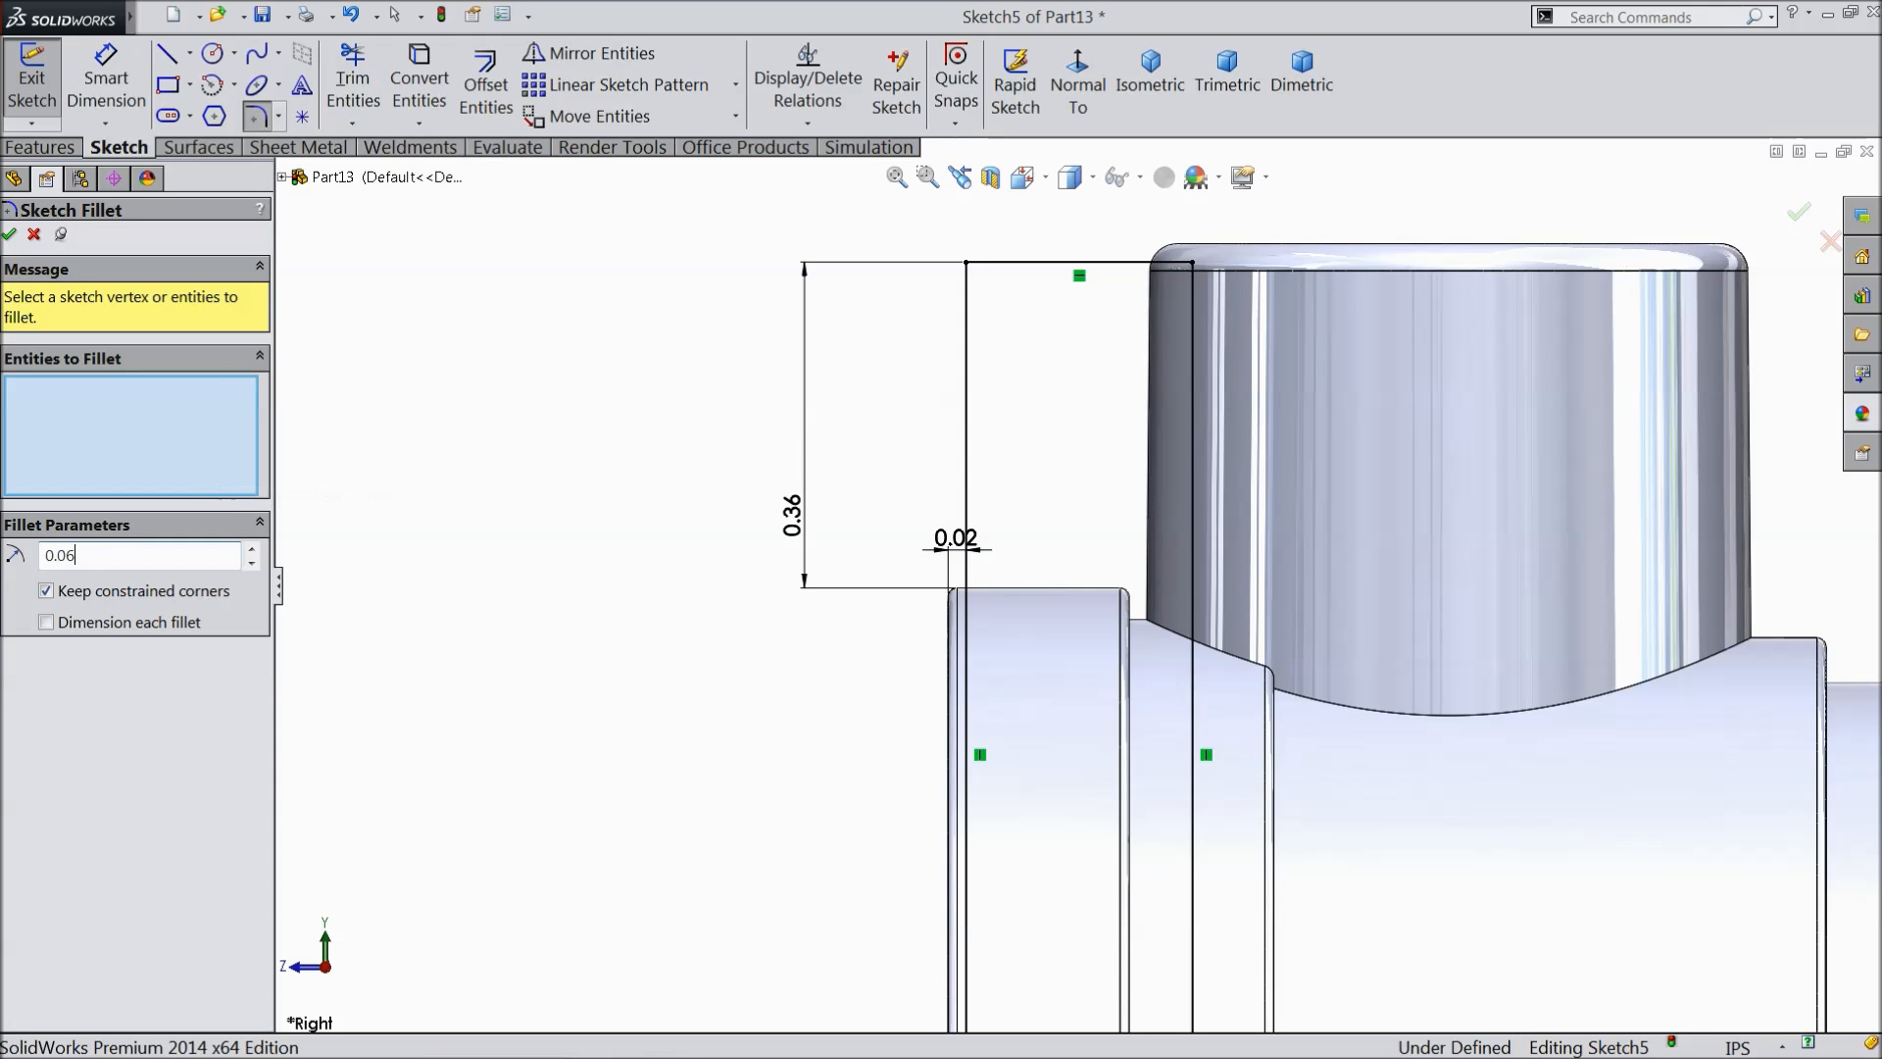
left_click(966, 264)
left_click(11, 235)
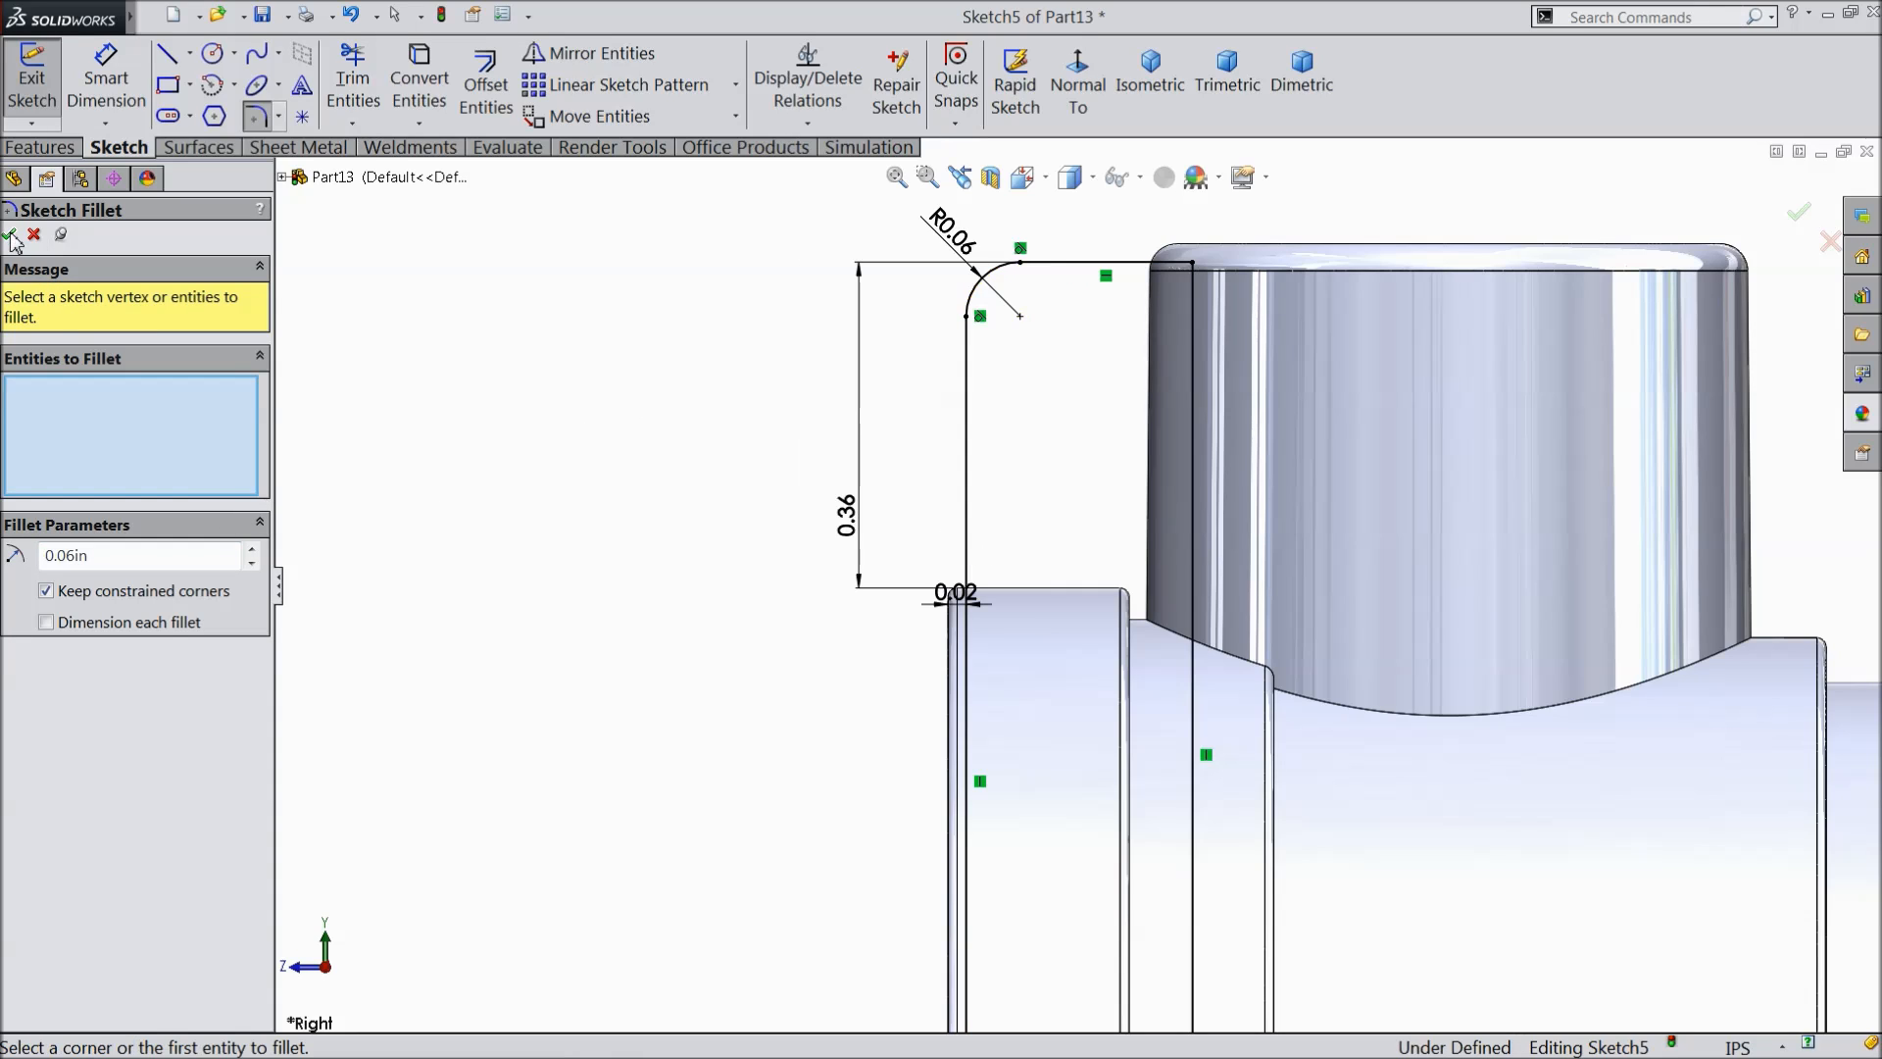
left_click(11, 236)
key("f")
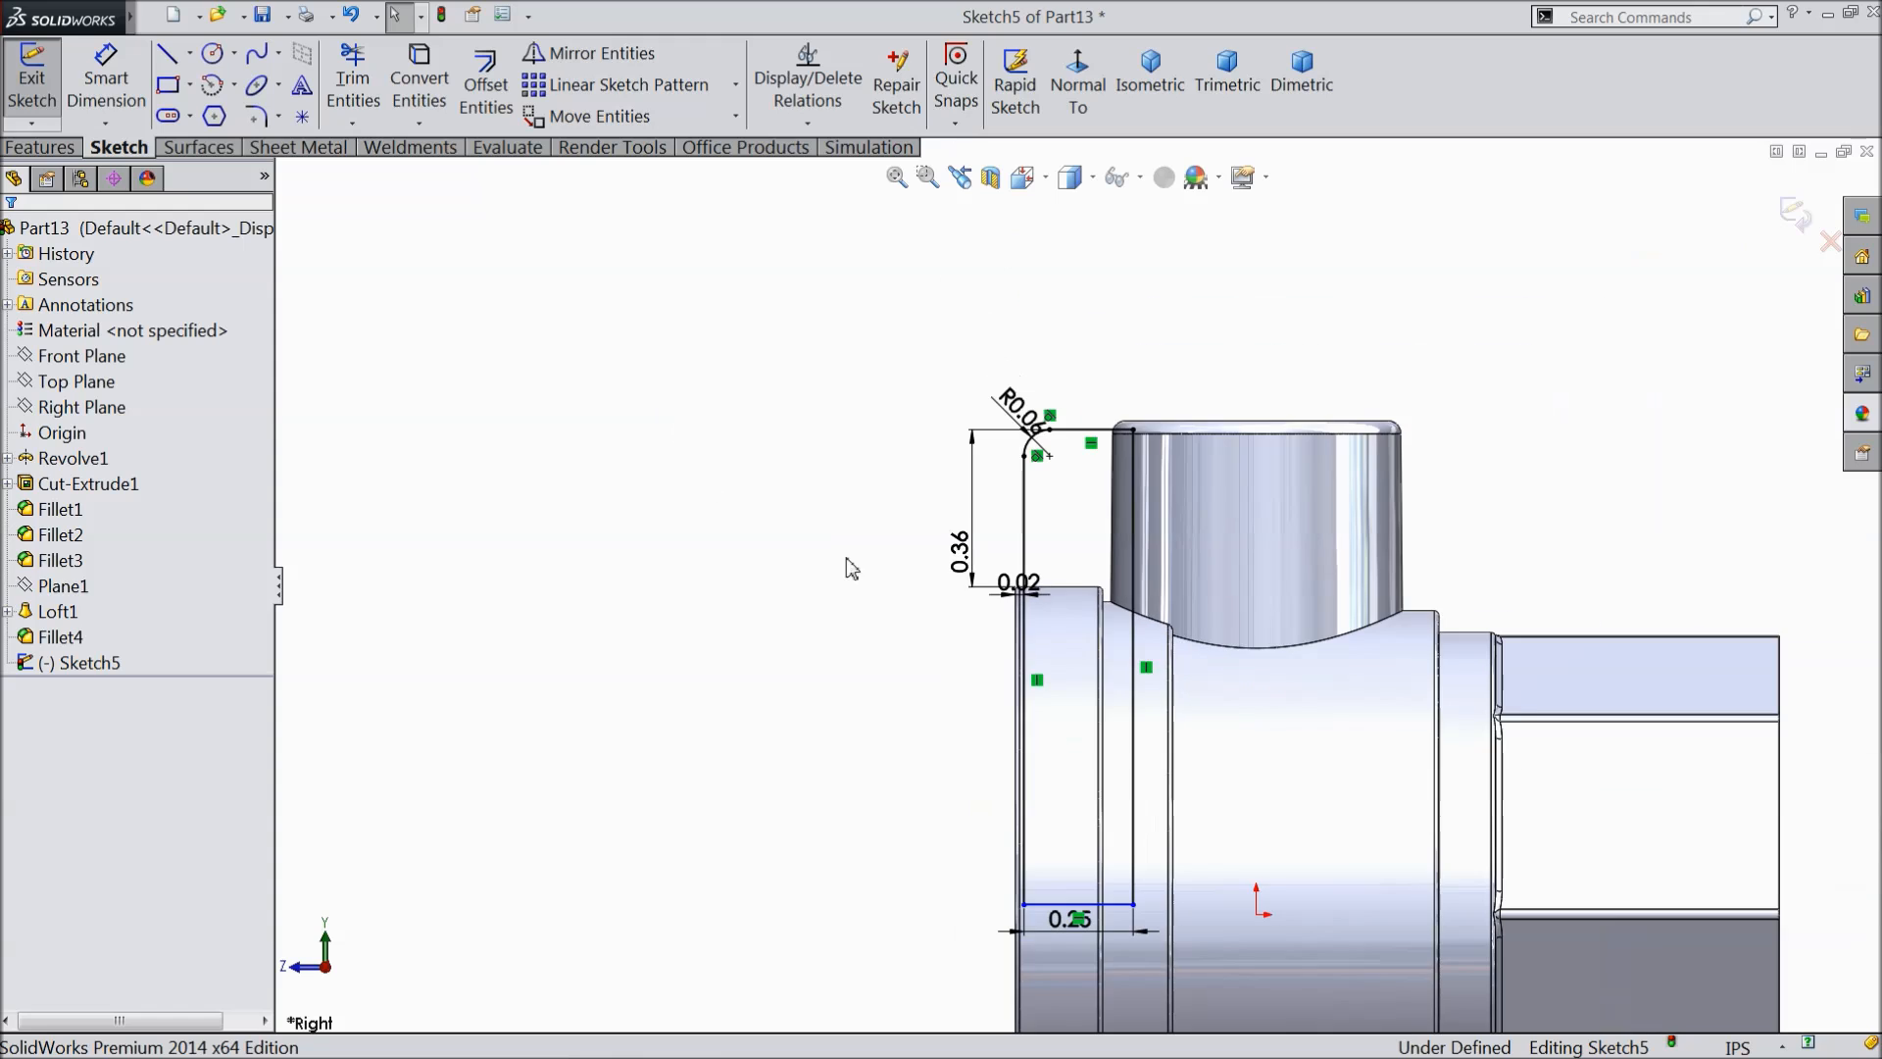
scroll(1117, 808, "down", 3)
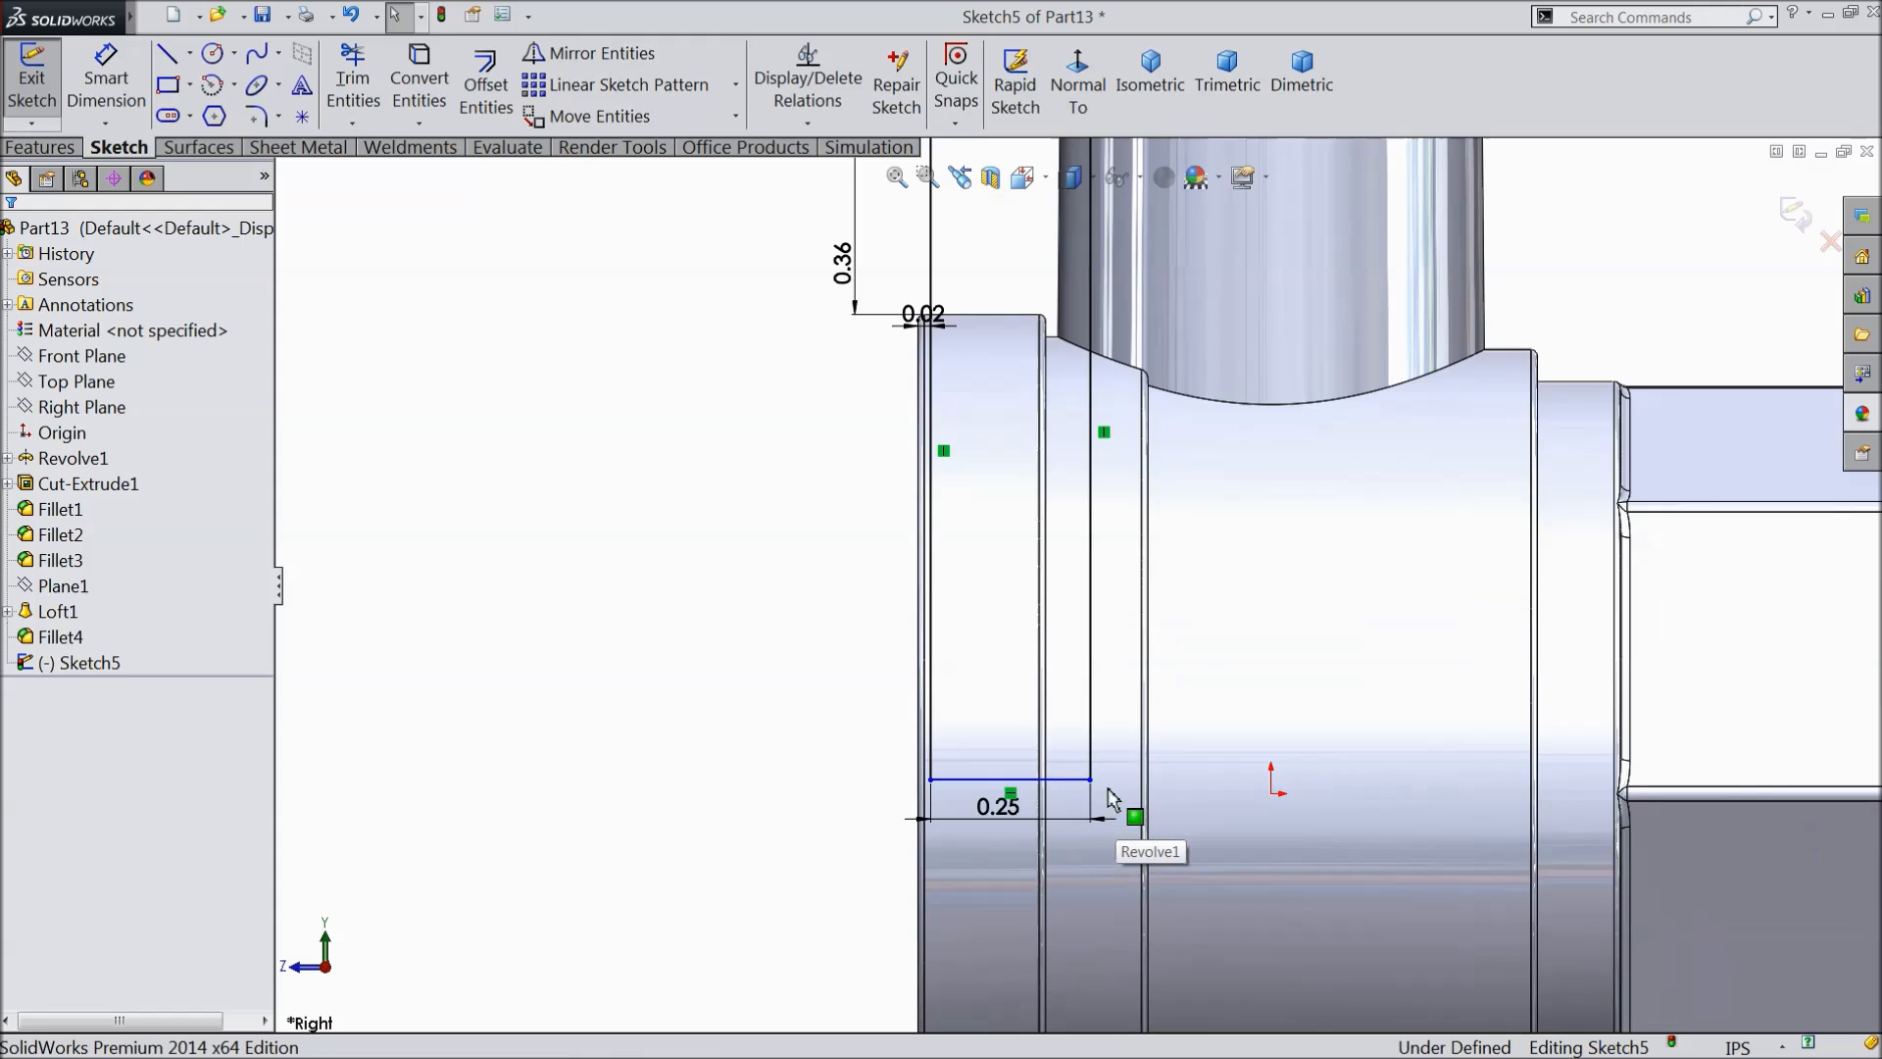
scroll(1186, 799, "down", 2)
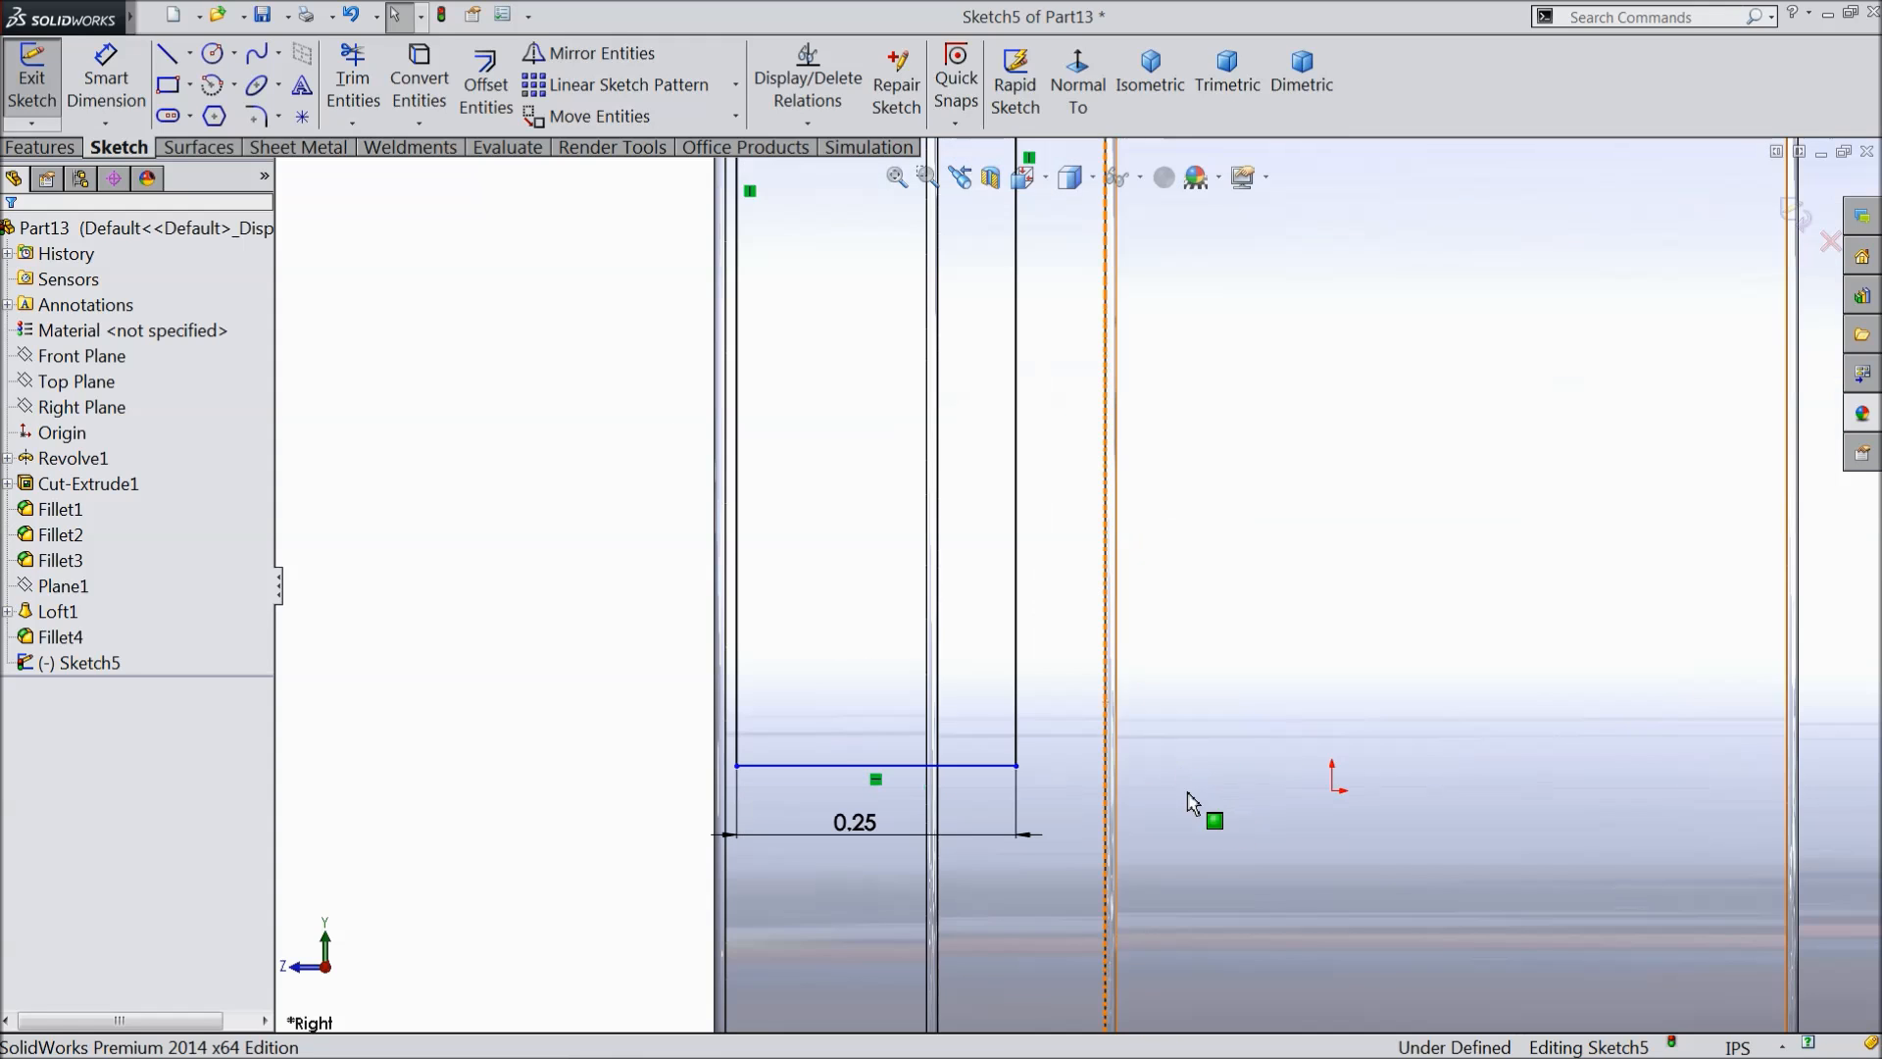
- Align the lower inner corner of the rounded rectangle horizontally with the origin
left_click(987, 771)
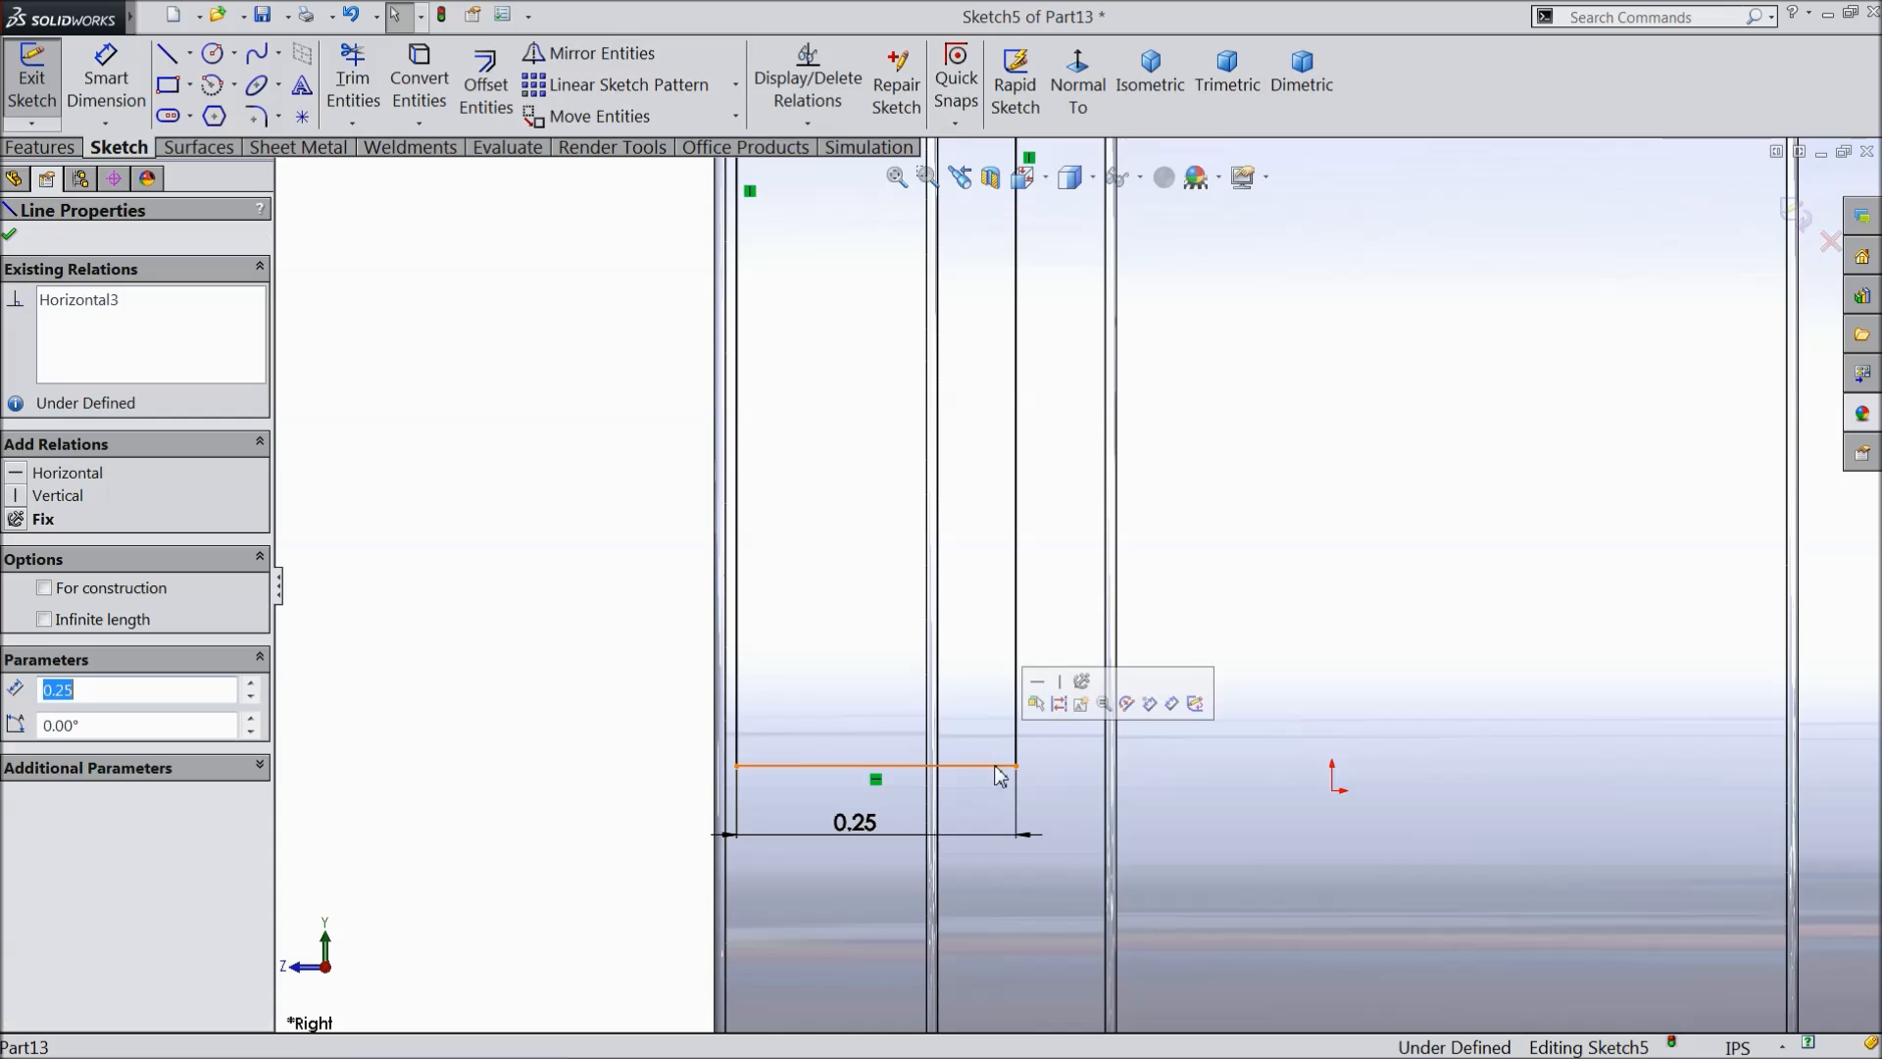
left_click(1333, 790, "ctrl")
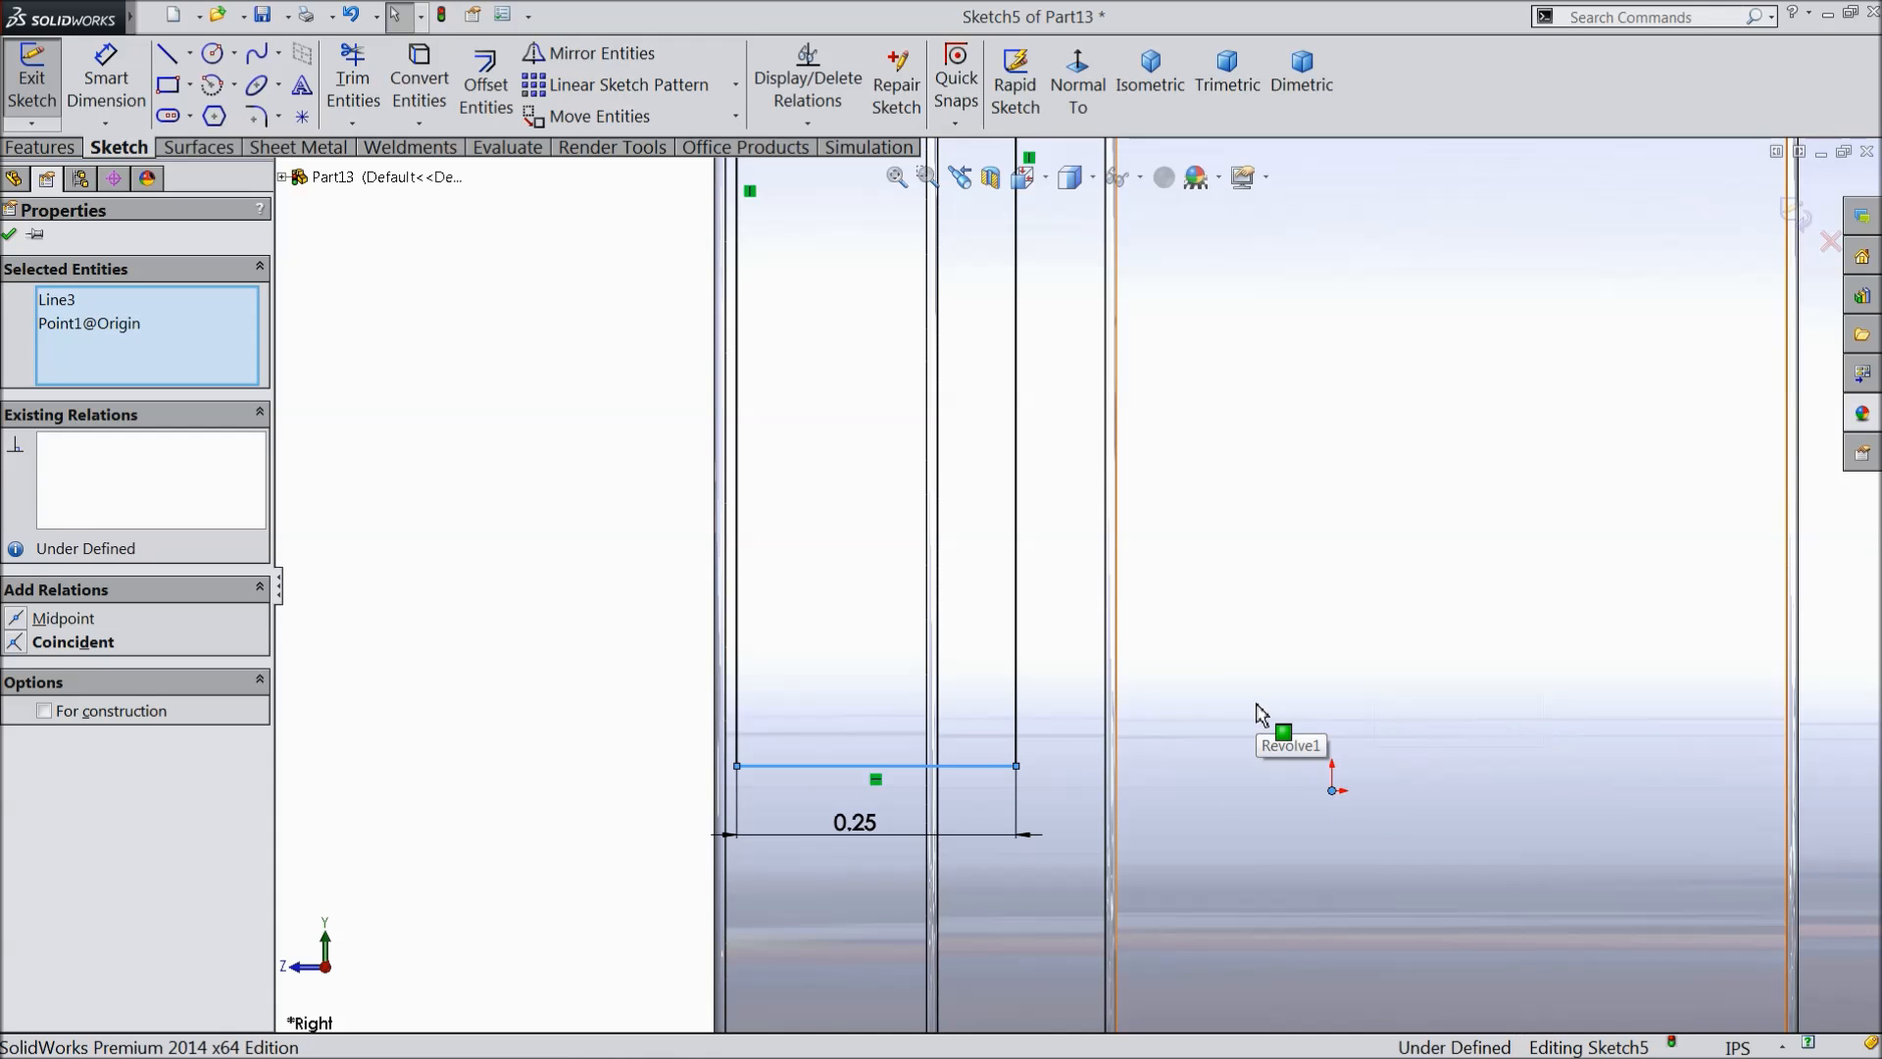
left_click(1015, 765)
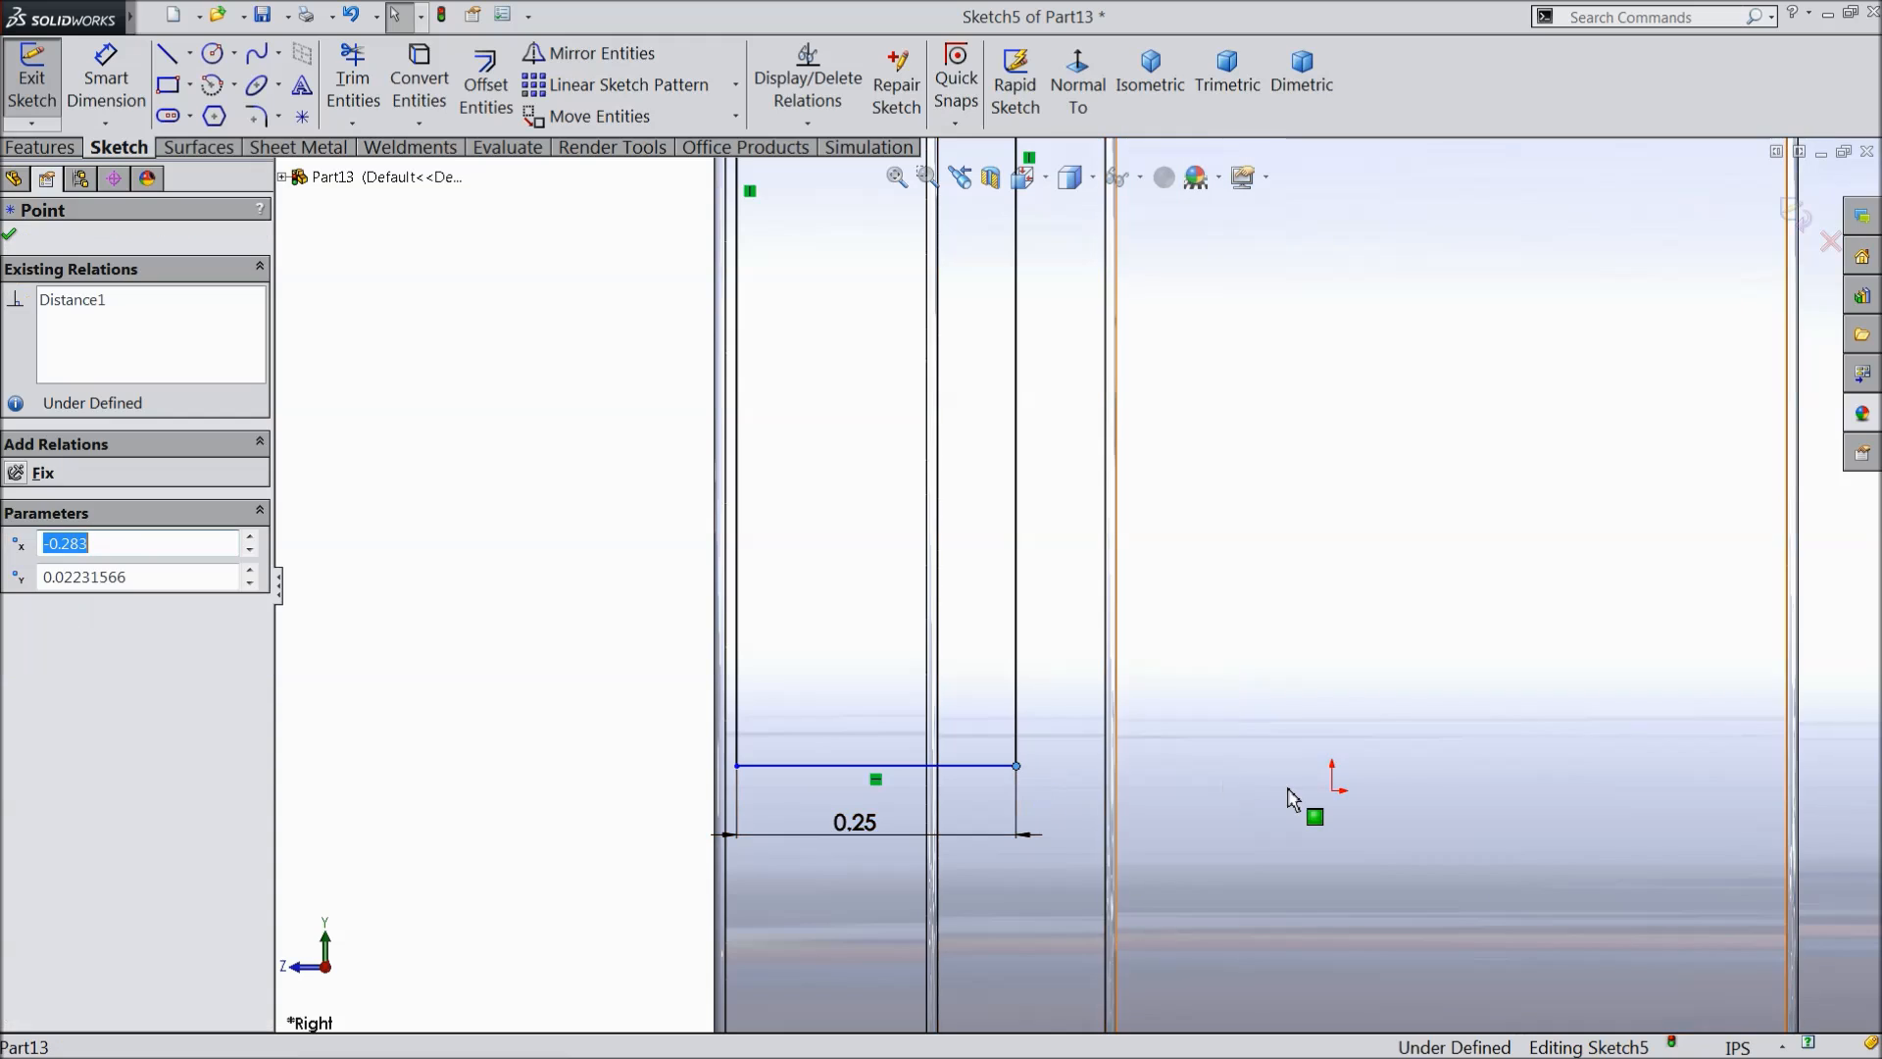
left_click(1333, 790, "ctrl")
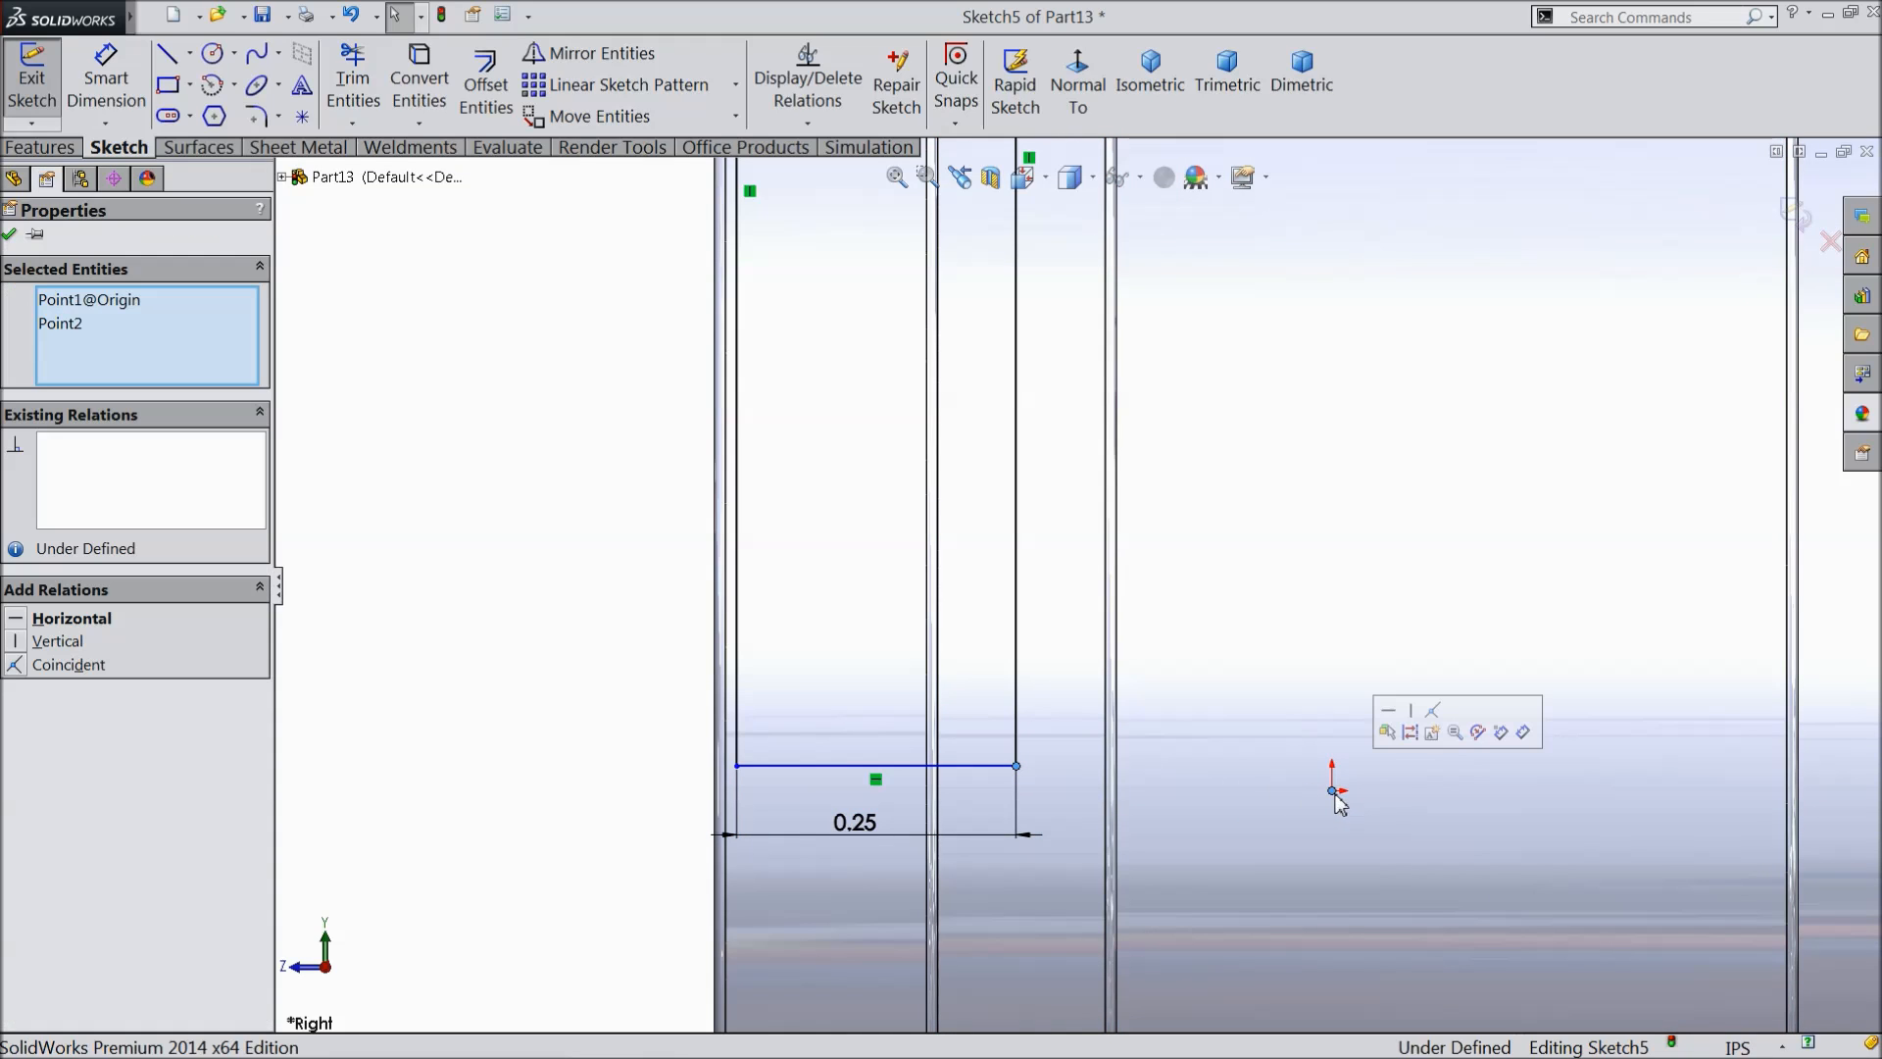
left_click(1388, 710)
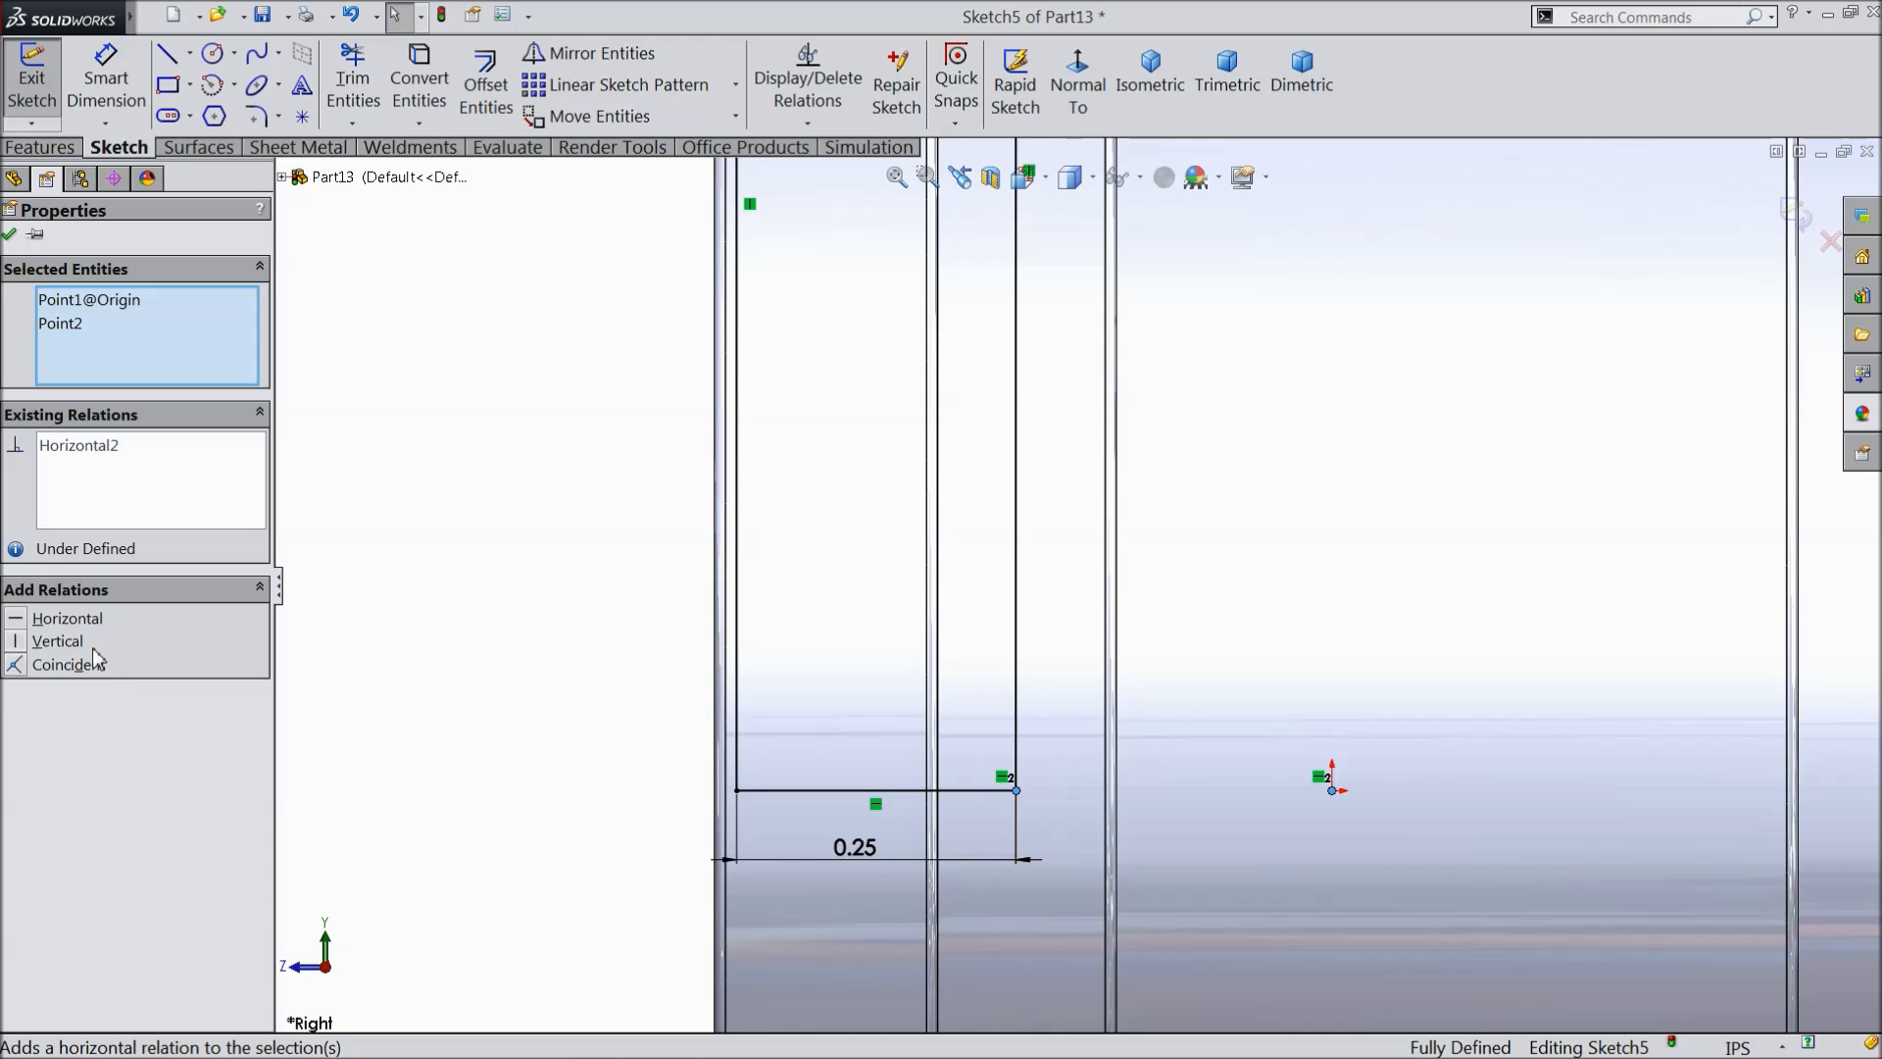
left_click(10, 236)
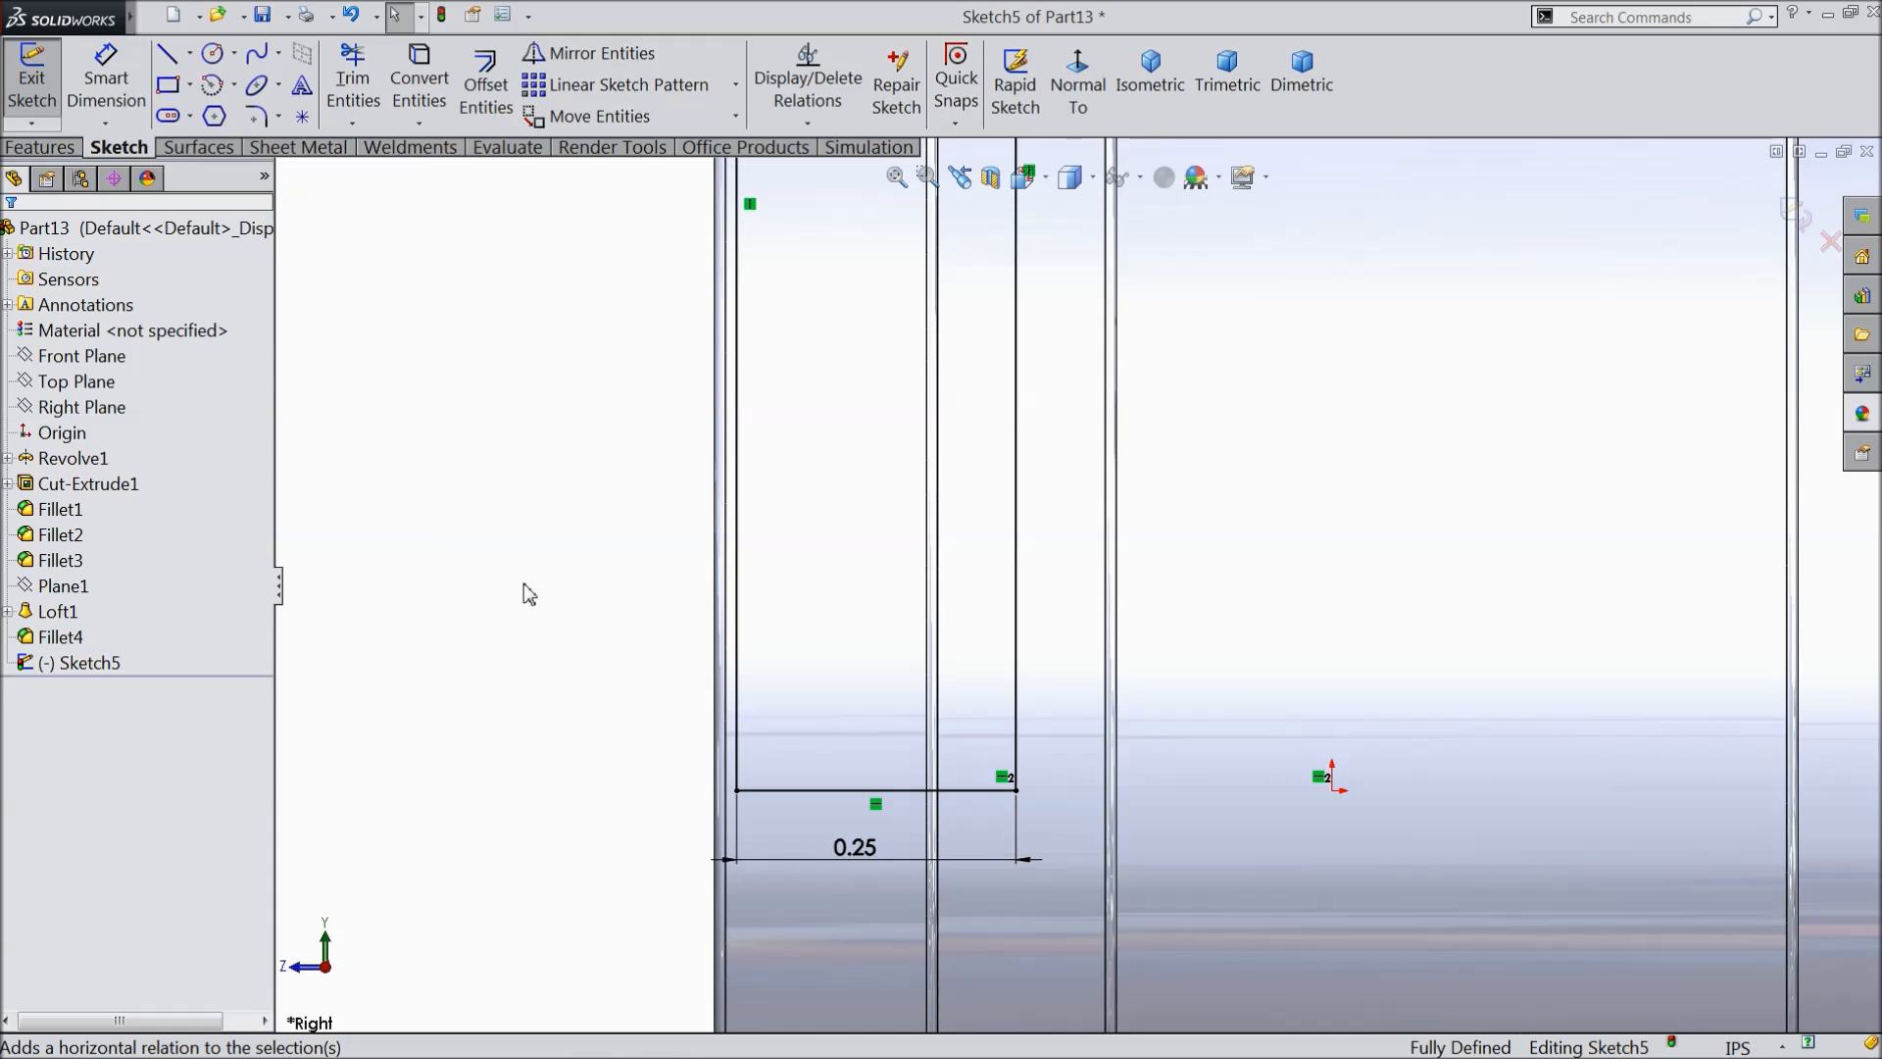
- Extrude the rounded rectangle profile as a blind boss 0.10 in deep, merged with the body
key("z")
scroll(877, 503, "up", 2)
scroll(1072, 382, "down", 1)
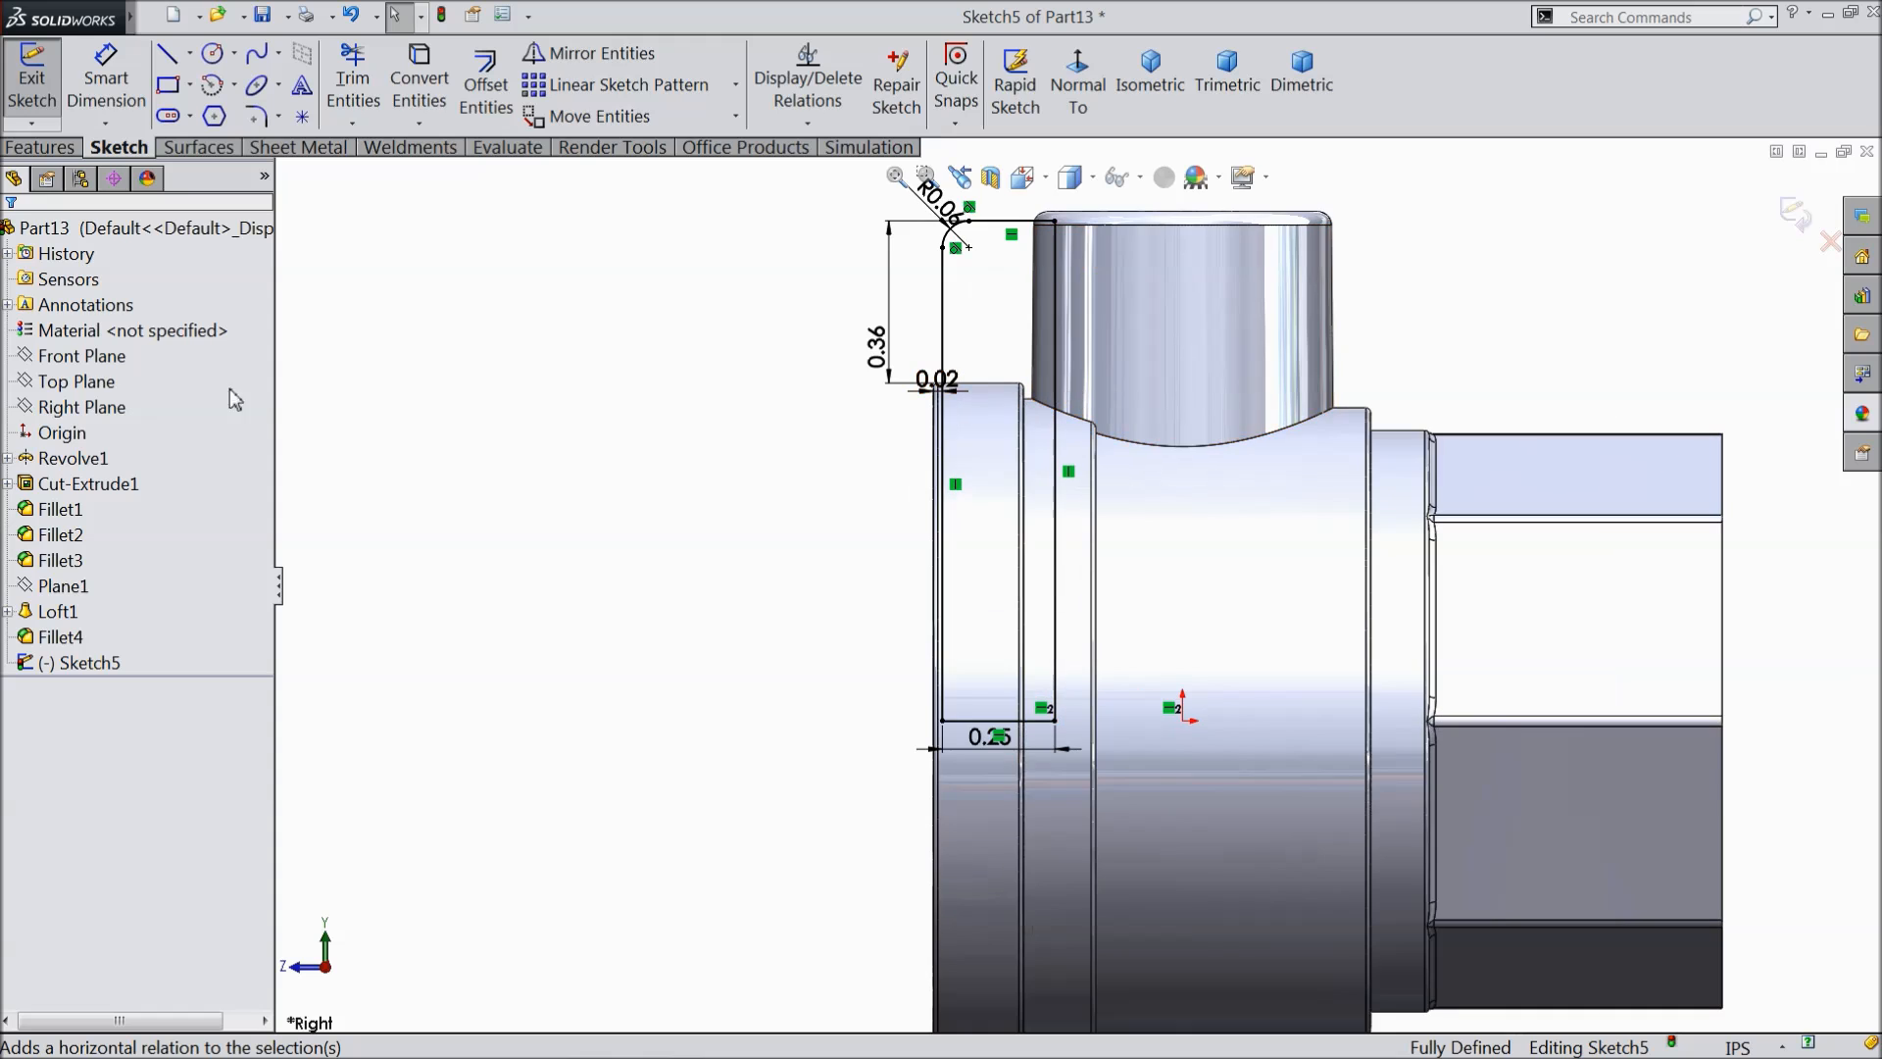
left_click(37, 147)
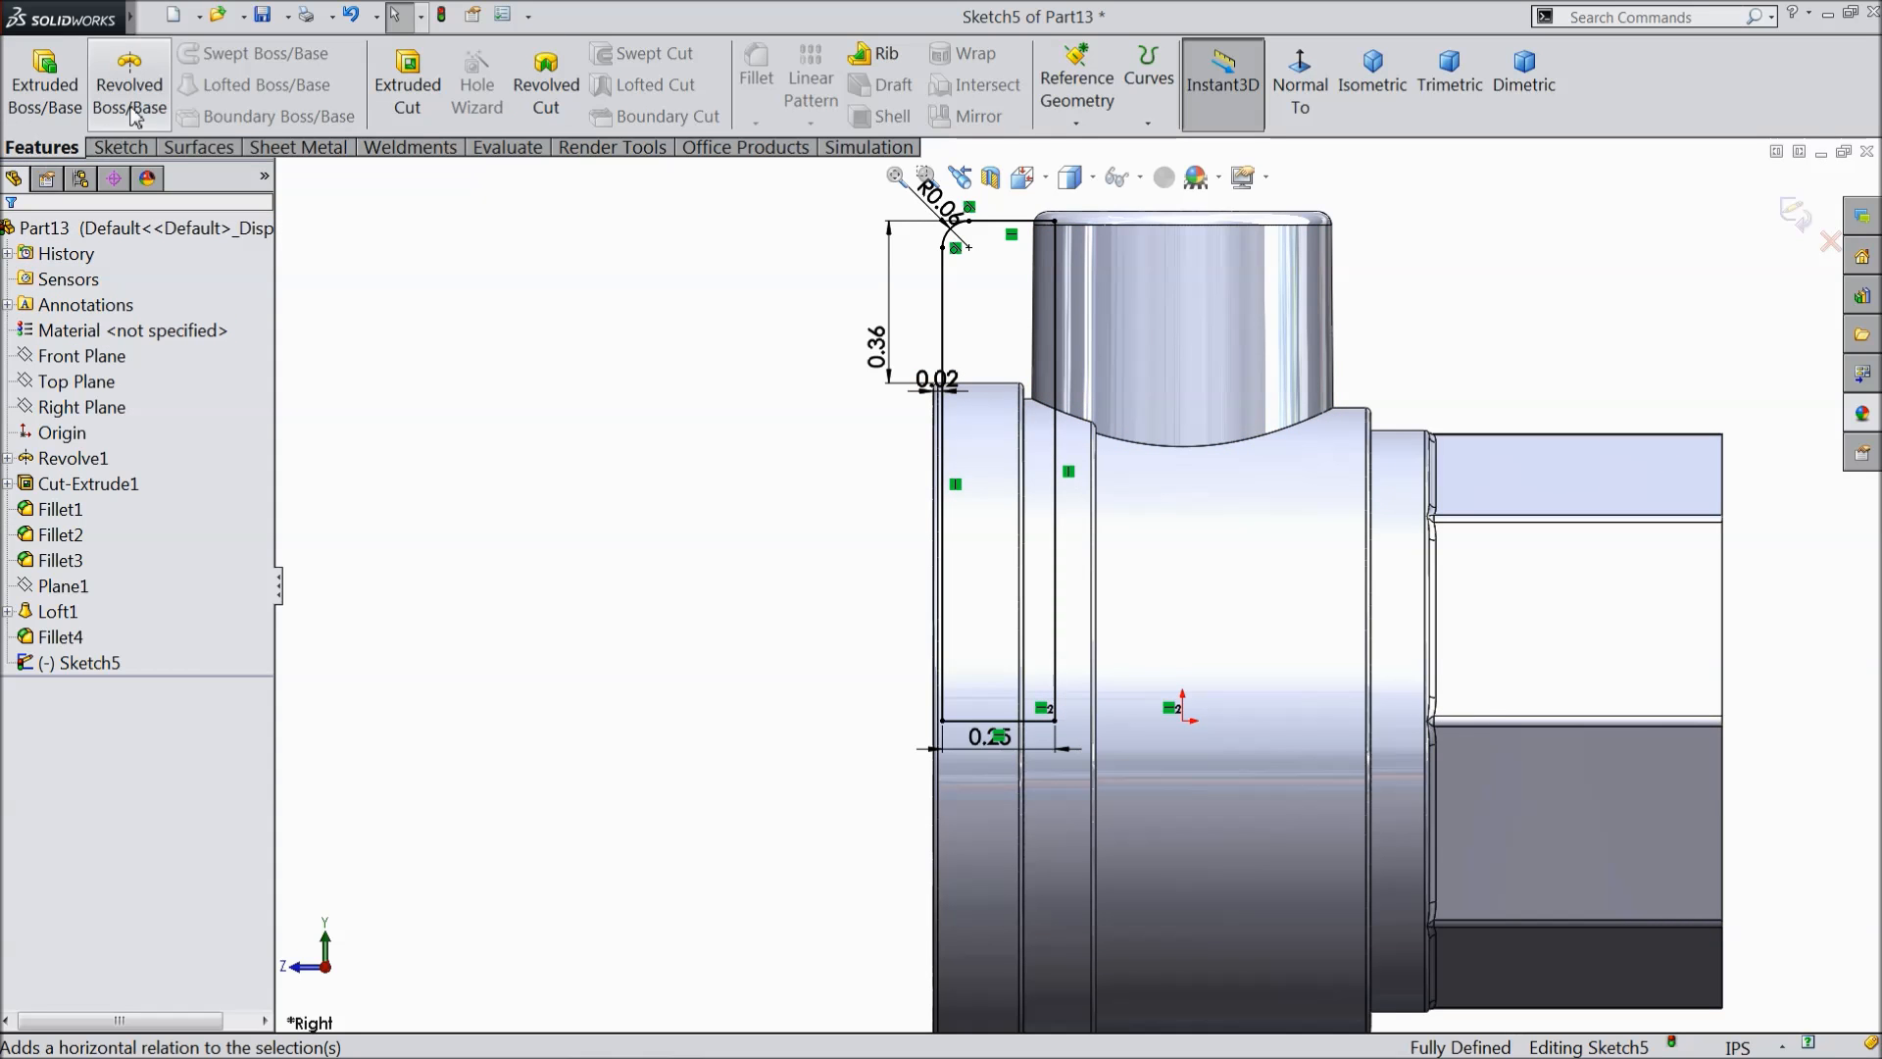
left_click(45, 84)
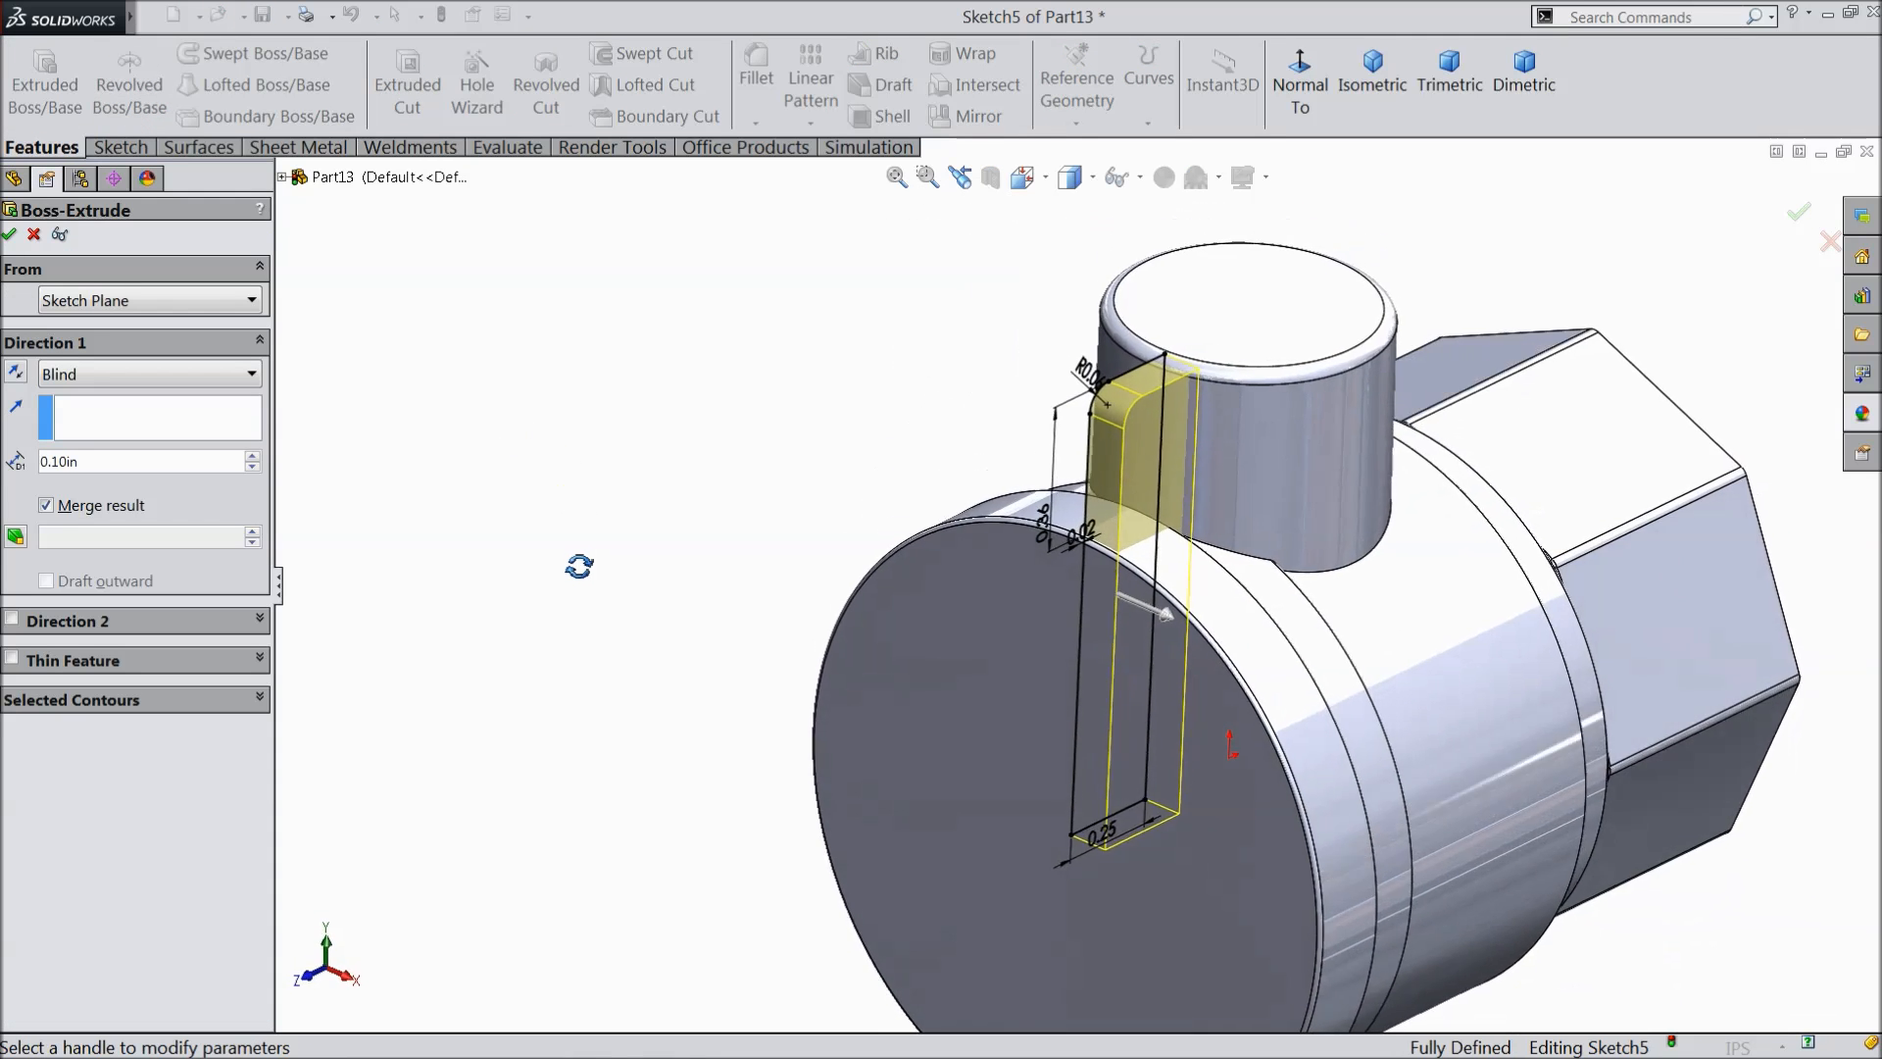
scroll(1153, 453, "down", 4)
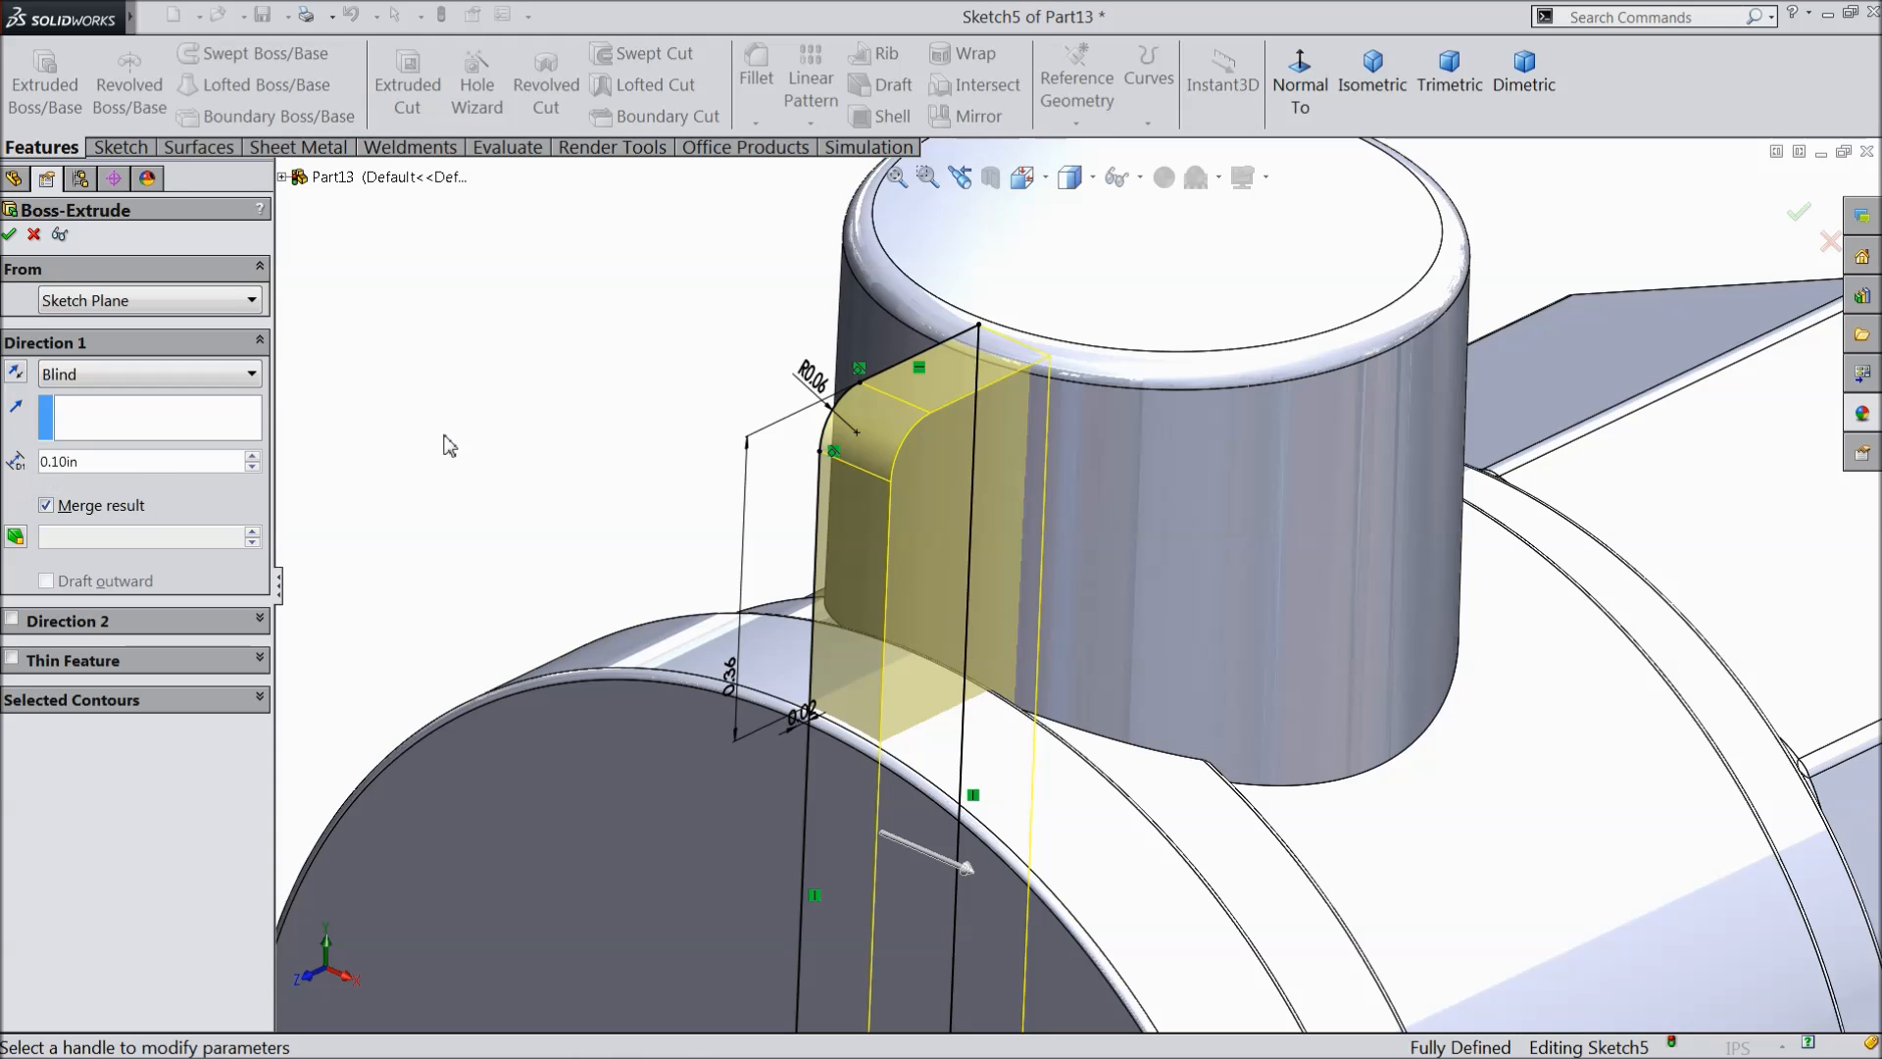
left_click(10, 235)
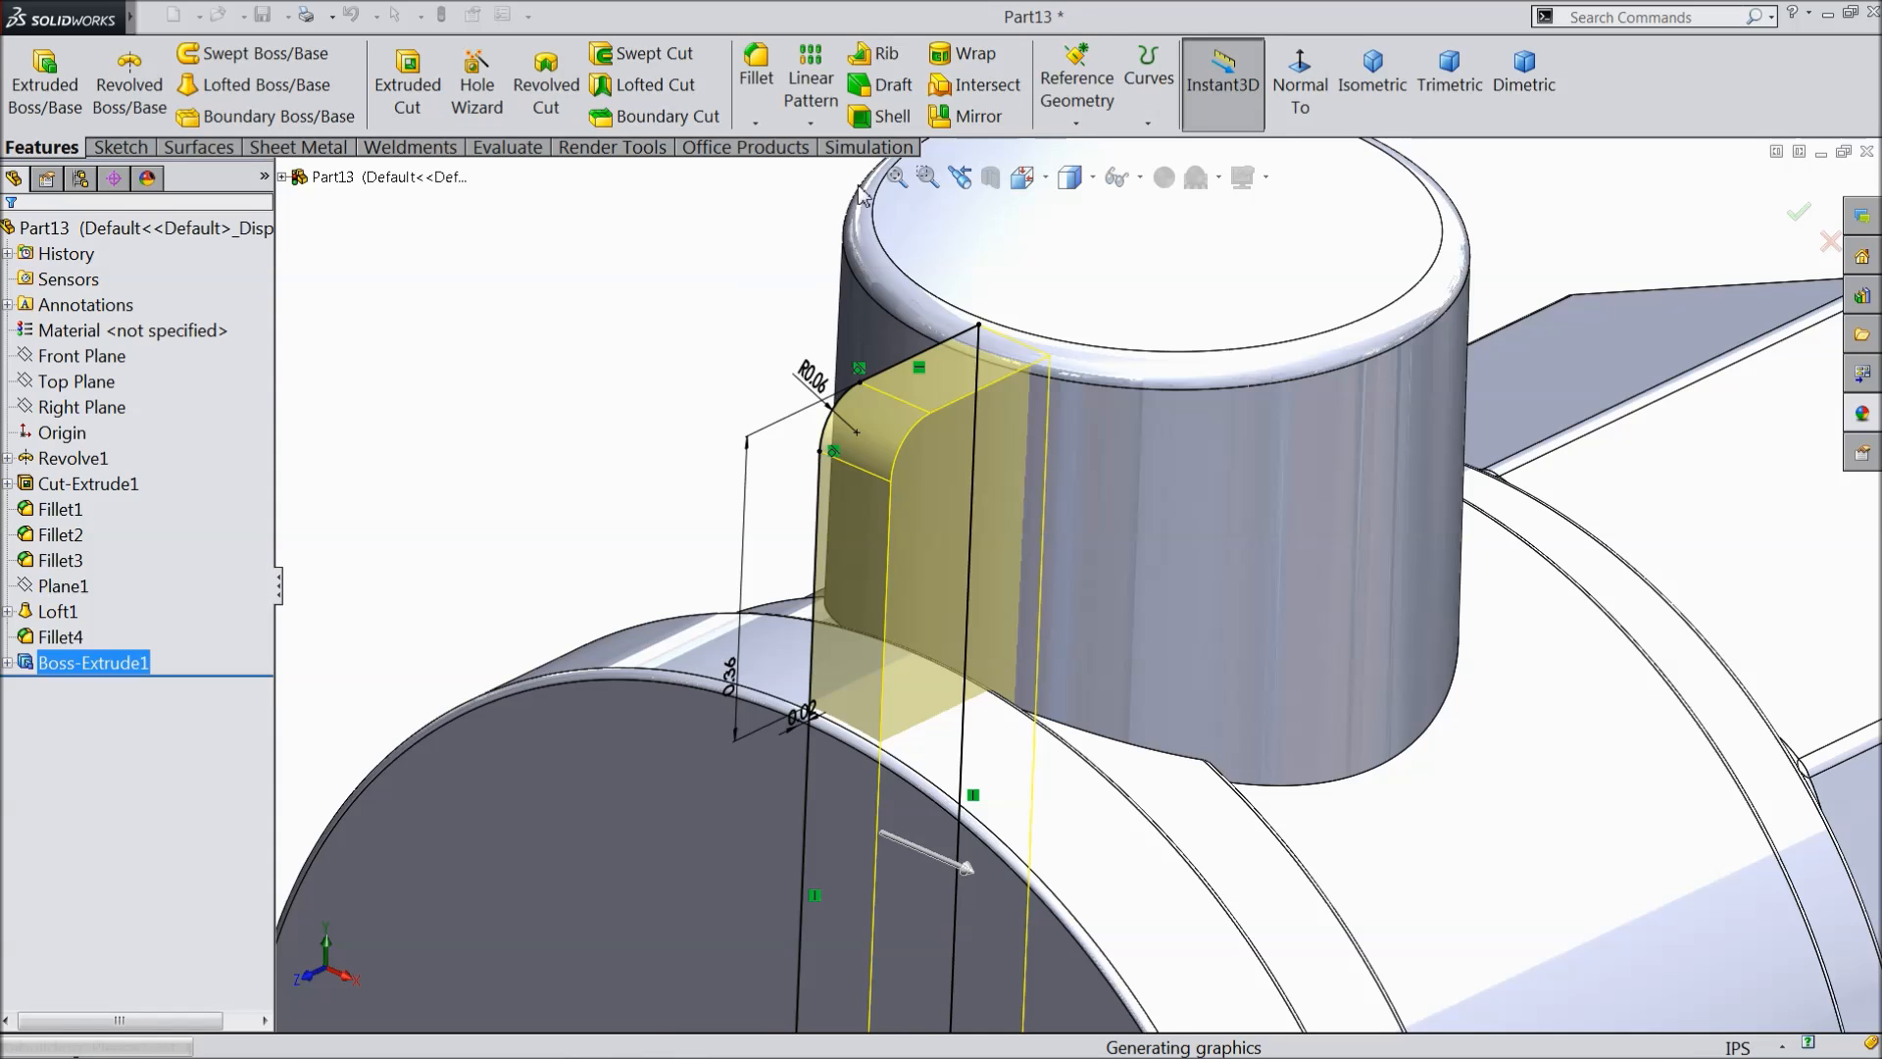
left_click(541, 408)
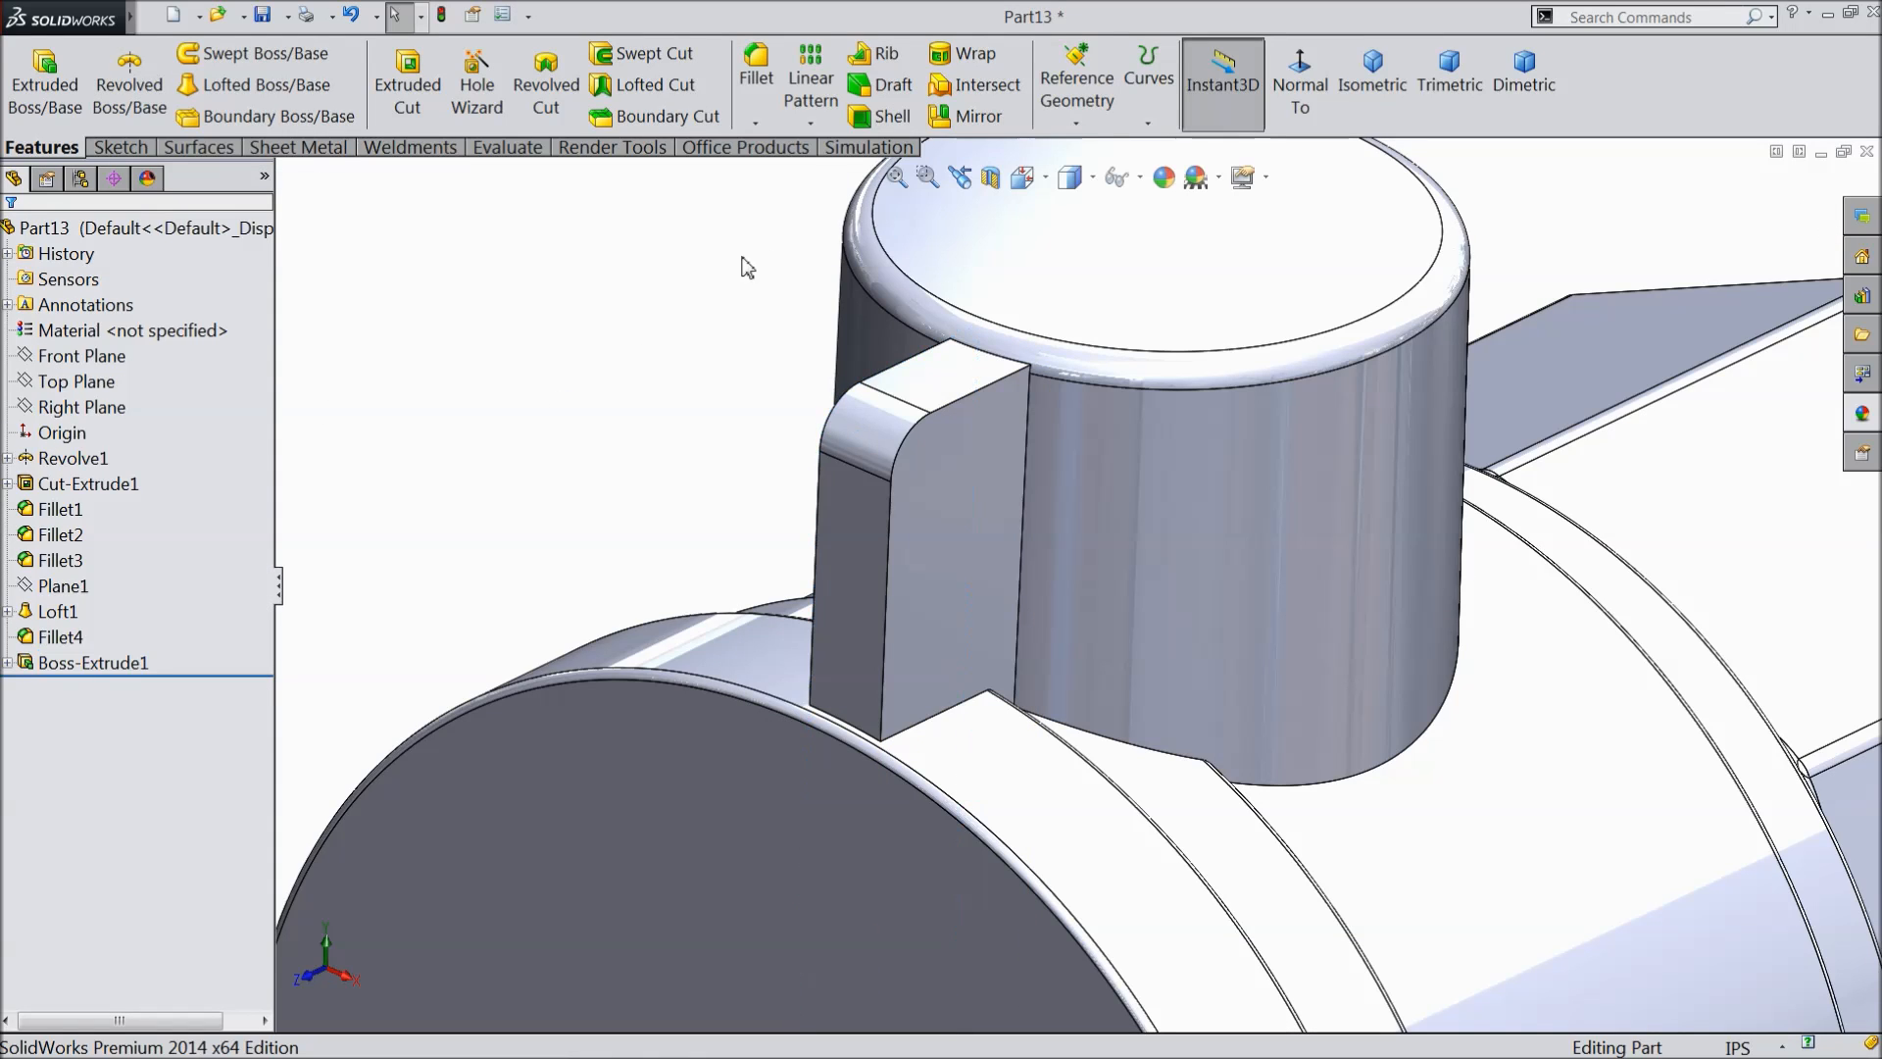
- Draft the rib's top, rounded corner and outer end faces by 1 degree, using the Right Plane as neutral plane
left_click(897, 88)
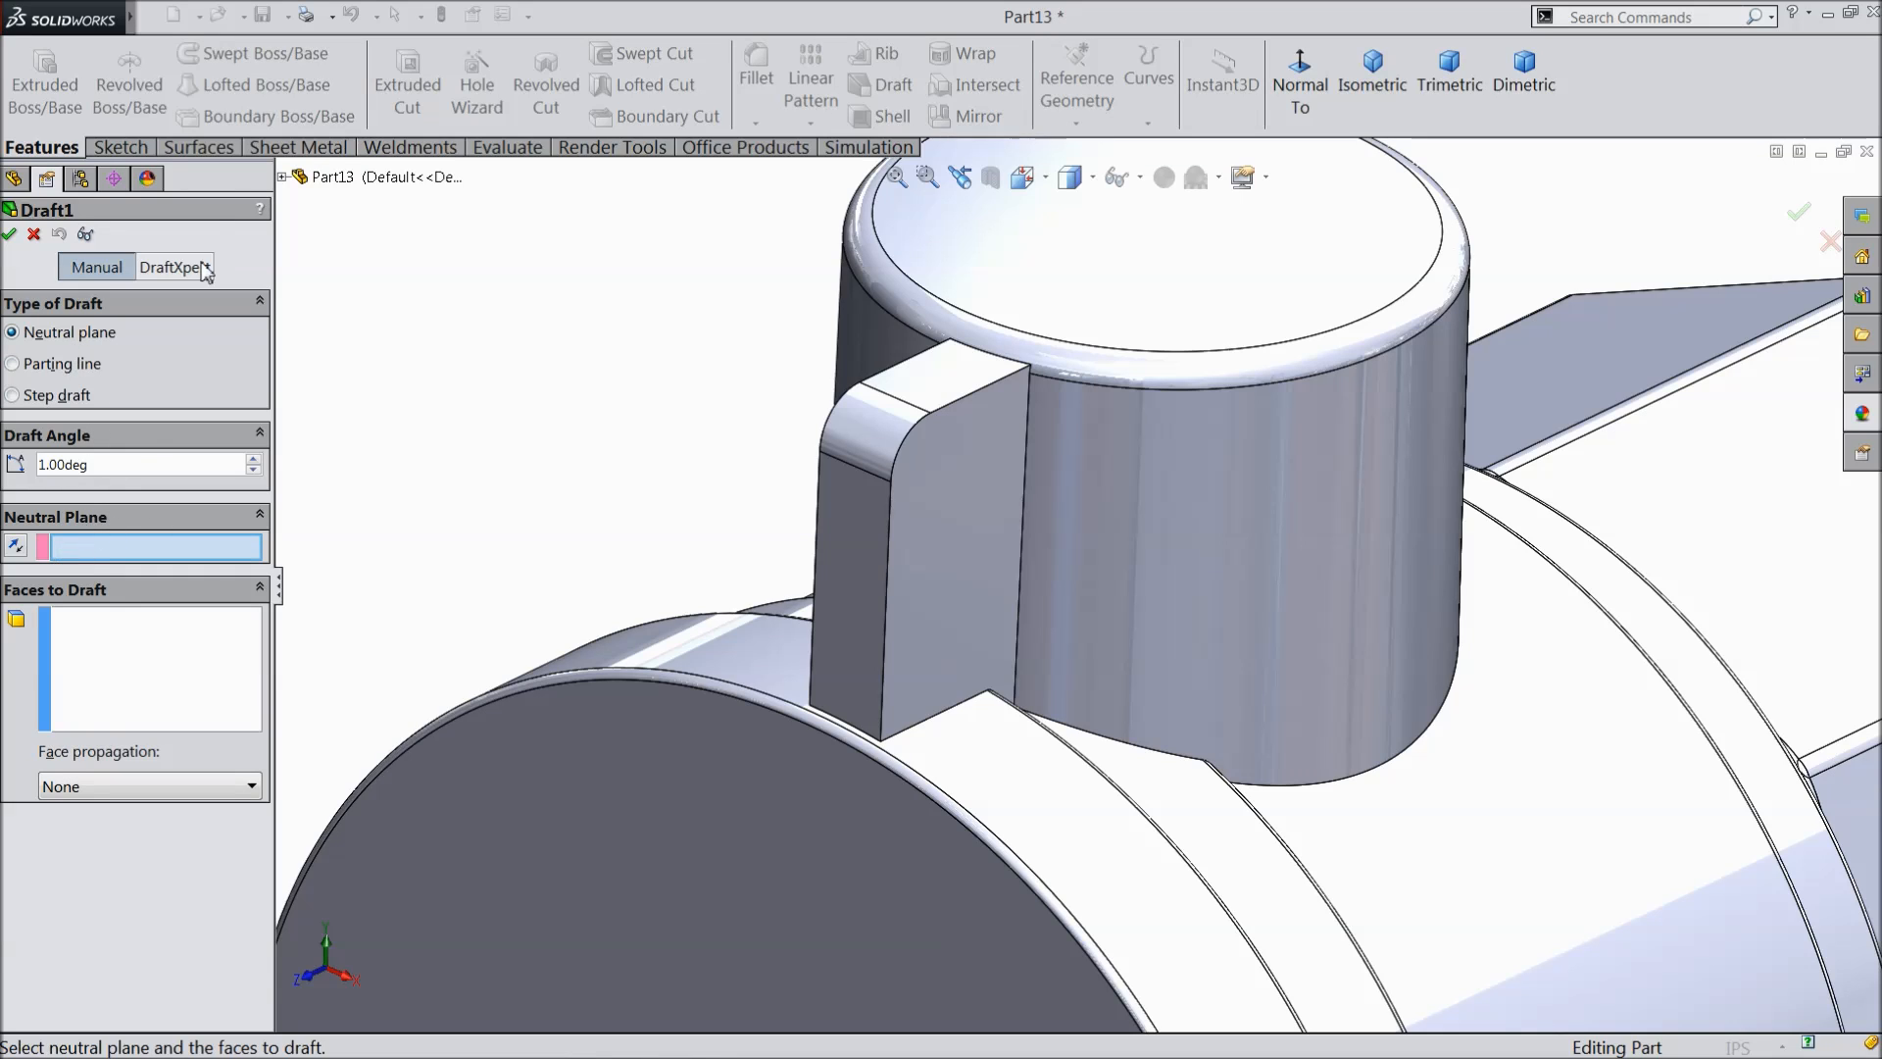
left_click(282, 177)
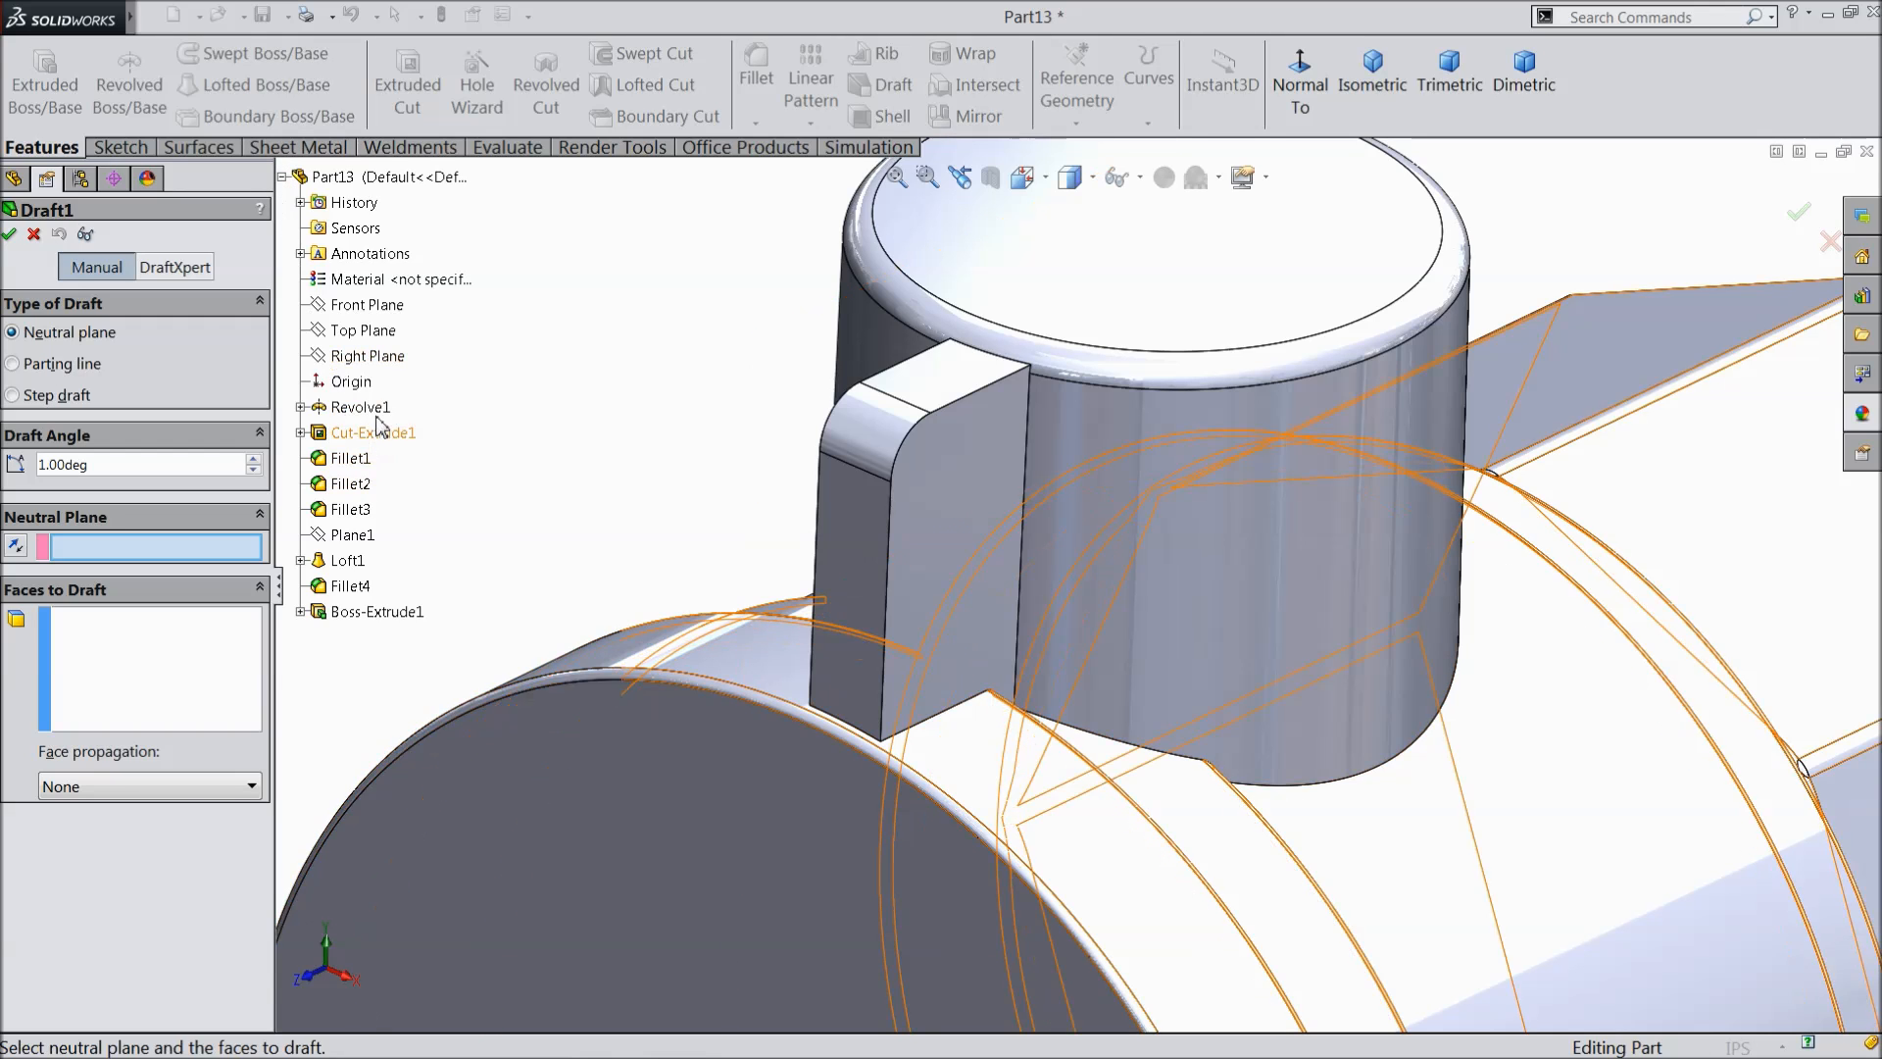
left_click(381, 356)
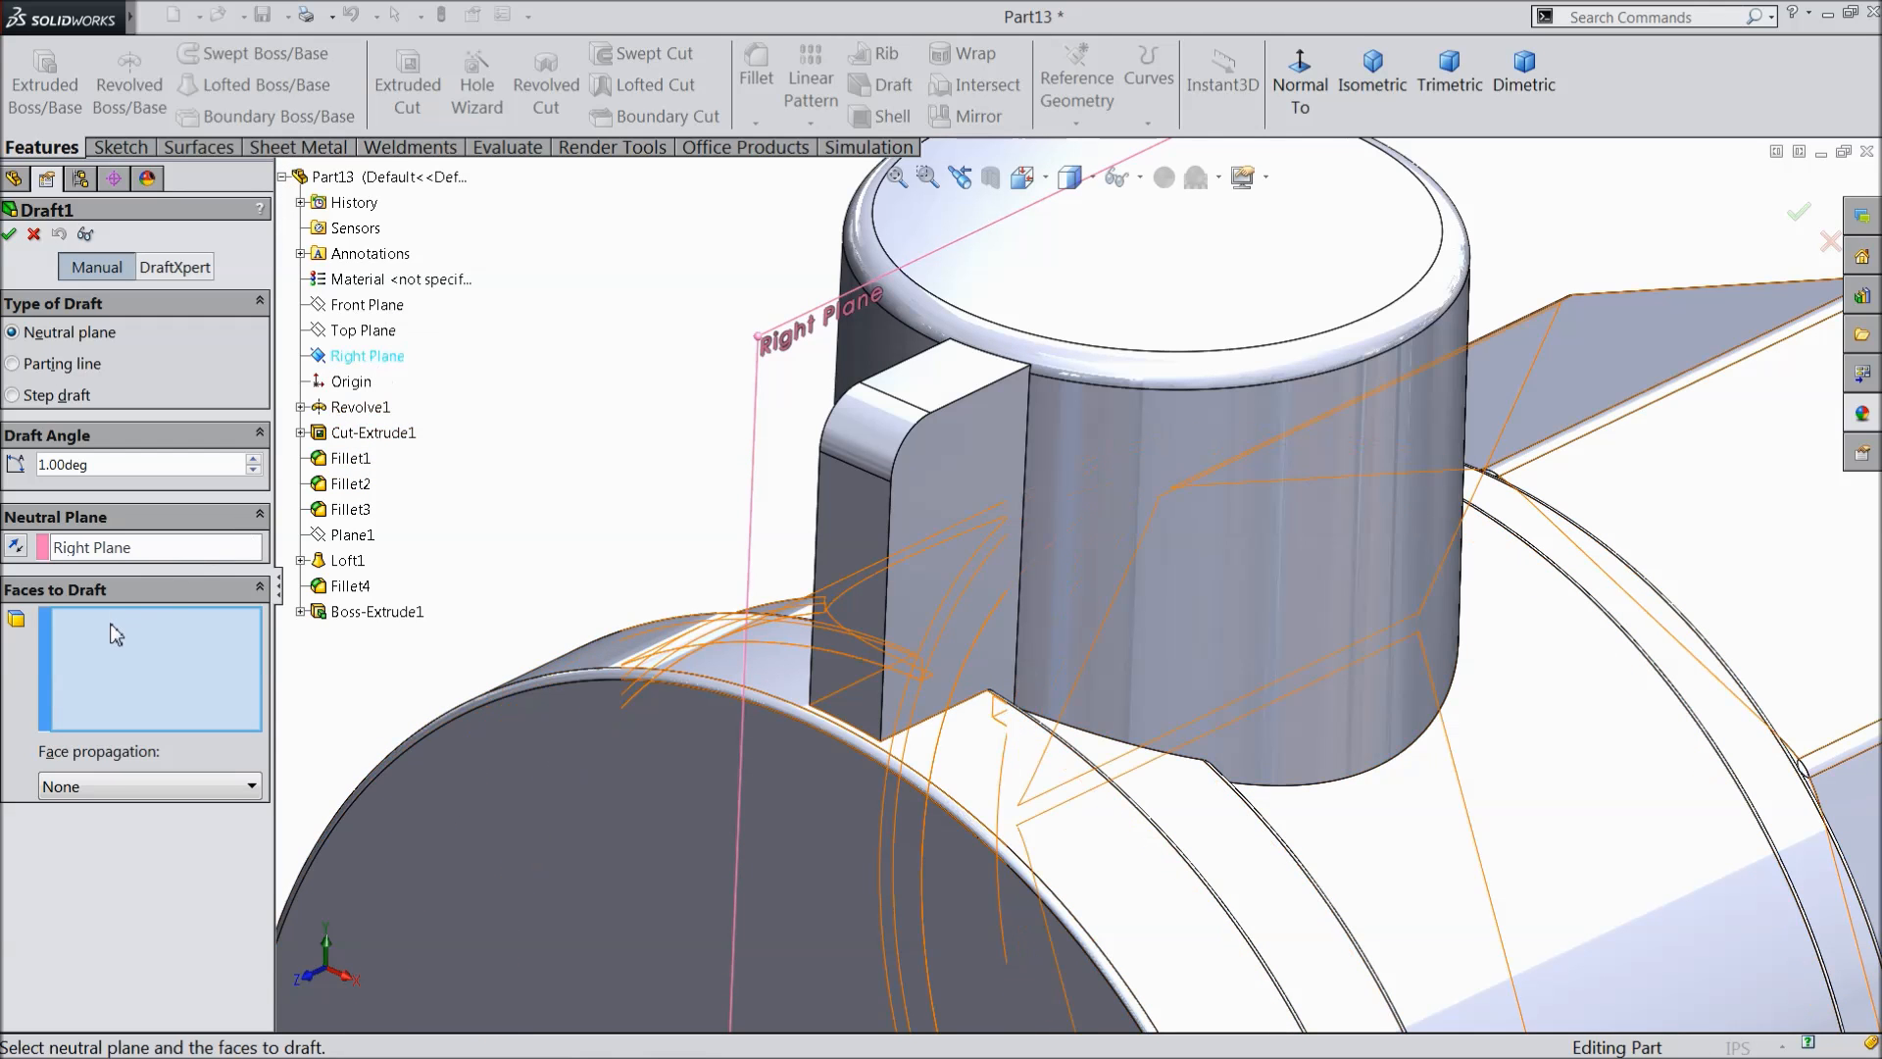
left_click(885, 421)
left_click(865, 524)
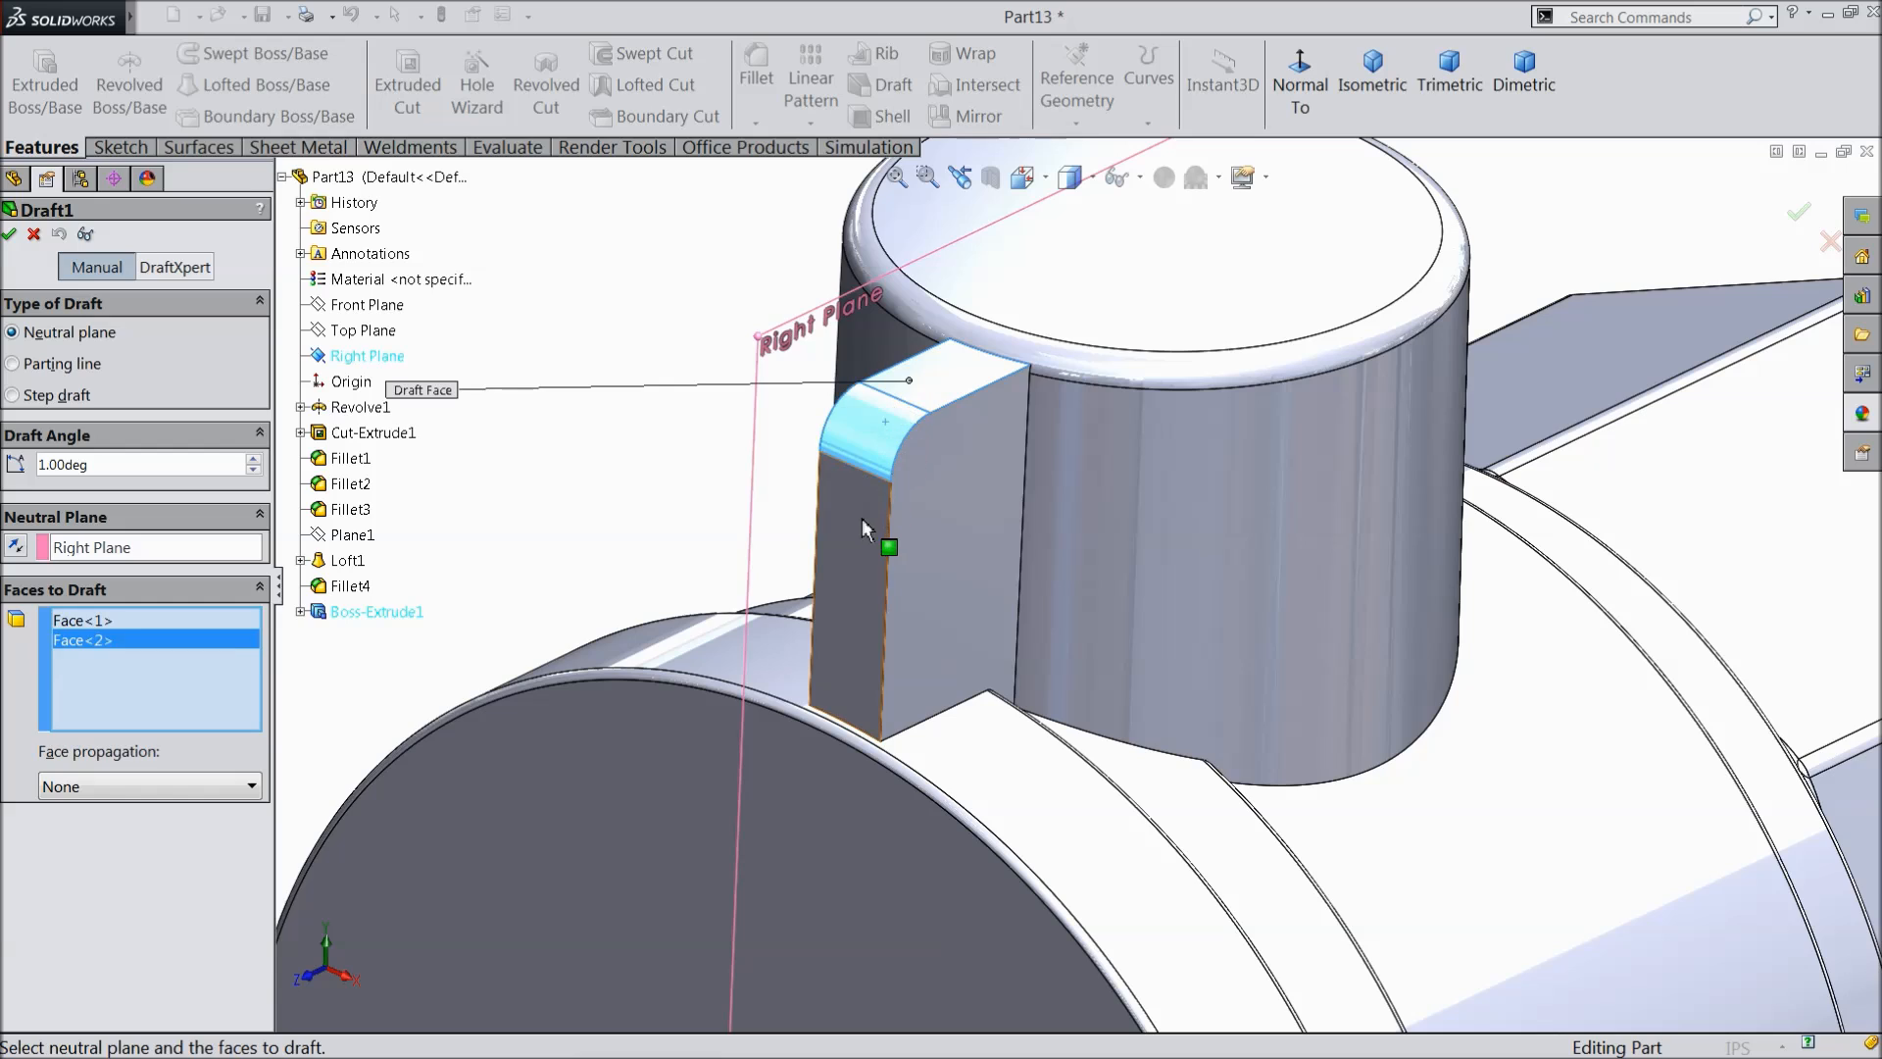
left_click(862, 521)
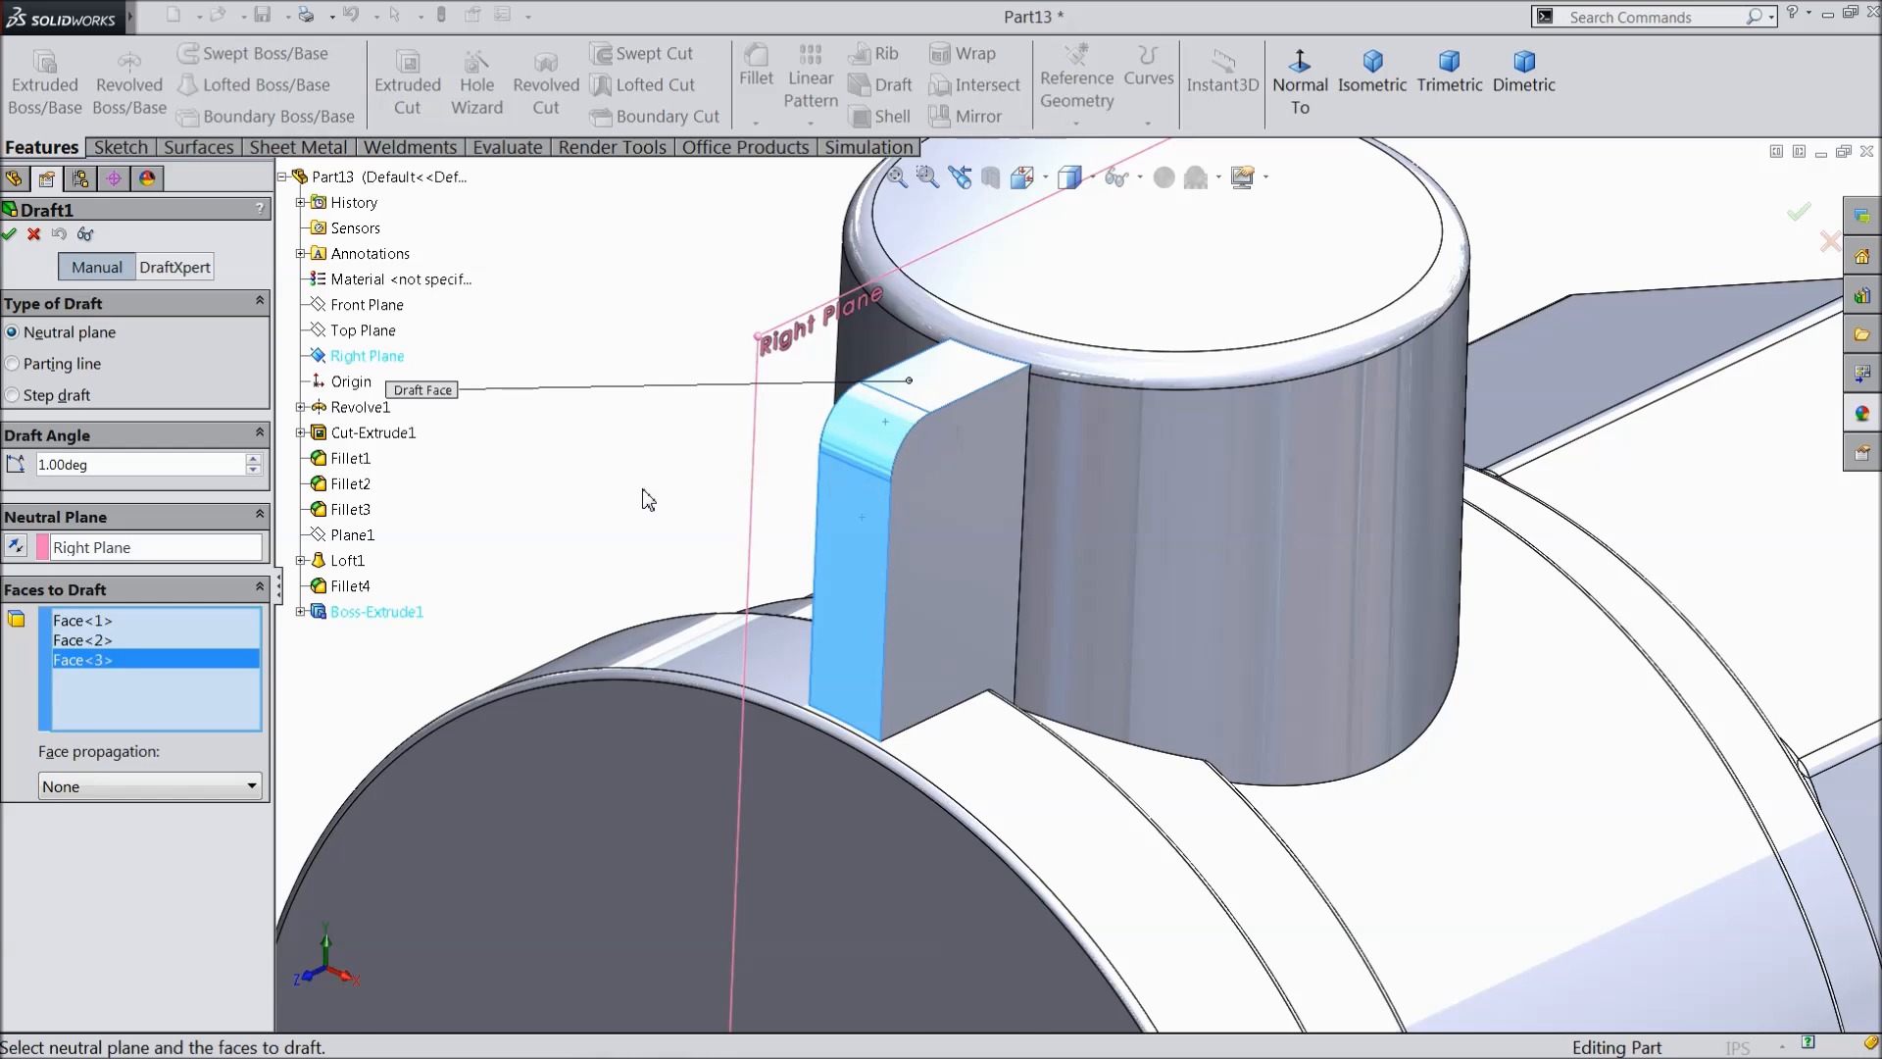
left_click(9, 233)
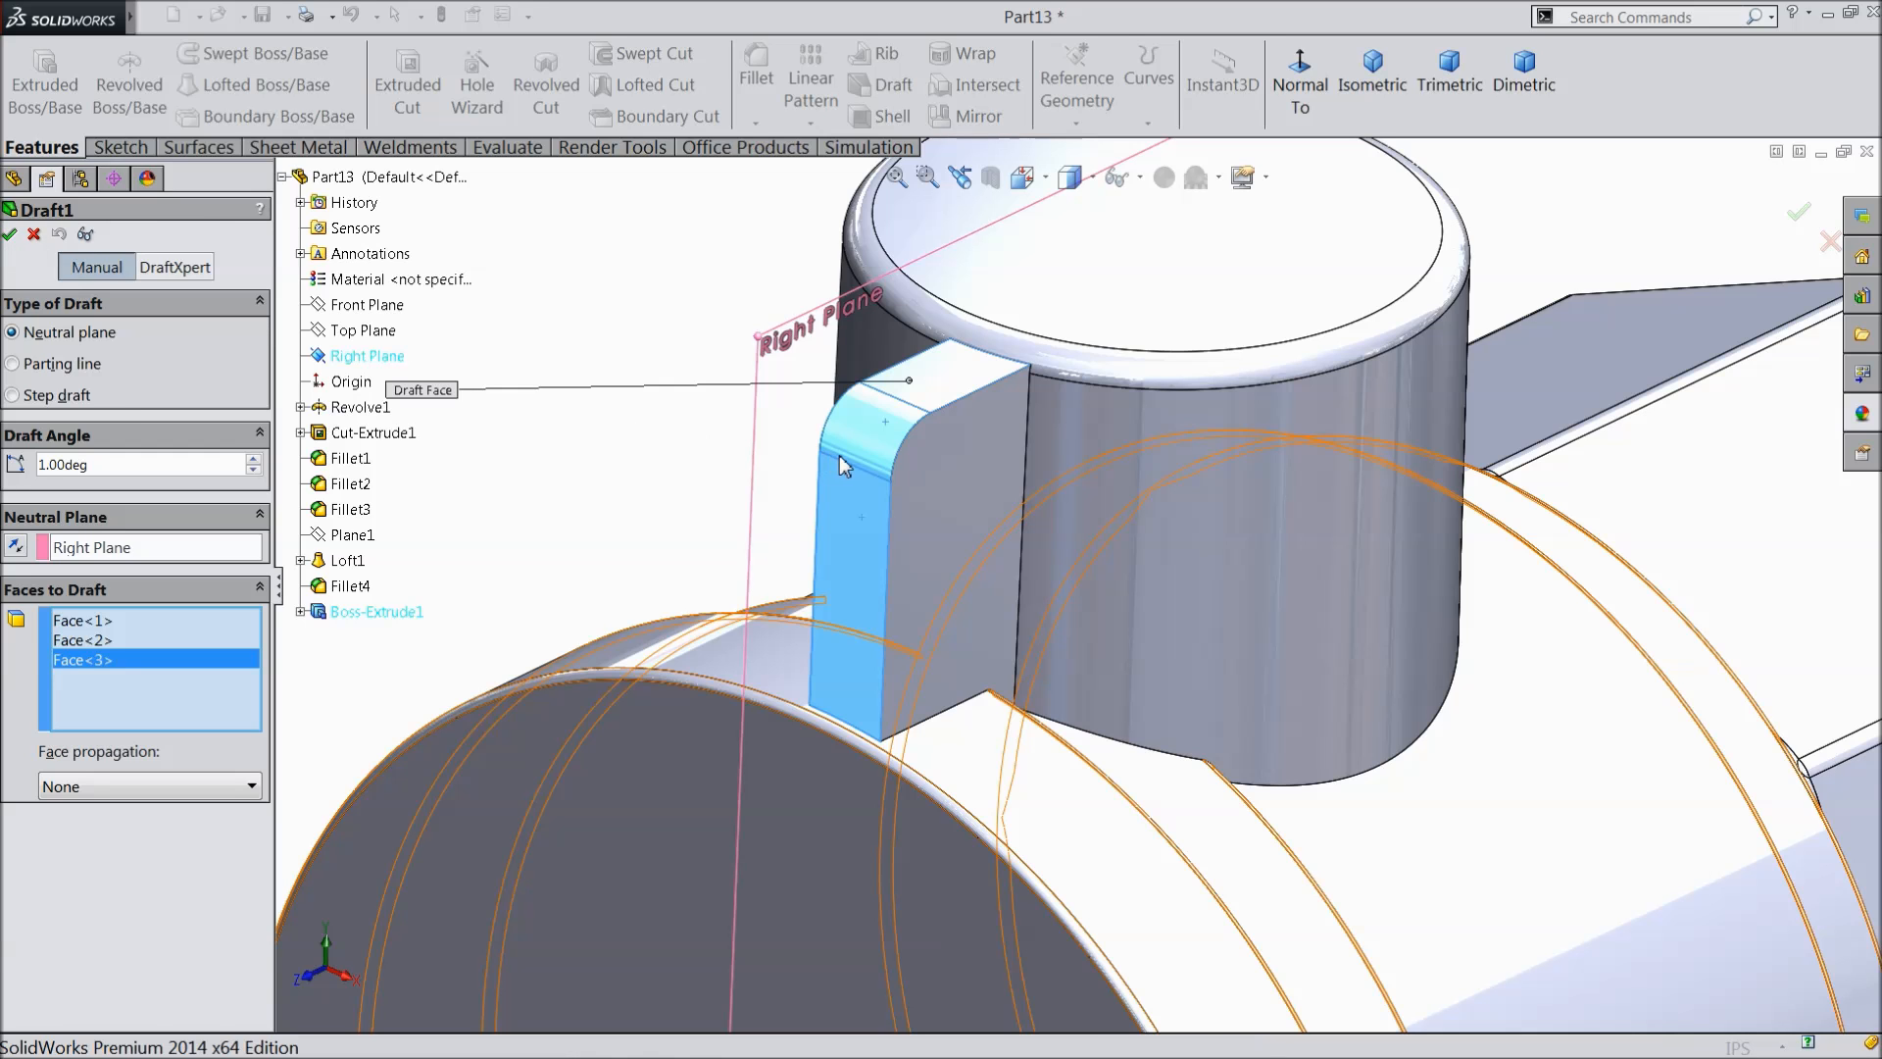
- Edit the rib's draft and set its angle to 3 degrees
middle_click_drag(823, 475, 710, 495)
left_click(62, 688)
left_click(47, 628)
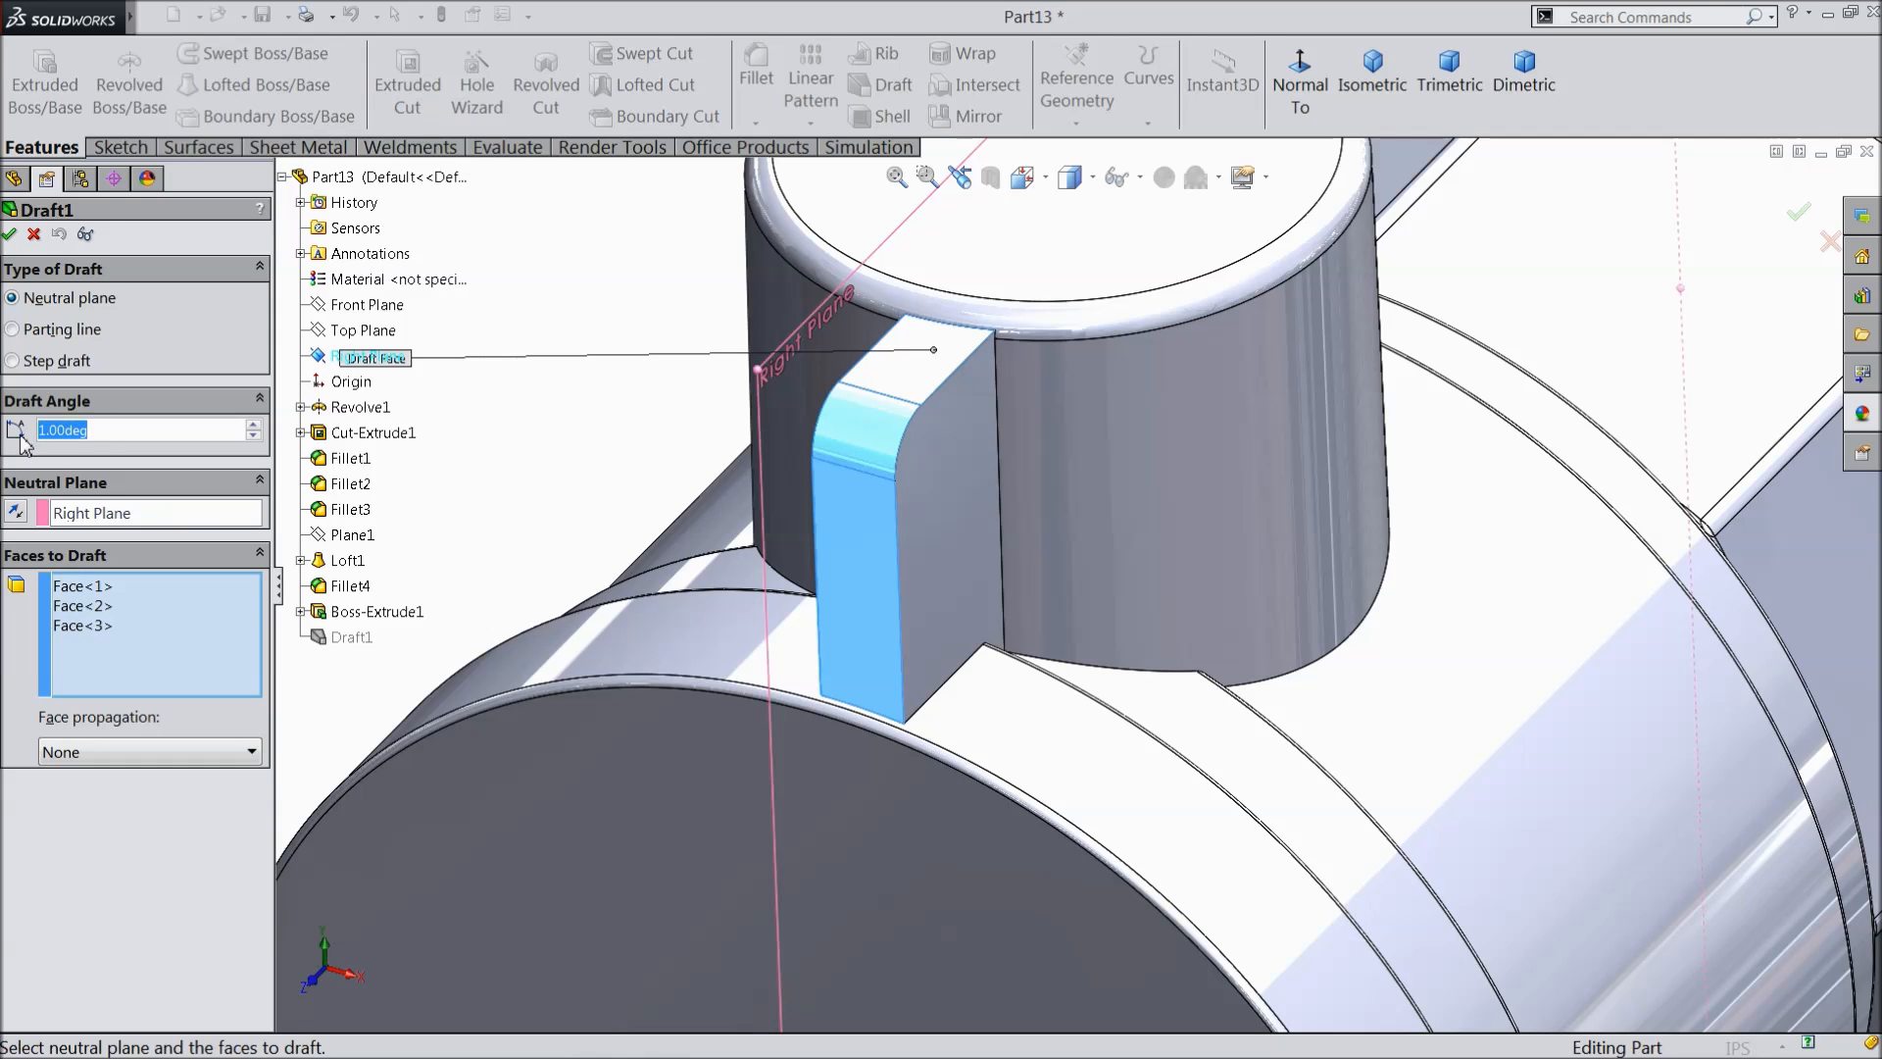
type("3")
key("Return")
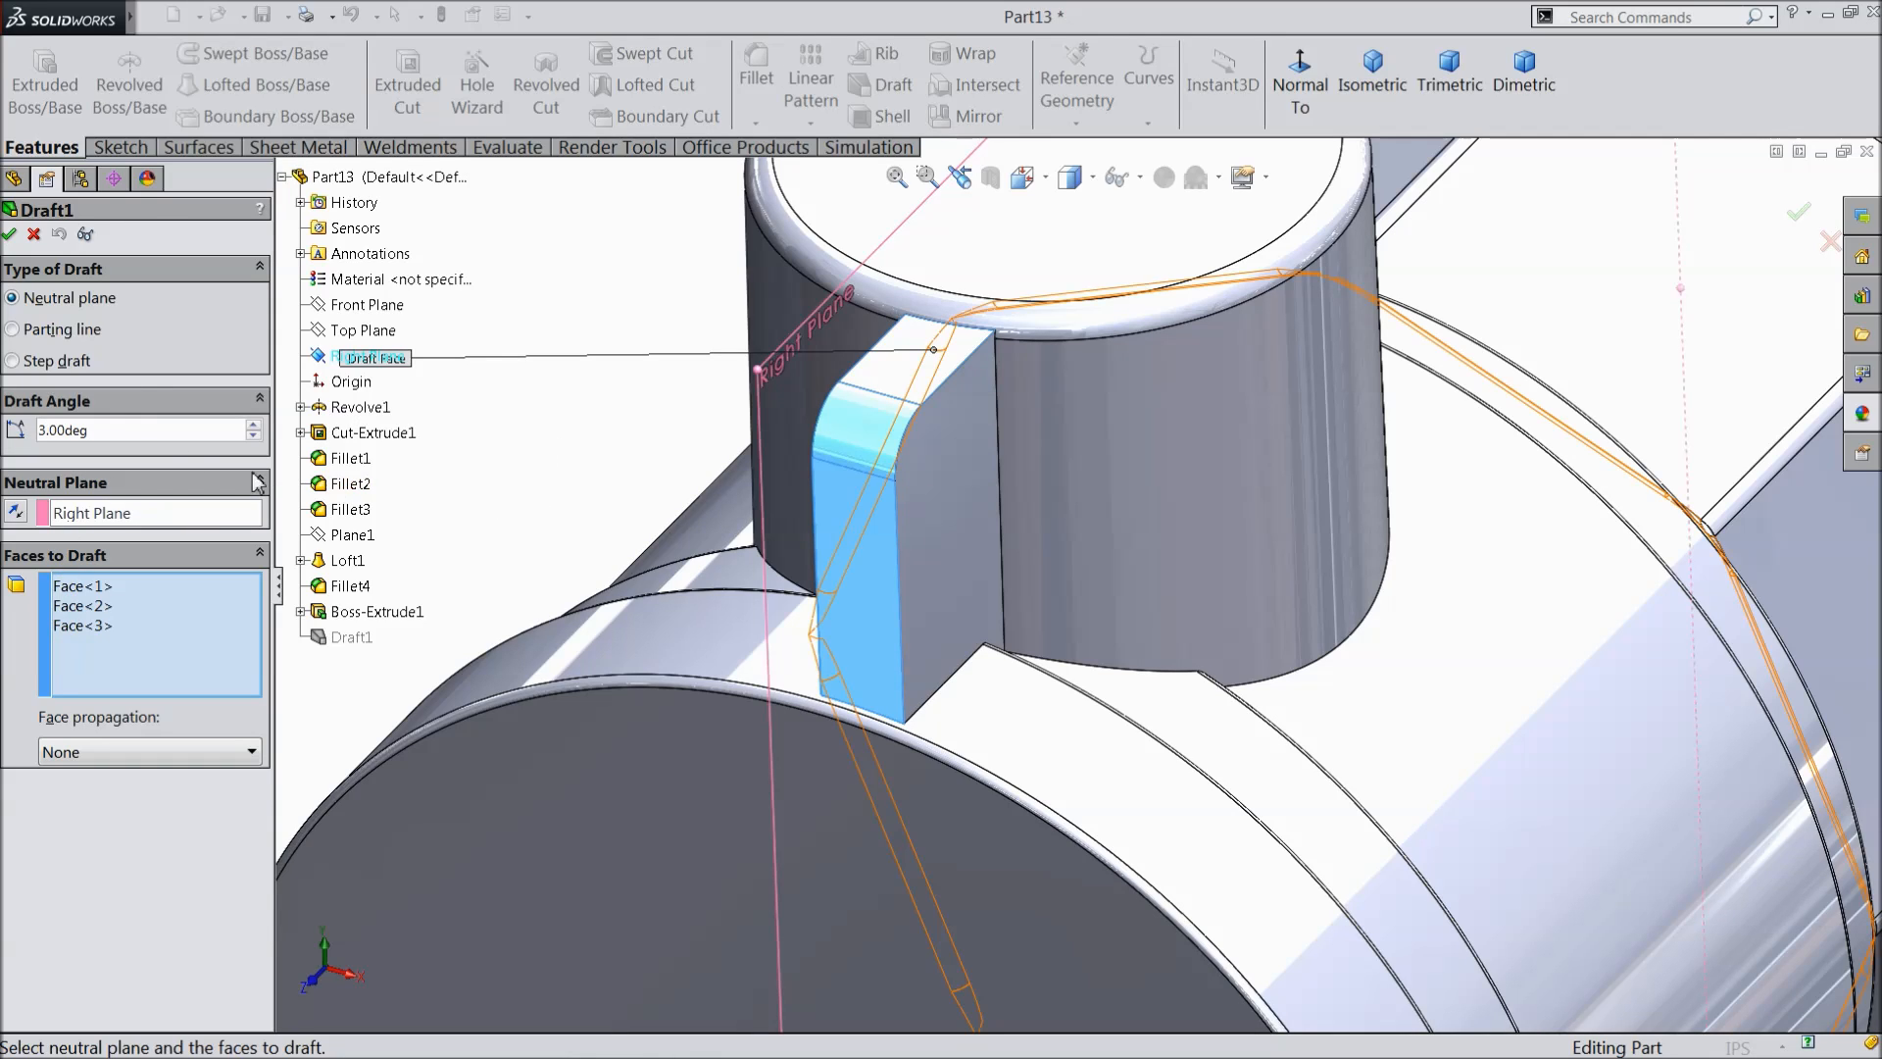
left_click(12, 235)
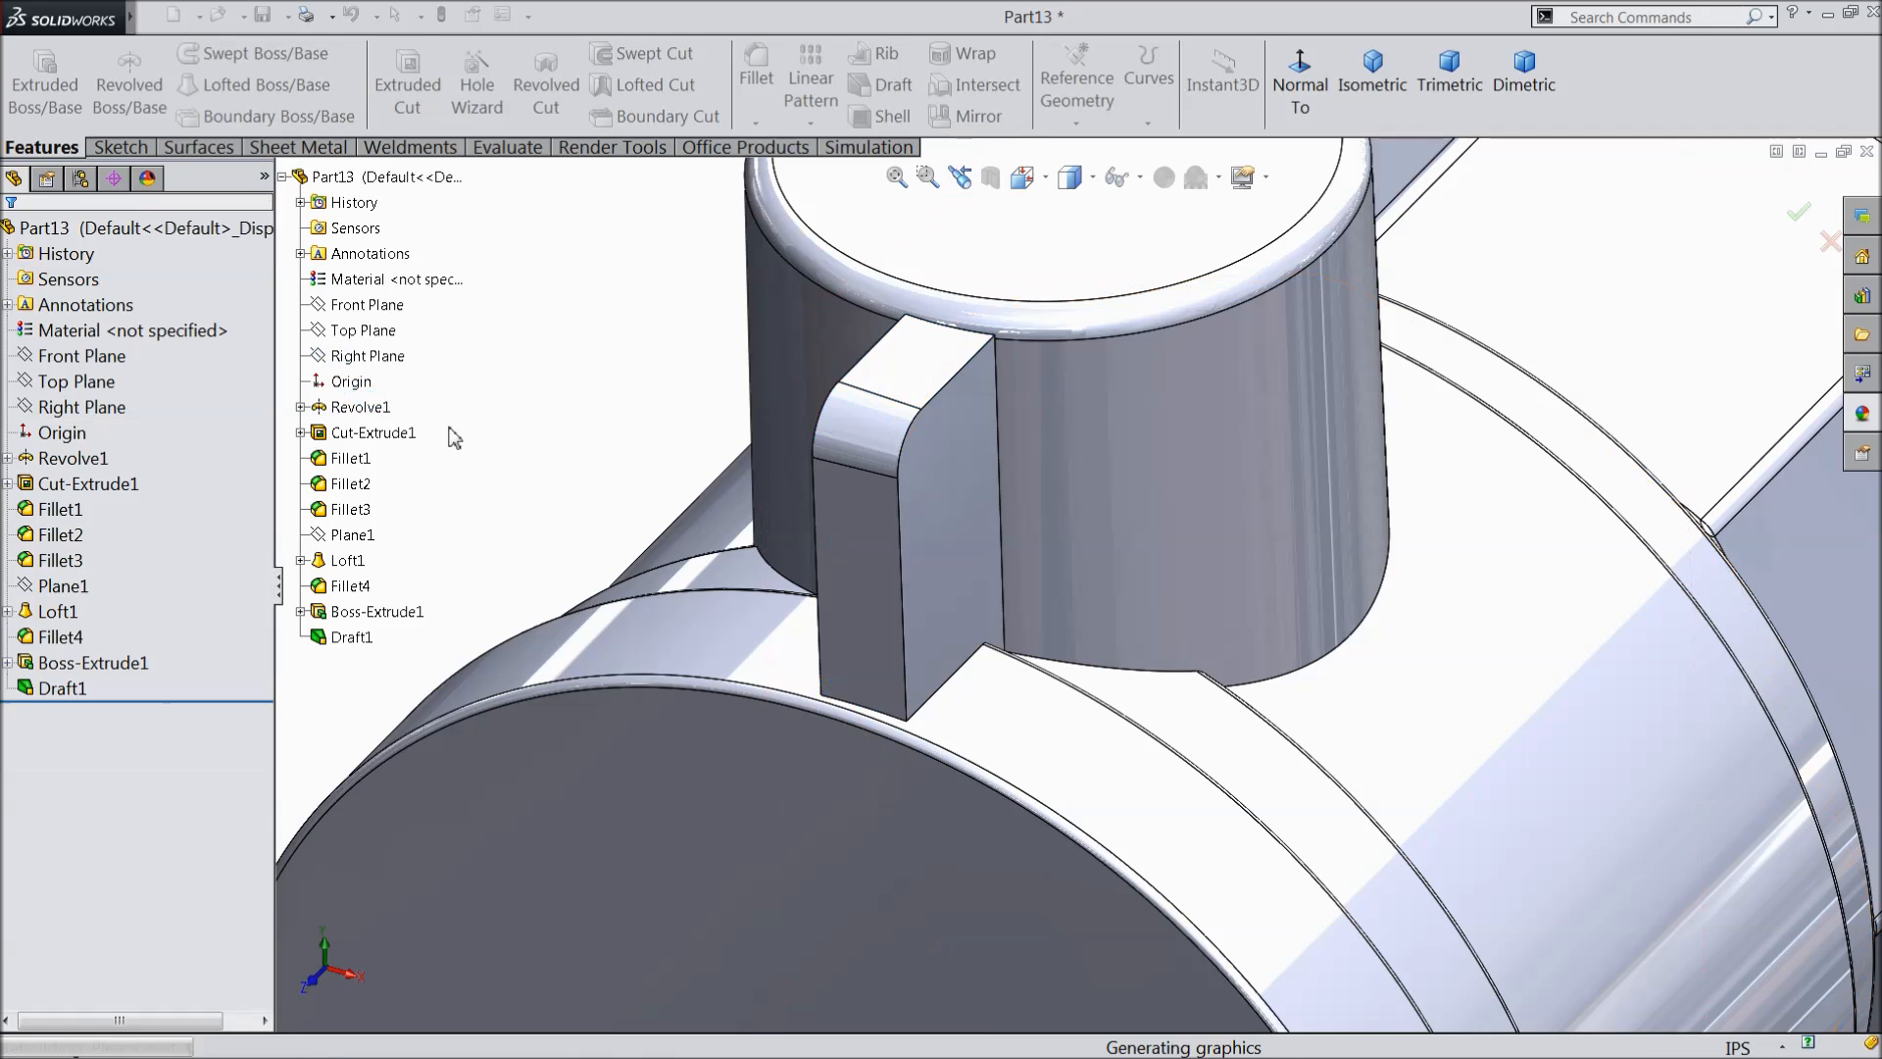
- Set up a 0.03 in constant-size fillet on the lofted boss's main base edge and the short base edge on one side of the rib
middle_click_drag(575, 454, 619, 312)
left_click(755, 76)
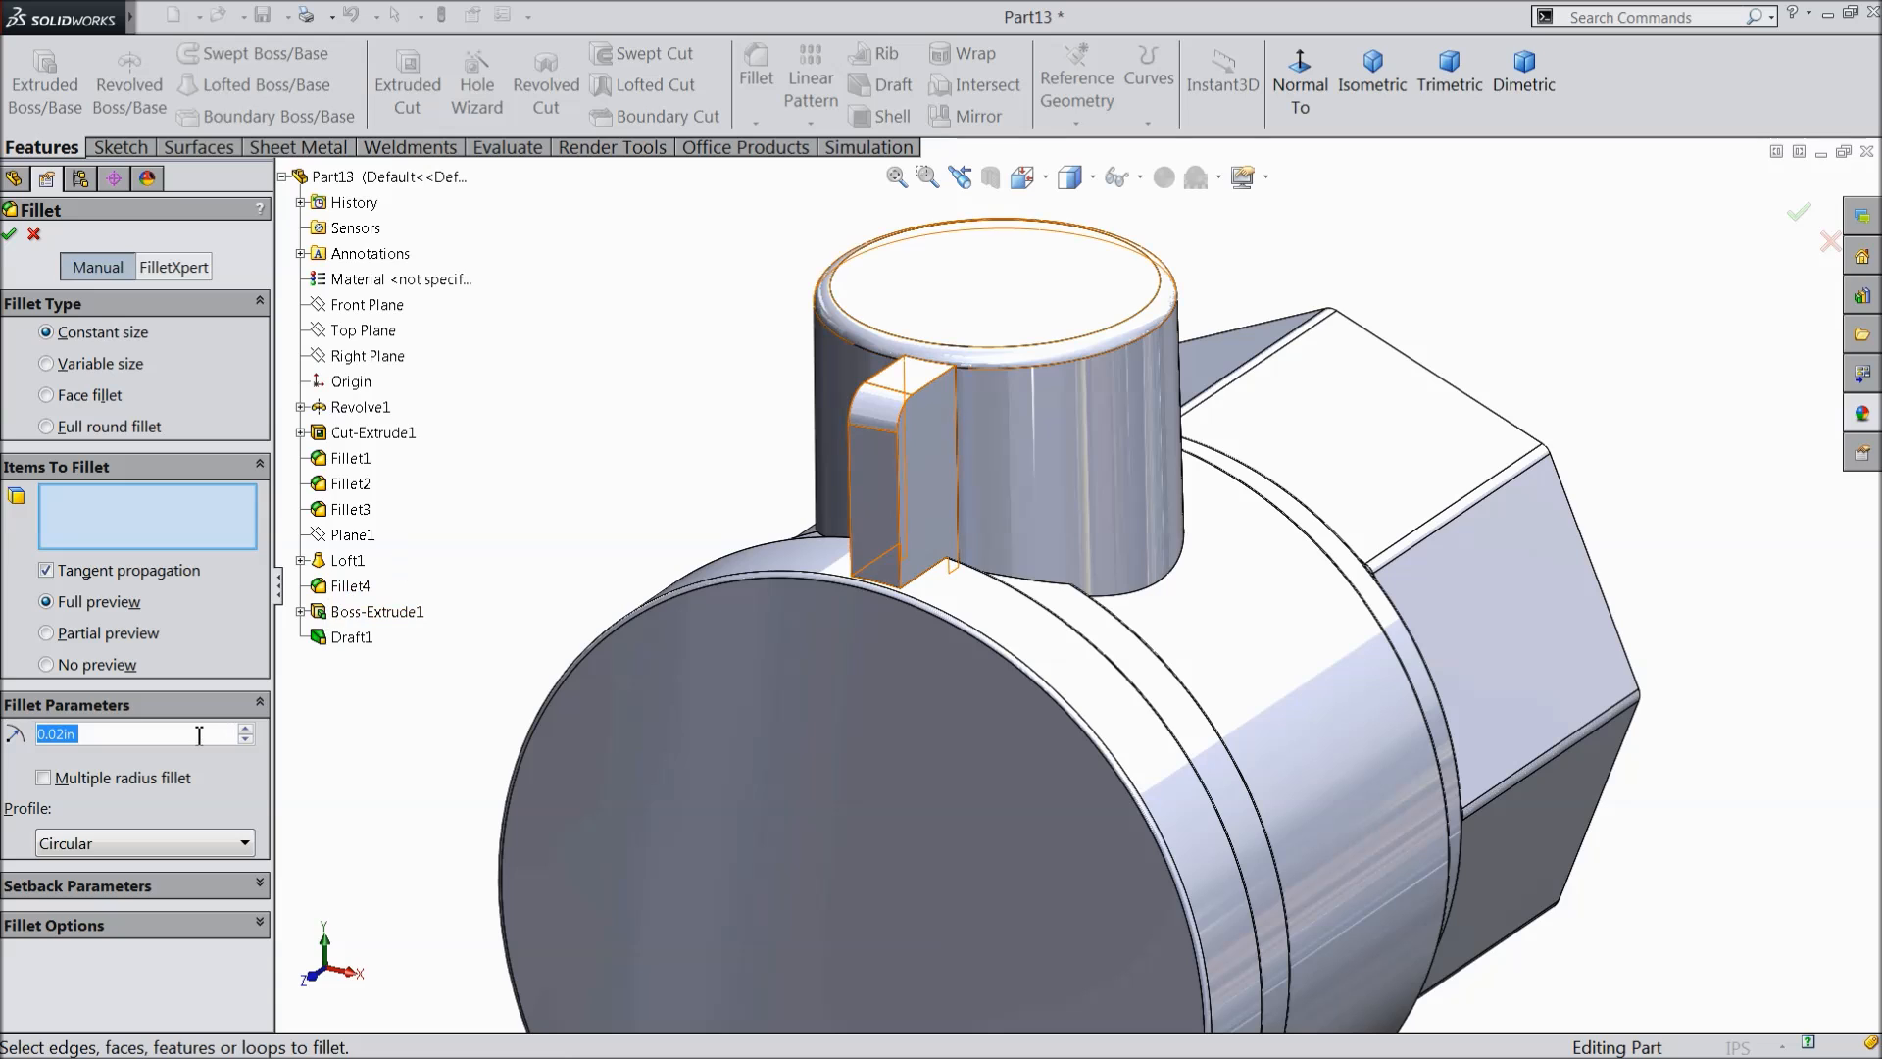
type("0.03")
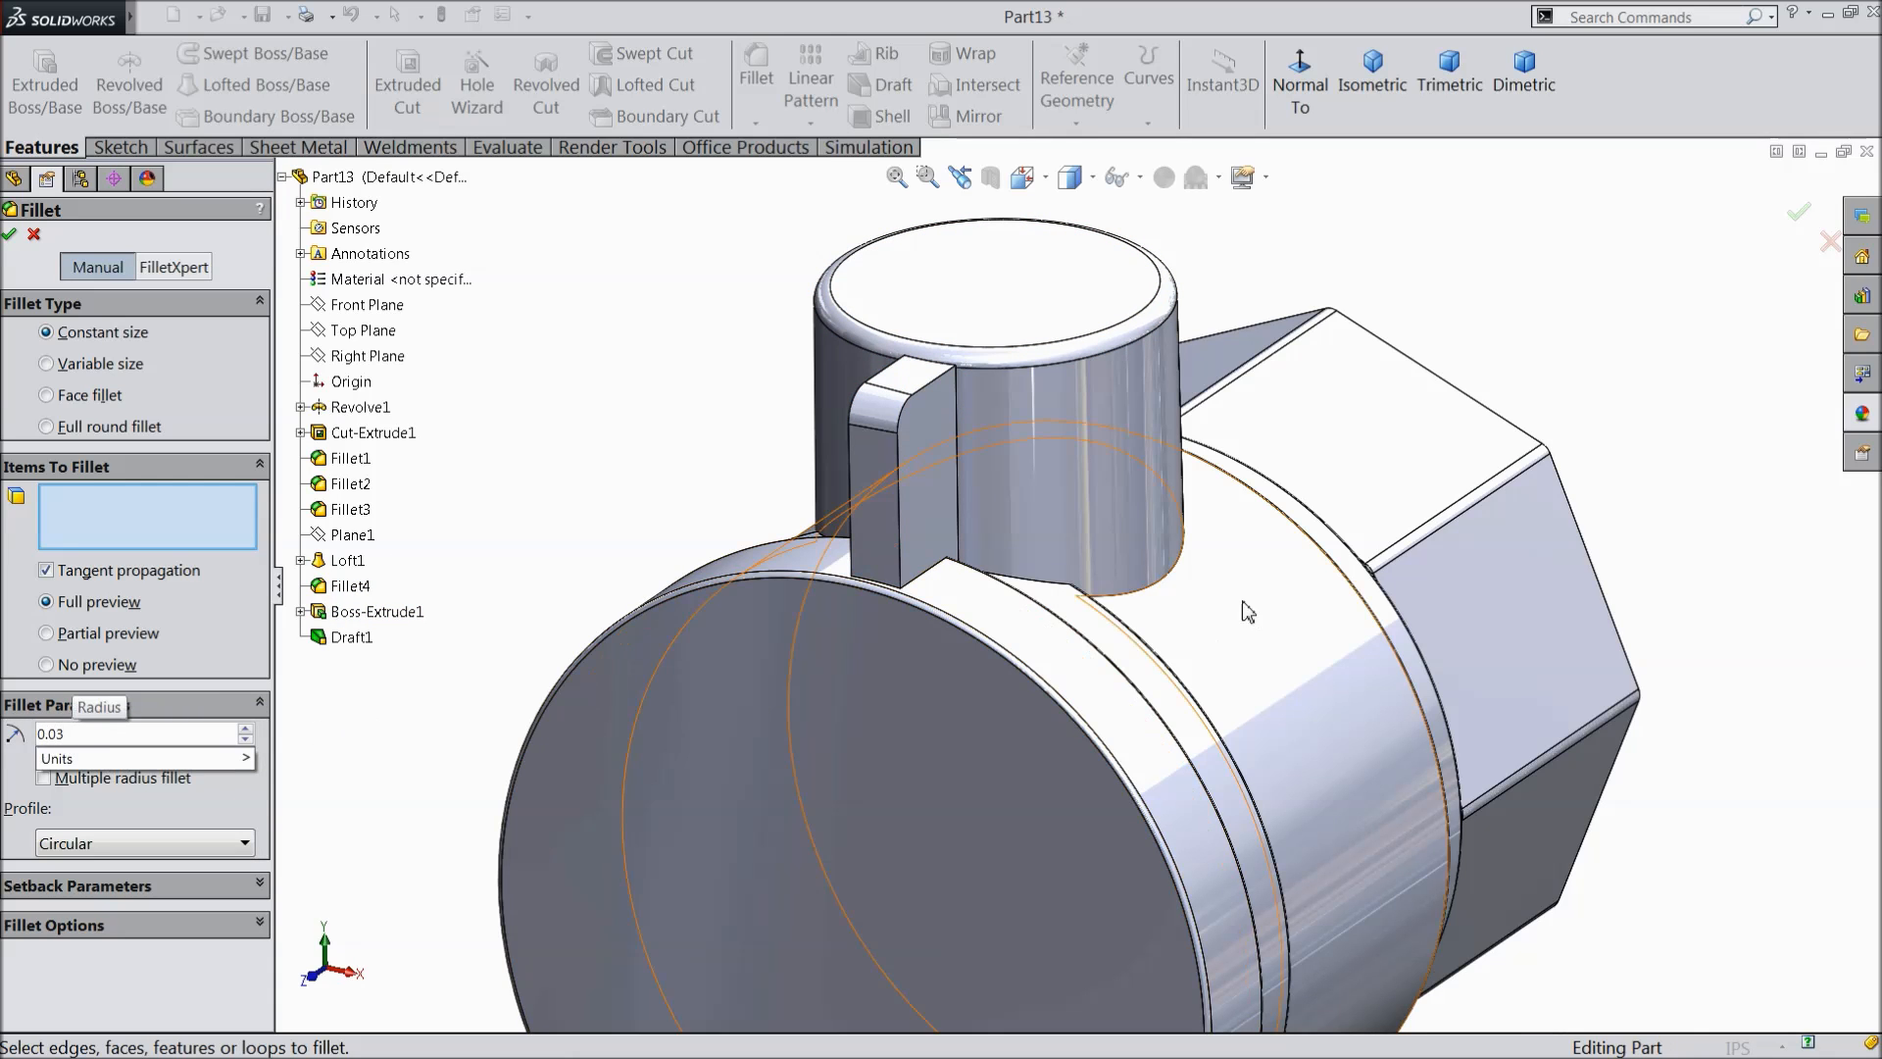
scroll(1000, 584, "down", 3)
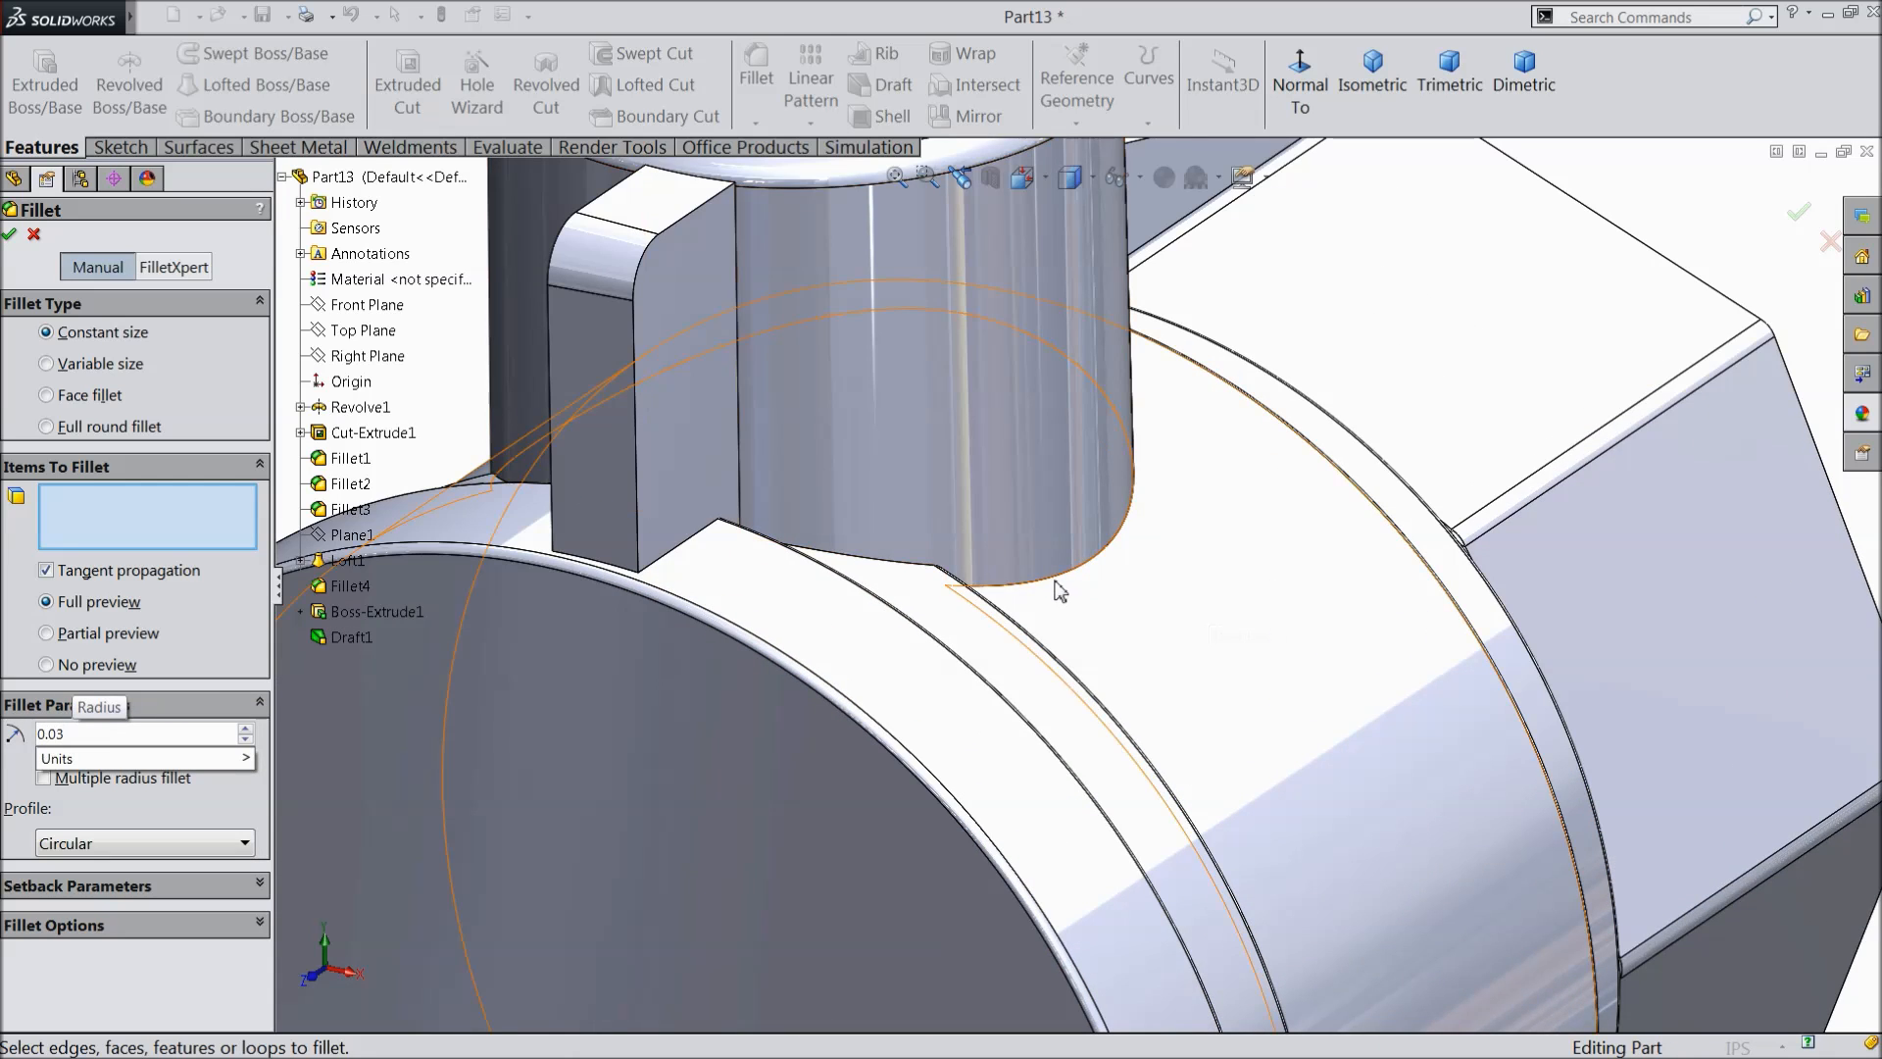
left_click(1000, 584)
middle_click_drag(1000, 584, 902, 702)
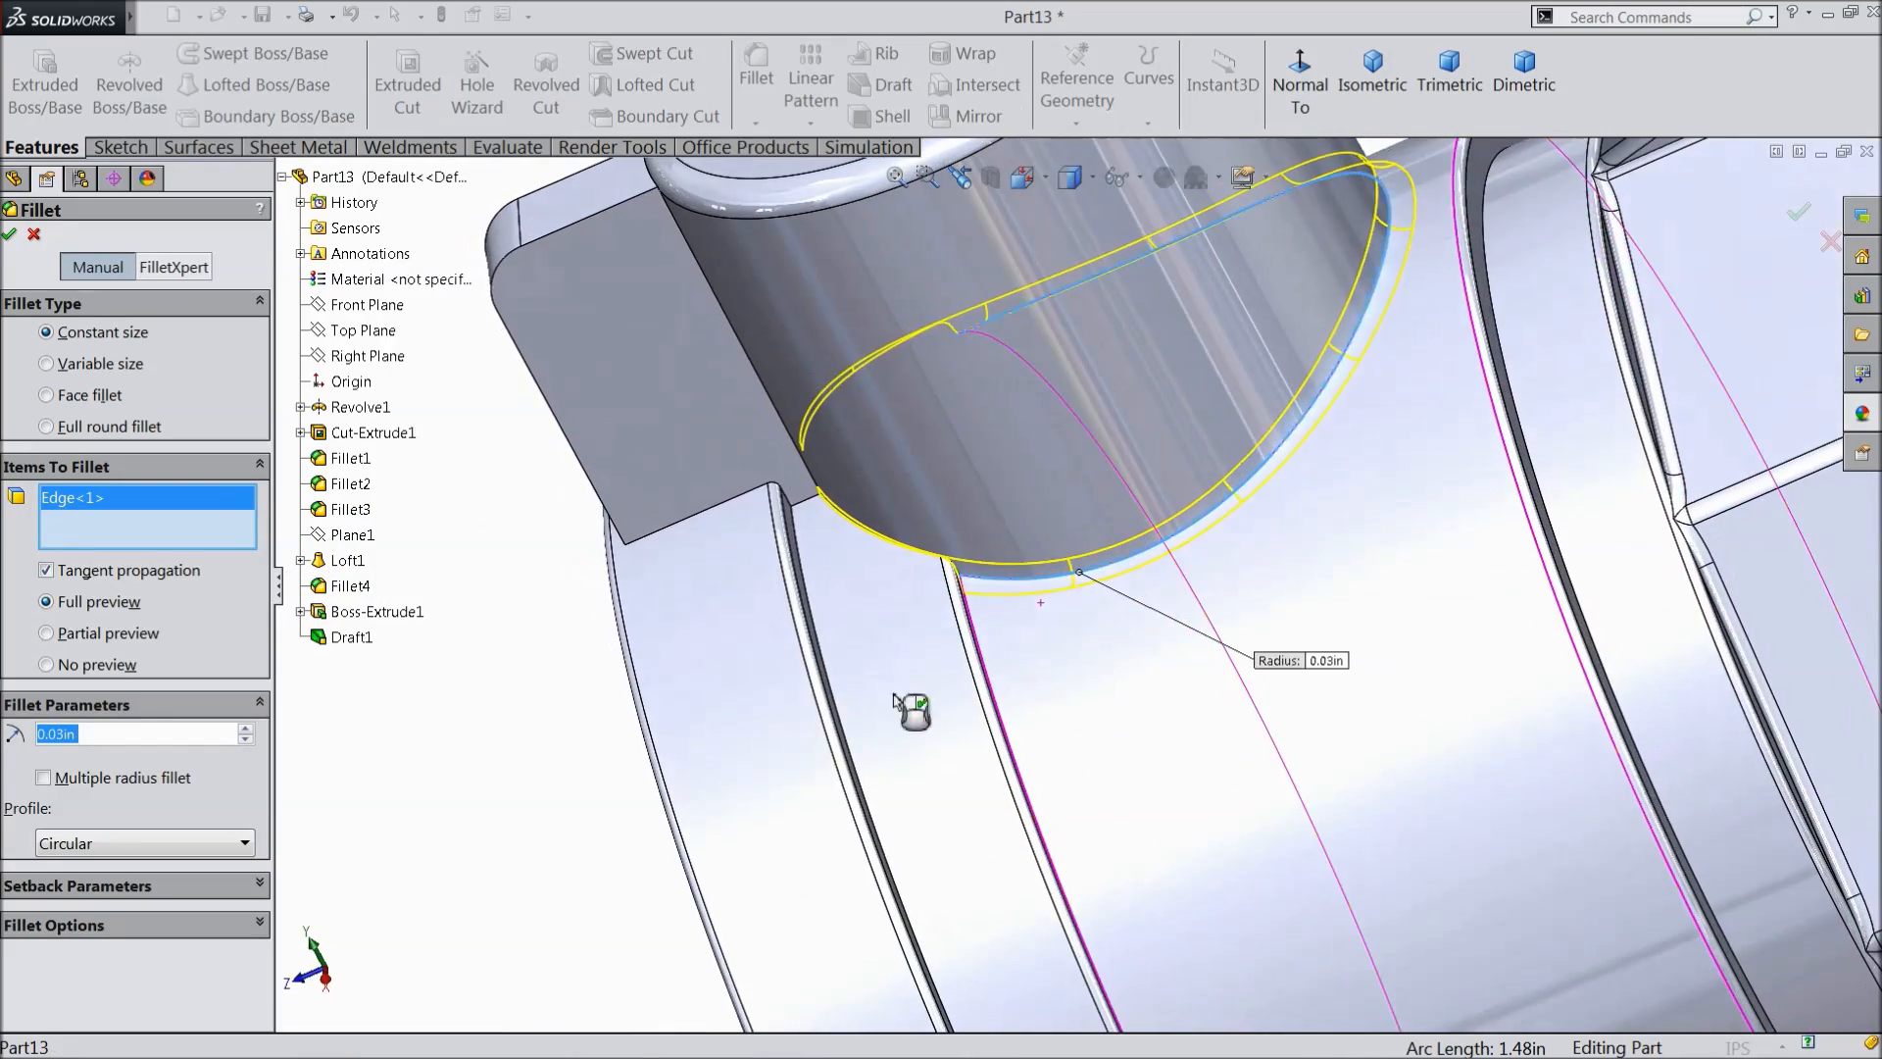
scroll(1038, 533, "down", 5)
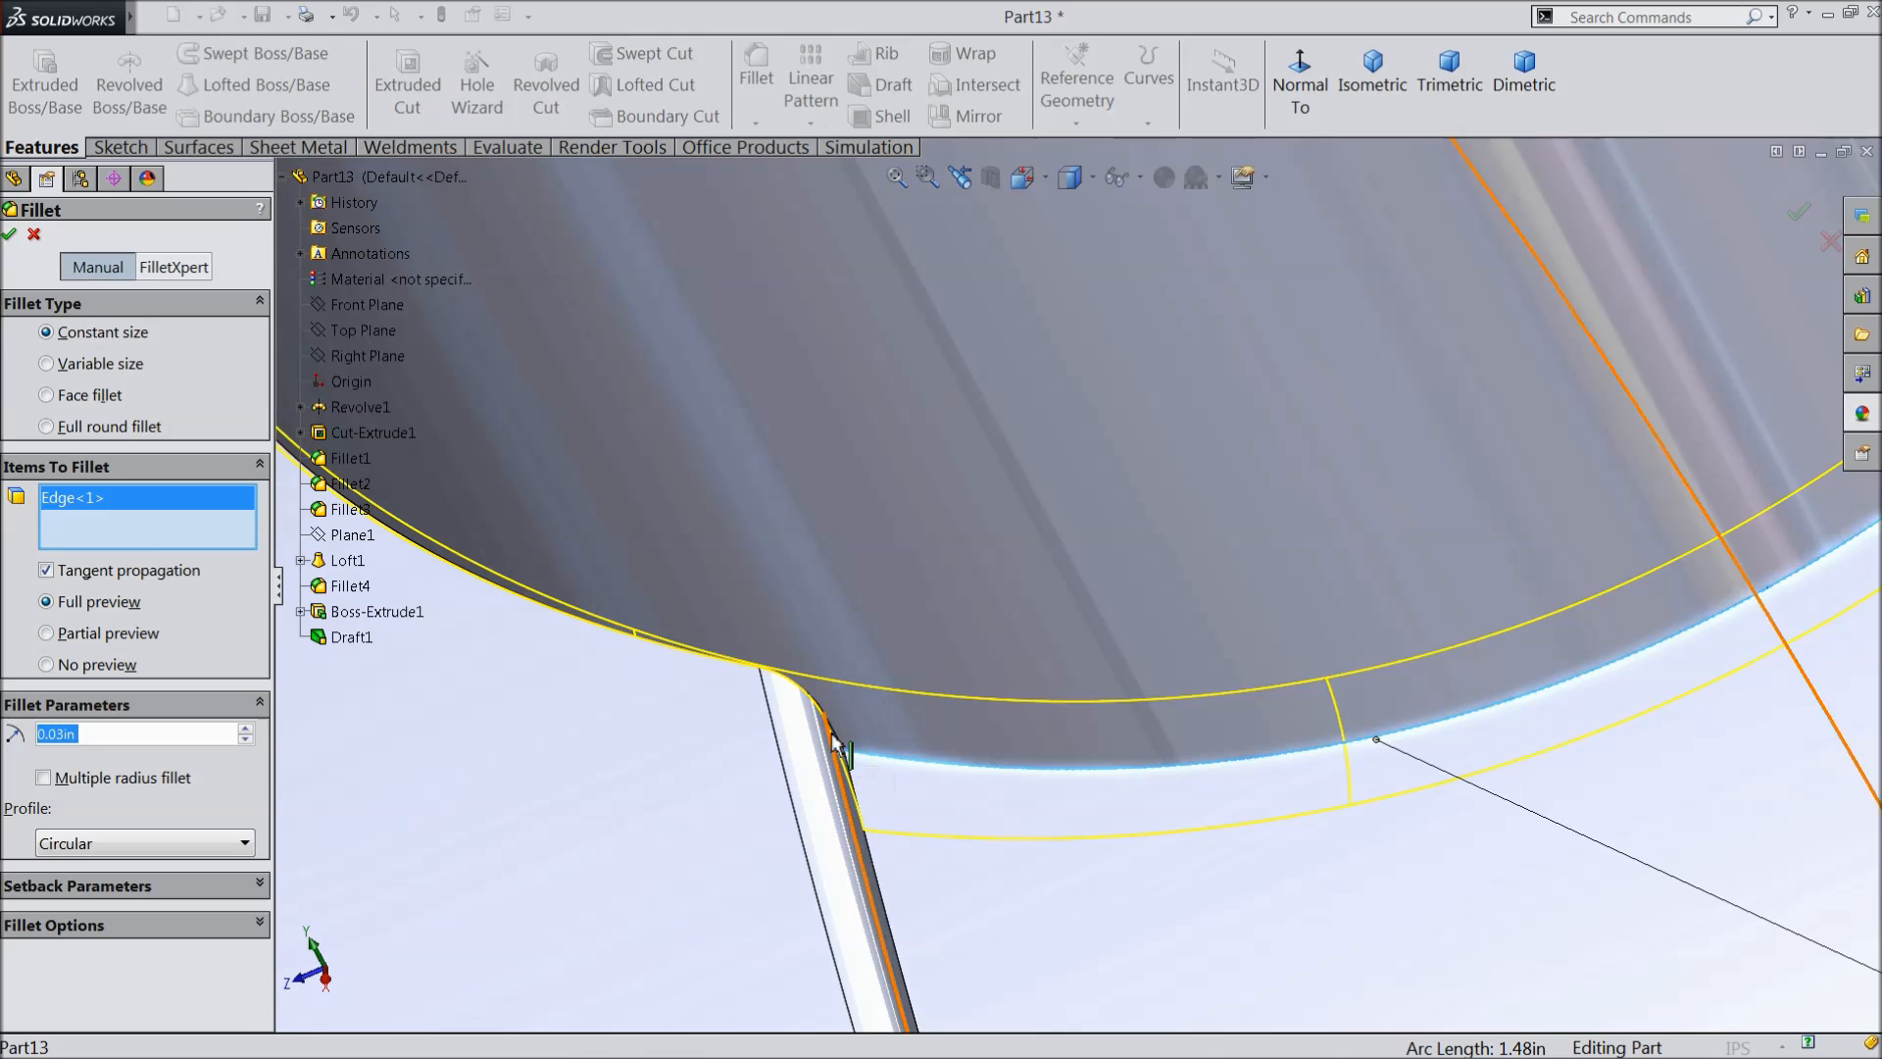
scroll(676, 665, "up", 3)
middle_click_drag(847, 632, 904, 542)
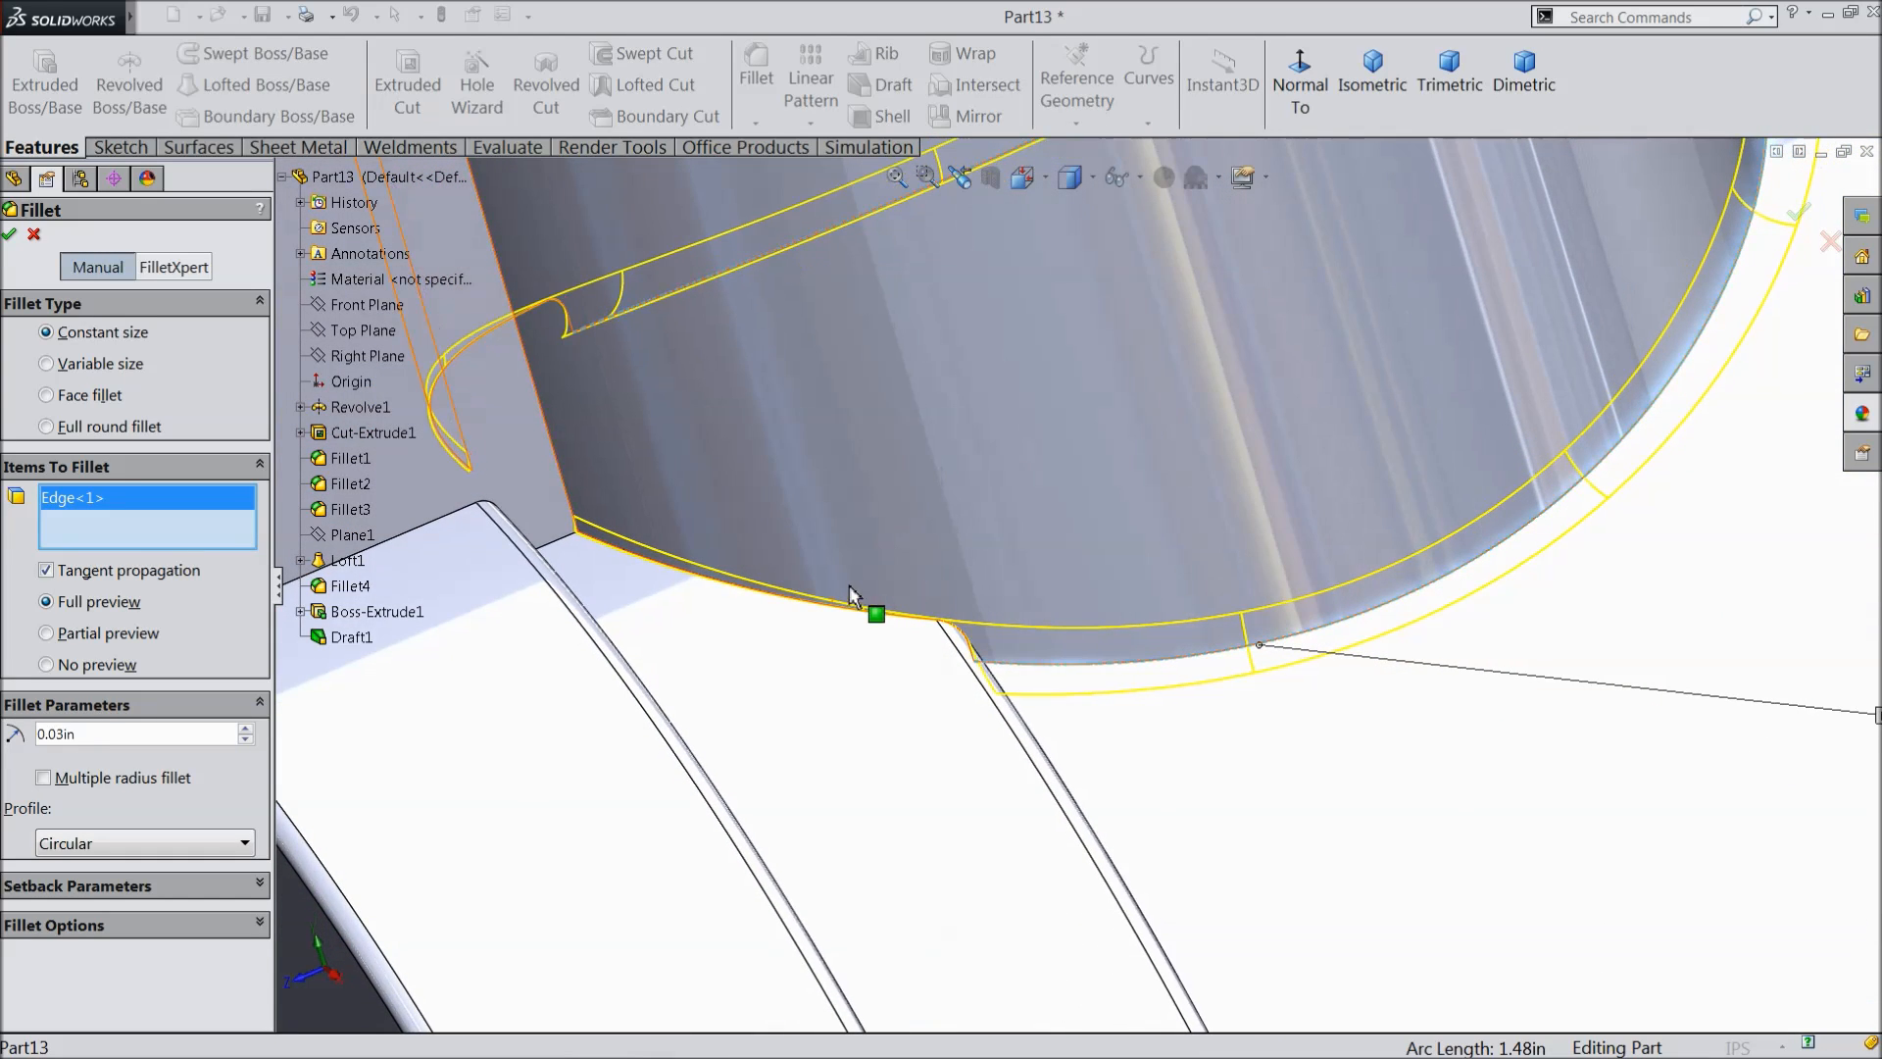
left_click(839, 608)
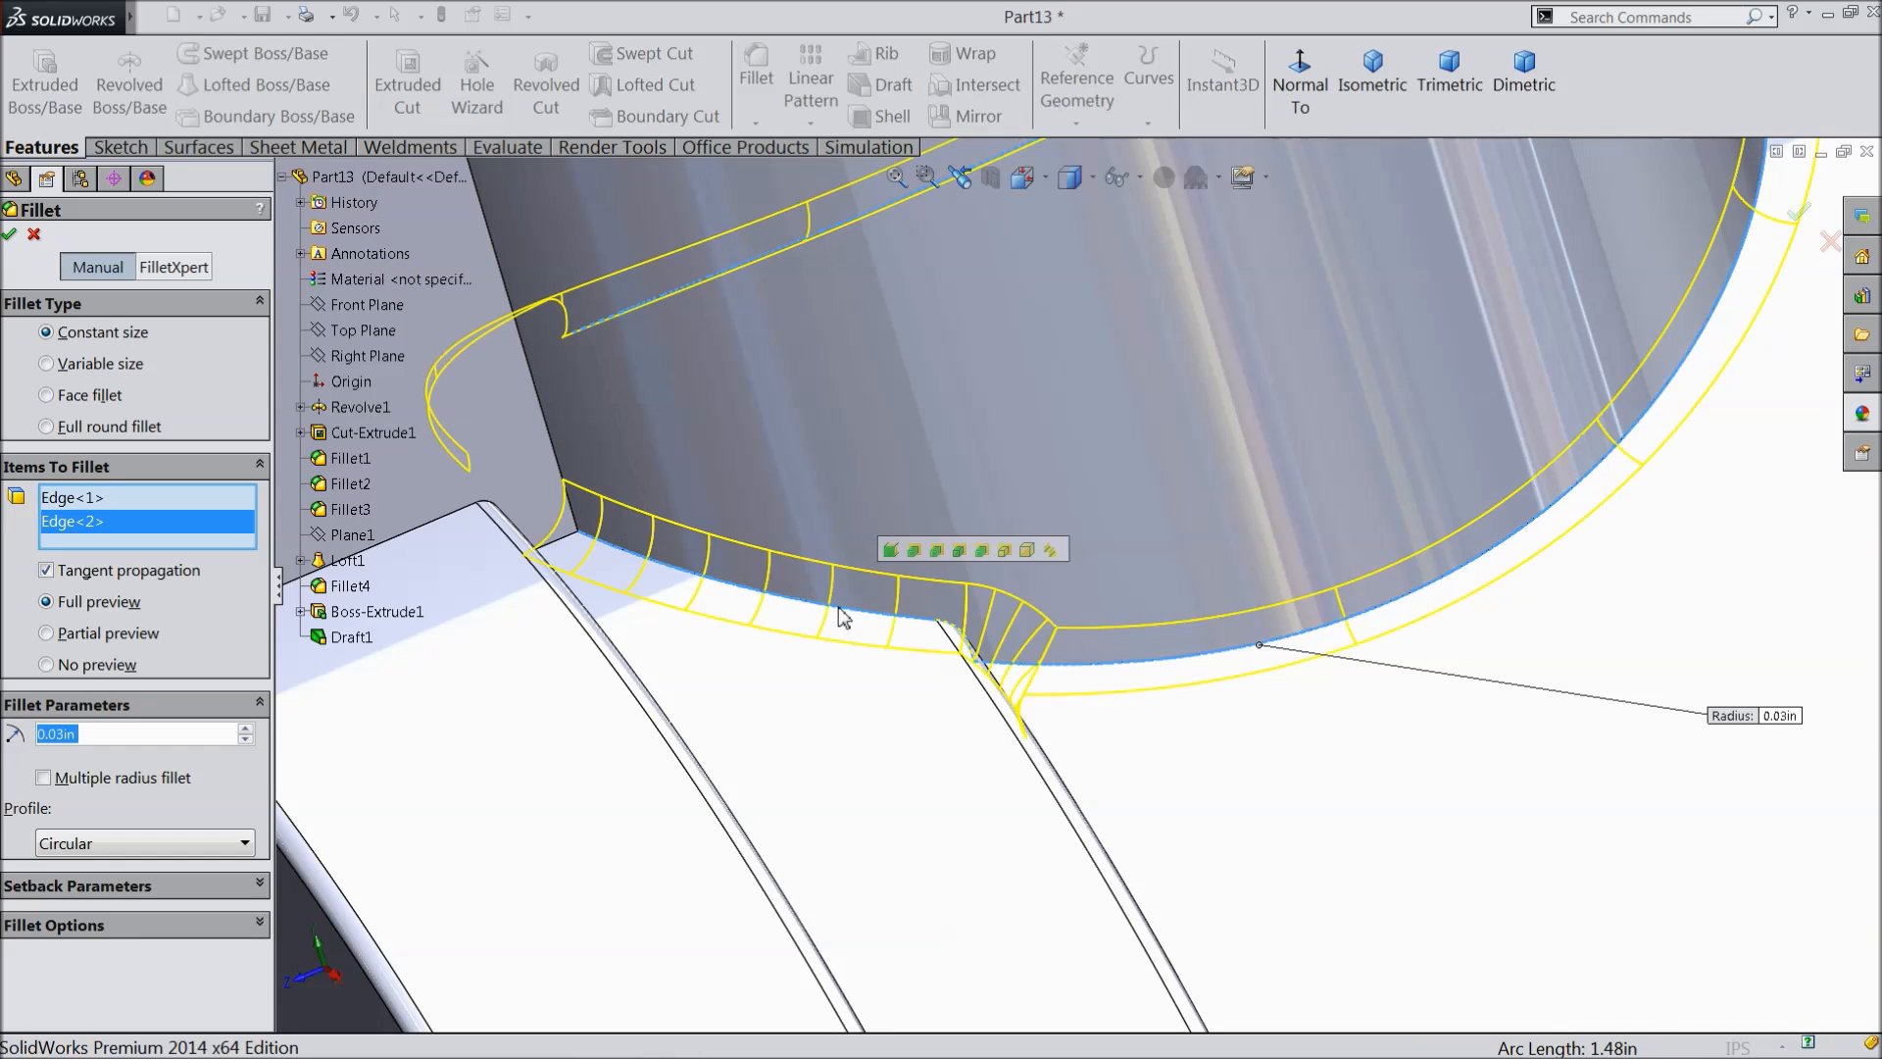
- Add the boss's base edge on the rib's opposite side to the 0.03 in fillet and complete it
scroll(838, 607, "up", 3)
middle_click_drag(838, 608, 1003, 643)
scroll(624, 516, "down", 4)
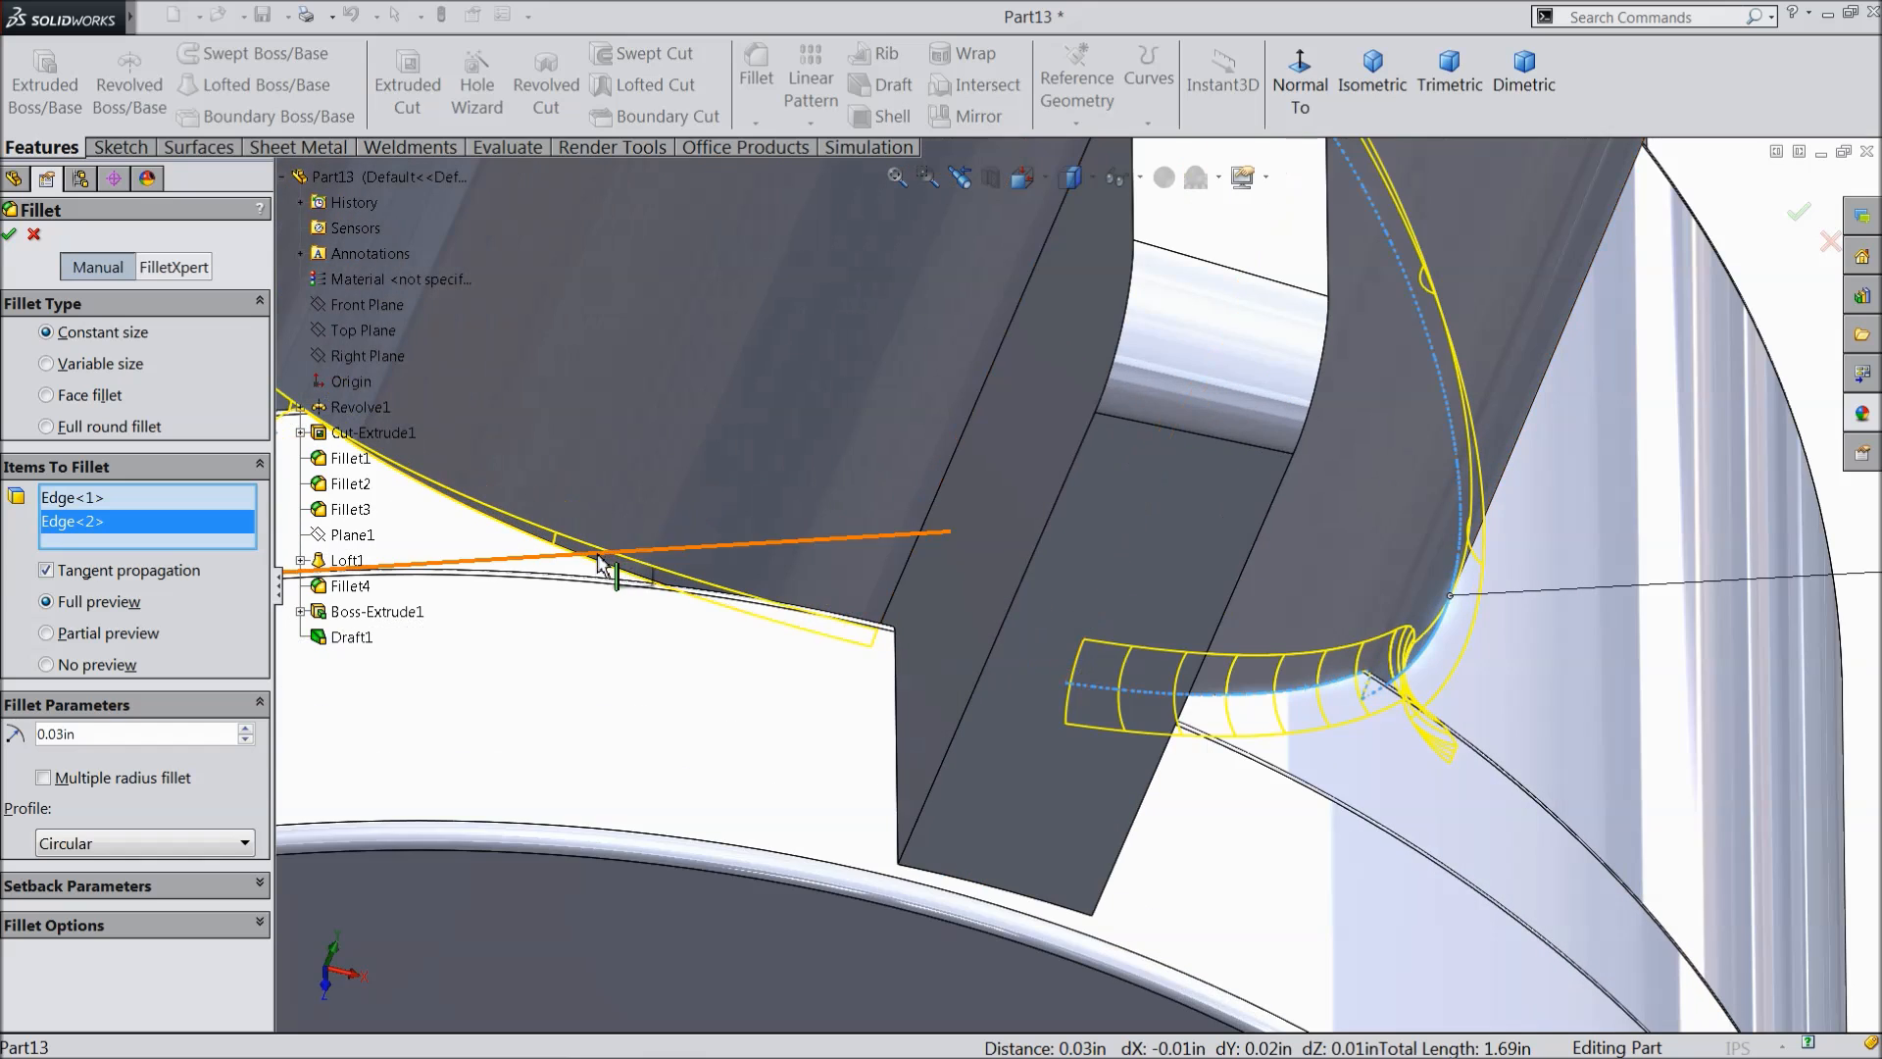
left_click(602, 560)
scroll(713, 551, "up", 3)
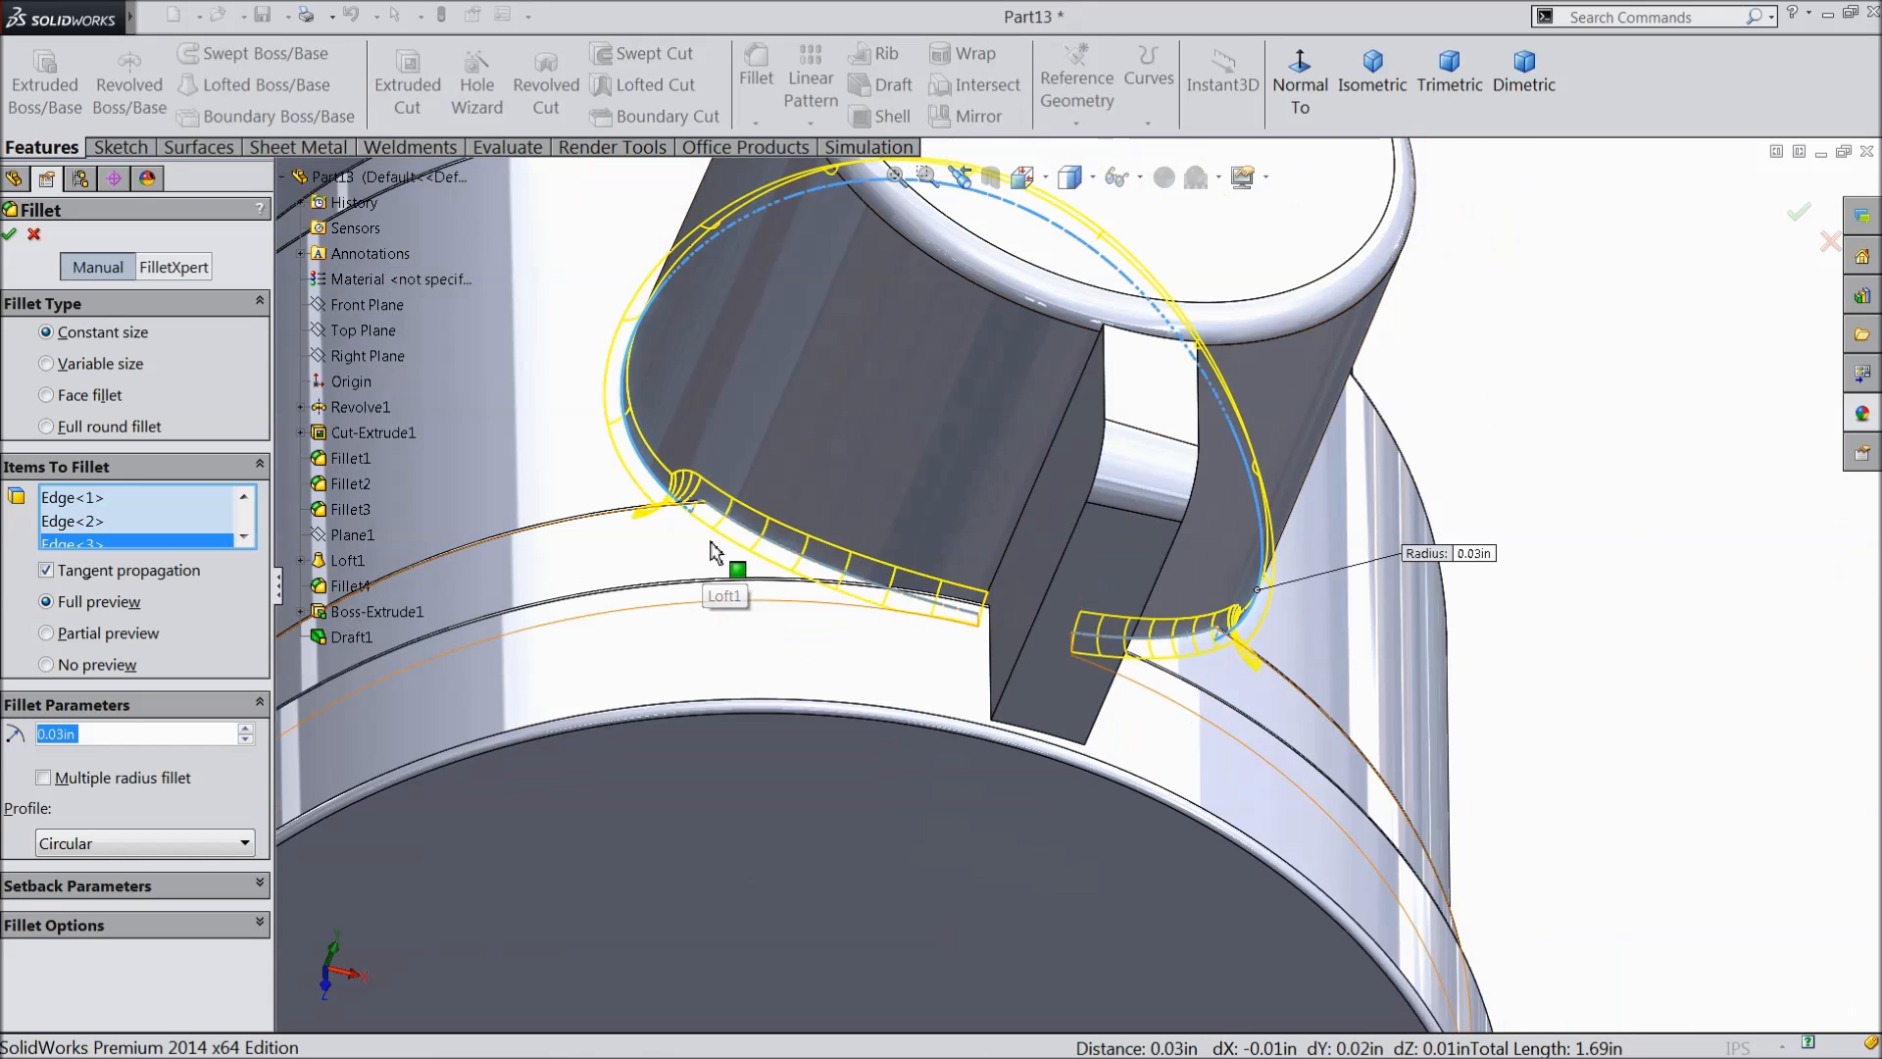
left_click(9, 235)
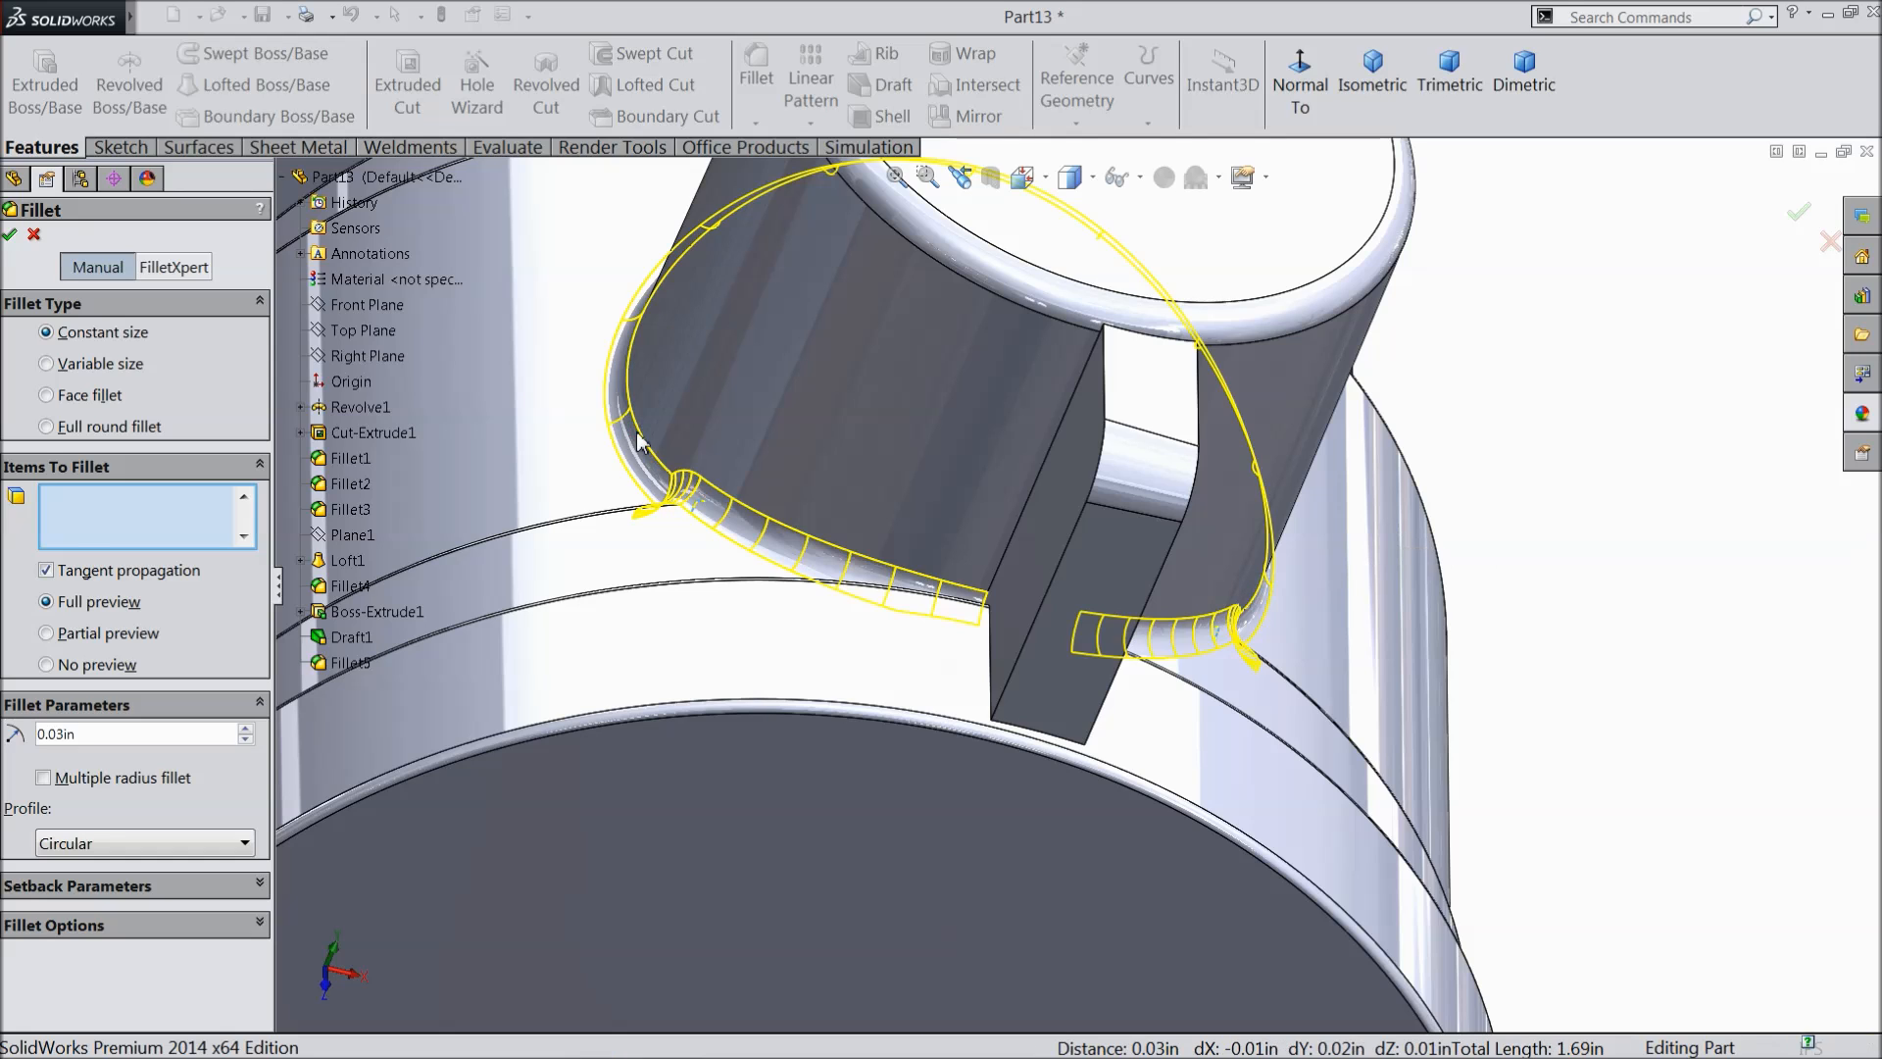
- Fillet the revolved body's two circular step edges on either side of the lofted boss with a 0.03 in constant-size radius
scroll(909, 533, "up", 5)
middle_click_drag(909, 534, 908, 370)
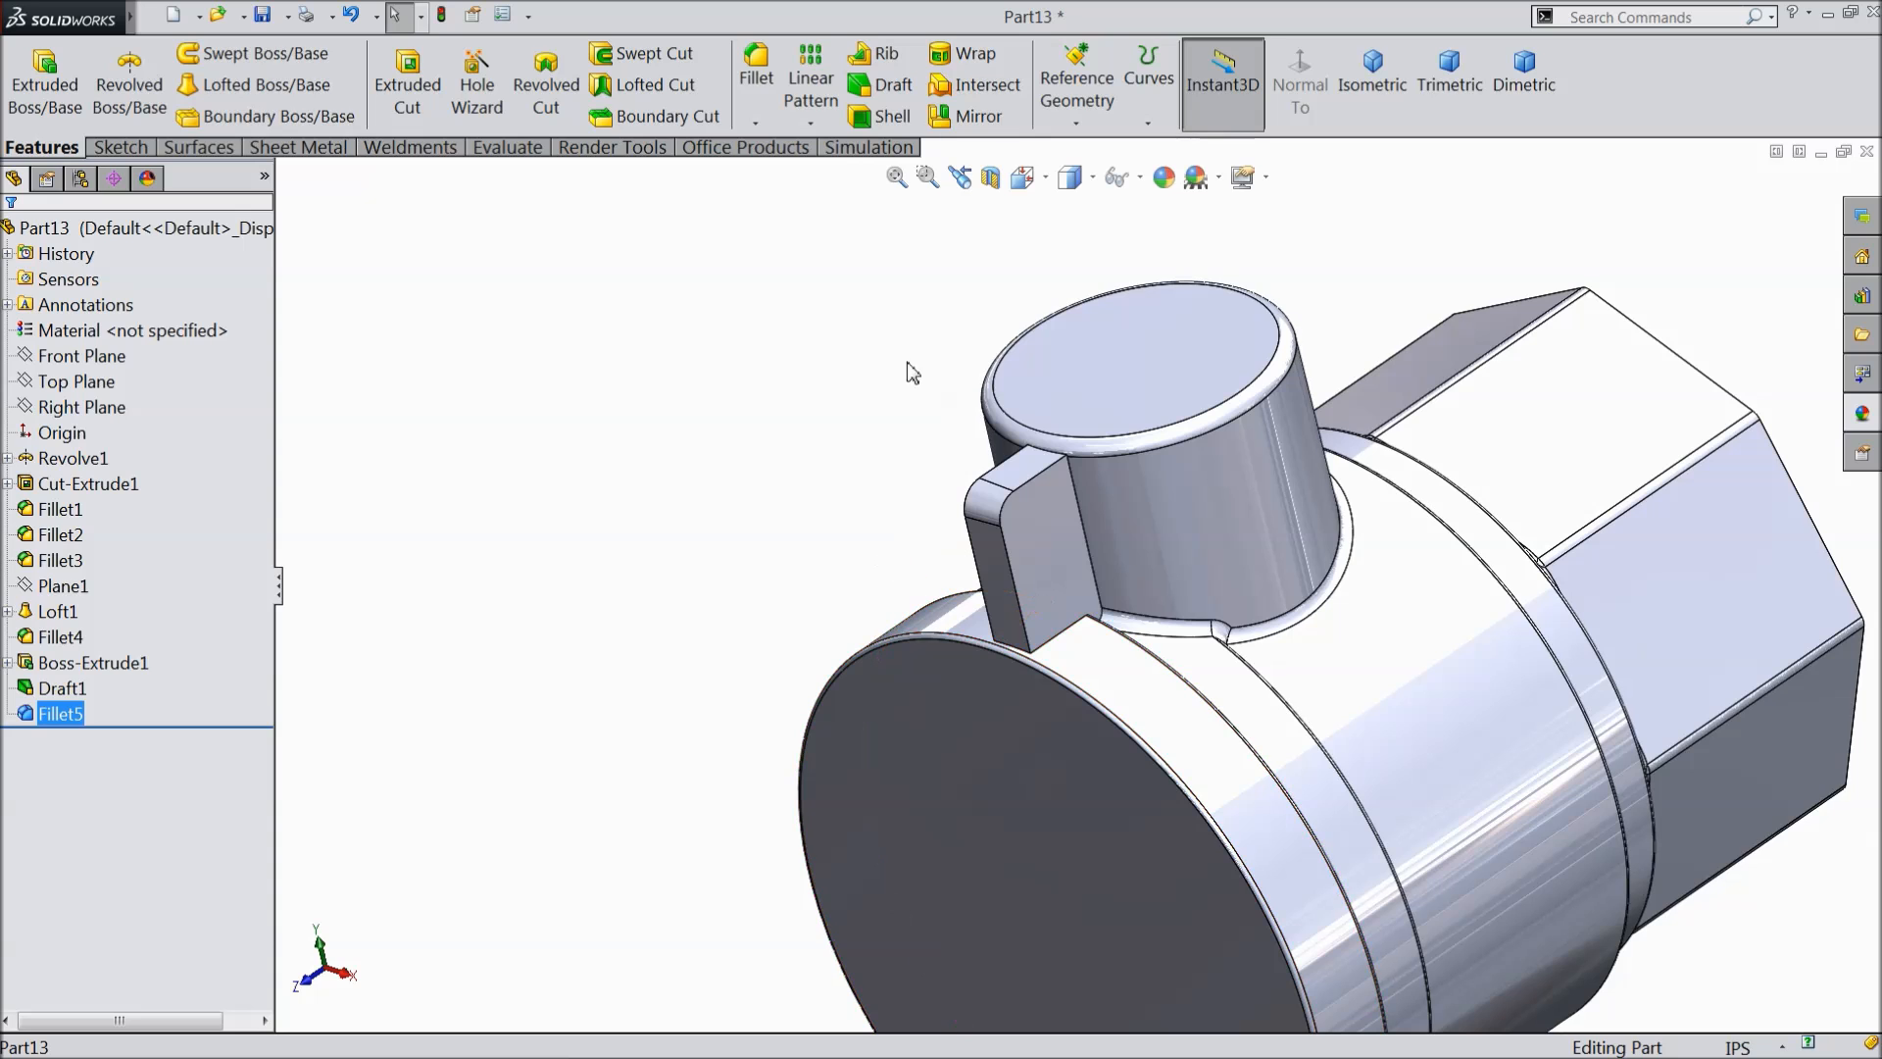
left_click(755, 68)
middle_click_drag(1113, 635, 1062, 686)
scroll(1010, 623, "down", 4)
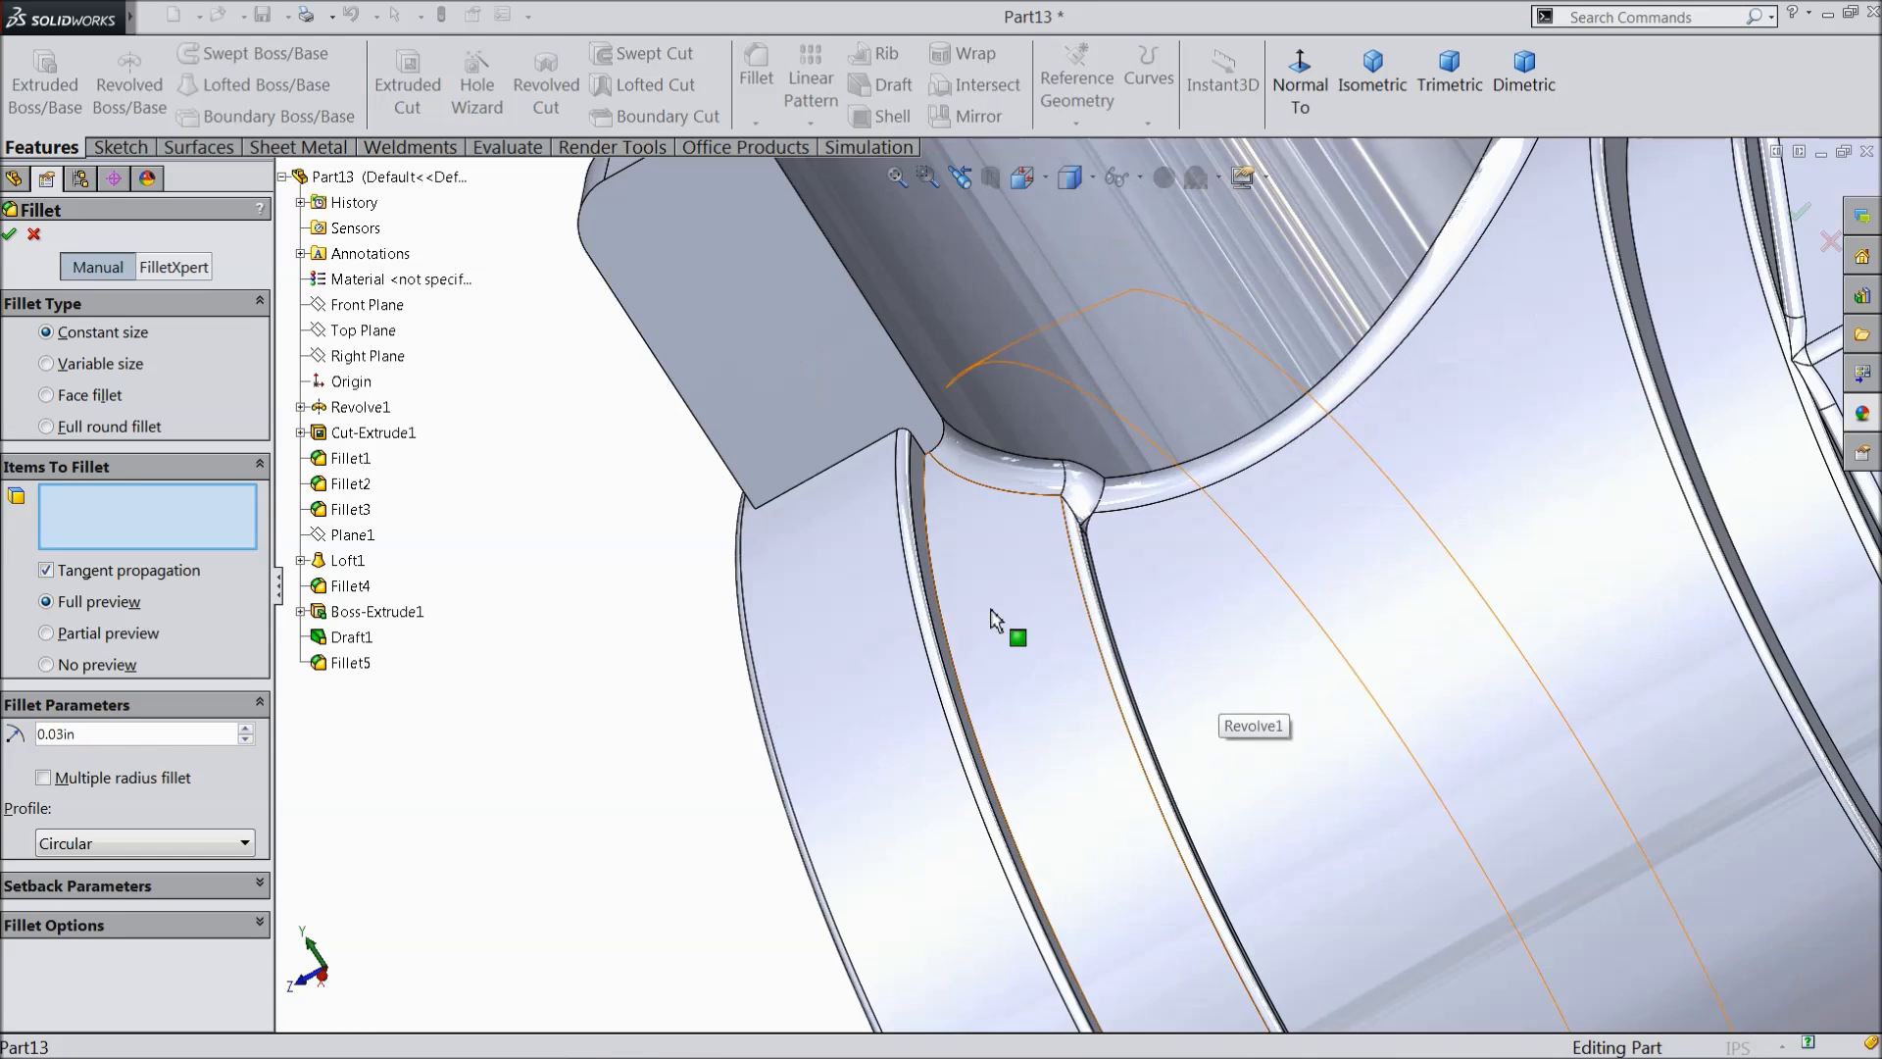
left_click(1724, 523)
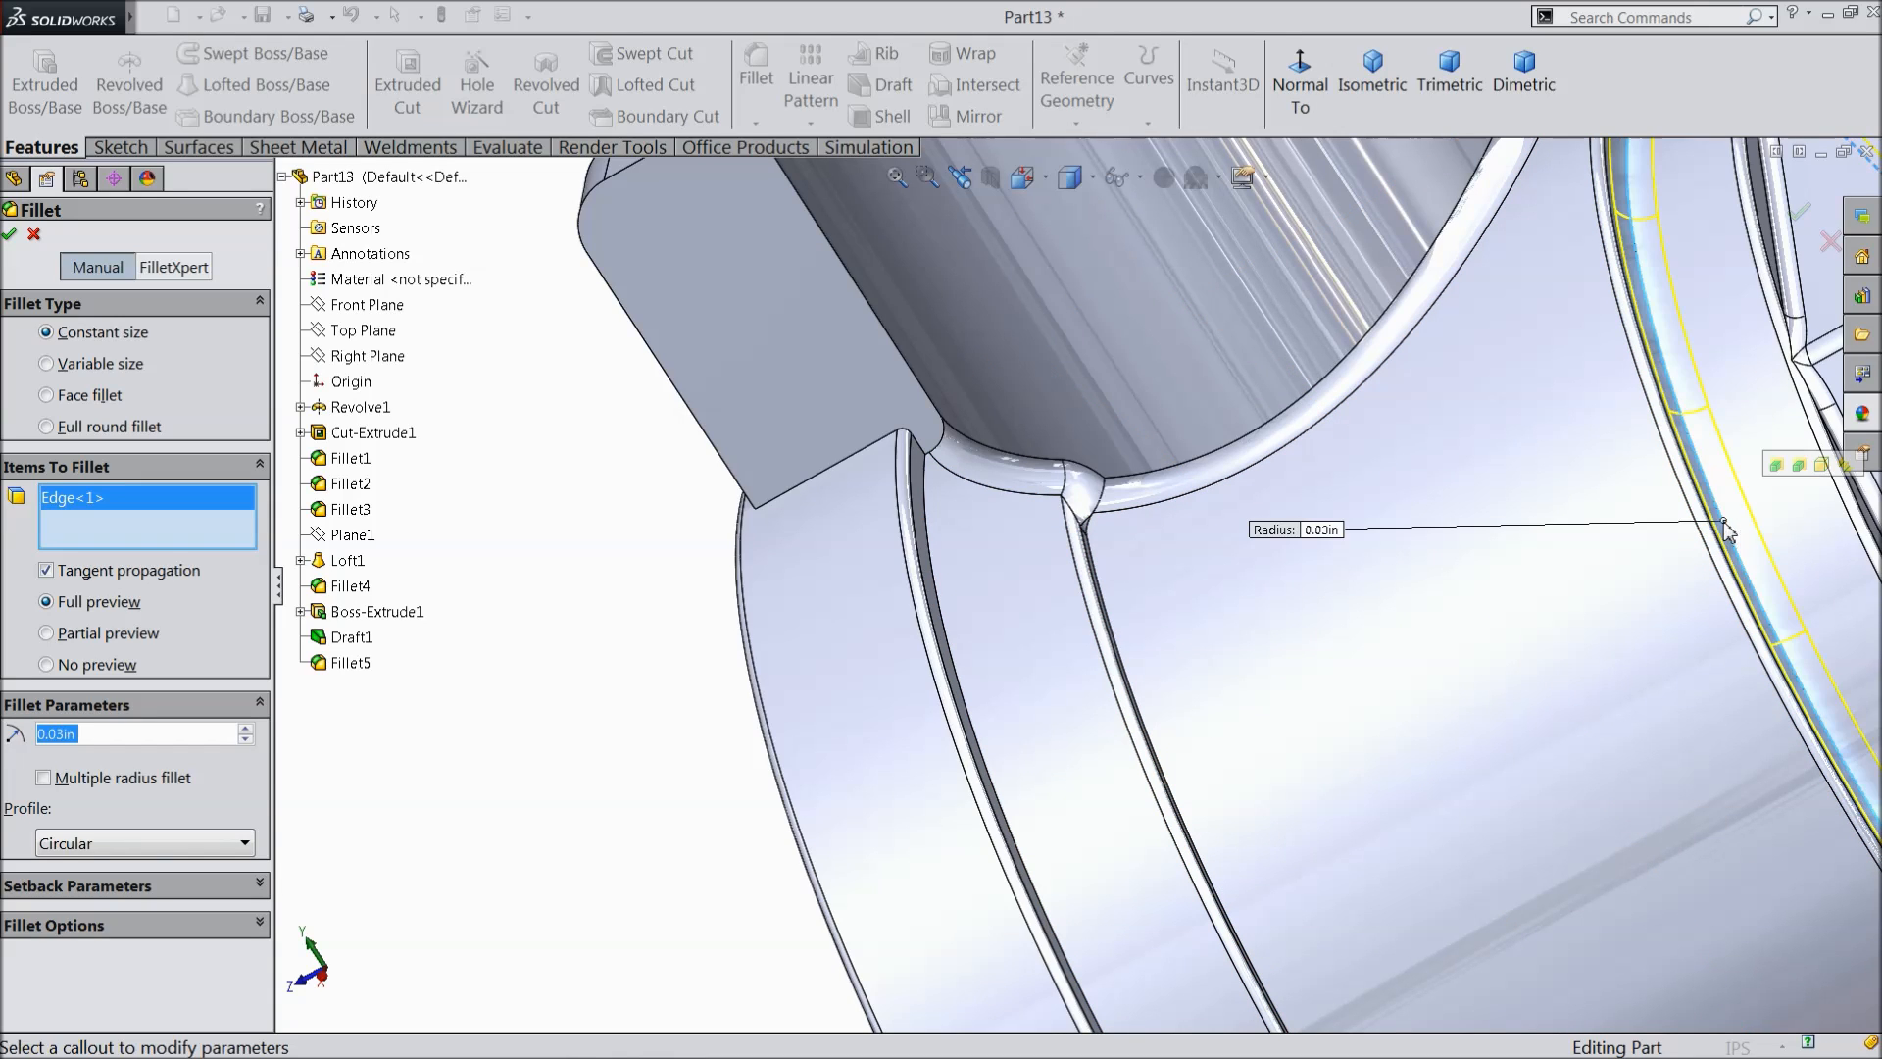
left_click(964, 650)
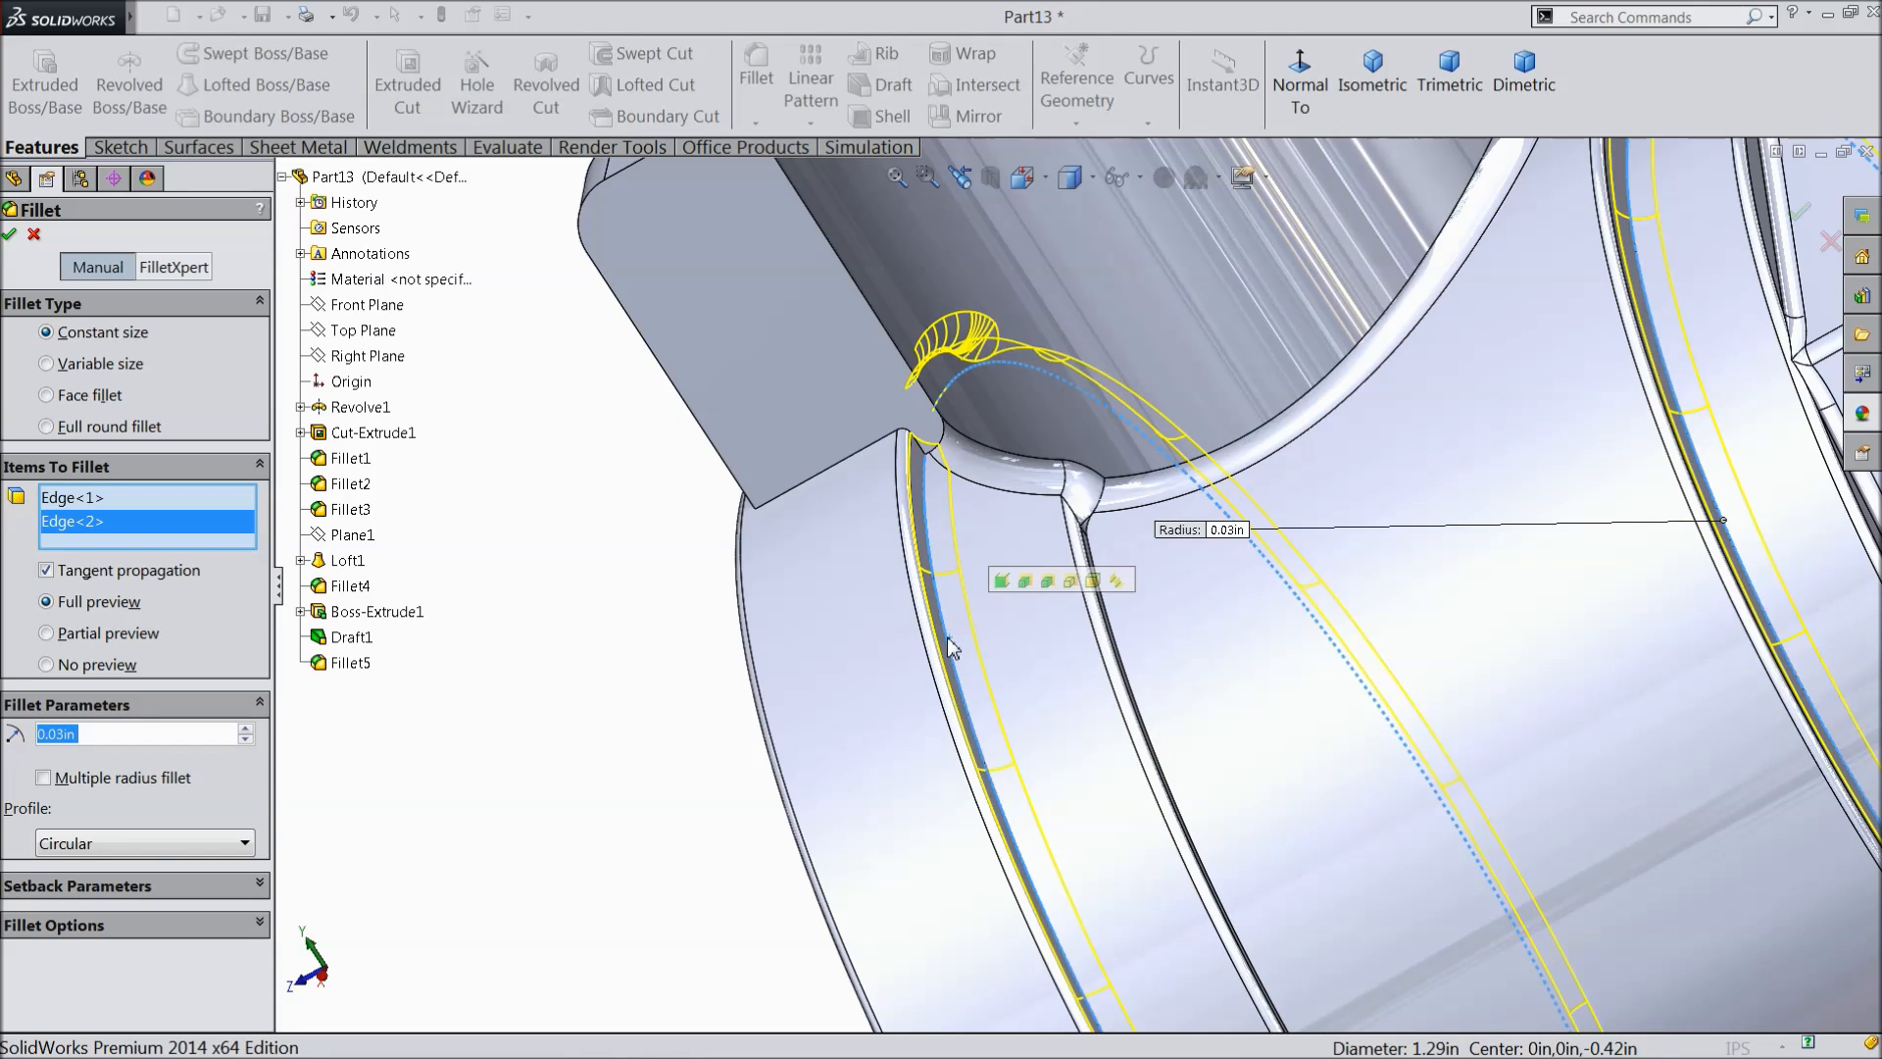
left_click(10, 237)
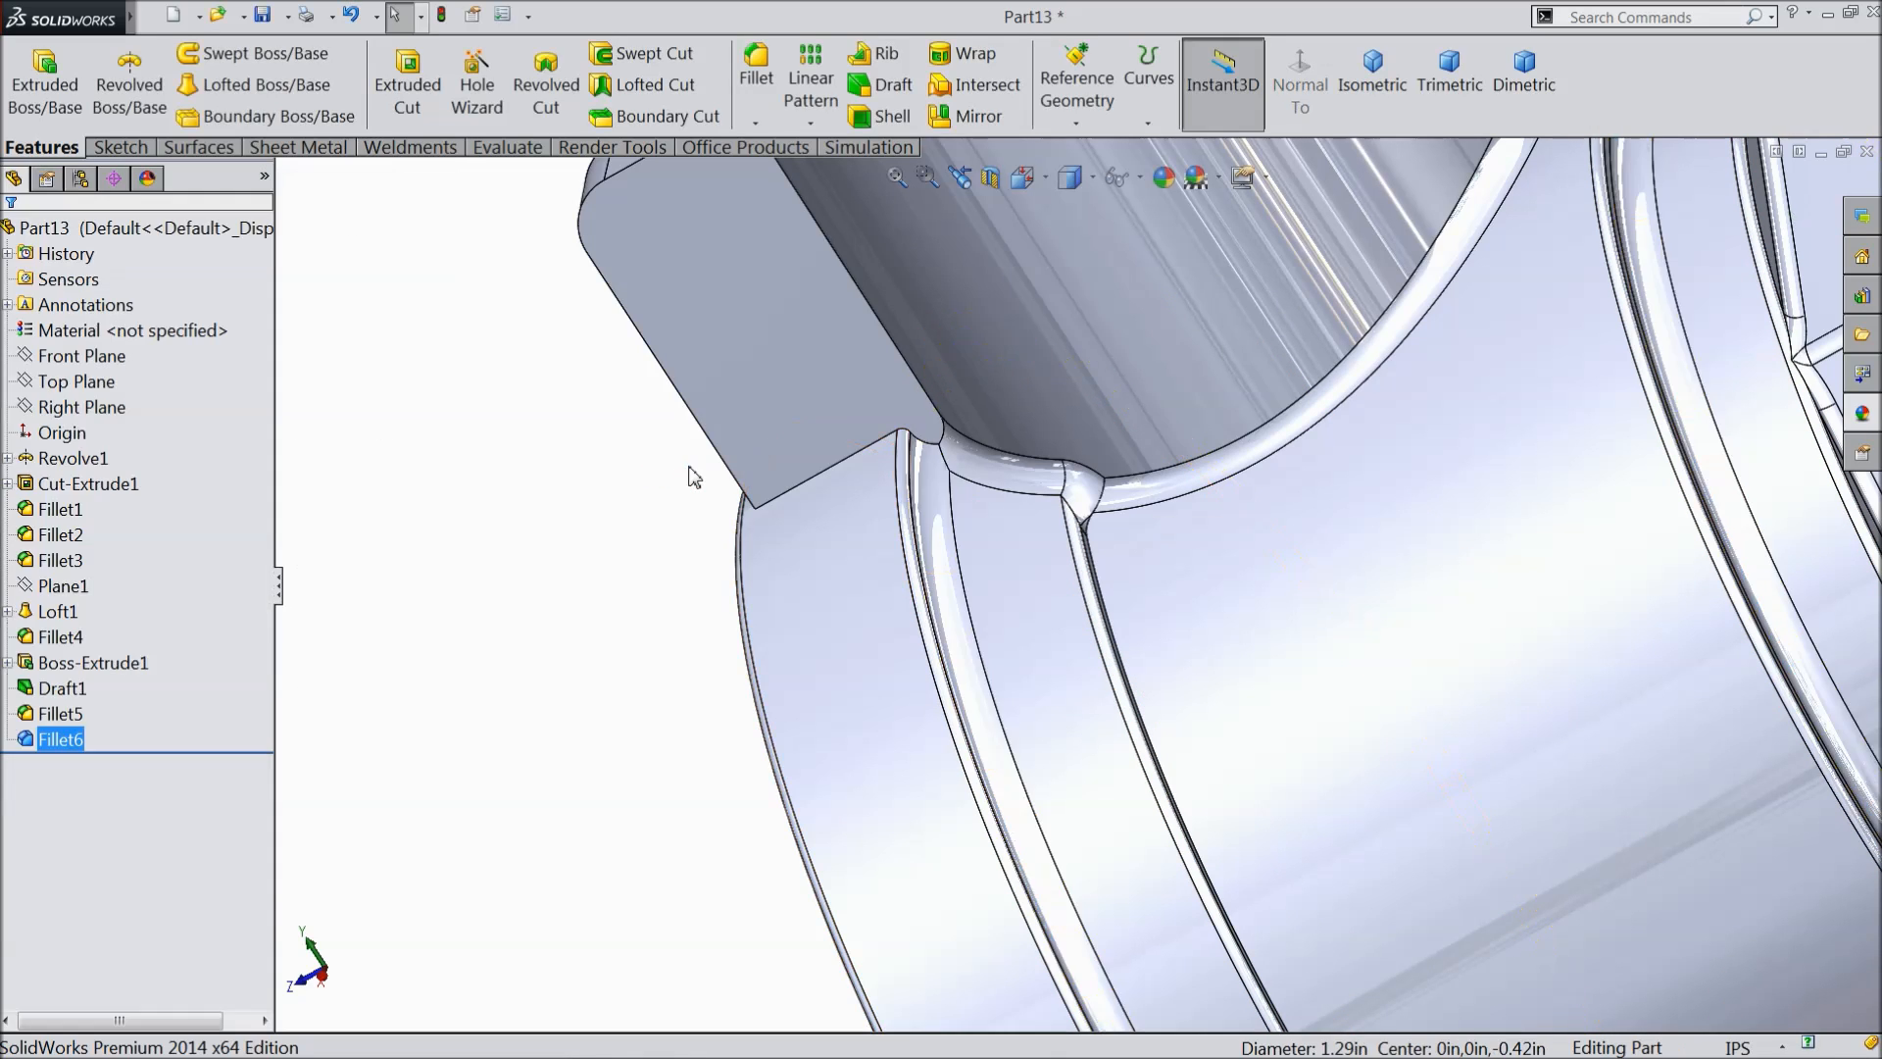
- Fillet one side of the rib with a 0.015 in radius along its junctions with the lofted boss and the revolved body
scroll(782, 436, "up", 1)
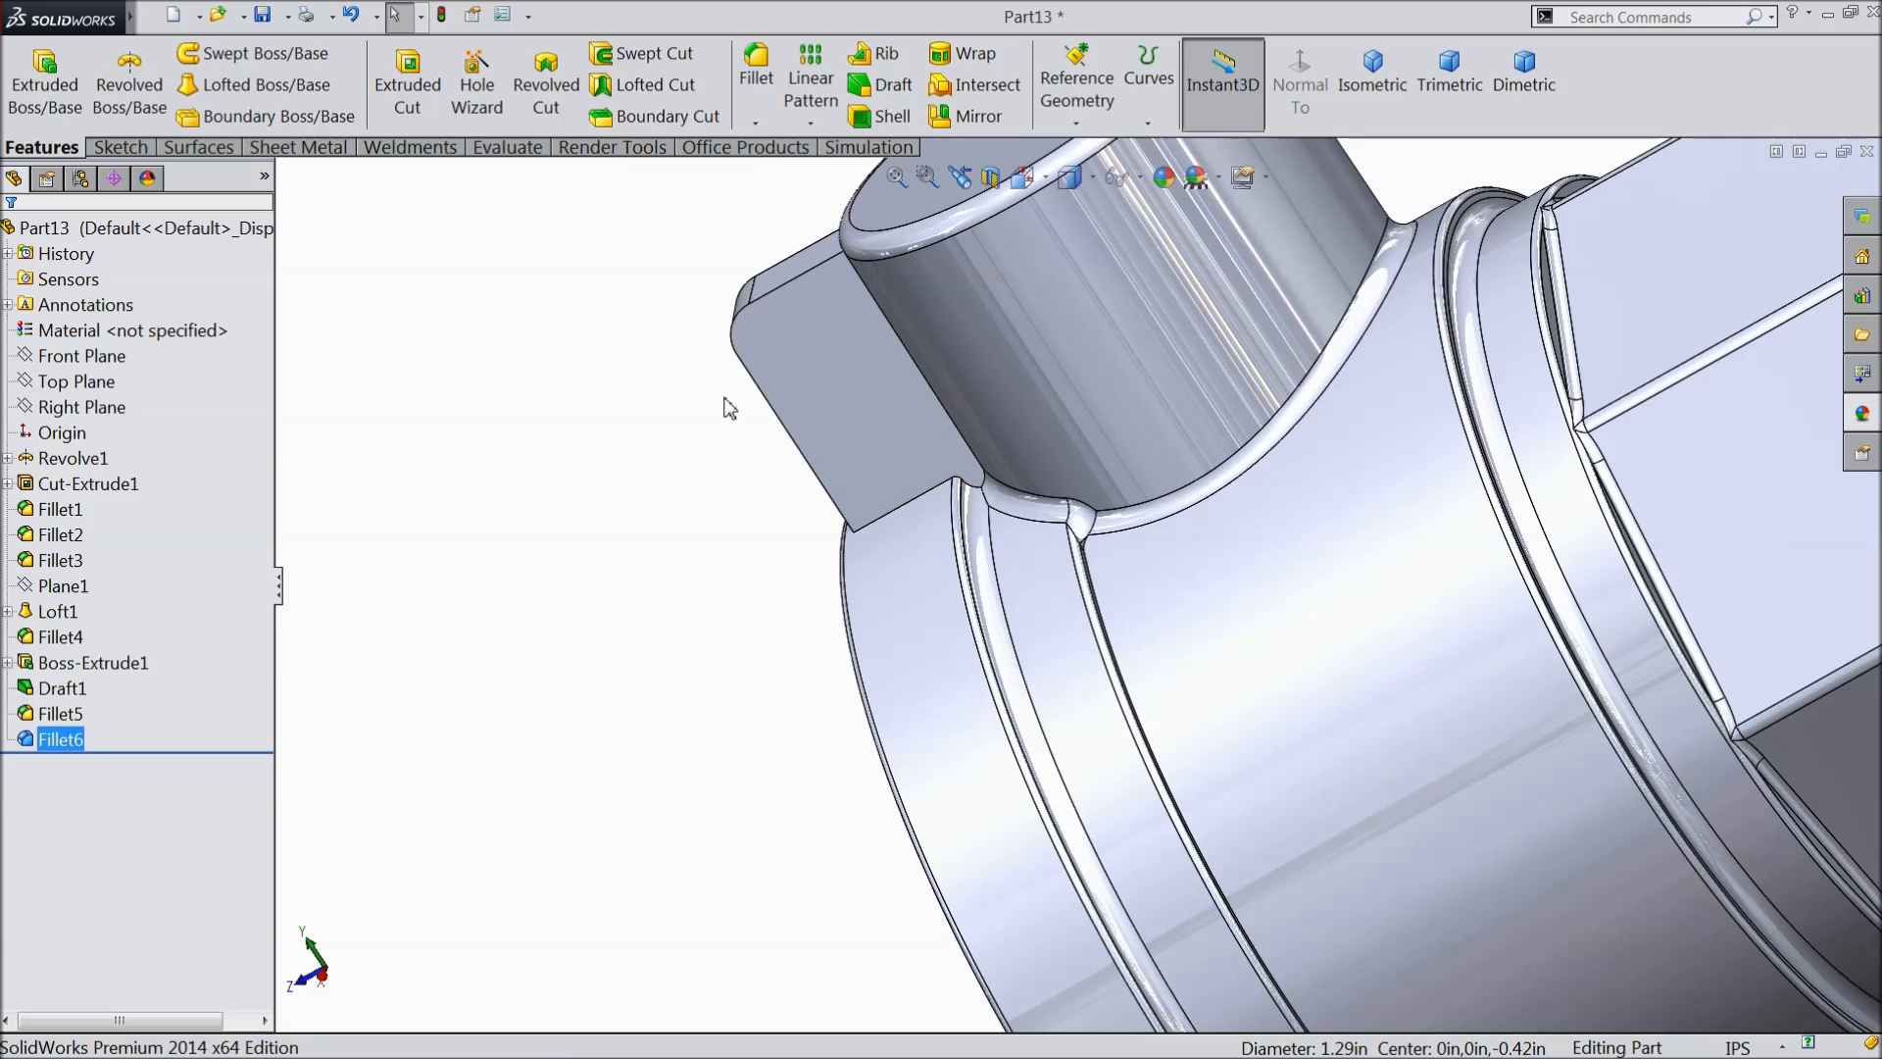
left_click(760, 105)
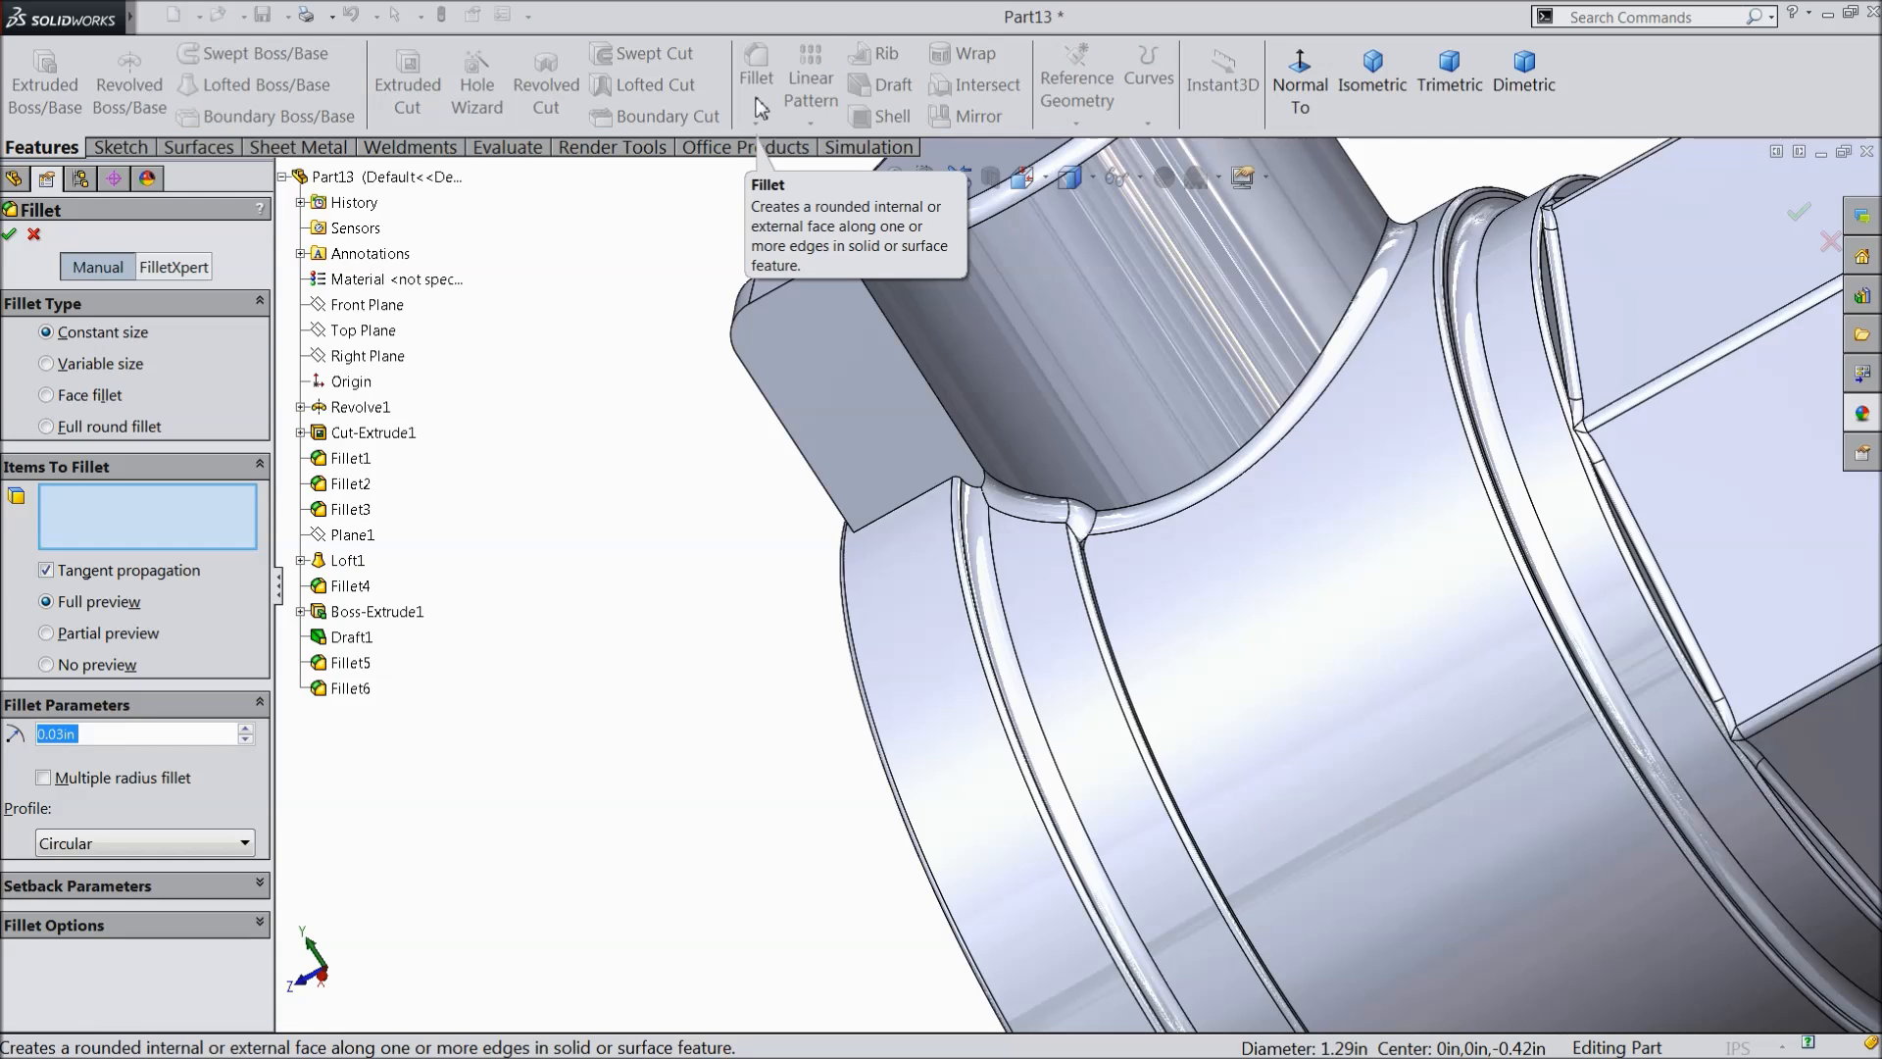
type("0.015")
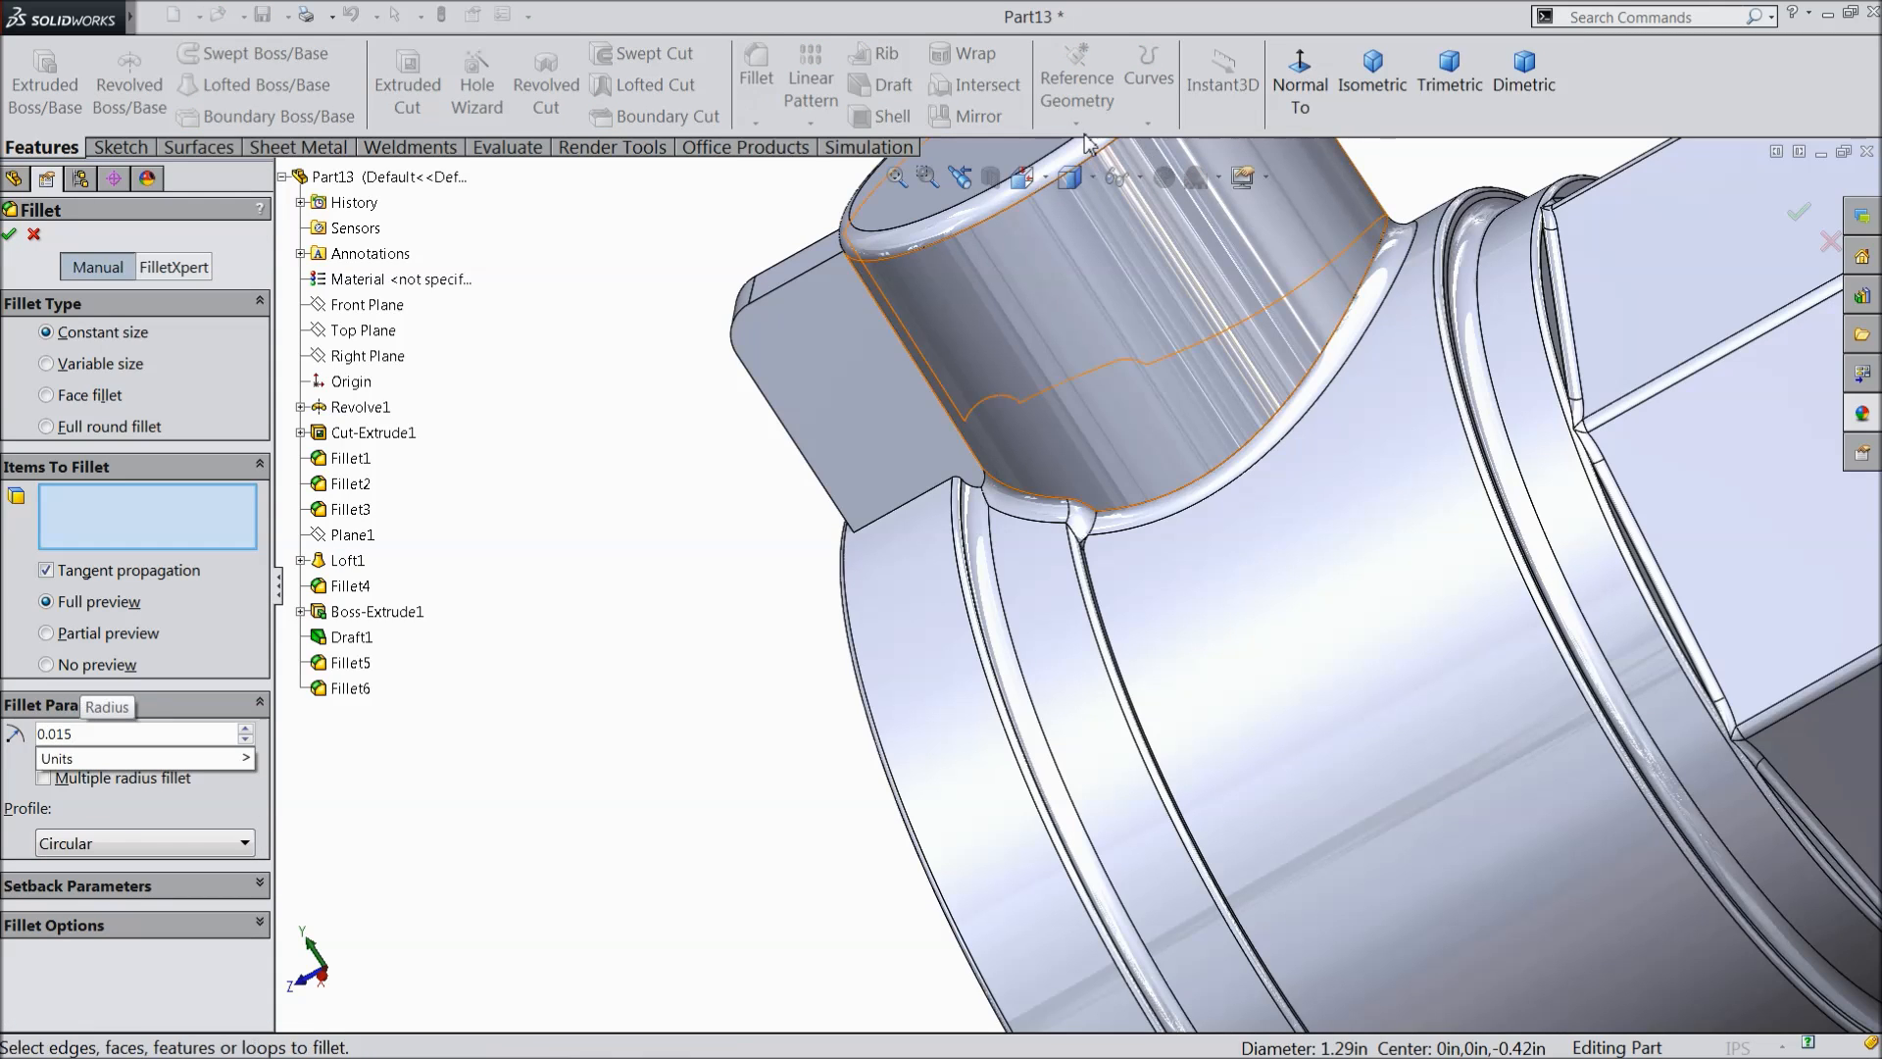
left_click(552, 518)
middle_click_drag(584, 543, 745, 469)
scroll(745, 469, "down", 5)
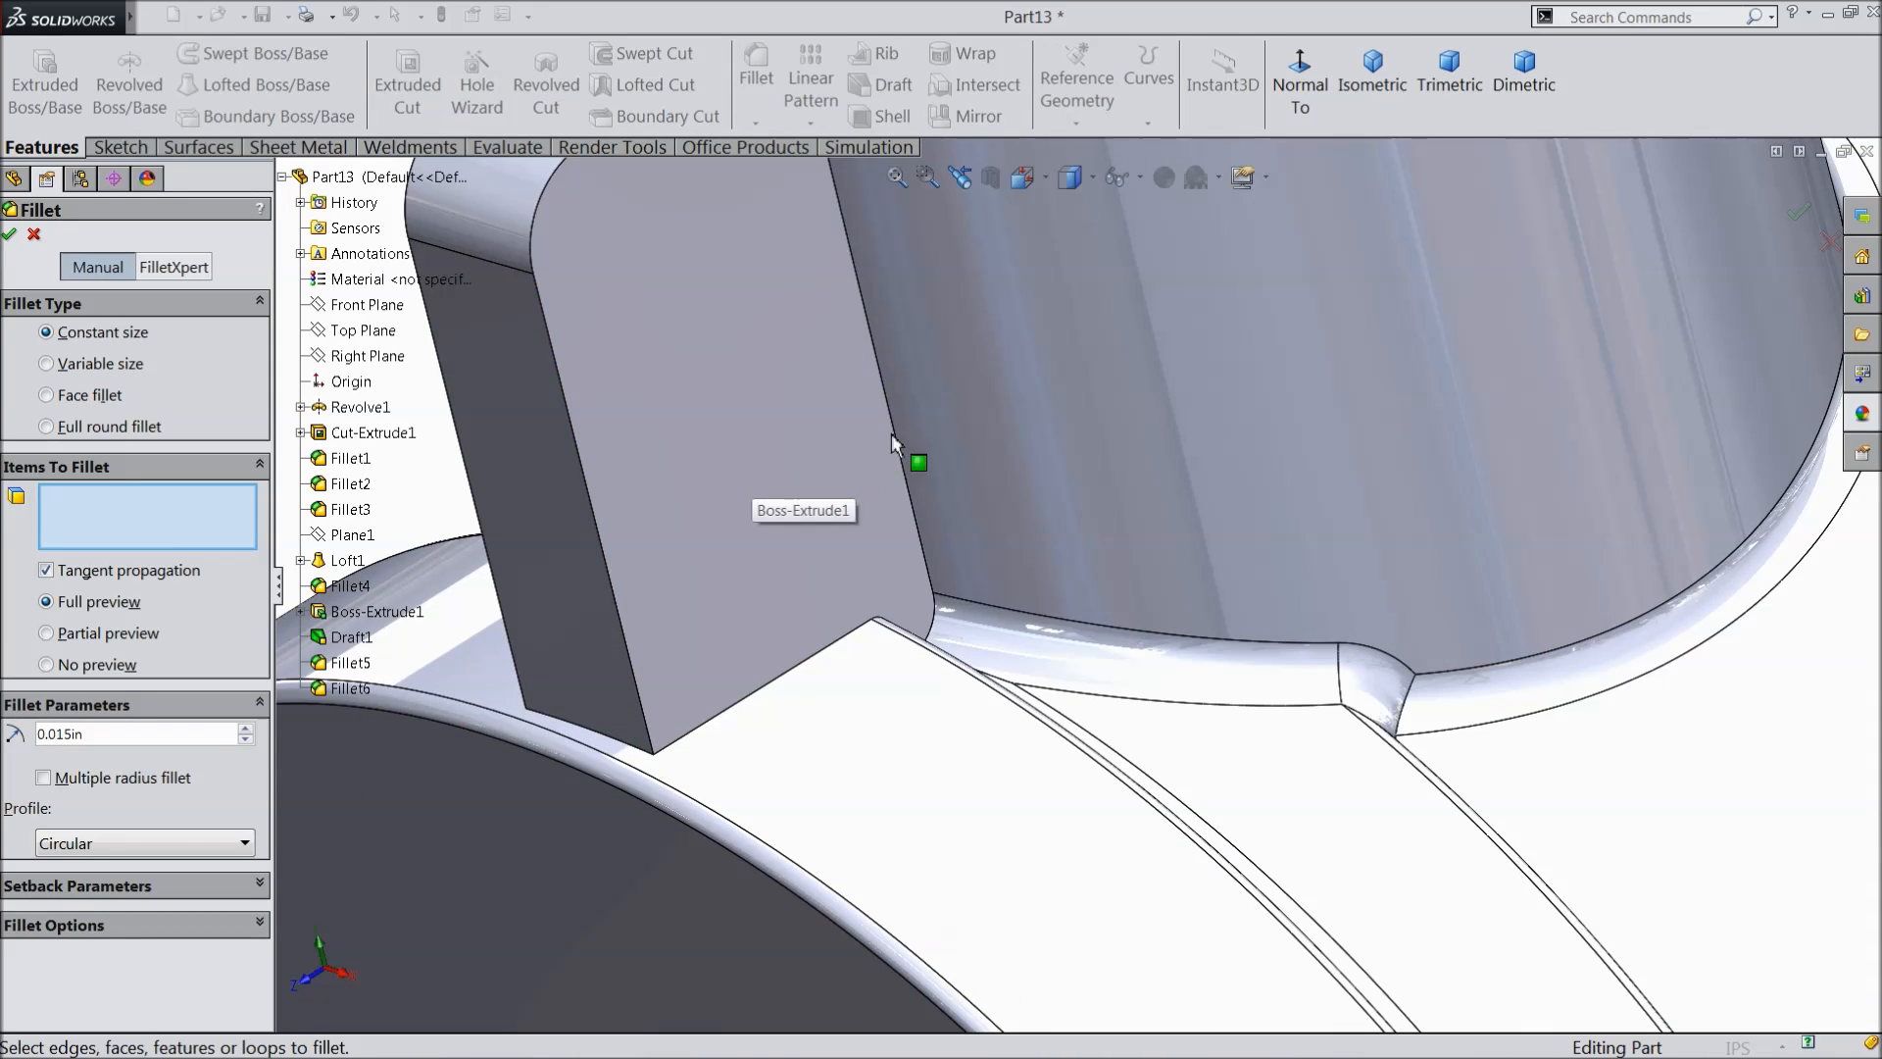
left_click(898, 441)
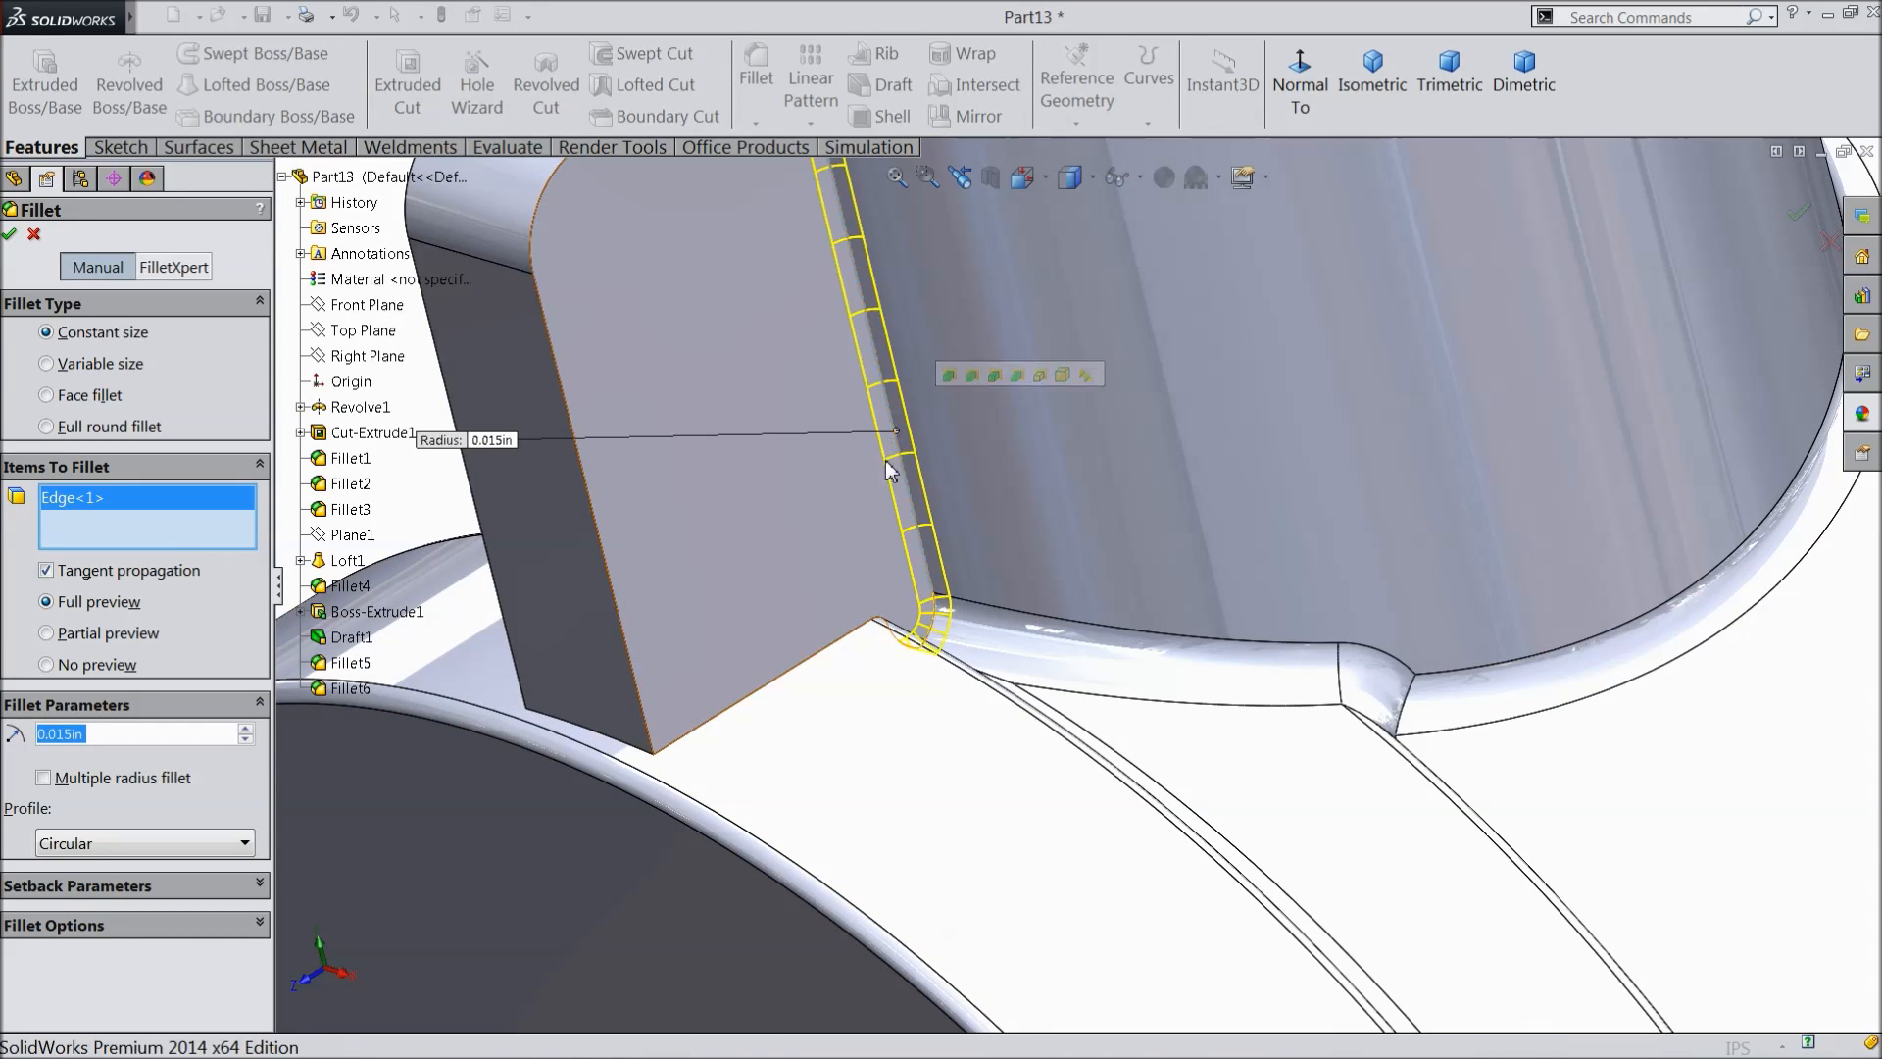
left_click(849, 654)
scroll(833, 572, "up", 4)
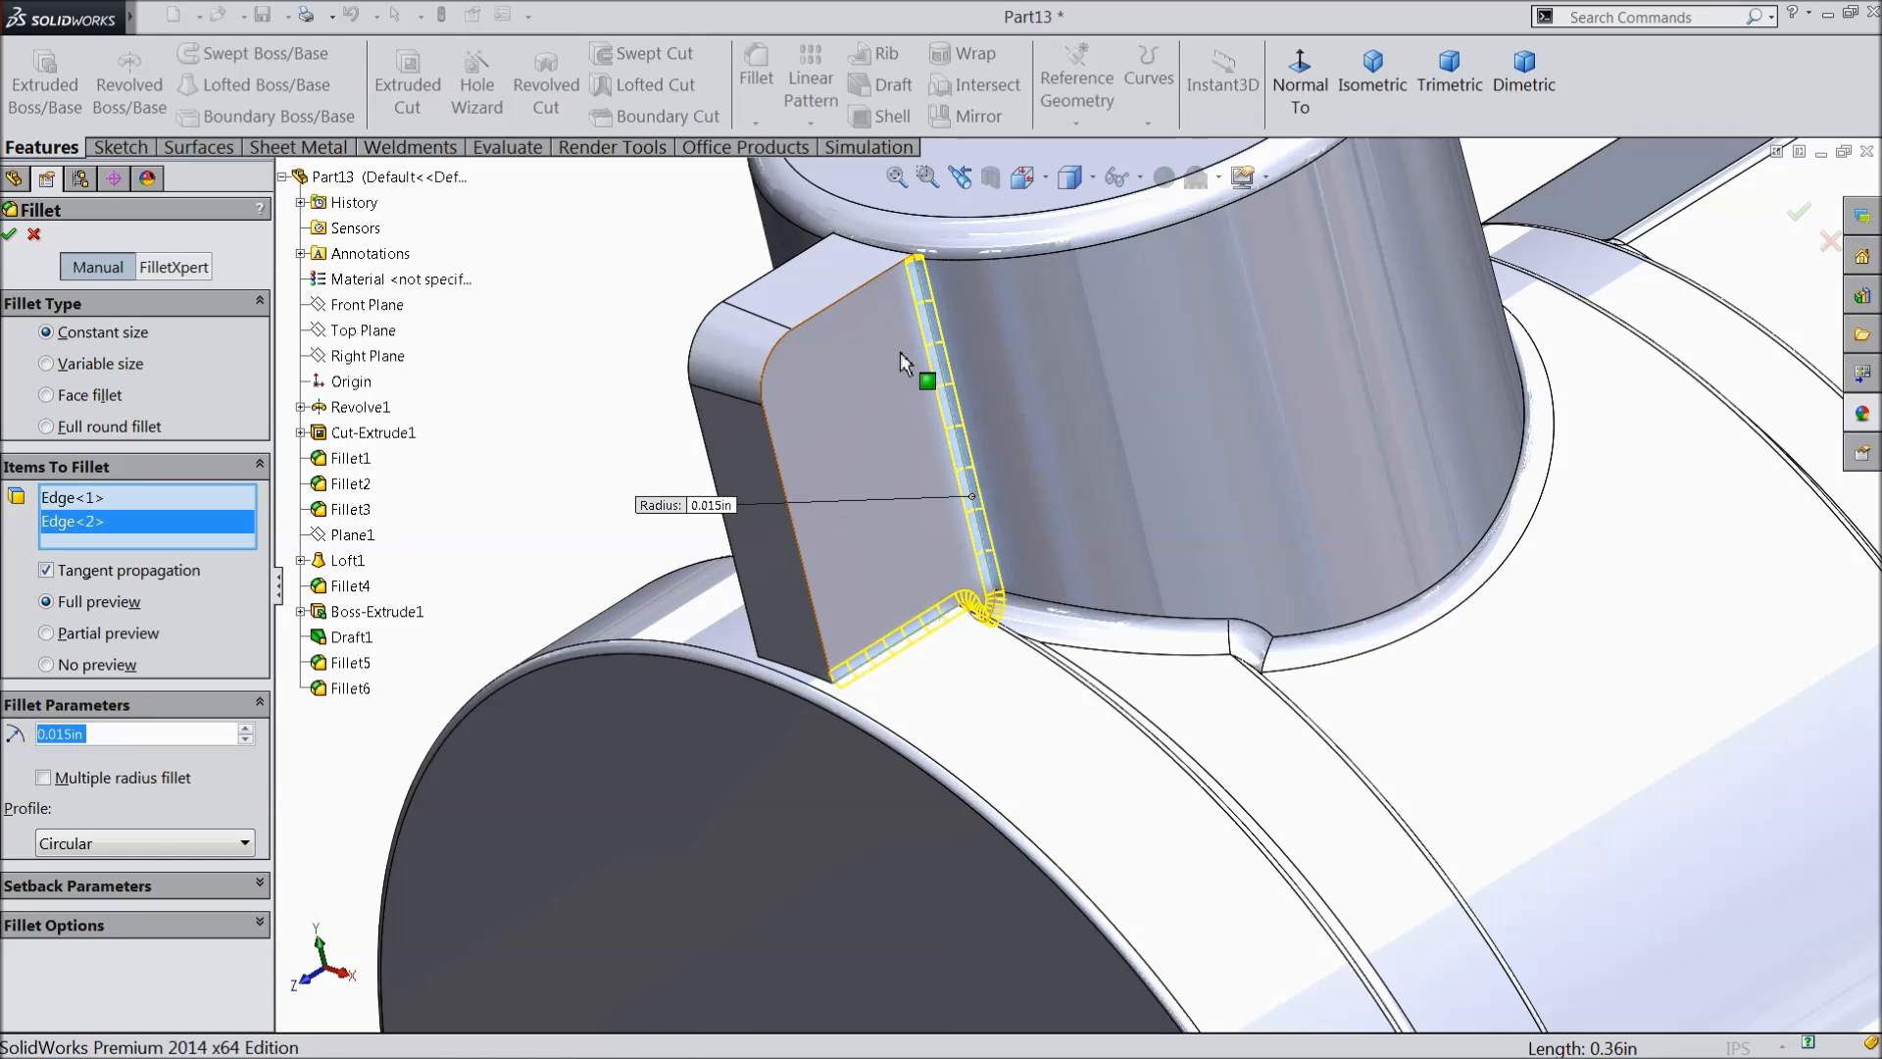
left_click(30, 236)
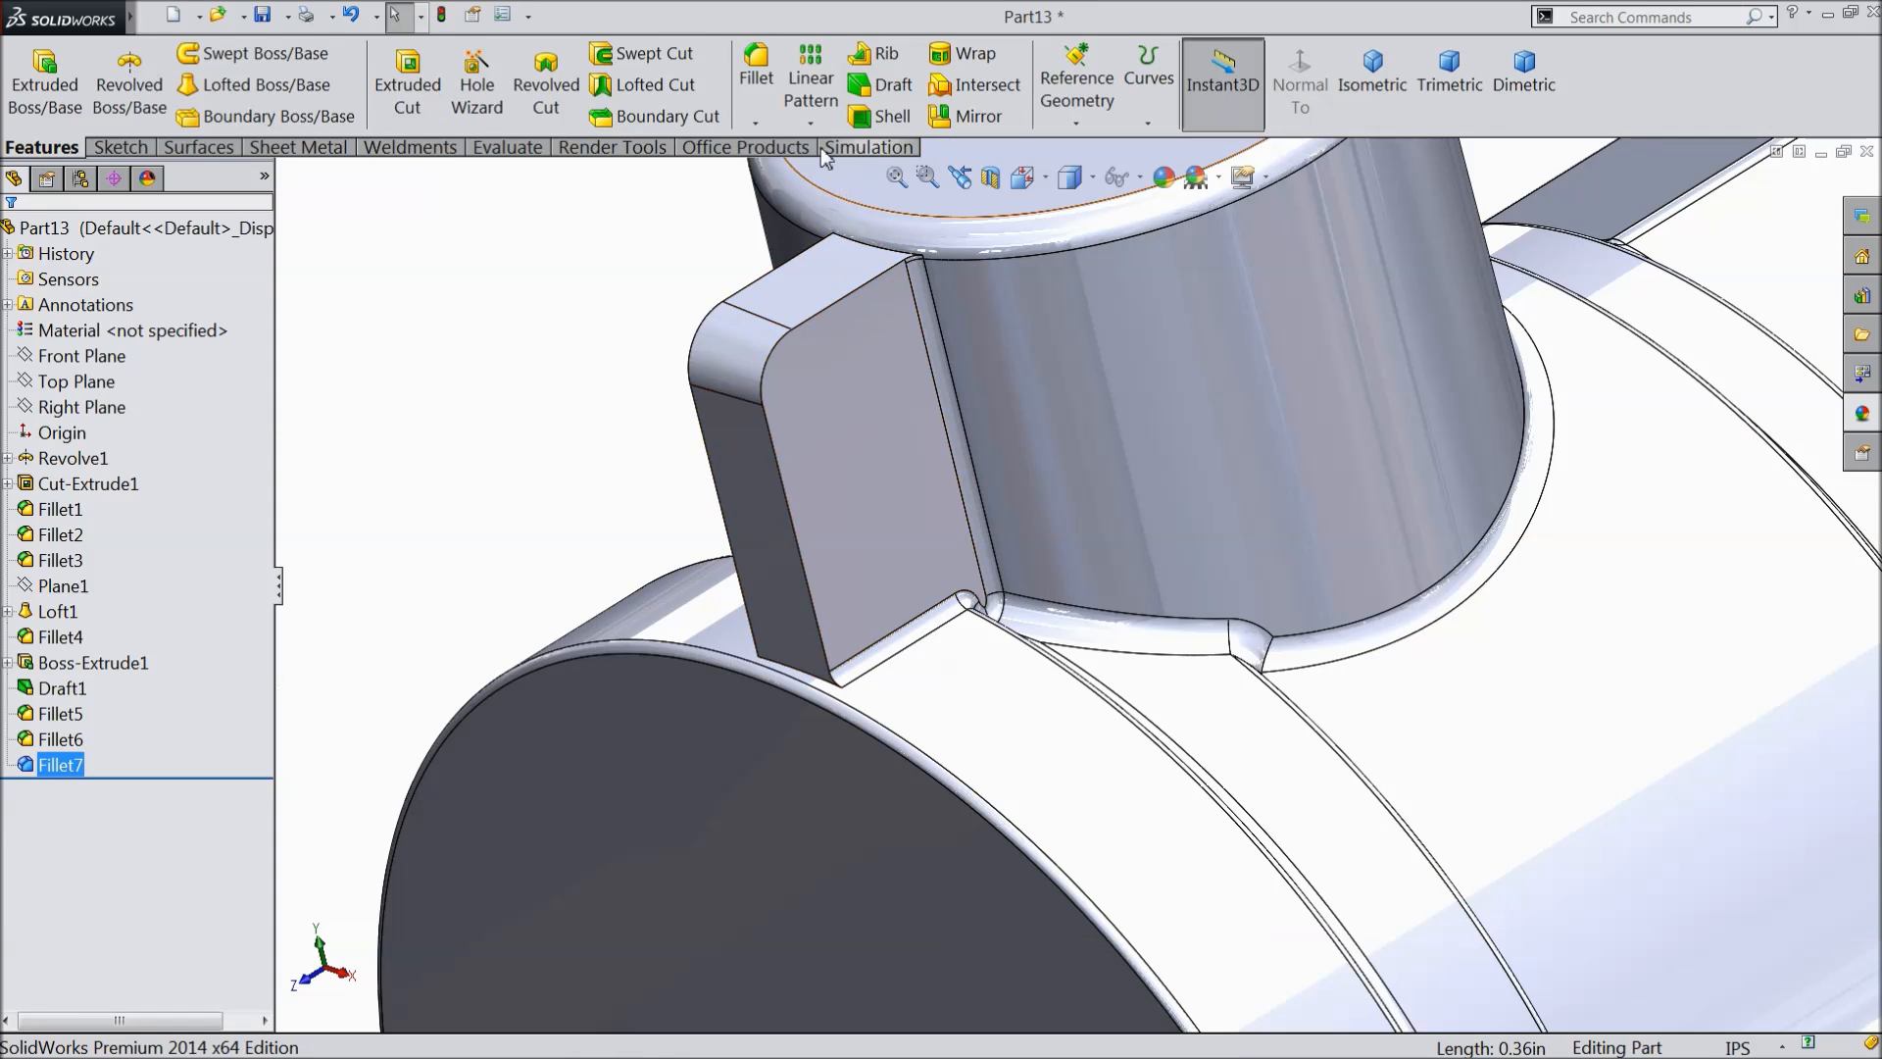
- Fillet the rib's outer edge chain along its top, rounded corner and outer end on the same side with a 0.02 in radius
left_click(758, 110)
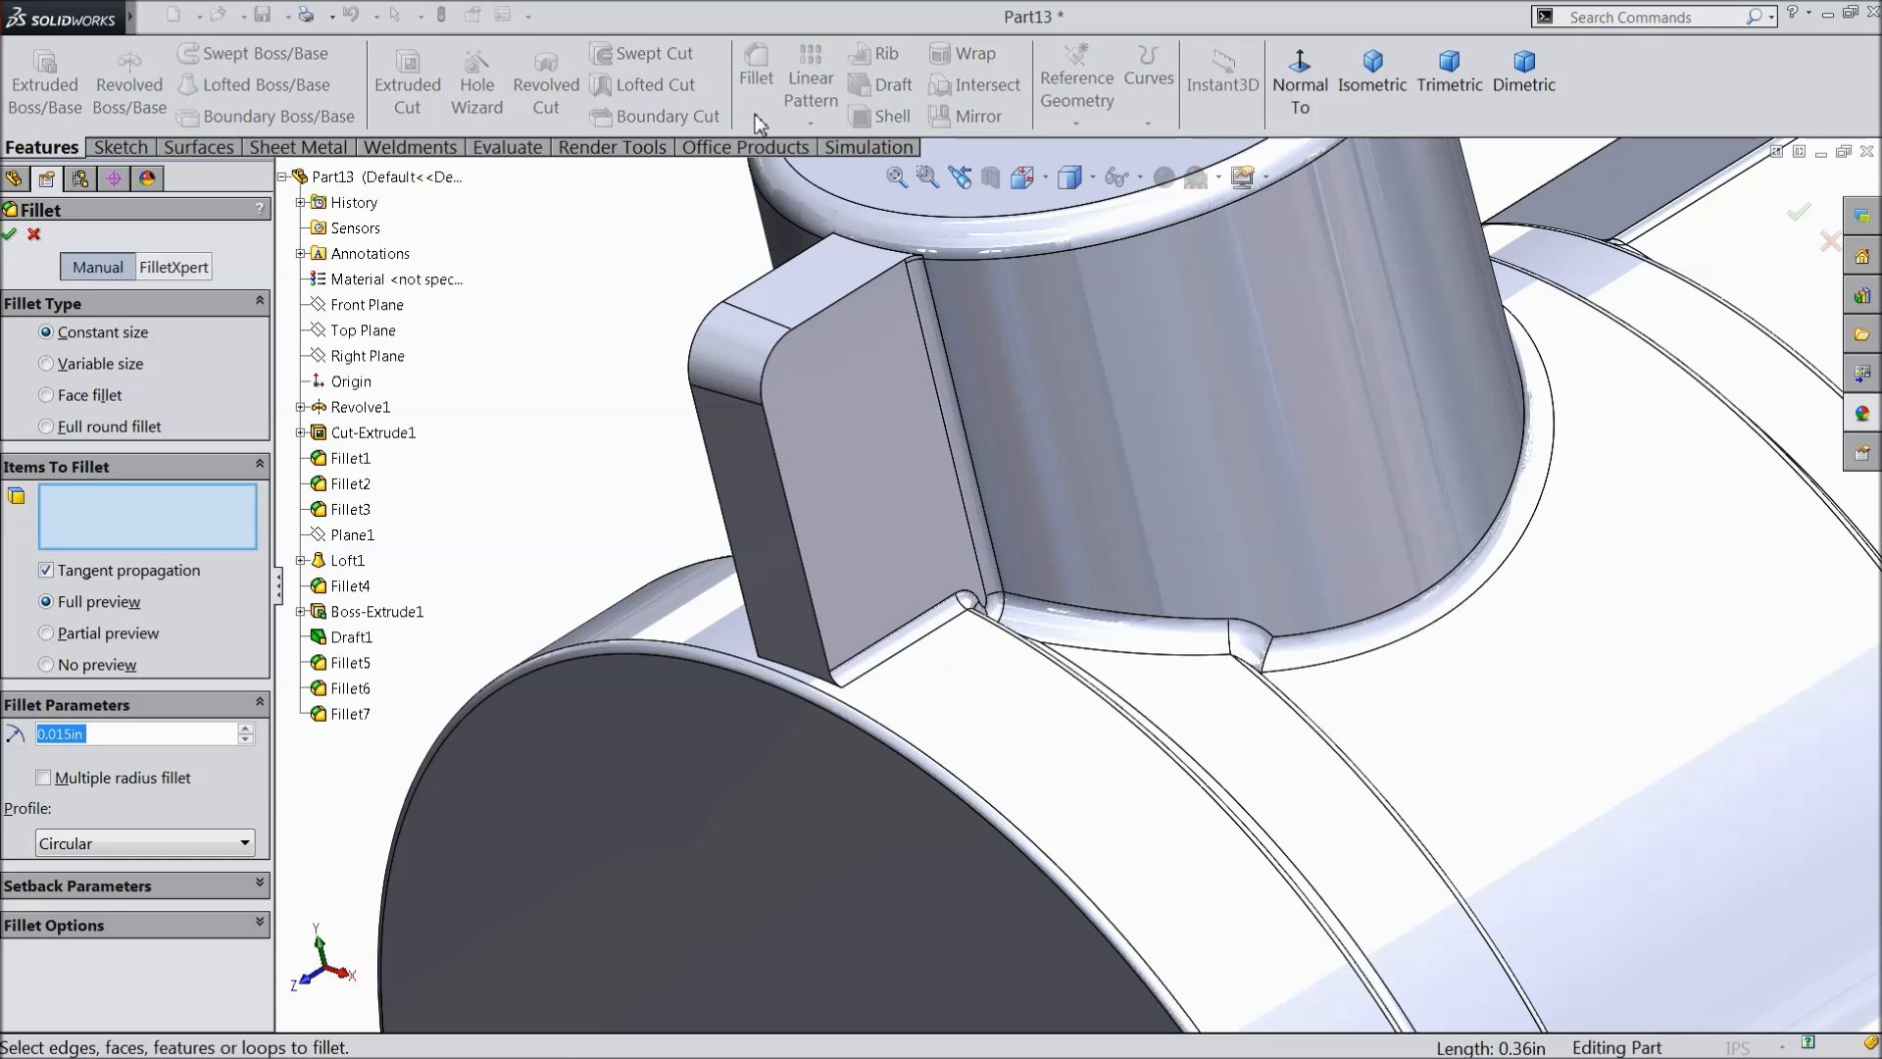
type("0.02")
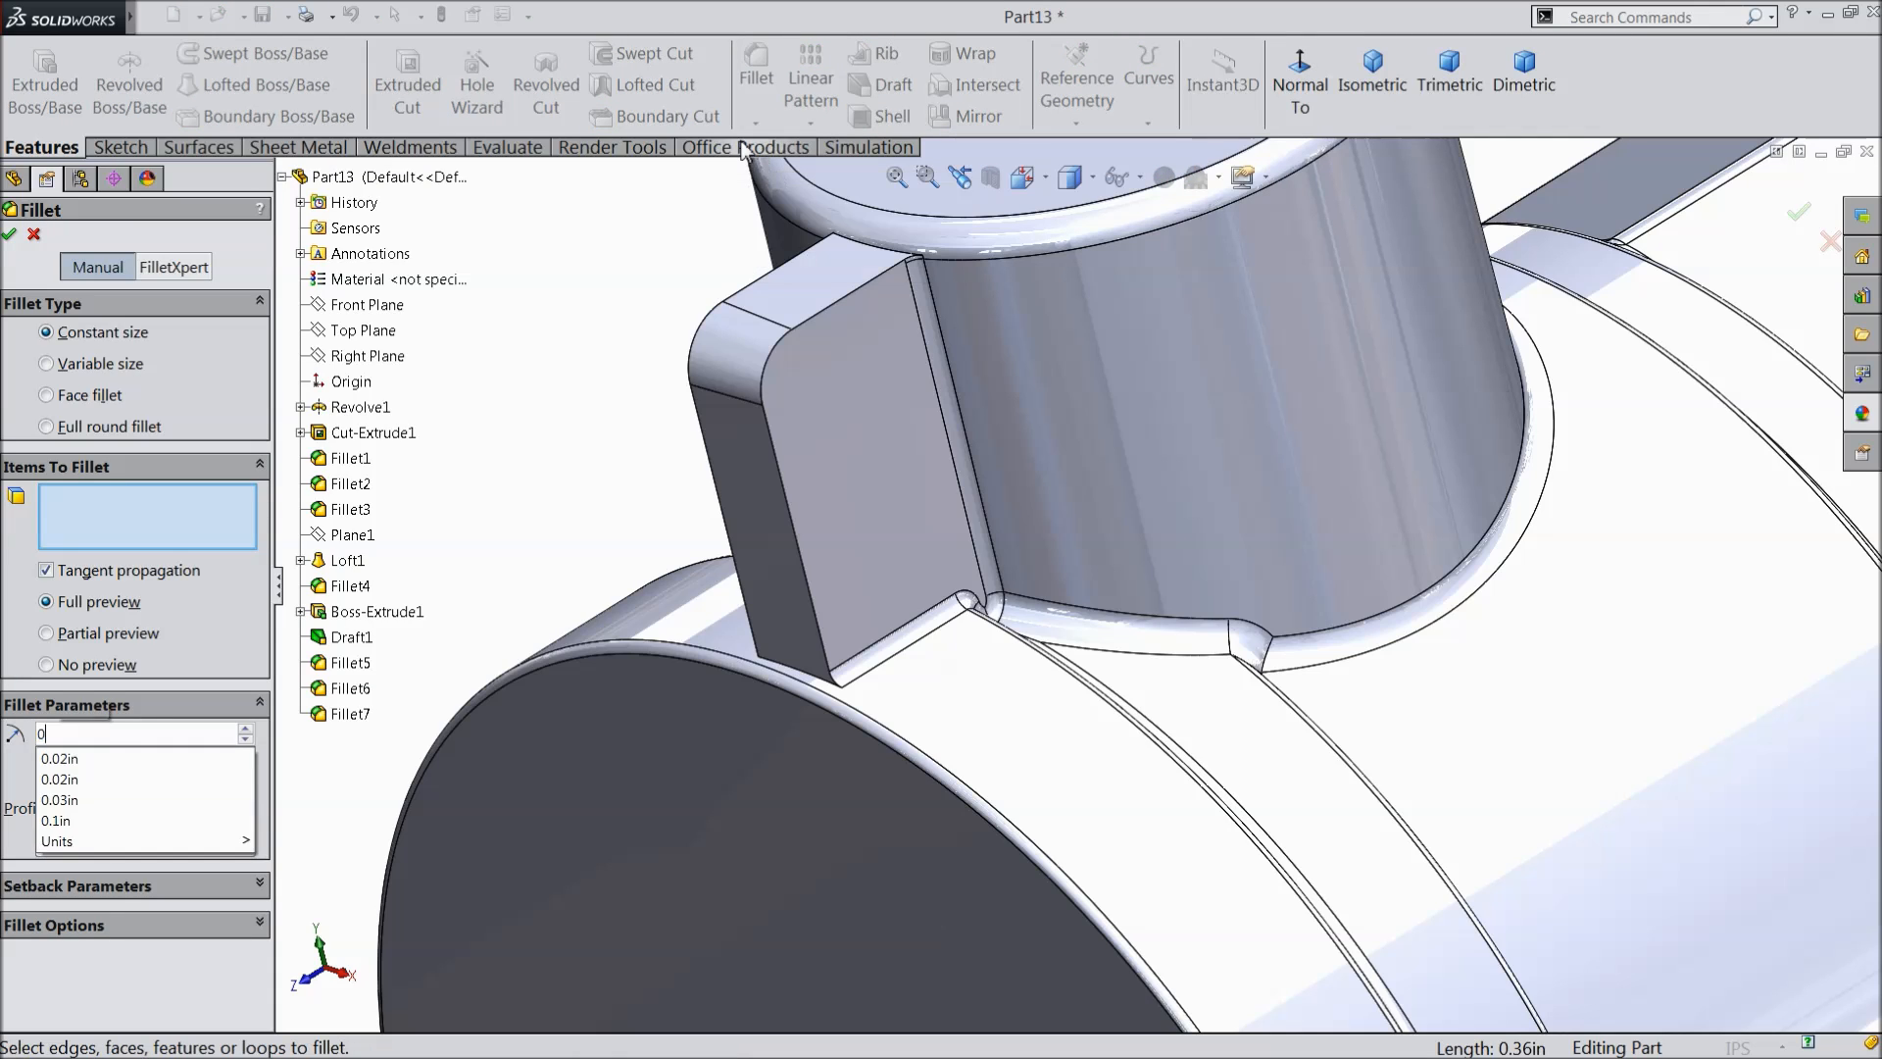
left_click(806, 323)
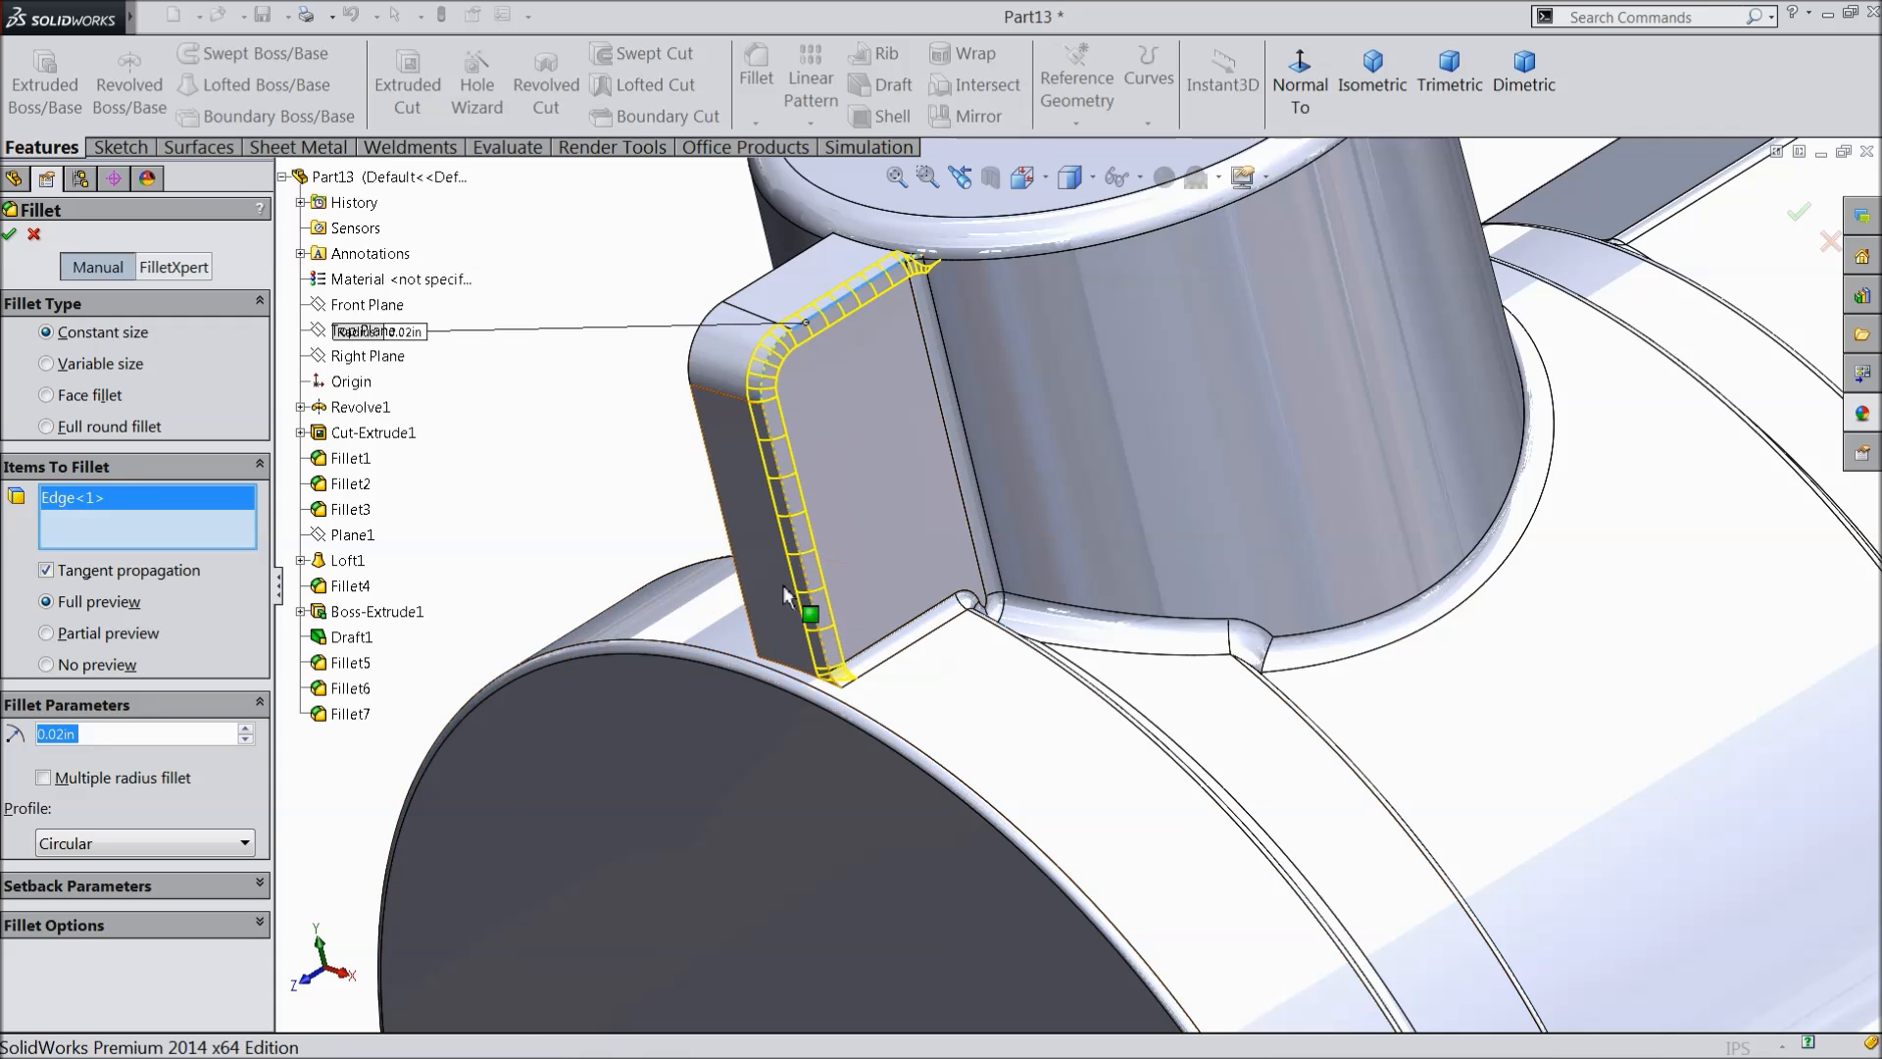
left_click(11, 236)
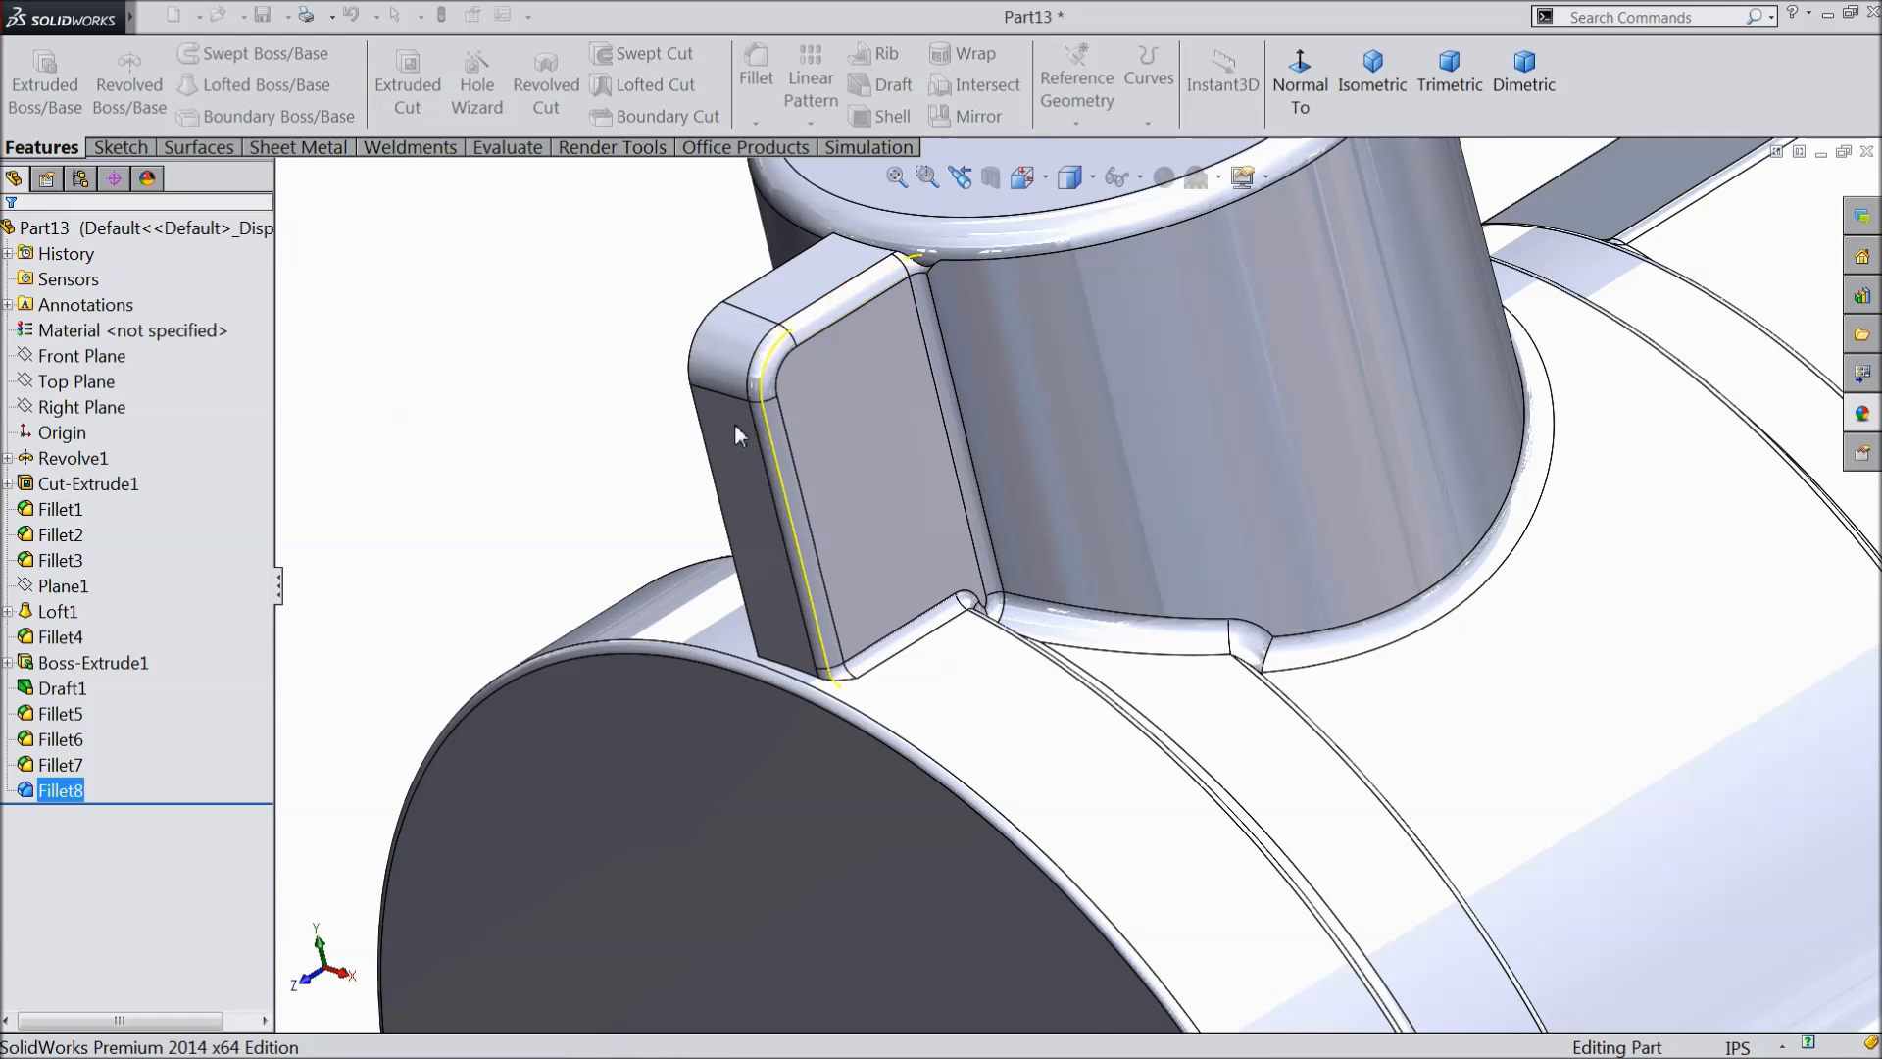
- Start a new sketch on the Right Plane and view it face-on
scroll(733, 422, "up", 4)
middle_click_drag(734, 422, 686, 402)
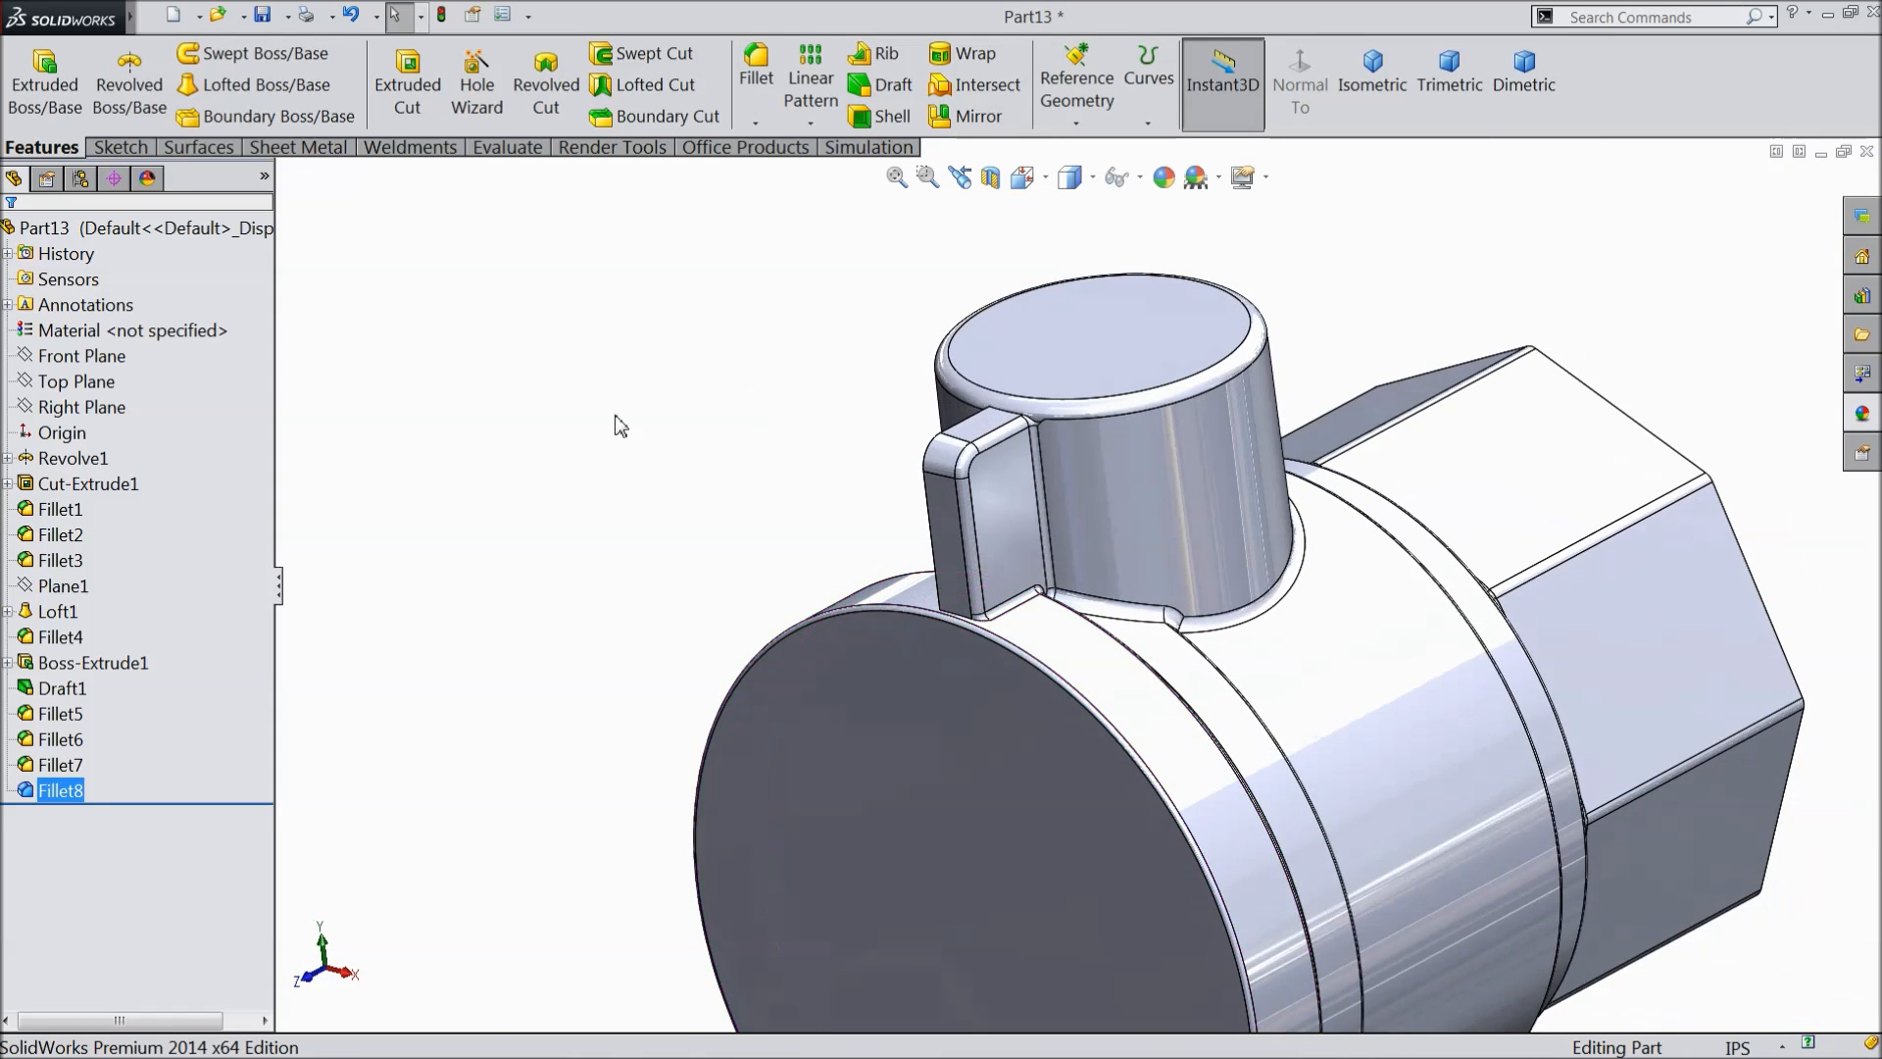
left_click(121, 403)
left_click(119, 382)
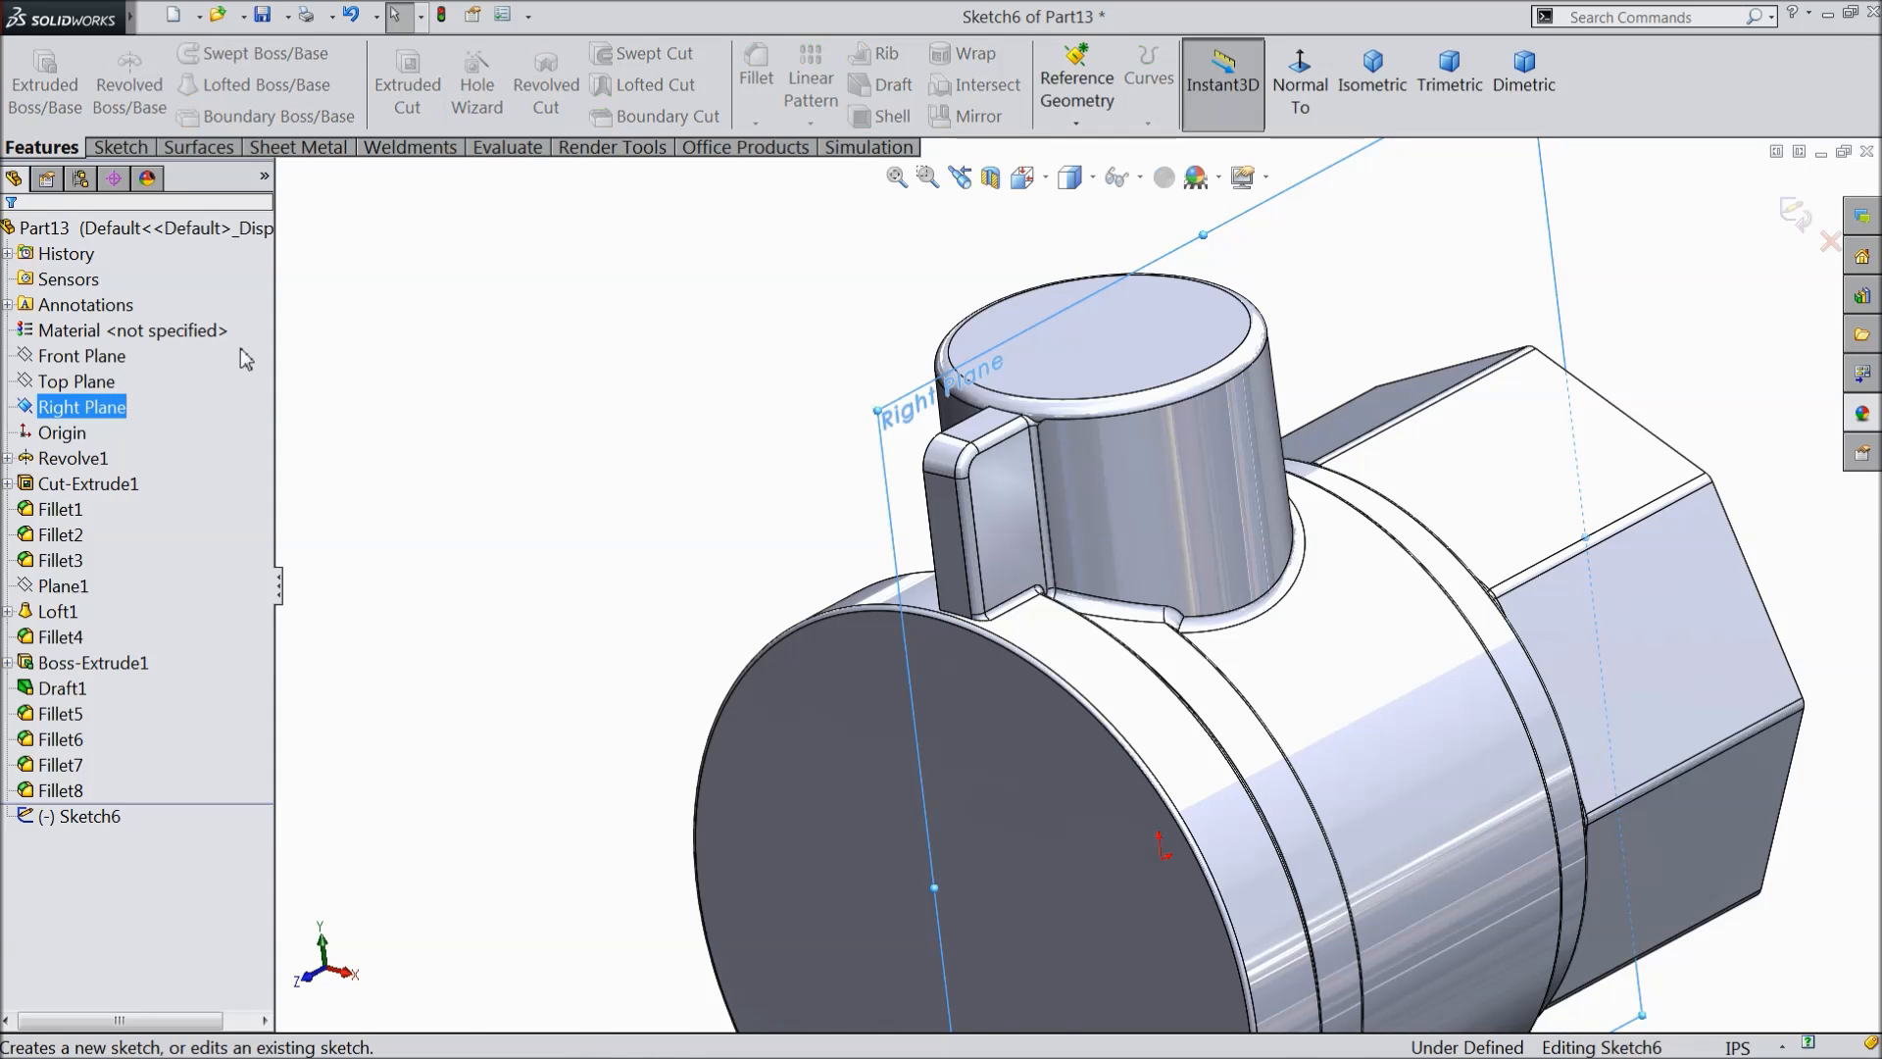
left_click(1300, 88)
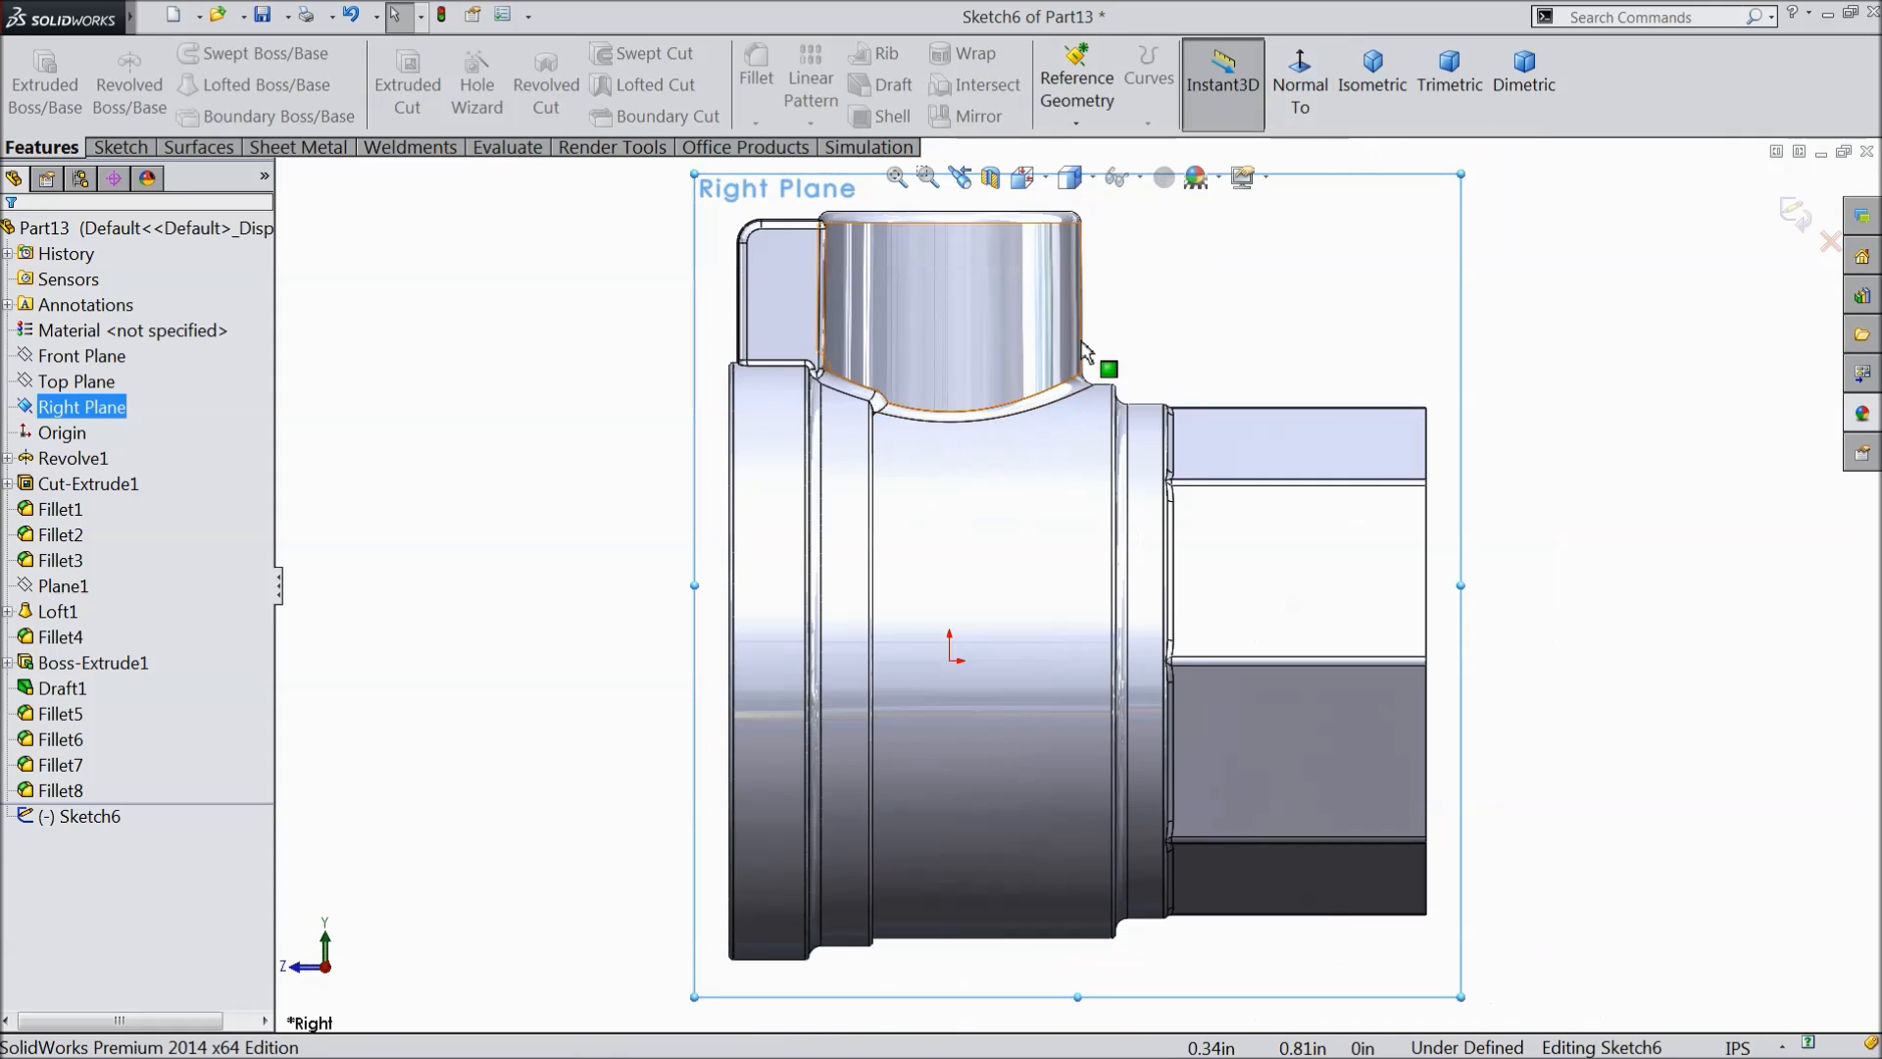
scroll(1088, 299, "down", 2)
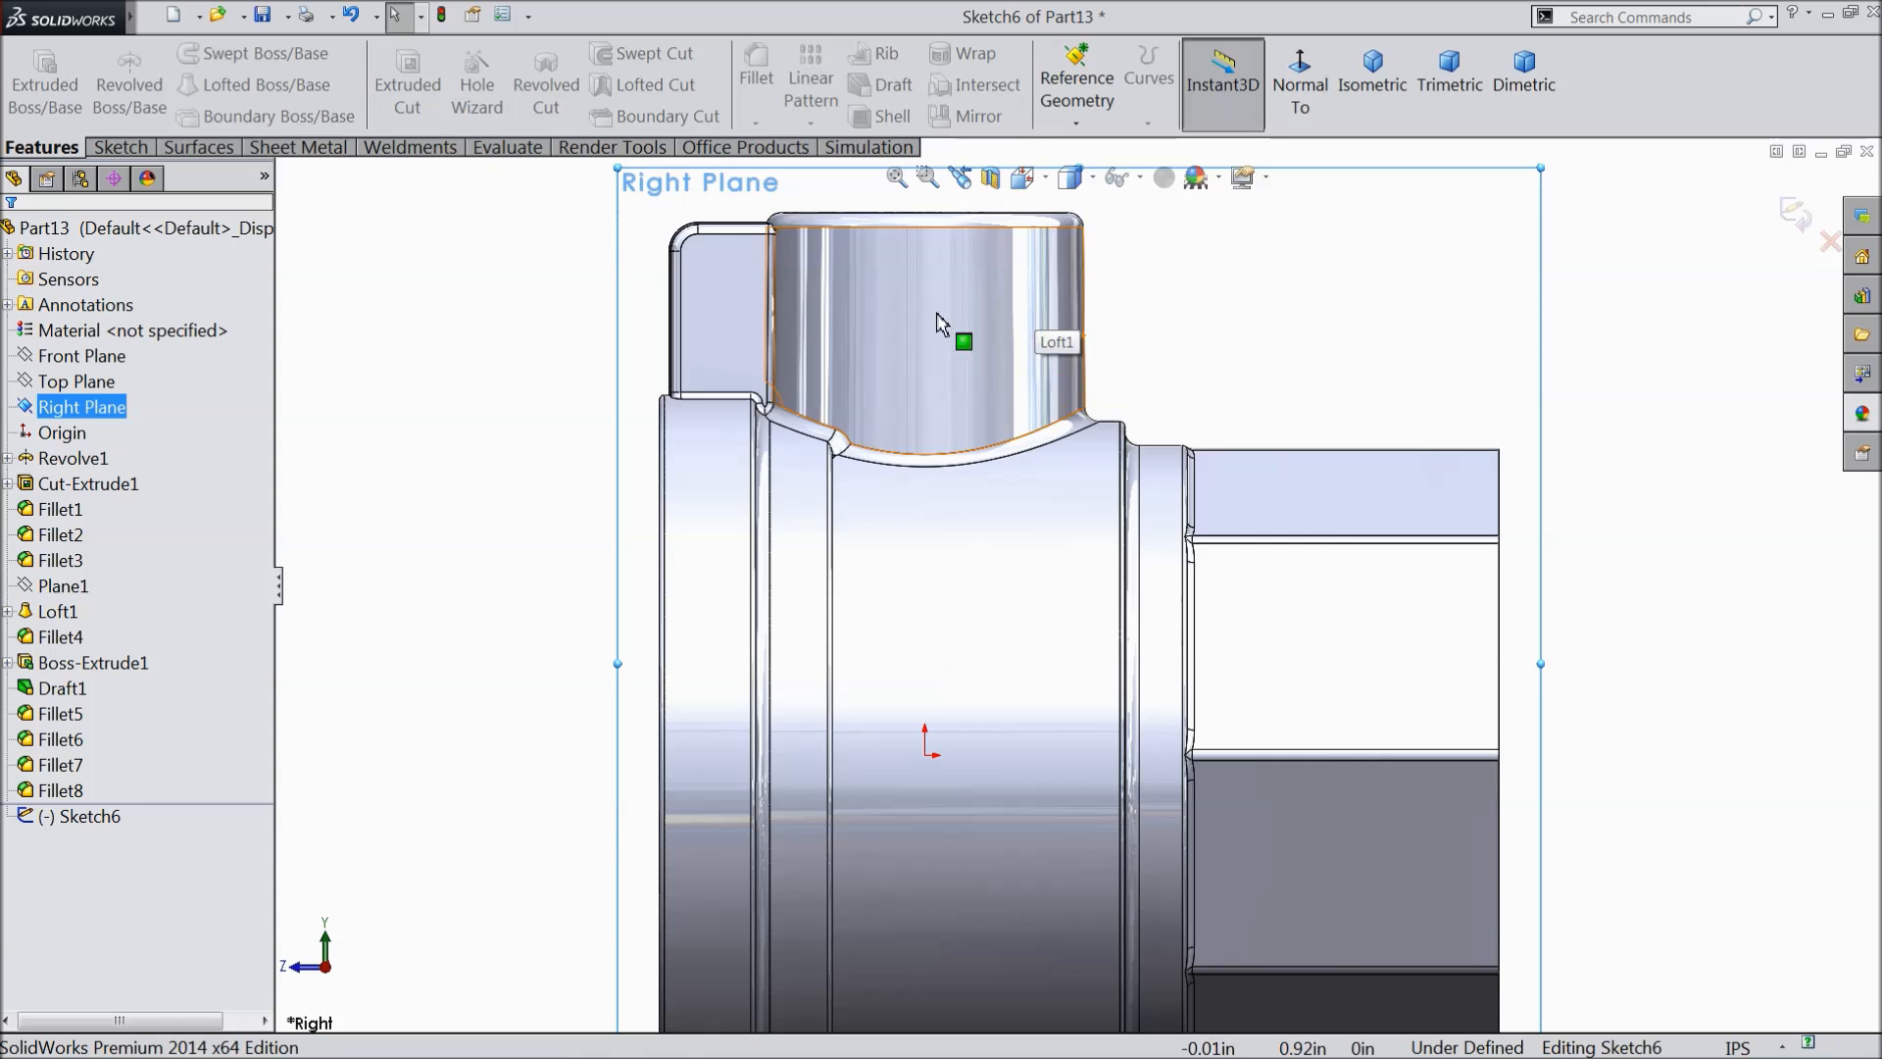
- Sketch a vertical straight slot over the lofted boss, about 0.19 in between arc centres and 0.21 in wide
left_click(125, 147)
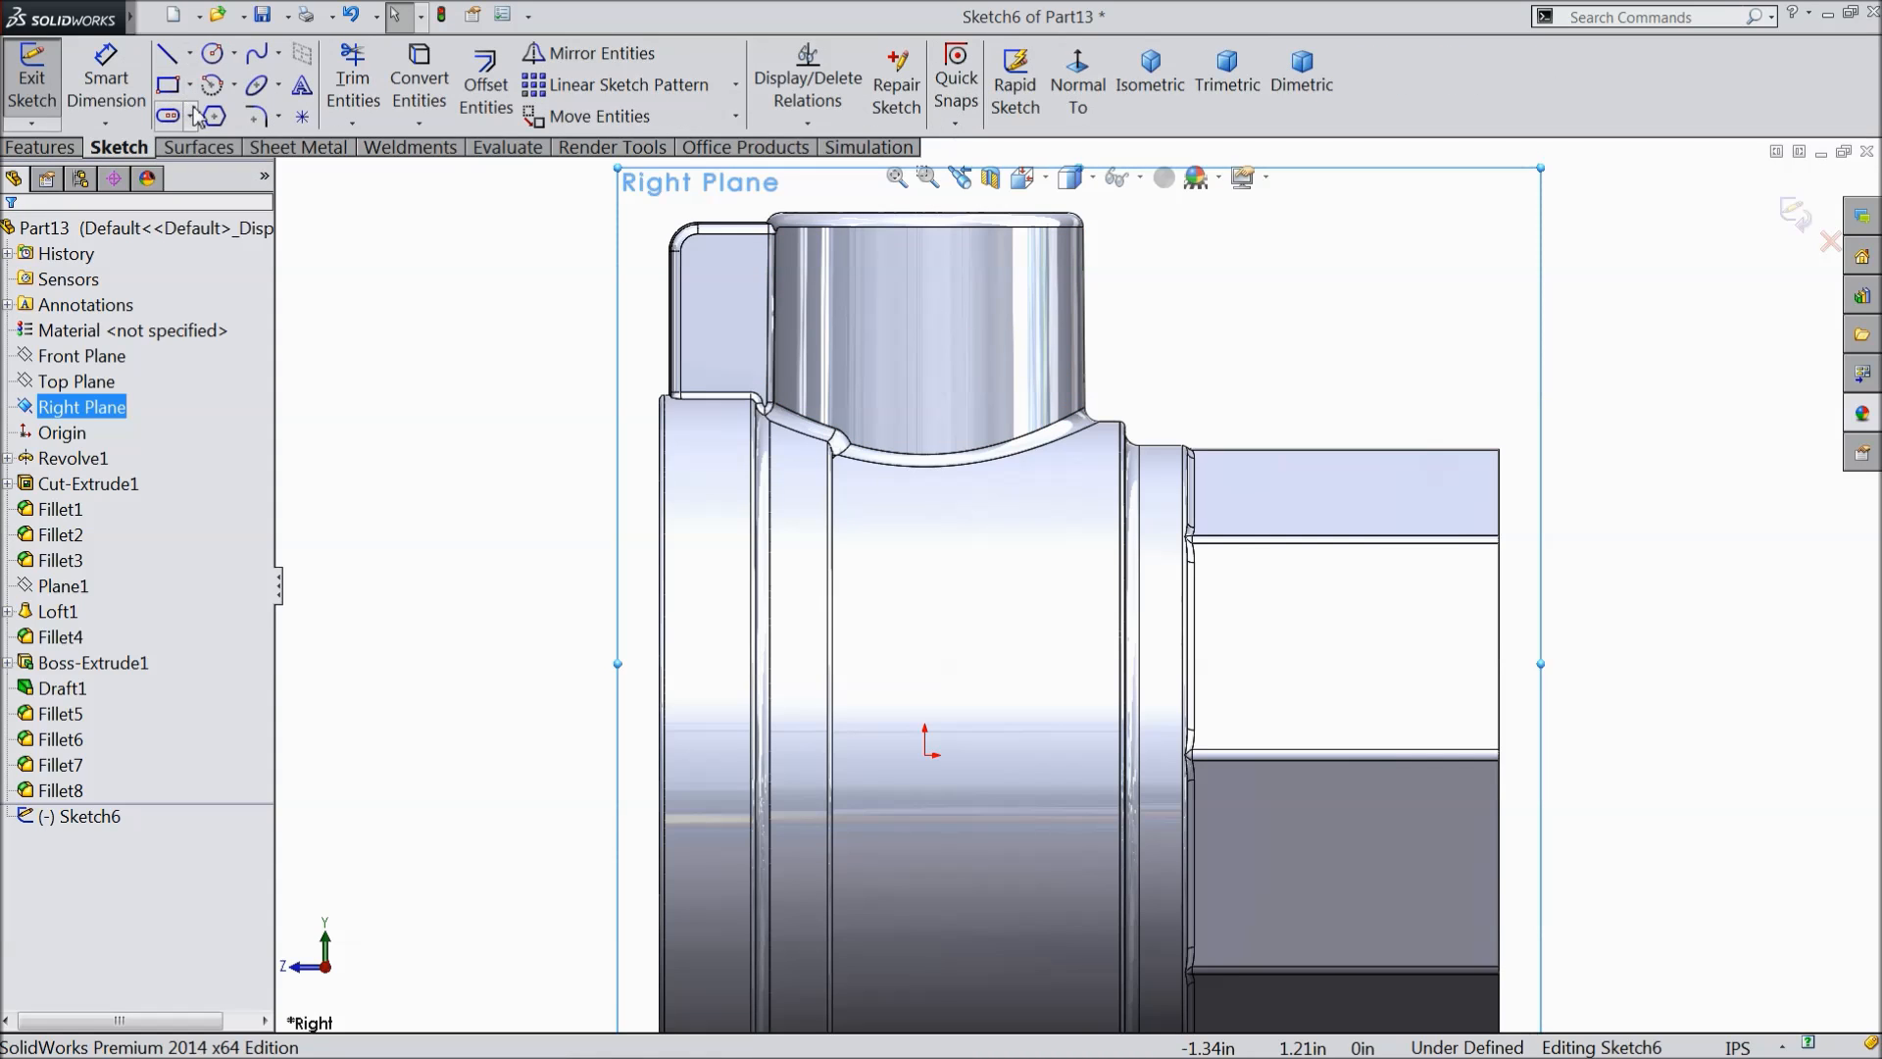
left_click(192, 117)
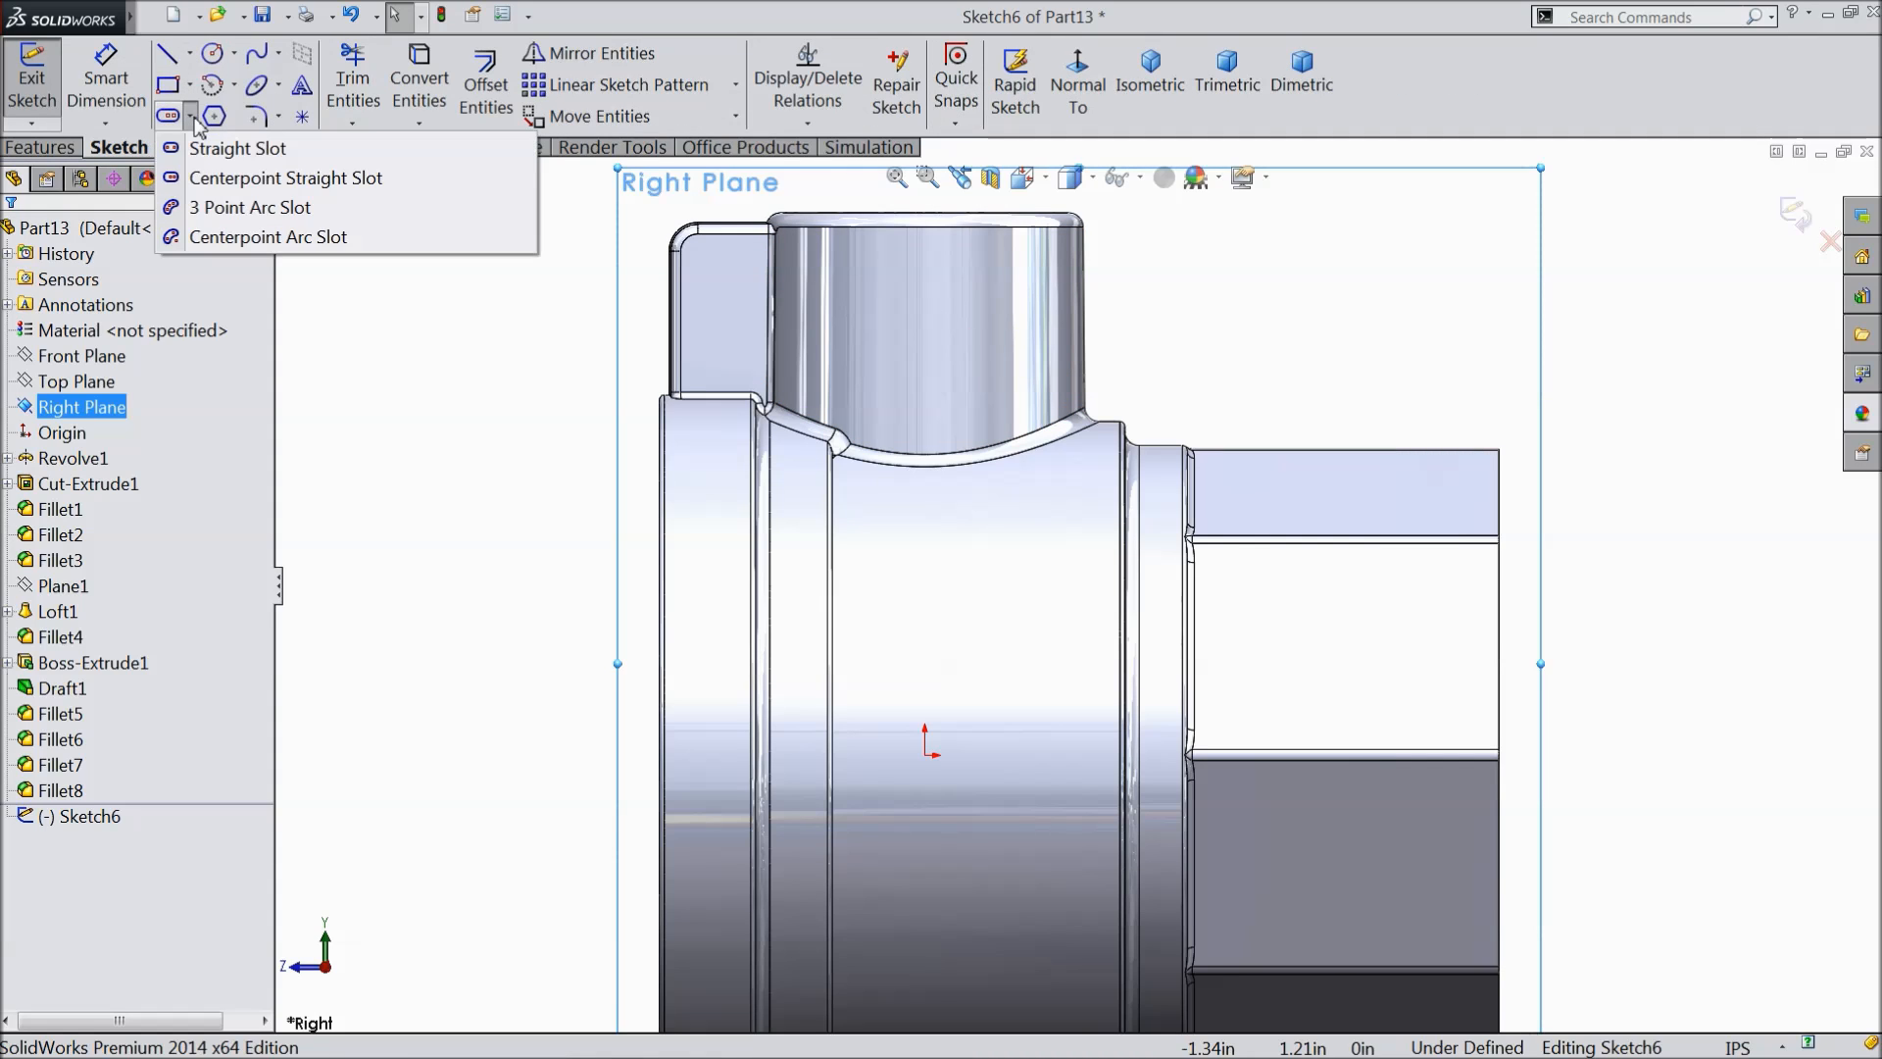
left_click(215, 154)
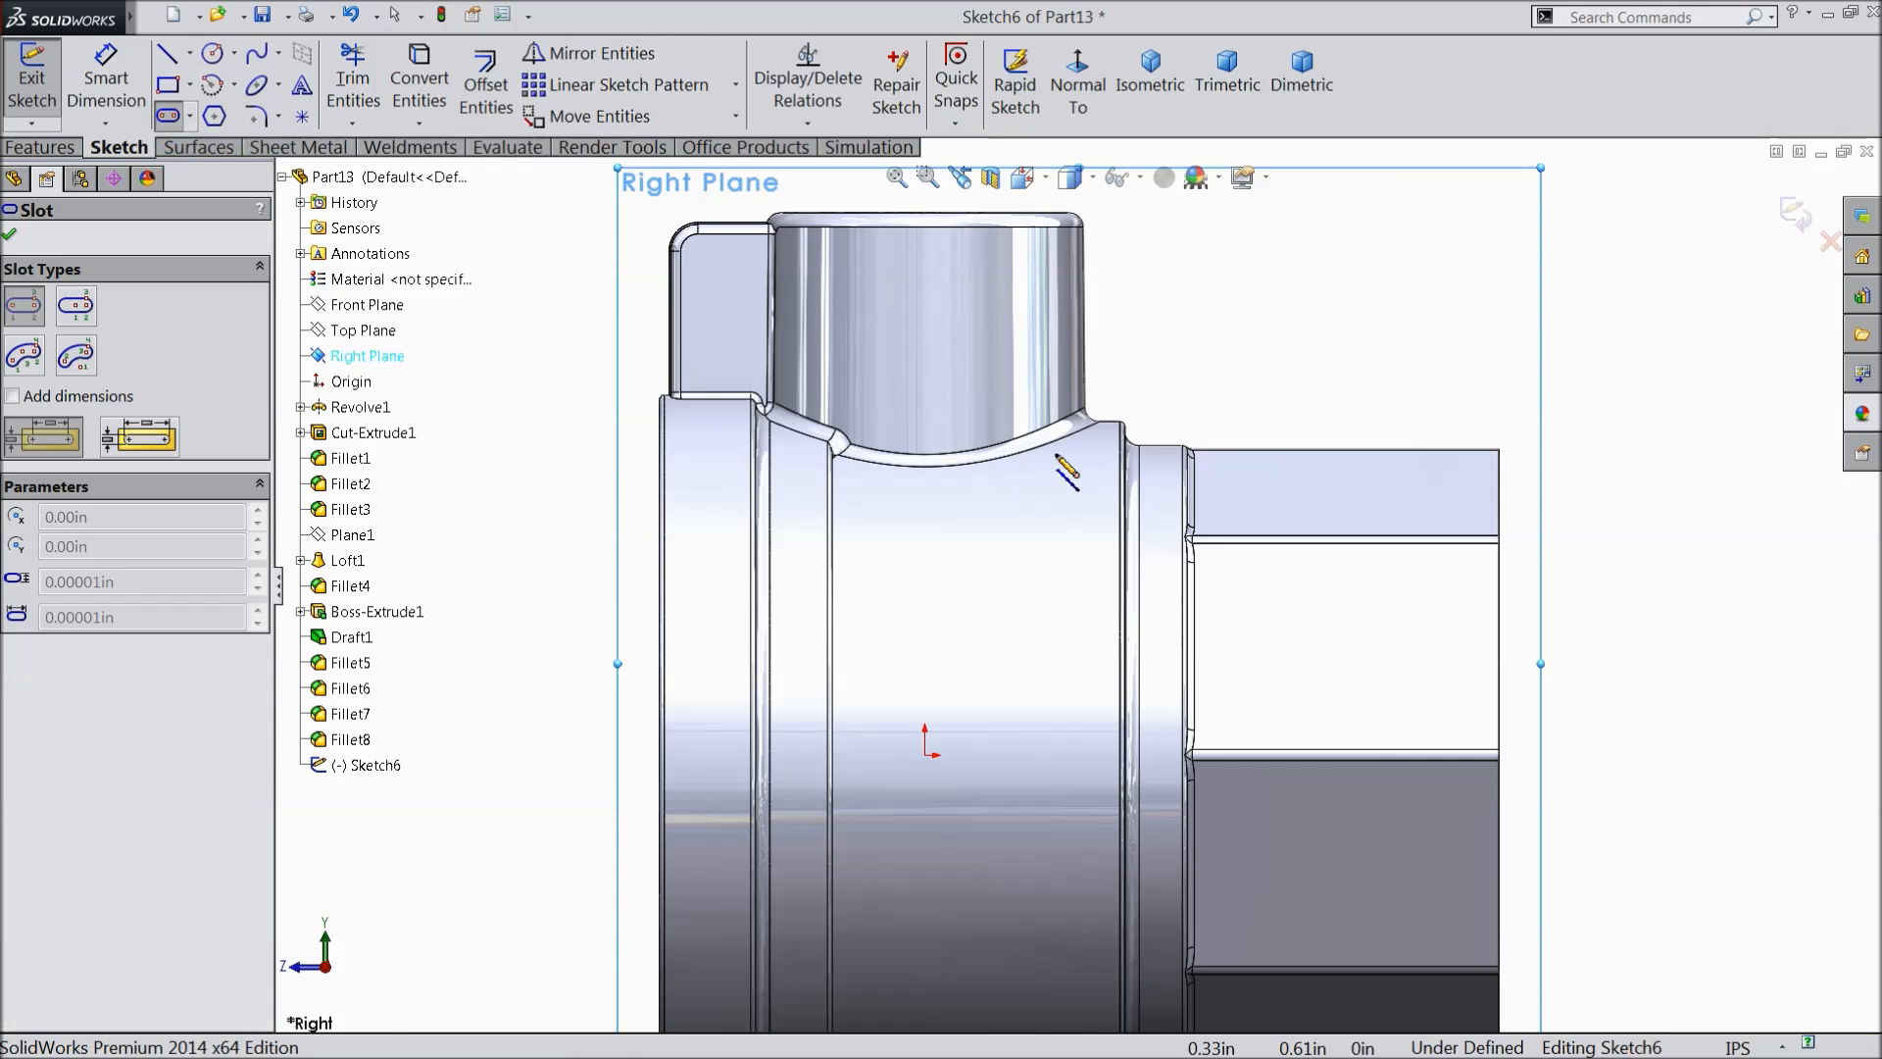
scroll(966, 287, "down", 2)
left_click(952, 258)
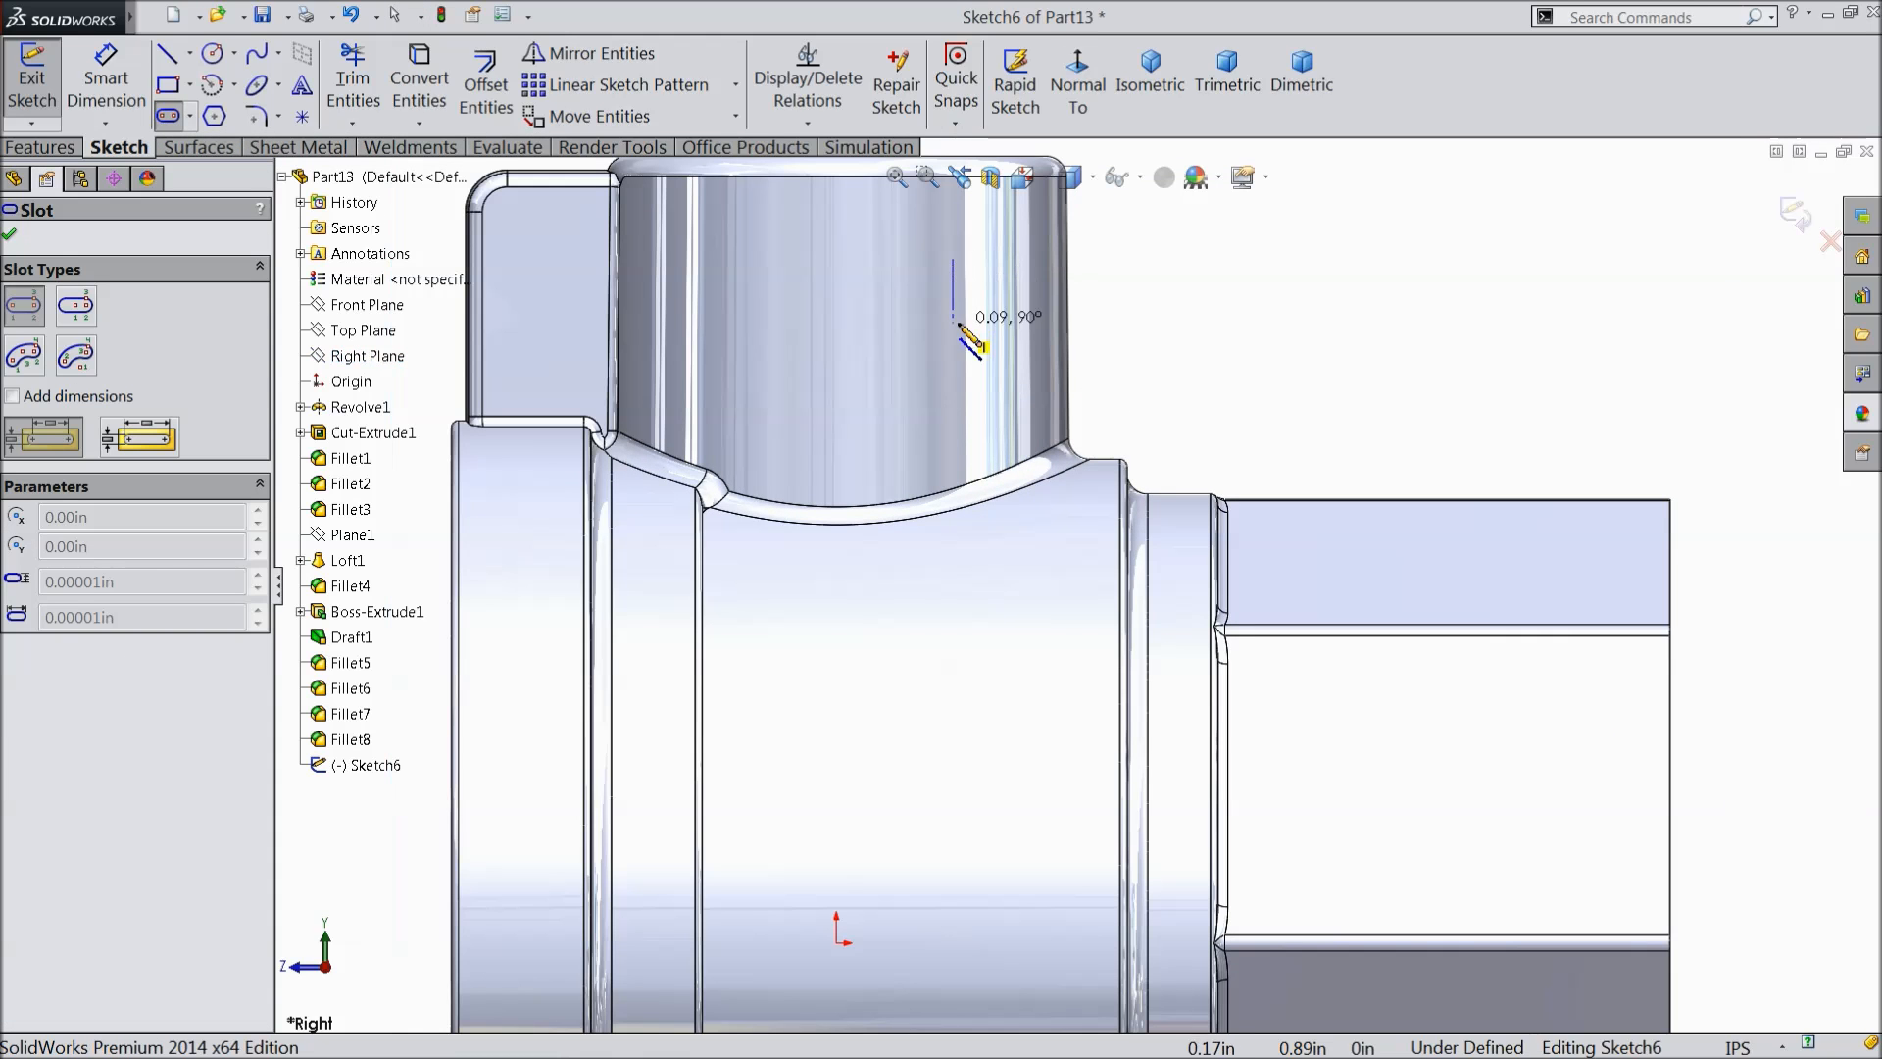
left_click(952, 394)
left_click(899, 390)
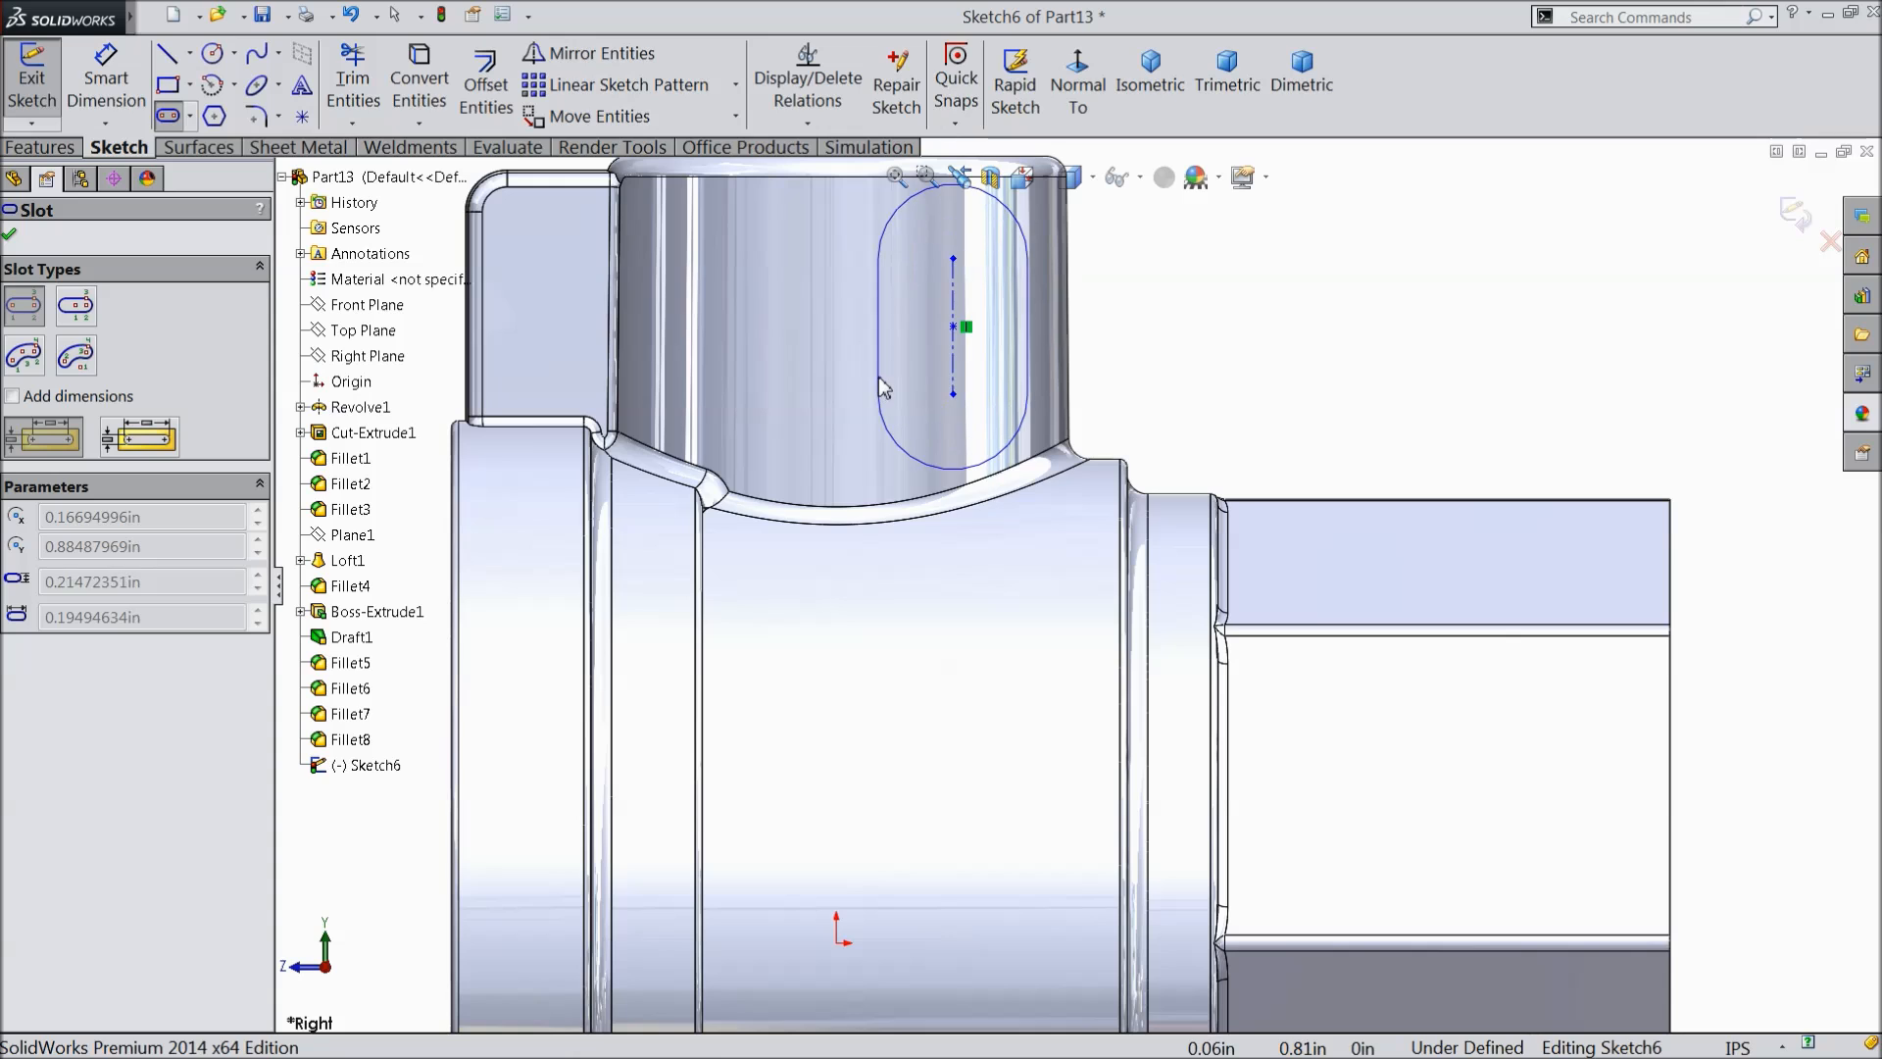
left_click(878, 392)
- Dimension the vertical distance from the origin to the slot's centre point as 0.985 in
left_click(106, 86)
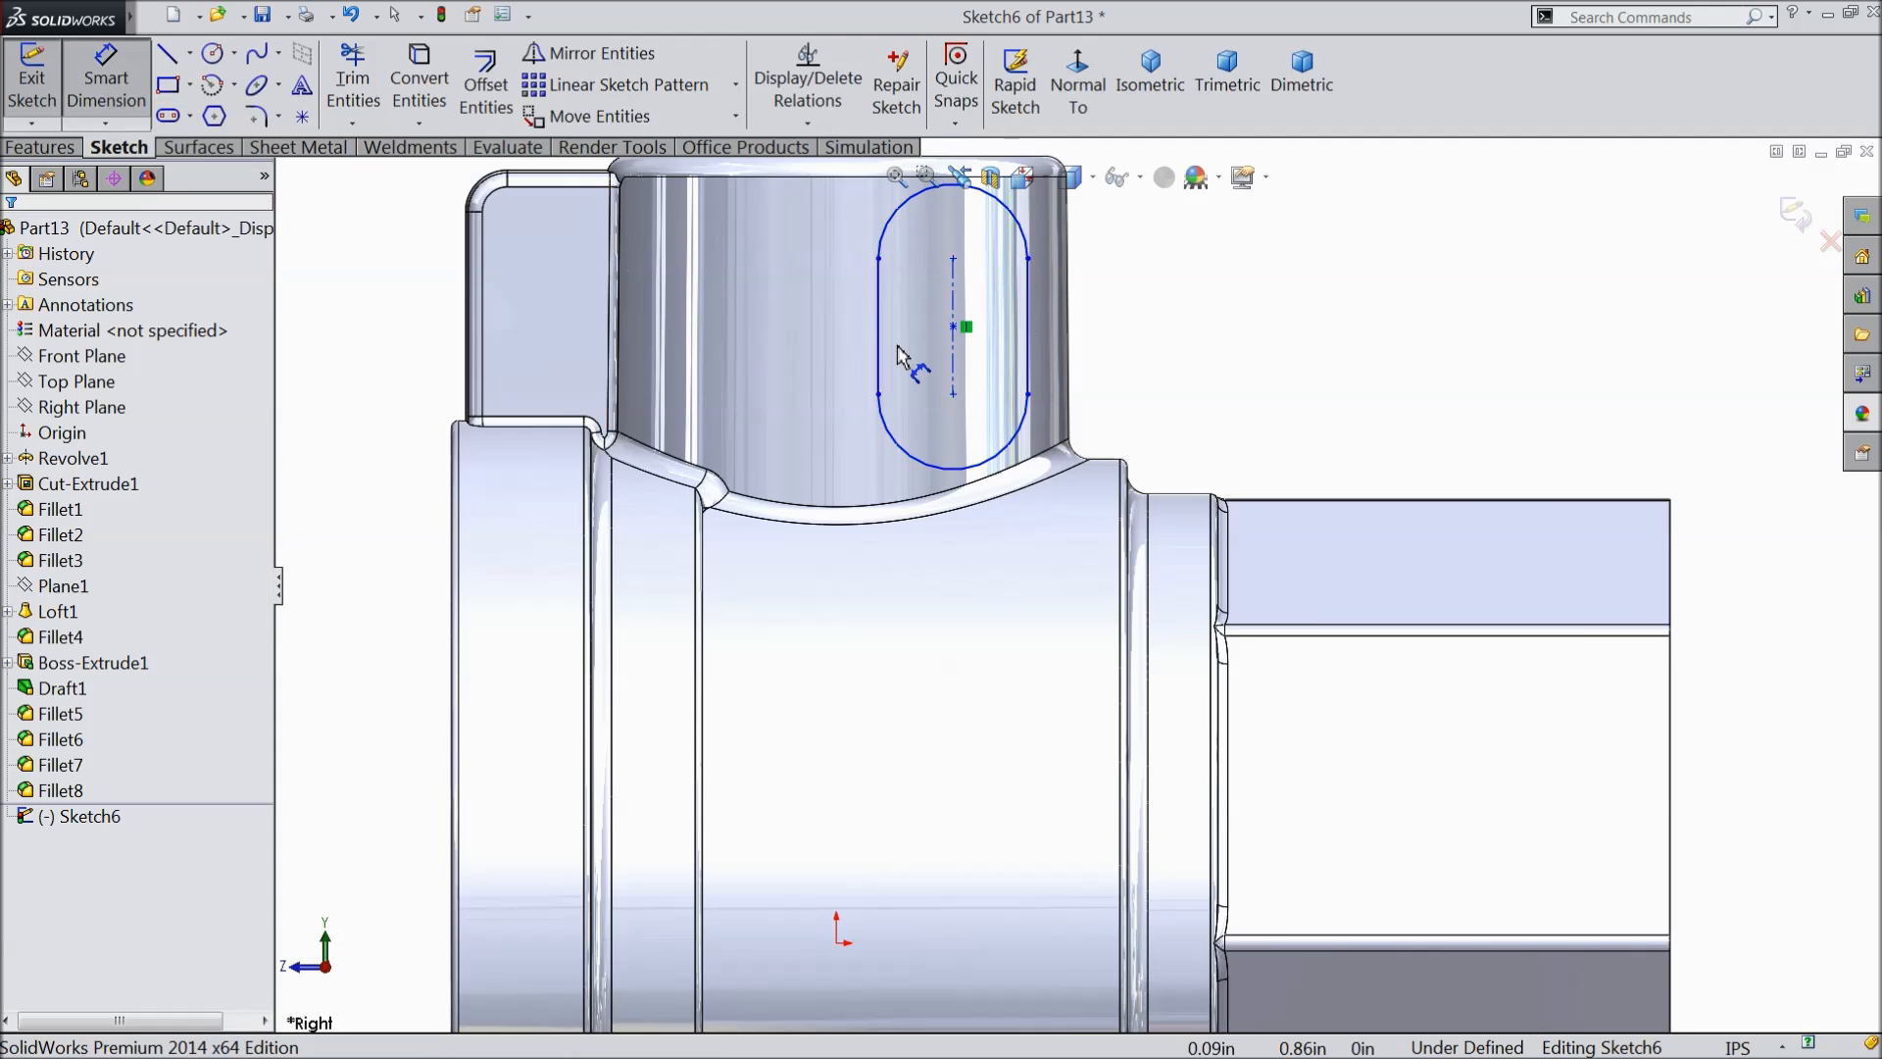
scroll(1101, 601, "up", 3)
scroll(1058, 768, "down", 2)
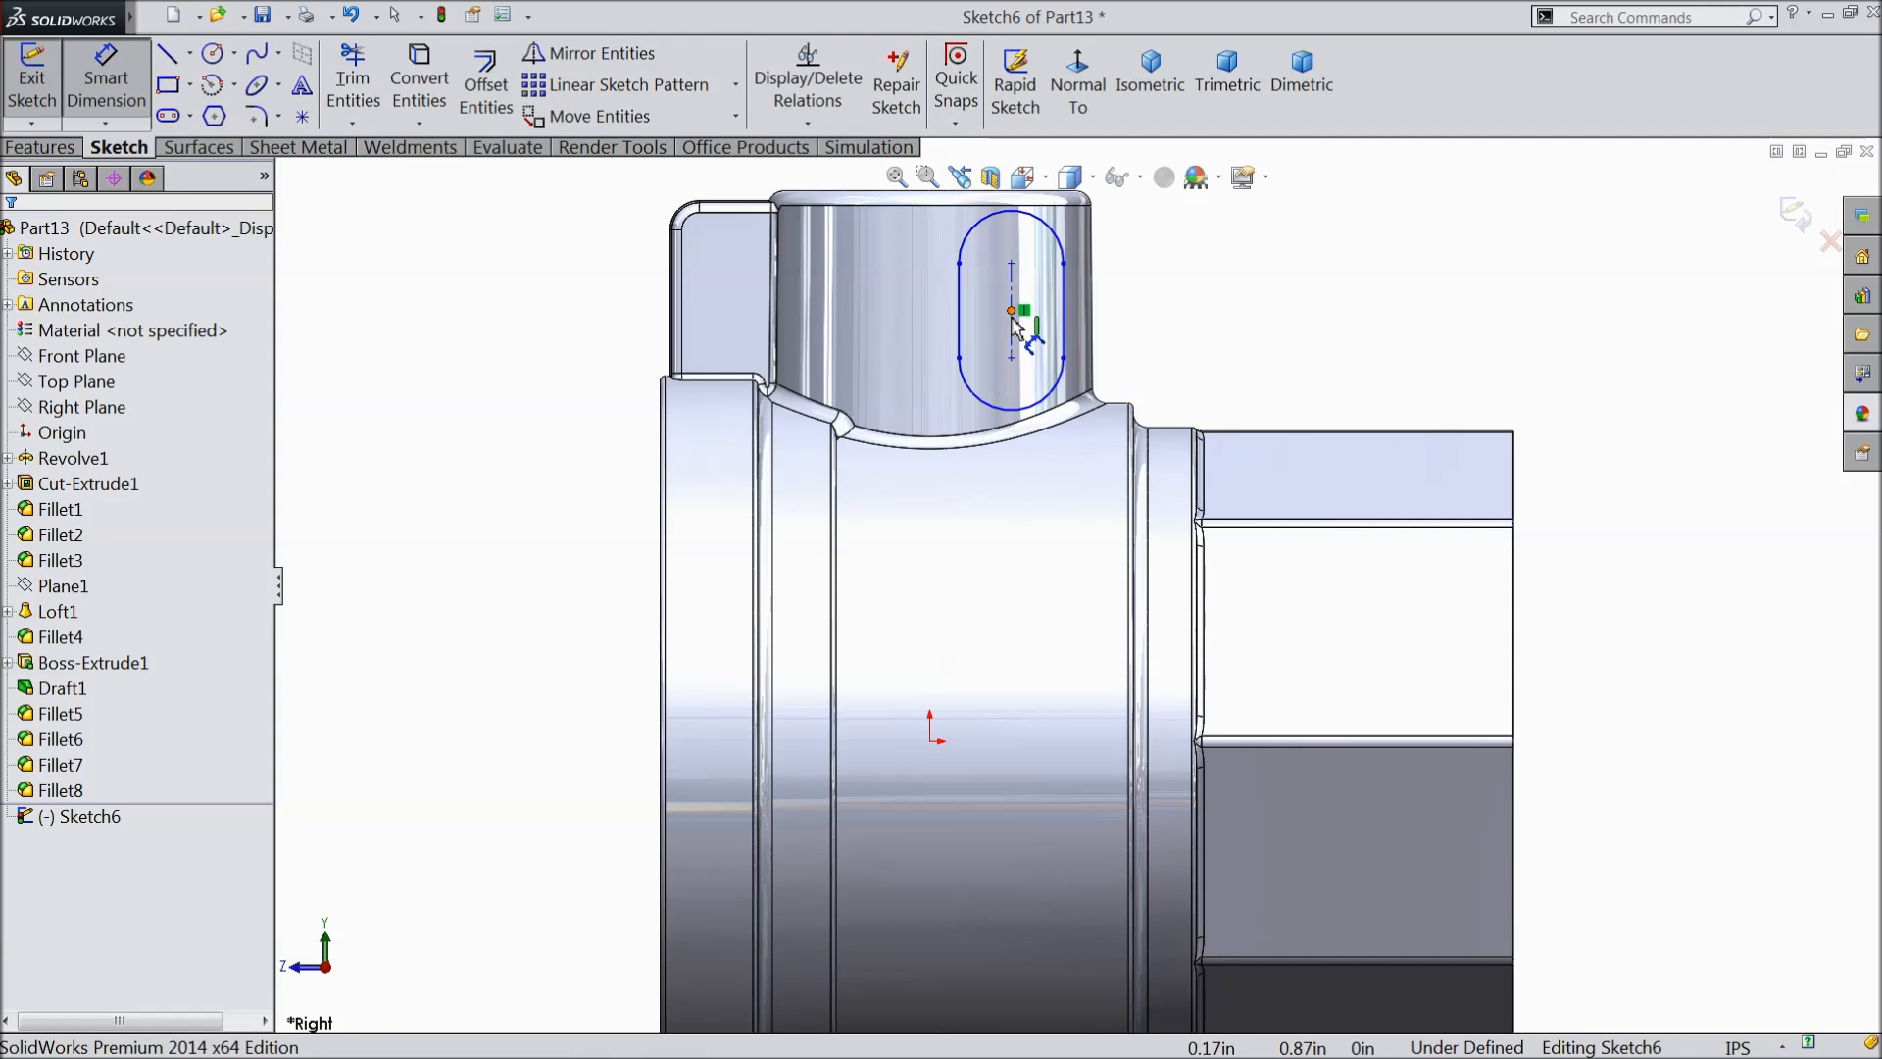
left_click(1013, 334)
left_click(931, 742)
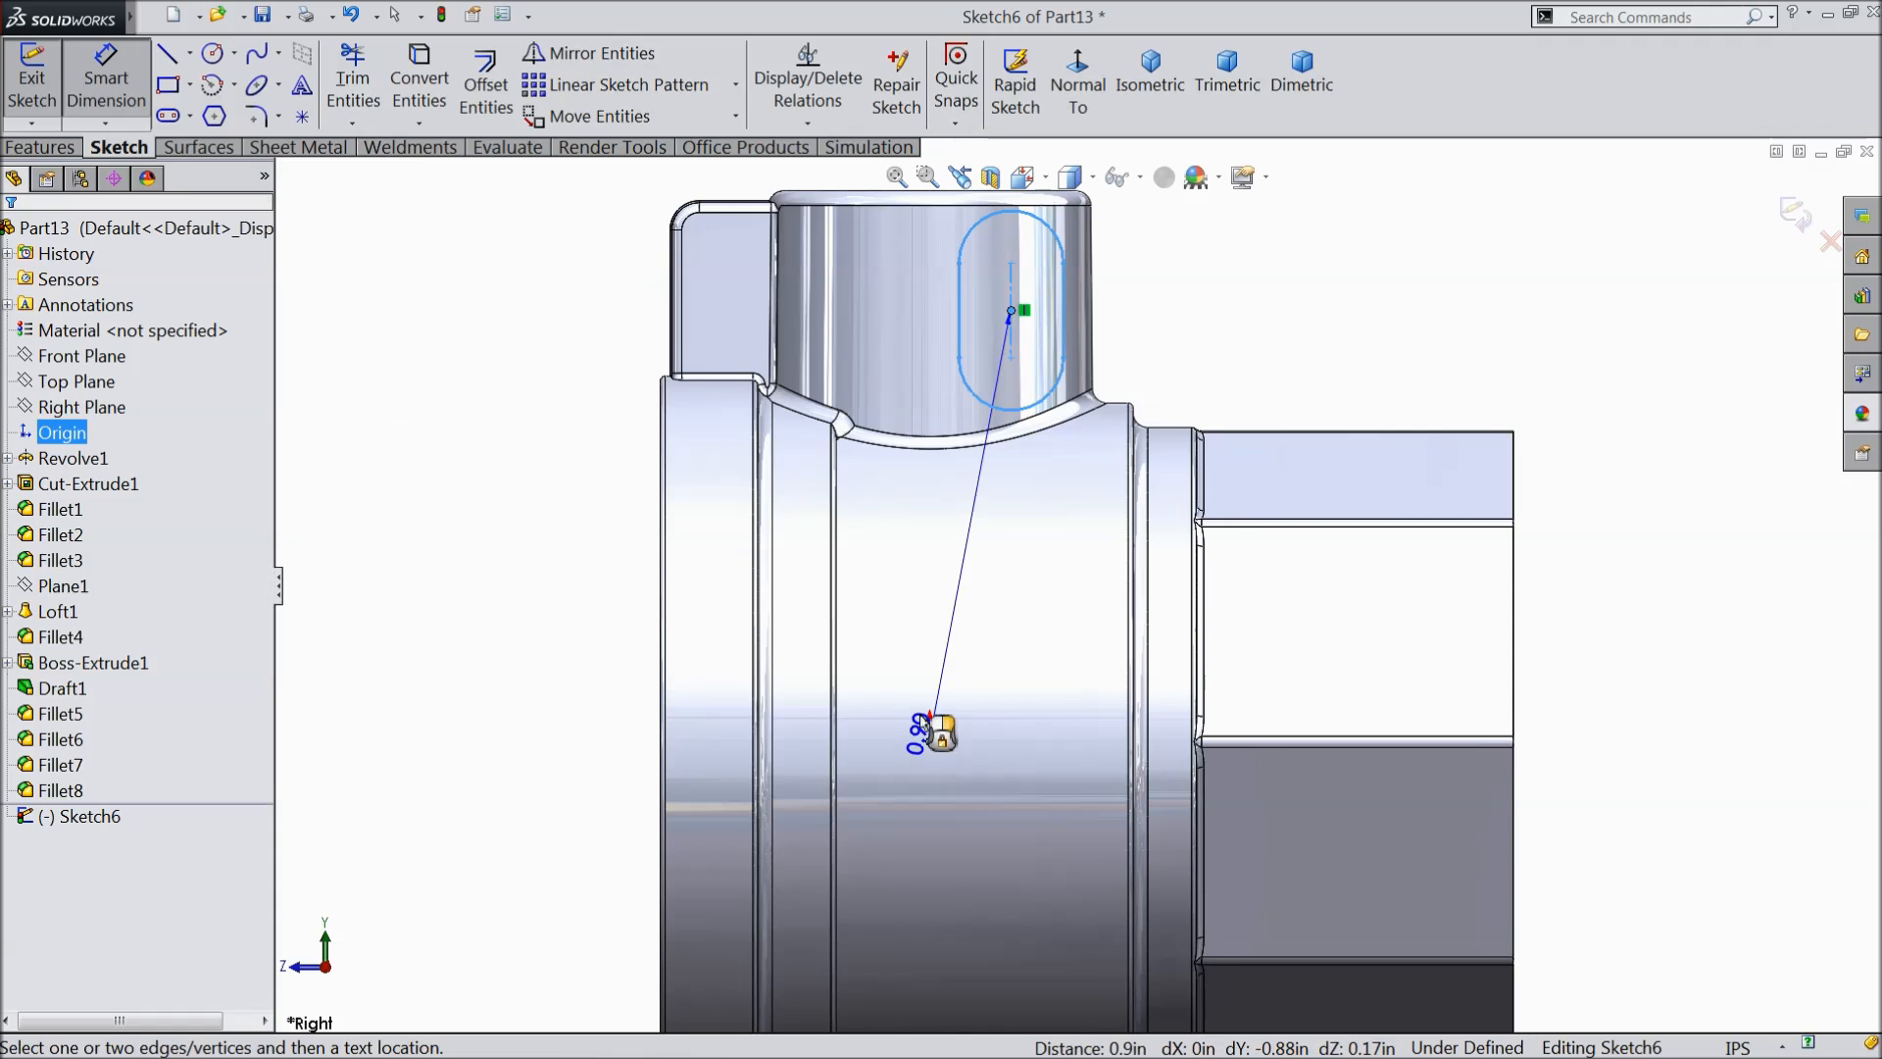
left_click(588, 537)
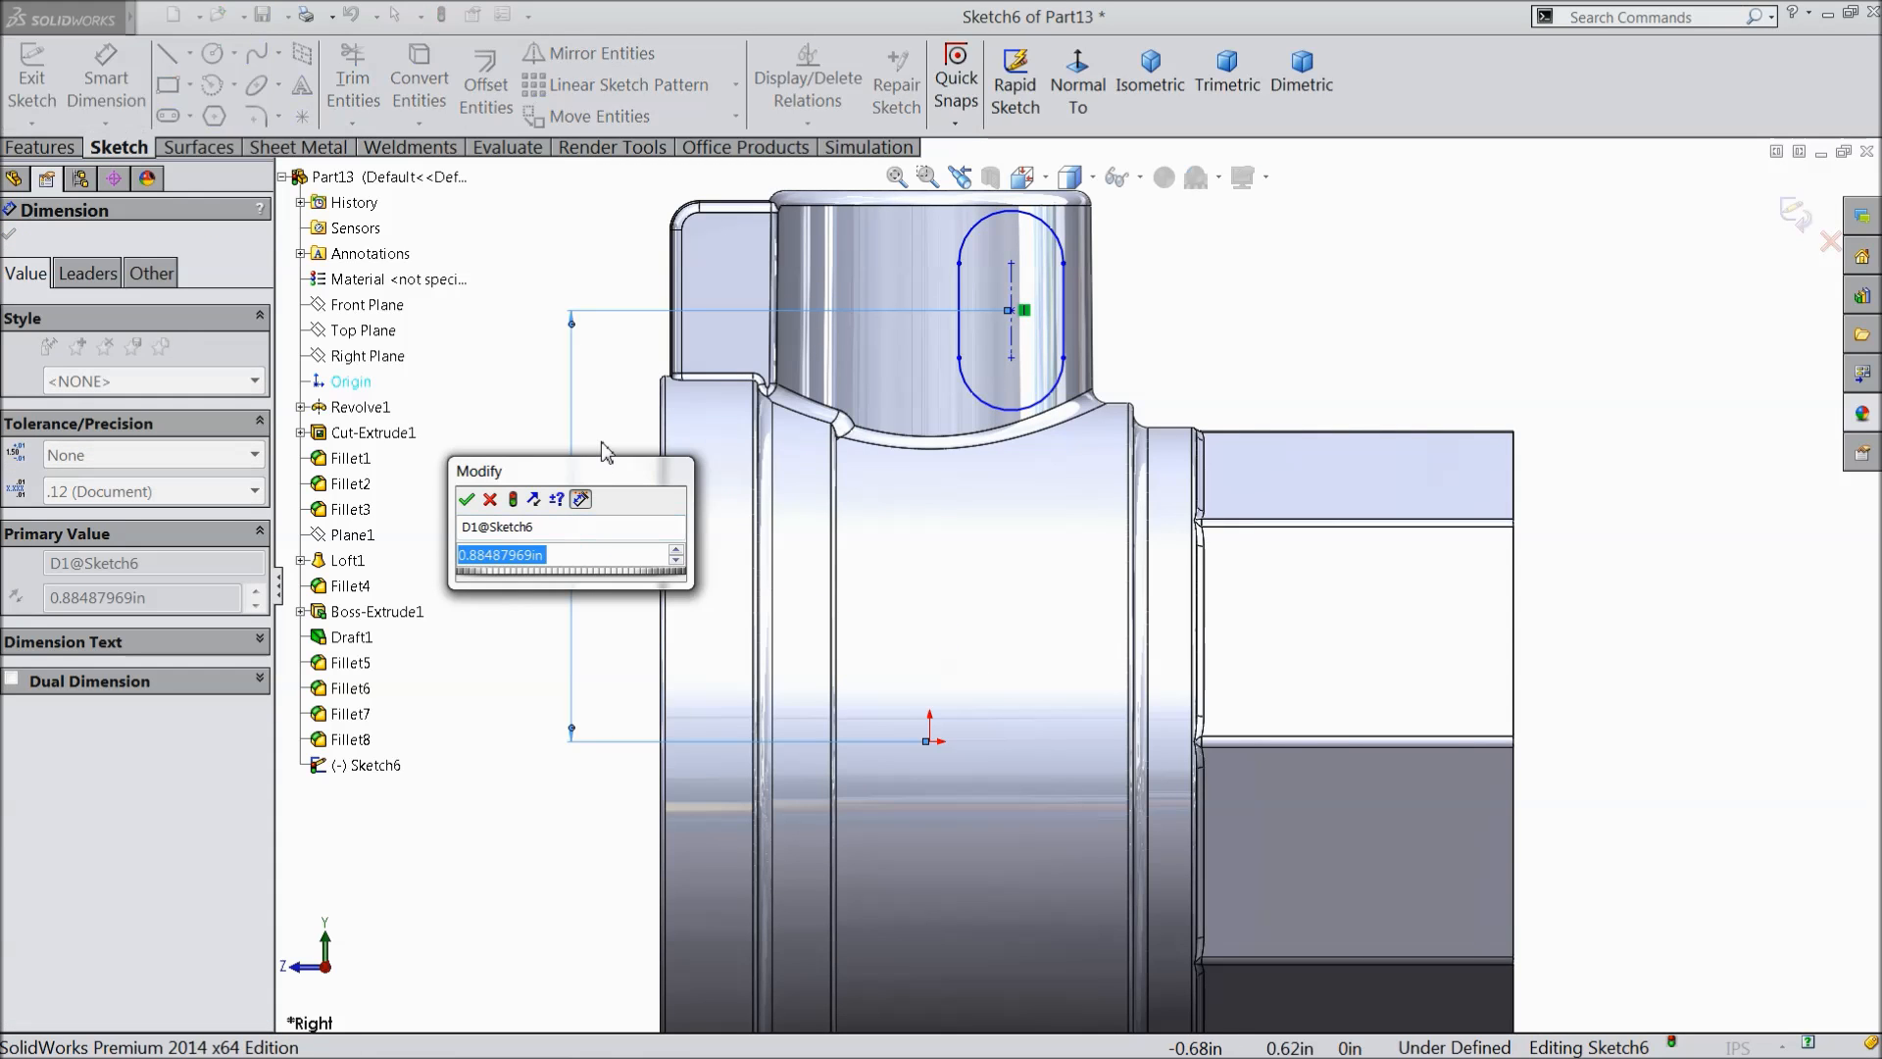
type("0.985")
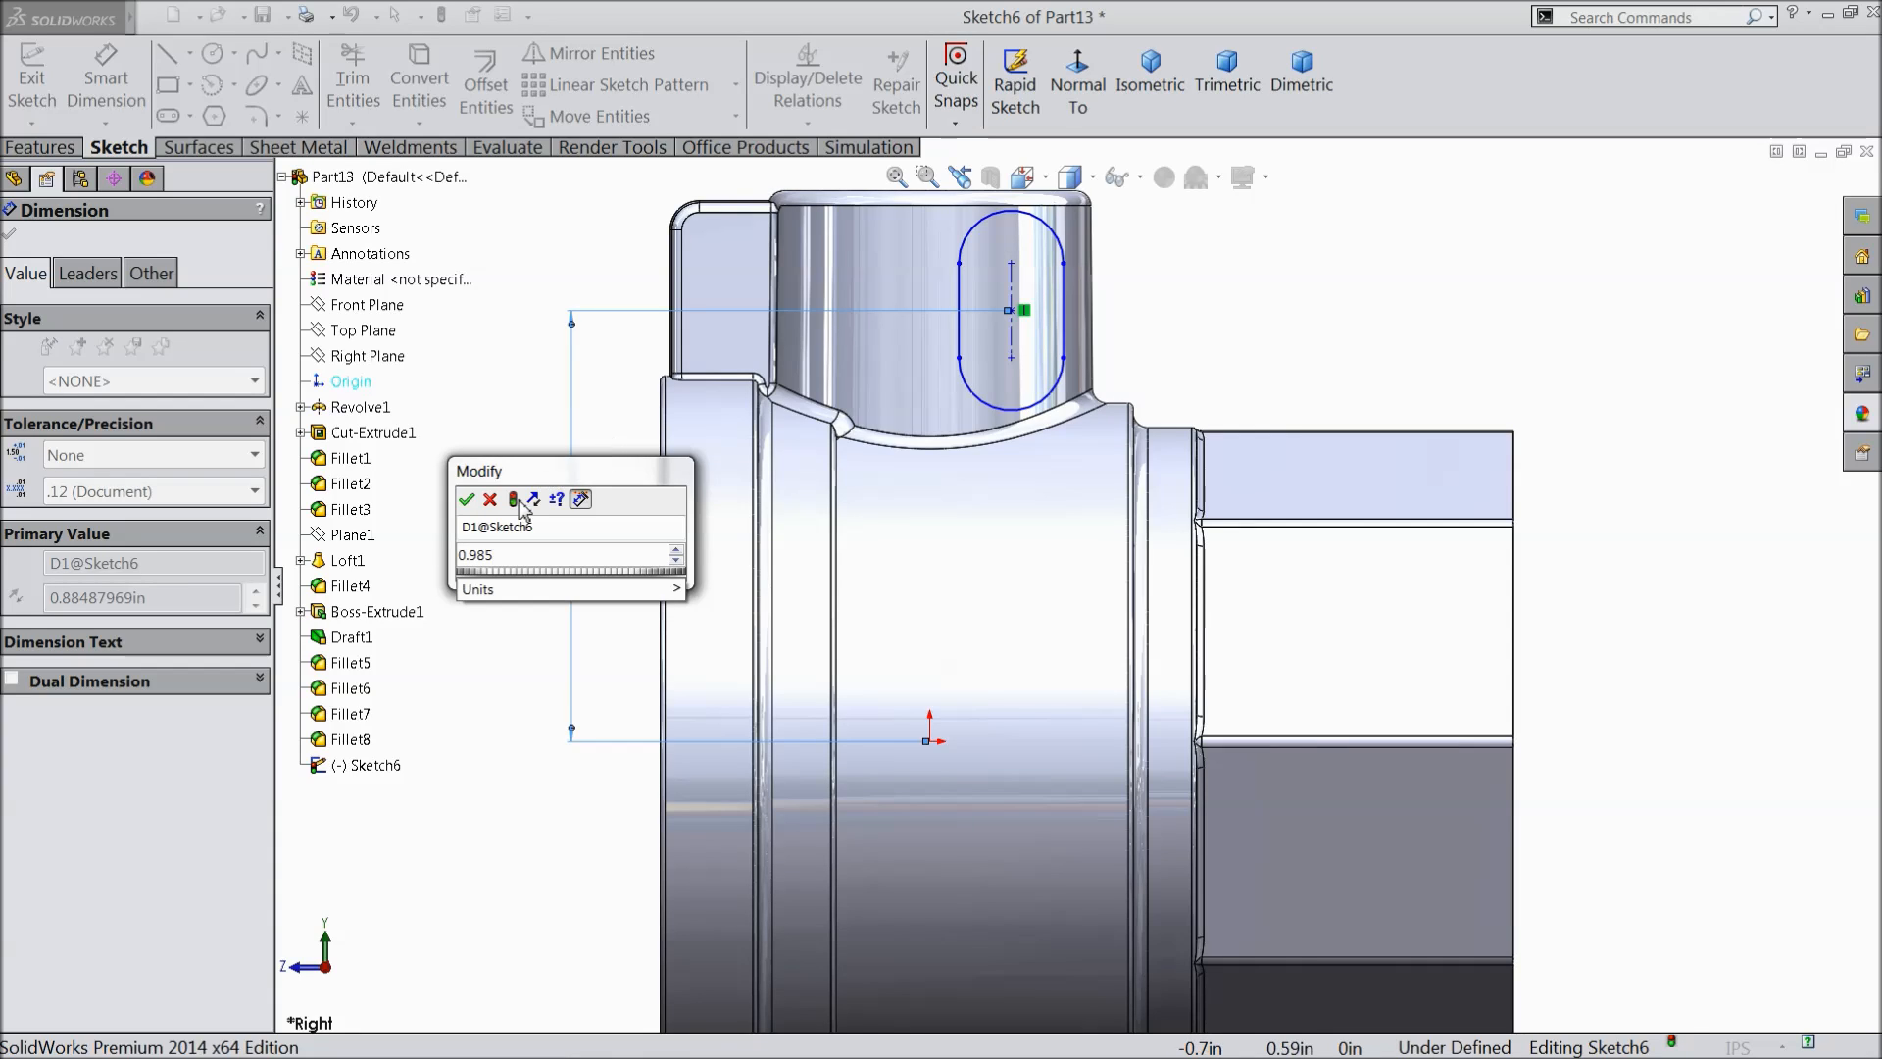
left_click(466, 498)
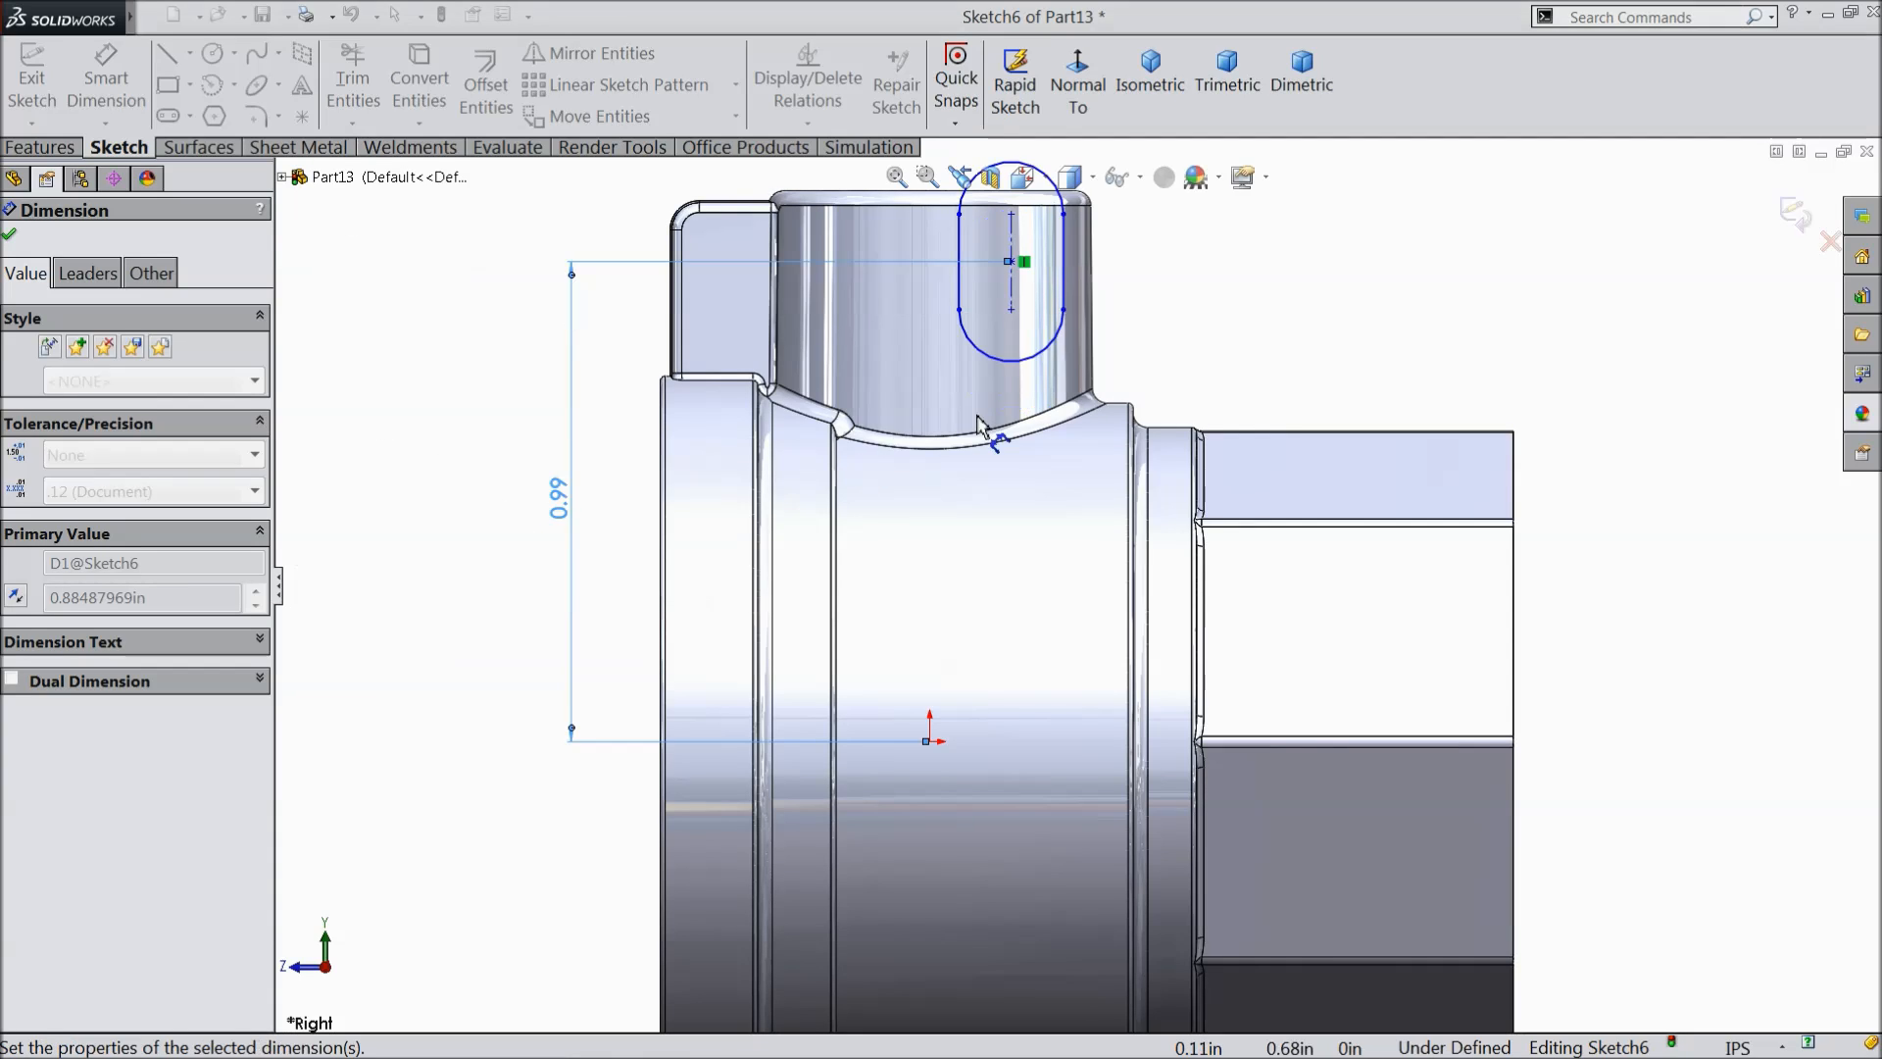
- Dimension the horizontal distance from the body's large flat end face to the slot's centre as 0.783 in
left_click(1014, 272)
left_click(665, 473)
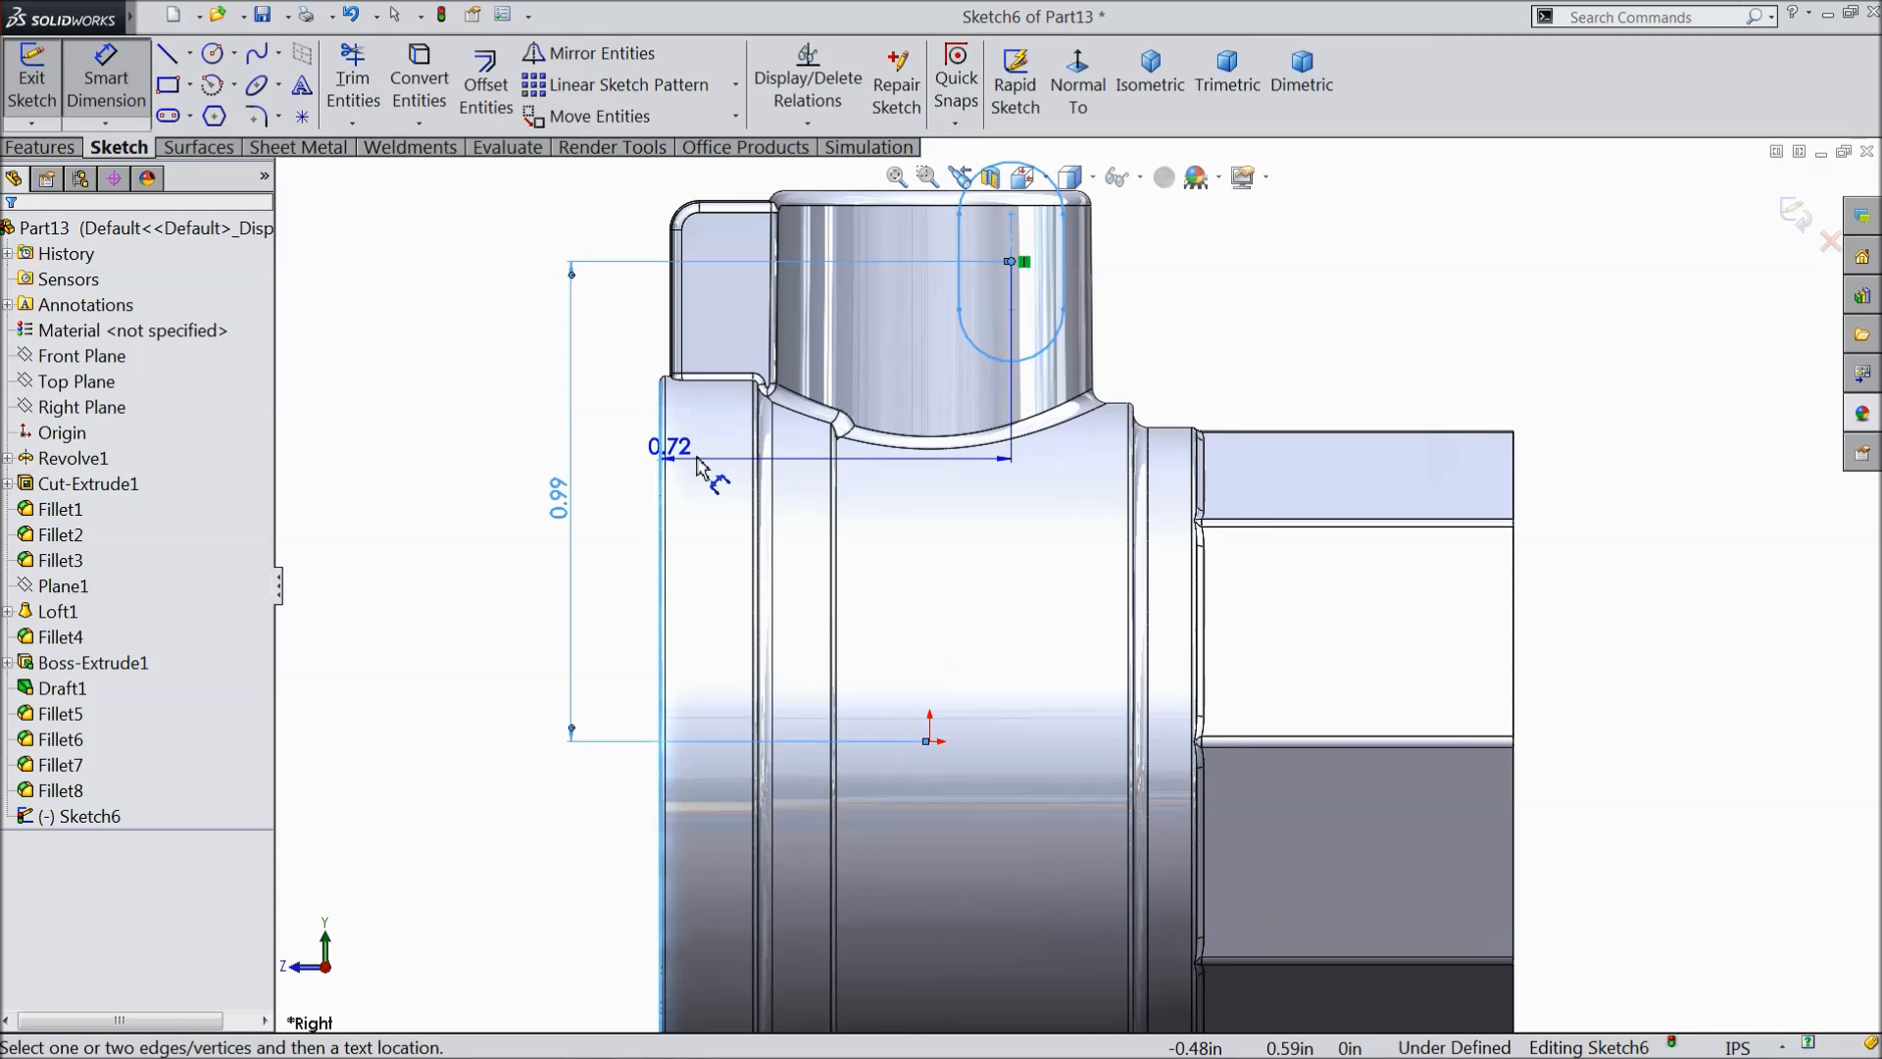
scroll(745, 432, "up", 3)
left_click(914, 323)
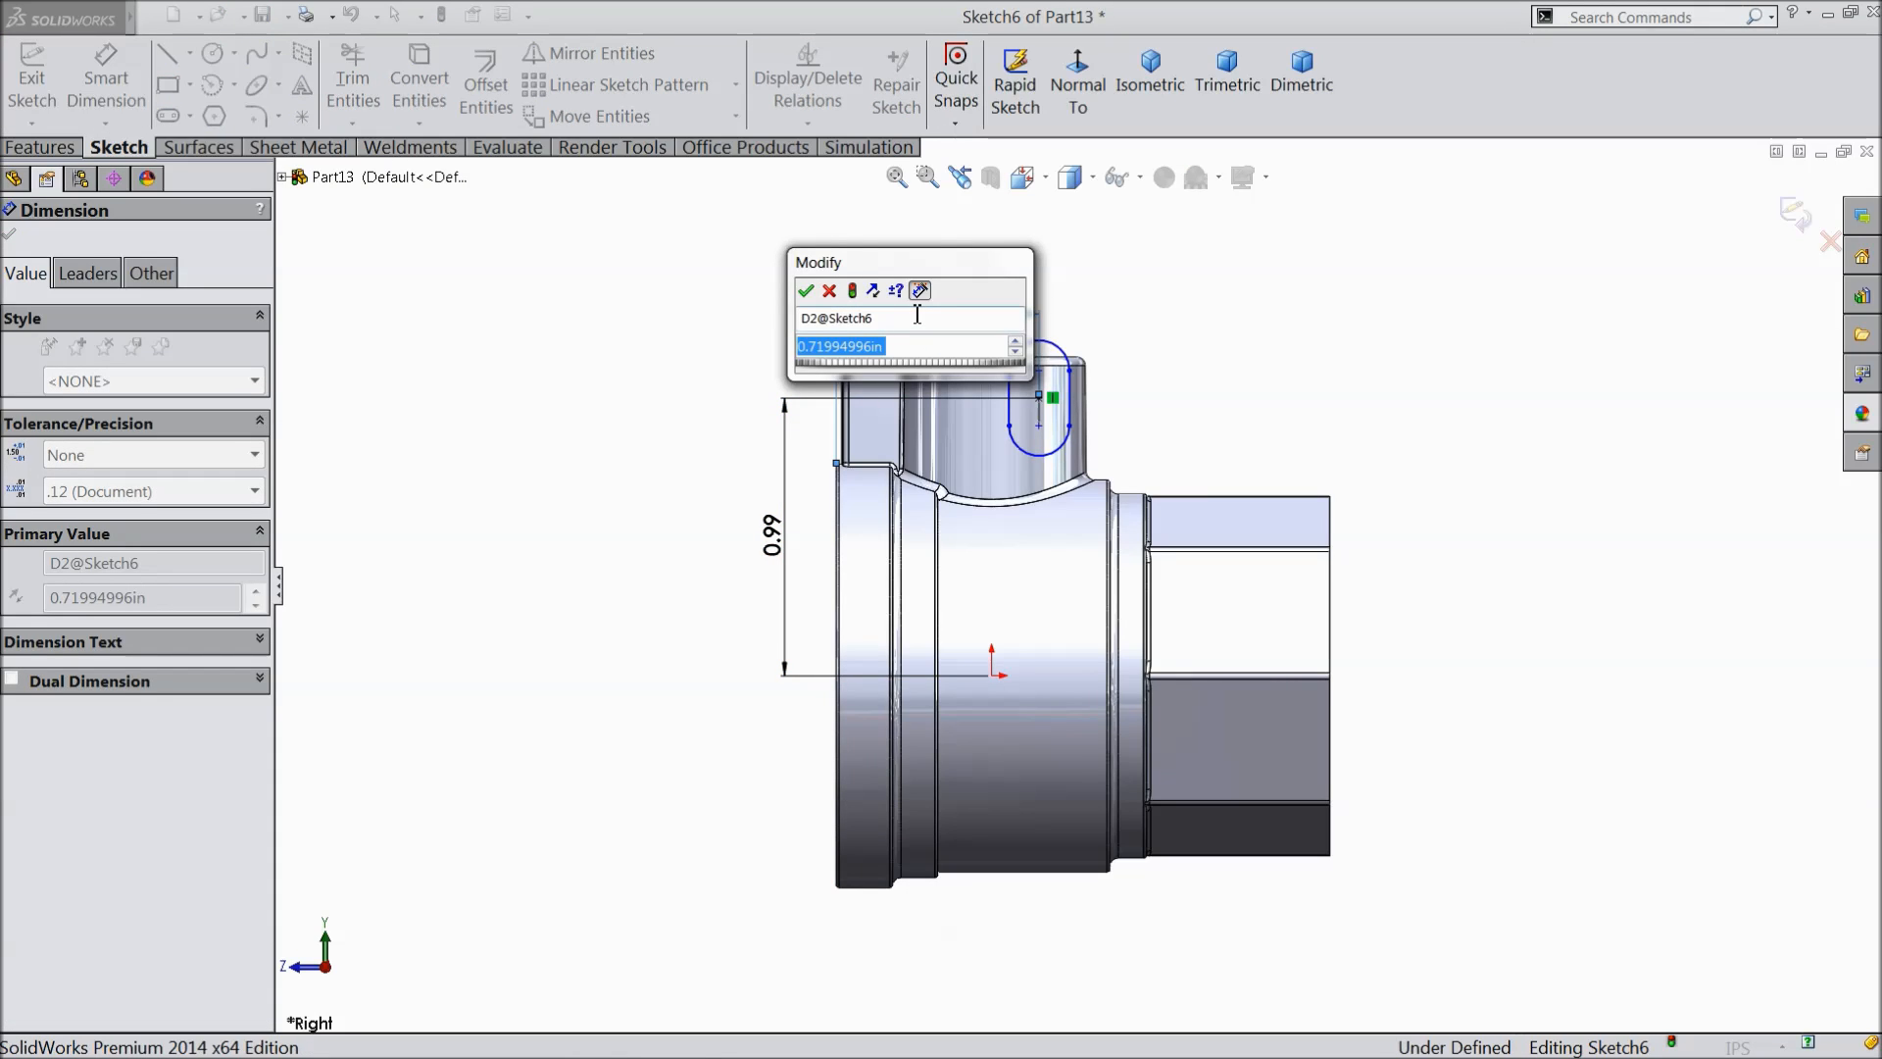
type("0.783")
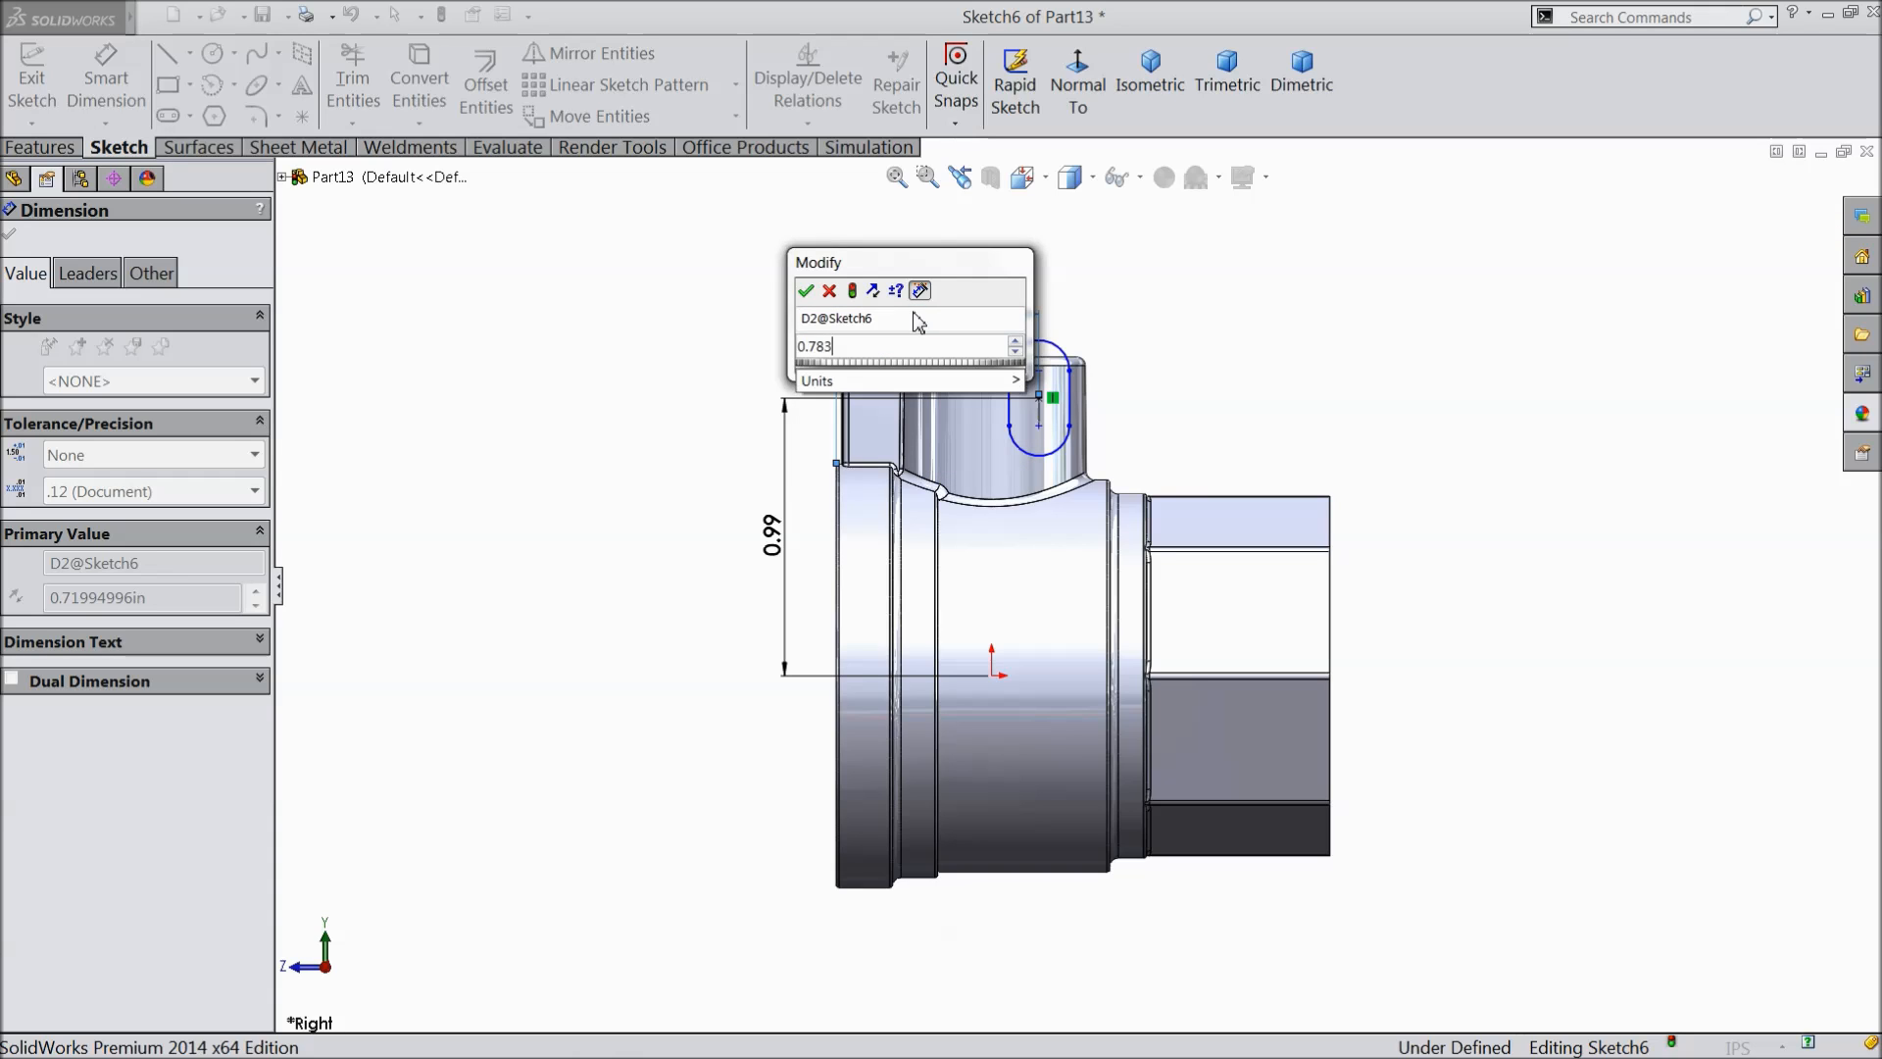
left_click(806, 290)
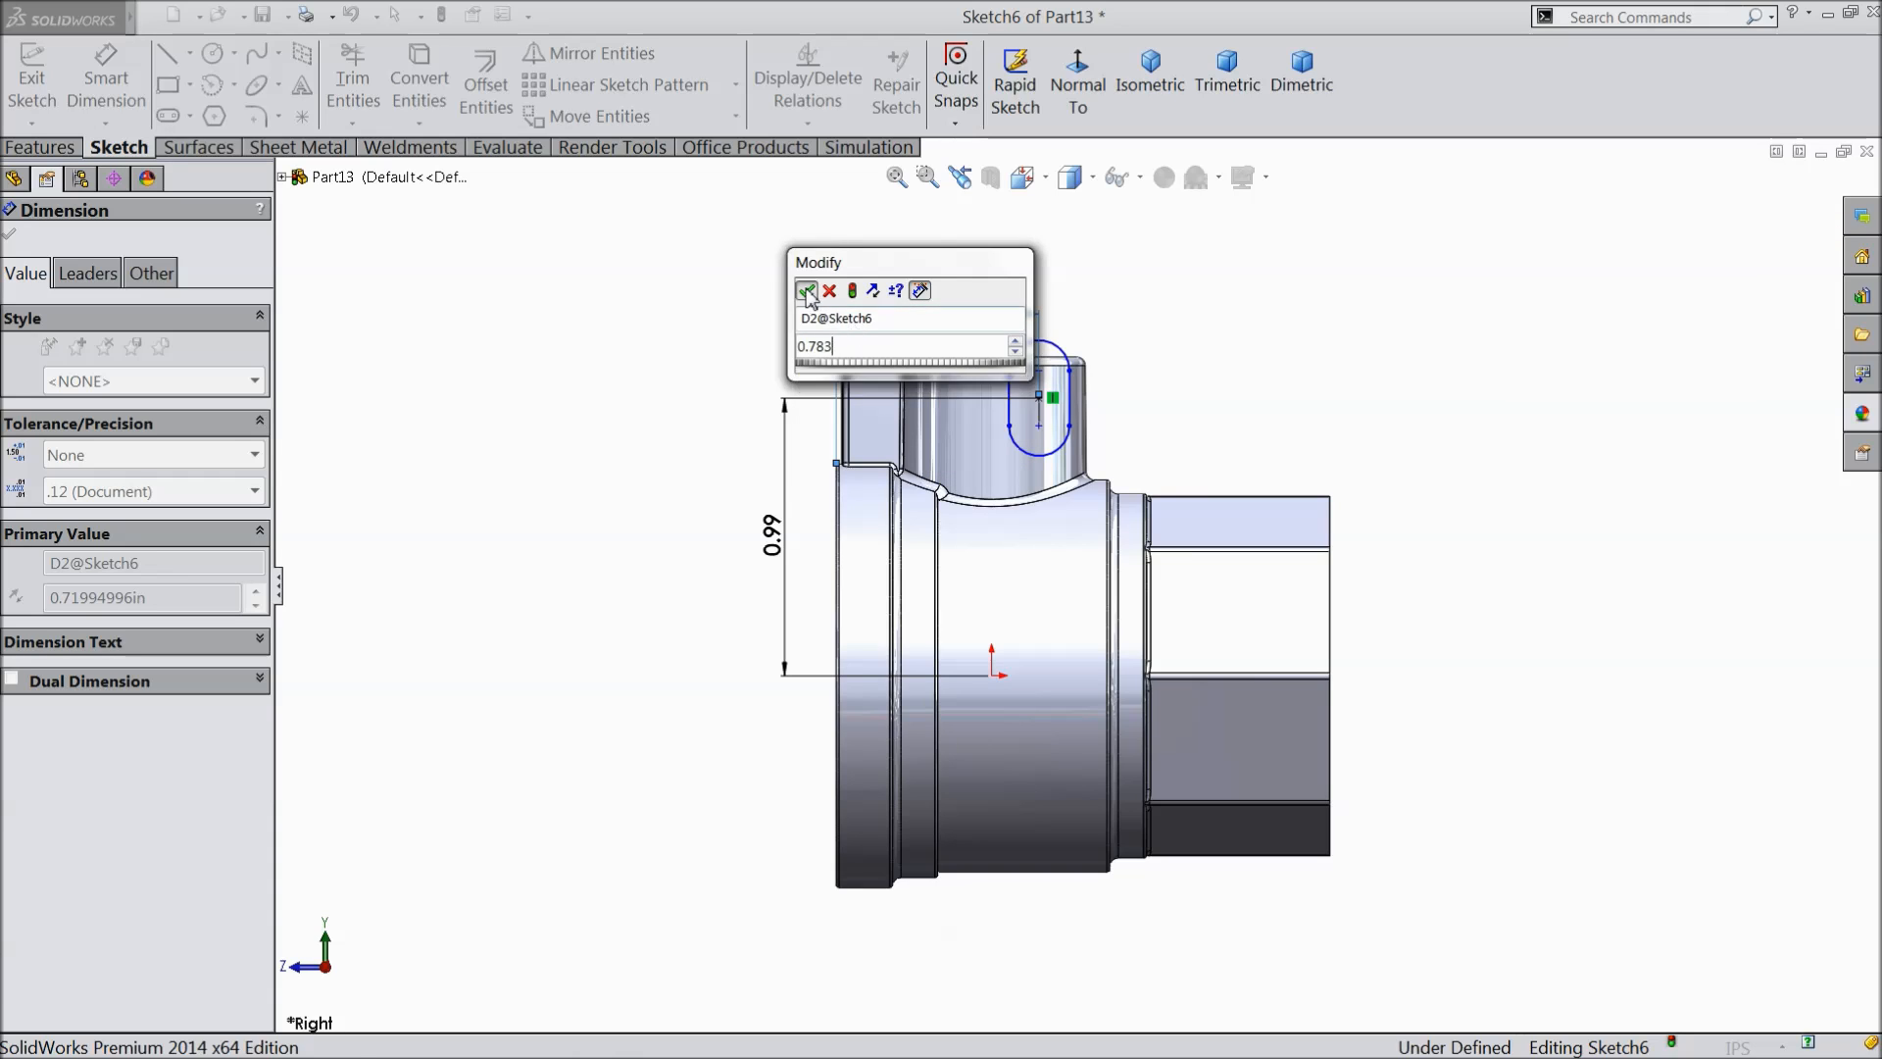
- Dimension the slot's width between its two straight sides as 0.1842 in
scroll(1126, 369, "down", 1)
scroll(1079, 441, "down", 5)
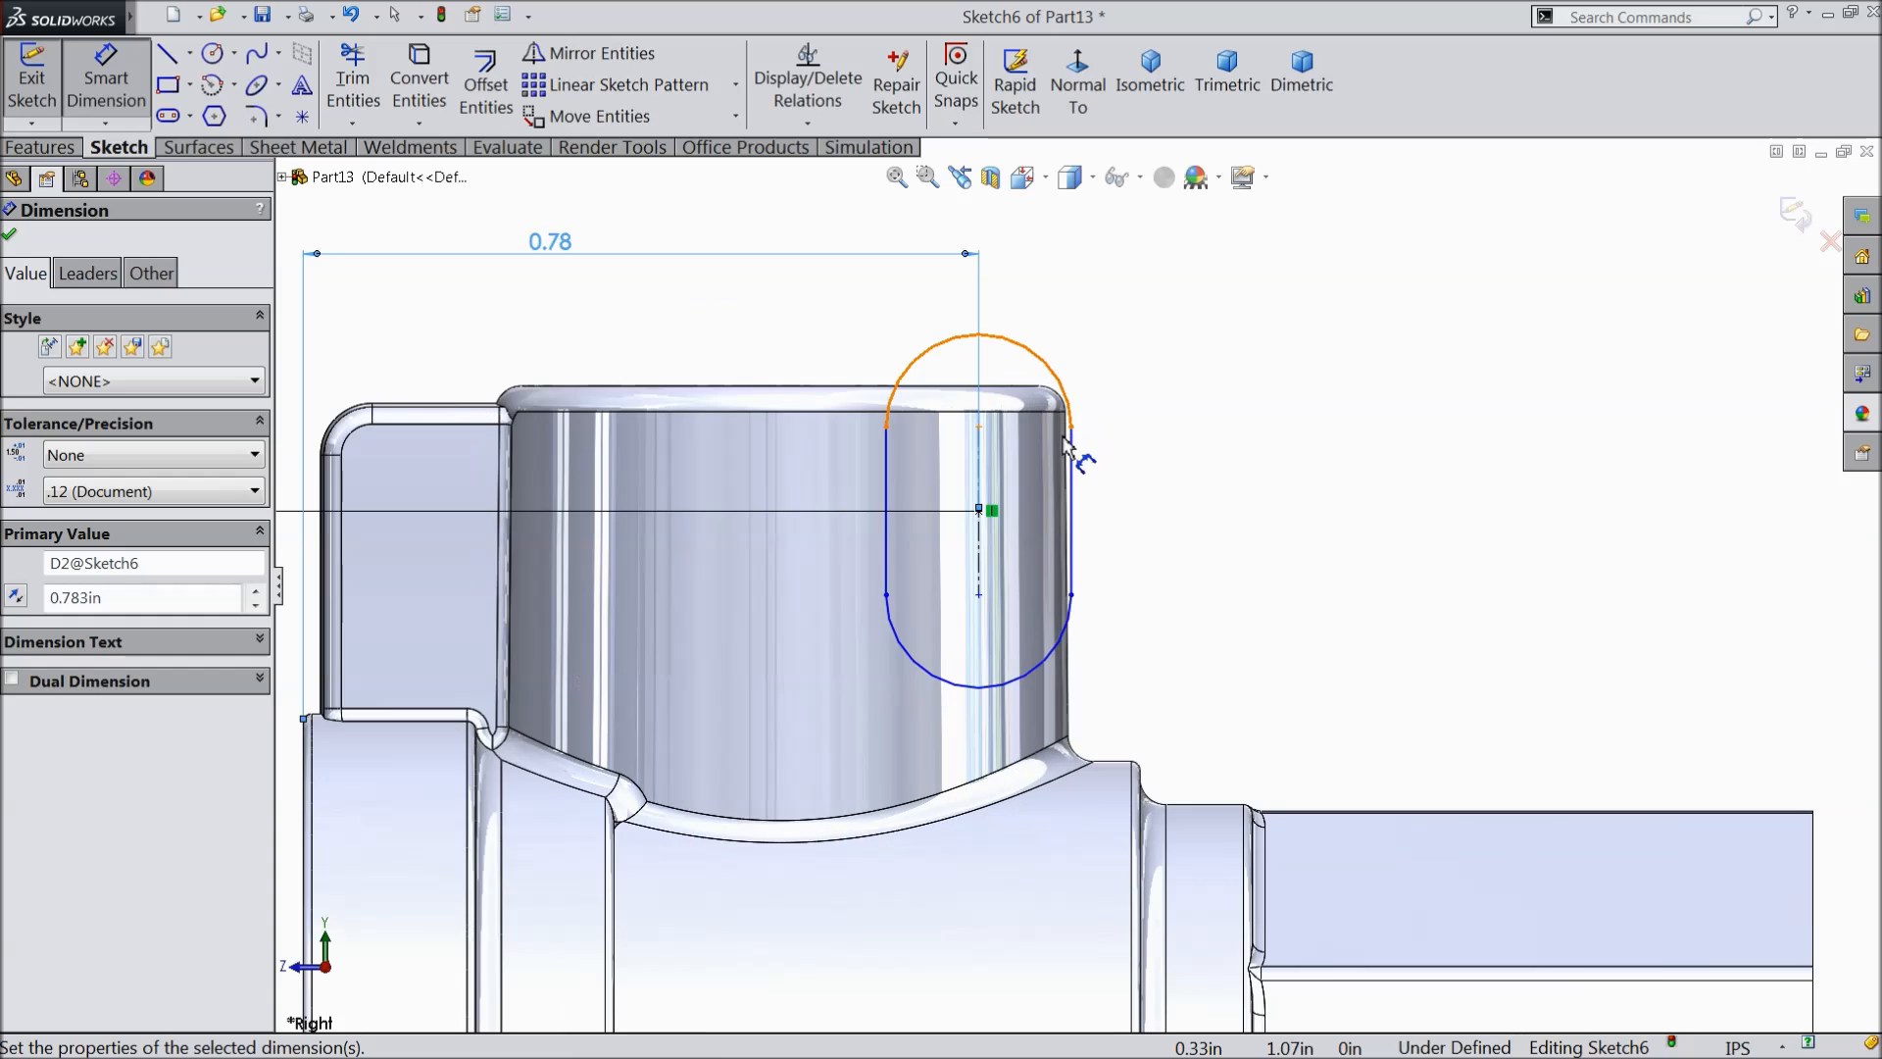
left_click(1072, 451)
left_click(886, 457)
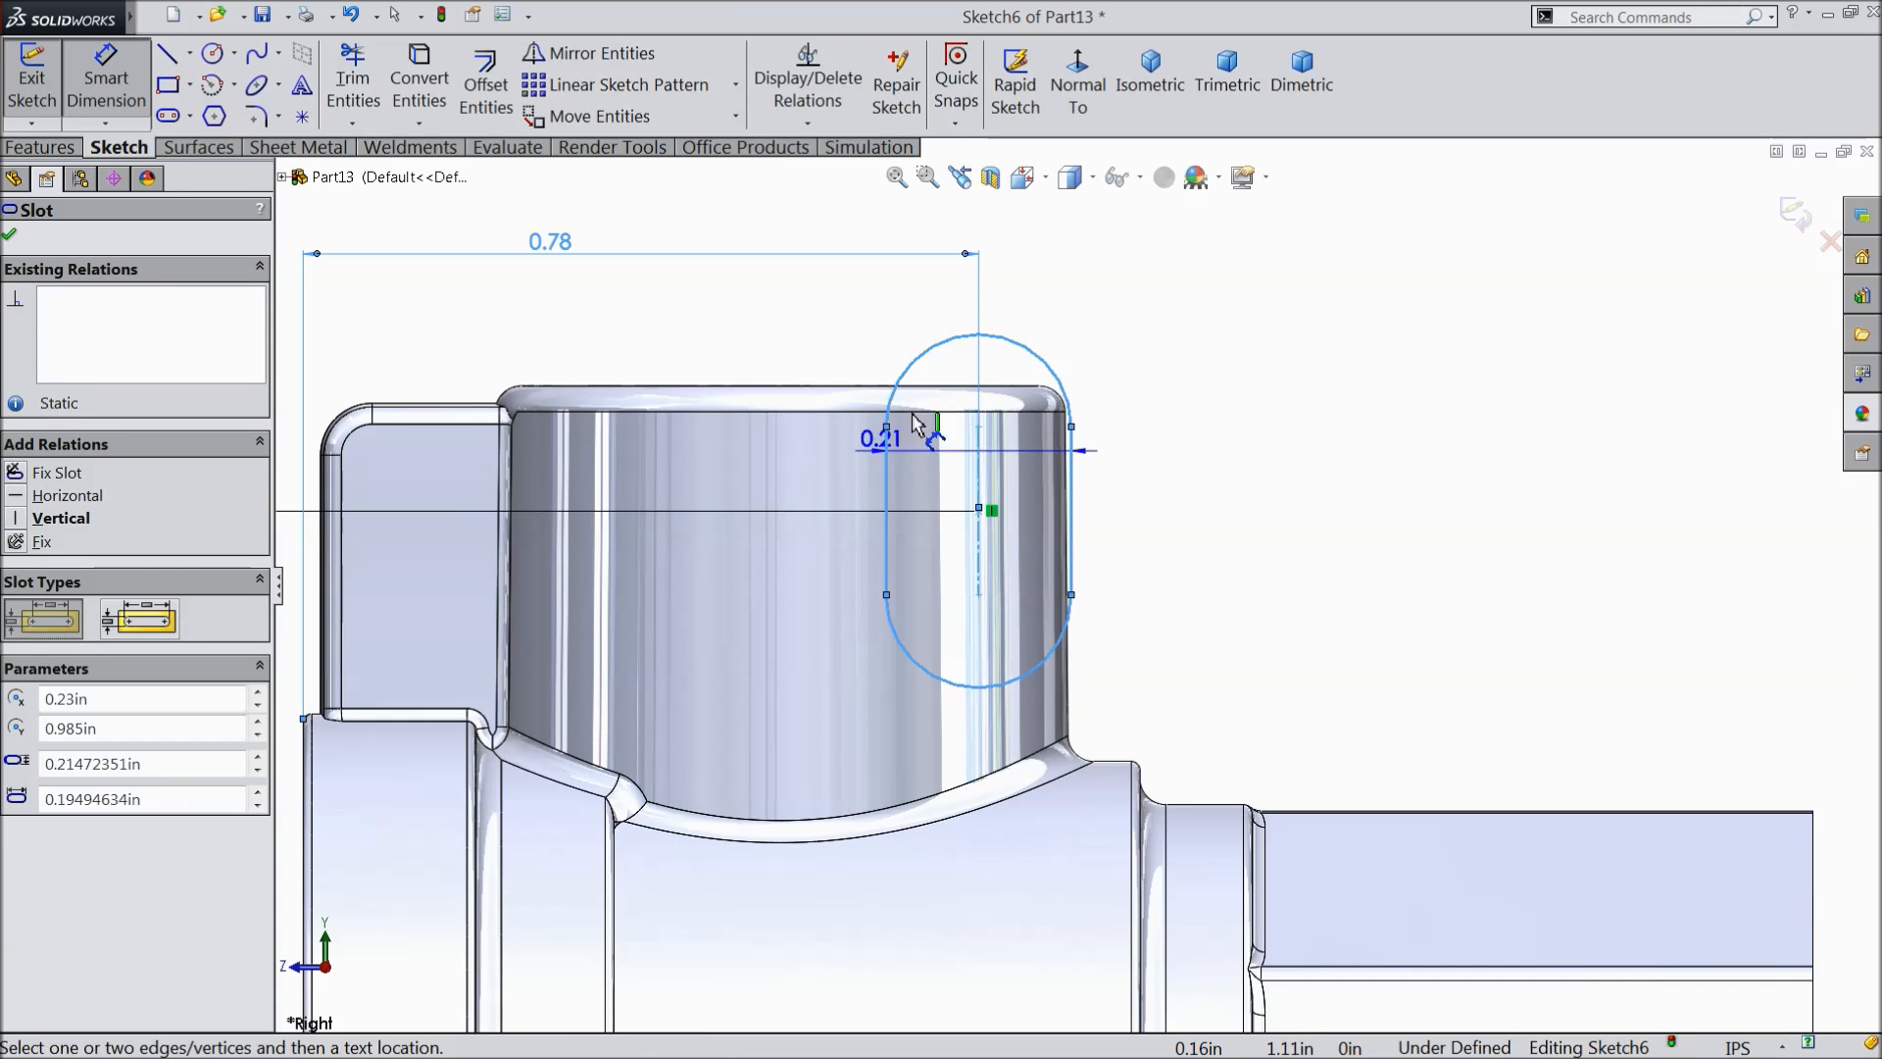
left_click(1009, 312)
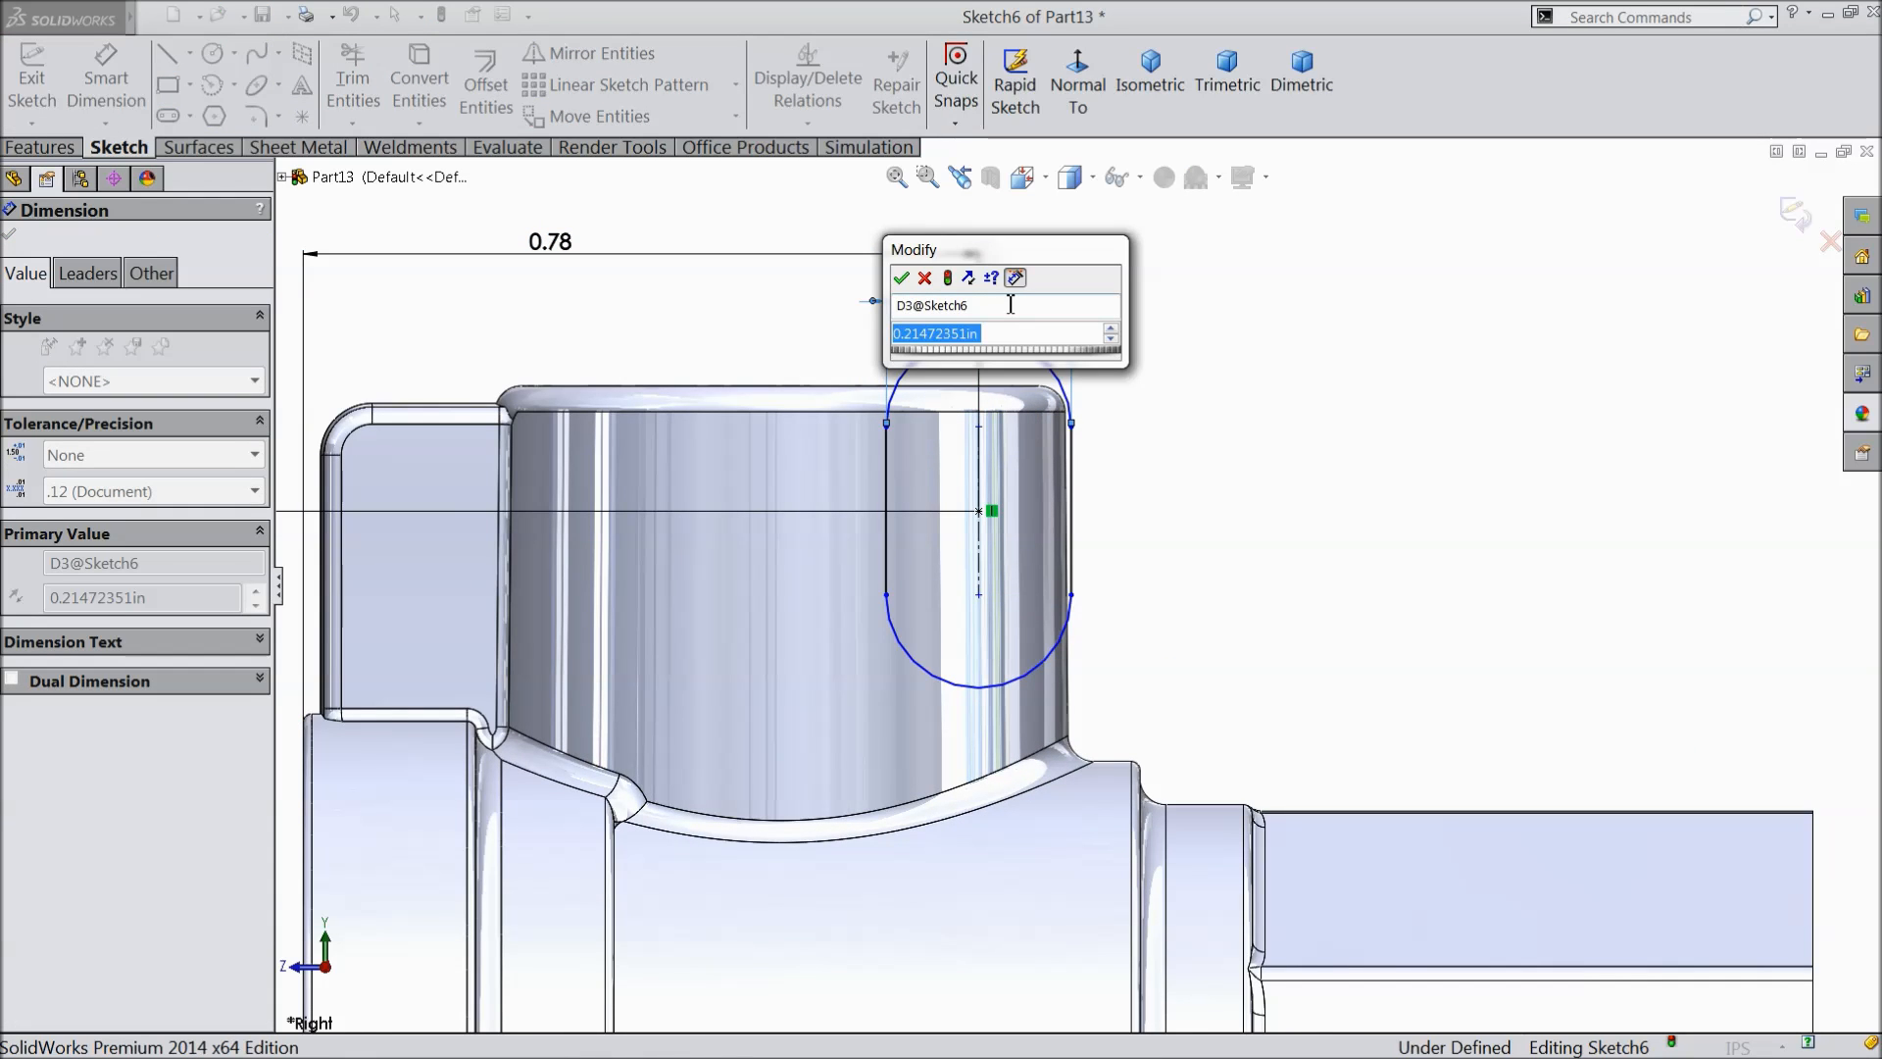
type("0.1842")
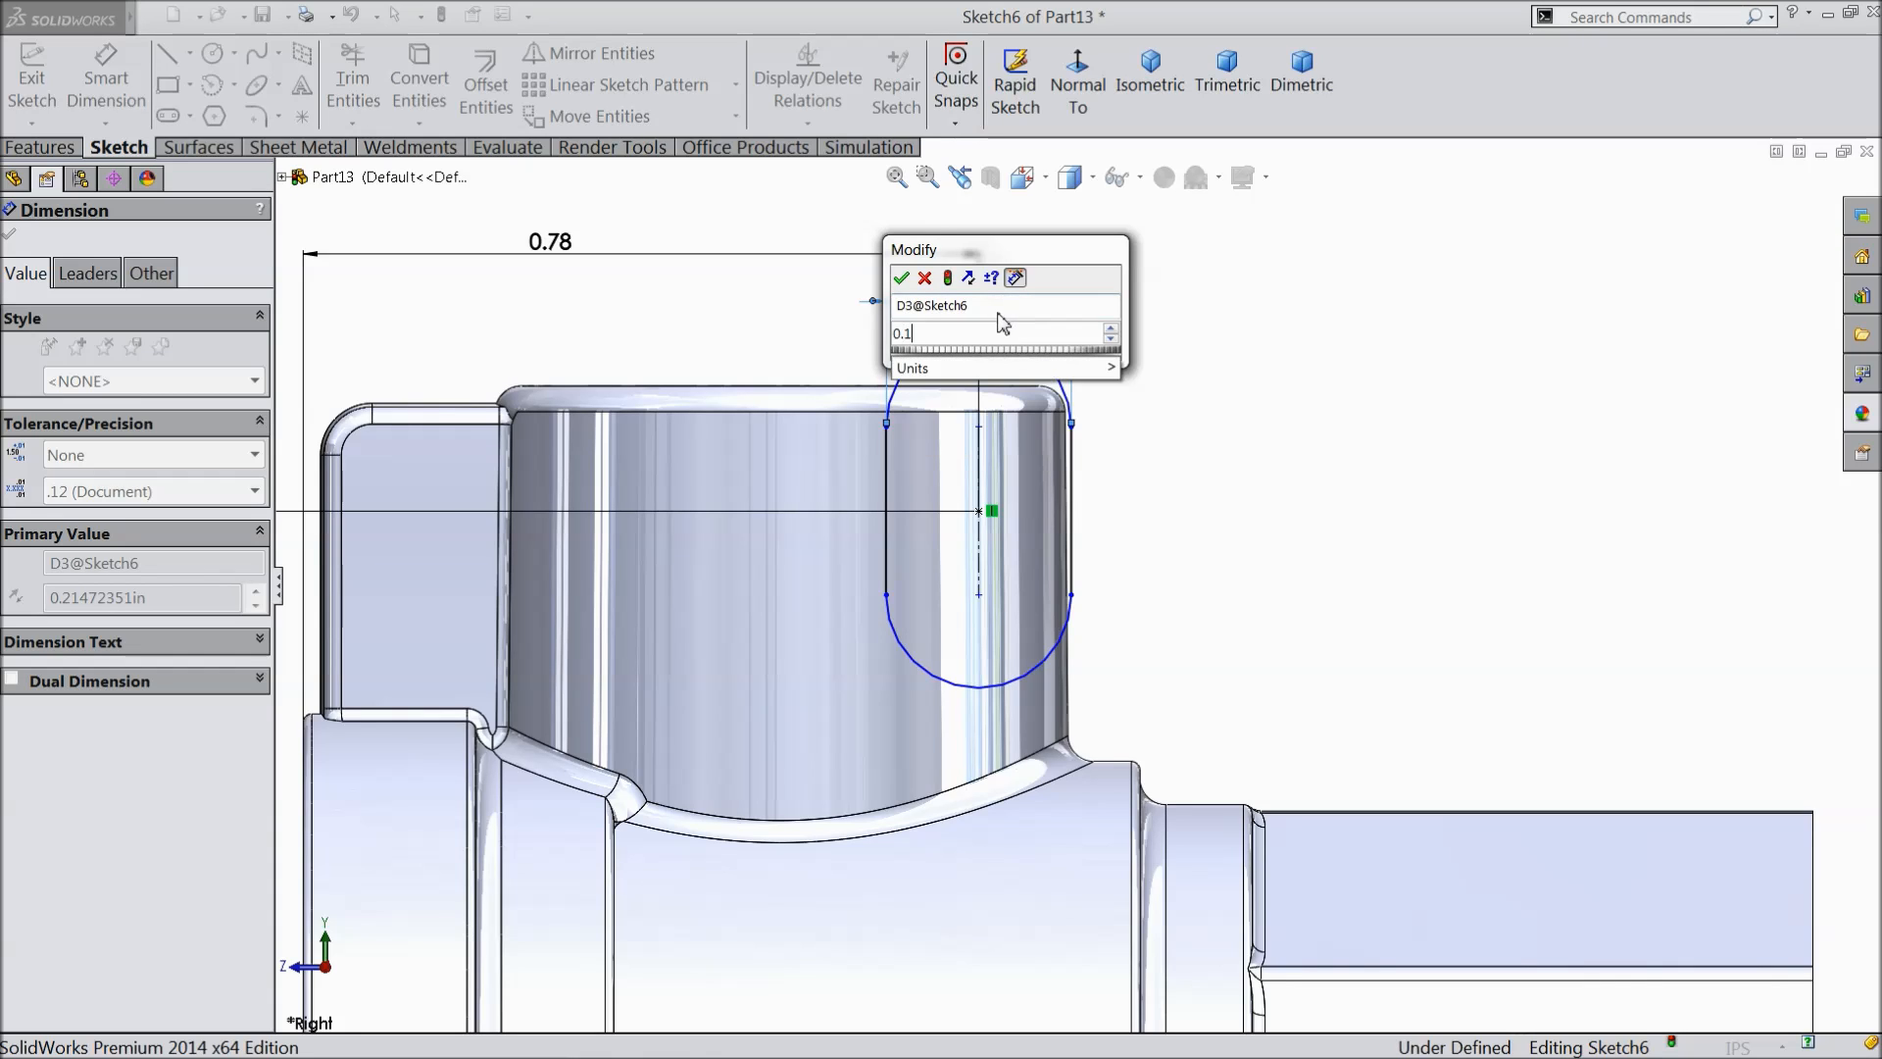
left_click(901, 277)
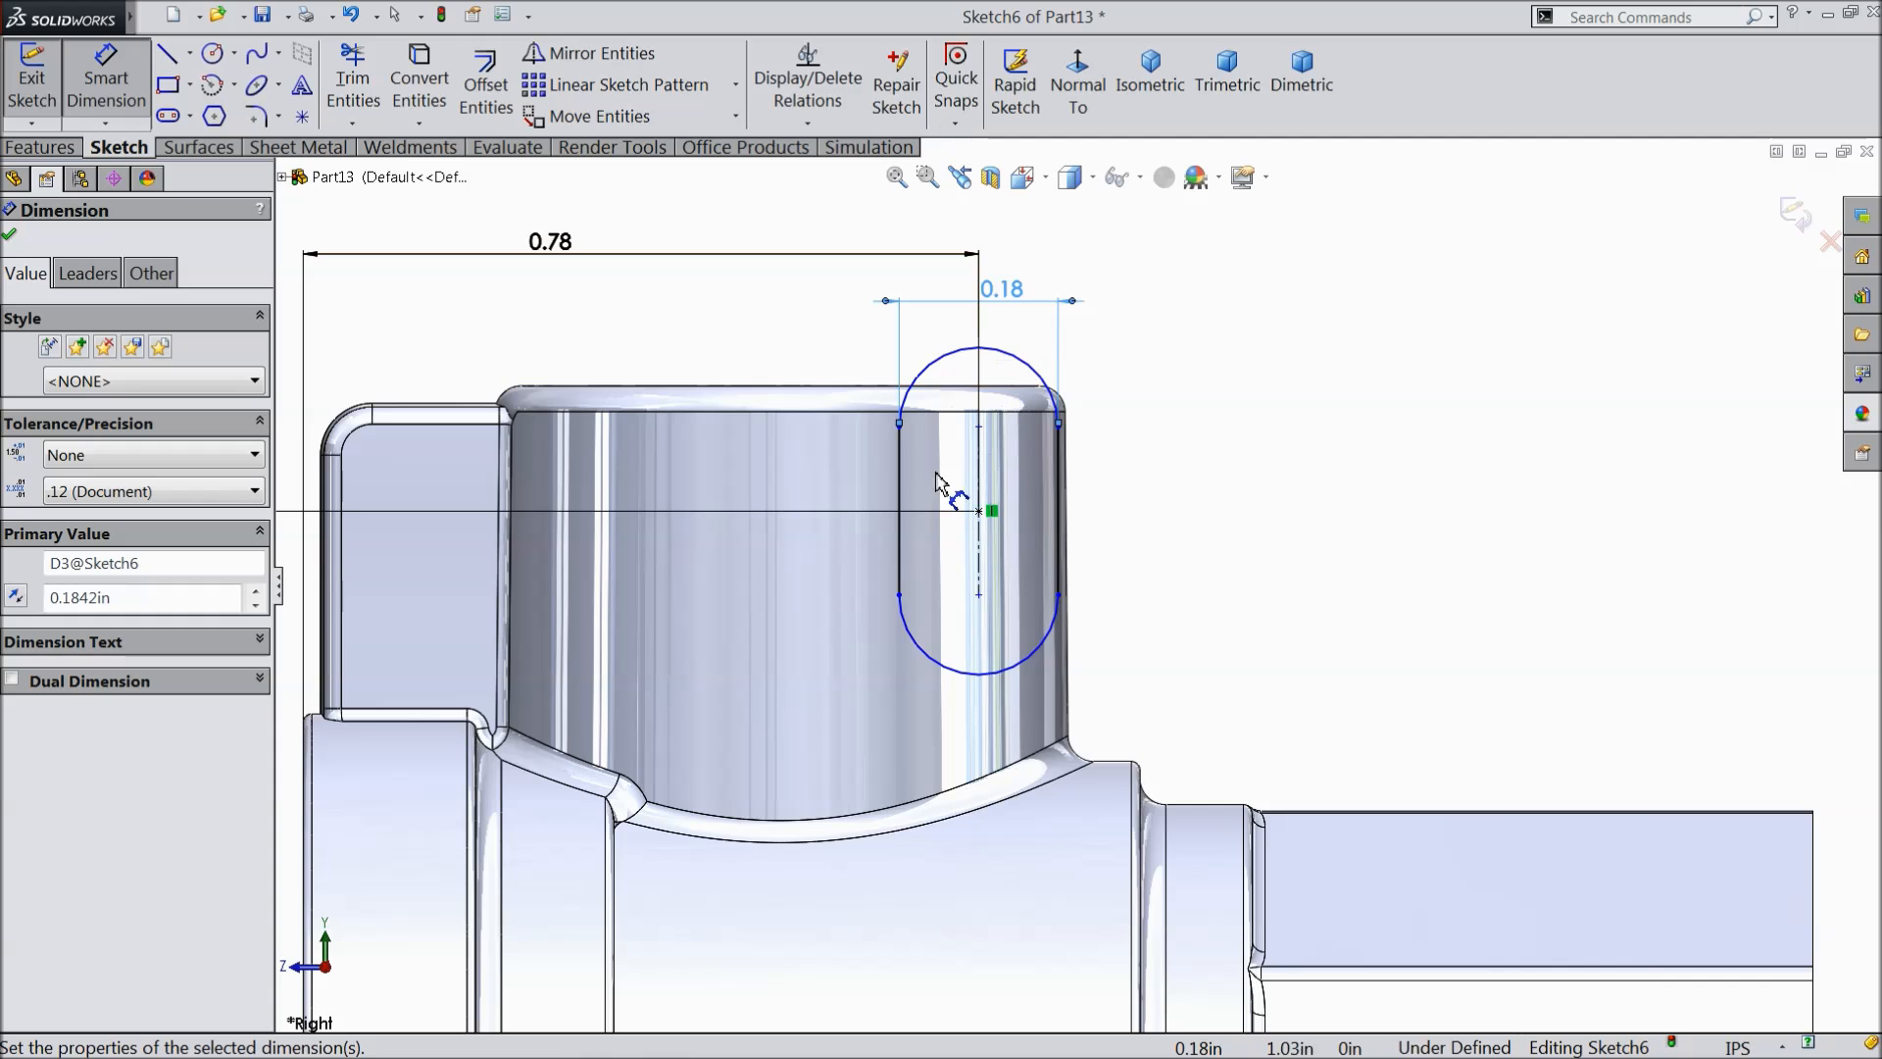
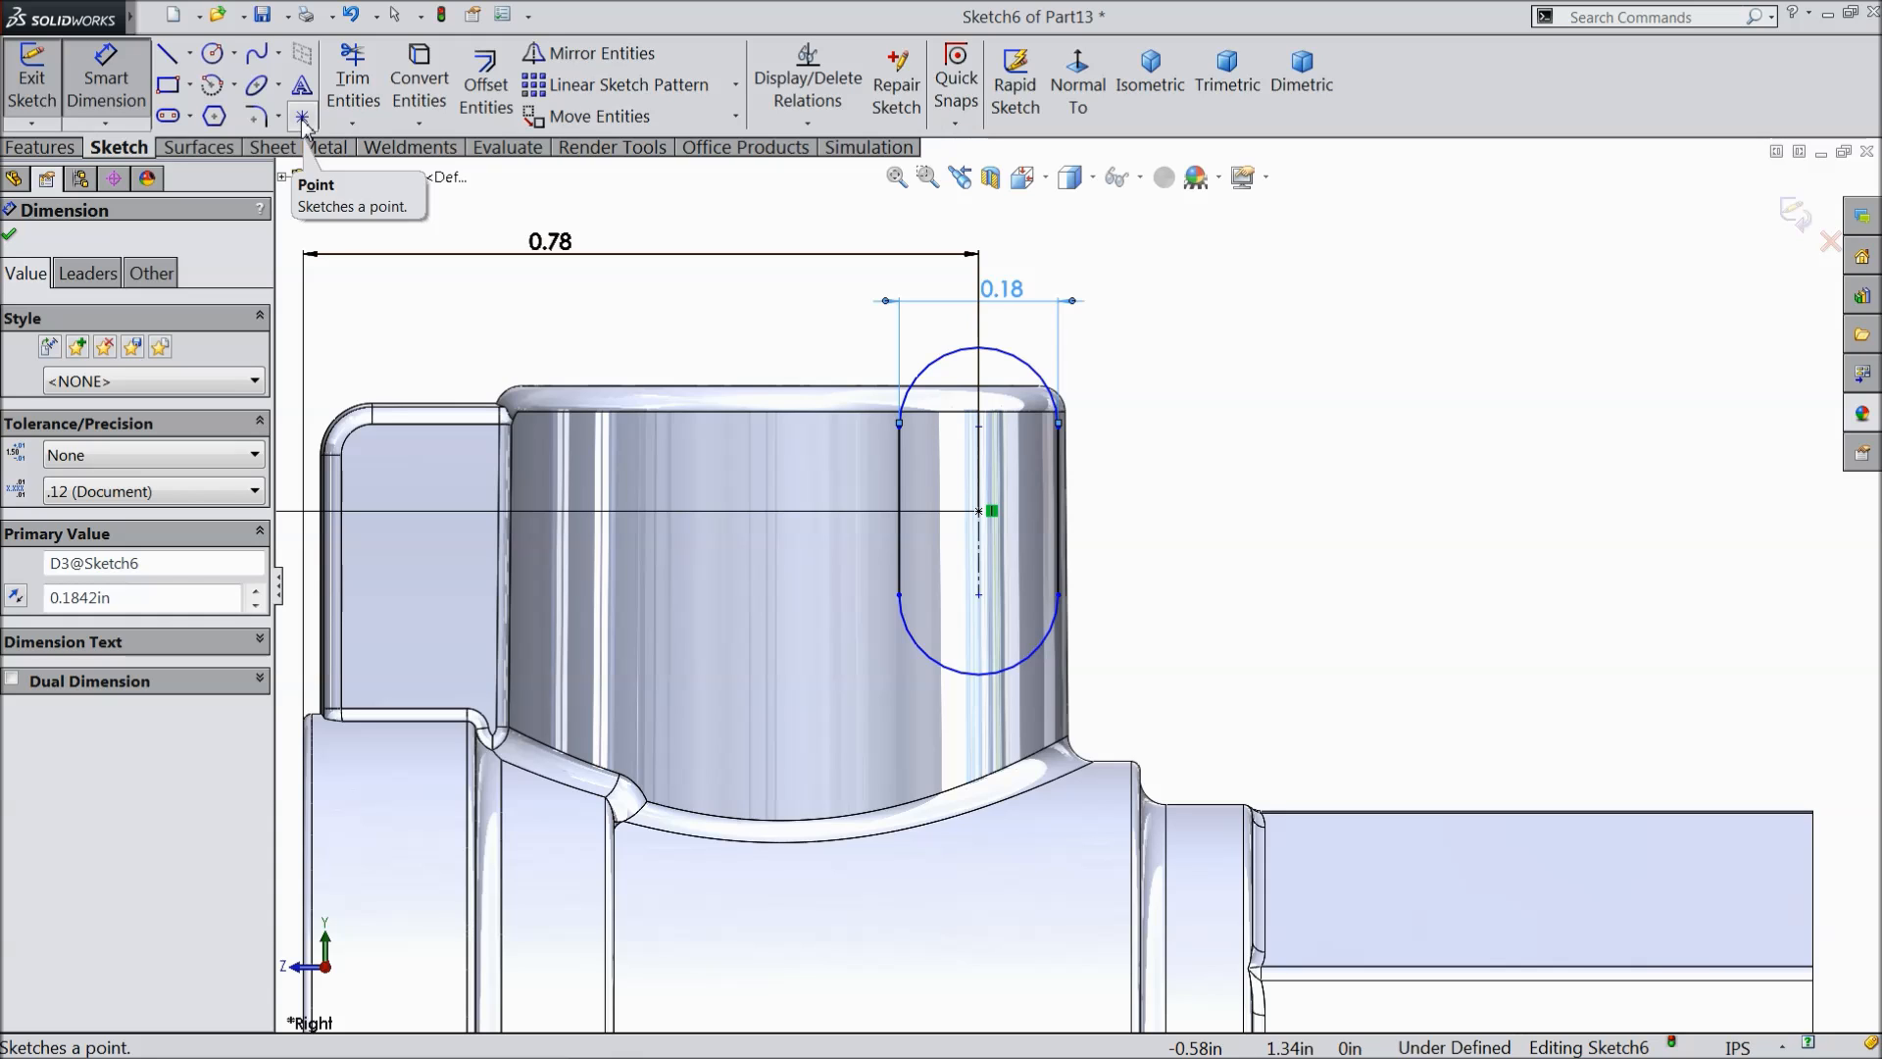
- Place sketch points at the midpoints of the slot's upper and lower end arcs
left_click(303, 118)
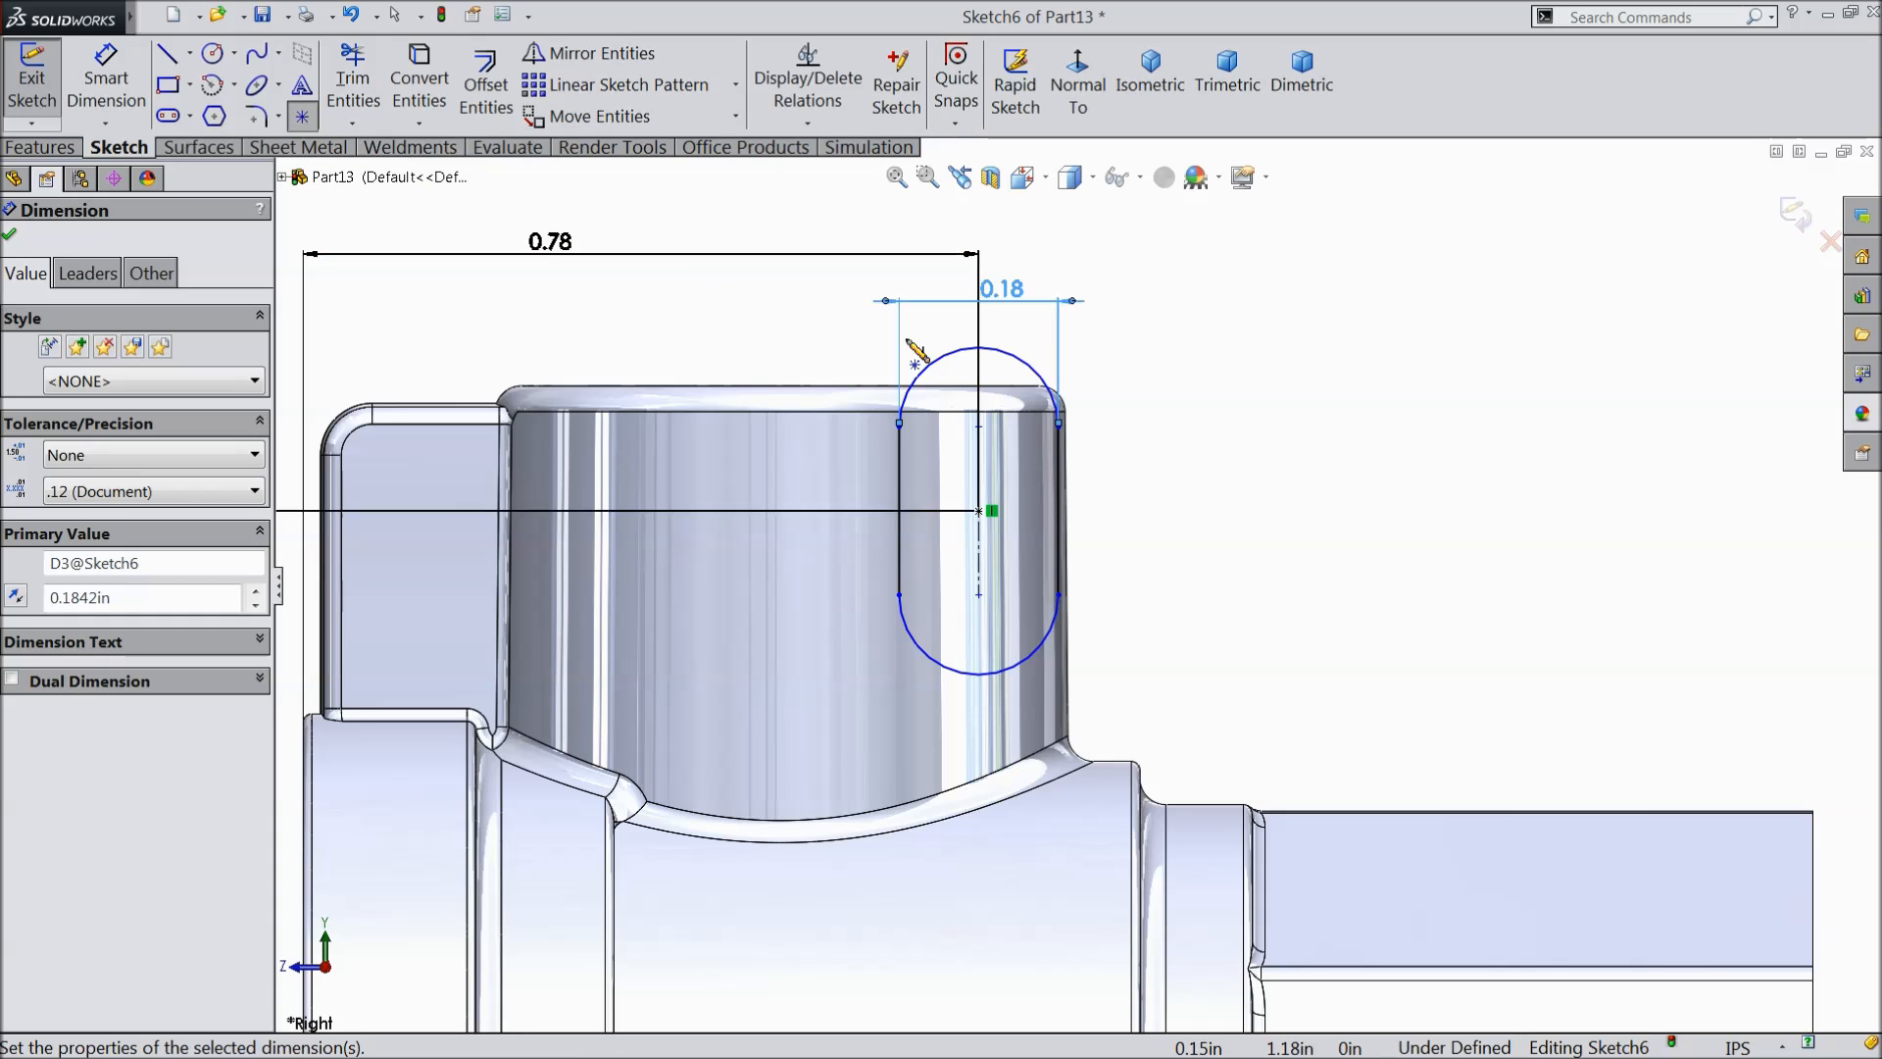
left_click(978, 348)
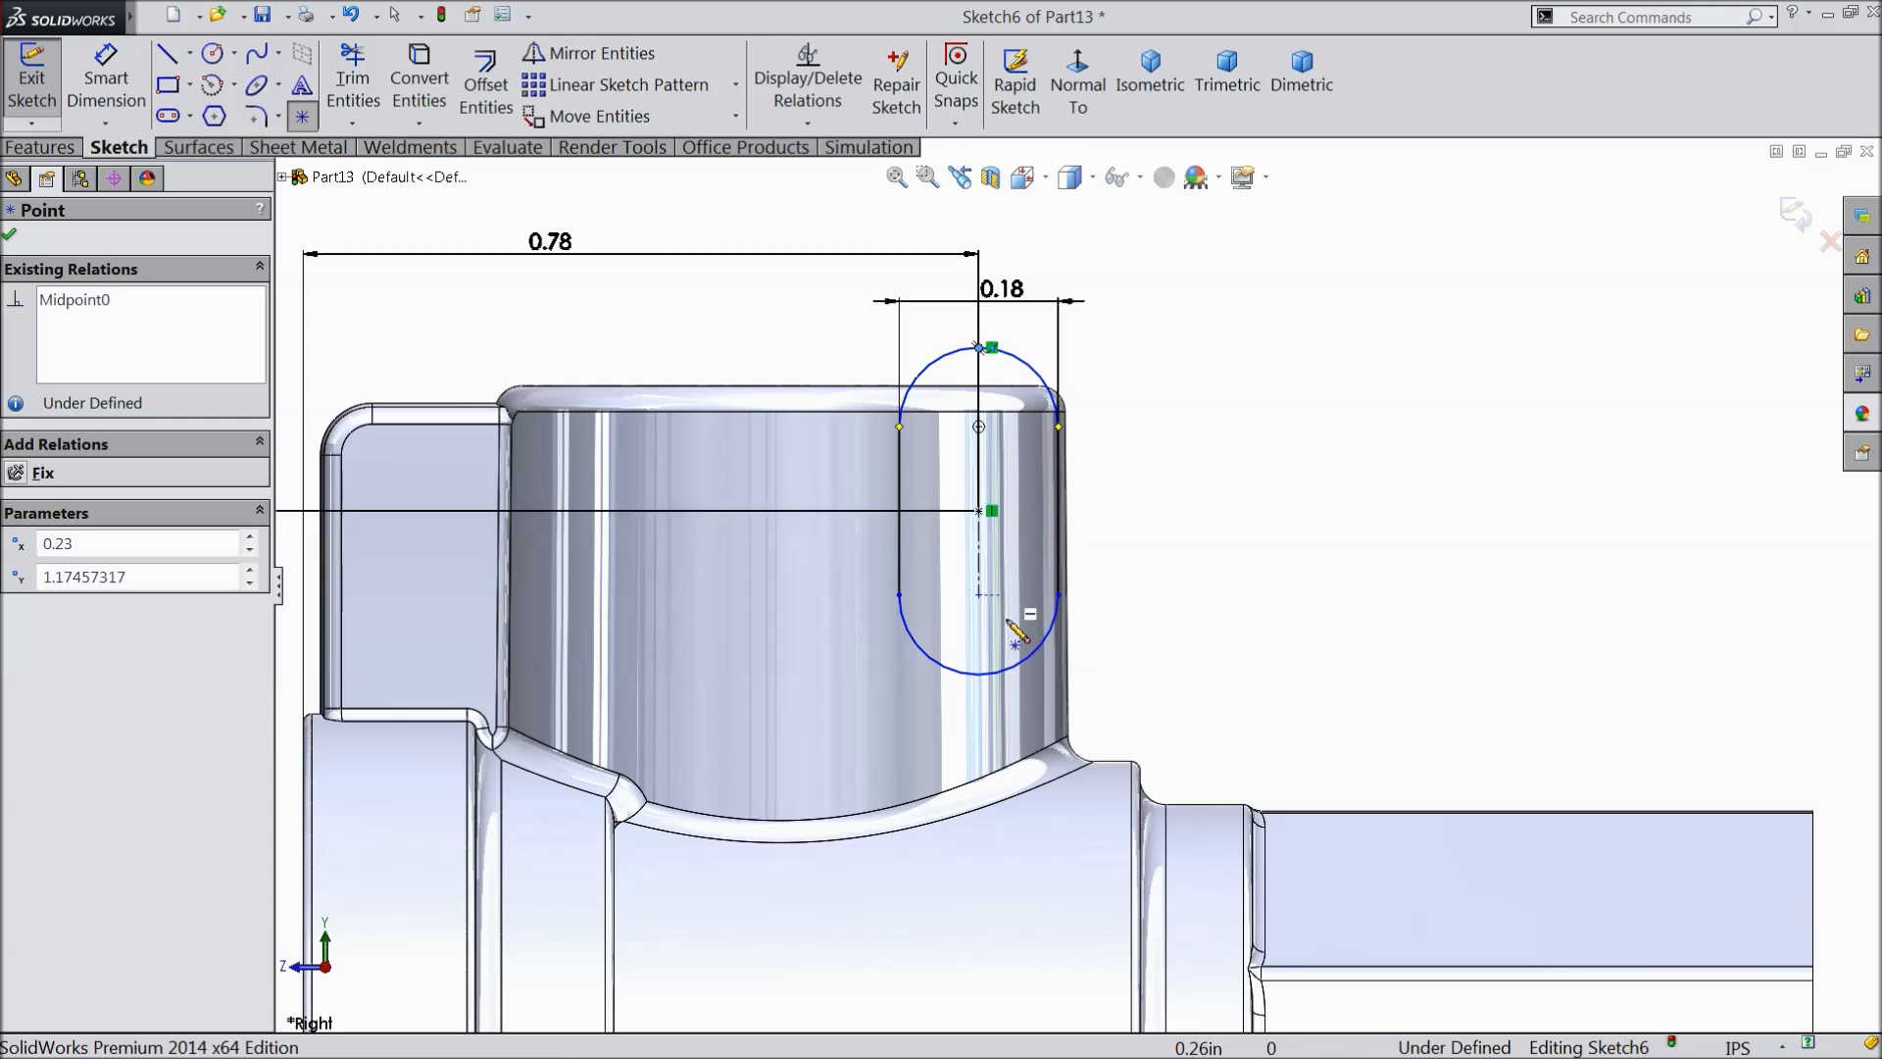
left_click(978, 675)
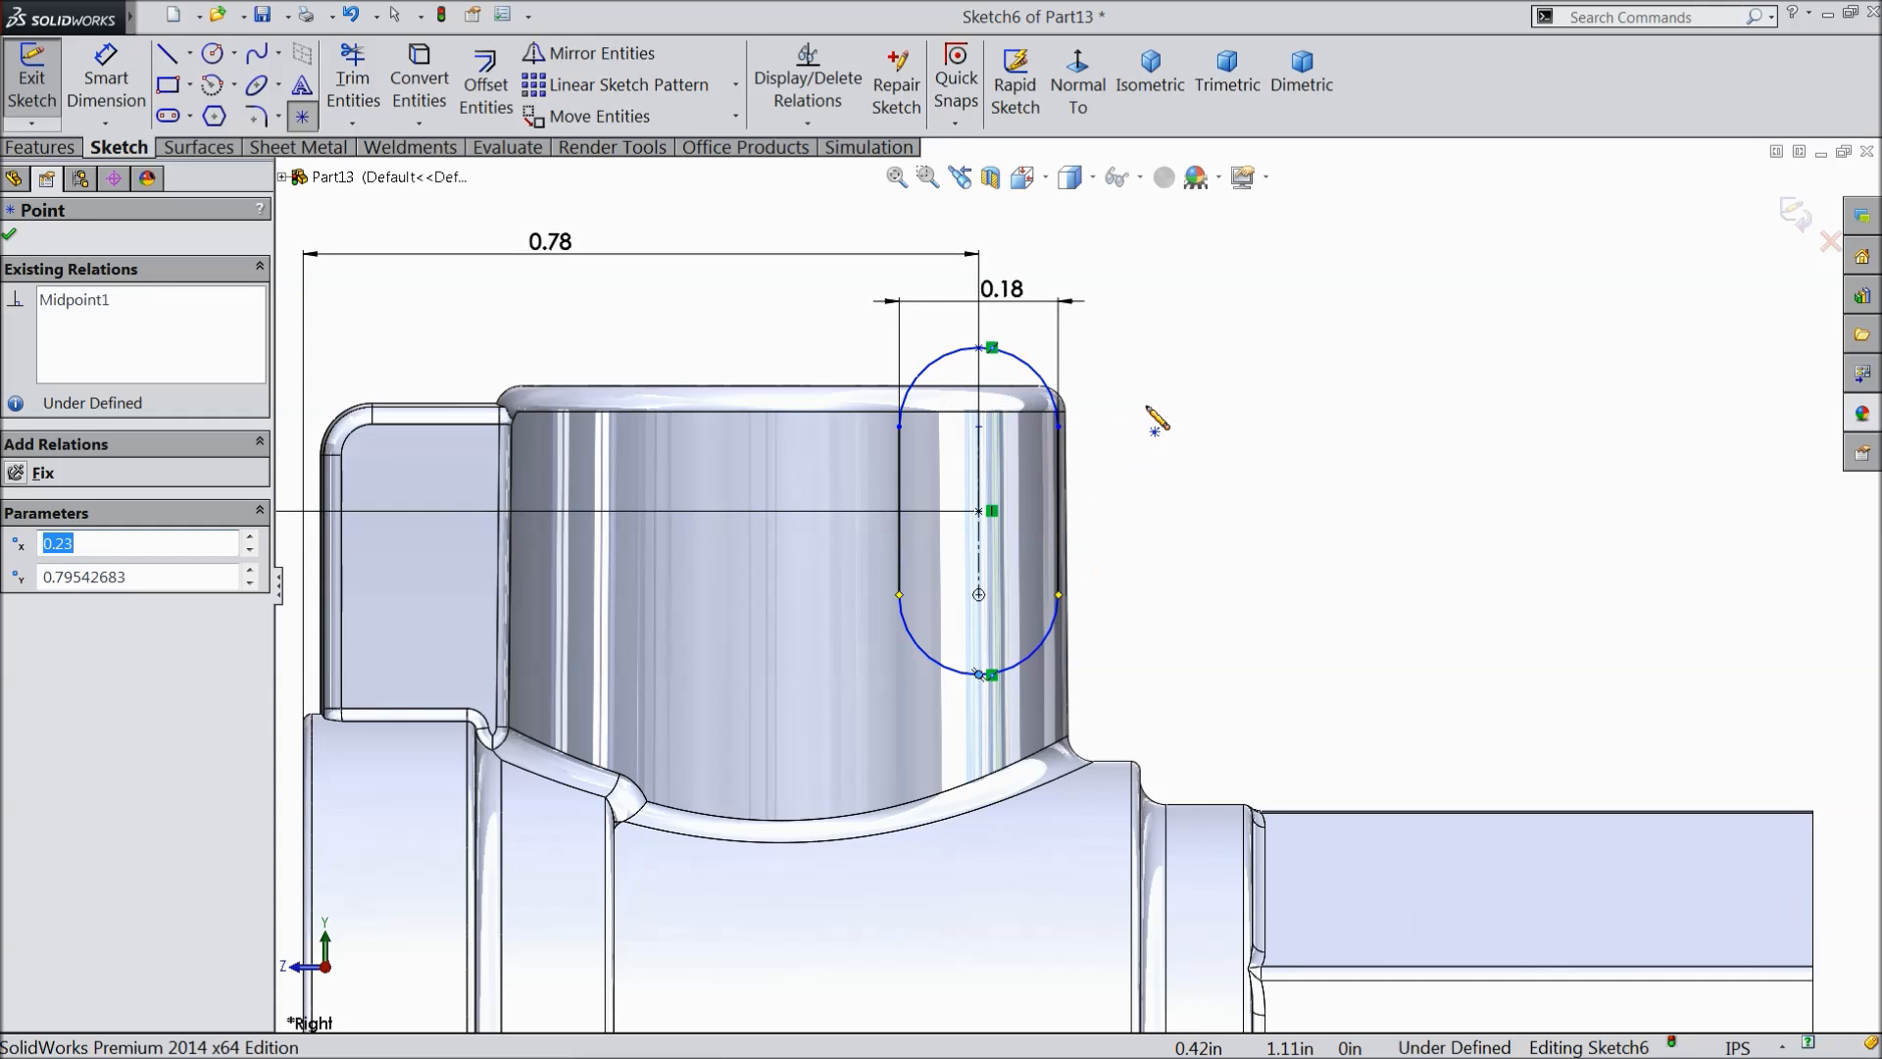
key("Escape")
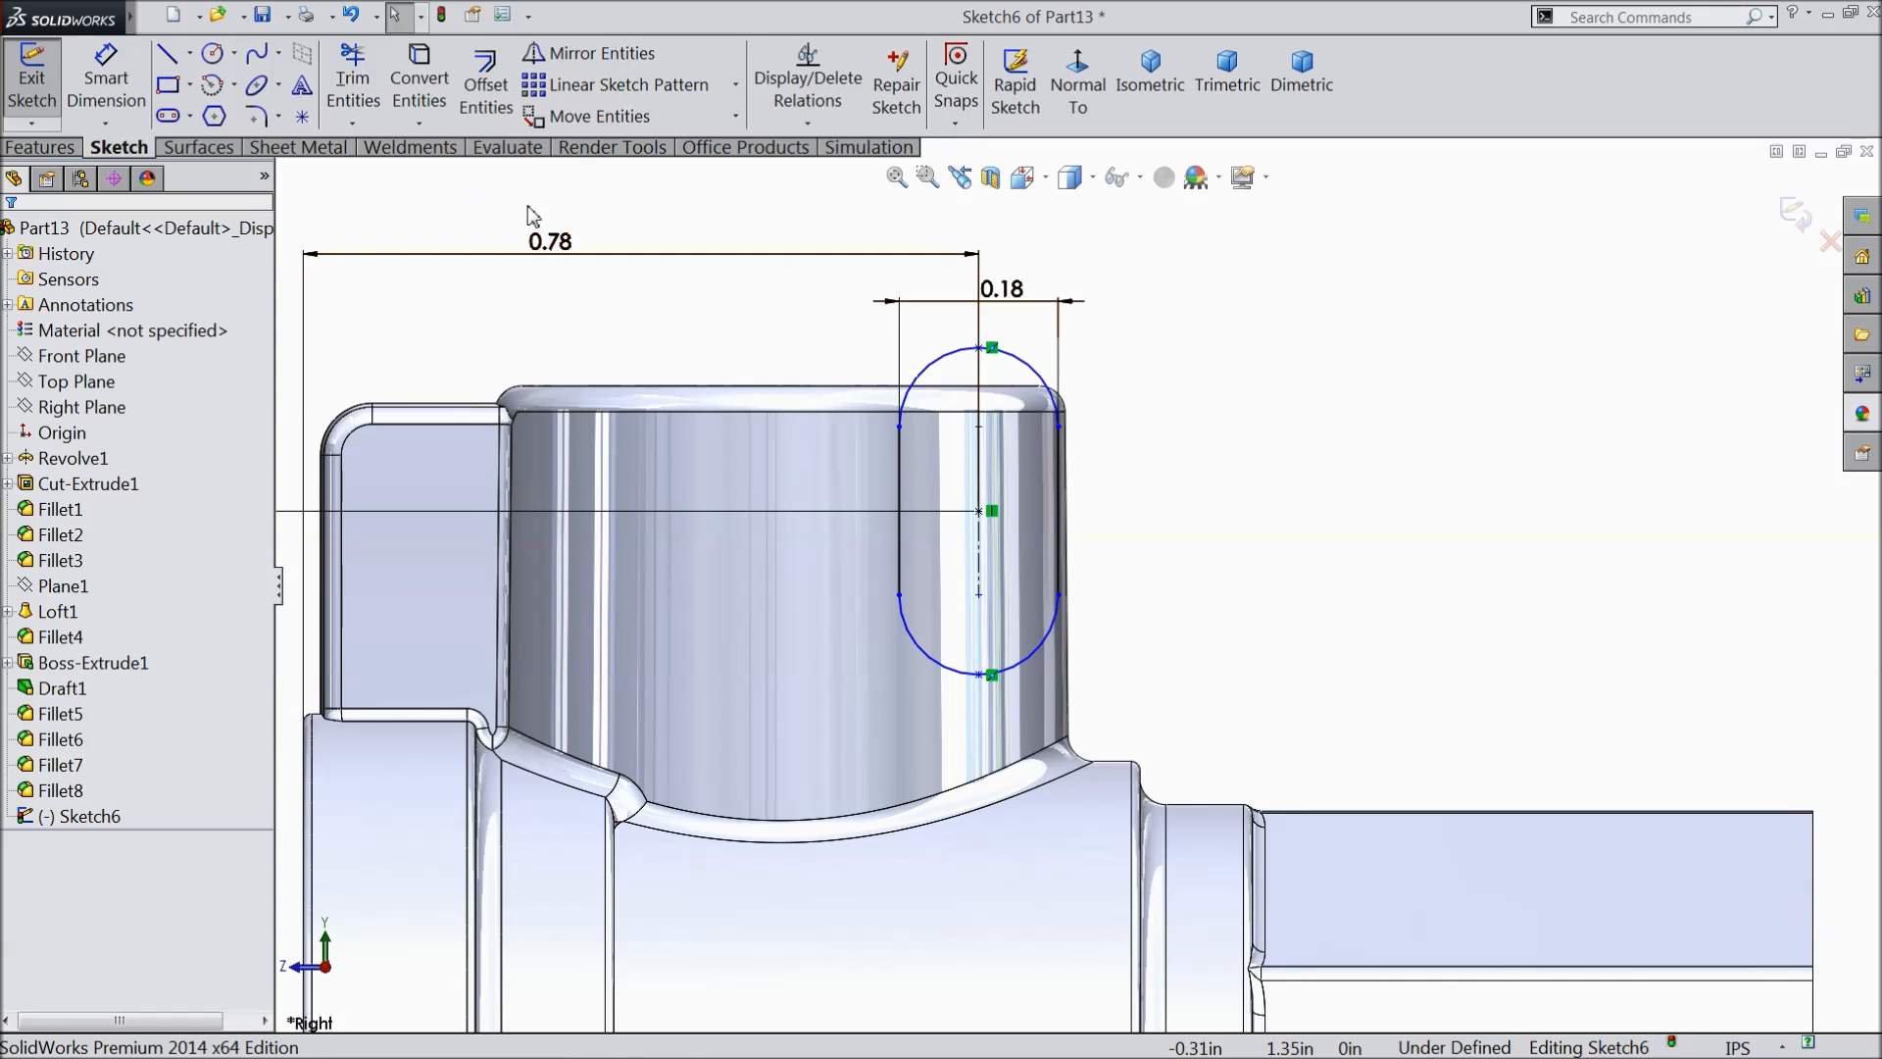
- Dimension the slot's overall height between the two arc midpoints as 0.25 in and finish dimensioning
left_click(106, 84)
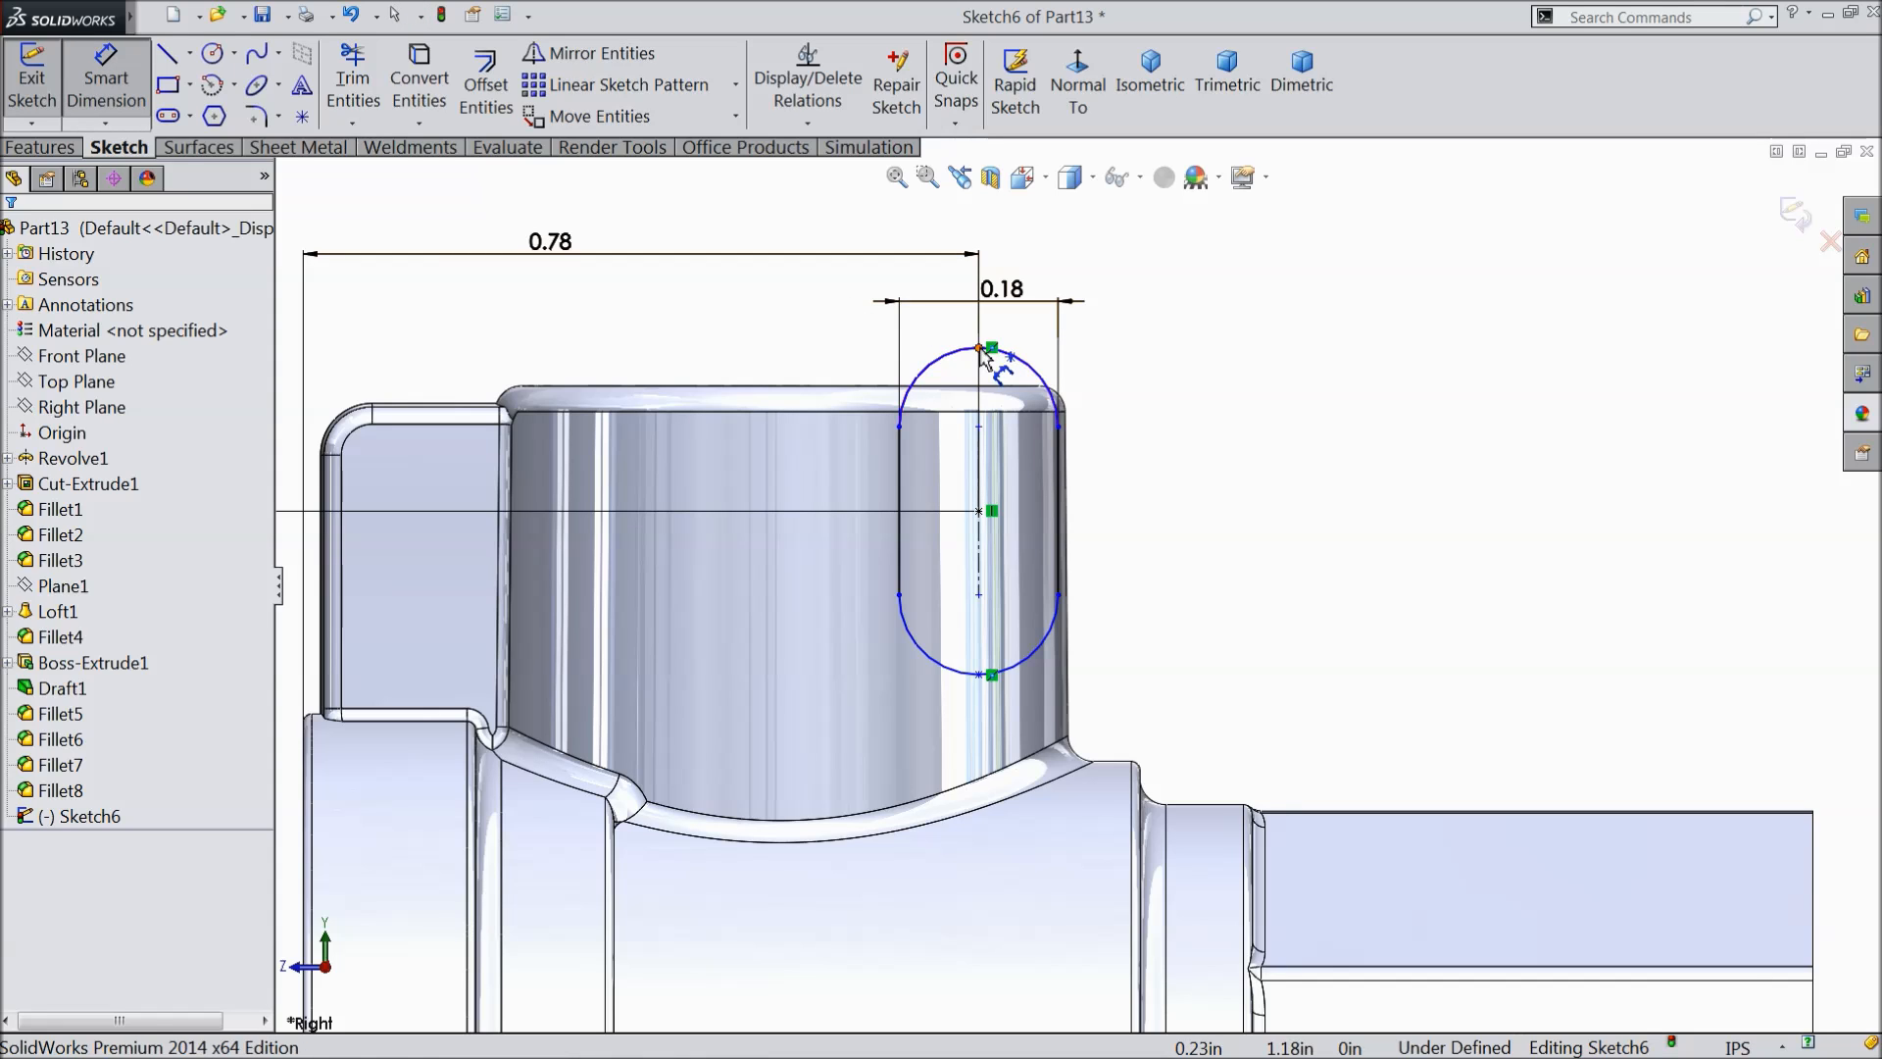
left_click(978, 348)
left_click(980, 676)
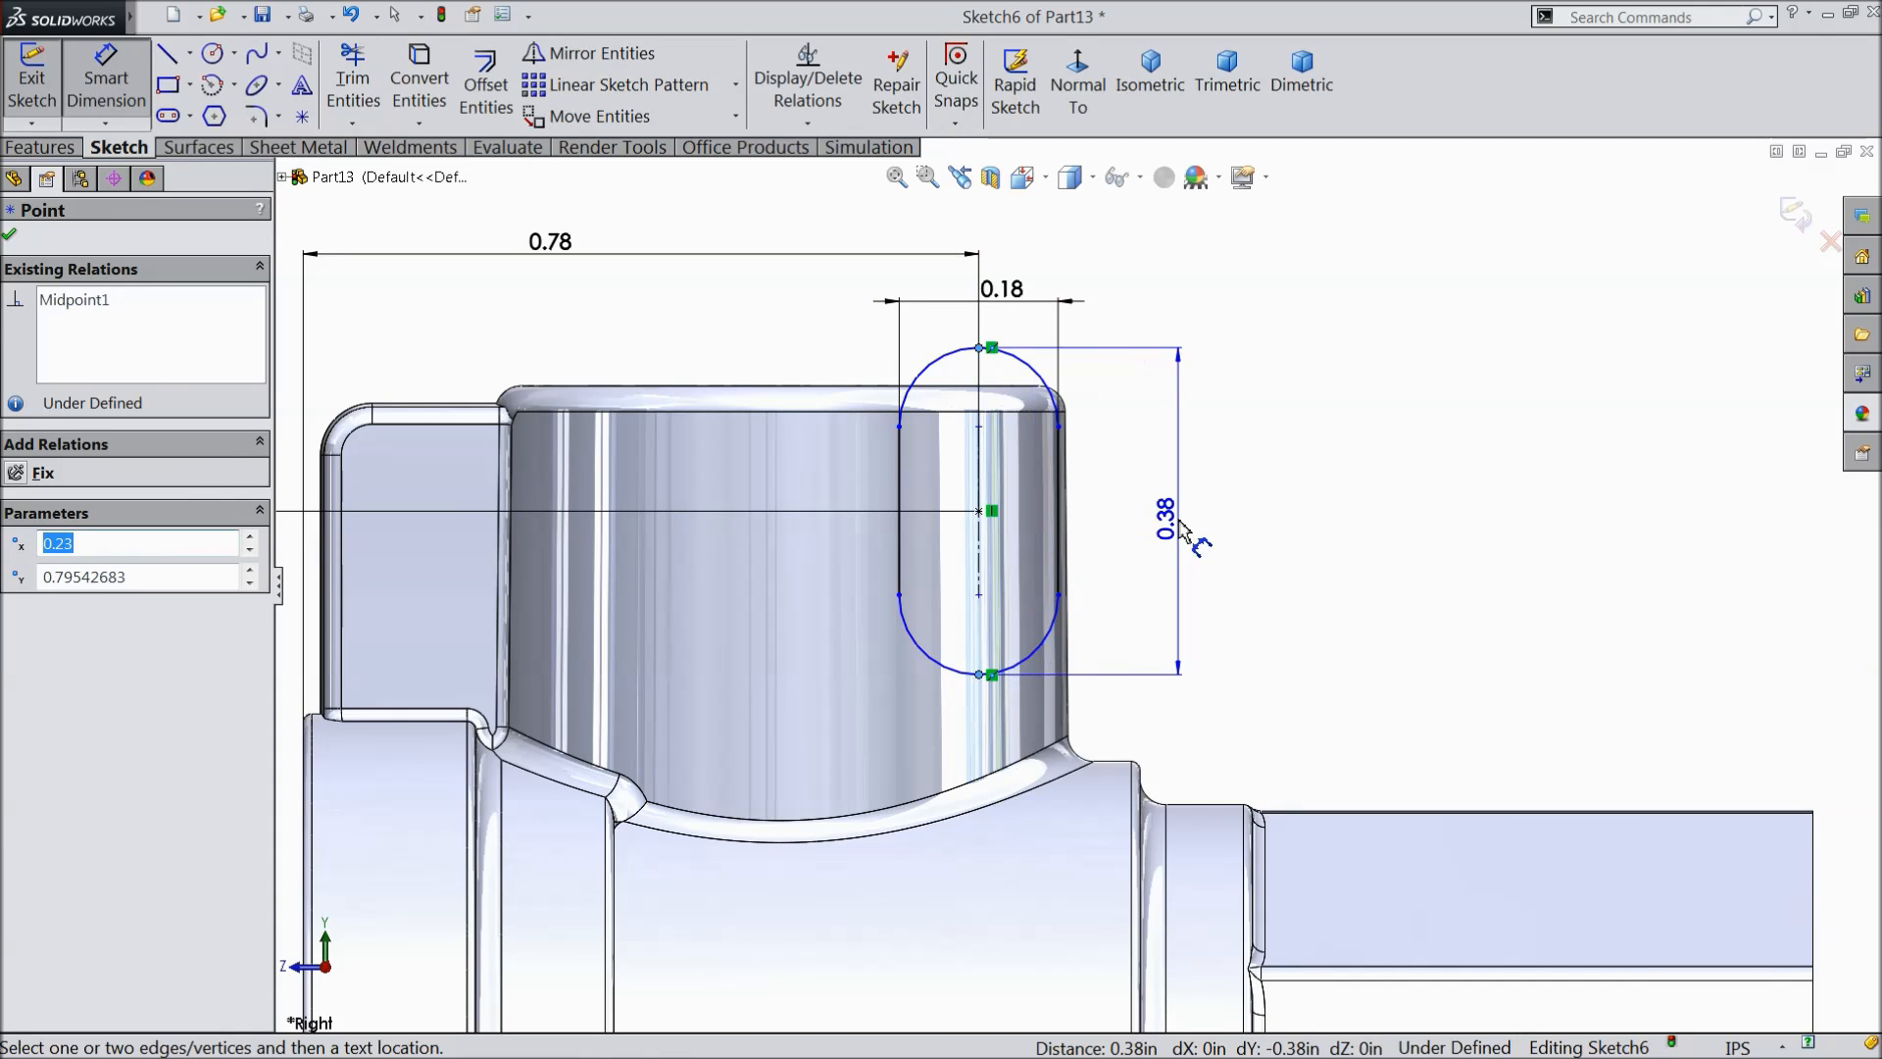
left_click(1183, 520)
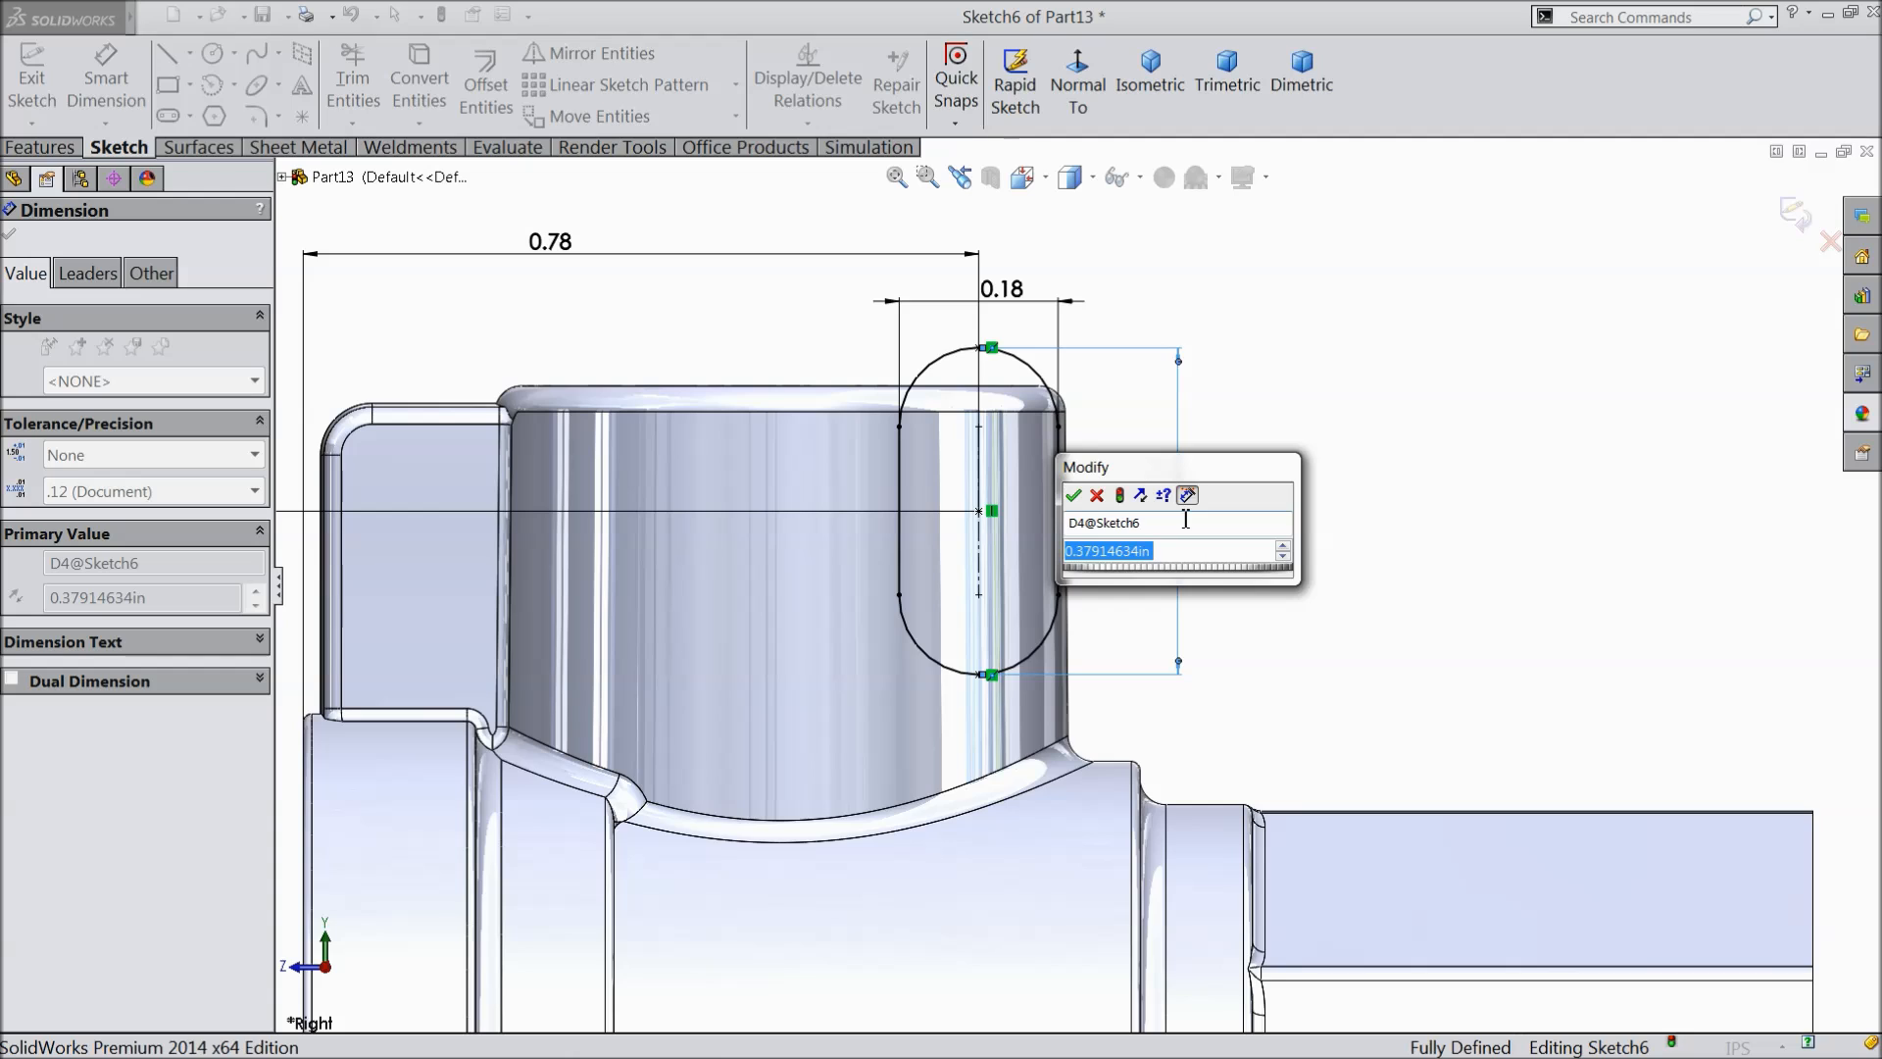
type("0.25")
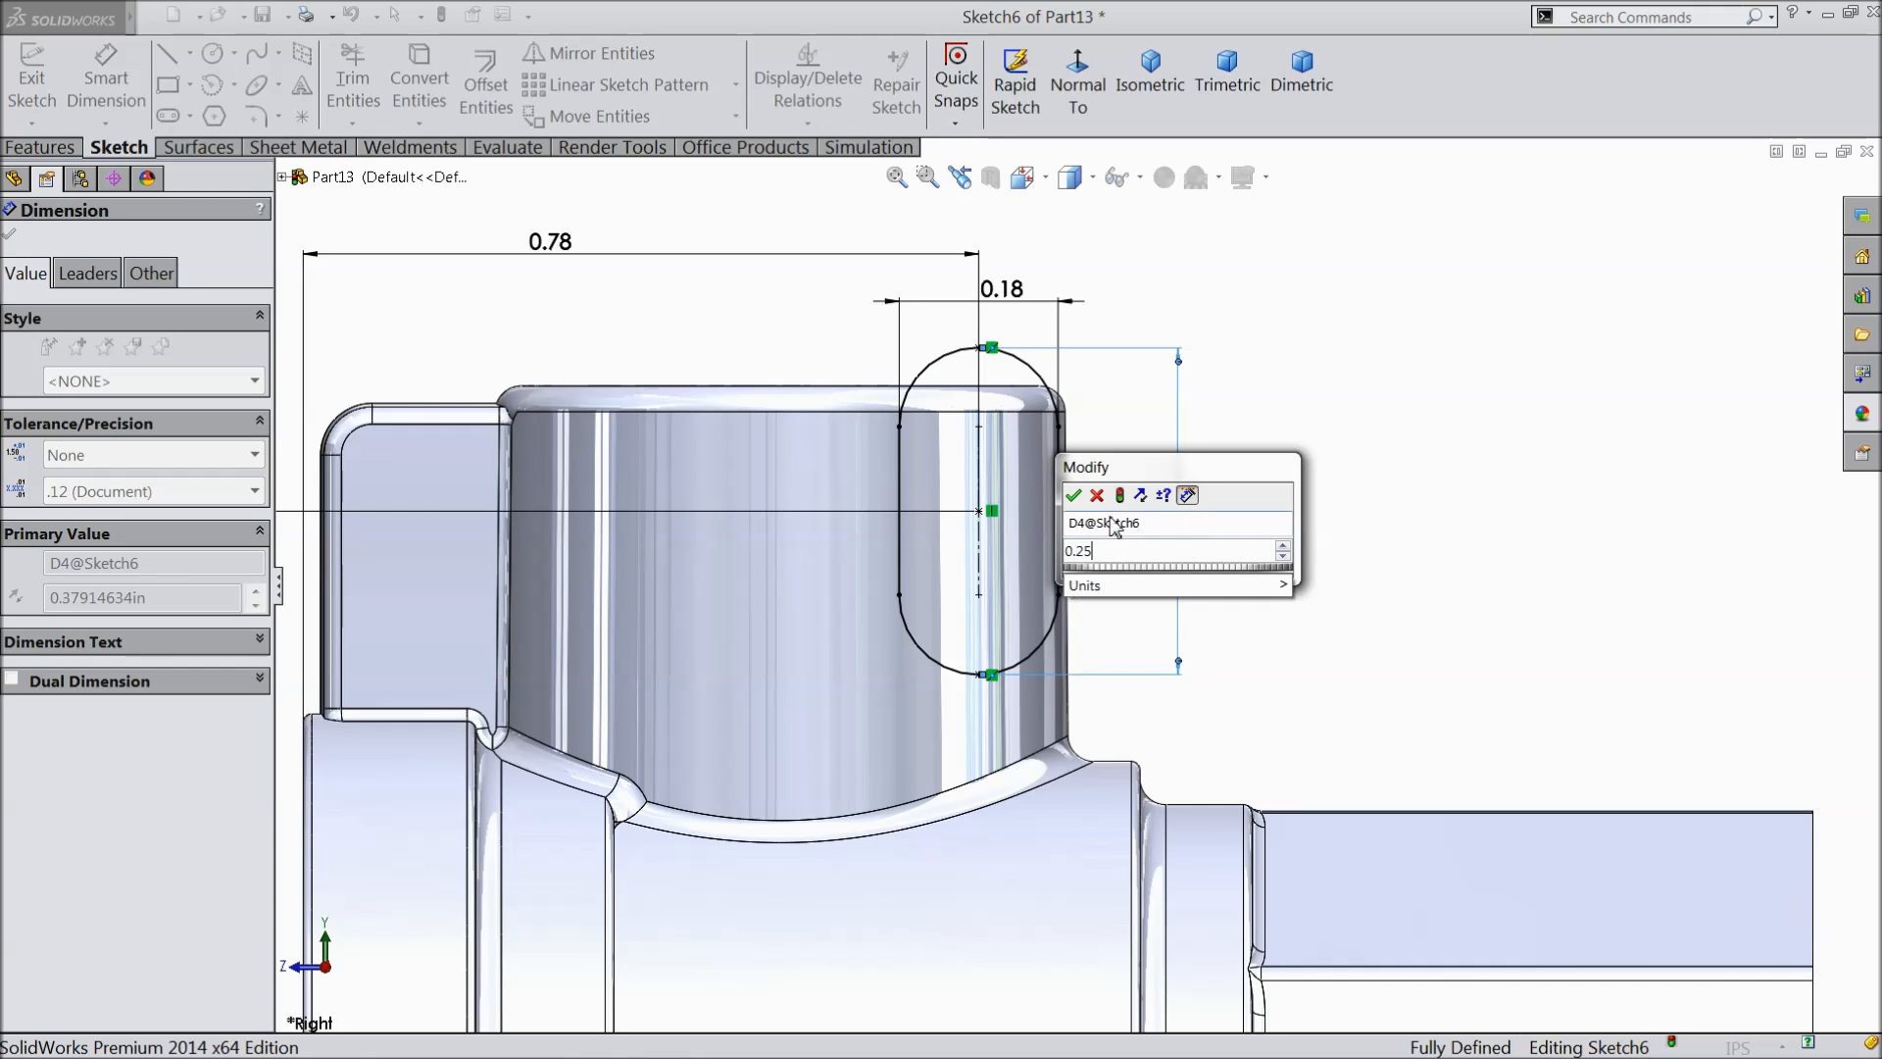
left_click(1075, 495)
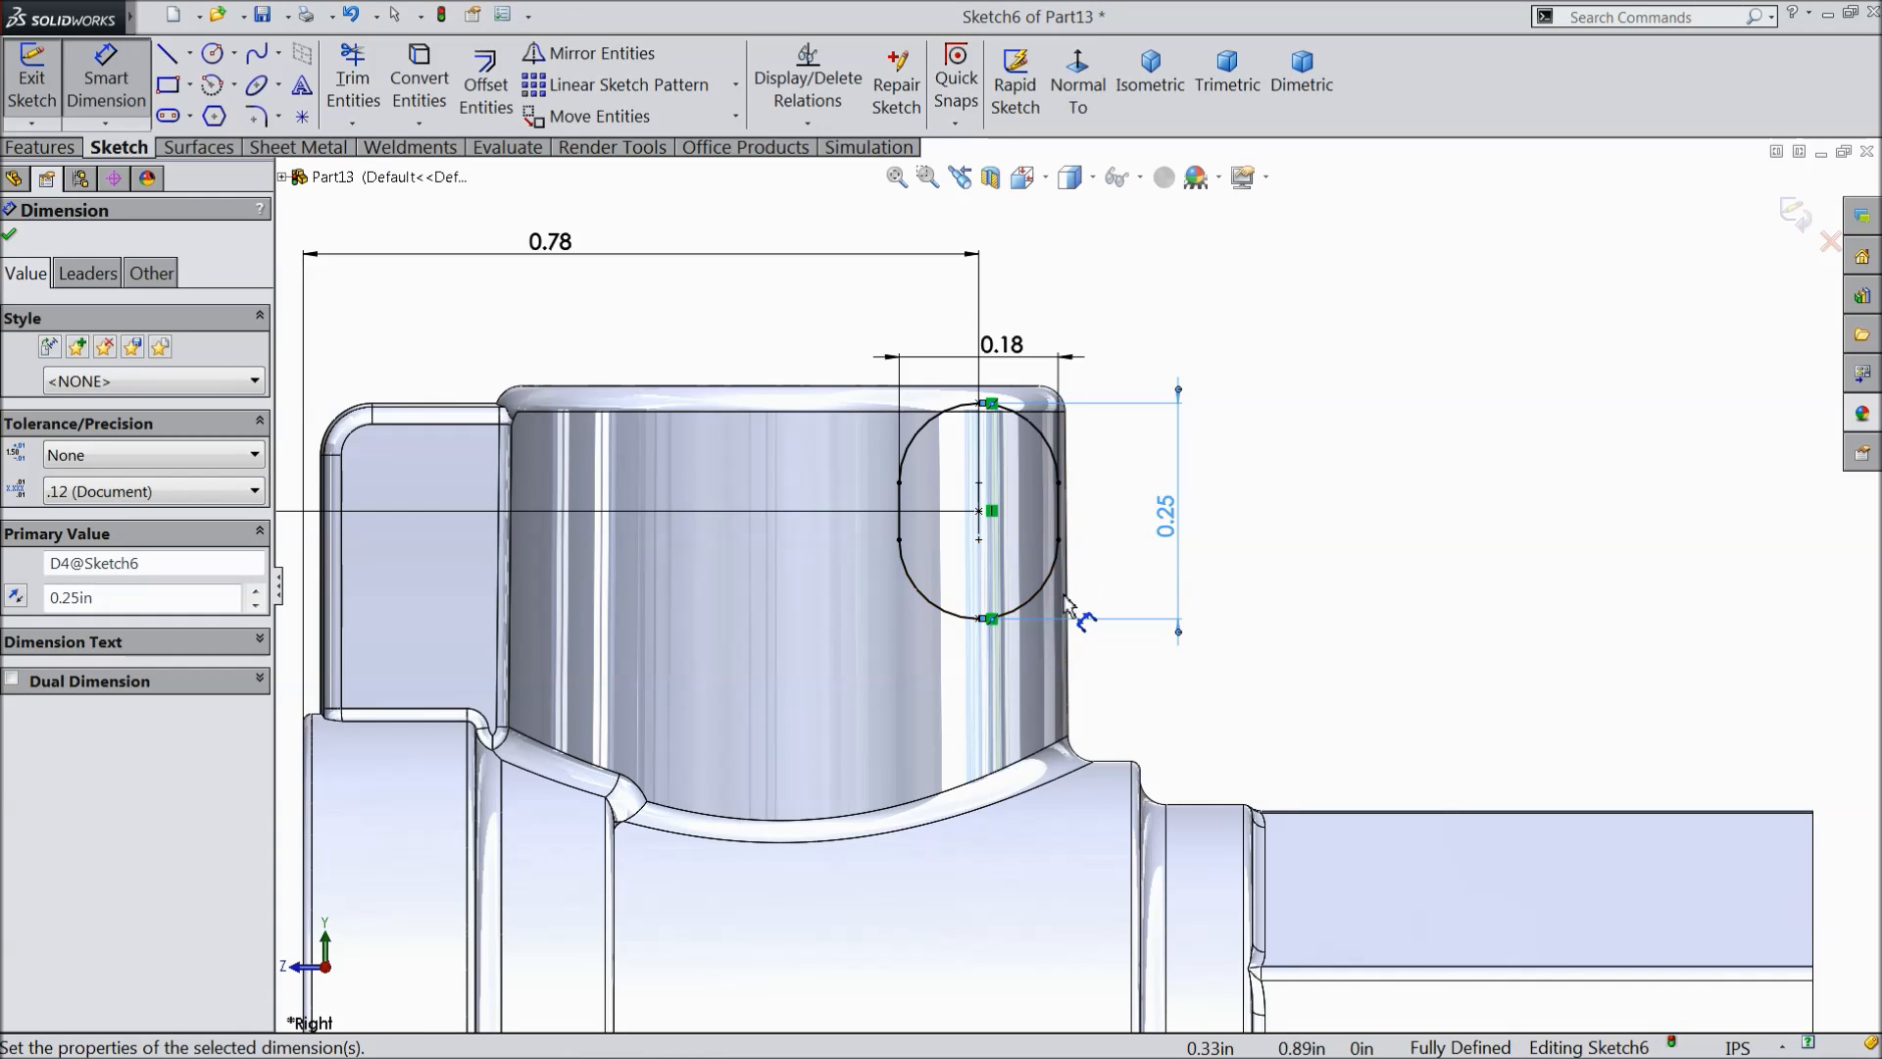
scroll(1031, 503, "up", 4)
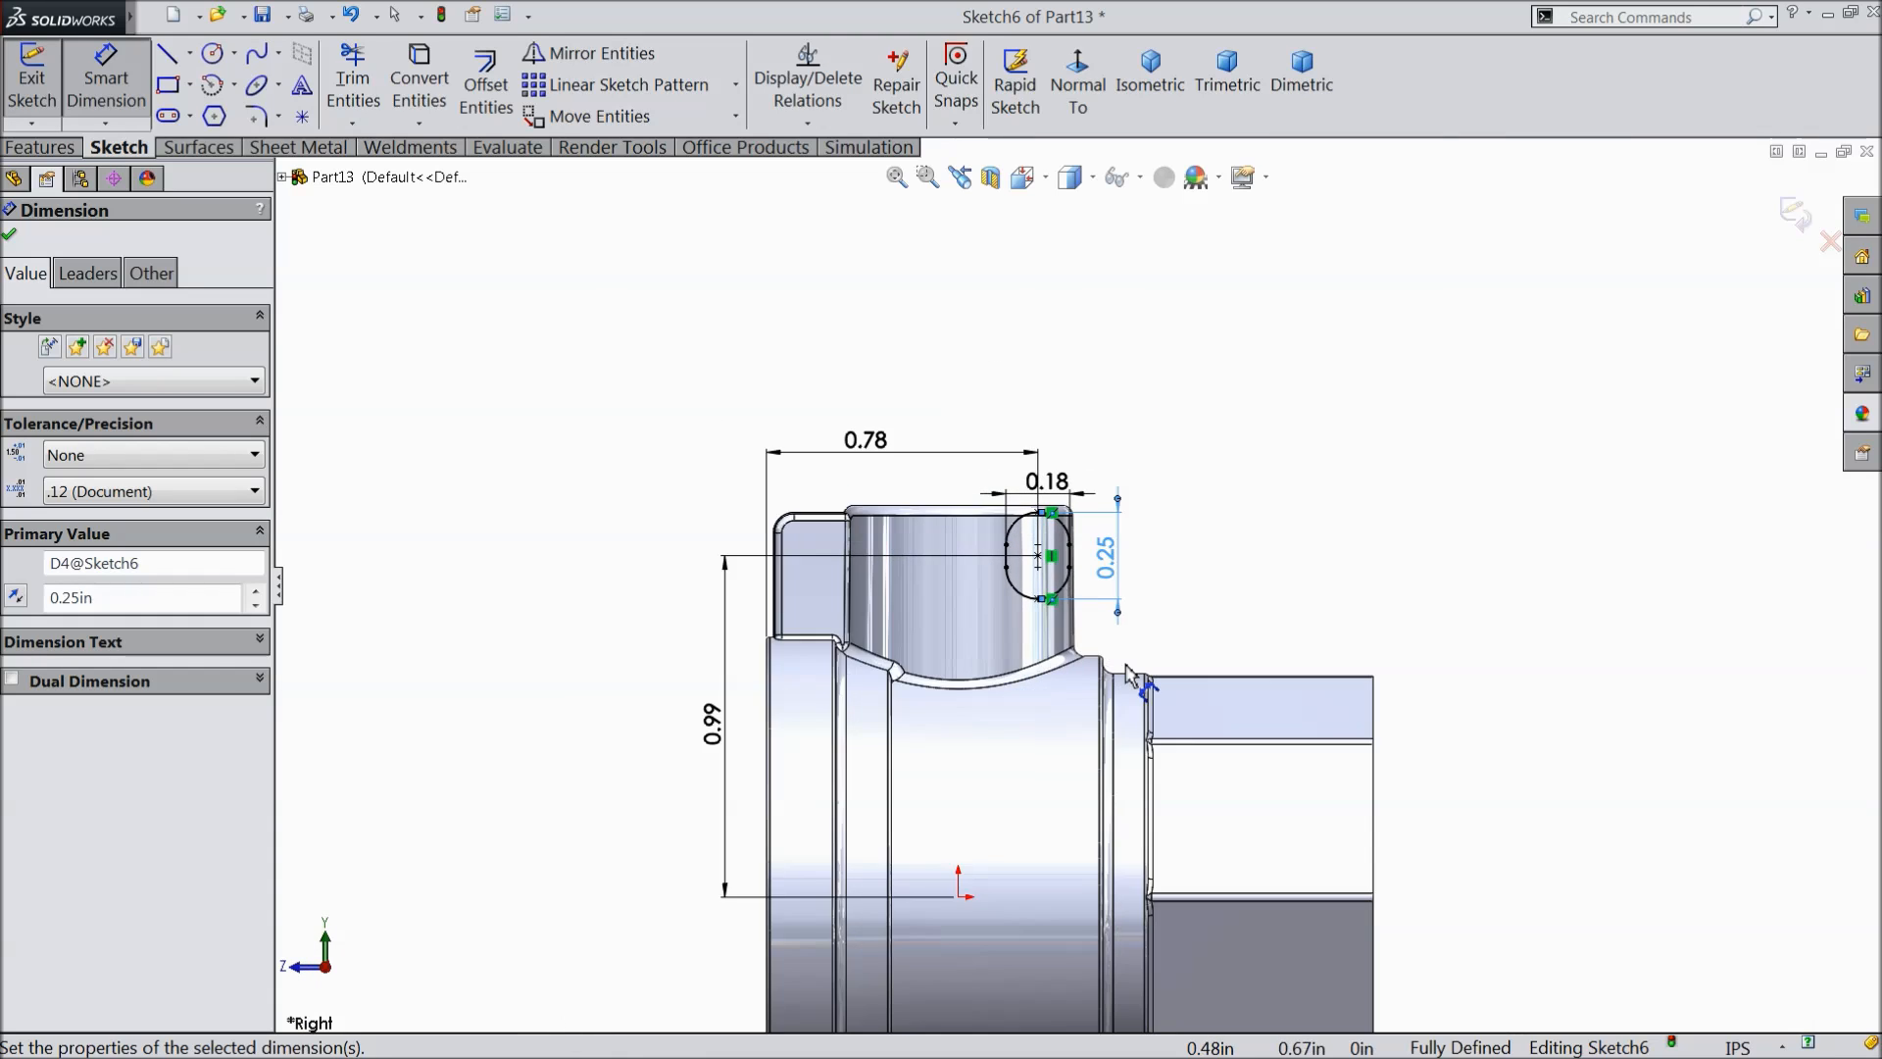
left_click(12, 236)
- Extrude the slot sketch as a boss to a blind depth of 0.5 in in the reversed direction
left_click(42, 149)
left_click(87, 95)
middle_click_drag(714, 381, 748, 487)
scroll(961, 545, "down", 3)
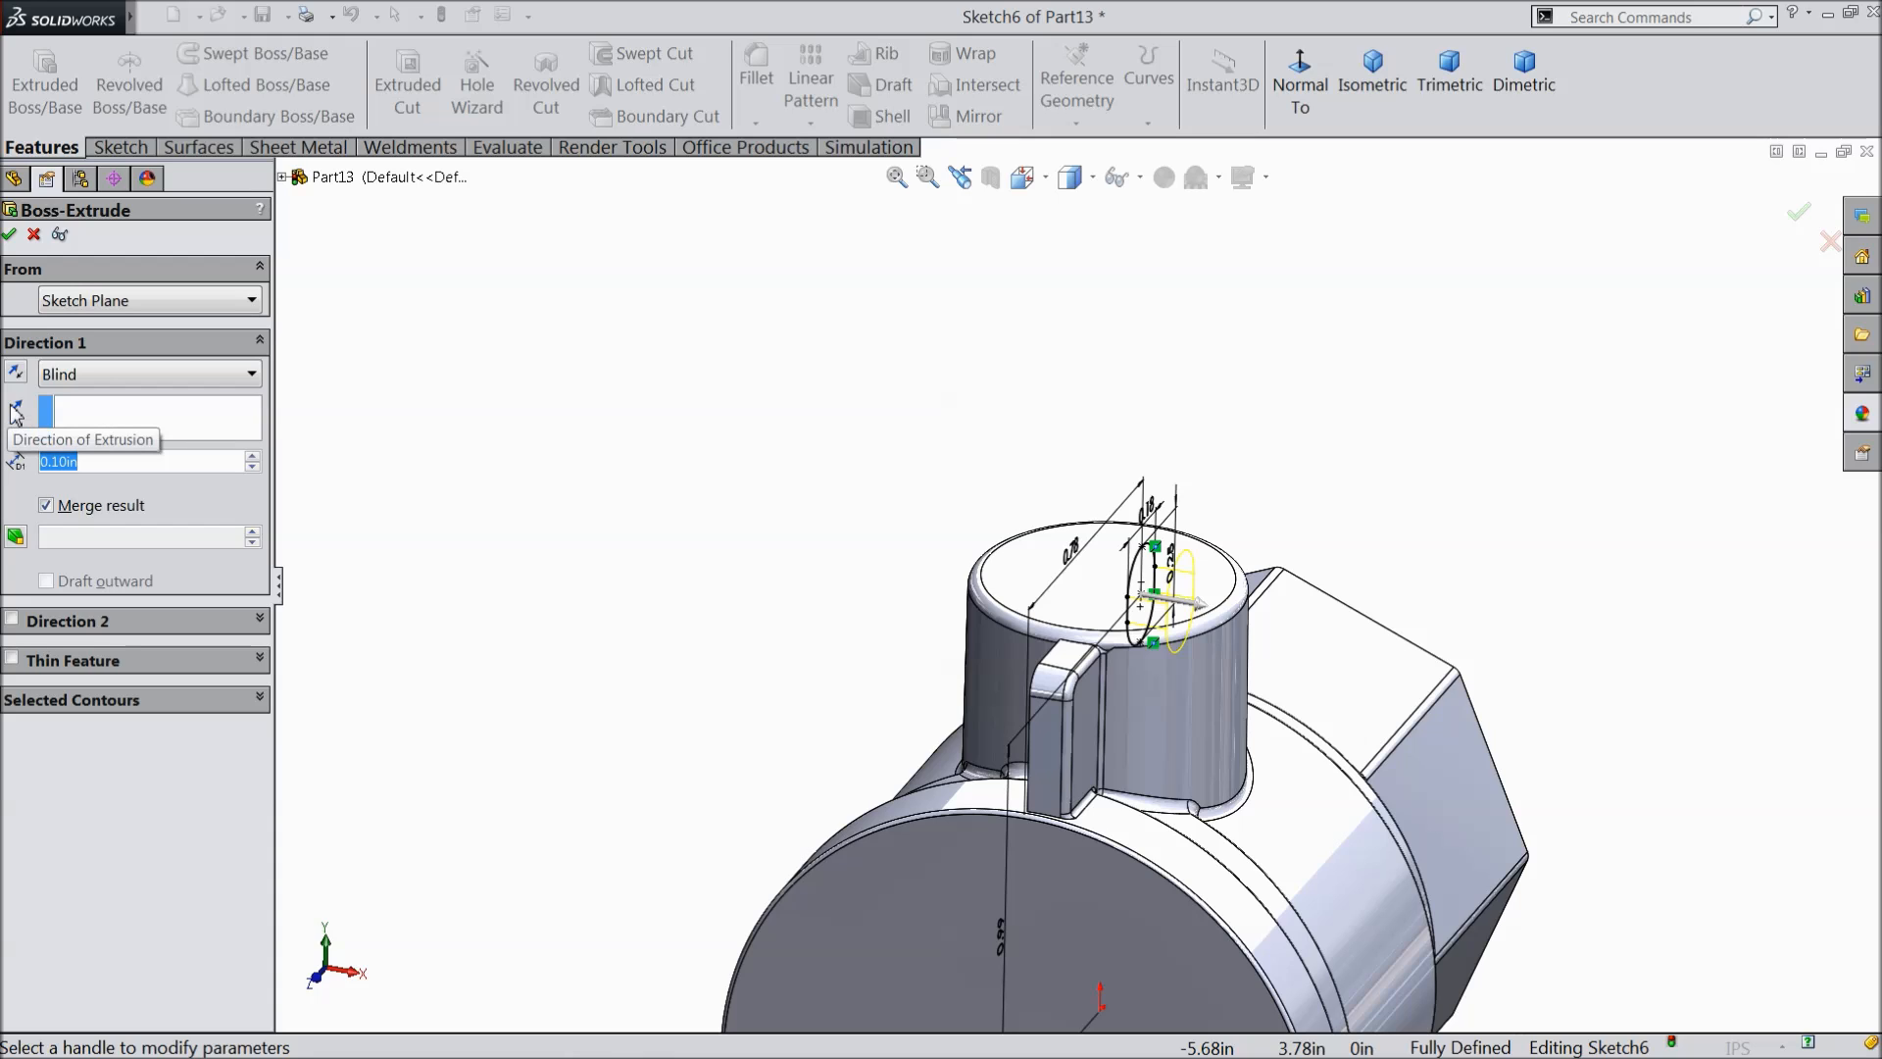
type("0.5")
key("Return")
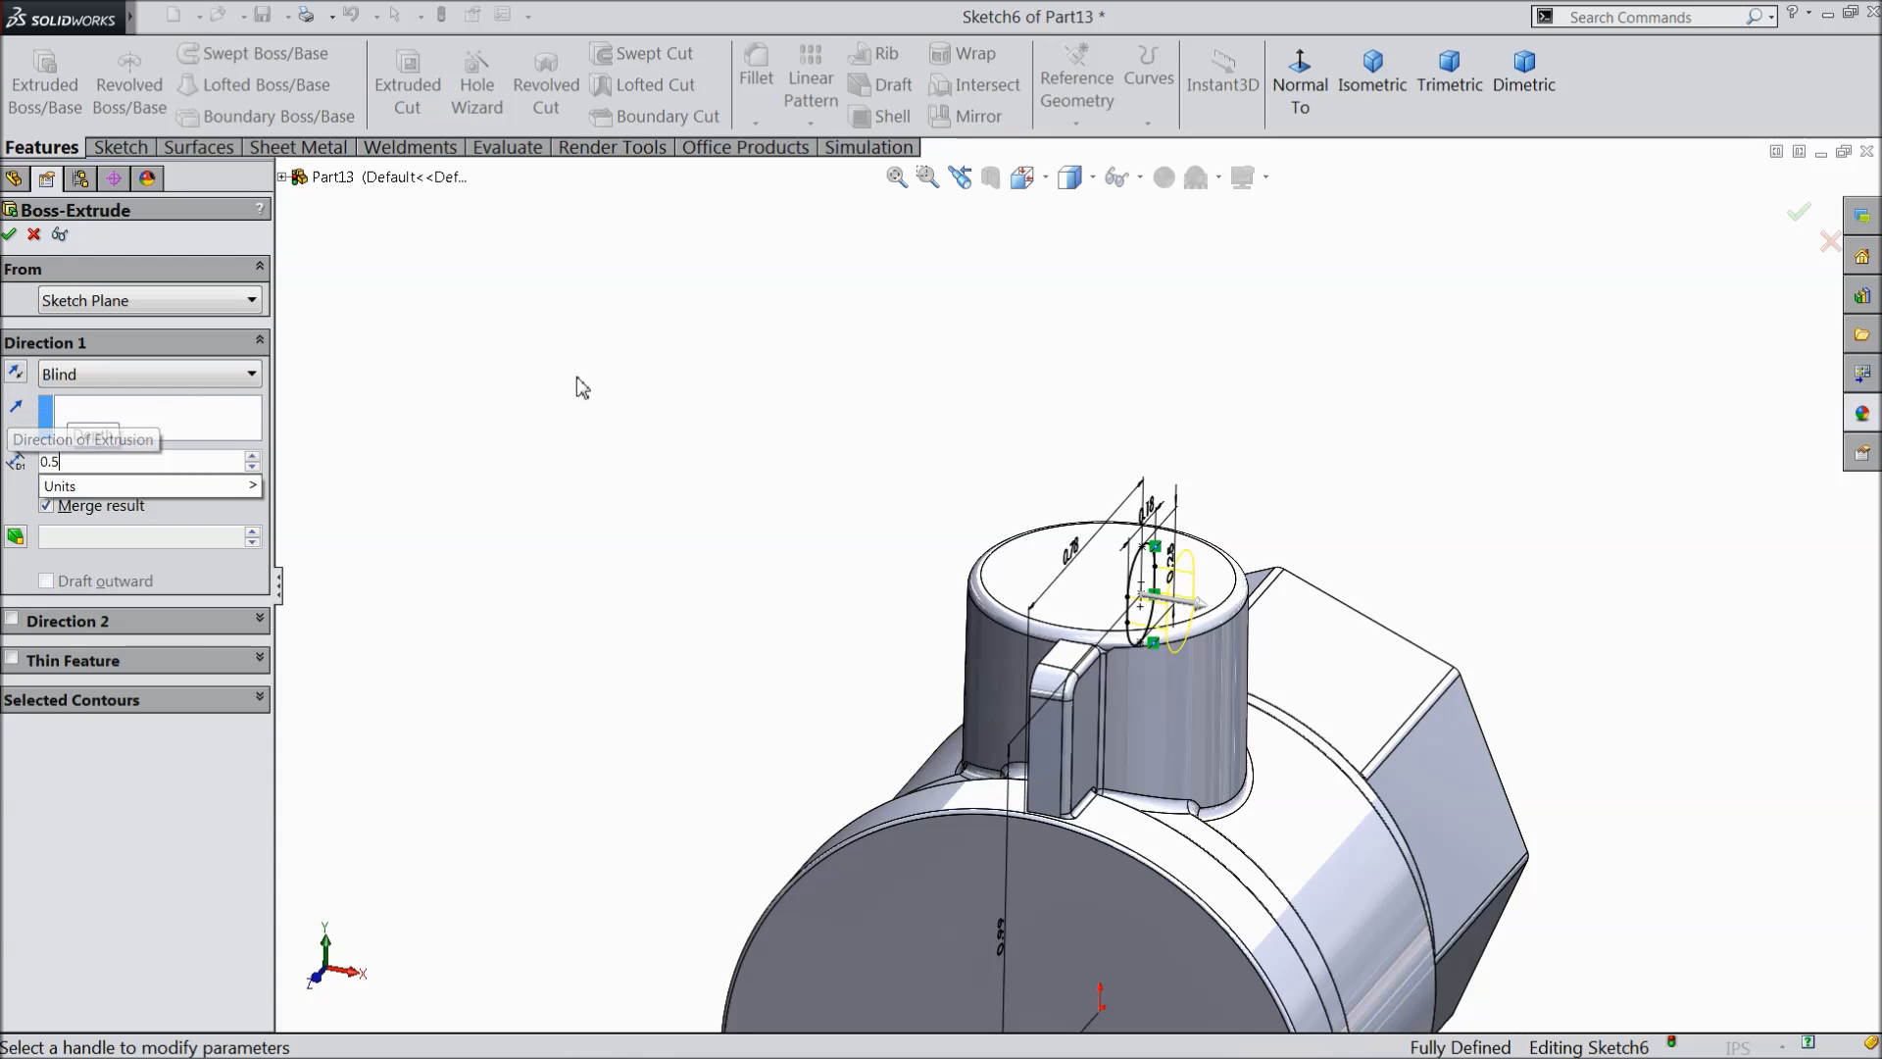
left_click(16, 374)
left_click(11, 235)
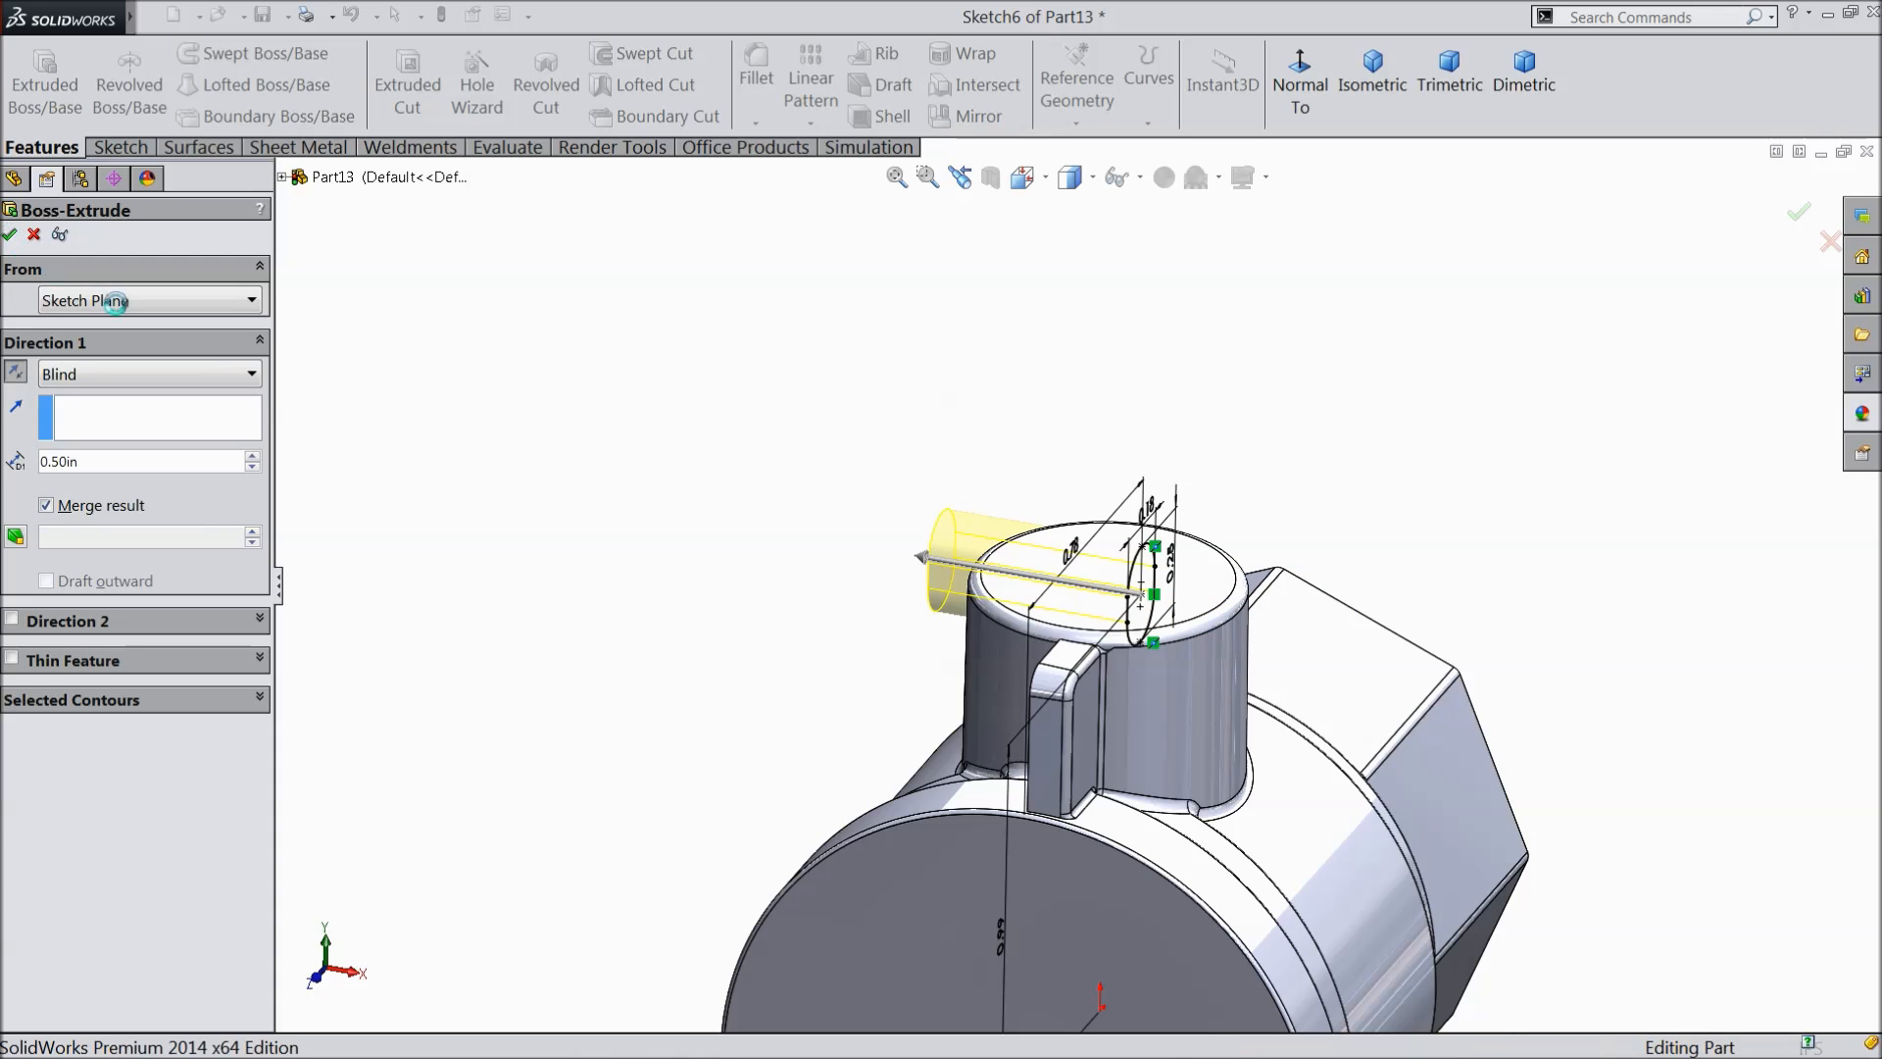
- Fillet the edge where the slot-shaped boss meets the lofted boss with a 0.03 in radius
left_click(593, 495)
mouse_move(593, 495)
middle_mouse_down()
mouse_move(808, 517)
mouse_move(875, 614)
middle_mouse_up()
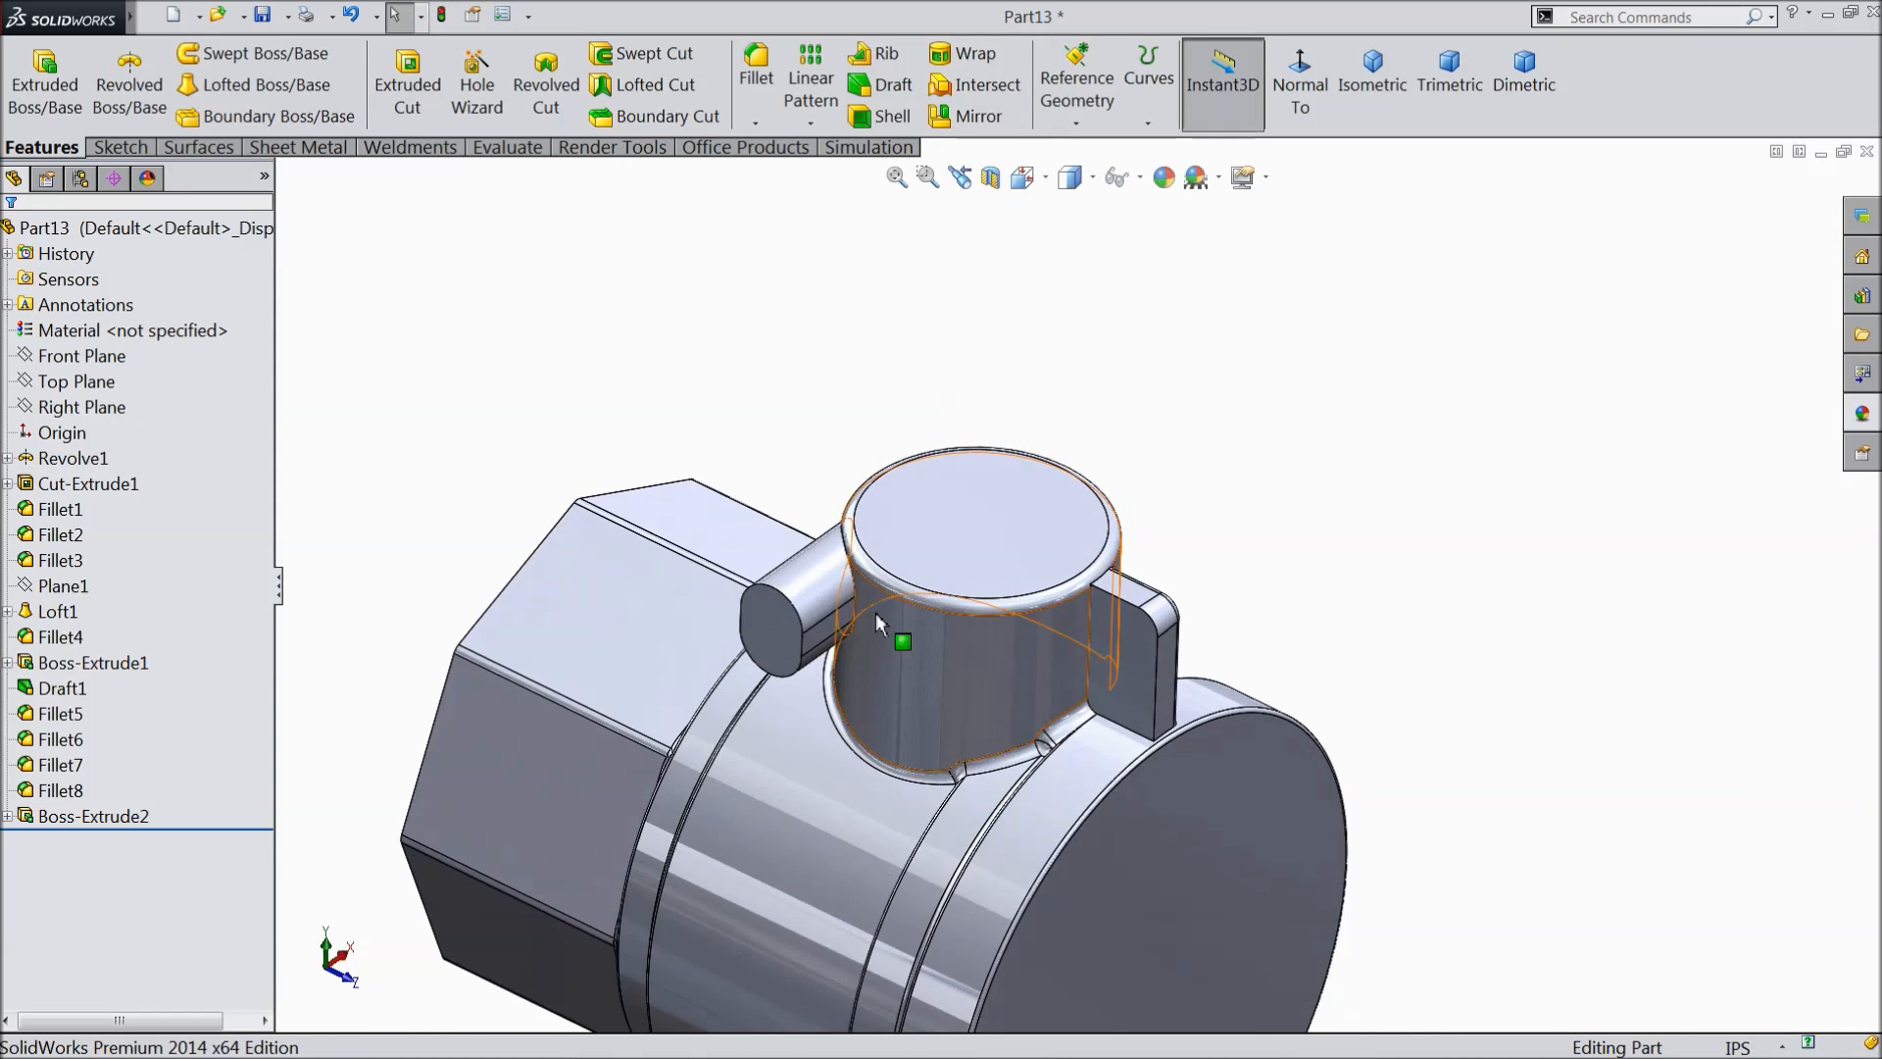
scroll(875, 614, "down", 3)
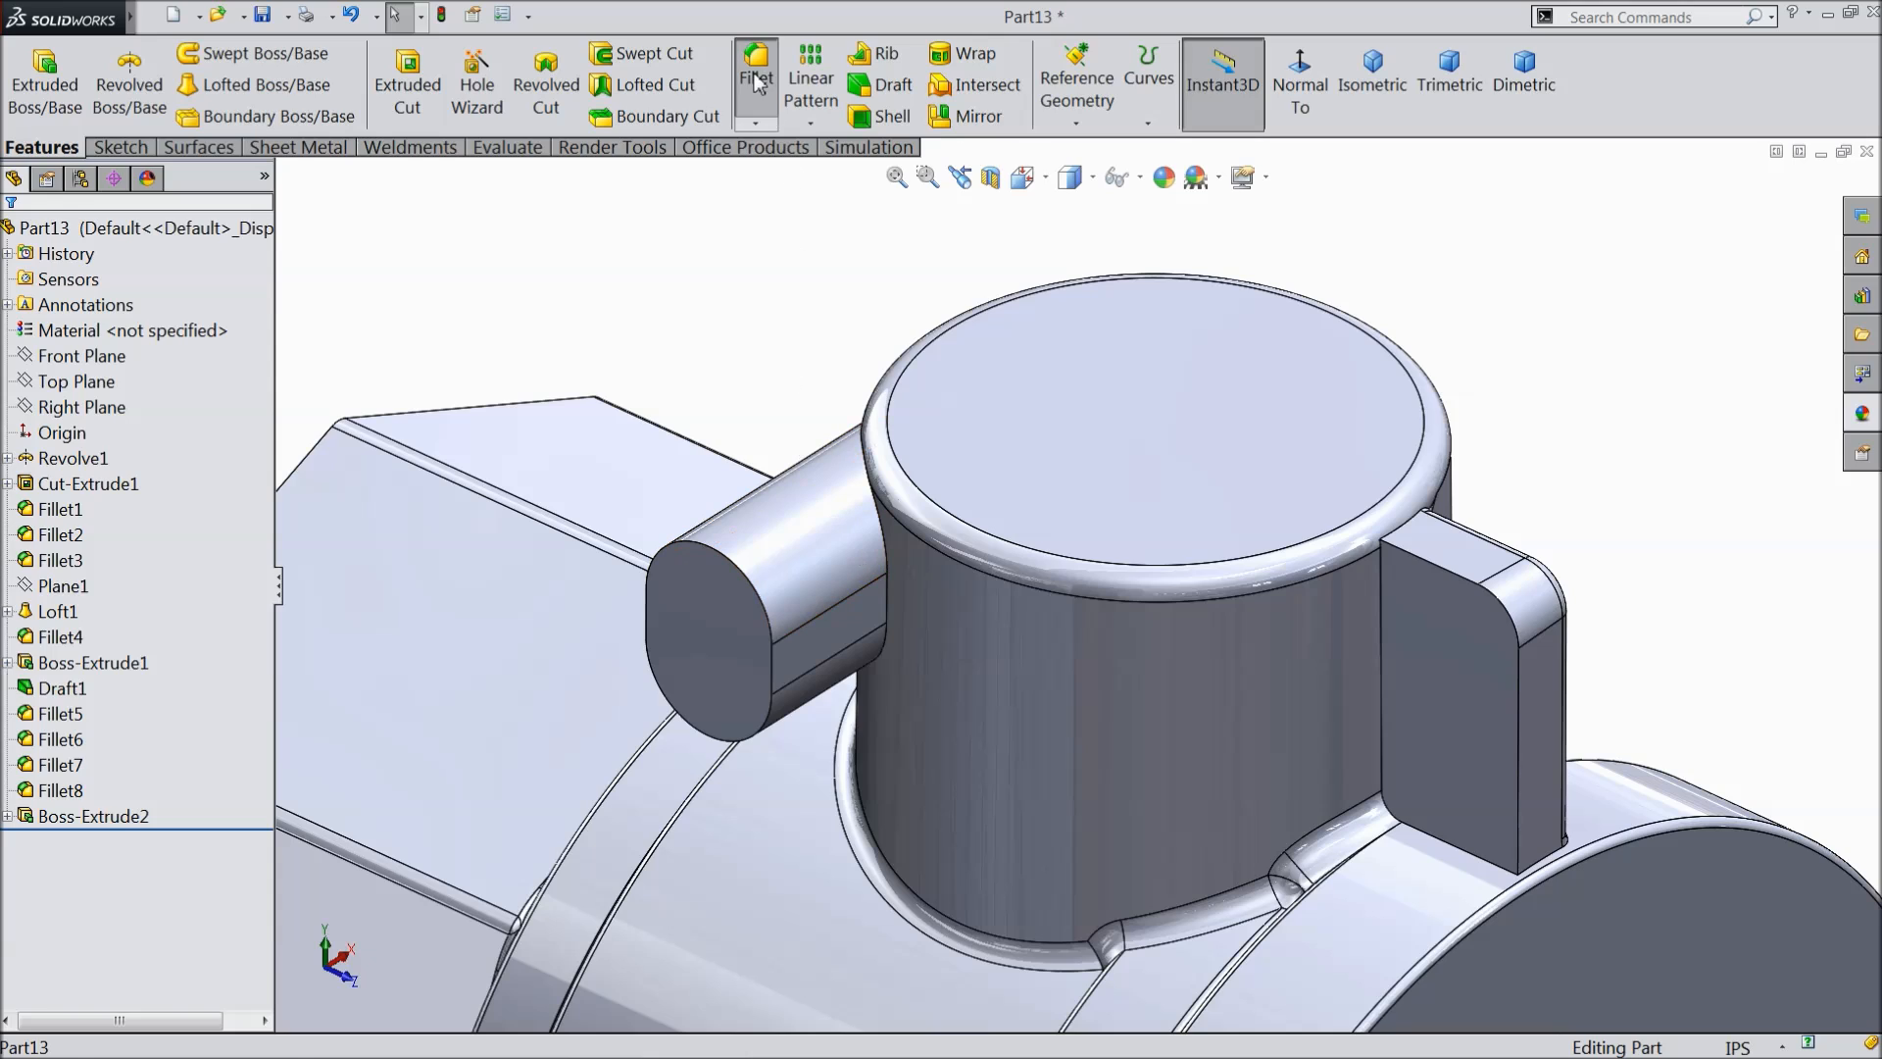
left_click(756, 66)
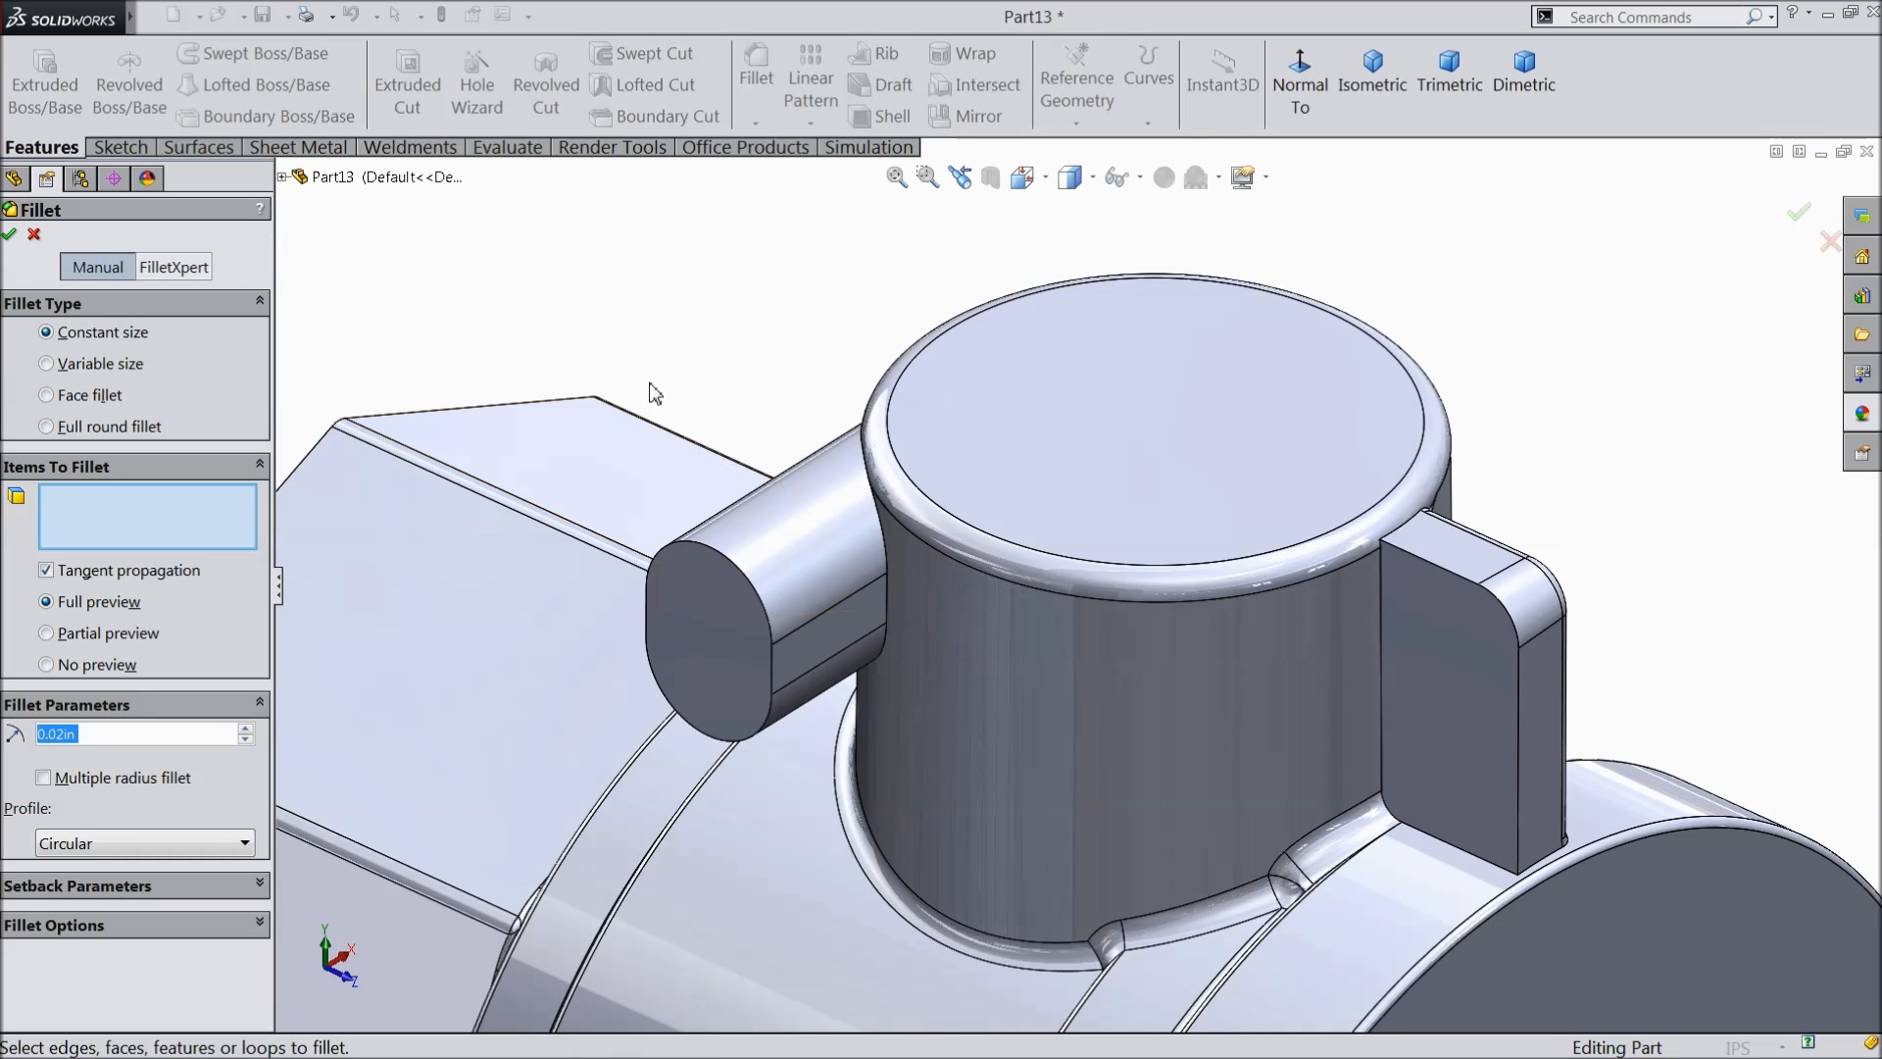
type("0.03in")
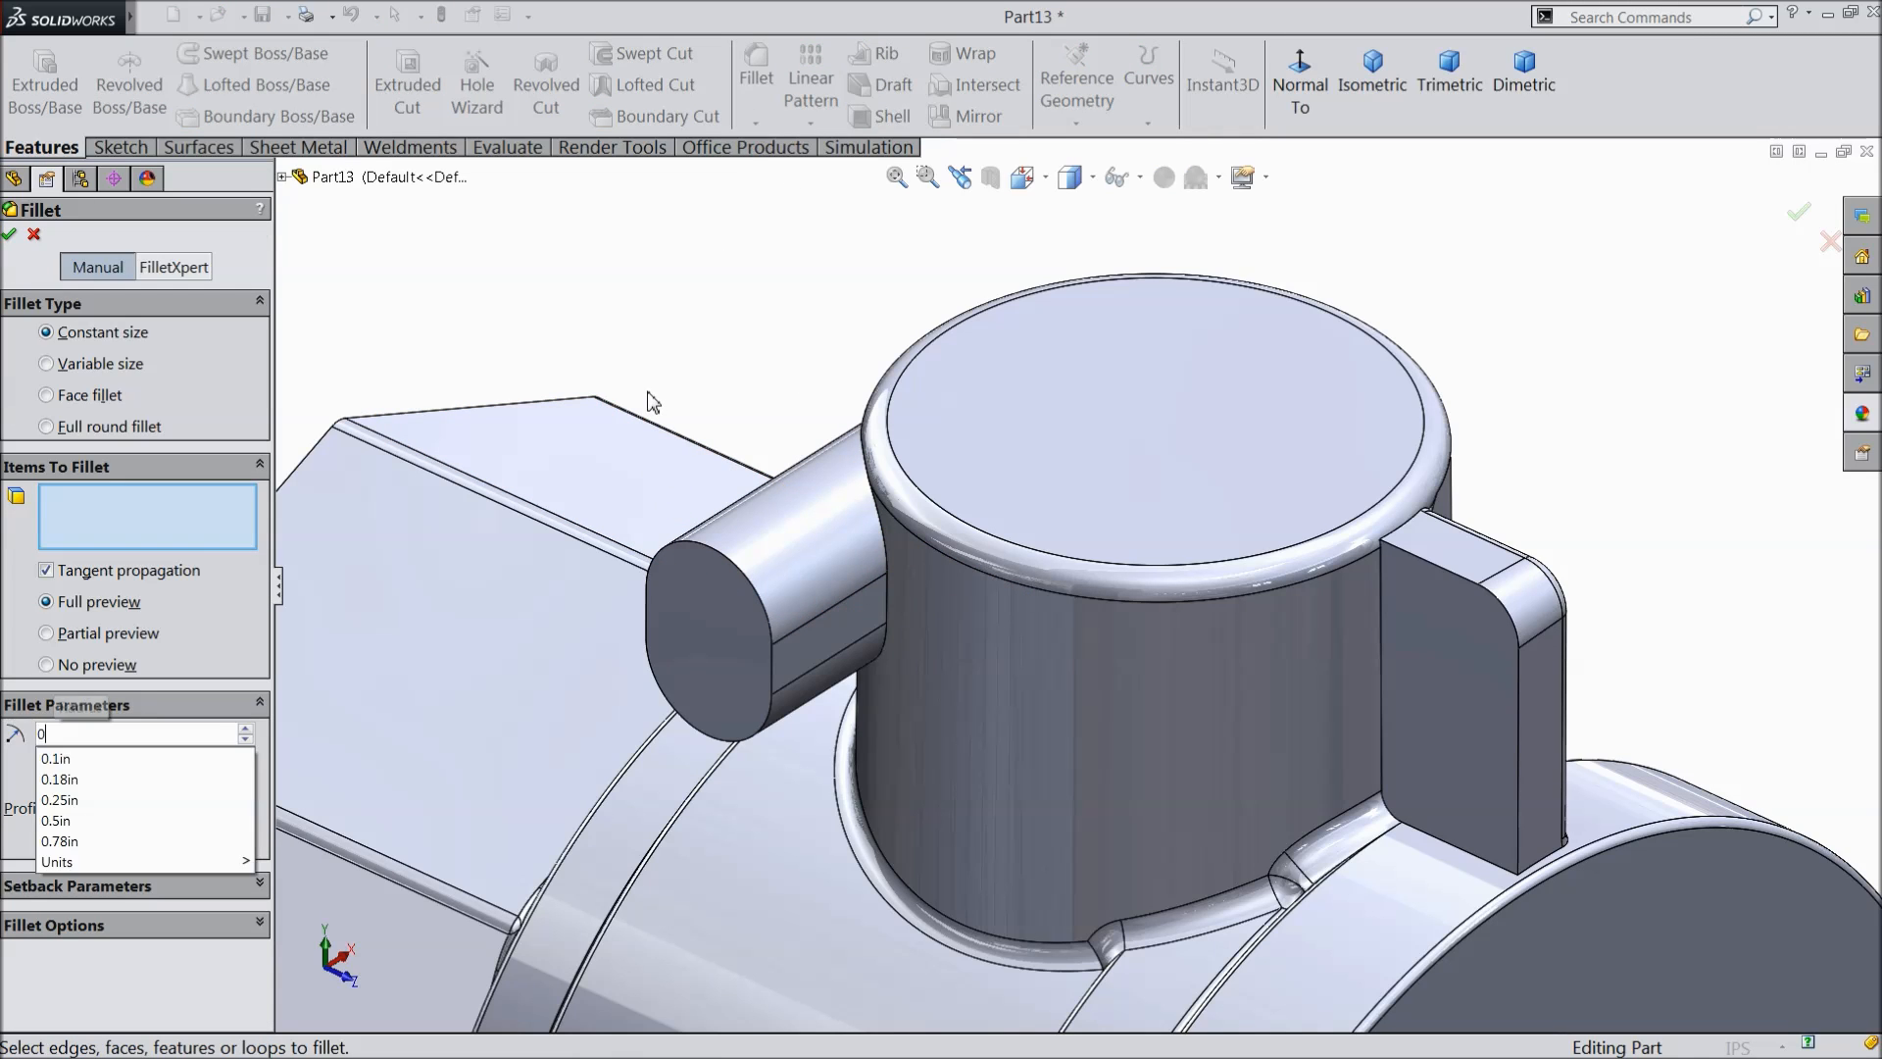
left_click(887, 603)
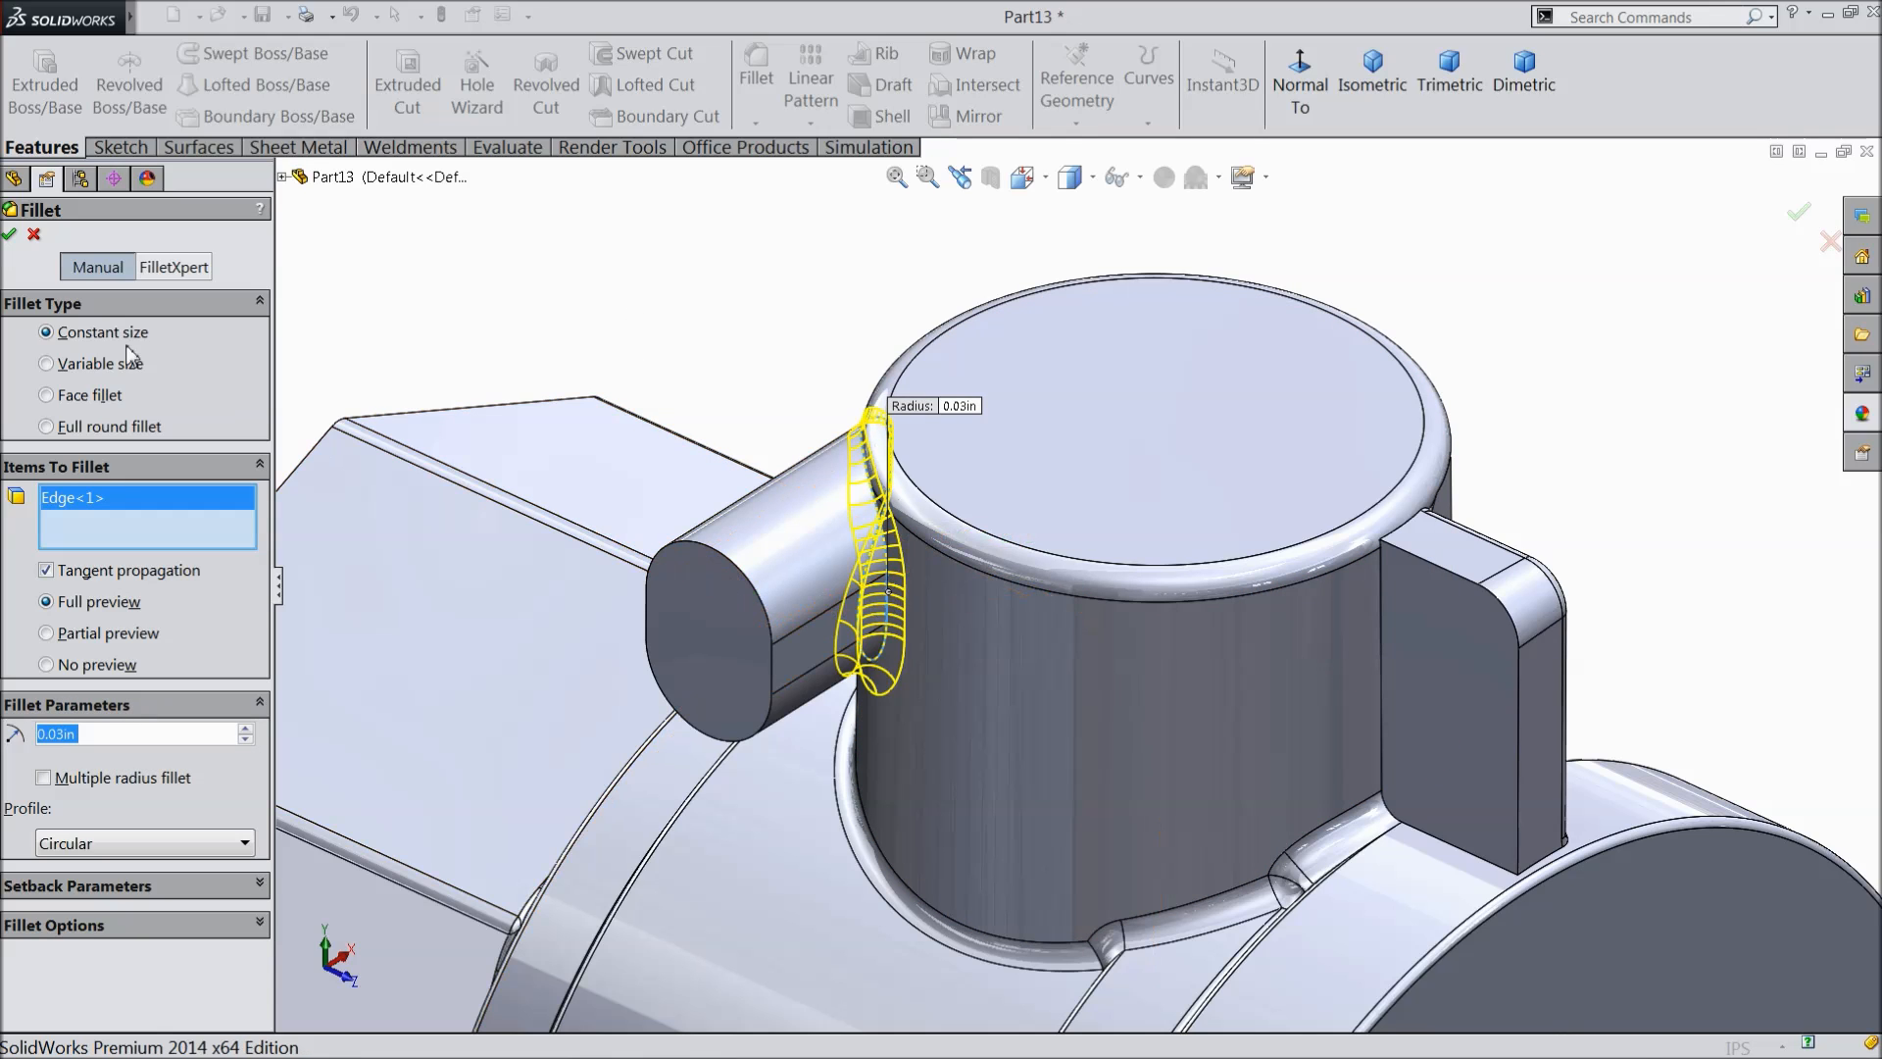
left_click(9, 236)
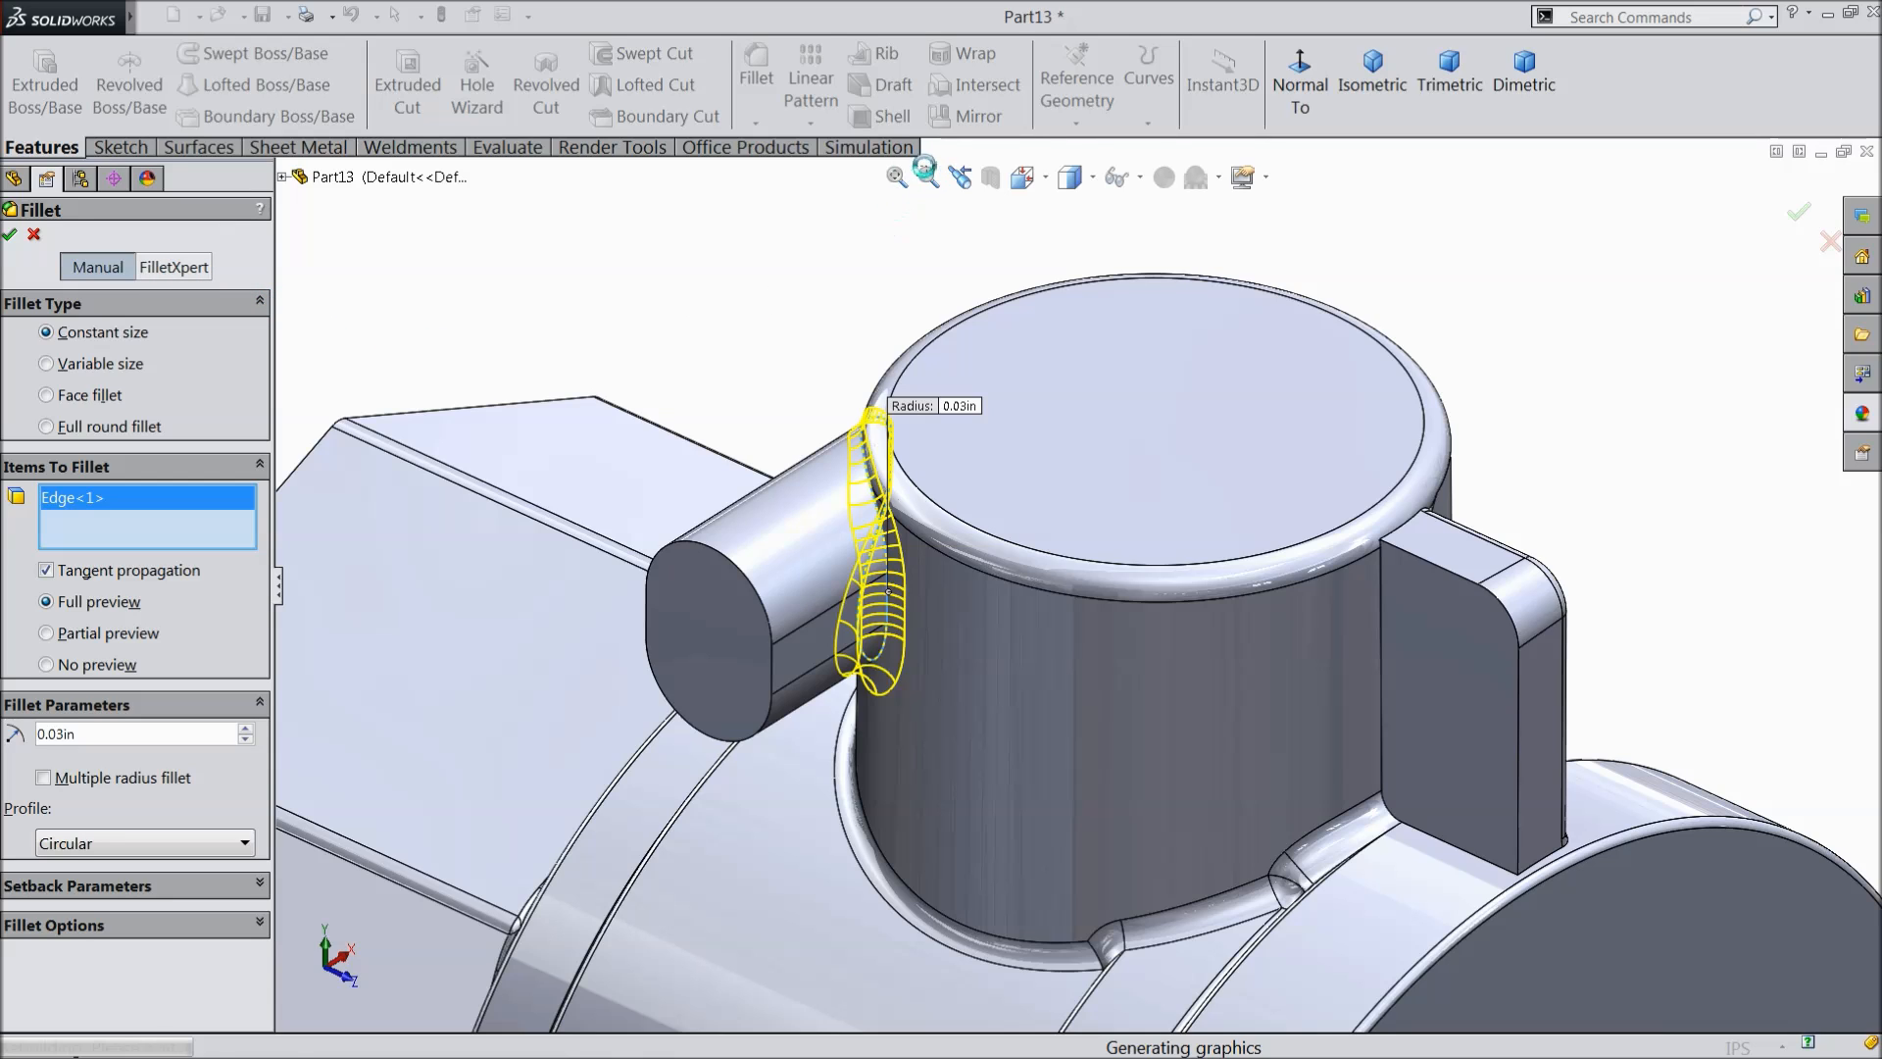
left_click(756, 78)
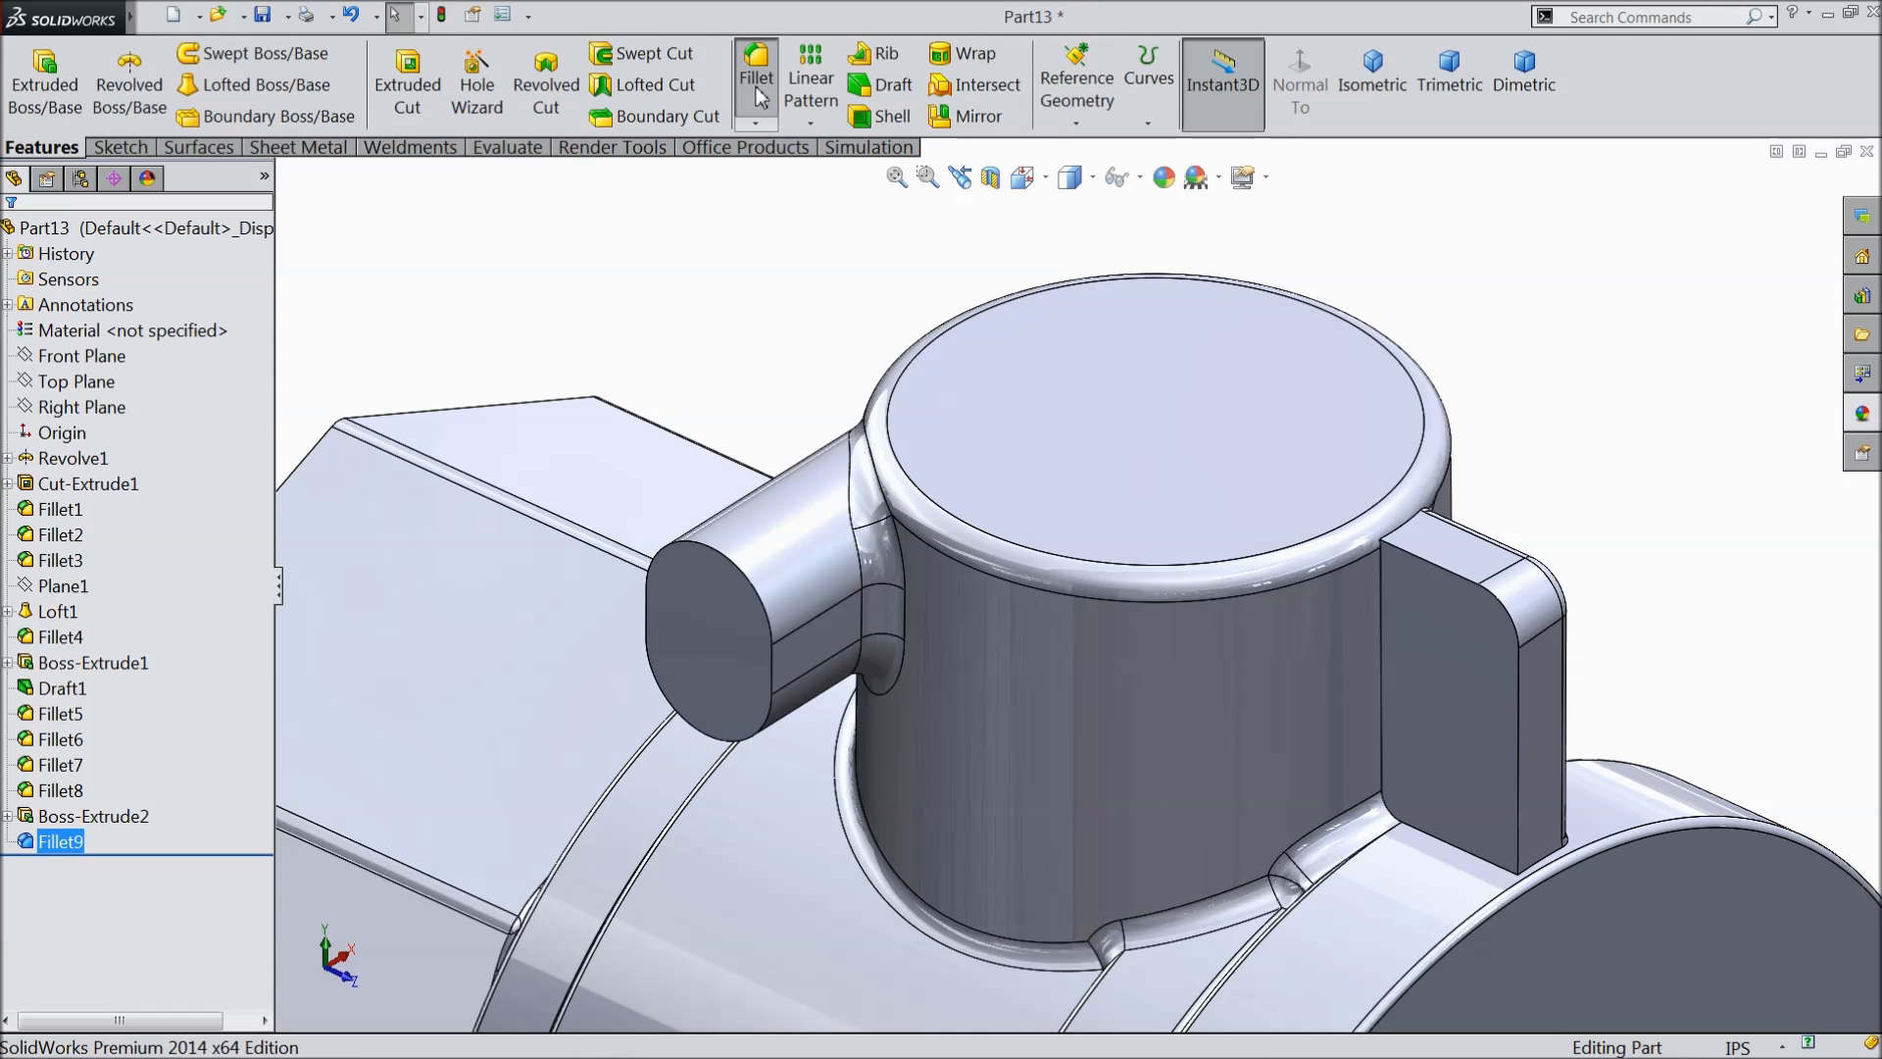
type("0.02in")
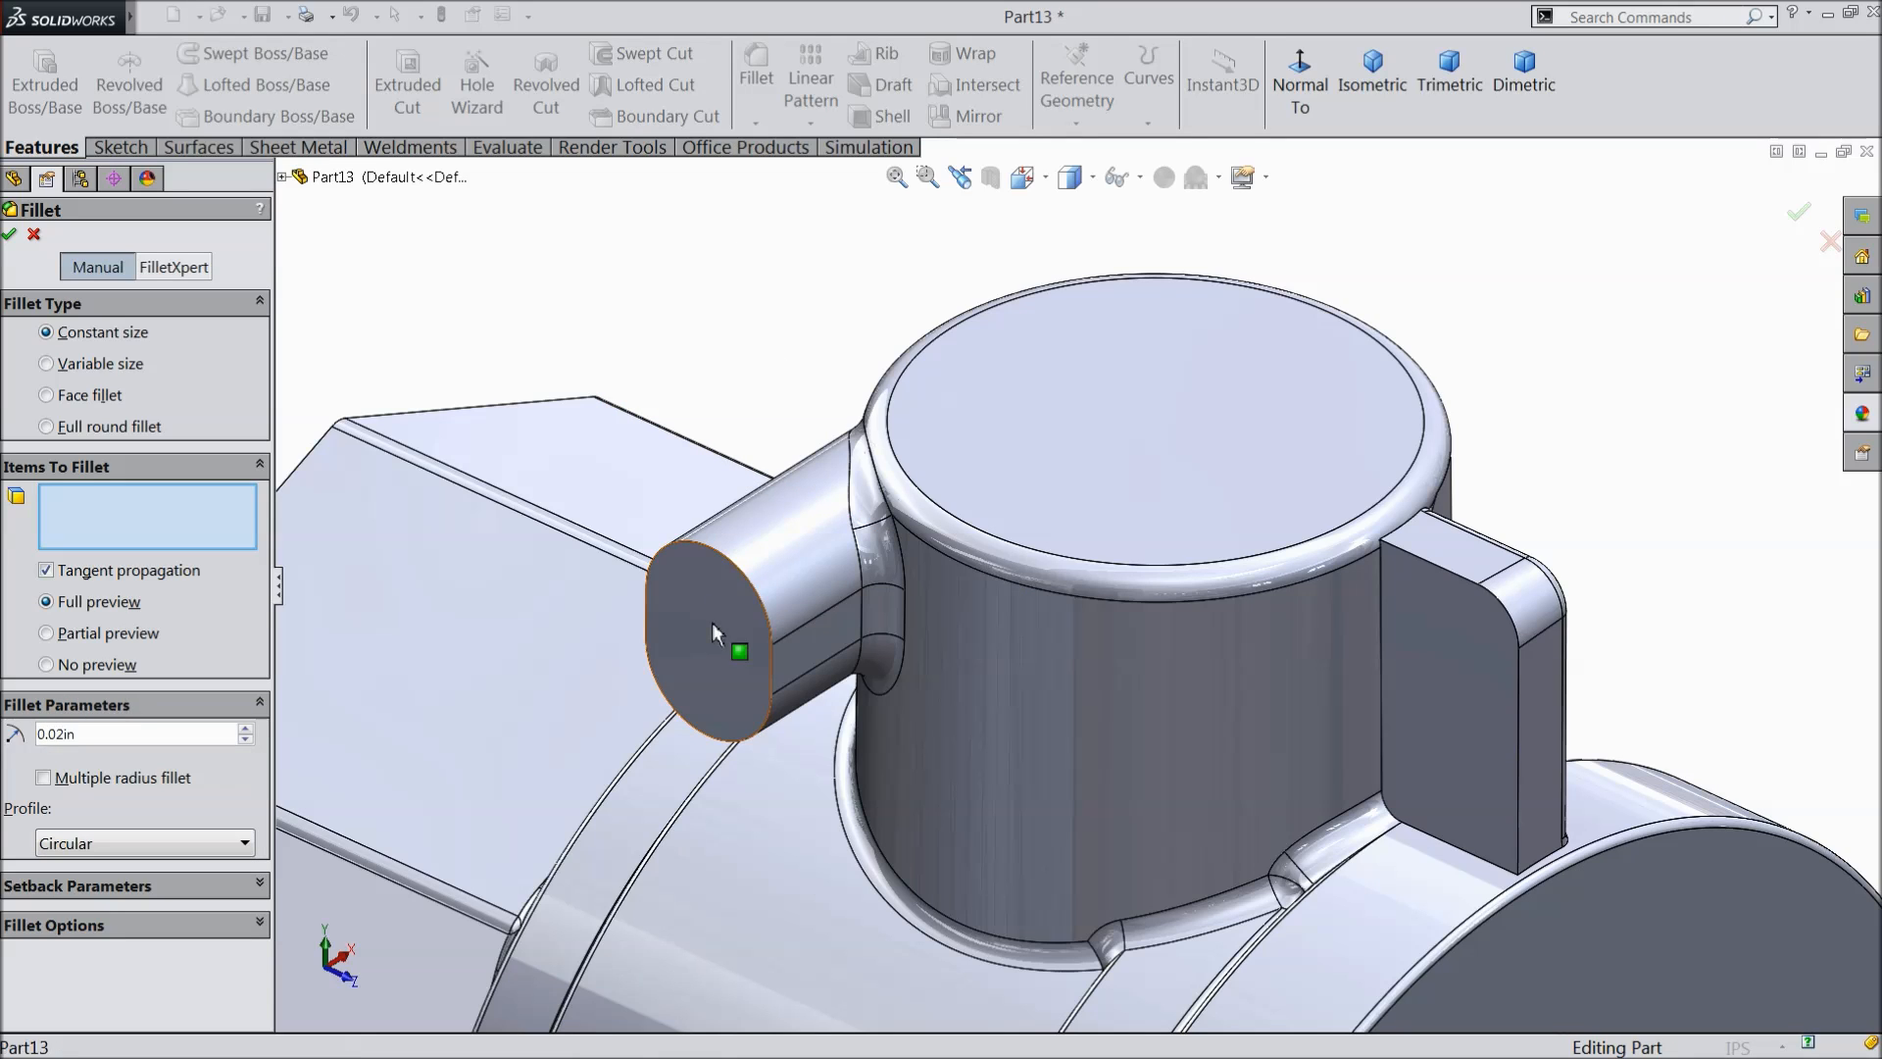
left_click(711, 621)
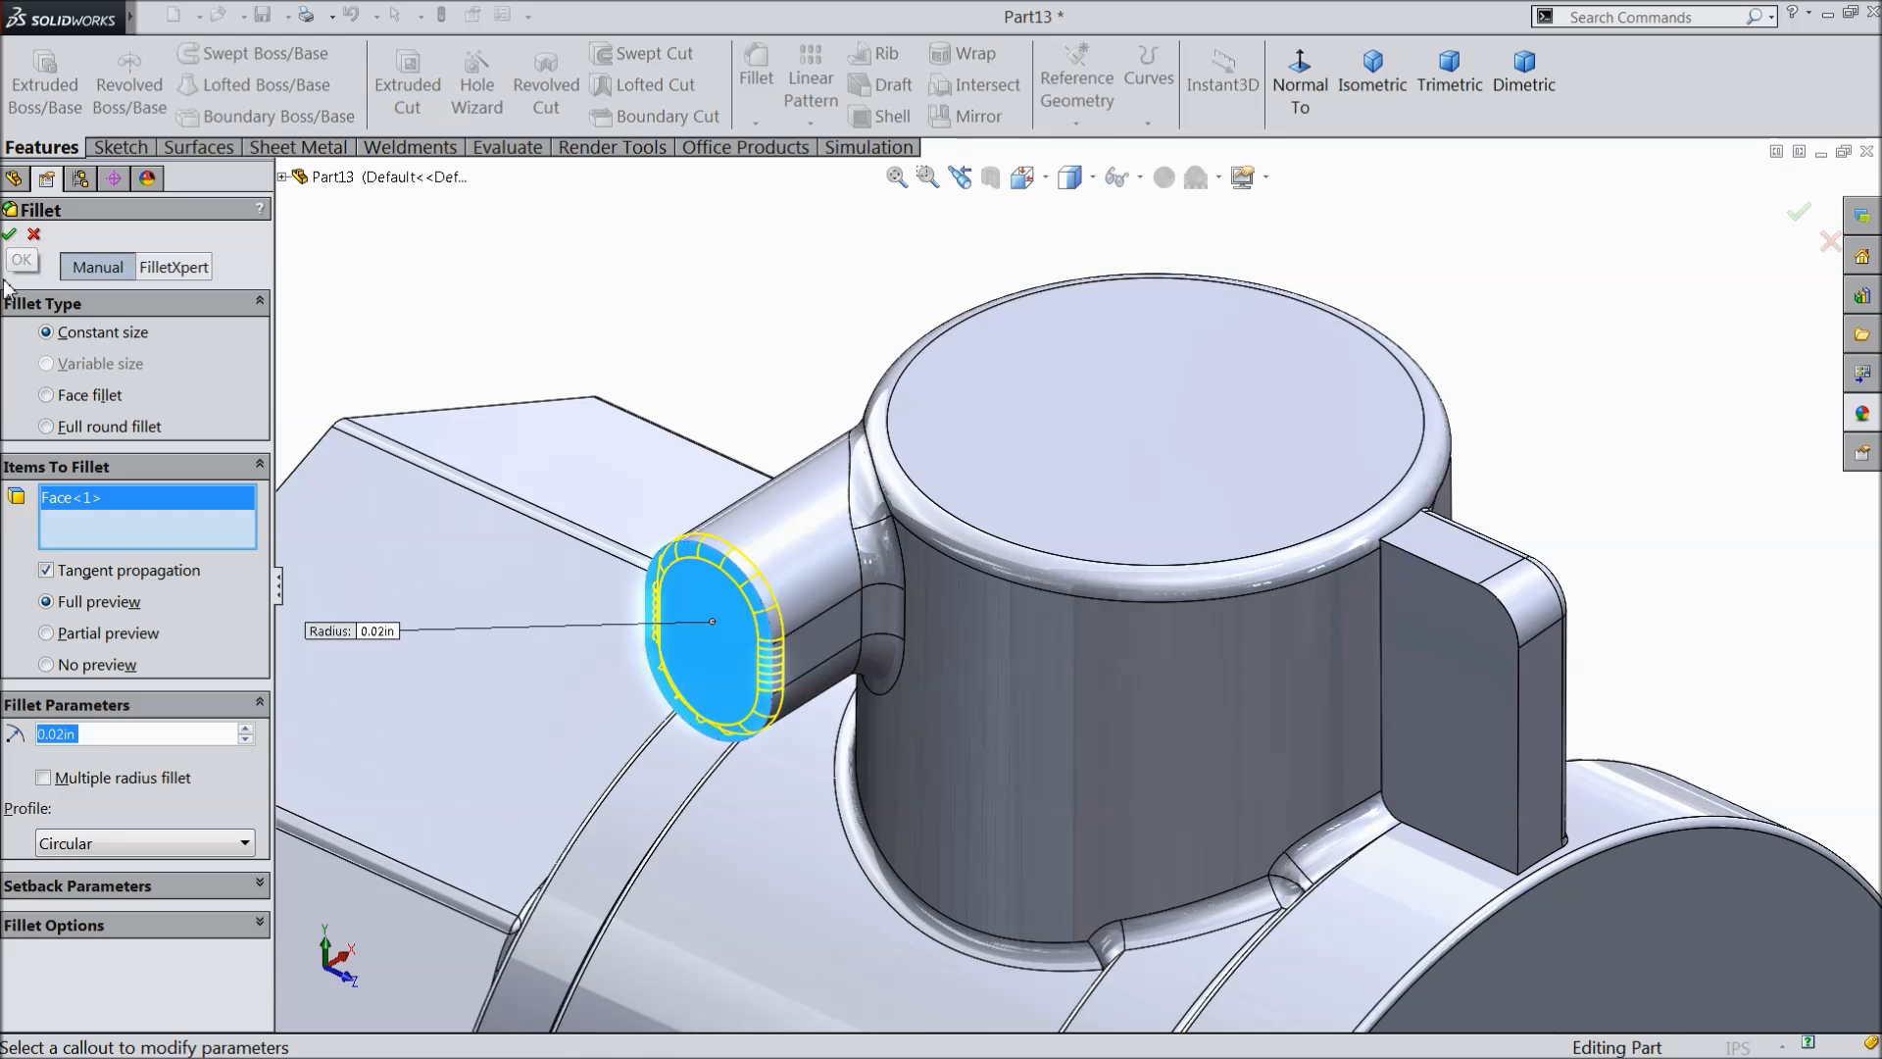
left_click(36, 239)
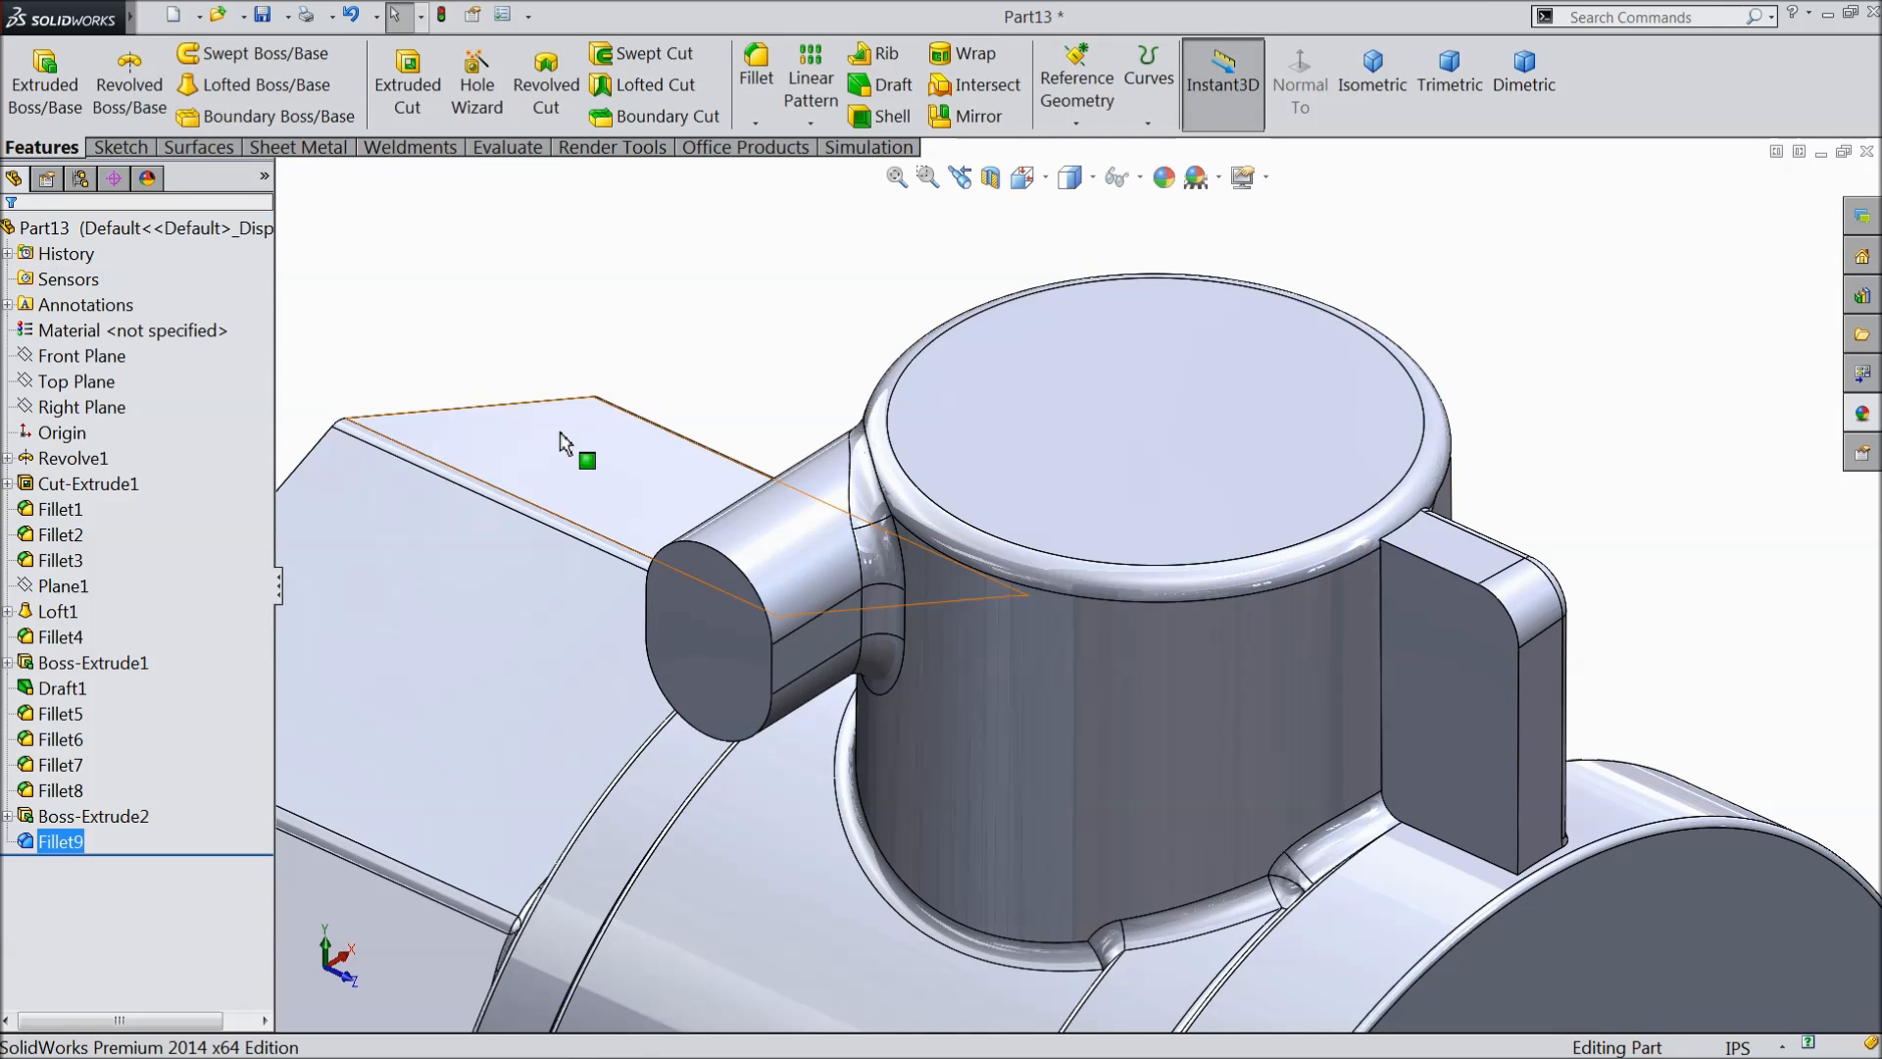
- Try to draft the four side faces of the slot-shaped boss by 3 degrees, with the Right Plane as the neutral plane
mouse_move(673, 425)
middle_mouse_down()
mouse_move(716, 455)
mouse_move(685, 419)
middle_mouse_up()
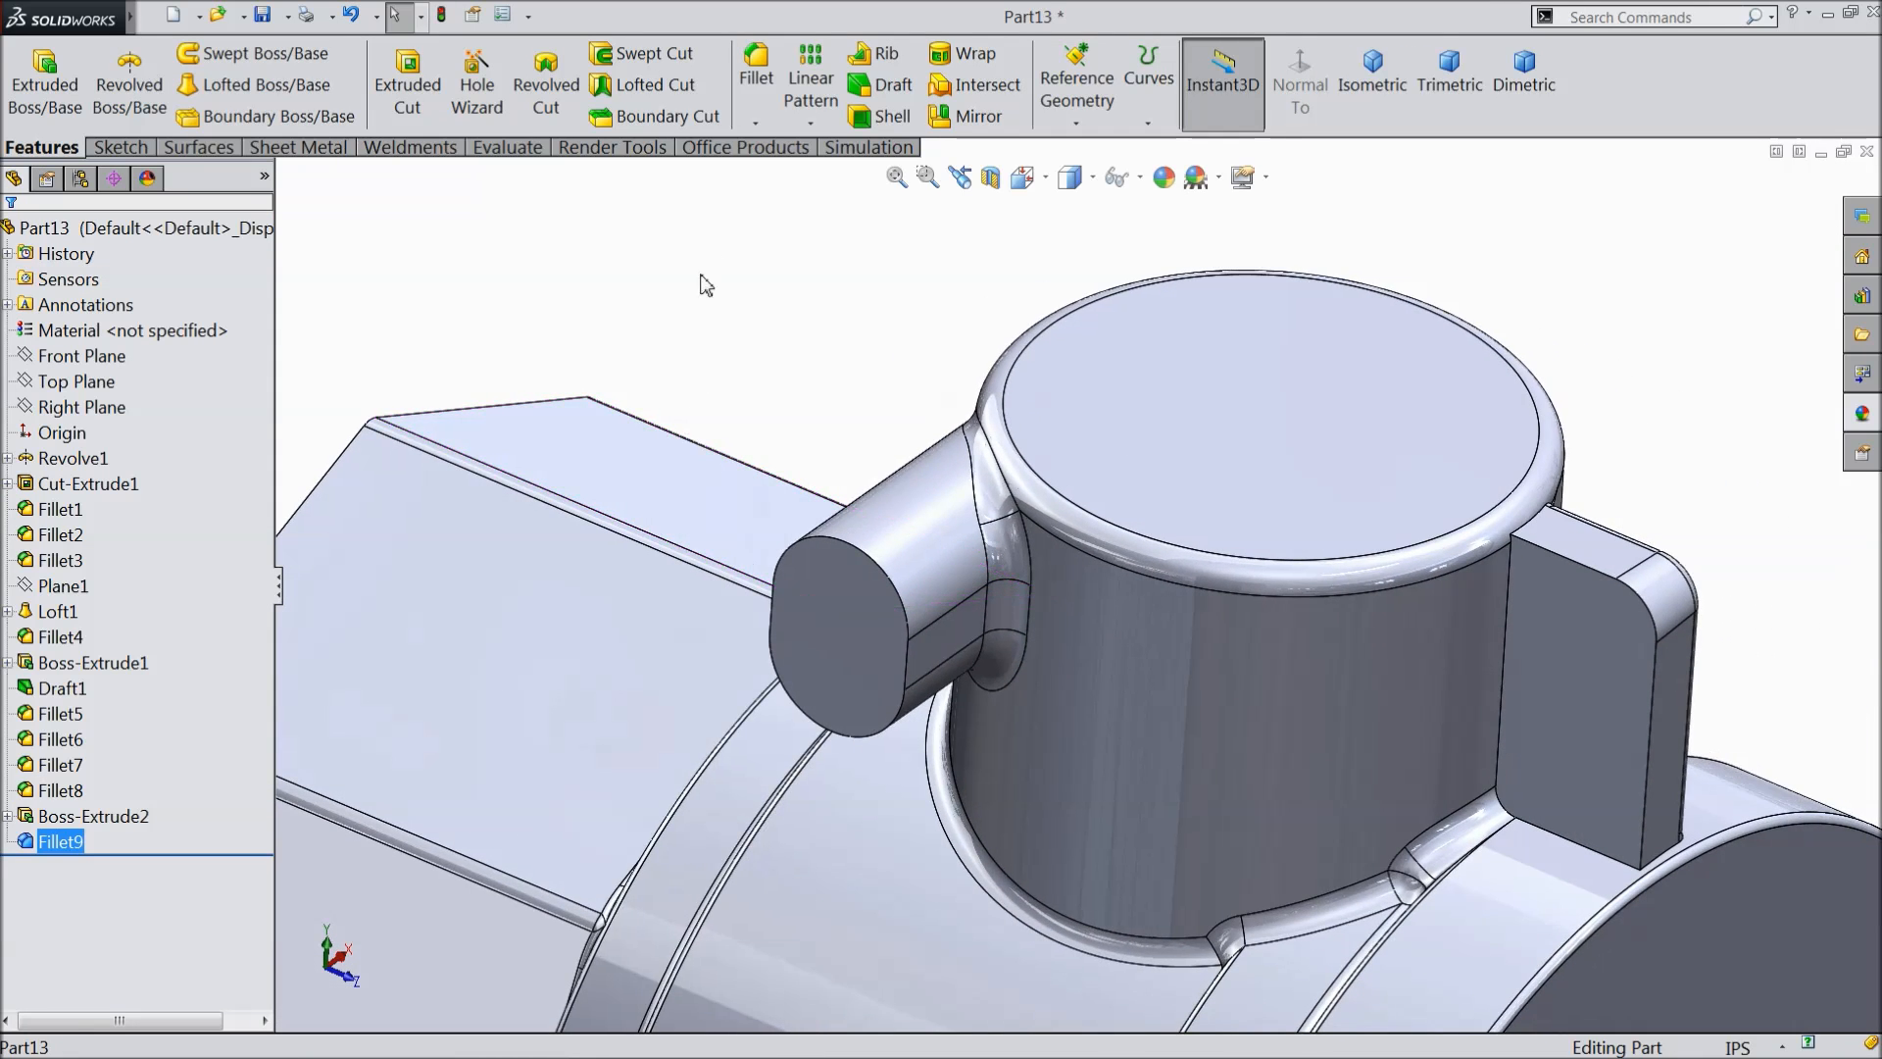
left_click(888, 87)
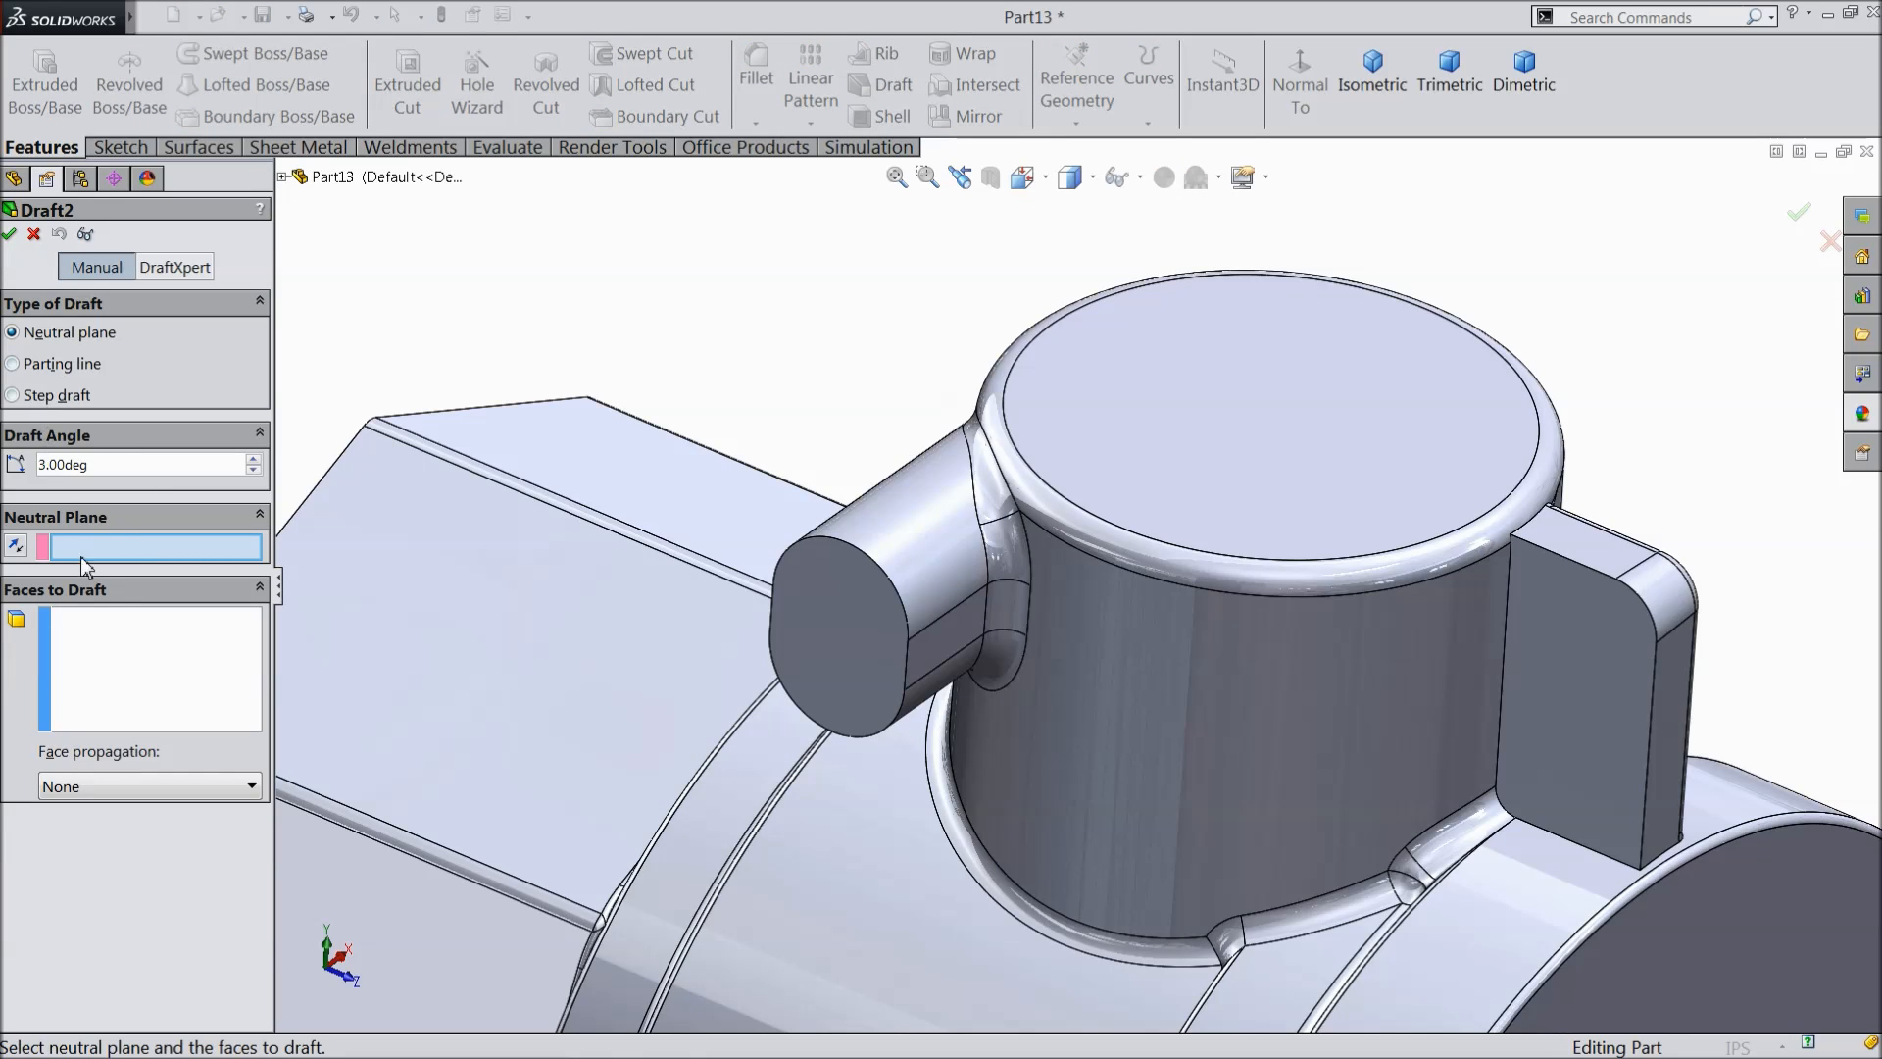
left_click(281, 176)
left_click(363, 358)
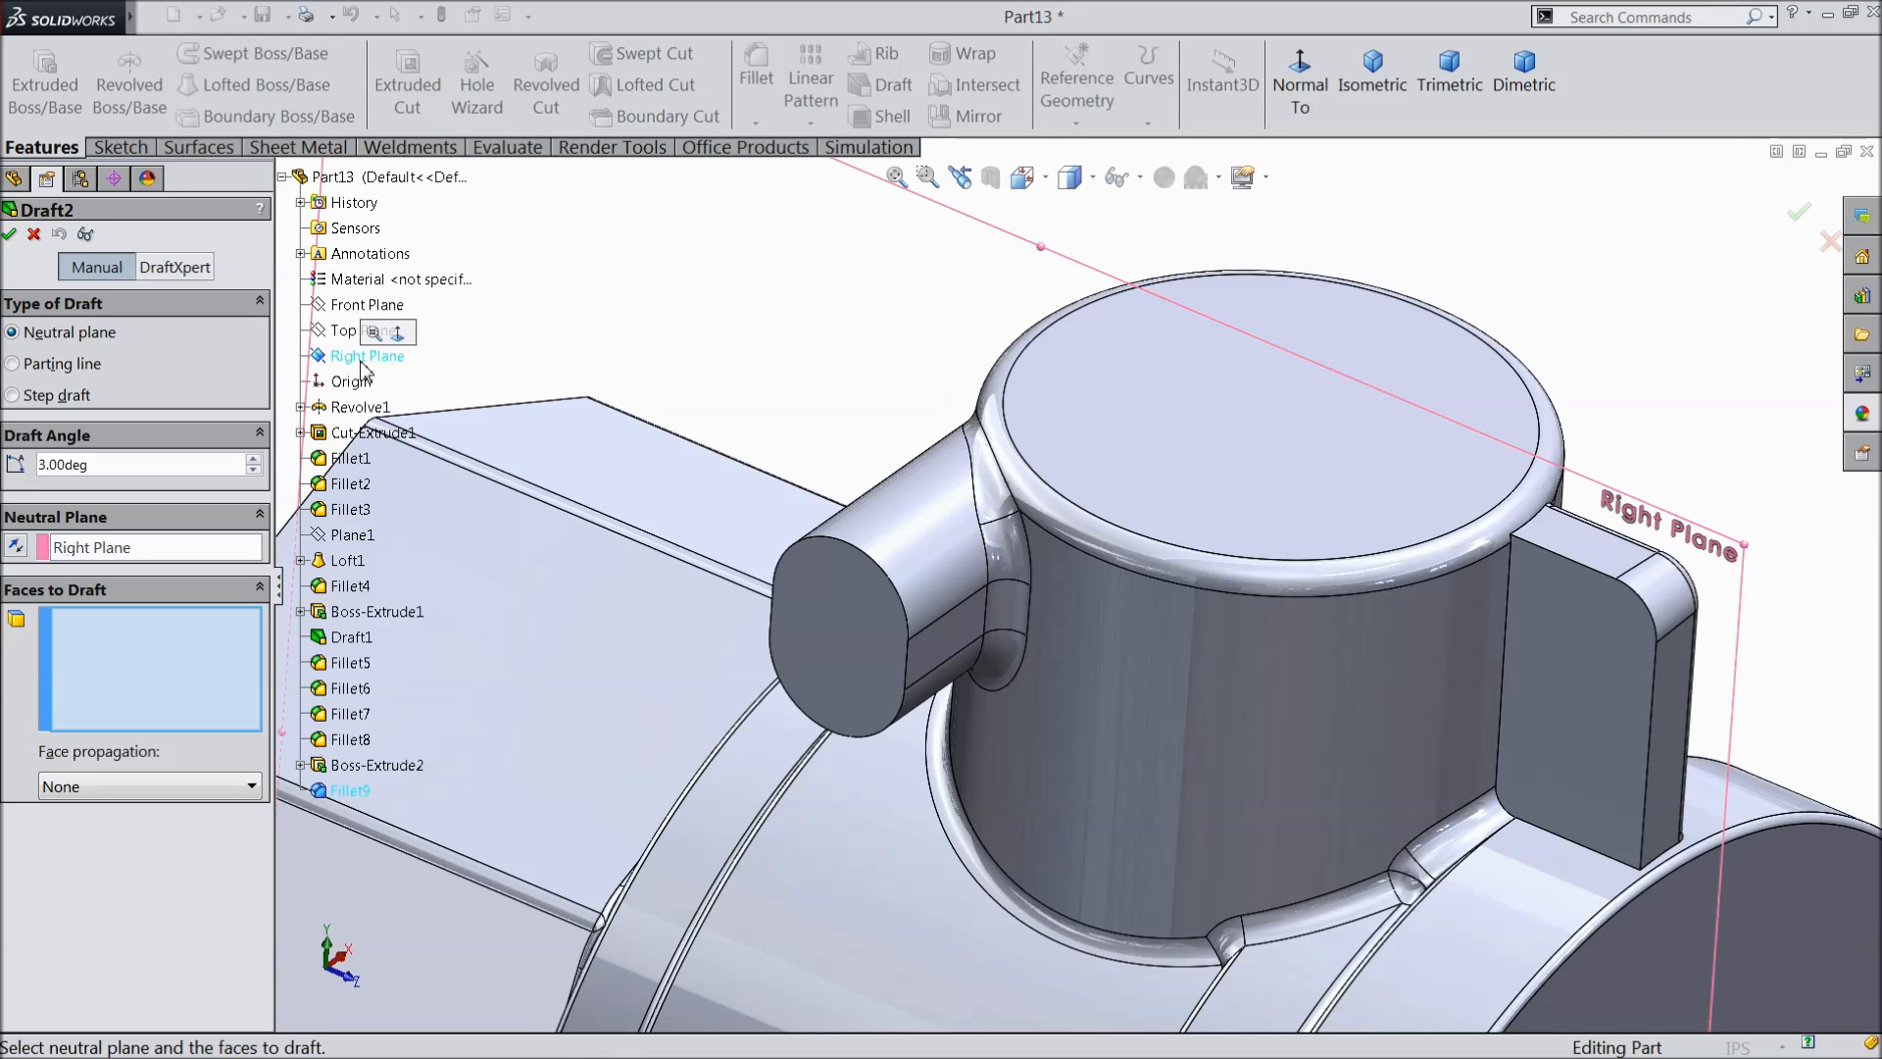
left_click(894, 542)
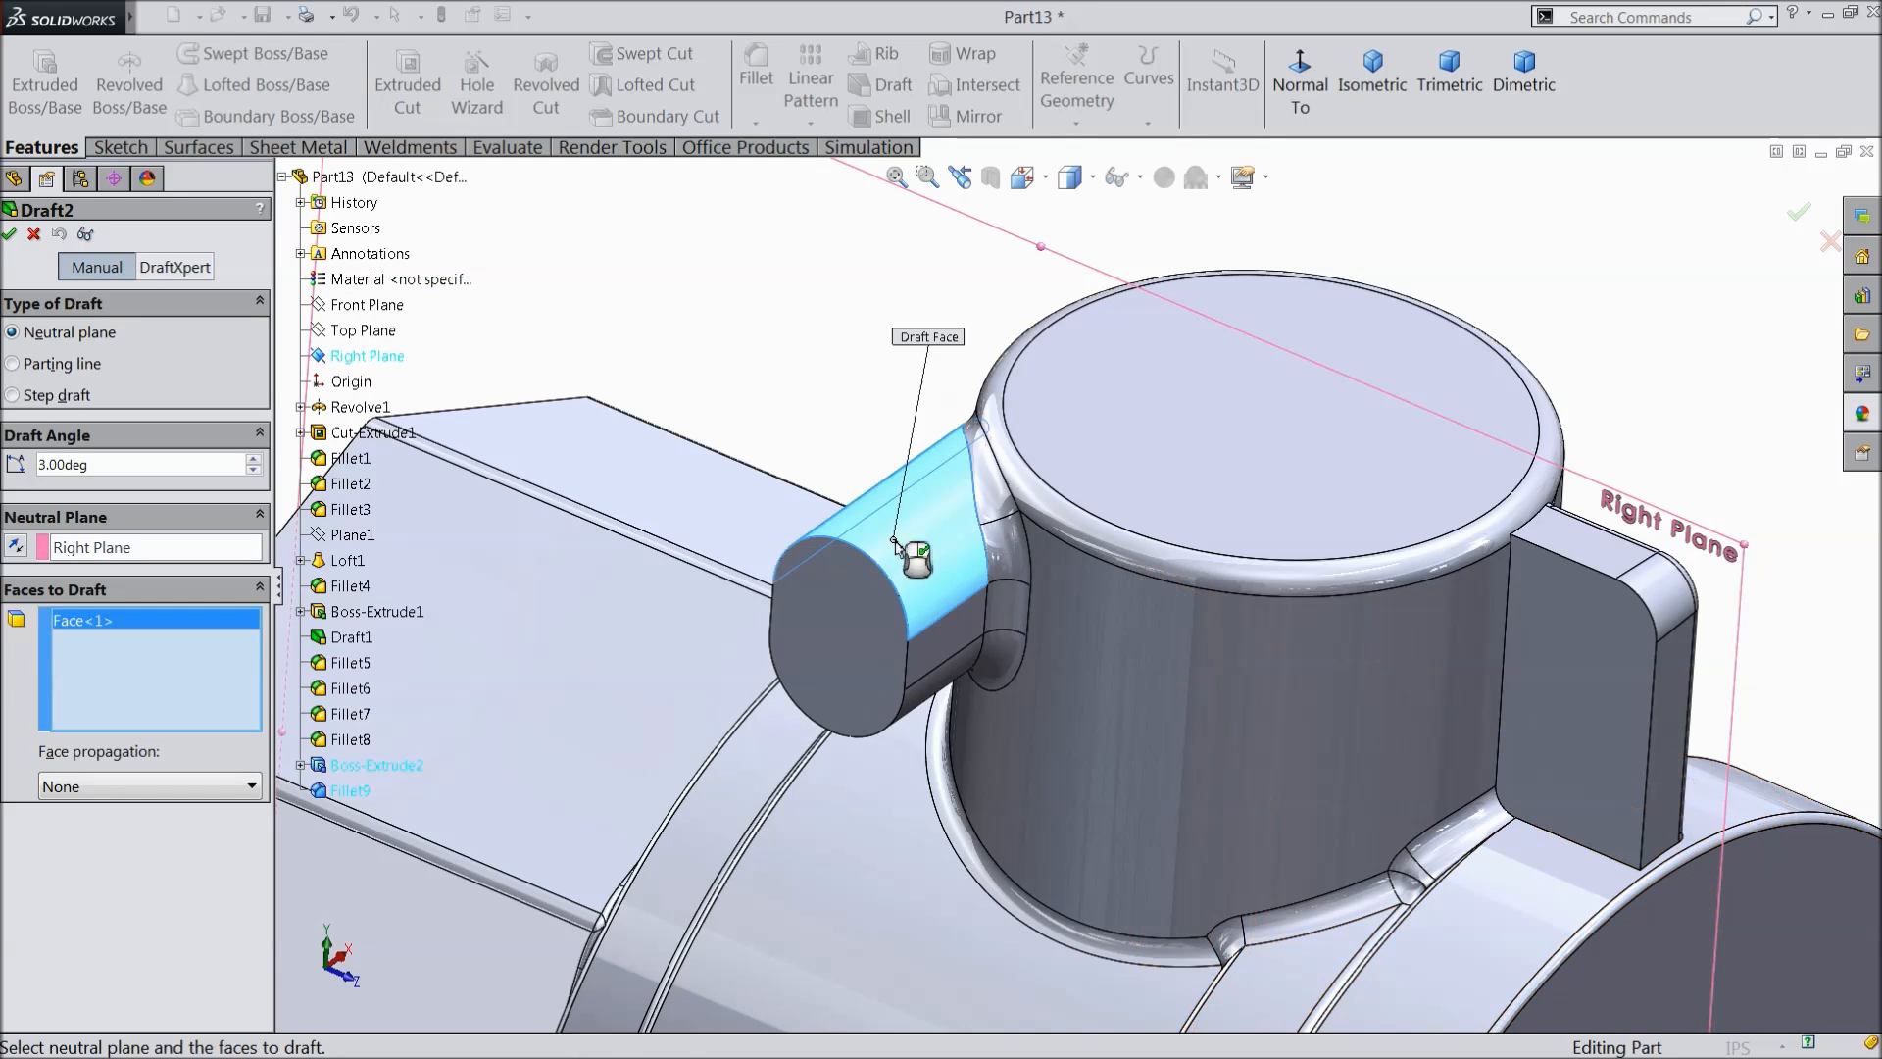
left_click(937, 643)
left_click(956, 701)
middle_click_drag(955, 701, 941, 598)
left_click(729, 590)
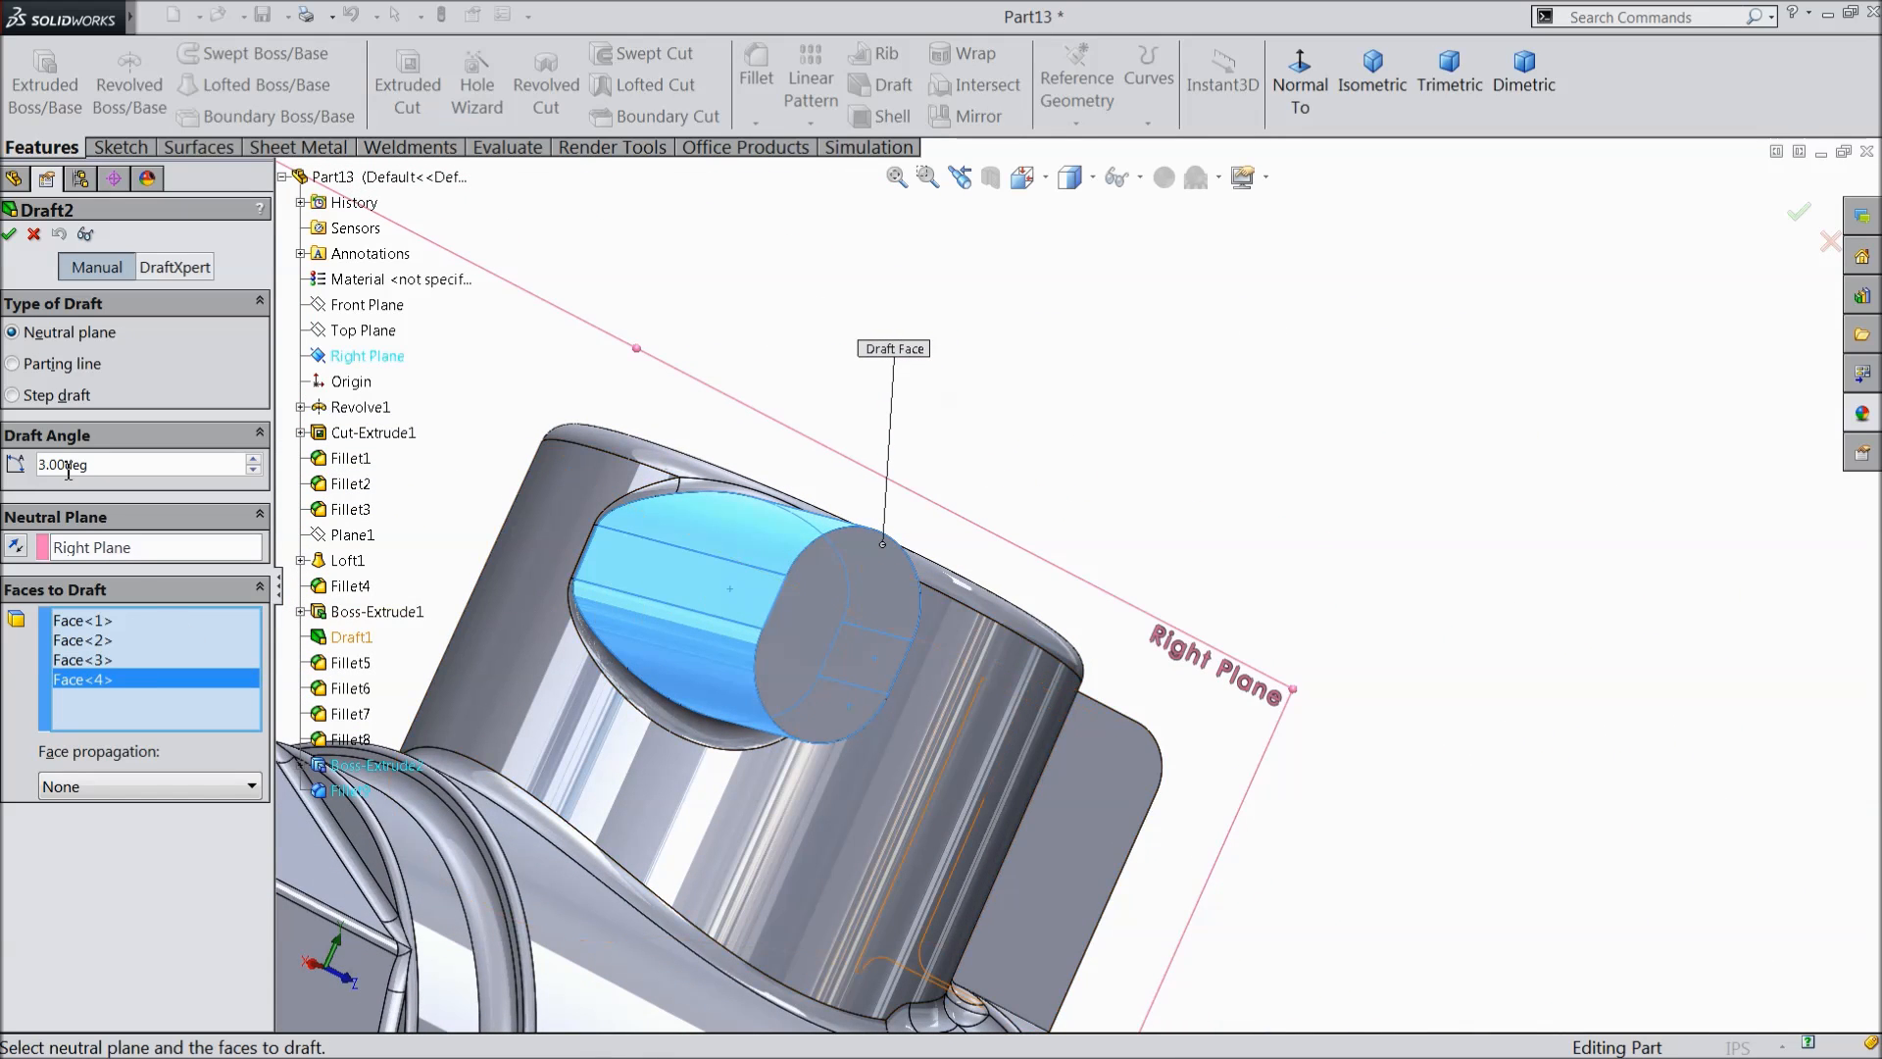
left_click(11, 235)
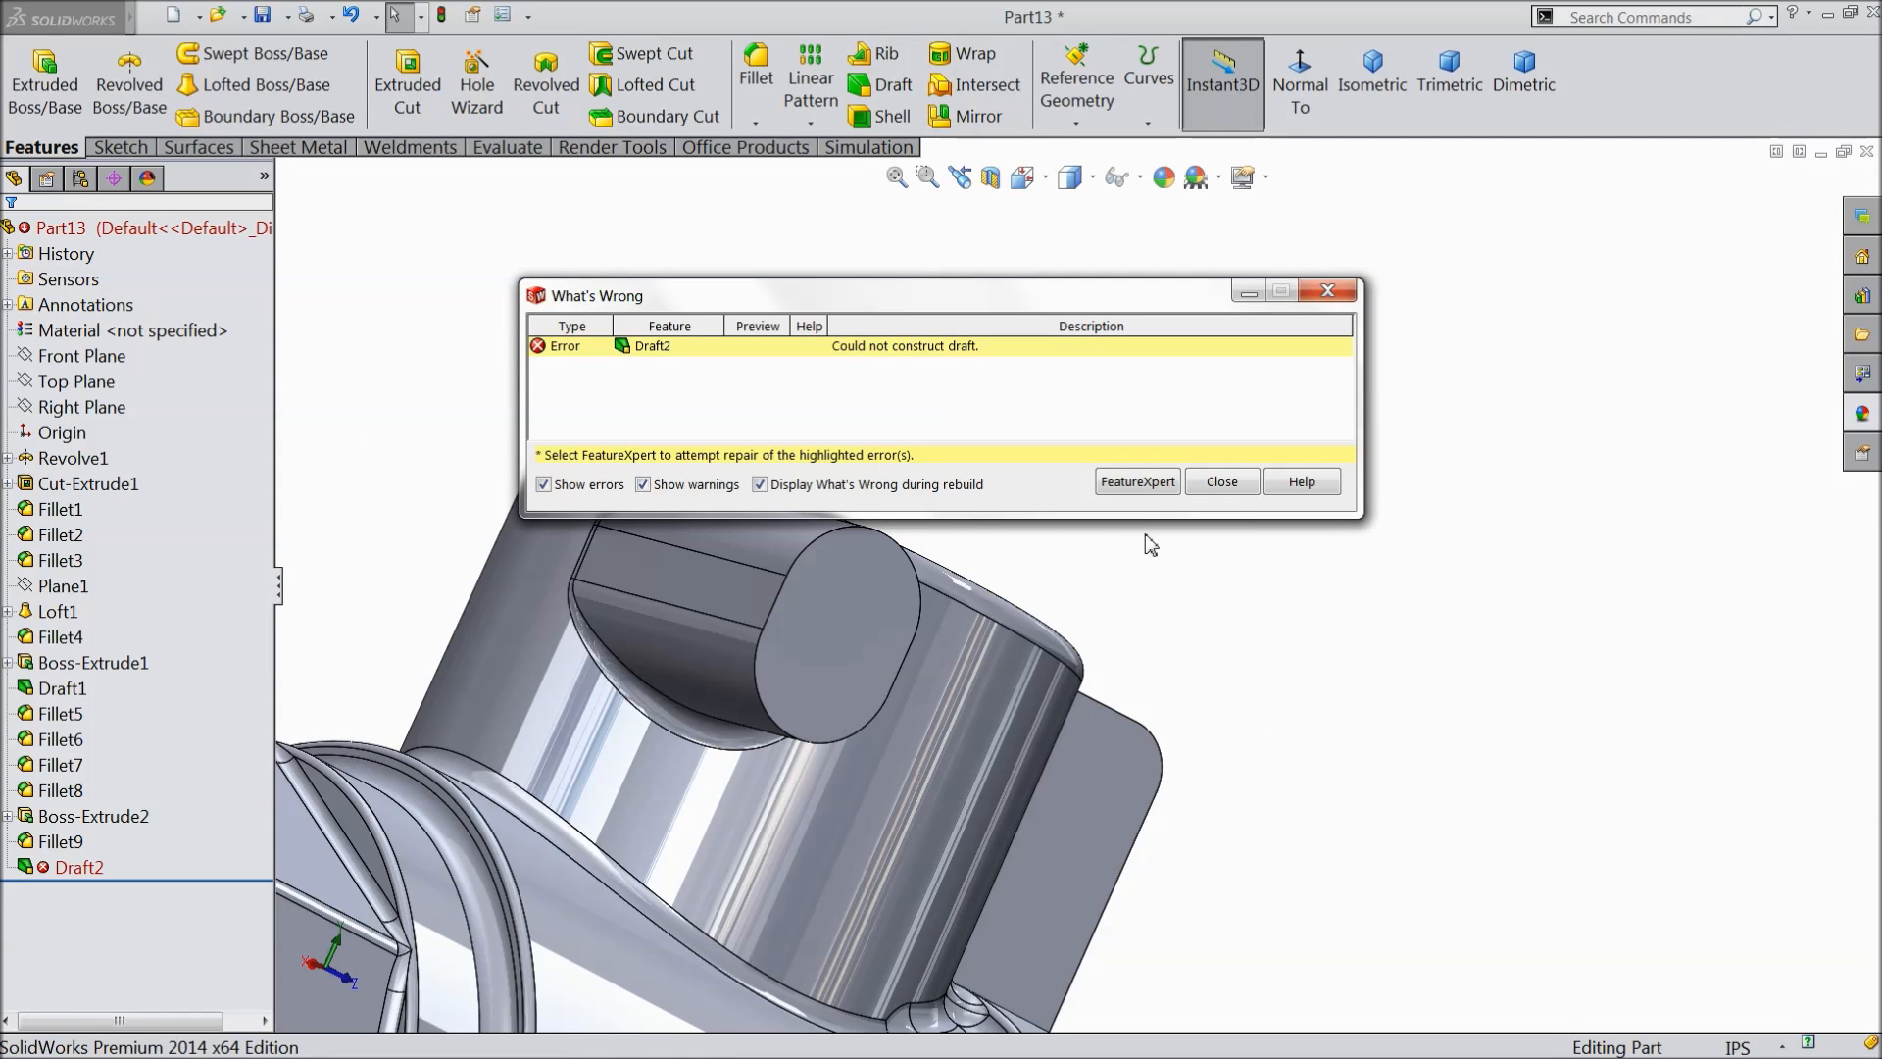
- Delete the Draft2 feature and the Fillet9 fillet at the base of the slot-shaped boss
left_click(1223, 481)
left_click(73, 866)
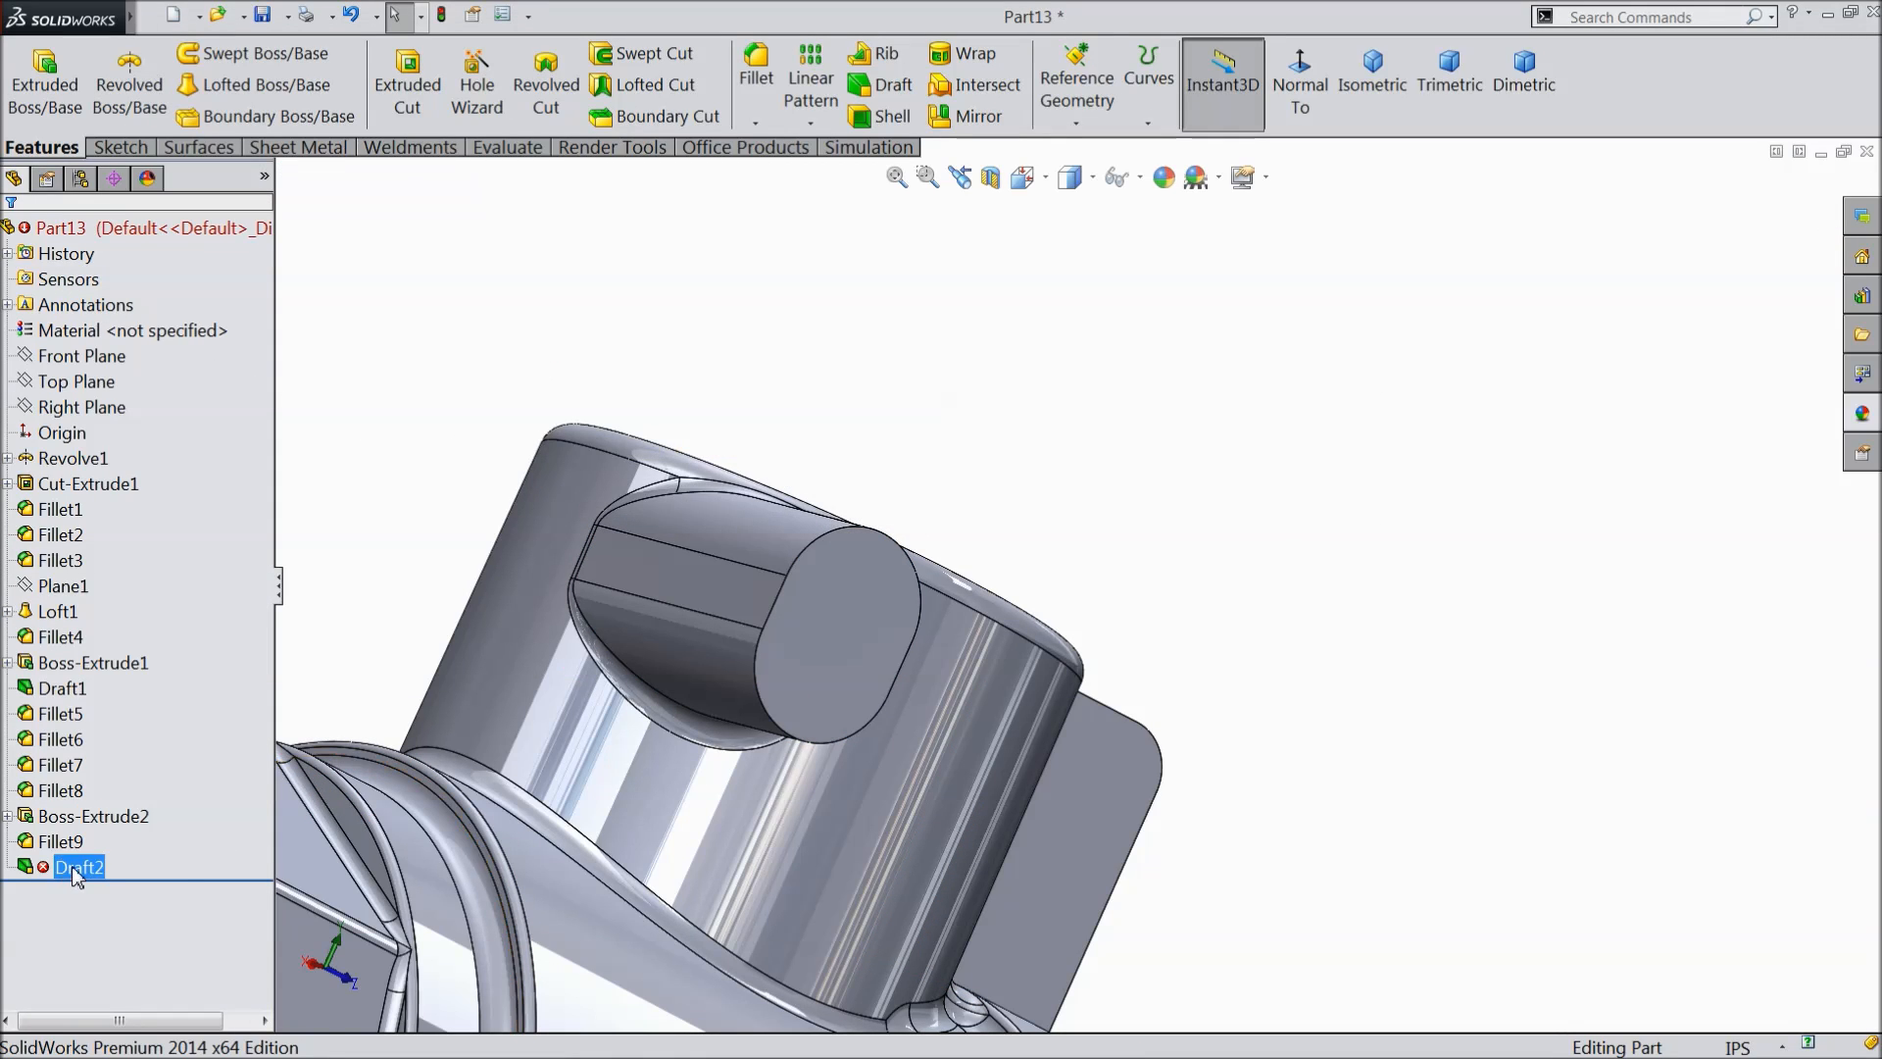
right_click(73, 867)
left_click(131, 718)
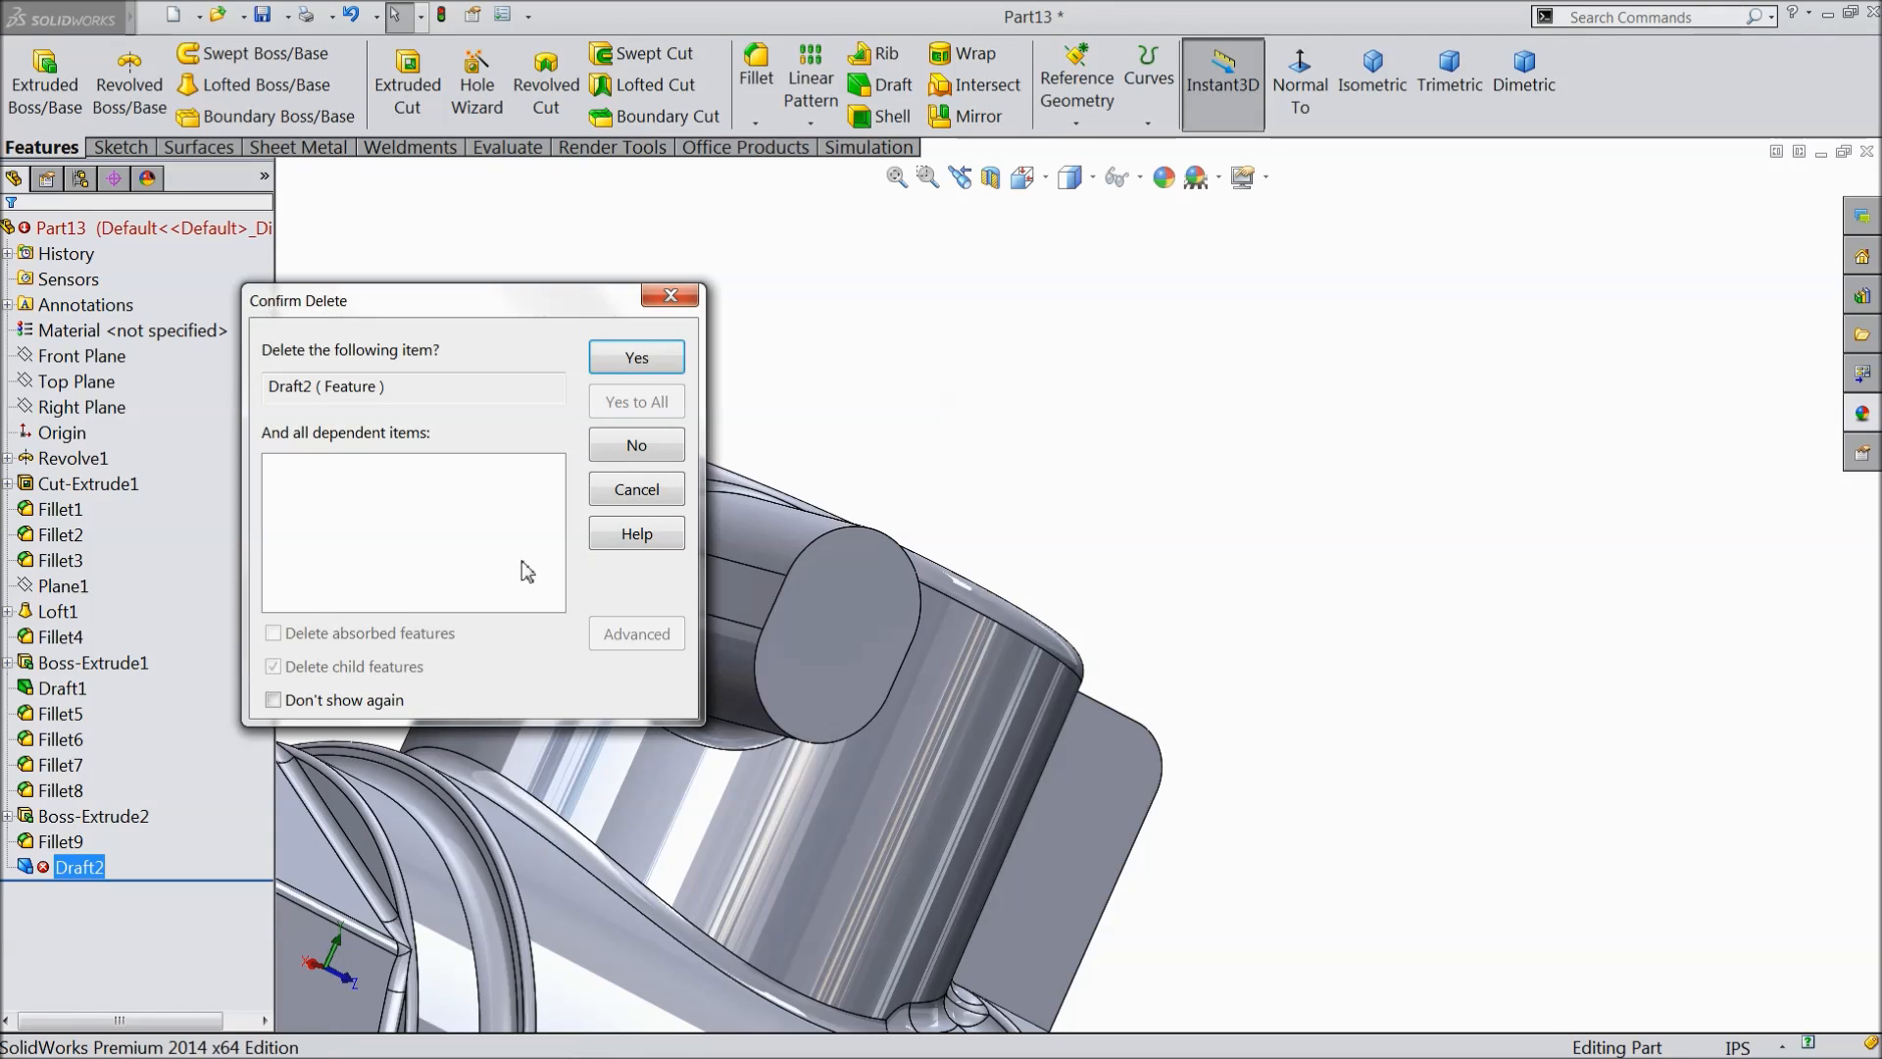
left_click(632, 359)
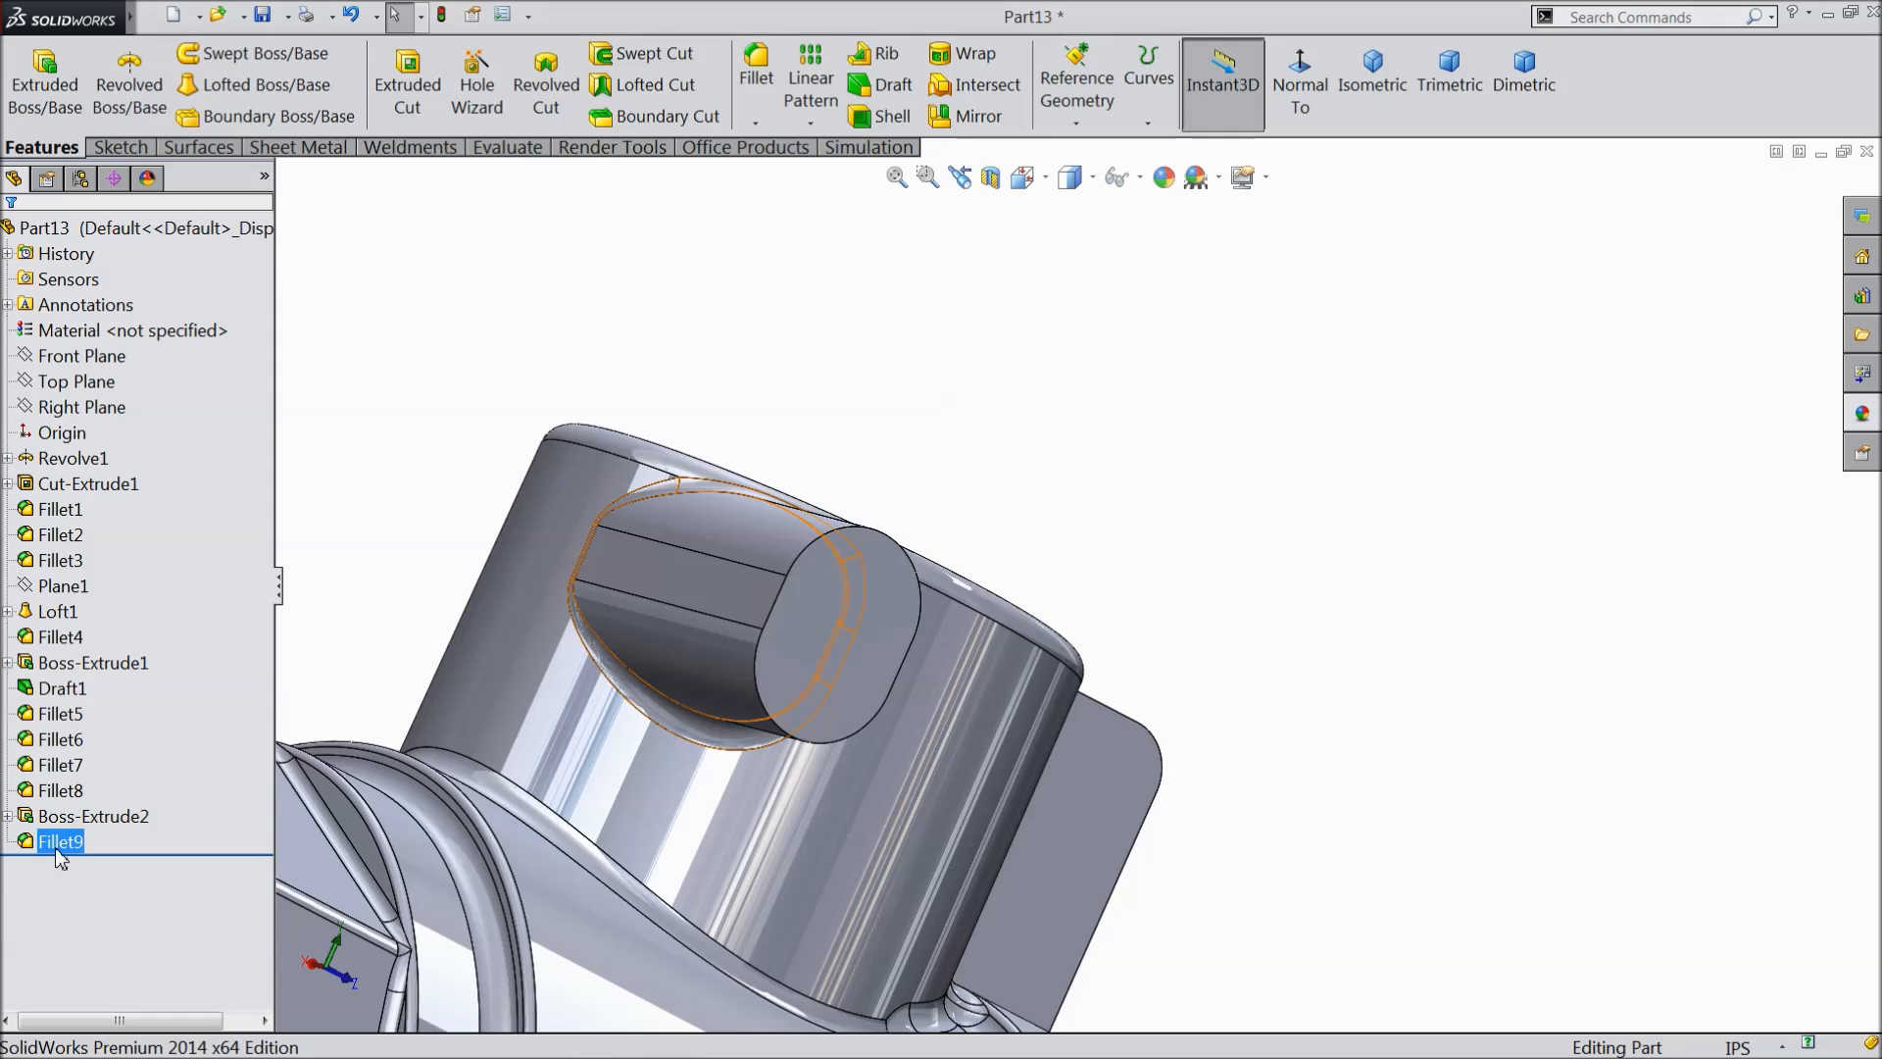
right_click(59, 843)
left_click(119, 716)
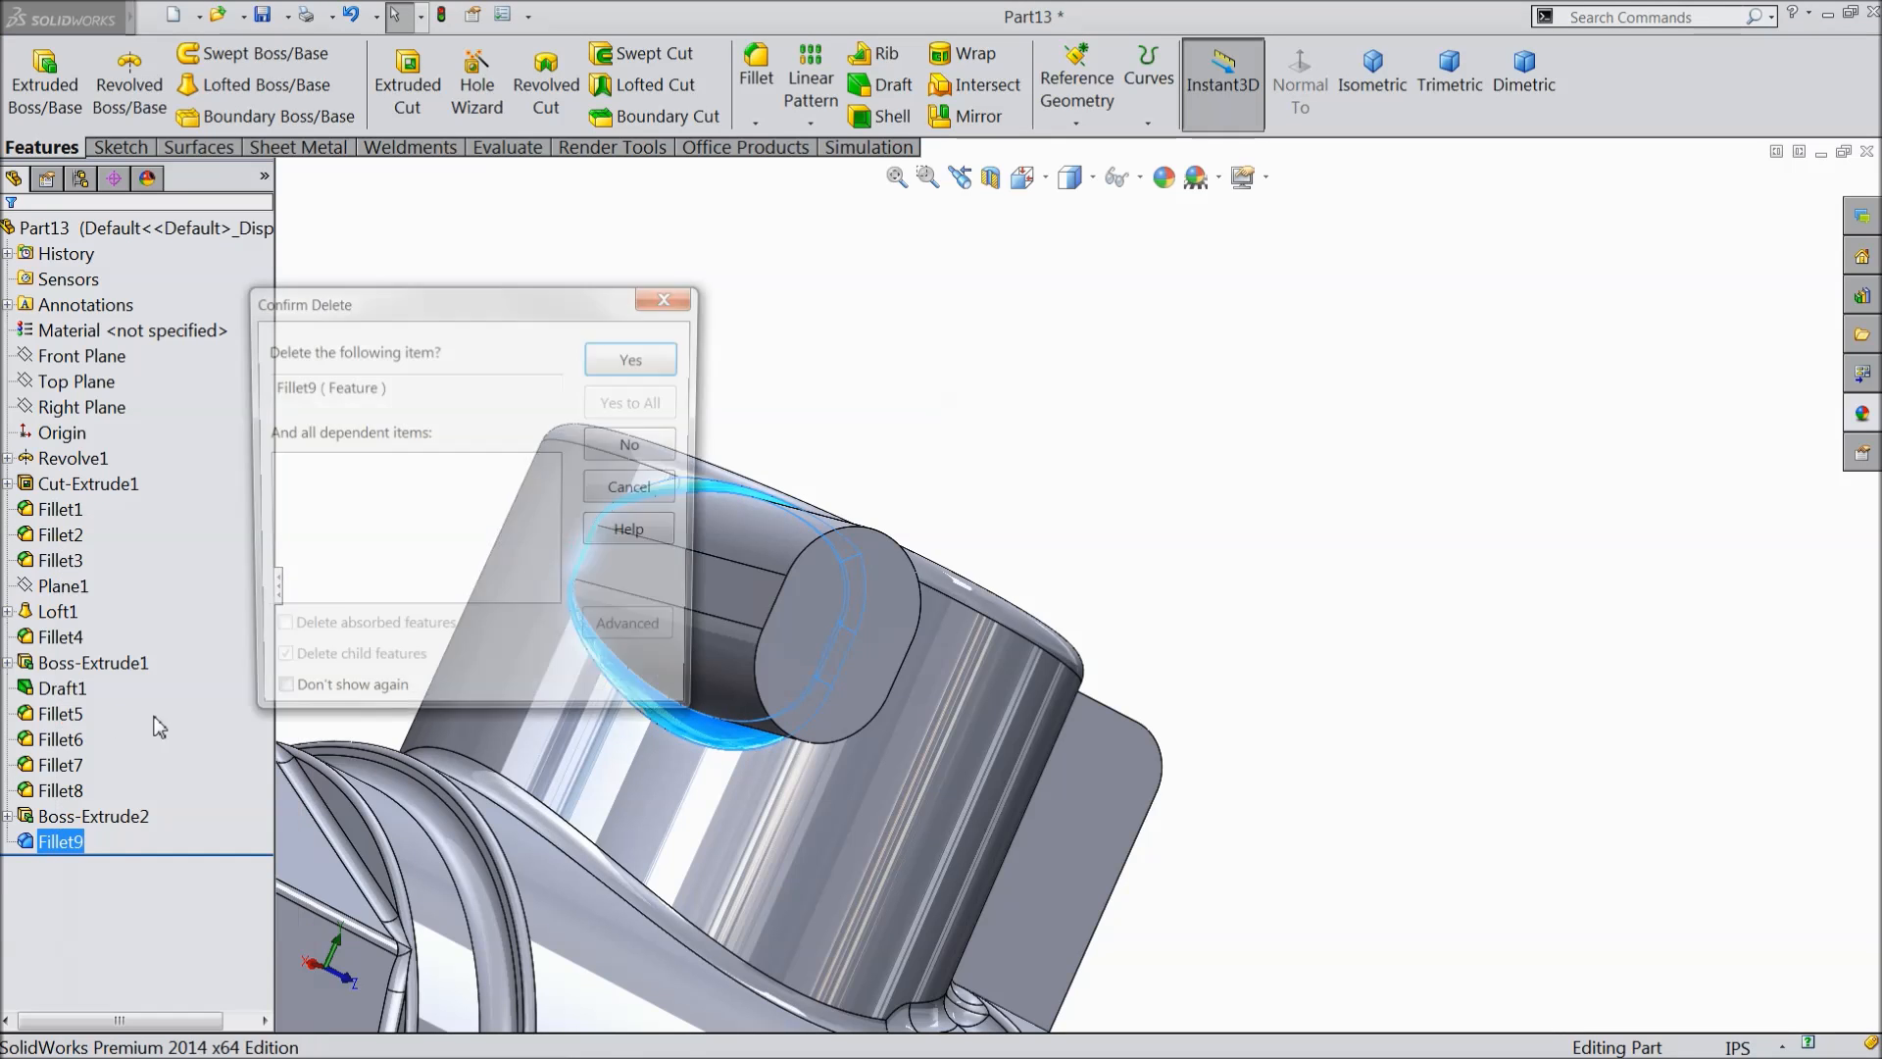
left_click(639, 359)
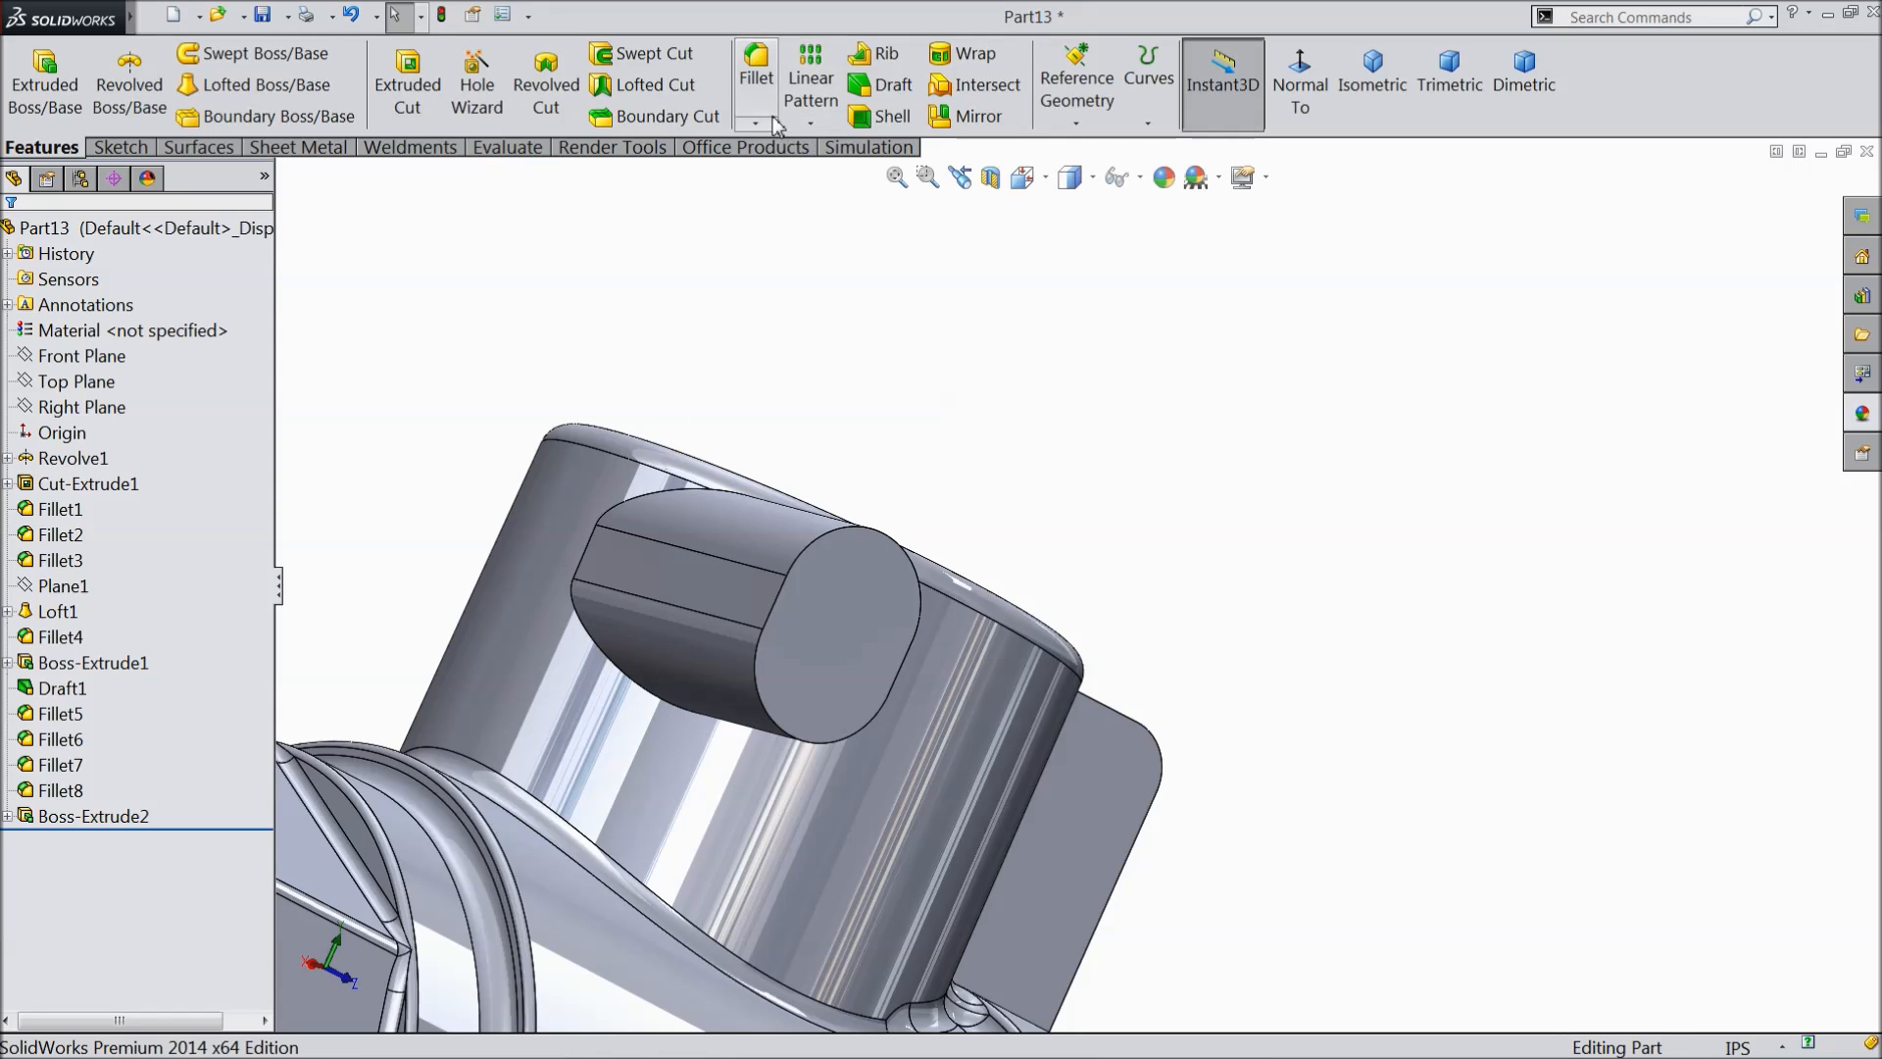
- Draft the four side faces of the slot-shaped boss by 3 degrees, using the Right Plane as the neutral plane
left_click(879, 98)
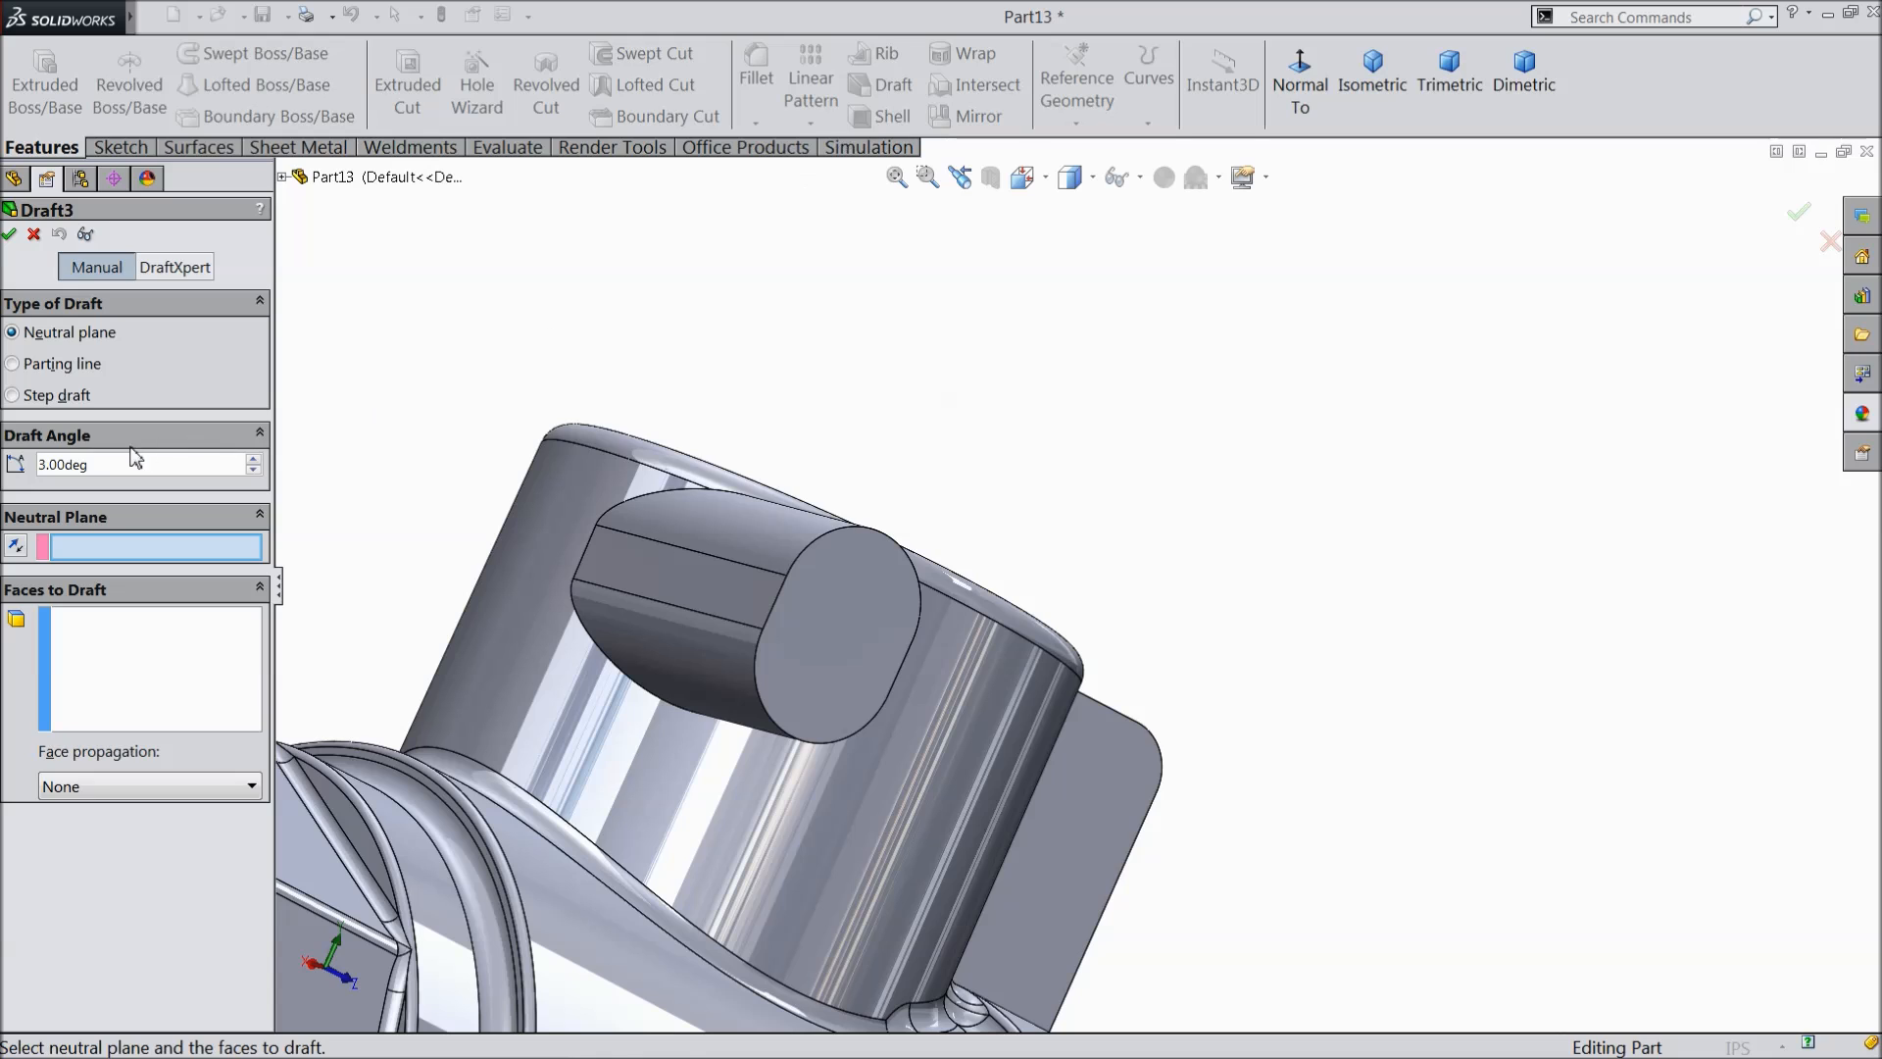
left_click(282, 177)
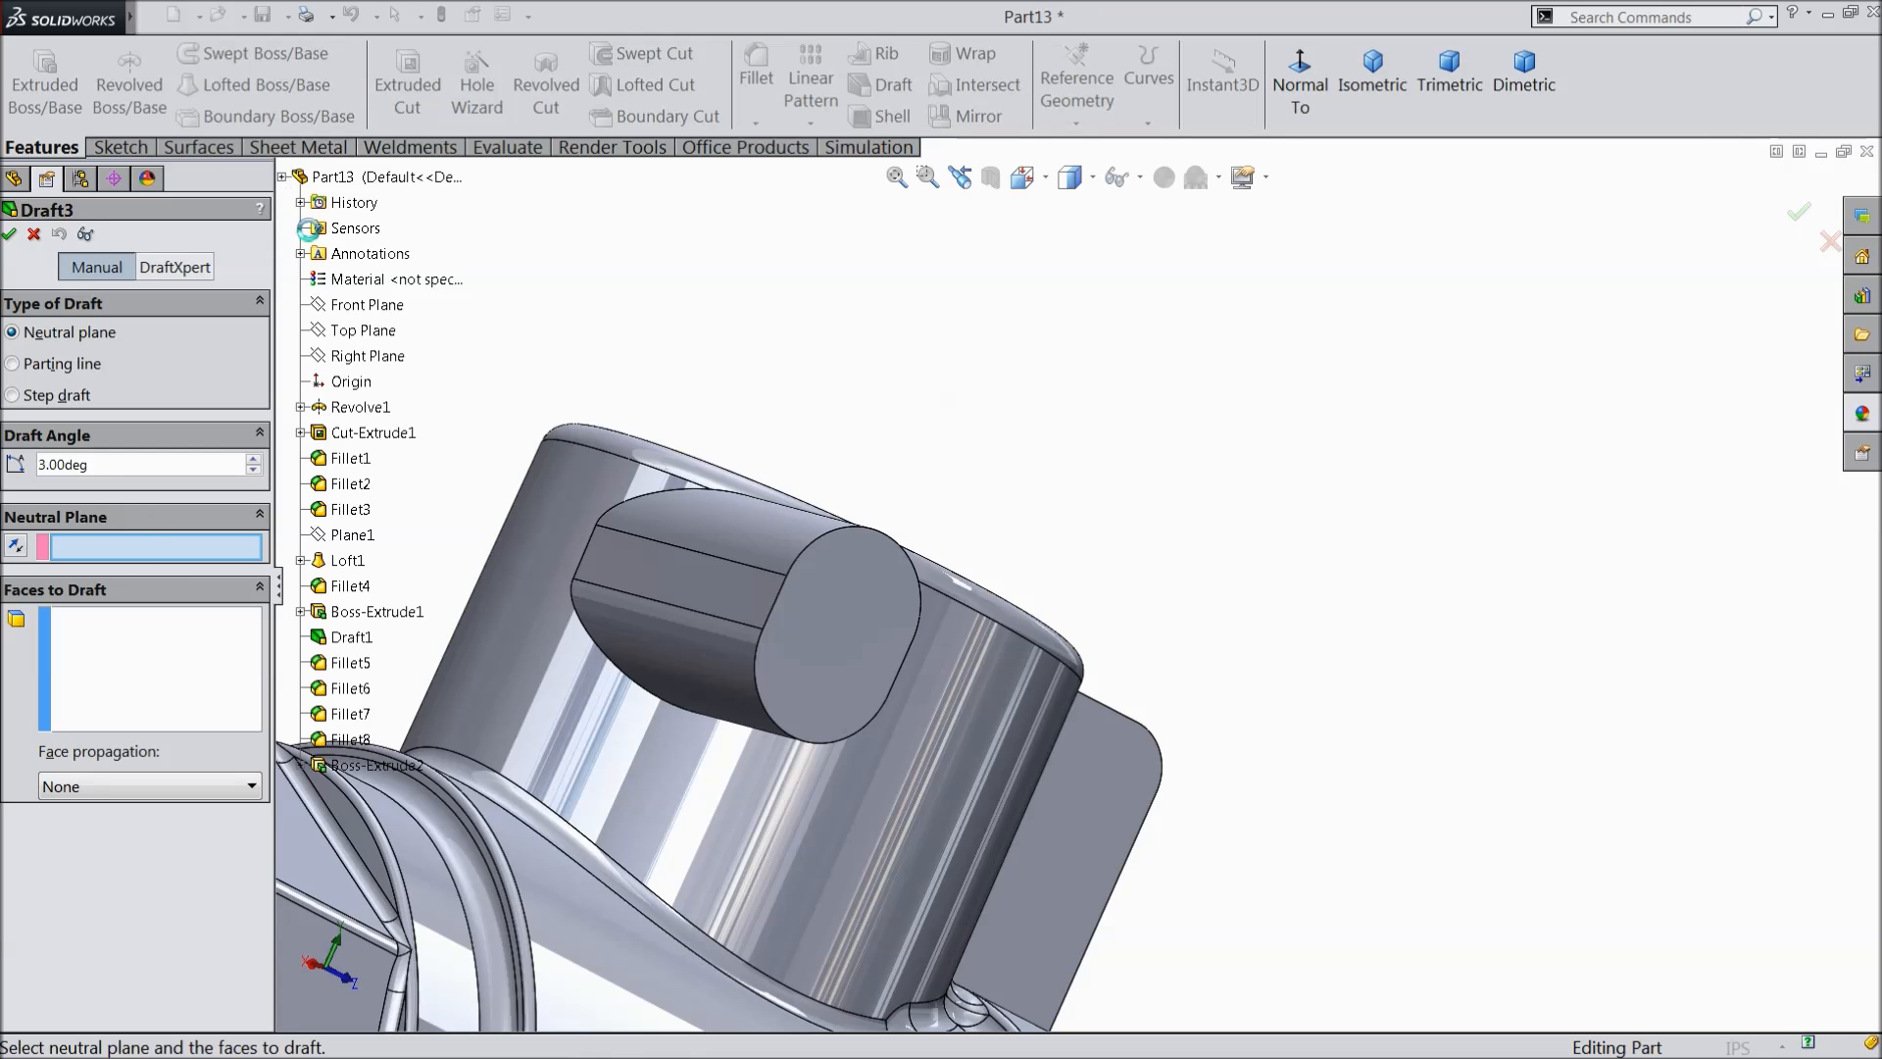
left_click(371, 357)
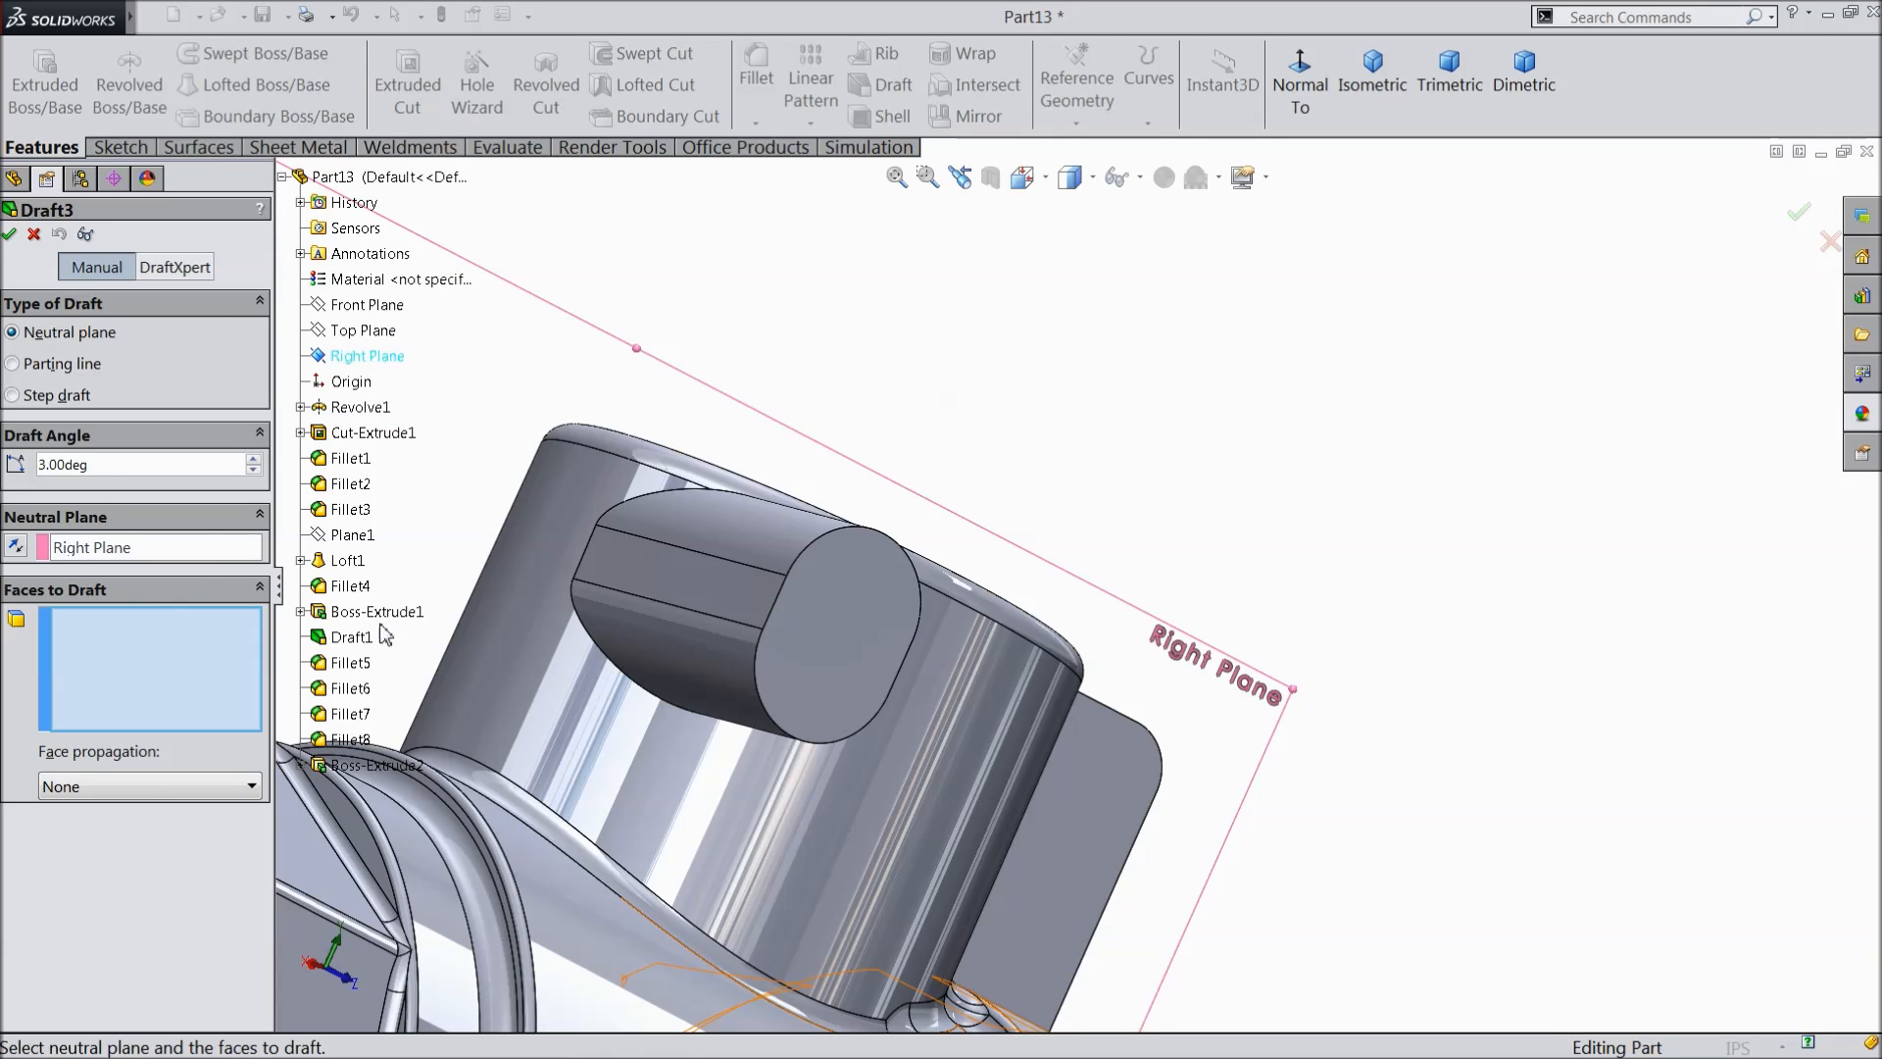
left_click(714, 575)
left_click(749, 522)
left_click(715, 650)
middle_click_drag(804, 619, 849, 676)
left_click(921, 669)
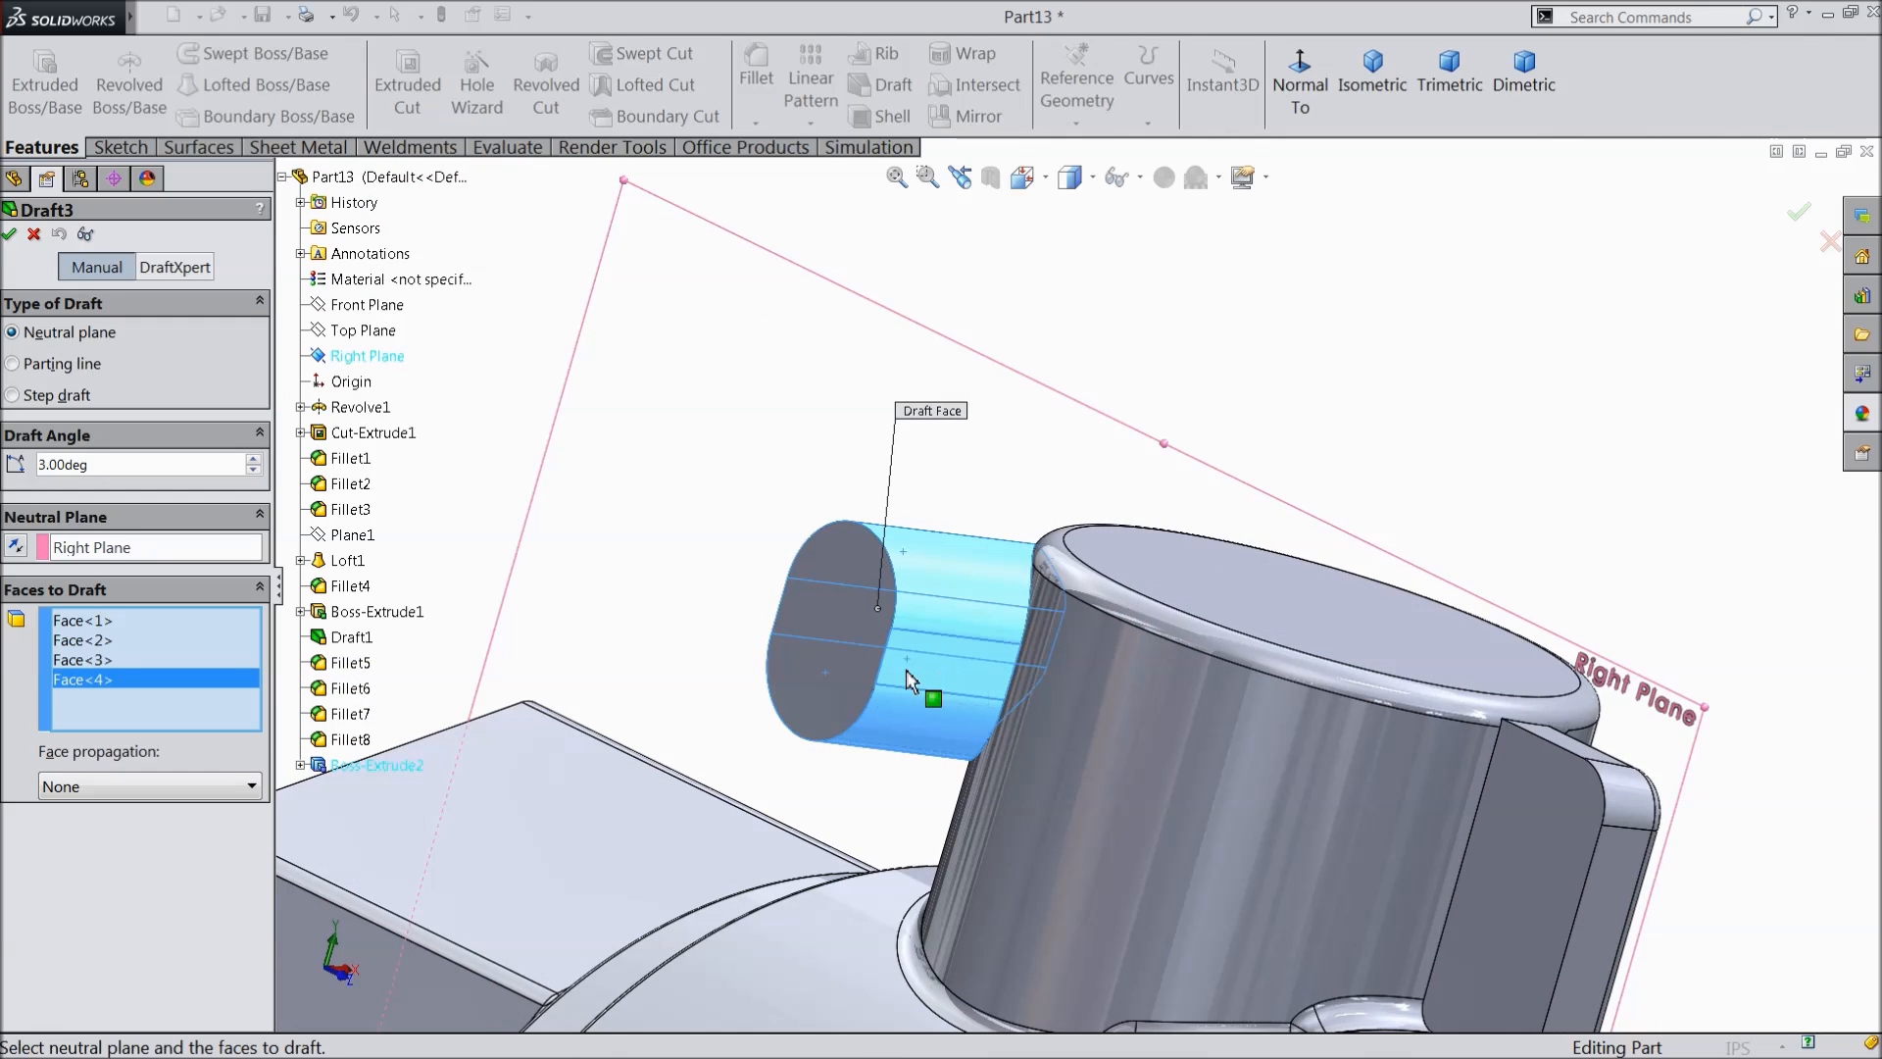
left_click(9, 235)
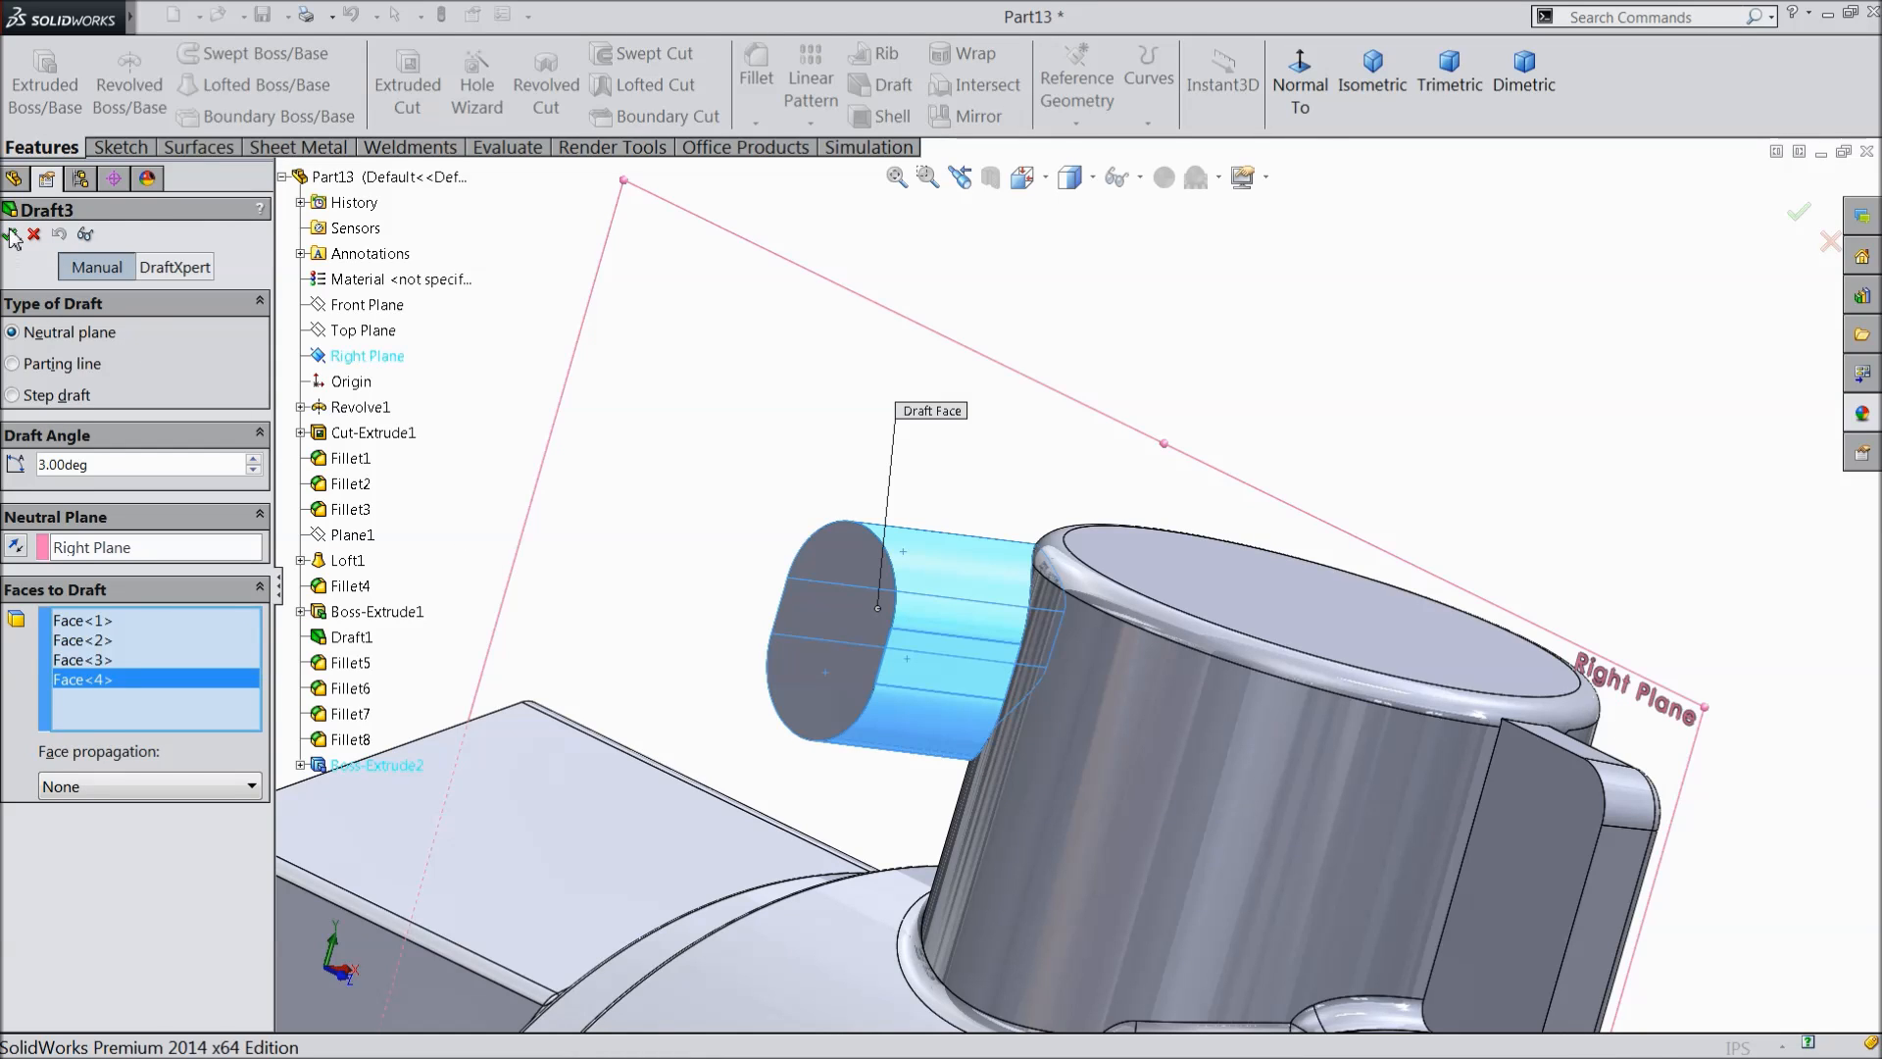
- Reverse the direction of the slot-shaped boss's draft so the boss tapers toward its free end
middle_click_drag(862, 645, 783, 621)
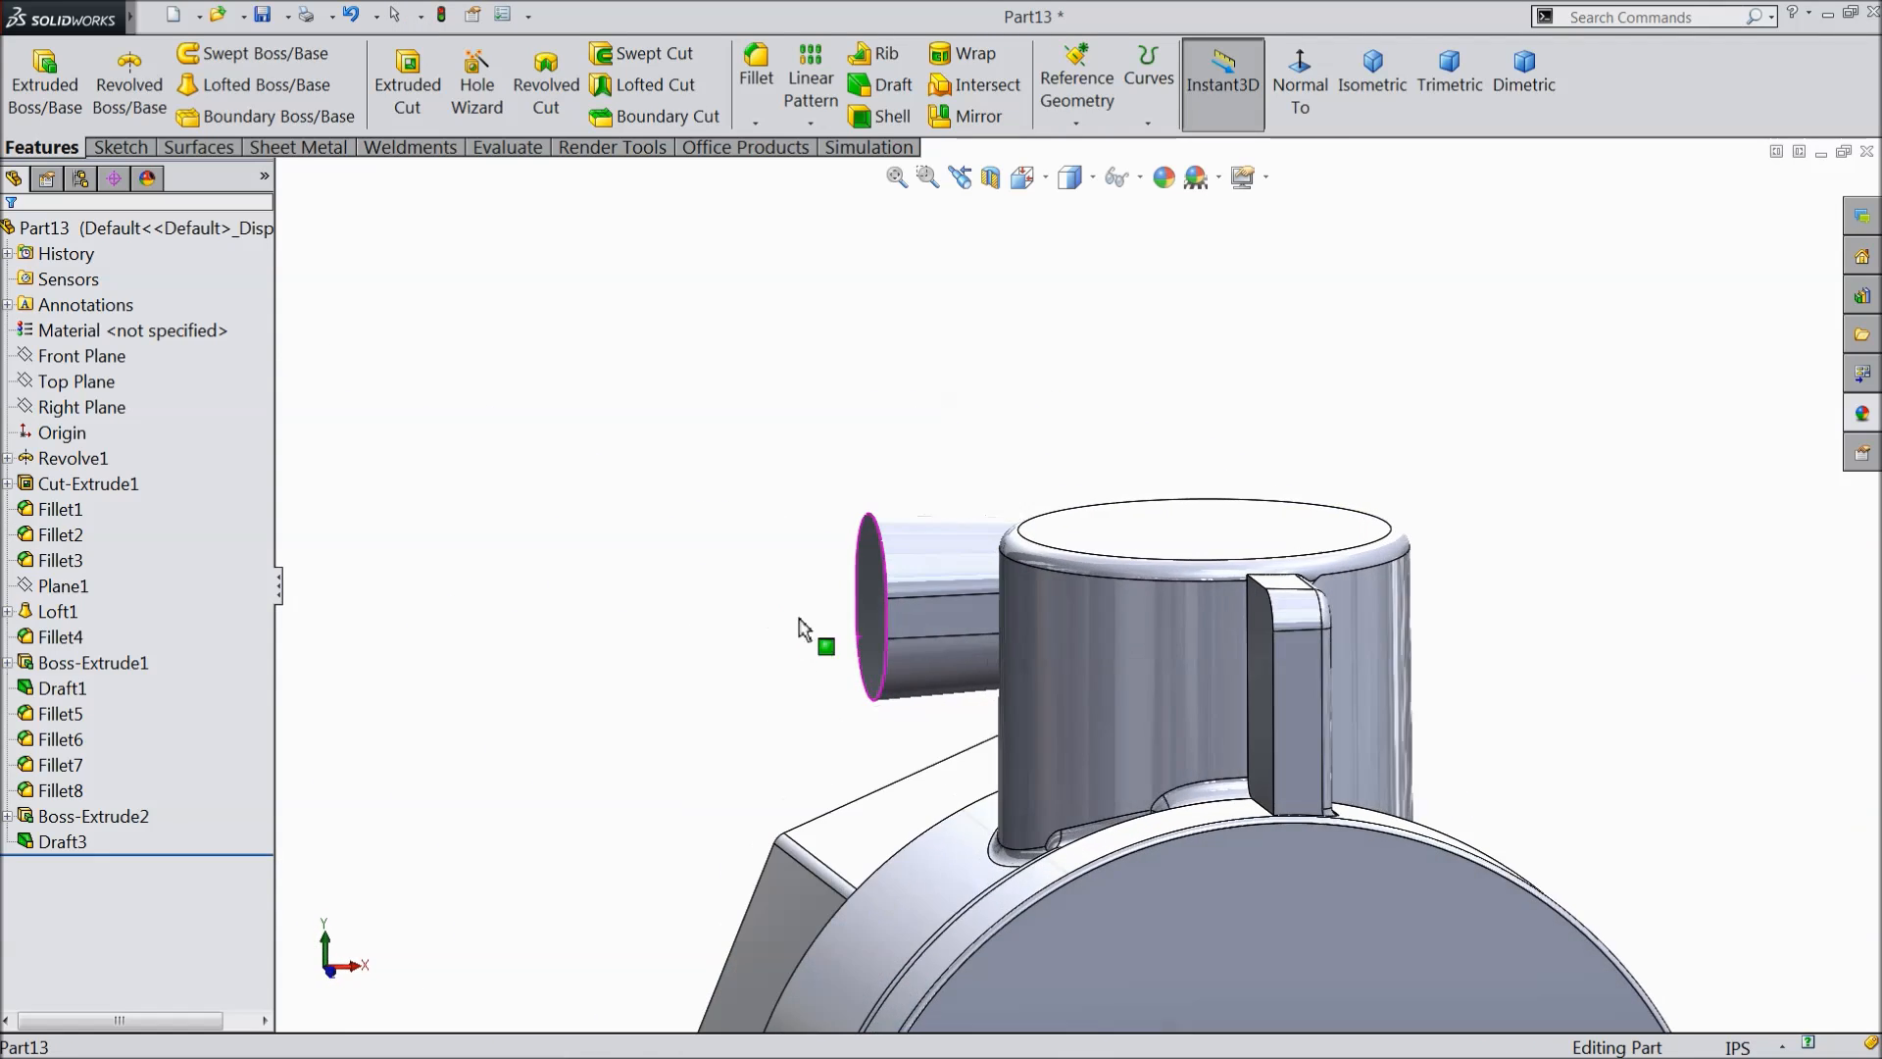
scroll(888, 613, "down", 3)
left_click(35, 814)
left_click(35, 841)
left_click(44, 790)
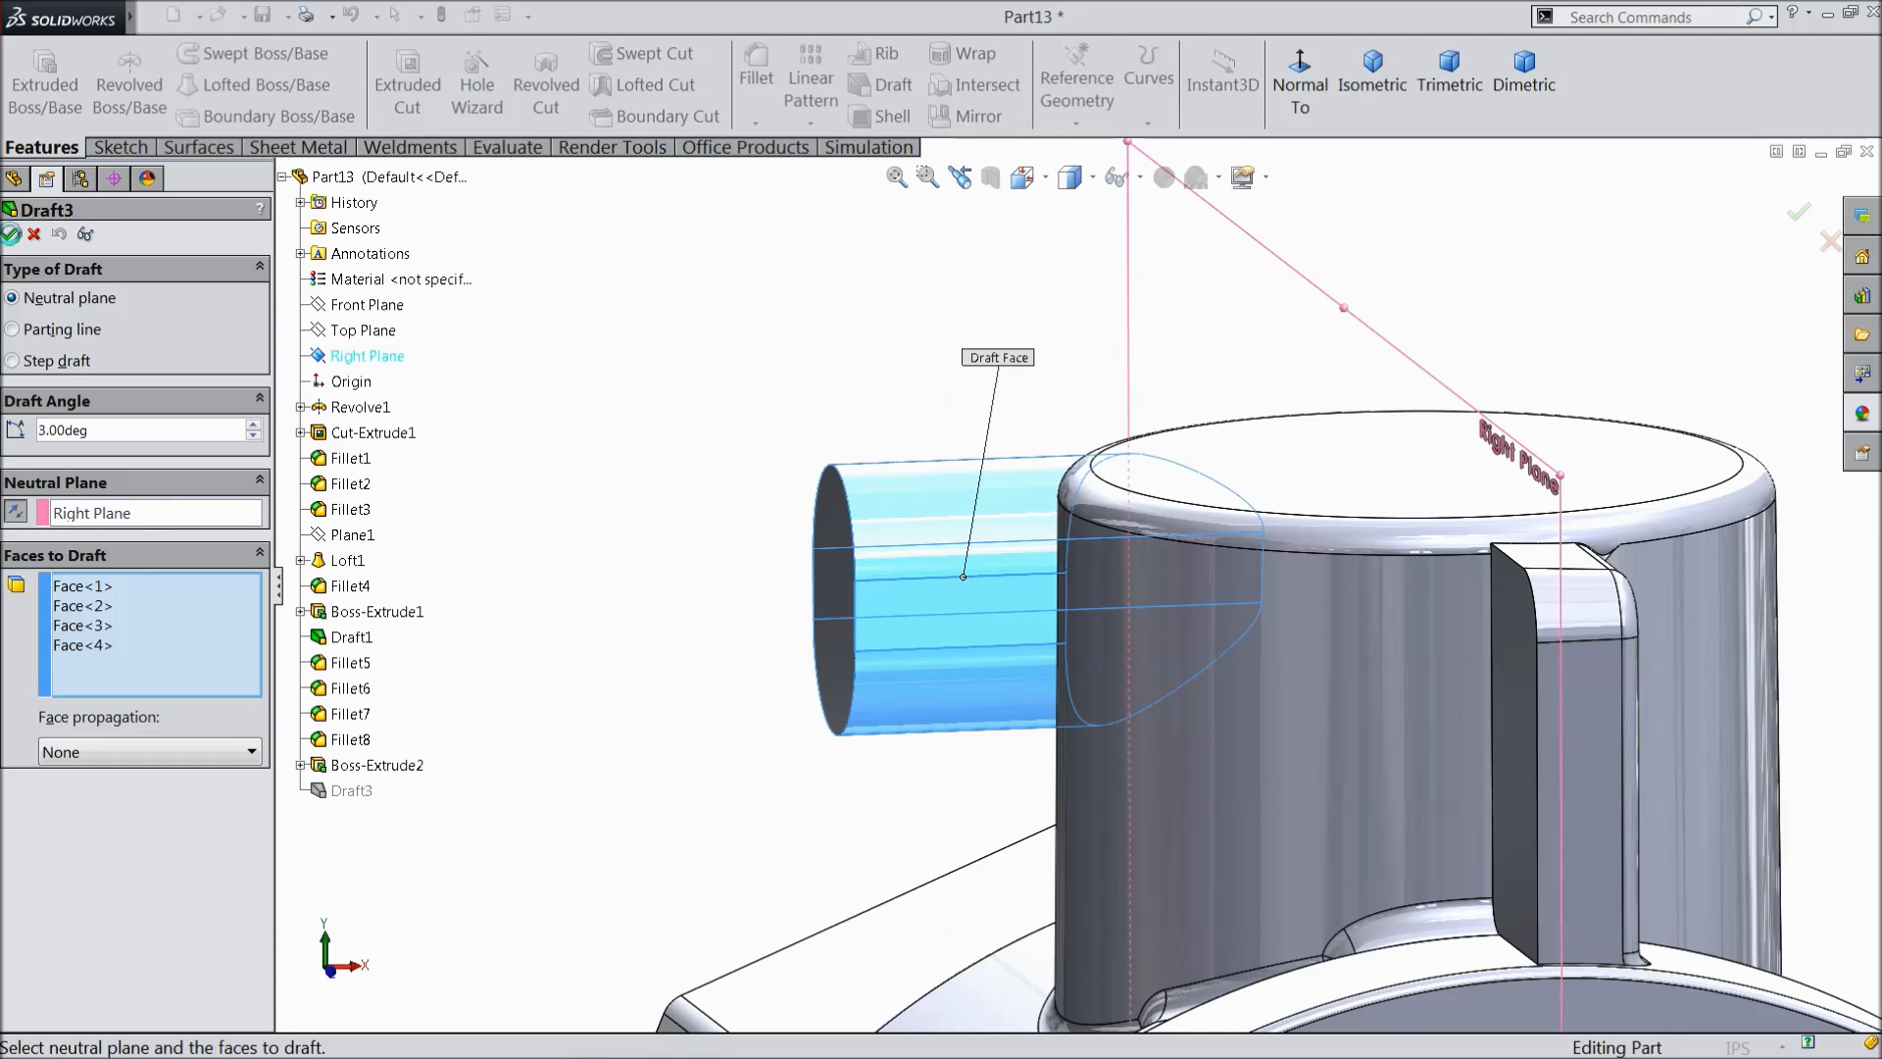
left_click(11, 234)
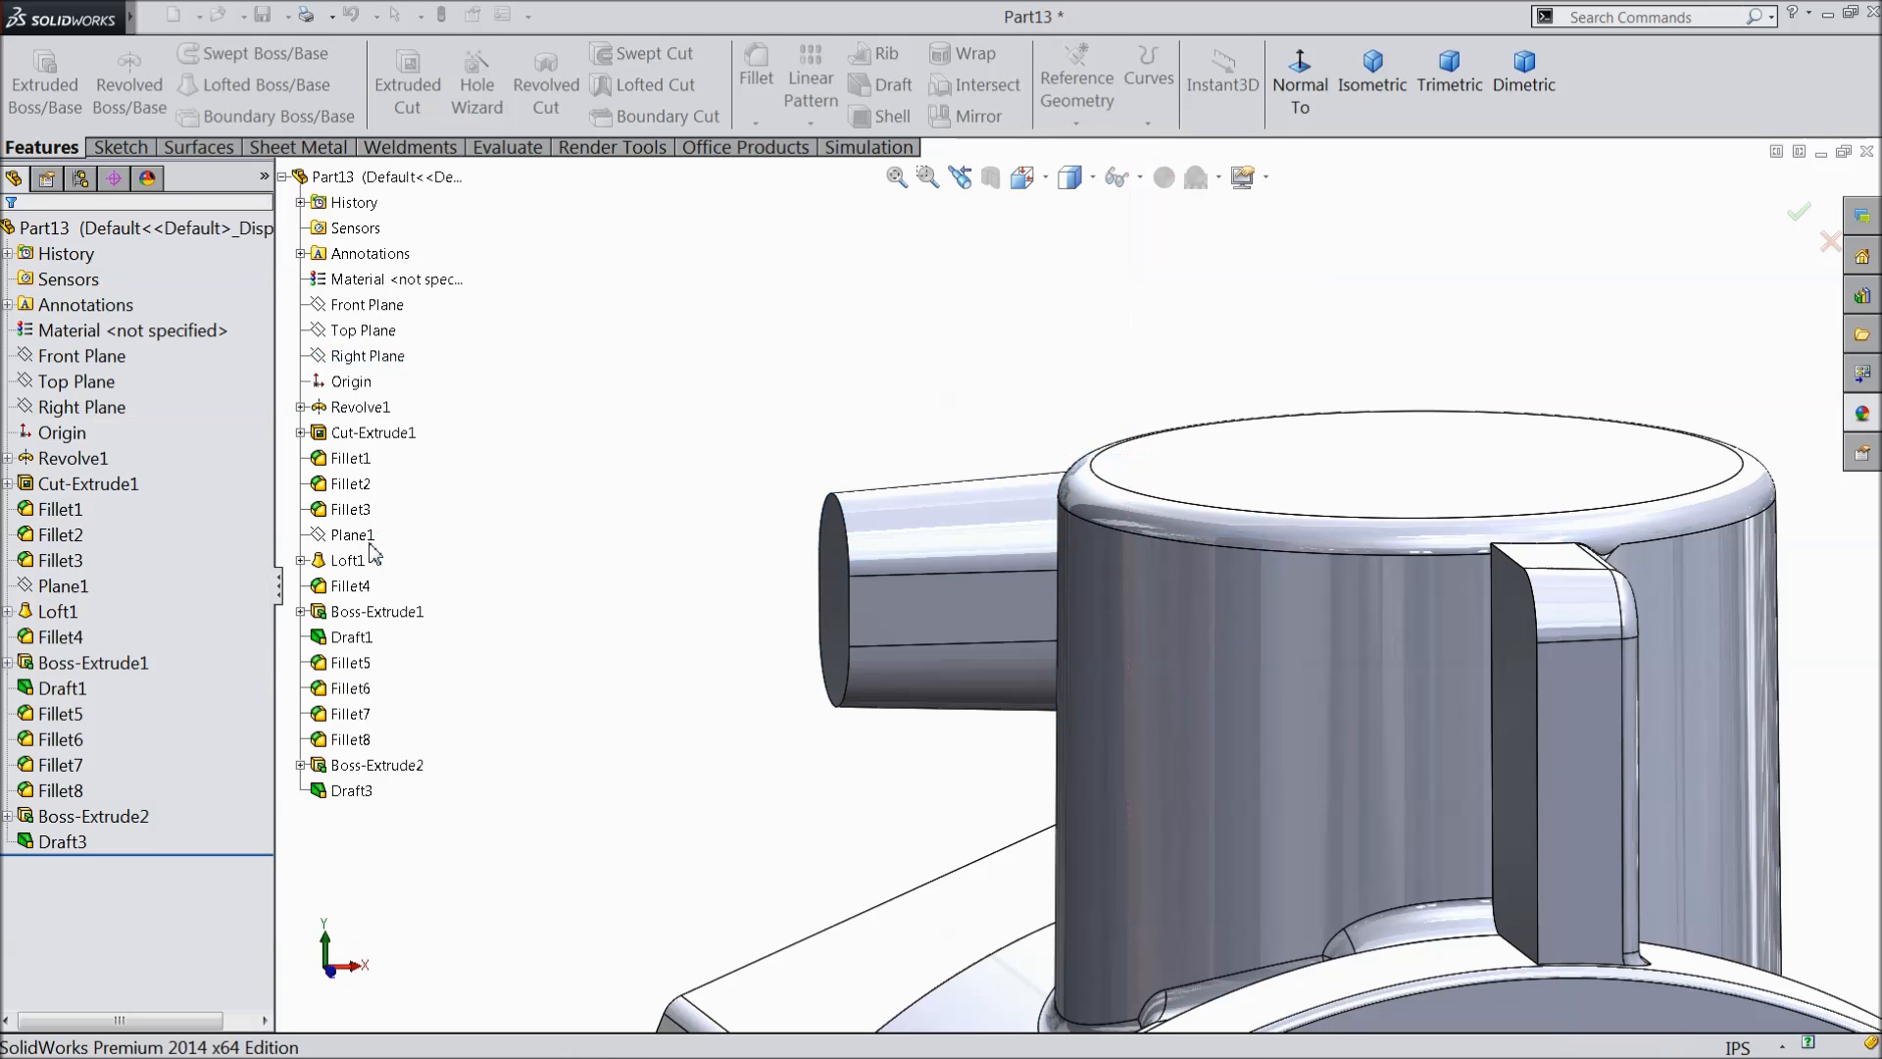
- Fillet the edge where the drafted slot-shaped boss meets the lofted boss with a 0.03 in radius
scroll(639, 592, "up", 2)
middle_click_drag(644, 602, 756, 645)
scroll(1339, 683, "down", 7)
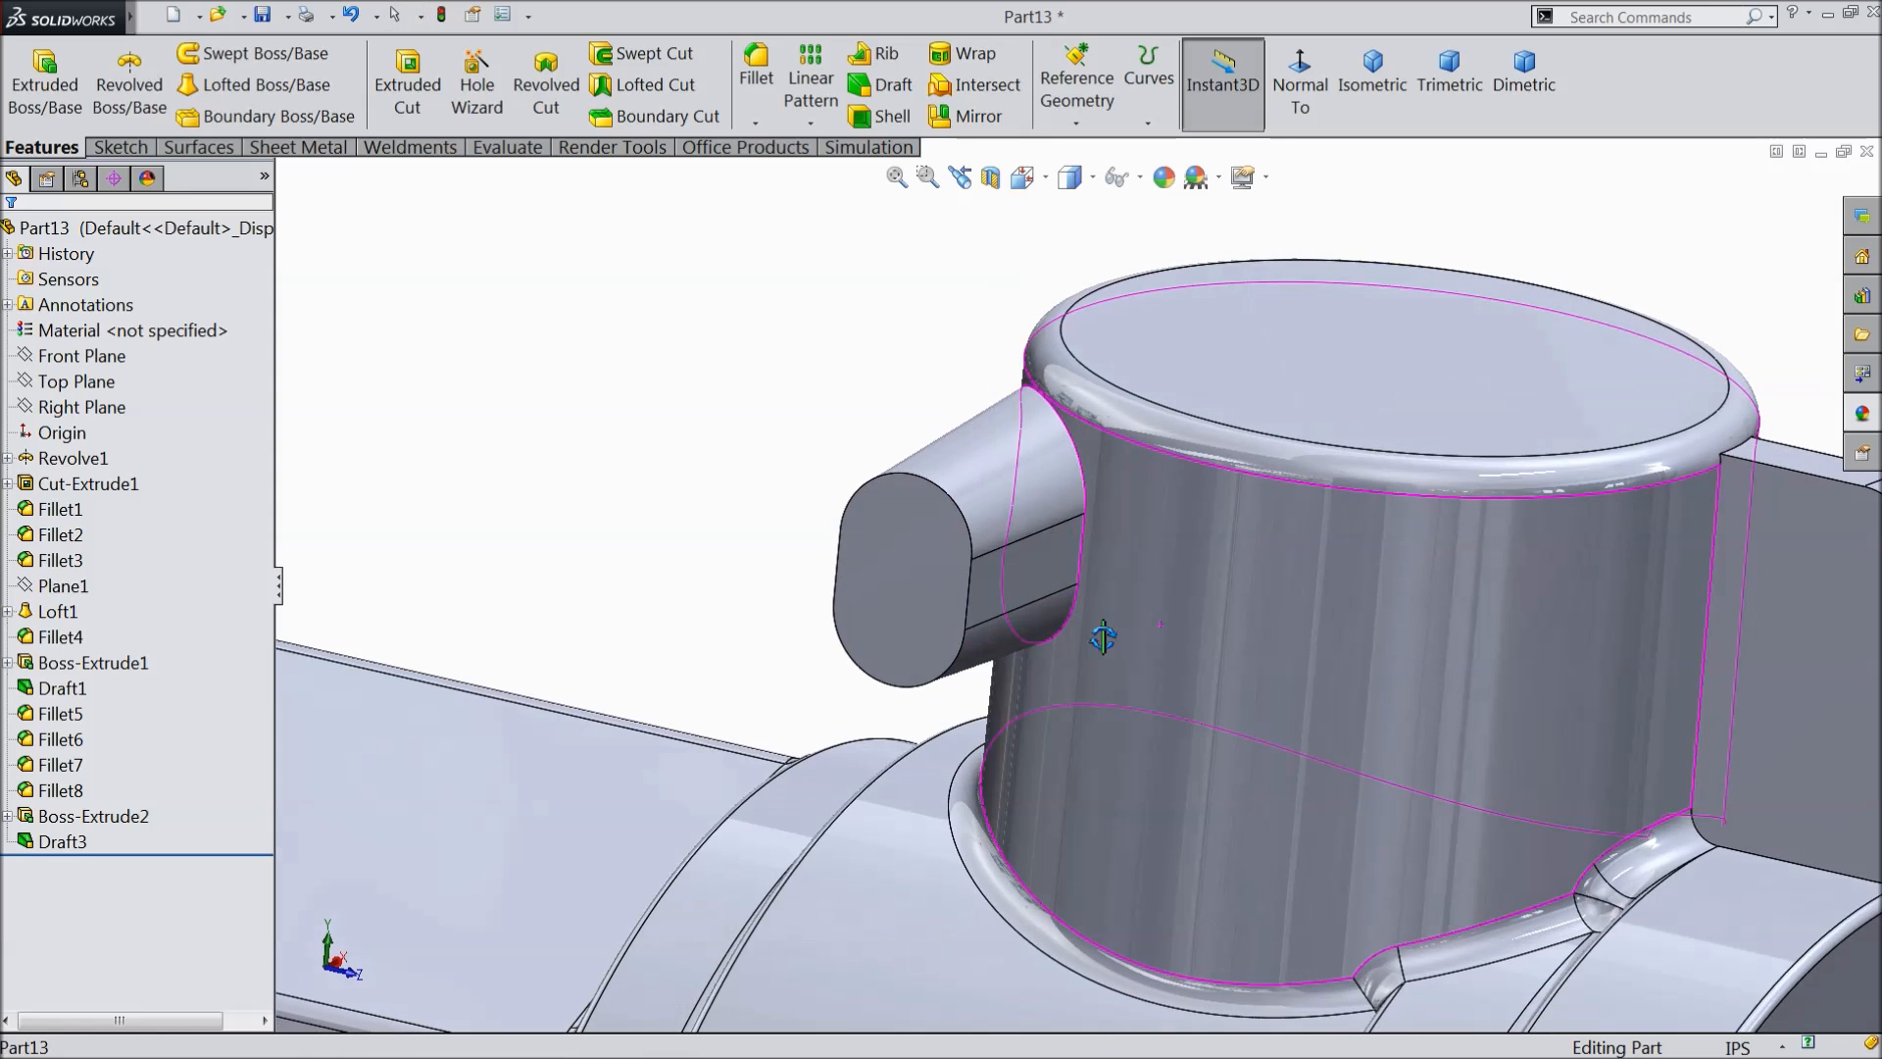
left_click(756, 78)
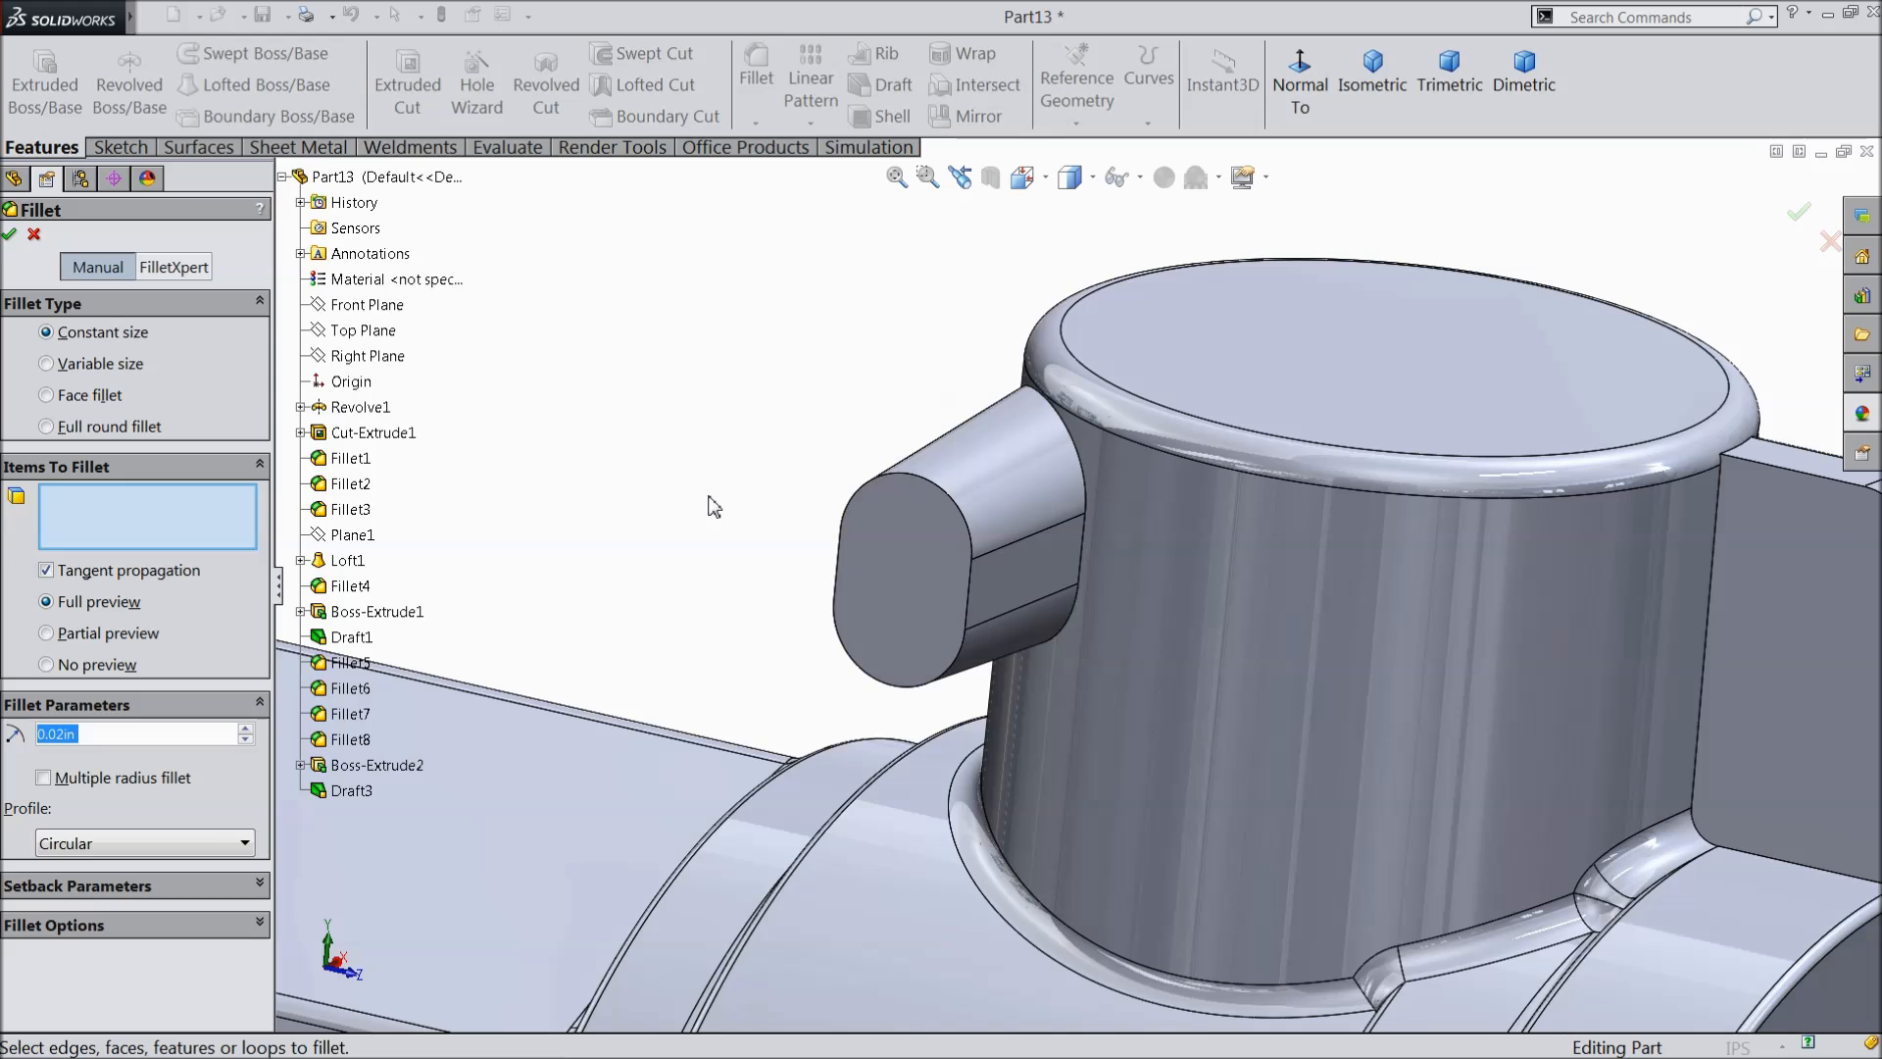
type("0.03")
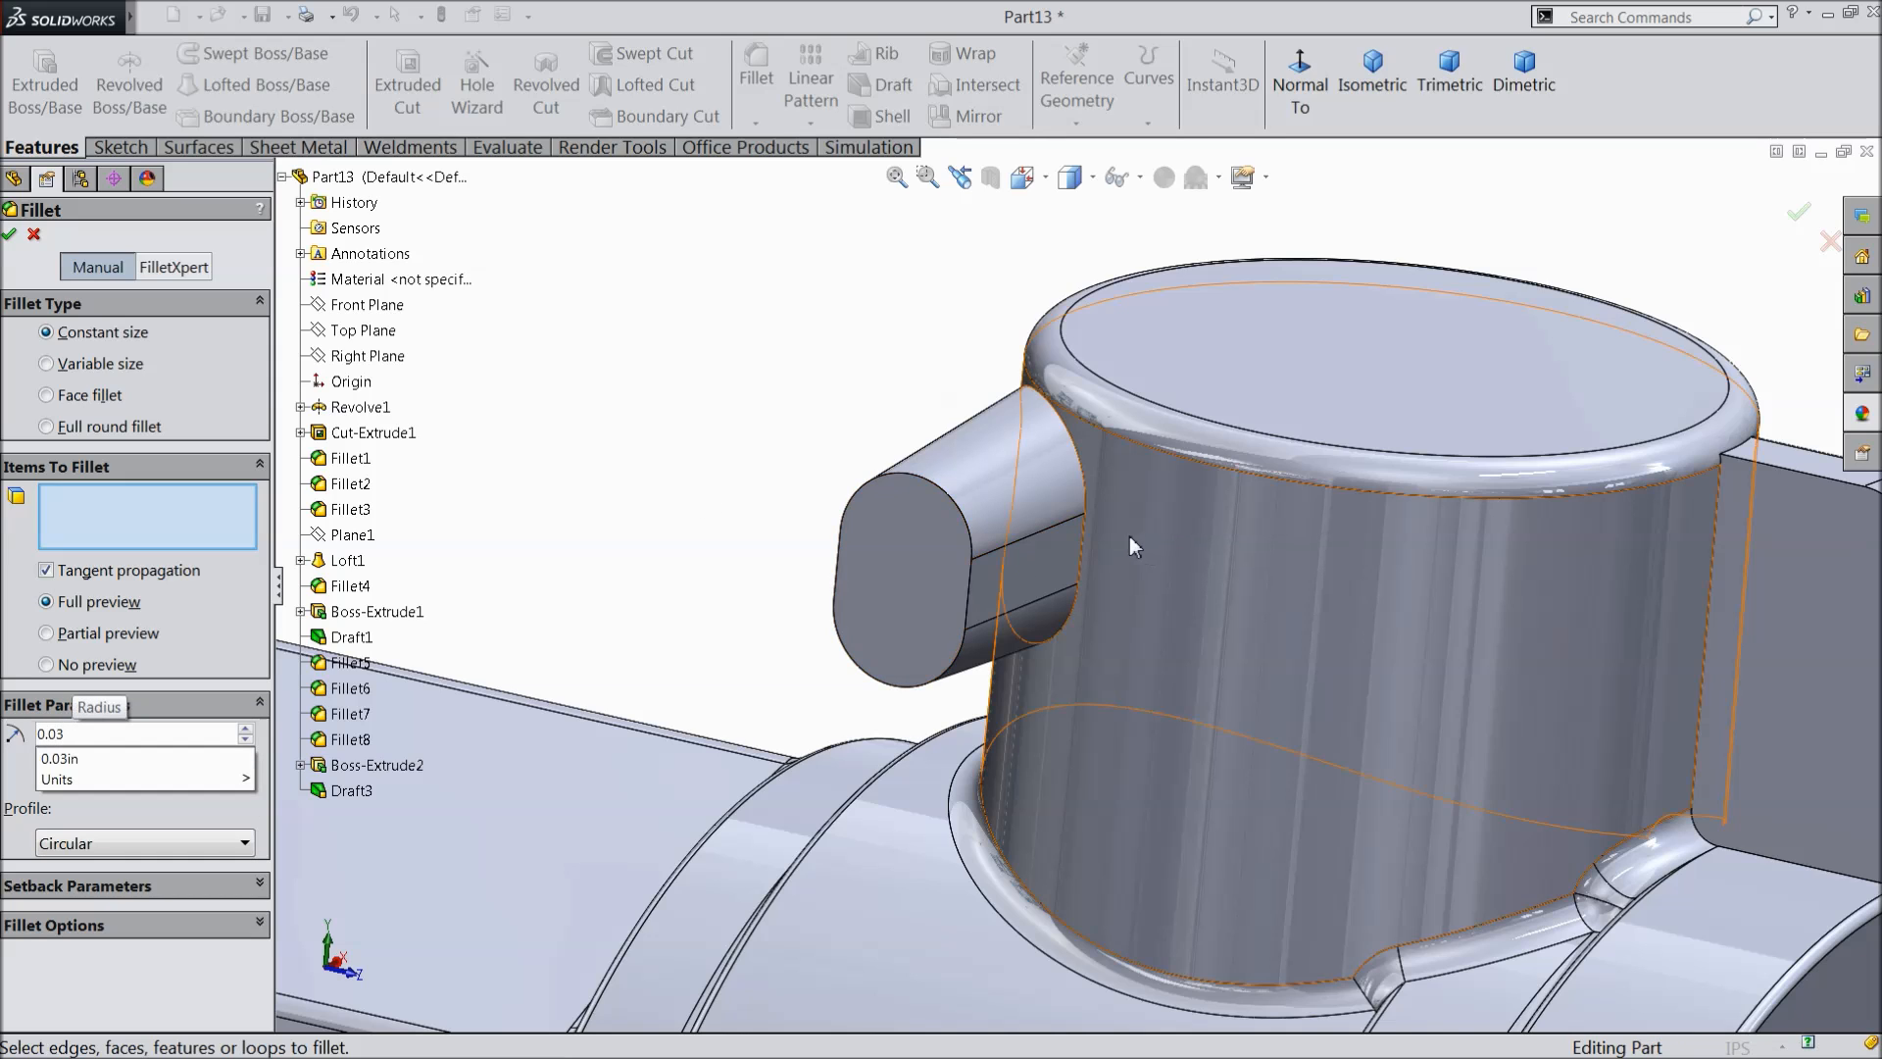
left_click(1084, 526)
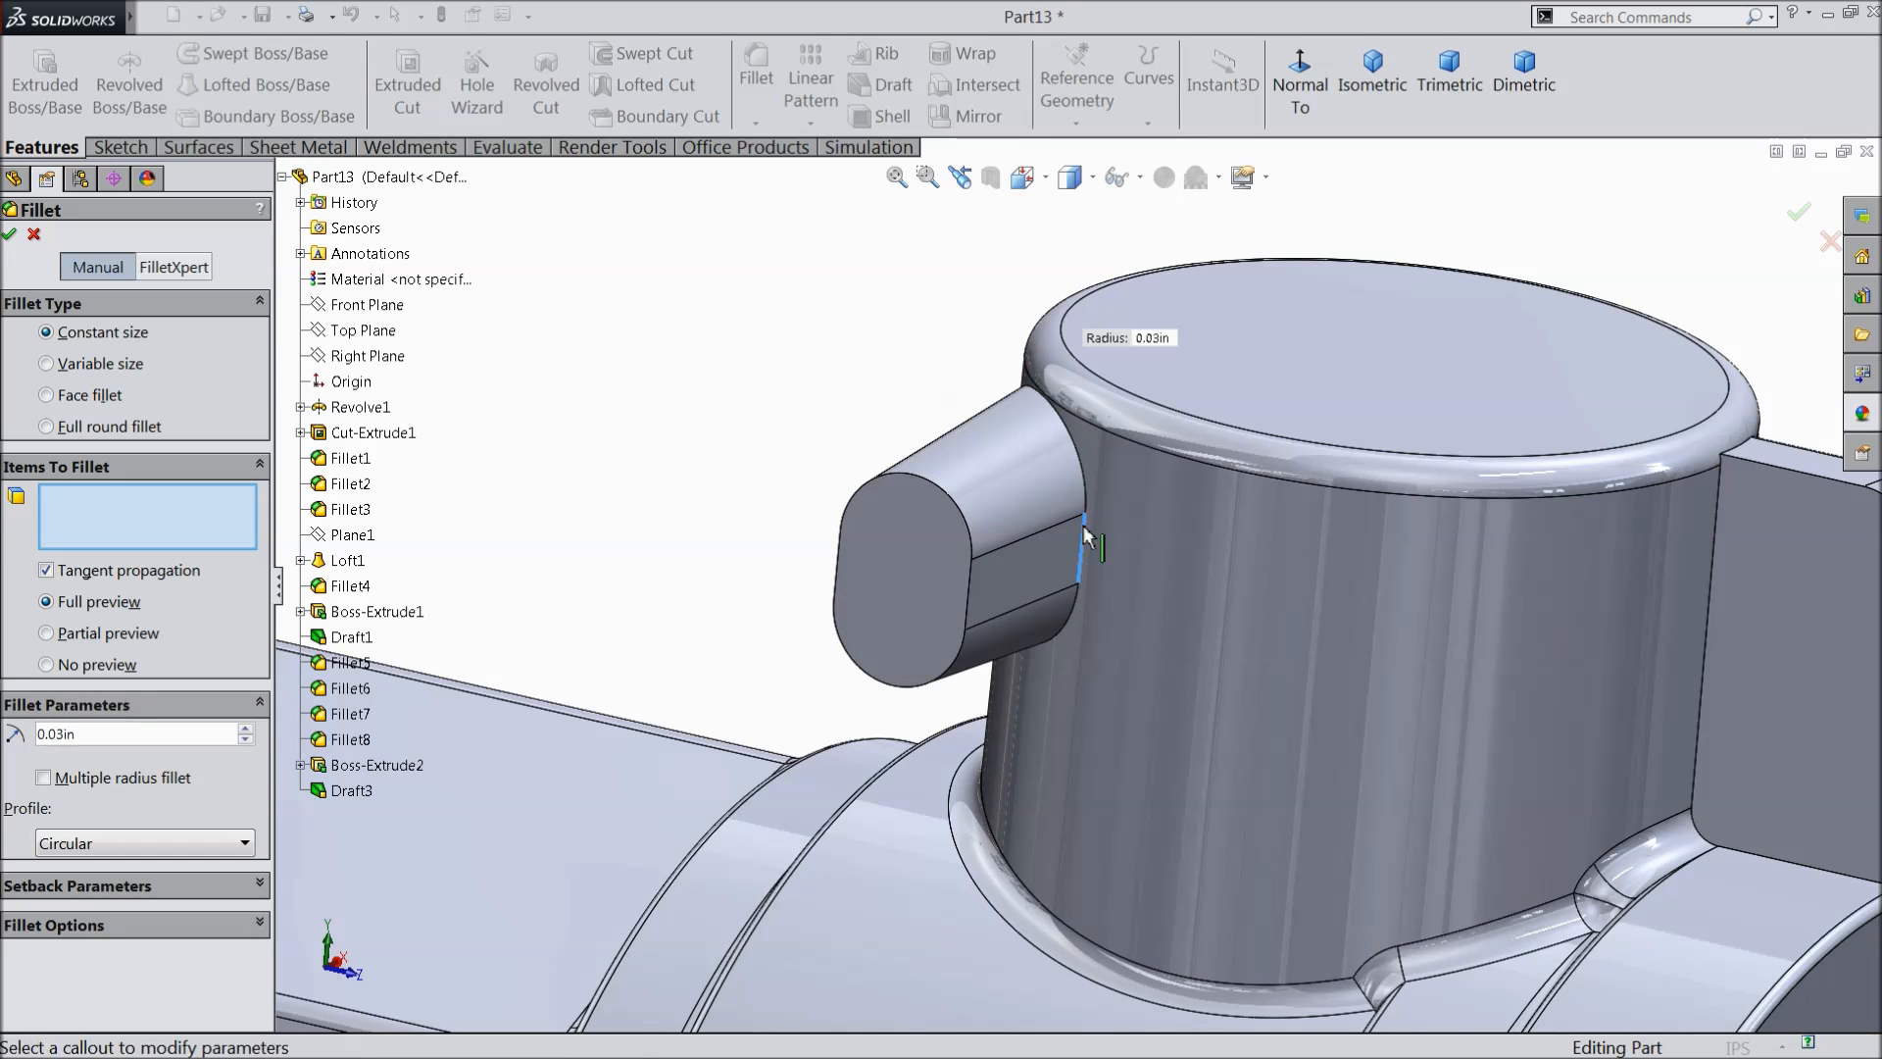
left_click(10, 235)
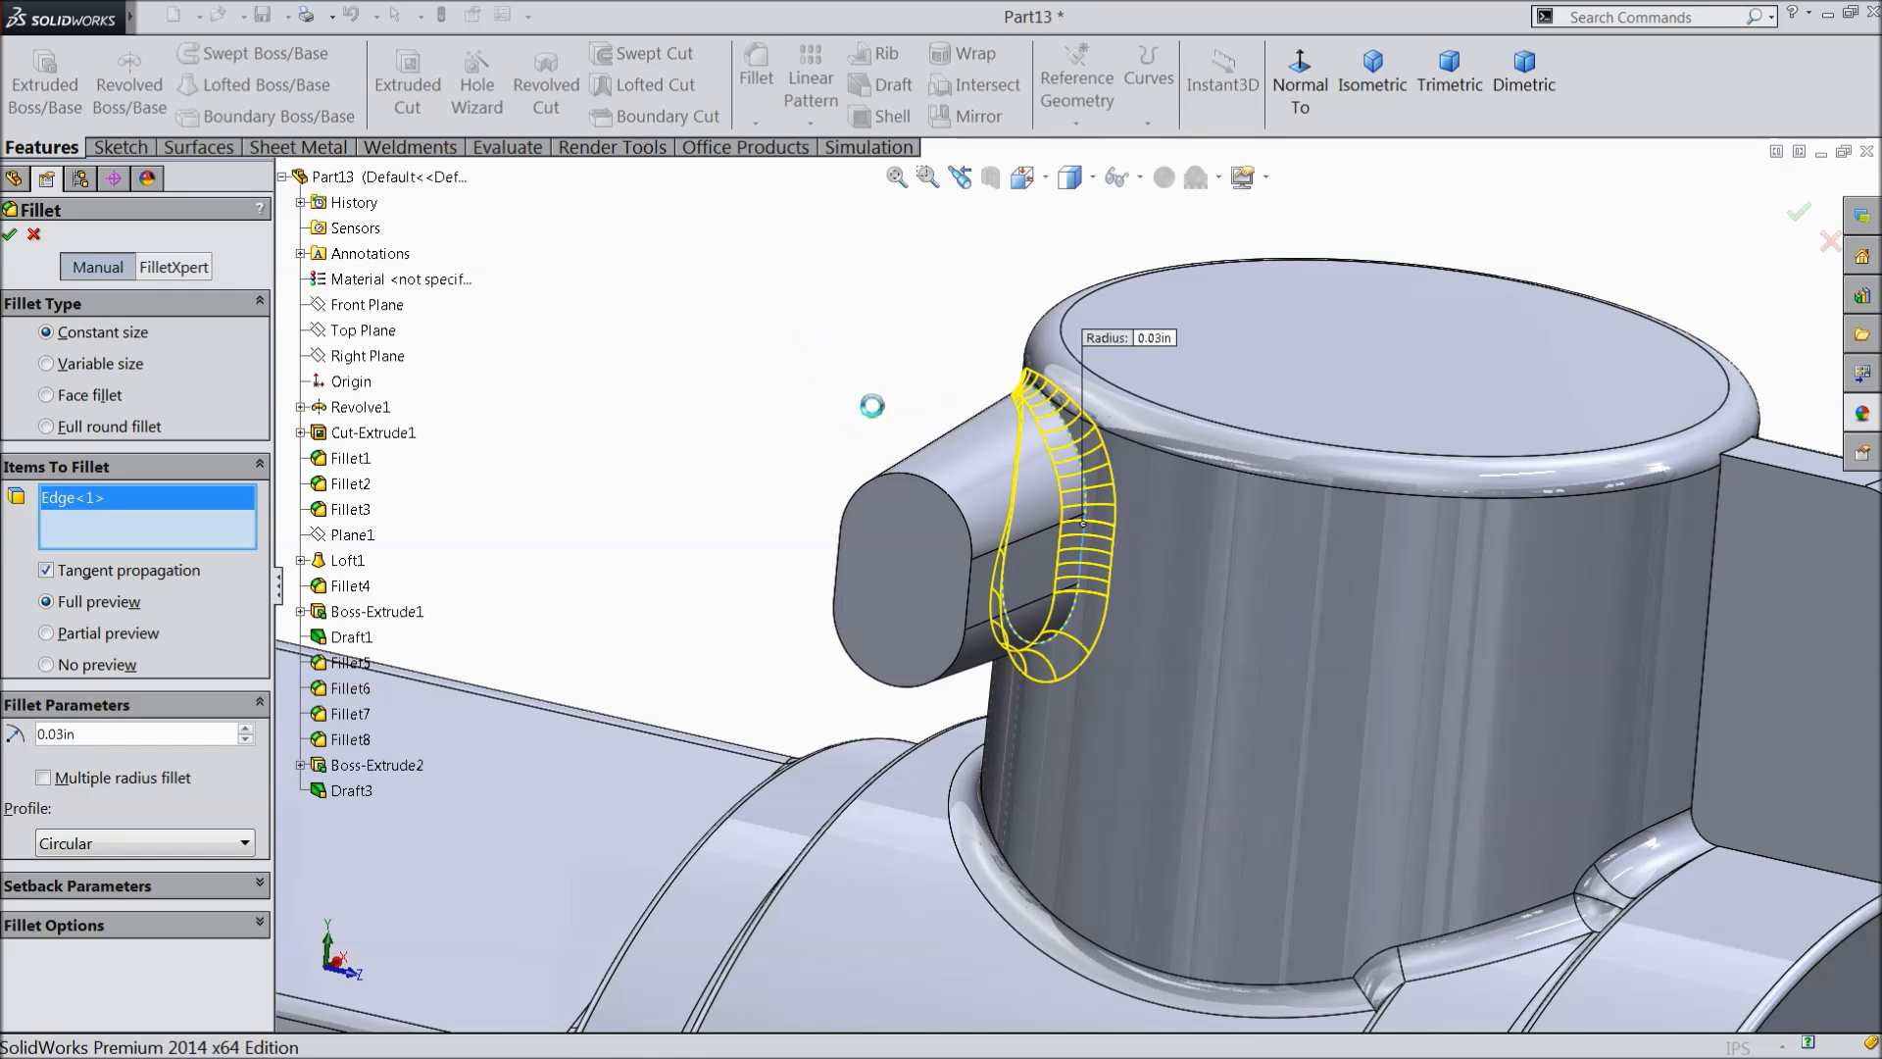
- Fillet the edges of the slot-shaped boss's end face with a 0.02 in radius
left_click(756, 79)
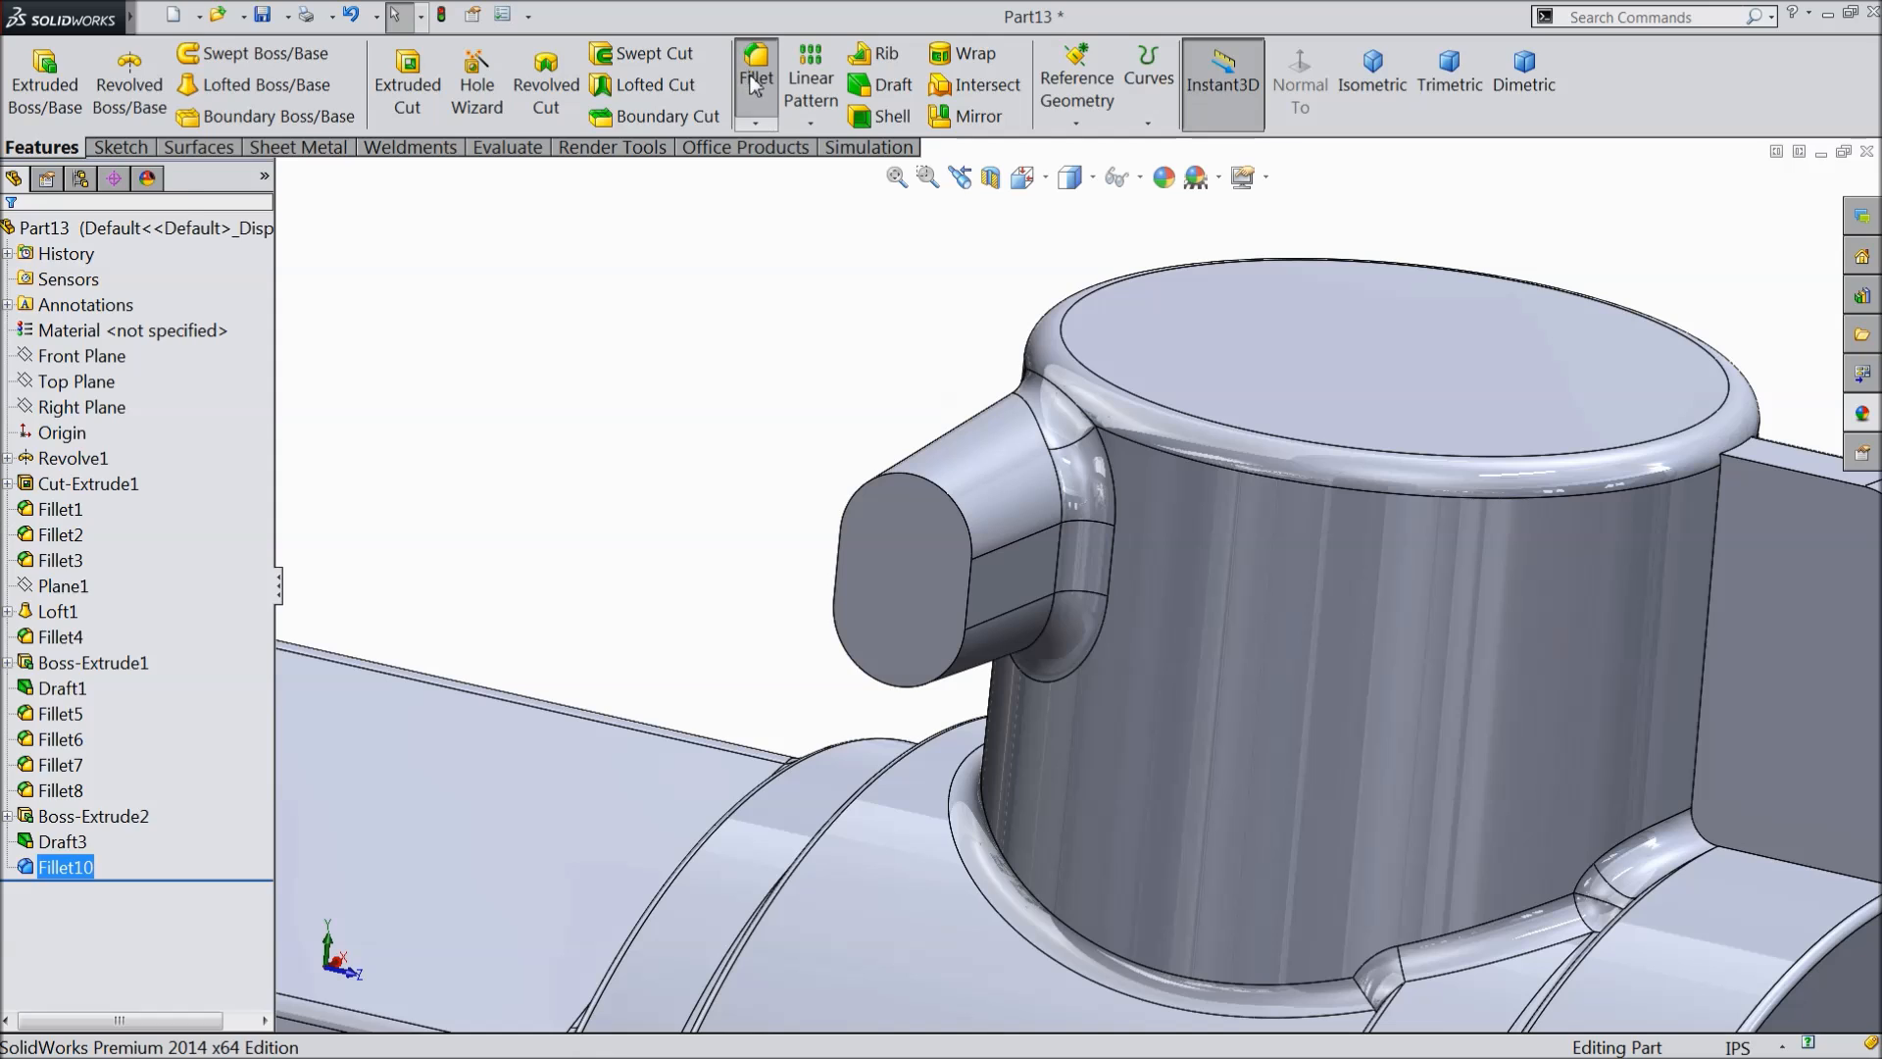
type("0.02in")
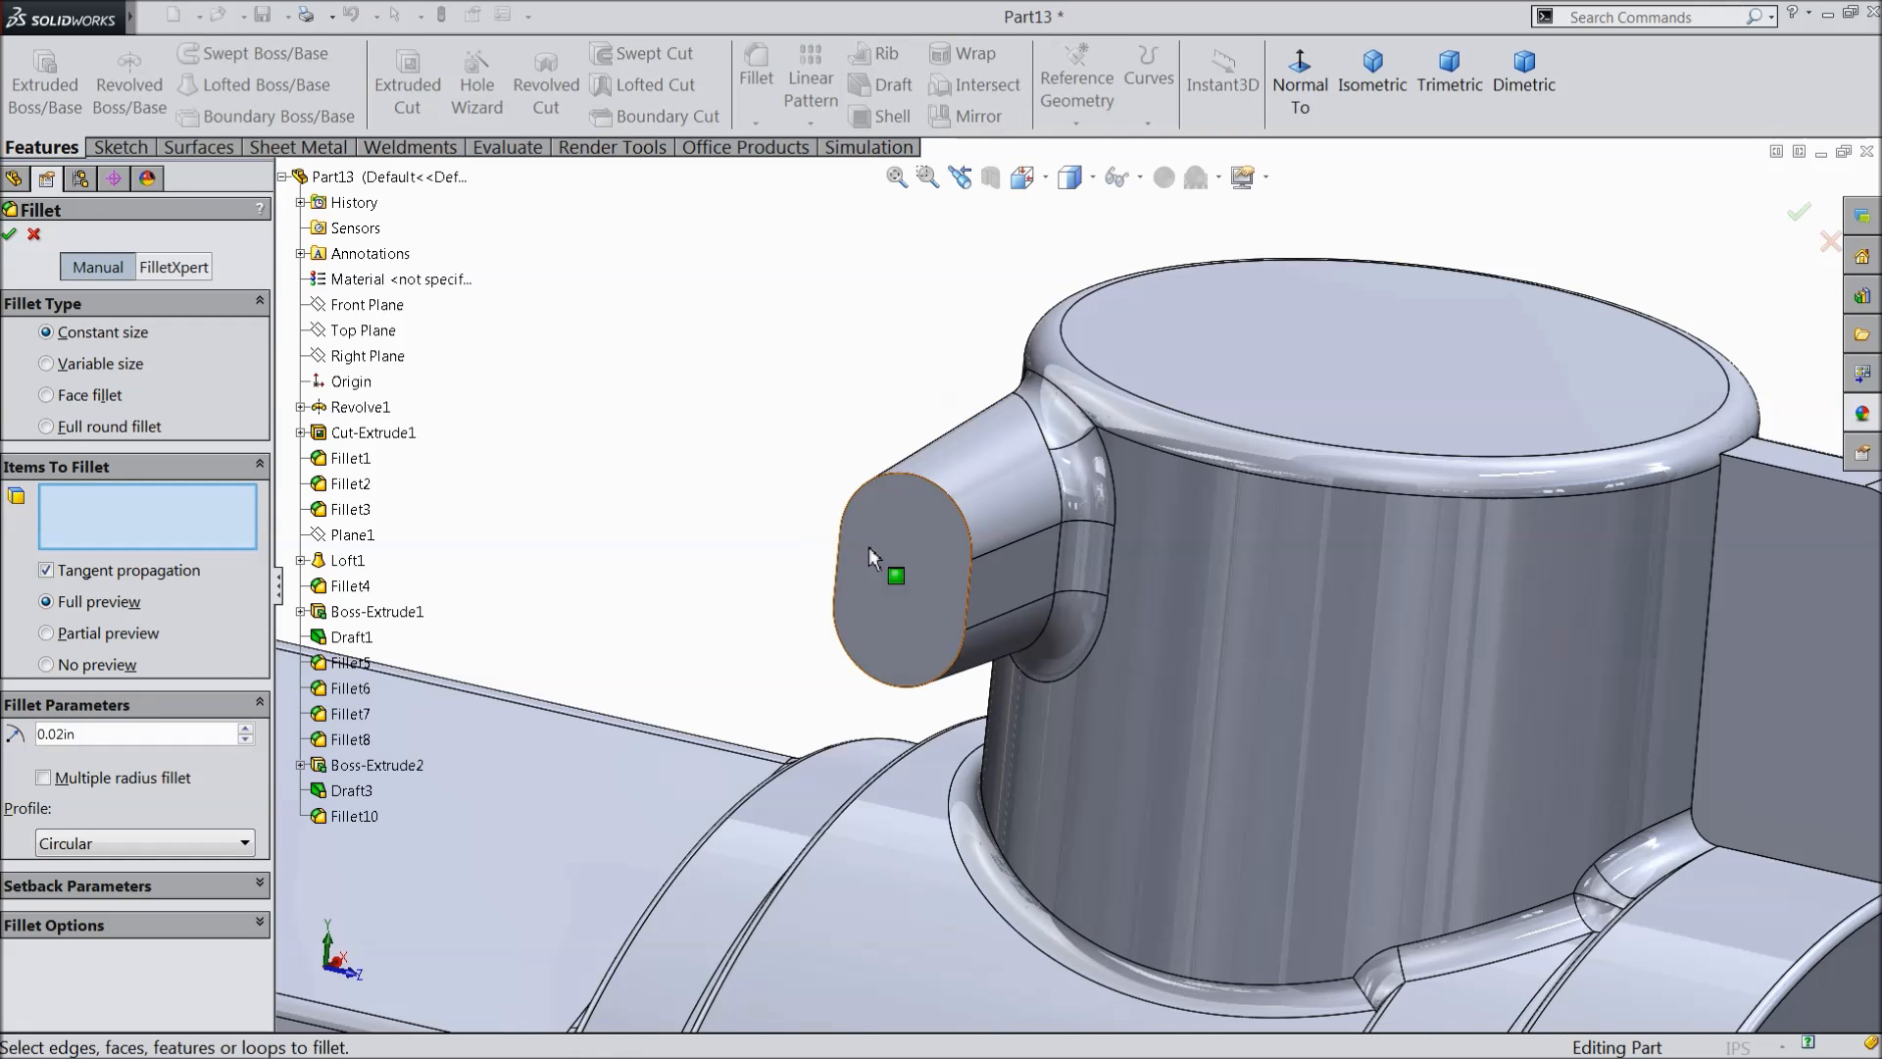
left_click(871, 549)
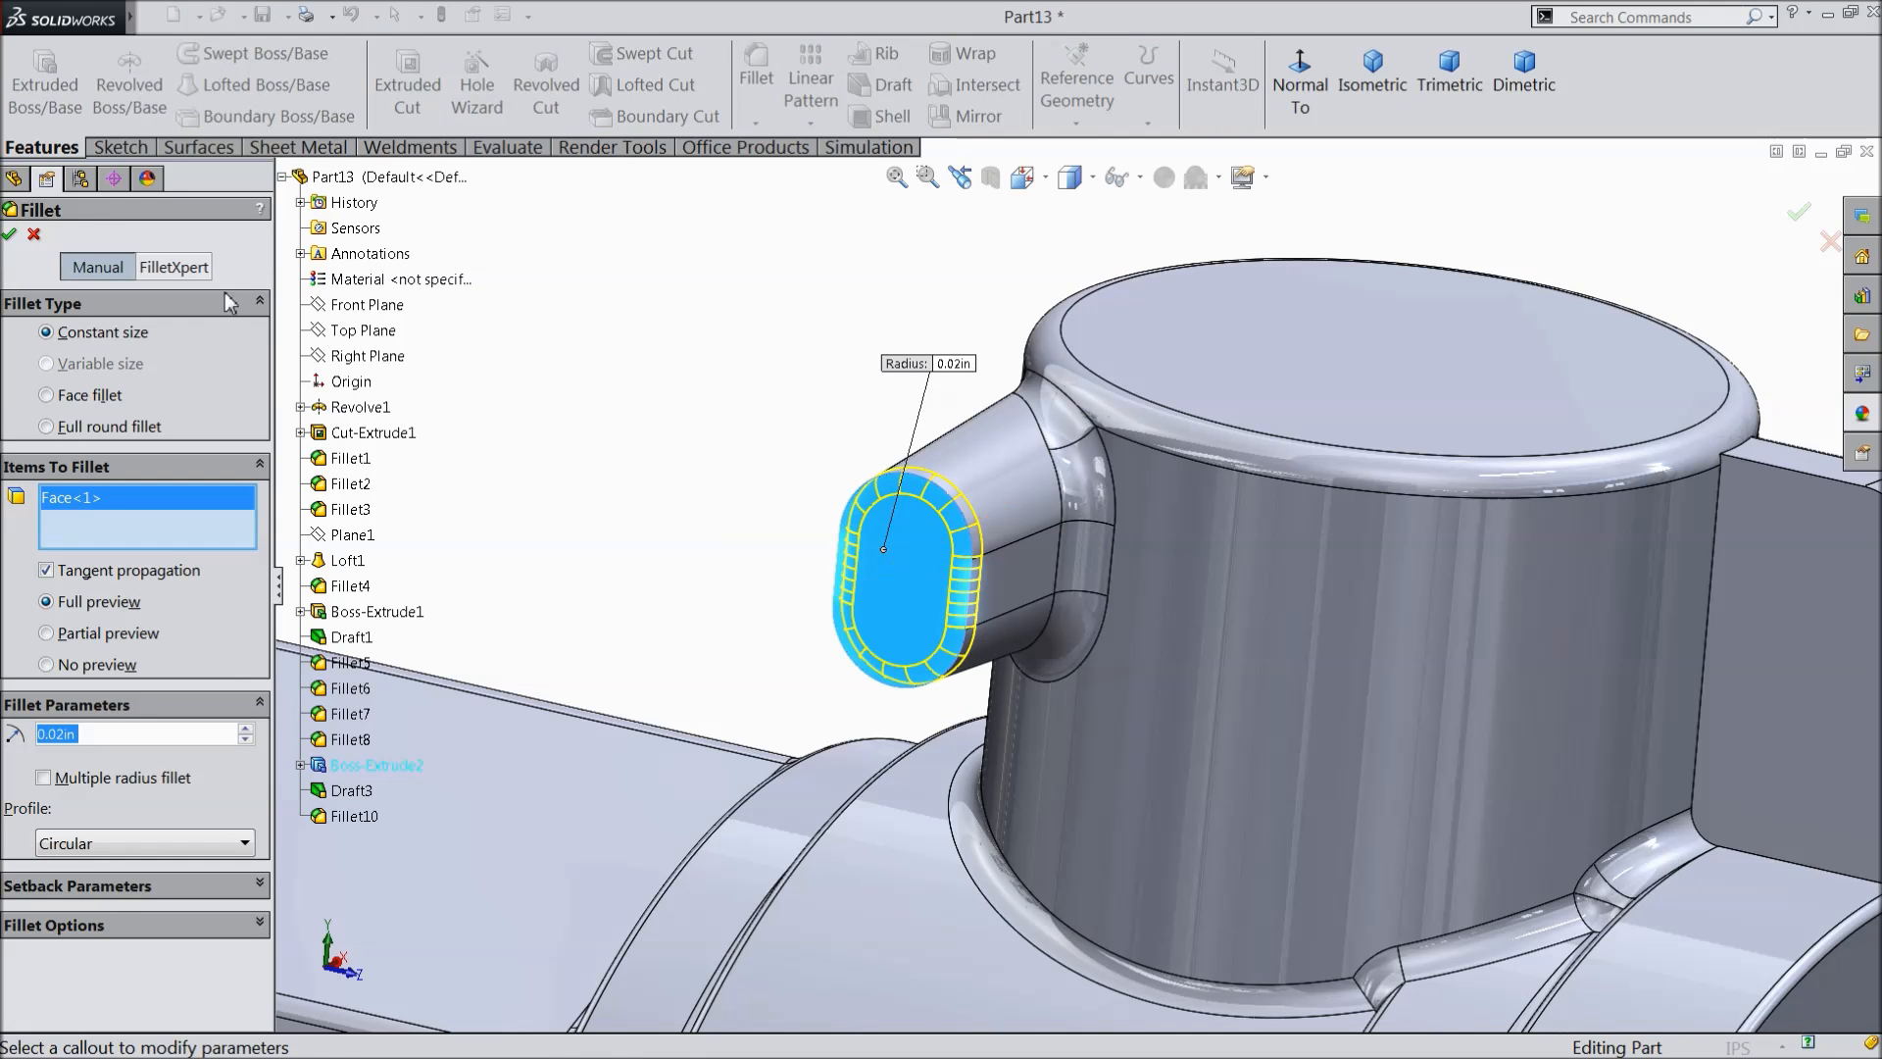
left_click(11, 235)
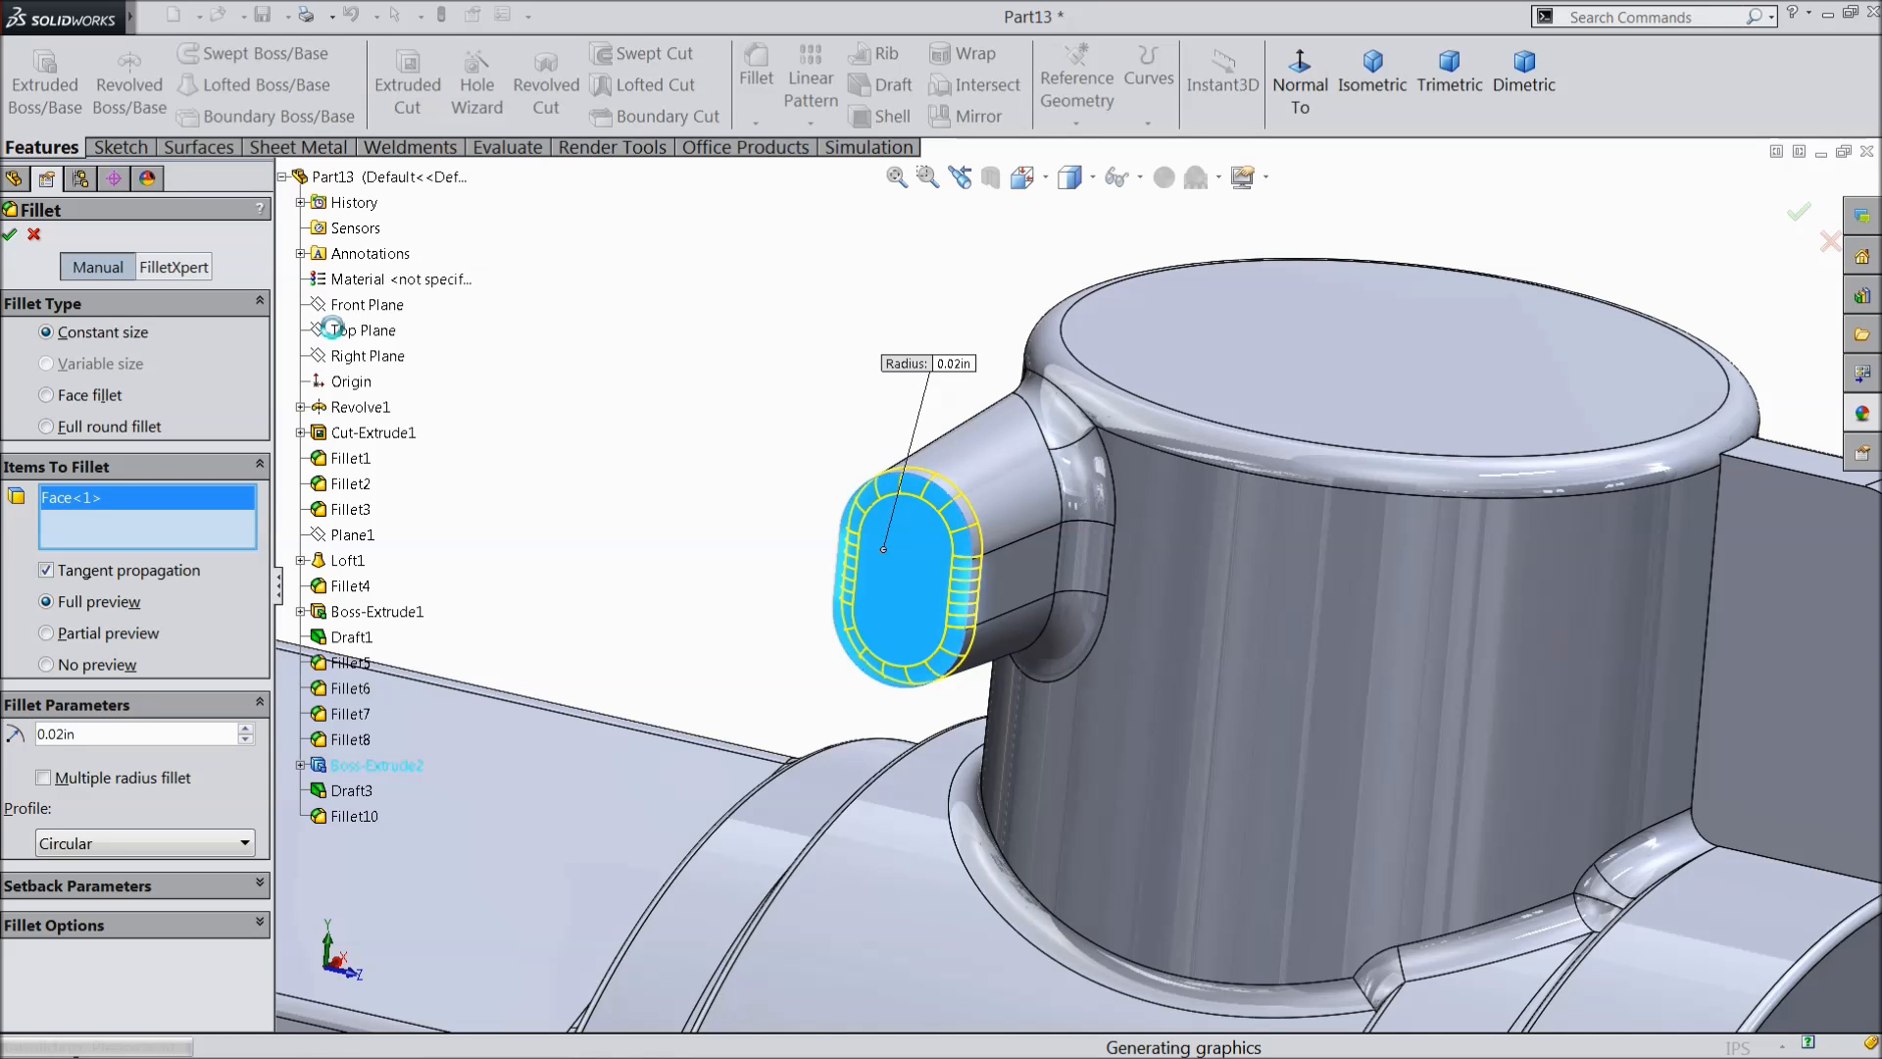
- Start a new sketch on the Right Plane and orient the view normal to it
middle_click_drag(477, 429, 706, 496)
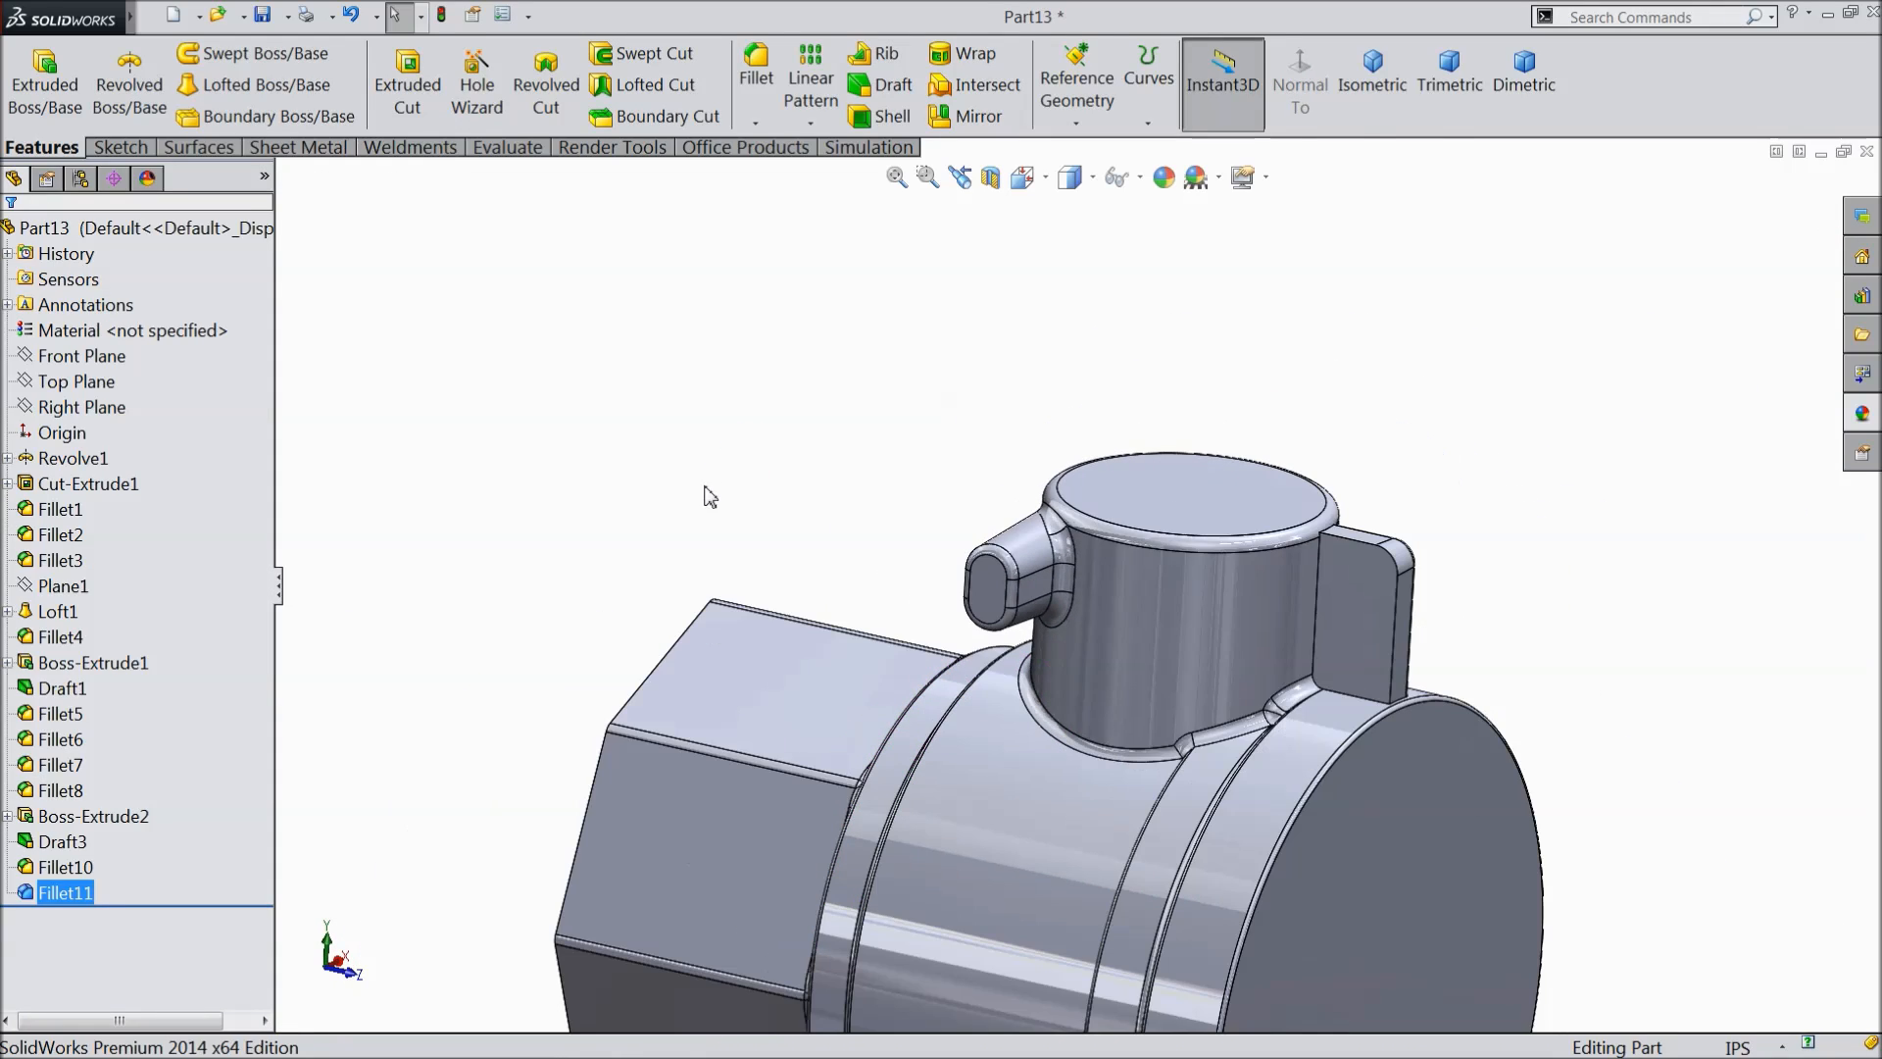
scroll(1049, 614, "up", 6)
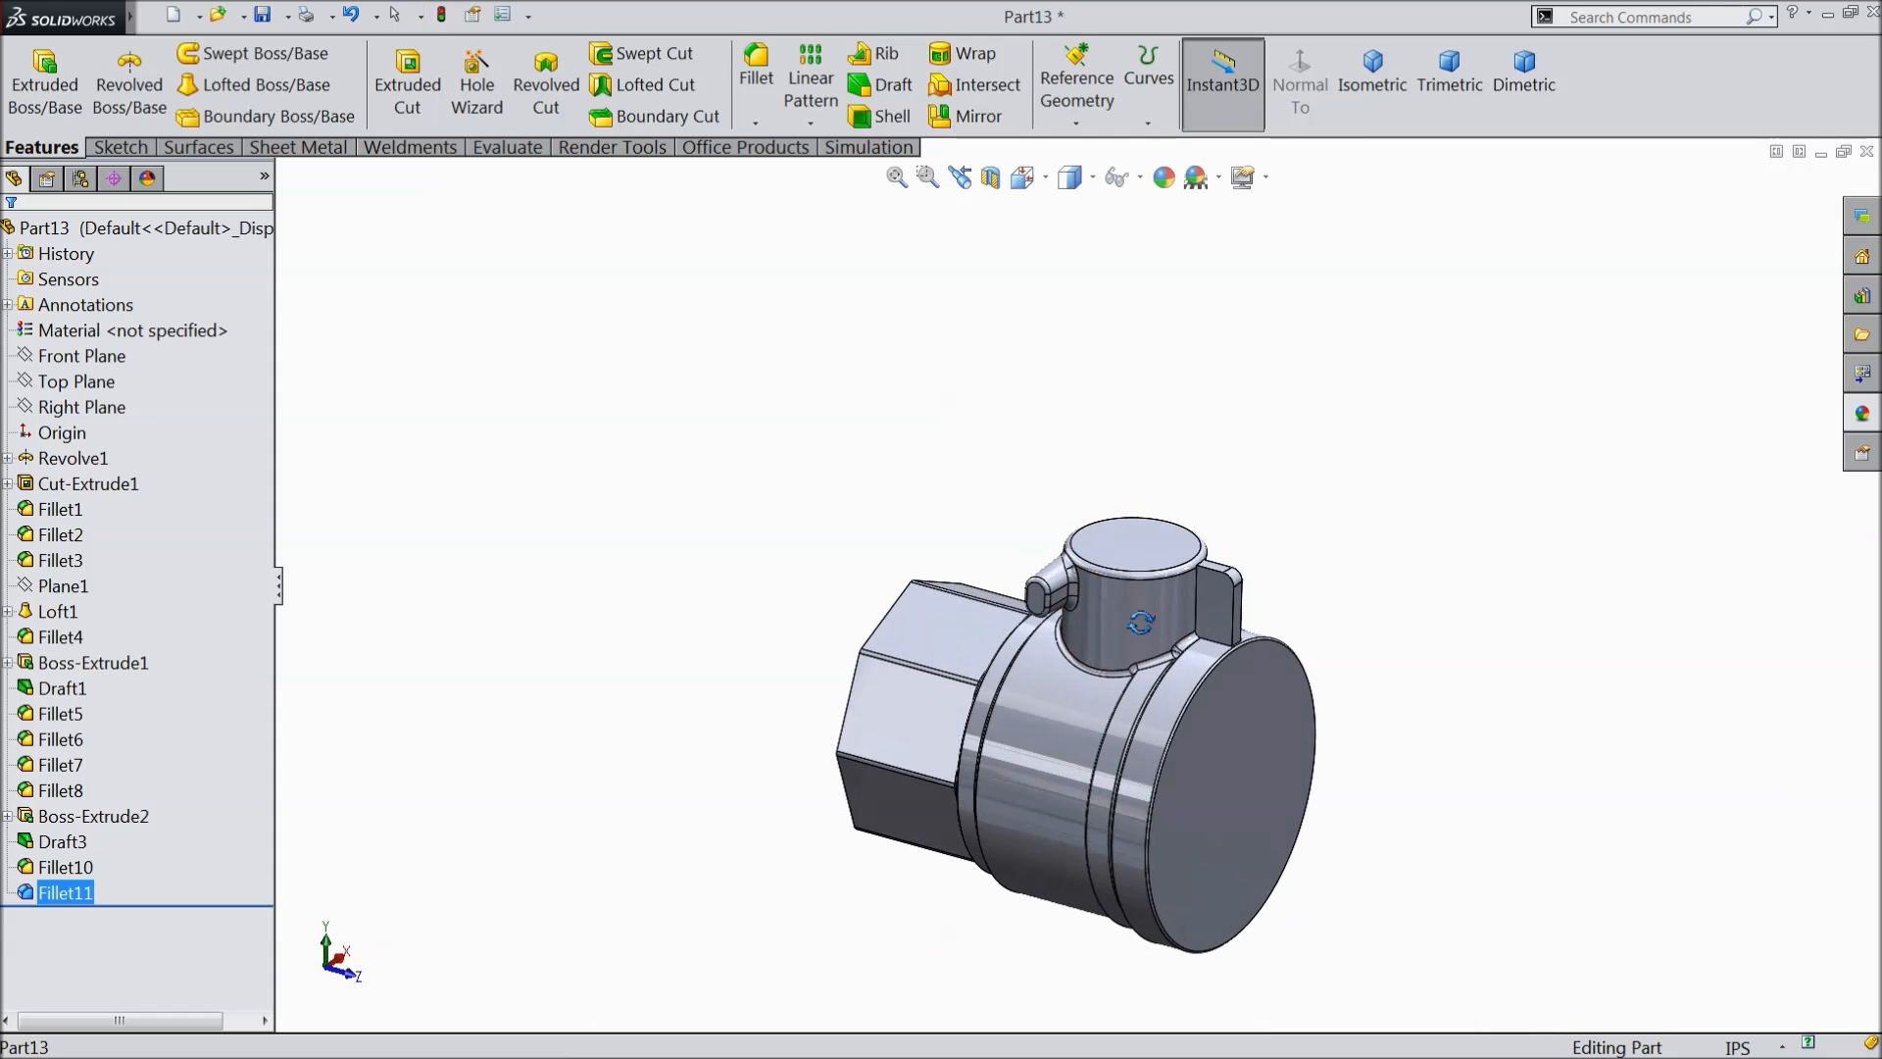
scroll(1166, 692, "down", 4)
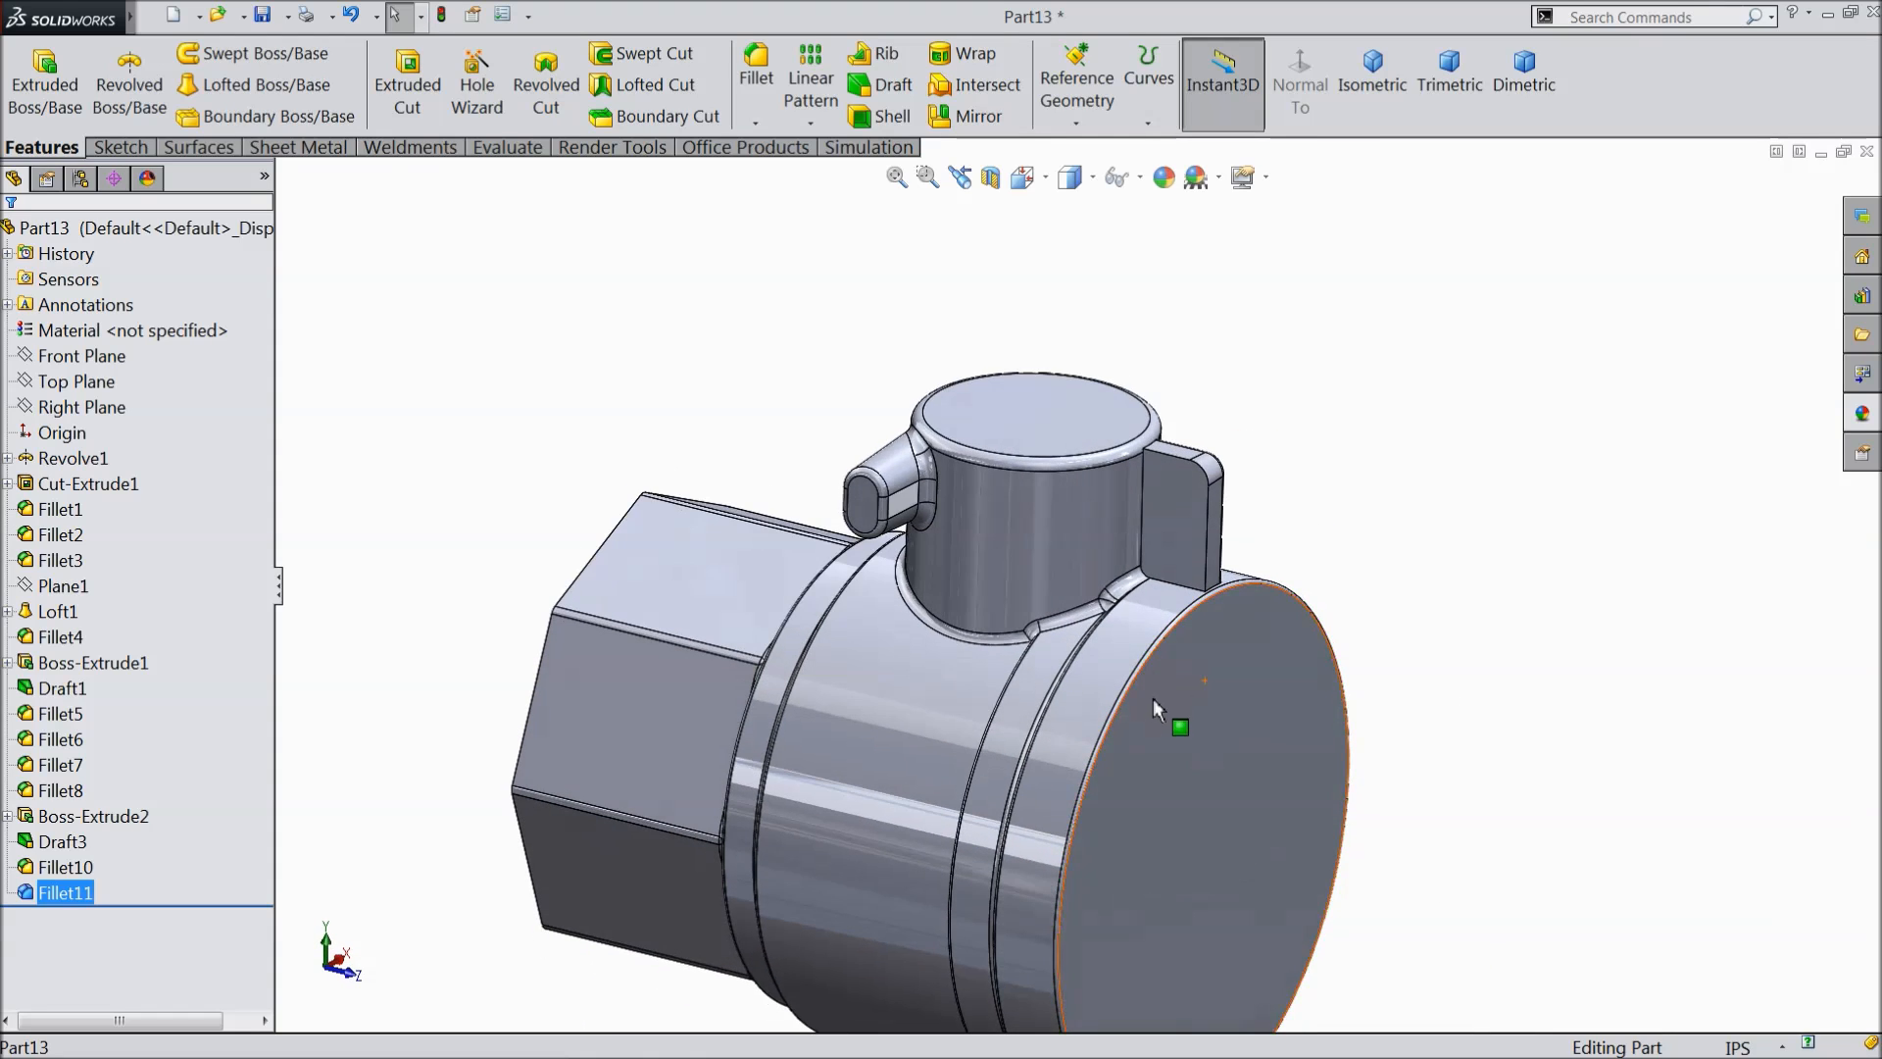
scroll(1149, 701, "up", 4)
scroll(1130, 702, "down", 2)
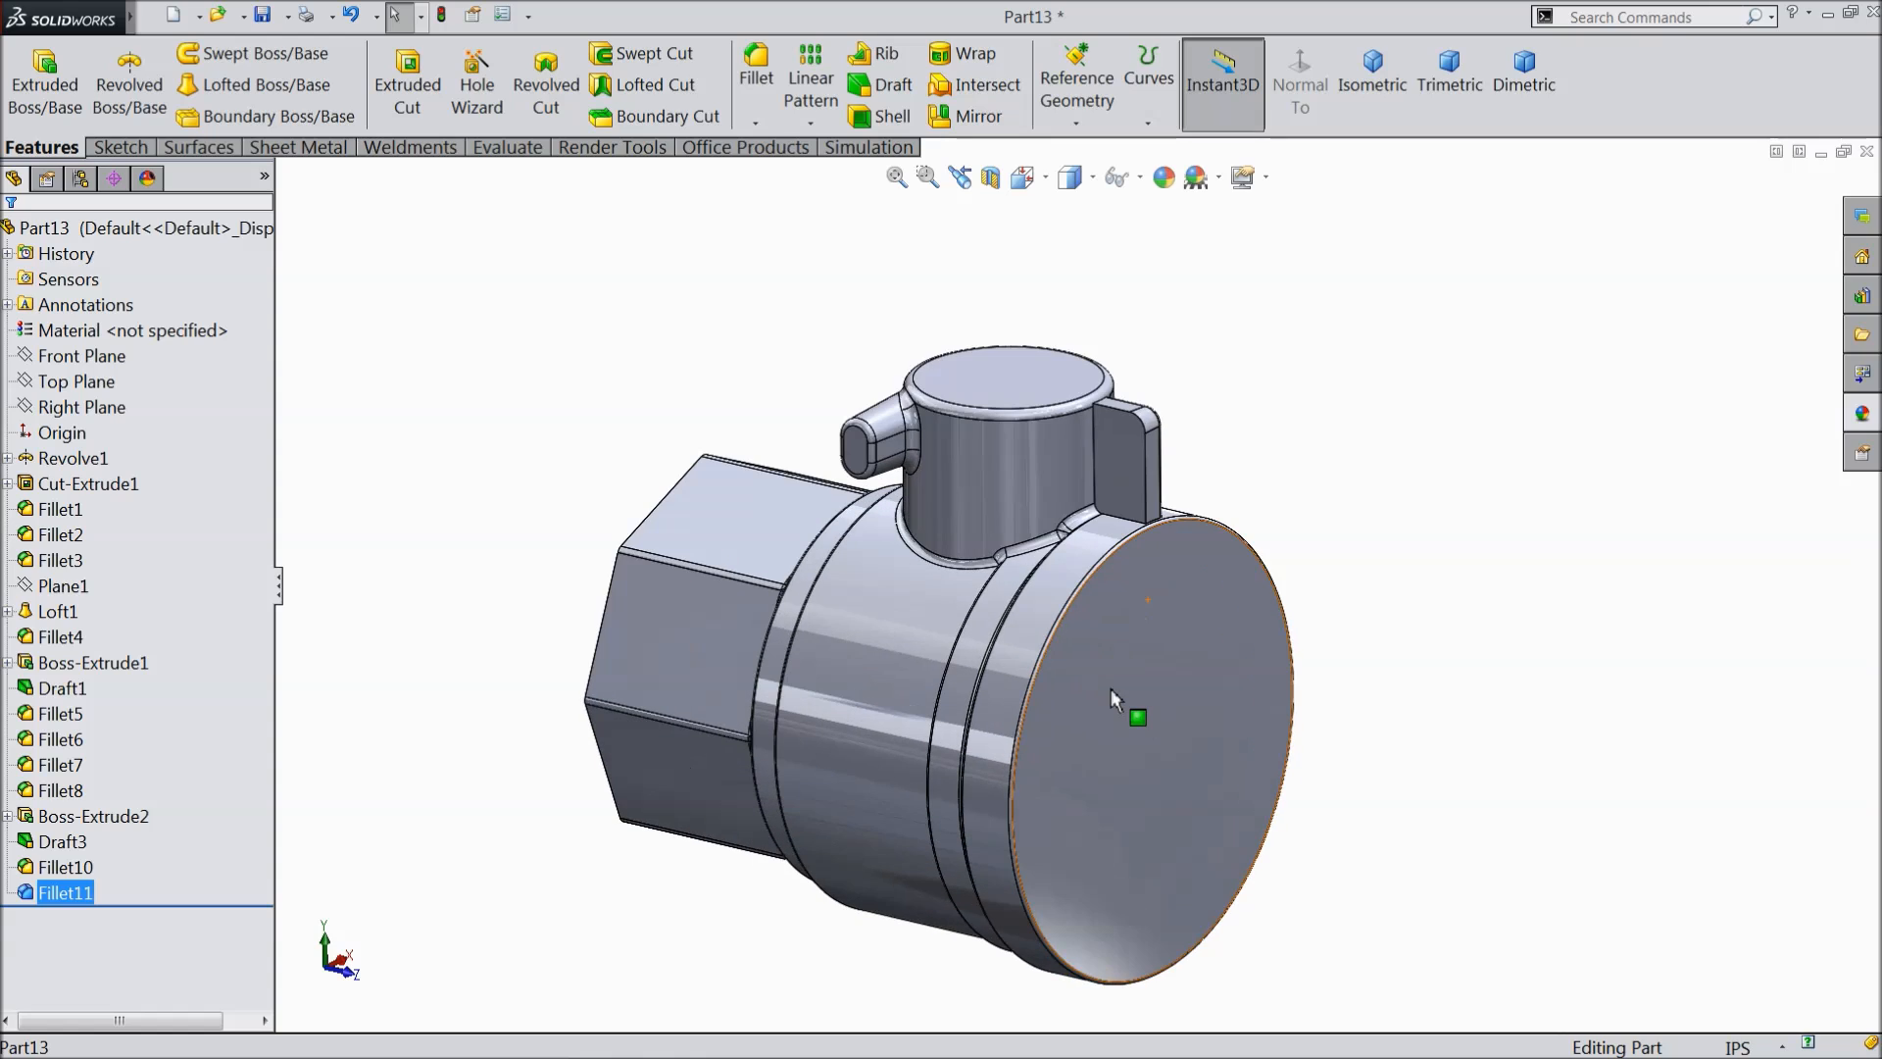
scroll(1110, 690, "down", 2)
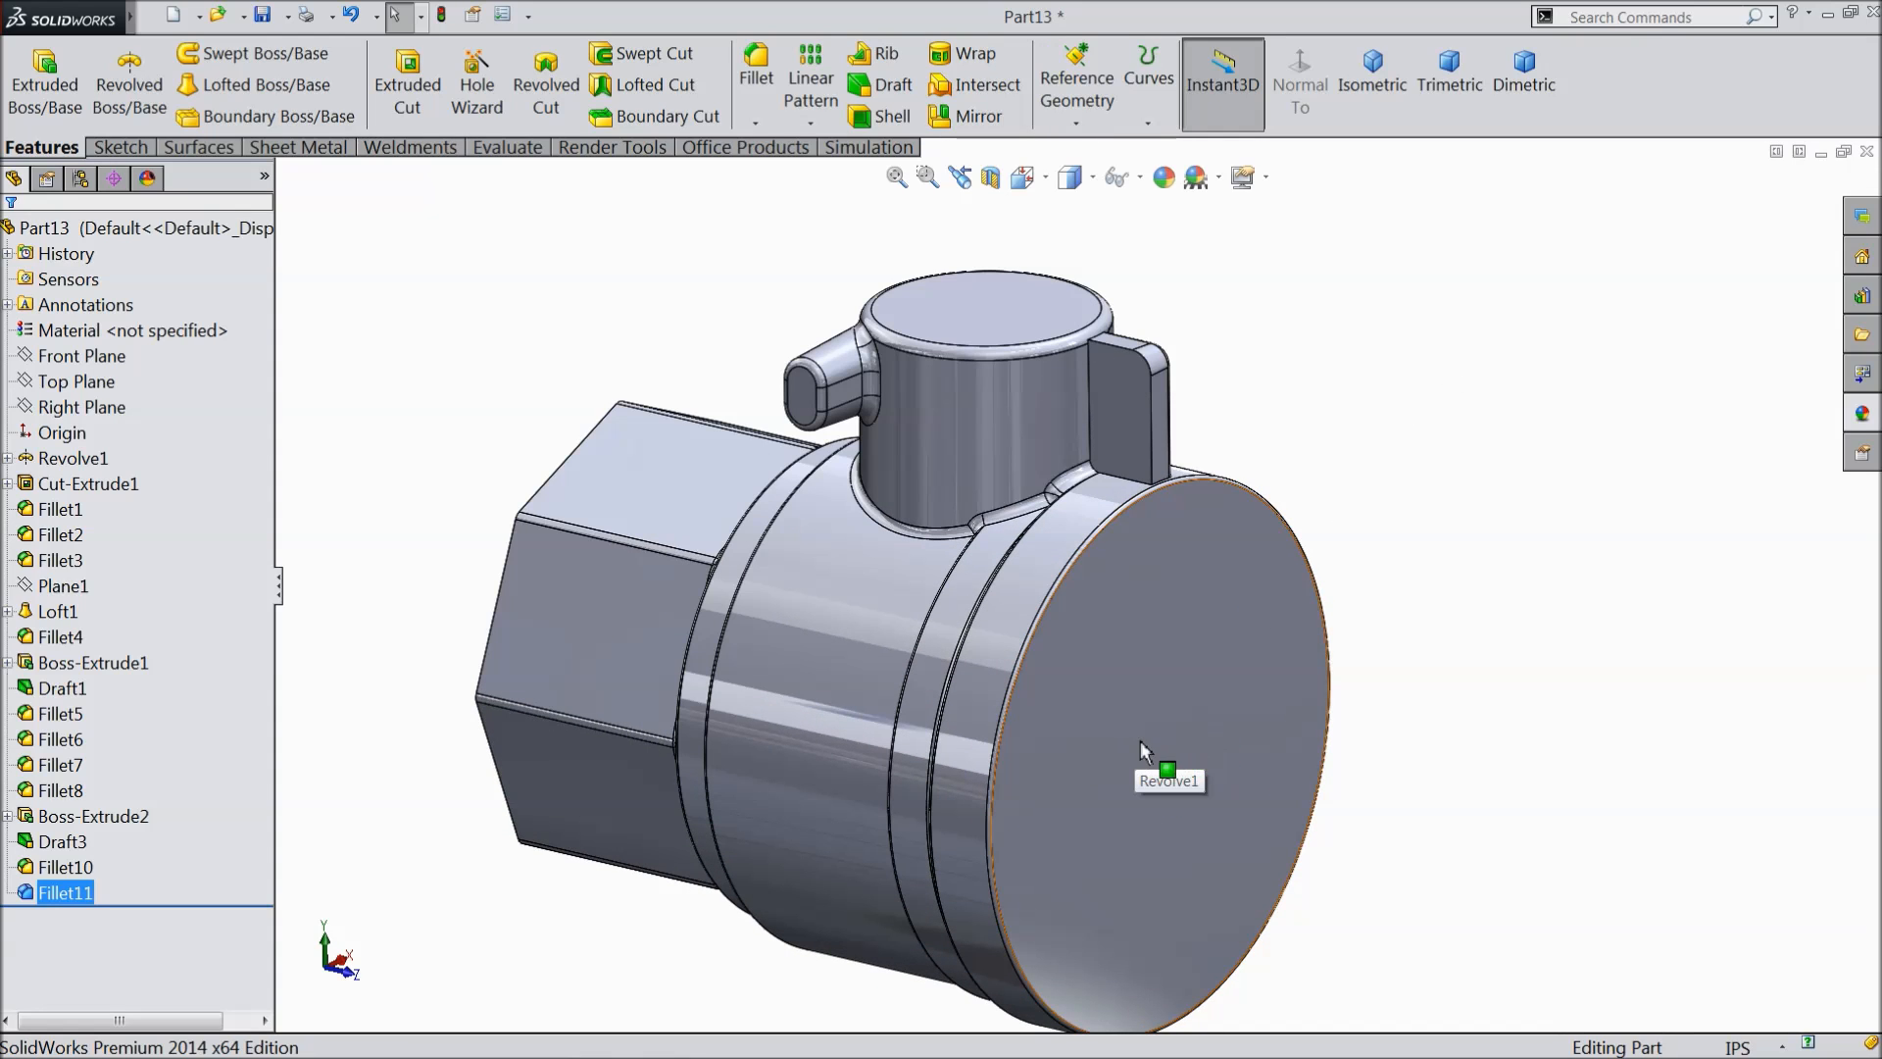
left_click(78, 406)
left_click(96, 382)
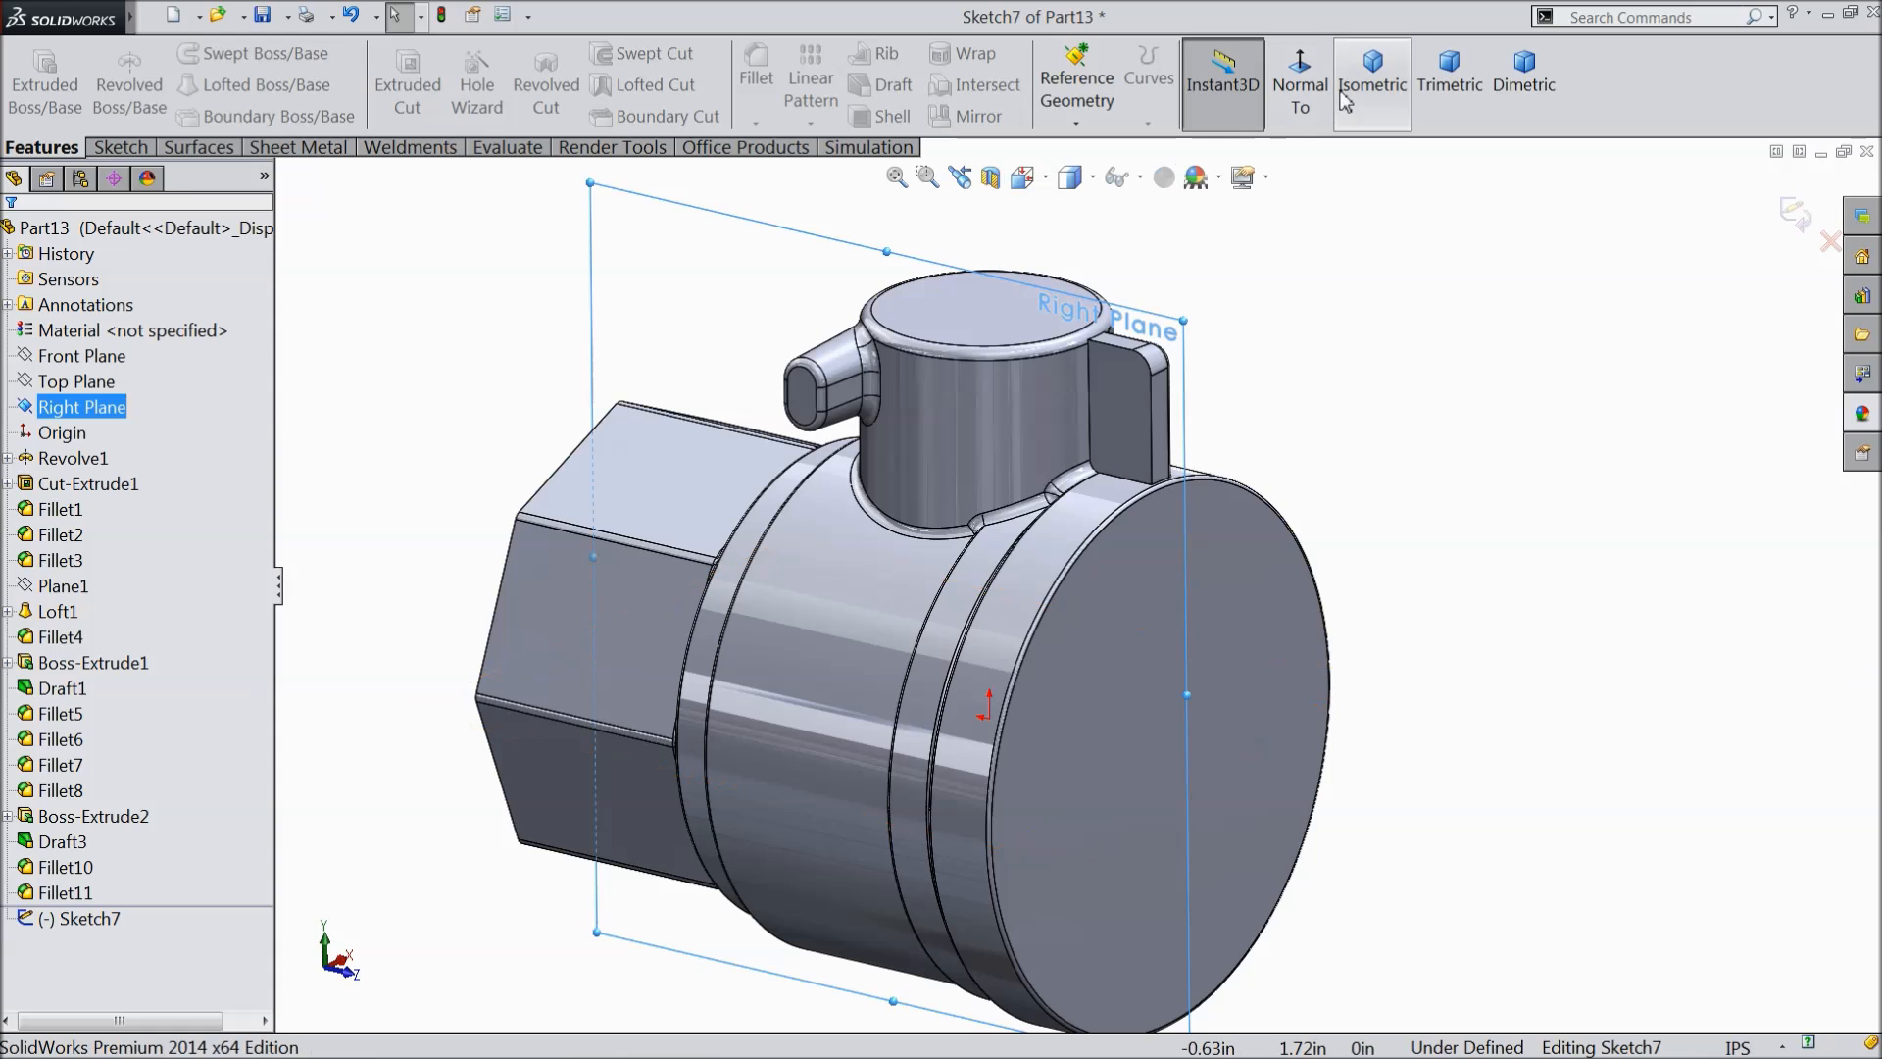
left_click(1303, 91)
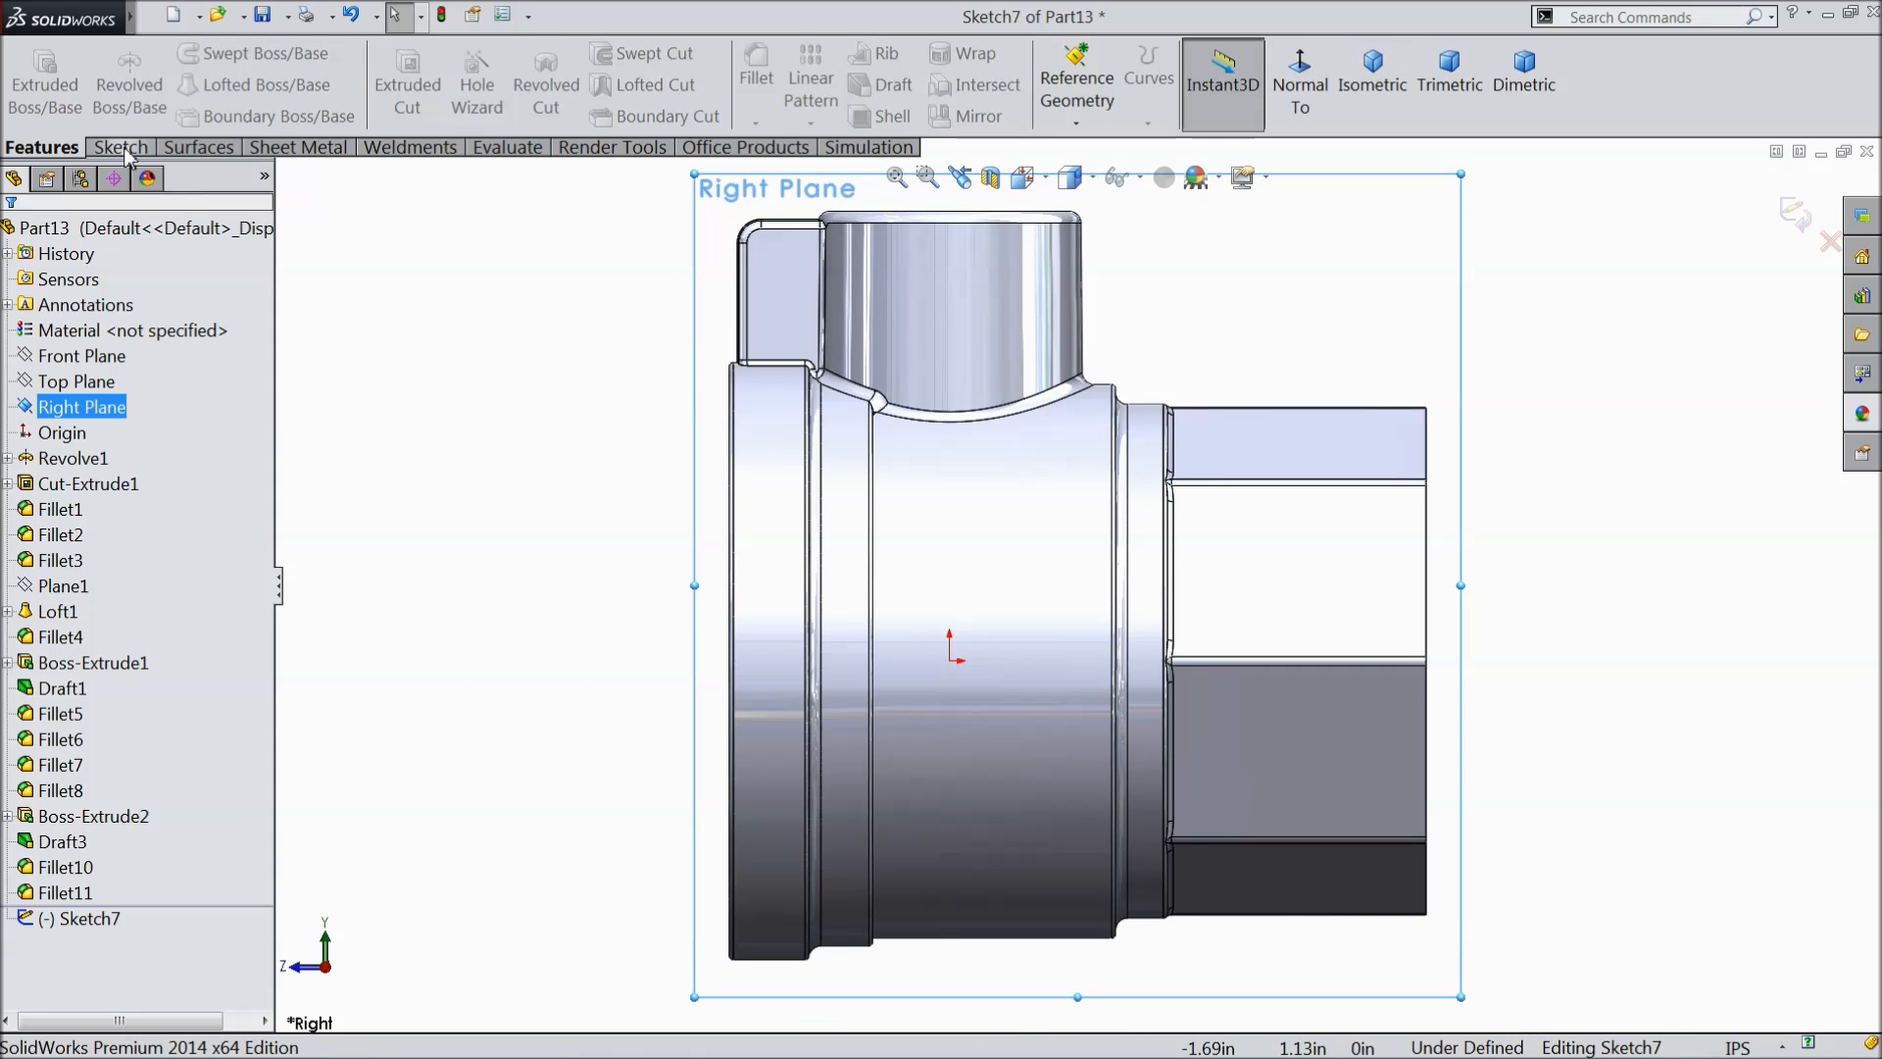
- Sketch a horizontal construction centerline from the origin to beyond the octagonal end of the part
left_click(122, 147)
left_click(189, 54)
left_click(225, 115)
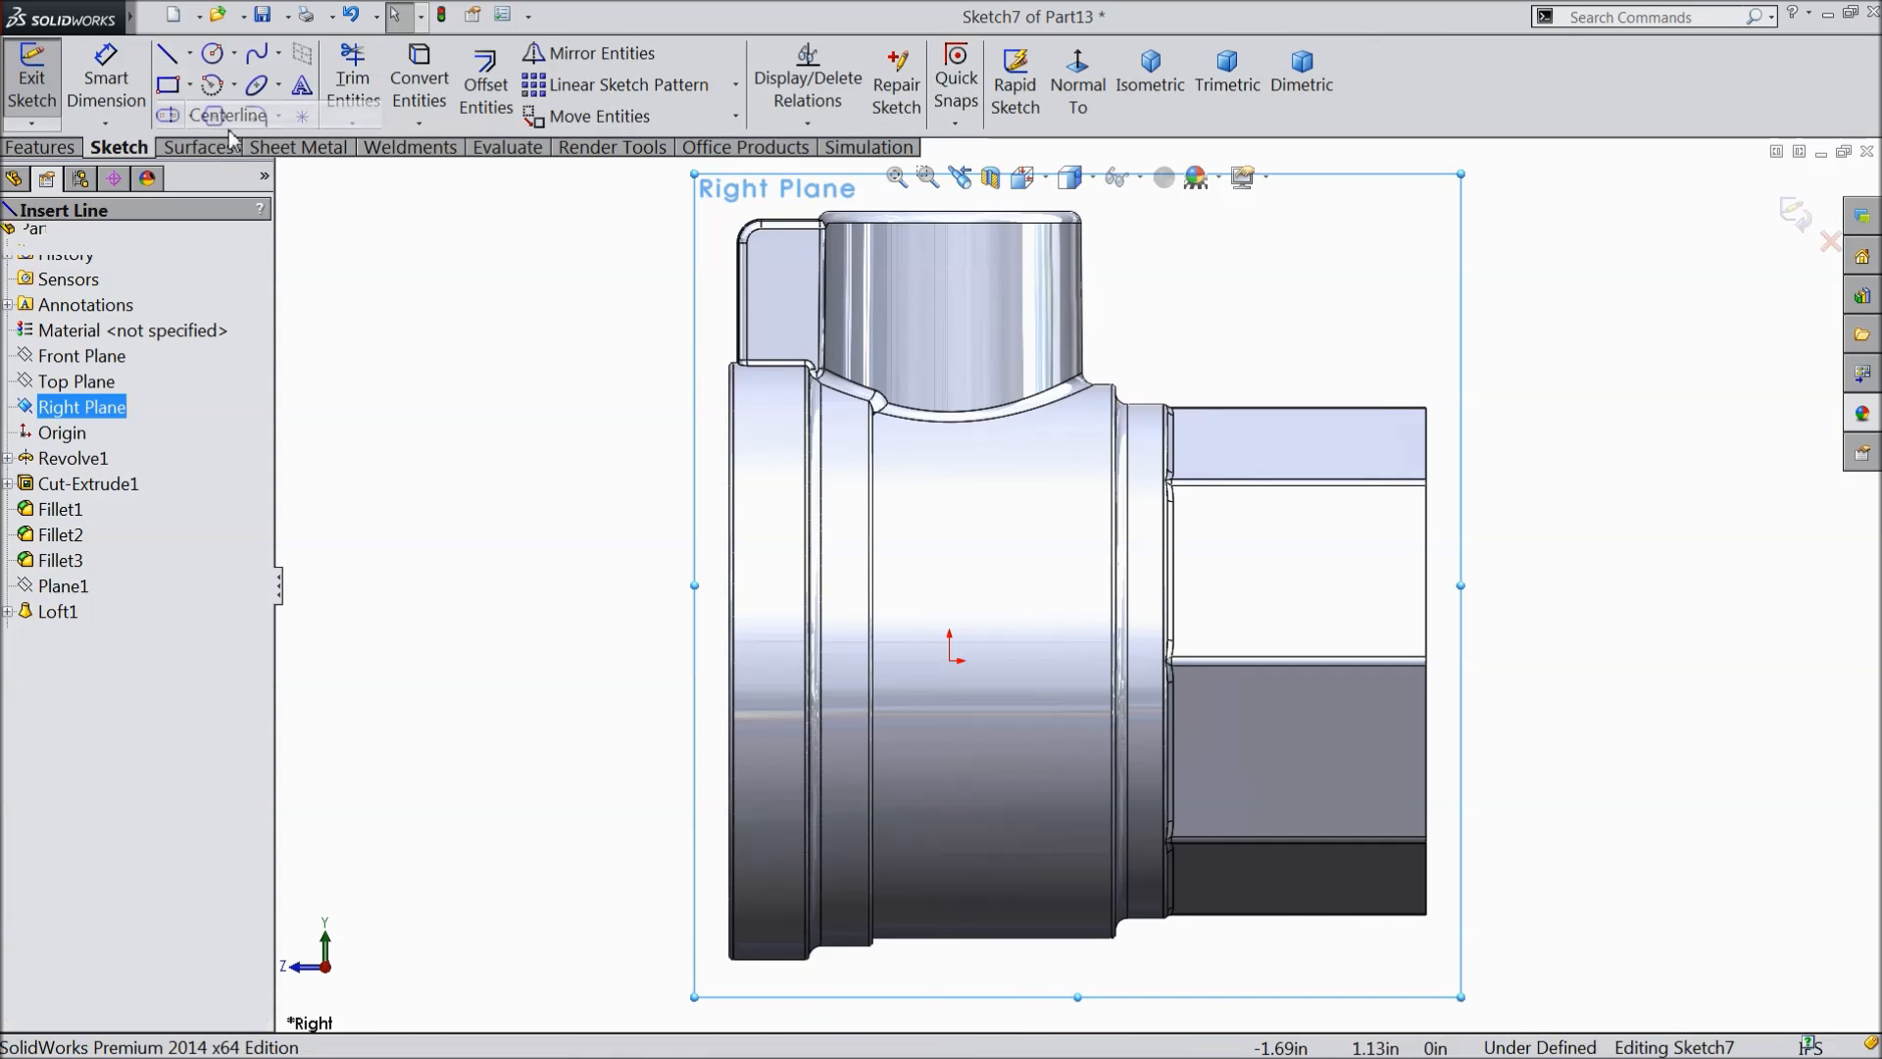
left_click(951, 661)
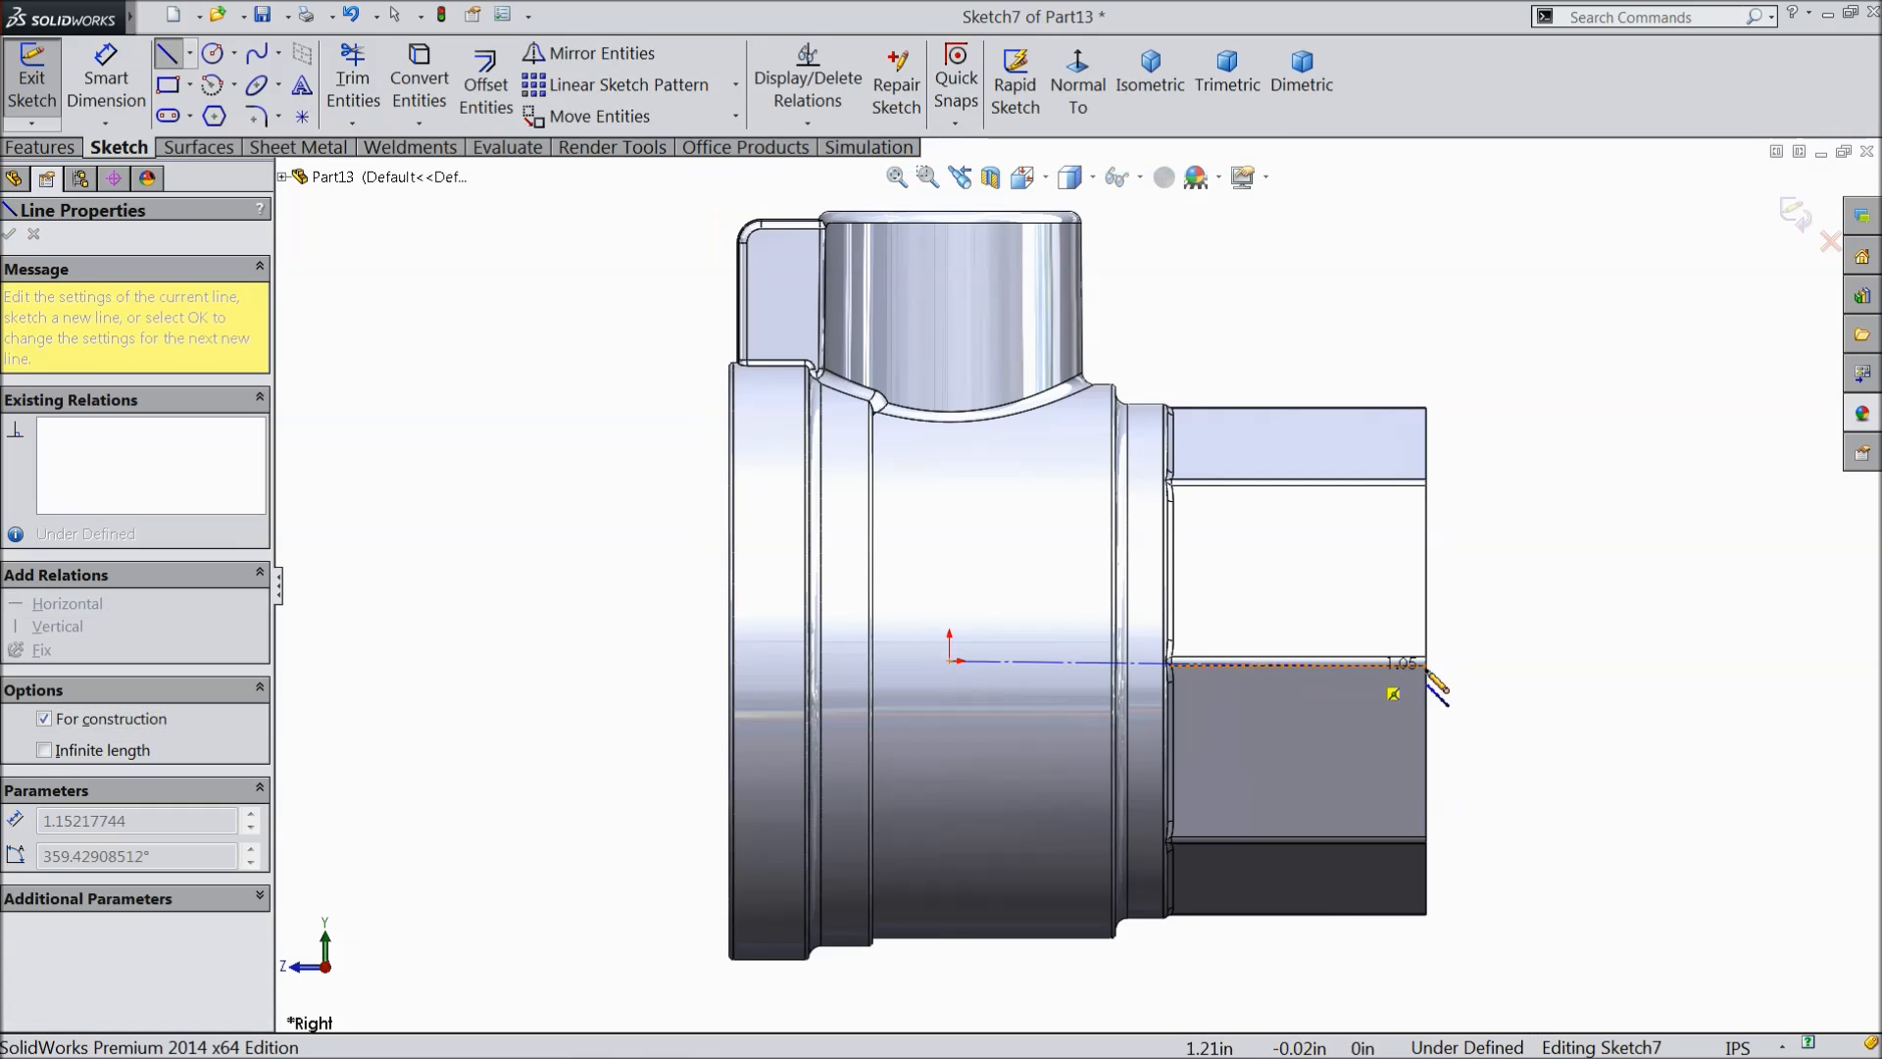
left_click(1608, 662)
right_click(1609, 662)
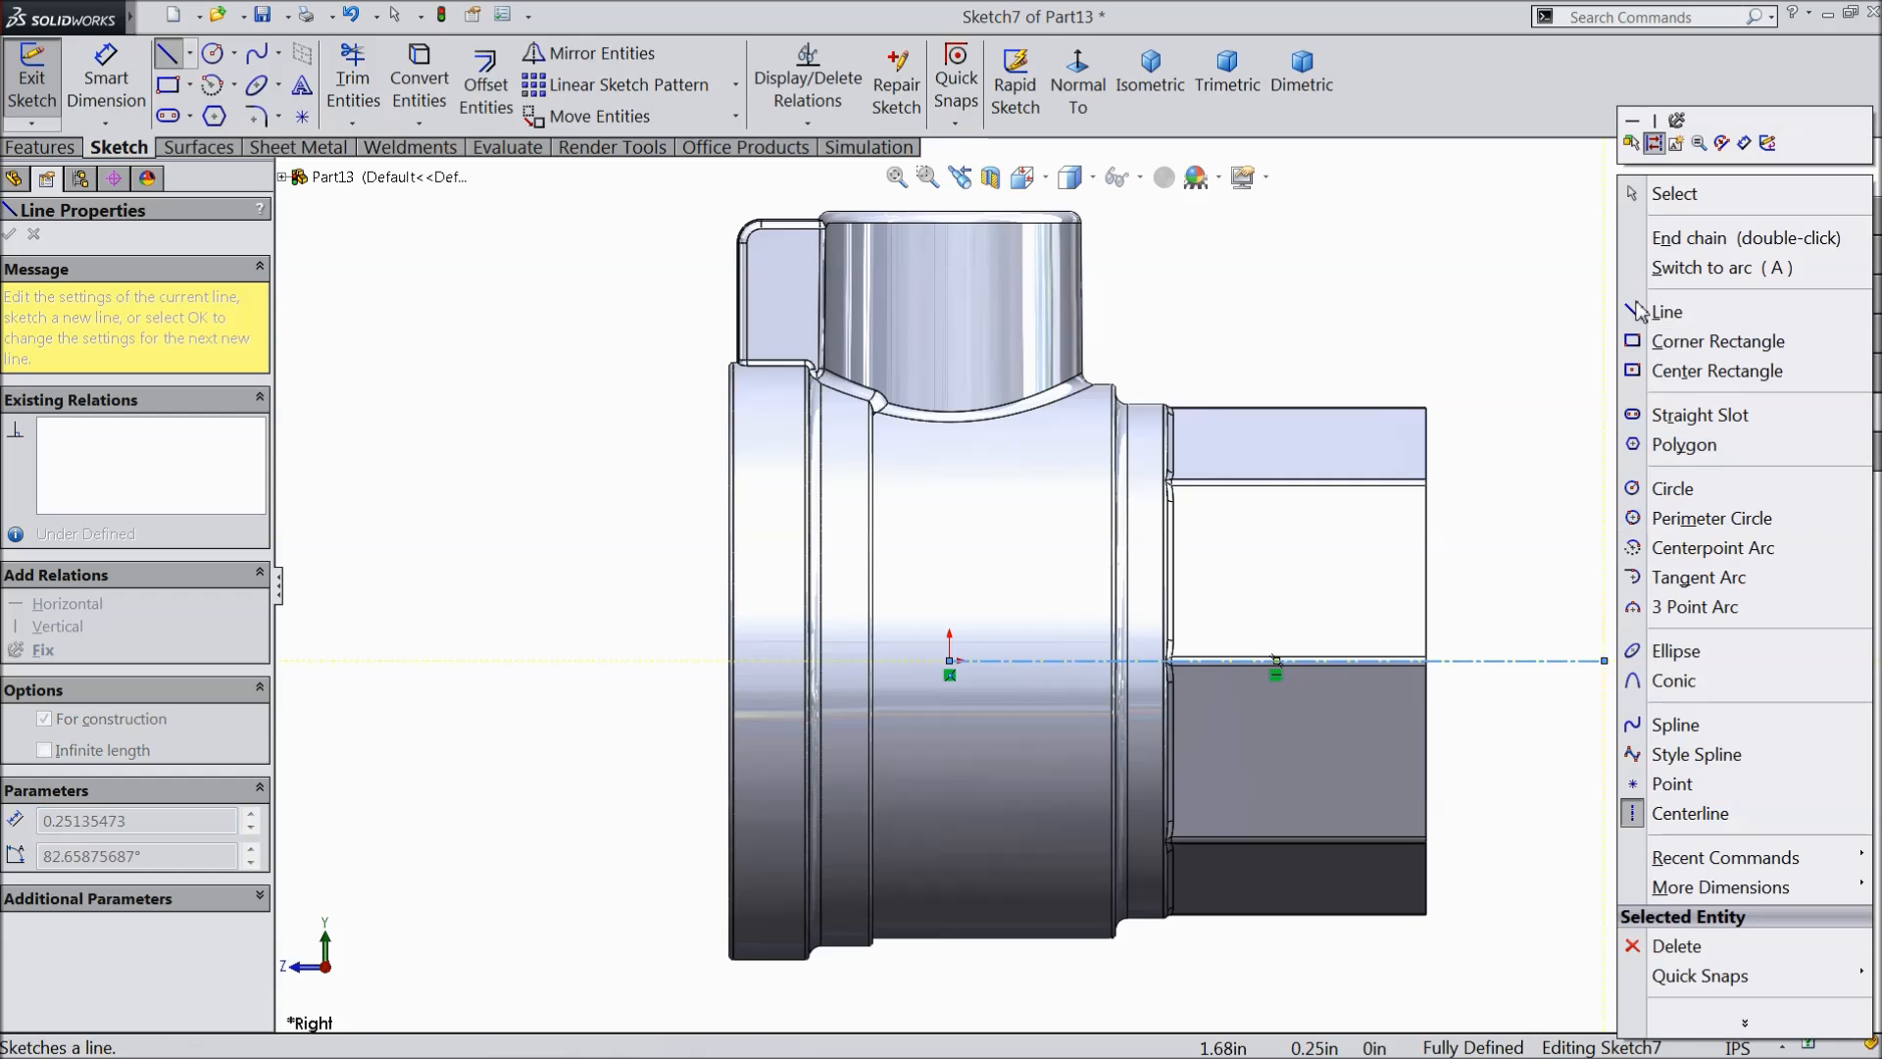
left_click(1651, 191)
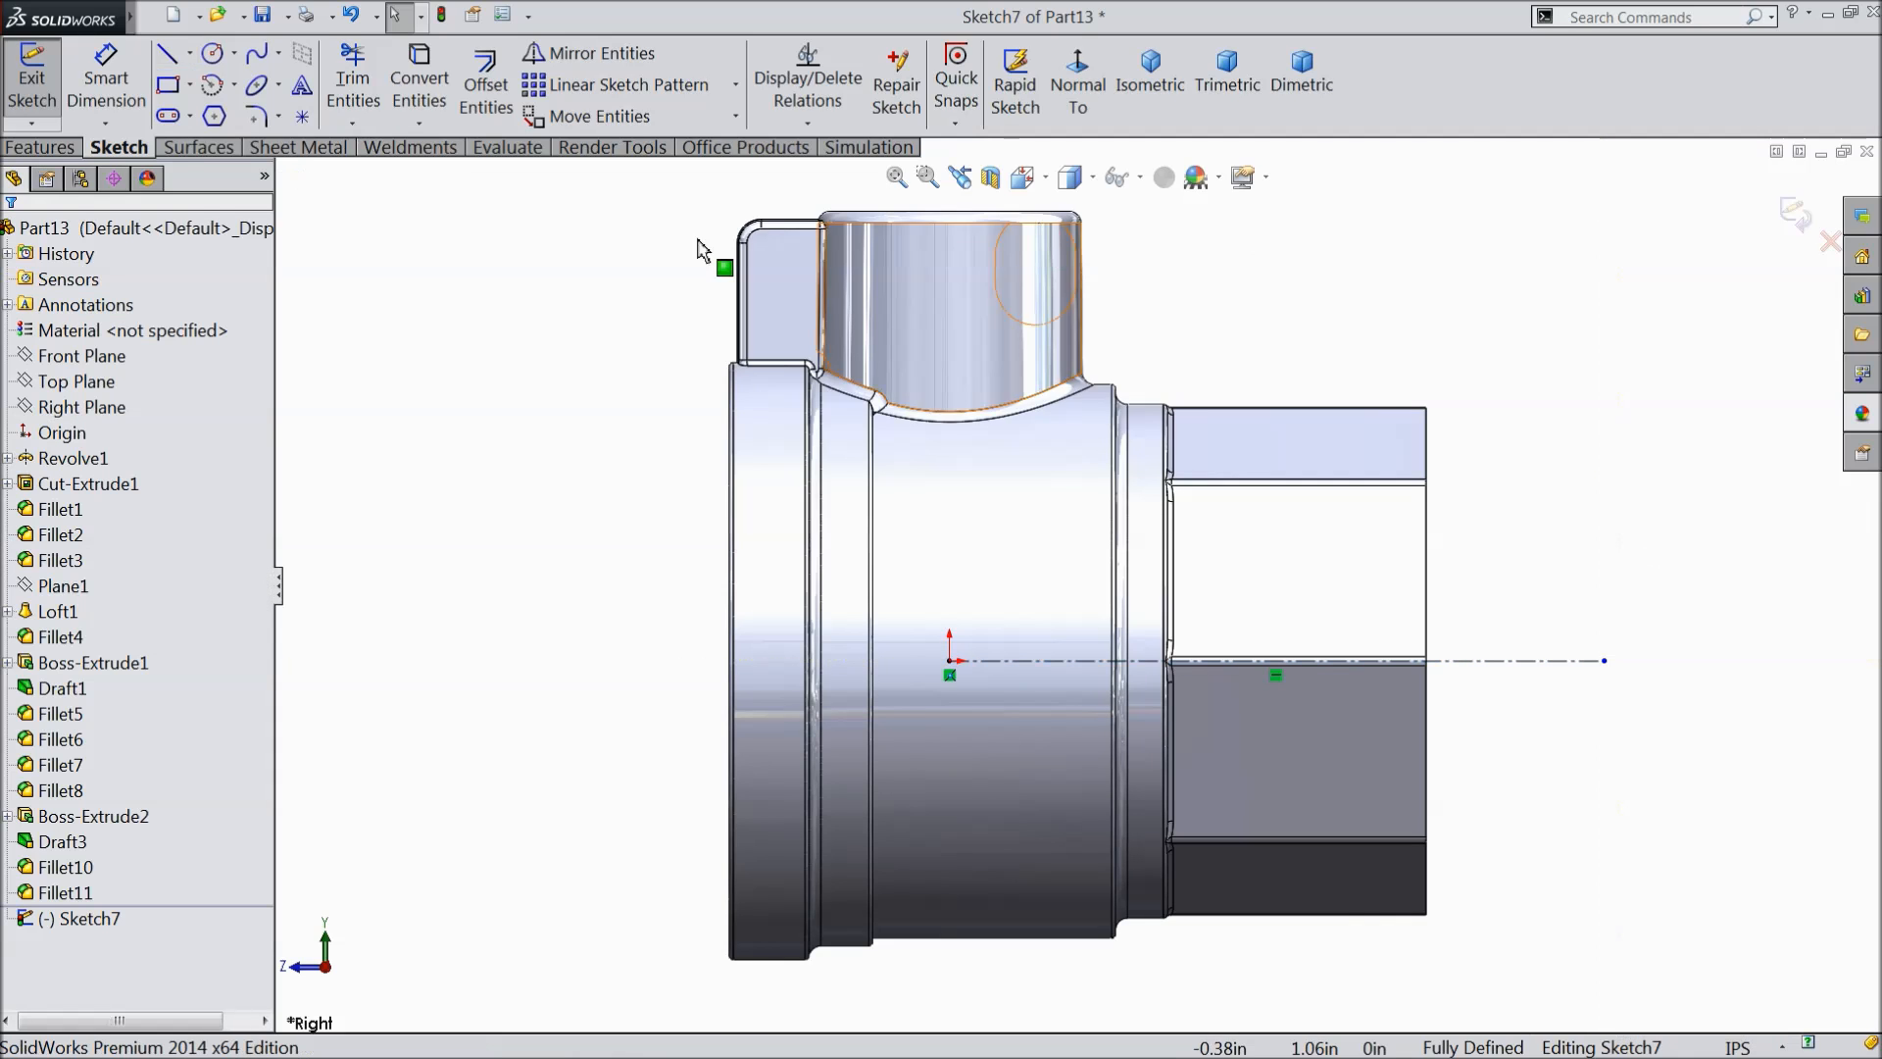
- Sketch a horizontal line along the centerline from the octagonal end's outer face to the part's opposite end face
left_click(166, 64)
scroll(1331, 750, "down", 4)
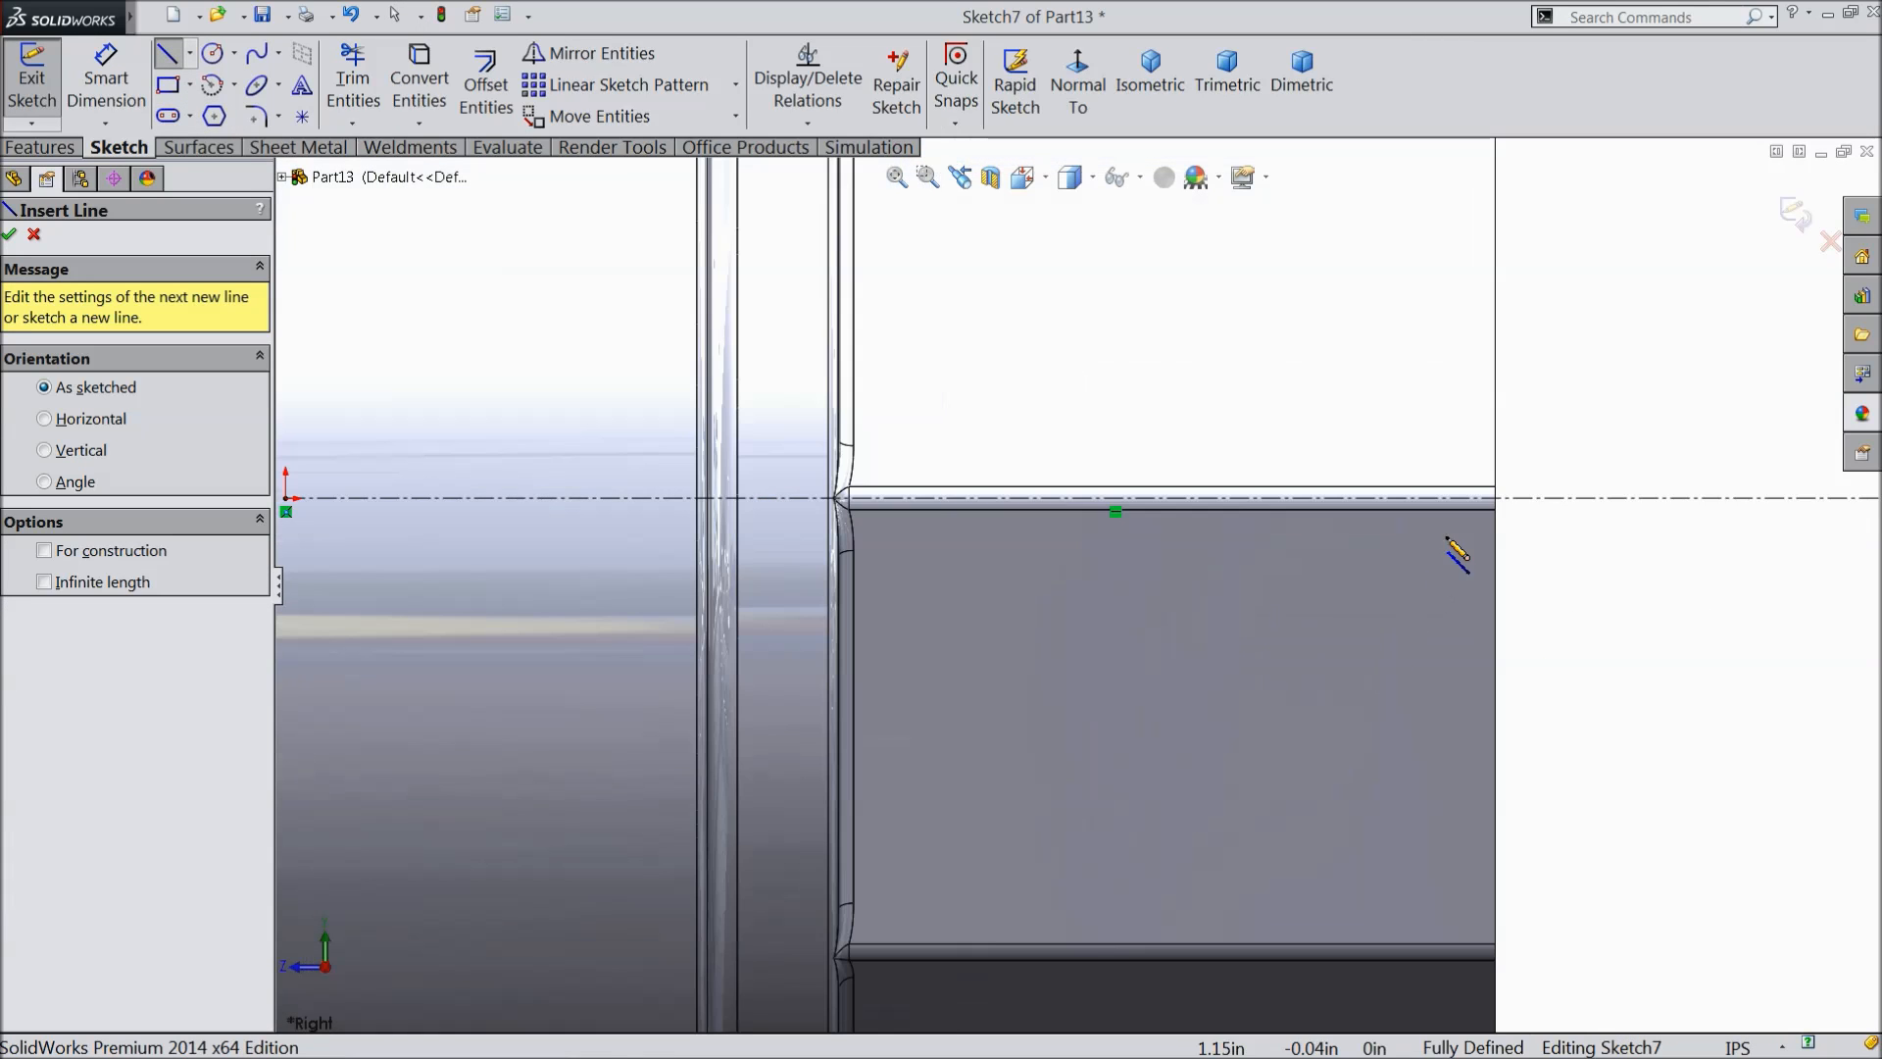
left_click(1495, 498)
scroll(1500, 502, "up", 5)
scroll(628, 555, "down", 3)
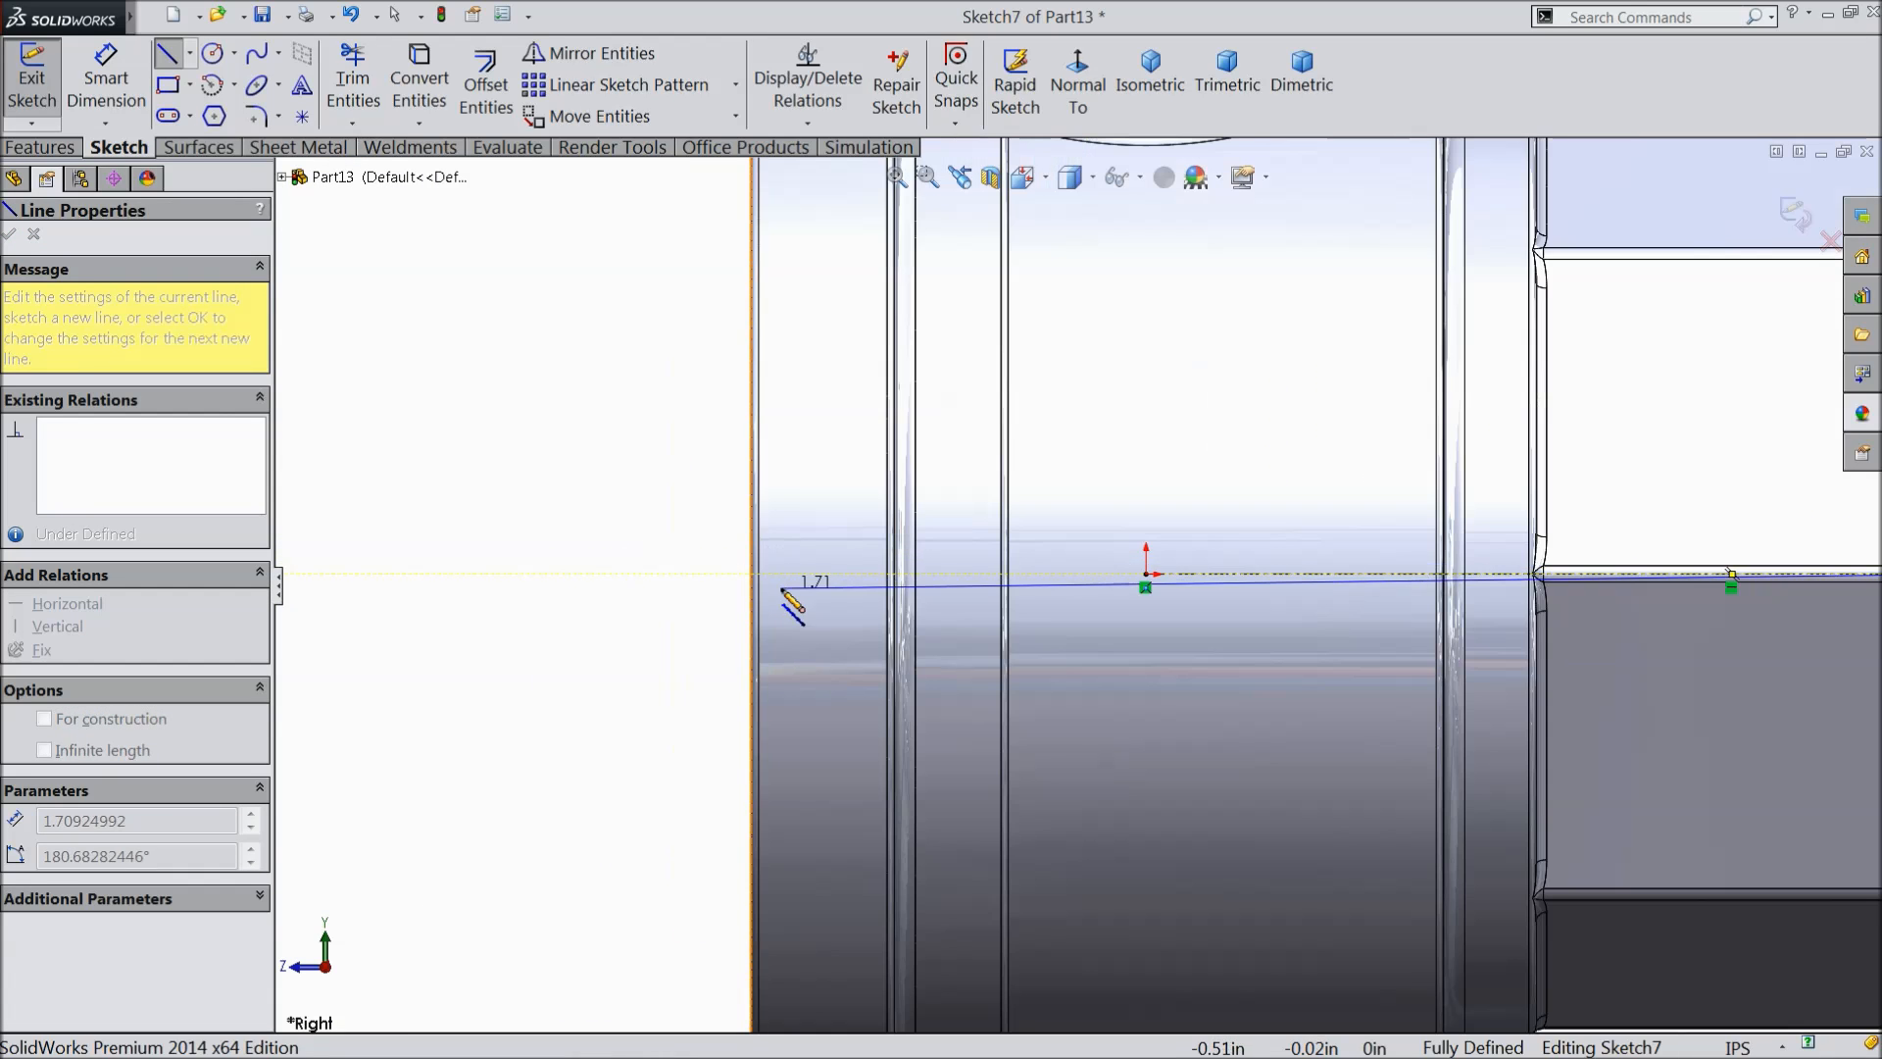
left_click(750, 573)
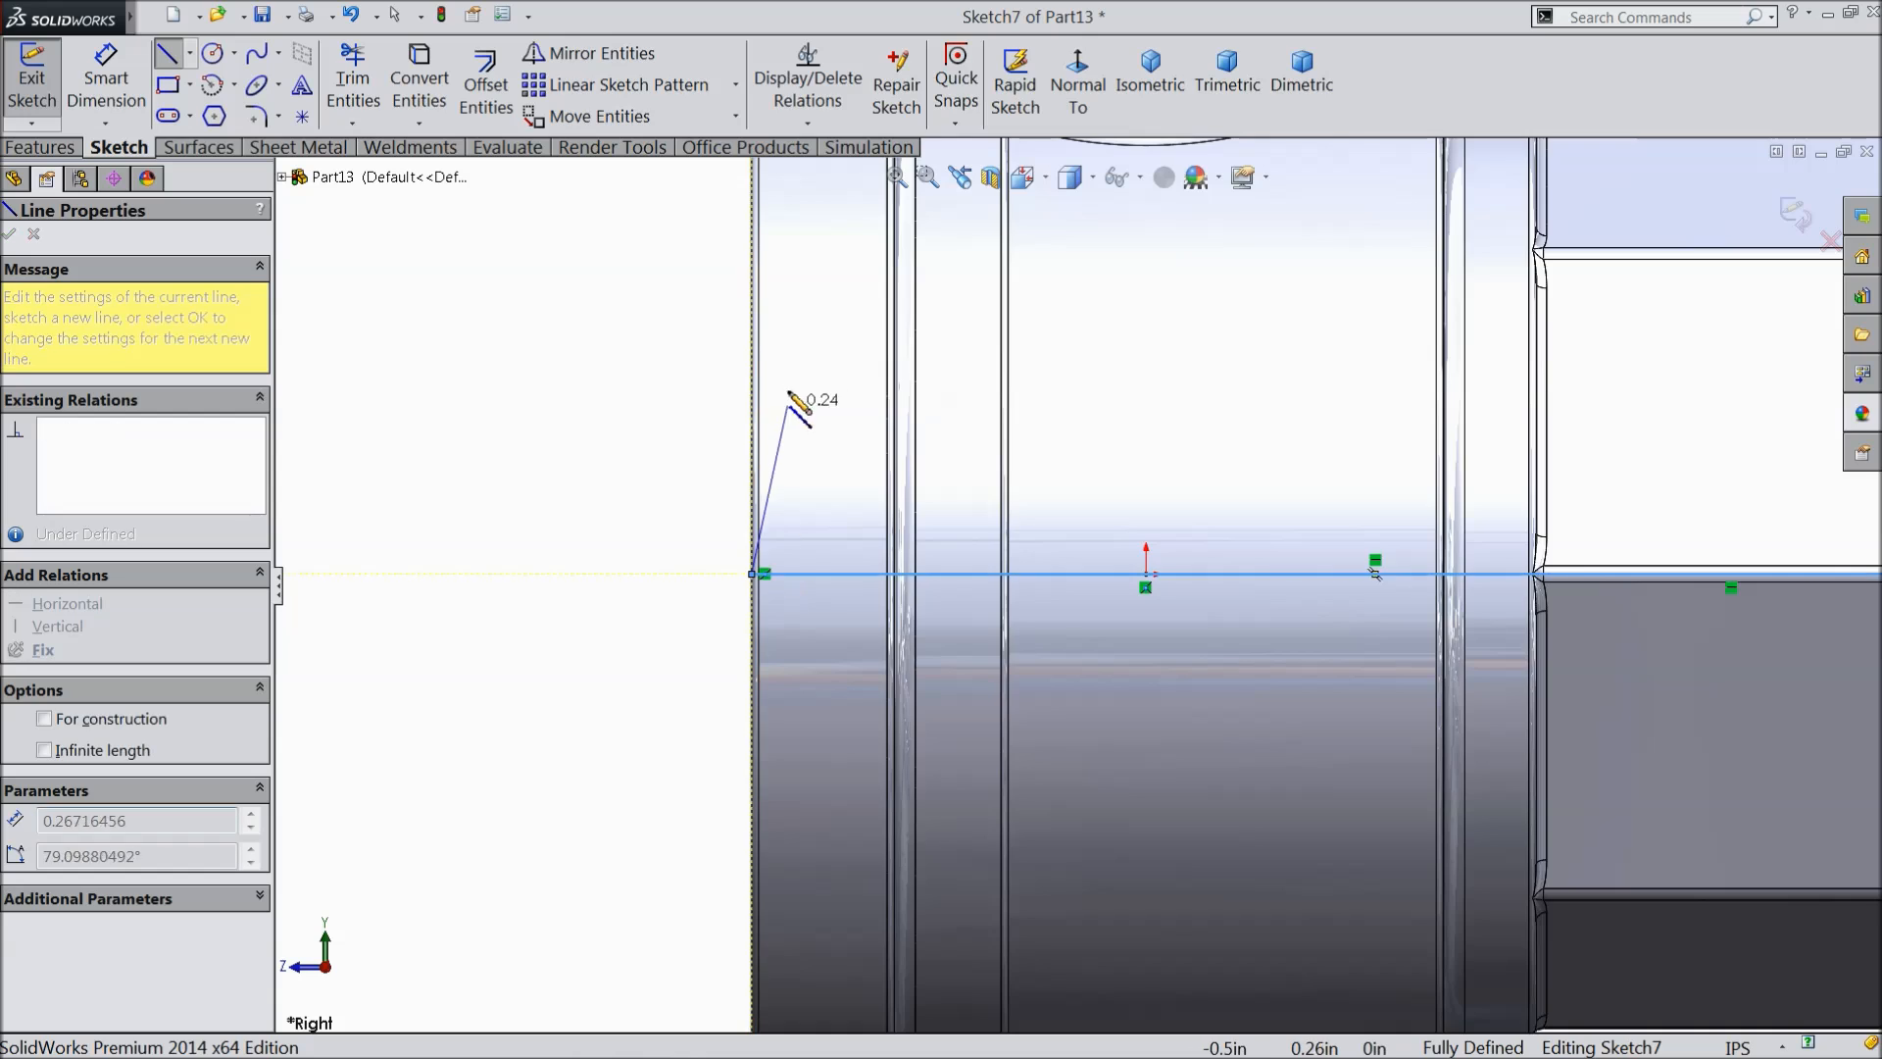
- Close a stepped profile above that line, about 0.85 in high and 0.08 in wide at the large end, stepping down once toward the octagonal end face
scroll(790, 462, "up", 2)
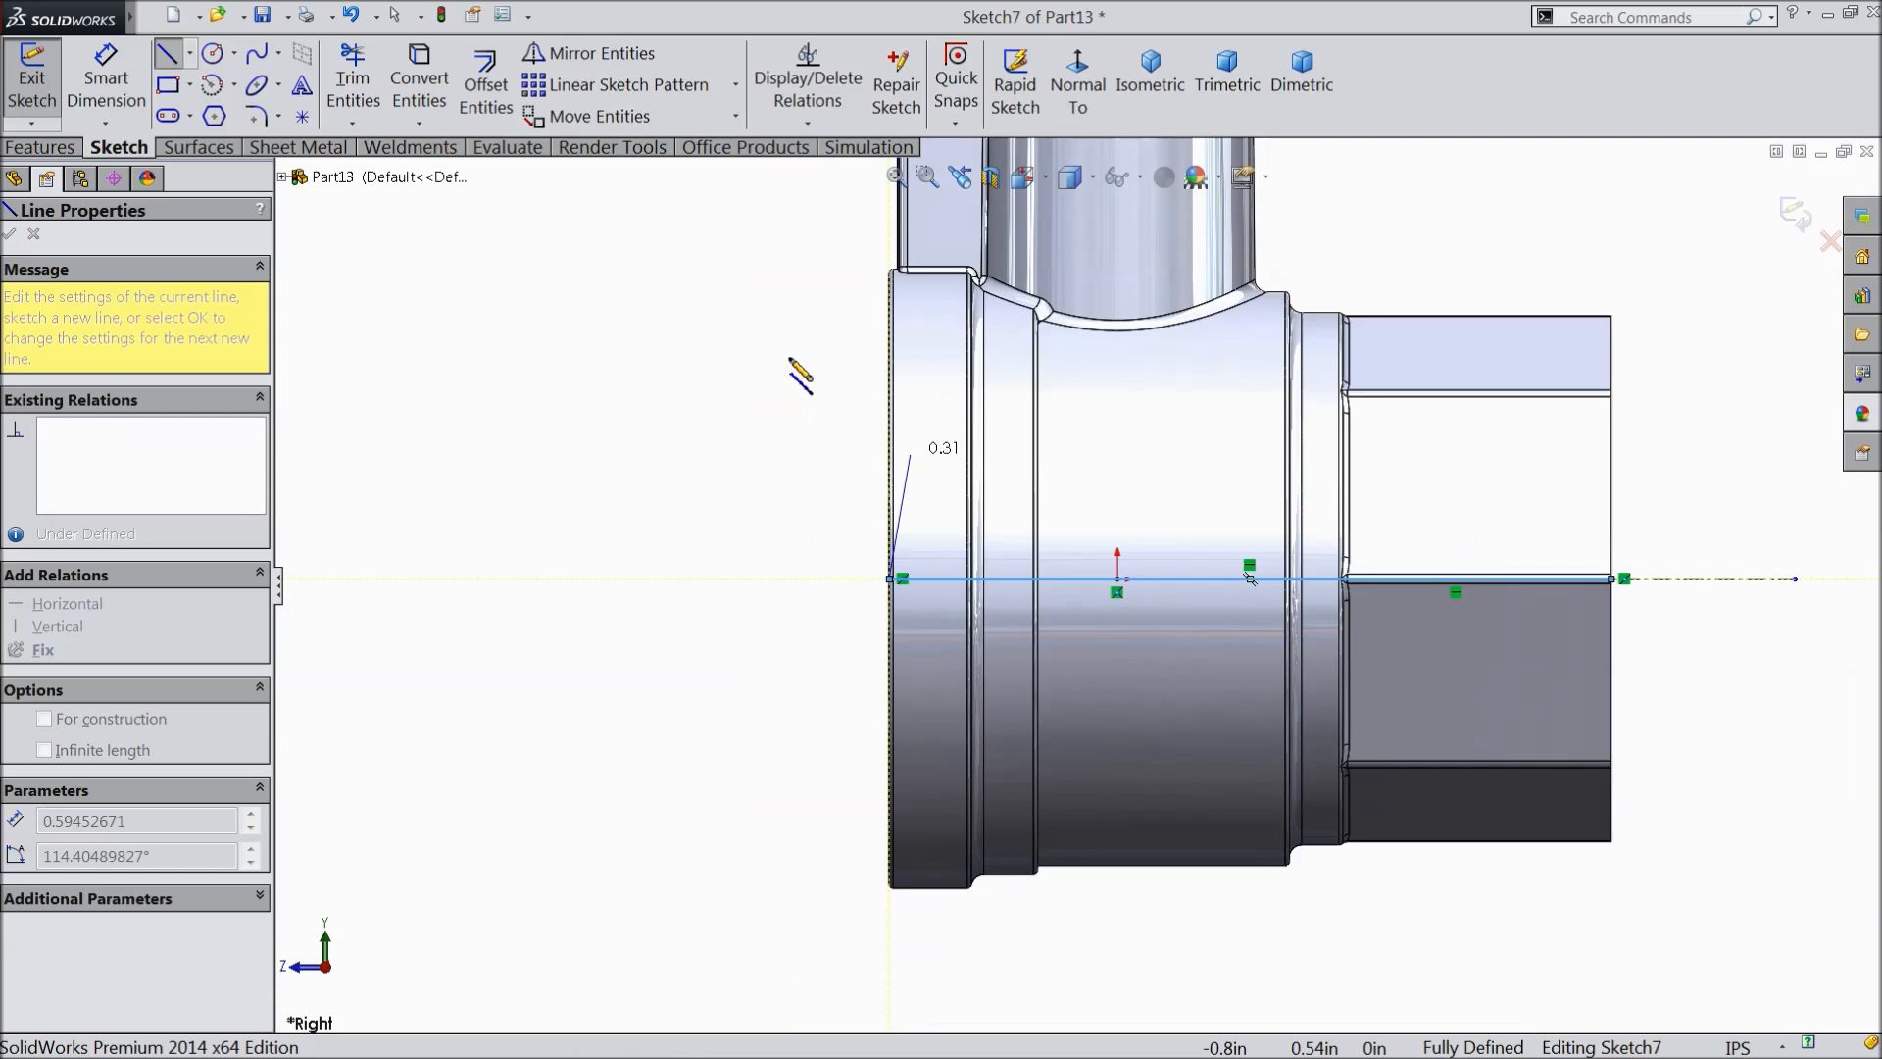
left_click(889, 228)
left_click(923, 228)
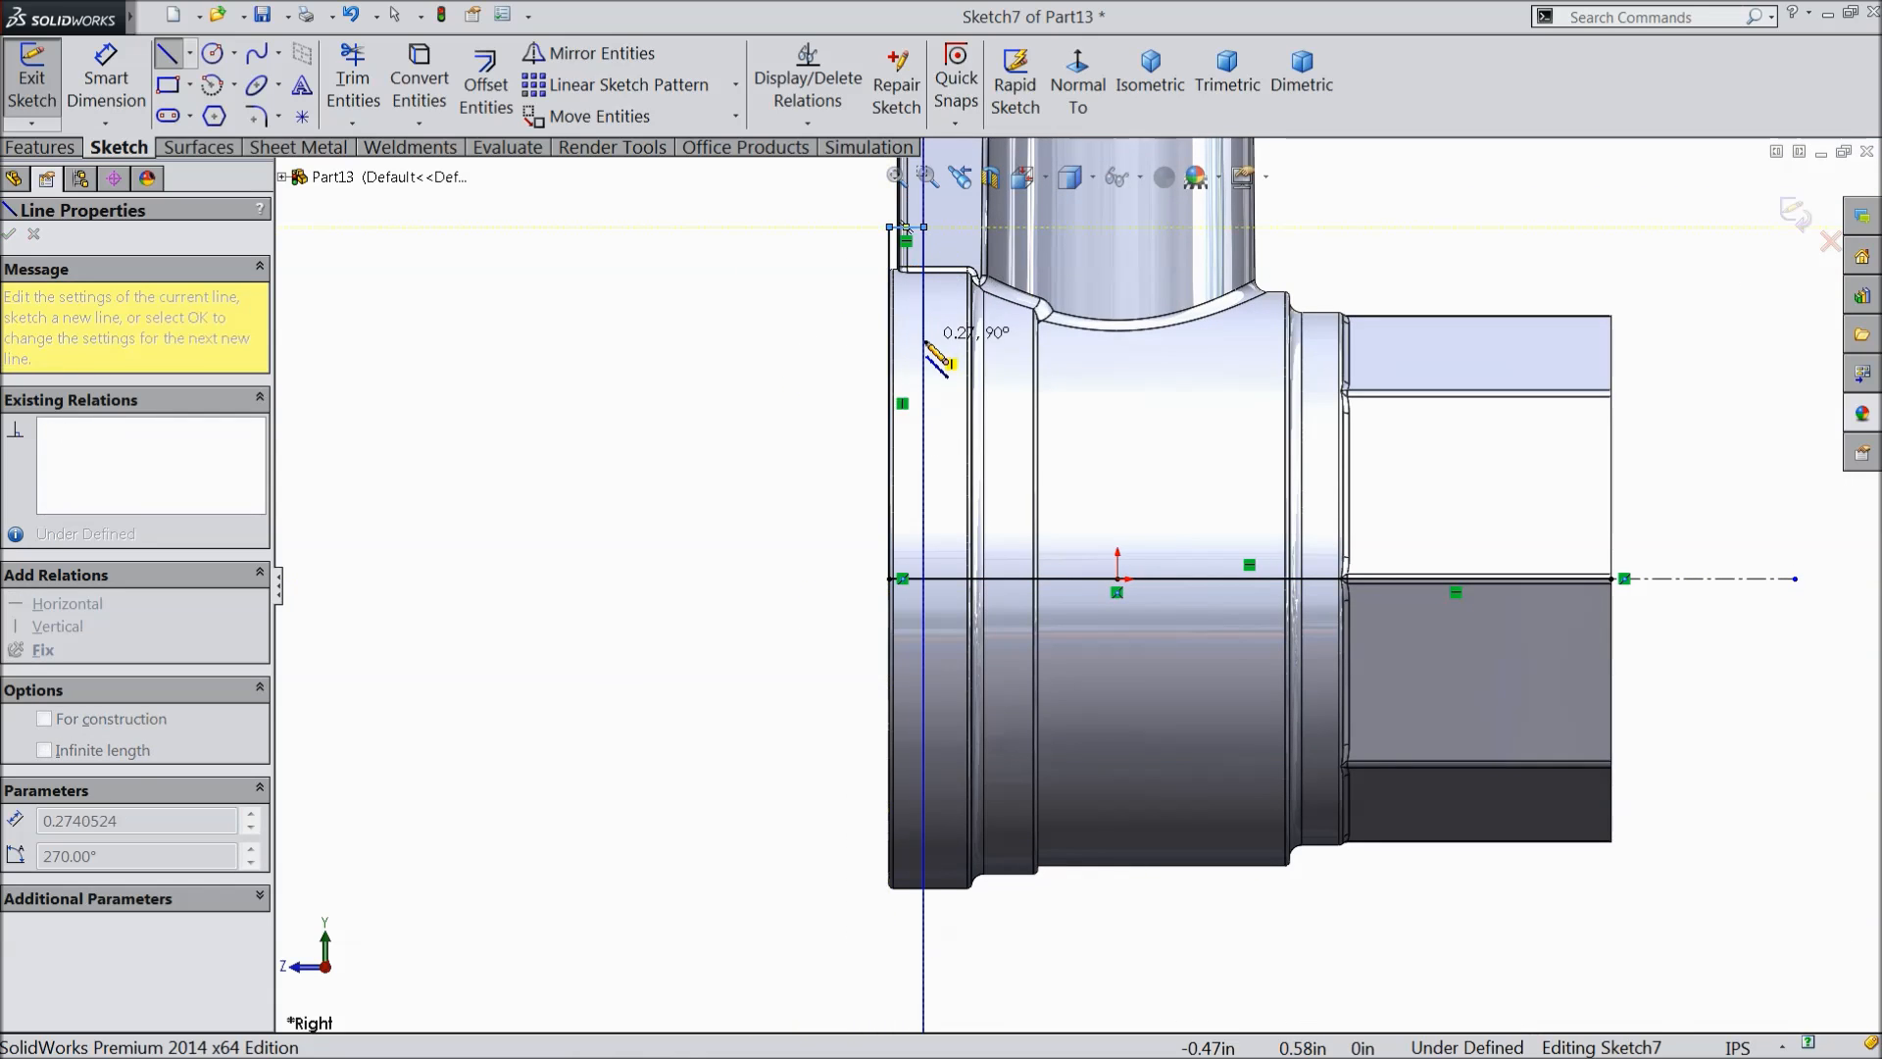
left_click(924, 340)
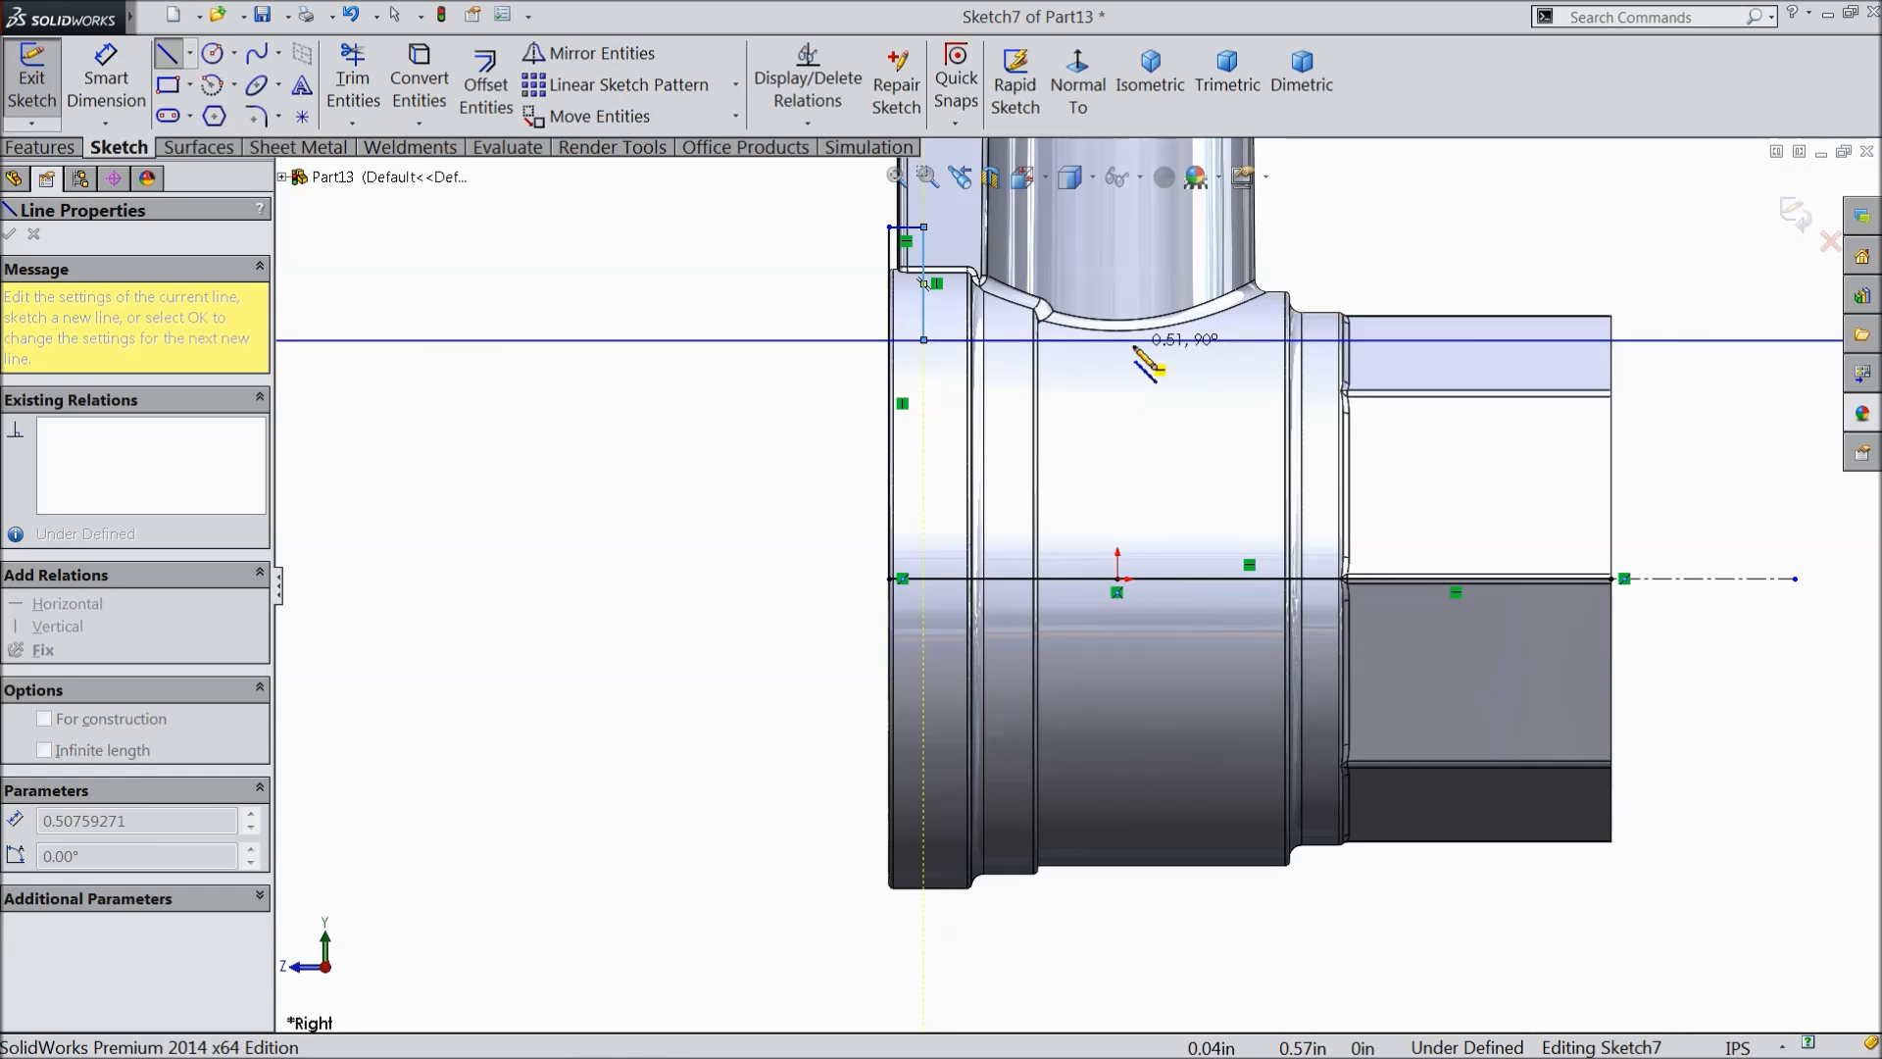
left_click(1611, 341)
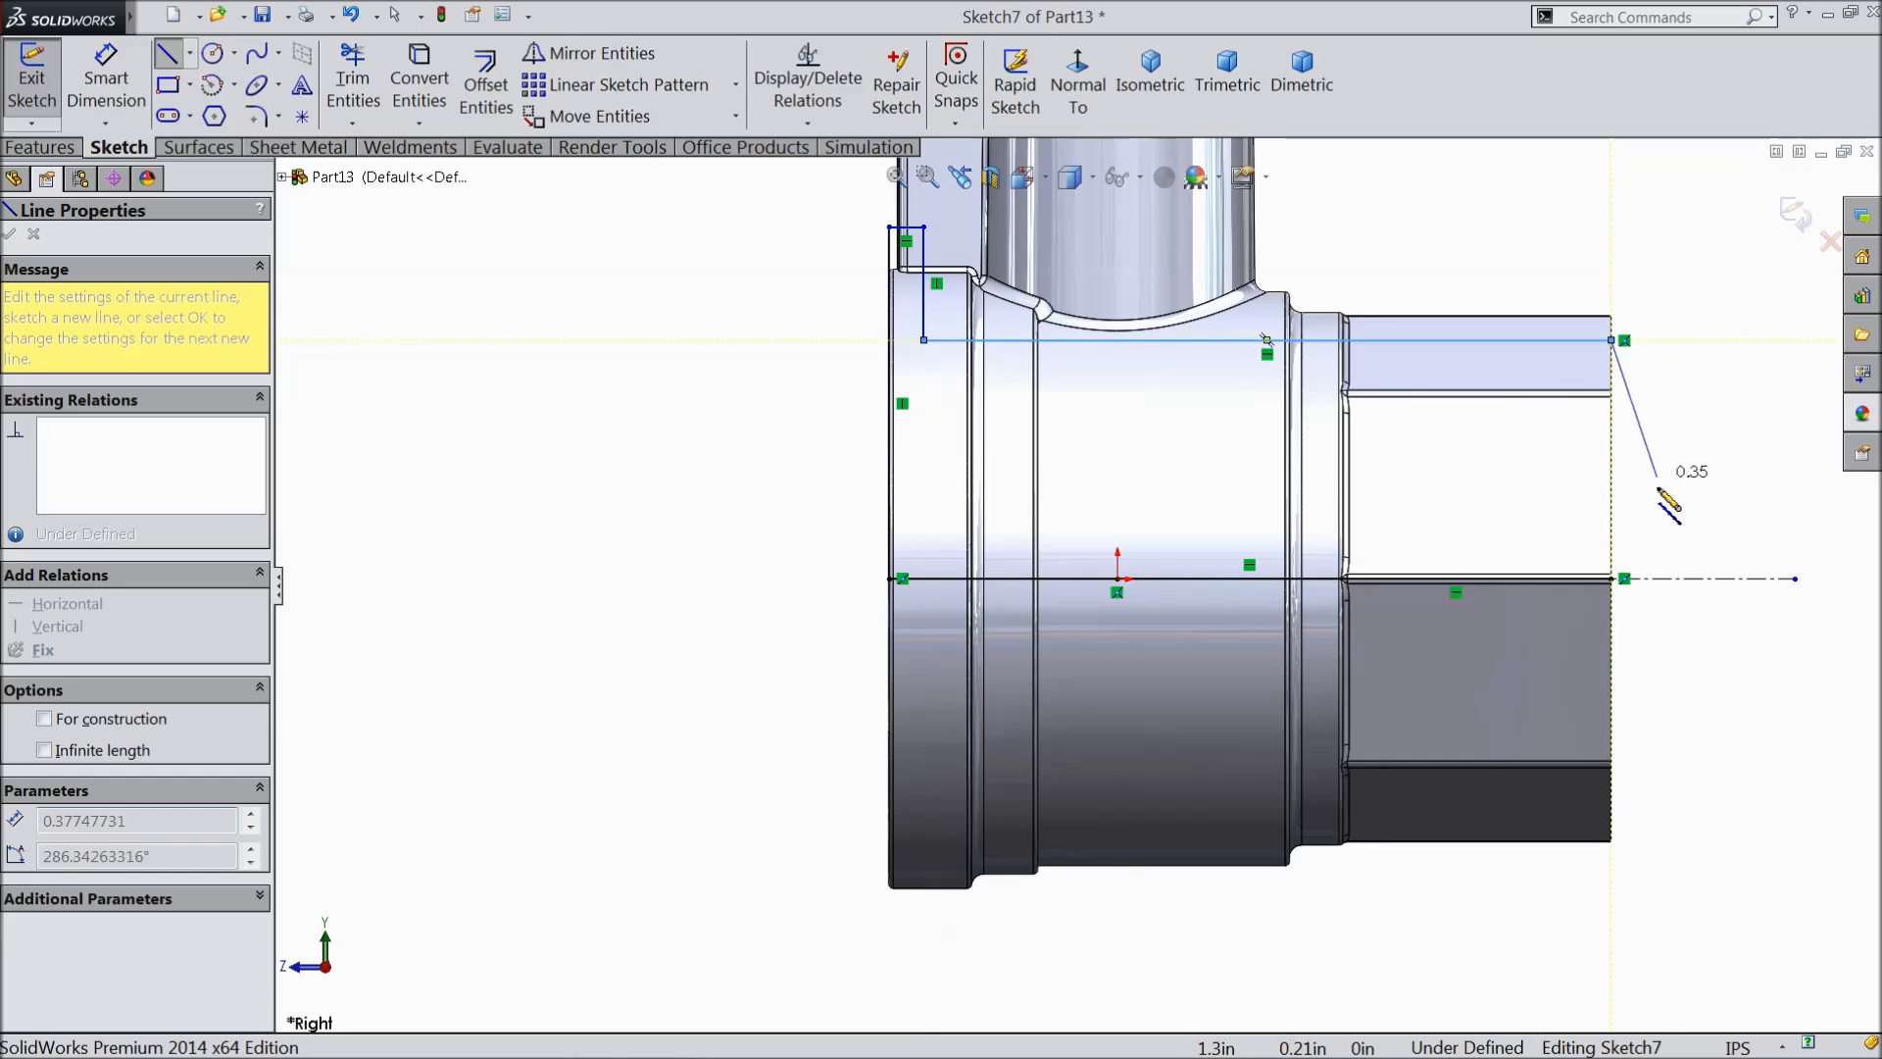
left_click(1612, 579)
right_click(712, 406)
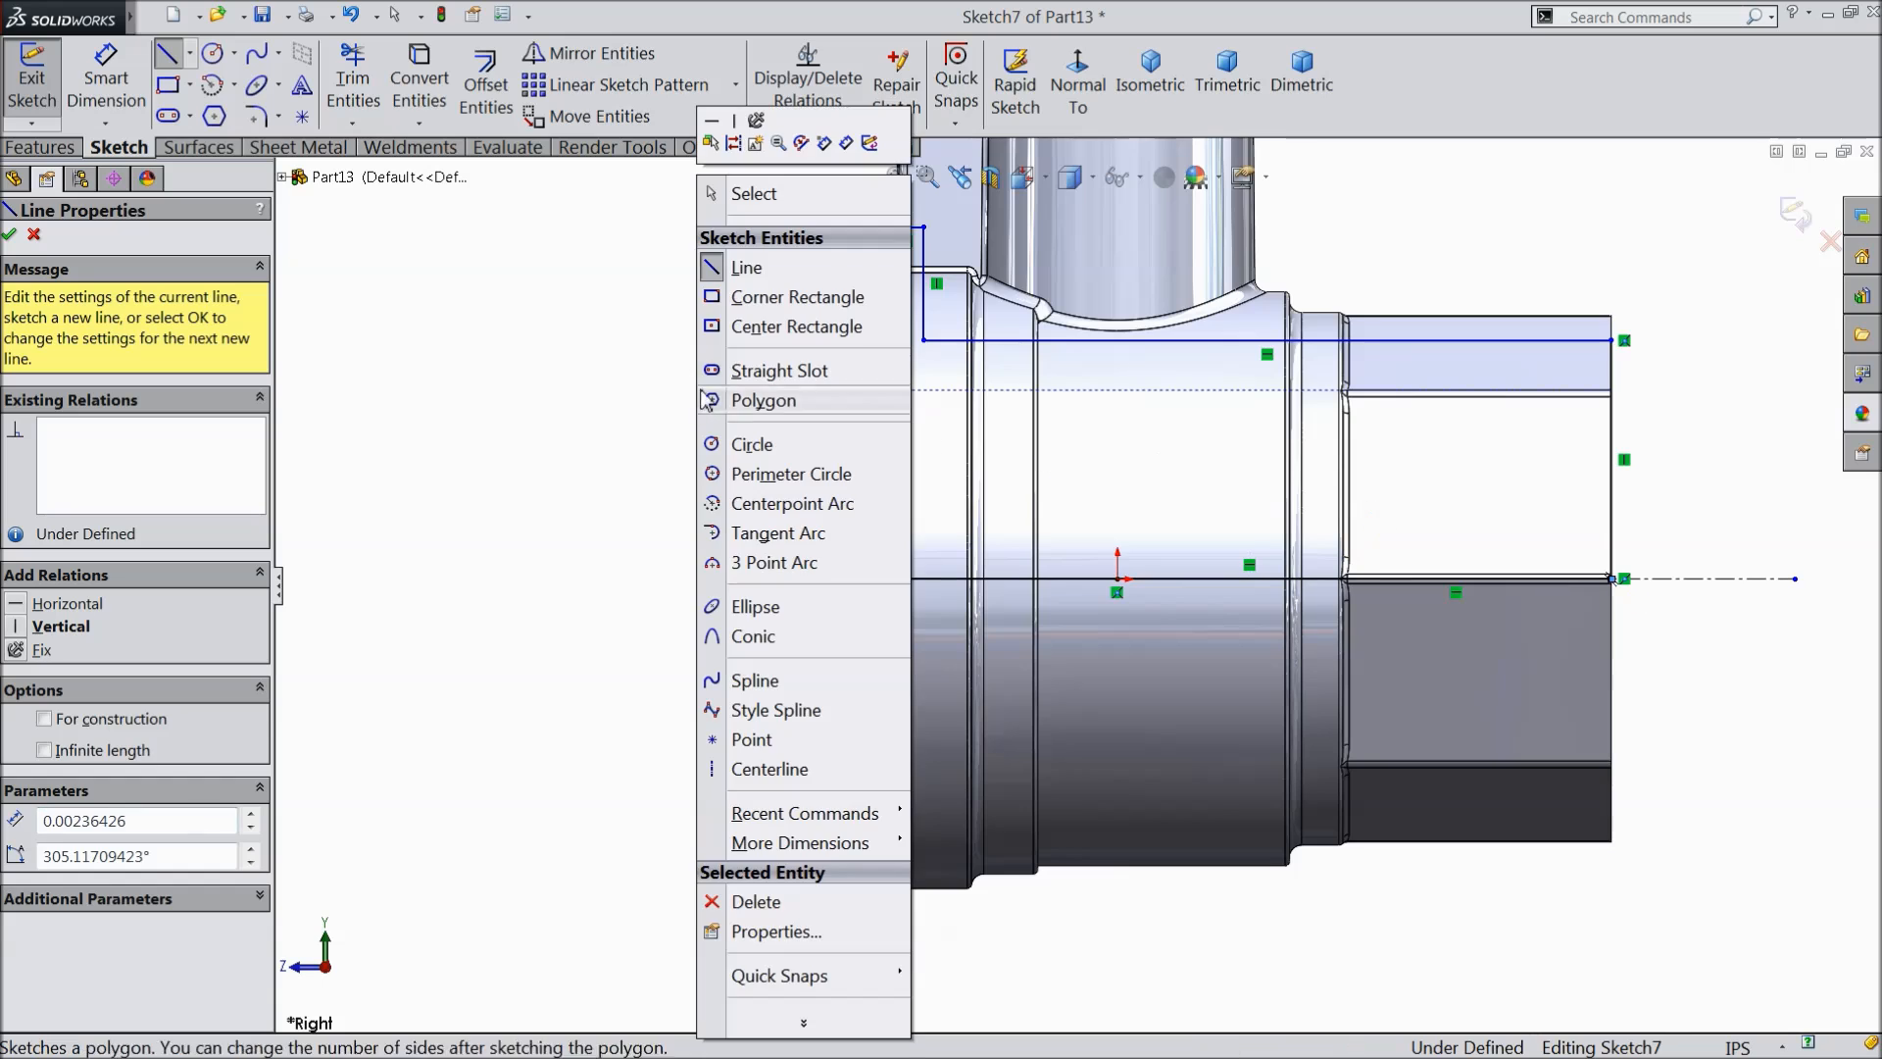
left_click(750, 267)
- Dimension the height of the short upper profile line above the axis line as 1.3195/2 in
left_click(105, 78)
scroll(944, 438, "up", 2)
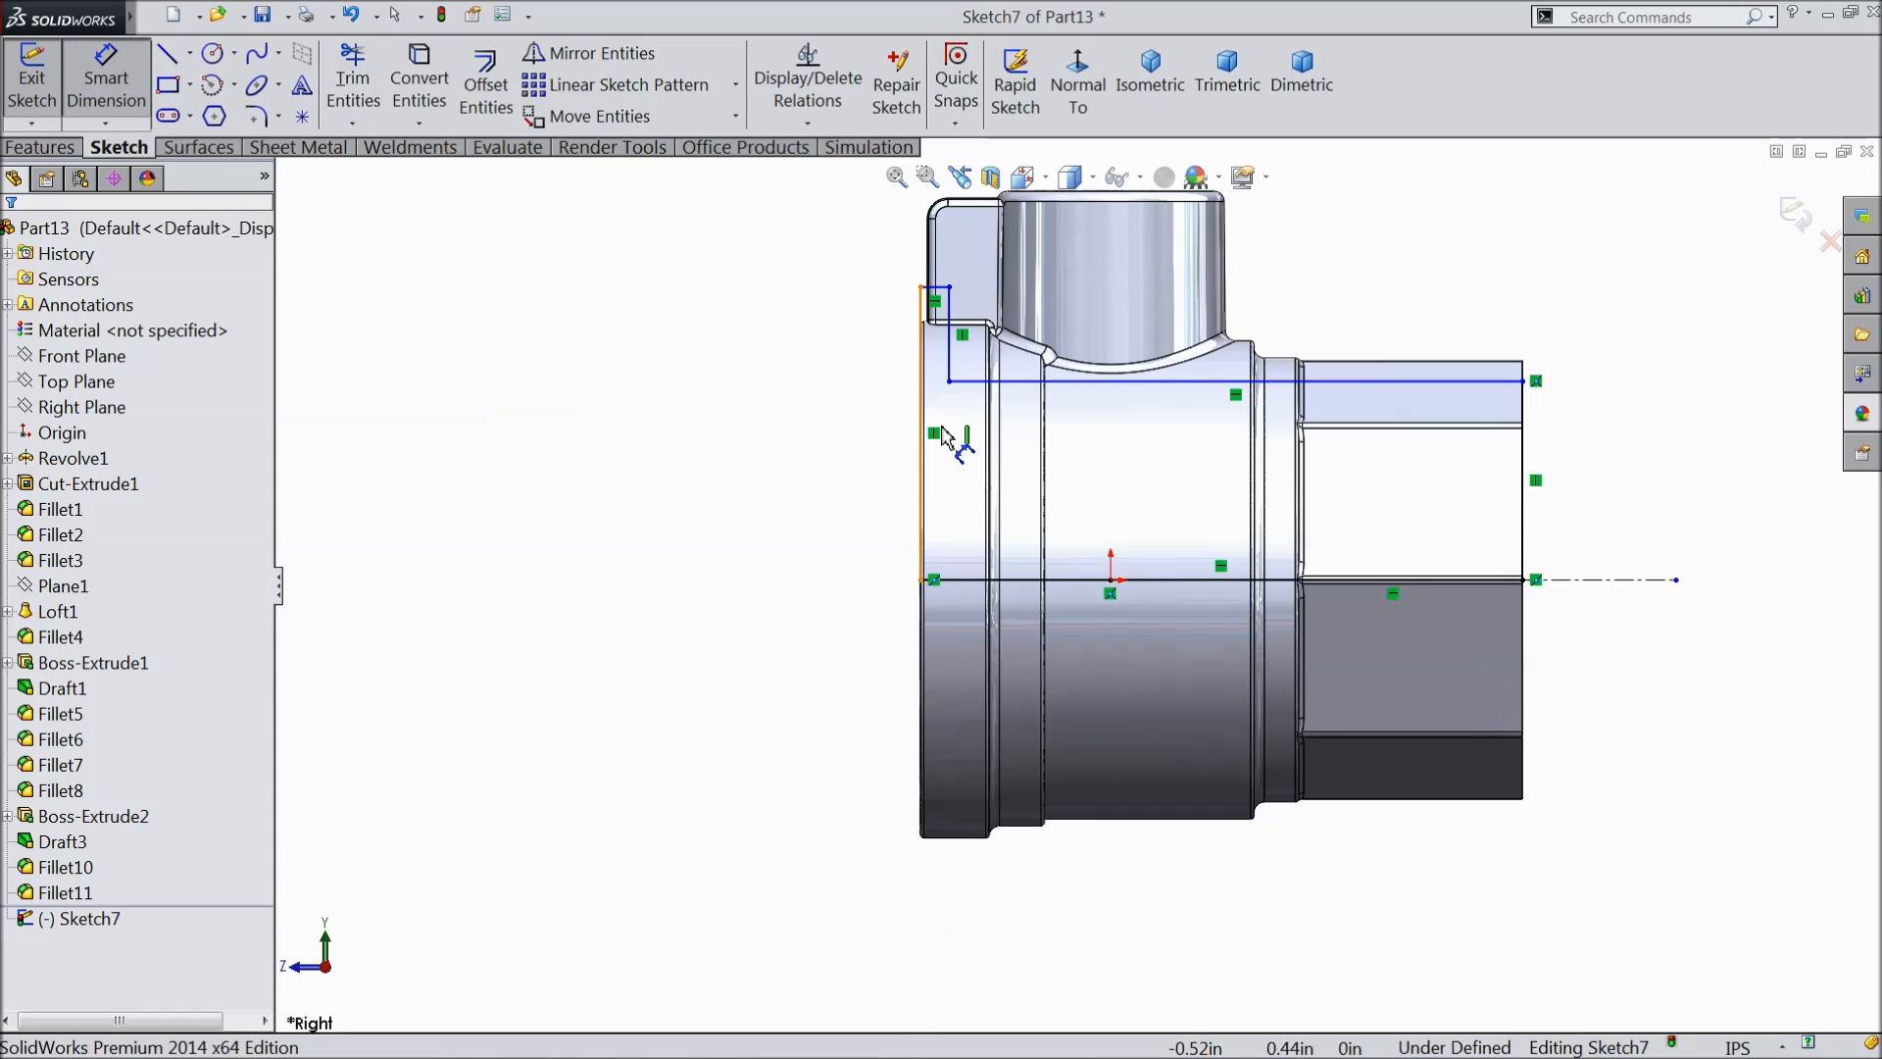
scroll(944, 438, "up", 2)
left_click(931, 256)
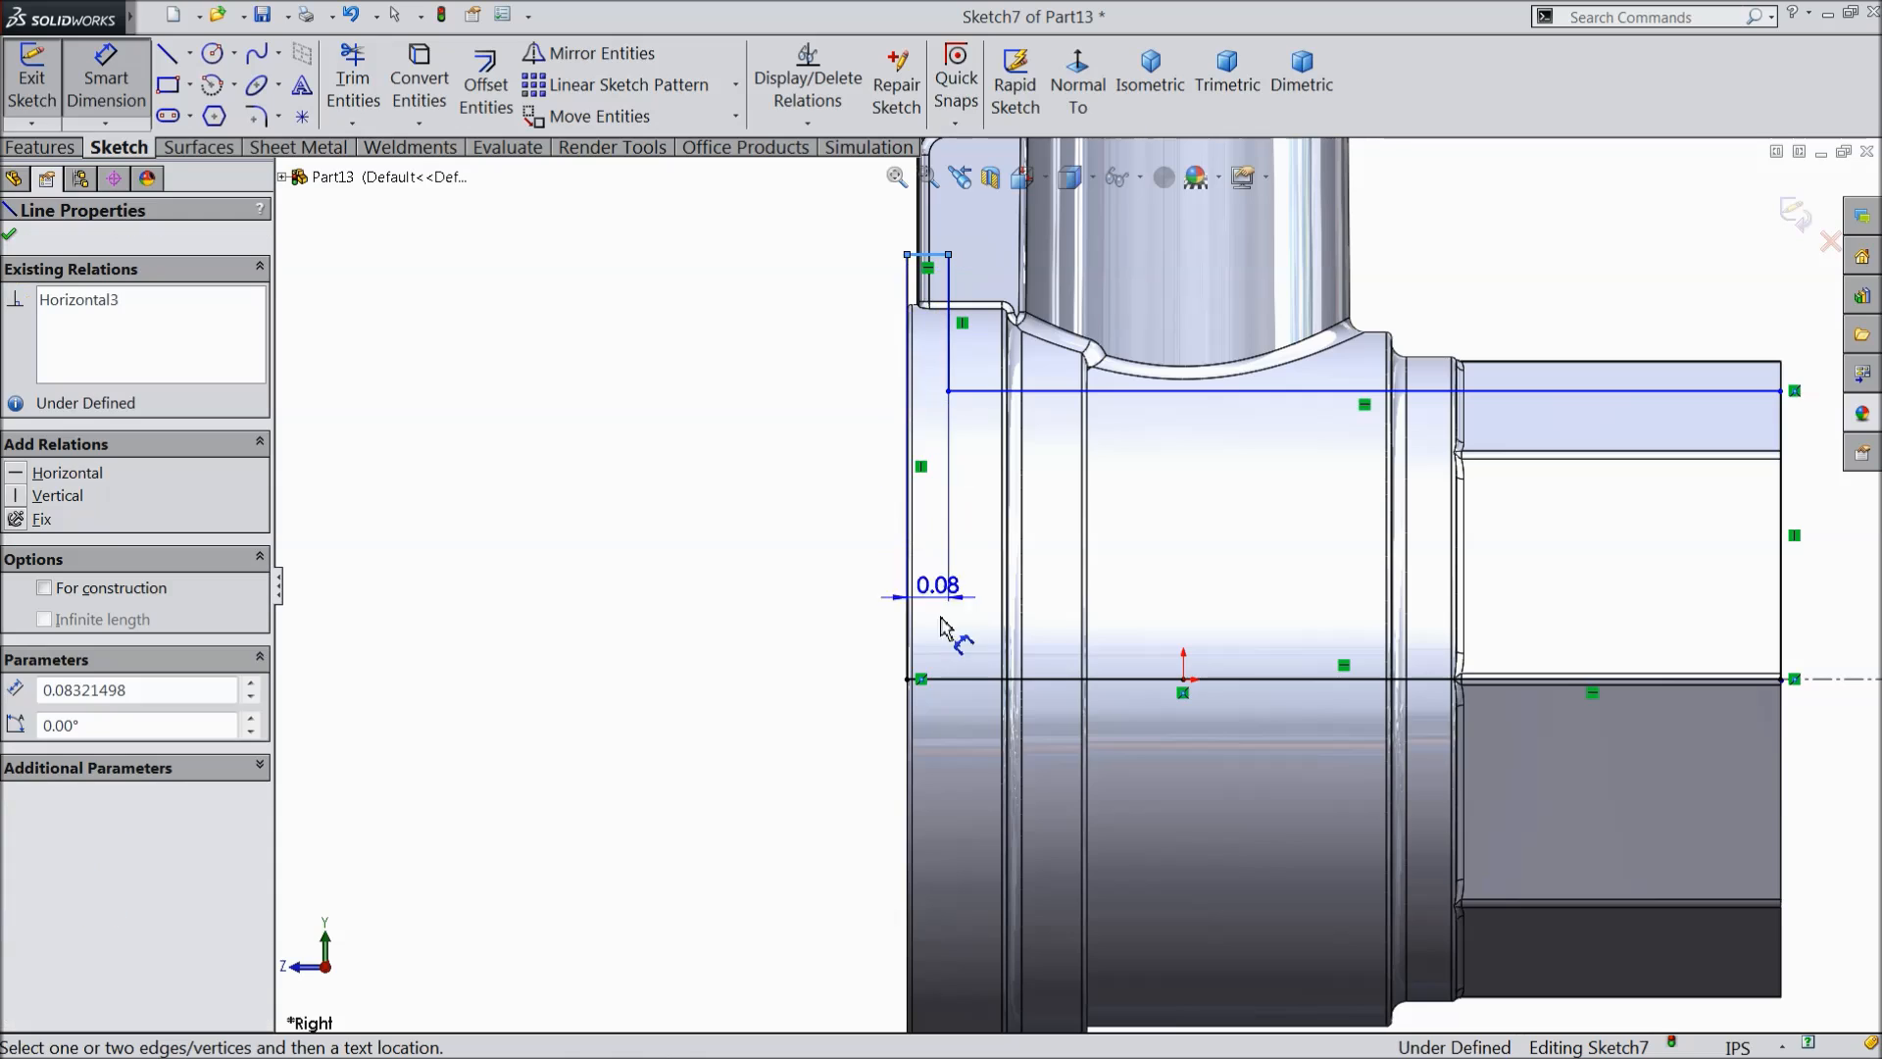
left_click(956, 679)
left_click(789, 549)
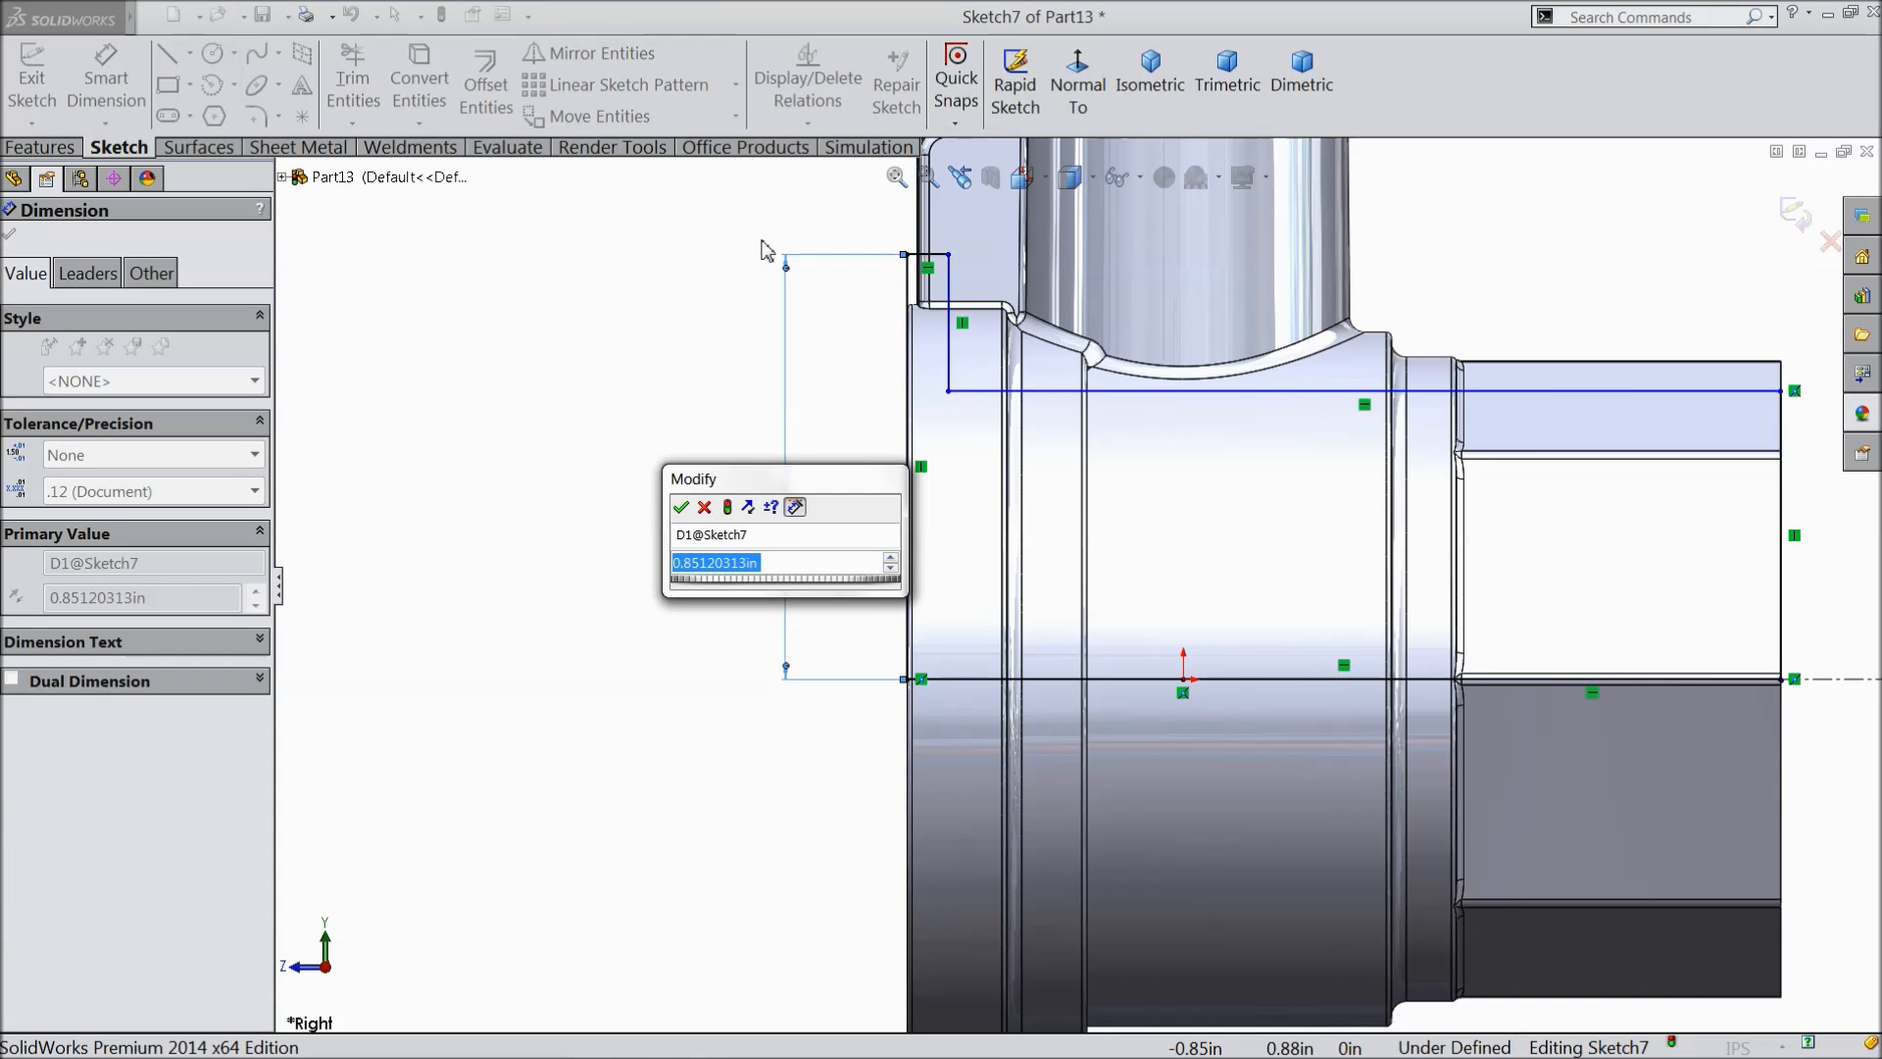
type("1.3")
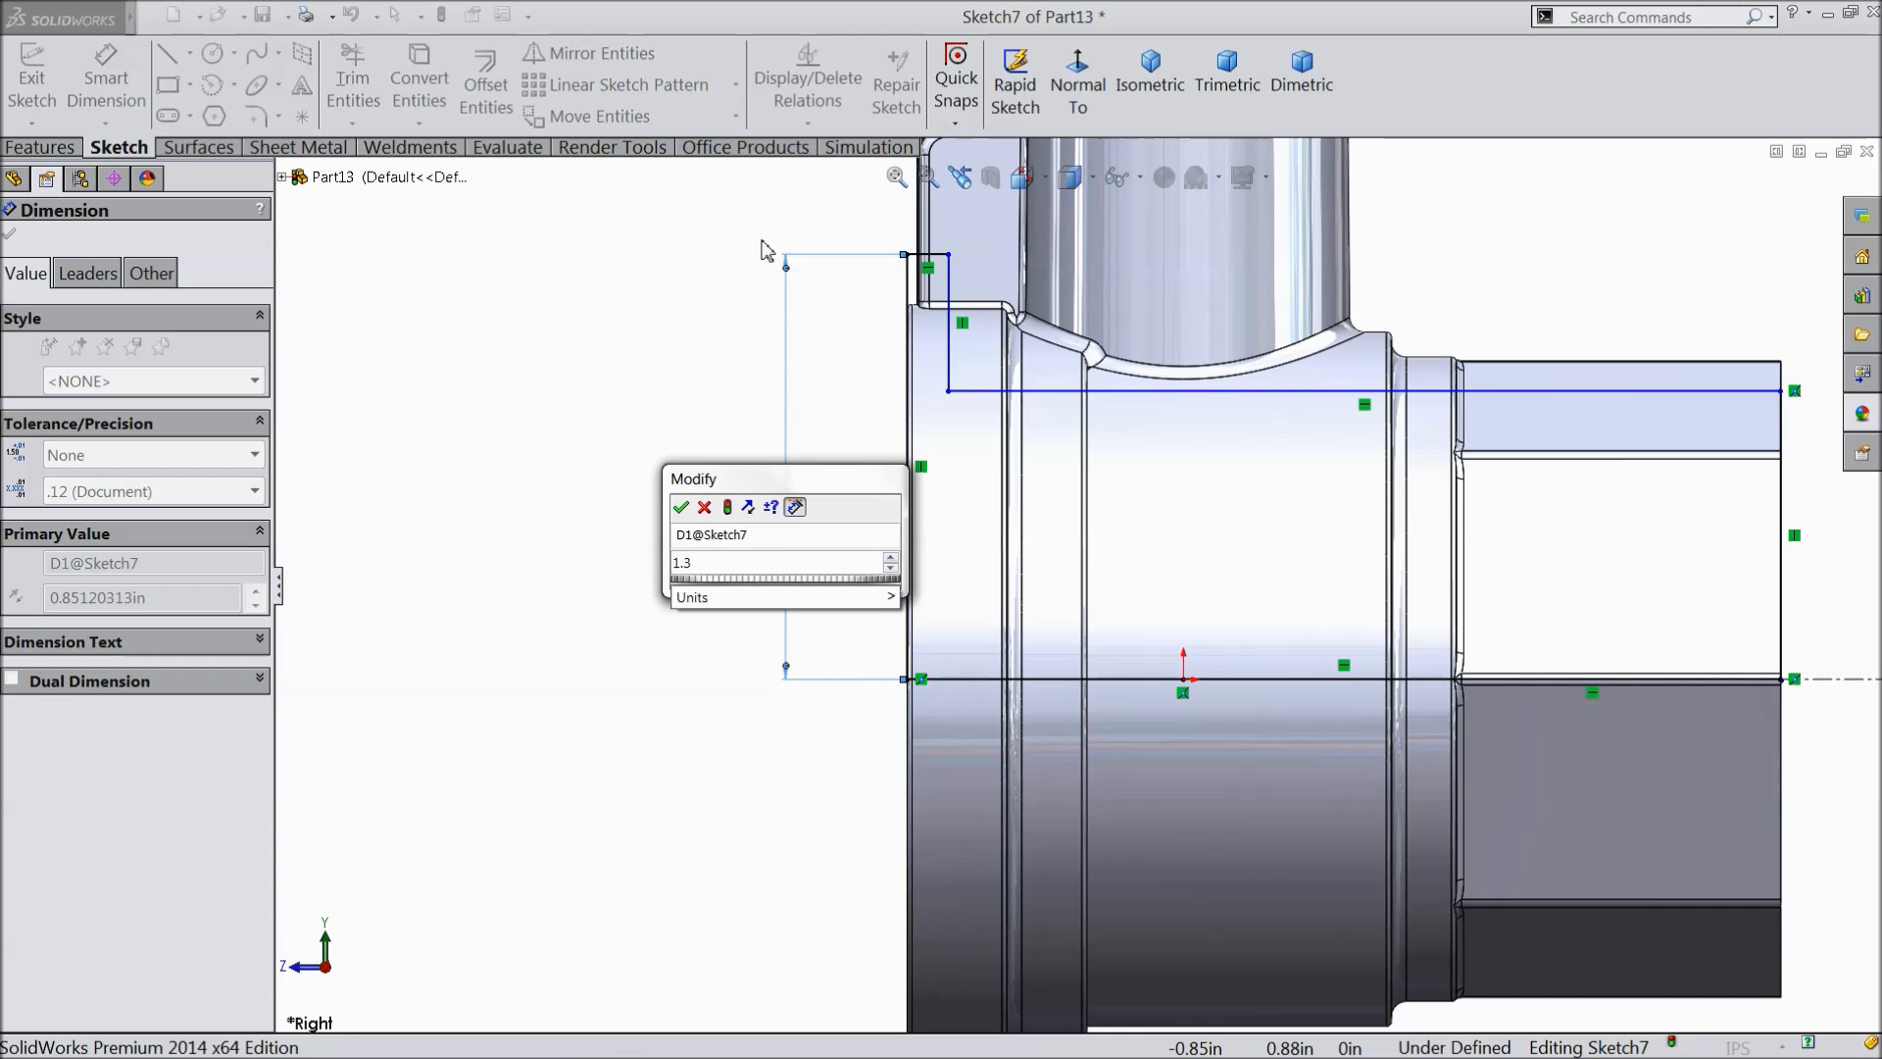
type("195/2")
left_click(683, 509)
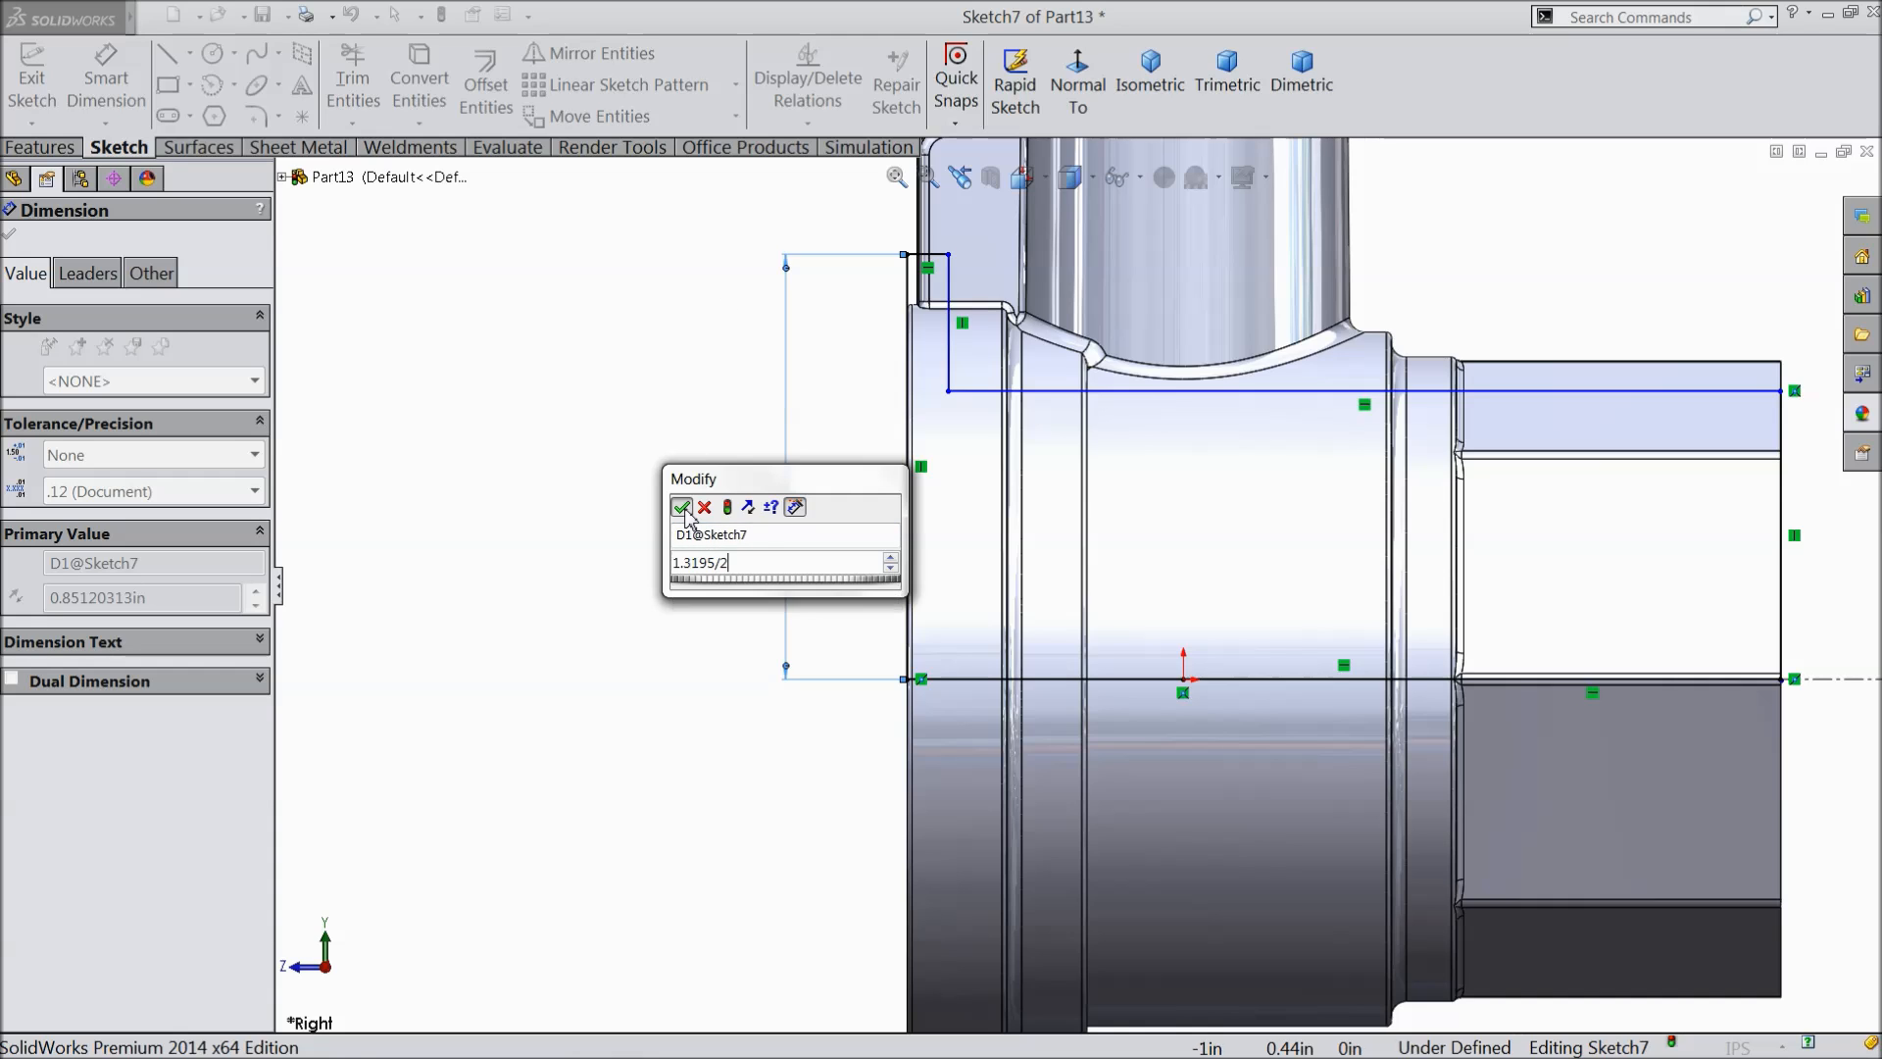
- Dimension the height of the long horizontal profile line above the axis line
left_click(1137, 488)
left_click(1088, 676)
left_click(847, 598)
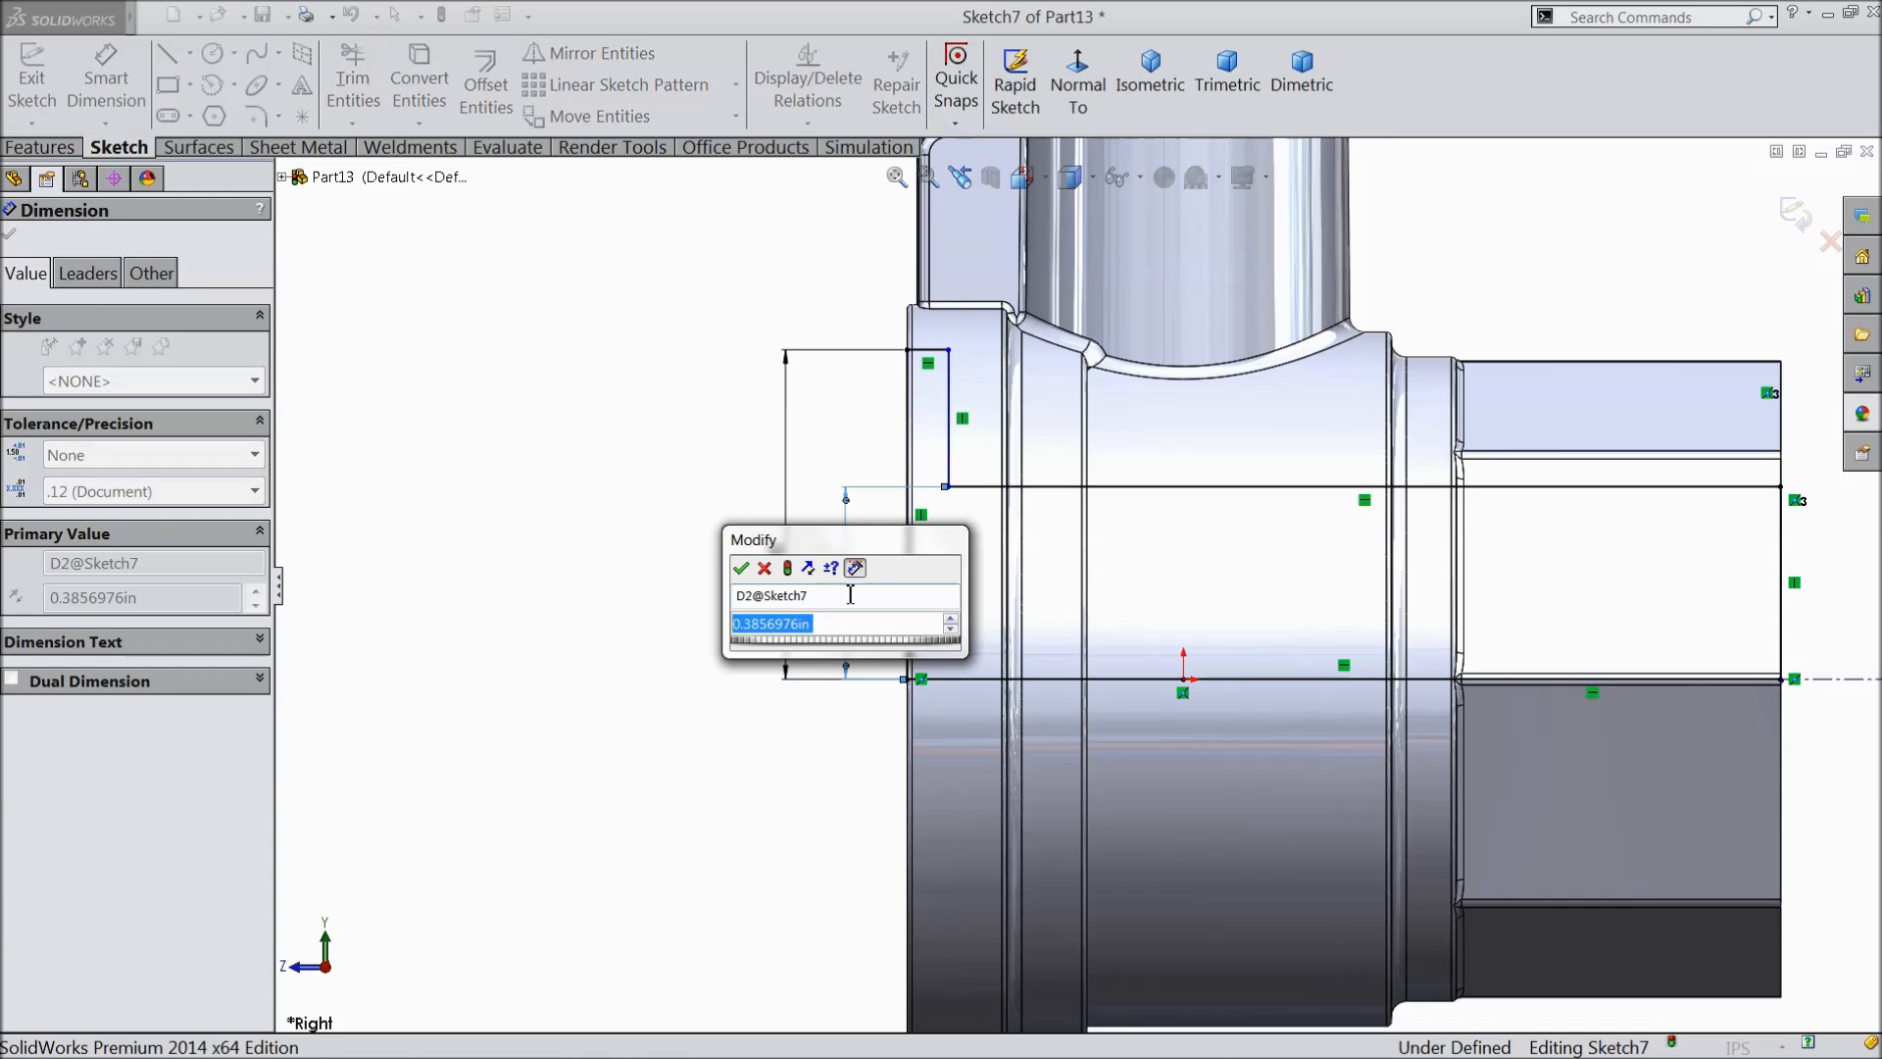
- Set the height dimension from the centerline to the long horizontal bore line to 0.75/2 in
type("0.75/2")
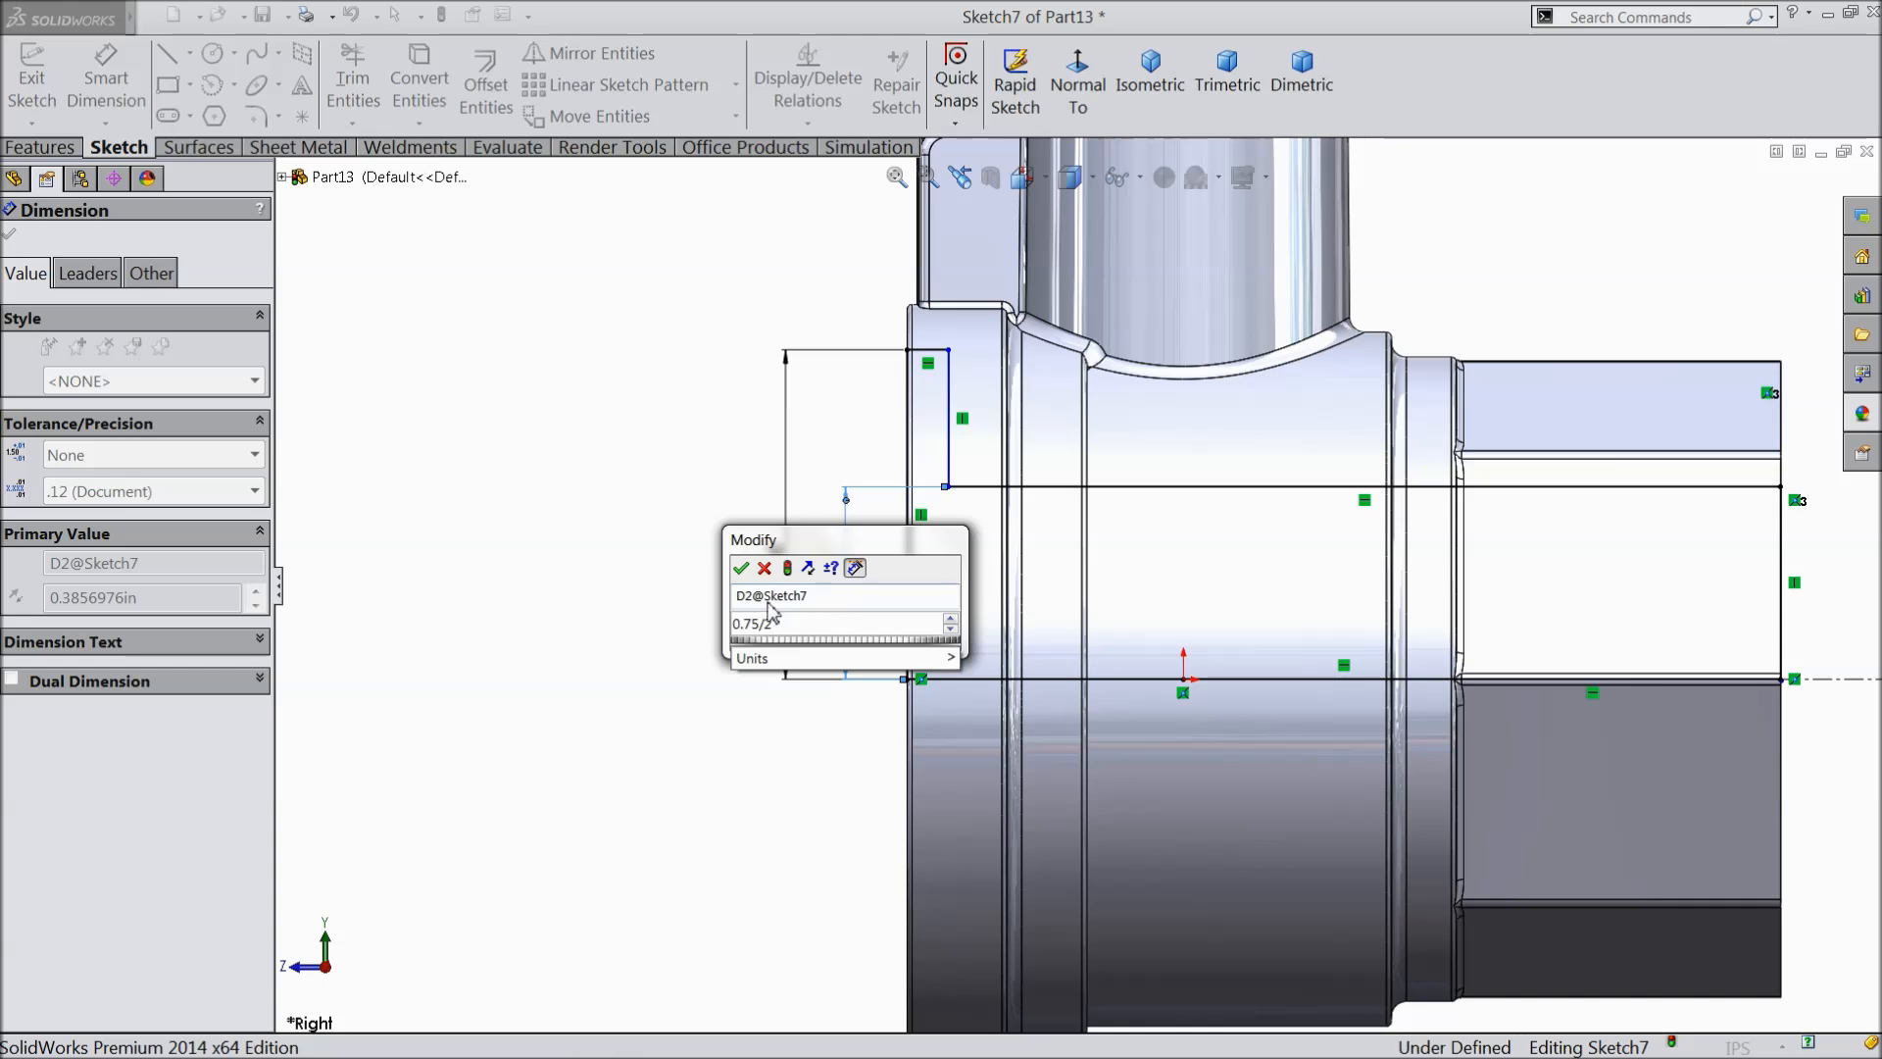
left_click(745, 572)
scroll(1058, 522, "up", 1)
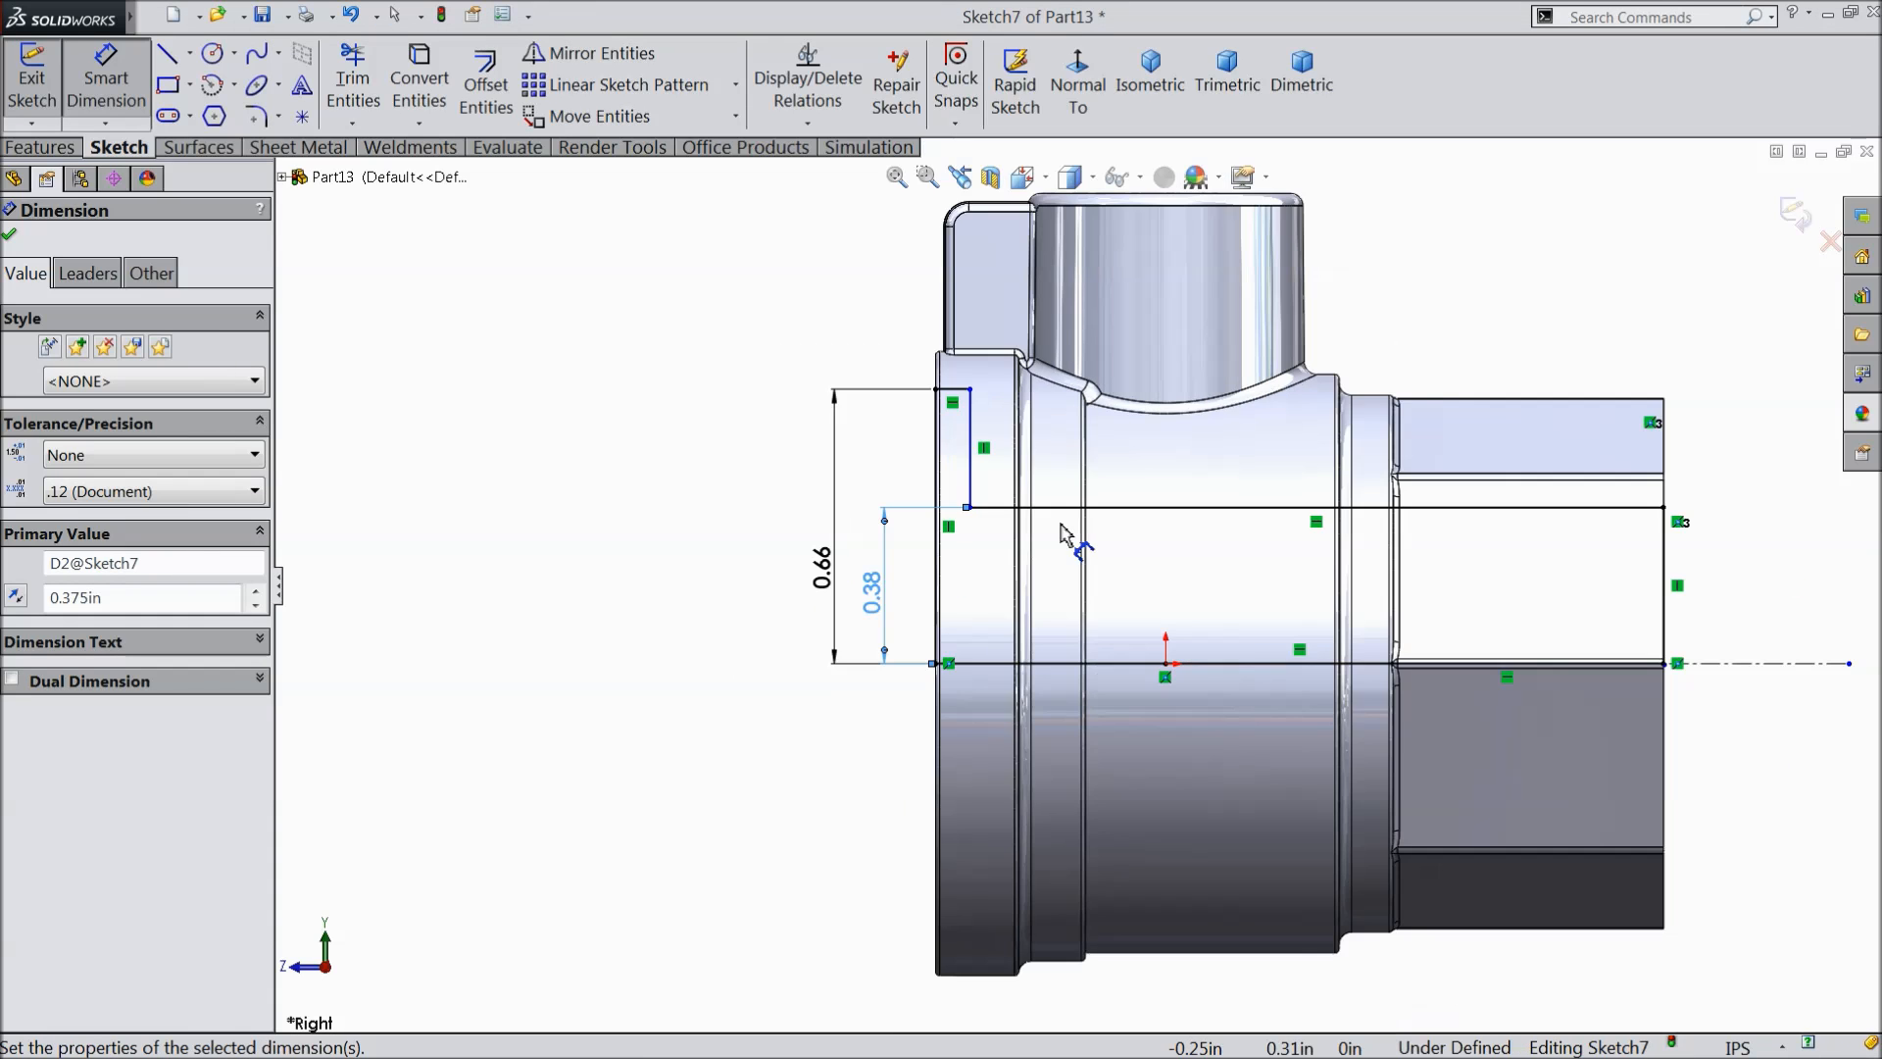
- Dimension the short upper horizontal line of the profile at 0.08 in to fix the recess depth
scroll(1107, 377, "down", 2)
scroll(1108, 378, "down", 3)
left_click(728, 499)
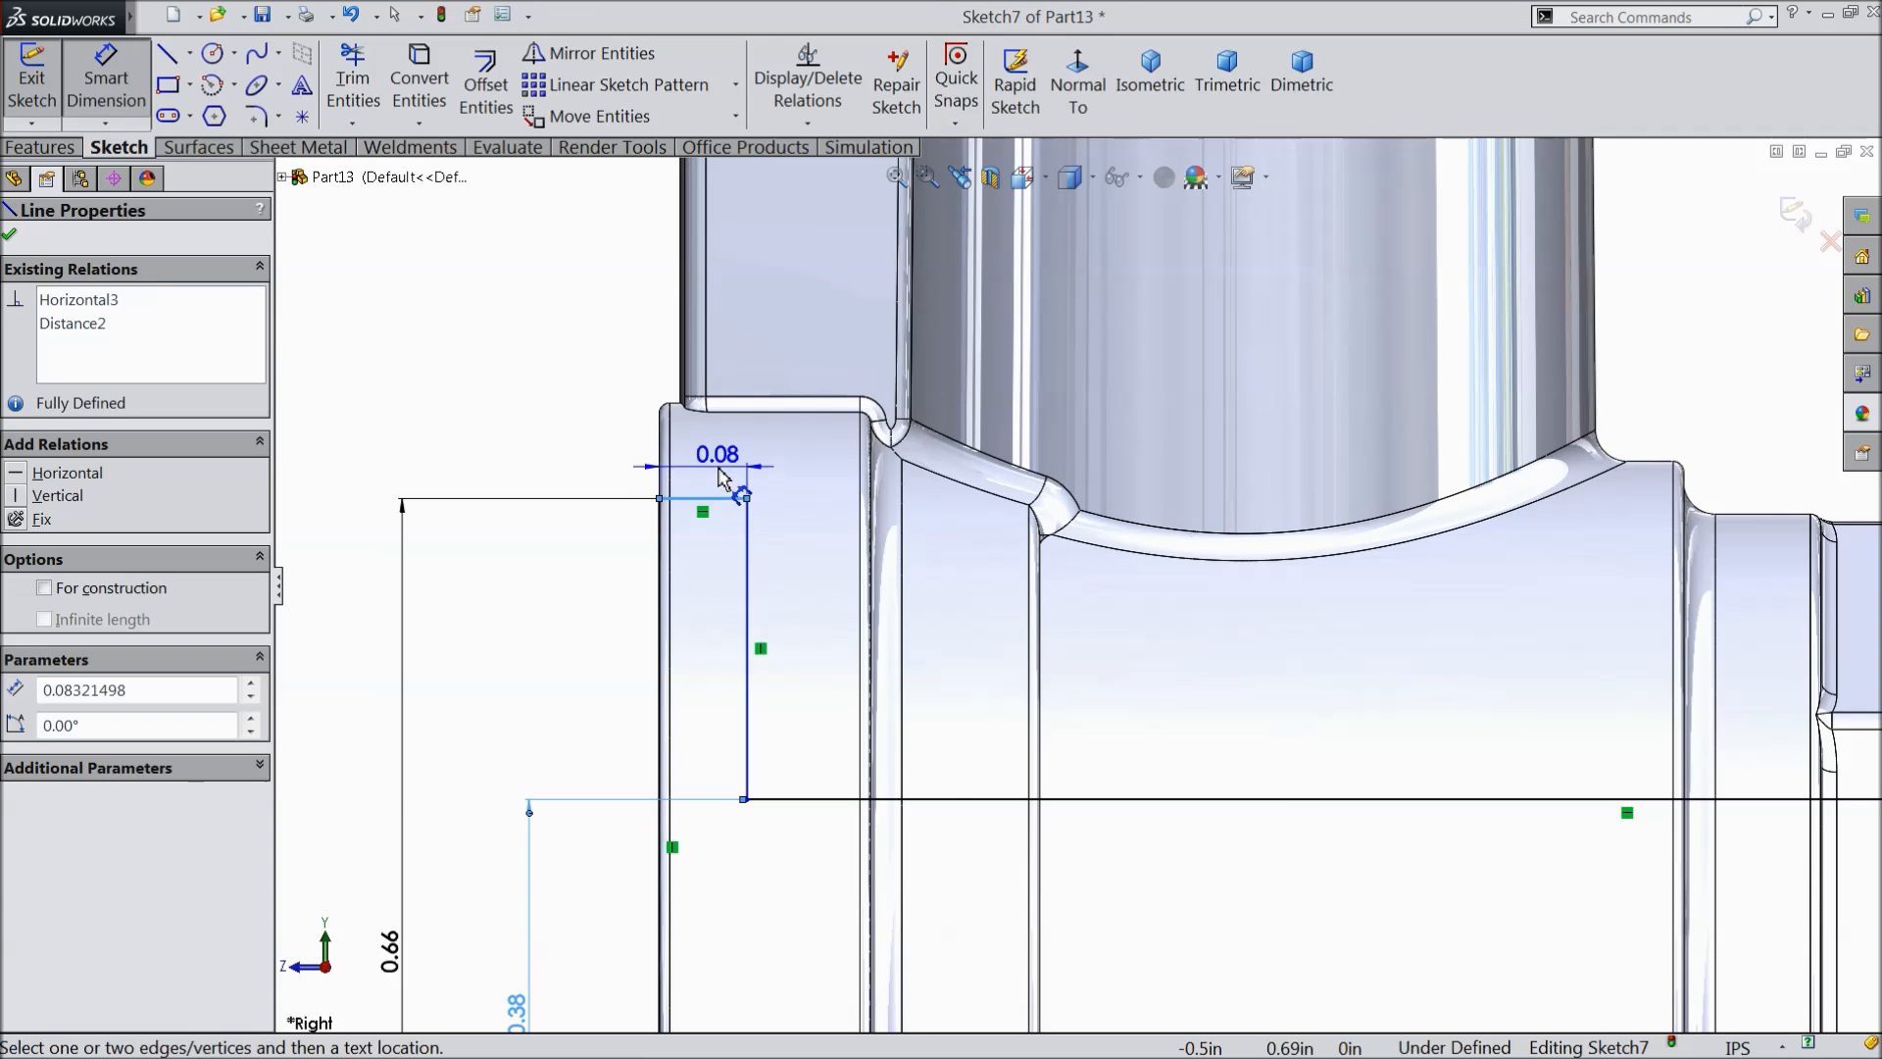
left_click(721, 481)
type("0.08")
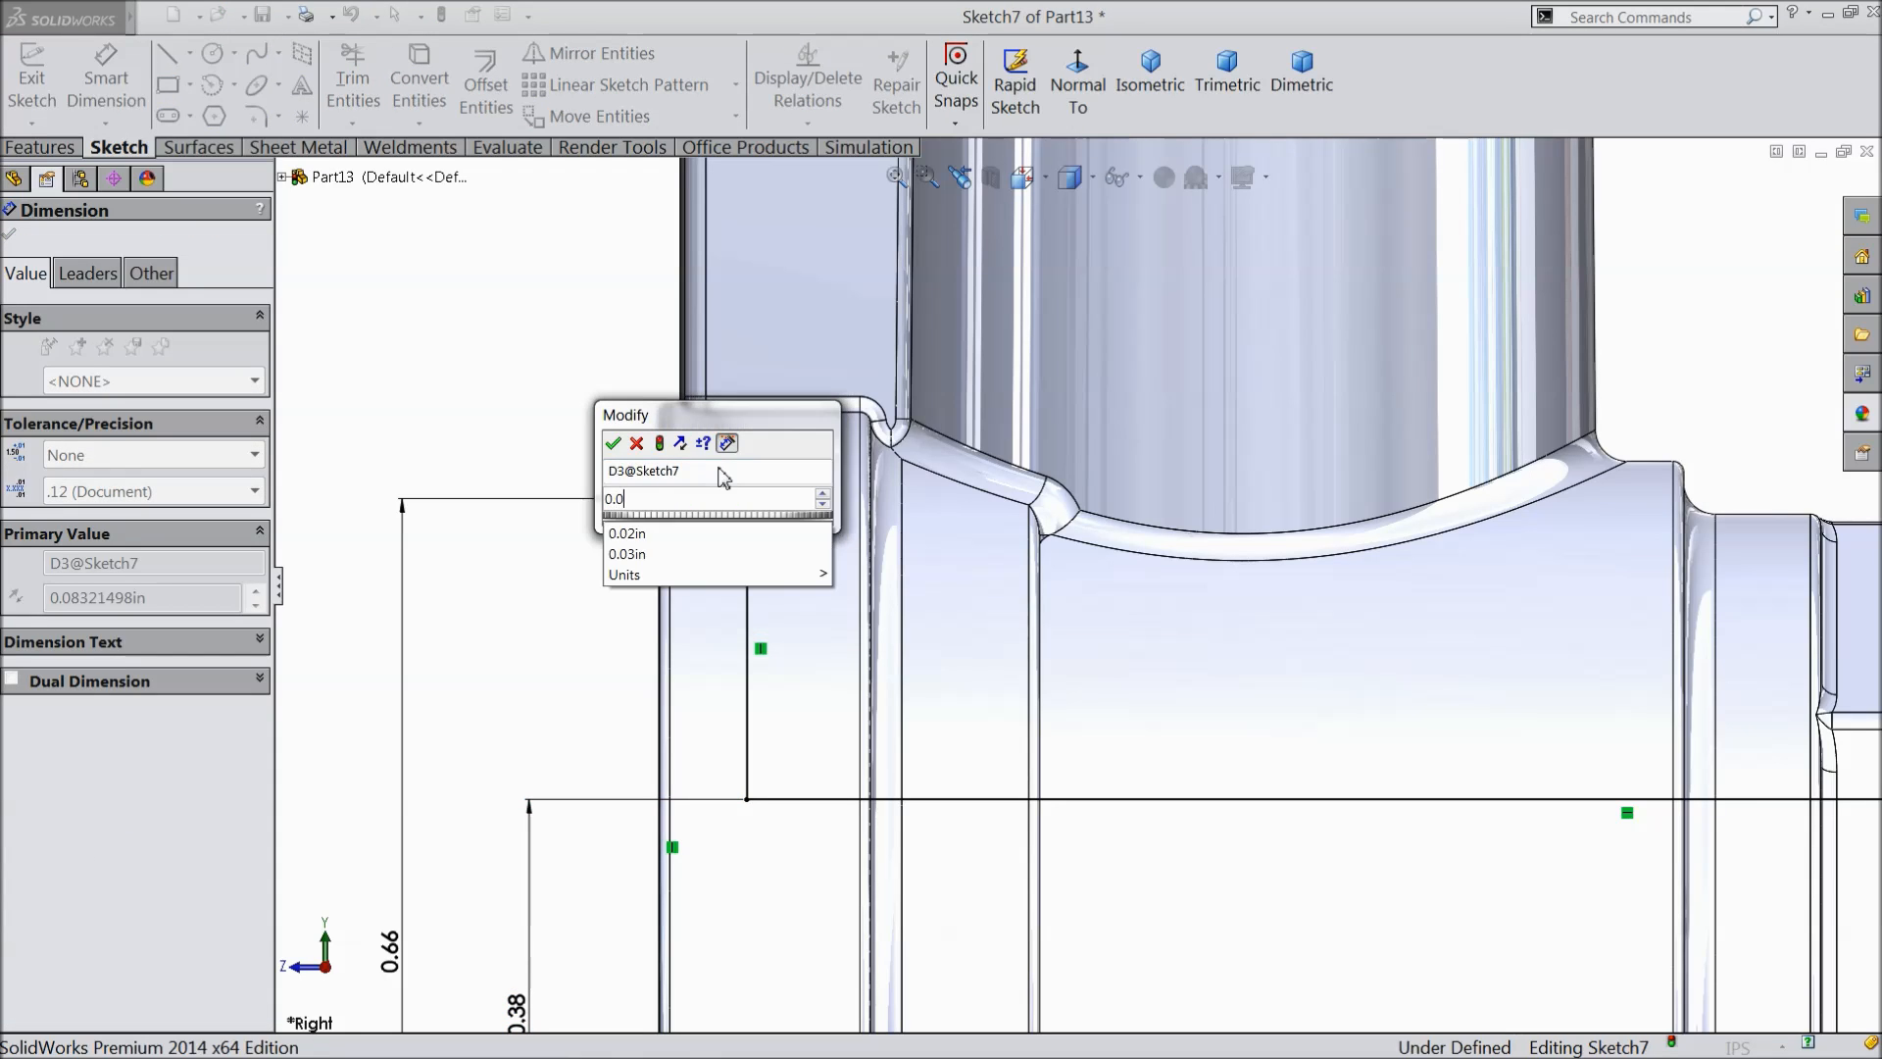
left_click(612, 442)
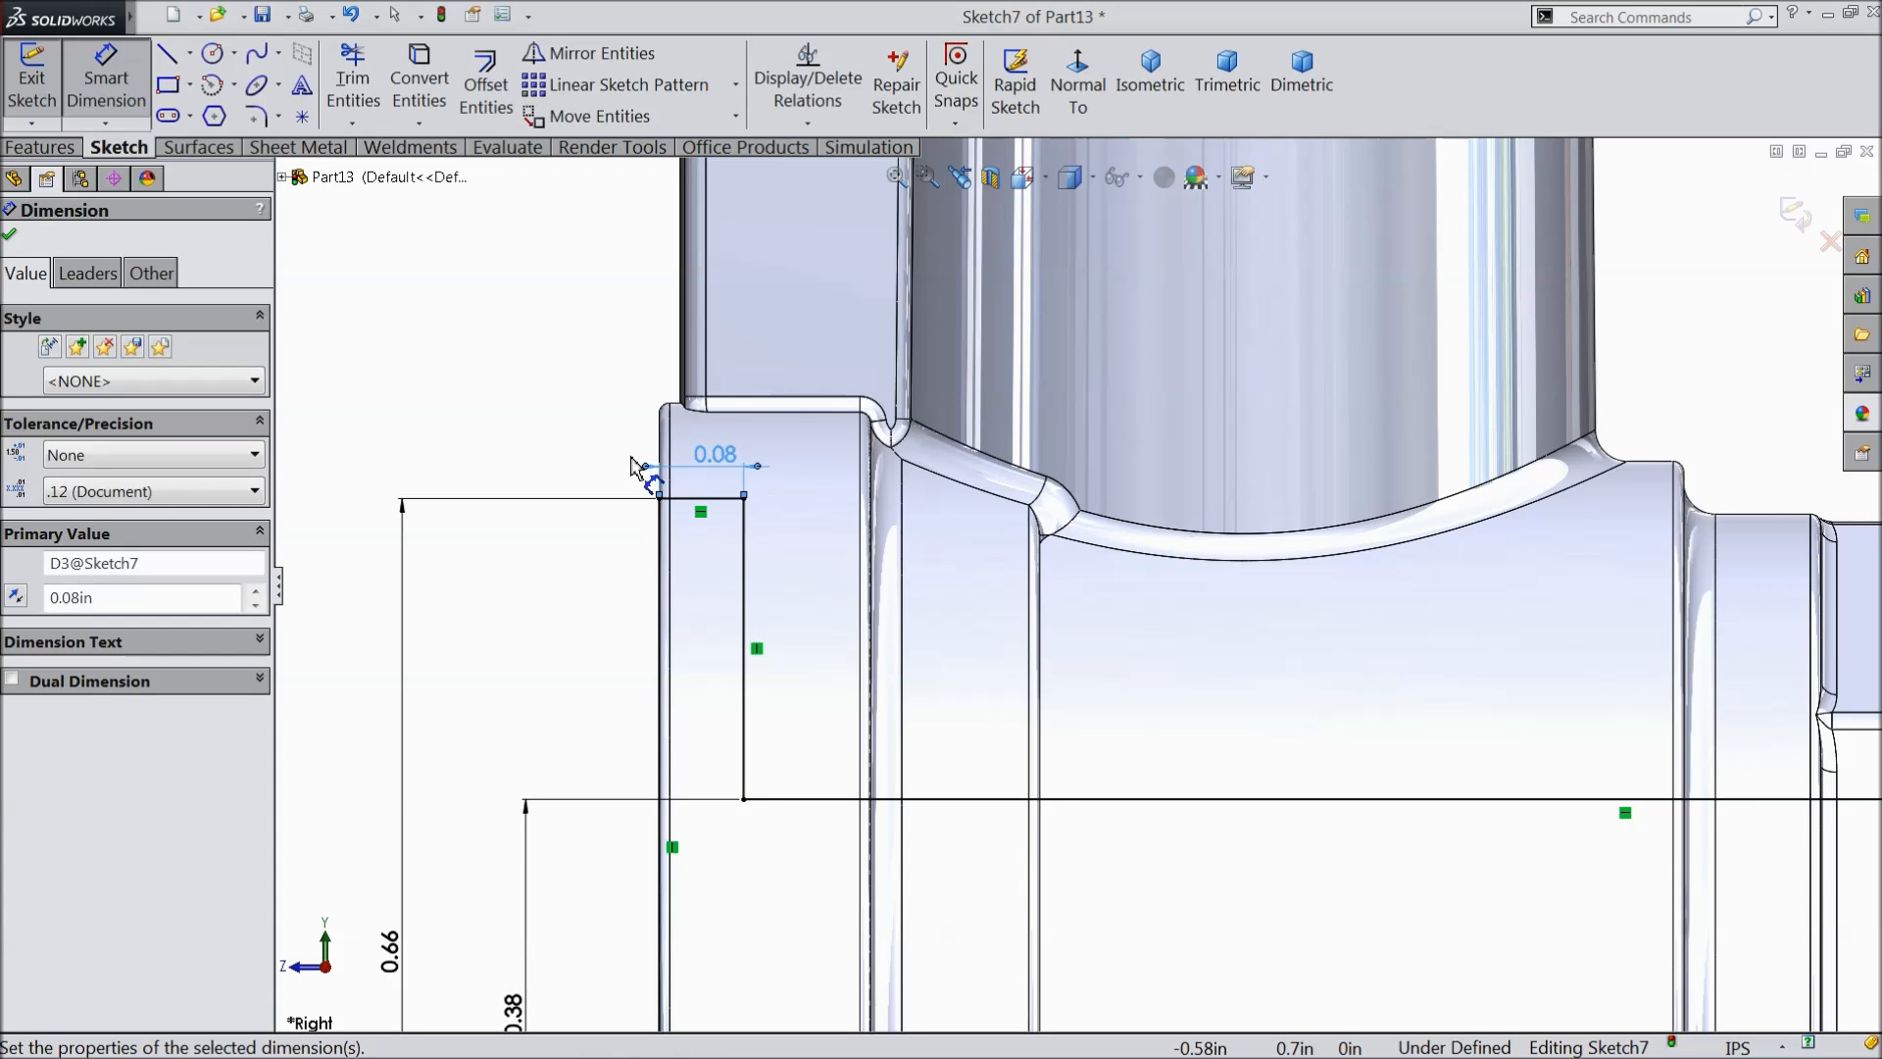
scroll(689, 480, "up", 3)
scroll(693, 486, "up", 4)
scroll(1259, 684, "down", 2)
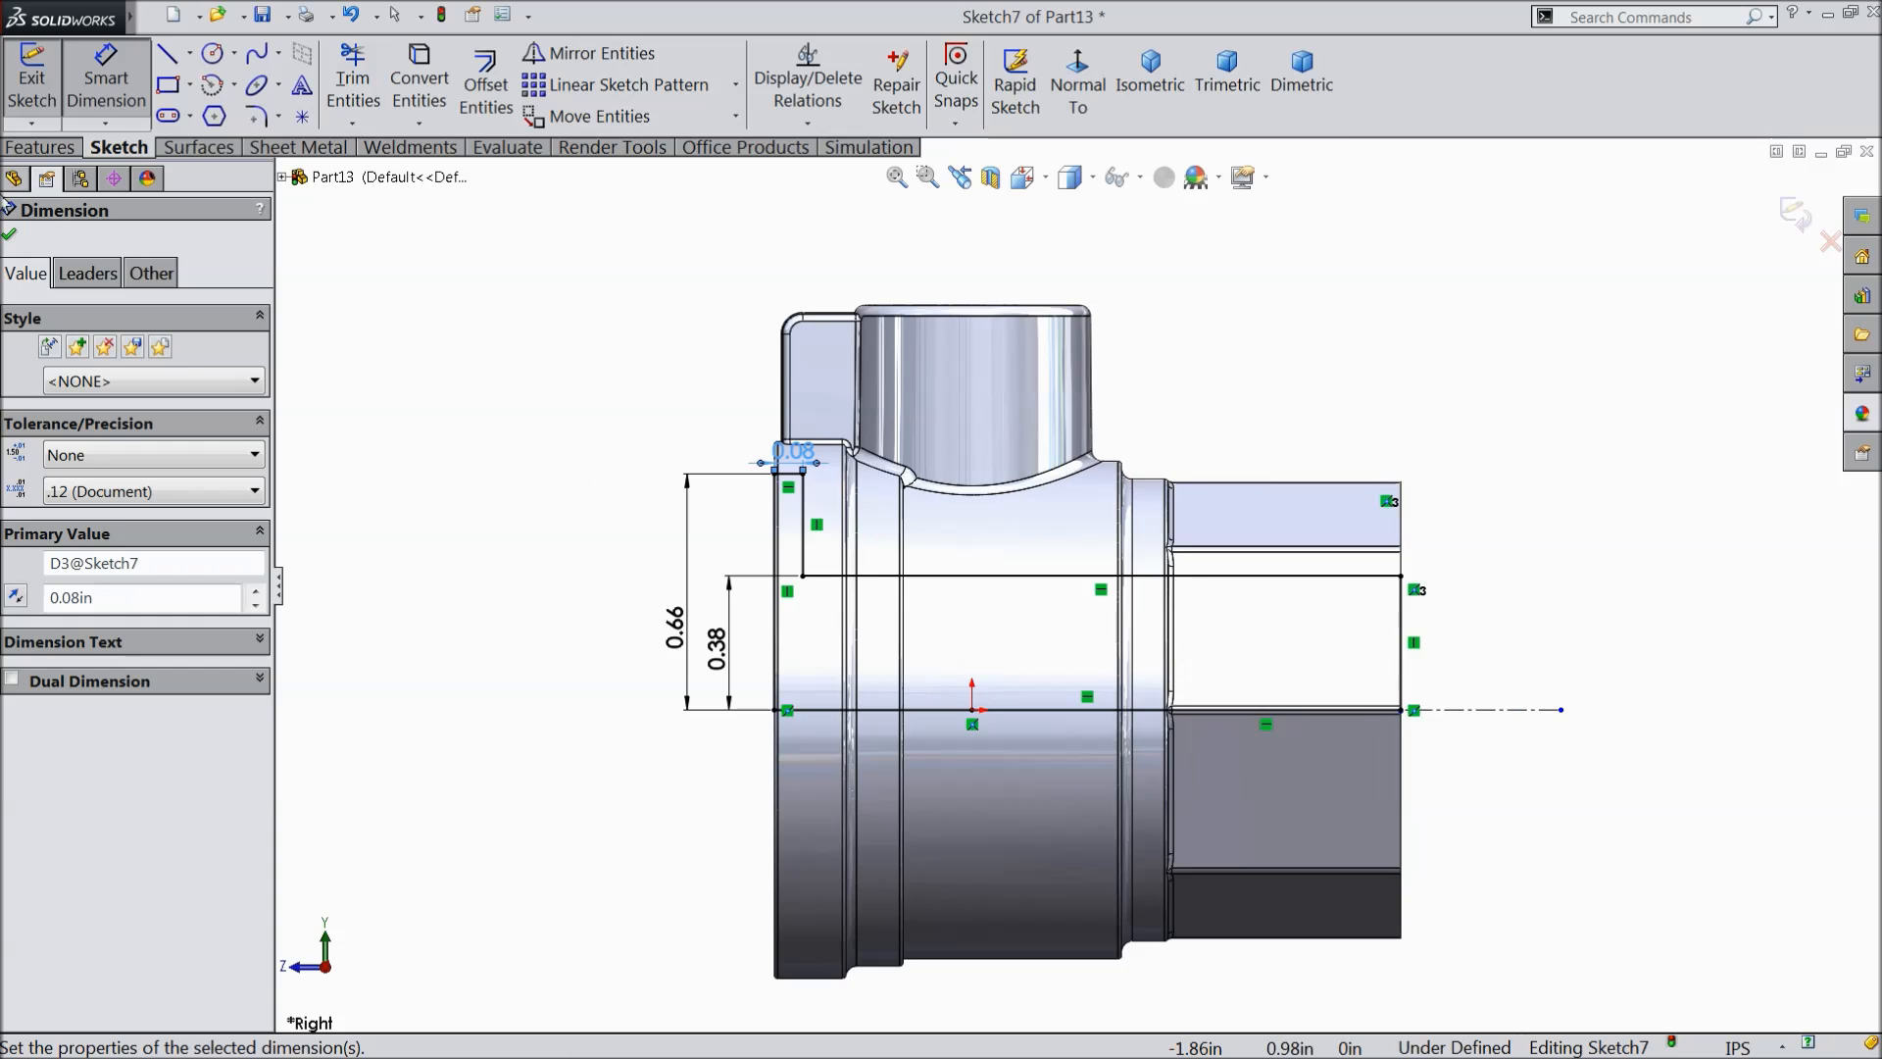
left_click(14, 237)
- Cut the stepped bore with a 360° Revolved Cut about the centerline, using the closed stepped profile as the contour
left_click(65, 147)
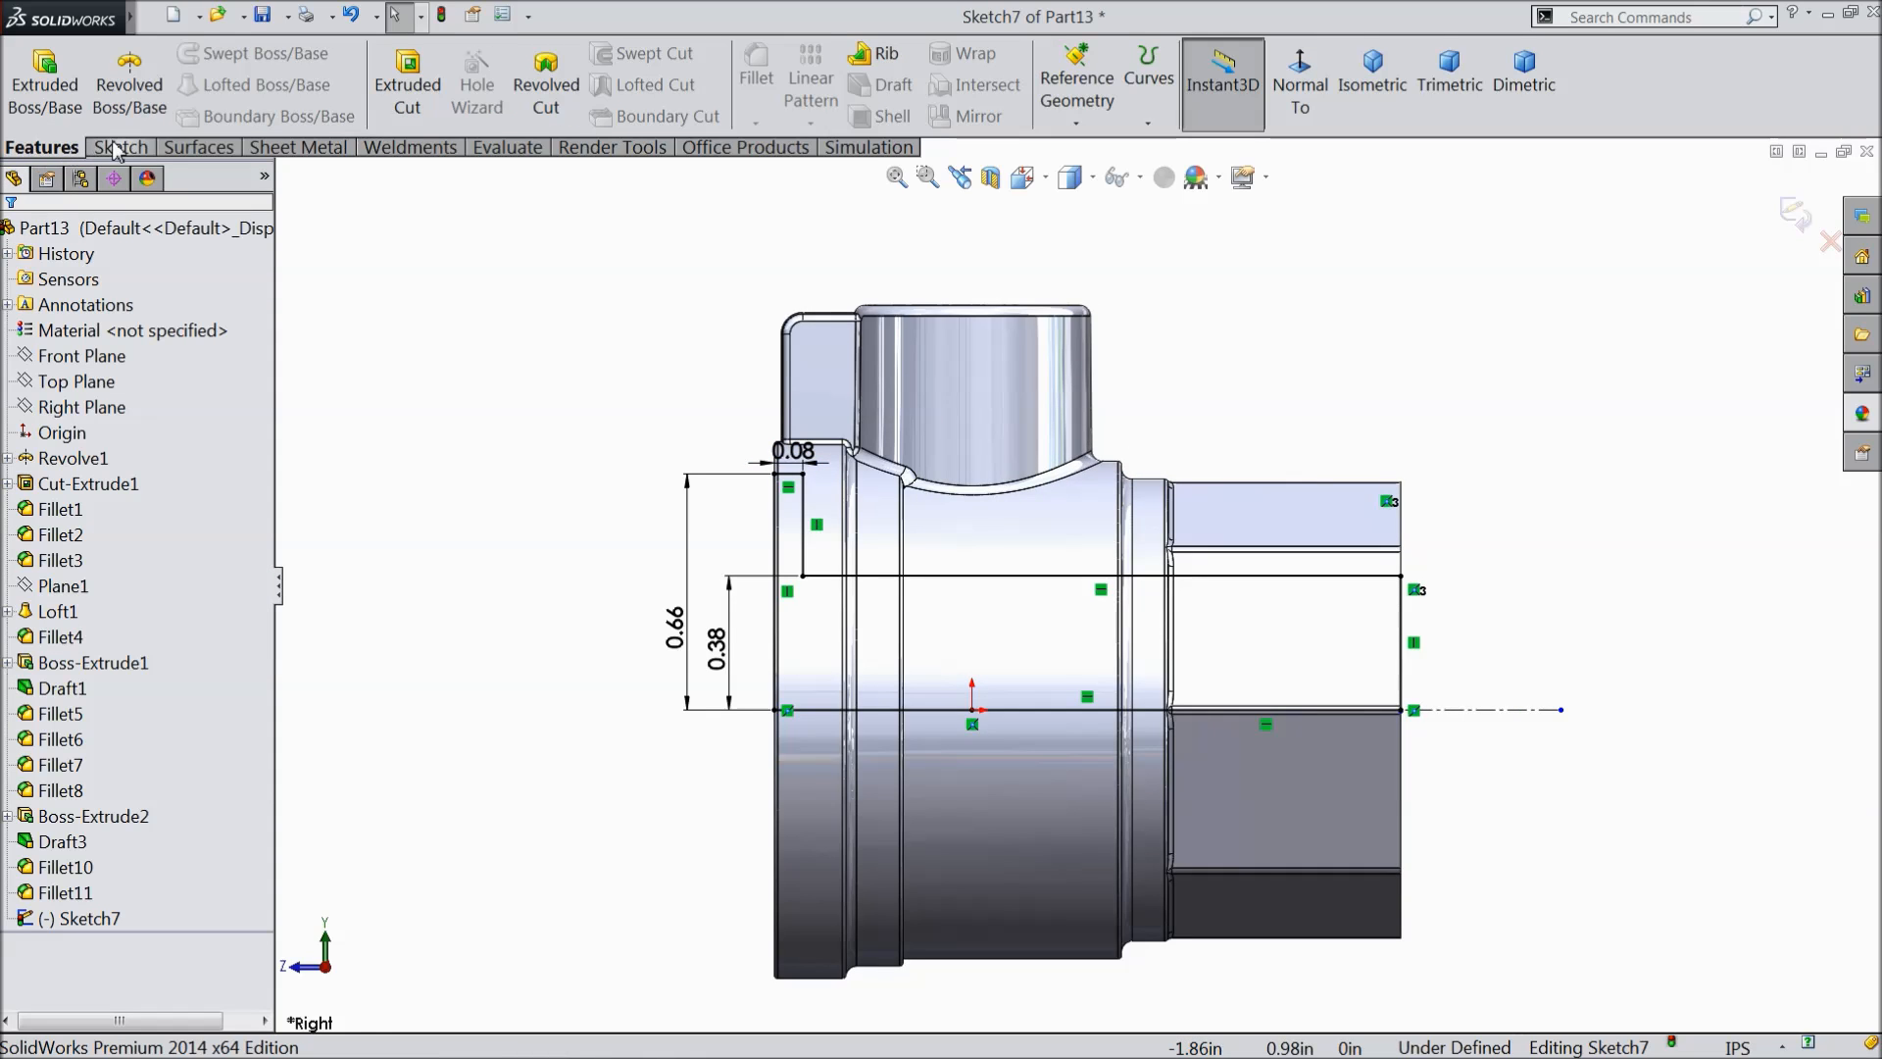
left_click(546, 88)
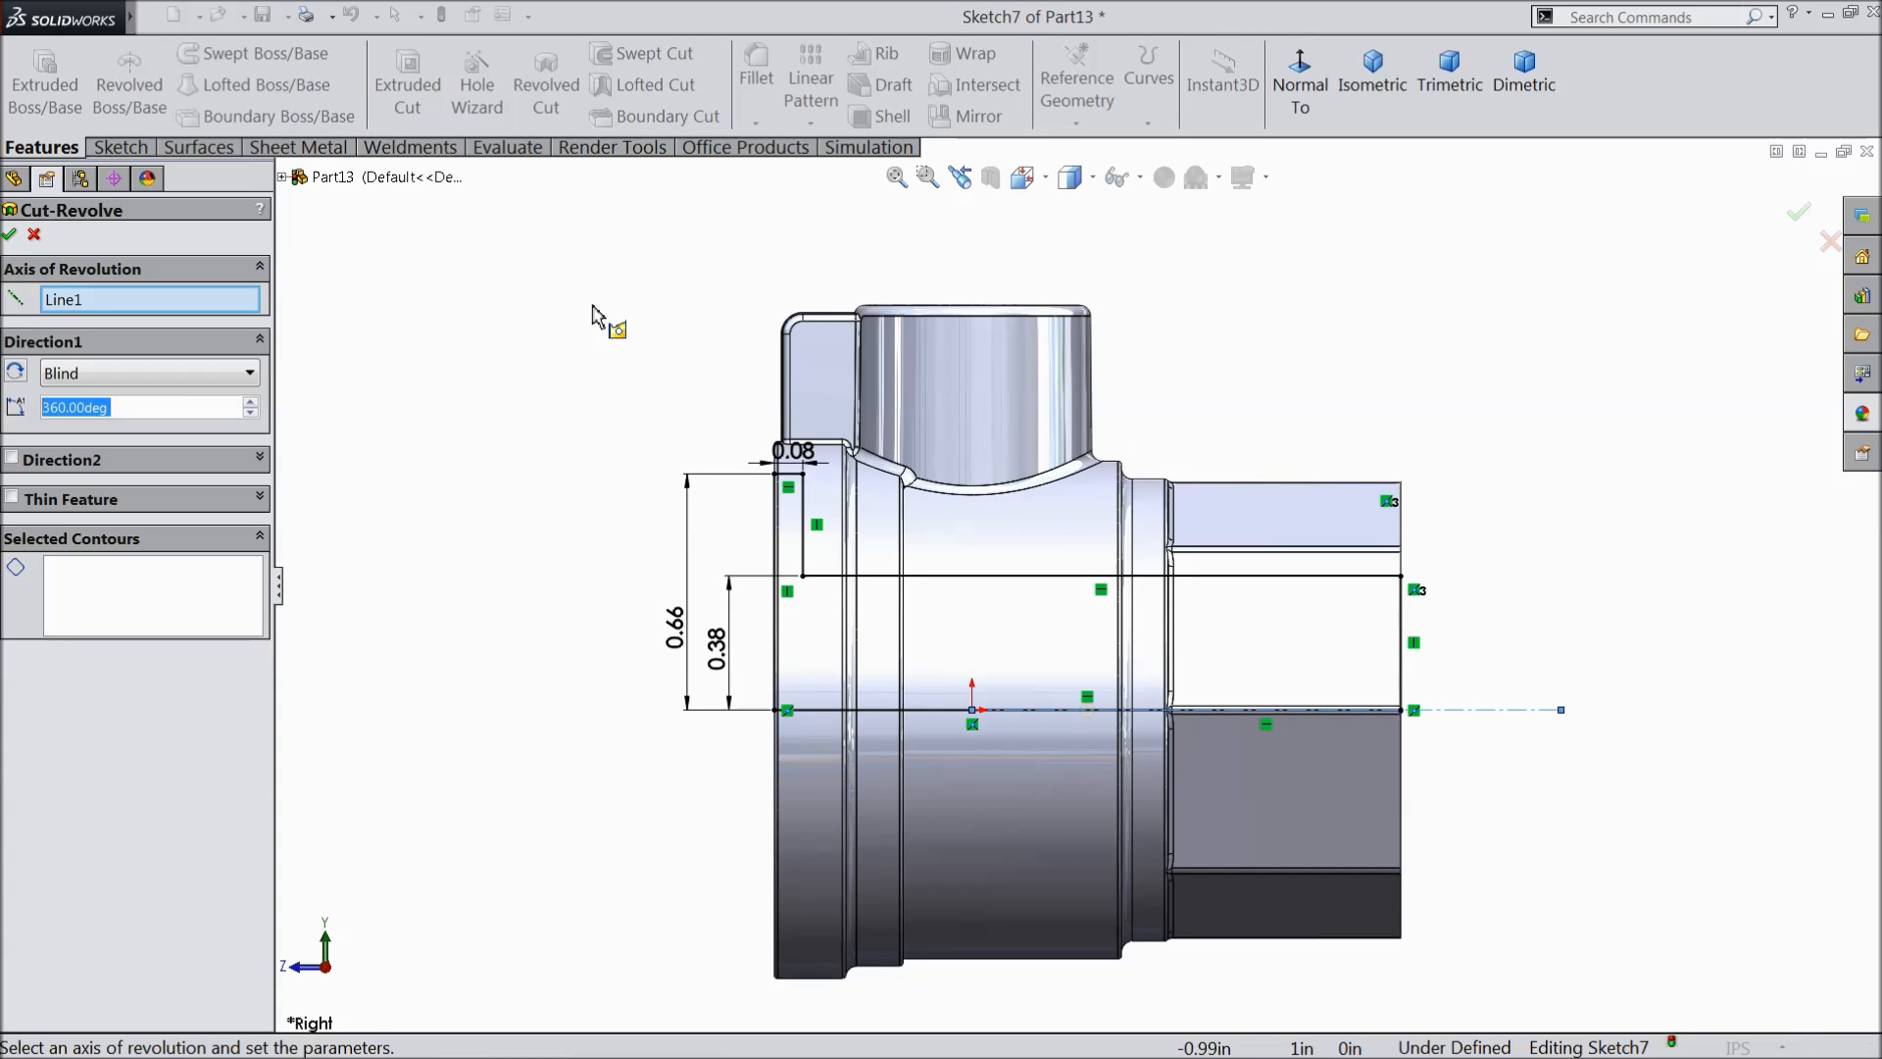
middle_click_drag(324, 423, 408, 454)
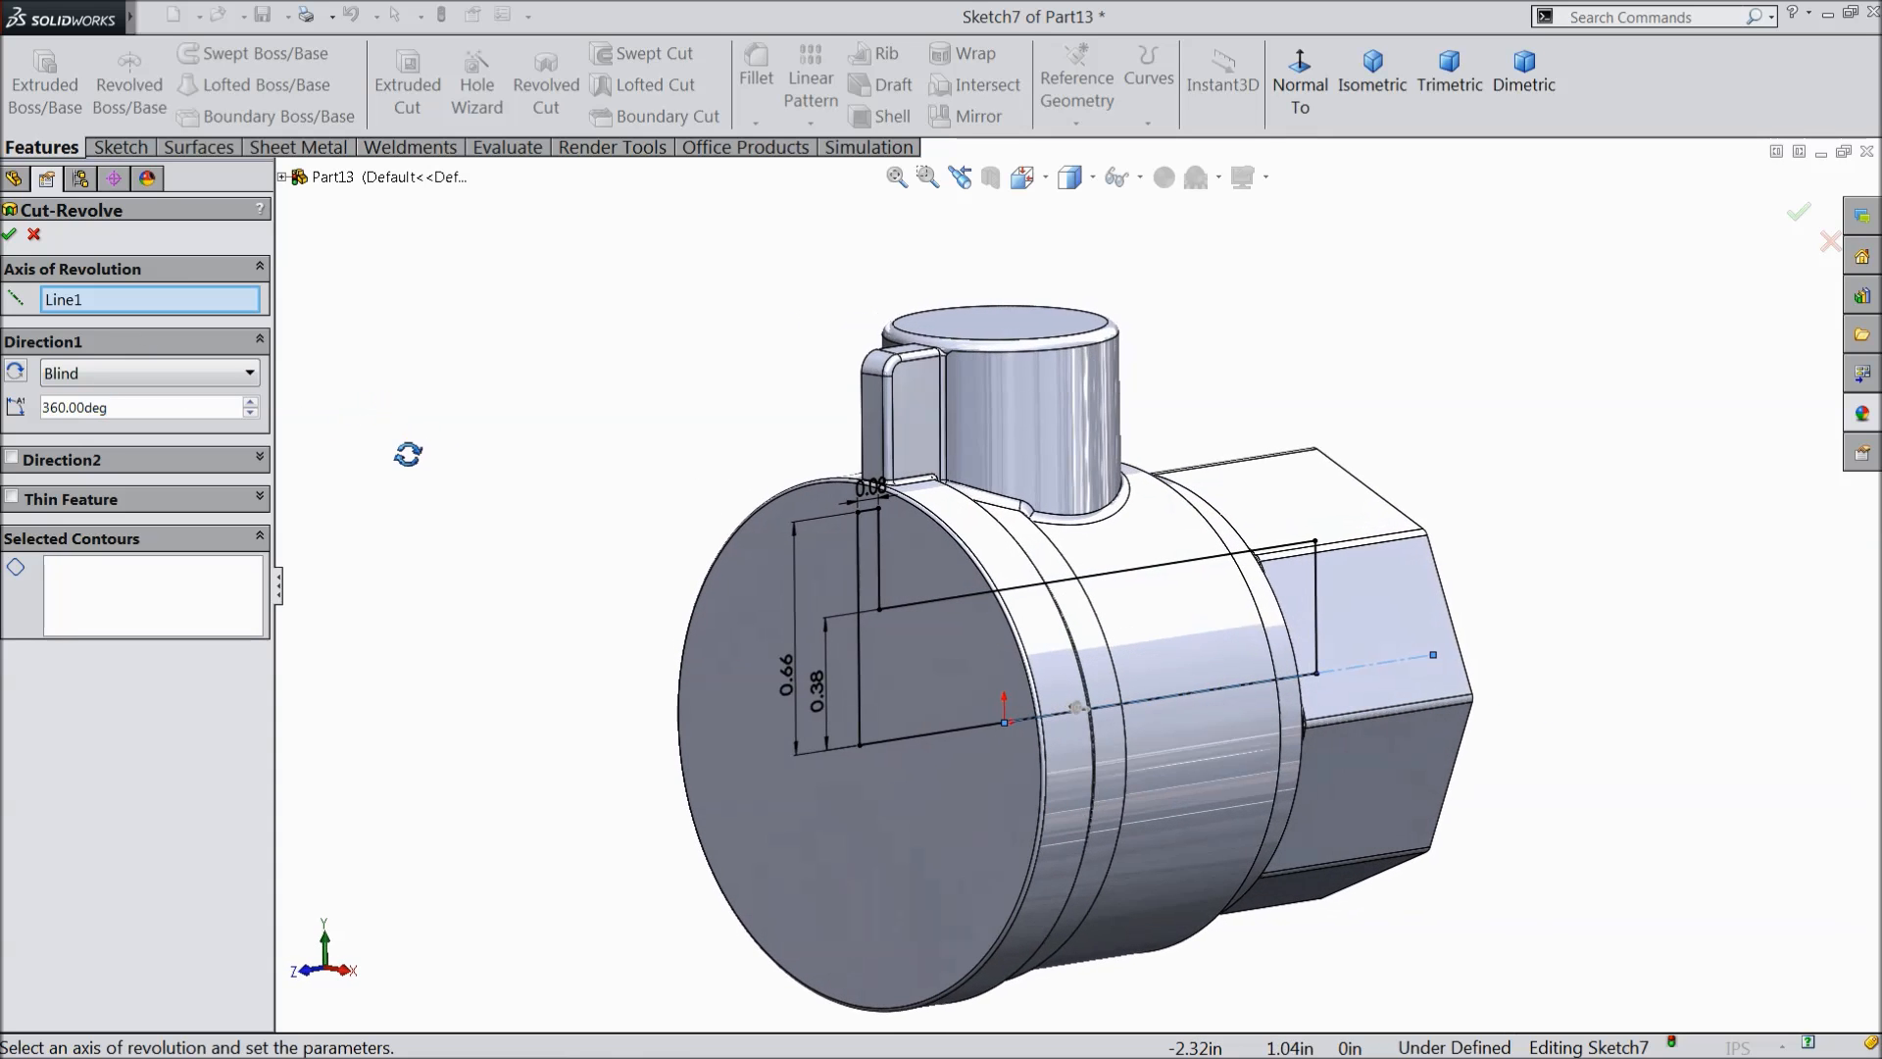
left_click(188, 588)
mouse_move(1071, 673)
middle_mouse_down()
mouse_move(979, 638)
mouse_move(1021, 706)
middle_mouse_up()
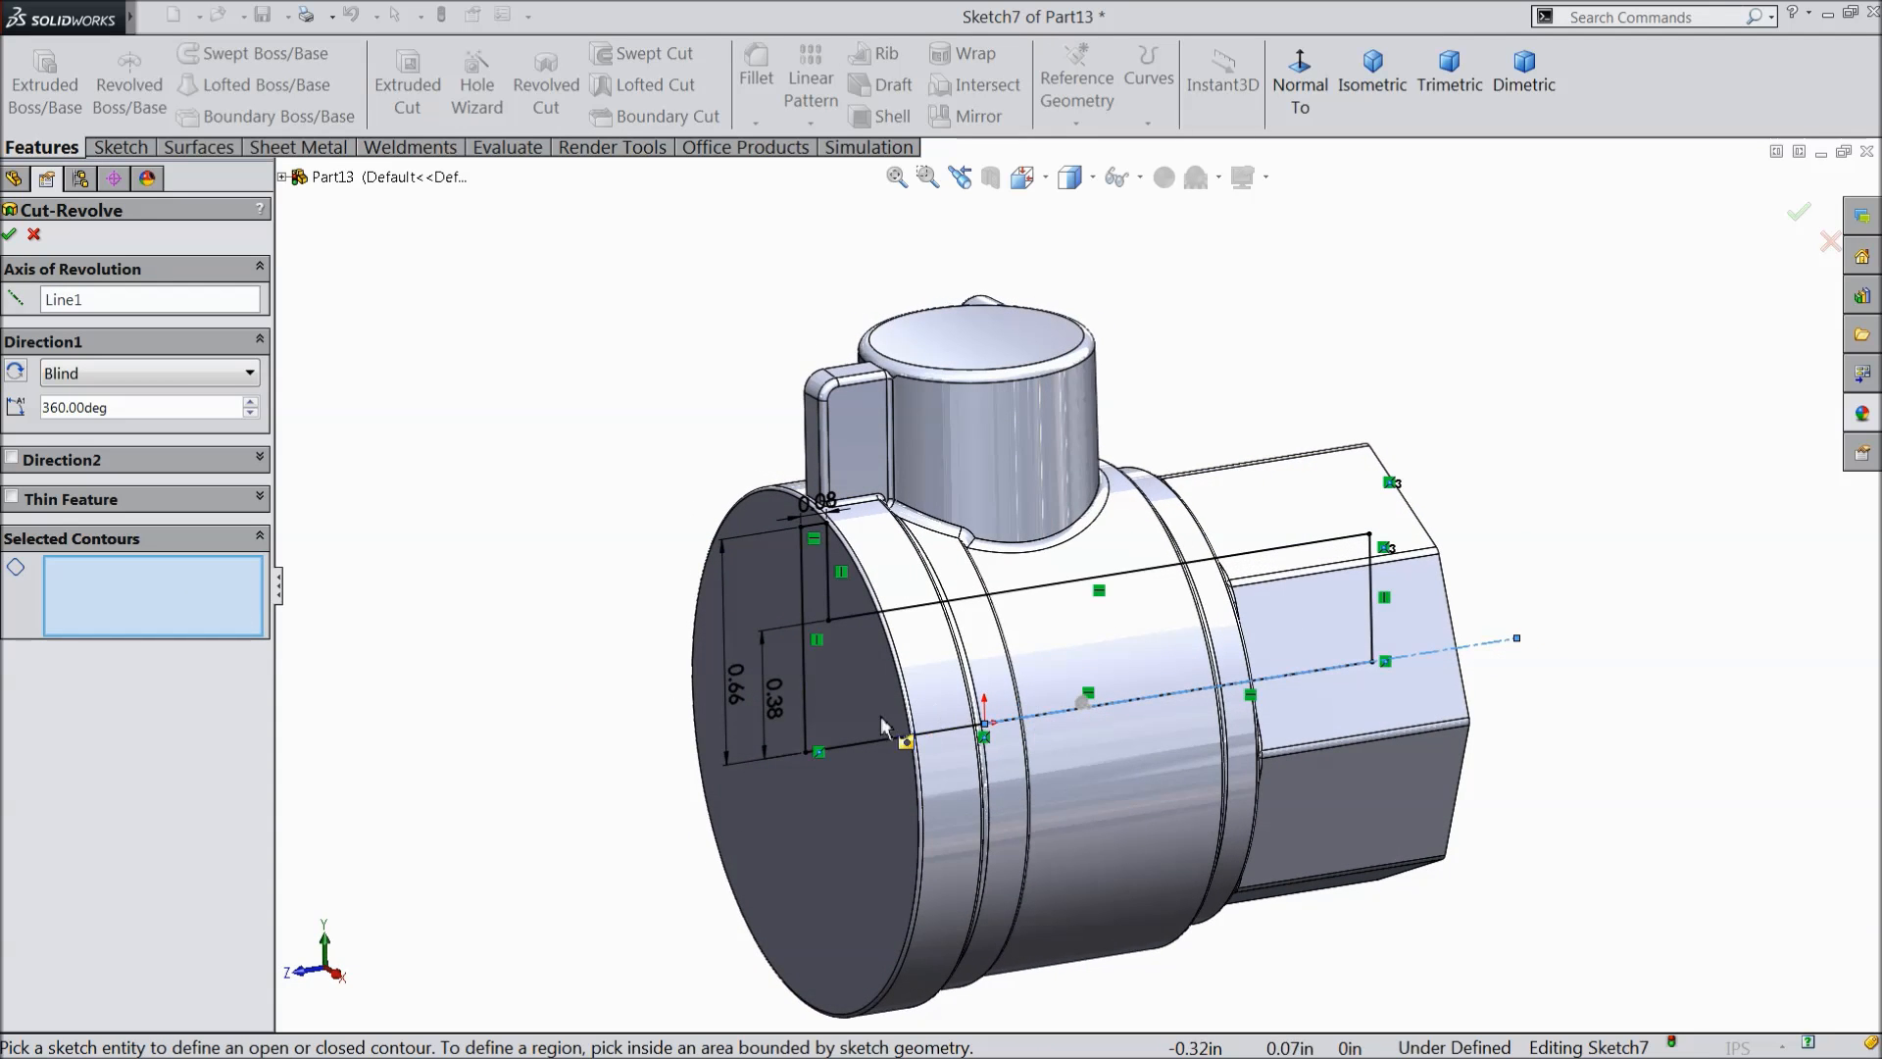
left_click(808, 701)
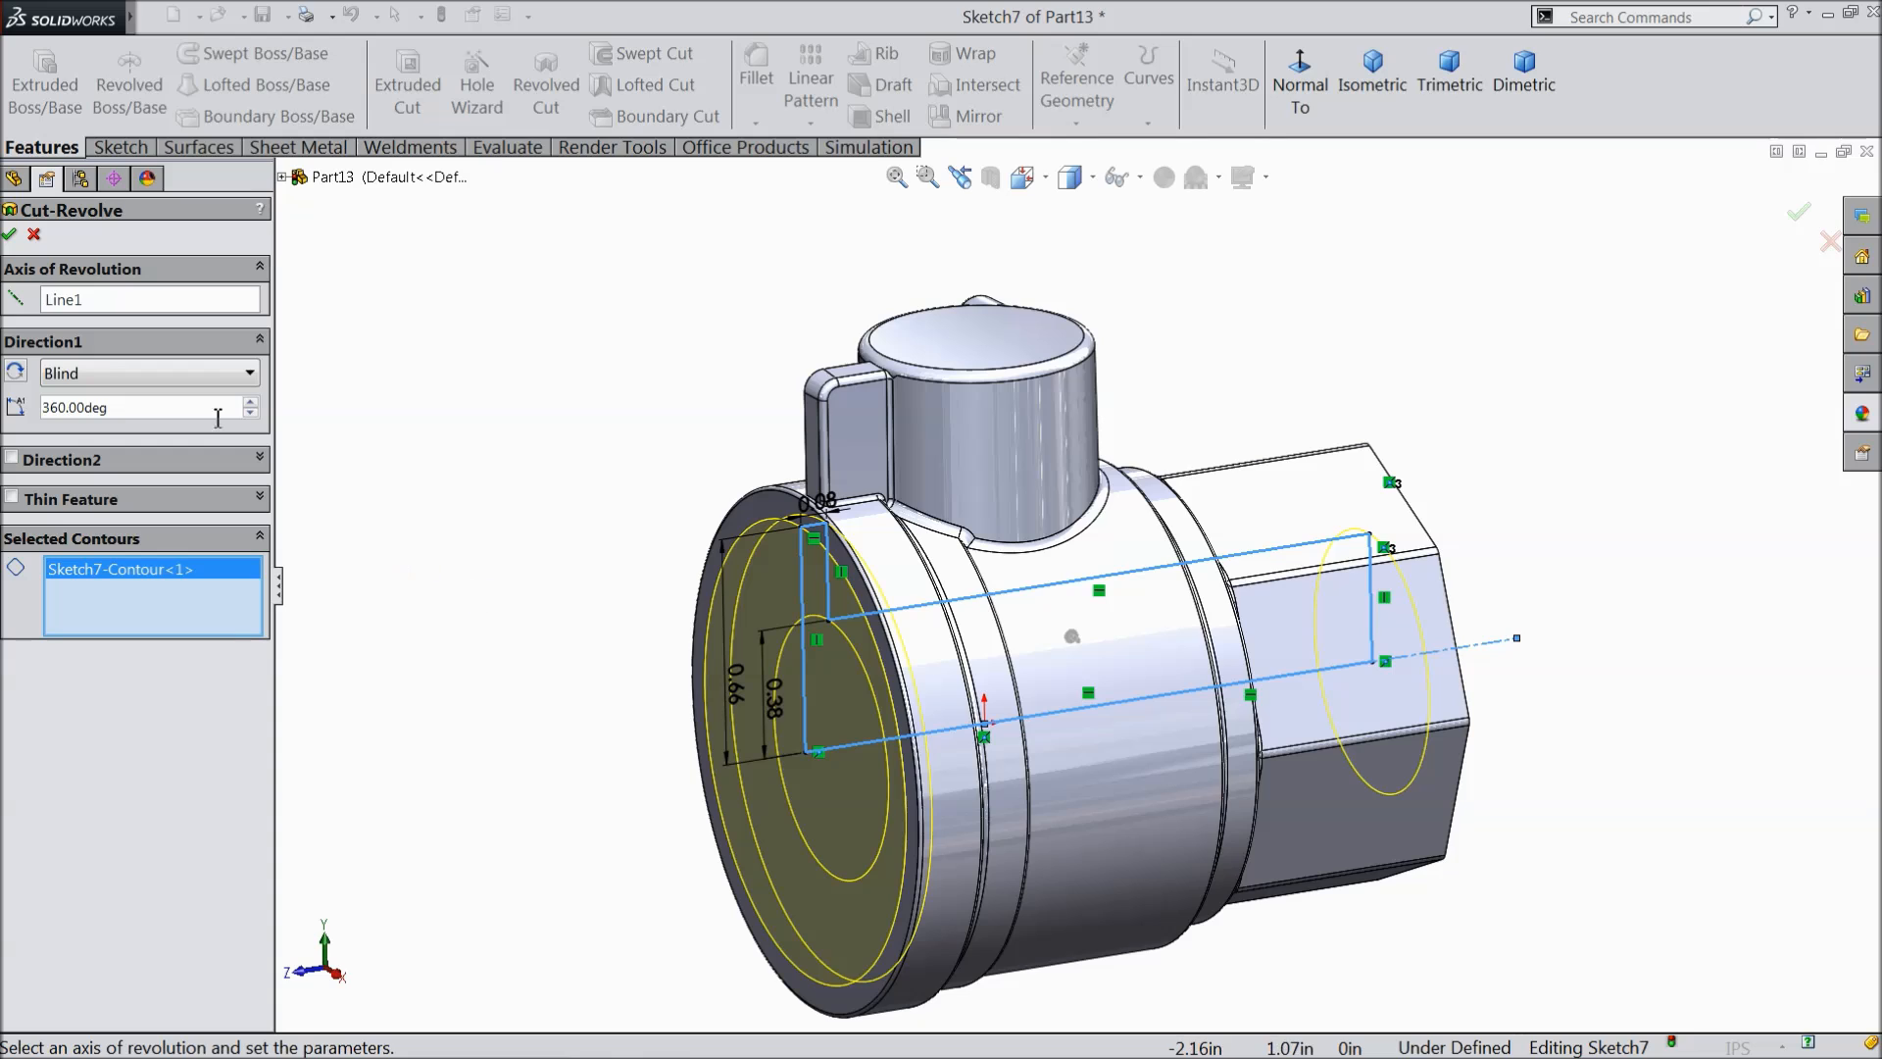
left_click(11, 235)
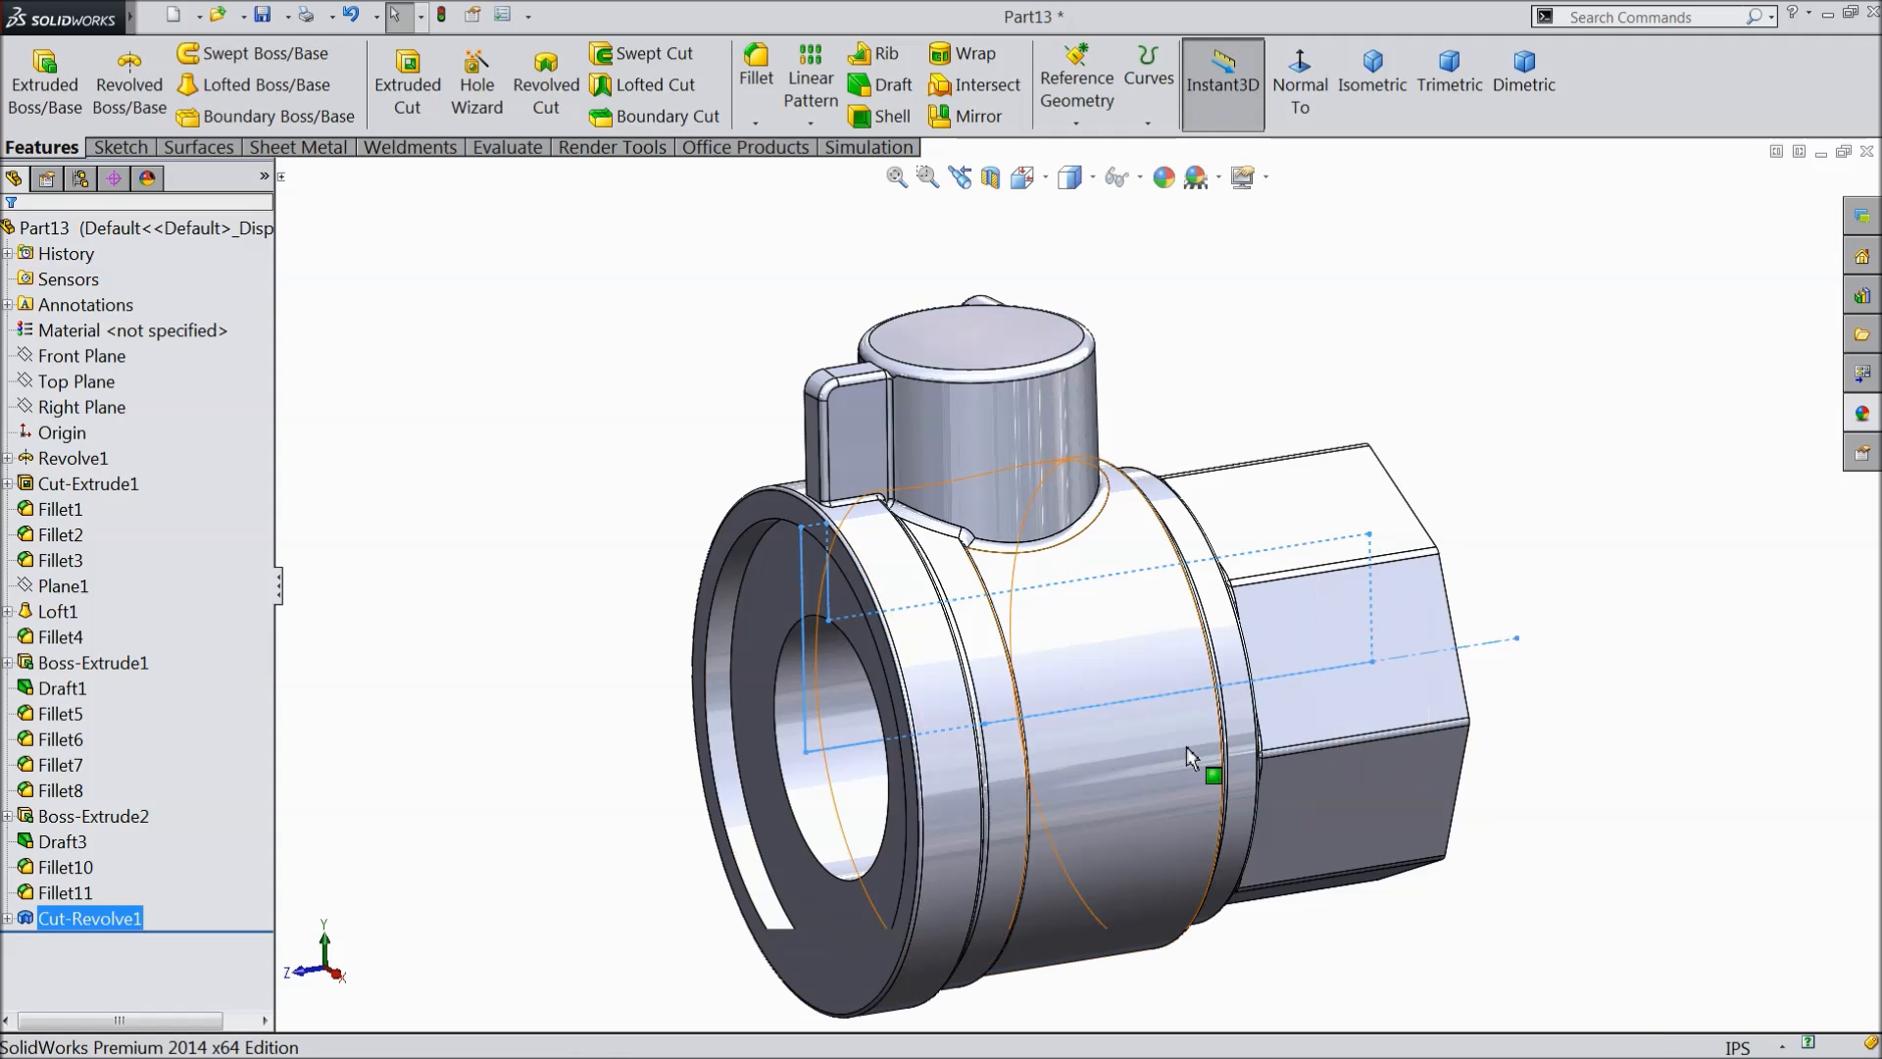
left_click(599, 624)
mouse_move(533, 550)
middle_mouse_down()
mouse_move(651, 496)
mouse_move(706, 500)
mouse_move(719, 473)
mouse_move(639, 520)
mouse_move(588, 516)
mouse_move(592, 558)
middle_mouse_up()
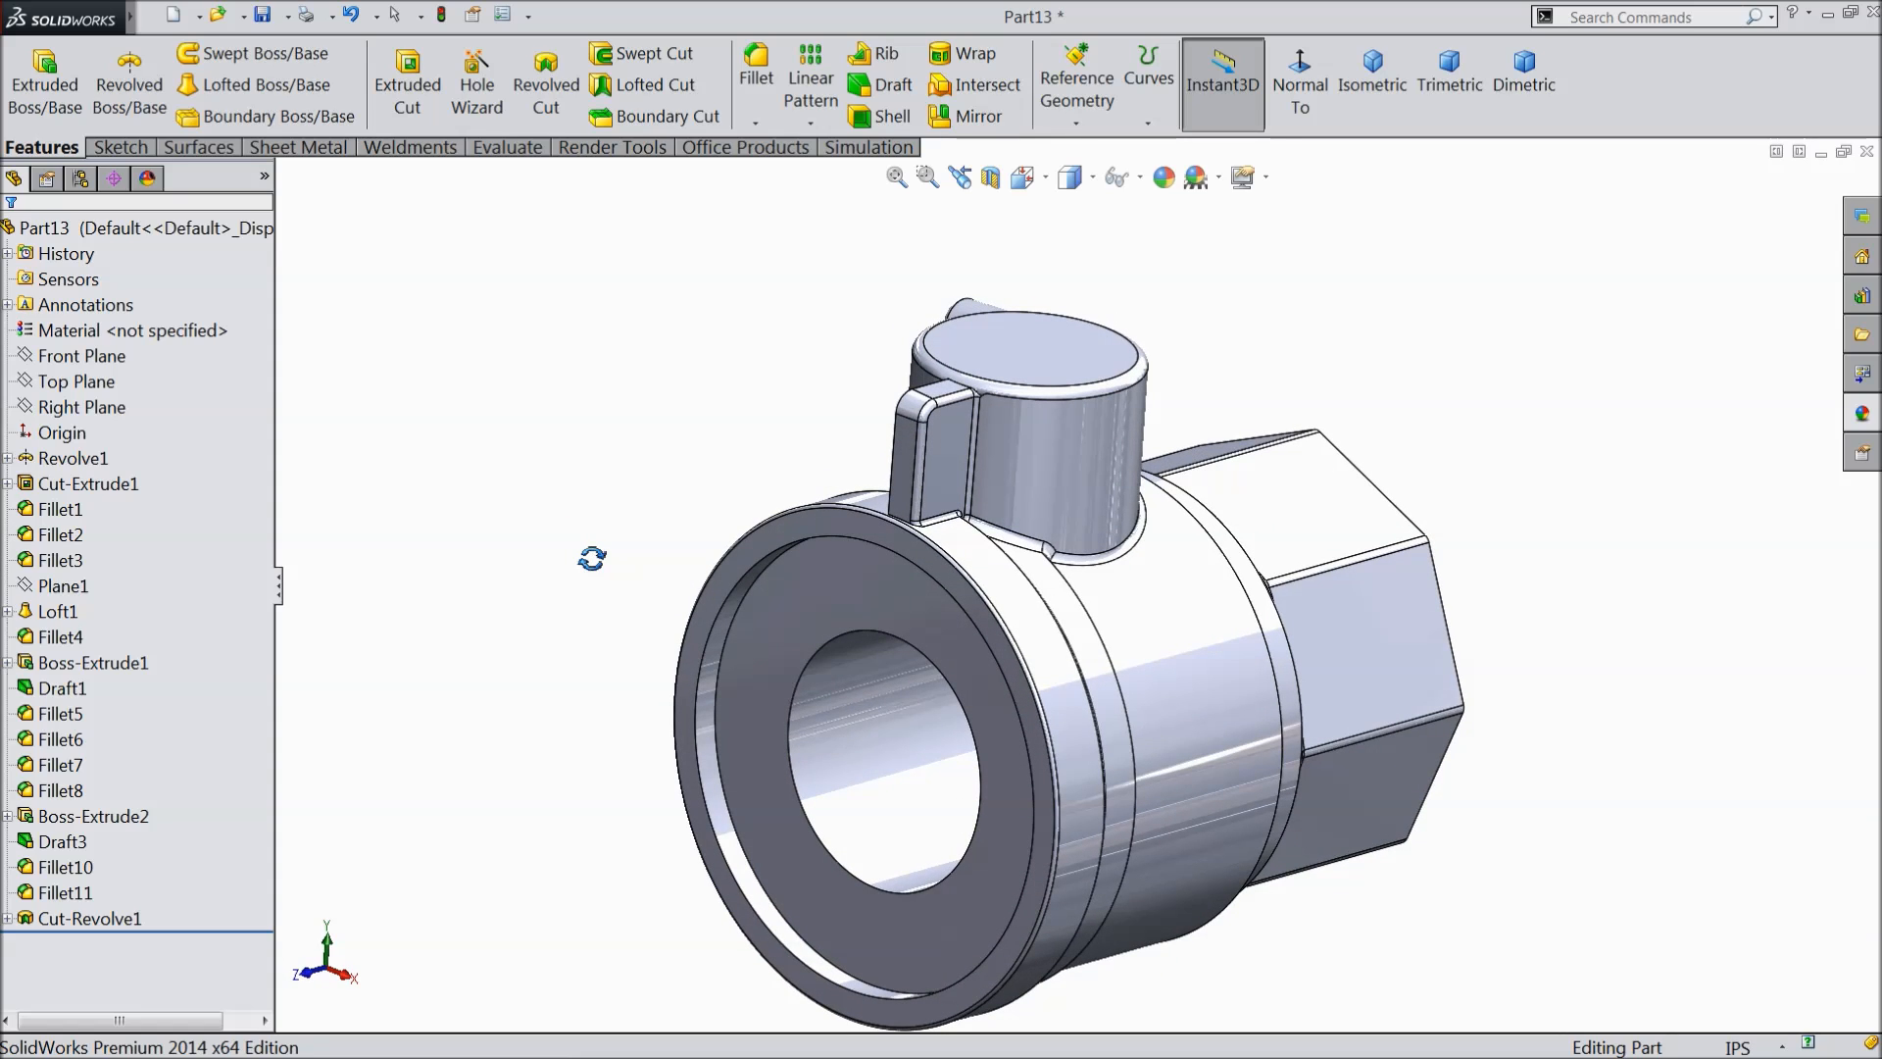
middle_click_drag(592, 558, 617, 525)
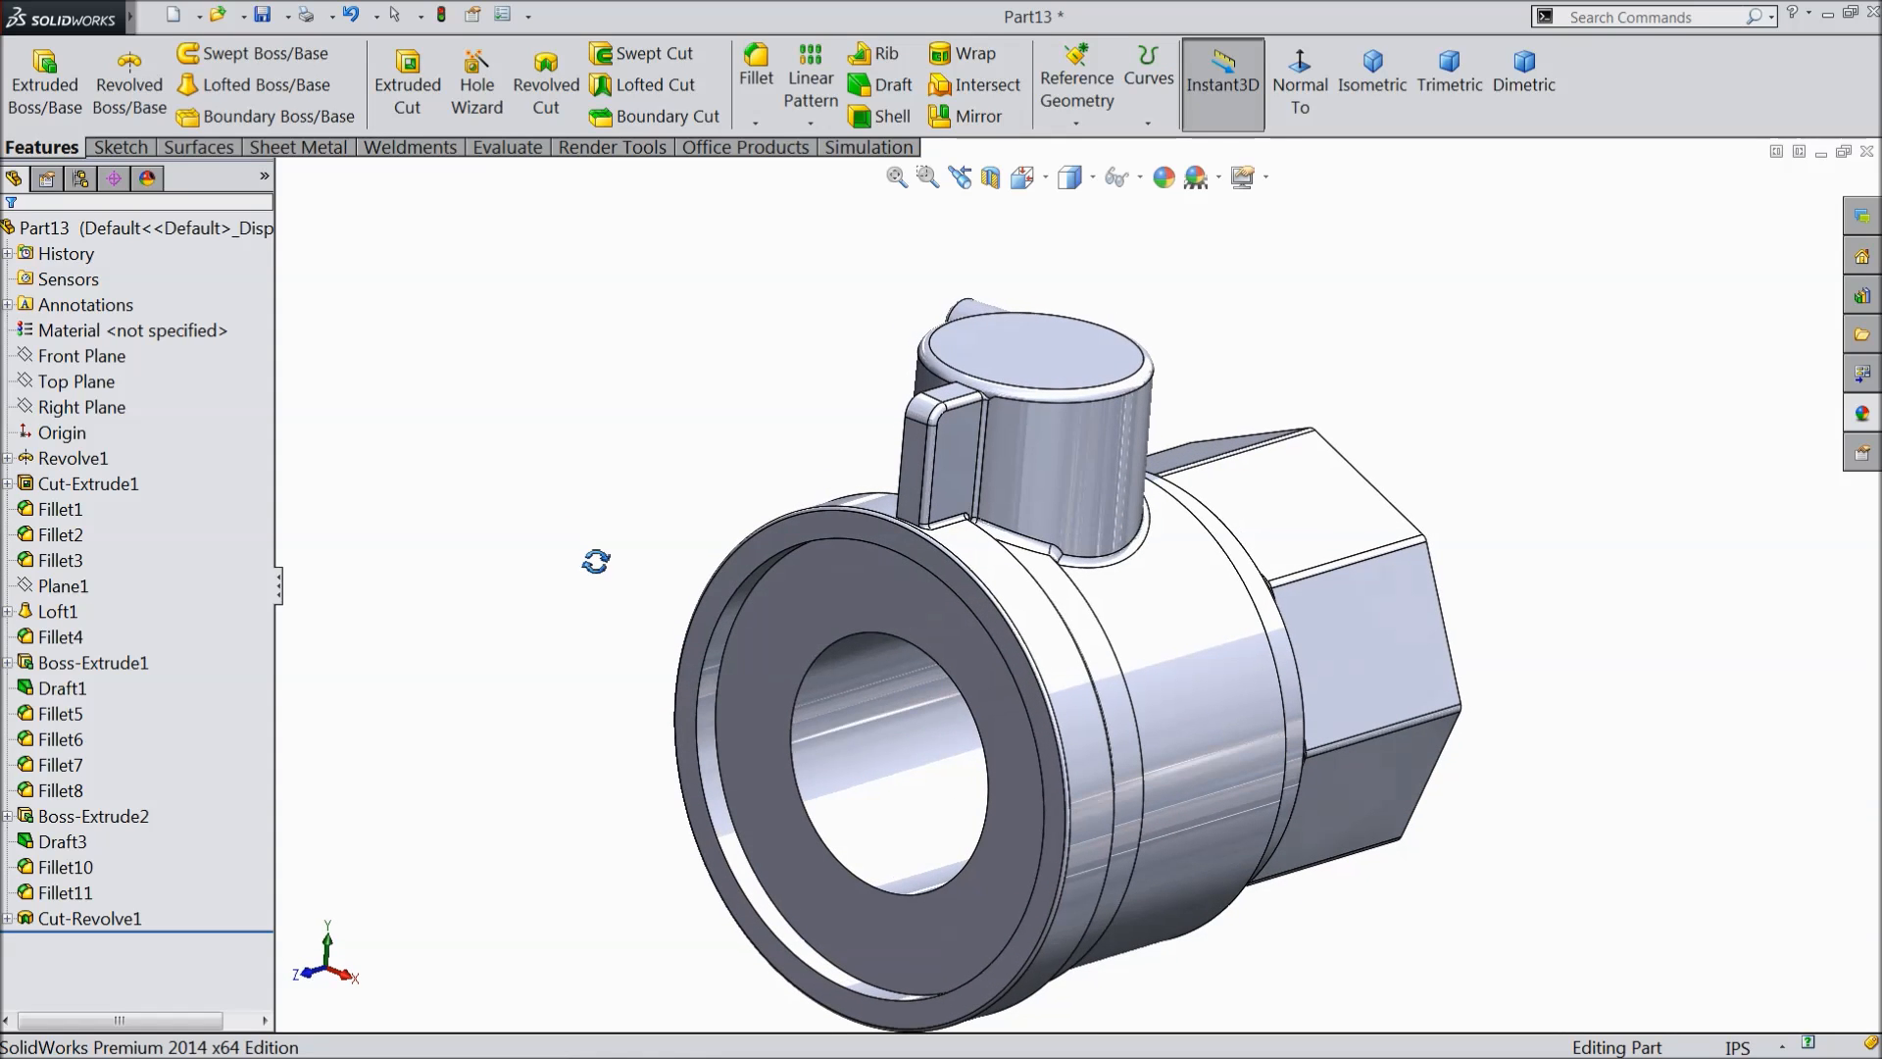
left_click(784, 778)
left_click(843, 713)
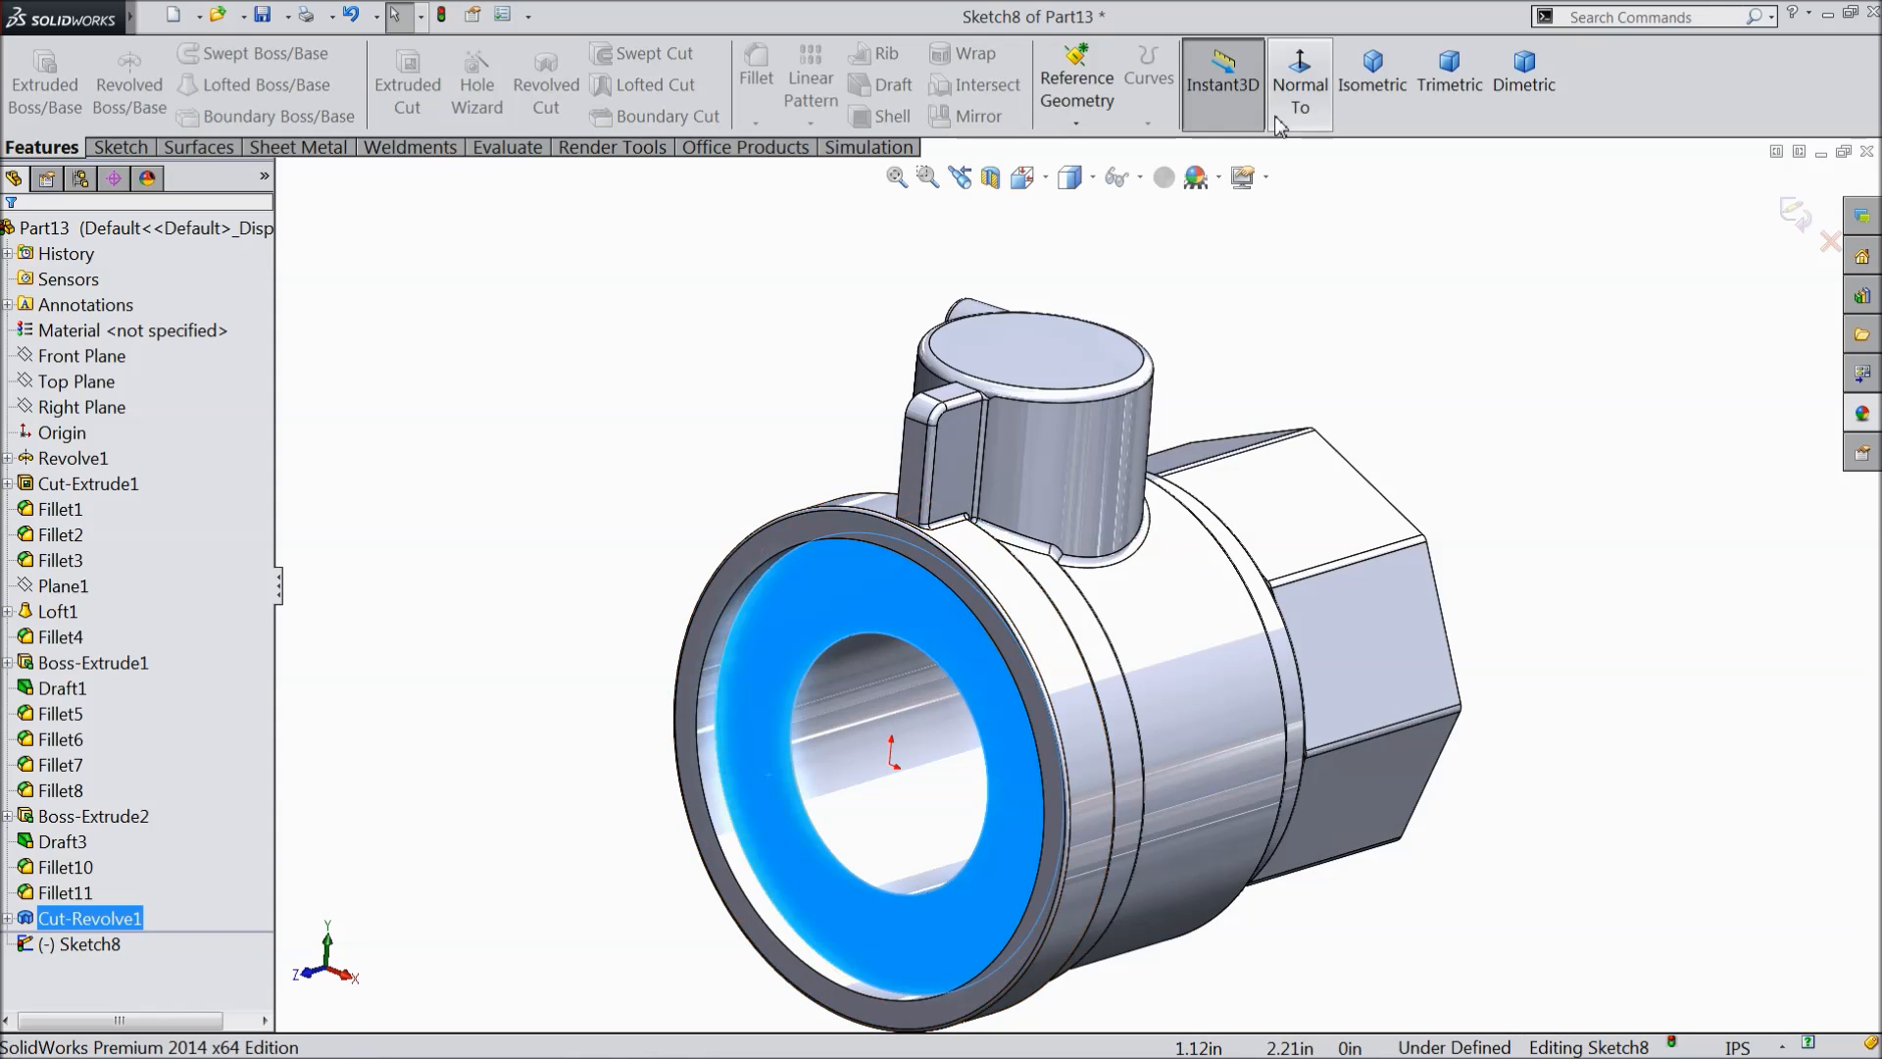
left_click(1299, 98)
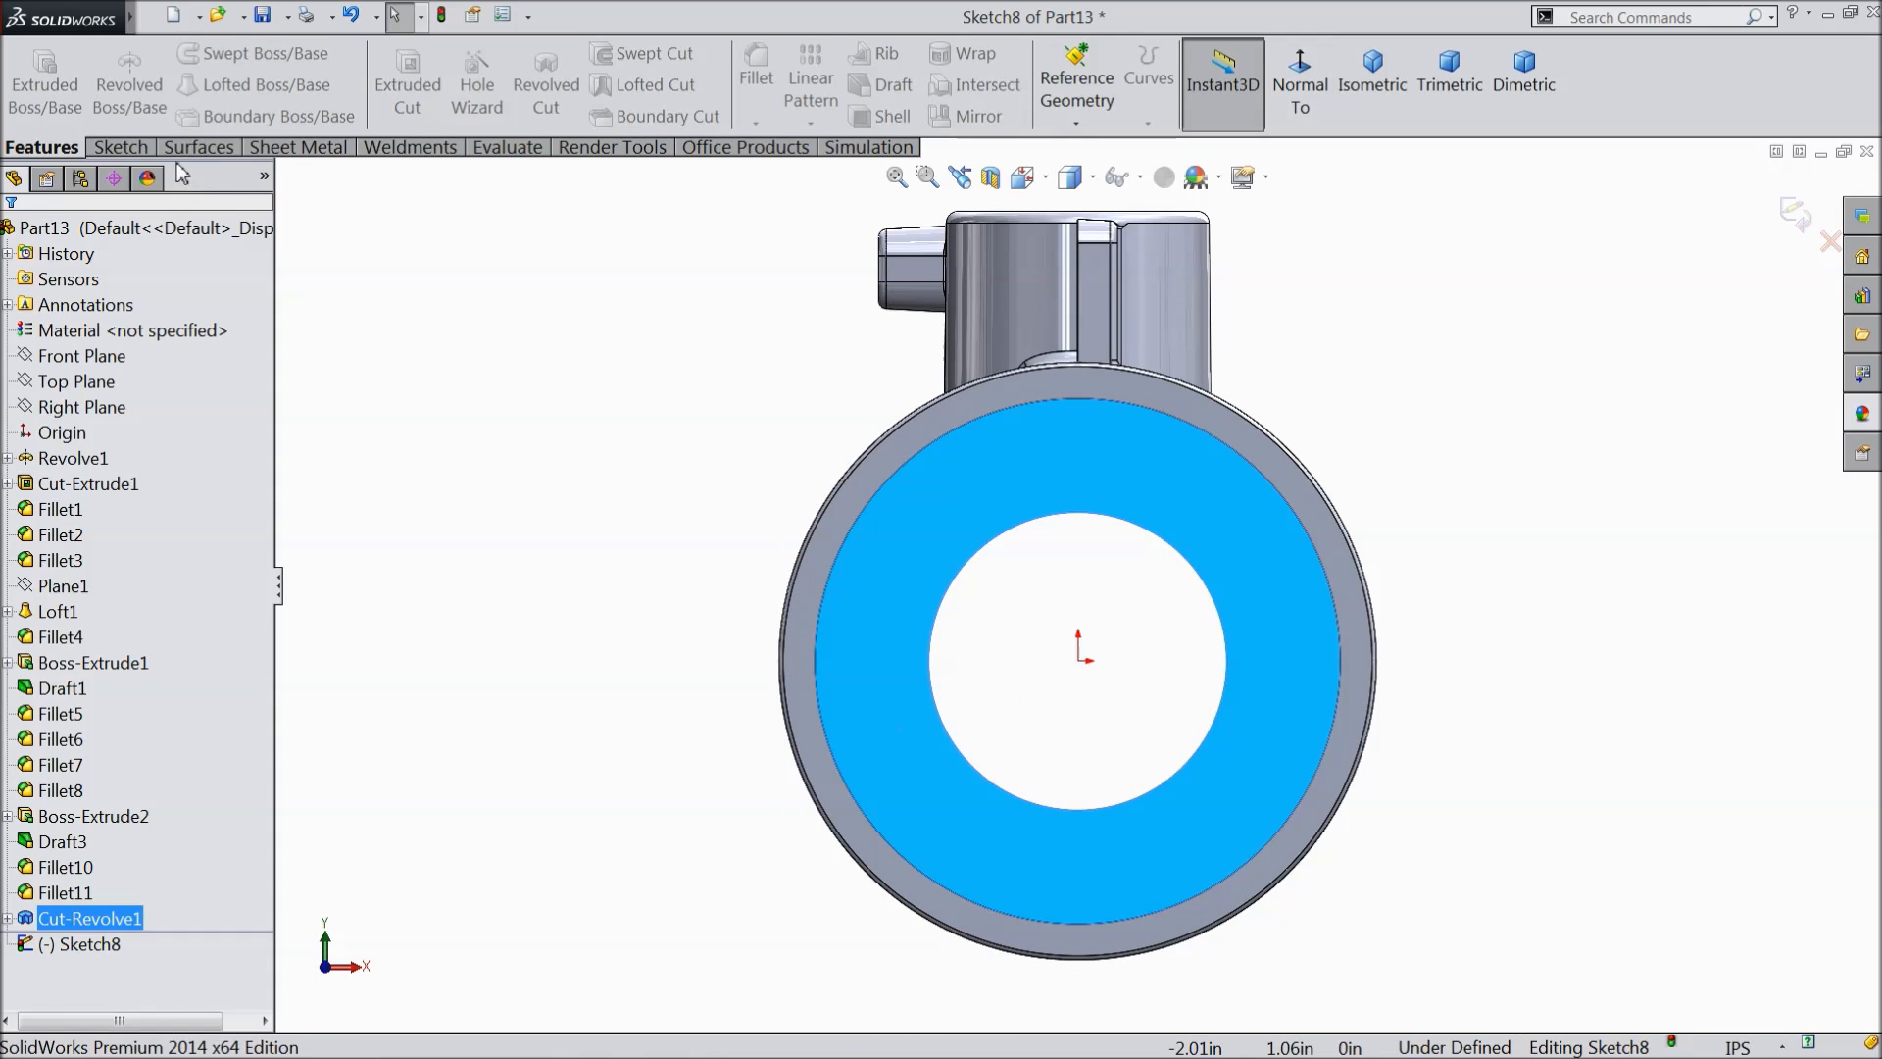
left_click(123, 149)
left_click(44, 147)
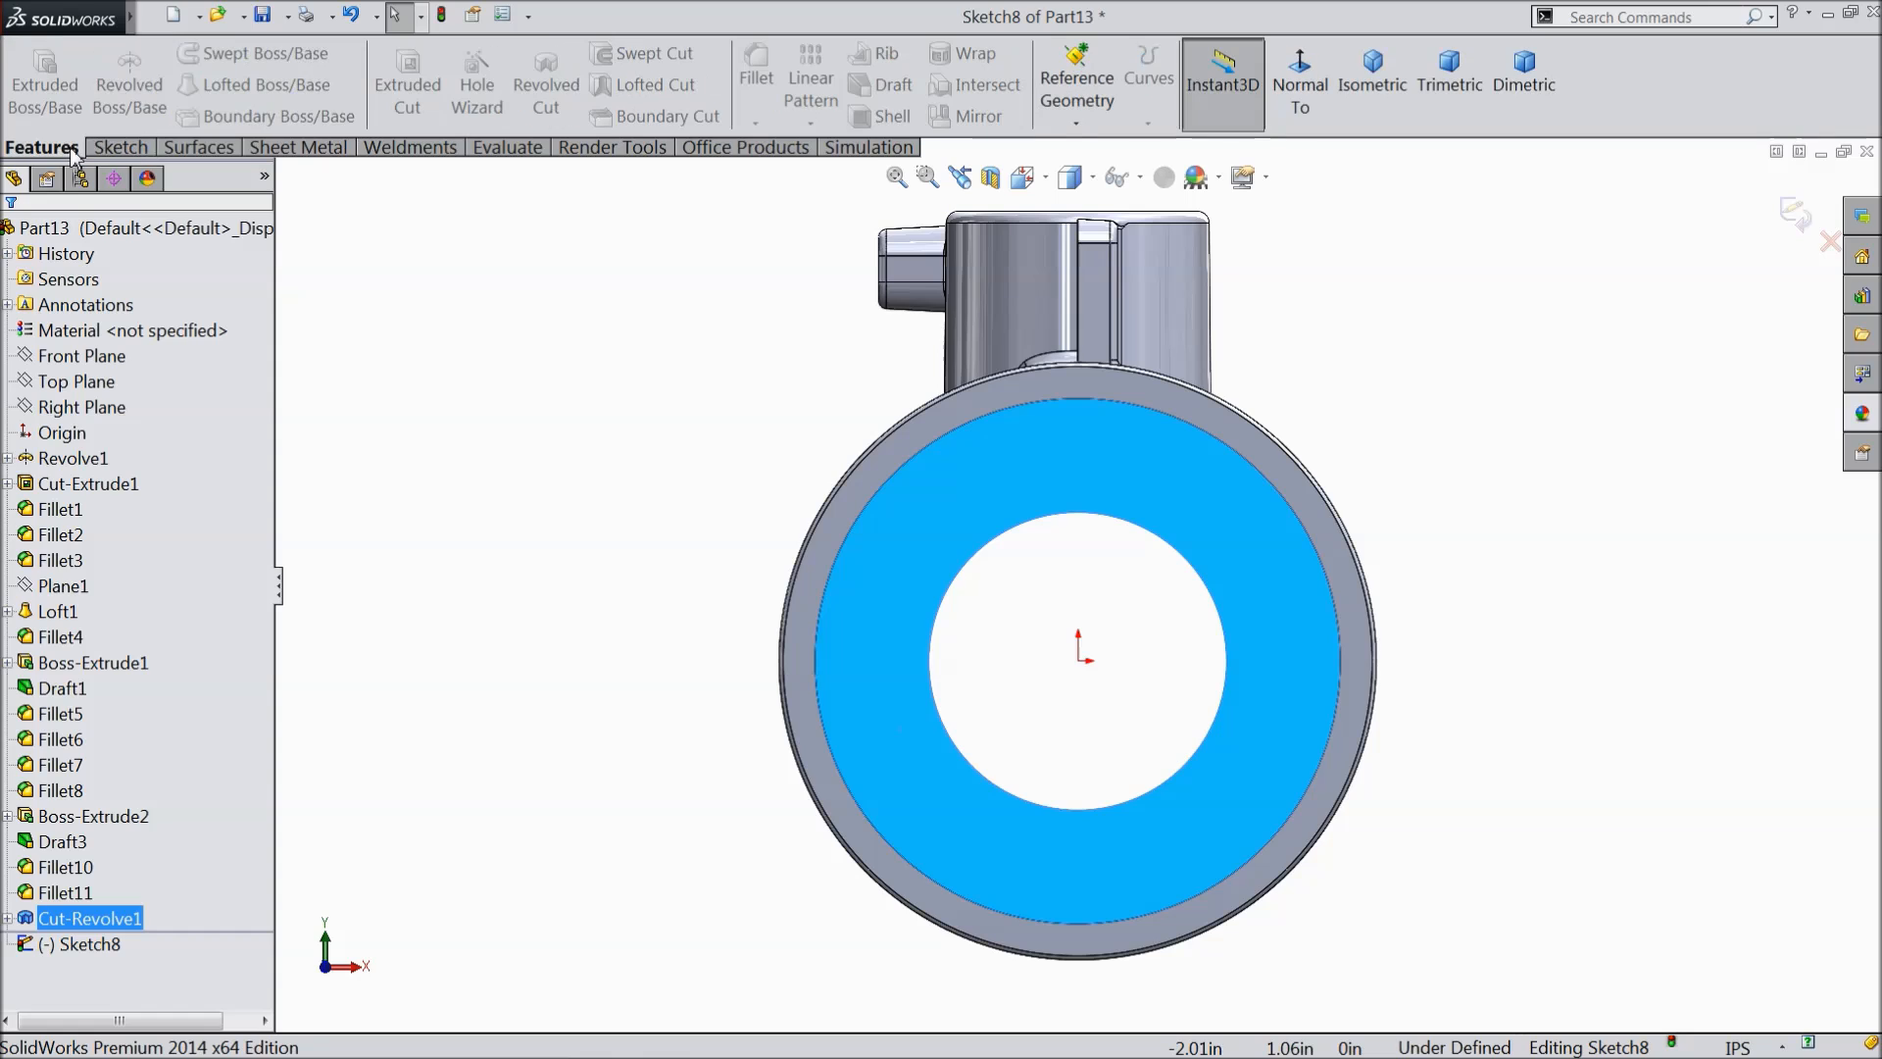
left_click(1792, 218)
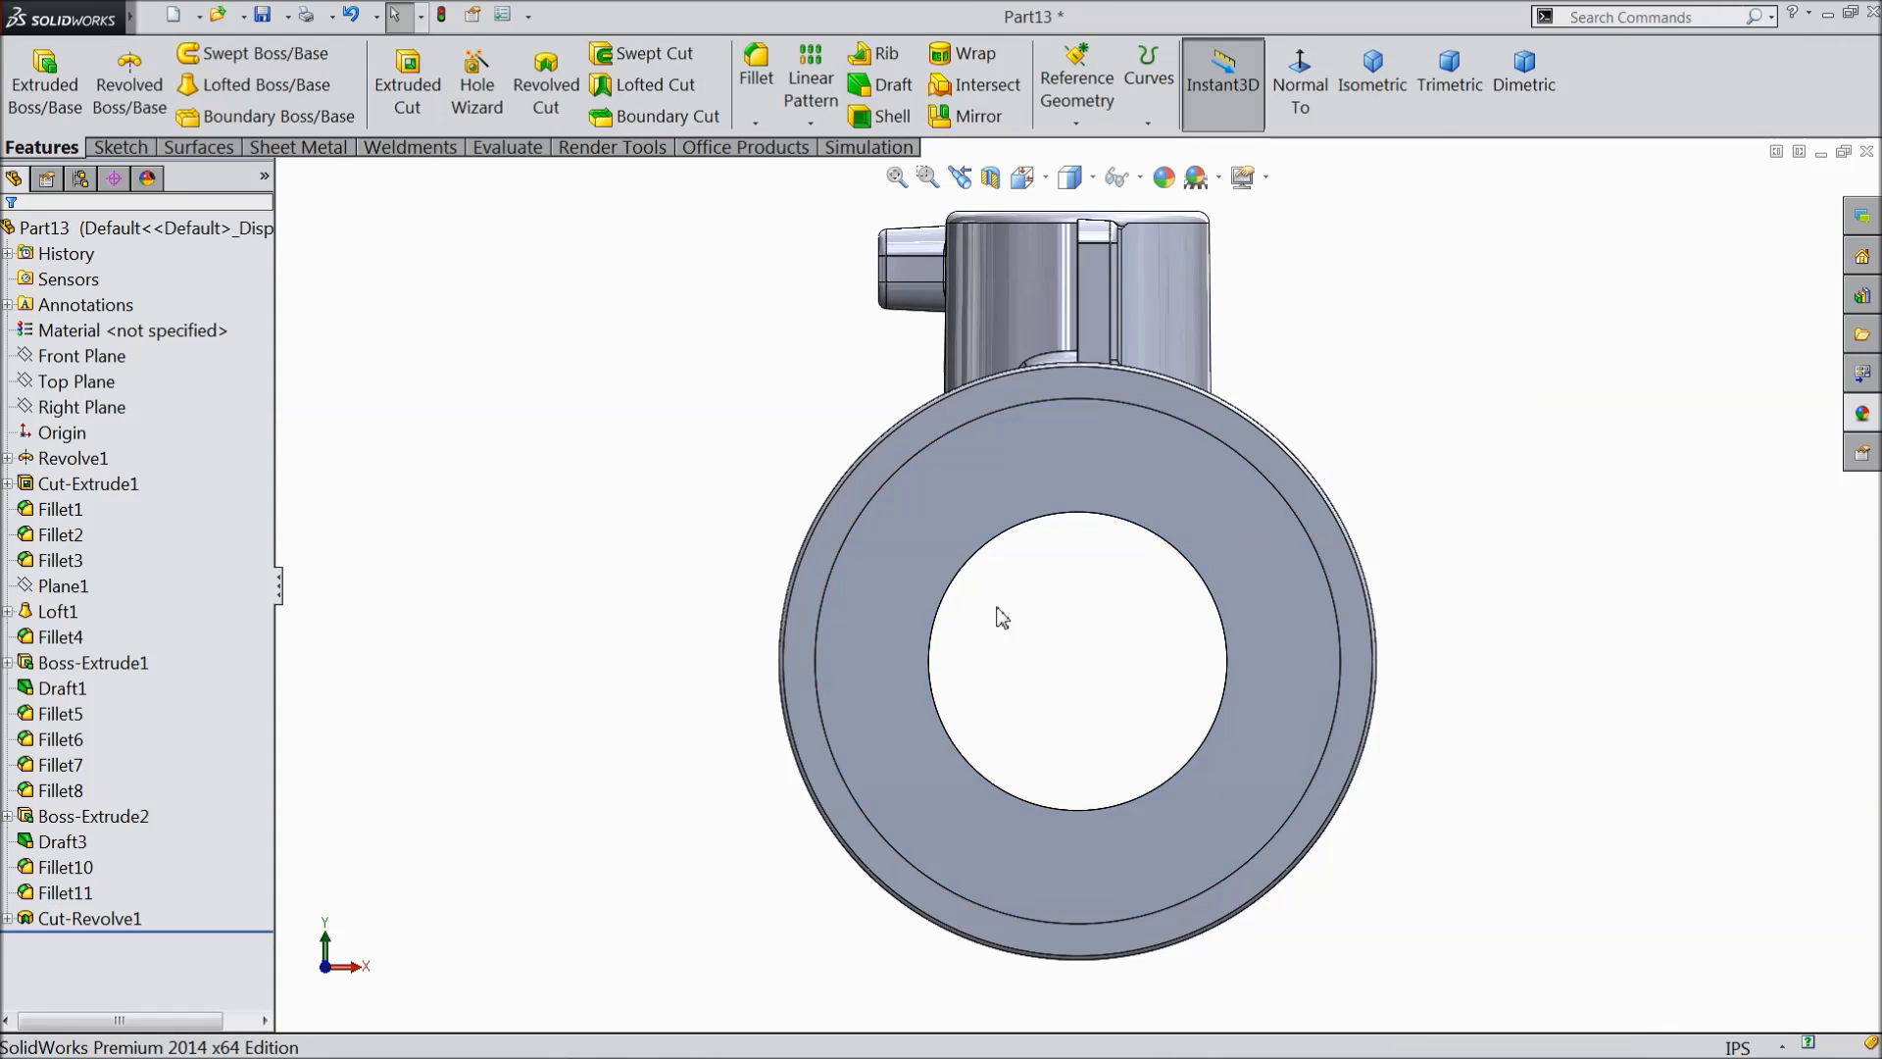
- Start a Hole Wizard hole on the recessed ring face around the bore and choose drill size 5/16
left_click(896, 593)
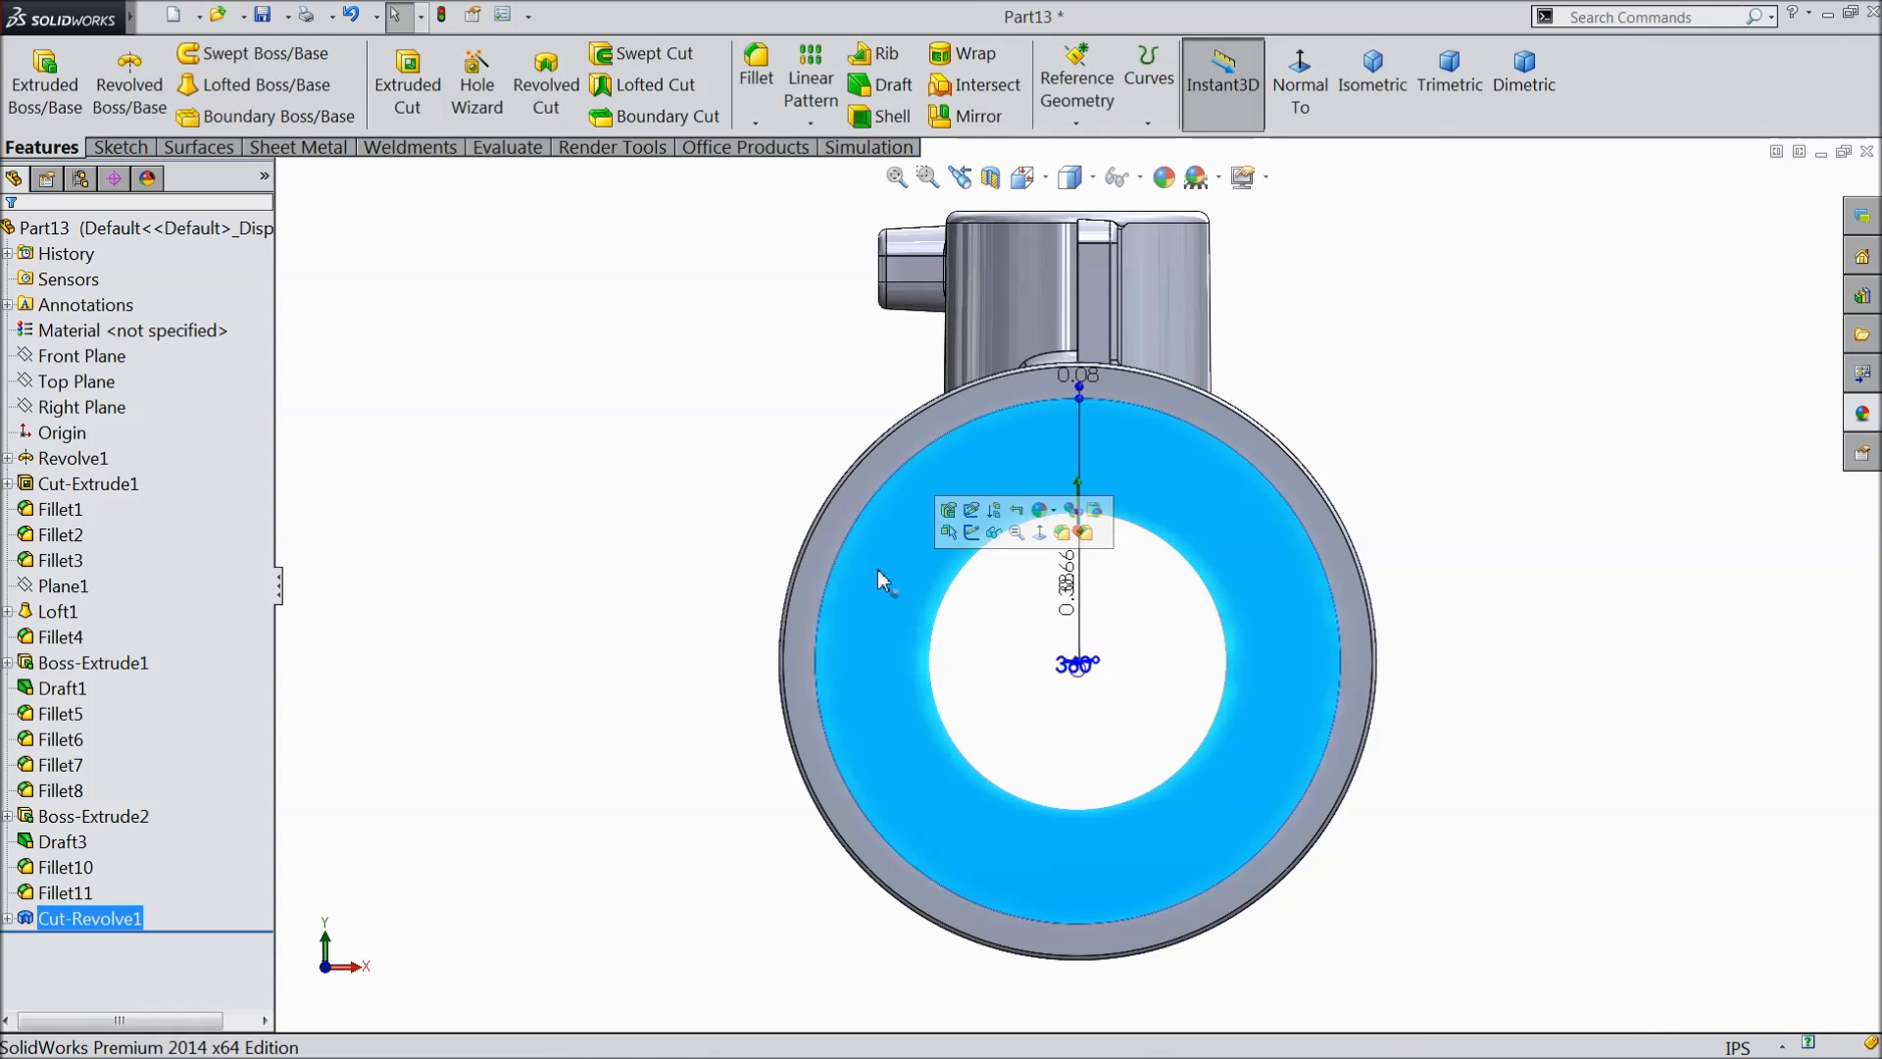
left_click(478, 93)
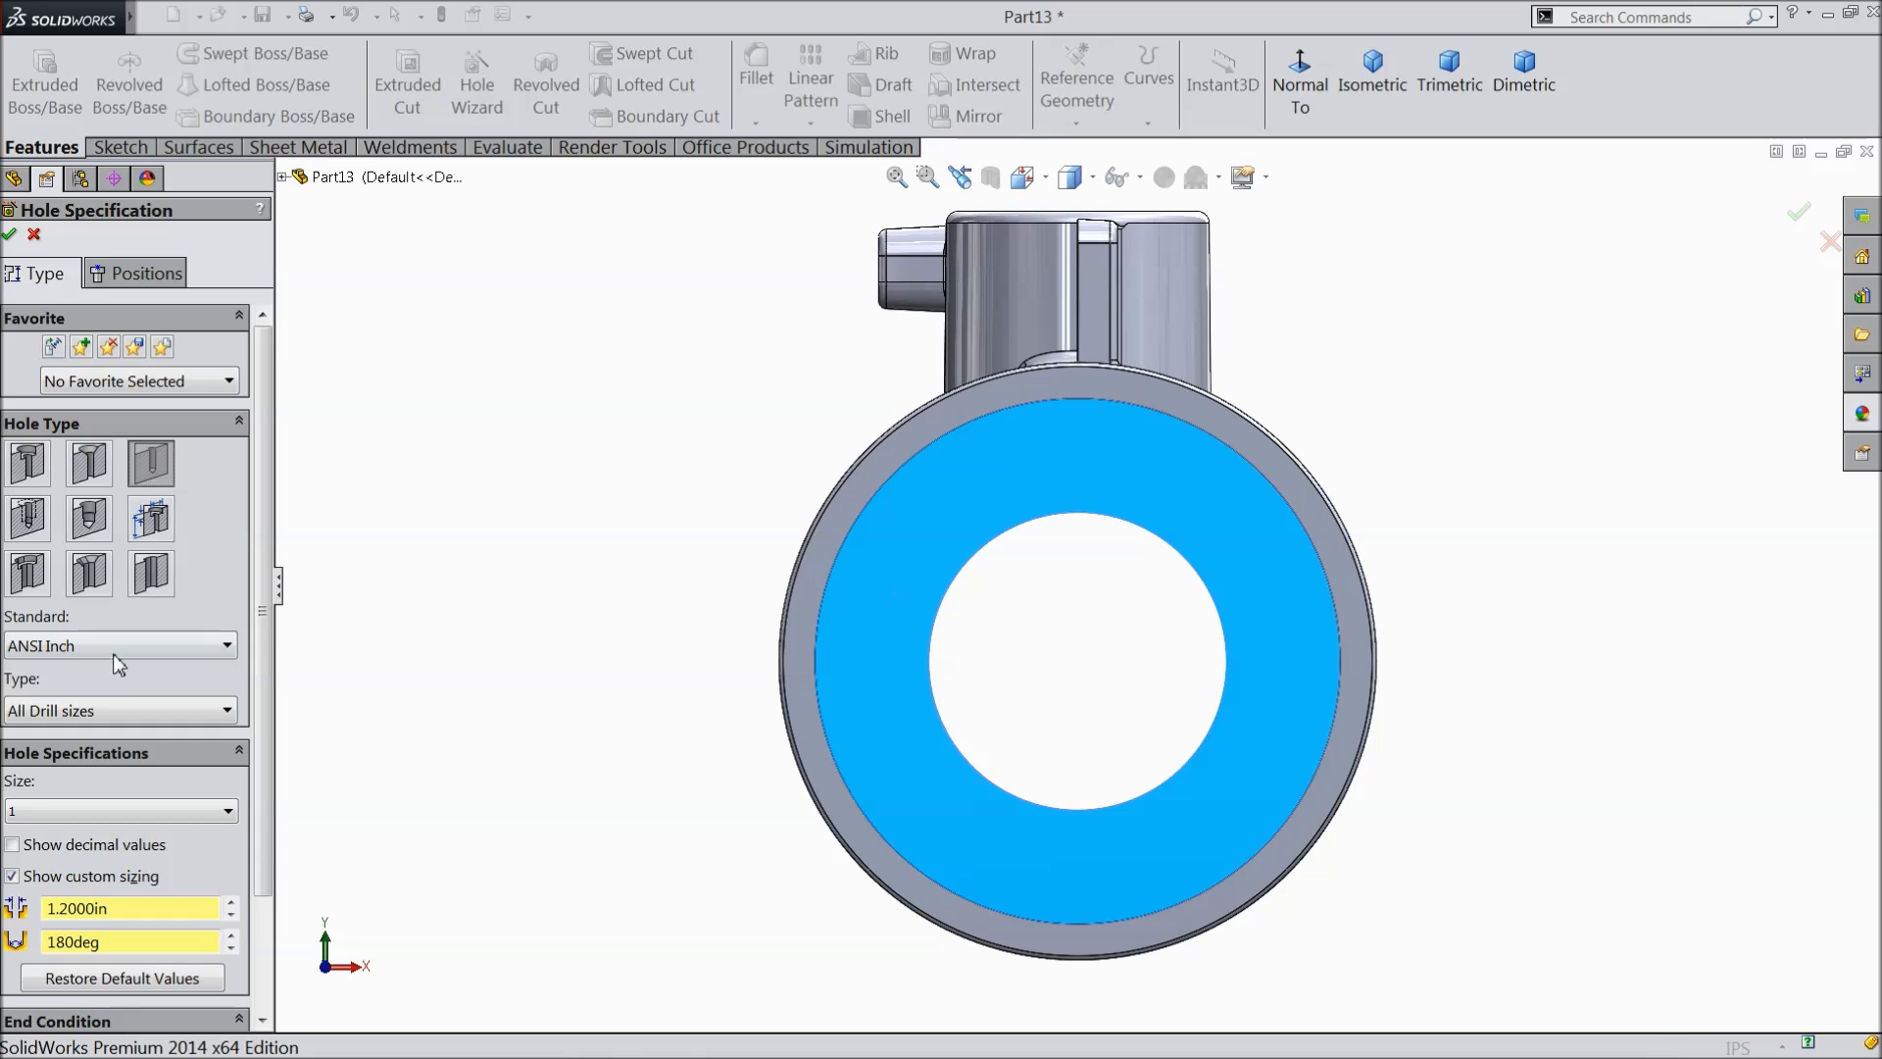
left_click(72, 813)
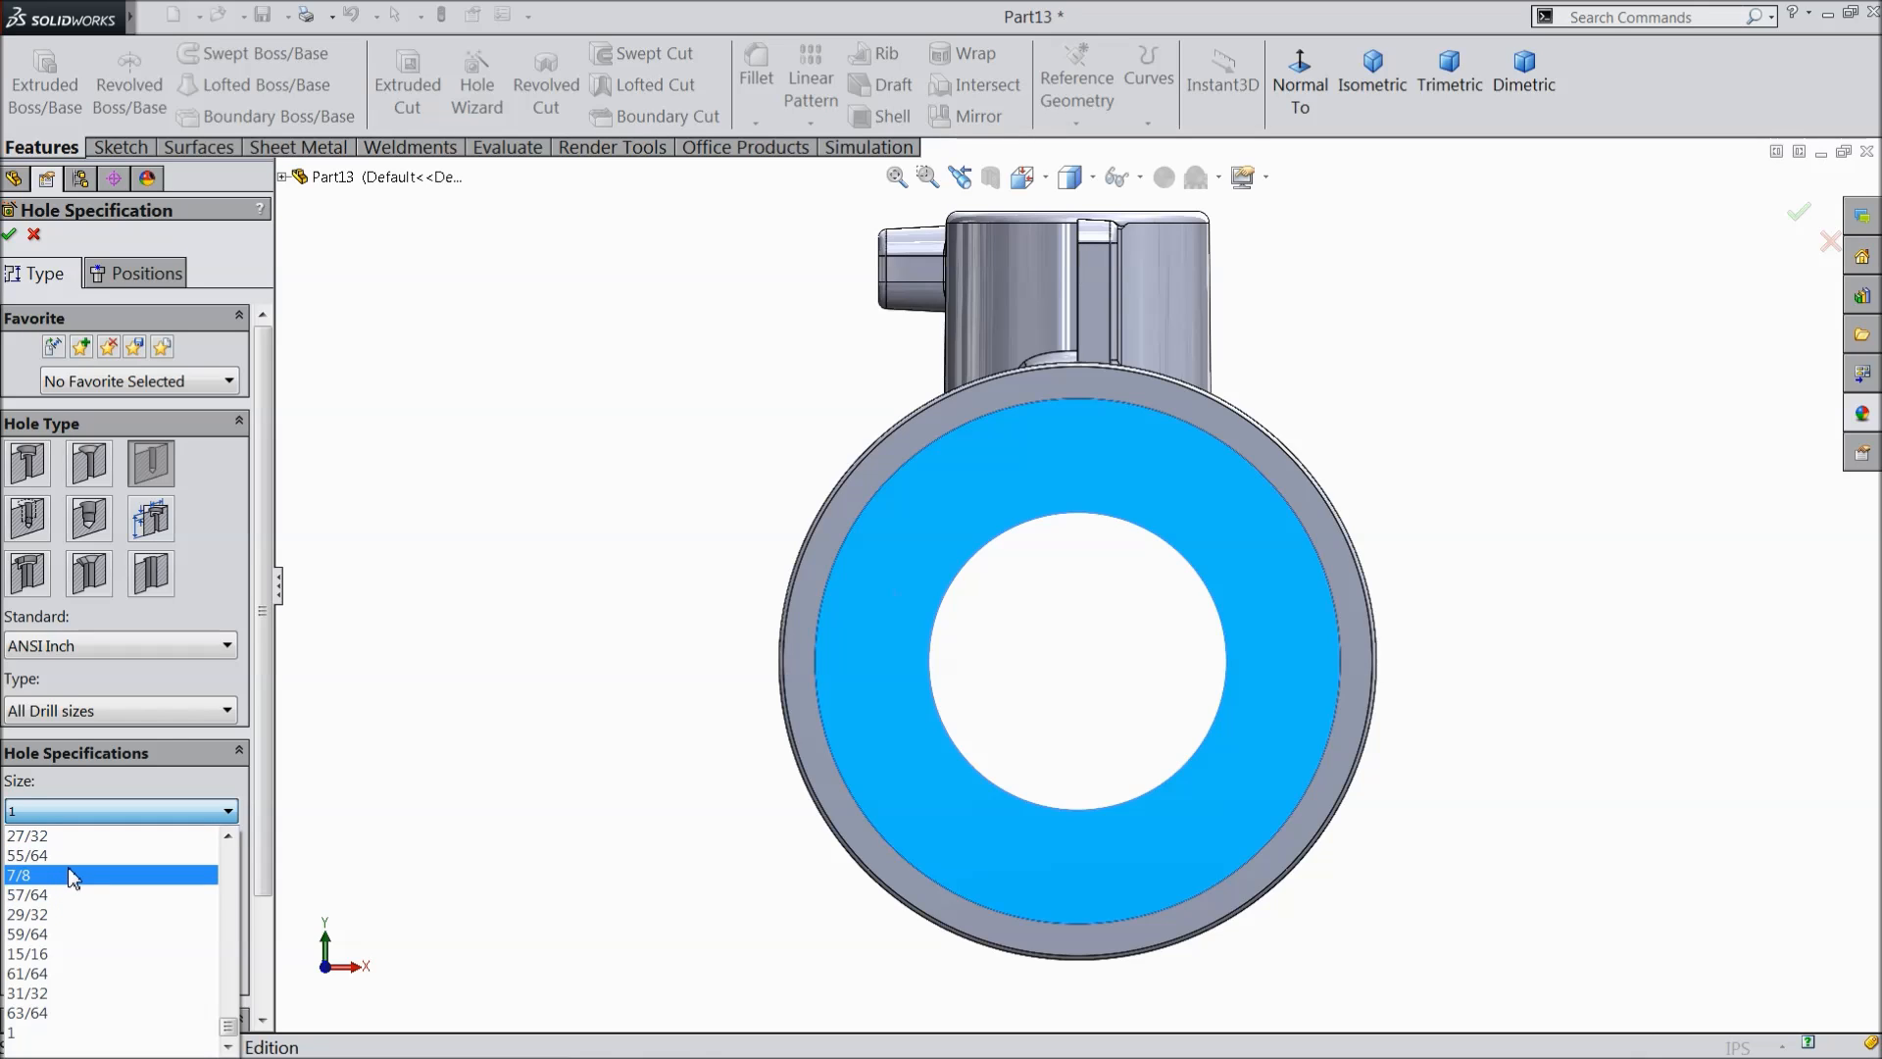
scroll(93, 912, "up", 10)
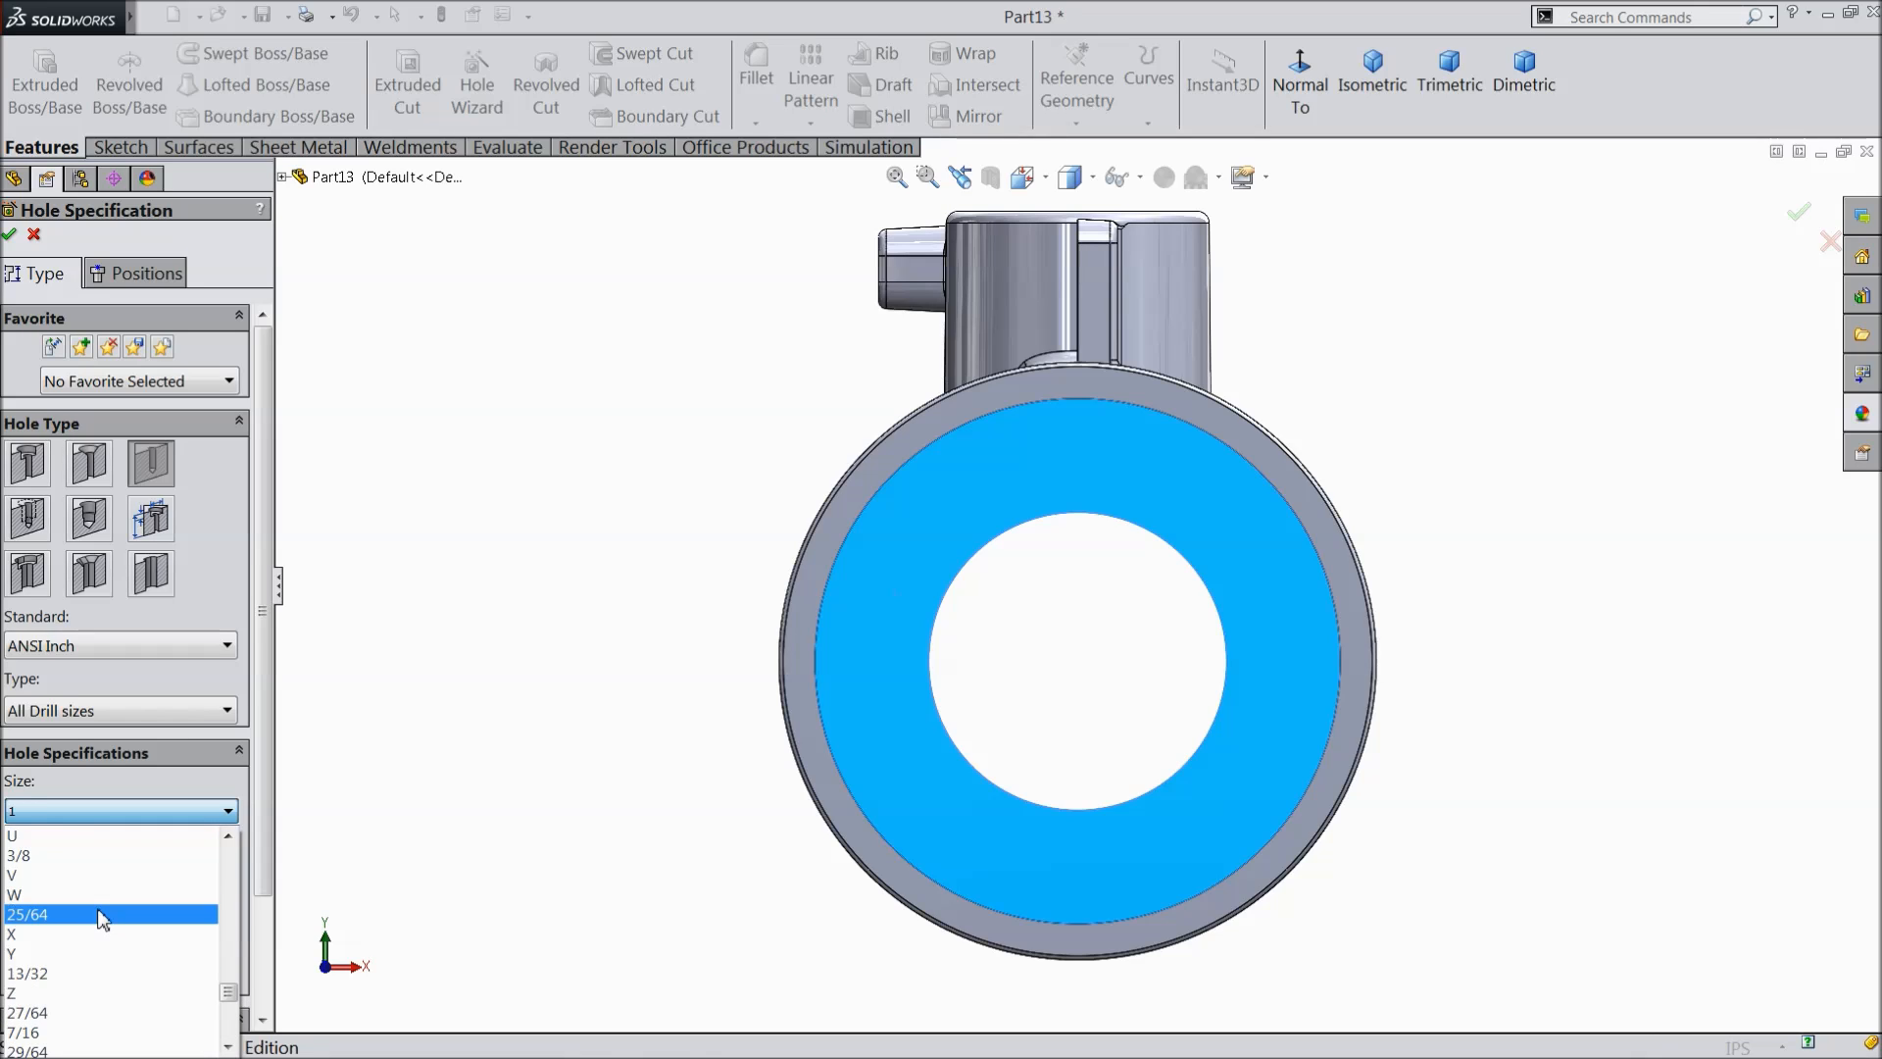
scroll(103, 917, "up", 8)
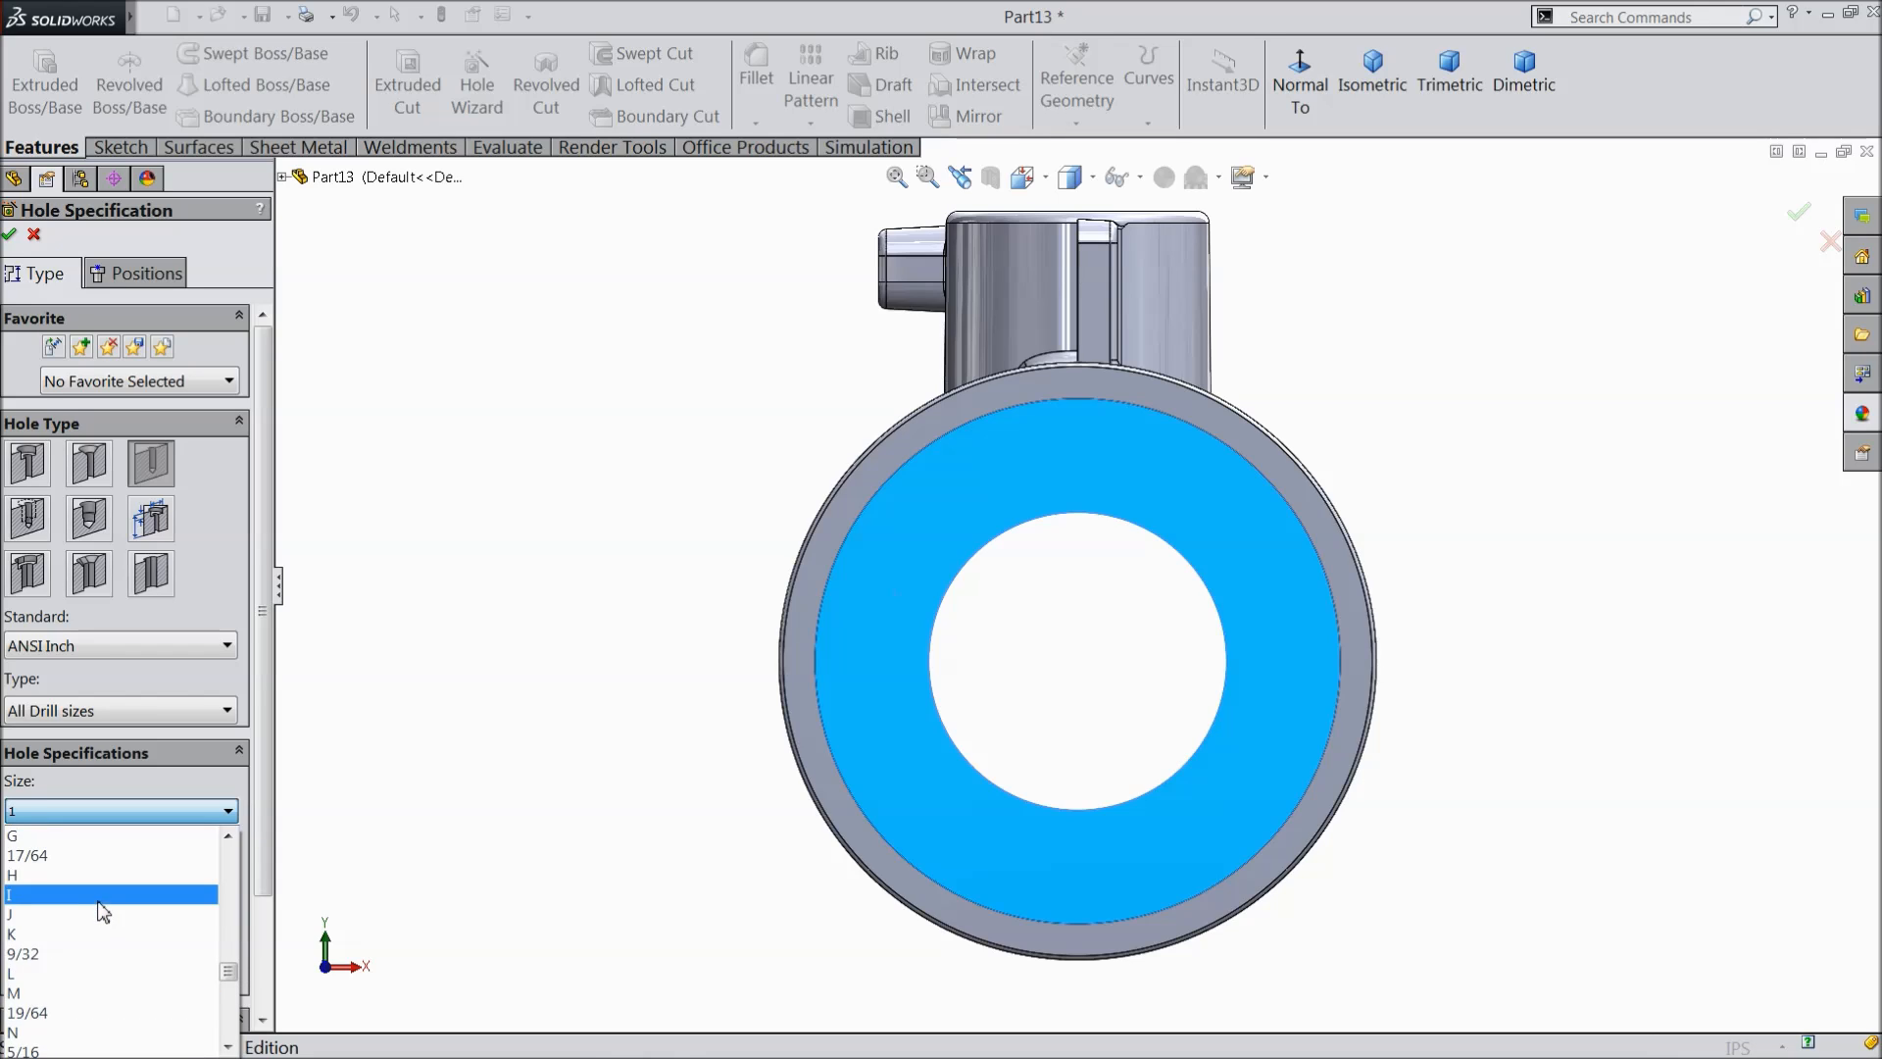
scroll(103, 911, "up", 3)
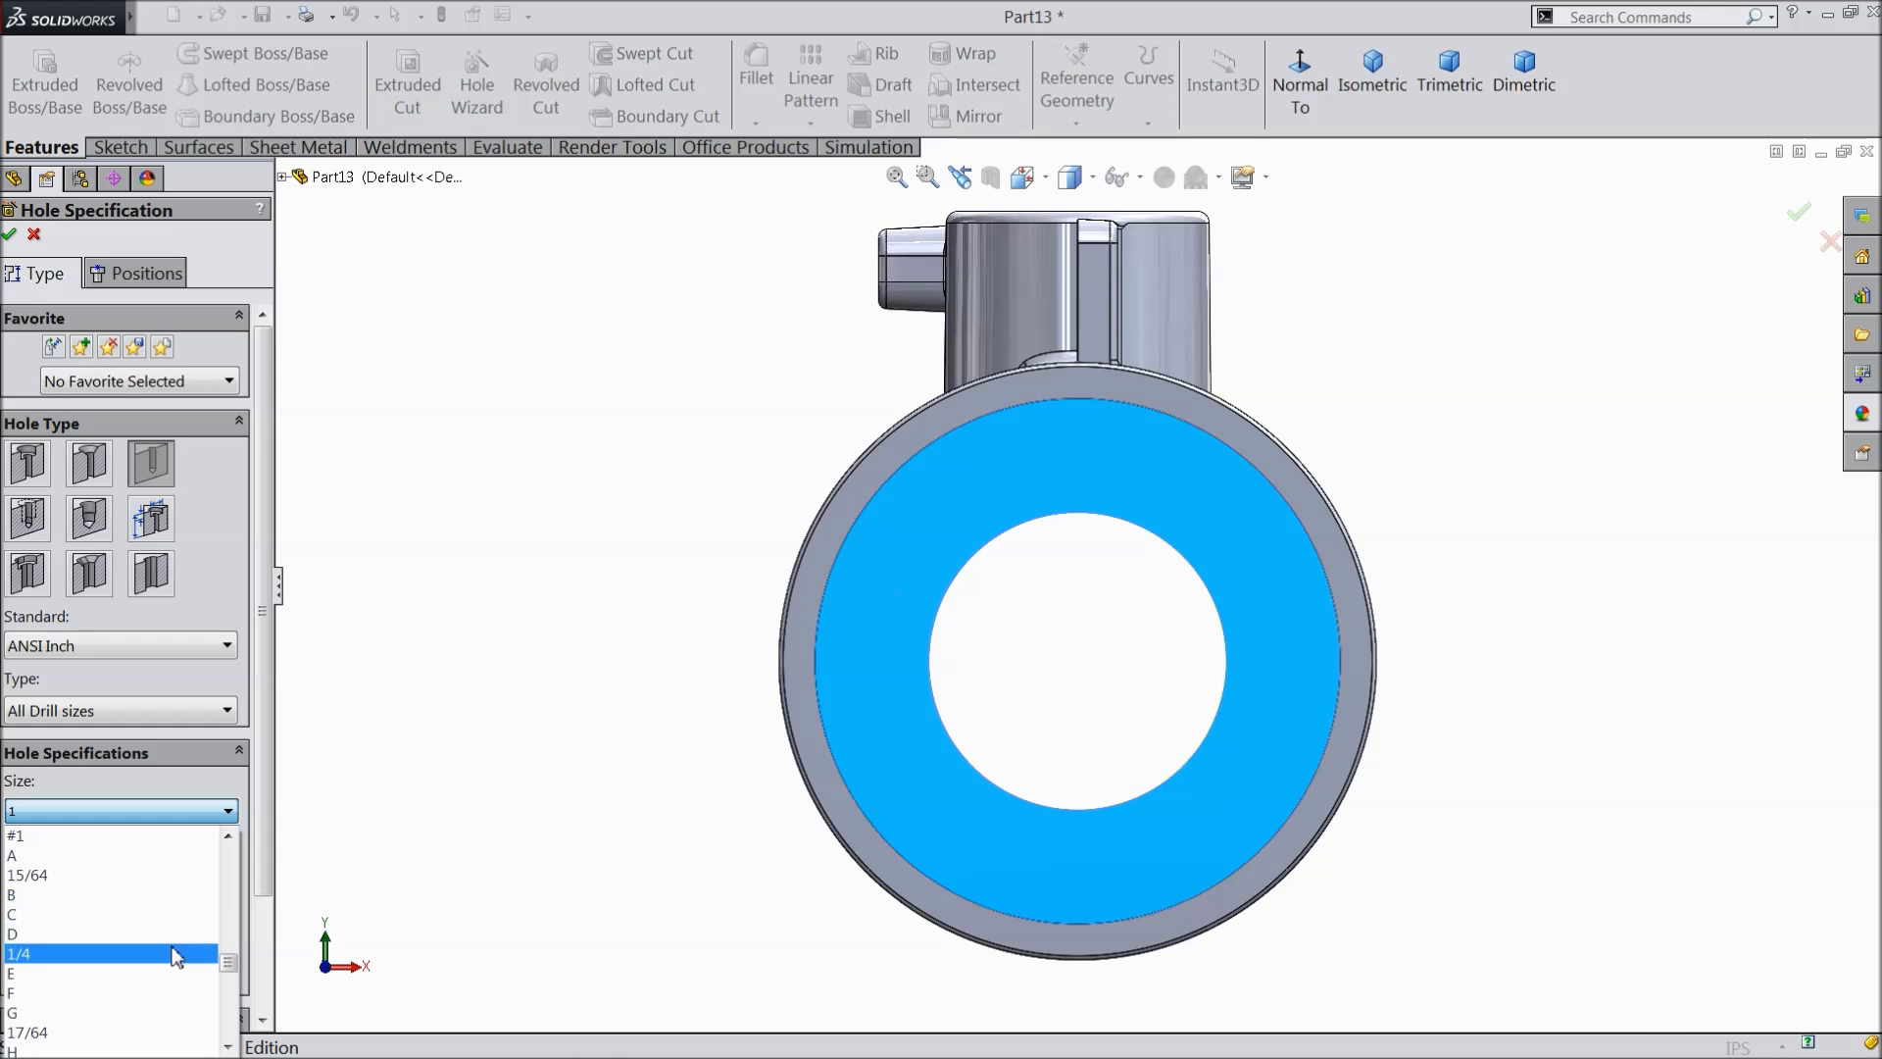
left_click_drag(226, 964, 255, 860)
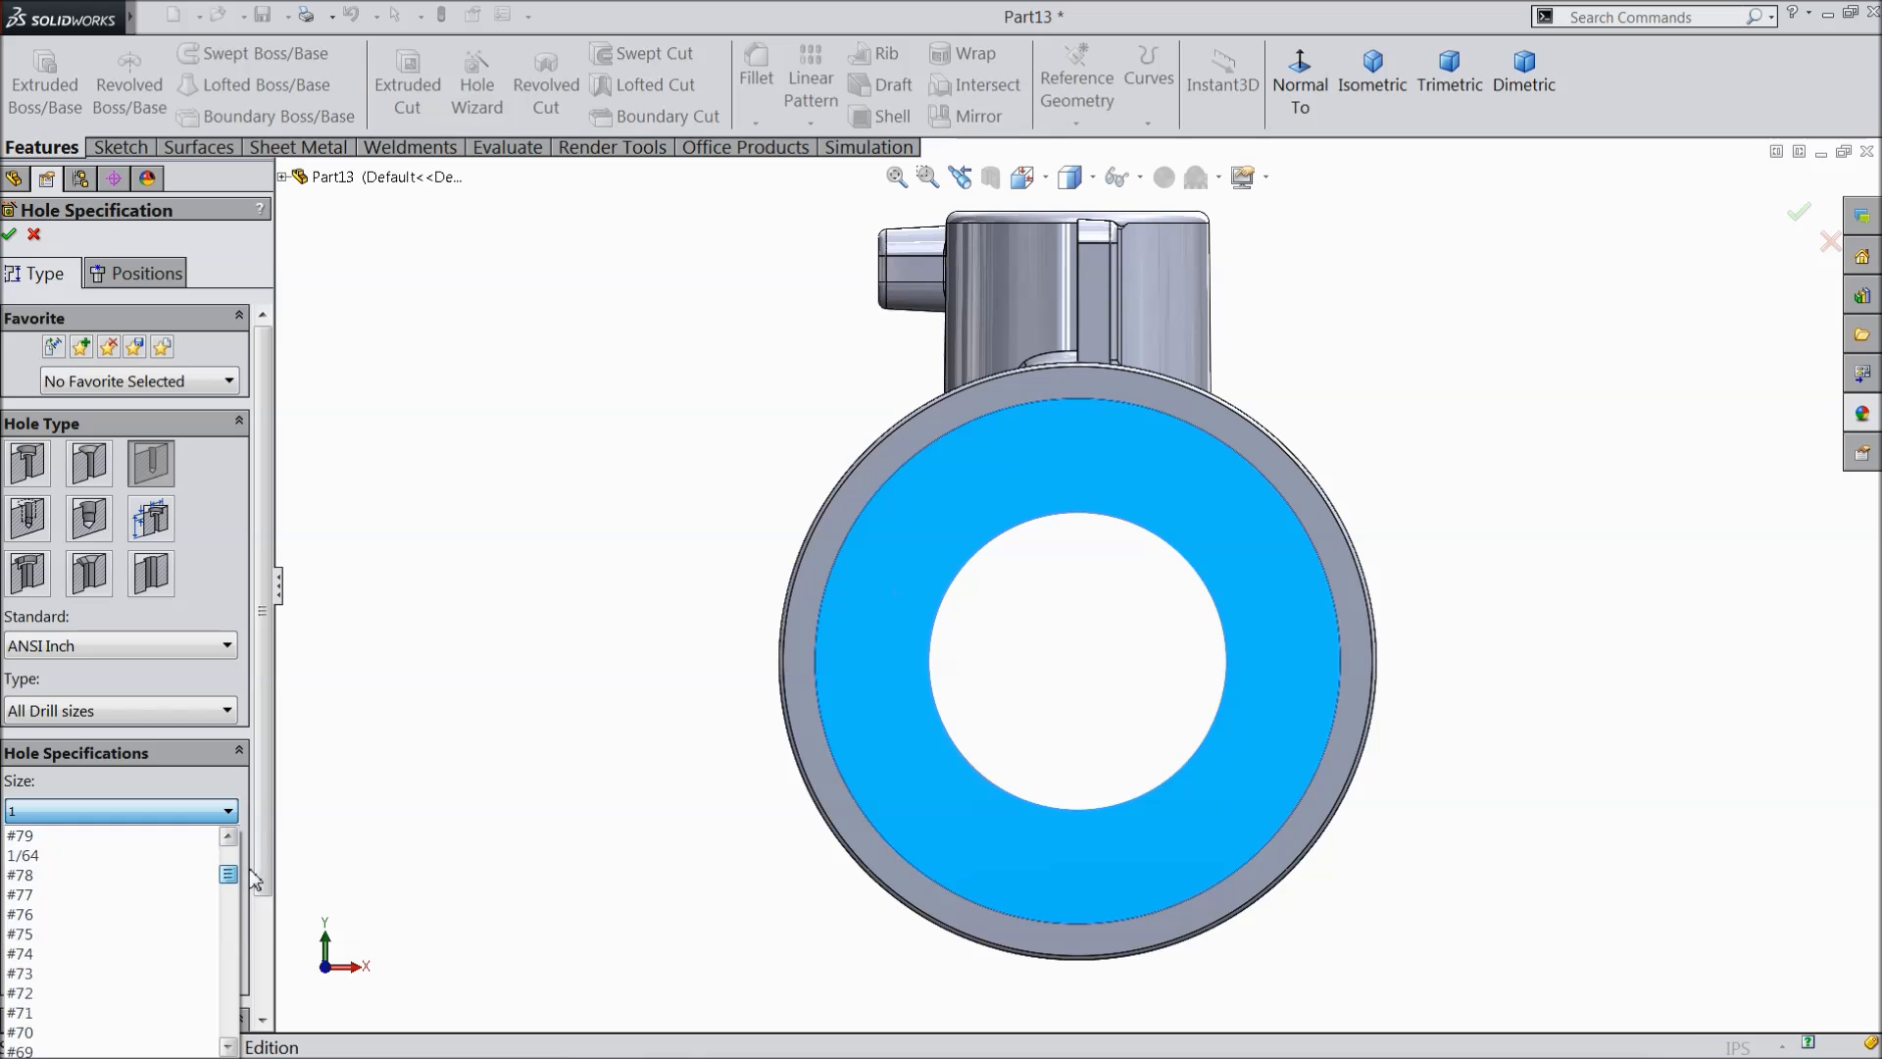
left_click_drag(247, 892, 229, 977)
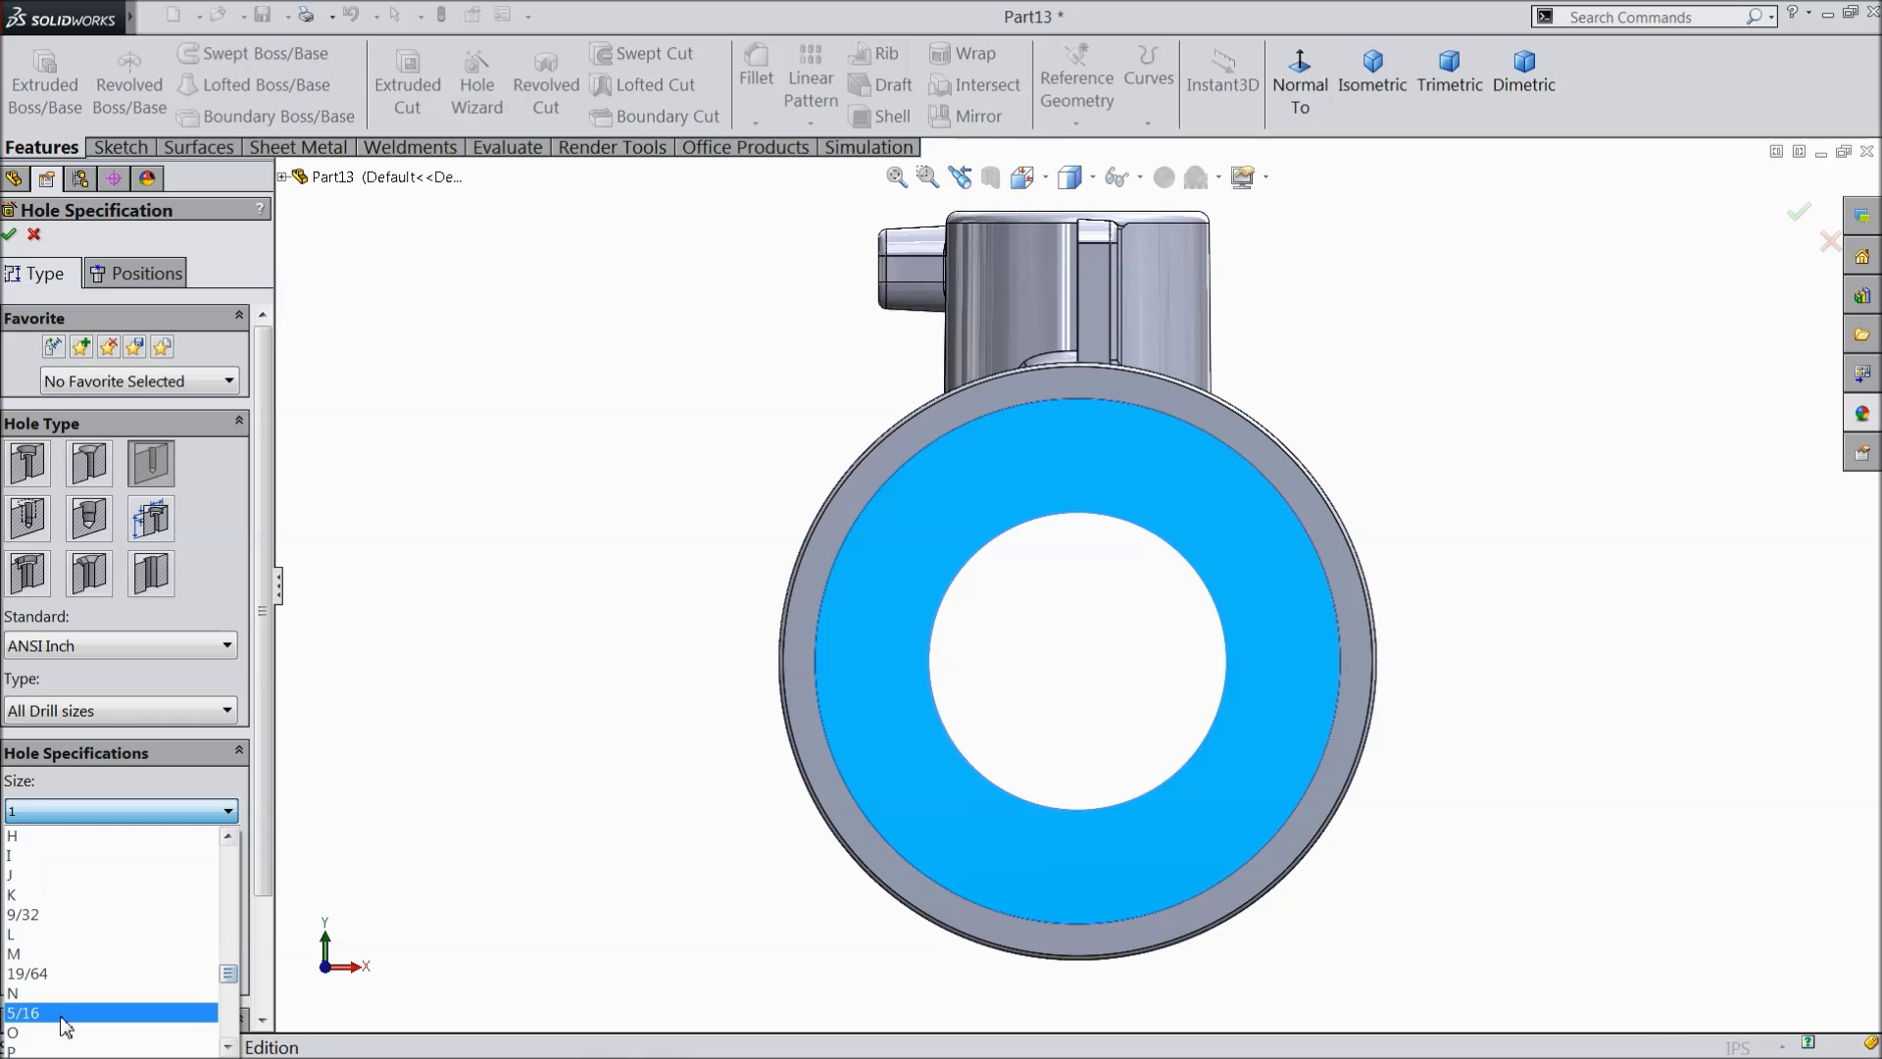
left_click(44, 1013)
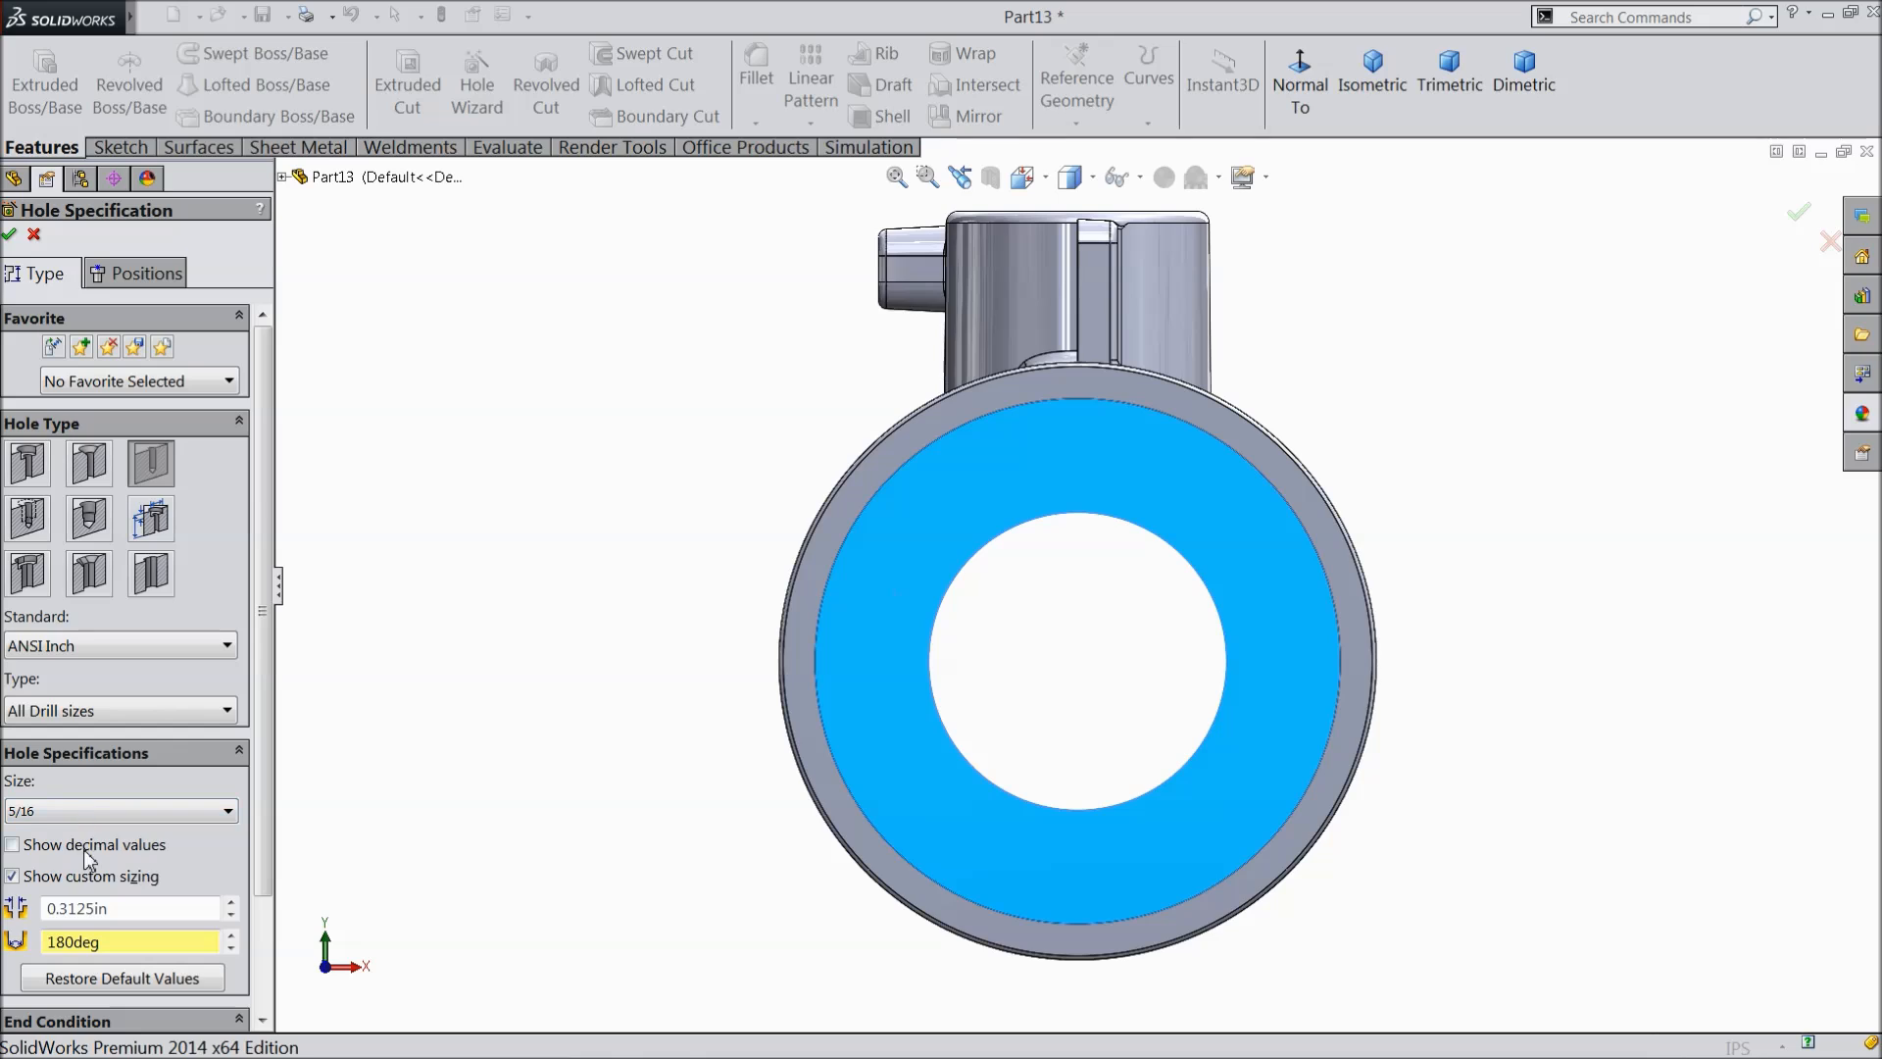
- Set the hole's custom diameter to 1.109375 in and its blind depth to 0.80 in
double_click(127, 909)
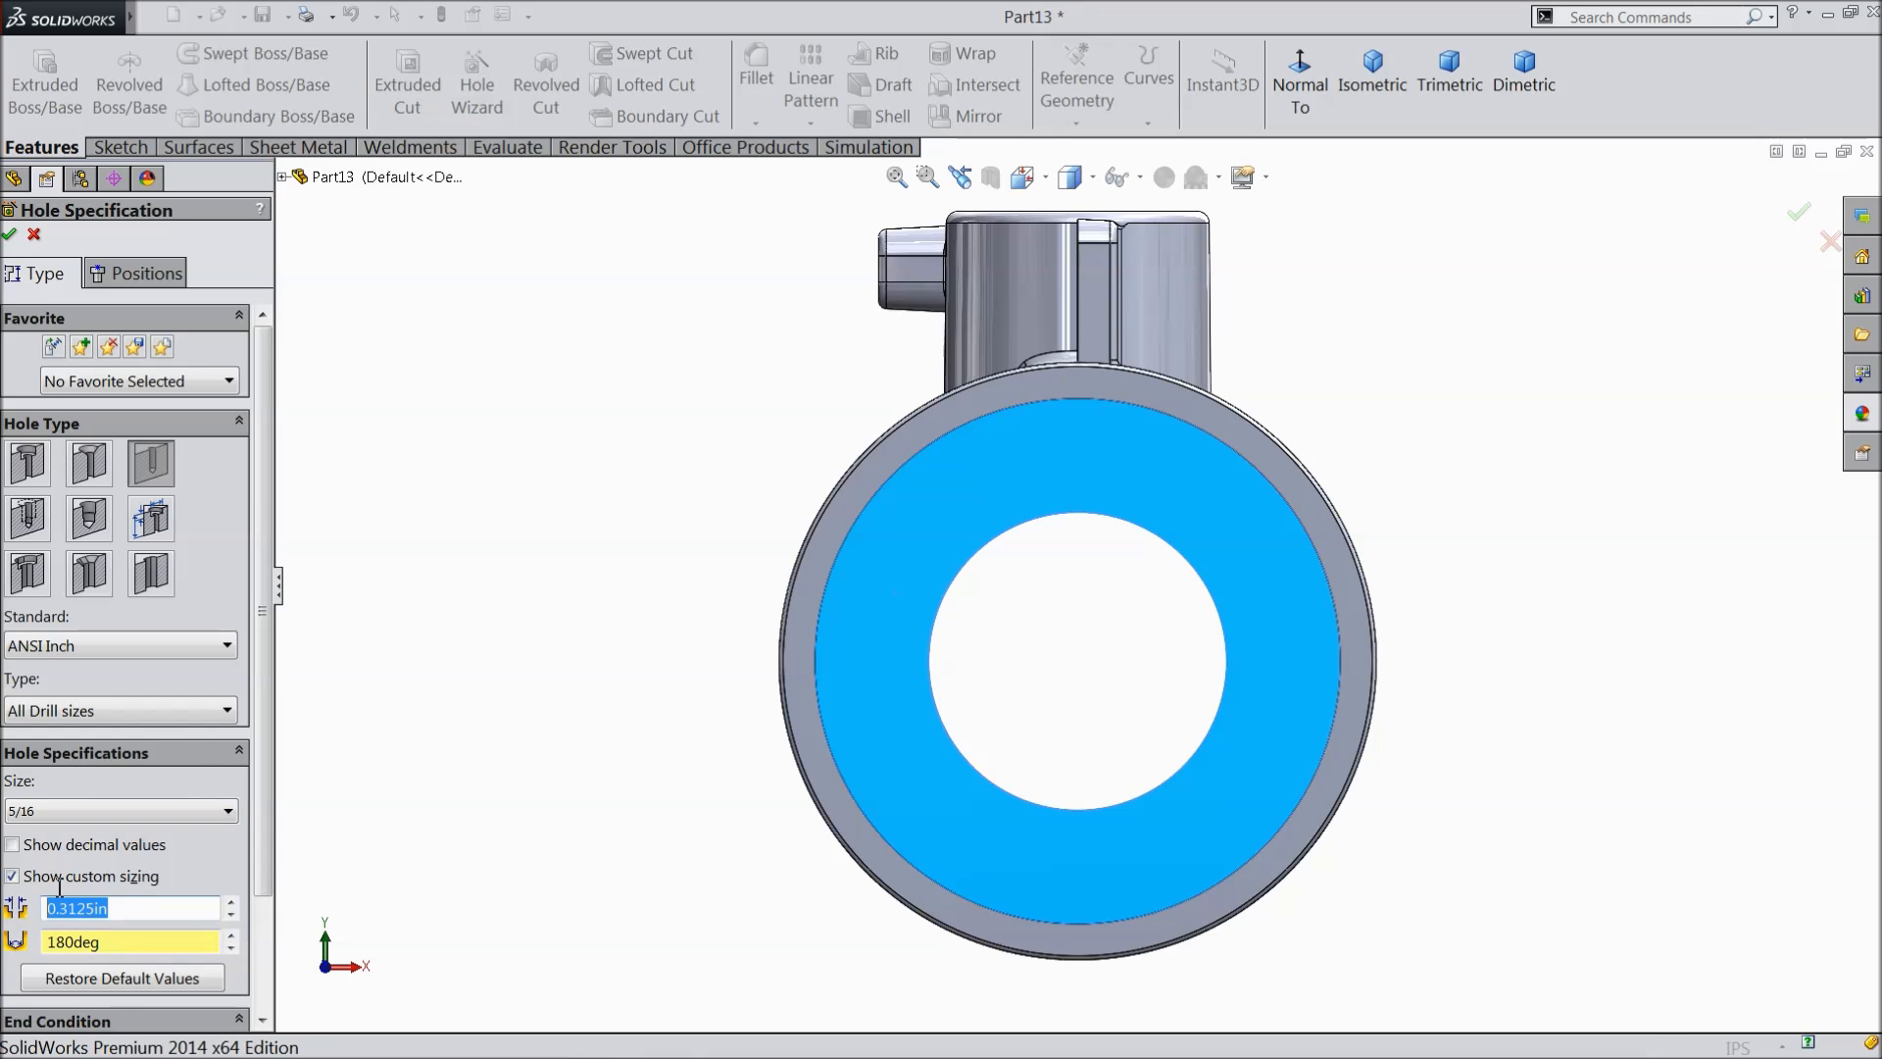
type("1.109375")
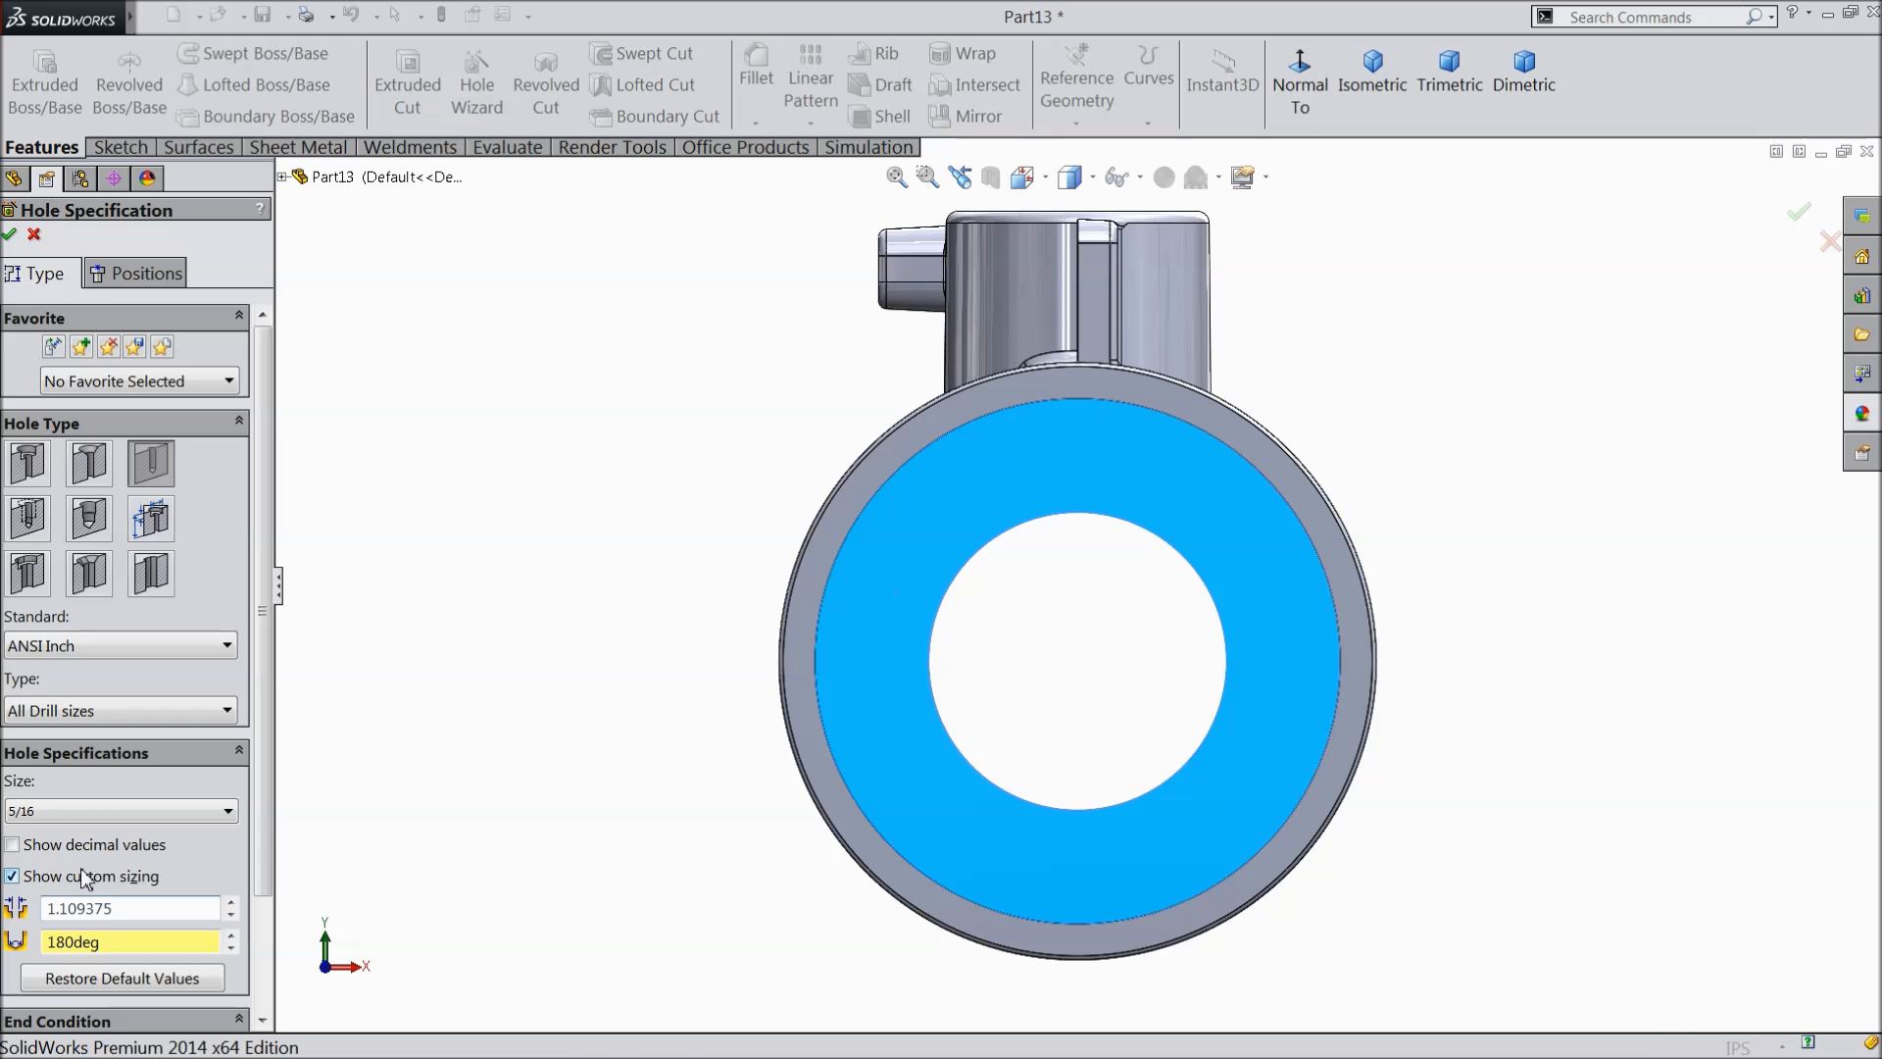
left_click(543, 780)
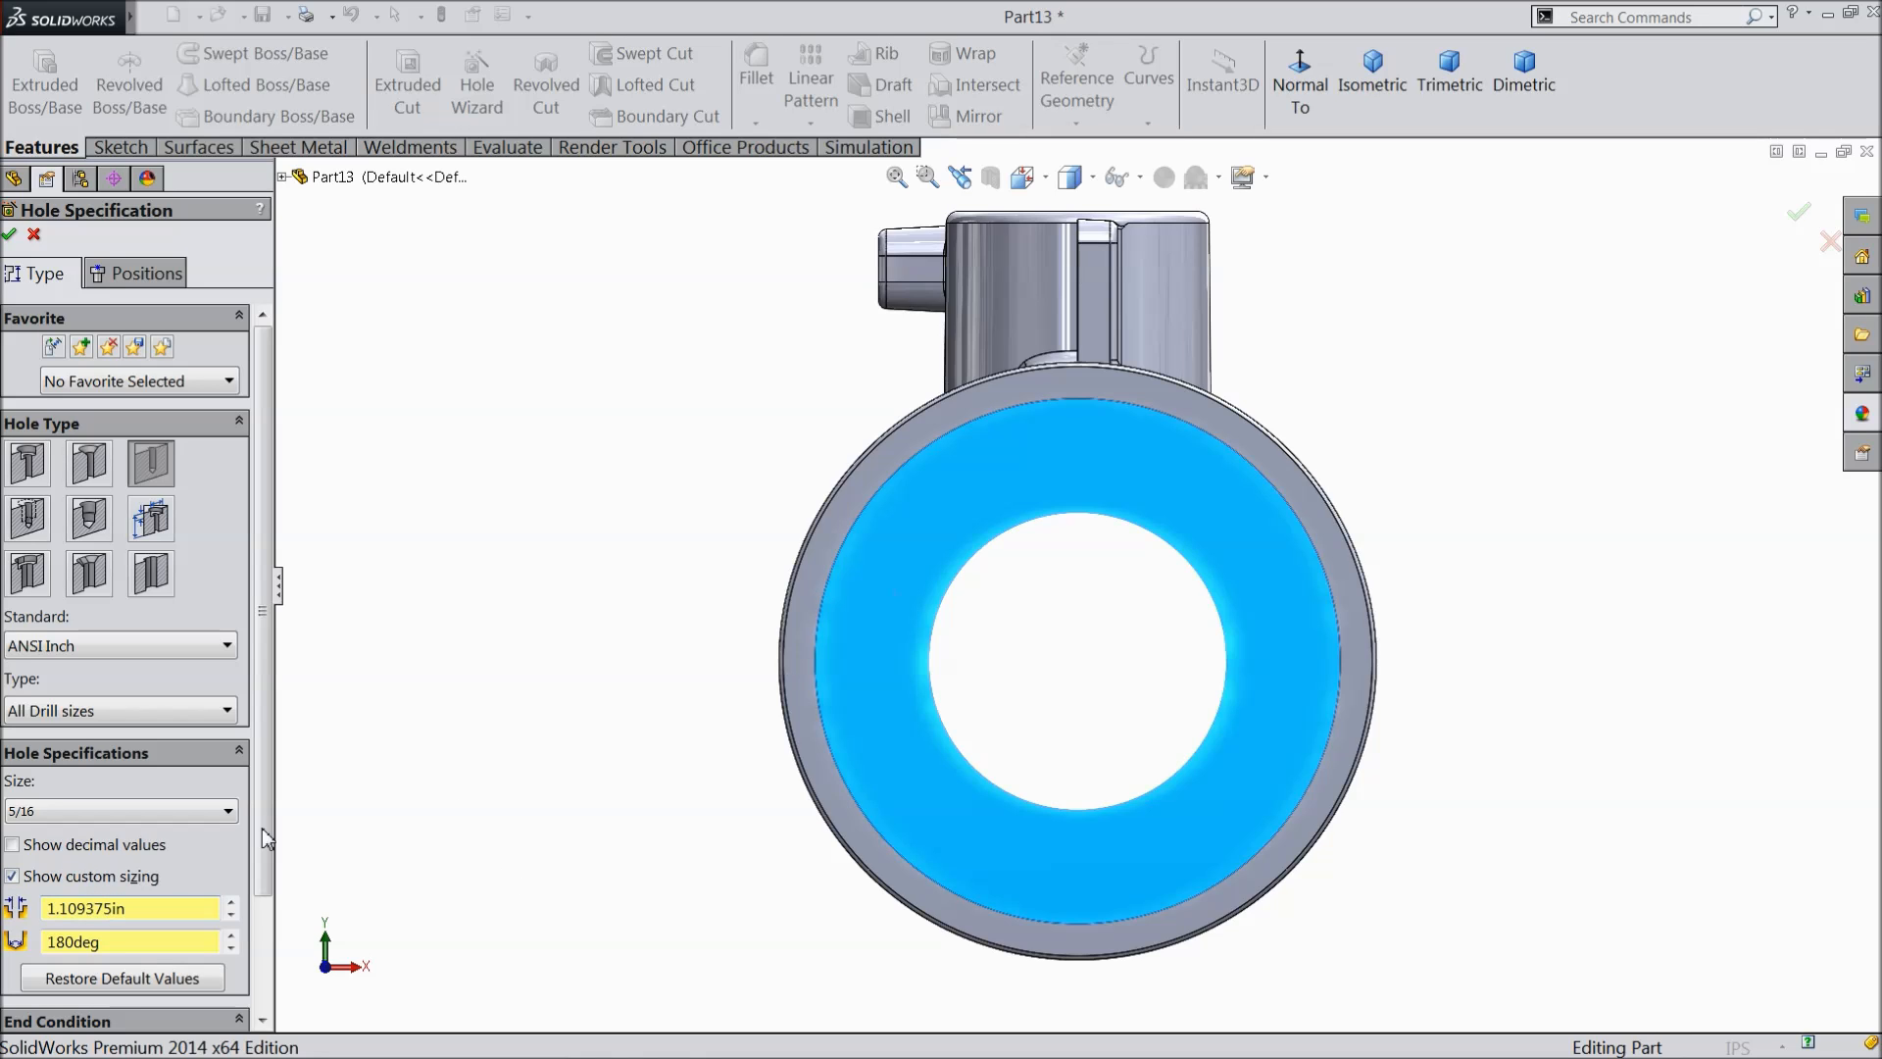
scroll(263, 838, "down", 3)
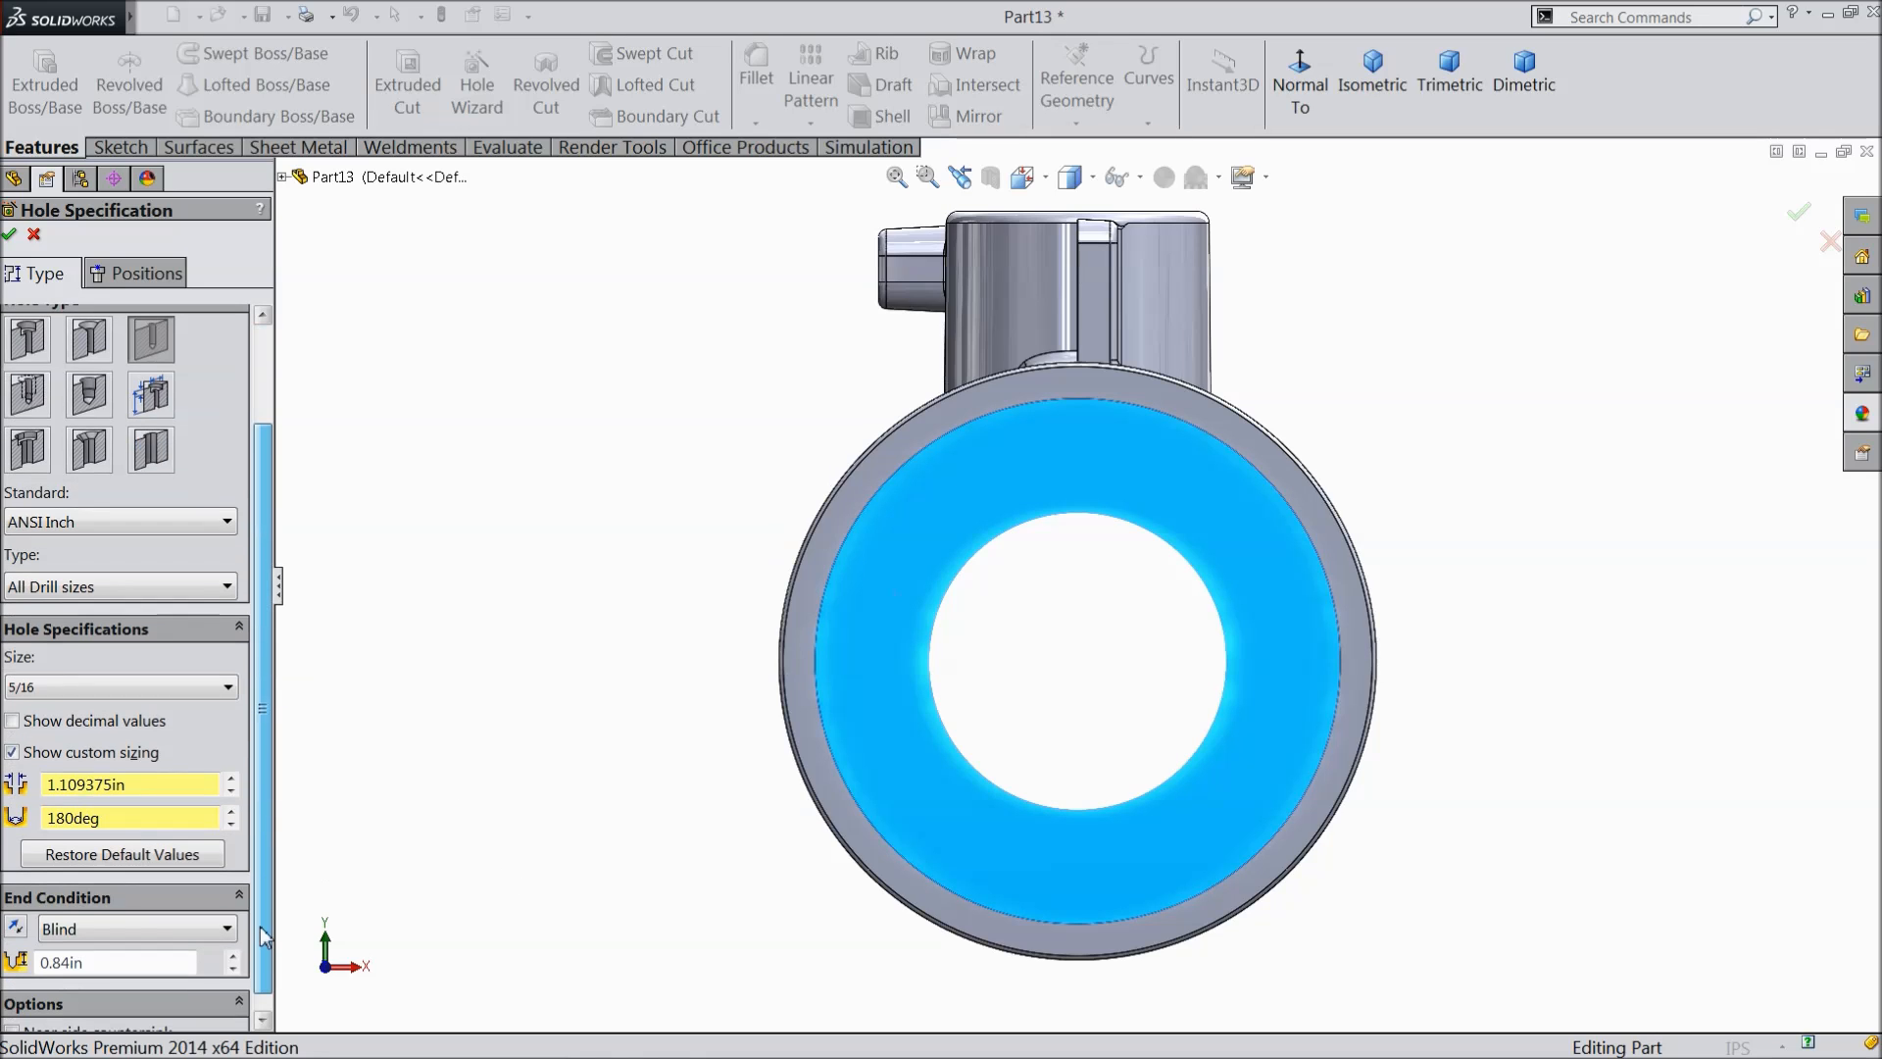
double_click(78, 961)
type("0.")
key("Return")
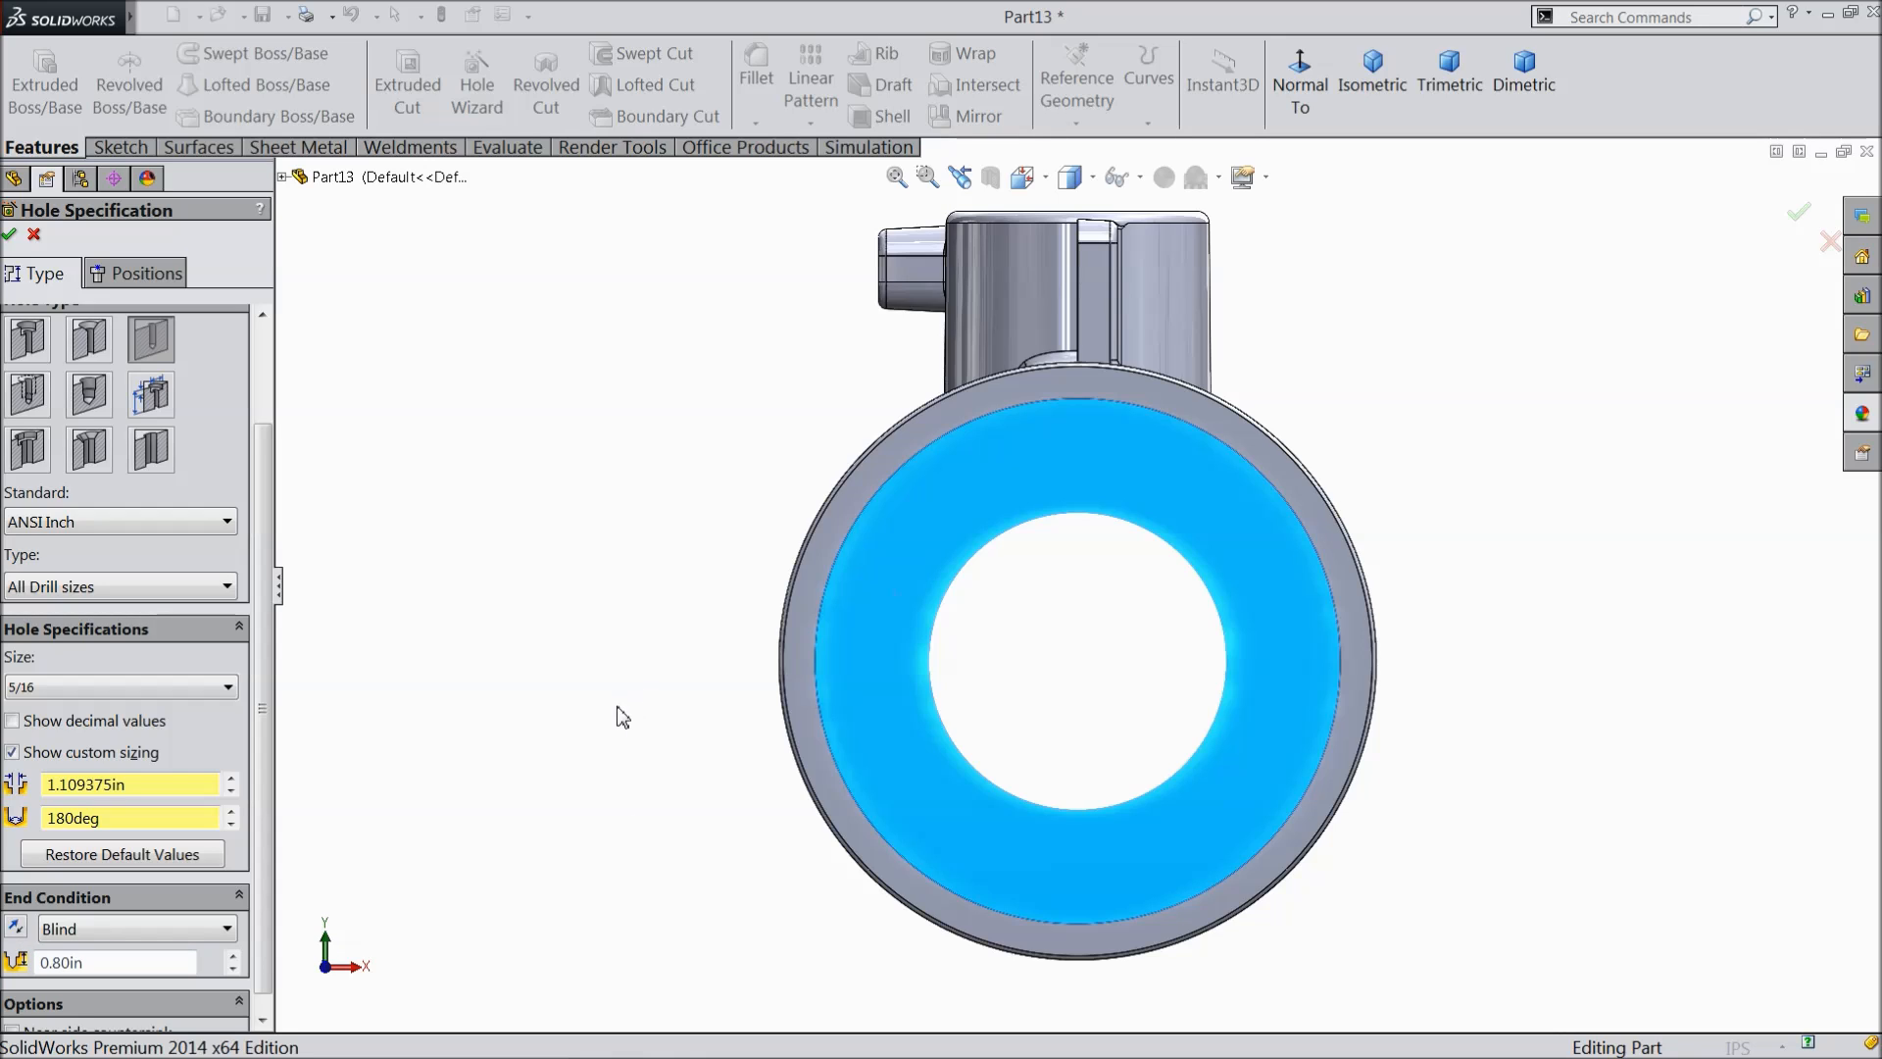
- Position the hole's center on the origin and create the hole
left_click(145, 273)
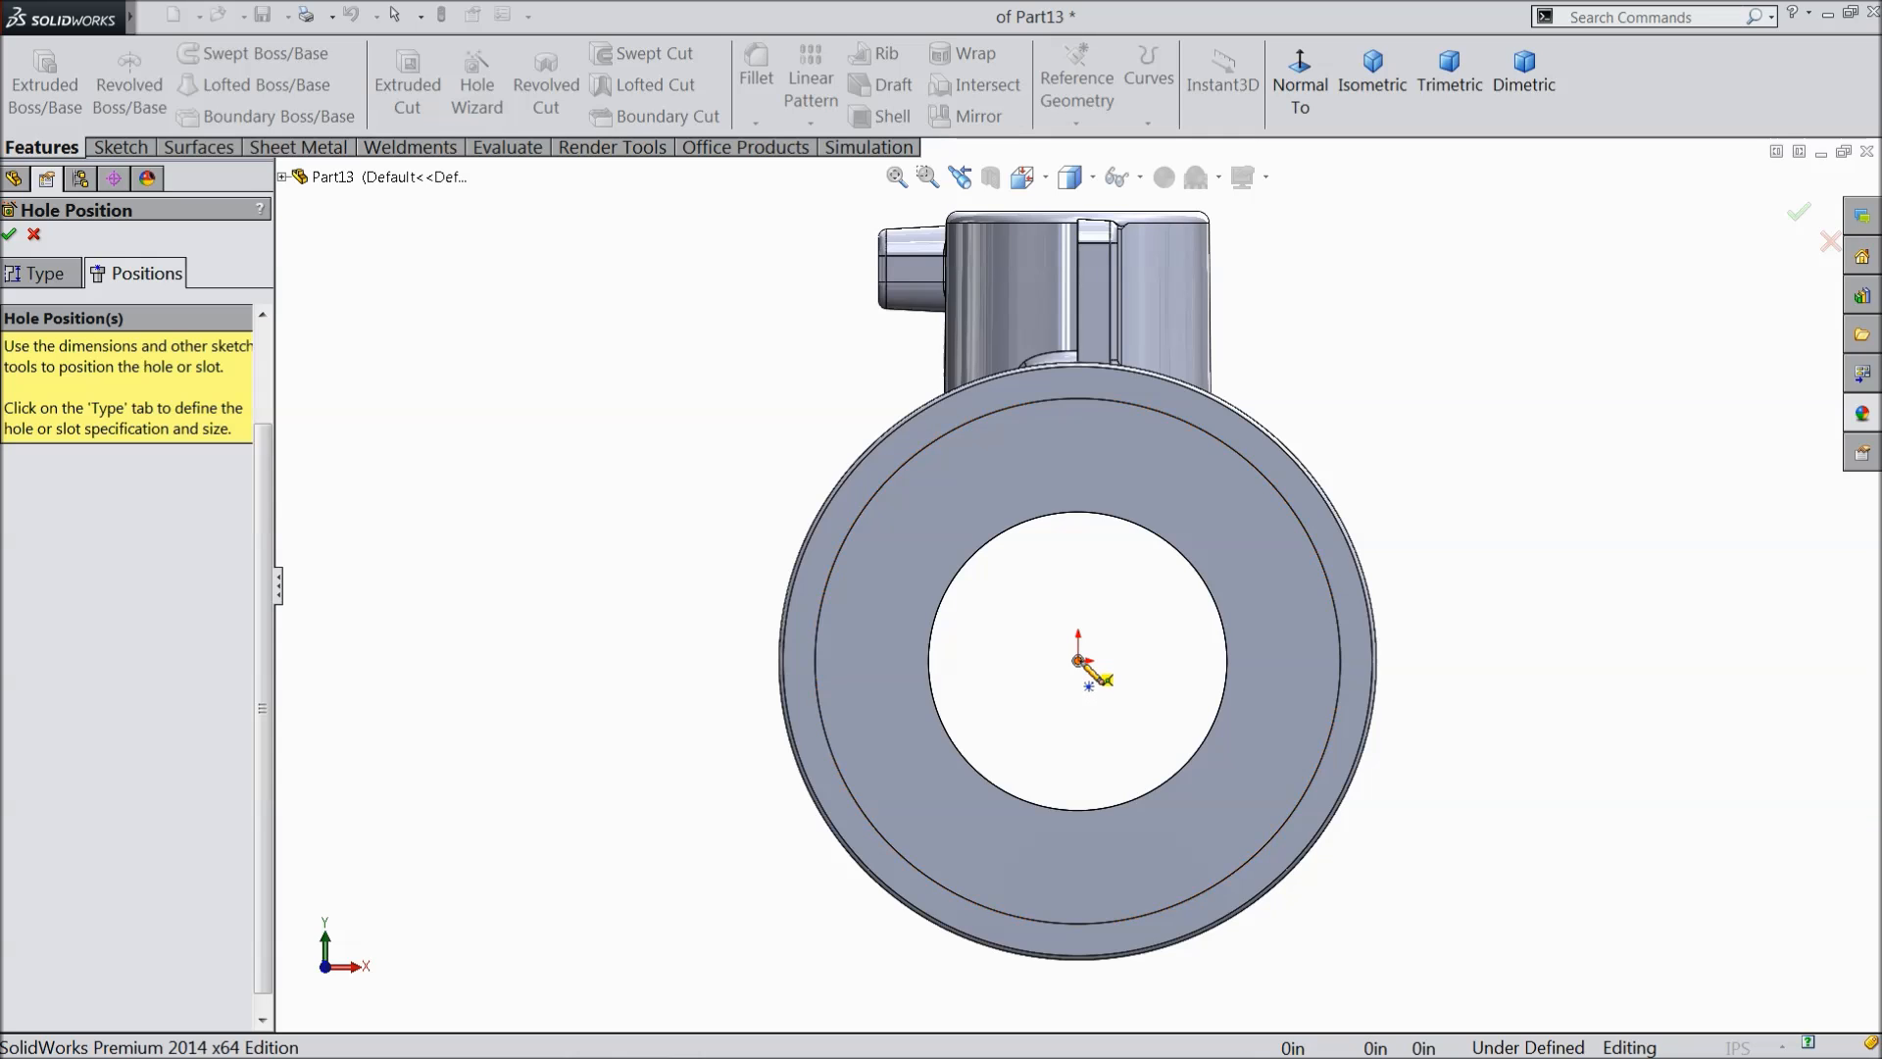
left_click(1079, 661)
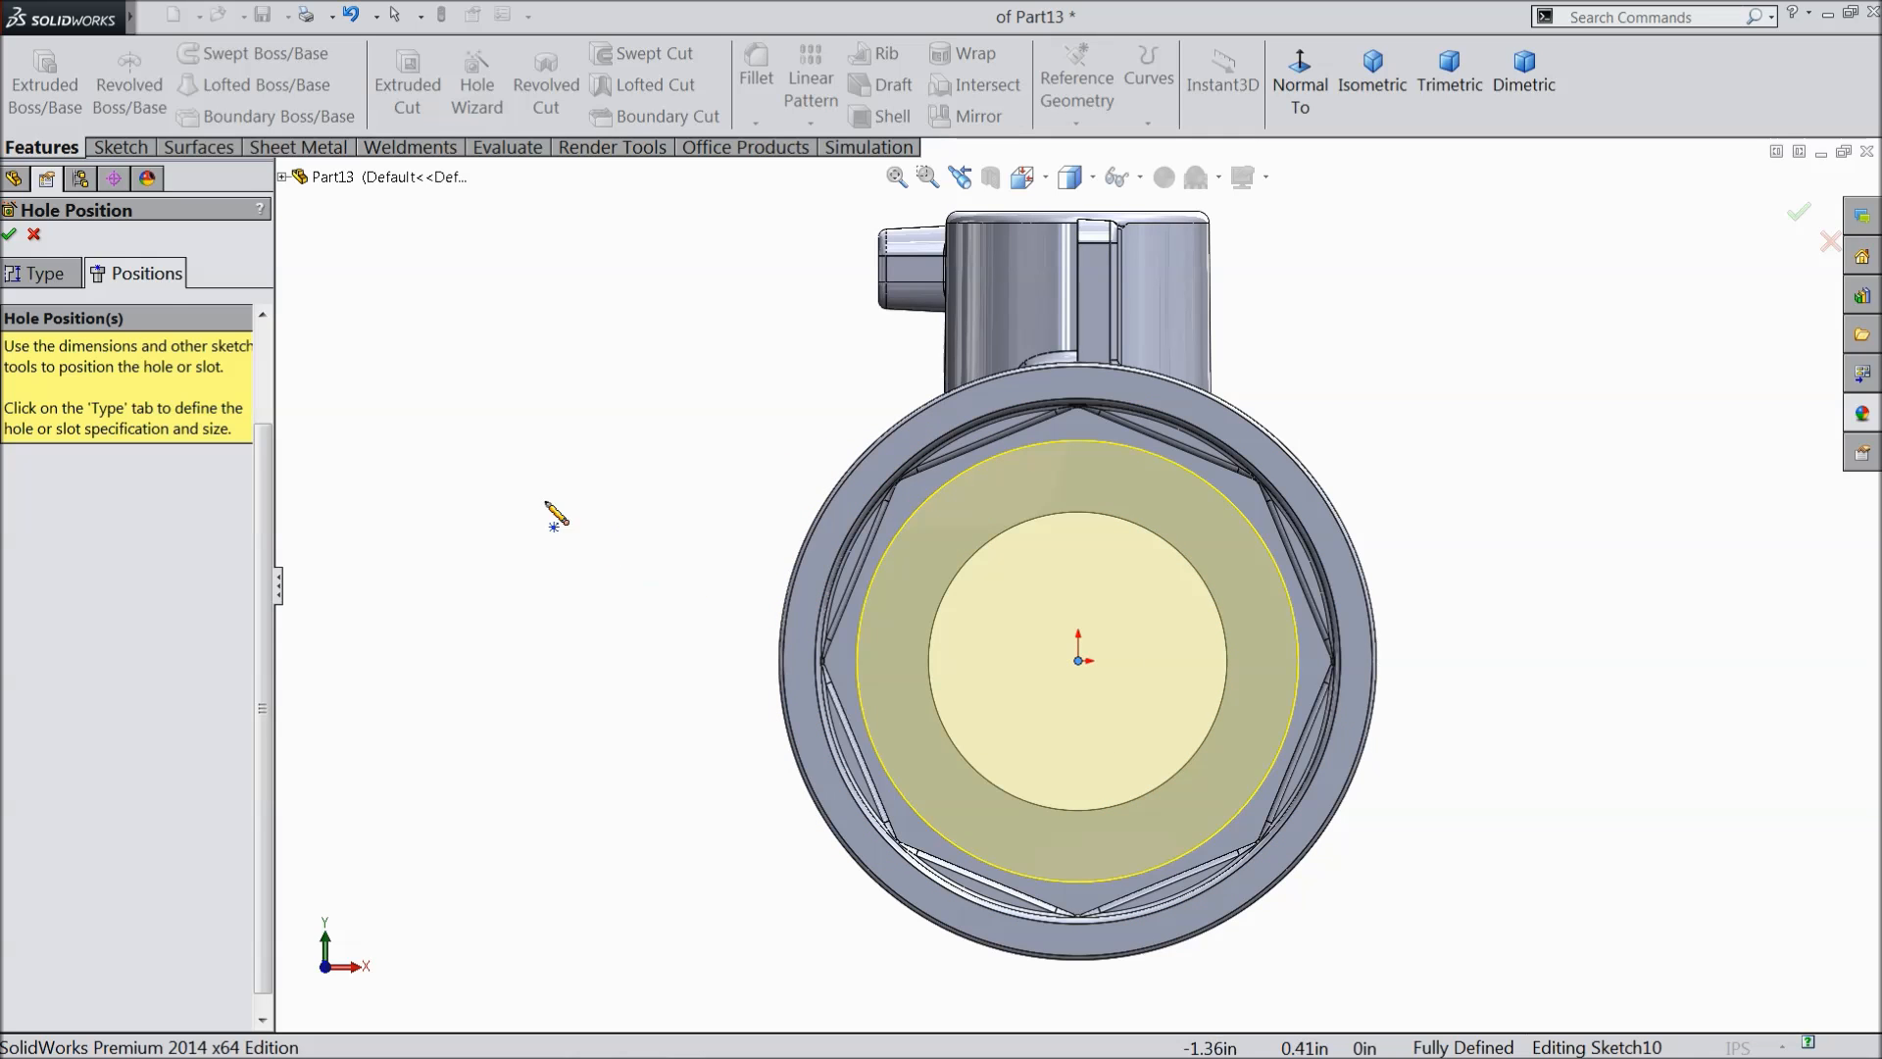
left_click(9, 234)
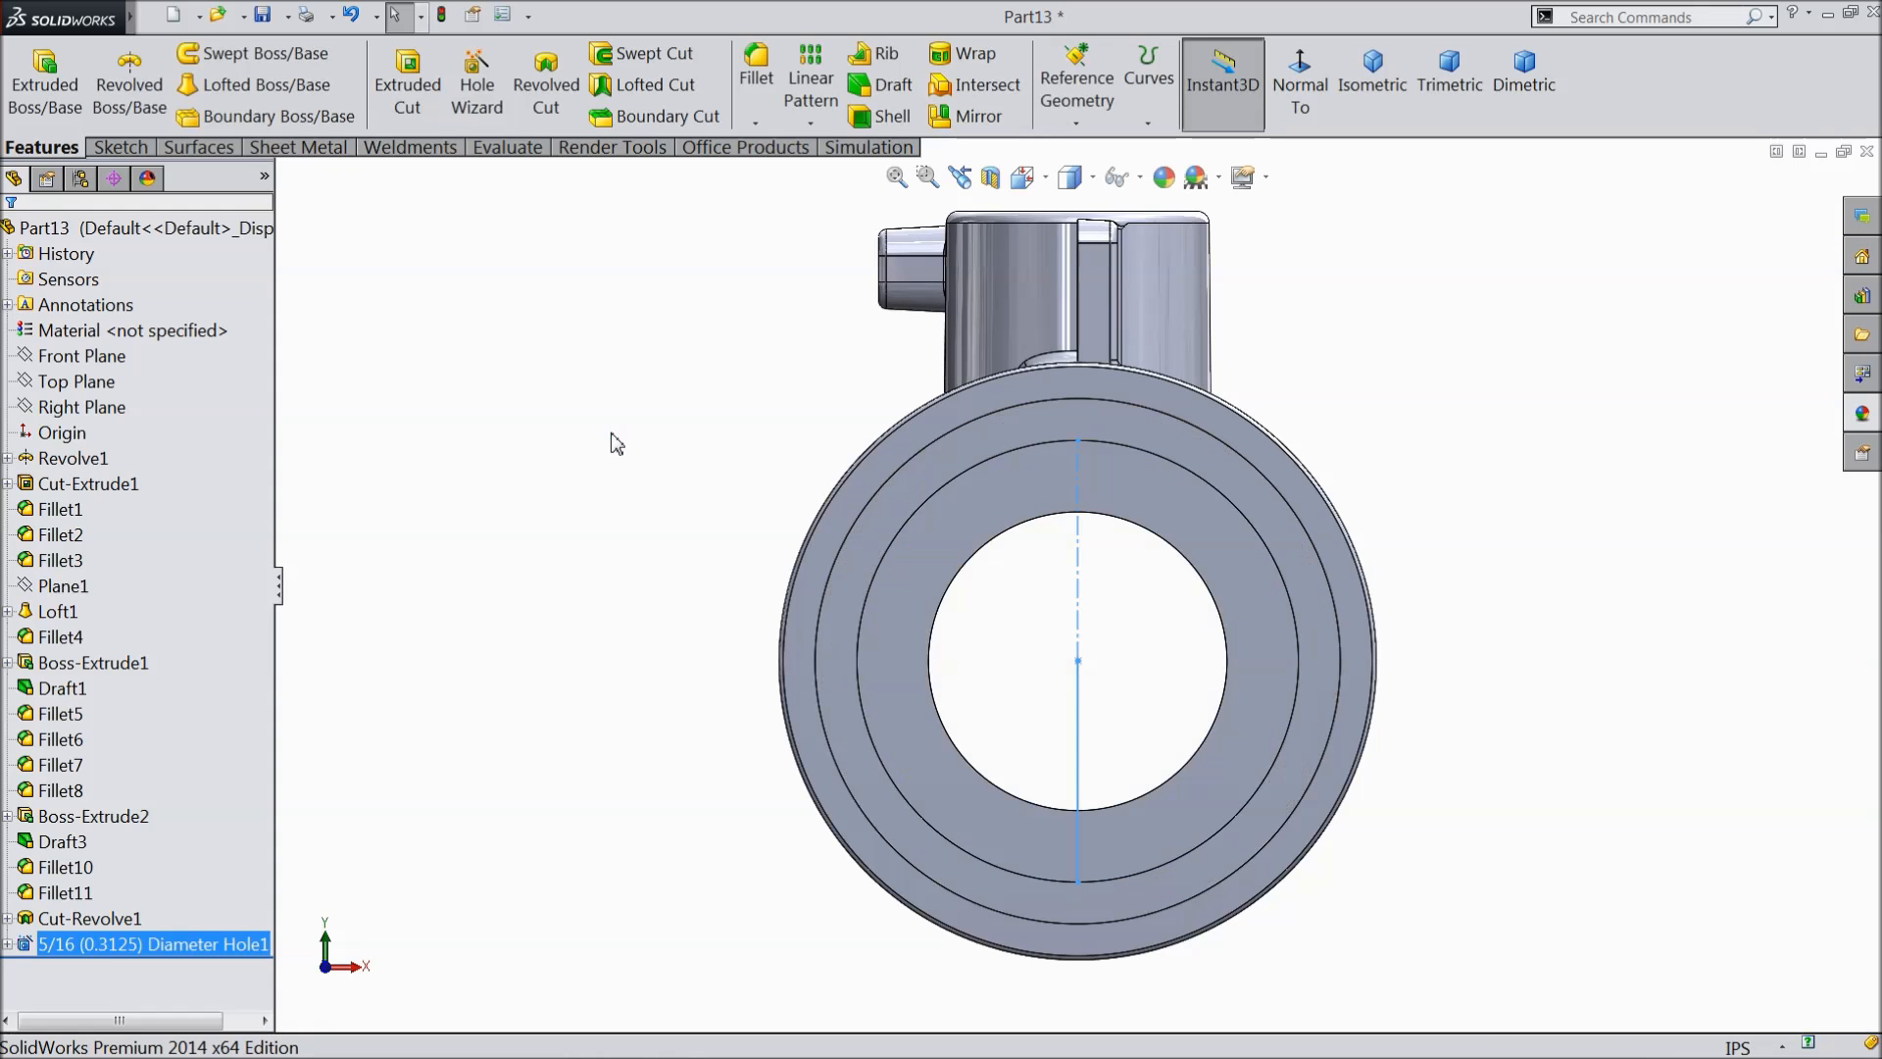
- Check that shaded cosmetic threads are enabled in the document's detailing properties and rebuild the part
middle_click_drag(654, 457, 621, 240)
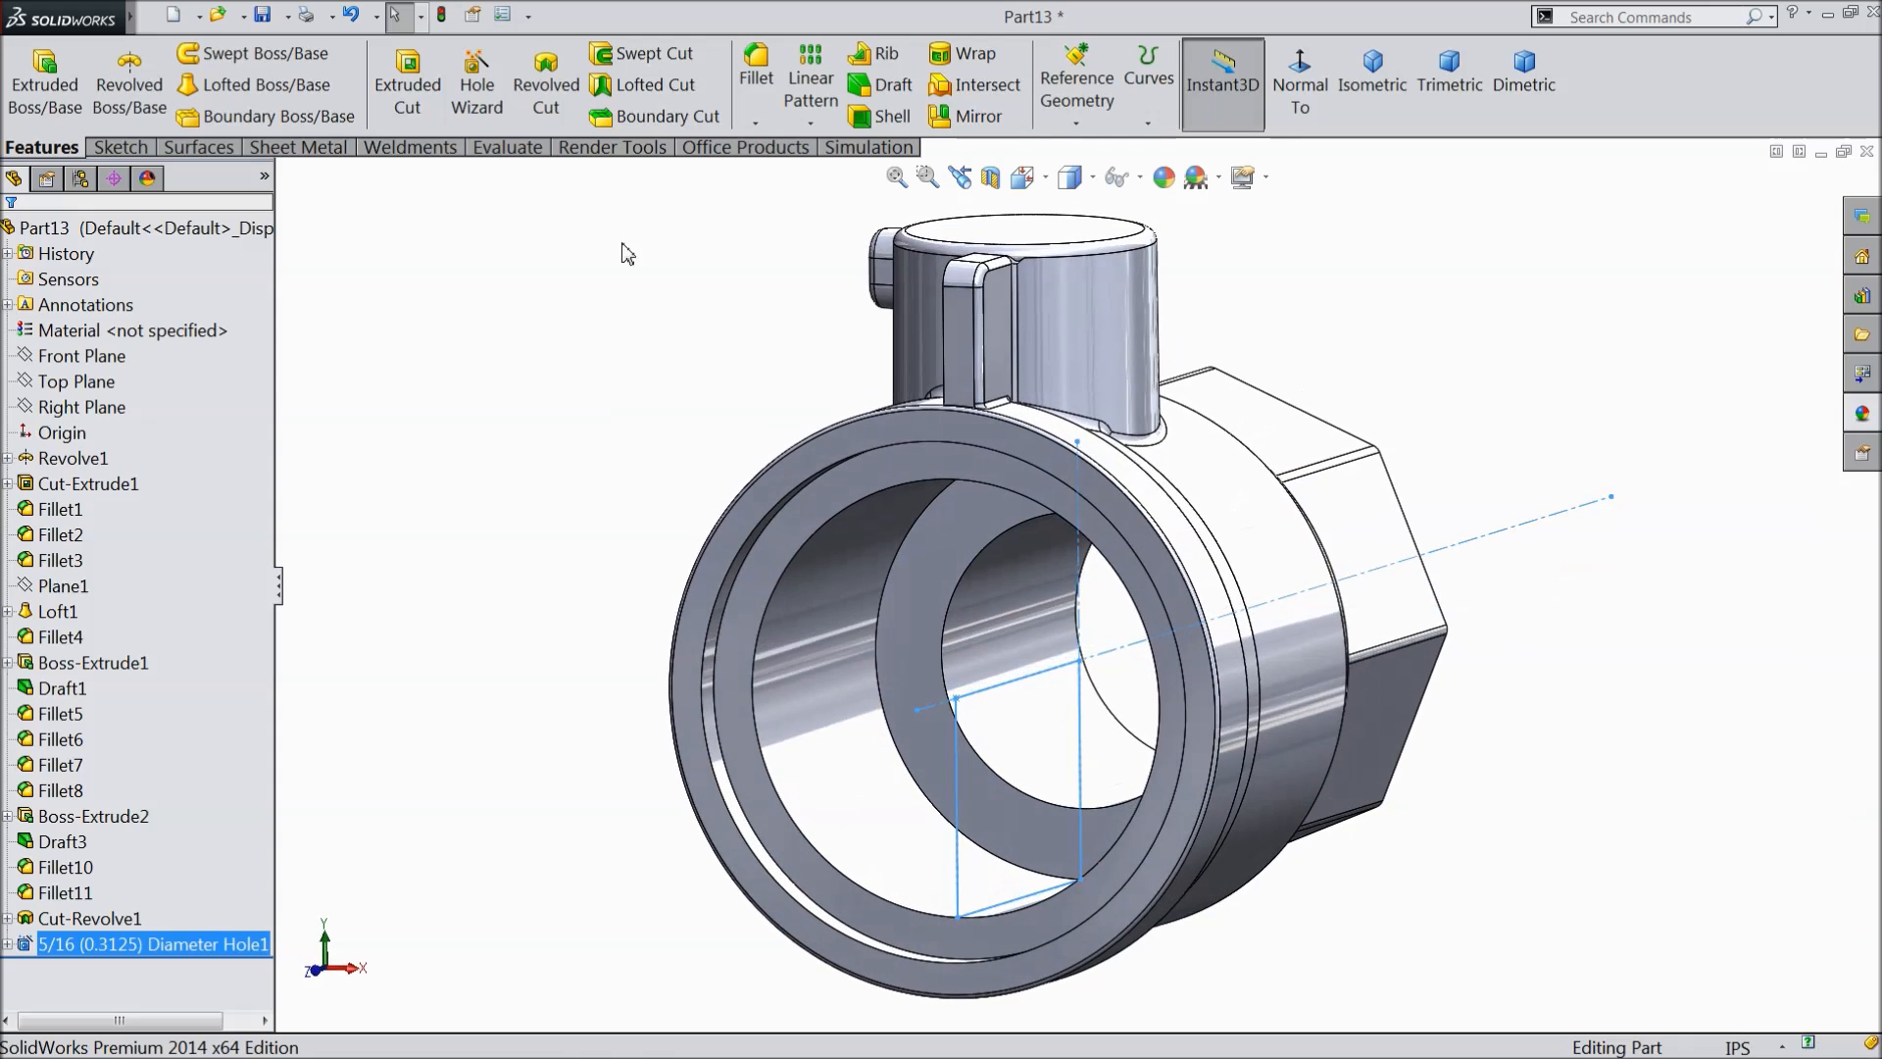
left_click(506, 15)
left_click(601, 152)
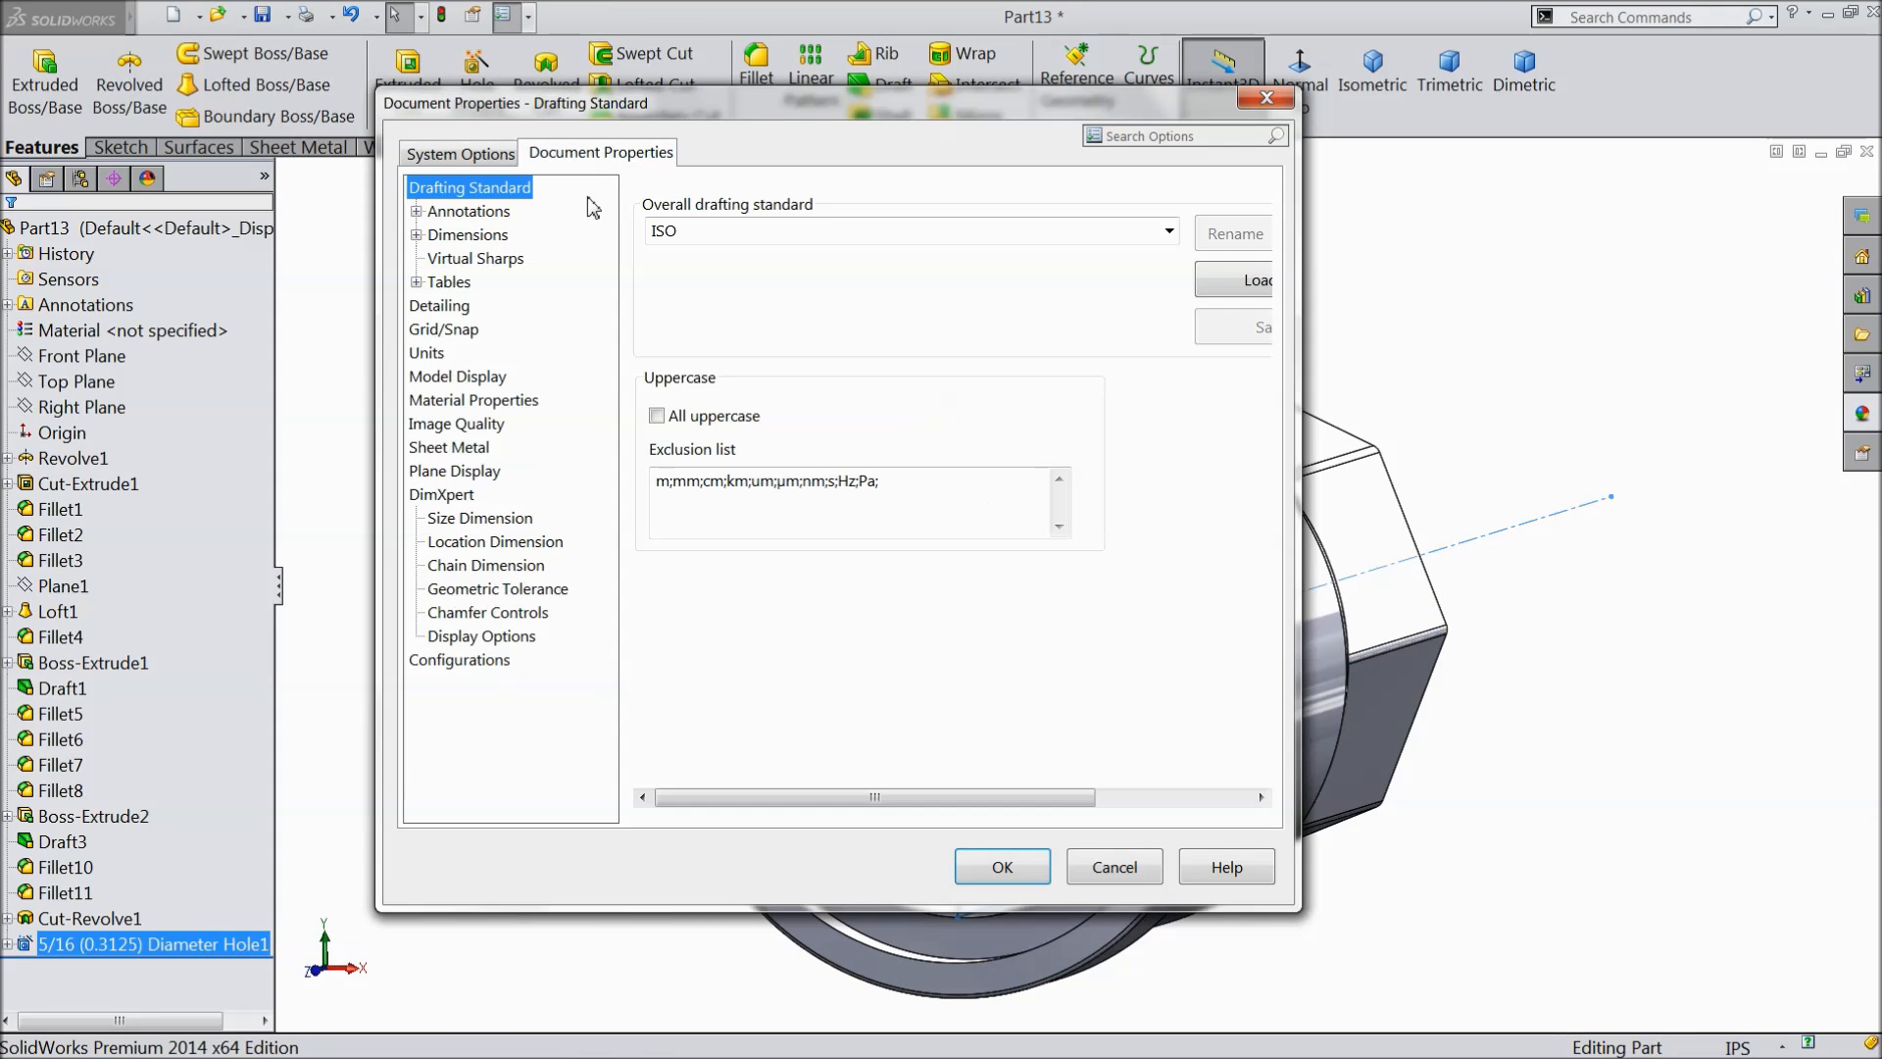
left_click(439, 305)
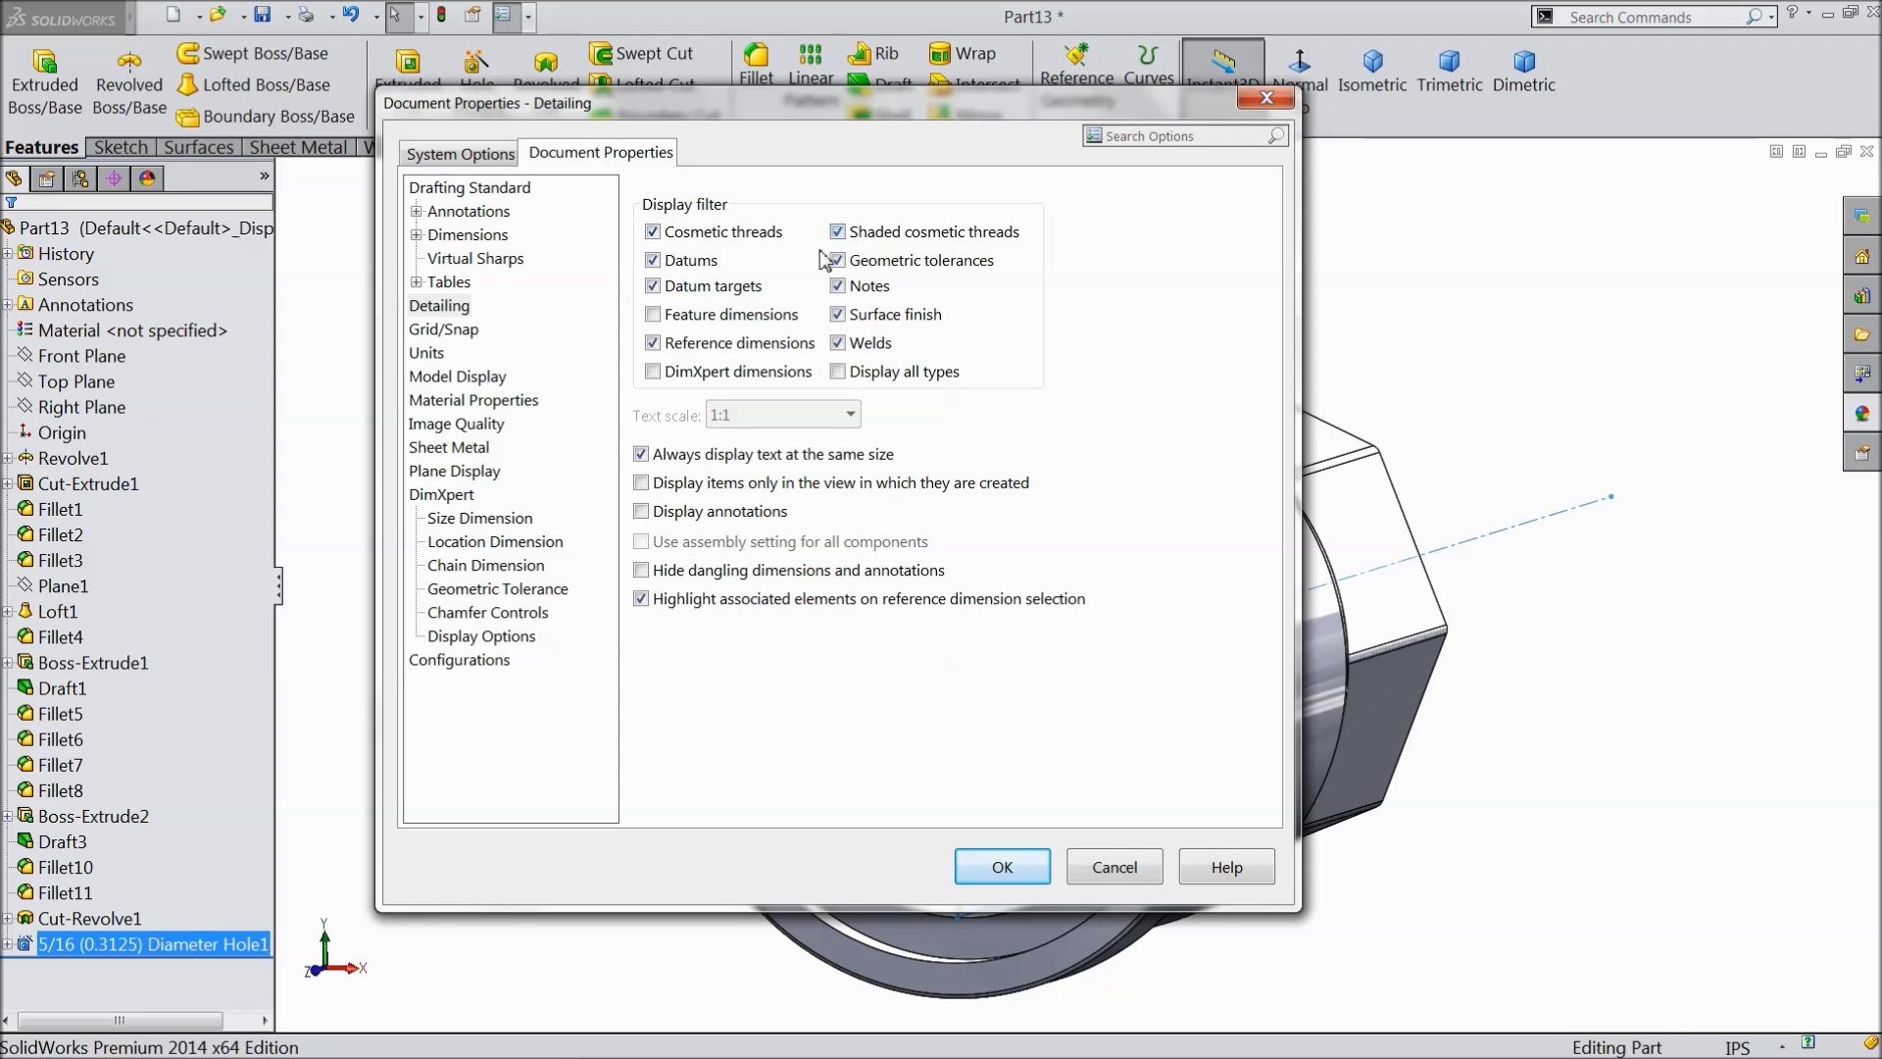
left_click(1024, 880)
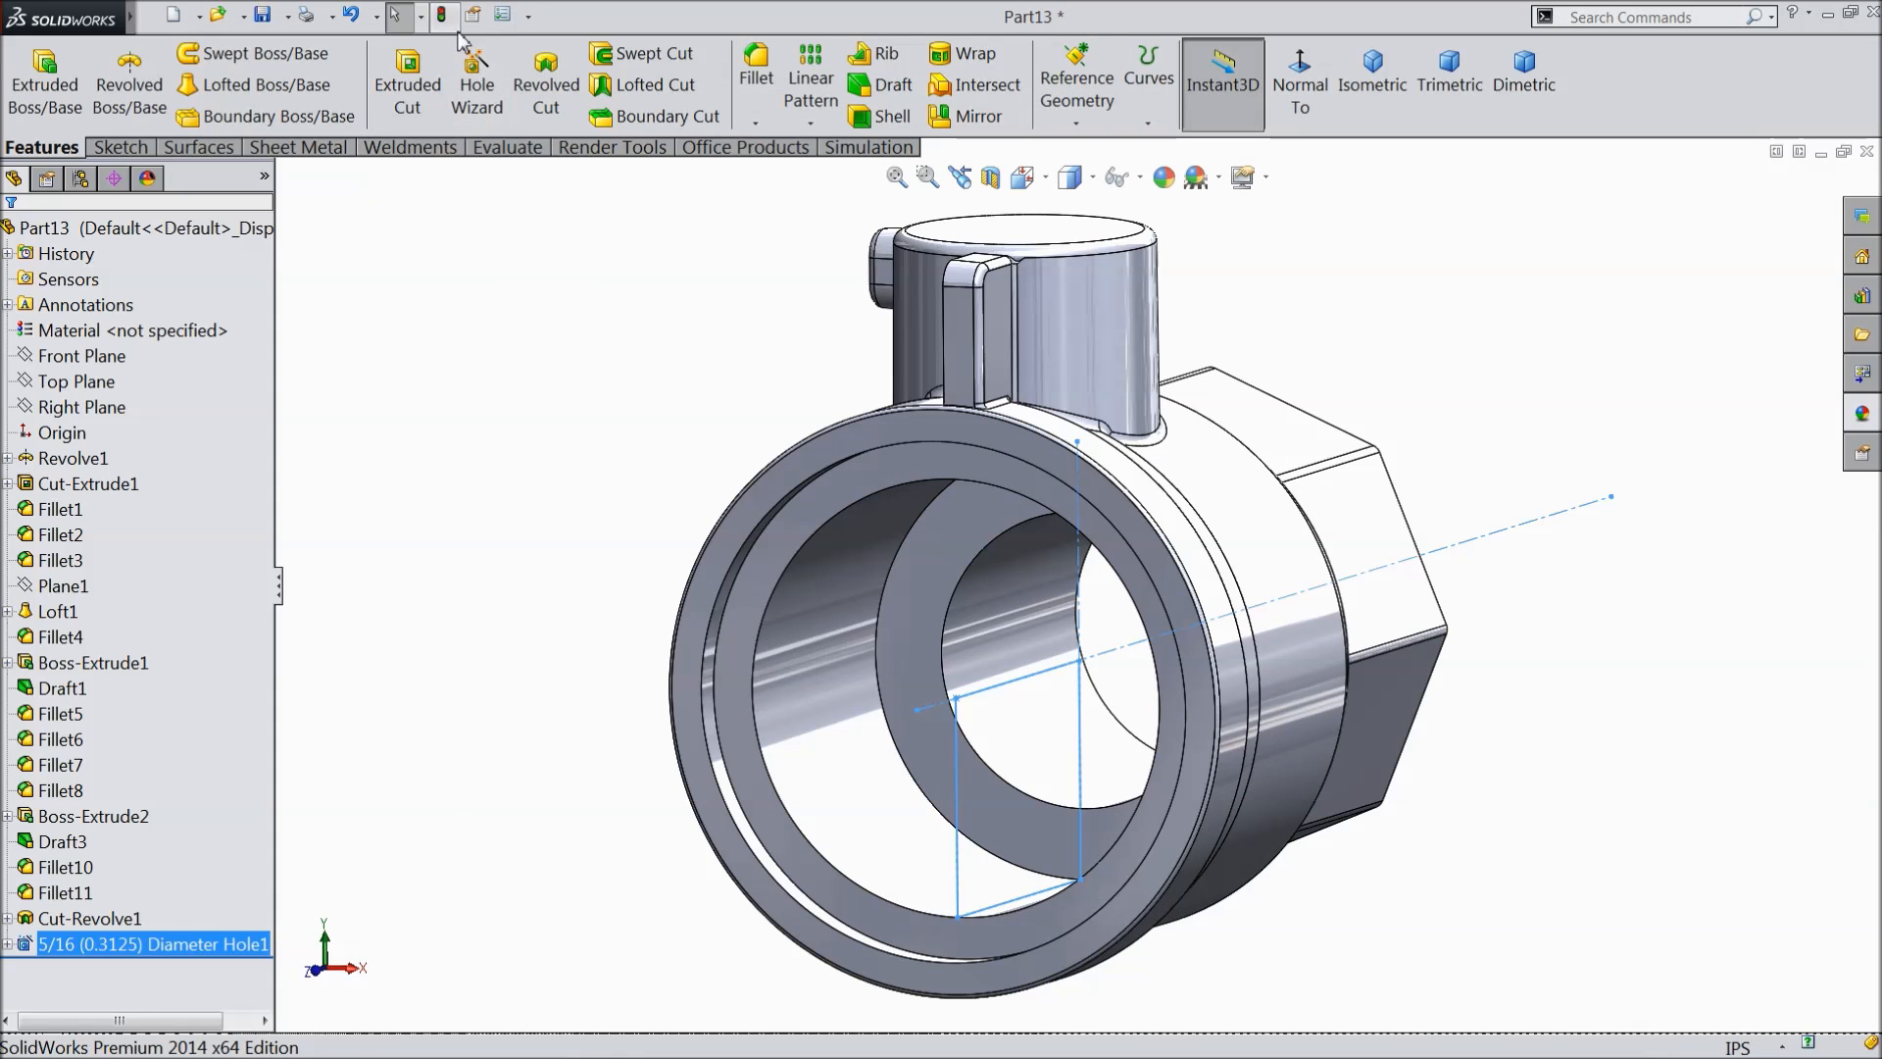
left_click(441, 15)
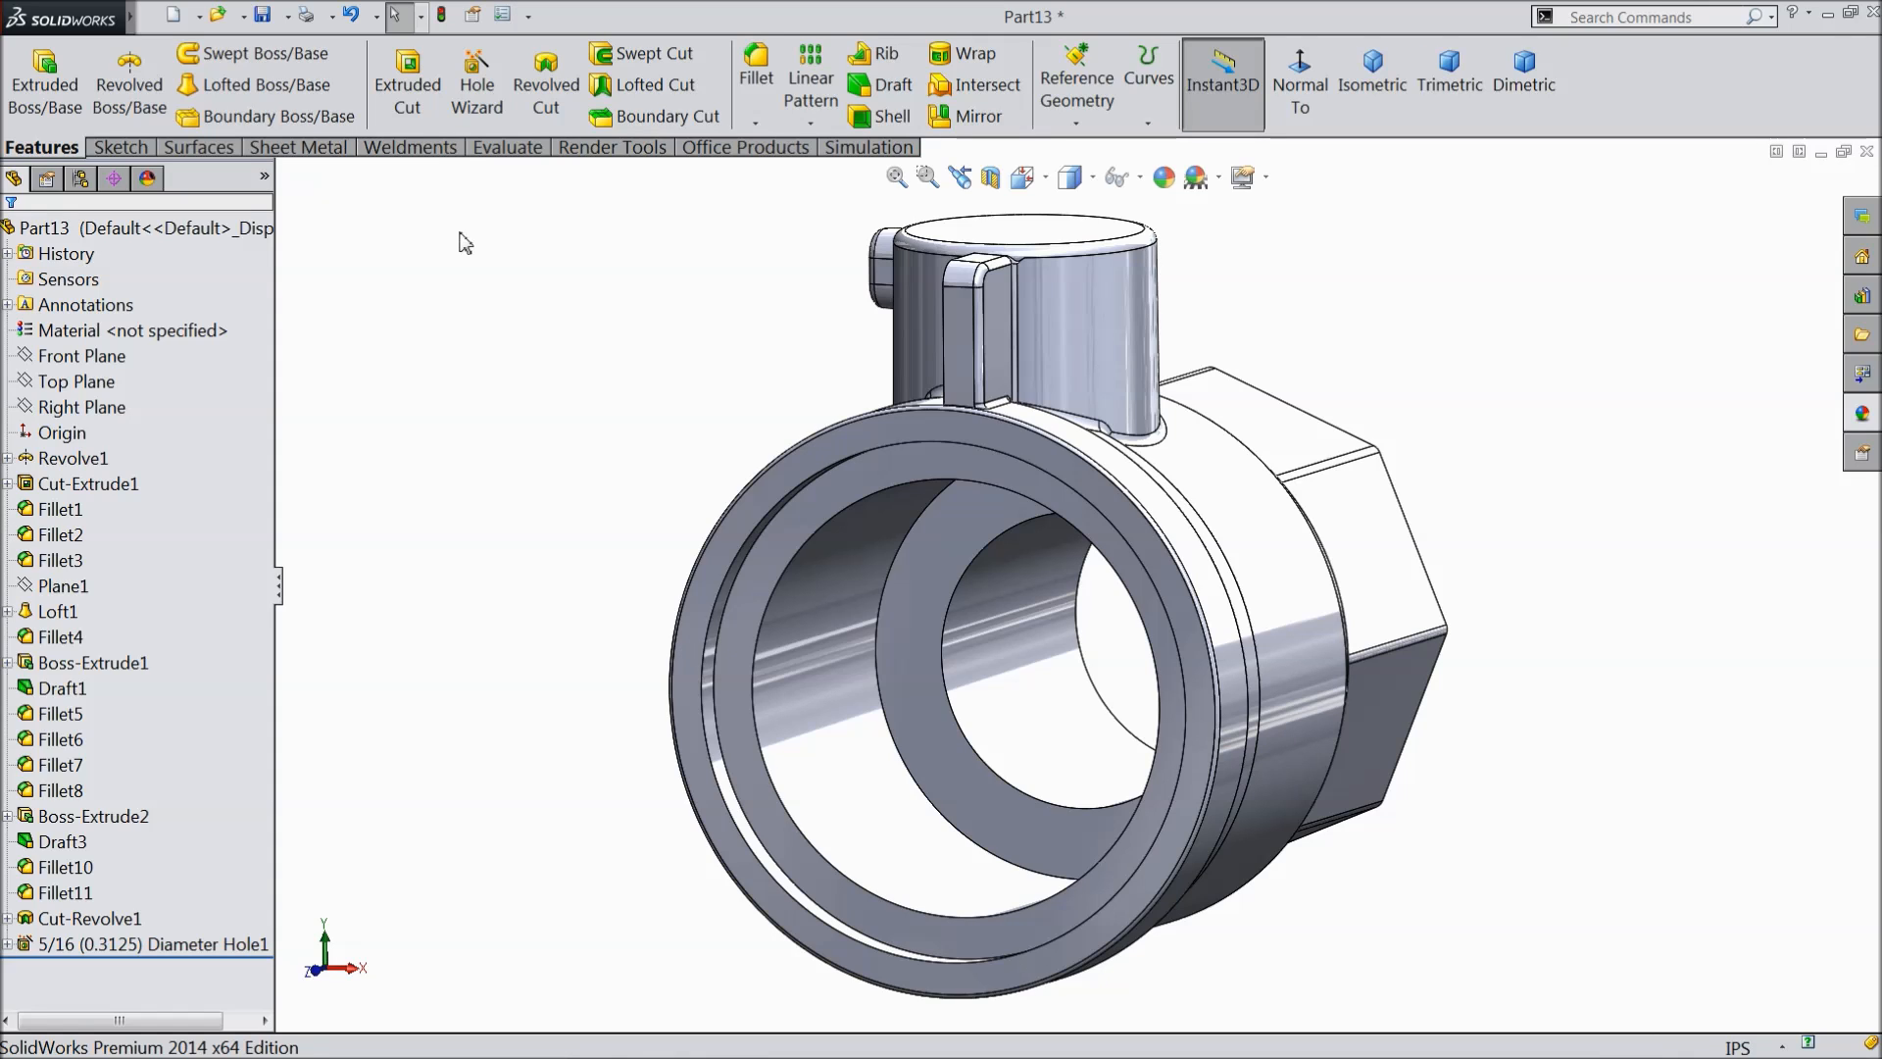
- Start a Hole Wizard tapered tap hole on the recessed ring face, using ANSI Inch, Tapered Pipe Tap, size 1 and a blind end condition
left_click(755, 610)
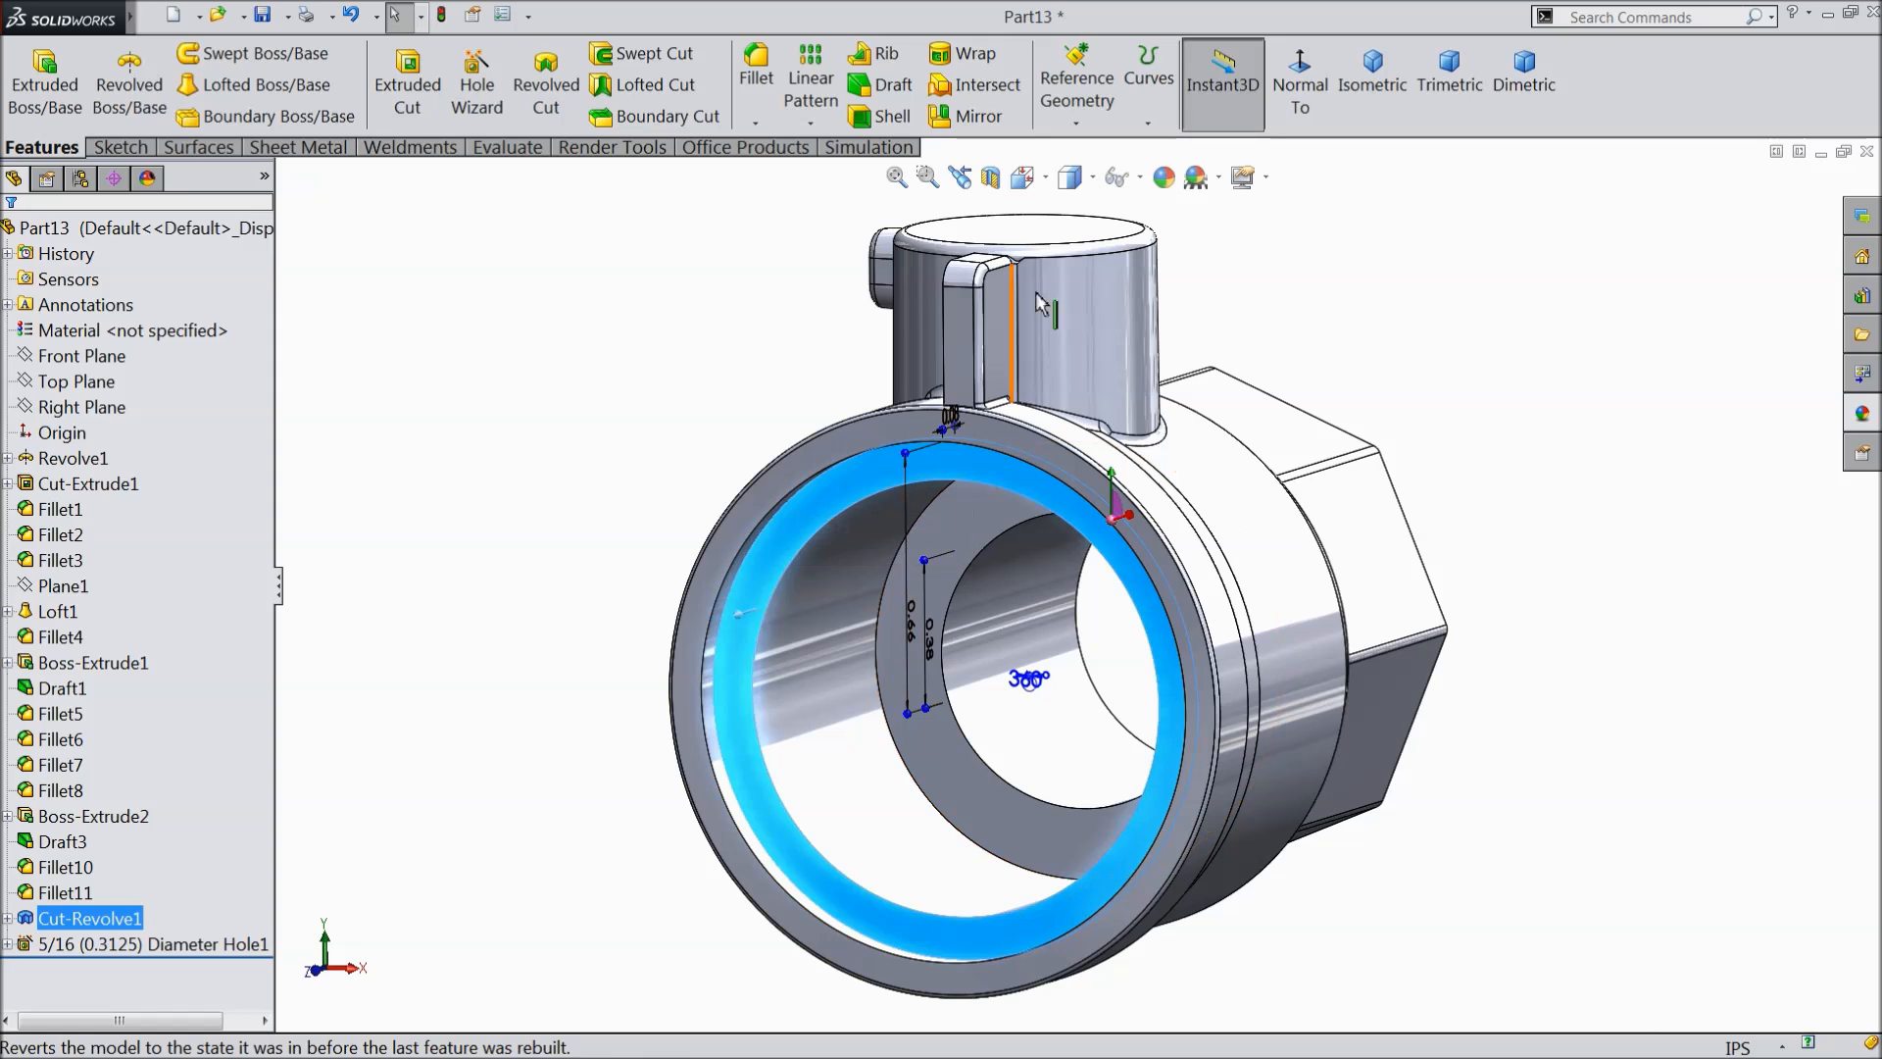
left_click(475, 96)
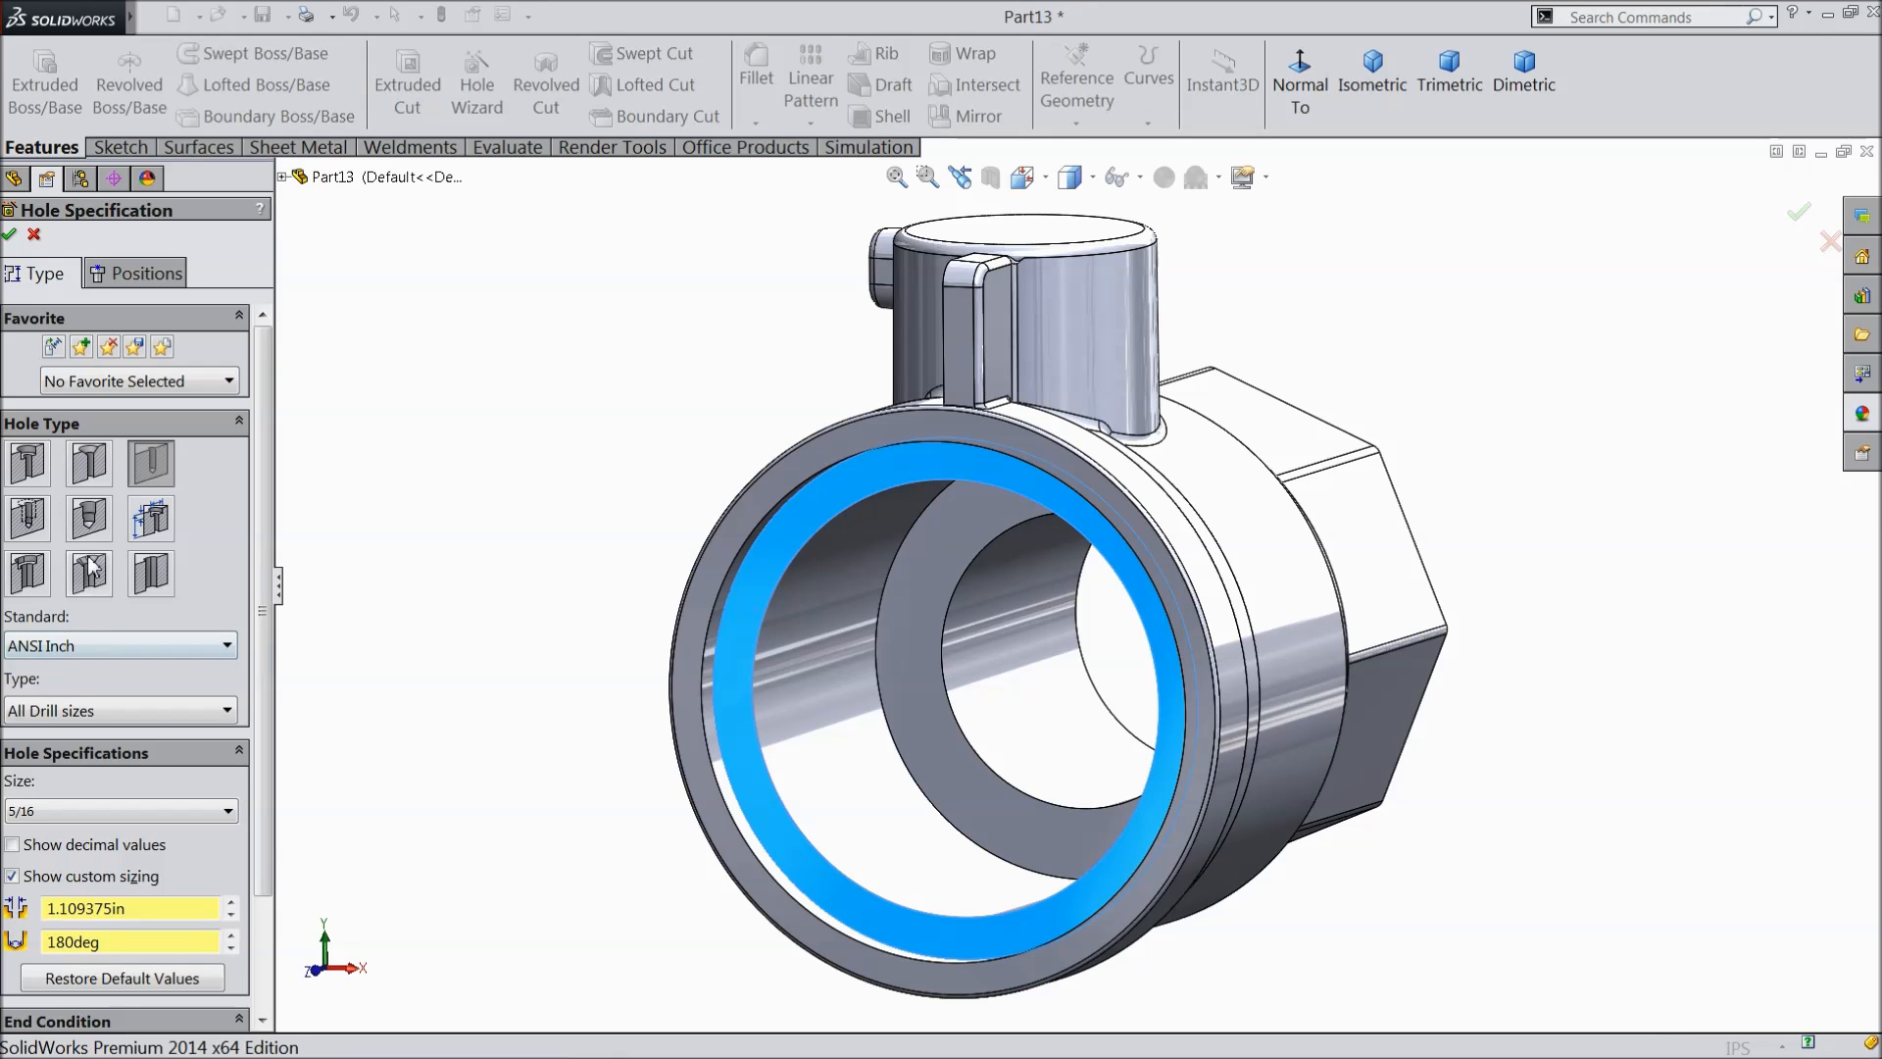
left_click(91, 520)
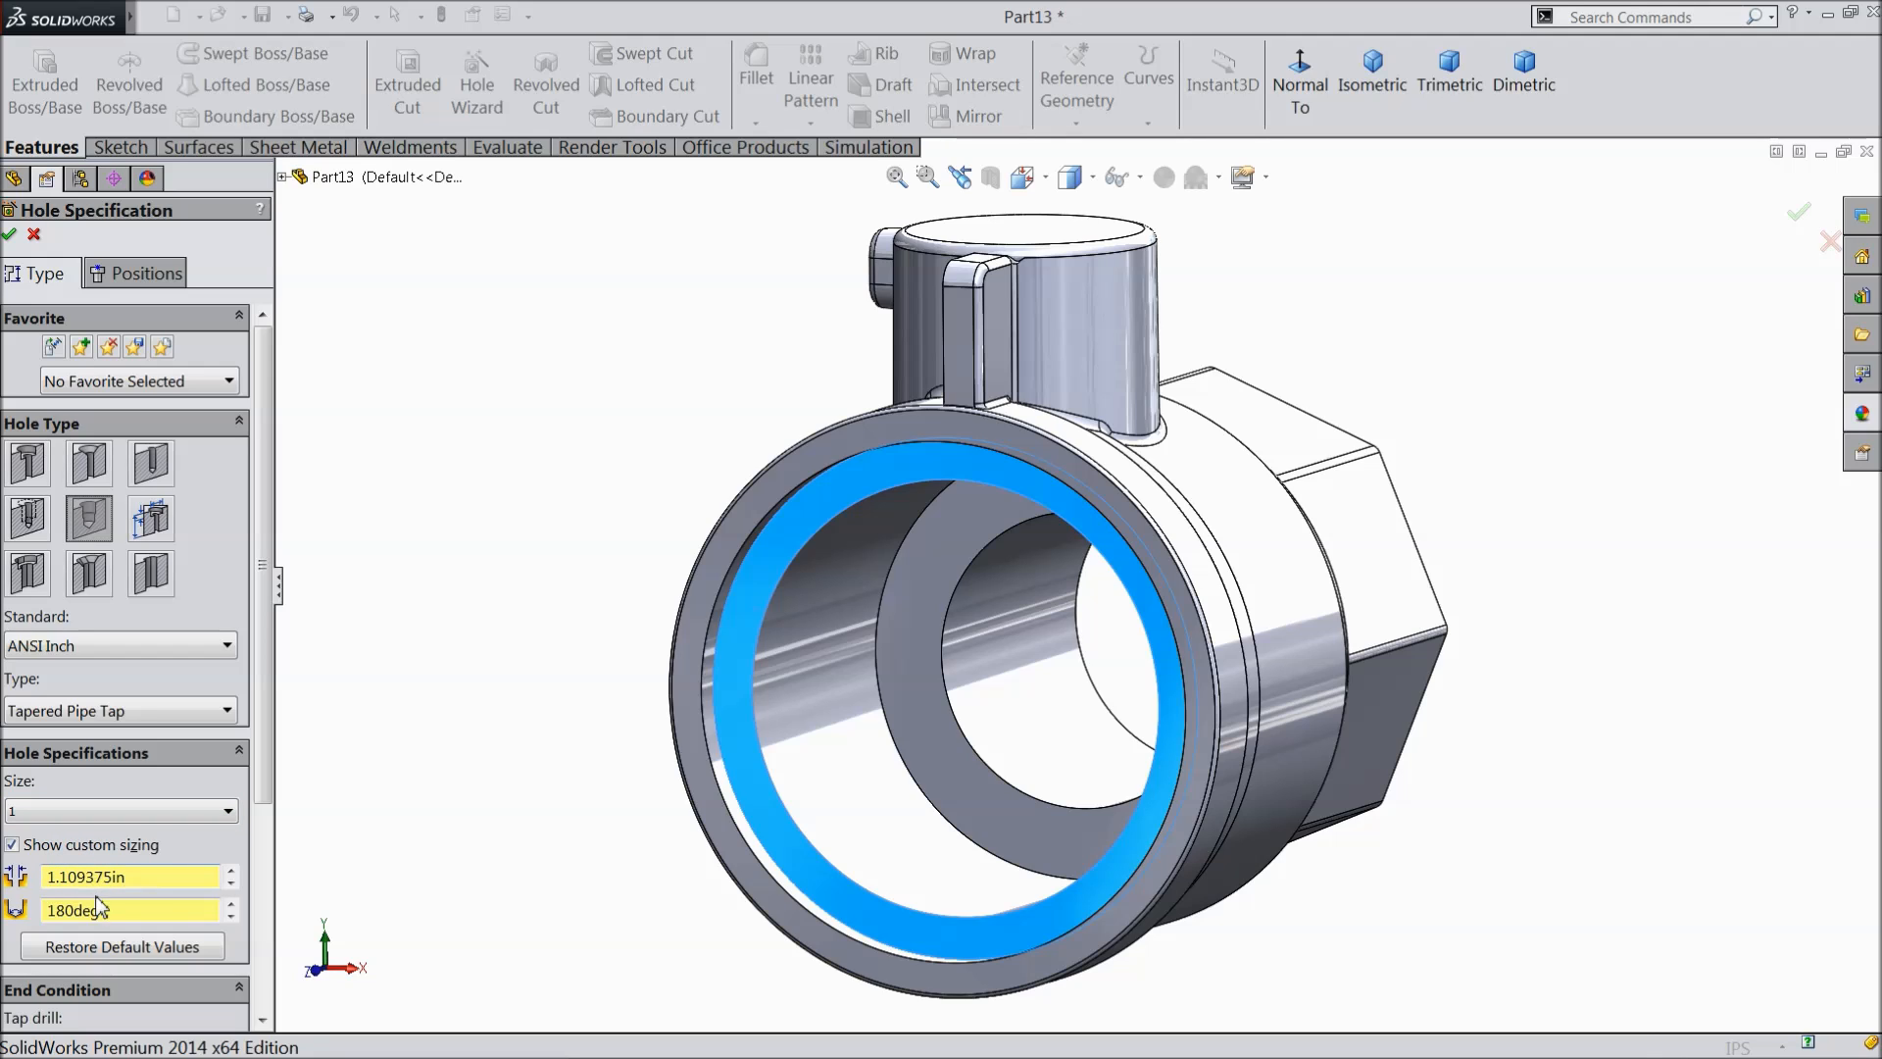
scroll(269, 878, "down", 2)
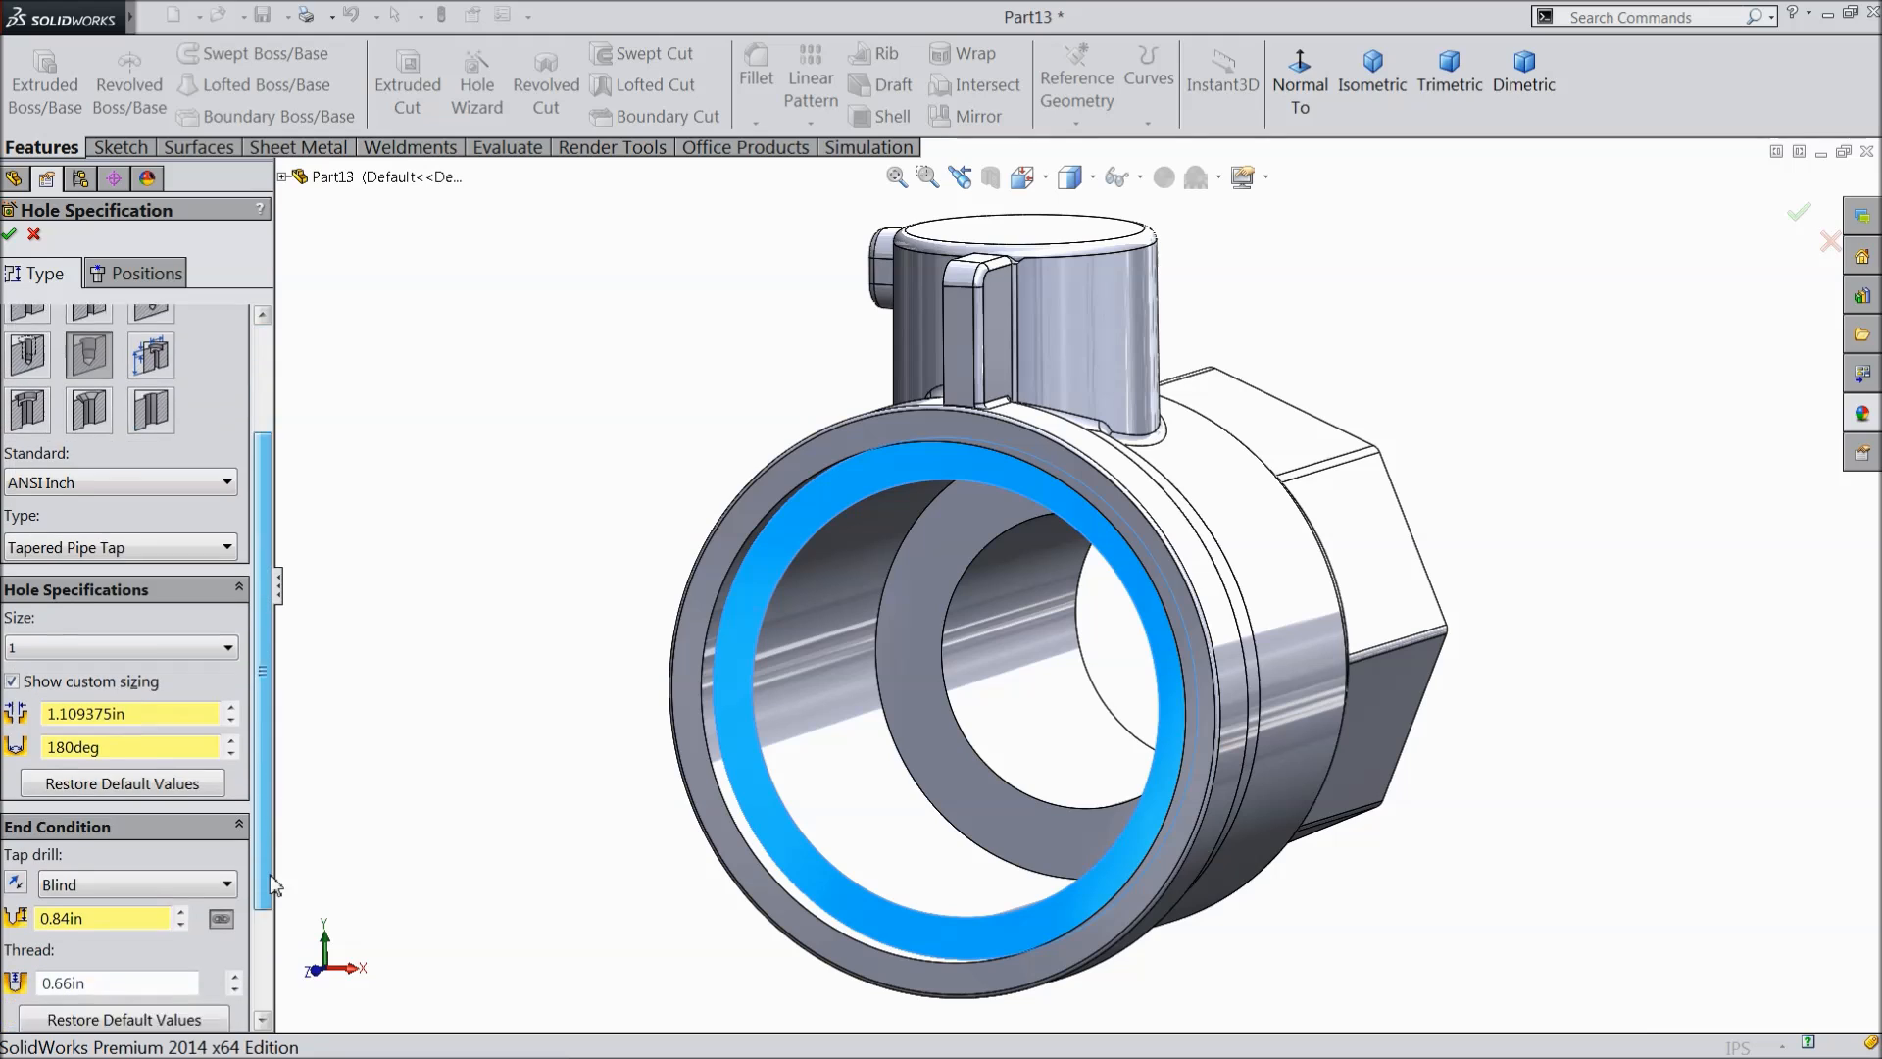
left_click_drag(268, 874, 268, 920)
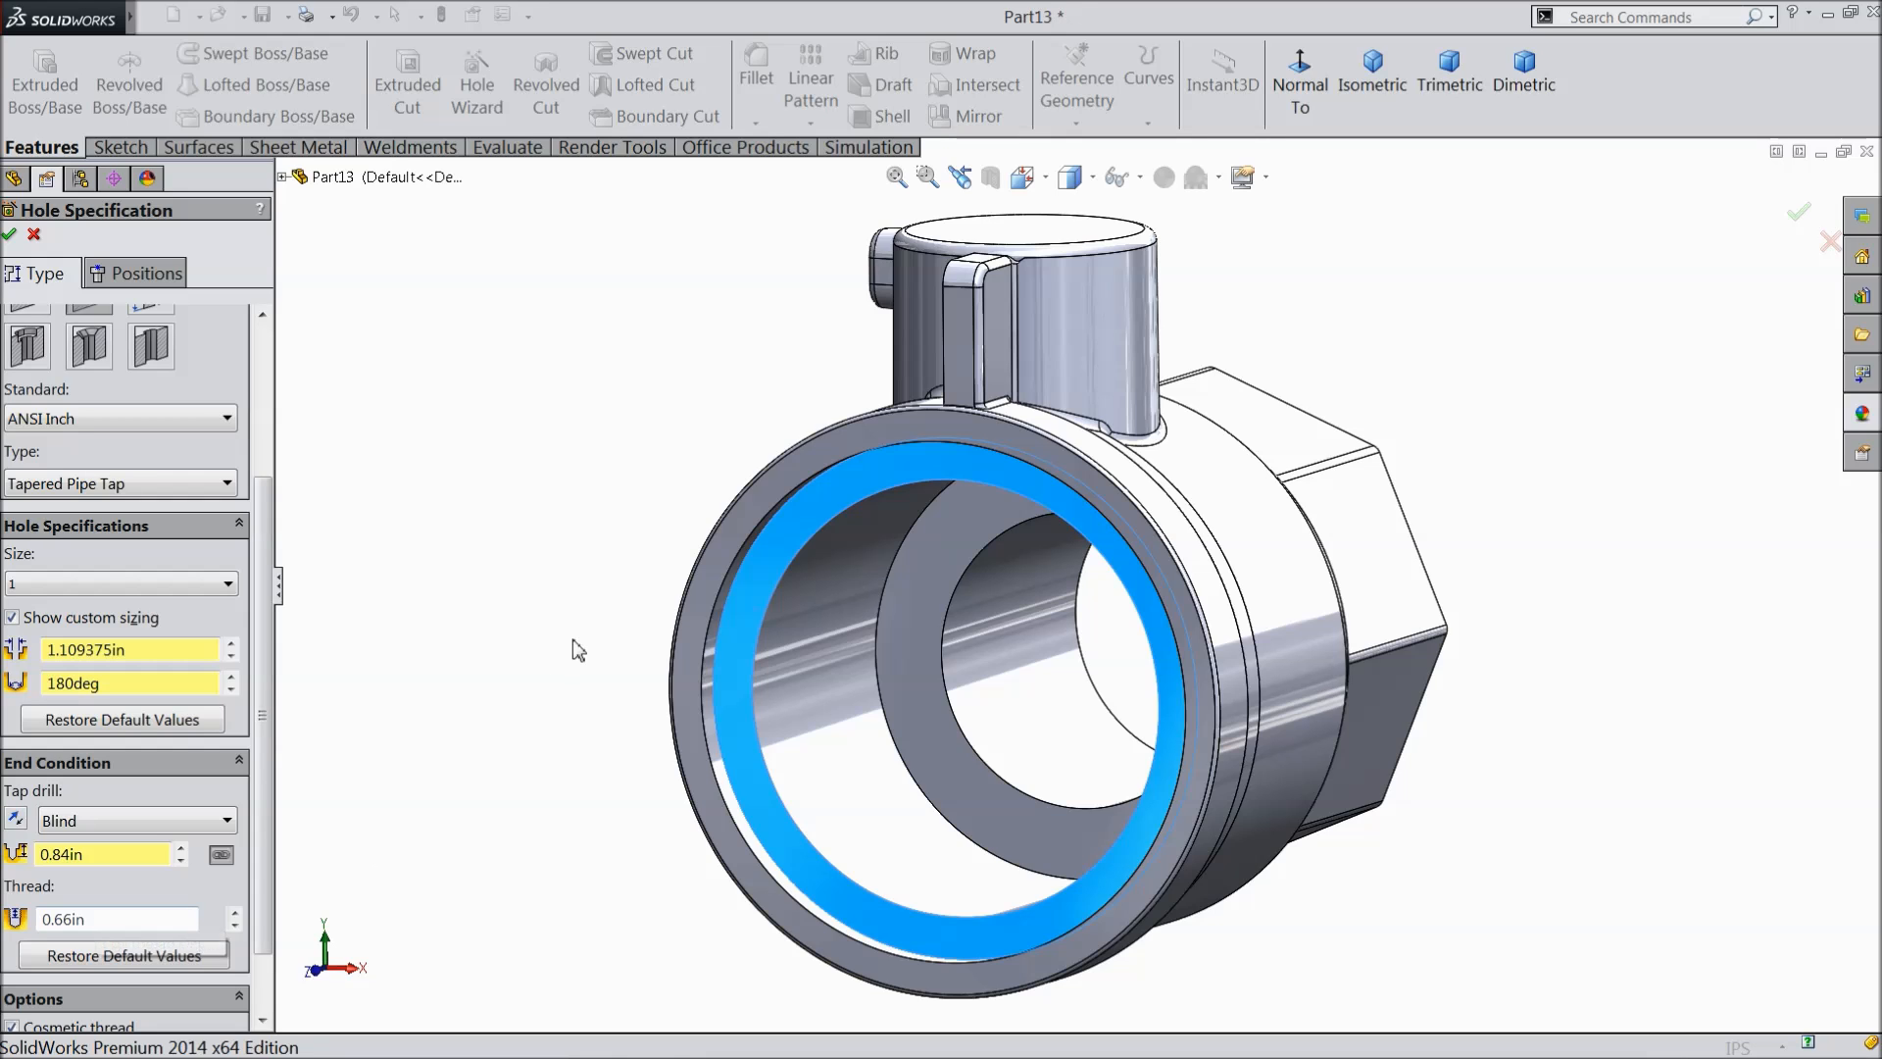
- Position the tapered pipe tap hole's center on the origin and create the threaded hole
left_click(125, 279)
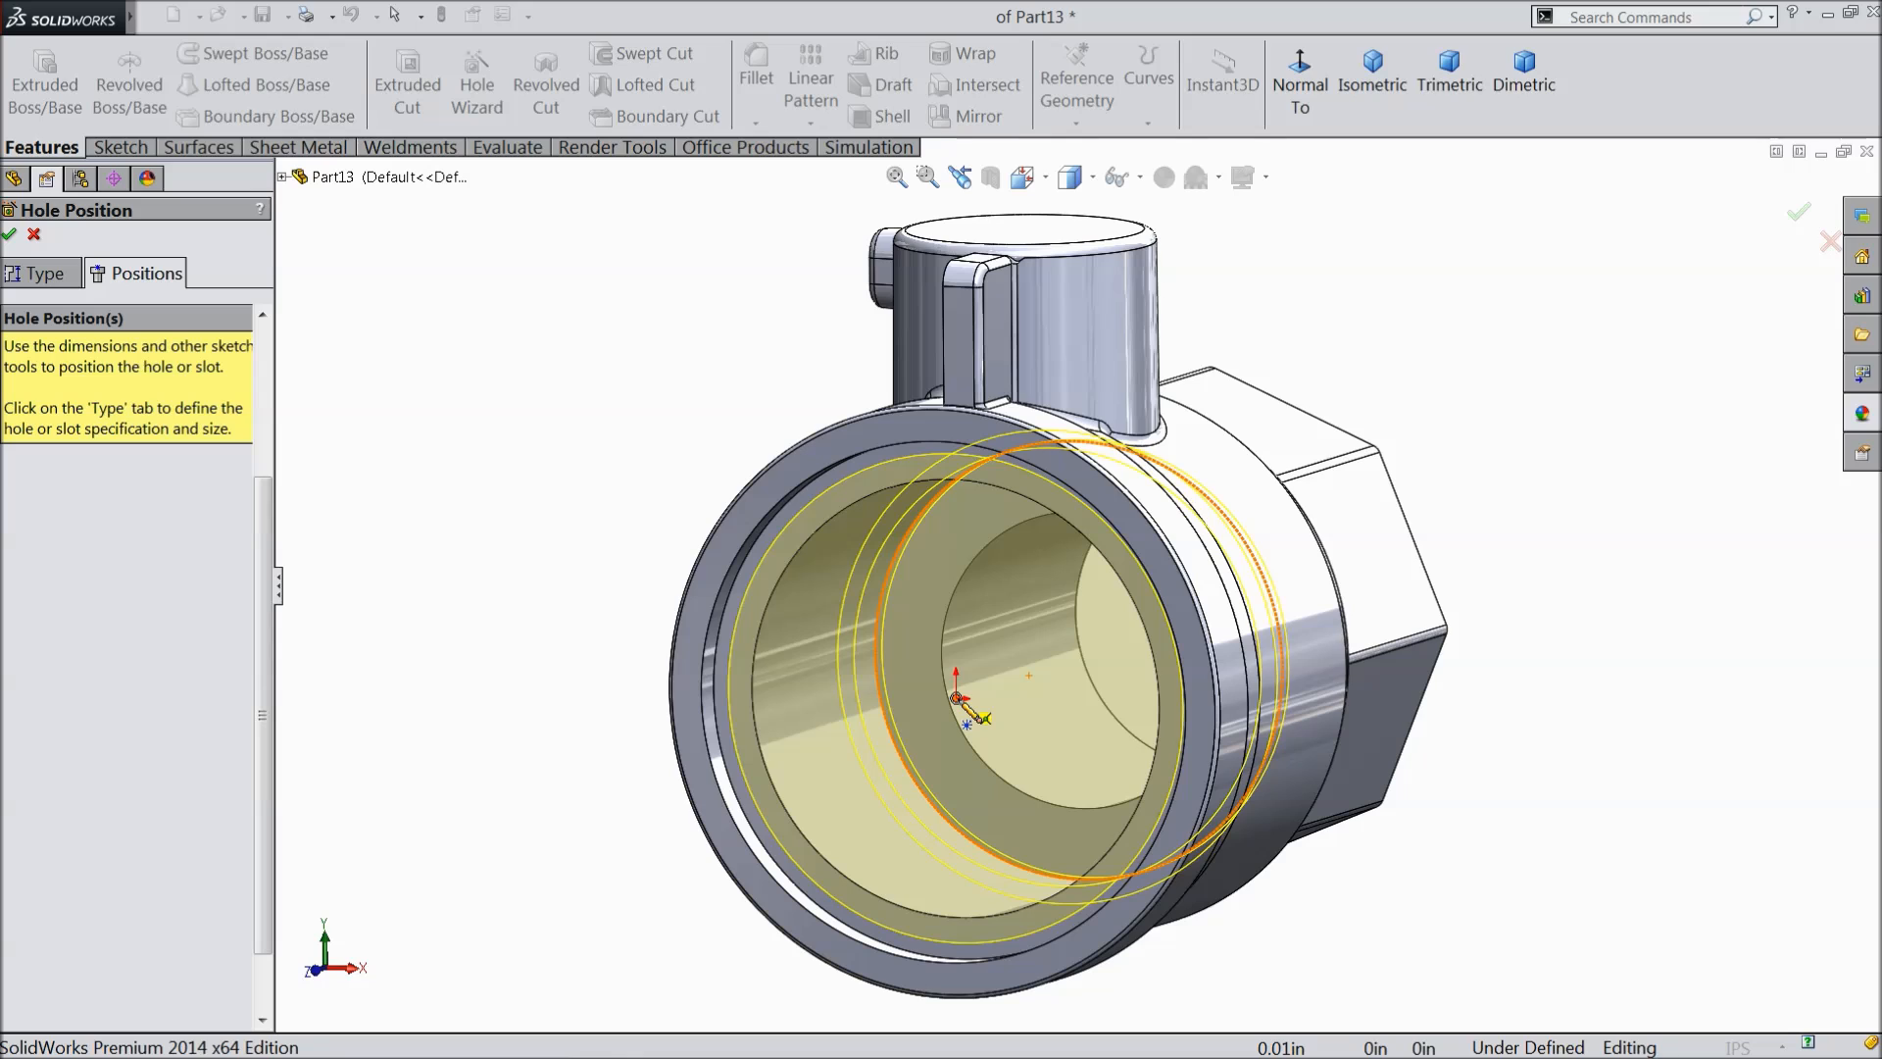
left_click(1300, 81)
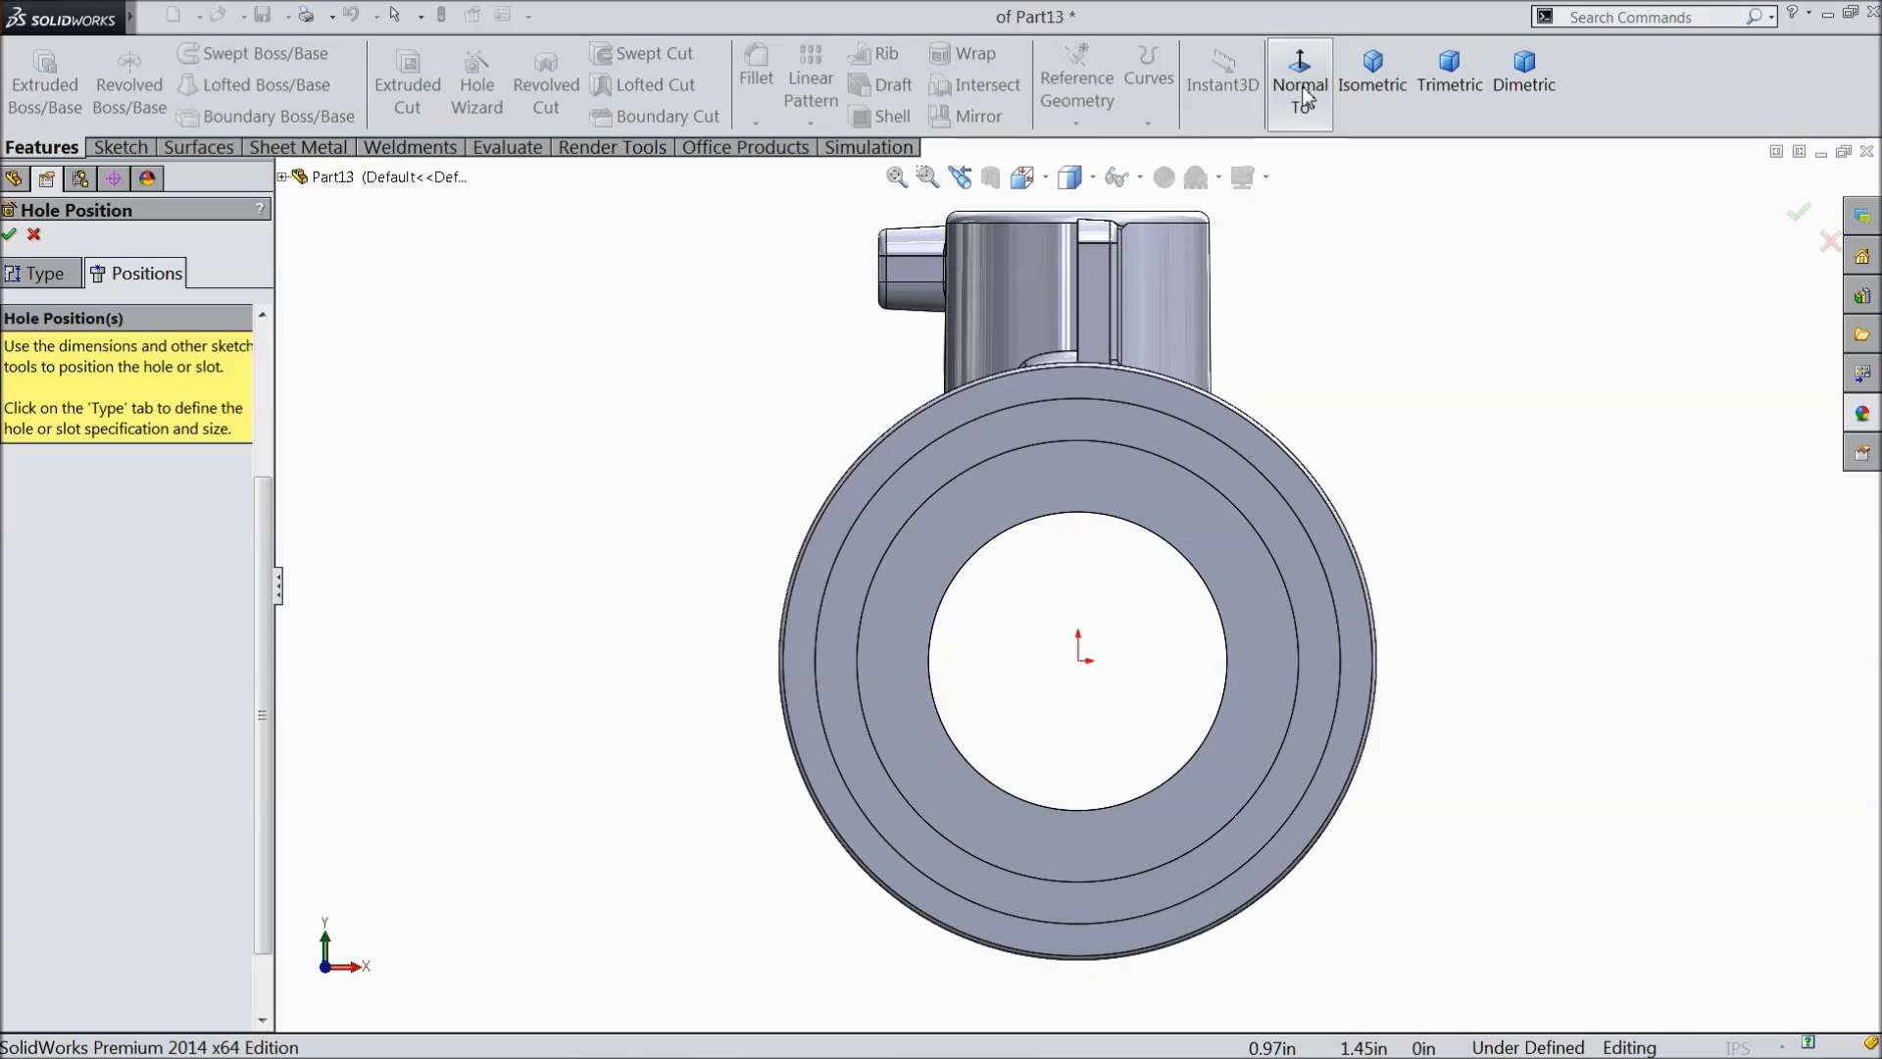
left_click(1078, 660)
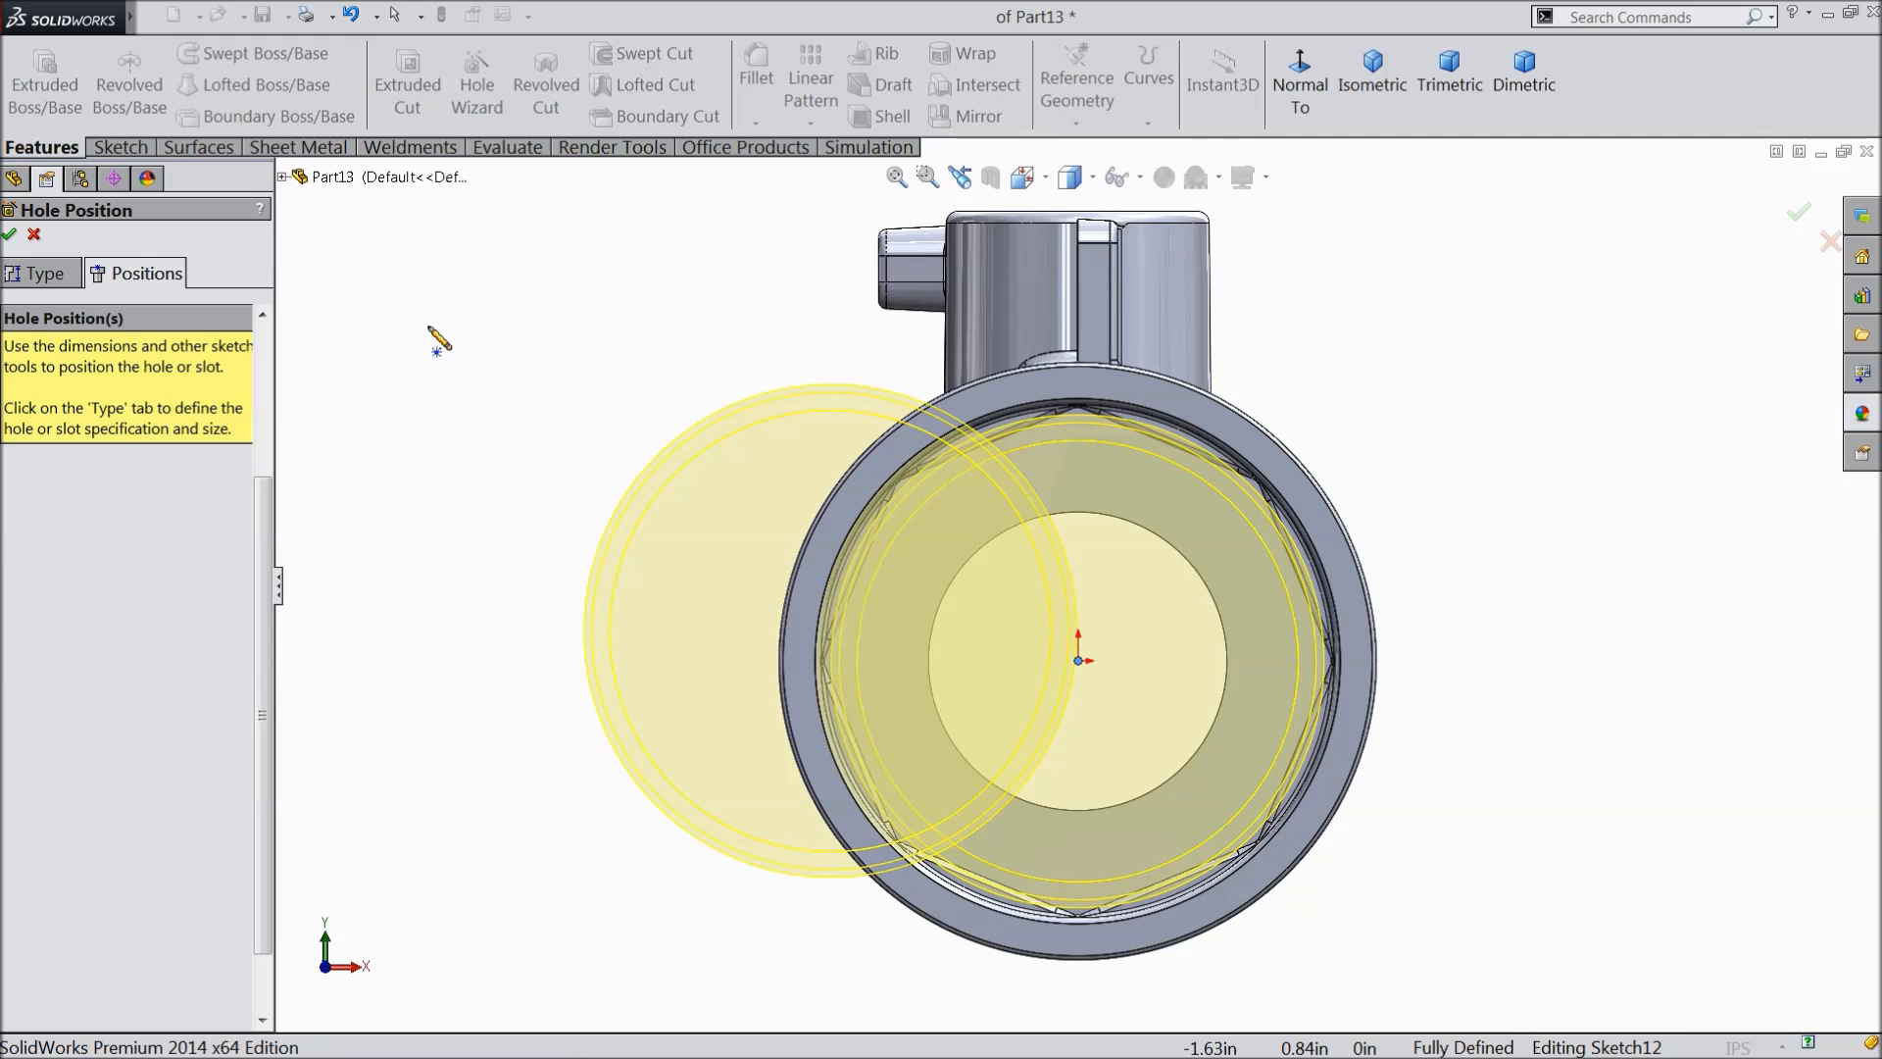
middle_click_drag(592, 418, 505, 494)
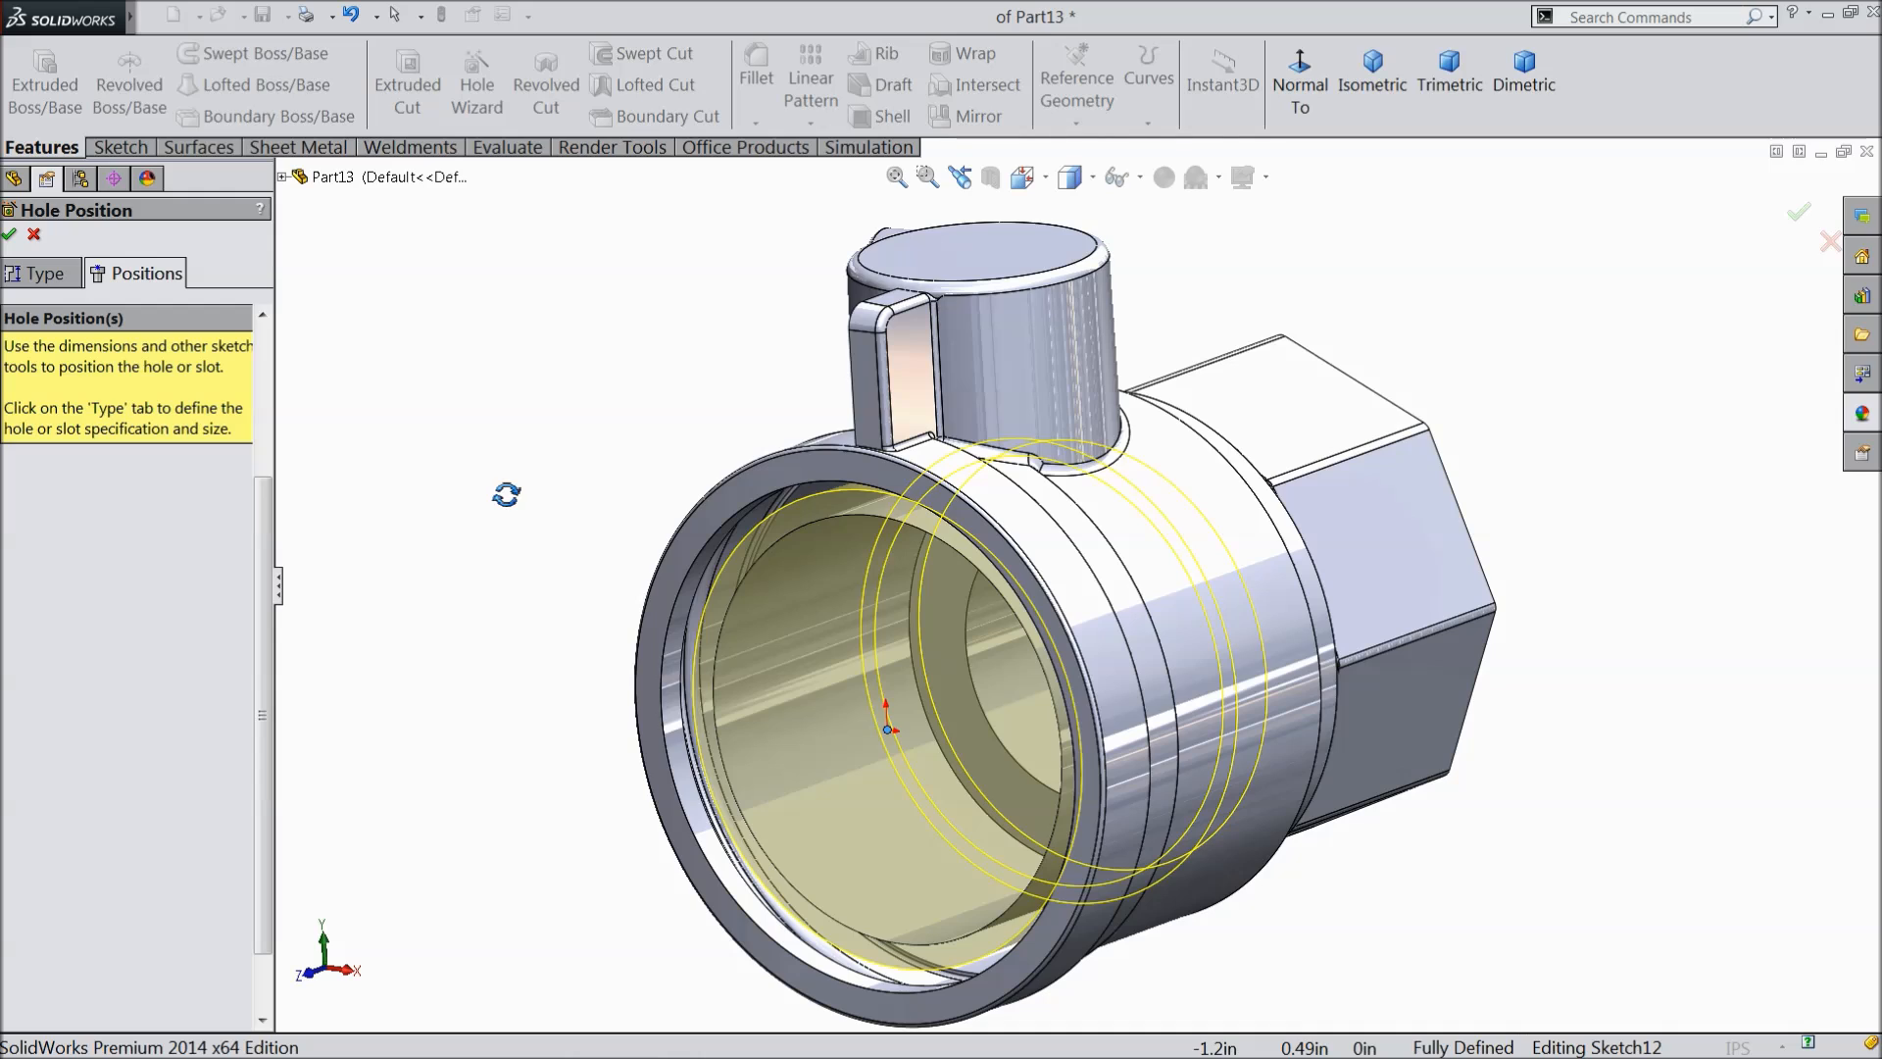
left_click(11, 235)
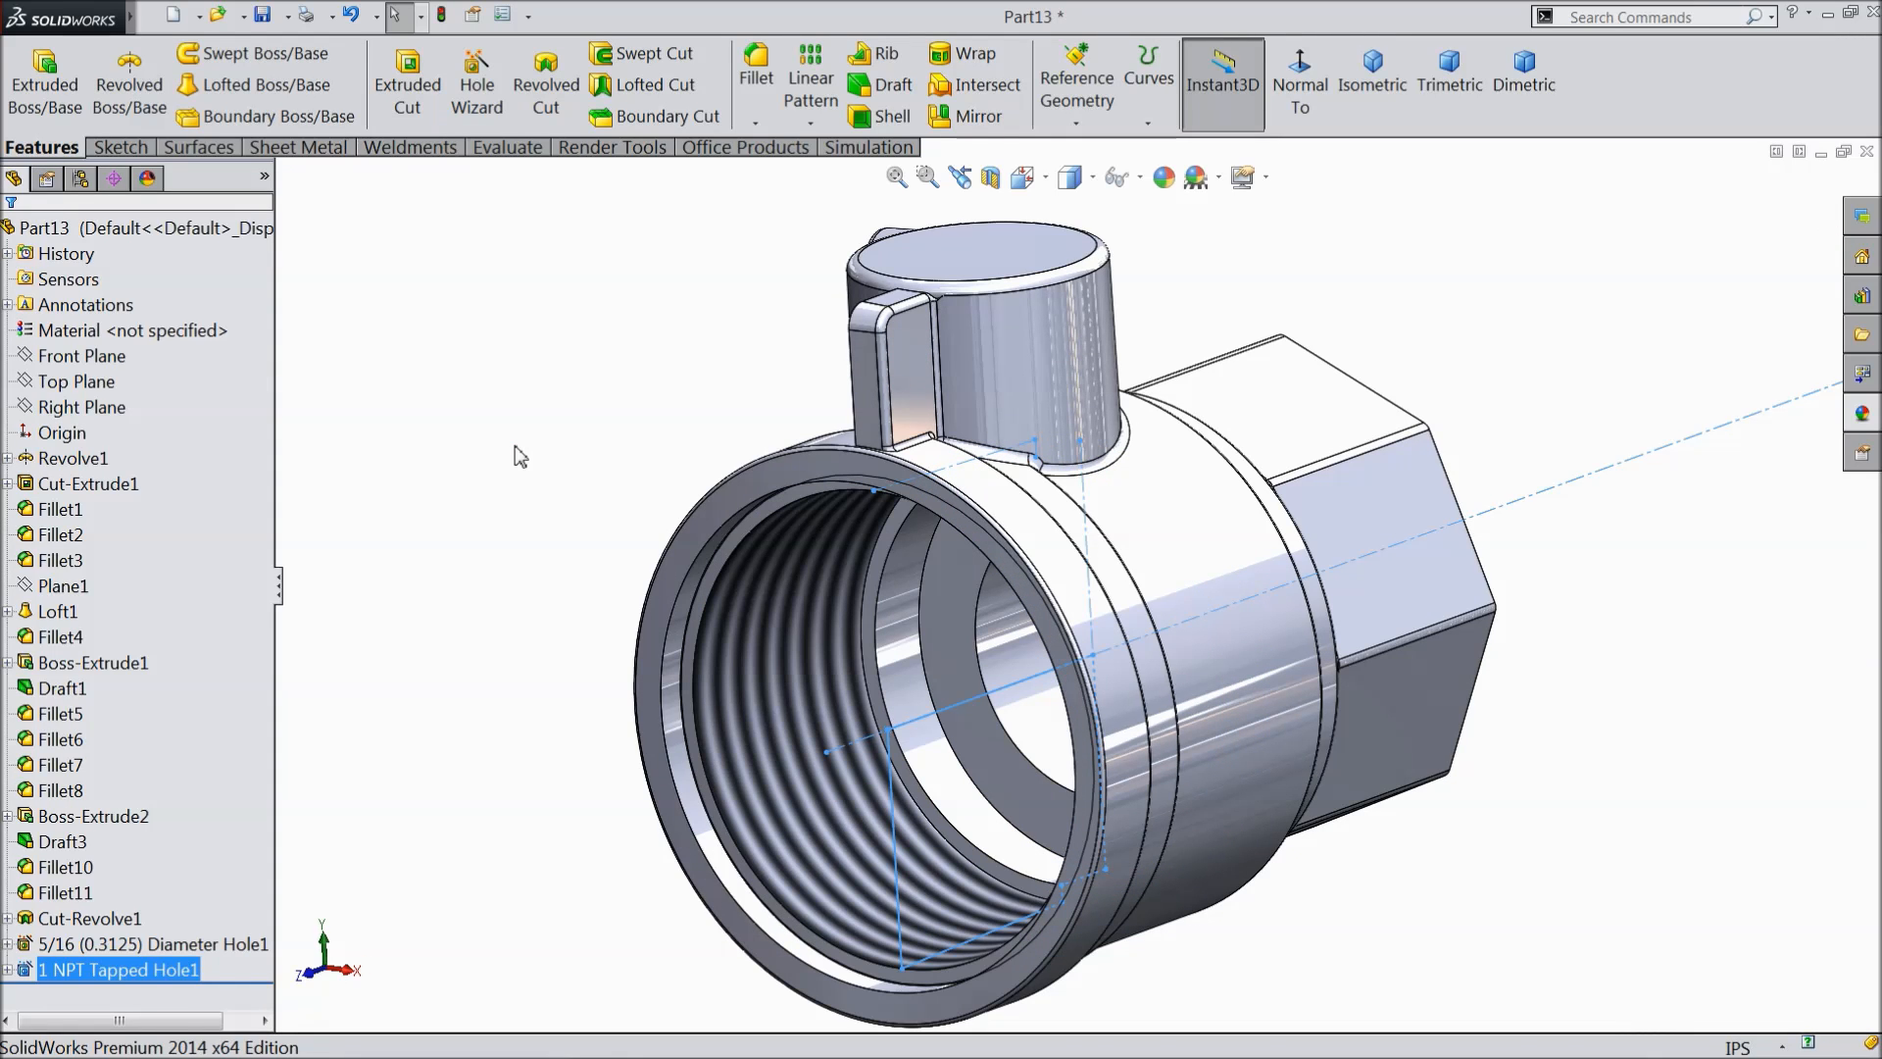
left_click(546, 428)
mouse_move(546, 428)
middle_mouse_down()
mouse_move(601, 494)
mouse_move(651, 450)
mouse_move(600, 483)
middle_mouse_up()
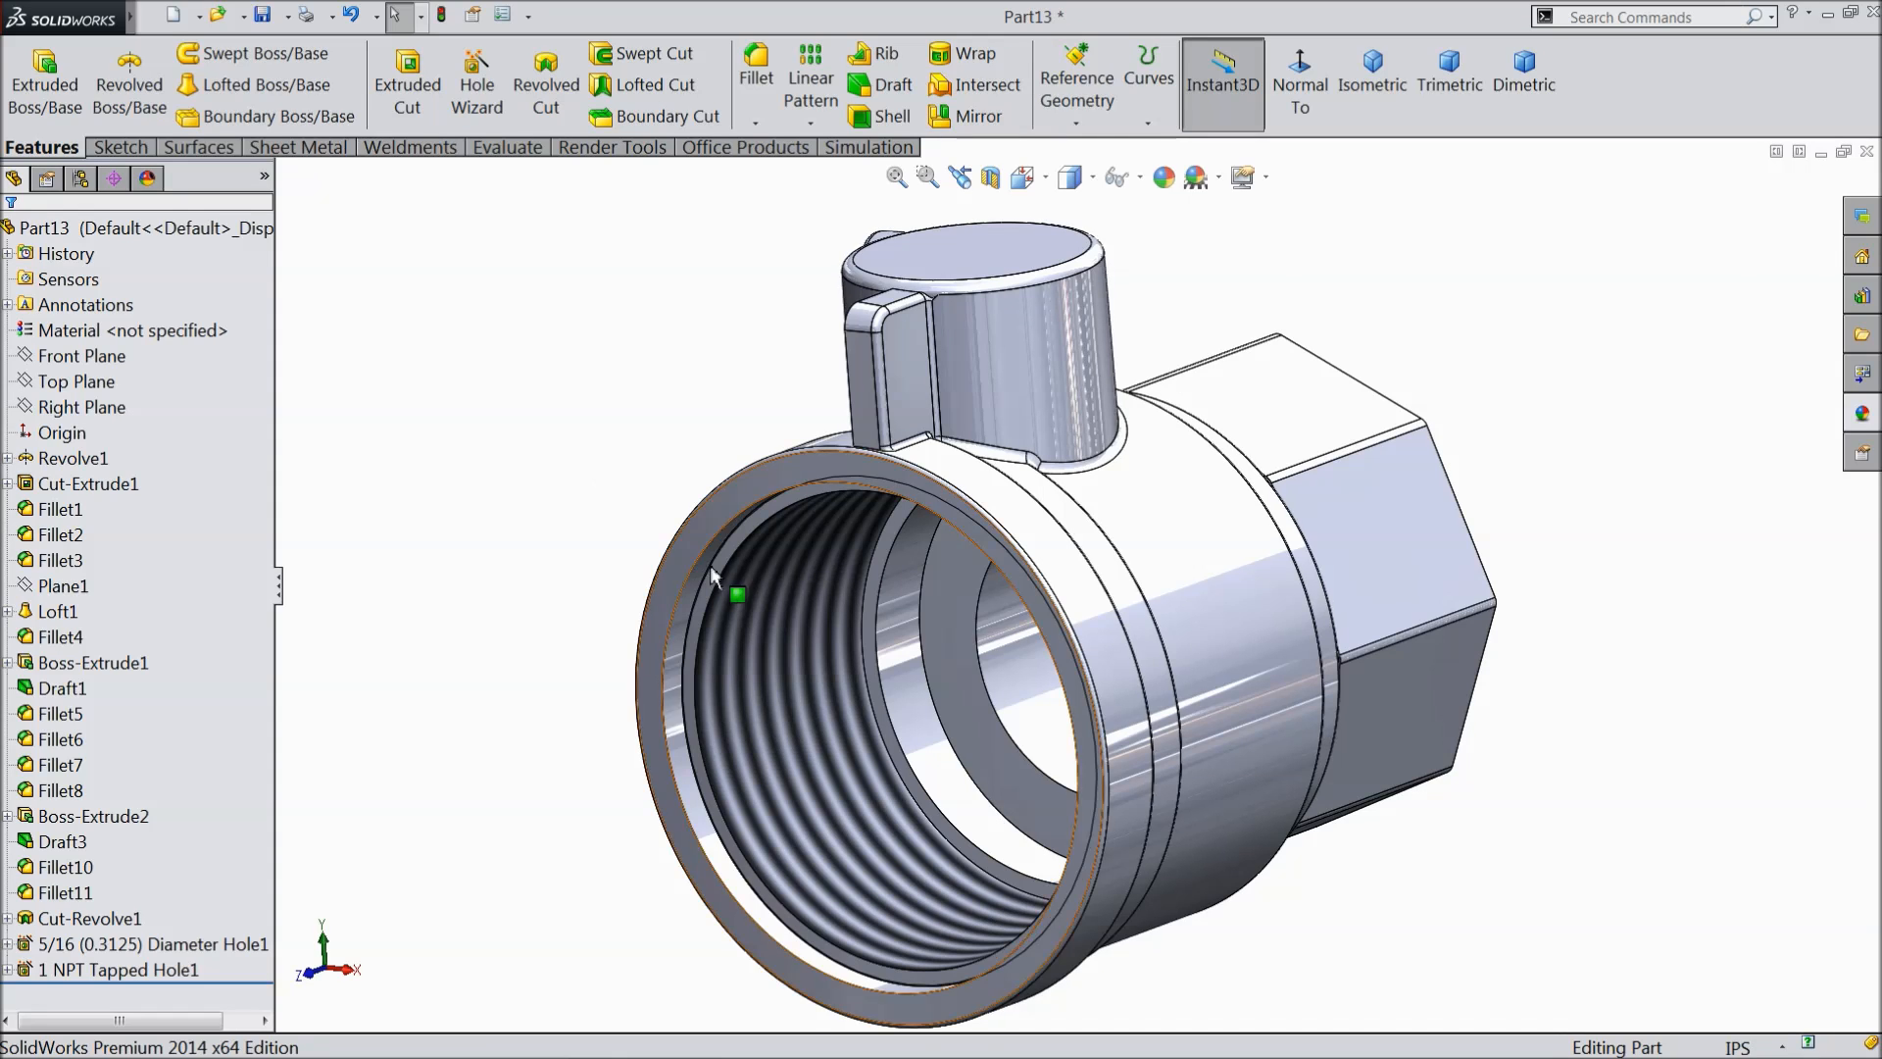
- Start another Hole Wizard hole on the recessed ring face around the threaded bore and switch it to the plain Hole type
scroll(724, 568, "down", 4)
left_click(818, 556)
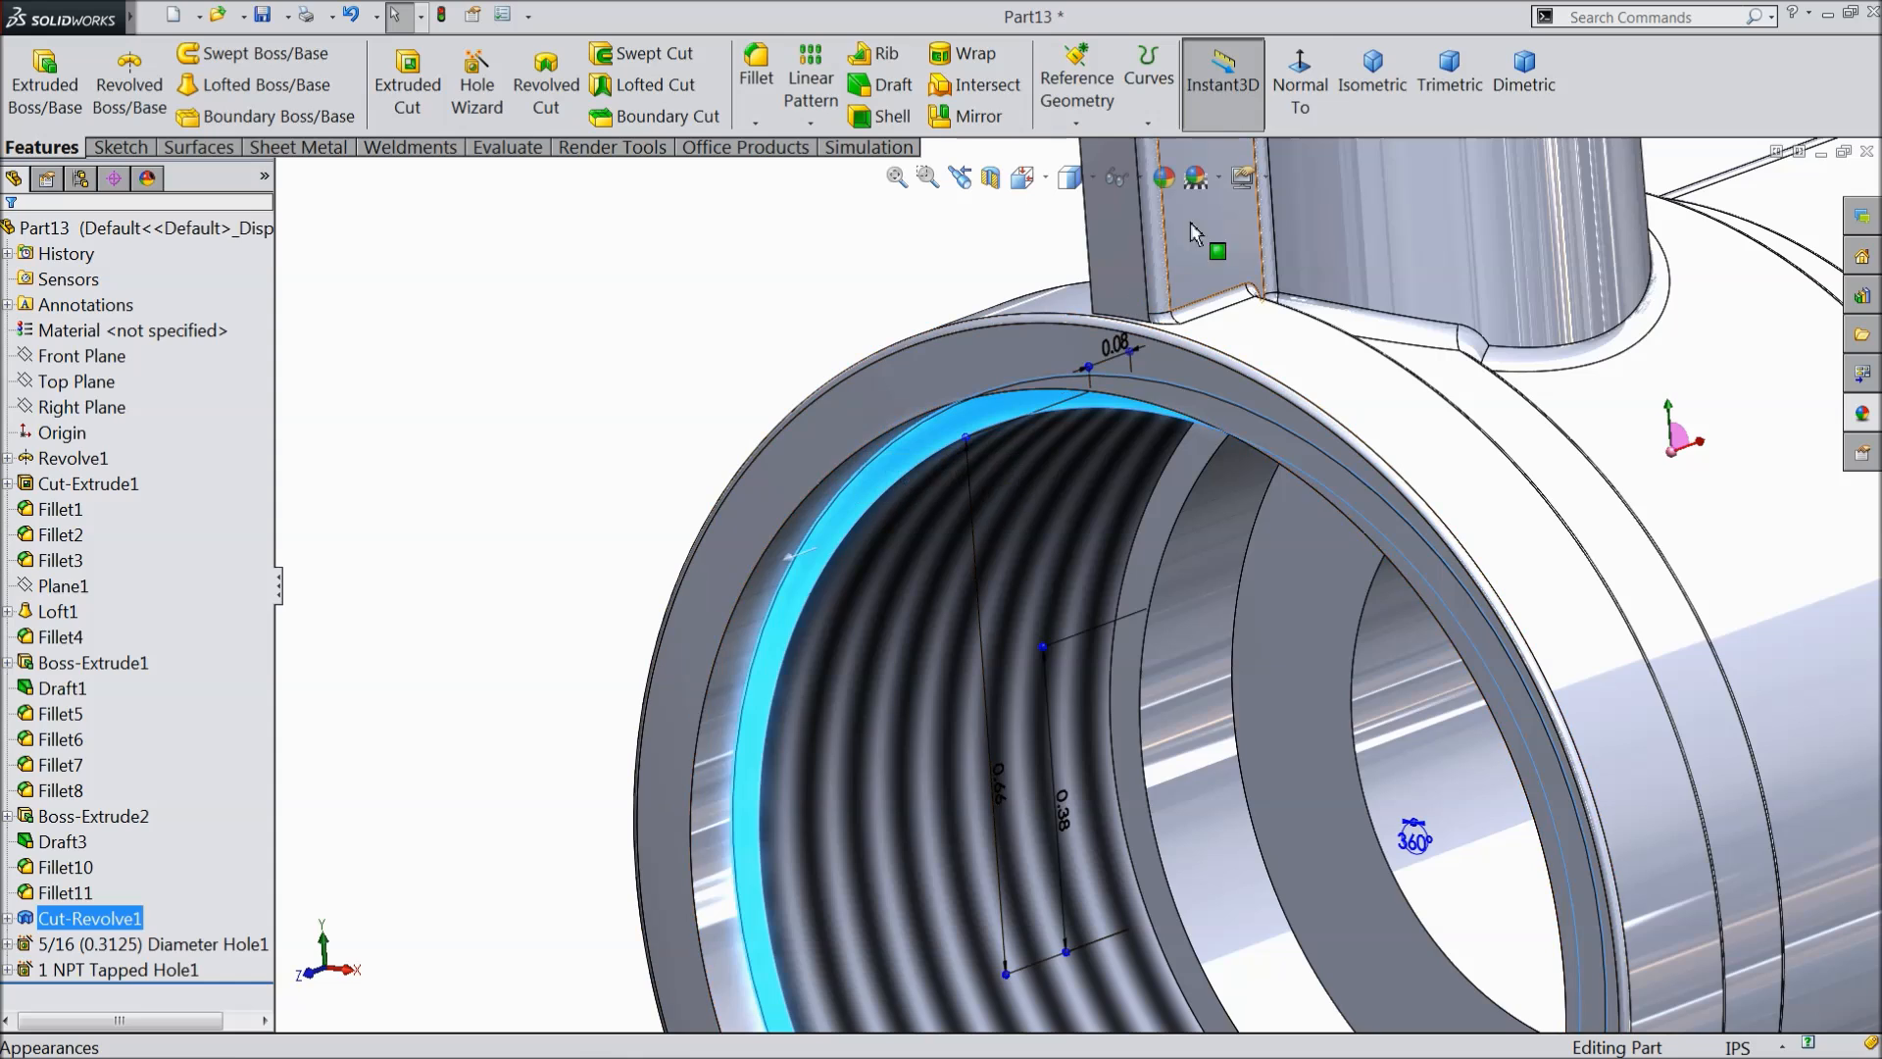
left_click(1300, 87)
left_click(477, 84)
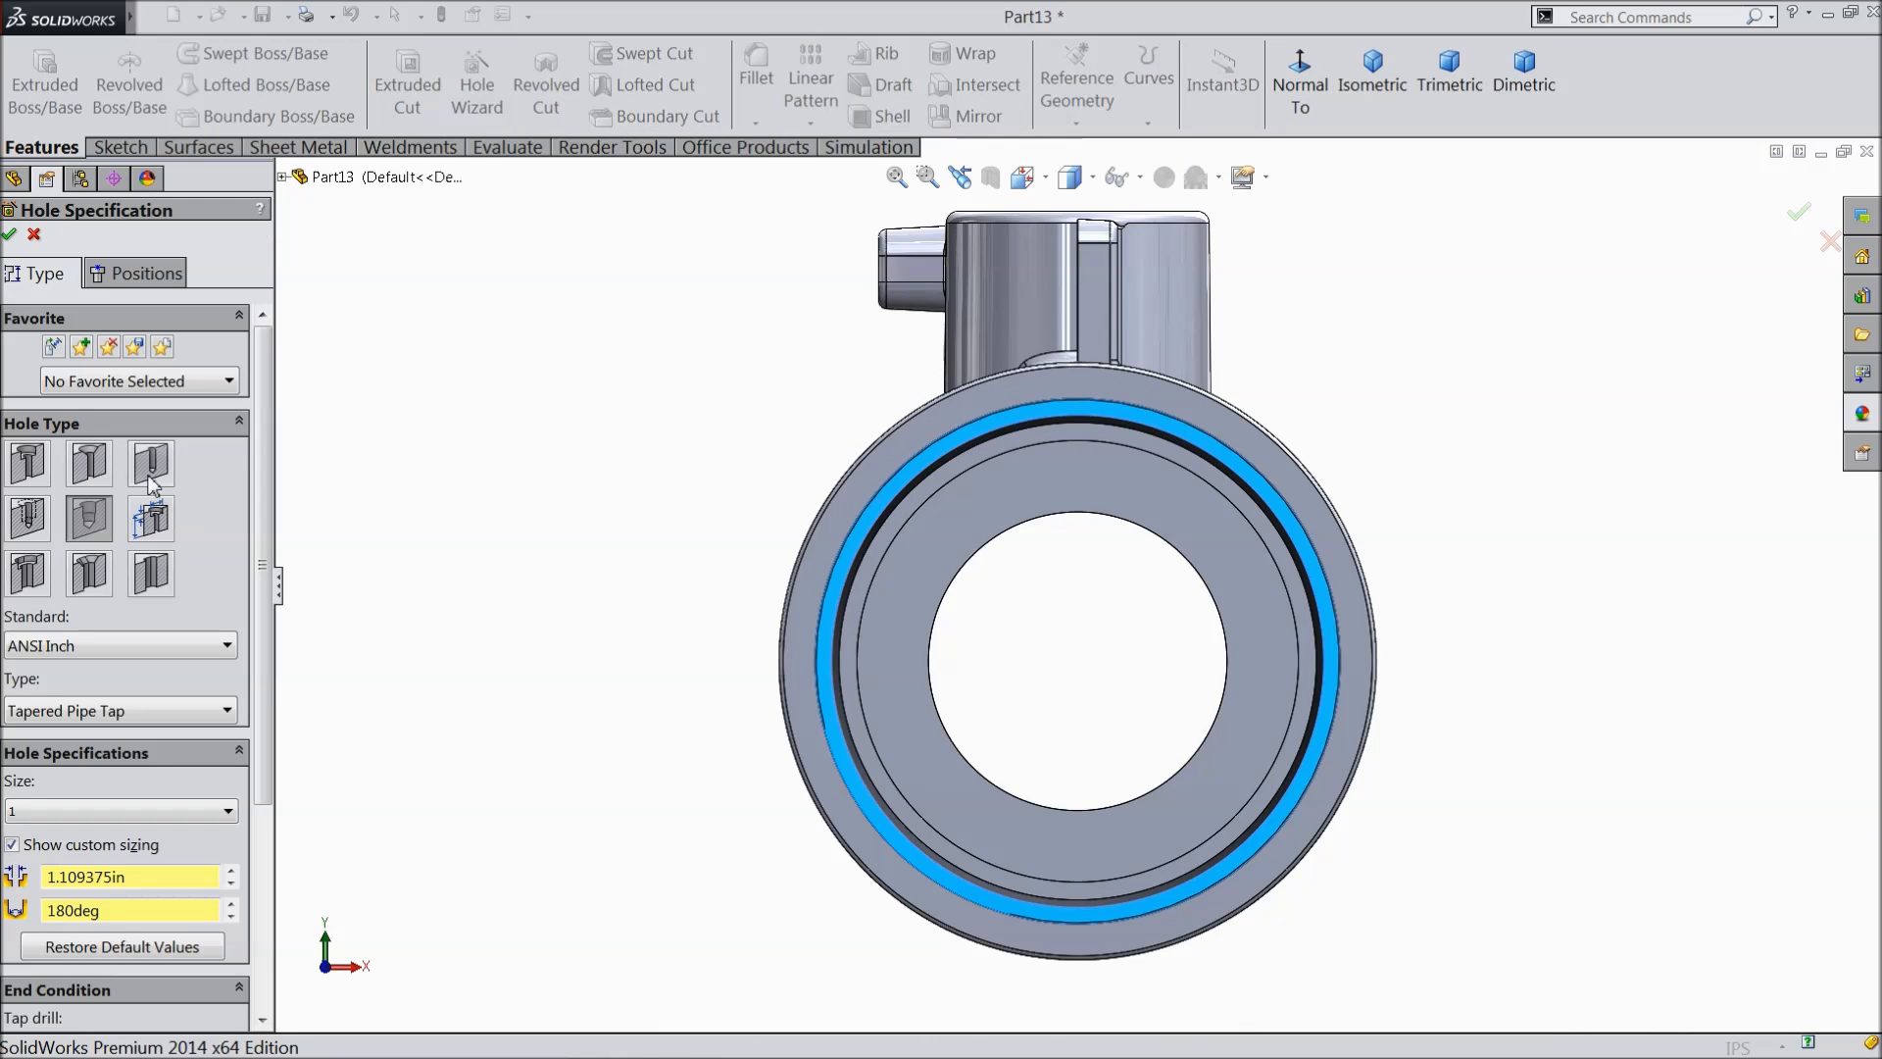
left_click(148, 472)
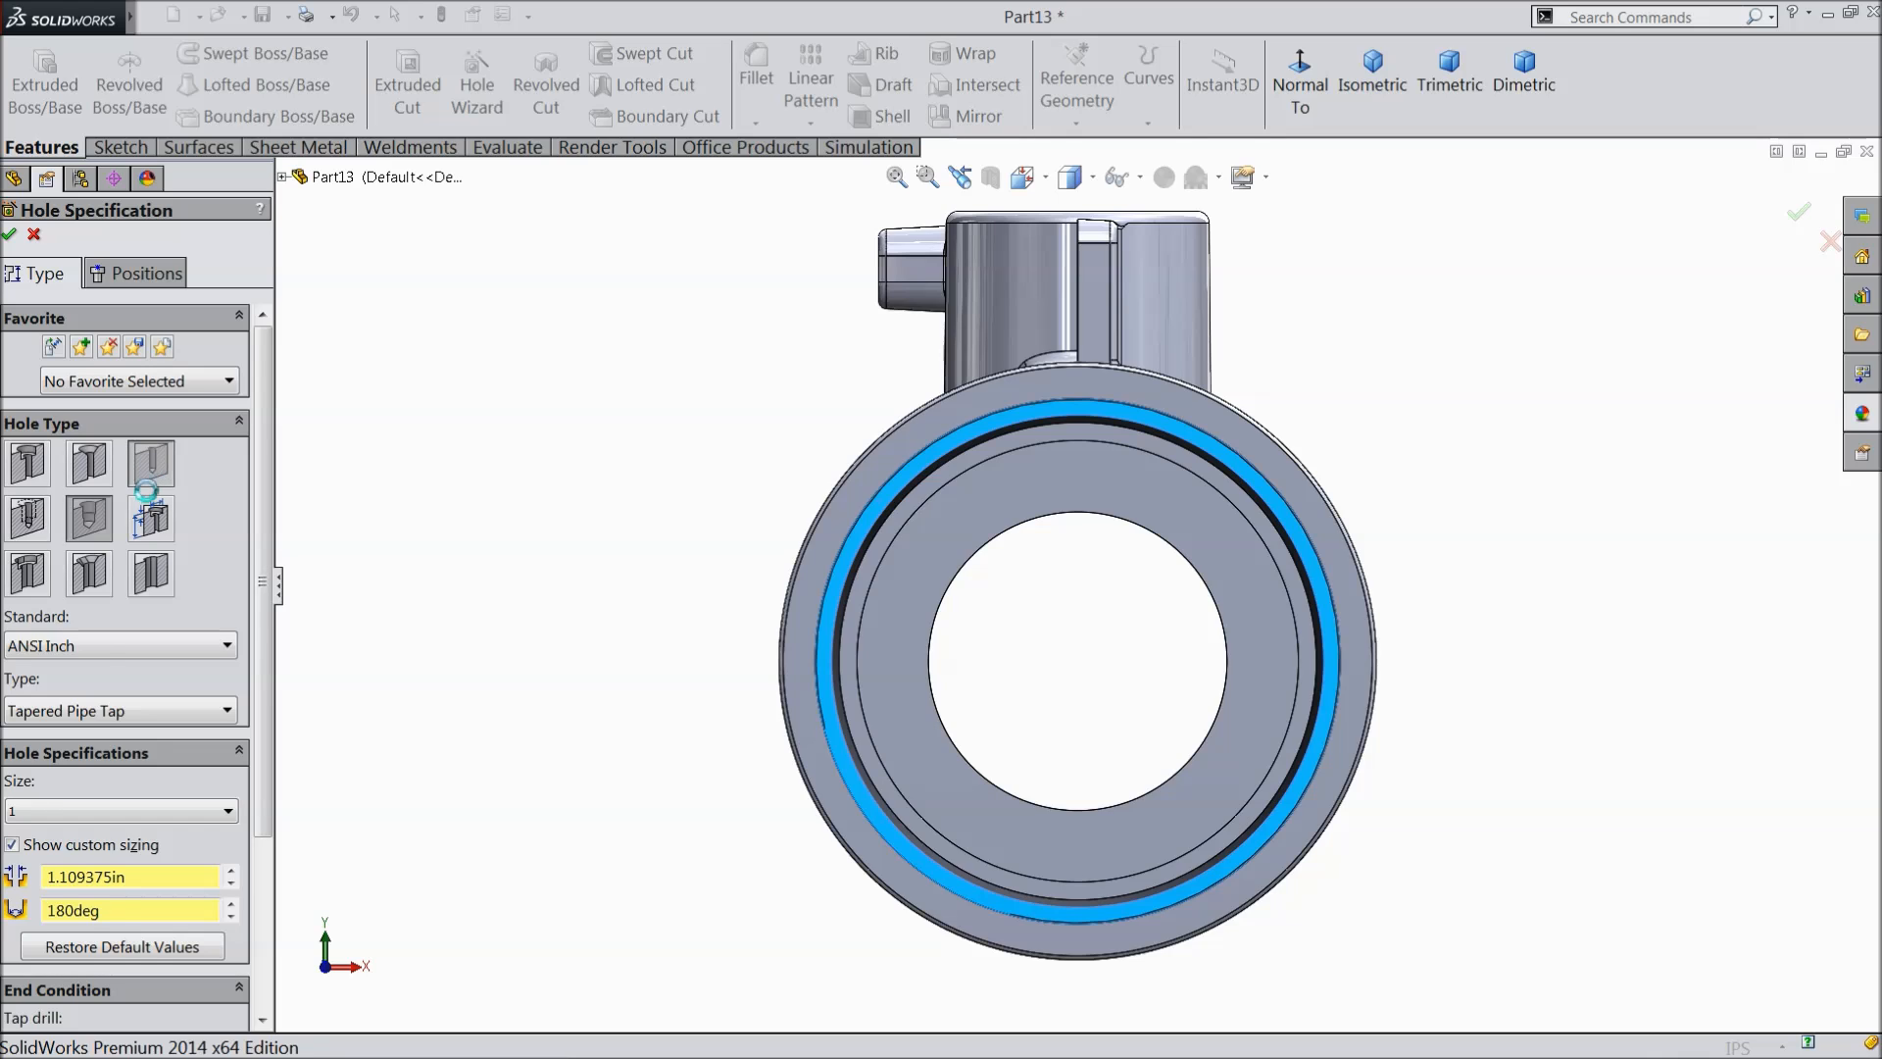
- Choose drill size 1 for the plain hole from the ANSI Inch drill sizes
left_click(68, 812)
scroll(91, 870, "up", 10)
scroll(92, 871, "up", 20)
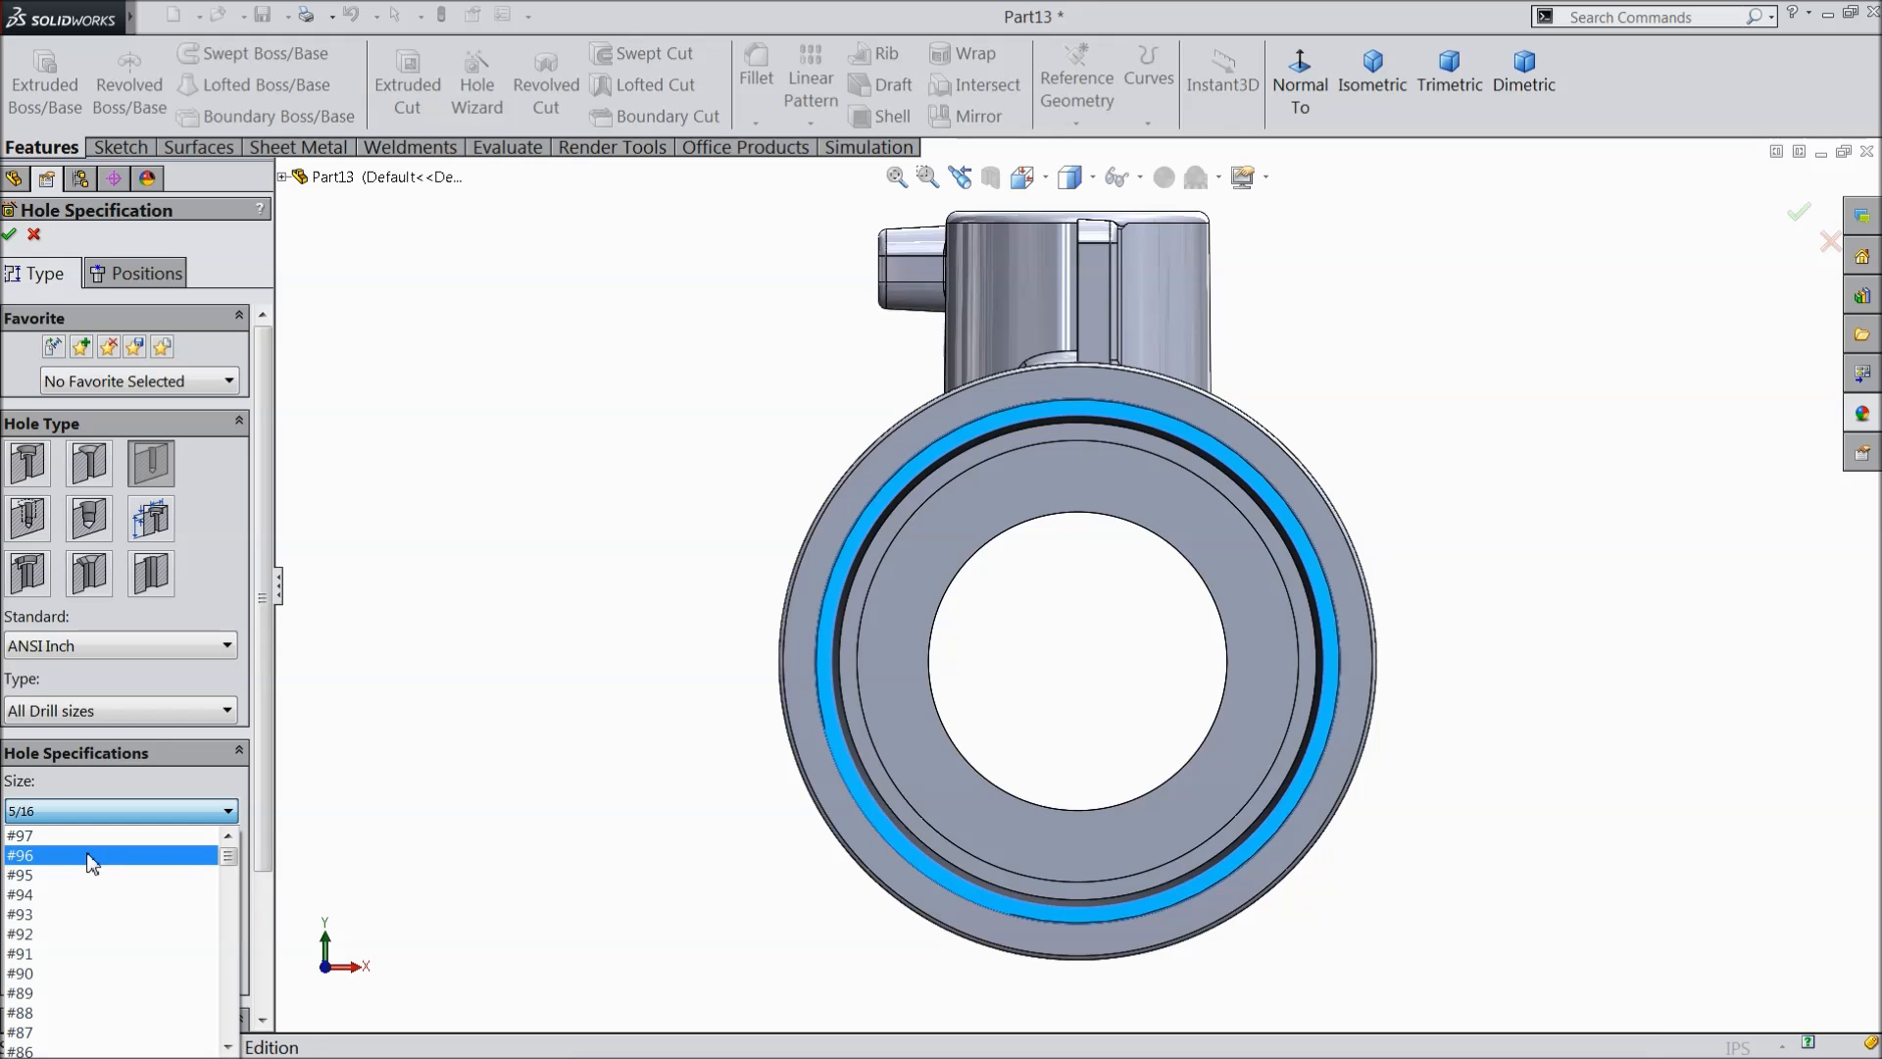
scroll(90, 866, "down", 4)
scroll(90, 870, "down", 6)
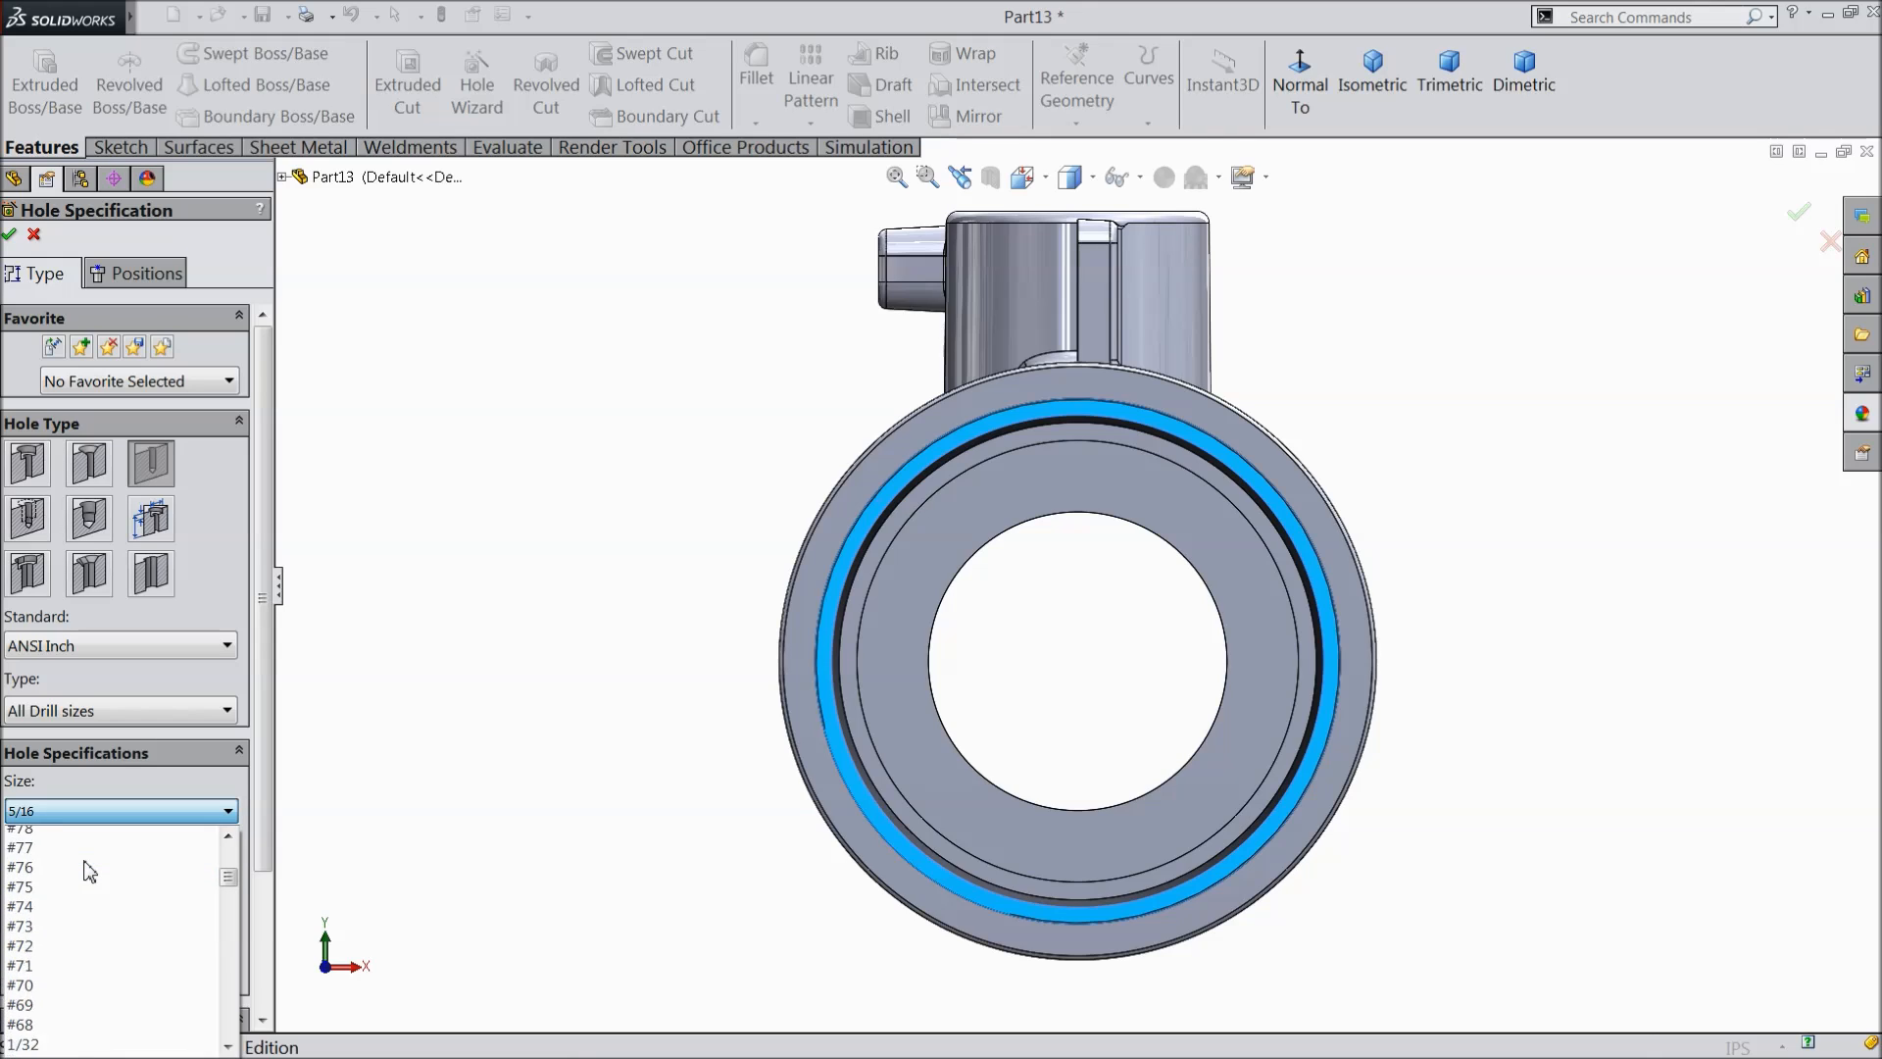
scroll(79, 879, "down", 4)
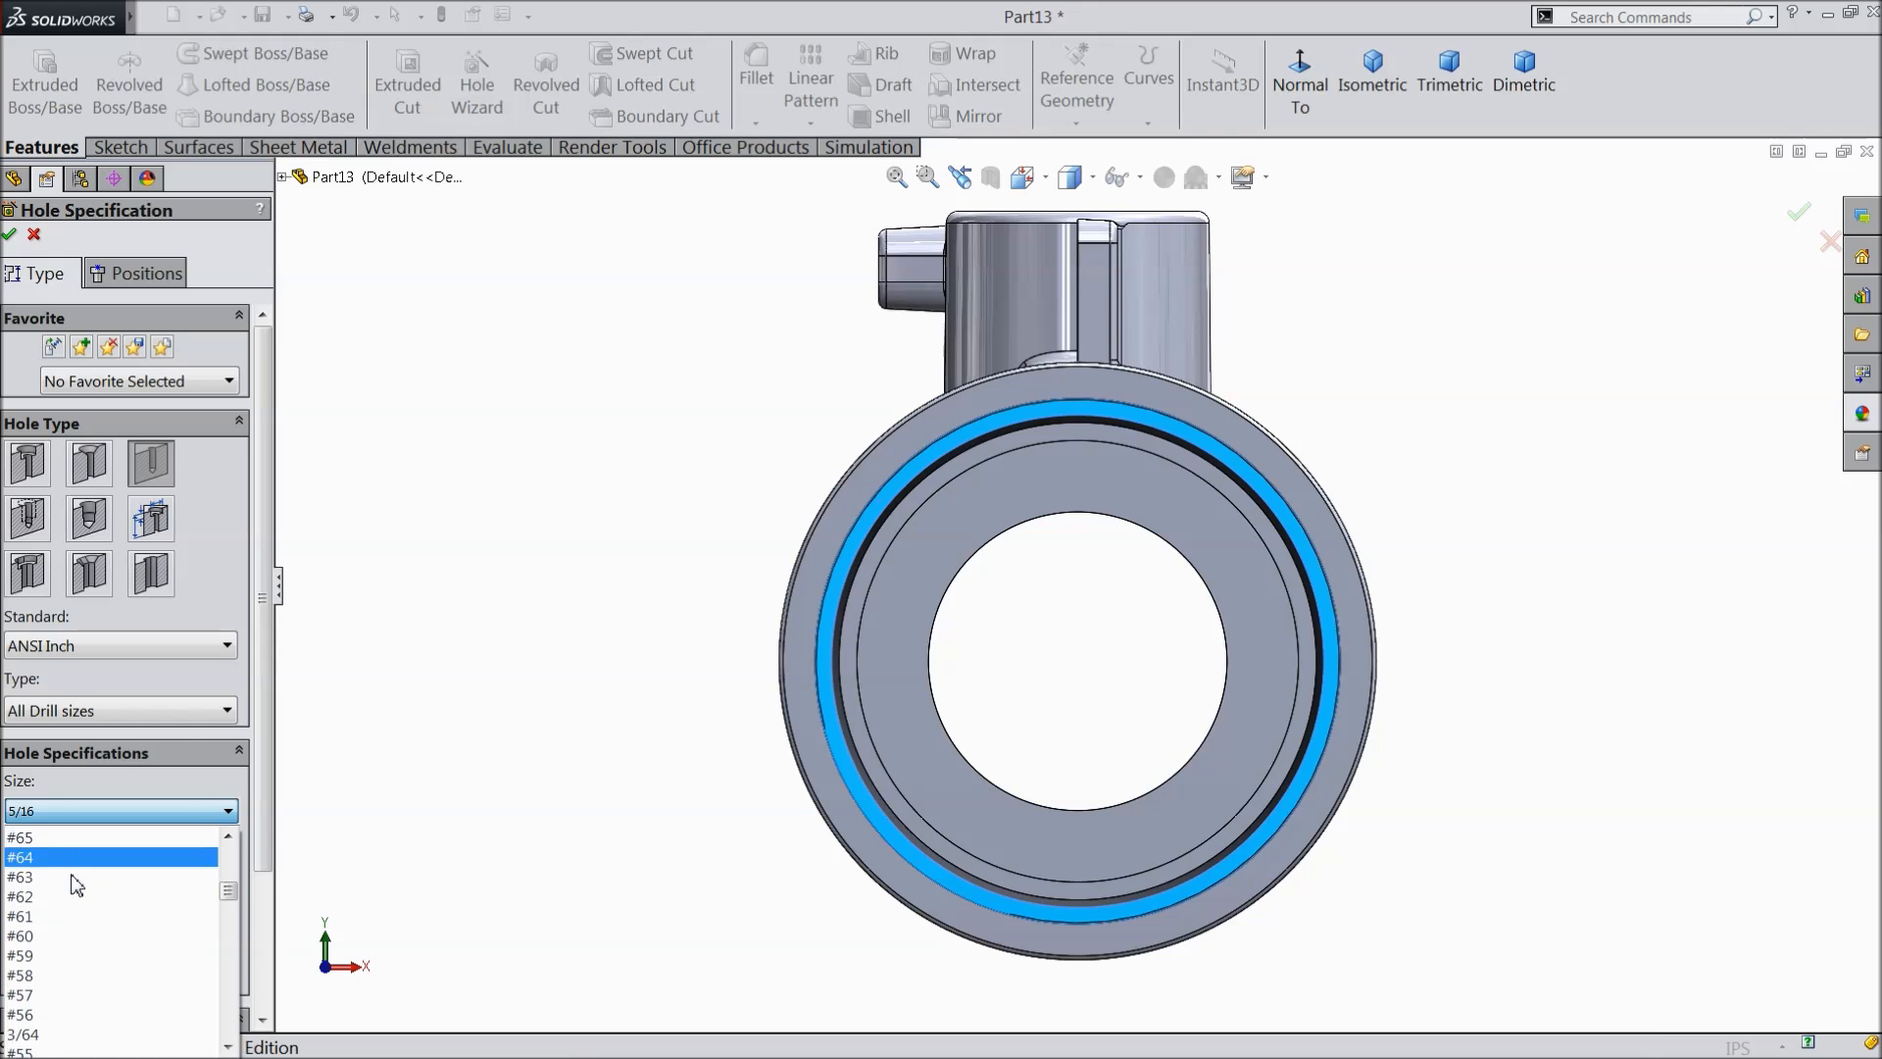
scroll(78, 885, "down", 6)
scroll(77, 885, "down", 8)
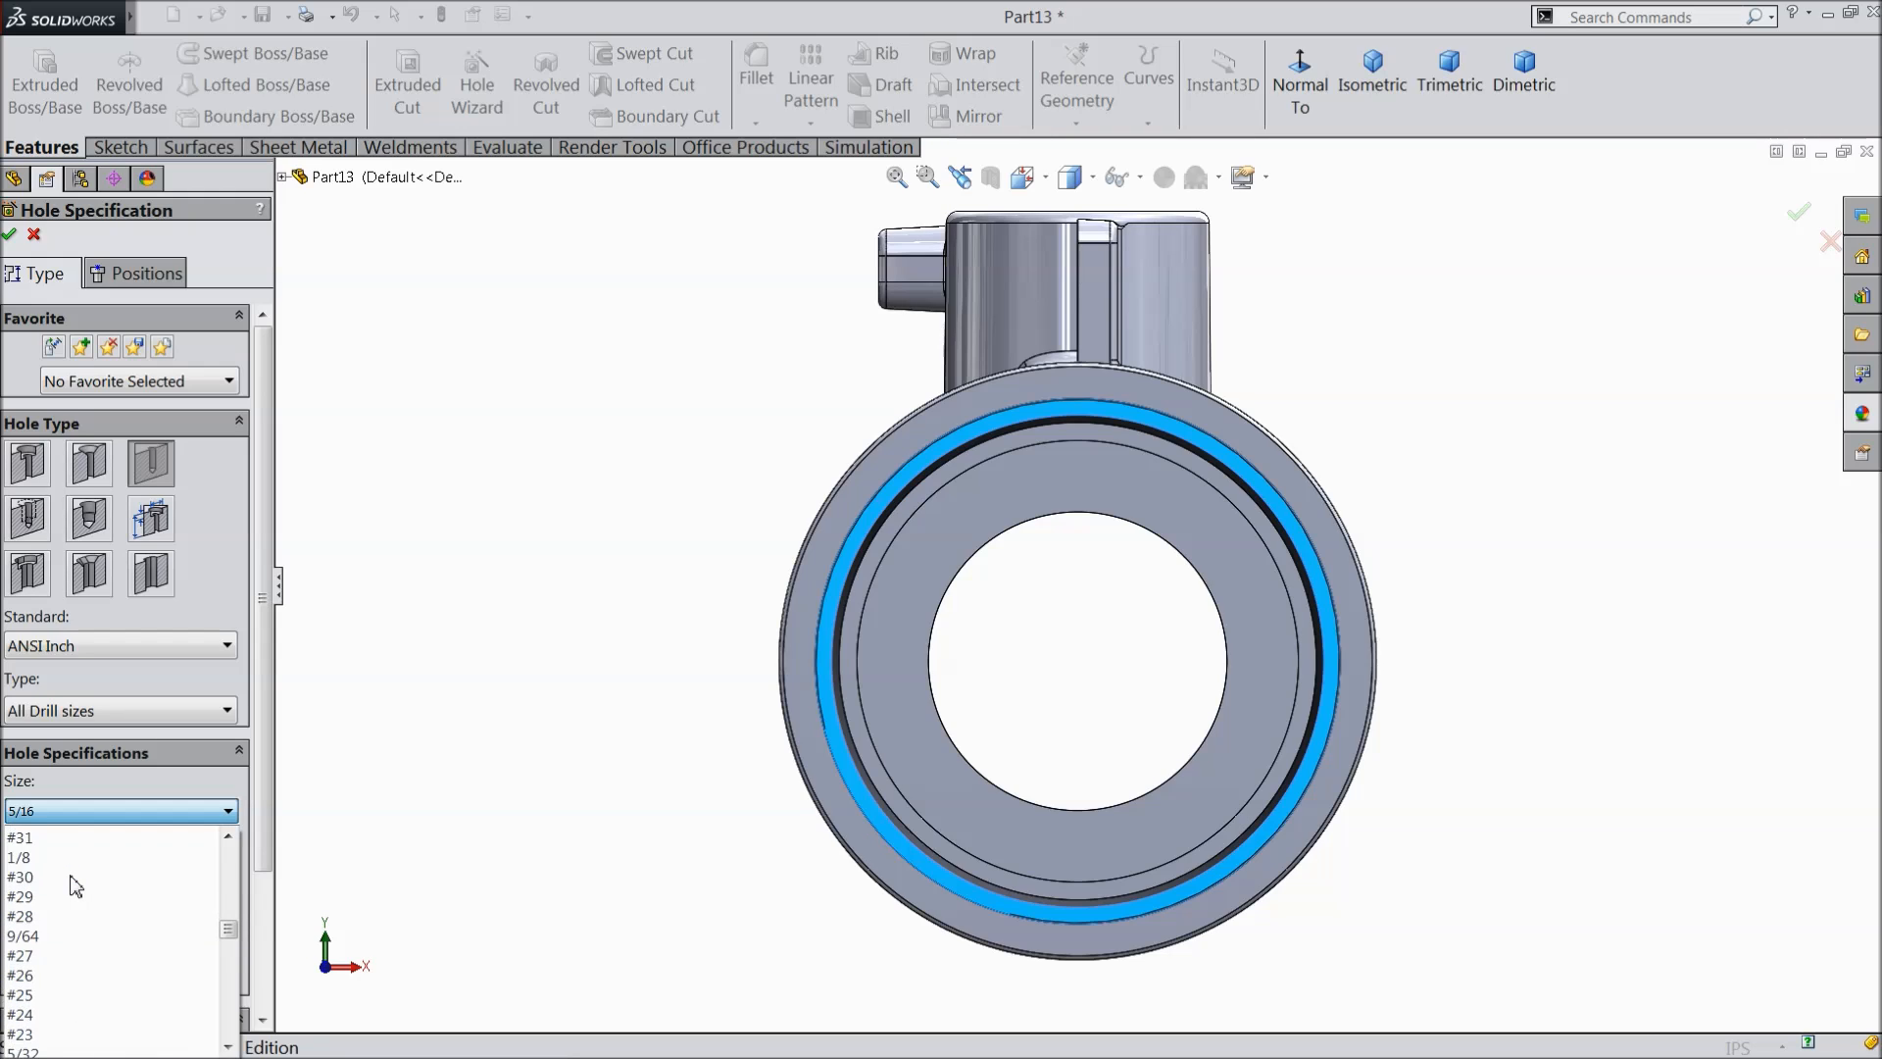
scroll(76, 885, "down", 4)
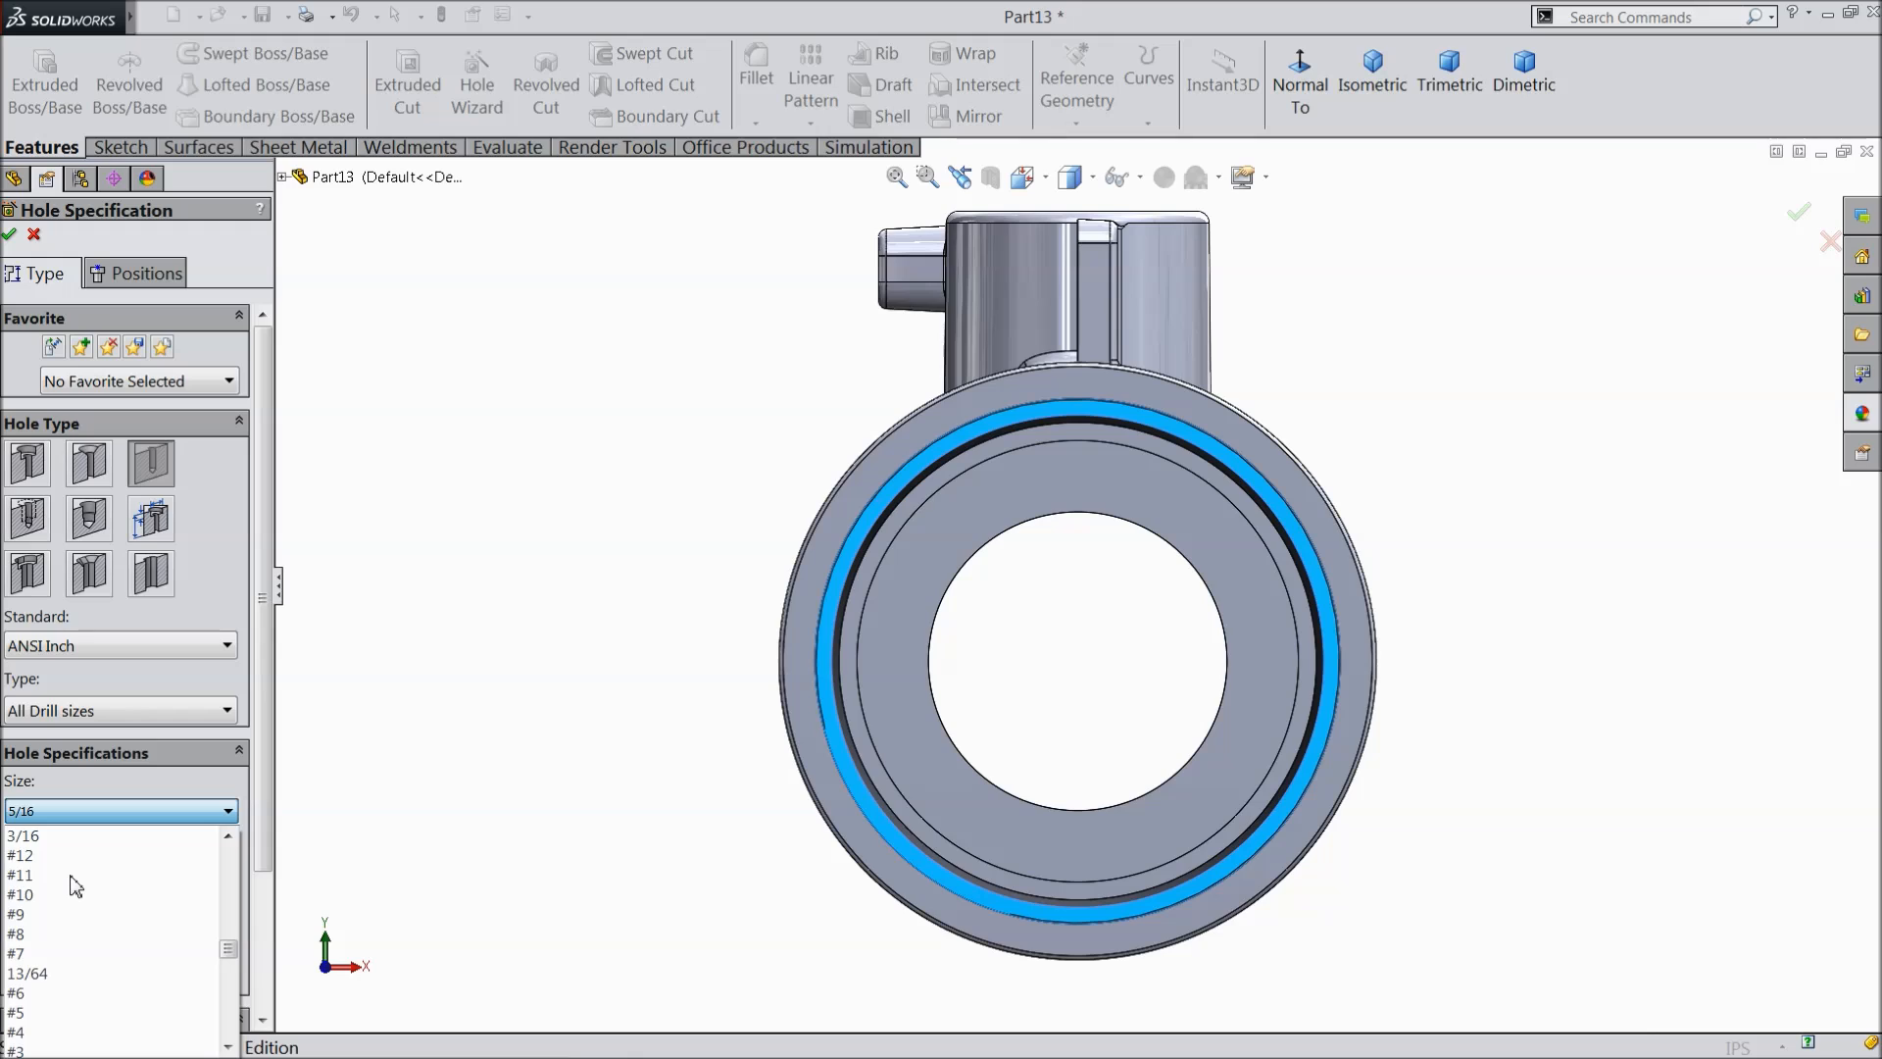
scroll(76, 885, "down", 2)
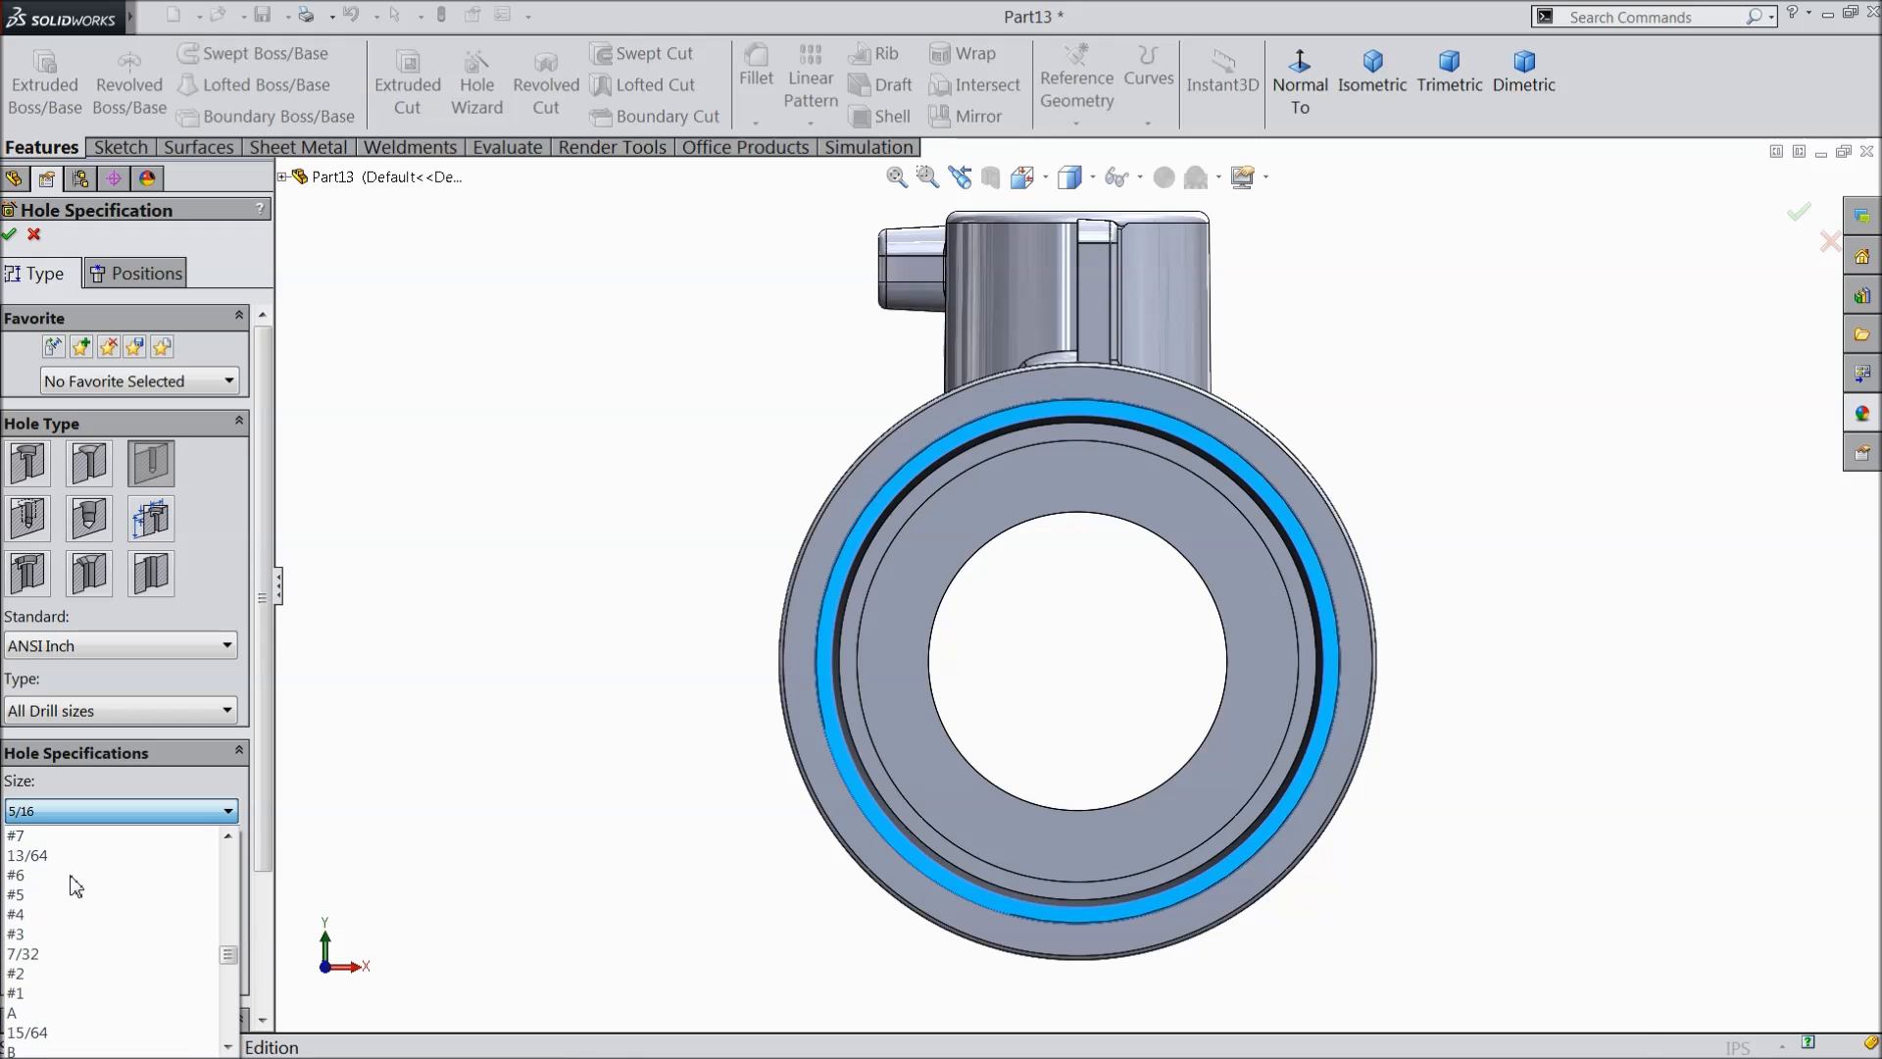
scroll(76, 885, "down", 8)
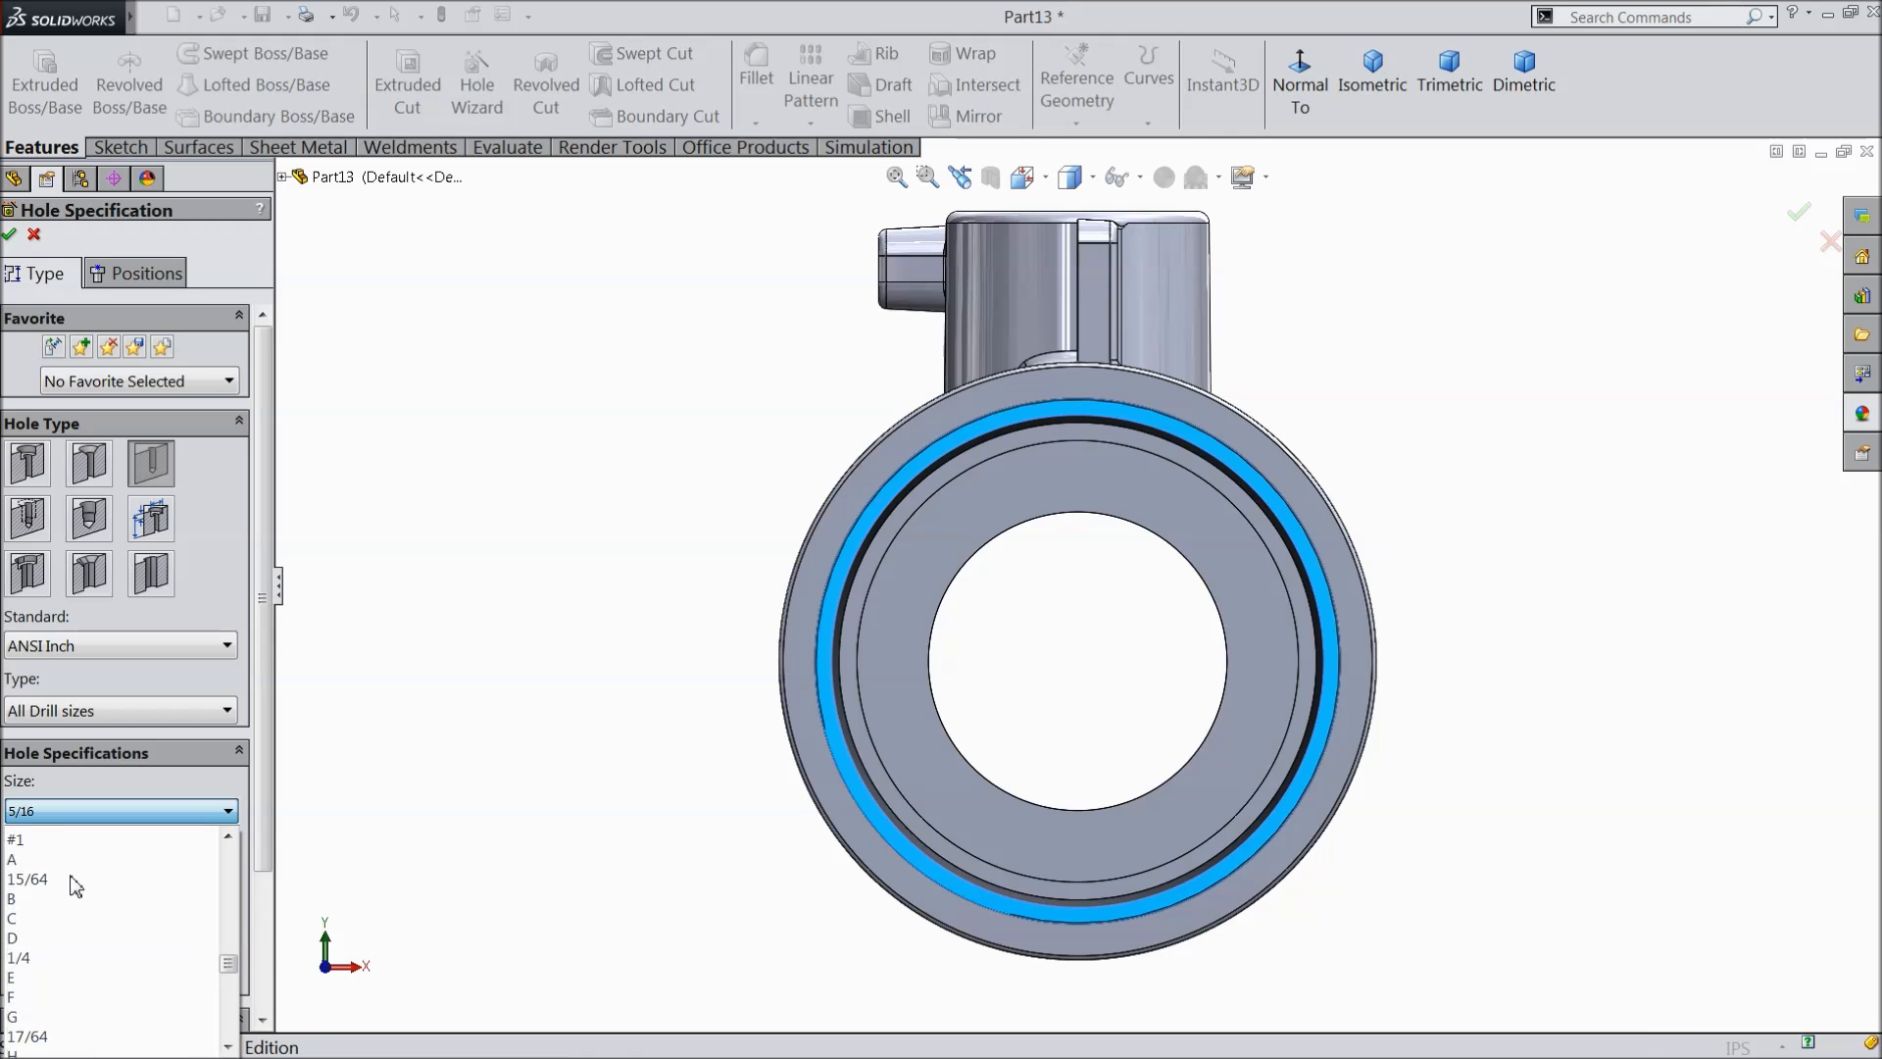
scroll(77, 885, "down", 9)
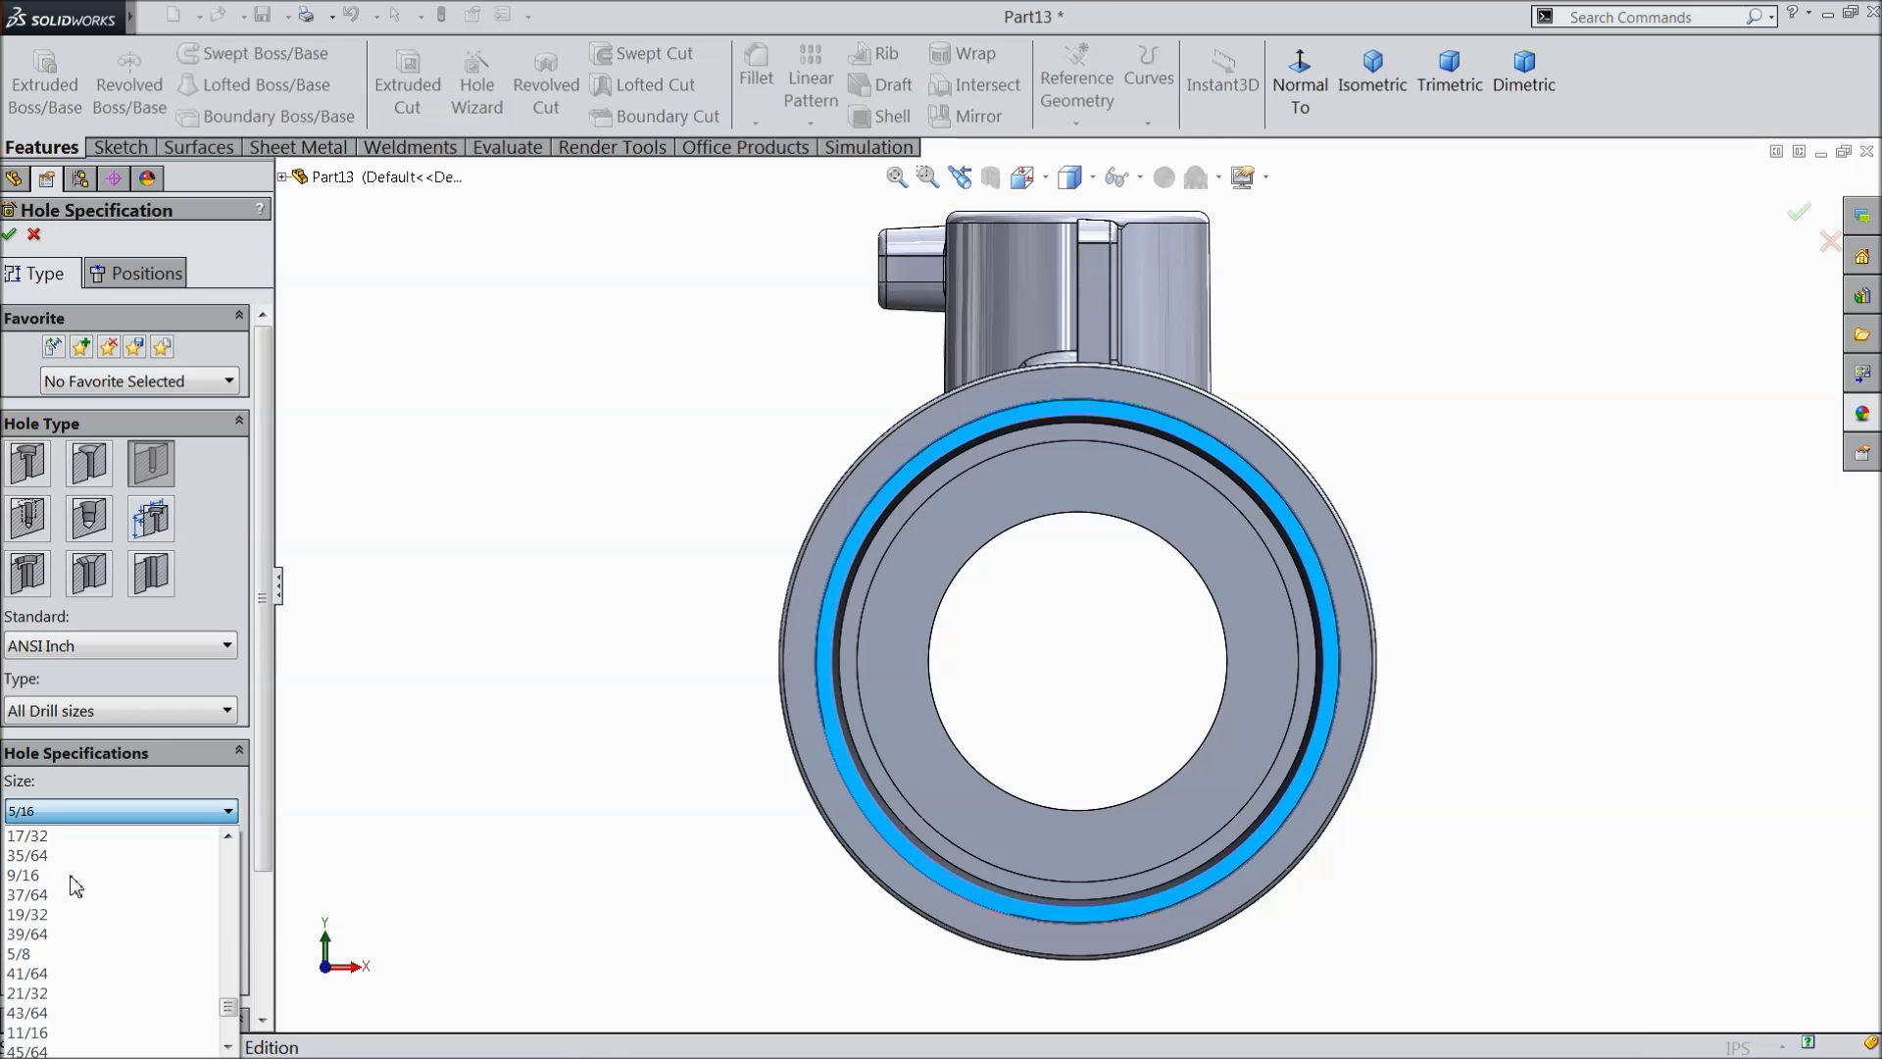
scroll(76, 885, "down", 3)
scroll(77, 885, "down", 4)
left_click(19, 1032)
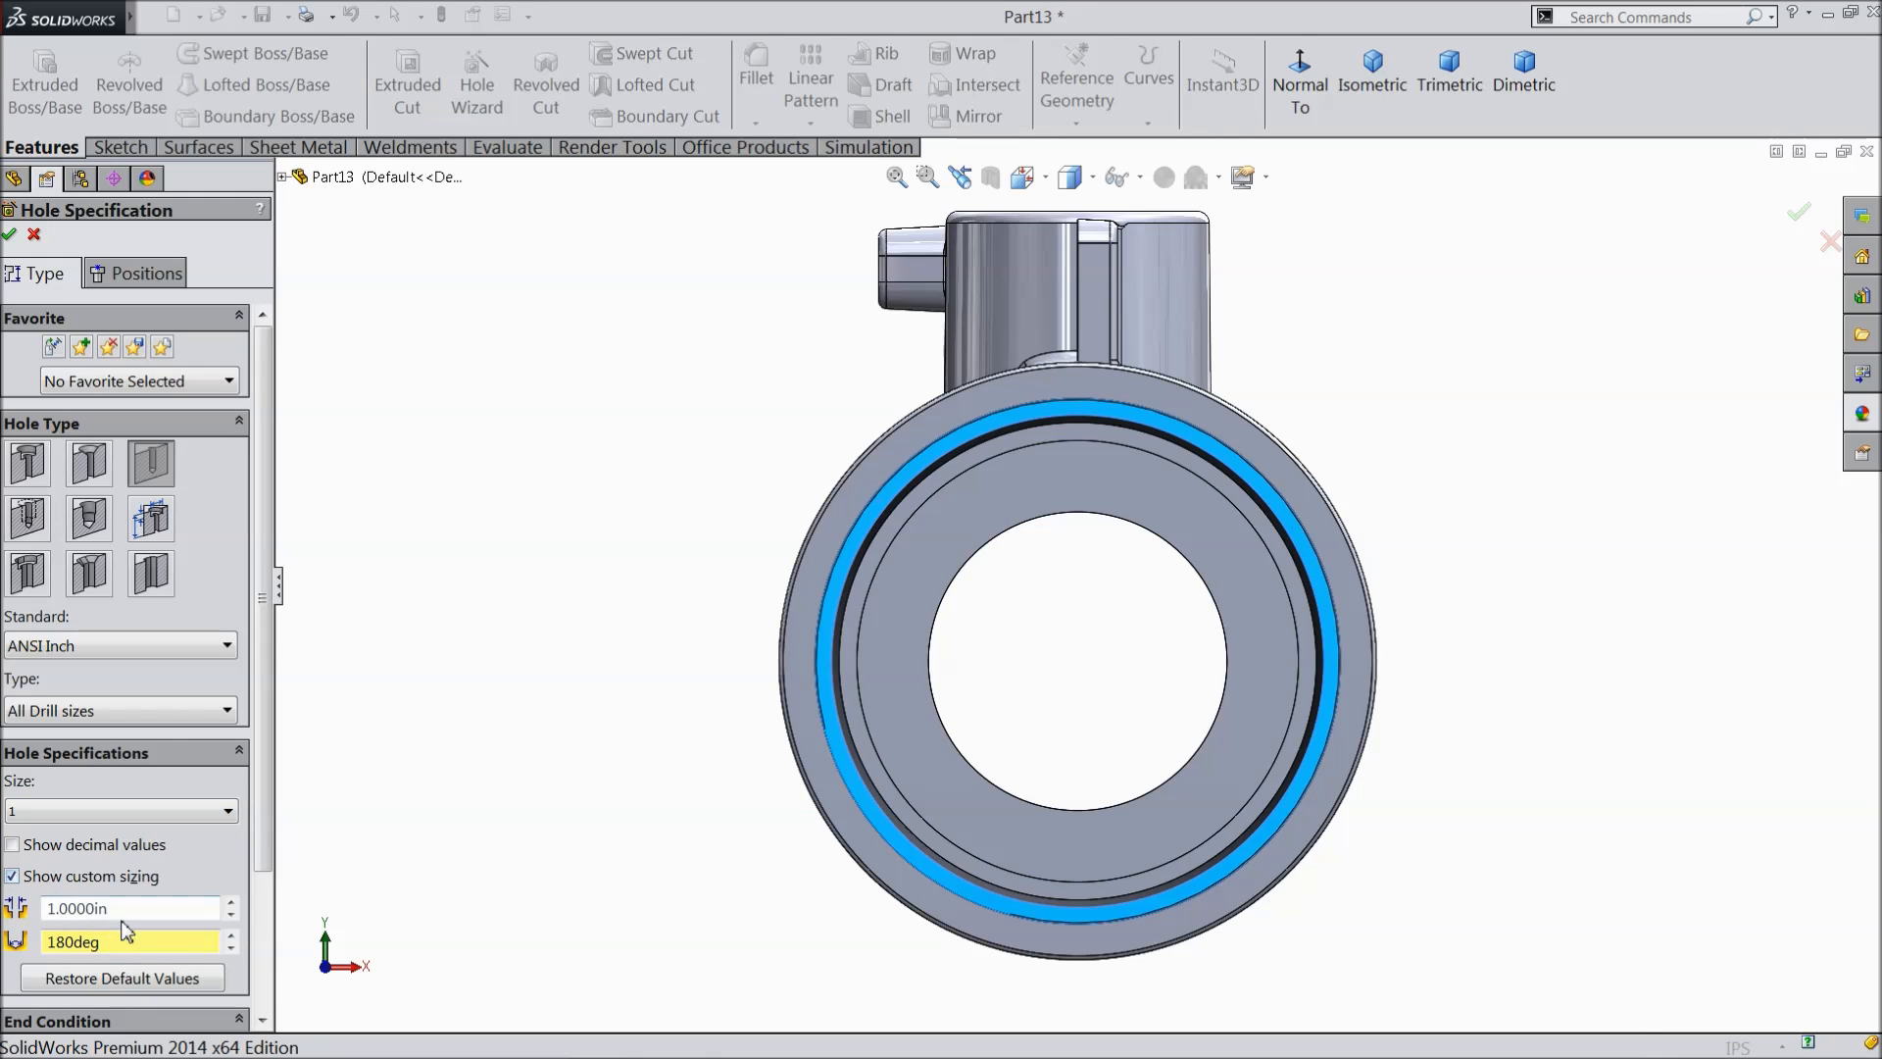
- Set the hole's custom diameter to 1.2 in and its blind depth to 0.84 in
left_click(108, 916)
left_click_drag(116, 913, 43, 901)
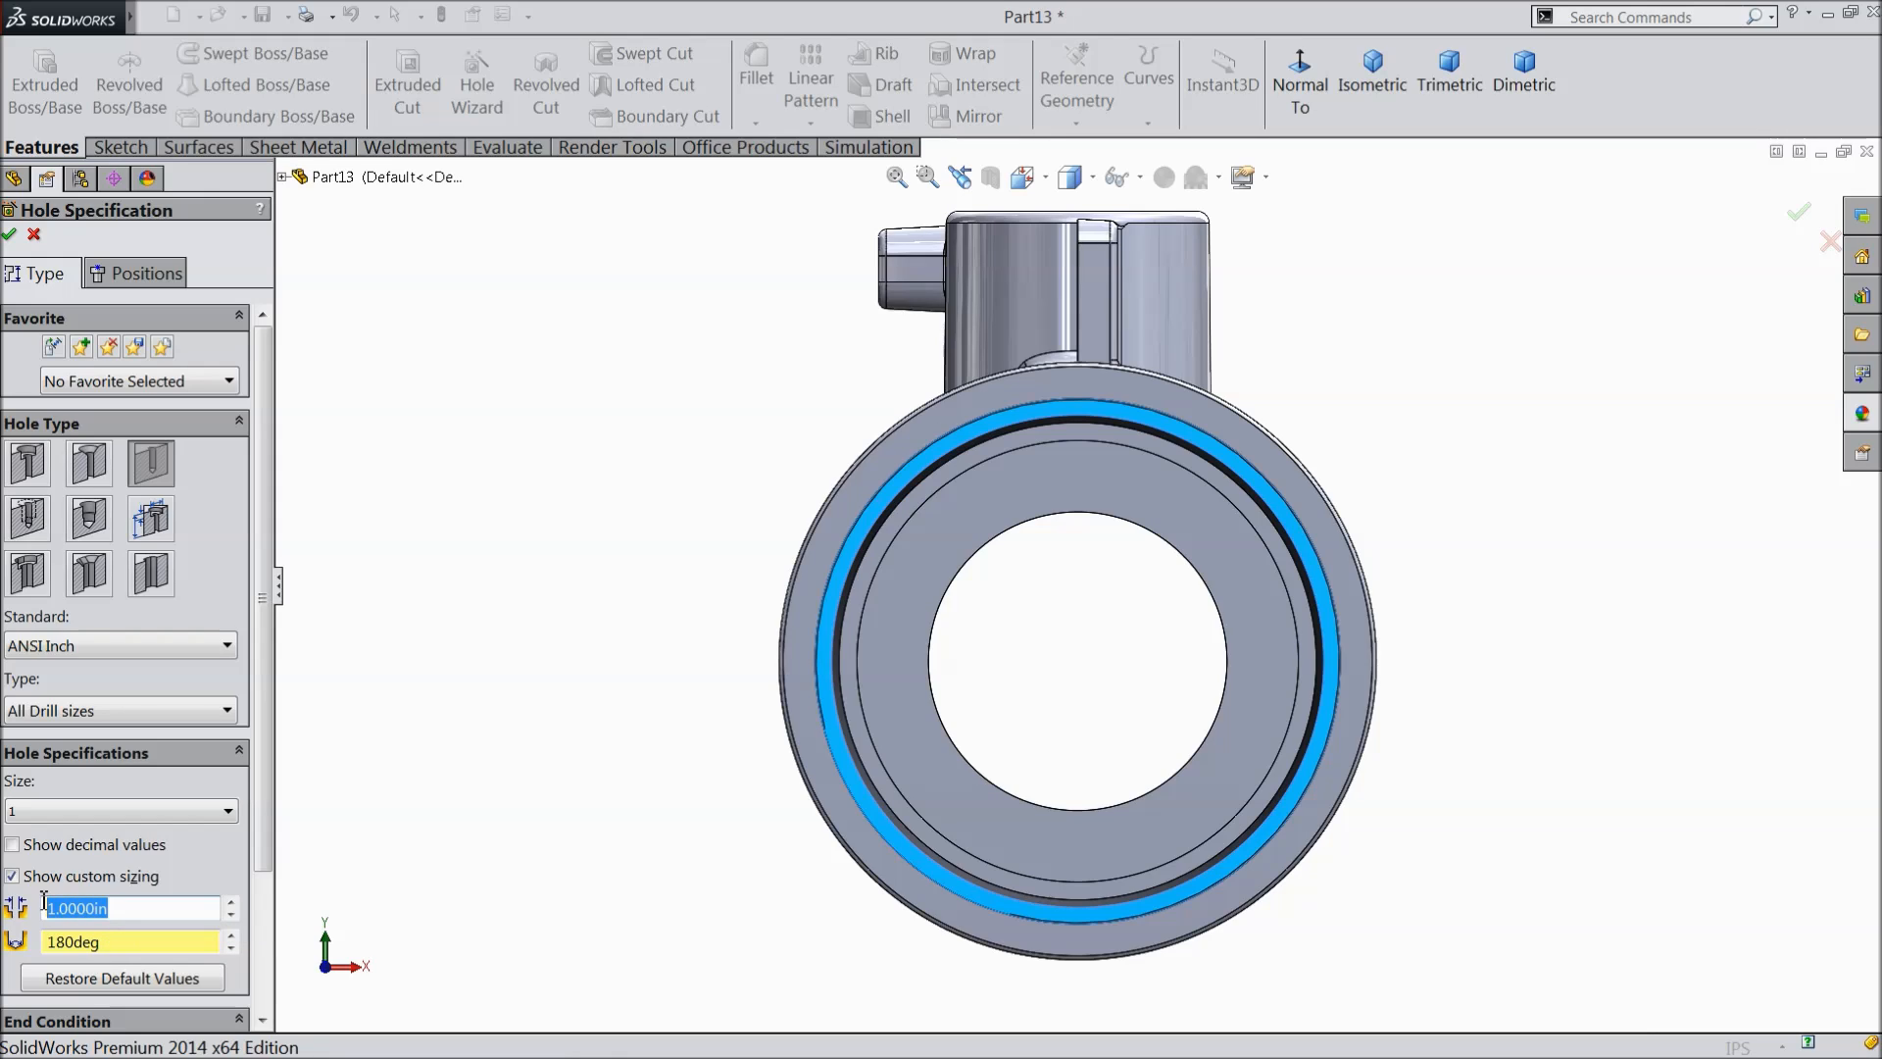
type("1.2")
key("Return")
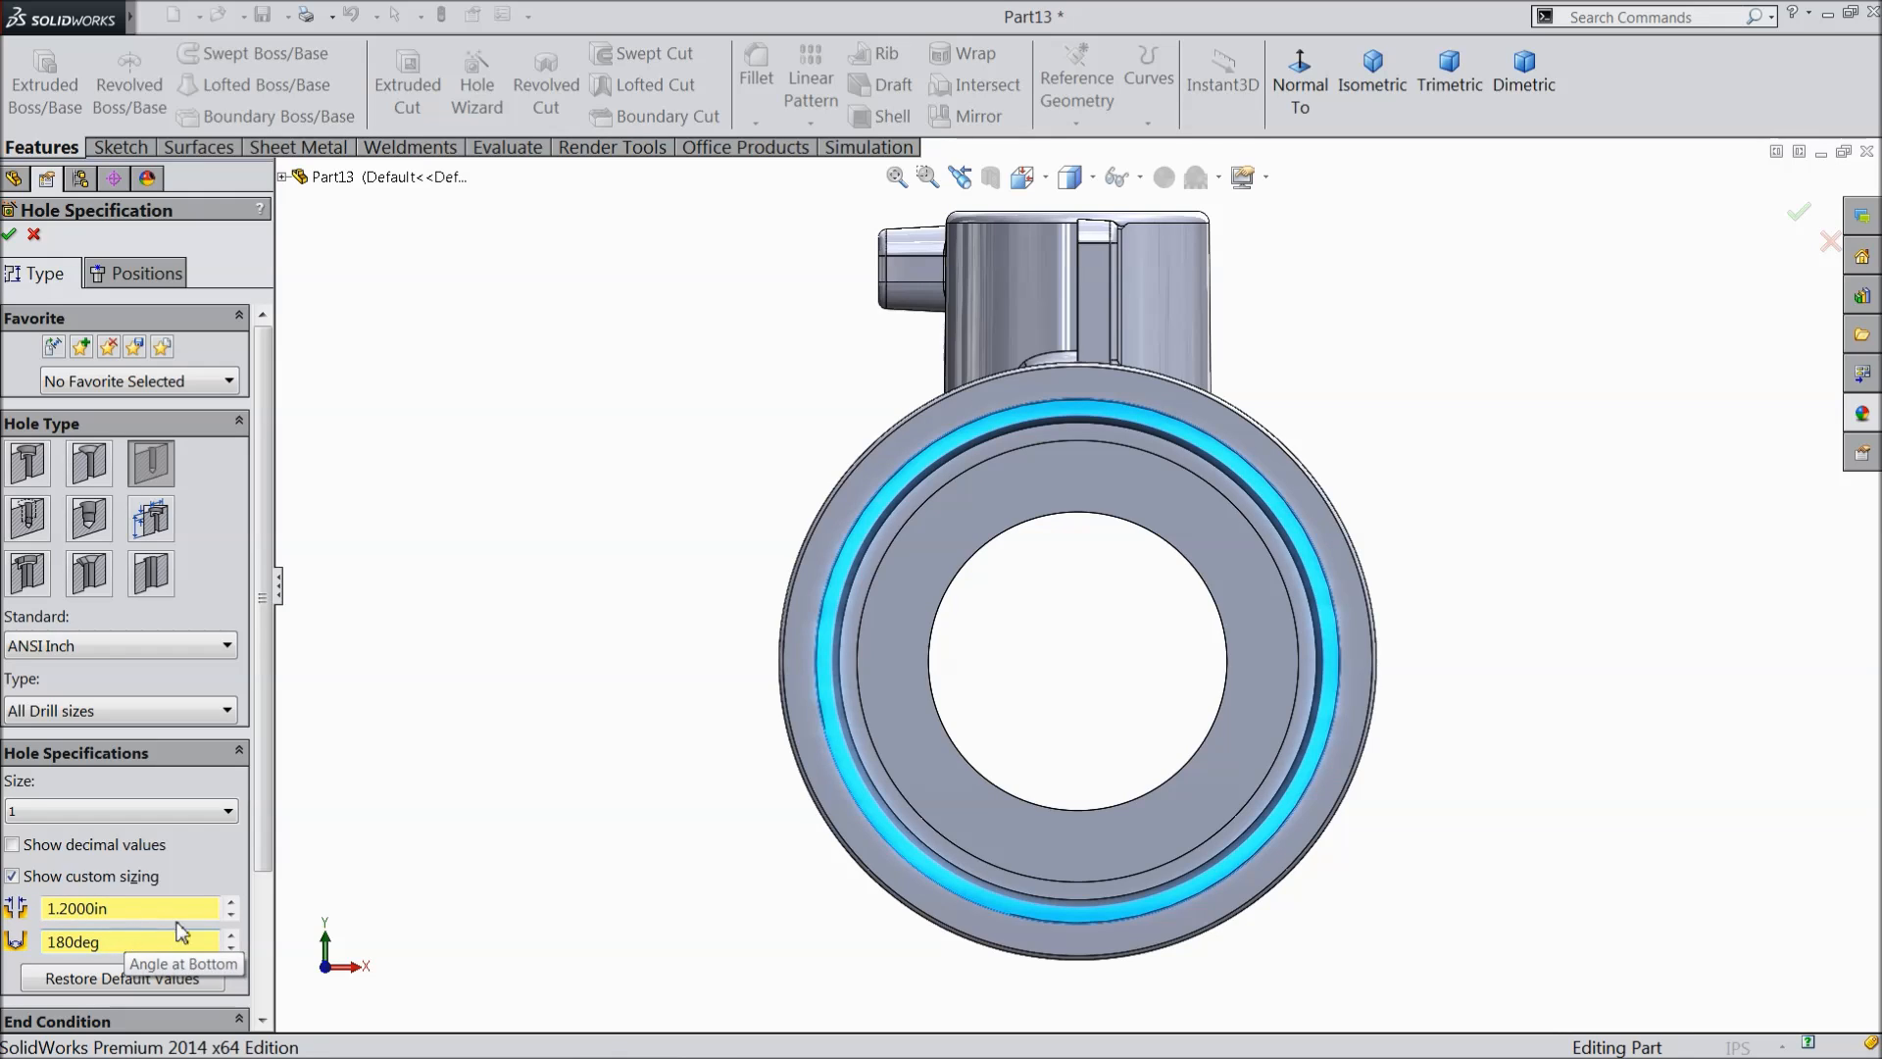
scroll(263, 851, "down", 3)
double_click(112, 921)
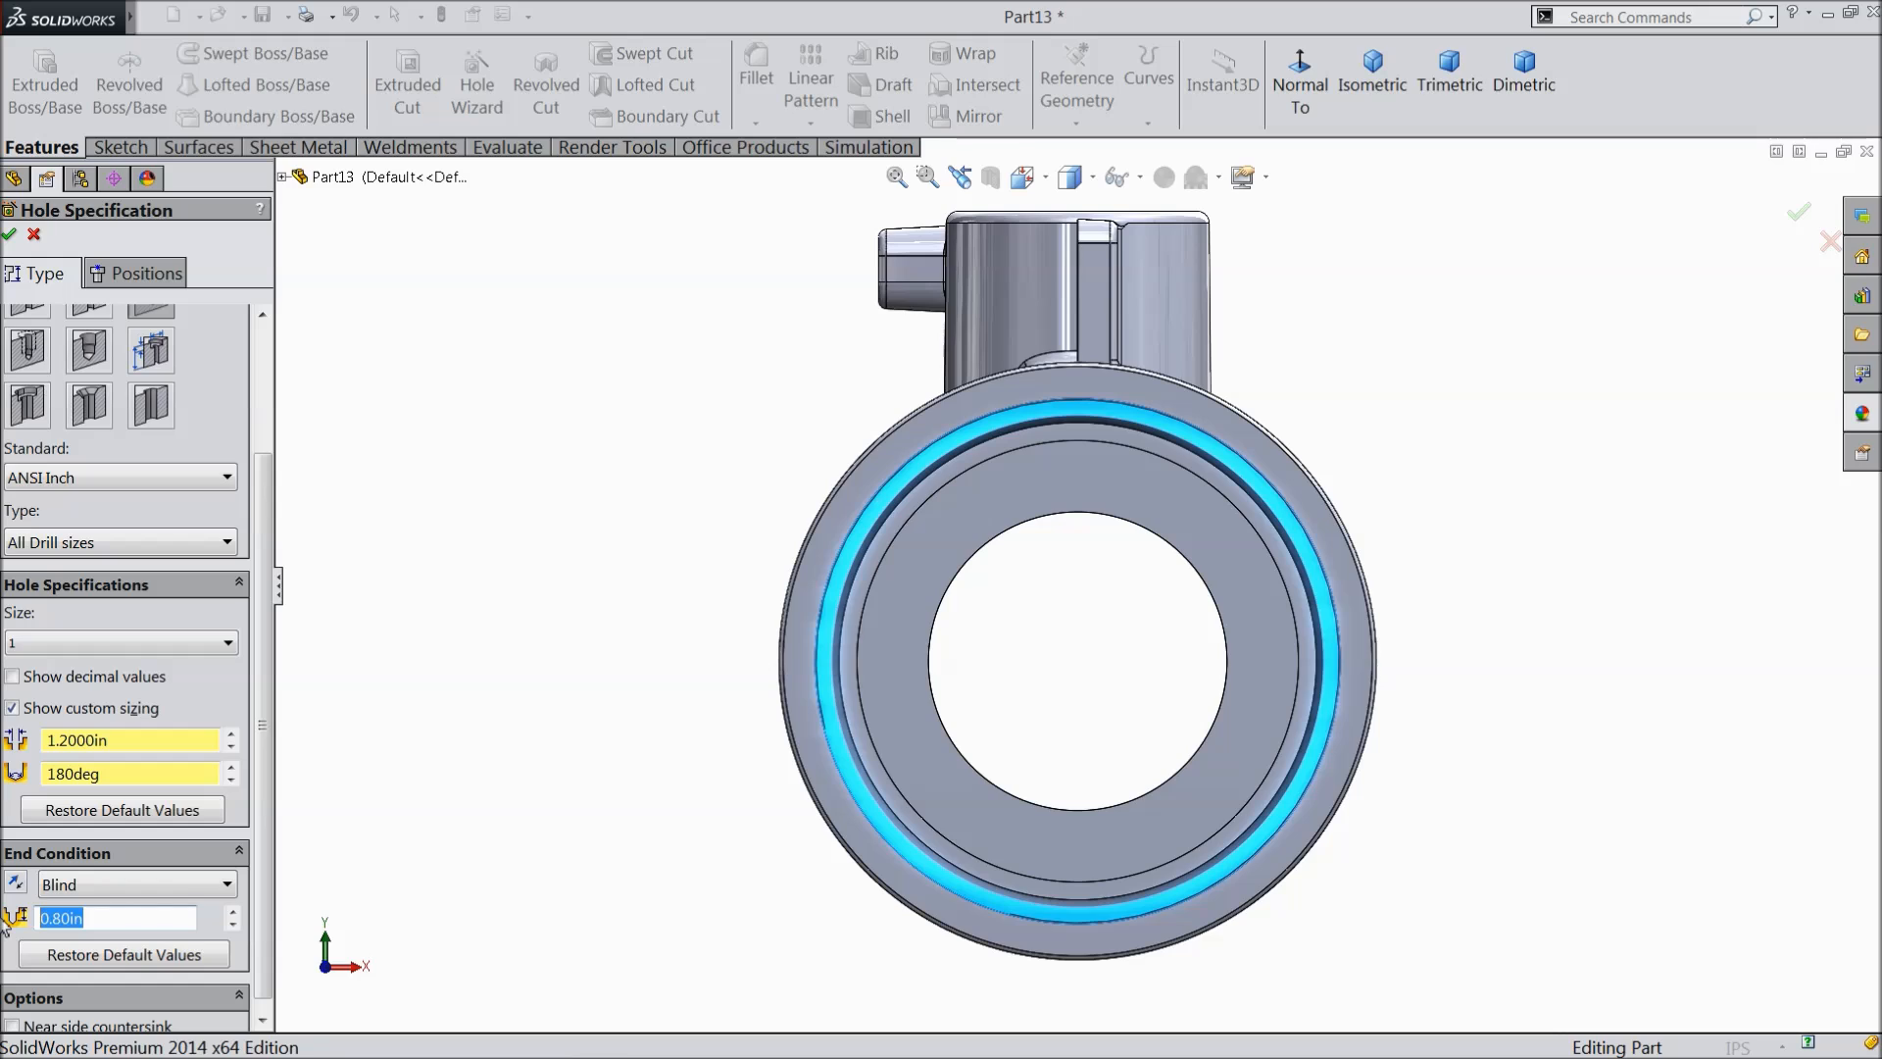
type("0")
key("Return")
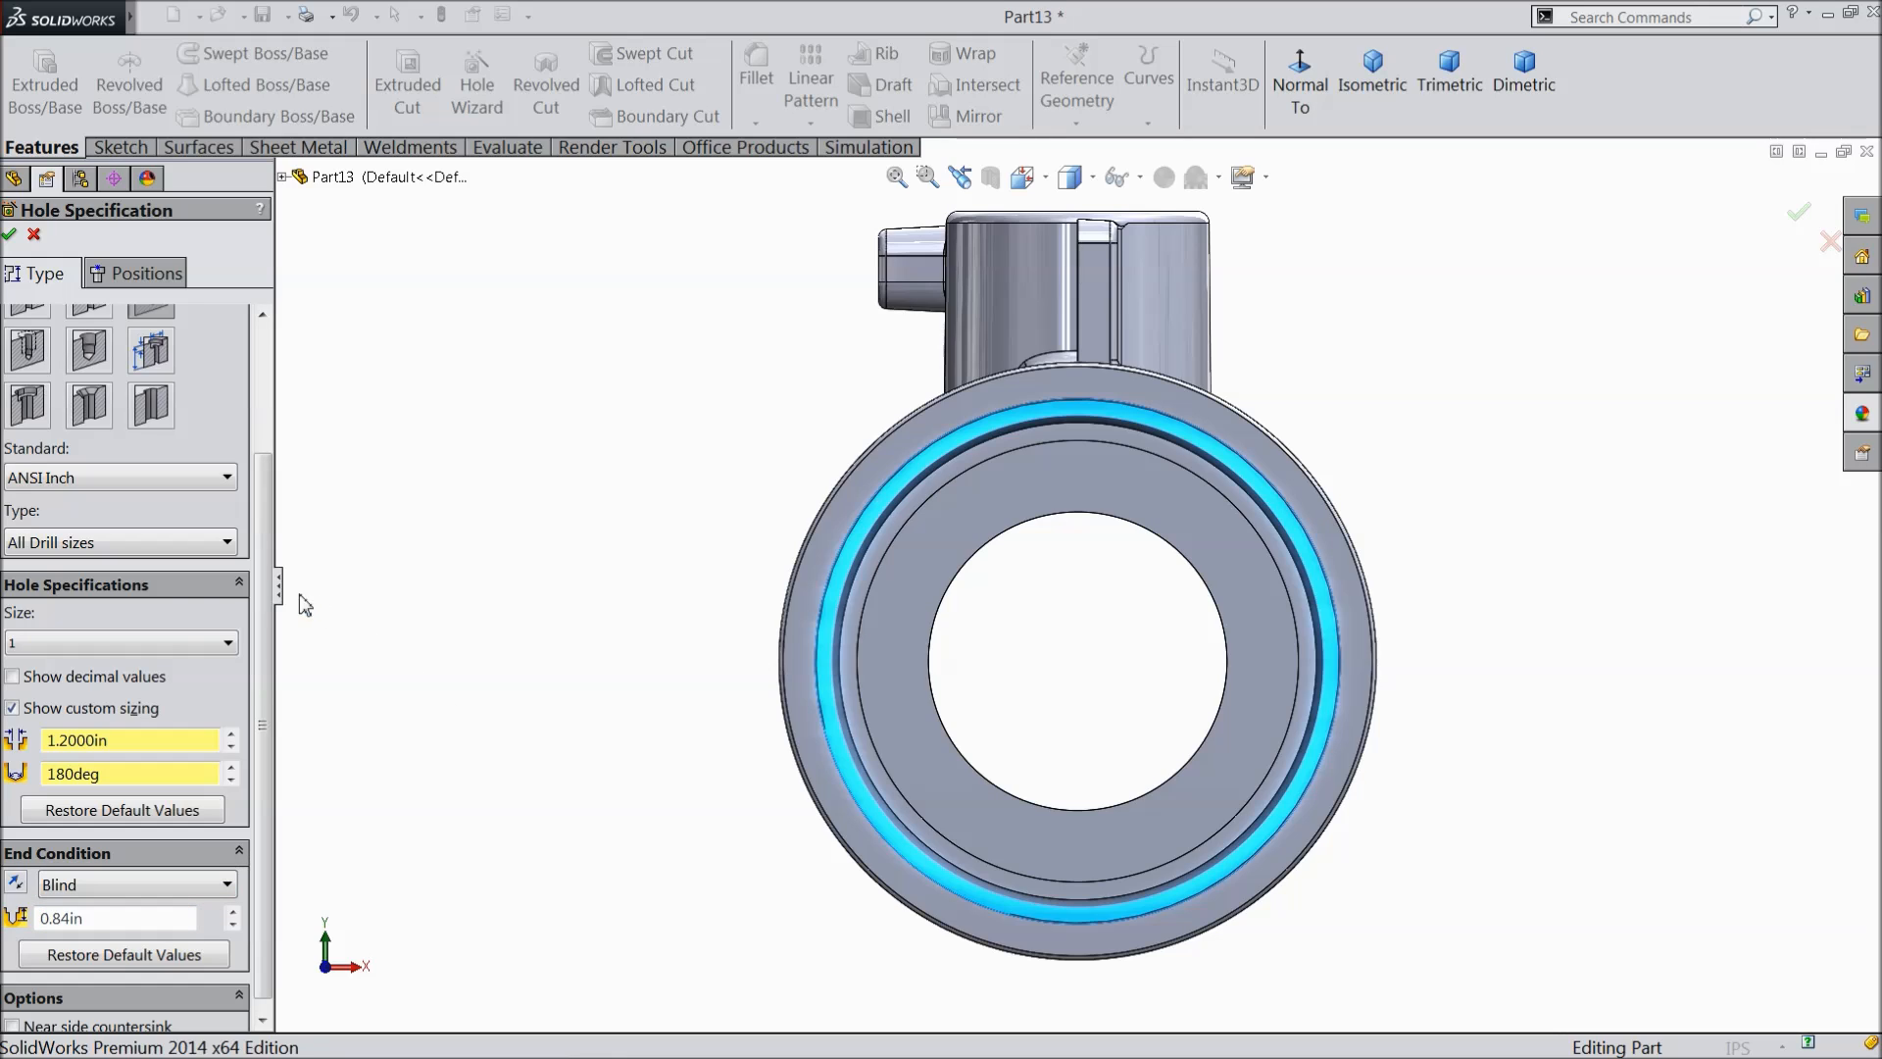
- Position the 1.2 in plain hole's center on the origin and create the hole
left_click(137, 274)
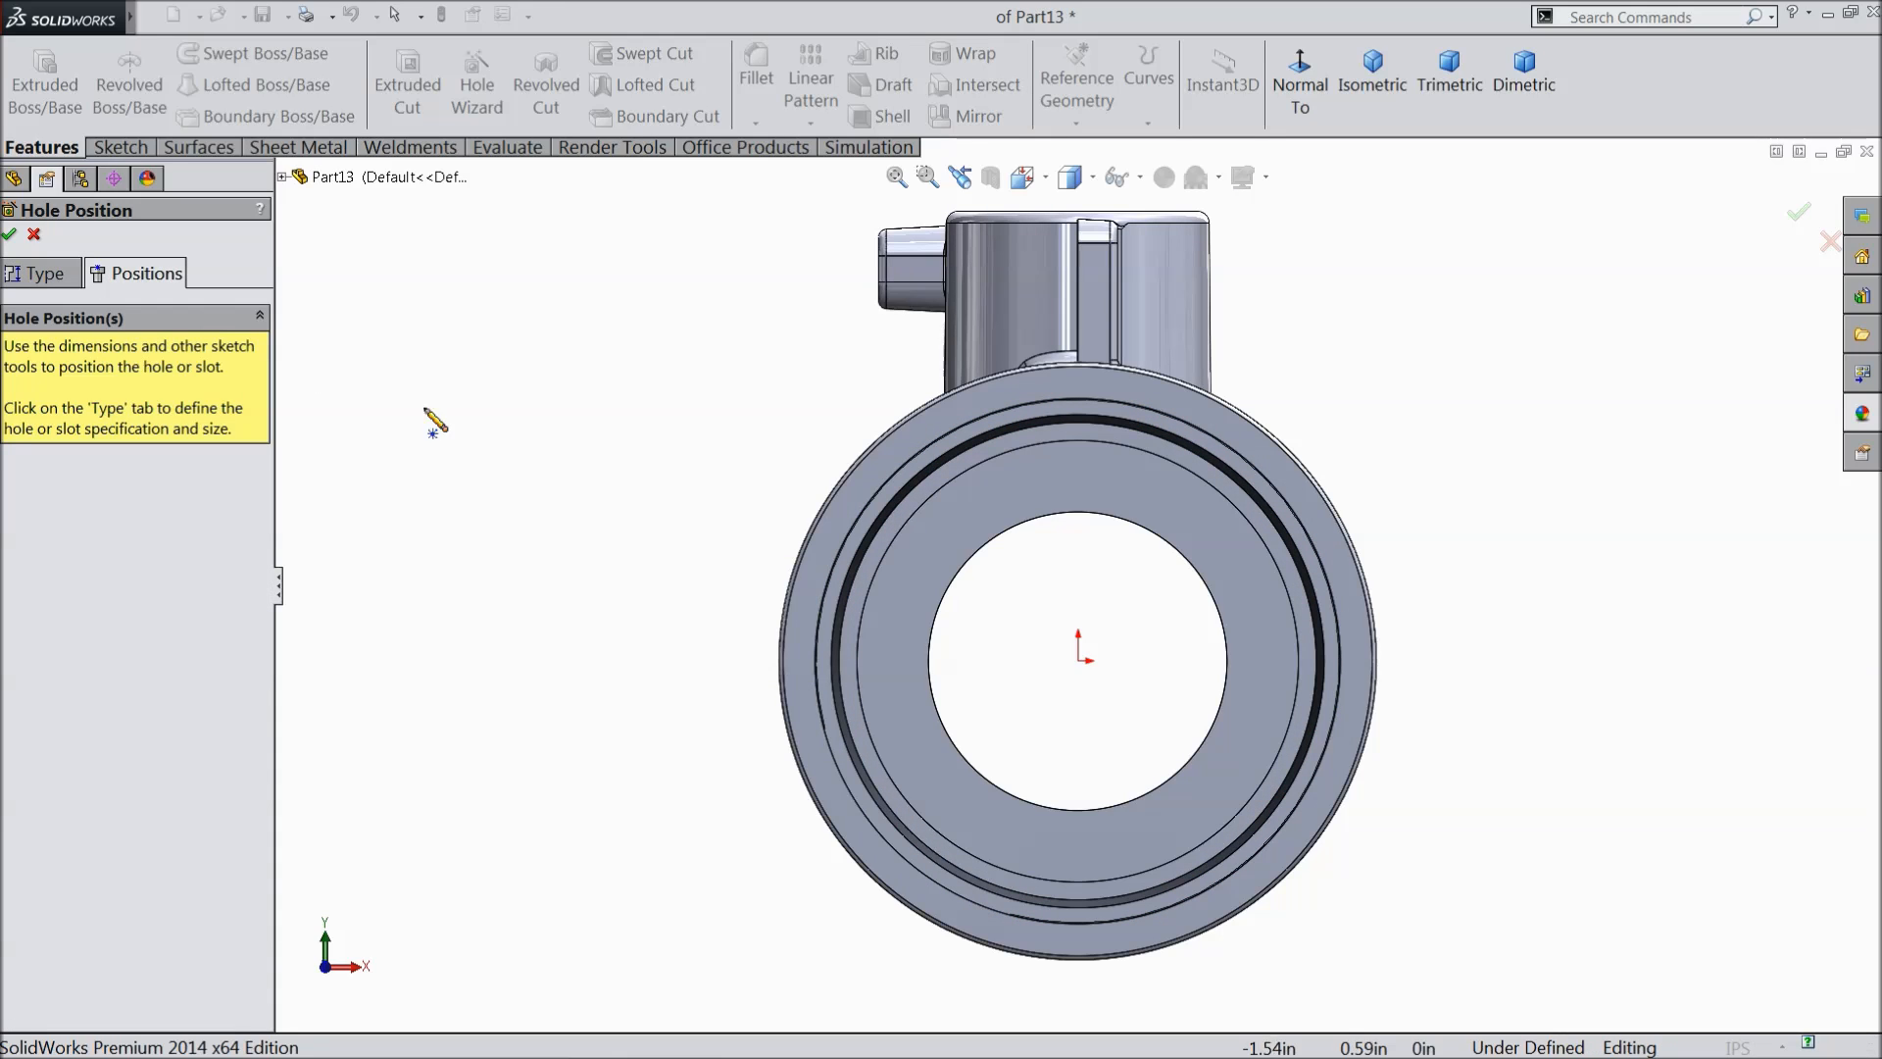
left_click(1078, 660)
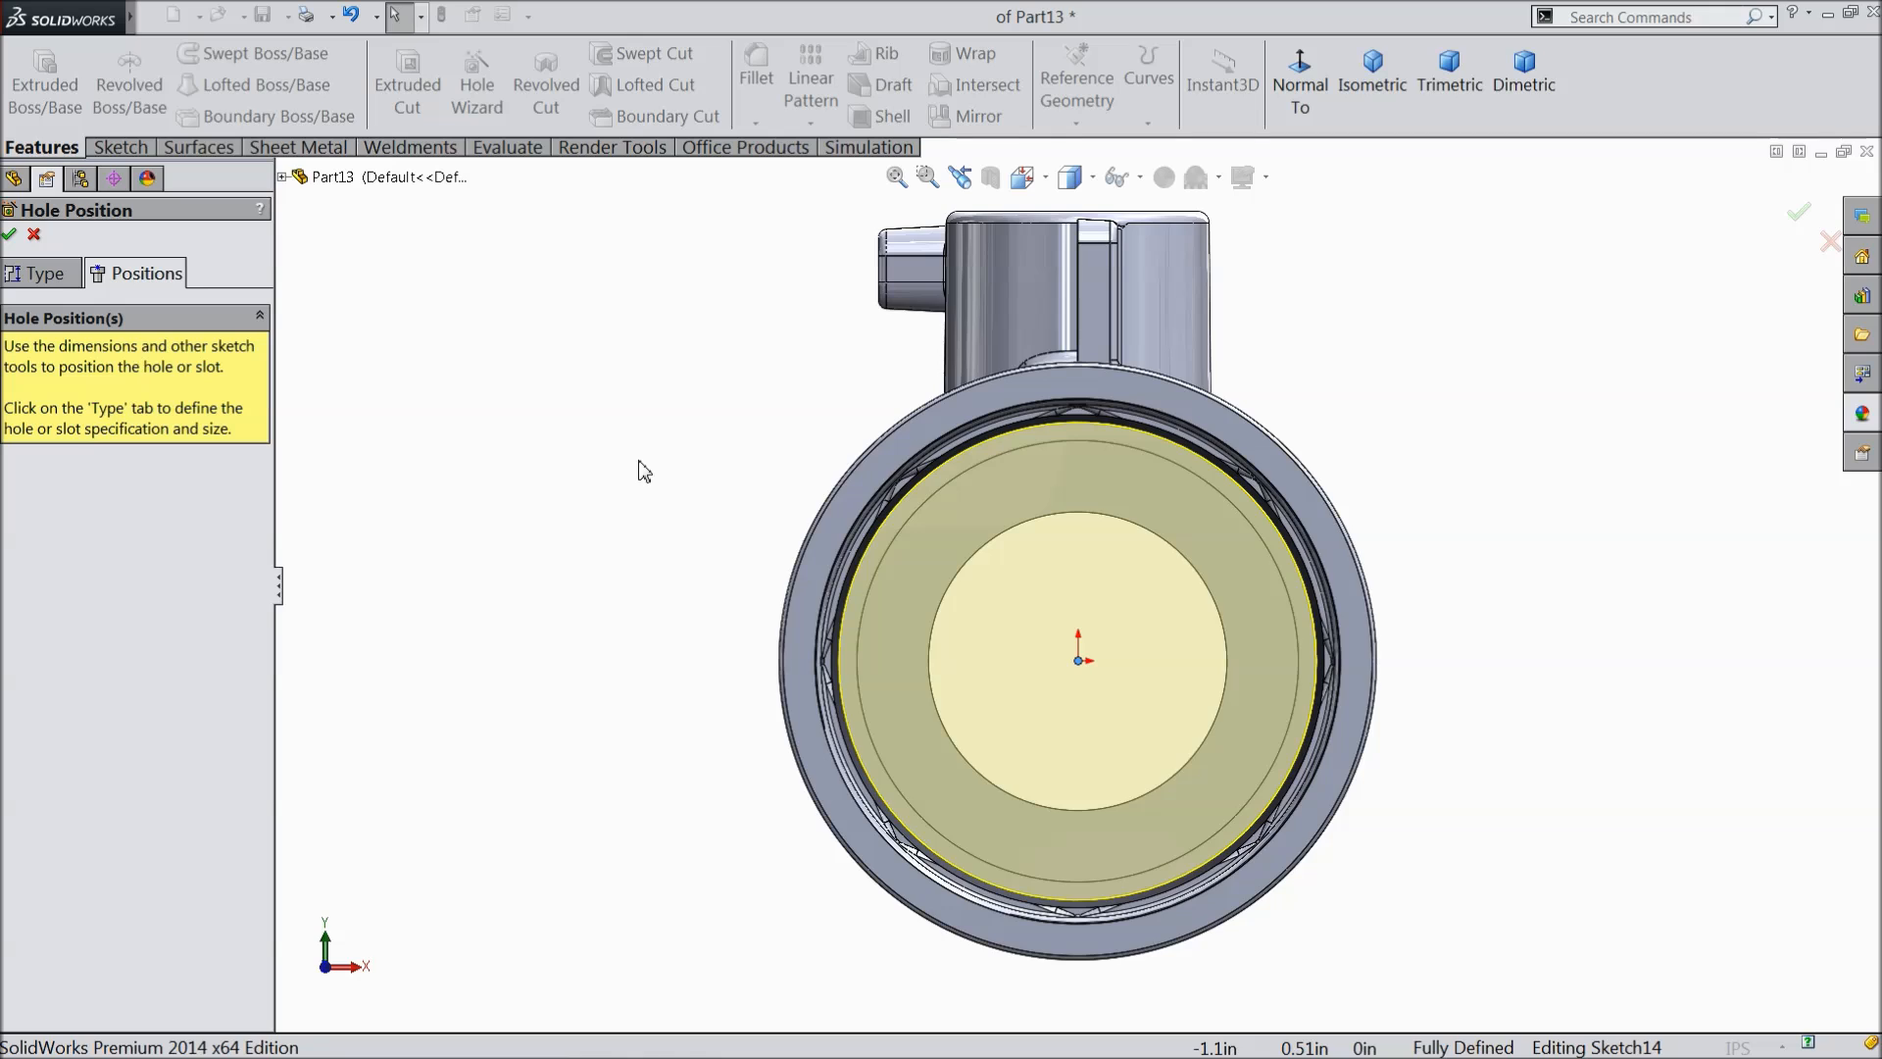
middle_click_drag(639, 463, 588, 504)
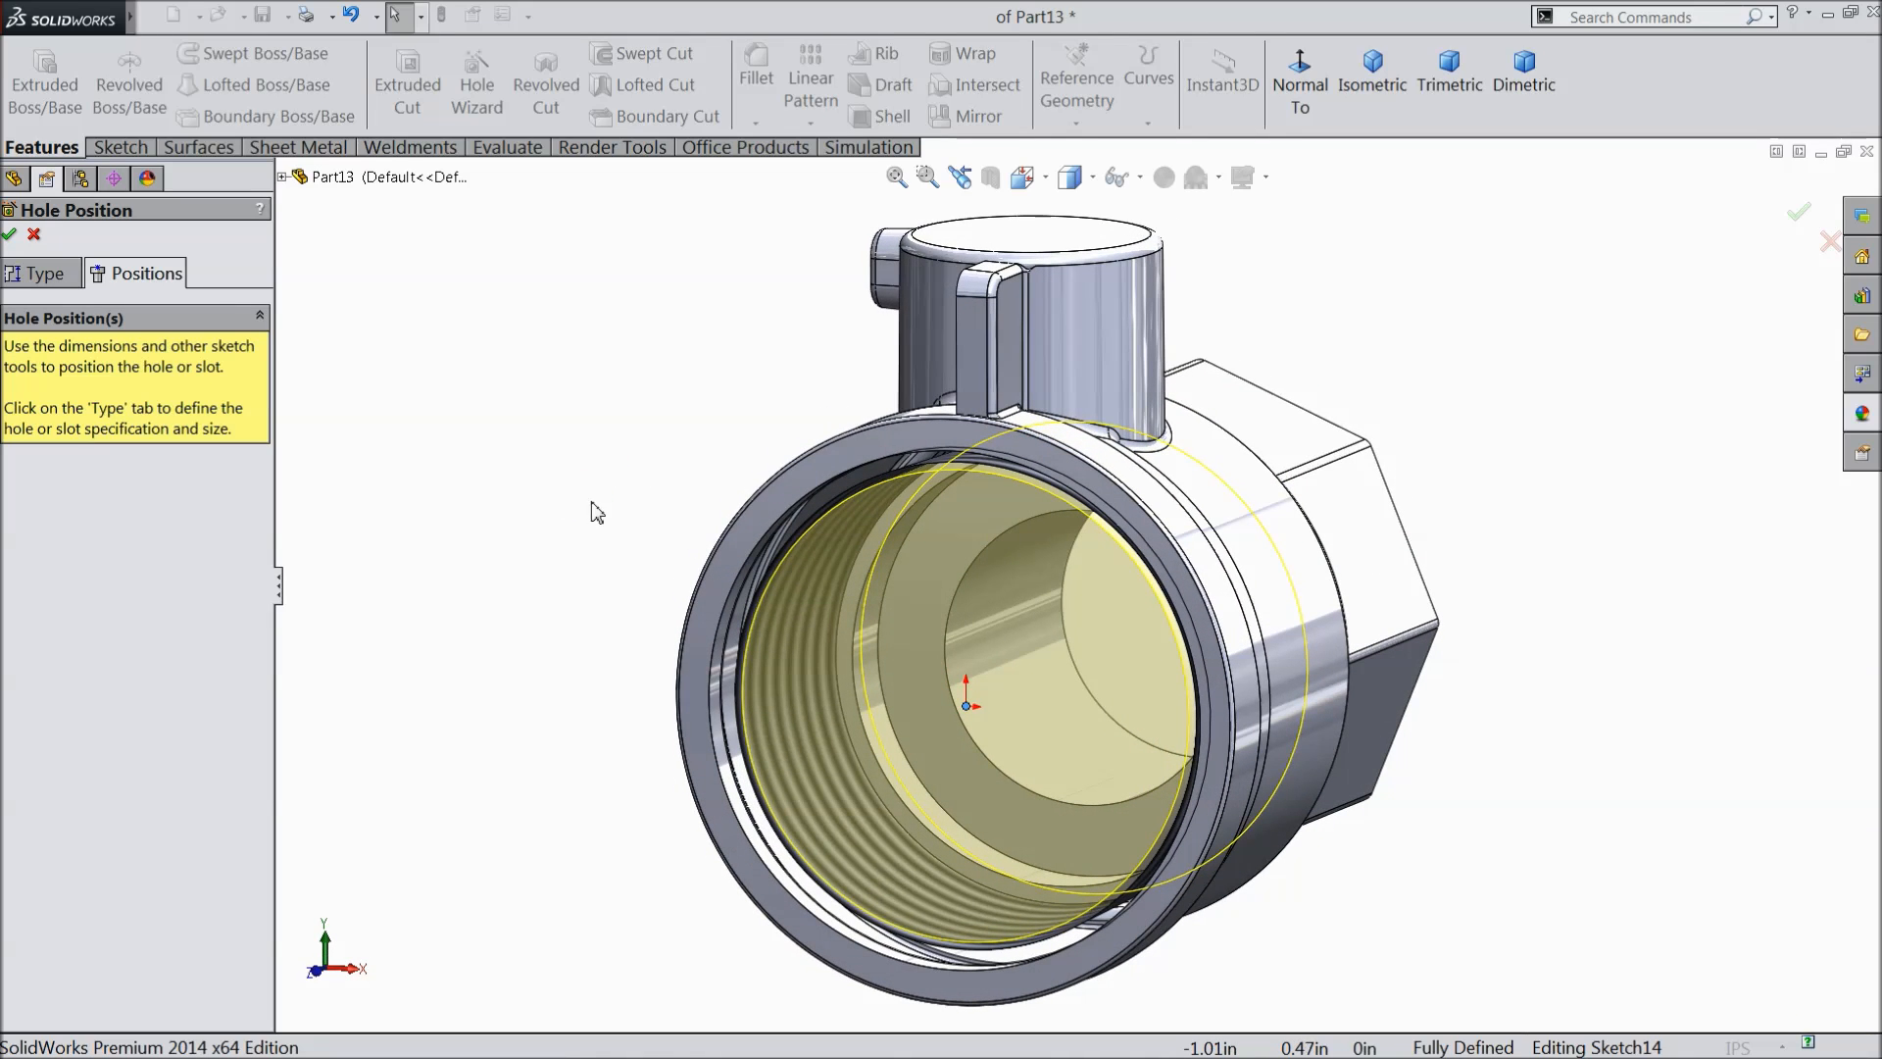
left_click(12, 236)
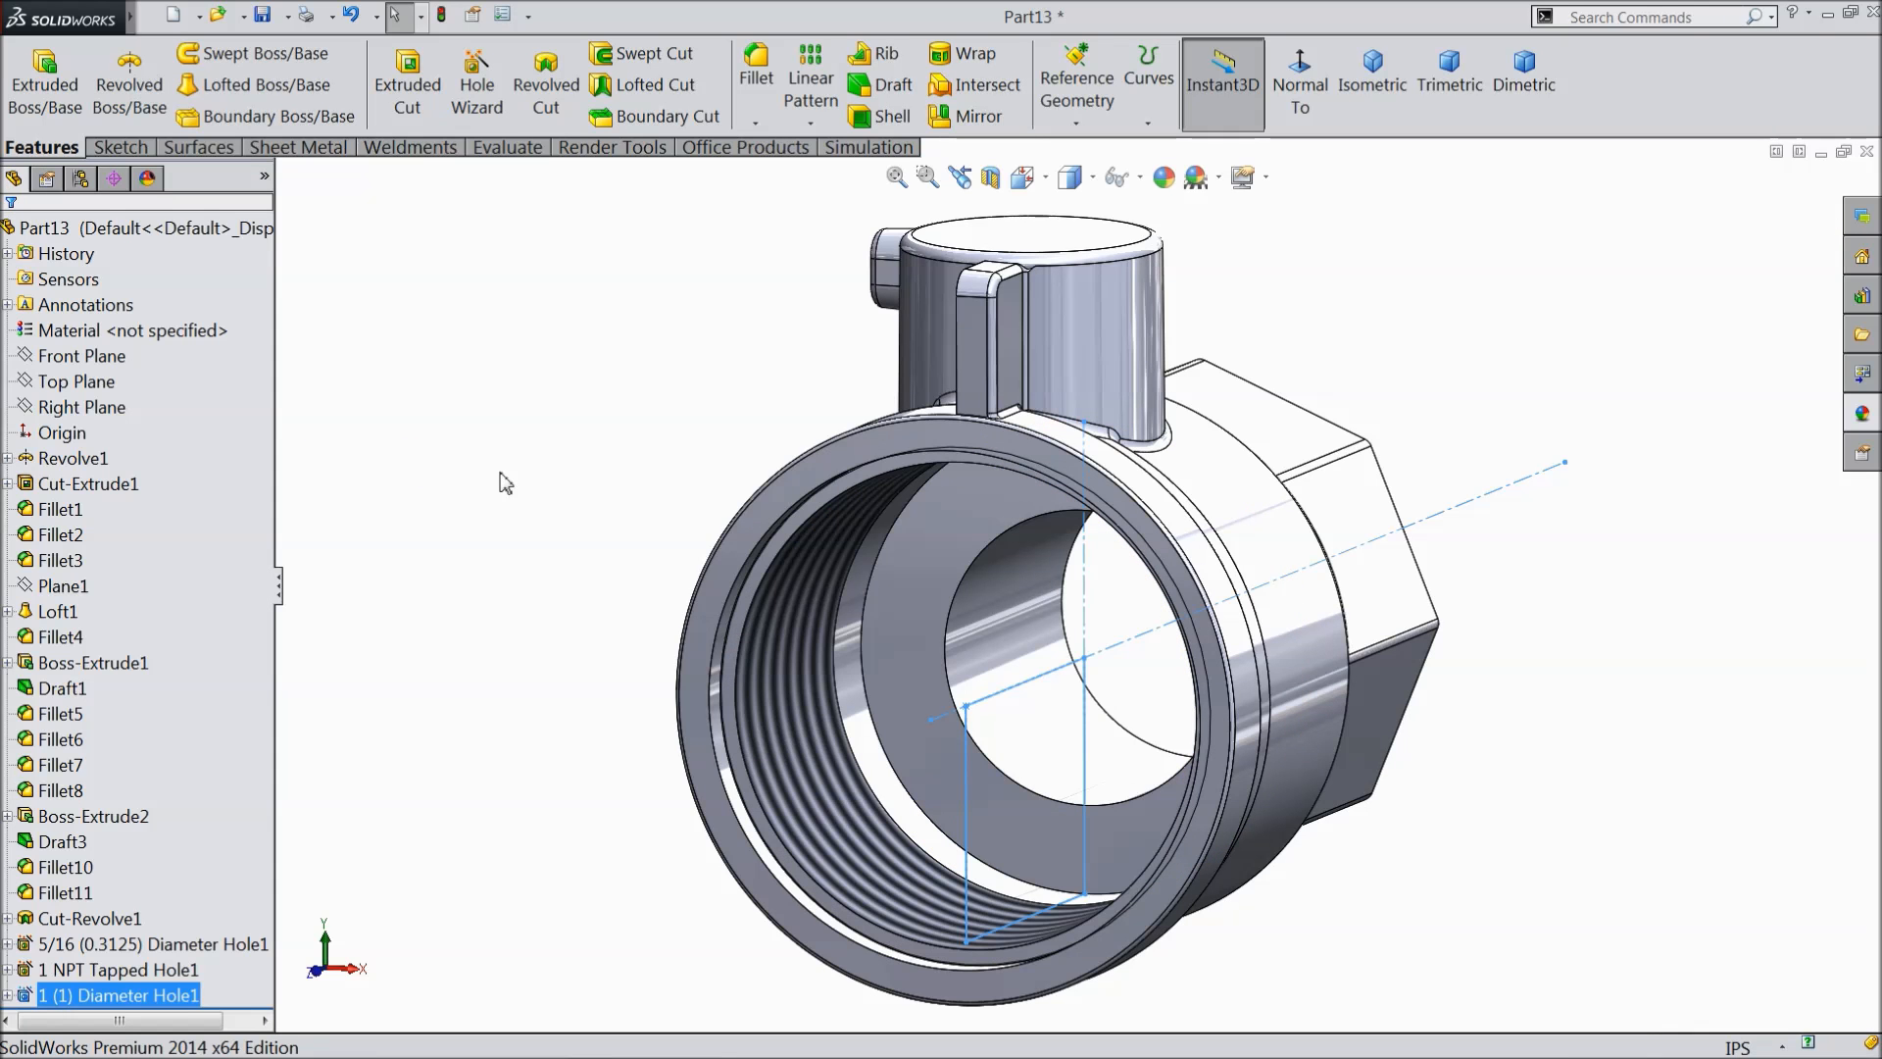
- Sketch a circle about 1.04 in in diameter, centered on the origin, on the octagonal end face
middle_click_drag(634, 483, 594, 492)
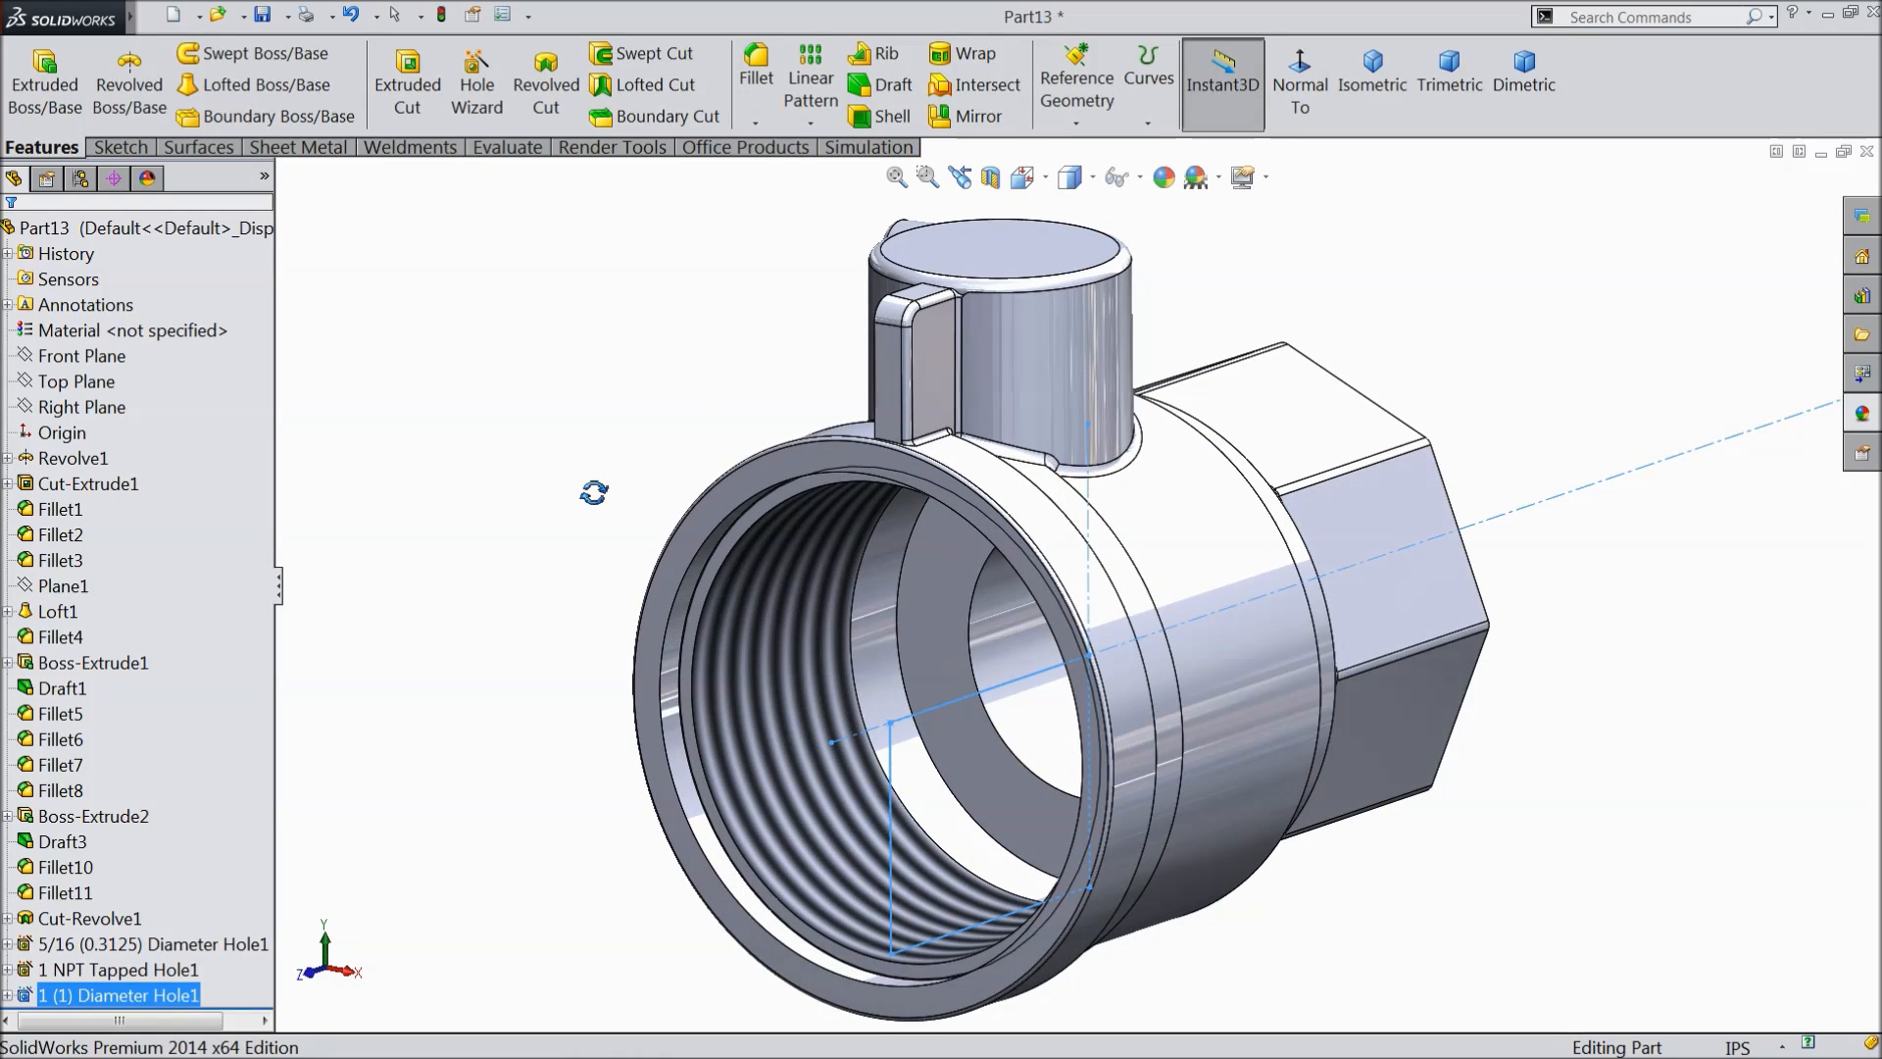
scroll(609, 489, "up", 2)
left_click(738, 441)
middle_click_drag(753, 438, 623, 554)
scroll(890, 600, "down", 2)
left_click(974, 574)
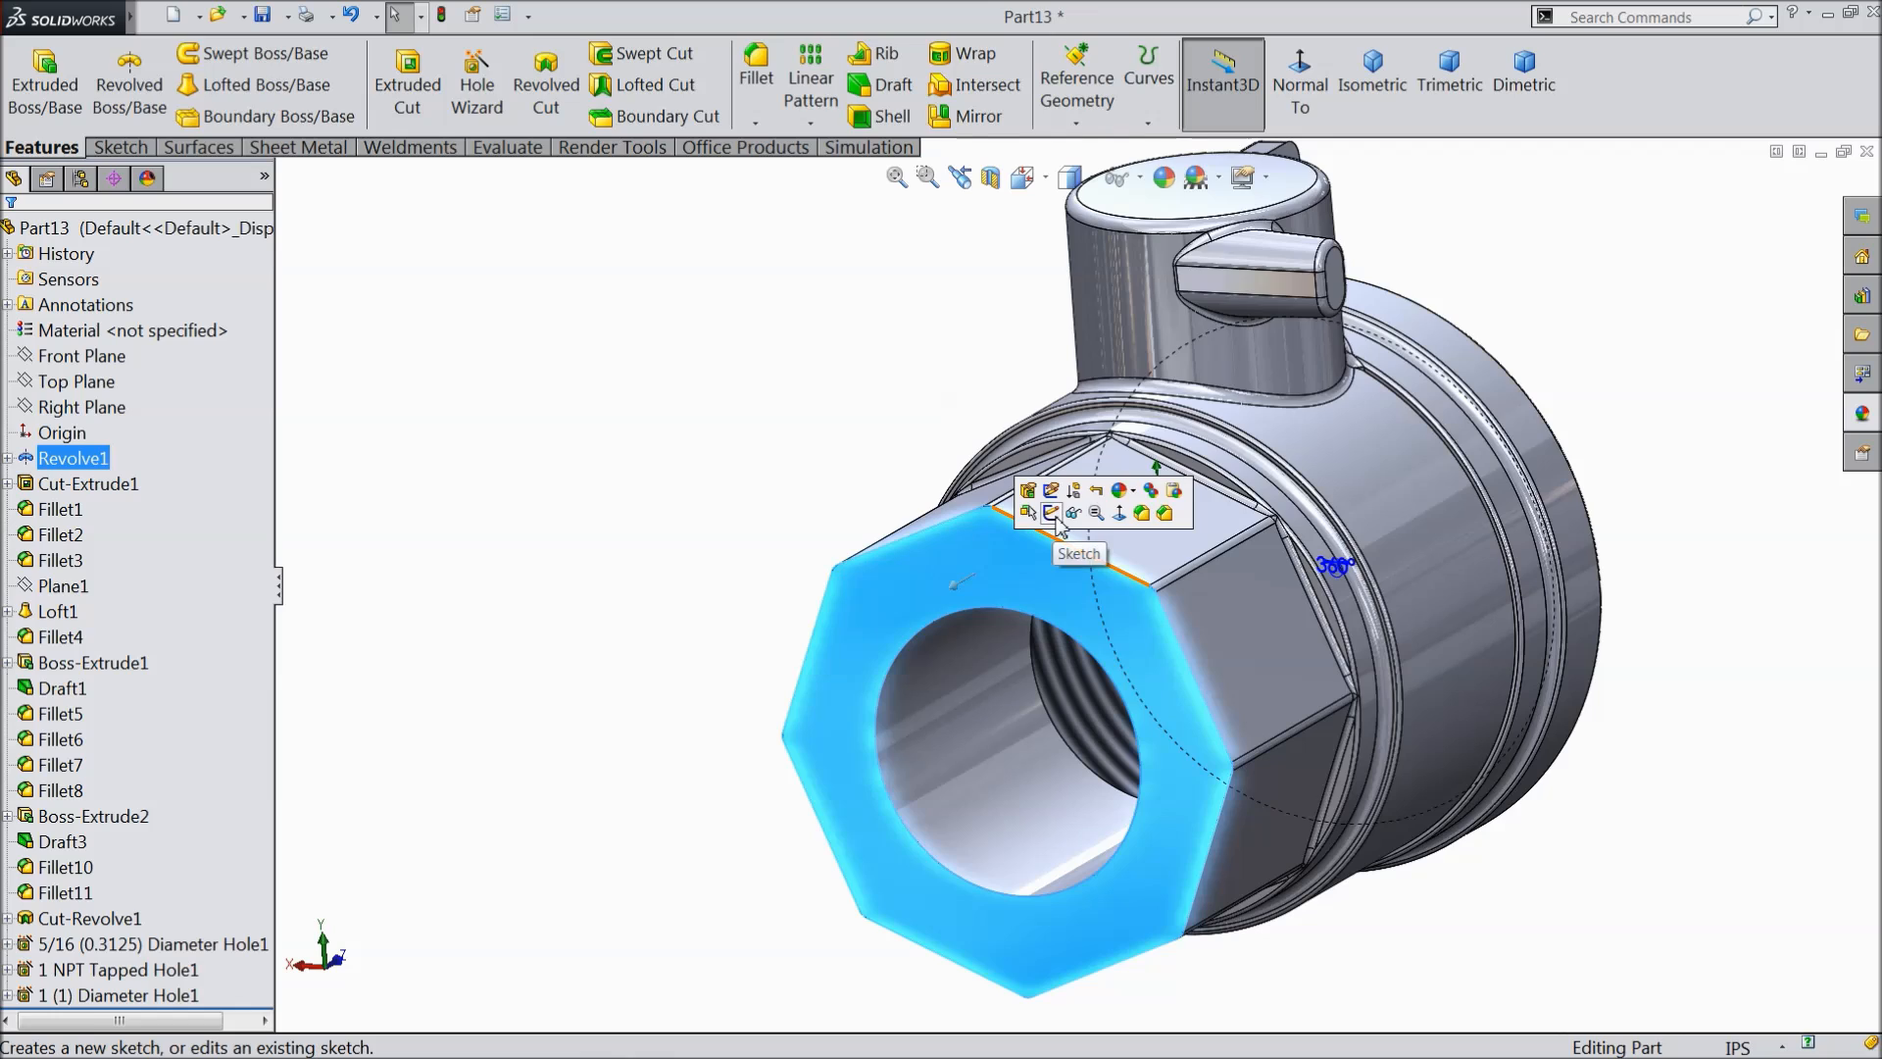
left_click(1078, 495)
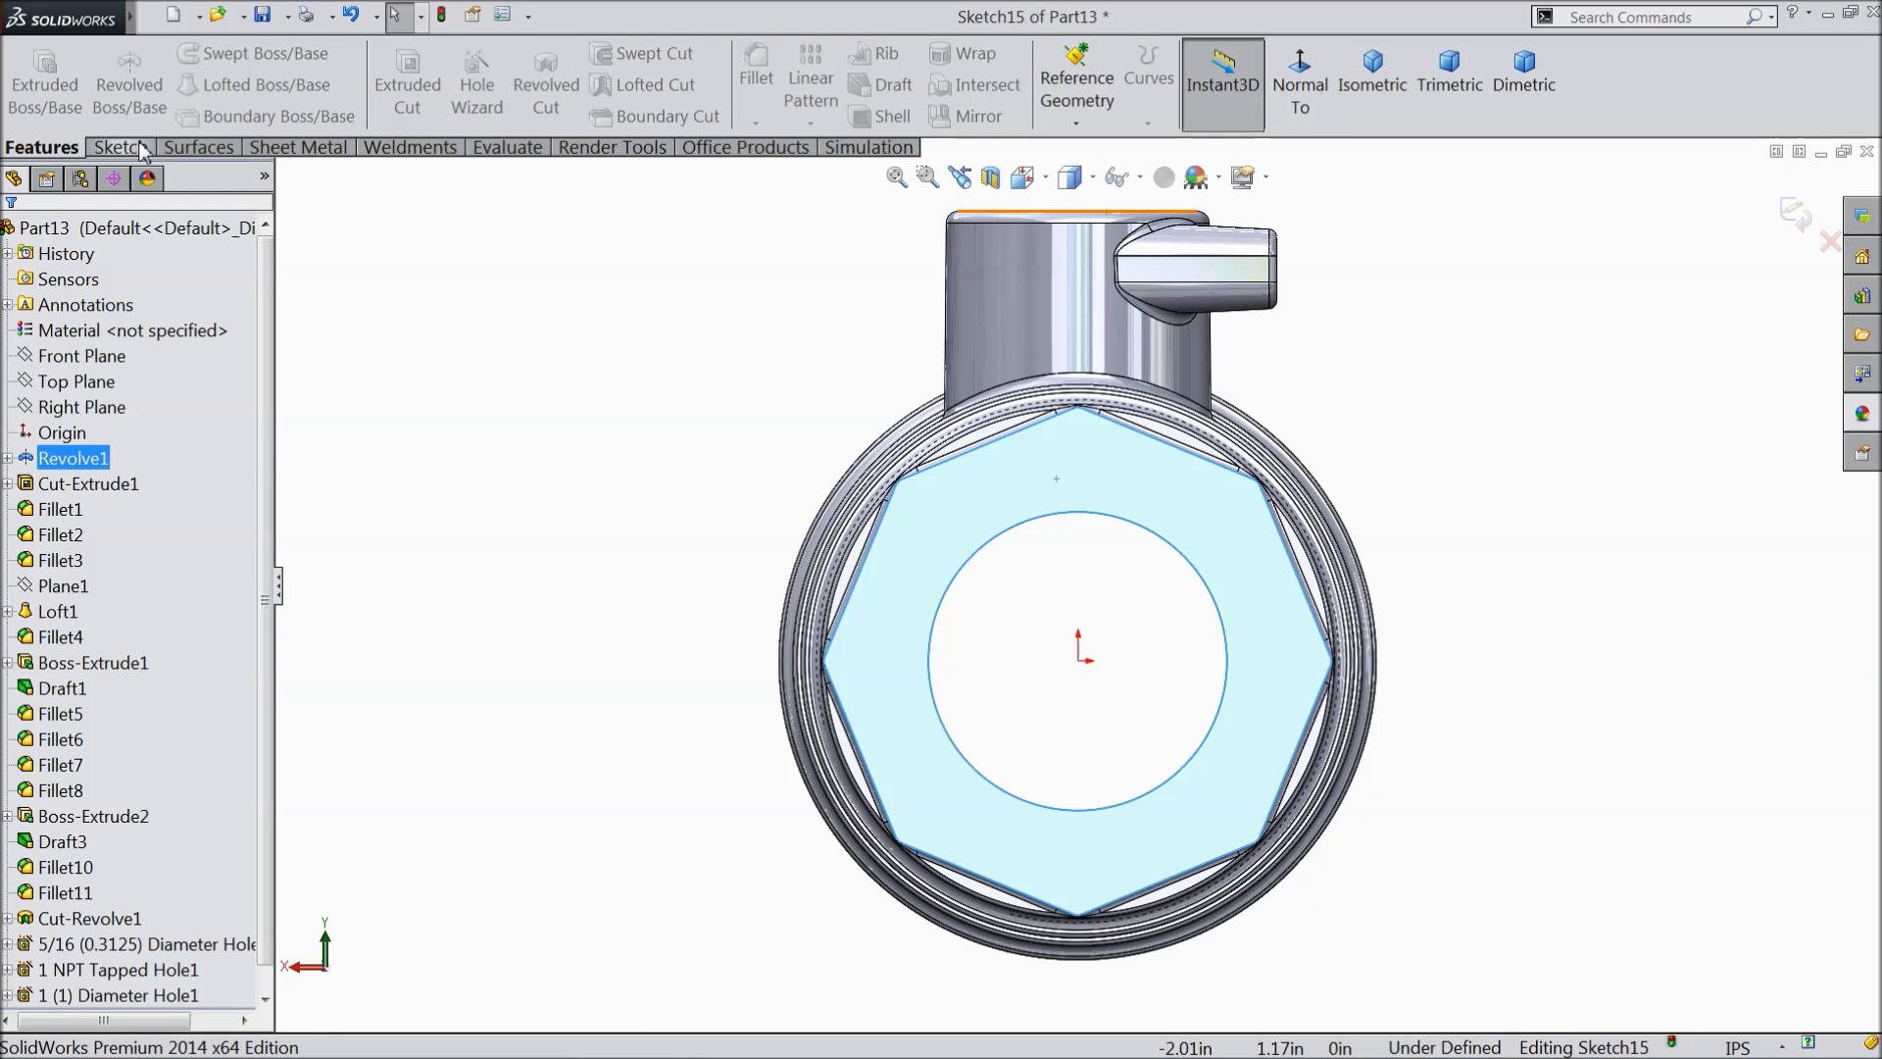
left_click(137, 148)
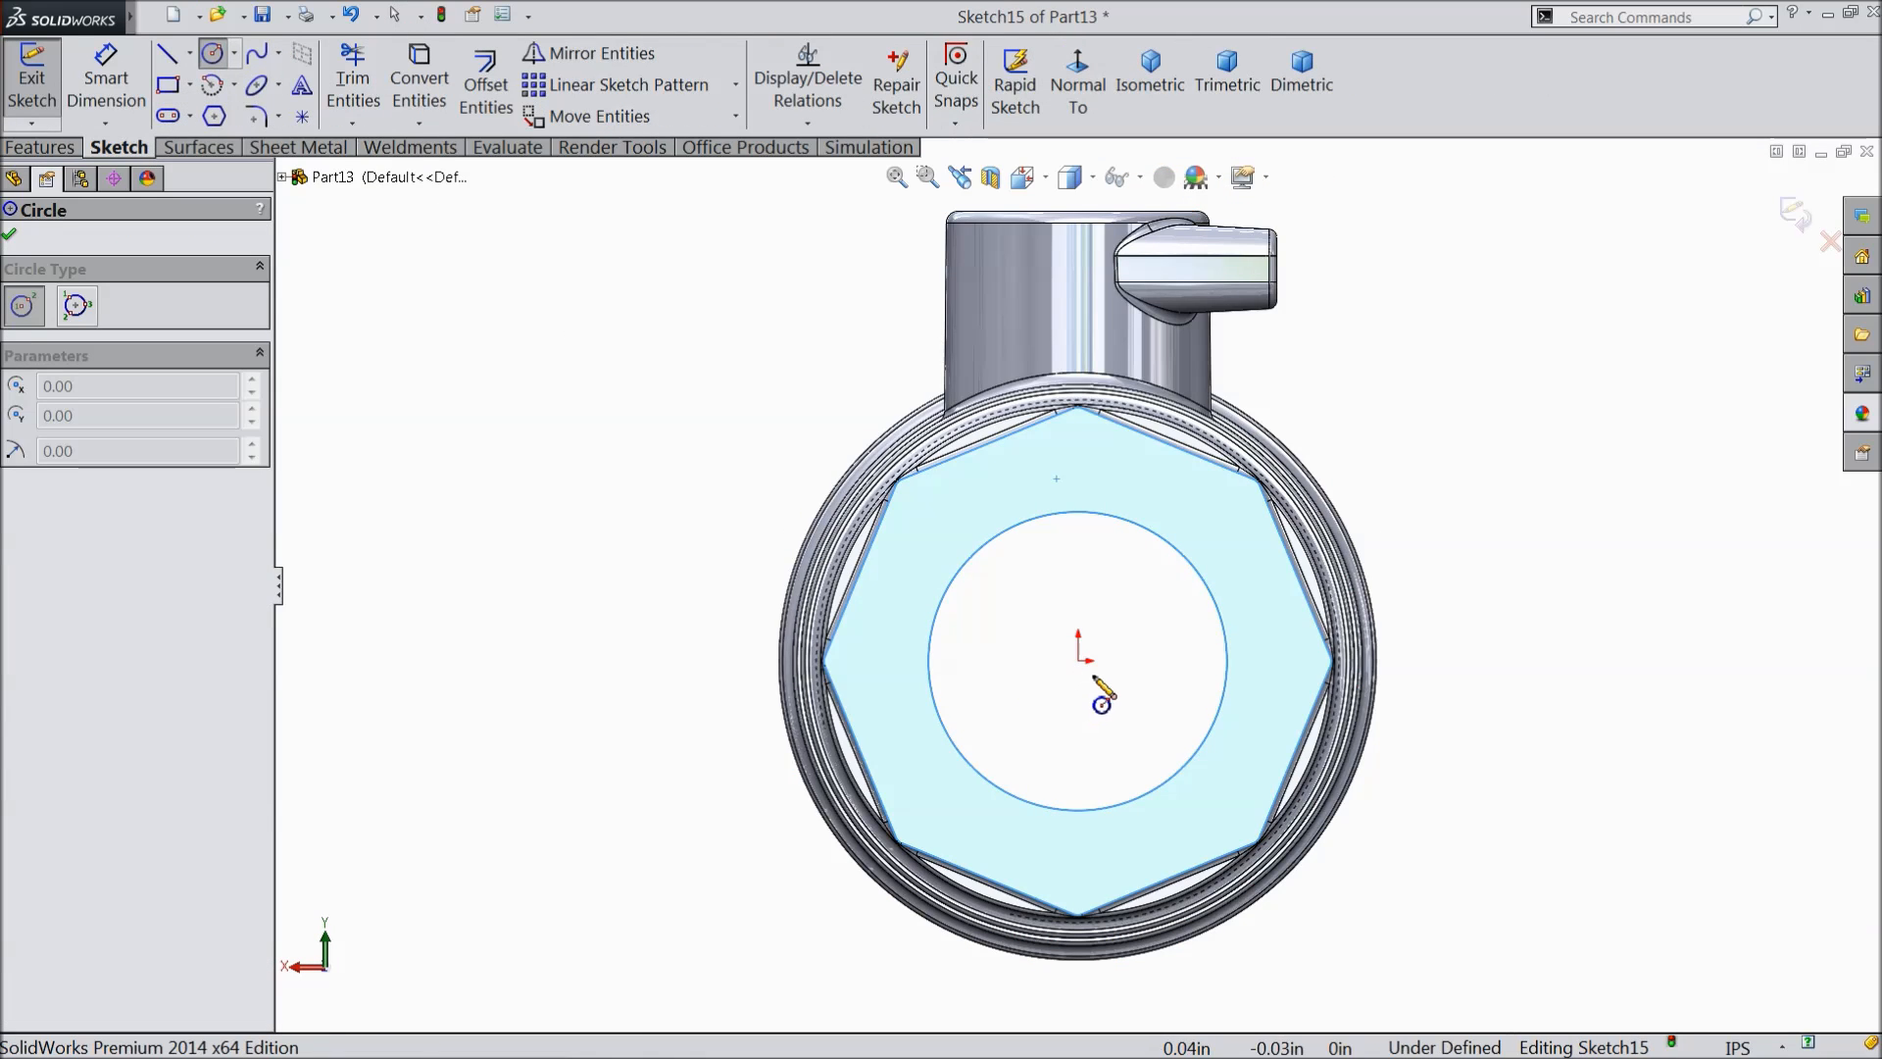
left_click(1078, 659)
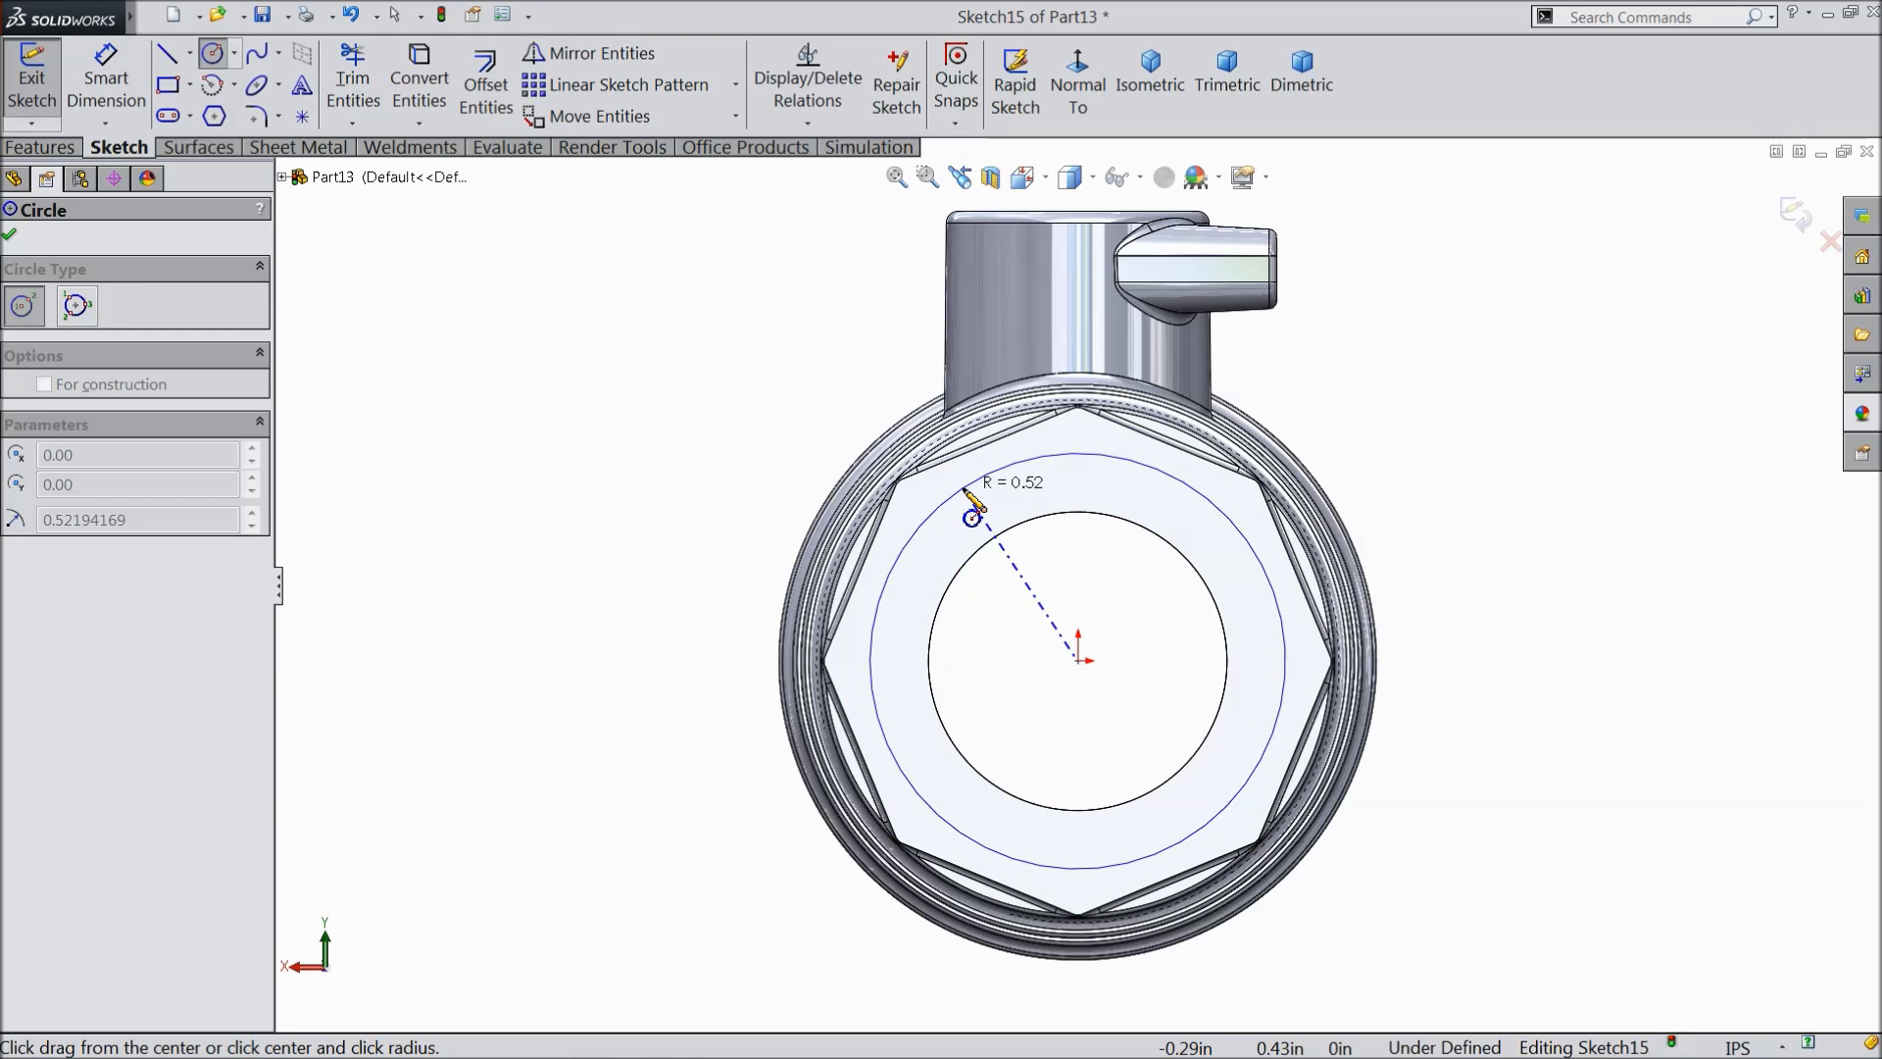
left_click(959, 492)
- Dimension the diameter of the circle on the octagonal end face to 0.987475 in
left_click(106, 84)
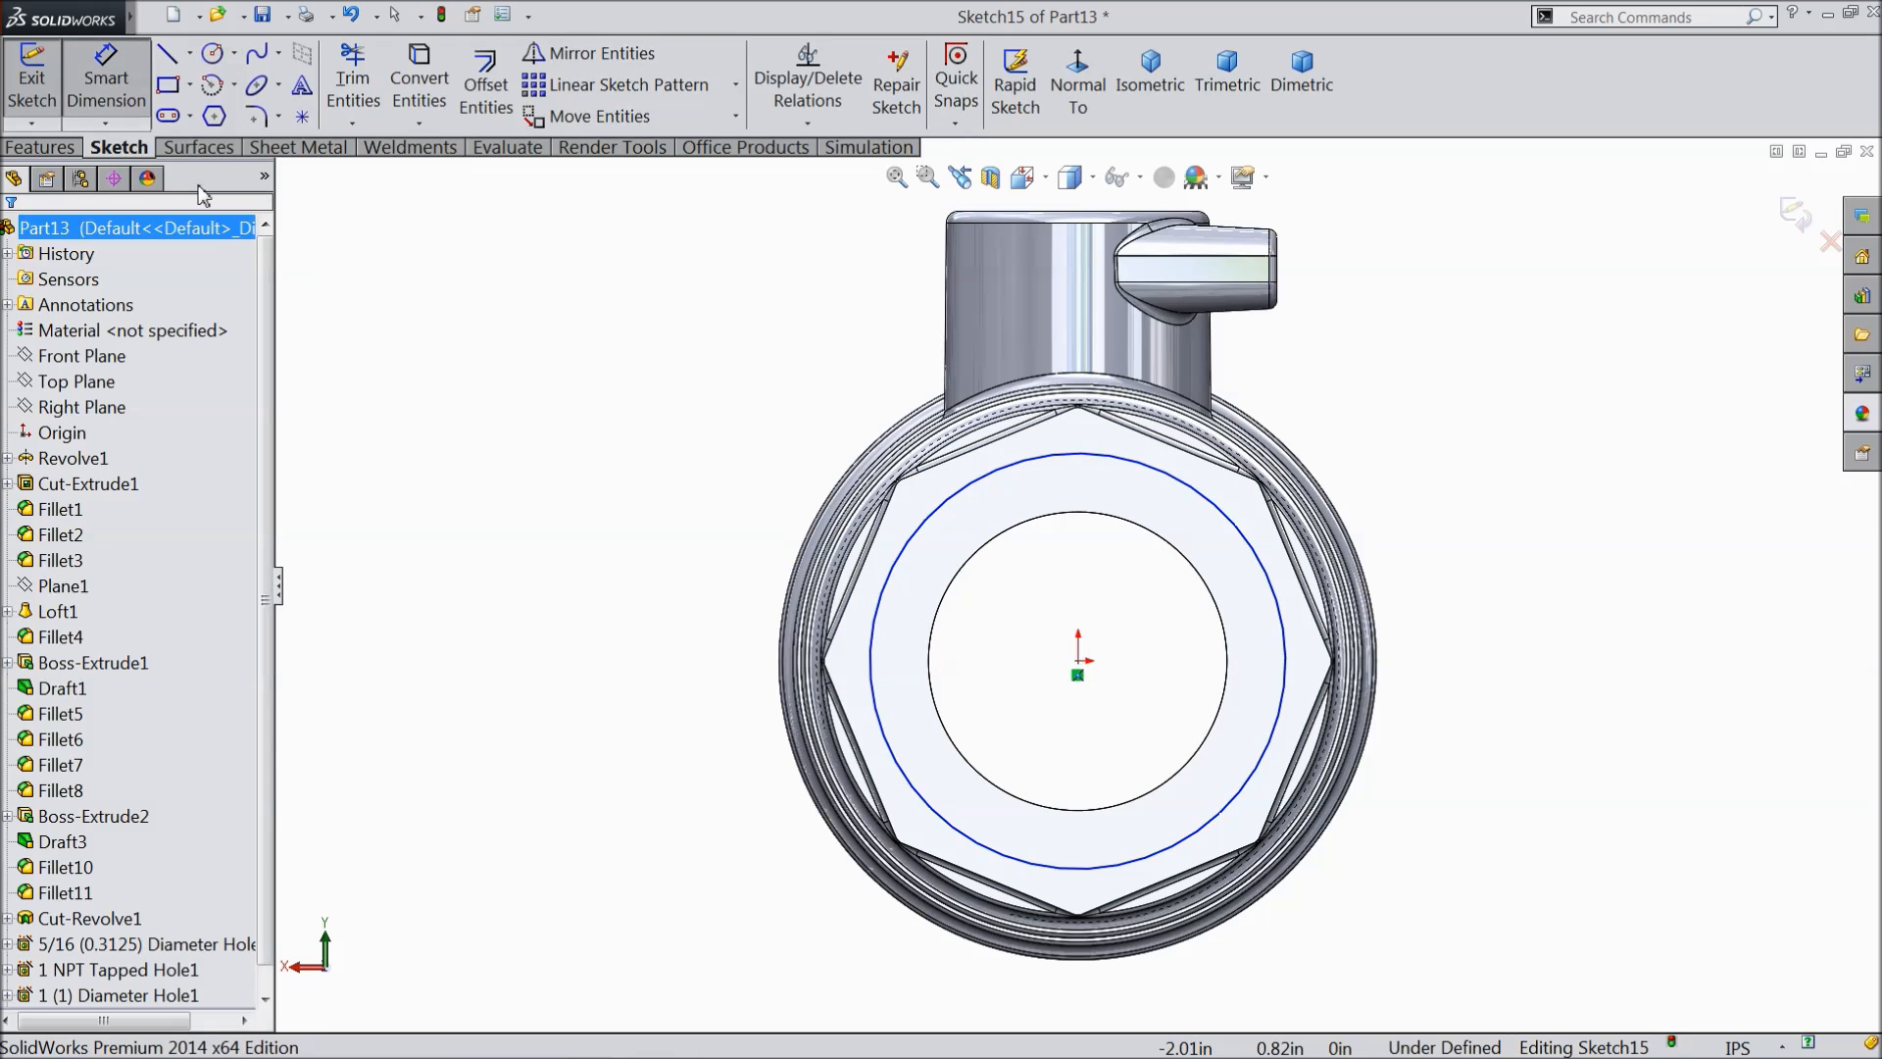
left_click(887, 632)
left_click(673, 632)
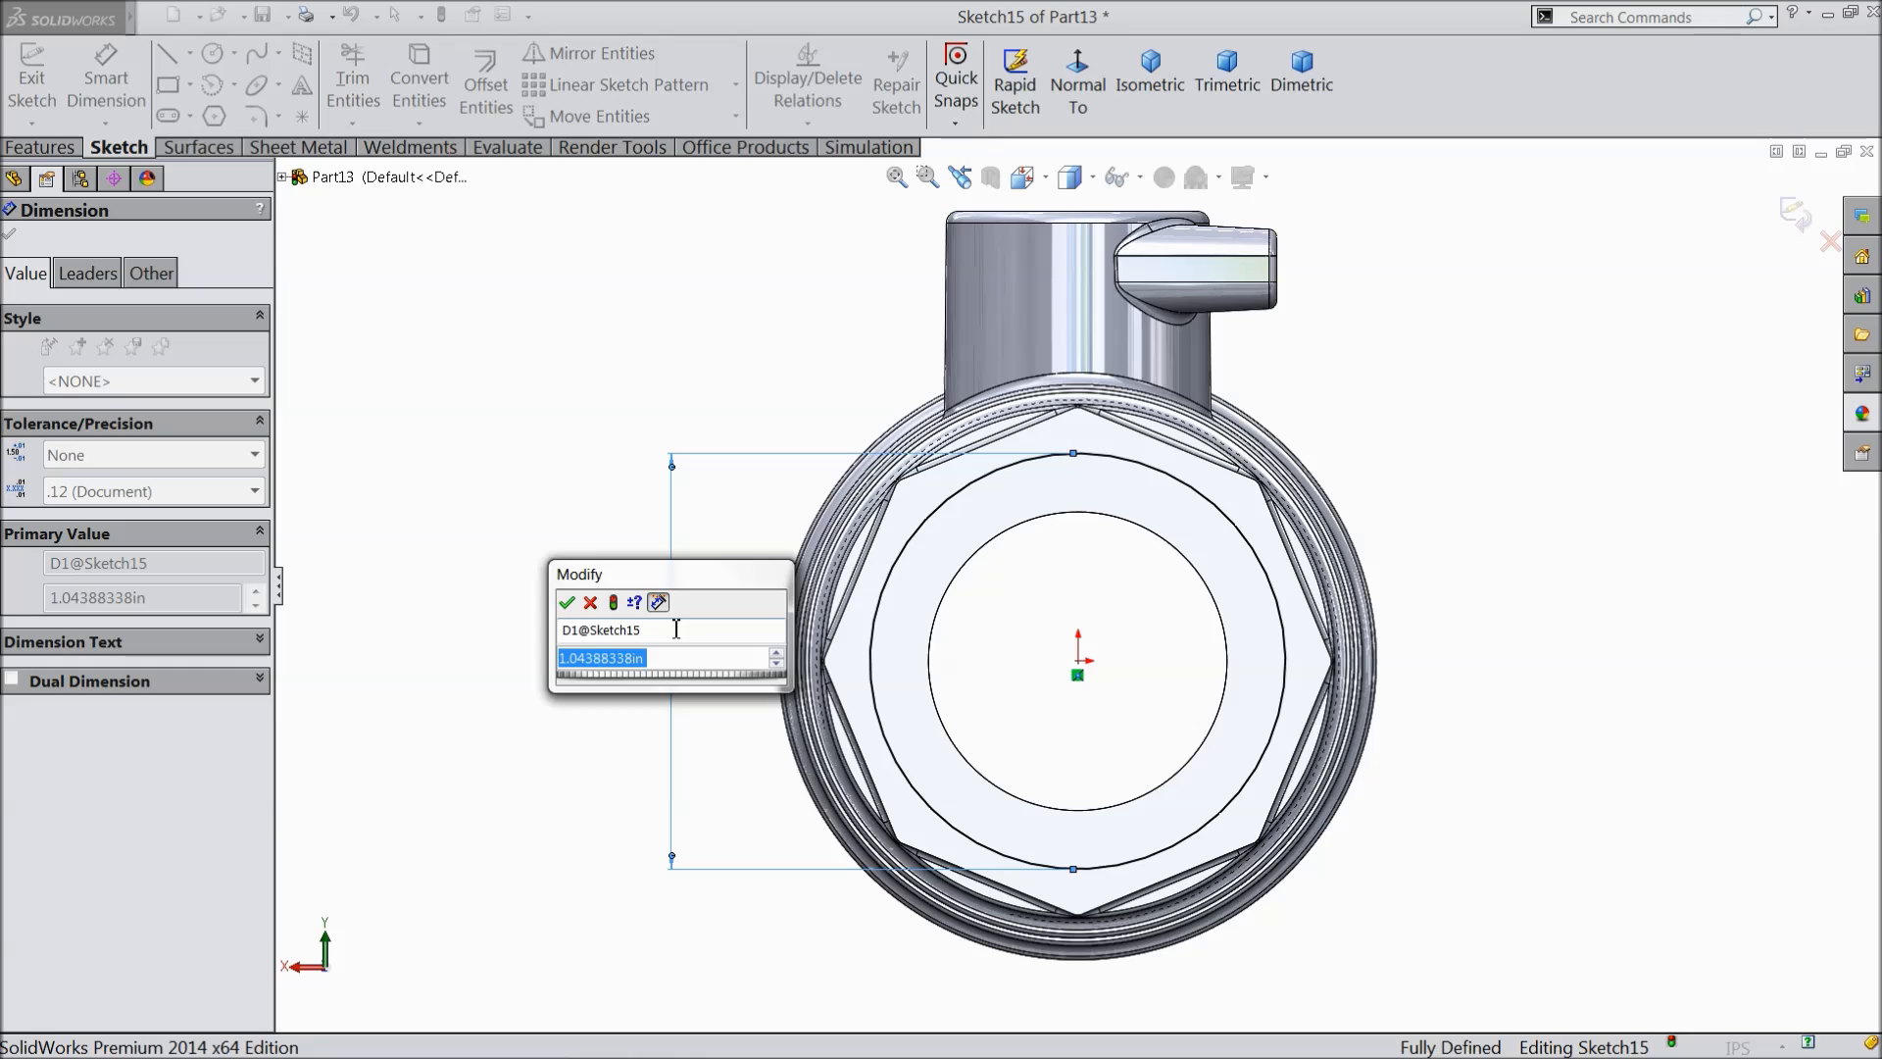
type("0.98")
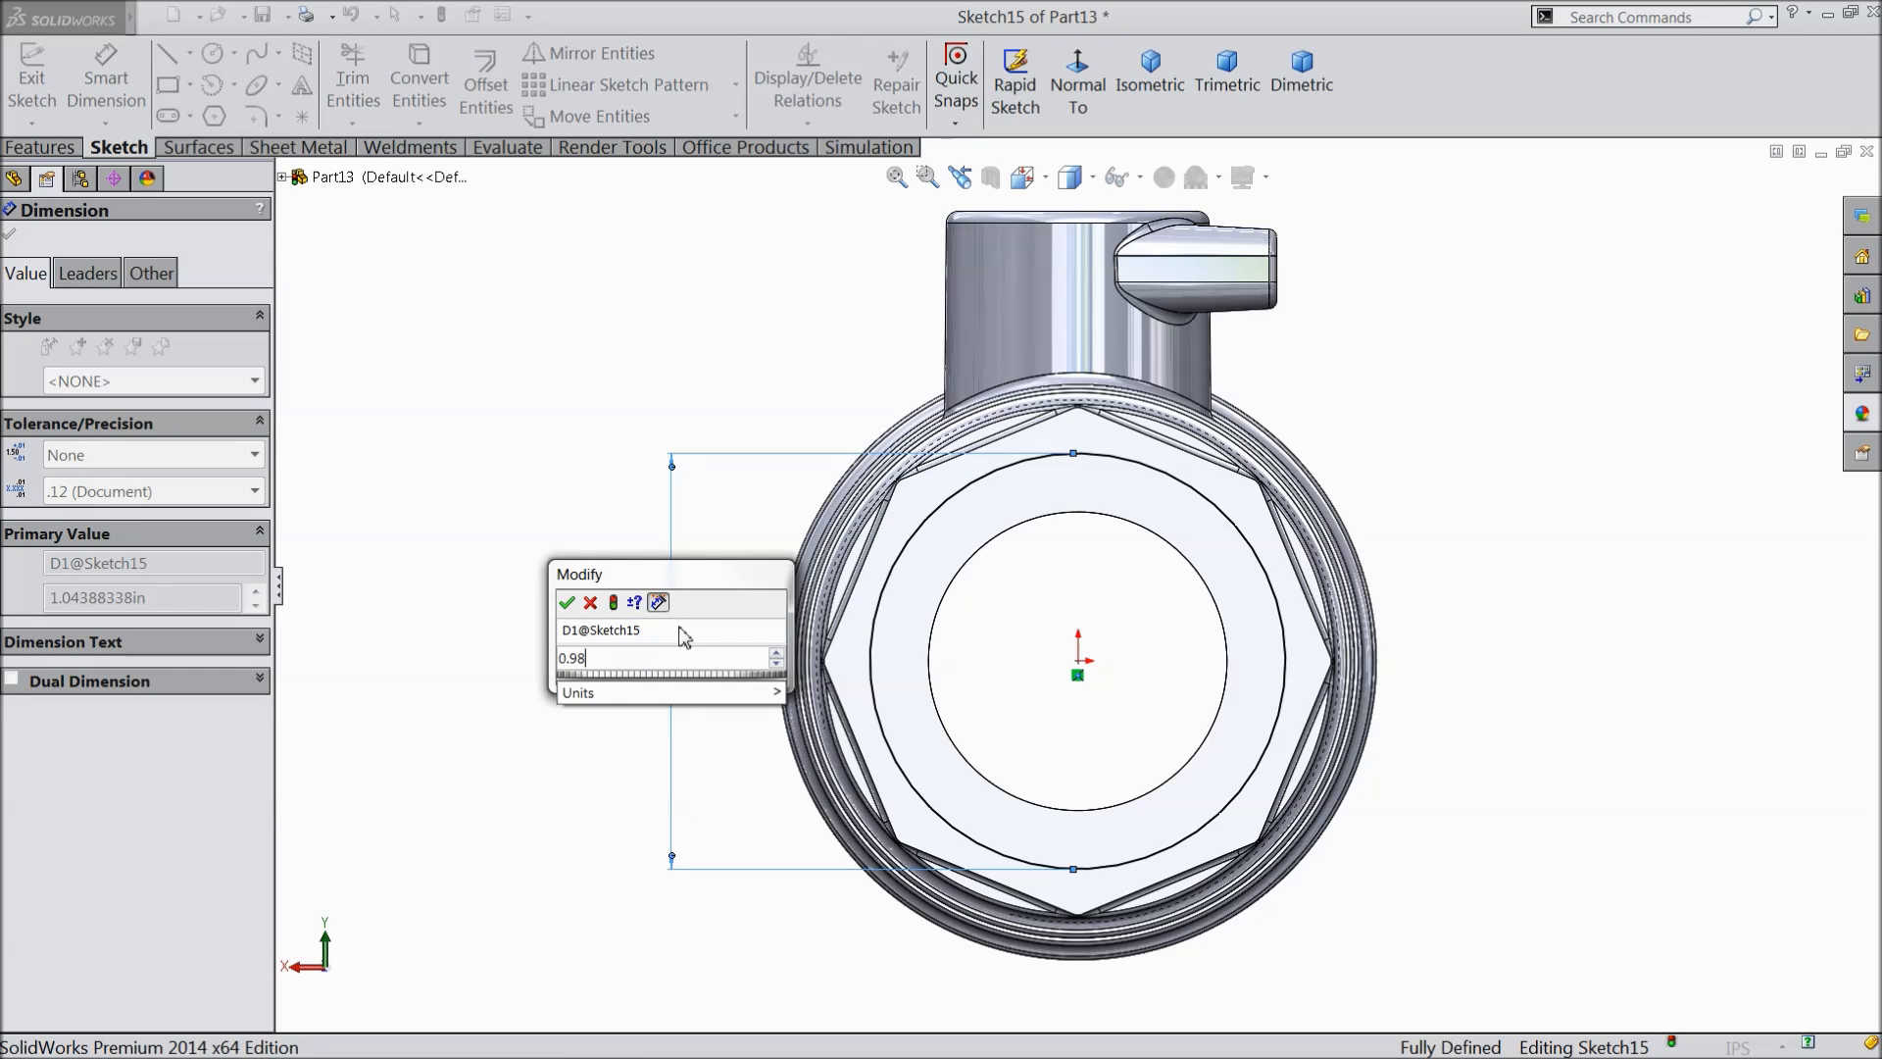
type("7475")
left_click(566, 603)
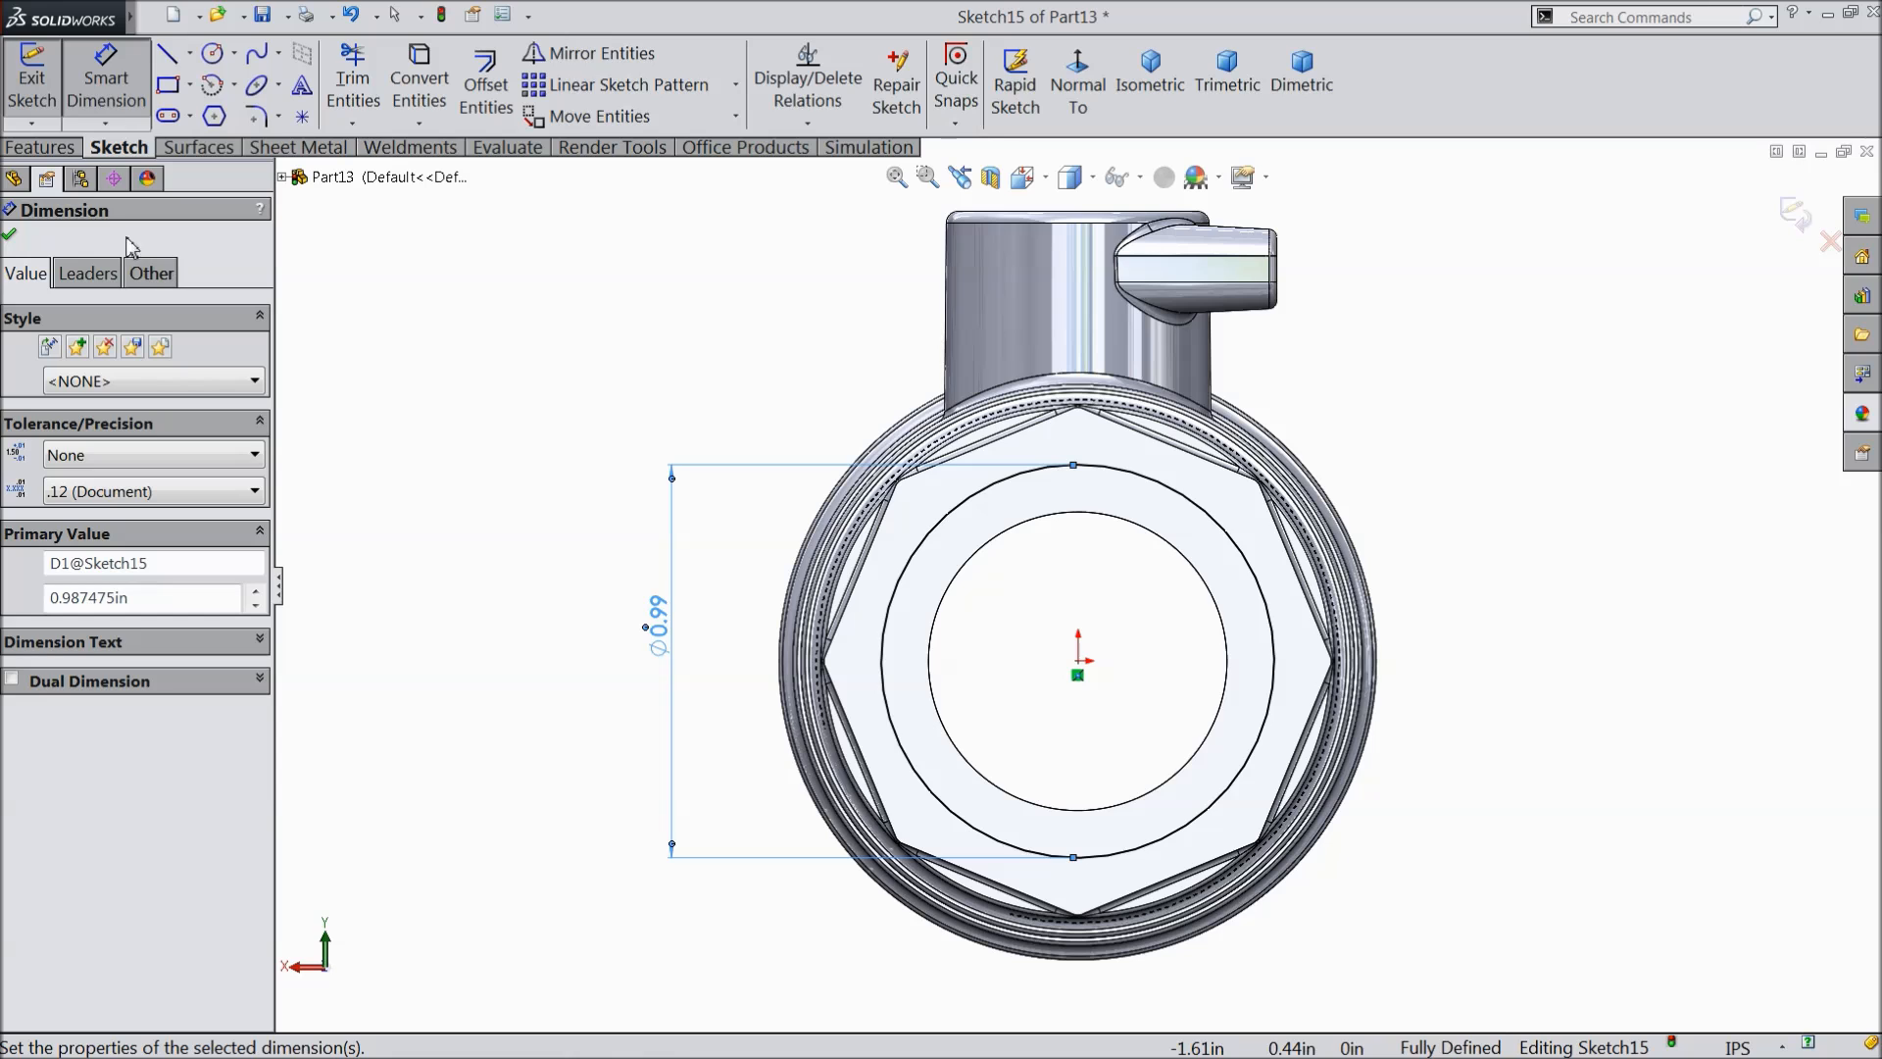
- Cut the circle blind to a depth of 0.53 in into the octagonal end with Extruded Cut
left_click(40, 147)
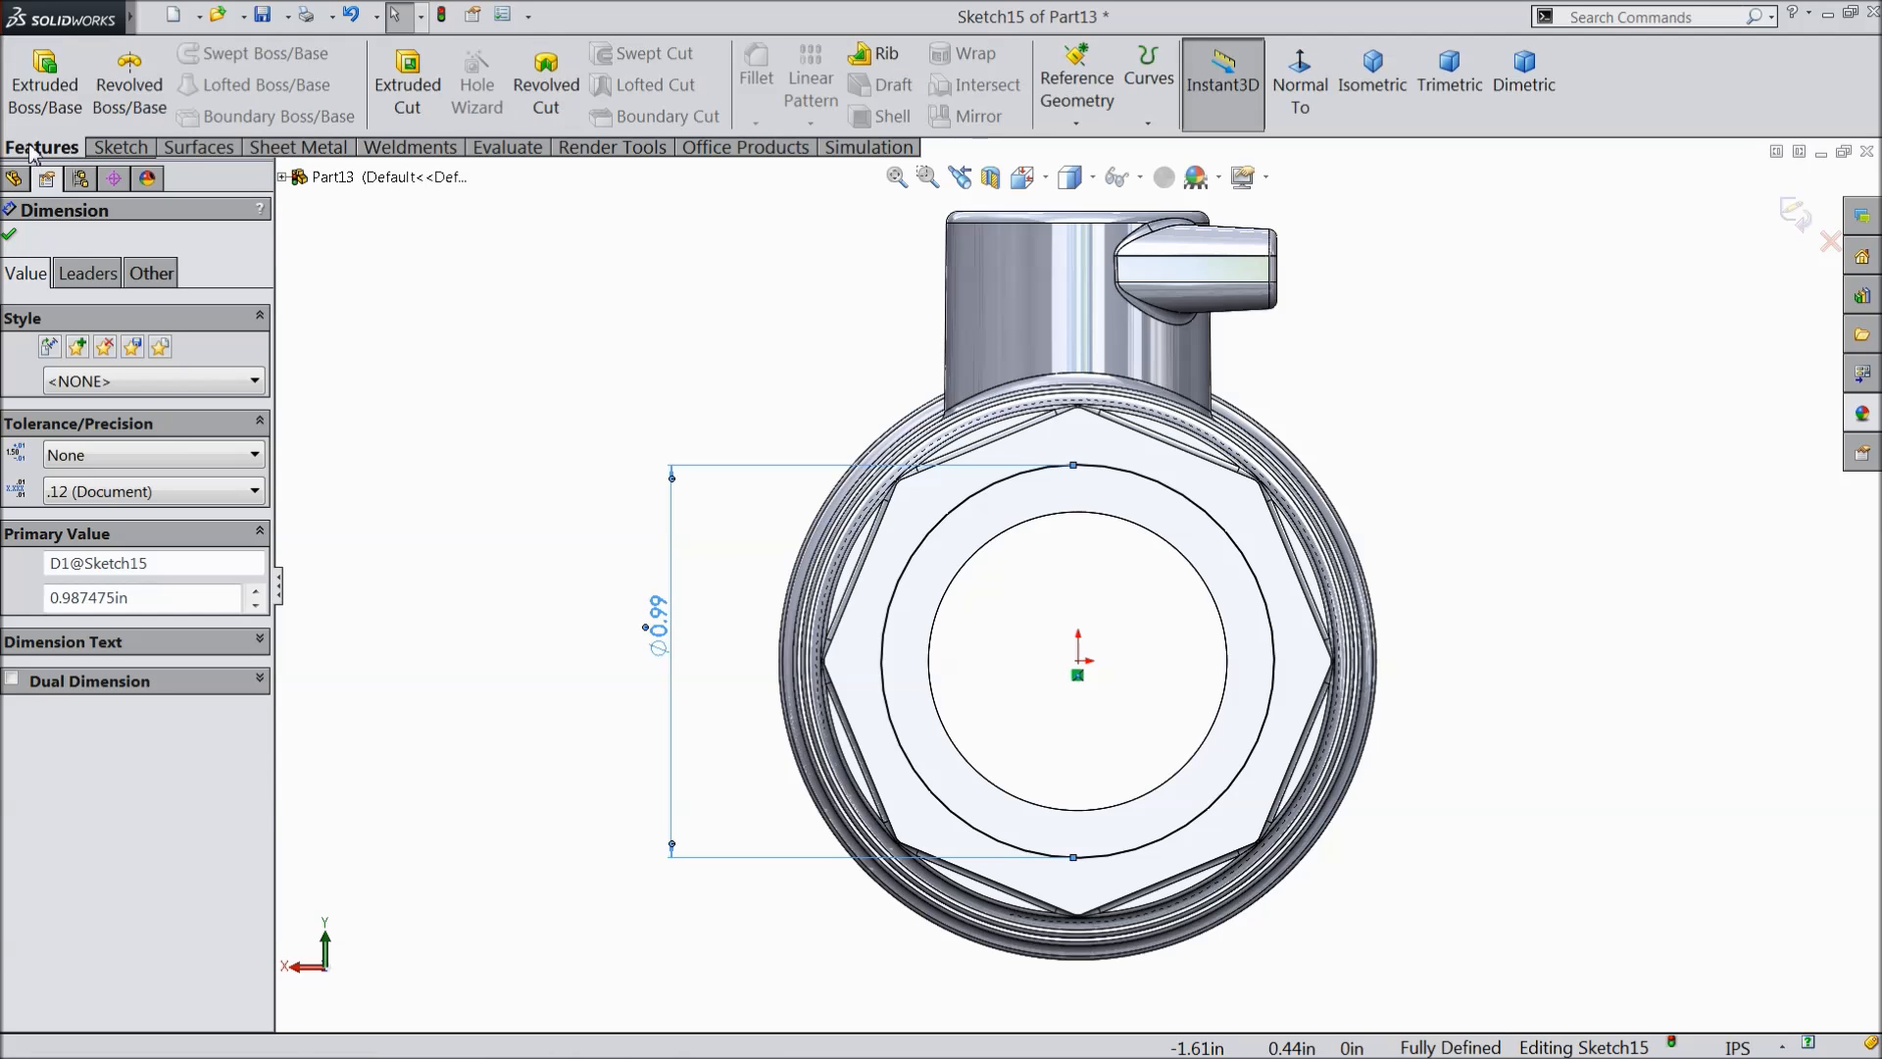
left_click(412, 93)
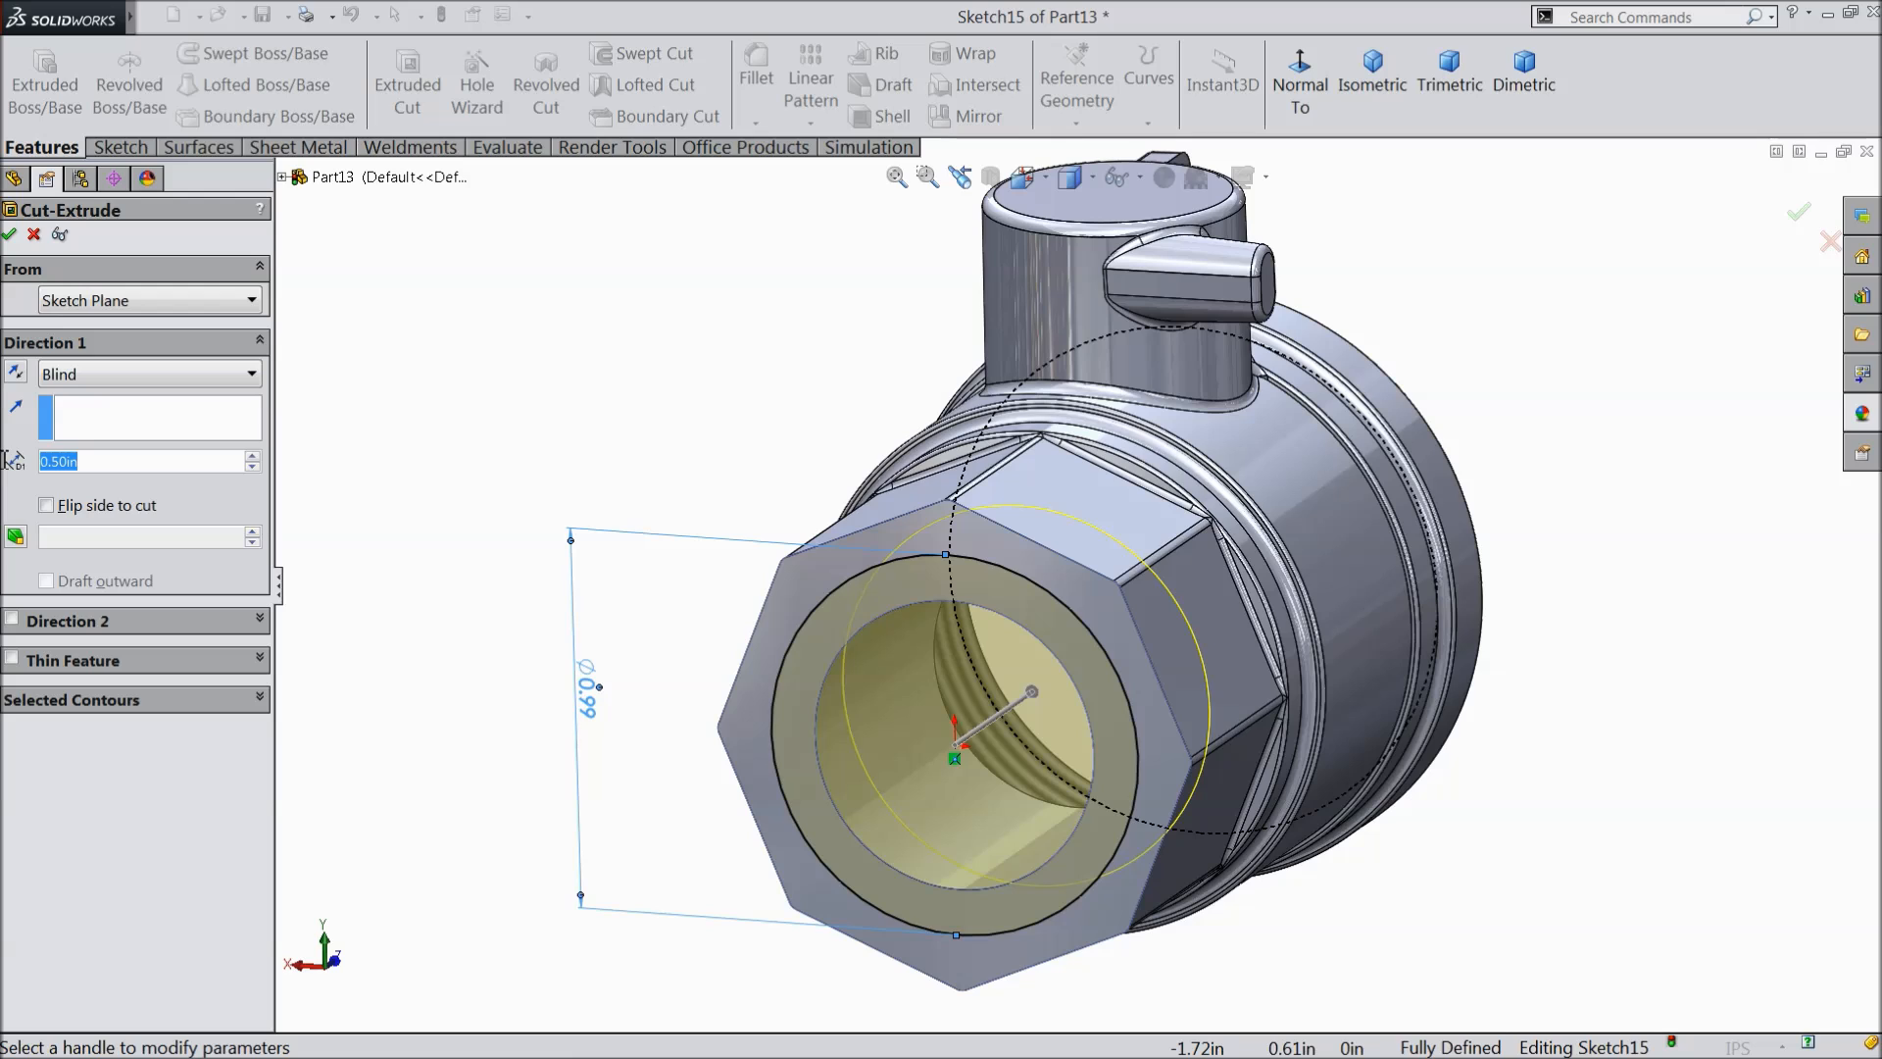
type("0.53")
left_click(613, 362)
left_click(9, 234)
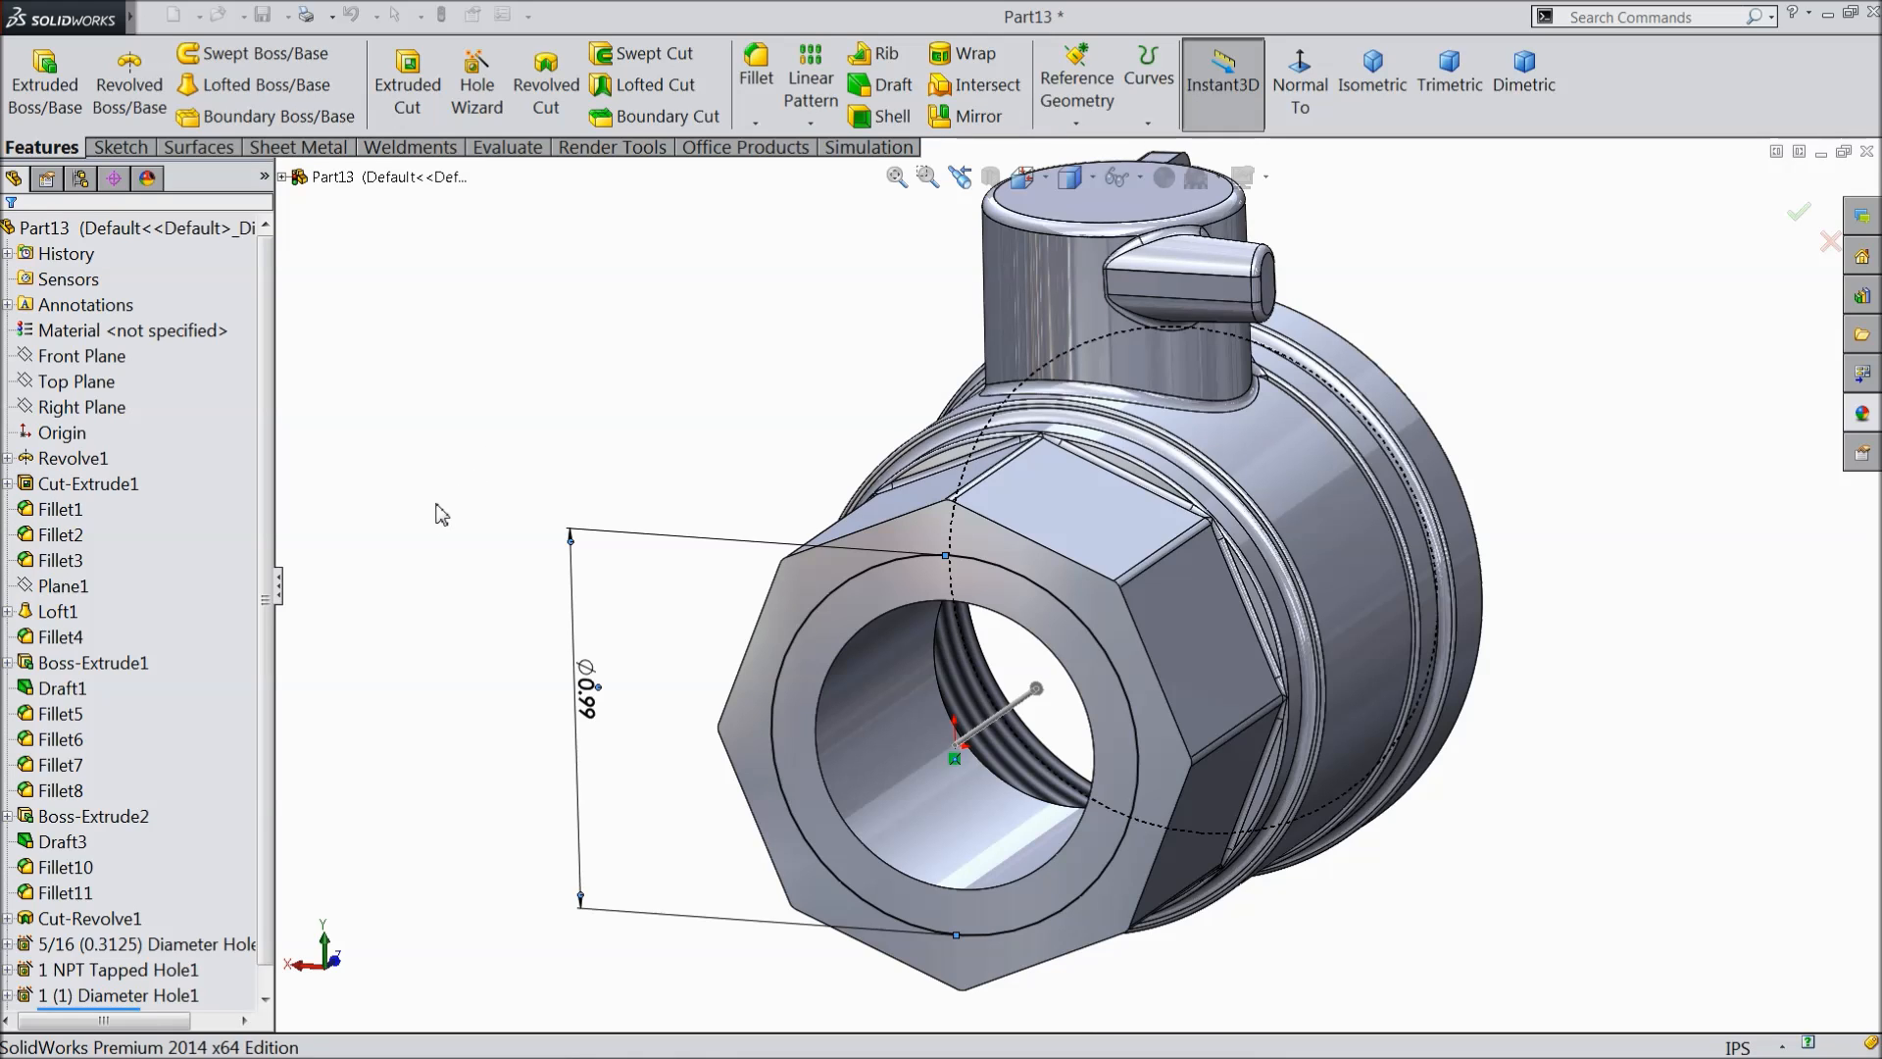
- Sketch an origin-centered circle about 0.87 in in diameter on the ring-shaped floor of the octagonal end's counterbore
middle_click_drag(403, 586, 844, 726)
scroll(844, 725, "down", 3)
left_click(1020, 677)
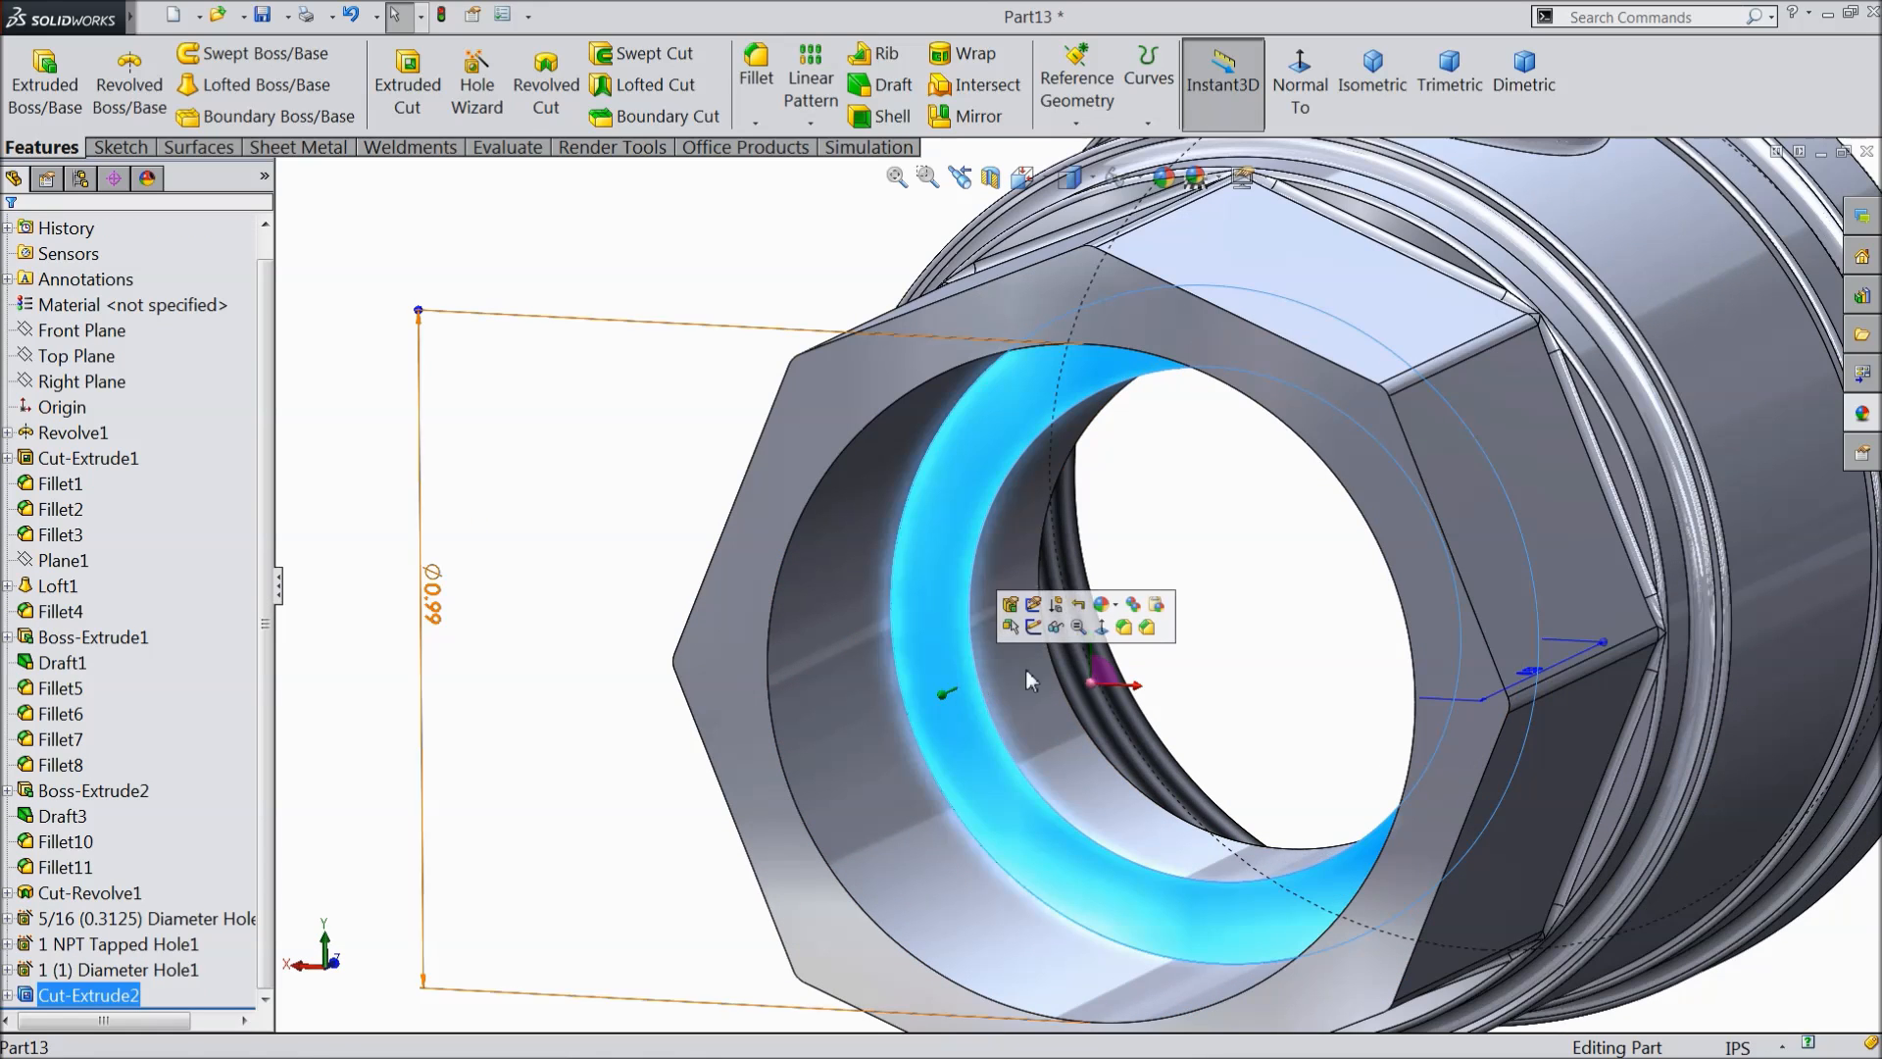
left_click(1033, 604)
left_click(1299, 86)
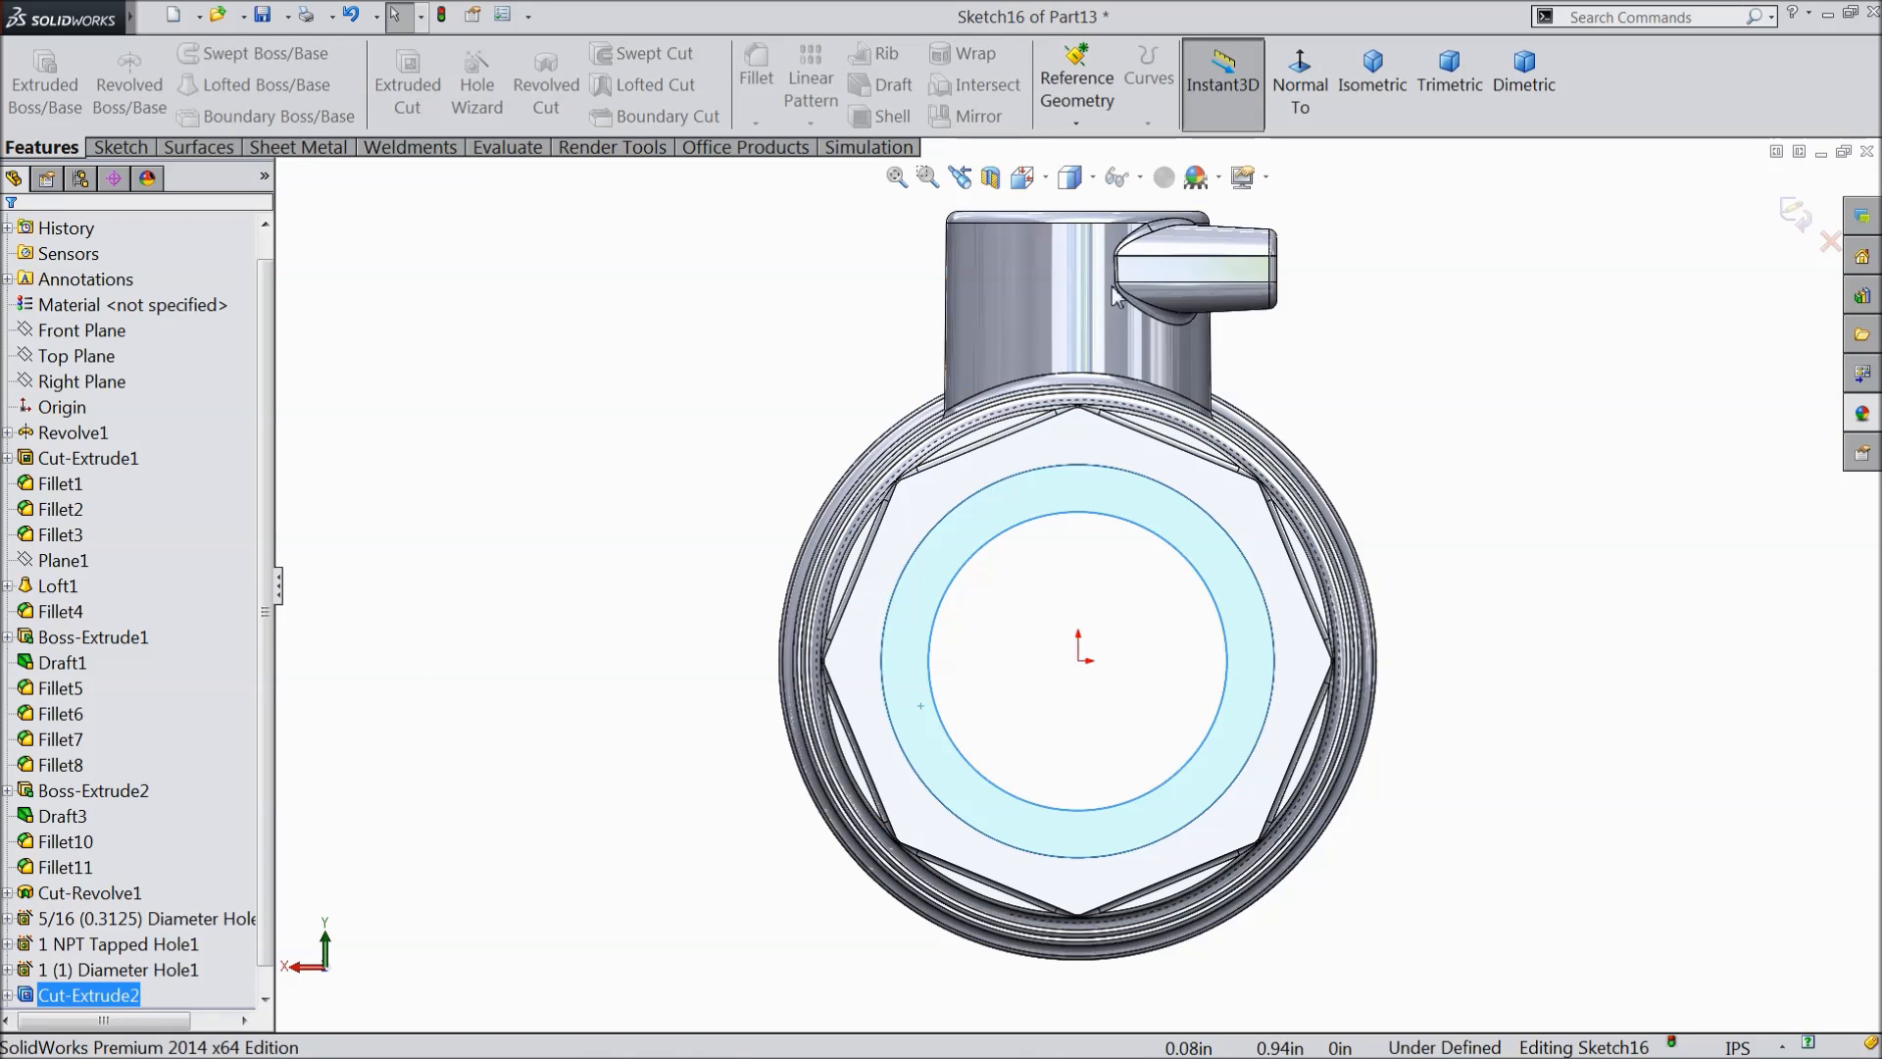
left_click(121, 147)
left_click(212, 53)
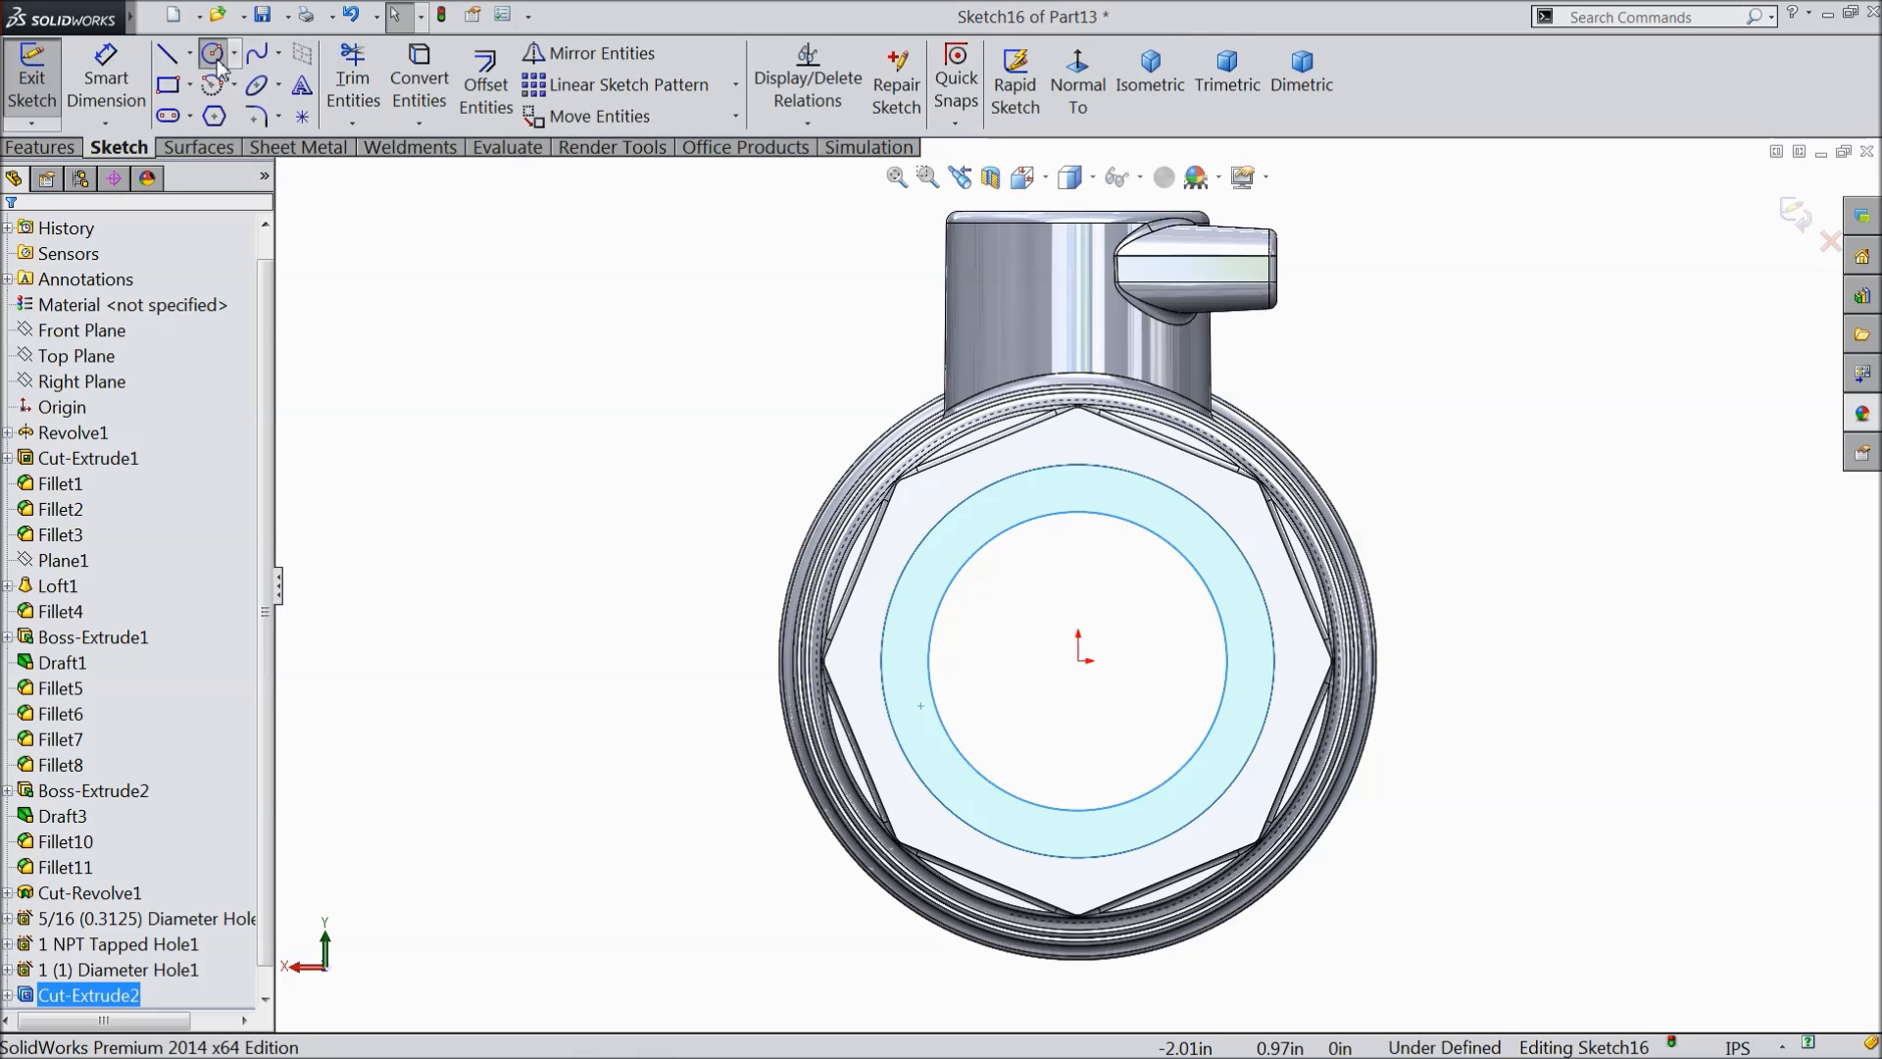
left_click(1078, 661)
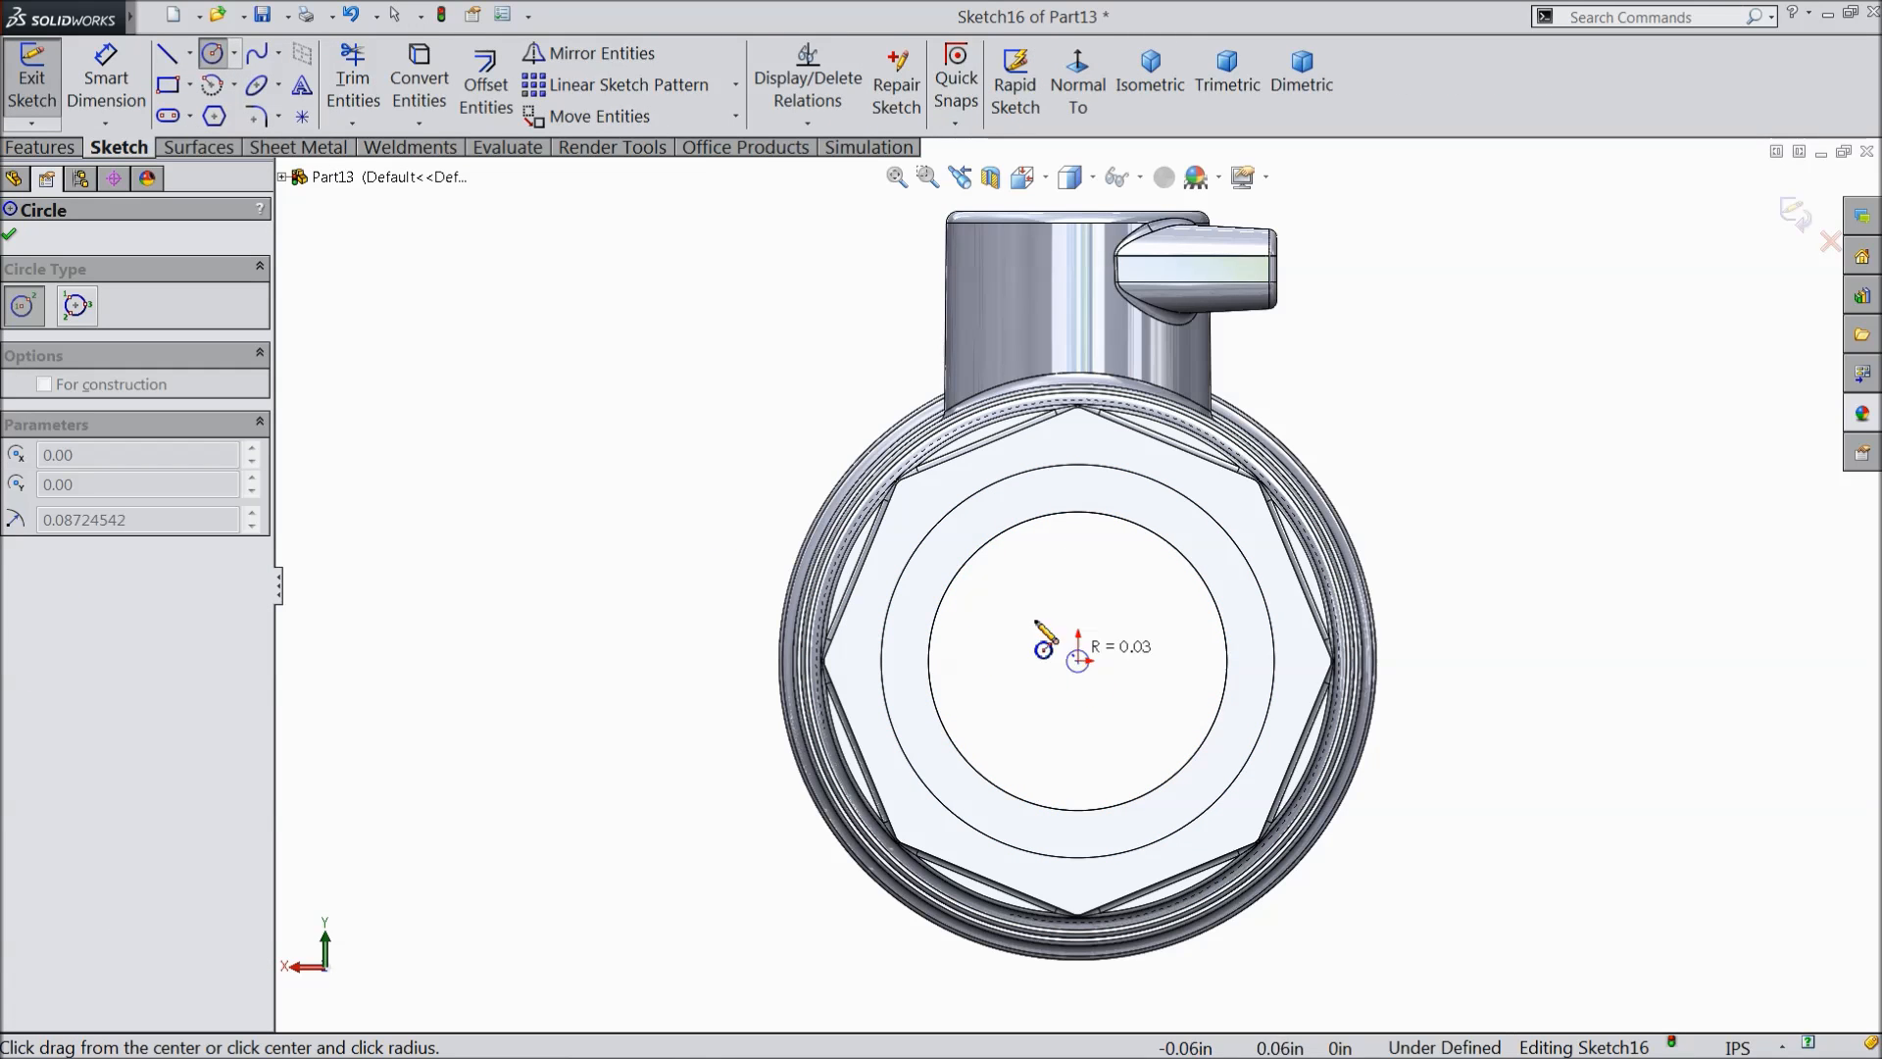
left_click(937, 561)
- Dimension the diameter of the circle on the counterbore floor to 0.875 in
left_click(106, 78)
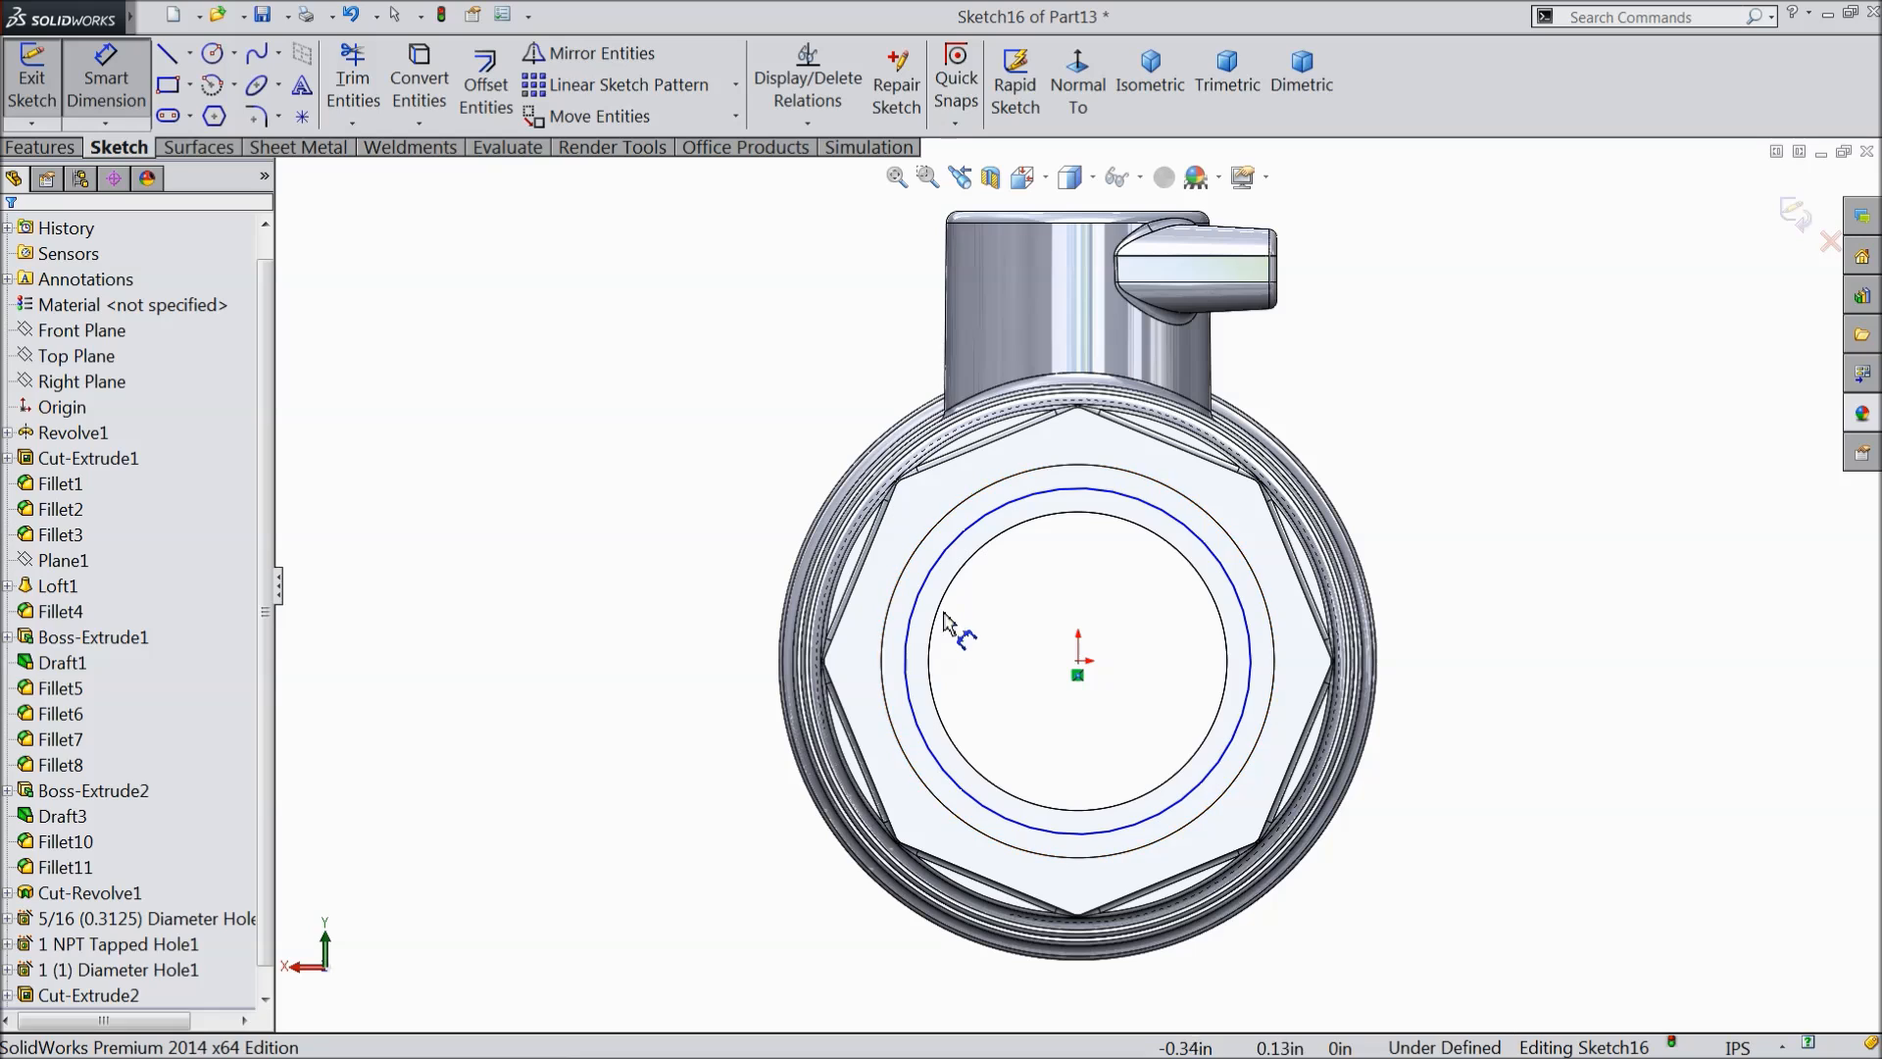
left_click(860, 570)
left_click(676, 633)
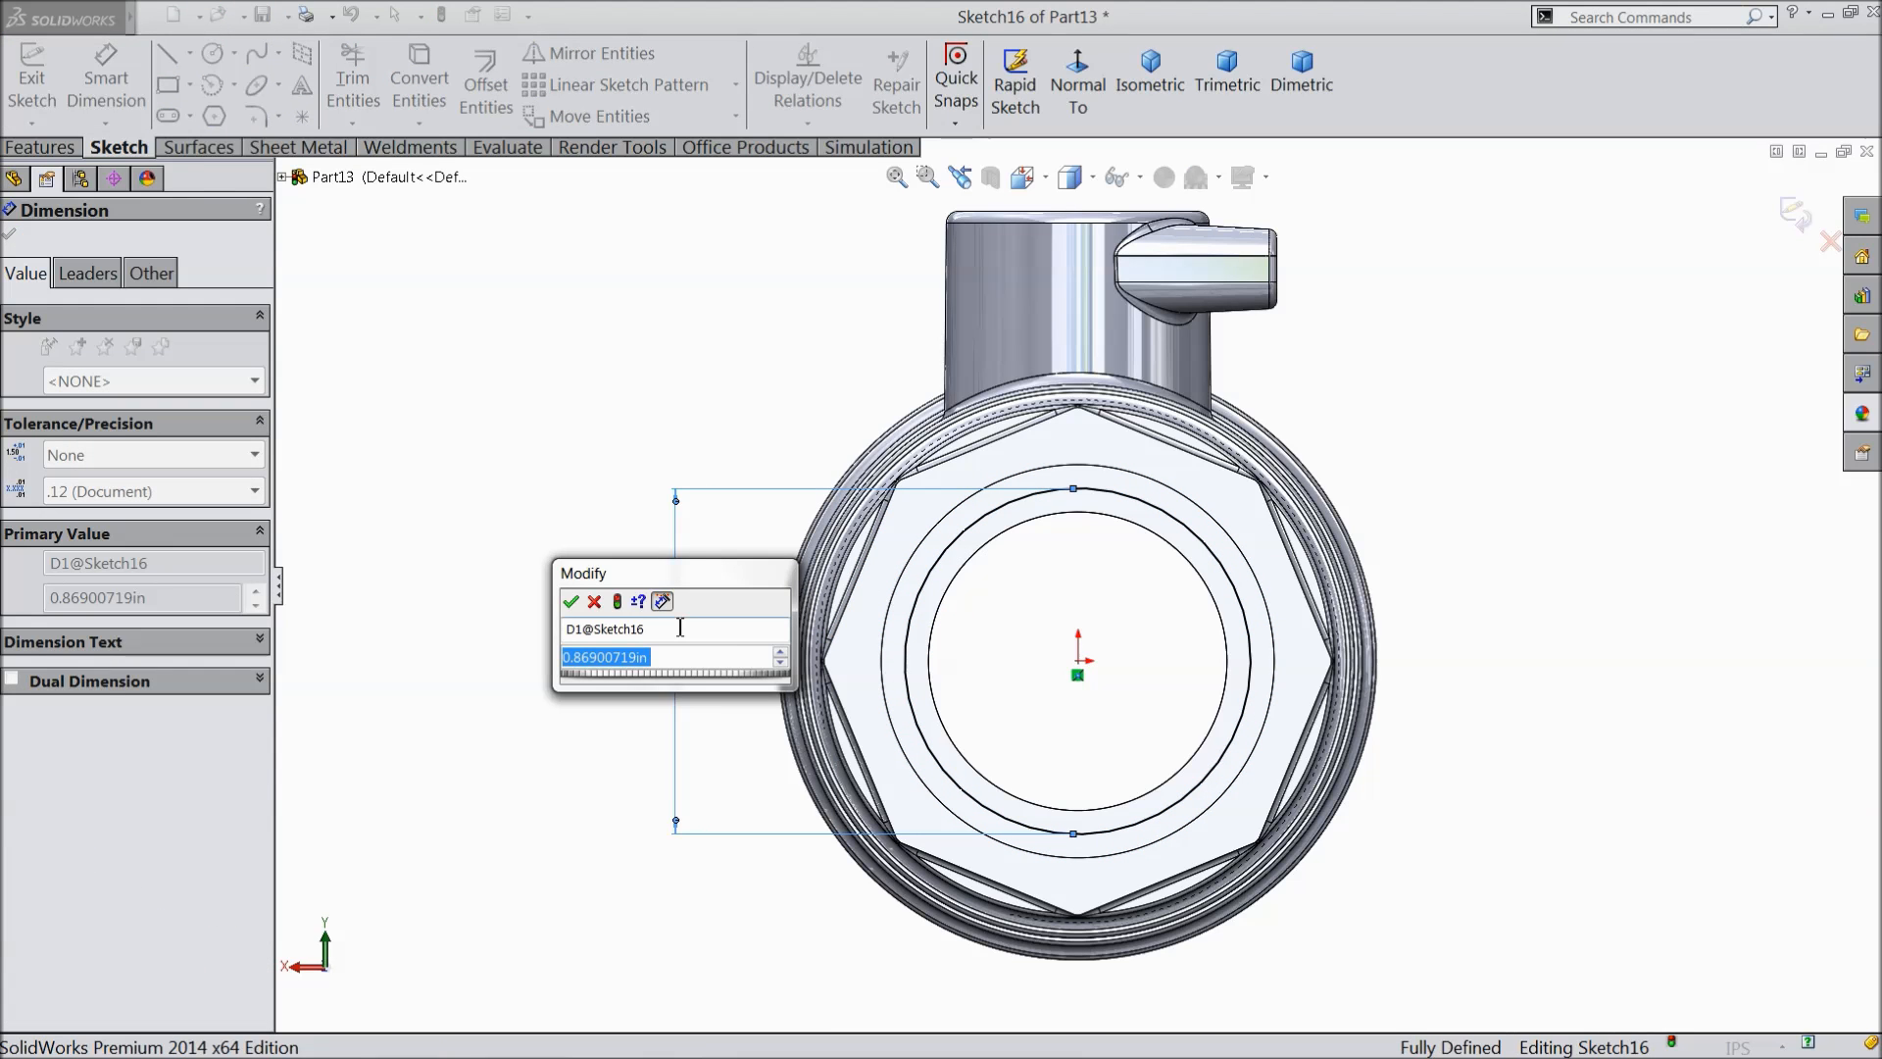
type("0.")
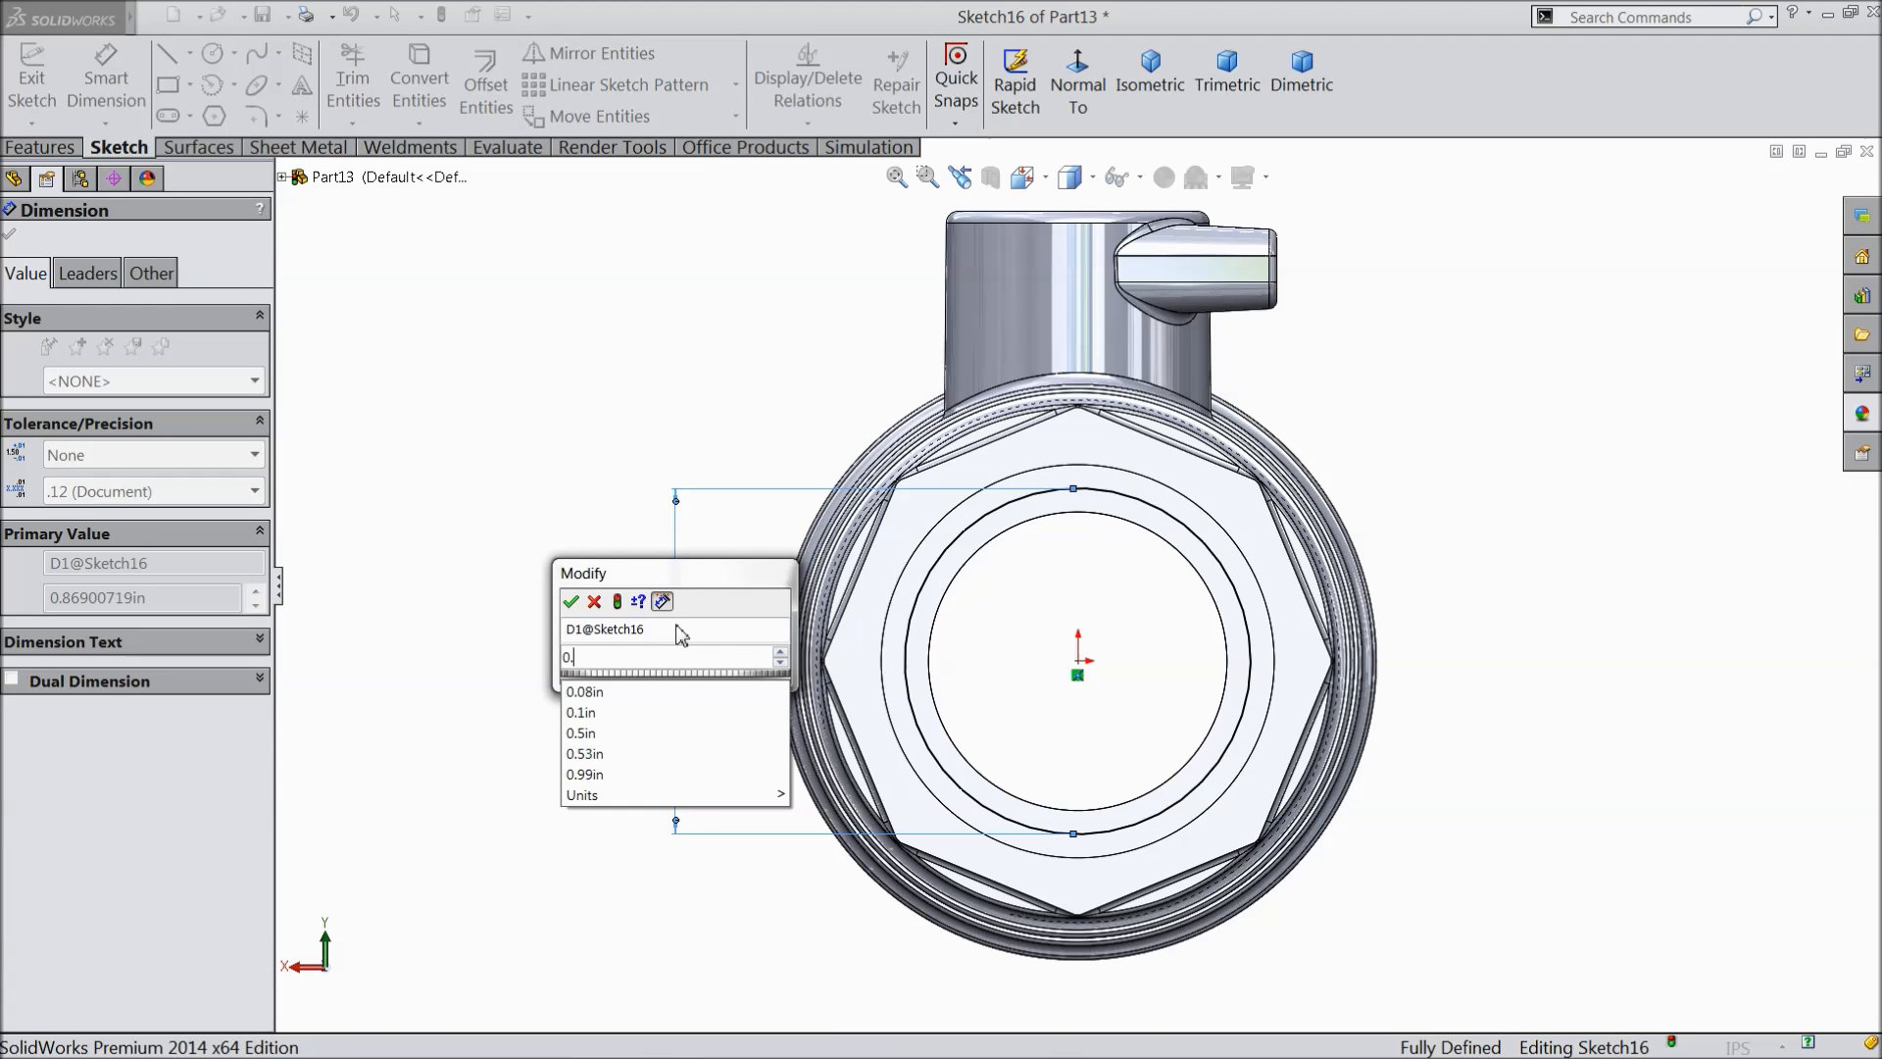
type("875")
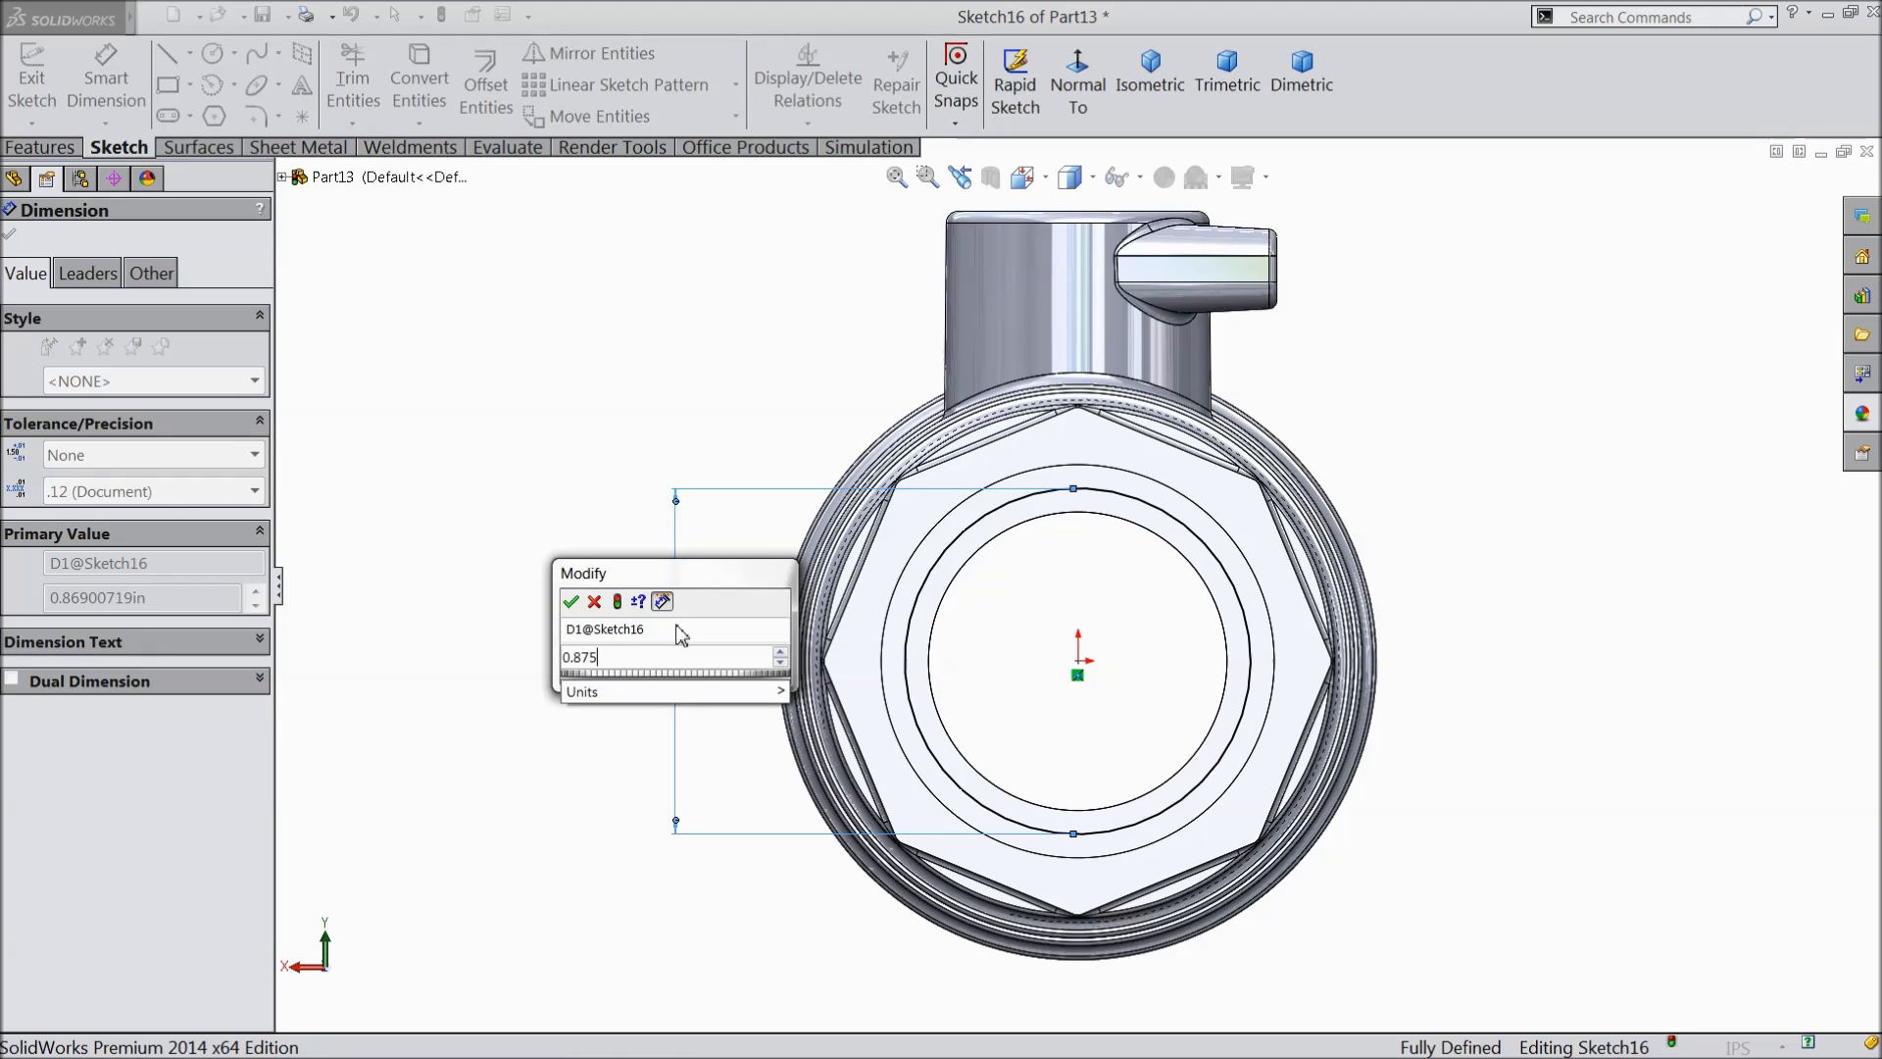
left_click(570, 601)
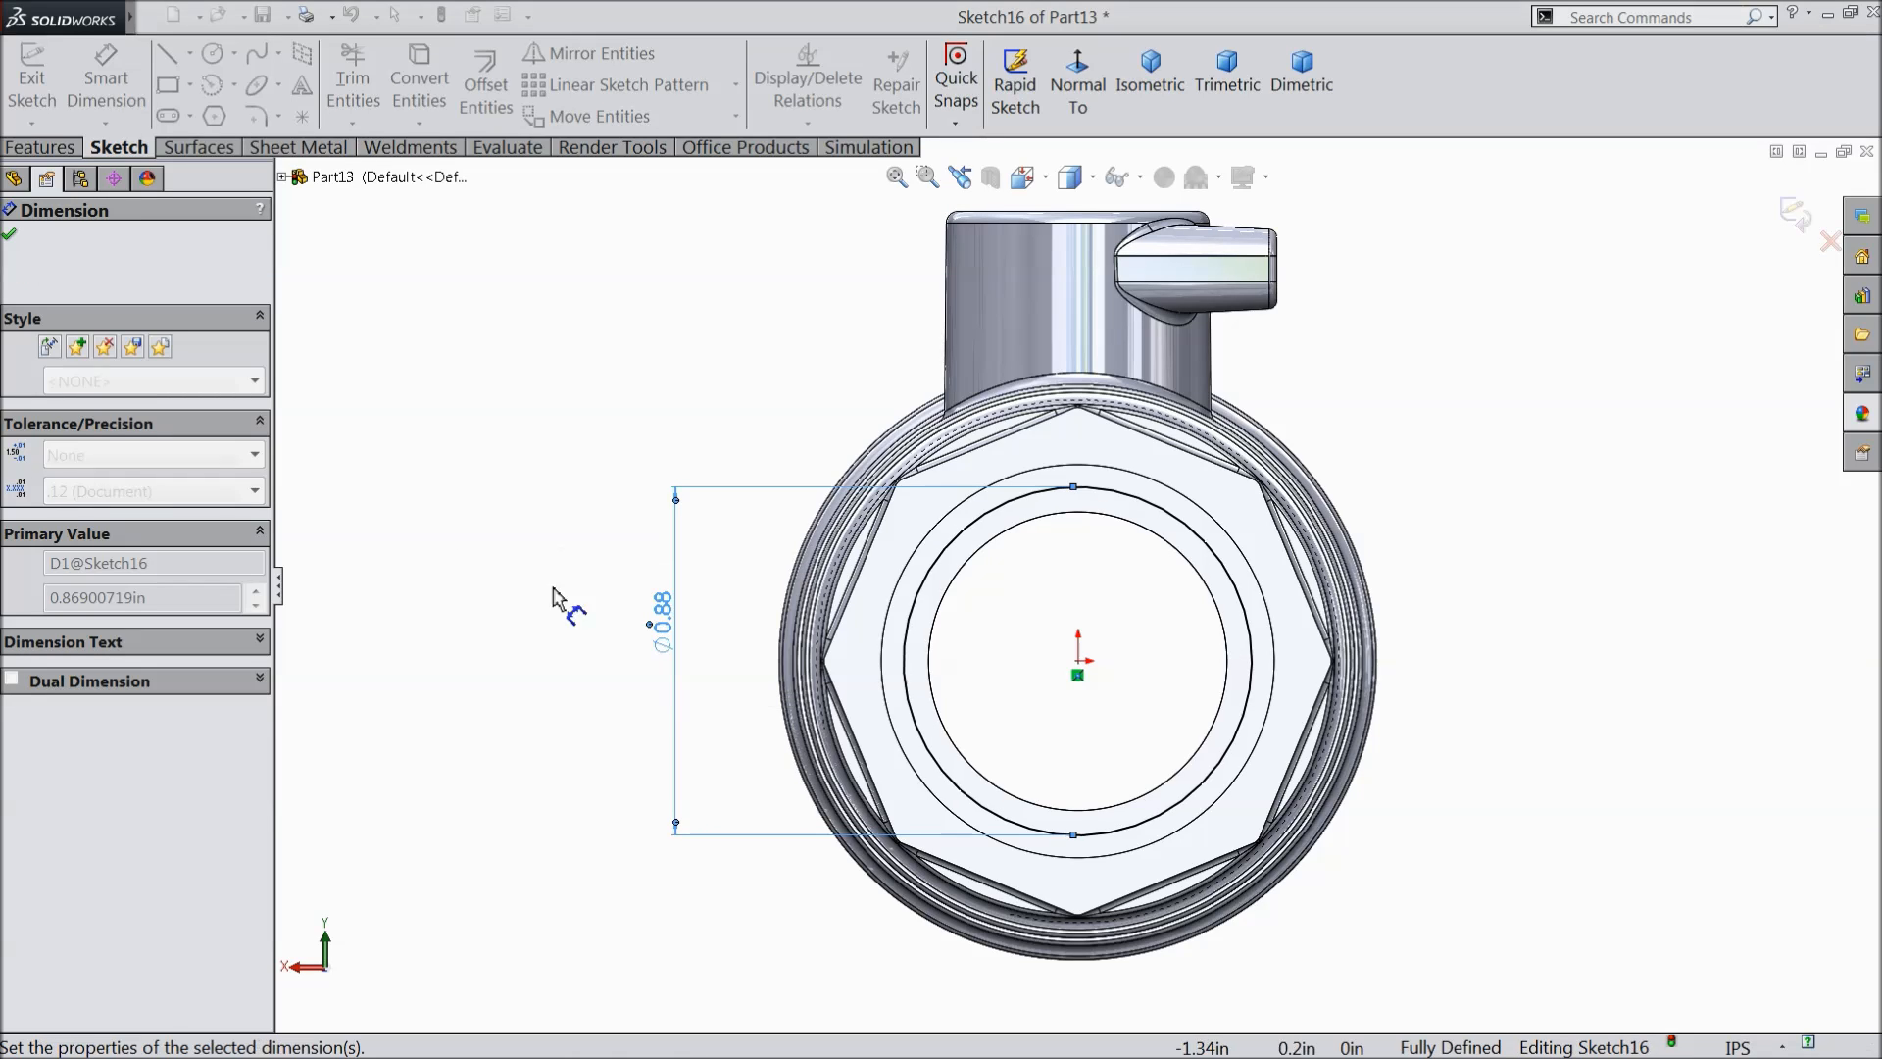
- Cut the 0.875 in circle blind to a depth of 0.0233 in with Extruded Cut
left_click(61, 148)
left_click(405, 95)
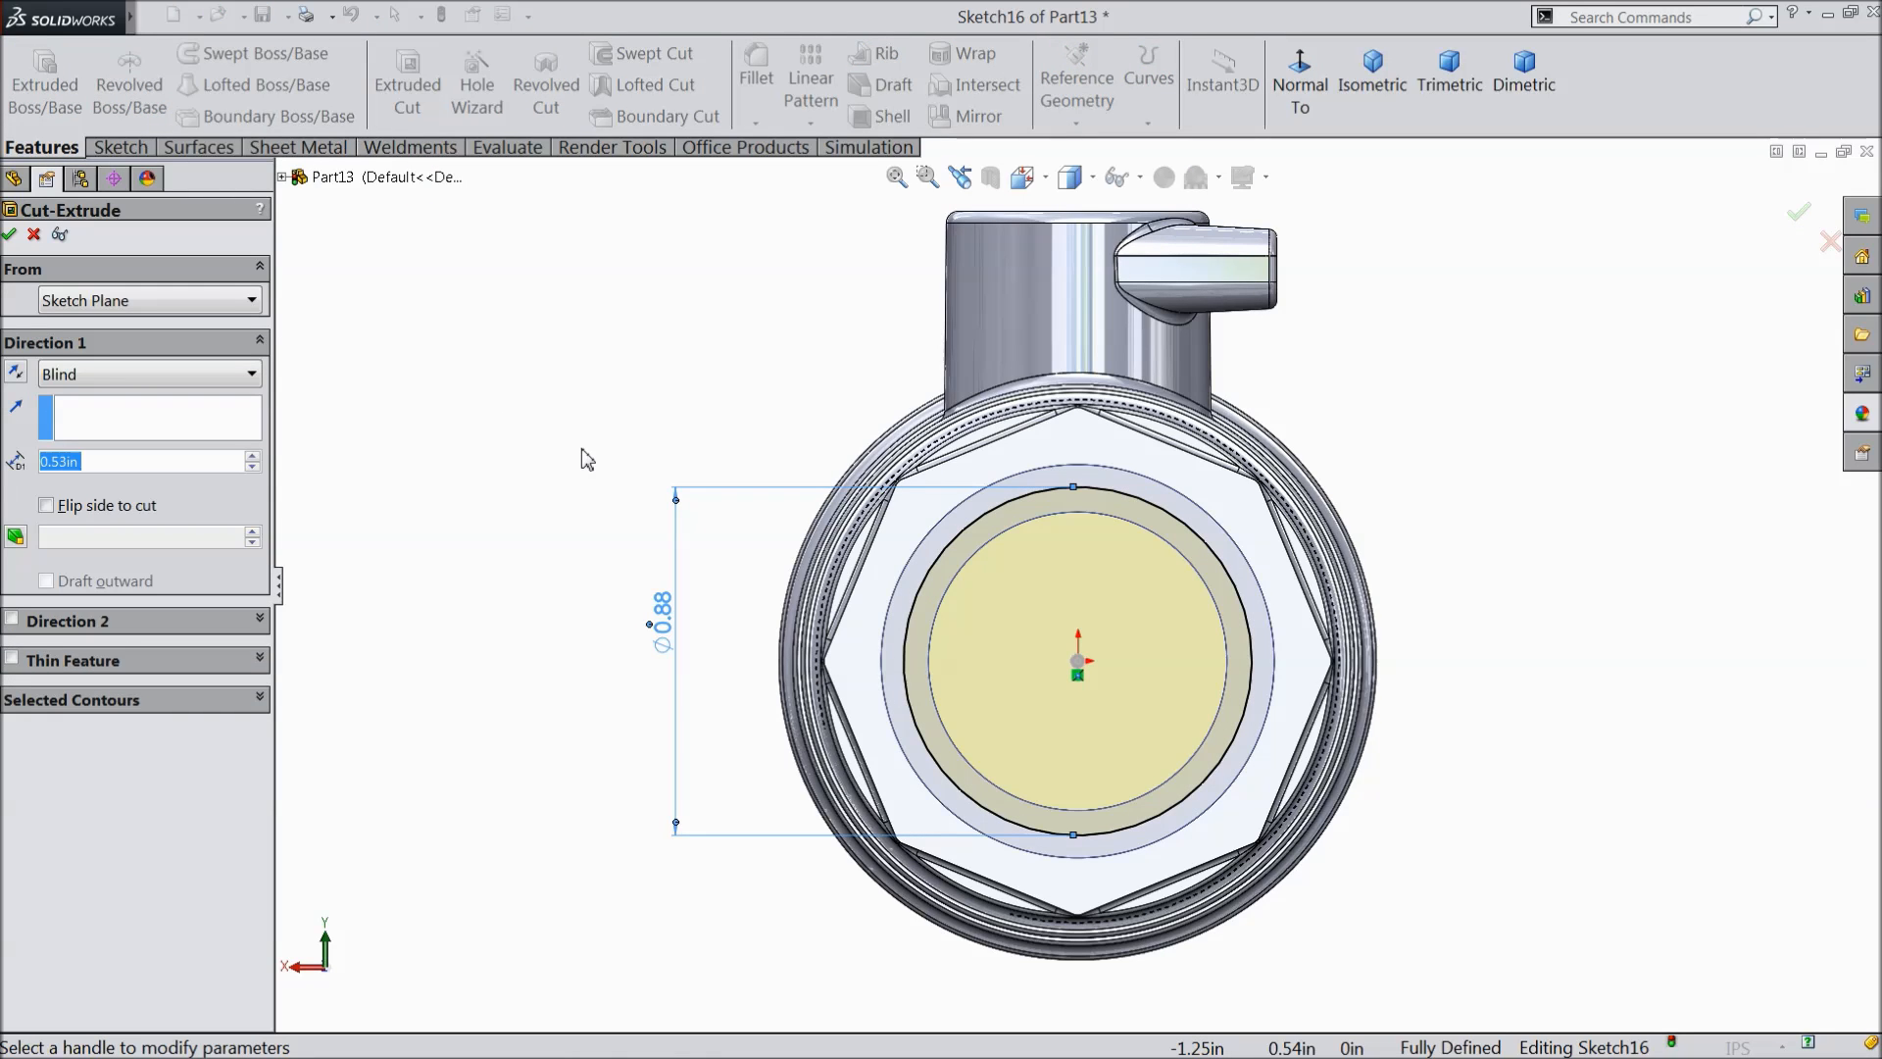
type("0.02")
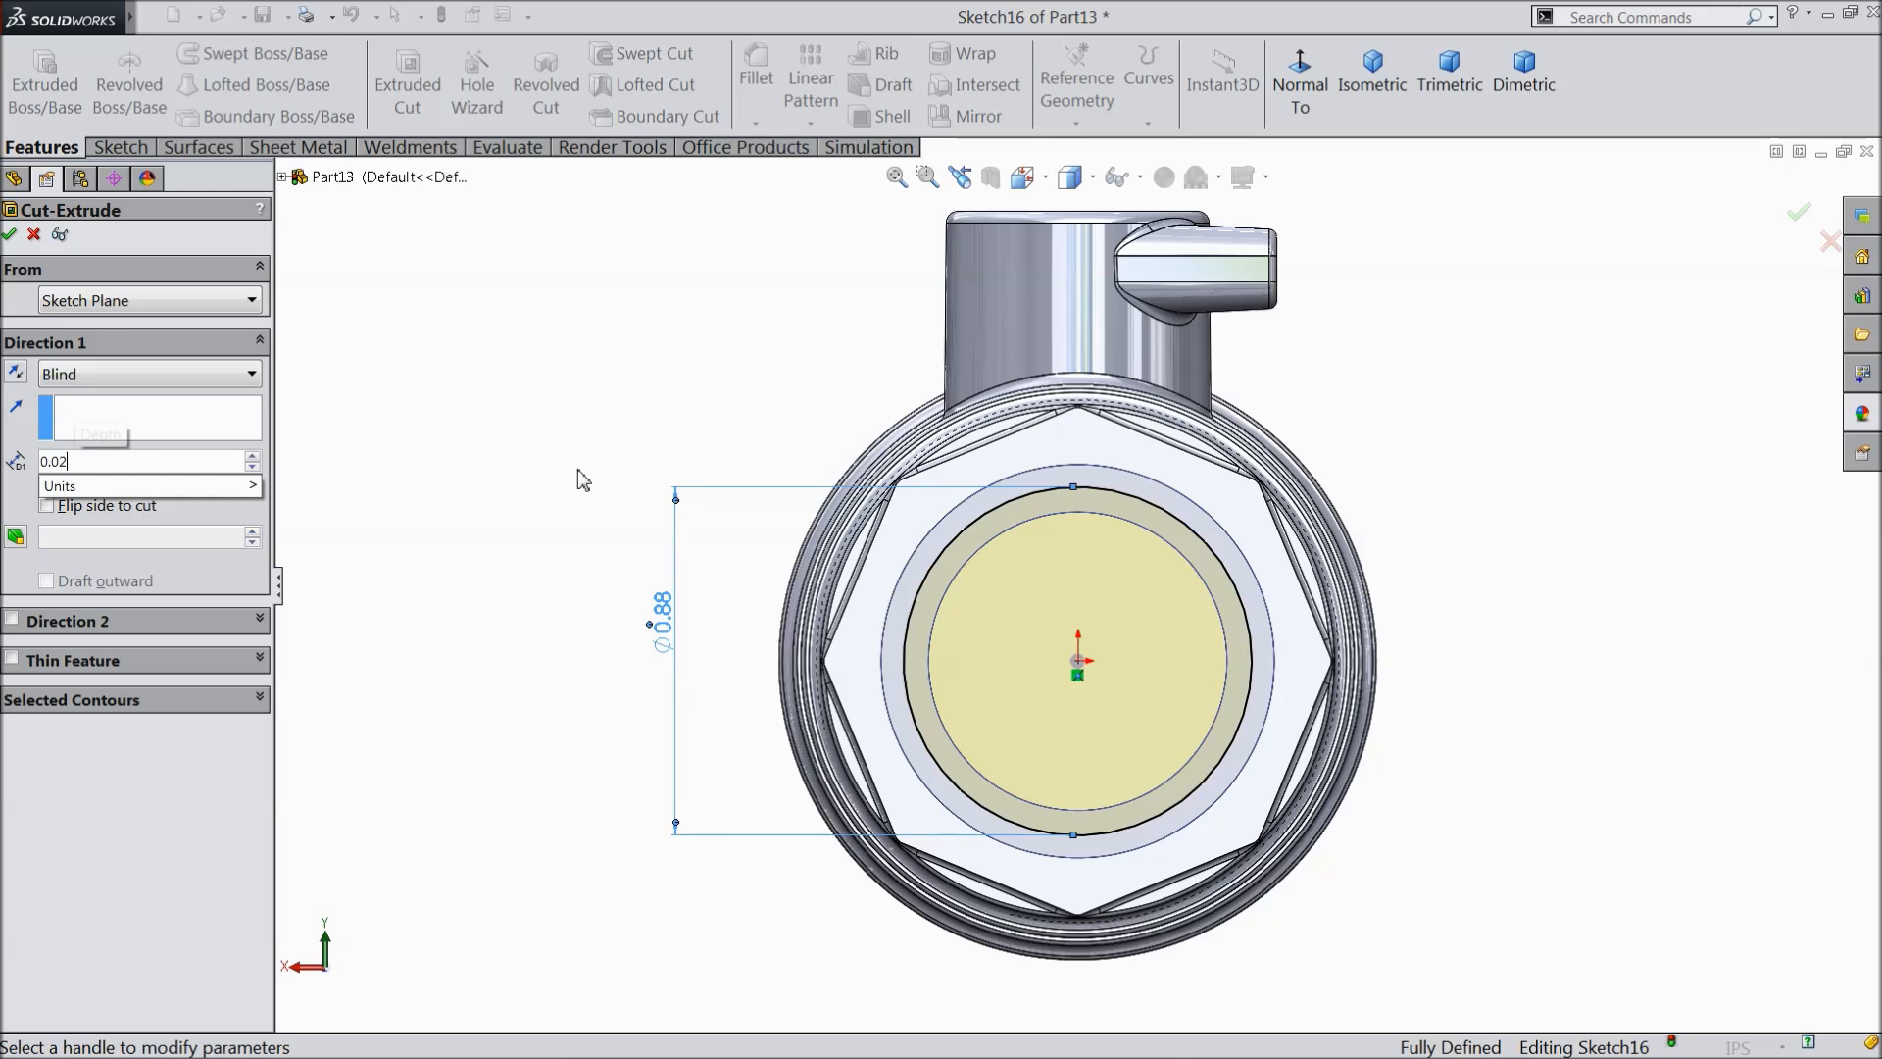
type("33")
key("Return")
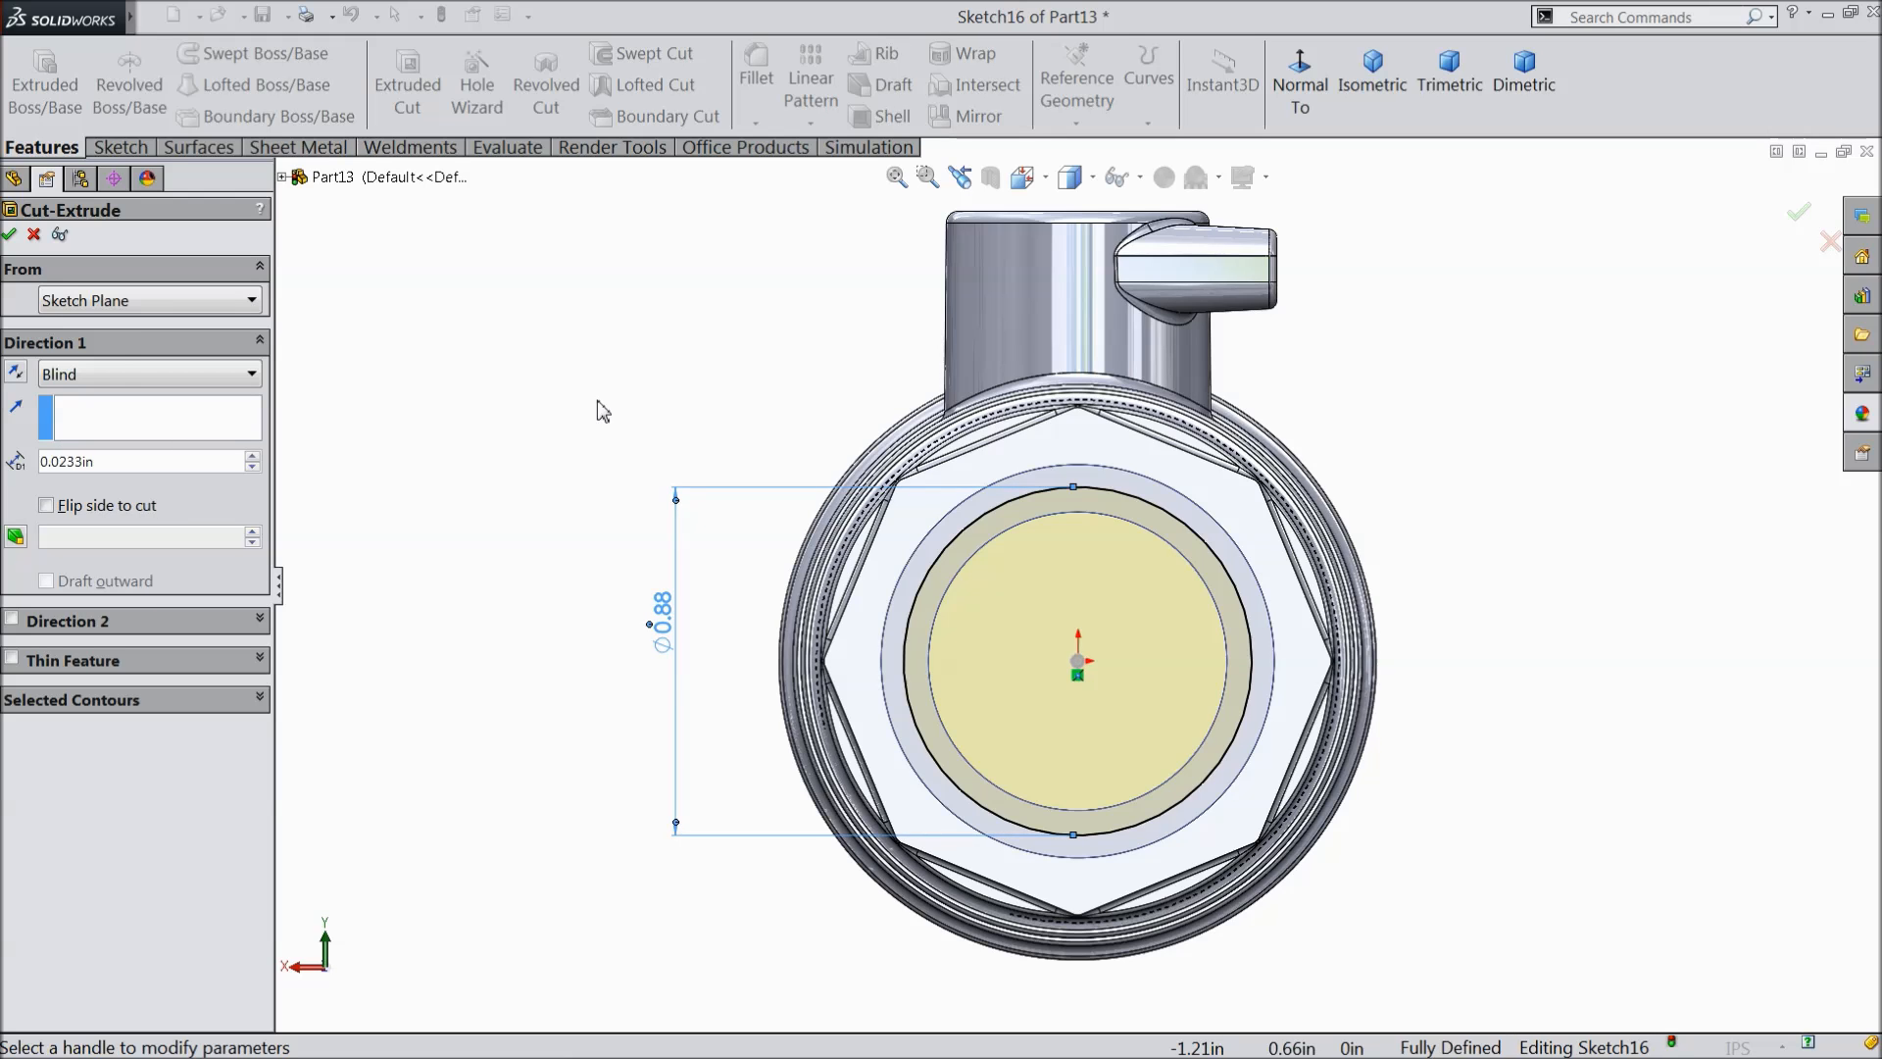
scroll(1079, 658, "down", 3)
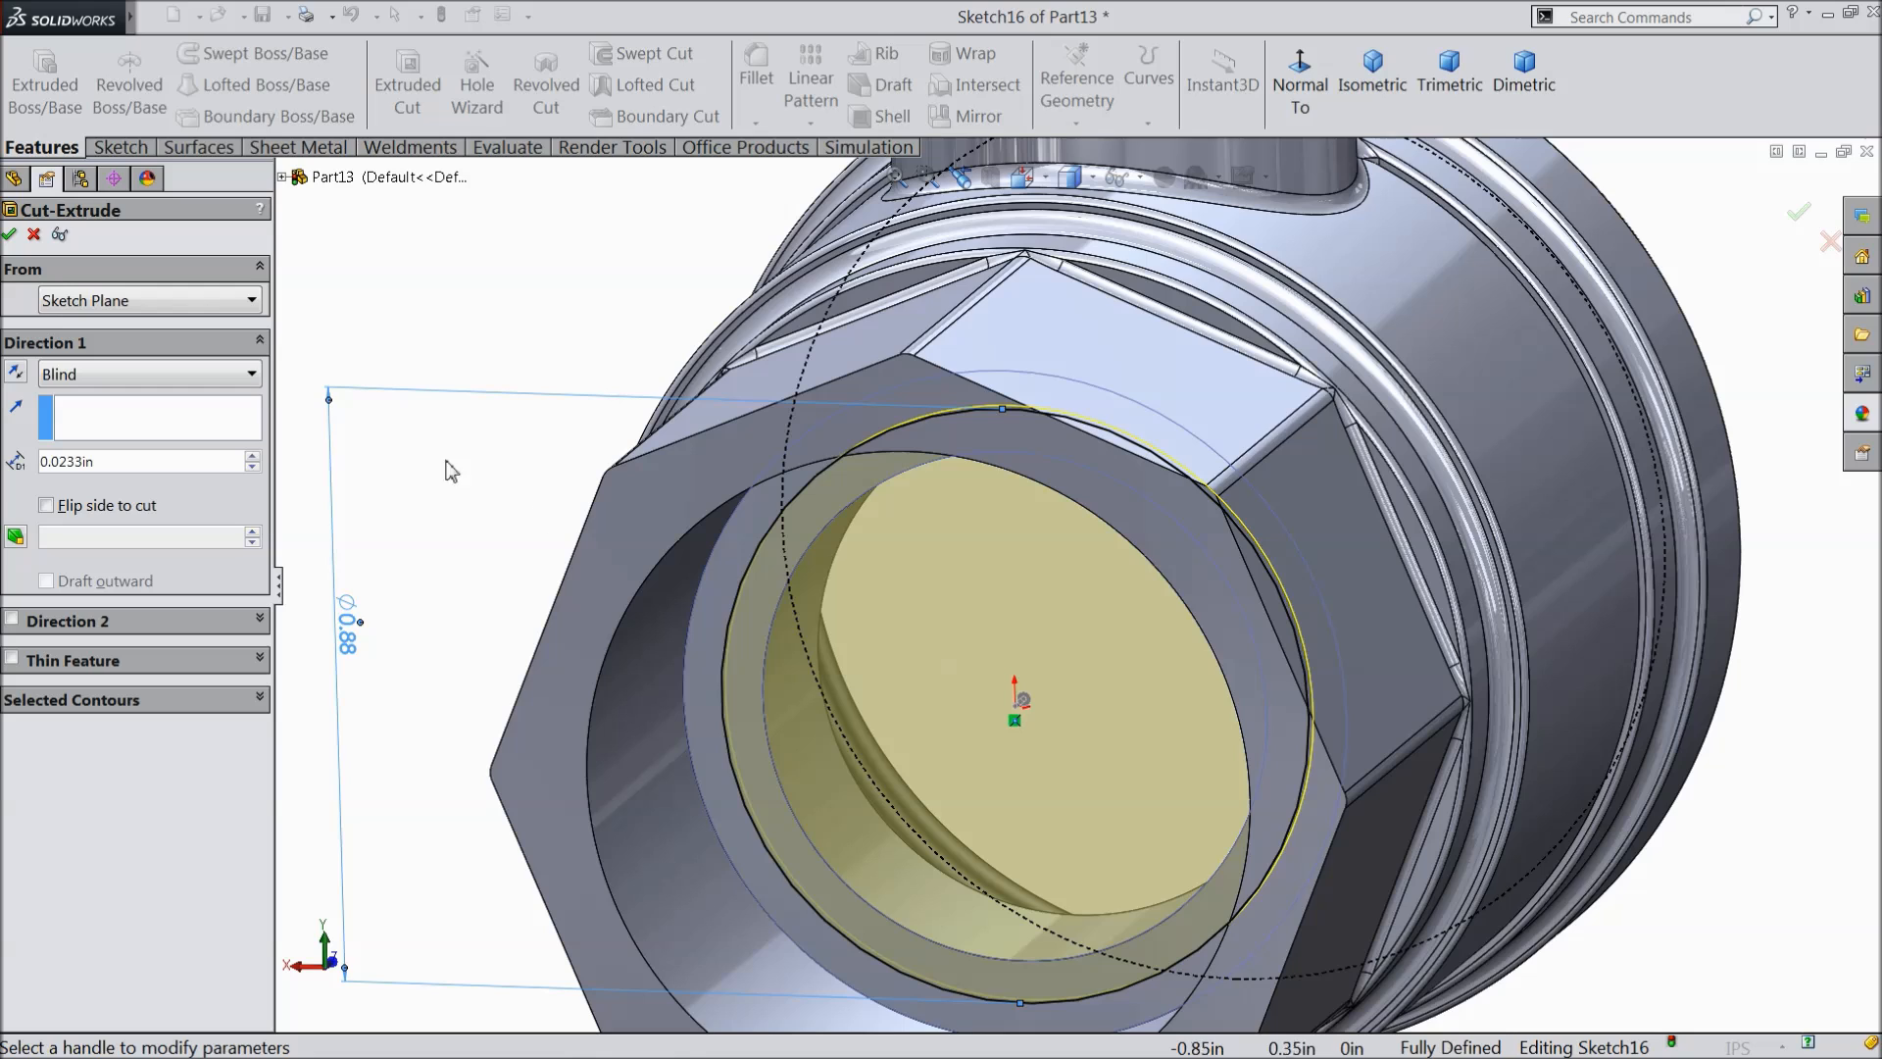
left_click(11, 235)
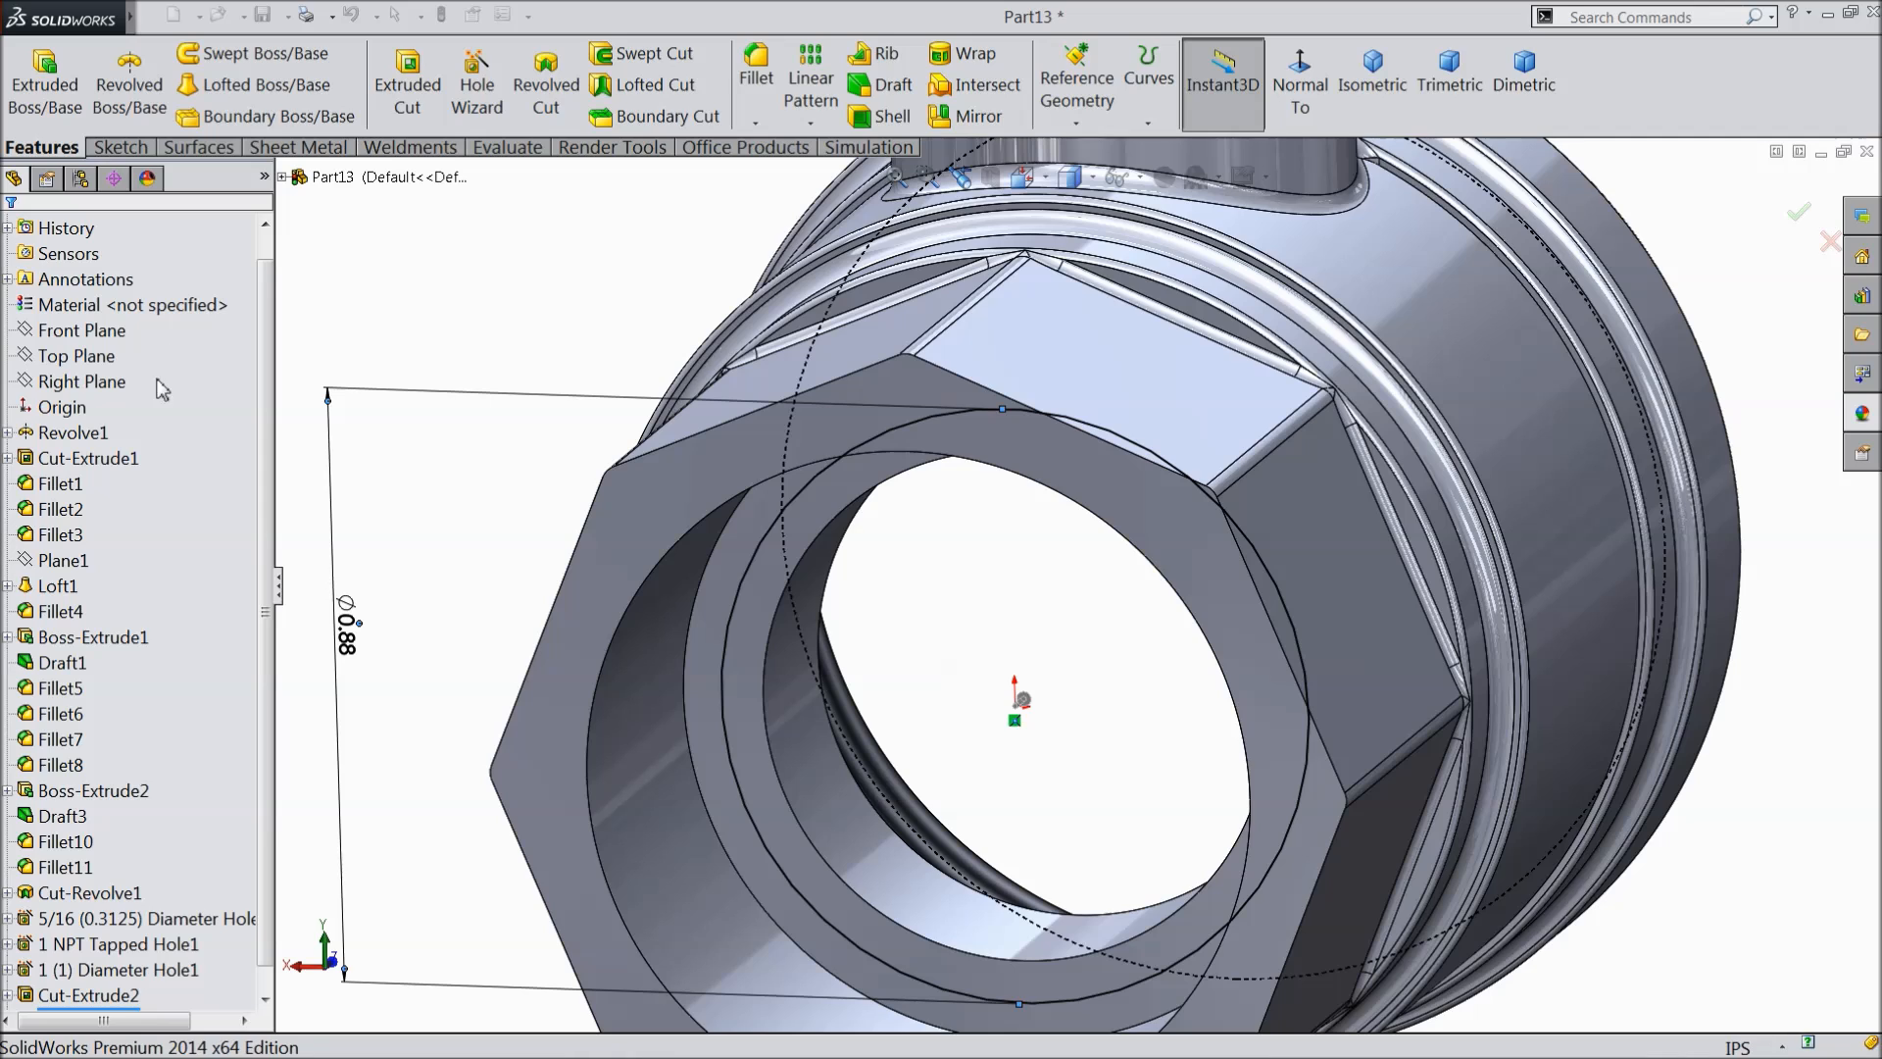
- Sketch an origin-centered circle about 0.39 in in diameter on the boss's flat top face
key("f")
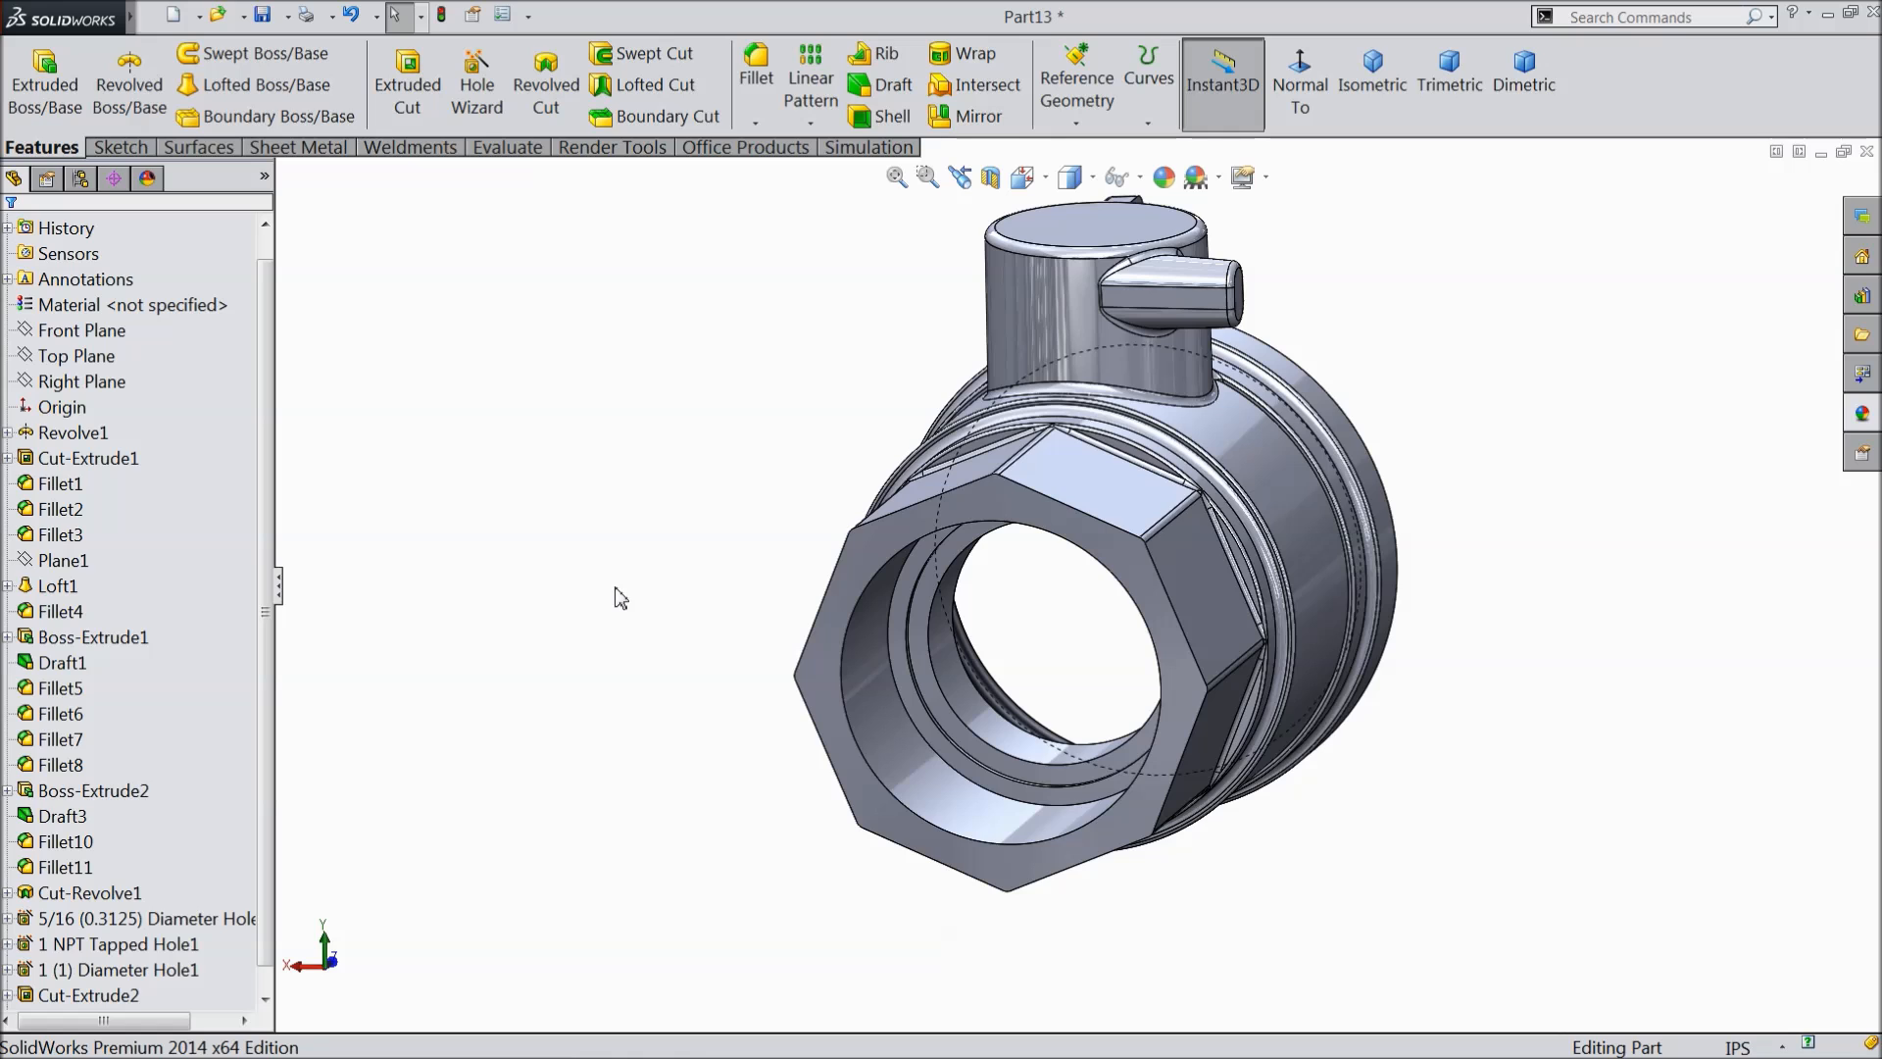
middle_click_drag(630, 598, 784, 588)
scroll(1106, 443, "down", 3)
left_click(1093, 408)
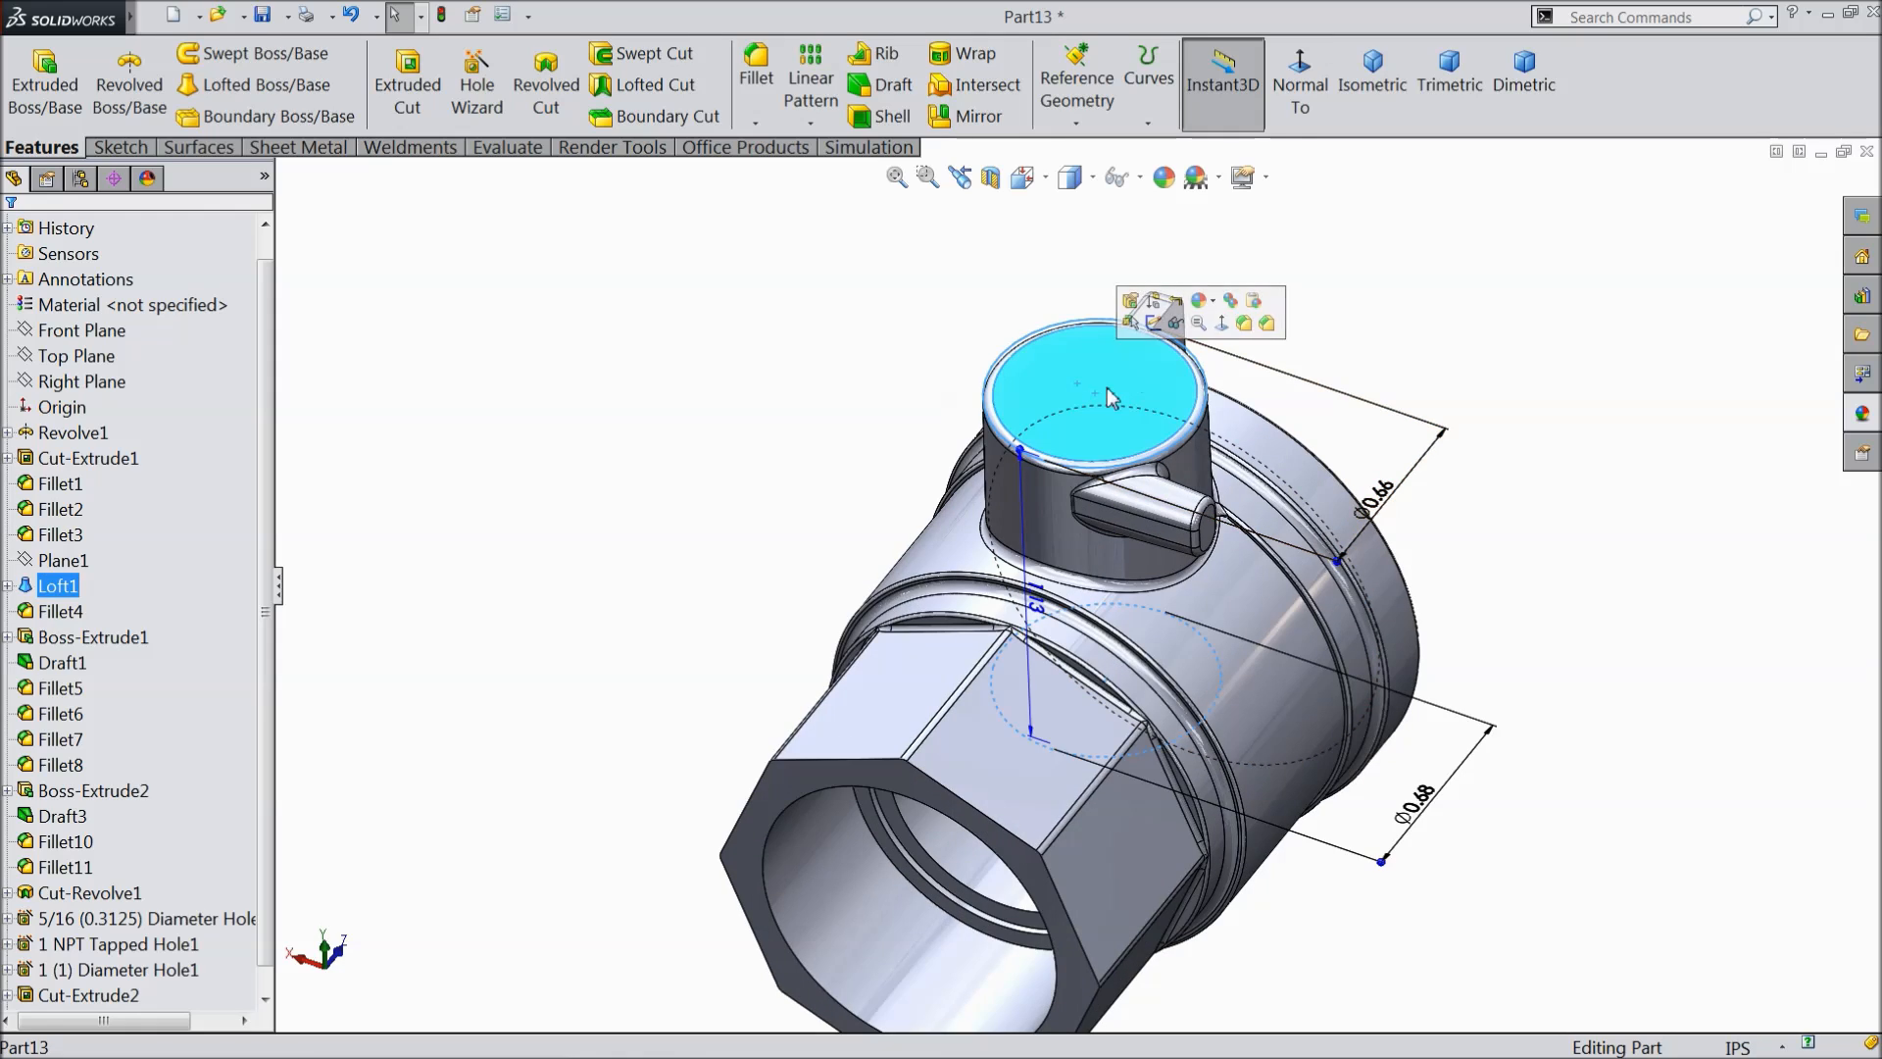
left_click(1153, 327)
left_click(1300, 86)
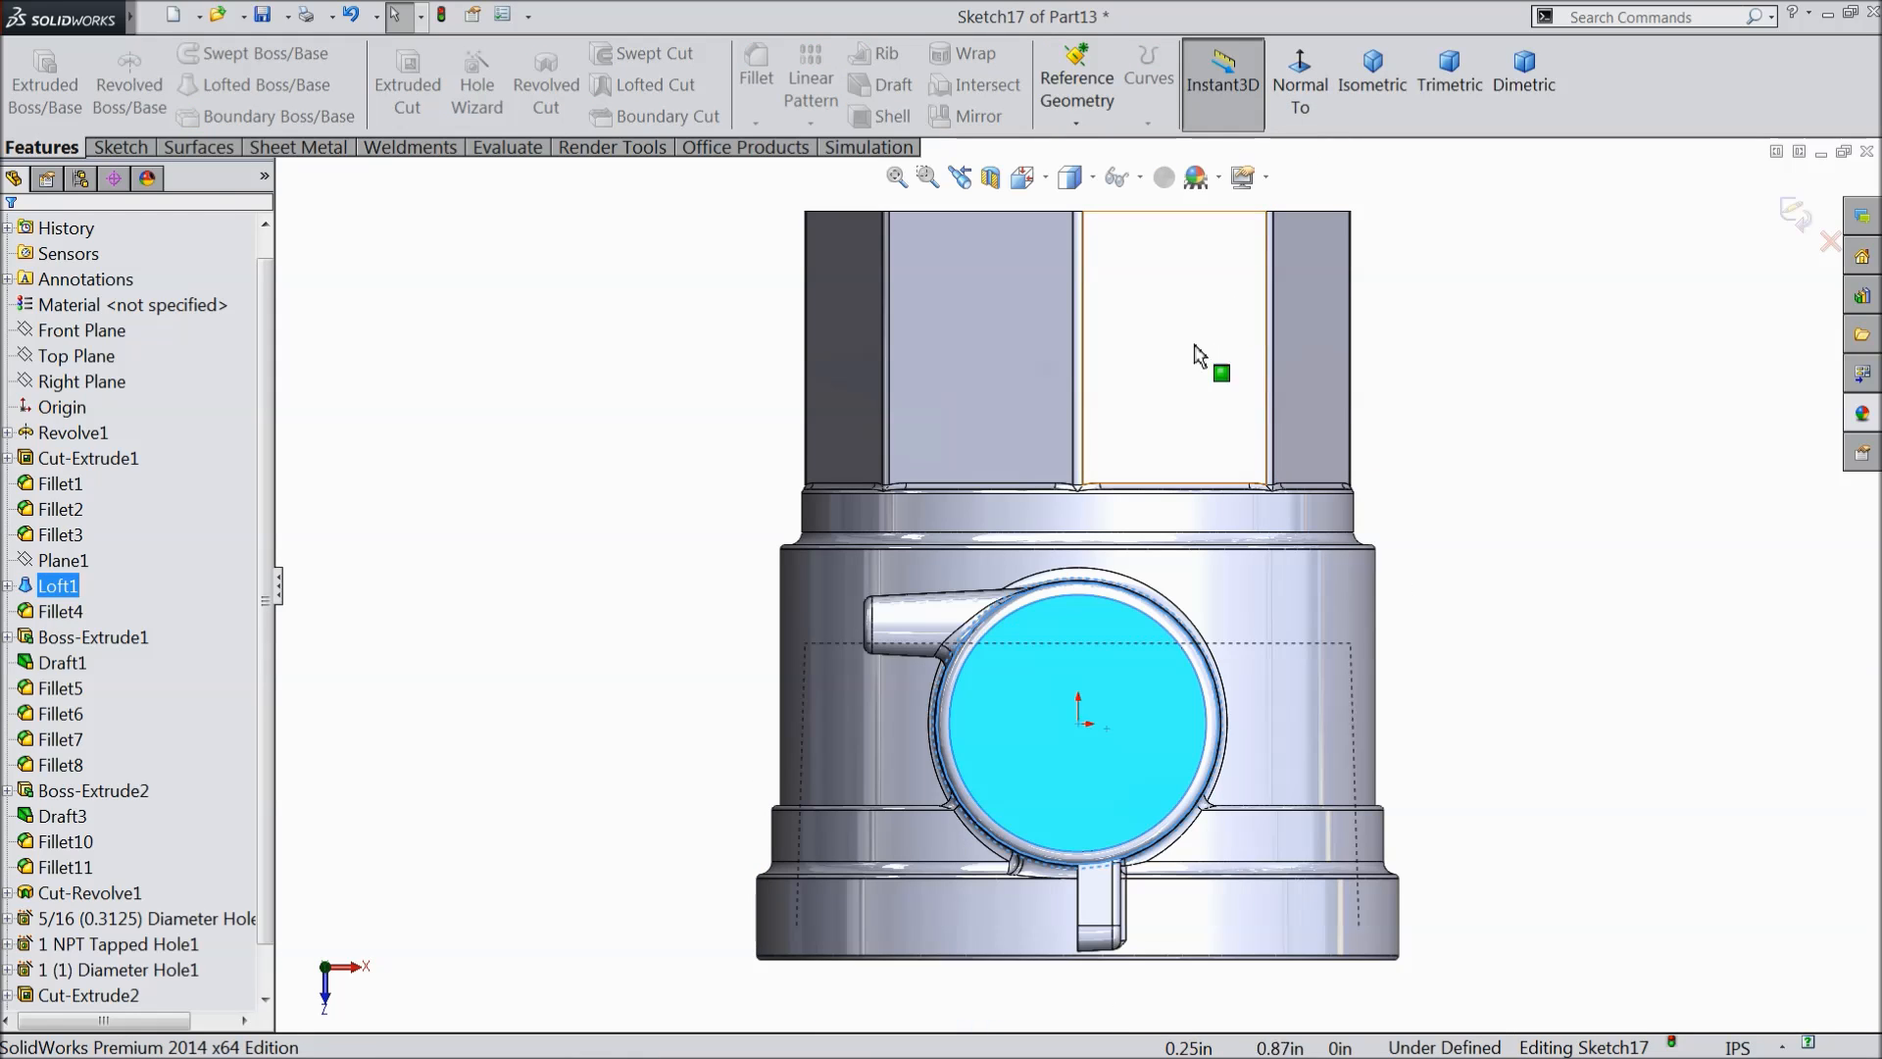
left_click(120, 147)
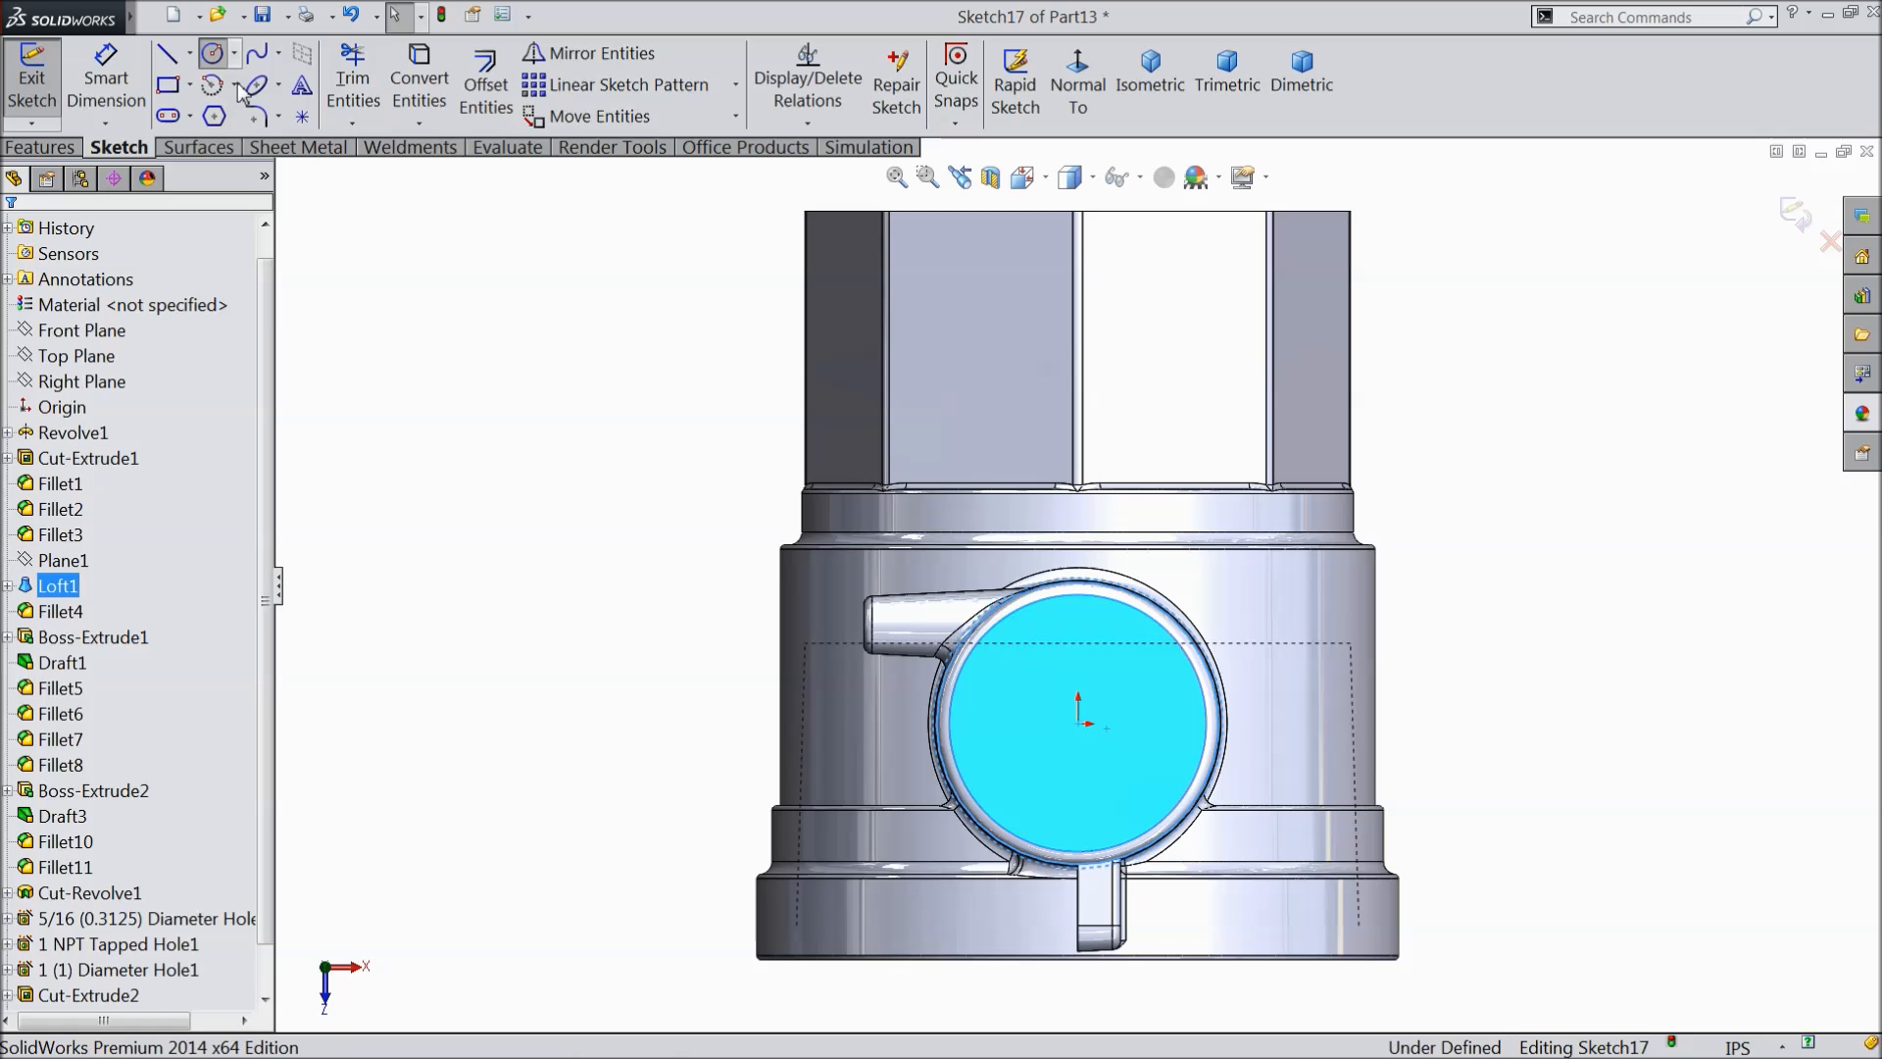
left_click(211, 53)
left_click(1078, 724)
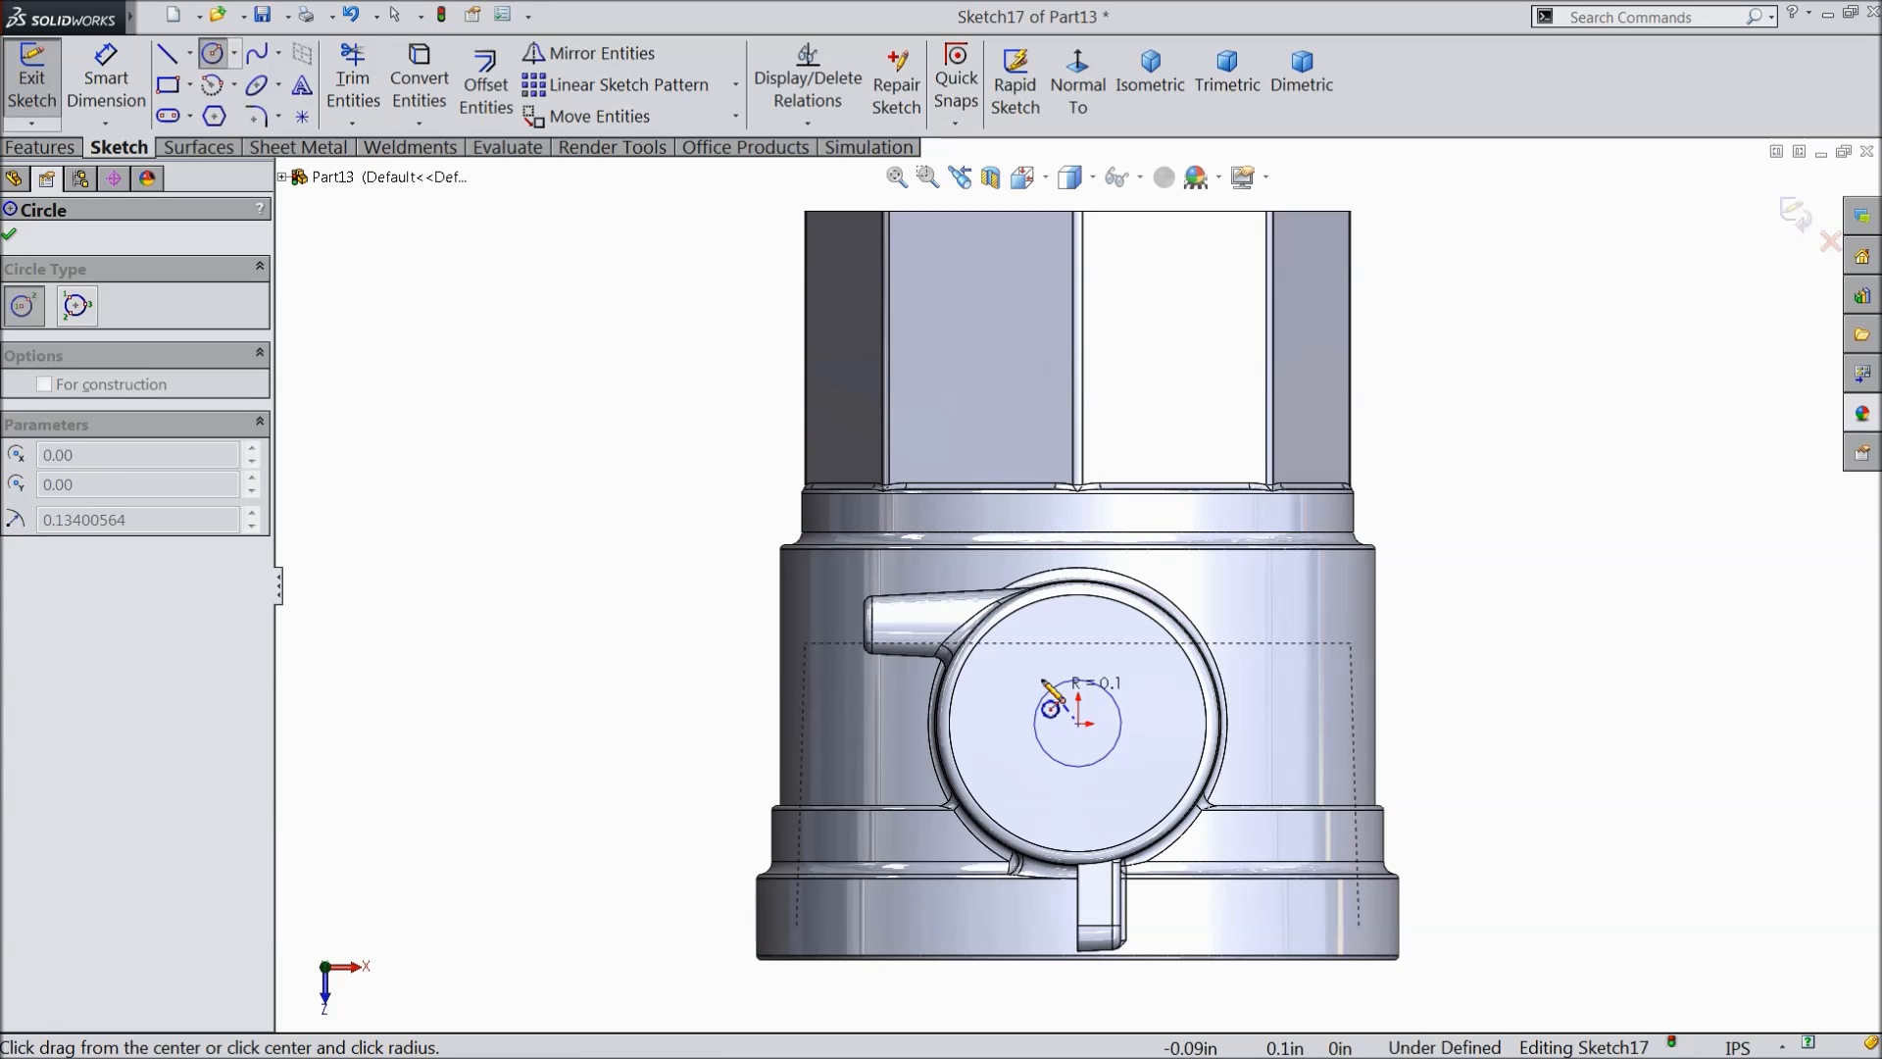
left_click(1123, 652)
- Dimension the diameter of the circle on the boss top to 5/16 in
left_click(105, 78)
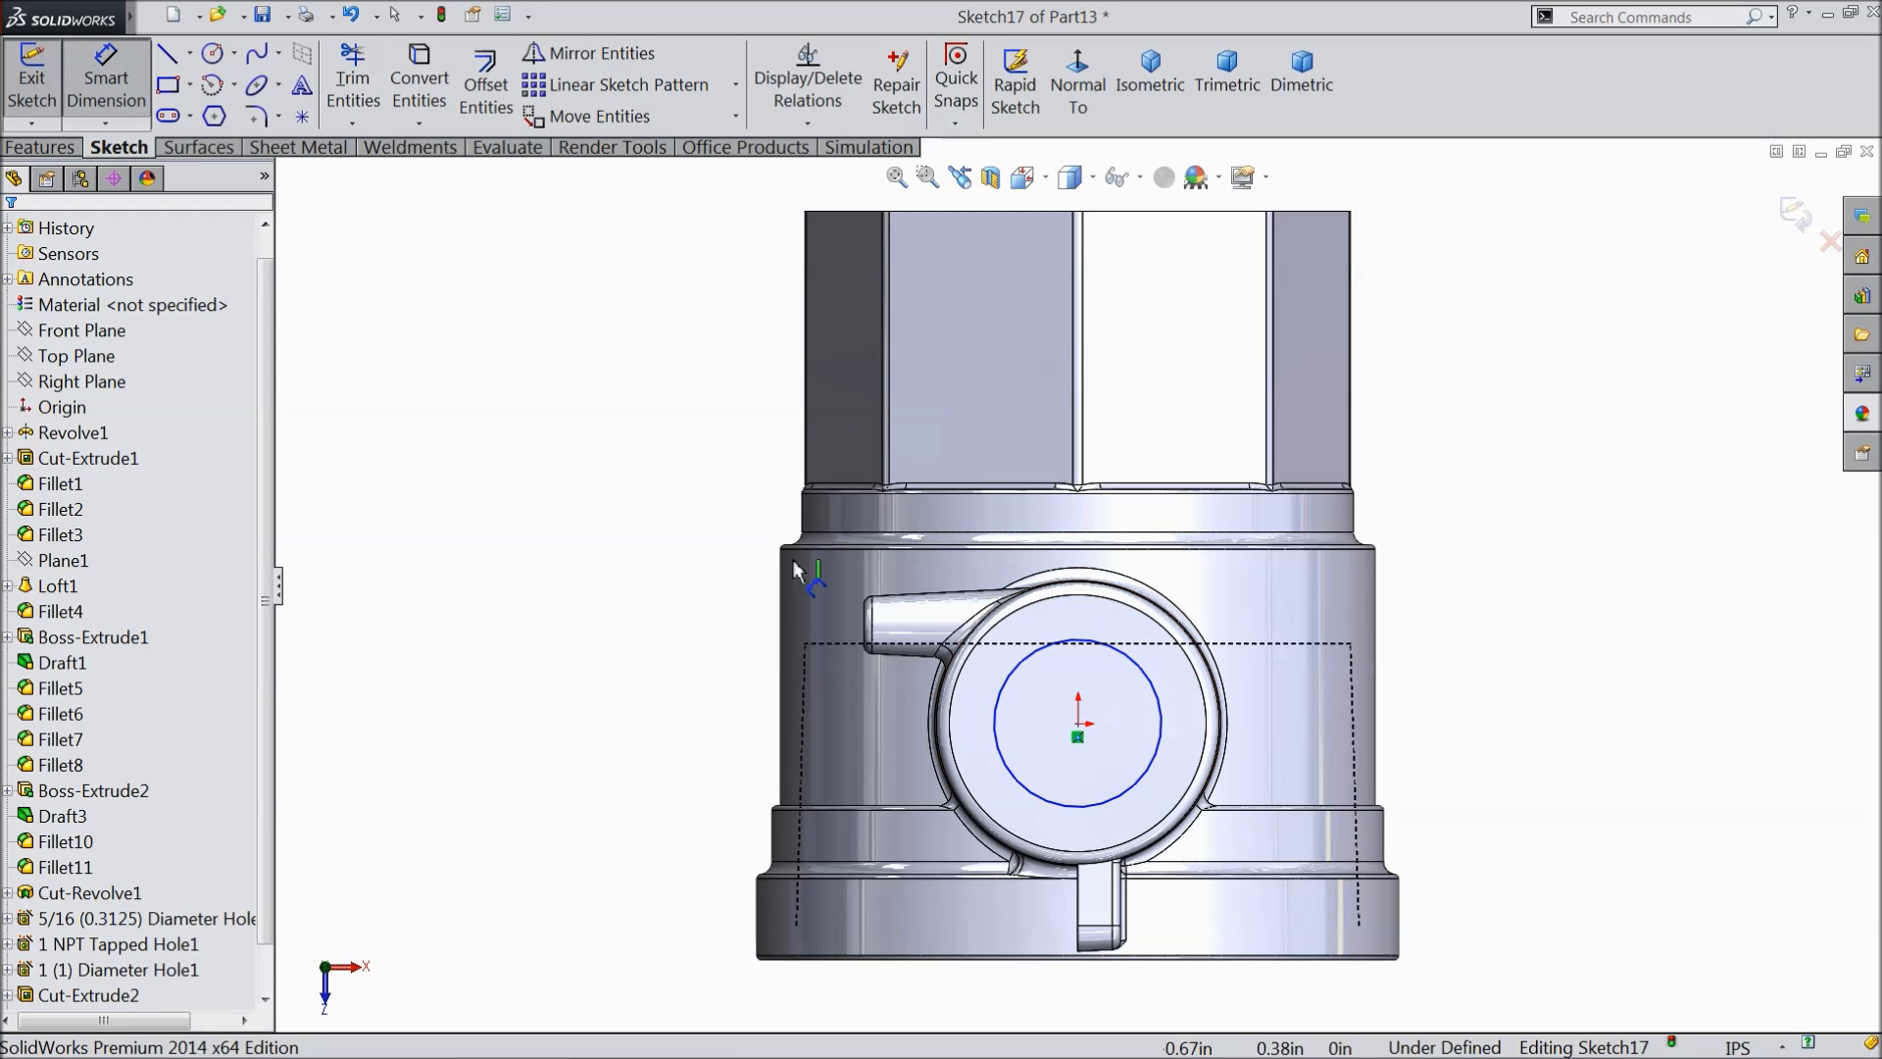
left_click(1000, 701)
left_click(609, 720)
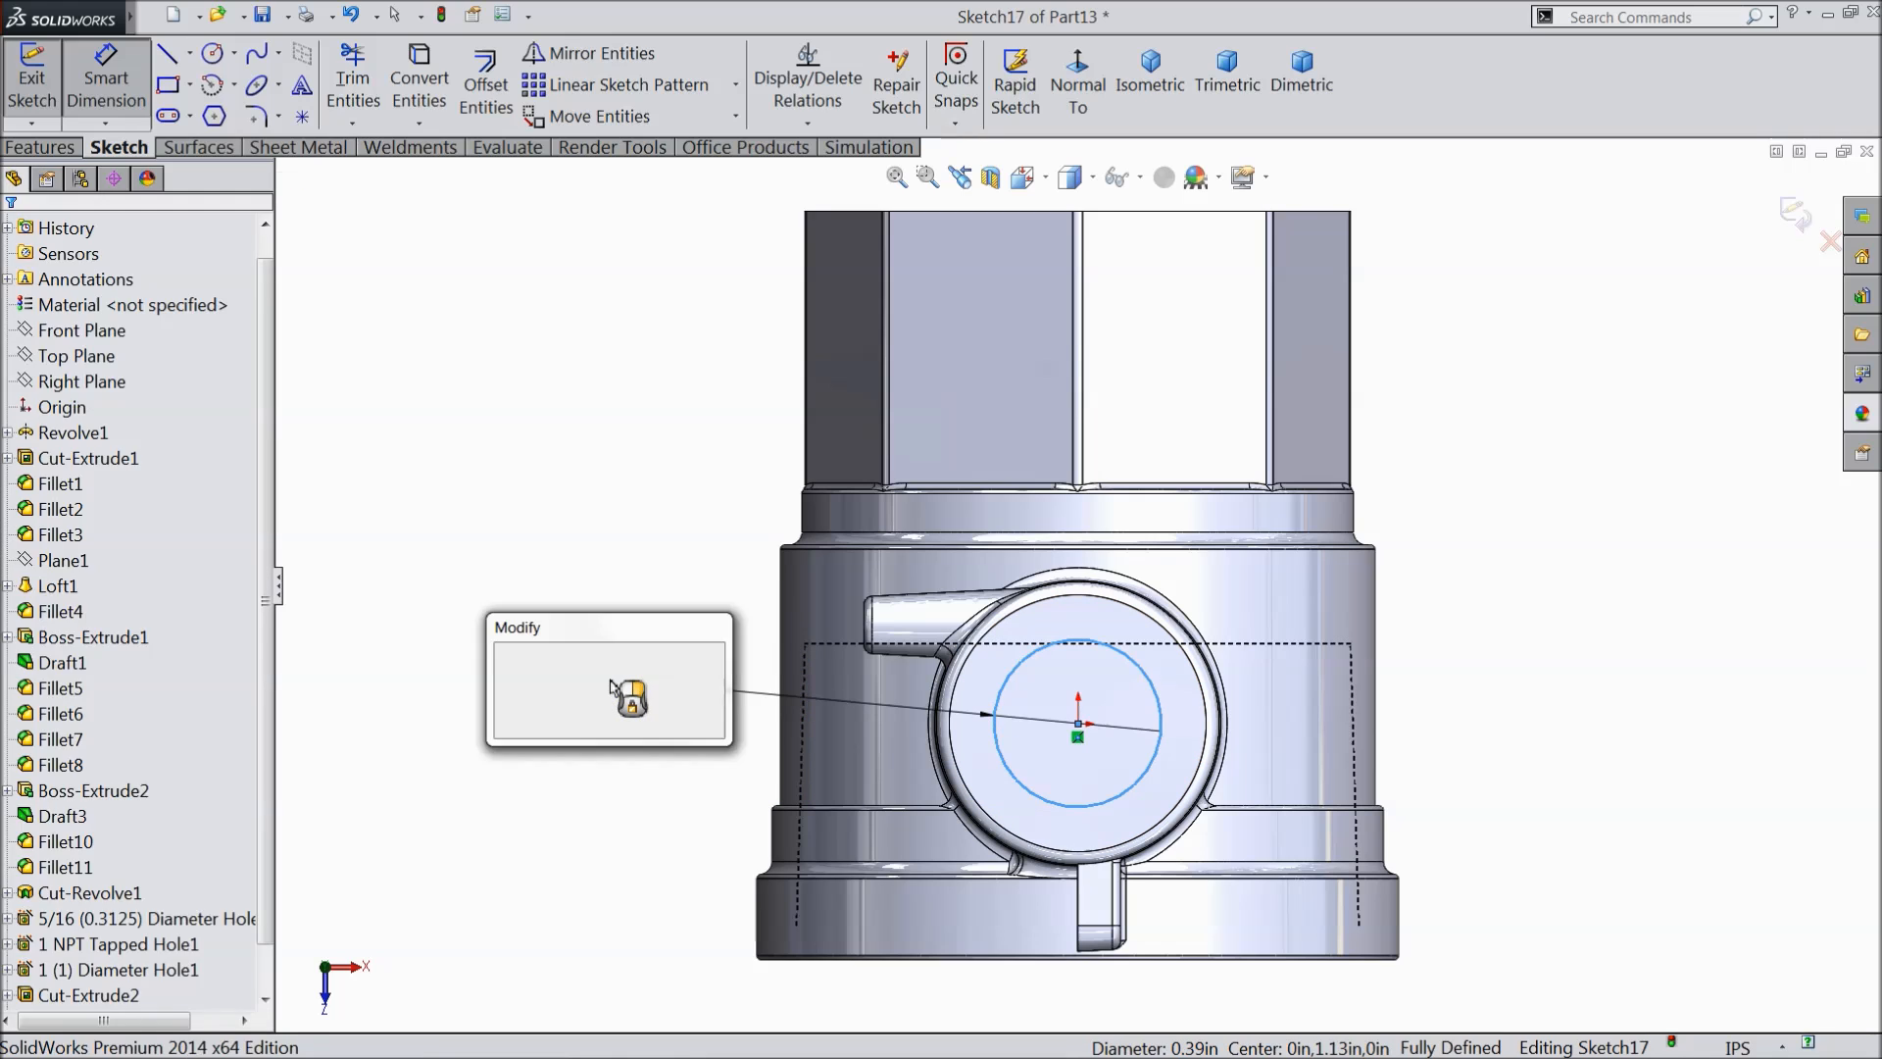
type("5/16")
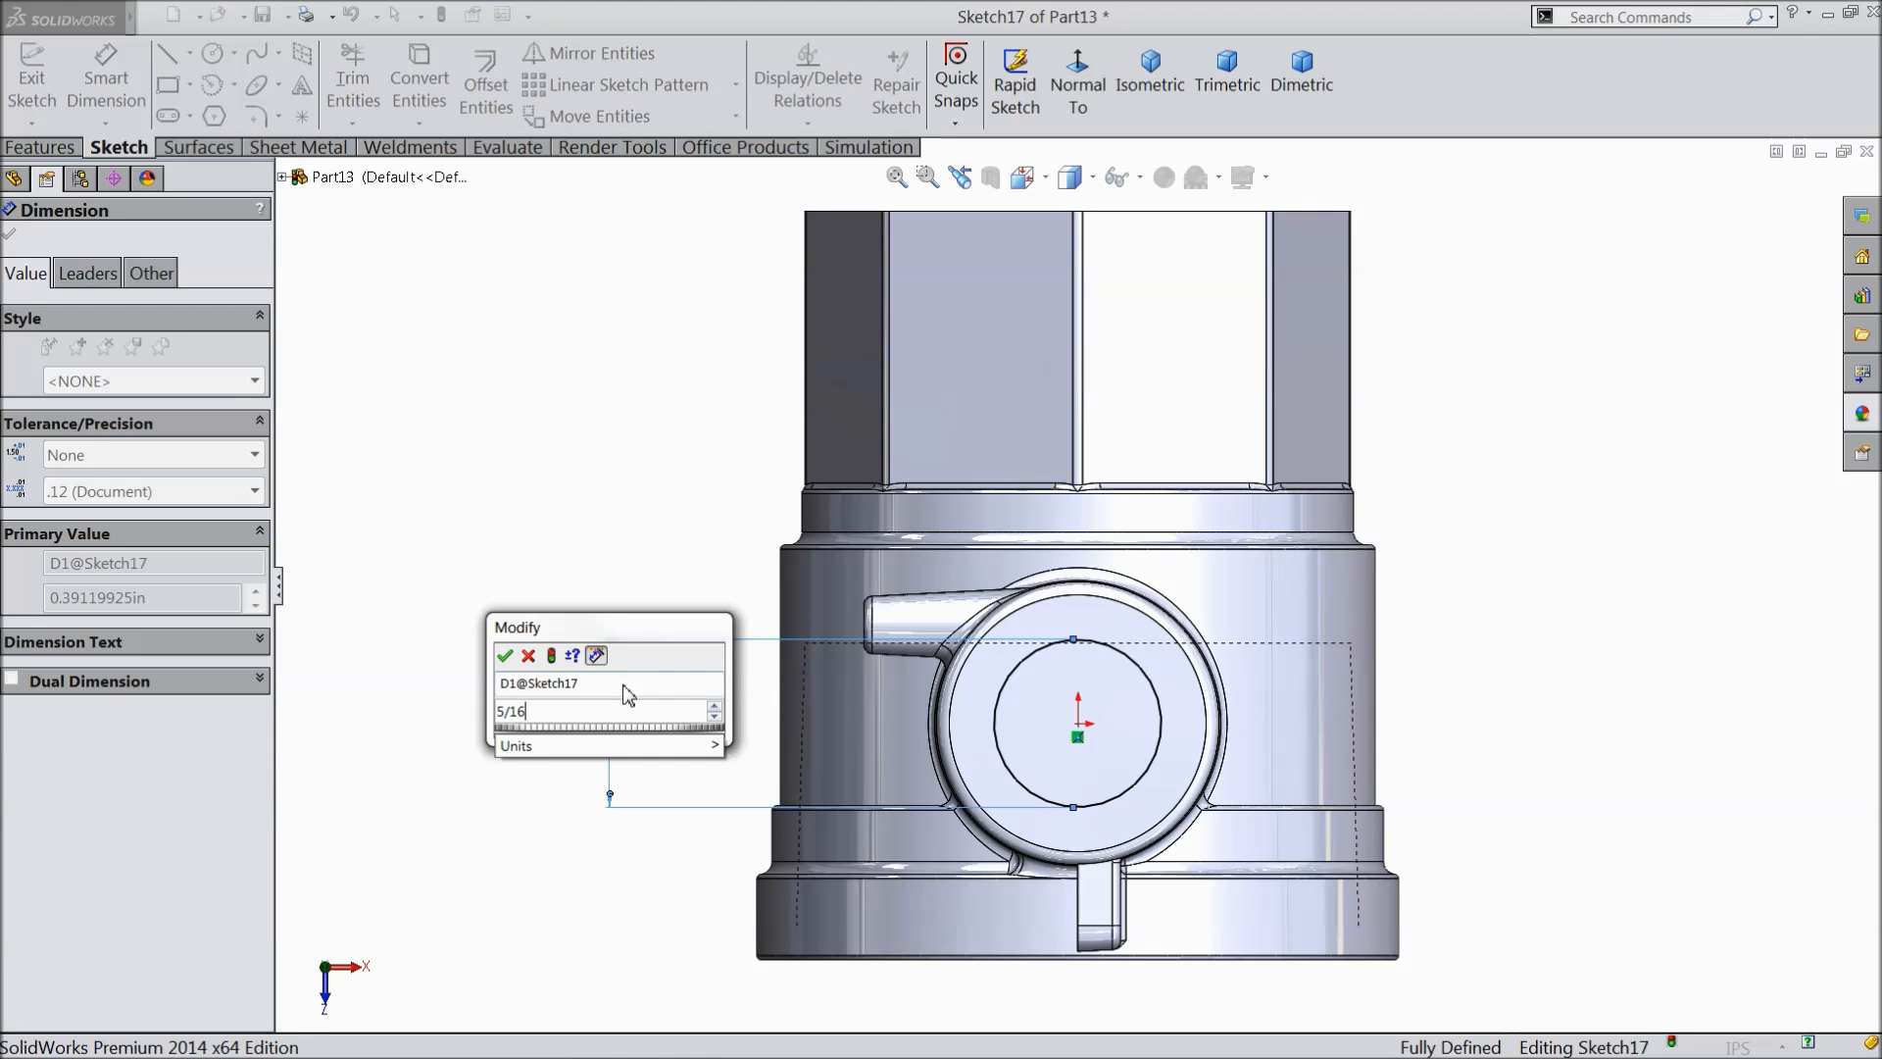
left_click(506, 656)
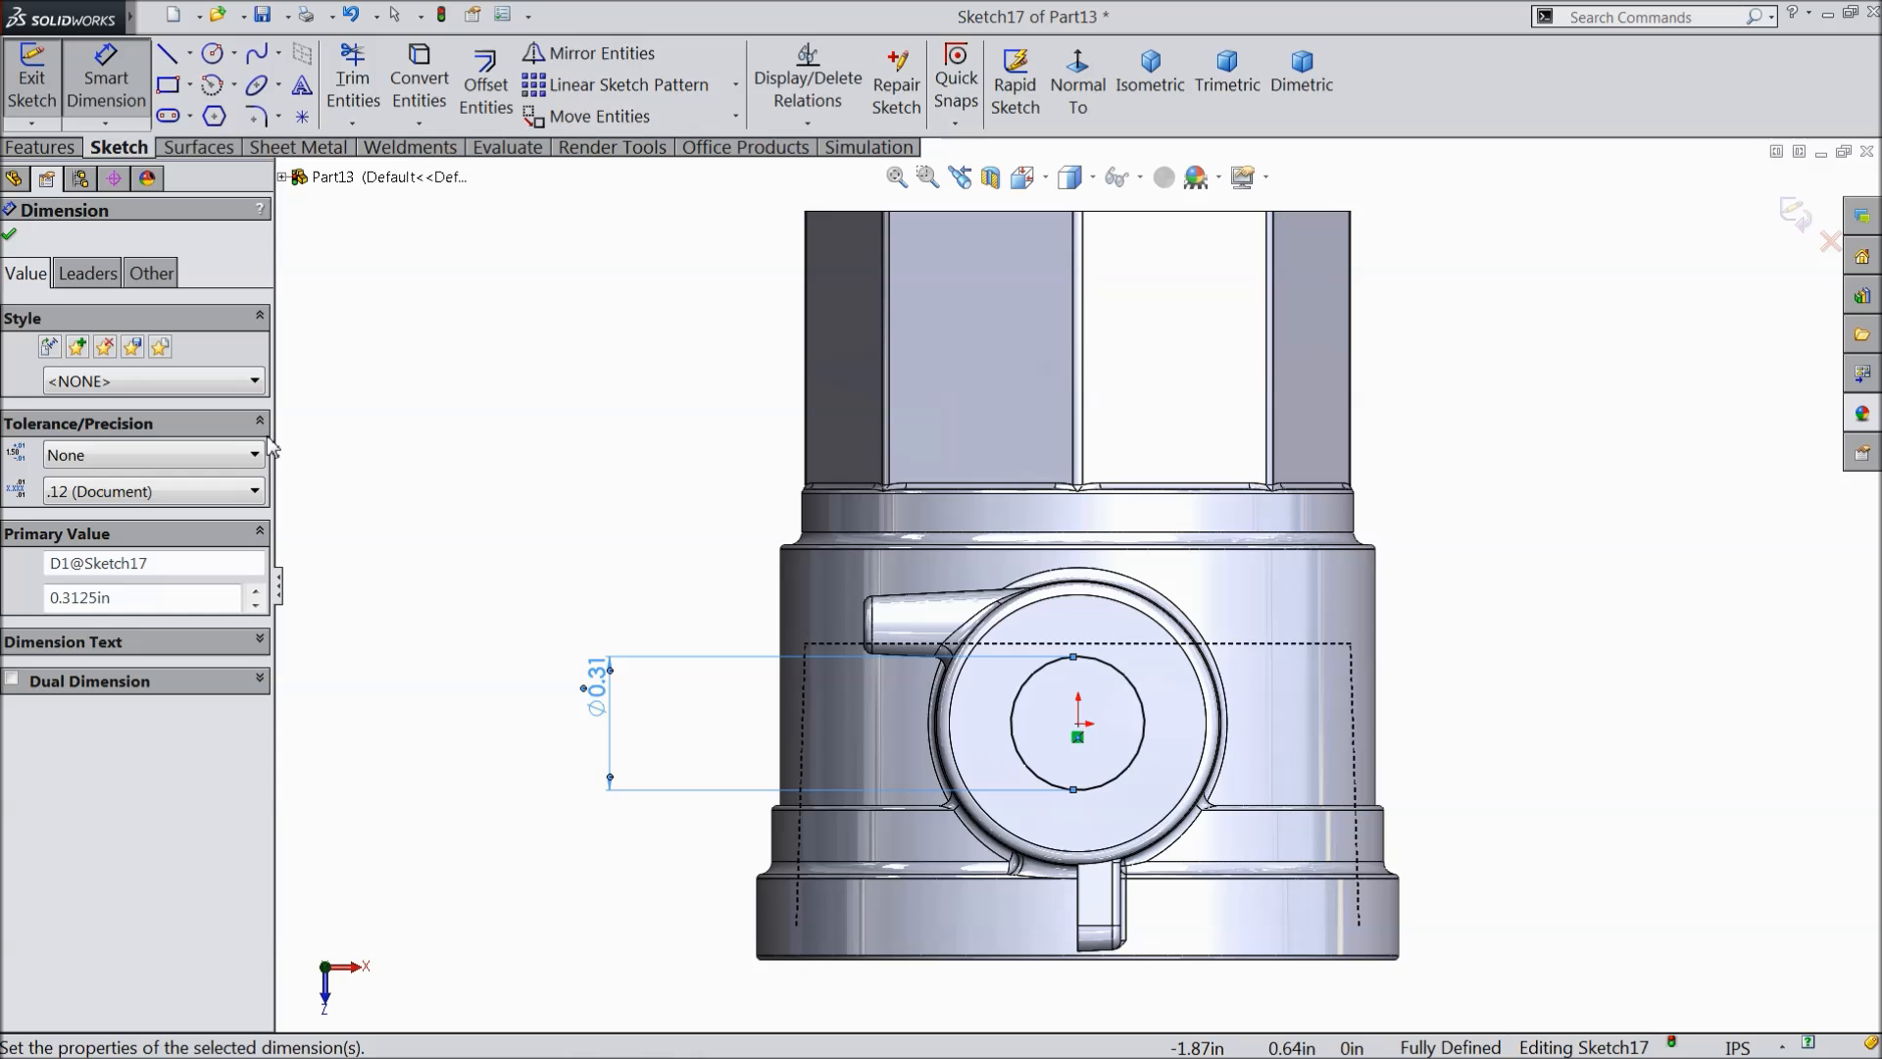
left_click(10, 233)
- Cut the 5/16 in circle down through the boss with Extruded Cut, using the Up To Next end condition
left_click(40, 147)
left_click(407, 83)
middle_click_drag(608, 672, 562, 212)
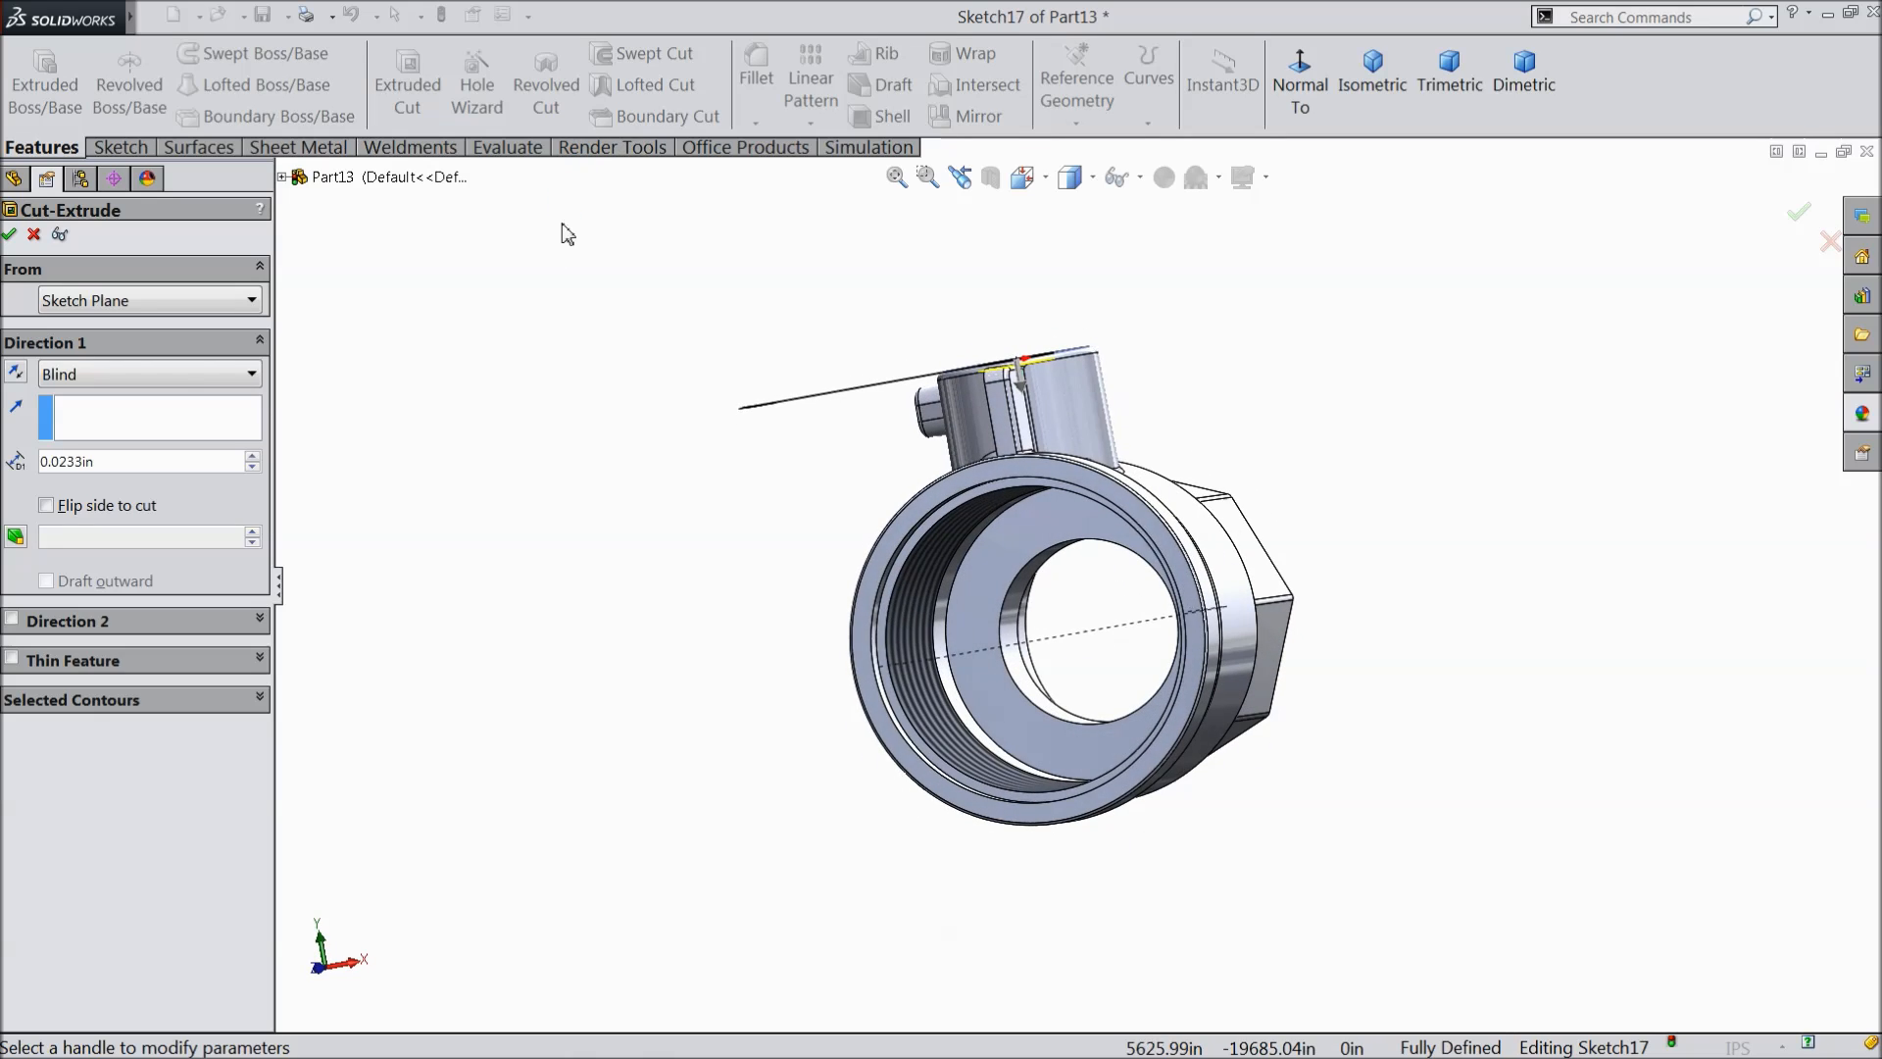
left_click(103, 378)
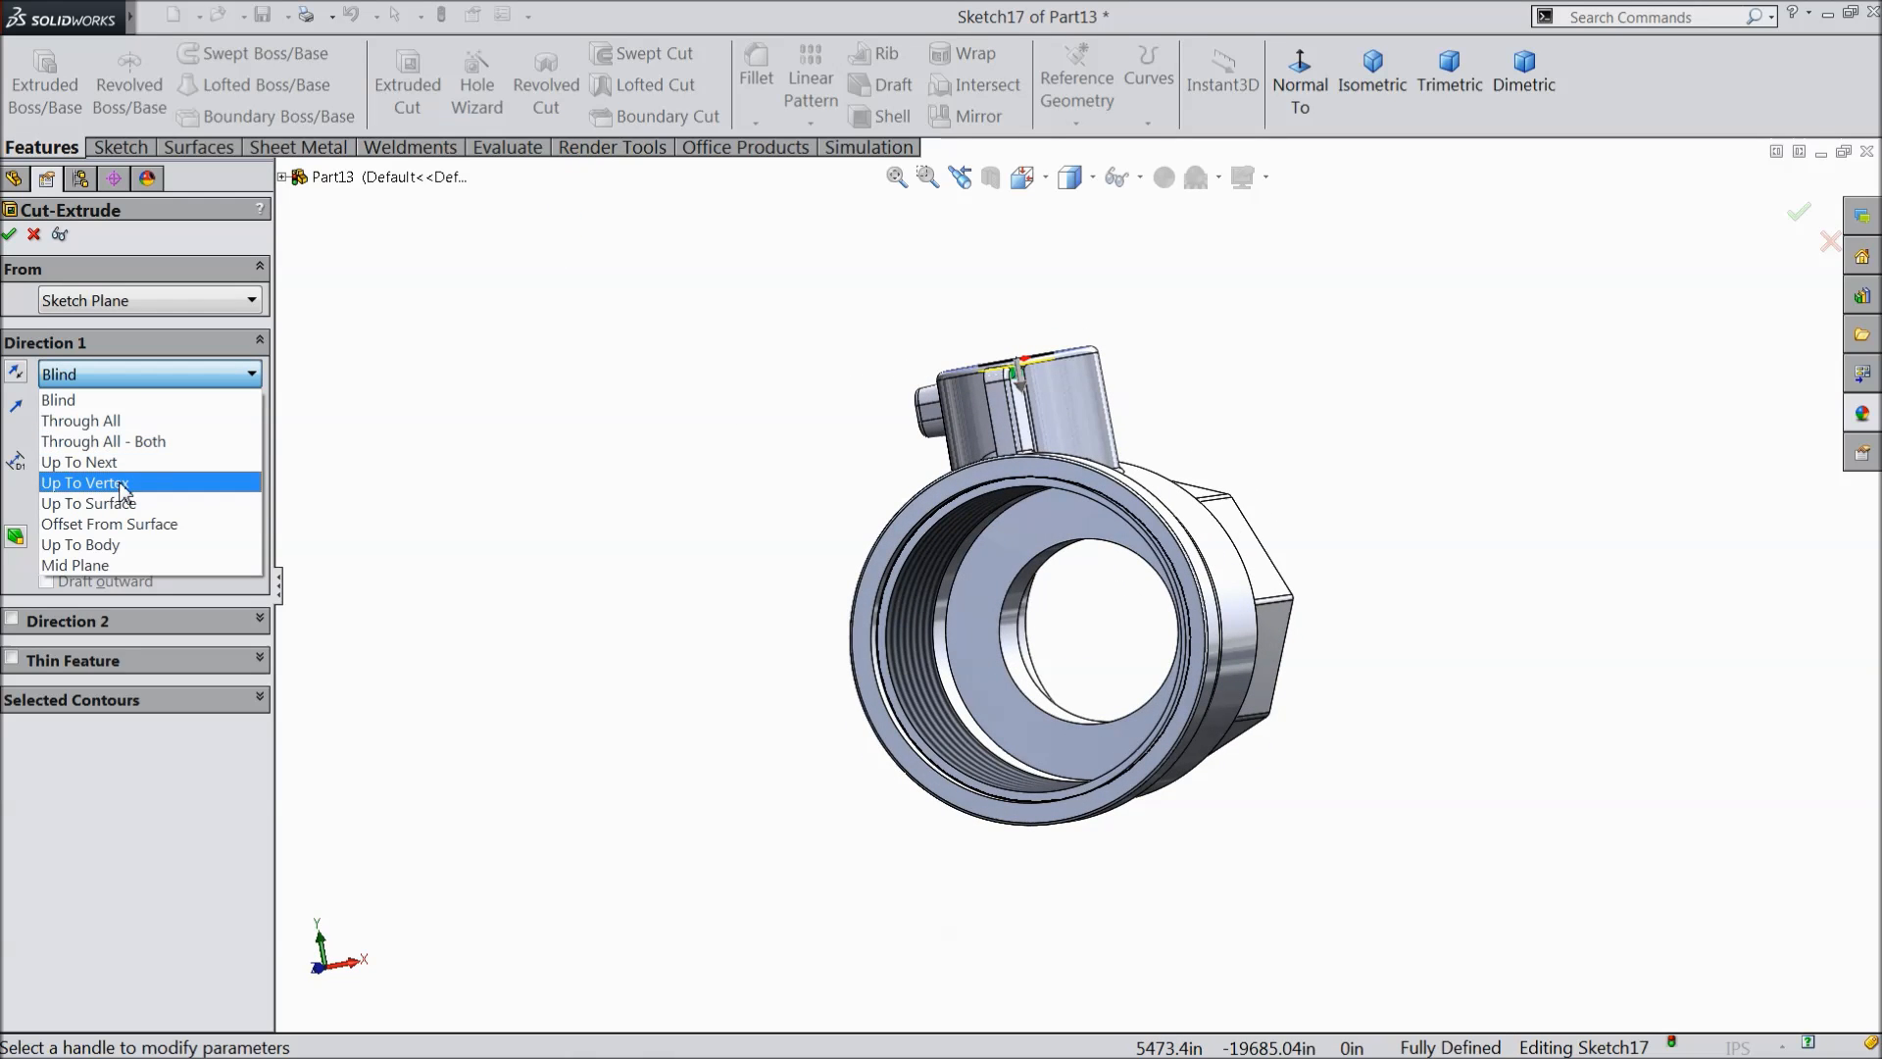
left_click(108, 462)
middle_click_drag(569, 573, 609, 441)
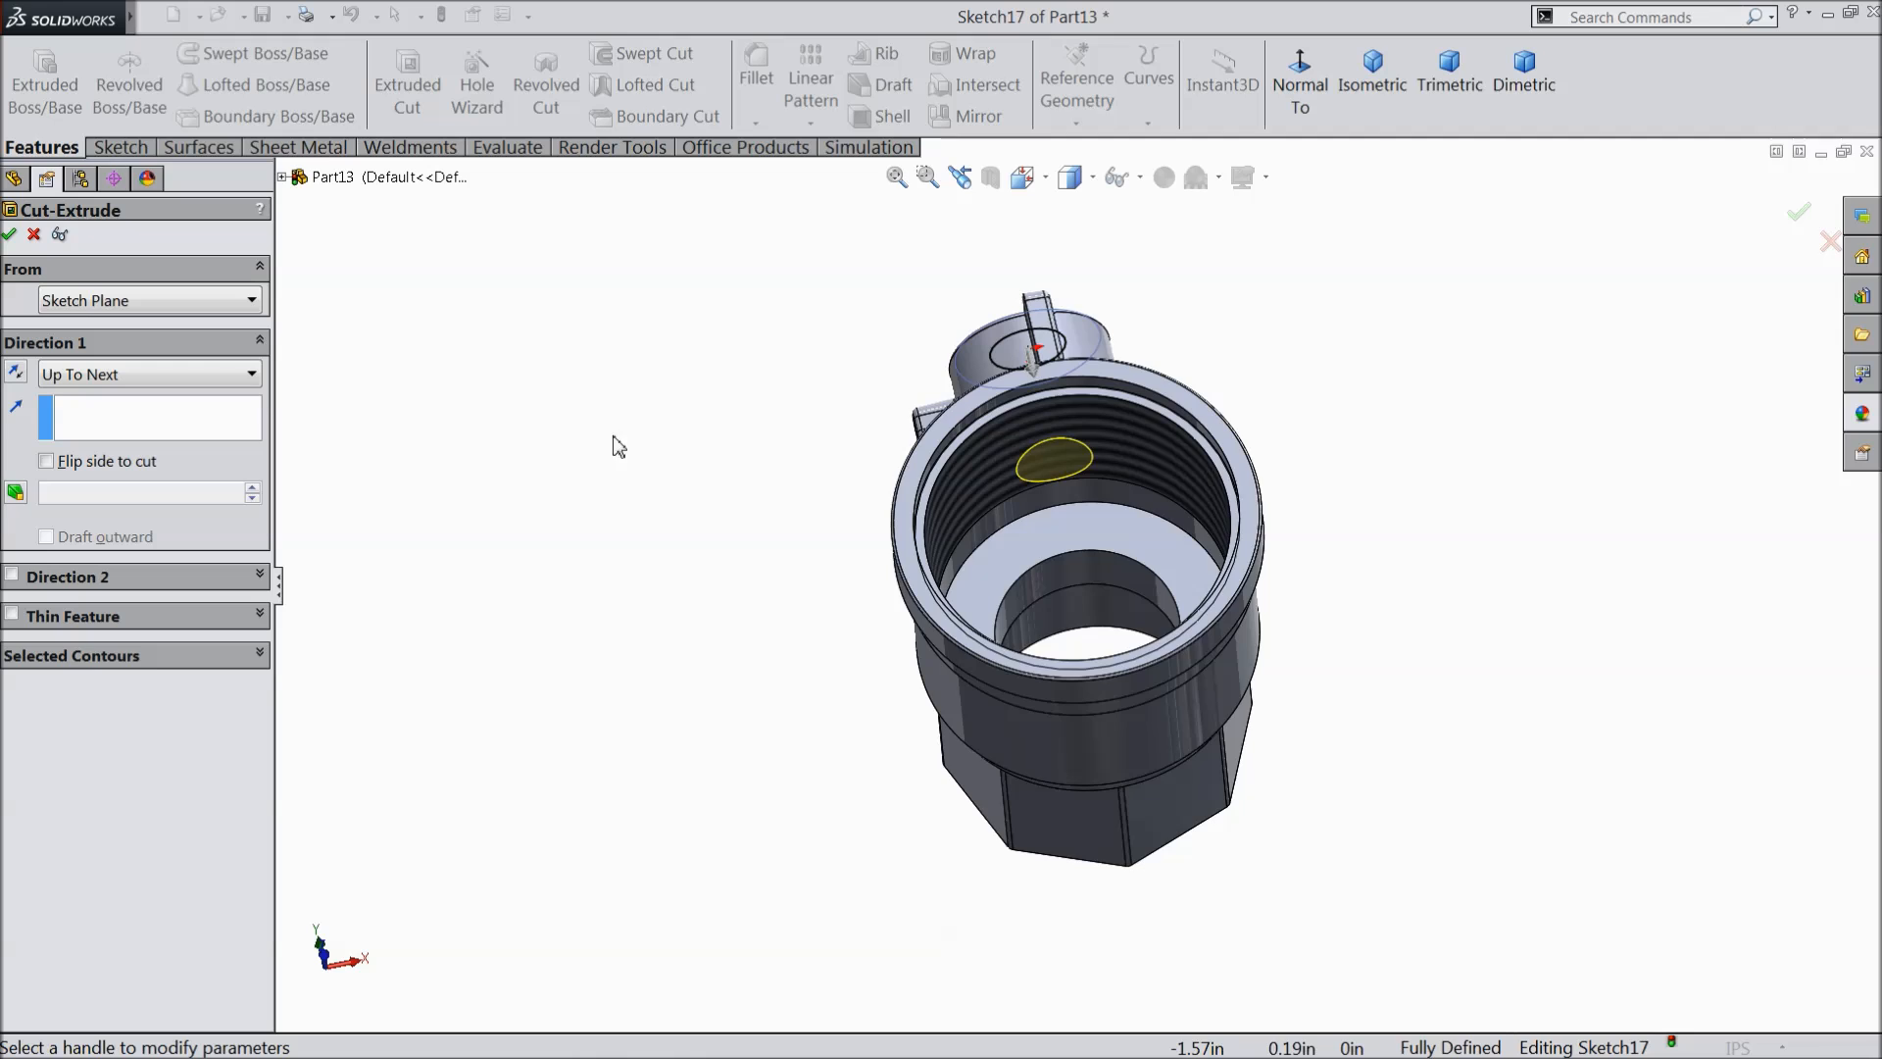
scroll(931, 497, "down", 3)
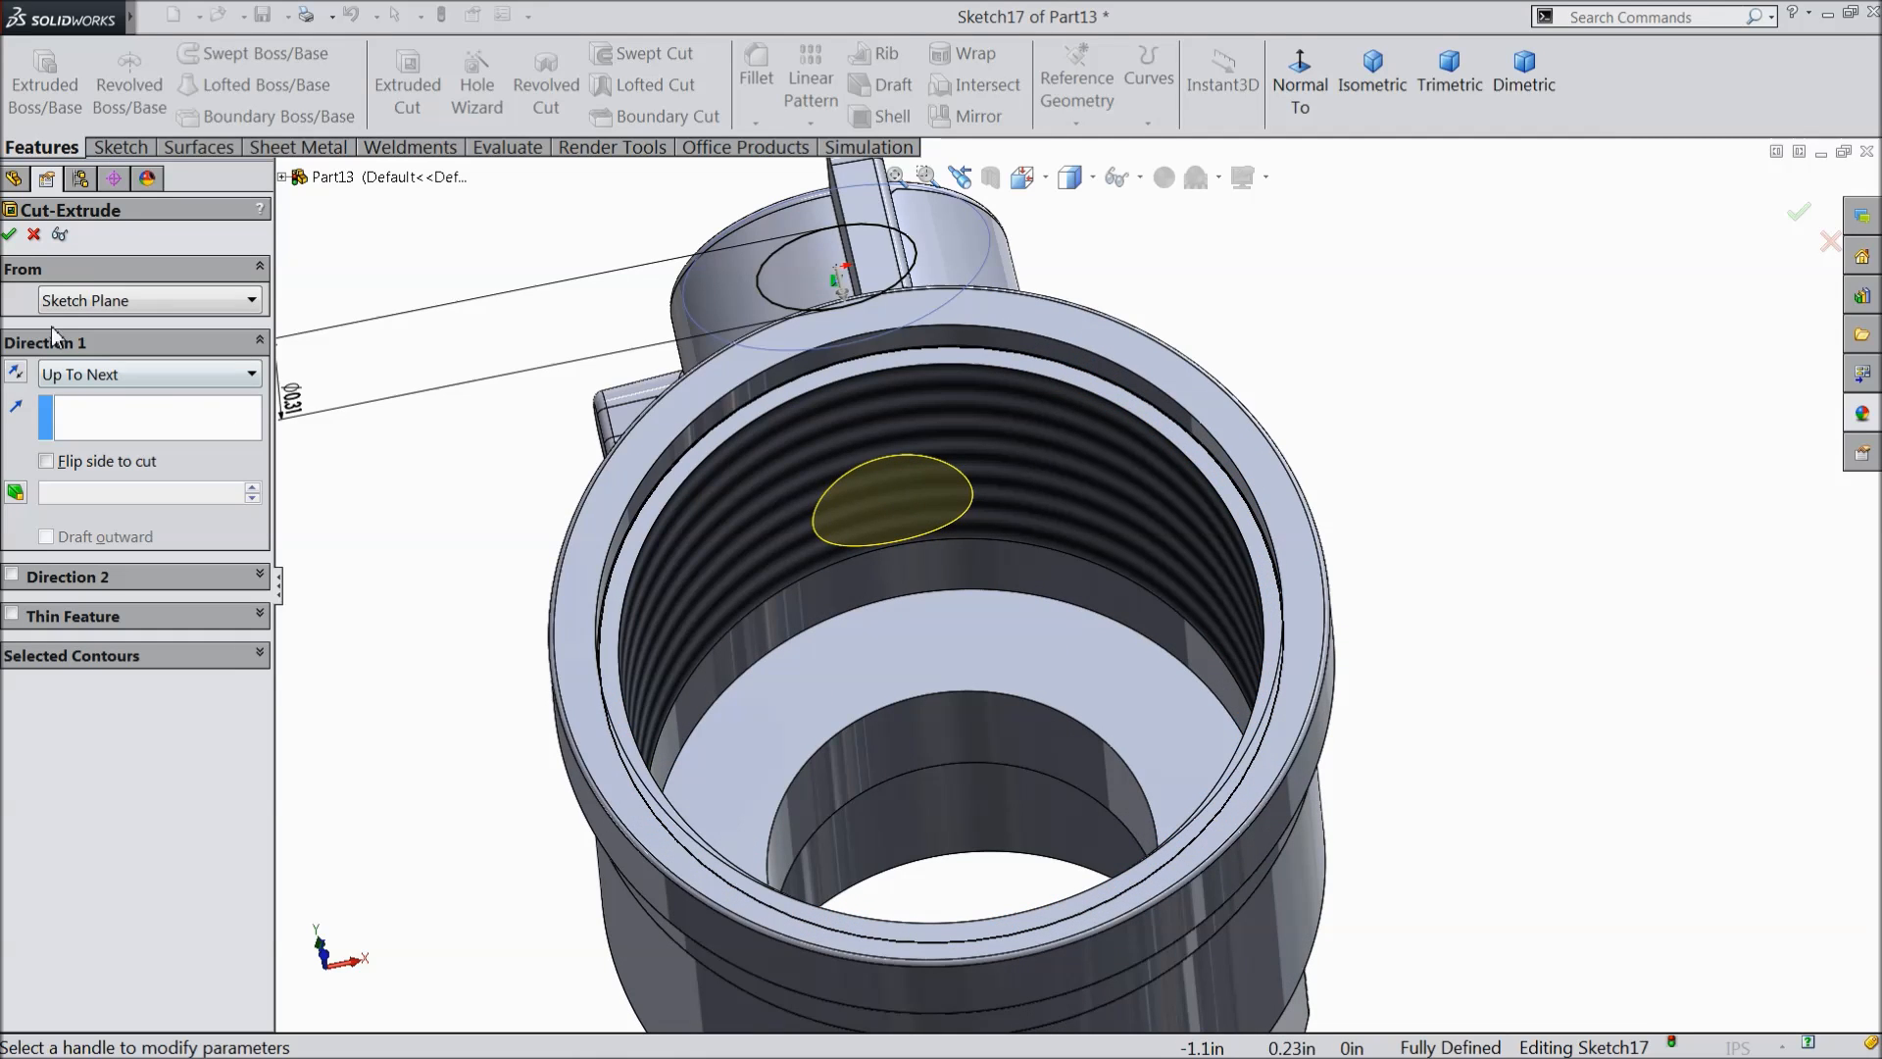
left_click(11, 235)
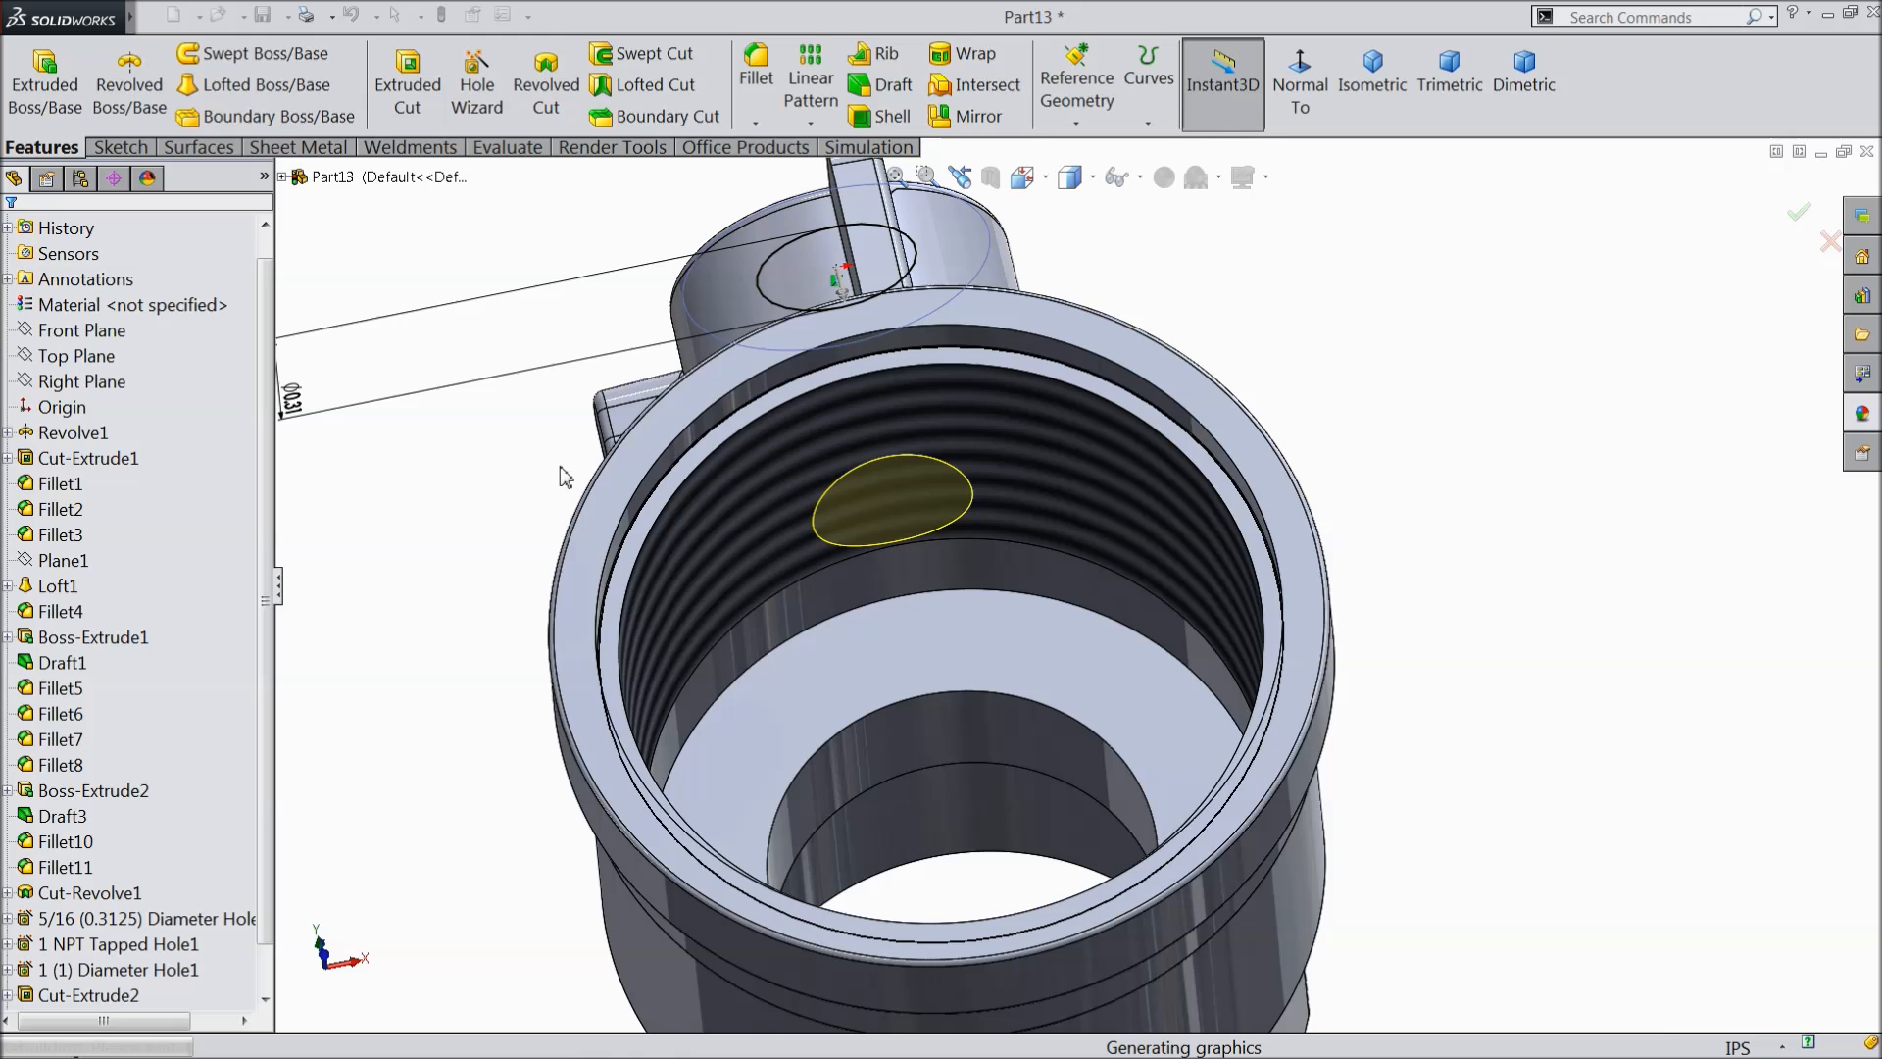
- Specify an ANSI Inch 1/2-13 bottoming tapped hole for the boss top, 0.32 in deep blind with a 0.25 in thread depth
scroll(564, 475, "up", 5)
middle_click_drag(621, 357, 611, 670)
scroll(882, 490, "down", 5)
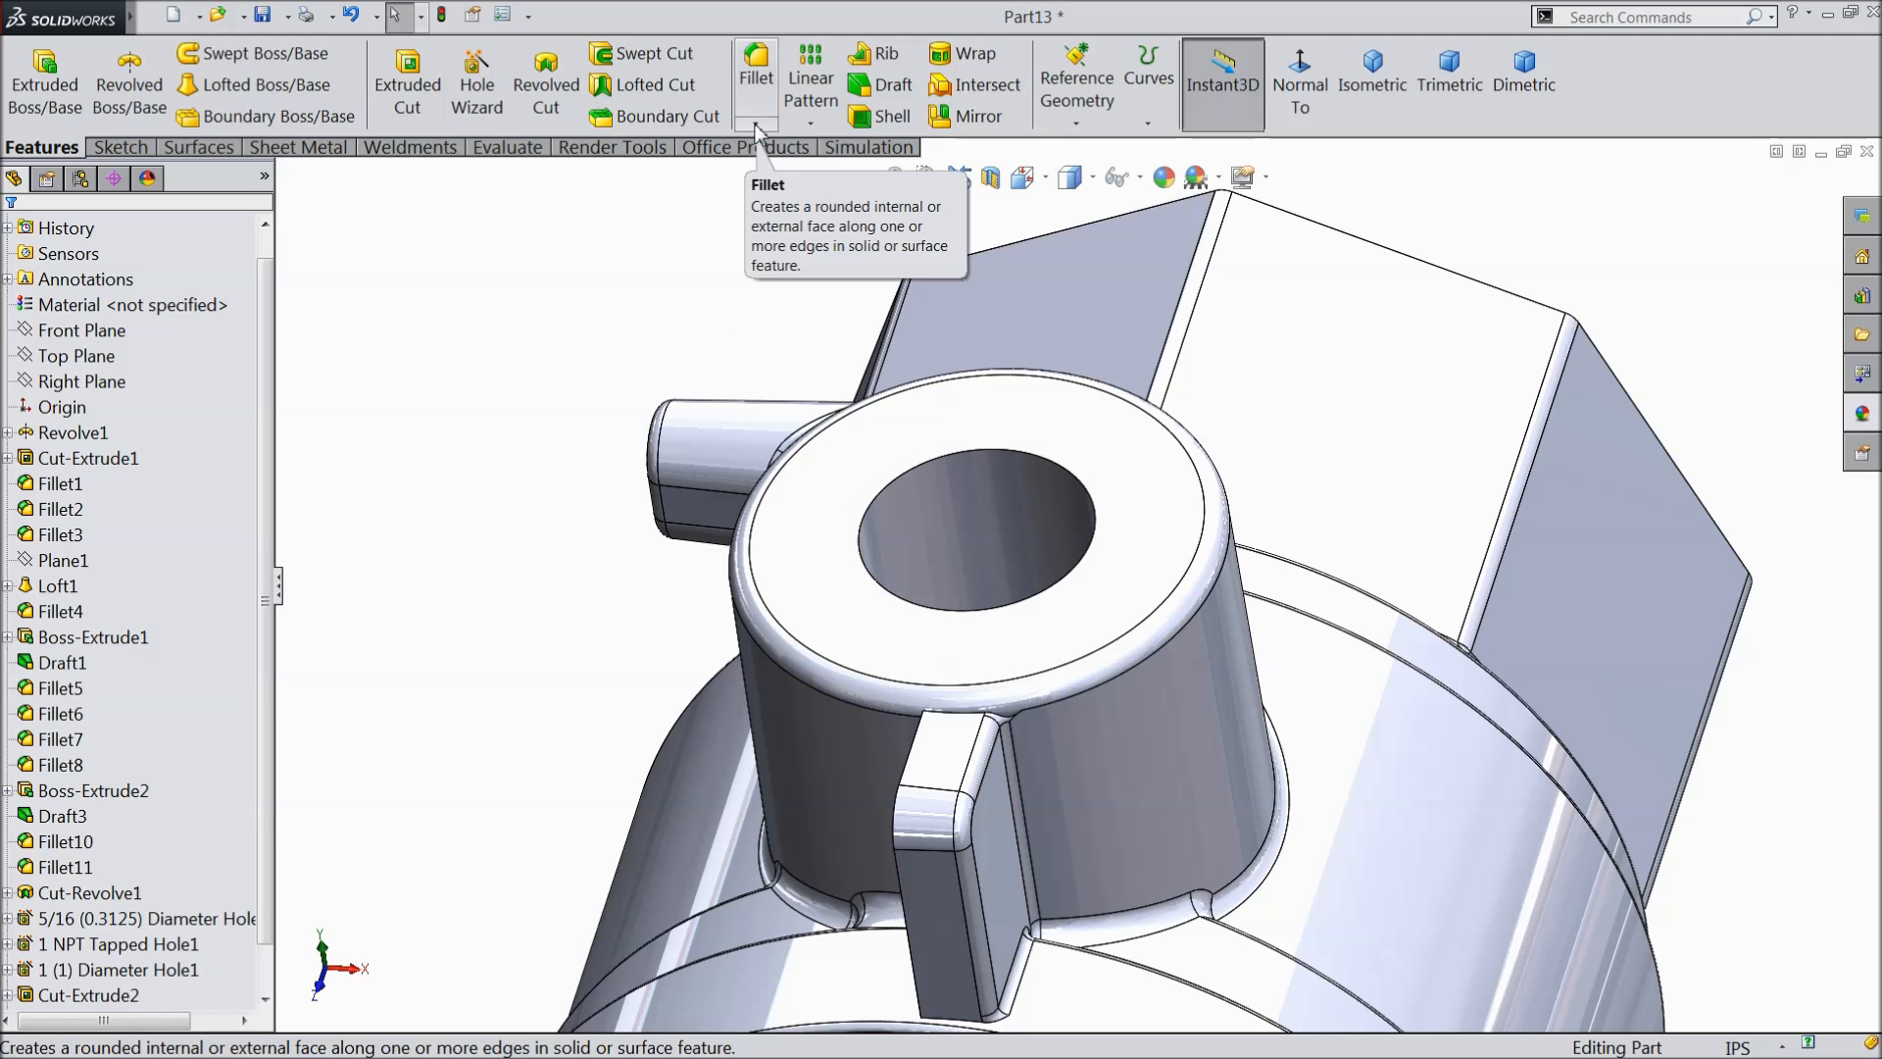
left_click(810, 482)
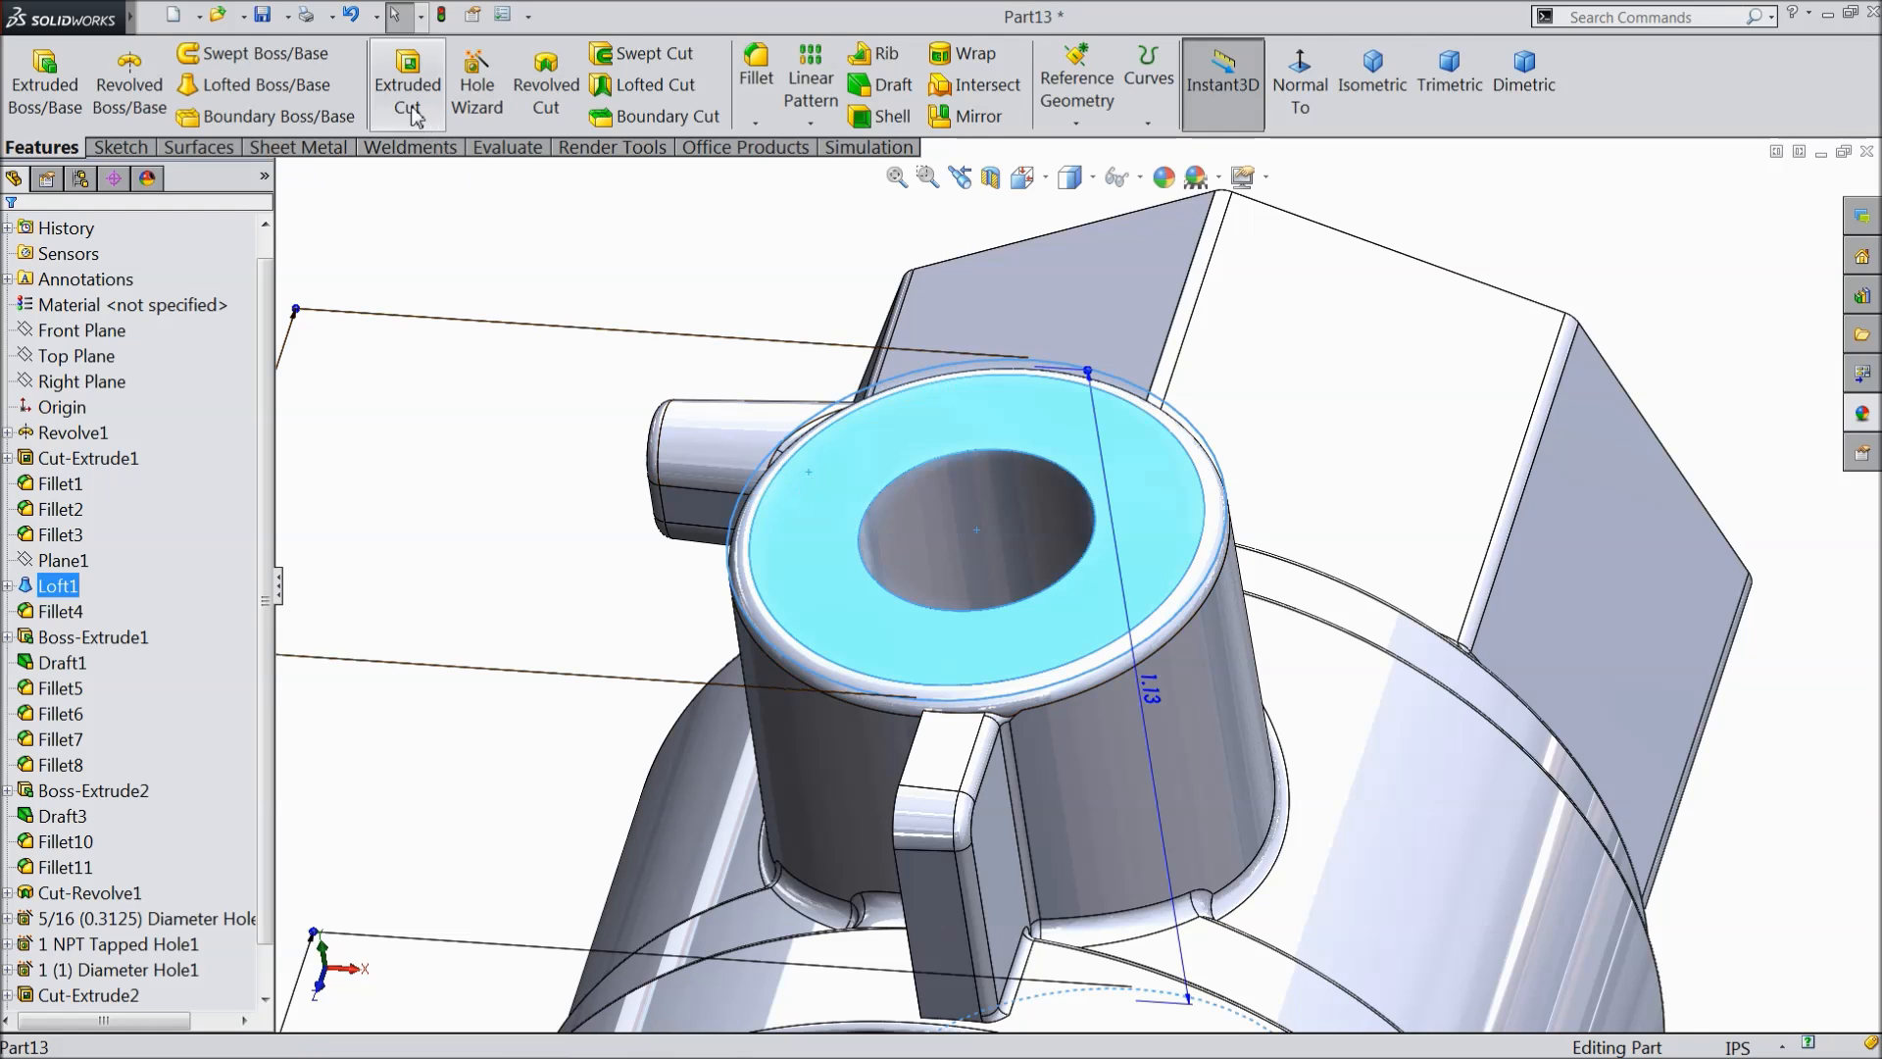
left_click(495, 104)
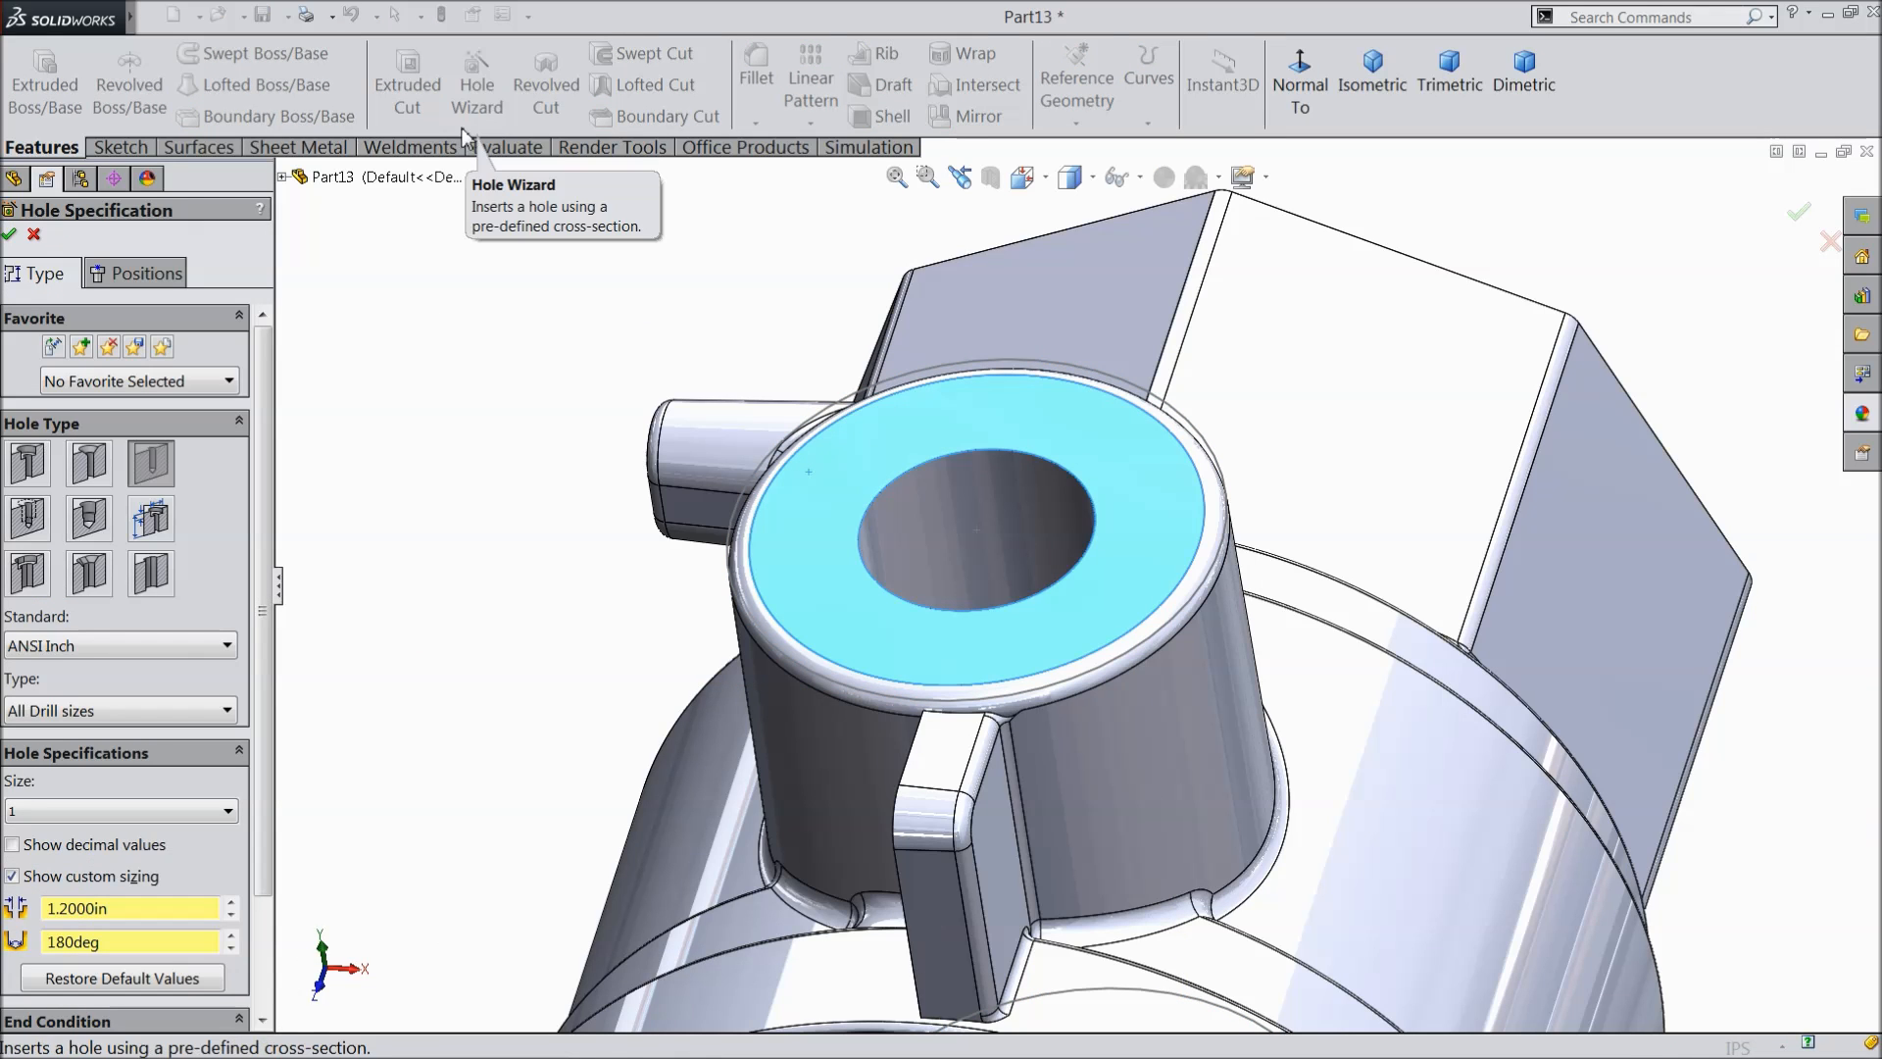
left_click(26, 519)
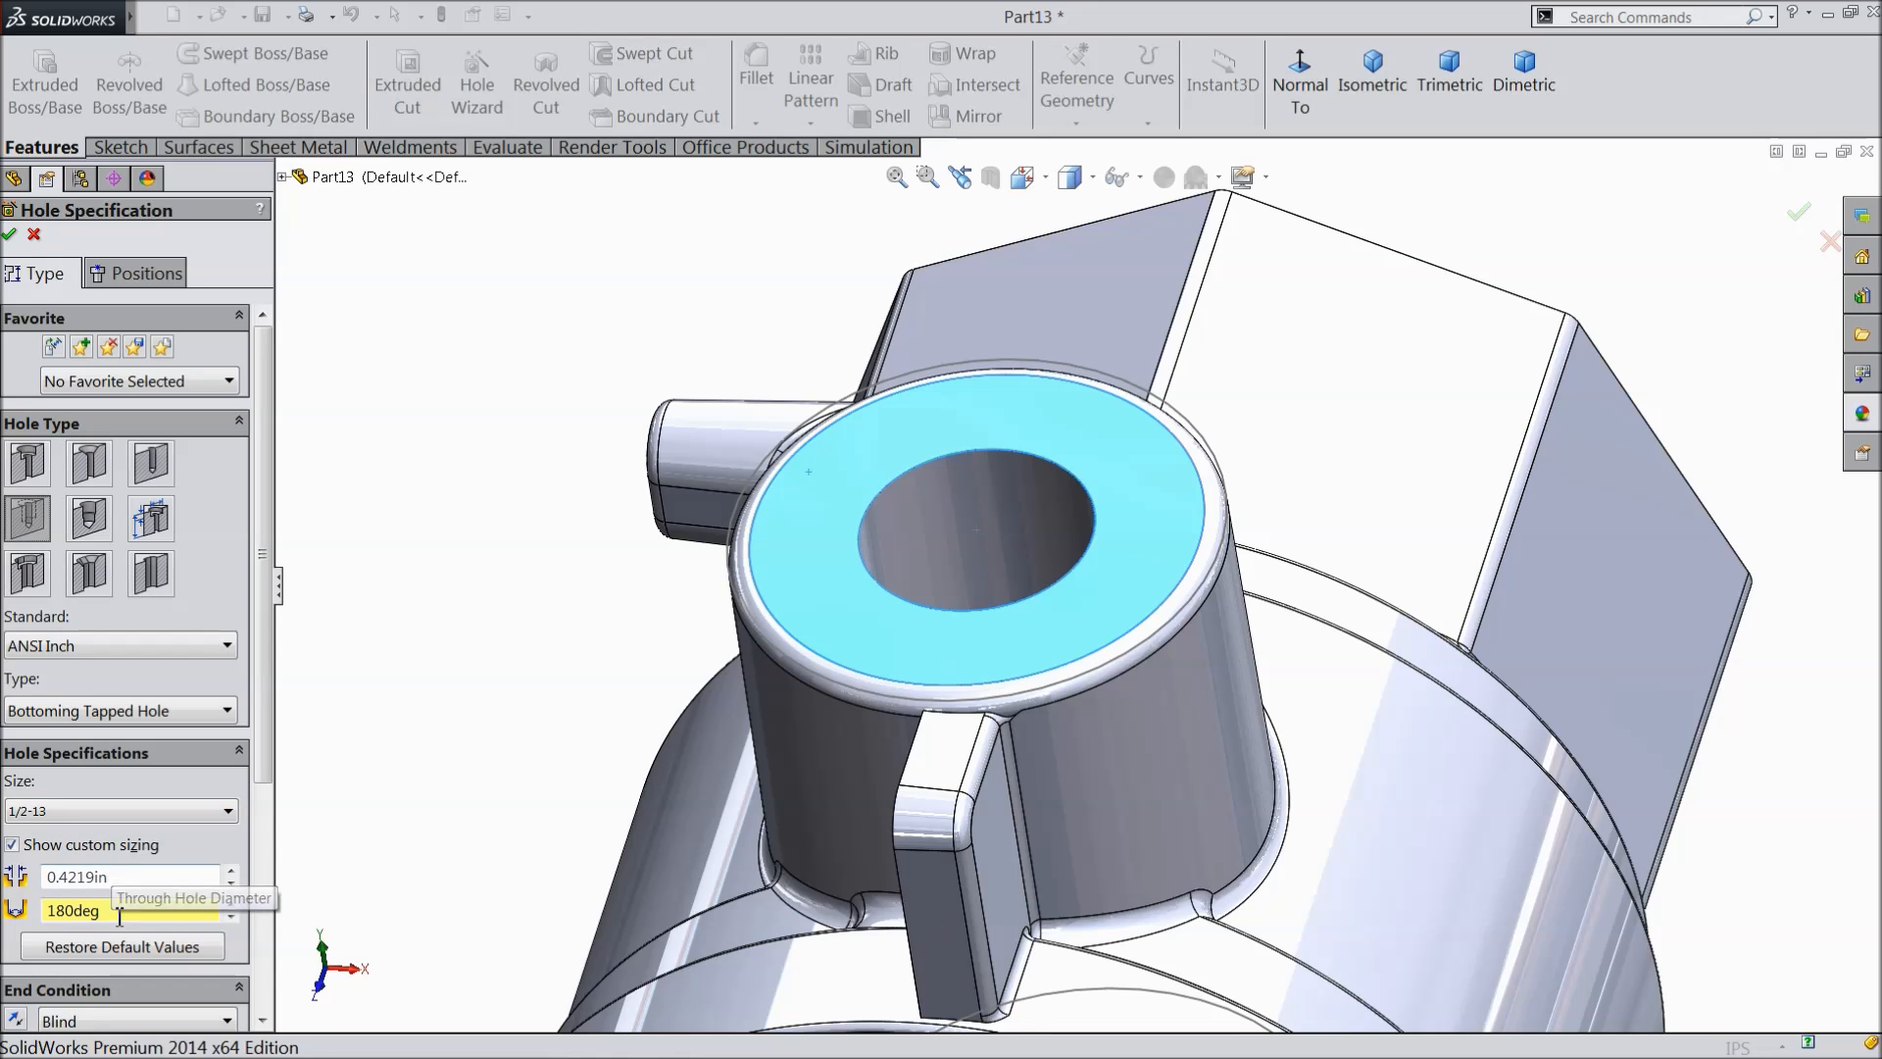
left_click_drag(264, 732, 265, 951)
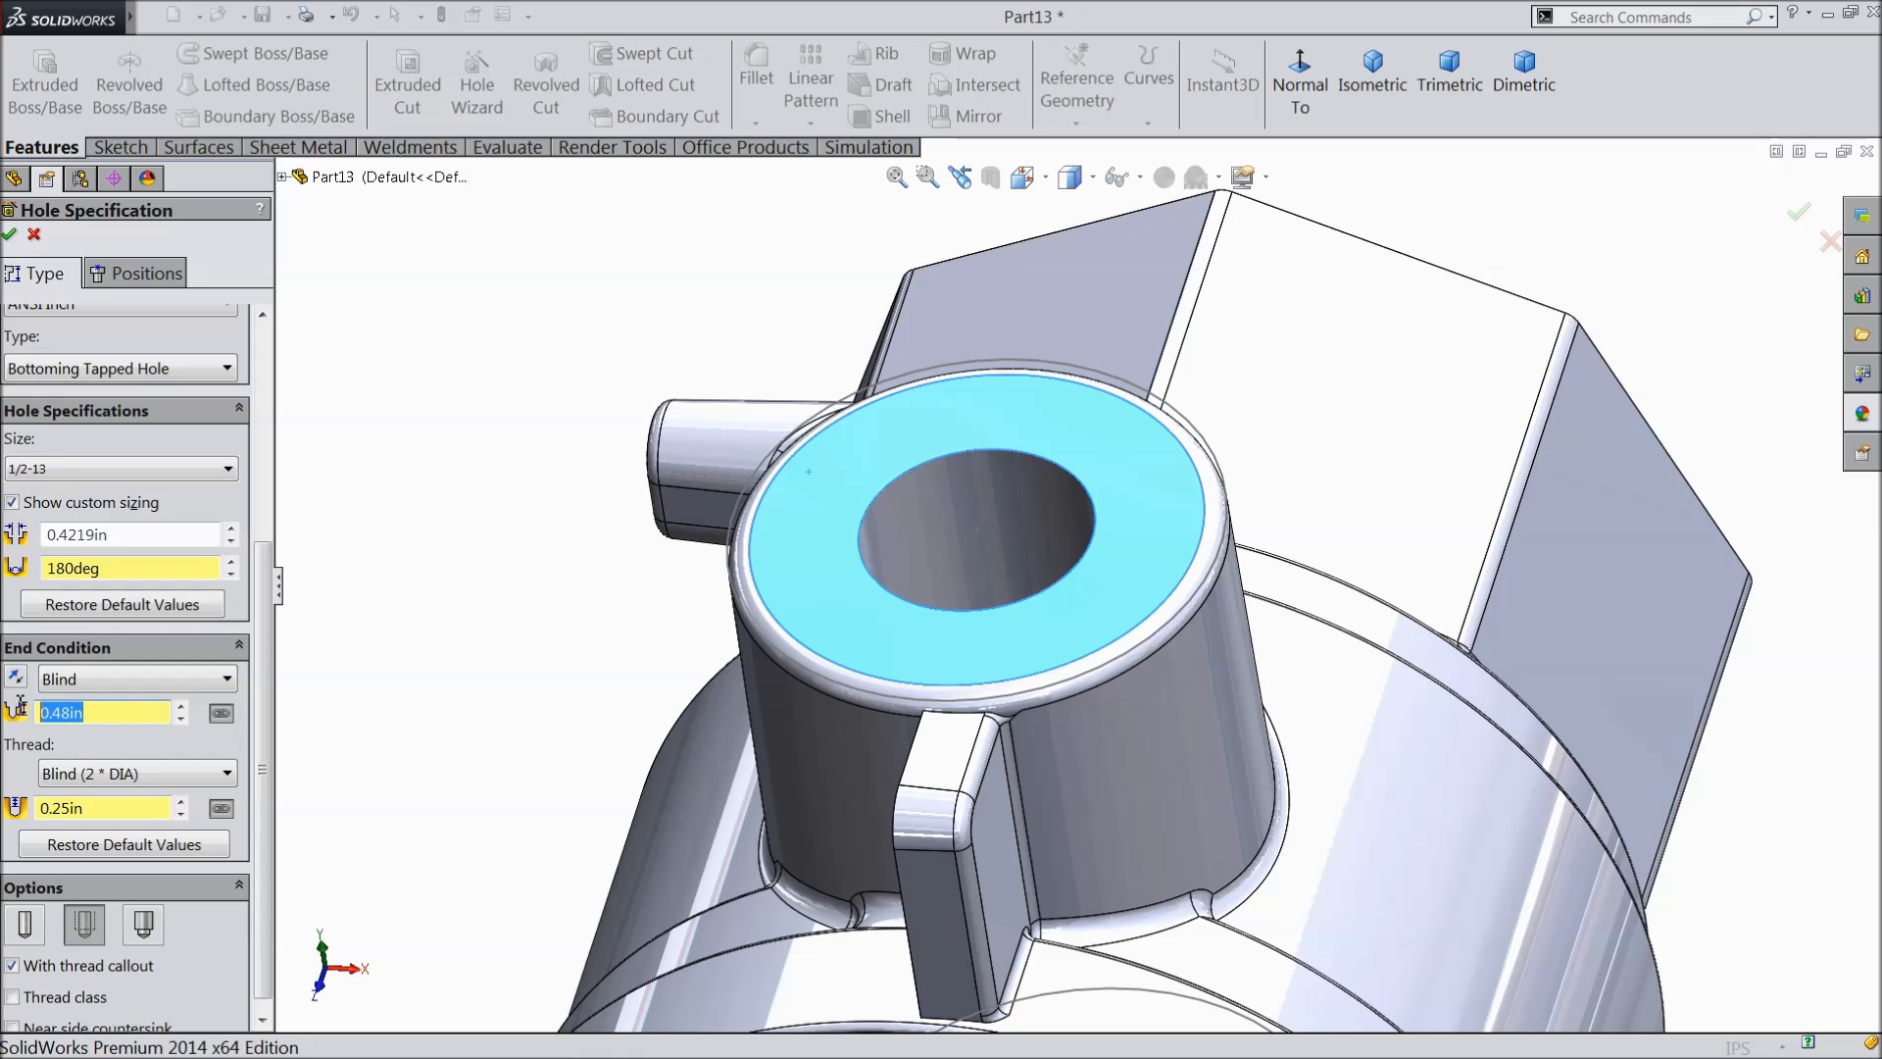
type(".32")
key("Return")
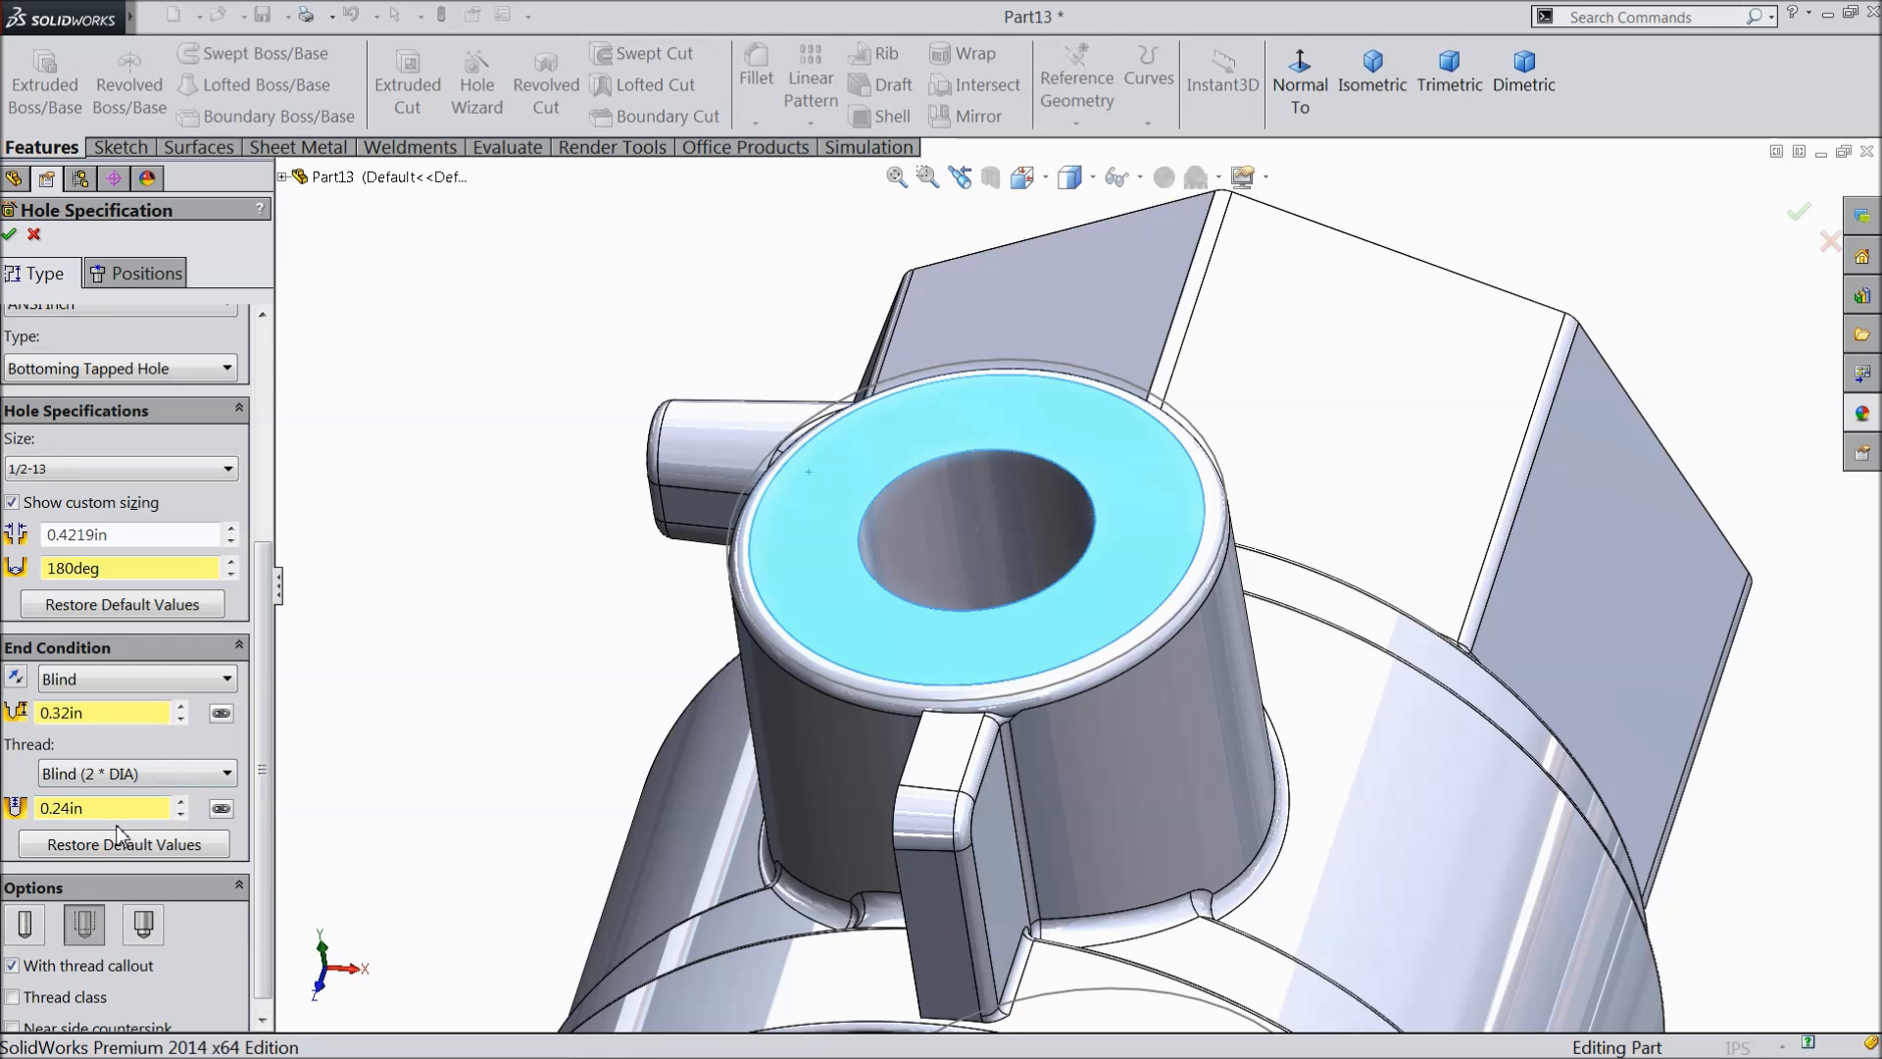
type("0.25")
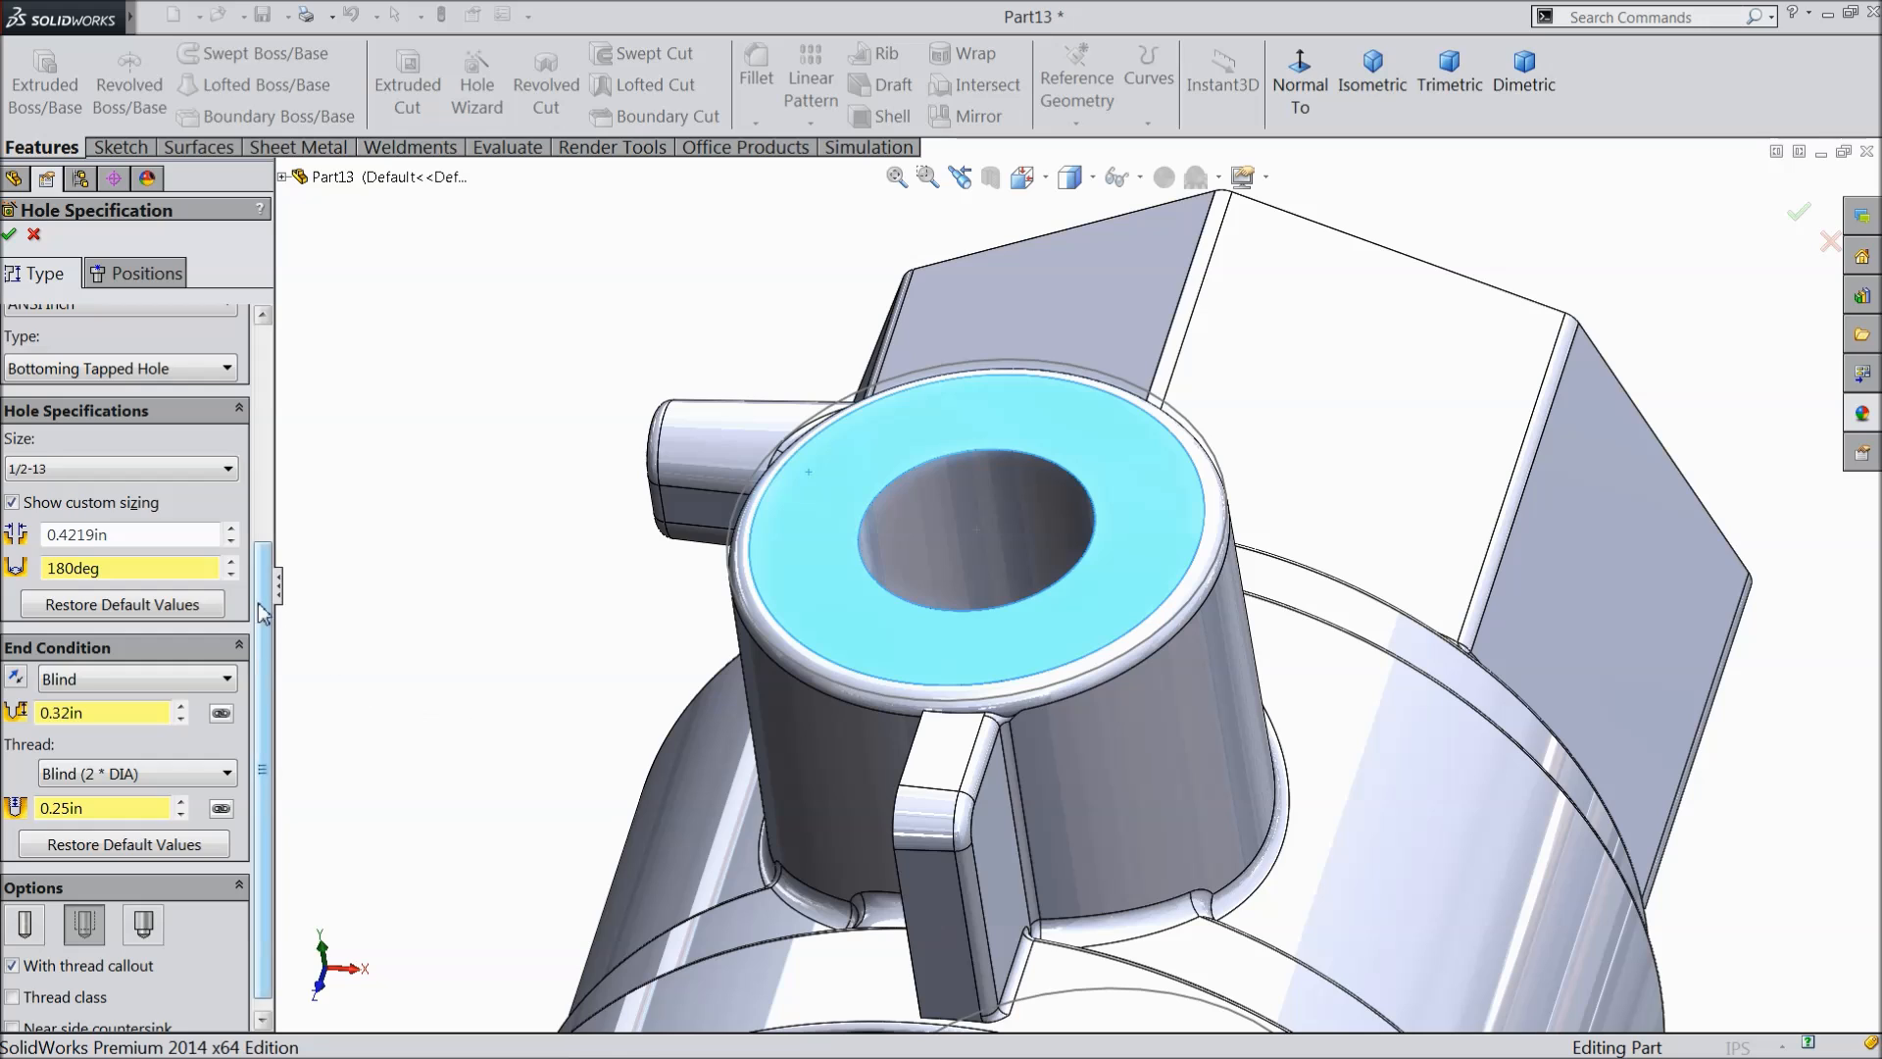
- Place the tapped hole at the center of the boss top and create it
left_click(147, 273)
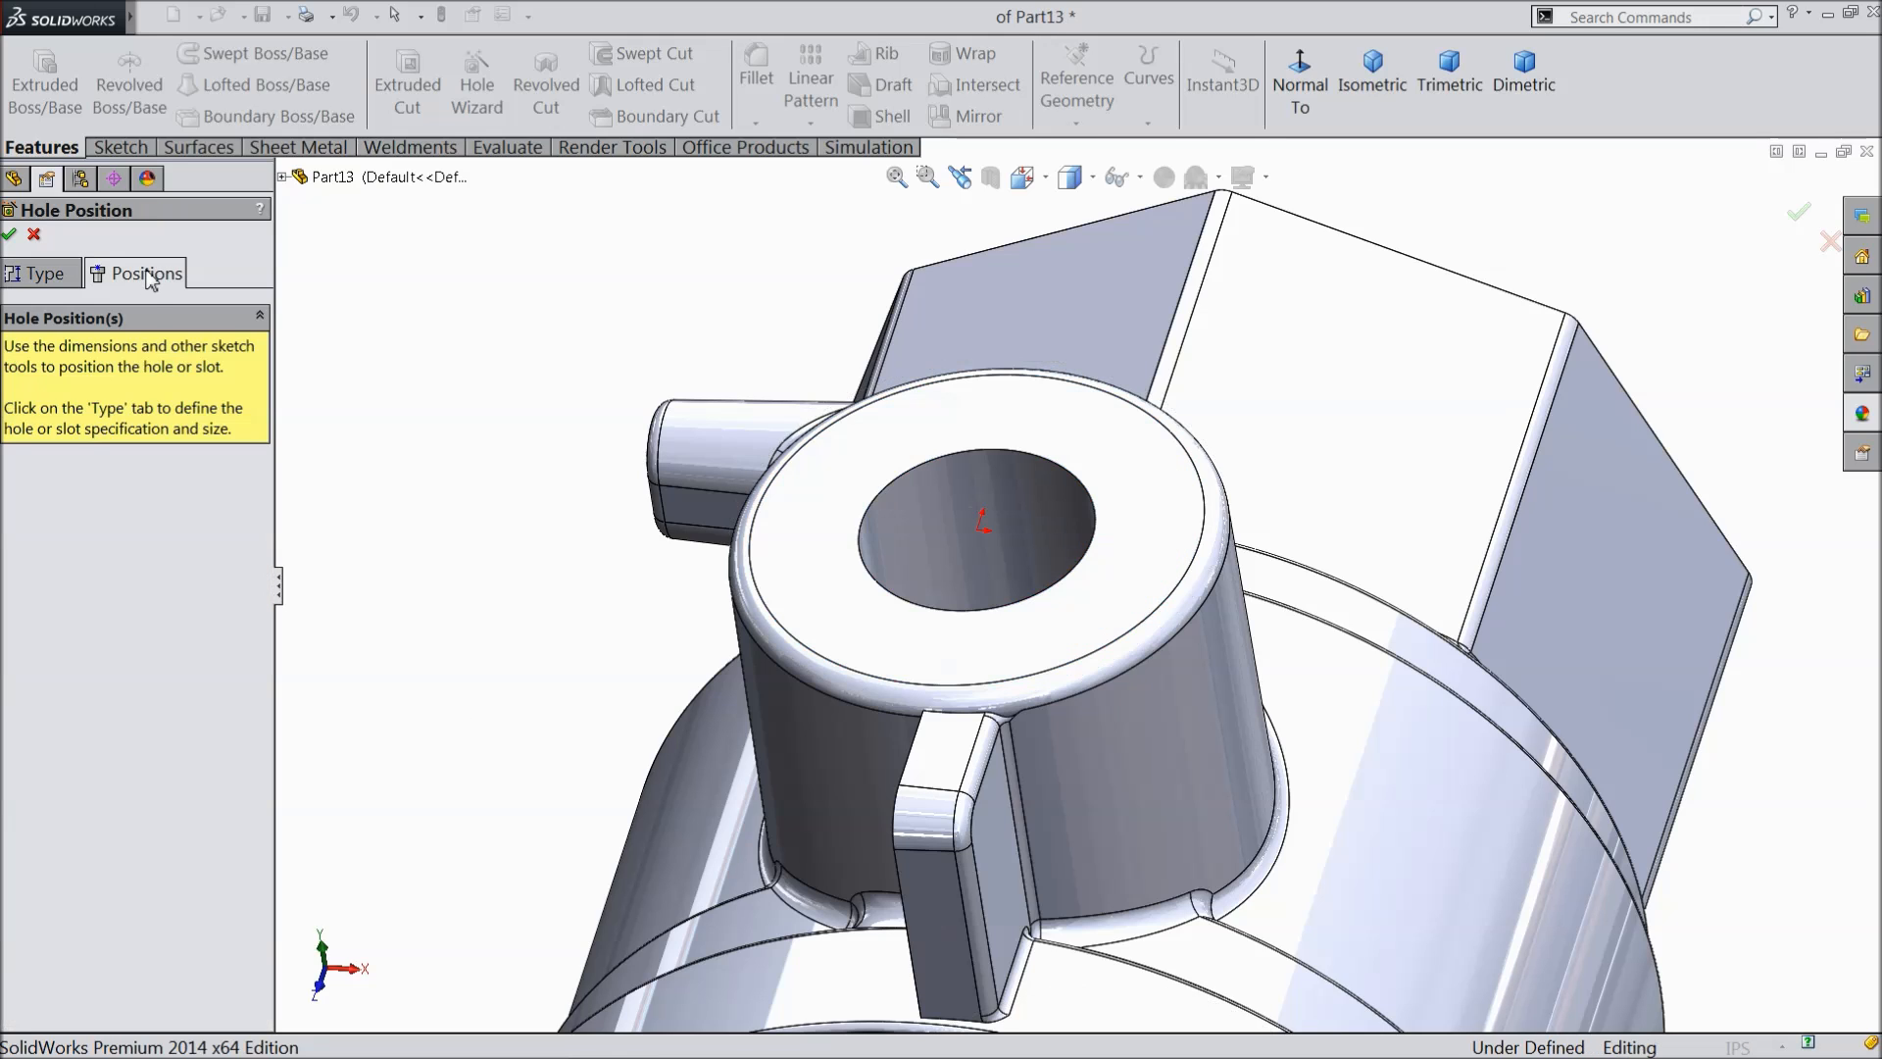
left_click(977, 529)
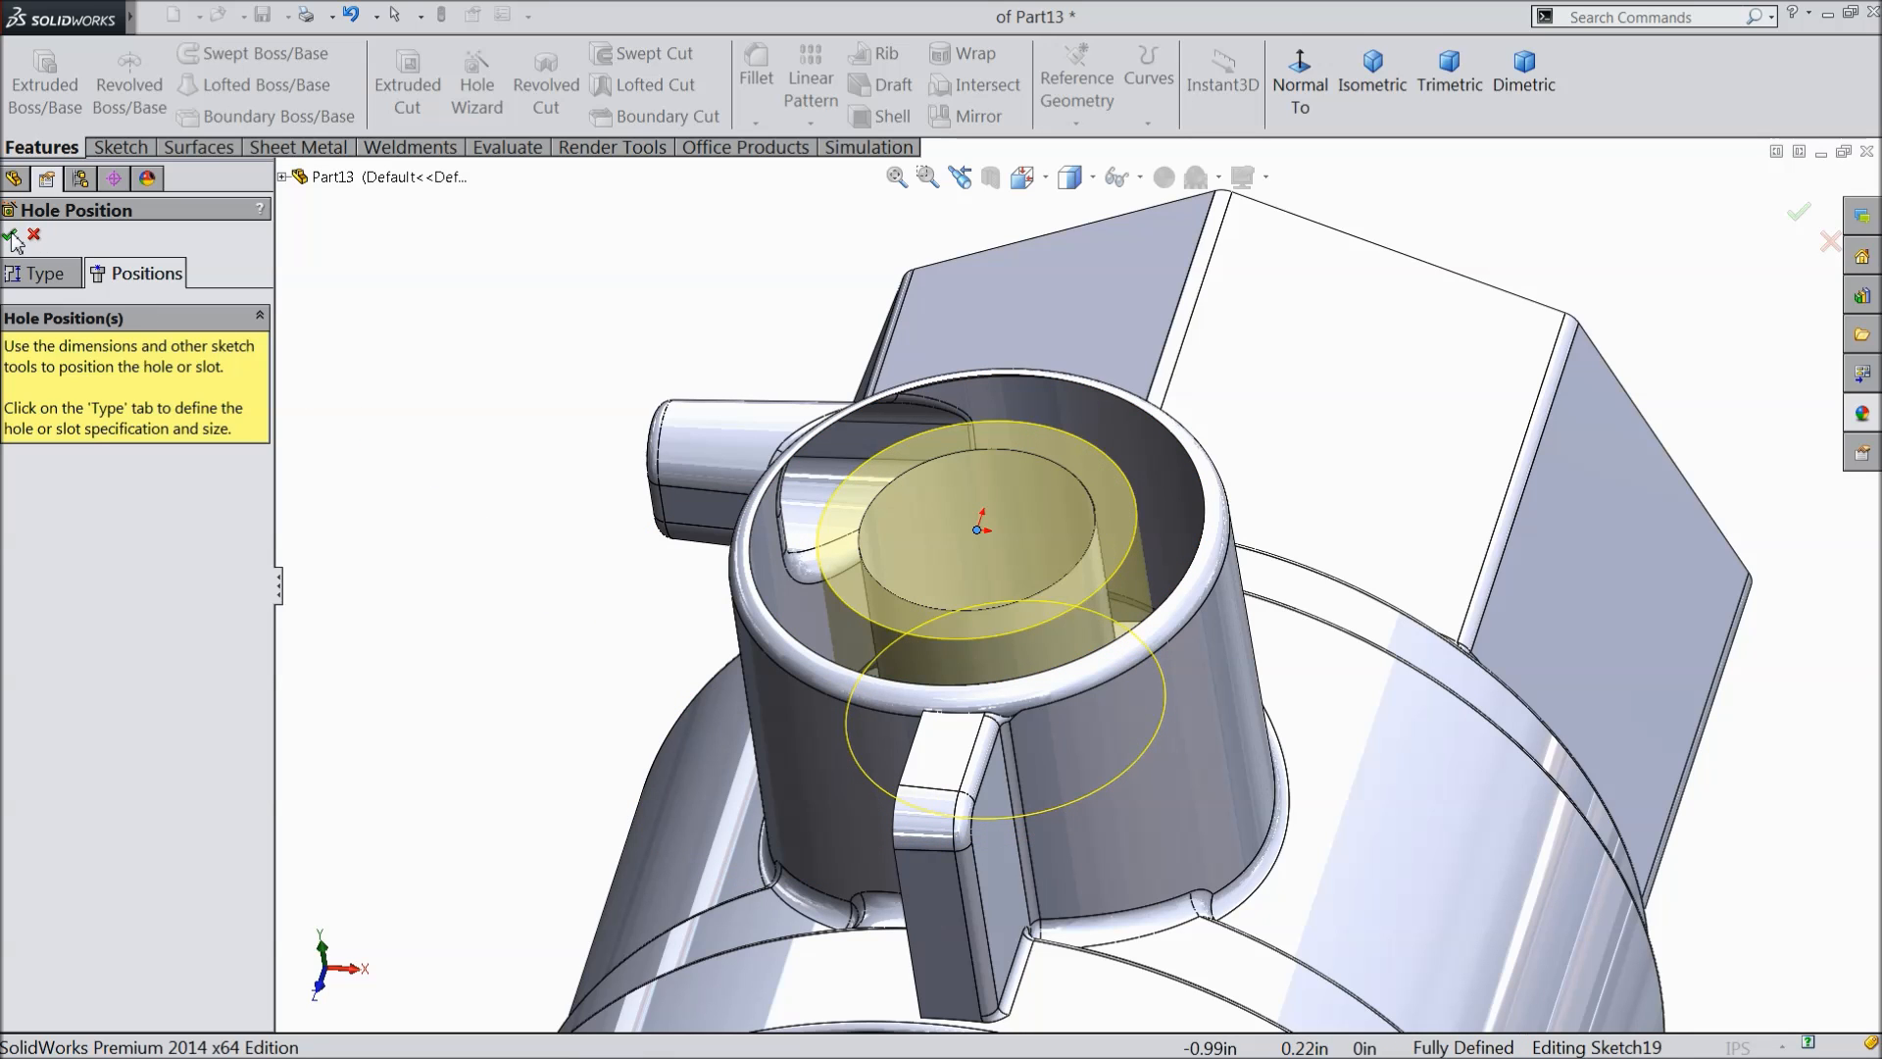
left_click(11, 235)
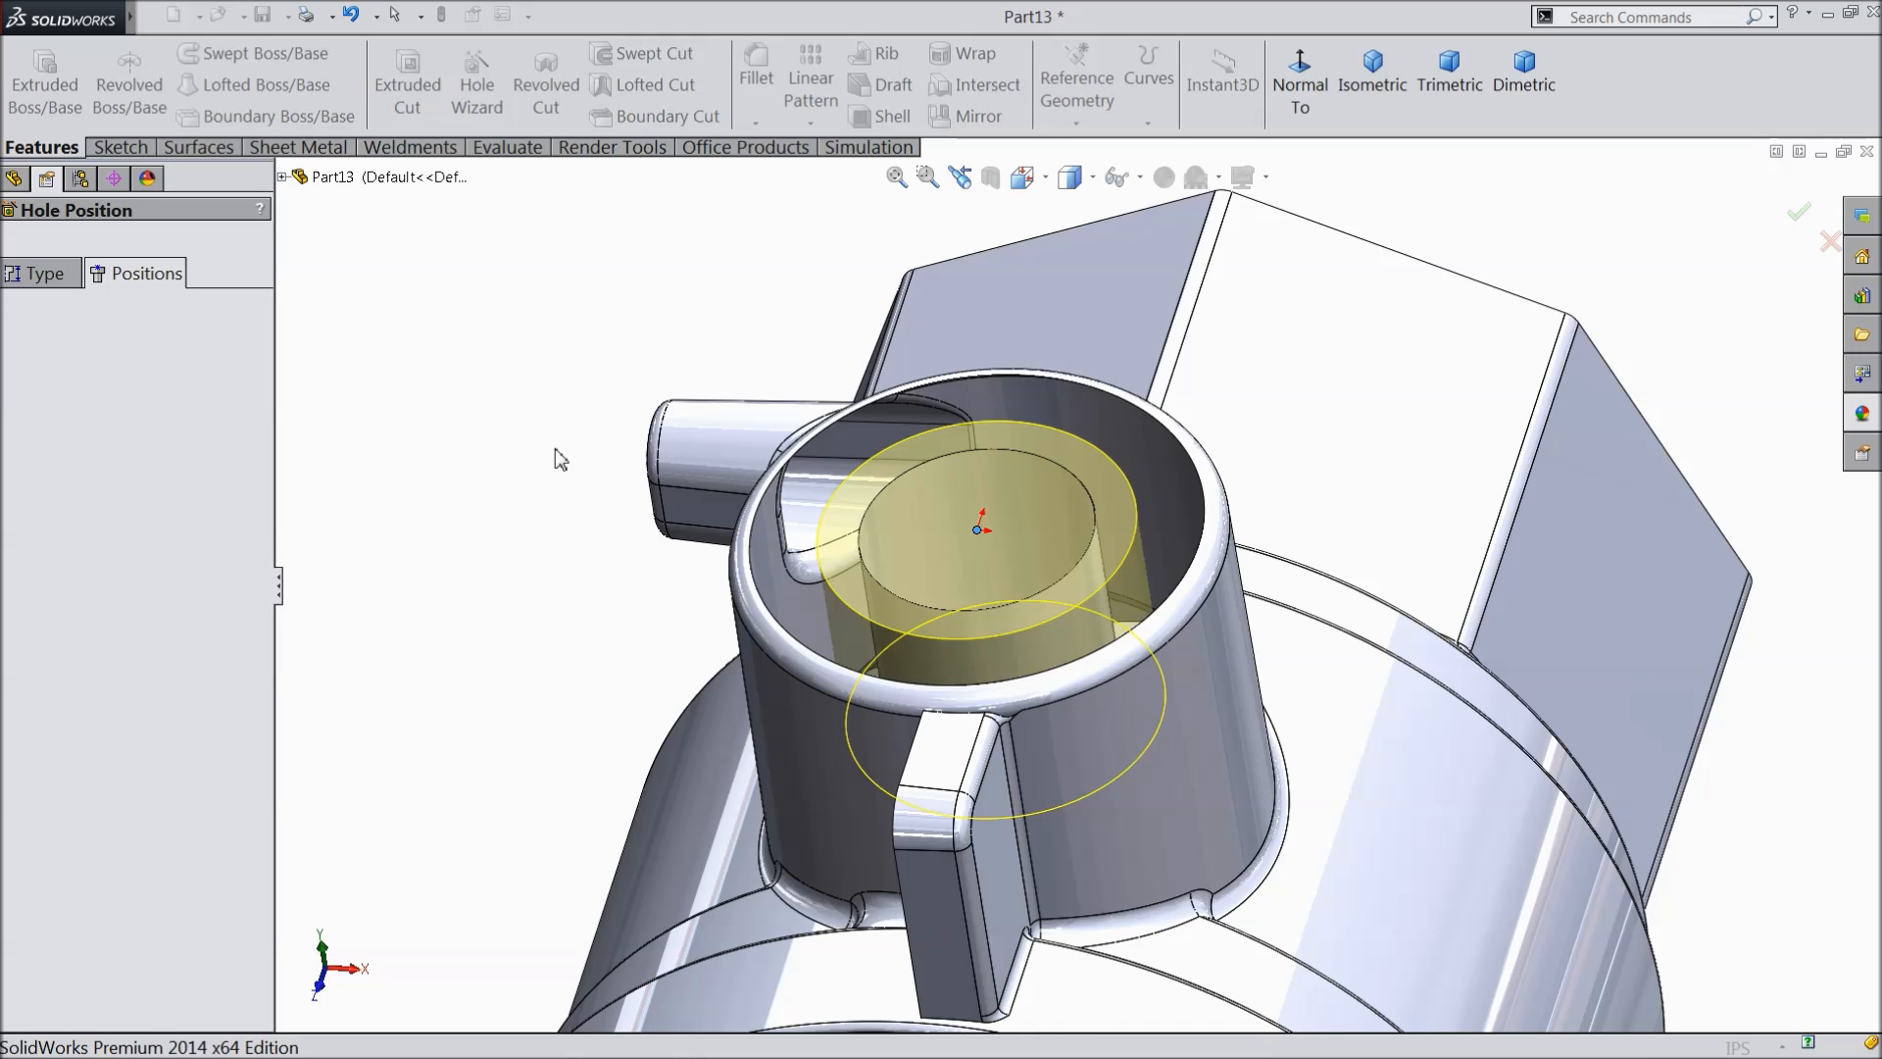
- Start a sketch on the octagonal end face and convert the bore's circular edge into it
middle_click_drag(601, 513, 1050, 638)
scroll(612, 618, "up", 5)
scroll(1037, 755, "down", 5)
scroll(1058, 804, "up", 5)
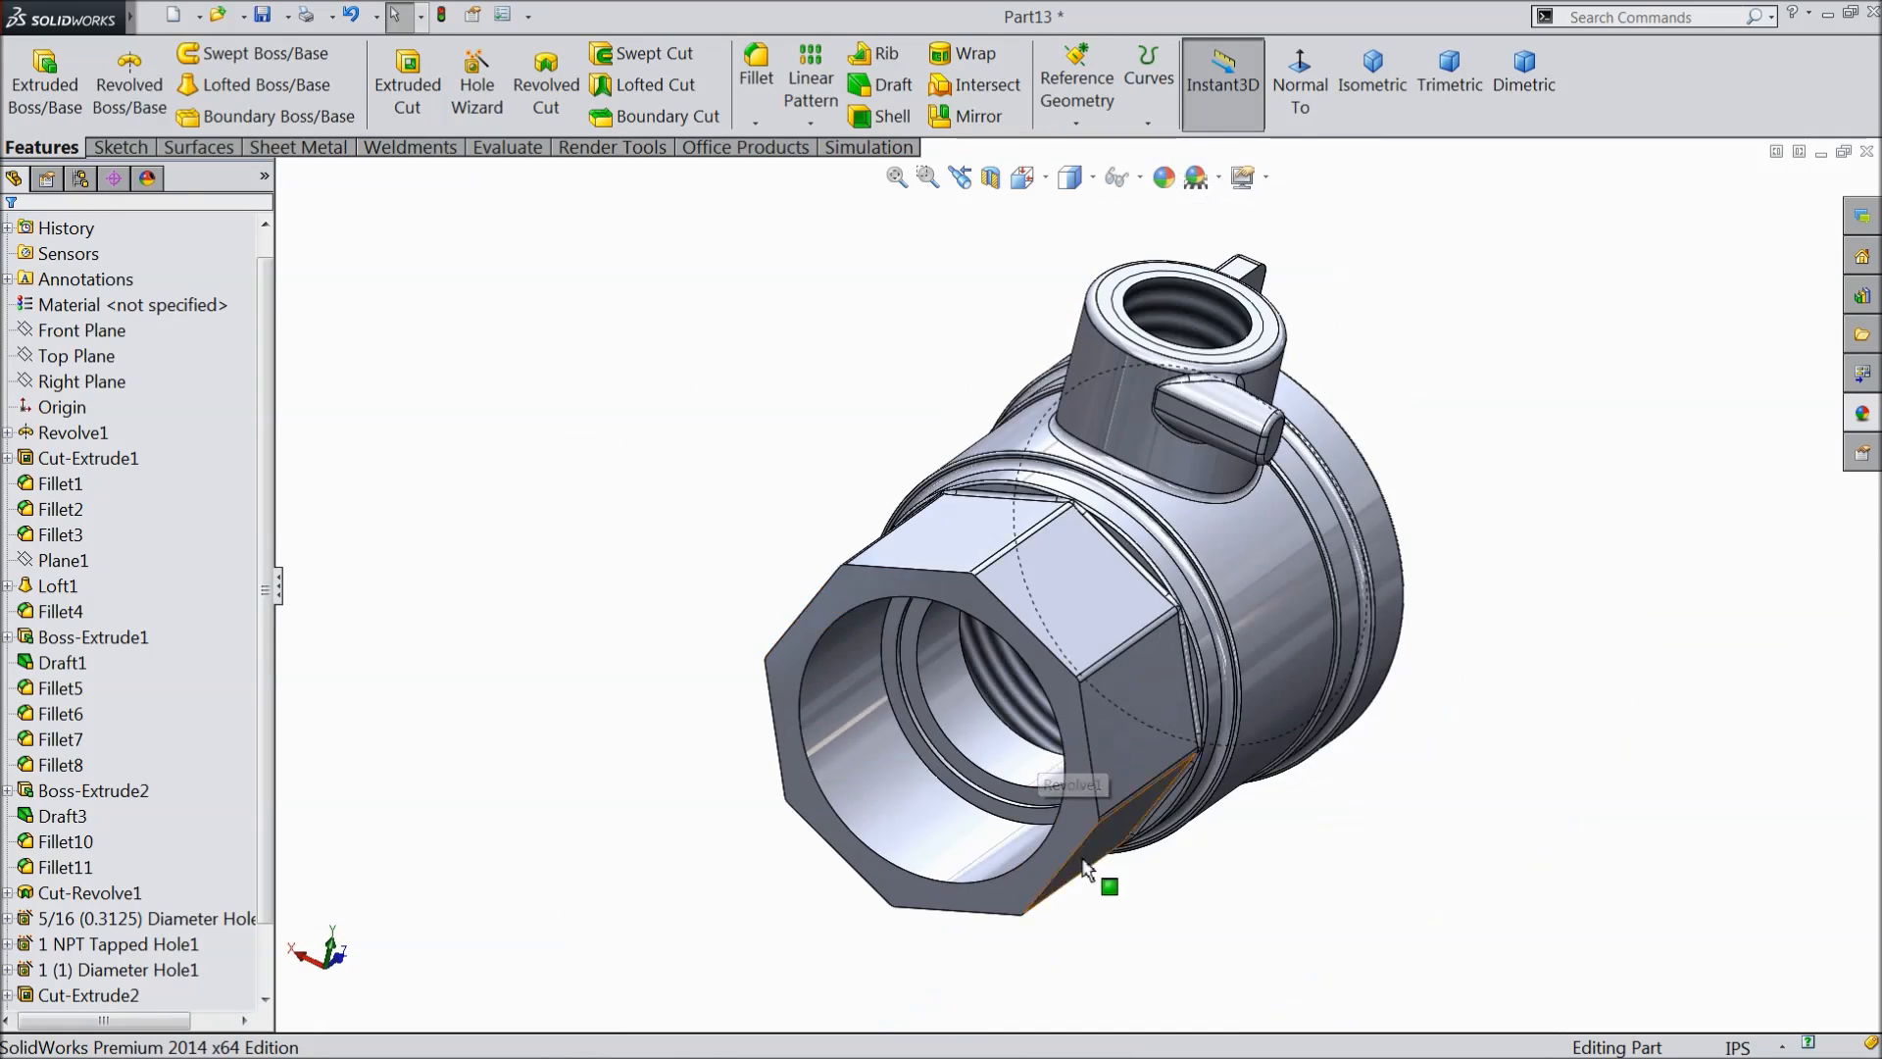
scroll(960, 633, "down", 8)
left_click(1104, 615)
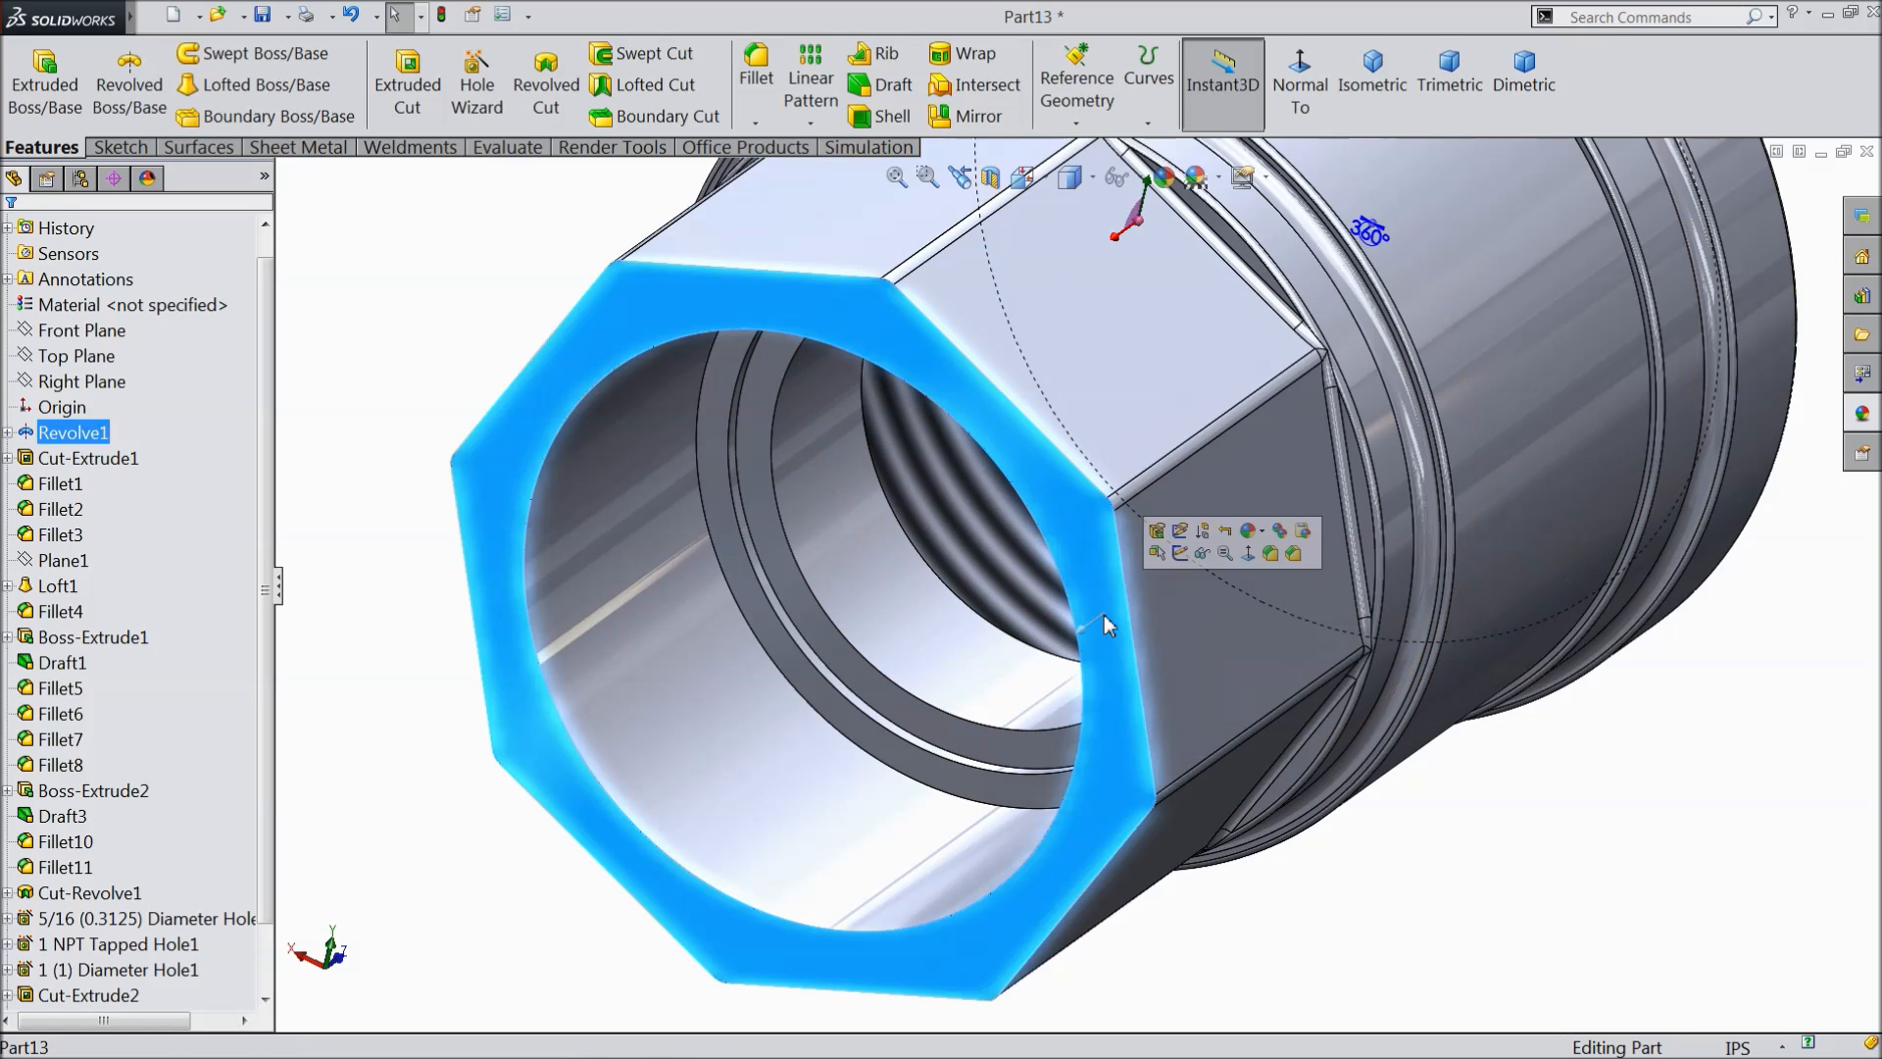
left_click(1183, 555)
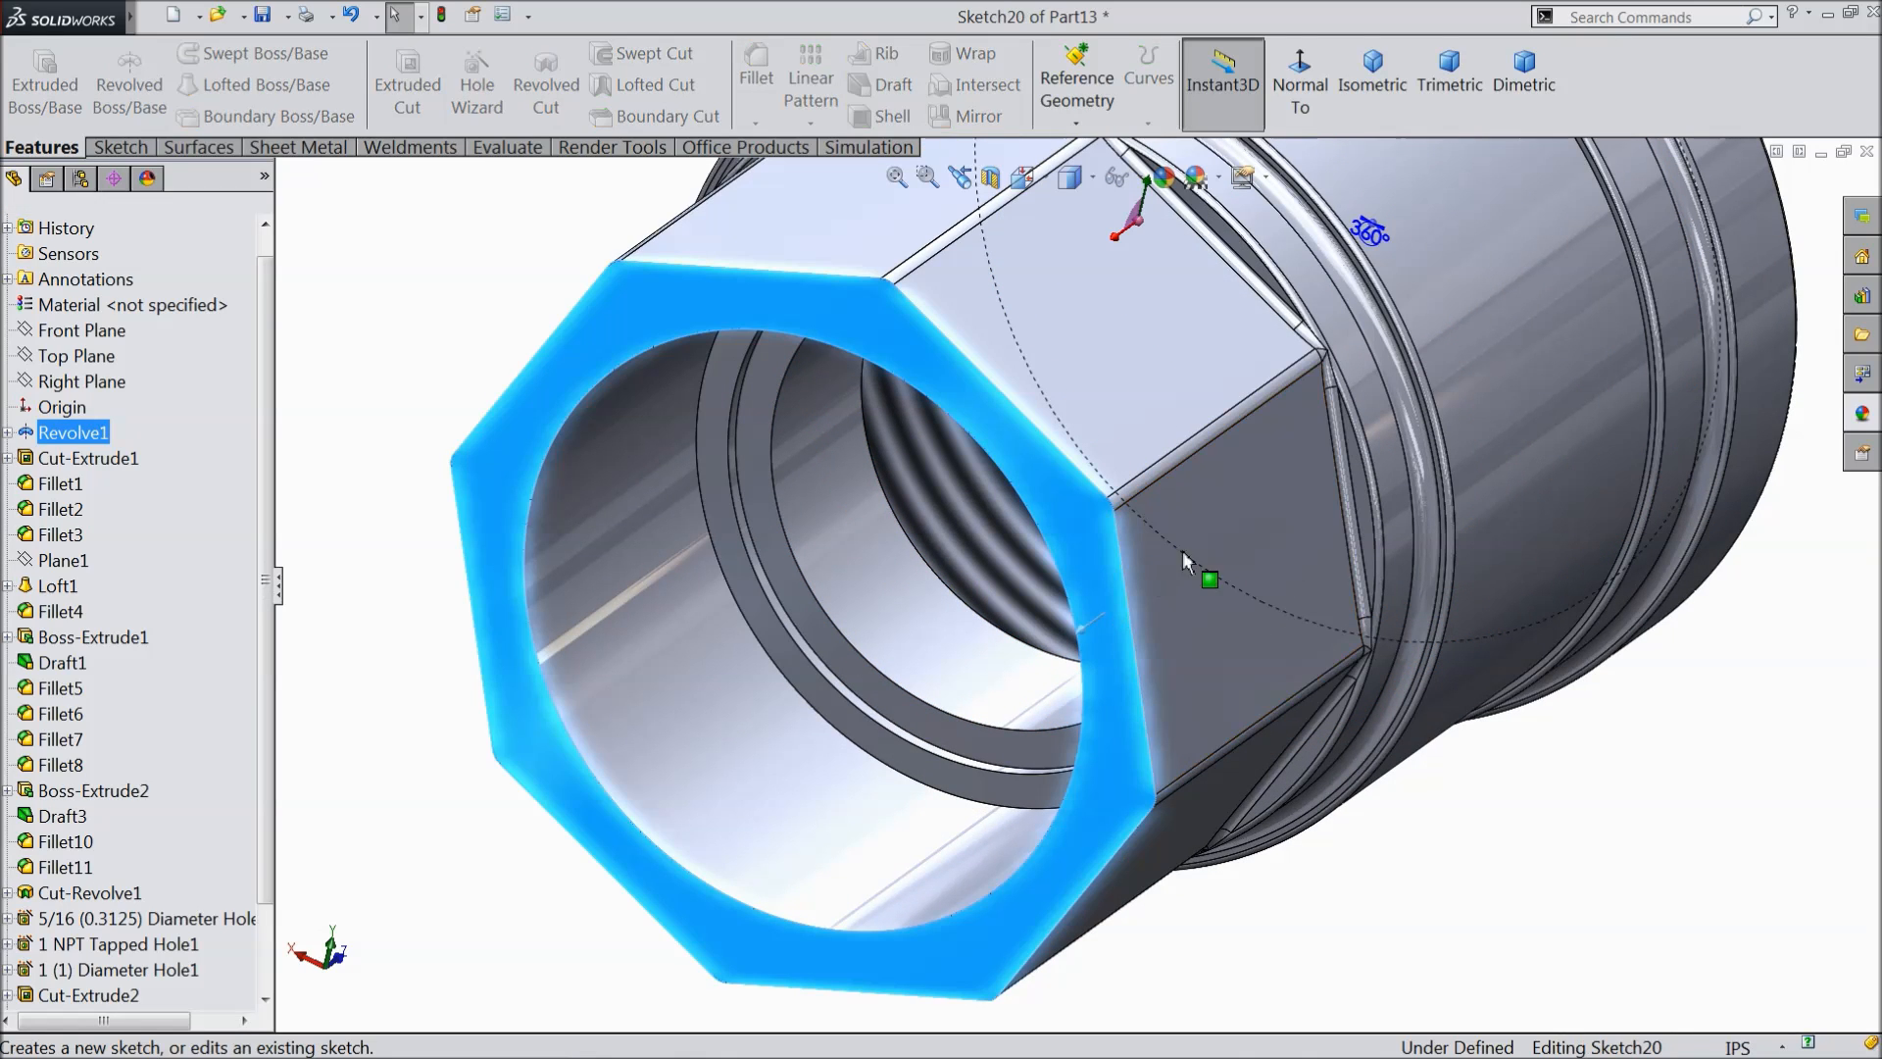
left_click(1075, 620)
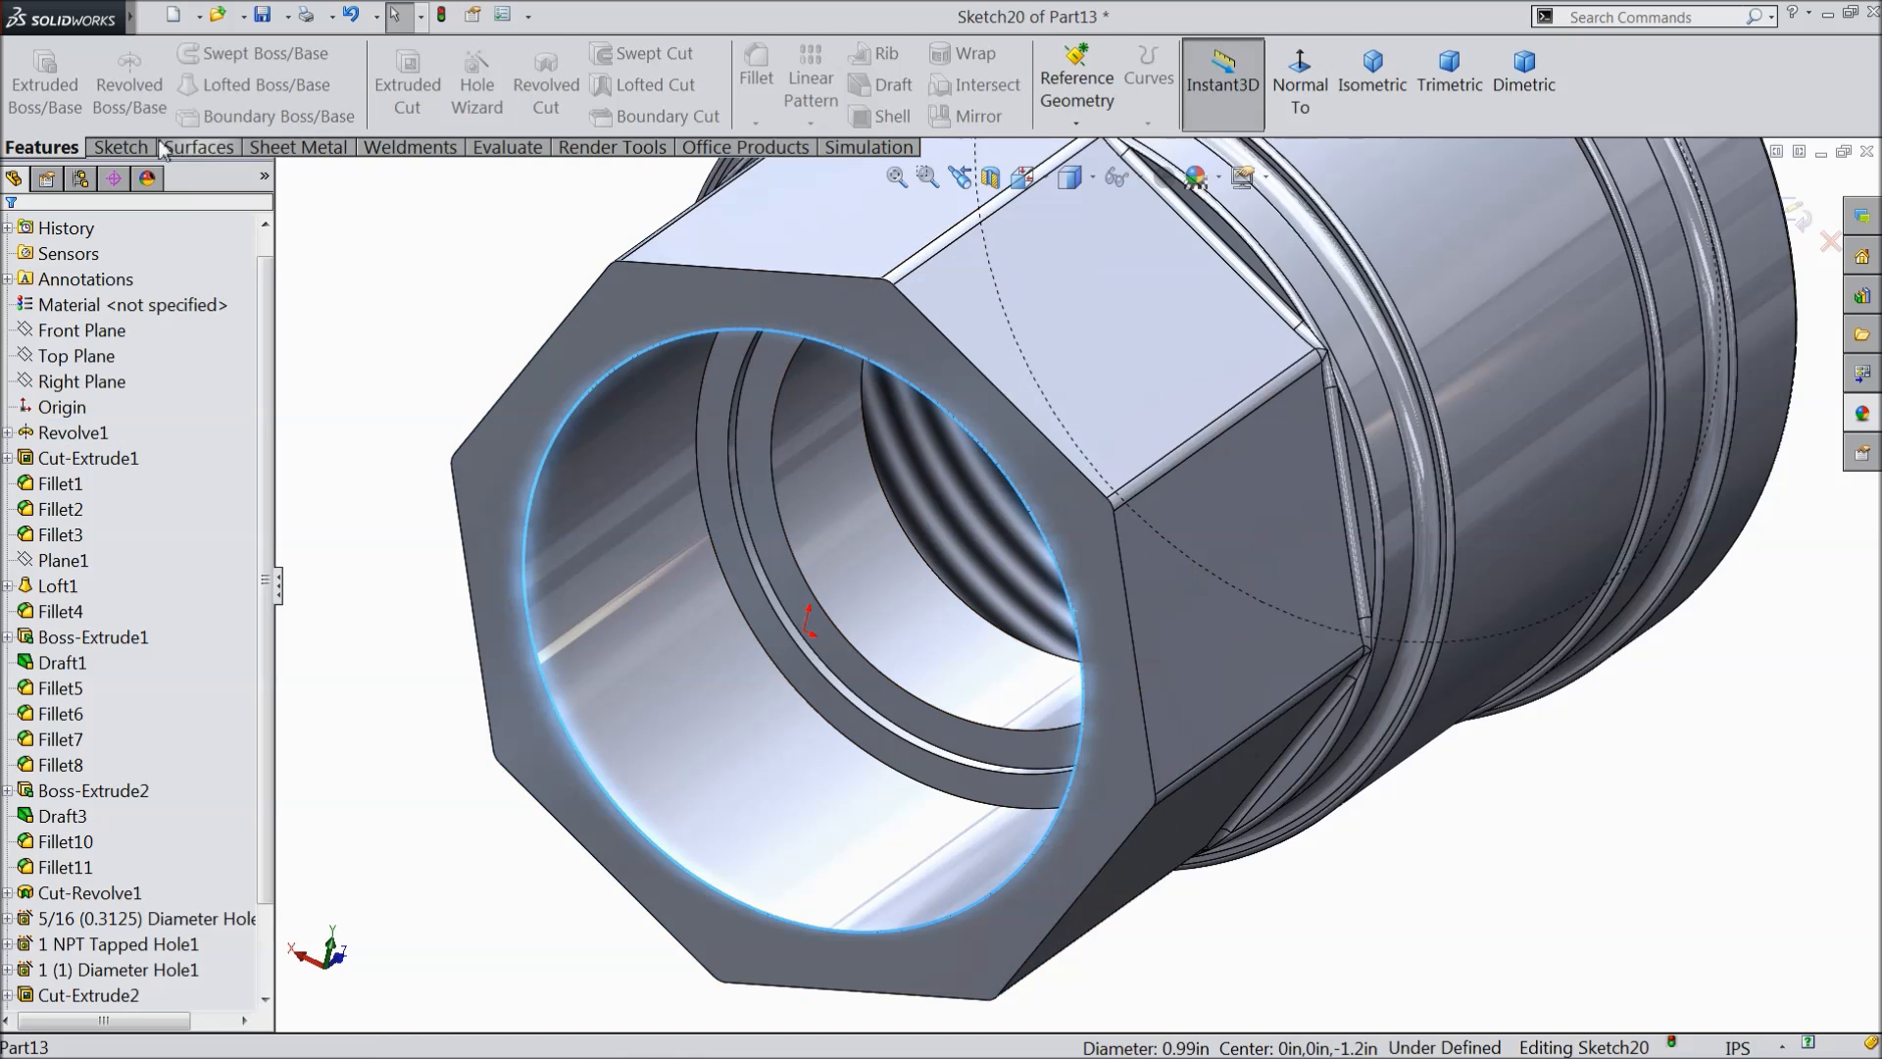
left_click(118, 147)
left_click(436, 104)
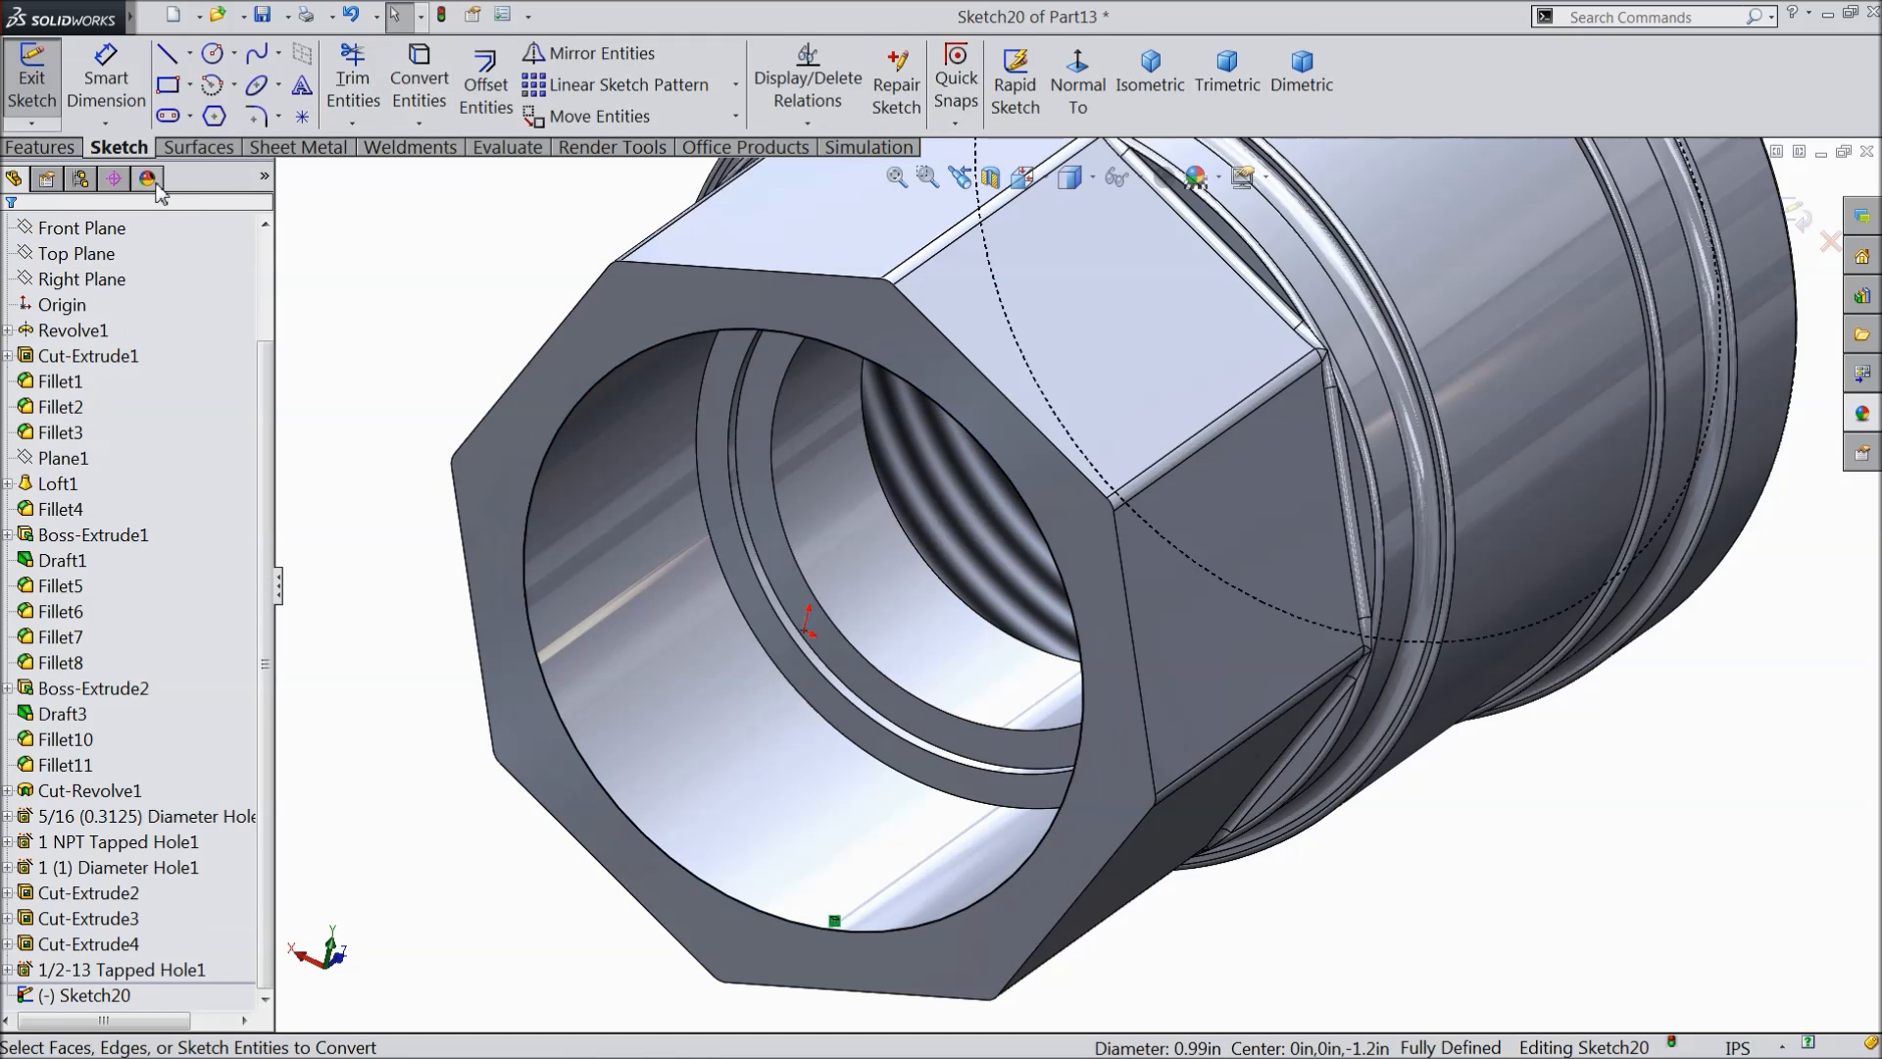
- Create a clockwise constant-pitch helix from the converted circle: height 0.47 in, 10 revolutions, start angle 180°, direction reversed into the bore
left_click(41, 147)
left_click(1149, 128)
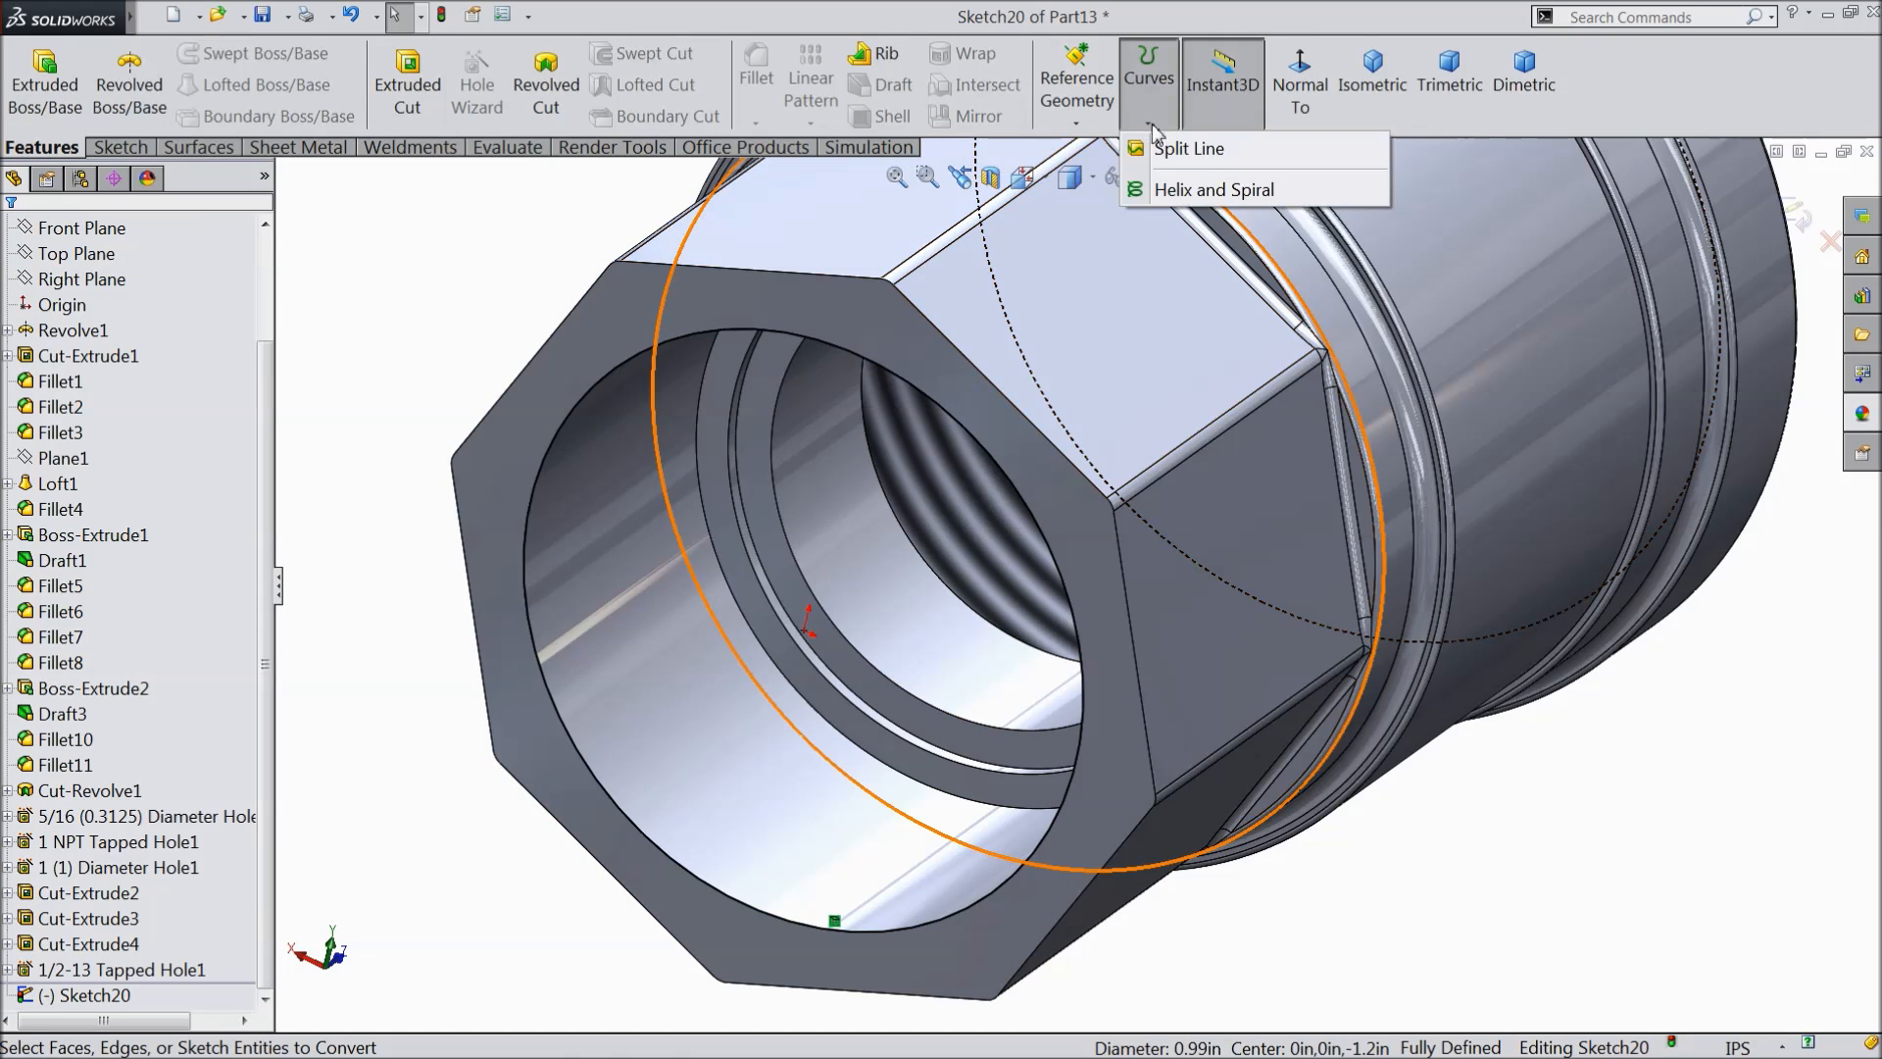
left_click(1215, 189)
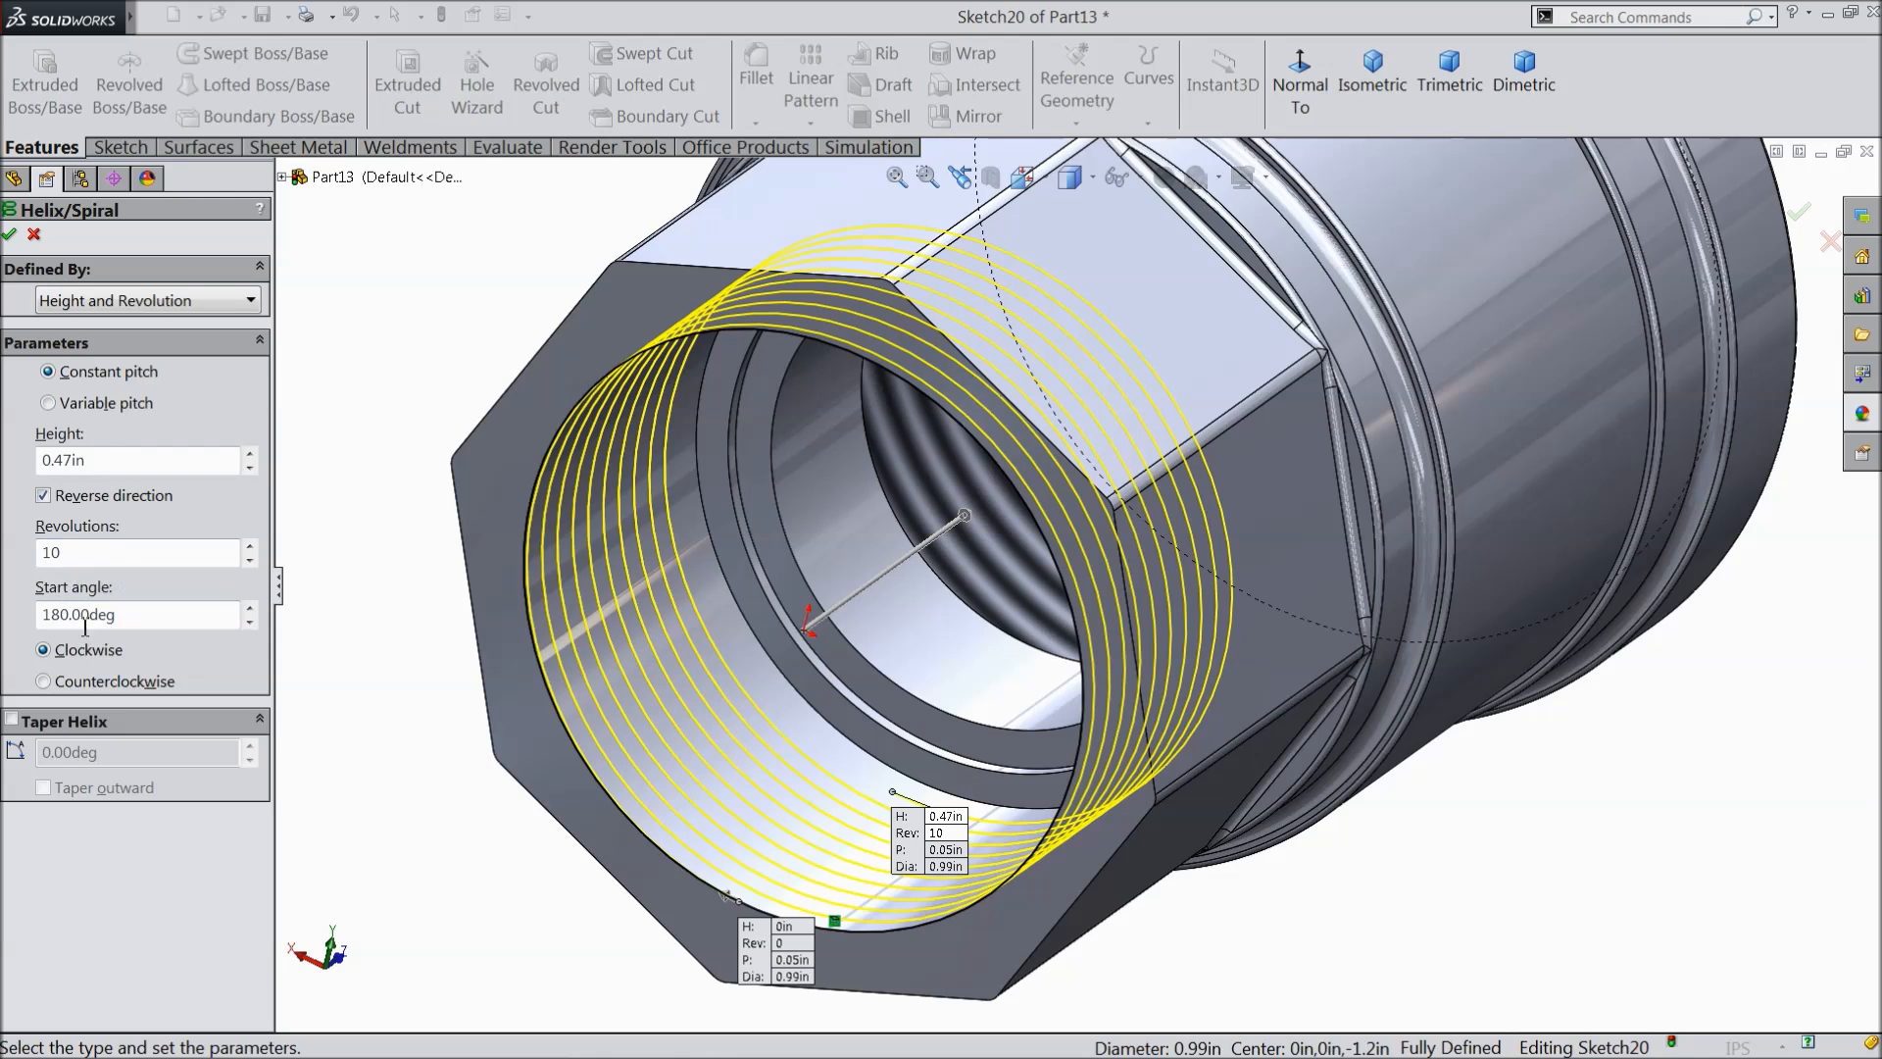
left_click(11, 235)
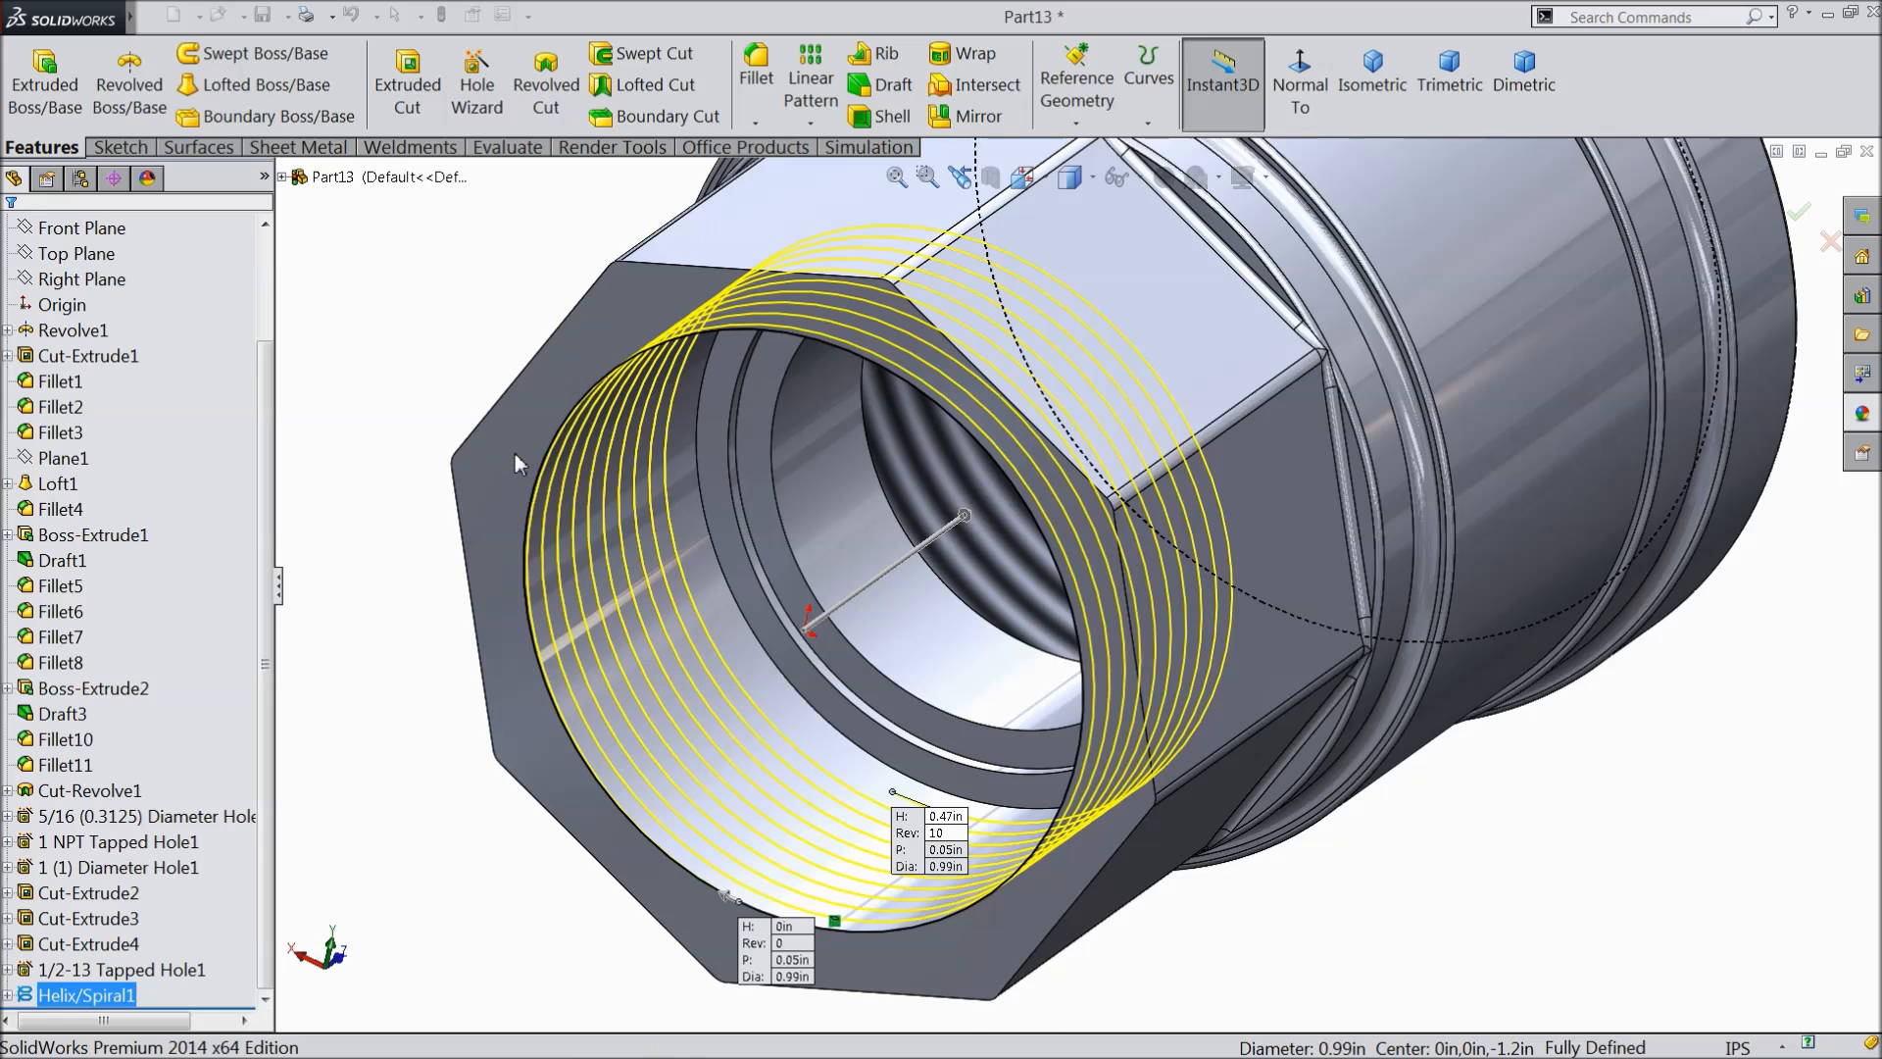
scroll(459, 438, "up", 3)
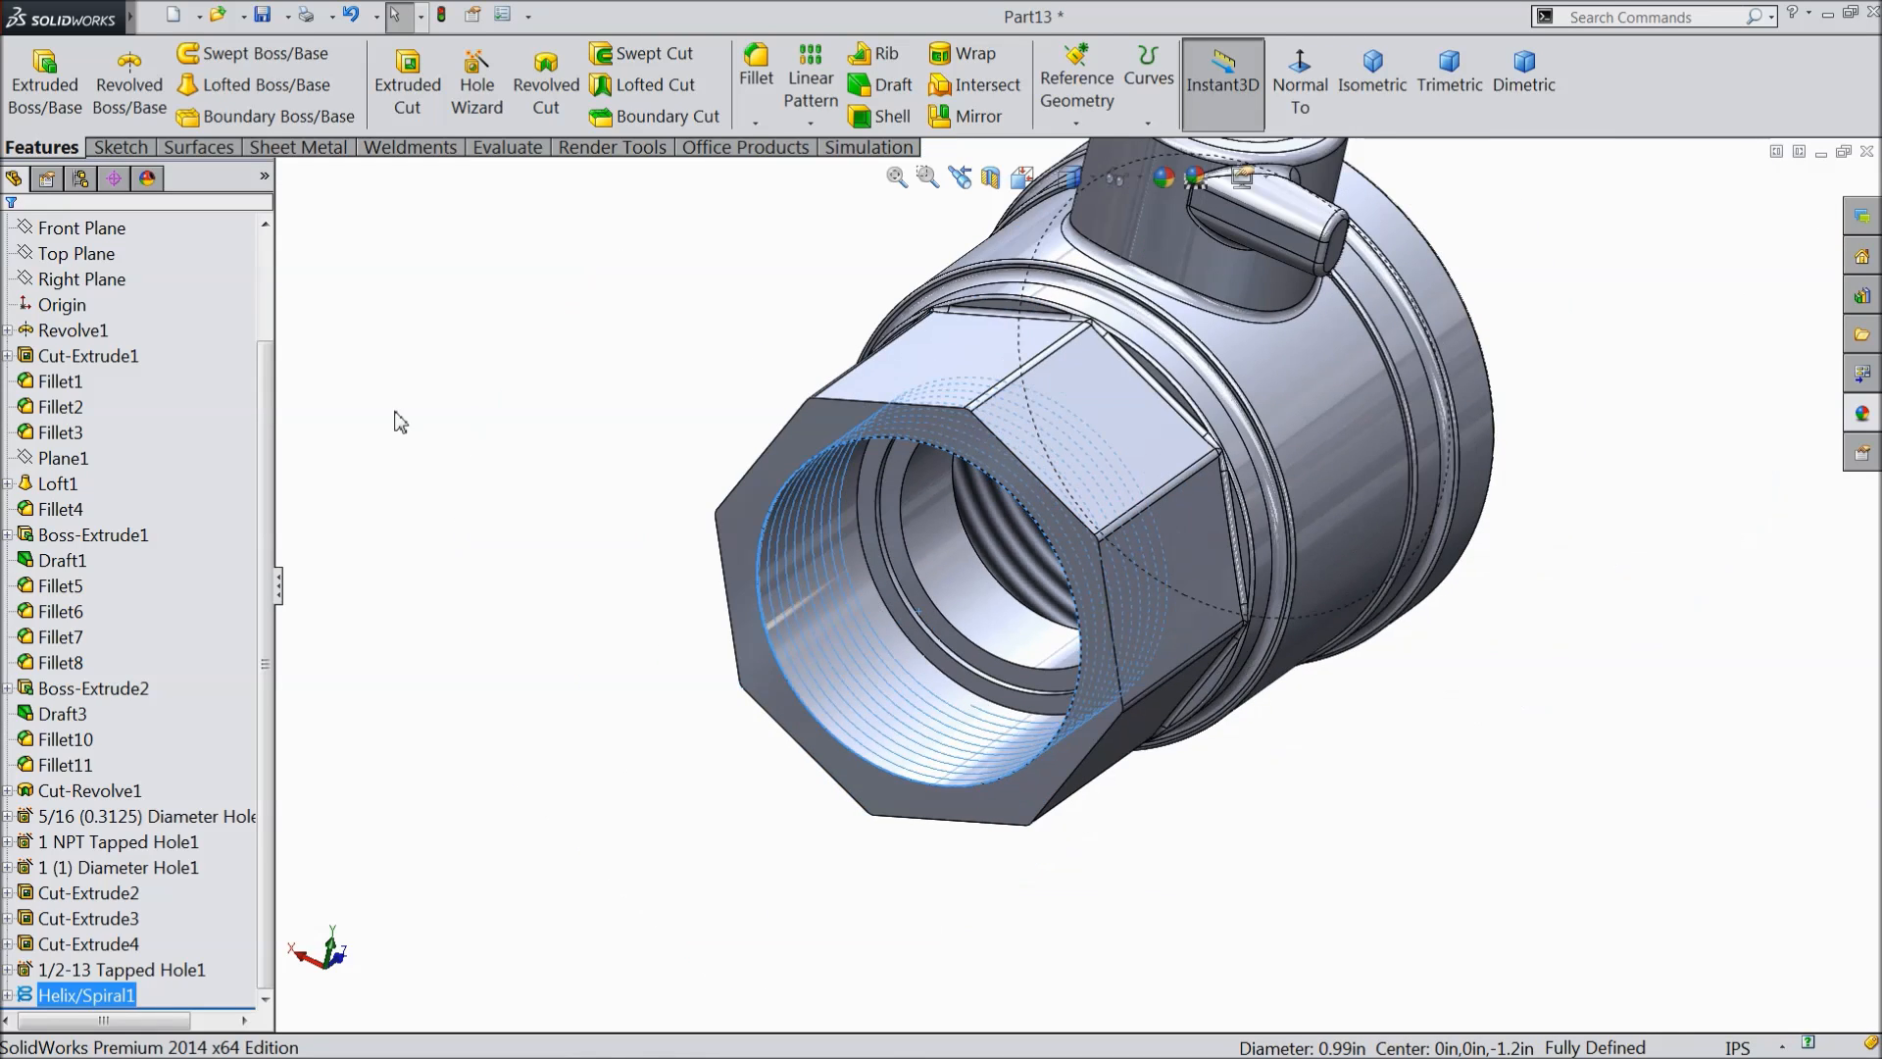
left_click(69, 255)
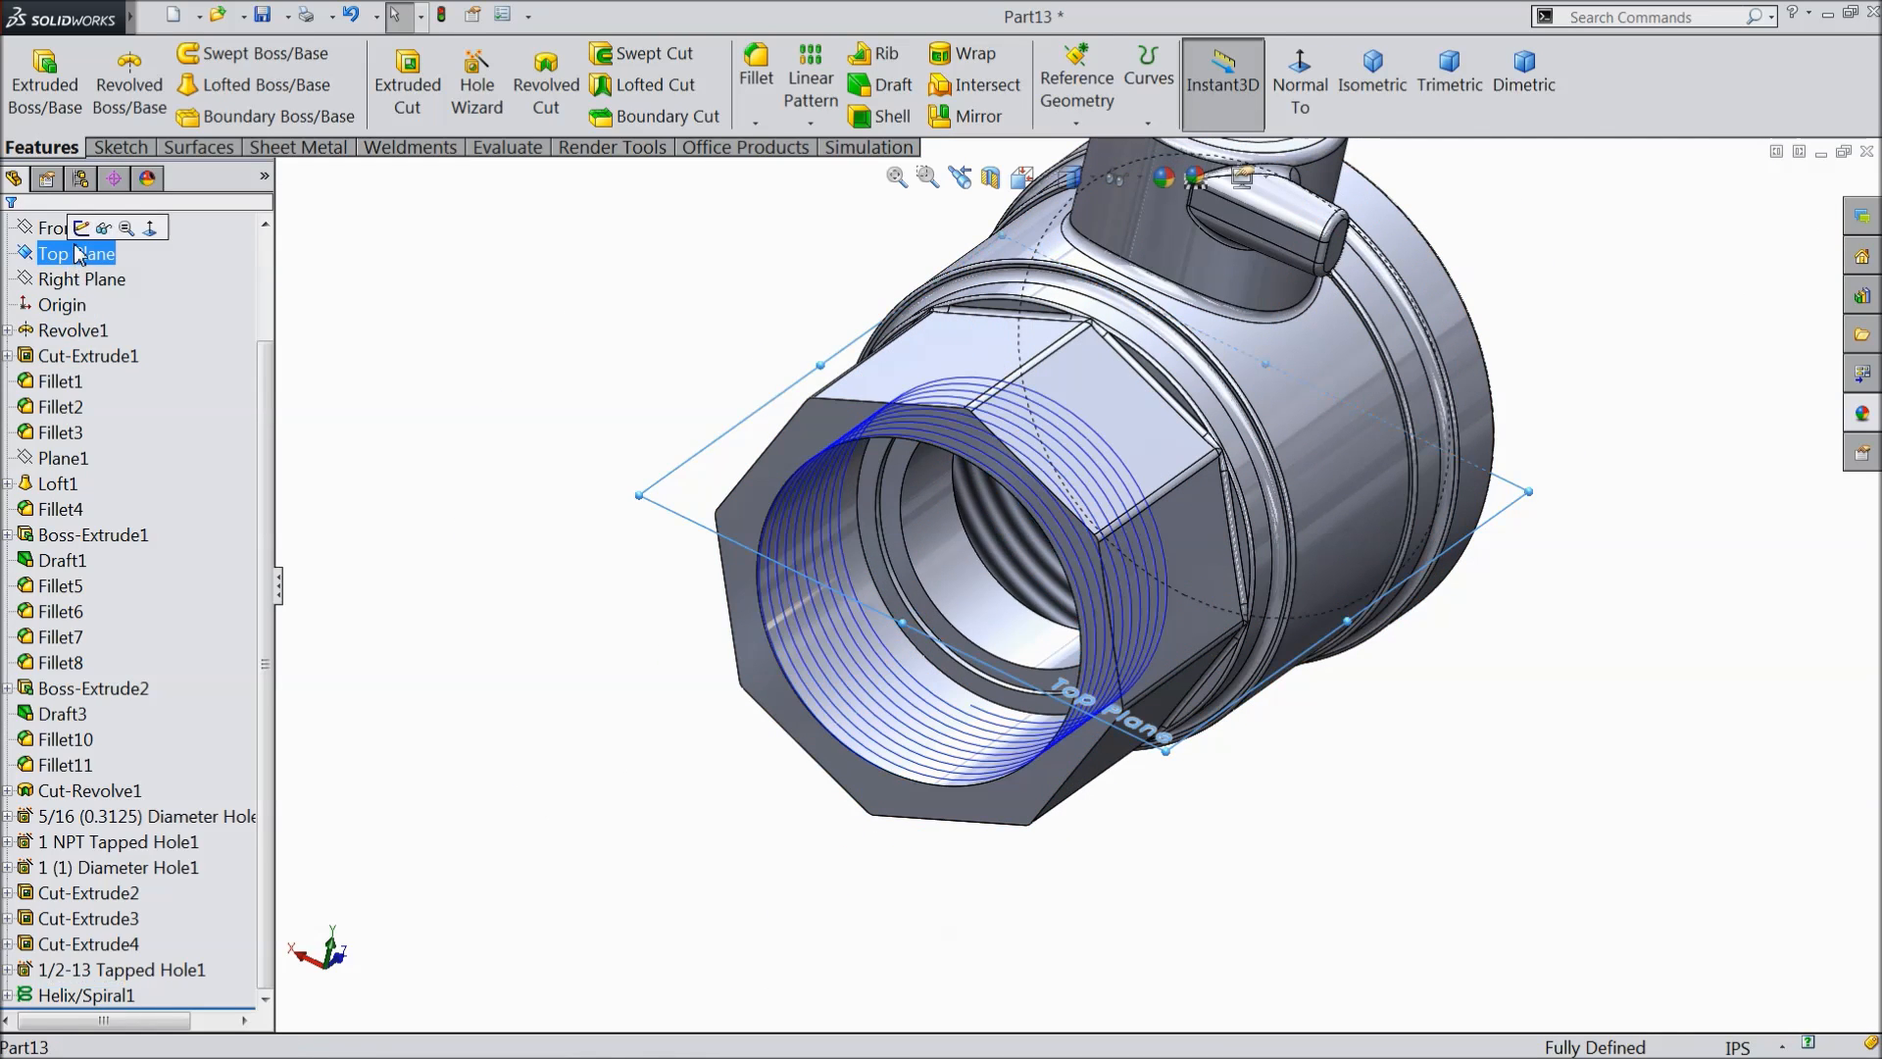
left_click(82, 225)
left_click(1302, 96)
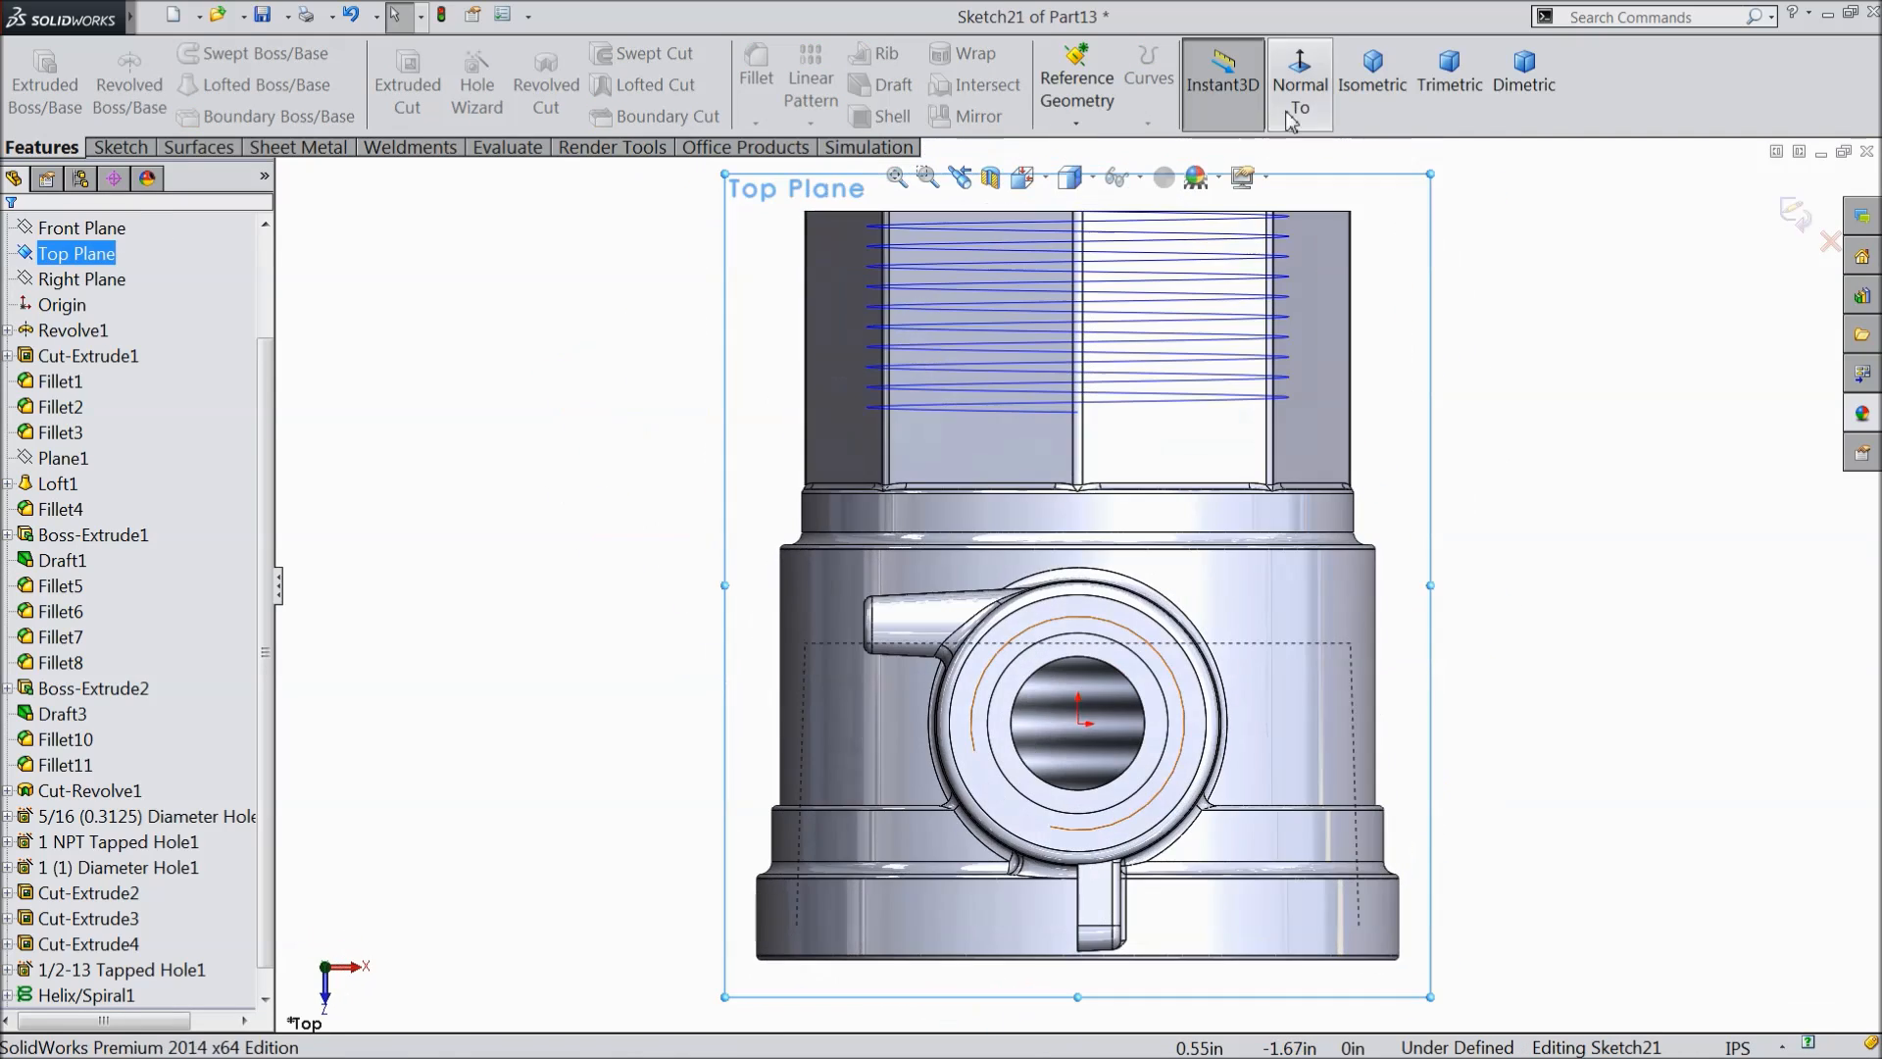
scroll(1078, 284, "down", 4)
scroll(1058, 240, "down", 1)
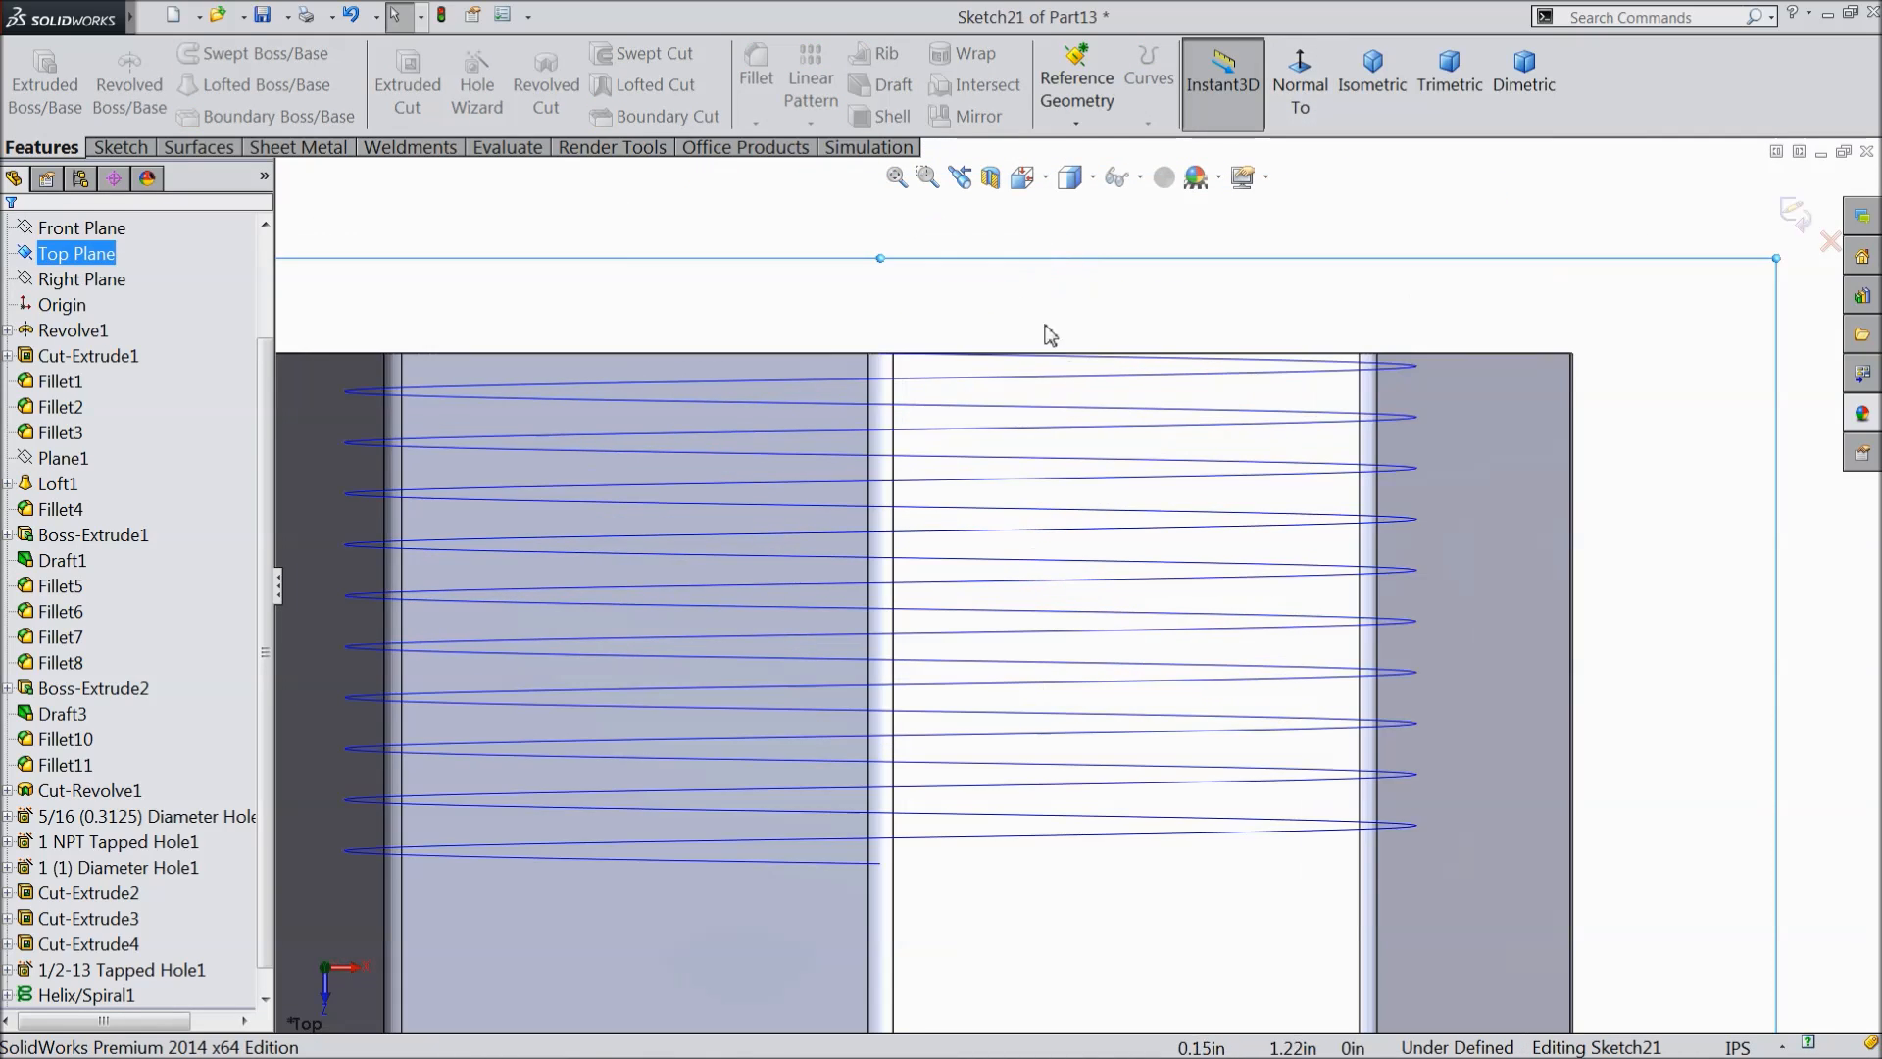
left_click(888, 363)
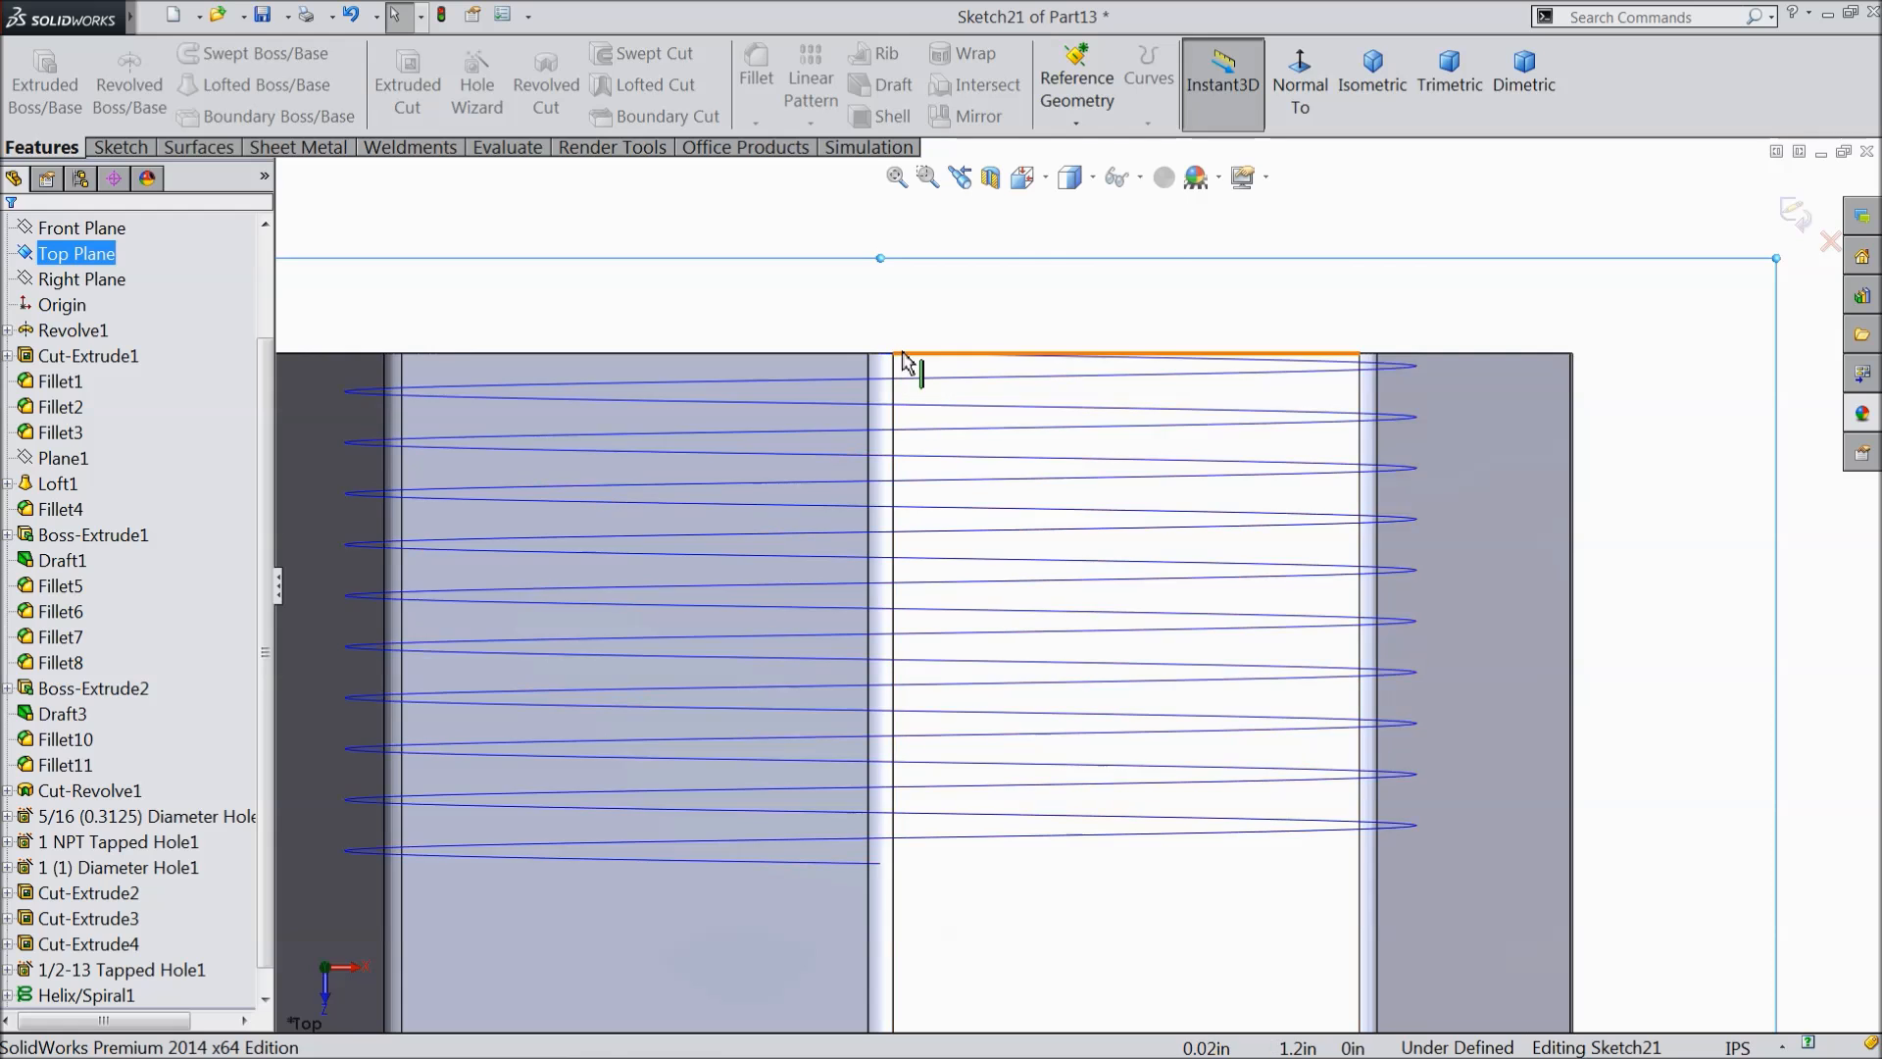
middle_click_drag(907, 316, 908, 341)
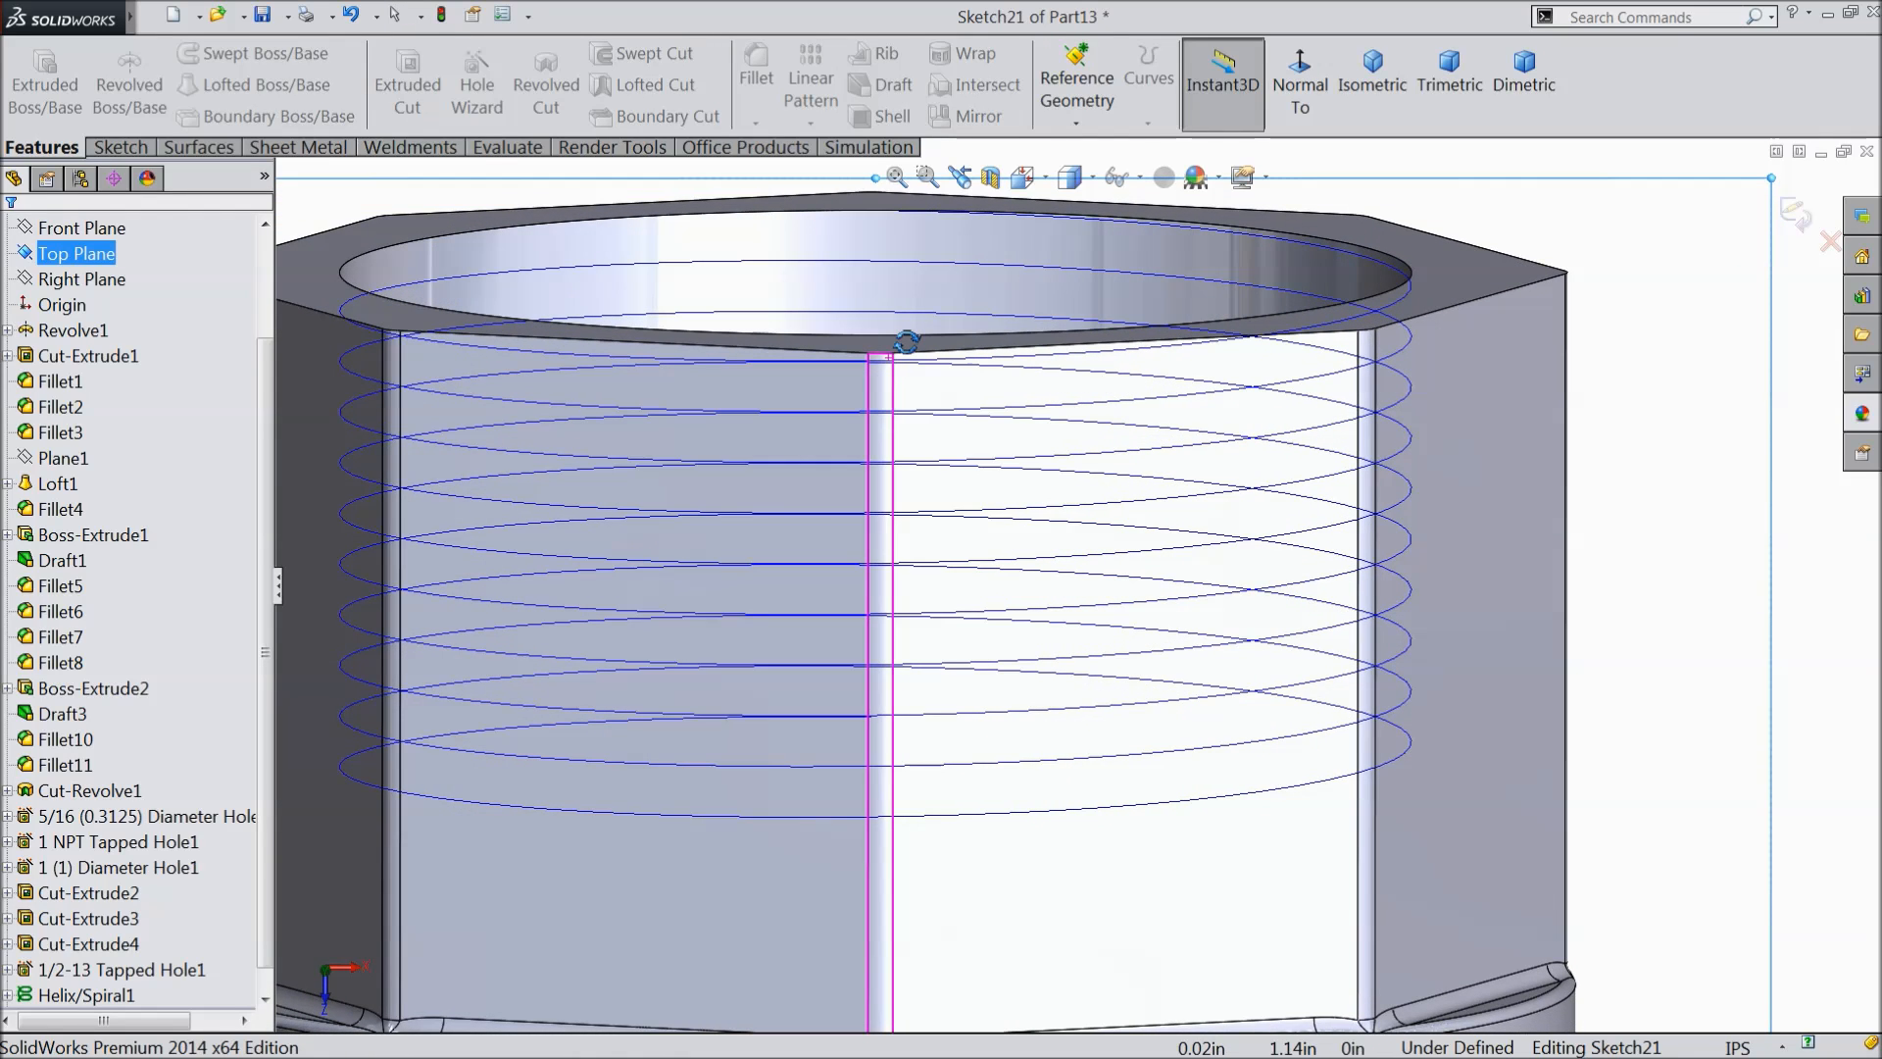
left_click(1301, 85)
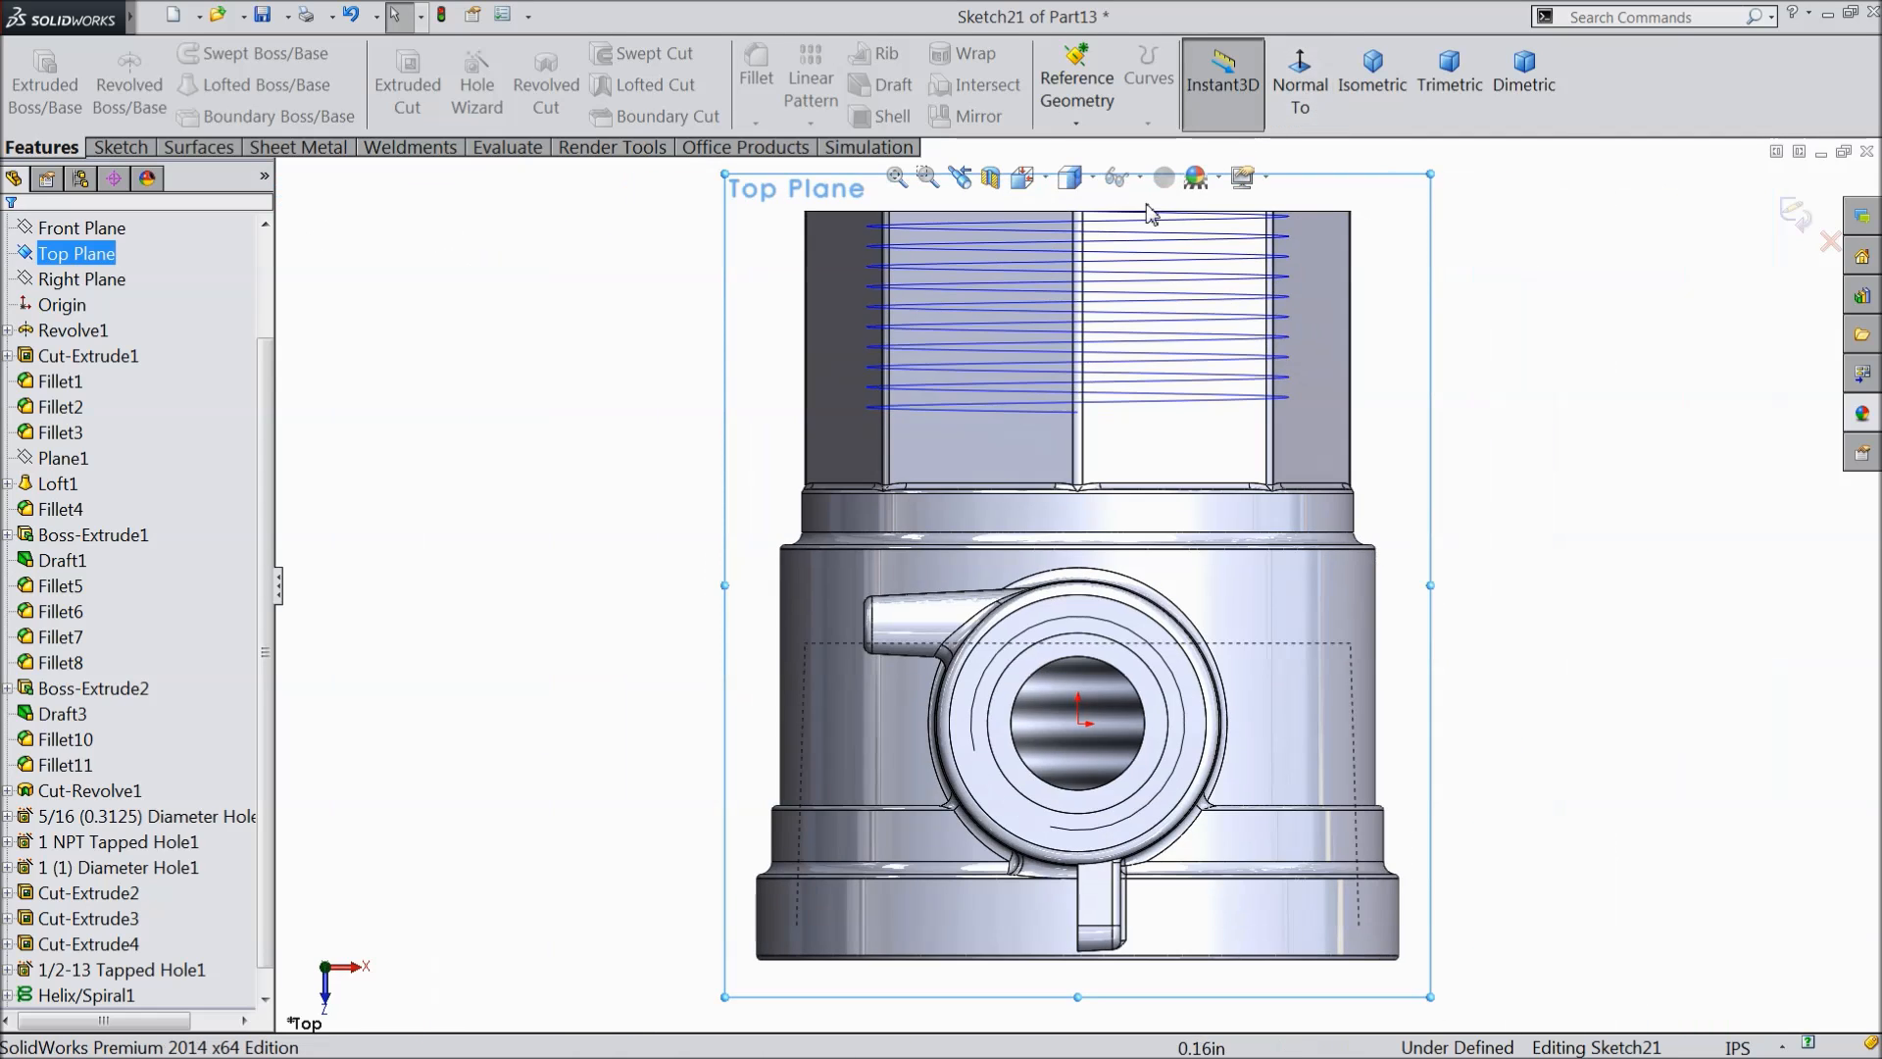
scroll(1127, 231, "down", 8)
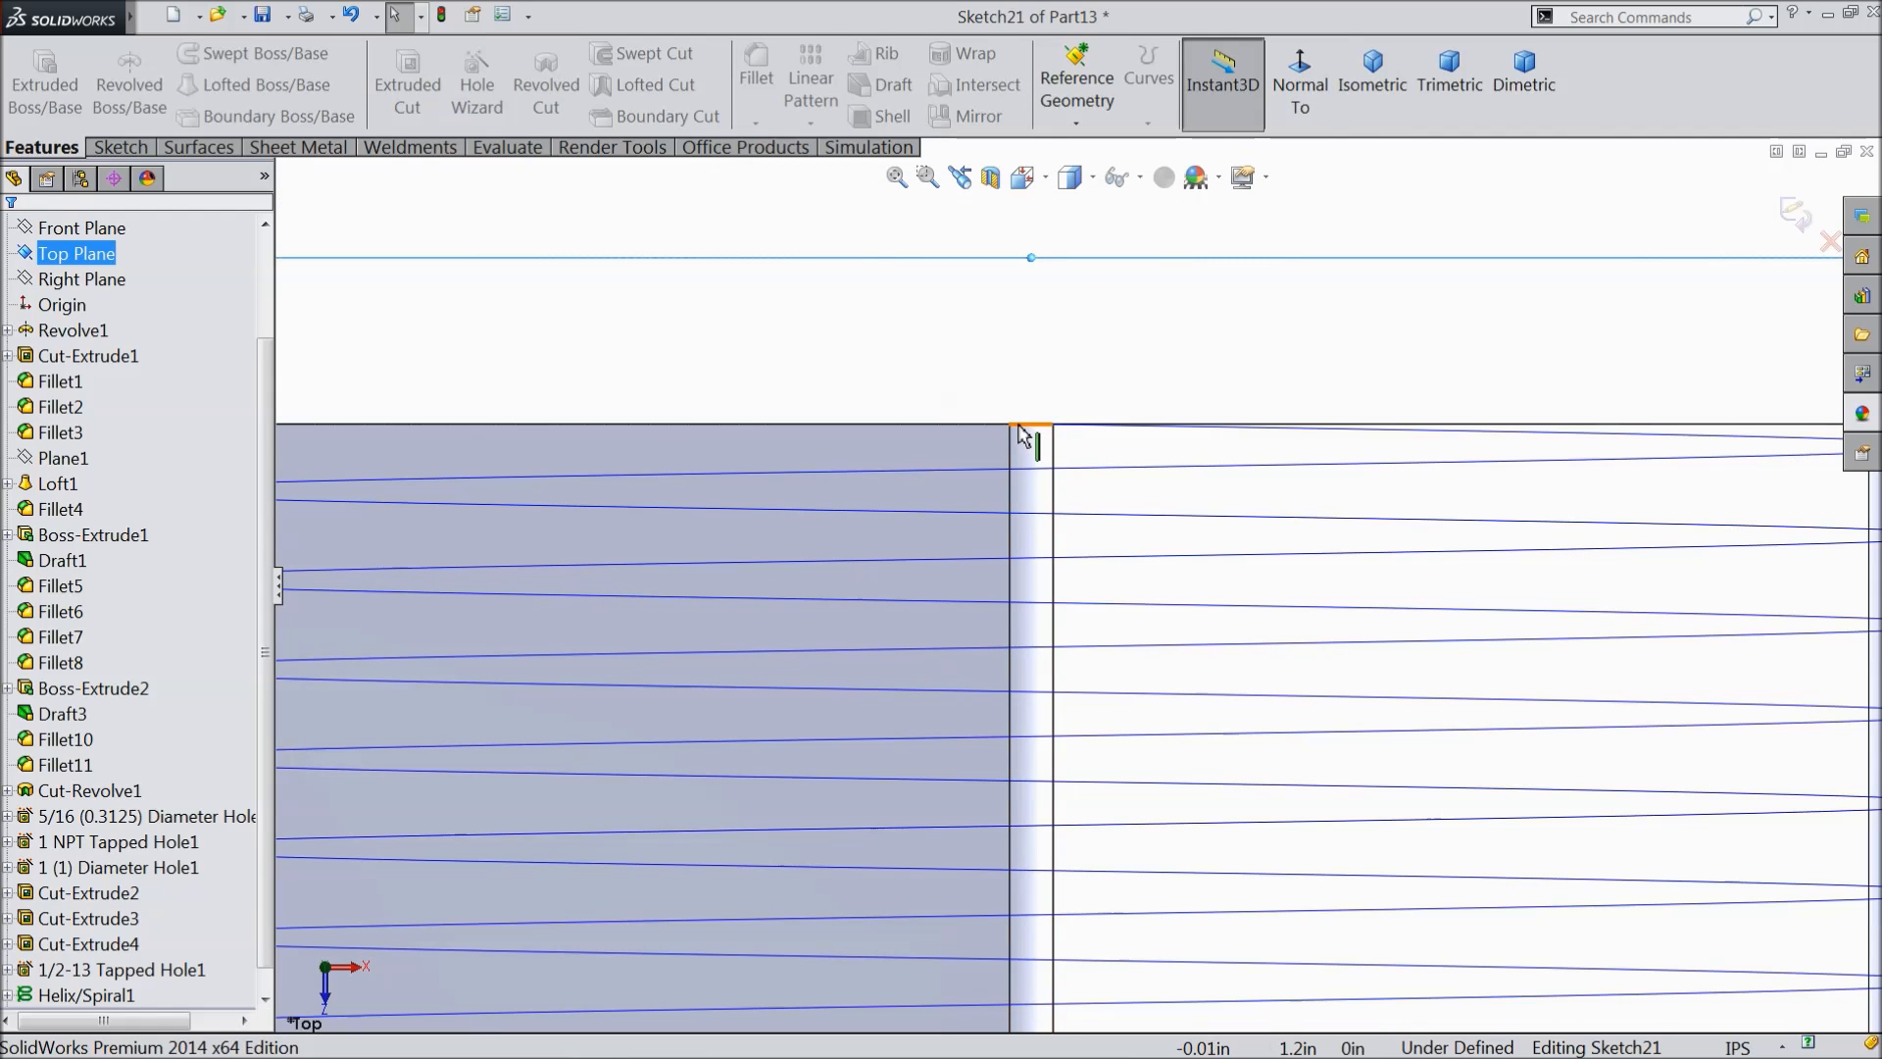
left_click(1796, 214)
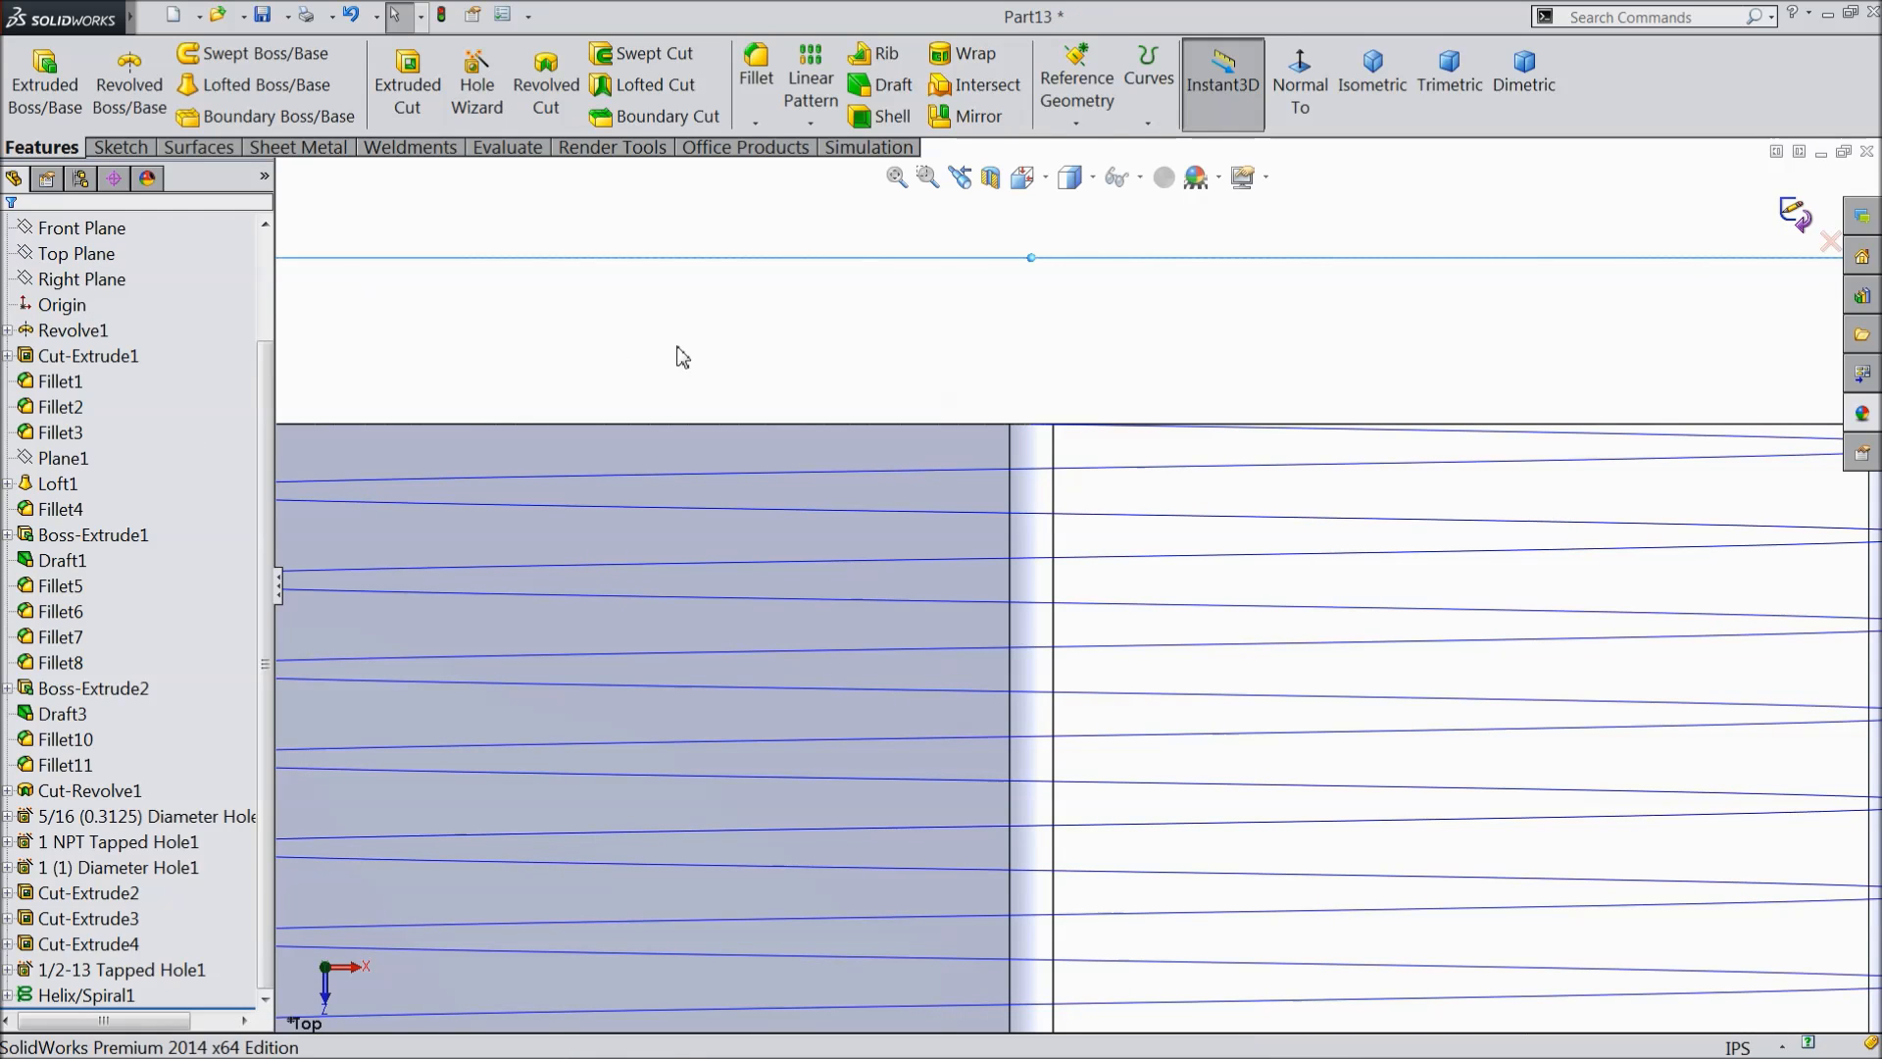
- Examine where the helix starts at the octagonal end face in a view normal to the Right Plane
scroll(798, 375, "up", 8)
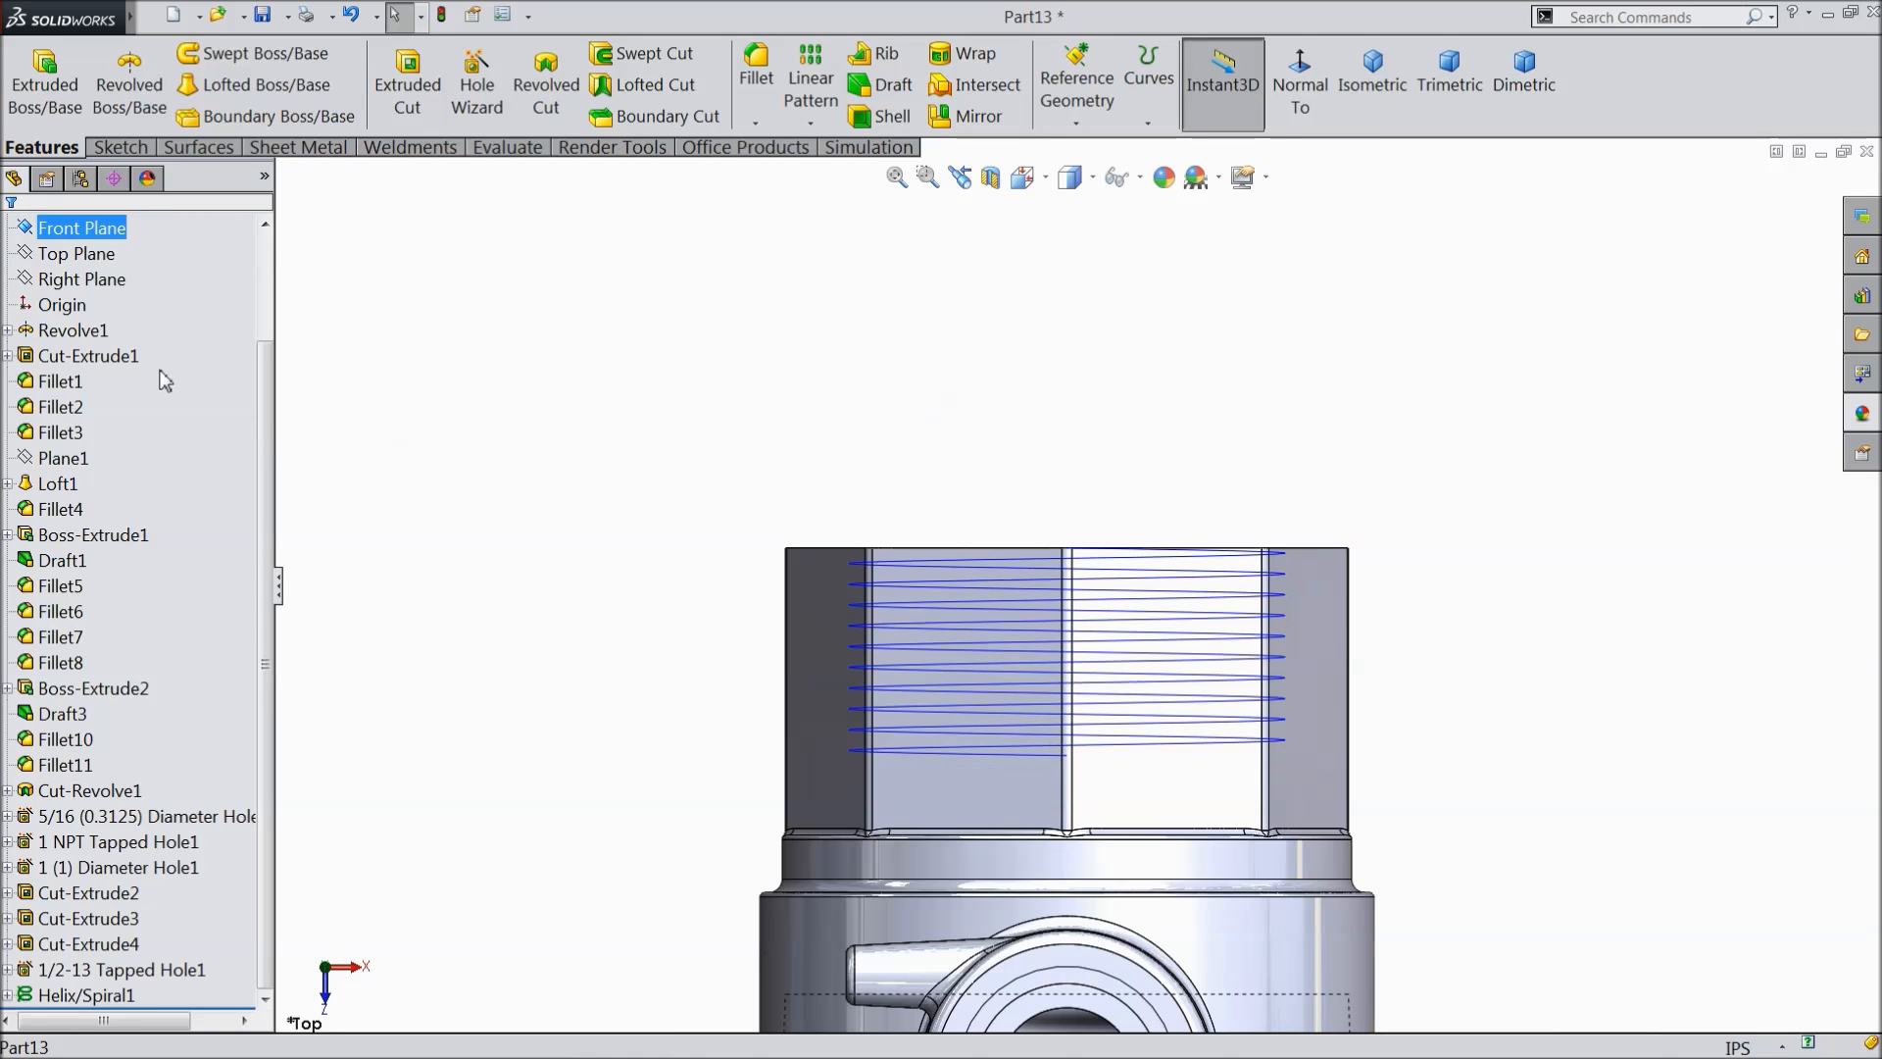
key("f")
middle_click_drag(650, 470, 658, 493)
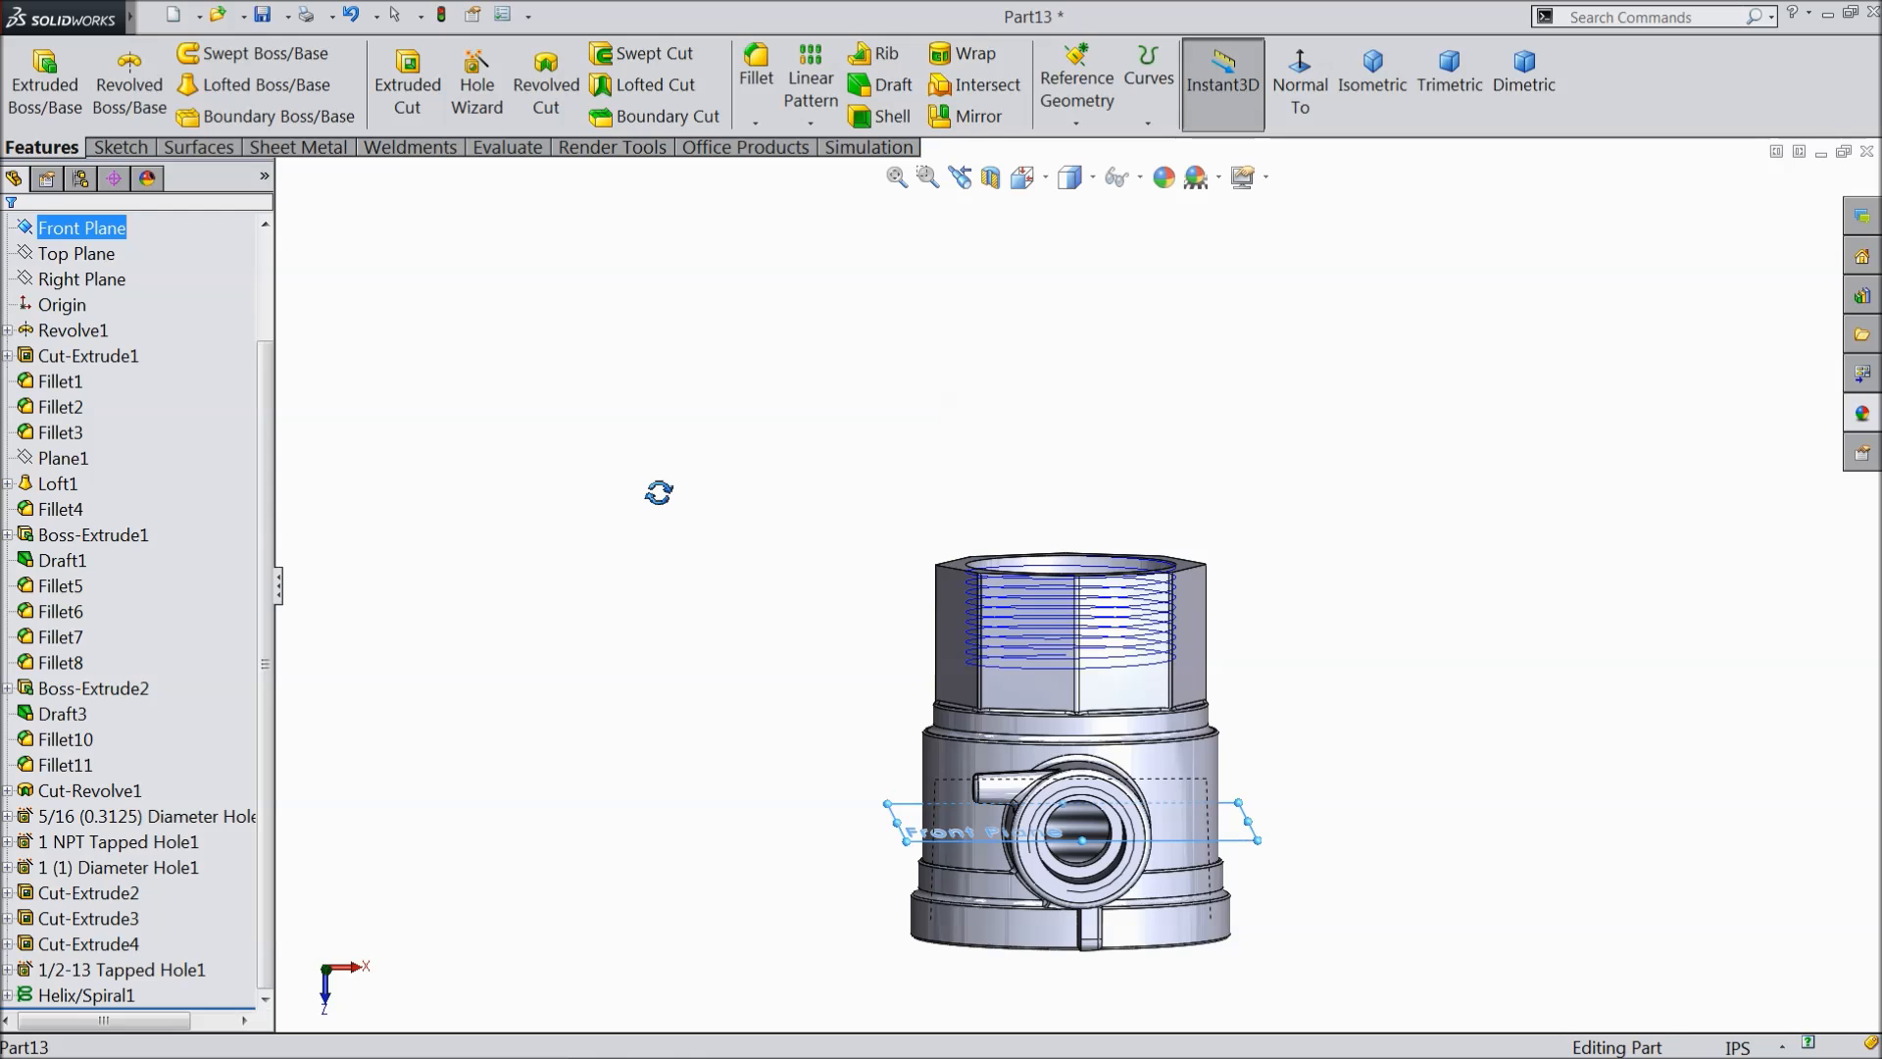
left_click(78, 282)
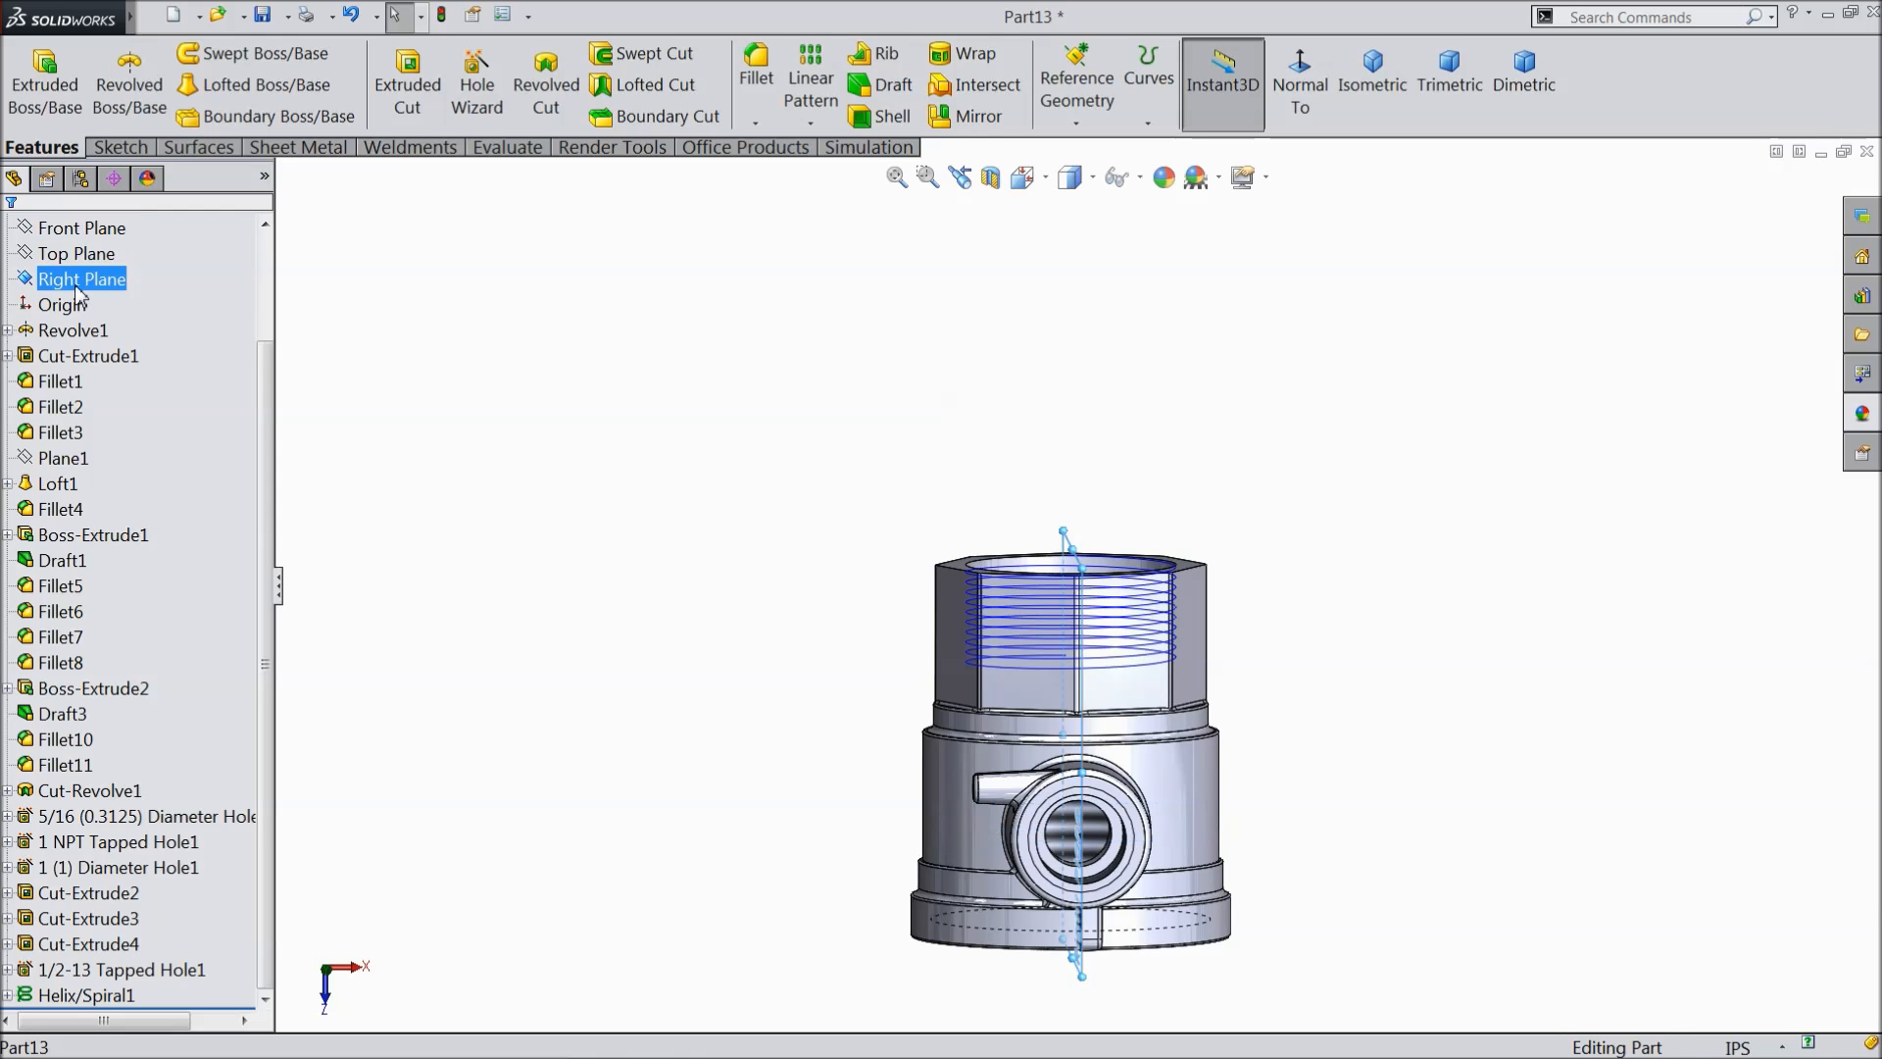
middle_click_drag(647, 513, 442, 495)
left_click(1300, 86)
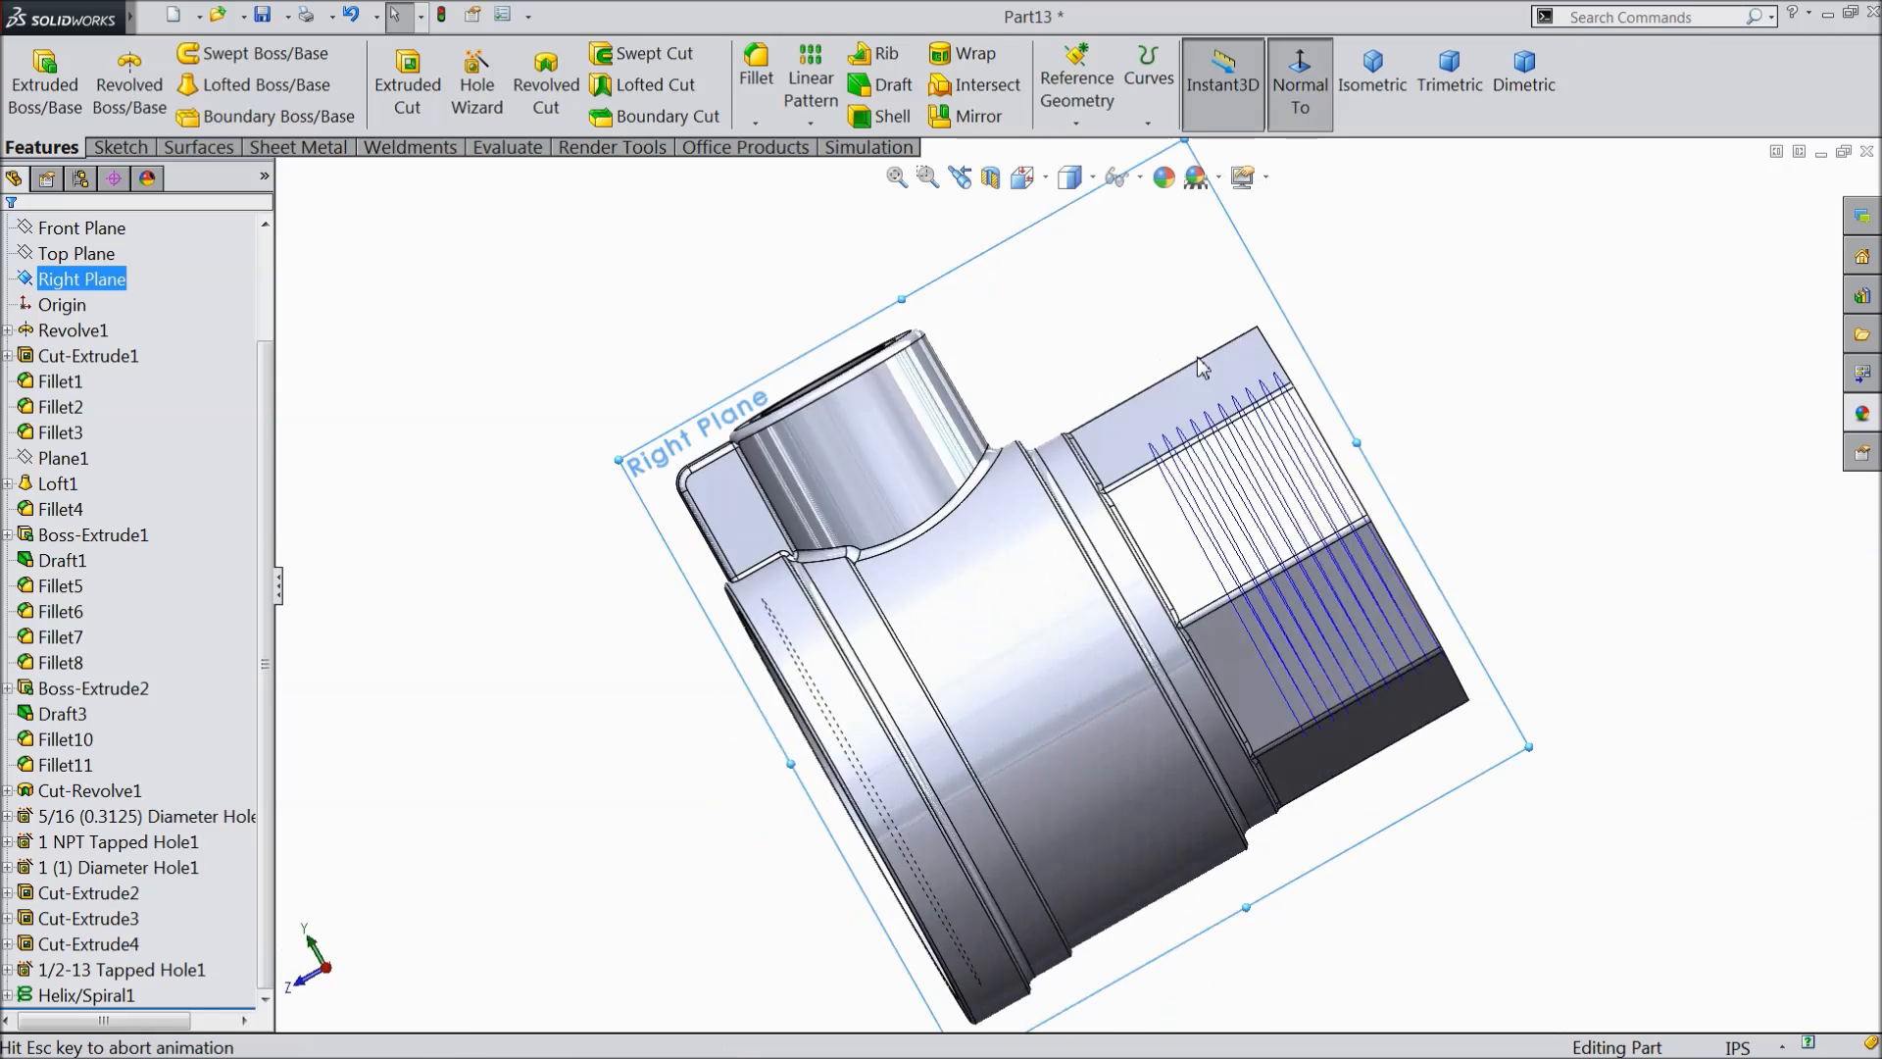
scroll(1425, 737, "down", 5)
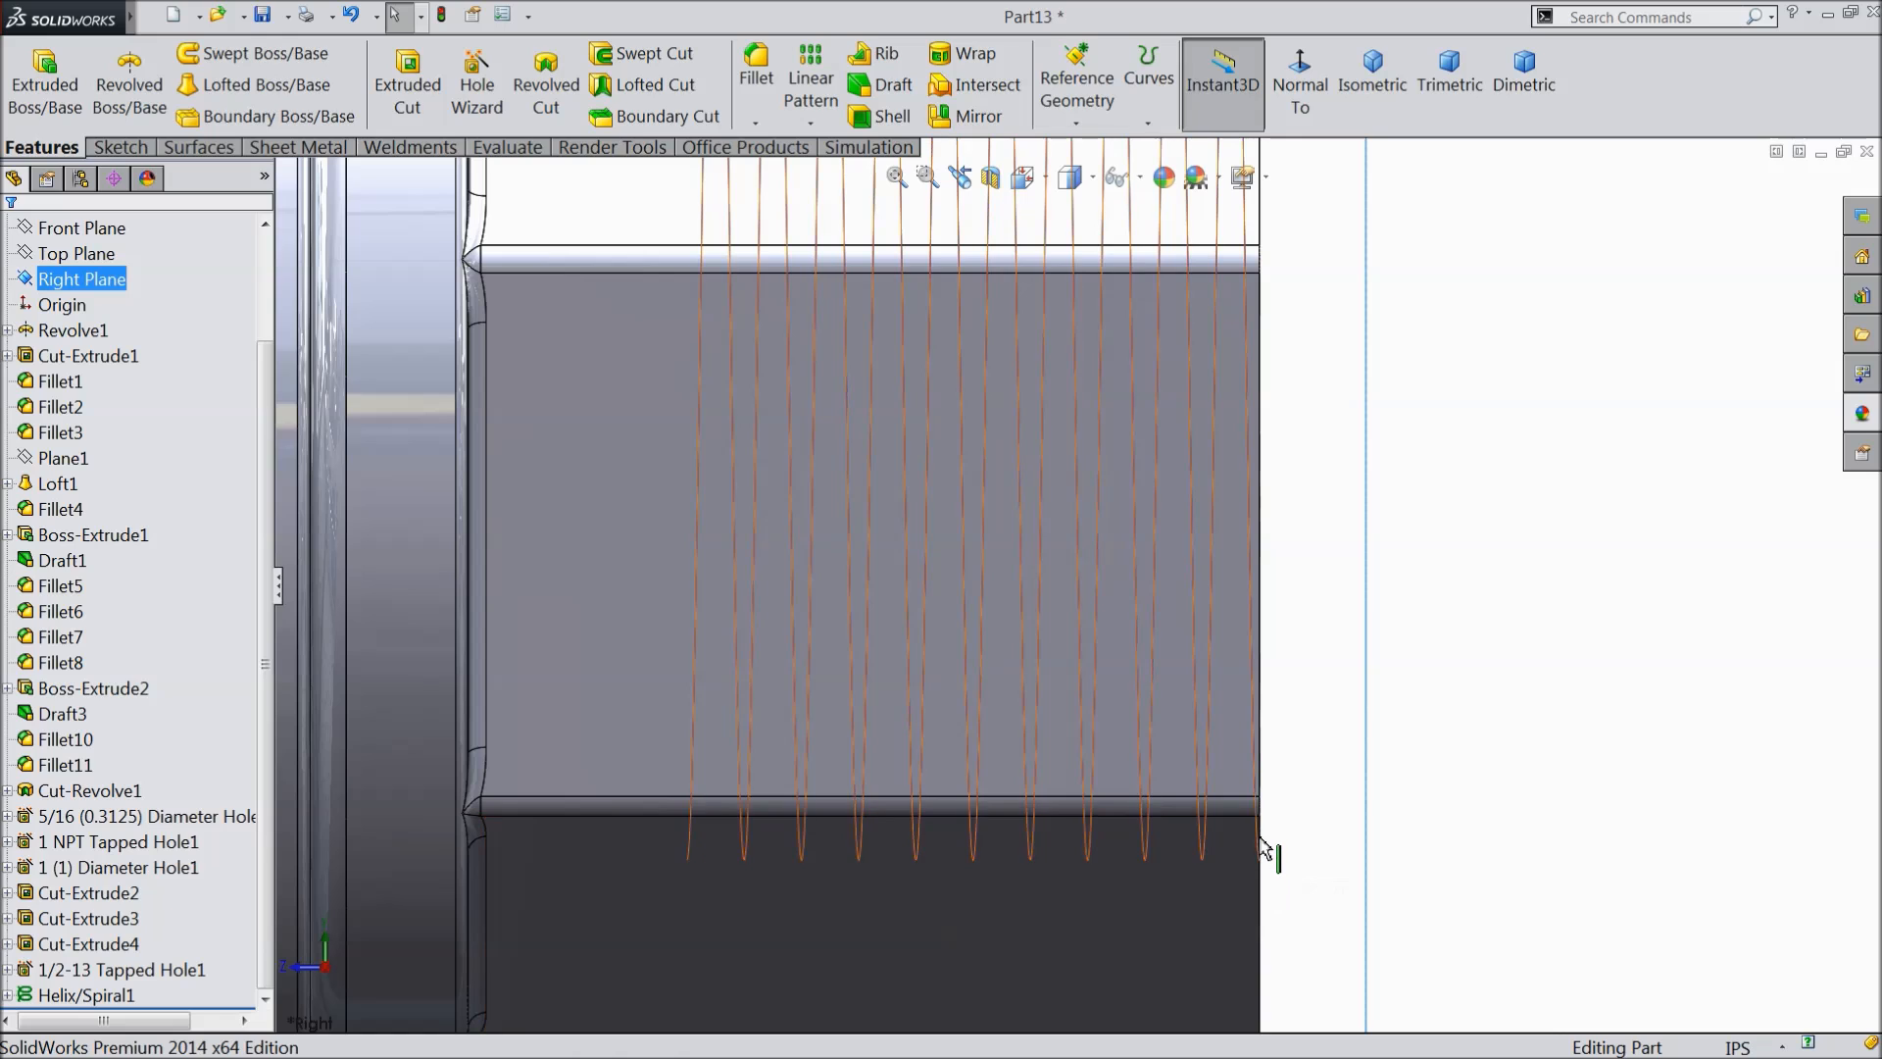
scroll(1262, 838, "up", 5)
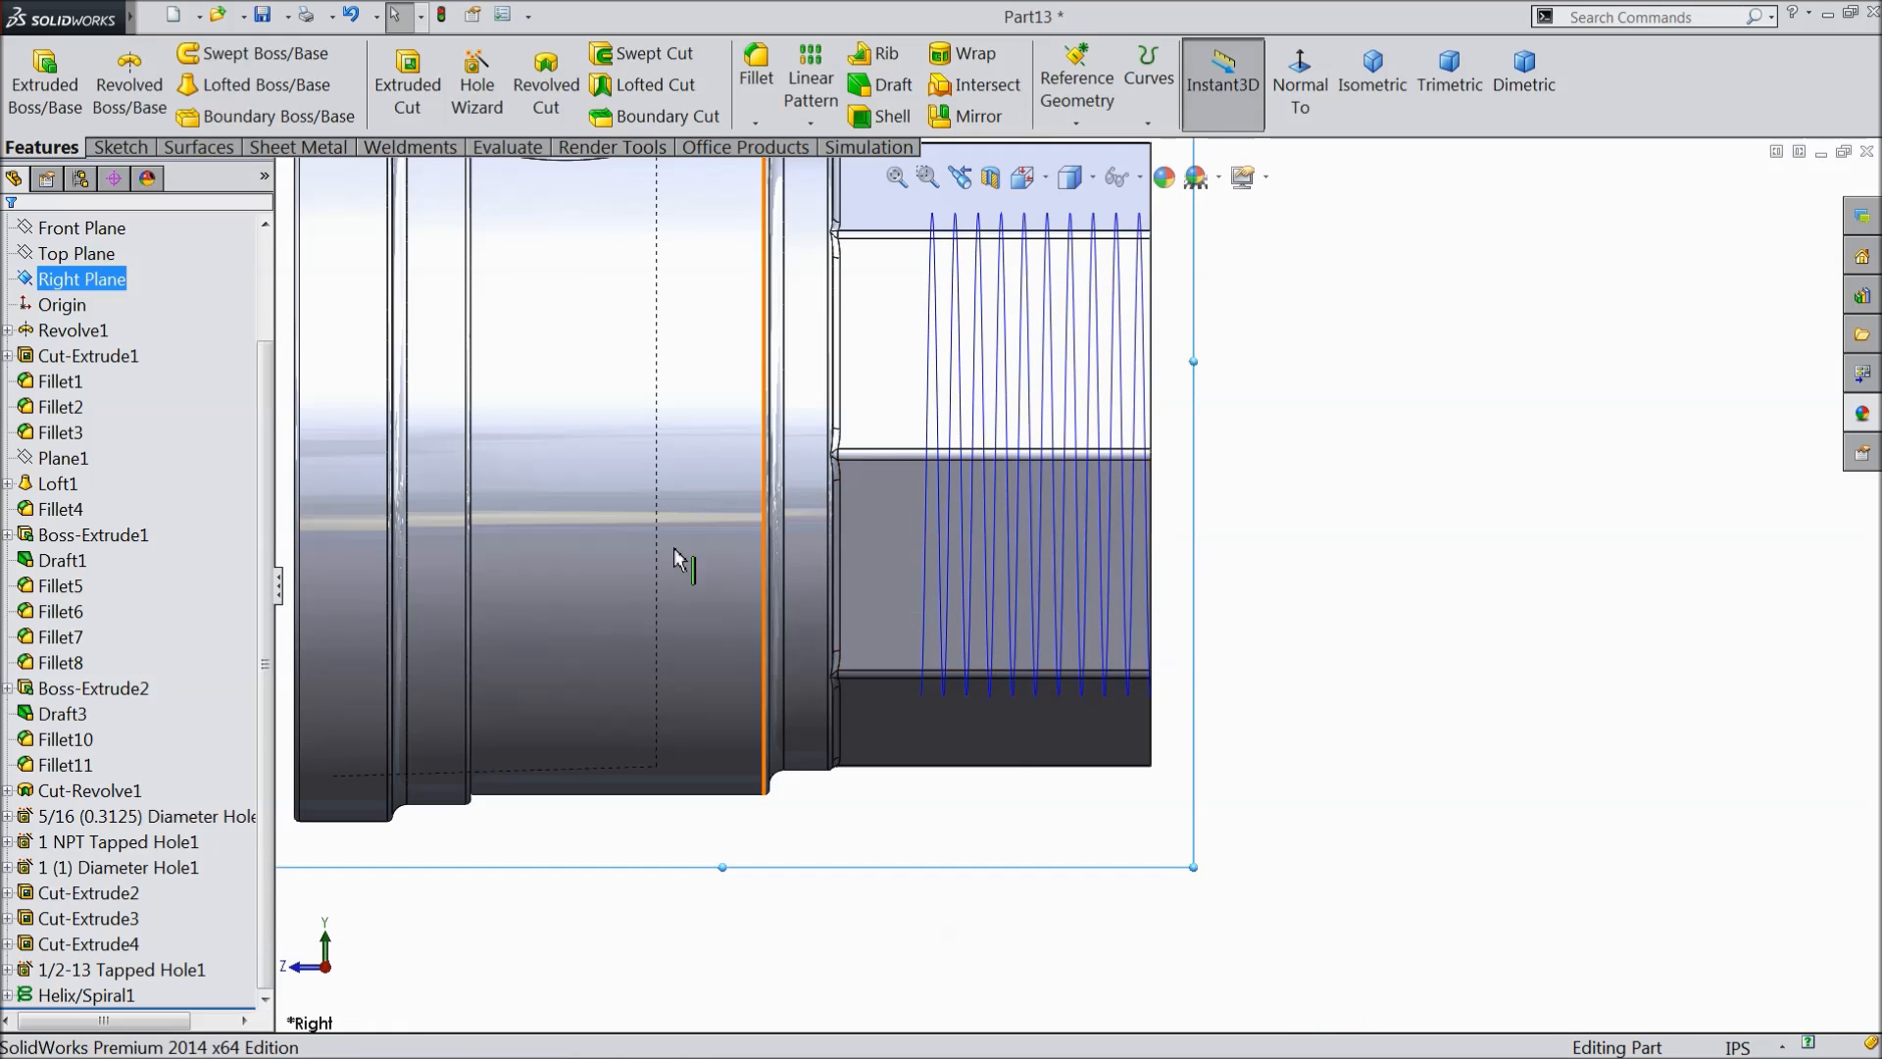
- Start a sketch on the Right Plane and view it straight on at the lower edge of the octagonal end
left_click(55, 281)
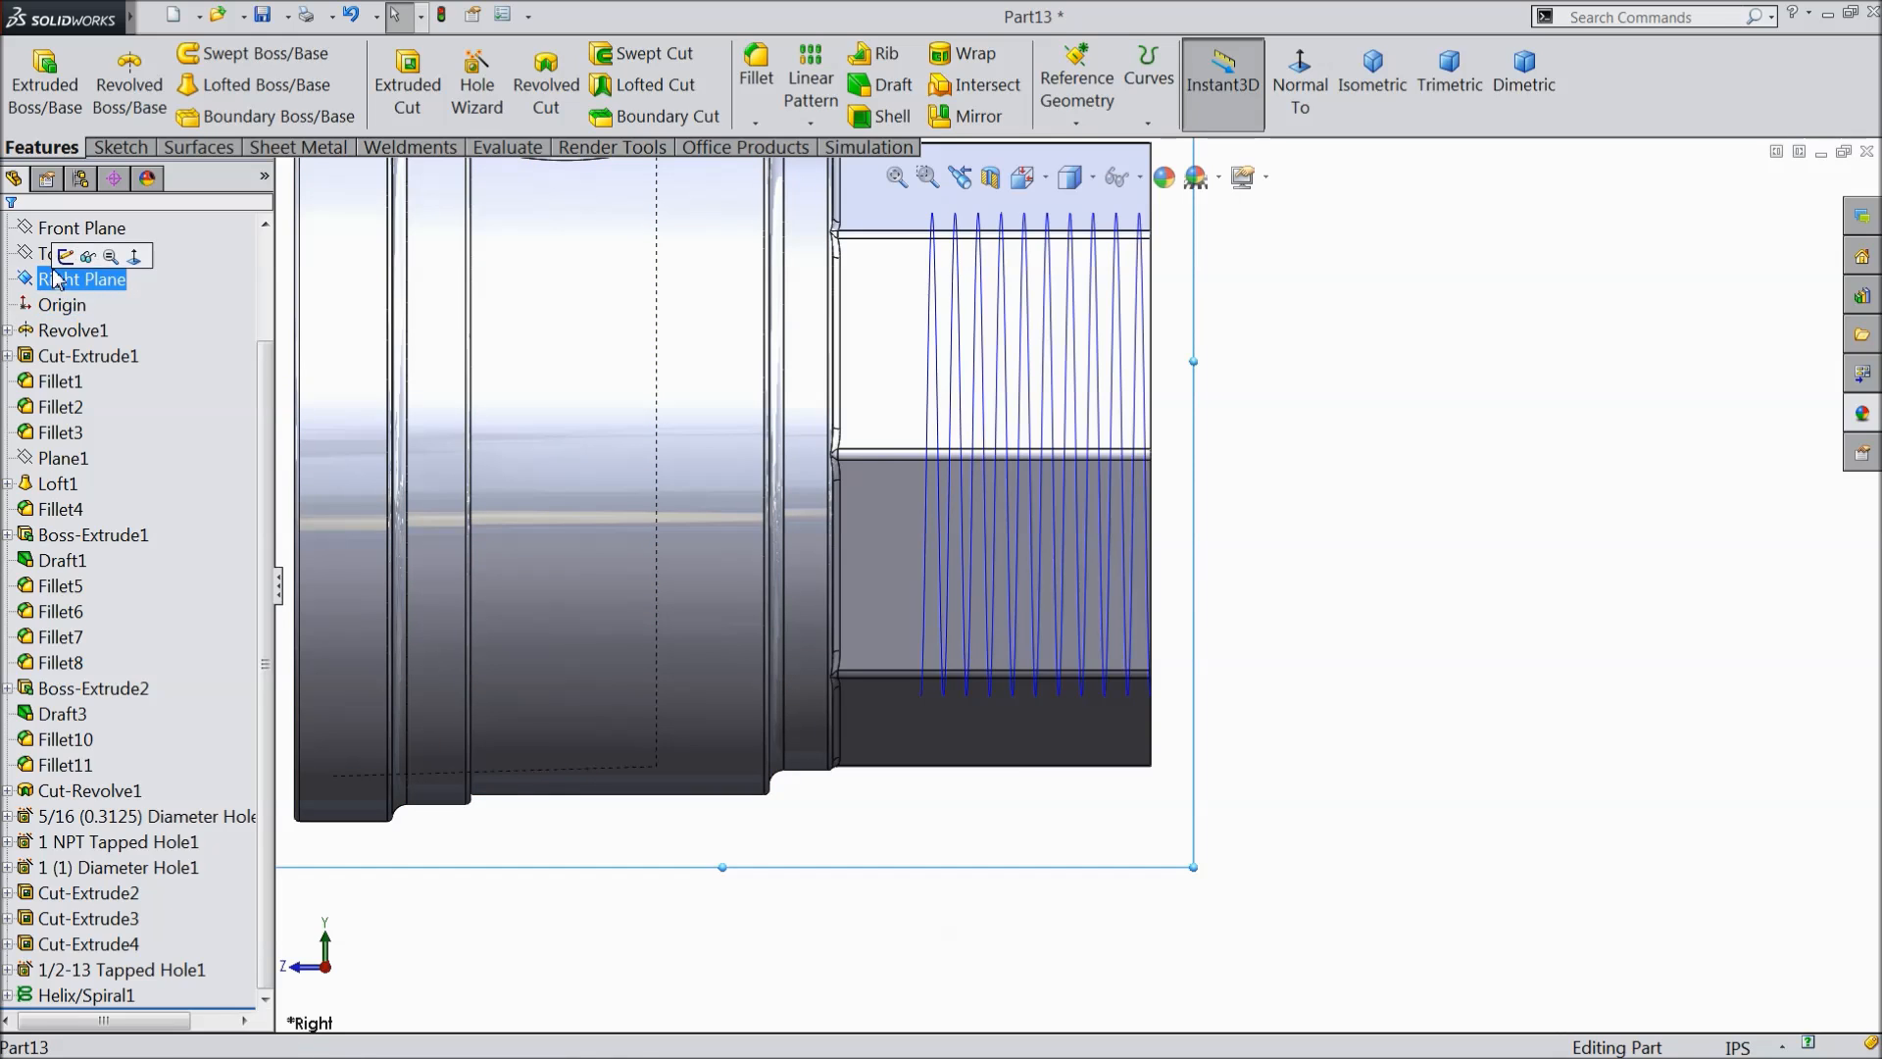
left_click(33, 277)
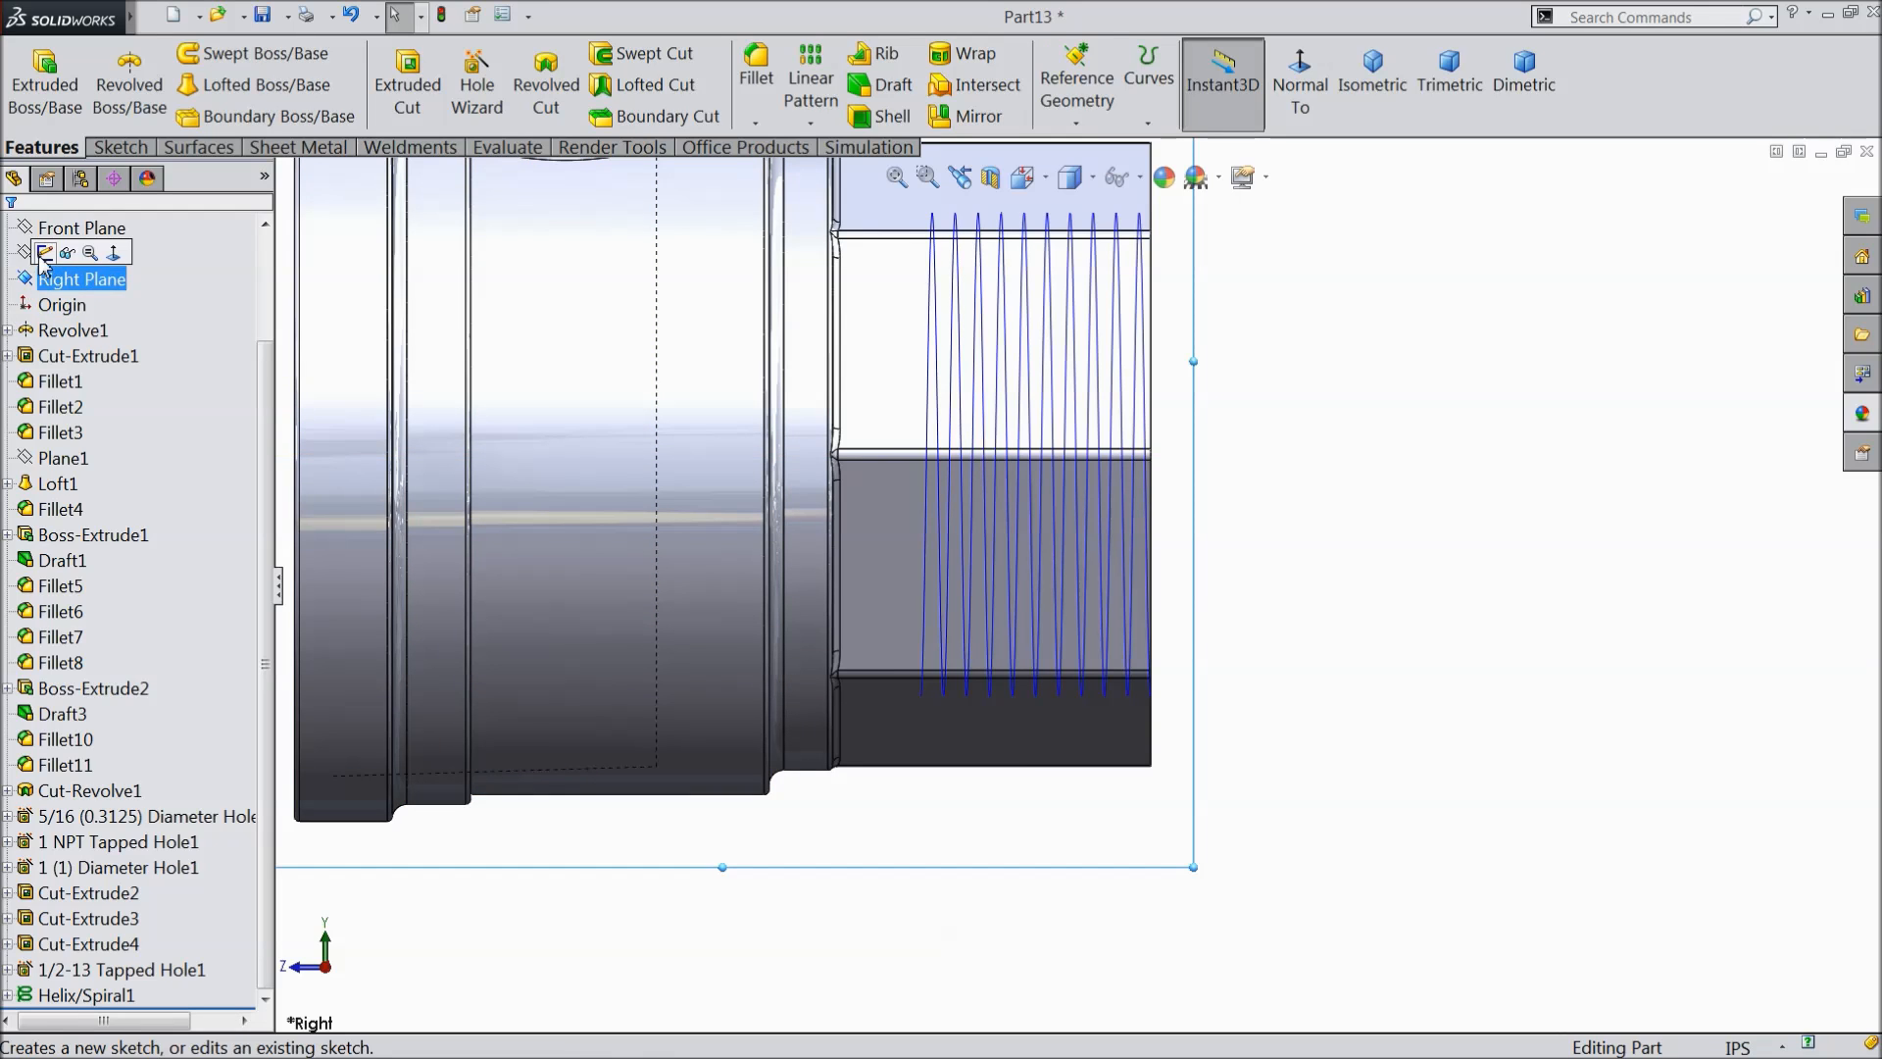
left_click(45, 253)
left_click(1300, 86)
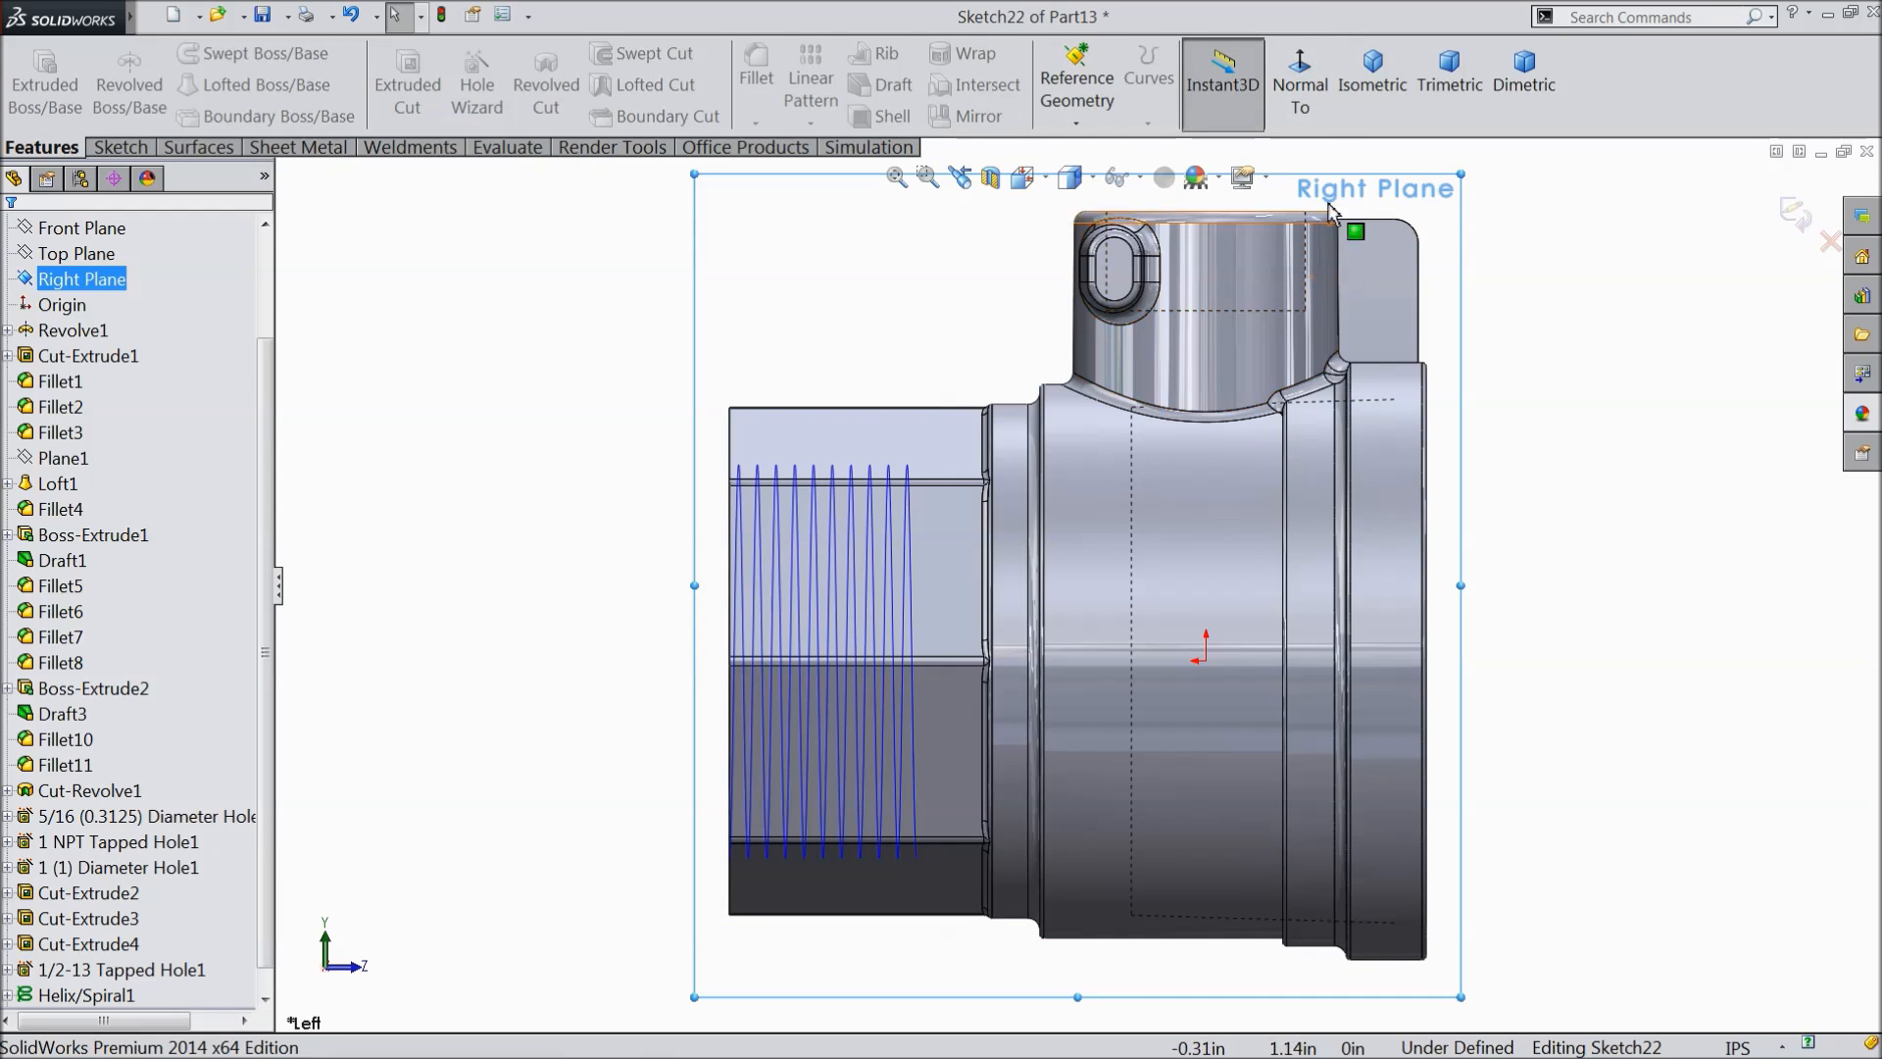
left_click(1300, 87)
scroll(1496, 887, "down", 3)
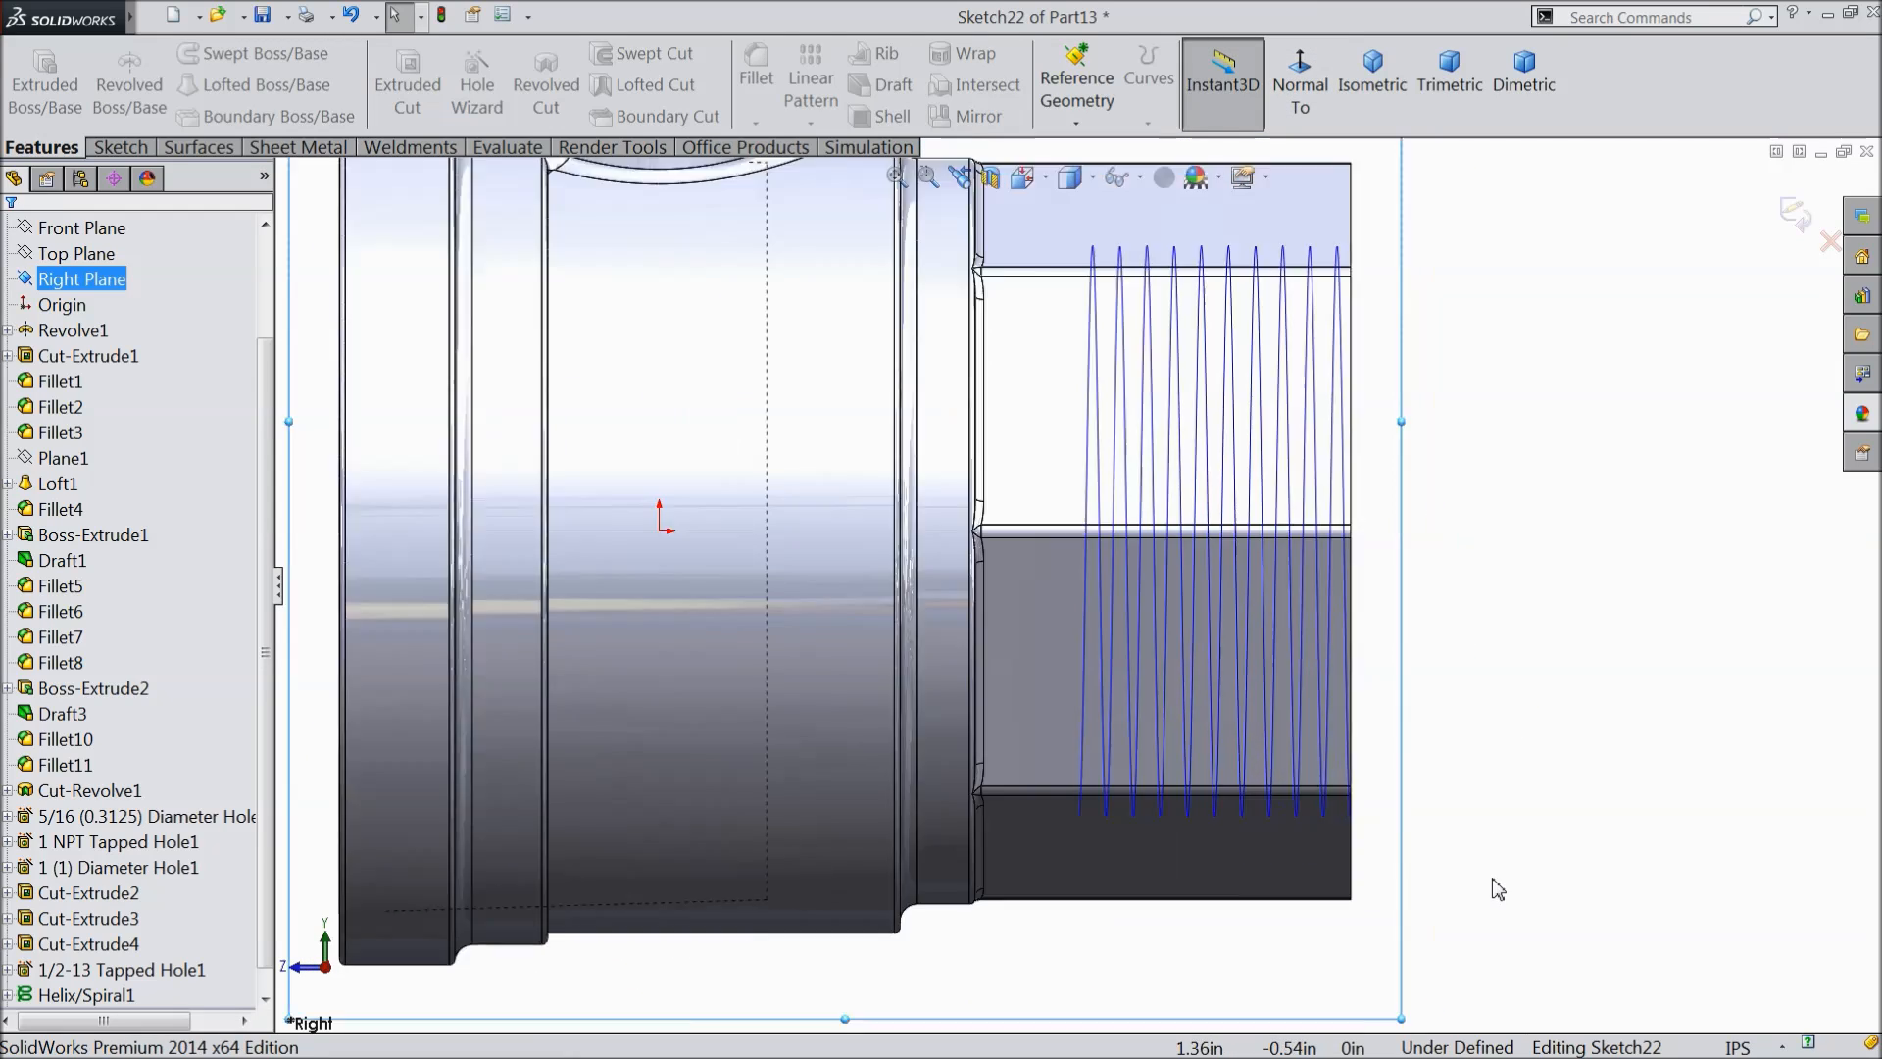
scroll(1372, 843, "down", 5)
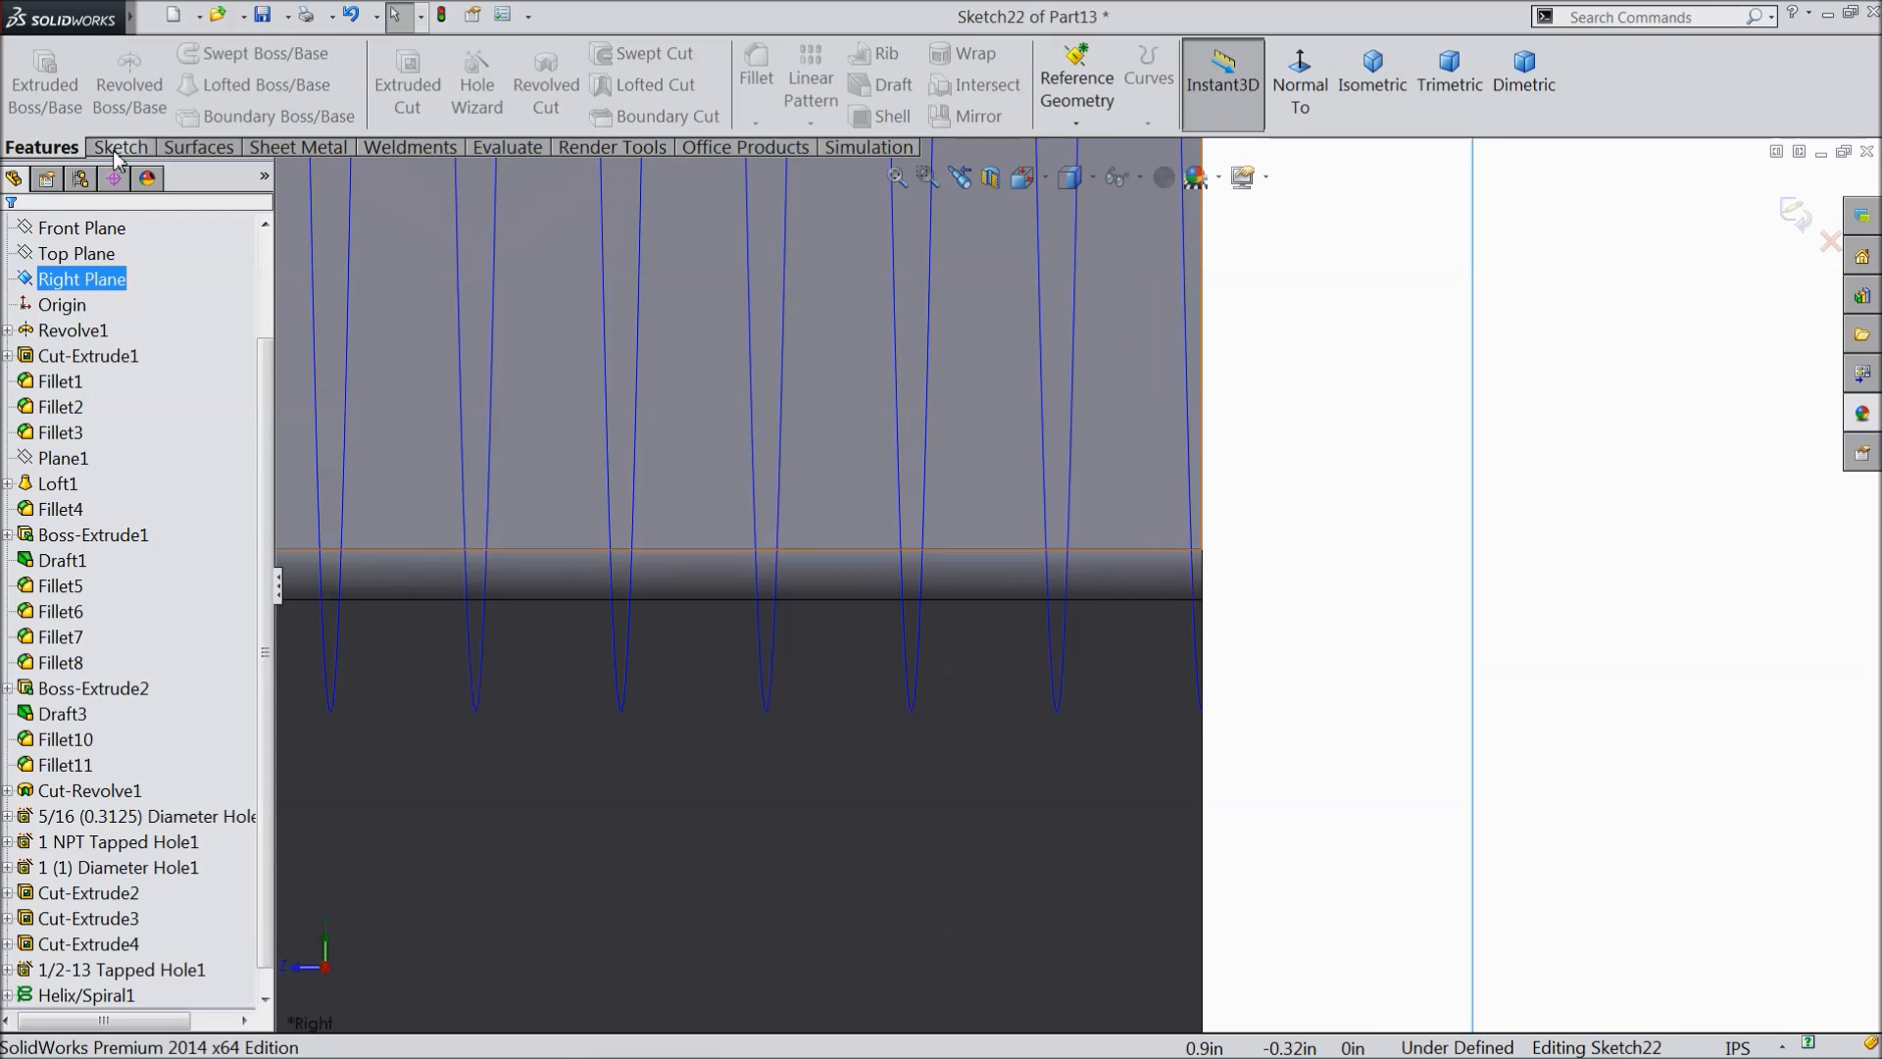
- Sketch a closed downward-pointing triangle about 0.07 in tall just outside the octagonal end face, with a horizontal top edge
left_click(119, 147)
left_click(166, 53)
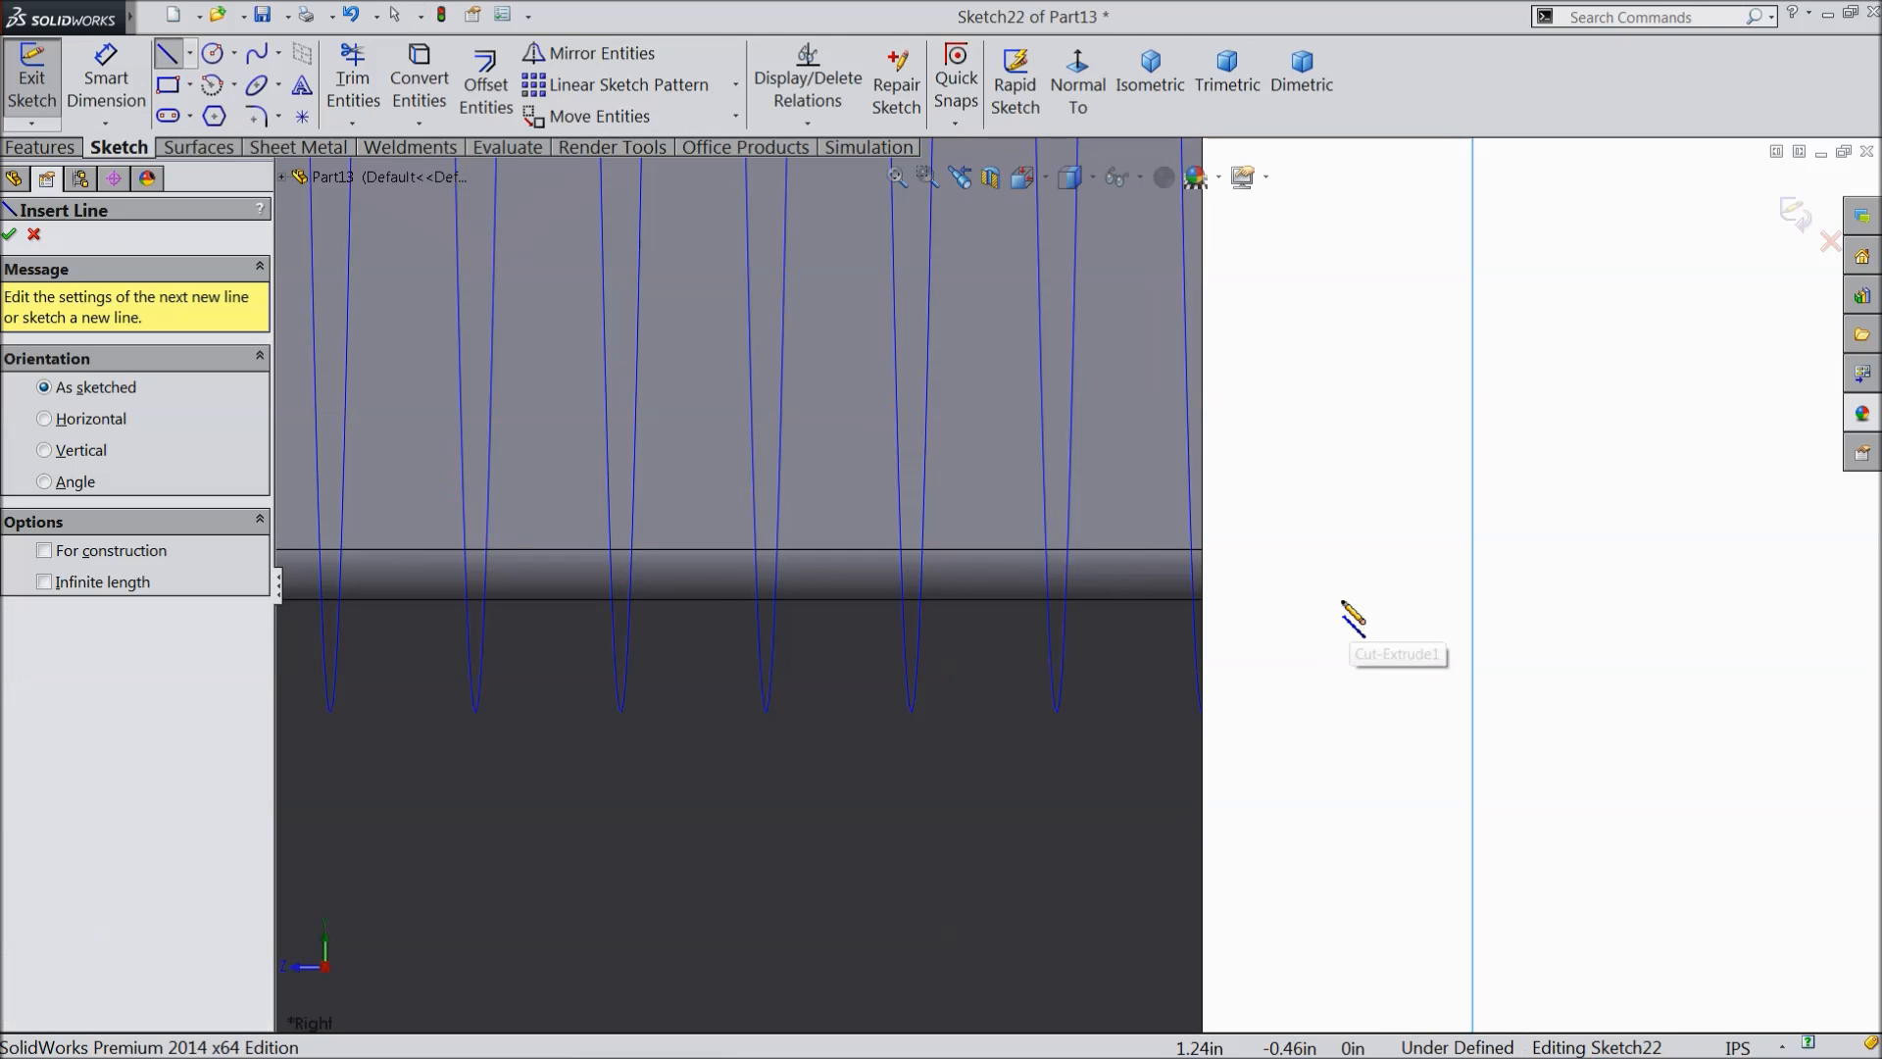
left_click(1322, 595)
left_click(1485, 595)
left_click(1412, 816)
left_click(1323, 595)
right_click(1345, 533)
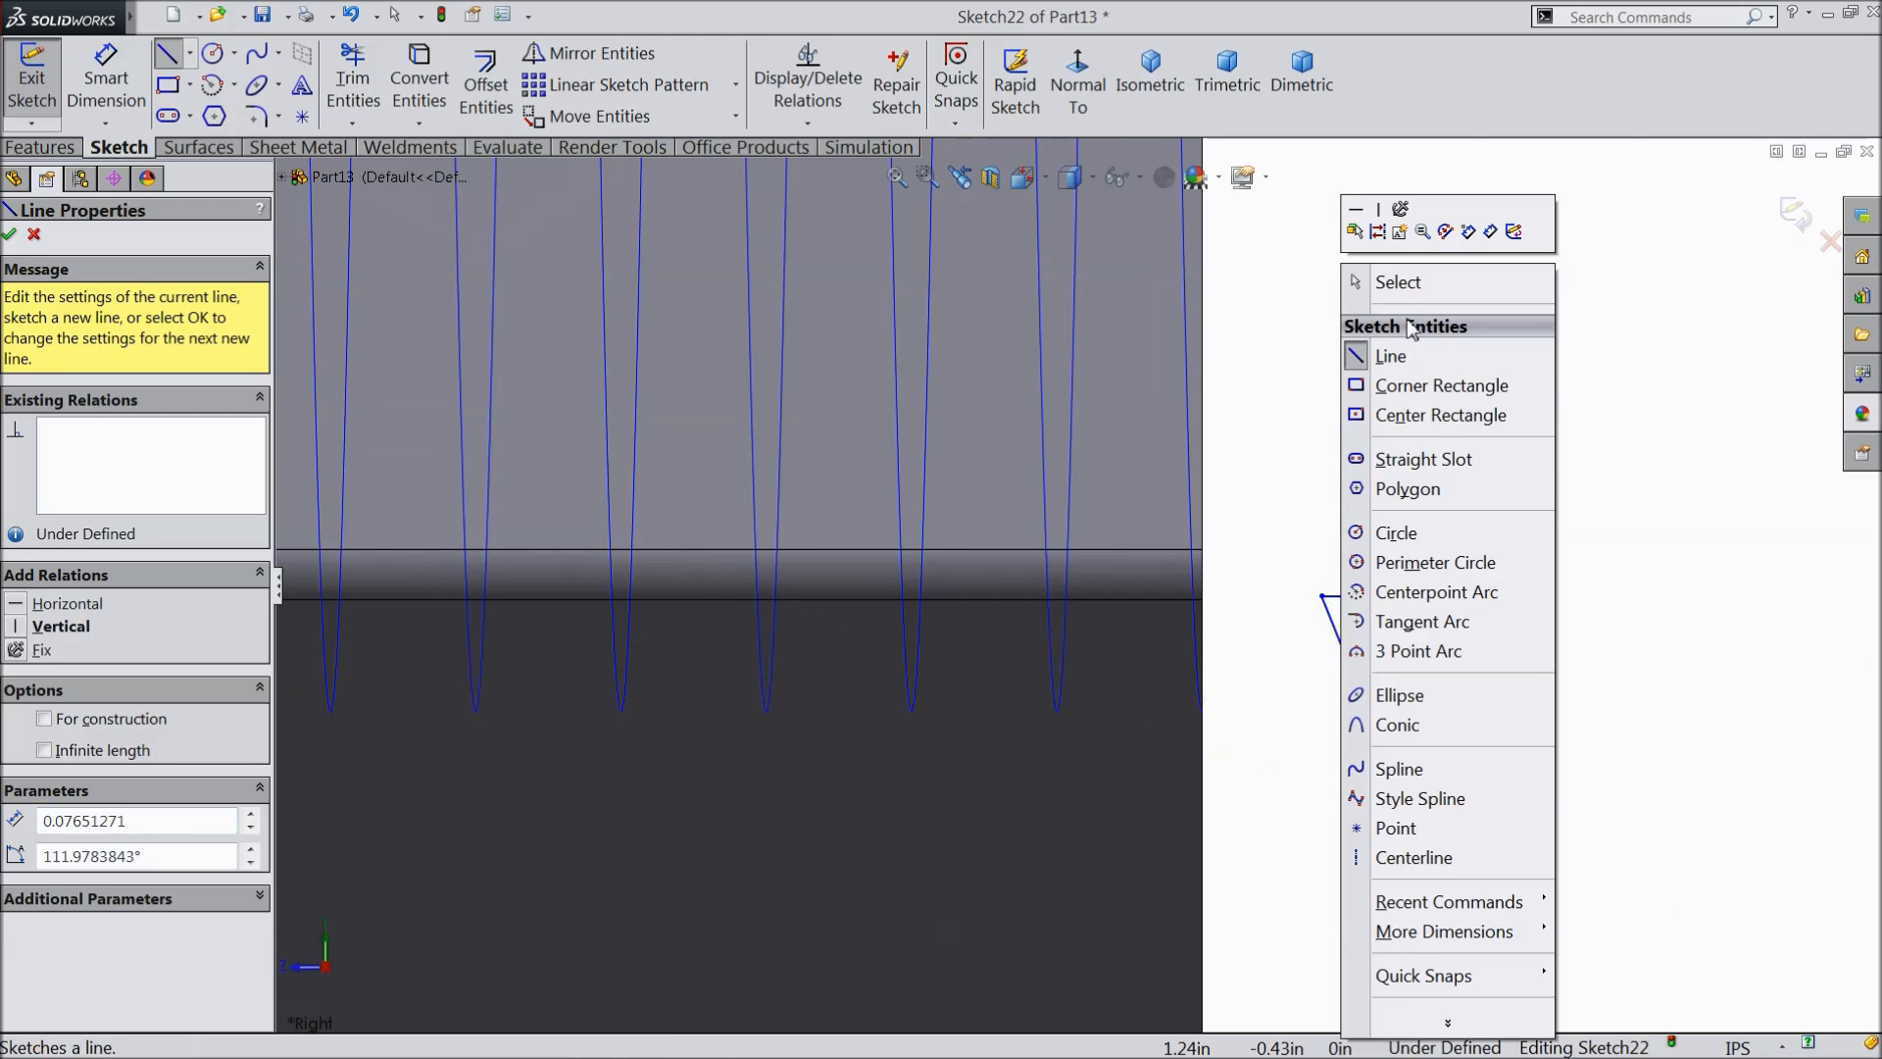
left_click(1398, 282)
- Add a construction line from the midpoint of the triangle's top edge to its lower vertex and make it vertical
left_click(190, 54)
left_click(227, 115)
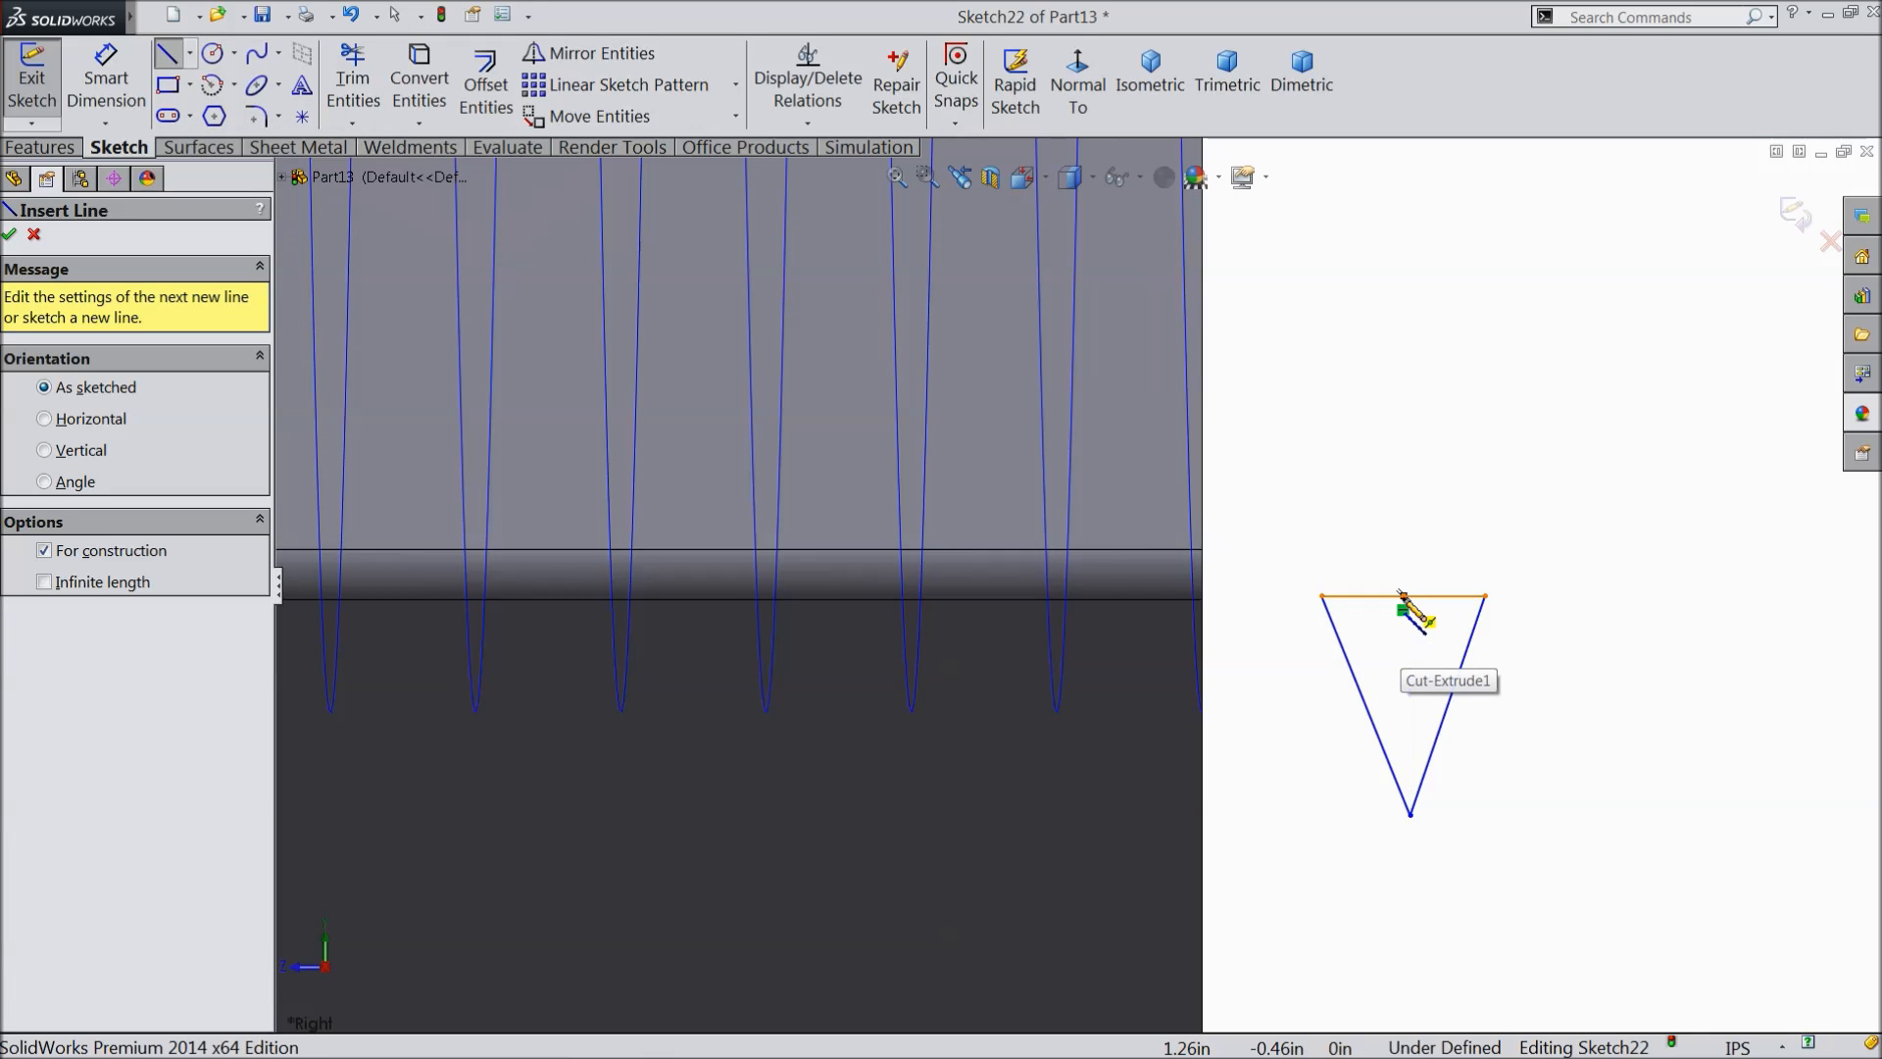
left_click(1402, 595)
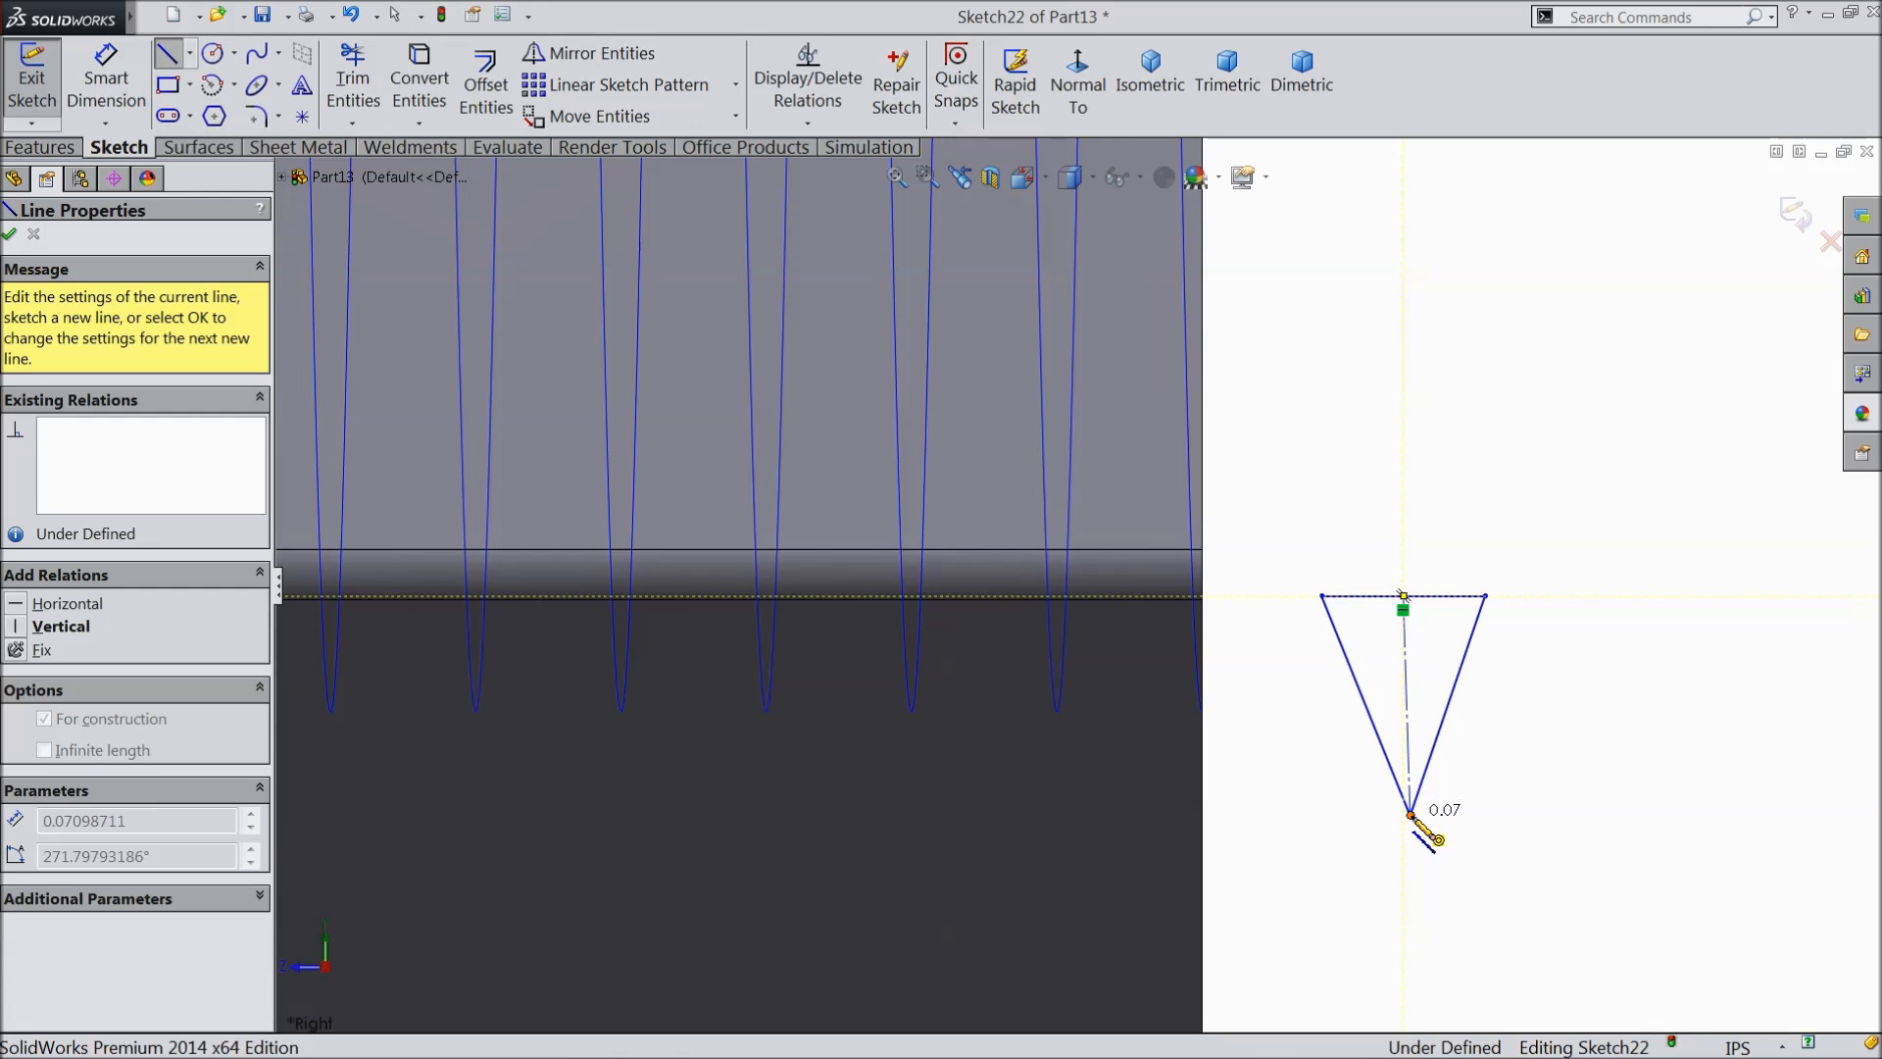
left_click(1410, 814)
right_click(1515, 285)
left_click(1551, 311)
scroll(1419, 698, "down", 3)
scroll(1306, 755, "up", 4)
scroll(1243, 784, "down", 4)
left_click(1083, 620)
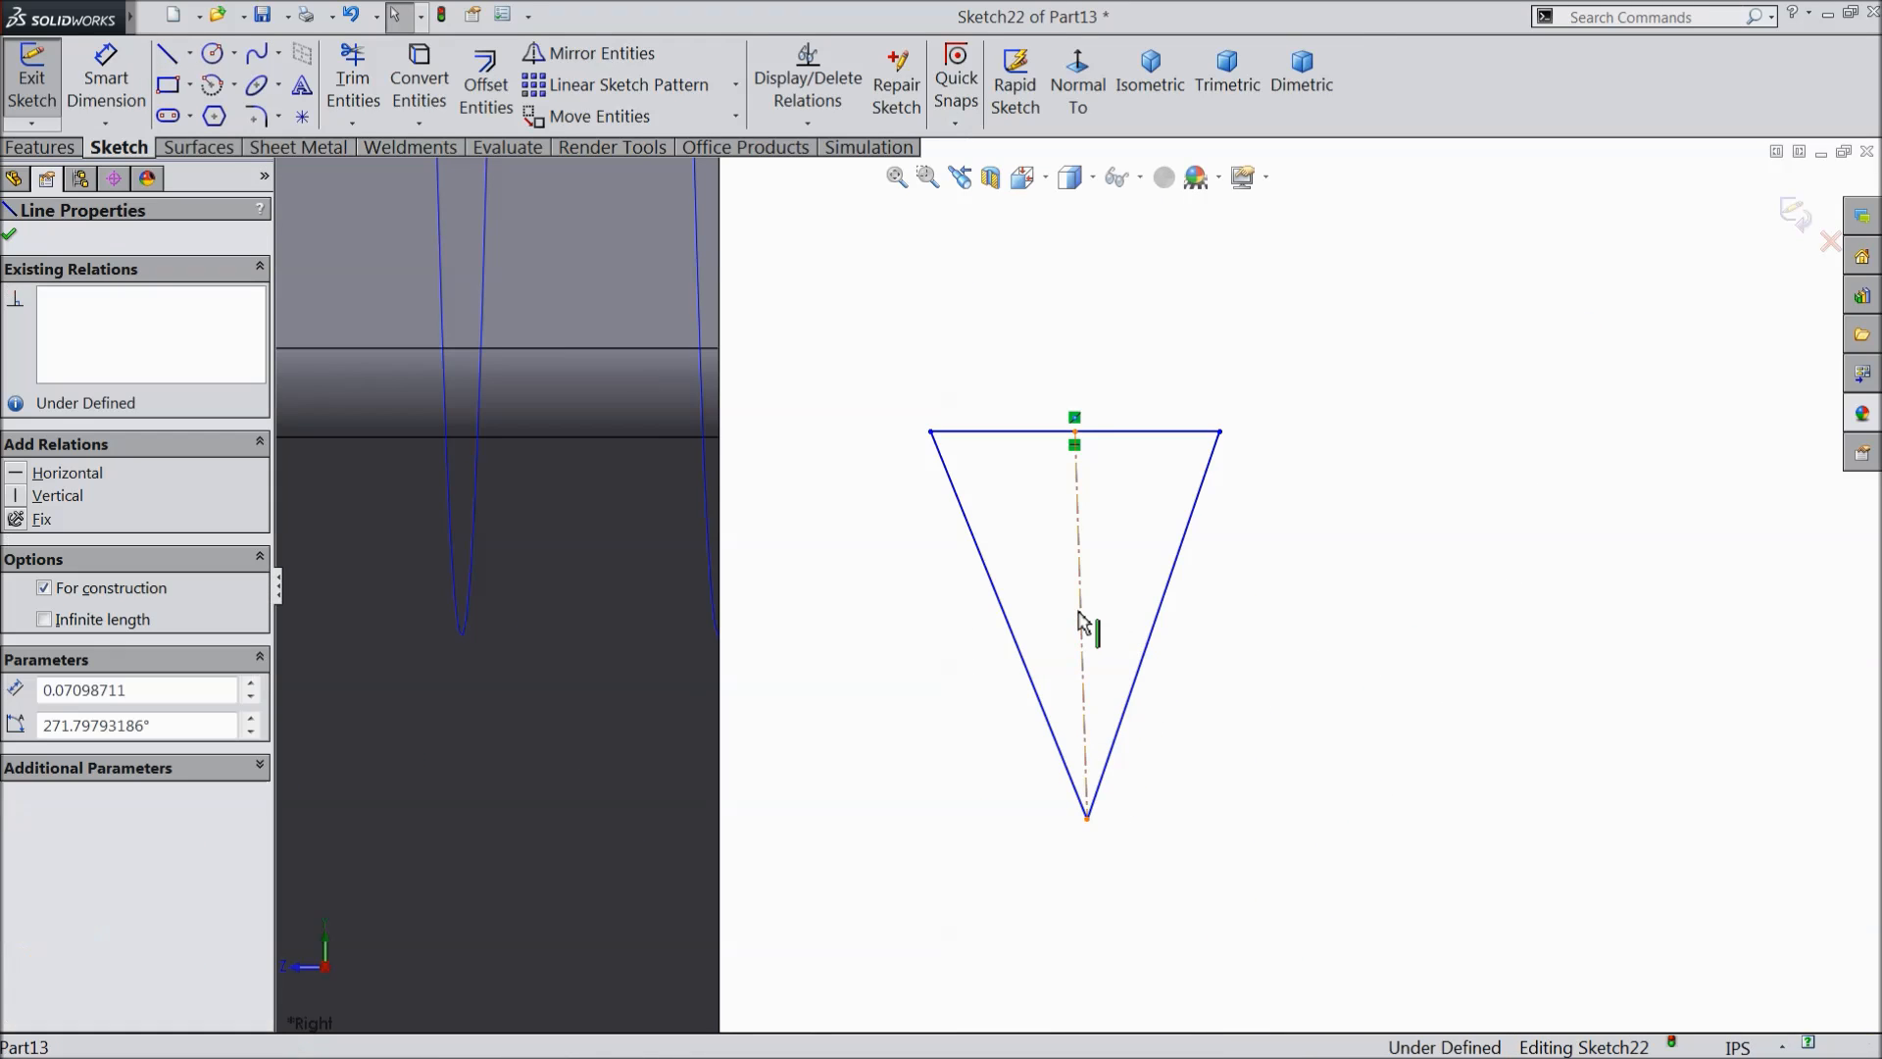
left_click(1143, 541)
- Dimension the angle between the triangle's two slanted sides as 50°
left_click(106, 78)
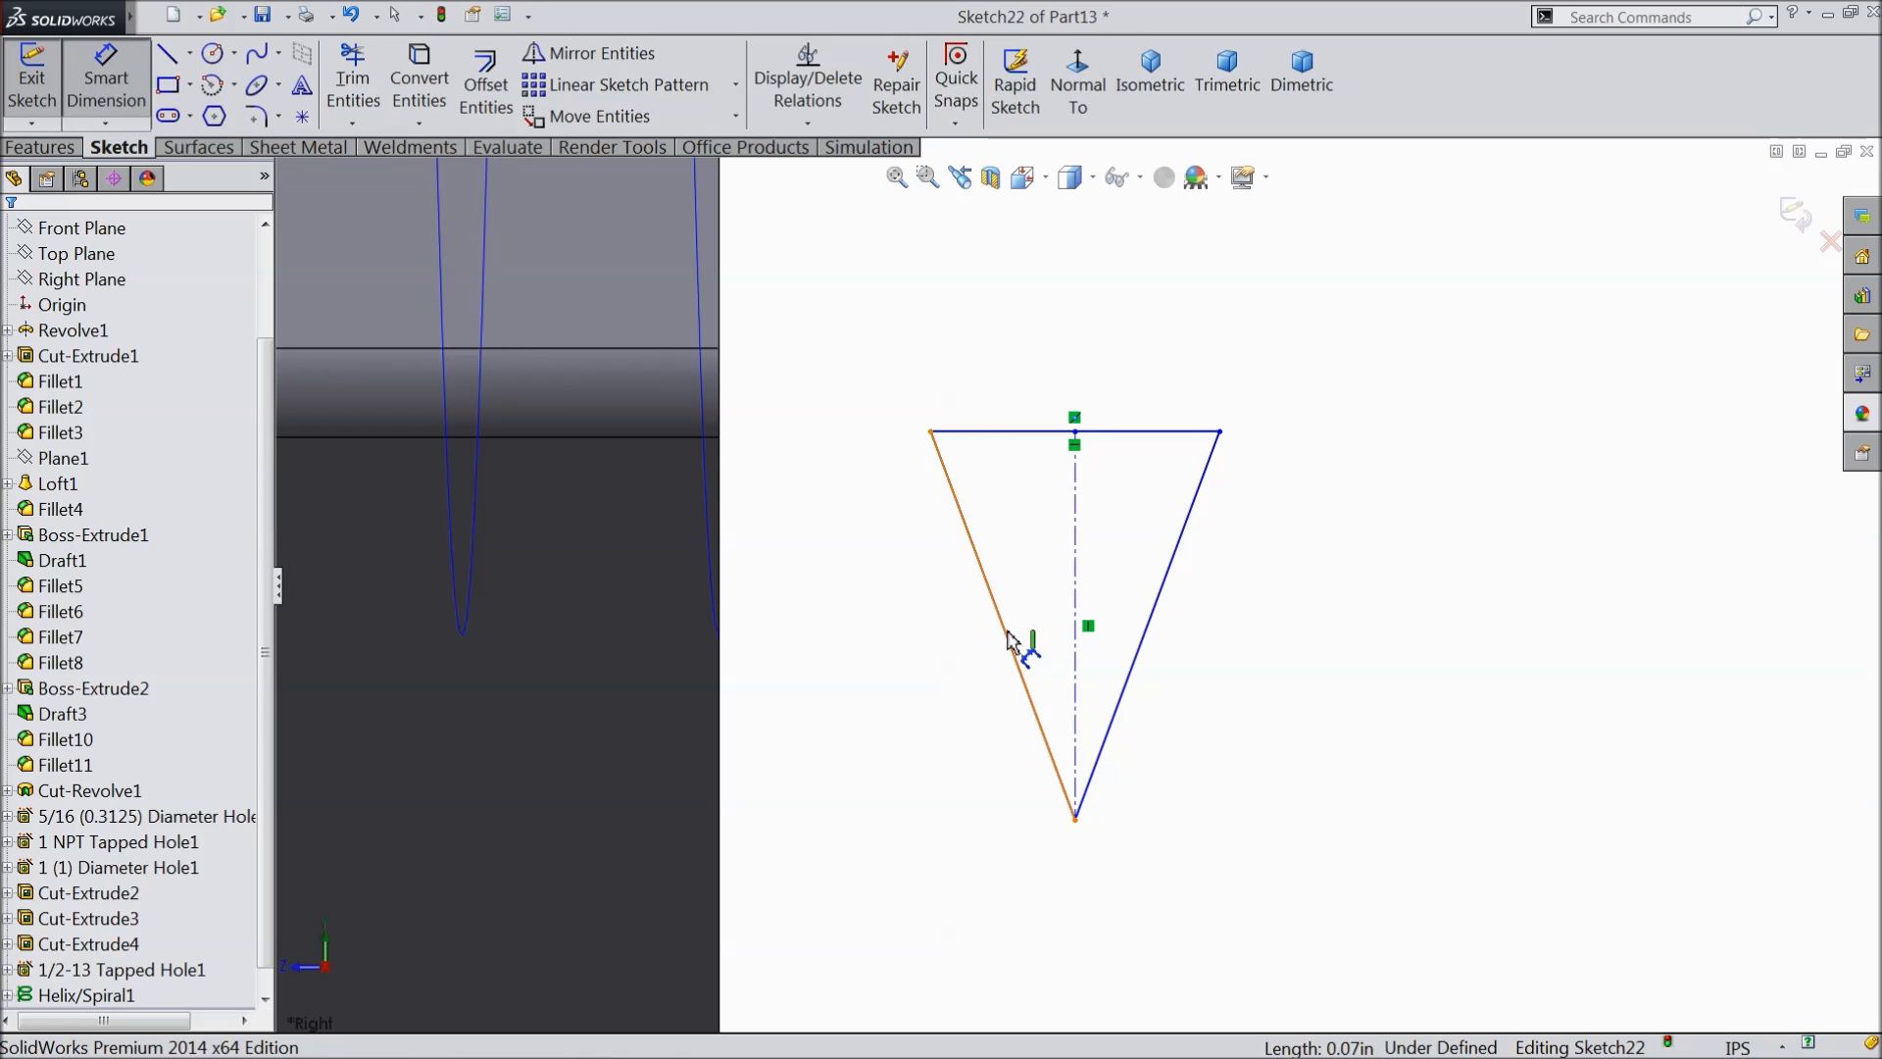
left_click(1010, 642)
left_click(1149, 613)
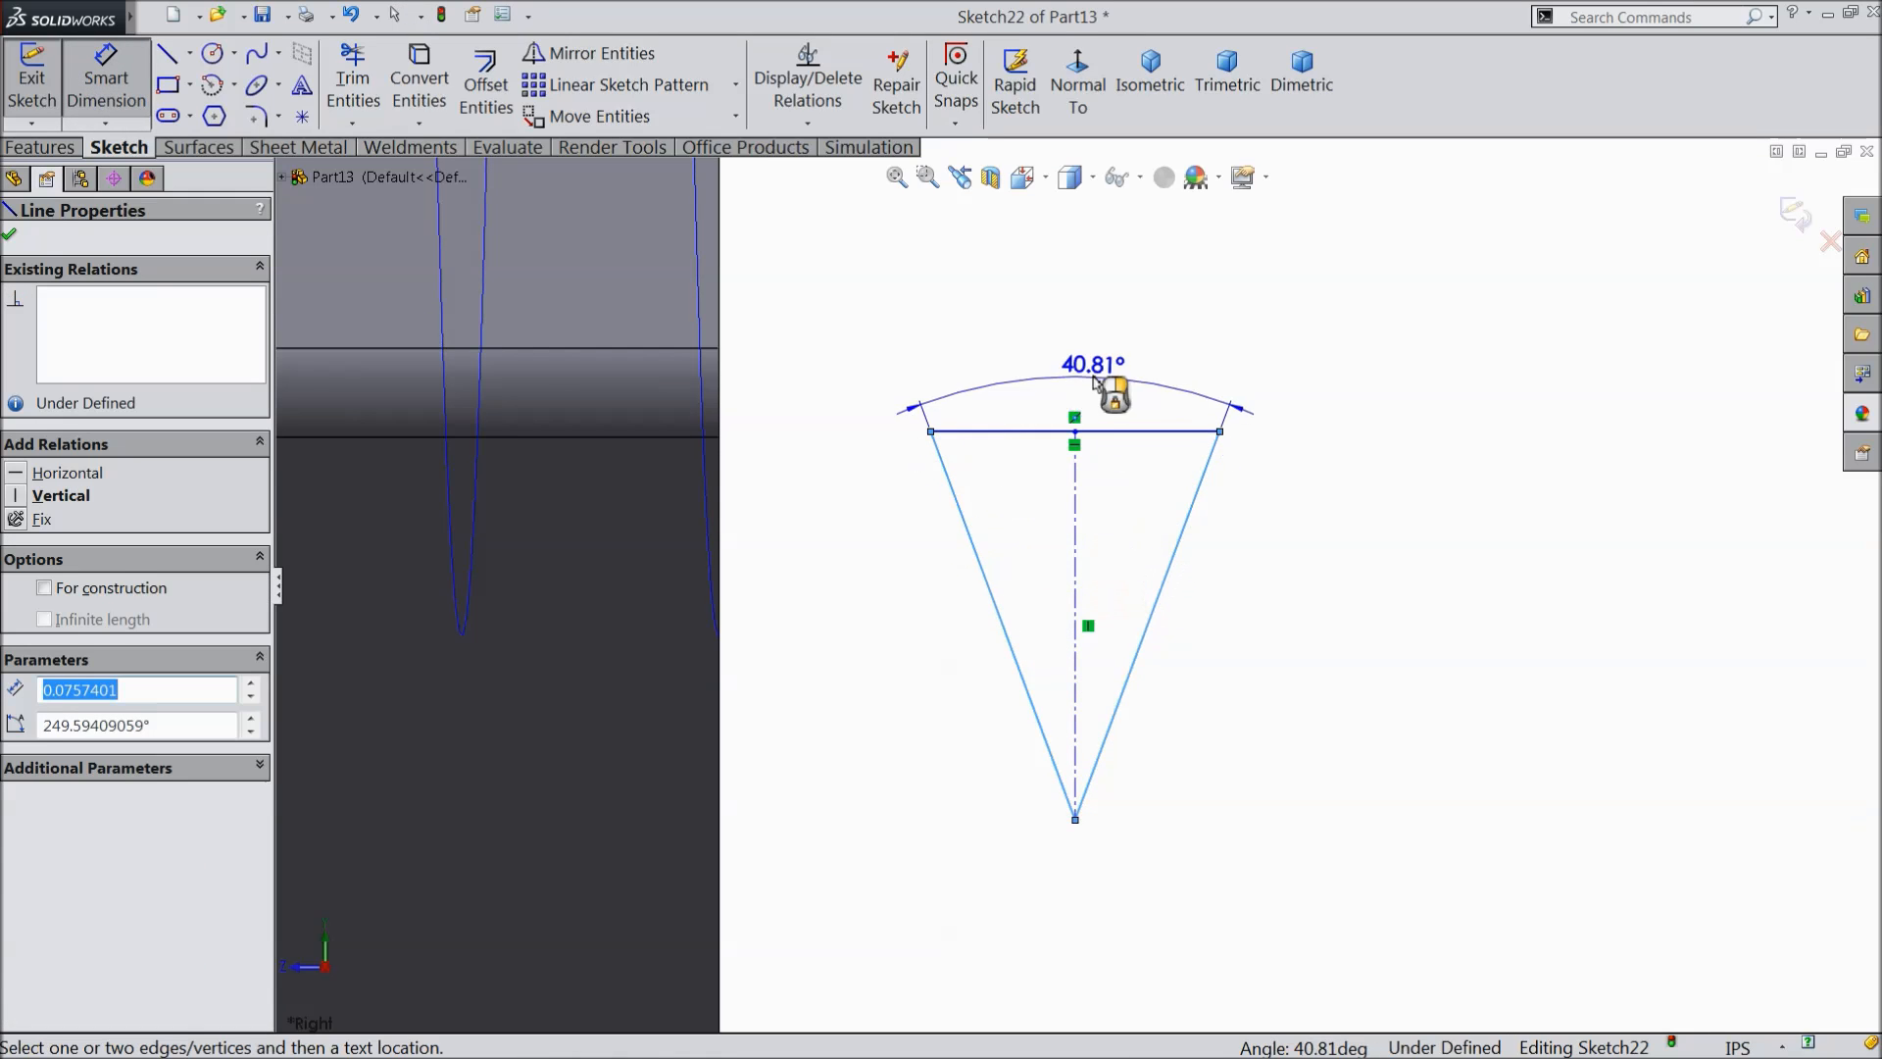
left_click(1095, 388)
key("Return")
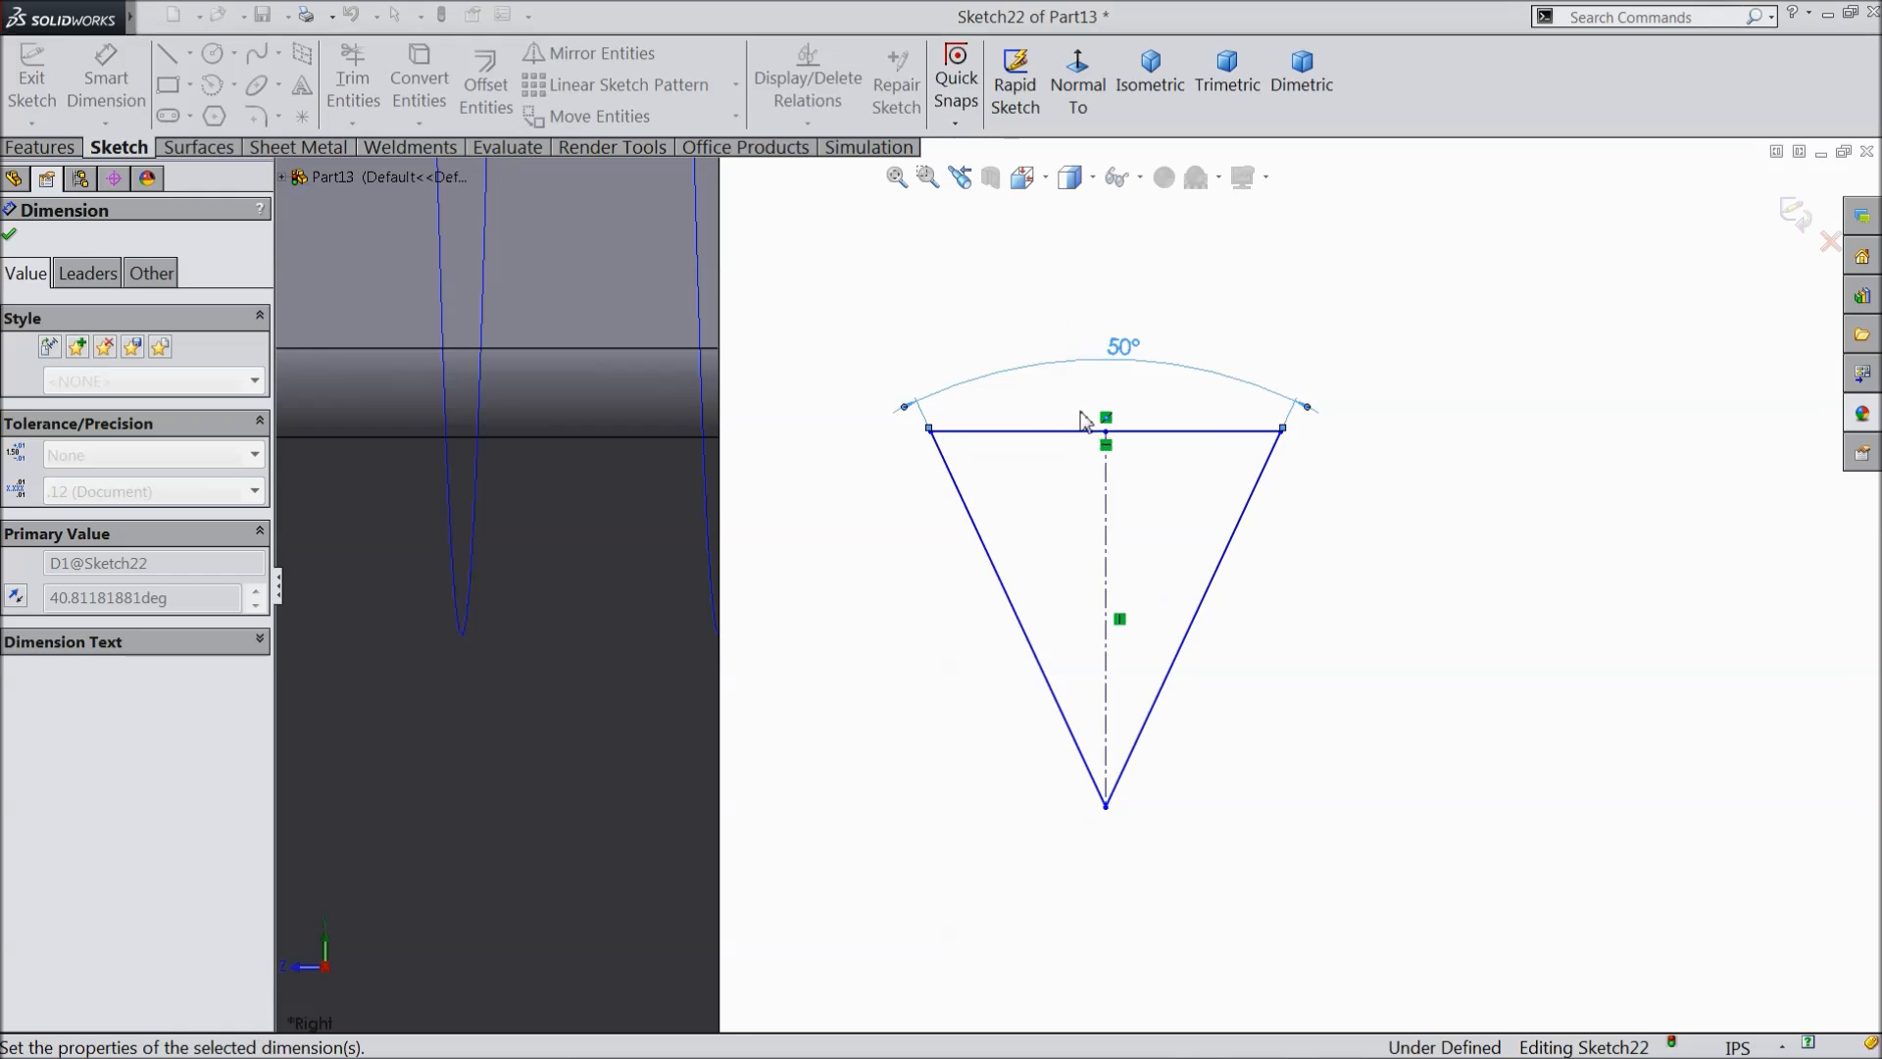
- Dimension the triangle's height from the top-edge midpoint to the lower vertex as 0.06 in
left_click(1106, 431)
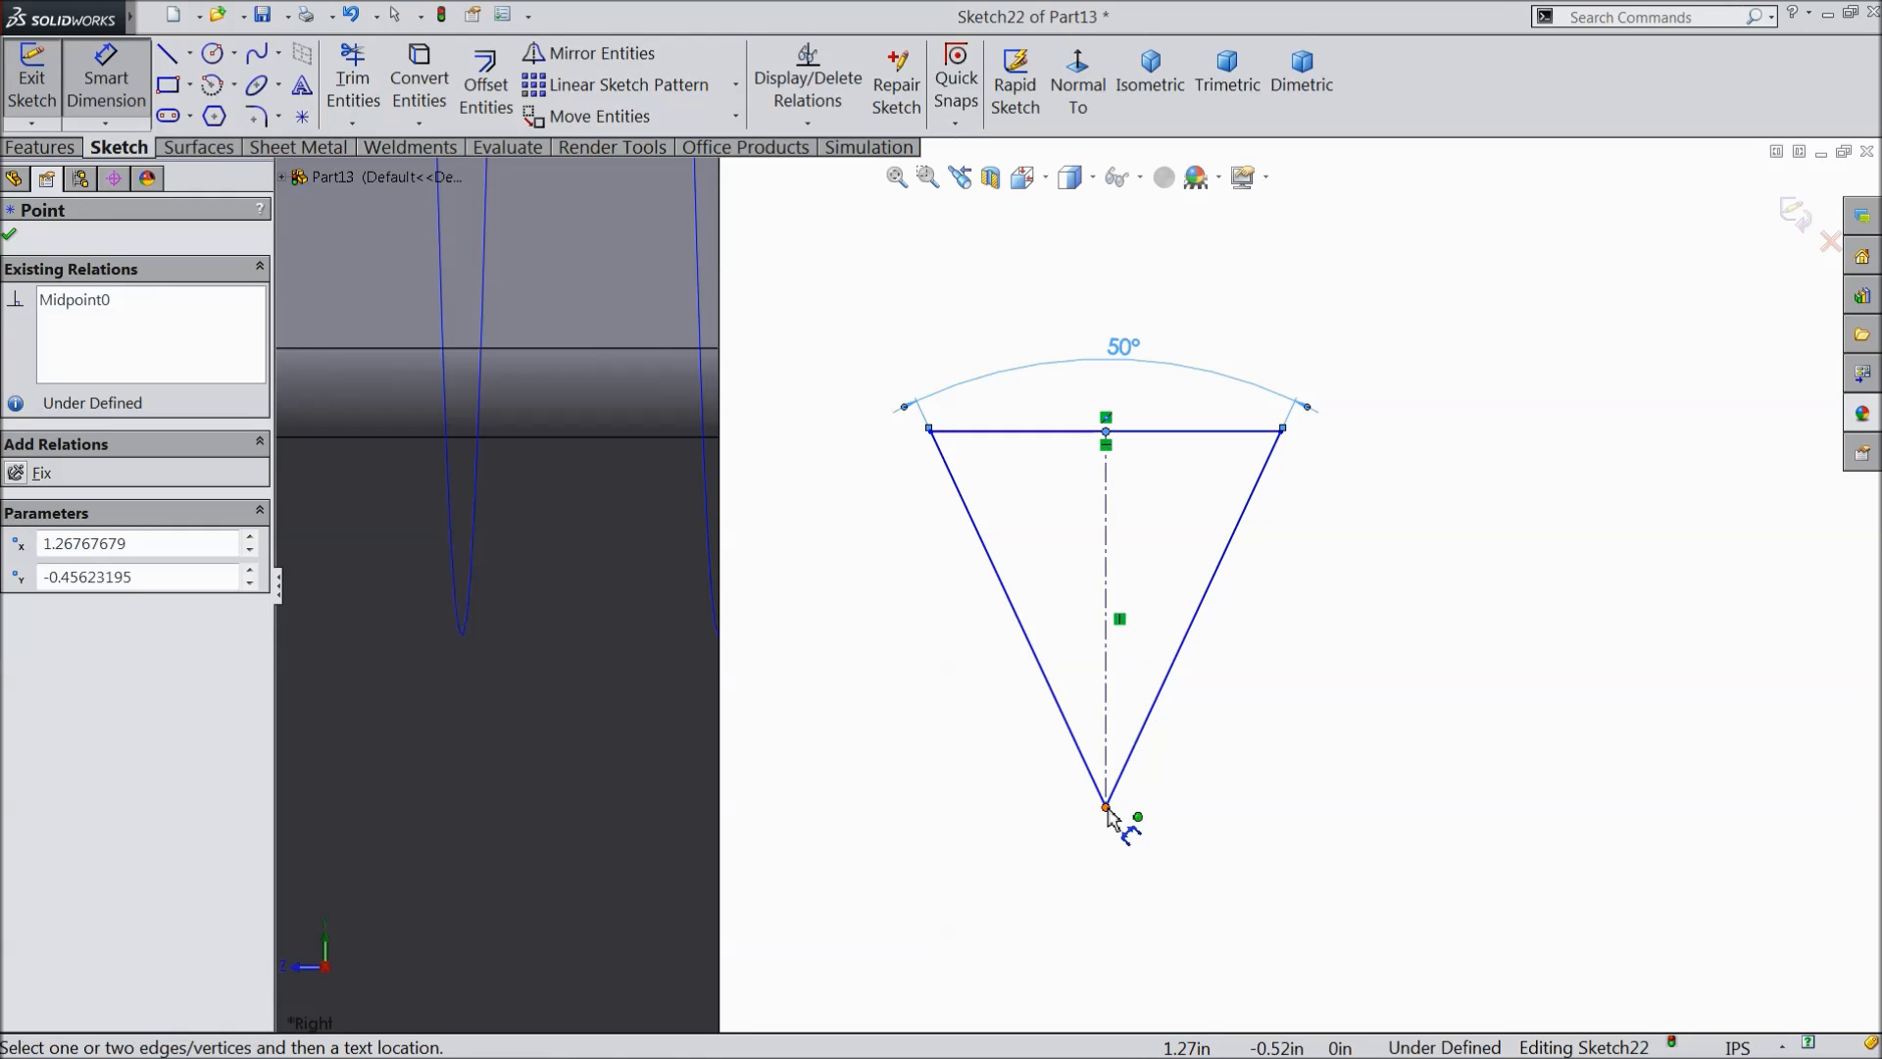
left_click(1105, 809)
left_click(1412, 623)
type("0.06")
left_click(1307, 591)
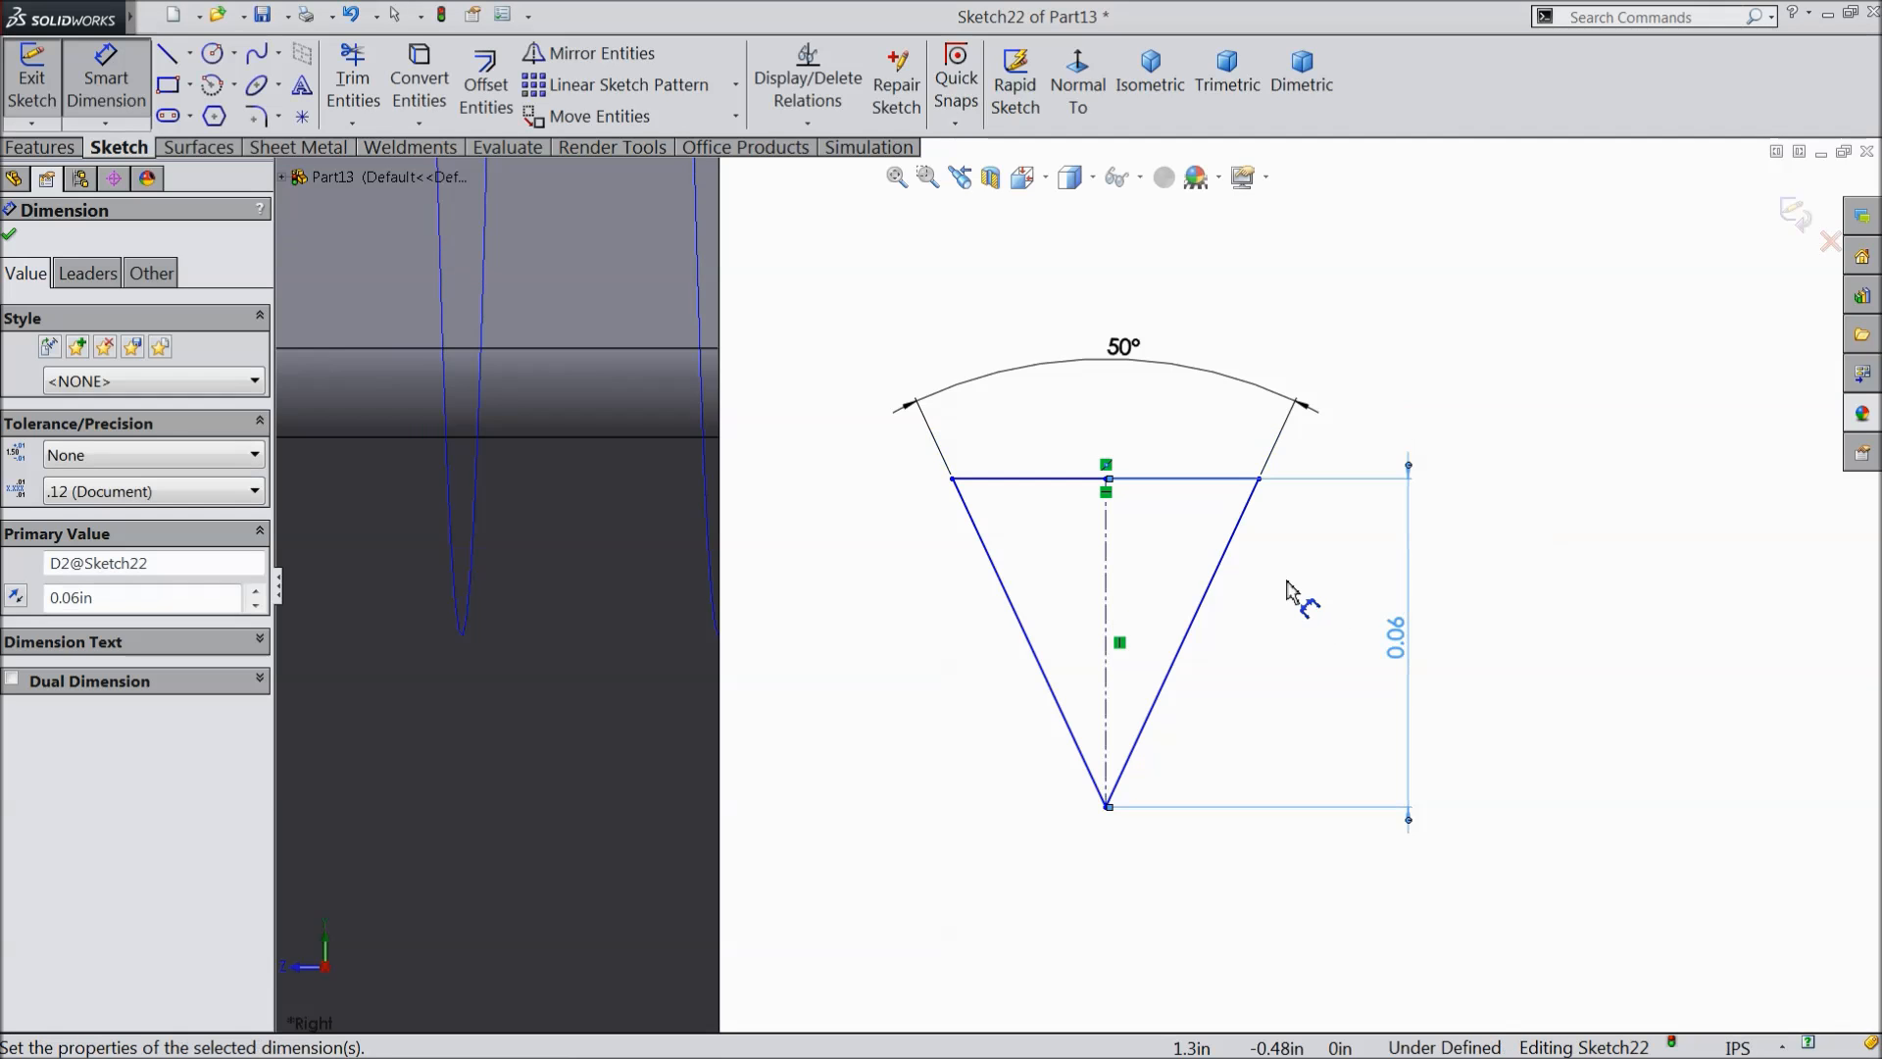
left_click(17, 238)
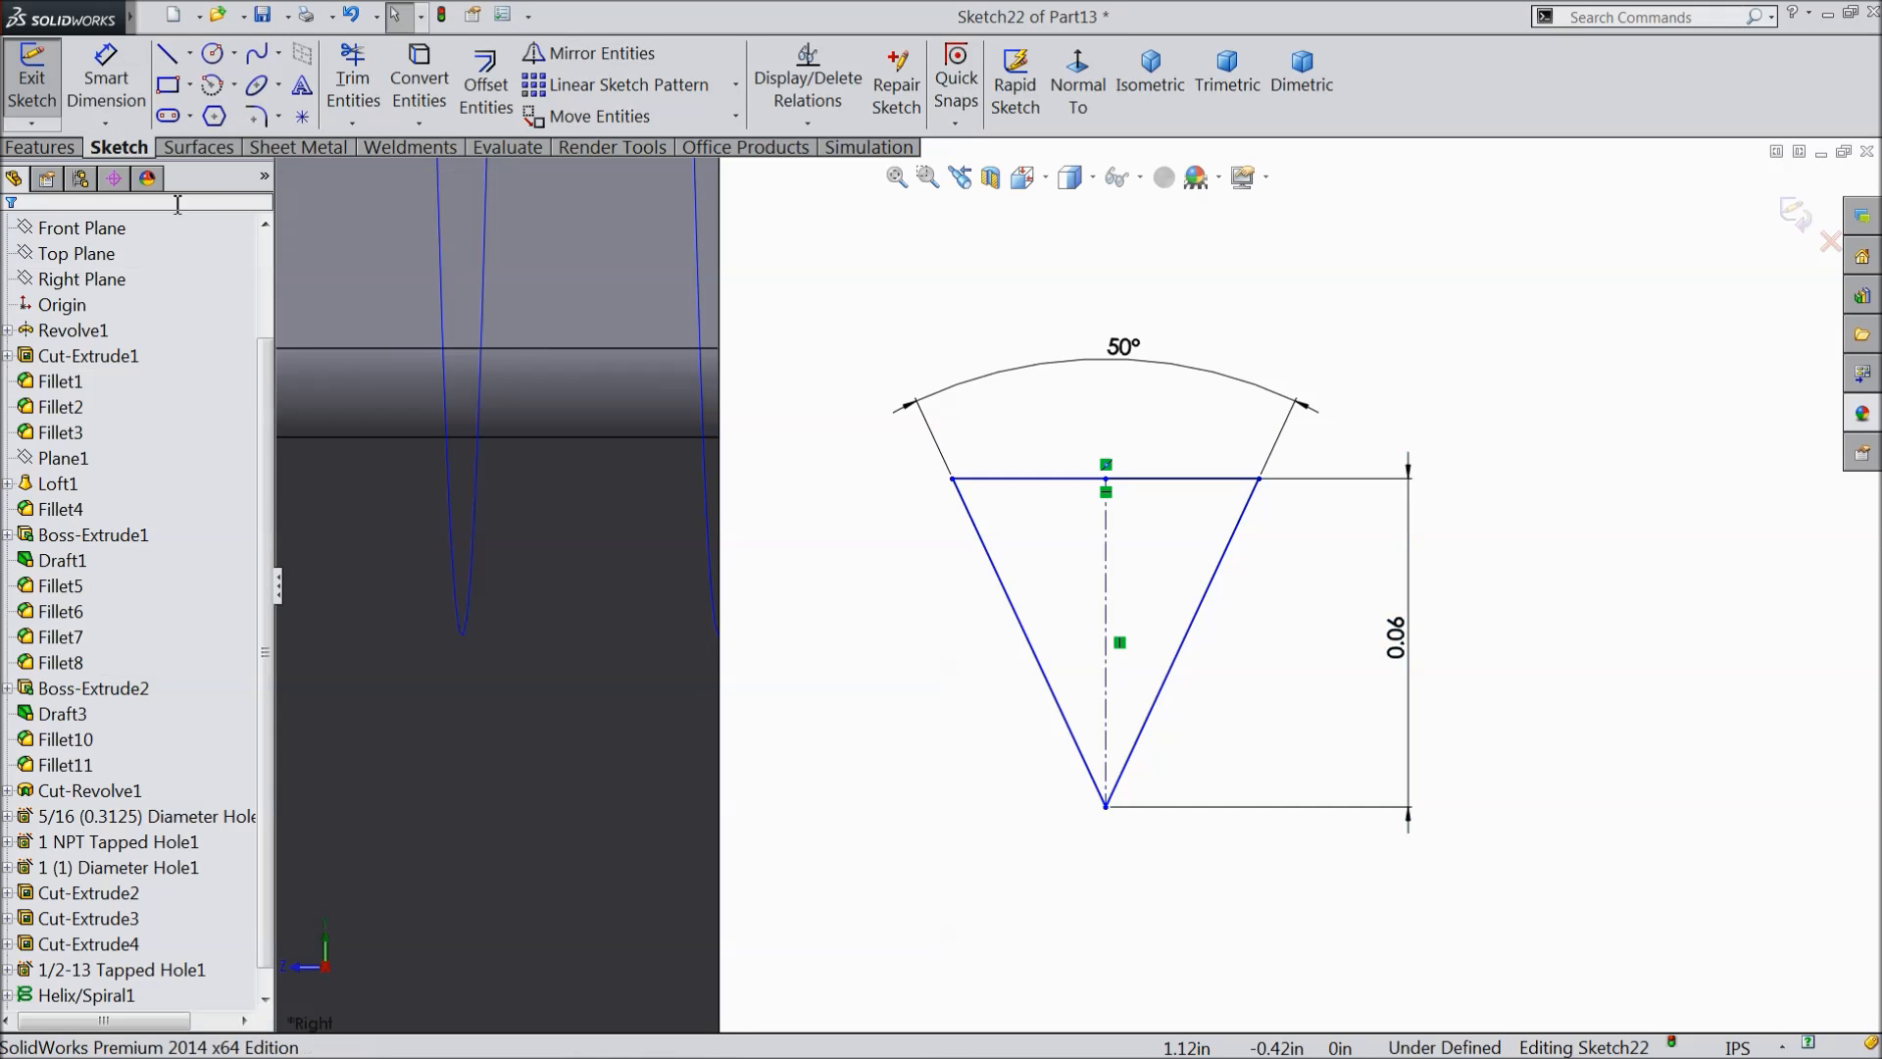
- Round the triangle's lower vertex with a 0.005 in sketch fillet, keeping constrained corners
left_click(257, 116)
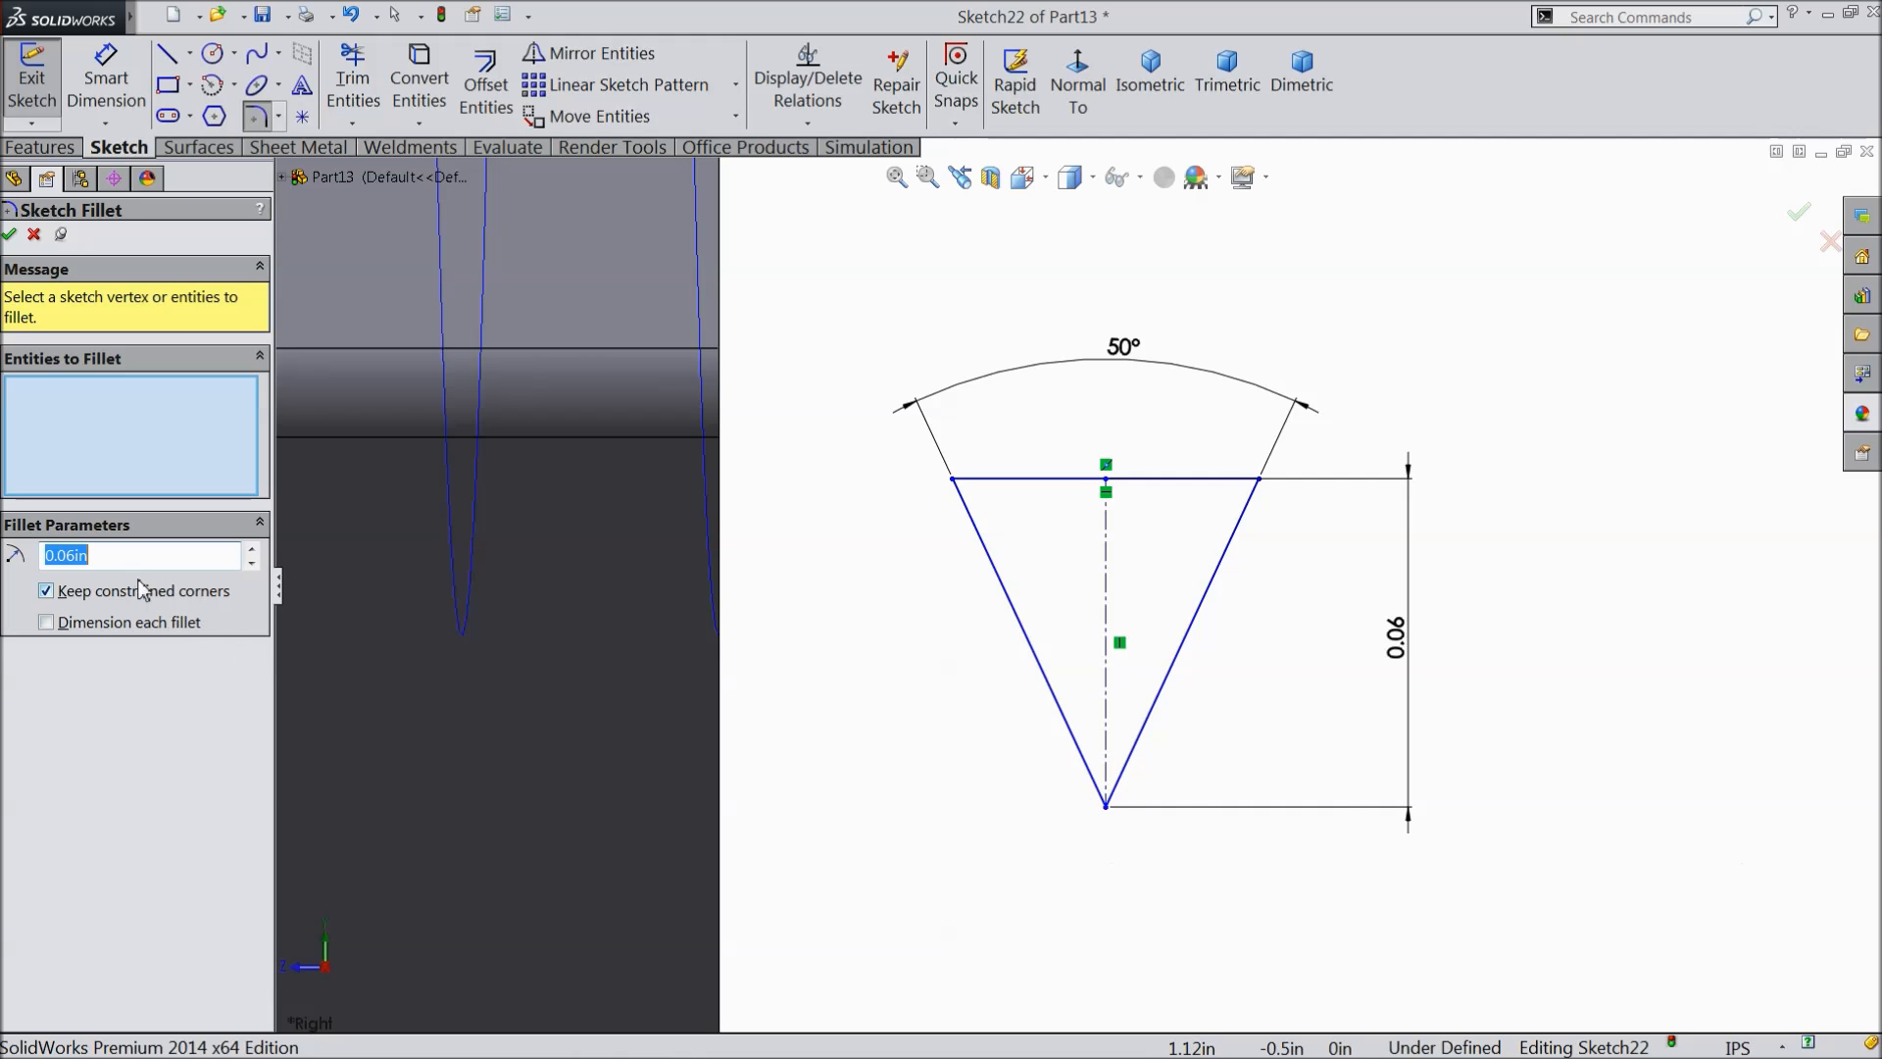
left_click(1106, 808)
double_click(108, 560)
type("0.01")
left_click(1107, 810)
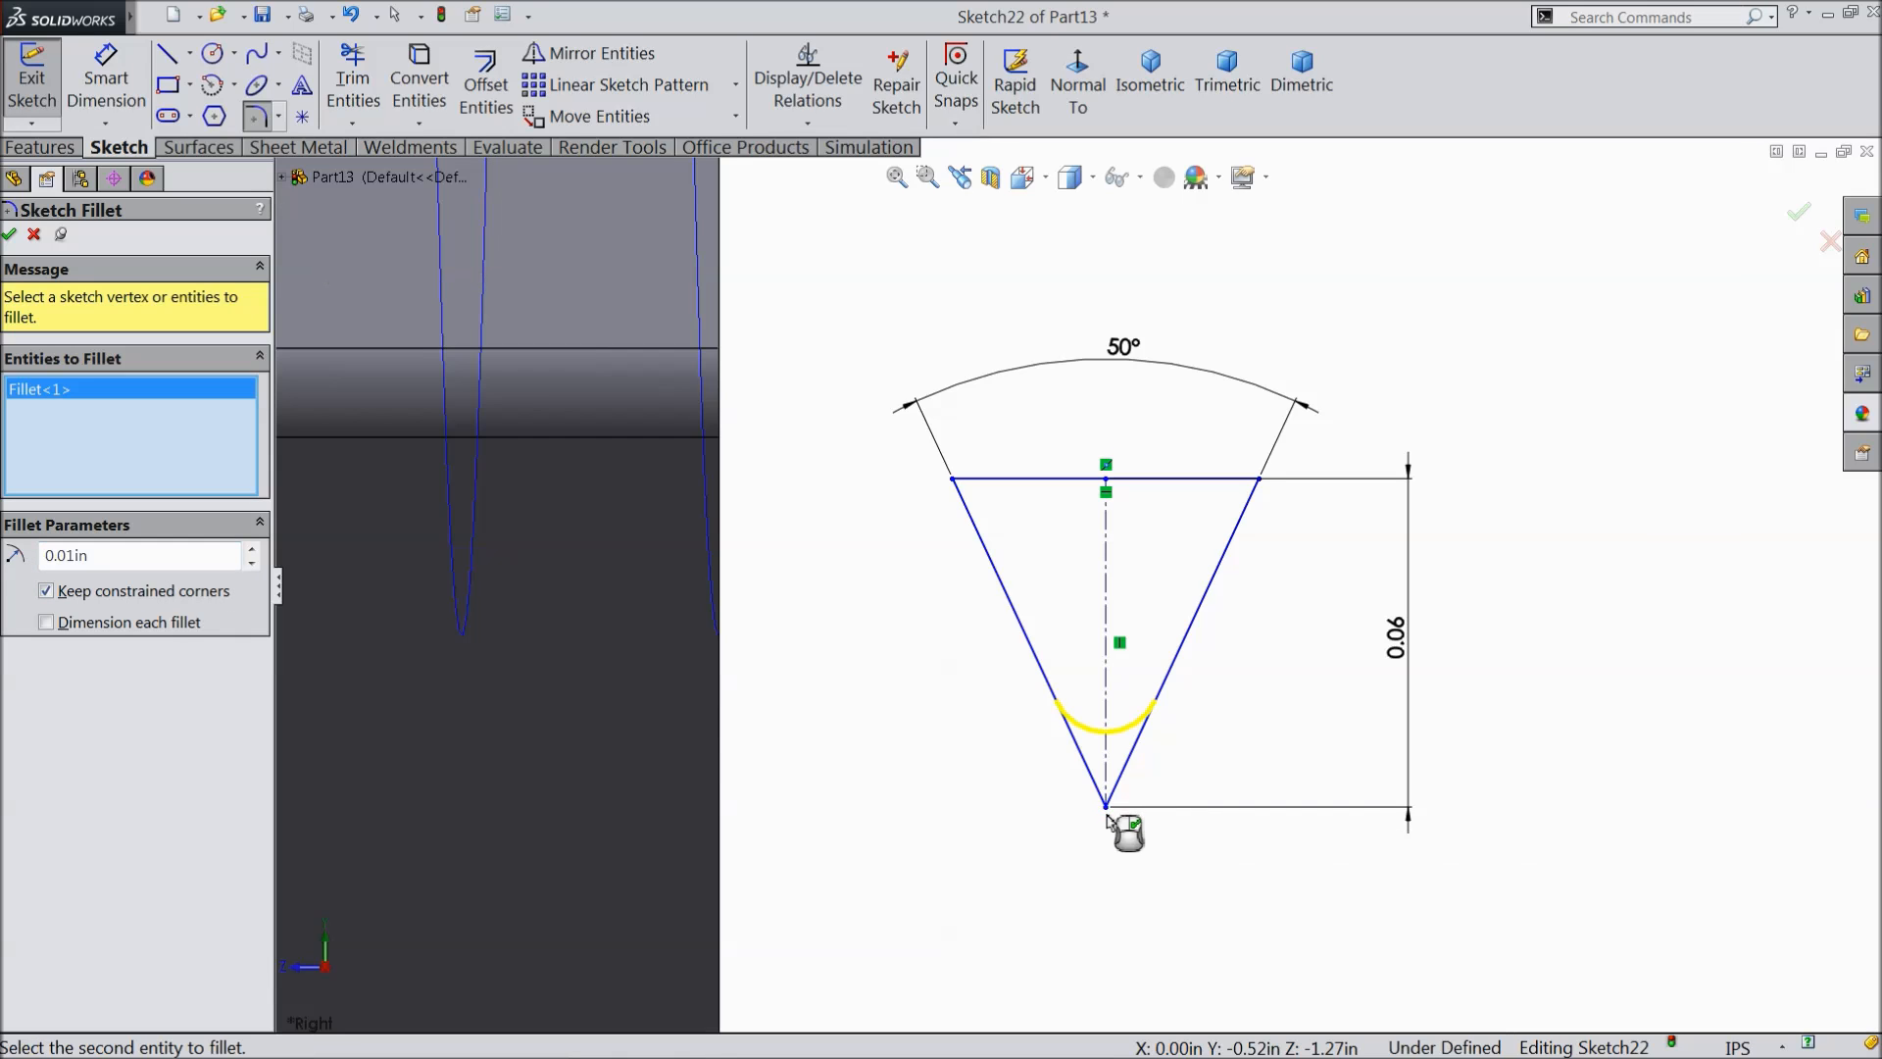
double_click(116, 561)
type("0.005")
key("Return")
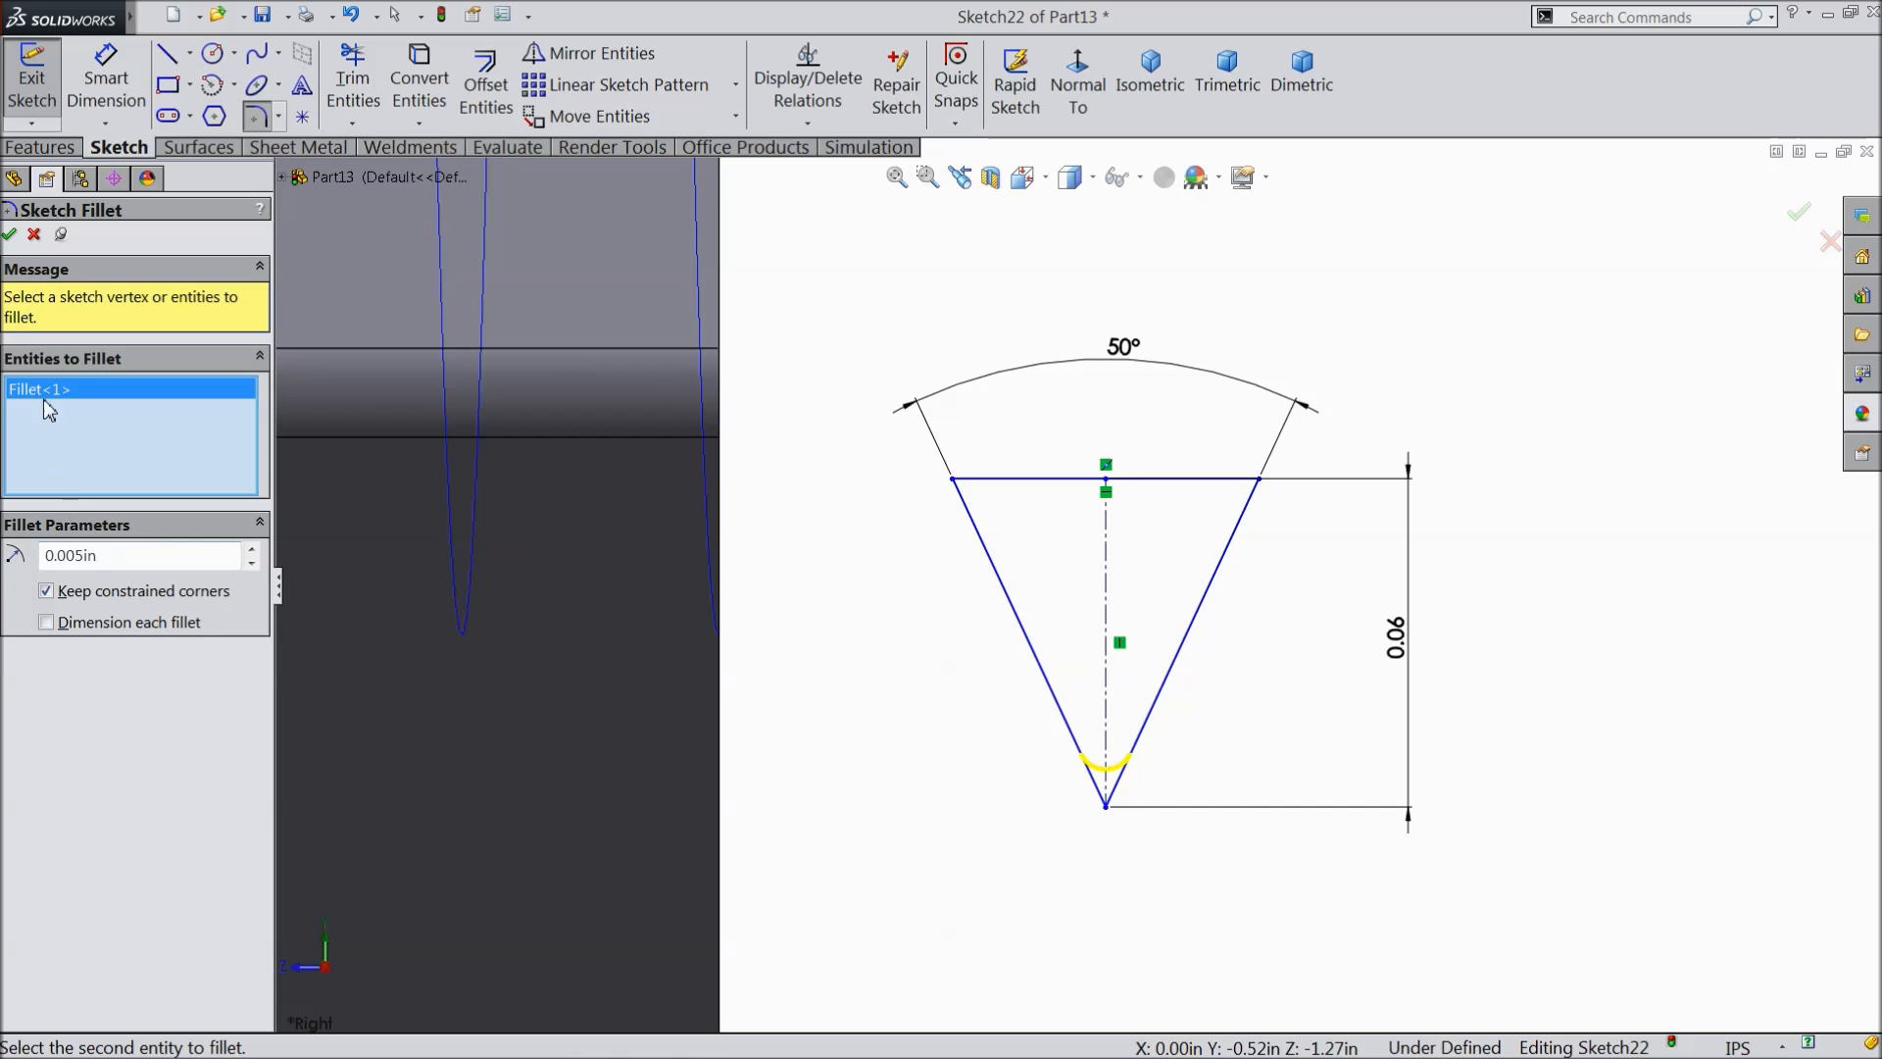
left_click(11, 235)
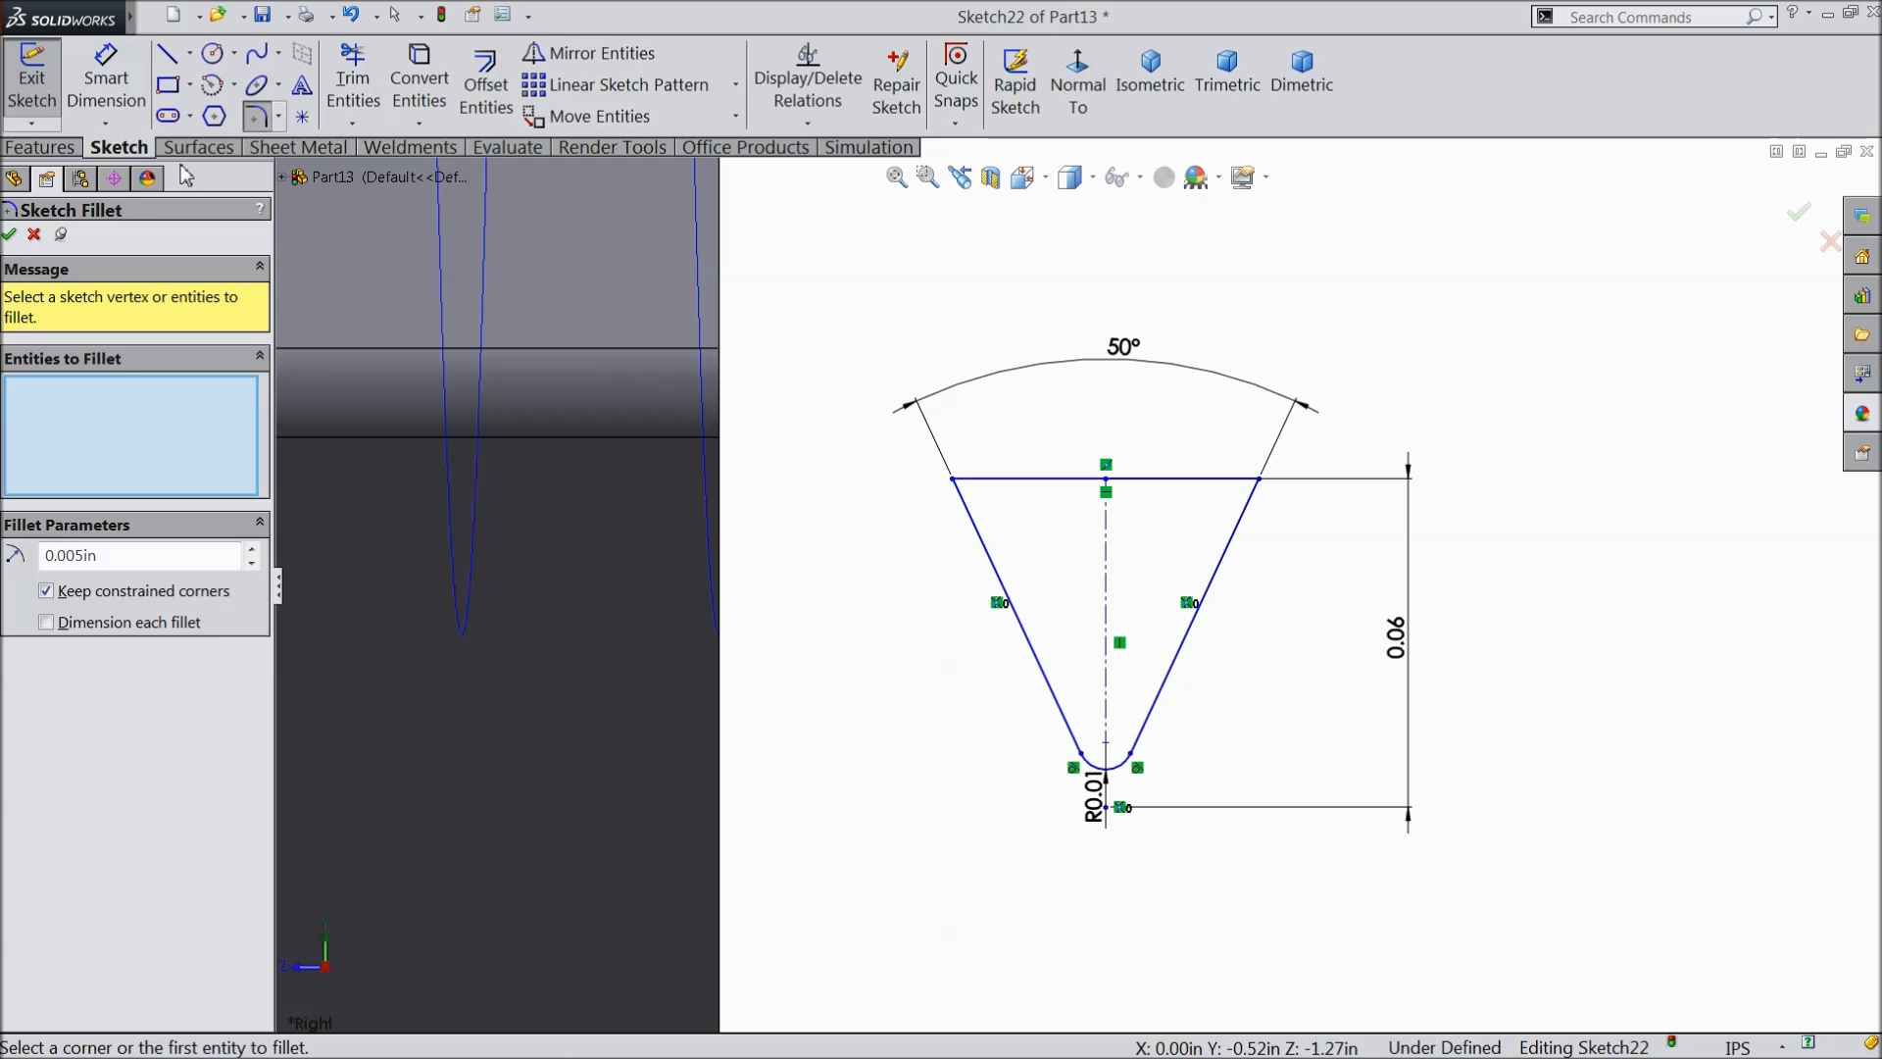
- Finish the sketch fillet and place a sketch point at the midpoint of the triangle's vertical construction line
left_click(11, 236)
left_click(303, 118)
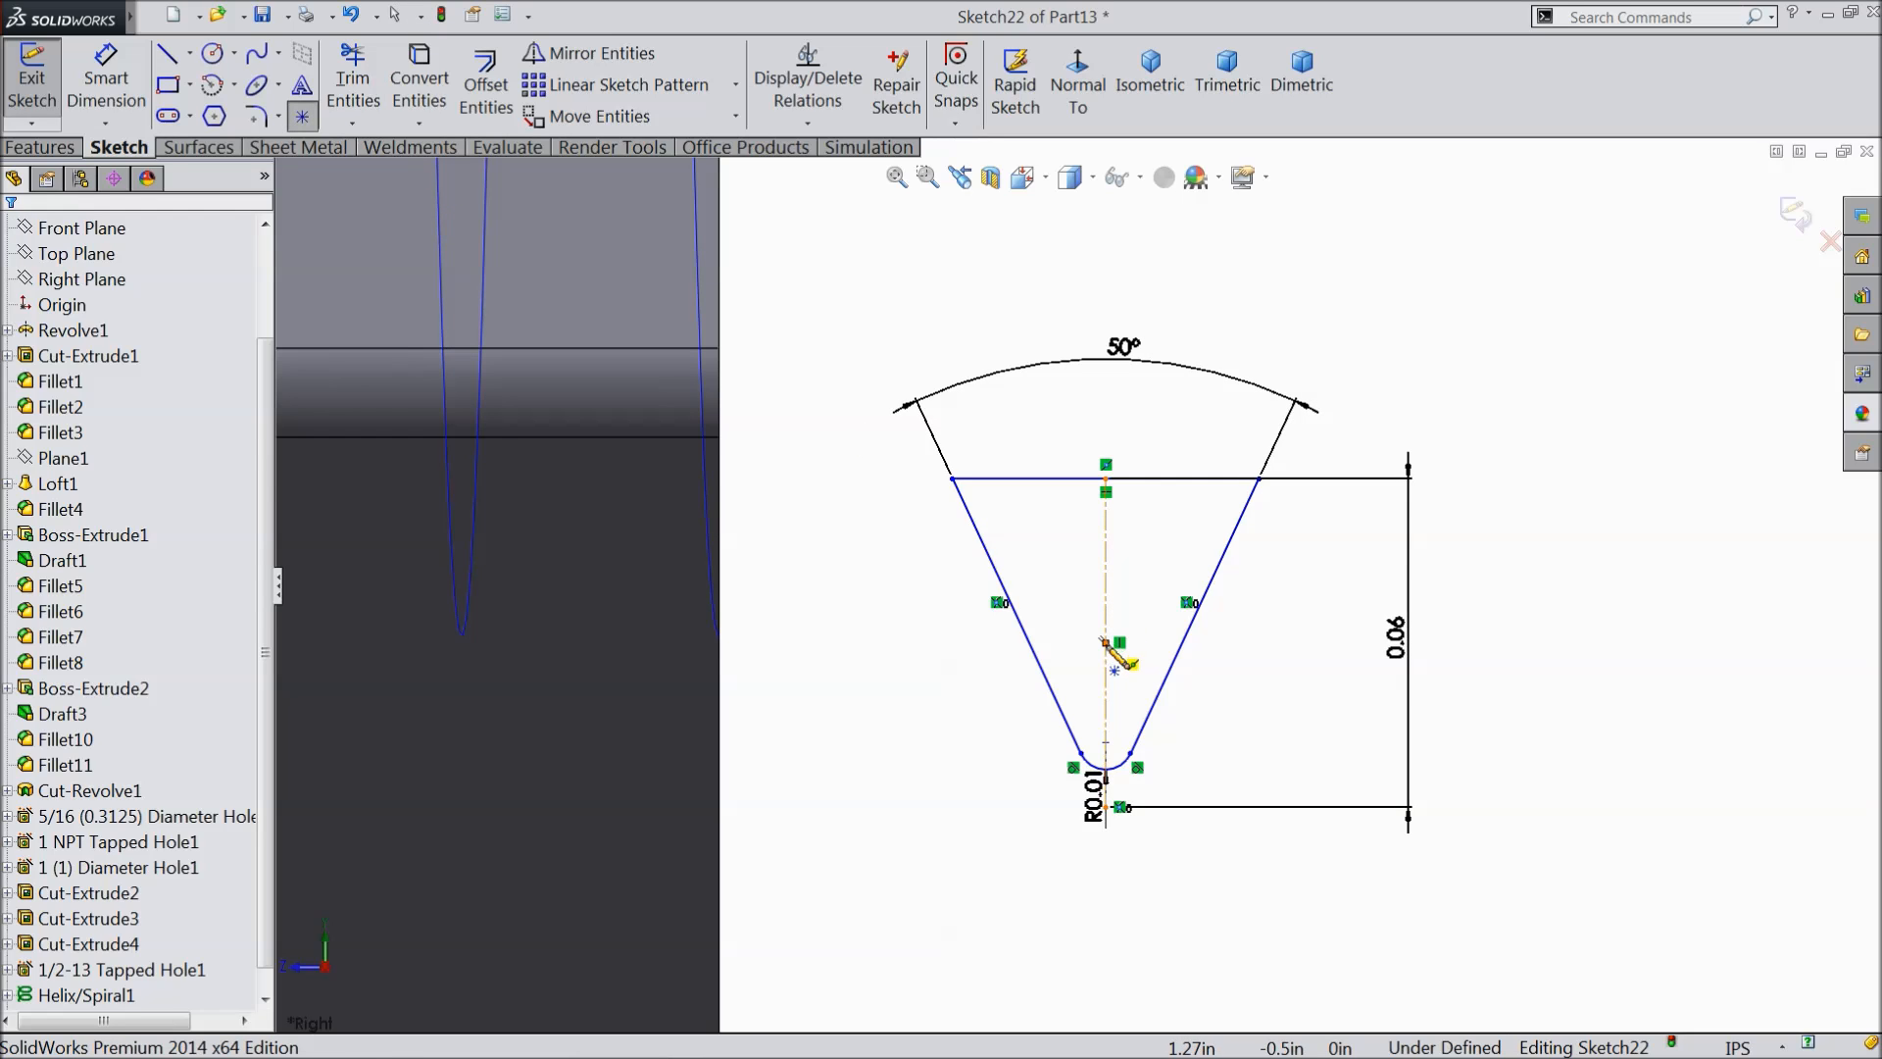
left_click(1105, 642)
left_click(308, 121)
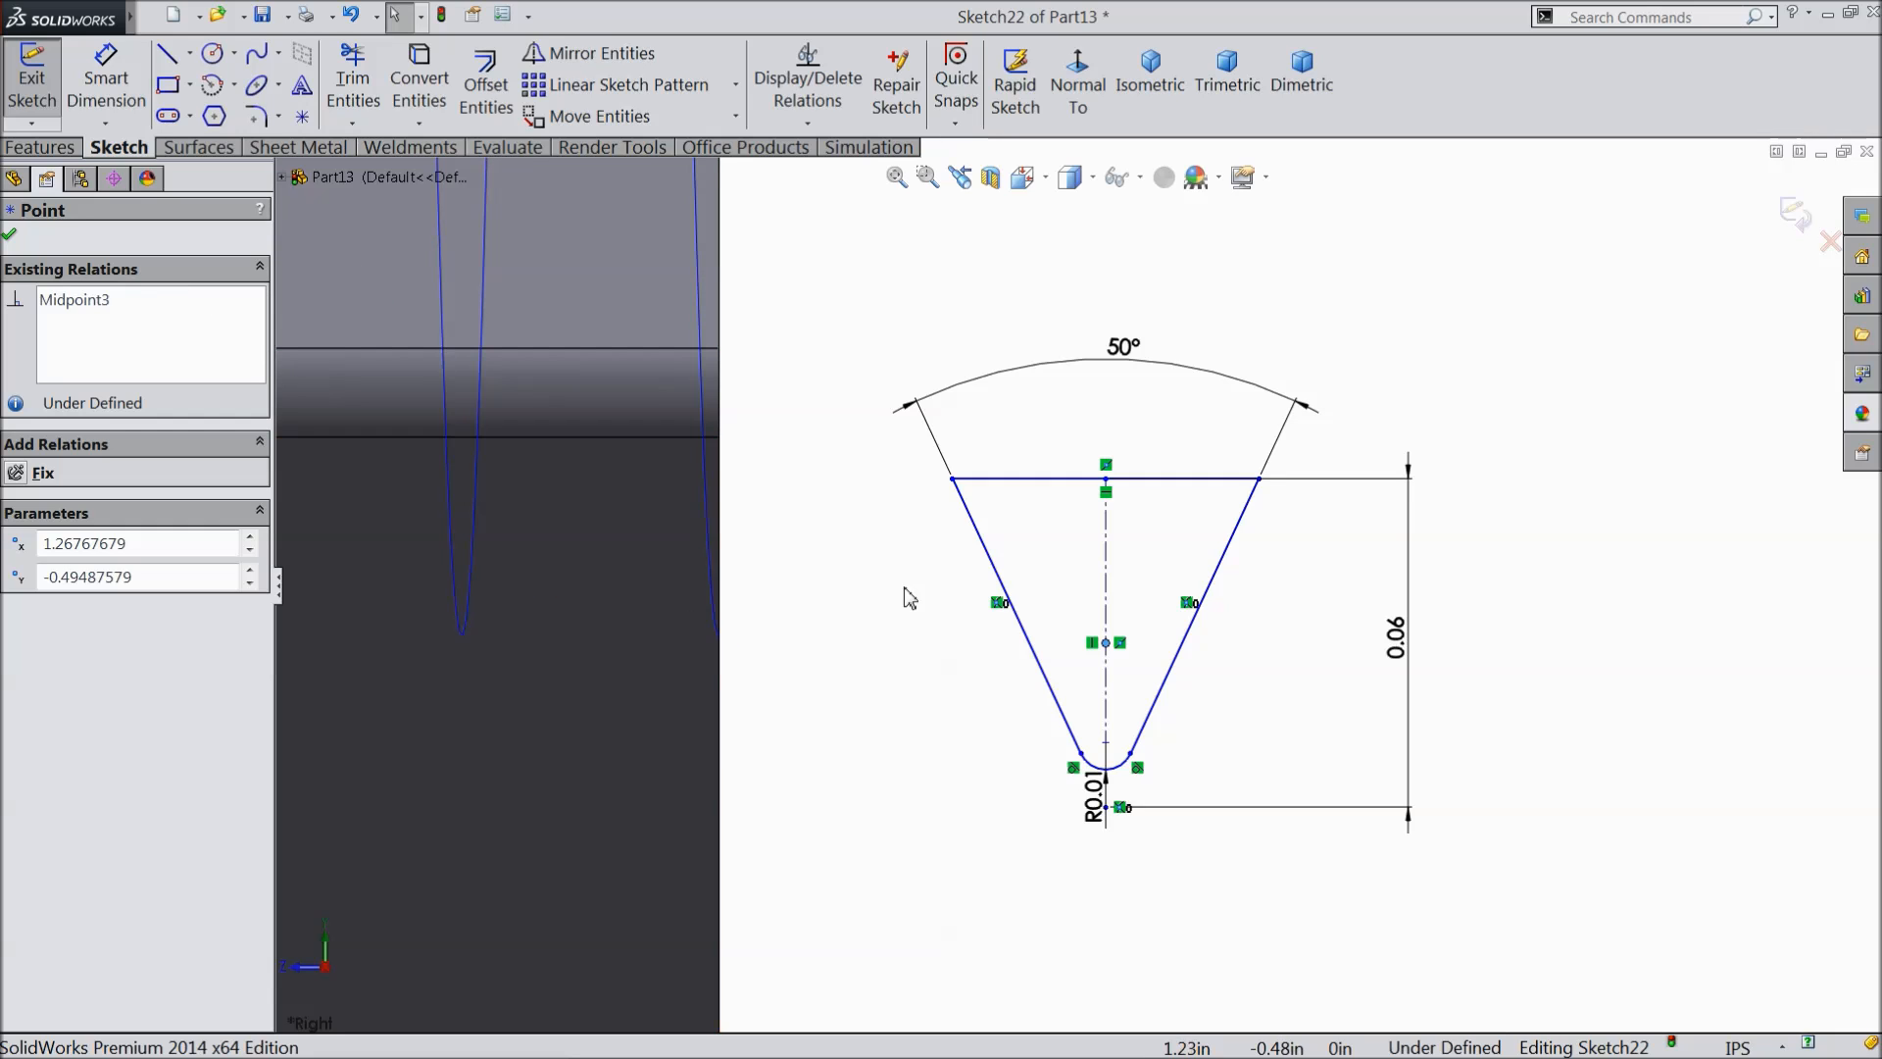
- Add a pierce relation between the midpoint sketch point and the helix, and exit the profile sketch
left_click(1108, 644)
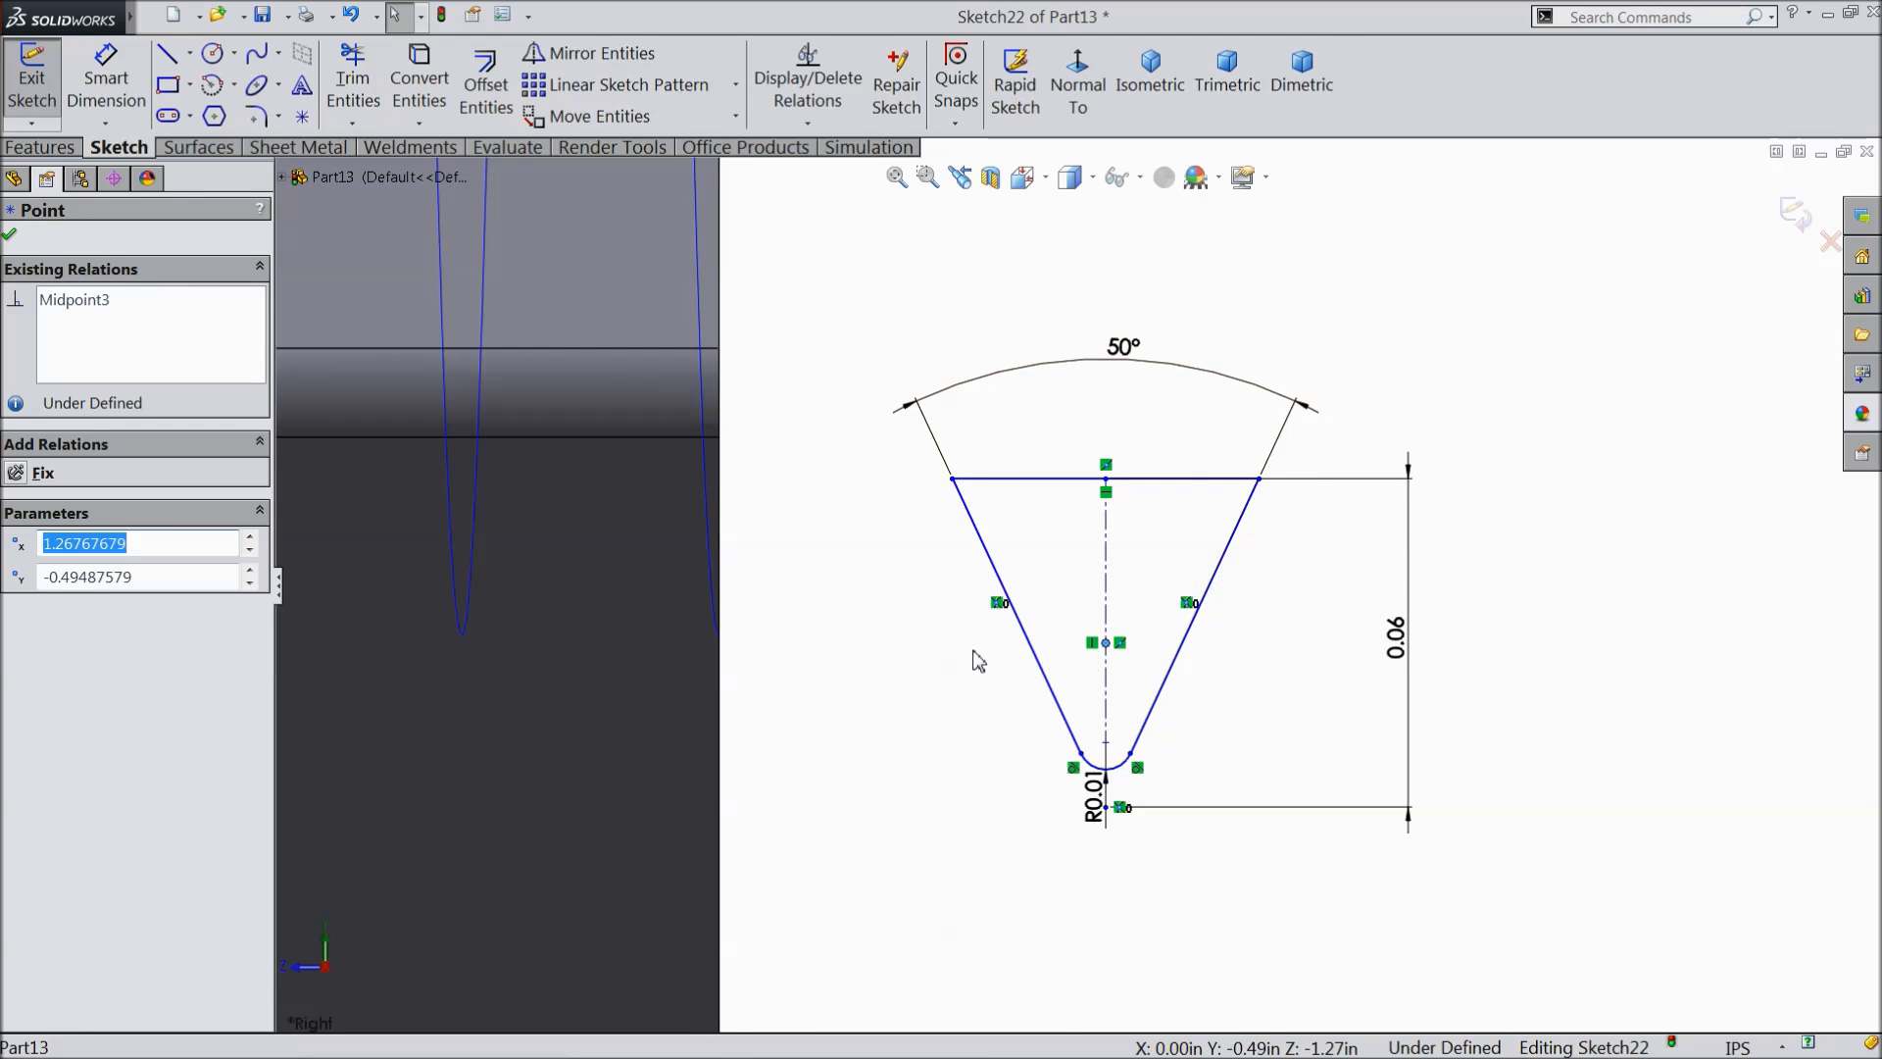
left_click(709, 539, "ctrl")
left_click(783, 452)
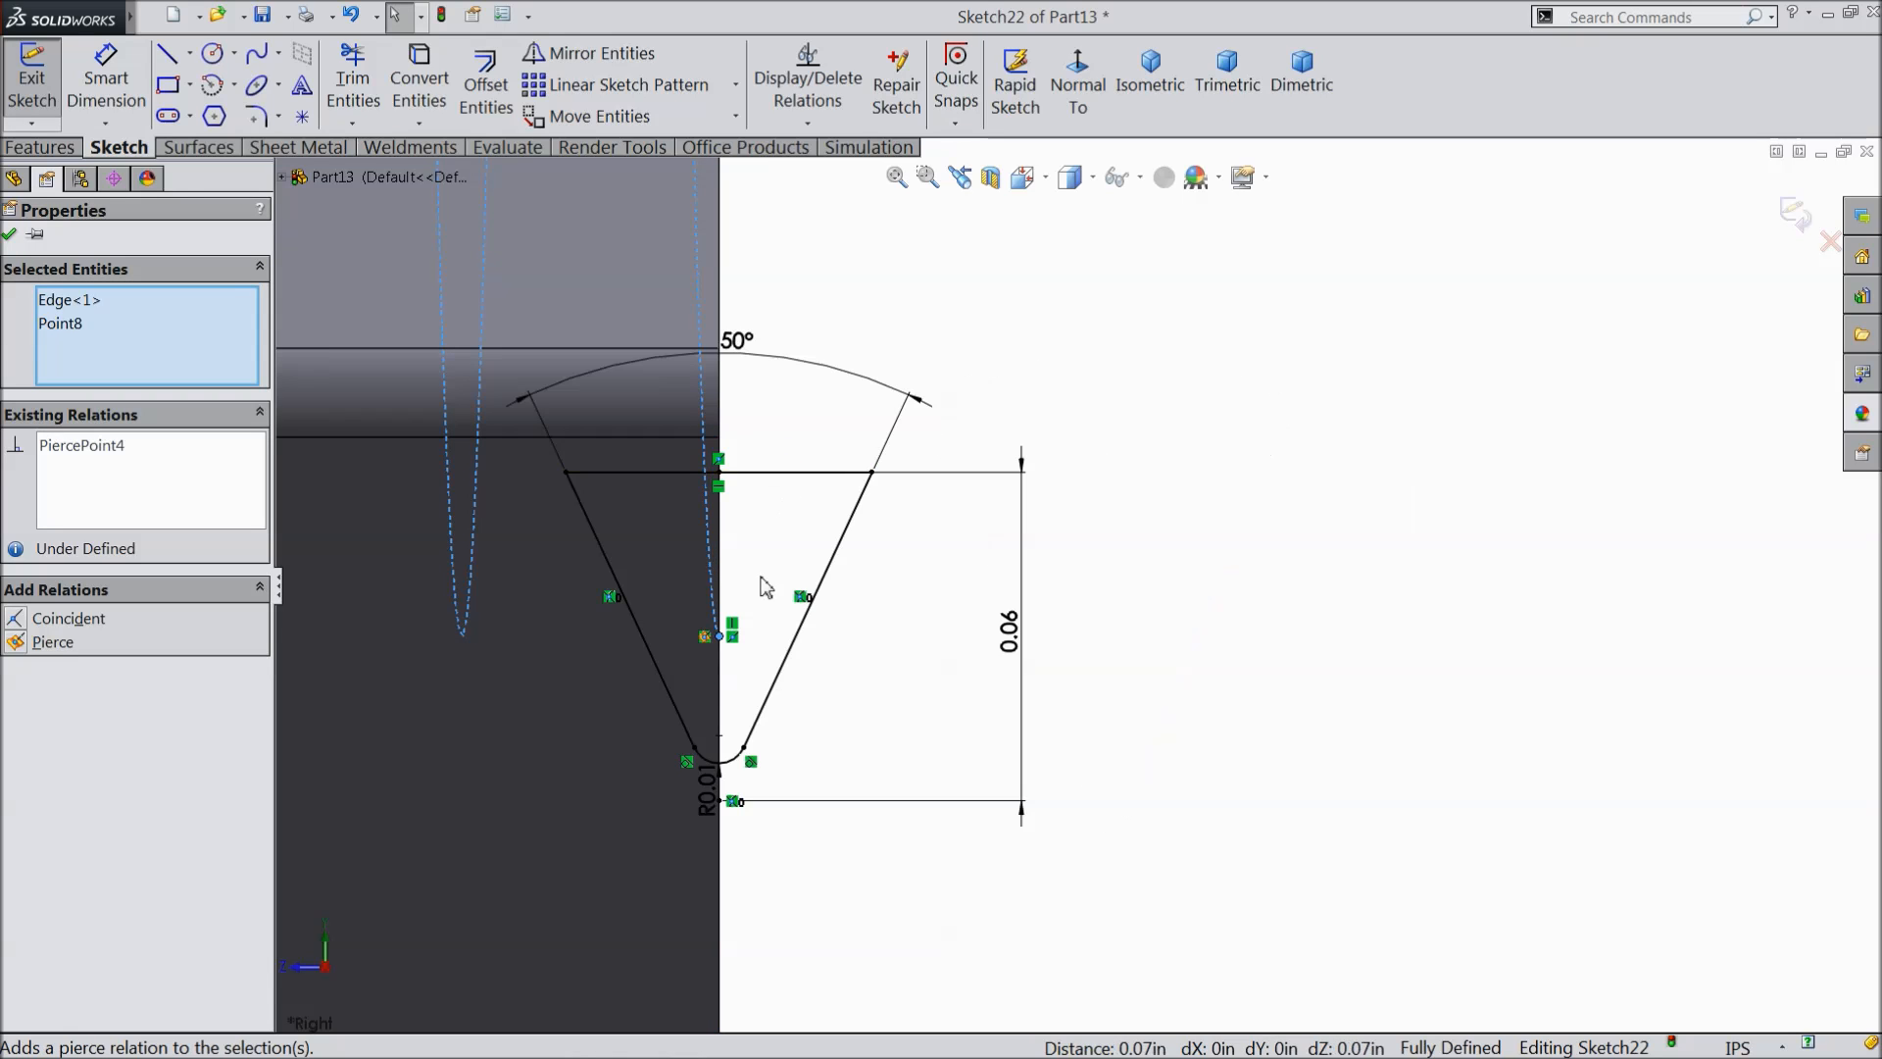
left_click(1792, 217)
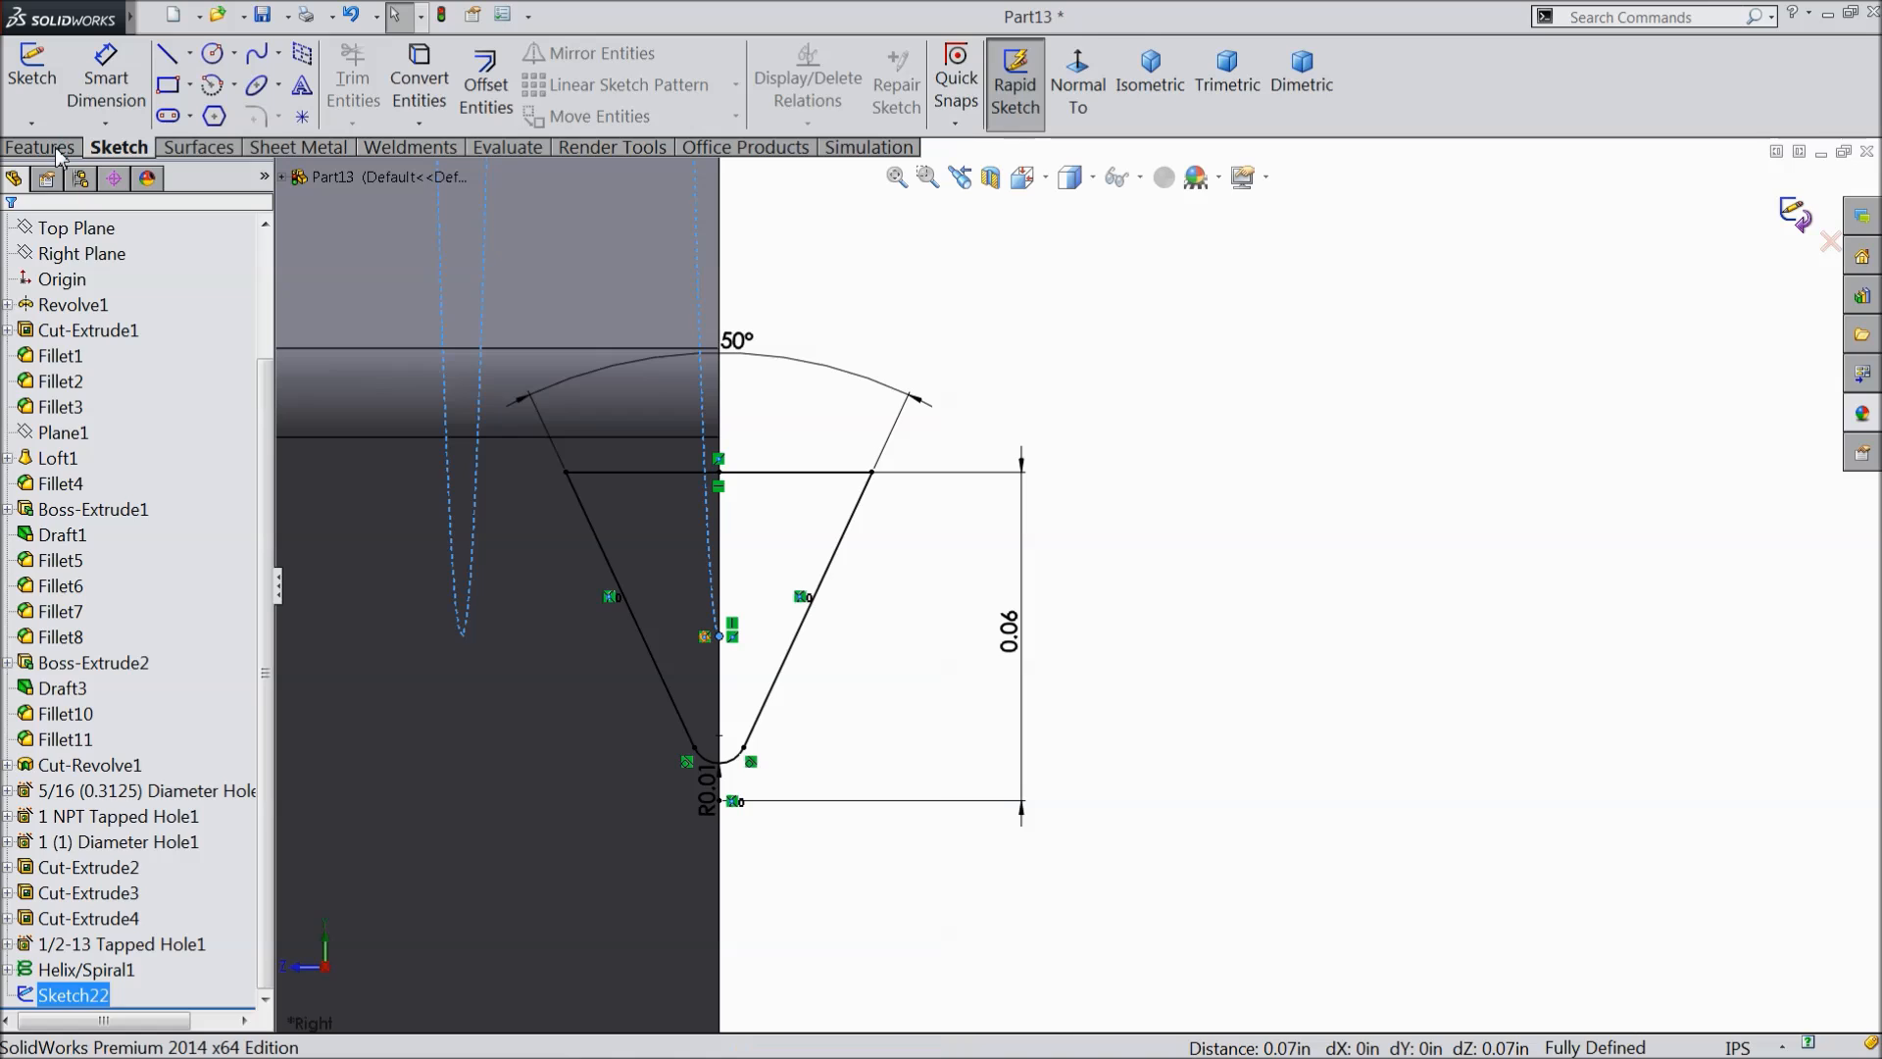
- Create a swept cut using the rounded triangular sketch as the profile and the helix as the path
left_click(57, 150)
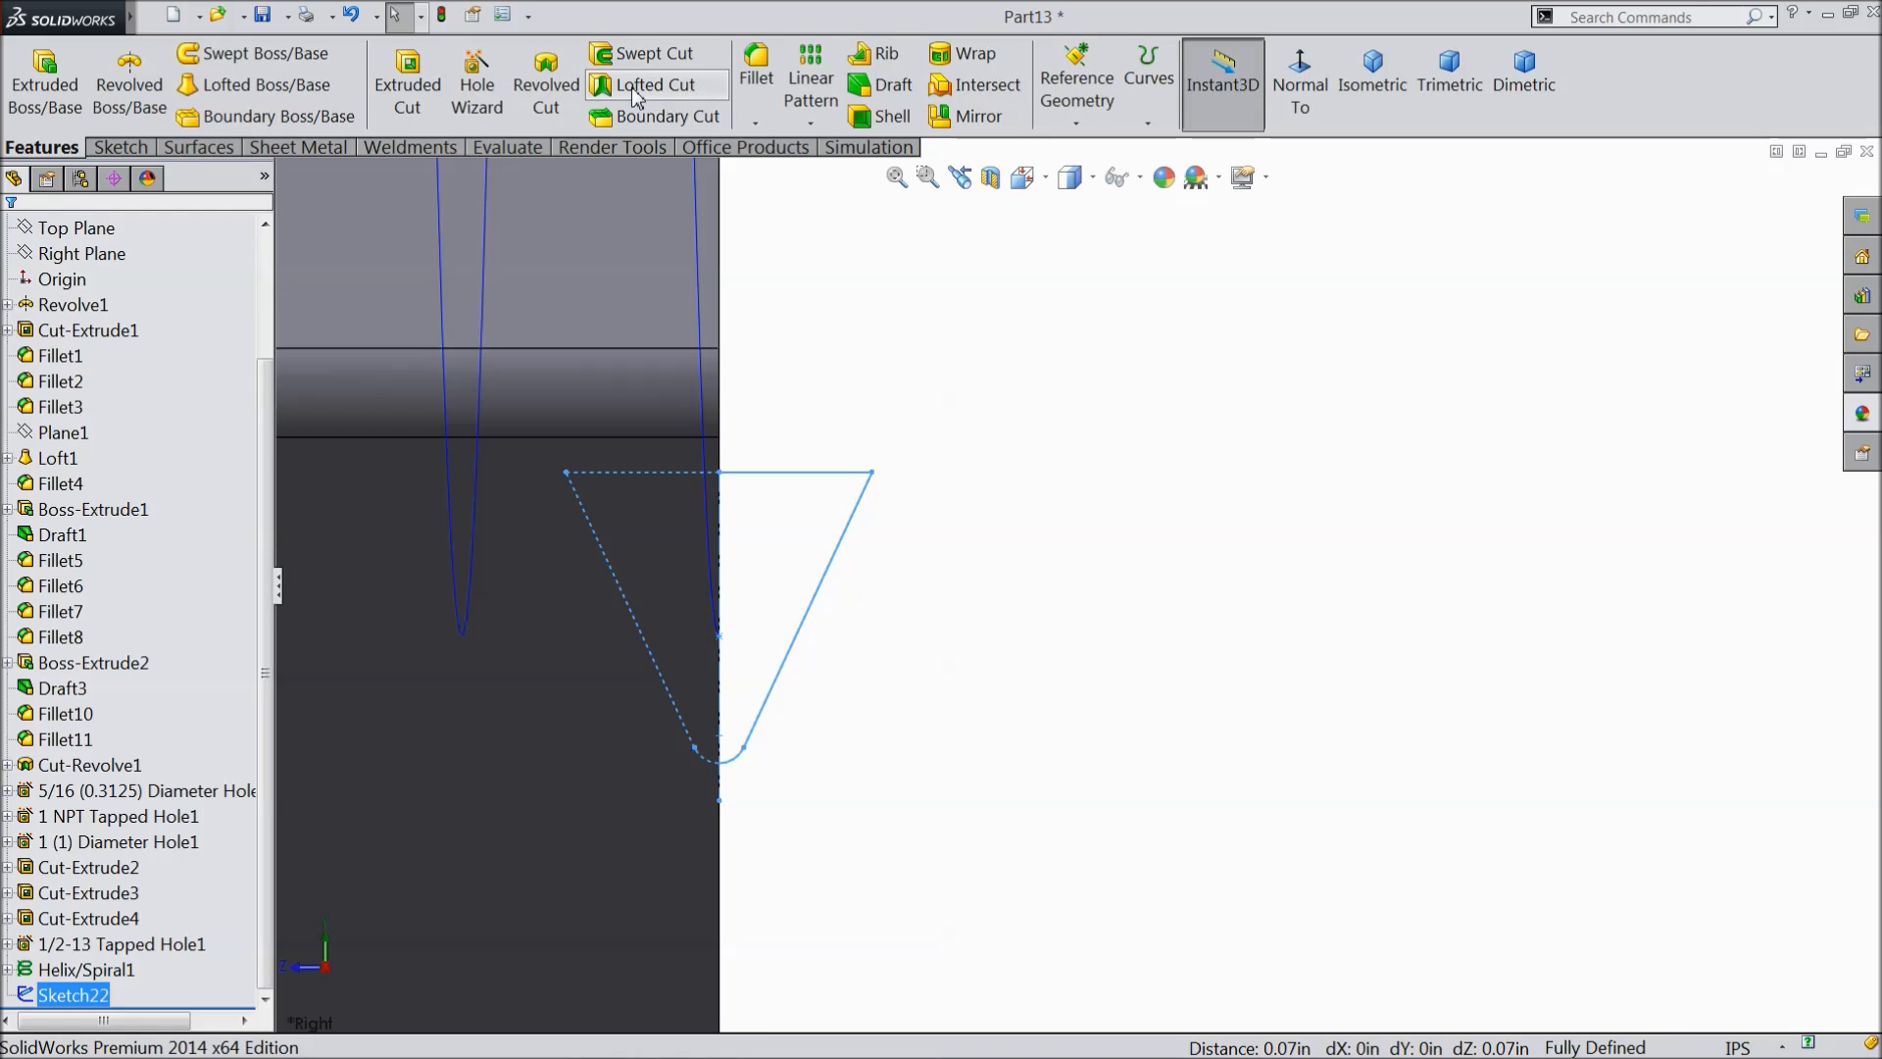
left_click(649, 56)
scroll(899, 466, "up", 7)
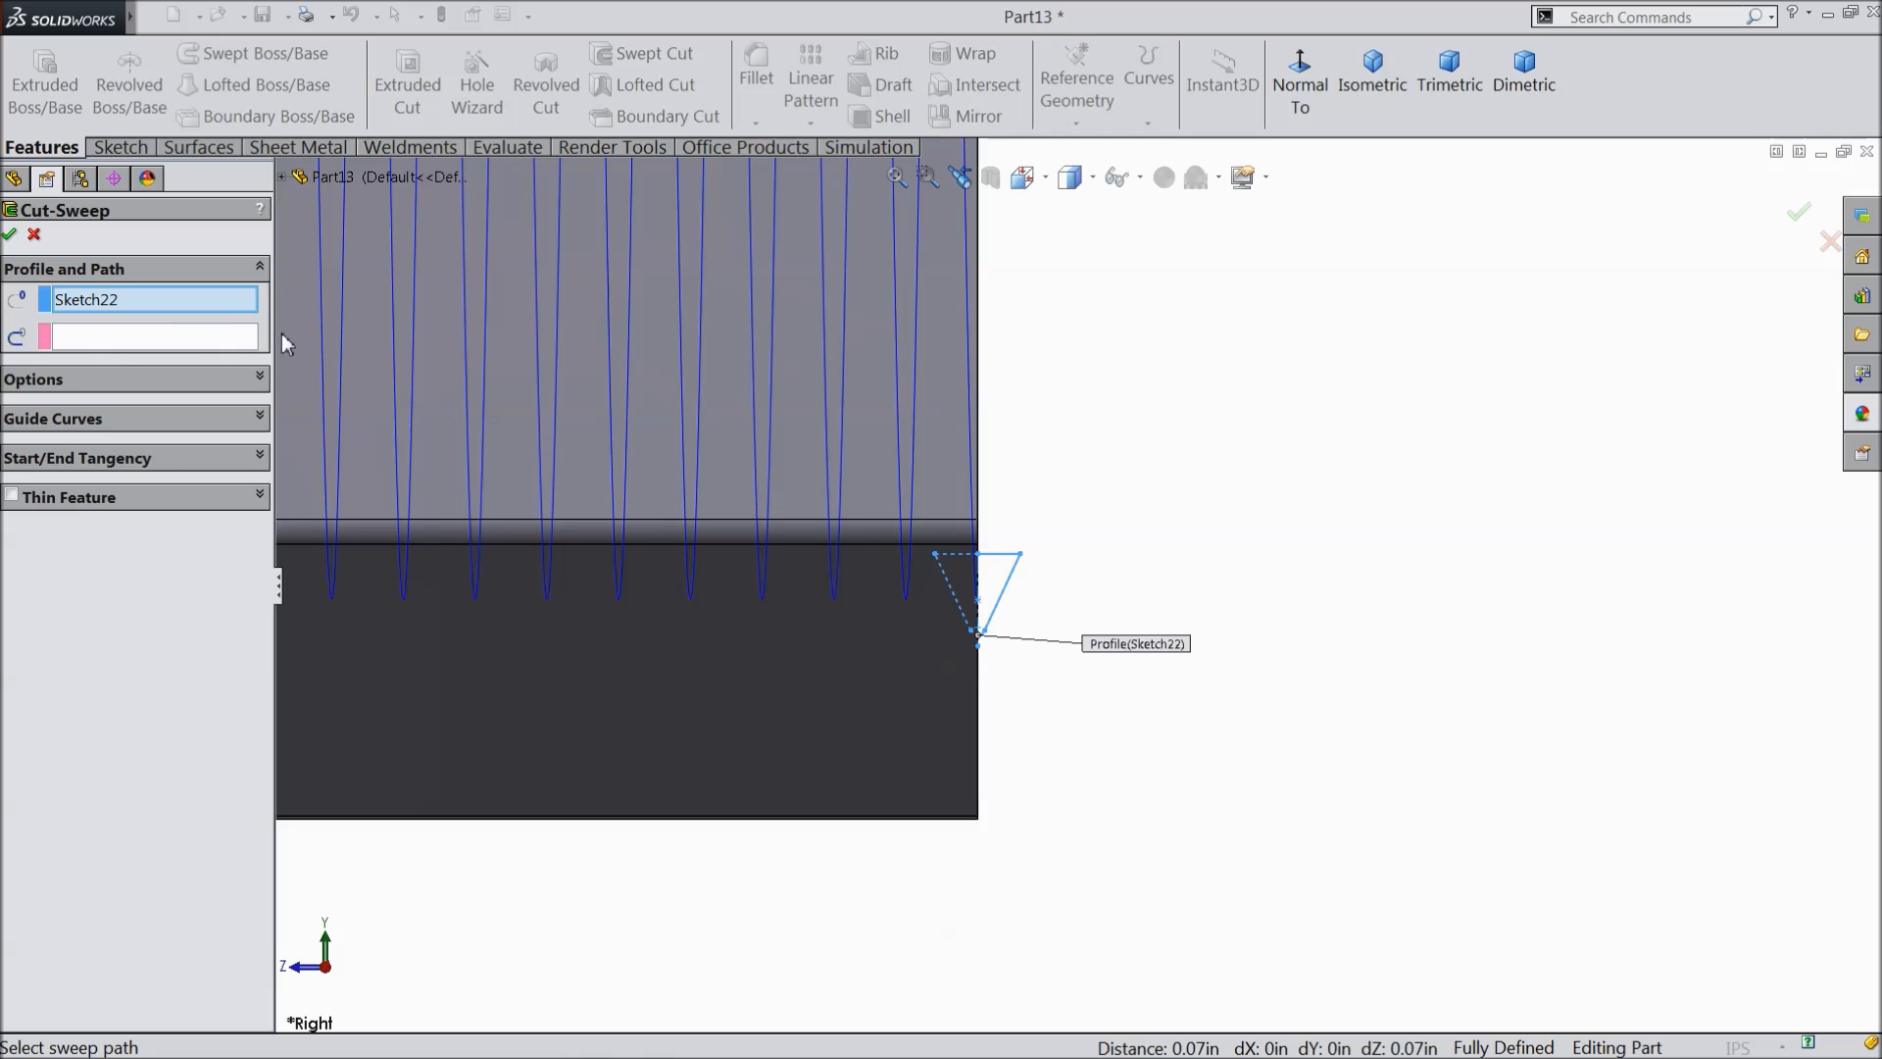
left_click(143, 339)
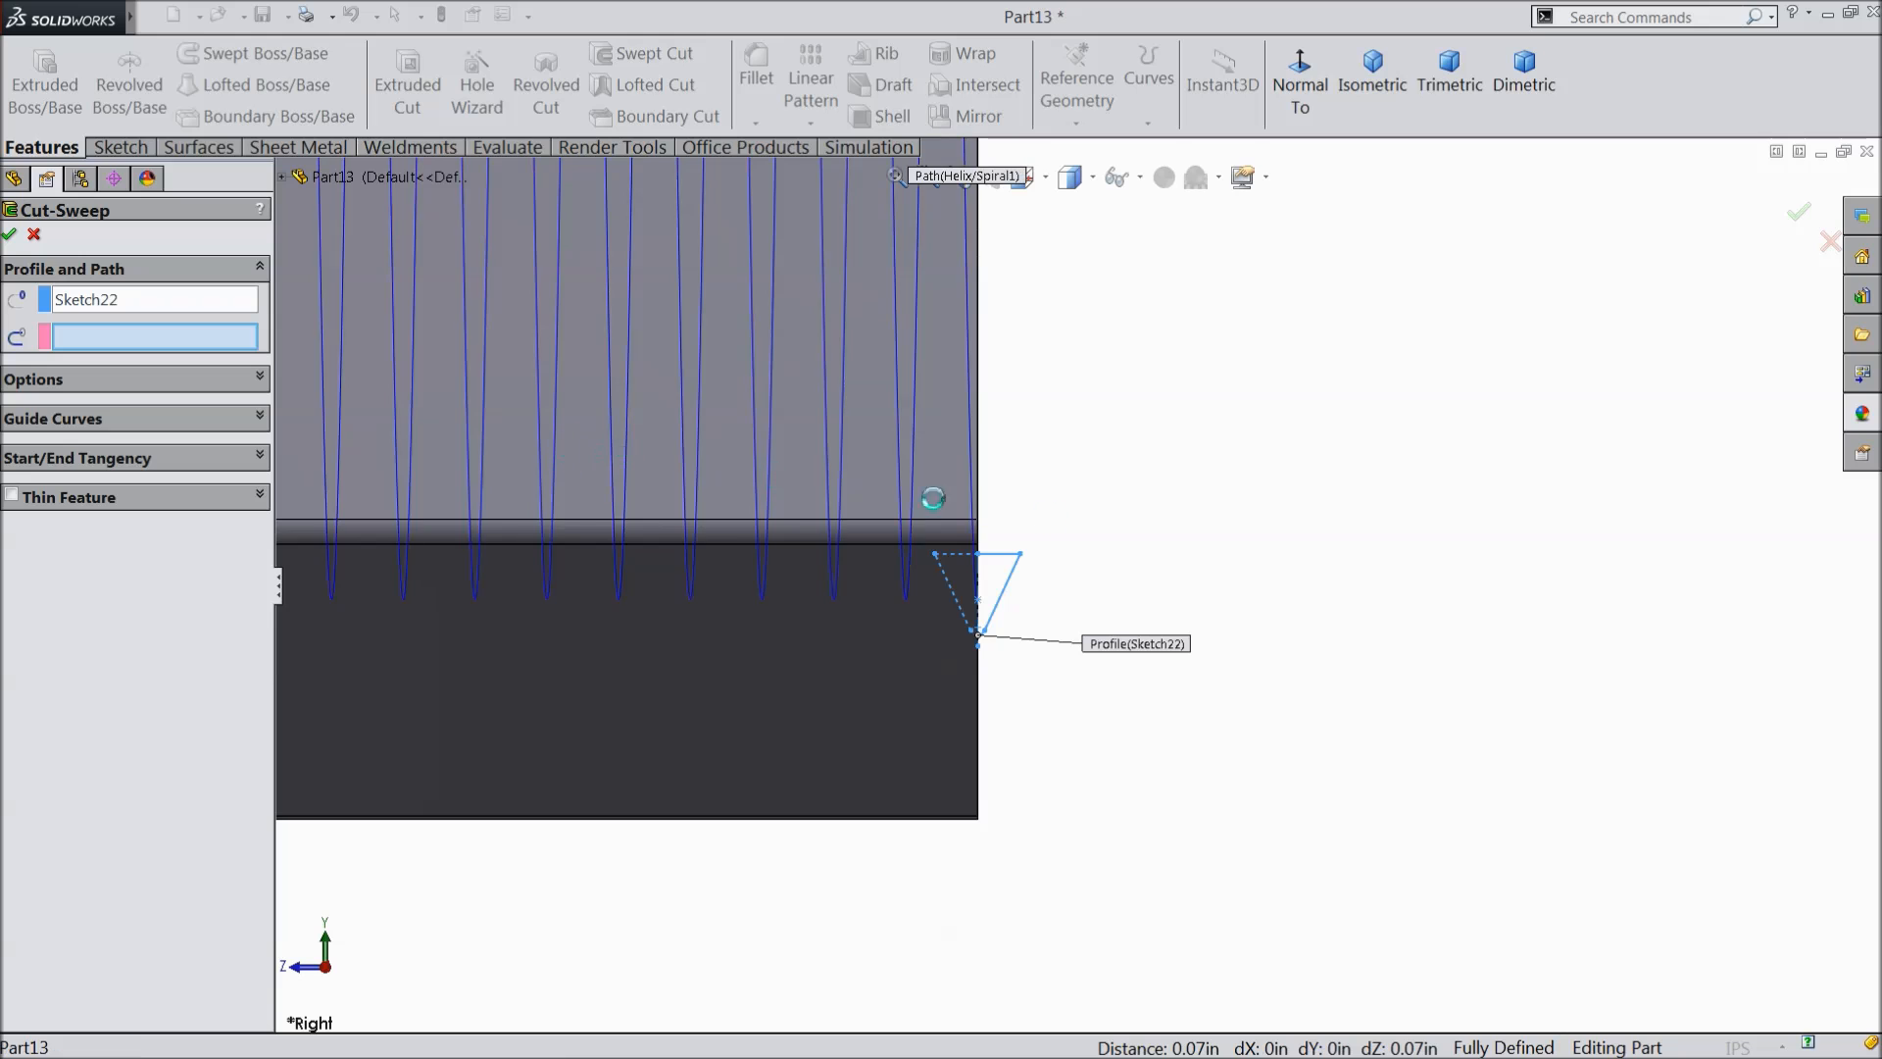
left_click(841, 485)
scroll(1092, 529, "up", 5)
scroll(853, 450, "up", 2)
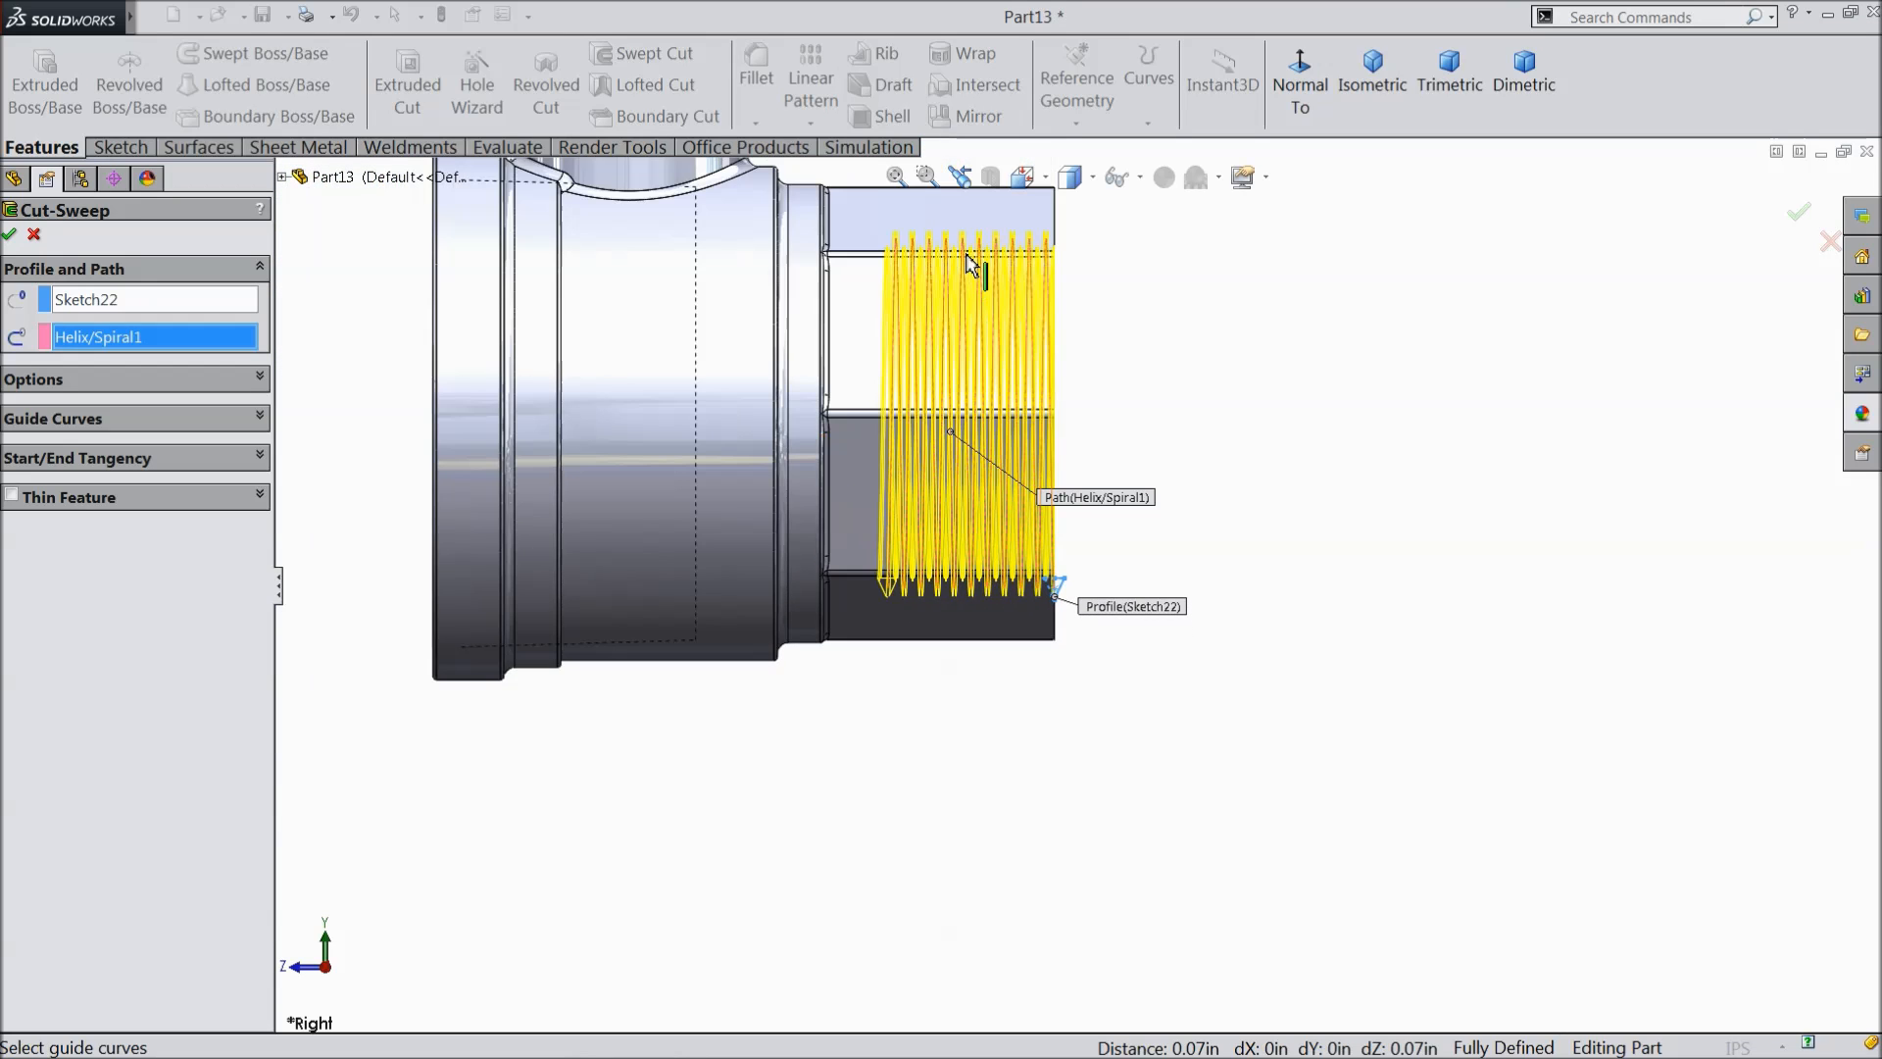
scroll(961, 336, "down", 4)
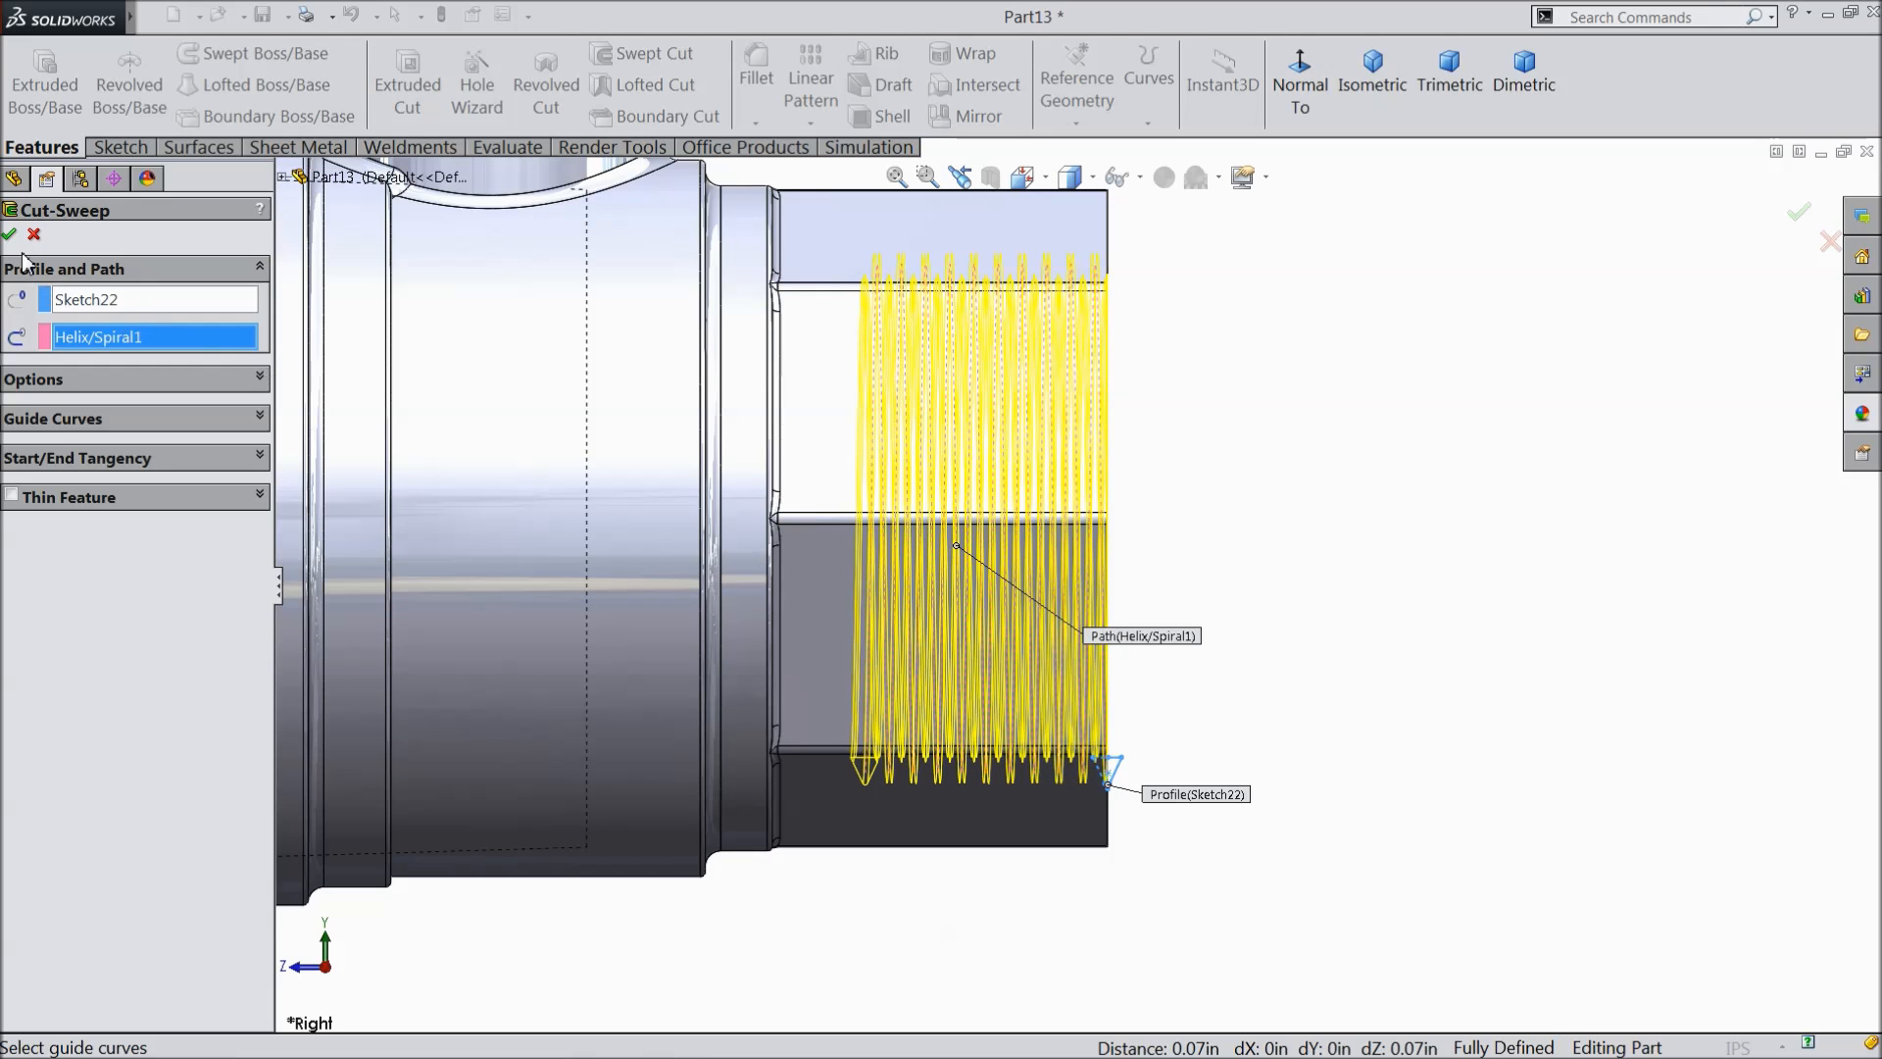
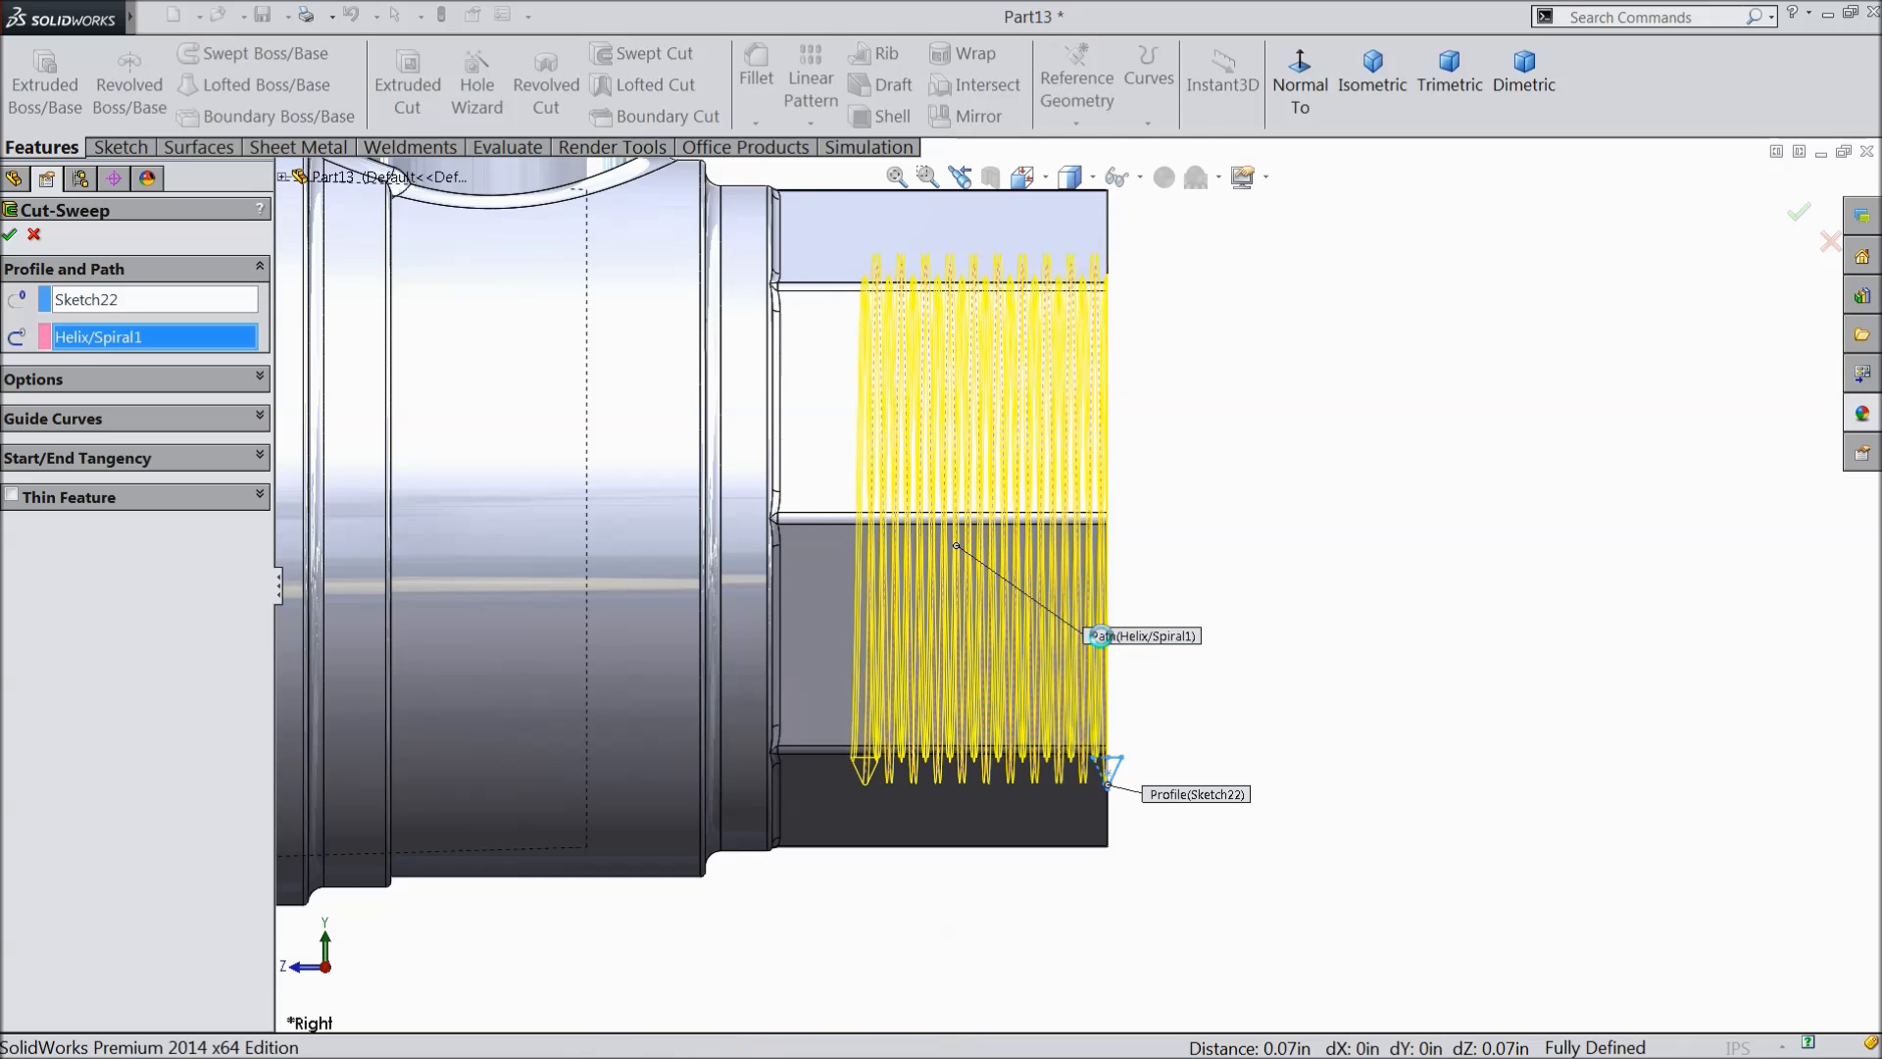
key("Return")
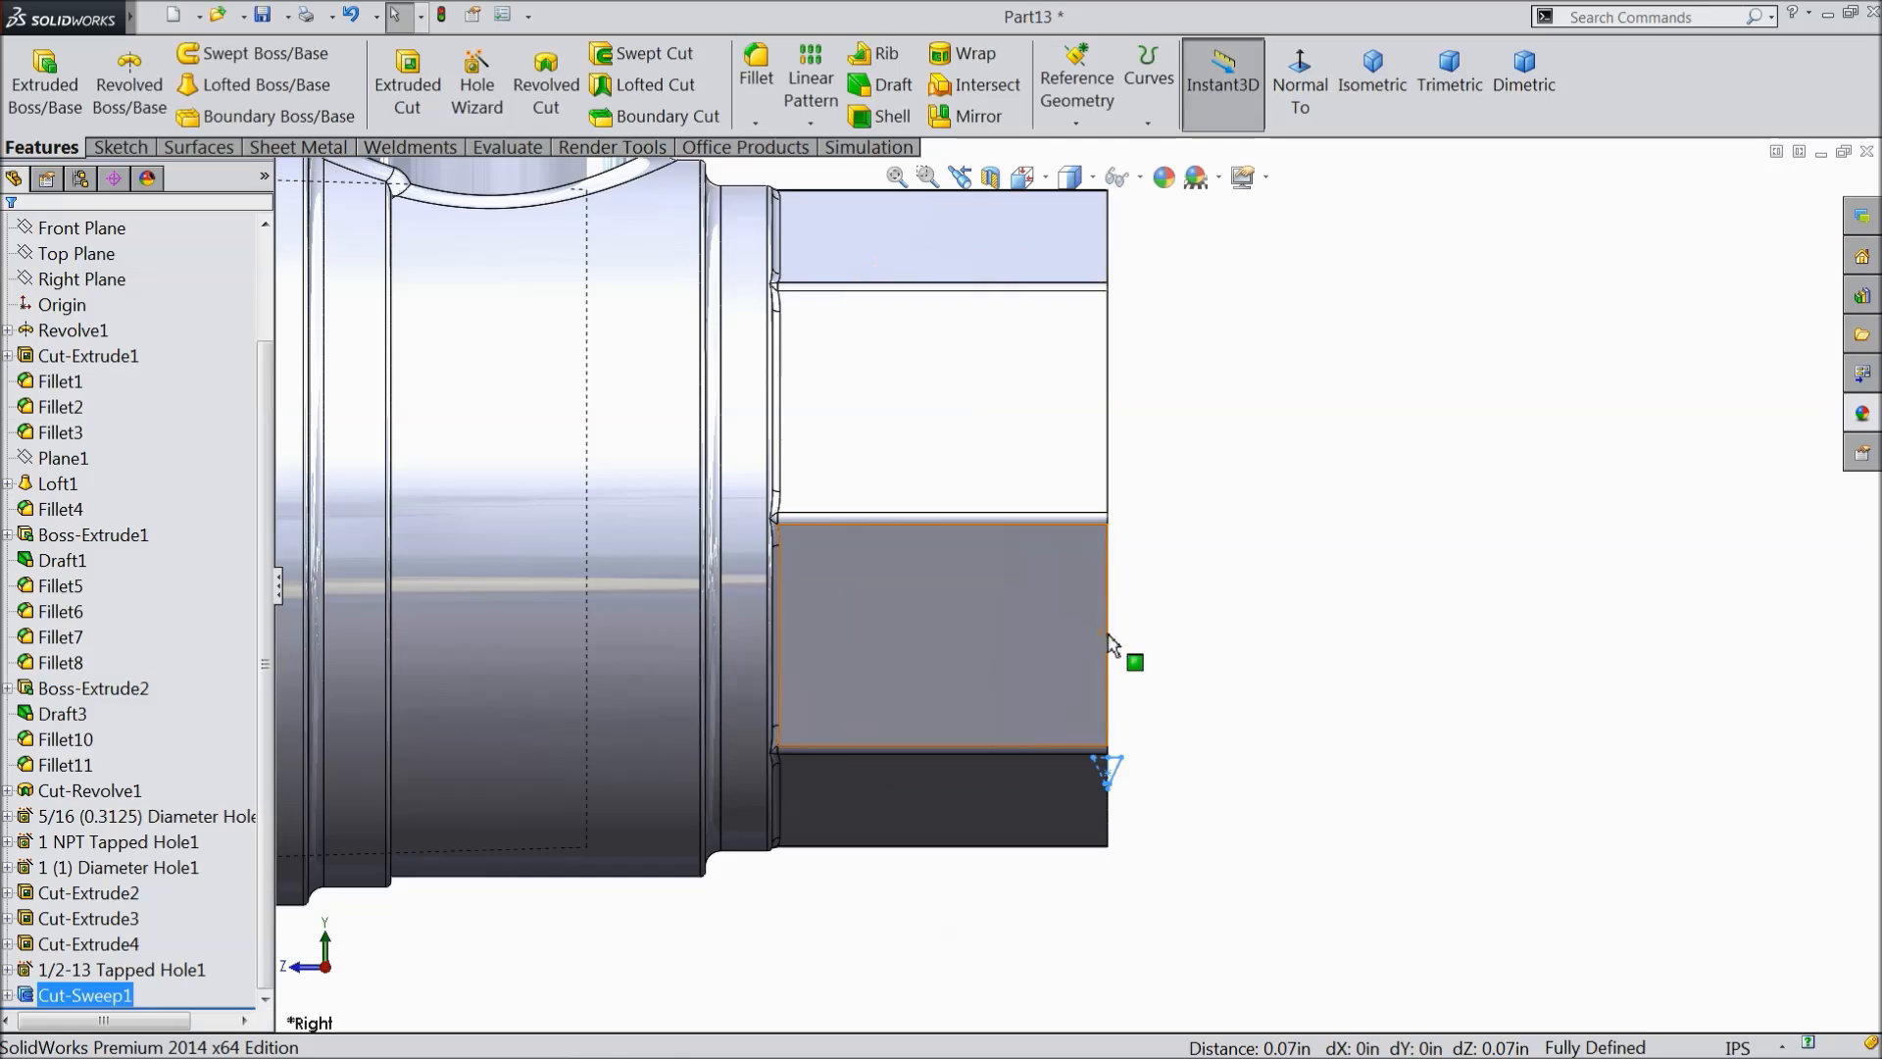
- Examine the thread inside the octagonal end and the overall valve body from several angles
middle_click_drag(1189, 643, 1090, 674)
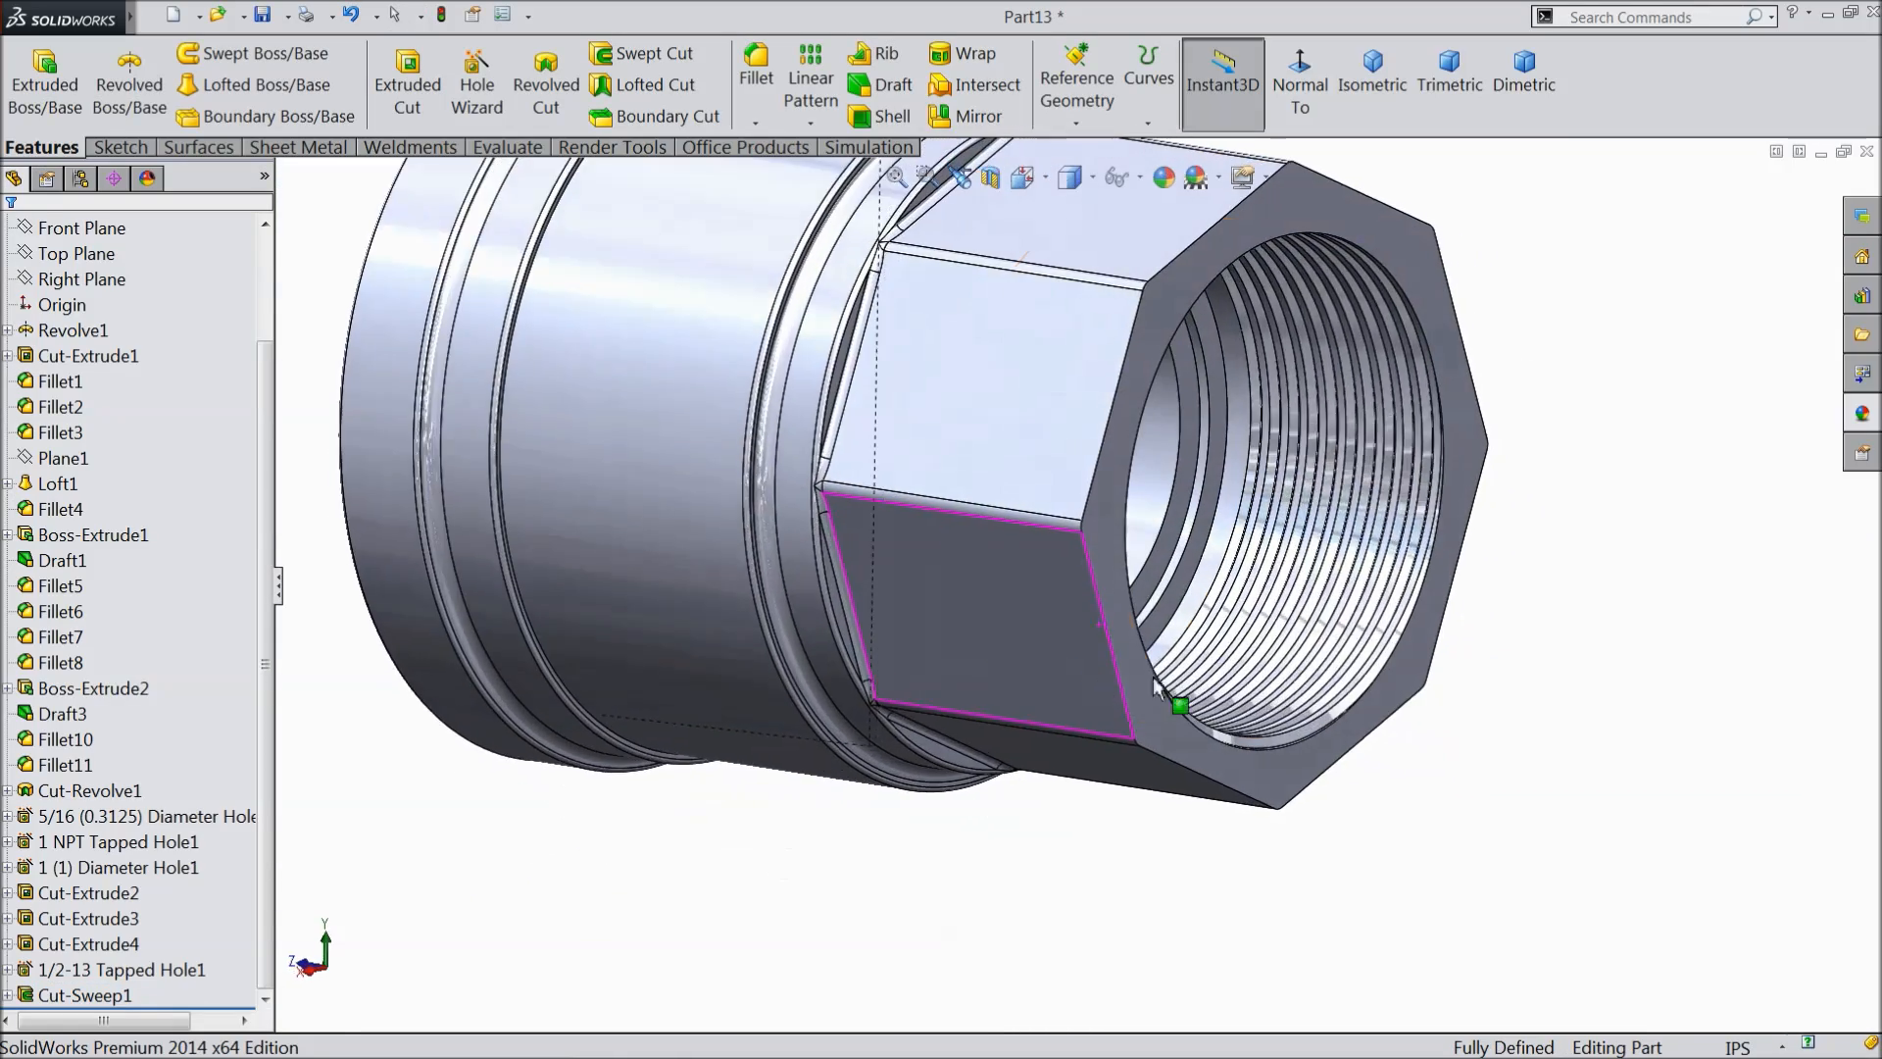
scroll(1370, 579, "down", 10)
scroll(1217, 720, "up", 10)
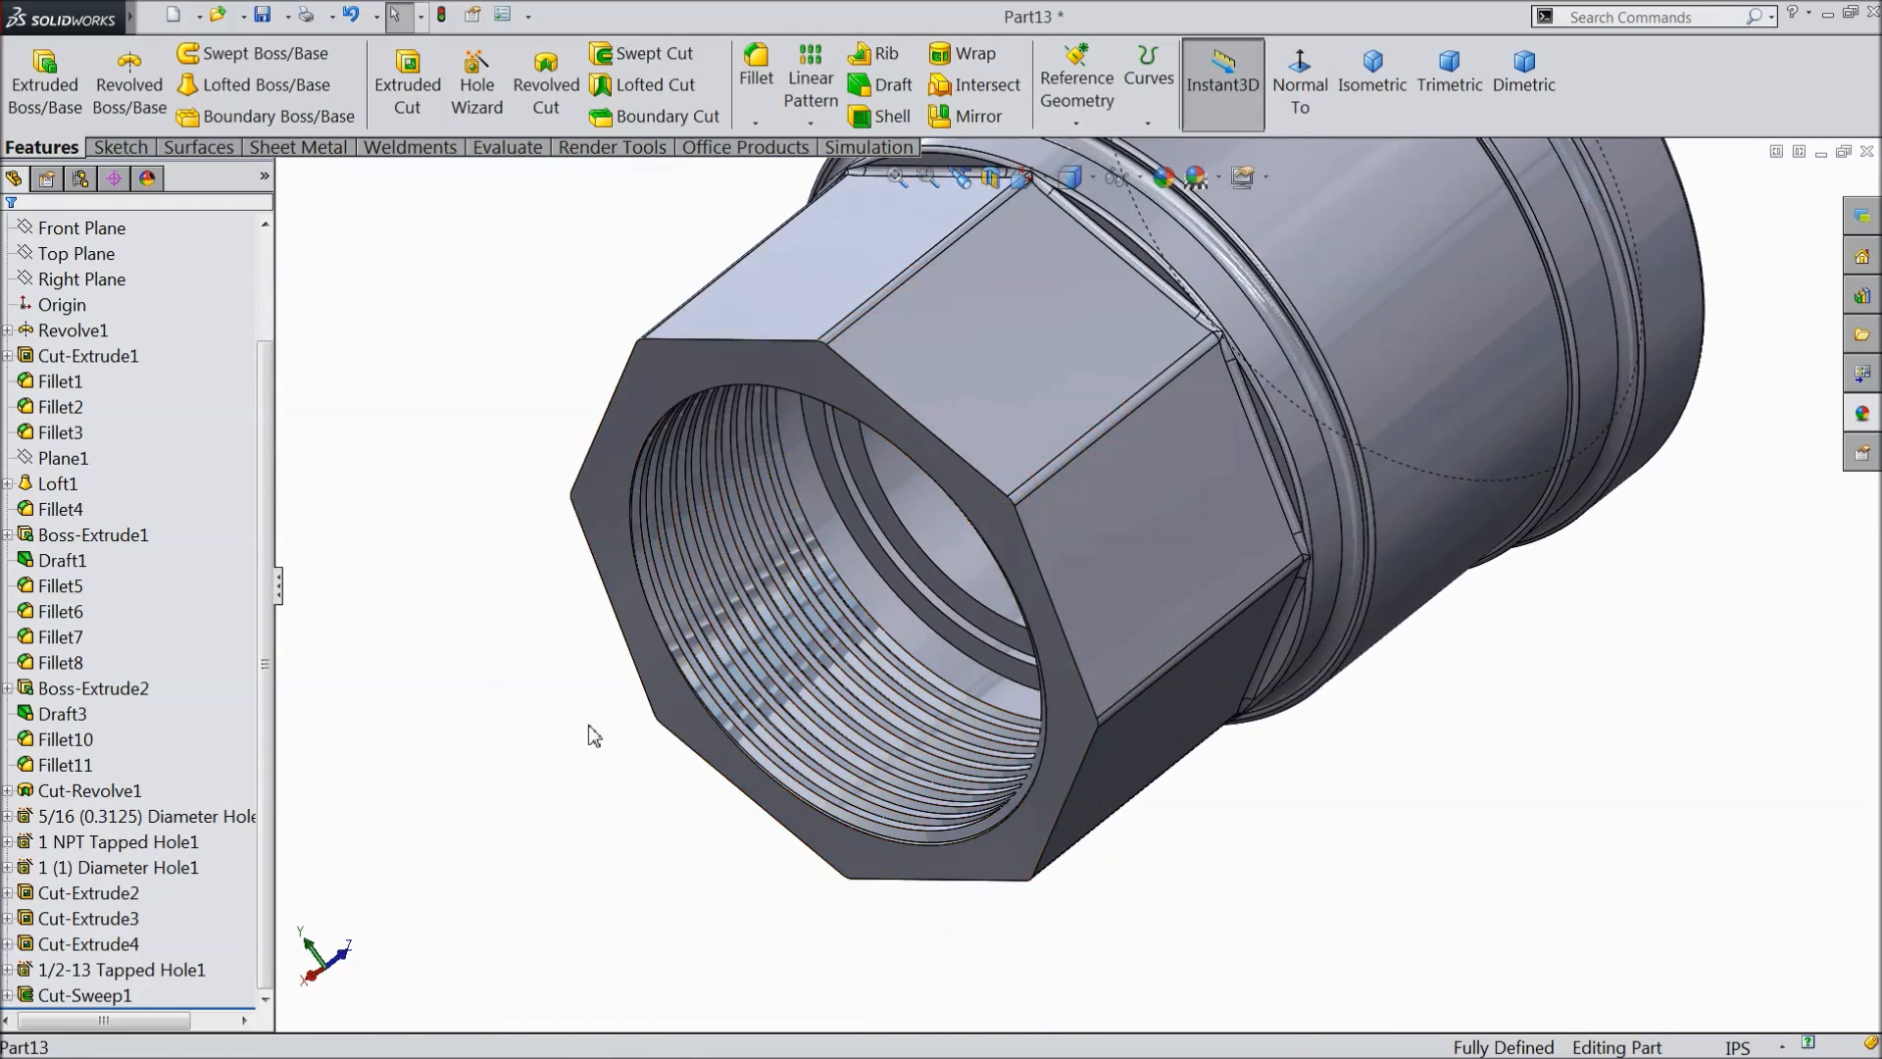
middle_click_drag(567, 714, 558, 659)
scroll(559, 658, "up", 5)
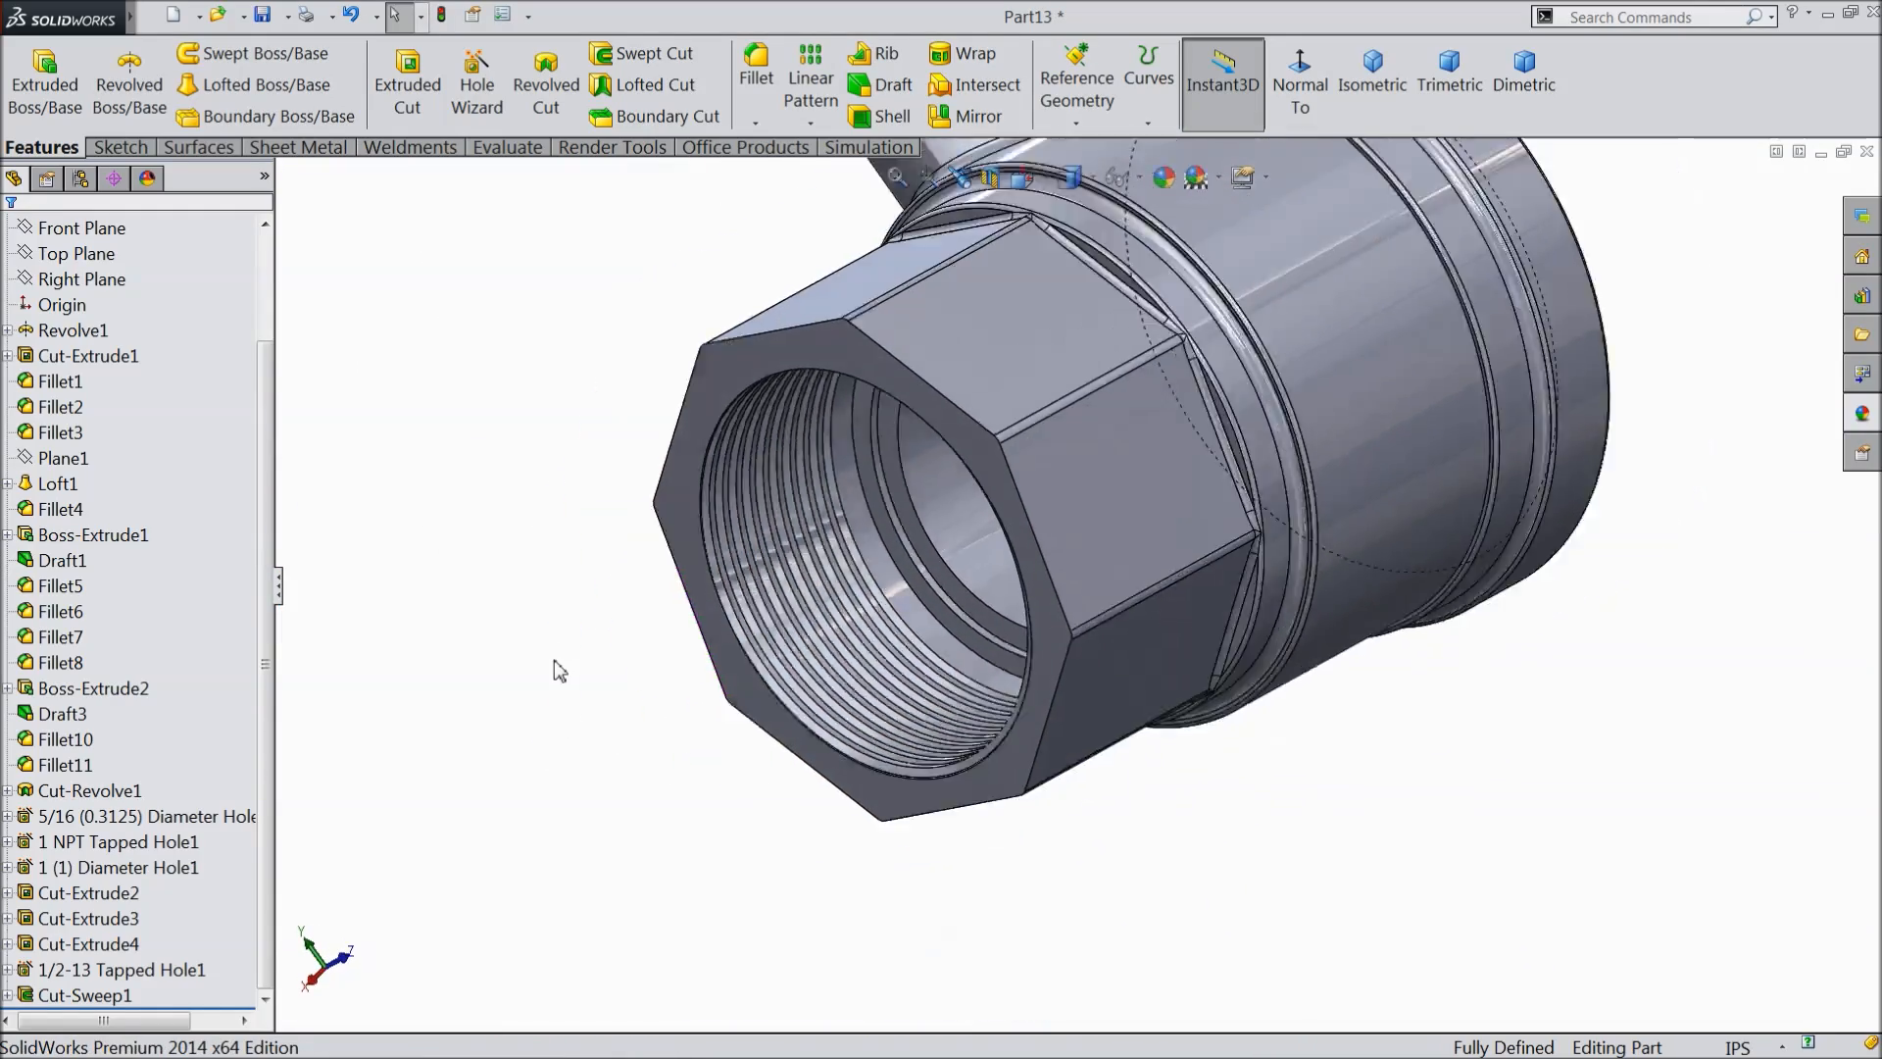
middle_click_drag(1166, 420, 1159, 668)
scroll(1202, 419, "down", 4)
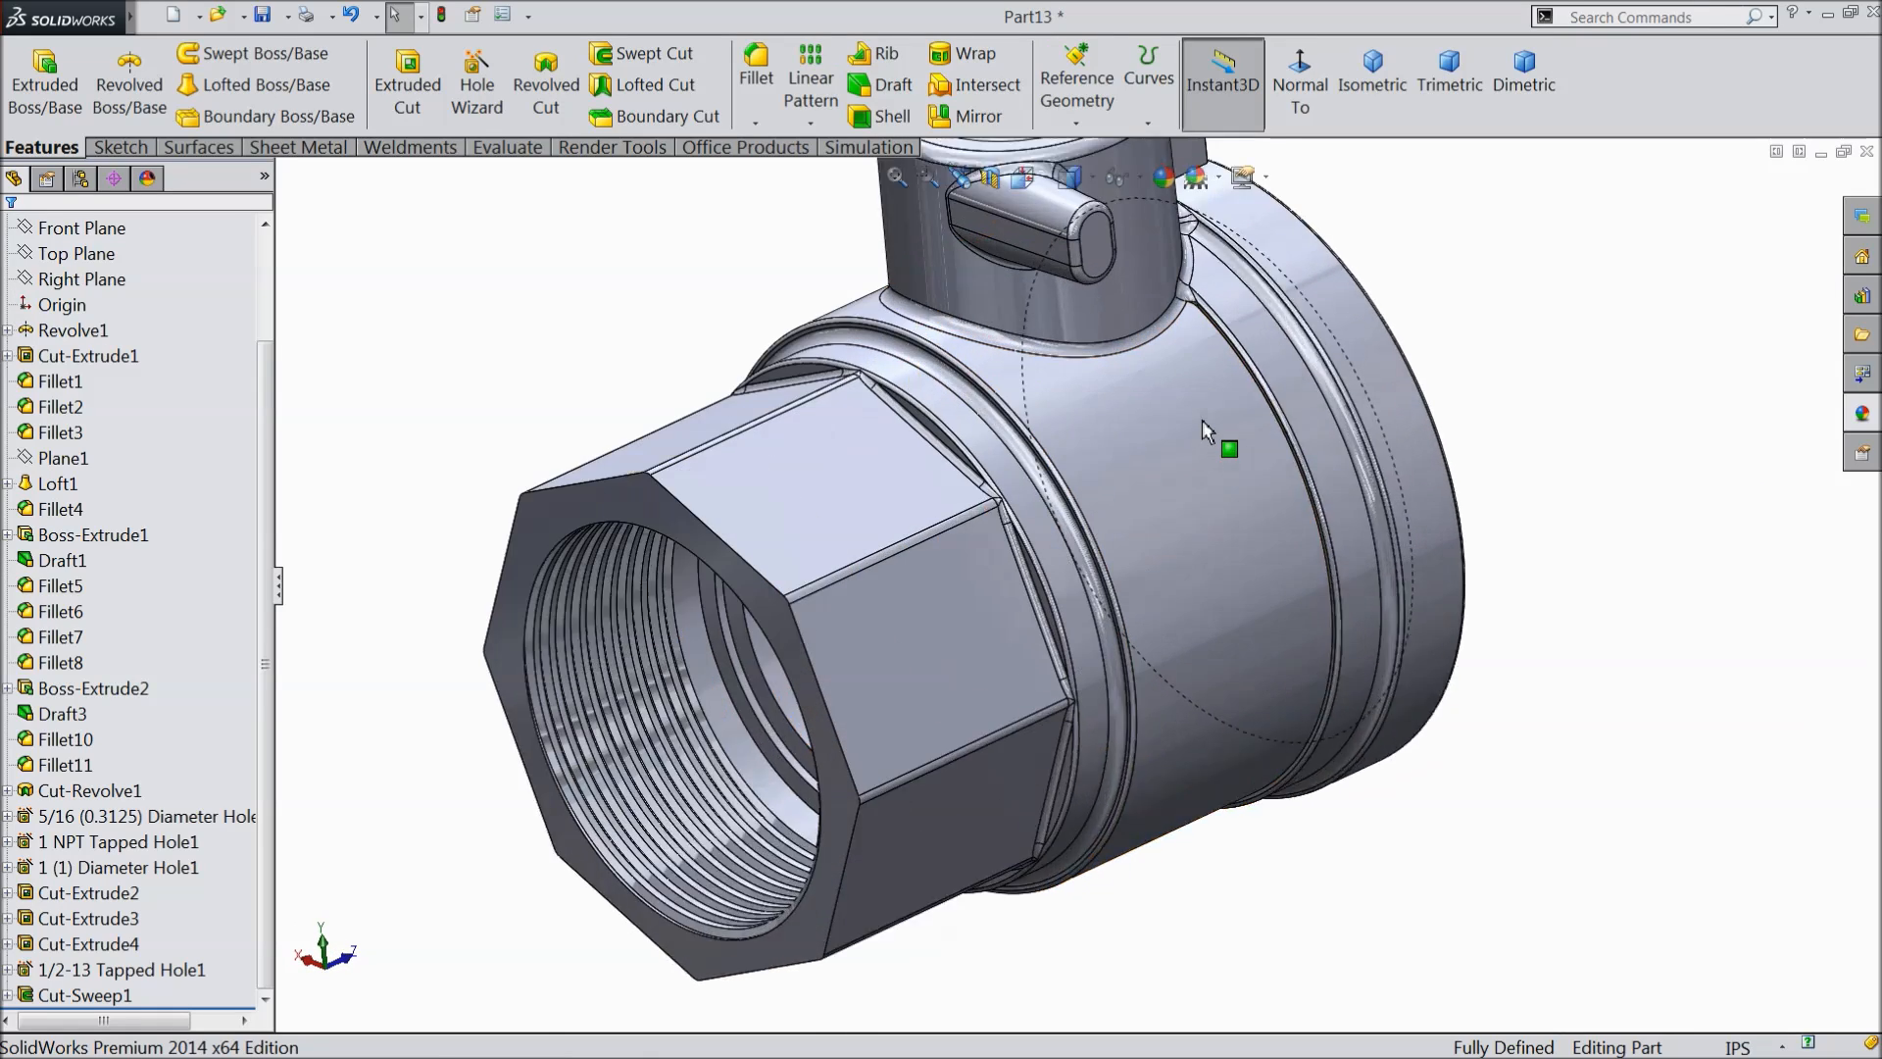
scroll(1025, 538, "up", 3)
mouse_move(1445, 369)
middle_mouse_down()
mouse_move(1462, 337)
mouse_move(1441, 366)
middle_mouse_up()
scroll(1257, 425, "down", 1)
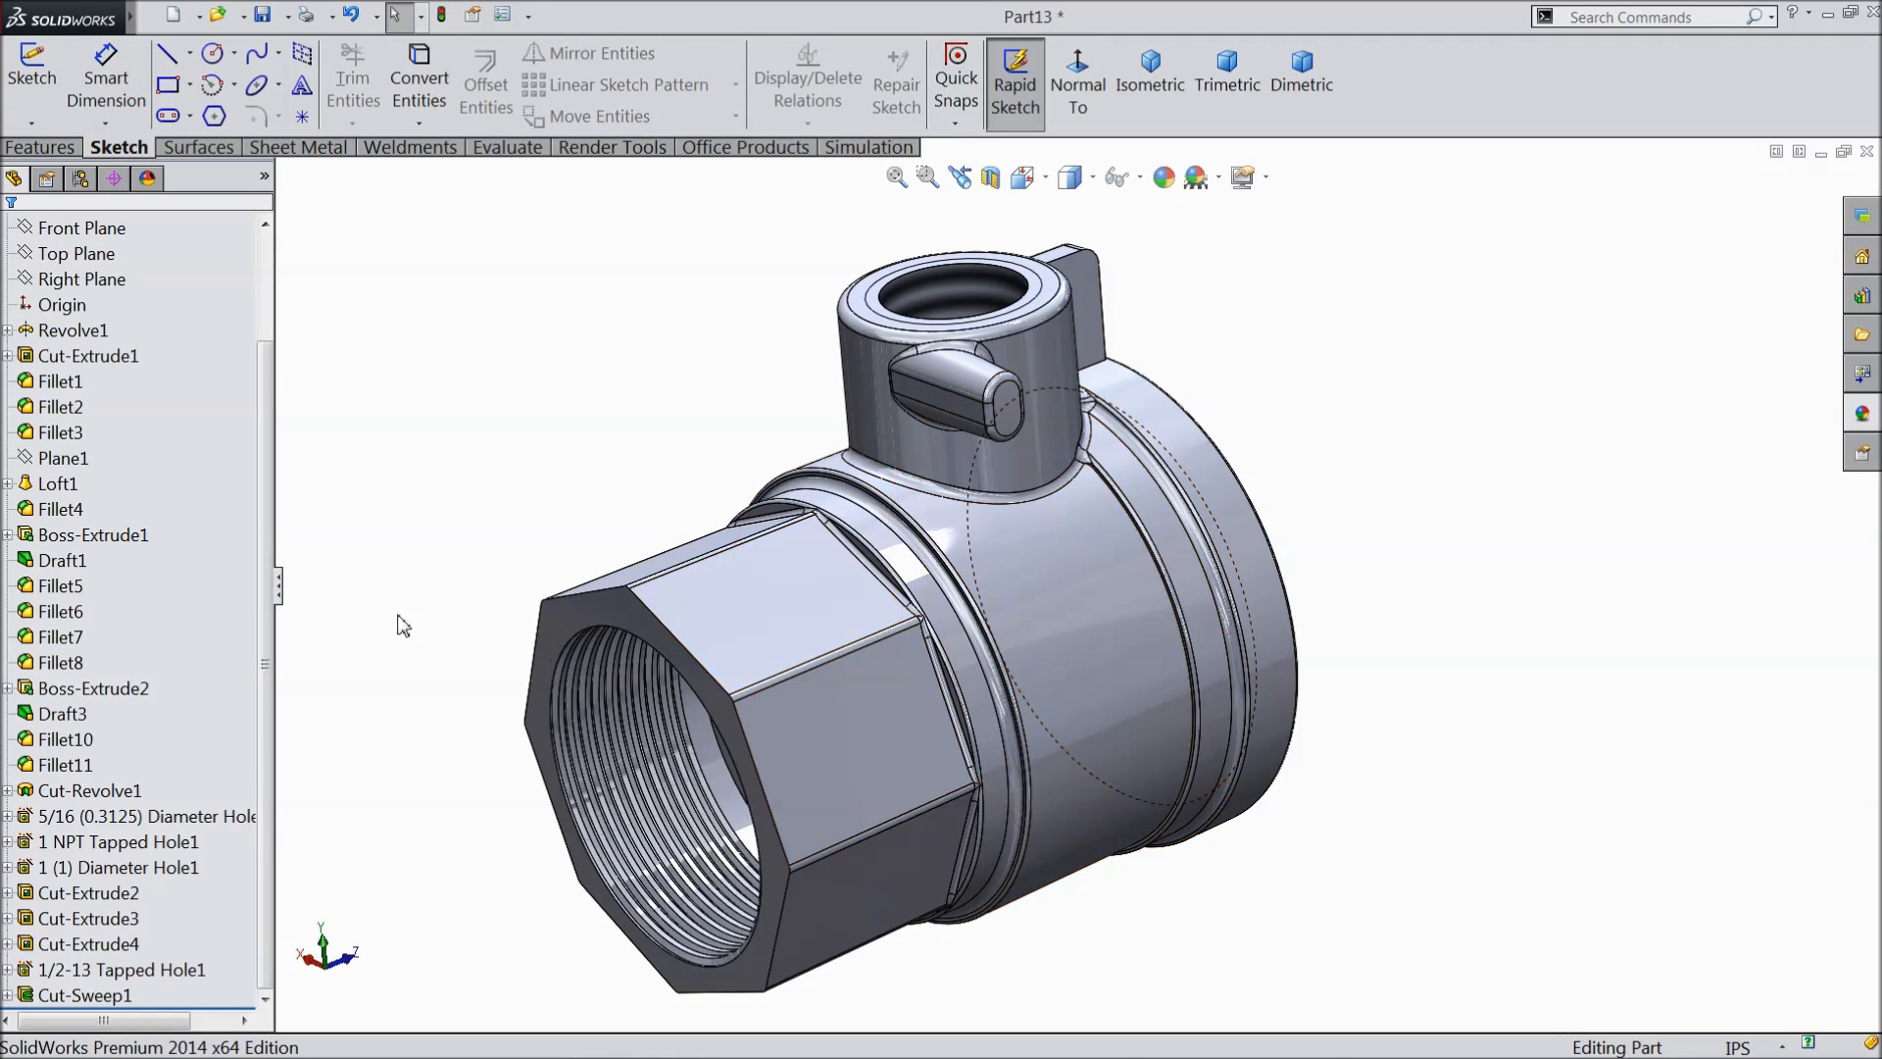
- Create a reference plane offset 0.708 in above the Top Plane
left_click_drag(262, 520, 284, 353)
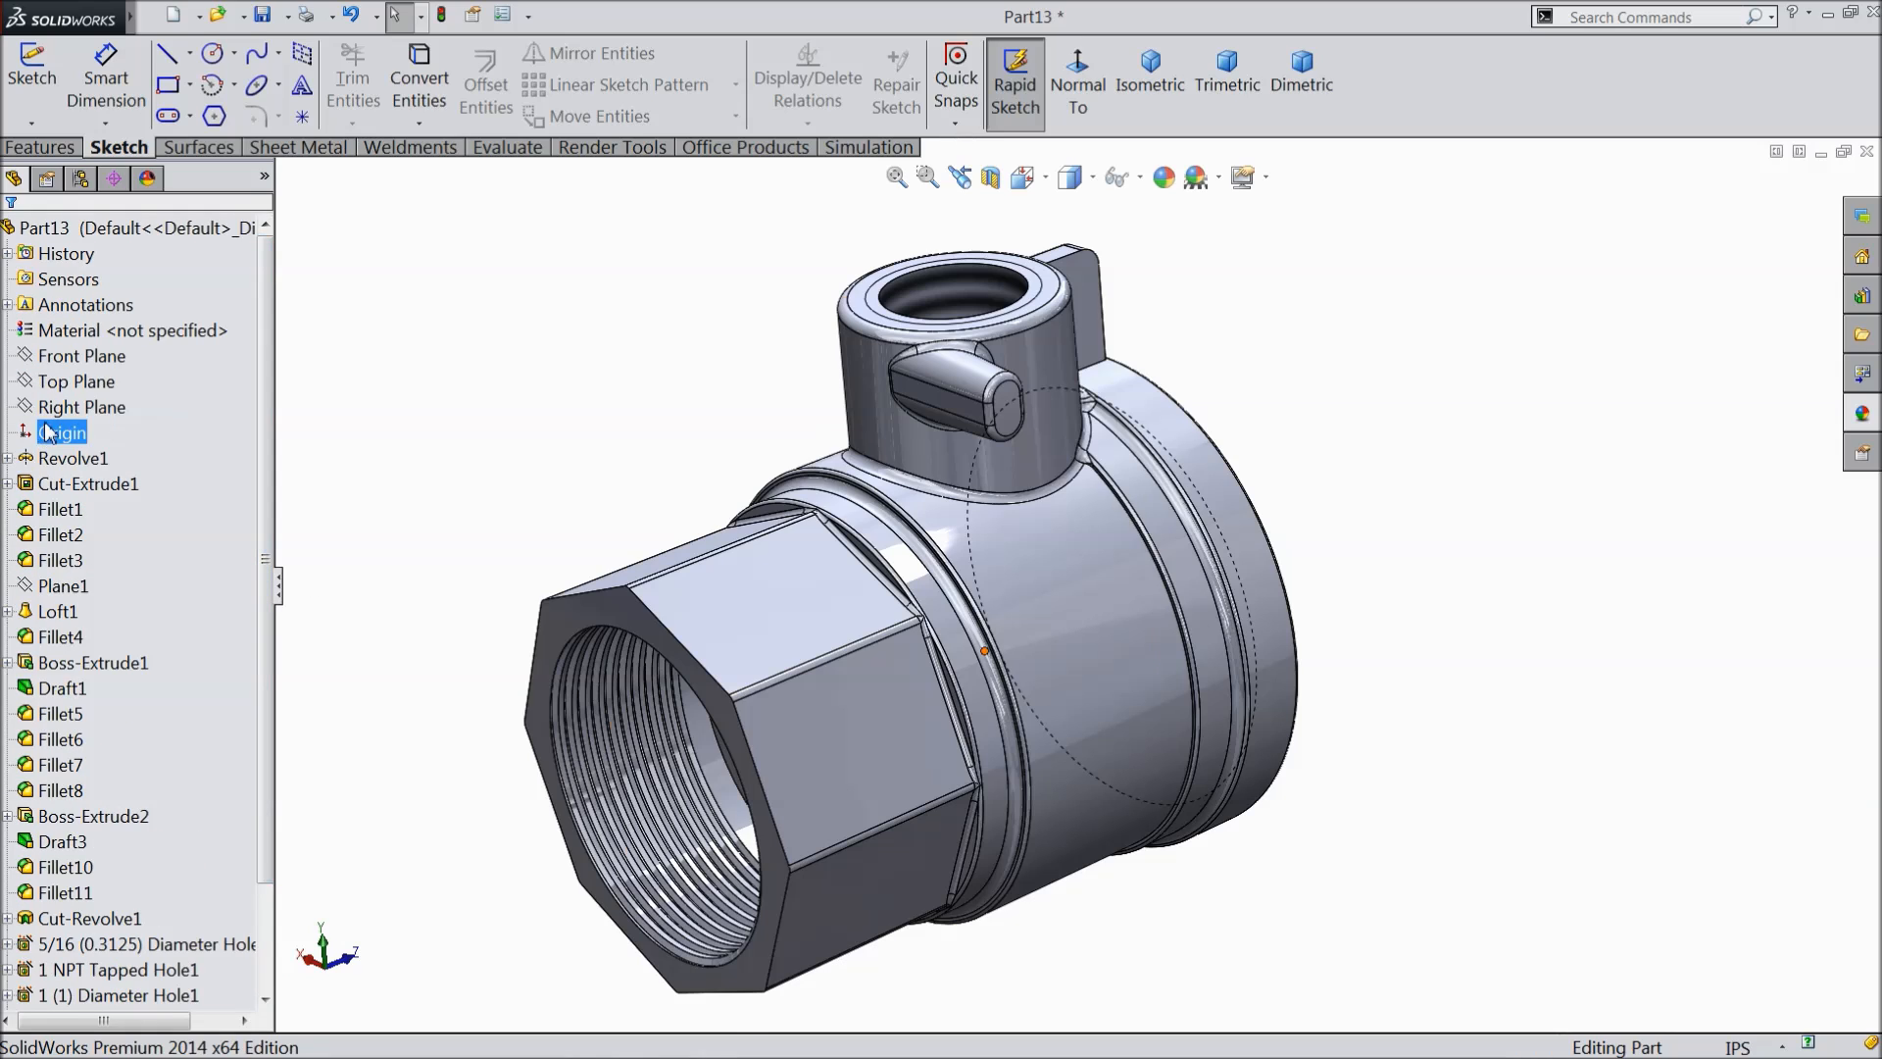
left_click(76, 381)
left_click(39, 147)
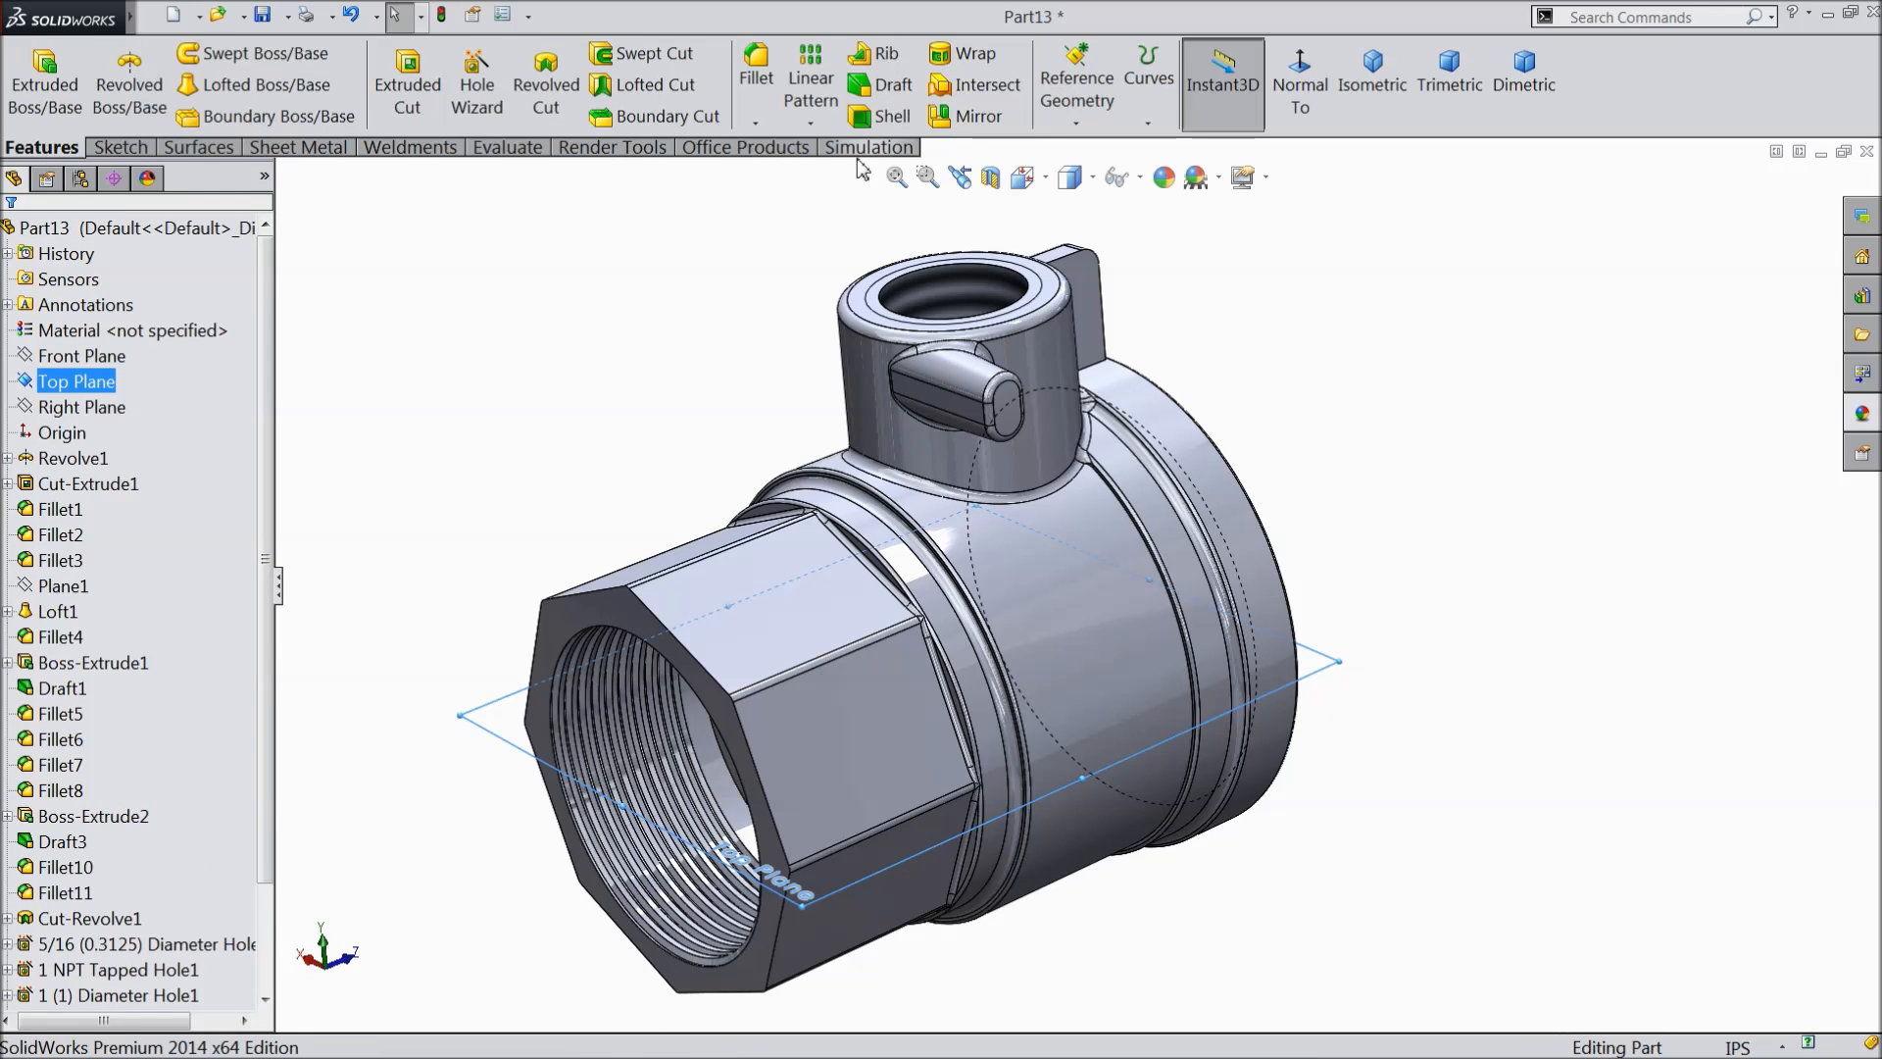
left_click(1076, 88)
left_click(1098, 151)
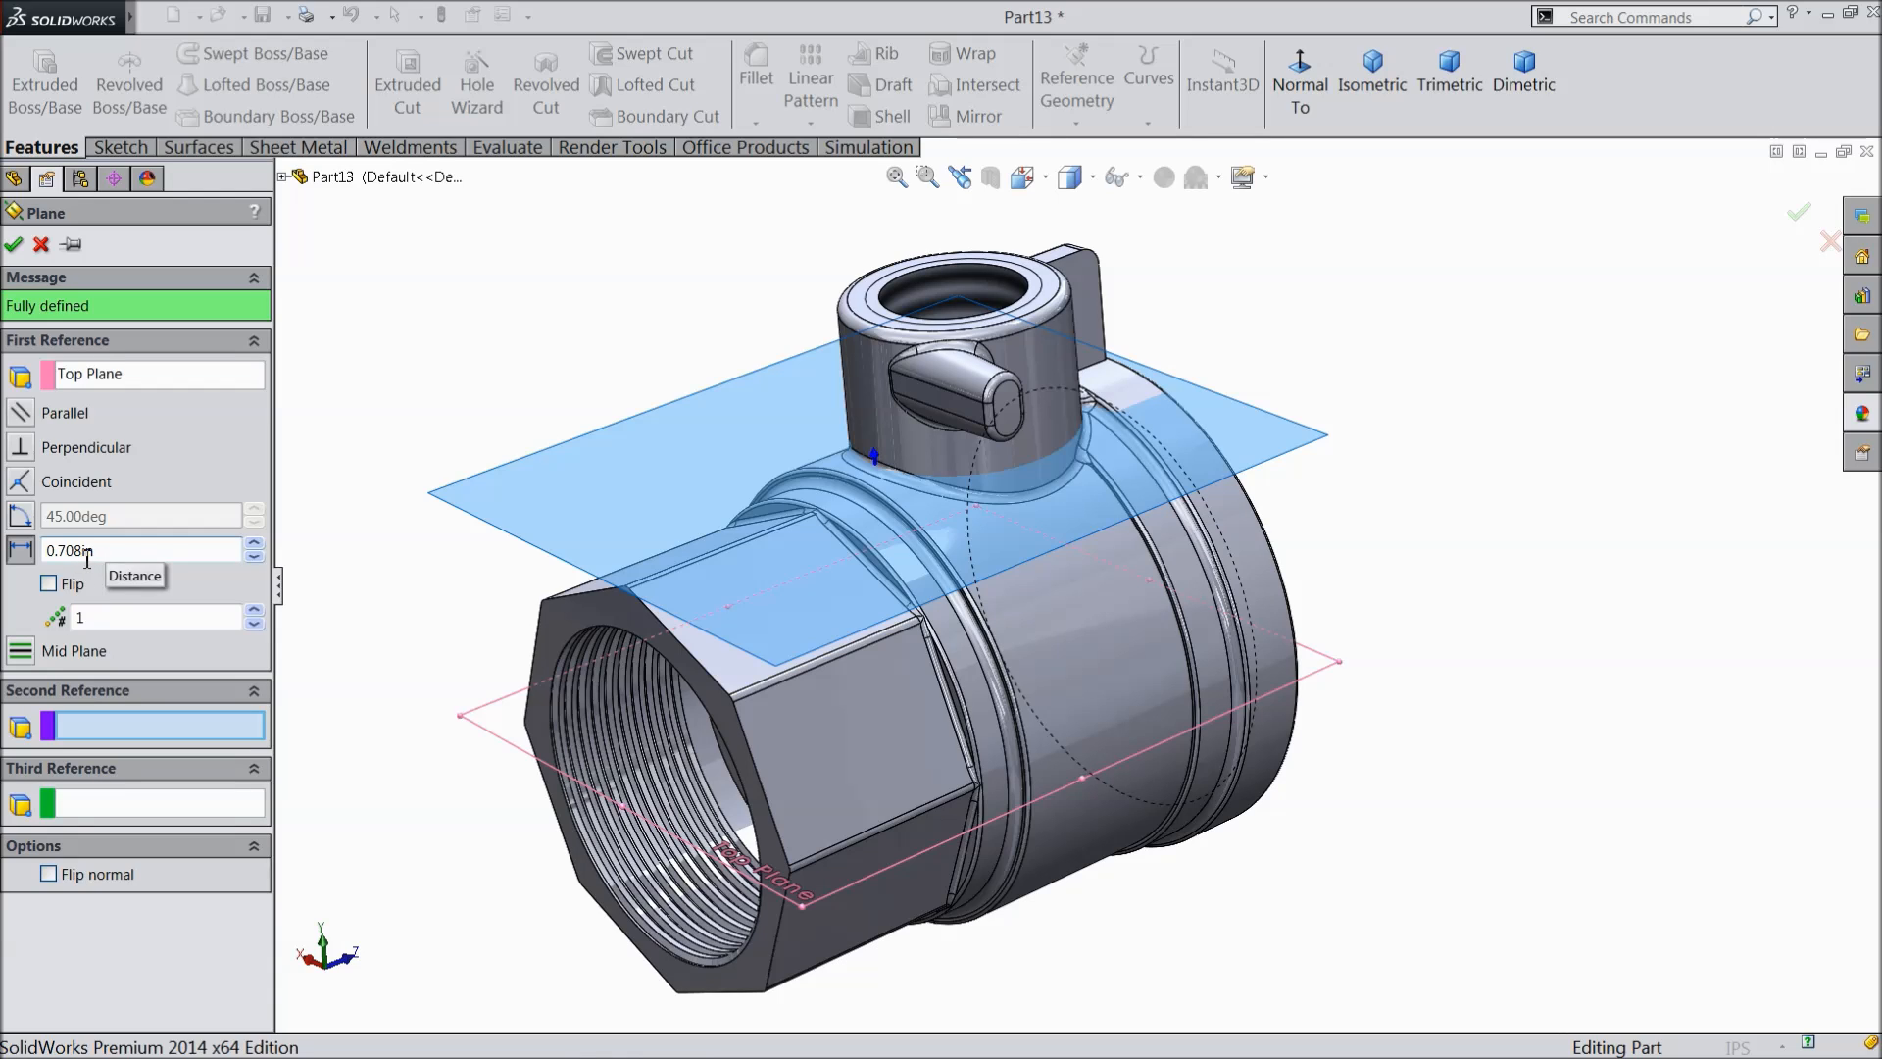
left_click(13, 247)
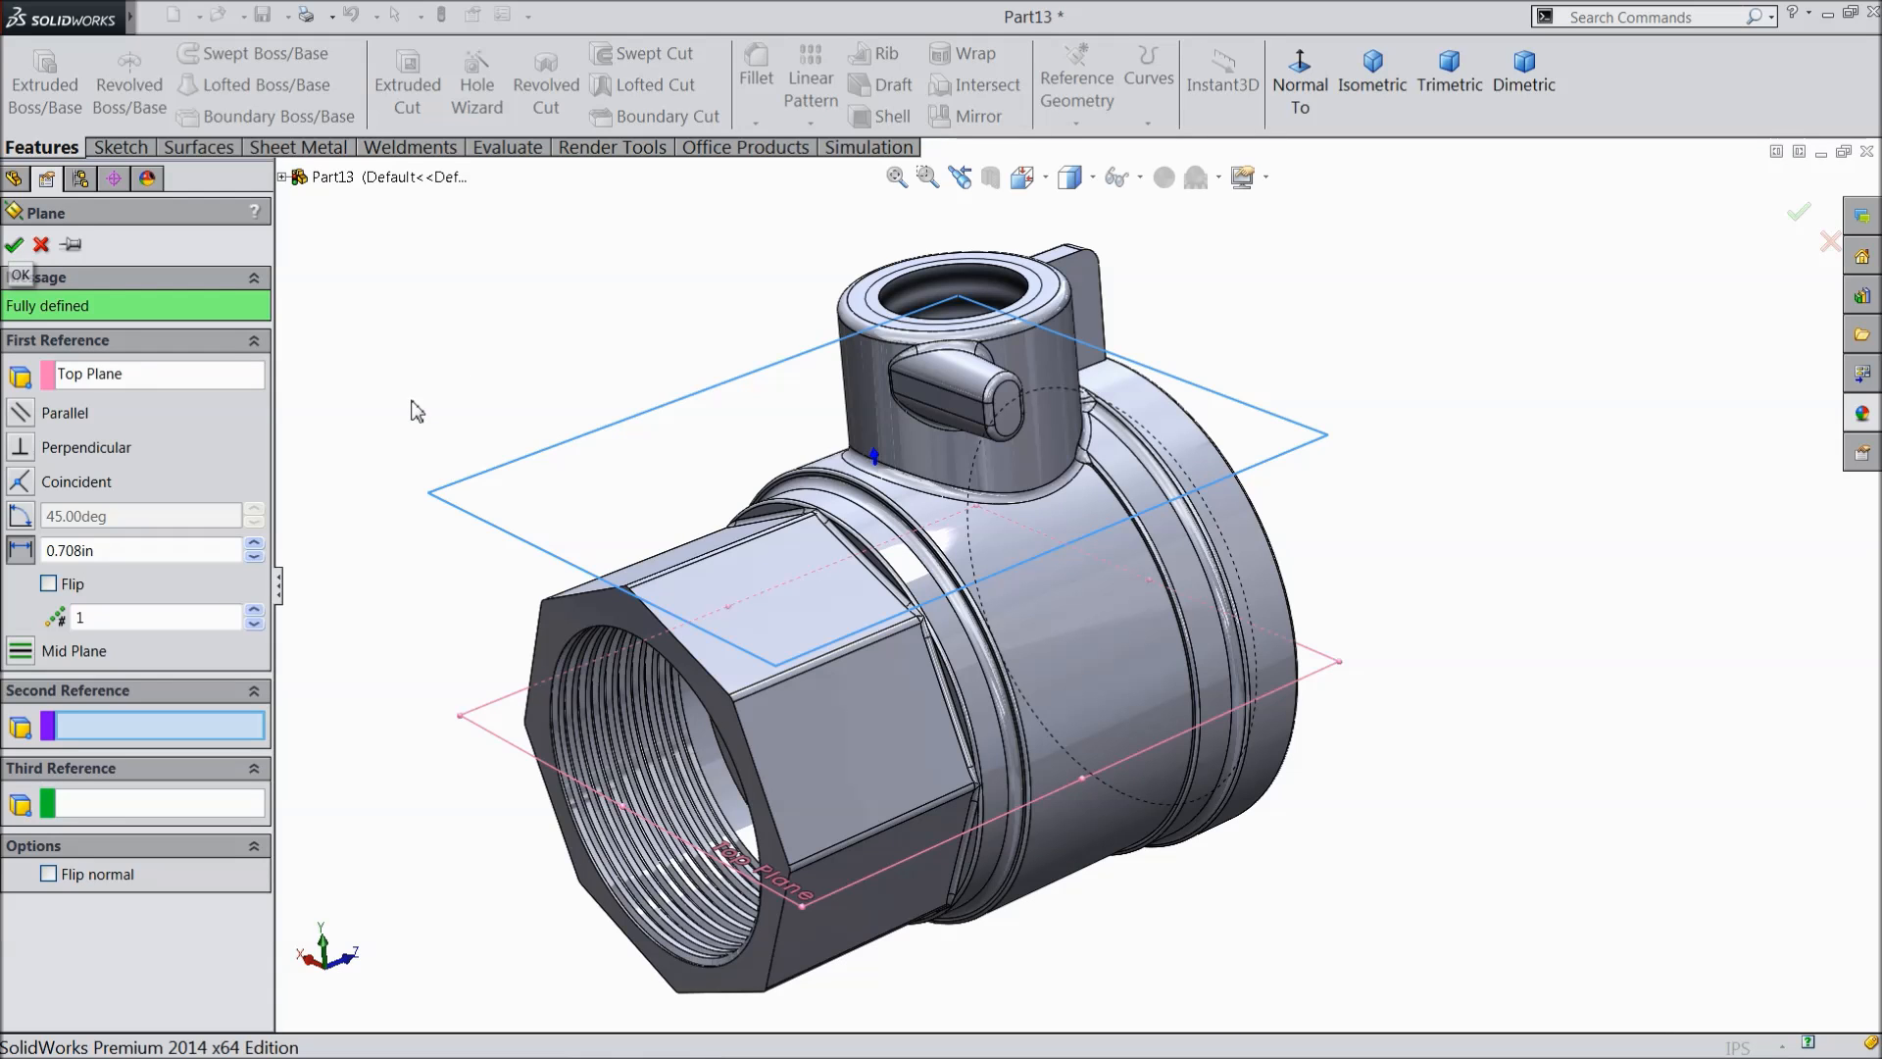
right_click(441, 399)
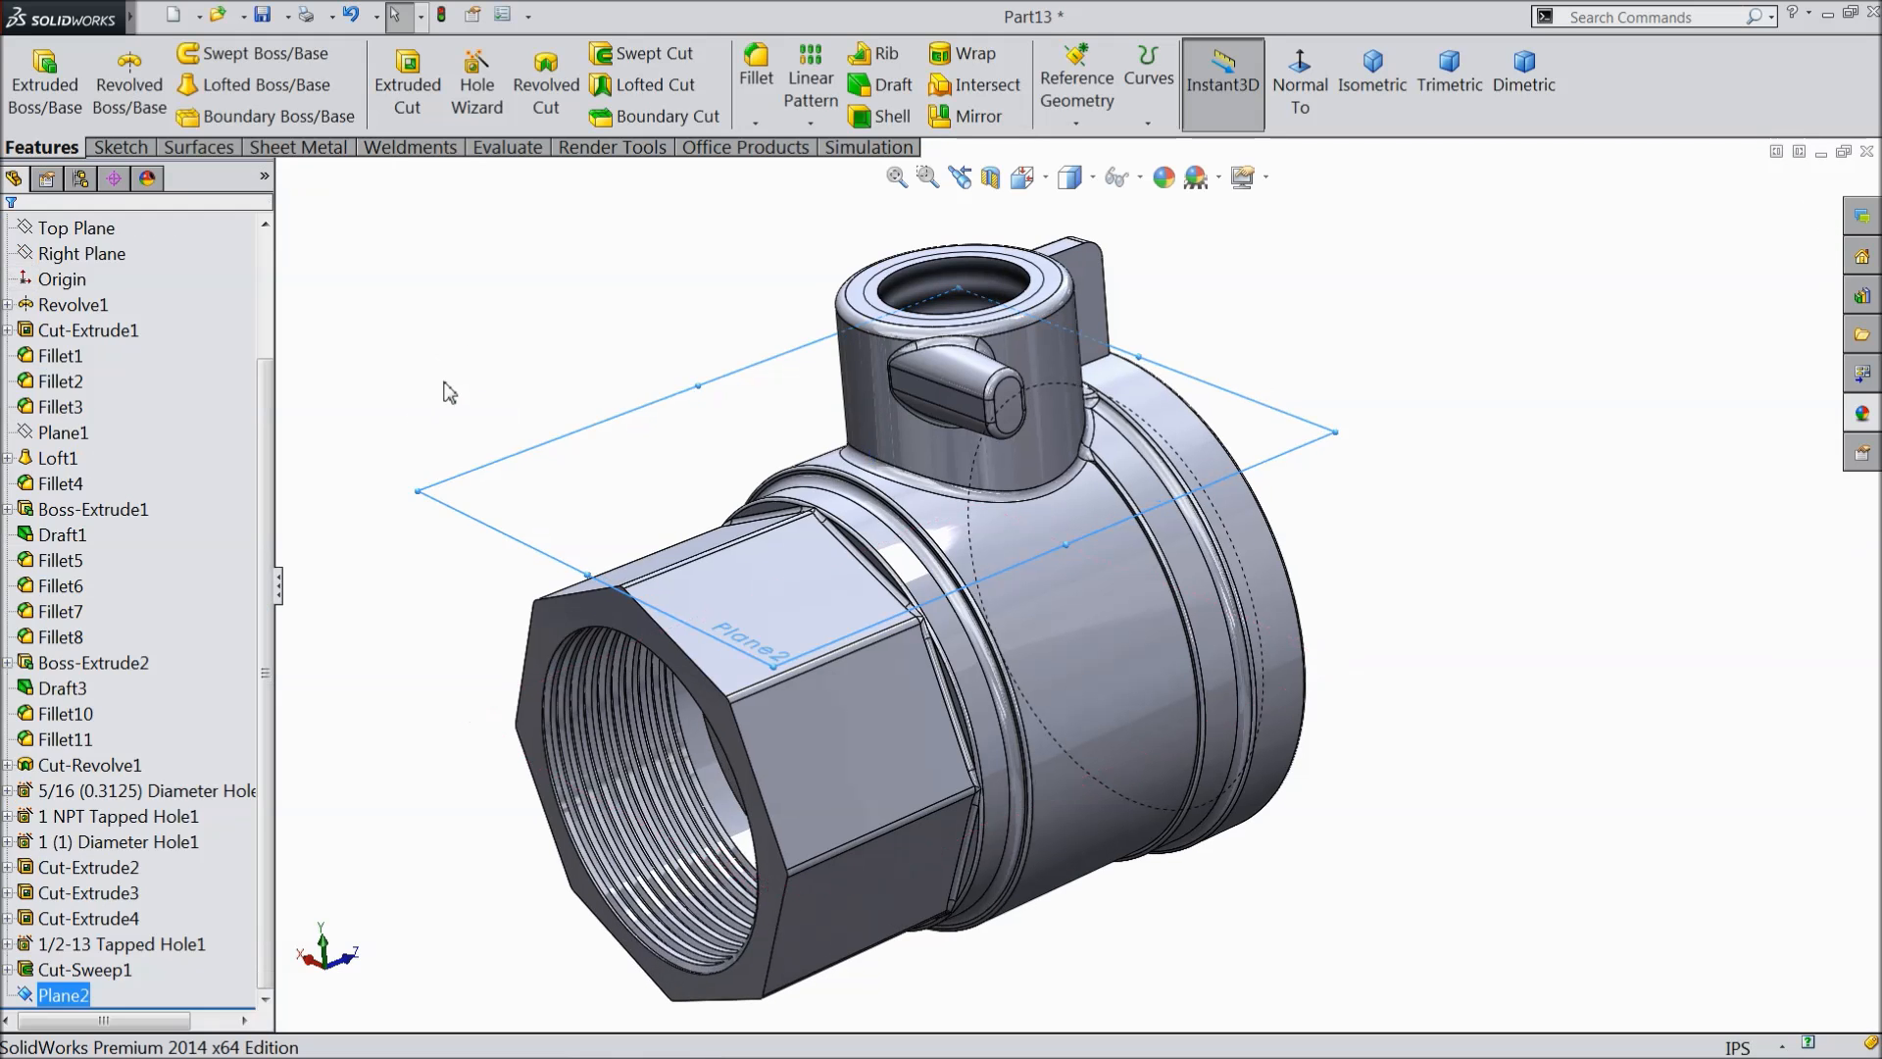
- Start a sketch on the new offset plane and draw a circle about 0.47 in in diameter centred on the origin
left_click(119, 147)
left_click(33, 78)
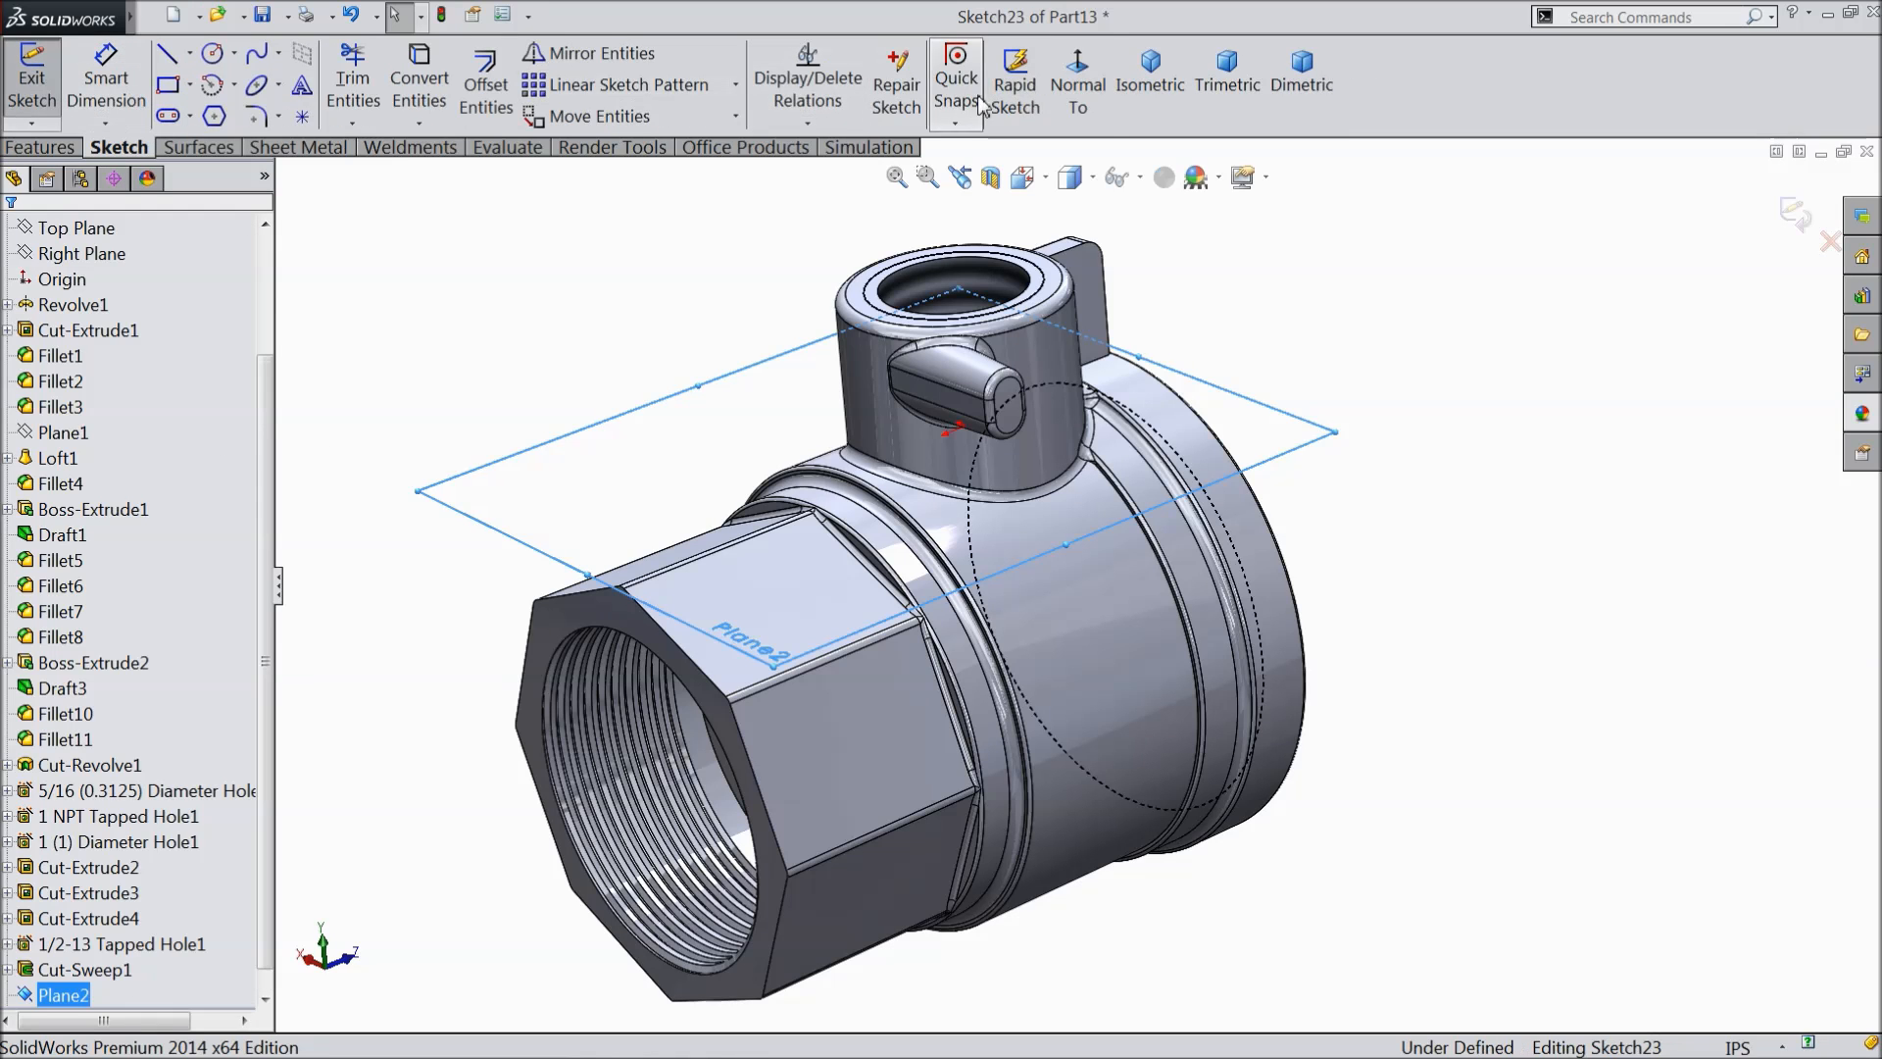
left_click(1077, 89)
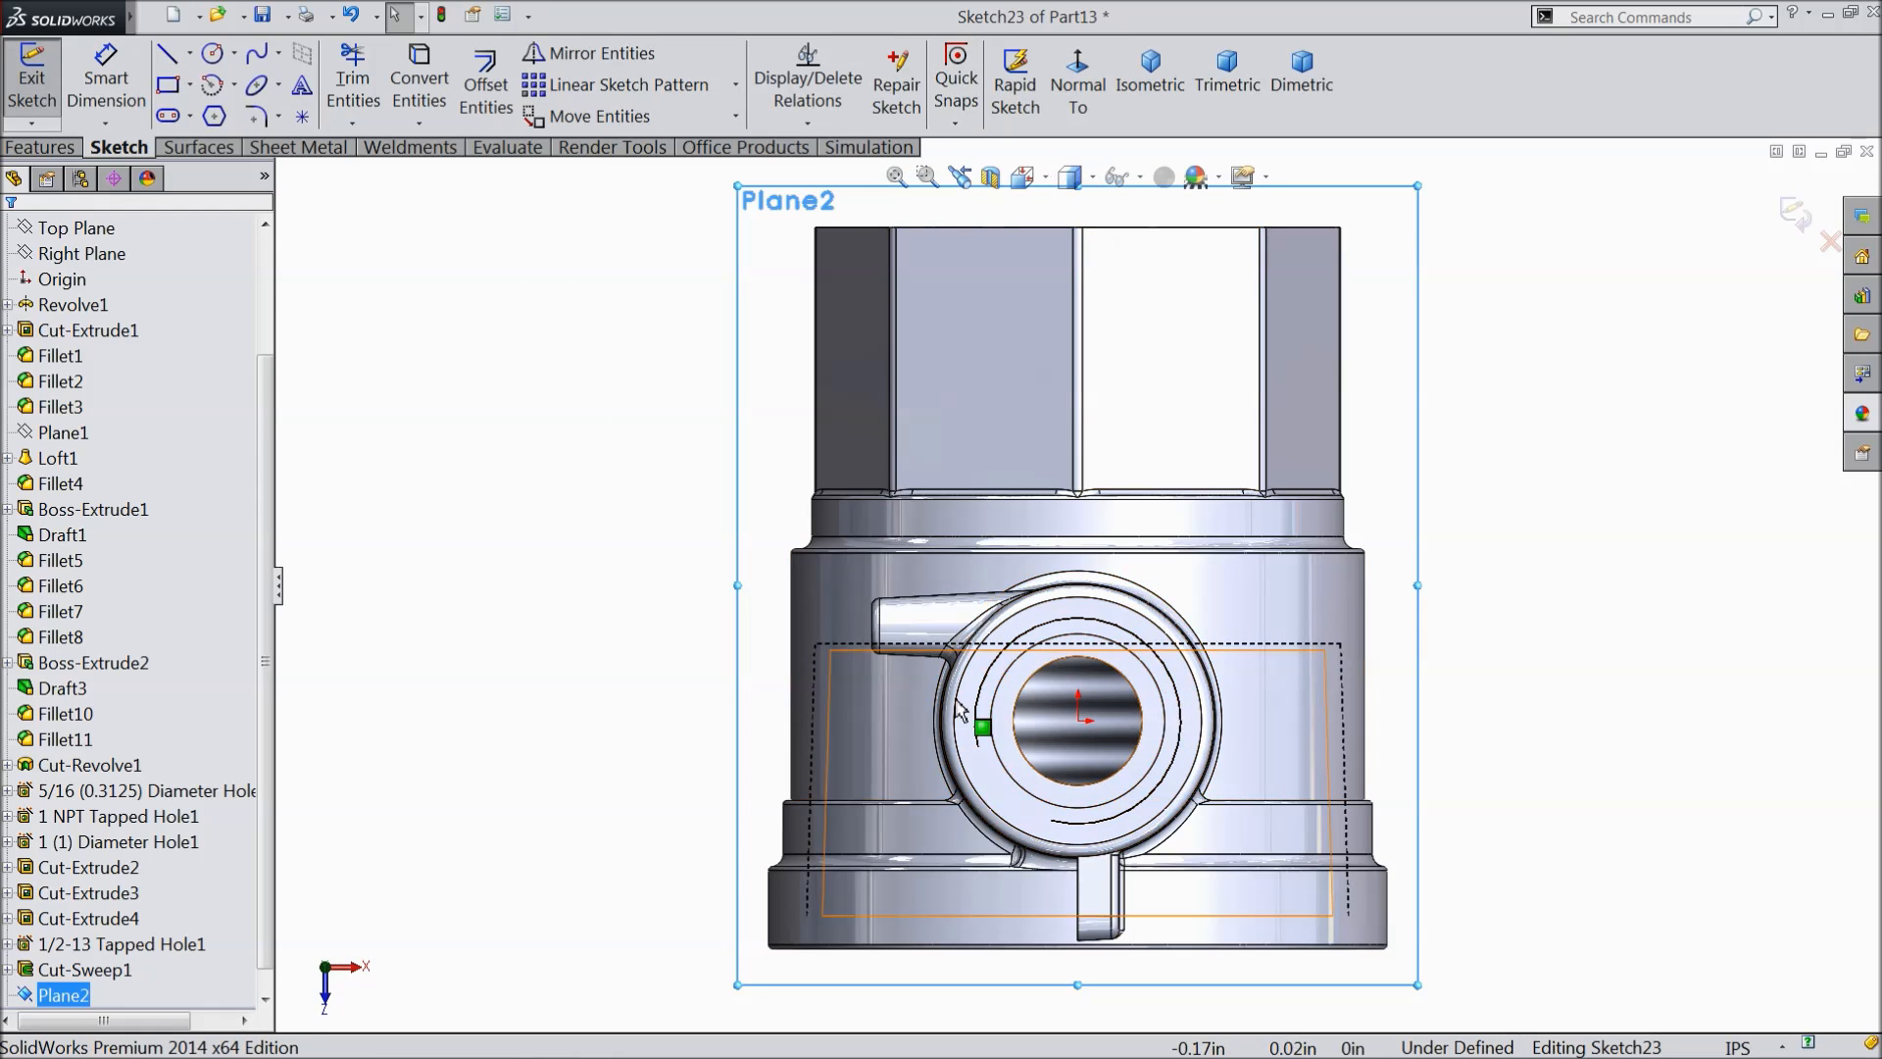
left_click(213, 55)
scroll(1176, 803, "down", 2)
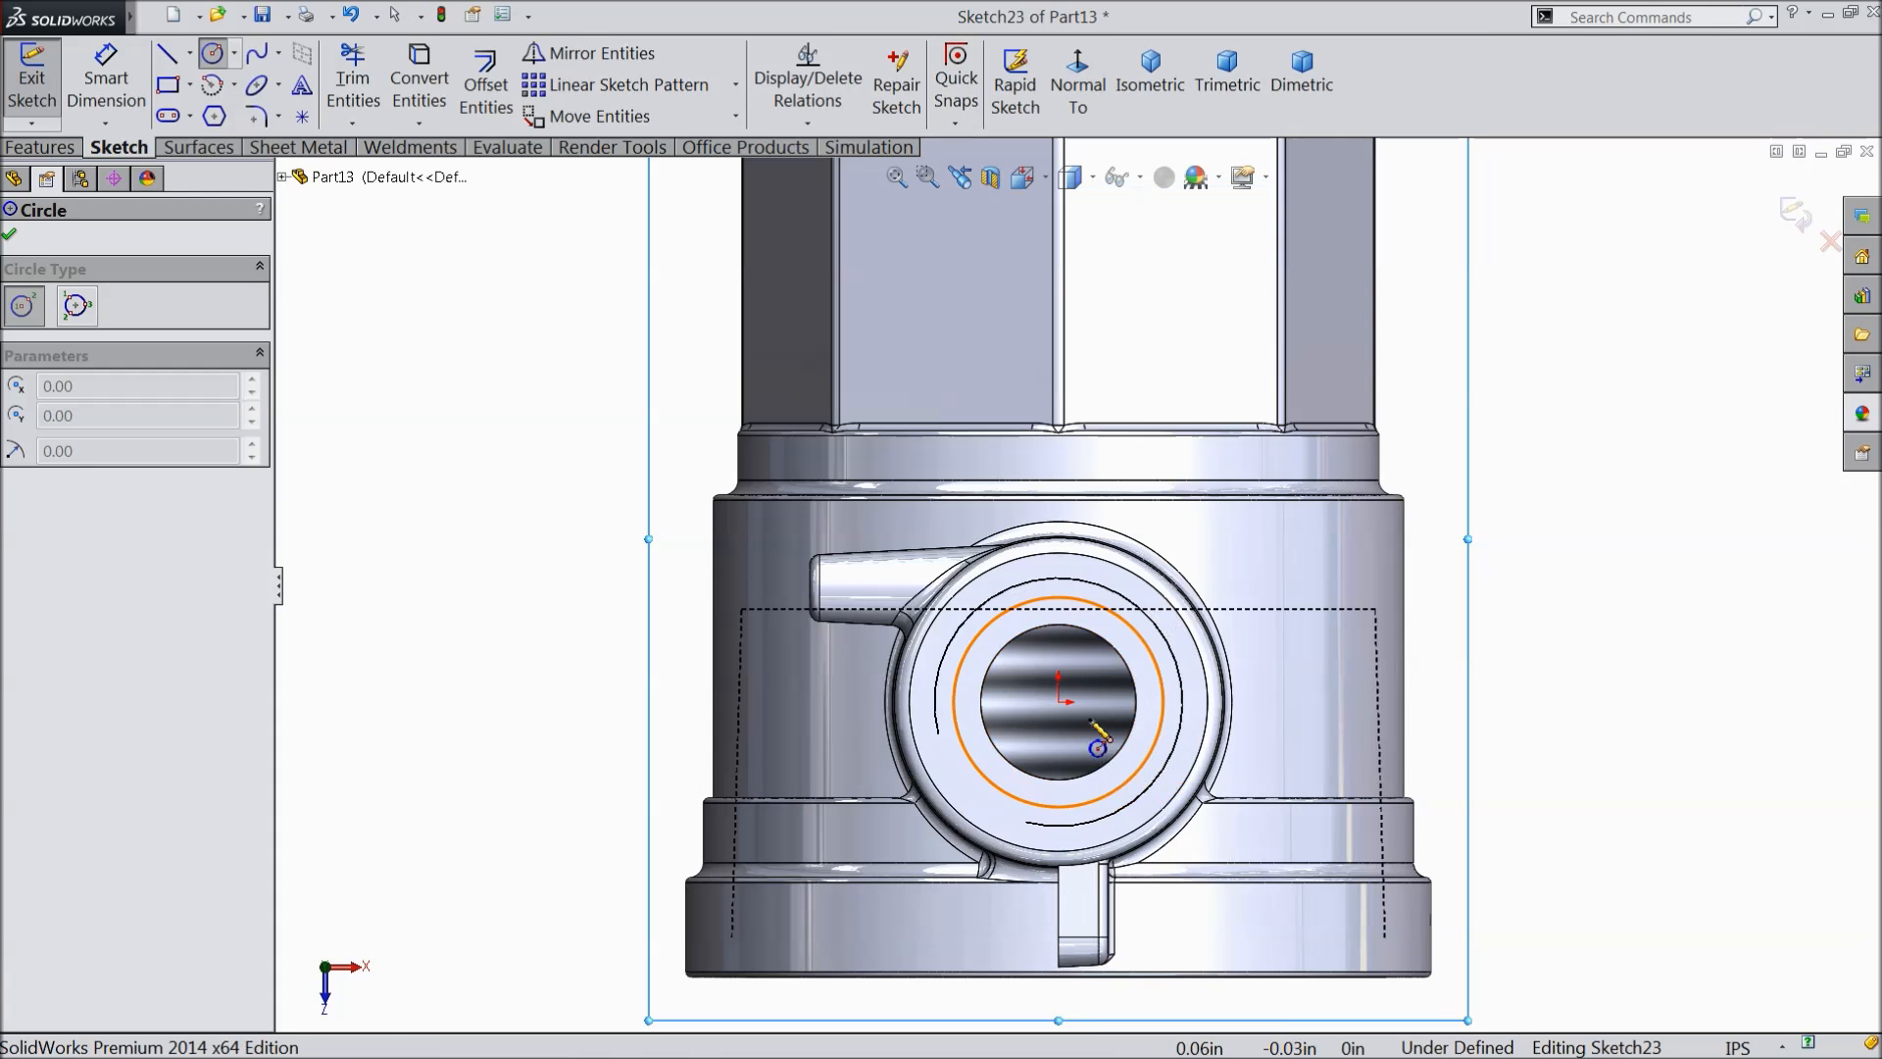
left_click(1061, 704)
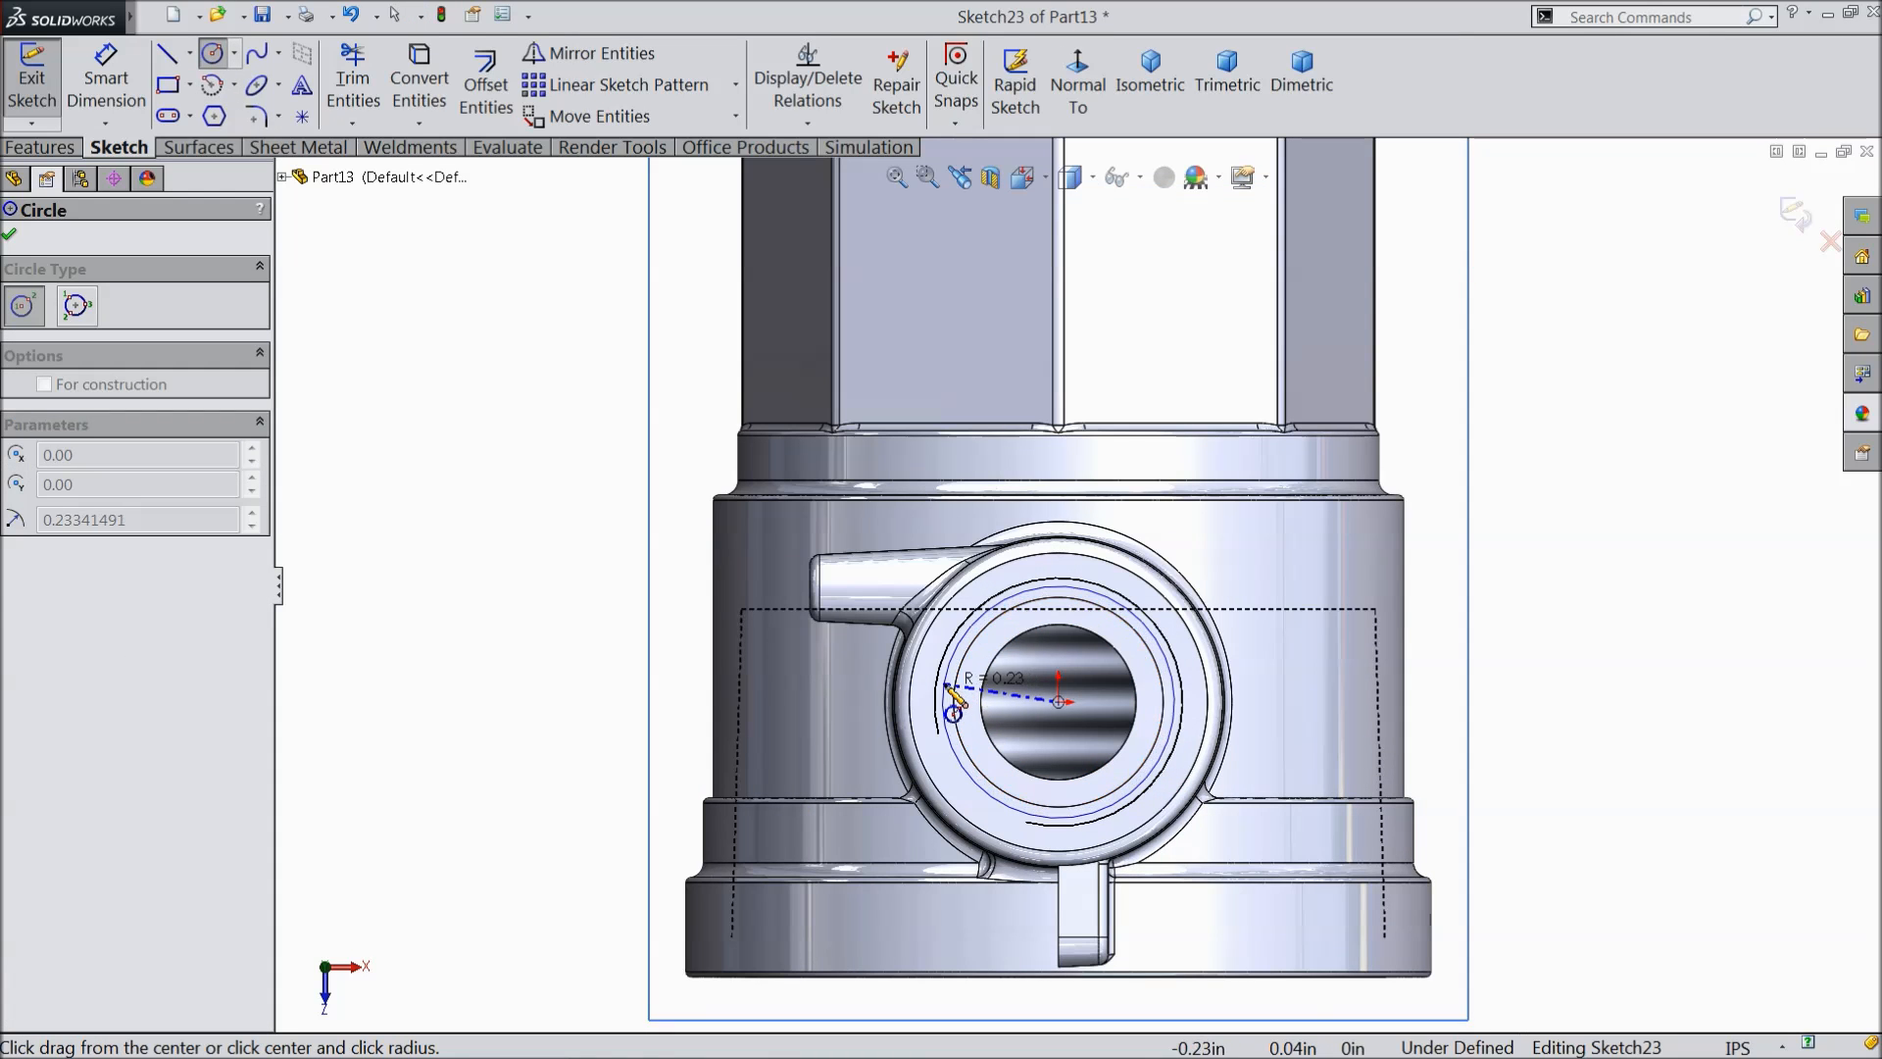
left_click(1175, 702)
- Dimension the circle's diameter as 0.4 in
left_click(104, 77)
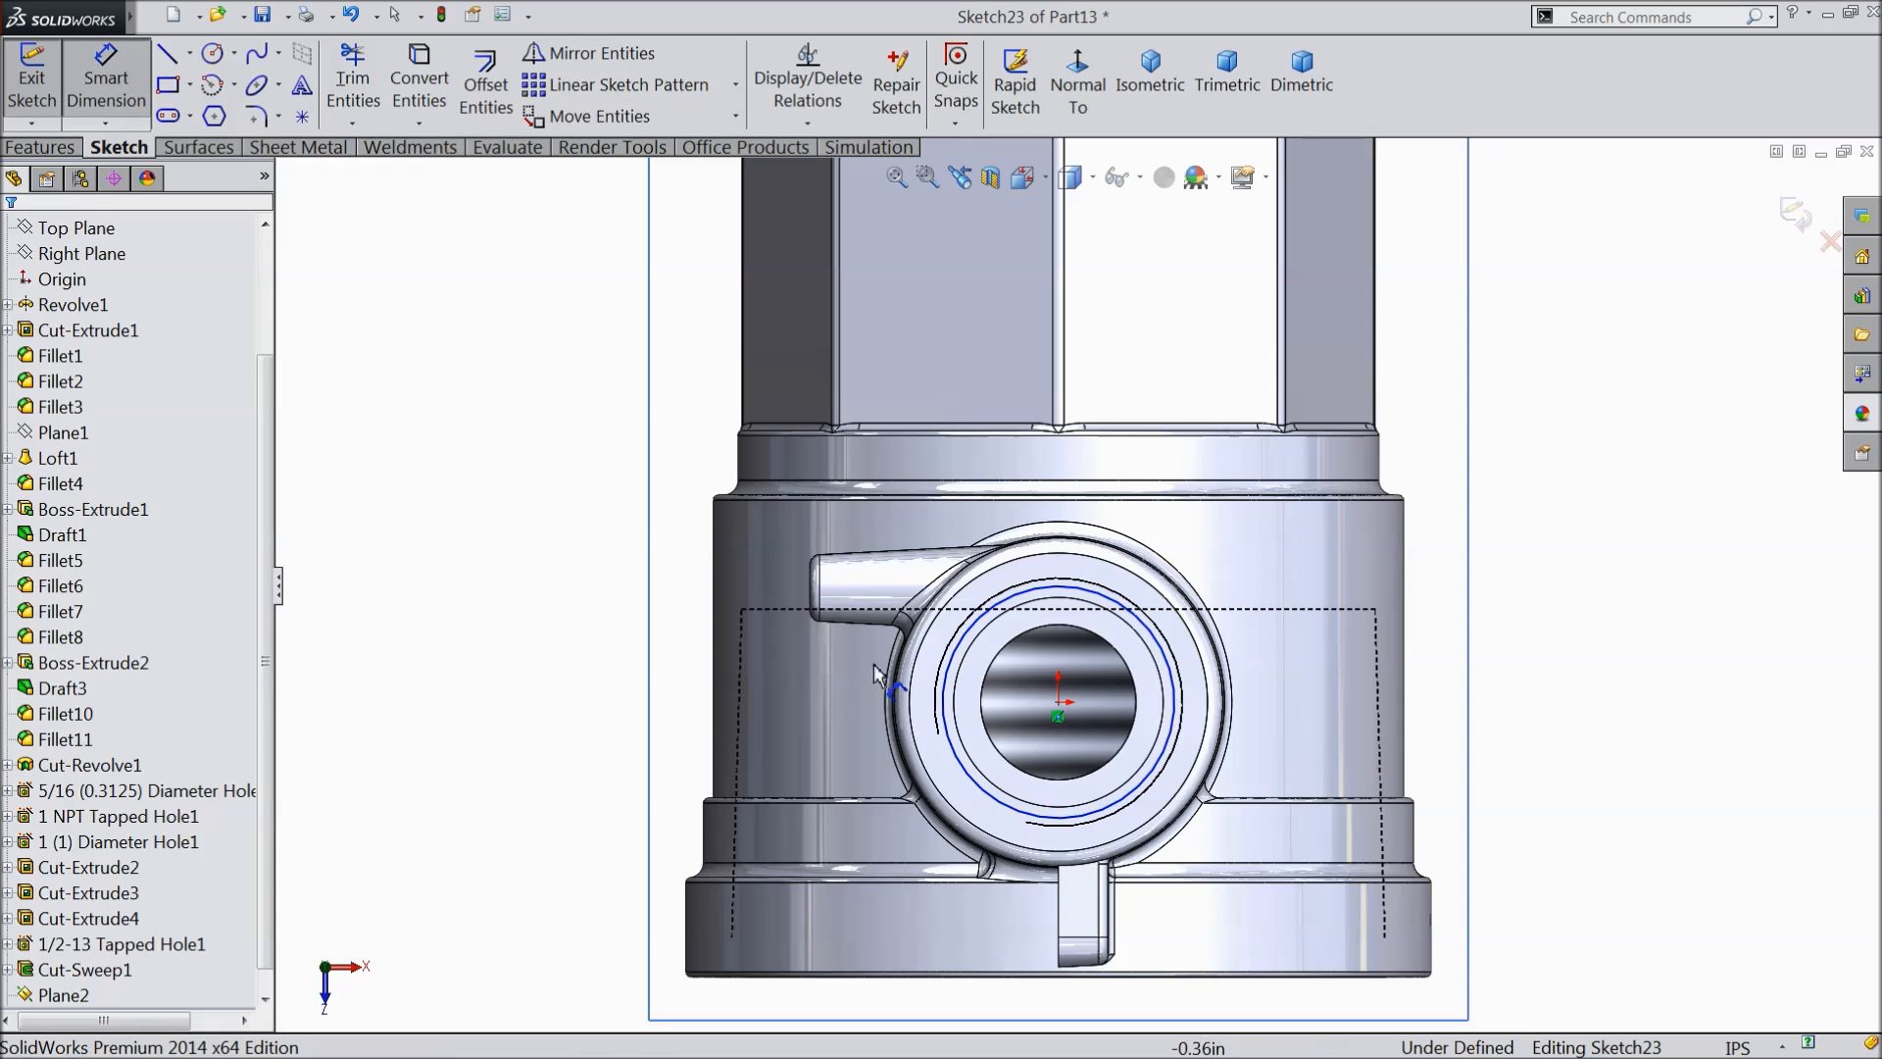
left_click(946, 721)
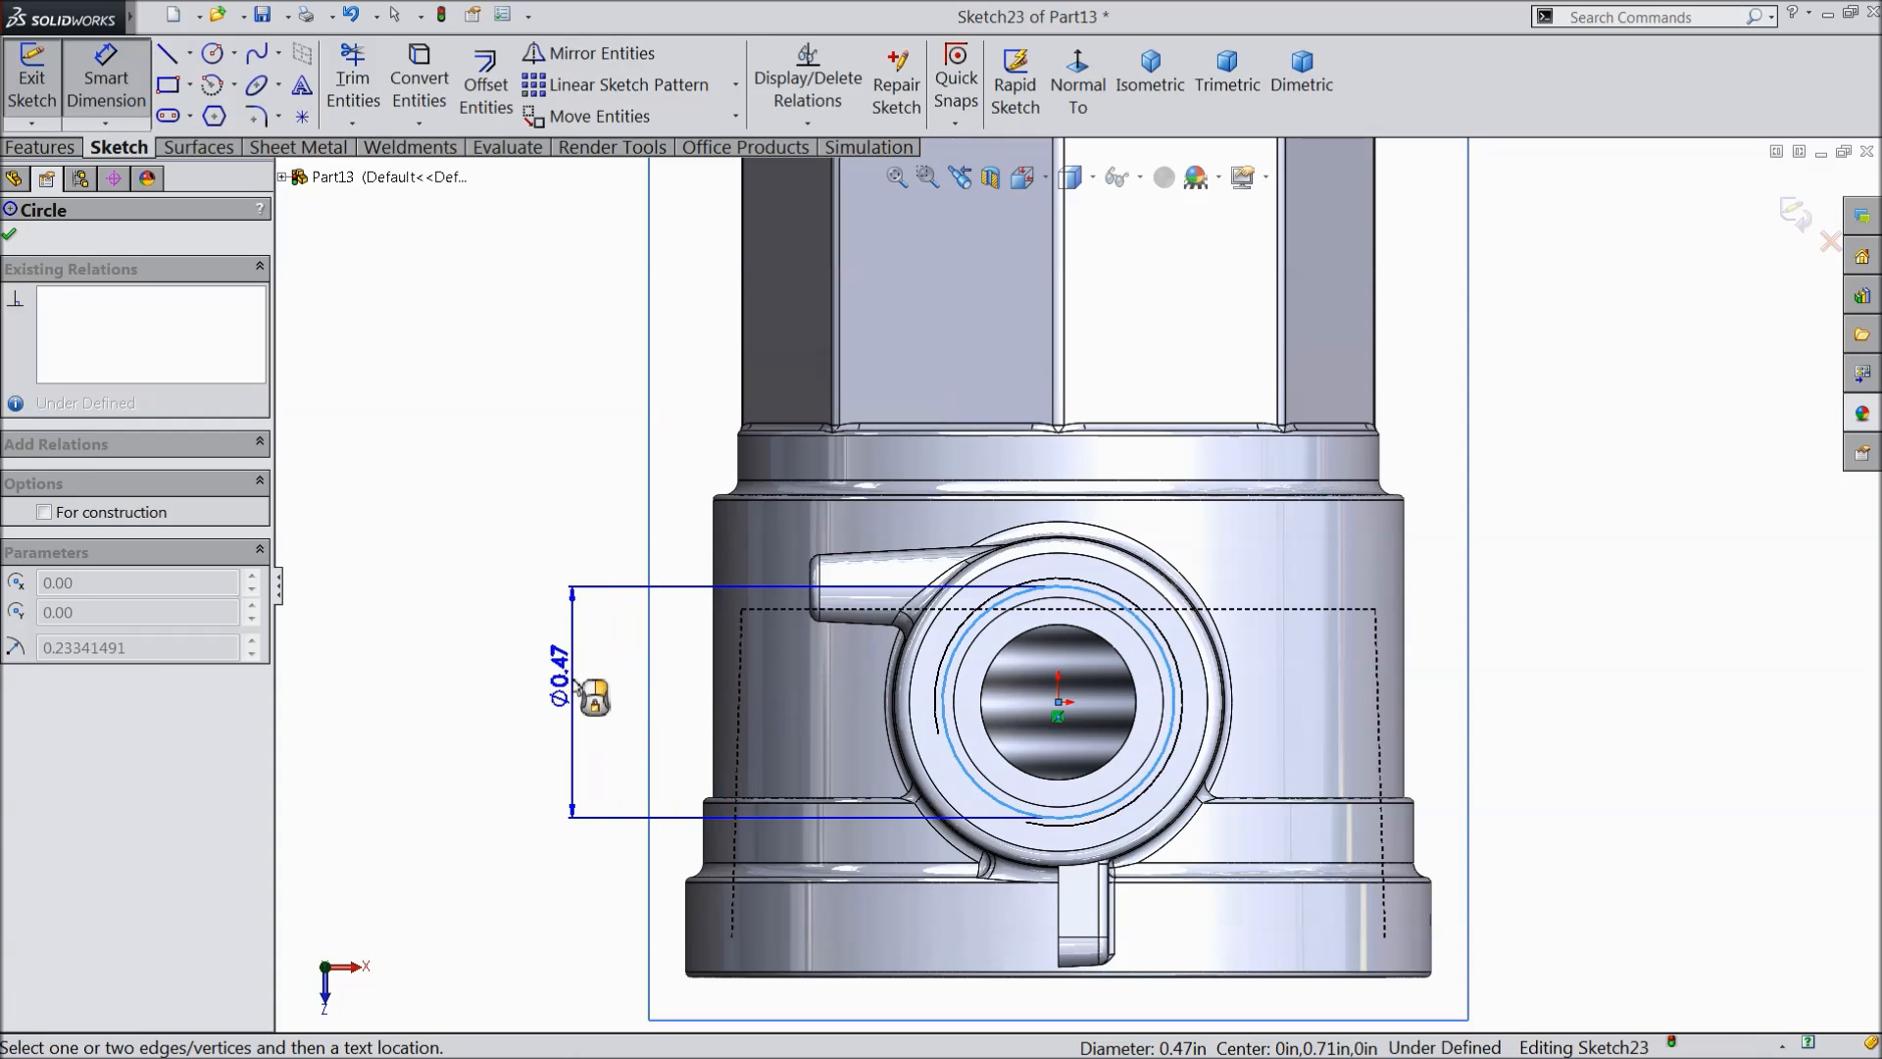
left_click(576, 680)
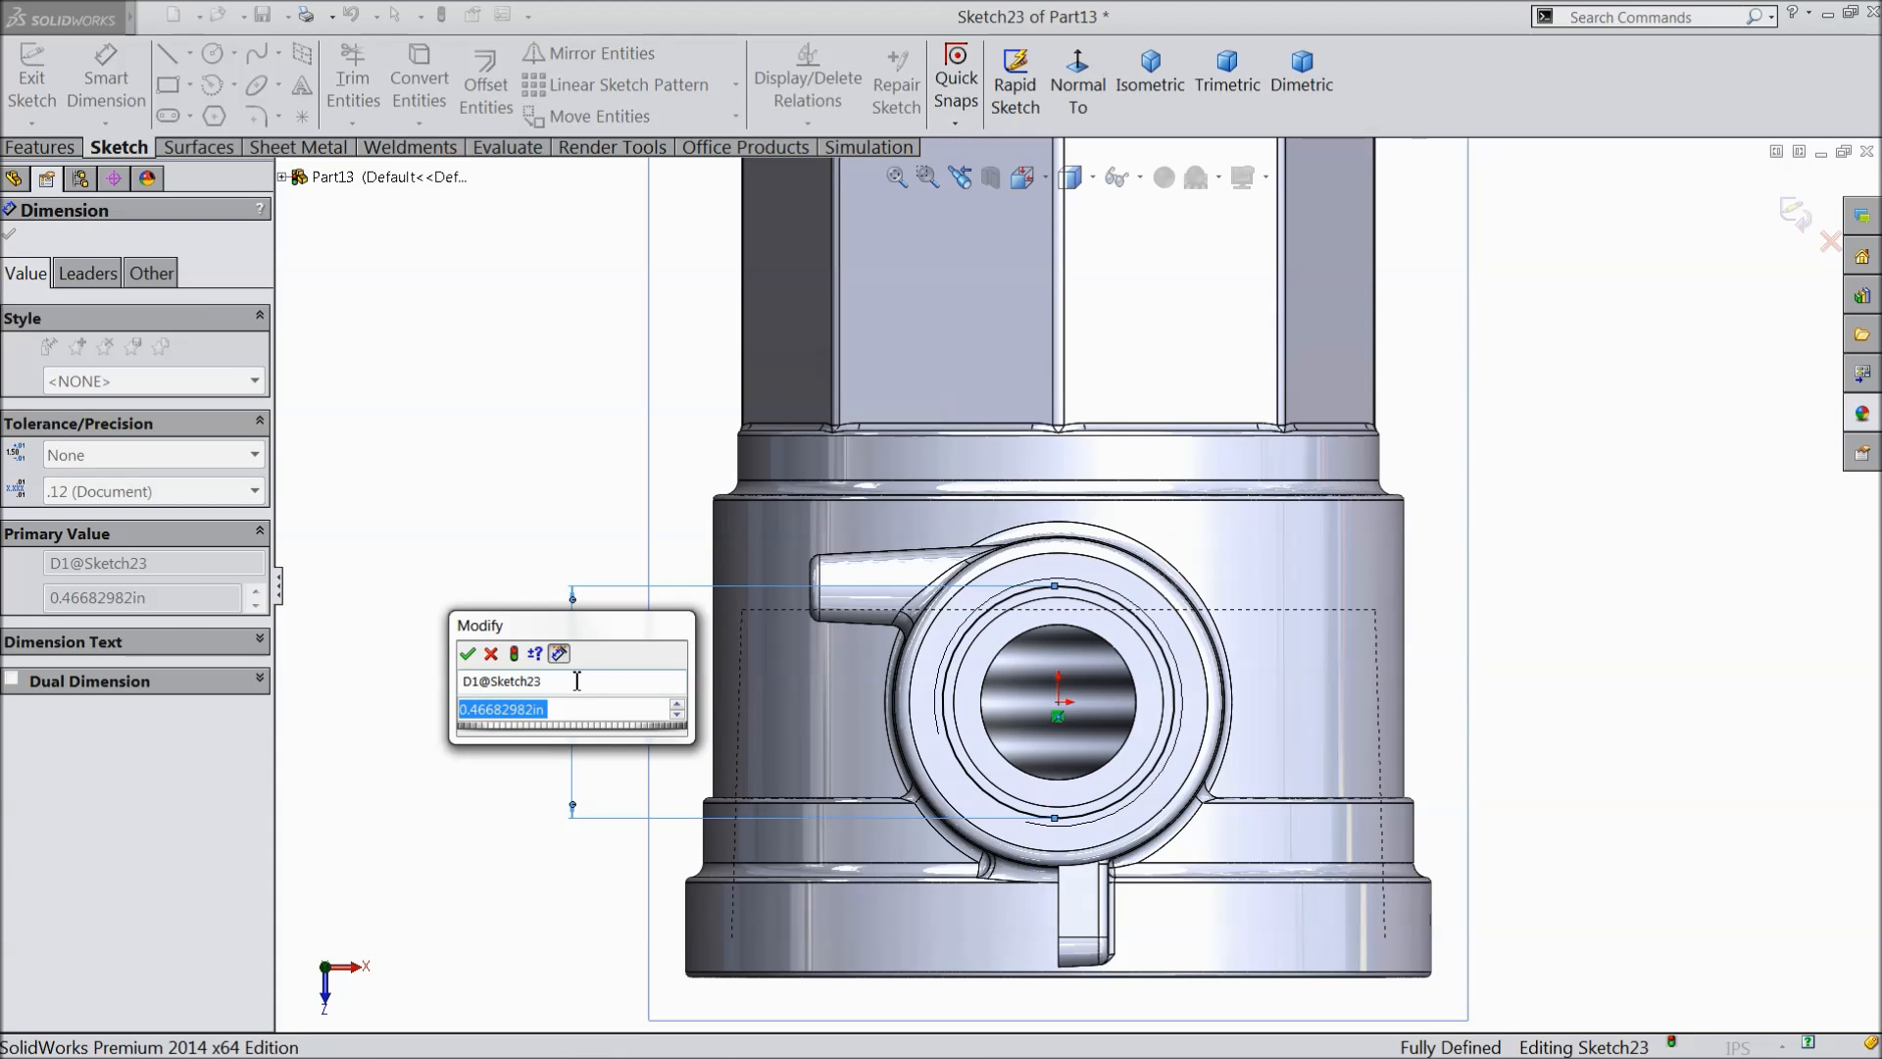
type("0.4")
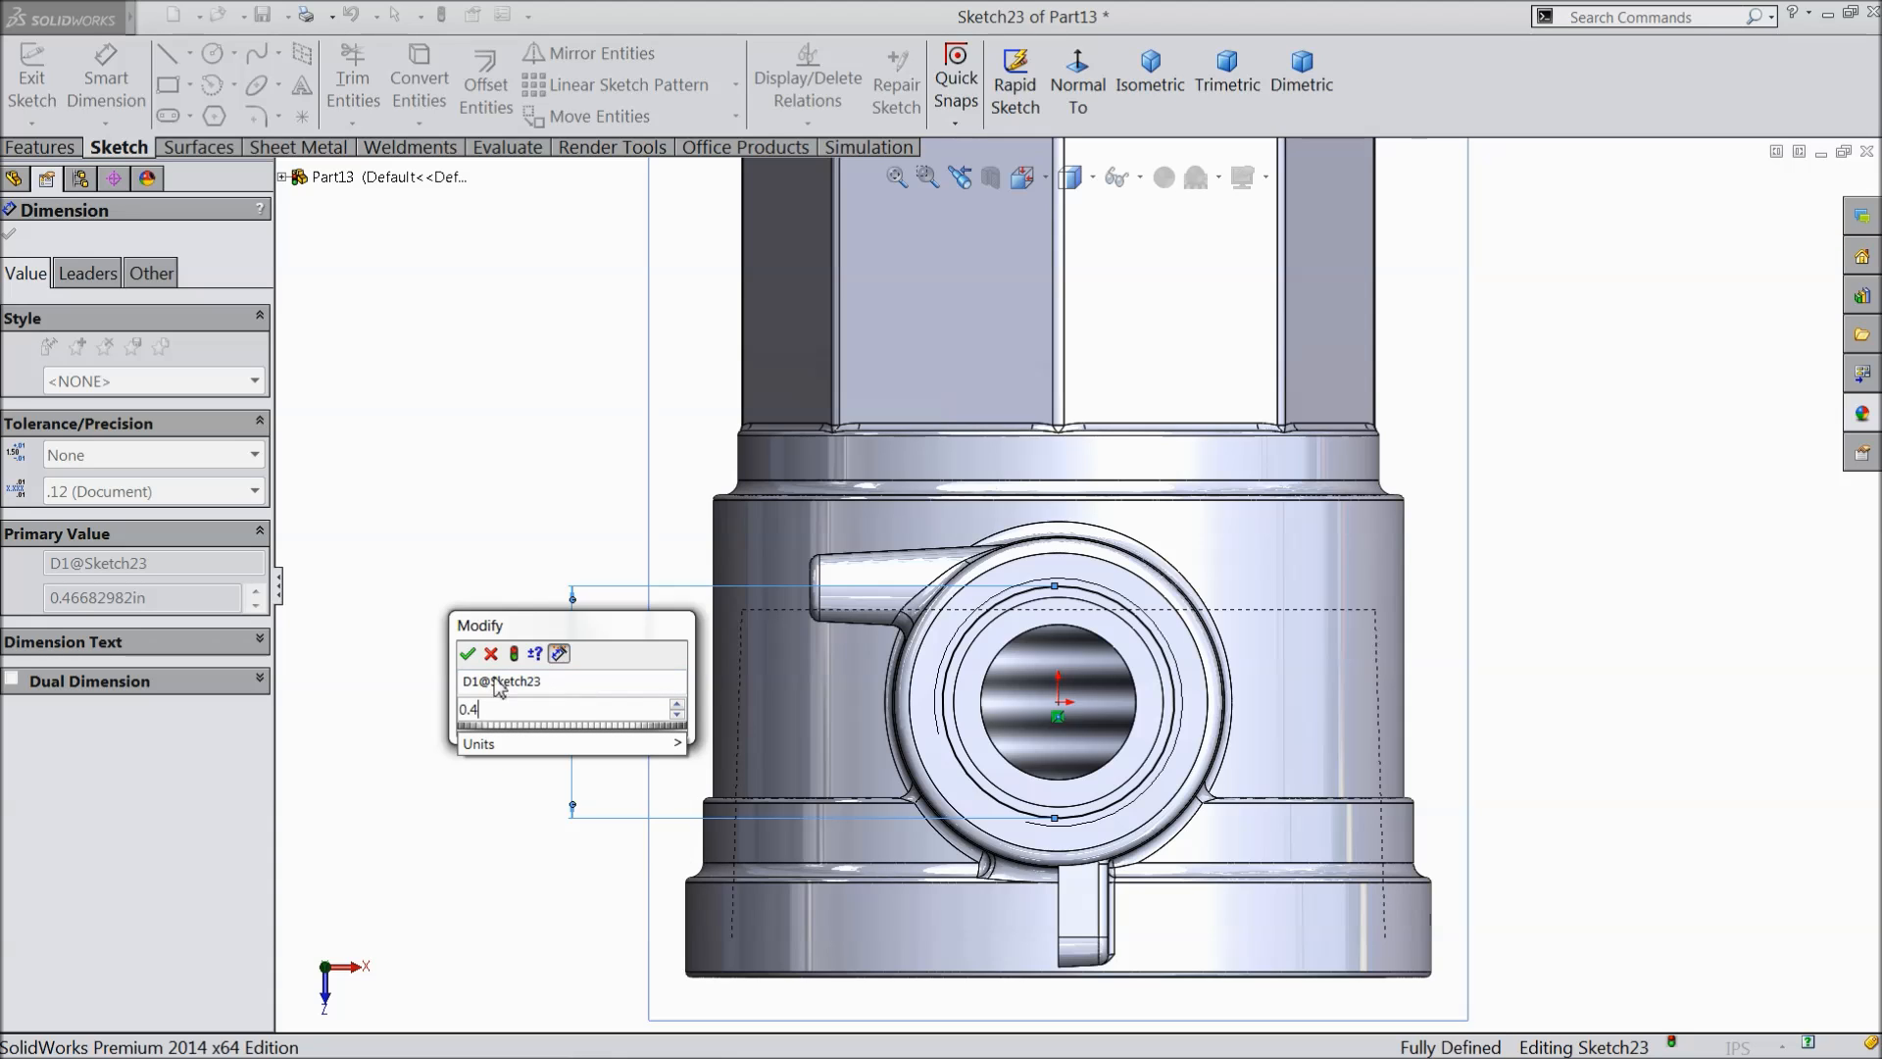
left_click(468, 655)
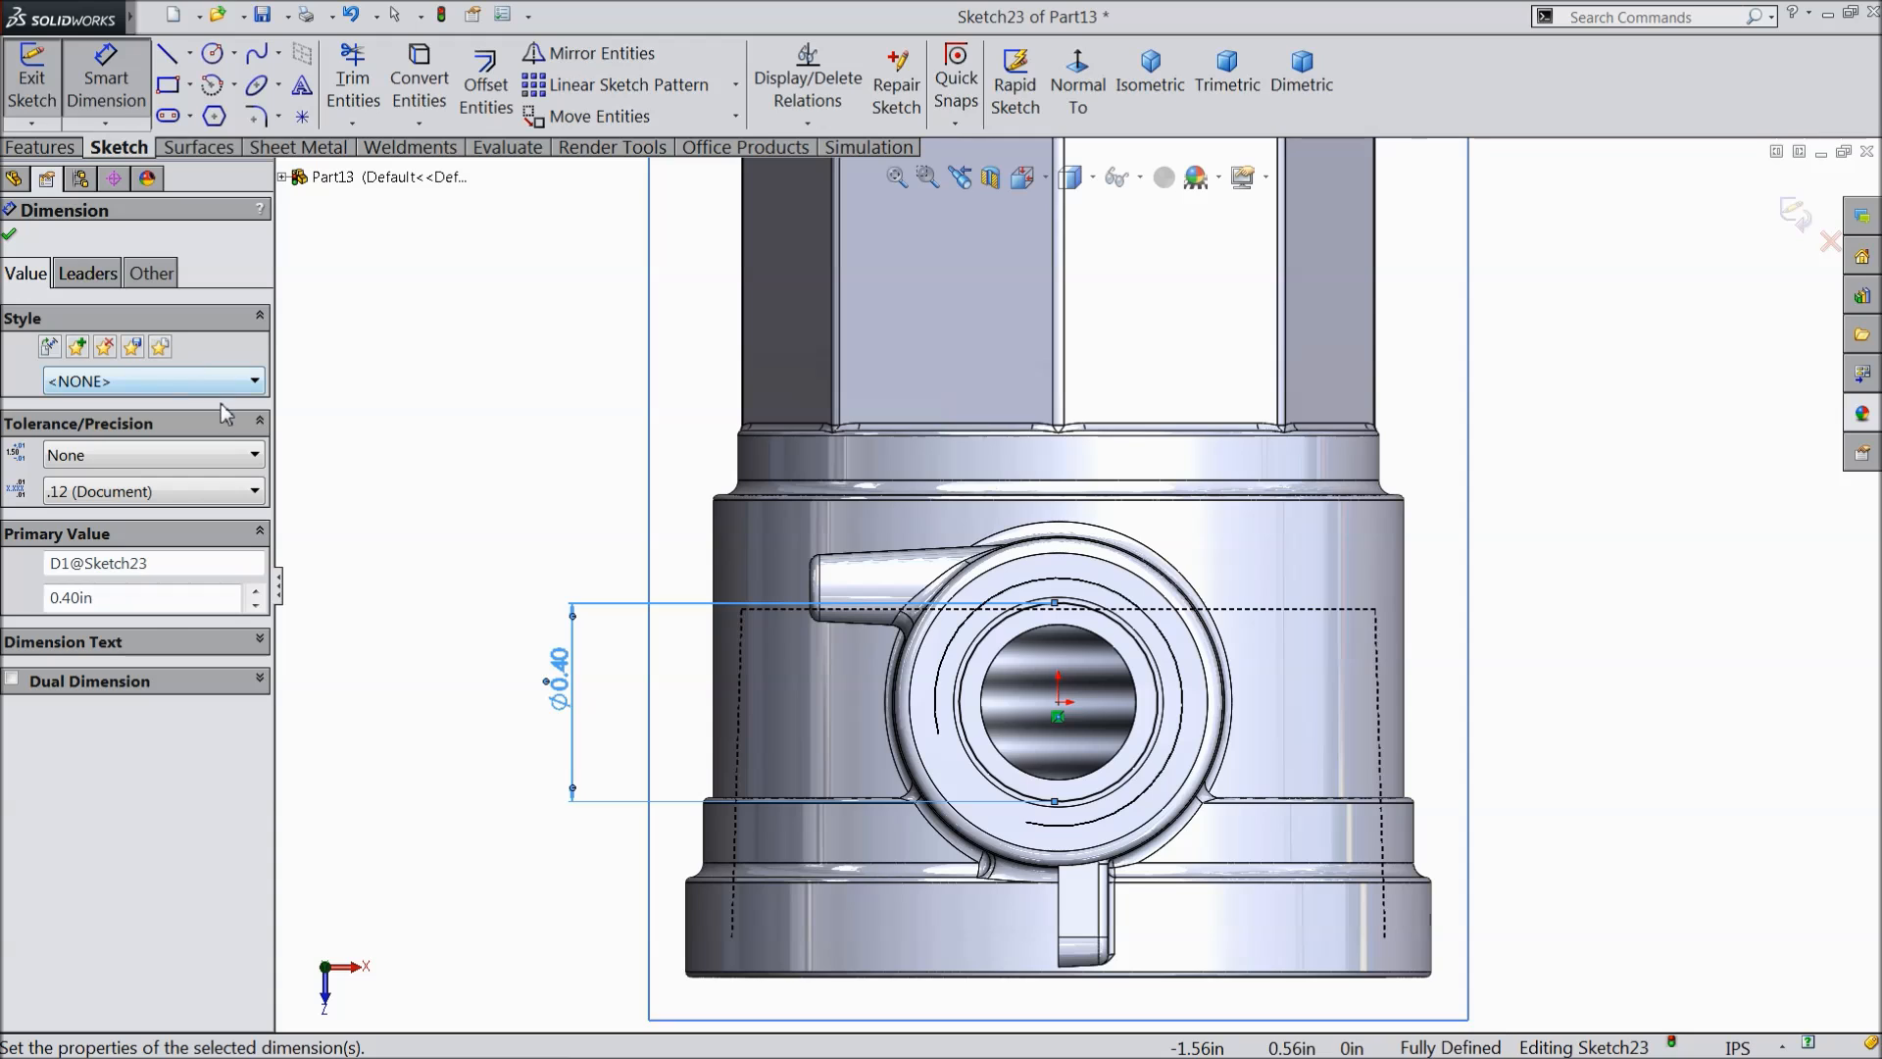
left_click(11, 235)
- Cut-extrude the 0.4 in circle with the Up To Next end condition through the wall below the neck
left_click(41, 147)
left_click(407, 84)
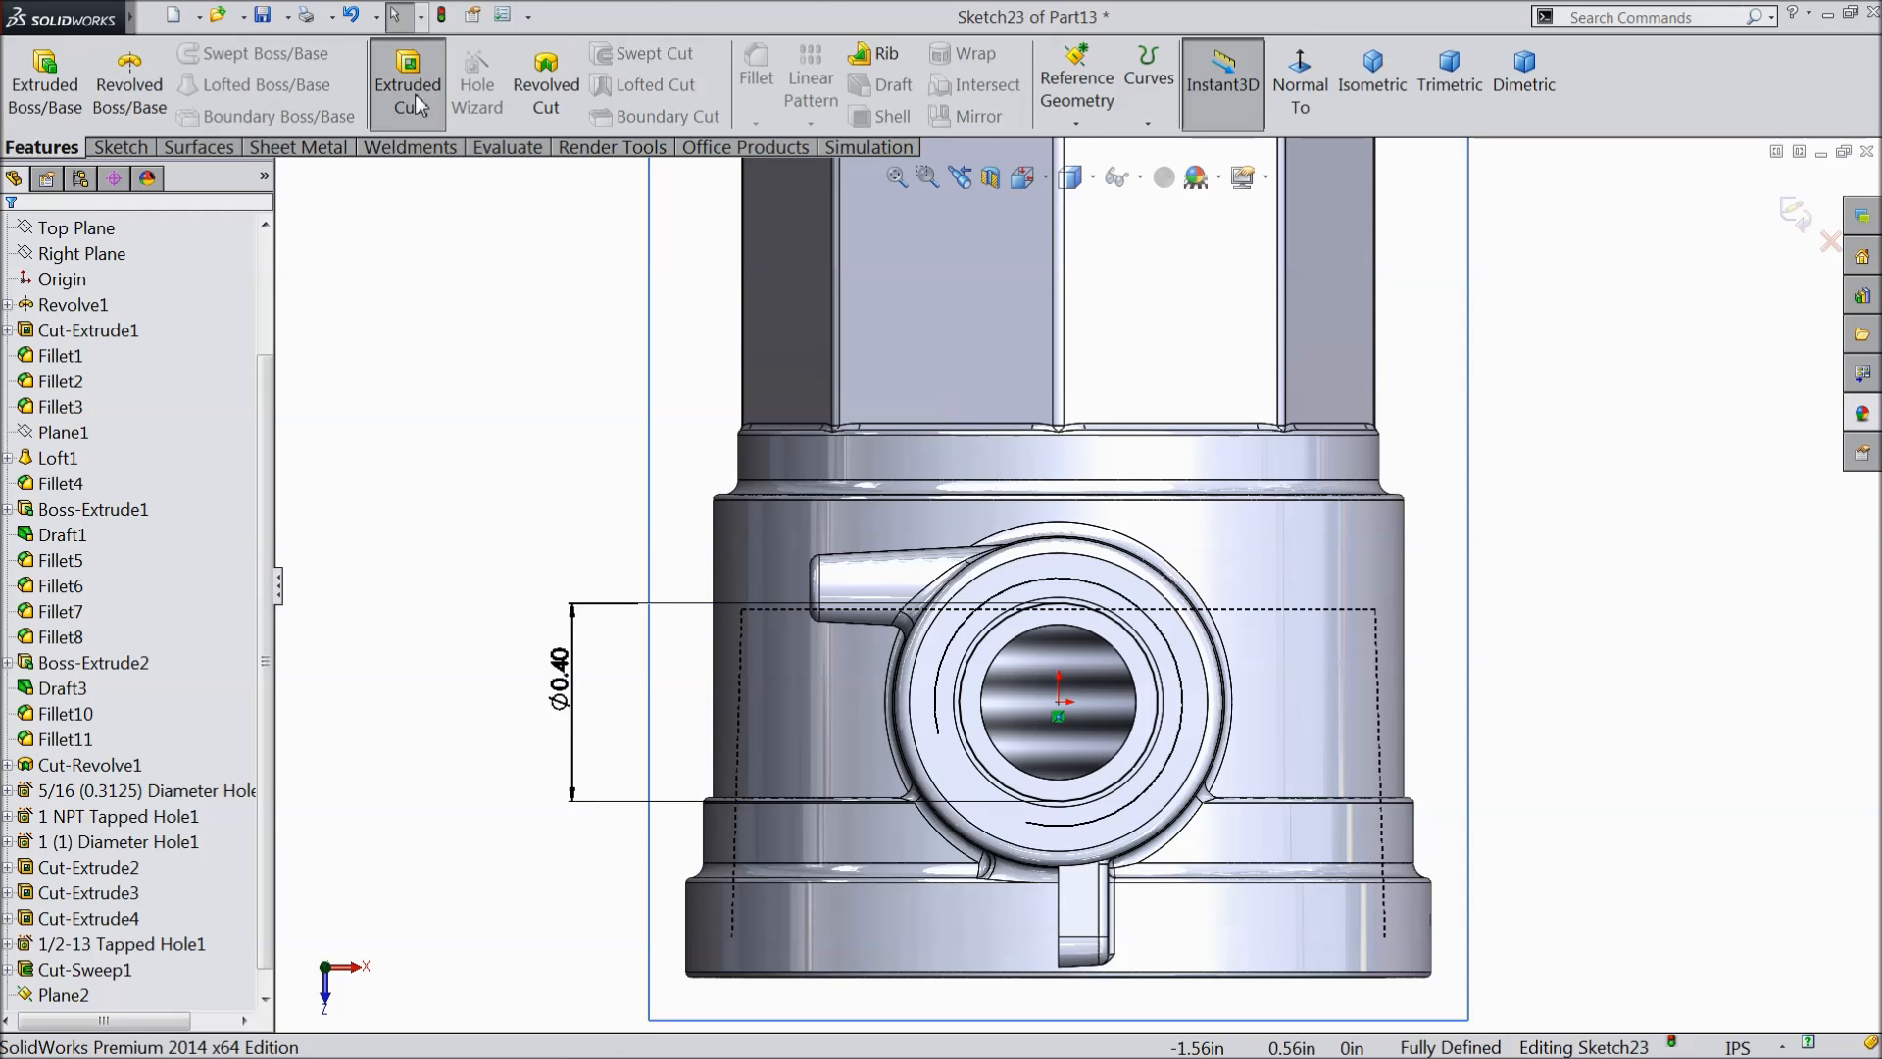
middle_click_drag(485, 596, 446, 118)
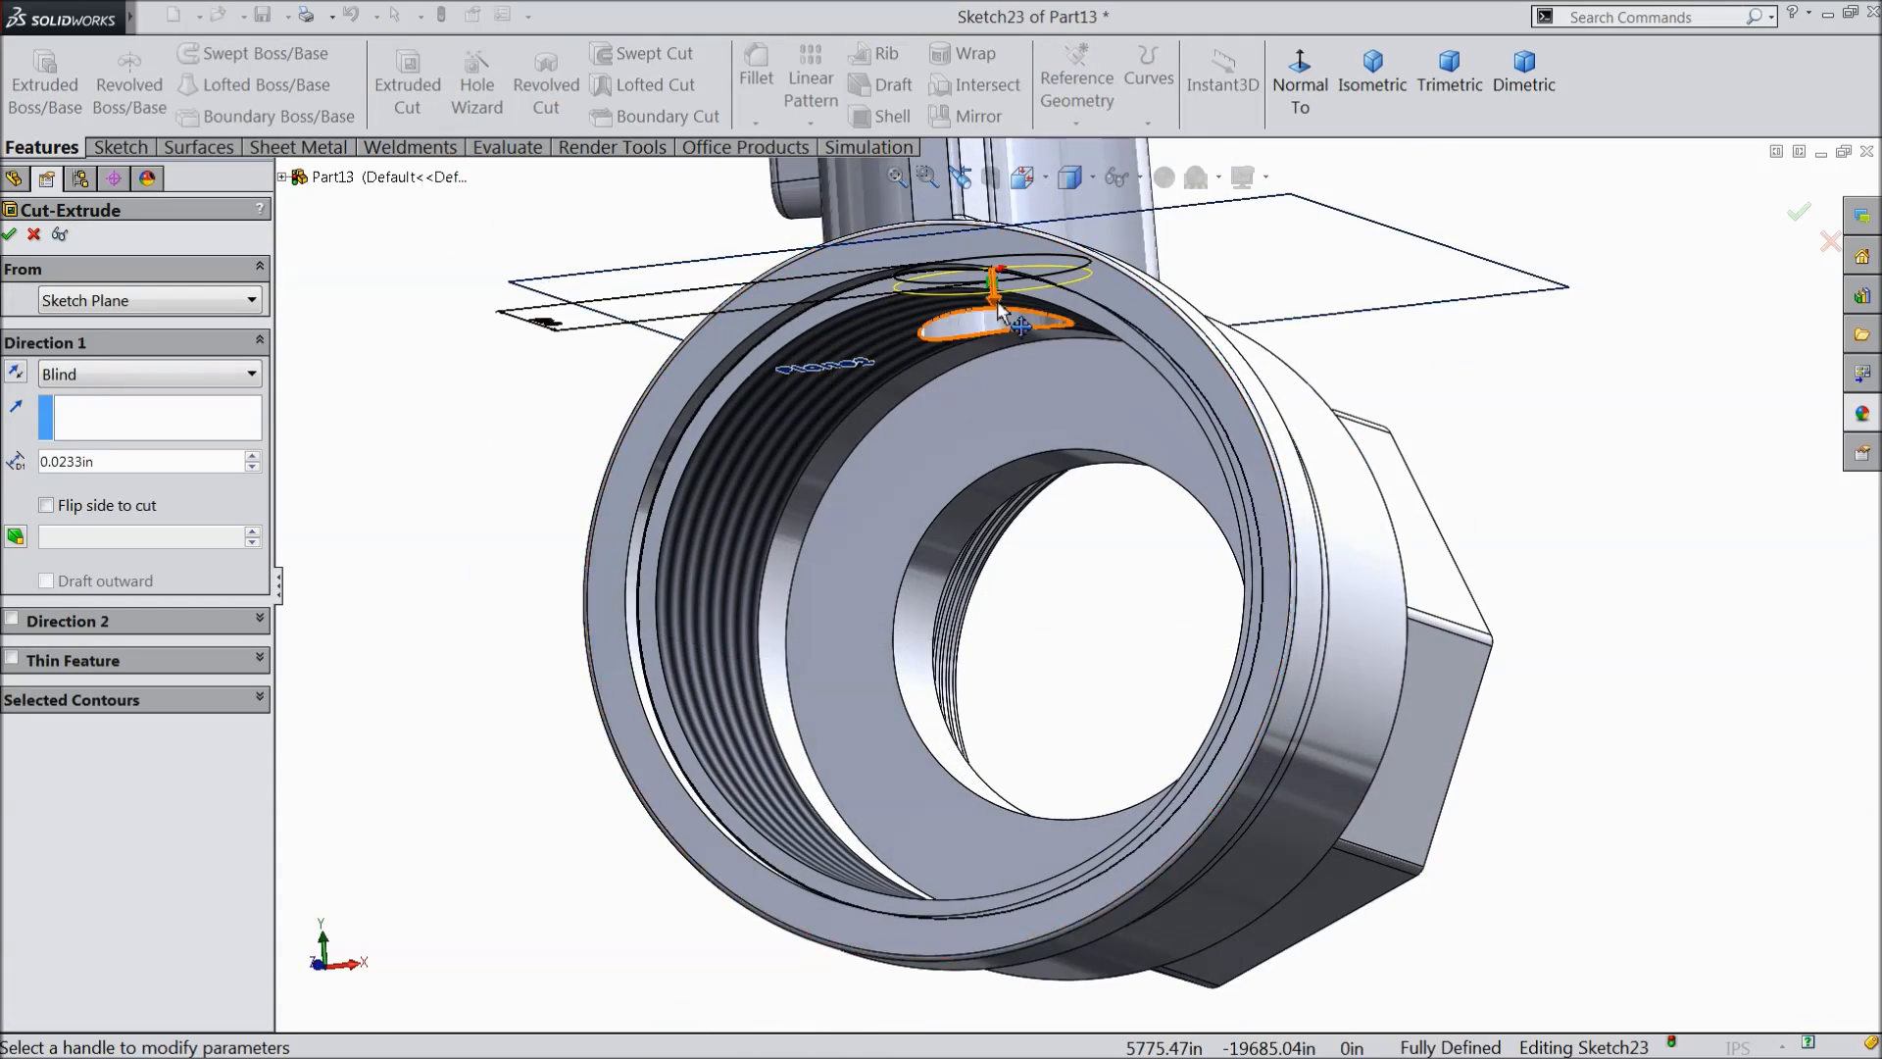
scroll(976, 224, "down", 3)
left_click(112, 377)
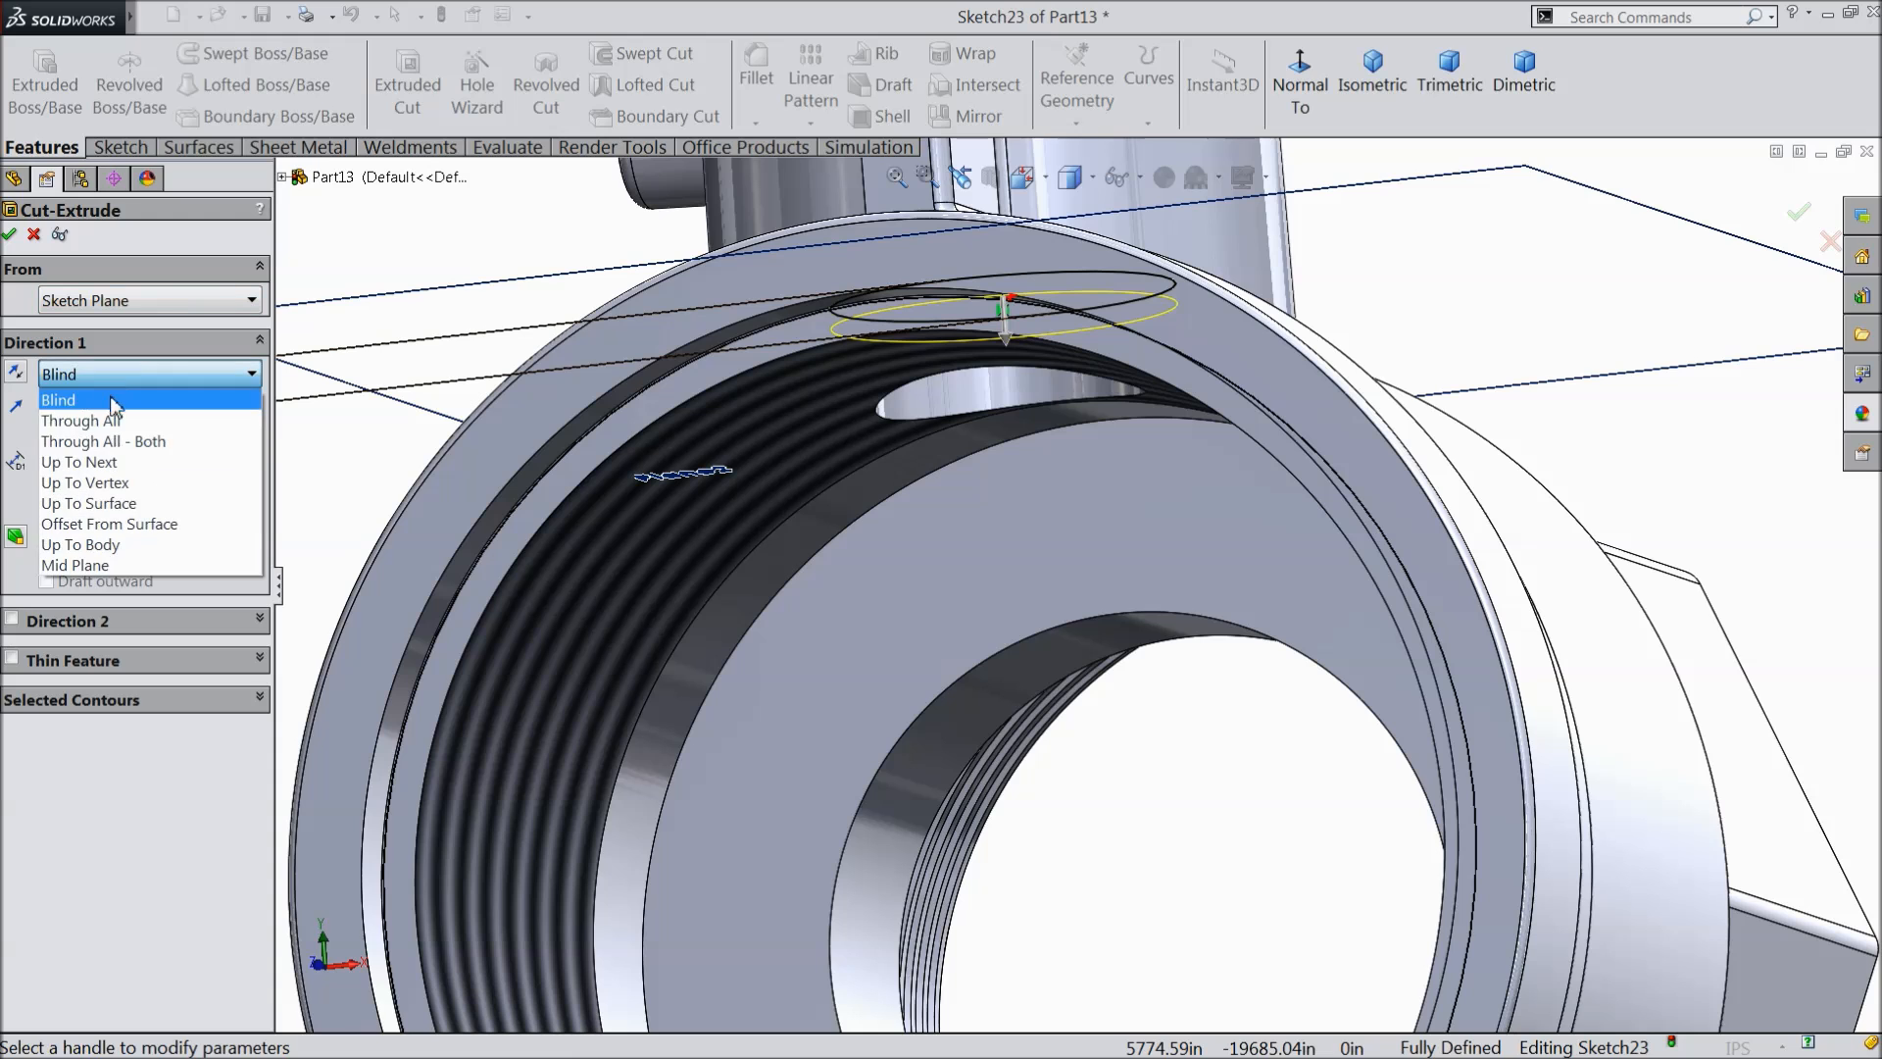
left_click(124, 465)
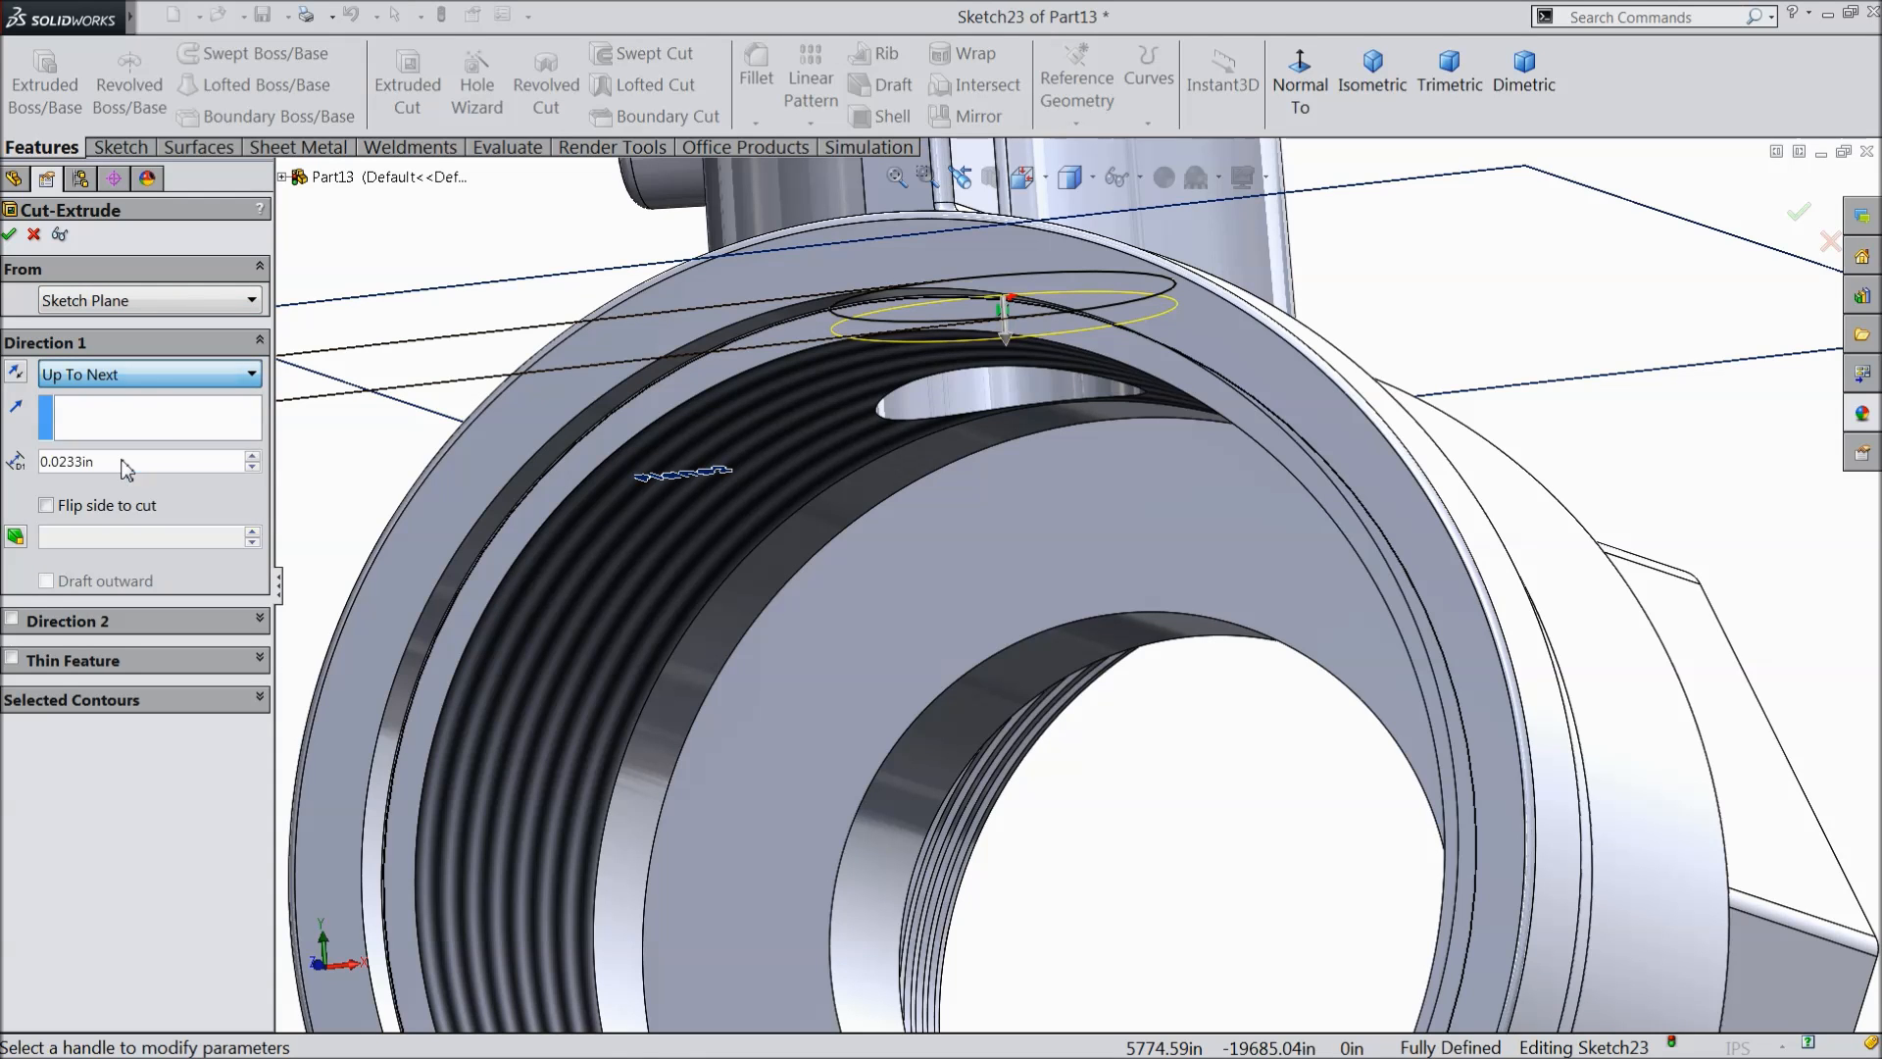
middle_click_drag(862, 582, 881, 488)
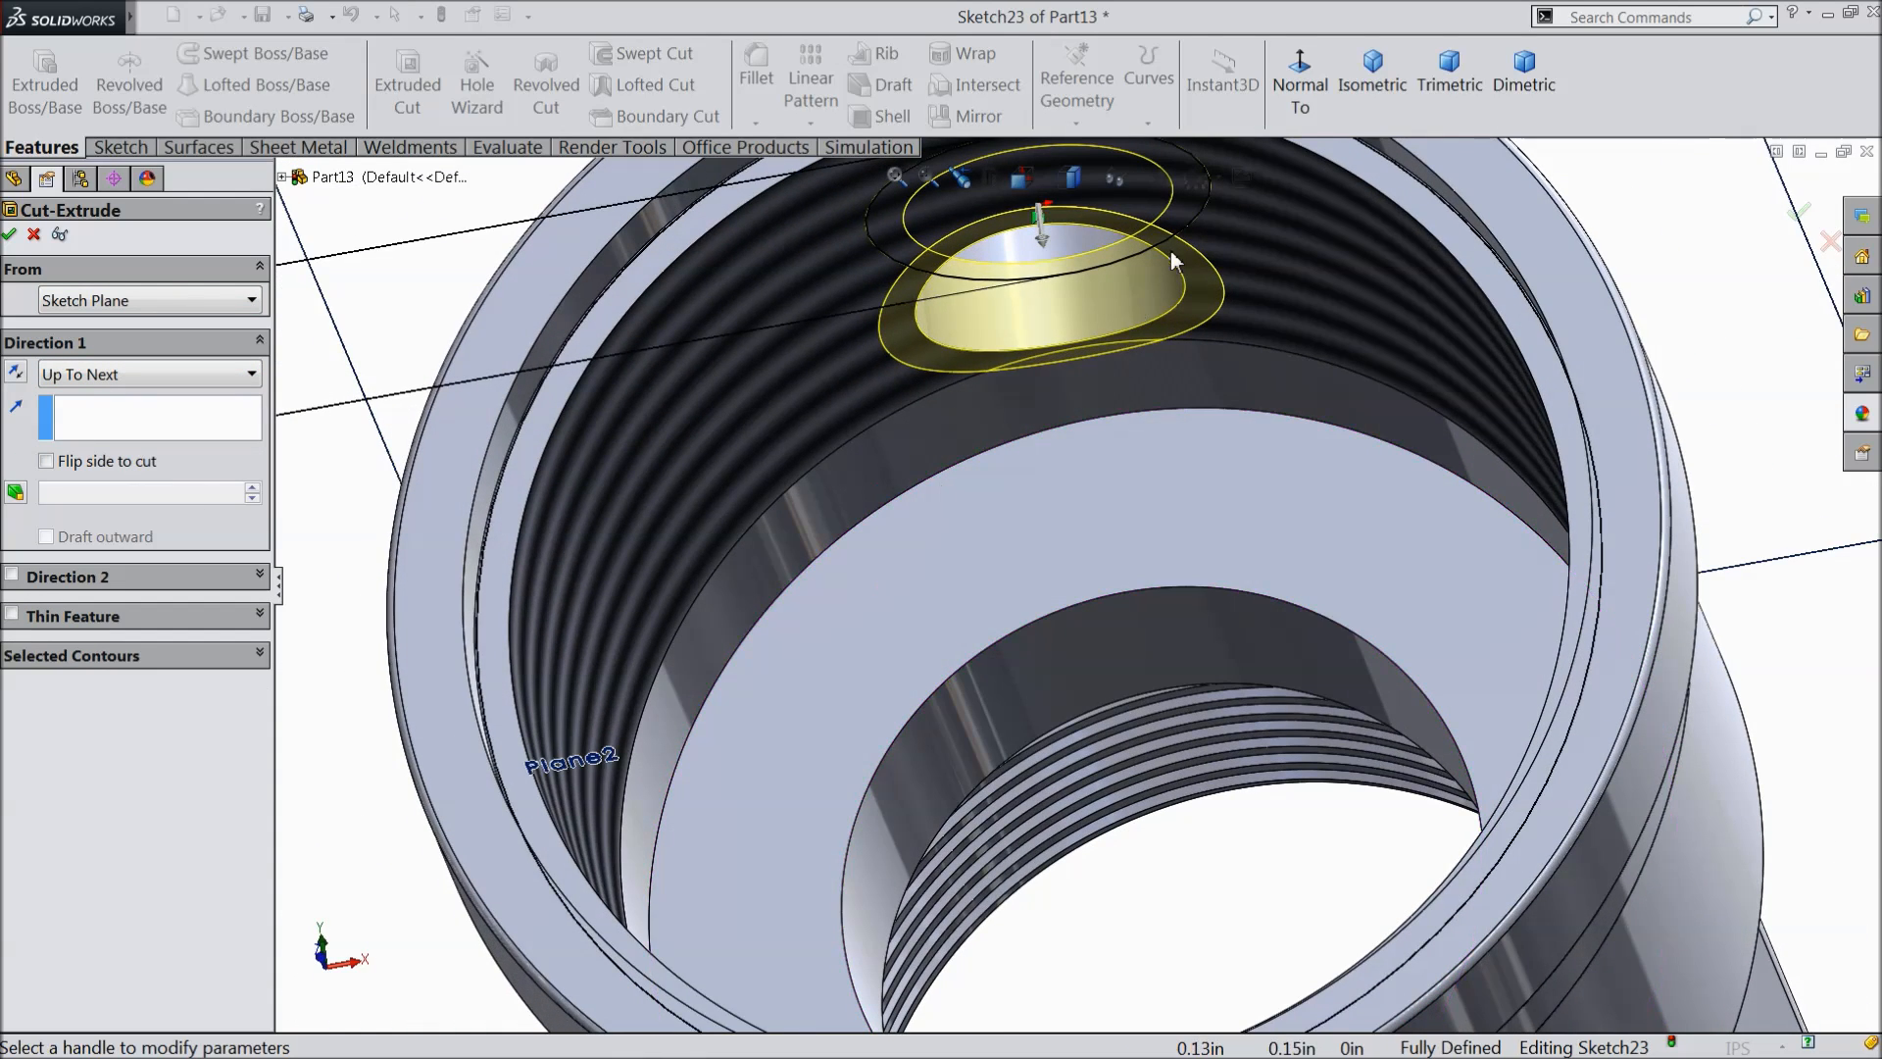
scroll(1150, 374, "up", 4)
scroll(1143, 375, "down", 3)
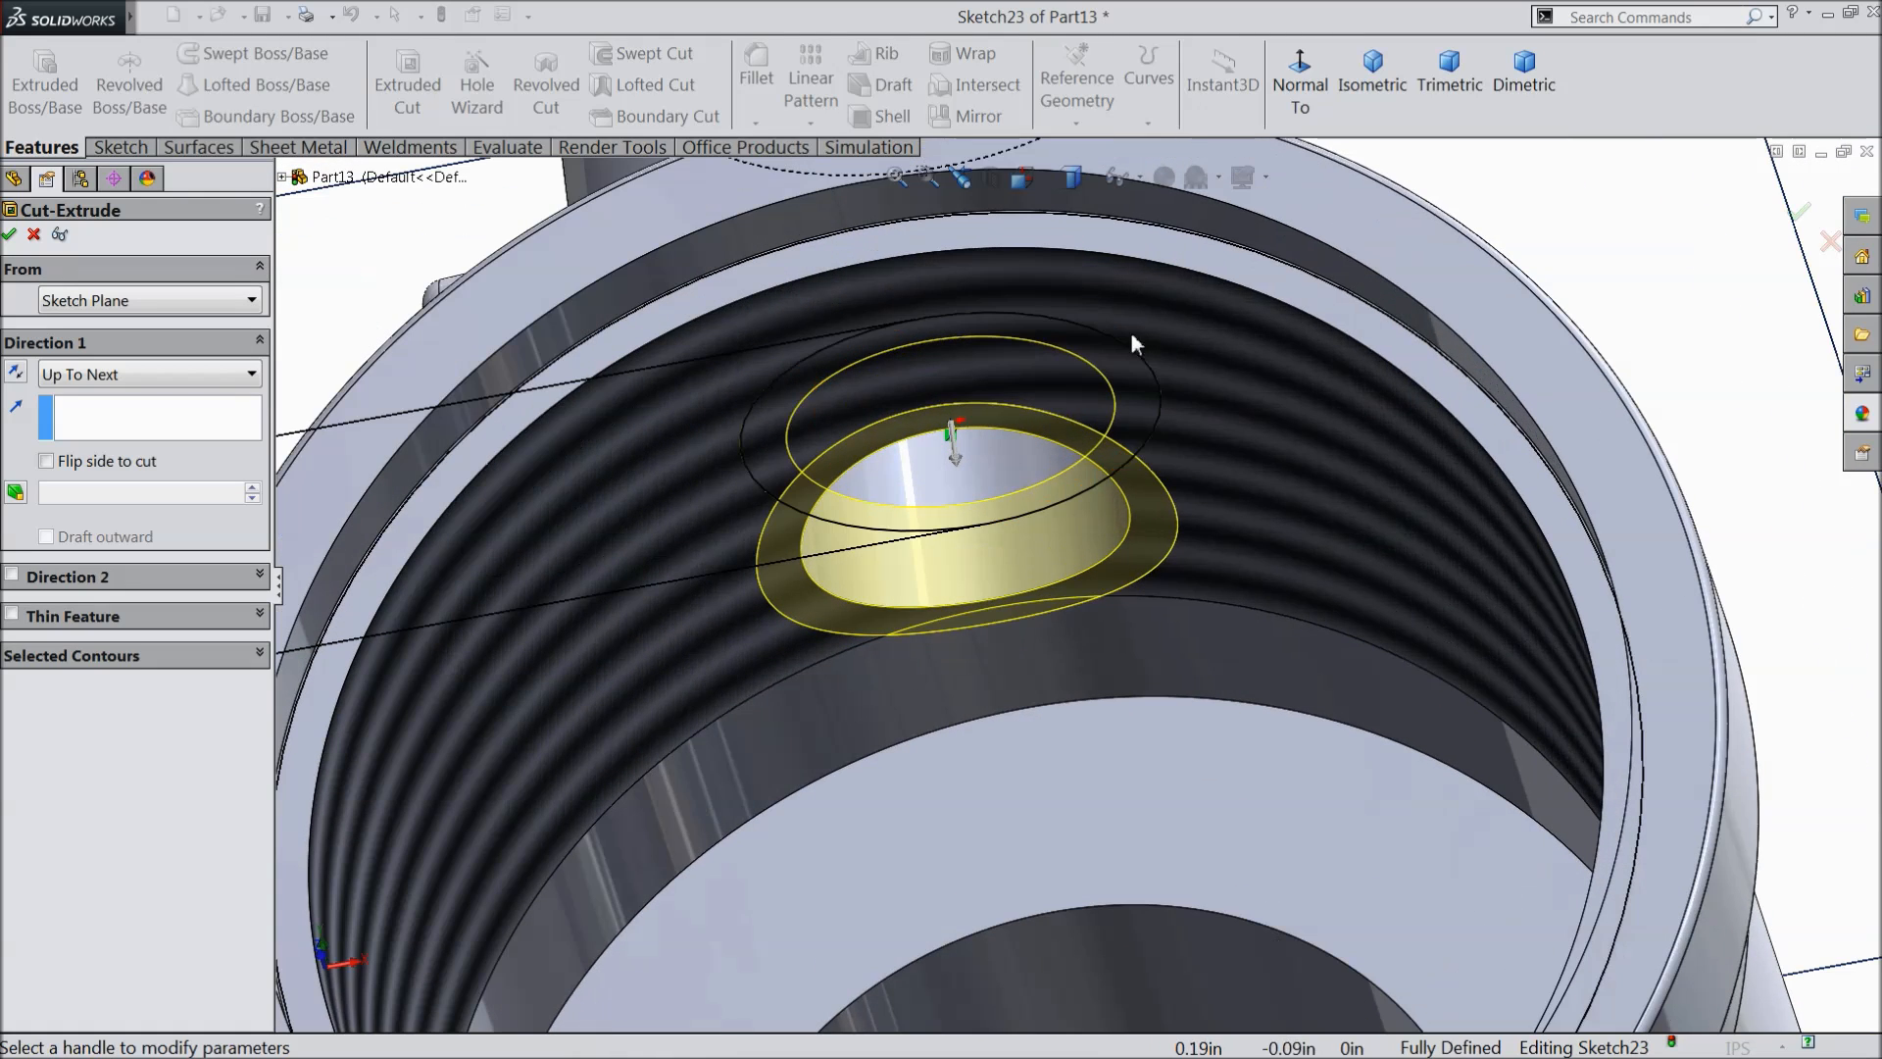
left_click(10, 236)
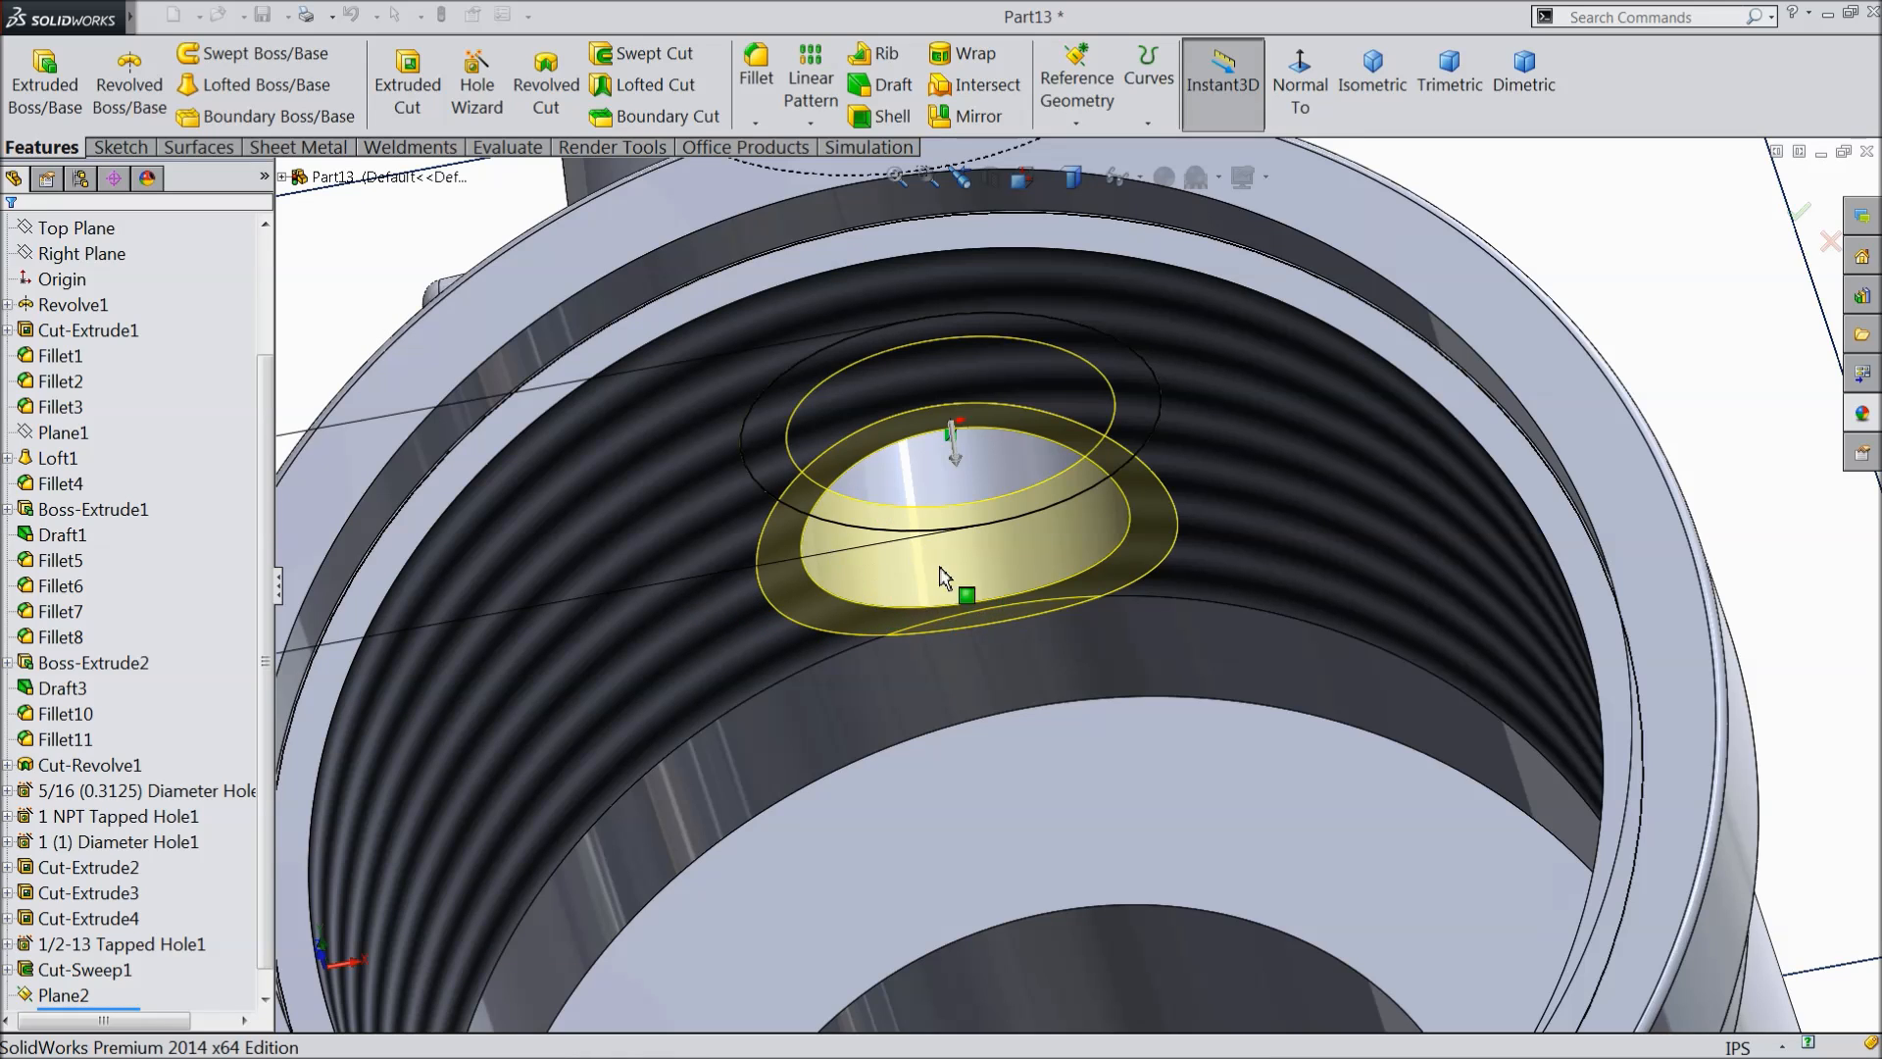
- Hide the offset reference plane that crosses the neck
scroll(984, 586, "up", 1)
mouse_move(986, 568)
middle_mouse_down()
mouse_move(1010, 437)
mouse_move(980, 454)
mouse_move(1008, 504)
mouse_move(985, 530)
mouse_move(974, 496)
mouse_move(983, 454)
mouse_move(1005, 608)
middle_mouse_up()
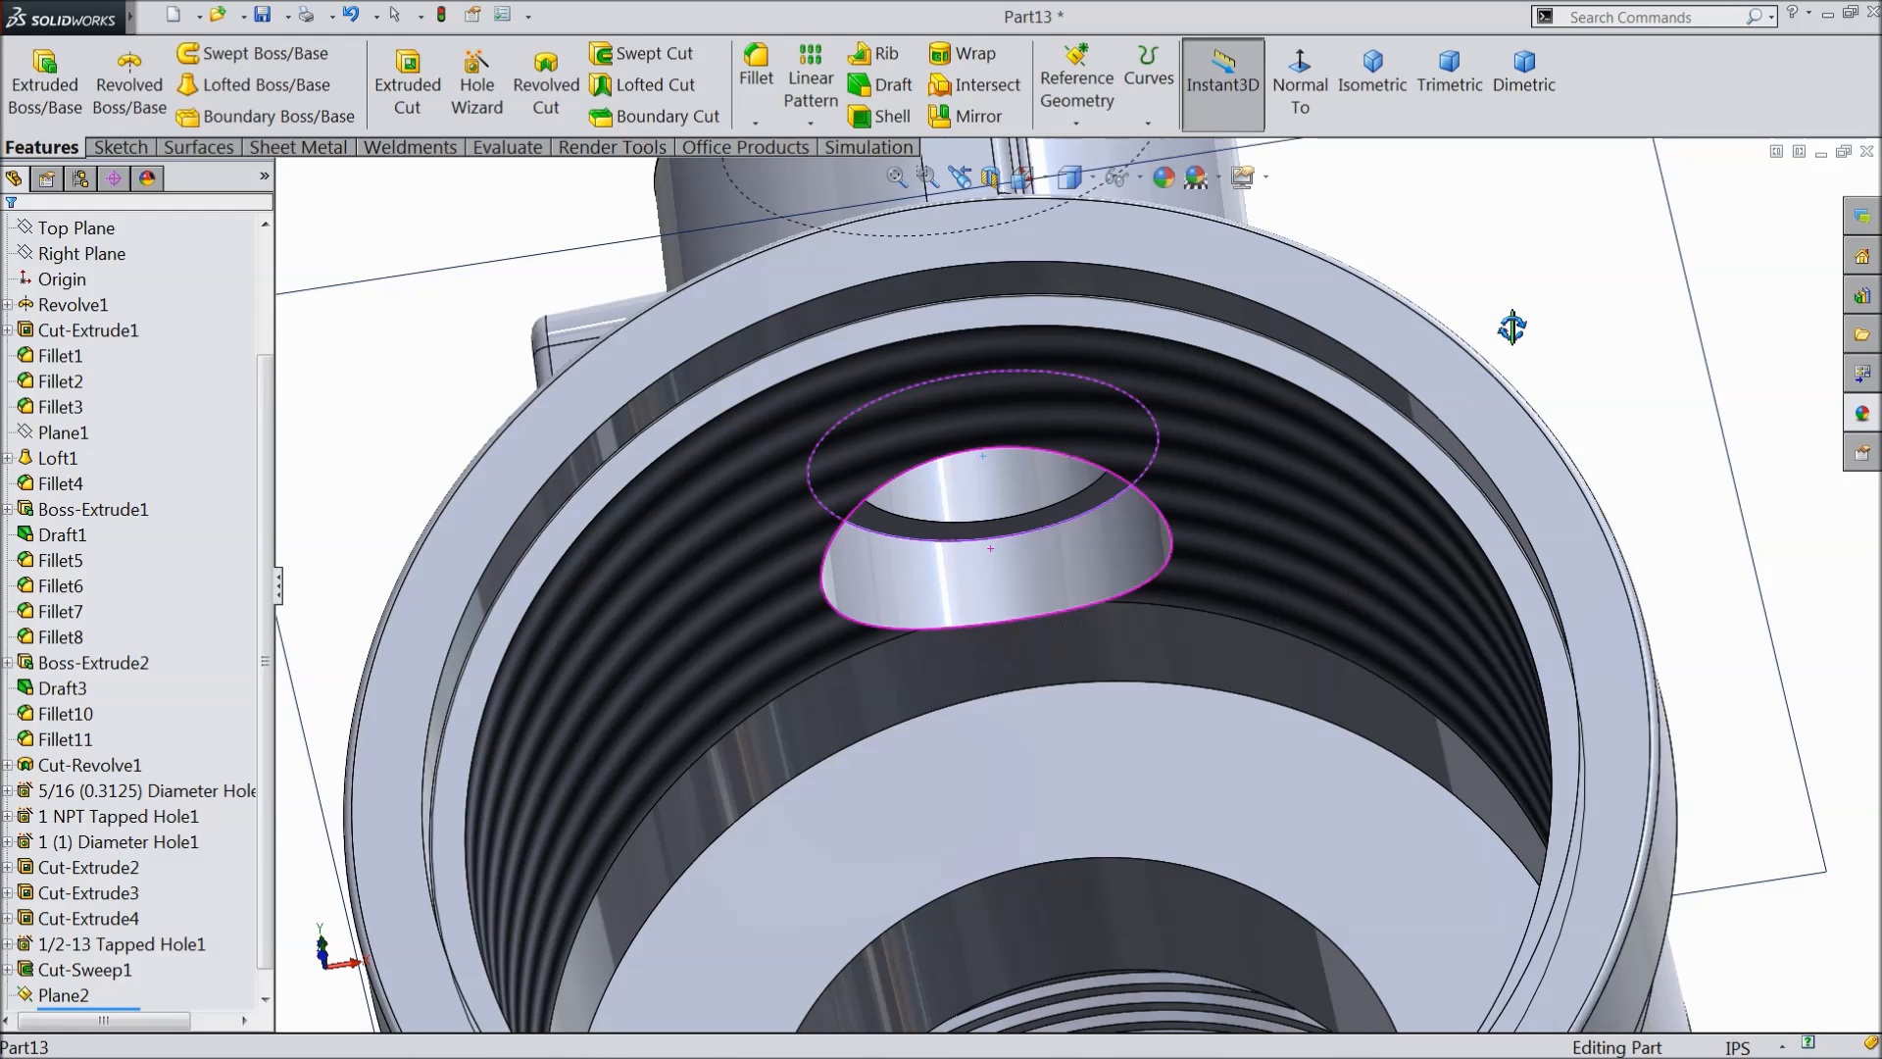
scroll(1511, 365, "up", 6)
middle_click_drag(1494, 394, 1380, 673)
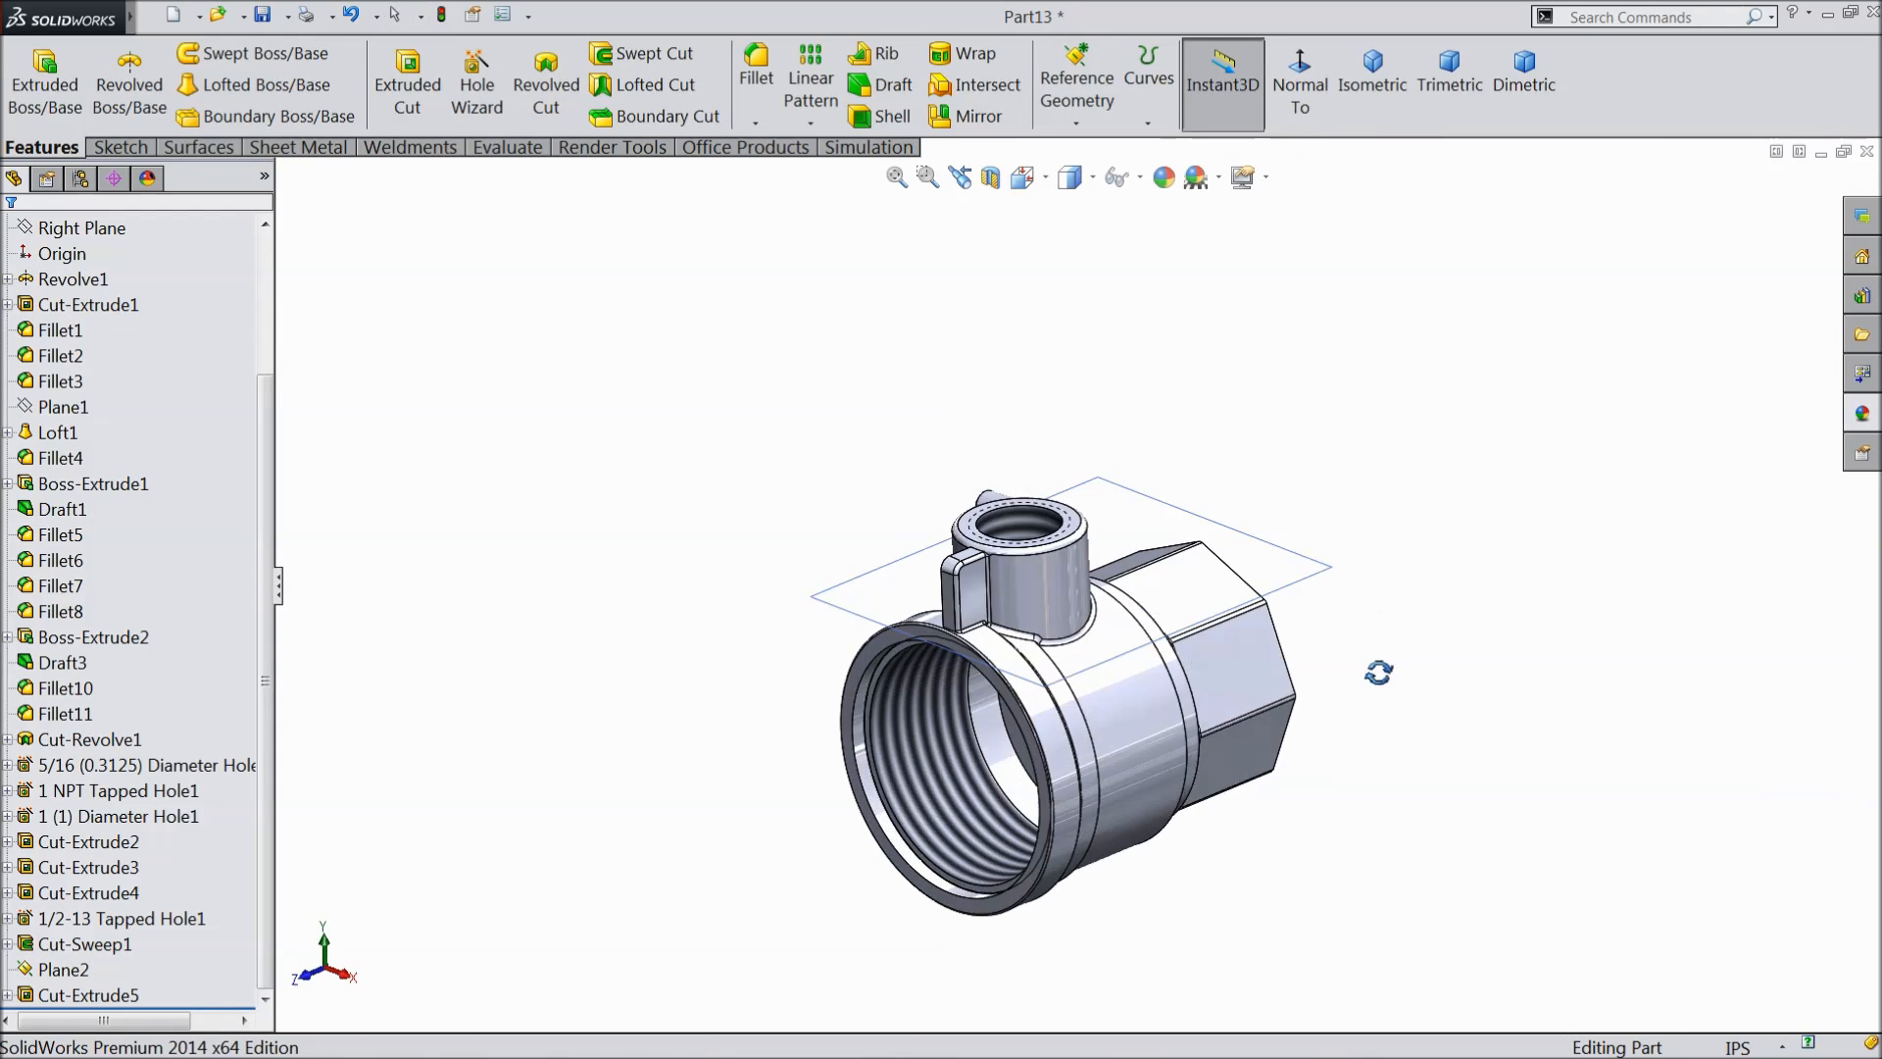
scroll(1367, 633, "down", 5)
left_click(1149, 532)
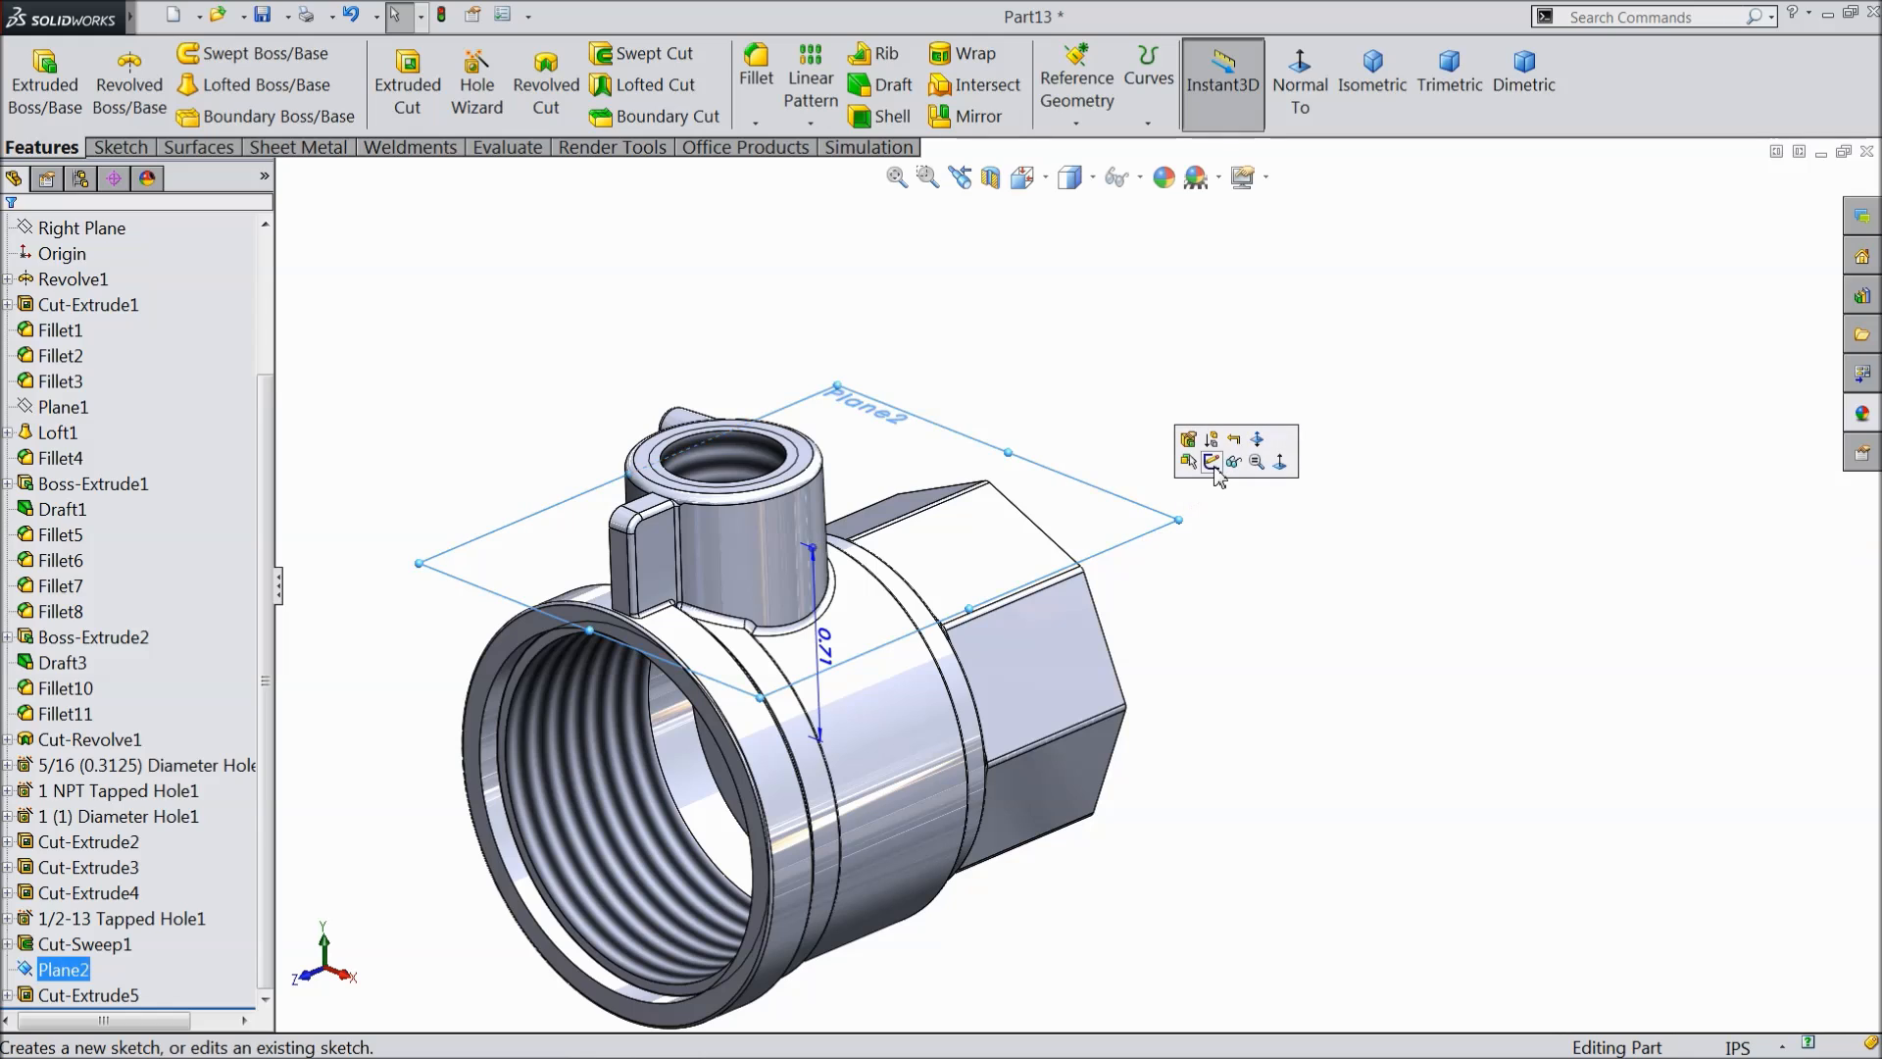
left_click(1151, 516)
left_click(1247, 458)
- Start a sketch on the Right Plane and draw a horizontal centerline from the origin to beyond the octagonal end
left_click_drag(263, 398, 263, 256)
left_click(116, 406)
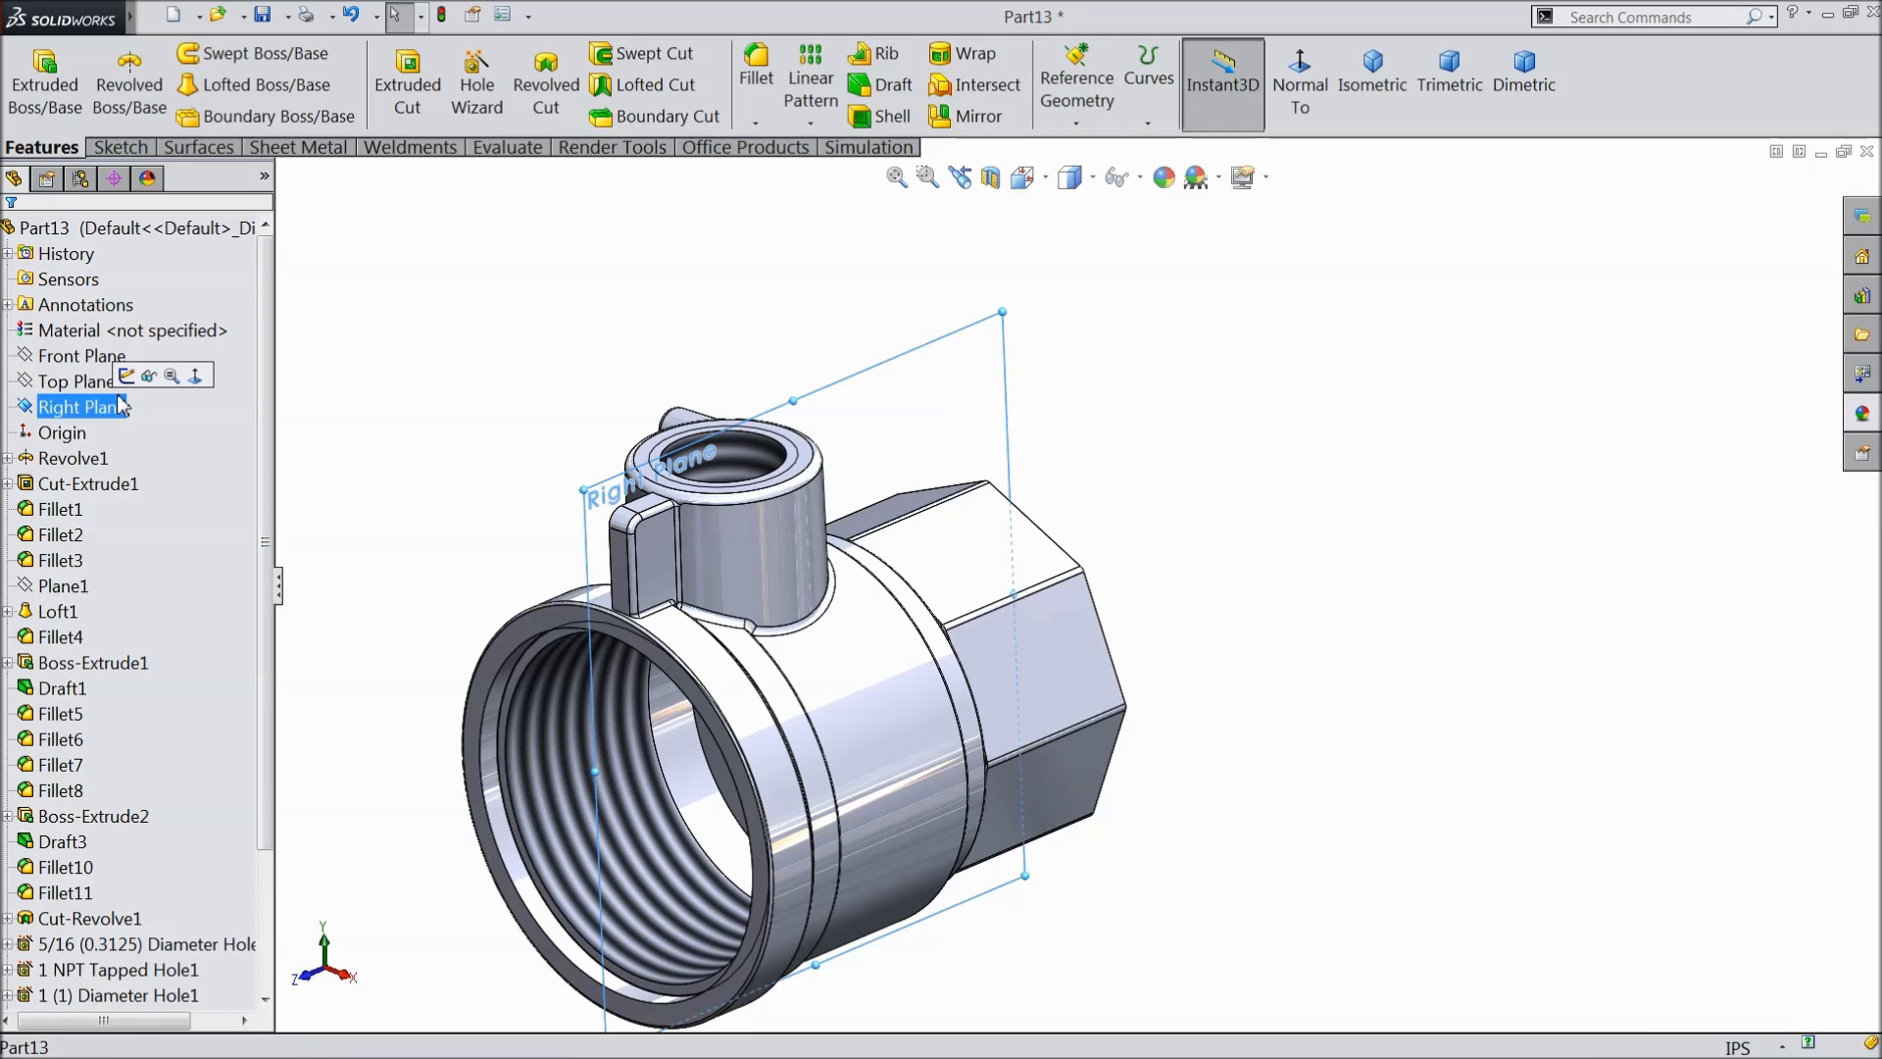
left_click(127, 376)
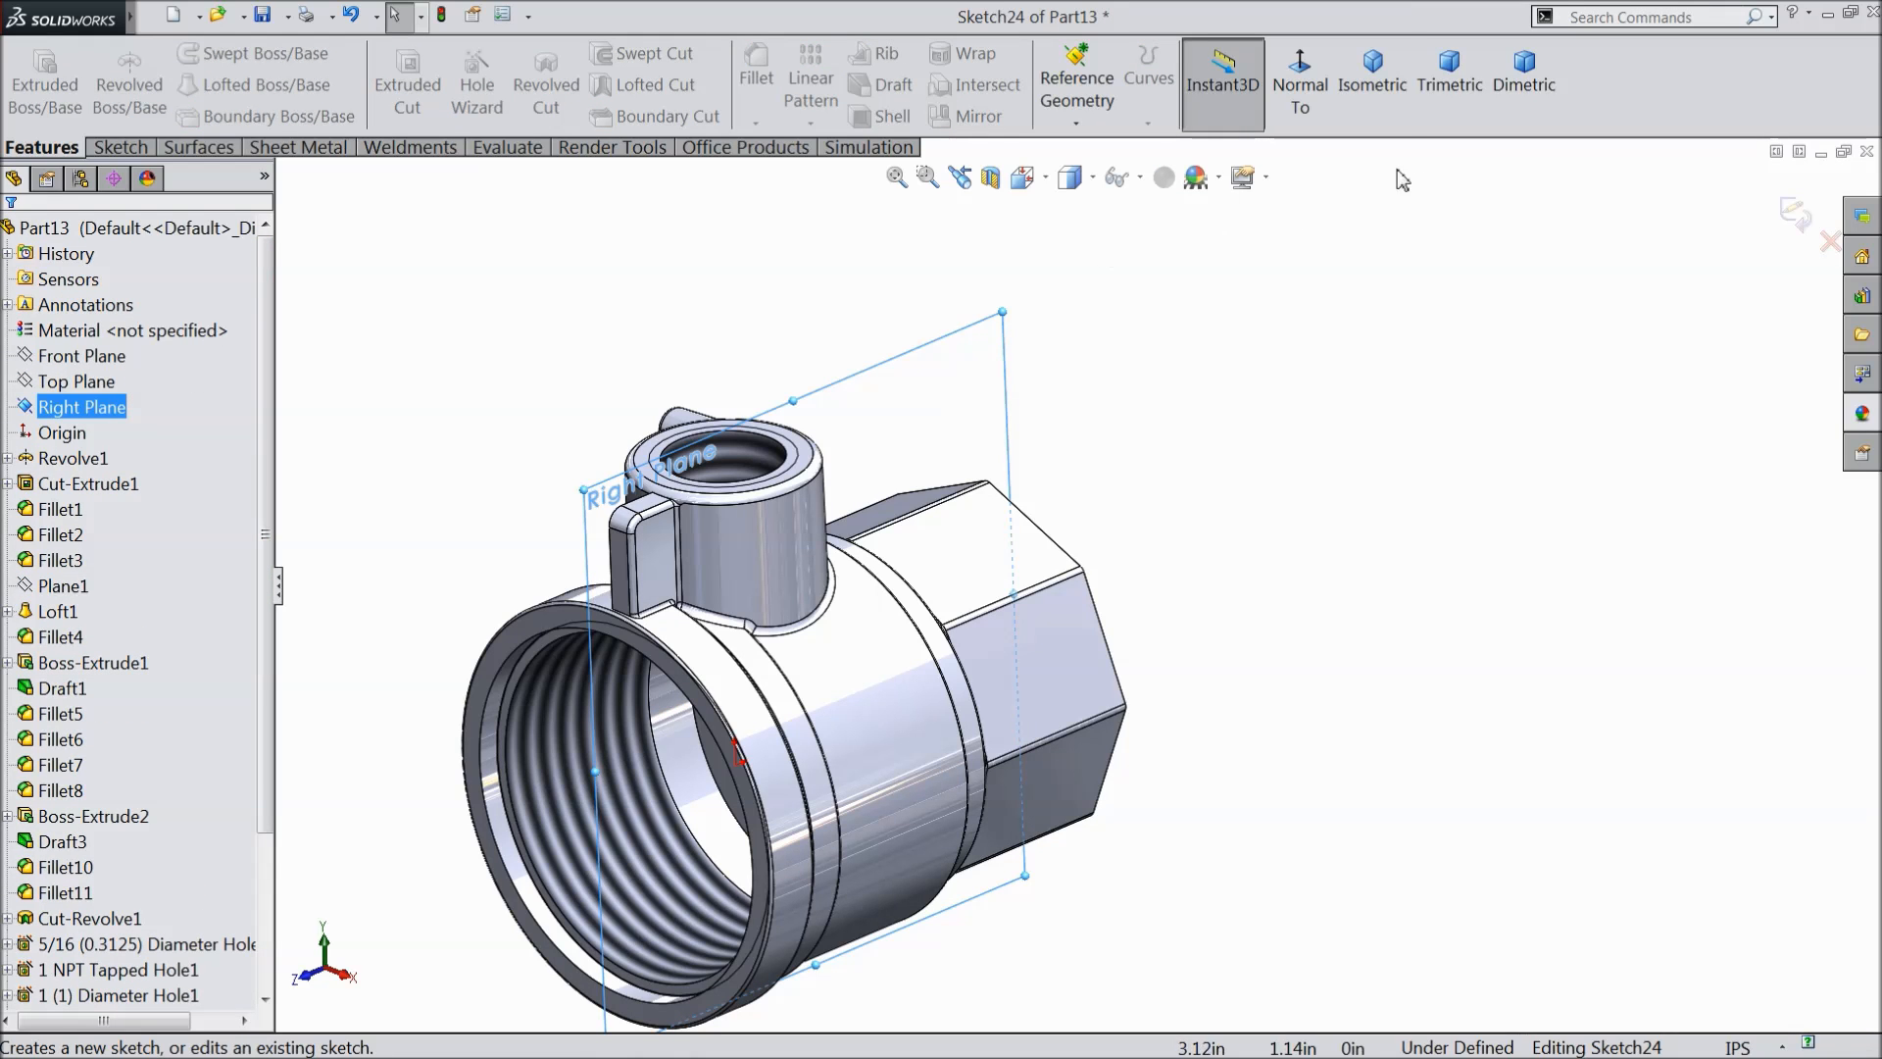
left_click(1300, 88)
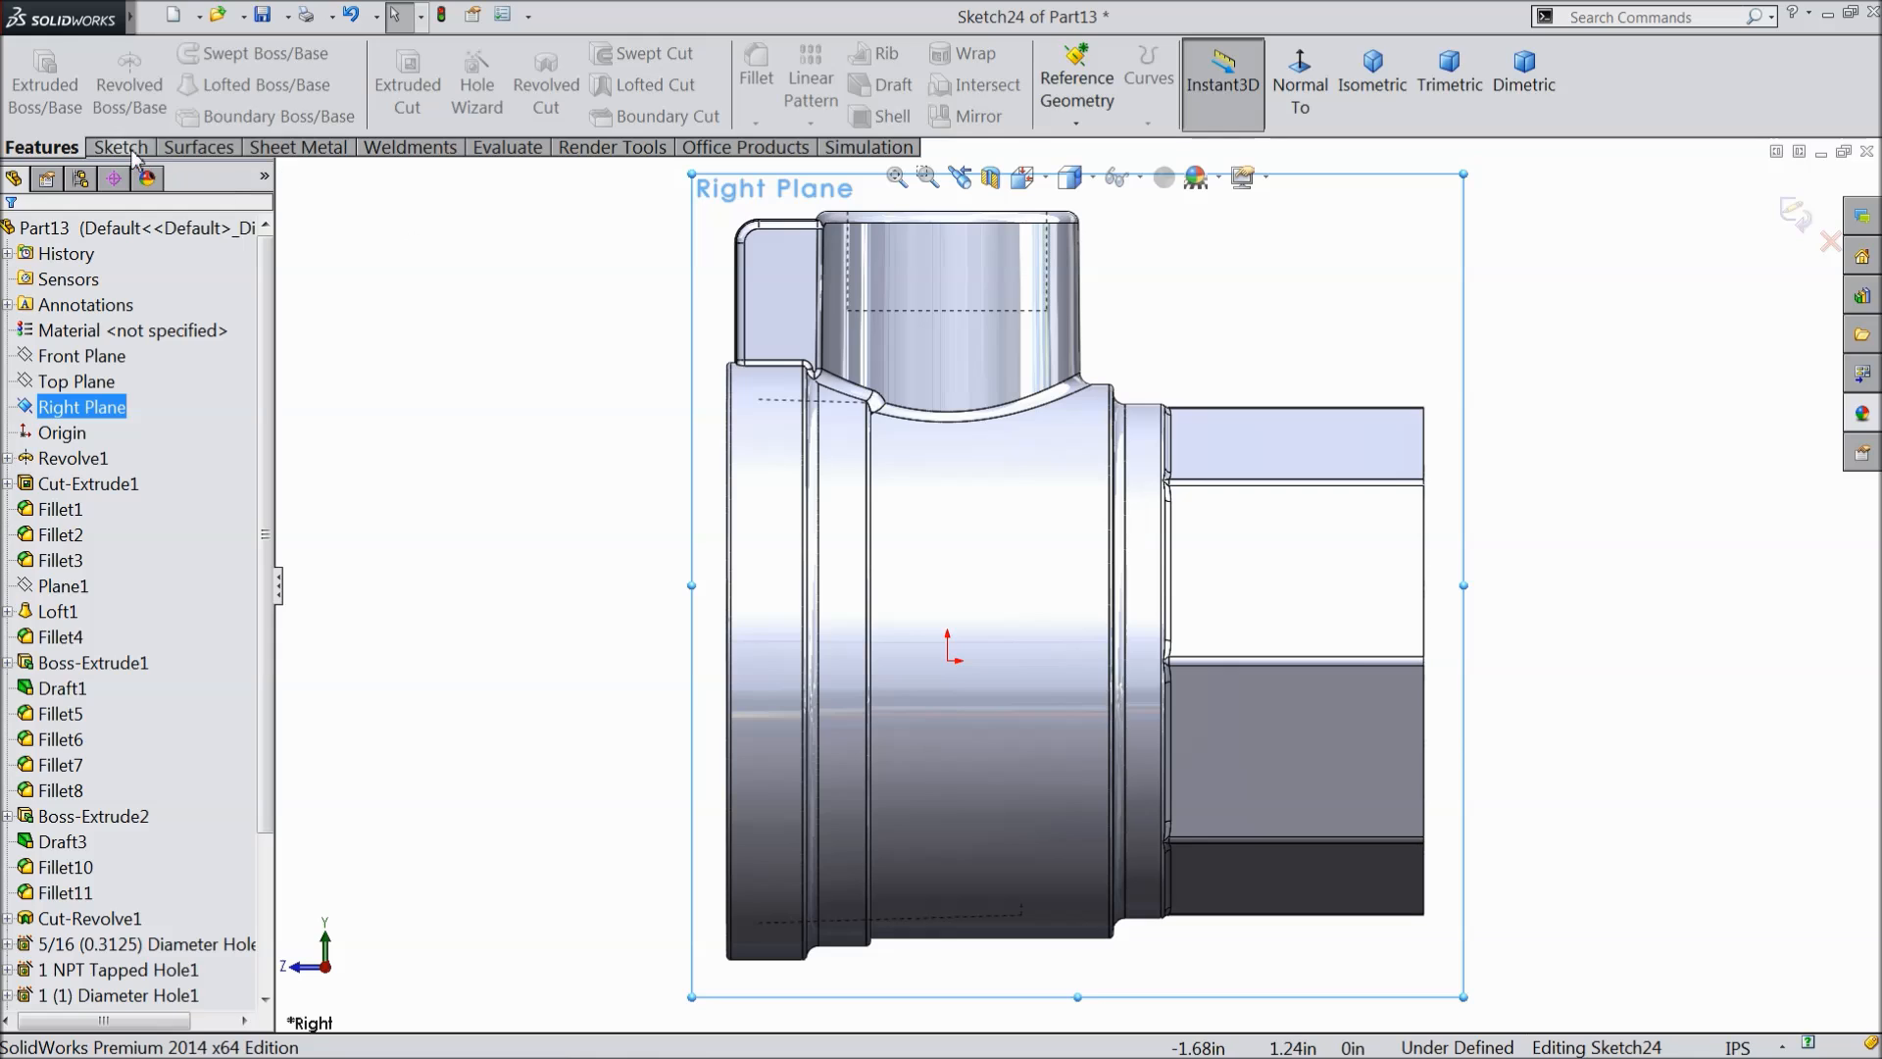
left_click(121, 147)
left_click(189, 53)
left_click(208, 109)
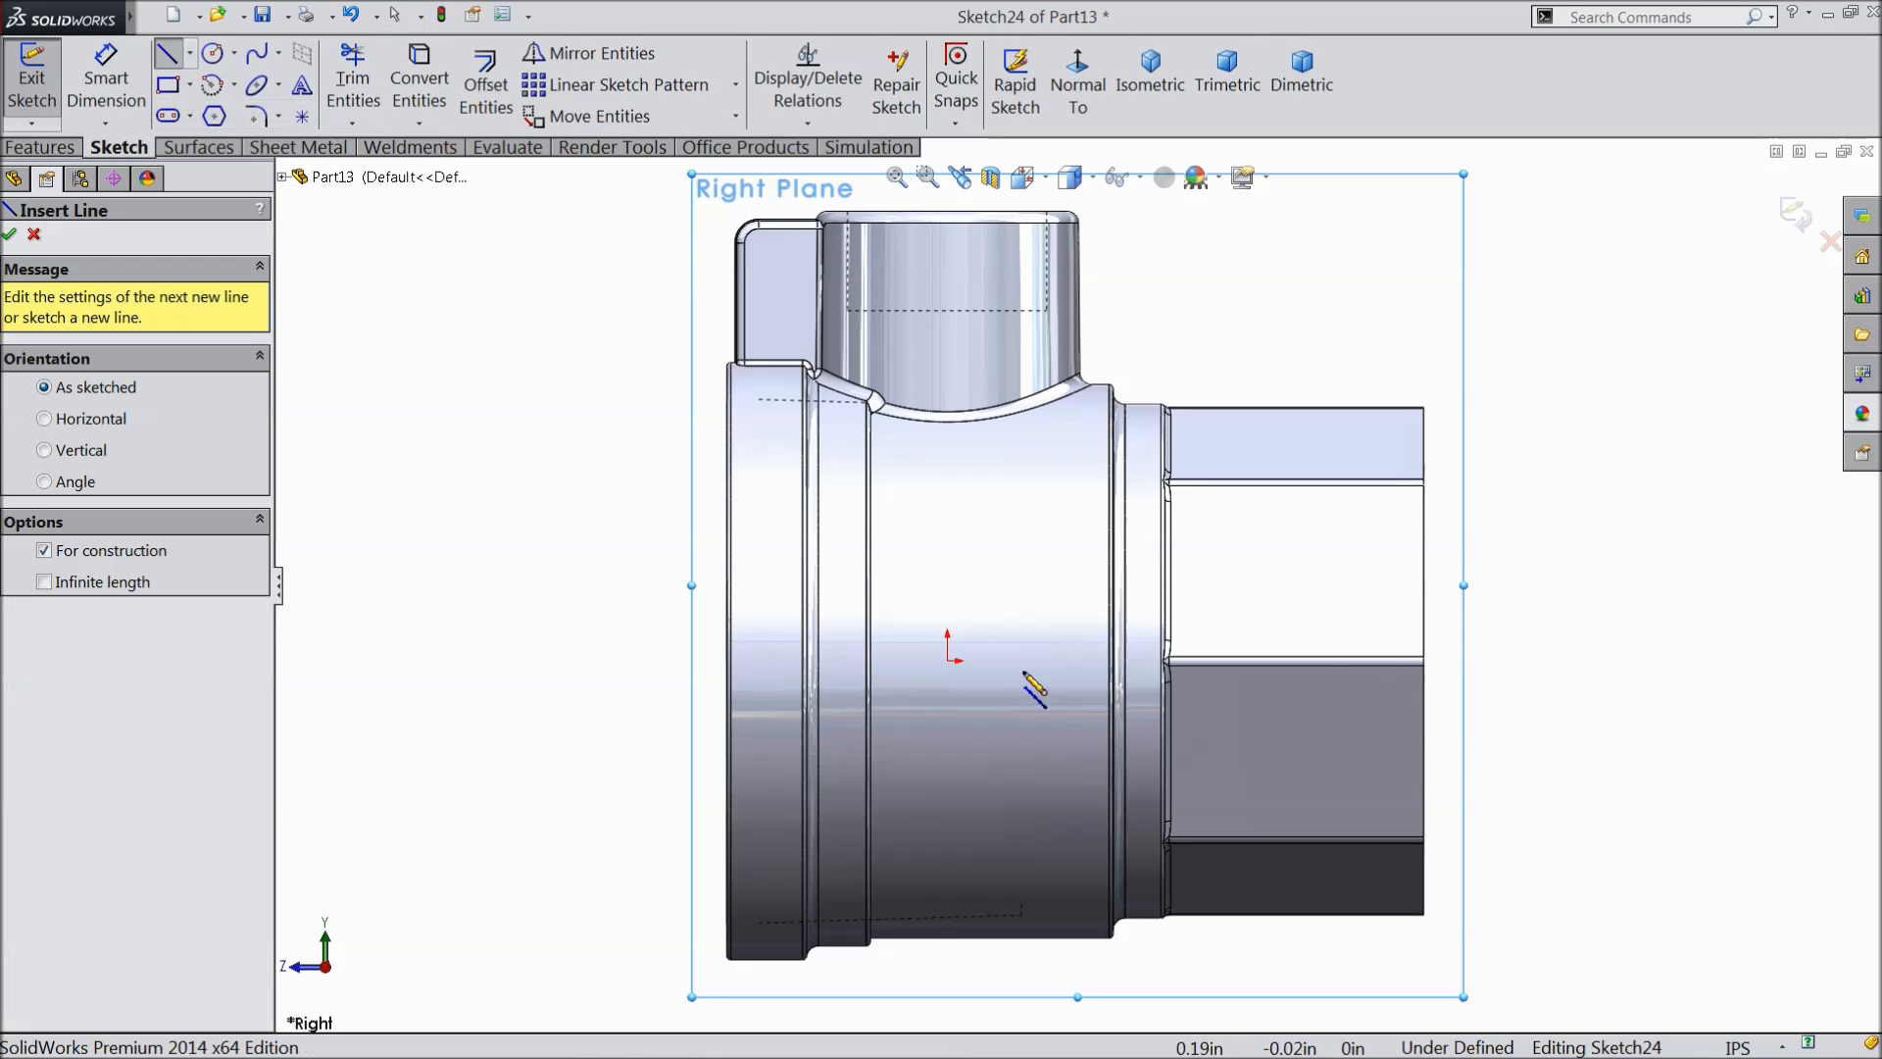
left_click(951, 660)
left_click(1542, 660)
right_click(1546, 662)
left_click(1629, 194)
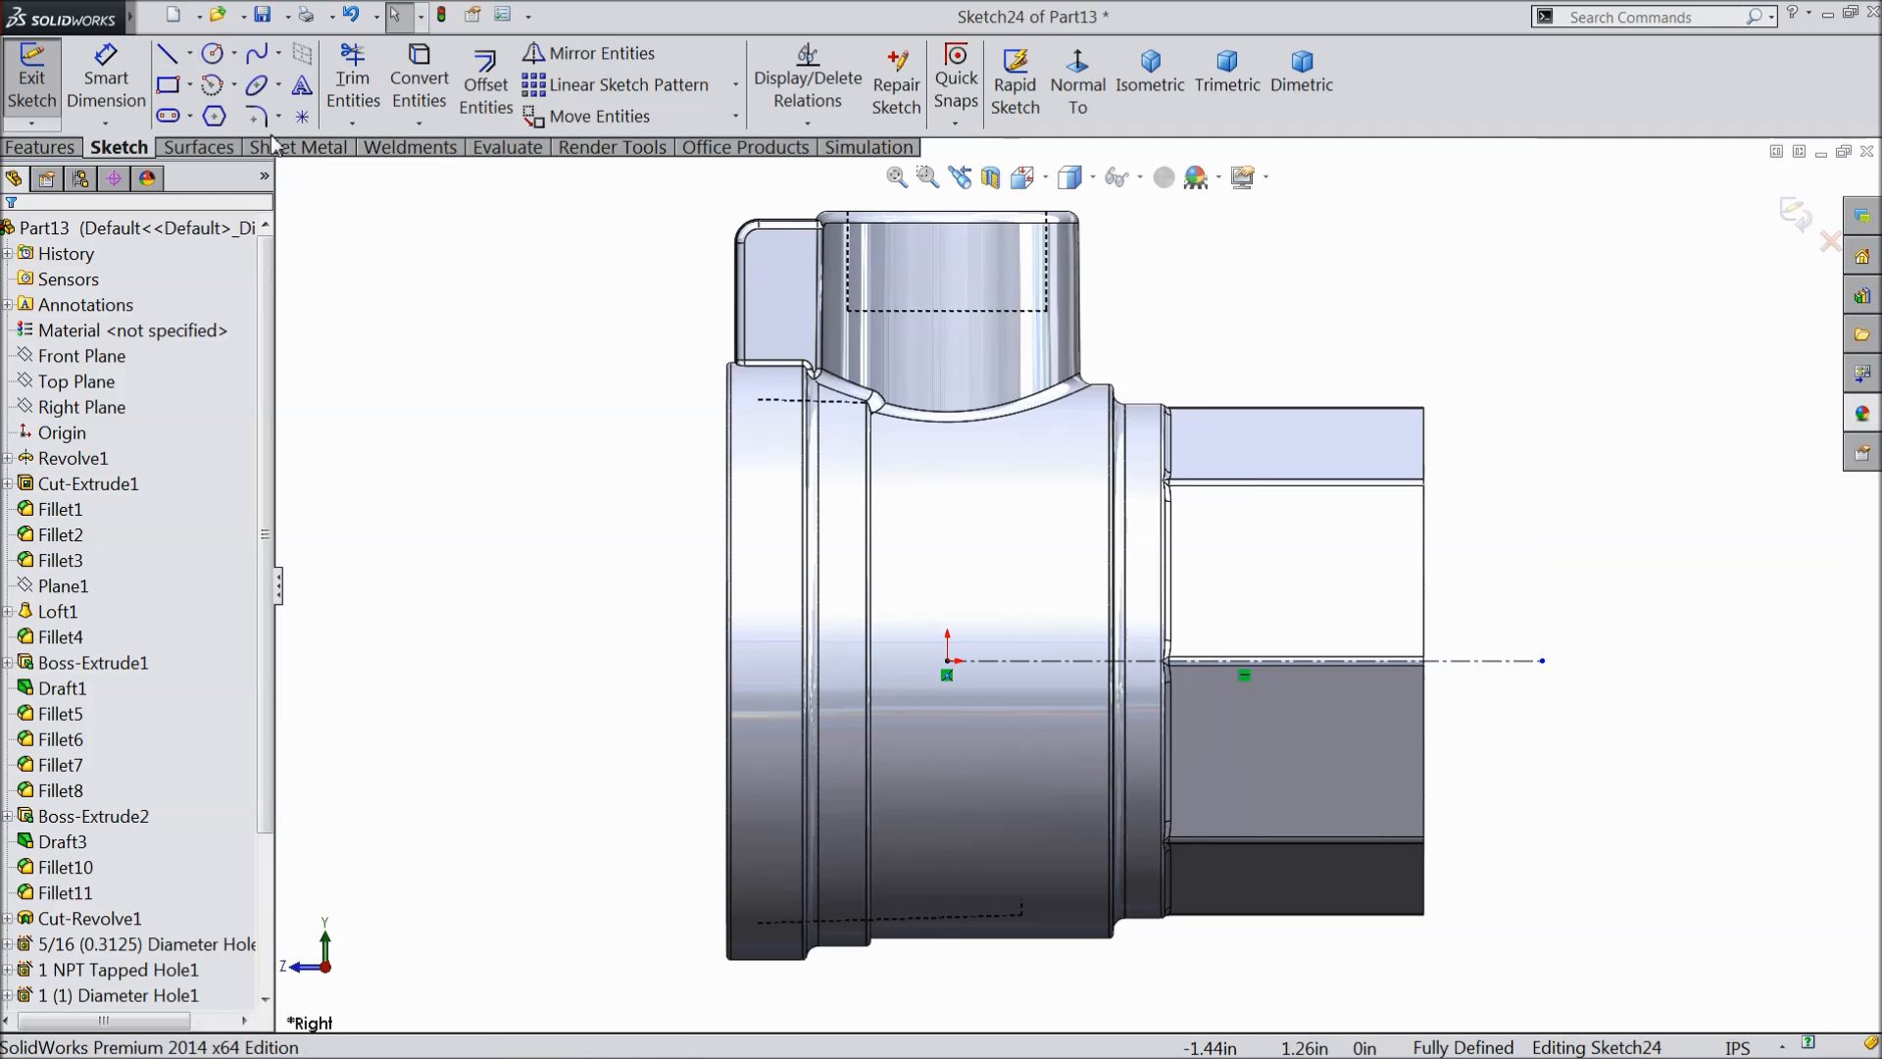
- Sketch a closed five-line profile on the centerline with a vertical side, a short slanted edge and a horizontal top about 0.24 in long
left_click(167, 53)
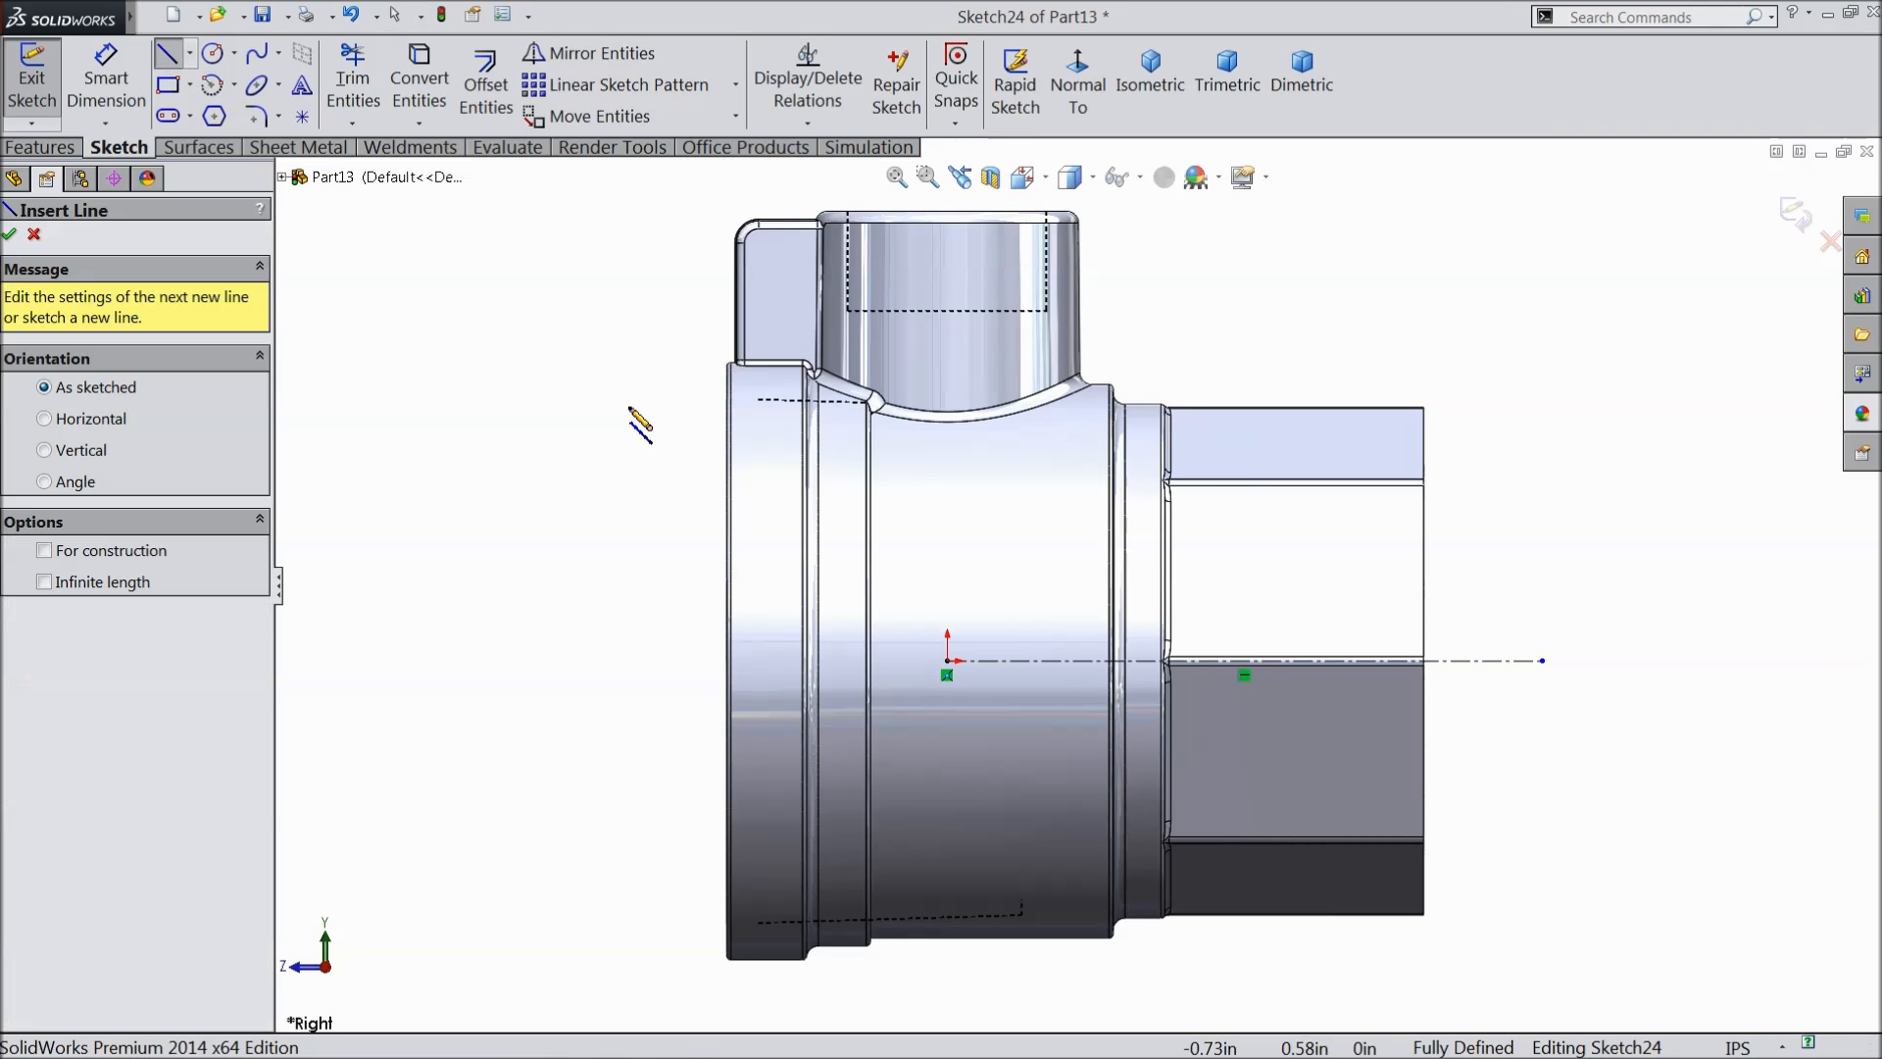
left_click(1210, 660)
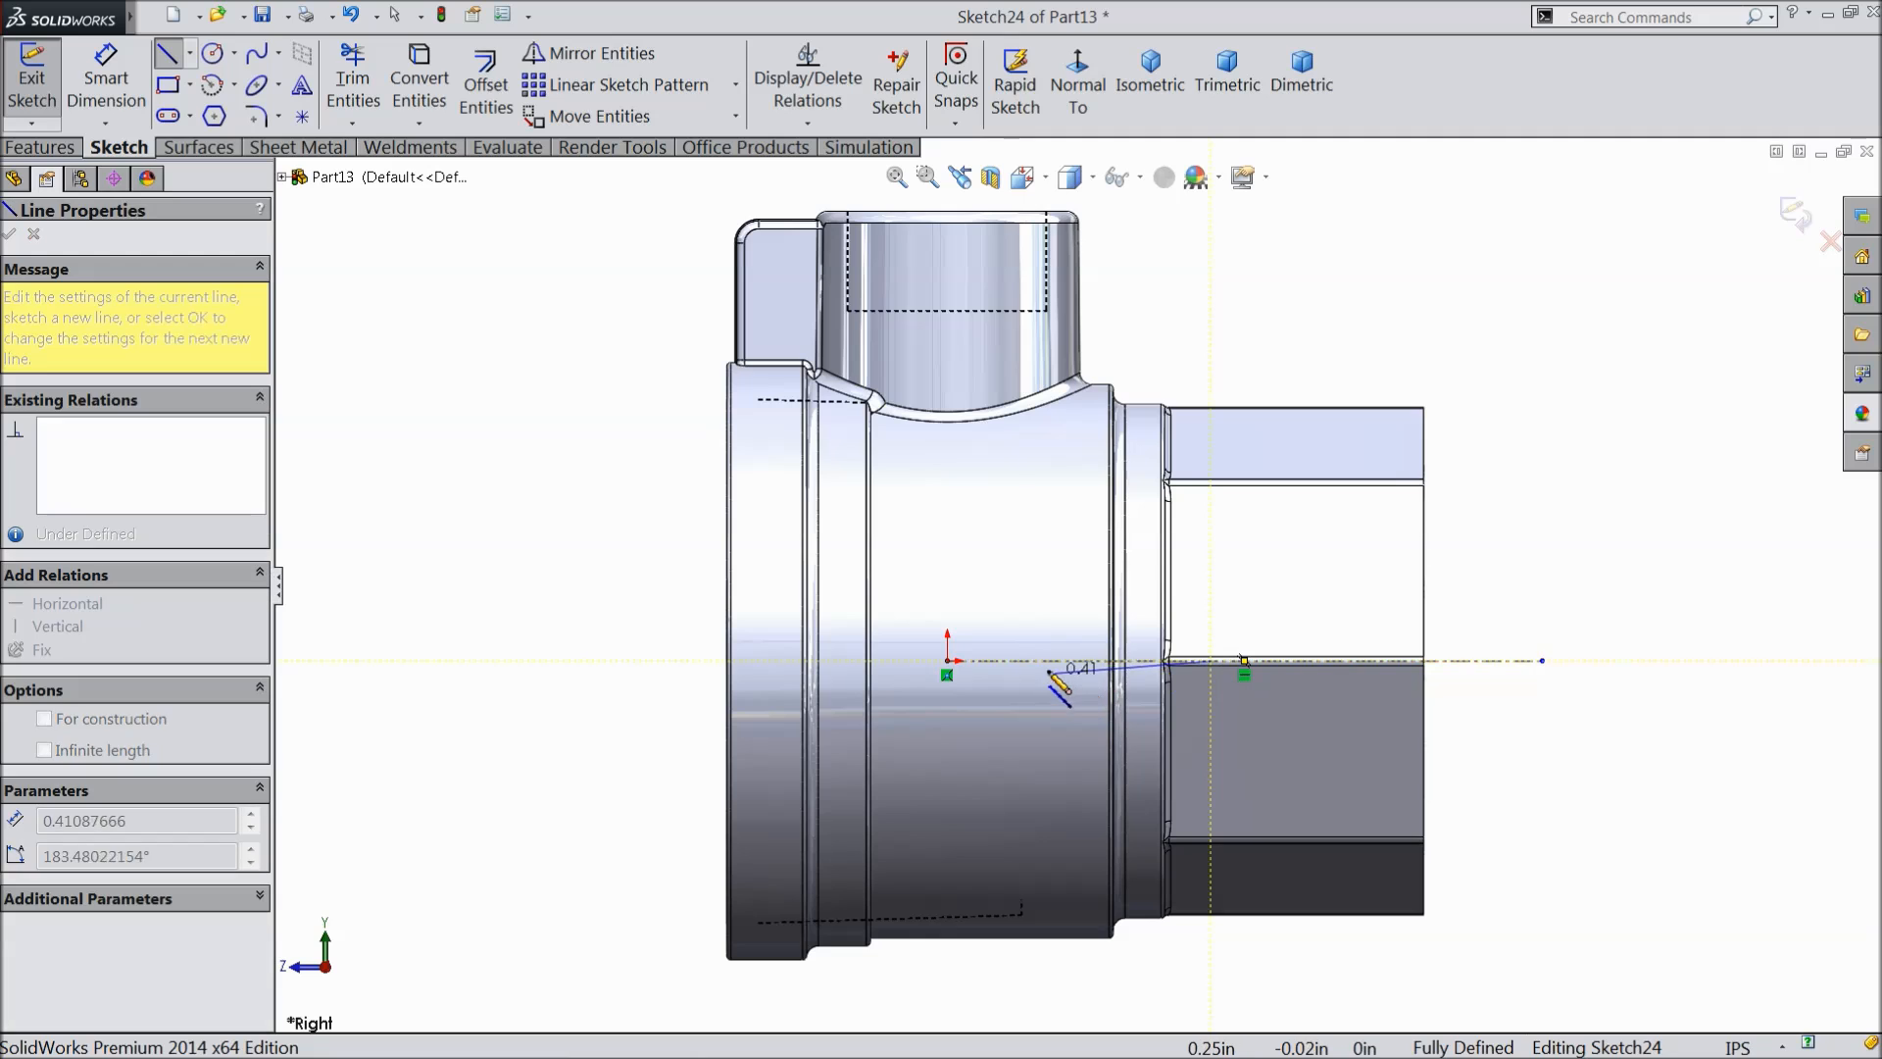
left_click(1064, 660)
left_click(1064, 438)
left_click(1093, 487)
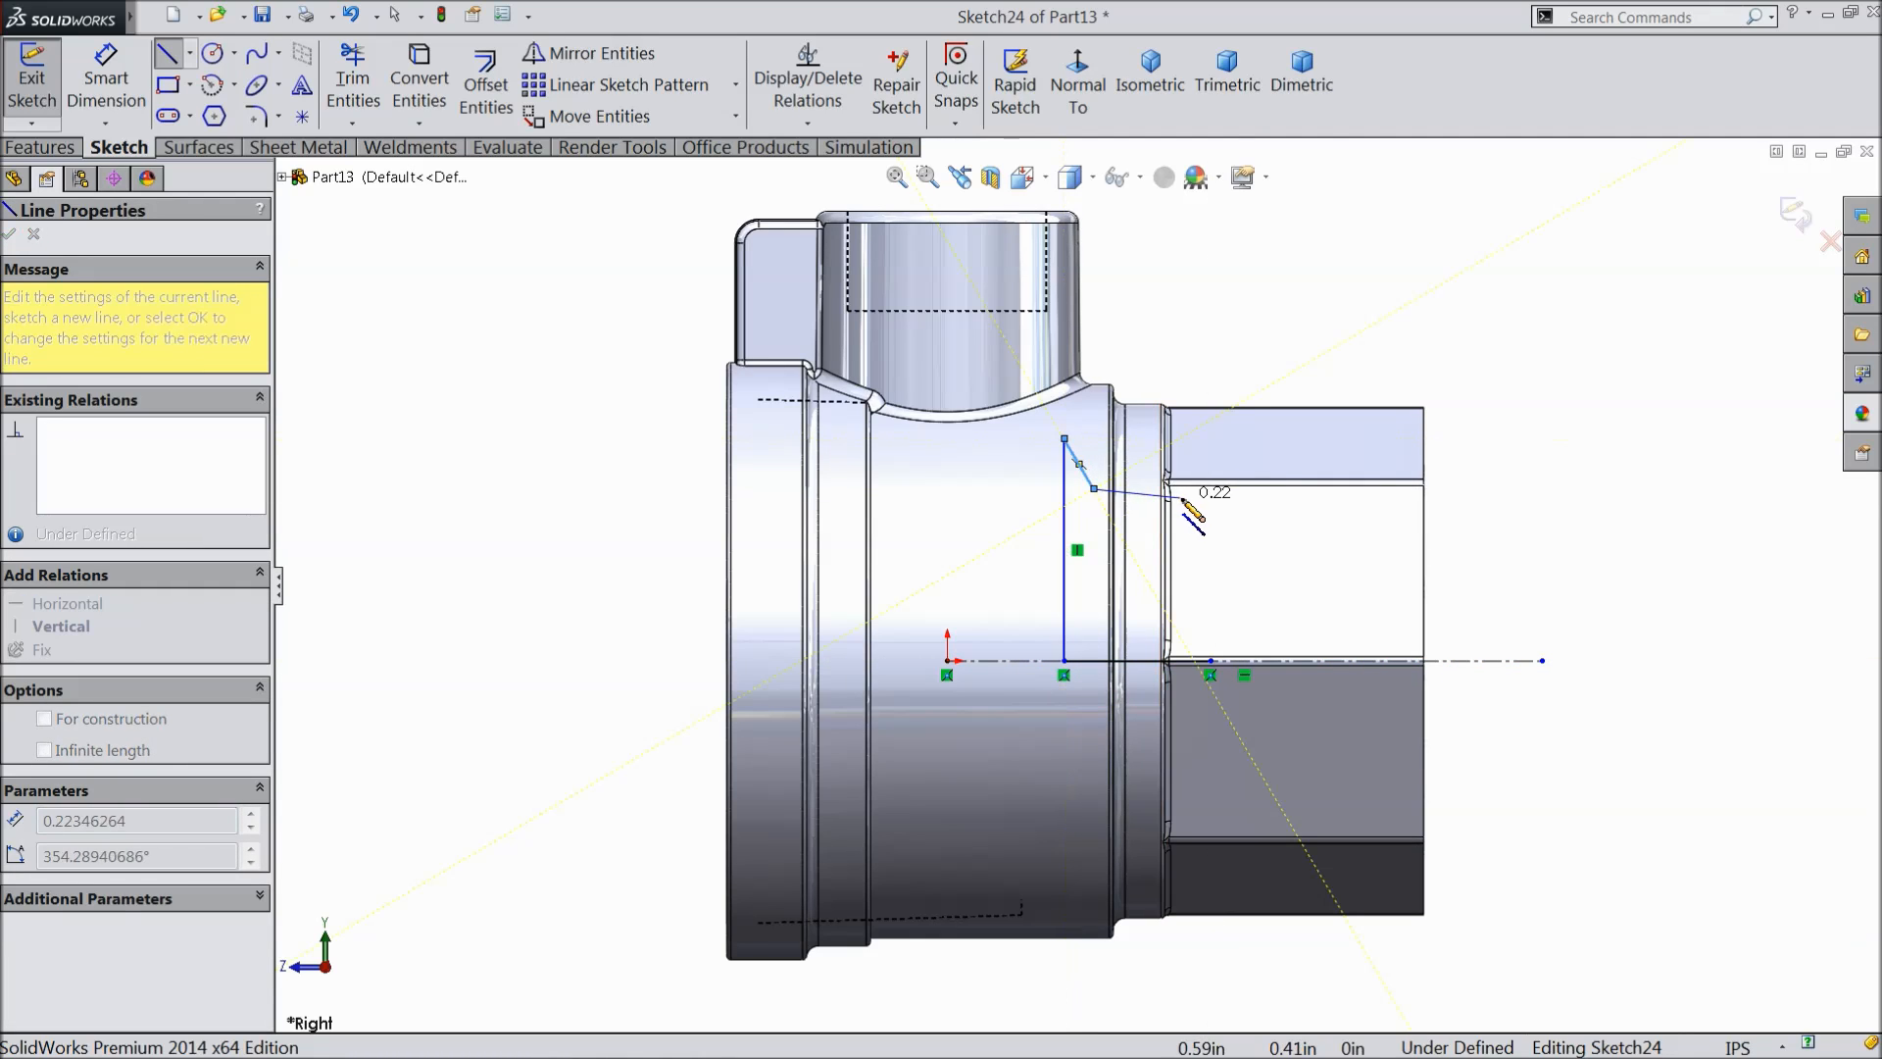
left_click(1189, 487)
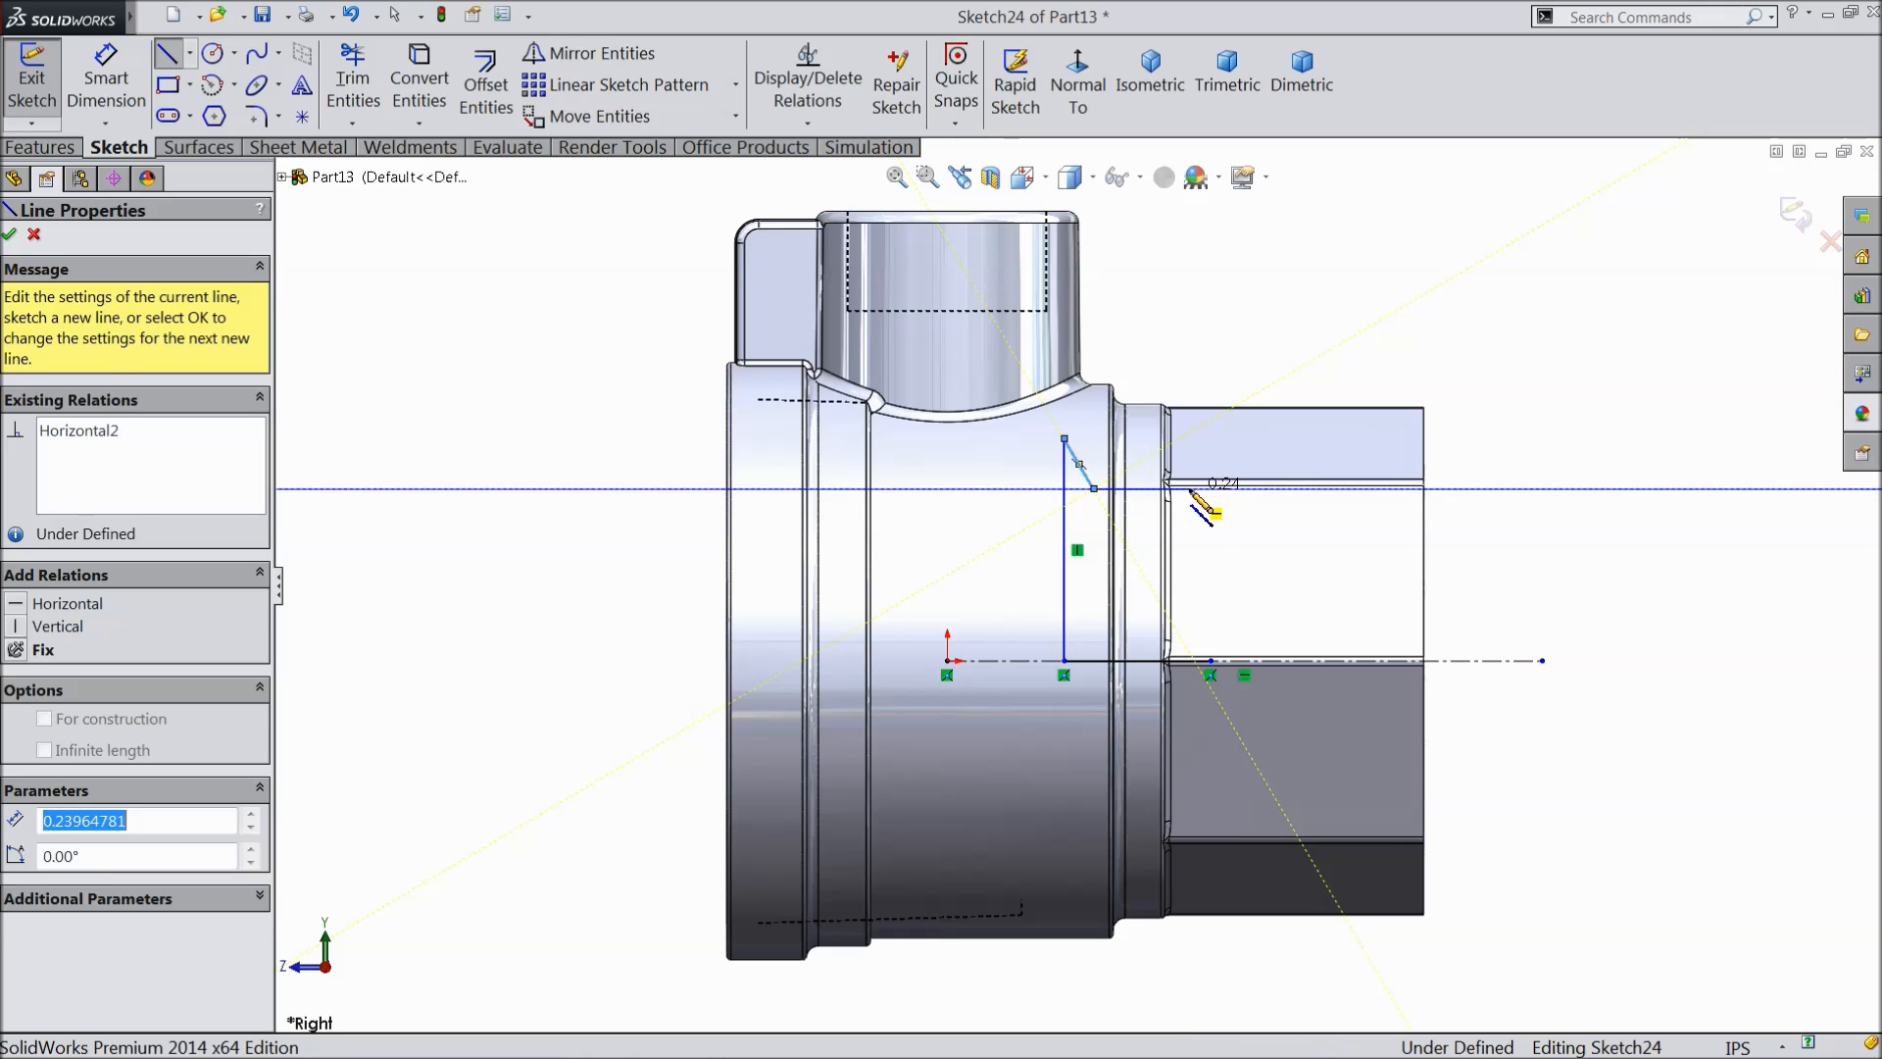
left_click(1211, 661)
right_click(1475, 489)
left_click(1520, 285)
- Make the slanted closing line of the profile nearest the octagonal end vertical
scroll(1147, 465, "down", 1)
scroll(1144, 487, "down", 3)
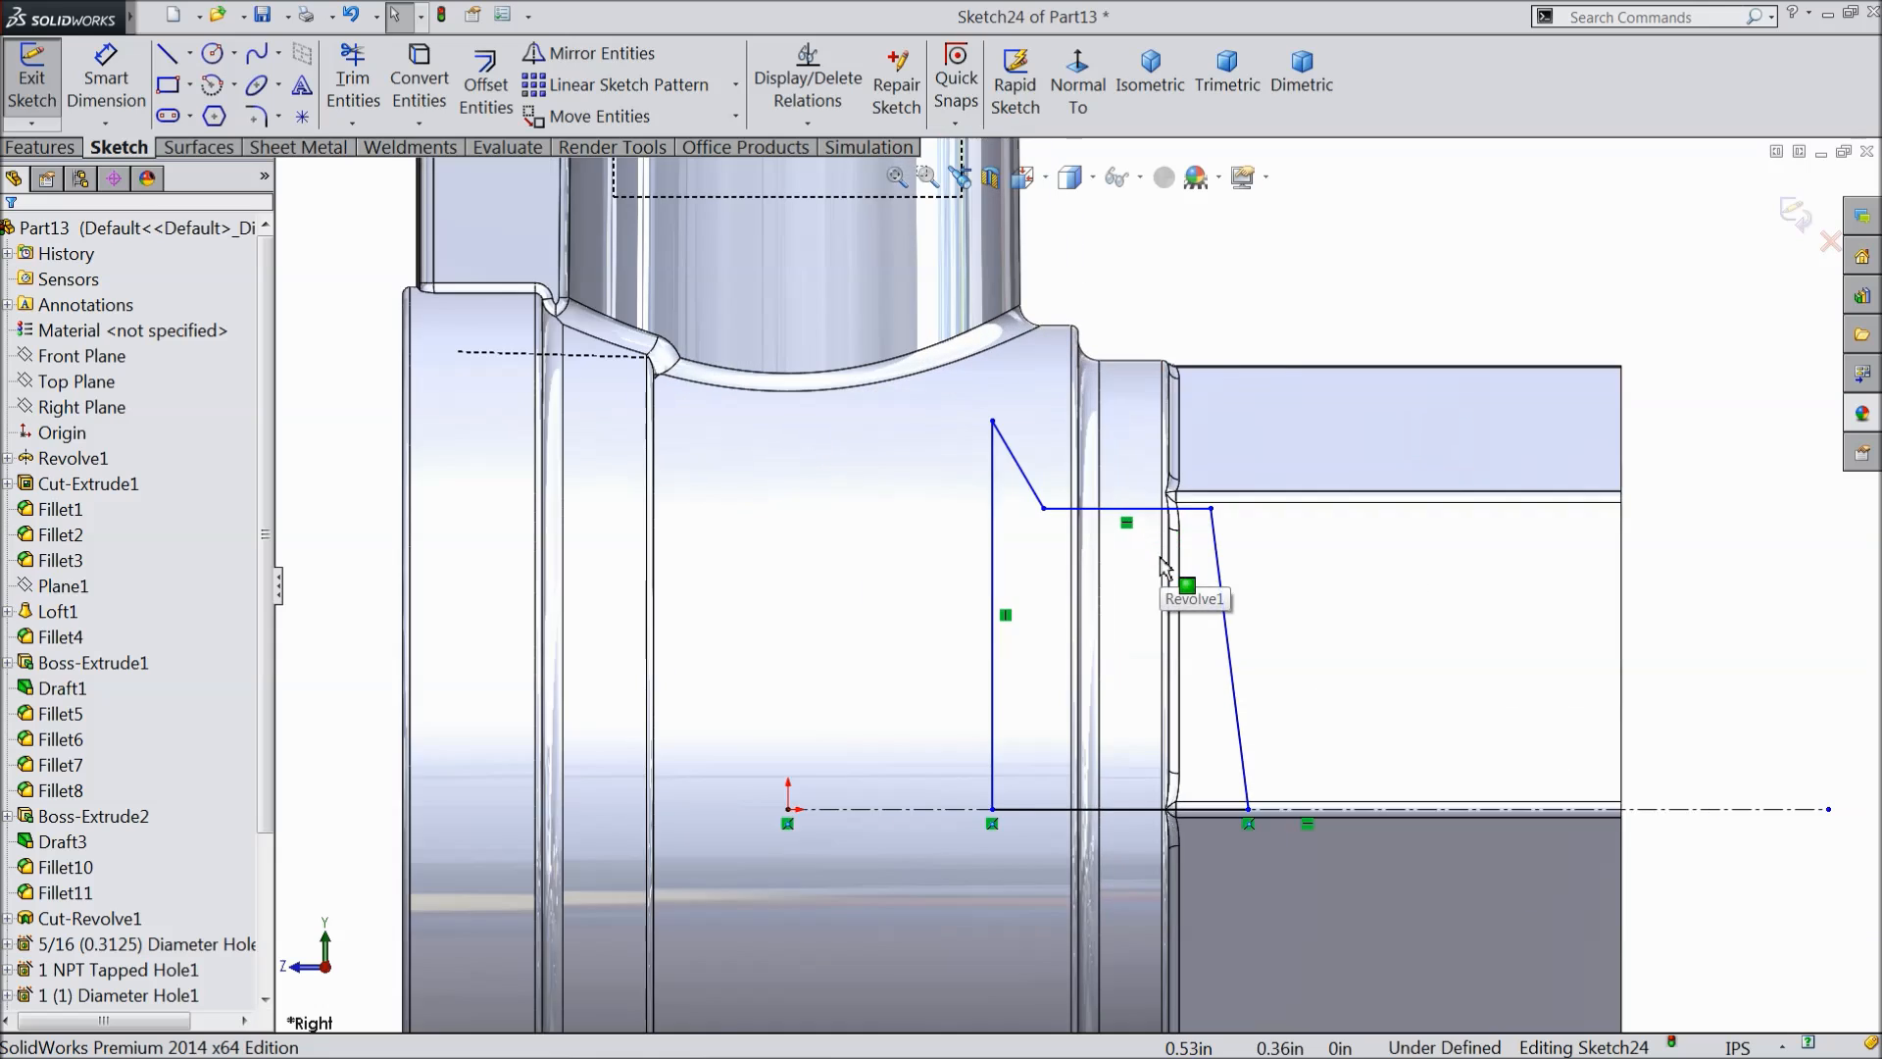
left_click(1240, 608)
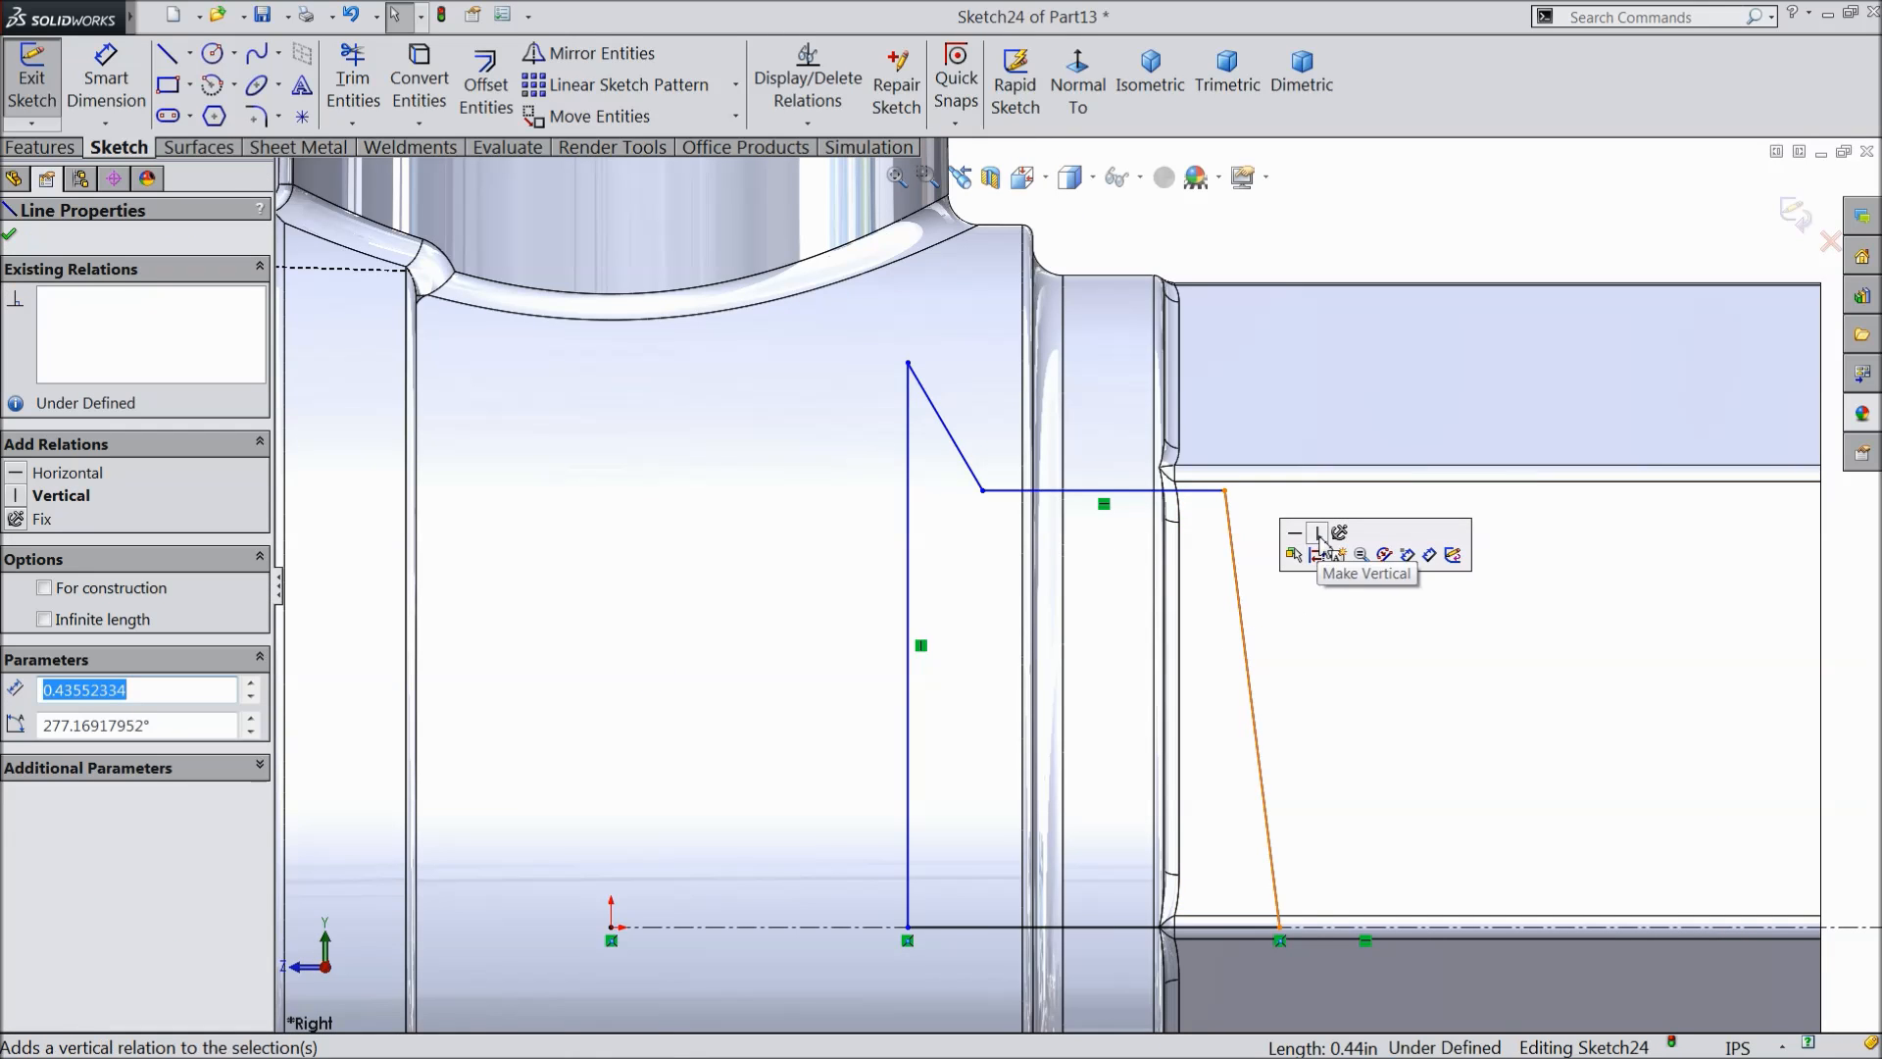
left_click(1319, 533)
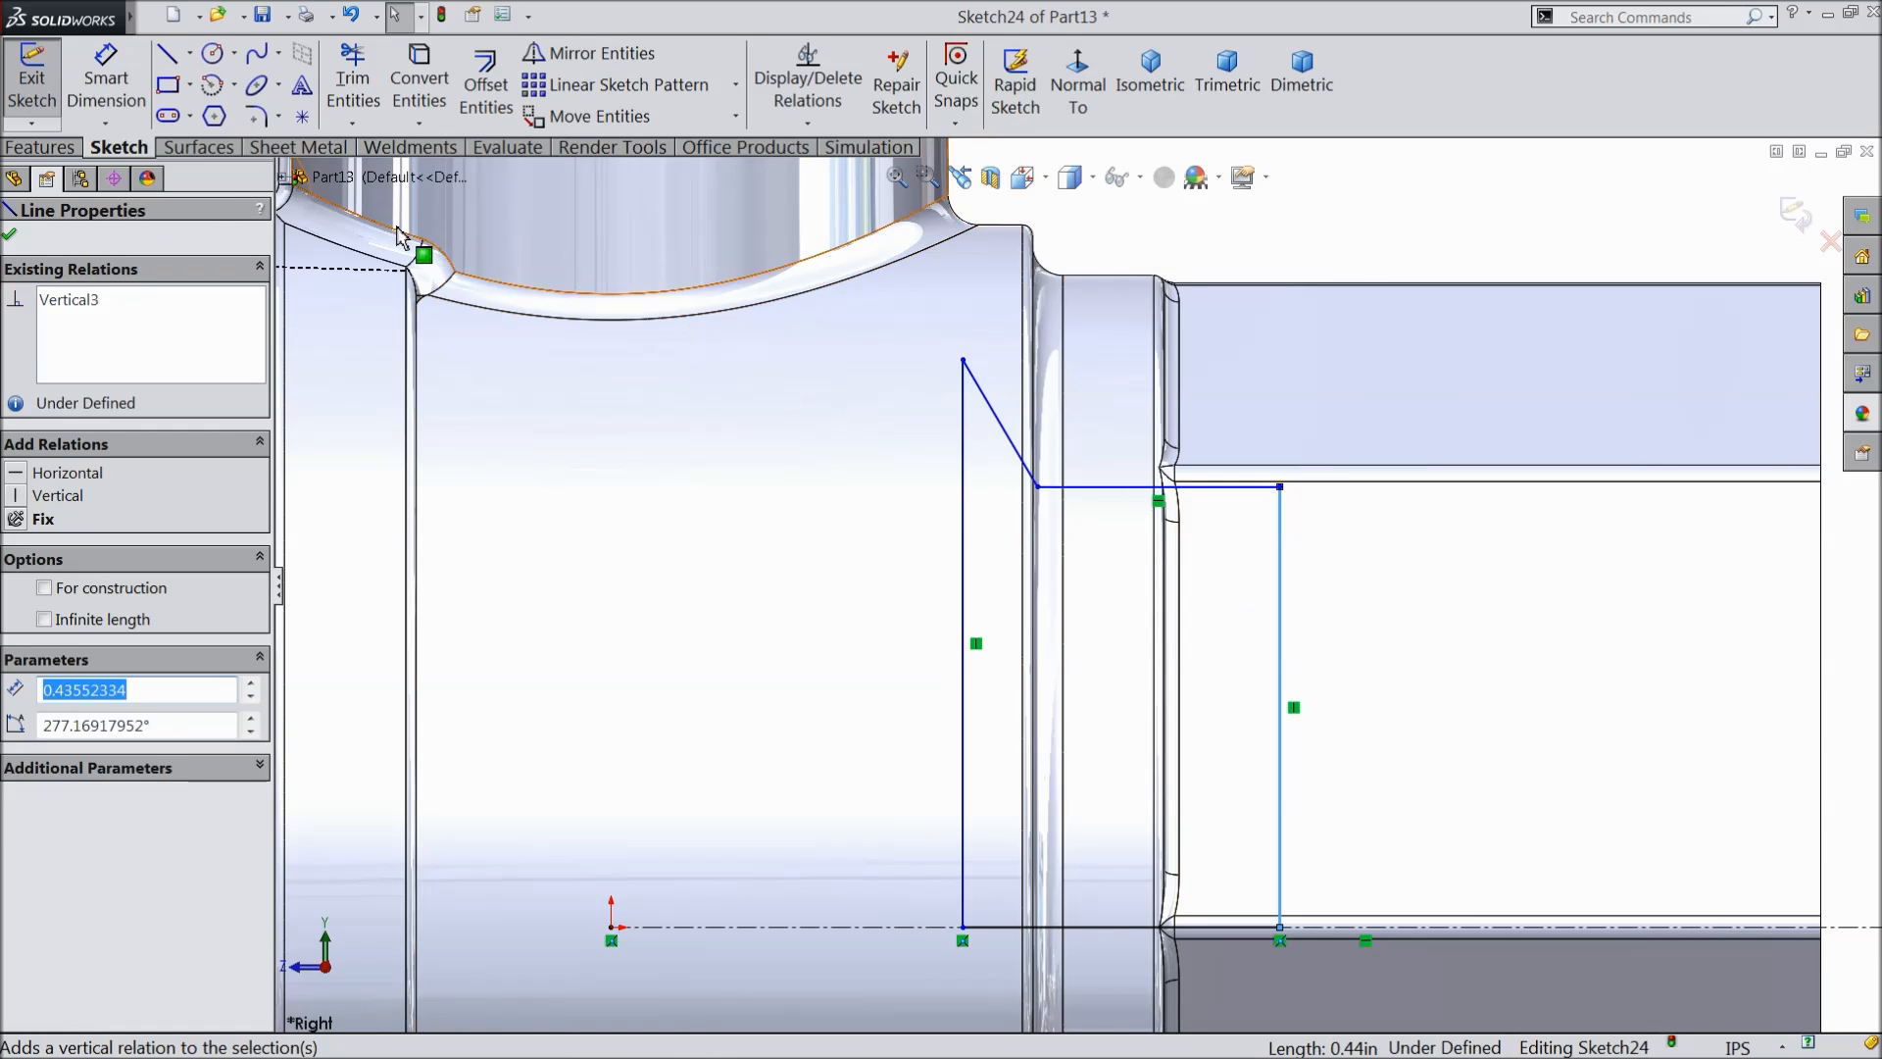
- Dimension the height of the profile's horizontal top edge above the centerline as 1.015/2 in
left_click(106, 74)
scroll(1085, 582, "up", 1)
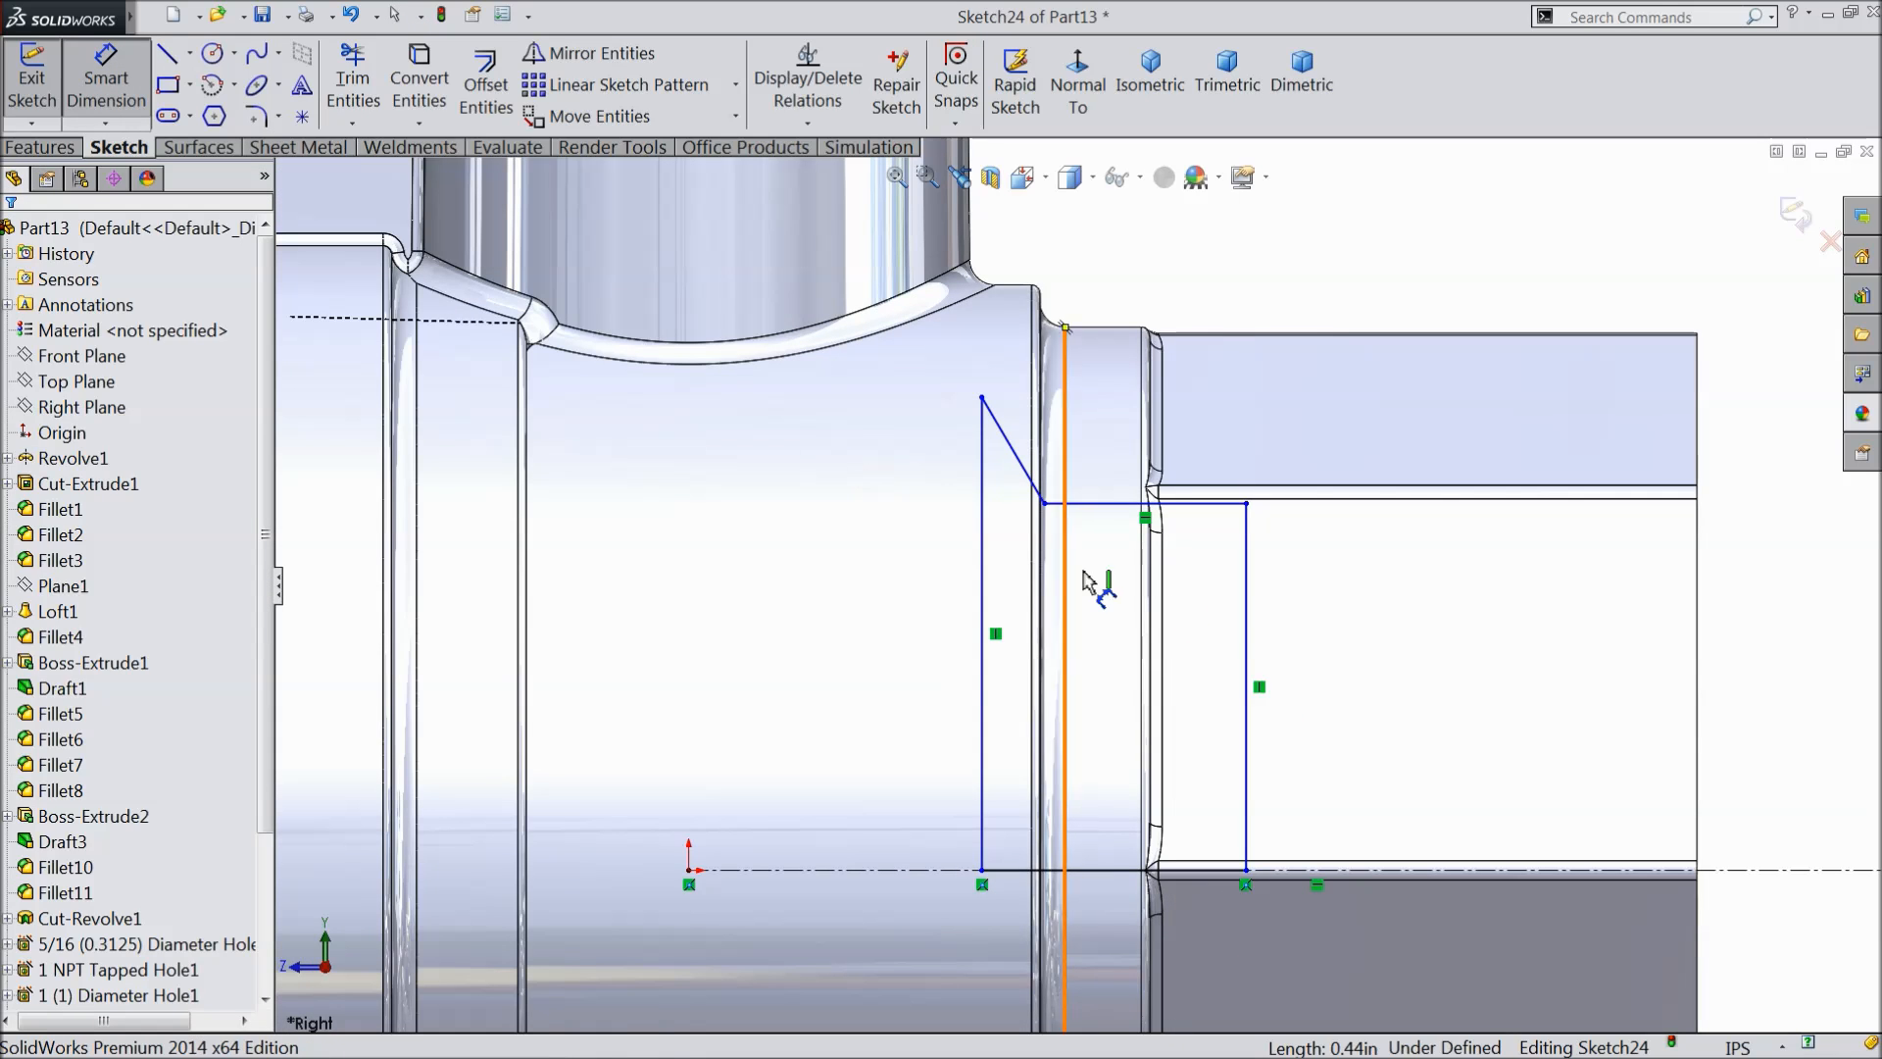
left_click(1220, 504)
left_click(1176, 873)
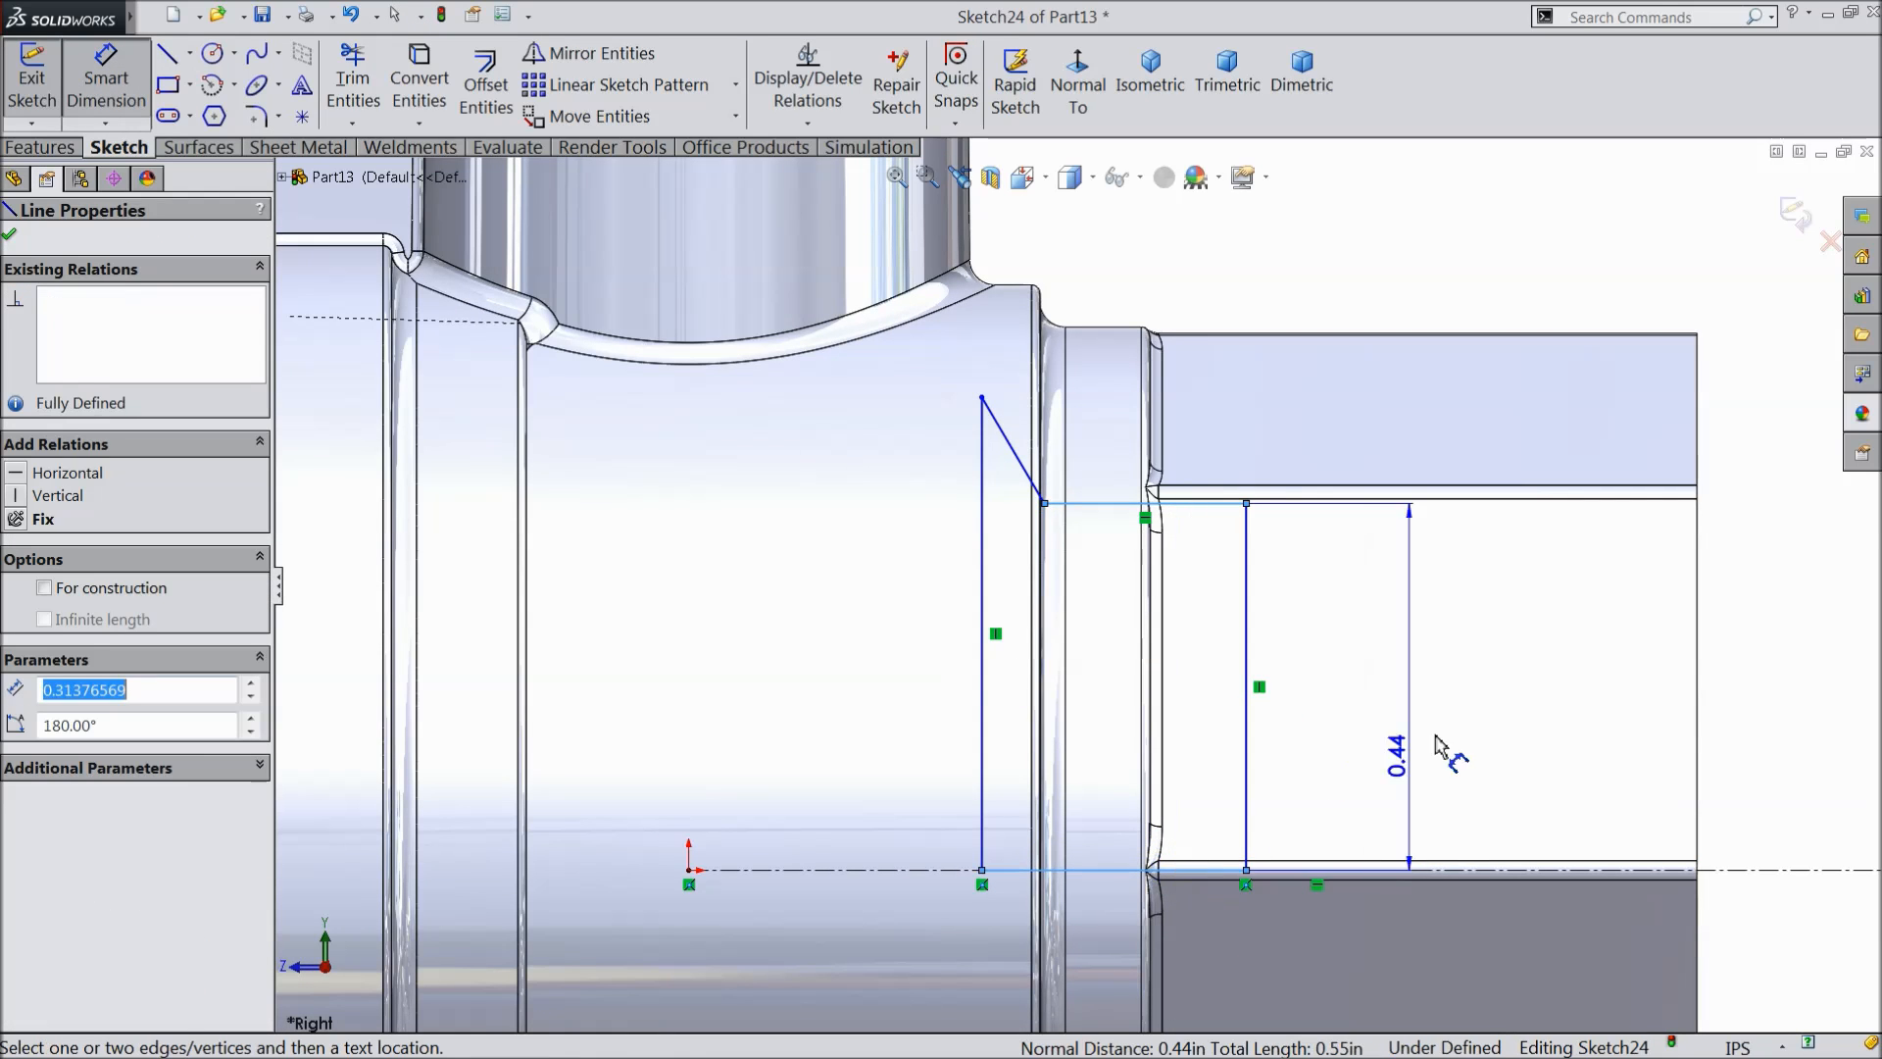
left_click(1483, 701)
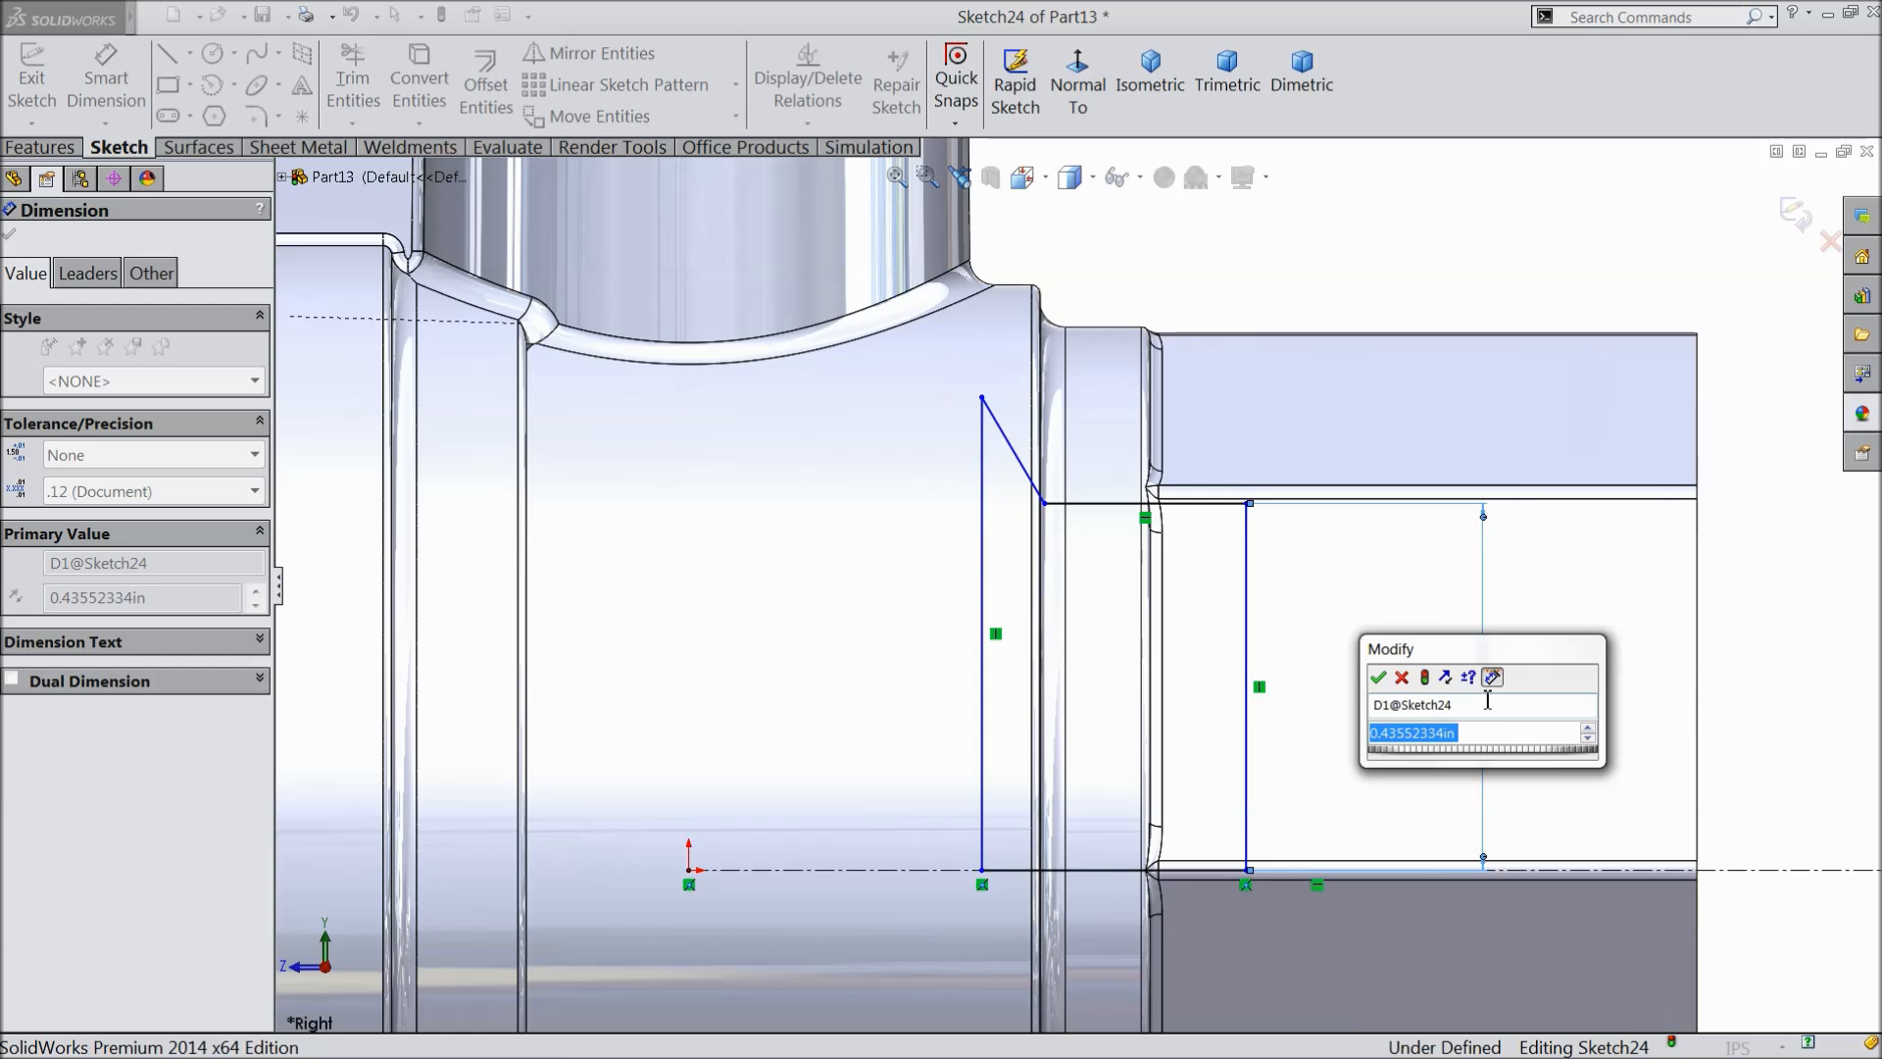
type("1.015/2")
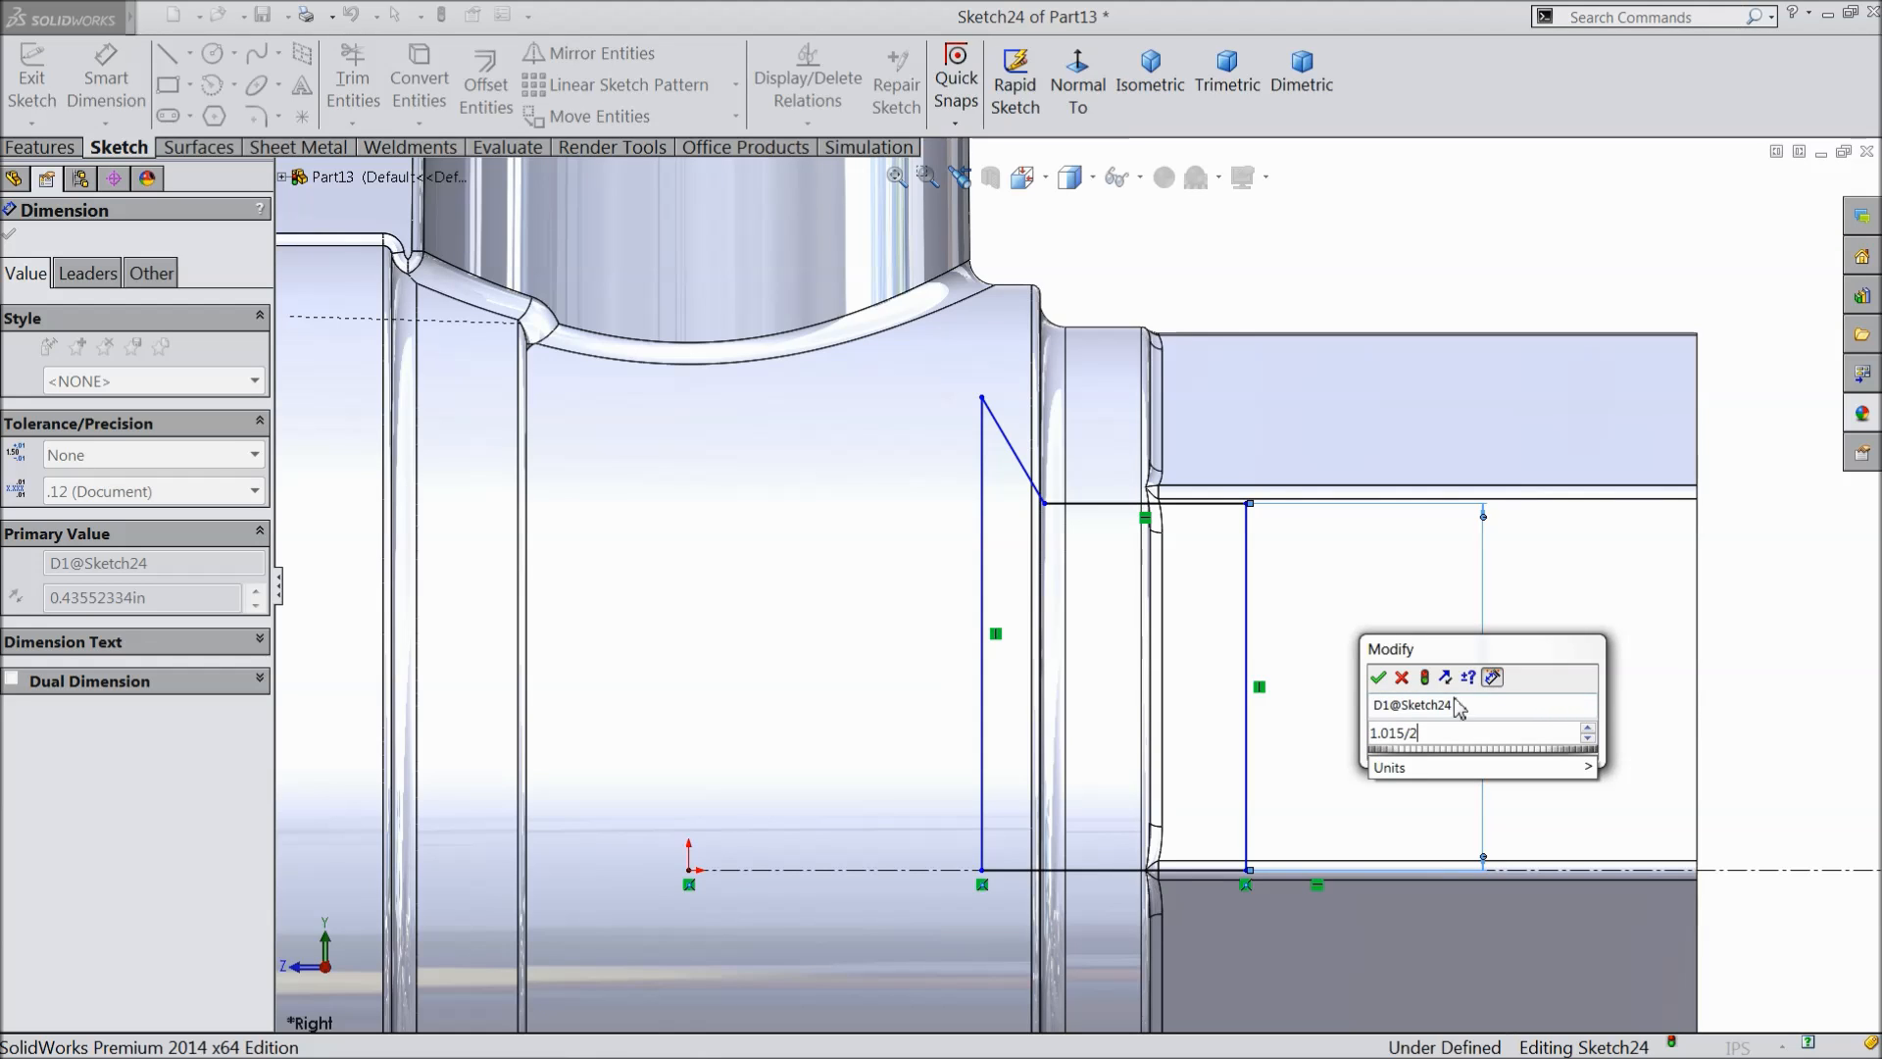
left_click(1378, 677)
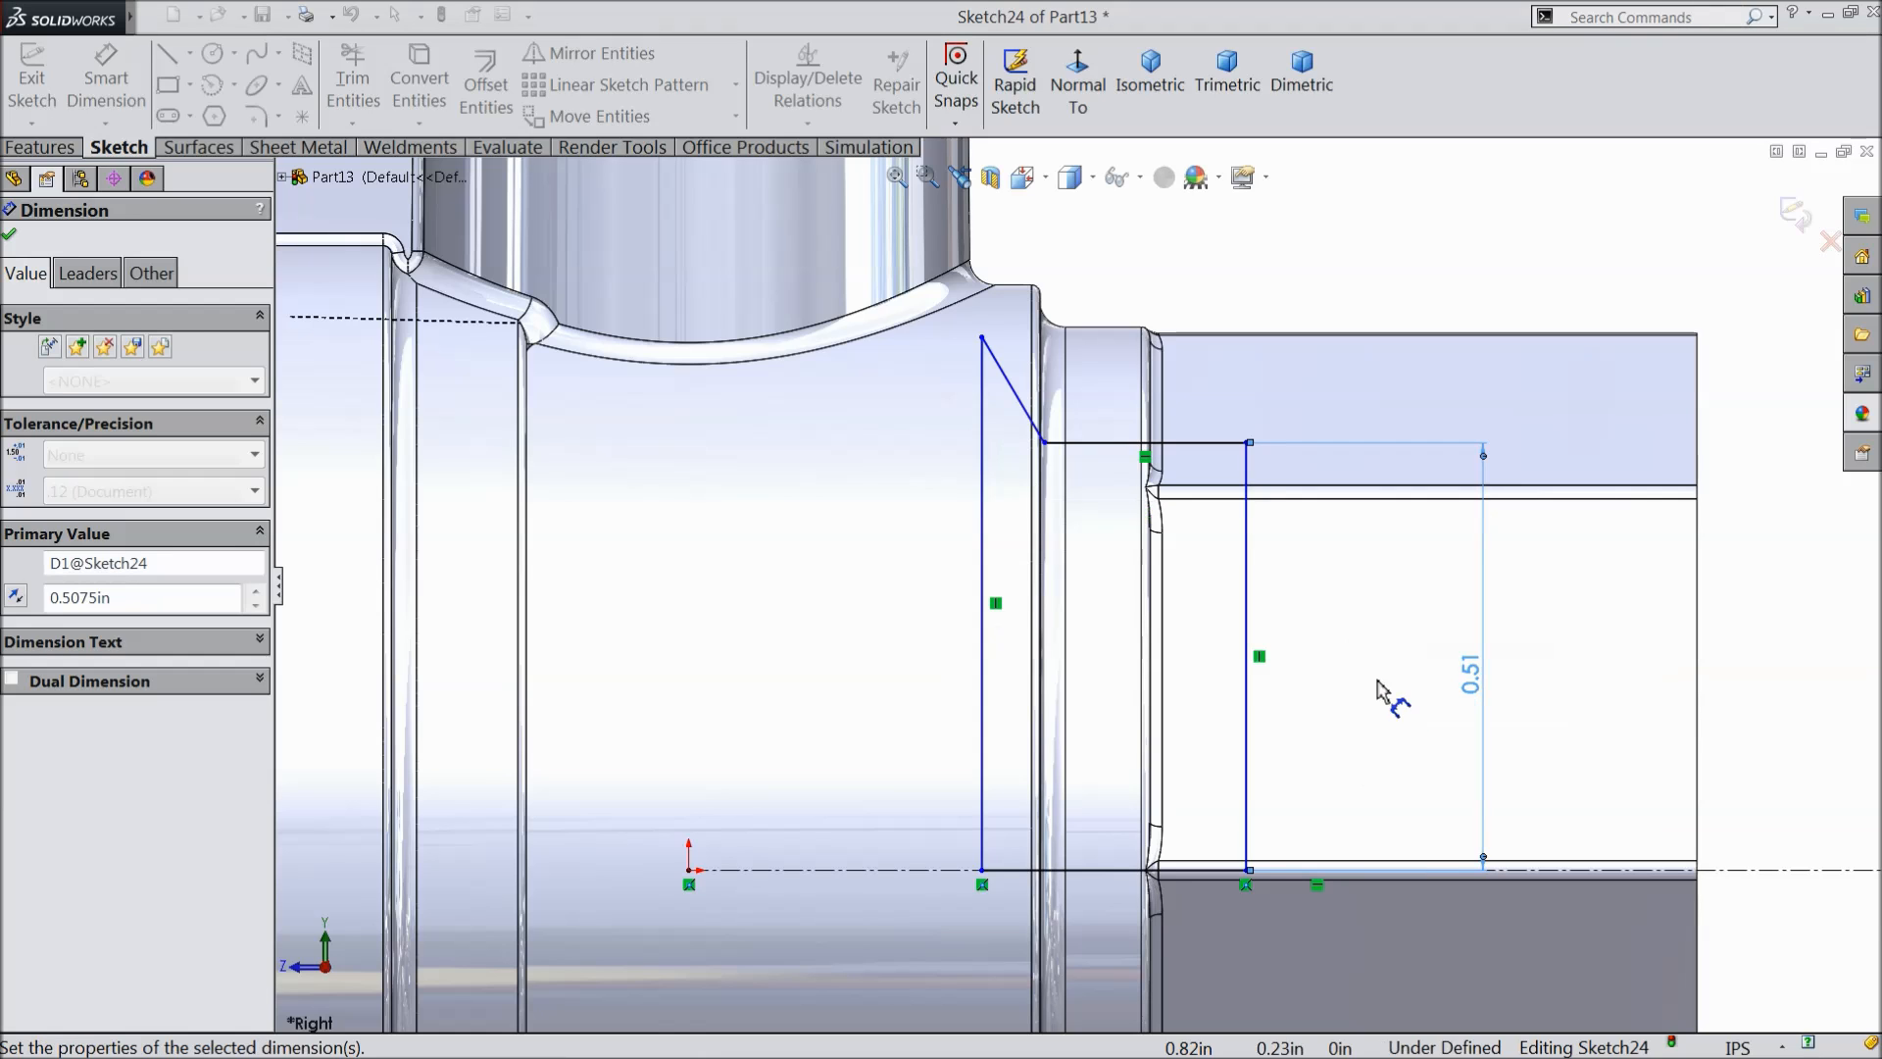
- Dimension the angle between the short slanted edge and the taller vertical line as 20 degrees
left_click(1020, 405)
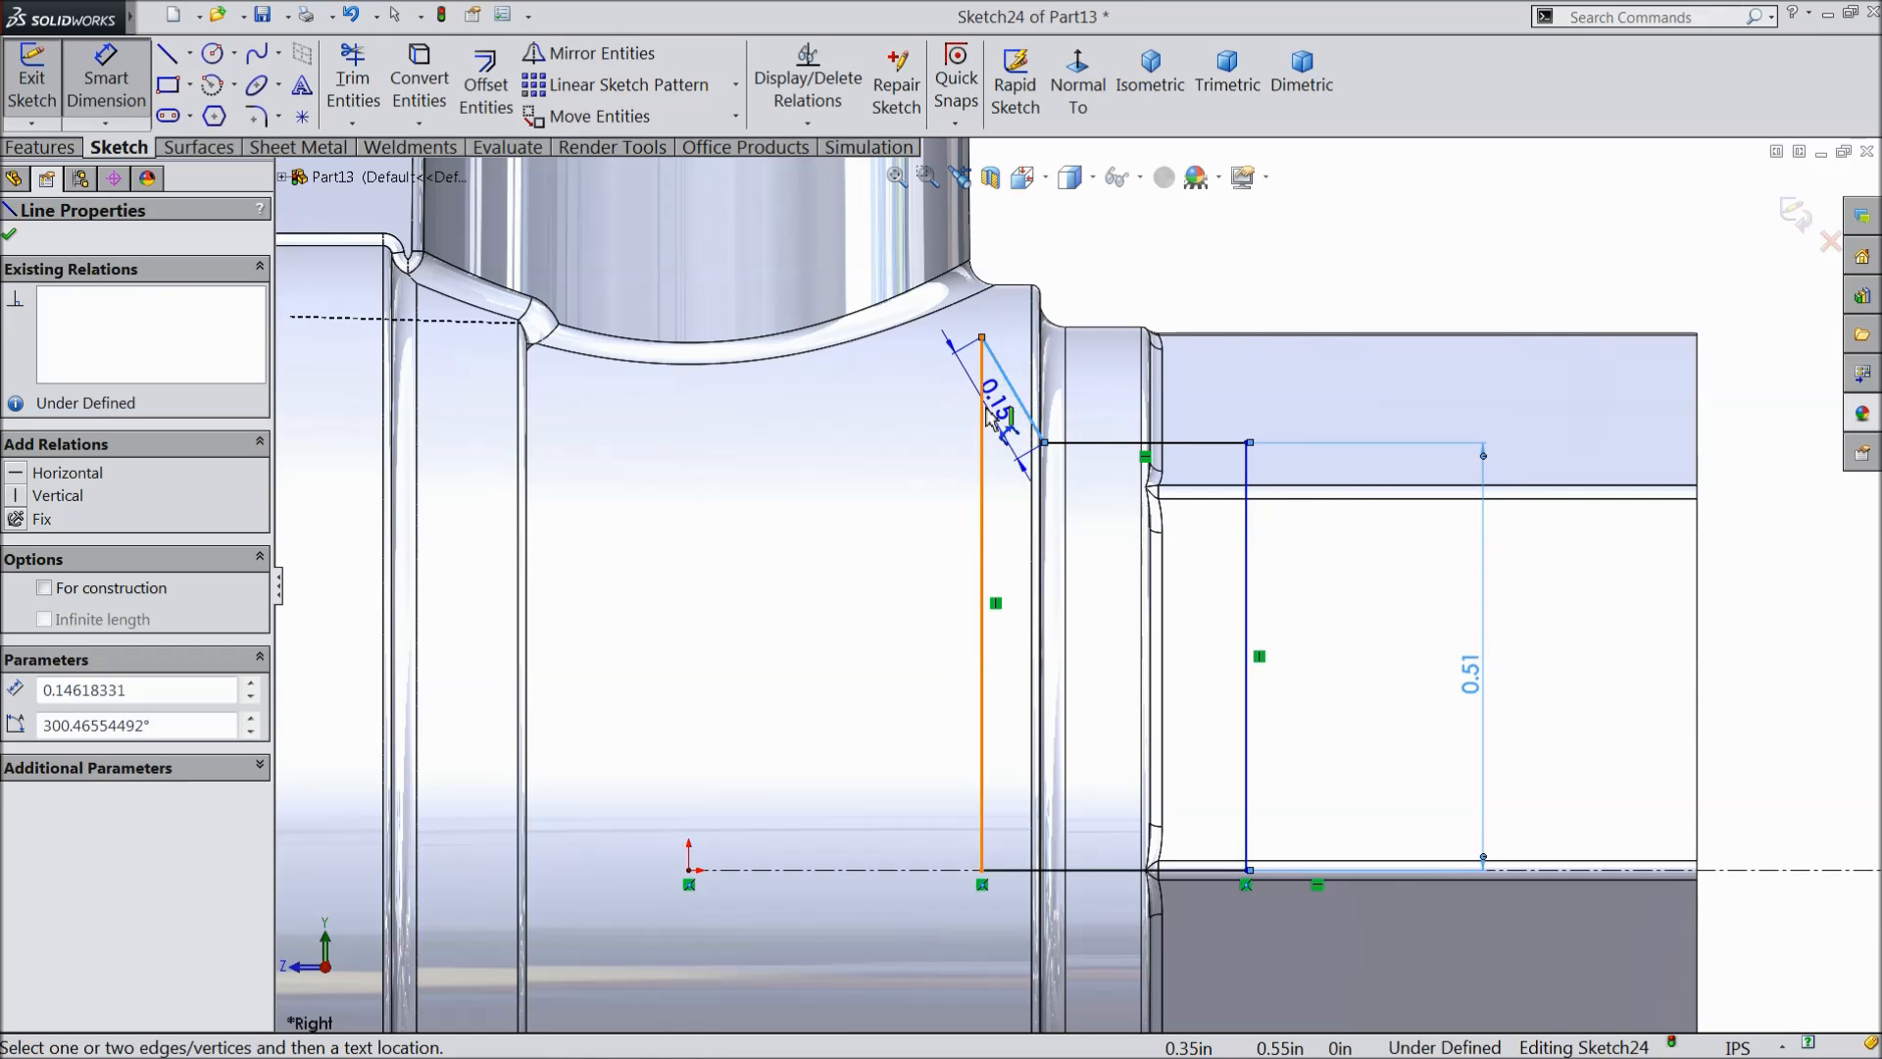
left_click(1014, 502)
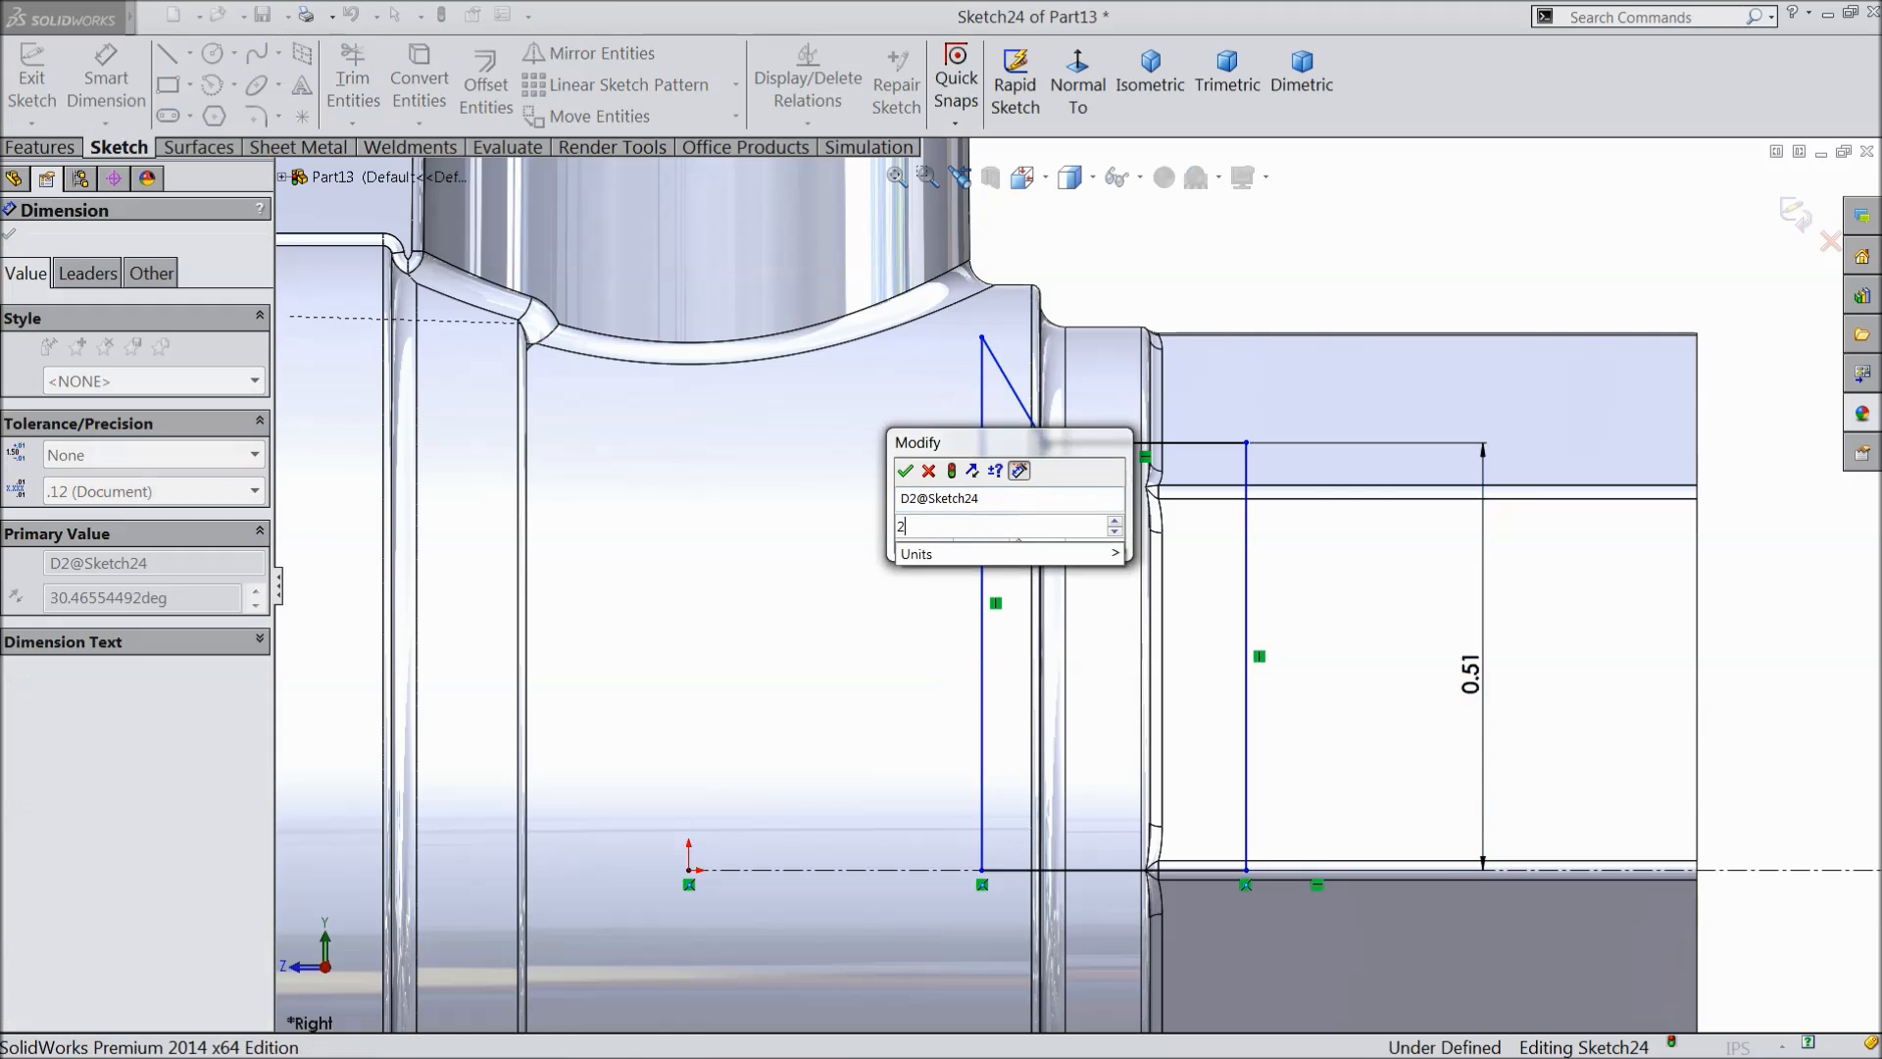
type("20")
left_click(903, 471)
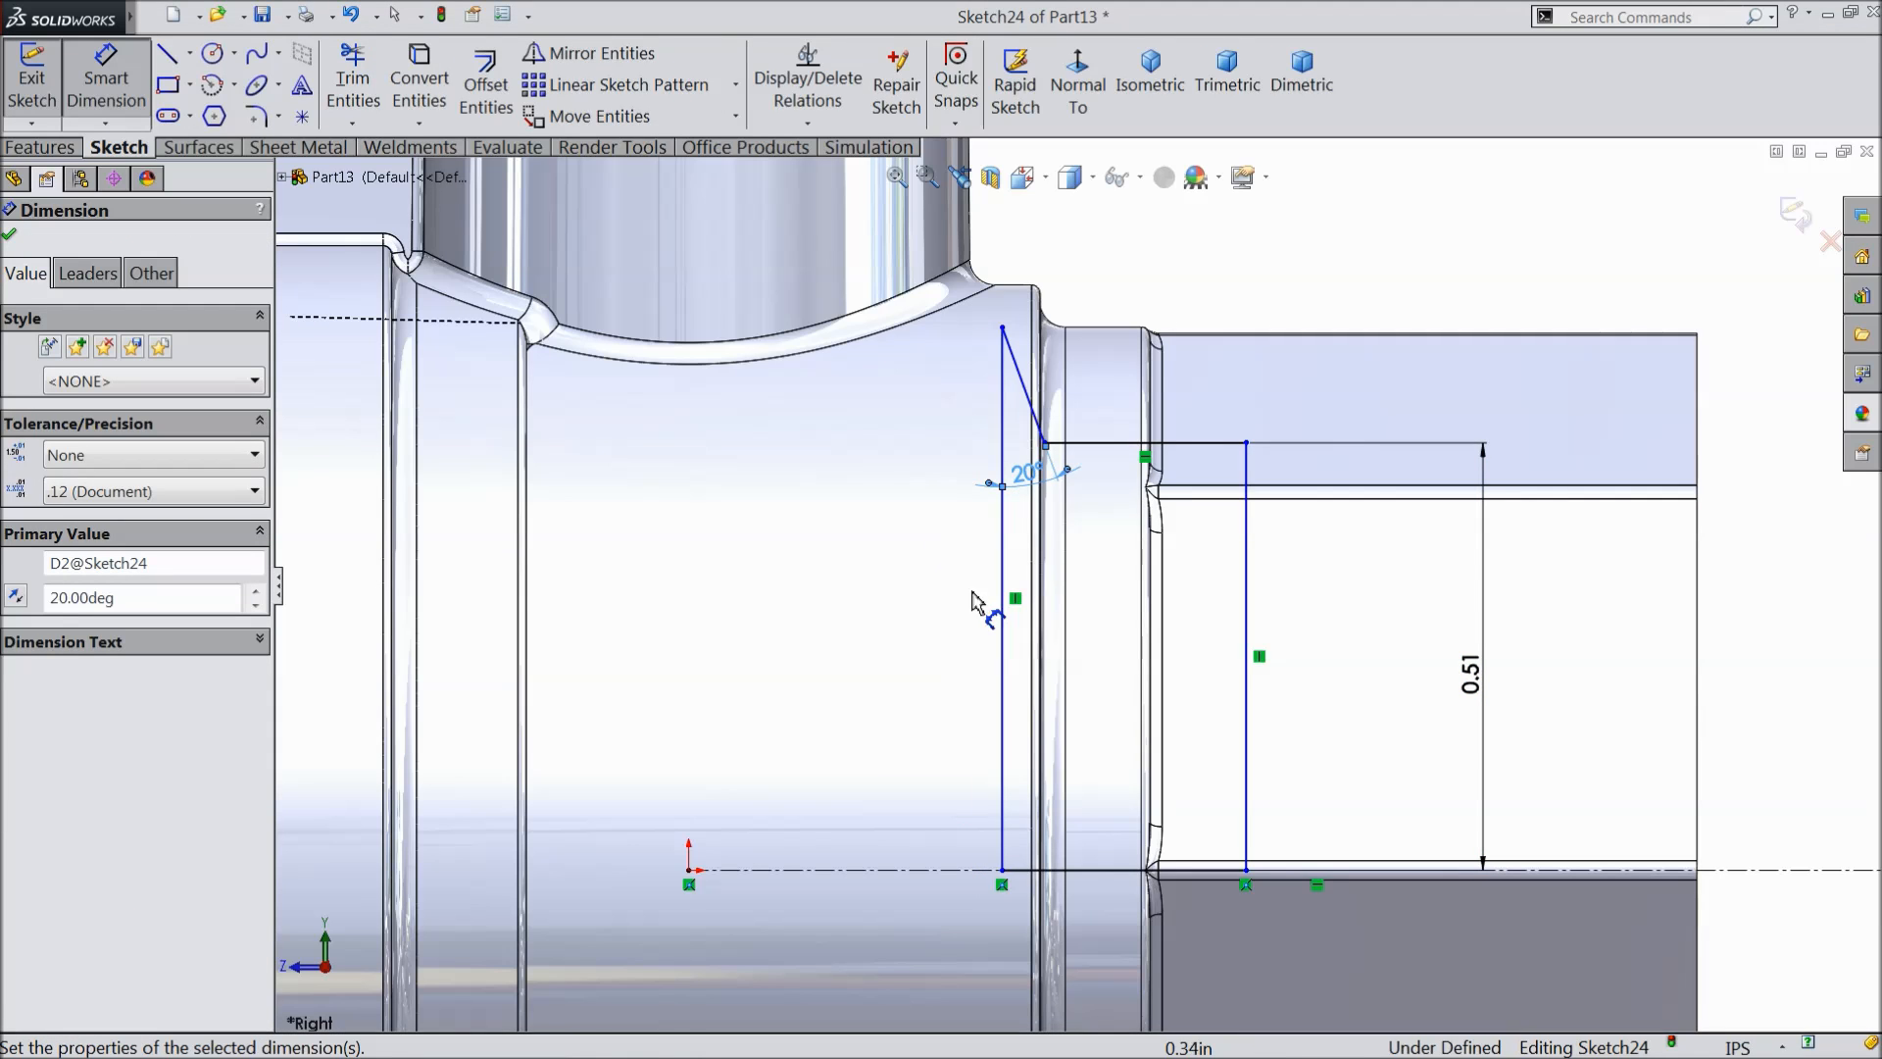
- Dimension the profile's base line along the centerline as 0.16 in
left_click(1127, 870)
left_click(1112, 930)
type("0.0")
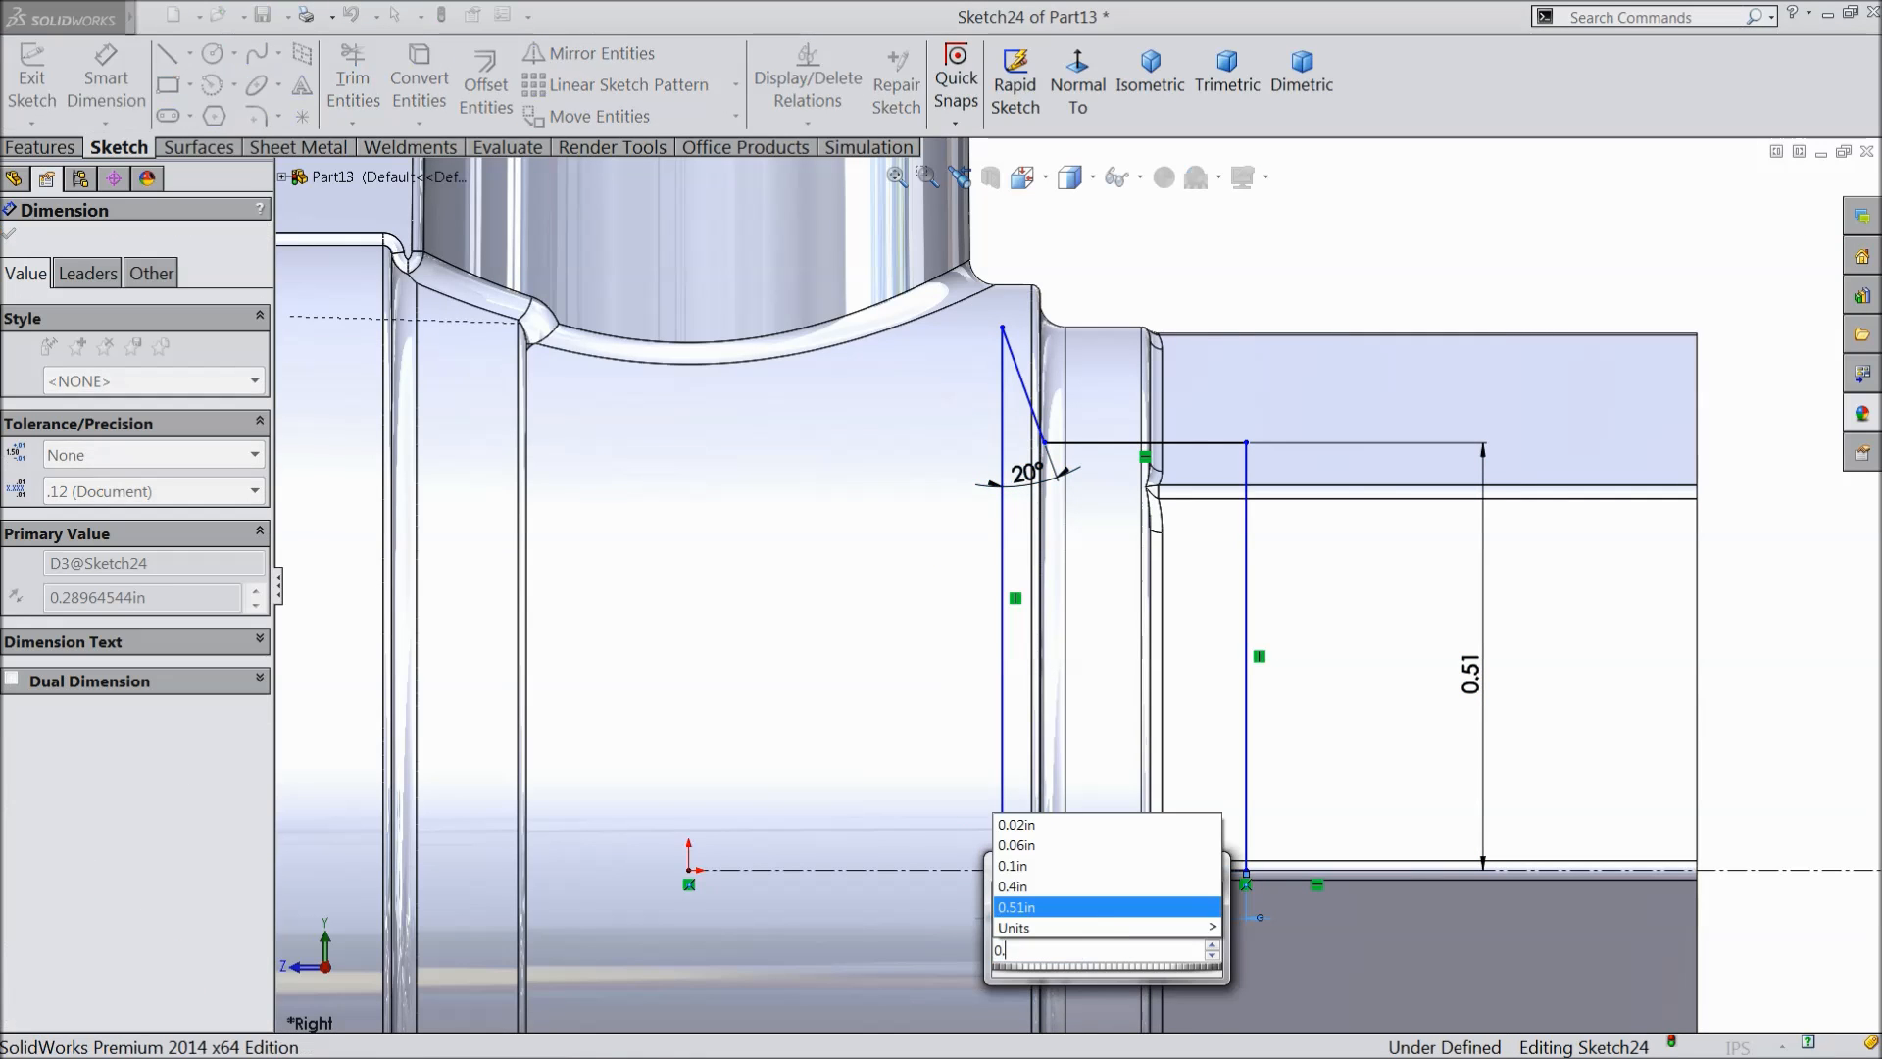
key("BackSpace")
type("16")
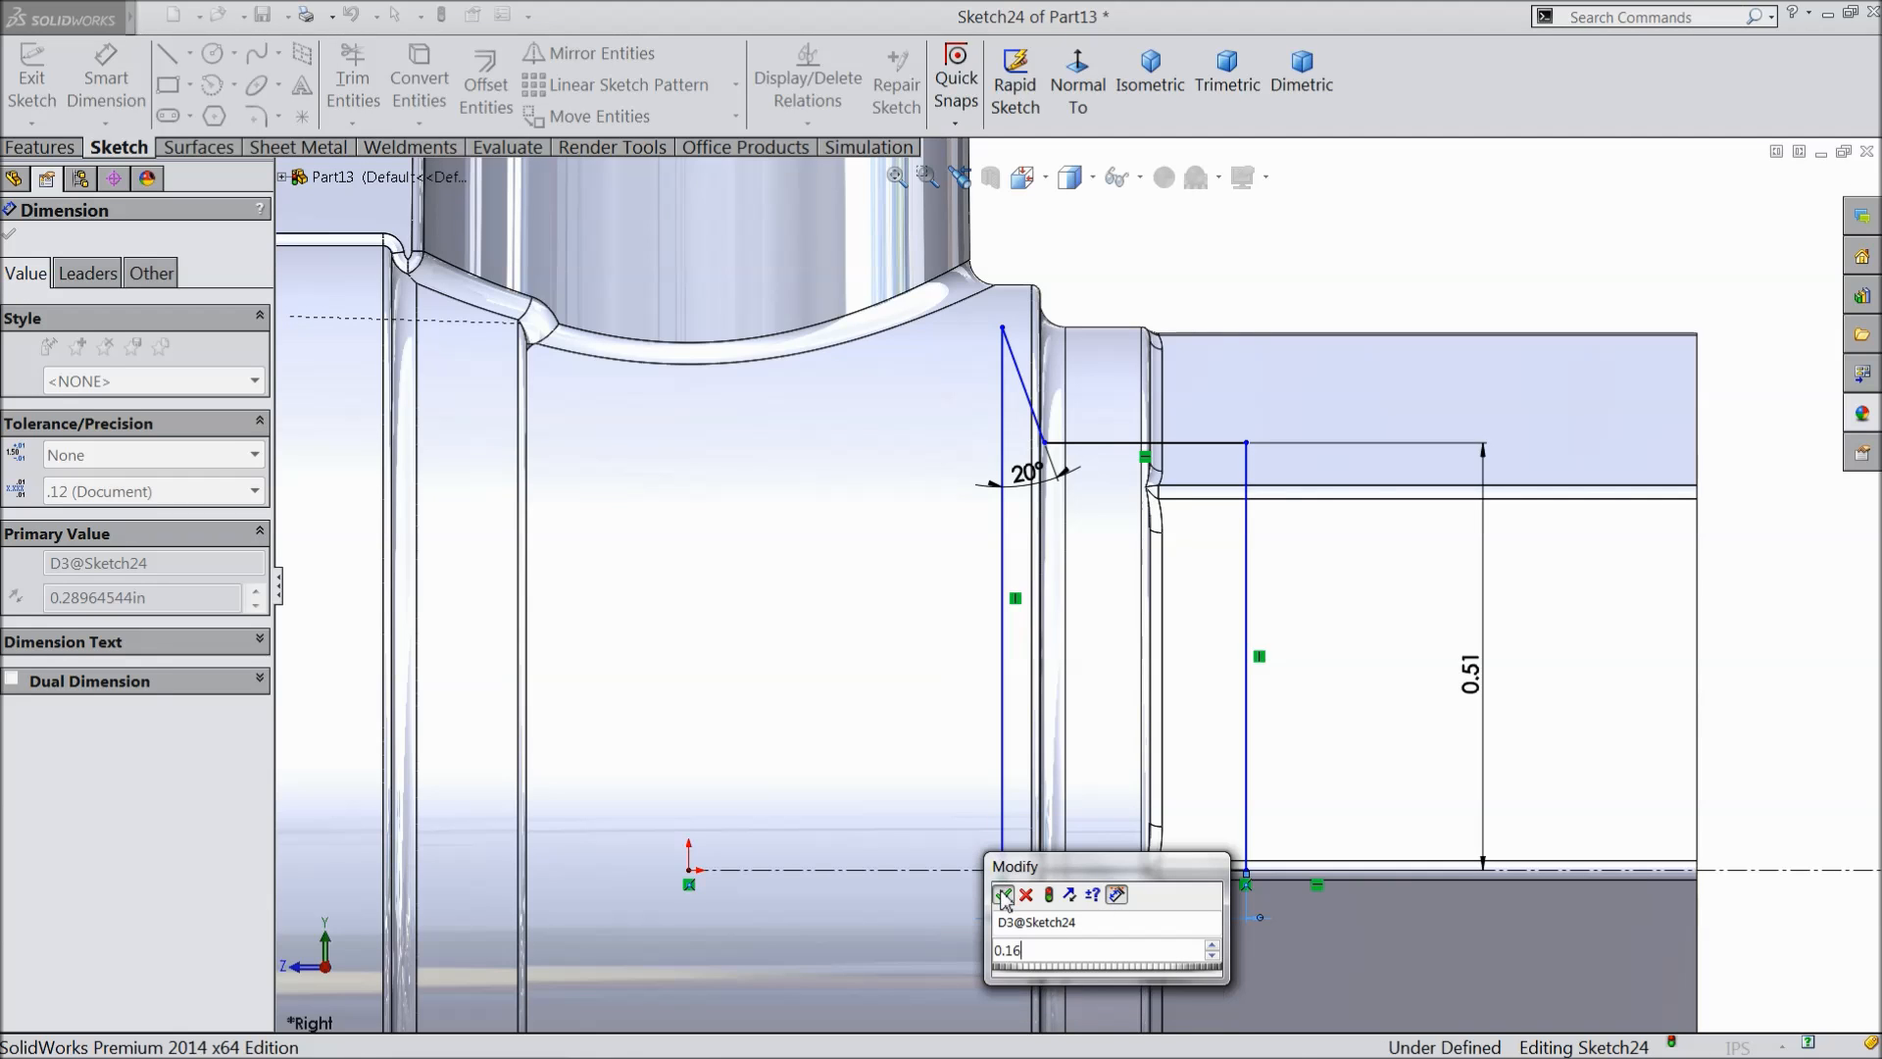
left_click(1004, 892)
- Dimension the length of the profile's taller vertical line as 0.6 in
scroll(1238, 851, "up", 3)
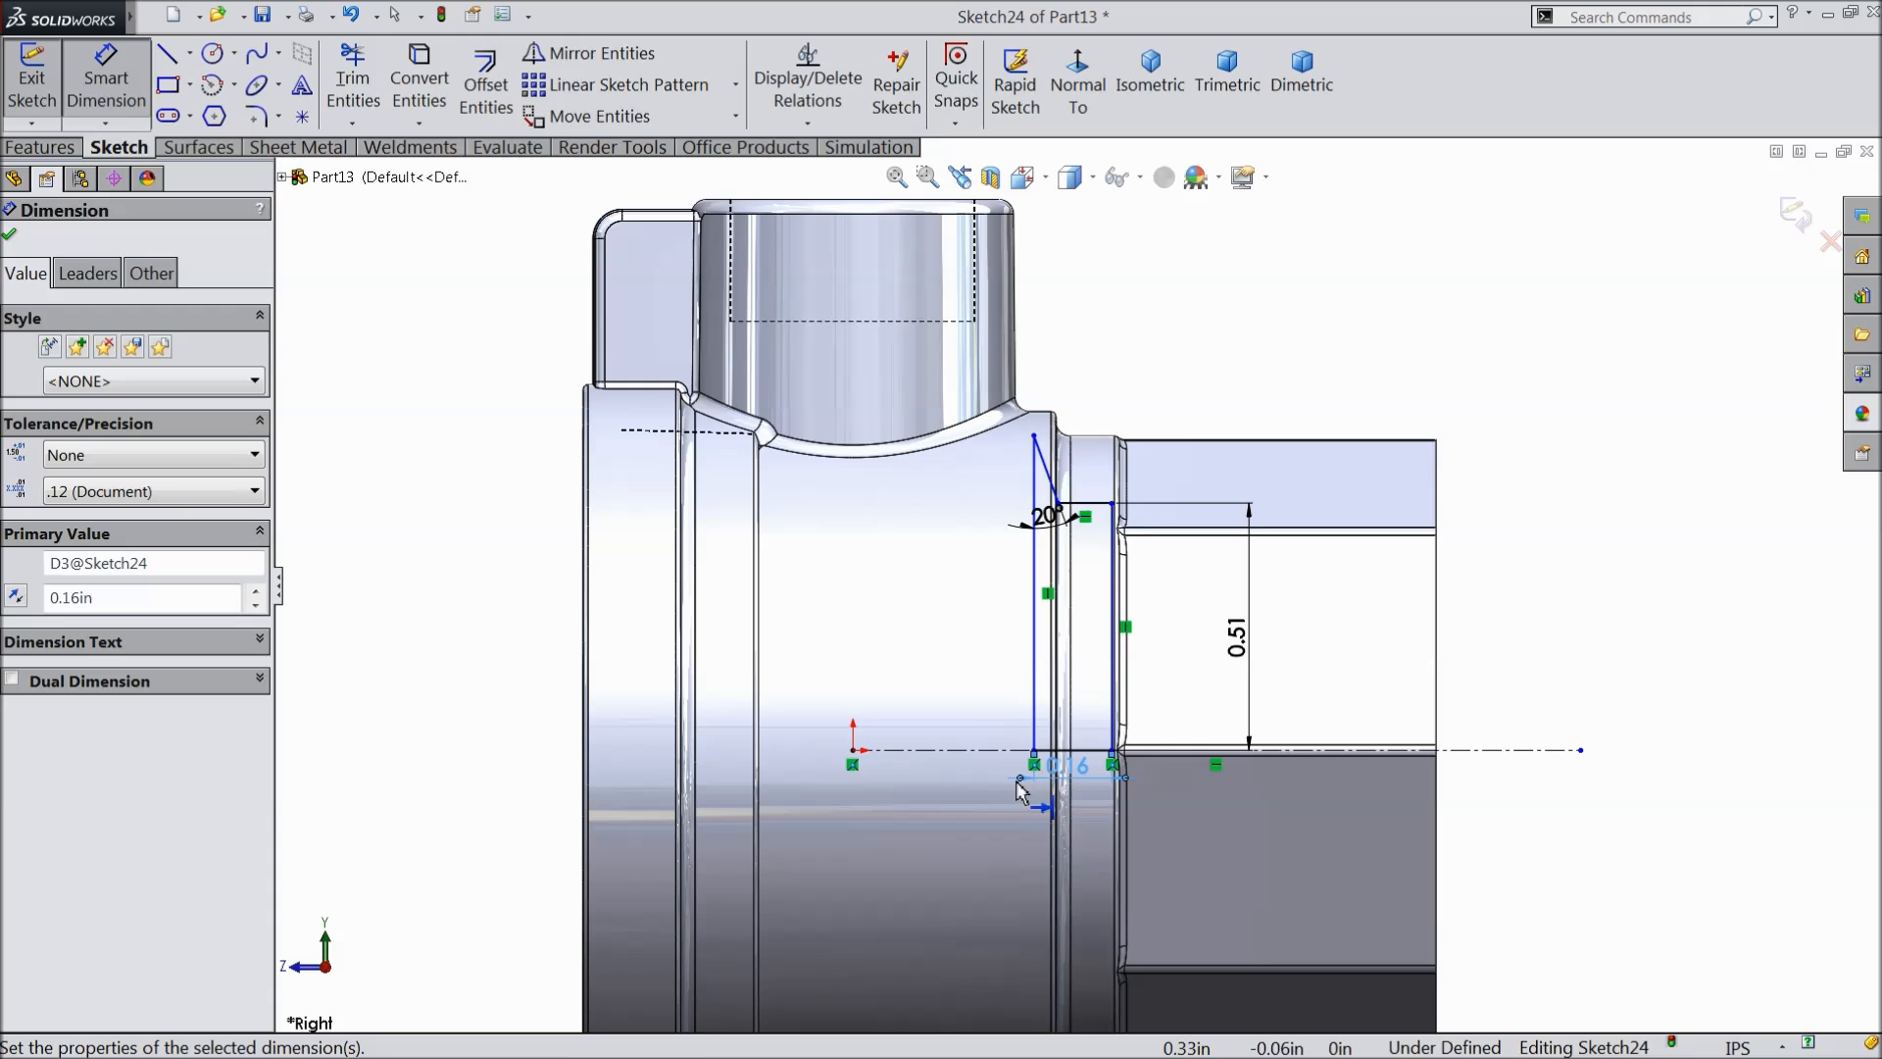
left_click(1034, 642)
left_click(975, 630)
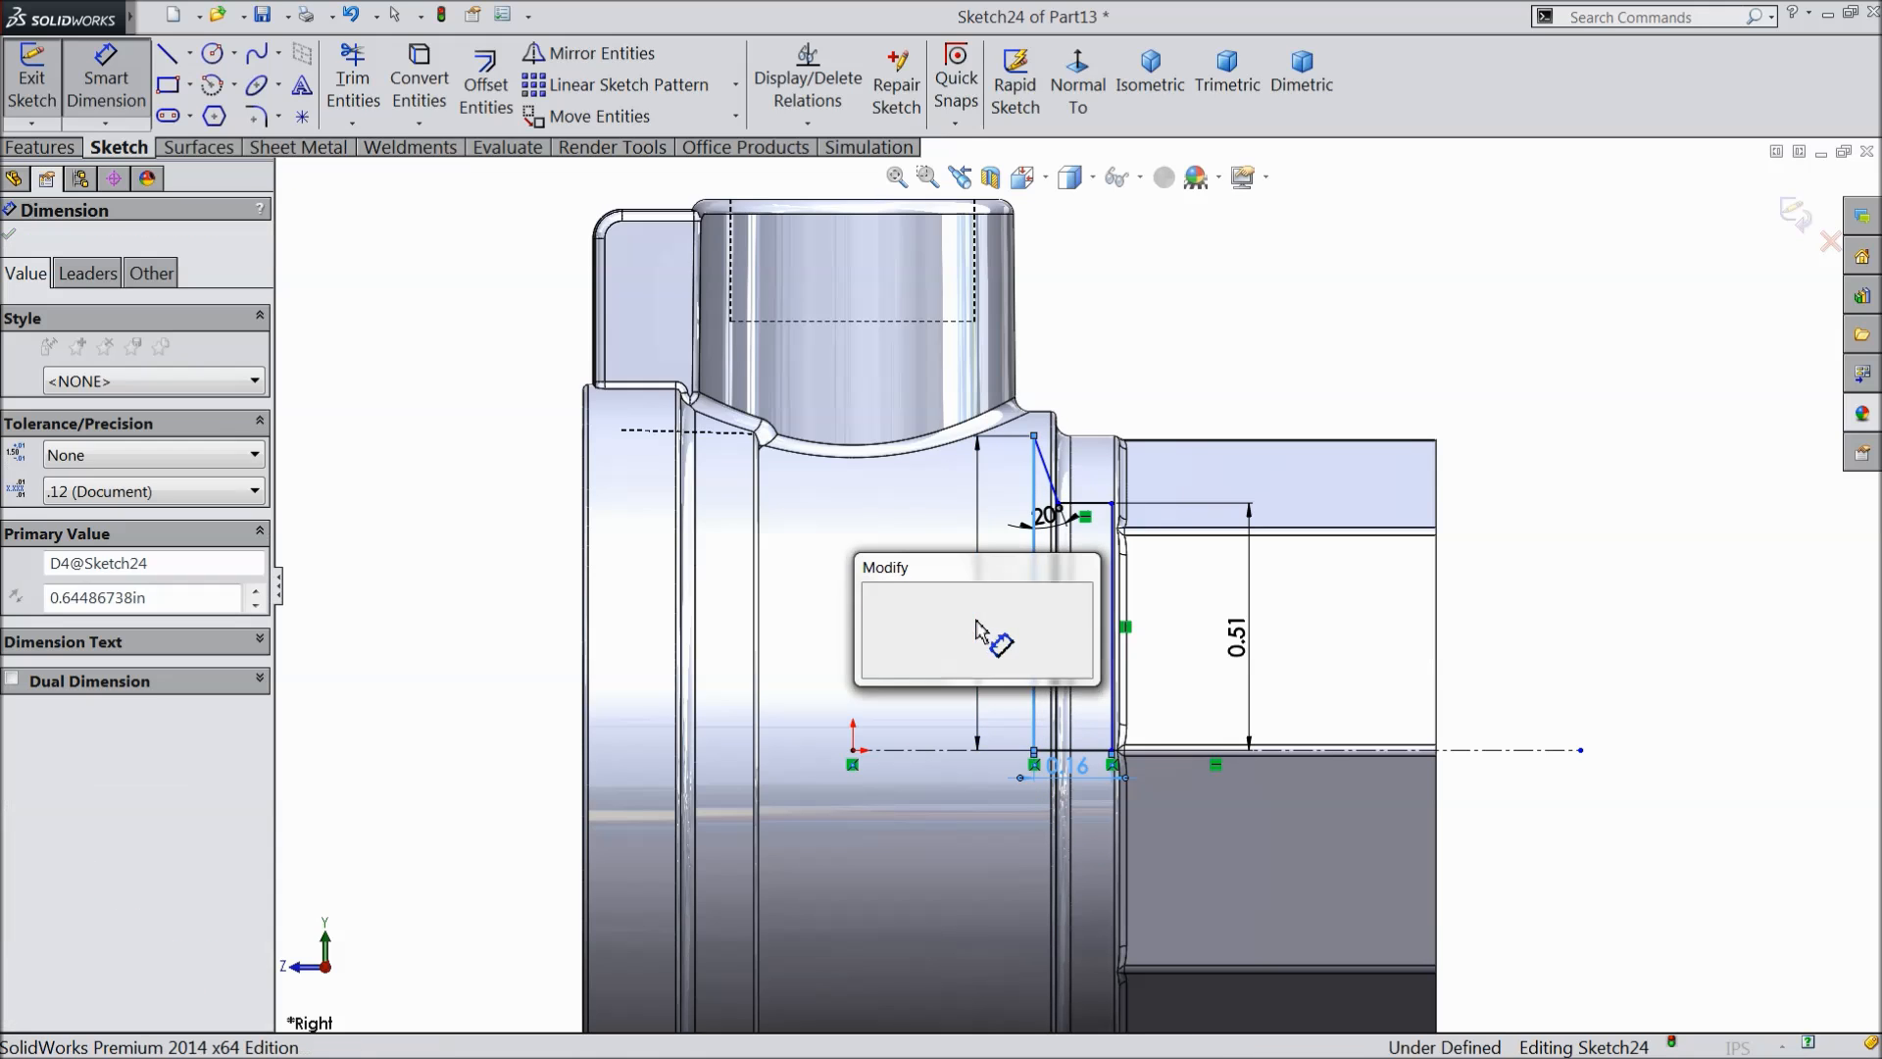
type("0.6")
key("Return")
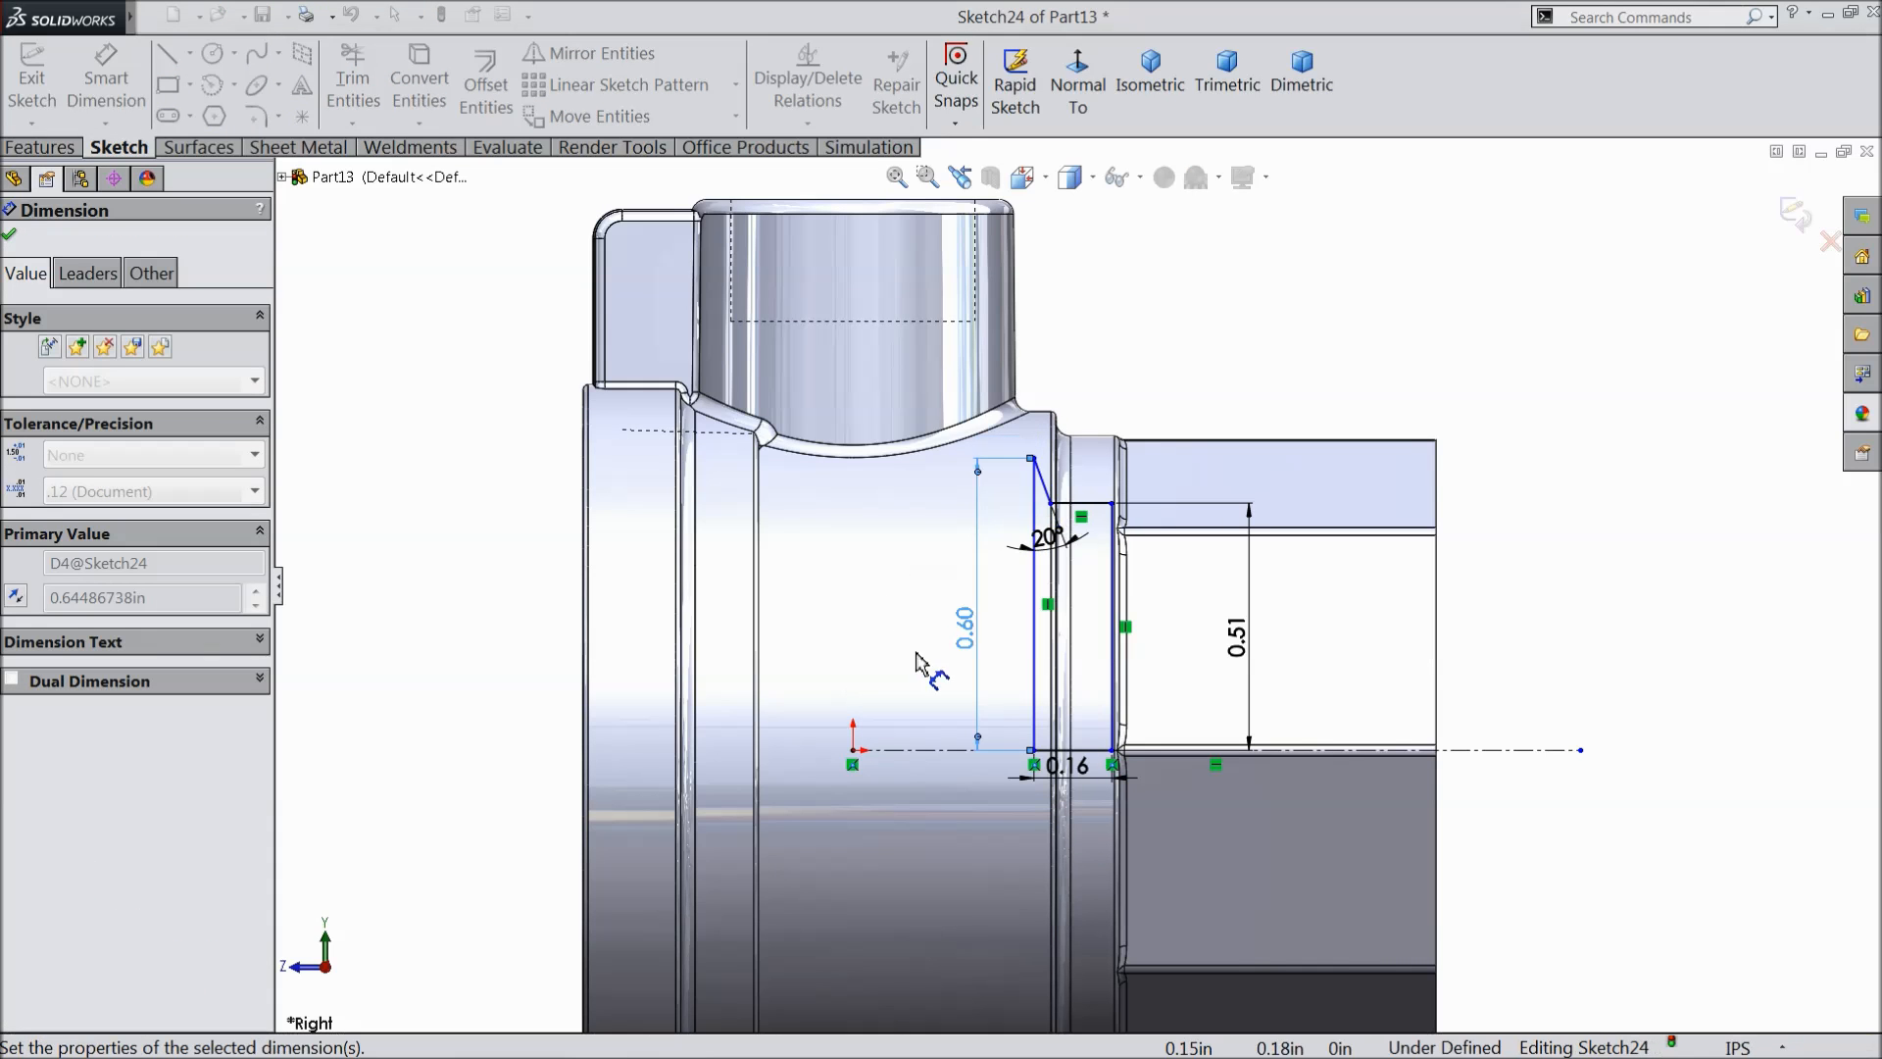
- Dimension the distance from the profile's shorter vertical line to the body's large open end face as 1.08 in
scroll(981, 750, "up", 4)
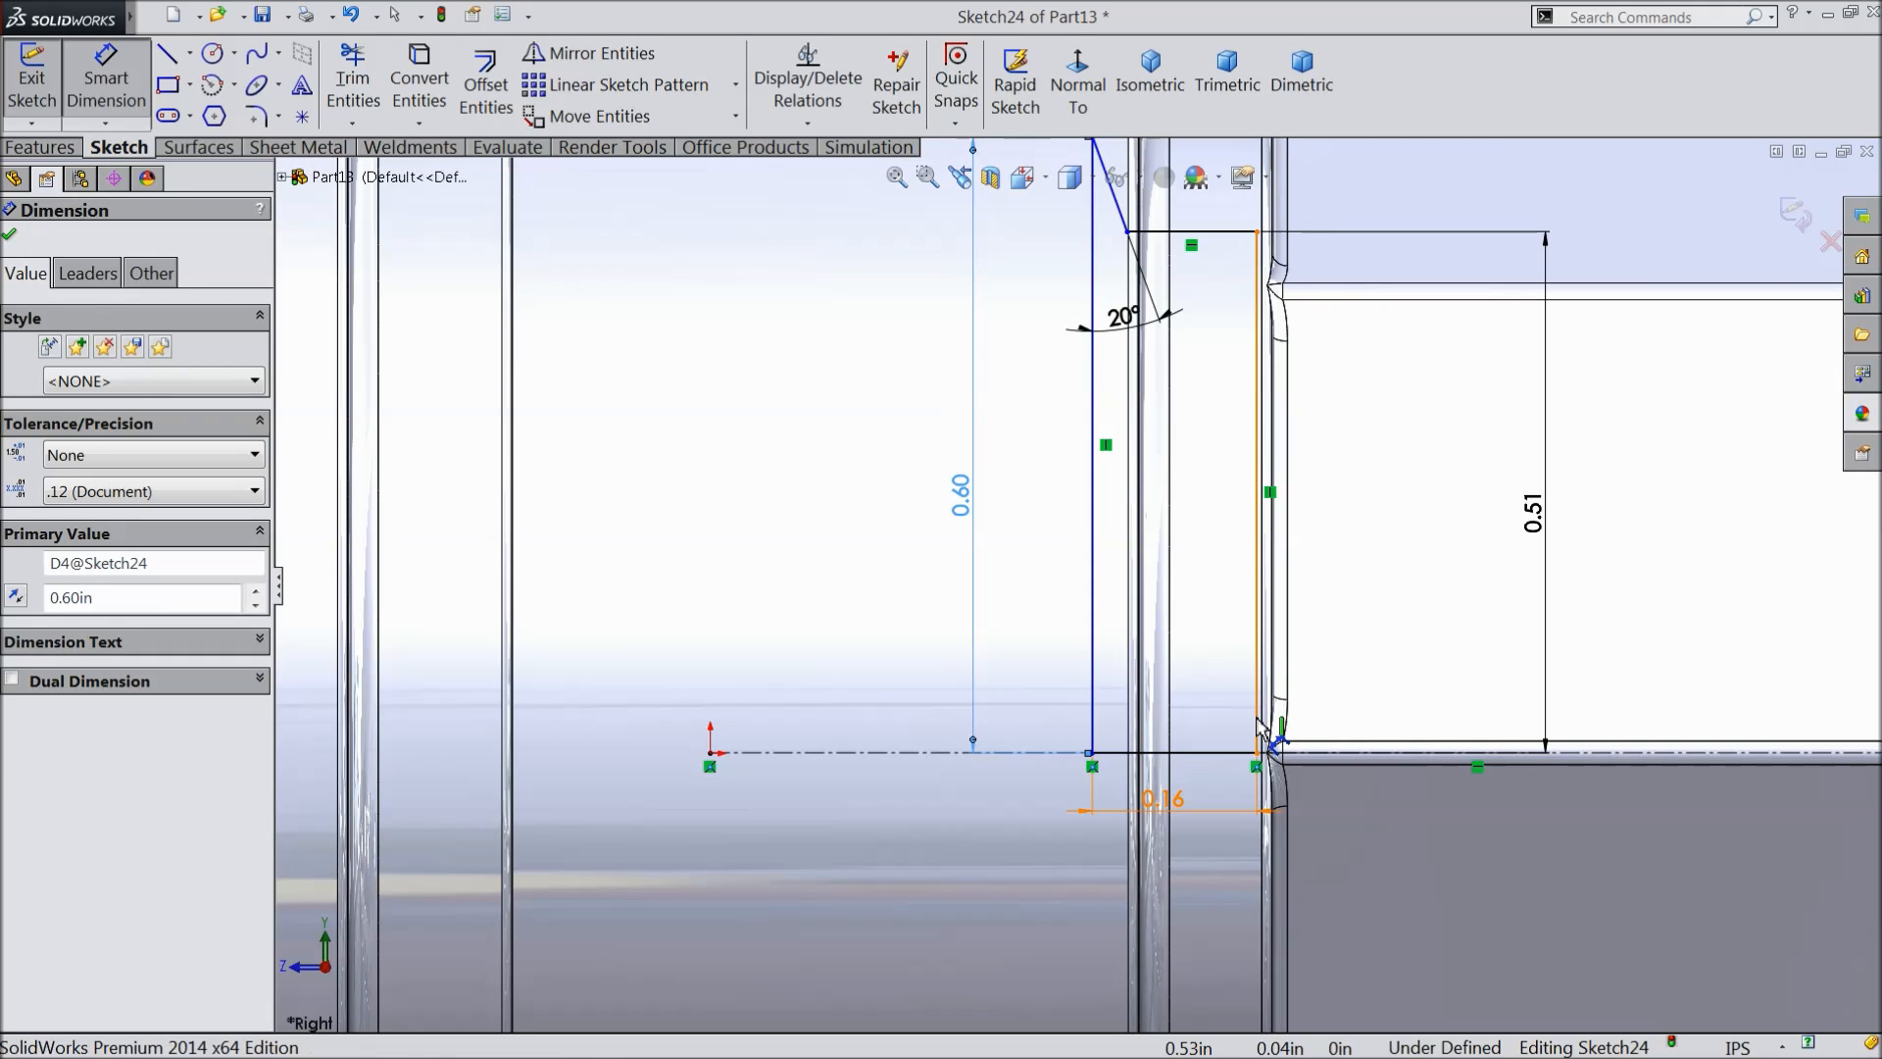
left_click(1259, 730)
scroll(1127, 637, "down", 3)
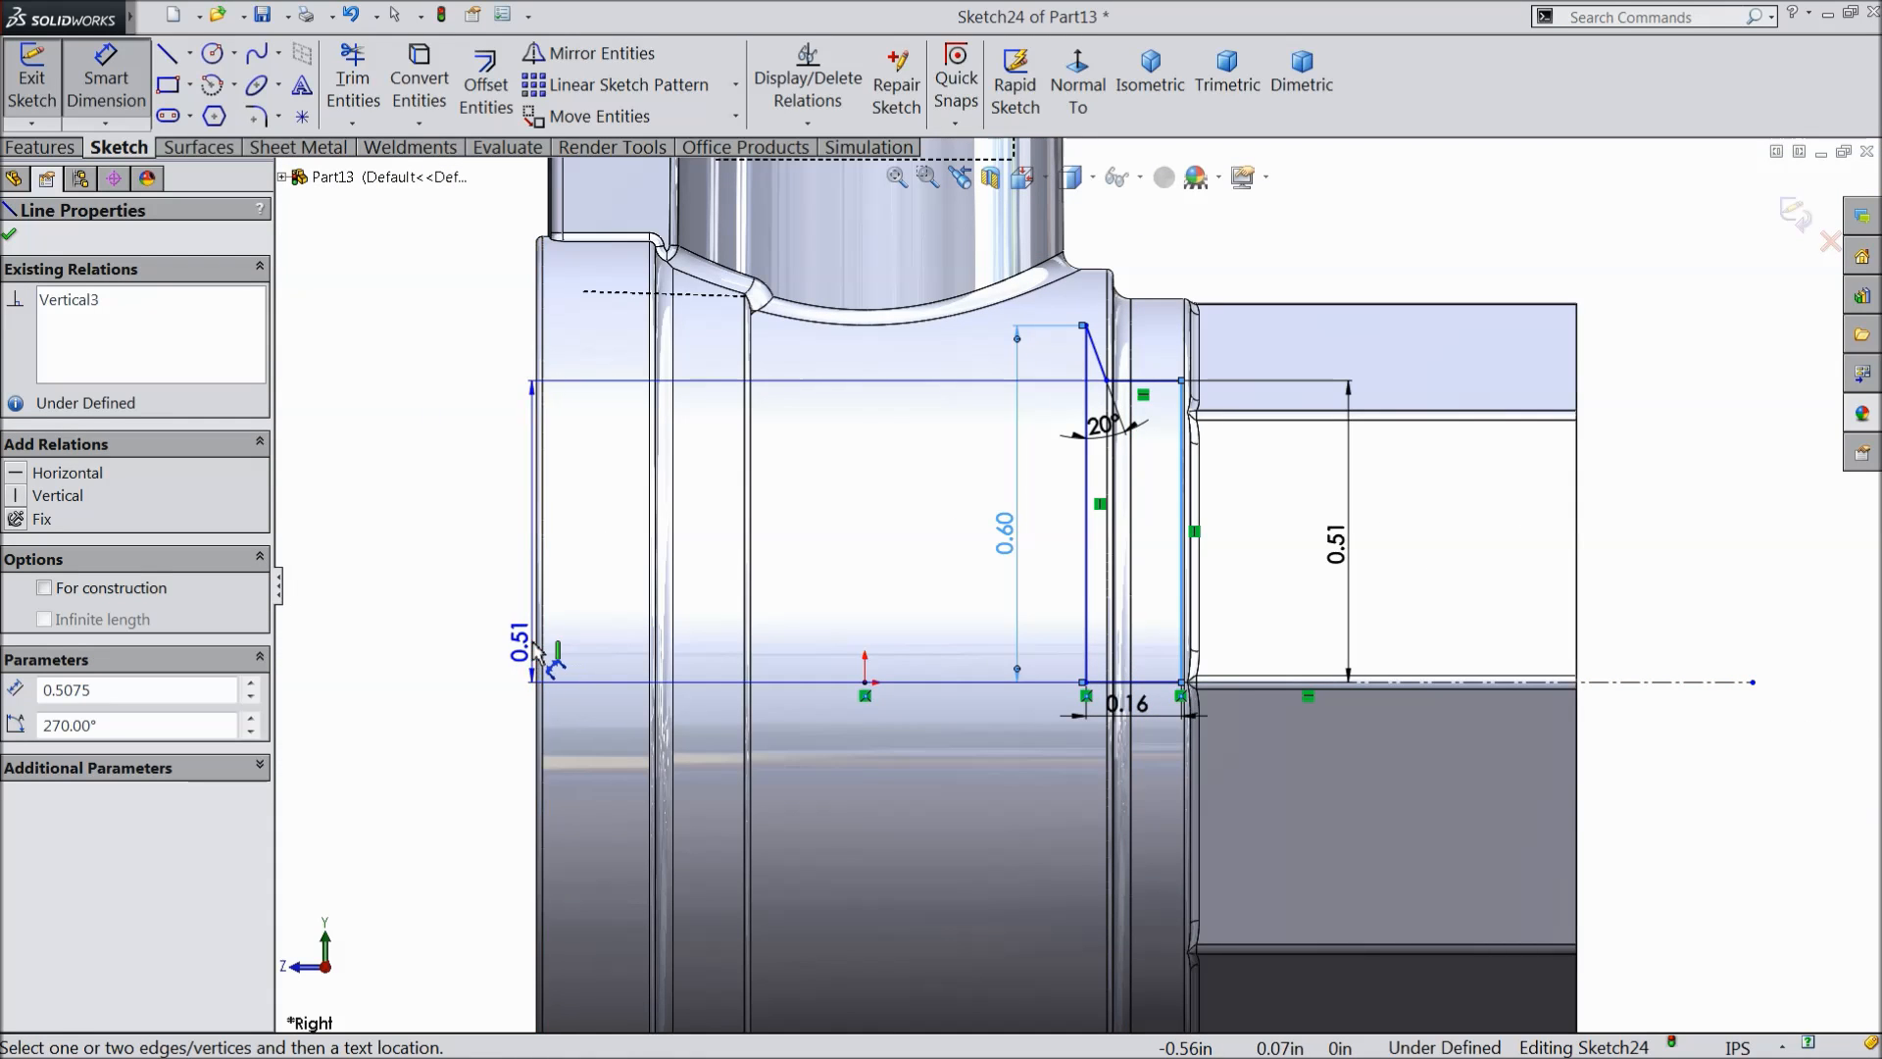
left_click(538, 667)
scroll(1077, 587, "down", 3)
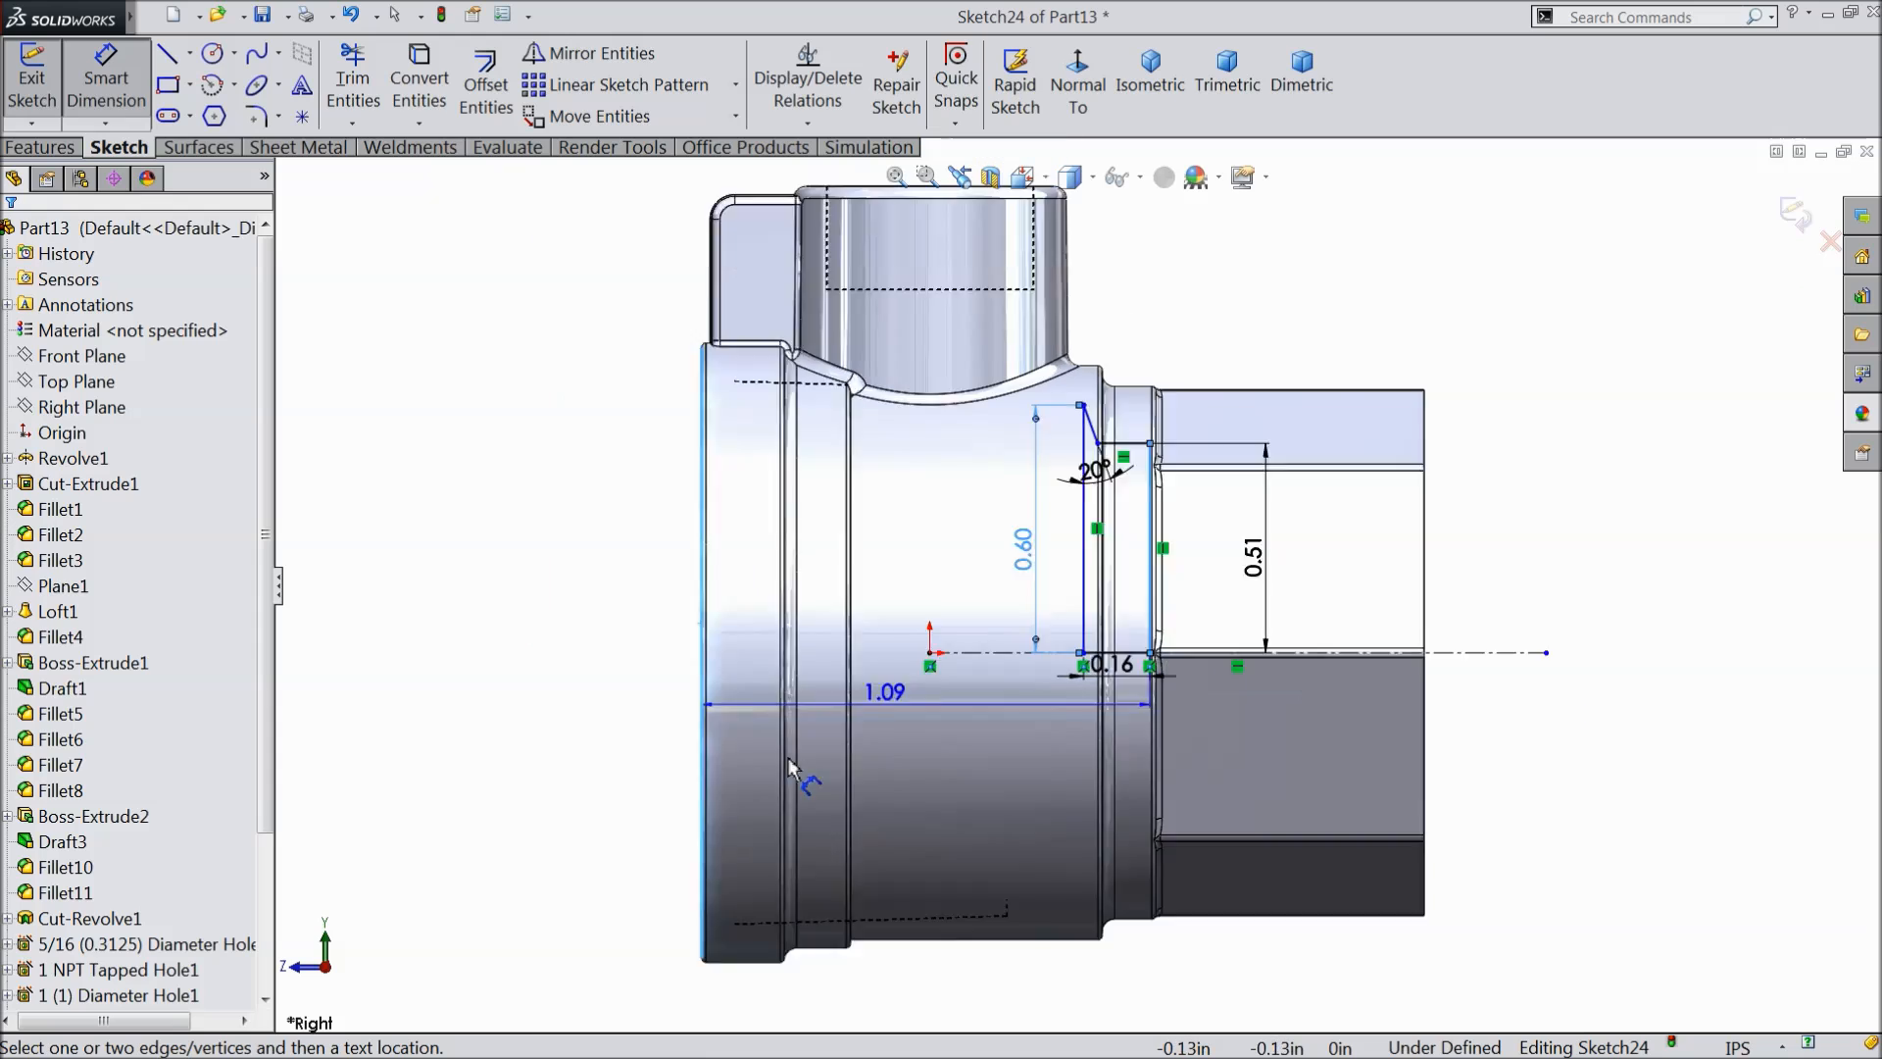
left_click(965, 906)
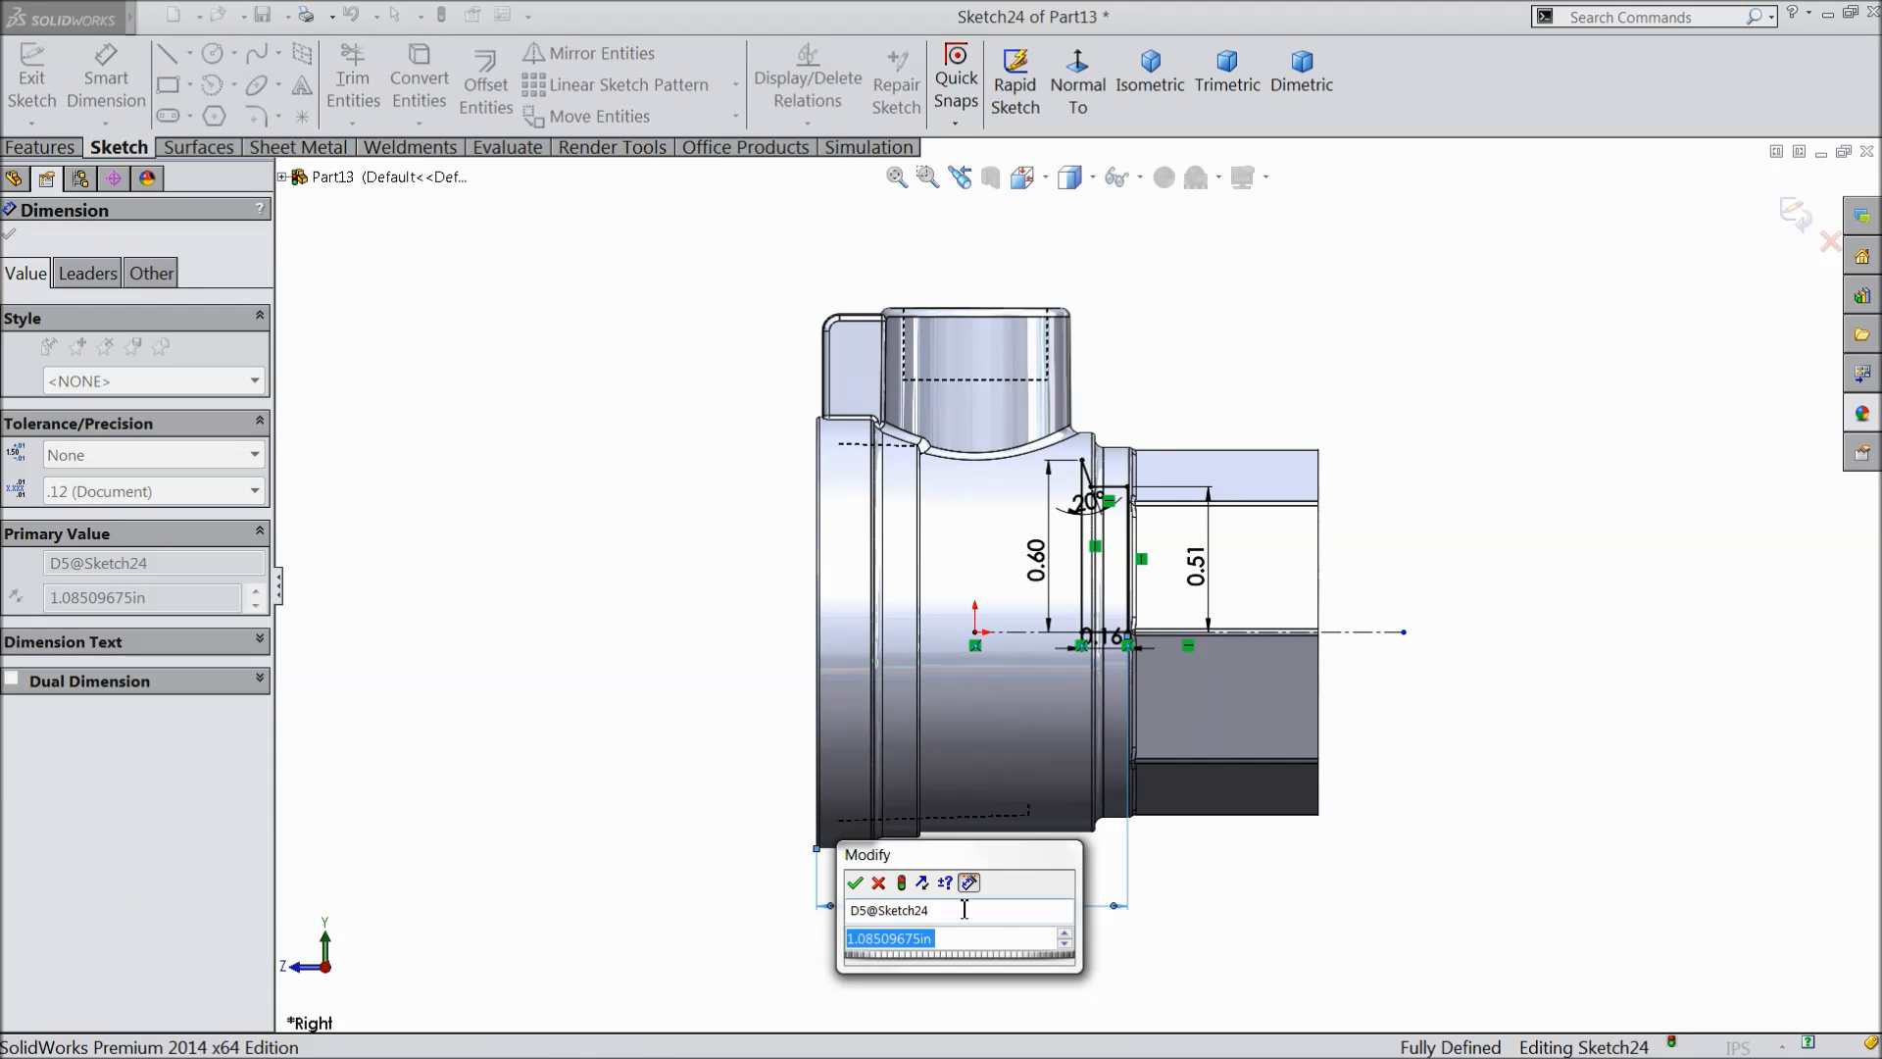
type("1.08")
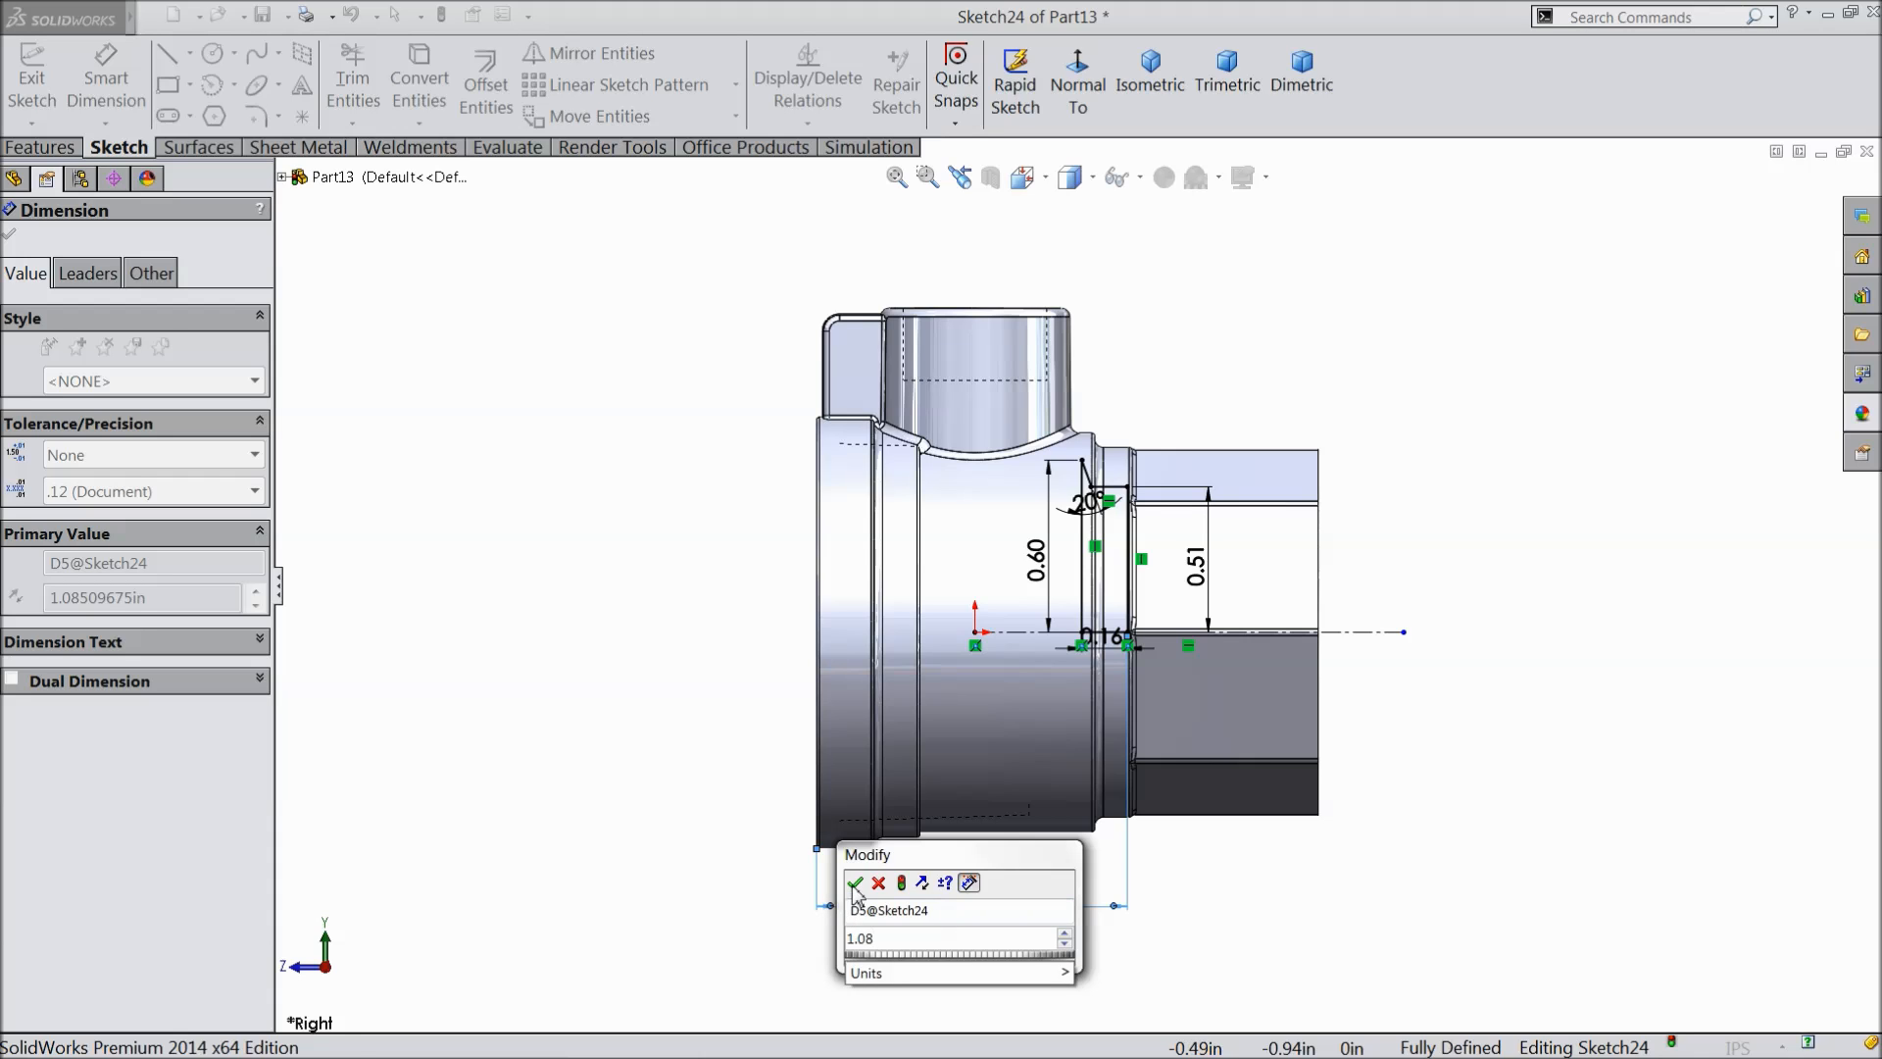
left_click(854, 884)
scroll(1114, 539, "down", 3)
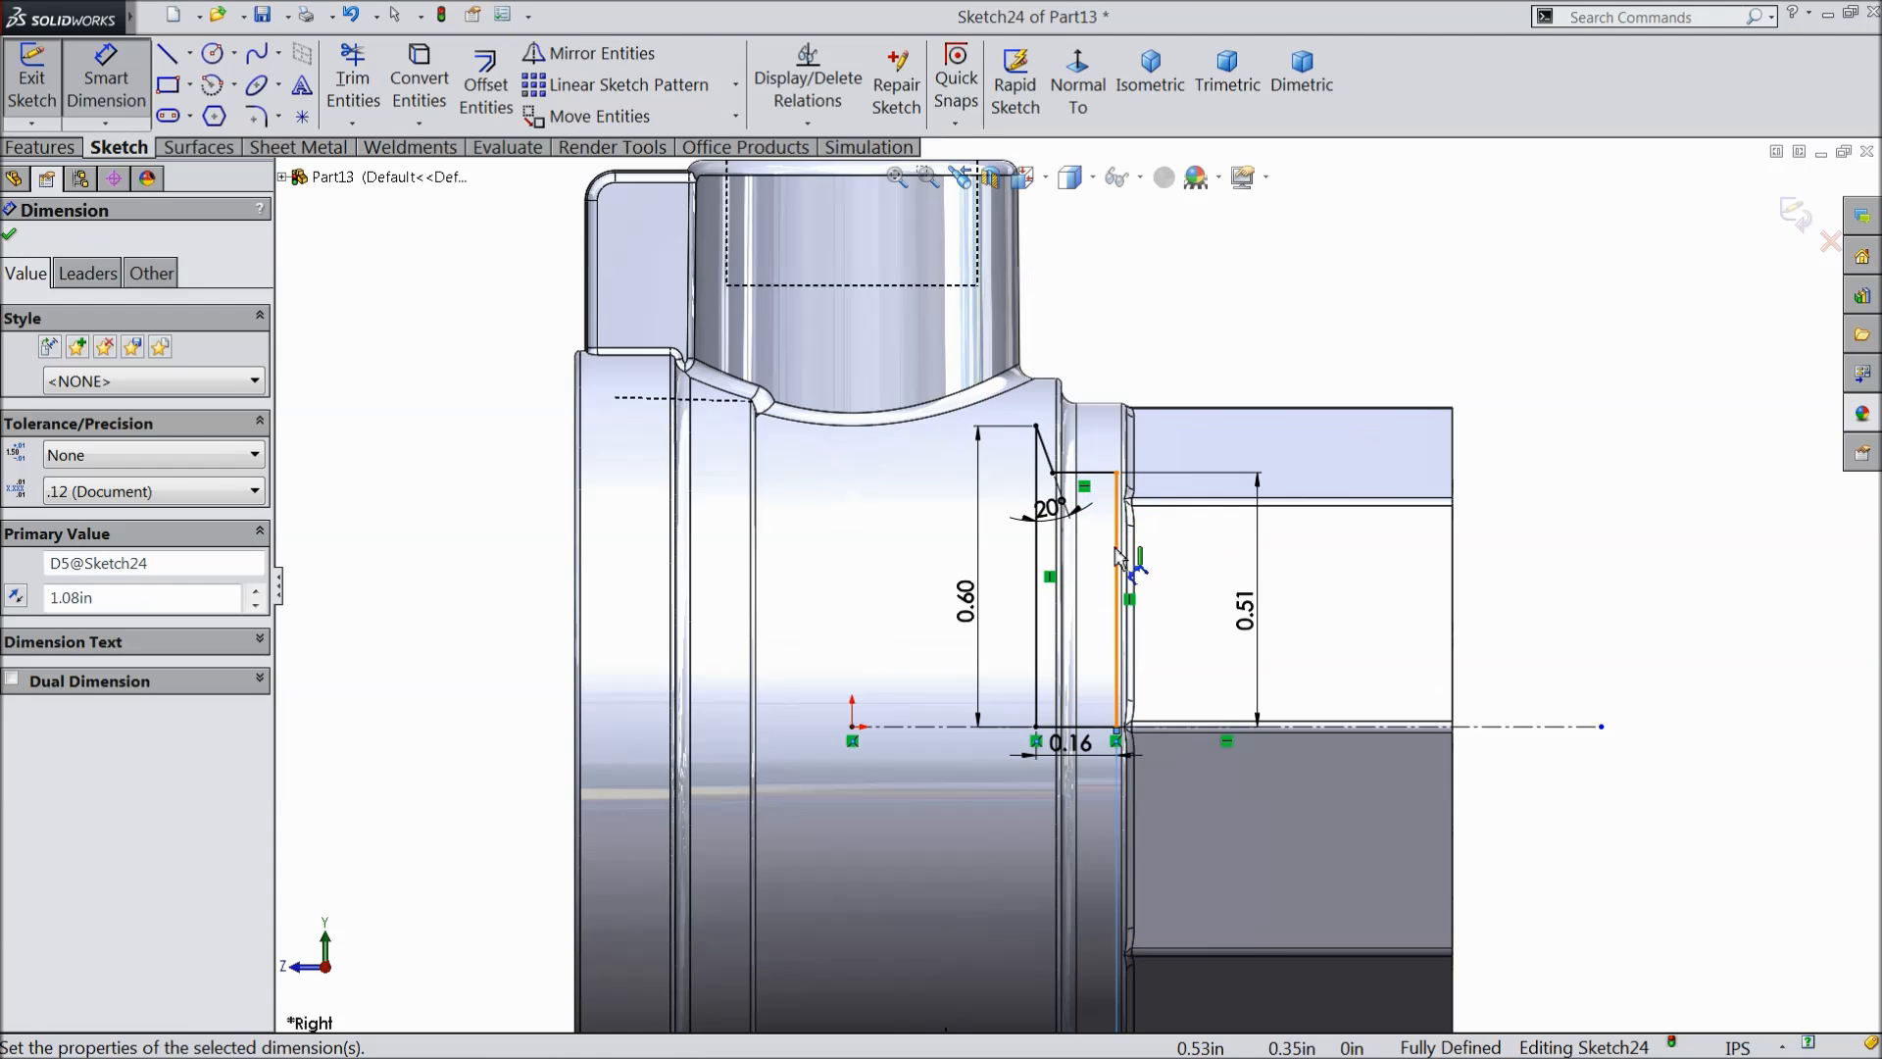
left_click(12, 239)
- Cut-revolve the closed profile a full 360 degrees about the centerline to recess the inner bore
left_click(39, 147)
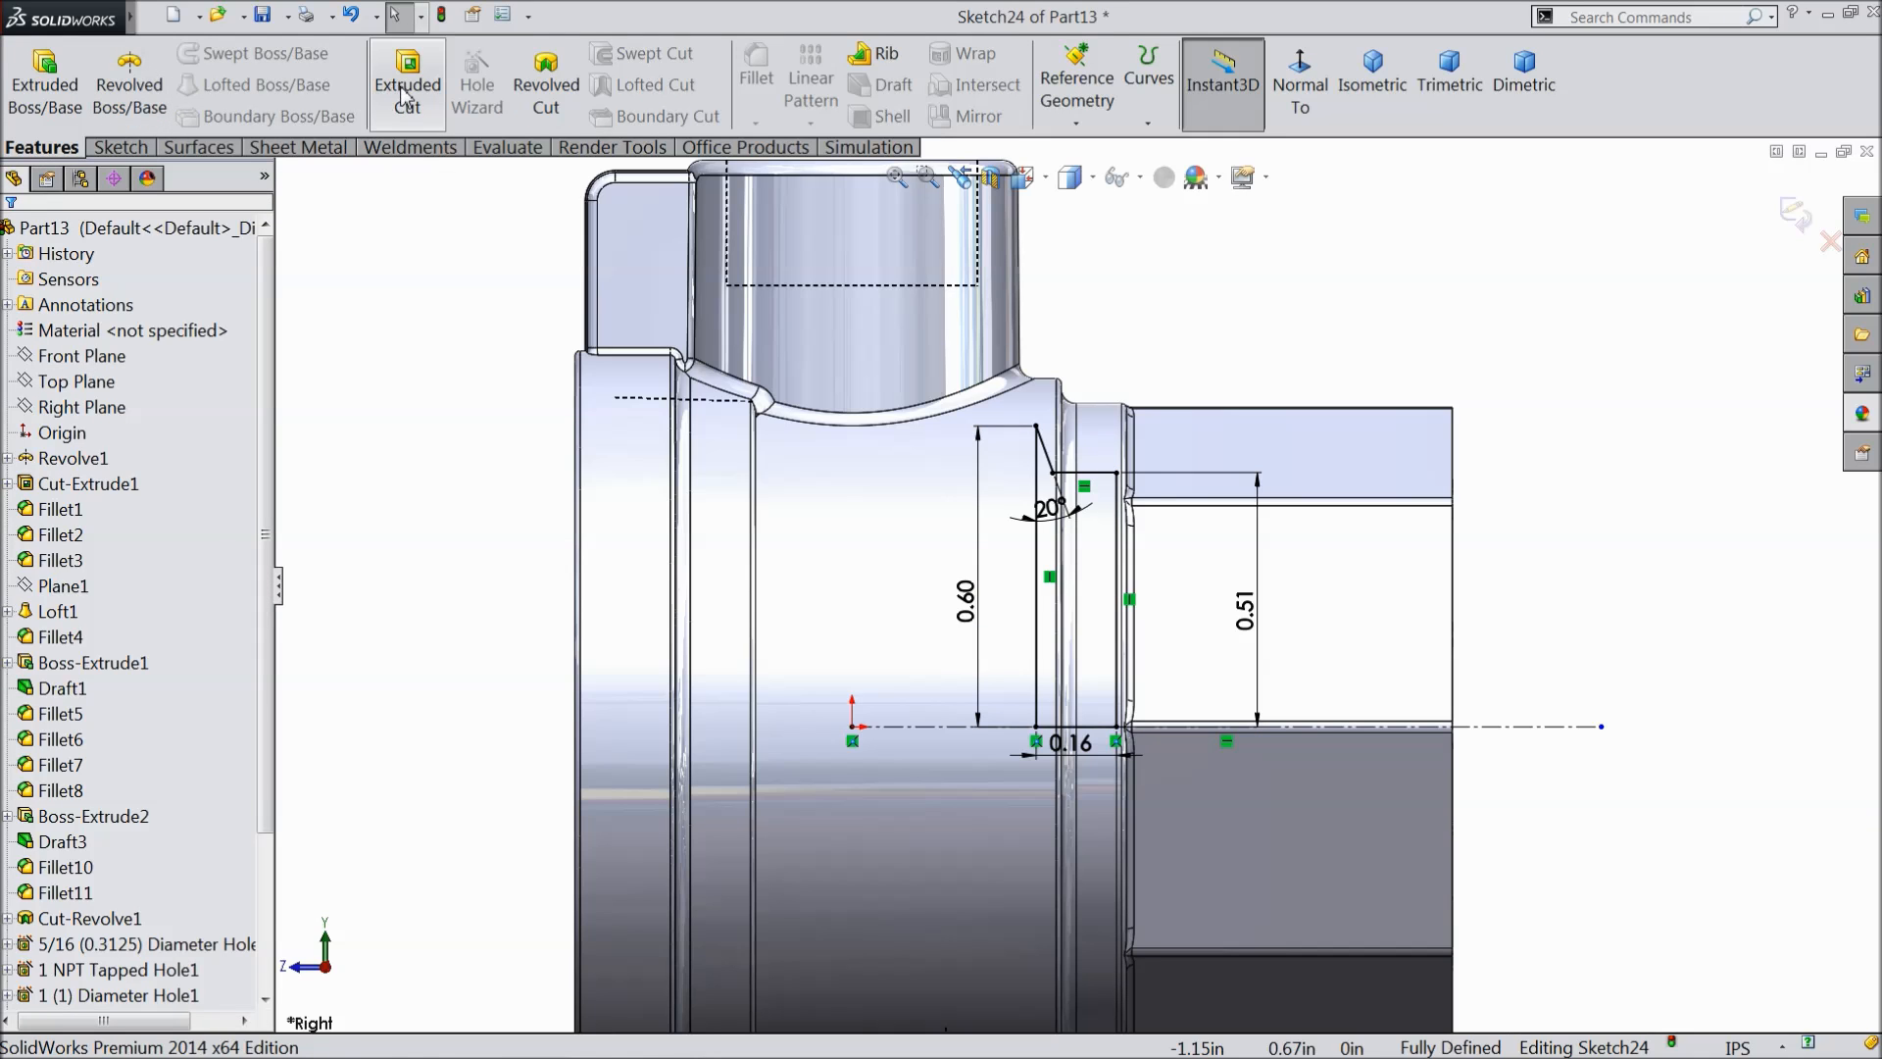
left_click(546, 95)
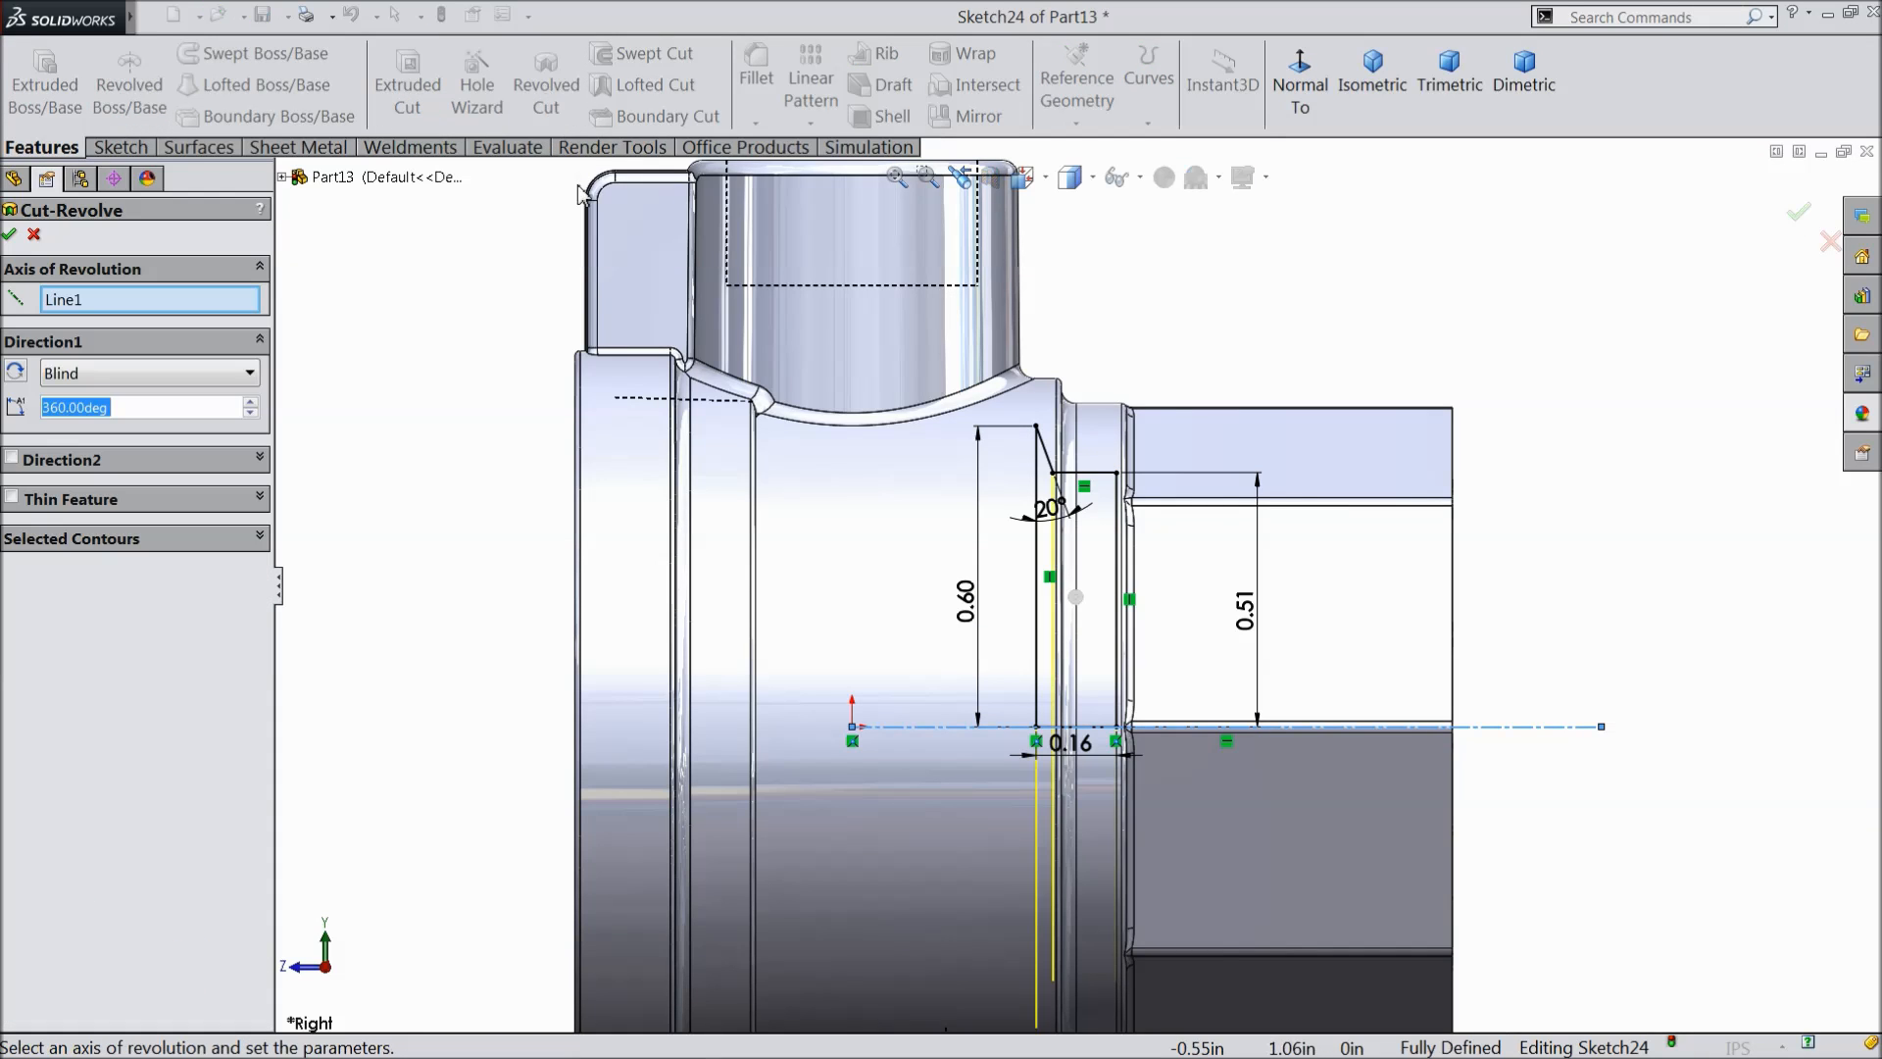
scroll(1078, 598, "up", 1)
middle_click_drag(573, 655, 712, 743)
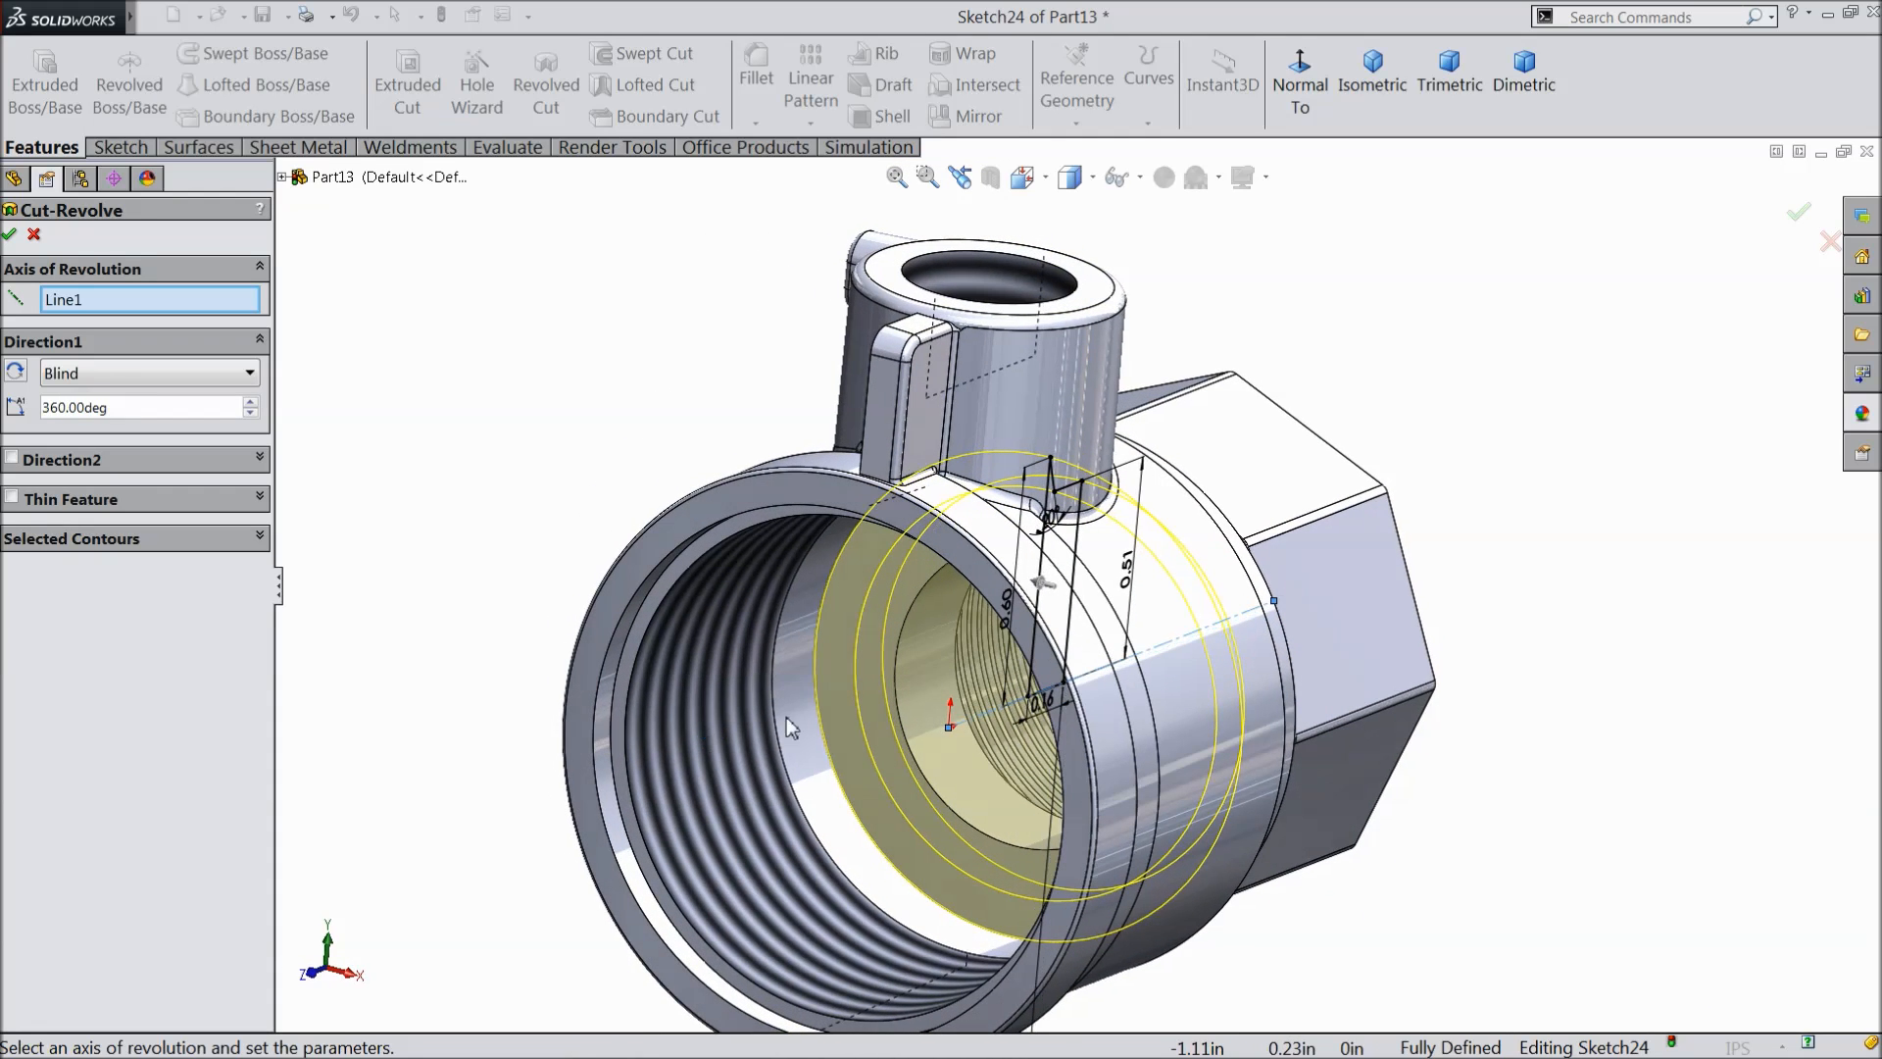
left_click(11, 235)
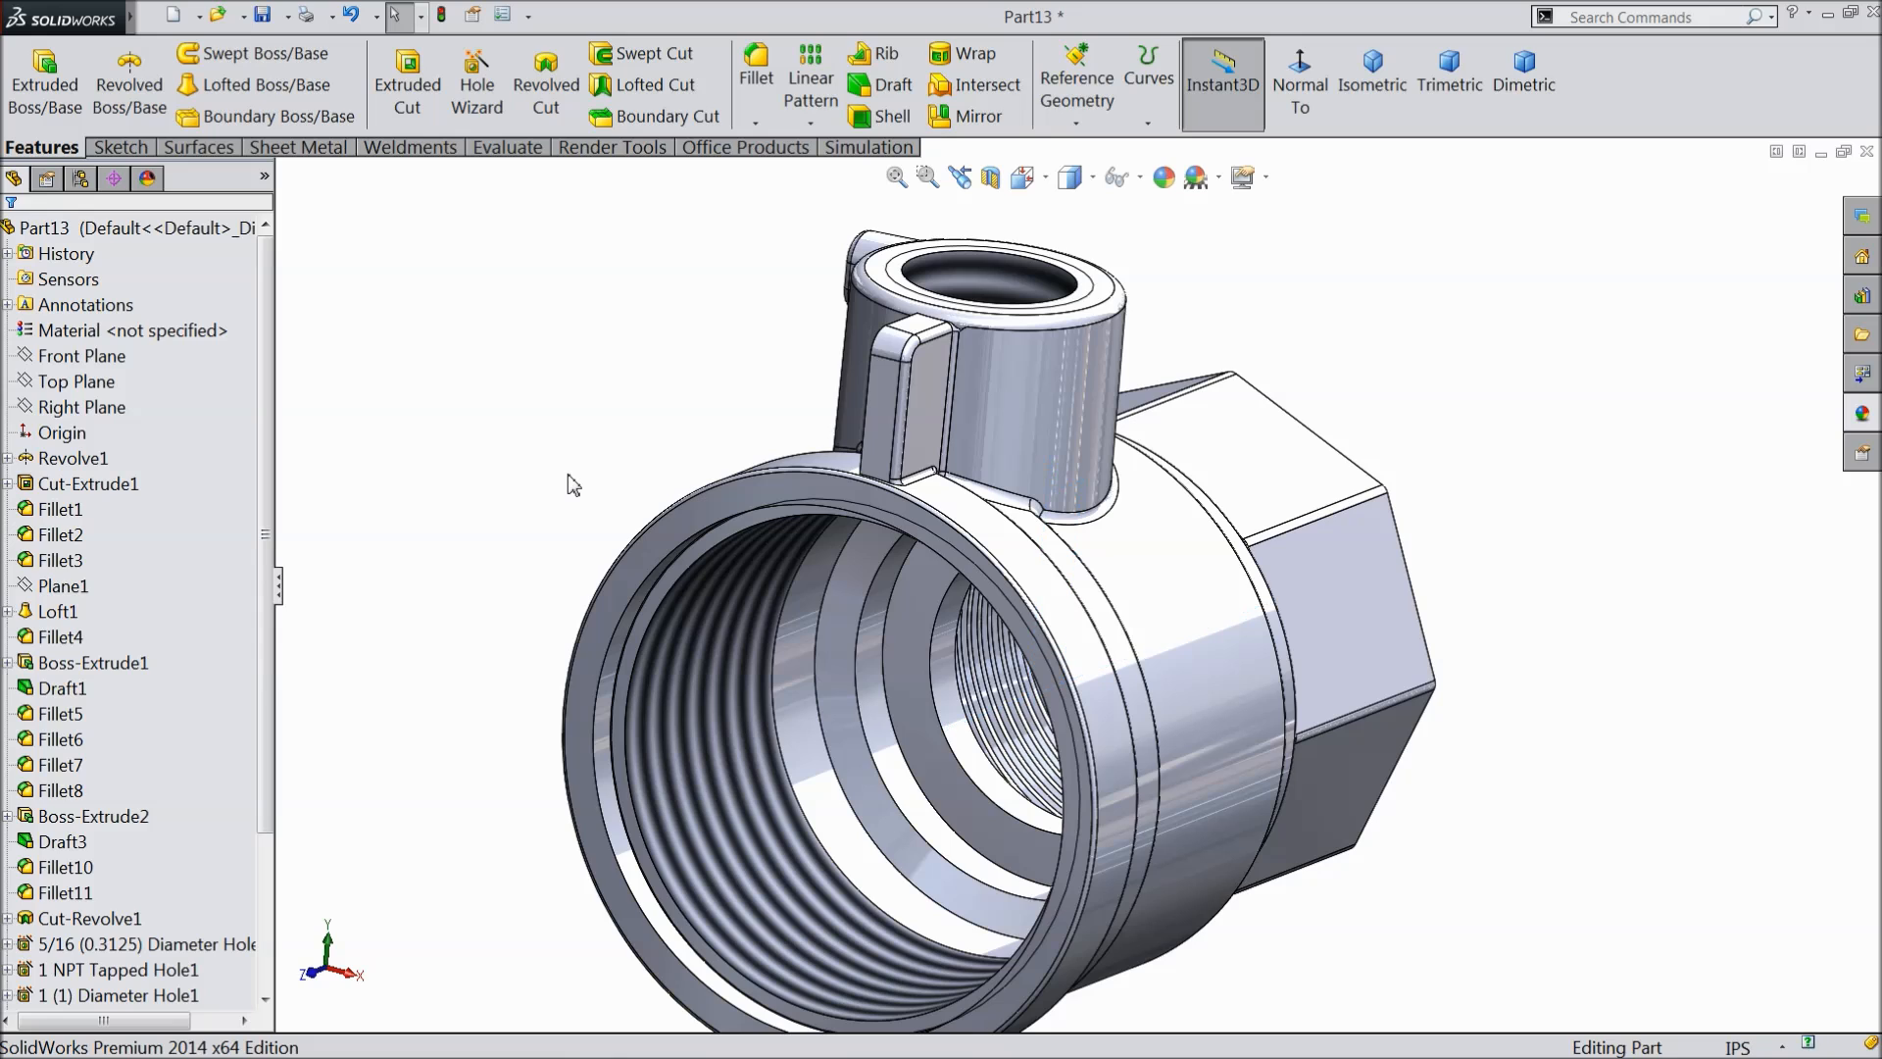
- Chamfer the circular inner edge of the new bore recess with a 0.03 in distance and a 30 degree angle
left_click(756, 125)
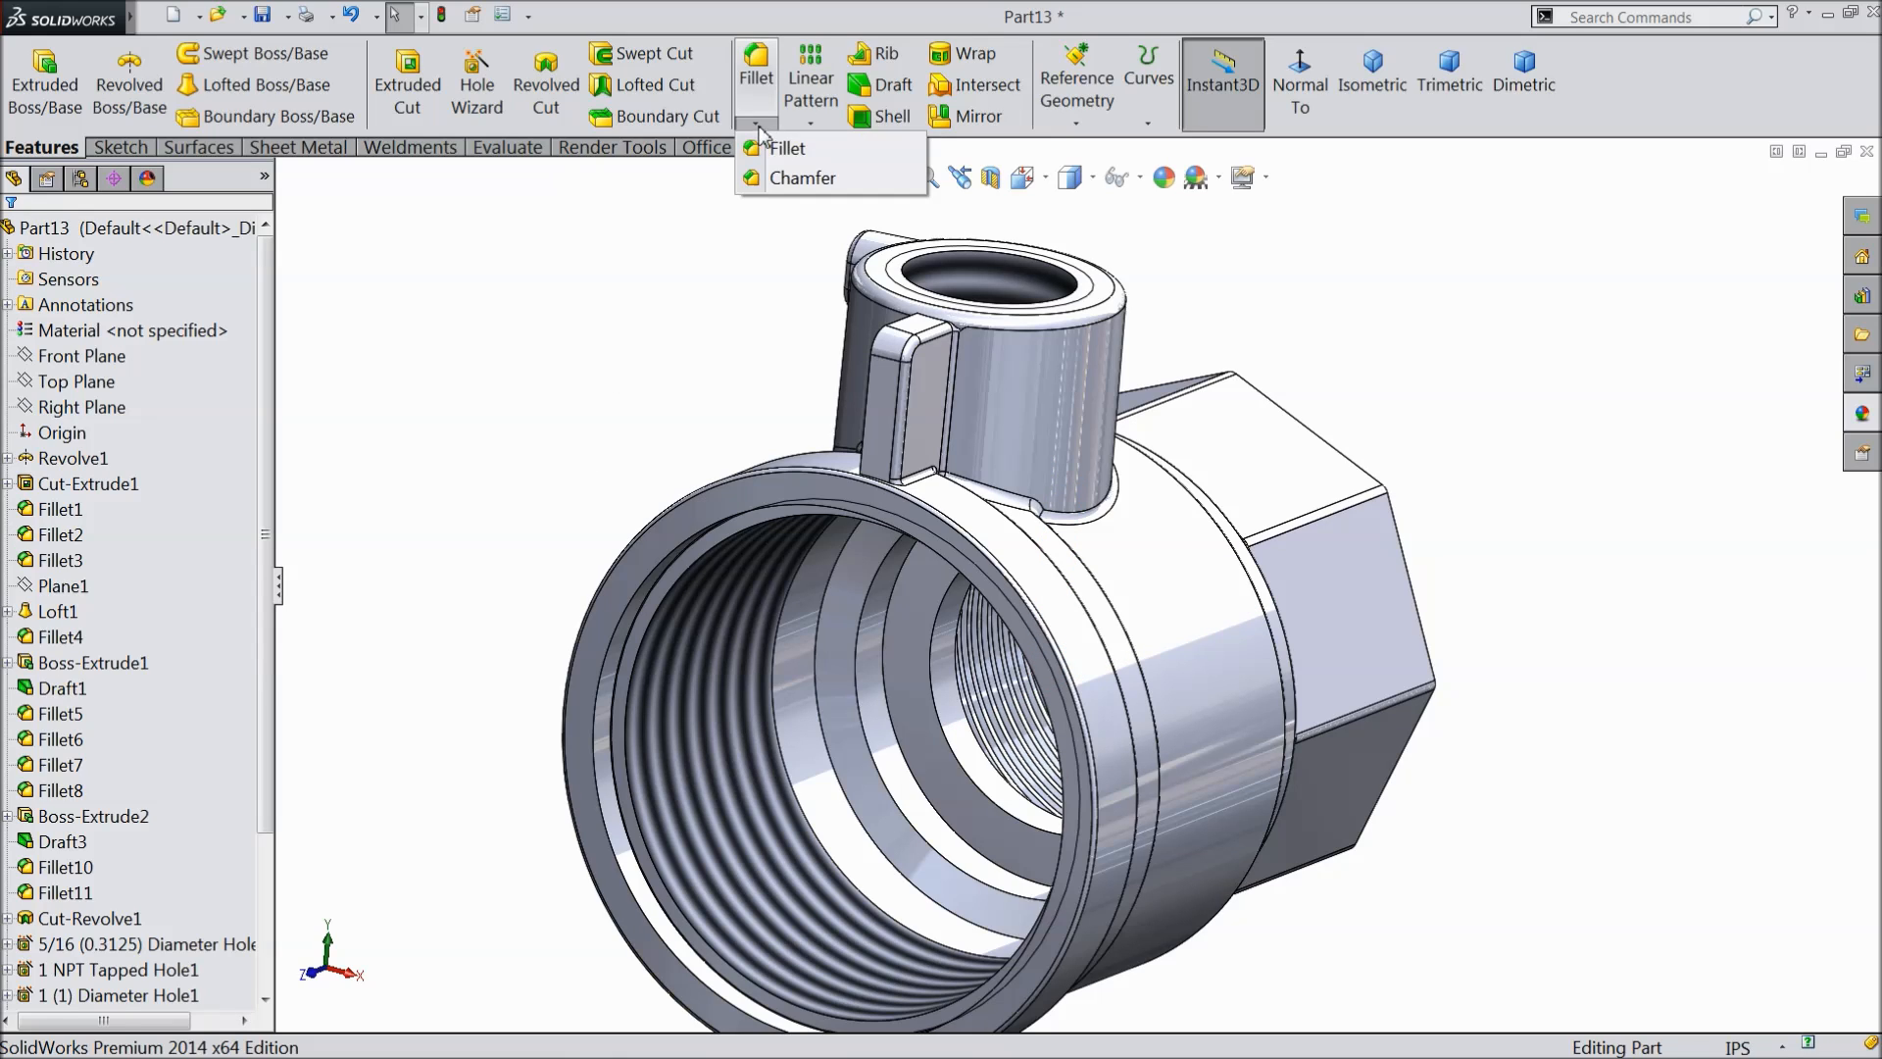
left_click(790, 176)
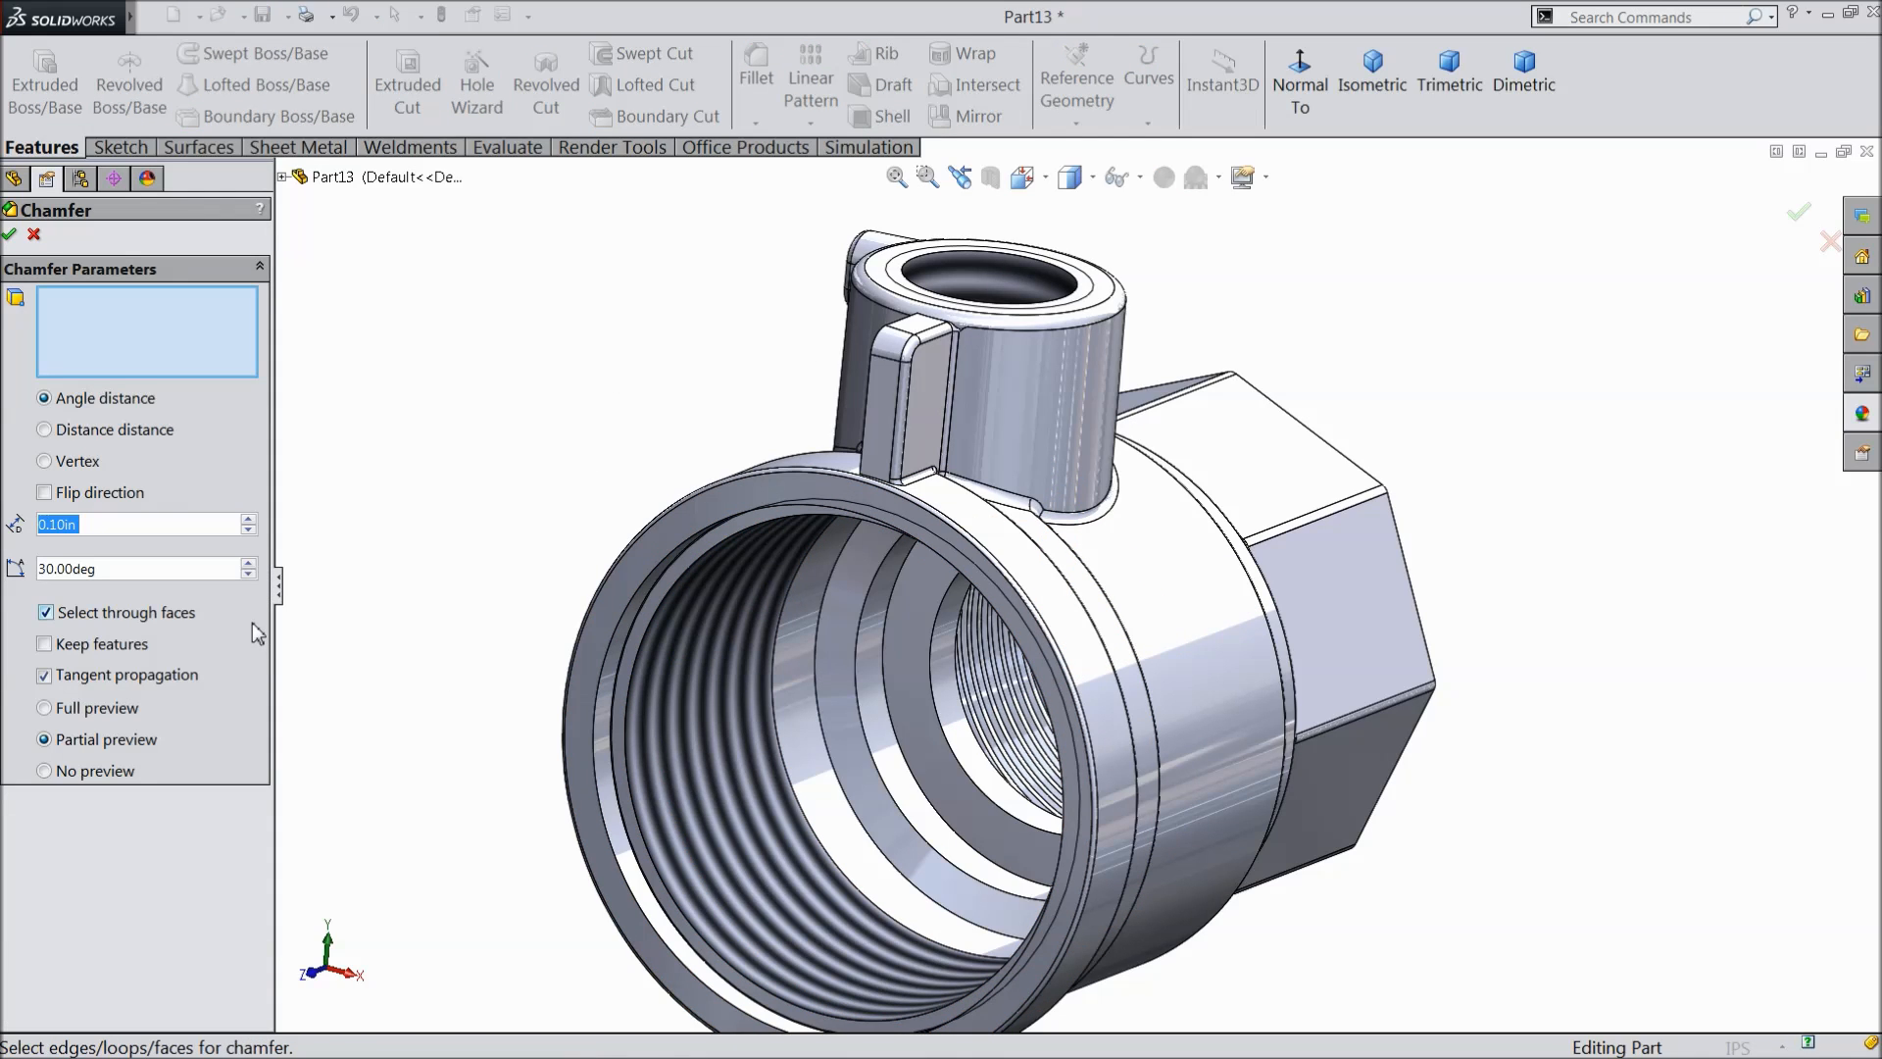
type("0.0")
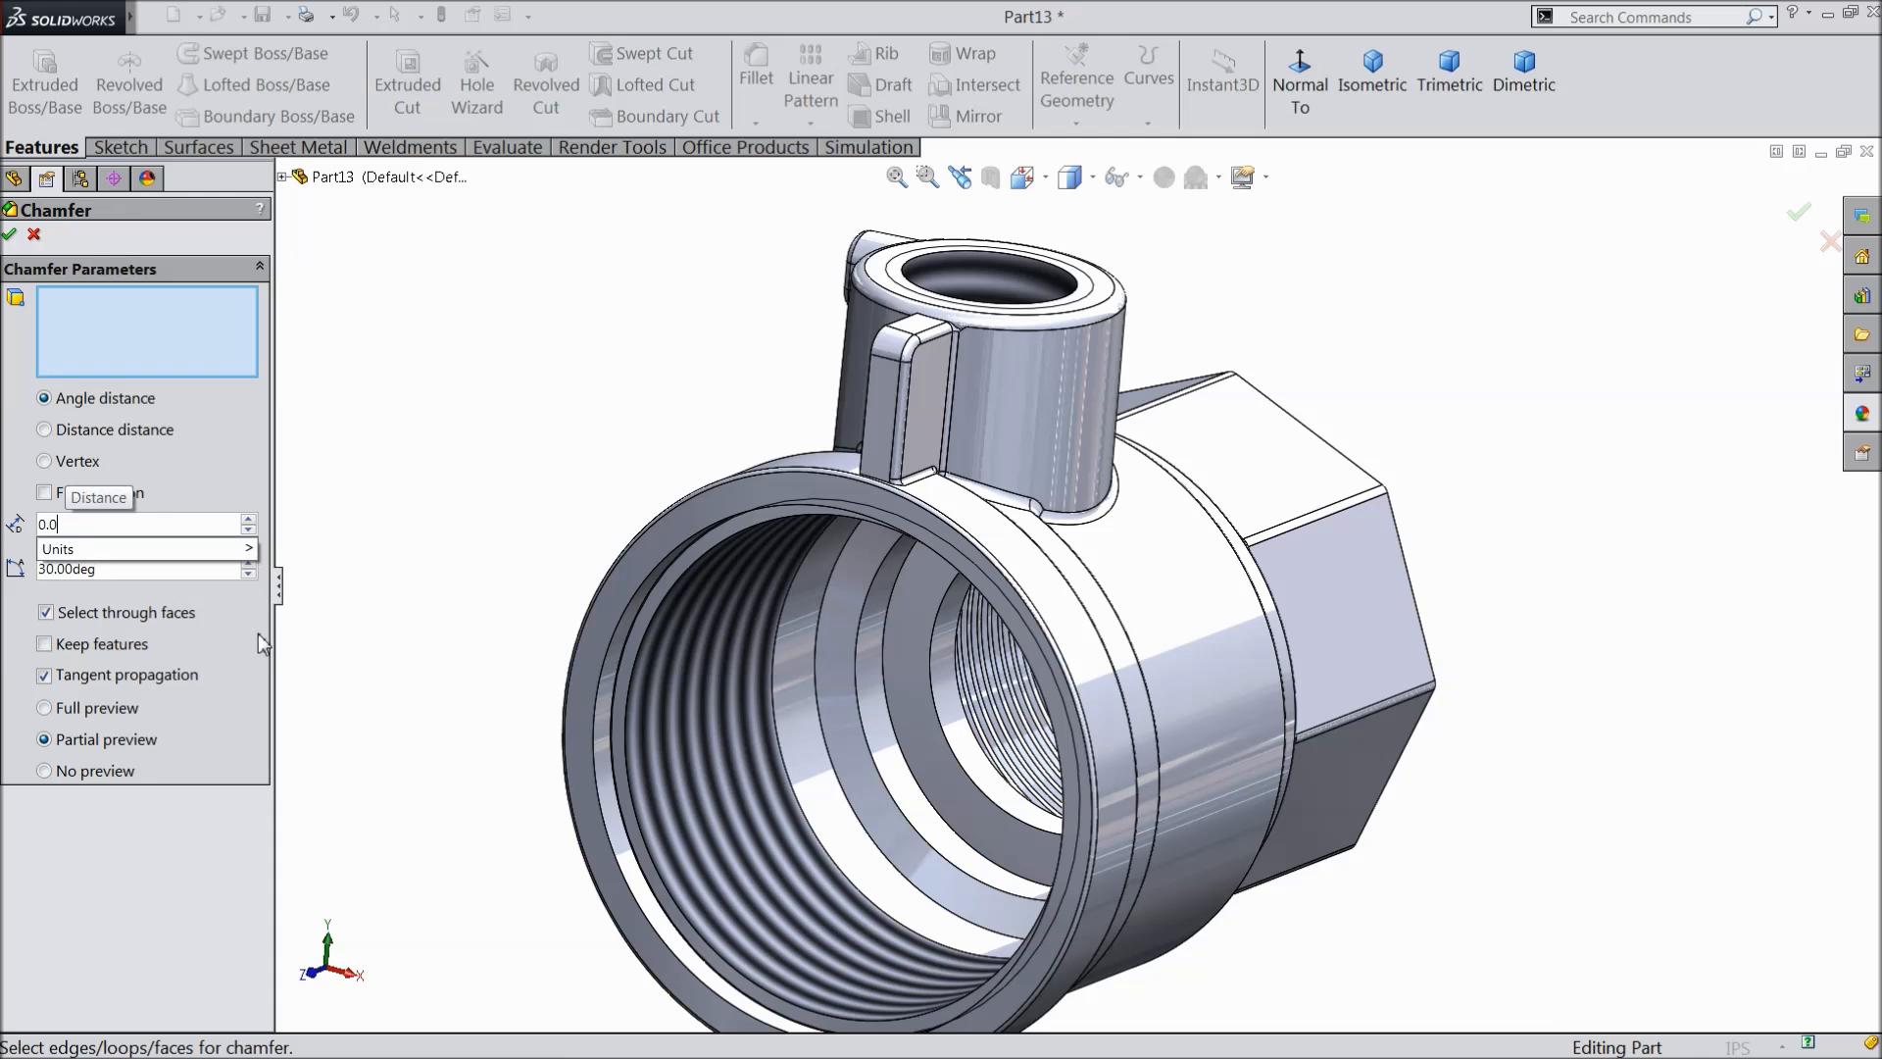
type("3")
key("Return")
scroll(818, 661, "down", 3)
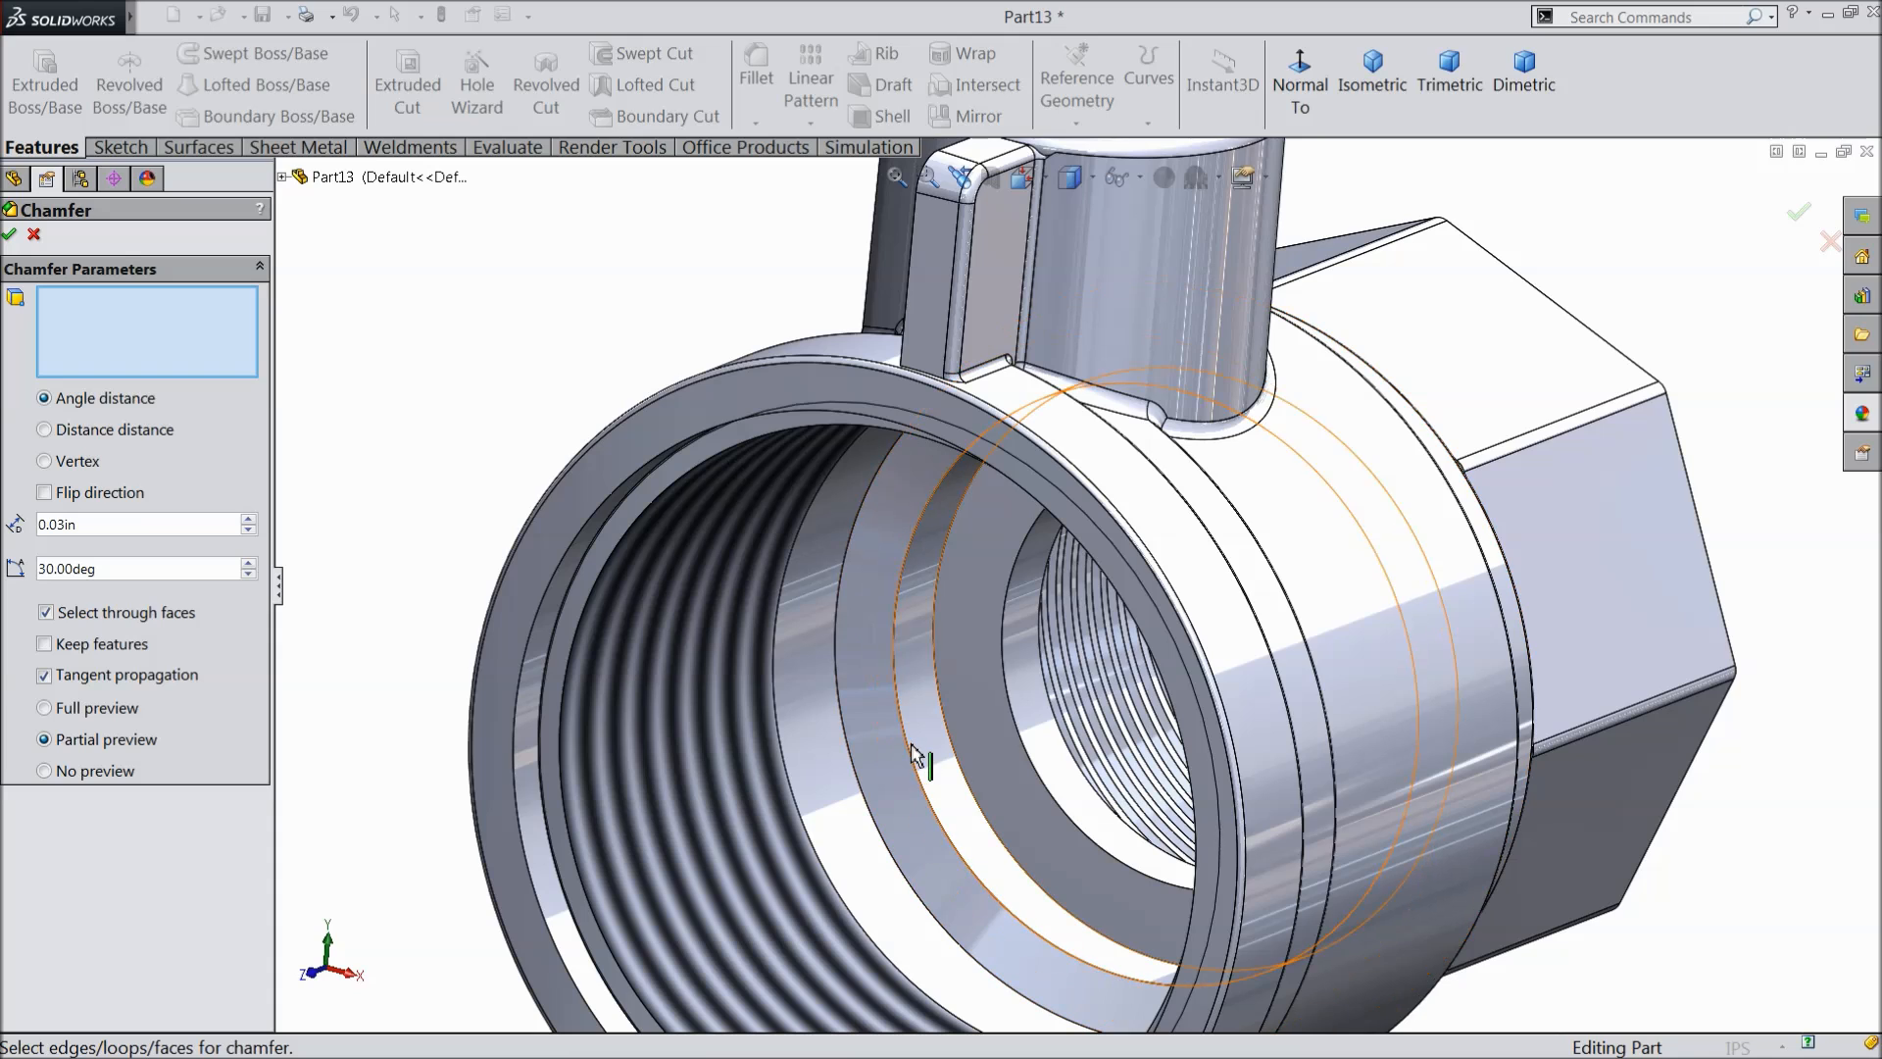
left_click(909, 752)
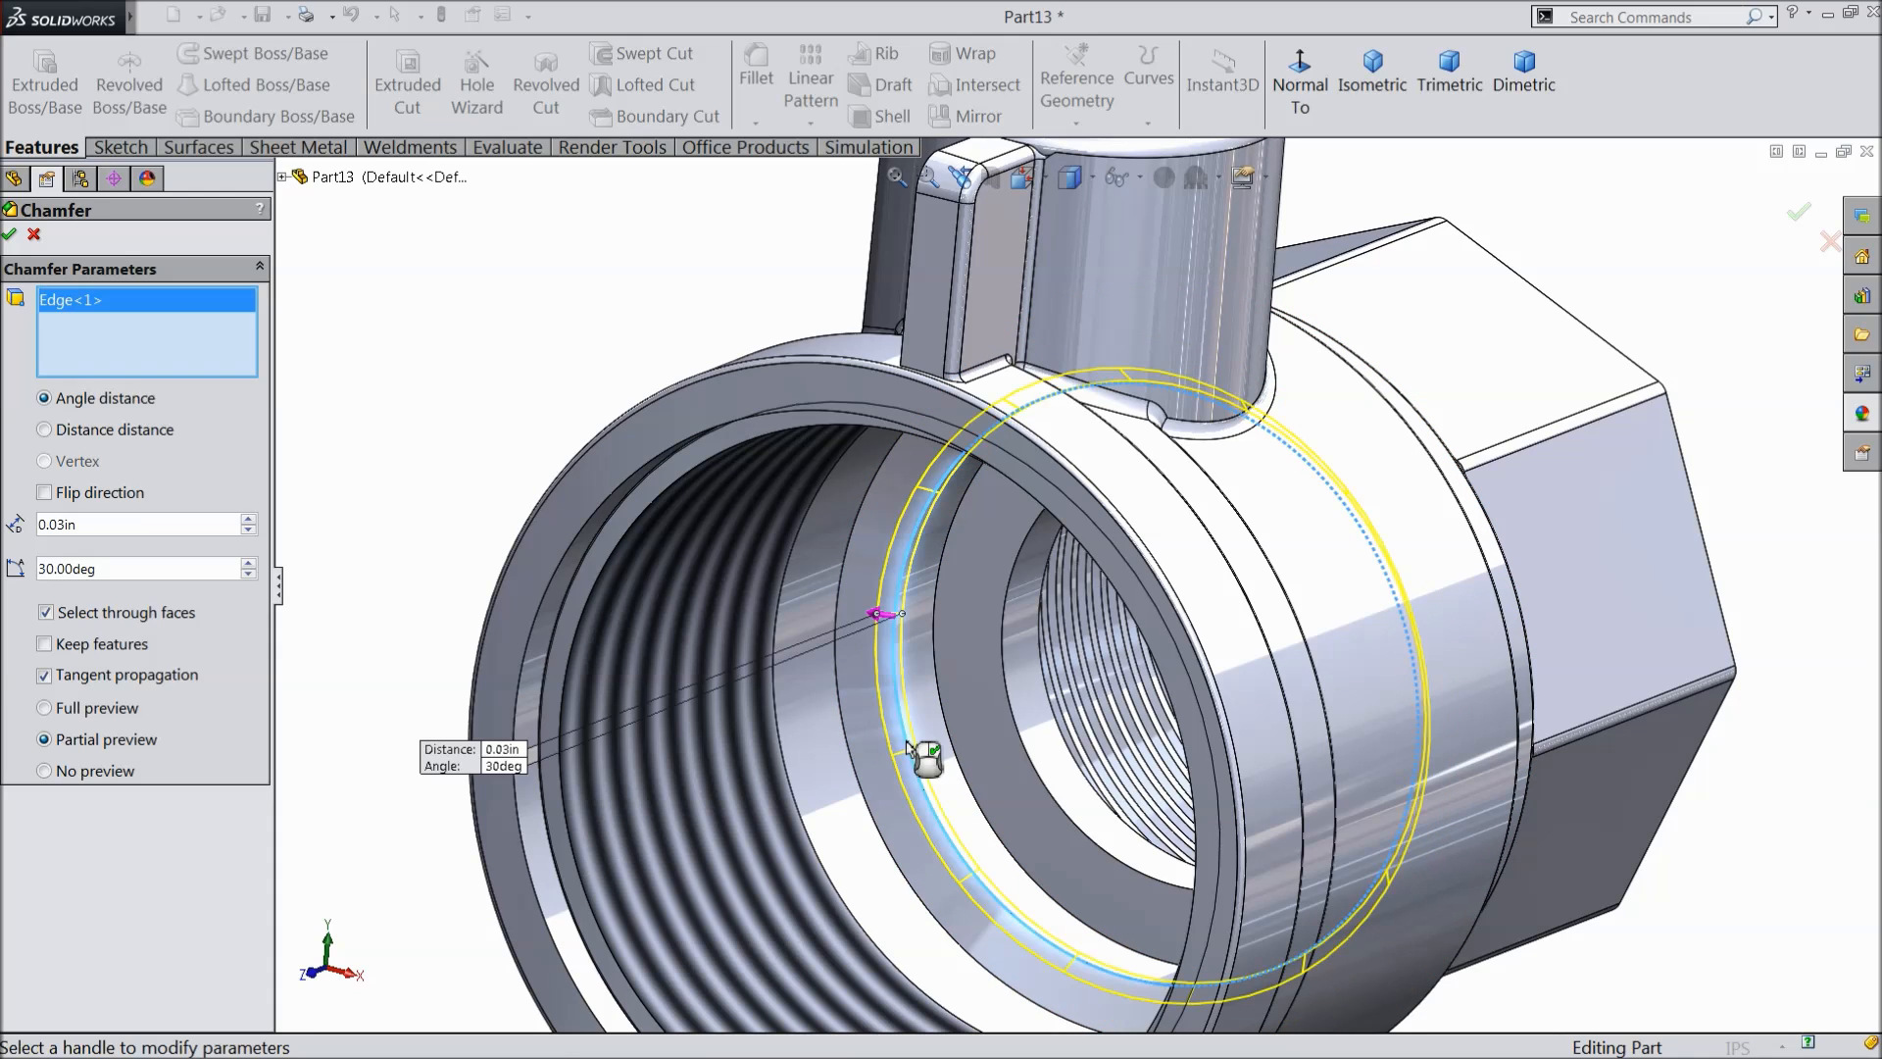
left_click(10, 237)
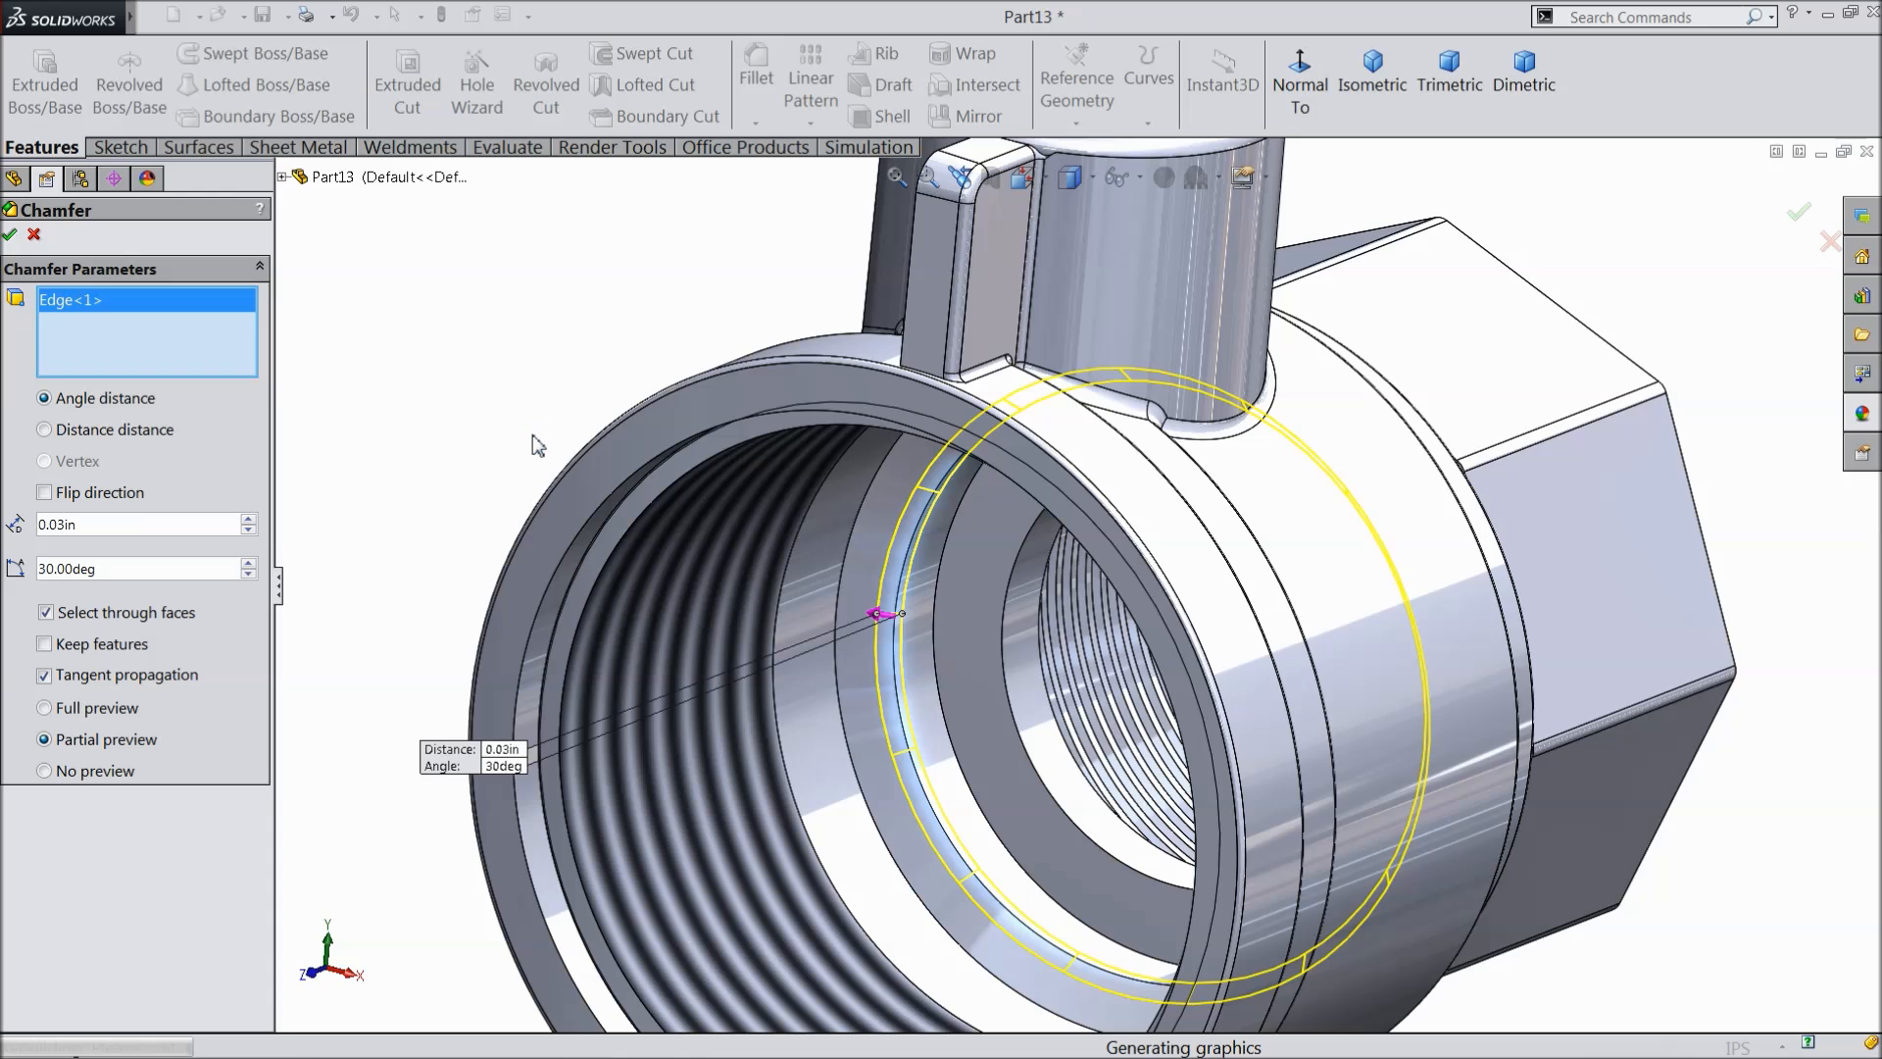
key("Return")
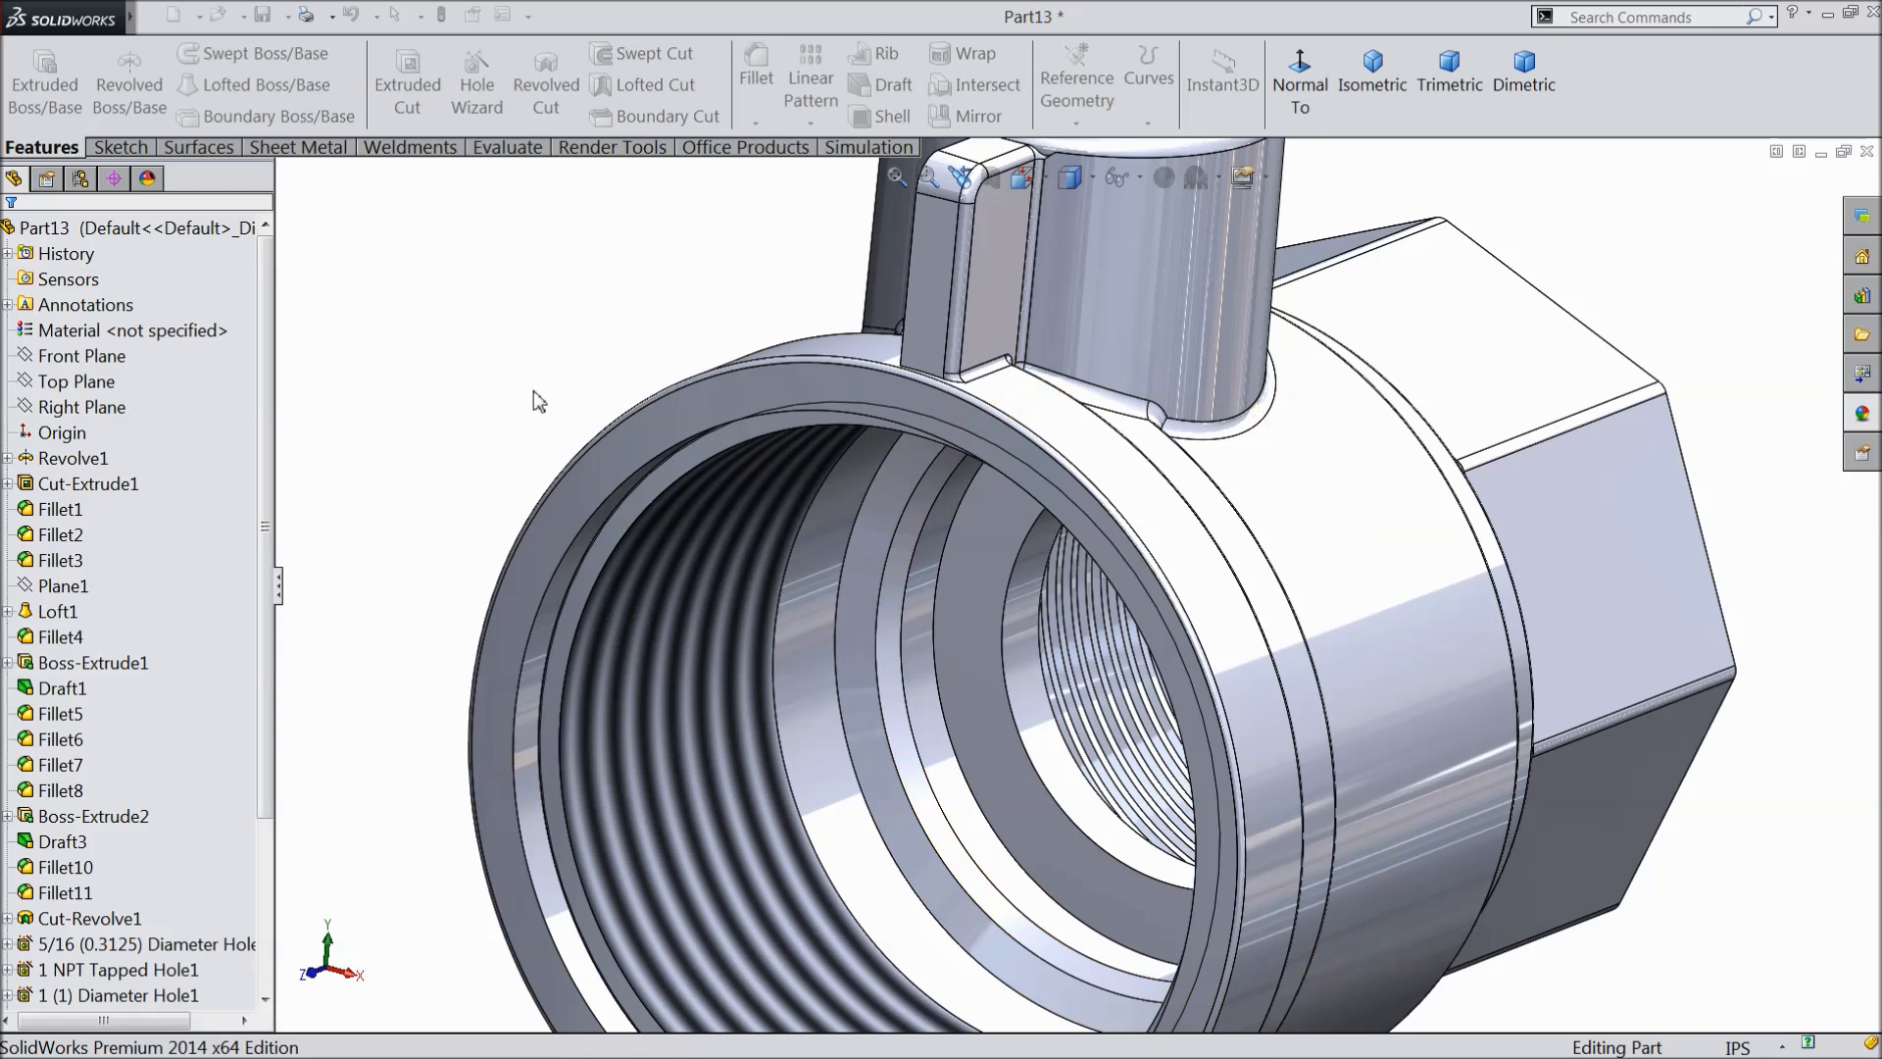
- Start a sketch on the side flat of the hexagonal end and view it face-on
scroll(537, 395, "up", 2)
middle_click_drag(537, 397, 429, 369)
middle_click_drag(545, 474, 572, 534)
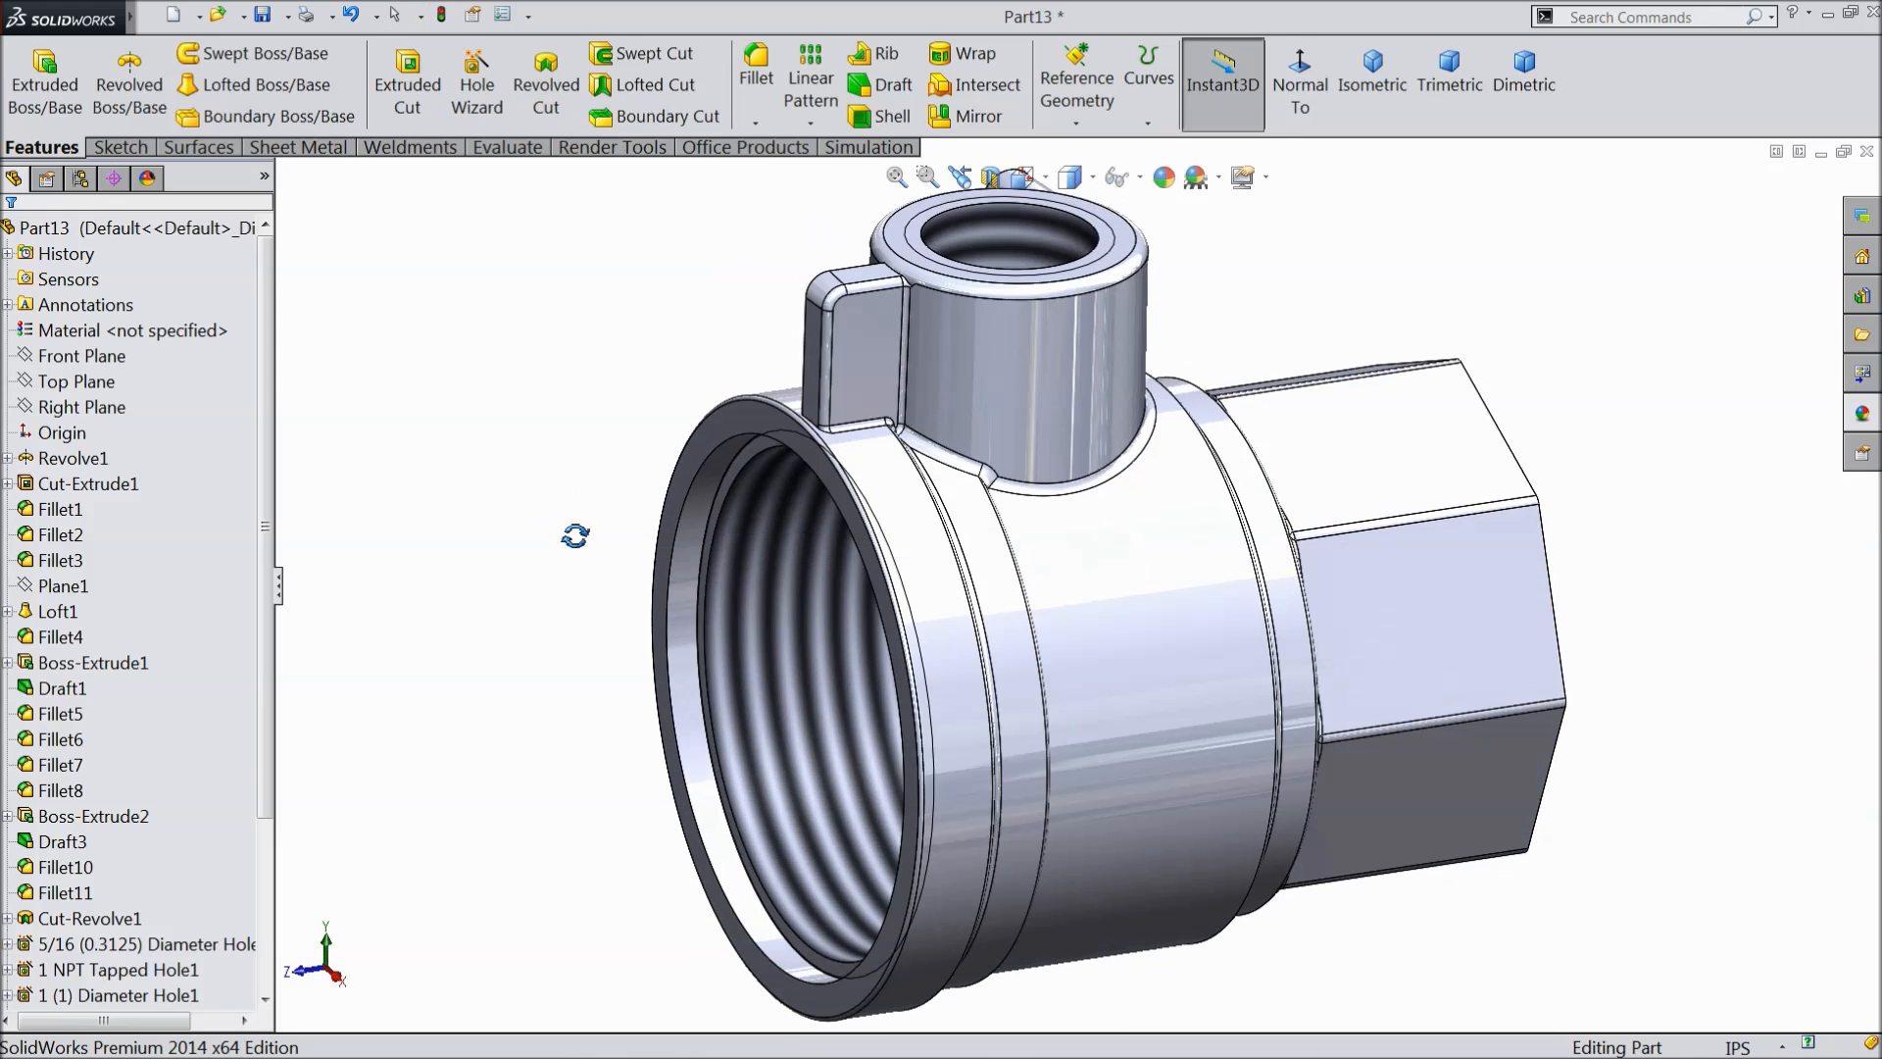
left_click(1467, 633)
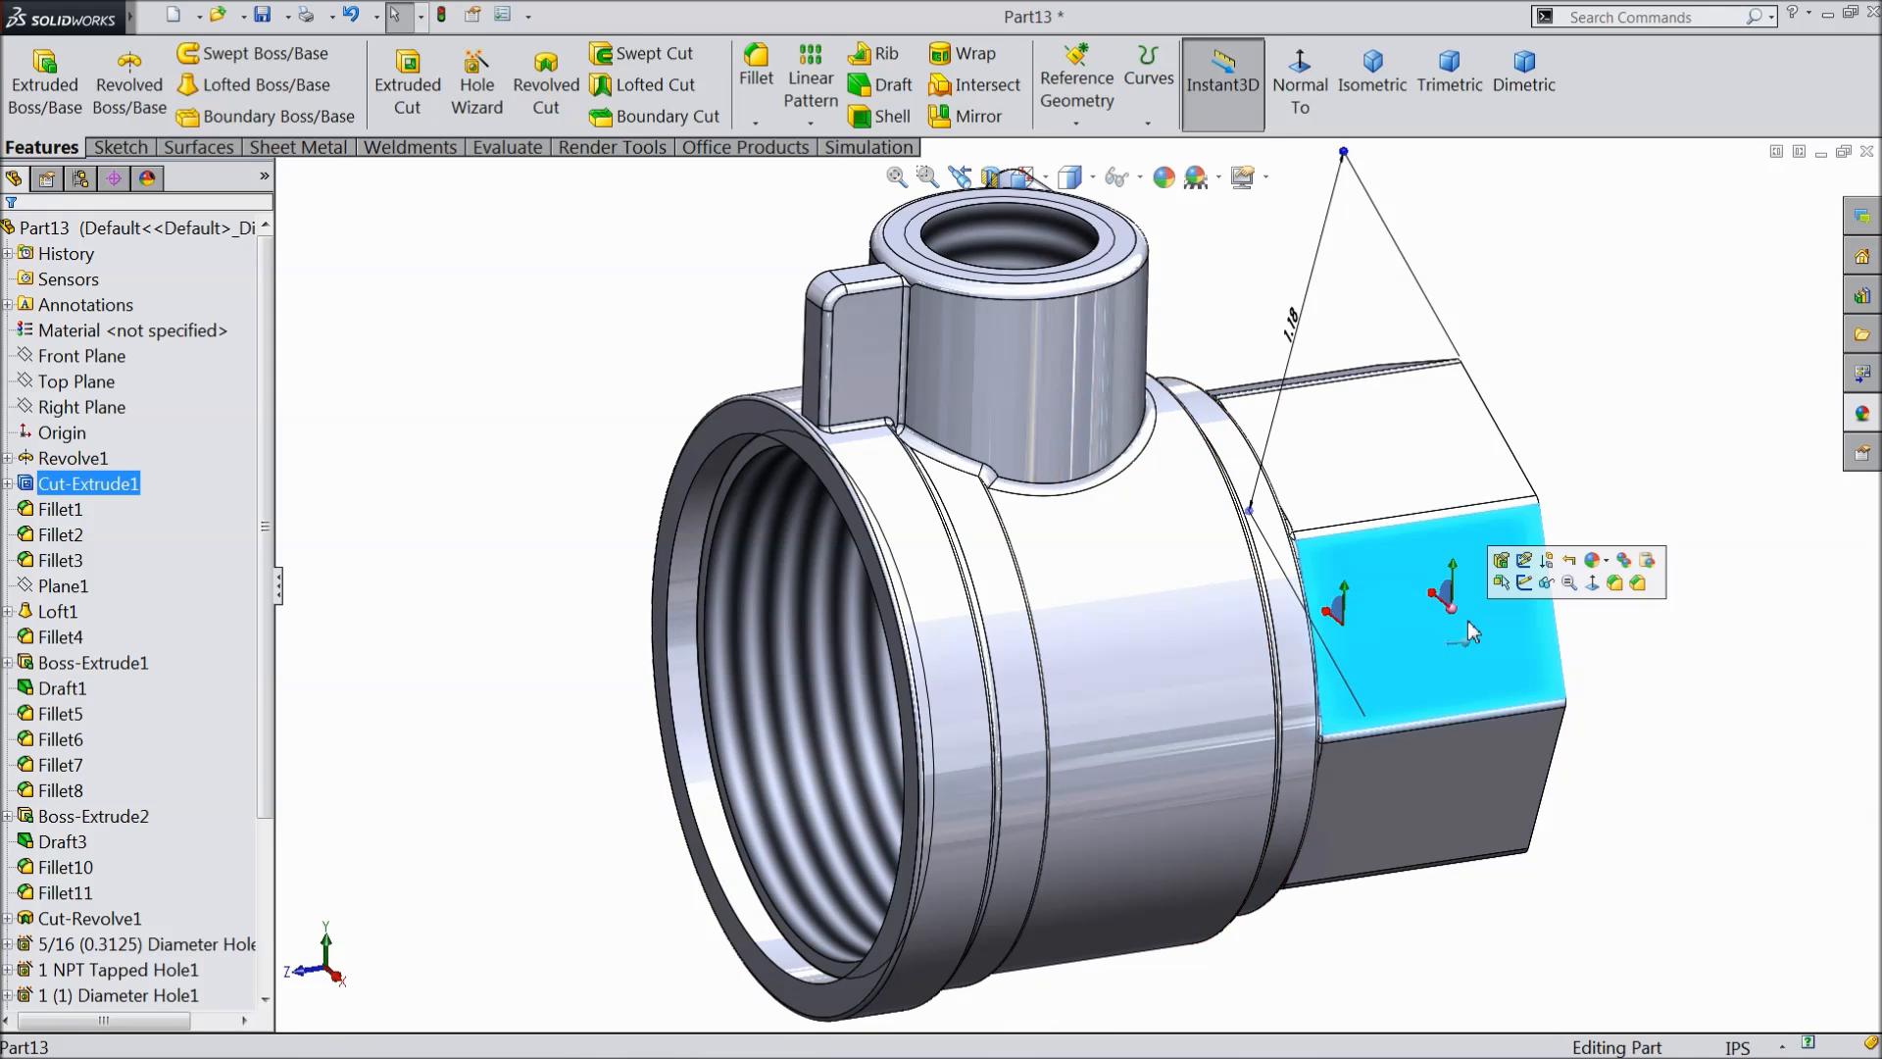
left_click(1523, 582)
left_click(1301, 93)
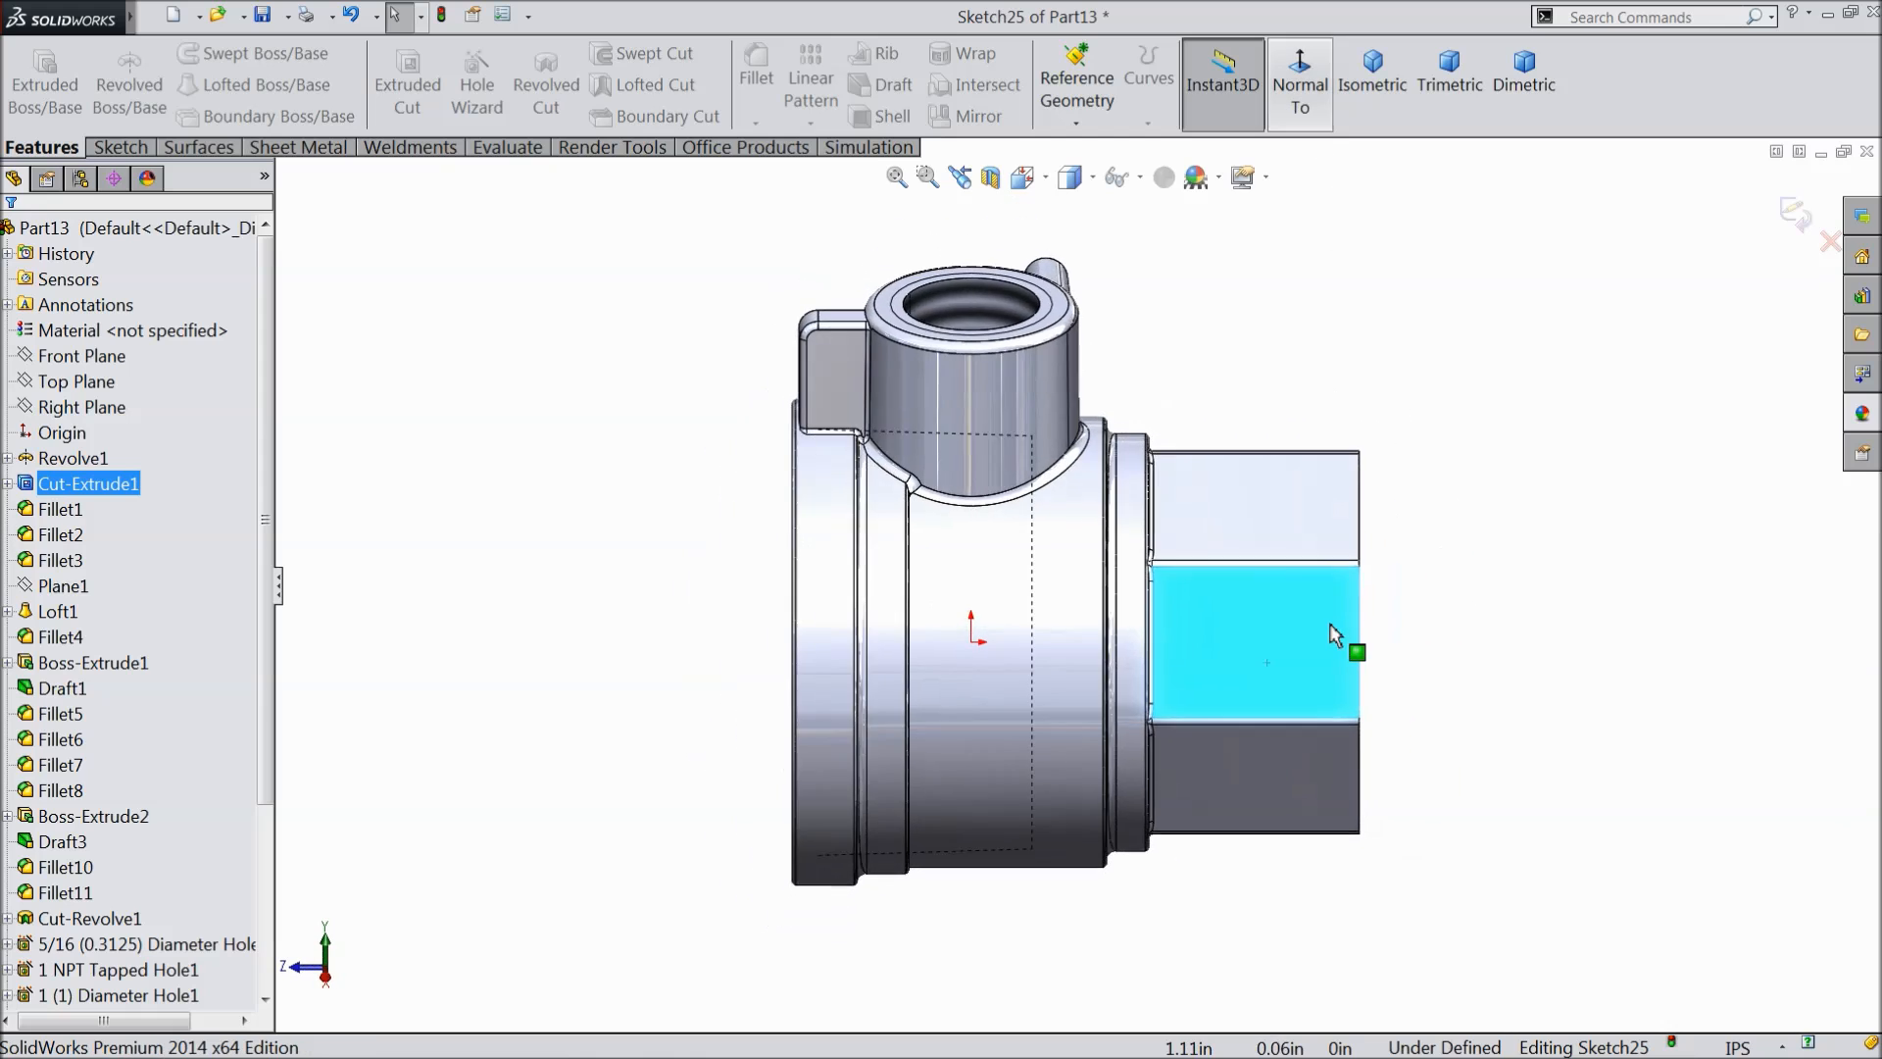
- Sketch a horizontal centerline about 0.54 in long across the hexagon flat, below its middle
left_click(120, 147)
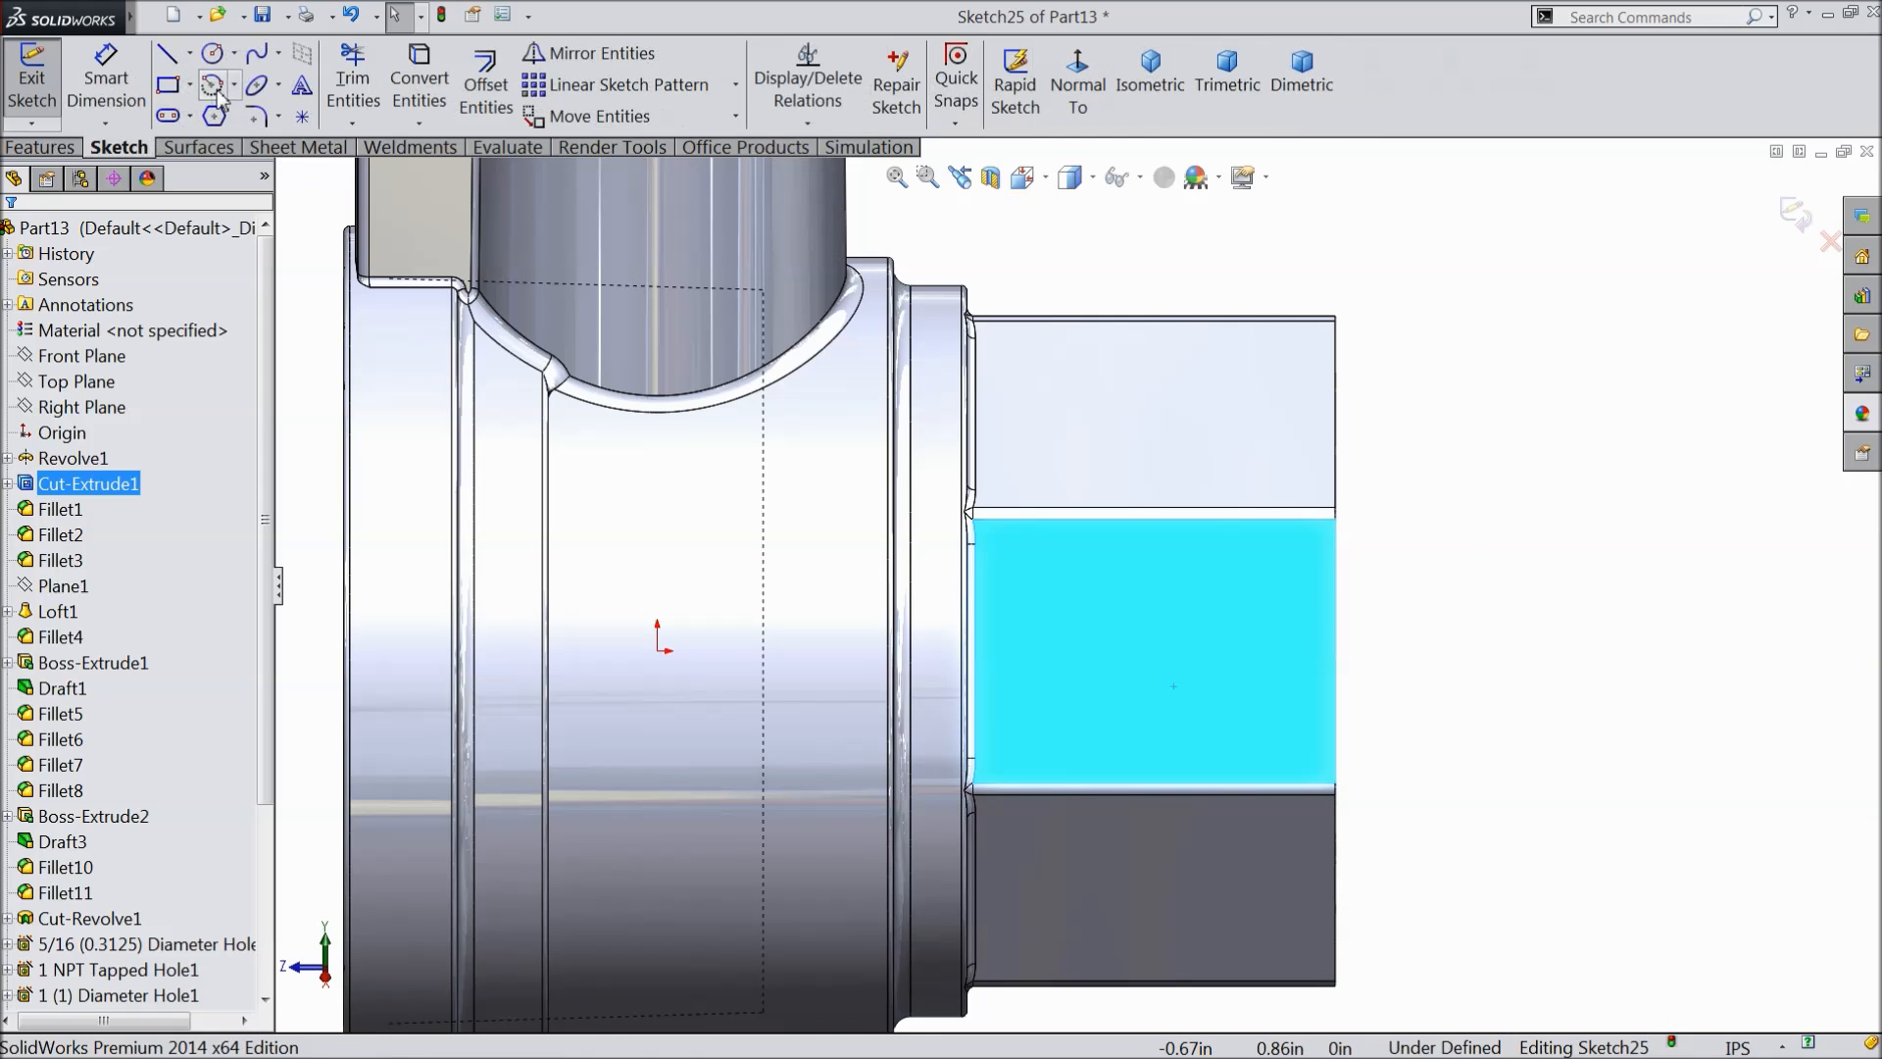
left_click(191, 54)
left_click(217, 110)
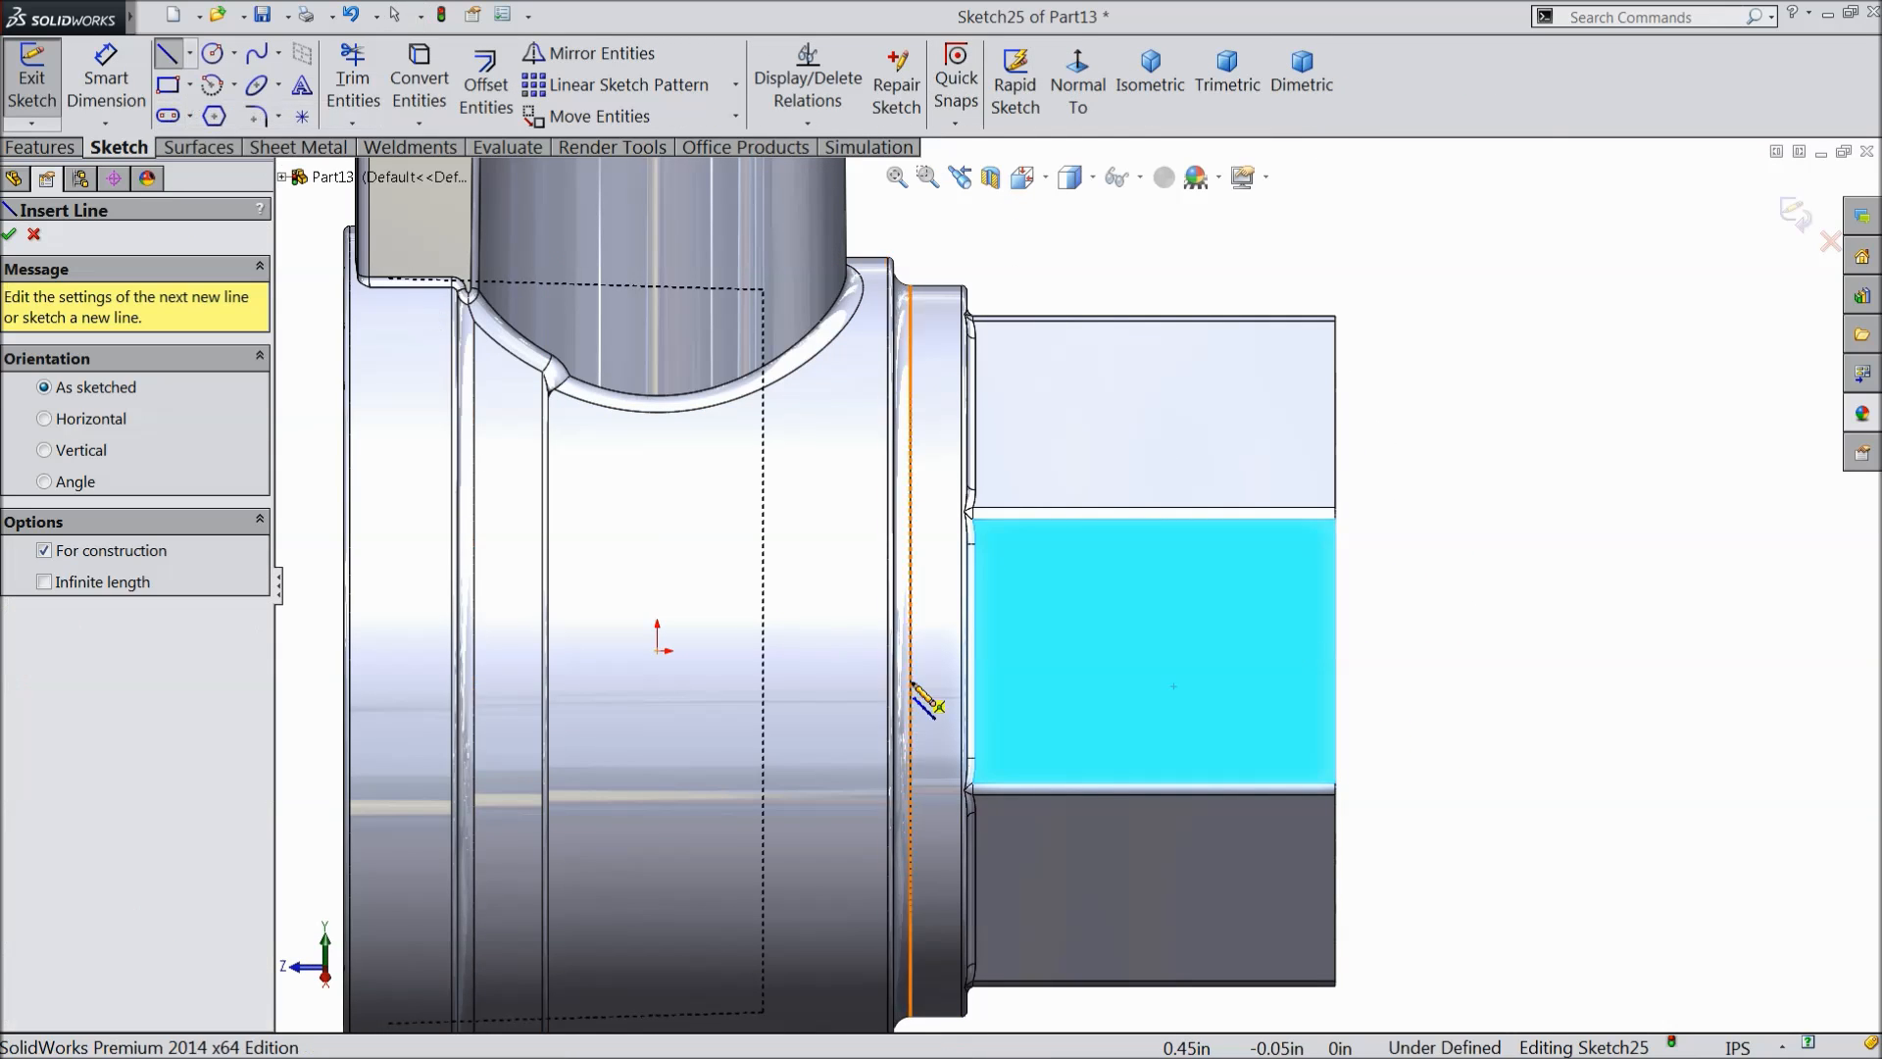
scroll(862, 705, "down", 2)
left_click_drag(1066, 714, 1506, 712)
right_click(1650, 606)
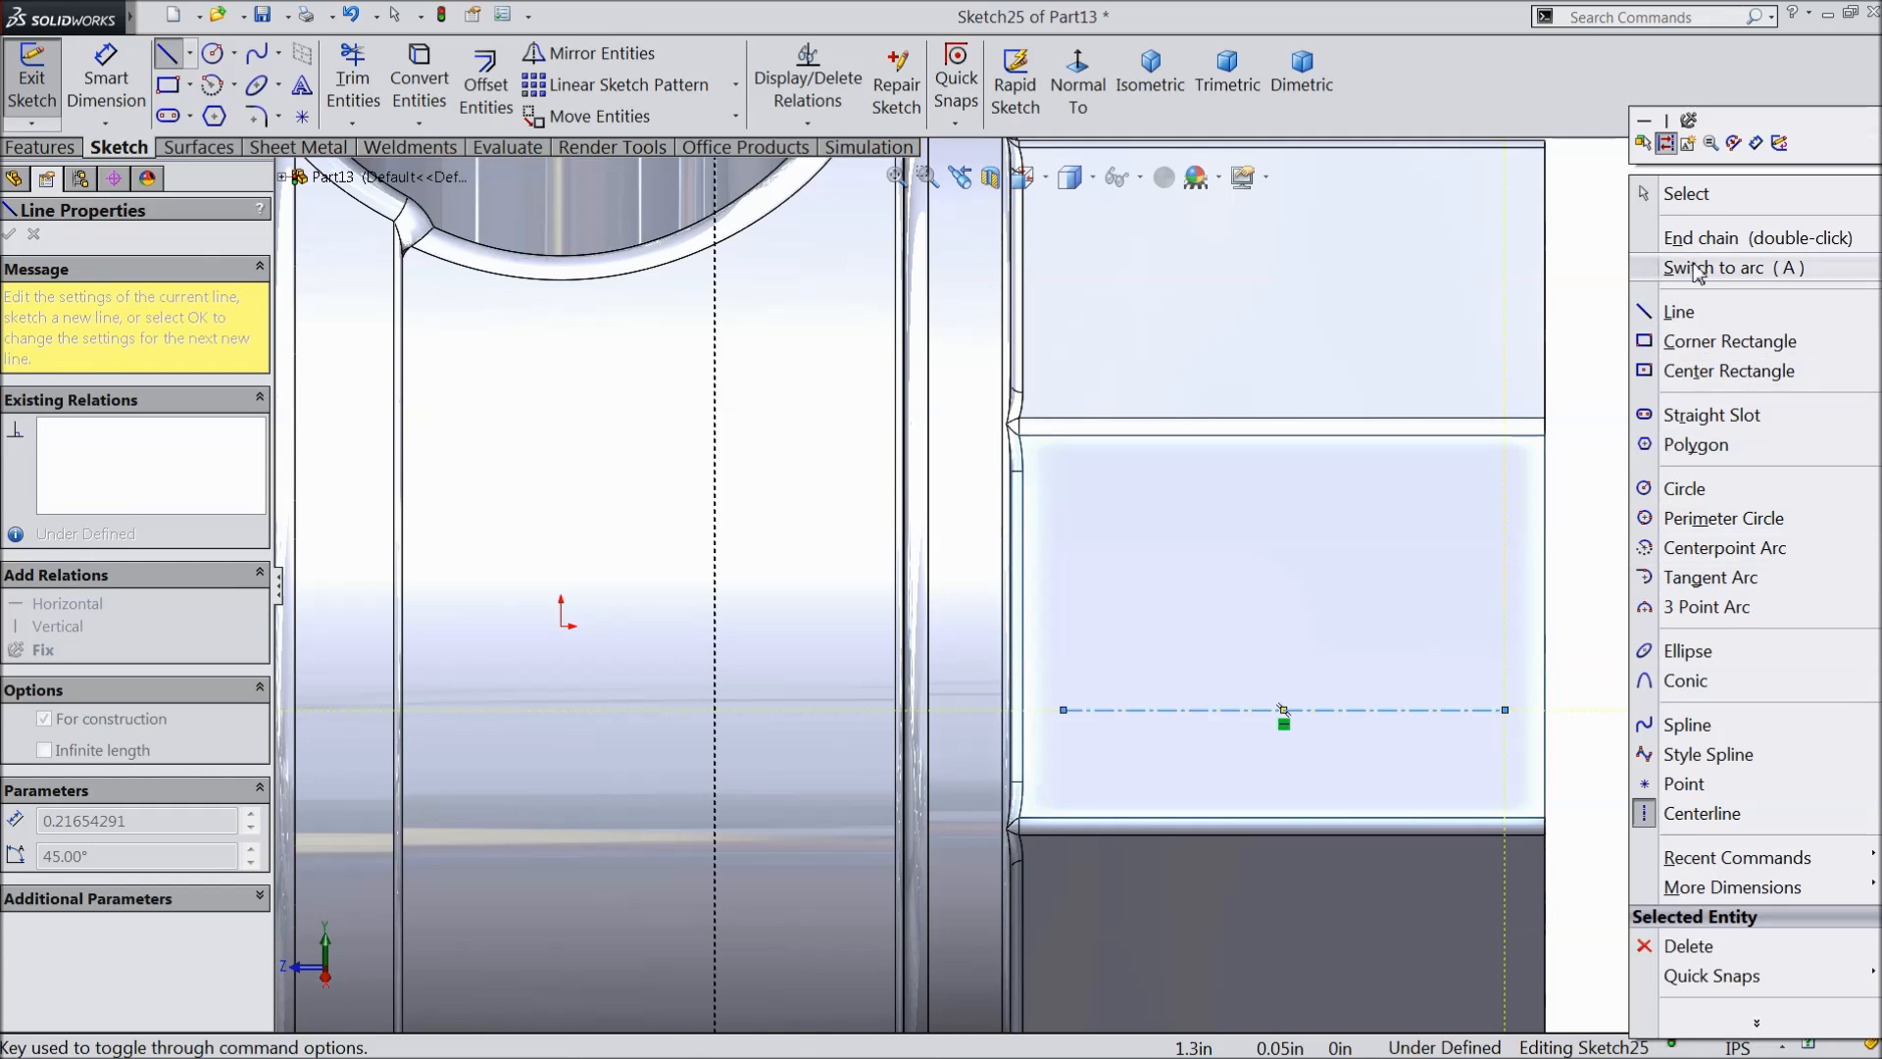
left_click(1662, 191)
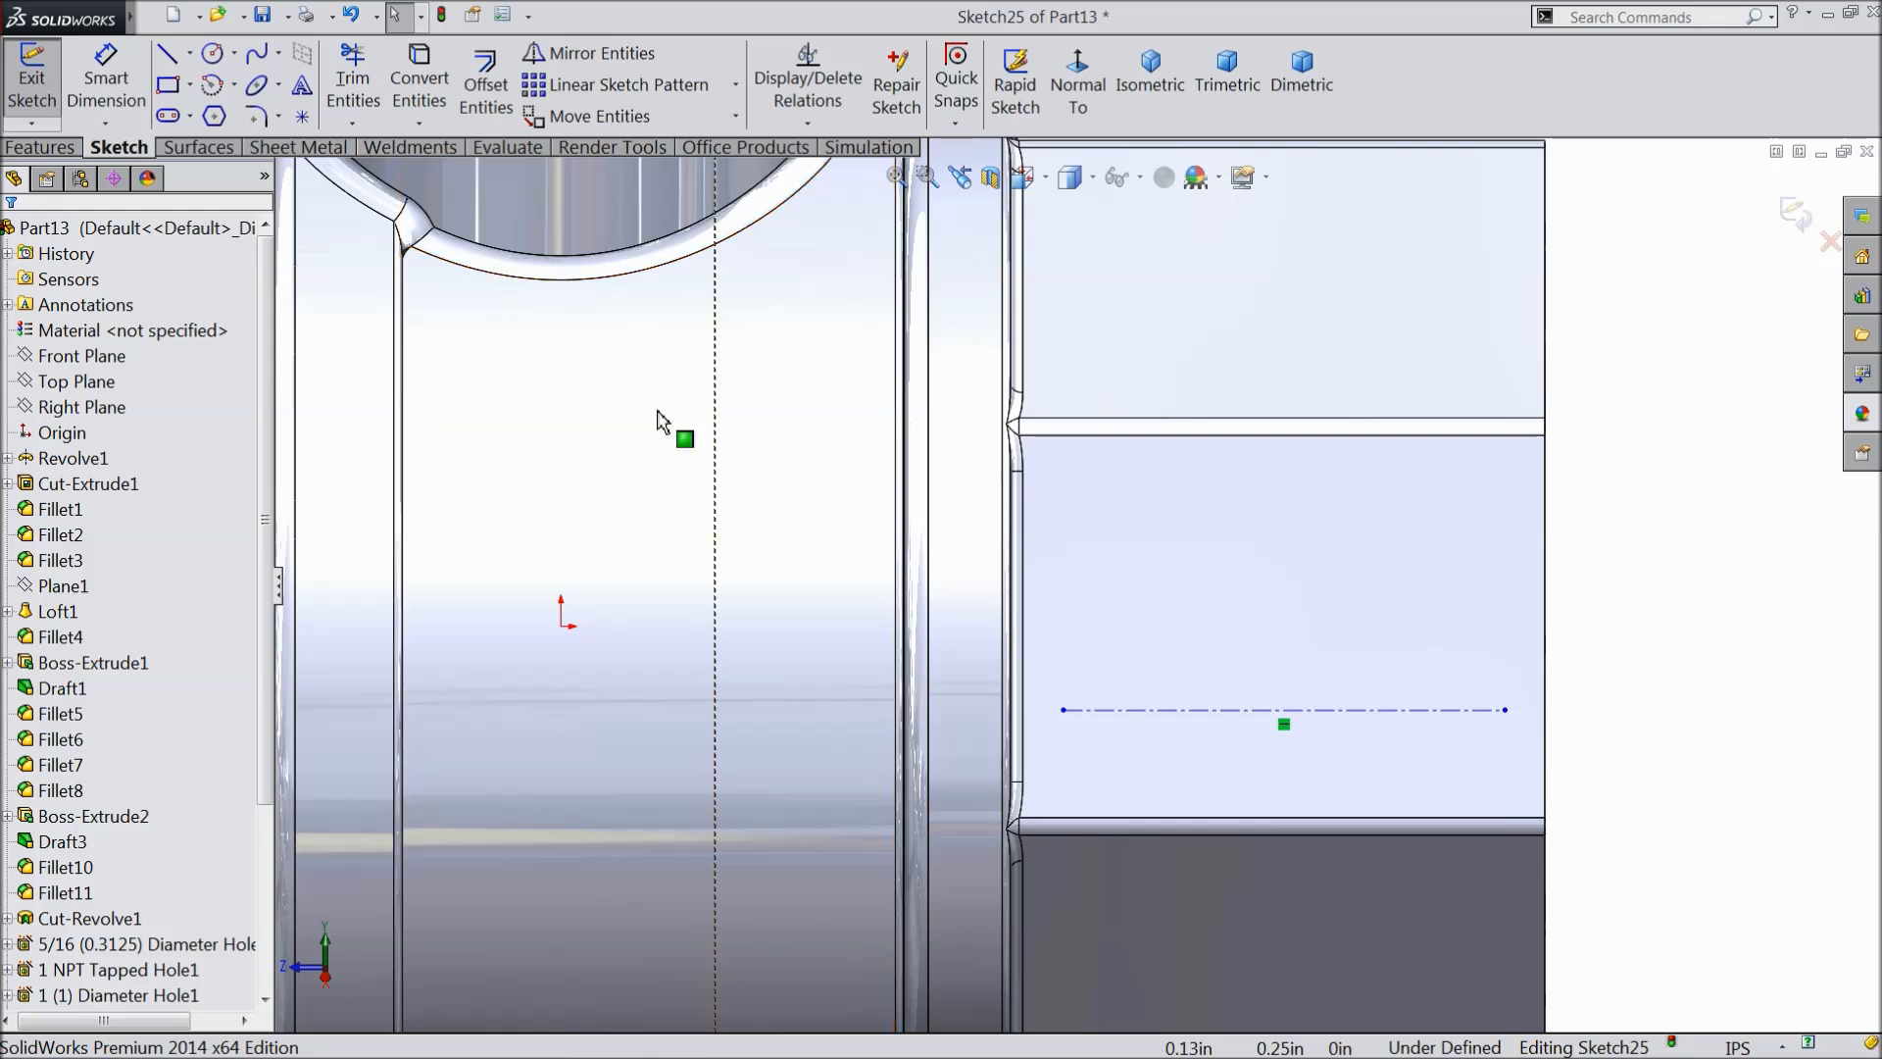
- Add the sketch text 3/4" along the centerline and flip it so that it reads upright from left to right
left_click(302, 87)
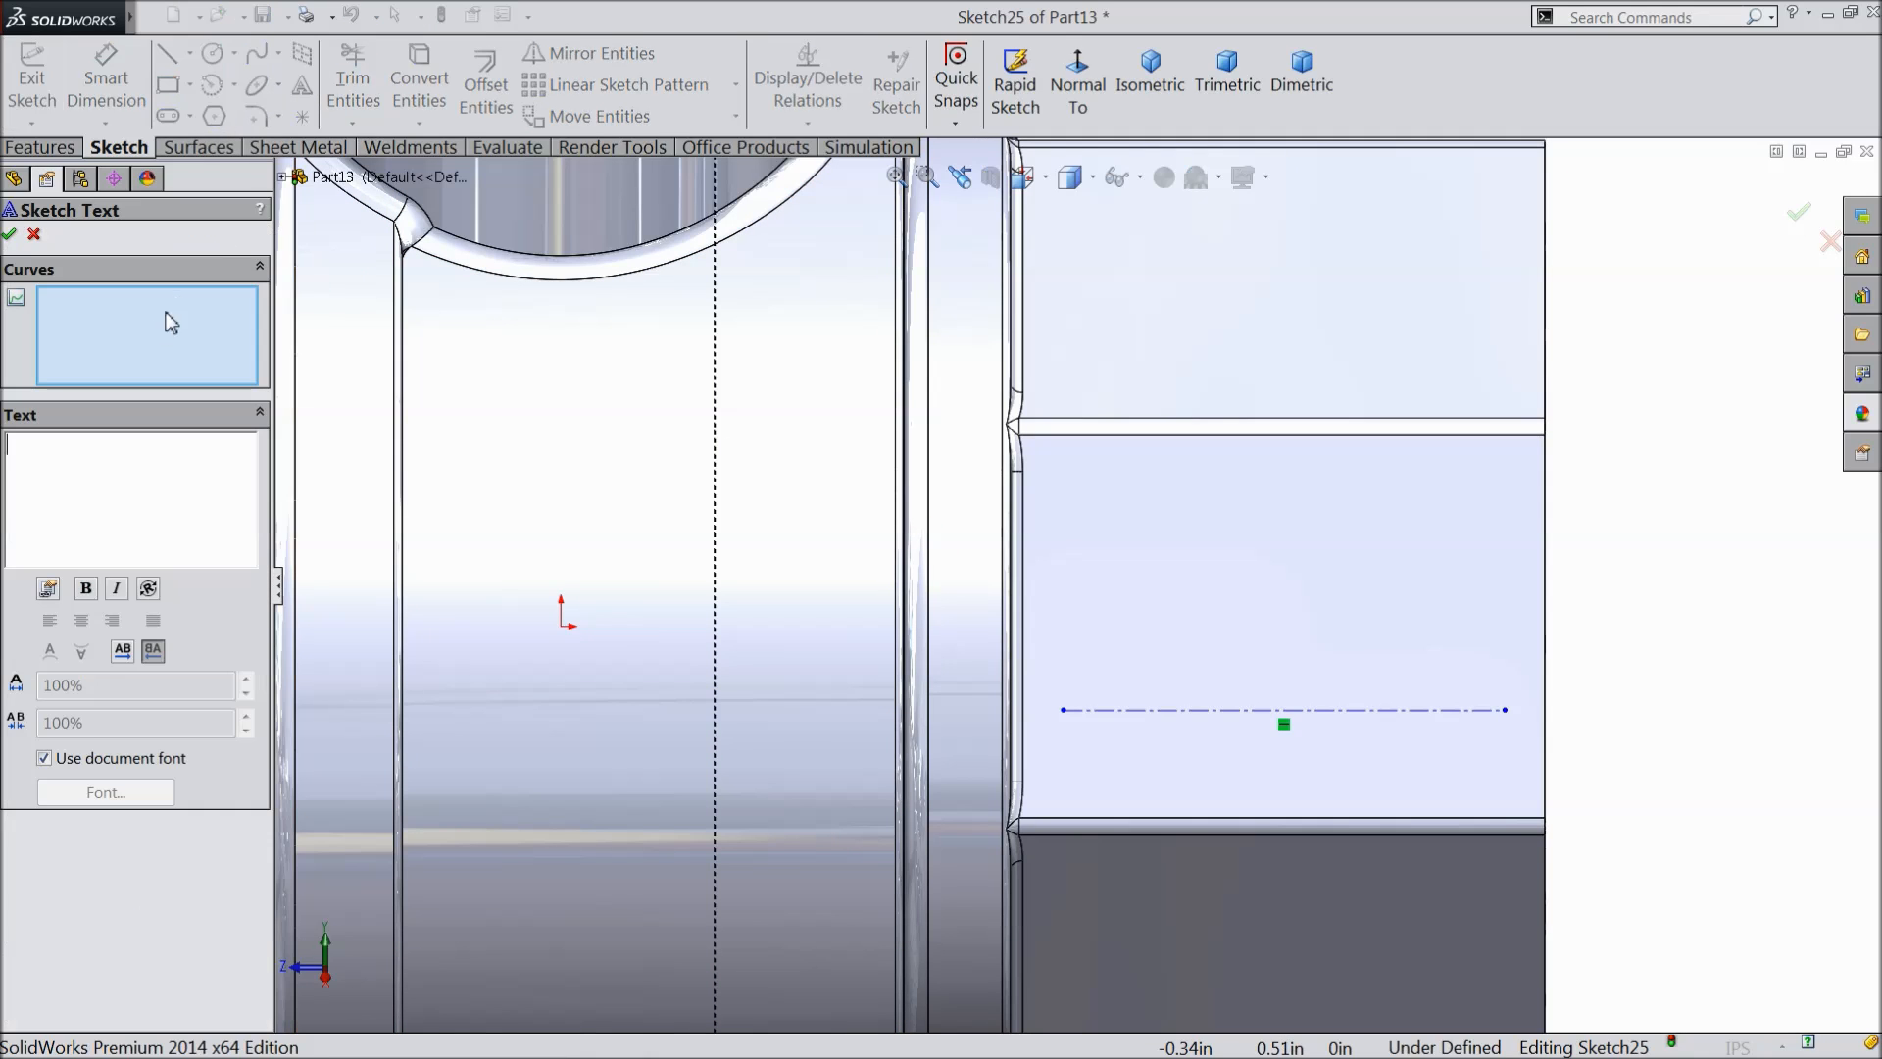
left_click(1211, 712)
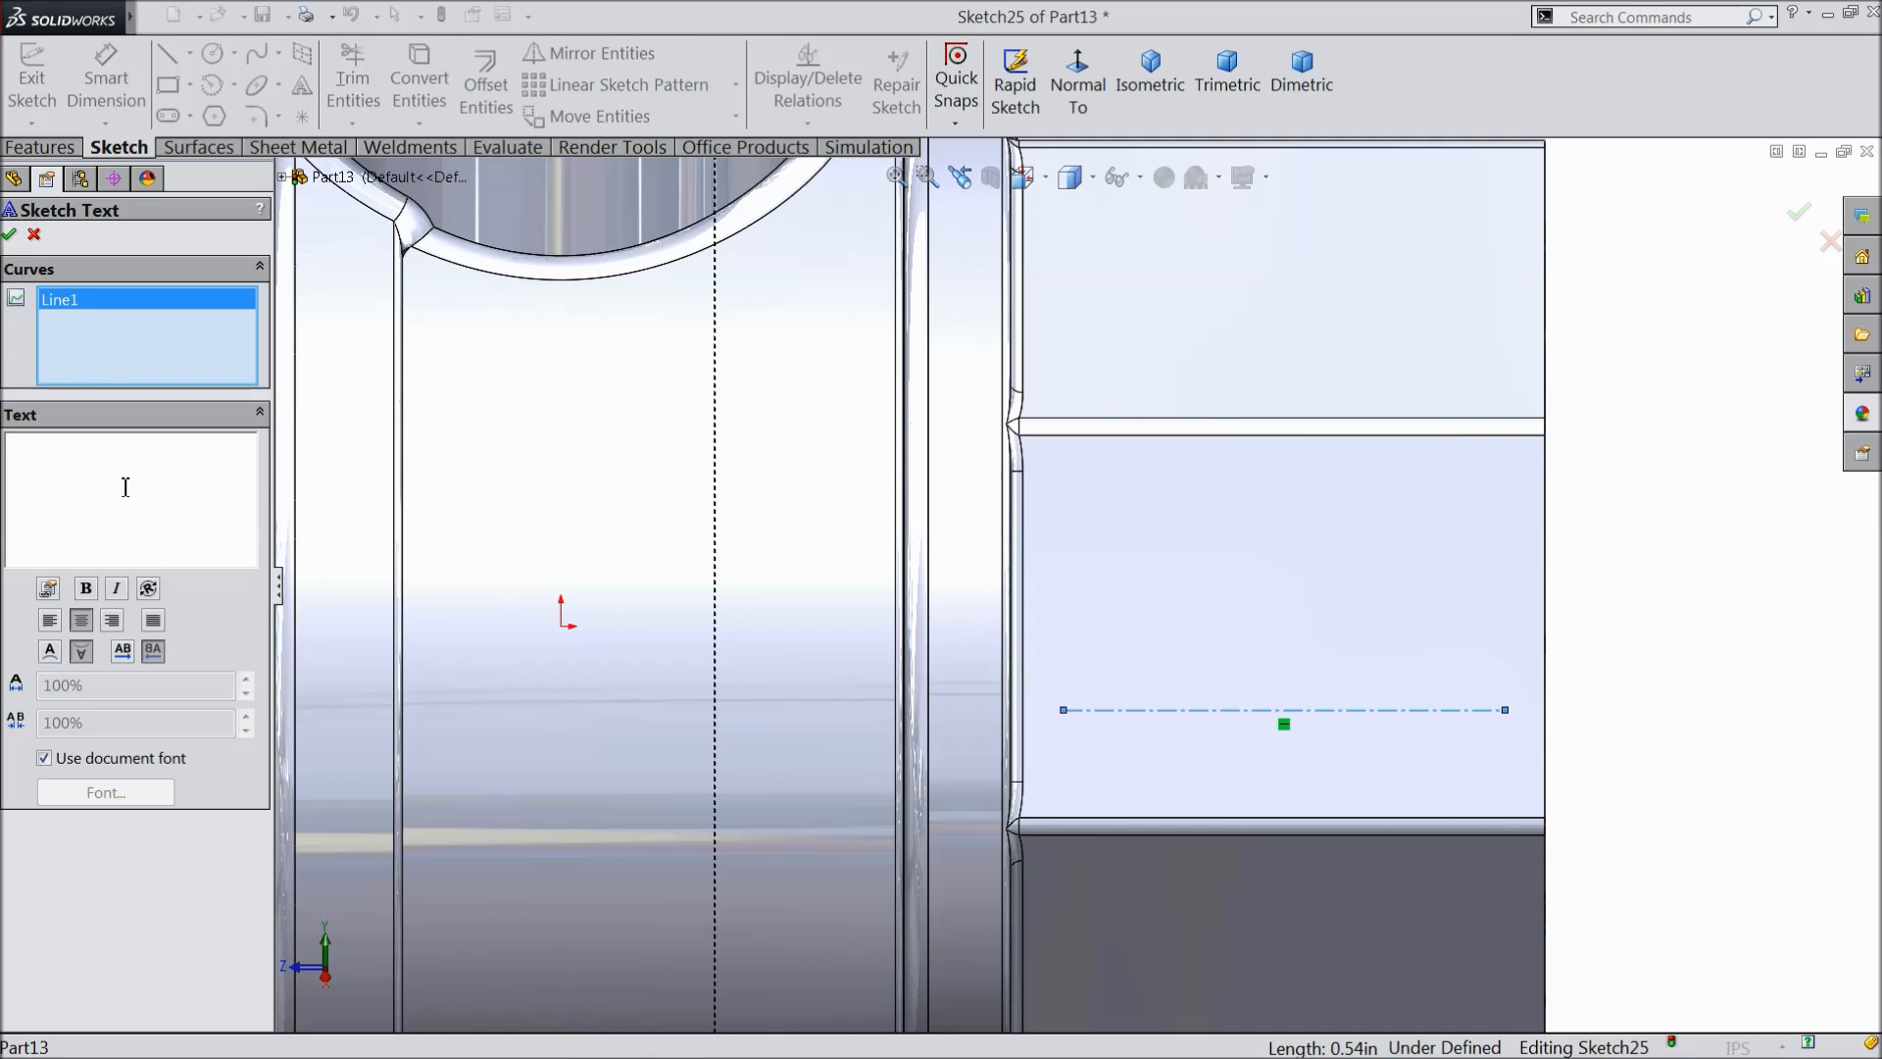
type("3/4")
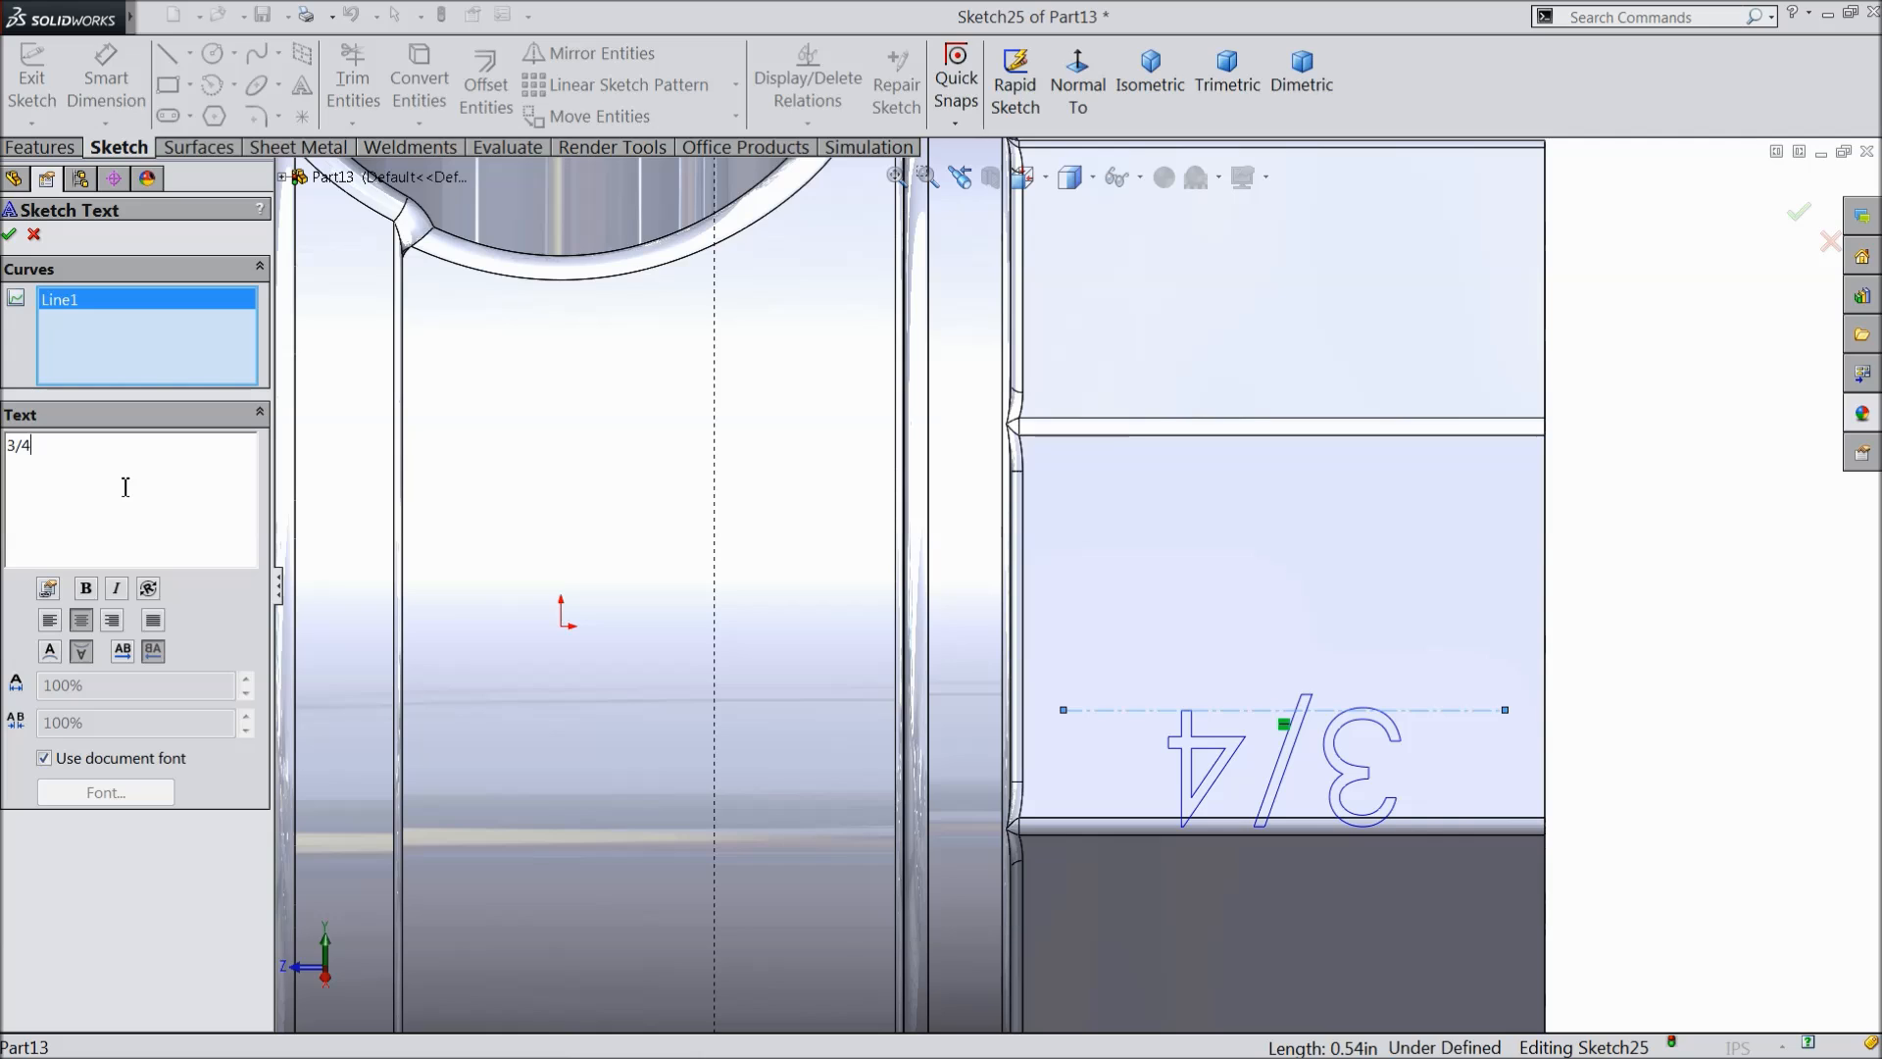
type("\"")
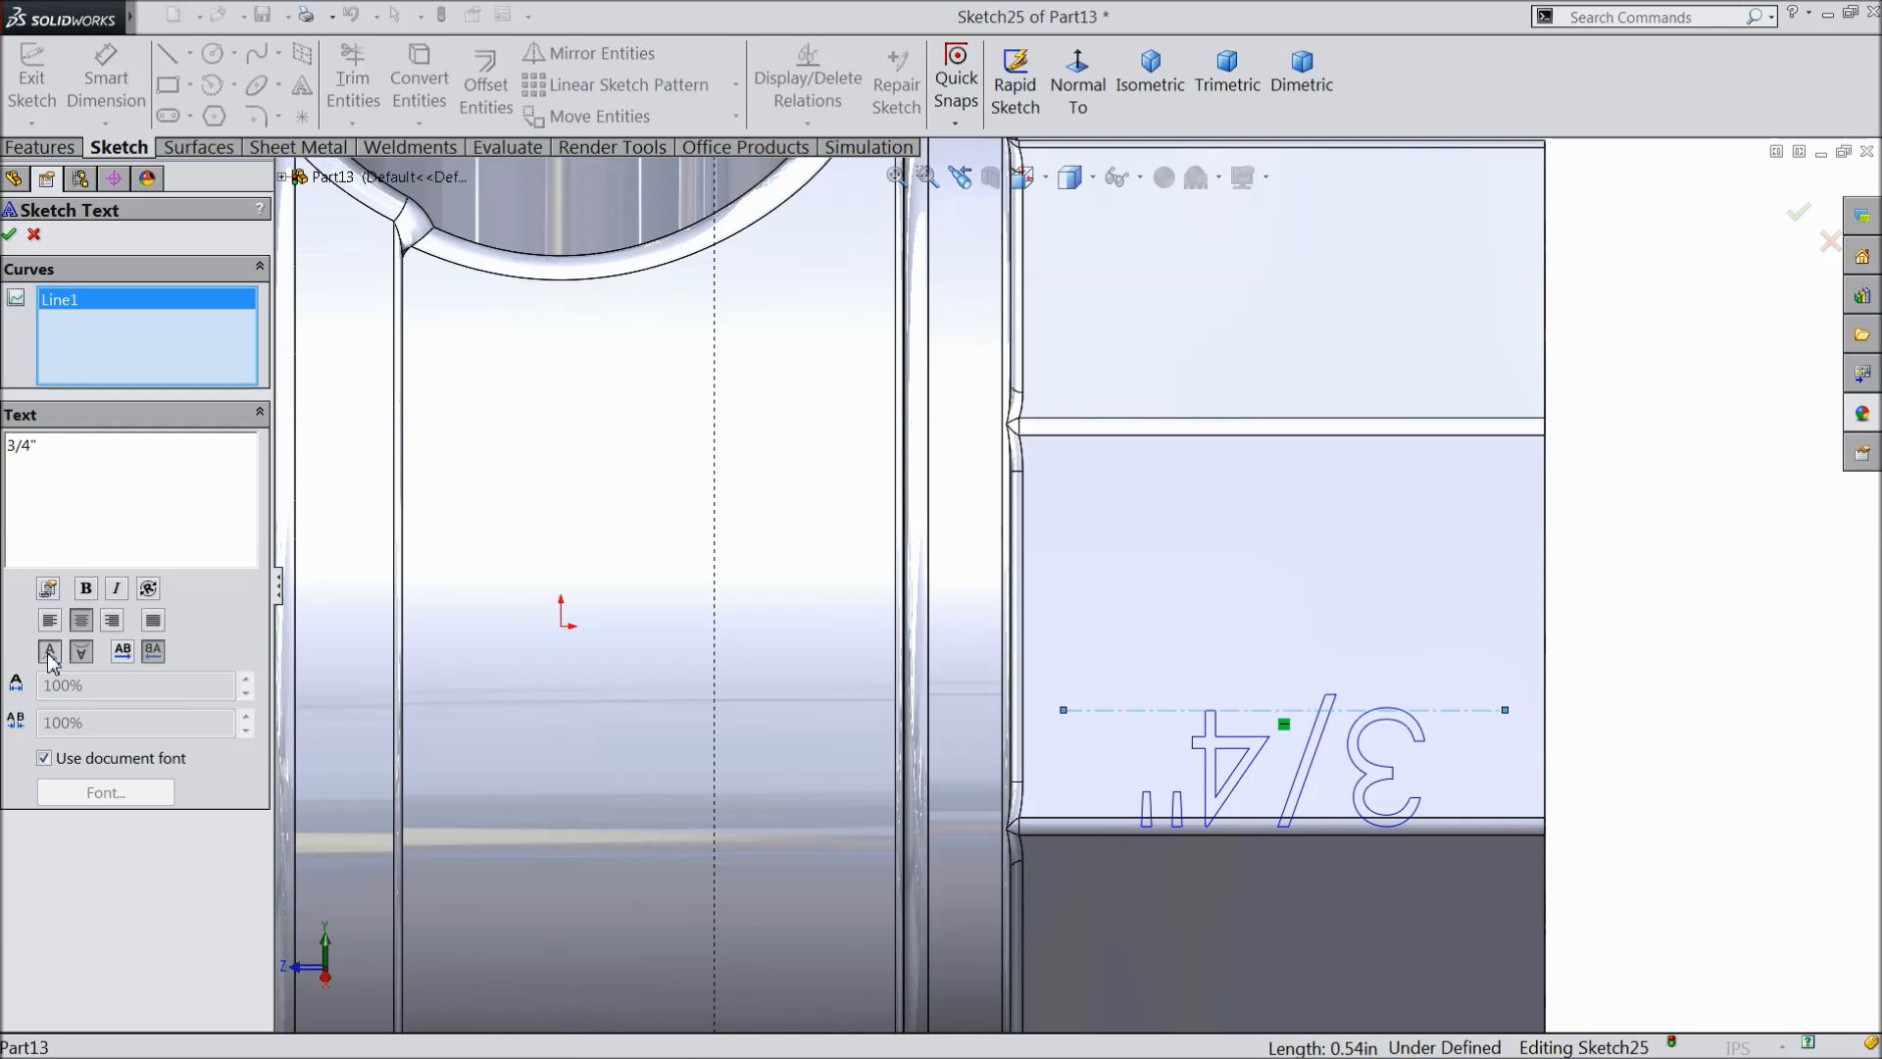
left_click(81, 658)
left_click(131, 652)
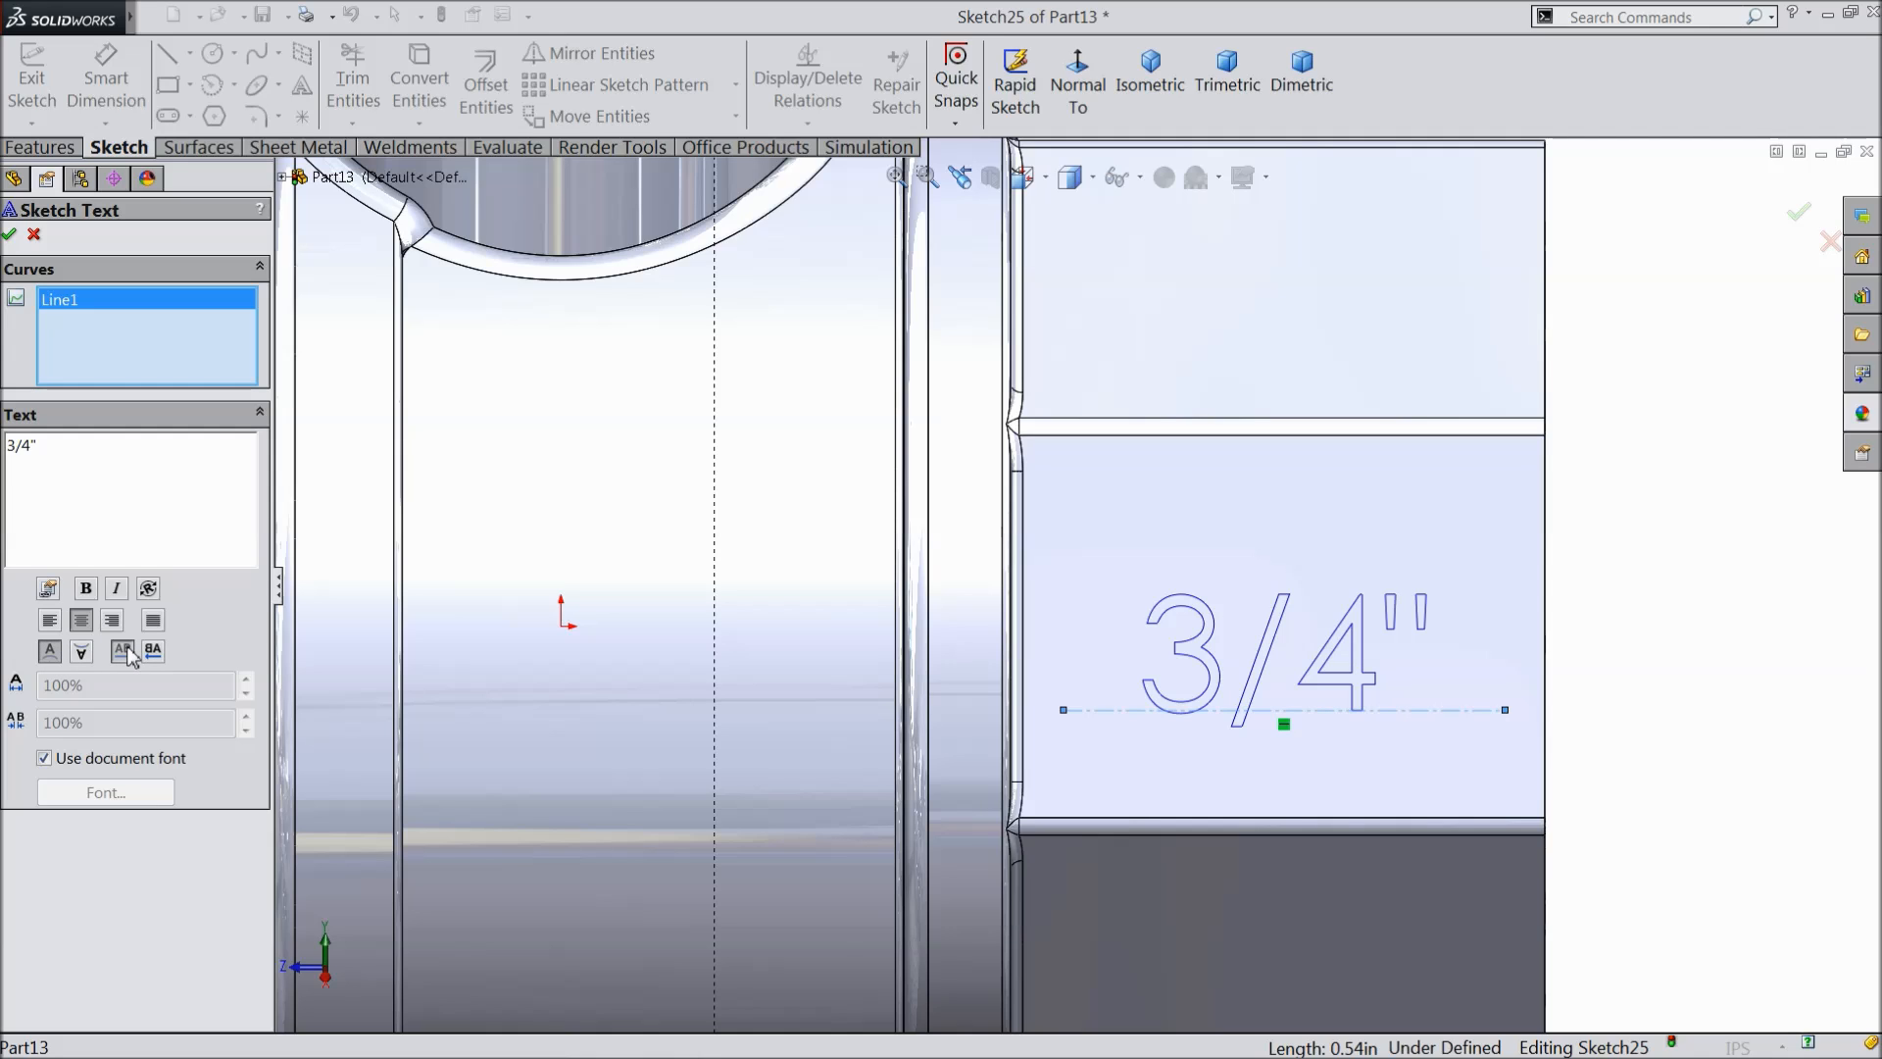
- Override the document font for the 3/4" text with a height of 0.16 in and accept the text
left_click(44, 759)
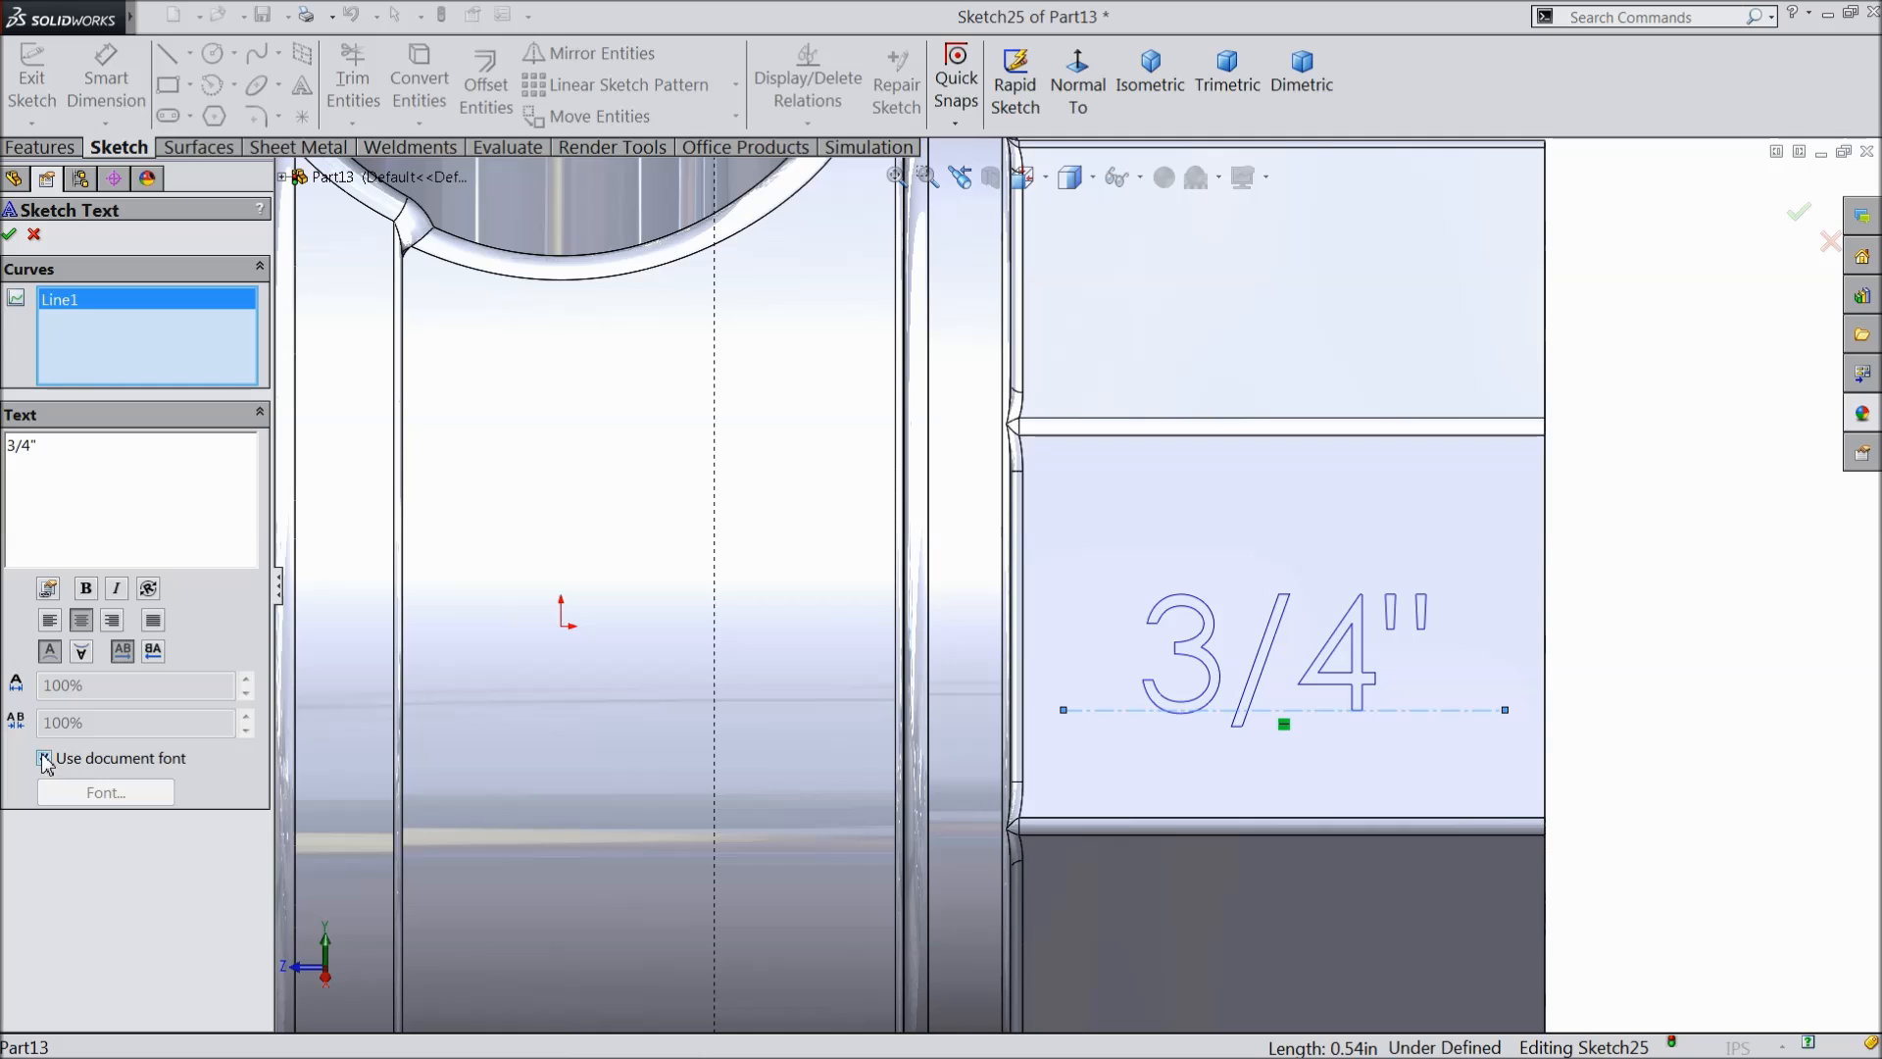
left_click(65, 799)
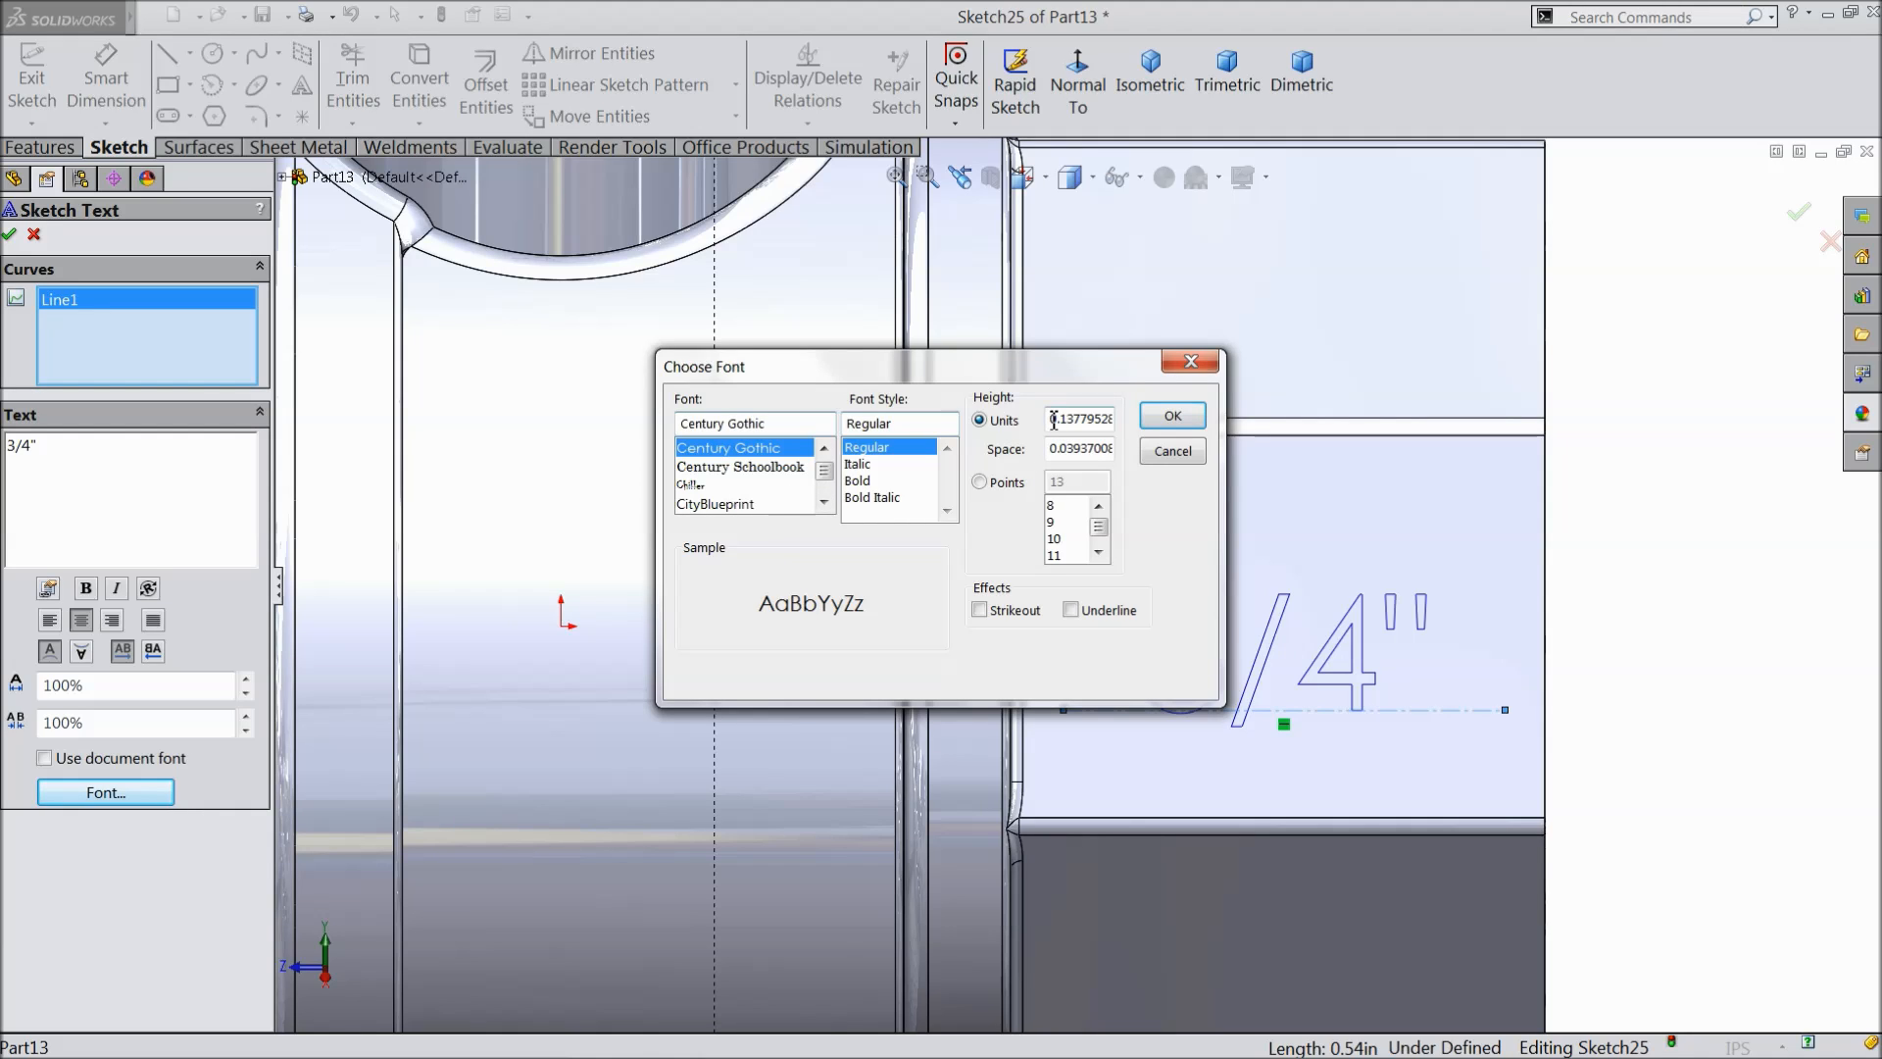
double_click(1054, 420)
type("0.16")
left_click(1174, 419)
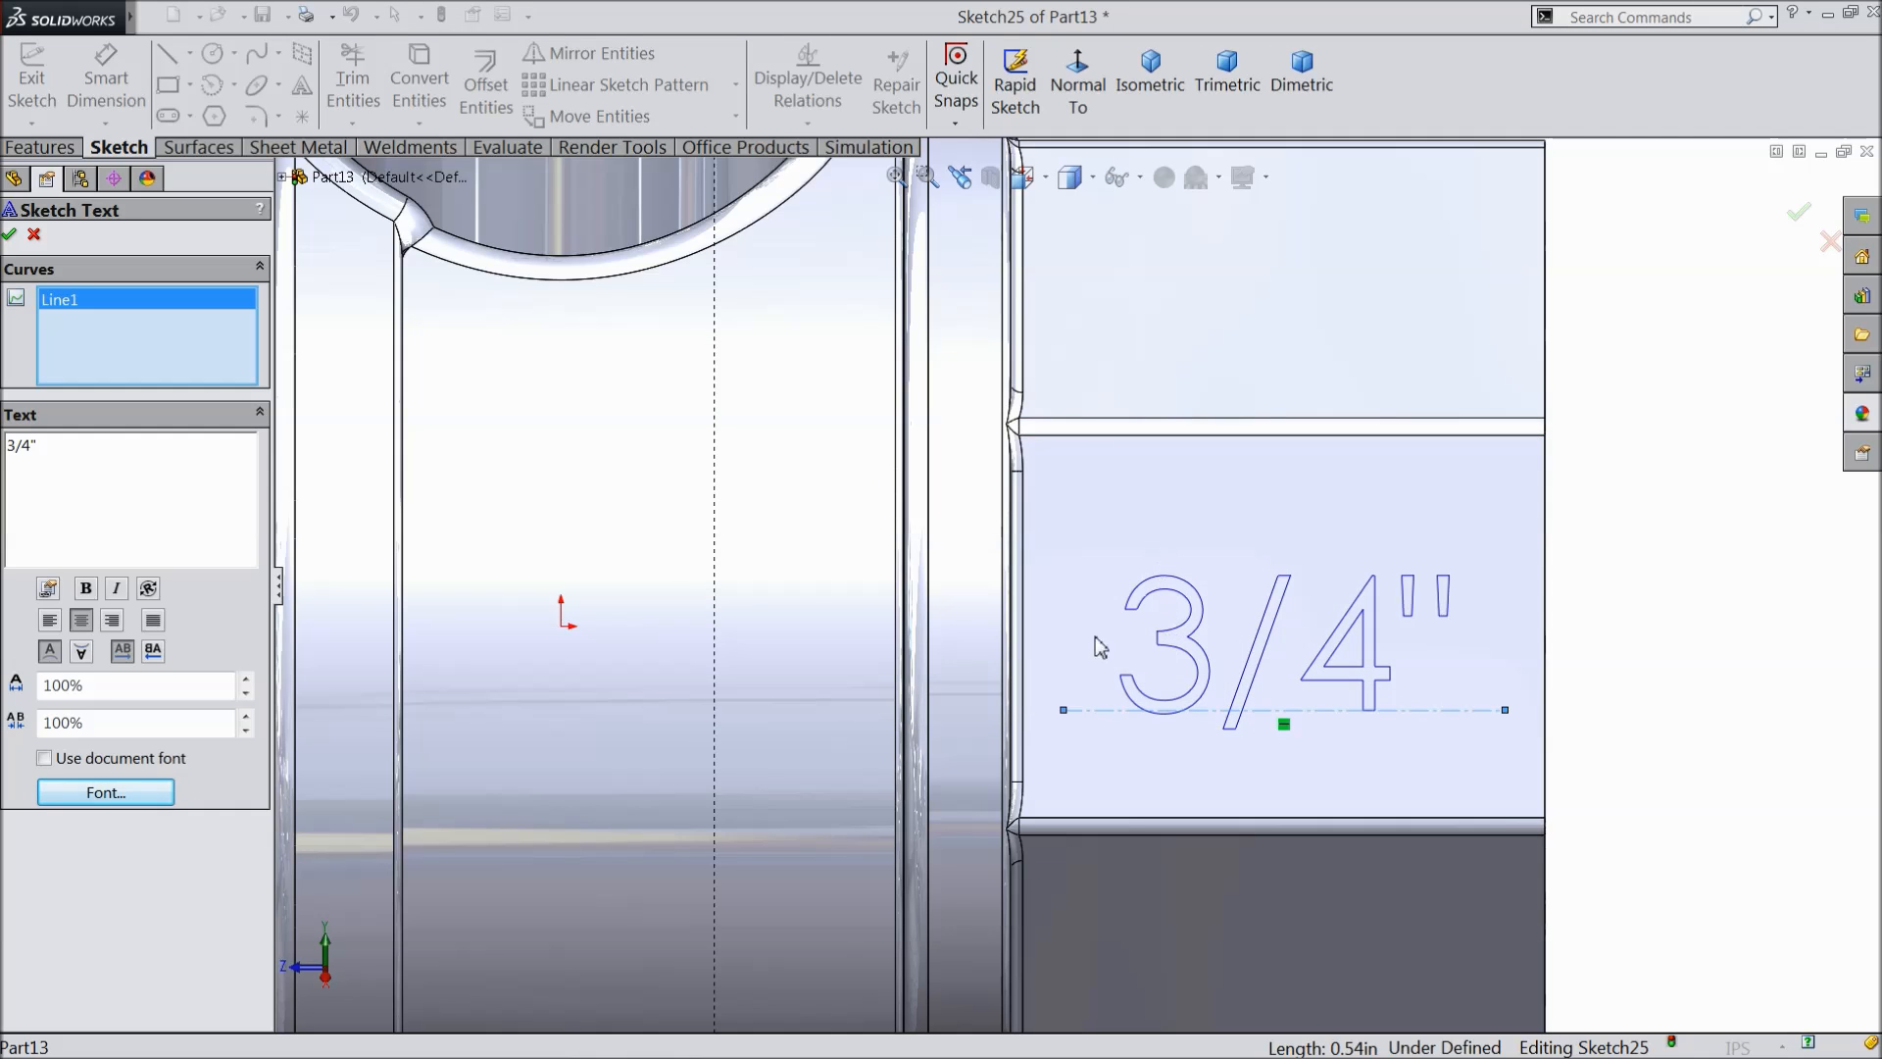
left_click(12, 236)
- Start a blind extruded cut from the 3/4" text sketch with a depth of 0.01 in and inspect its preview
left_click(40, 147)
left_click(407, 90)
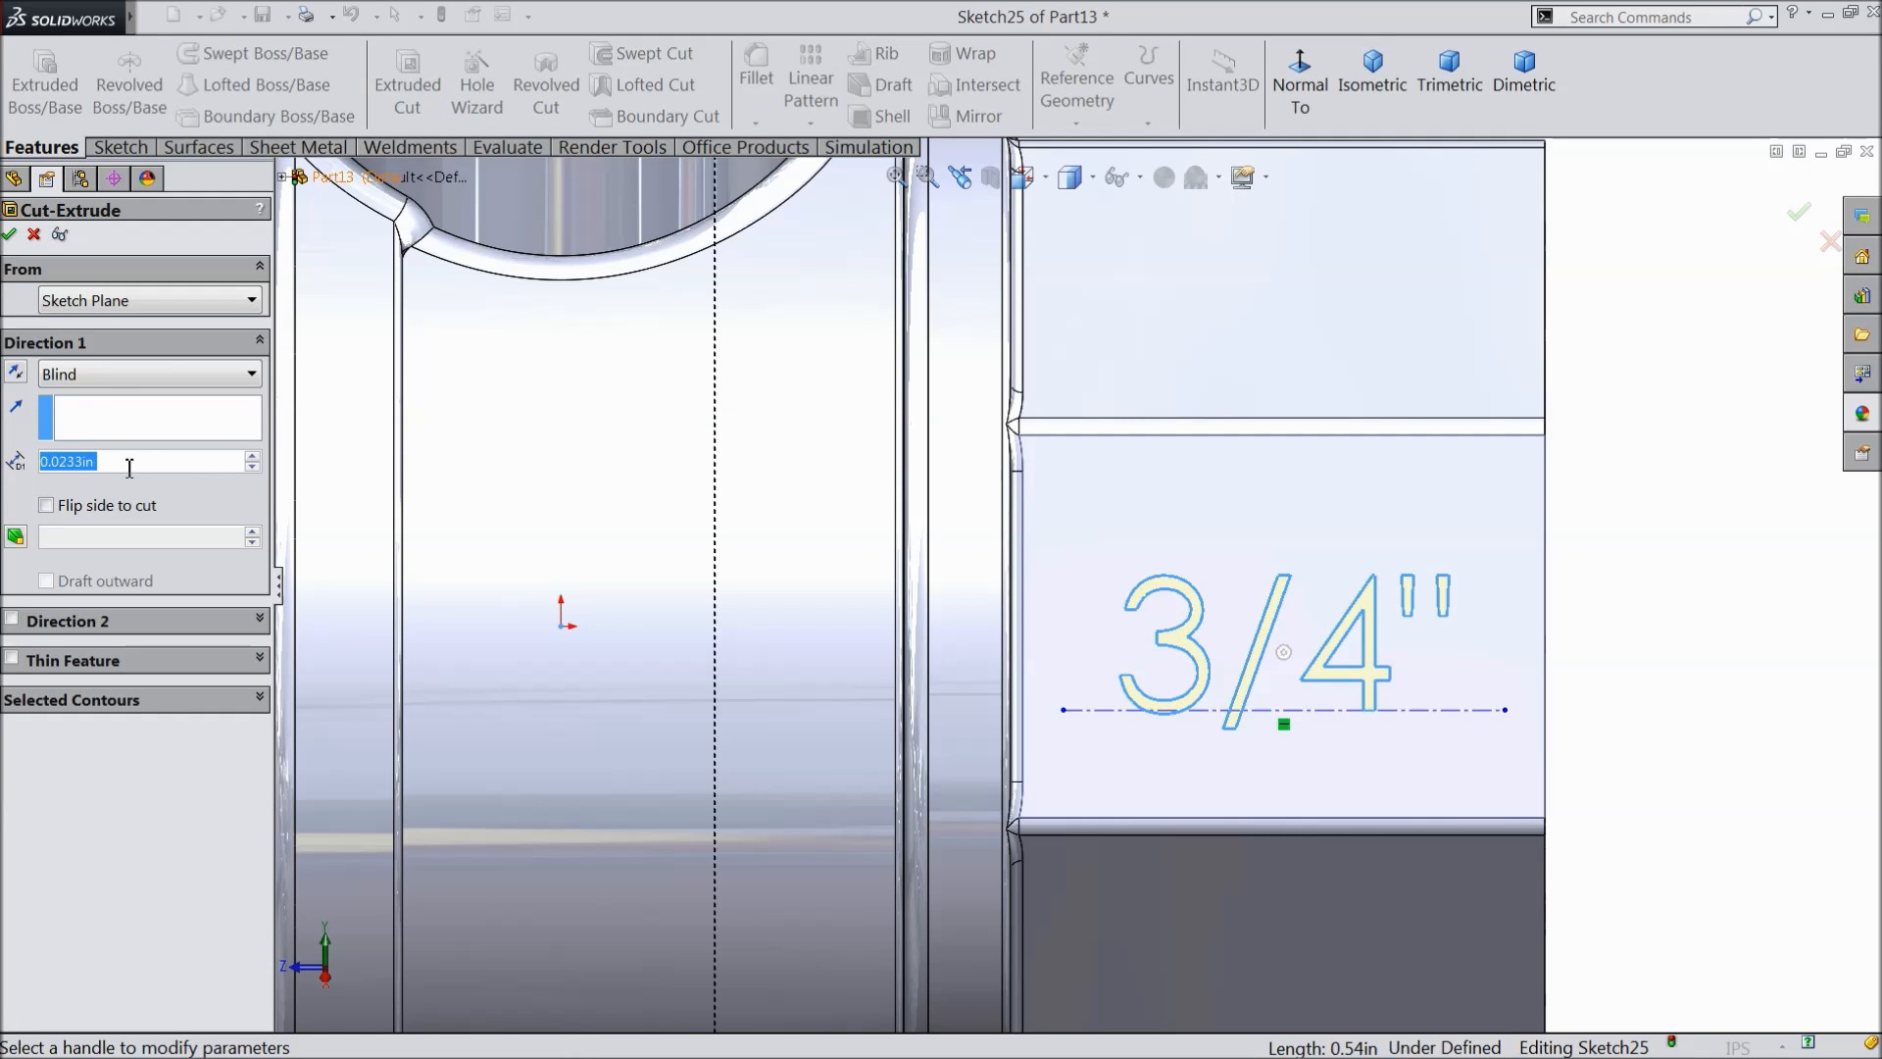
type("0.0")
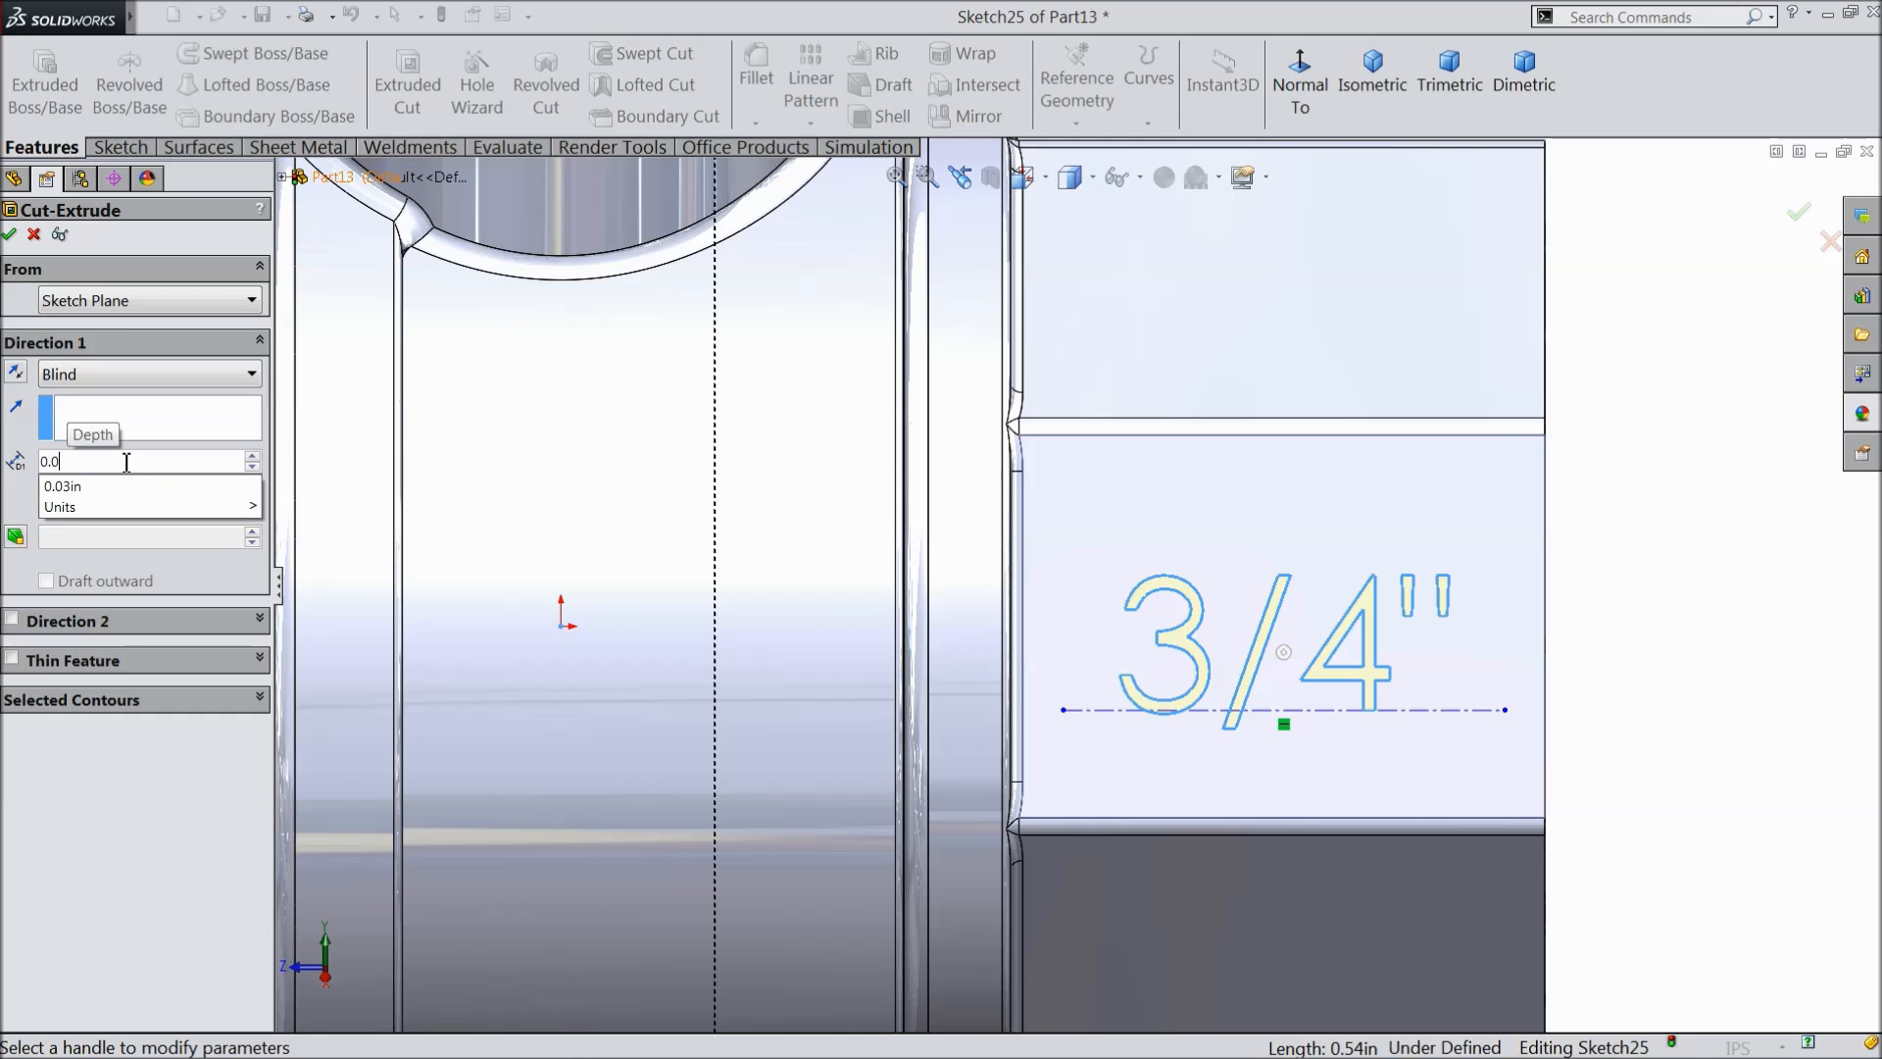
type("1")
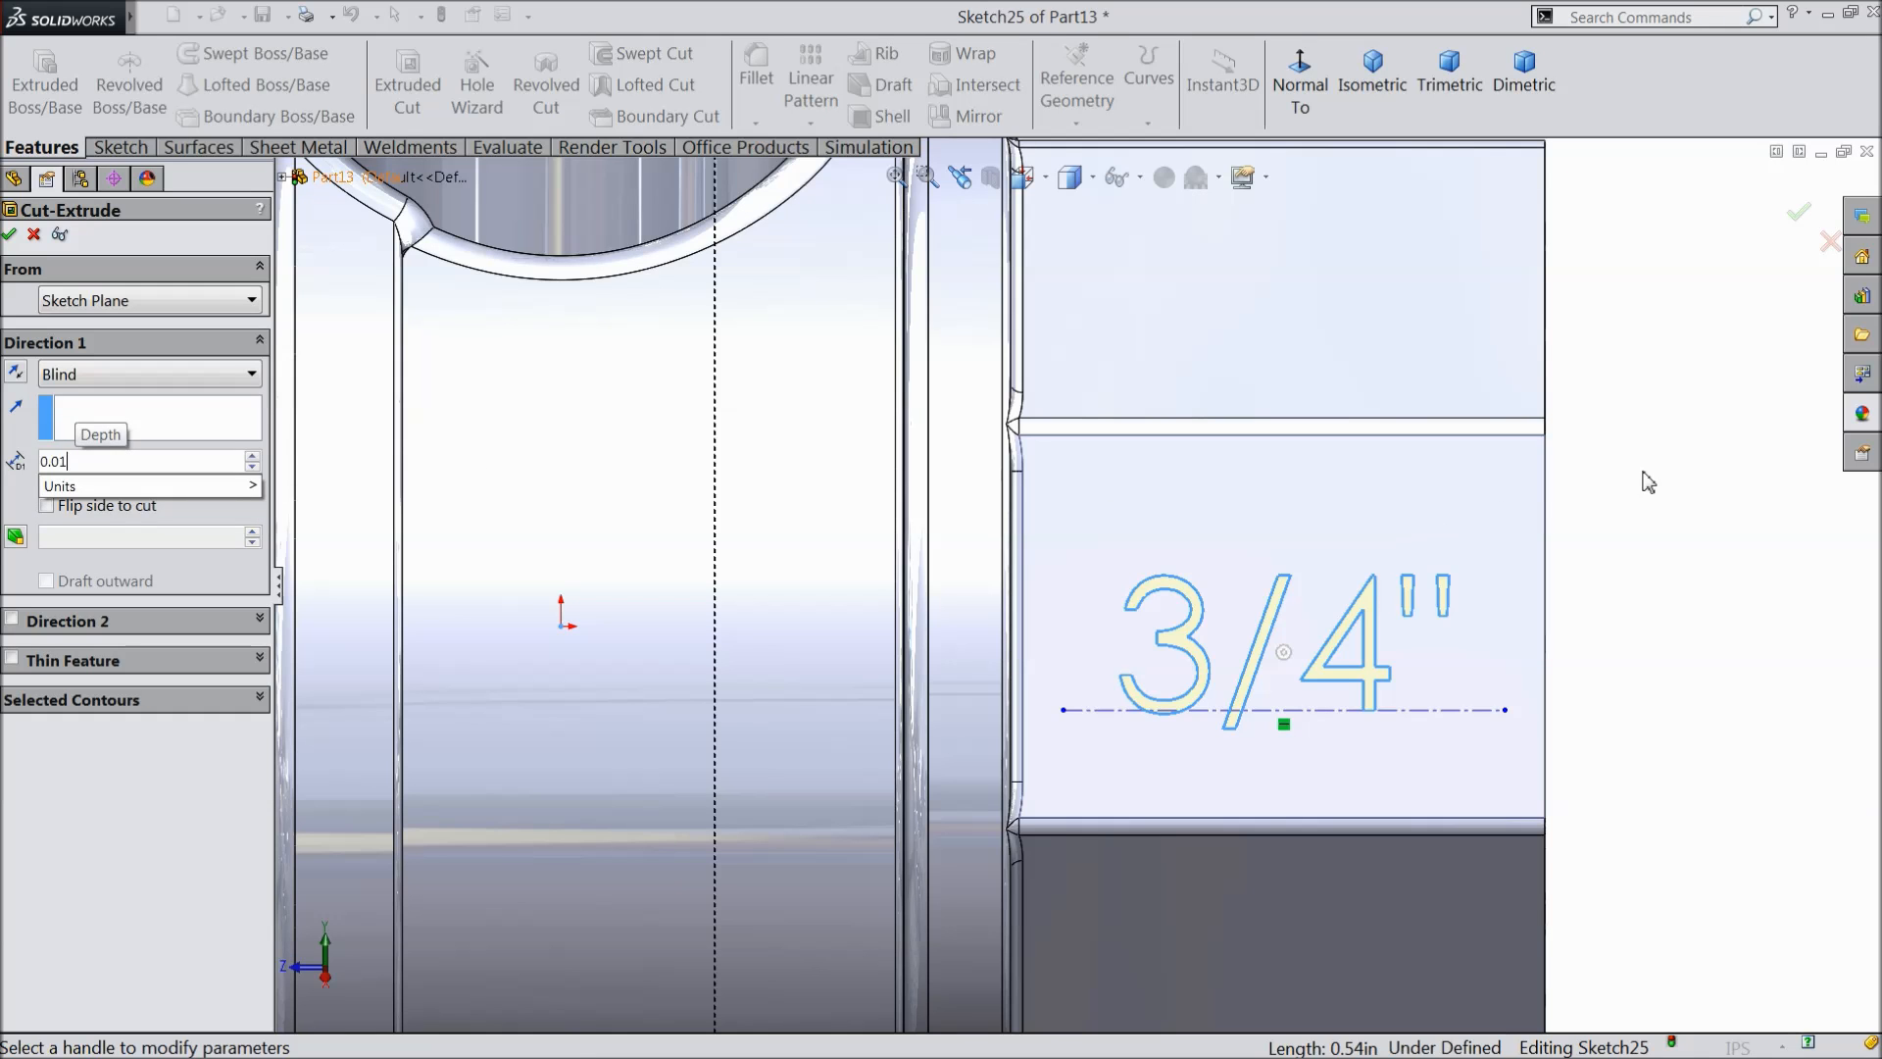
key("Return")
middle_click_drag(1661, 580, 1379, 674)
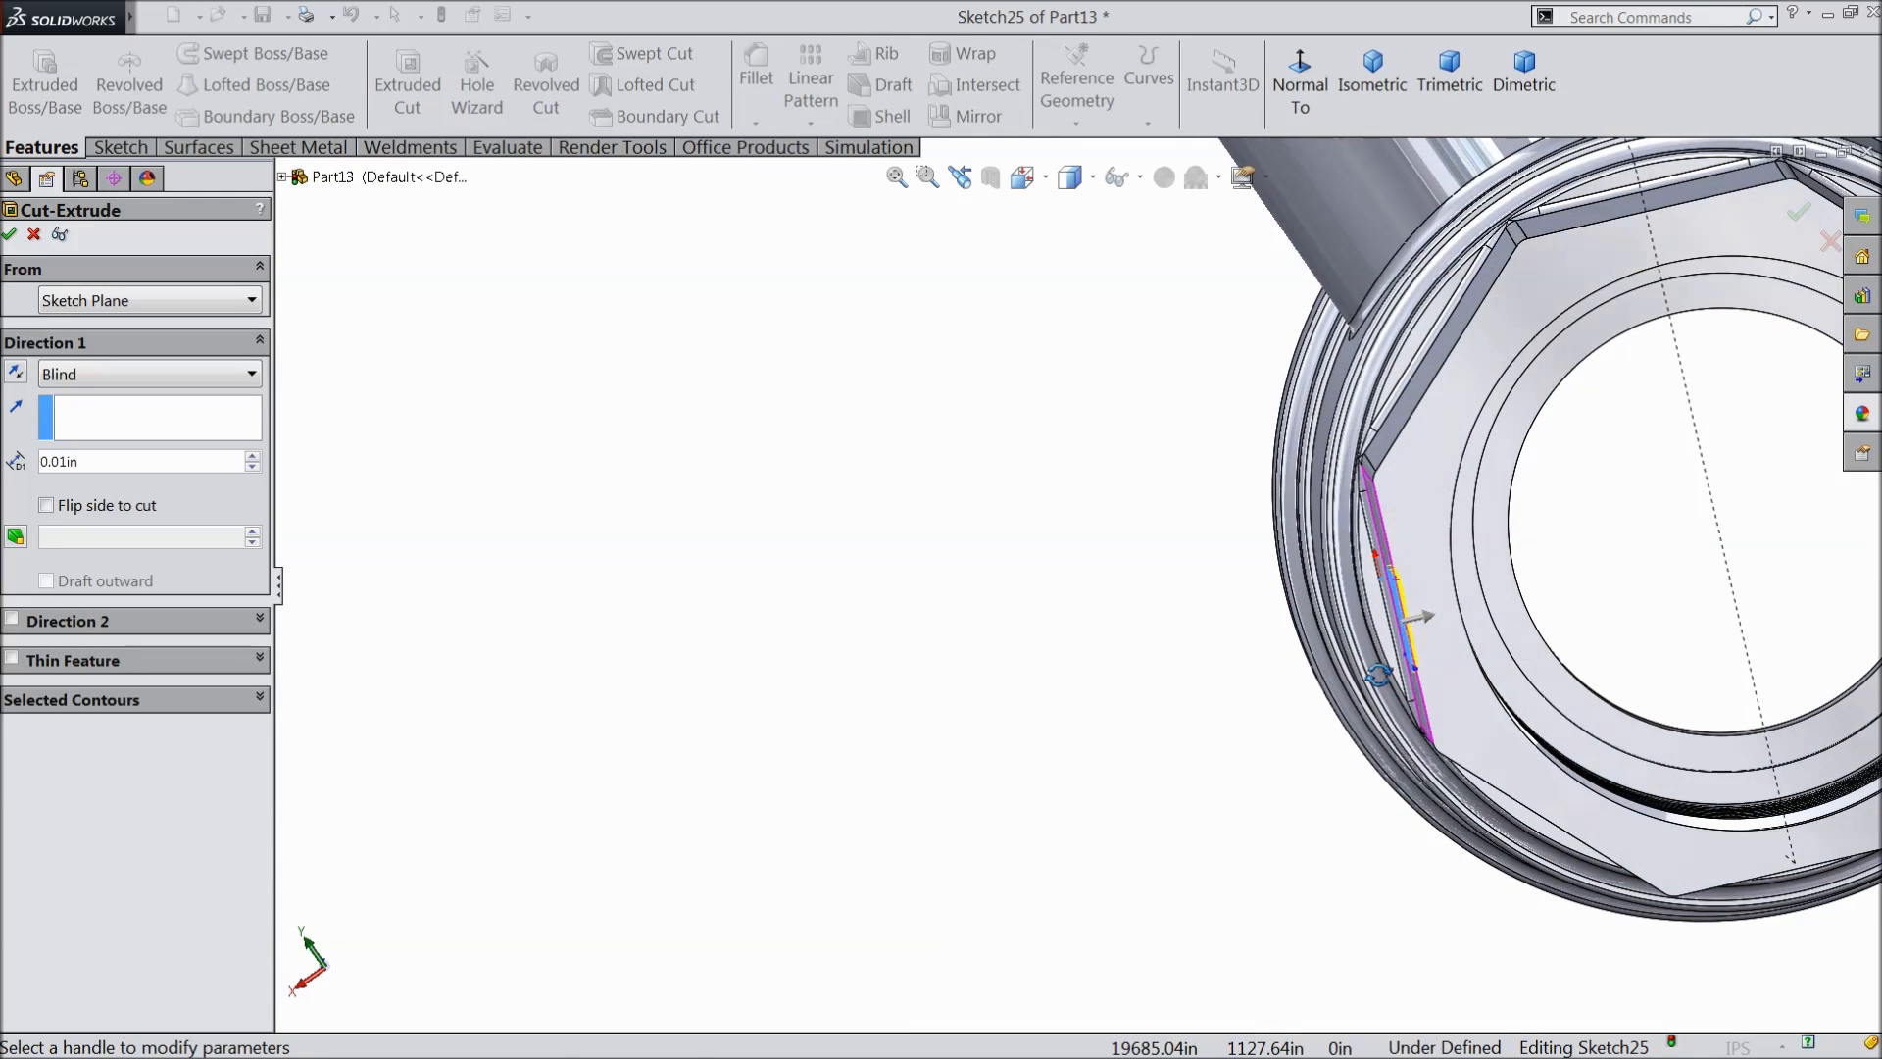
- Set the depth of the 3/4" text cut to 0.005 in and accept the cut
left_click_drag(107, 462, 23, 464)
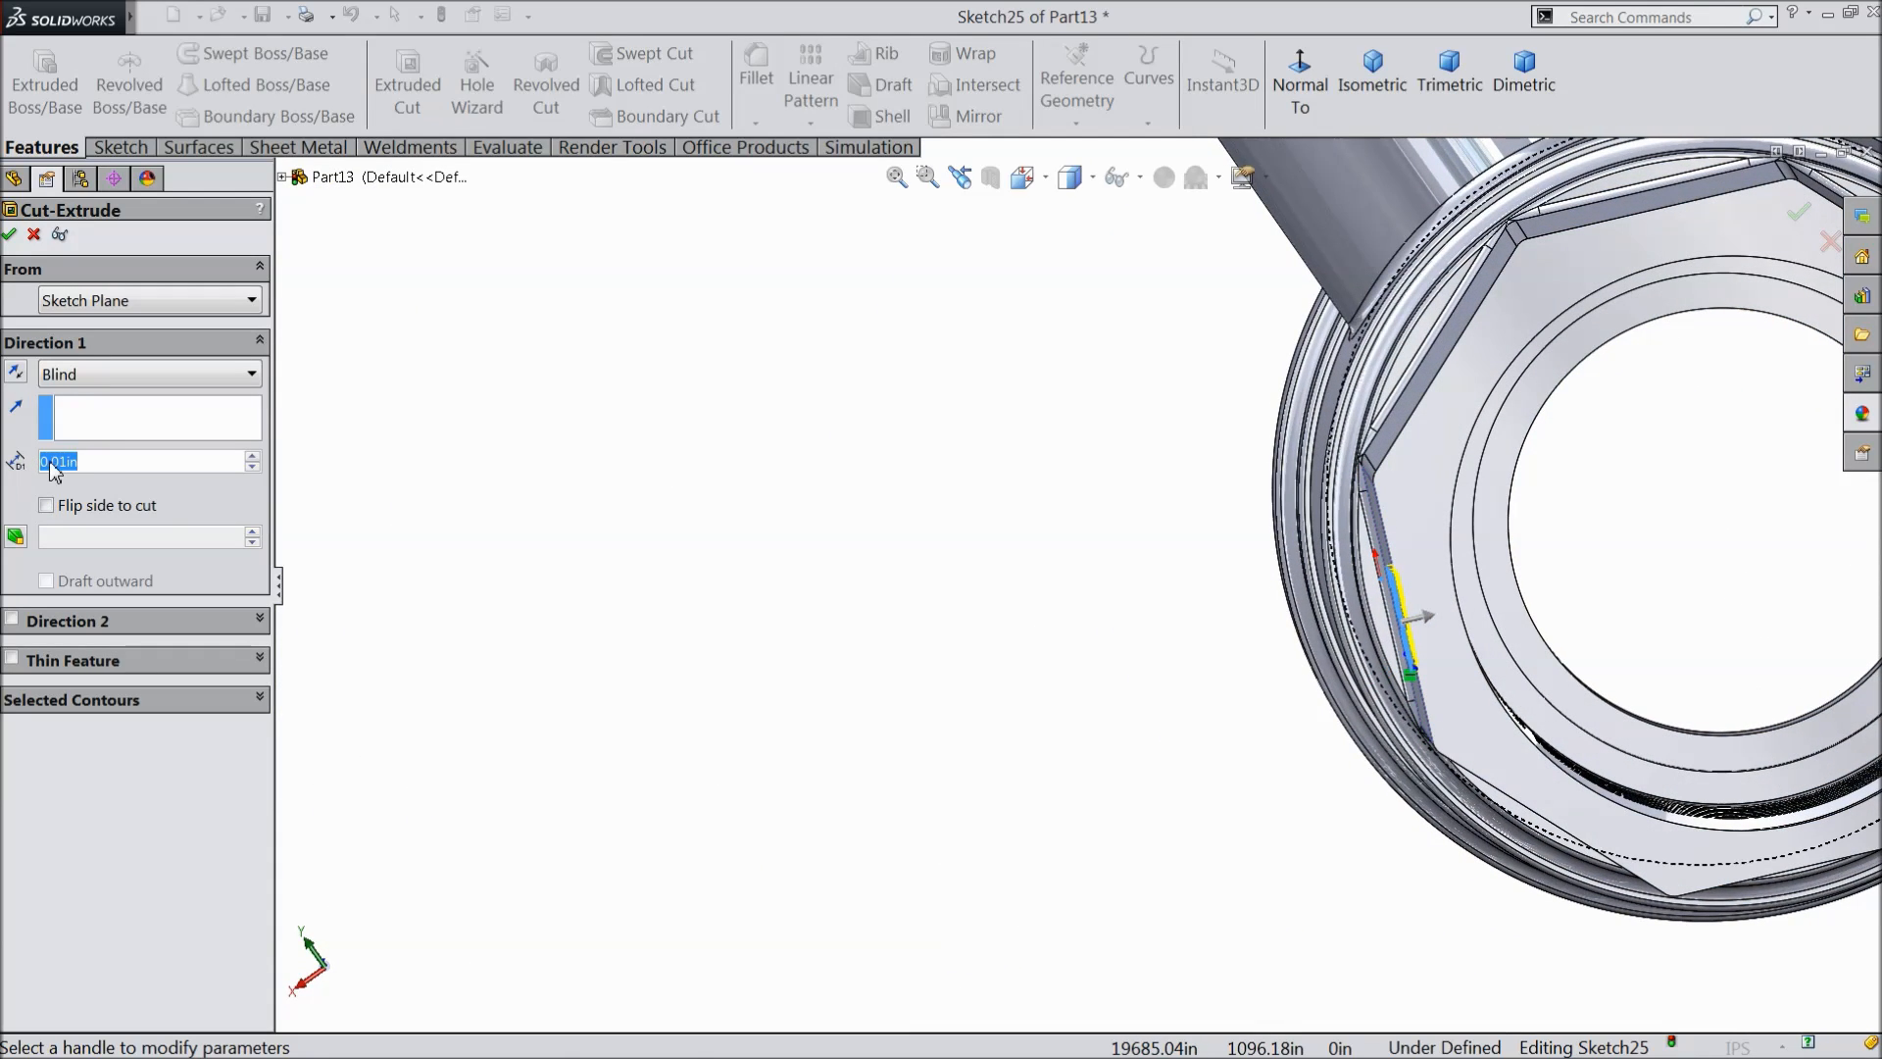
type("0.005")
key("Return")
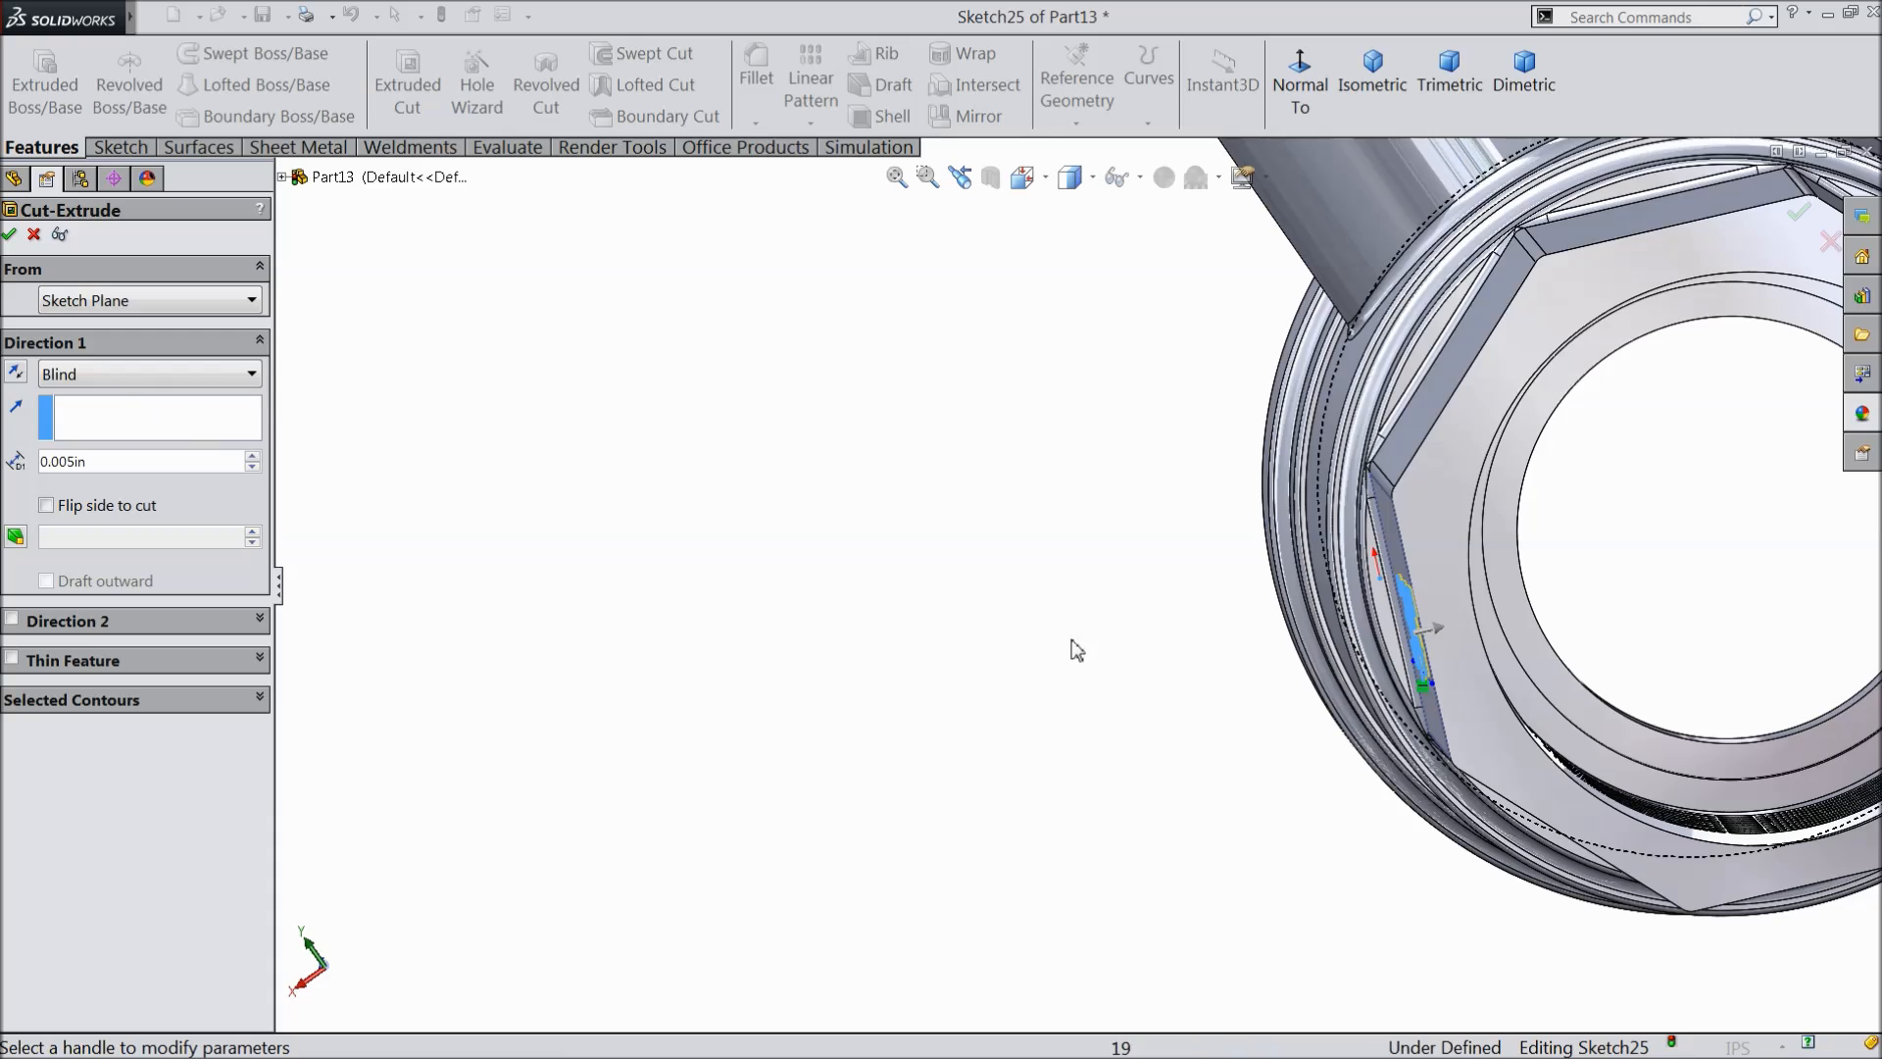
scroll(1074, 643, "up", 2)
scroll(1316, 635, "down", 3)
middle_click_drag(1317, 632, 1425, 629)
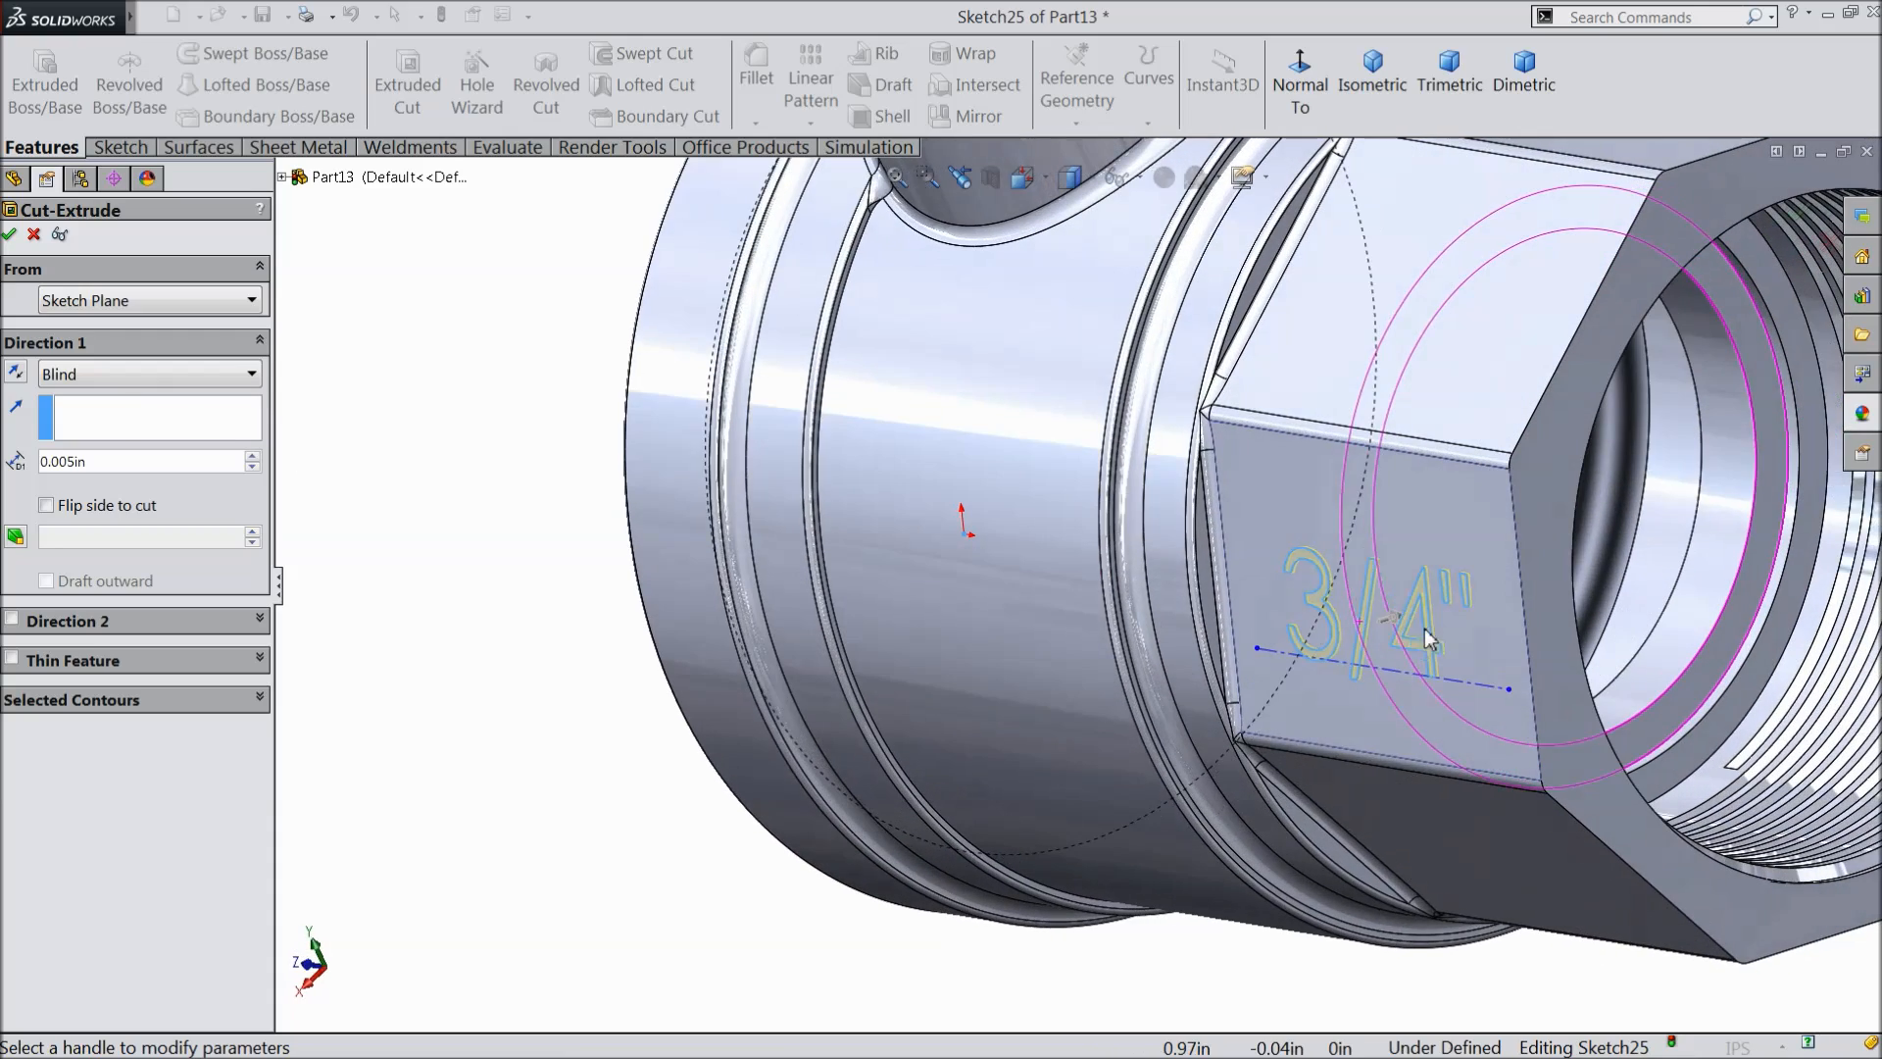
scroll(1425, 637, "down", 5)
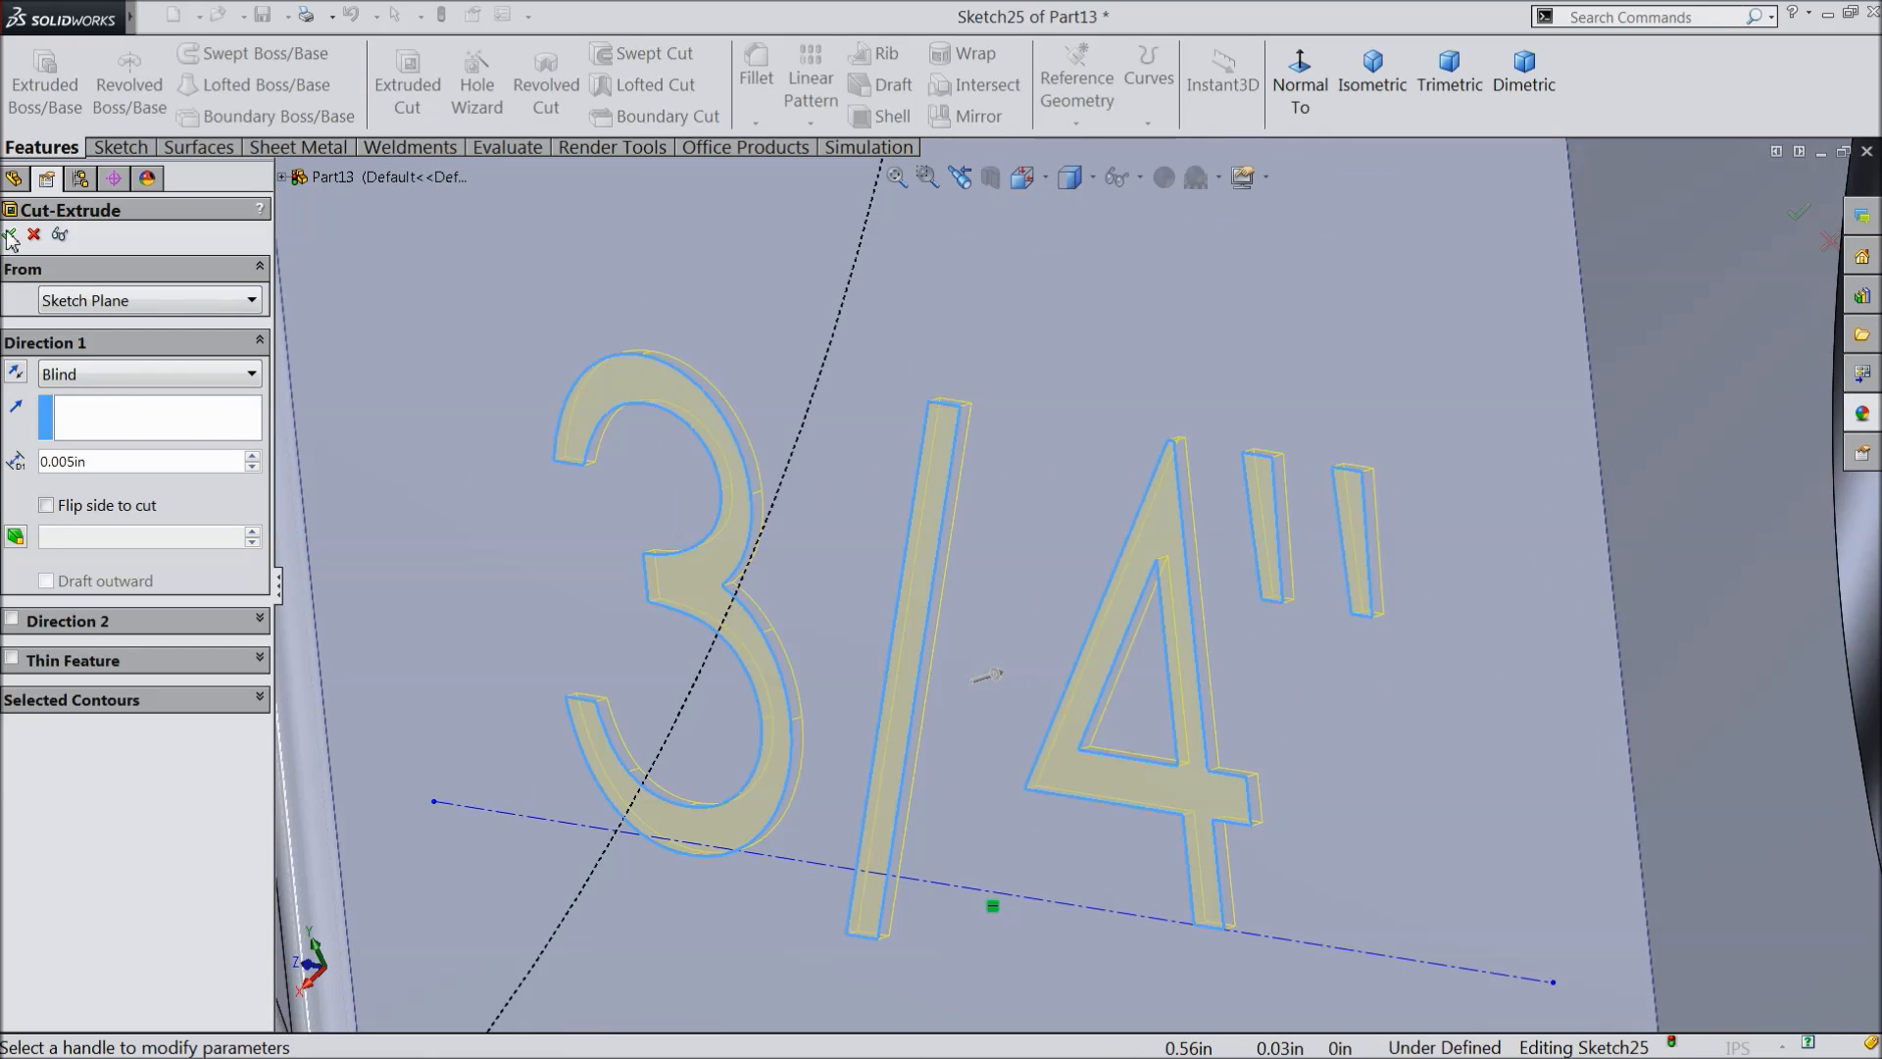
left_click(9, 235)
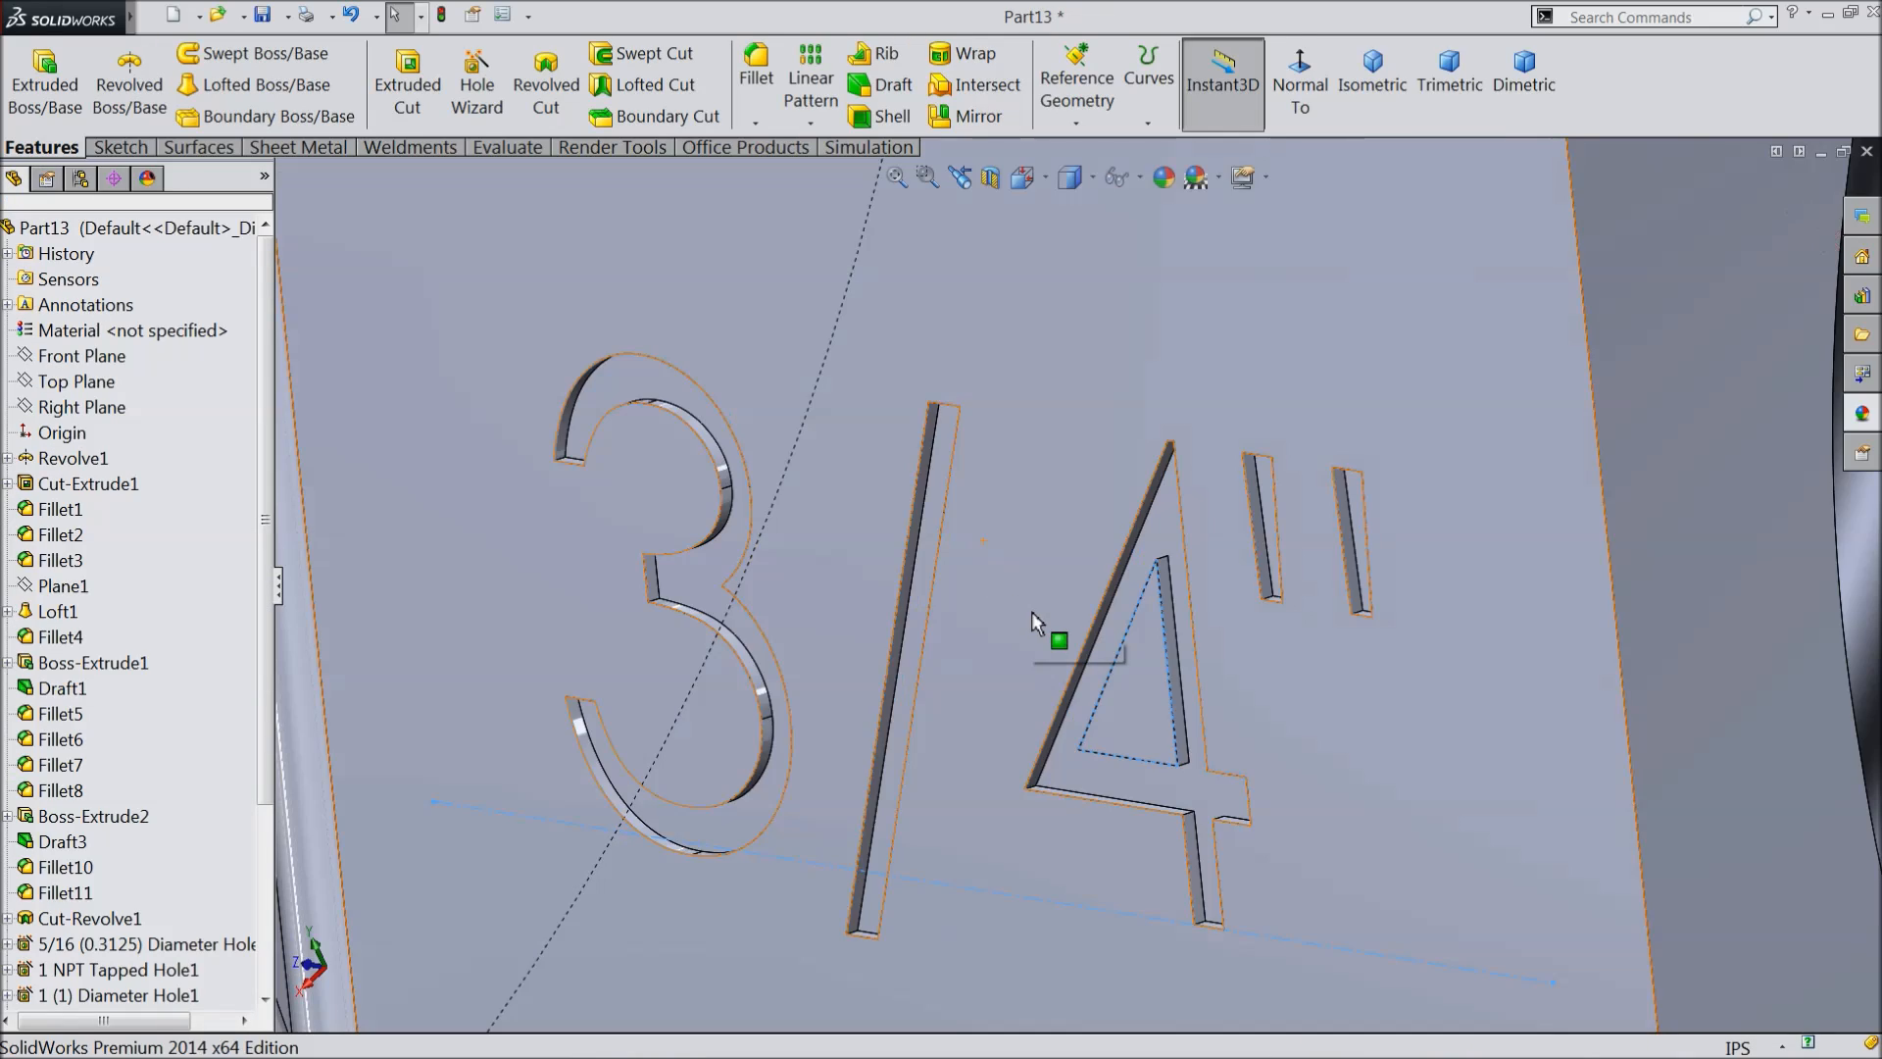
- Start a sketch on the Right Plane and view it face-on
scroll(1029, 612, "up", 4)
middle_click_drag(1025, 635, 1347, 534)
scroll(1112, 613, "up", 8)
mouse_move(1411, 470)
middle_mouse_down()
mouse_move(1415, 508)
mouse_move(1391, 484)
middle_mouse_up()
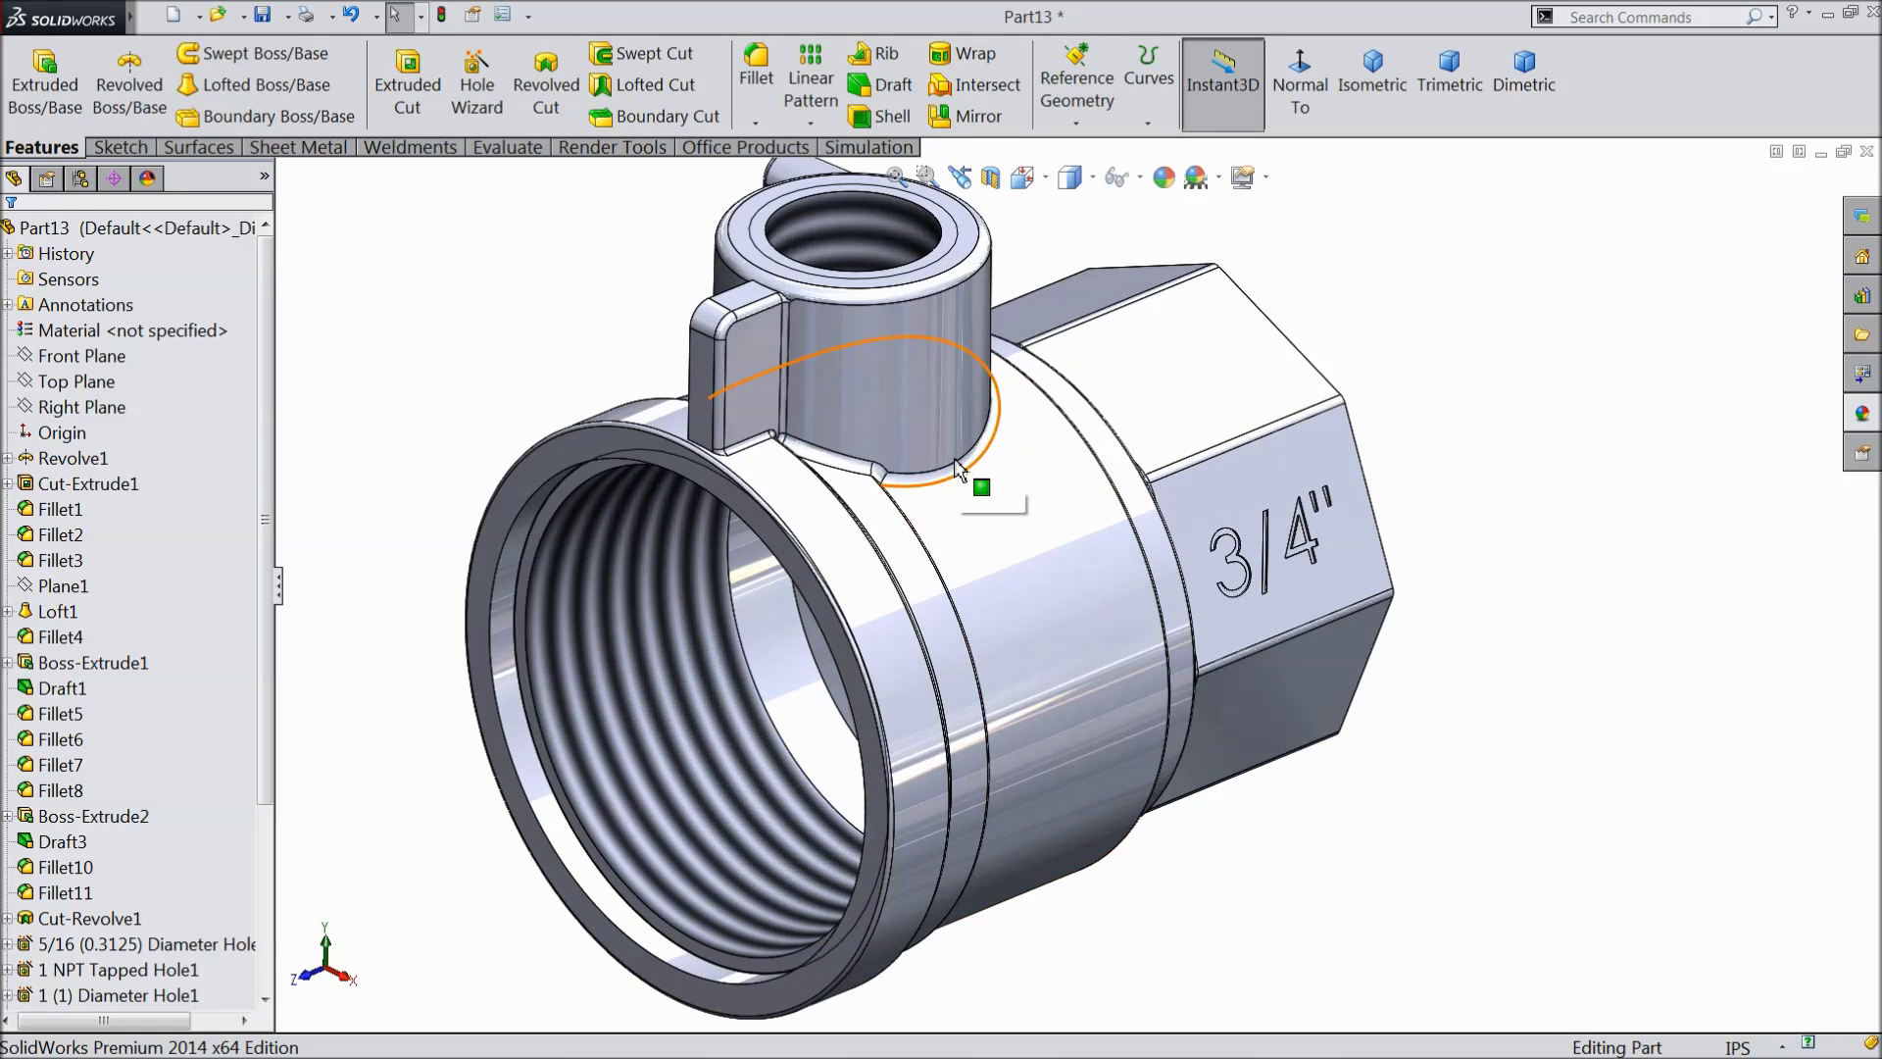
scroll(941, 549, "down", 2)
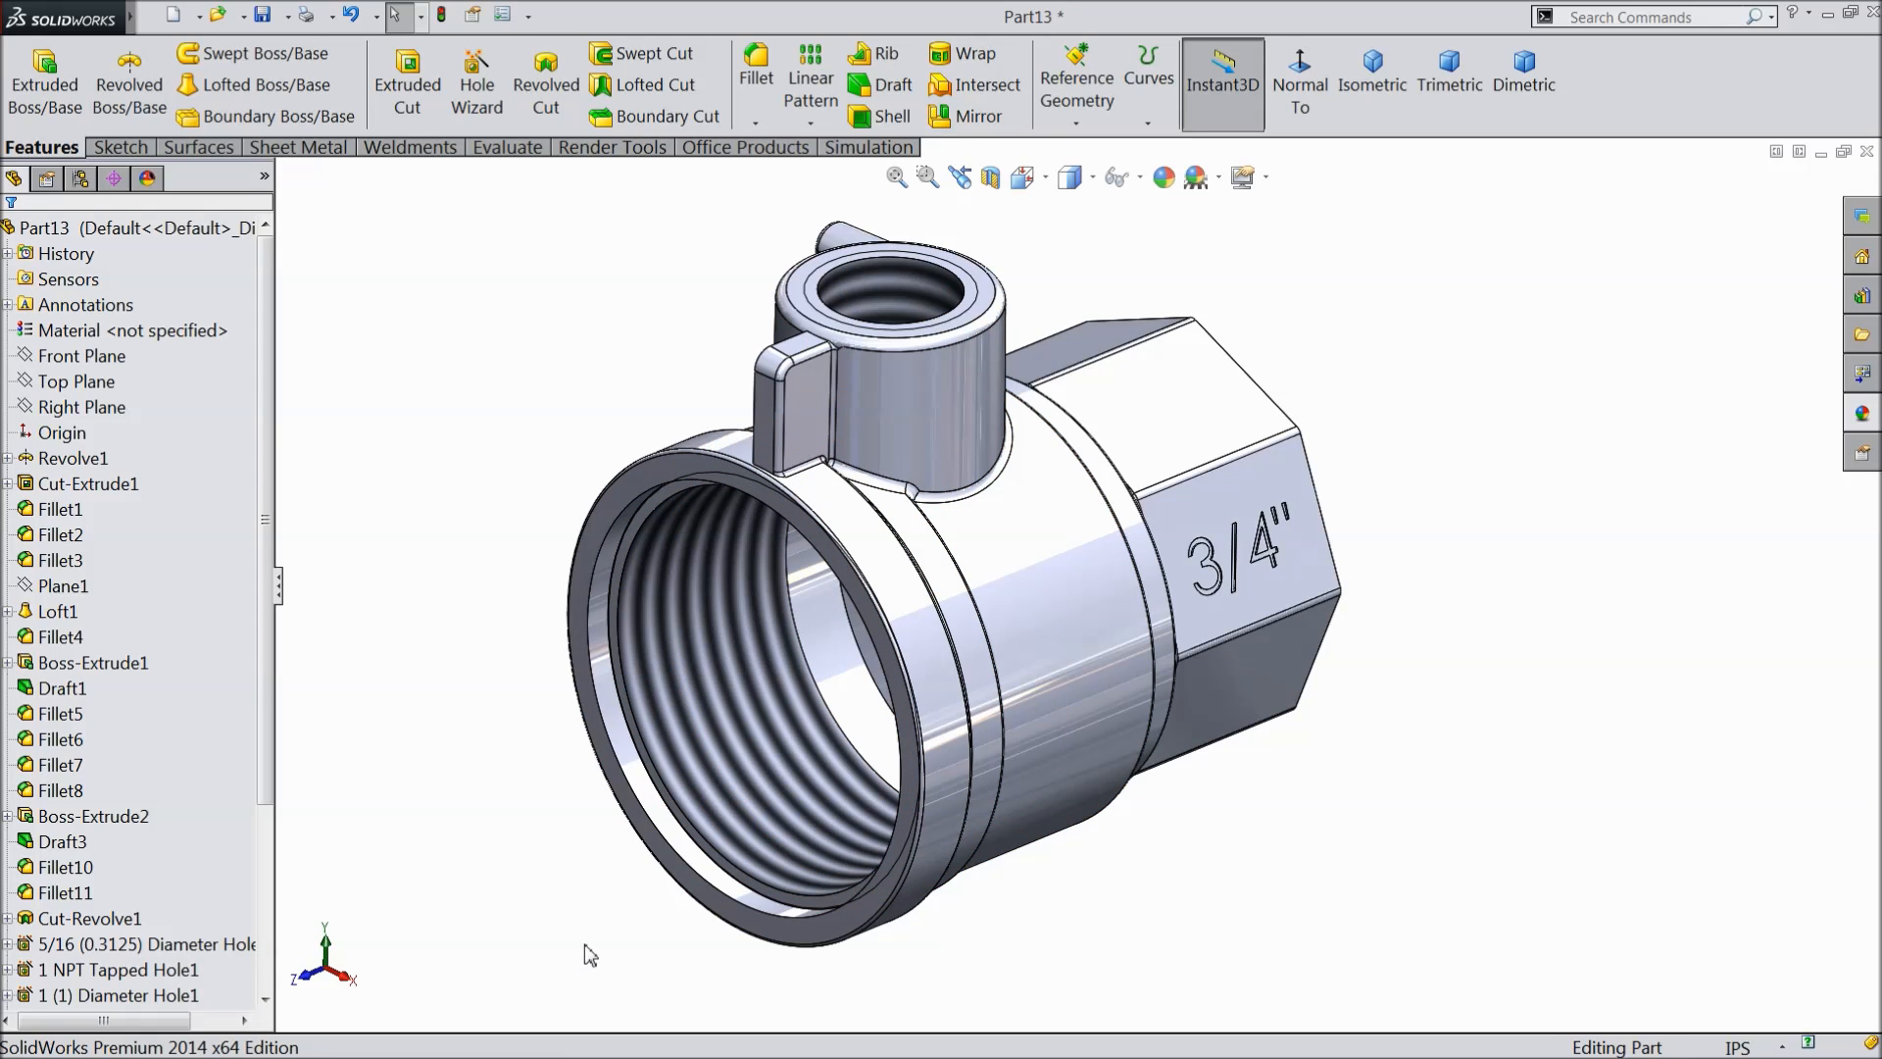
left_click(108, 358)
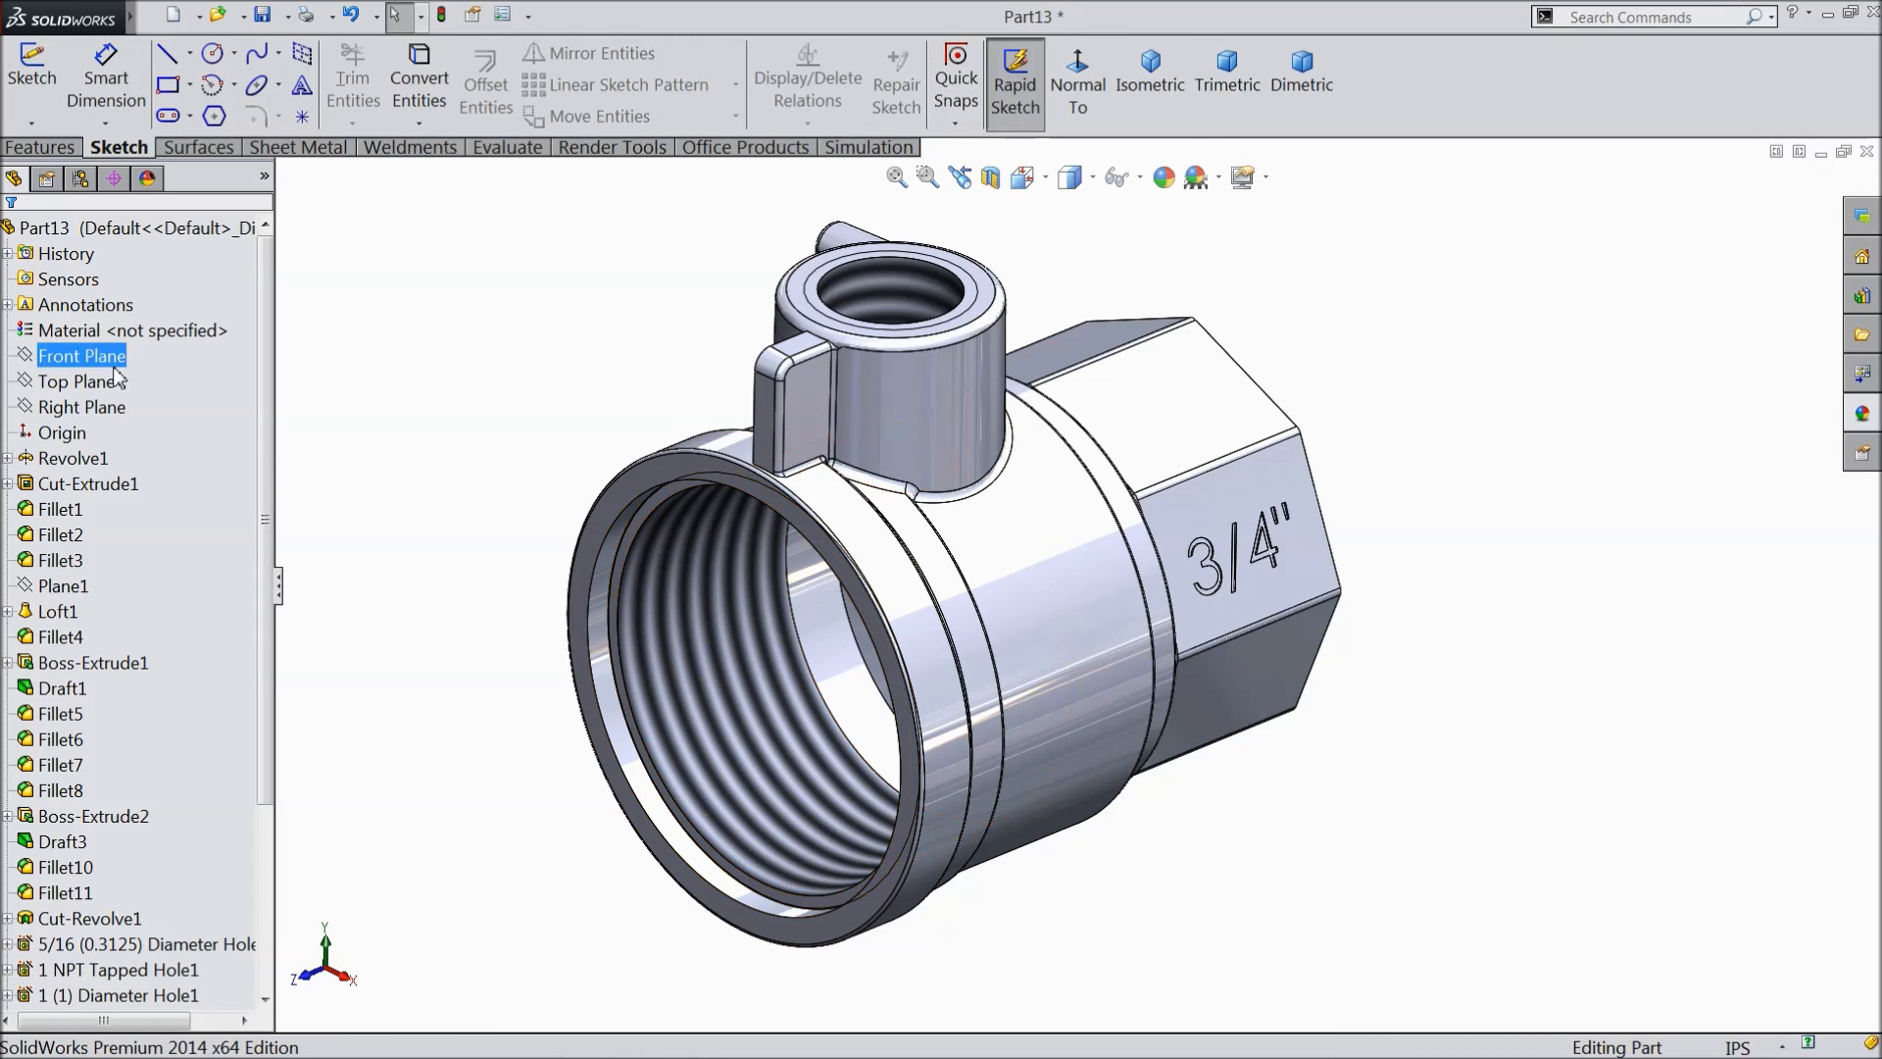
left_click(82, 407)
left_click(88, 381, "ctrl")
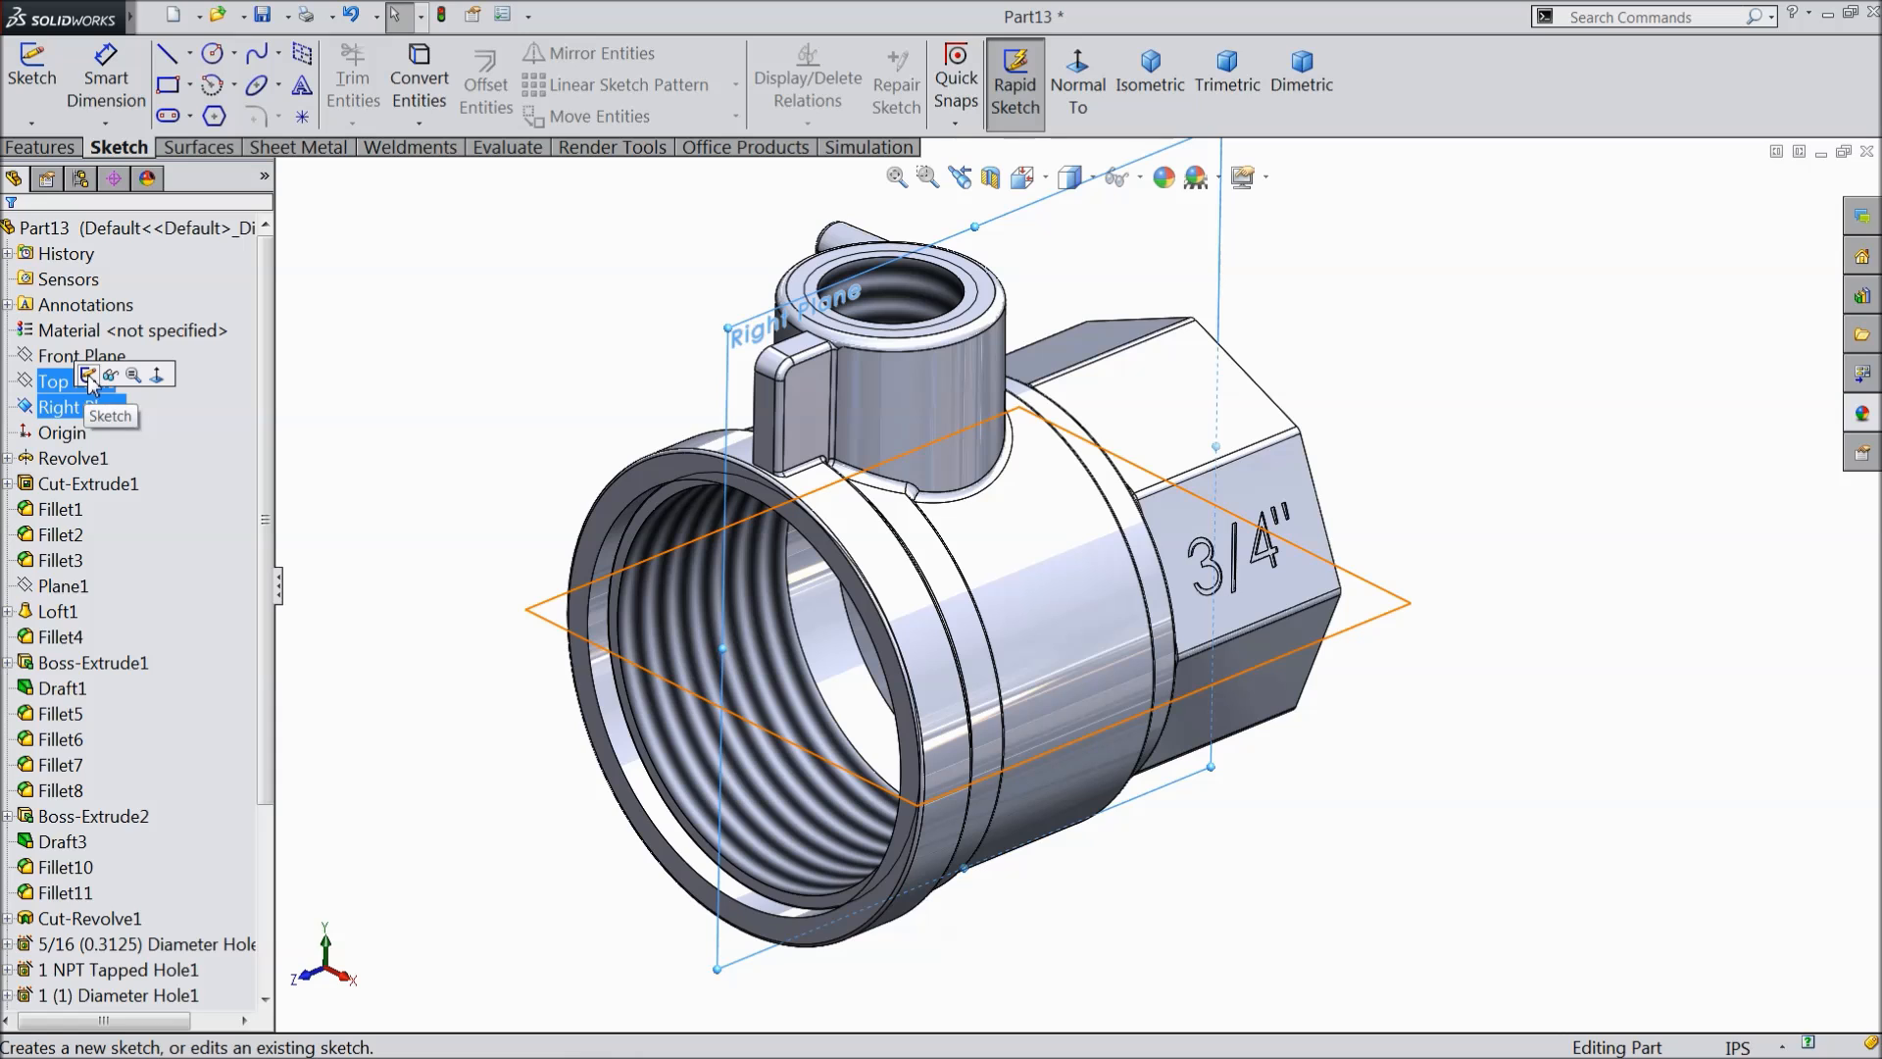
left_click(88, 379)
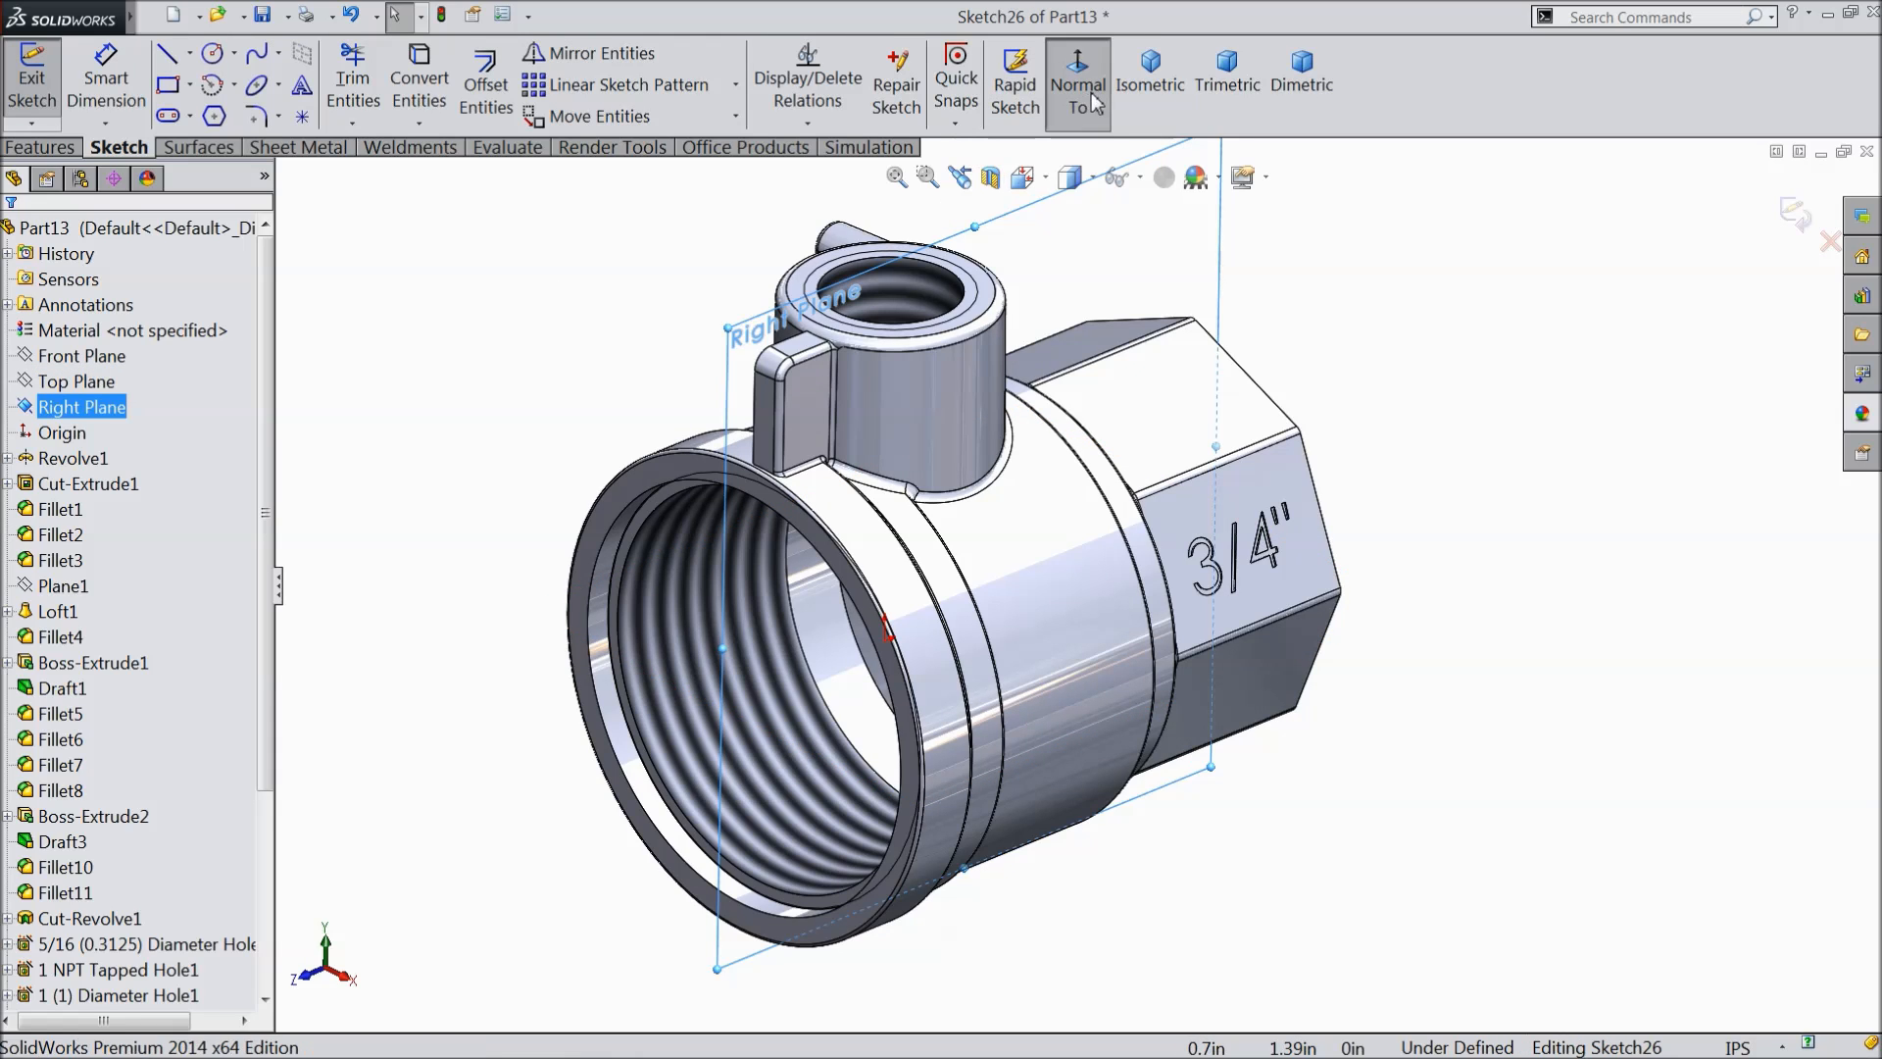
- Sketch a horizontal centerline about 0.53 in long across the main body, slightly above the origin
left_click(189, 54)
left_click(226, 116)
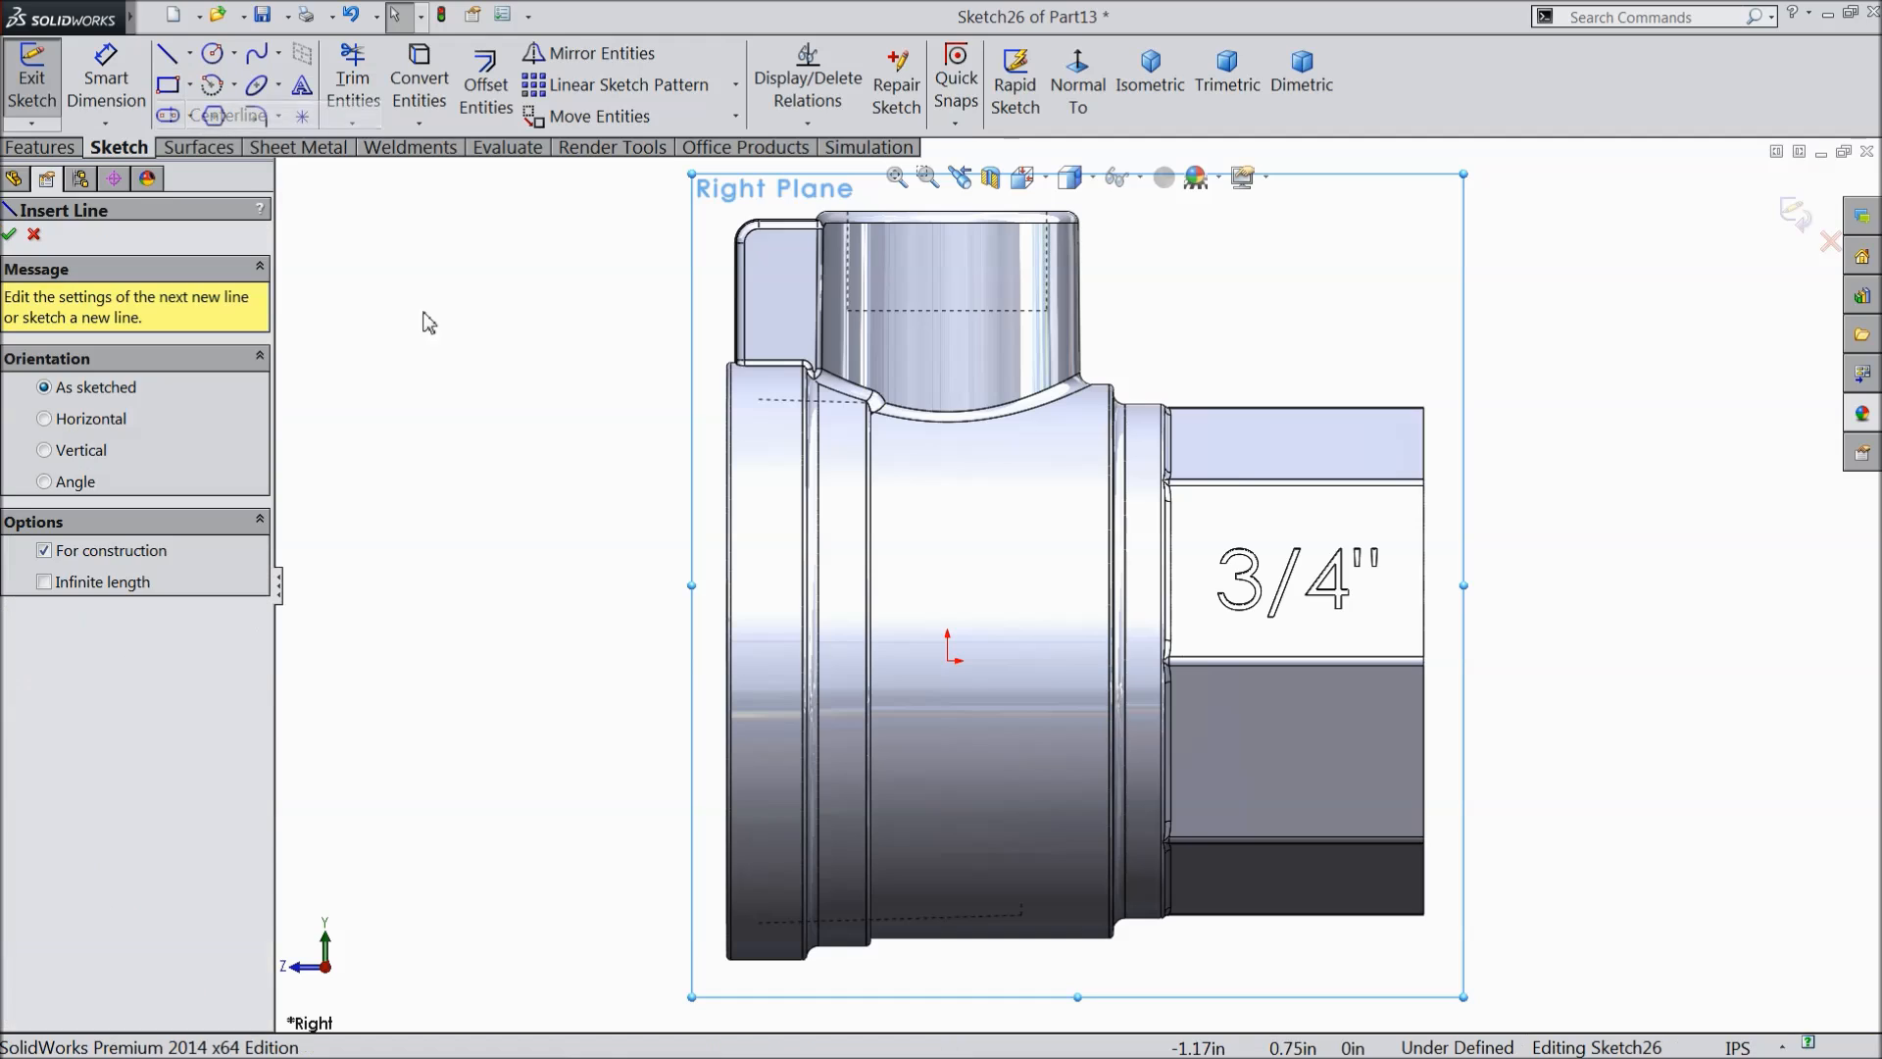
left_click(881, 576)
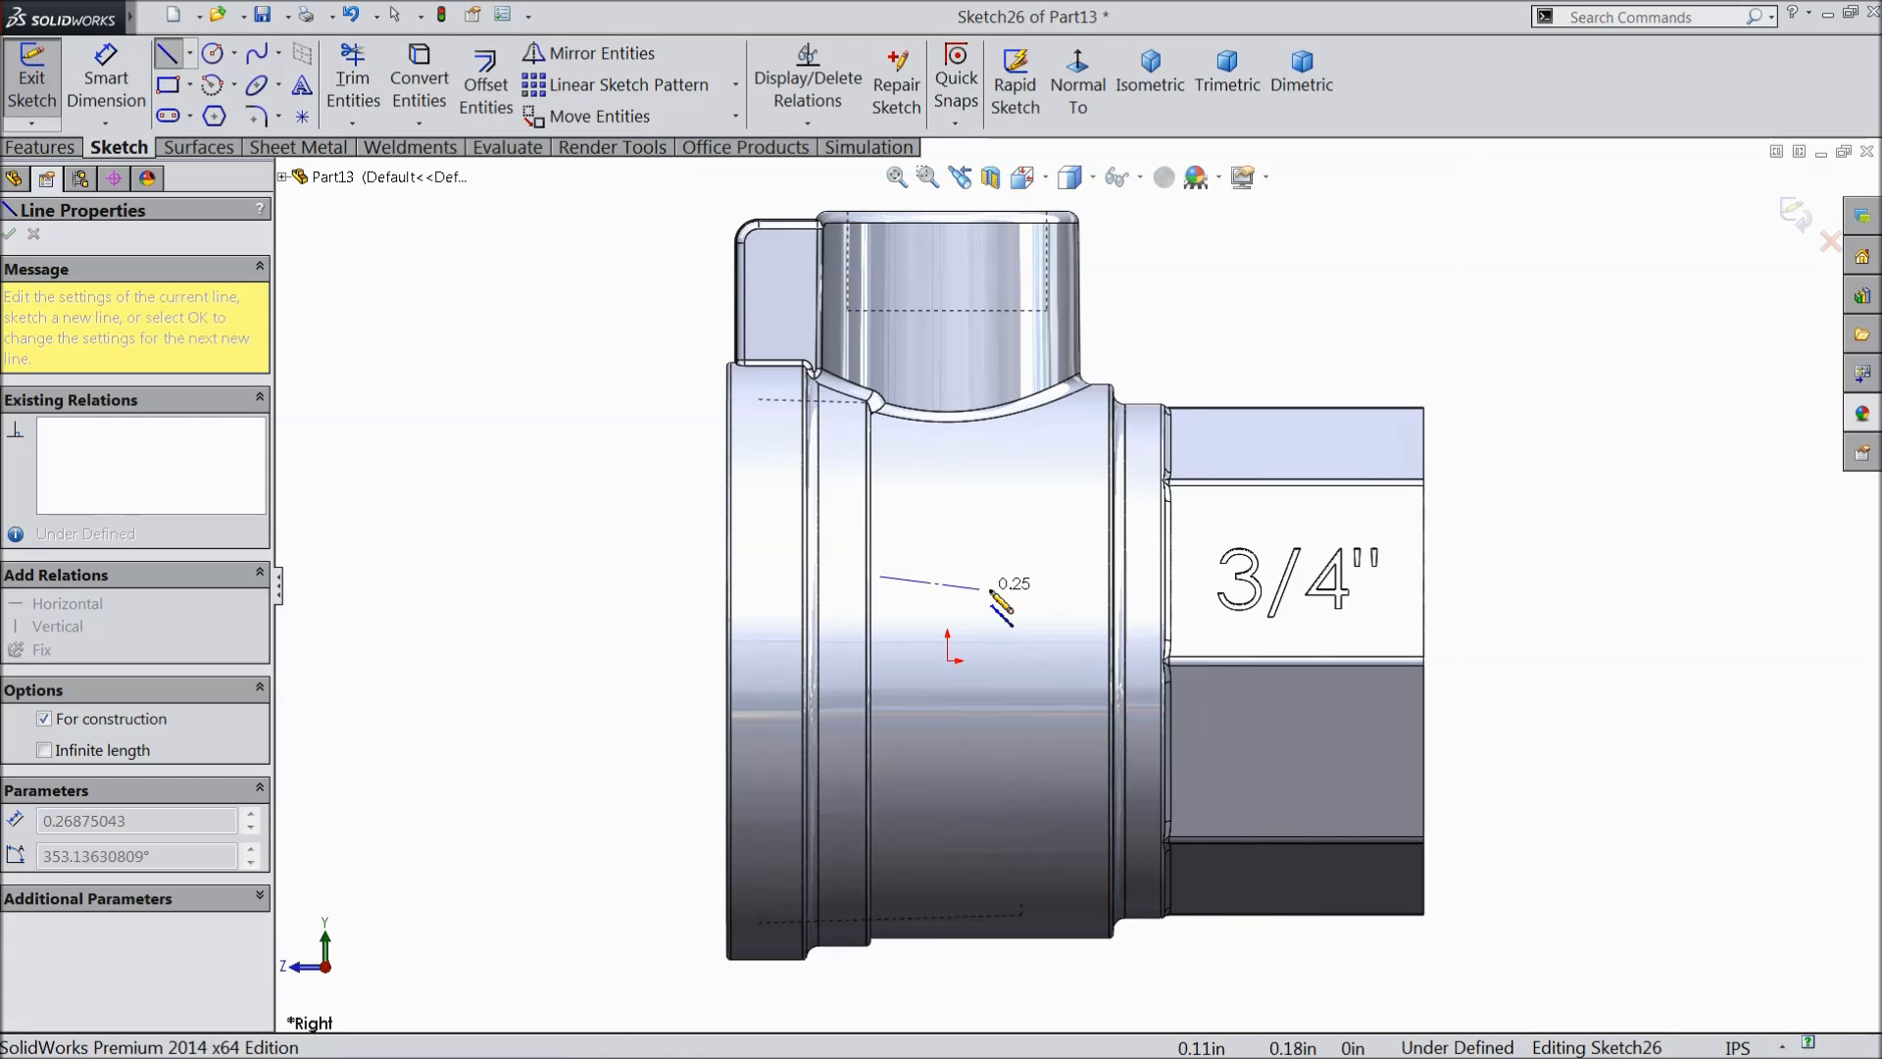
left_click(1091, 575)
right_click(1162, 130)
left_click(1250, 216)
- Sketch a second horizontal centerline about 0.51 in long on the main body, below the origin
left_click(189, 53)
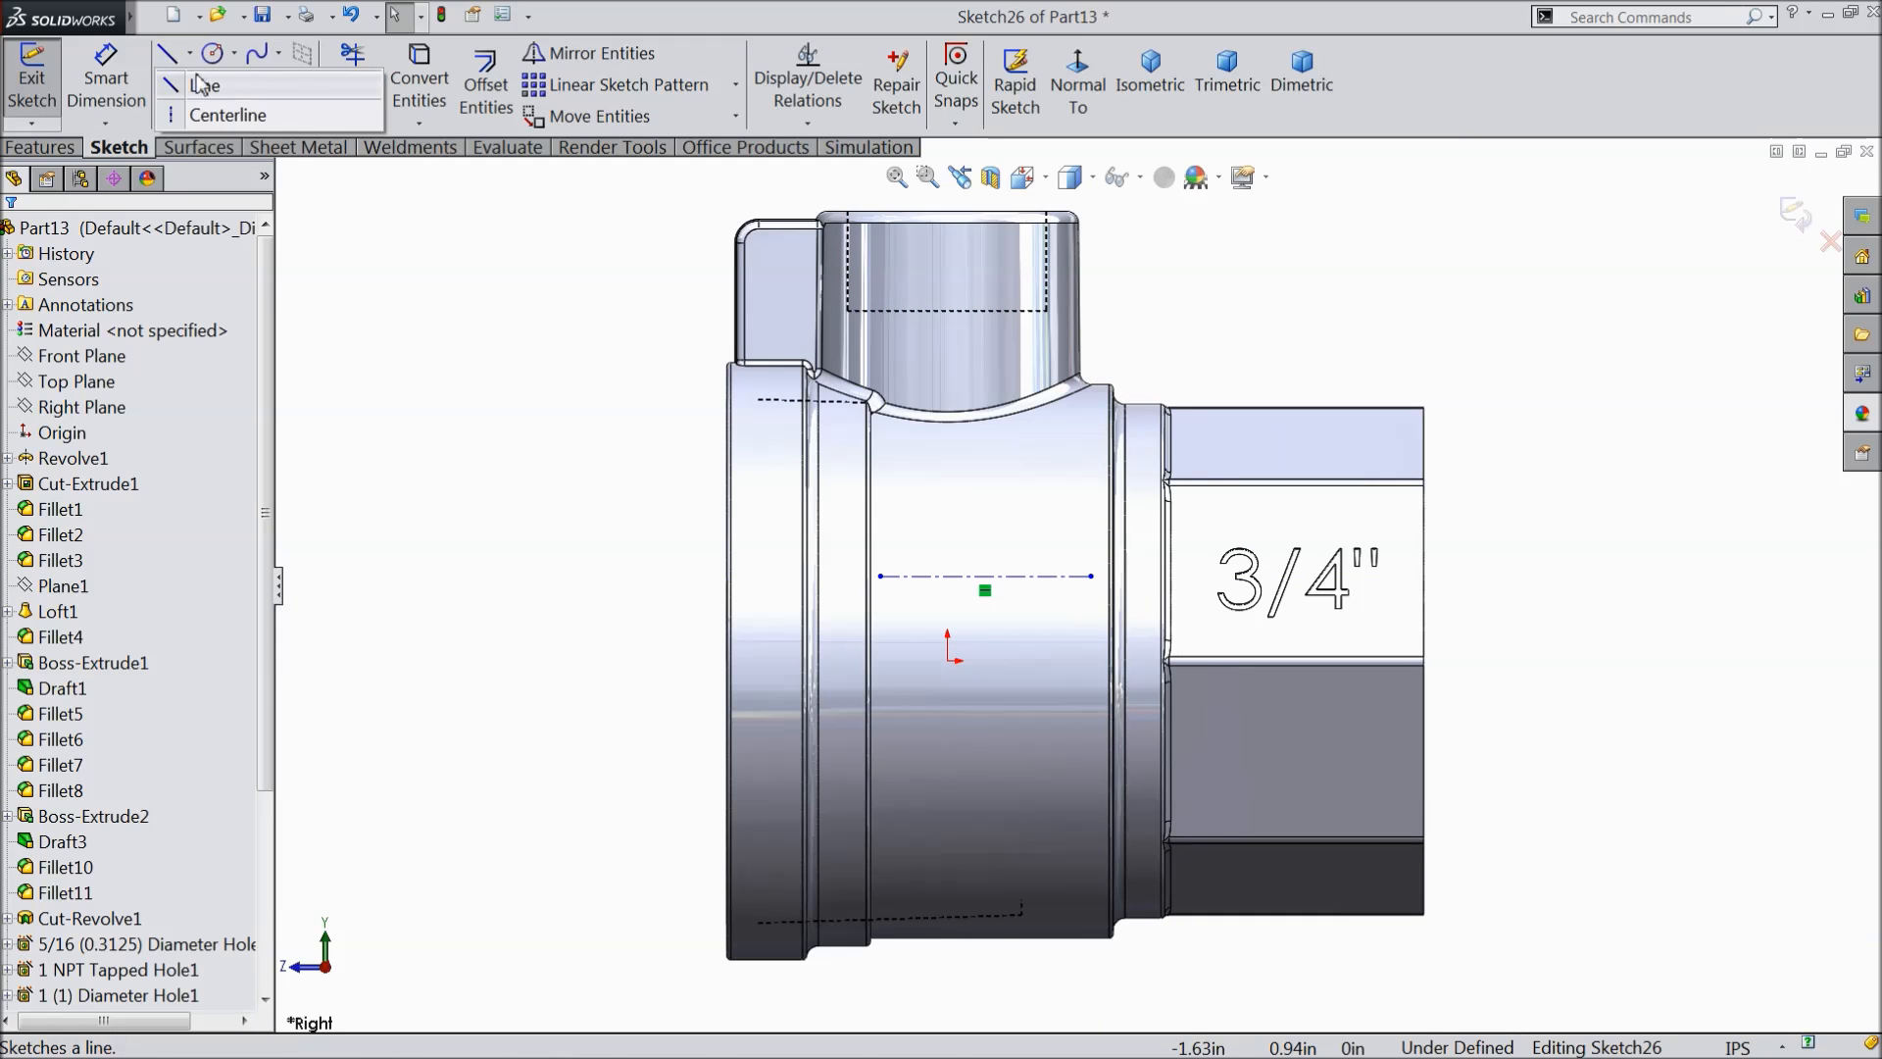
left_click(201, 114)
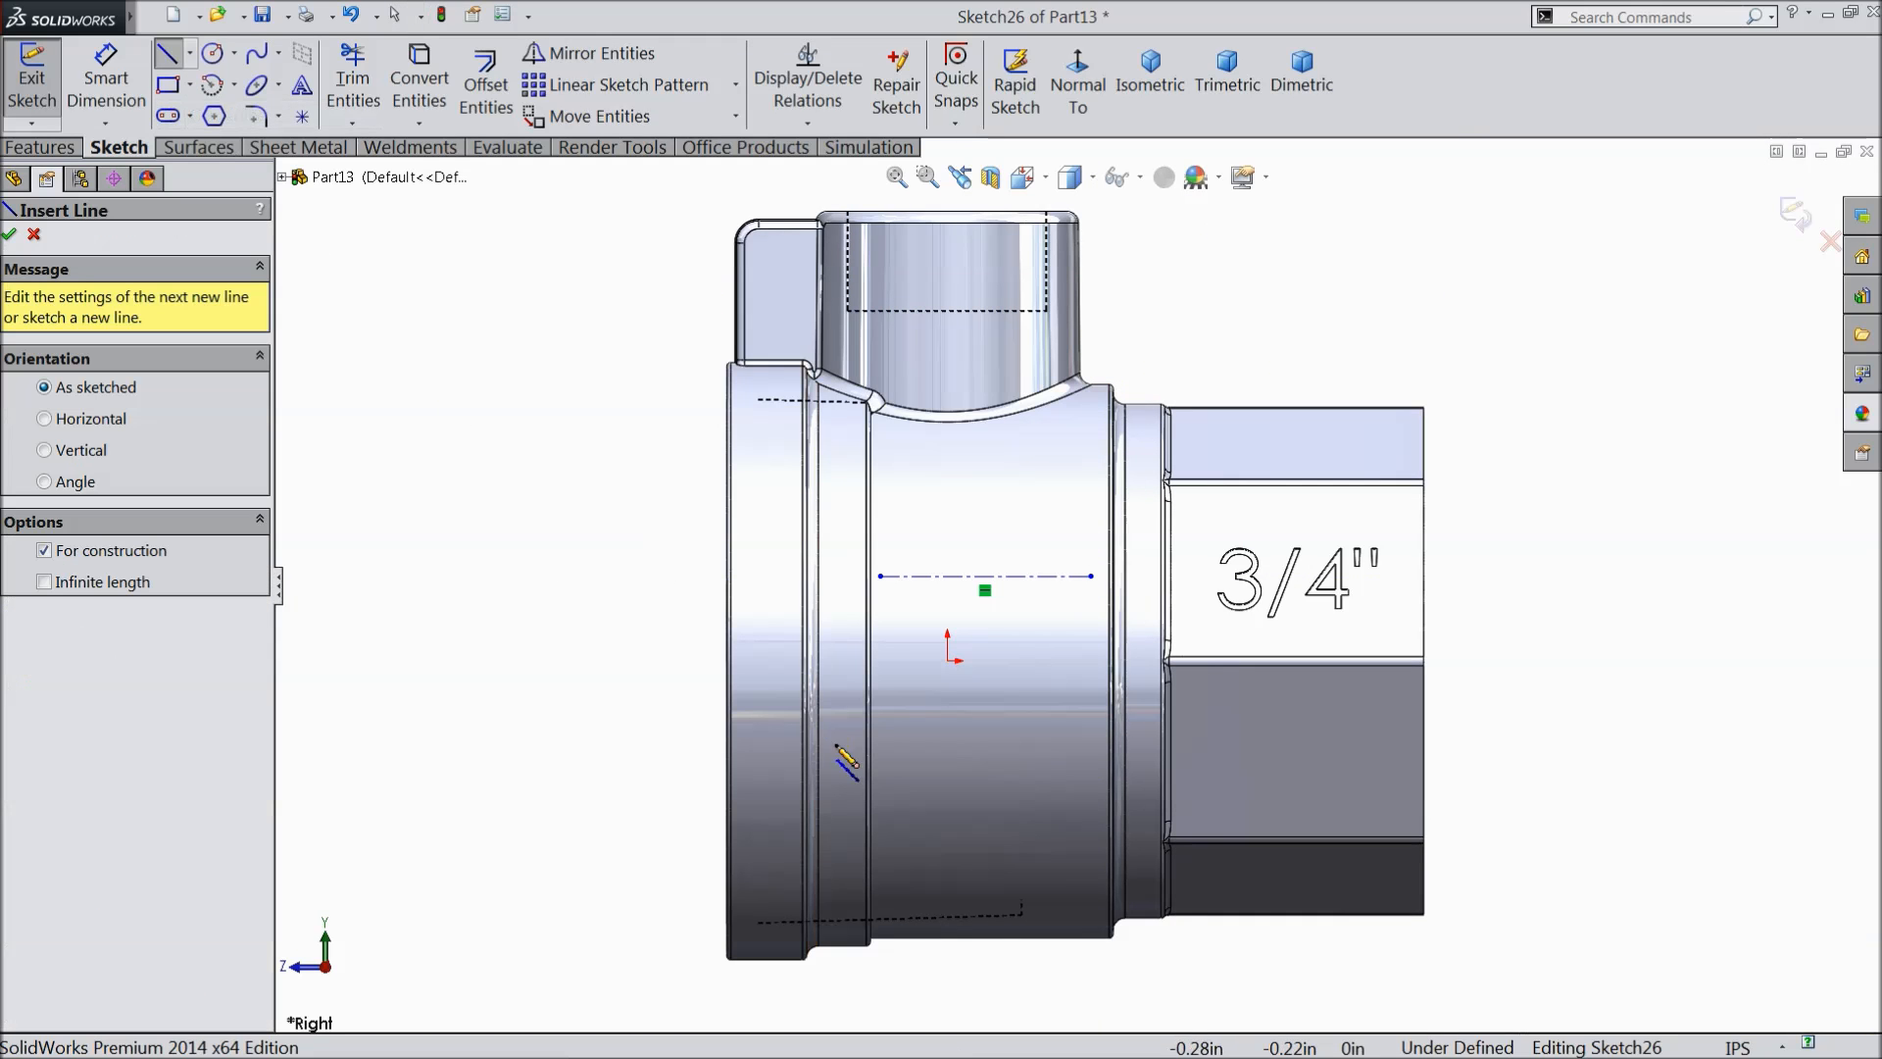
left_click(886, 784)
left_click(1093, 785)
right_click(1022, 664)
left_click(1059, 189)
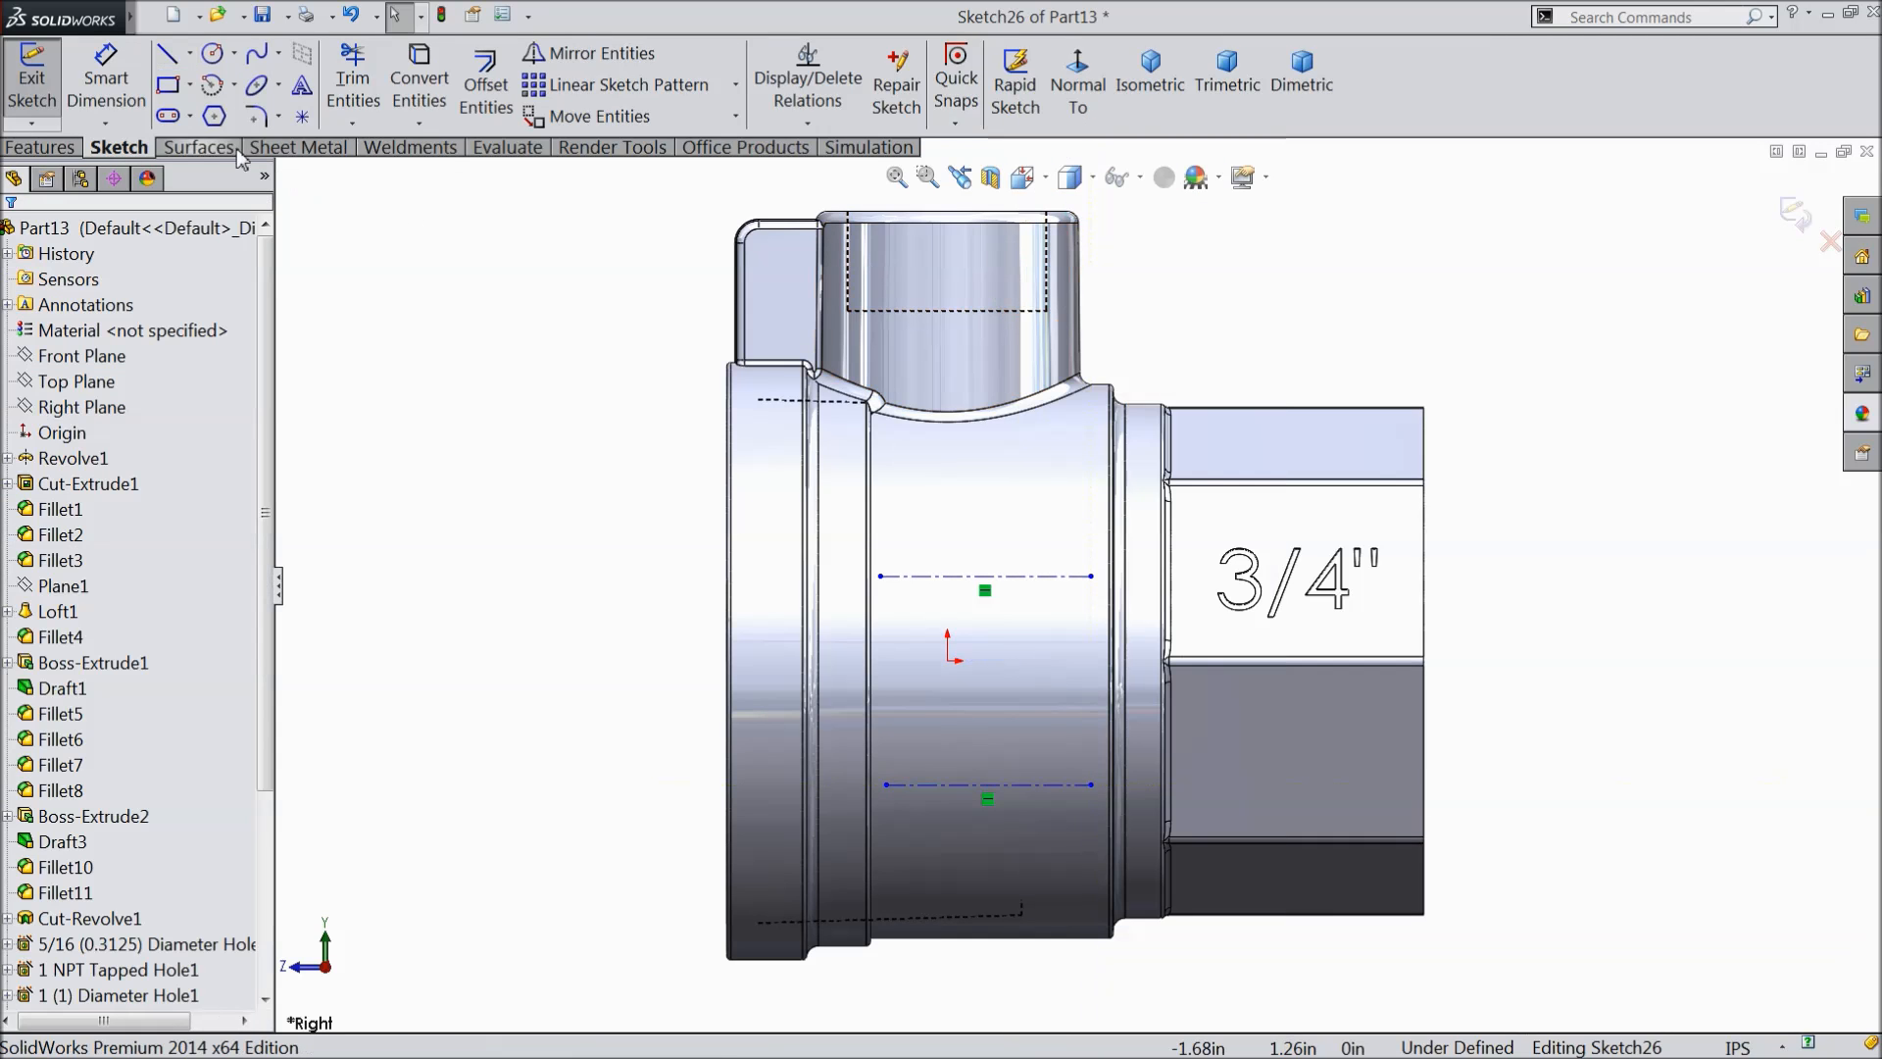
- Add the sketch text 0104 along the upper centerline, keeping the document font
left_click(302, 85)
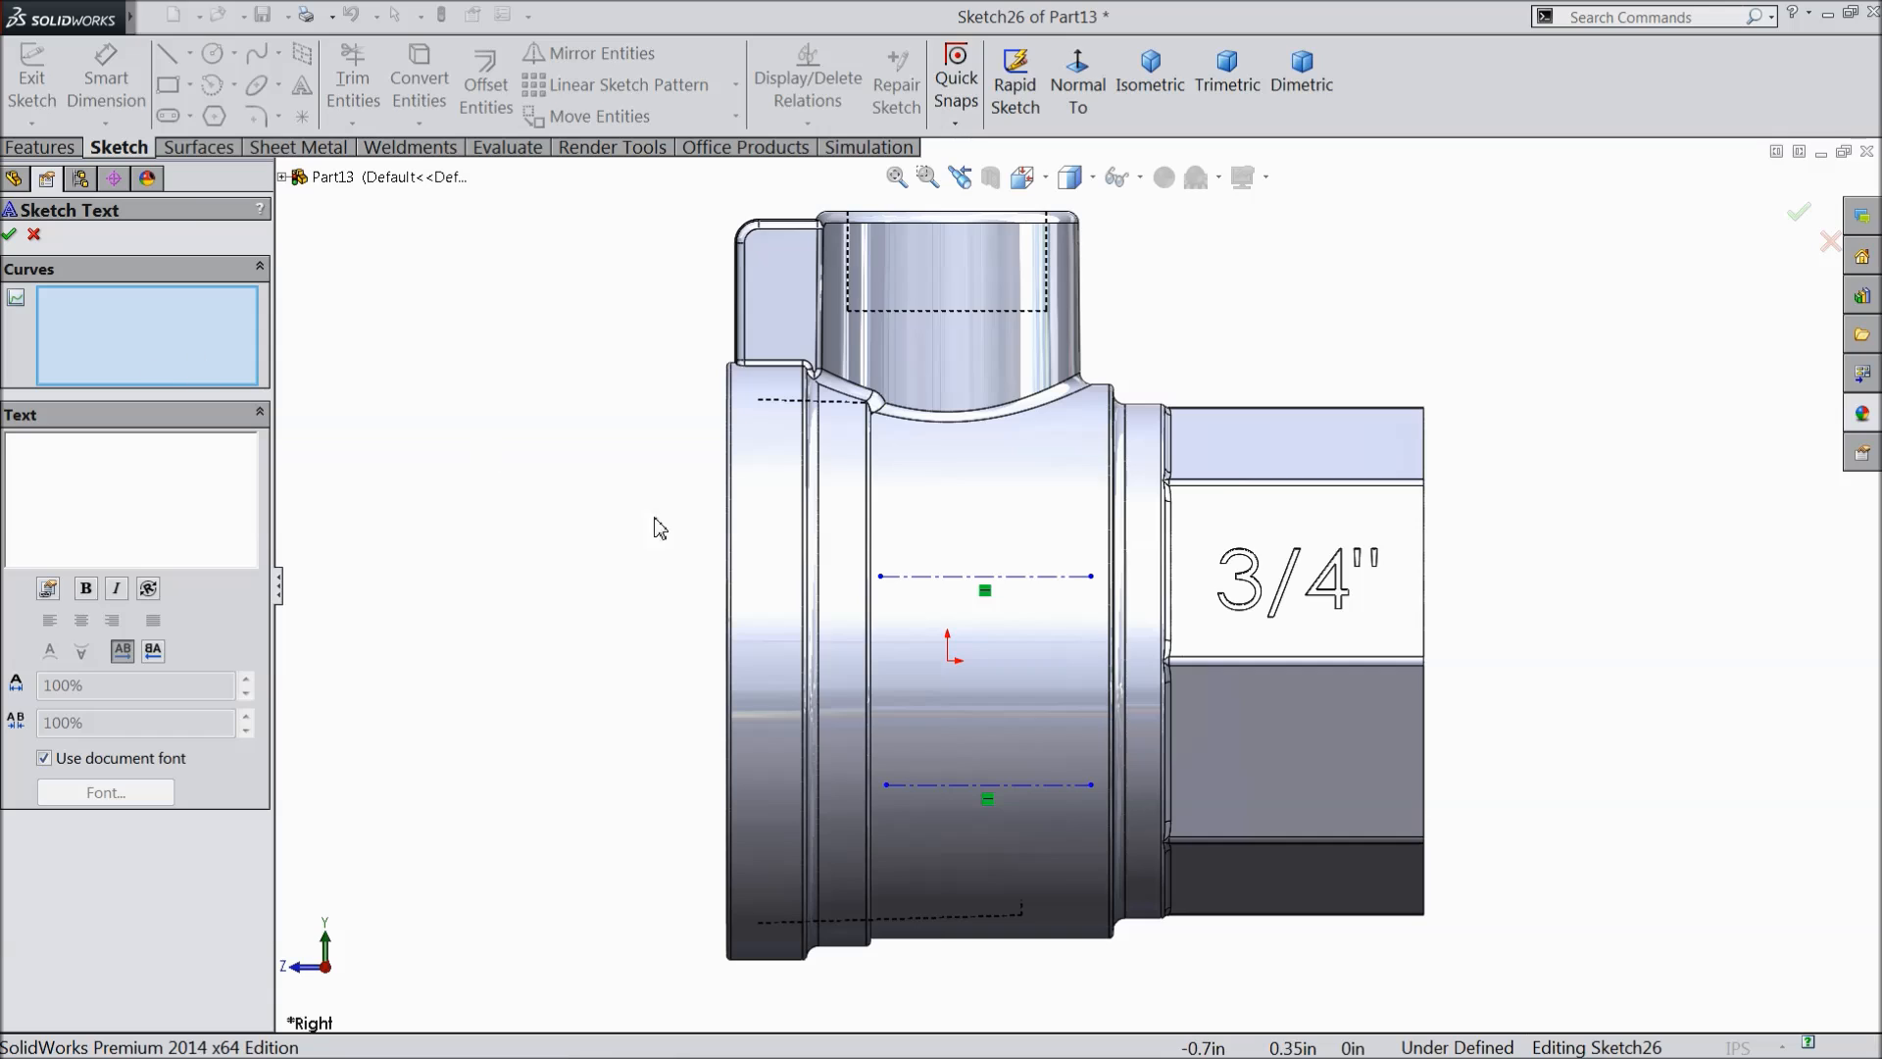
left_click(975, 577)
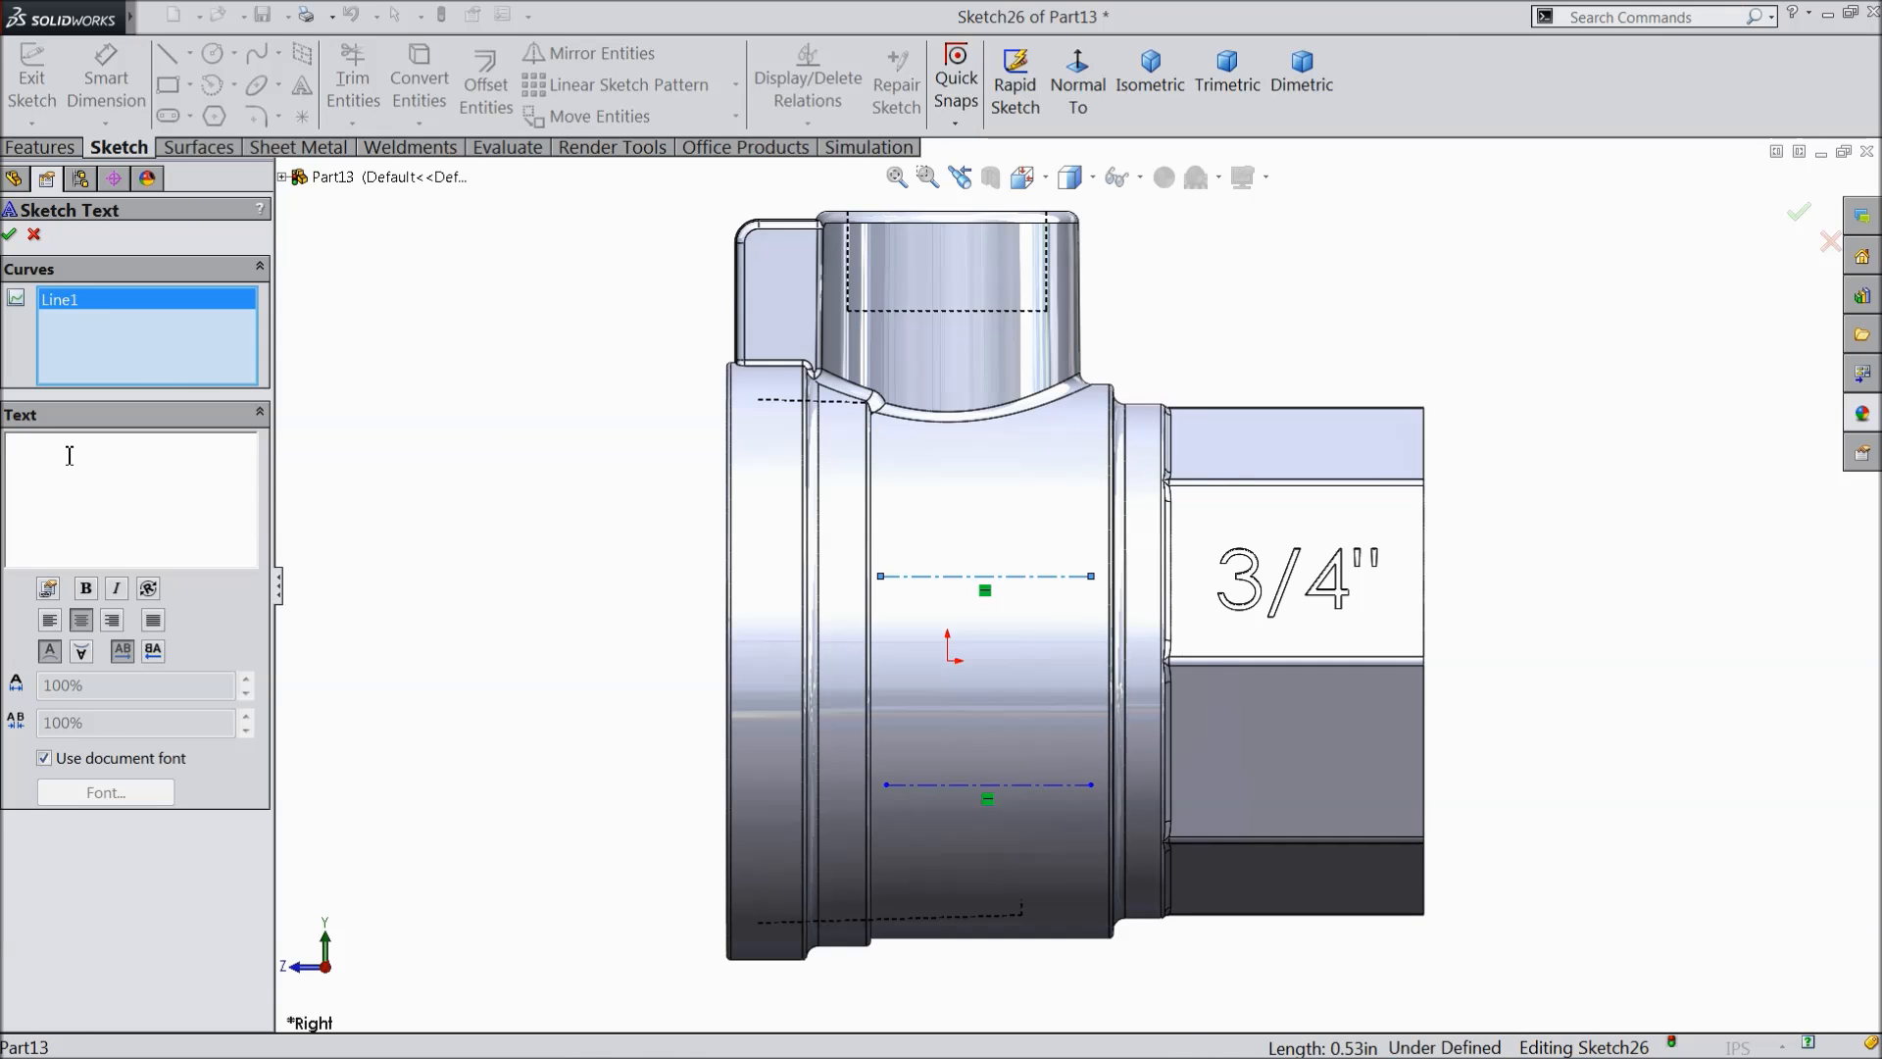
type("0104")
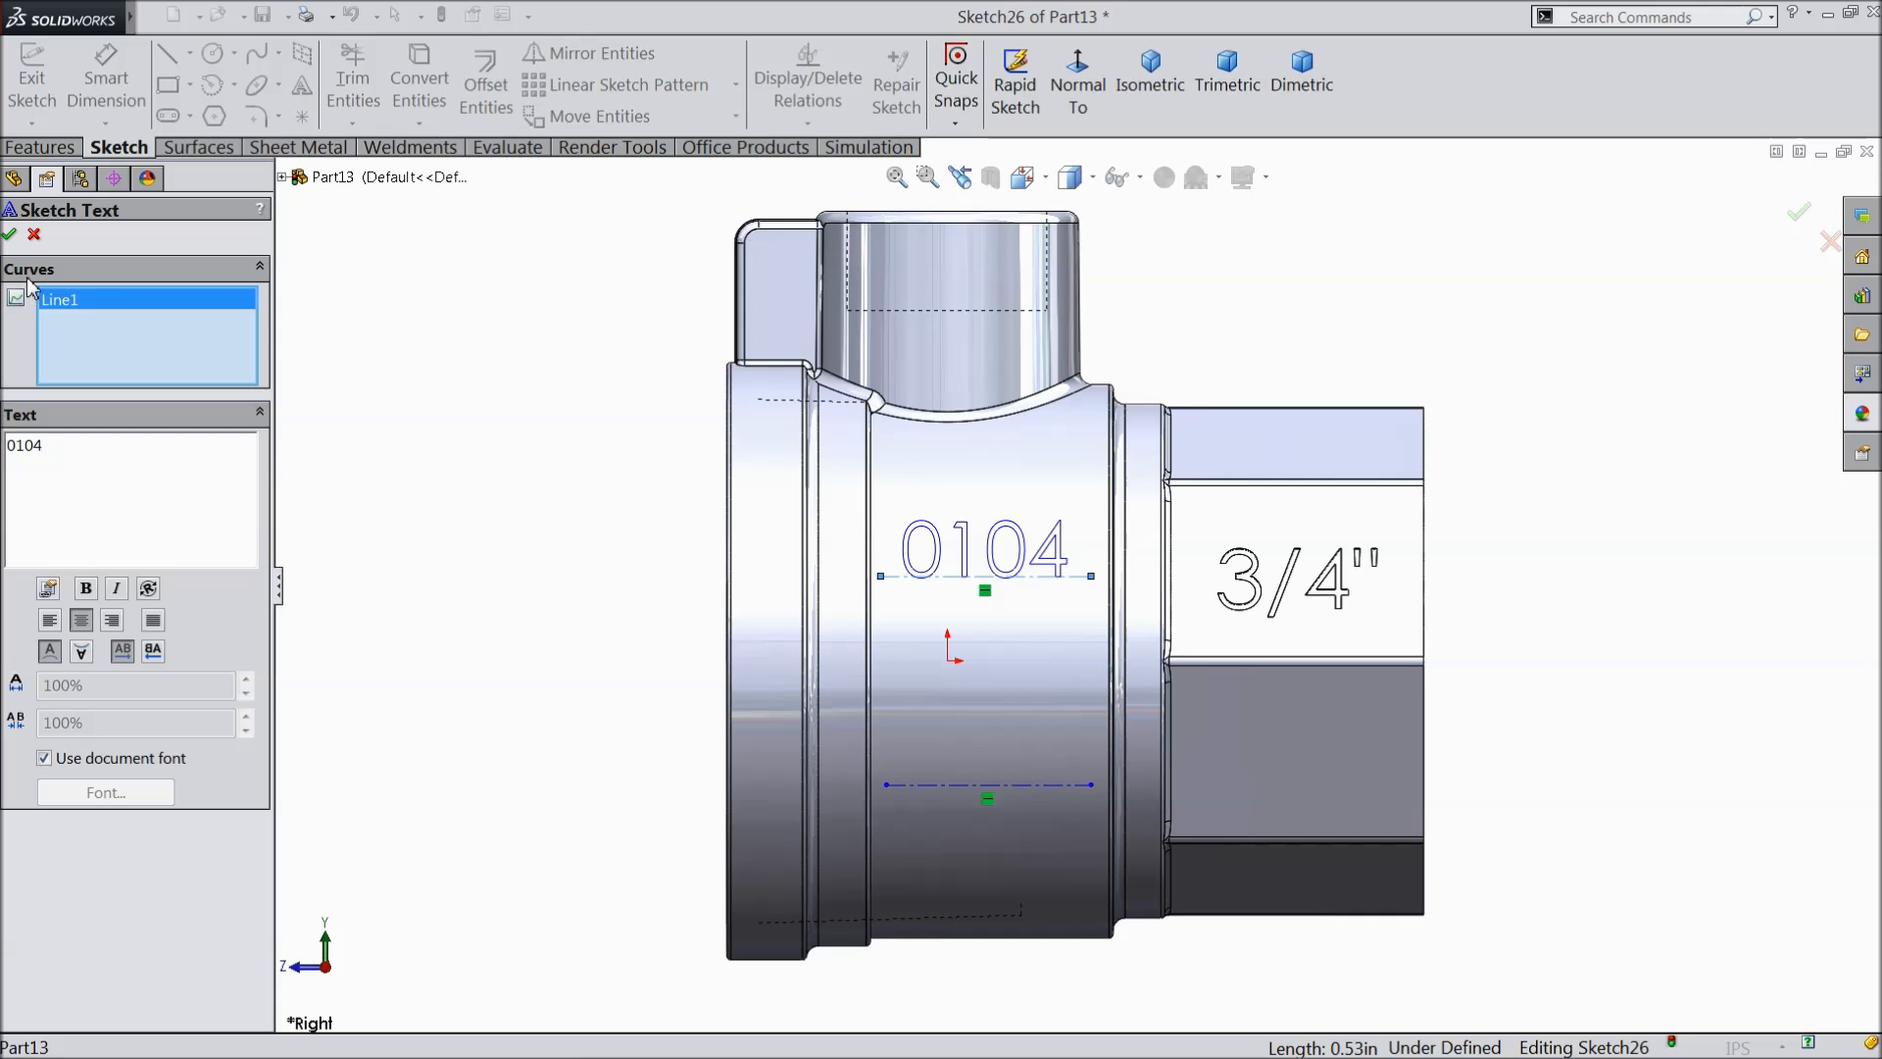
left_click(10, 235)
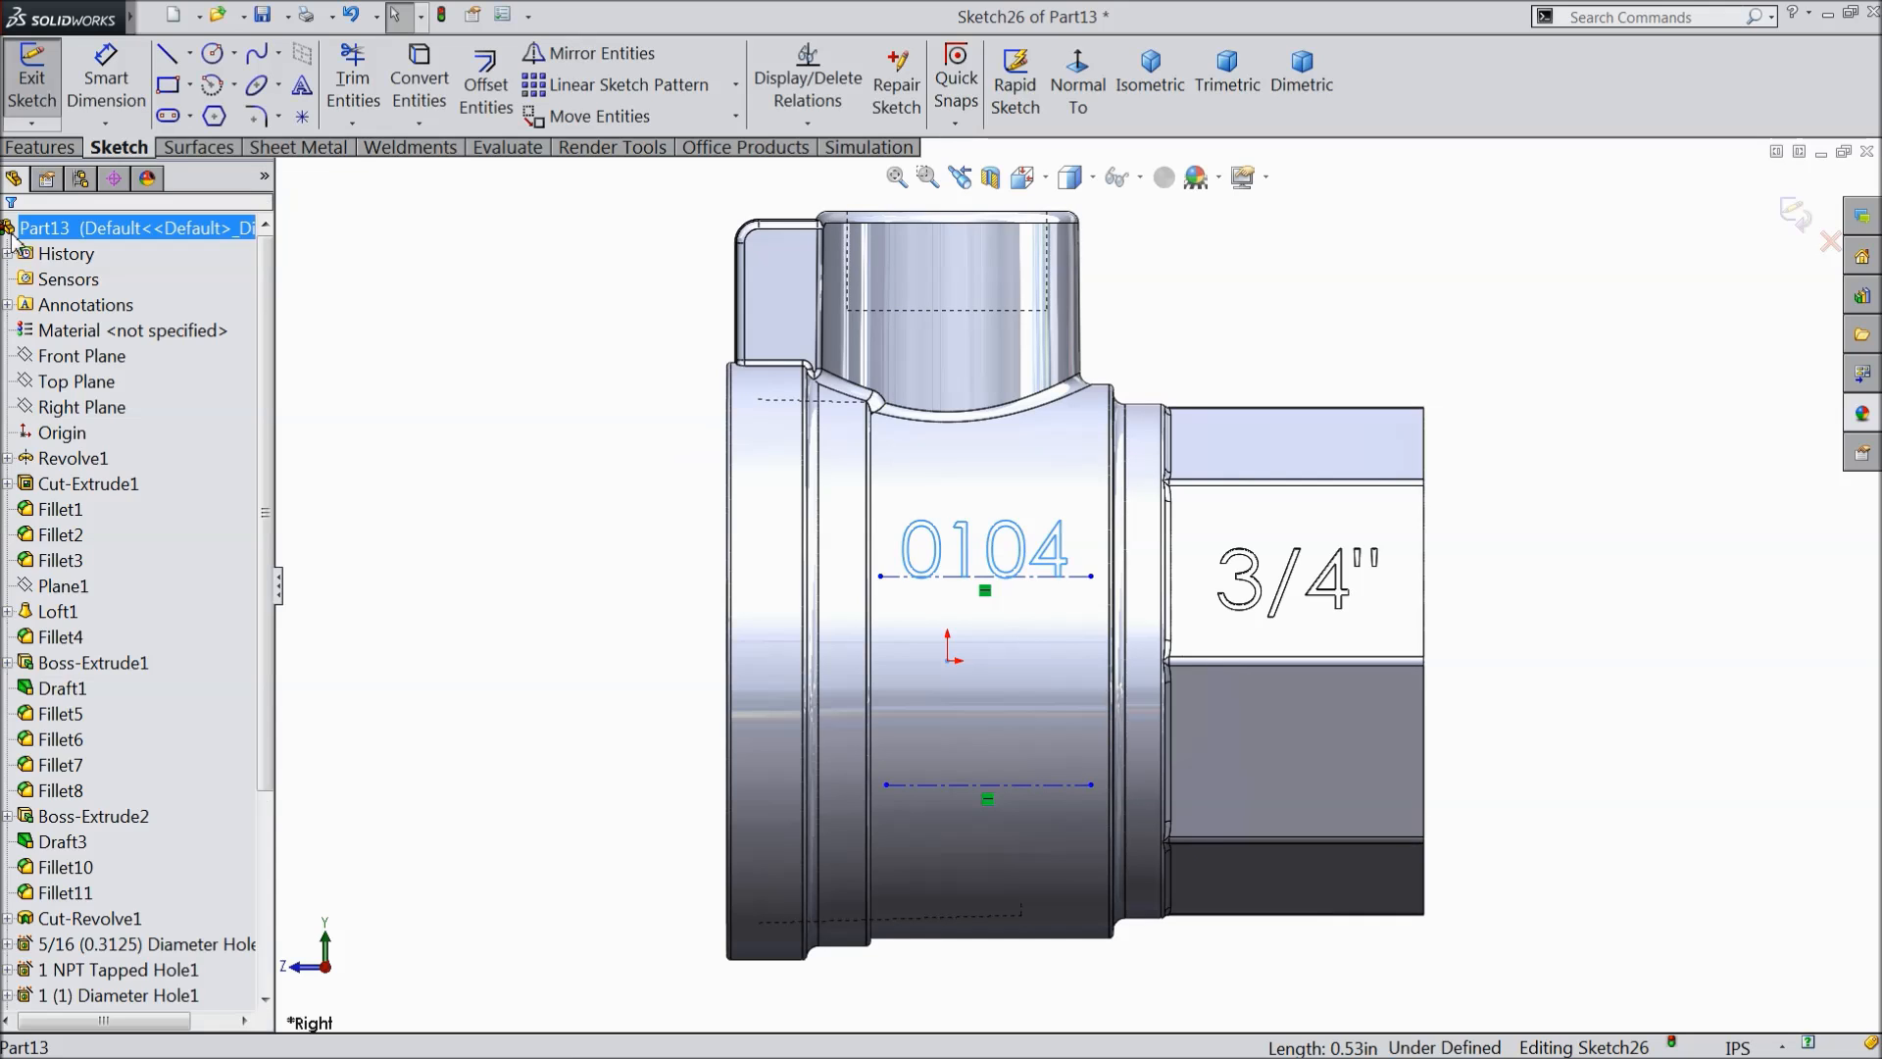
- Create sketch text along the lower centerline reading 1/2 PSI
left_click(303, 86)
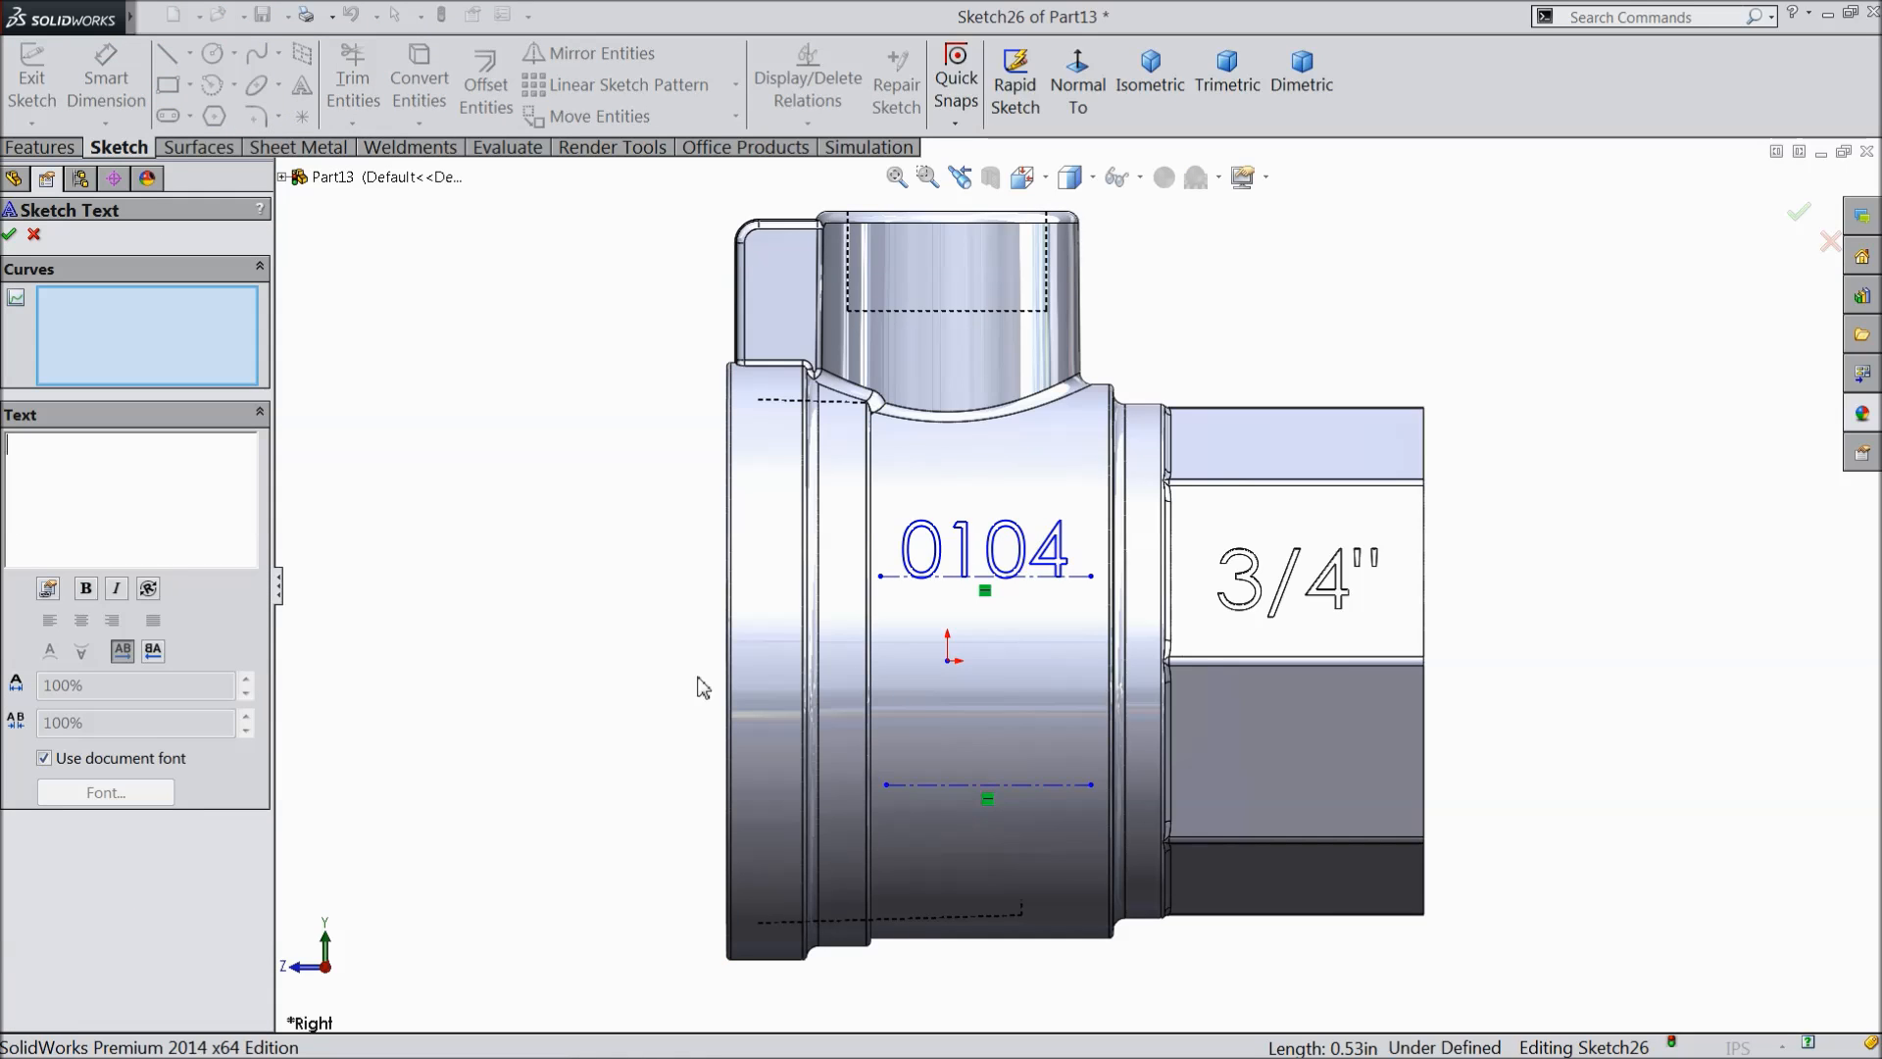
left_click(942, 788)
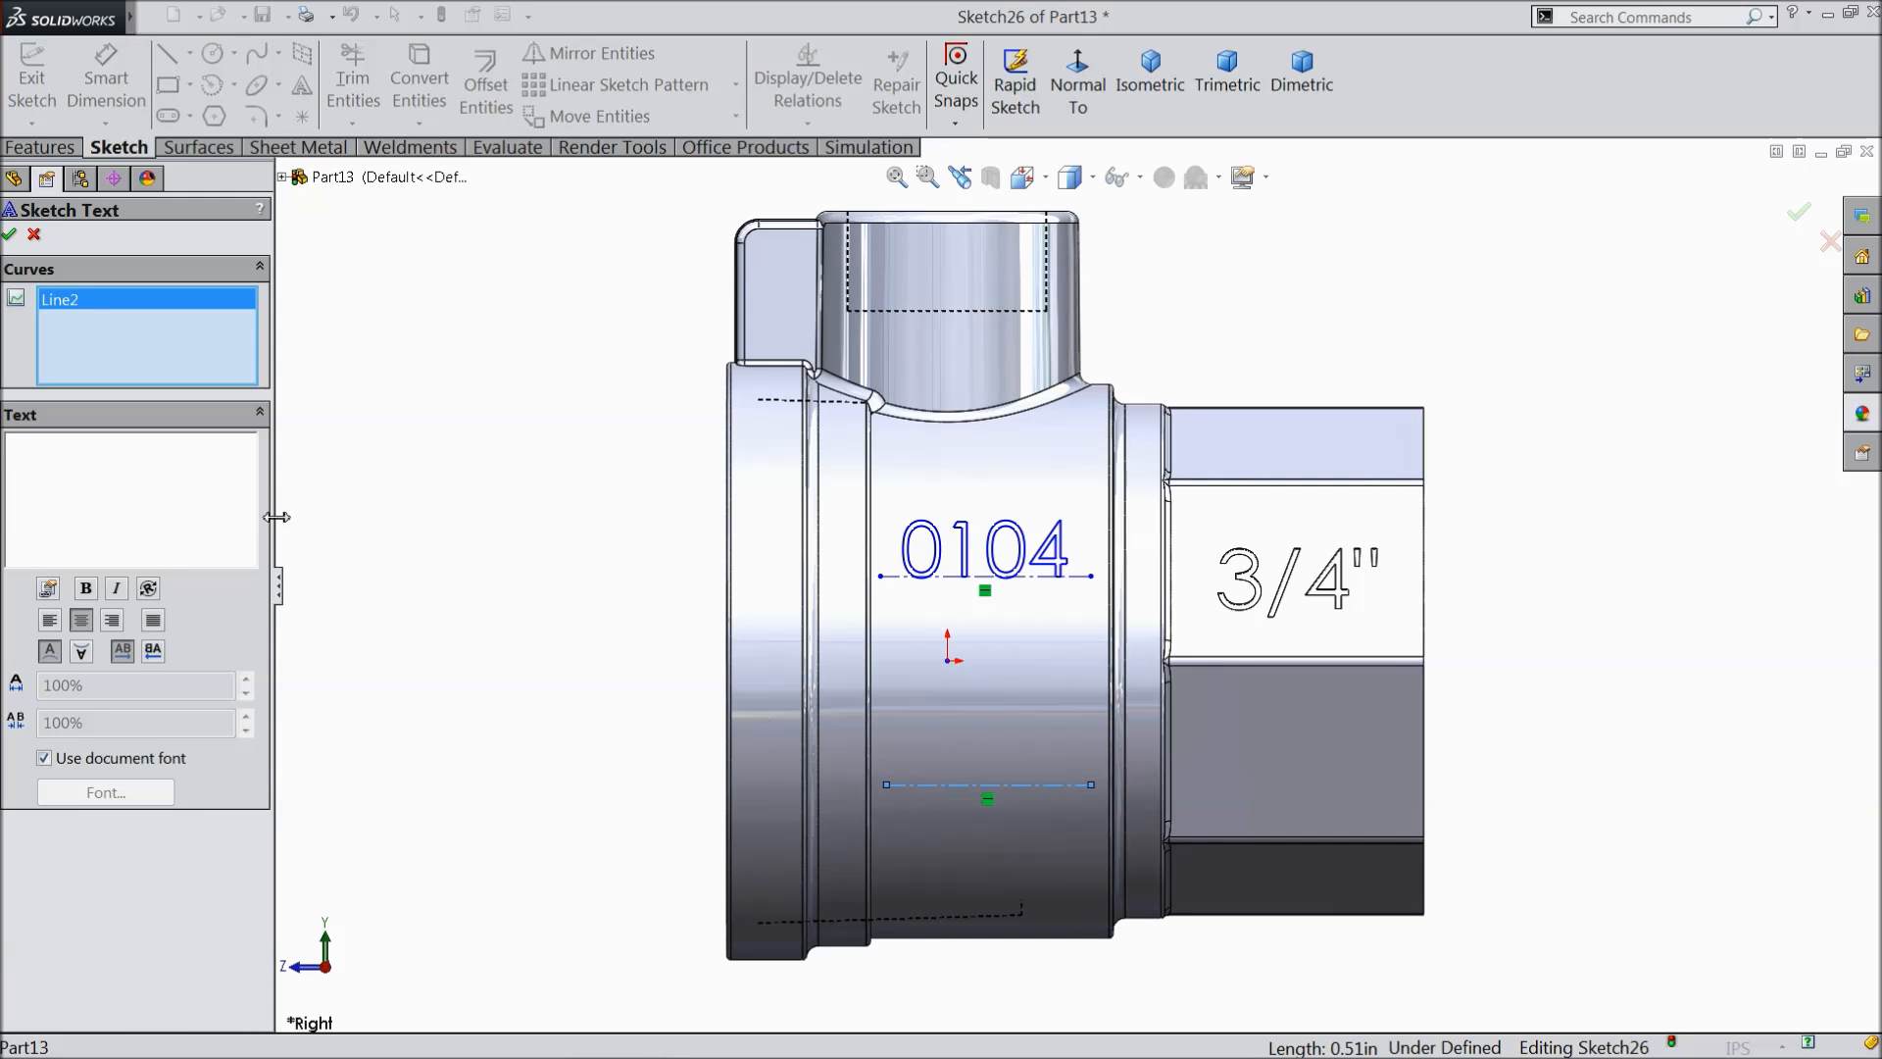
type("250")
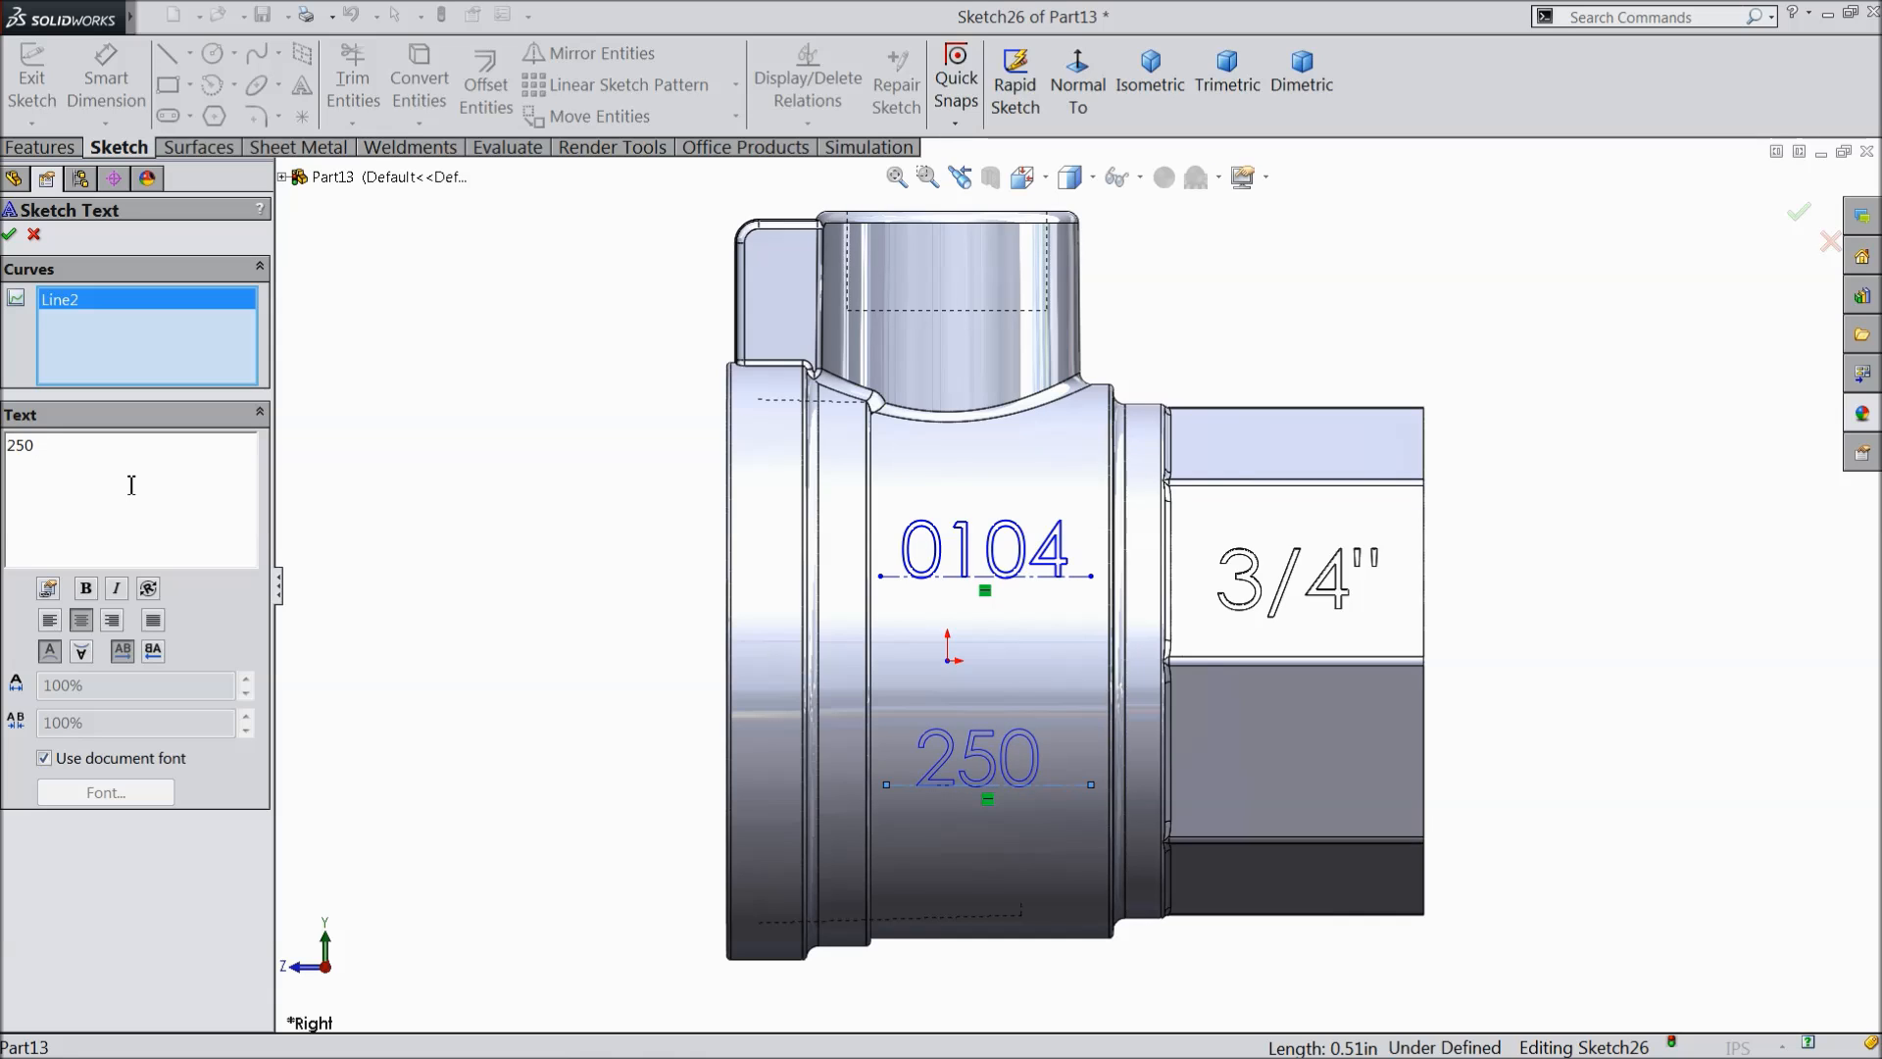
key("BackSpace")
key("BackSpace")
key("BackSpace")
key("BackSpace")
type("1/2")
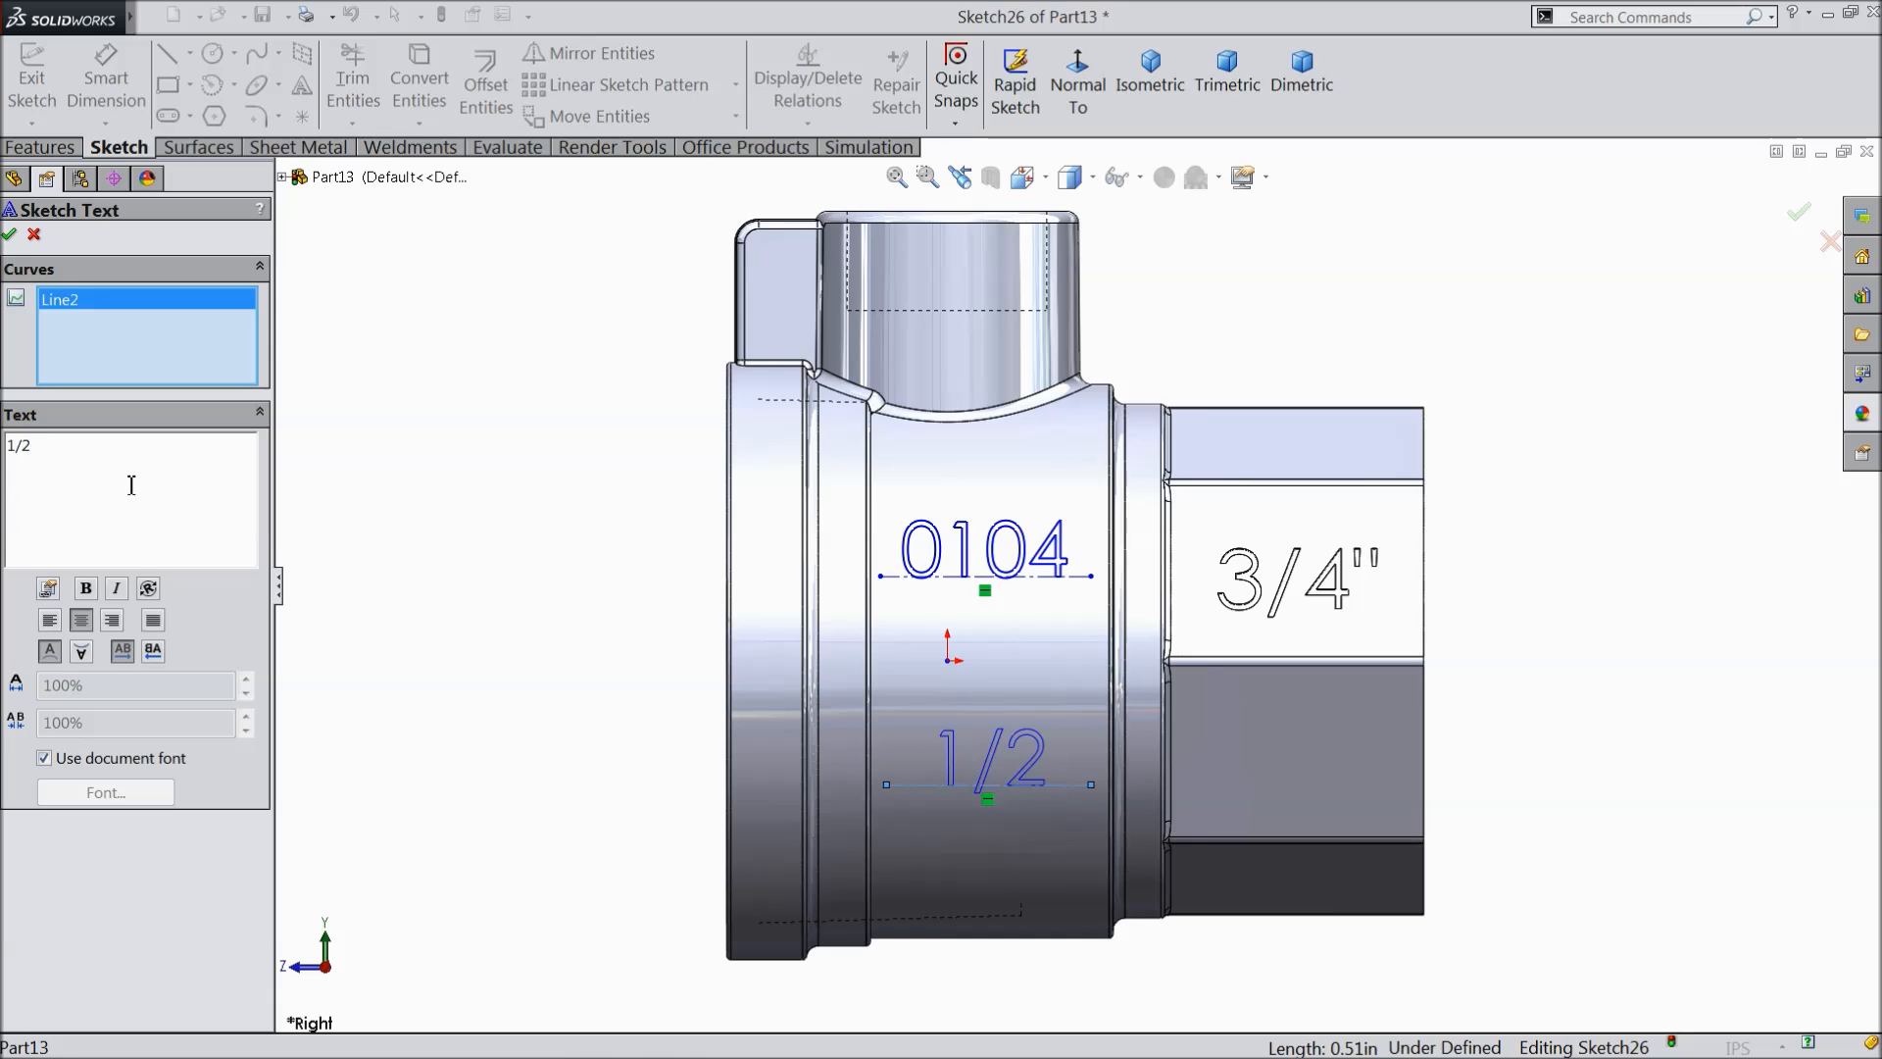
type(" P")
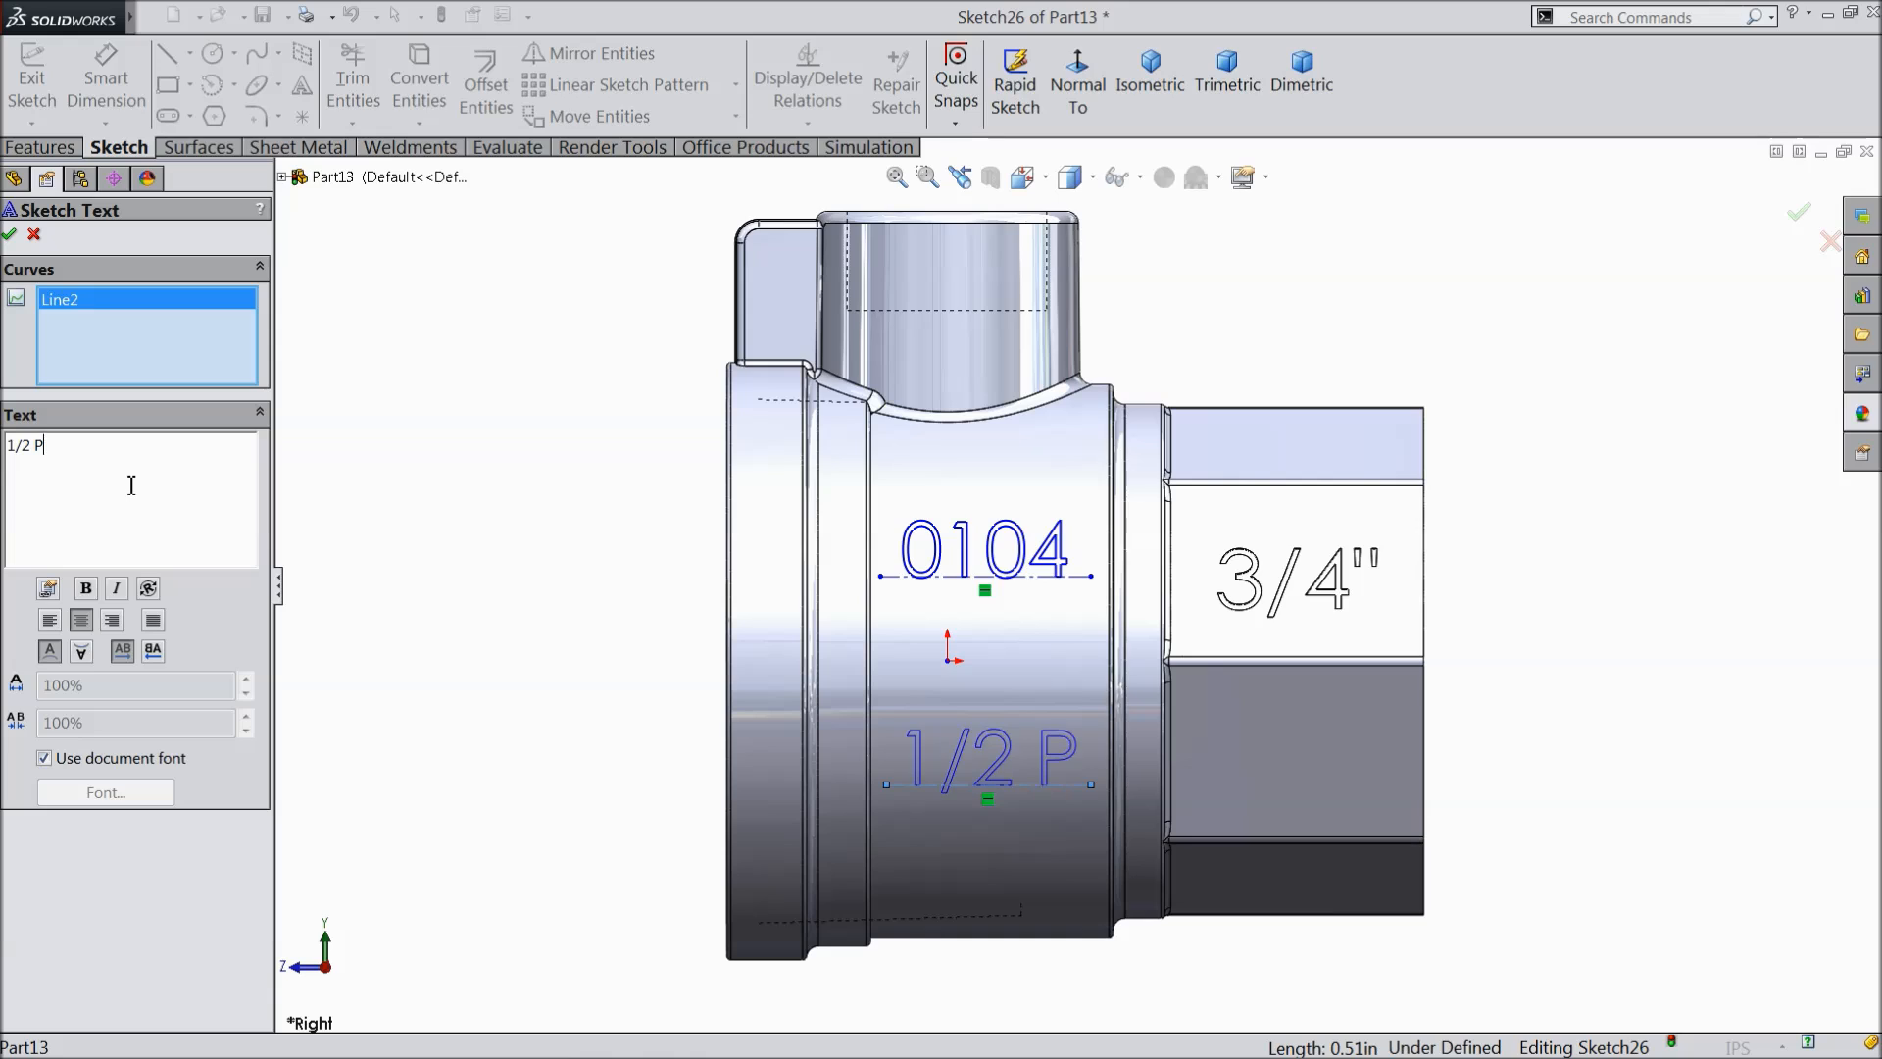
type("SI")
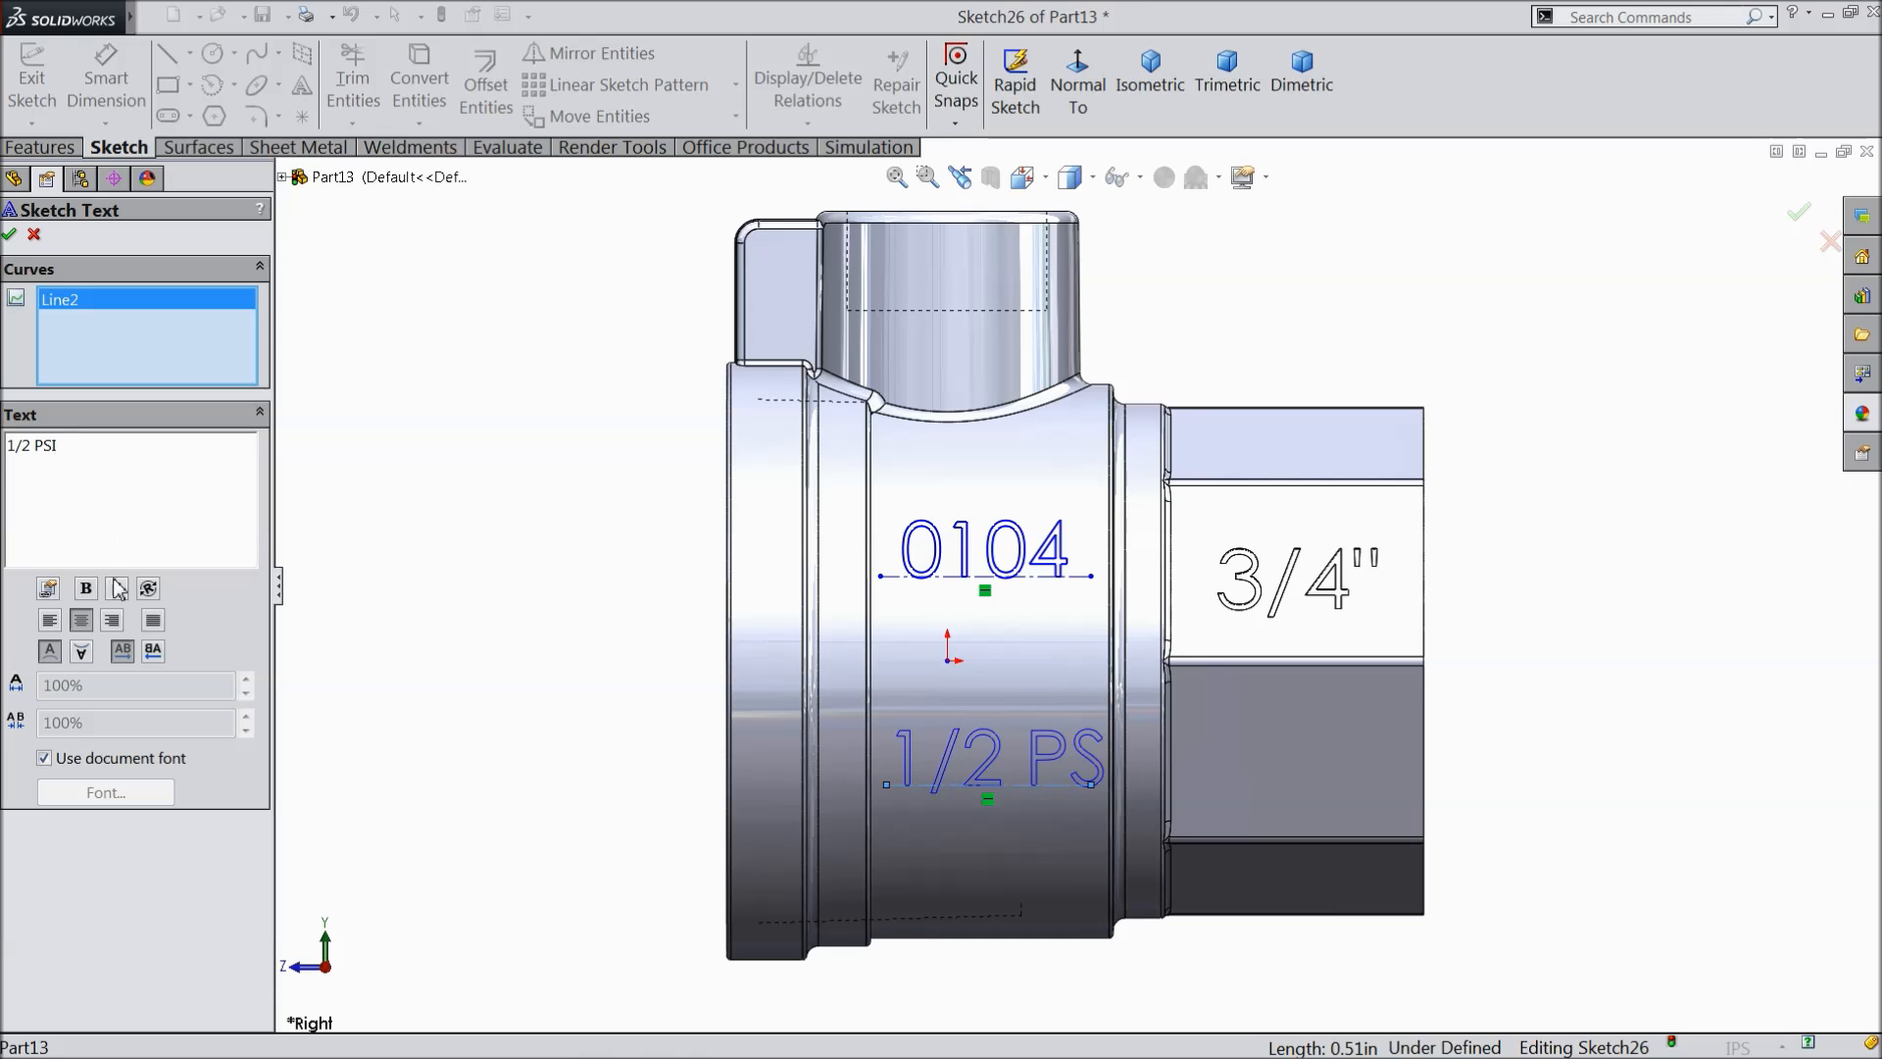
- Override the document font for the 1/2 PSI text with a height of 0.1 in and accept the text
left_click(44, 758)
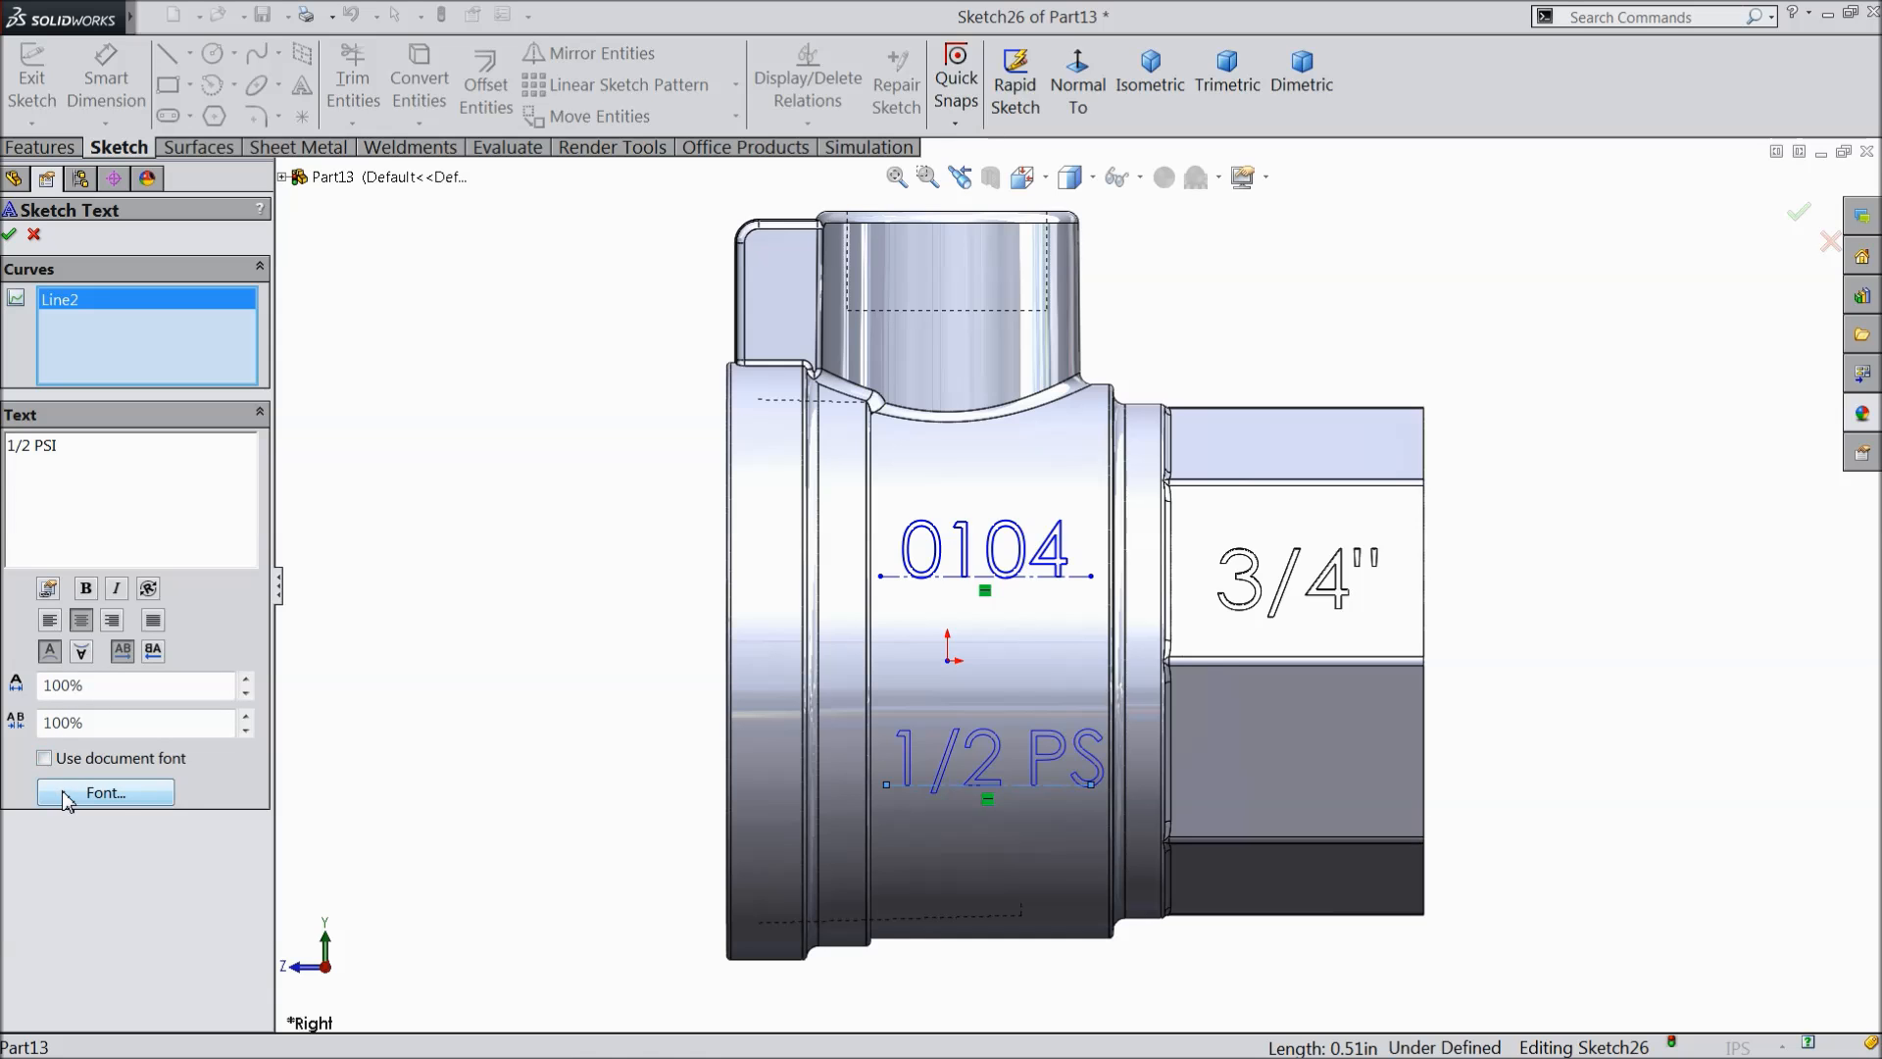
left_click(80, 799)
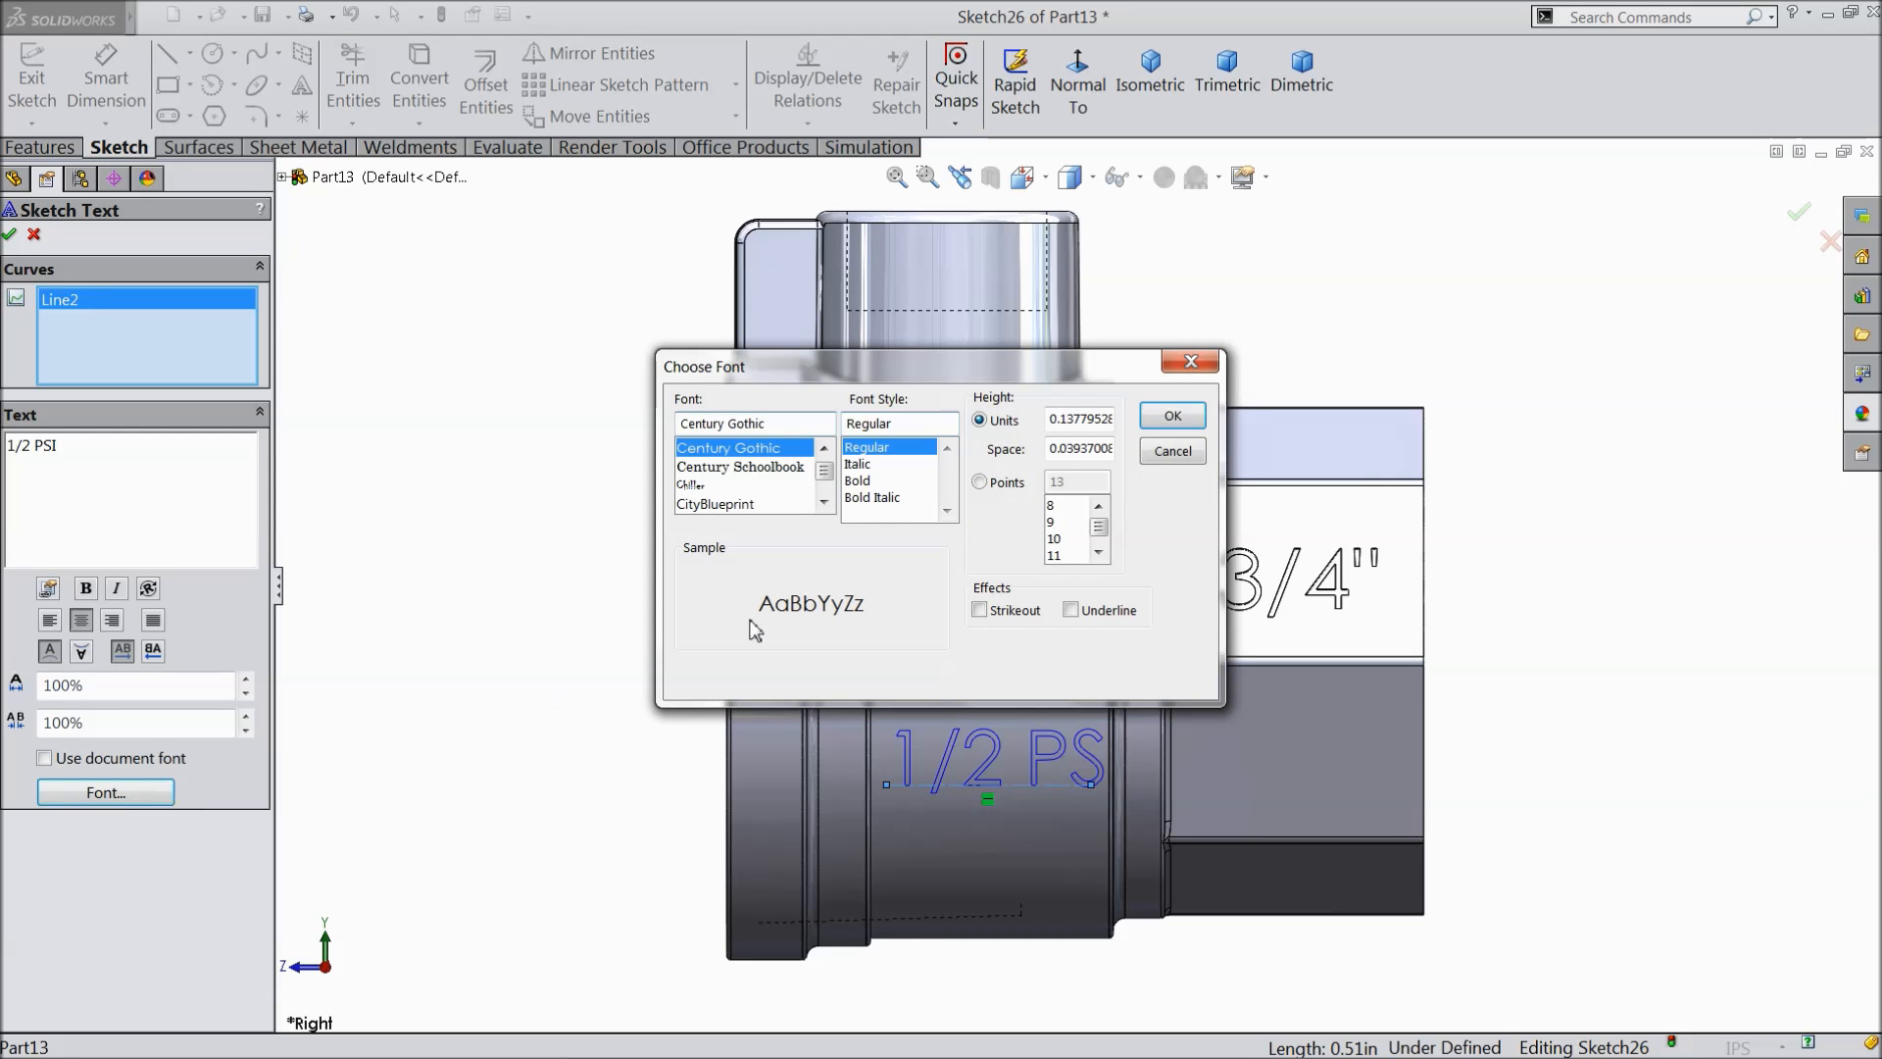
left_click_drag(1051, 418, 1149, 422)
type("0.1")
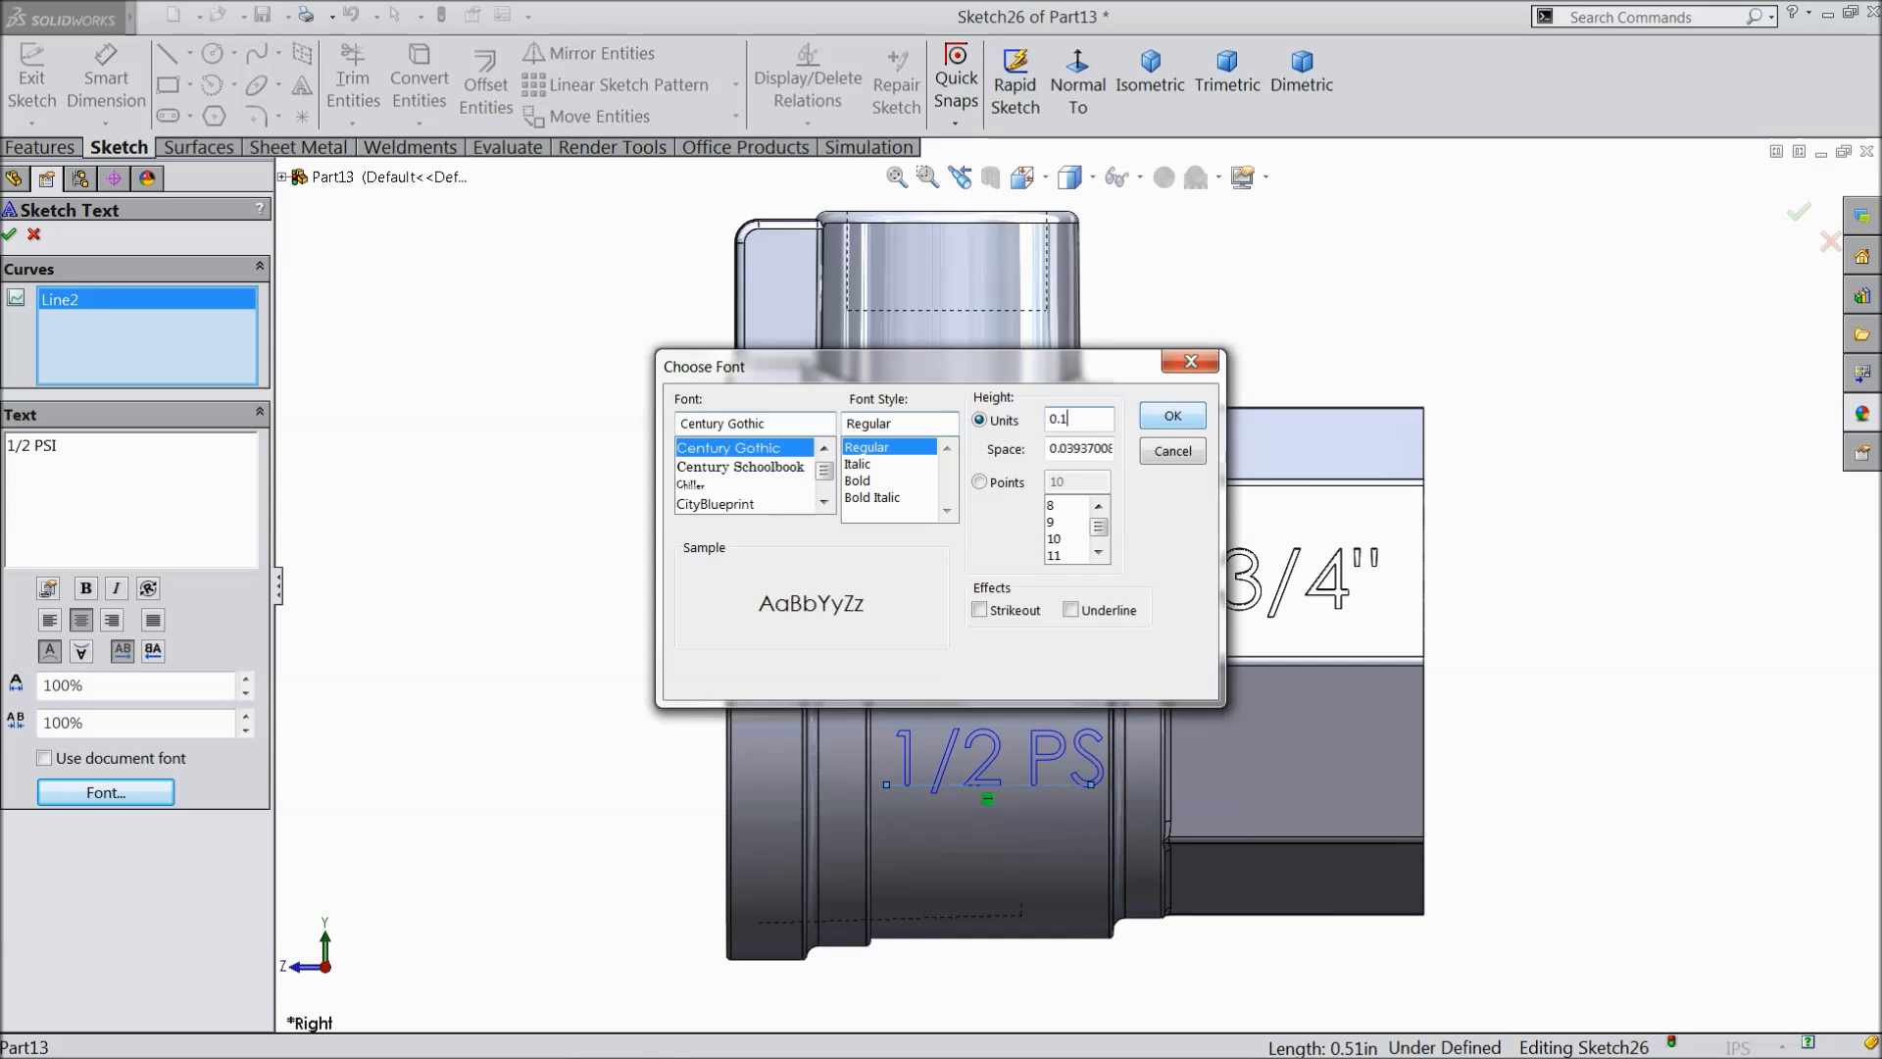
left_click(1172, 416)
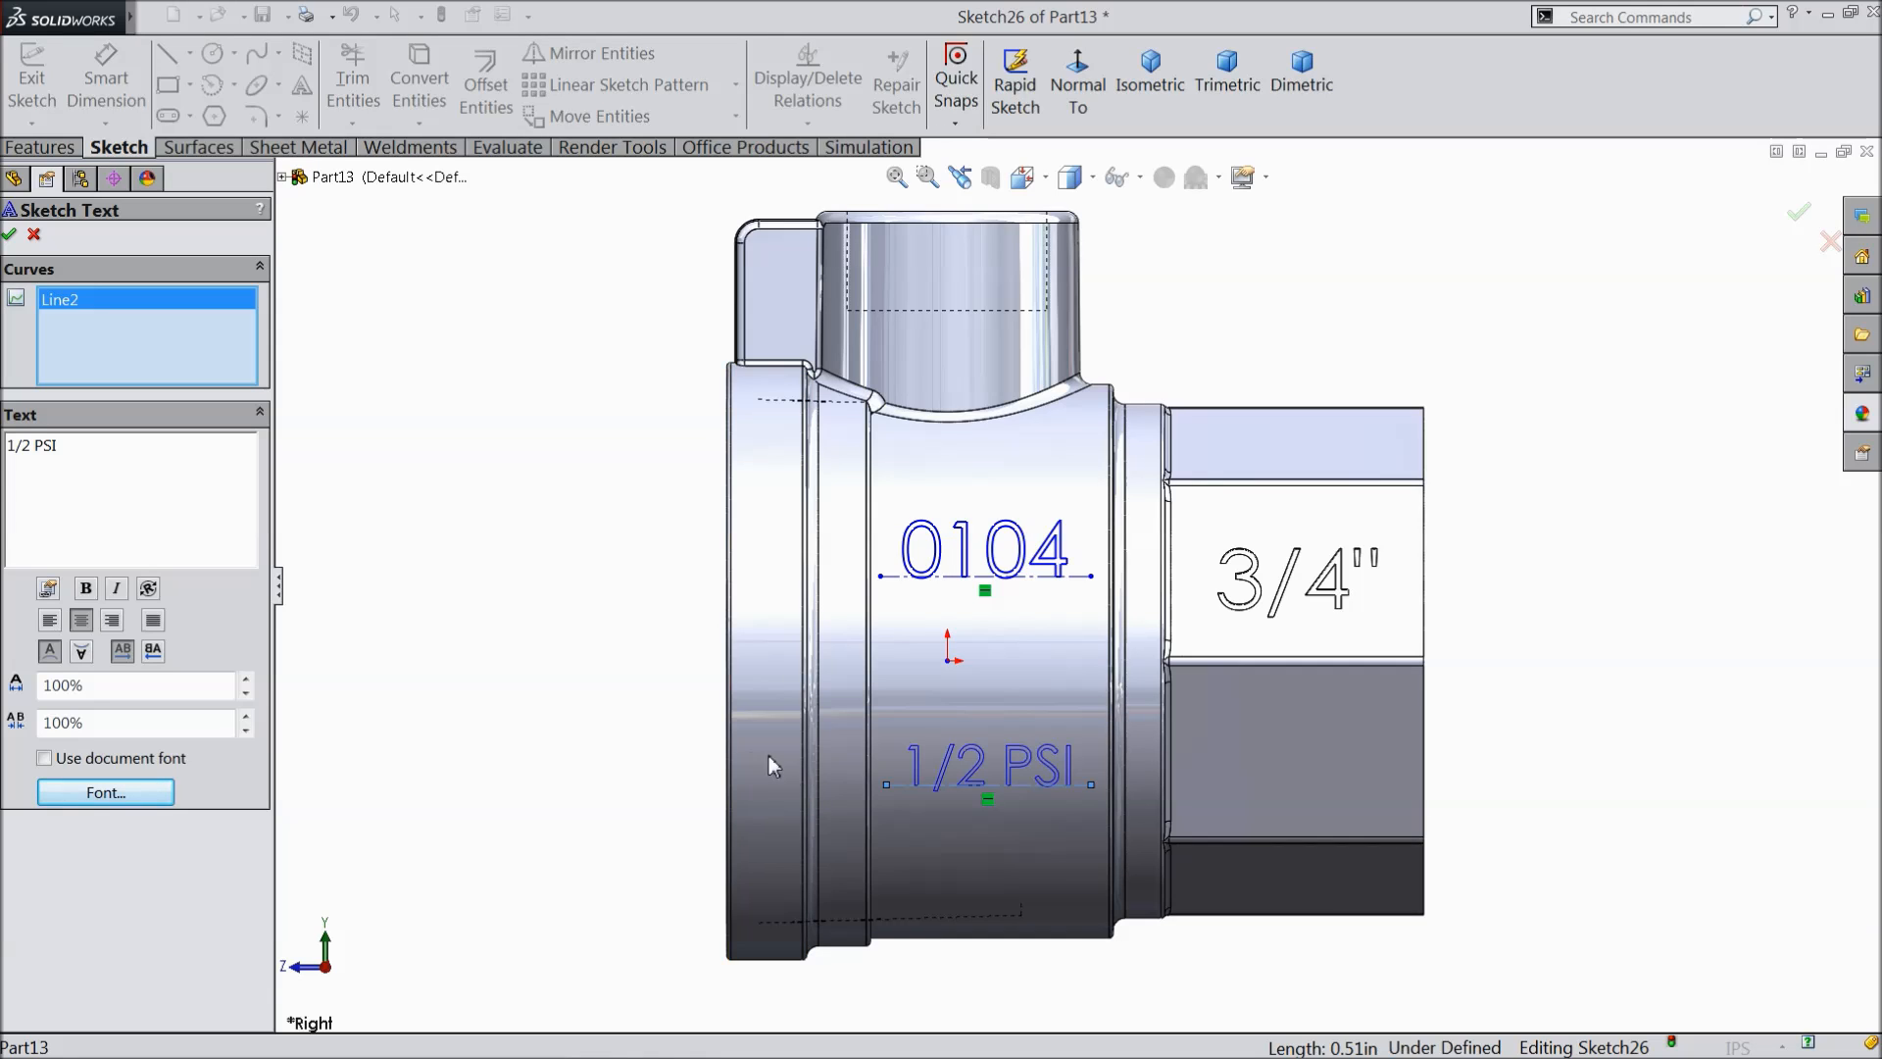
left_click(11, 235)
- Move the two centerlines closer together so that the 0104 and 1/2 PSI texts sit near the origin
left_click_drag(1094, 784, 1092, 750)
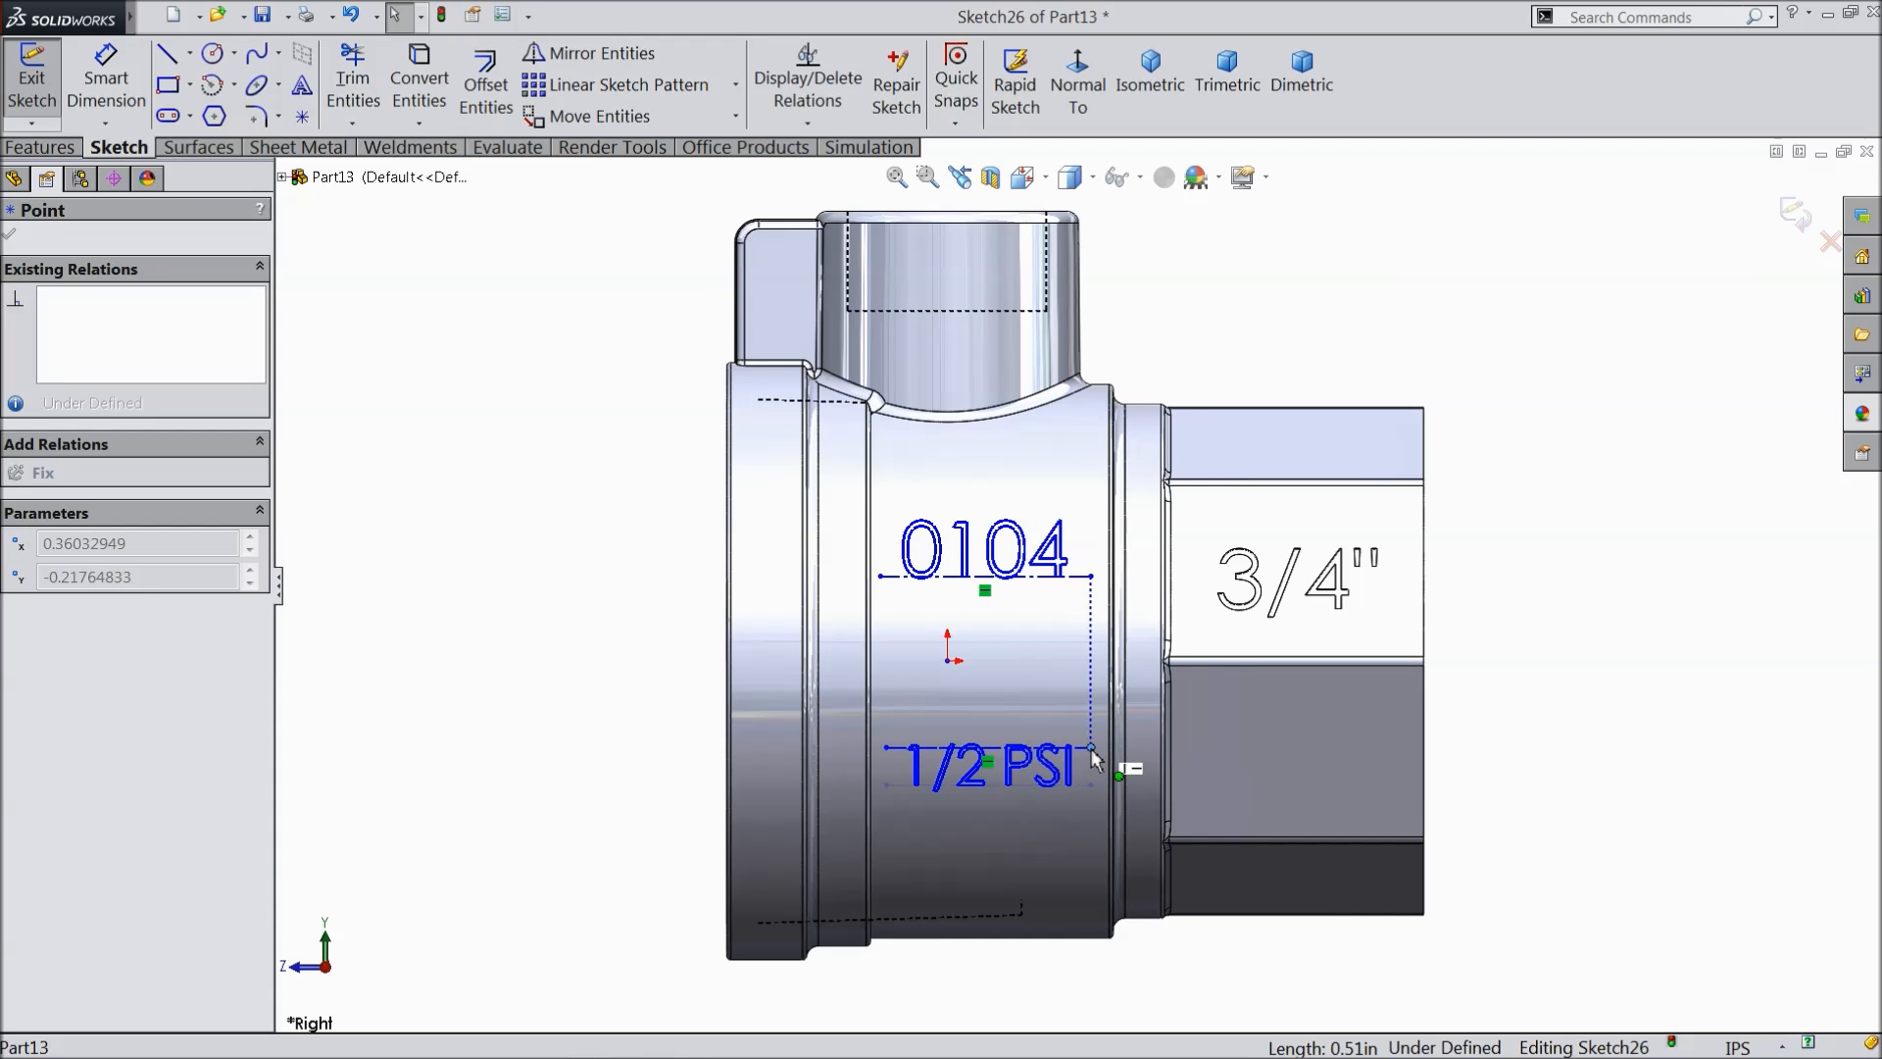
left_click_drag(1092, 748, 1096, 615)
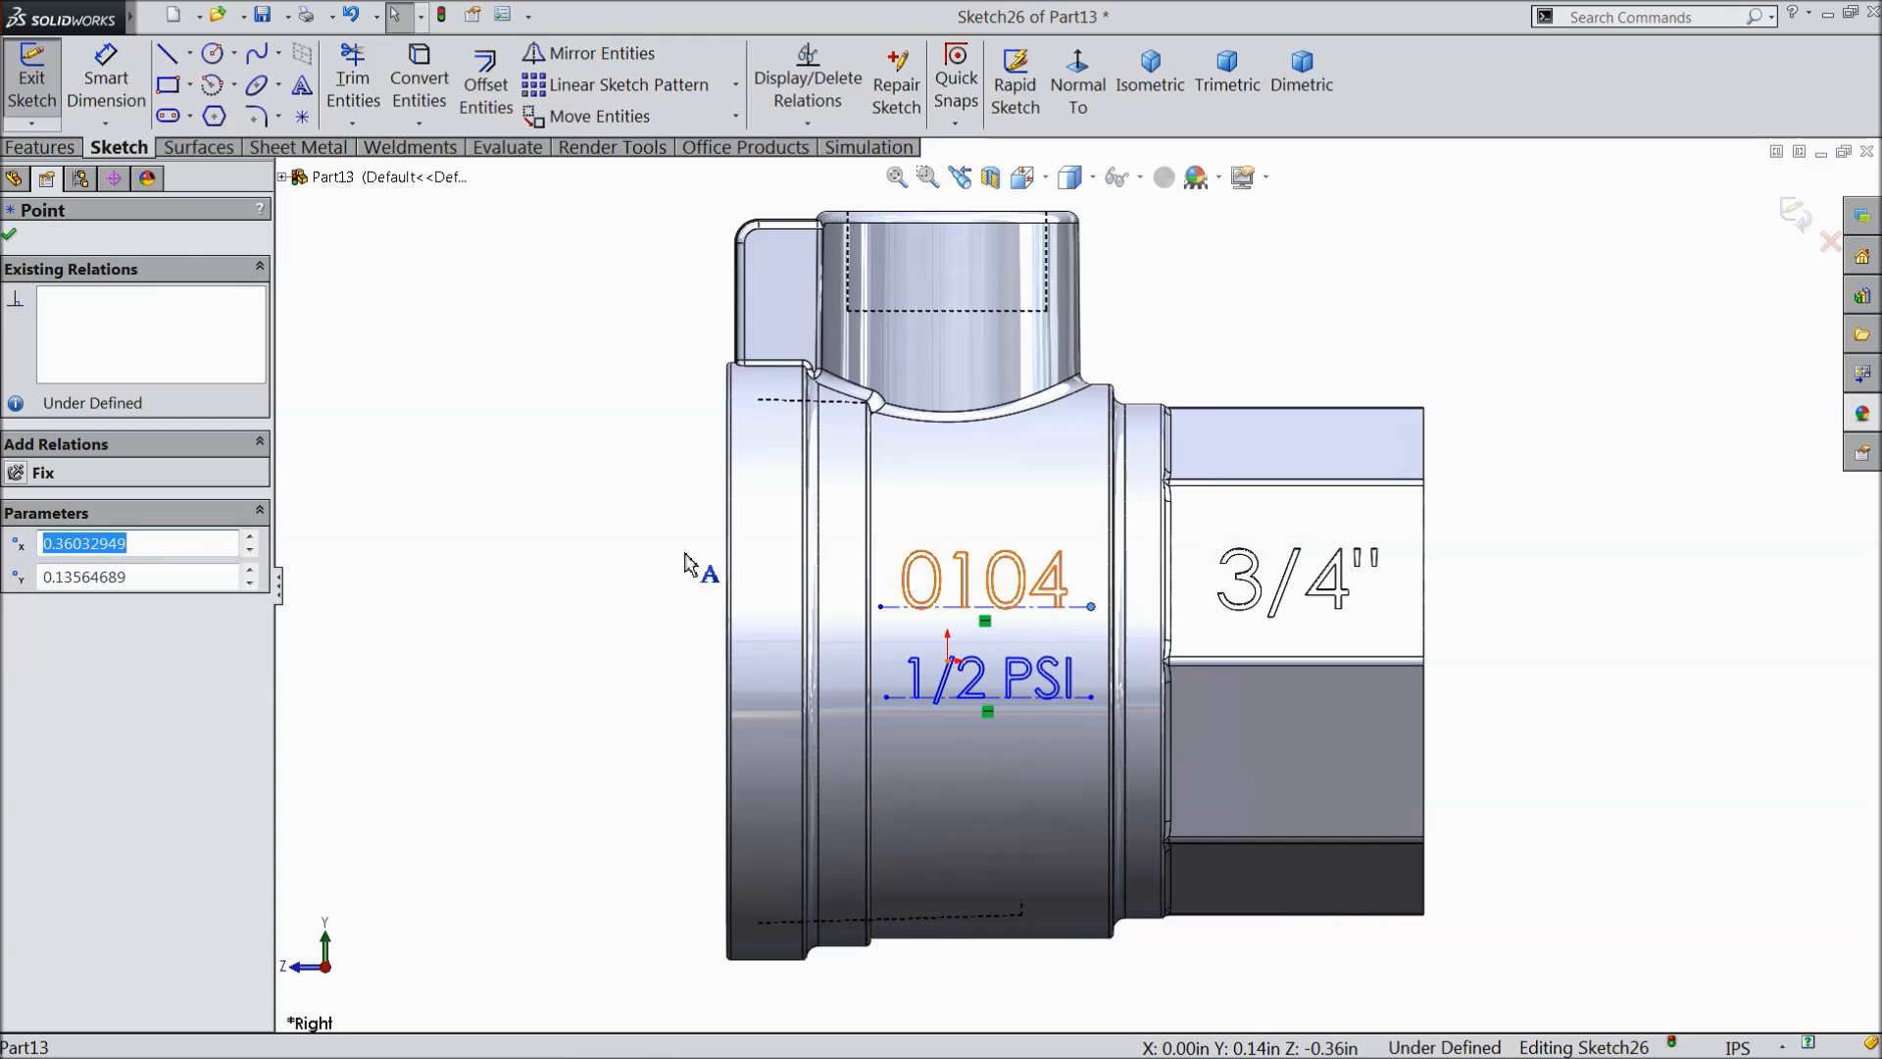
- Exit the text sketch and start a 0.015 in emboss Wrap of it onto the main body's cylindrical face
left_click(11, 237)
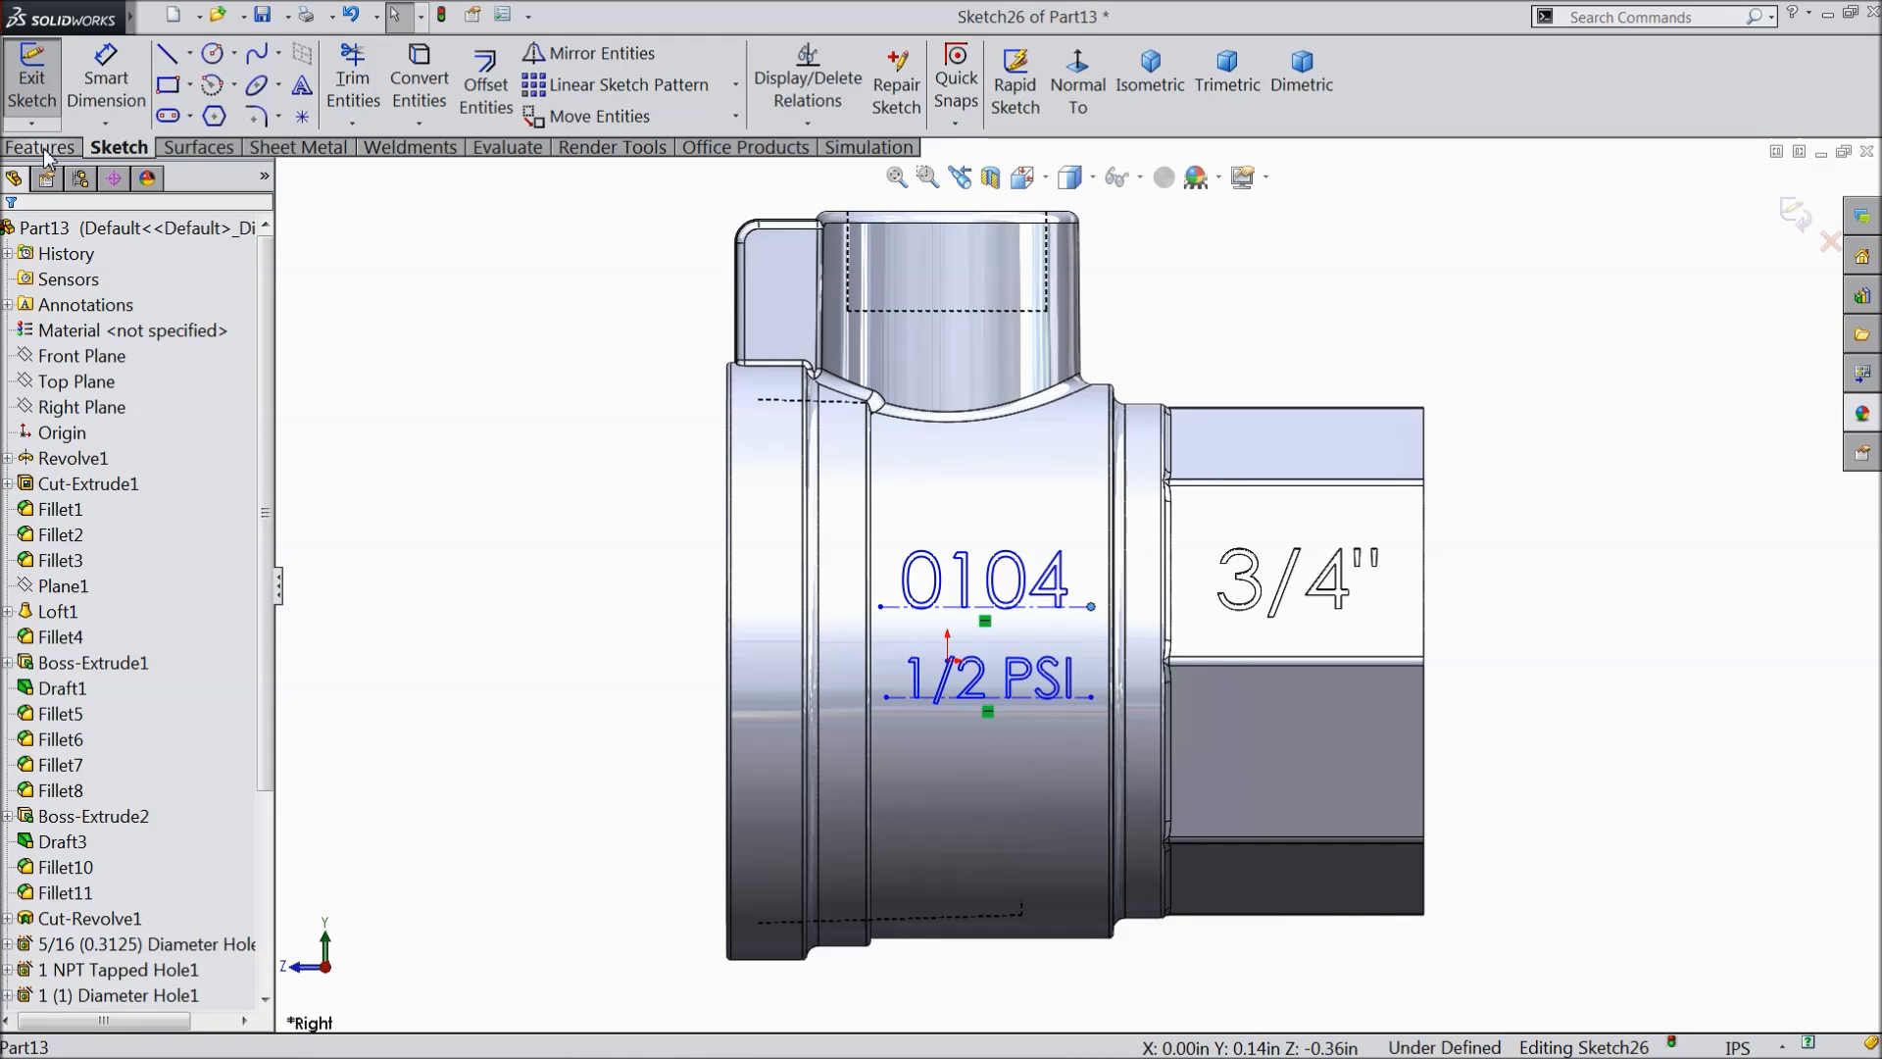
left_click(1791, 231)
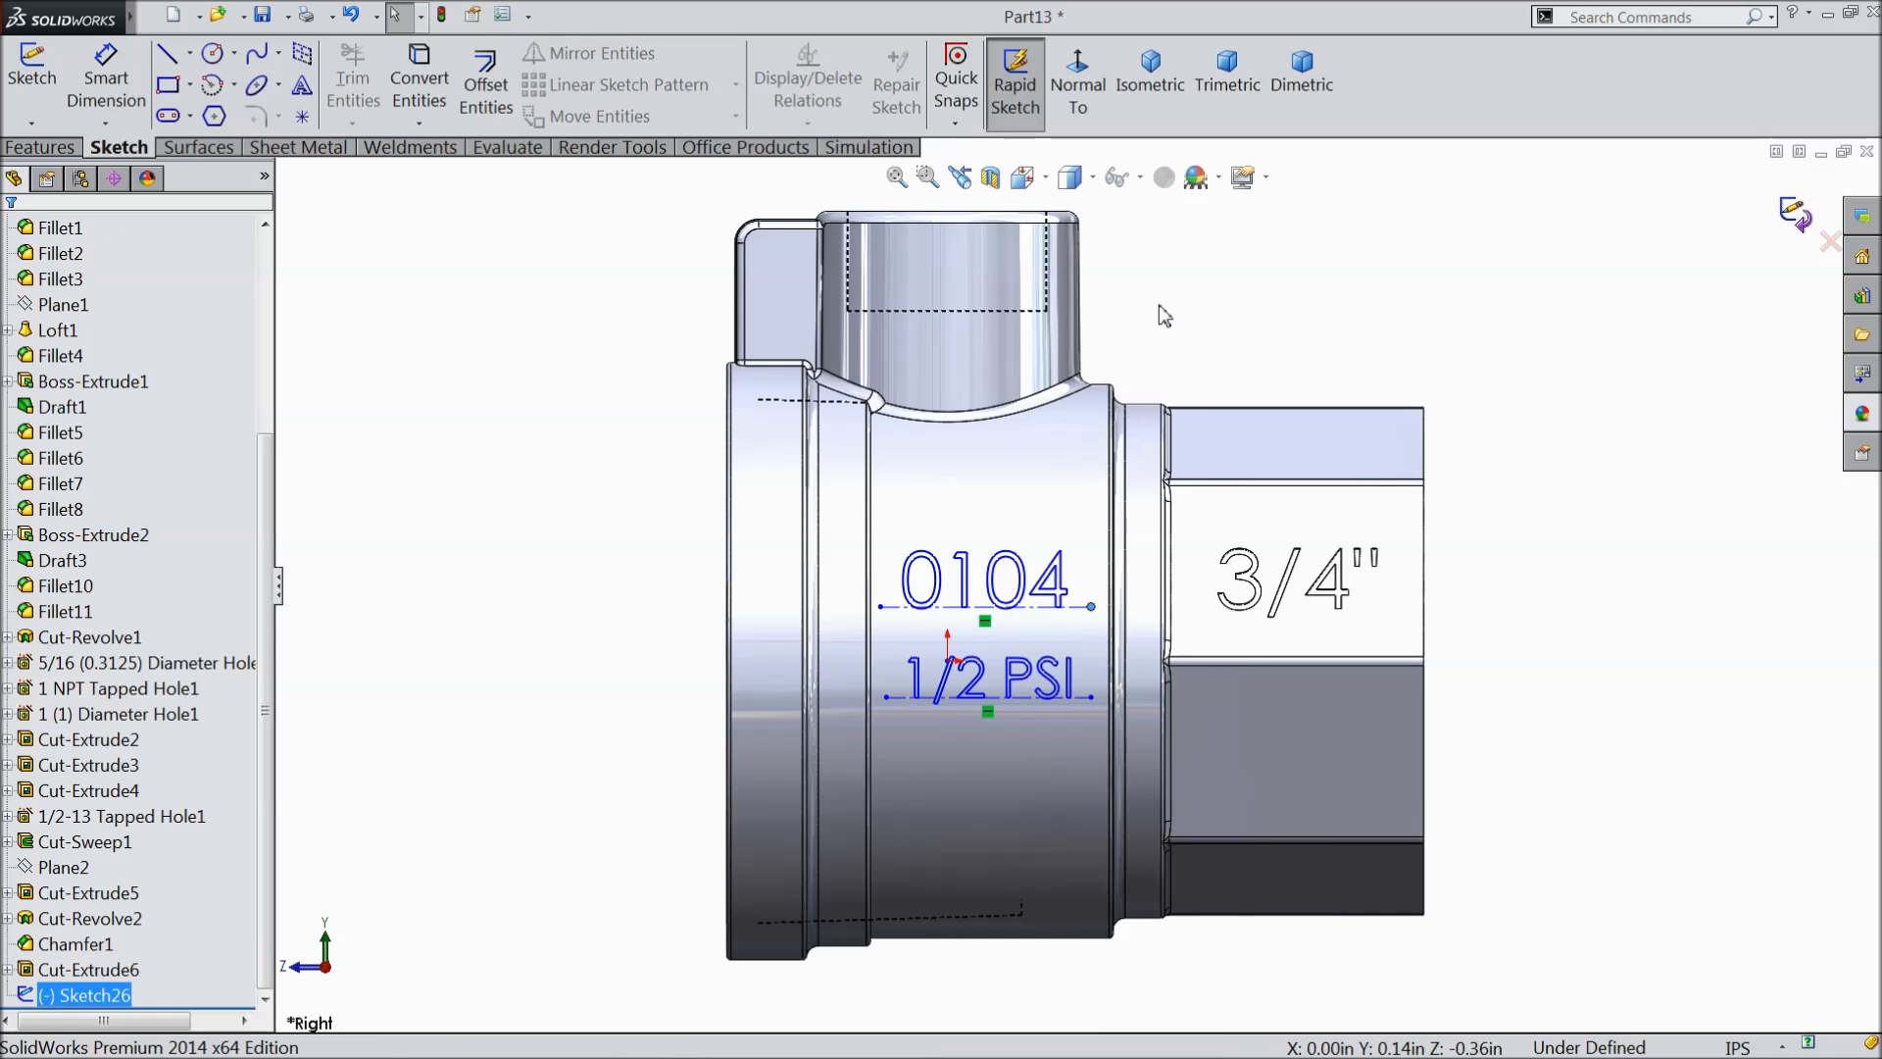
middle_click_drag(517, 423, 621, 488)
left_click(155, 16)
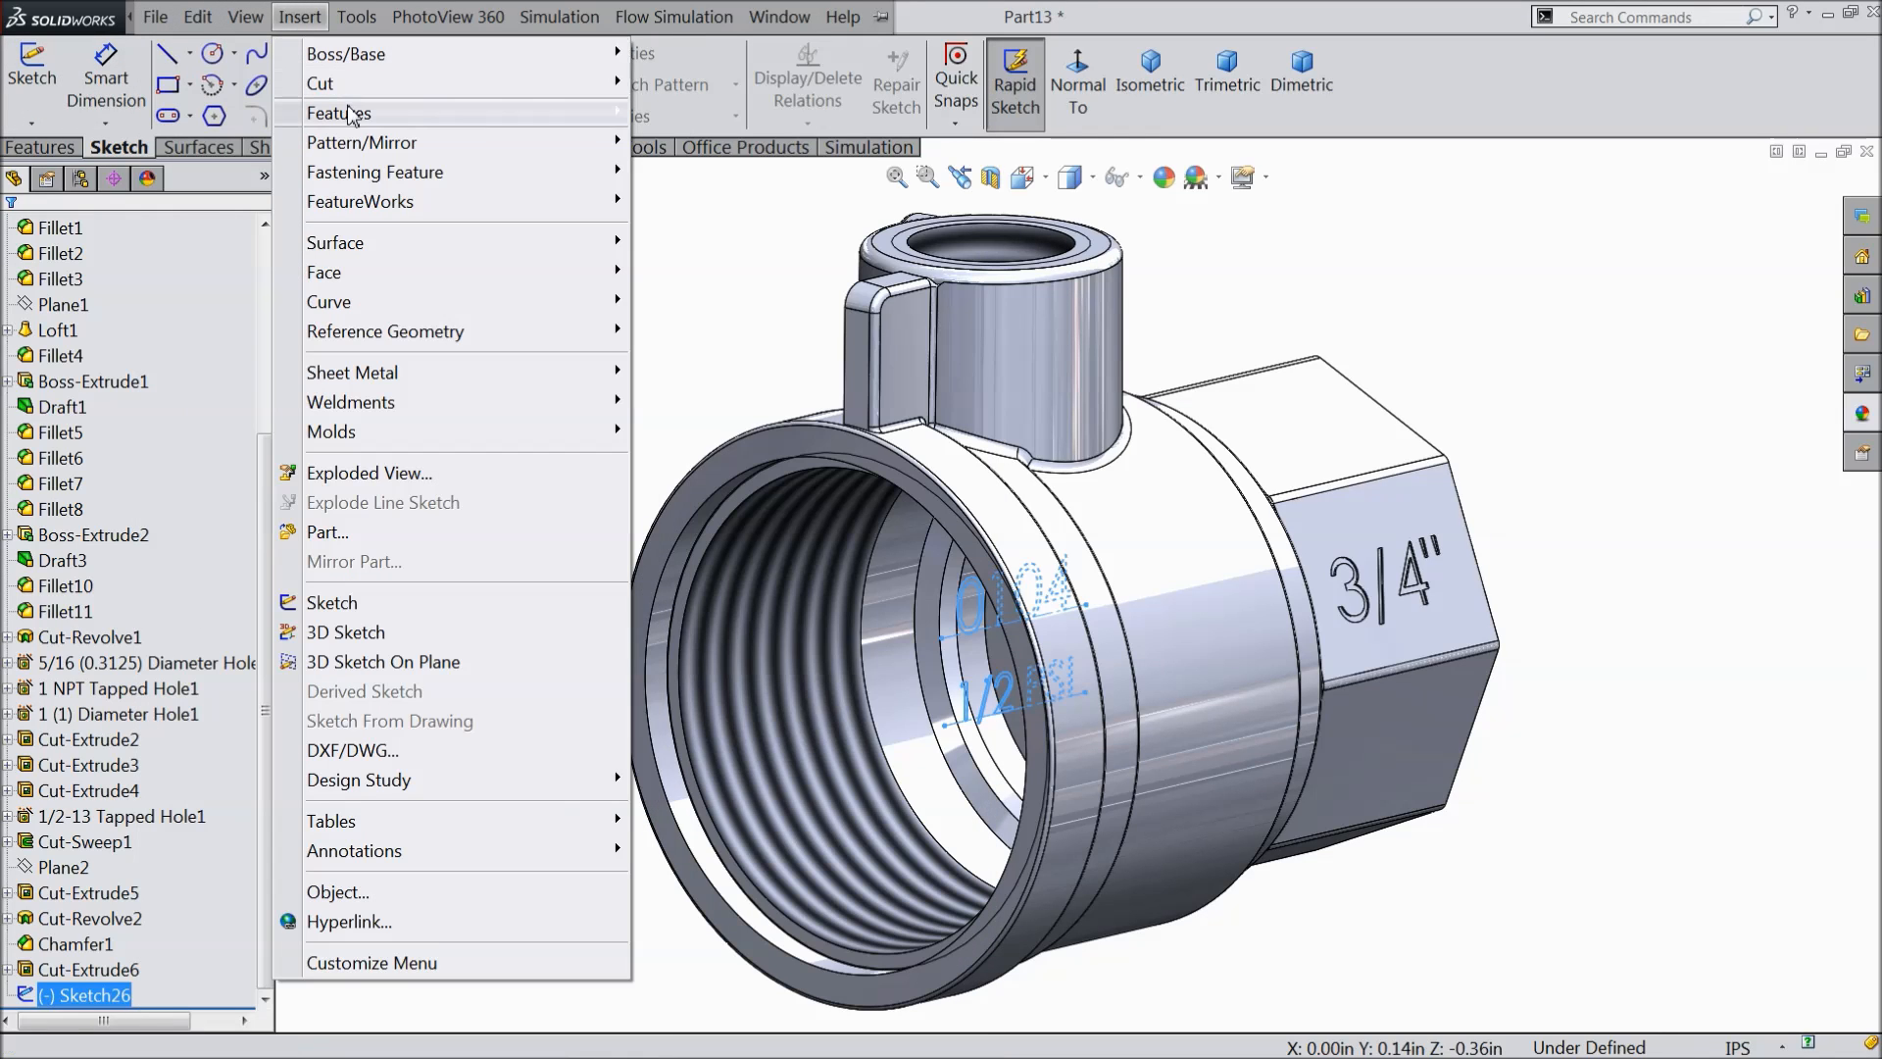
mouse_move(339, 113)
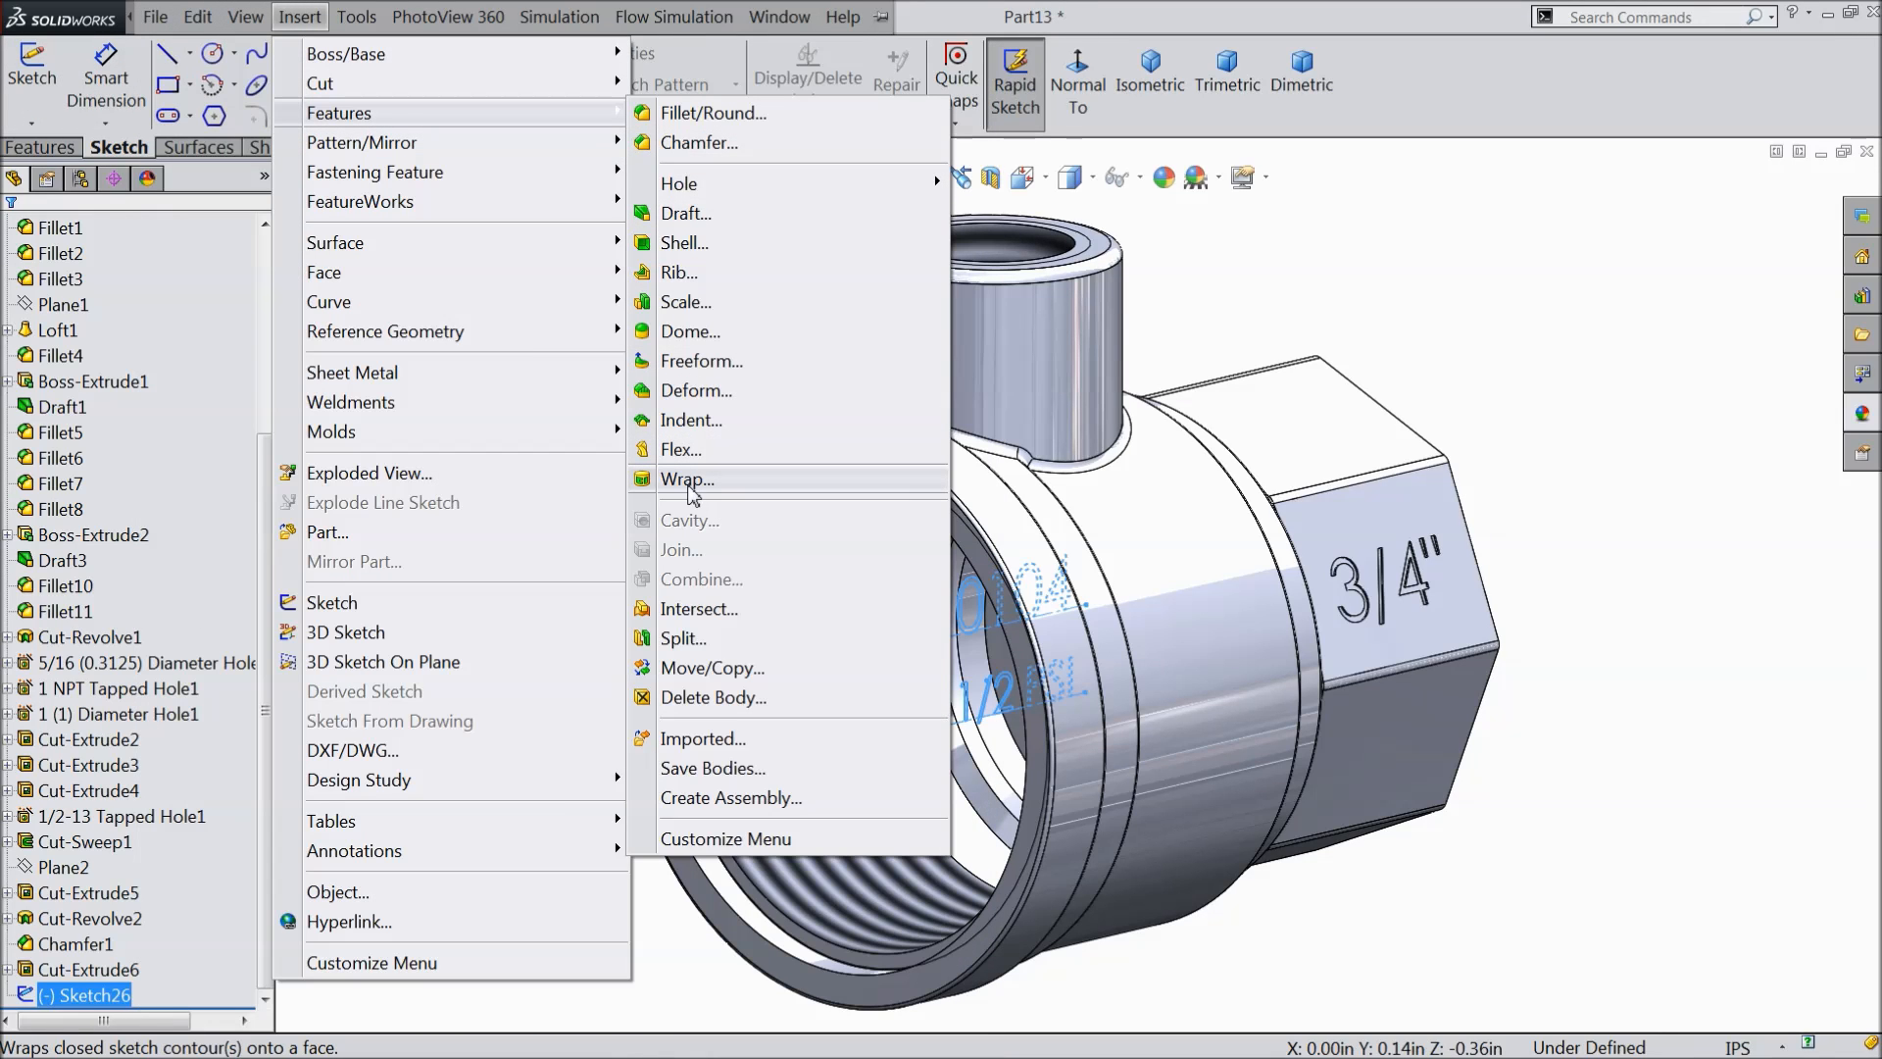
left_click(687, 487)
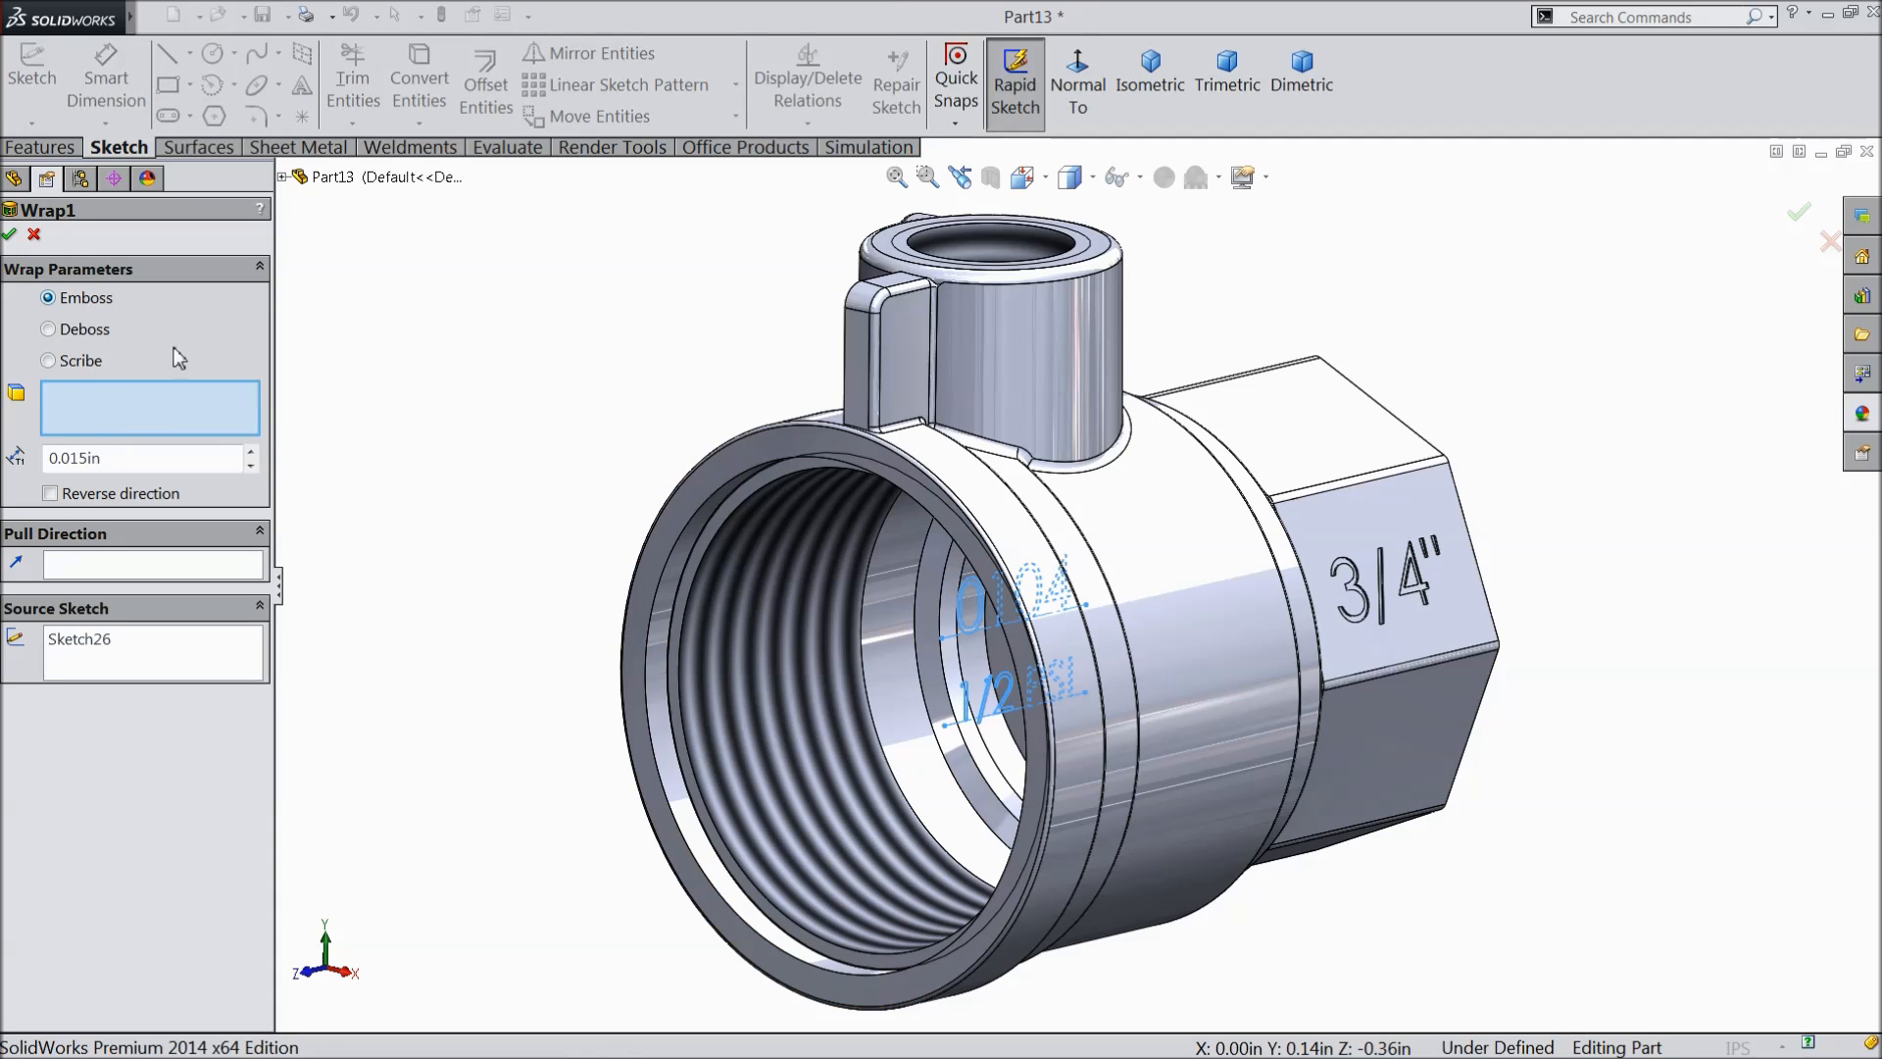
left_click(1198, 661)
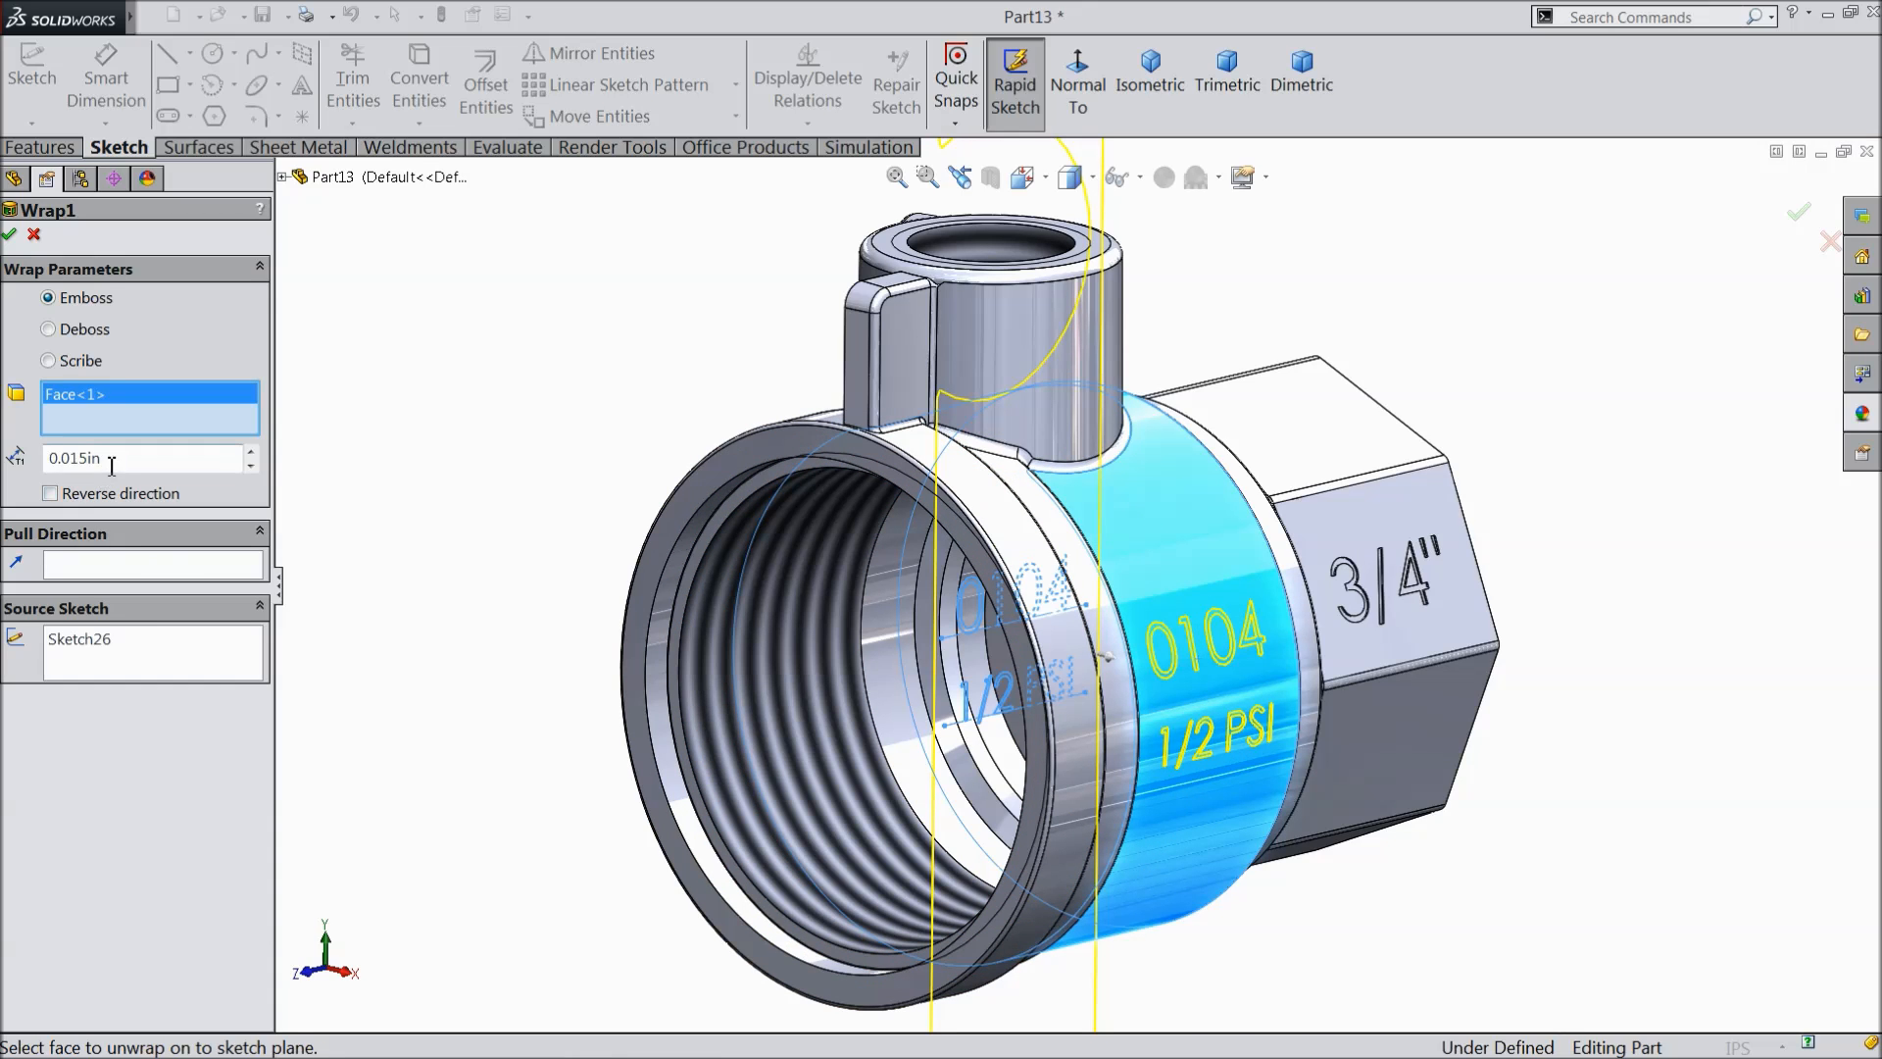
- Set the Right Plane as the wrap's pull direction and accept the feature
mouse_move(490, 539)
middle_mouse_down()
mouse_move(585, 546)
mouse_move(517, 554)
middle_mouse_up()
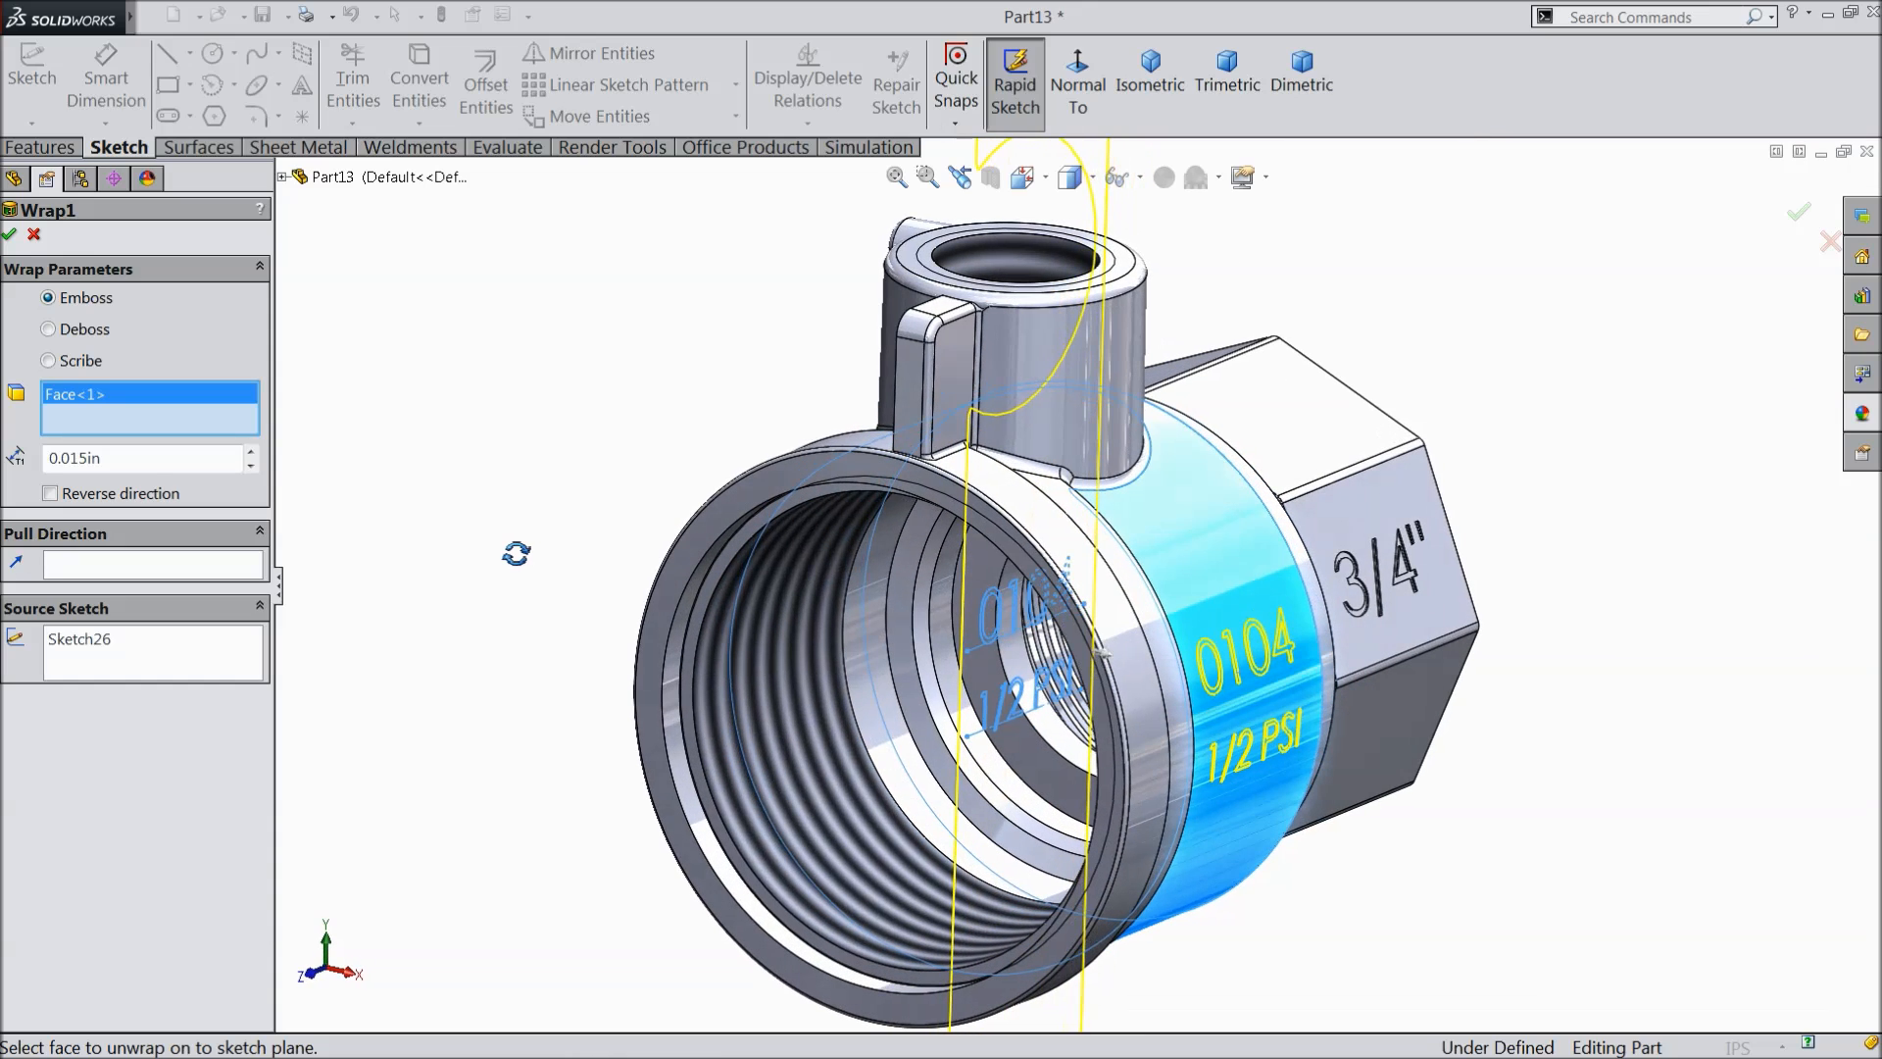
left_click(158, 564)
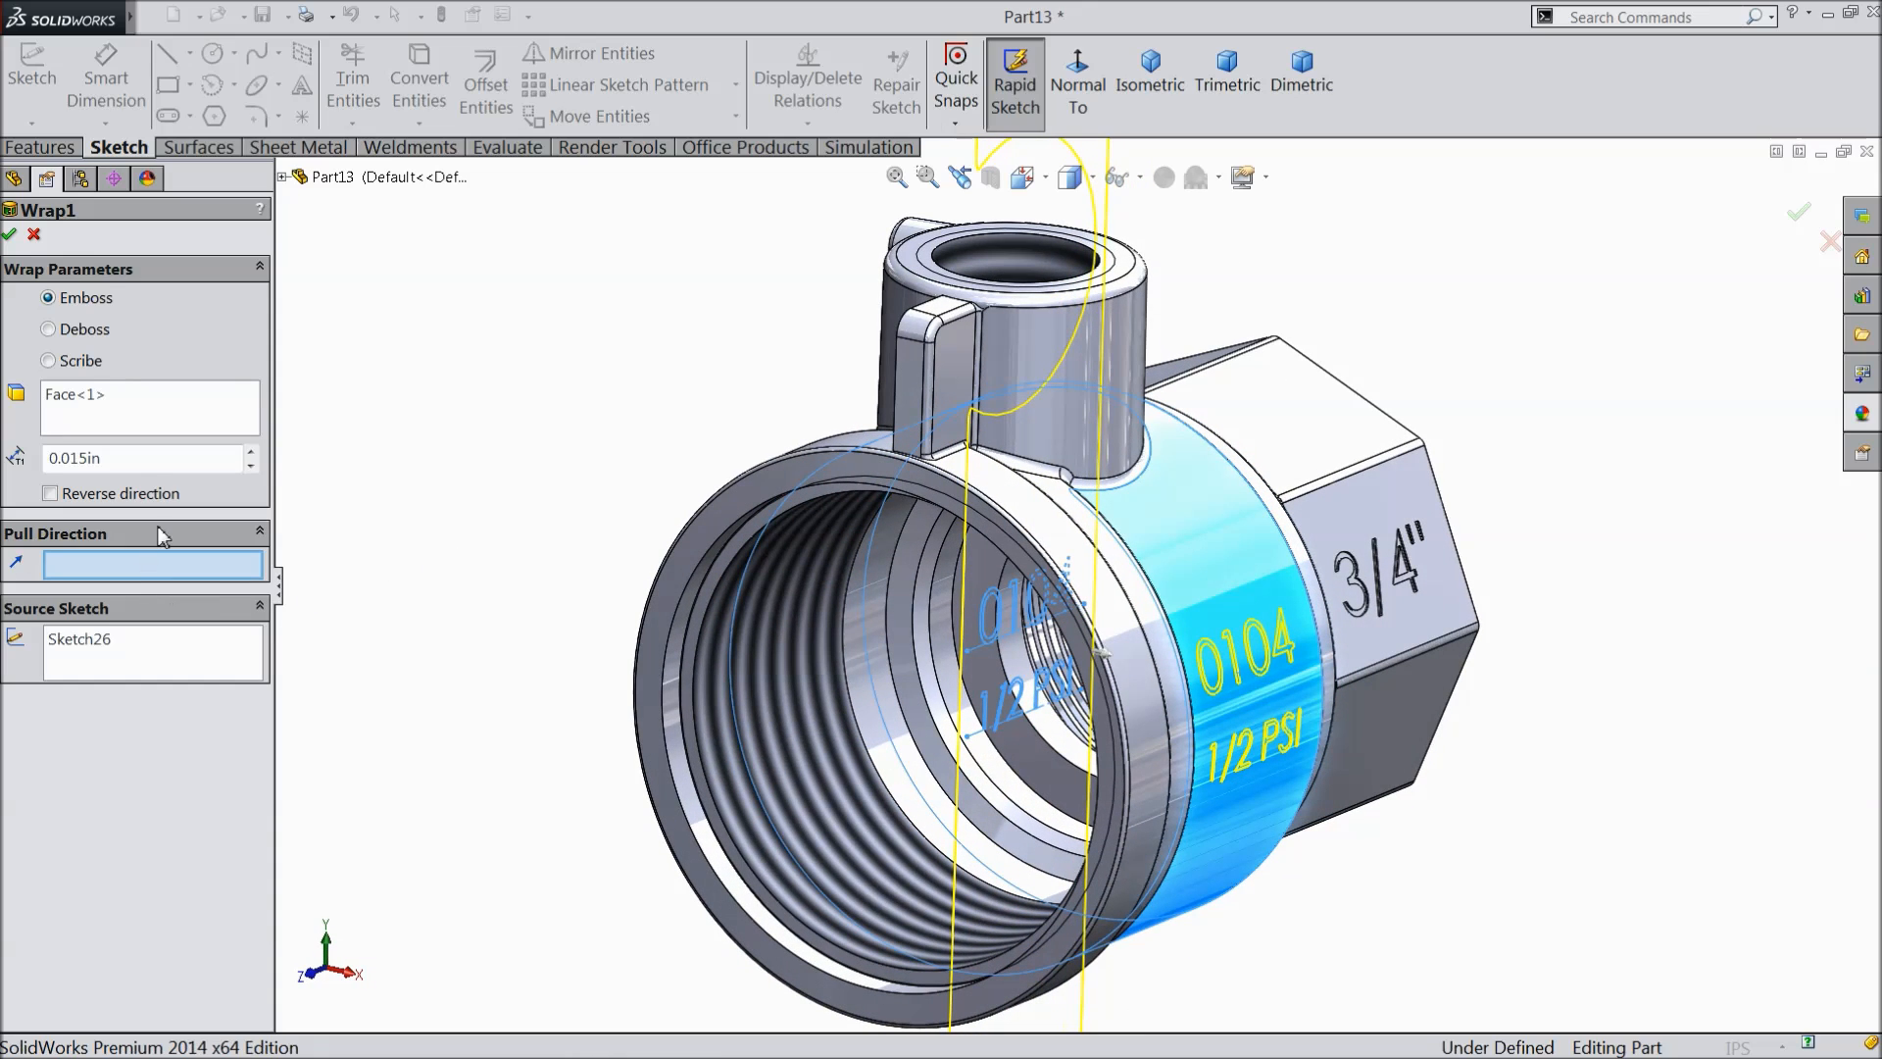
left_click(283, 176)
left_click(387, 357)
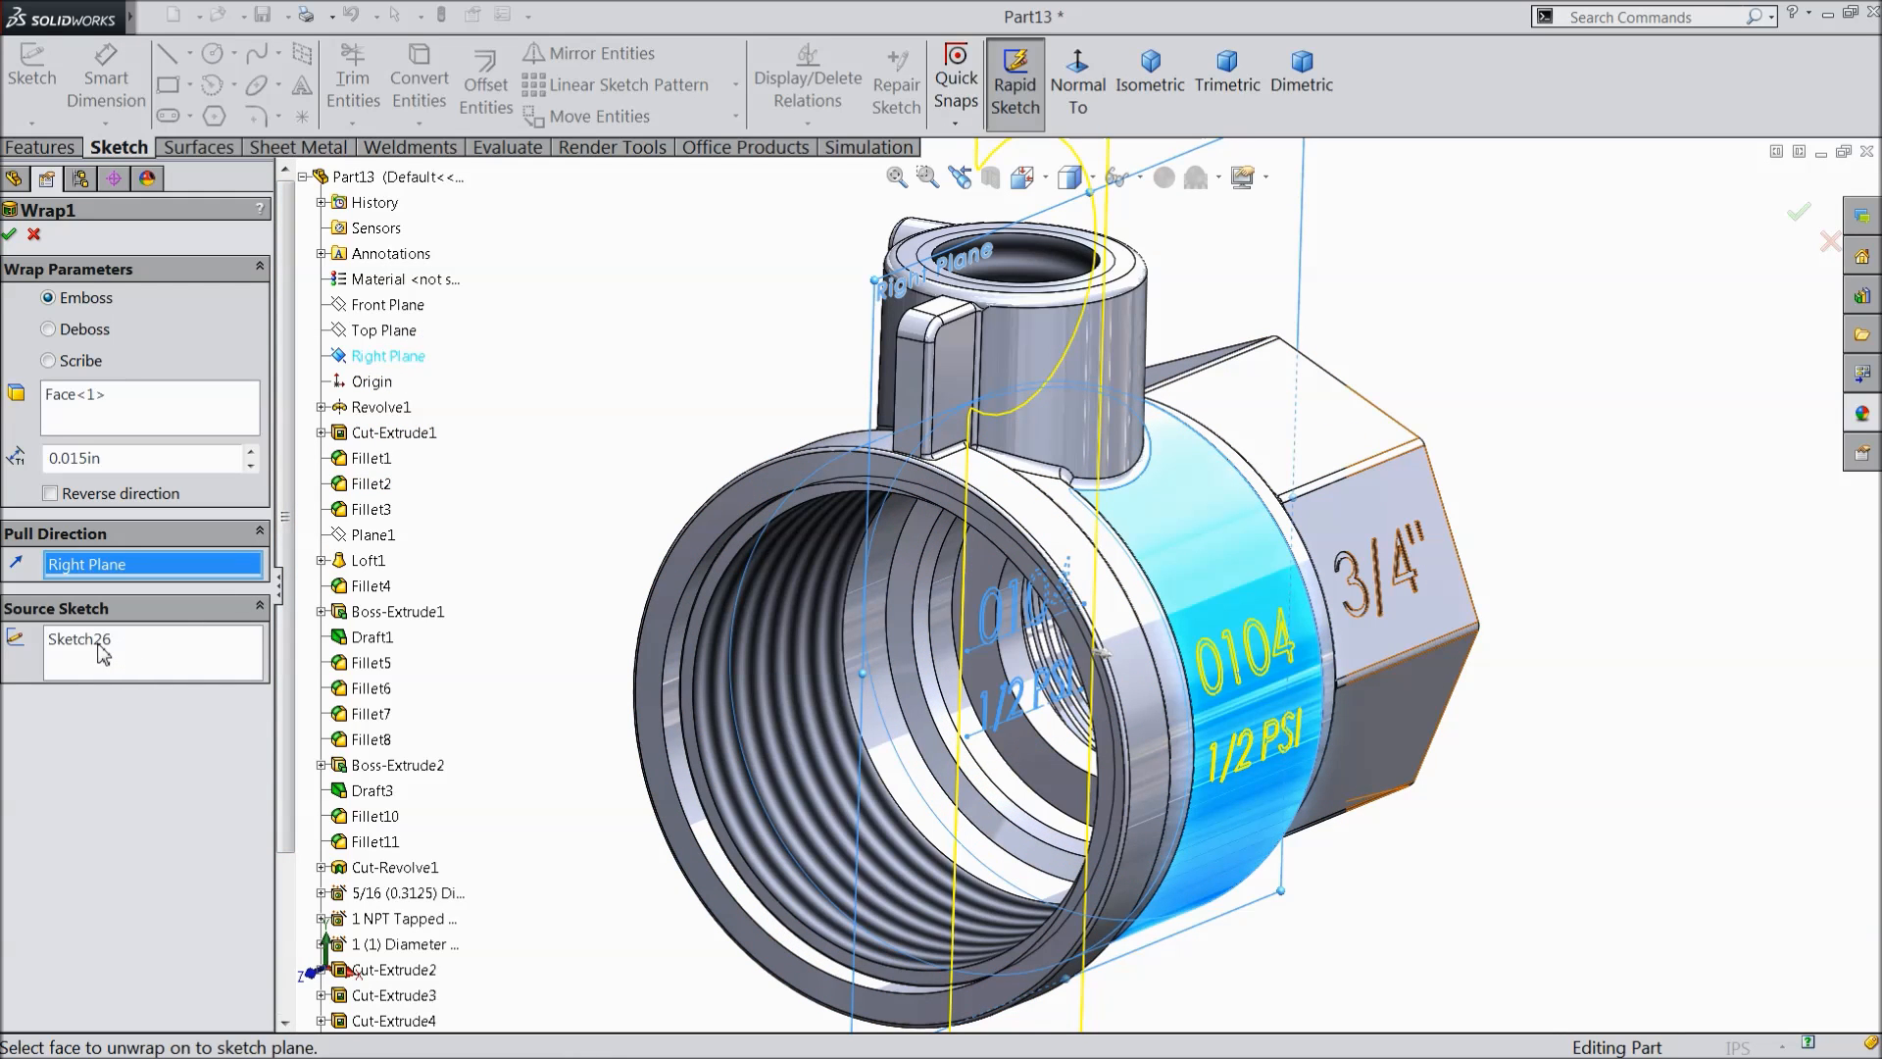
left_click(9, 235)
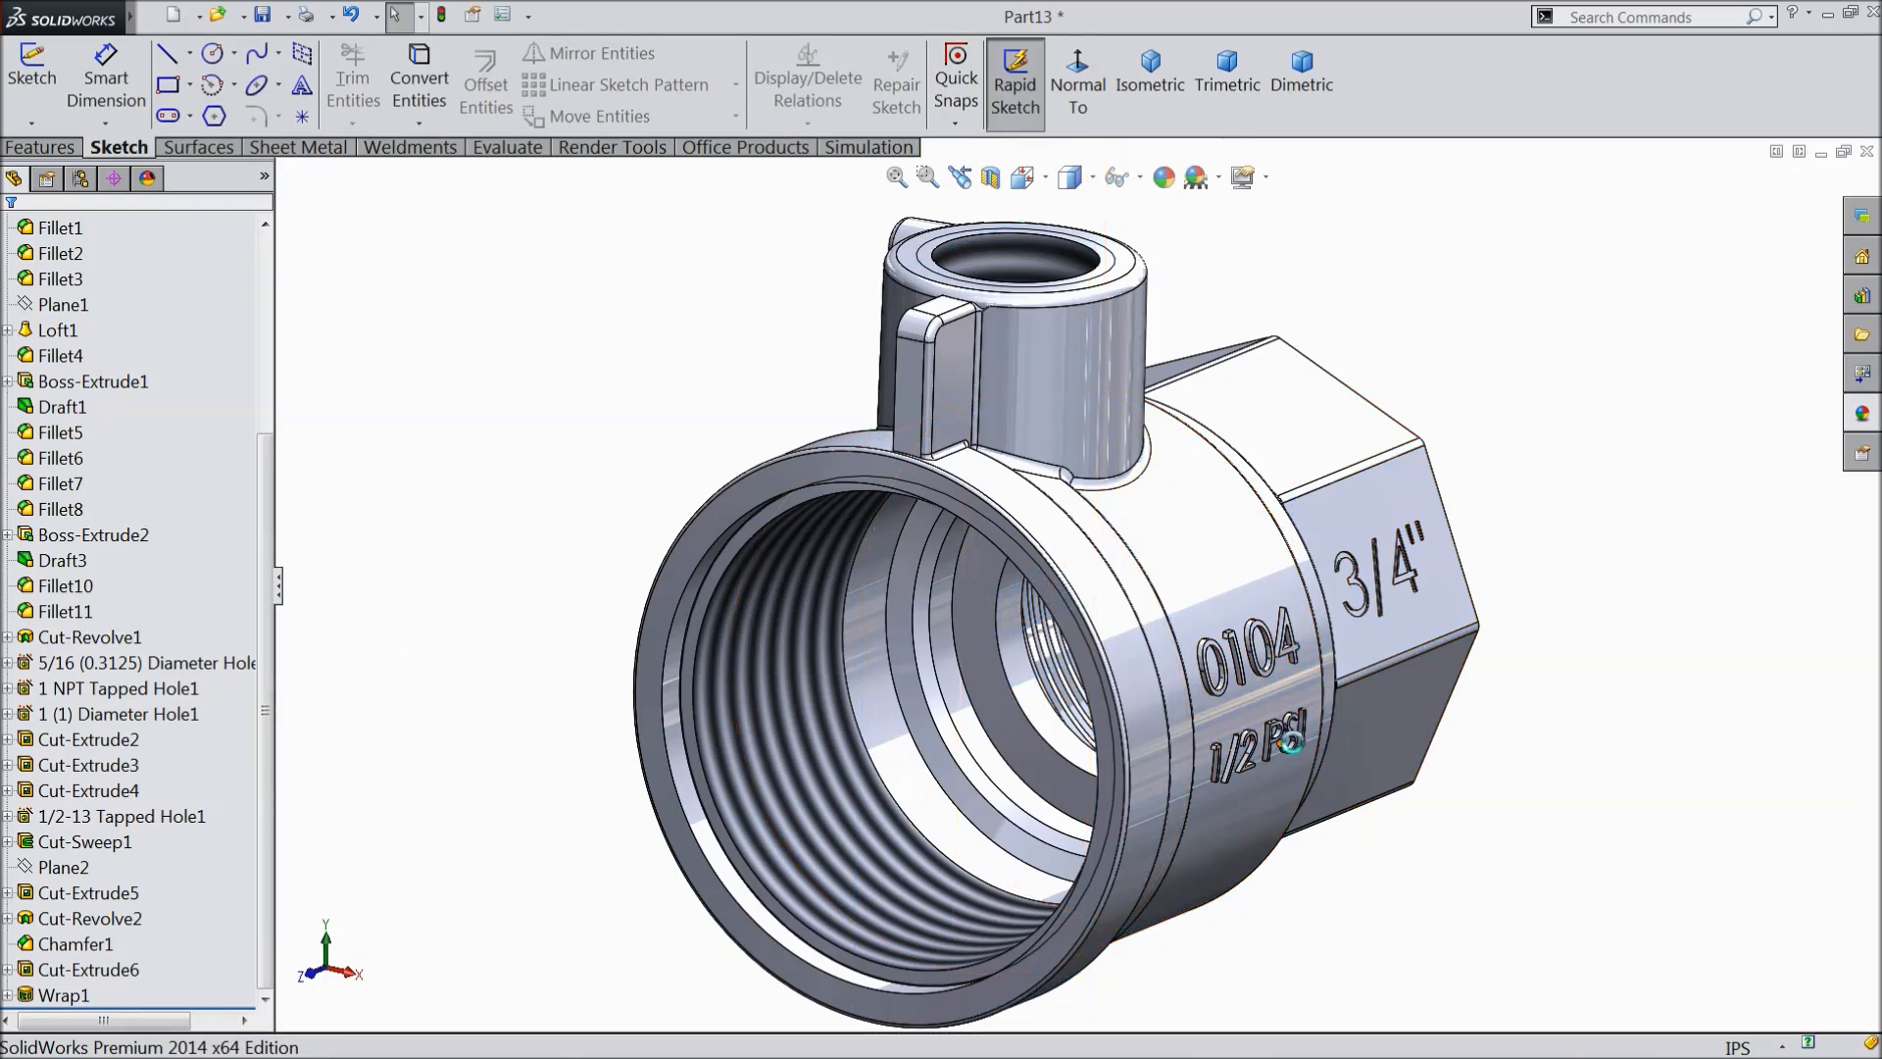
scroll(1284, 760, "down", 5)
mouse_move(1182, 693)
middle_mouse_down()
mouse_move(1196, 708)
mouse_move(1201, 676)
mouse_move(1264, 642)
mouse_move(1431, 613)
mouse_move(1183, 669)
middle_mouse_up()
scroll(1199, 697, "down", 3)
scroll(1183, 669, "down", 2)
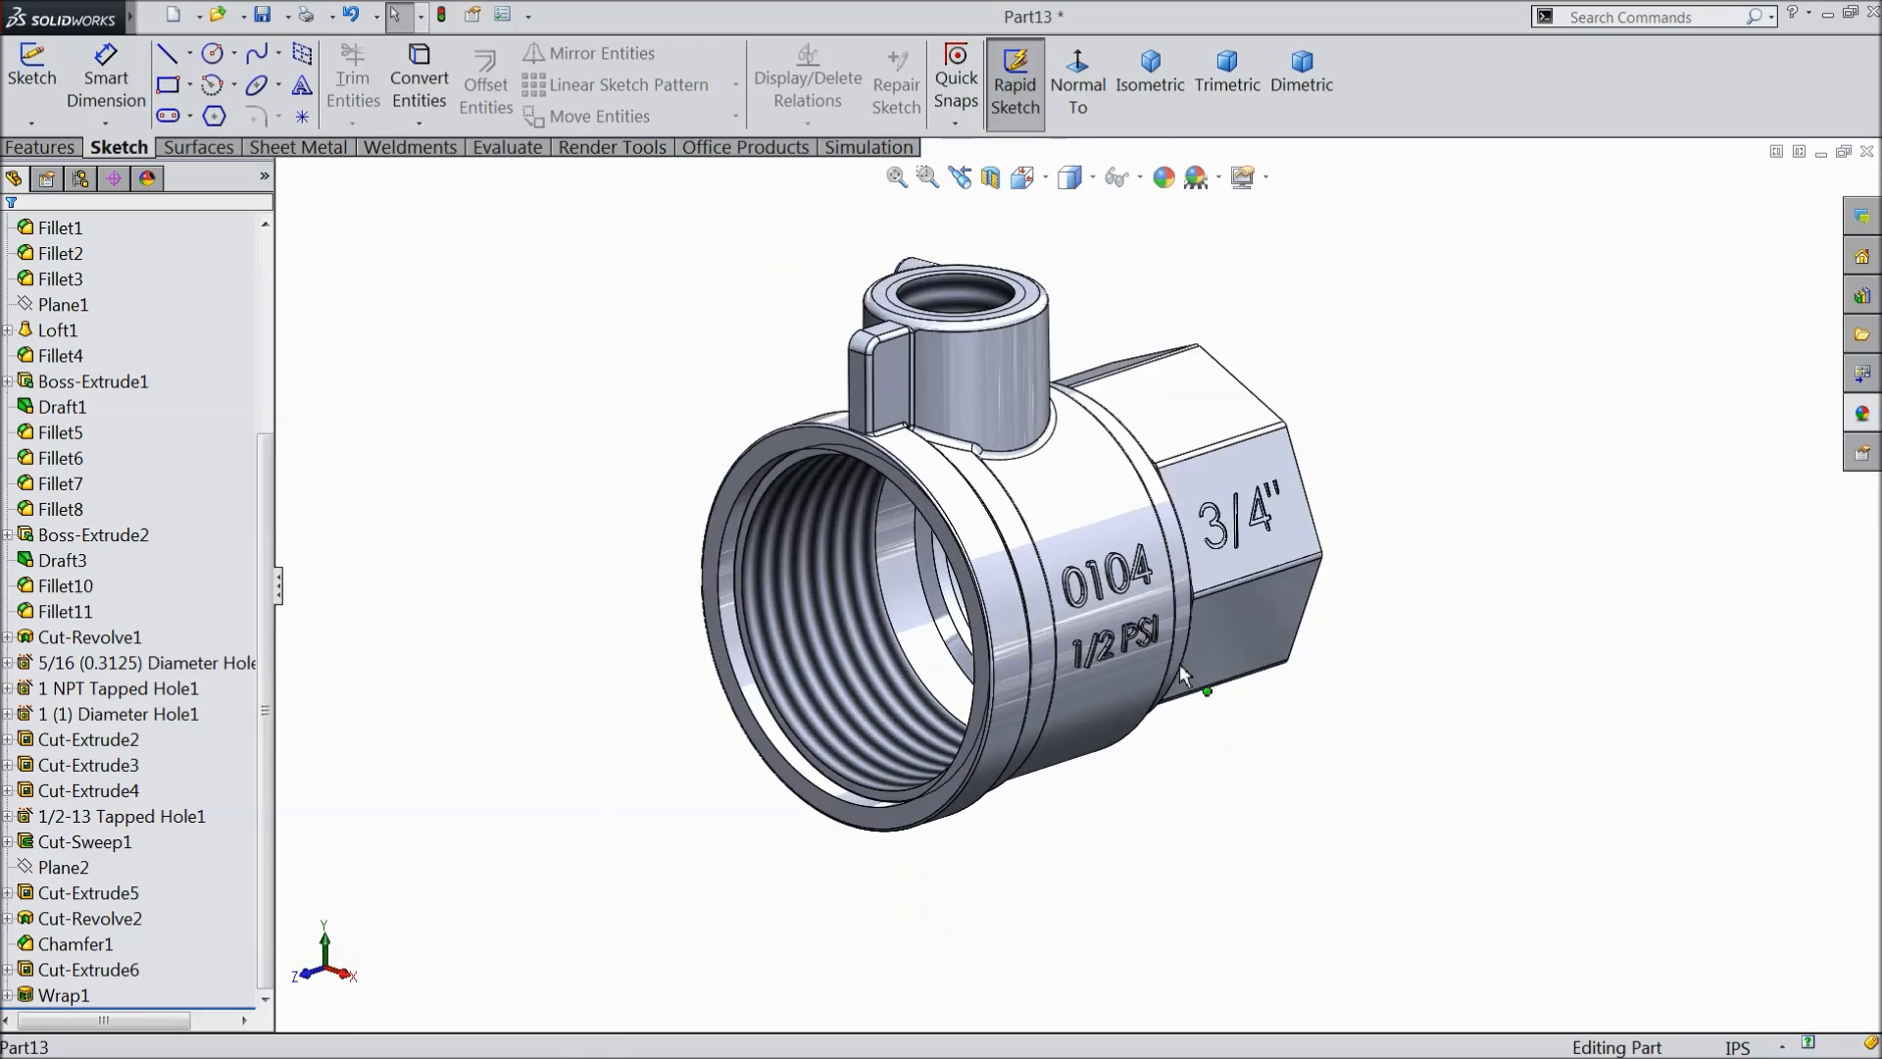
scroll(1216, 469, "down", 1)
scroll(1213, 467, "up", 1)
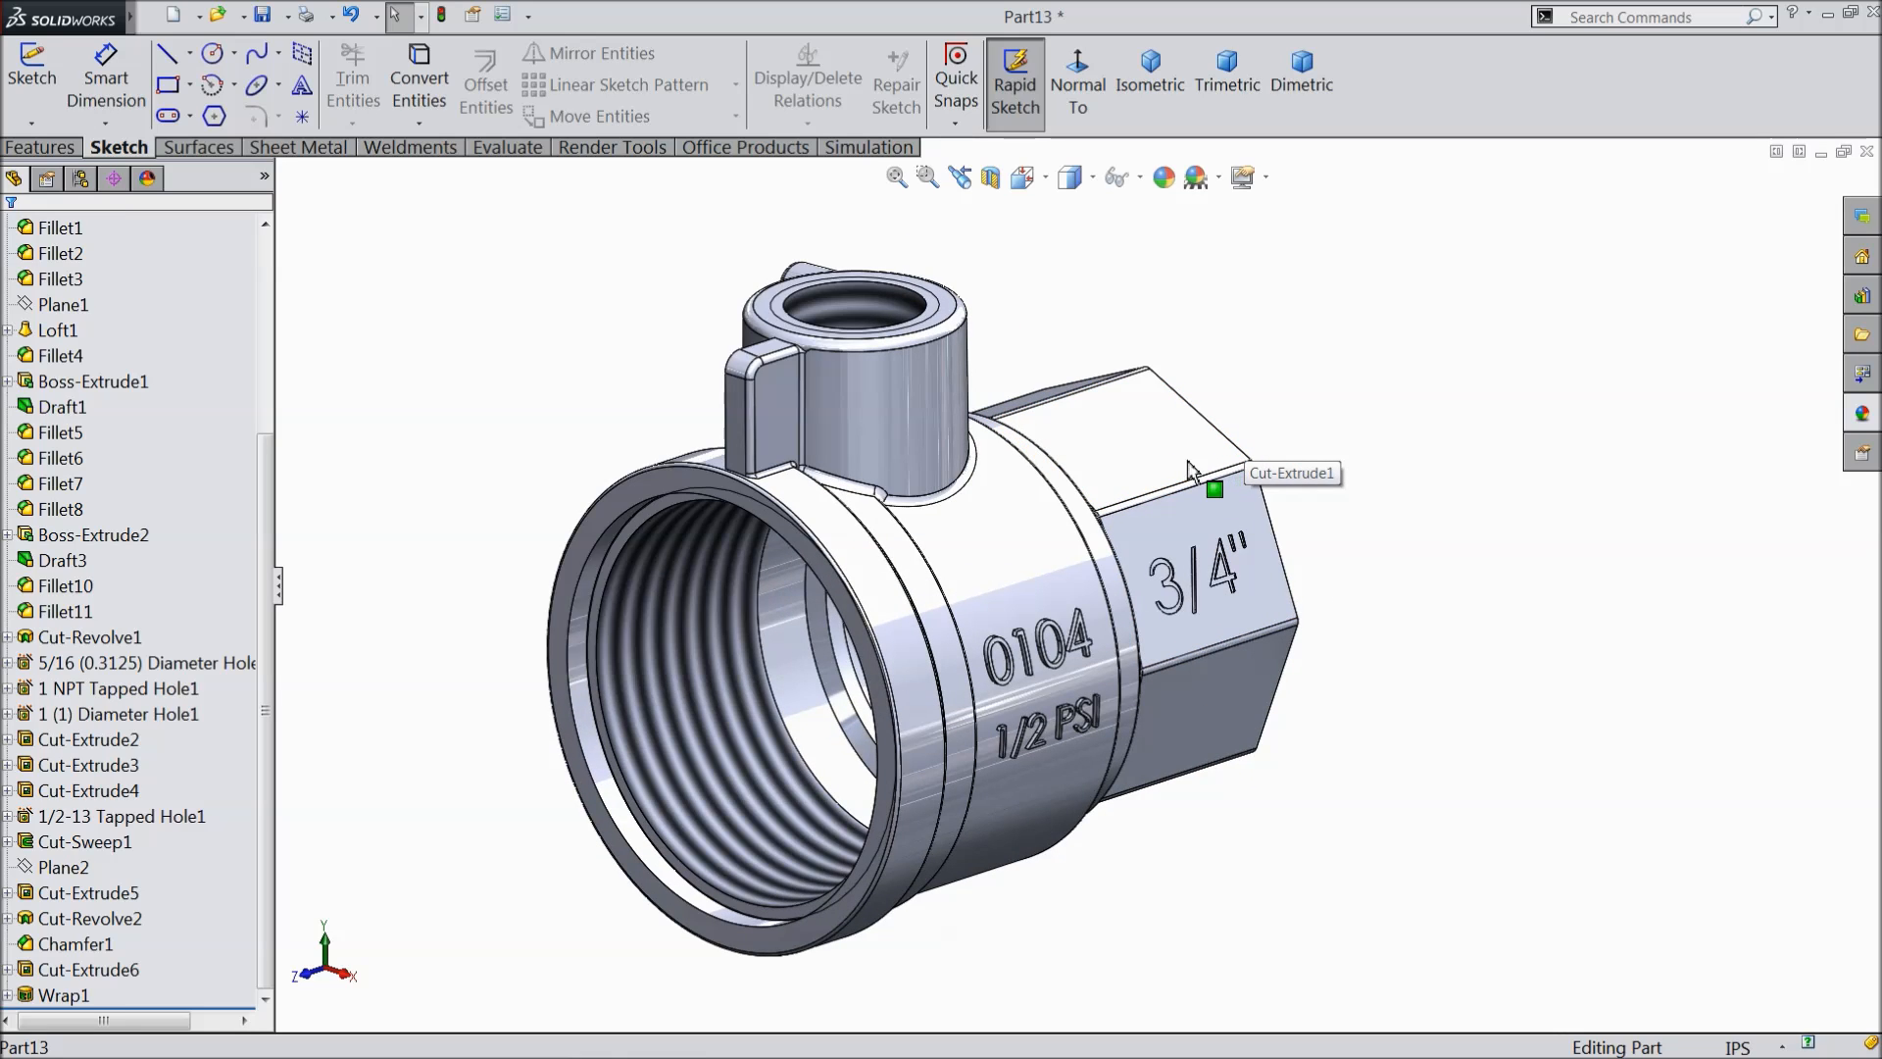
- Apply the cast brass appearance from the Metal > Brass category to the whole part
left_click_drag(267, 609, 266, 386)
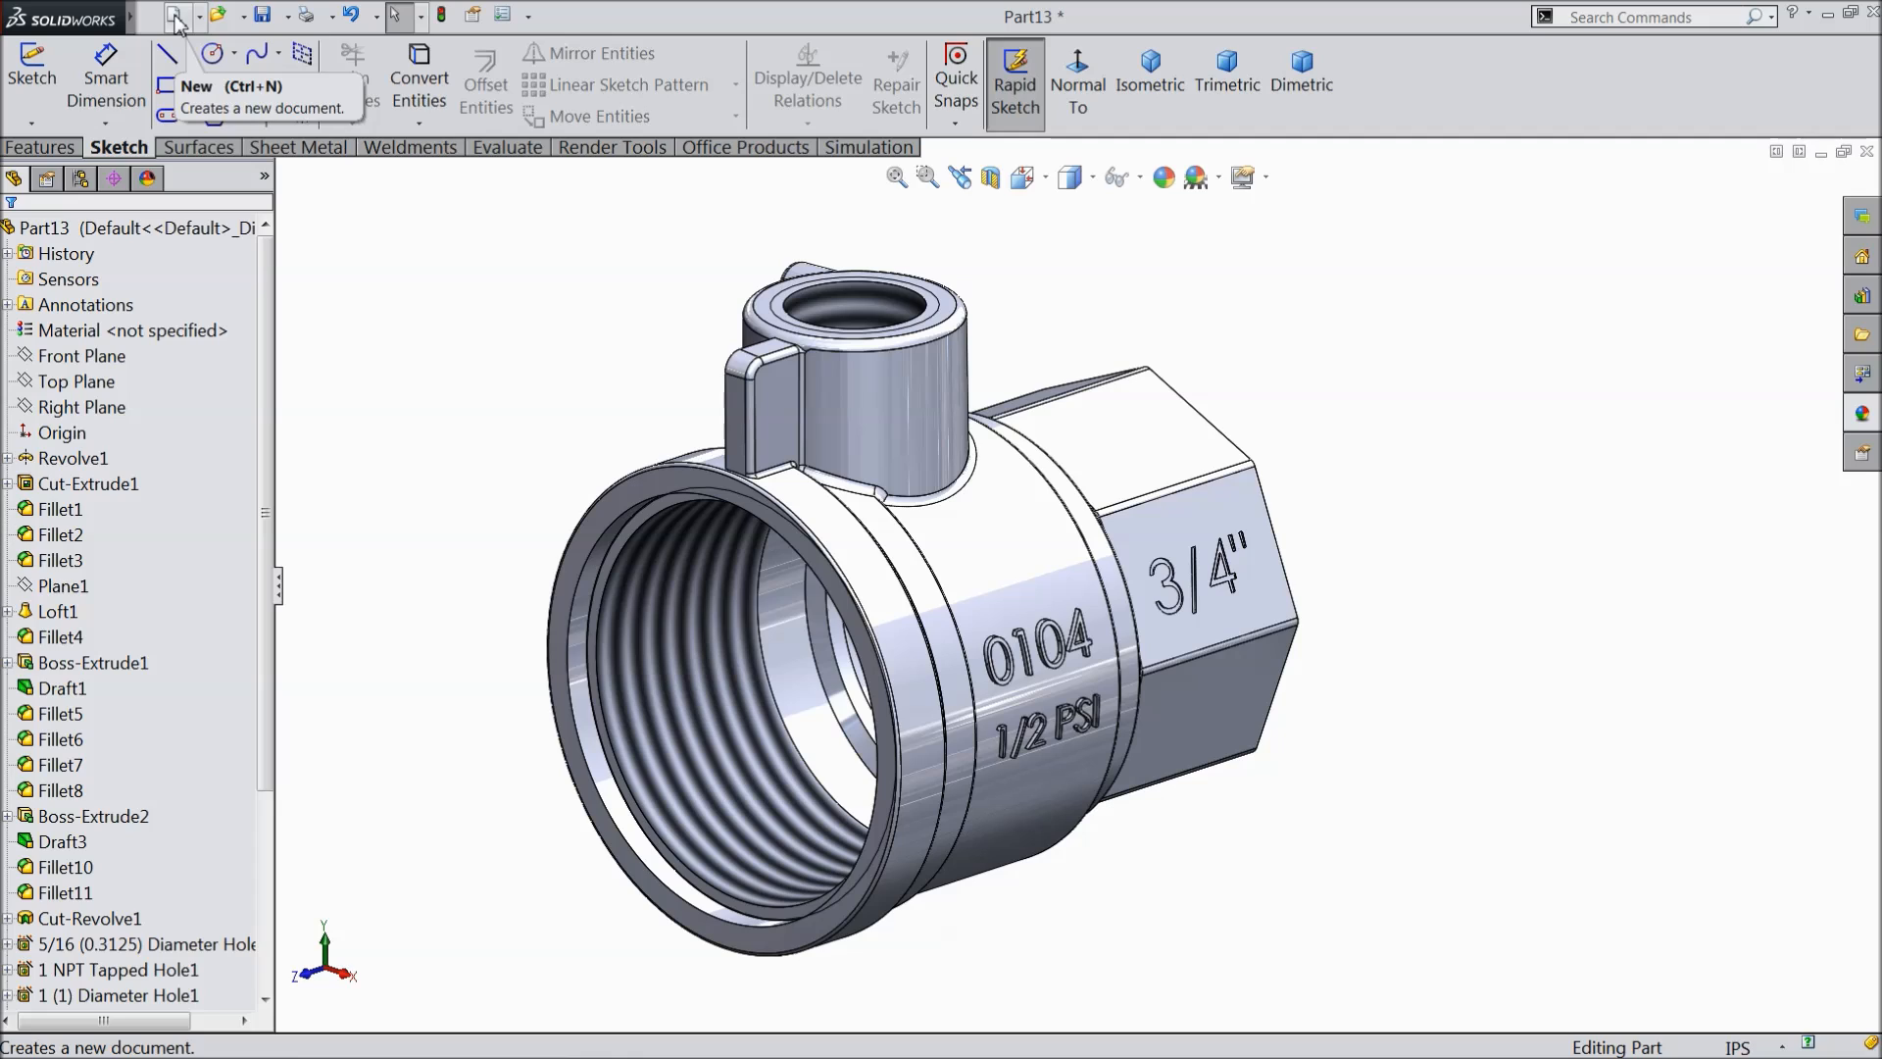
left_click(129, 229)
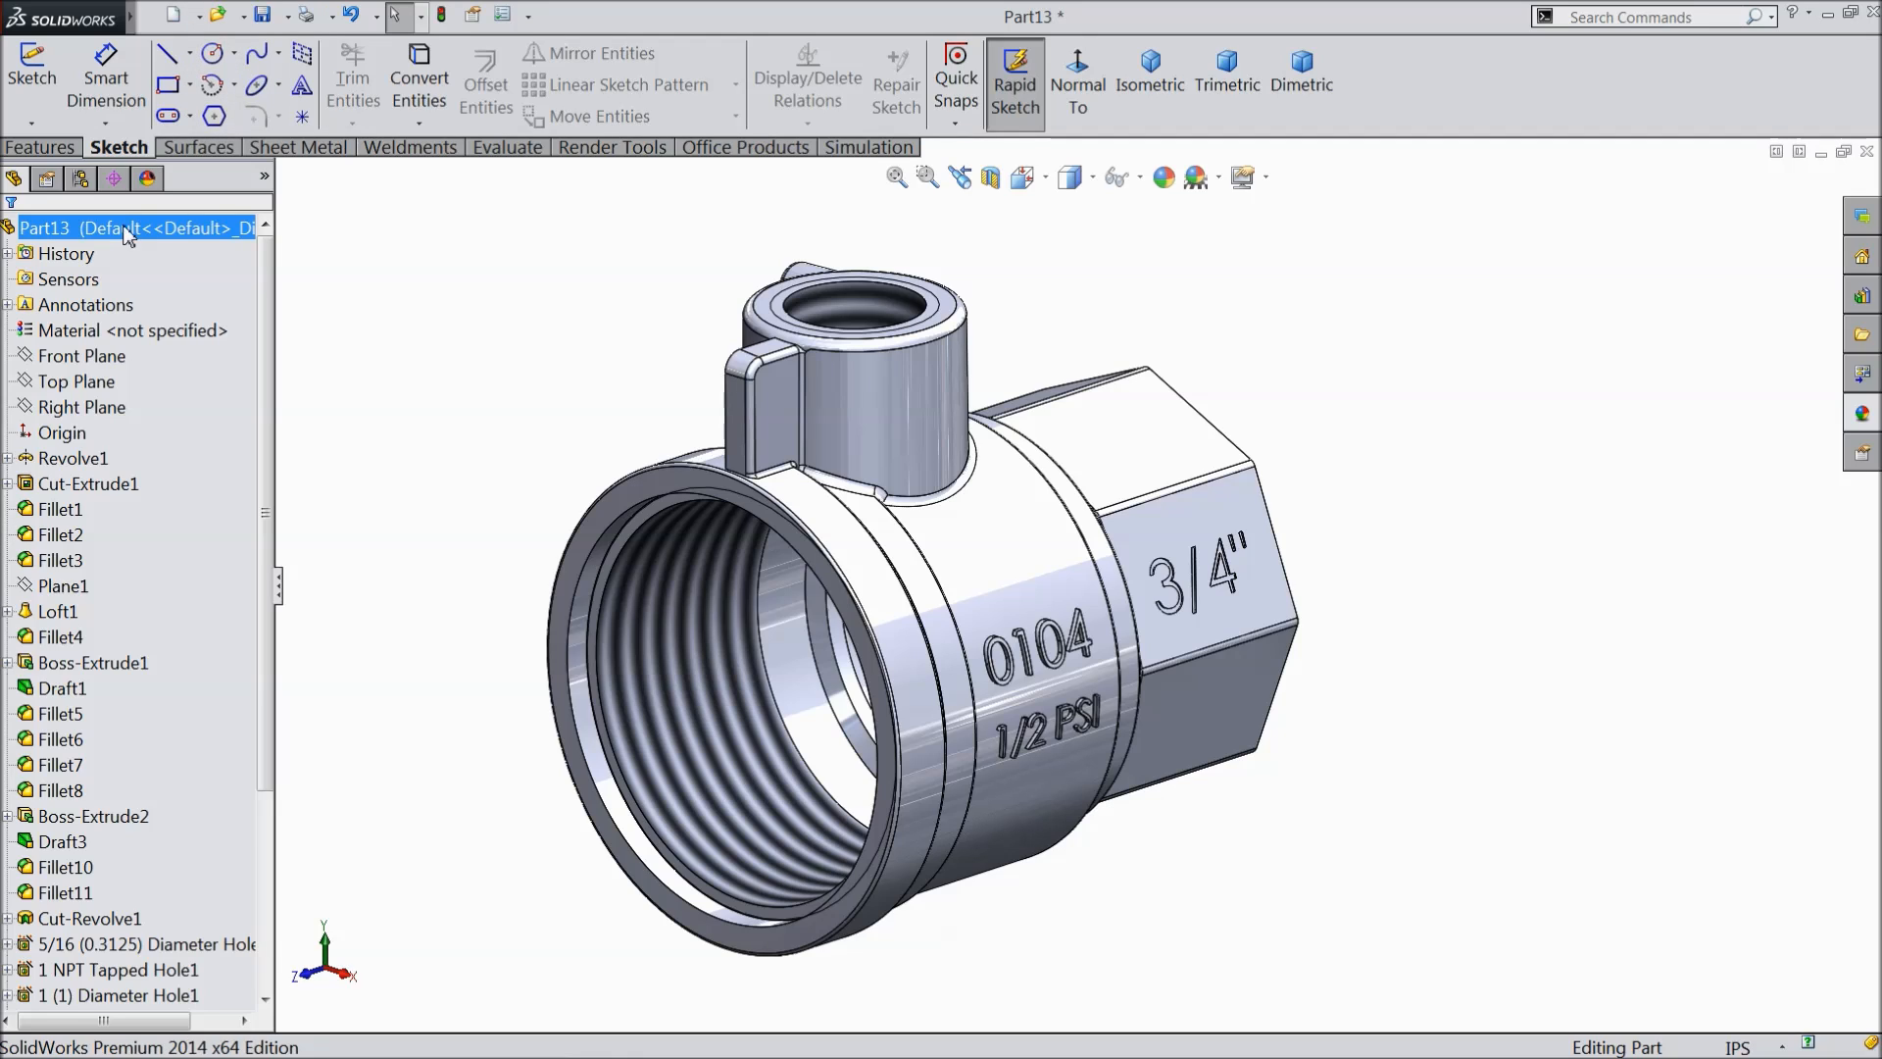
left_click(1852, 420)
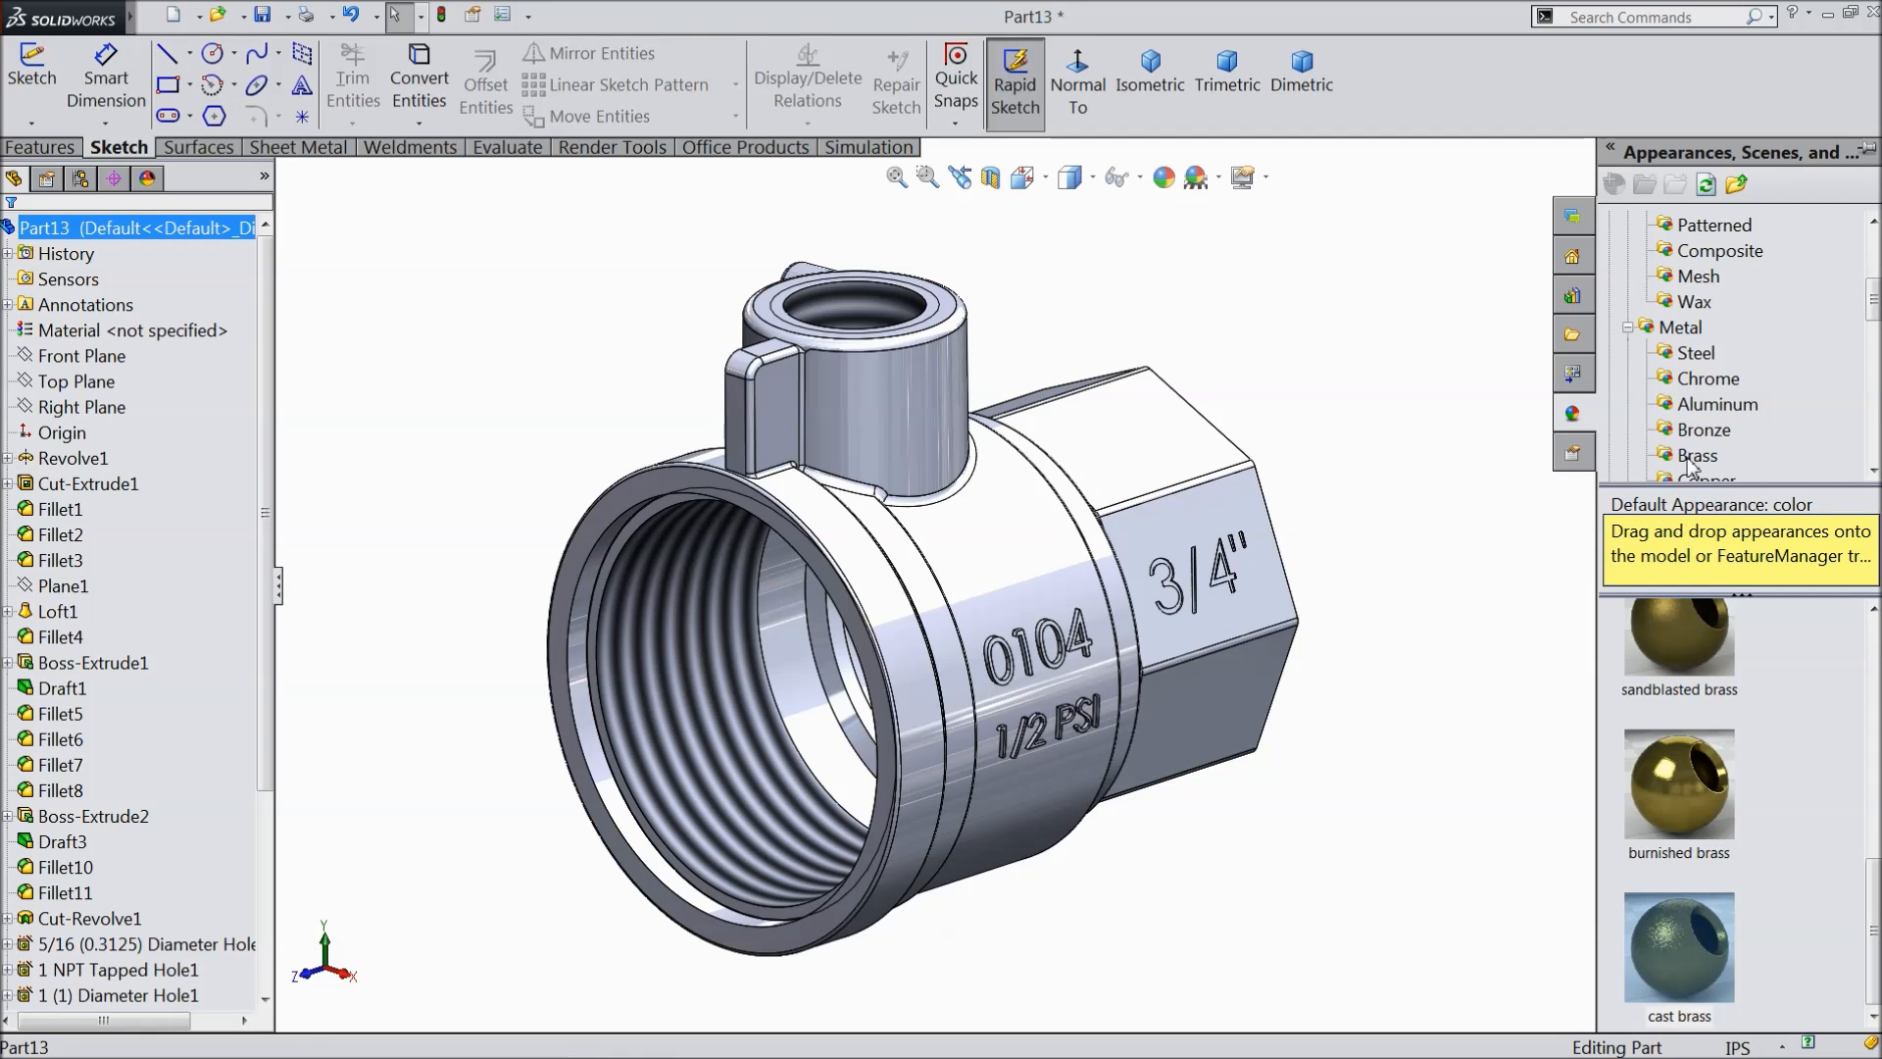
scroll(1676, 365, "up", 3)
scroll(1681, 348, "down", 5)
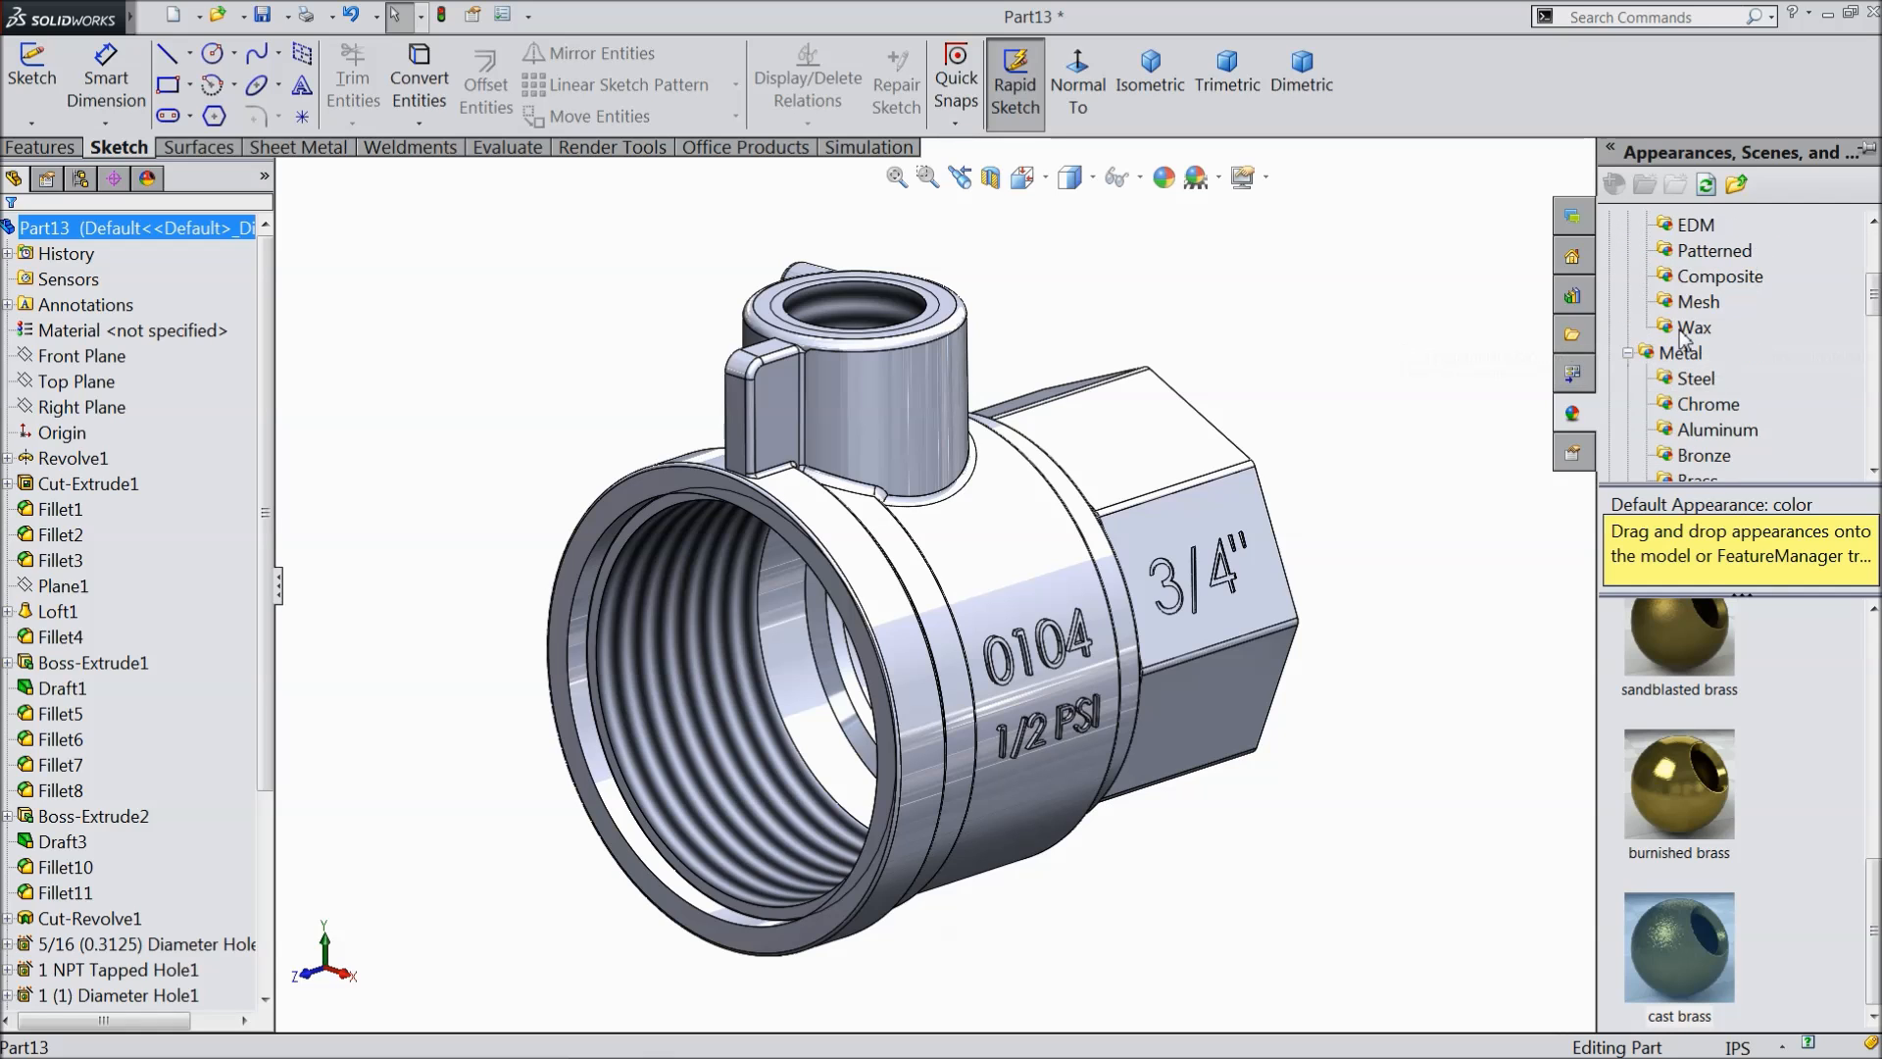
left_click(1694, 330)
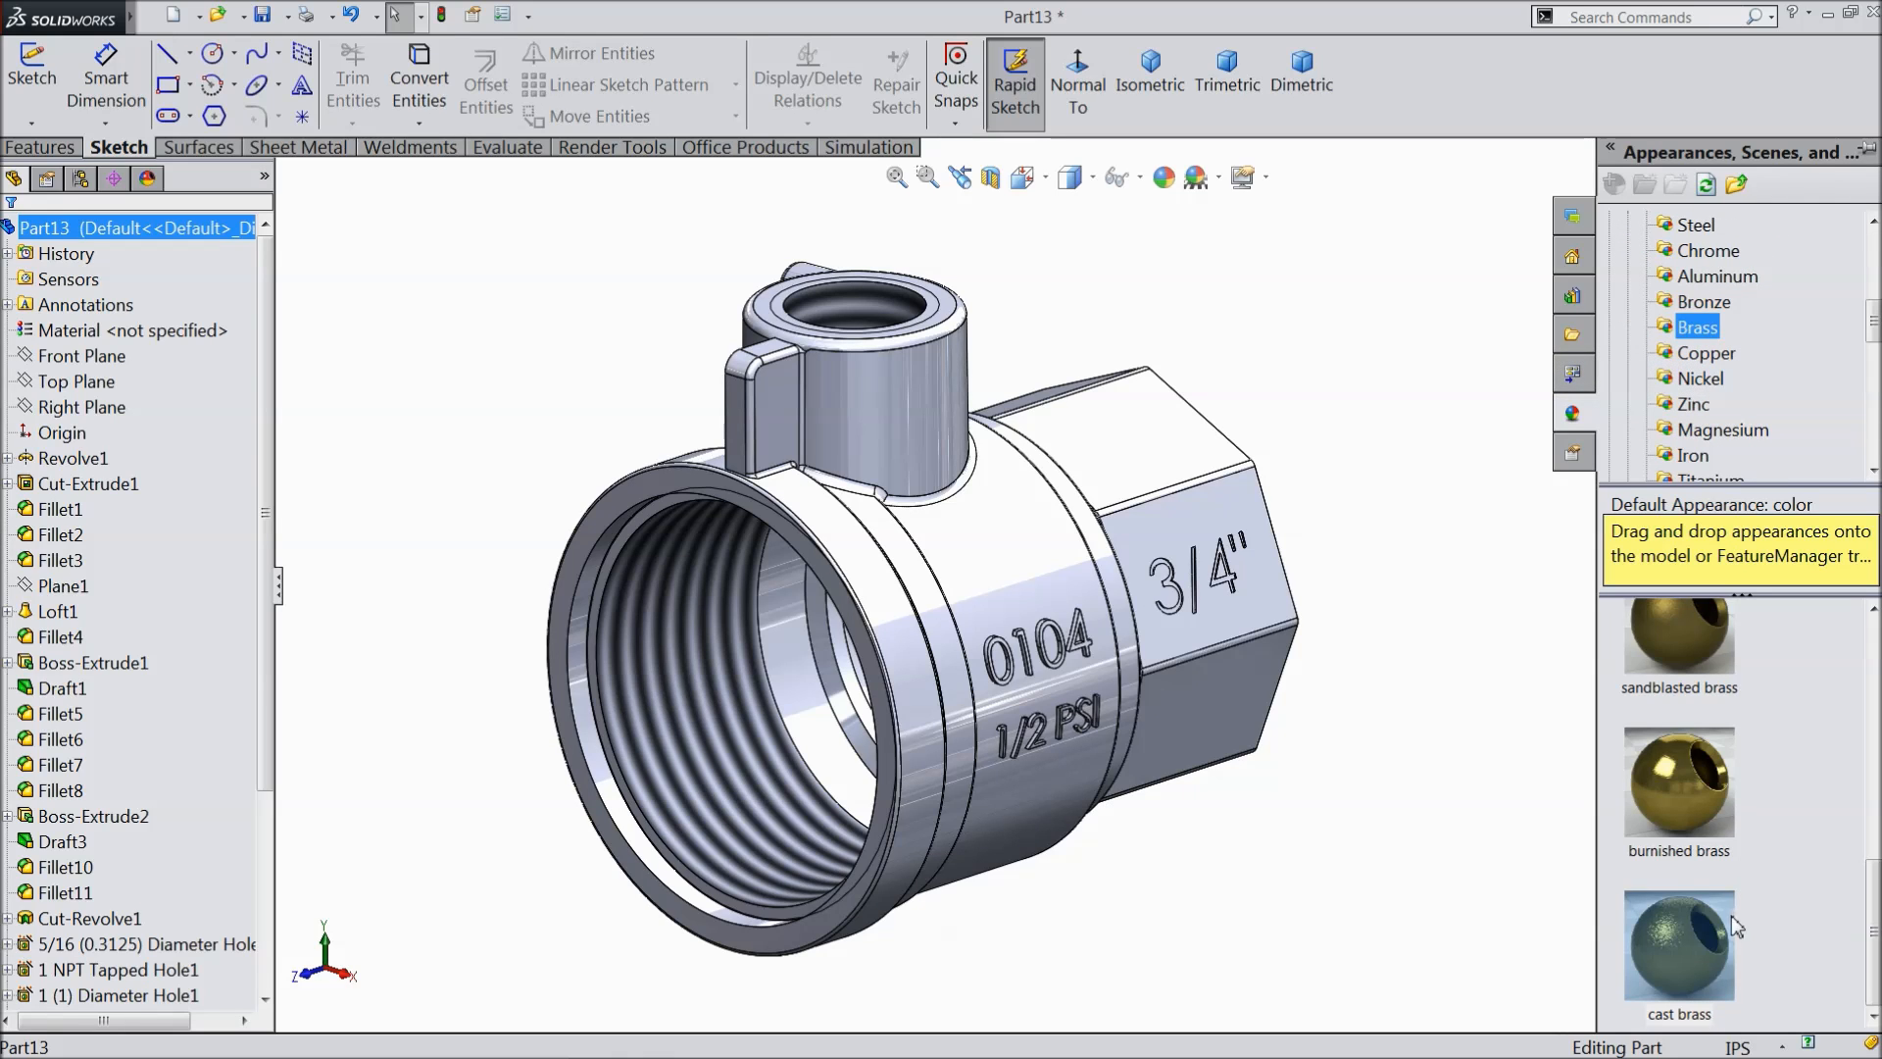
left_click(1703, 951)
double_click(1703, 950)
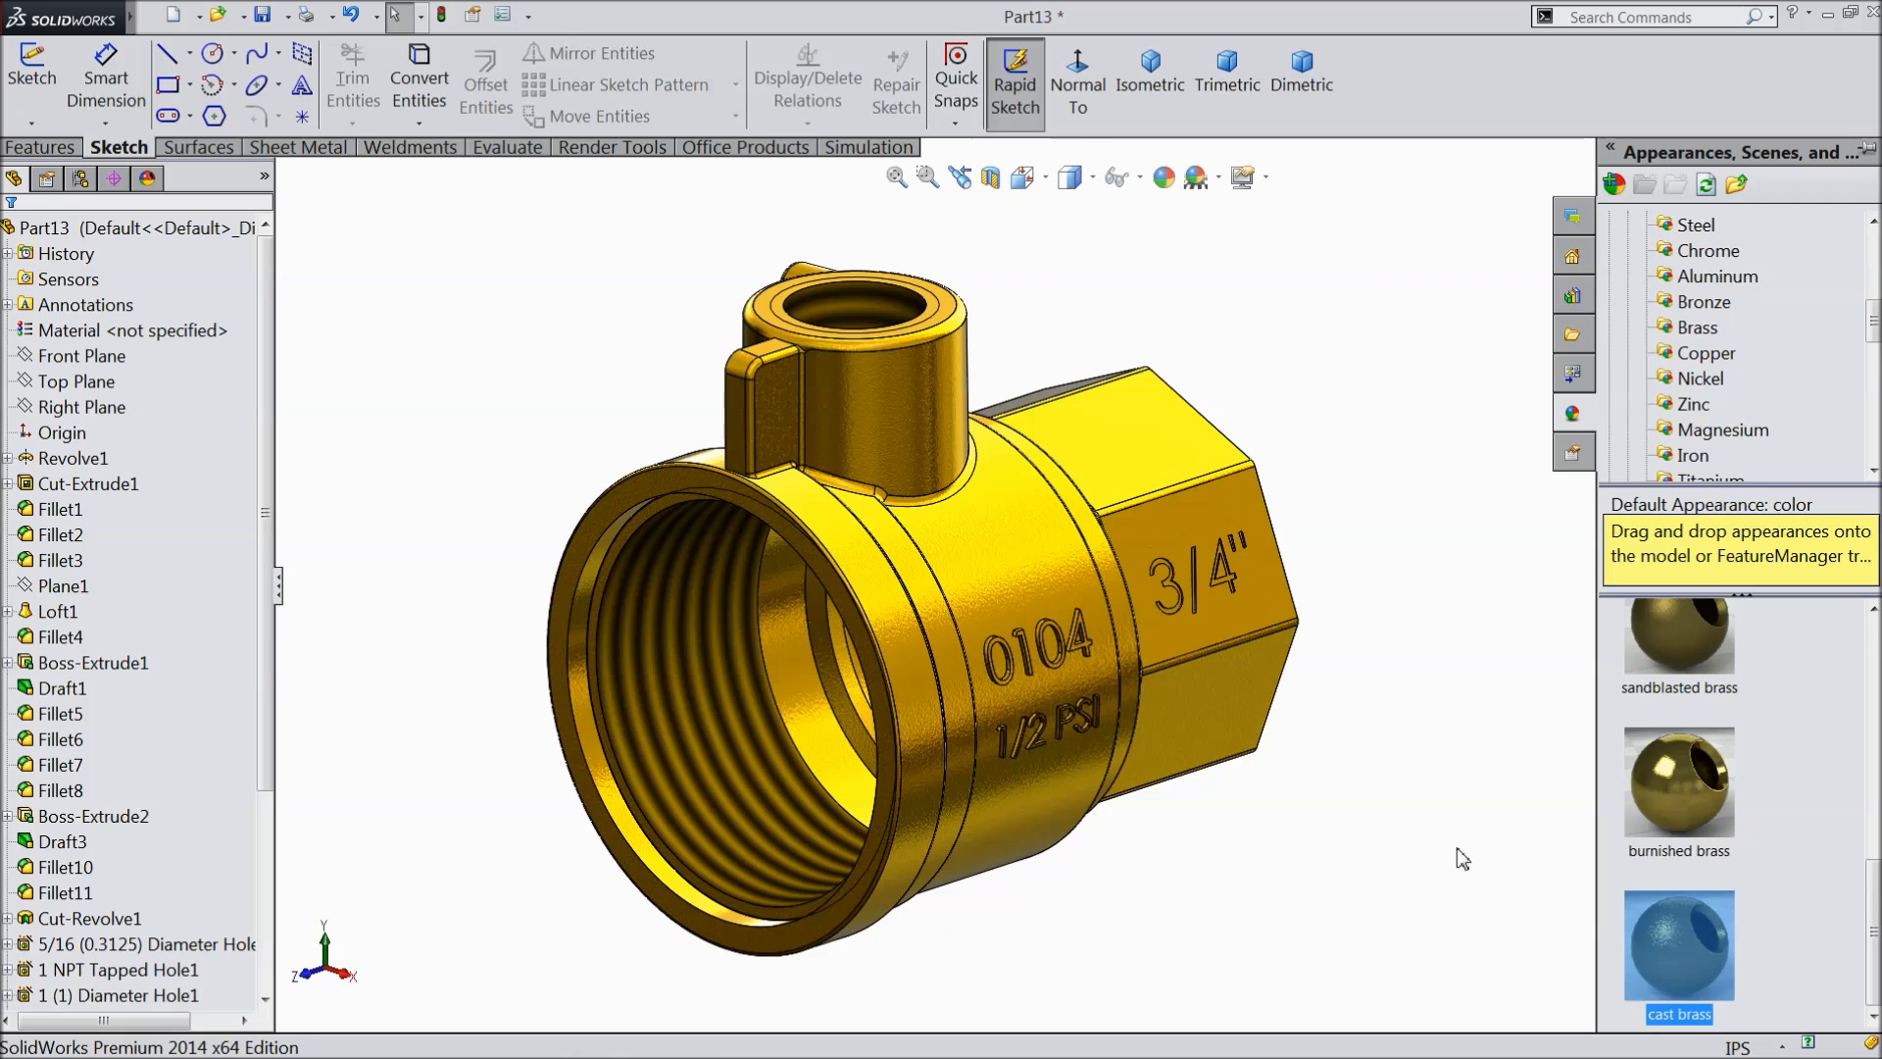
mouse_move(1491, 869)
middle_mouse_down()
mouse_move(1420, 760)
mouse_move(1392, 641)
mouse_move(1588, 790)
mouse_move(1504, 802)
mouse_move(1496, 860)
mouse_move(1372, 867)
mouse_move(1265, 920)
mouse_move(1520, 798)
mouse_move(1518, 893)
mouse_move(1466, 873)
mouse_move(1490, 862)
mouse_move(1470, 809)
middle_mouse_up()
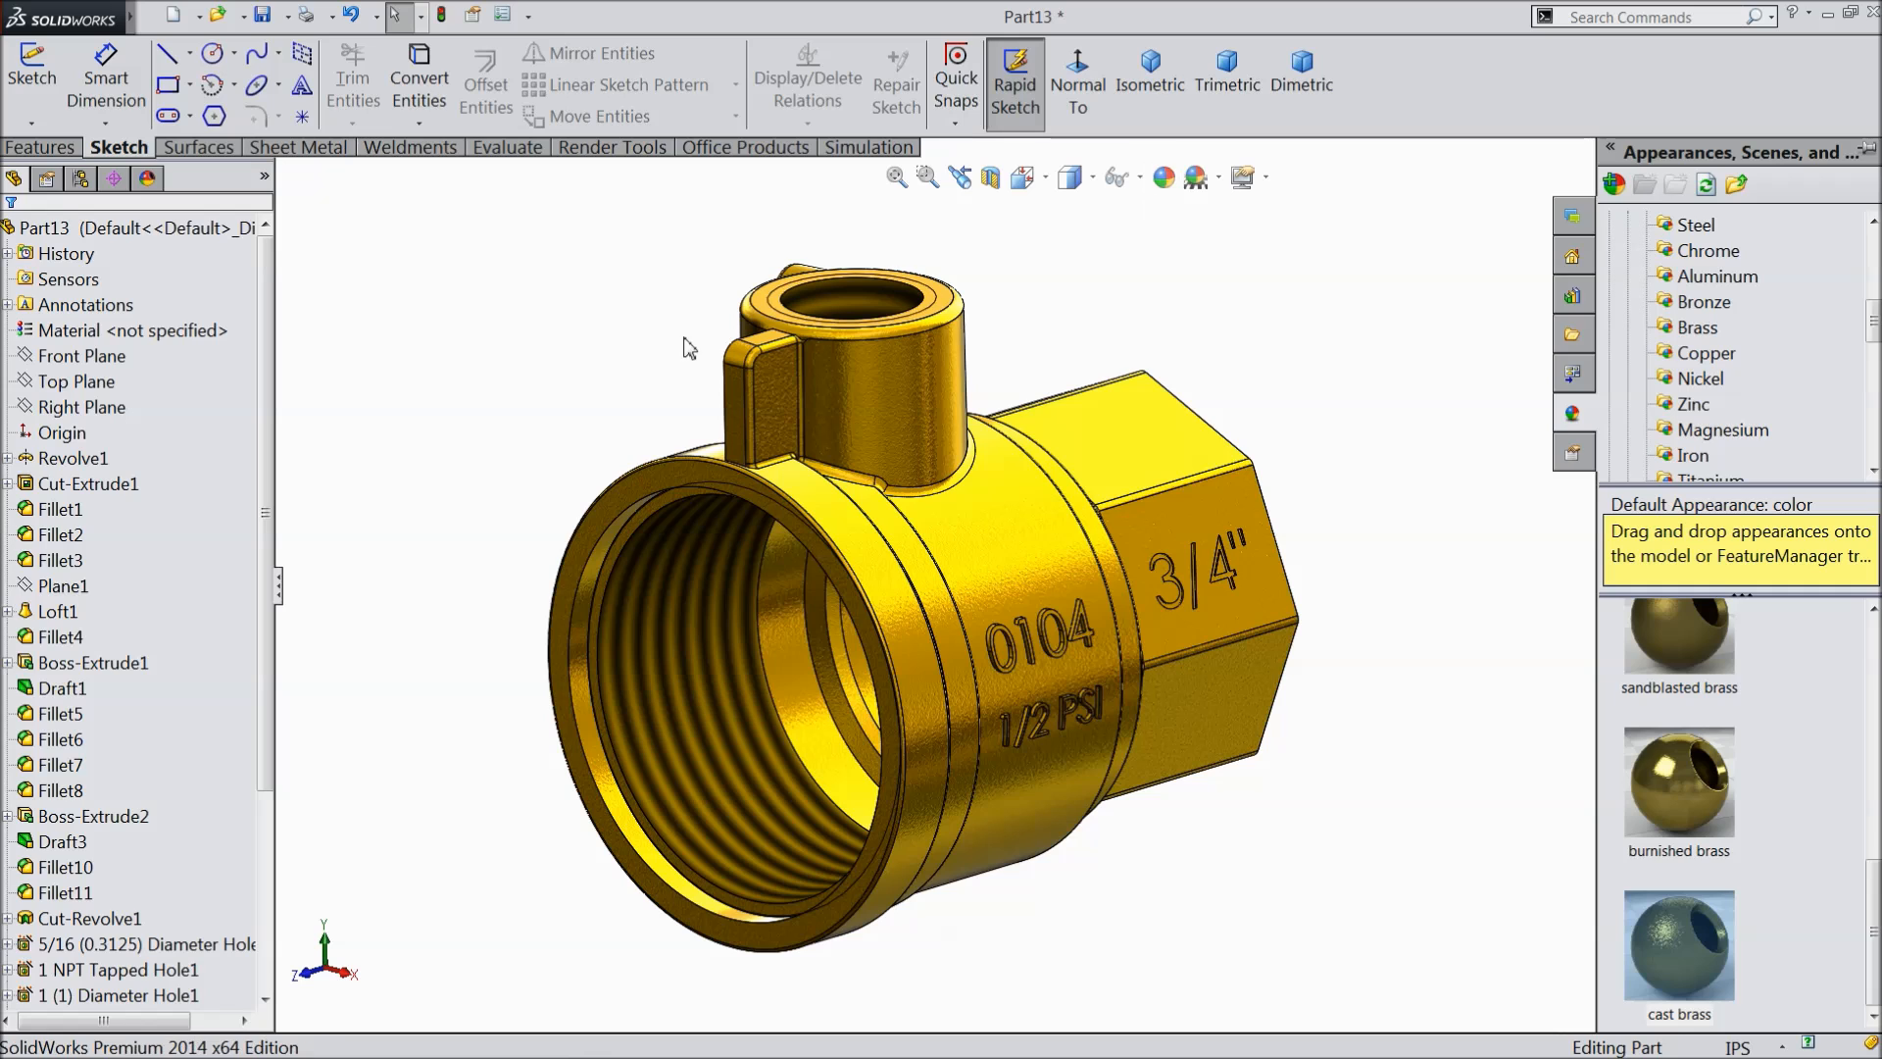
- Start saving the part and create a folder named 3_4 Ball Valve on the Desktop, opening it as the save location
left_click(263, 17)
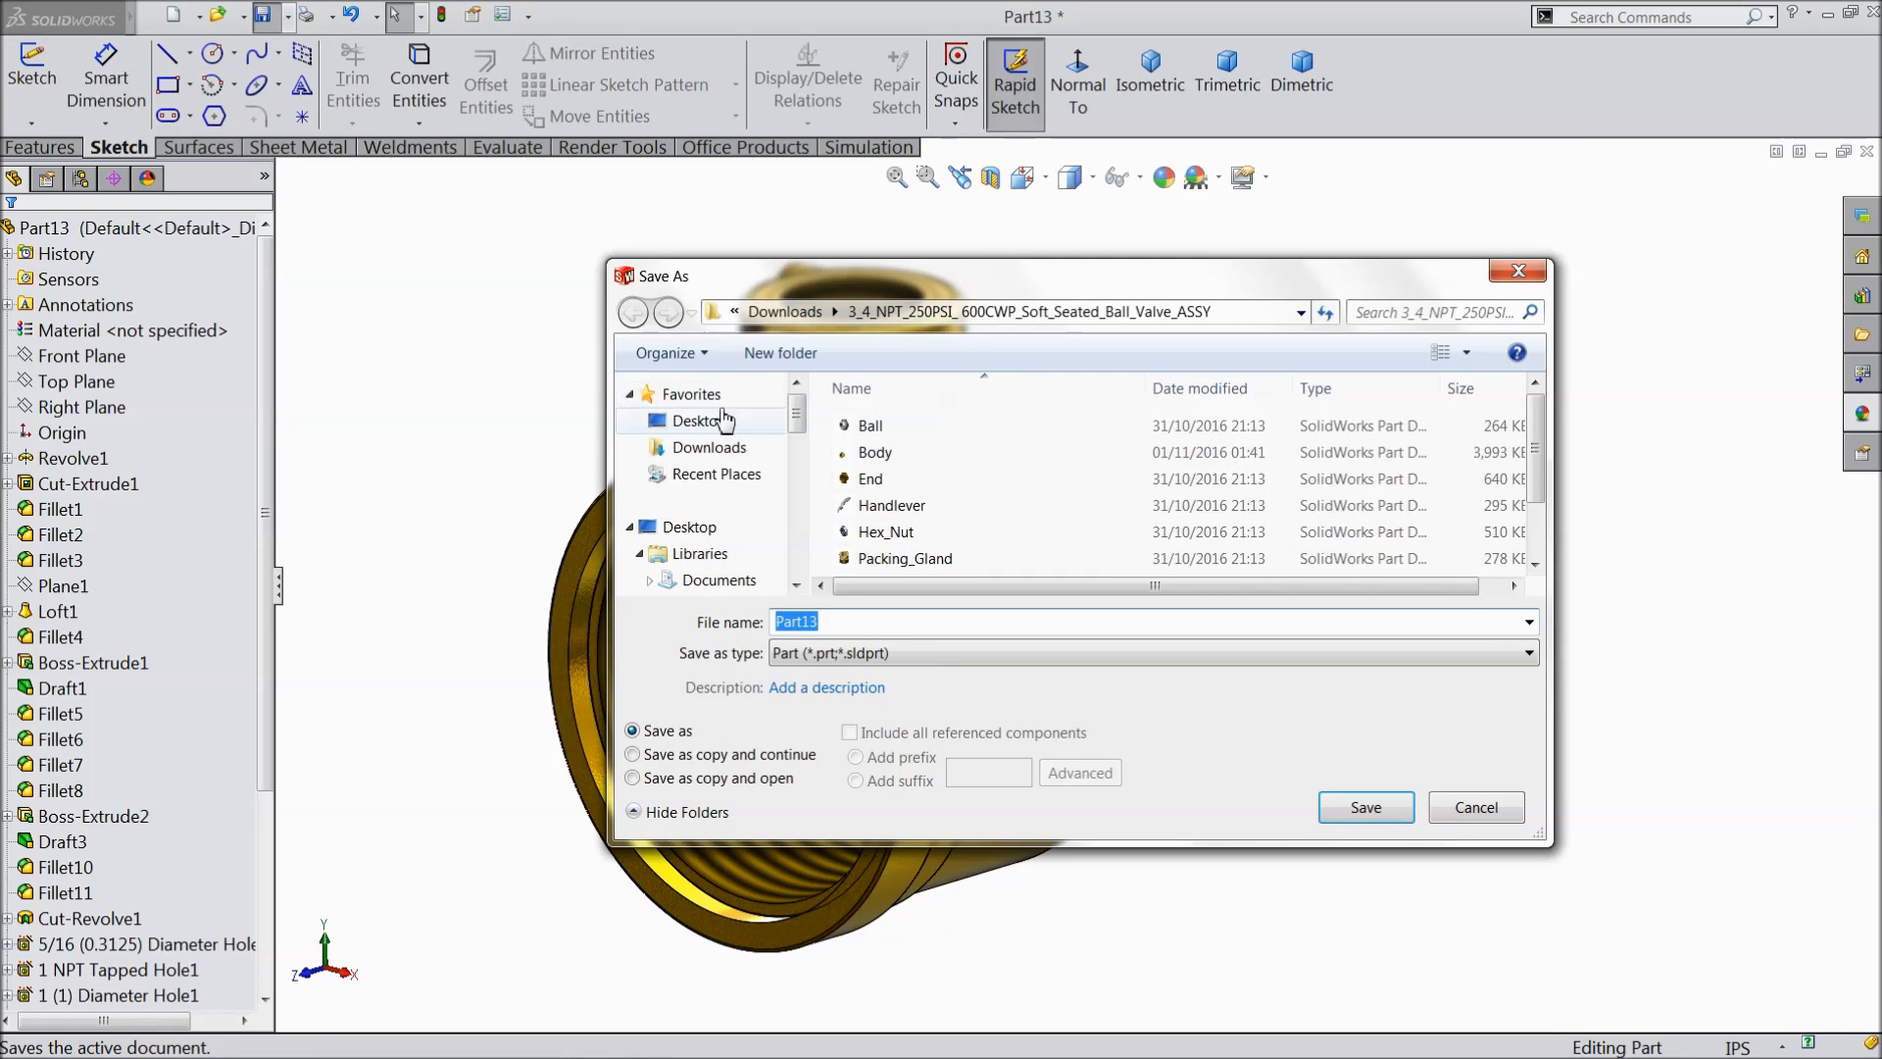
left_click(723, 421)
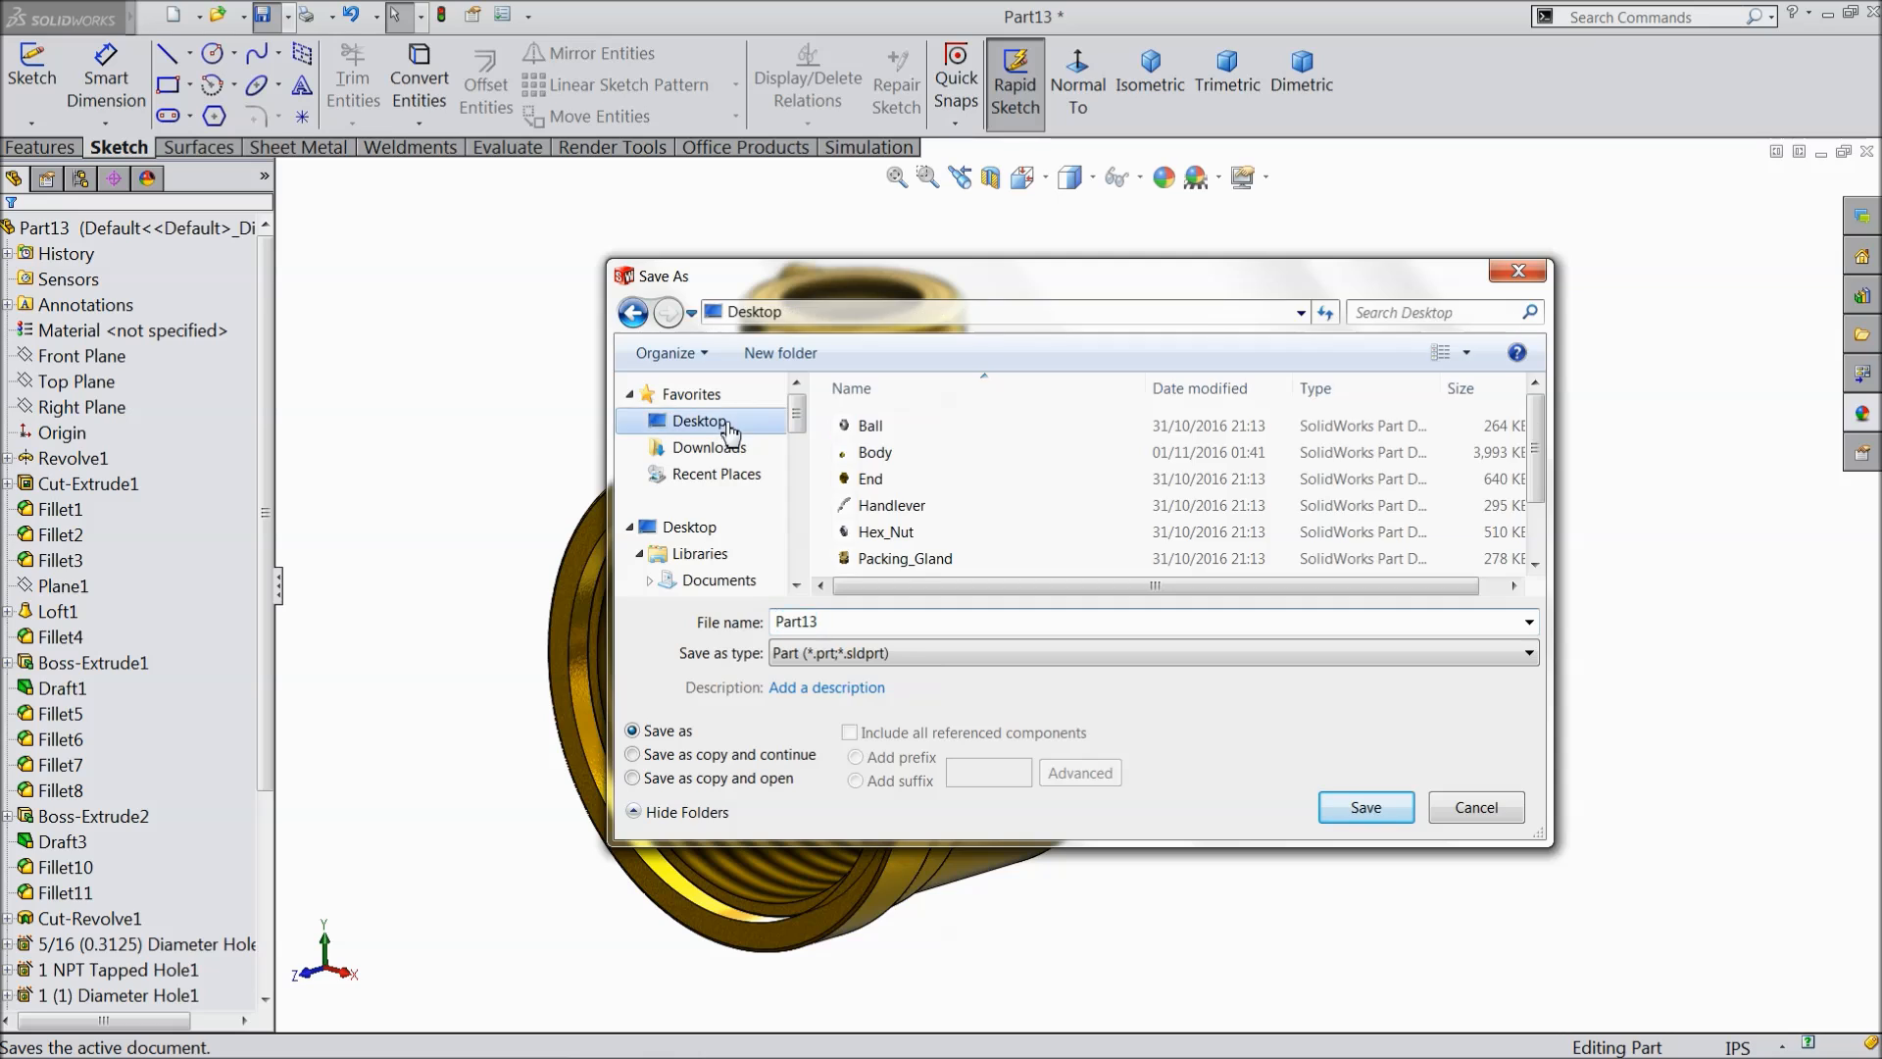
left_click(784, 355)
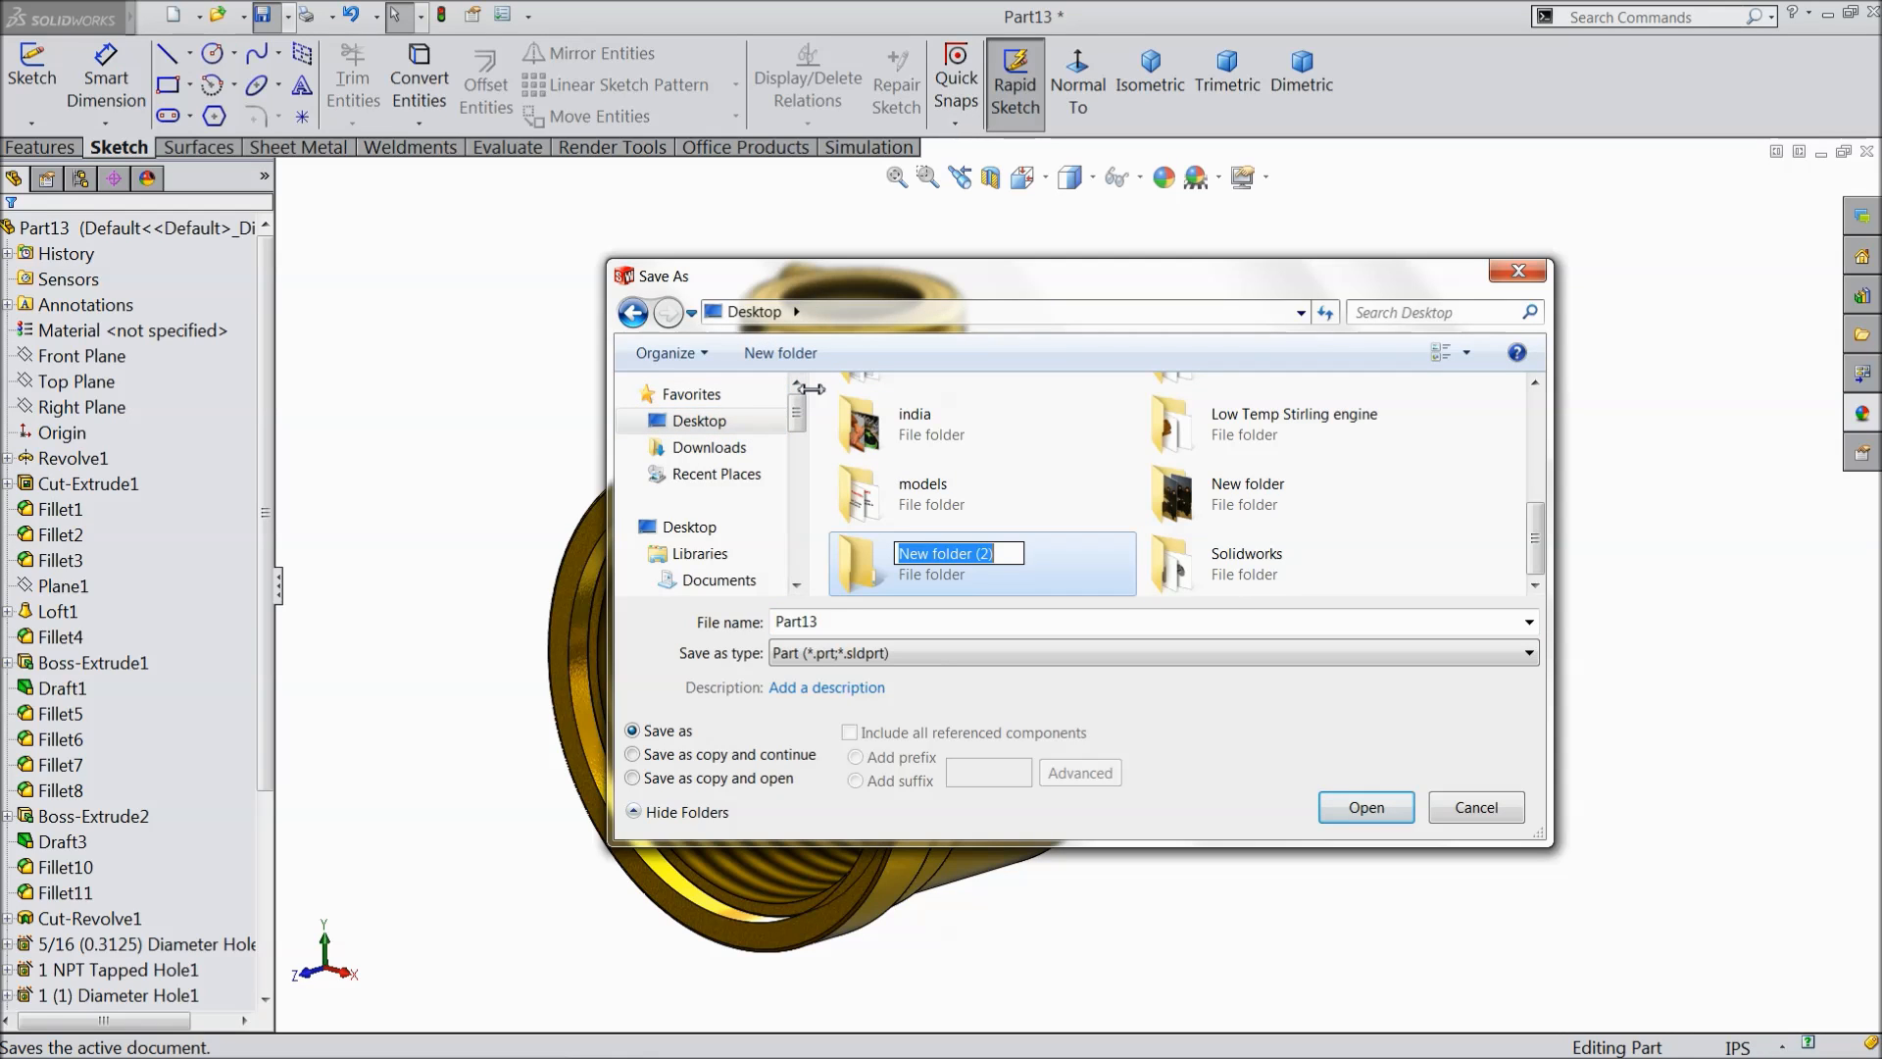
type("3_4 Ball Valve")
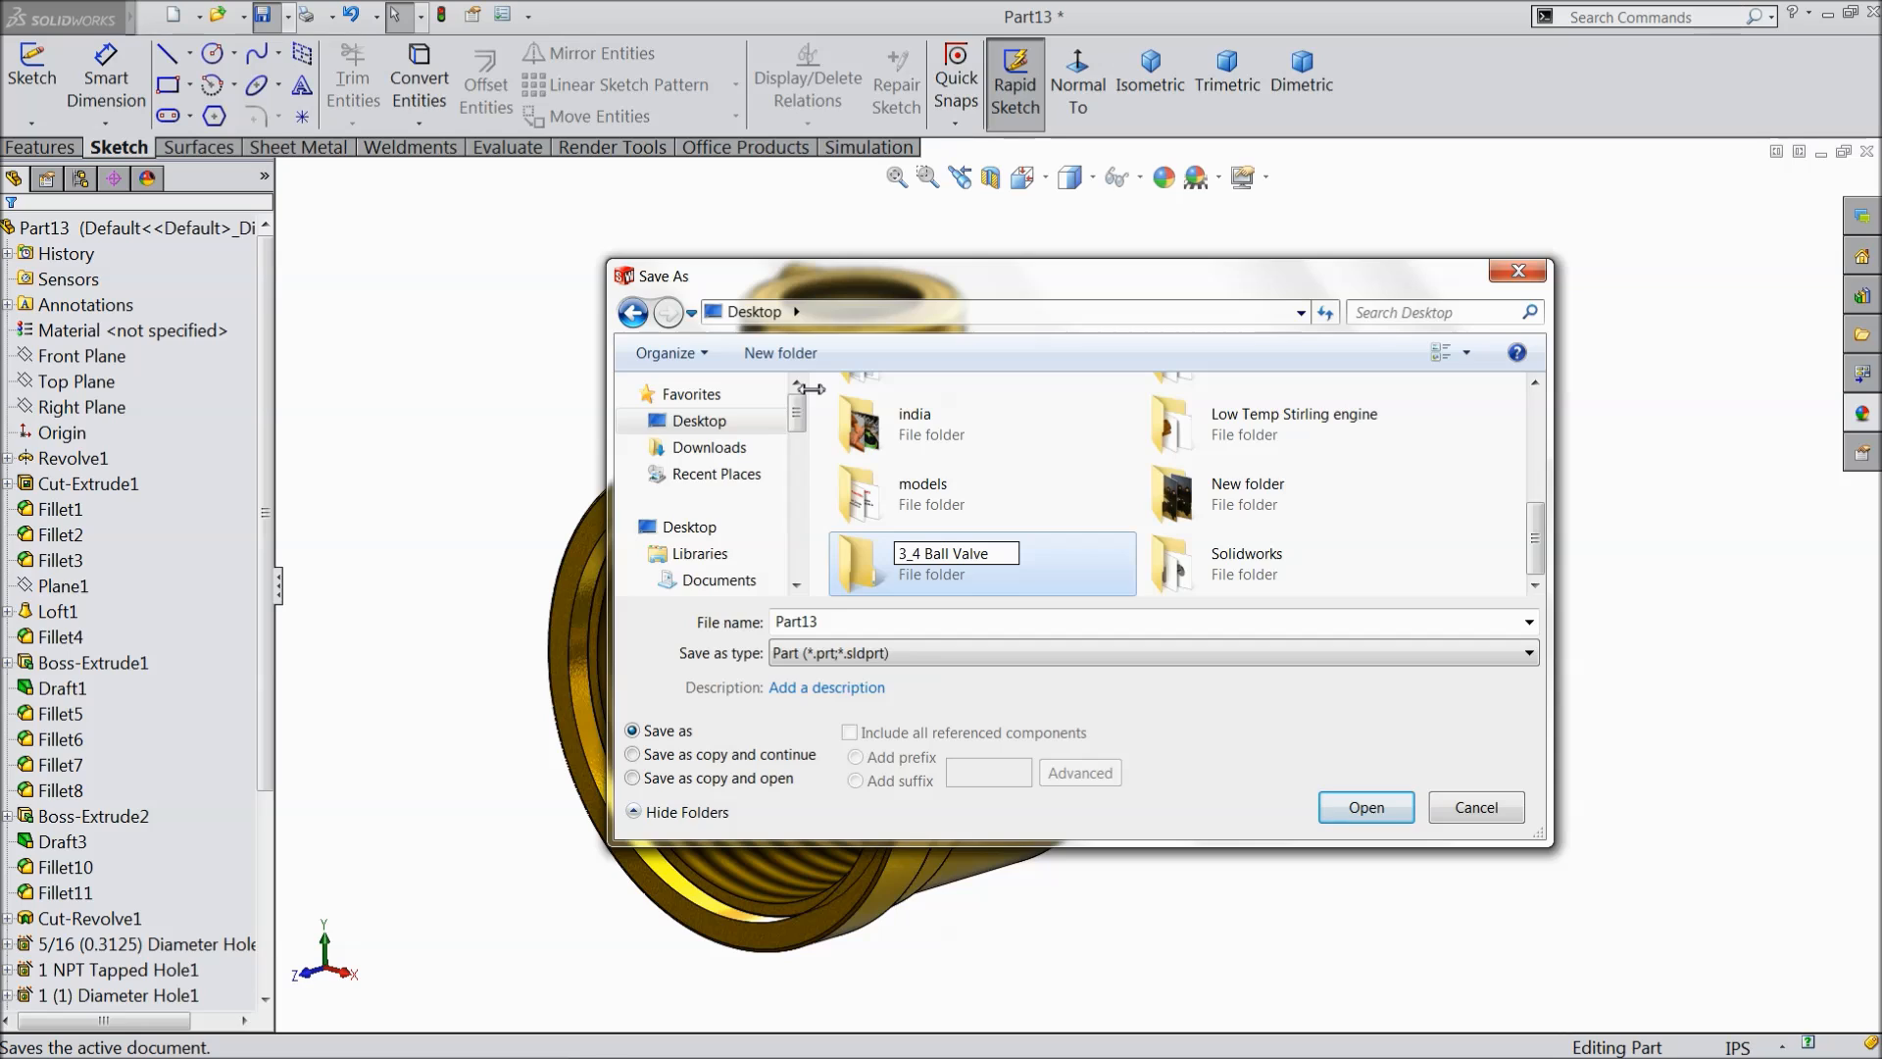
left_click(1367, 820)
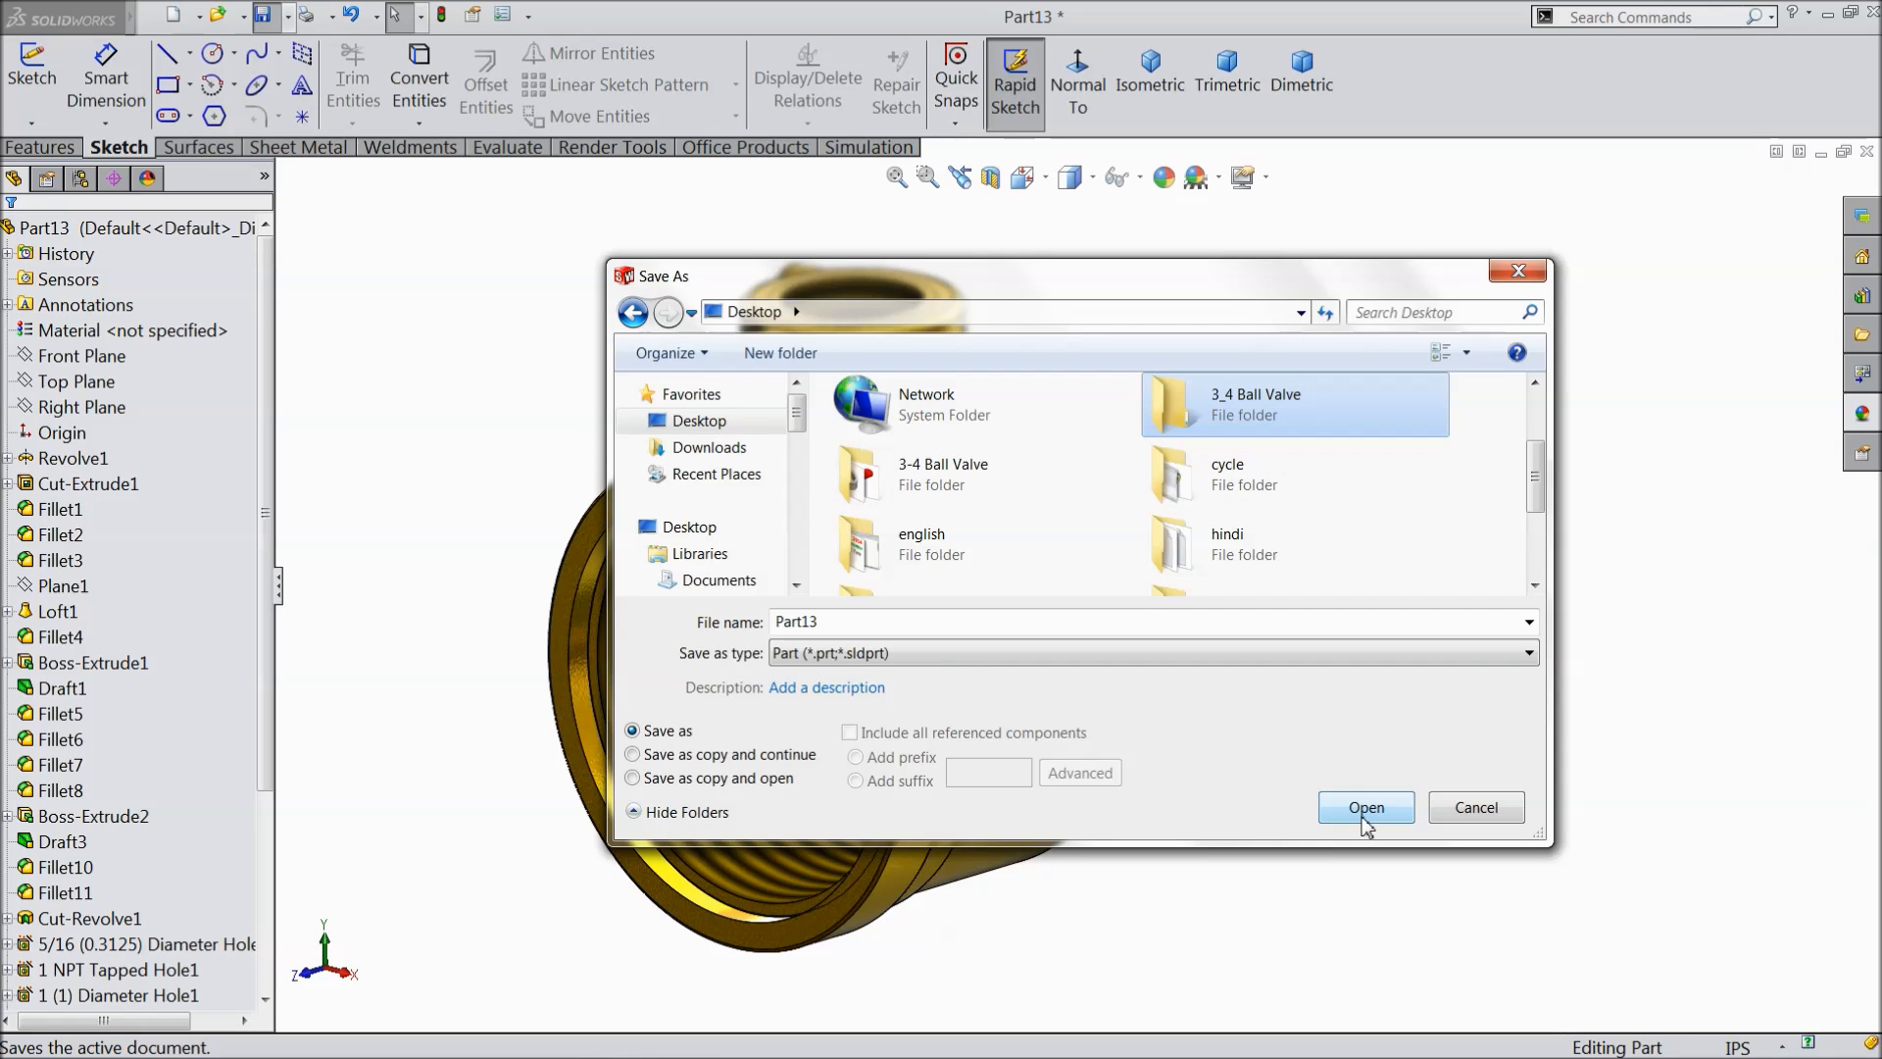
double_click(1247, 413)
- Enter 1.Body as the part's file name, revise it to an unused name, and save the part in the 3_4 Ball Valve folder
double_click(827, 617)
type("1.Body")
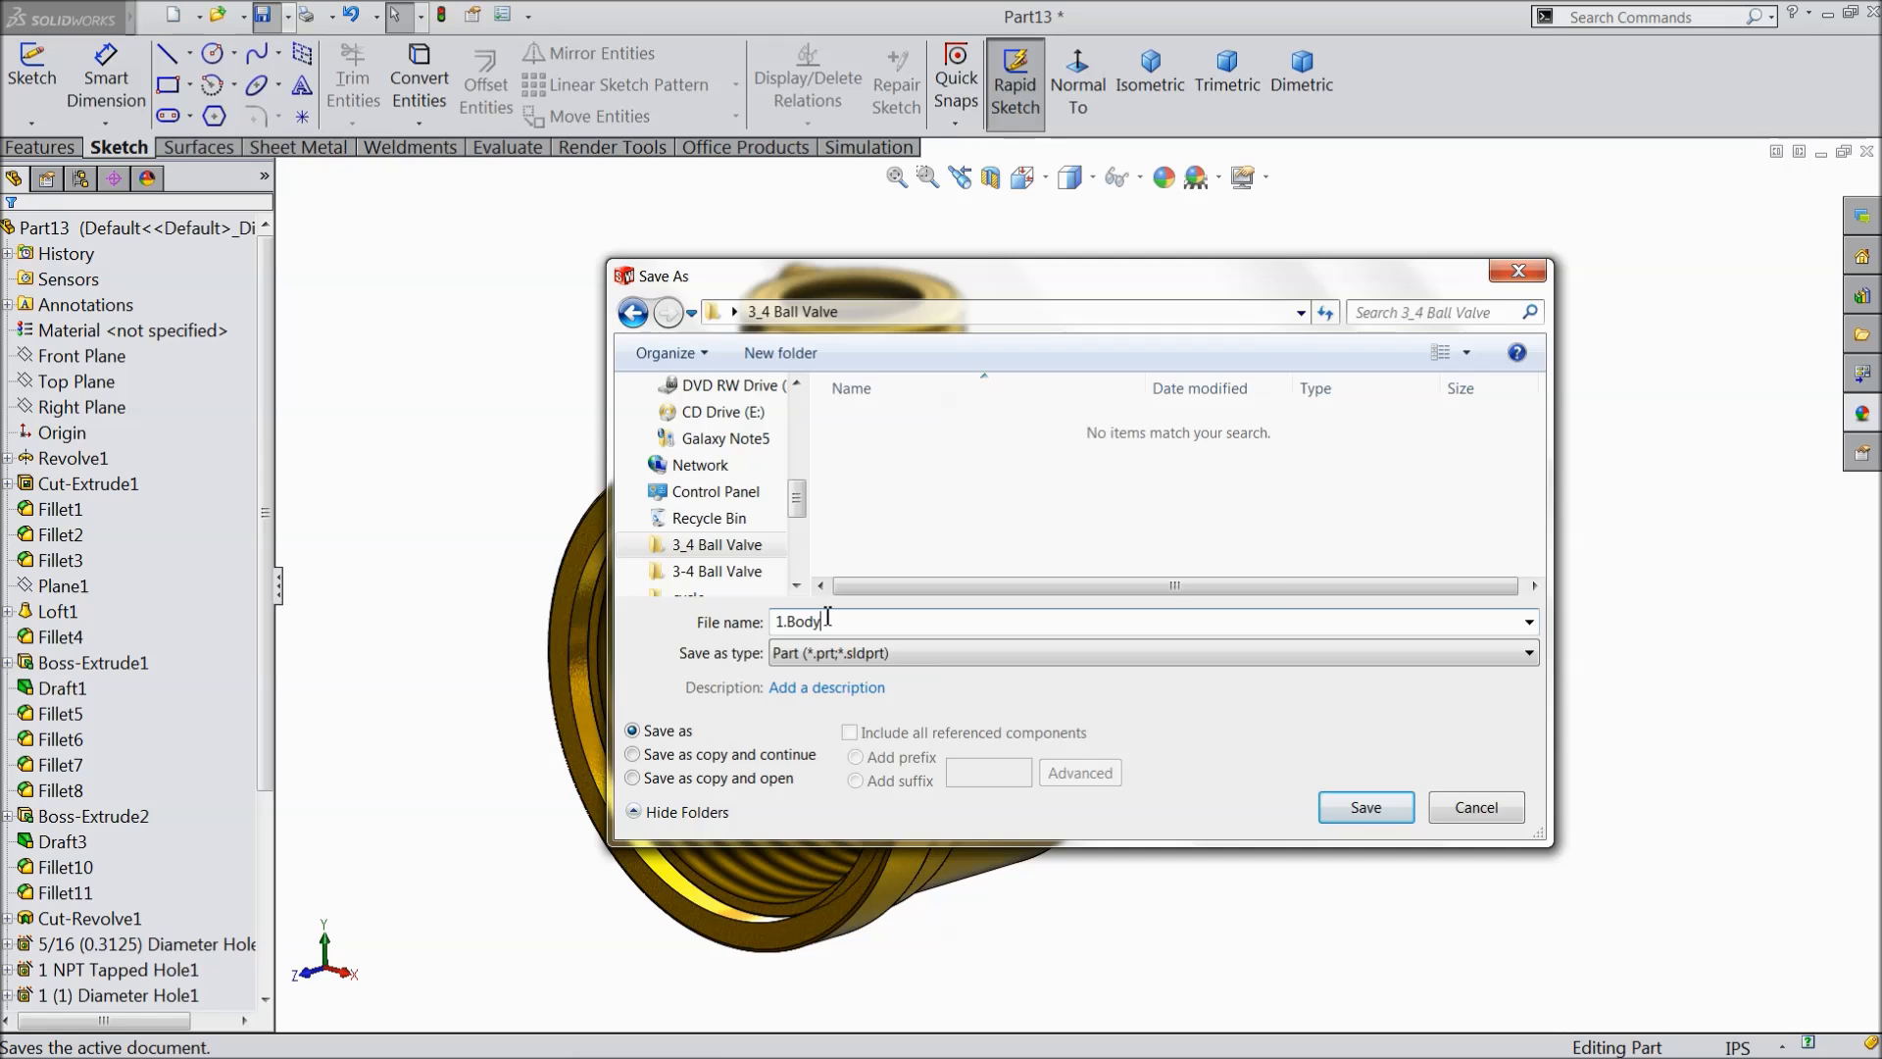
left_click(1373, 812)
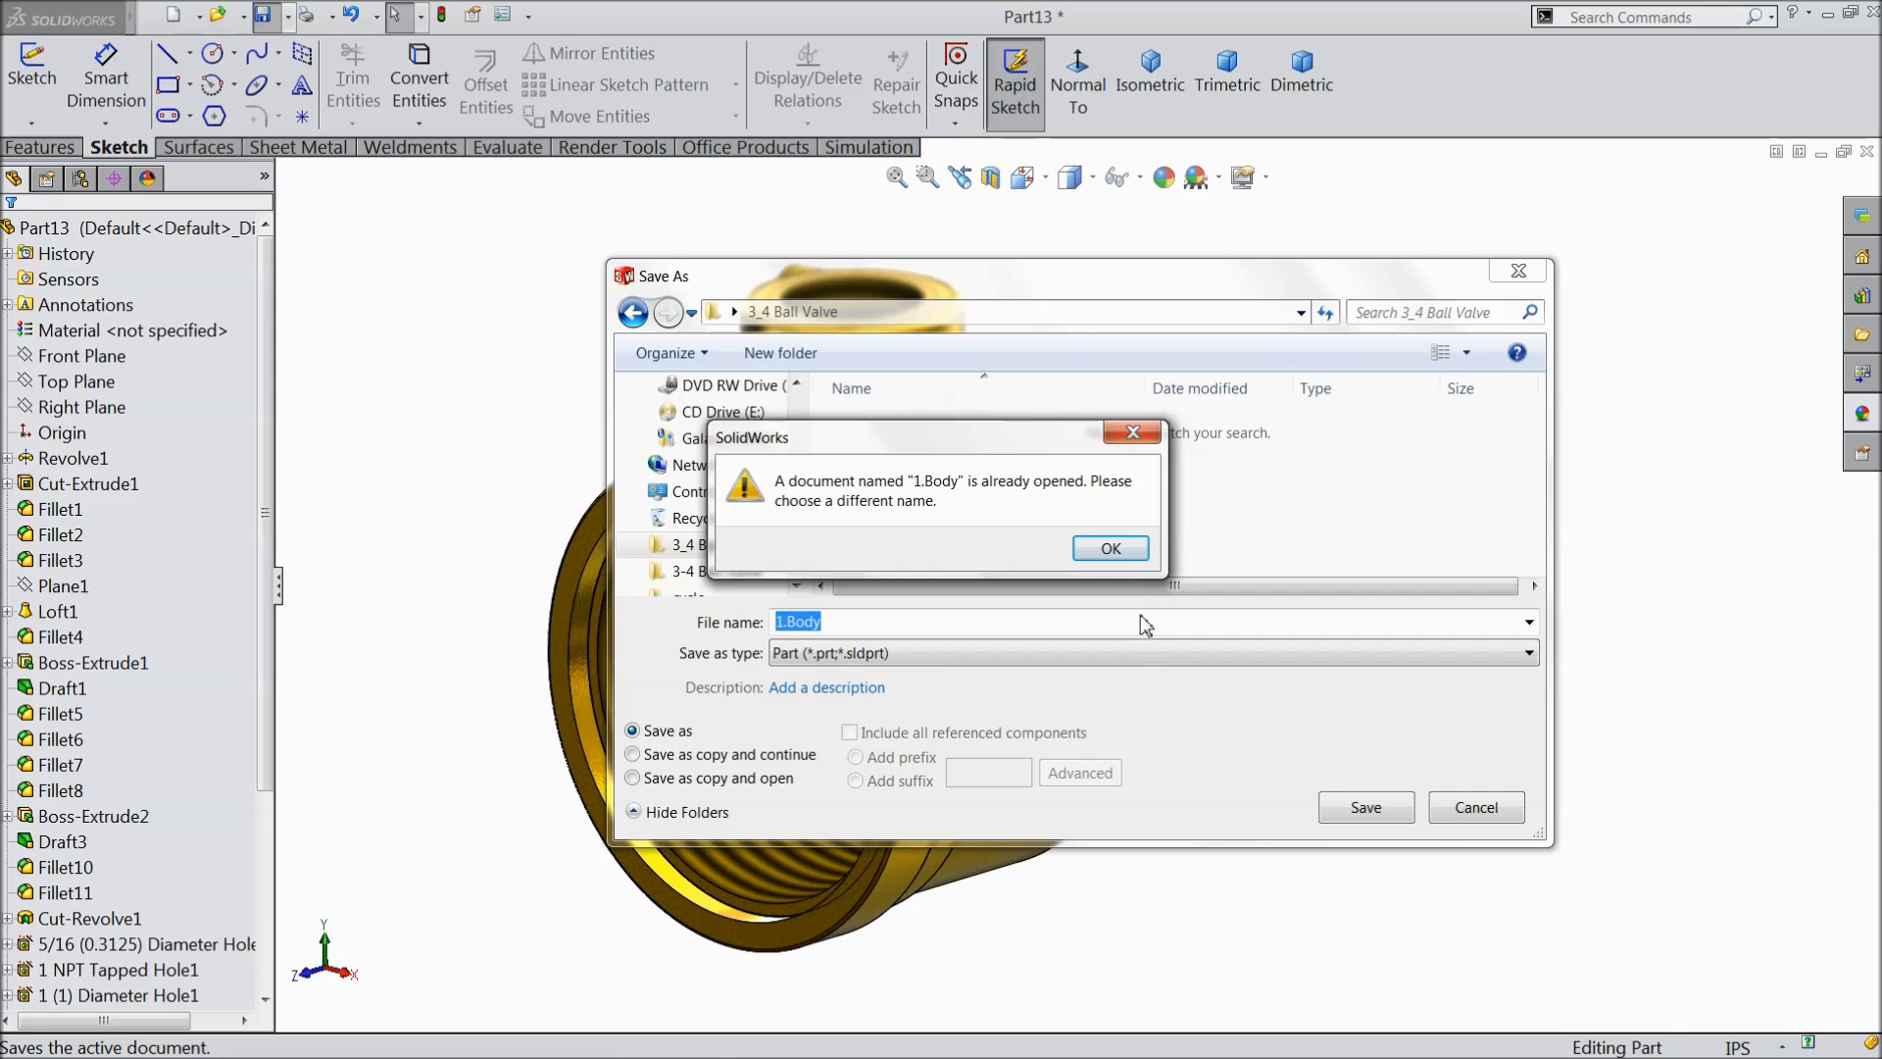
left_click(1112, 549)
left_click(830, 622)
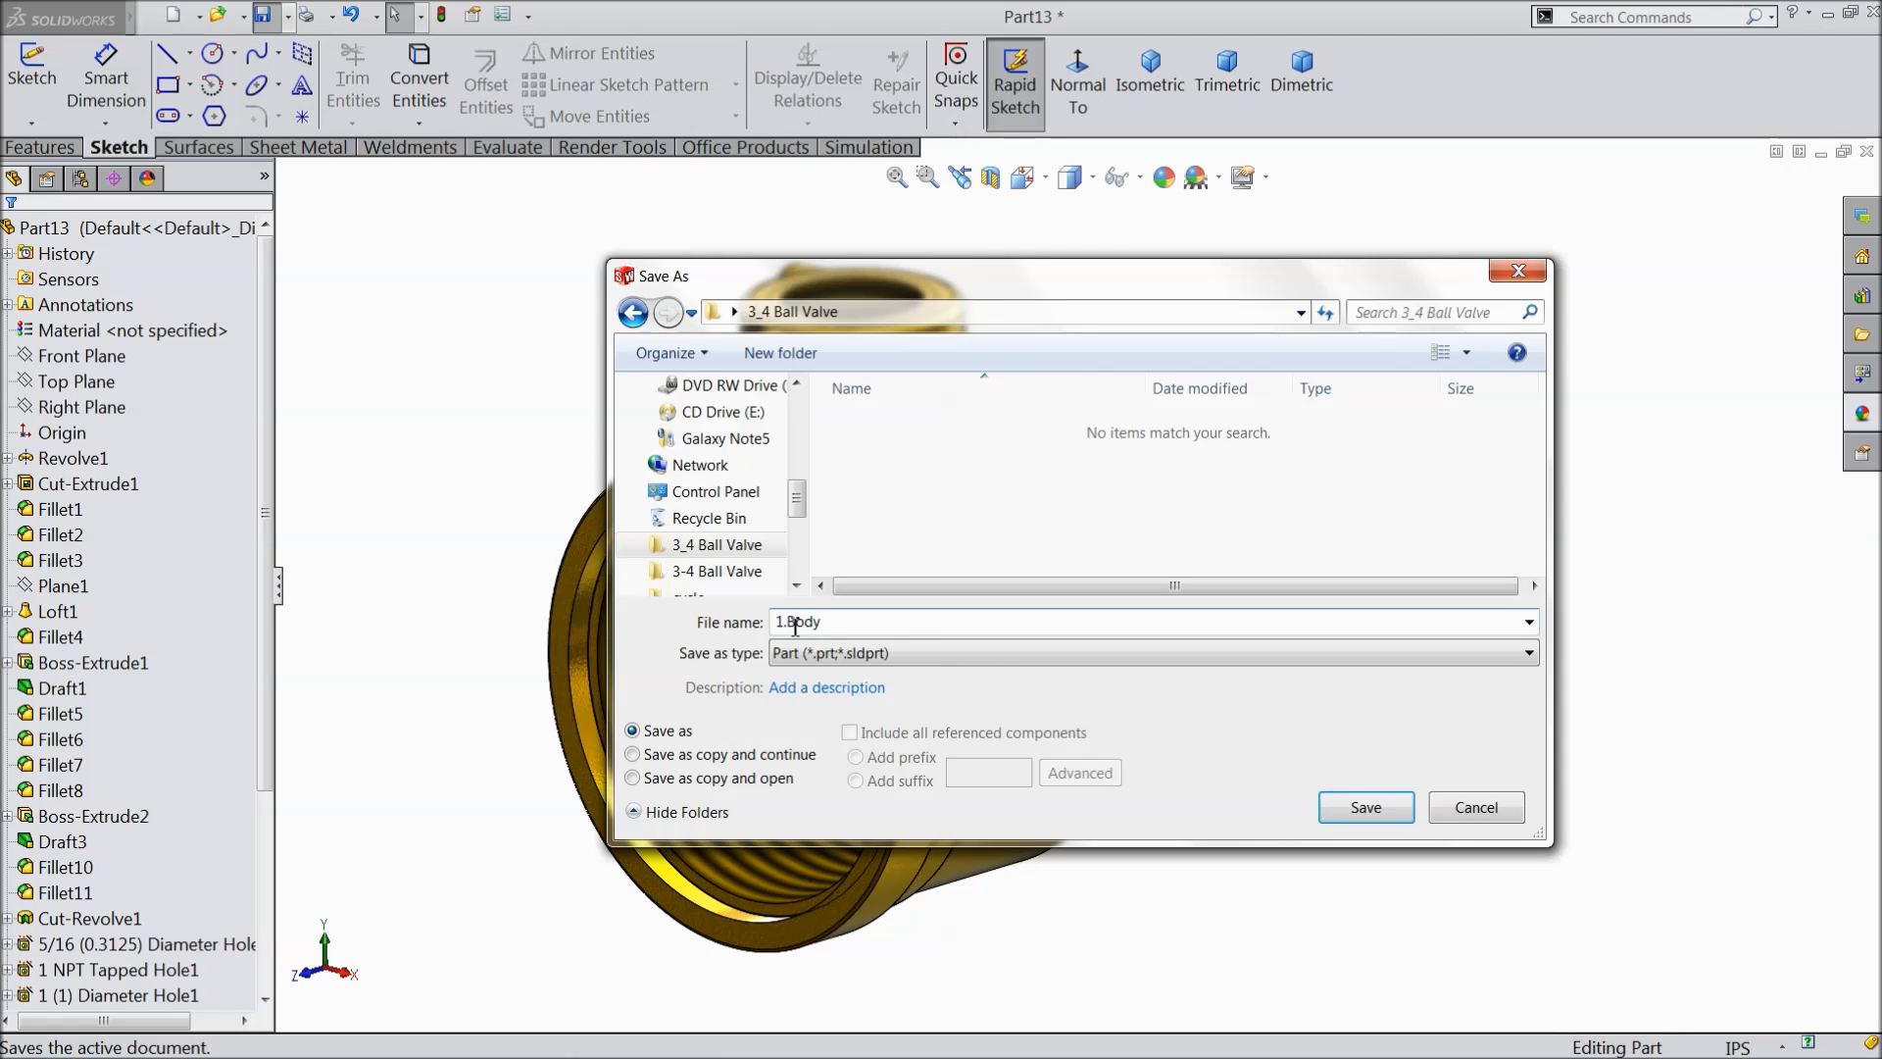
left_click(1368, 808)
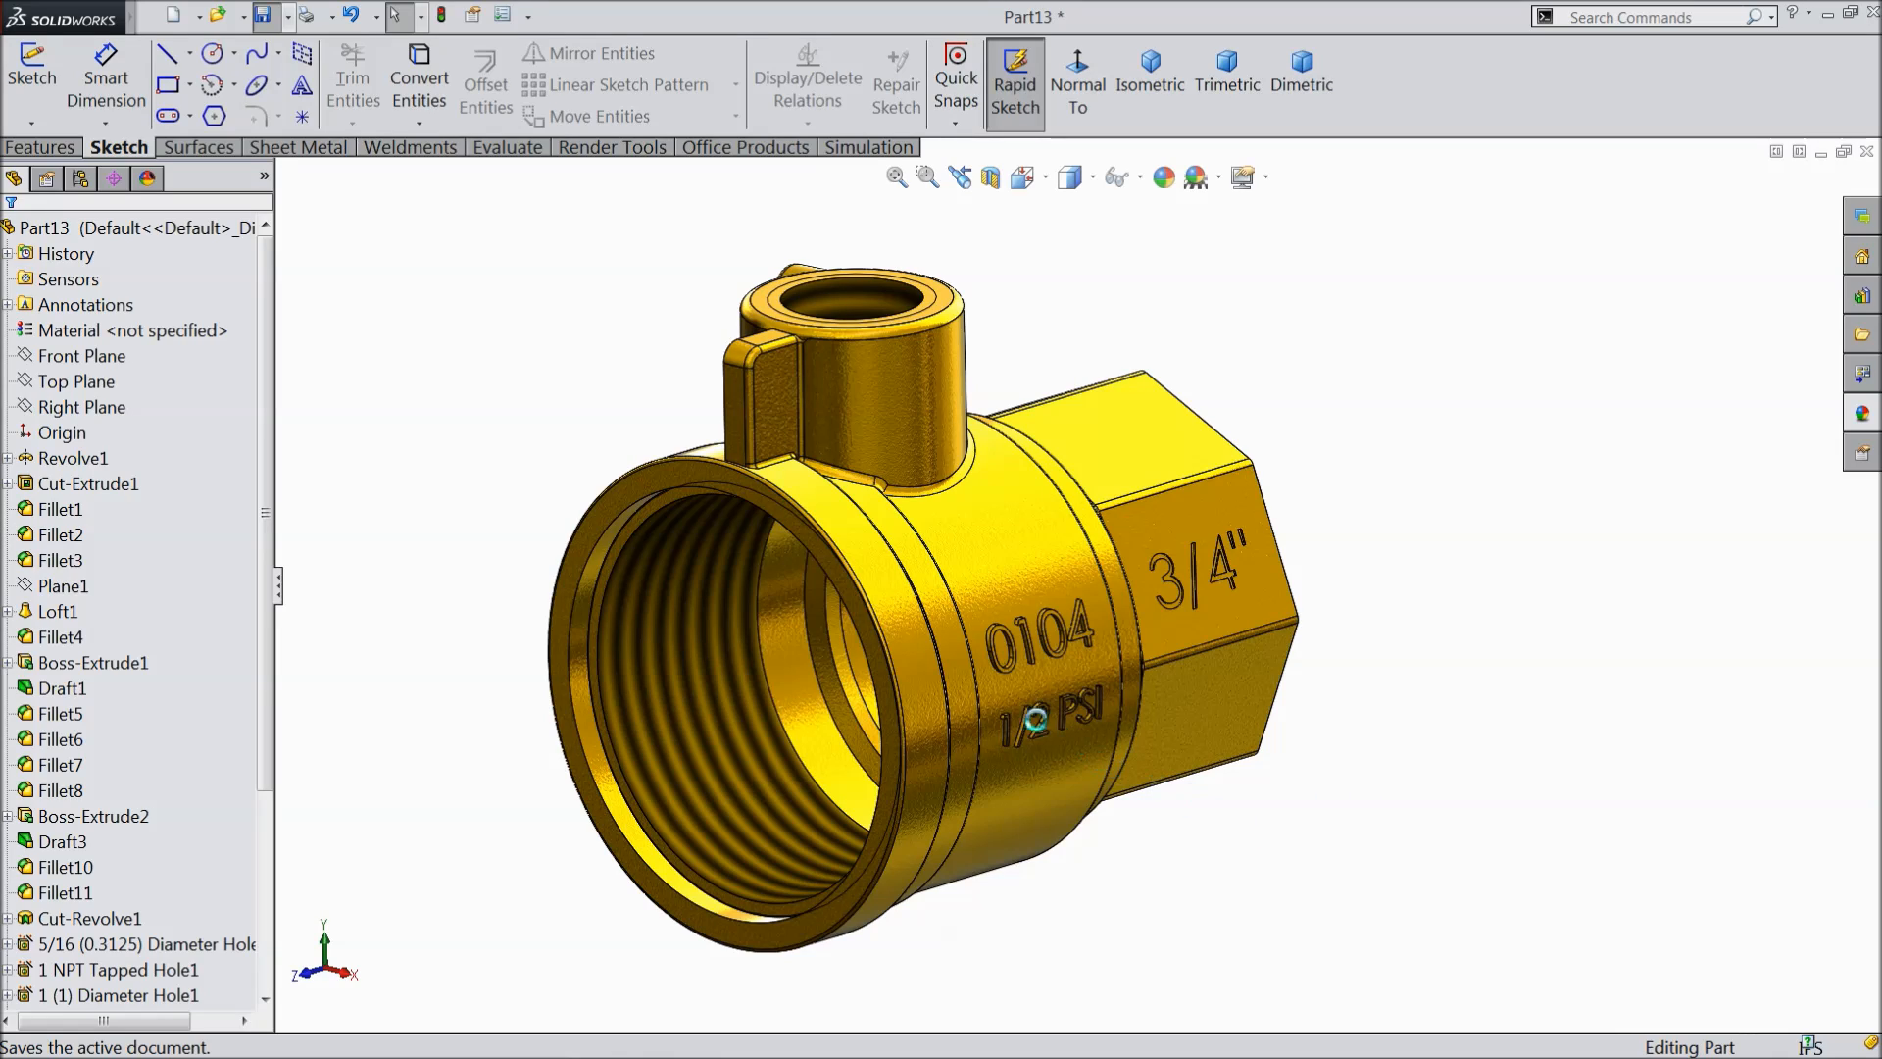
middle_click_drag(931, 686, 920, 650)
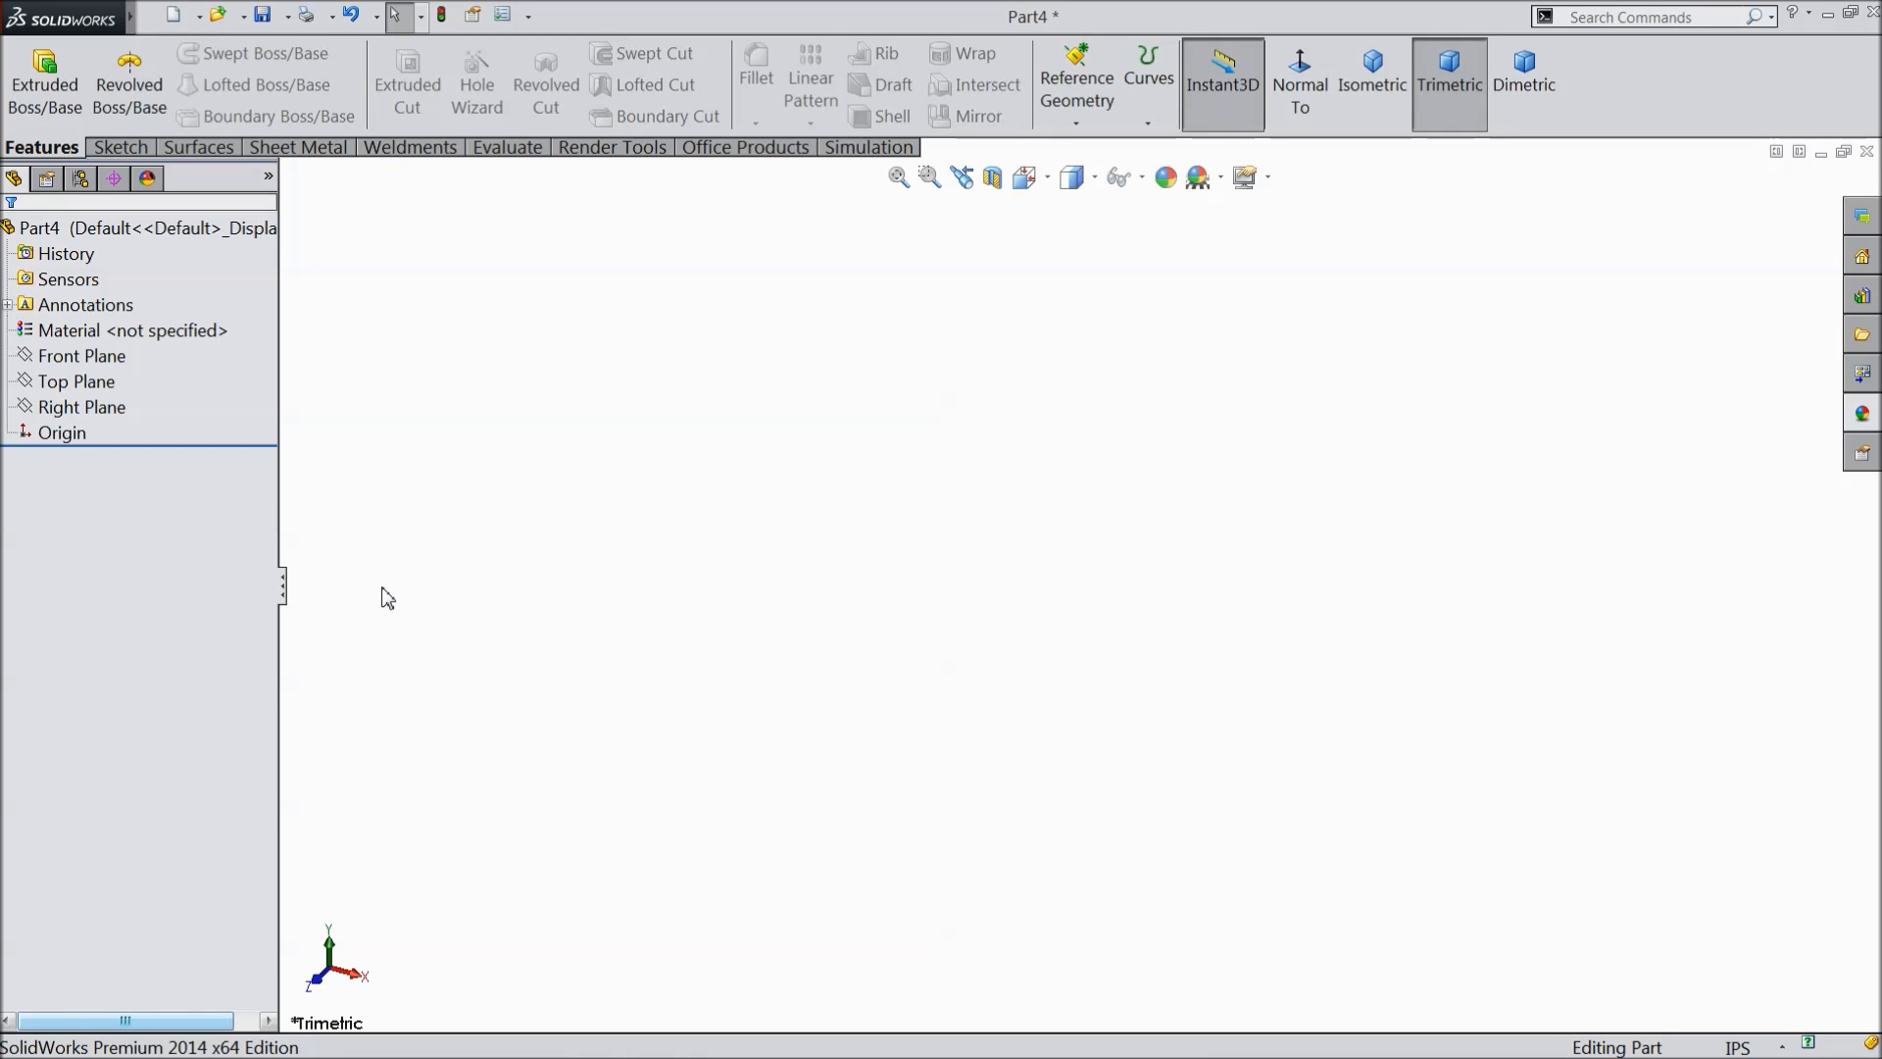
- Sketch on the new part's Right Plane a horizontal centerline about 4.87 in long and a vertical one about 3.63 in long, meeting at the origin
left_click(92, 404)
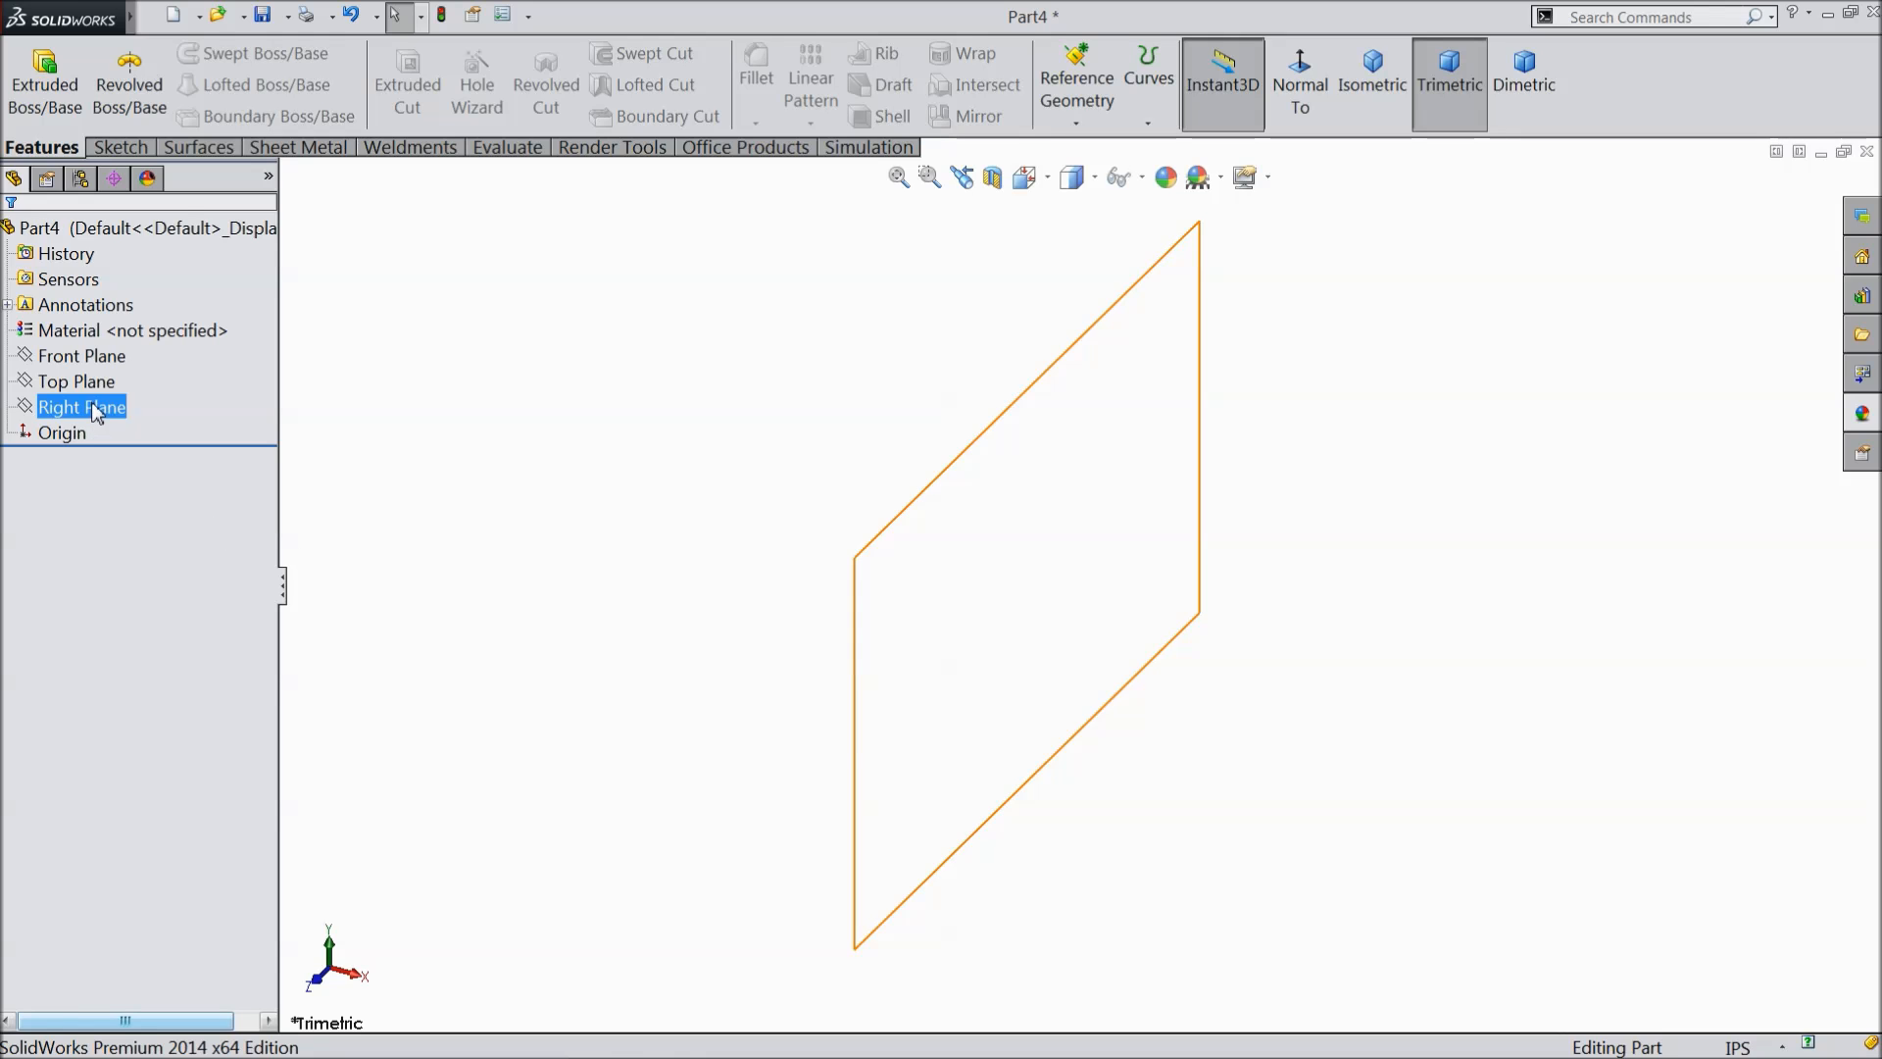
left_click(110, 382)
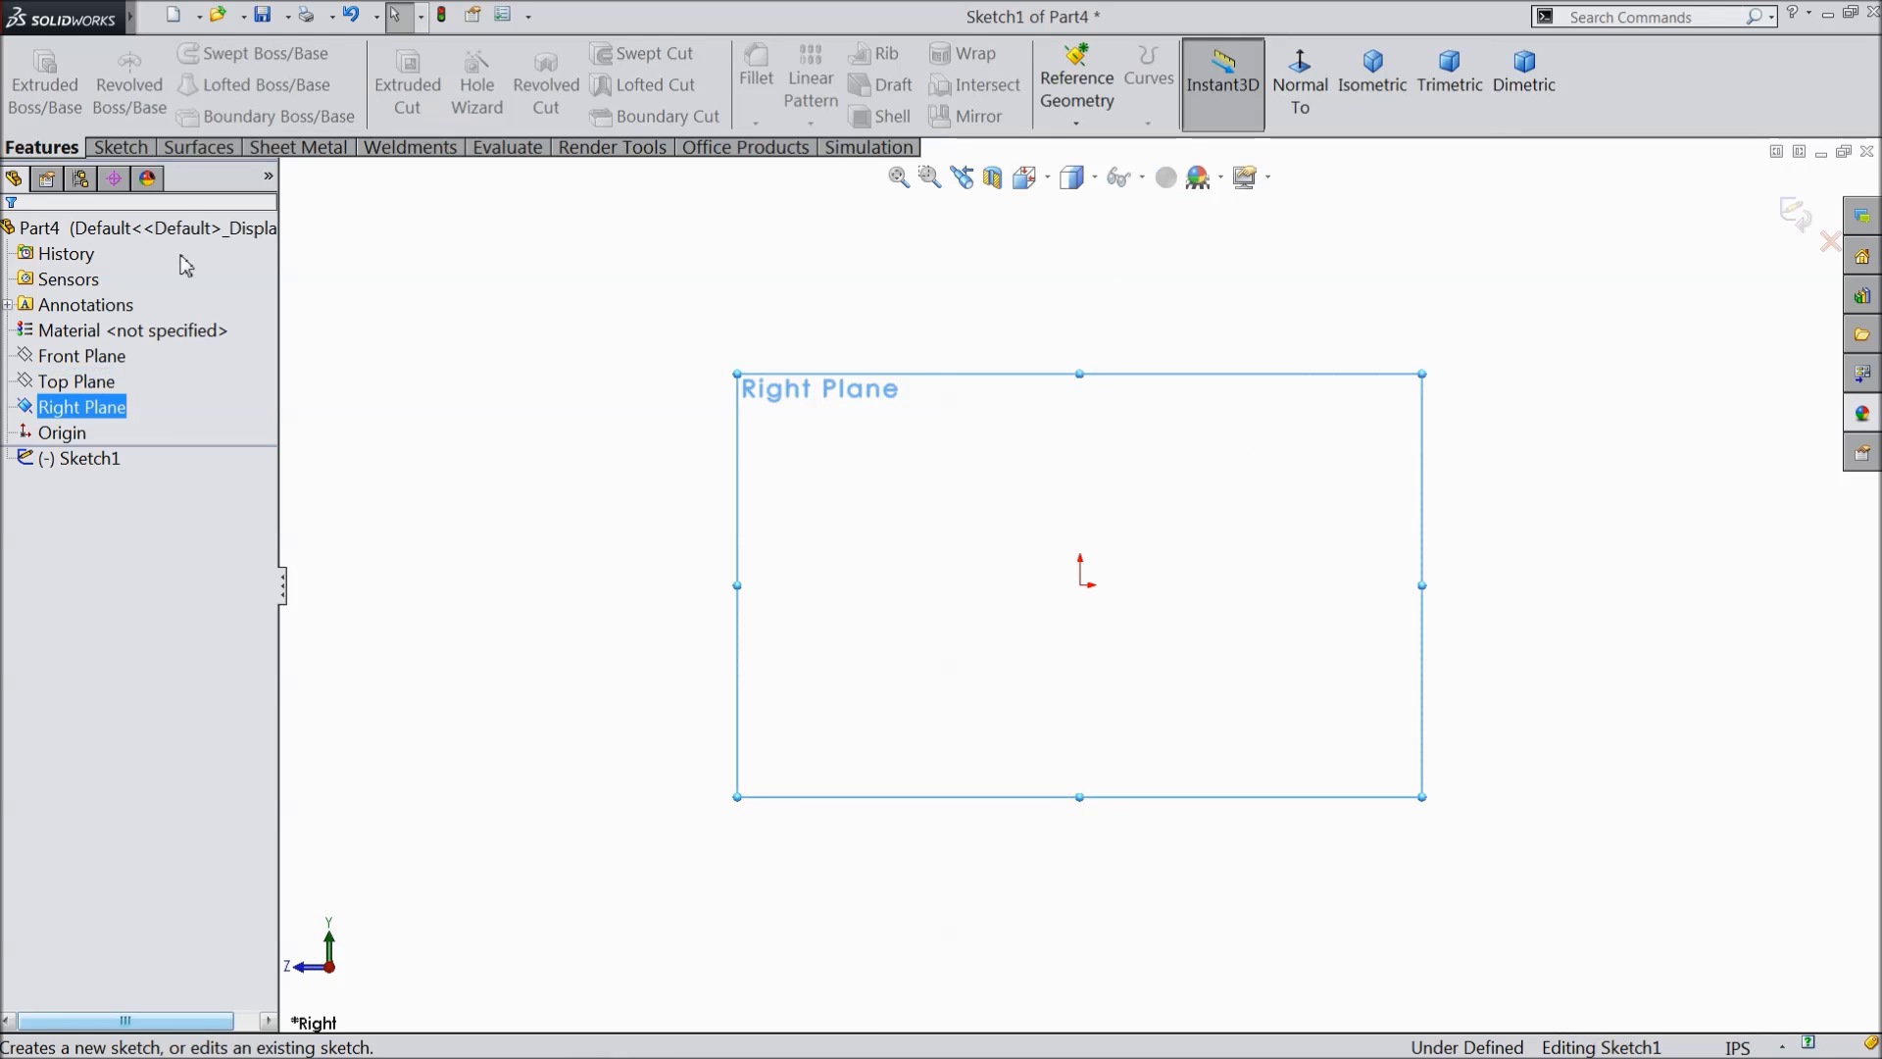
left_click(191, 56)
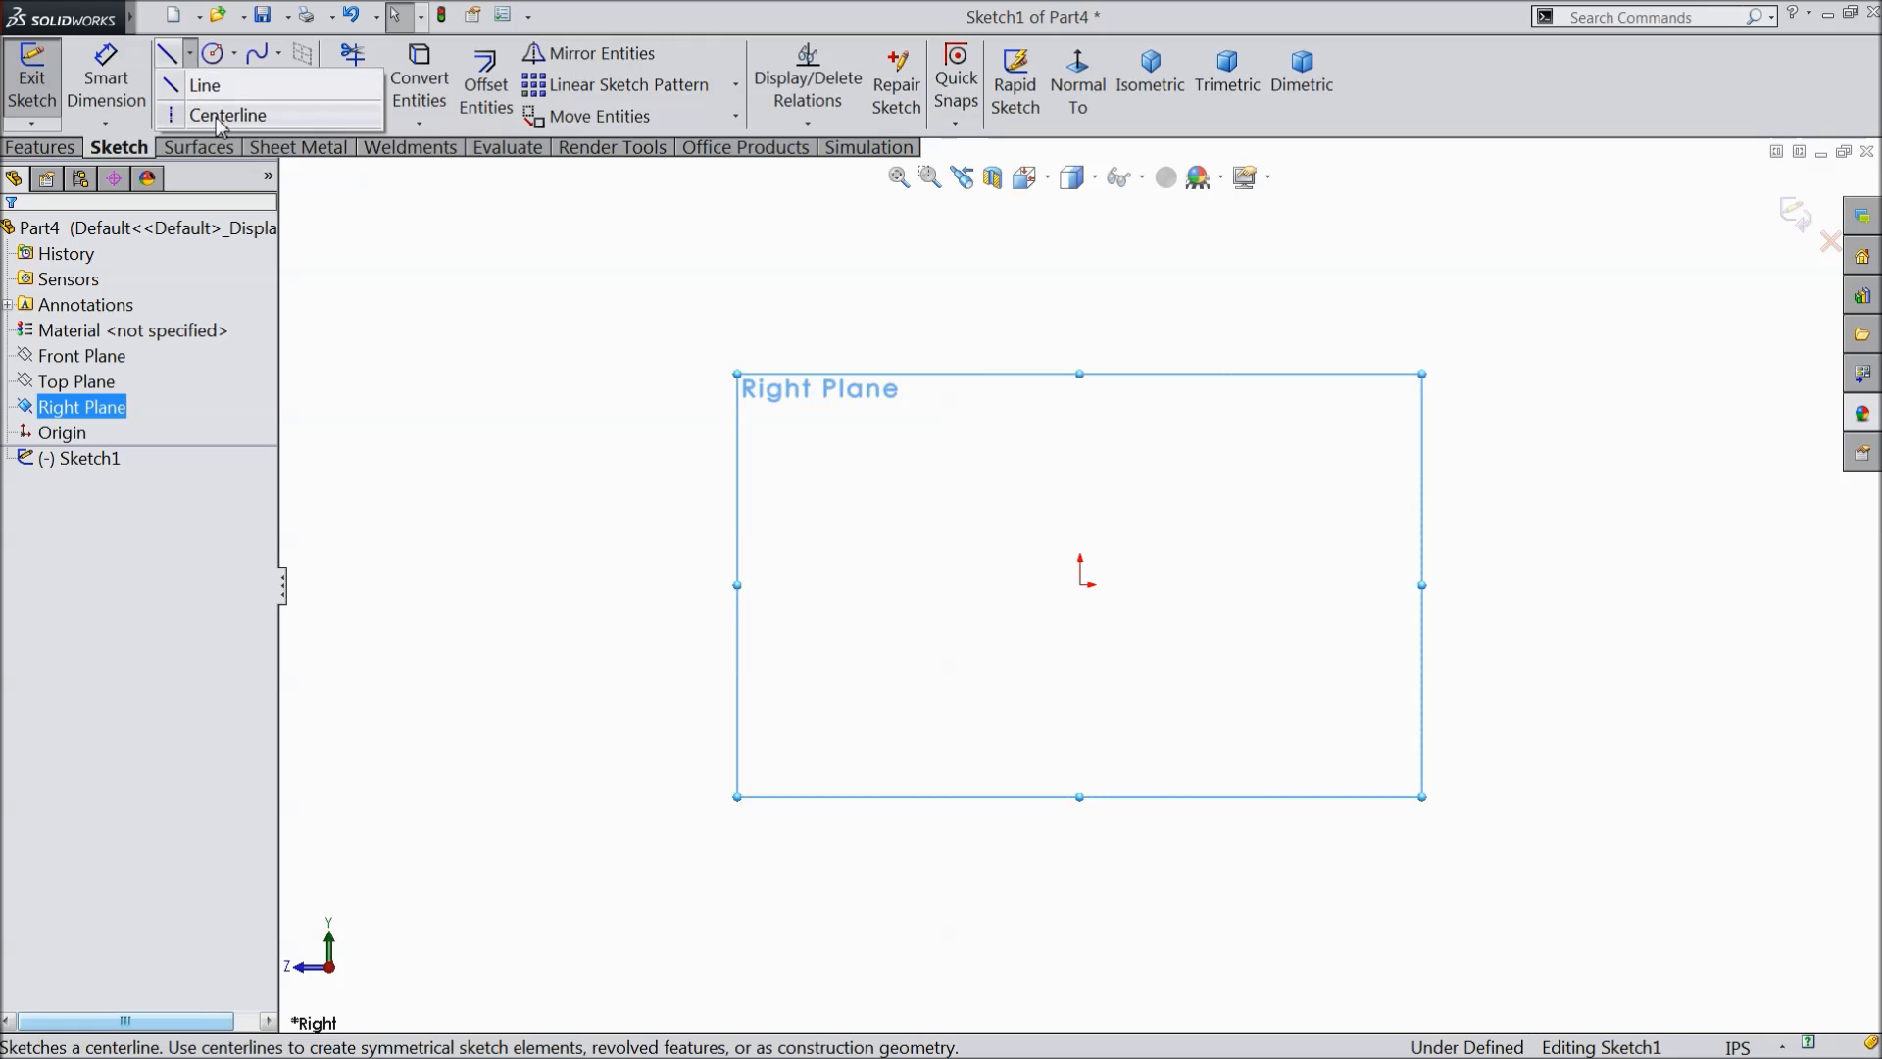
left_click(217, 116)
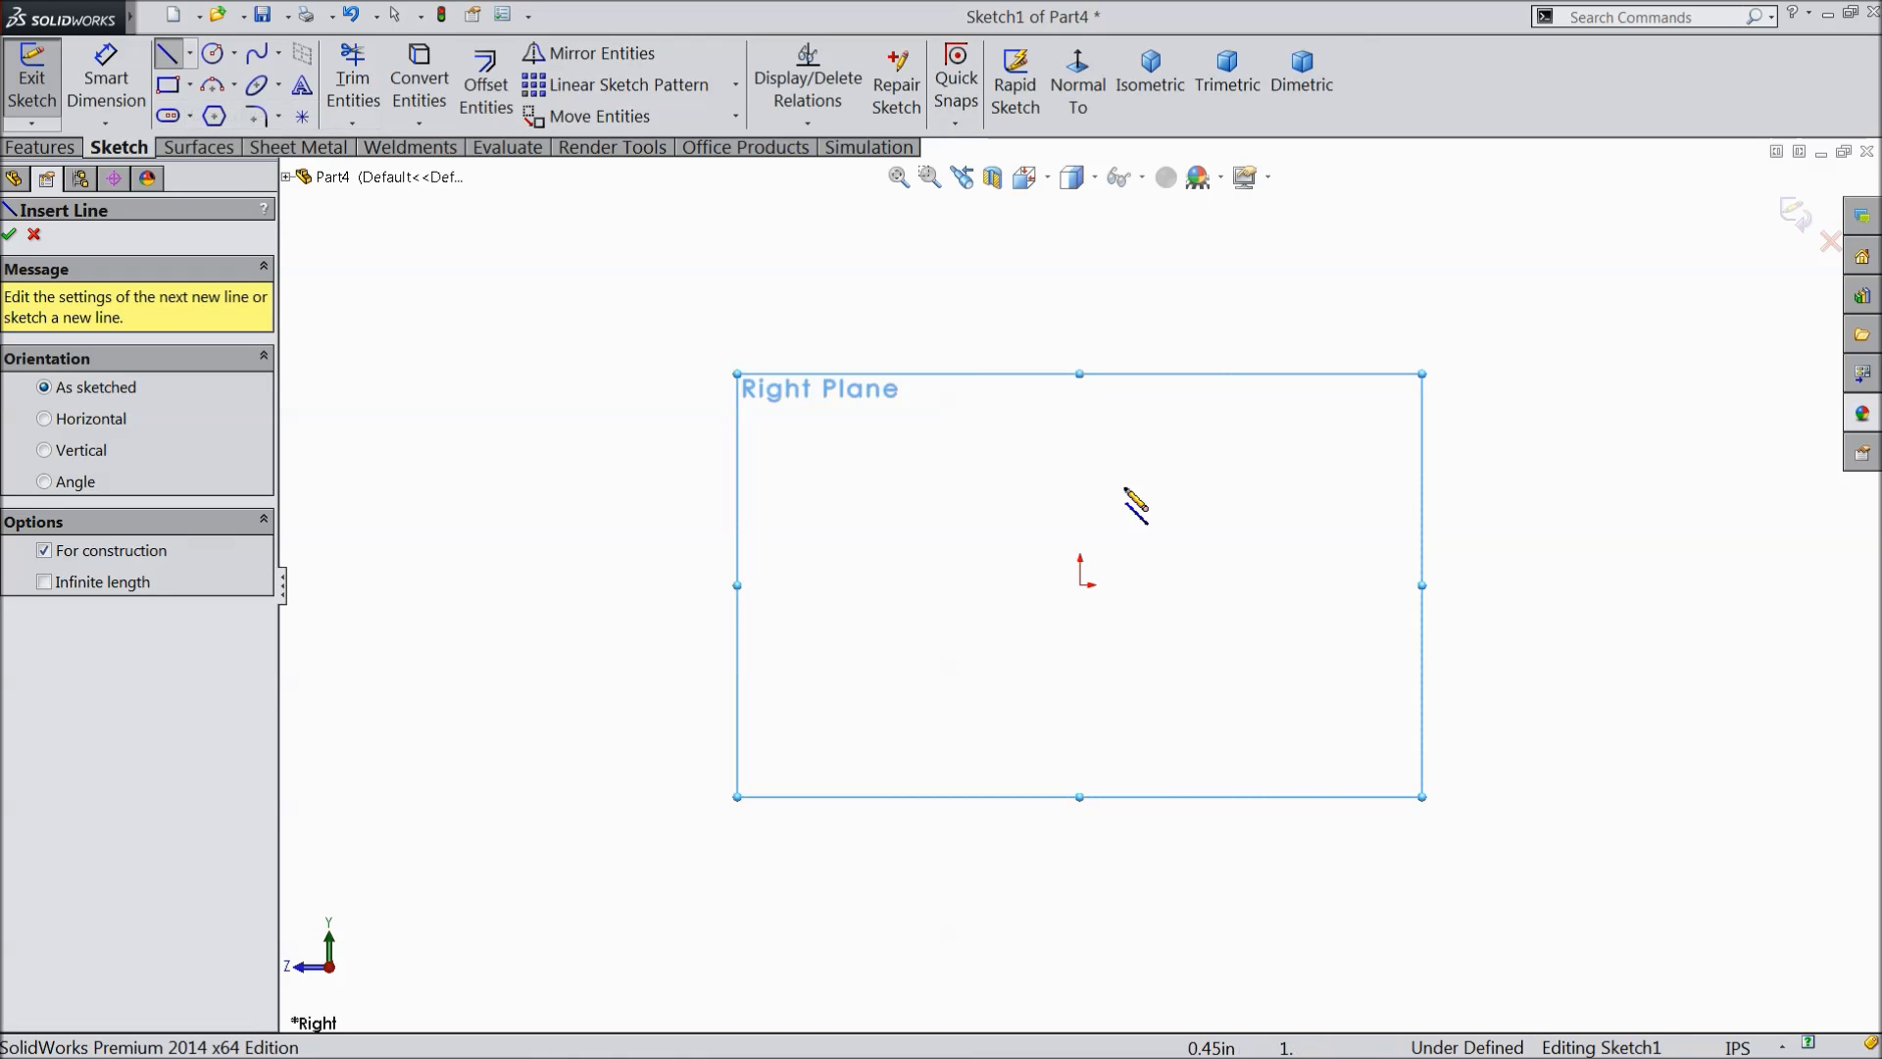
left_click(1555, 585)
left_click(1080, 585)
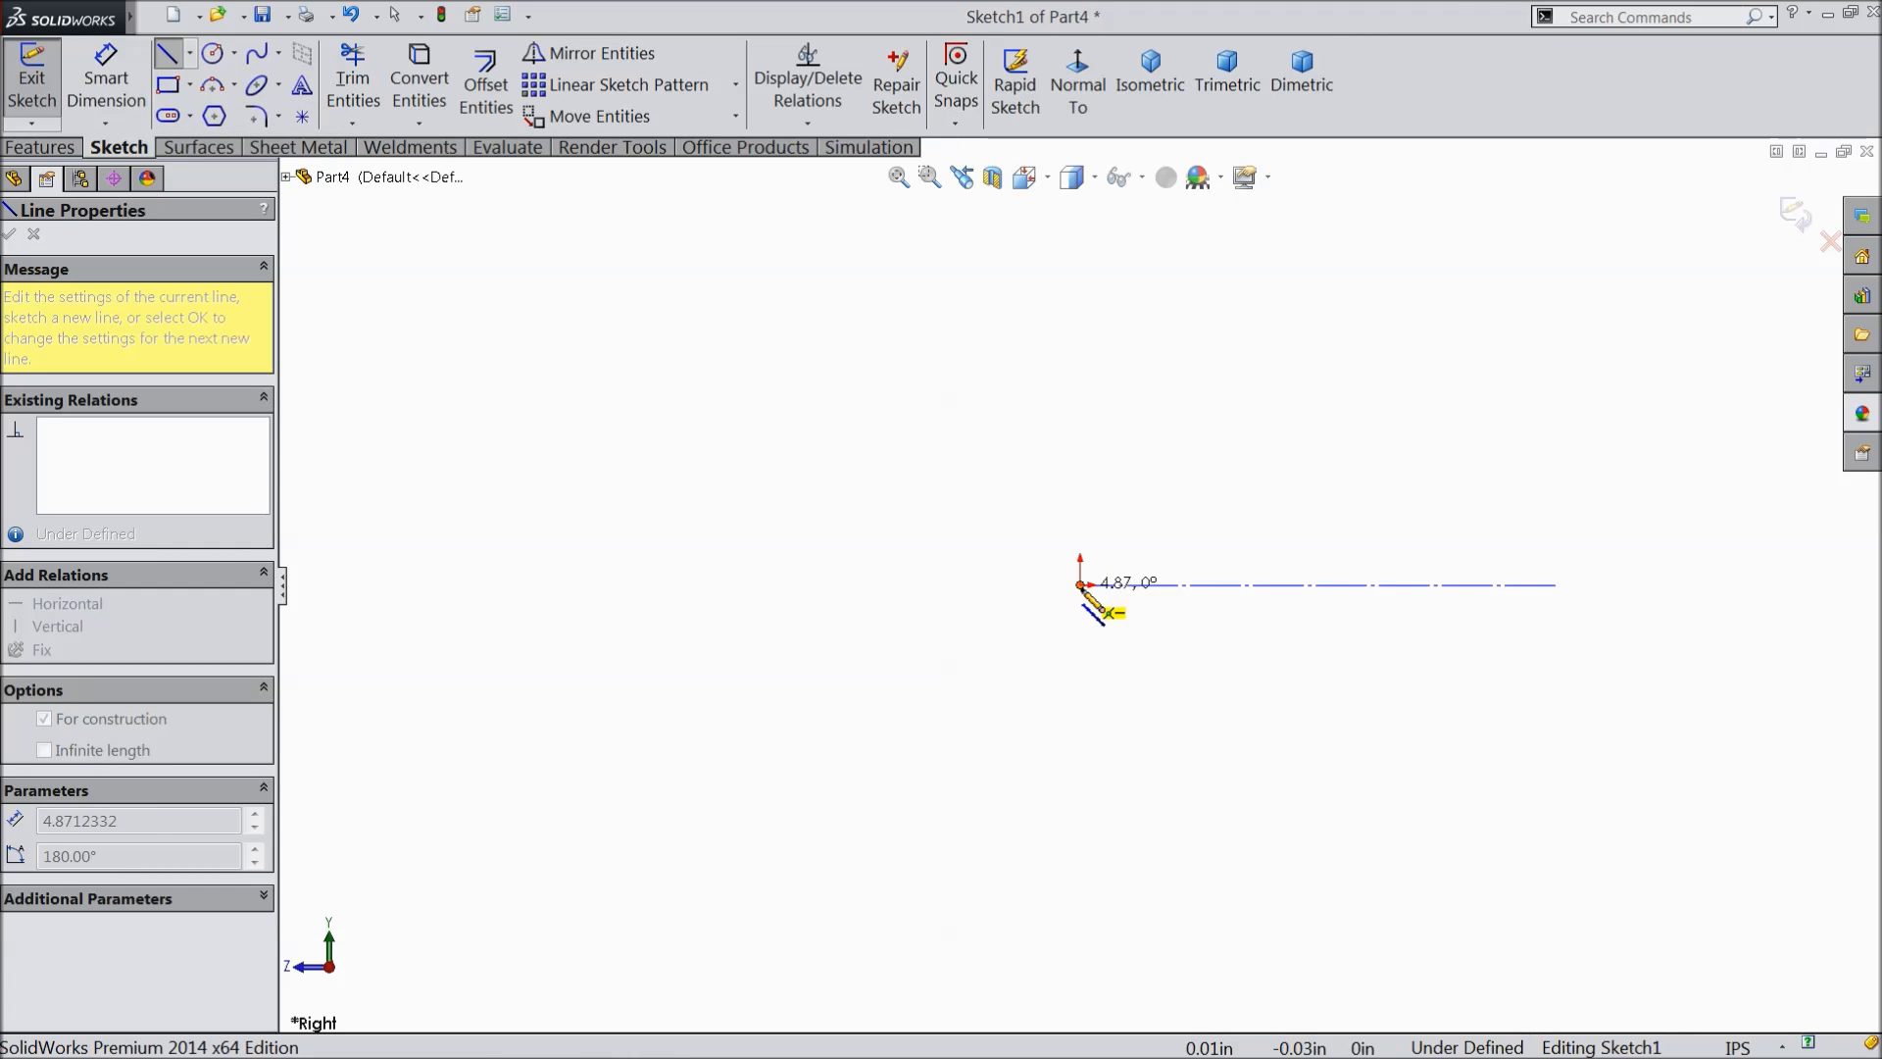
left_click(1080, 229)
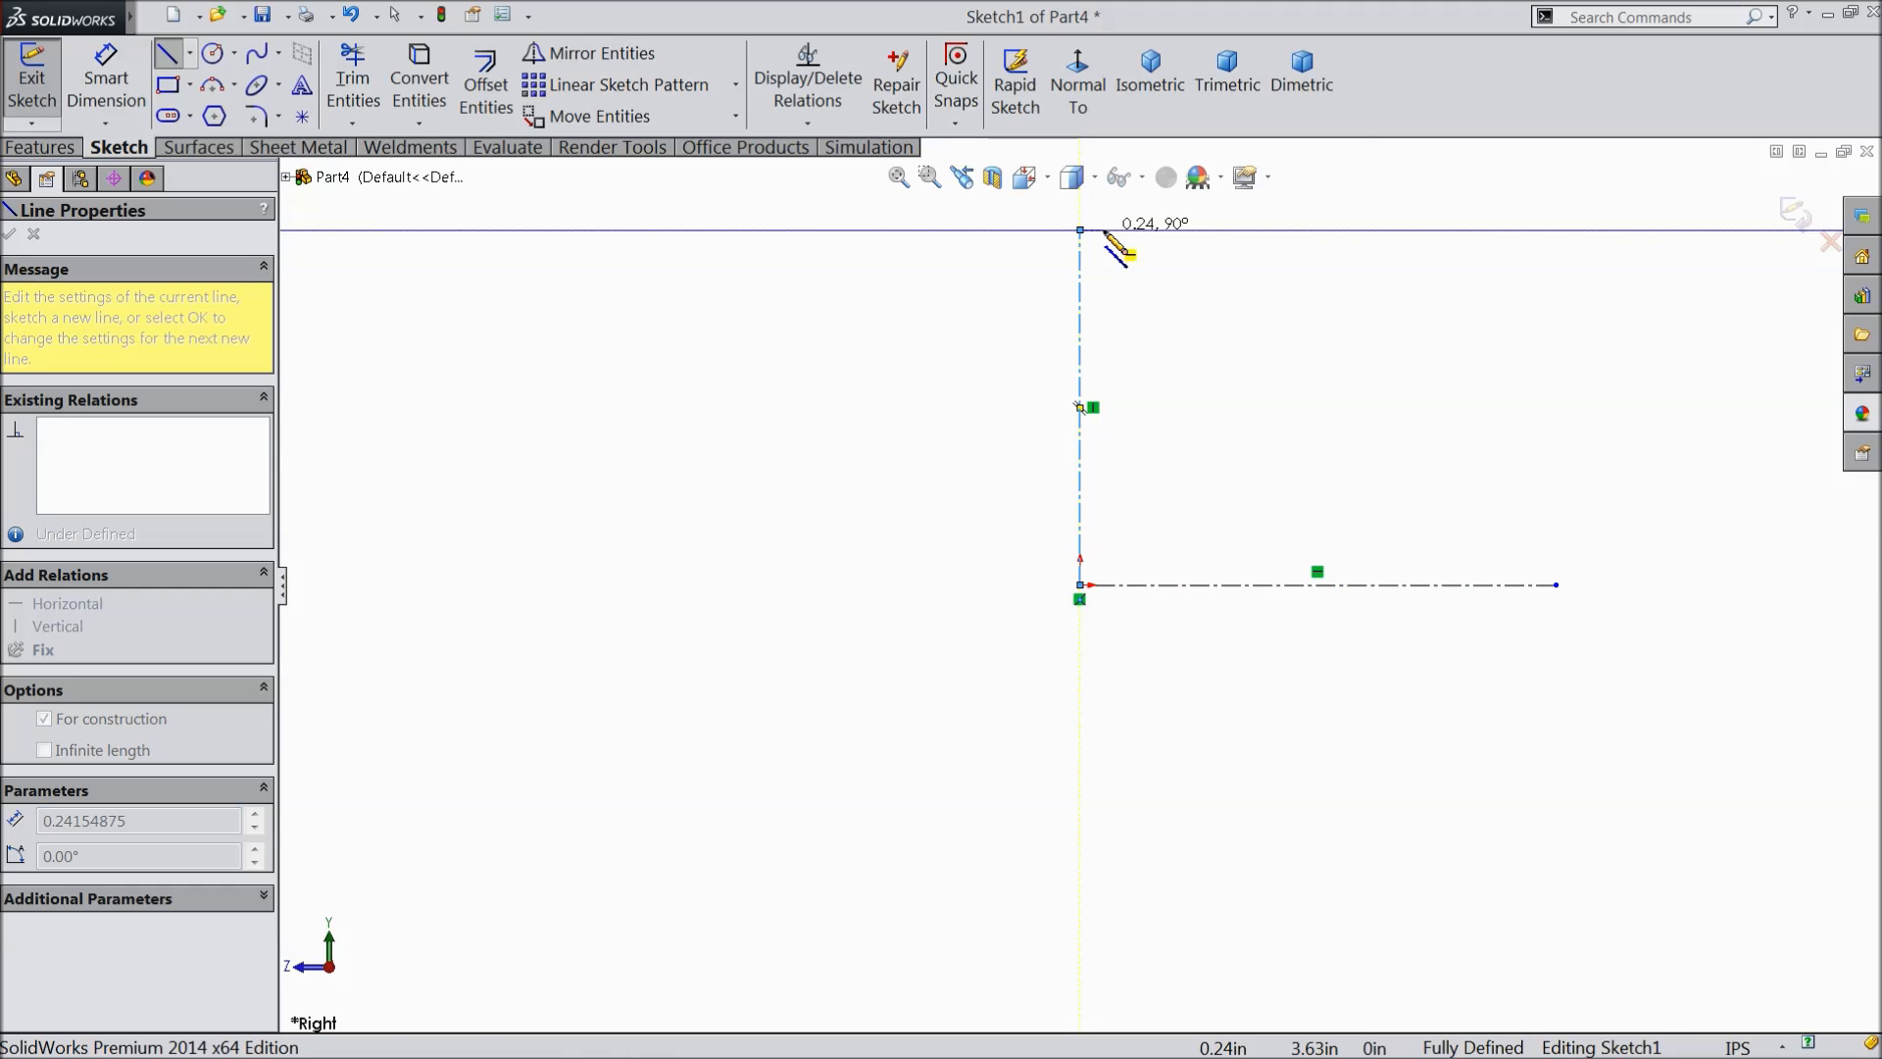
- Sketch a closed profile from the origin with a raised step, a sloped edge and a lower flat, about 3.86 in long along the horizontal centerline
right_click(1105, 232)
left_click(1181, 216)
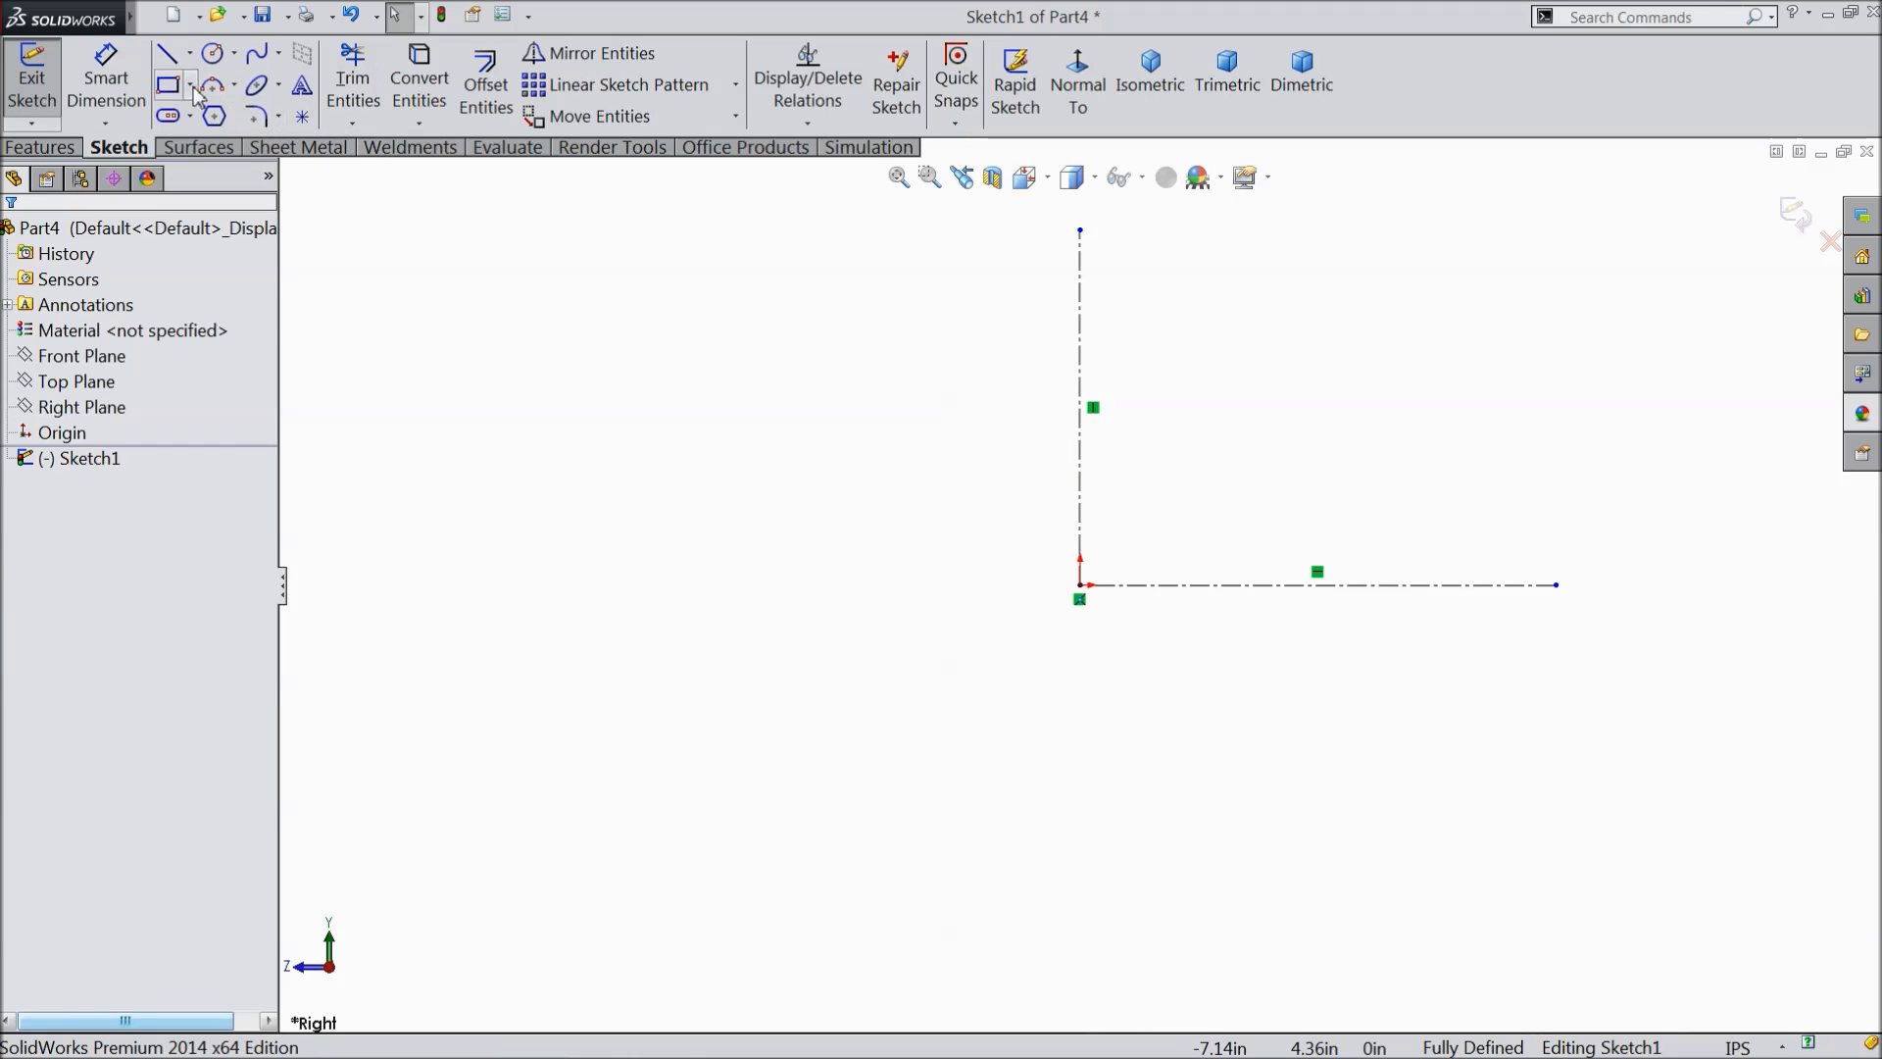
left_click(170, 57)
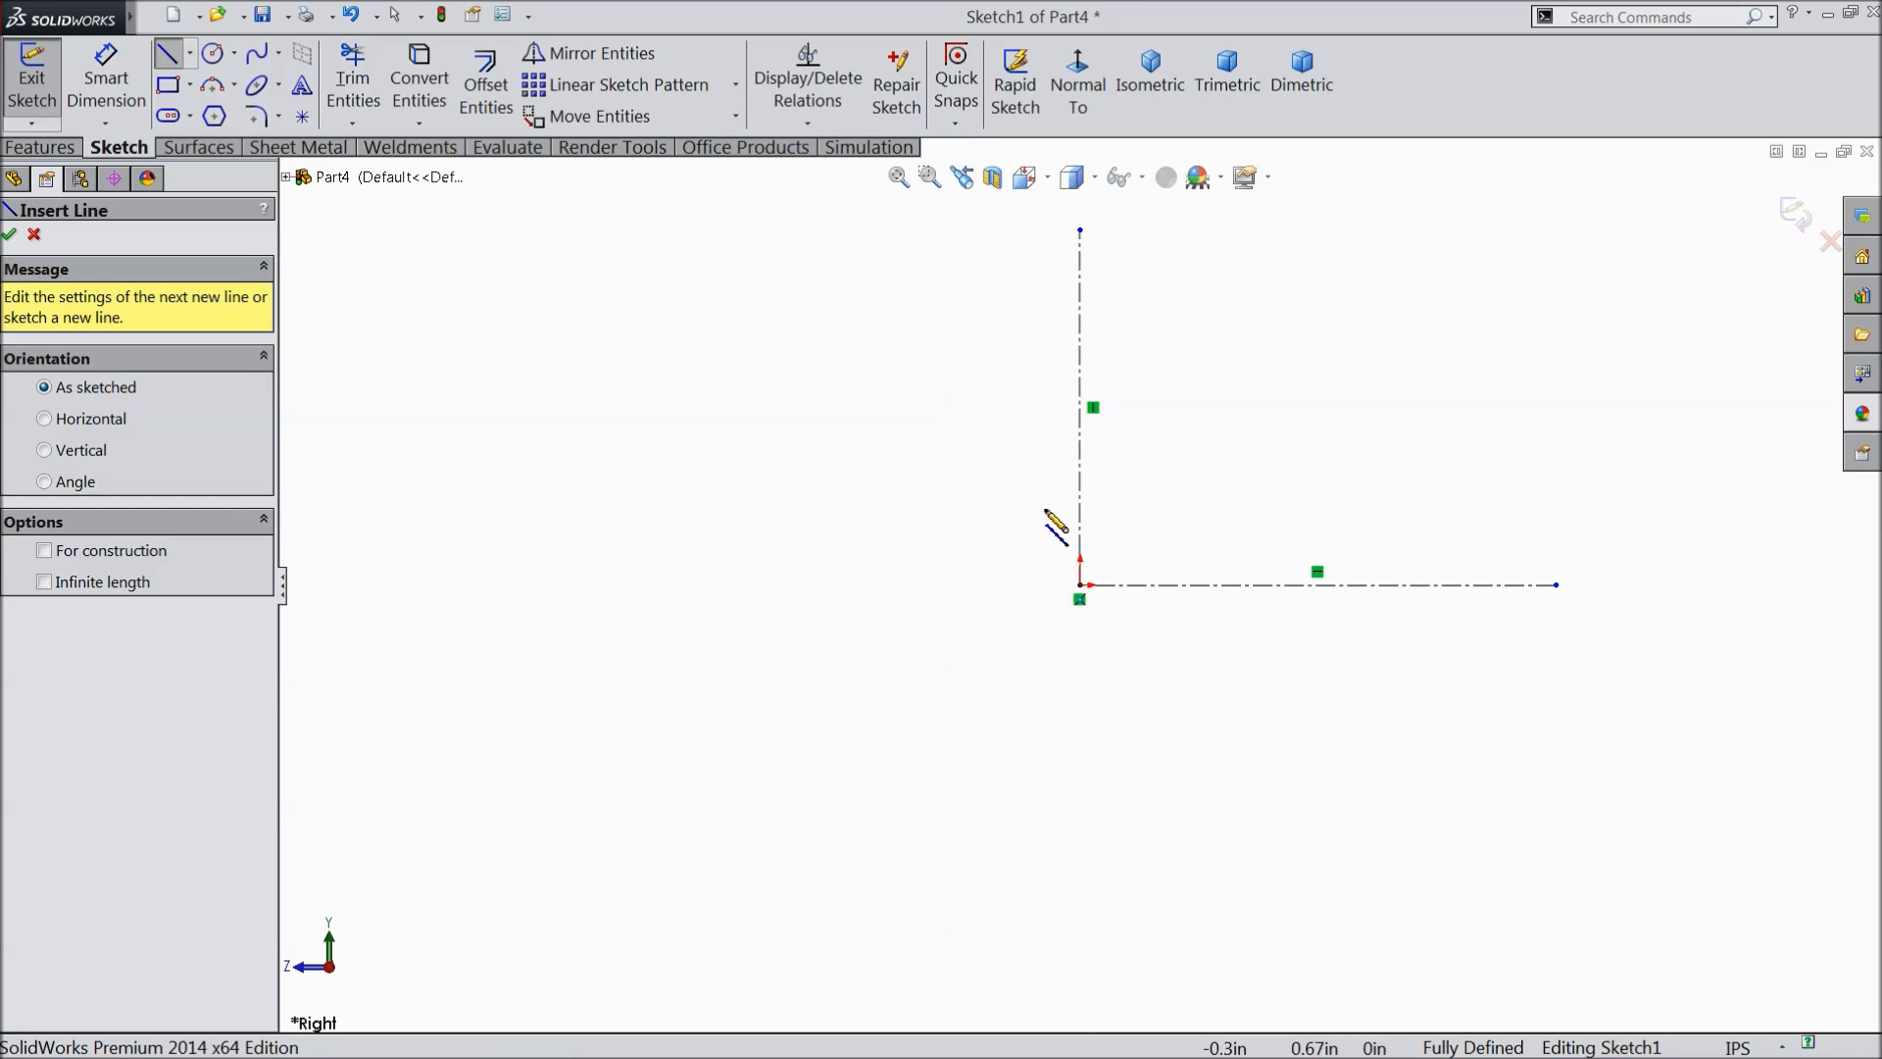
left_click(1080, 585)
left_click(1080, 356)
left_click(1141, 356)
left_click(1141, 317)
left_click(1175, 318)
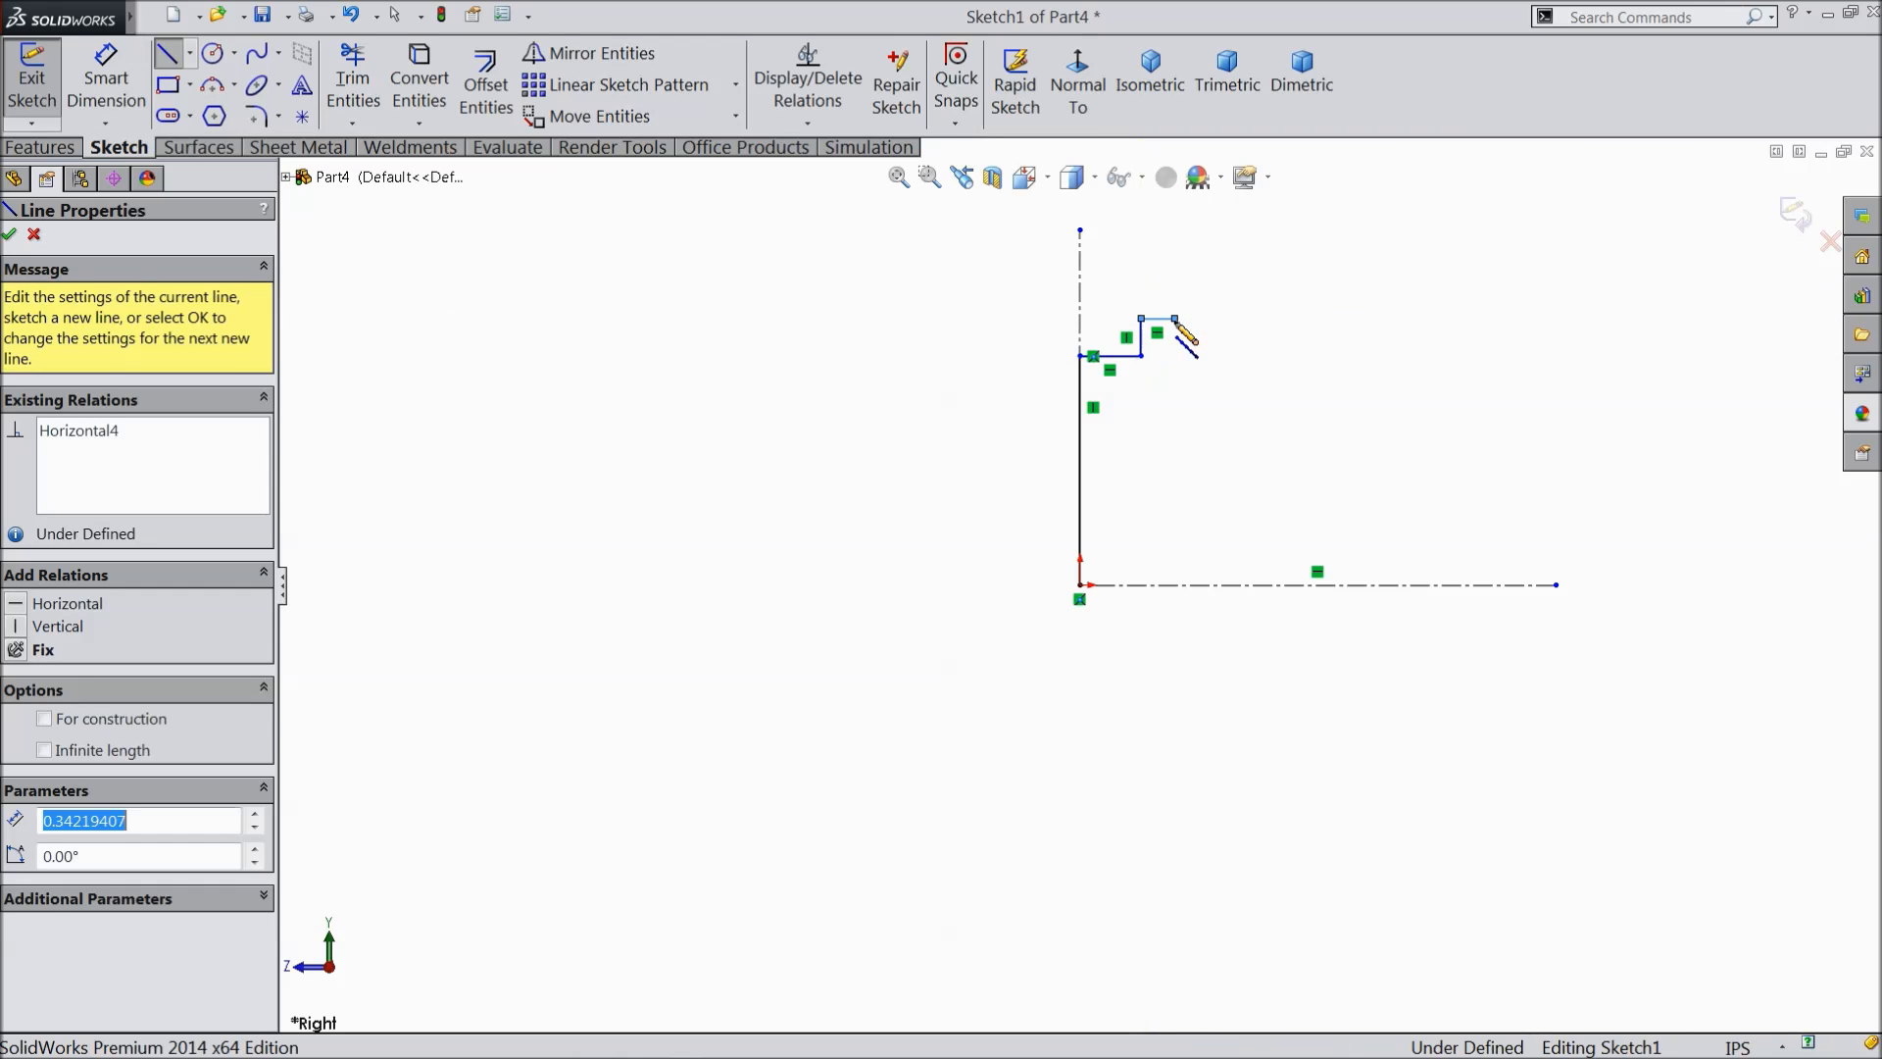
left_click(1219, 376)
left_click(1458, 375)
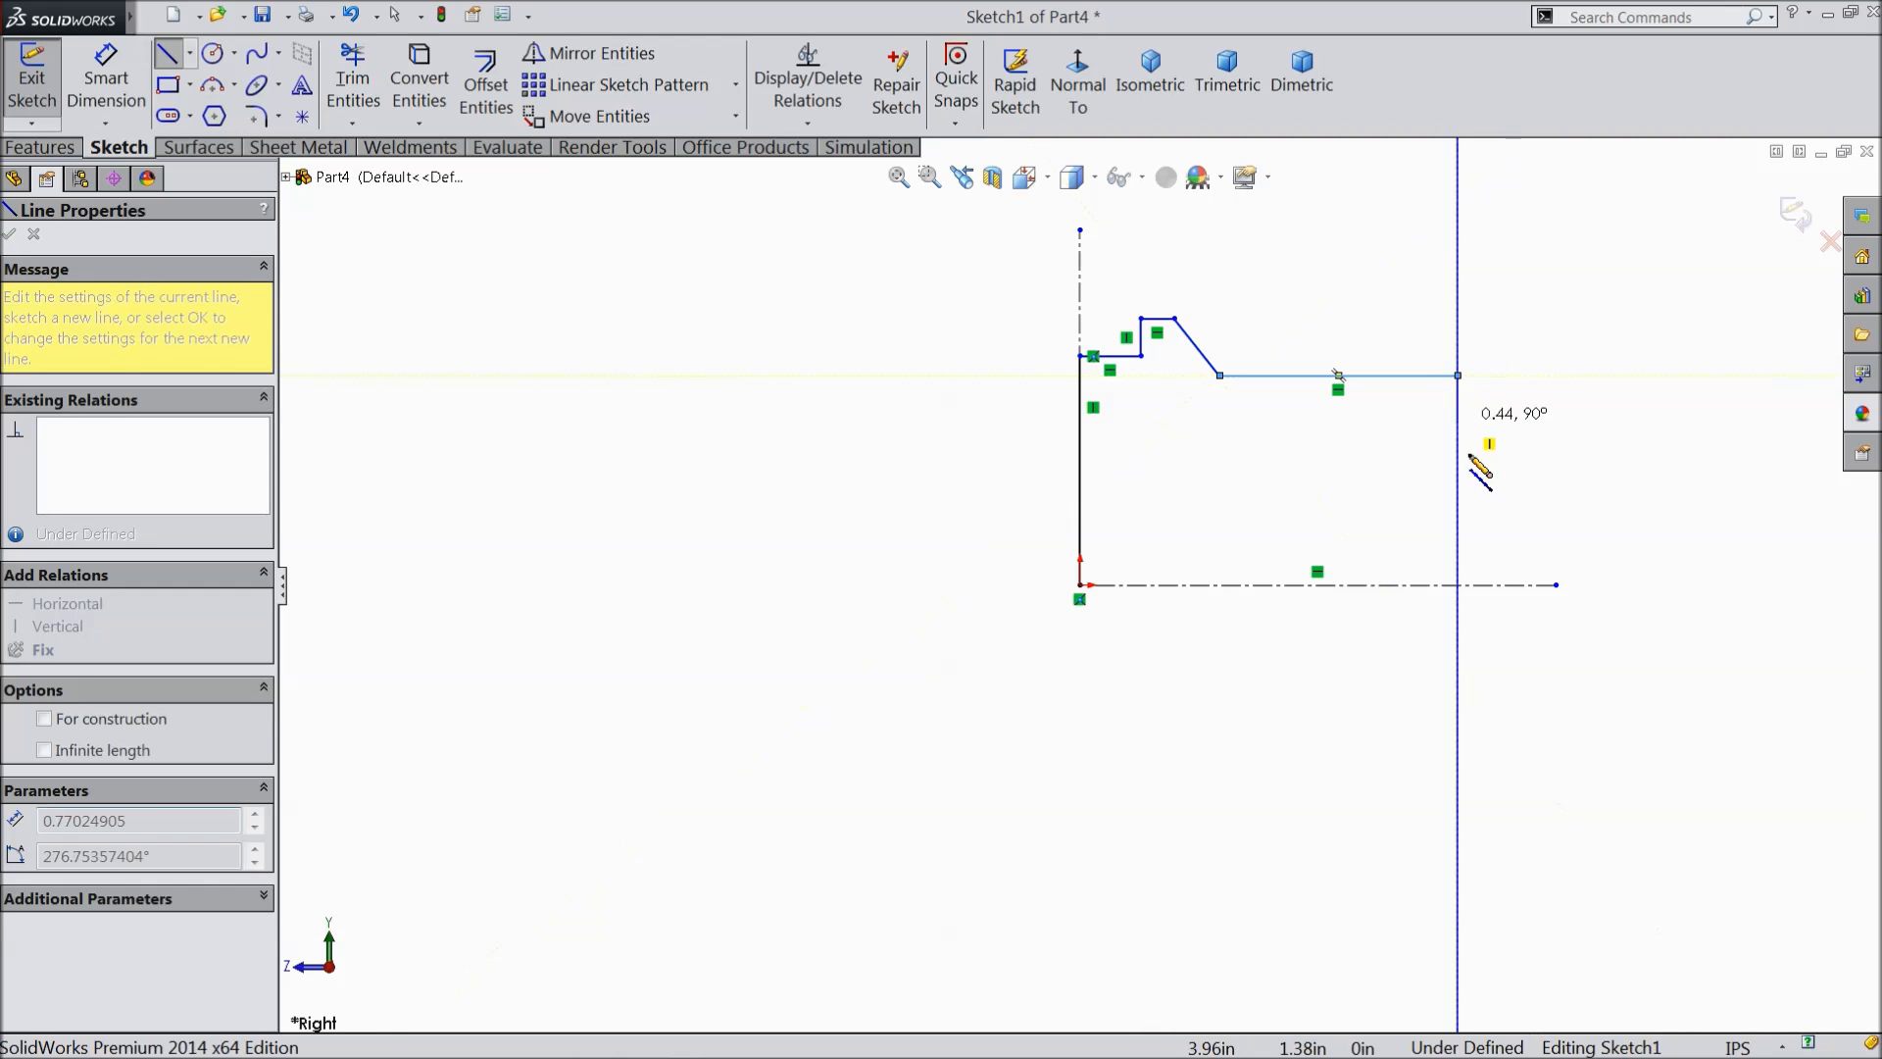
left_click(1459, 586)
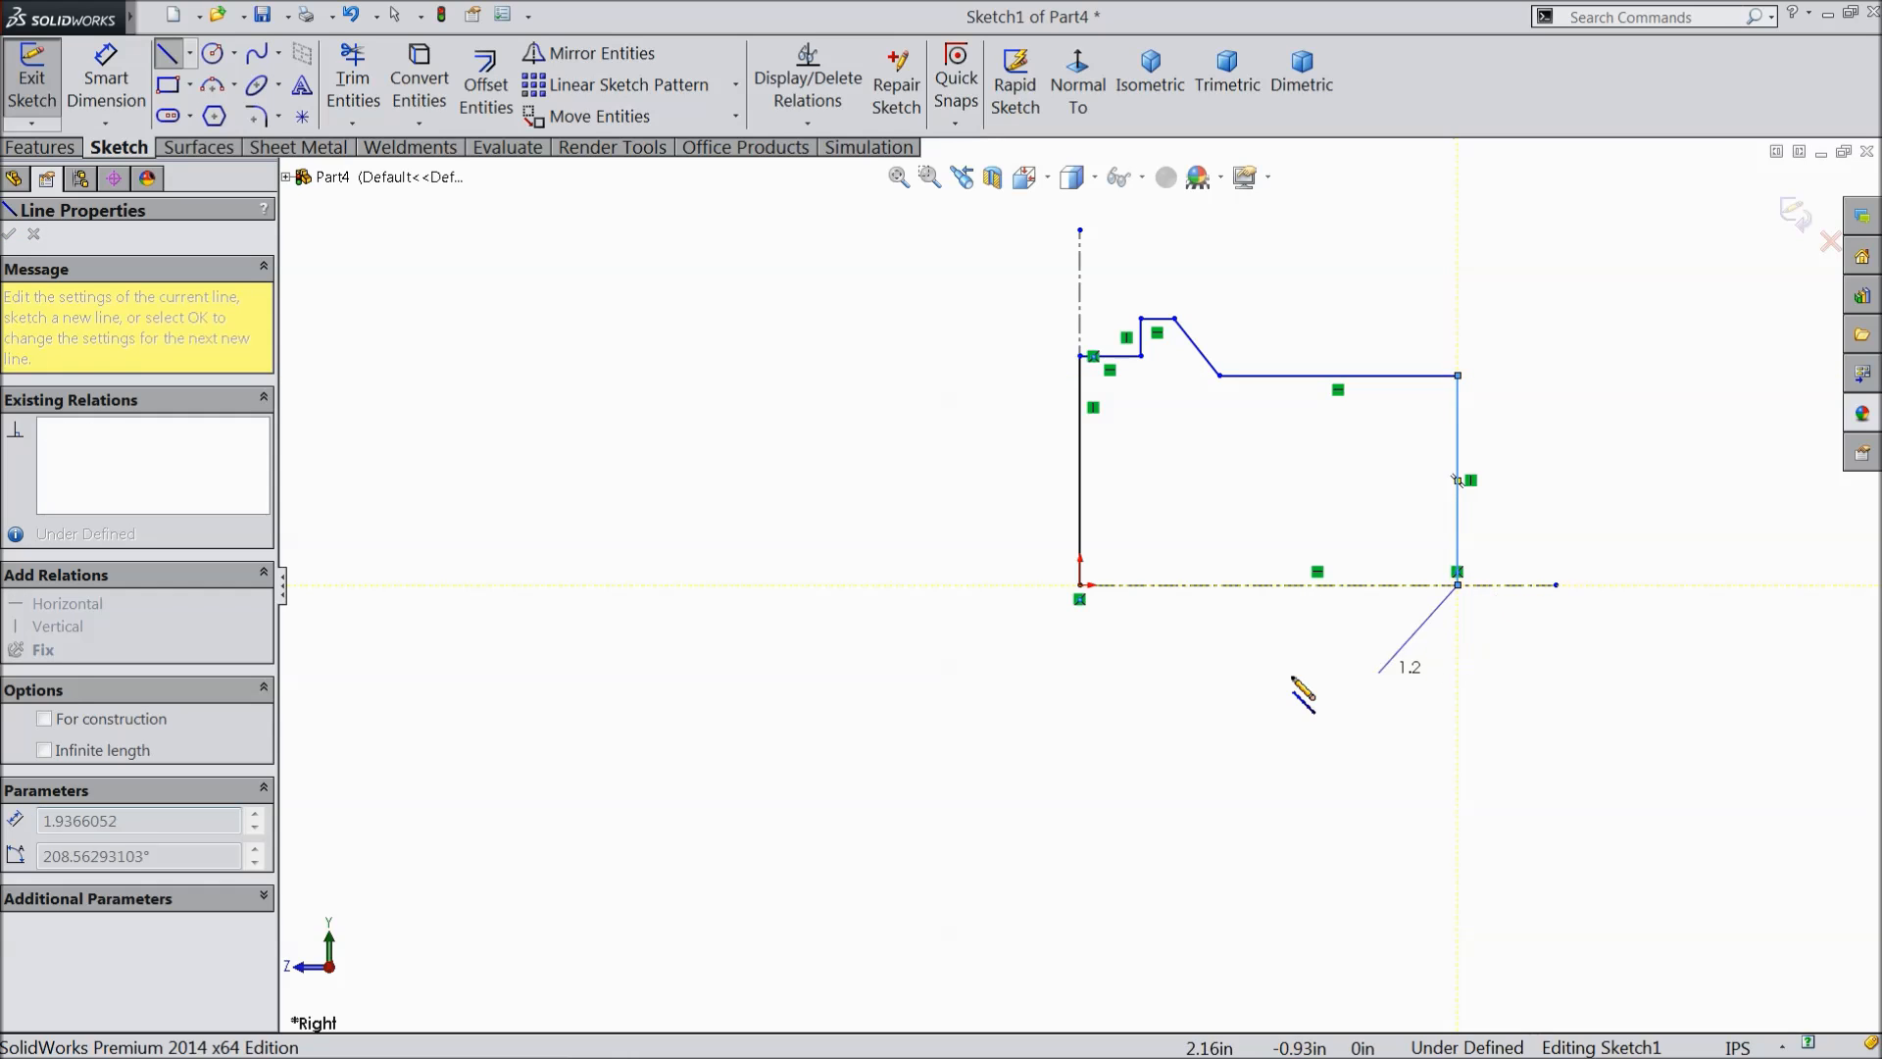
left_click(1079, 585)
right_click(857, 490)
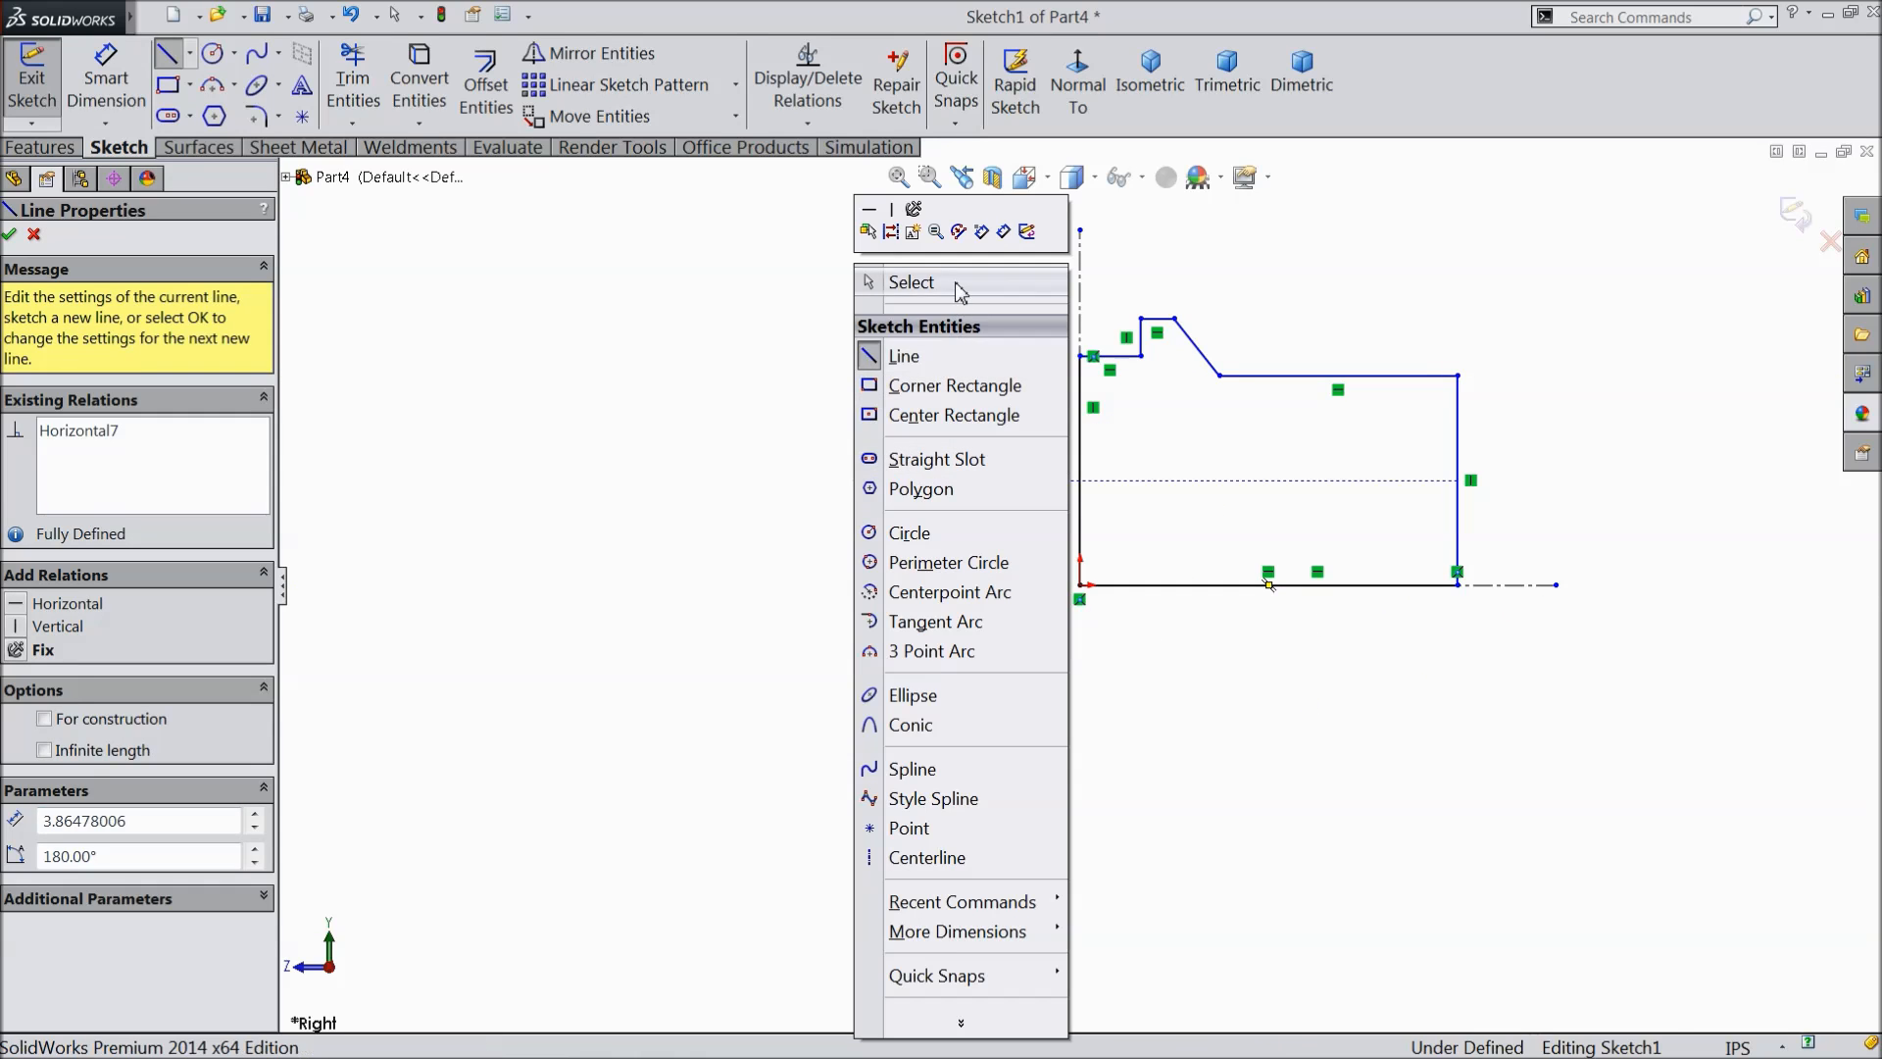
left_click(958, 287)
- Dimension the profile's base line on the horizontal centerline and set its length to 0.93 in
scroll(1530, 376, "down", 3)
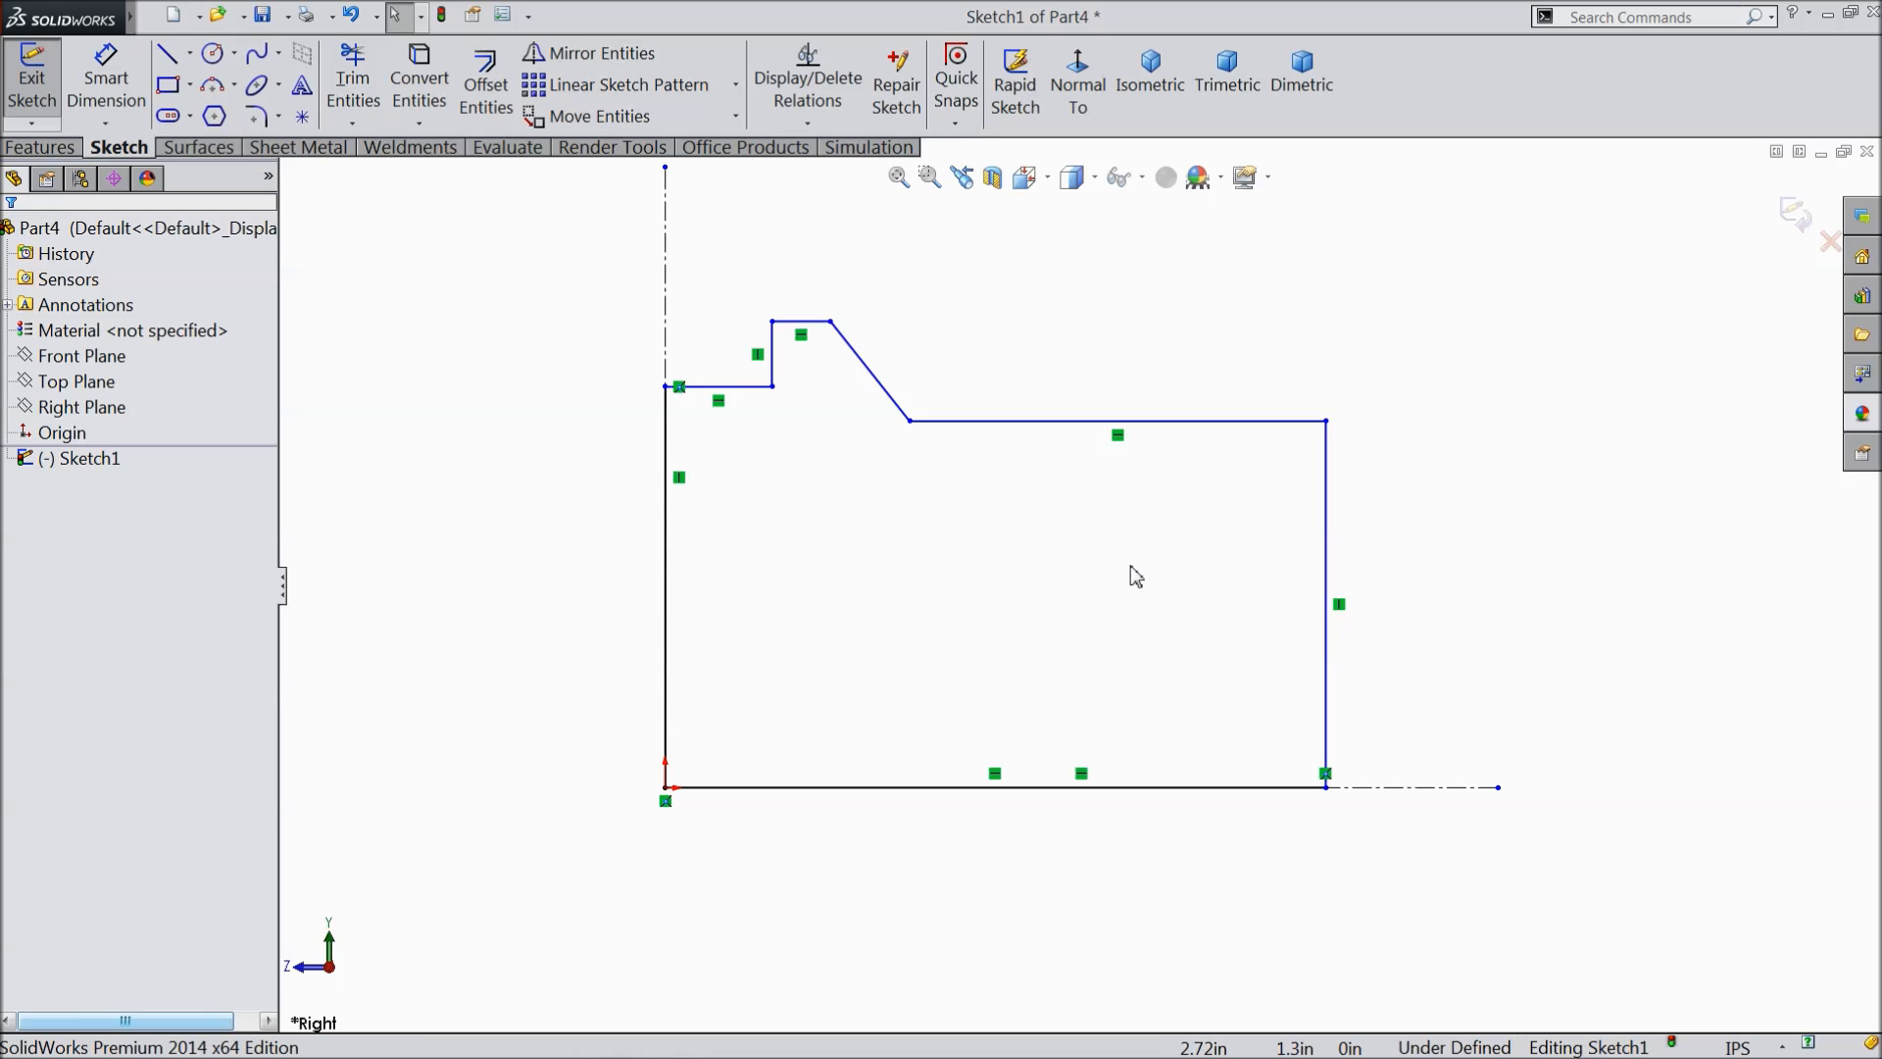
left_click(88, 80)
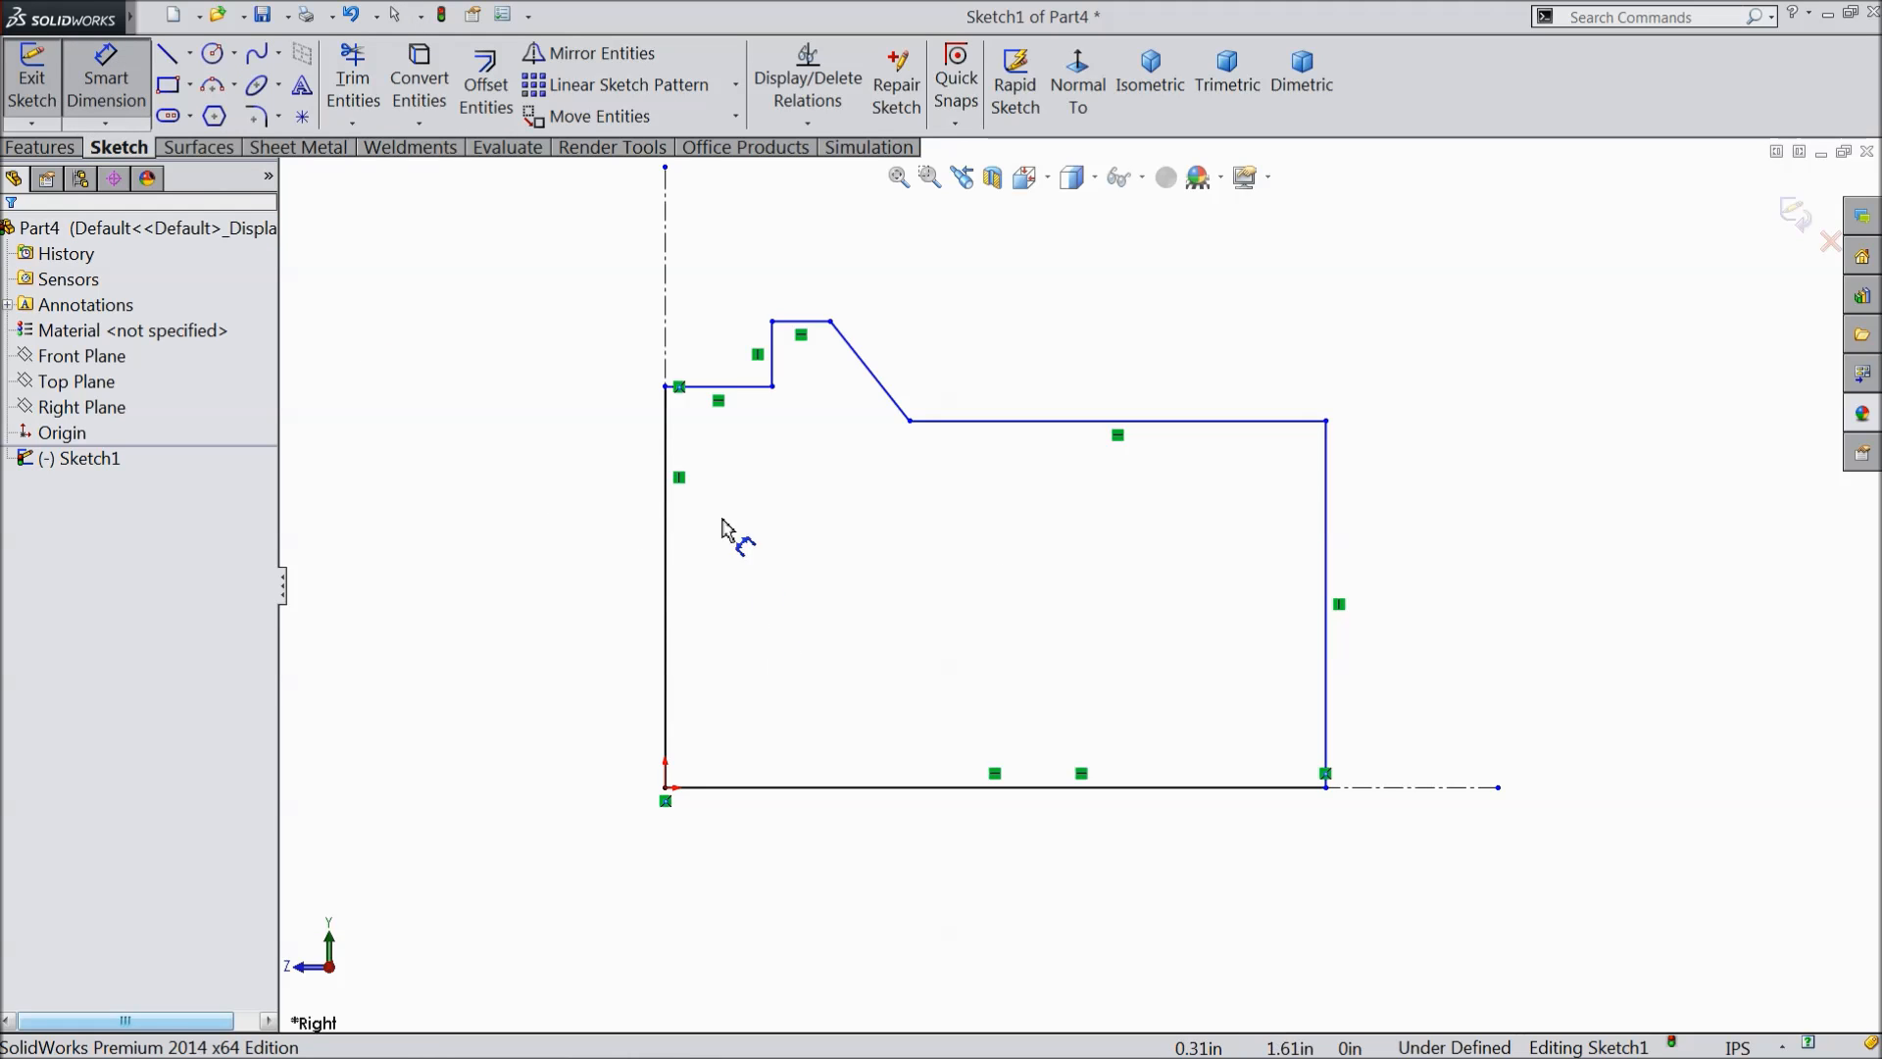
left_click(965, 788)
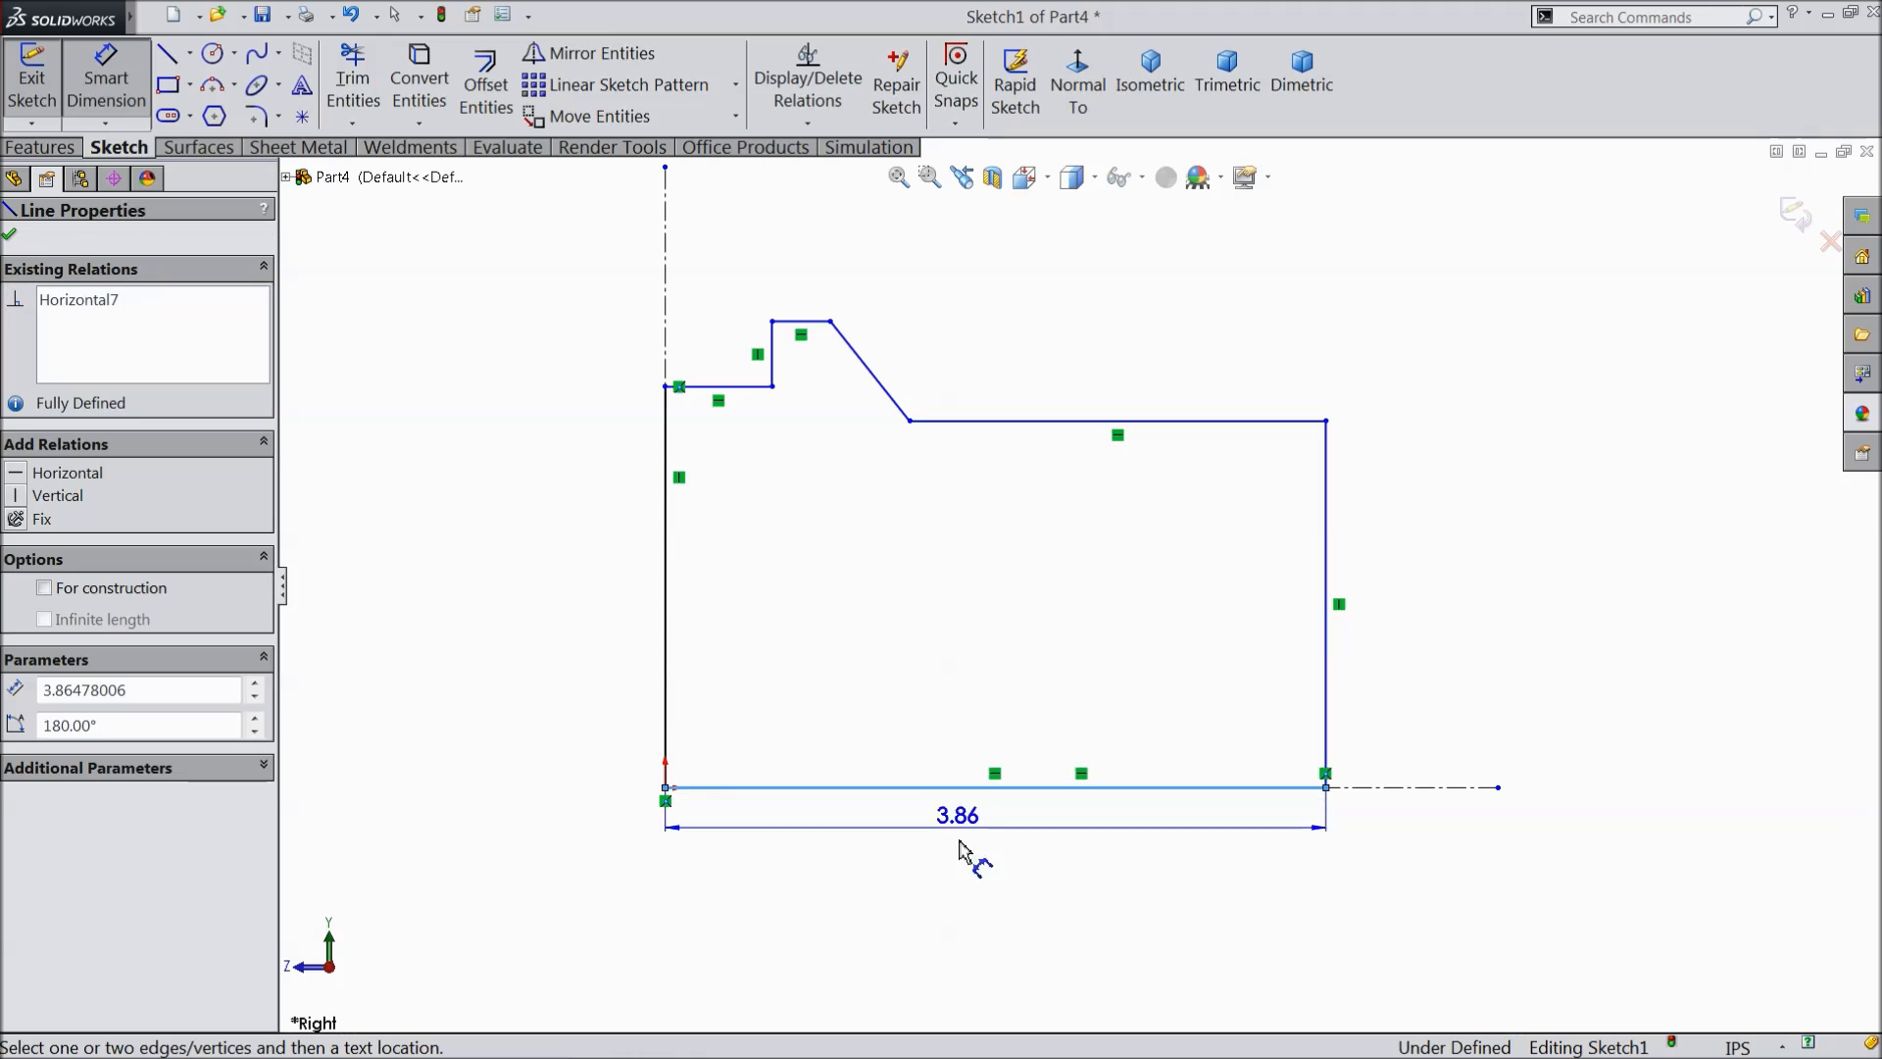
left_click(964, 887)
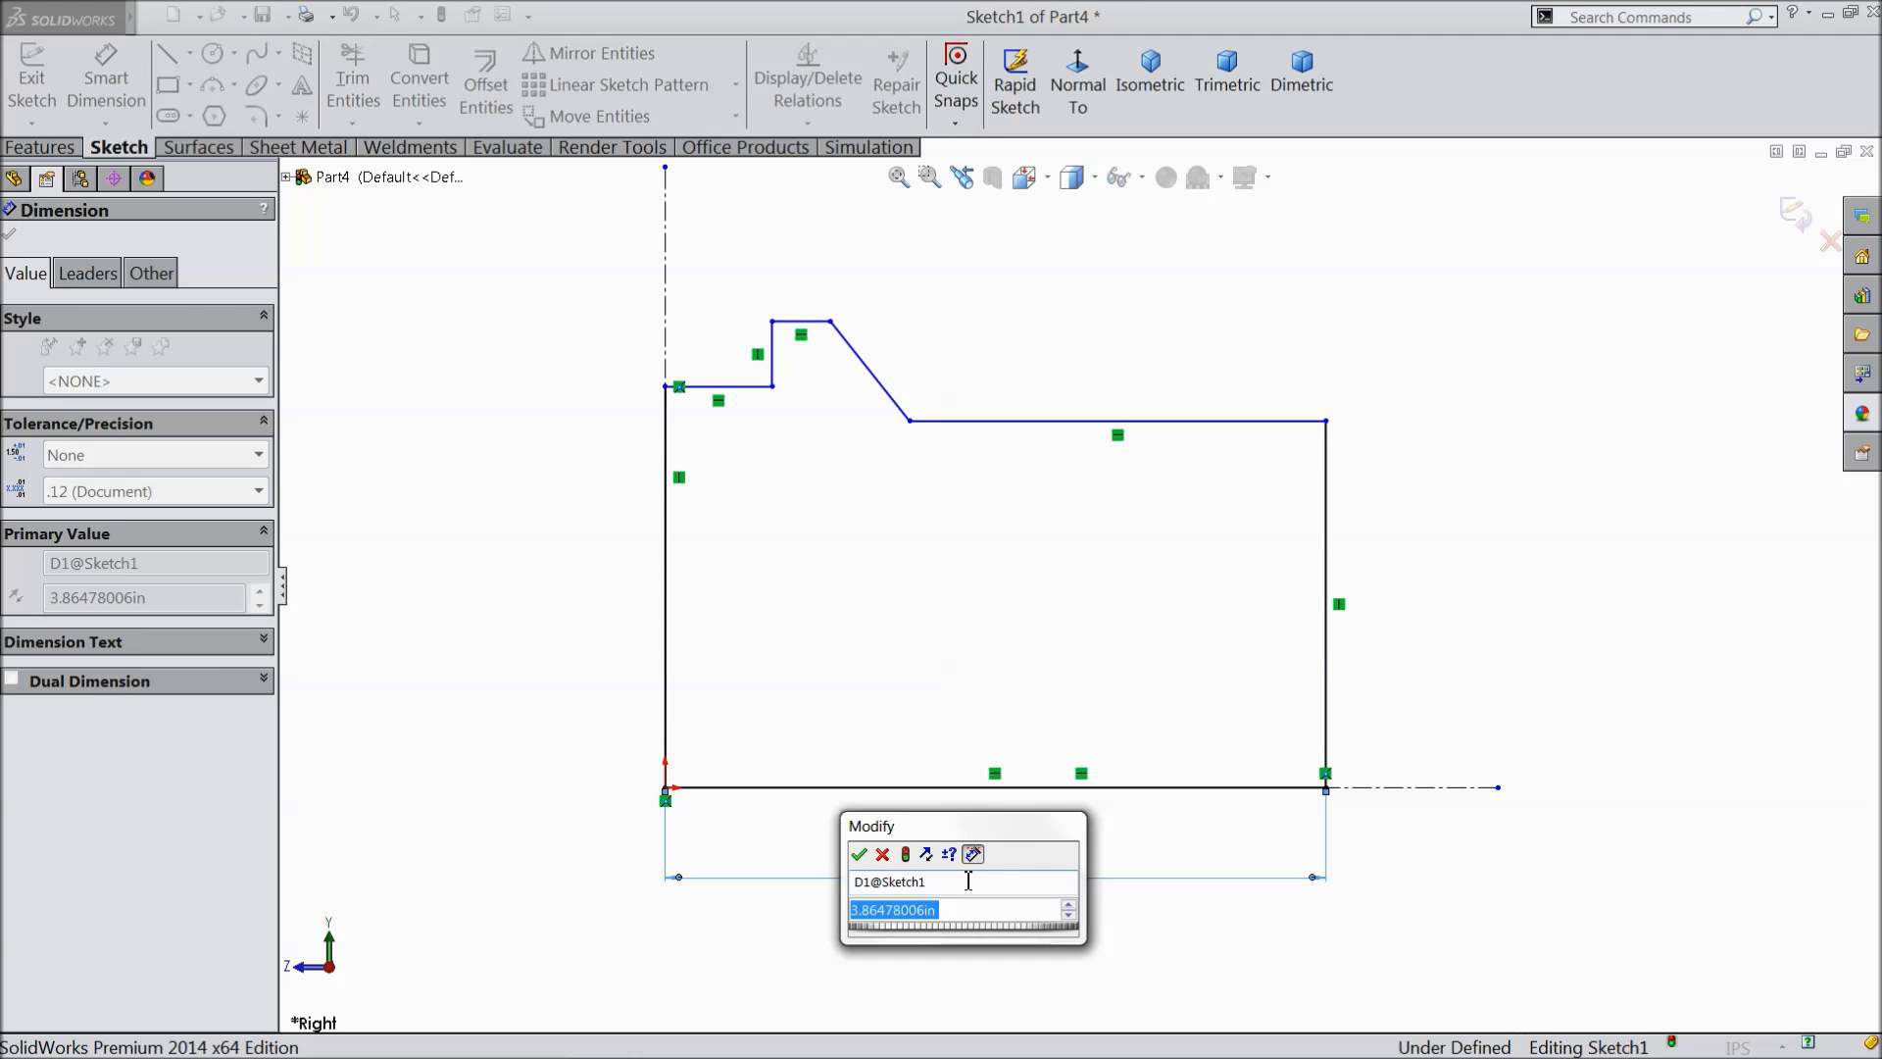
type("0.")
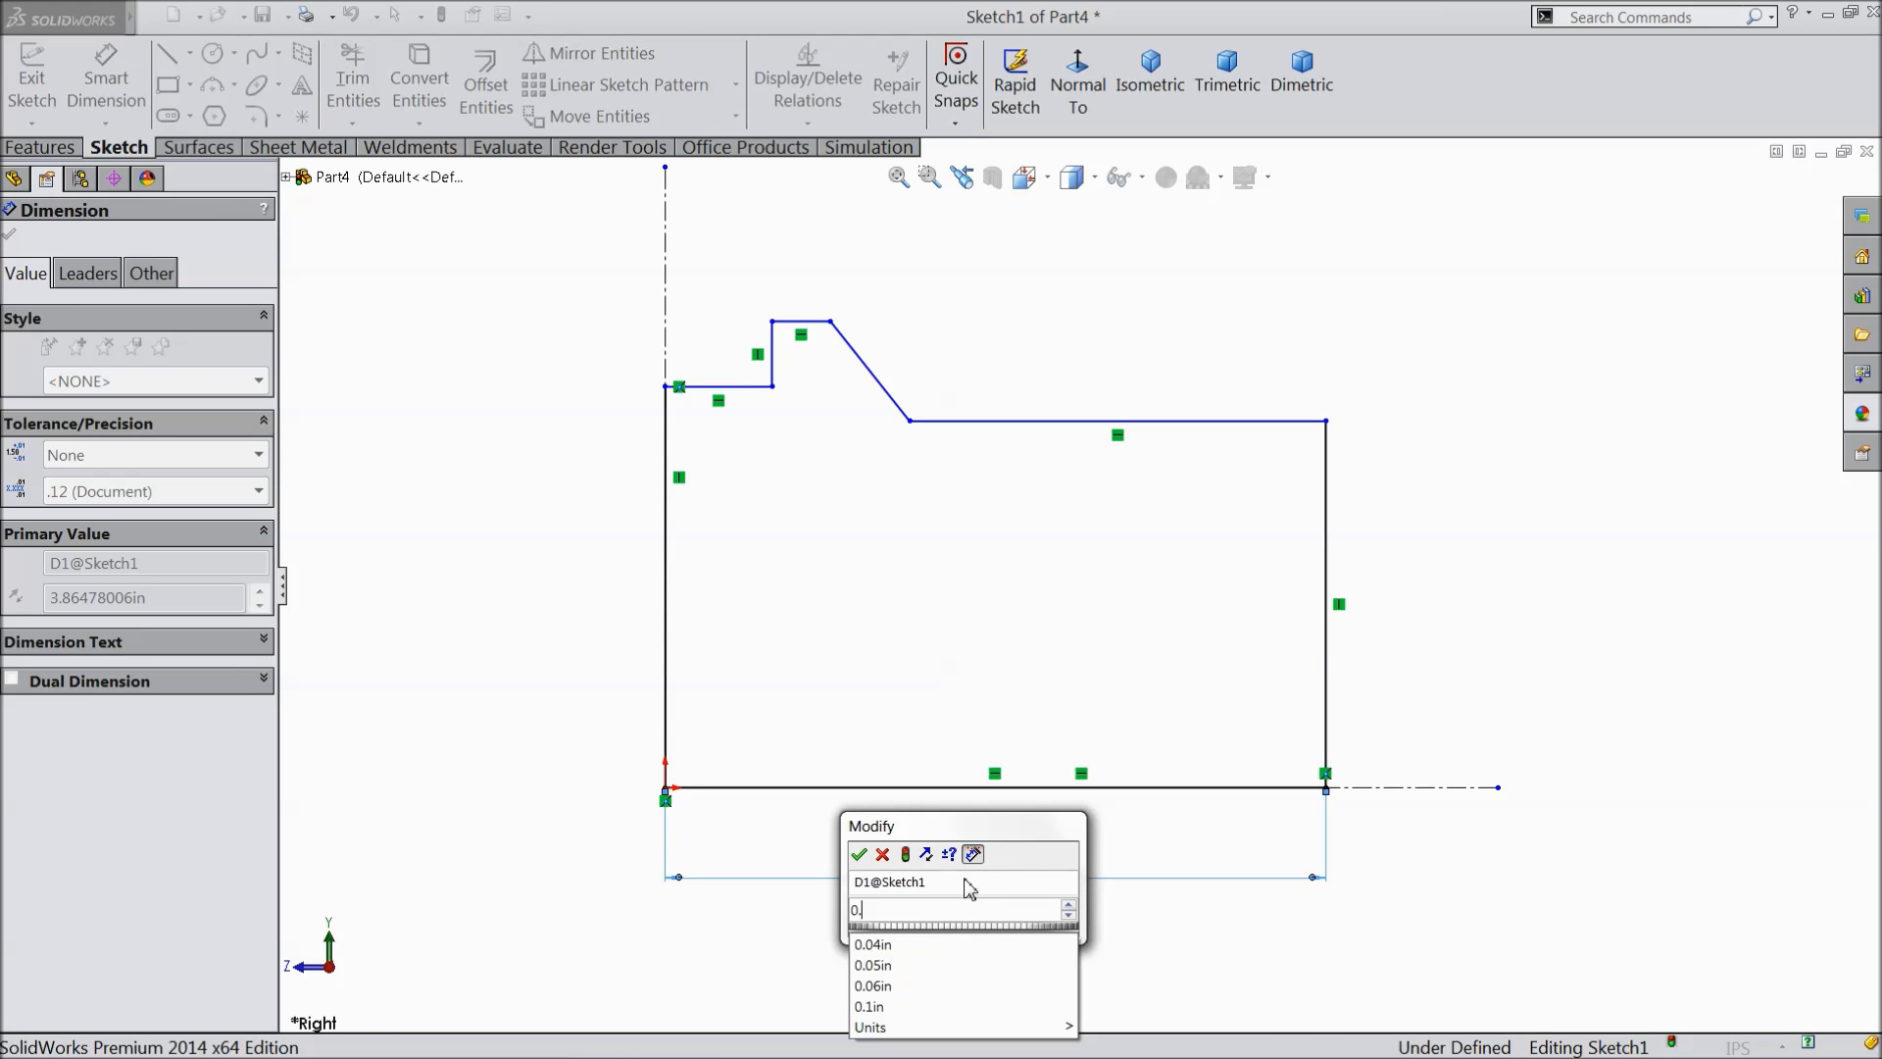
type("93")
left_click(858, 855)
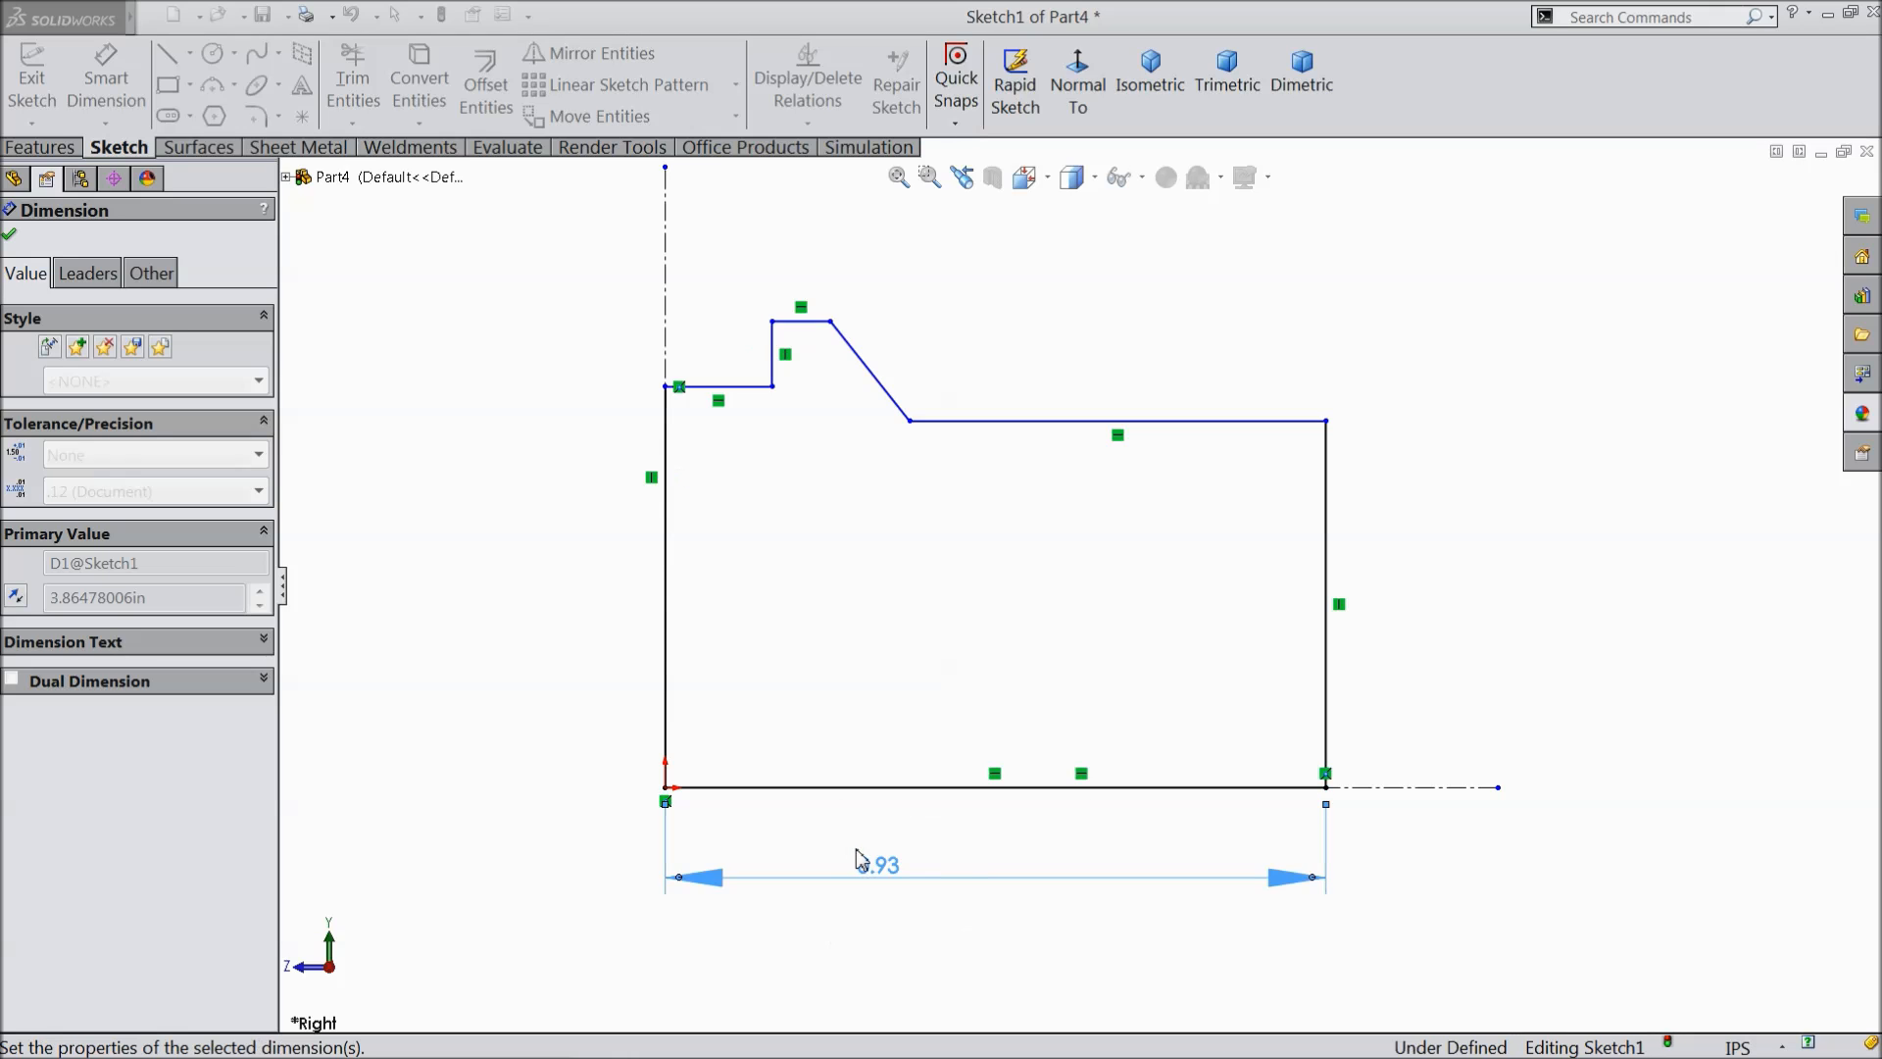
- Dimension the height of the profile's vertical edge that starts at the origin
left_click(665, 555)
left_click(579, 576)
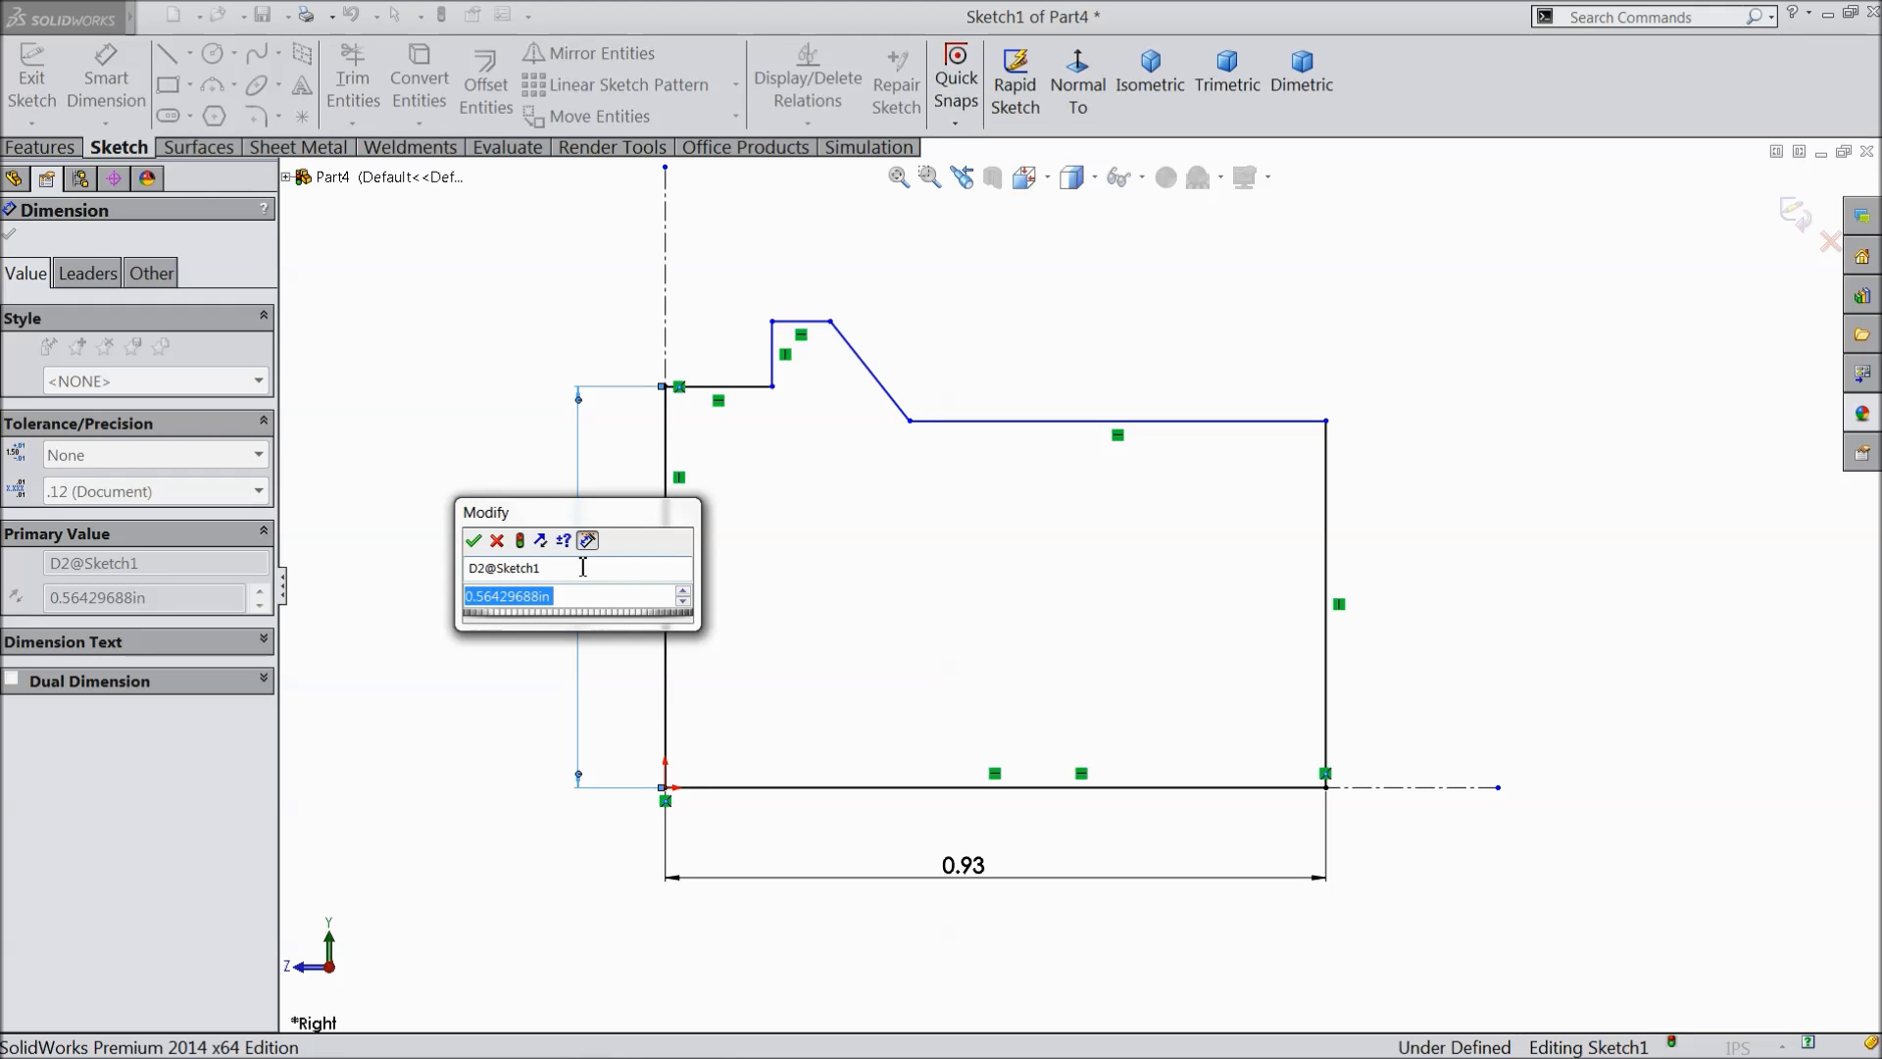
- Set the height of the profile's left vertical edge to 0.6575 in
type("0.65")
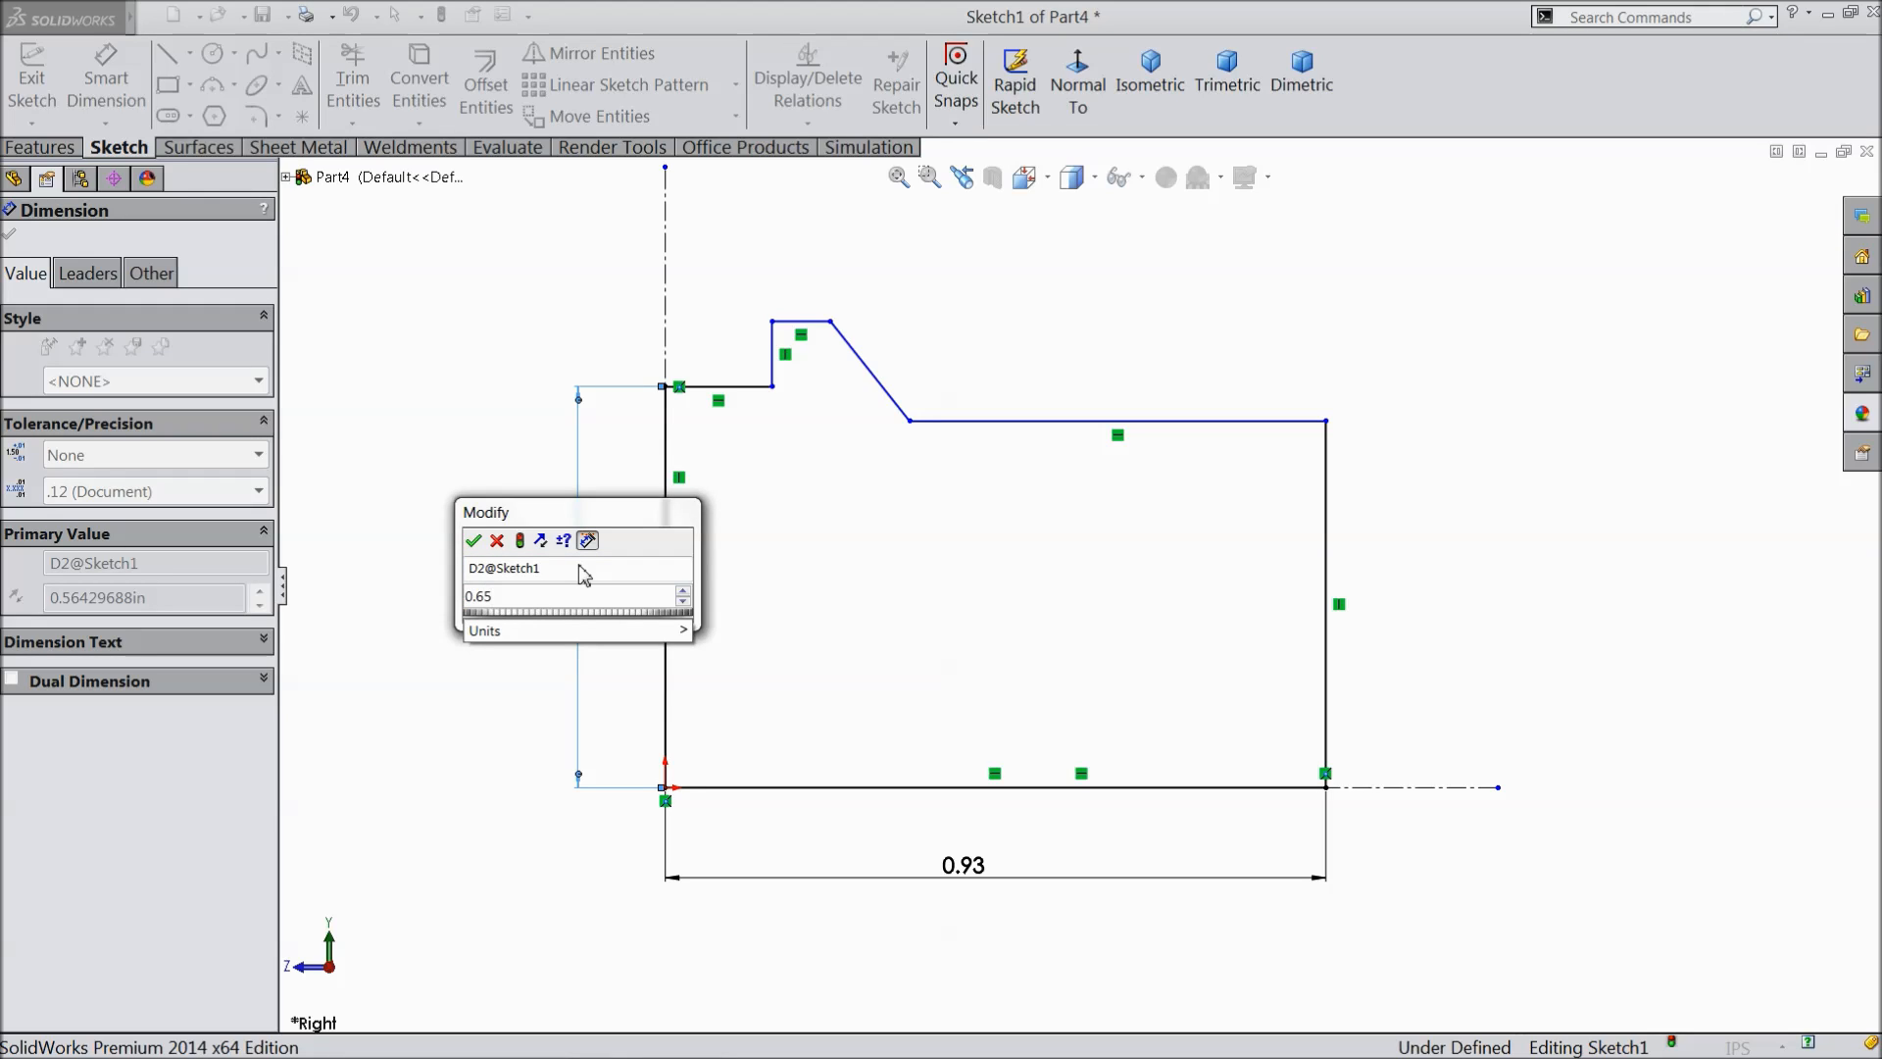
type("75")
left_click(474, 541)
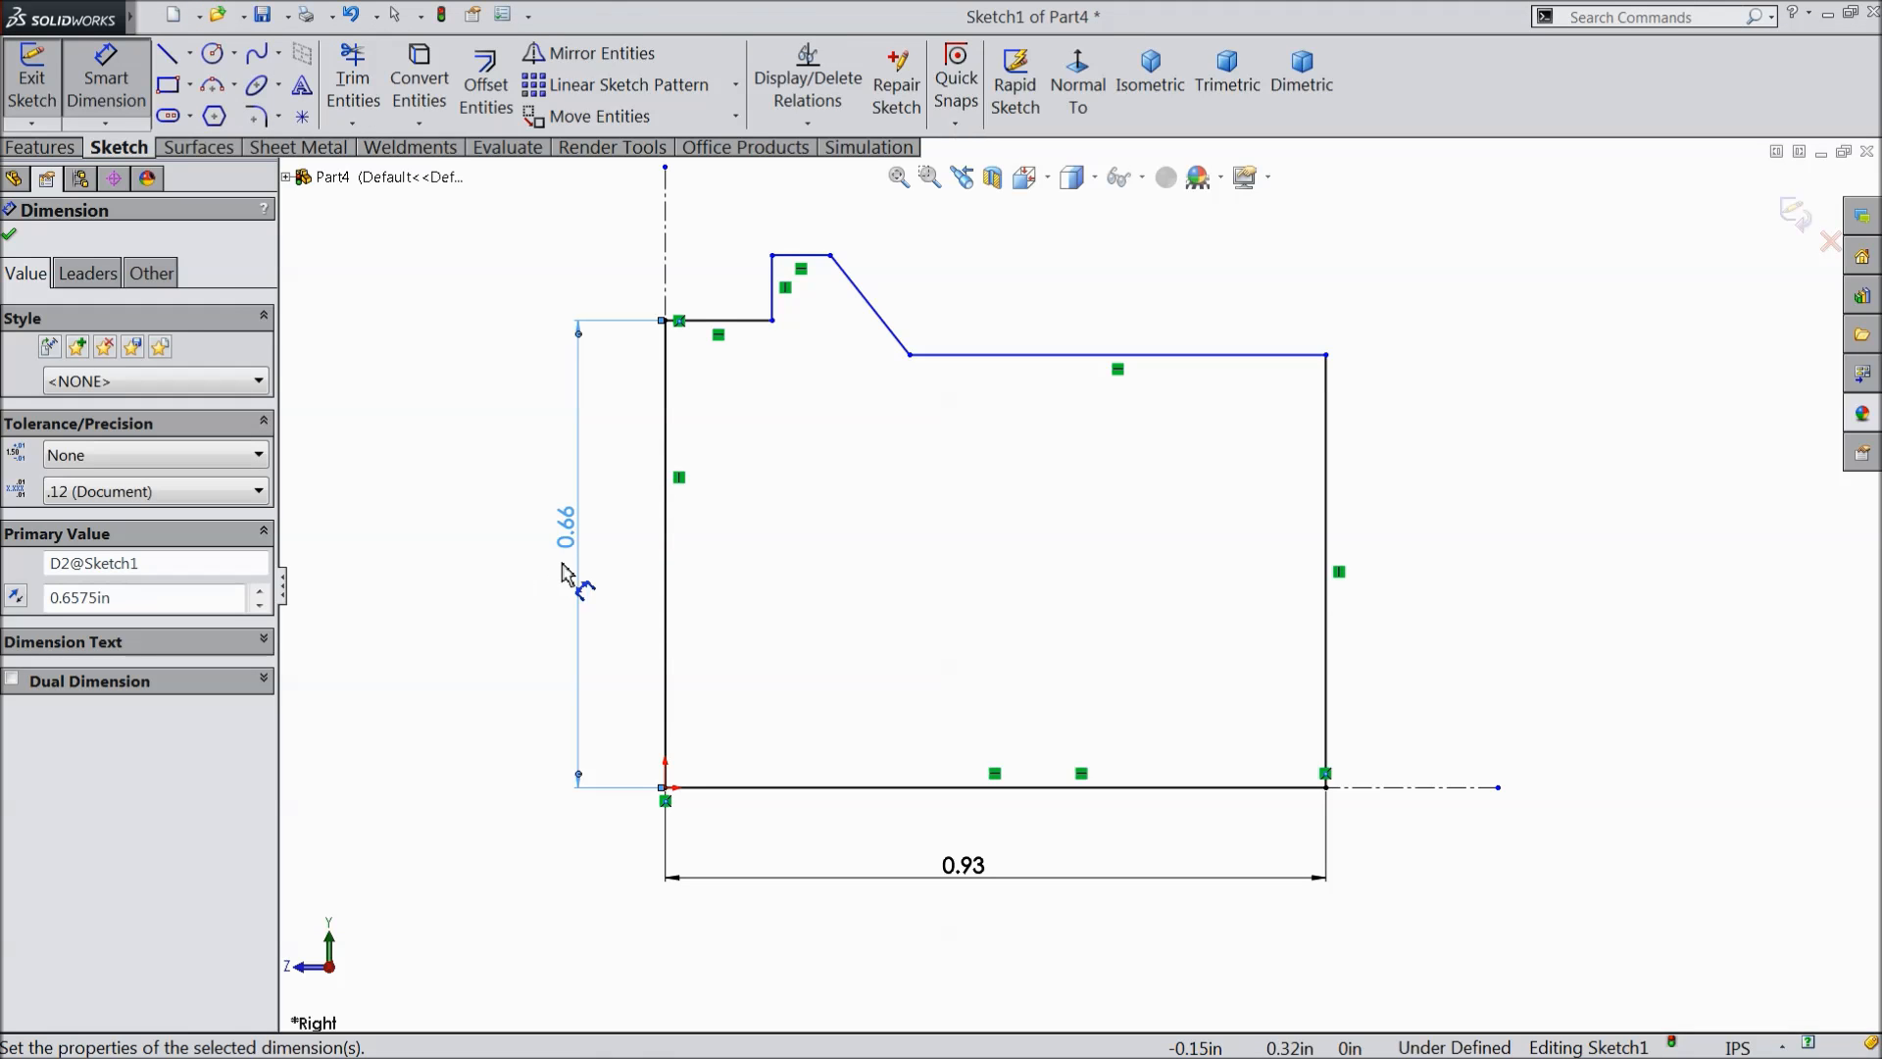
- Dimension the raised lip's short top edge at 0.75 in above the profile's base line
left_click(810, 257)
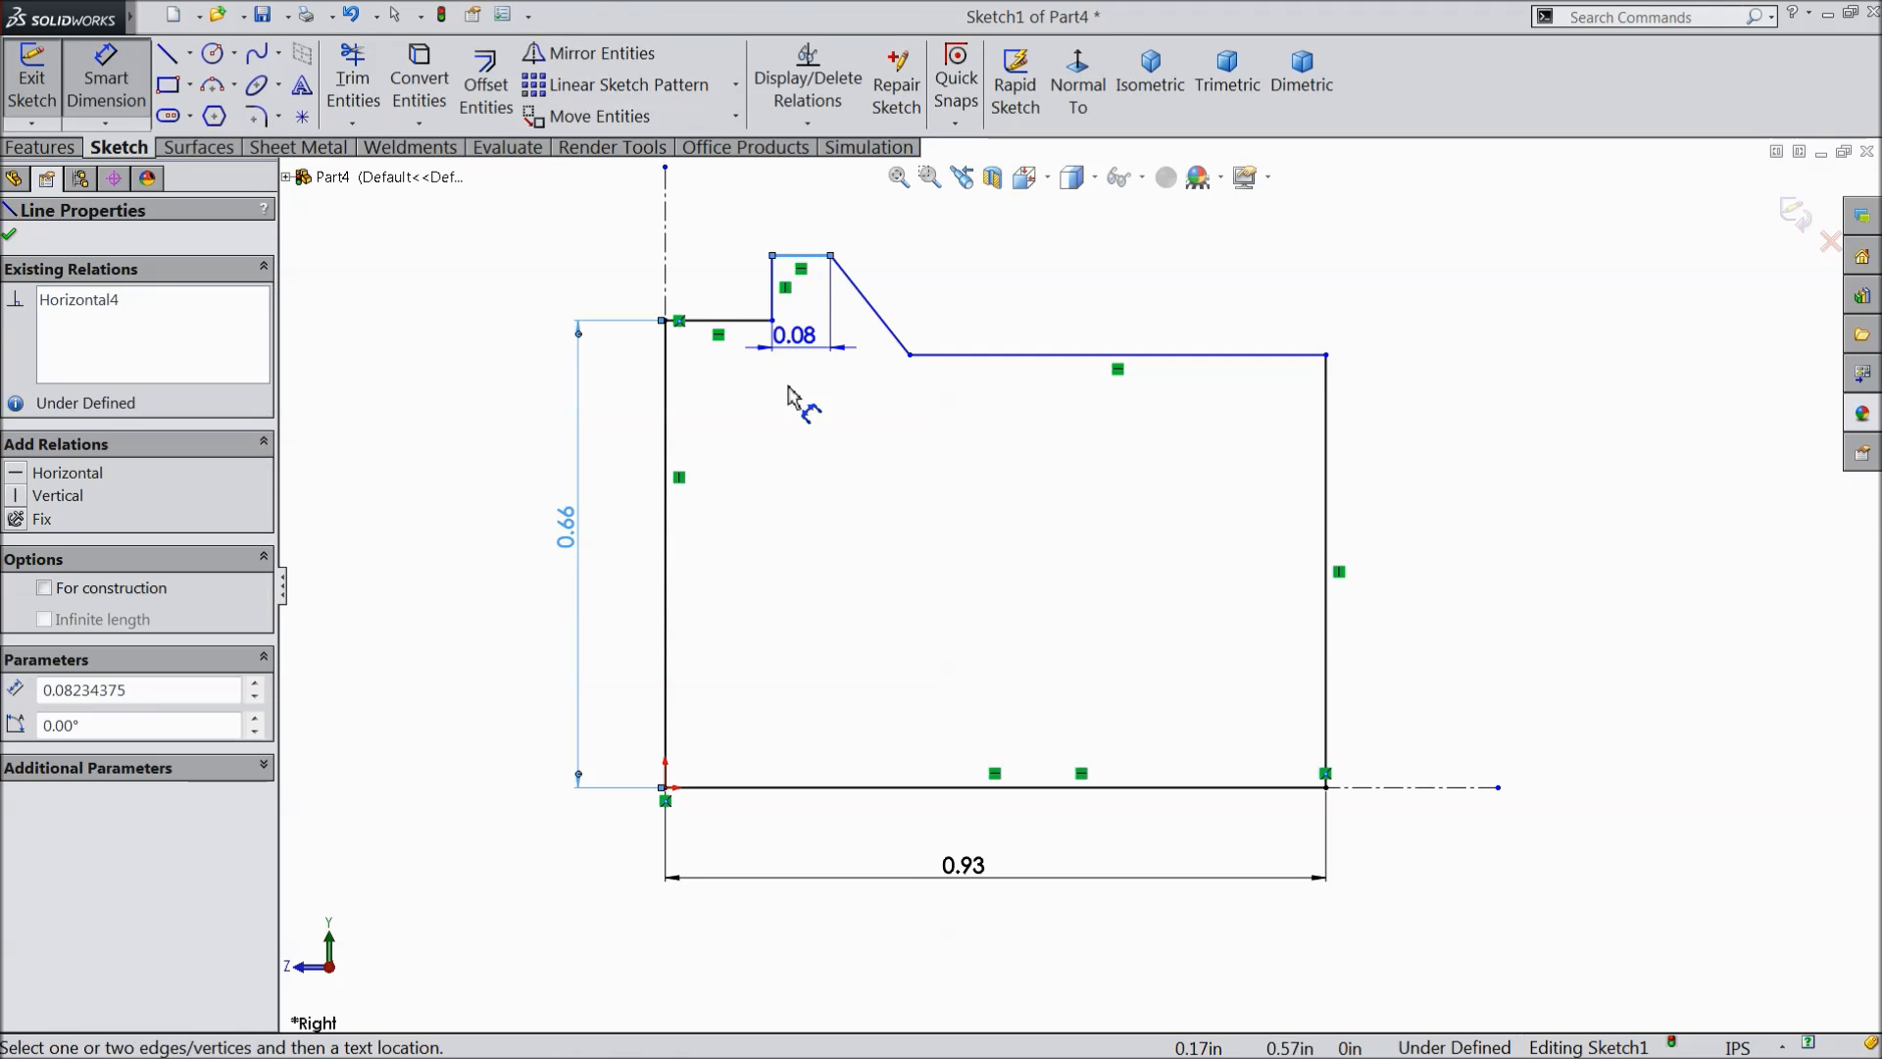
left_click(762, 790)
left_click(432, 495)
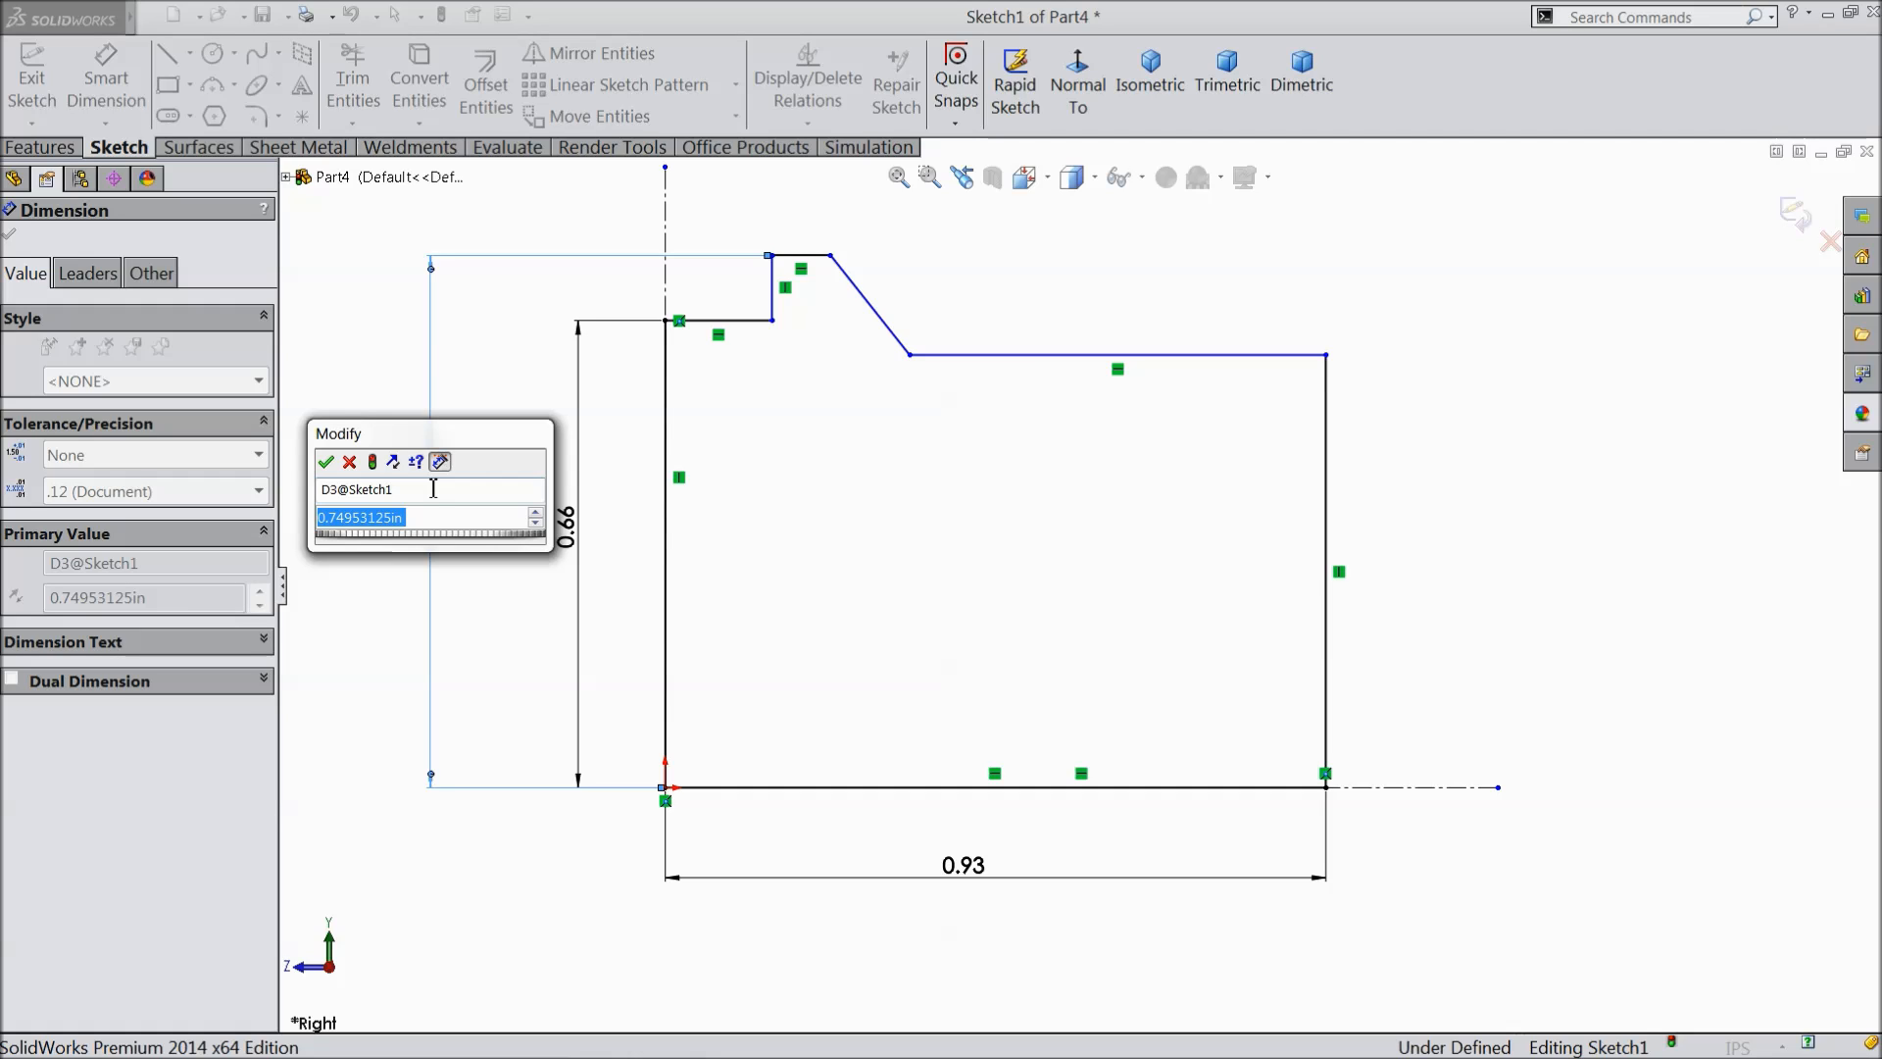
type("0.75")
left_click(325, 461)
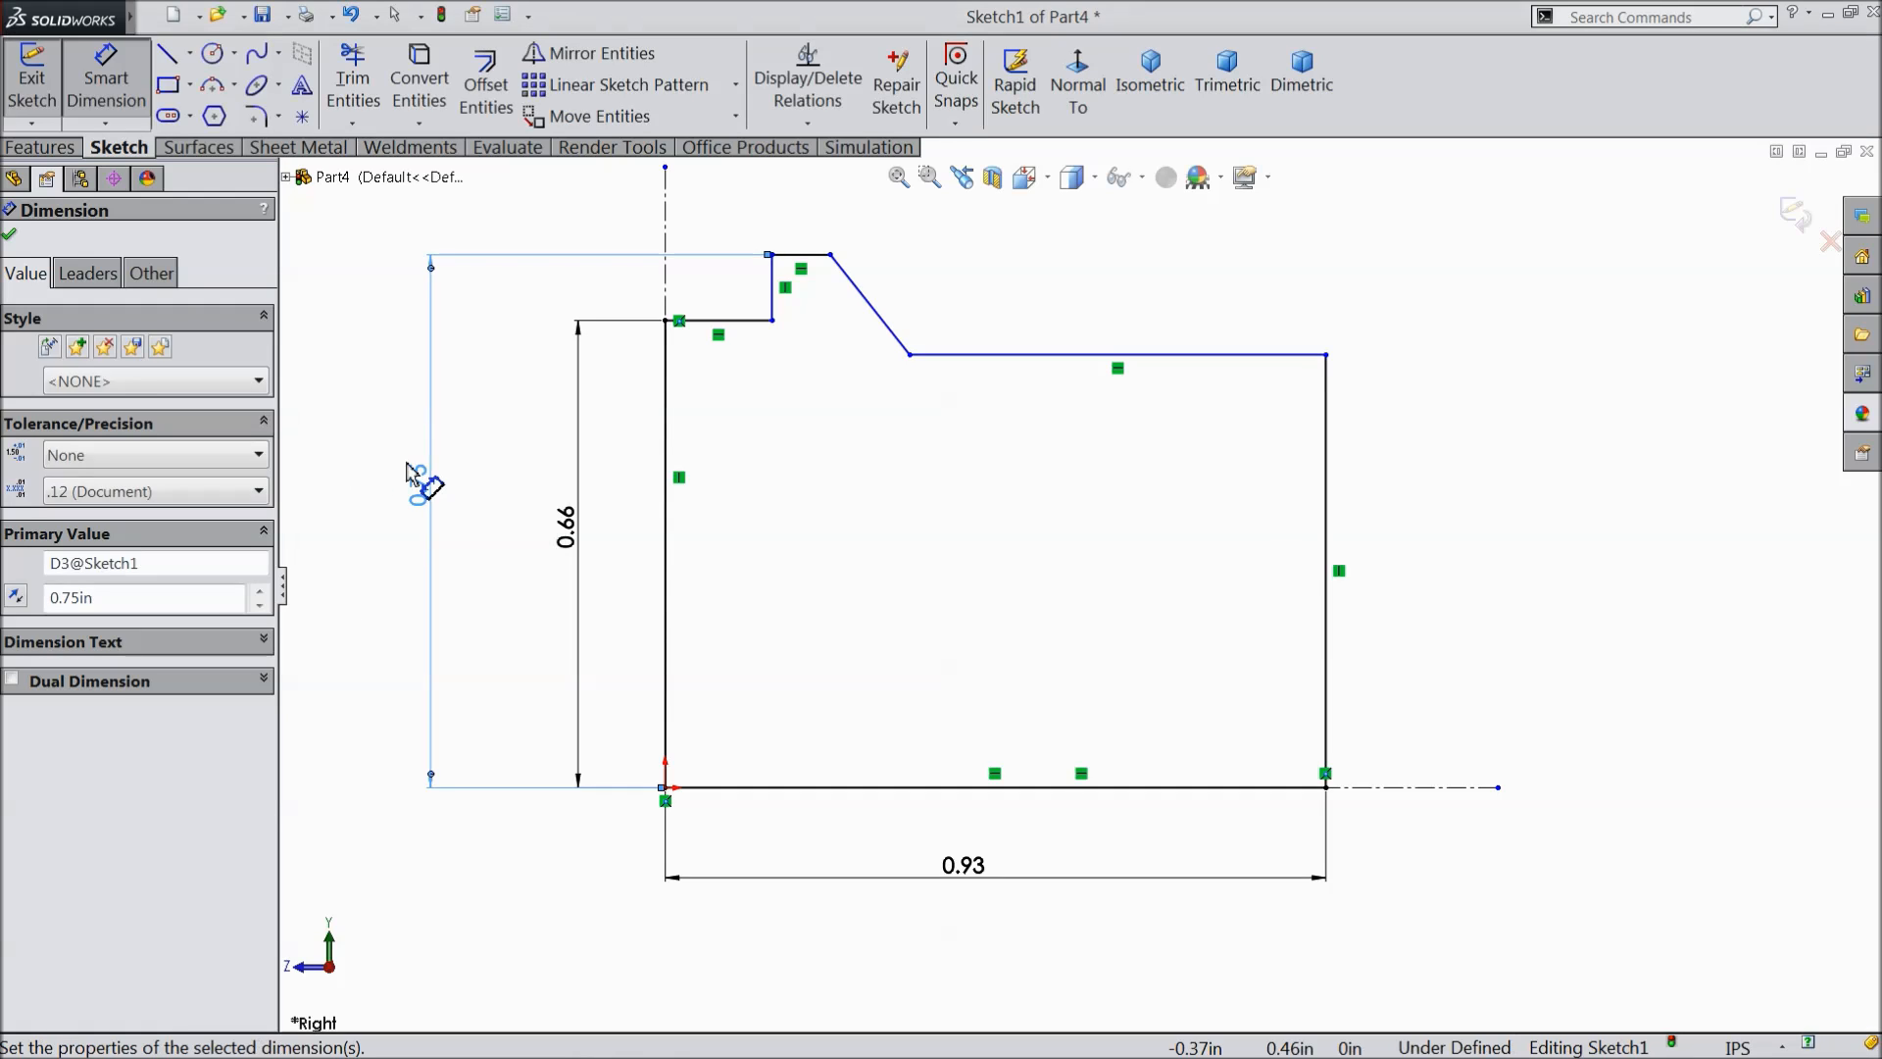
- Dimension the long upper horizontal edge at 1.28/2 in above the profile's base line
left_click(1137, 355)
left_click(1248, 787)
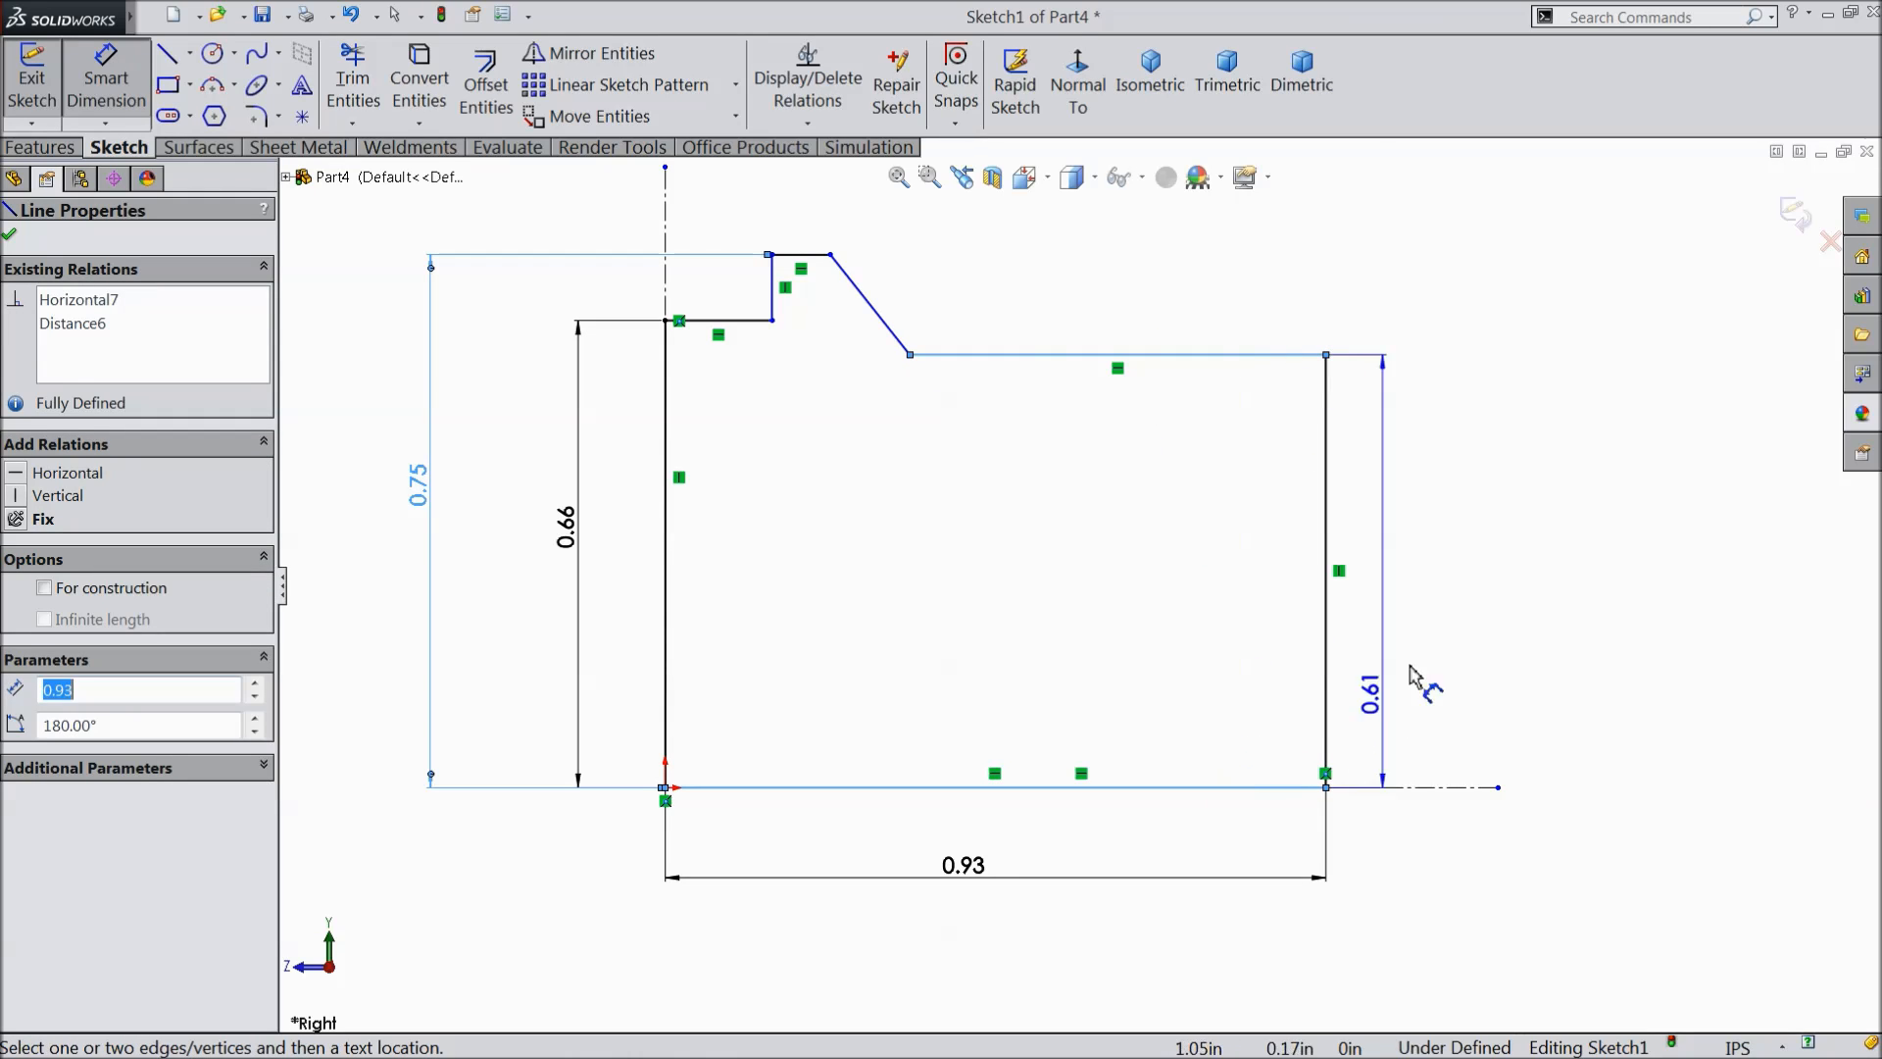
left_click(1461, 613)
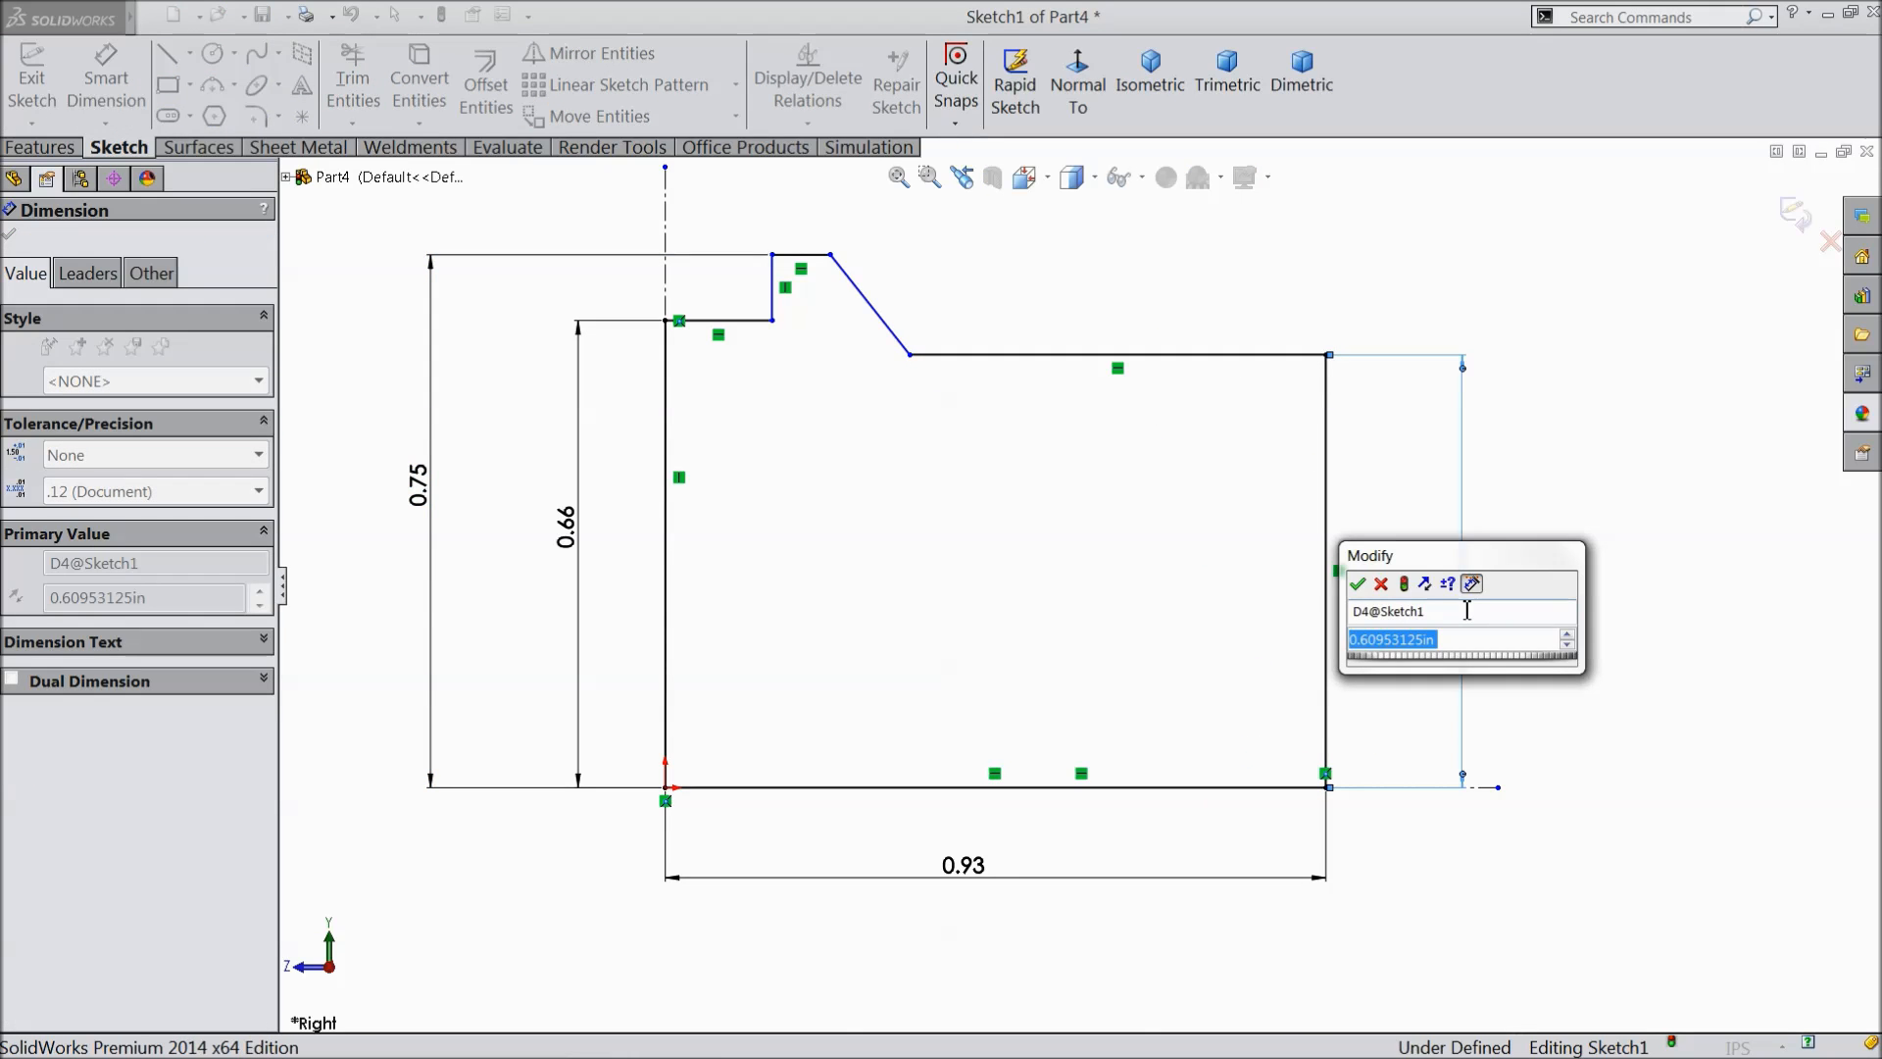
type("1.28/")
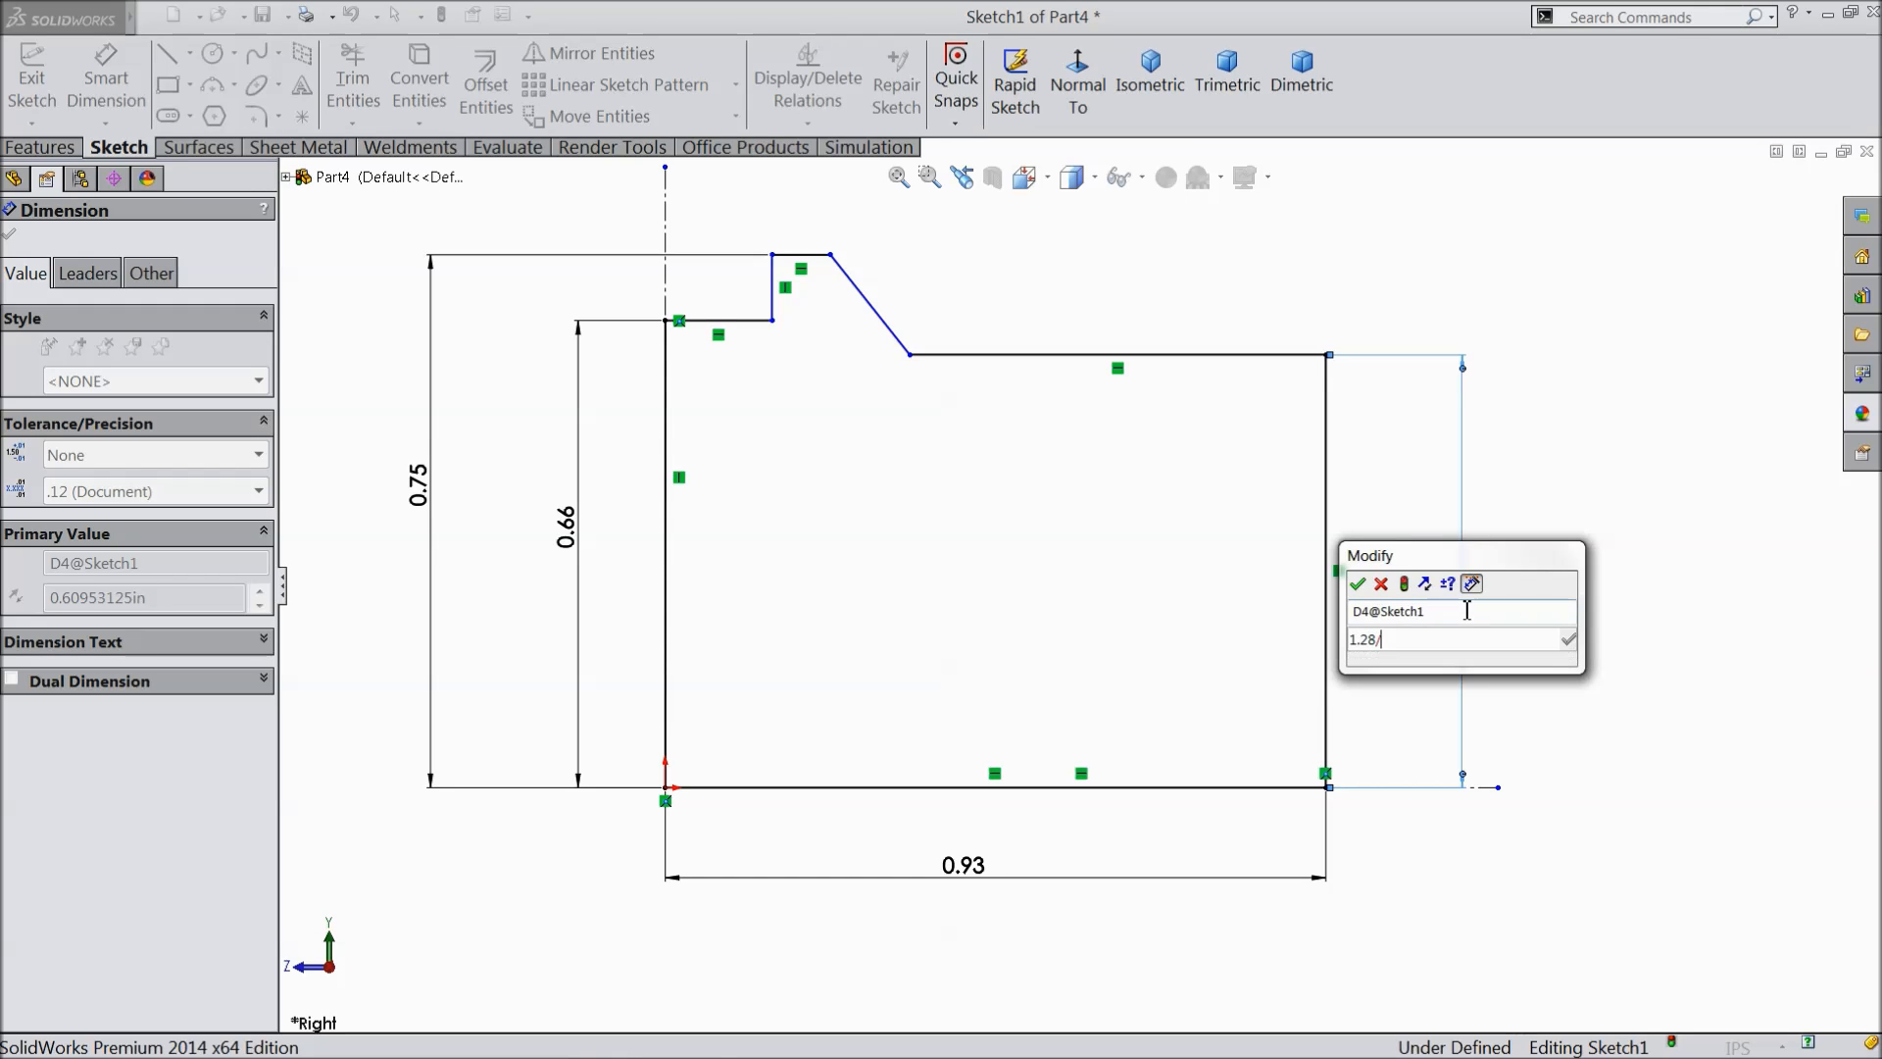
type("2")
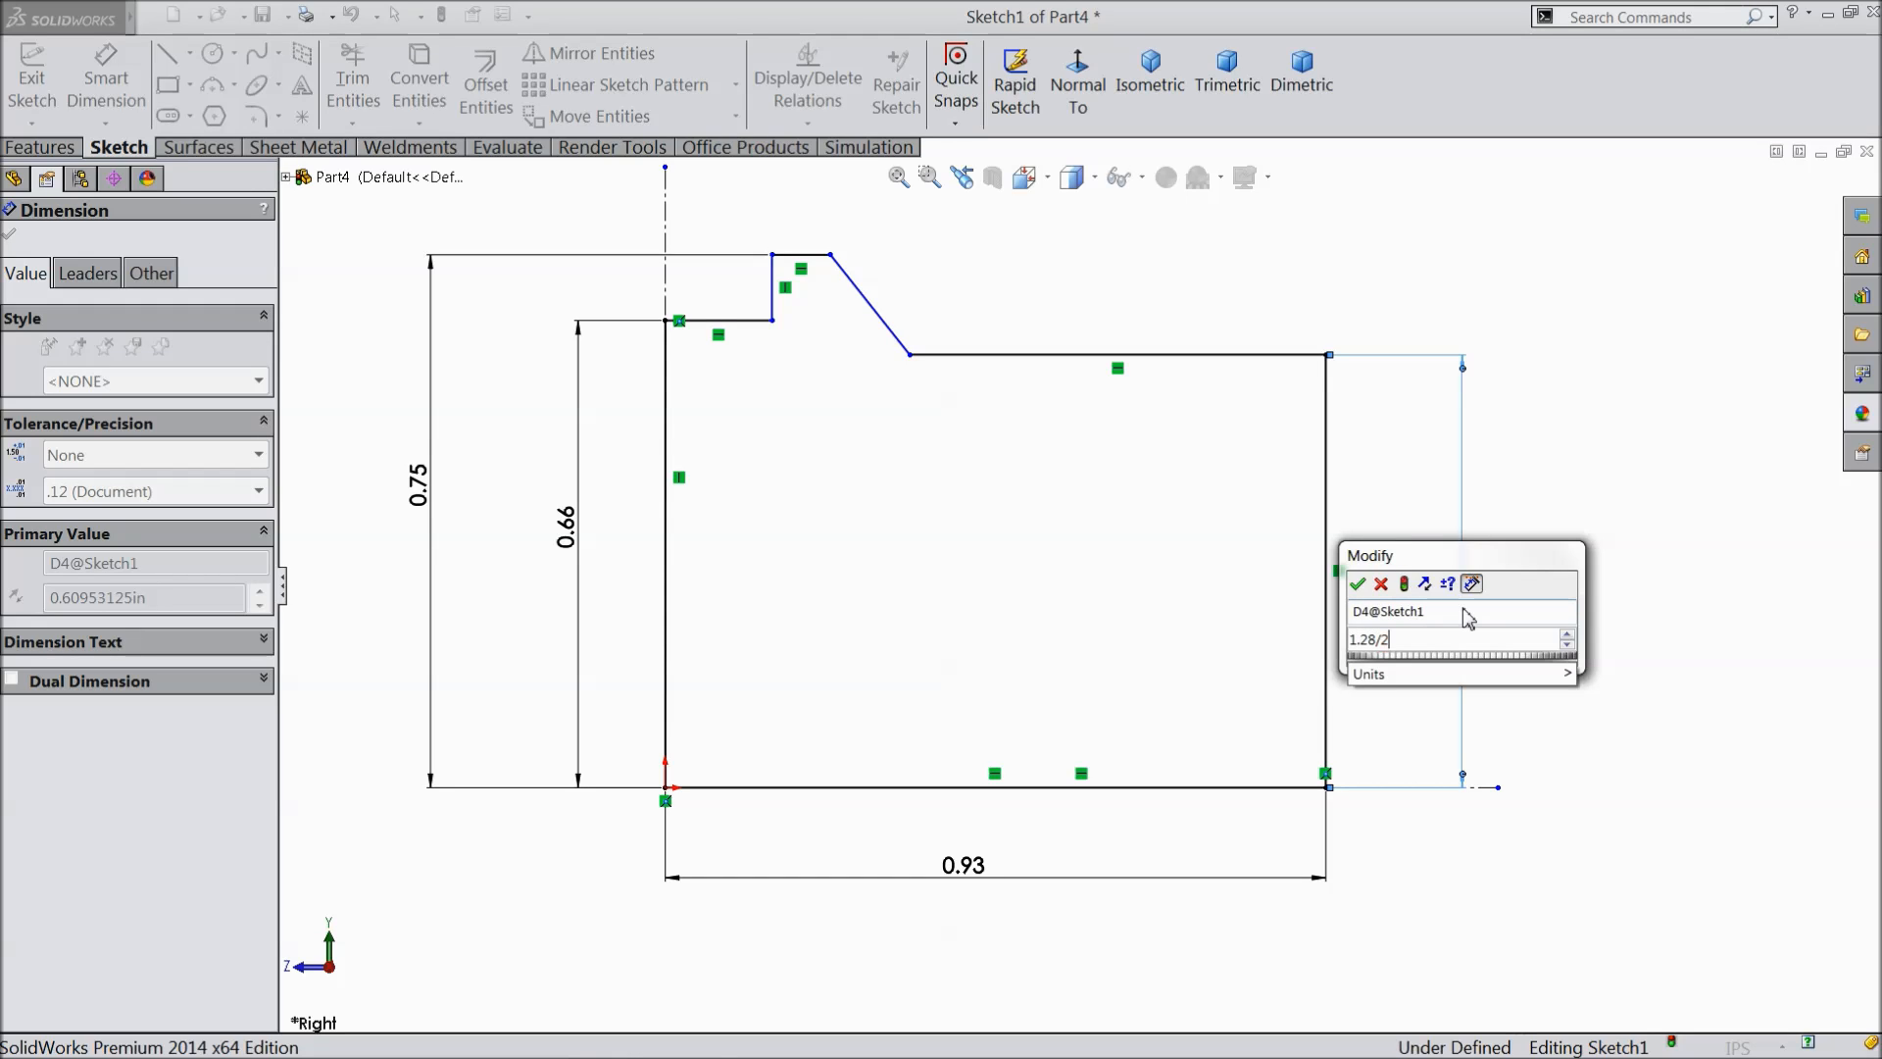
left_click(1357, 583)
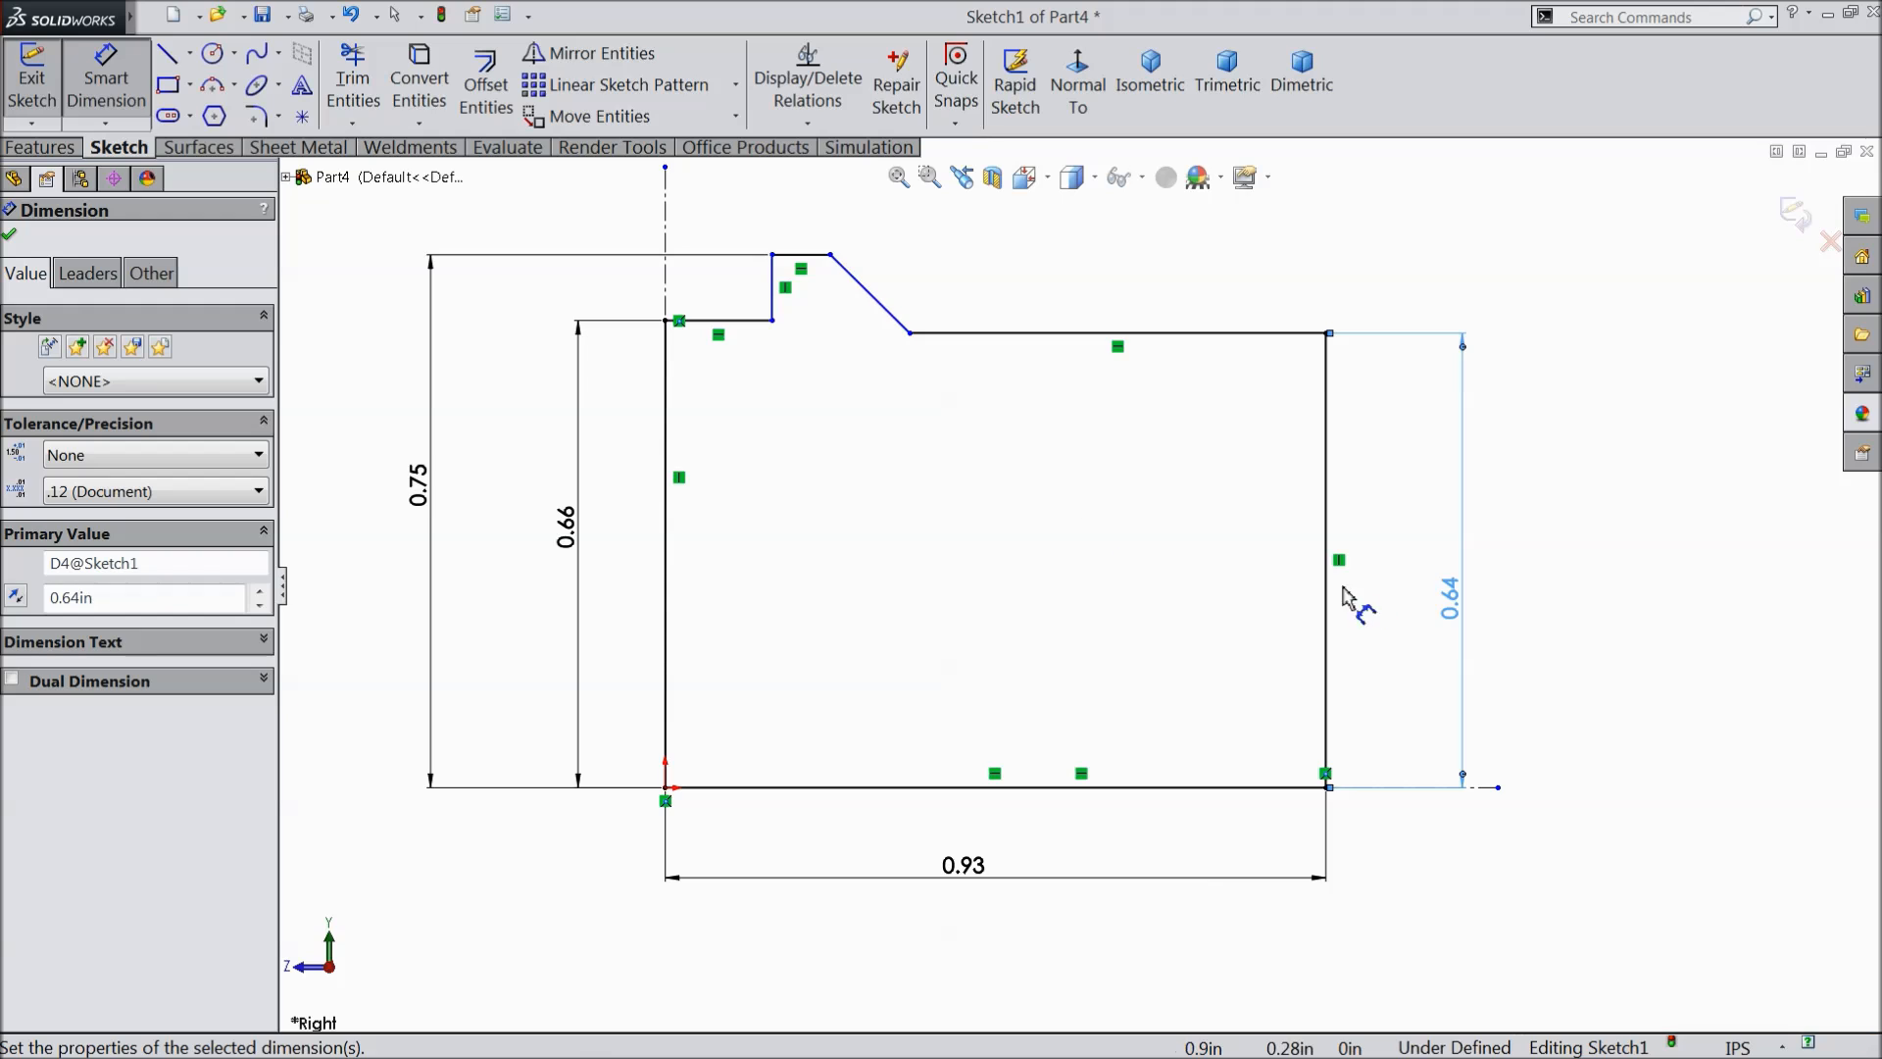
- Set the horizontal distance from the lip's lower inner corner to the foot of the sloped line to 0.17 in
key("f")
scroll(920, 265, "down", 1)
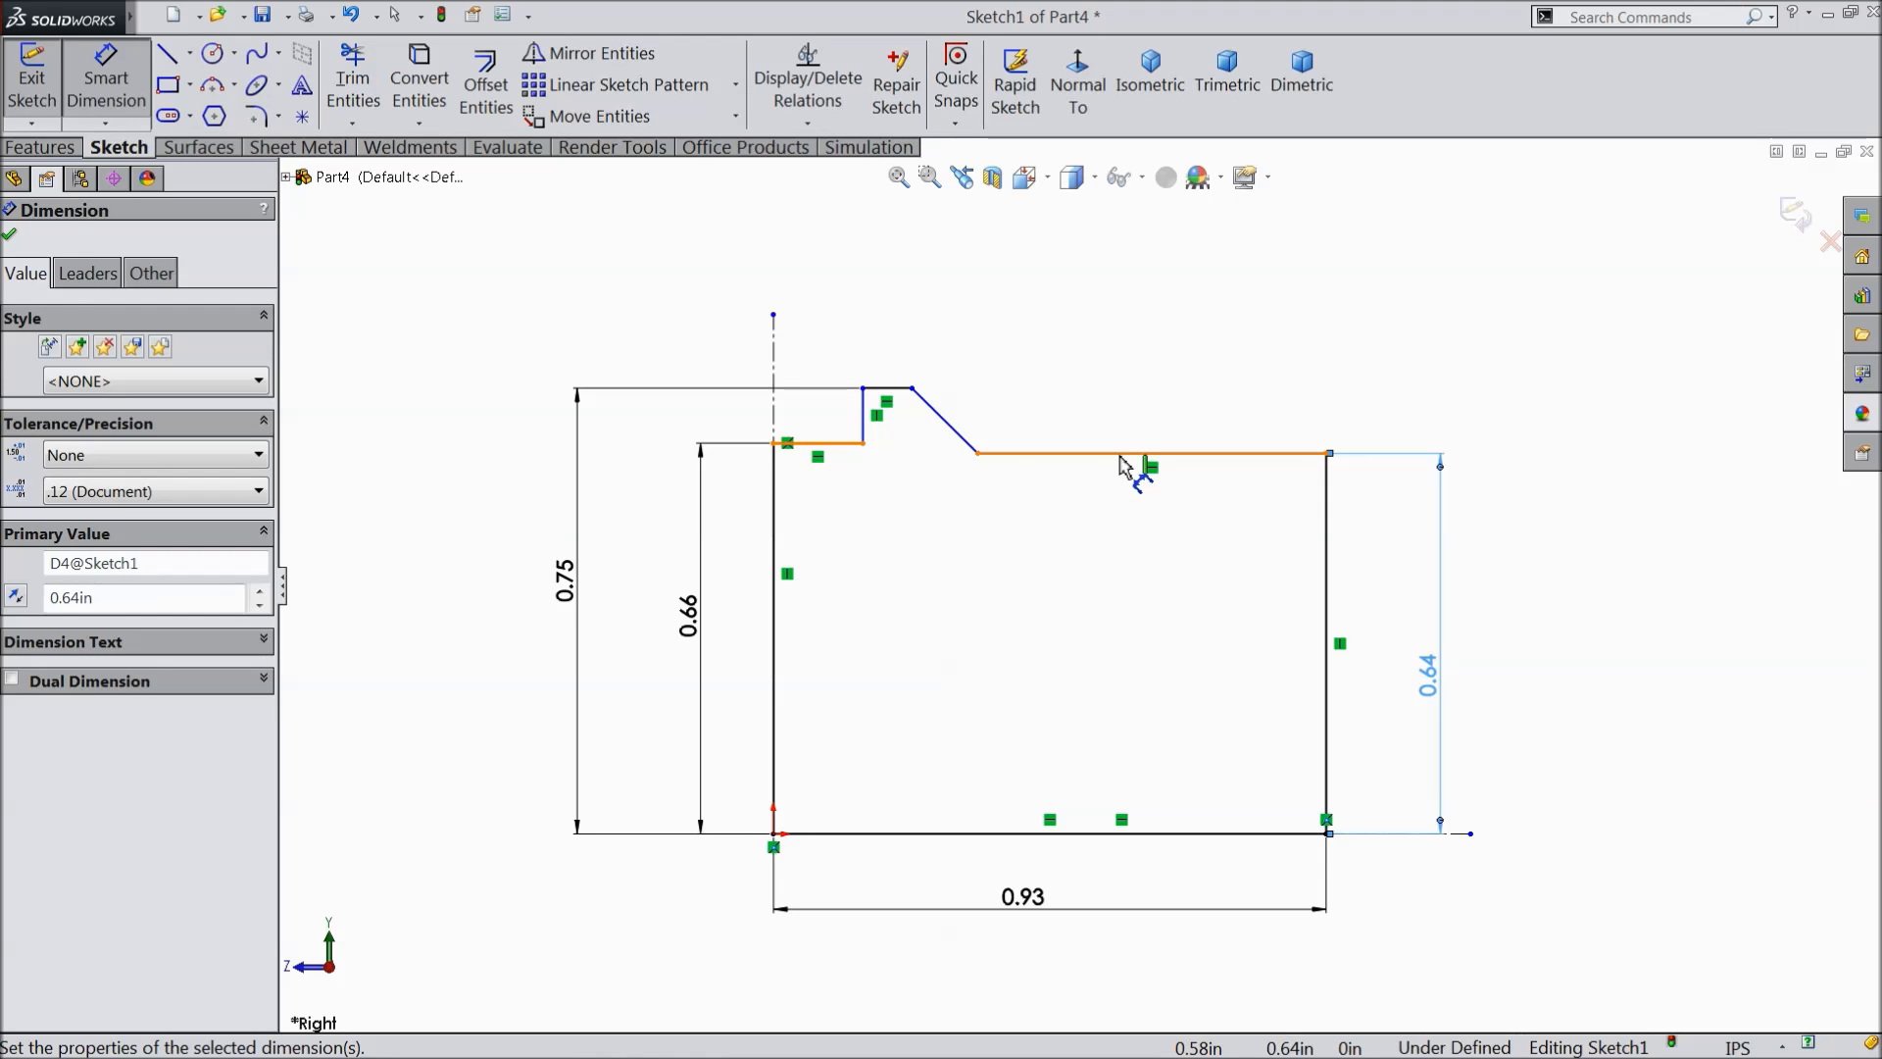
left_click(862, 443)
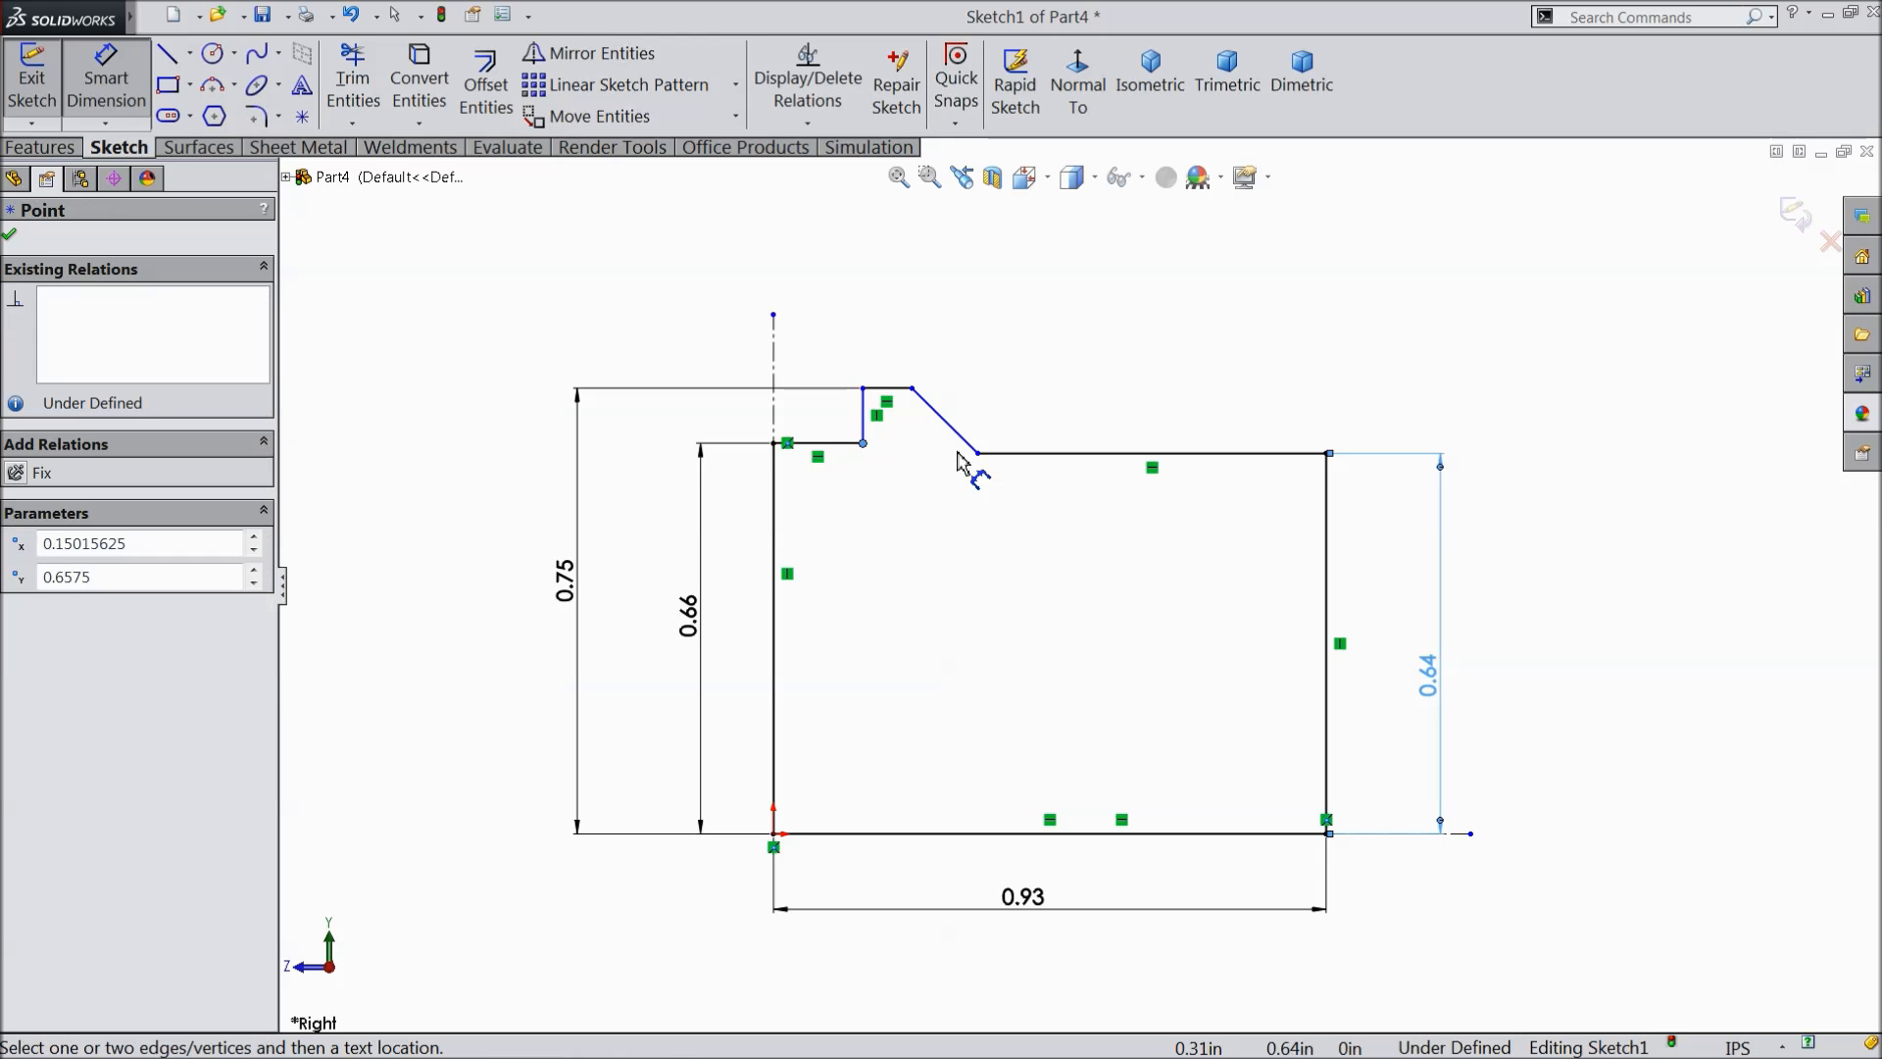
left_click(977, 453)
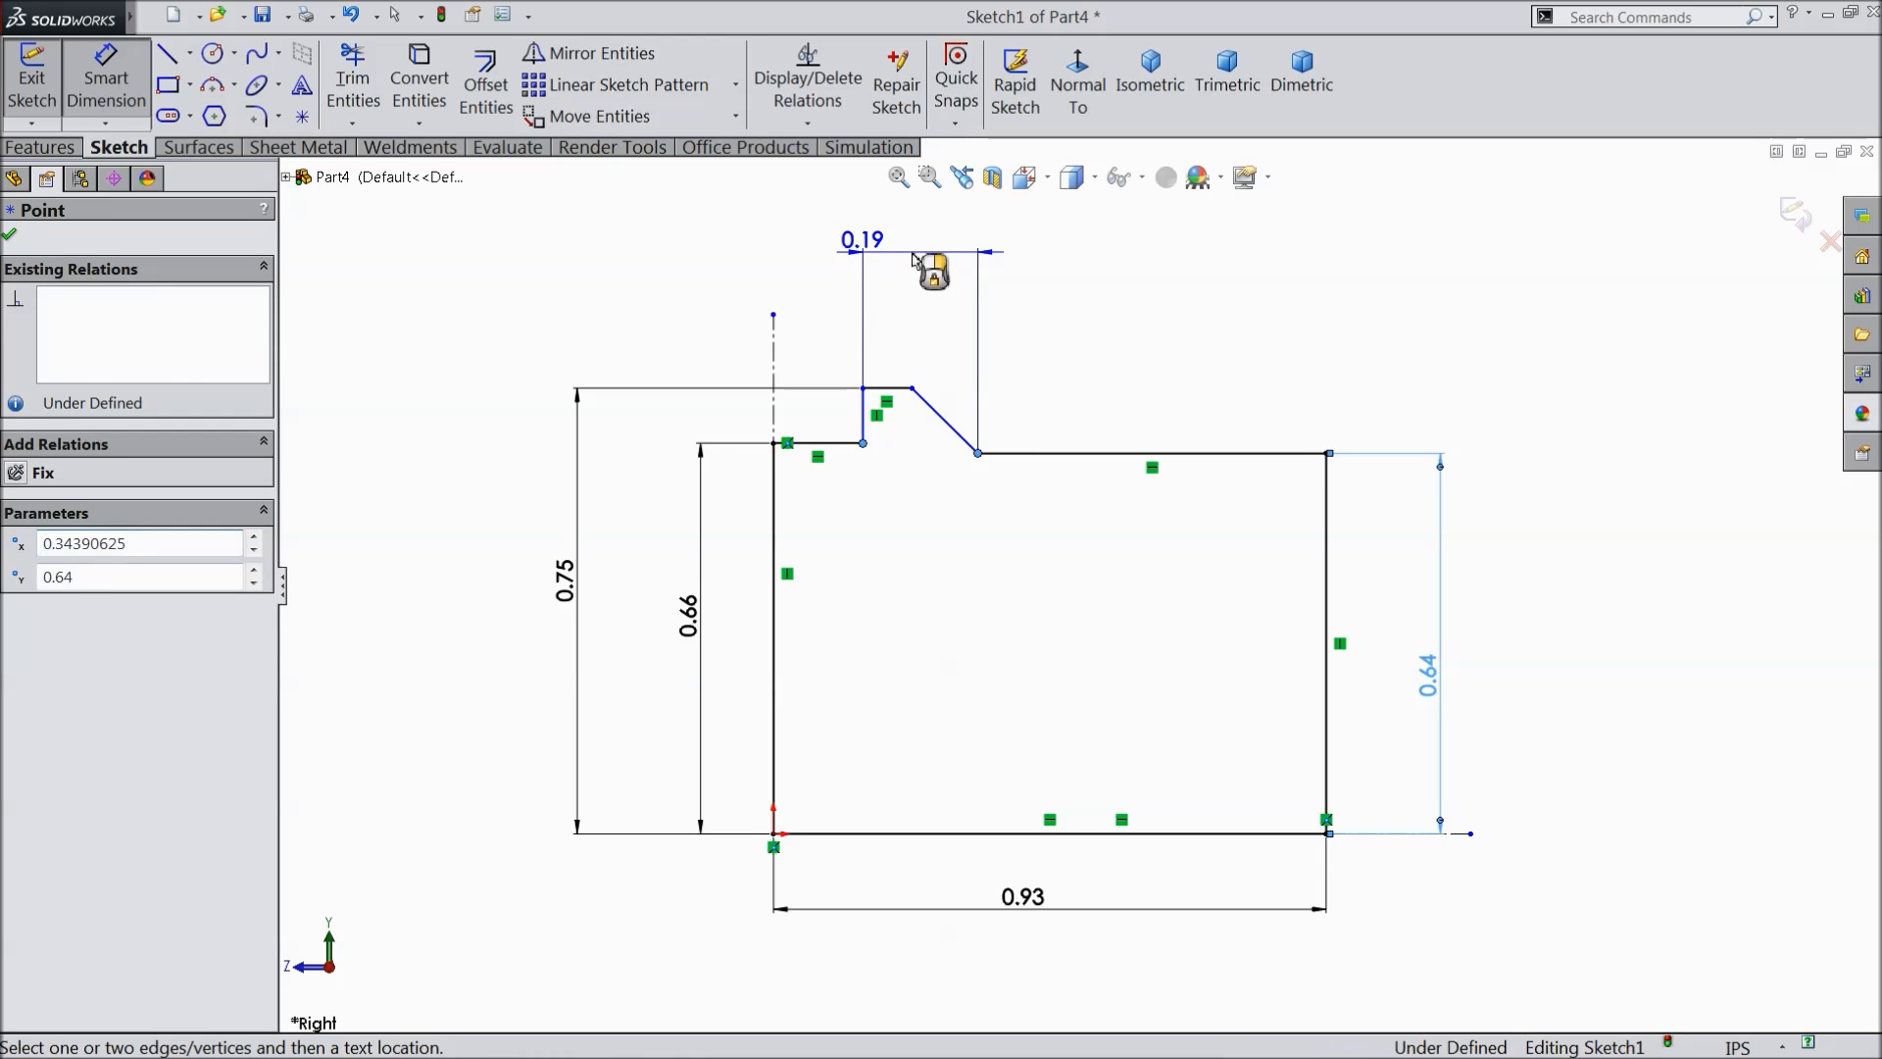
left_click(919, 267)
type("0.17")
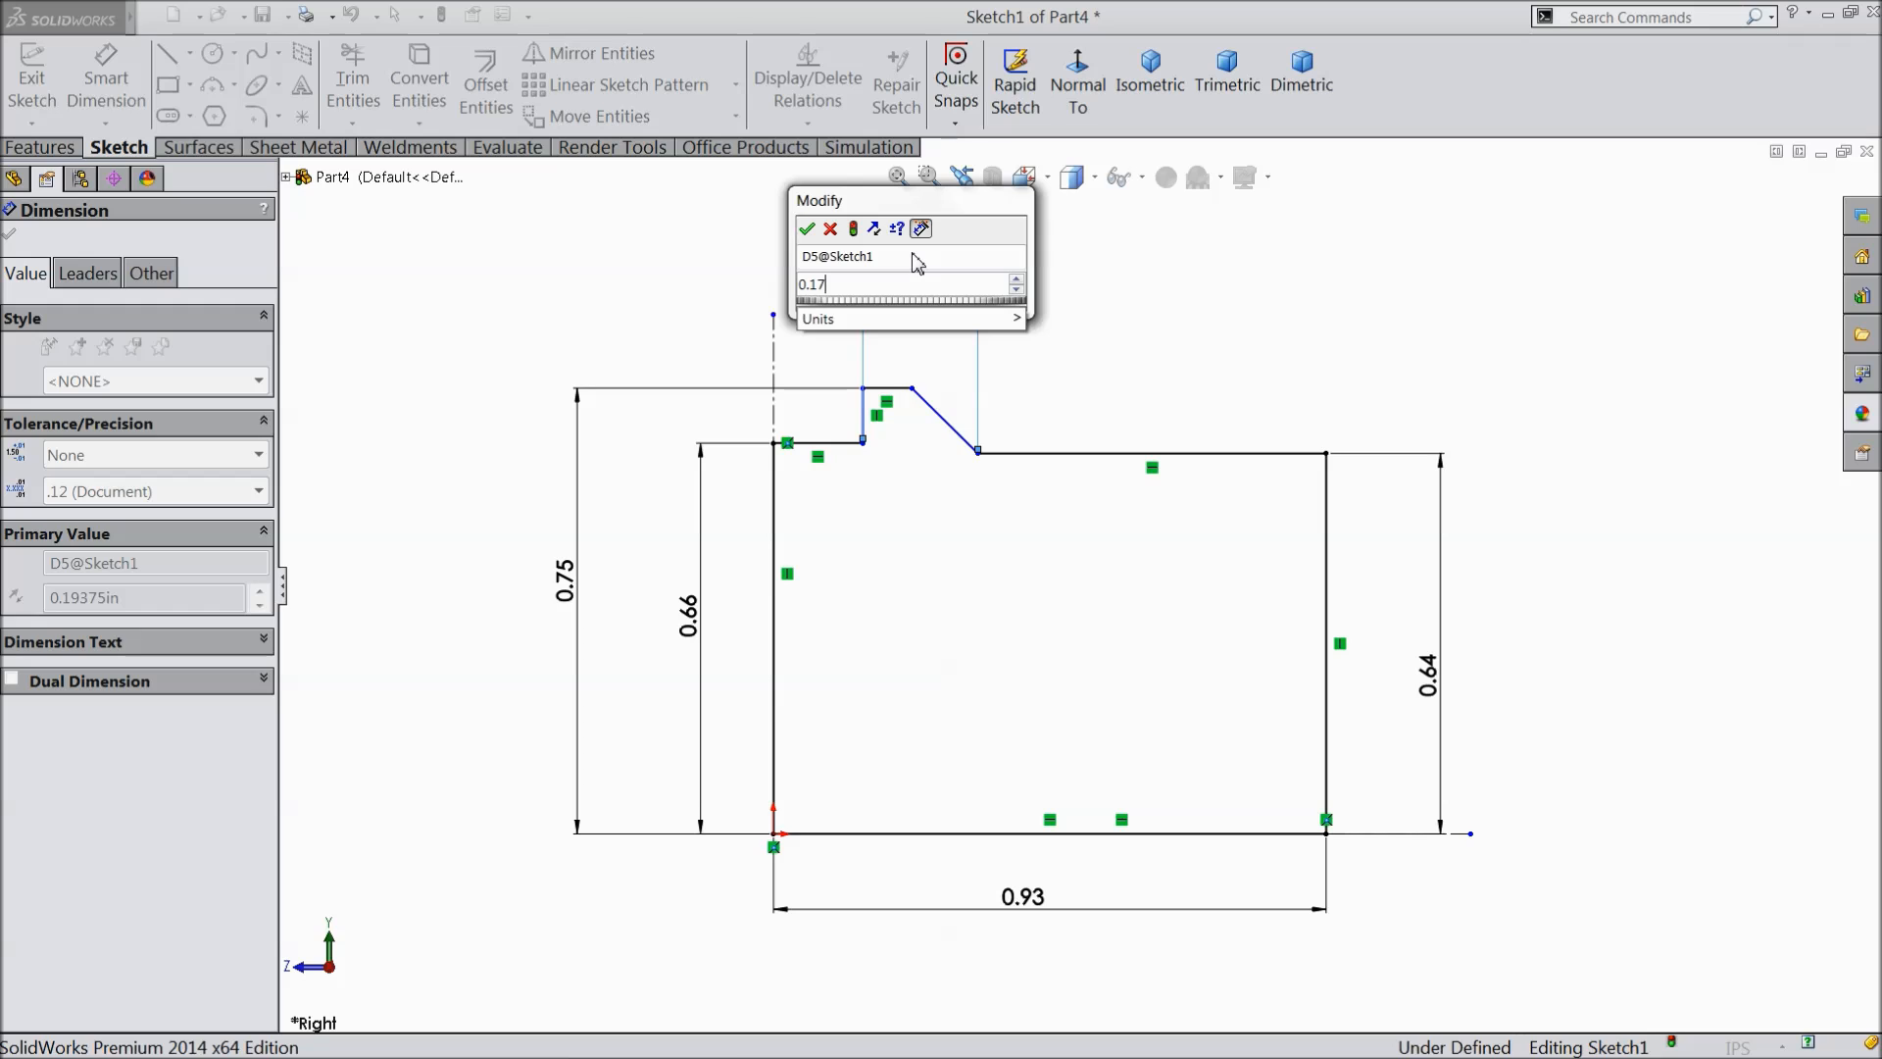
left_click(808, 232)
- Dimension the length of the lip's short top edge at 0.06 in
left_click(893, 391)
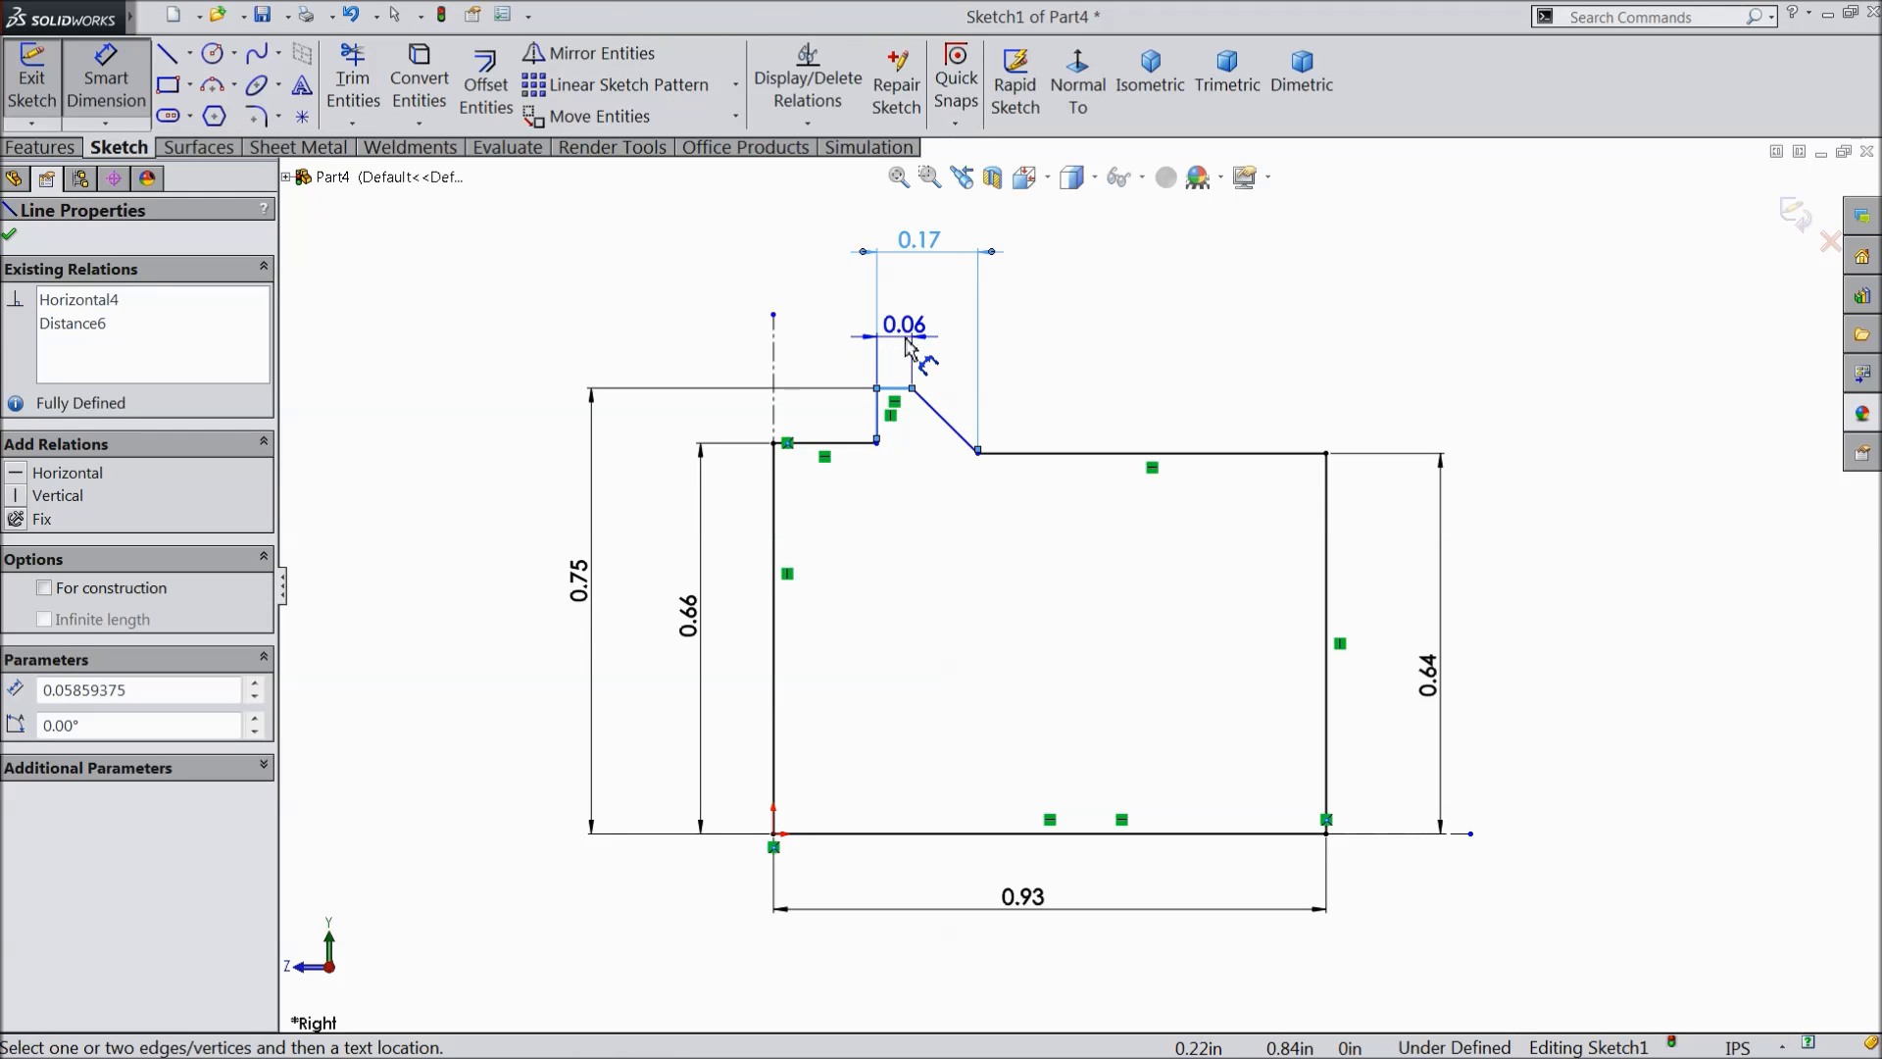
left_click(908, 343)
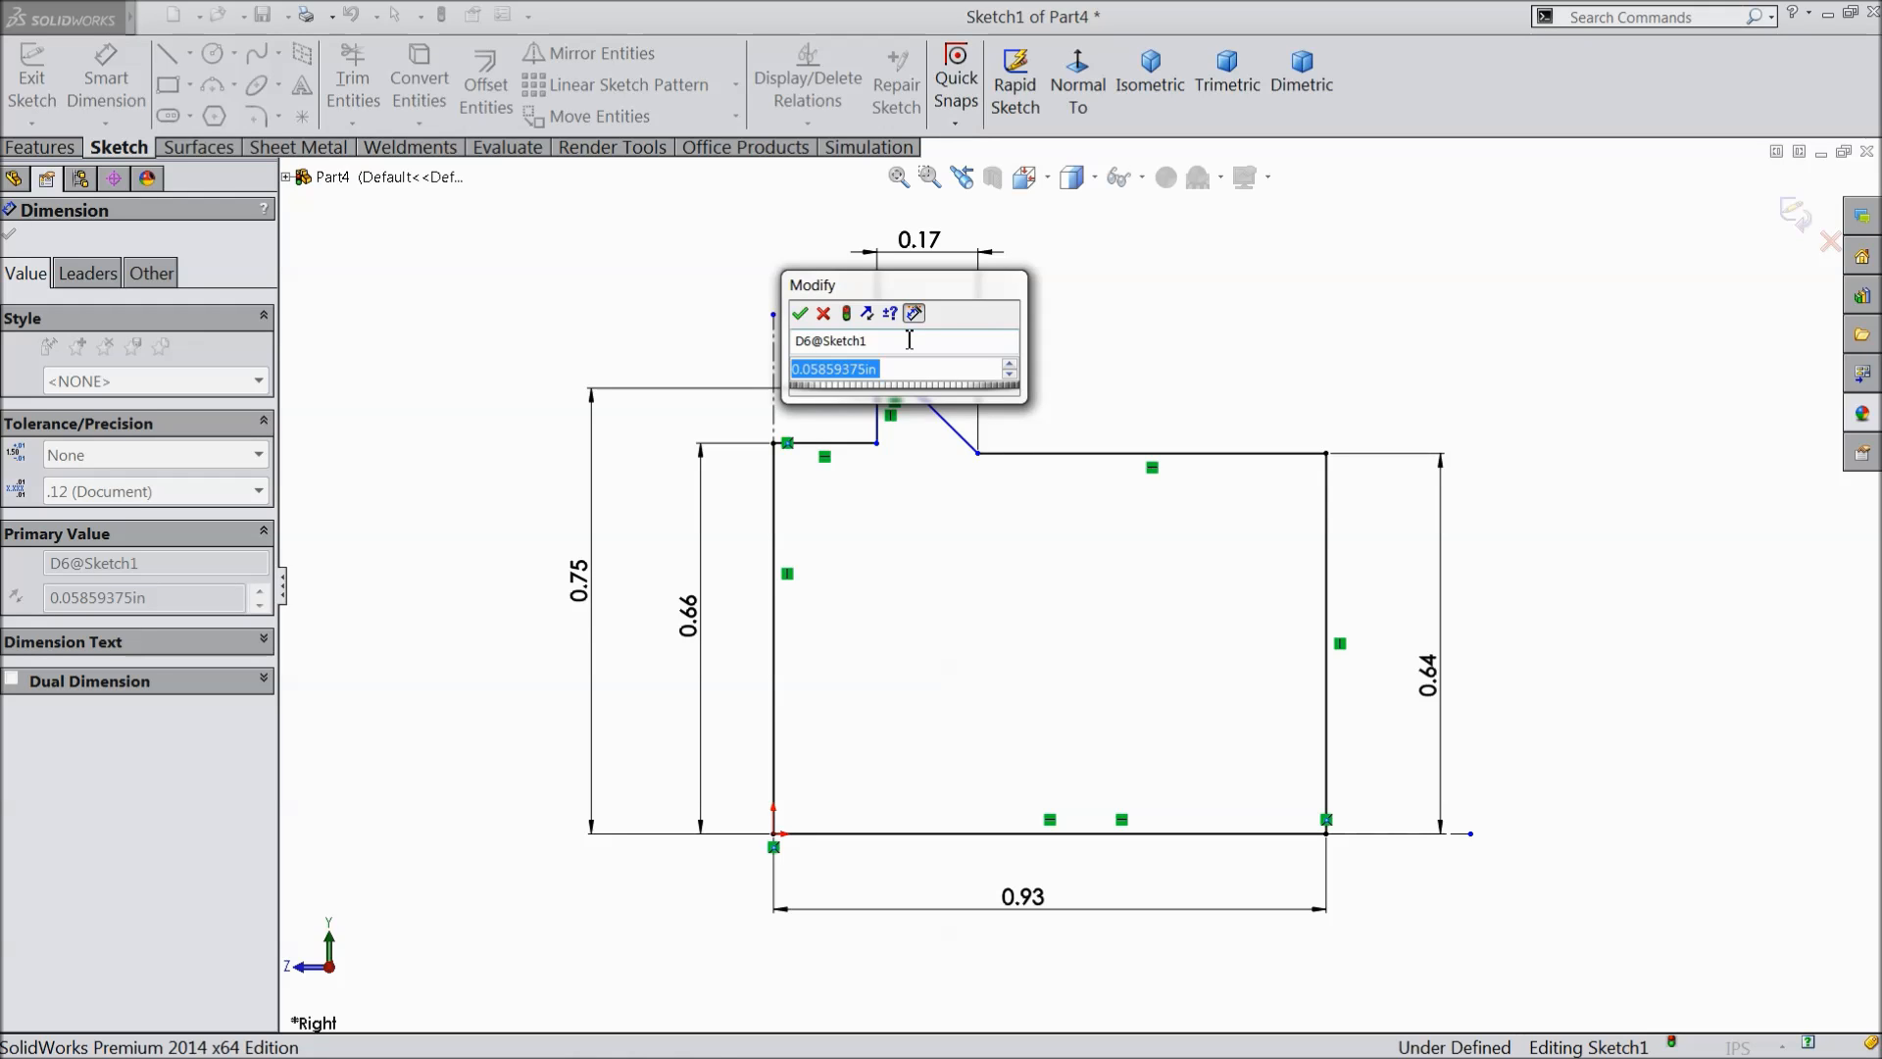
type("0.16")
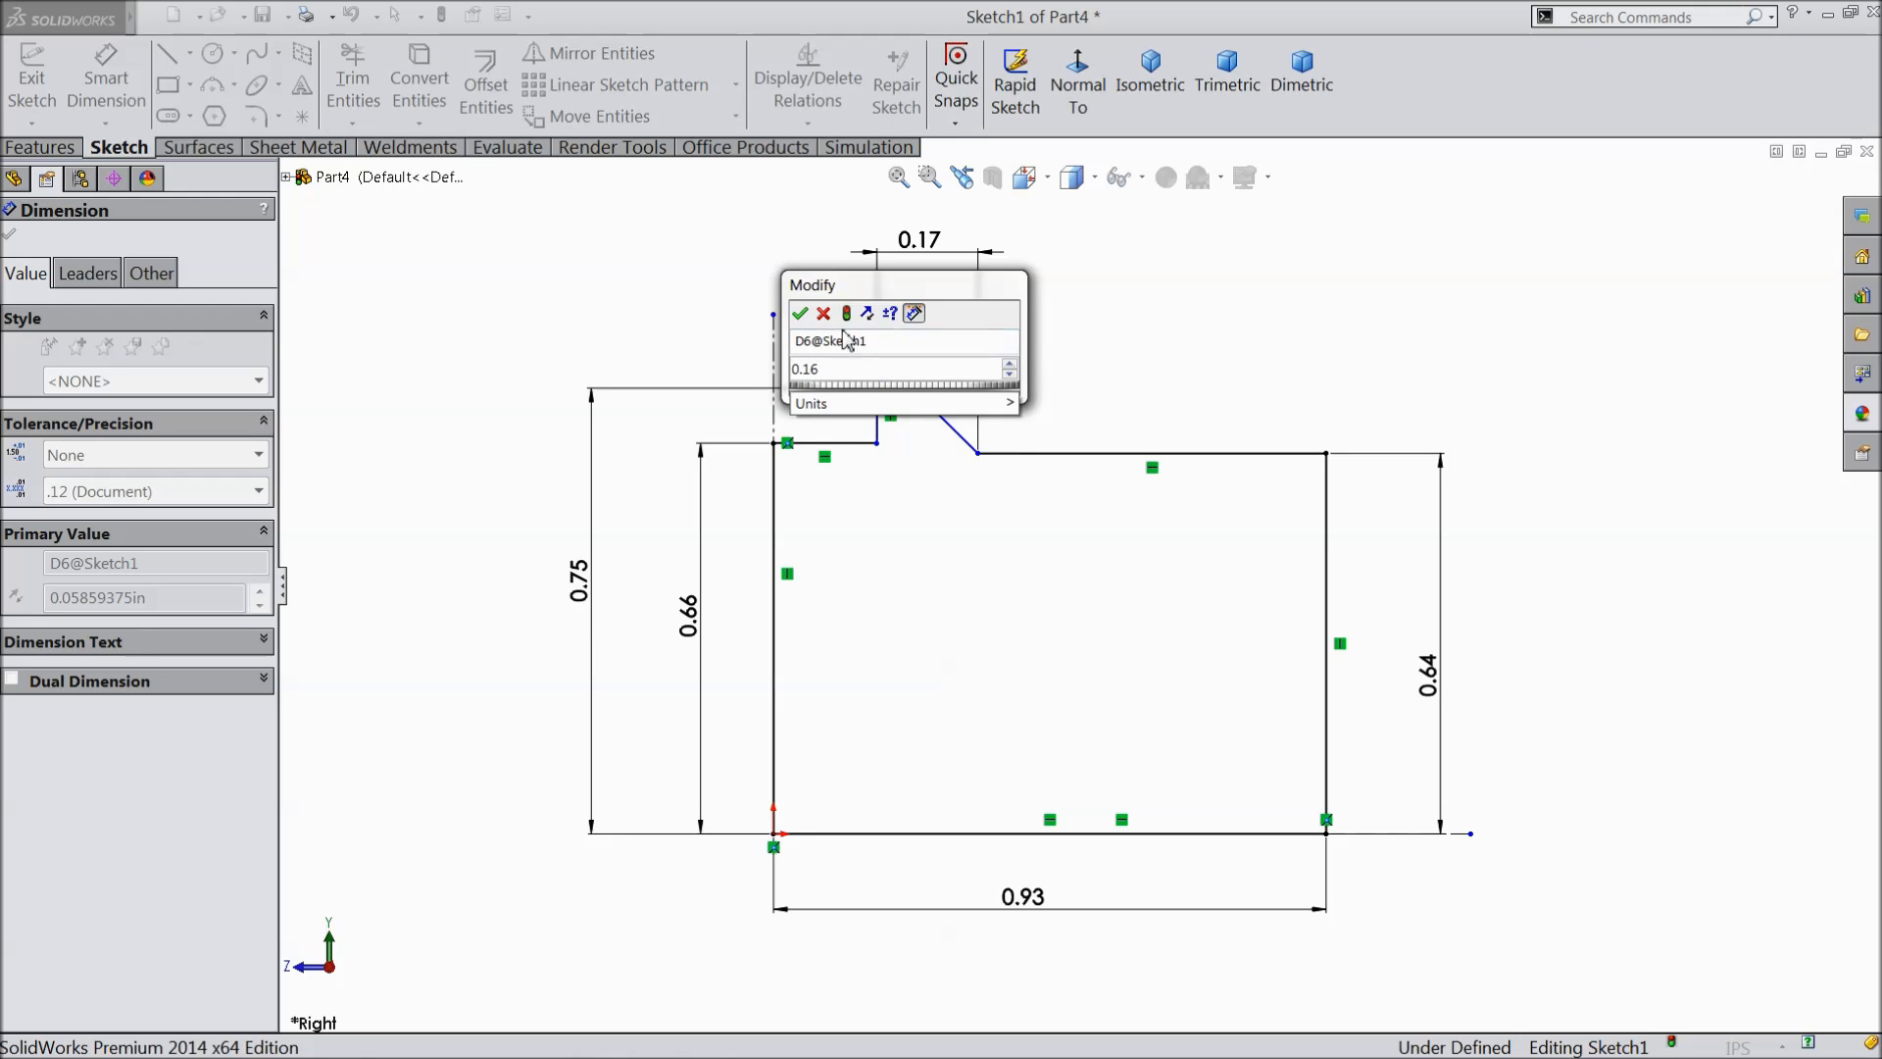
left_click(801, 313)
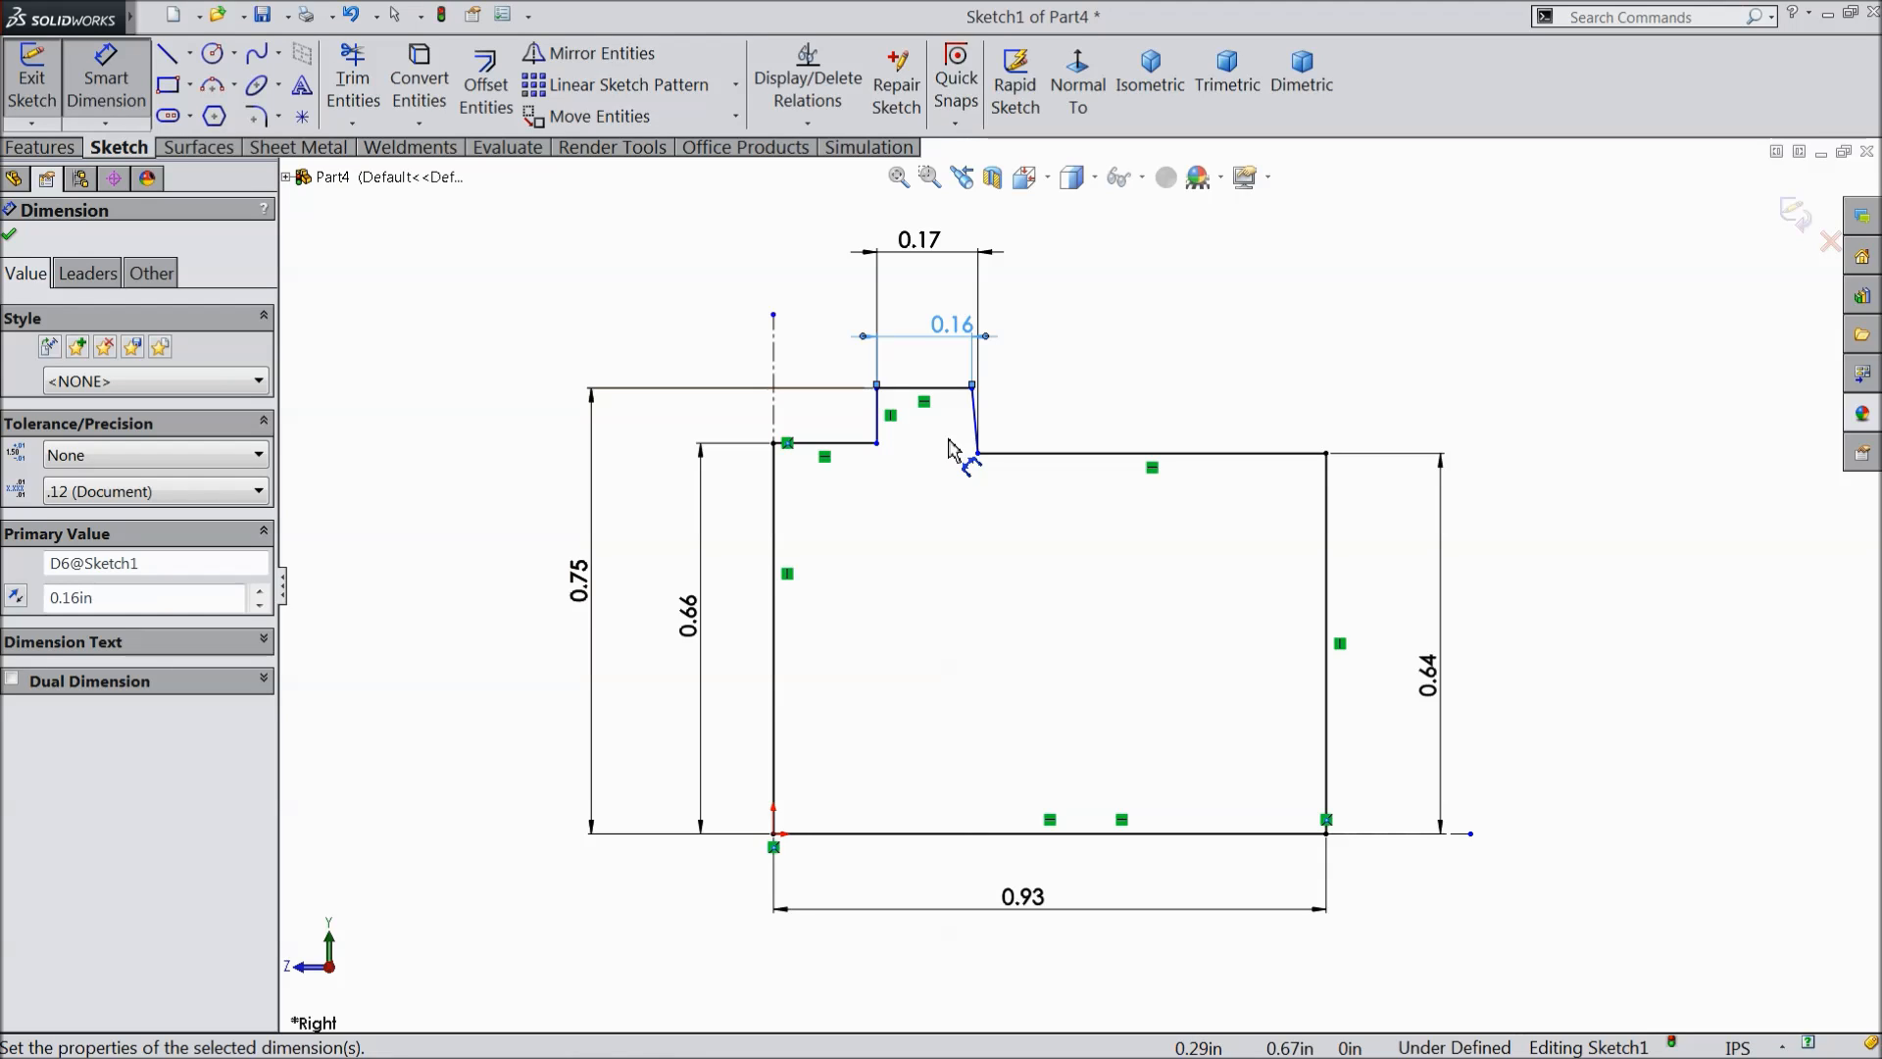
double_click(961, 333)
type("0.06")
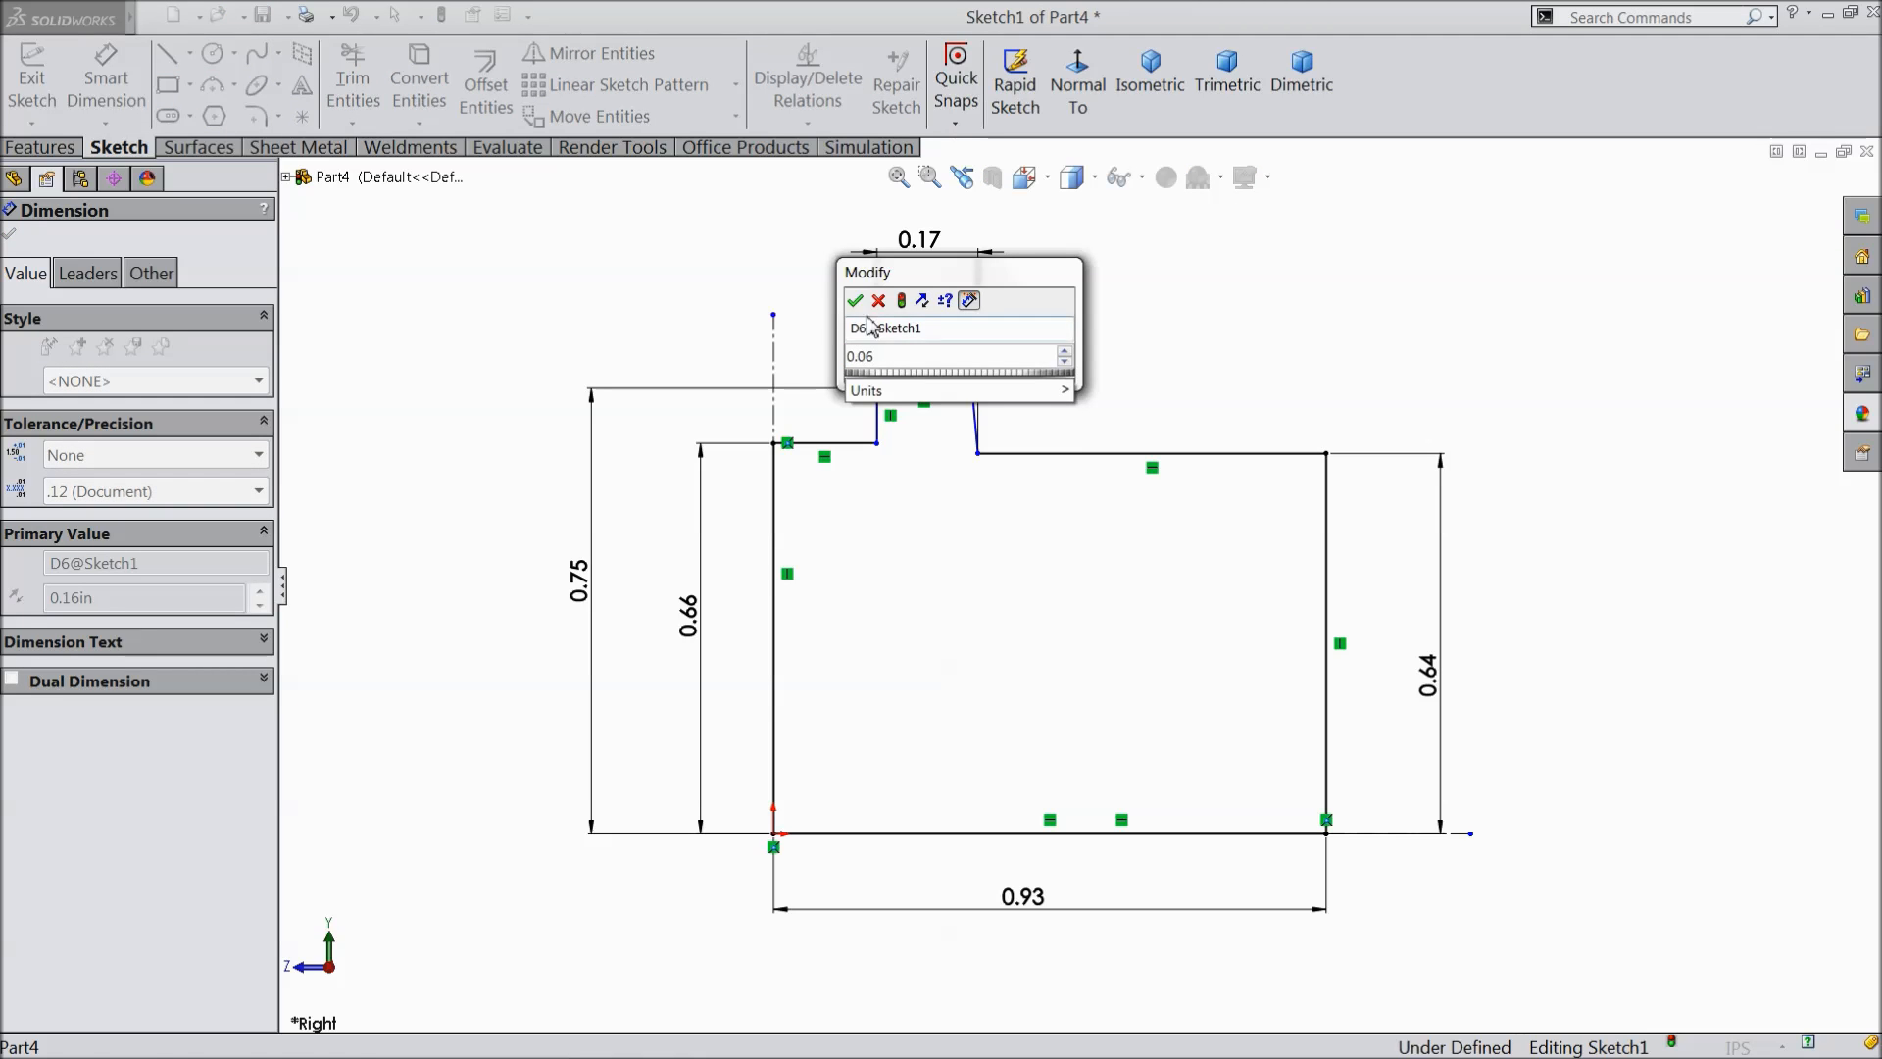
key("Return")
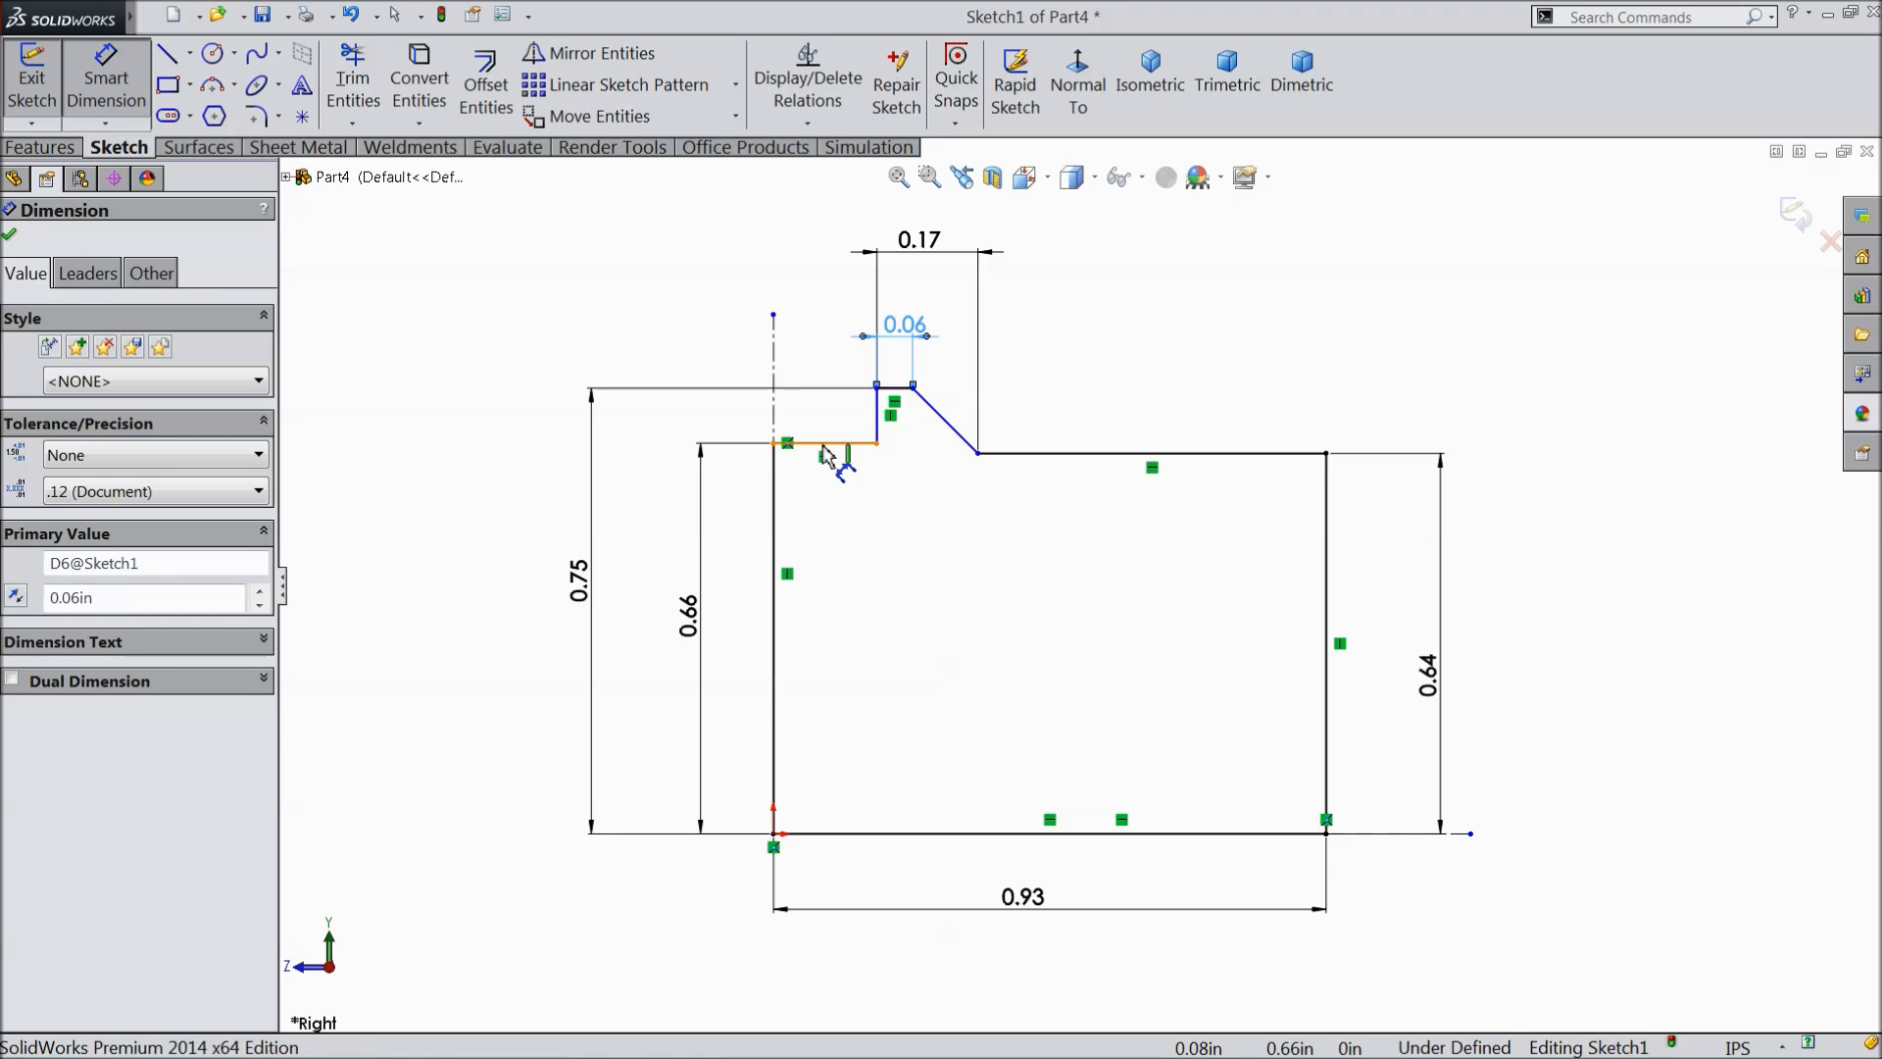
- Dimension the short horizontal step left of the lip at 0.26 in long
left_click(830, 450)
left_click(828, 222)
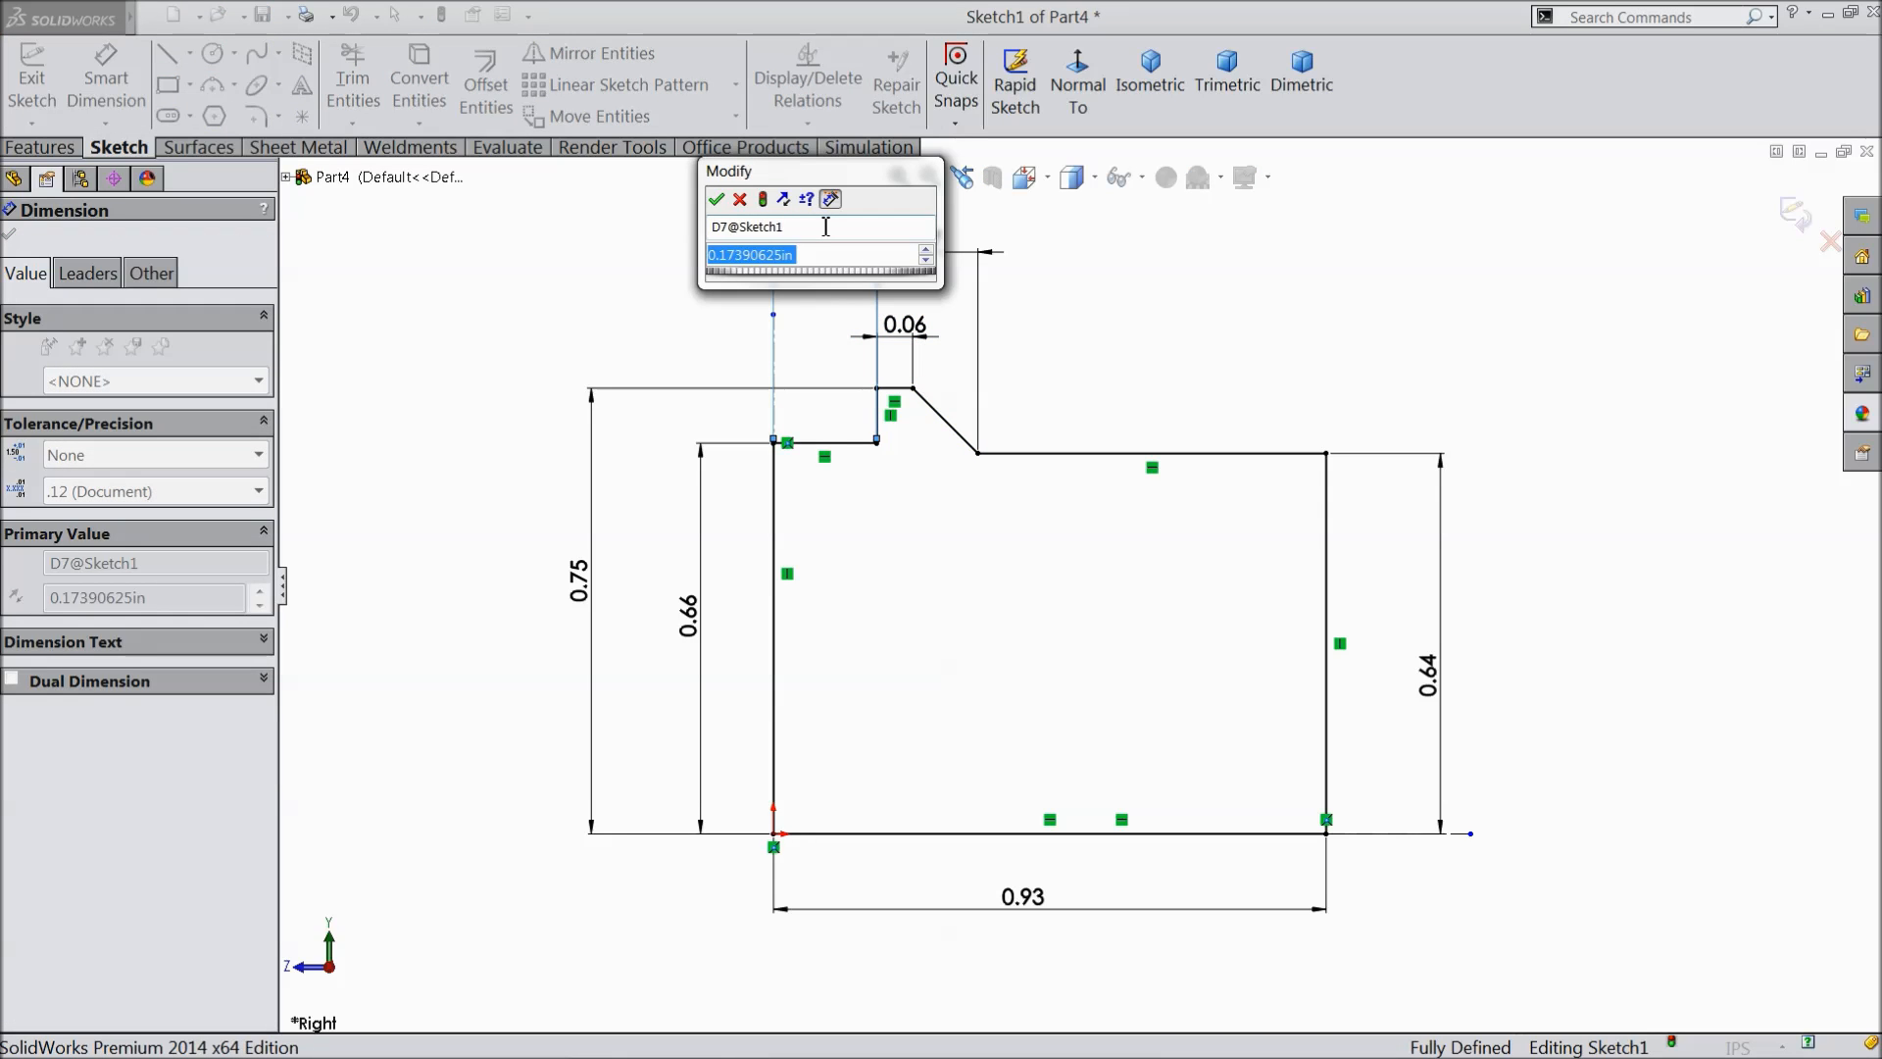
type("0.26")
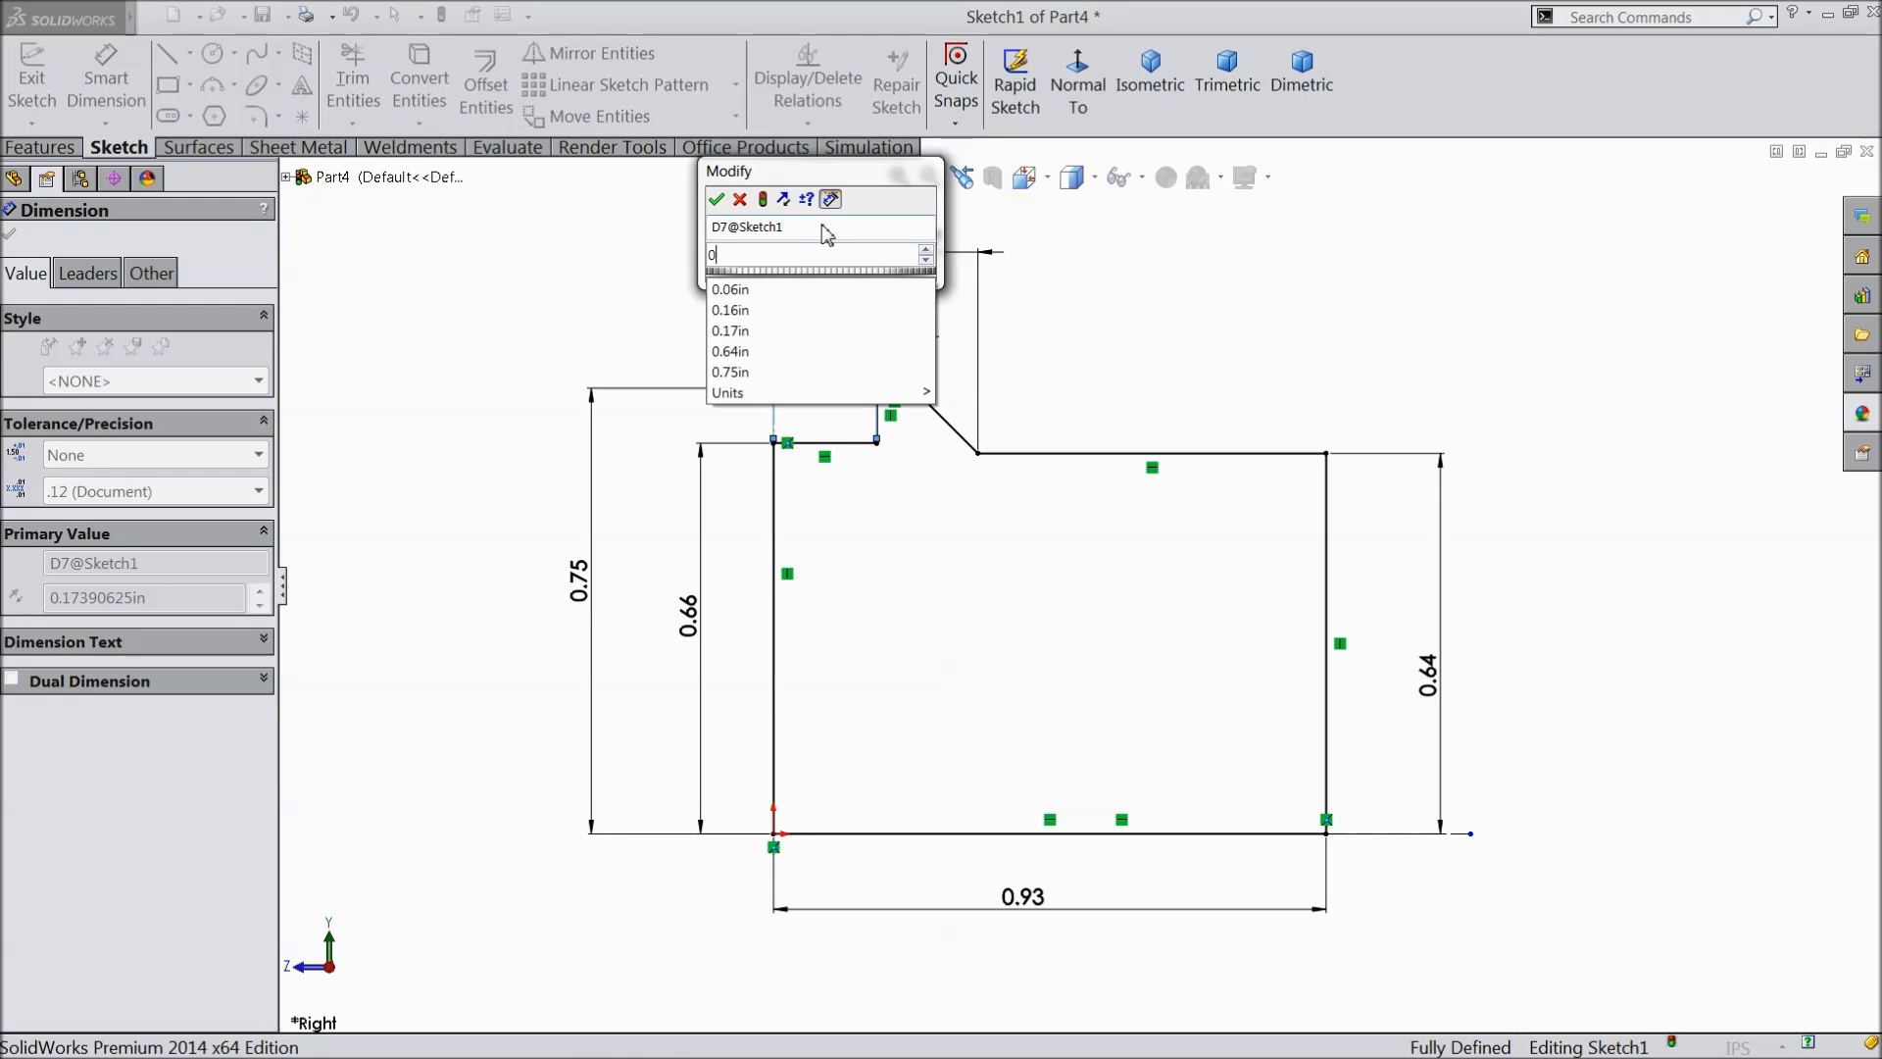
left_click(716, 200)
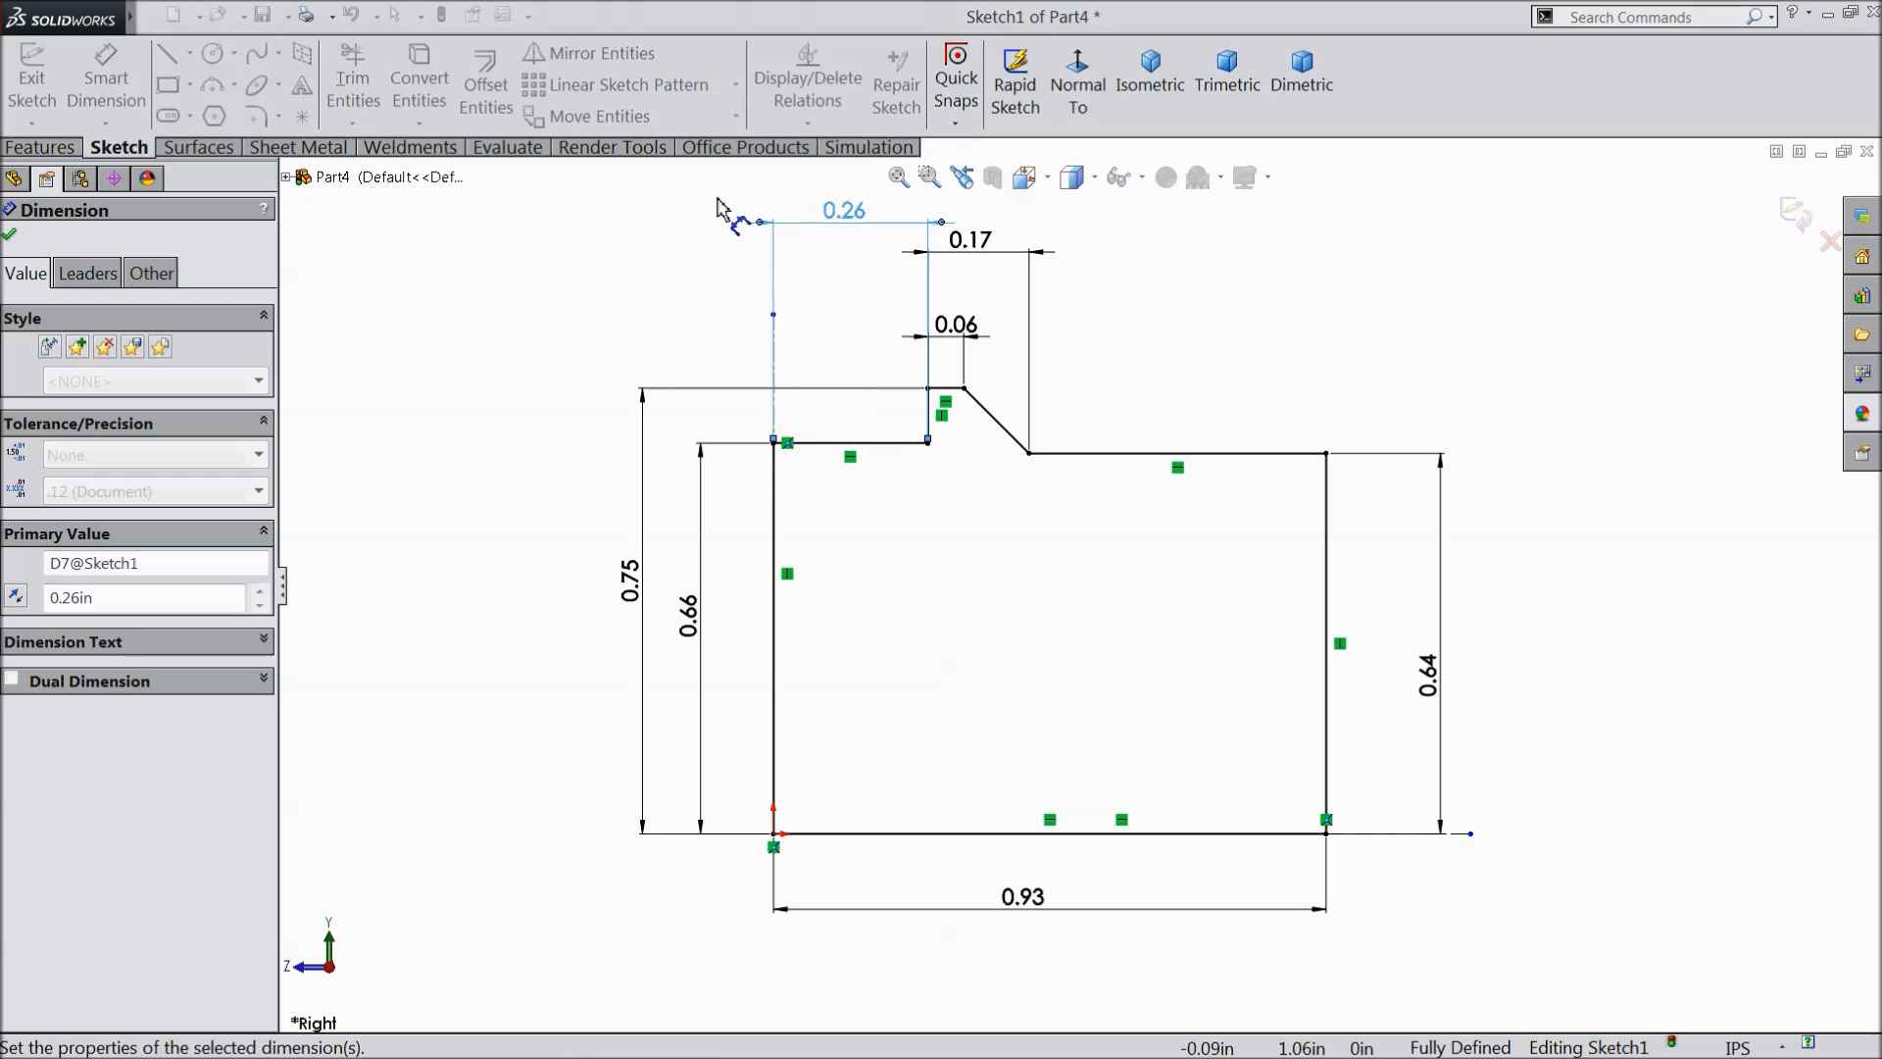
- Add a driven length dimension above the long upper horizontal edge right of the sloped line
left_click(1182, 457)
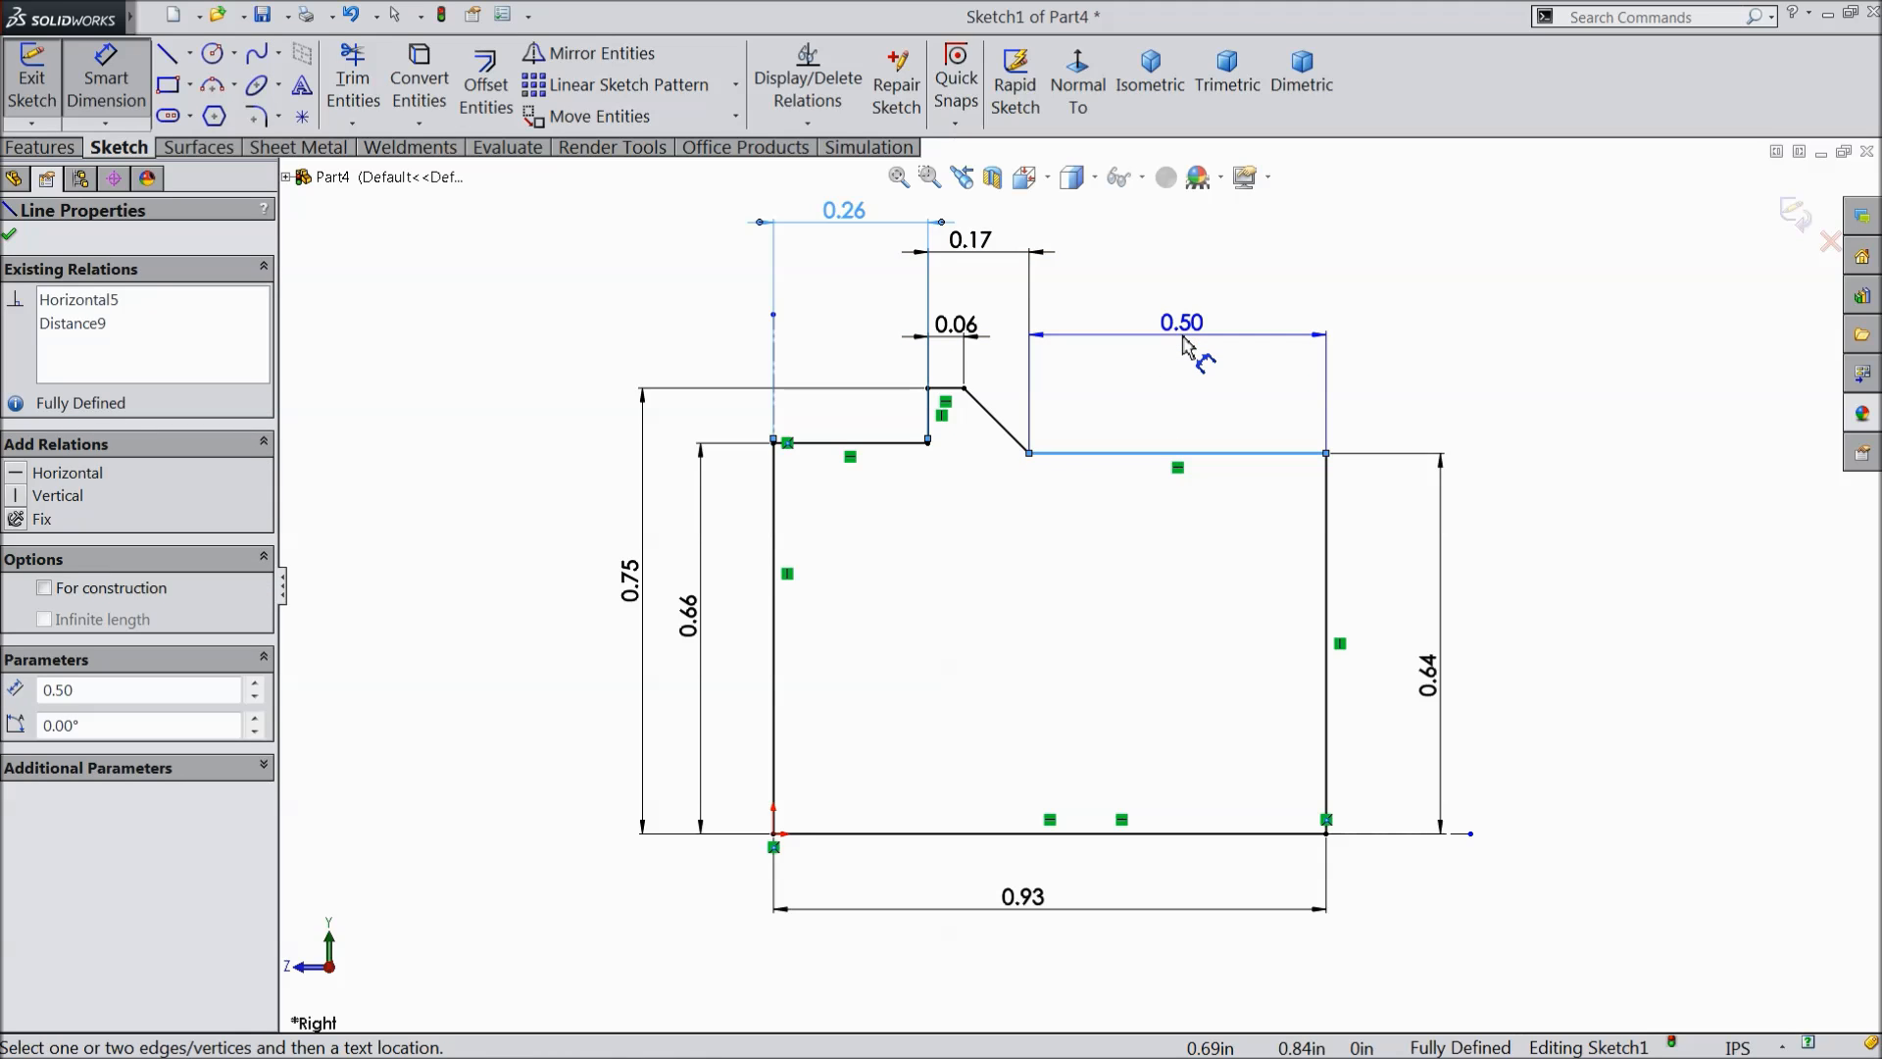
left_click(1202, 361)
left_click(1038, 327)
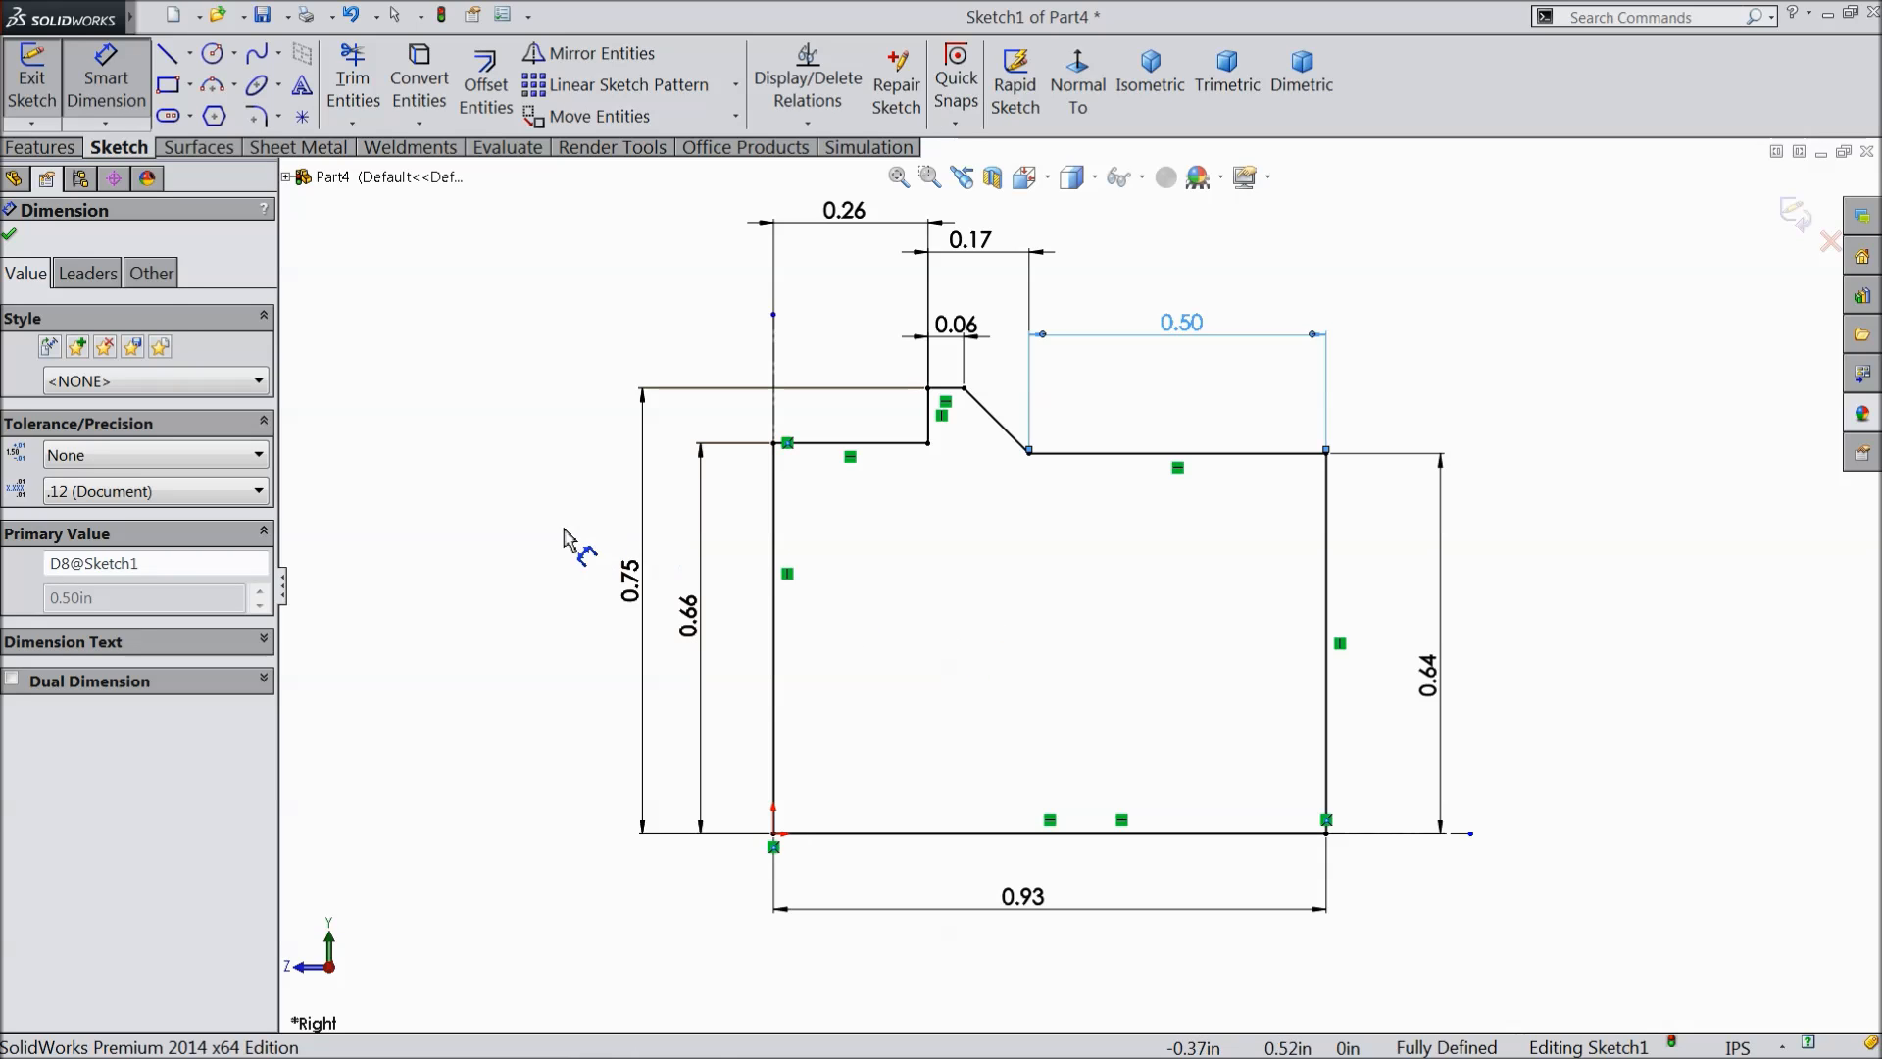
- Revolve the closed profile 360 degrees around its horizontal base line into a solid boss
left_click(42, 147)
left_click(115, 115)
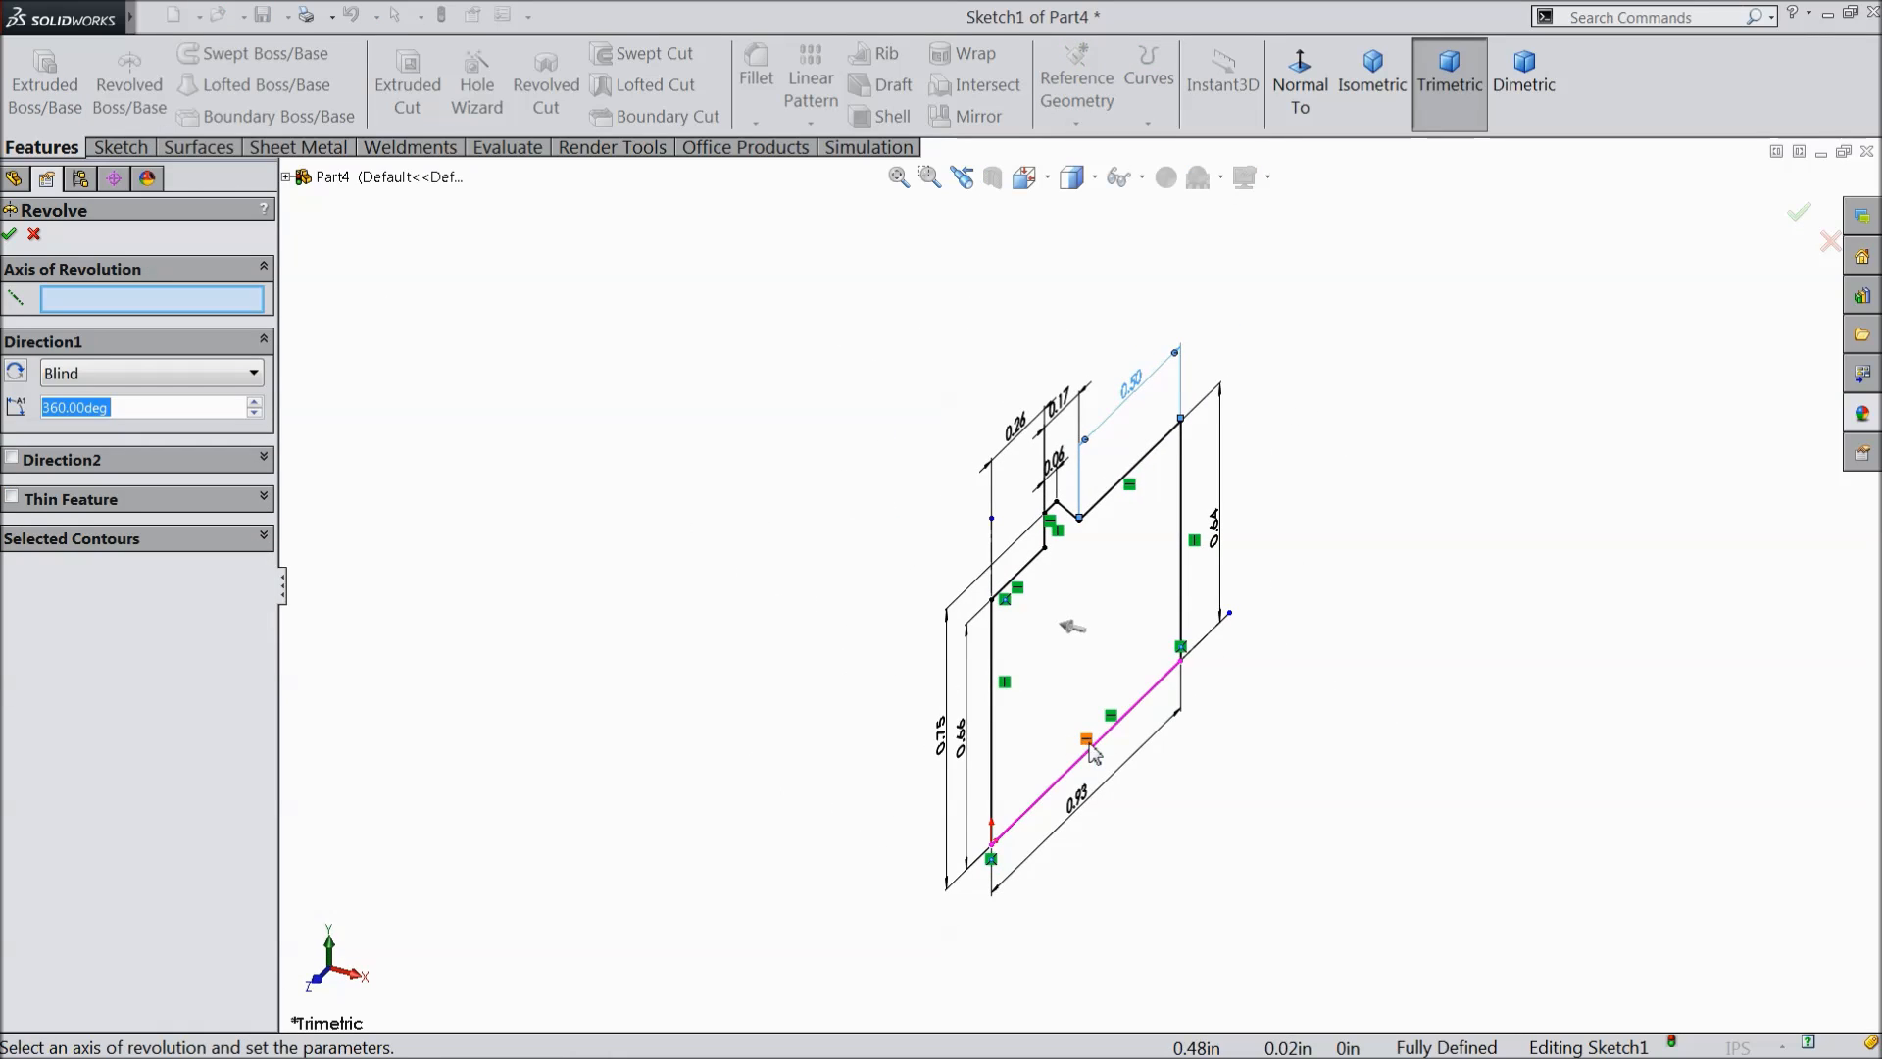
left_click(1090, 750)
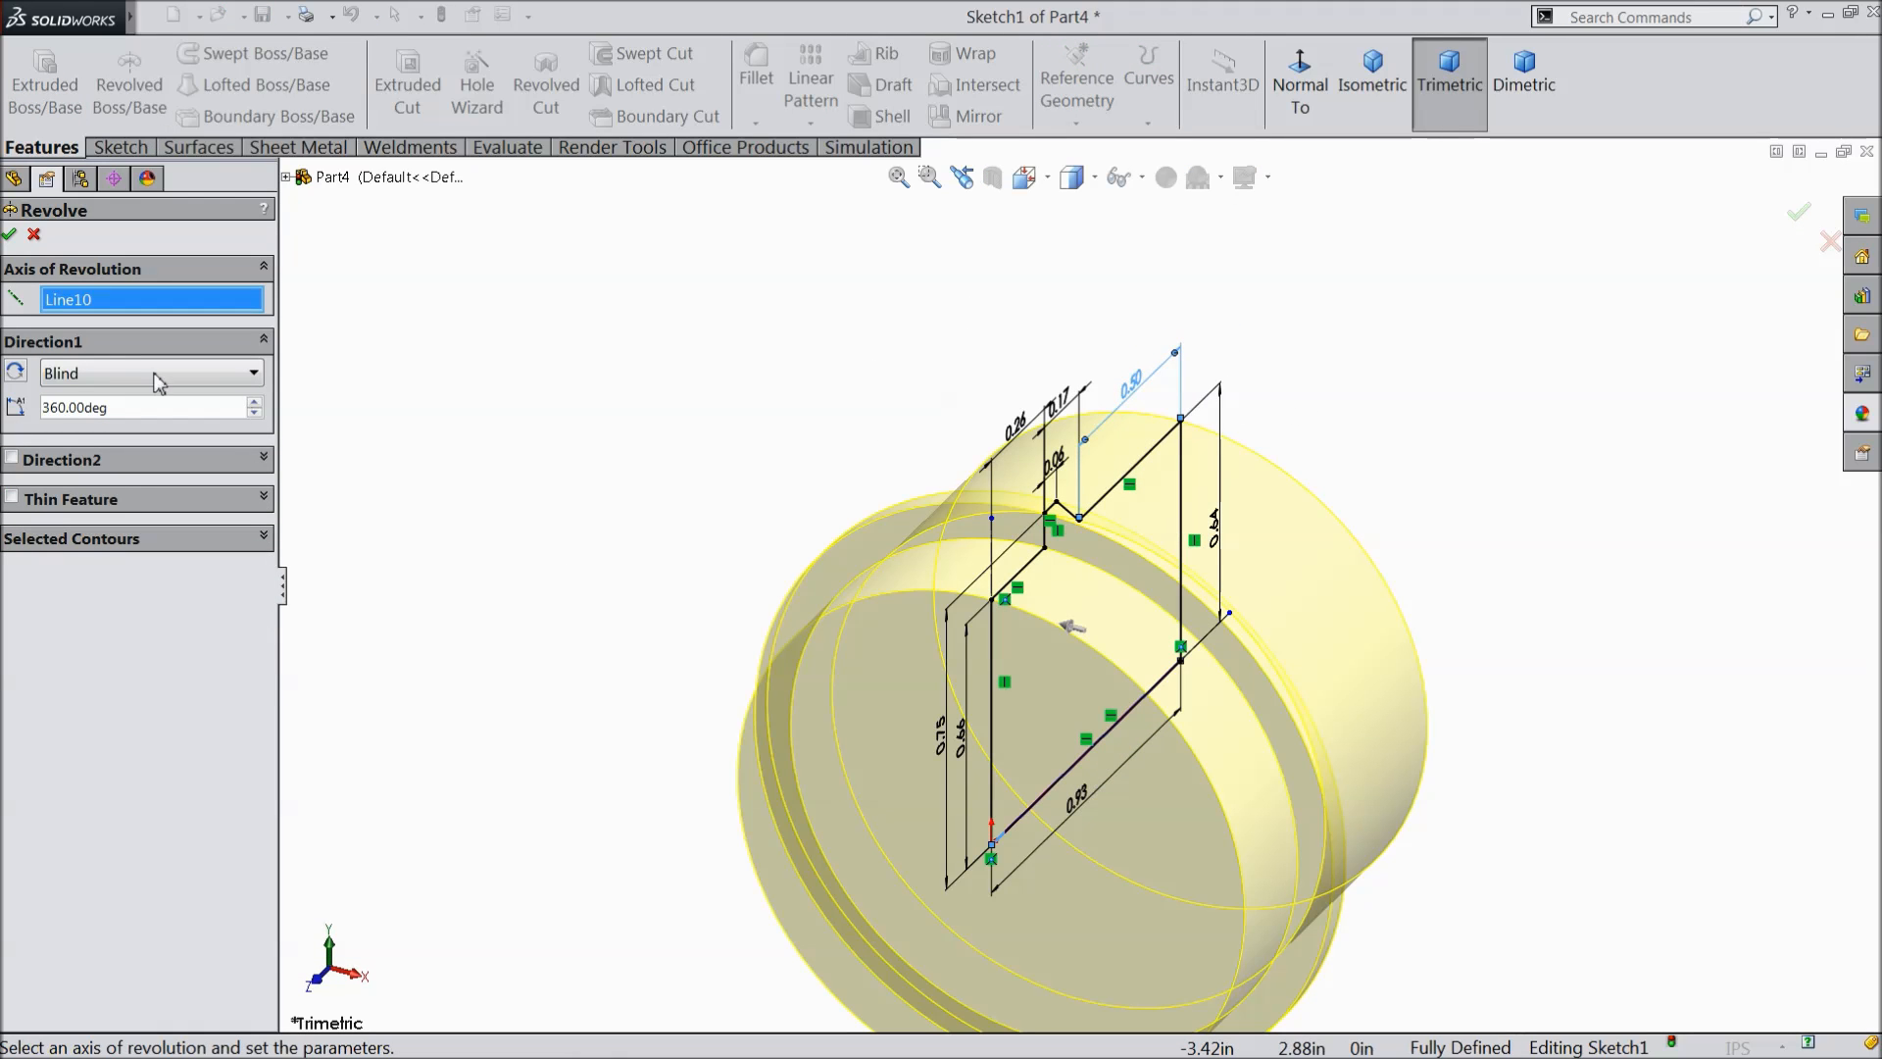
left_click(10, 236)
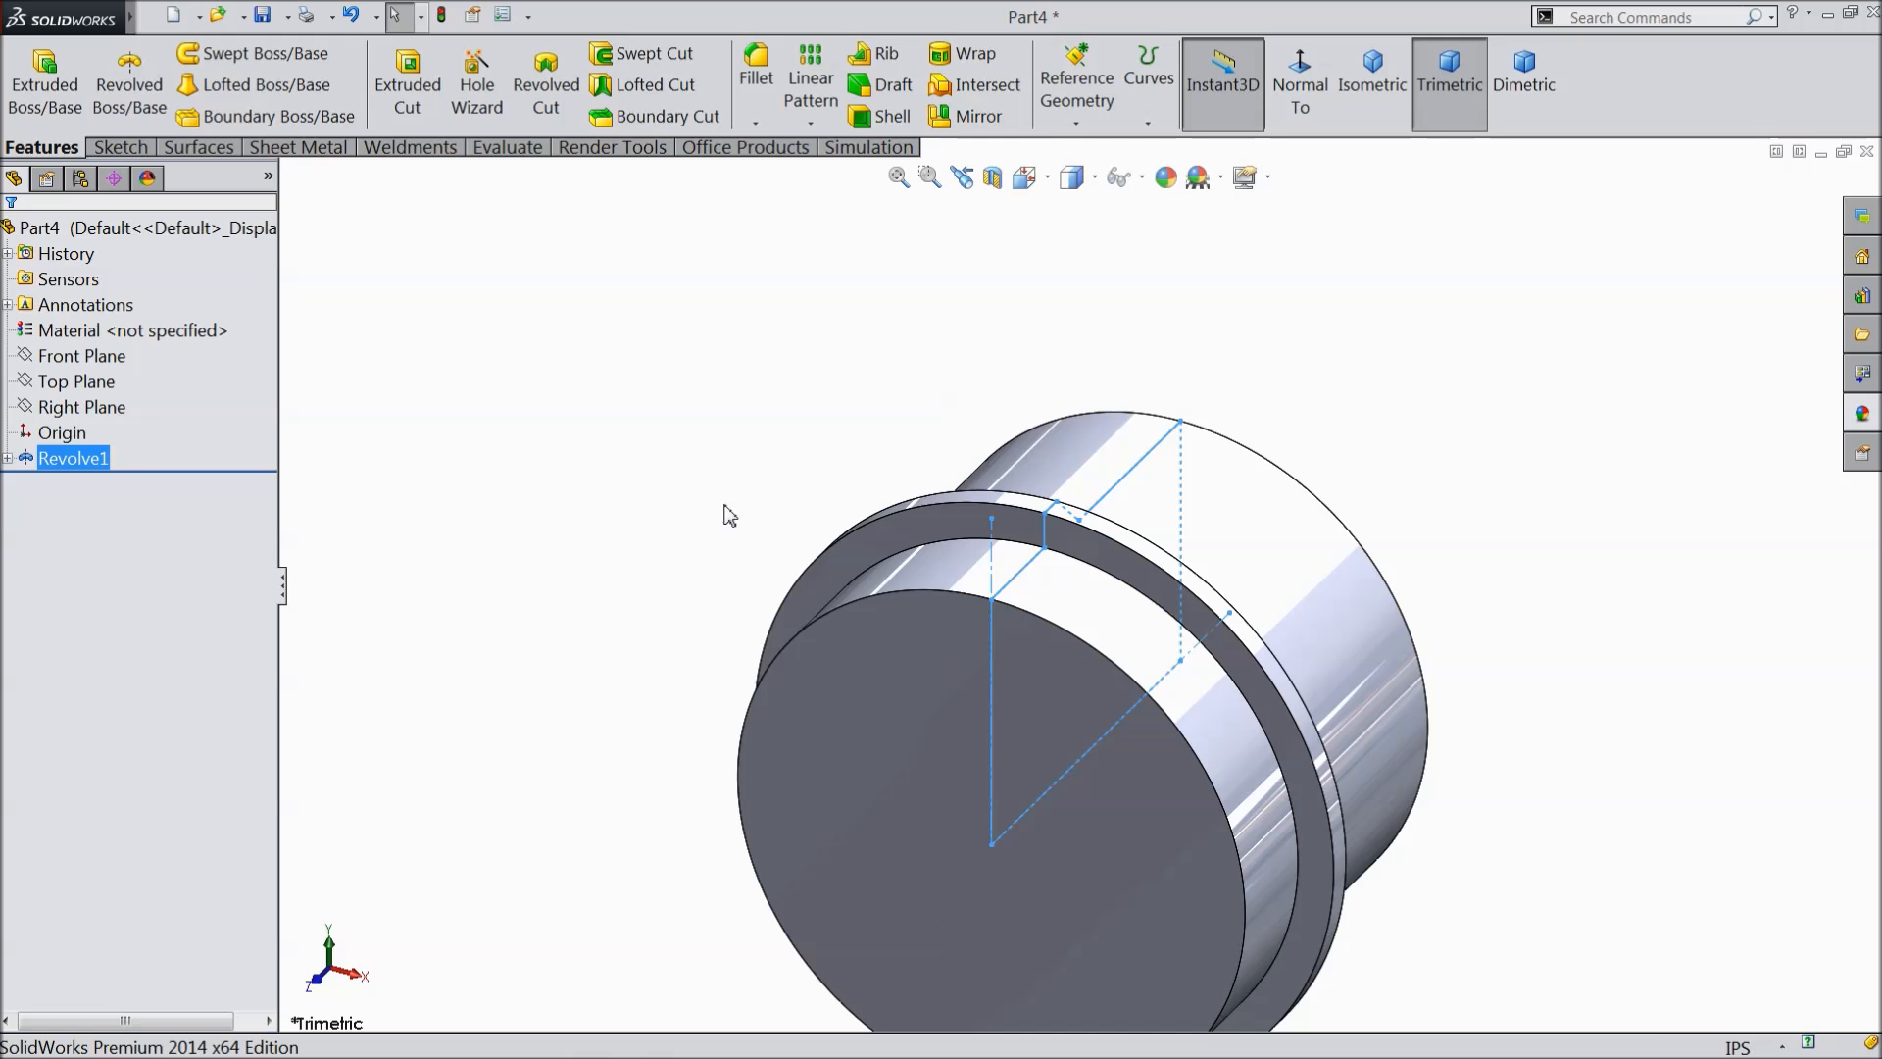
- Start a sketch on the flat end face beyond the lip's sloped side and view it straight on
scroll(686, 480, "up", 3)
mouse_move(684, 478)
middle_mouse_down()
mouse_move(651, 449)
mouse_move(575, 462)
mouse_move(674, 492)
mouse_move(621, 496)
middle_mouse_up()
scroll(1273, 765, "down", 2)
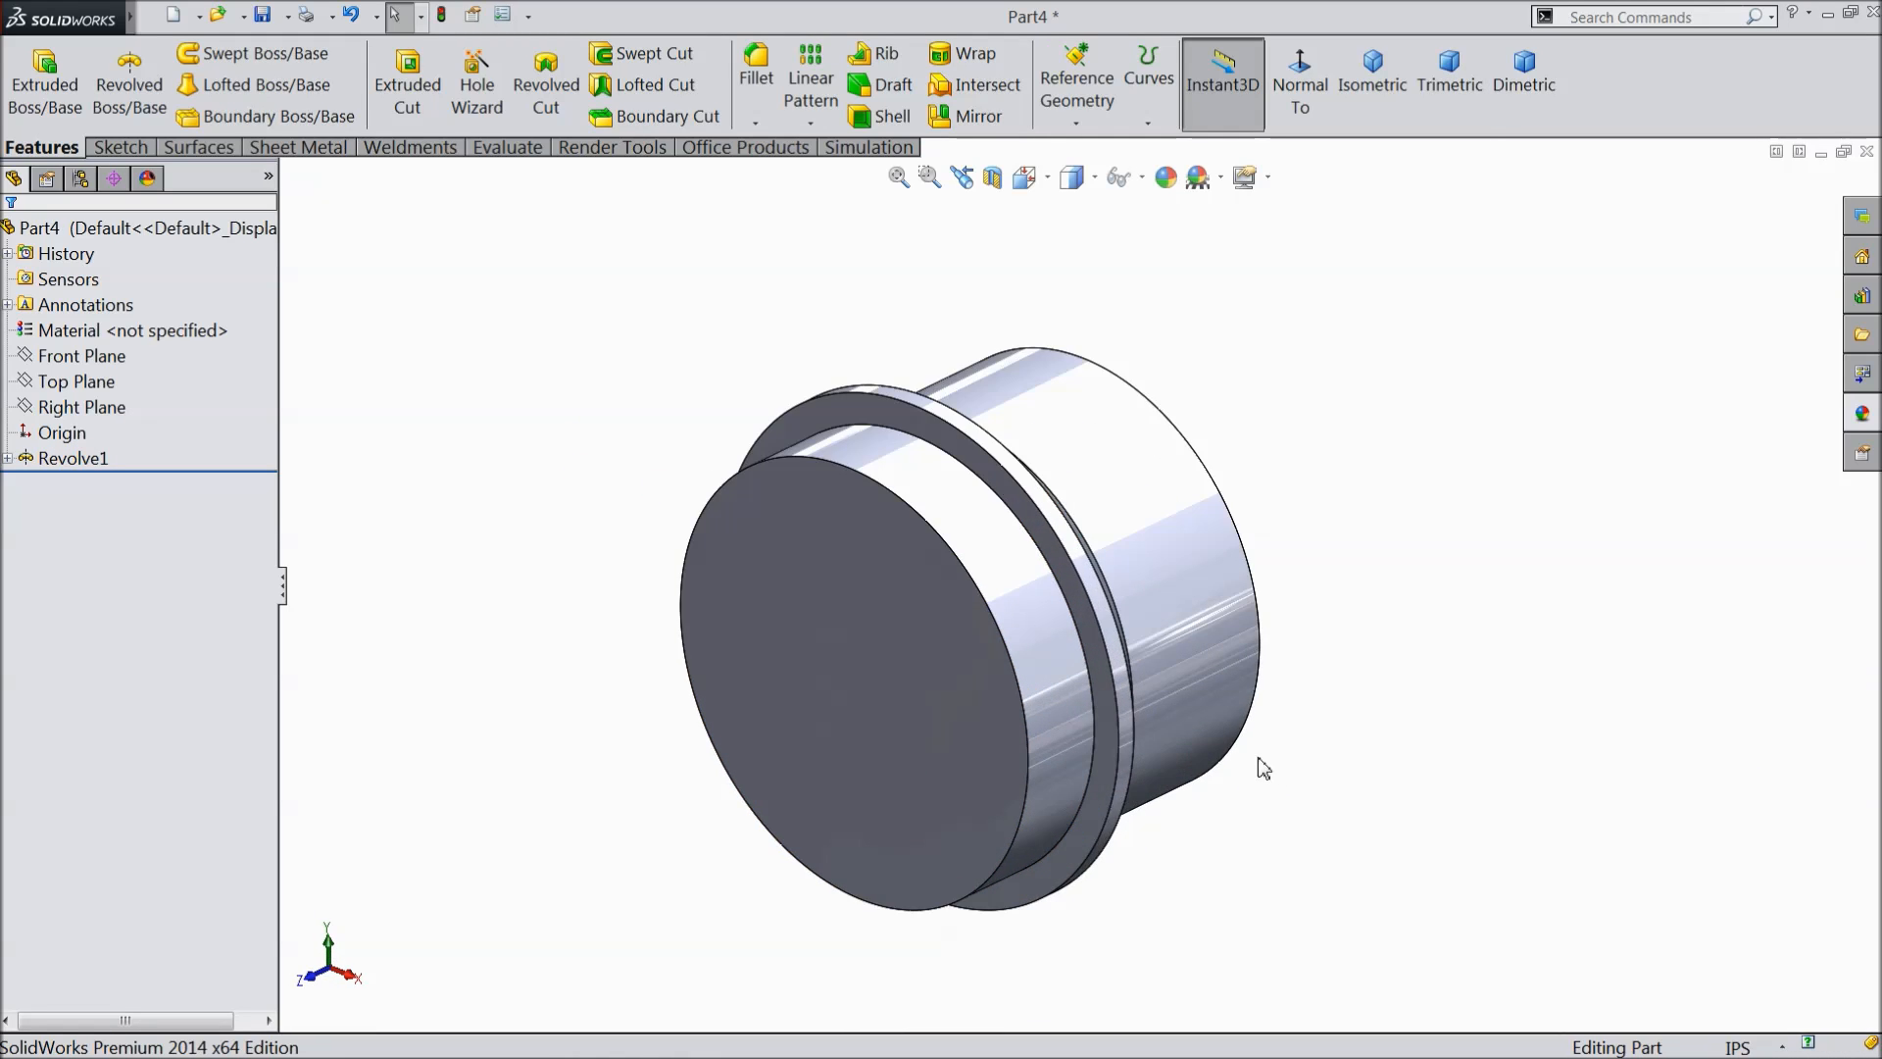
middle_click_drag(1228, 724, 972, 770)
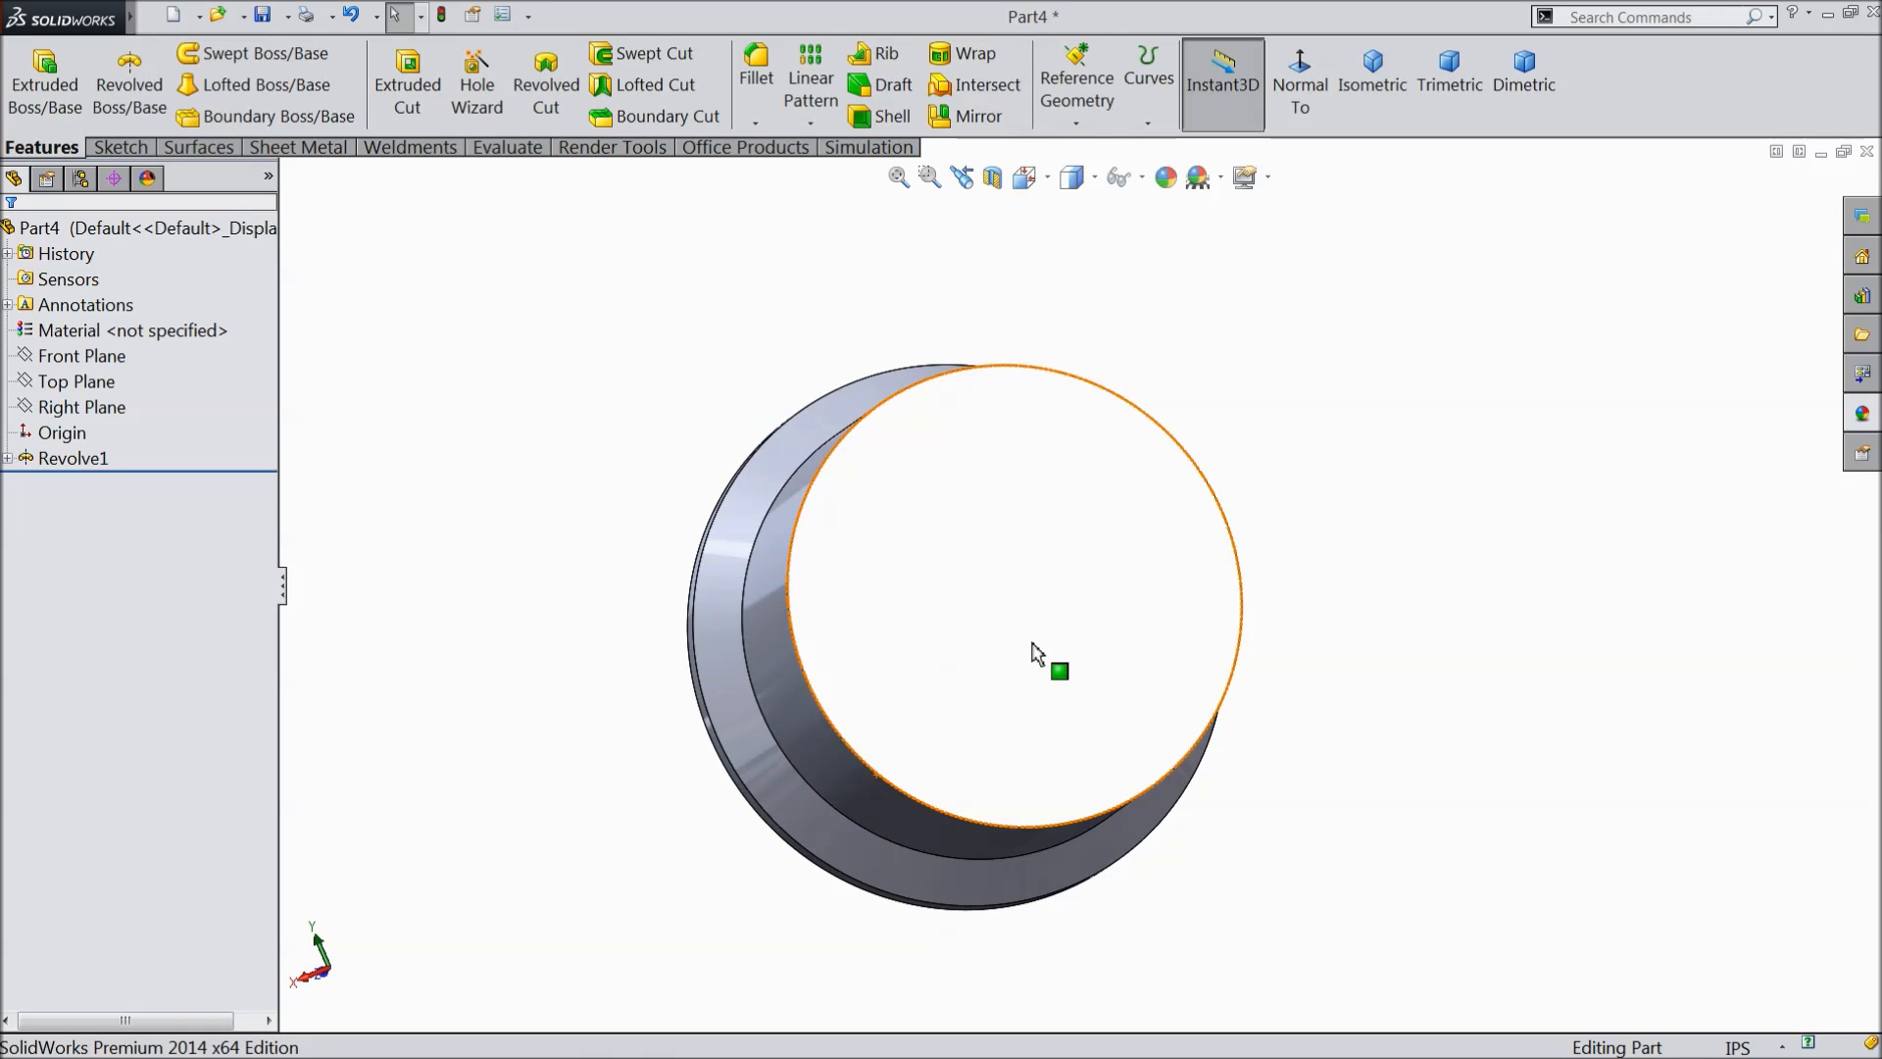
left_click(1050, 662)
left_click(1109, 582)
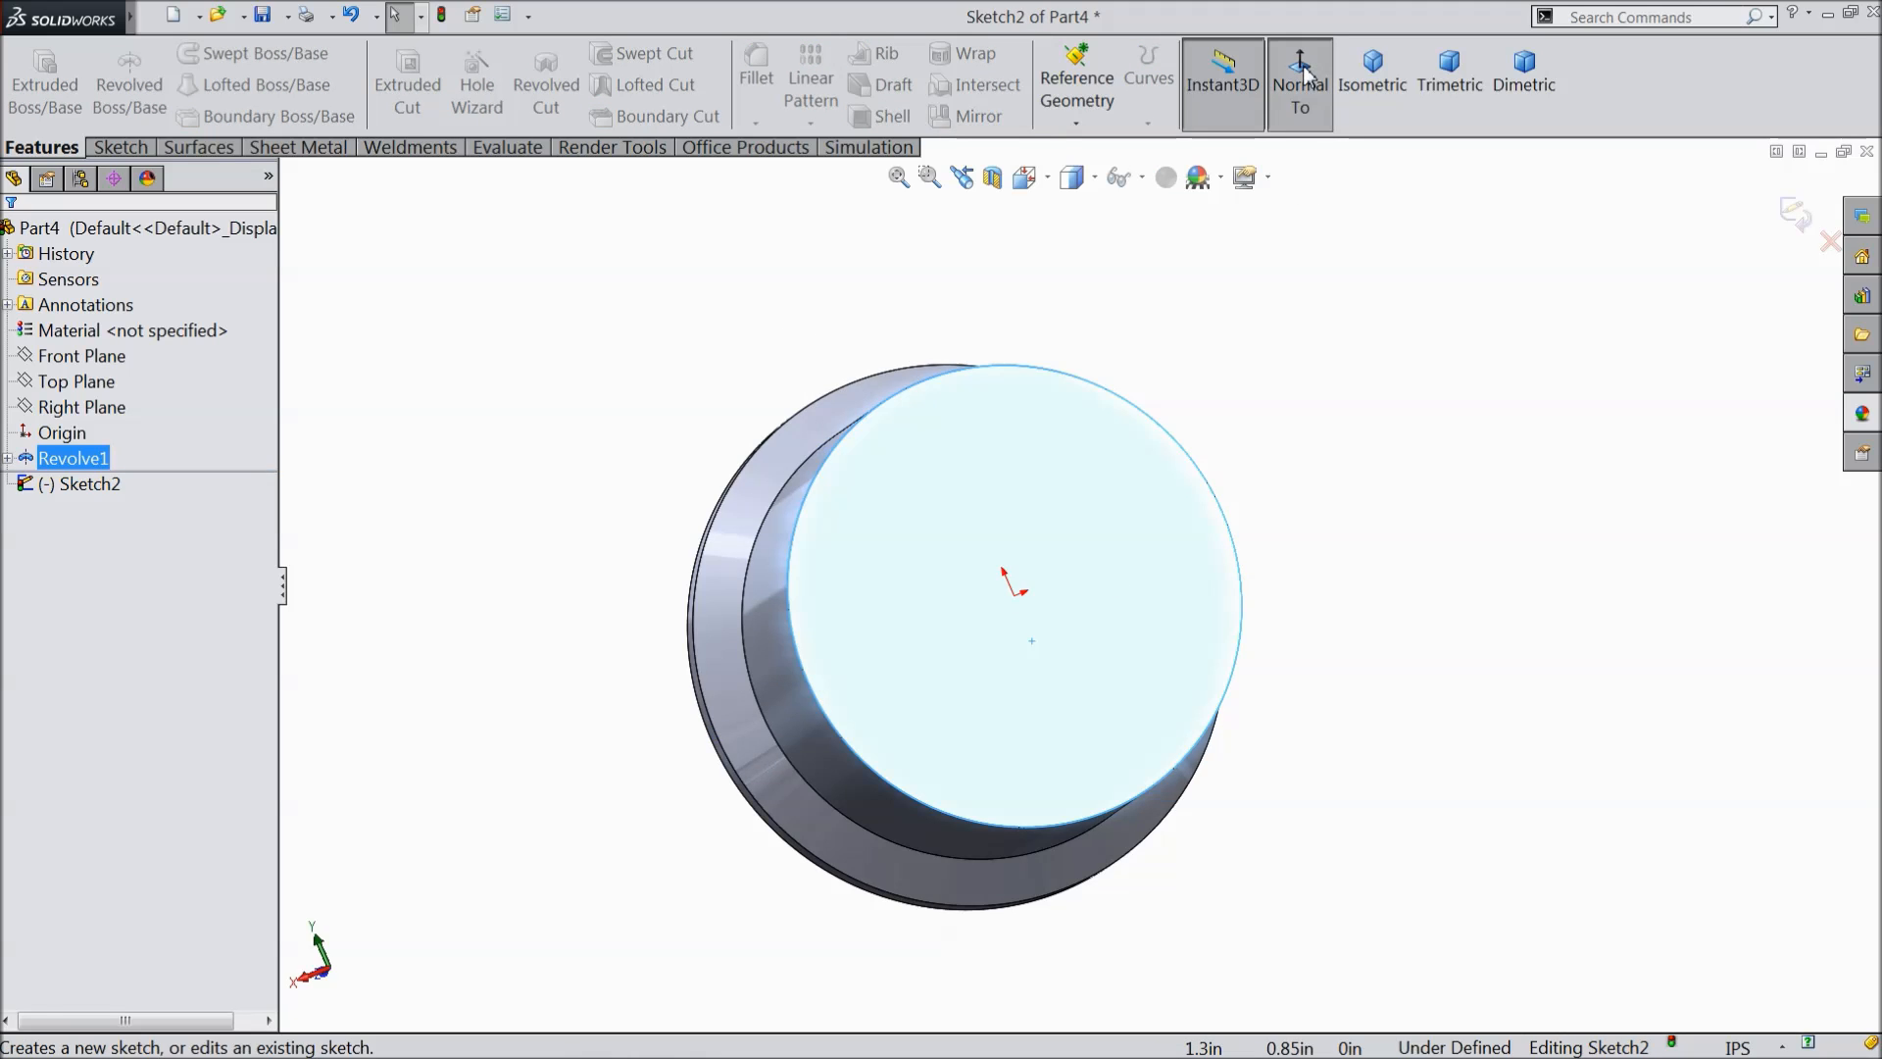
- Sketch an eight-sided inscribed-circle polygon centred on the origin, with its top vertex on the end face's circular edge
left_click(122, 149)
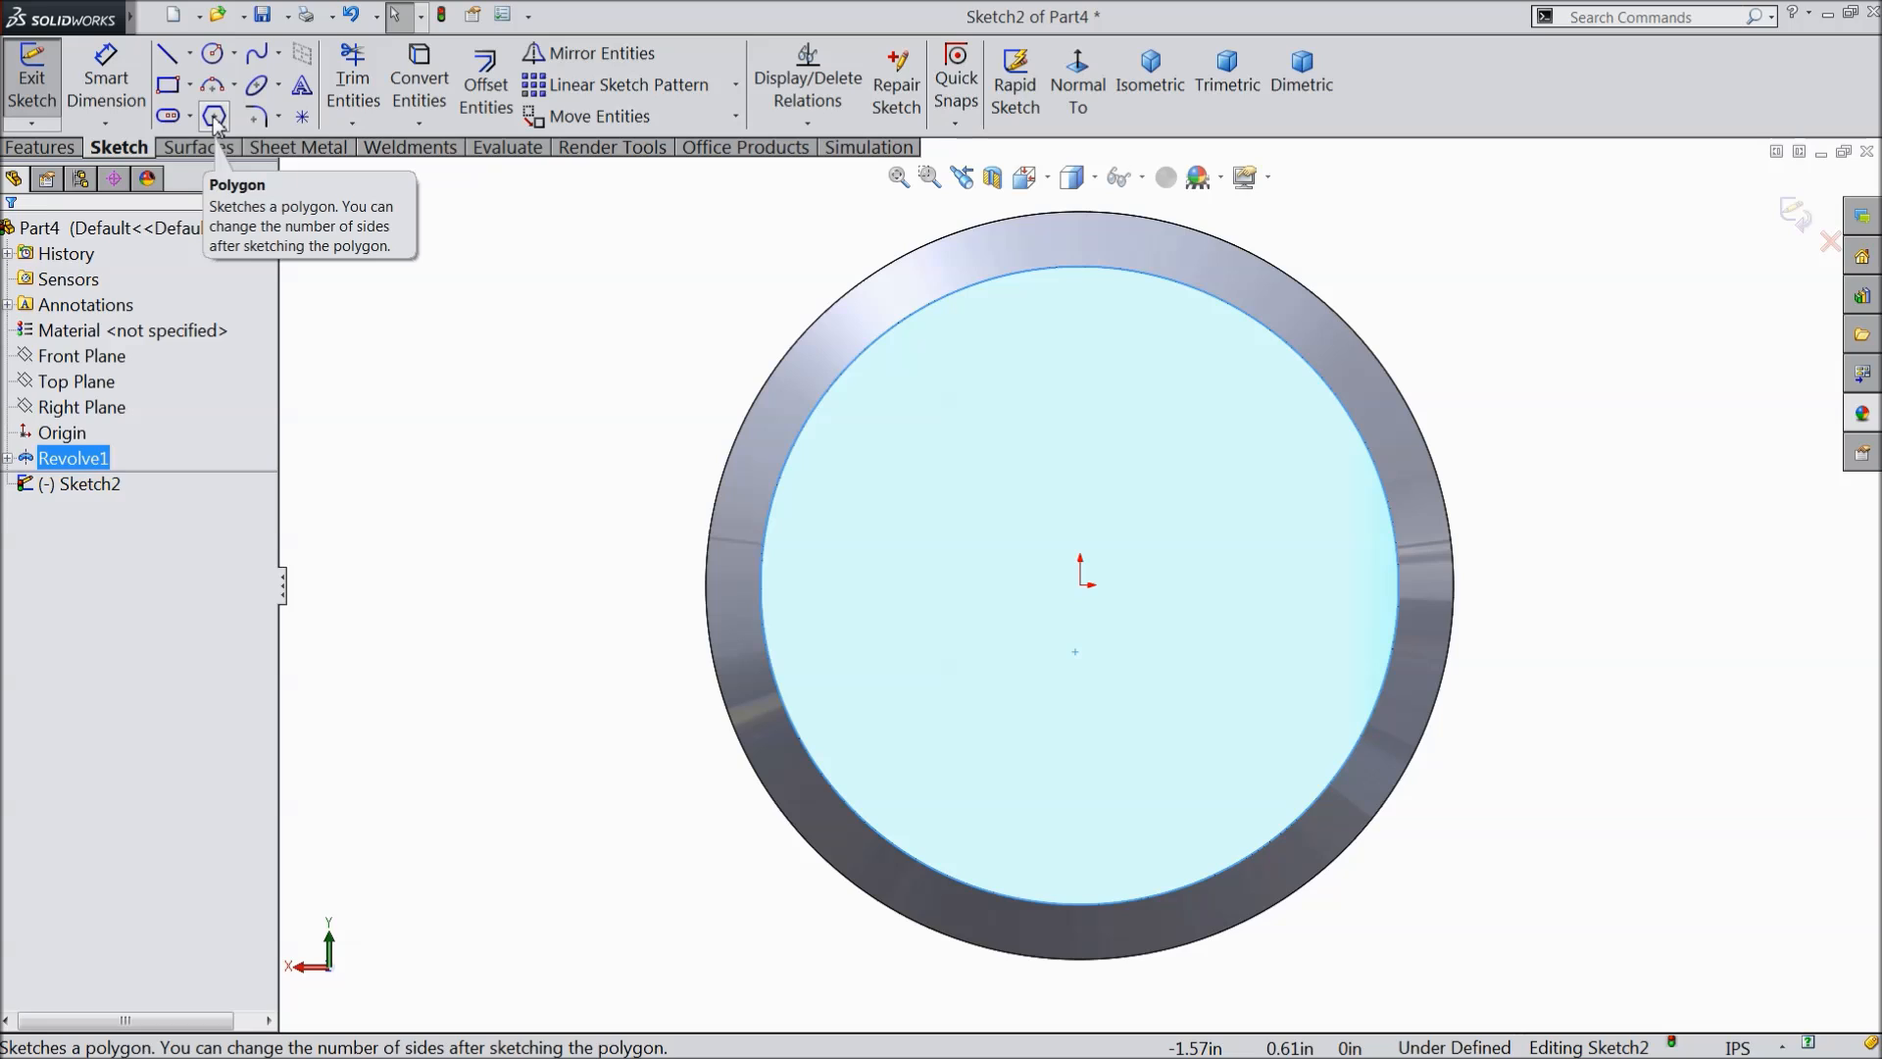
left_click(215, 117)
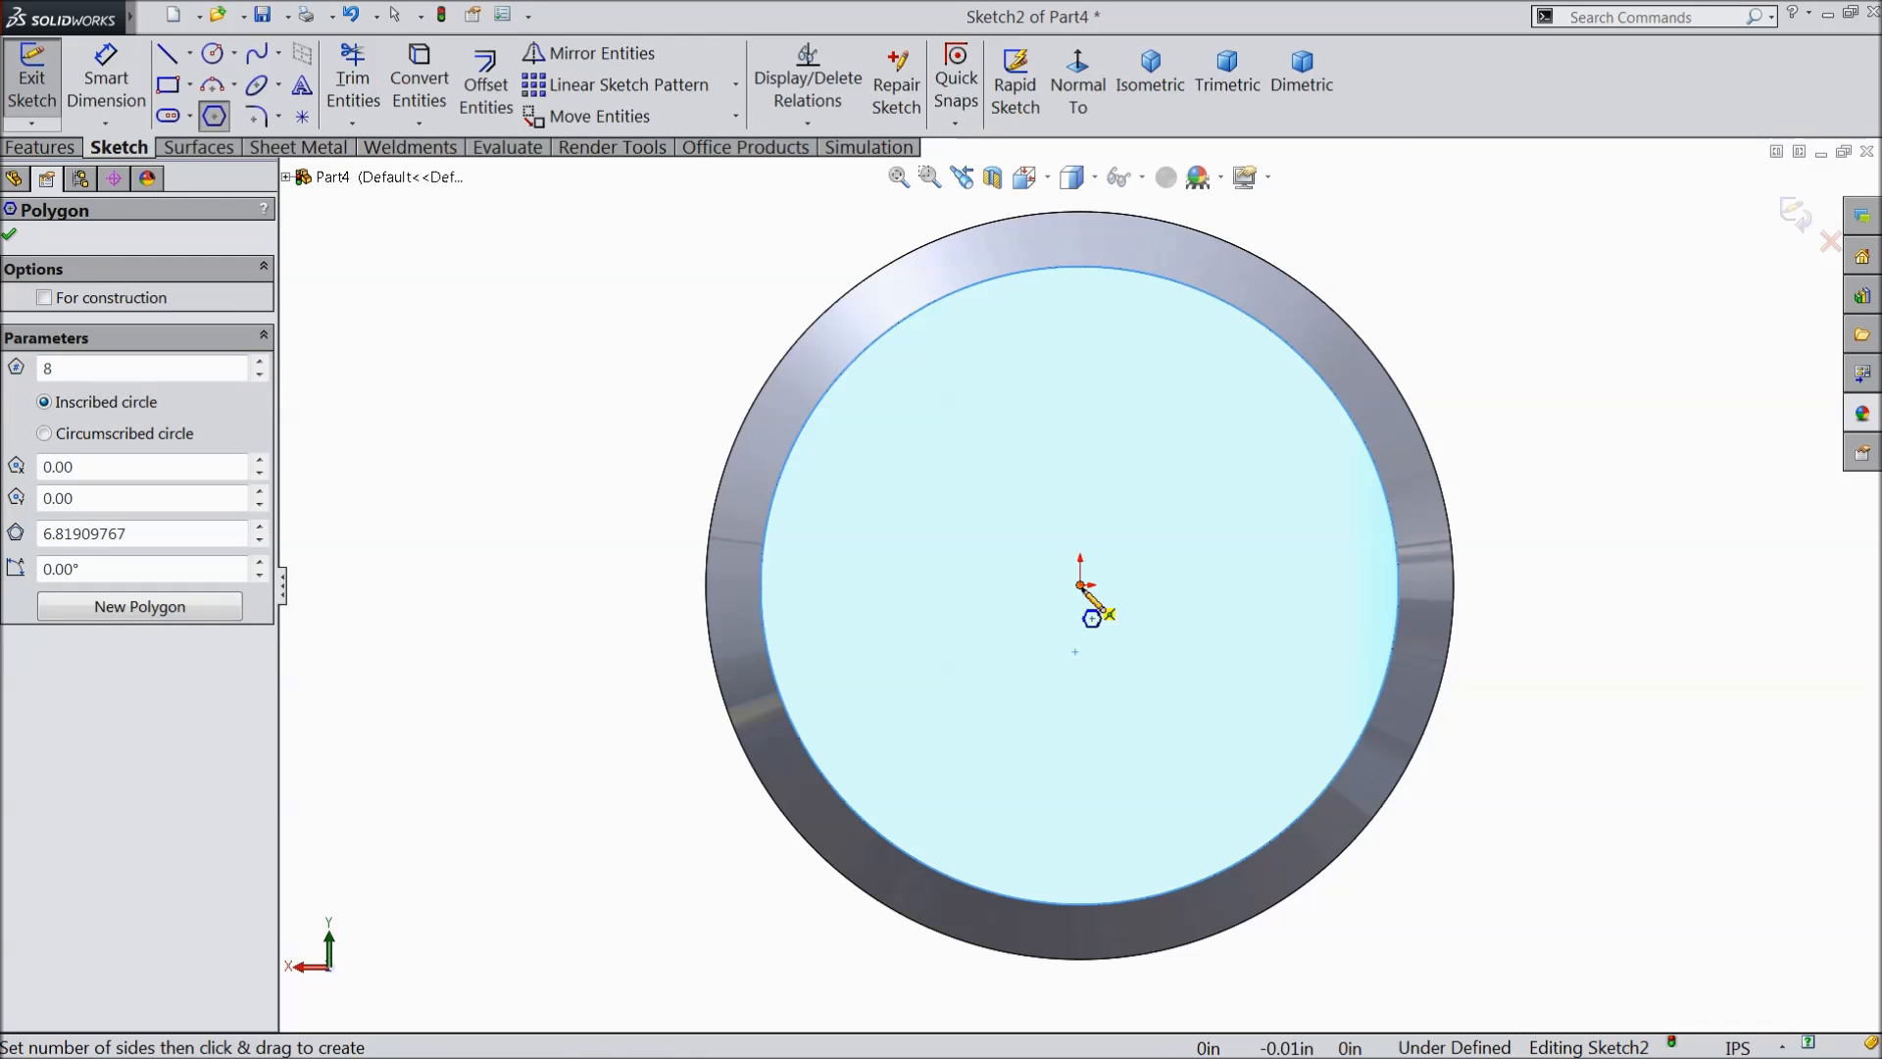
left_click_drag(1081, 586, 1079, 266)
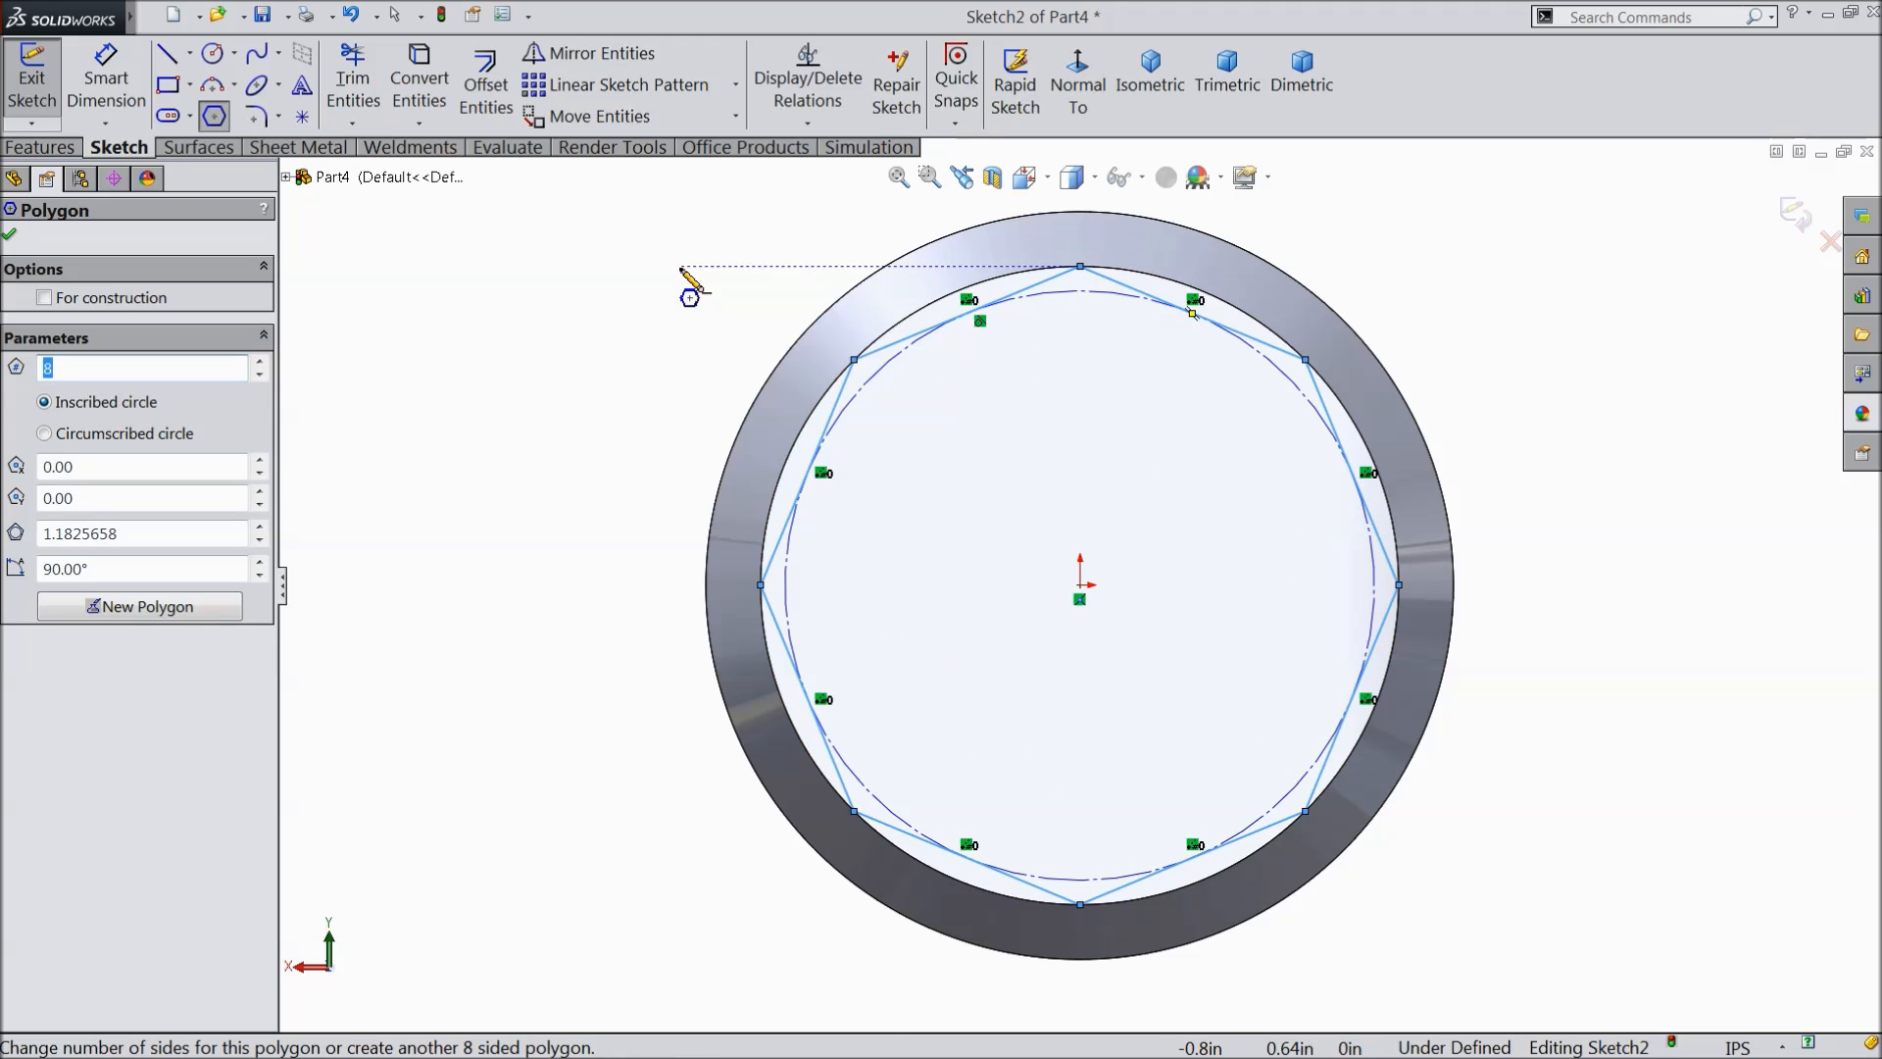
right_click(685, 282)
left_click(737, 245)
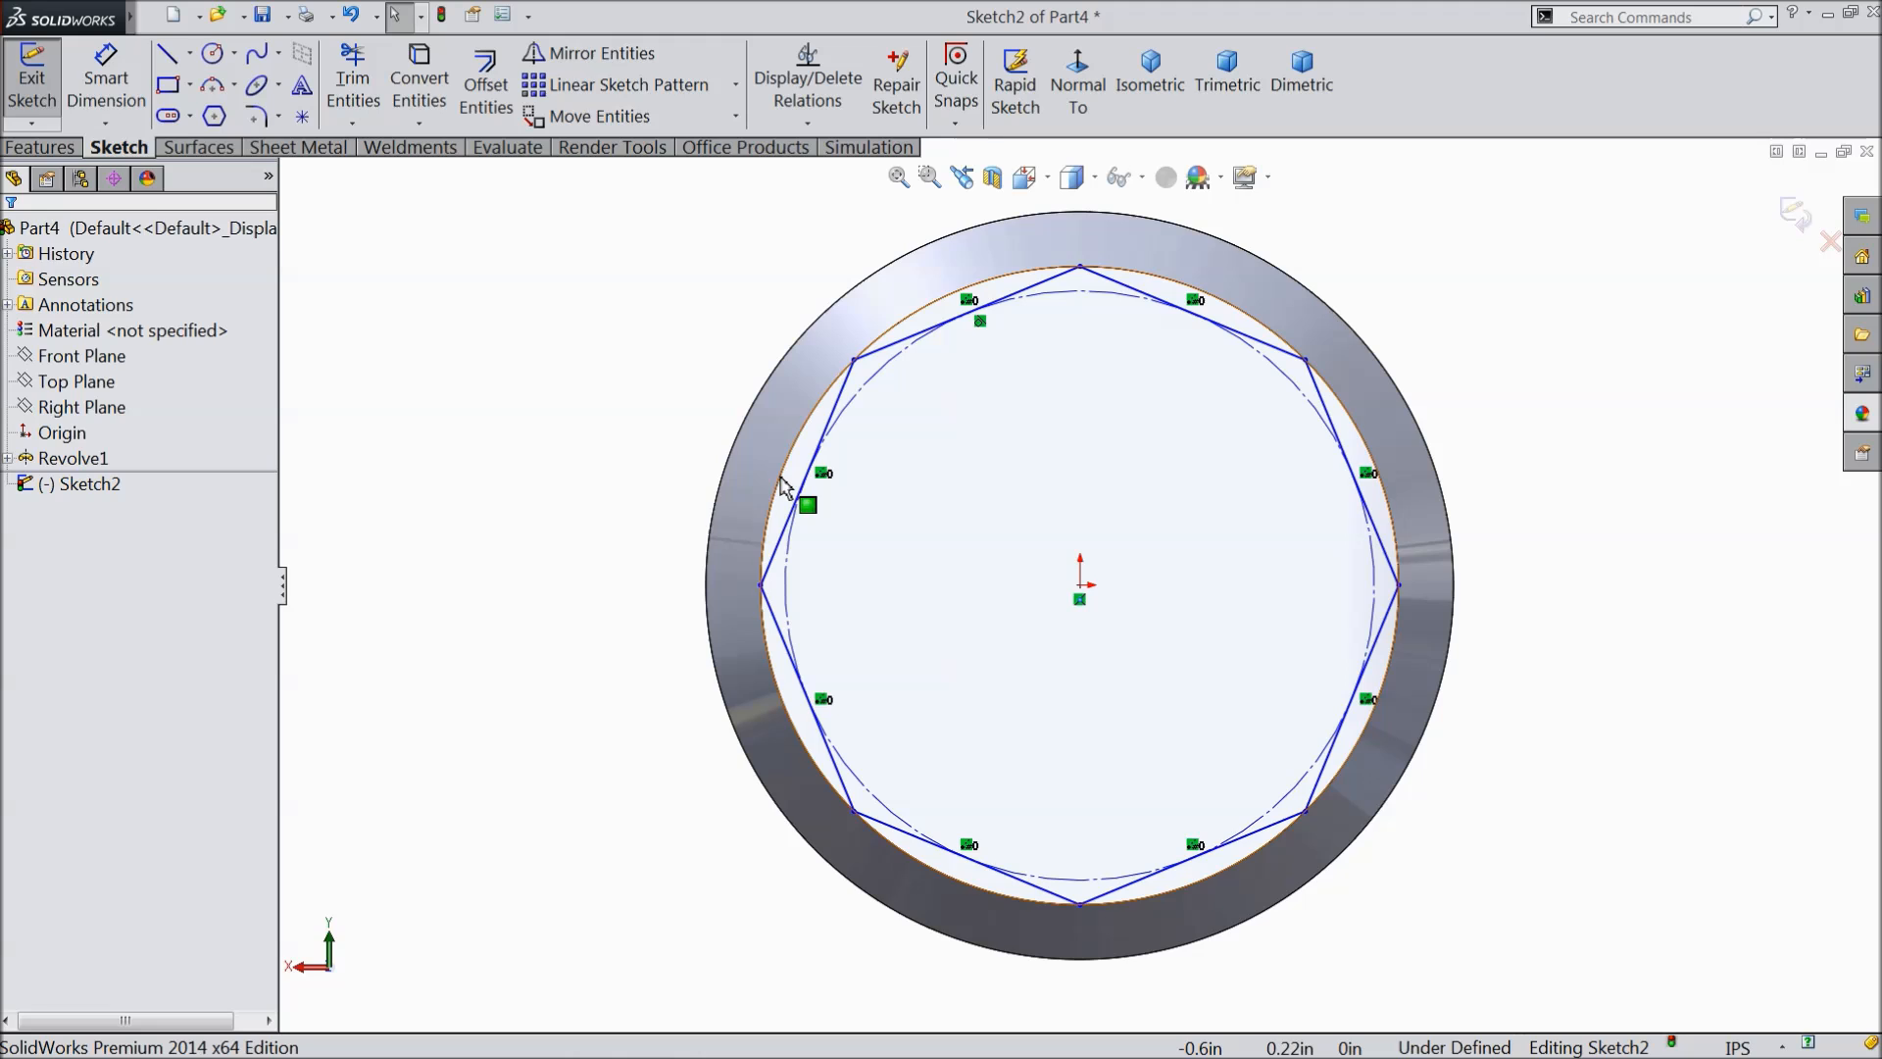
- Dimension the octagon vertically between its top and bottom vertices and set the distance to 1.18 in
left_click(105, 86)
left_click(1080, 266)
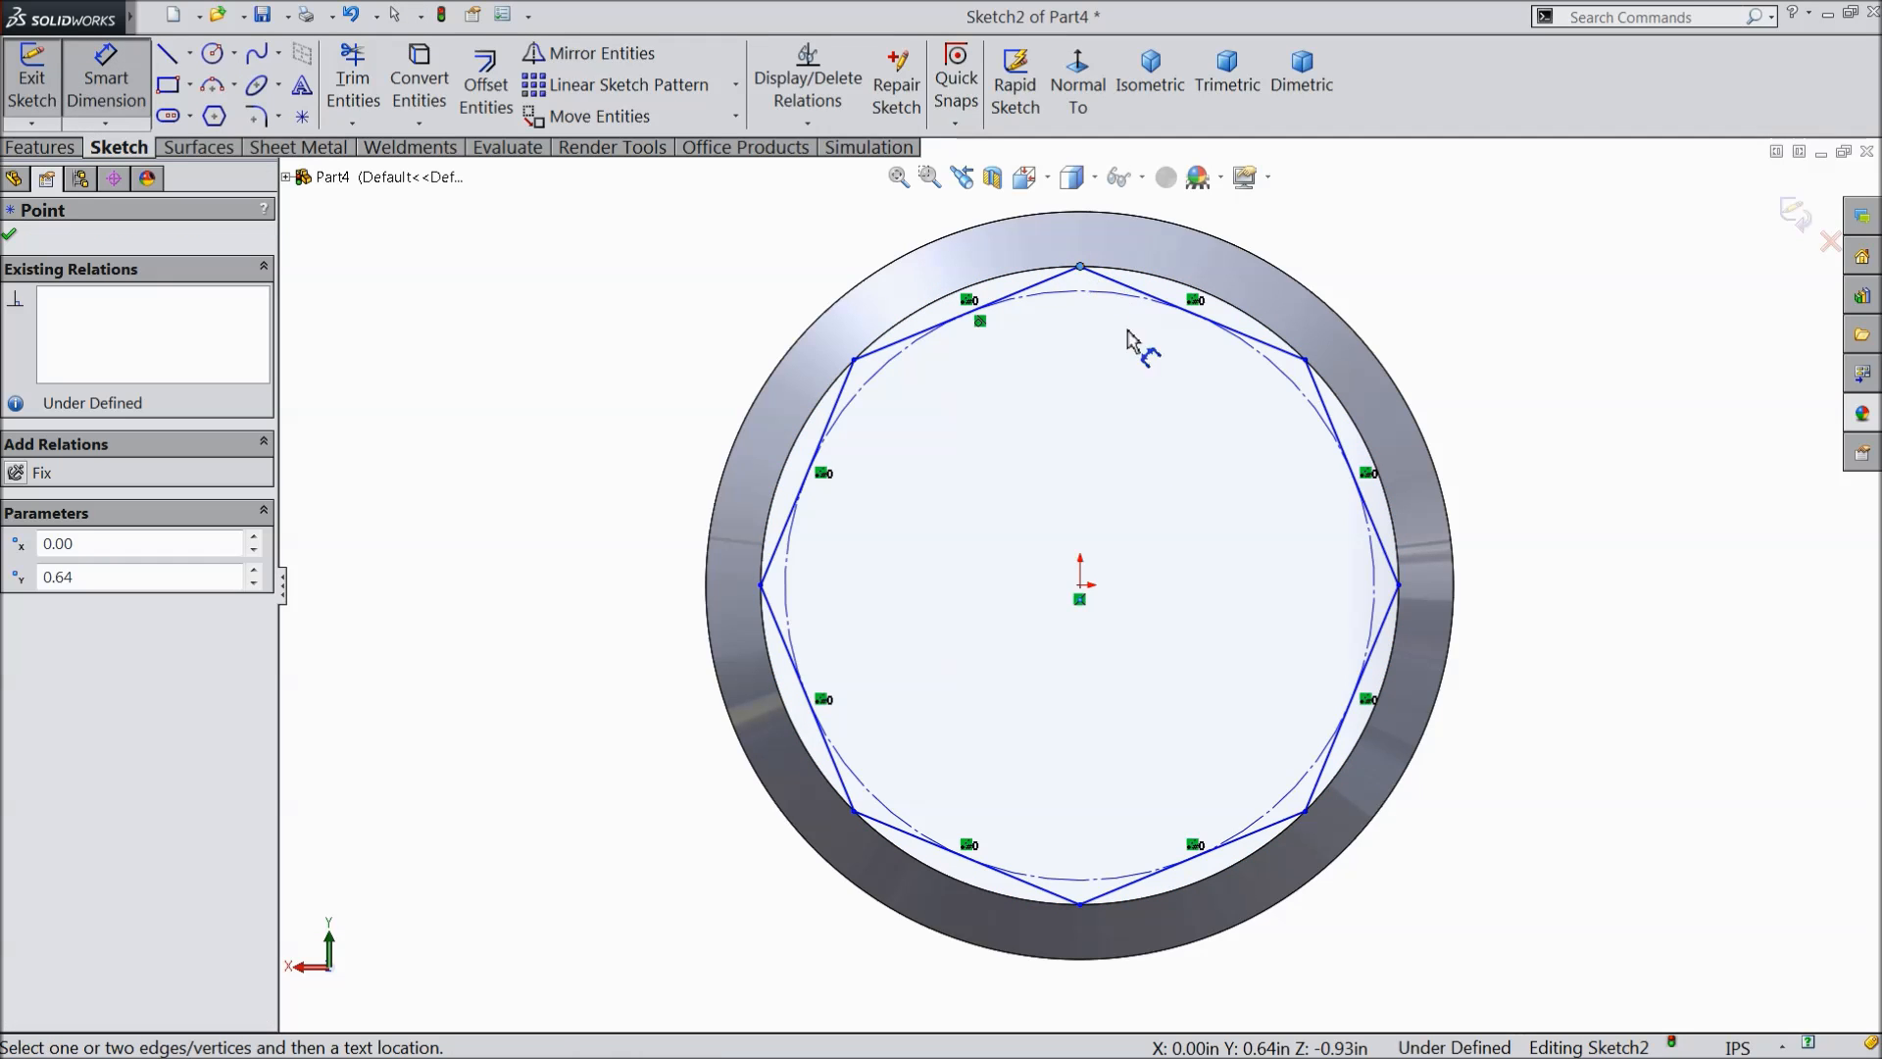
left_click(1080, 903)
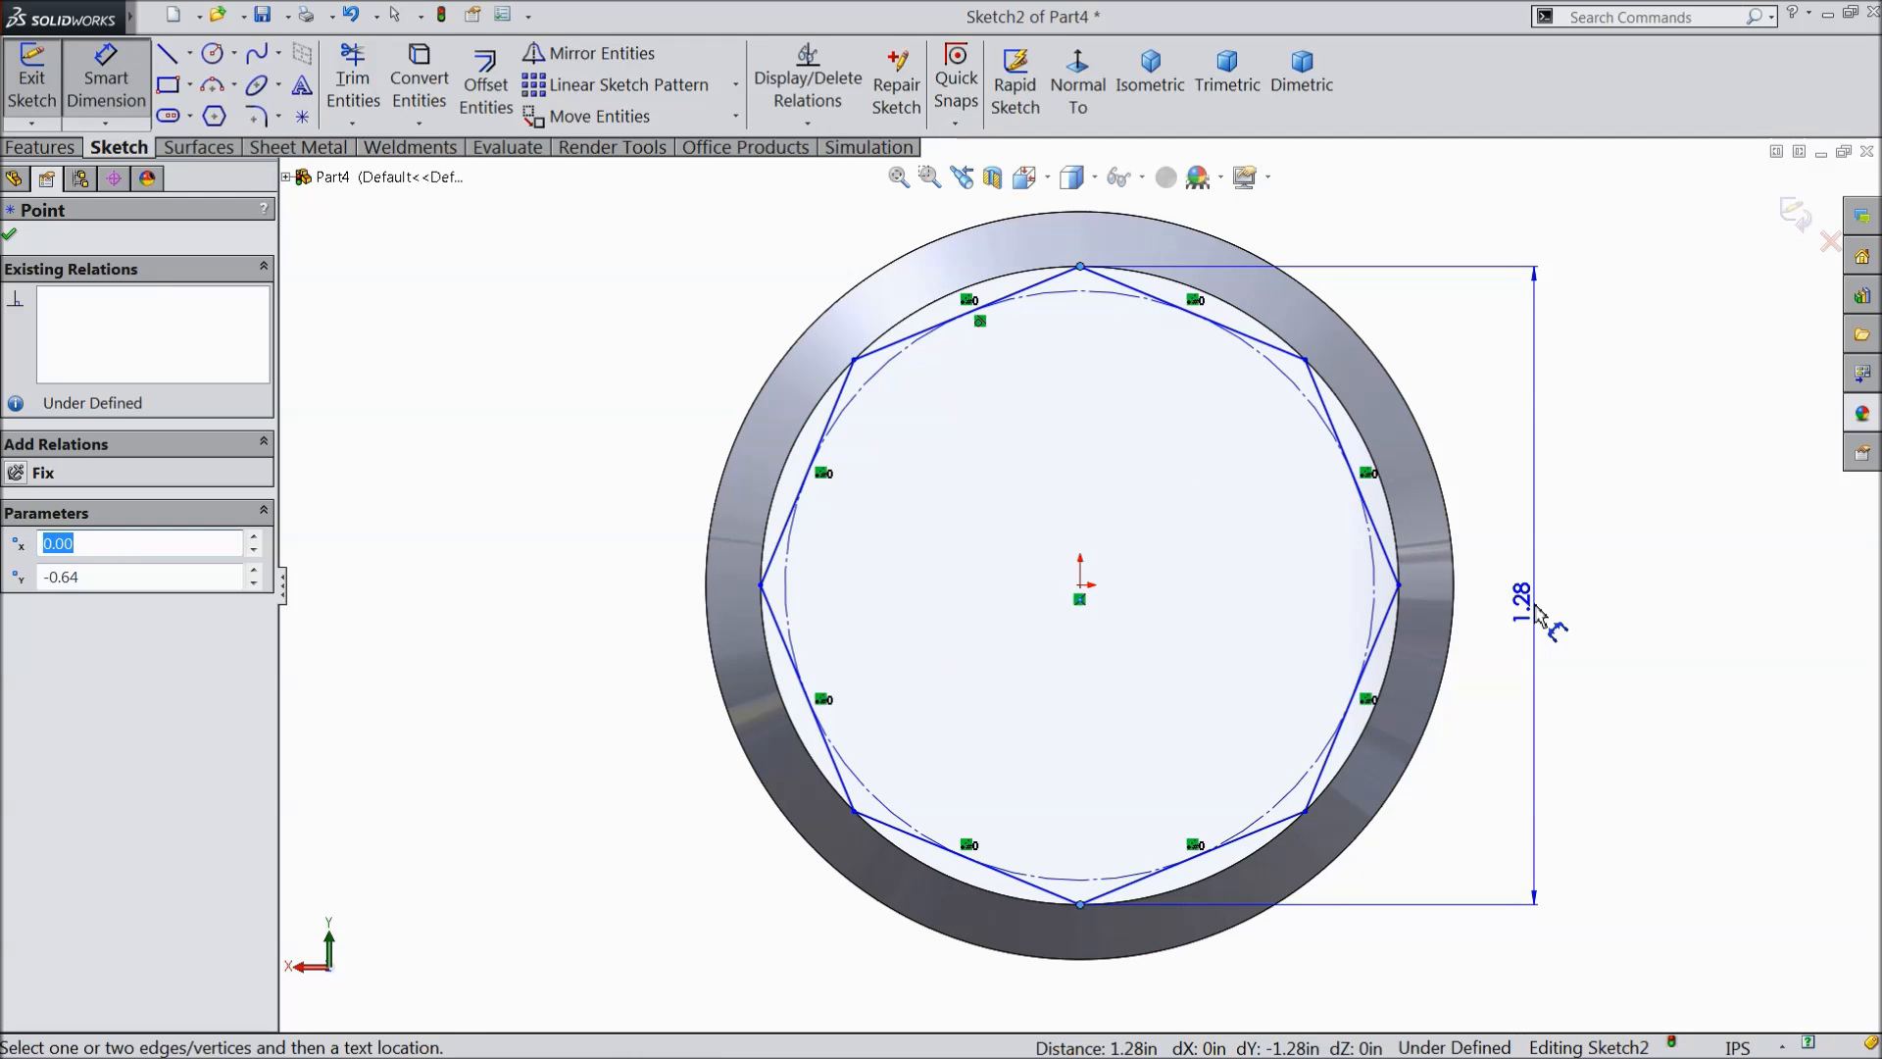
left_click(1536, 608)
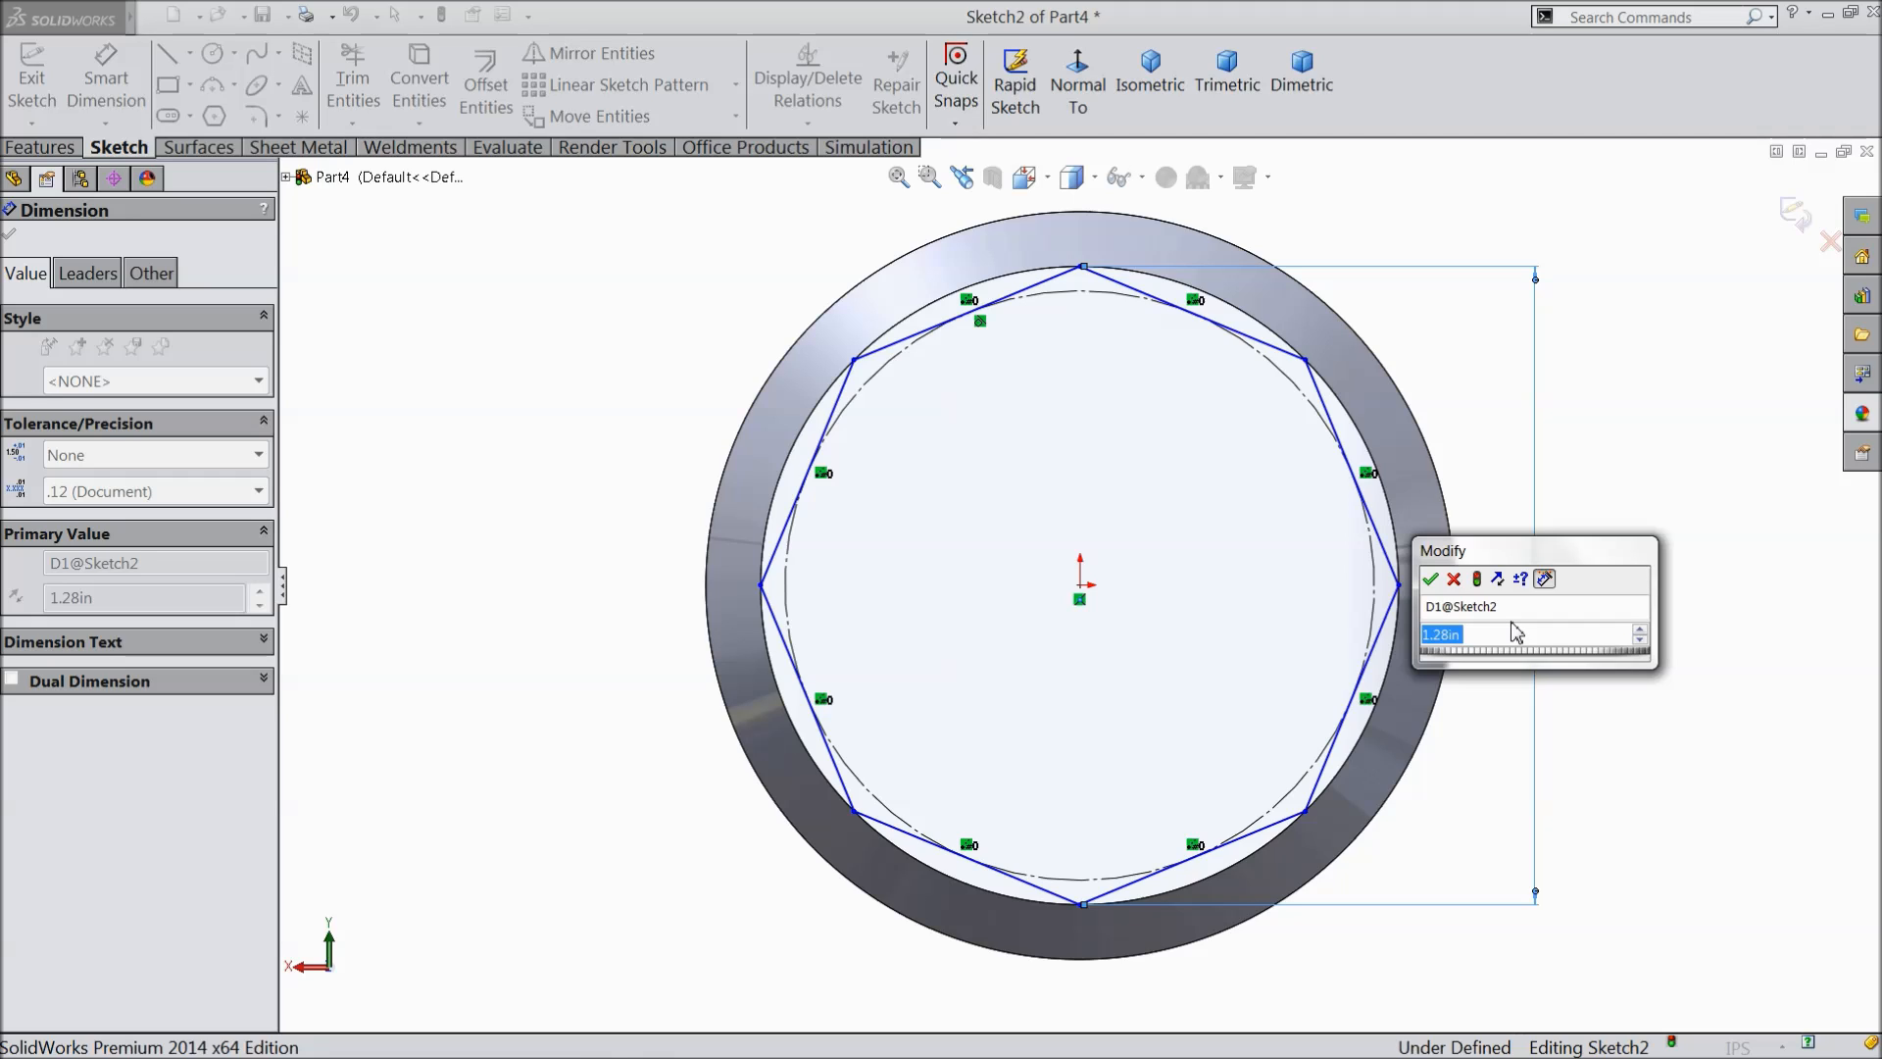
type("1")
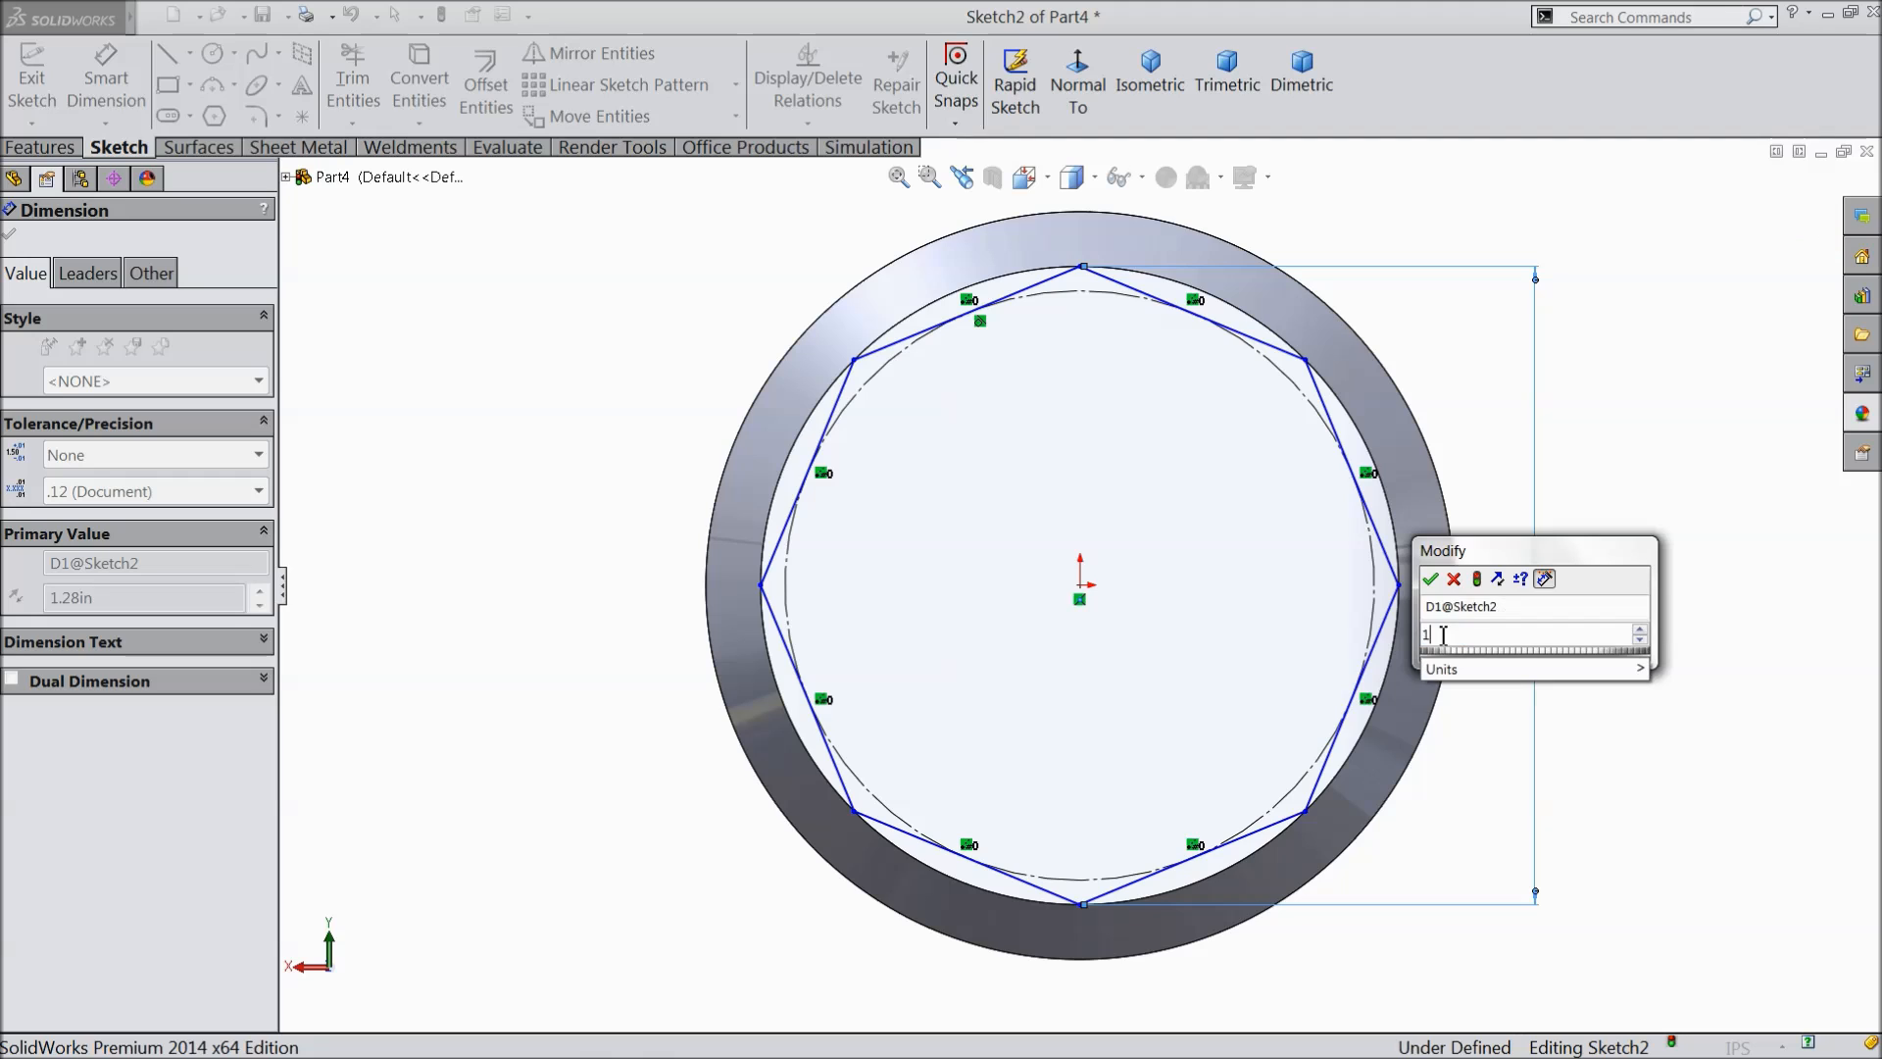
type(".18")
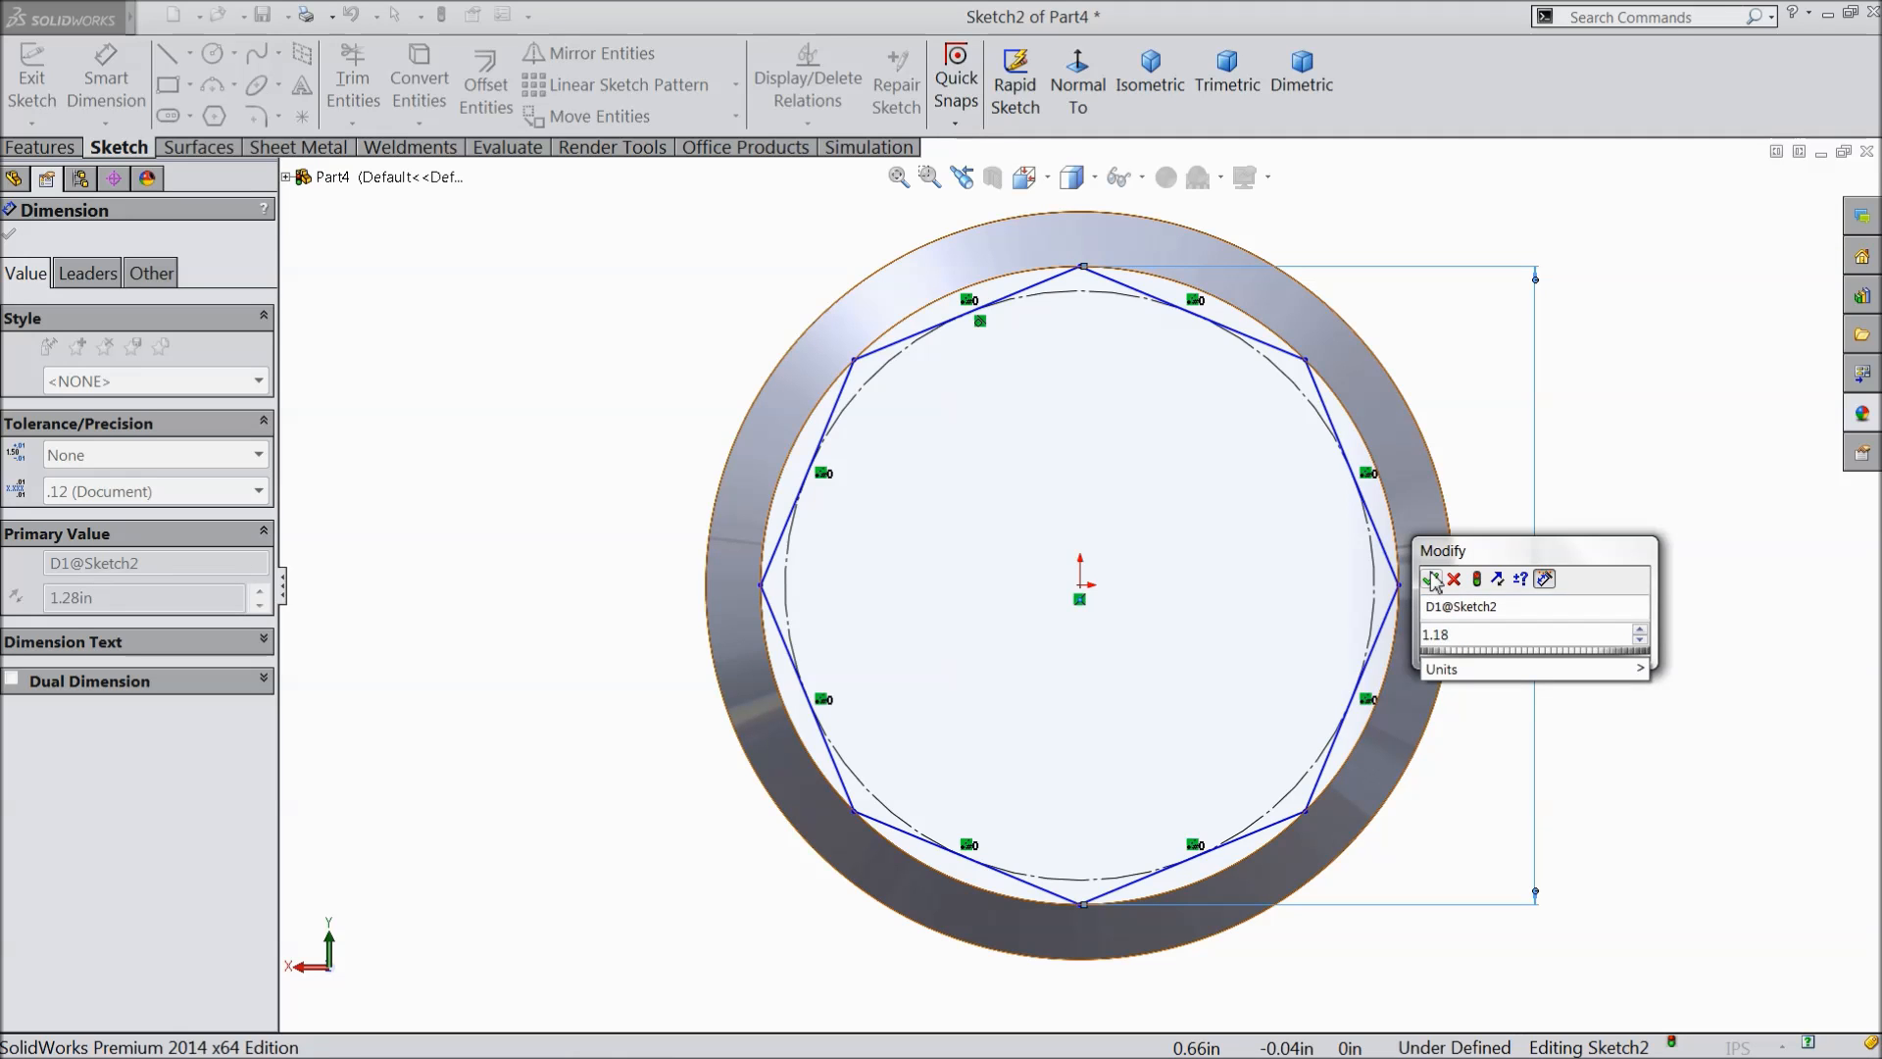
left_click(1430, 579)
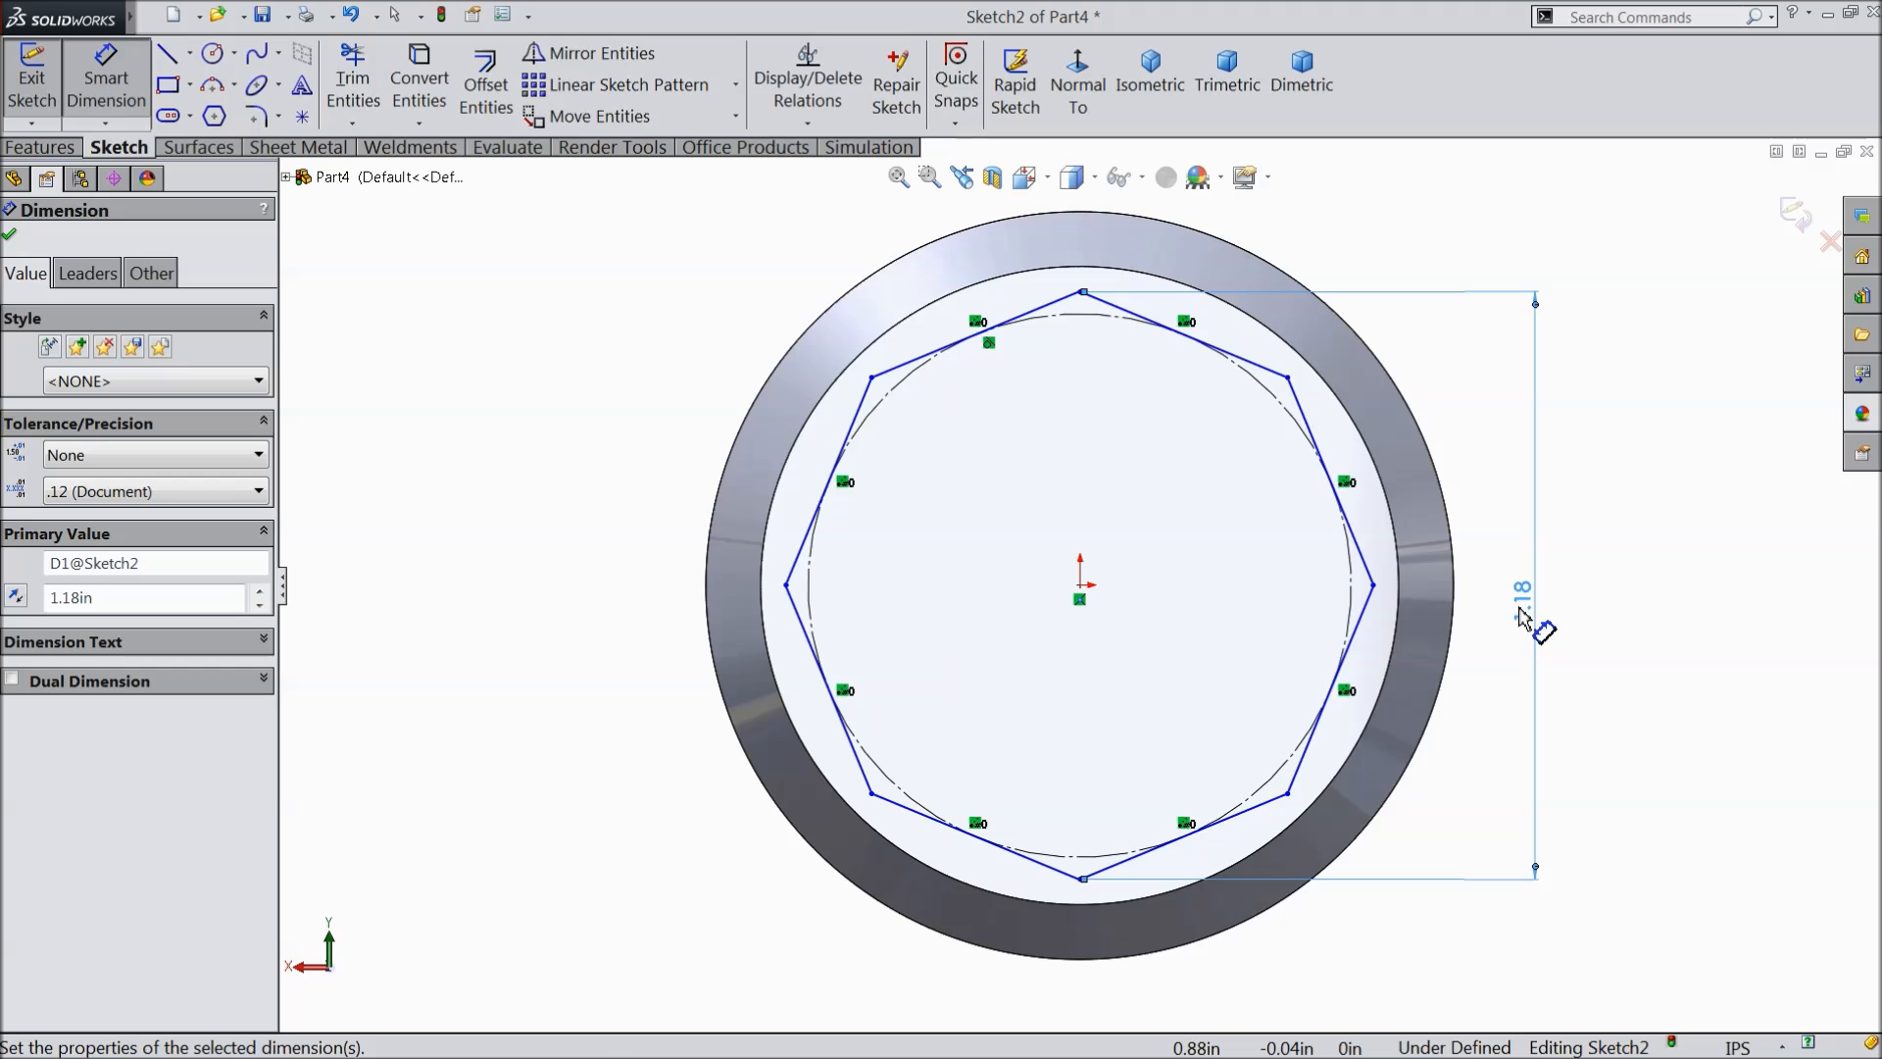
left_click(10, 236)
- Draw a vertical centerline from the origin to the octagon's top vertex
left_click(189, 52)
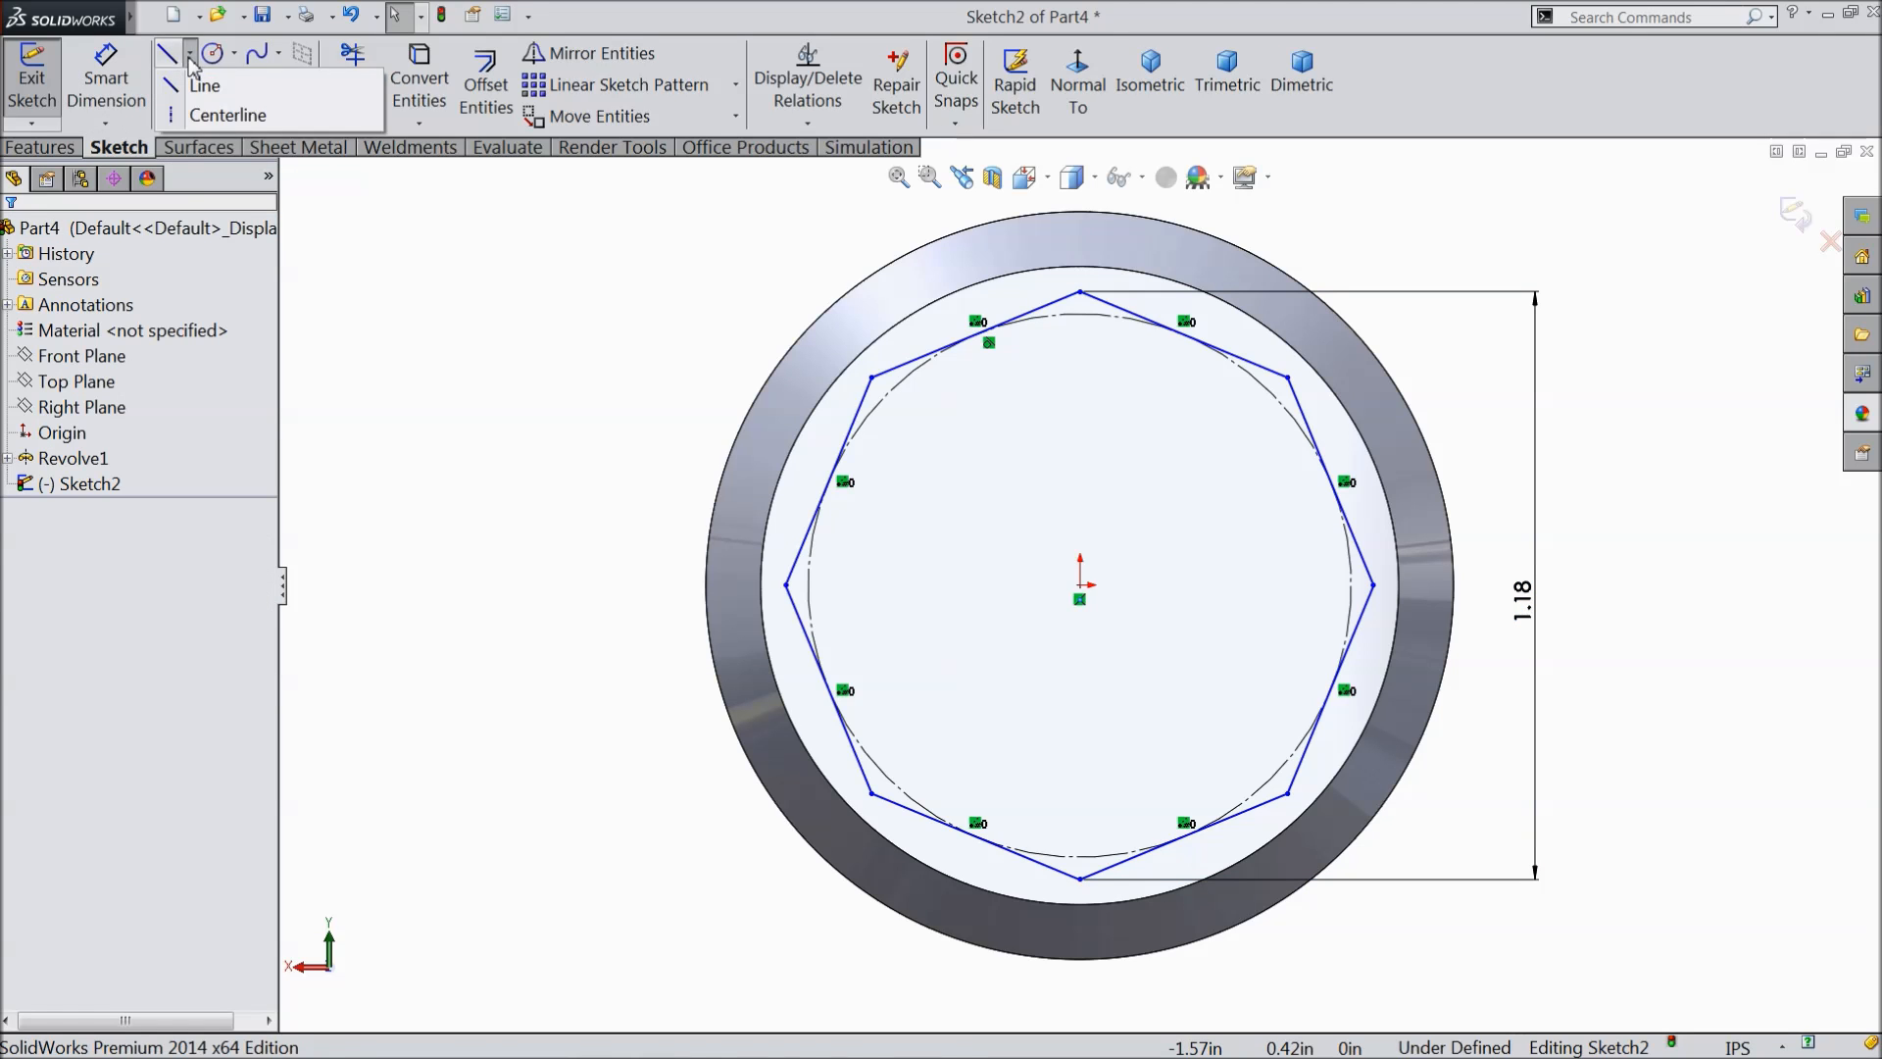
left_click(227, 113)
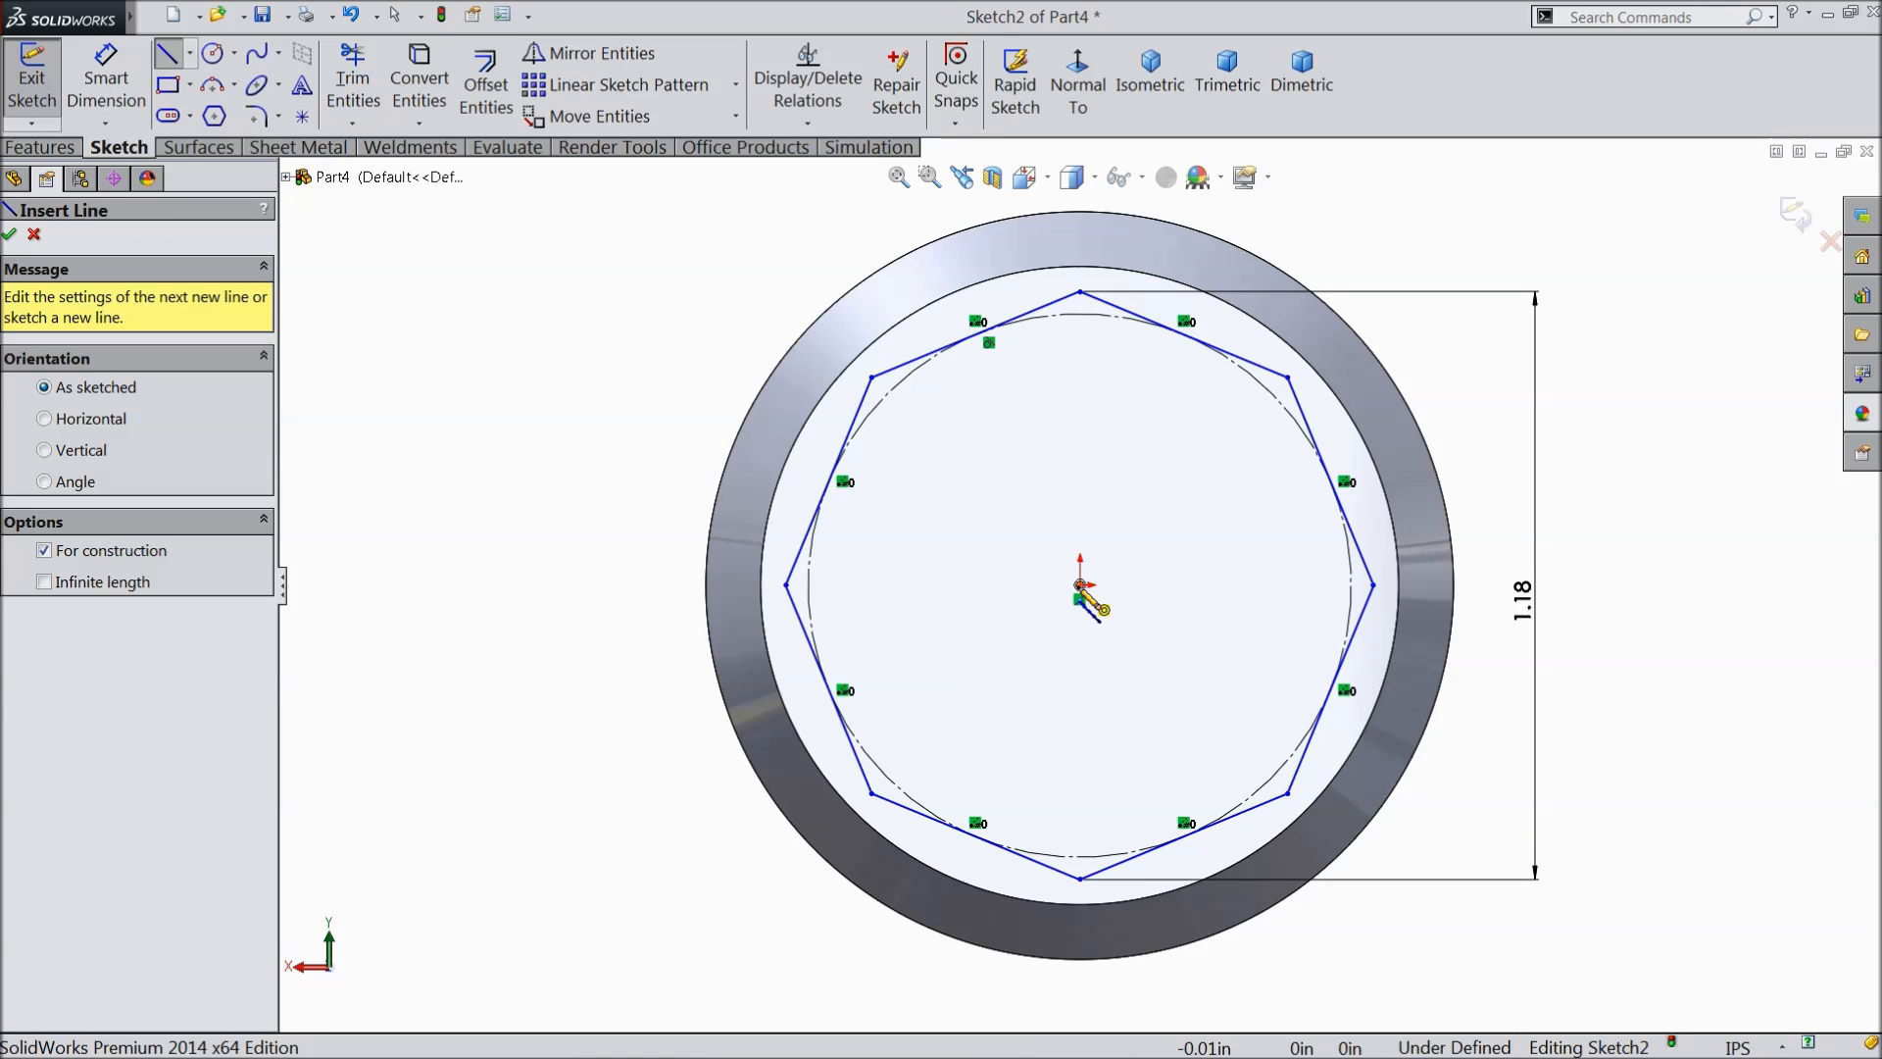
left_click(1080, 585)
left_click(1080, 293)
right_click(633, 292)
left_click(679, 310)
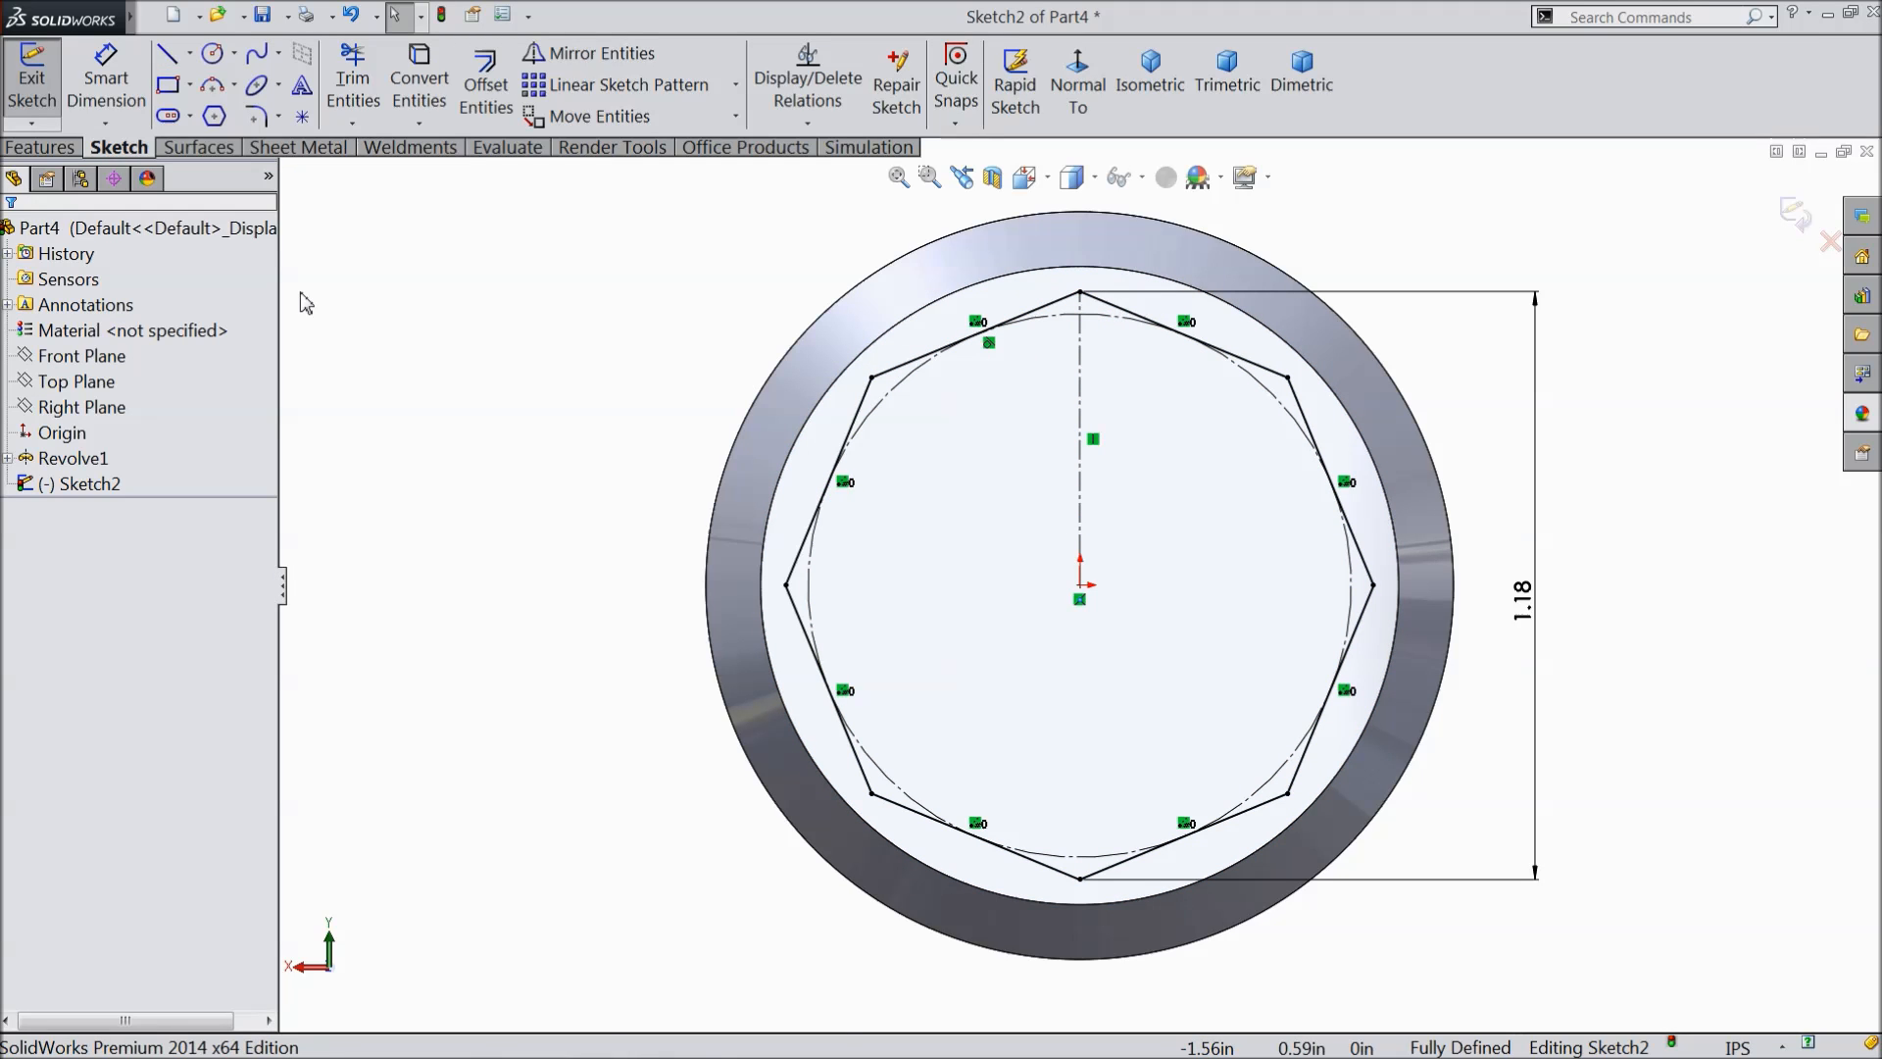
- Cut away the material outside the octagon with a blind Extruded Cut 0.5 in deep, flipping the side to cut
left_click(61, 148)
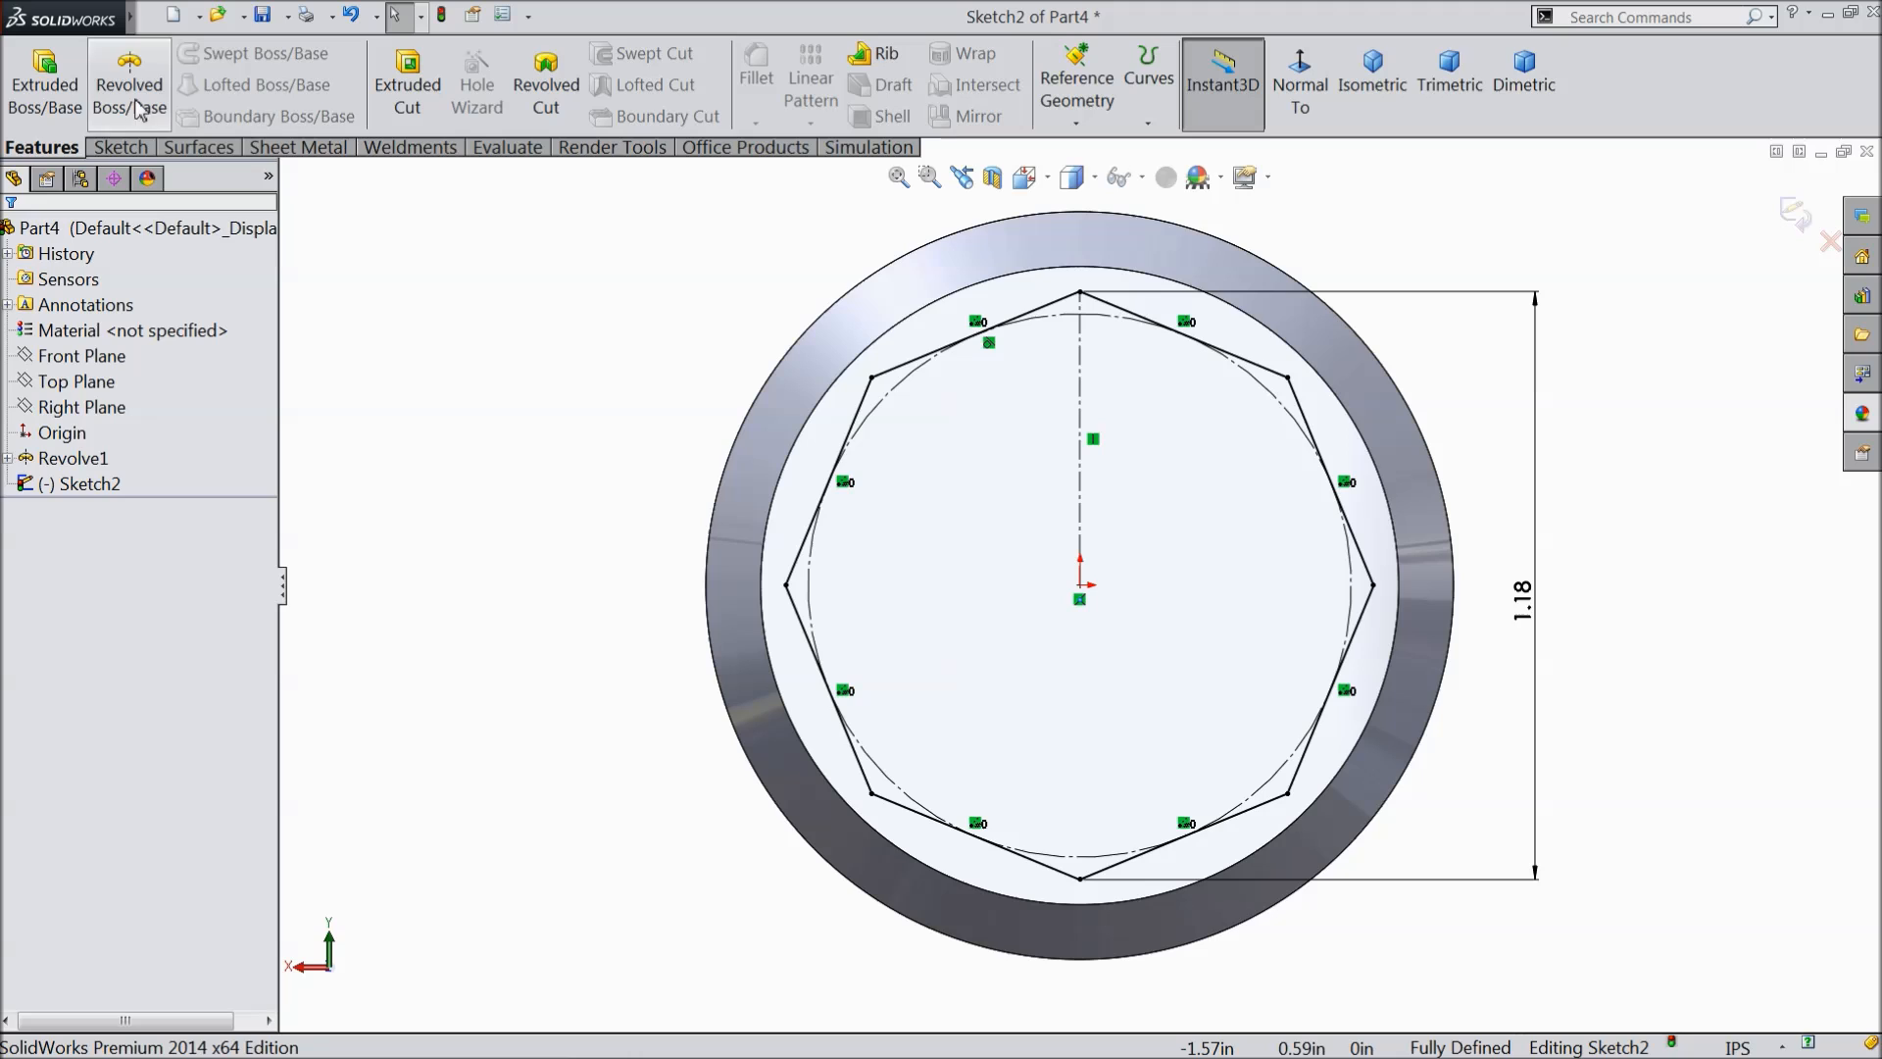
left_click(407, 87)
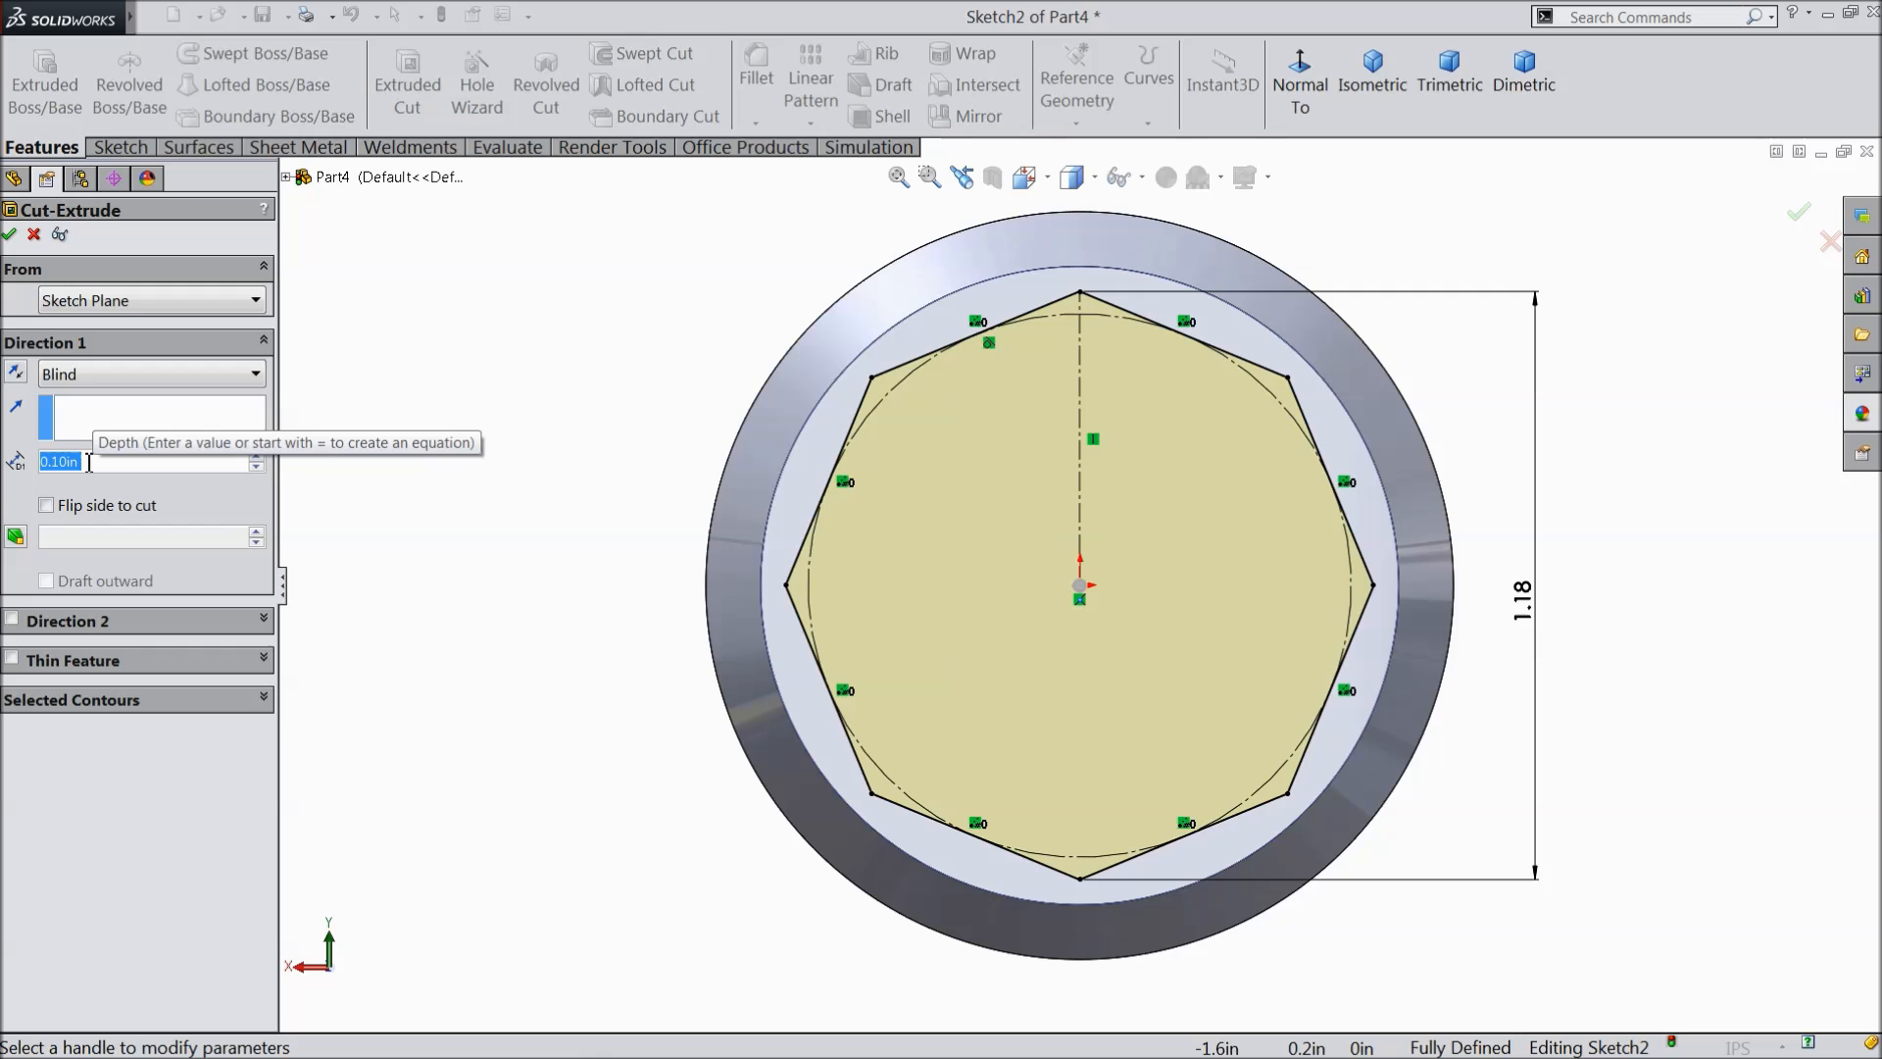
type("0.5")
key("Return")
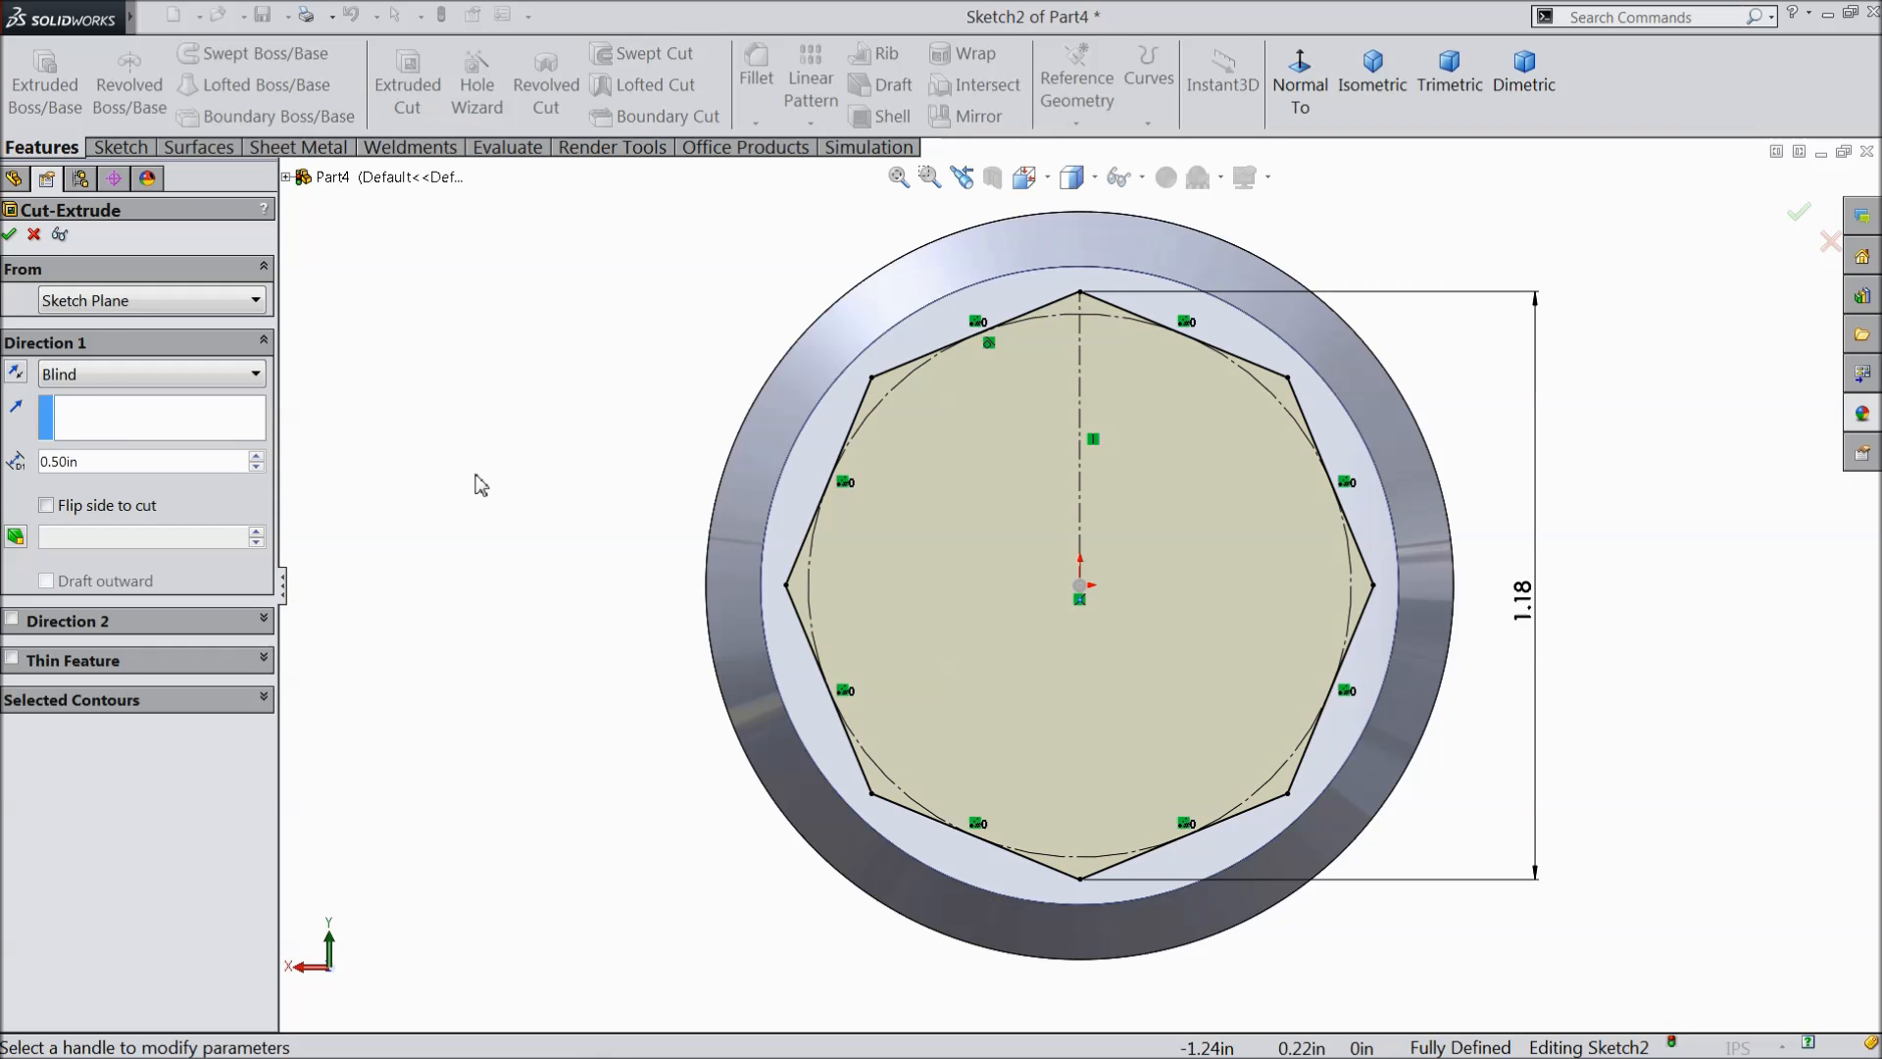
left_click(46, 506)
middle_click_drag(367, 480, 462, 539)
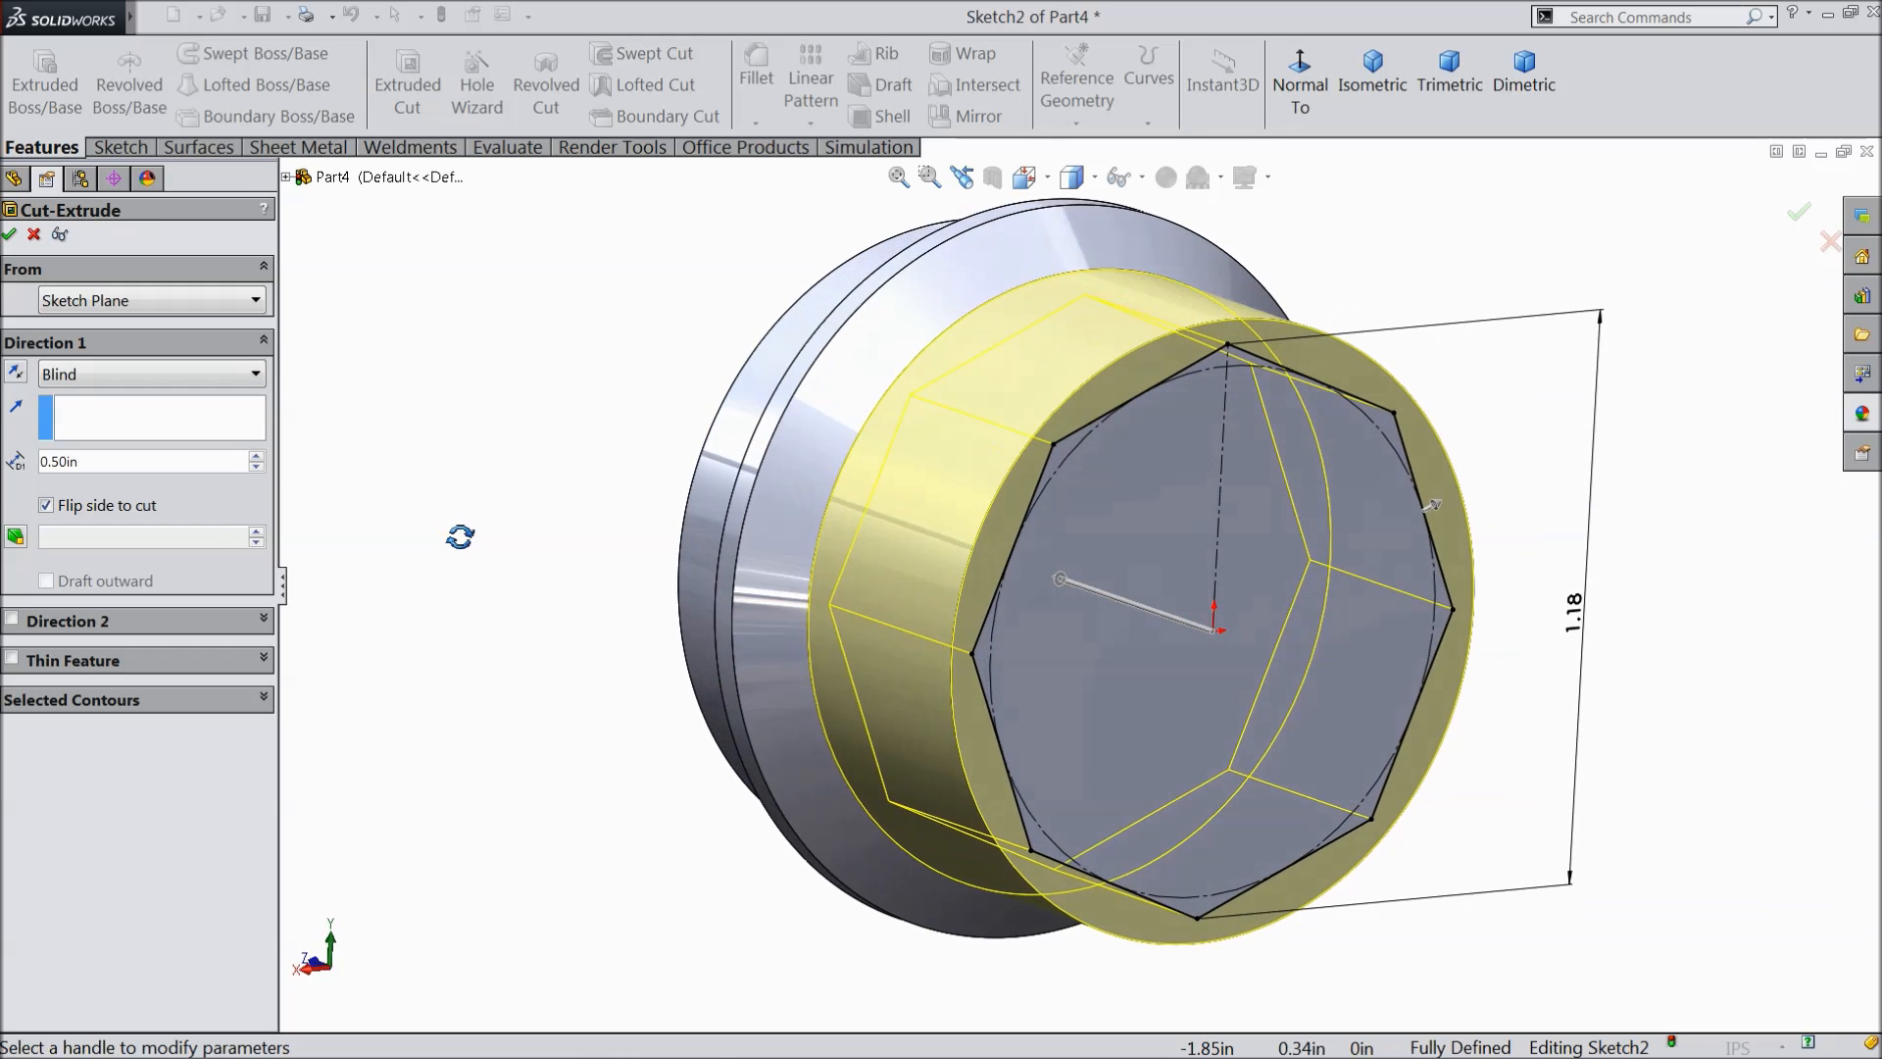
left_click(11, 234)
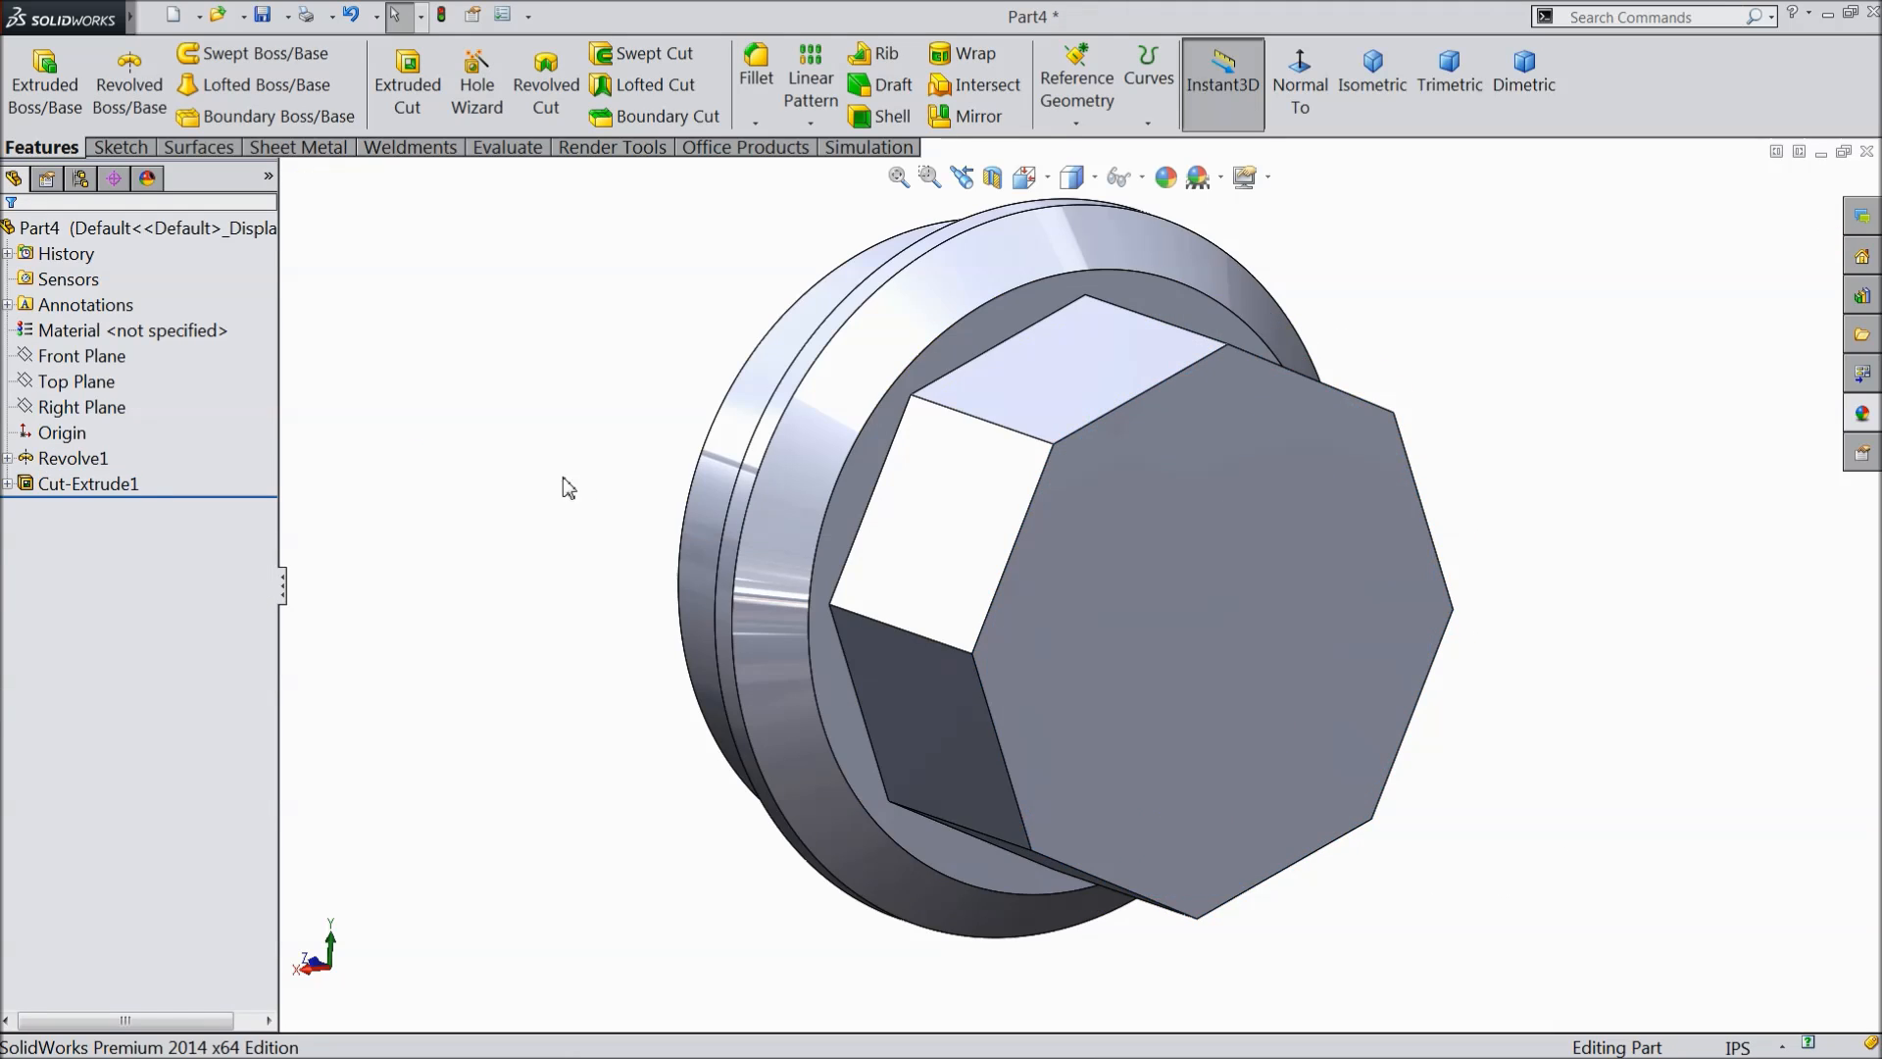
- Fillet all eight lengthwise corner edges of the octagonal head with a 0.06 in radius
middle_click_drag(537, 487, 412, 529)
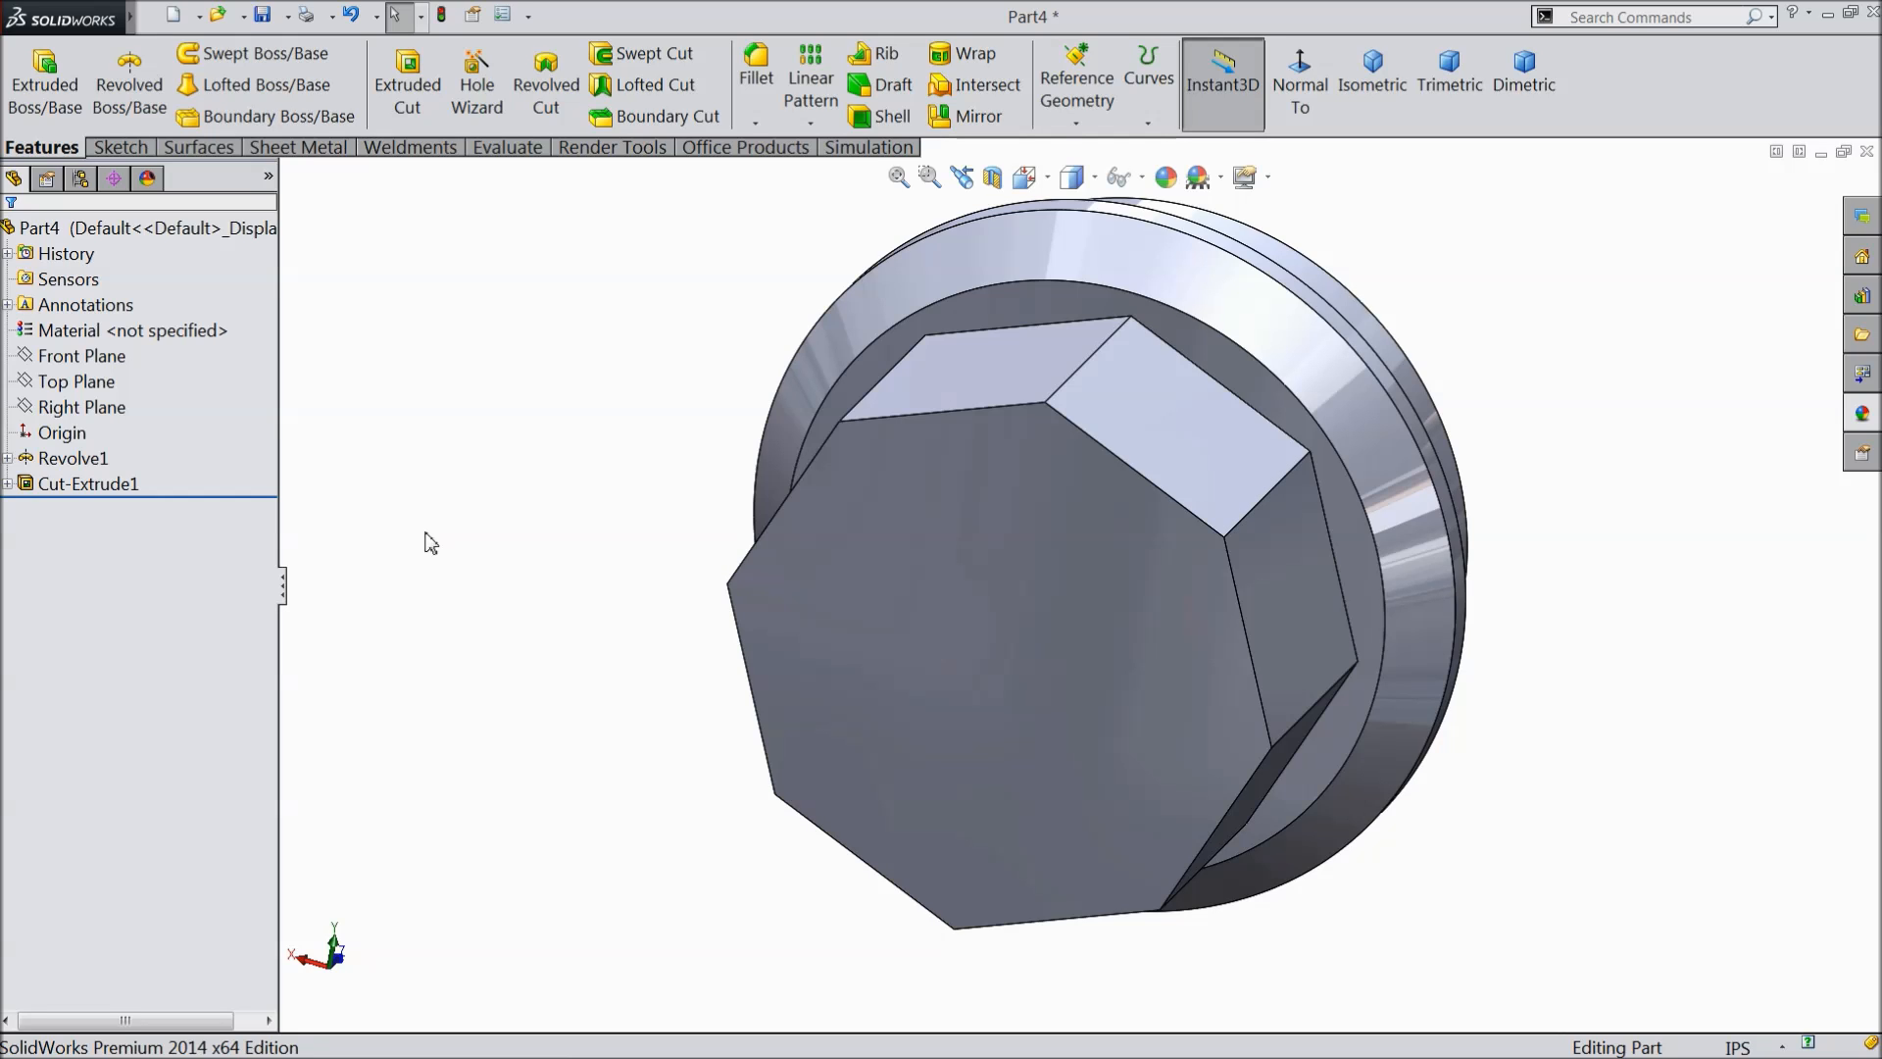
scroll(535, 570, "up", 2)
mouse_move(617, 576)
middle_mouse_down()
mouse_move(592, 562)
mouse_move(586, 584)
middle_mouse_up()
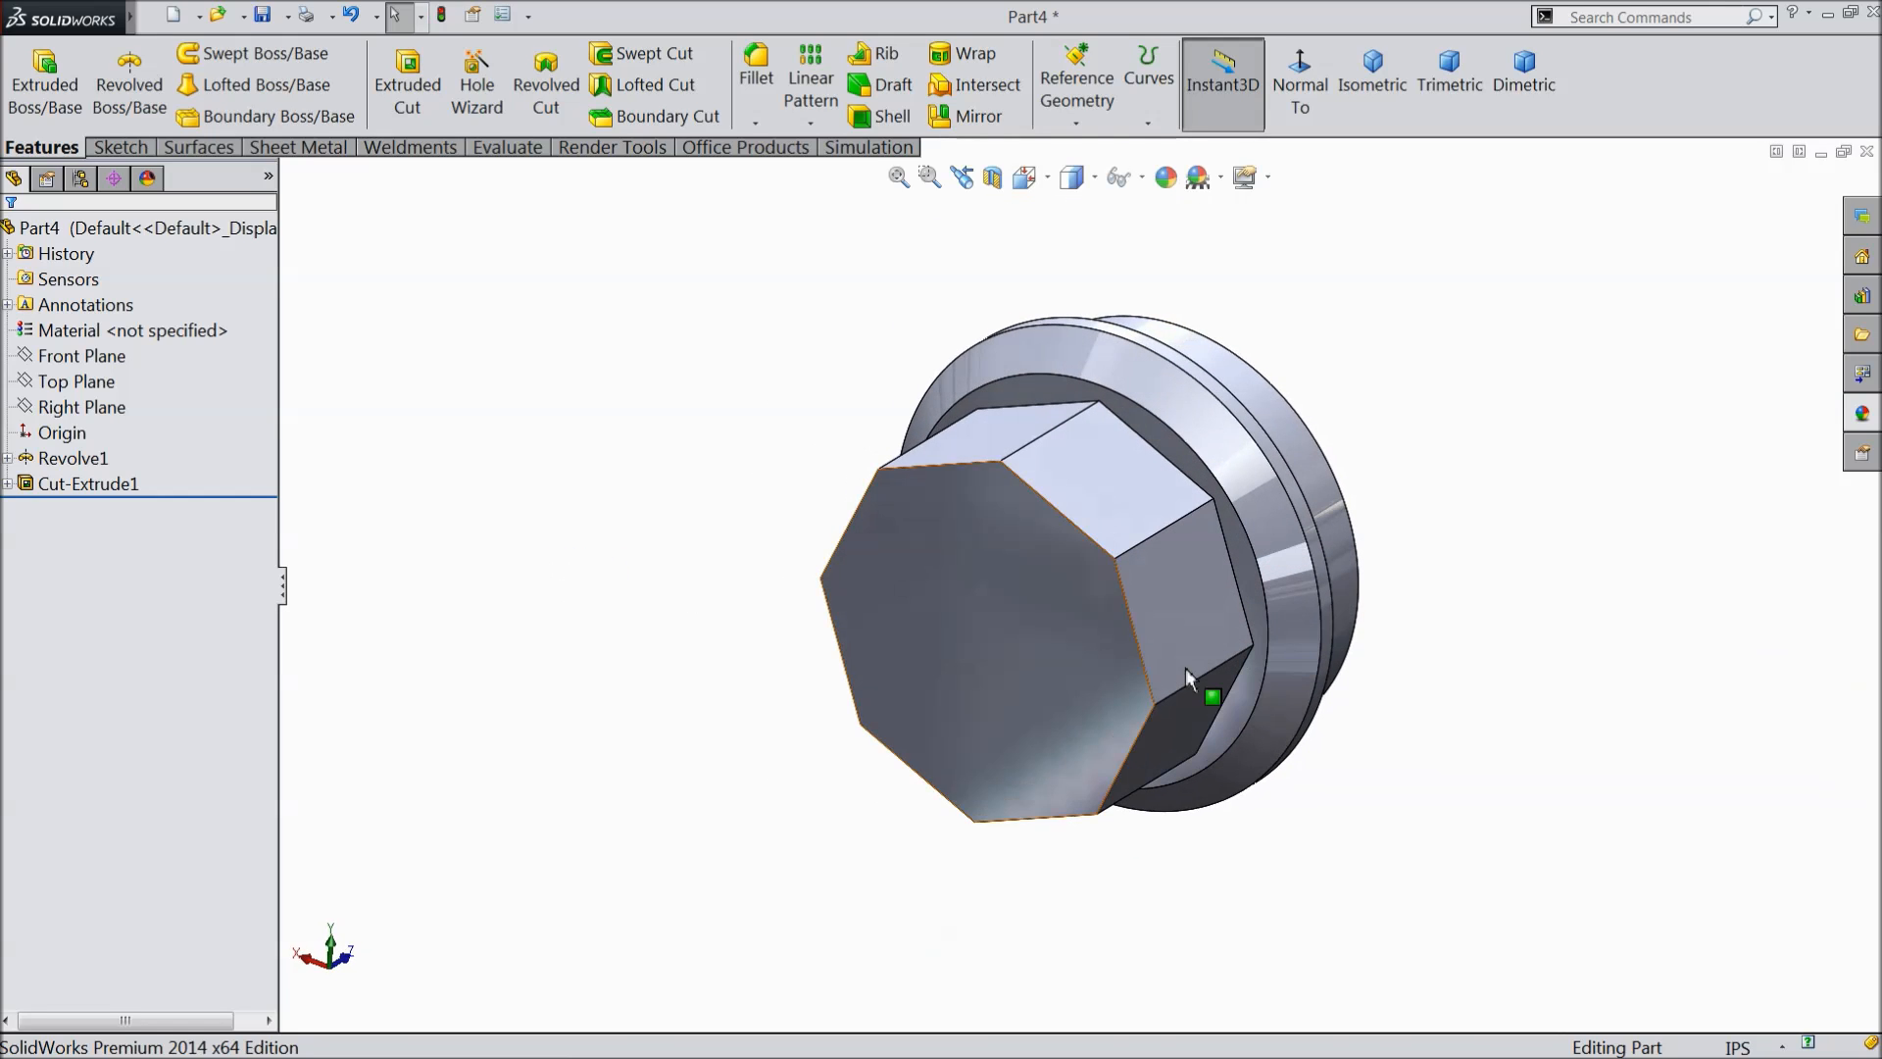
scroll(1413, 584, "down", 2)
middle_click_drag(1314, 617, 1462, 668)
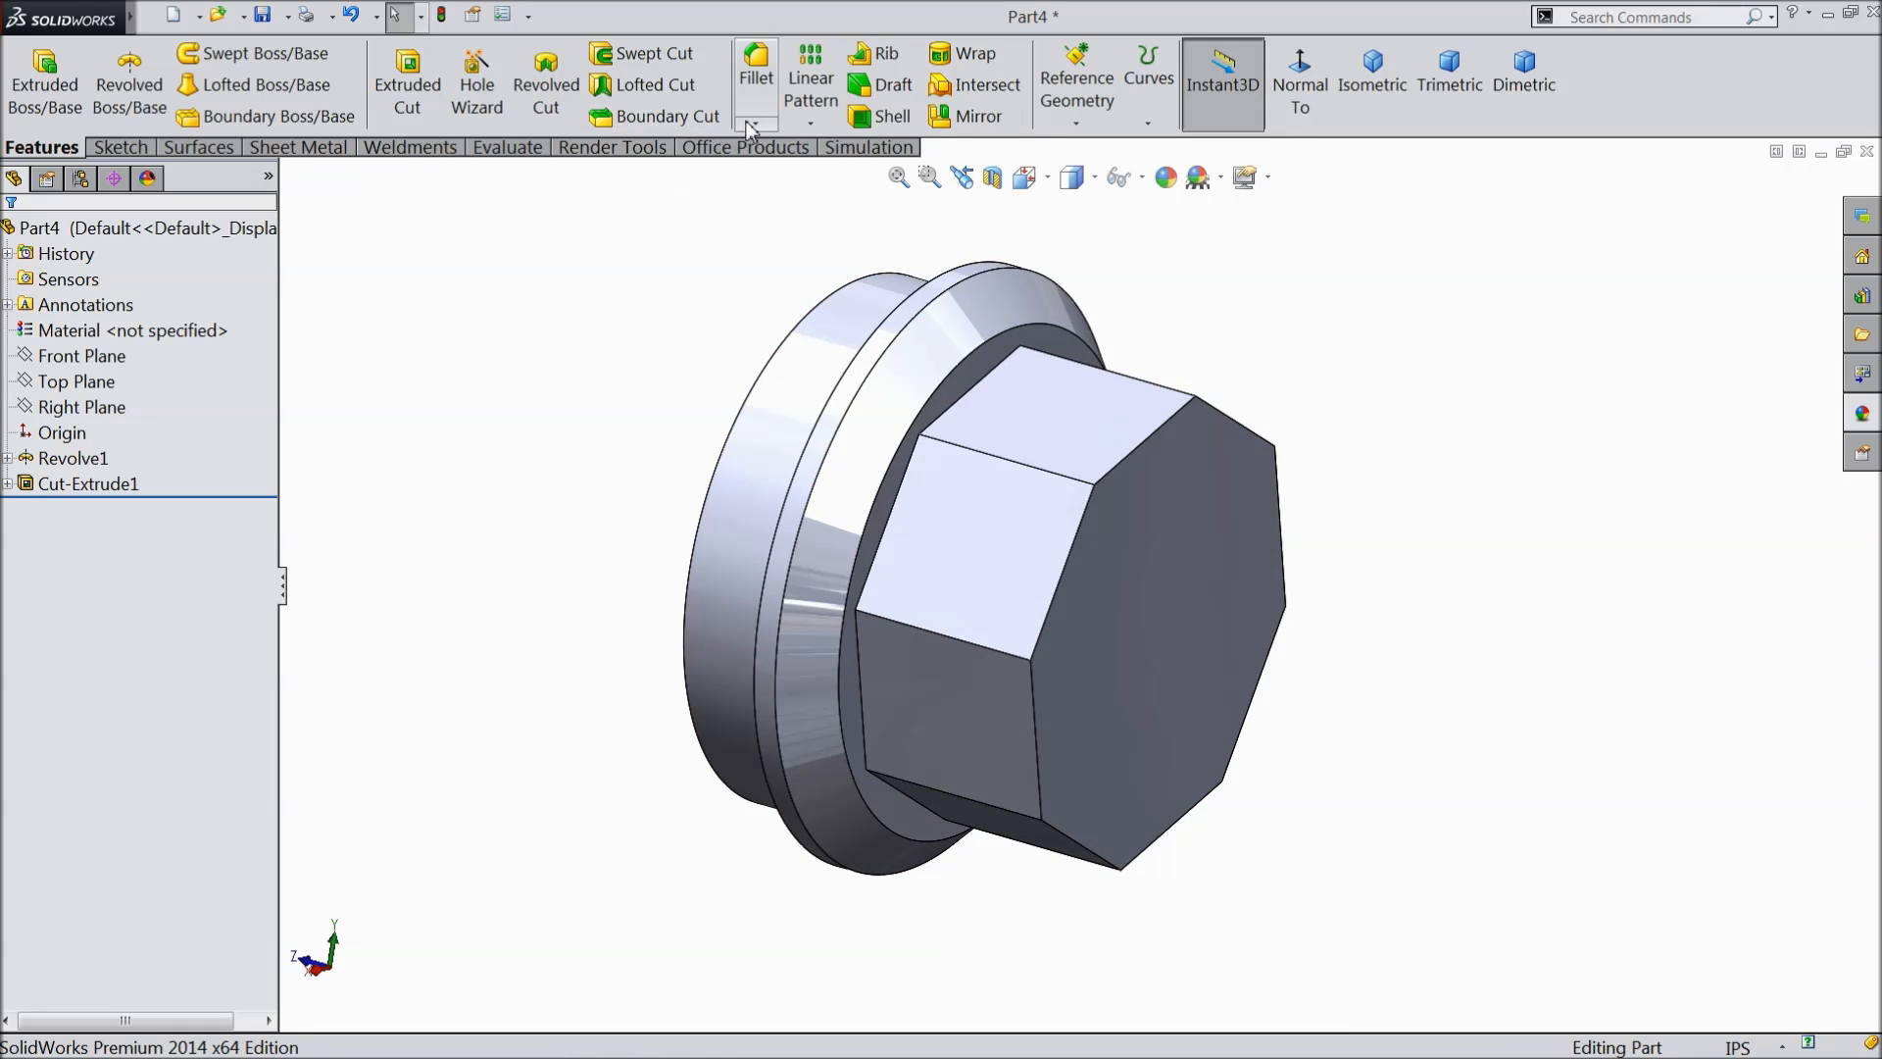
left_click(755, 71)
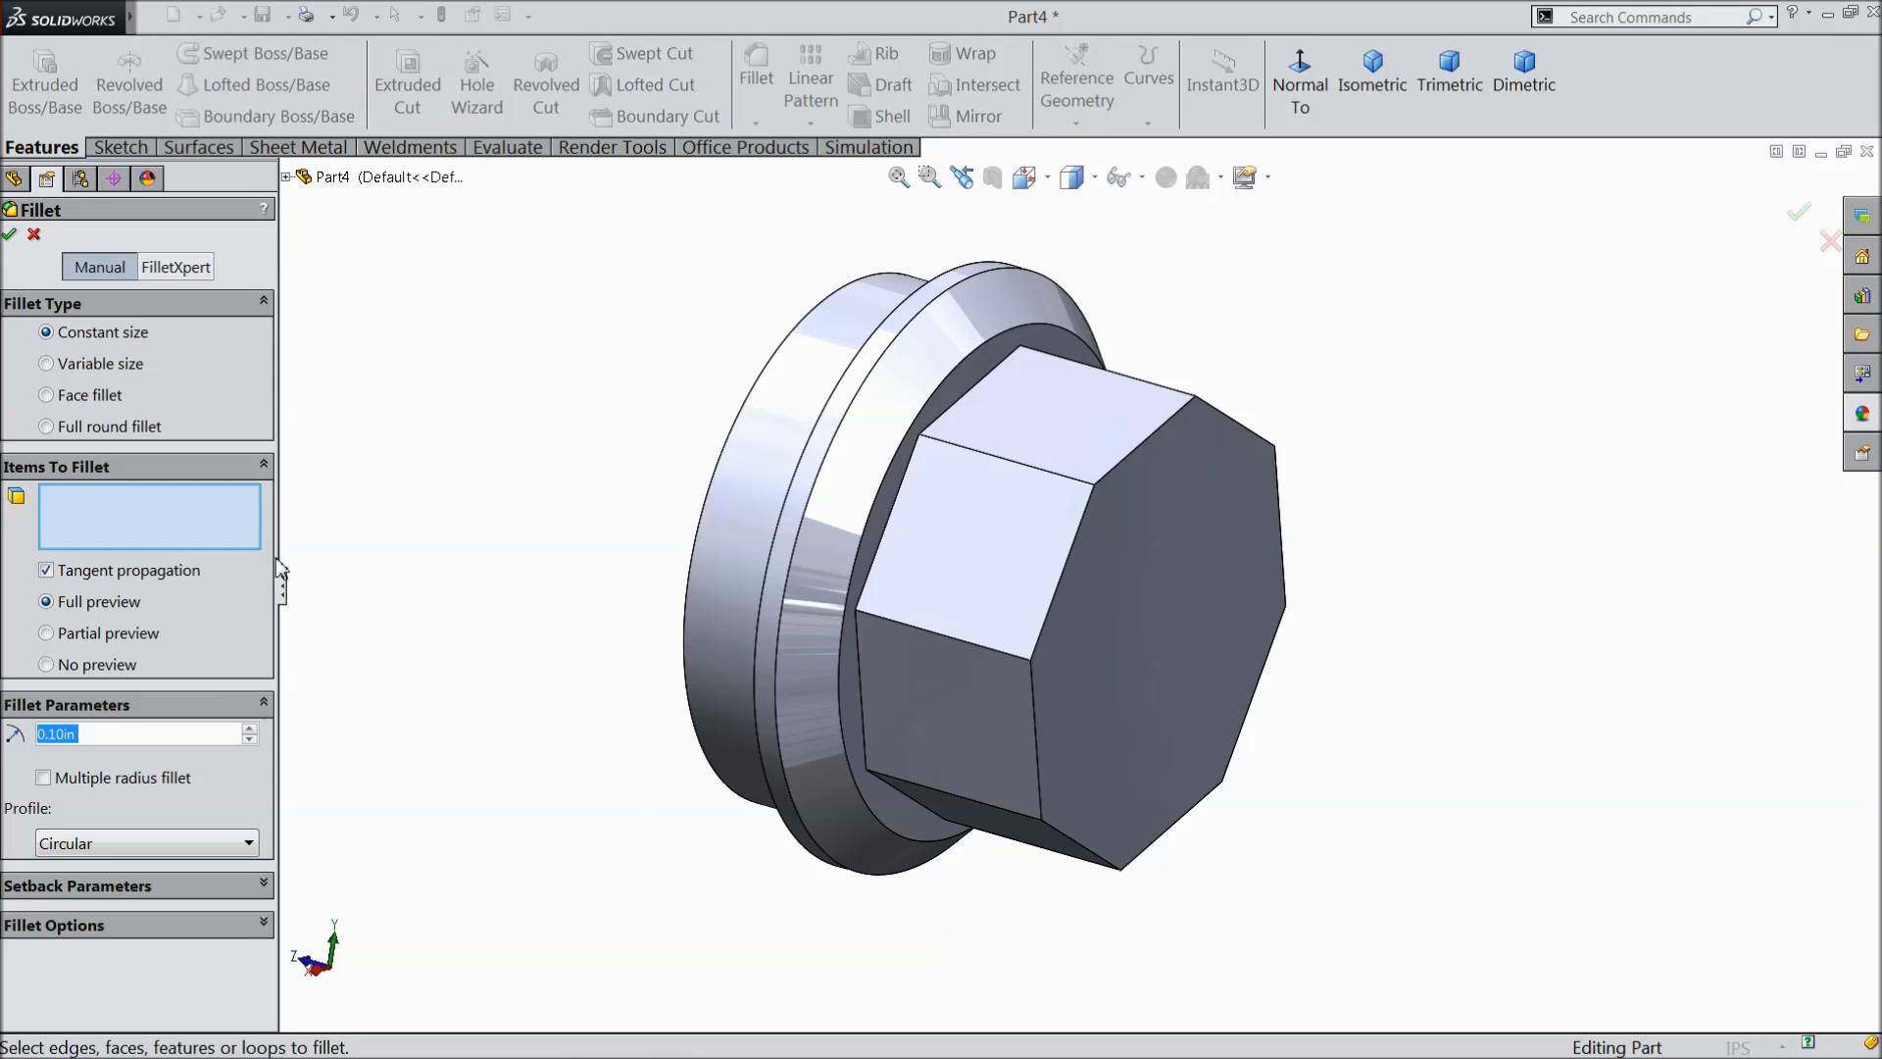
type("0.06")
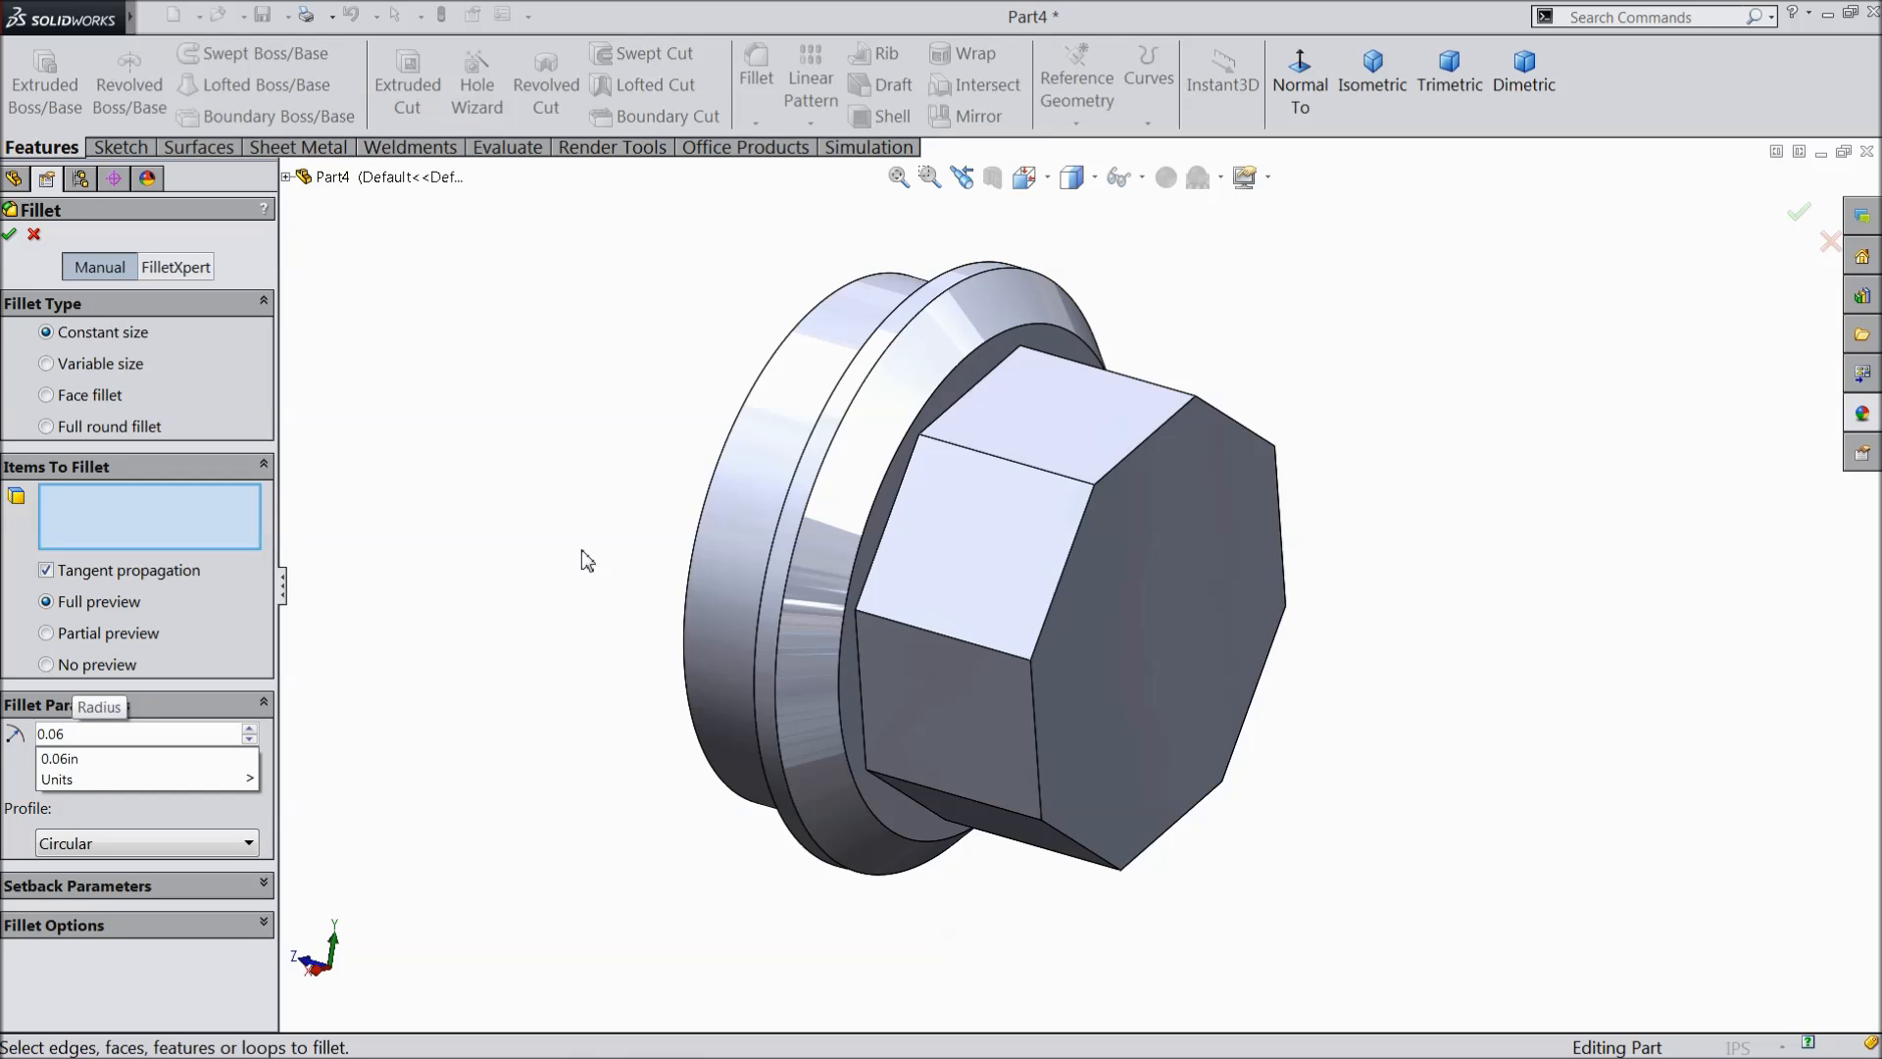
key("Return")
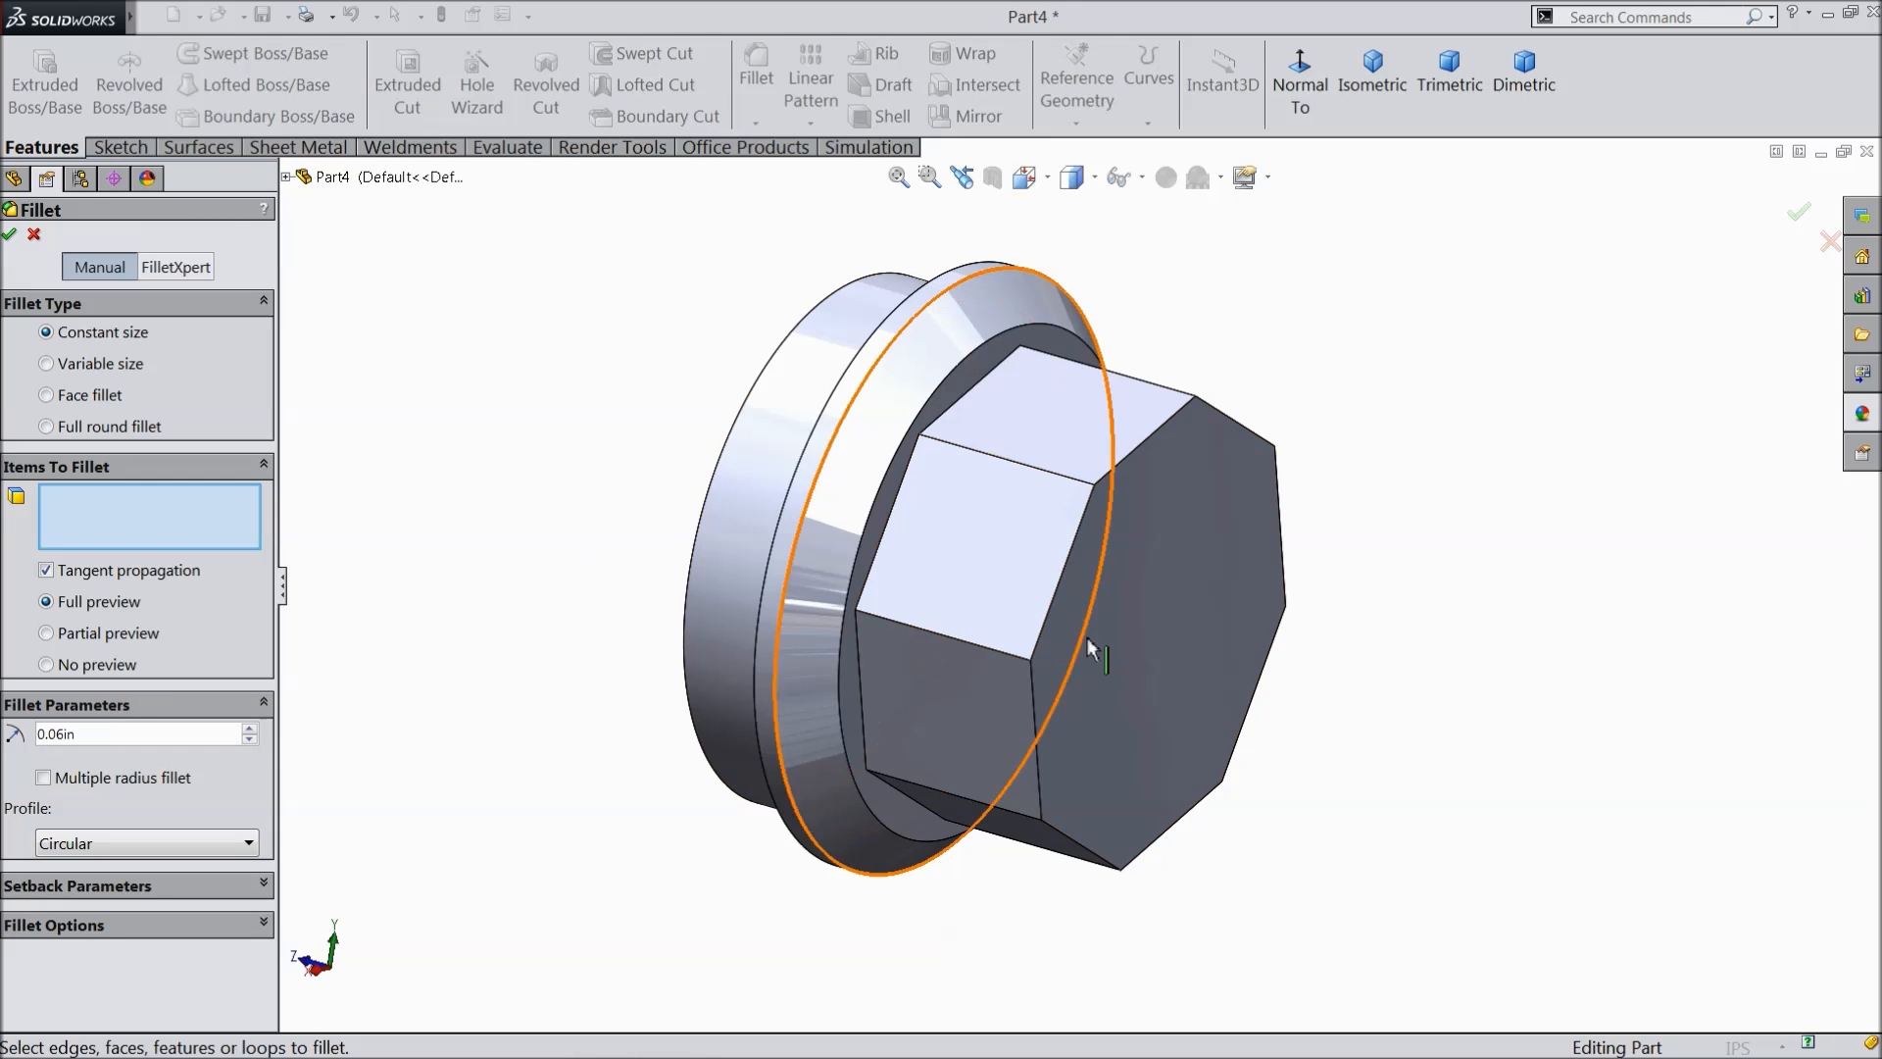
left_click(1015, 667)
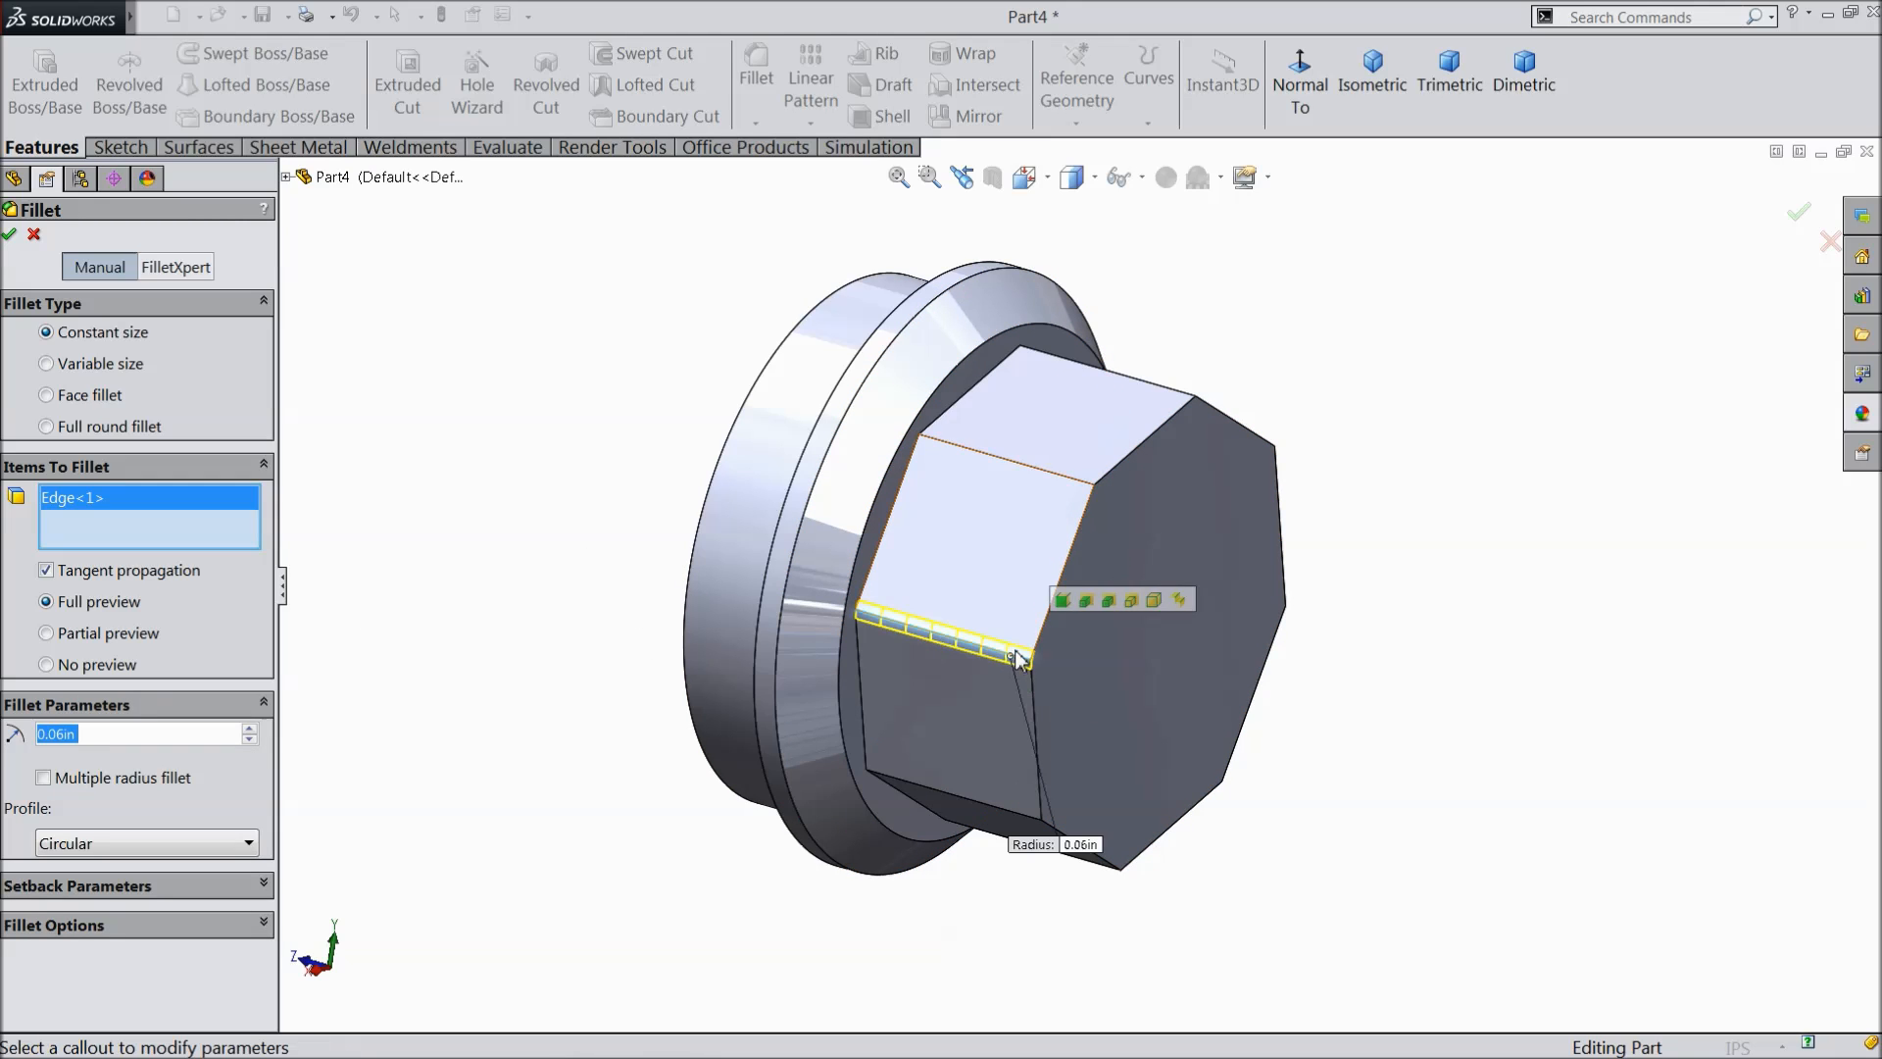
left_click(1064, 600)
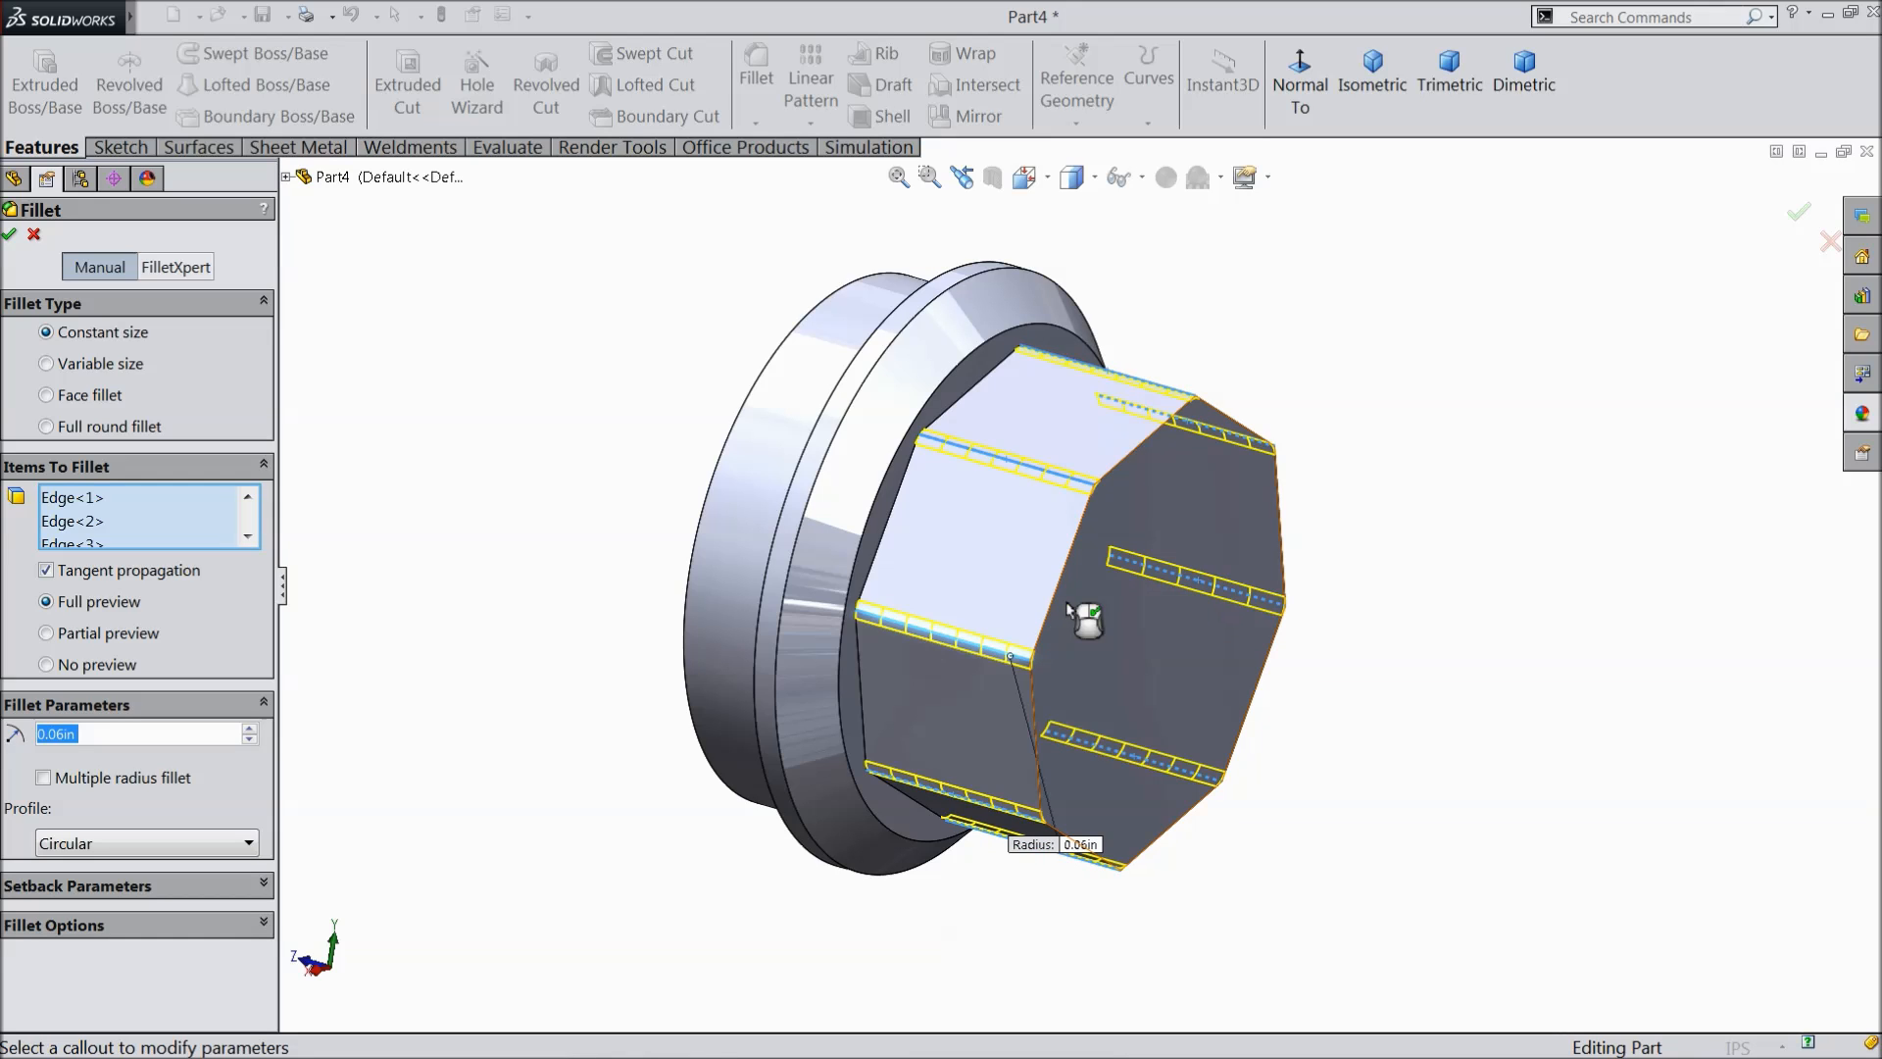
middle_click_drag(1365, 722, 1314, 726)
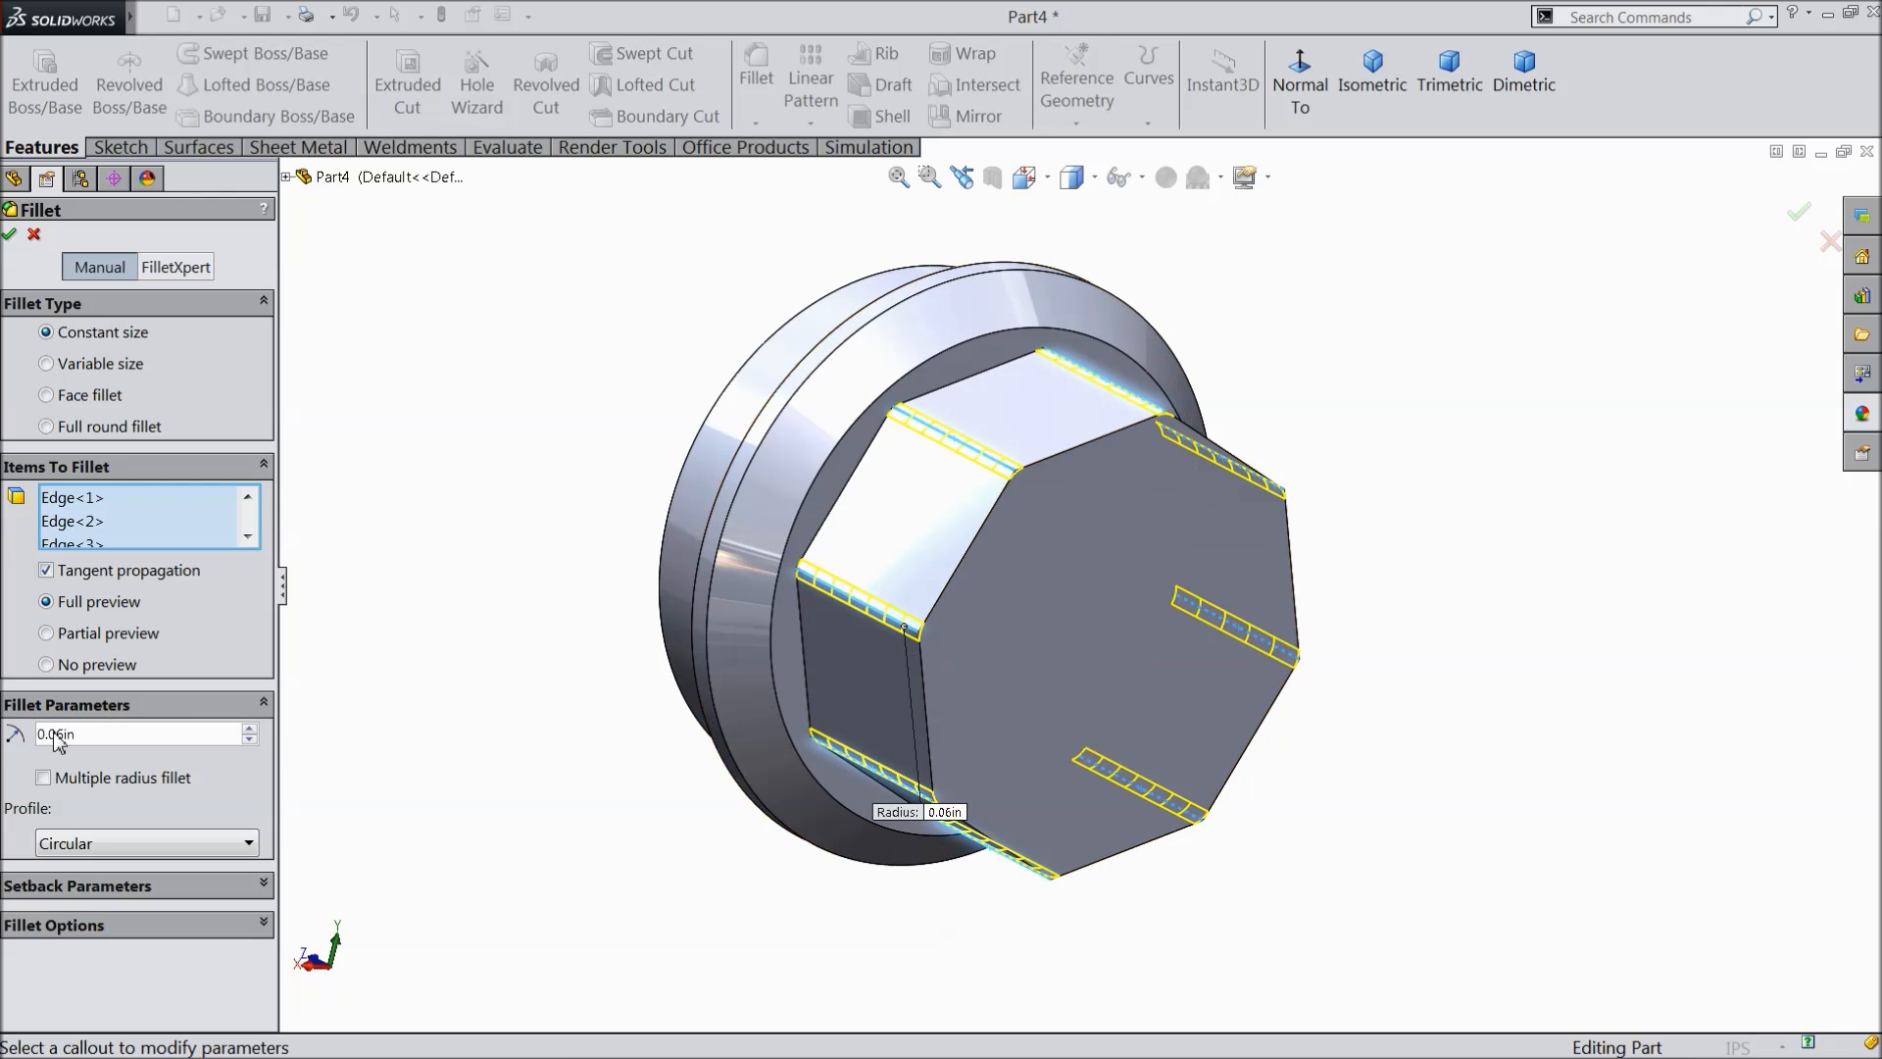
left_click(9, 235)
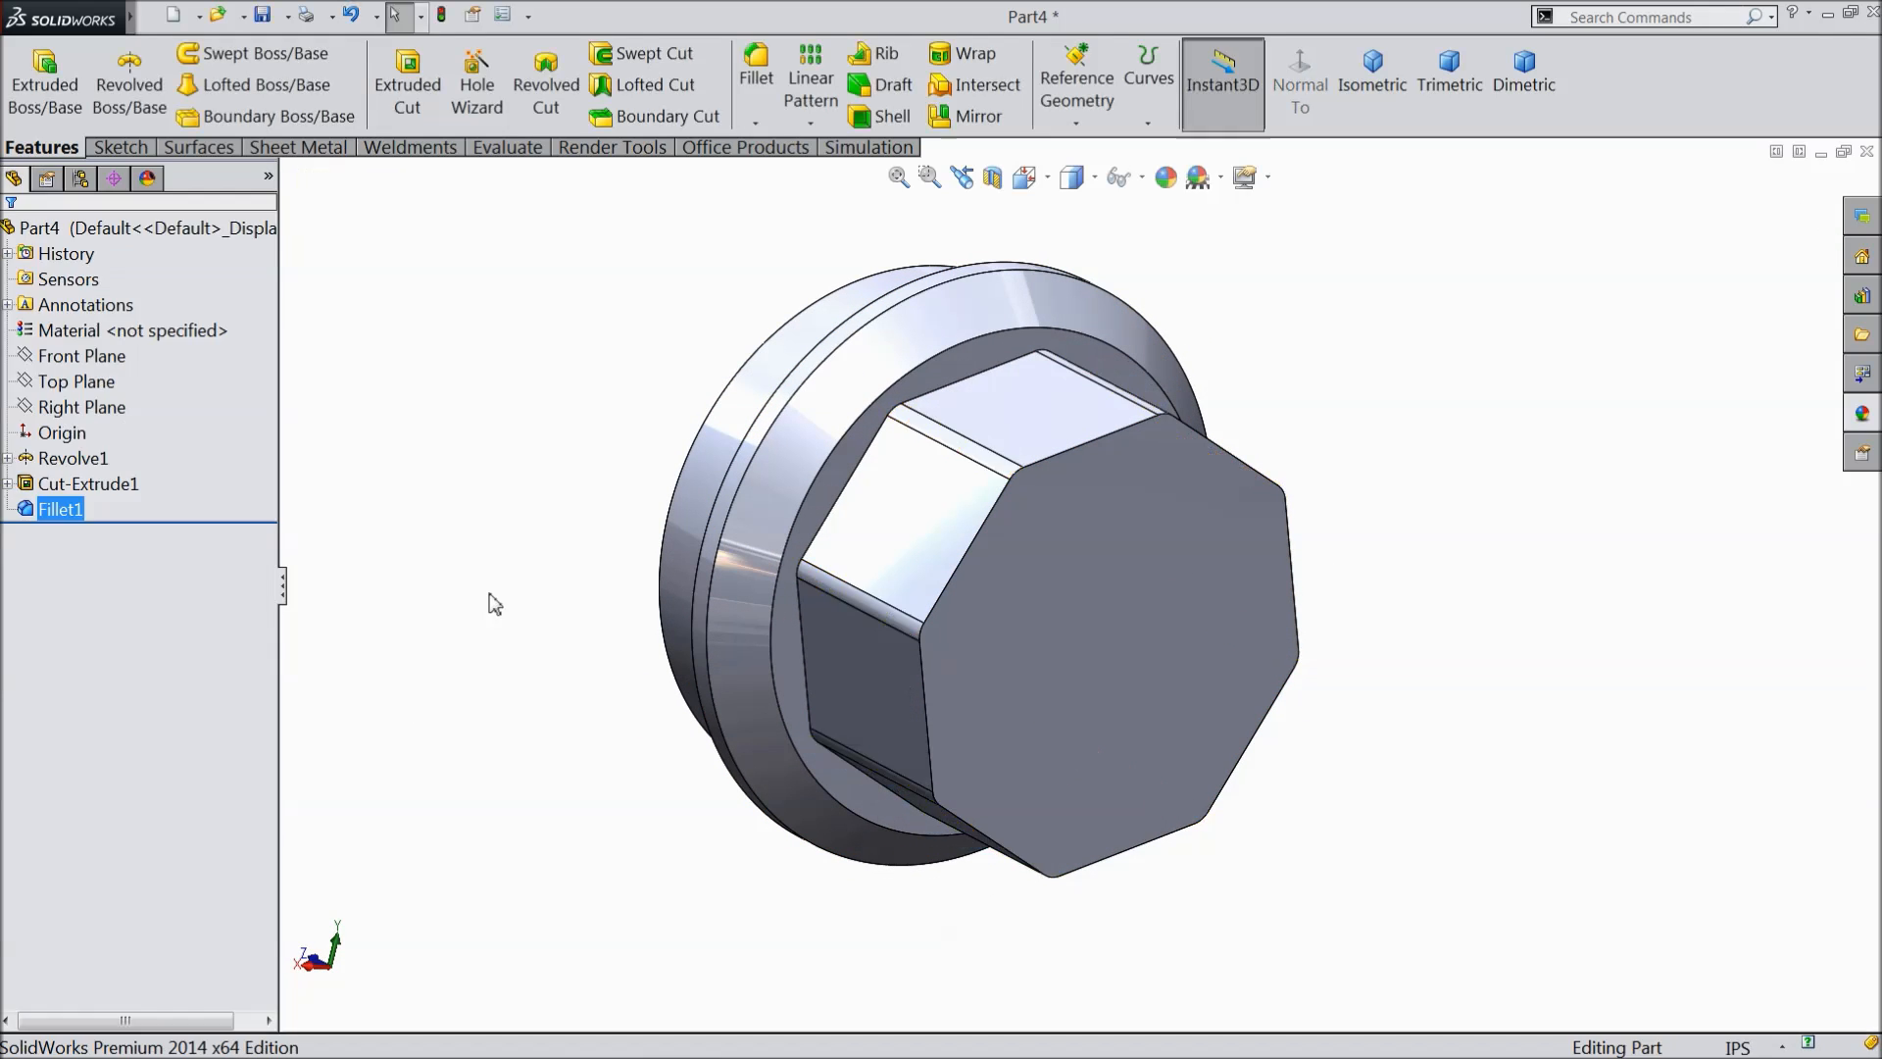
- Fillet the edge loop where the octagonal head meets the lip with a 0.05 in radius
left_click(756, 77)
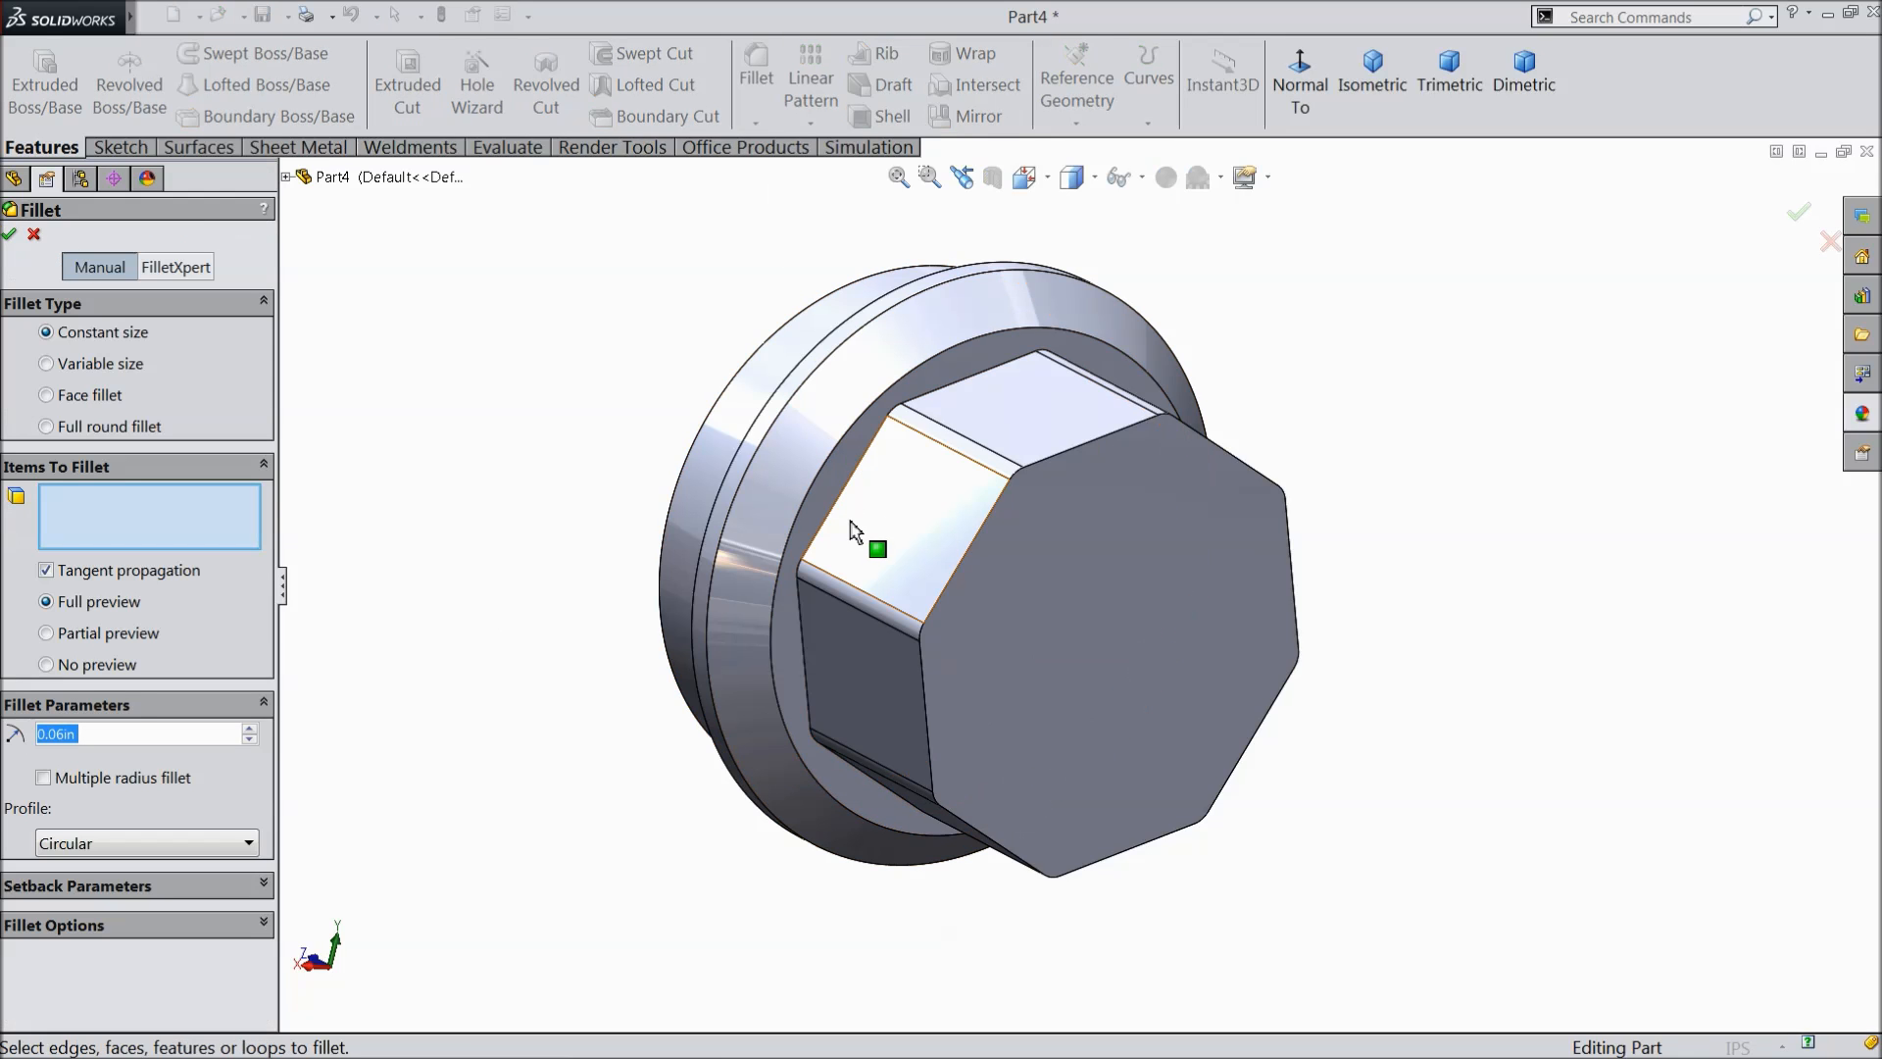
left_click(838, 516)
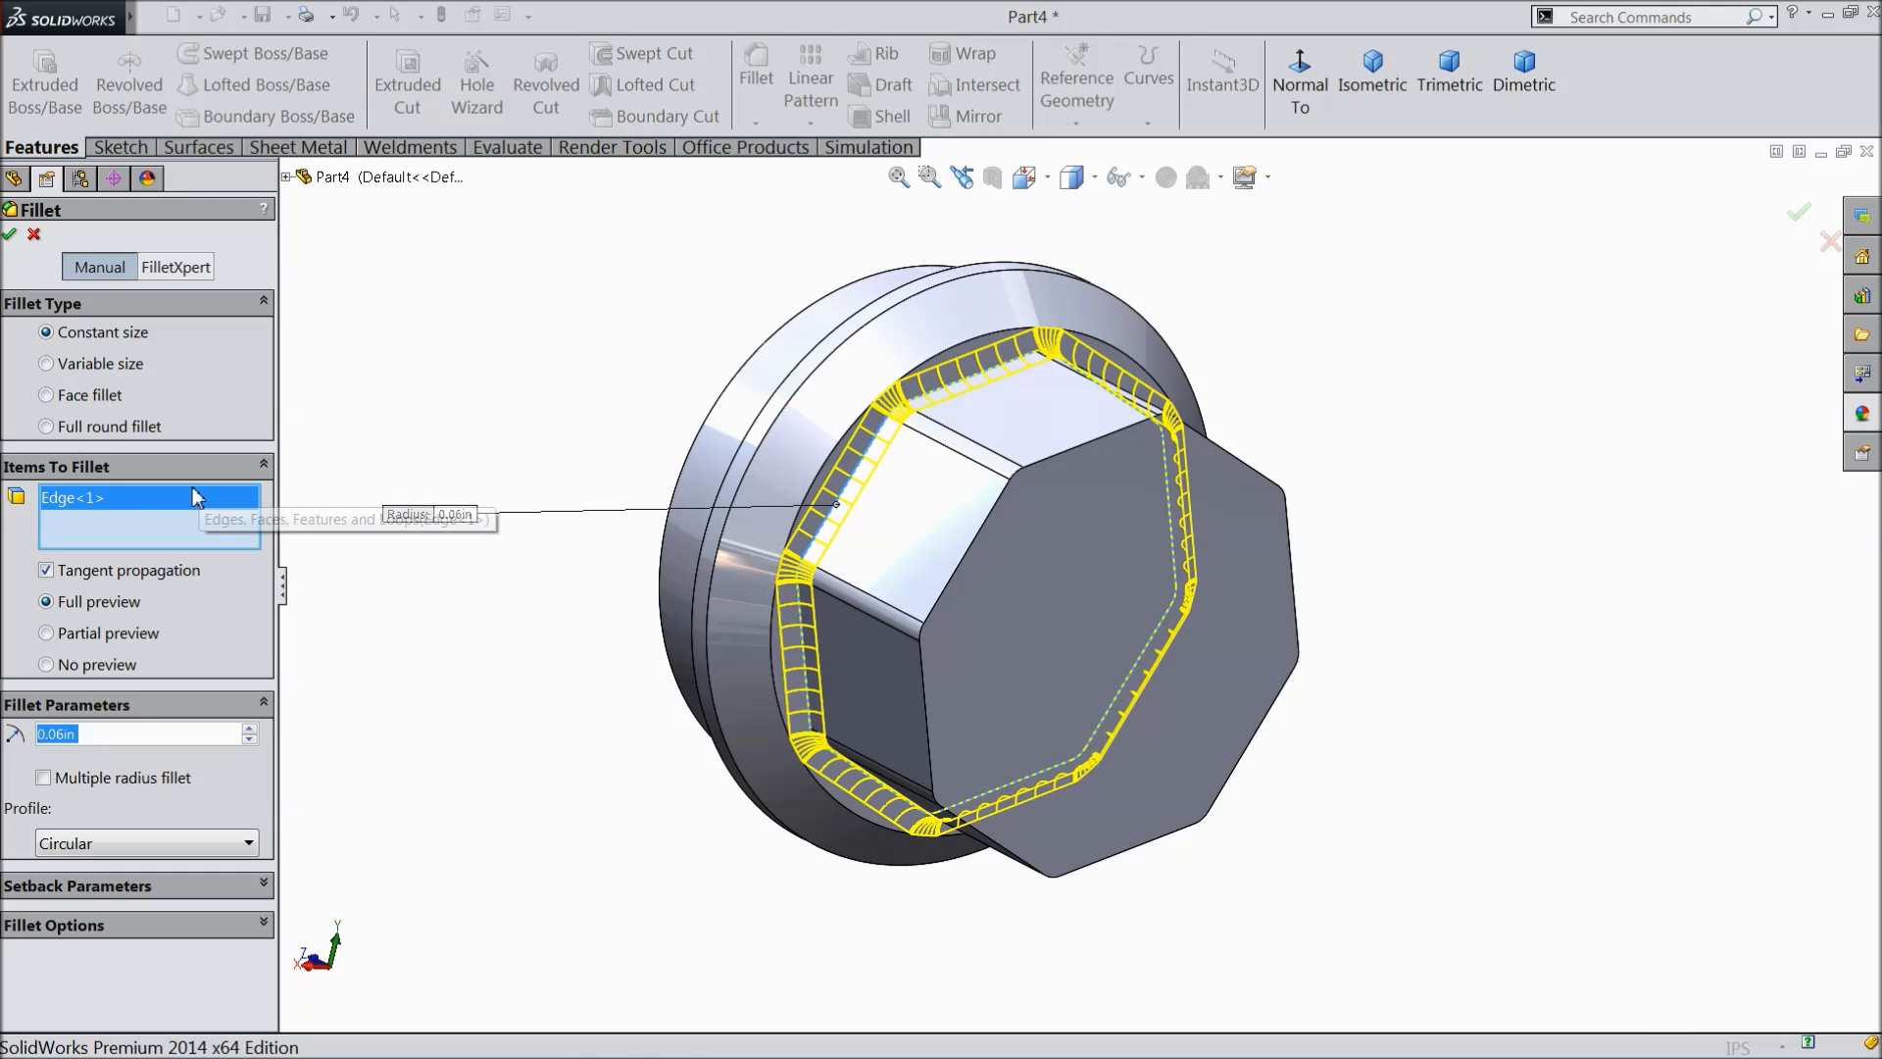
type("0.05")
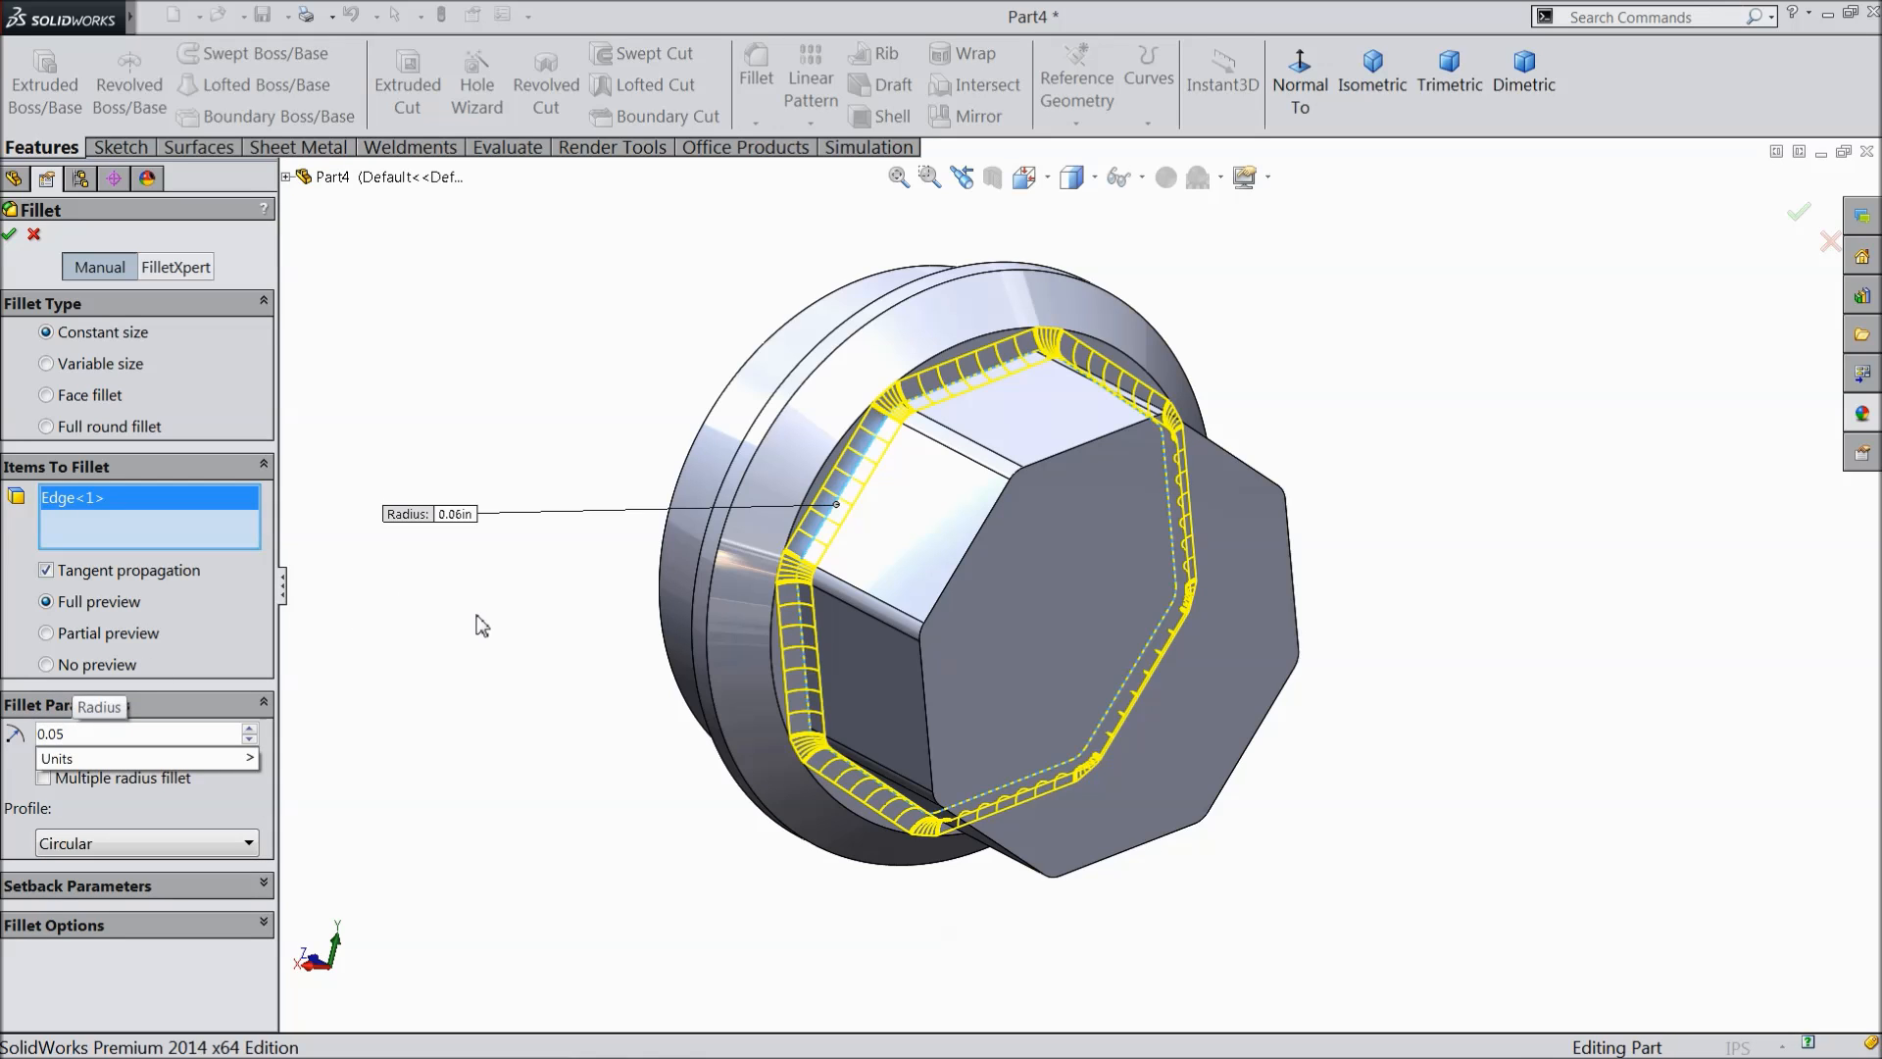
key("Return")
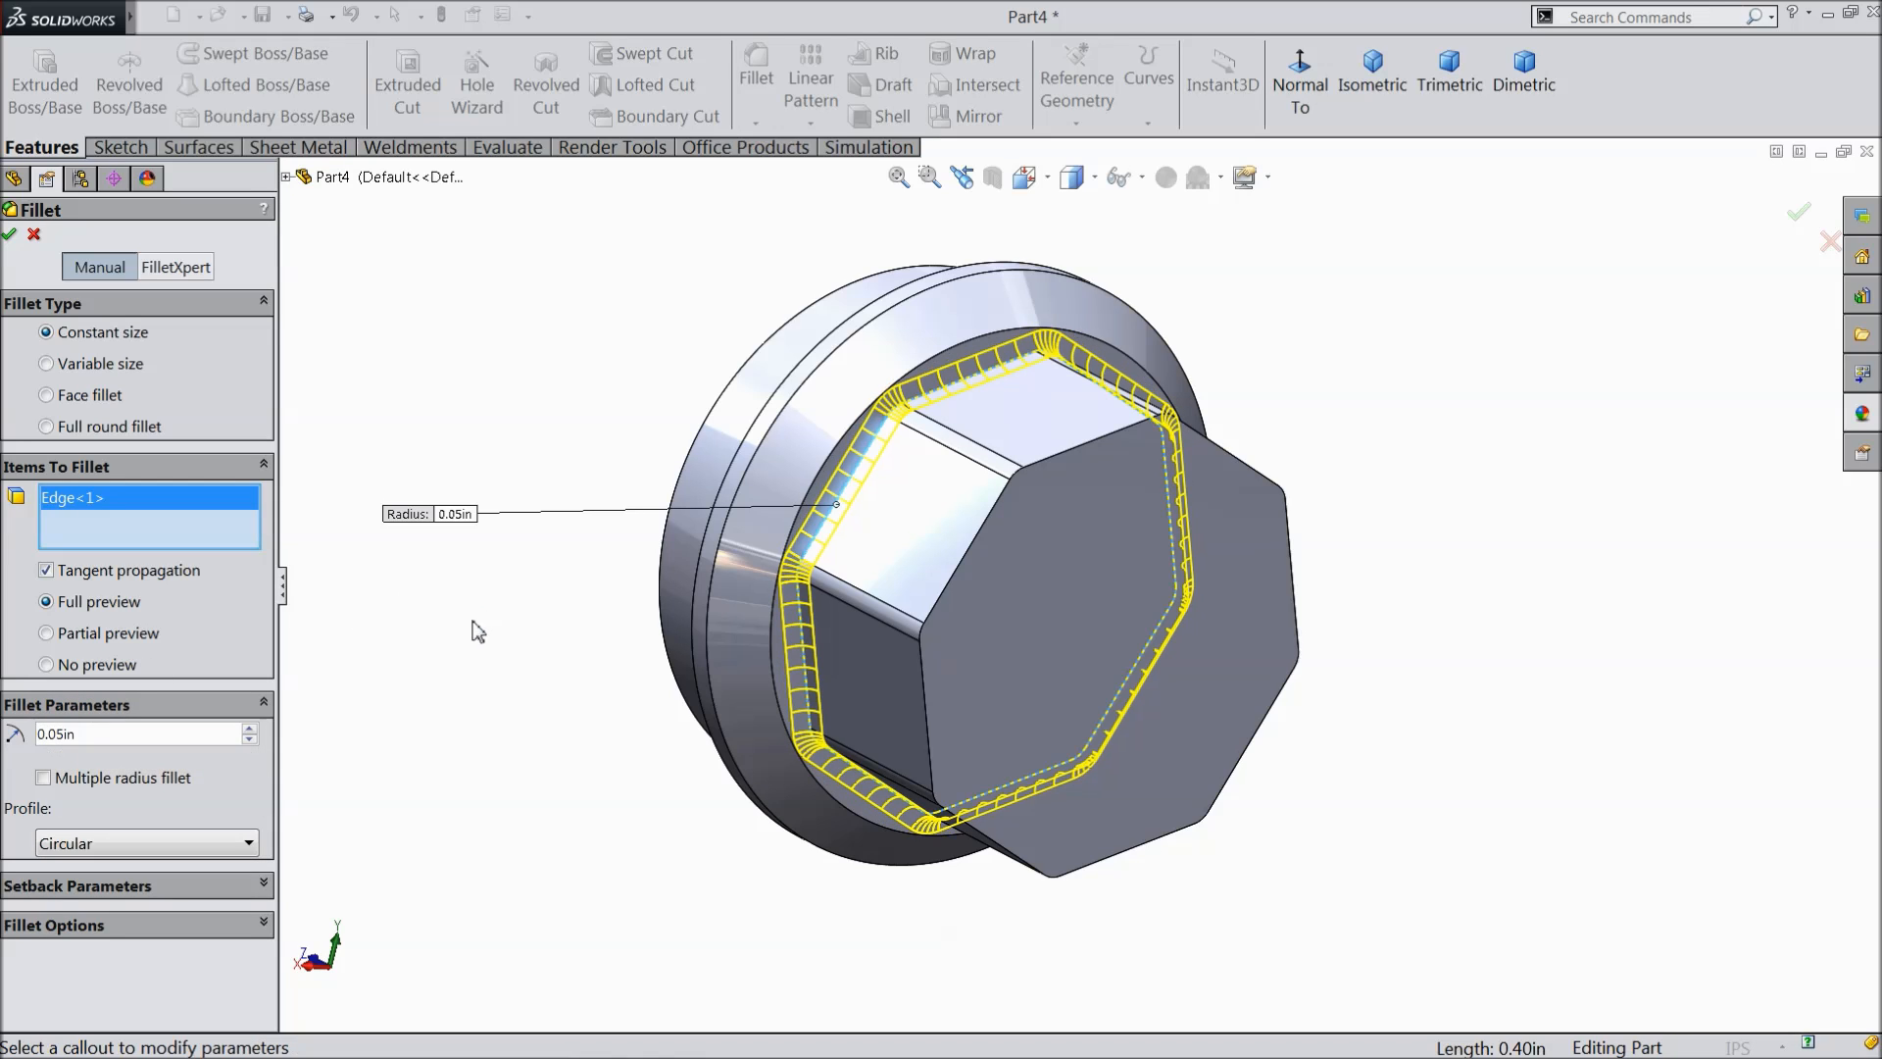
left_click(8, 235)
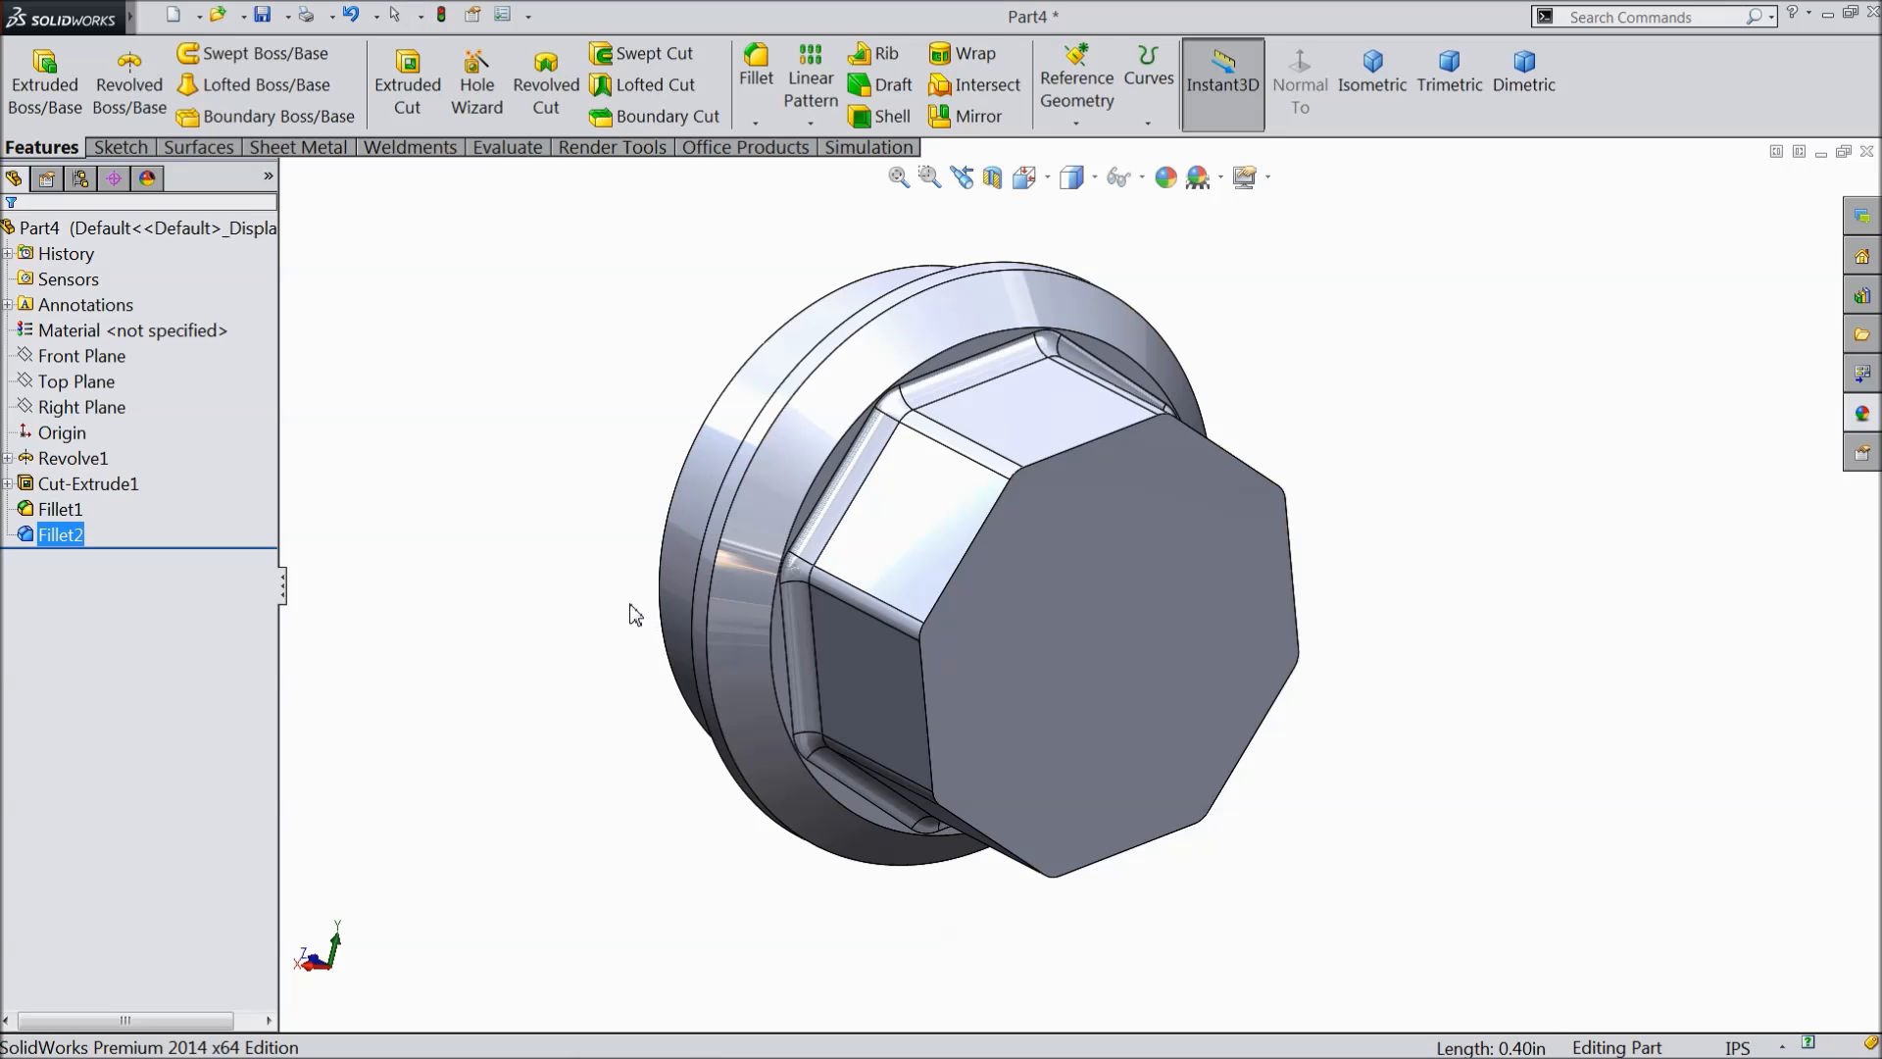
- Fillet the lip's narrow outer rim face, the cylinder's end edge and the edge where the cylinder meets the lip with a 0.03 in radius
middle_click_drag(630, 610, 677, 617)
left_click(763, 89)
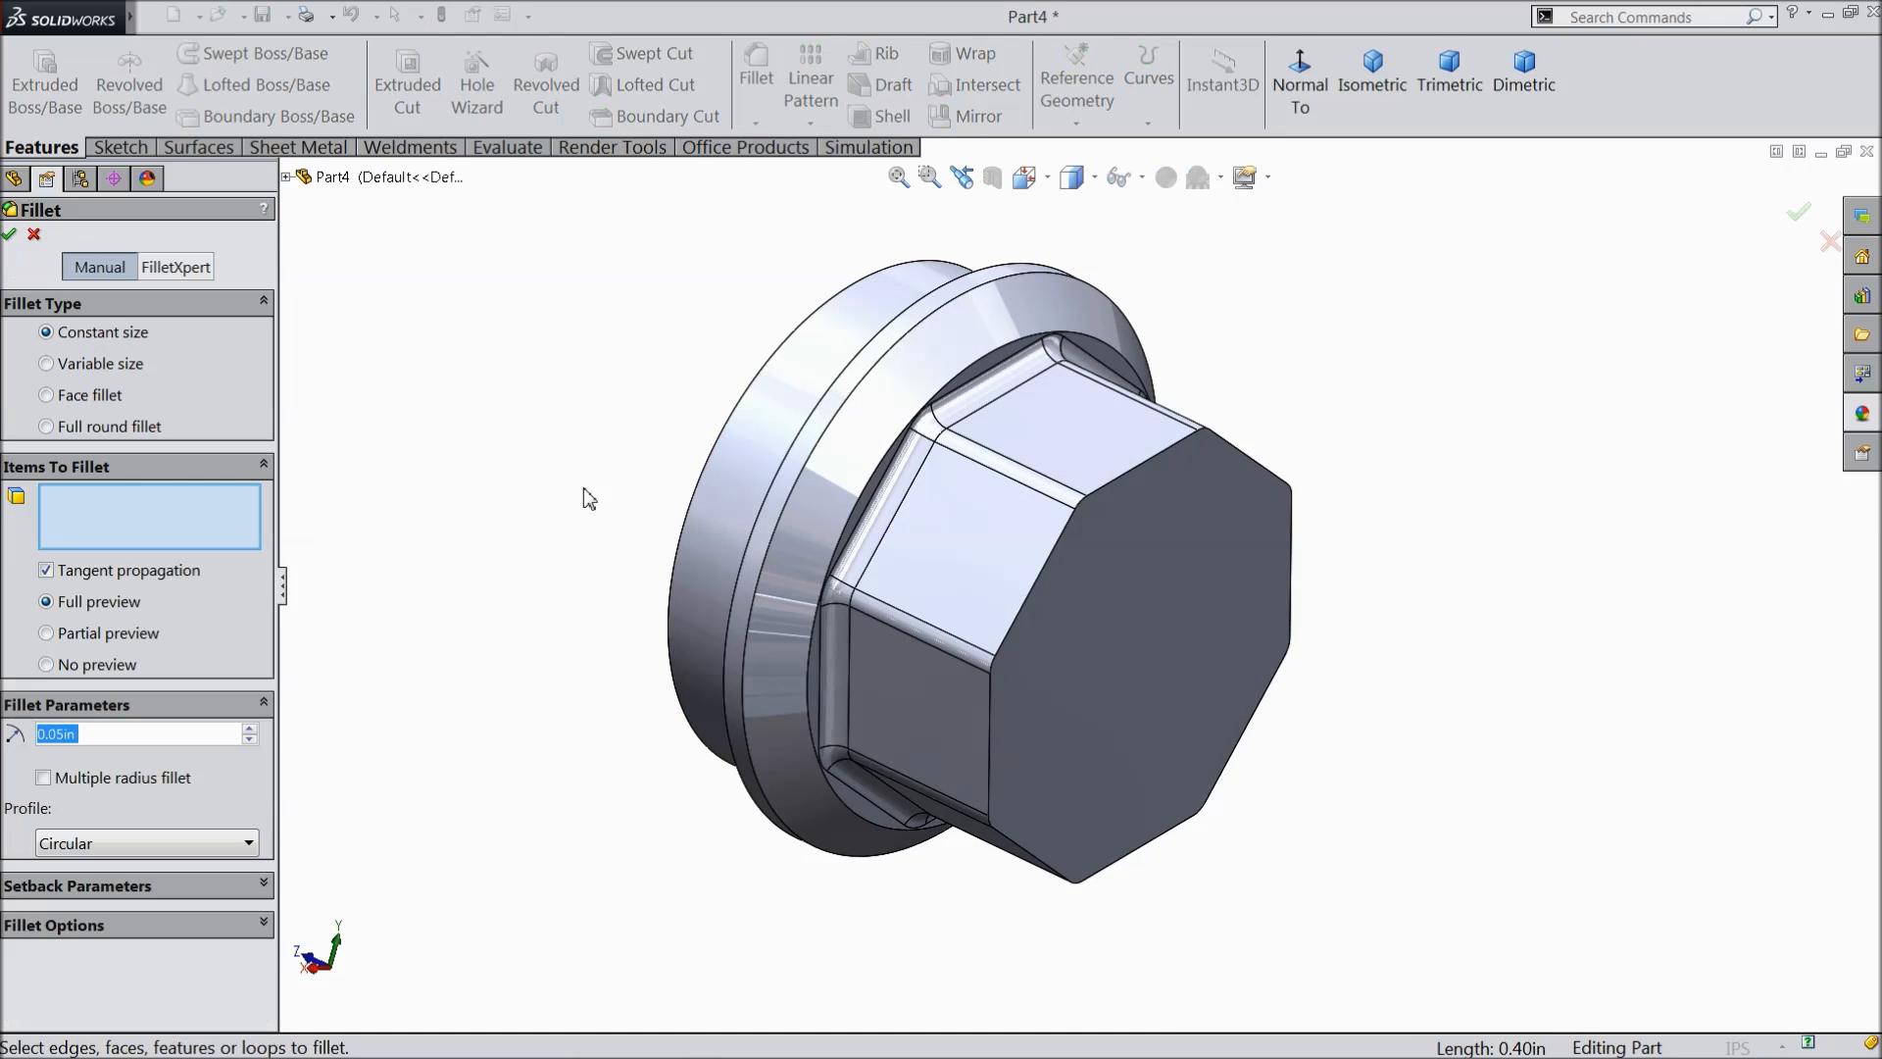
type("0.03")
key("Return")
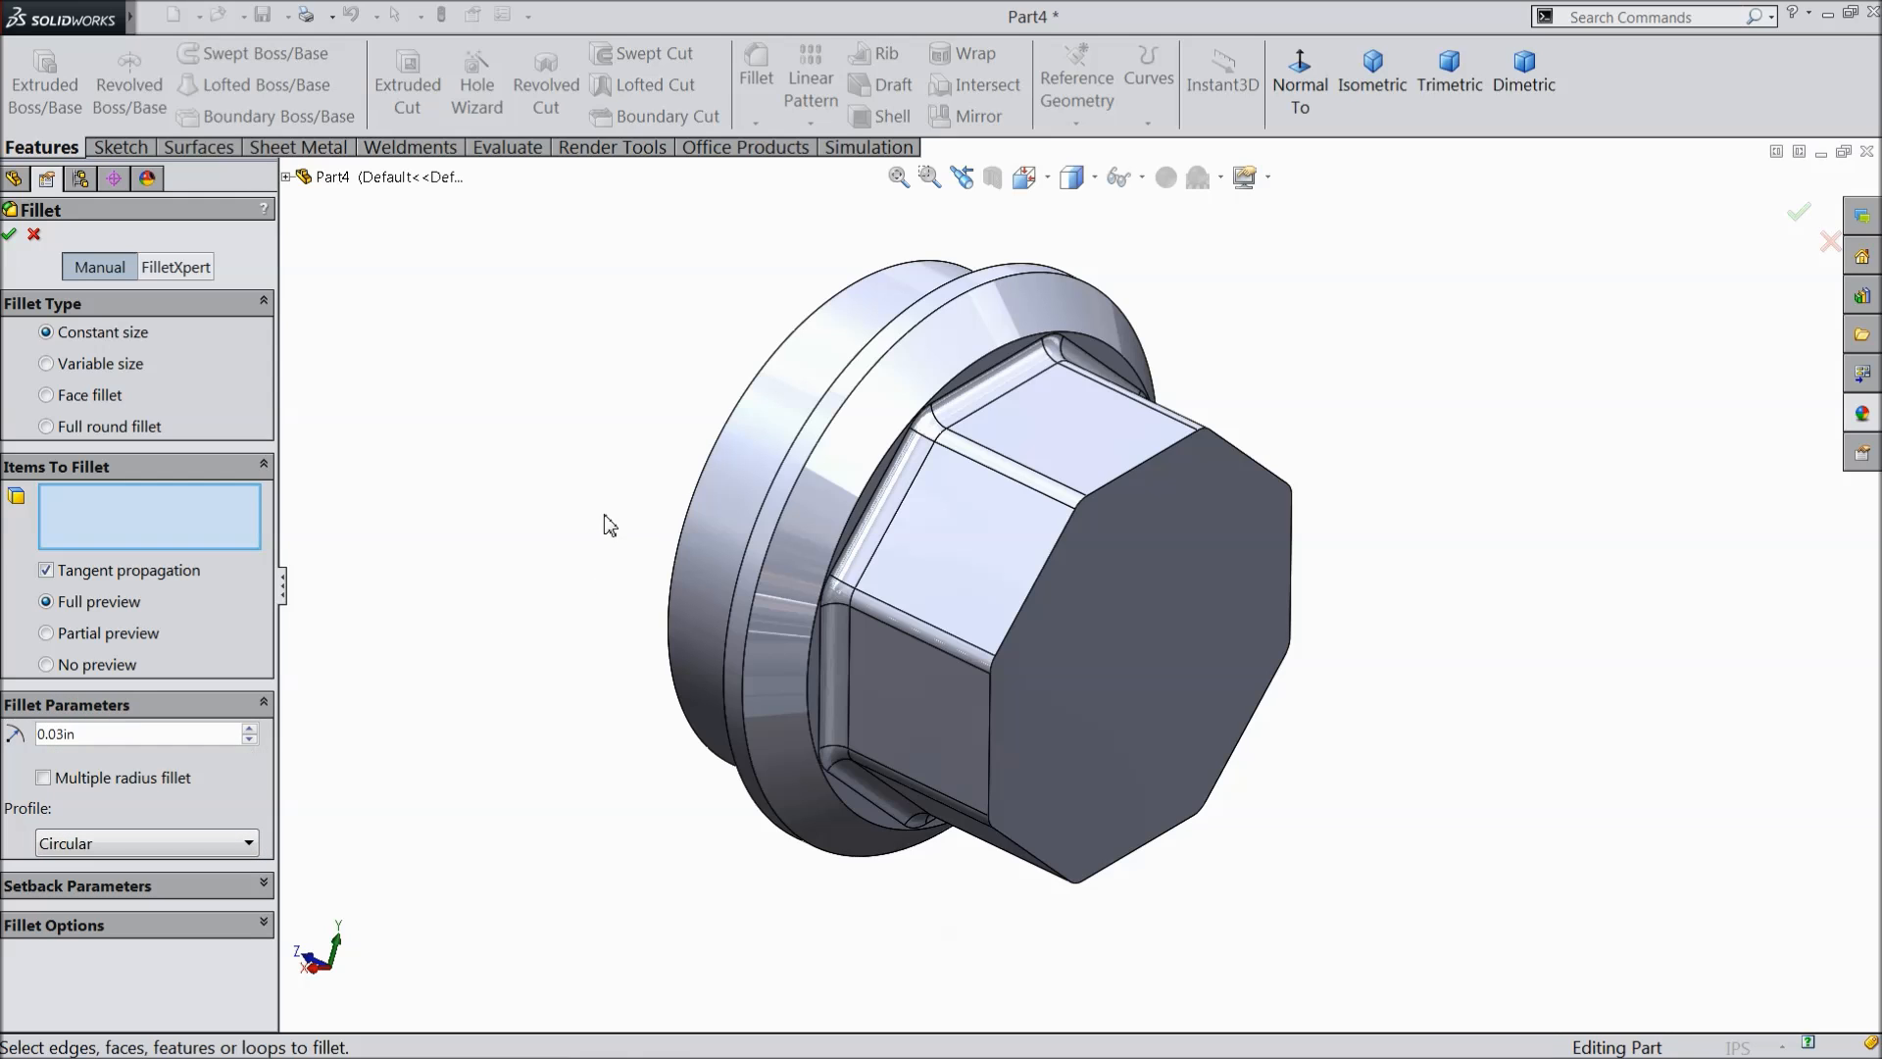
left_click(781, 547)
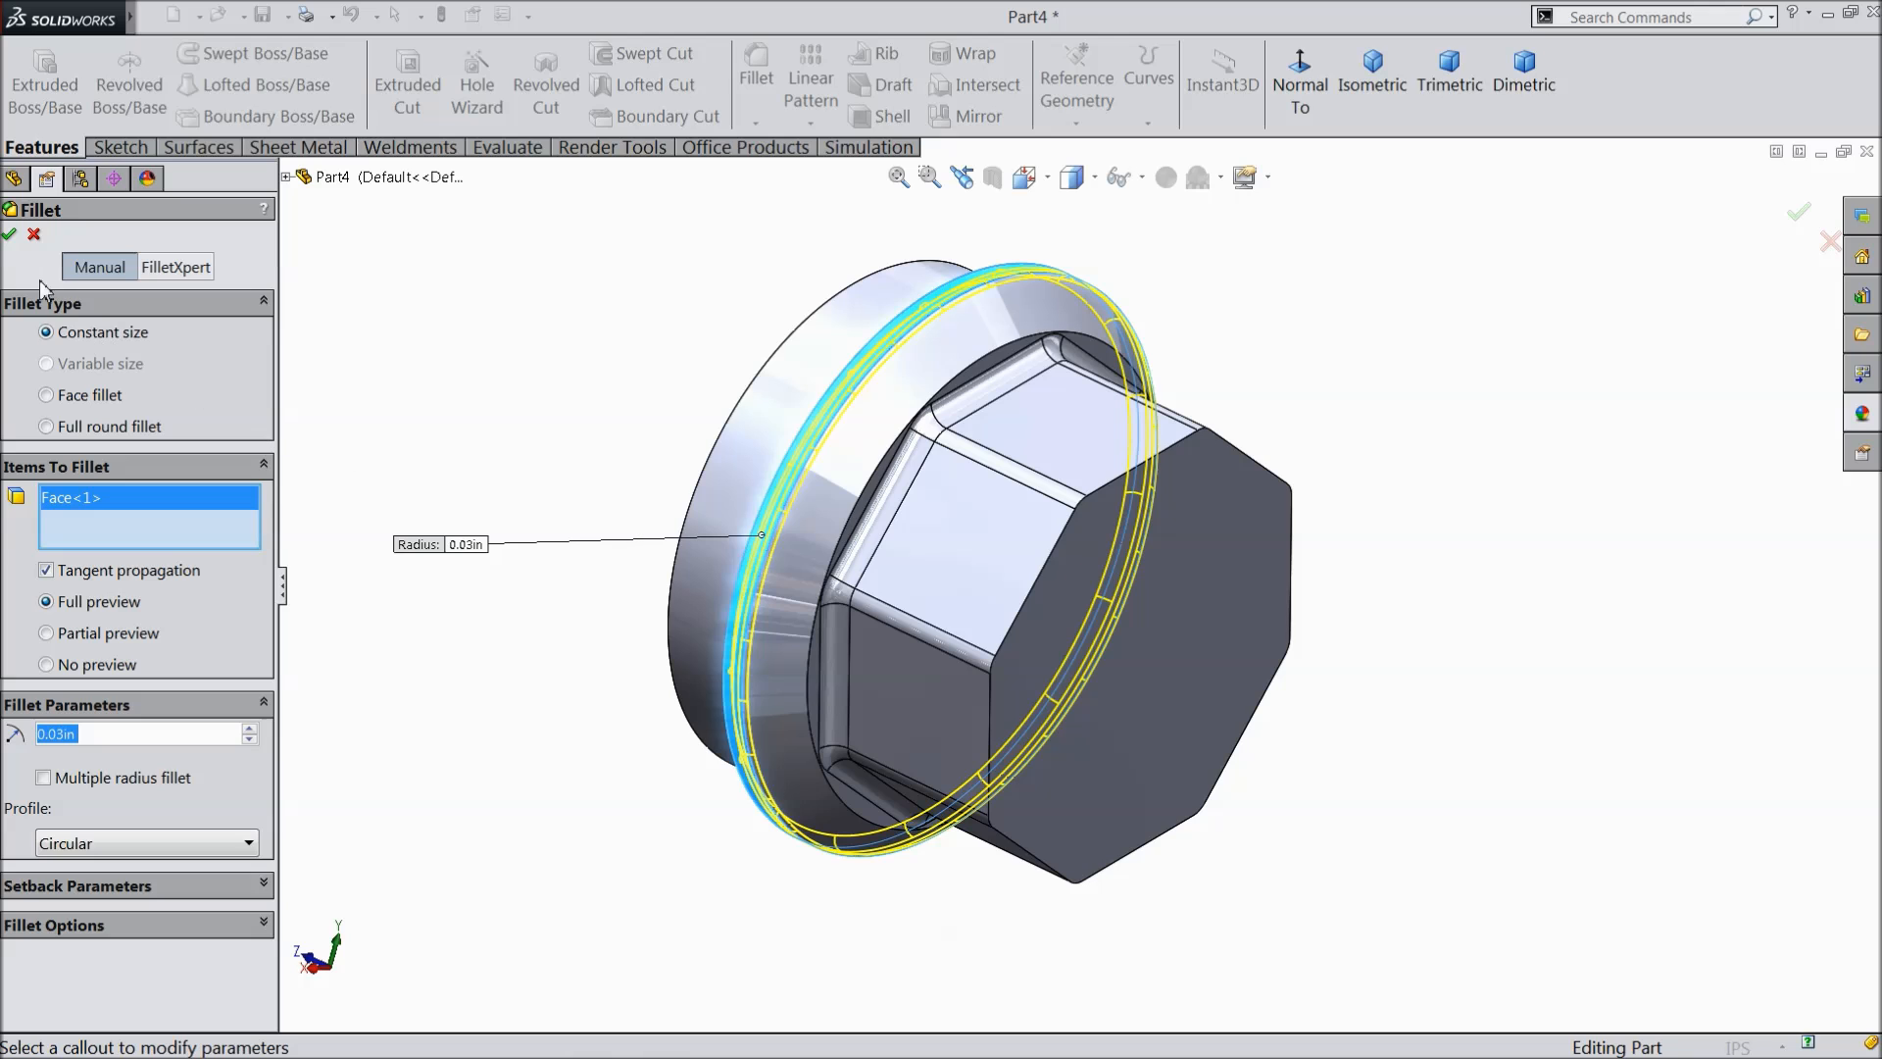
middle_click_drag(476, 469, 588, 605)
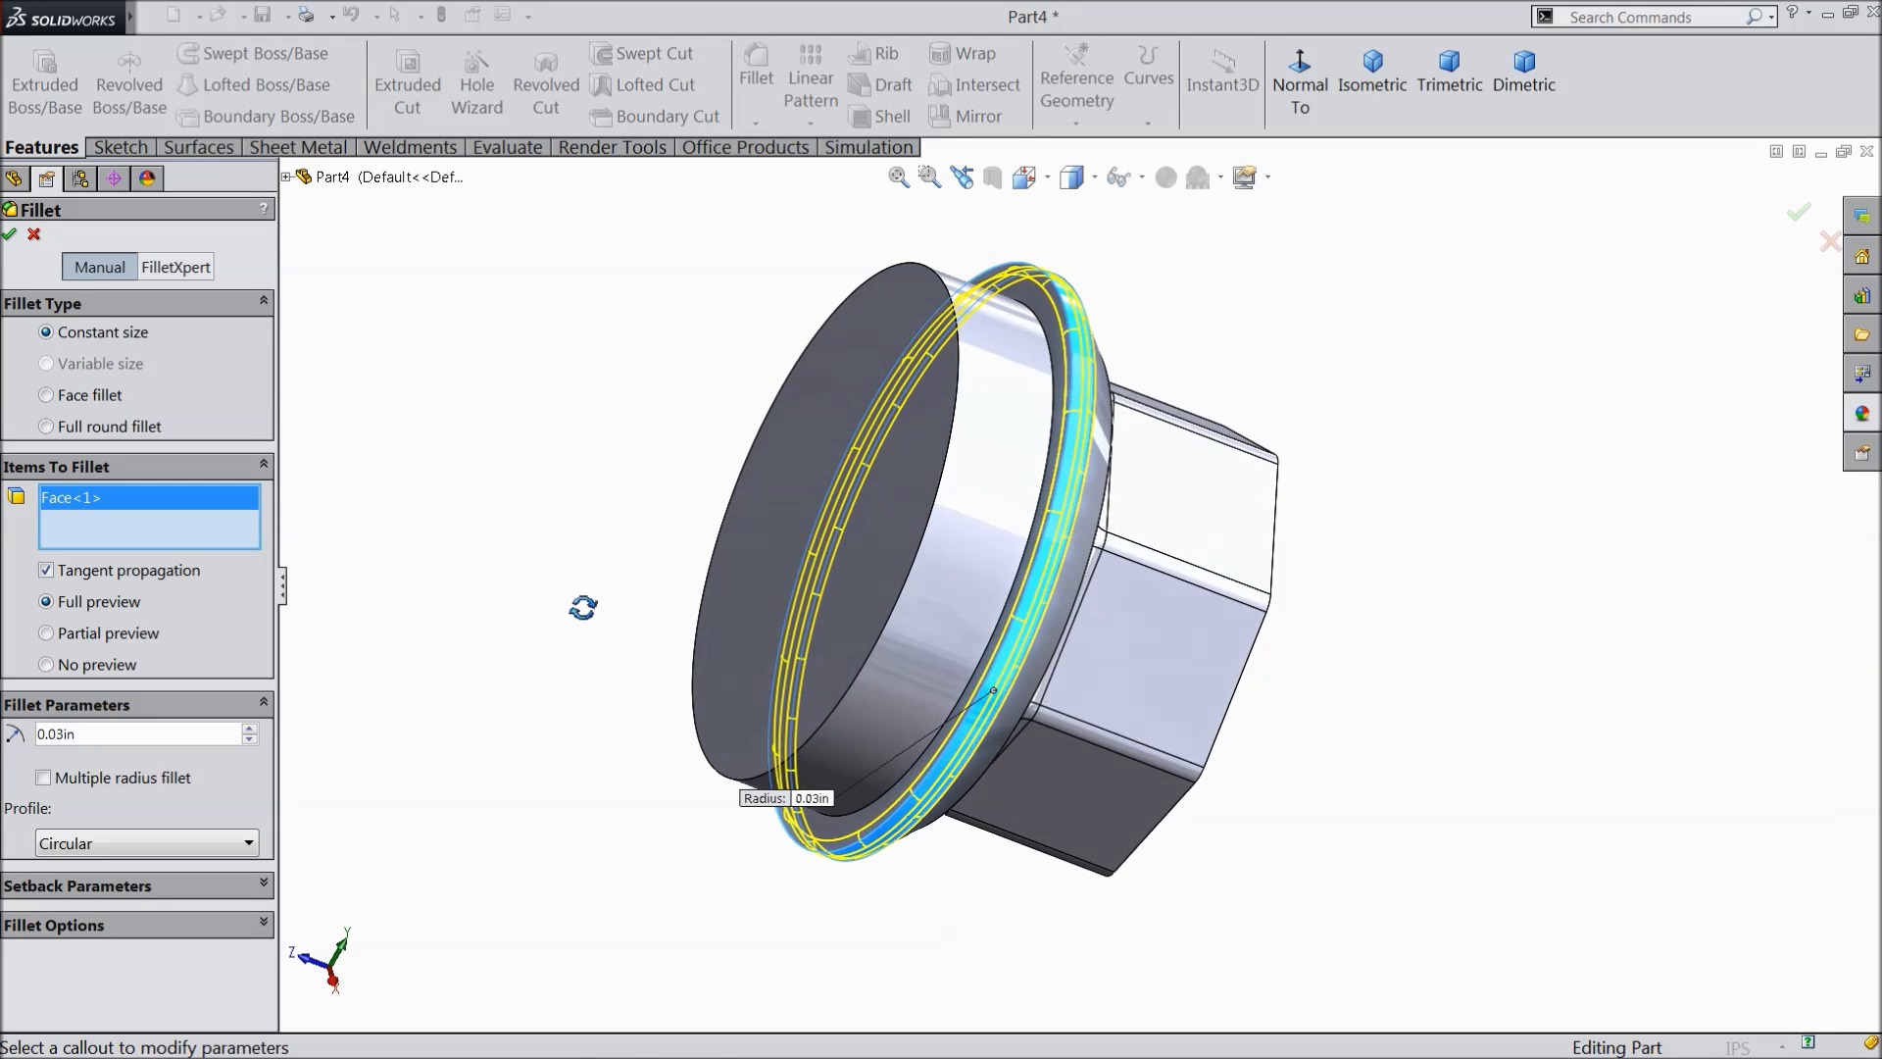
left_click(942, 486)
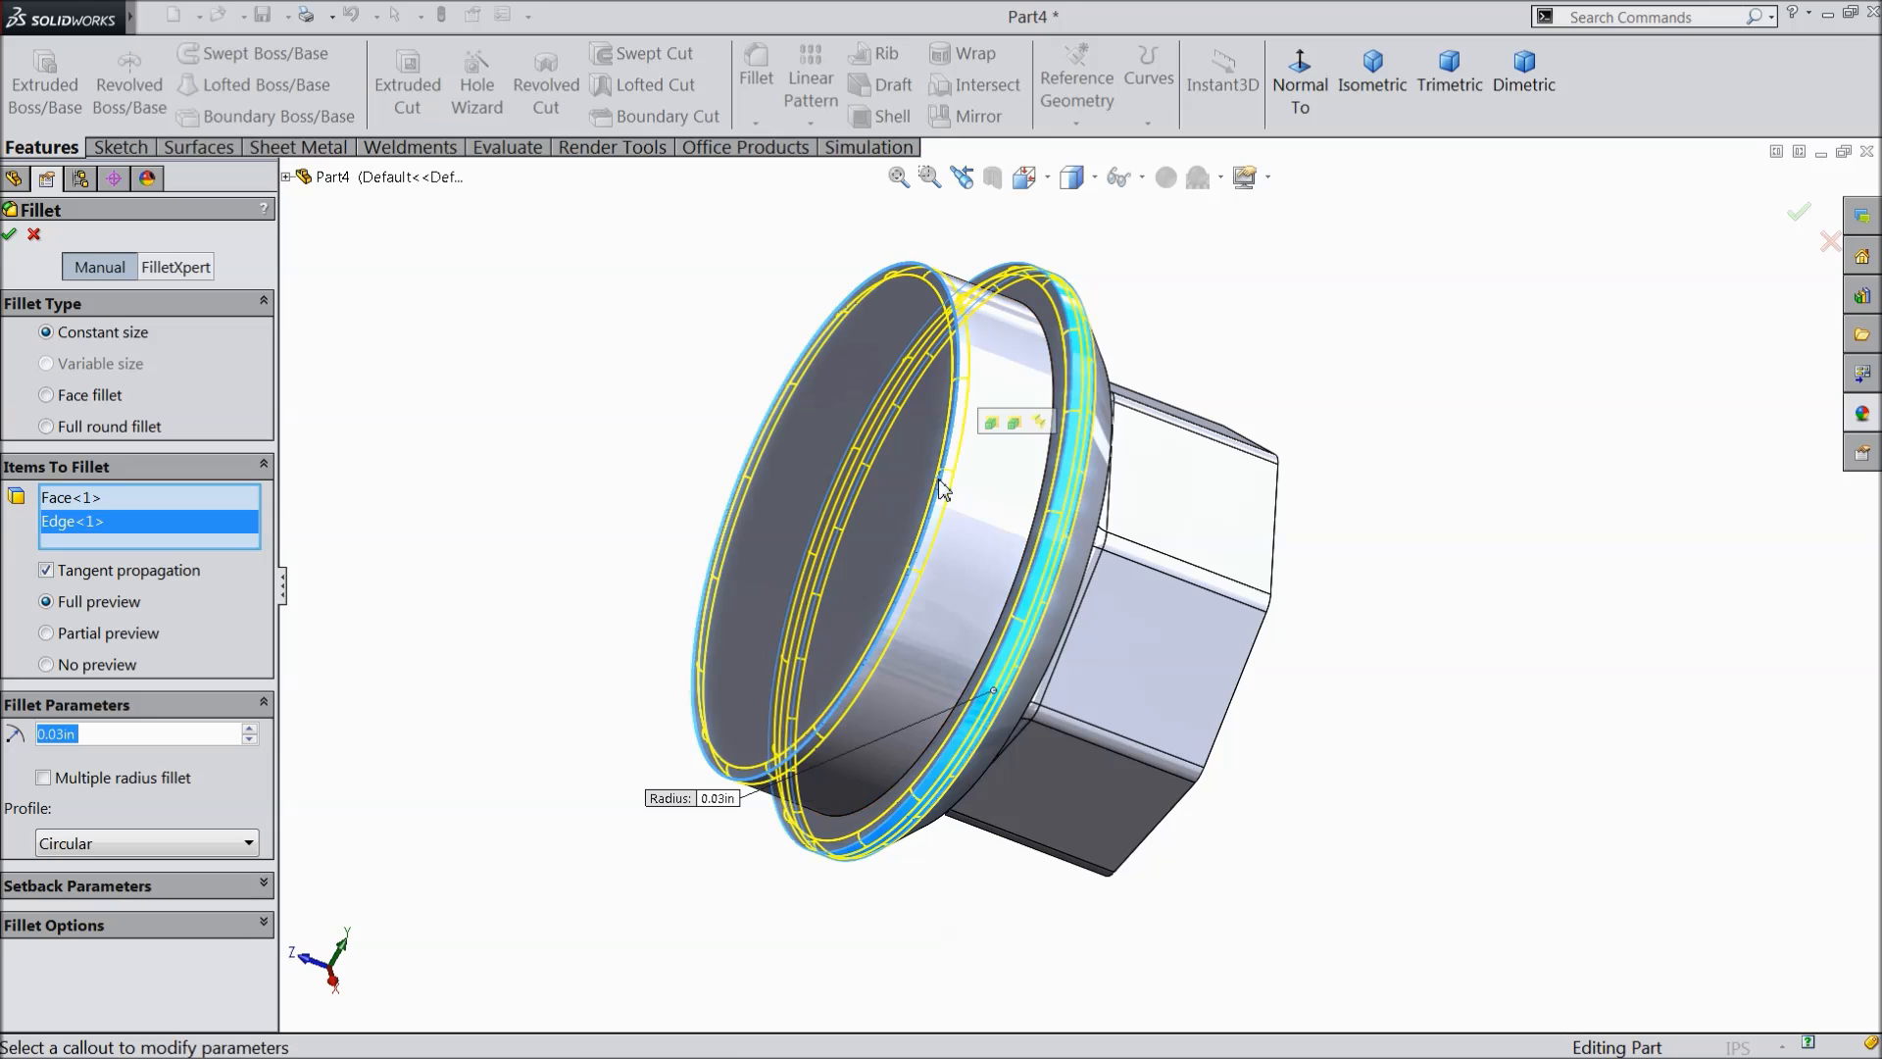
left_click(1053, 404)
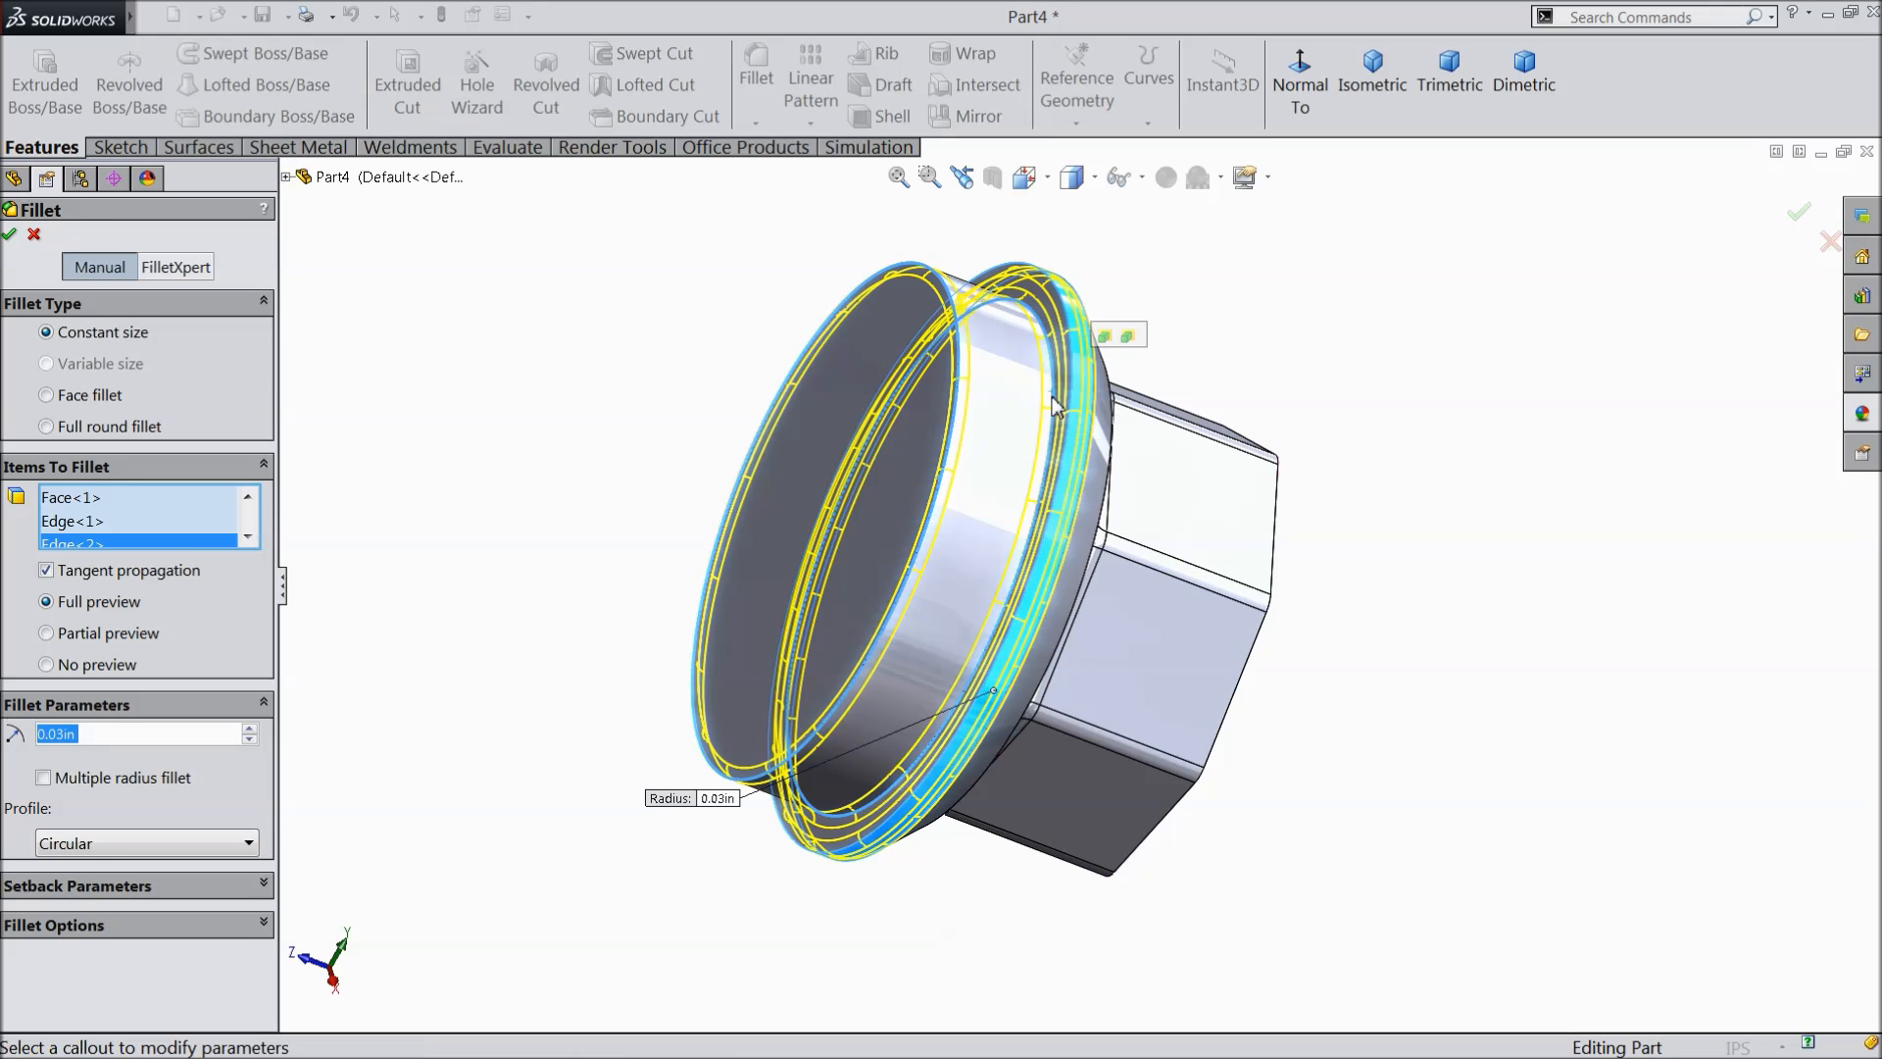
left_click(11, 236)
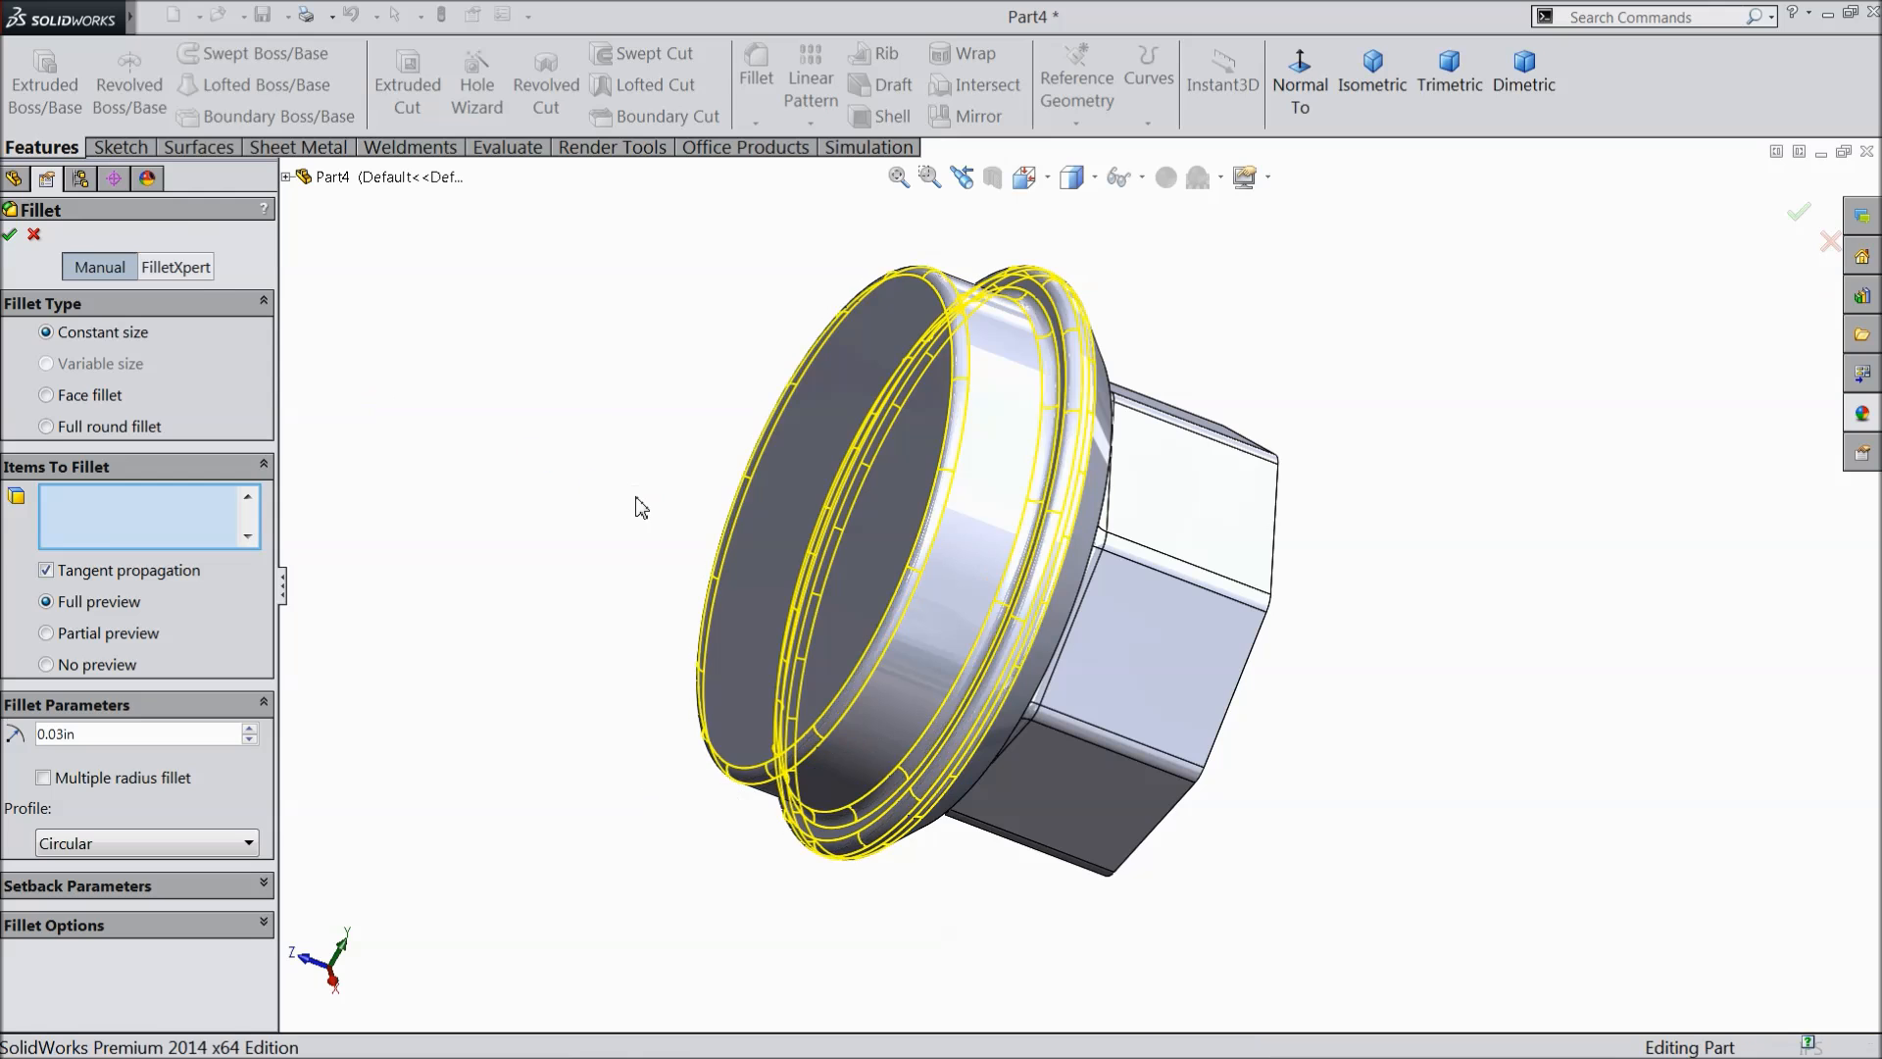
- Start a sketch on the octagonal end face and draw a circle about 0.91 in in diameter centred on the origin
middle_click_drag(647, 547, 492, 468)
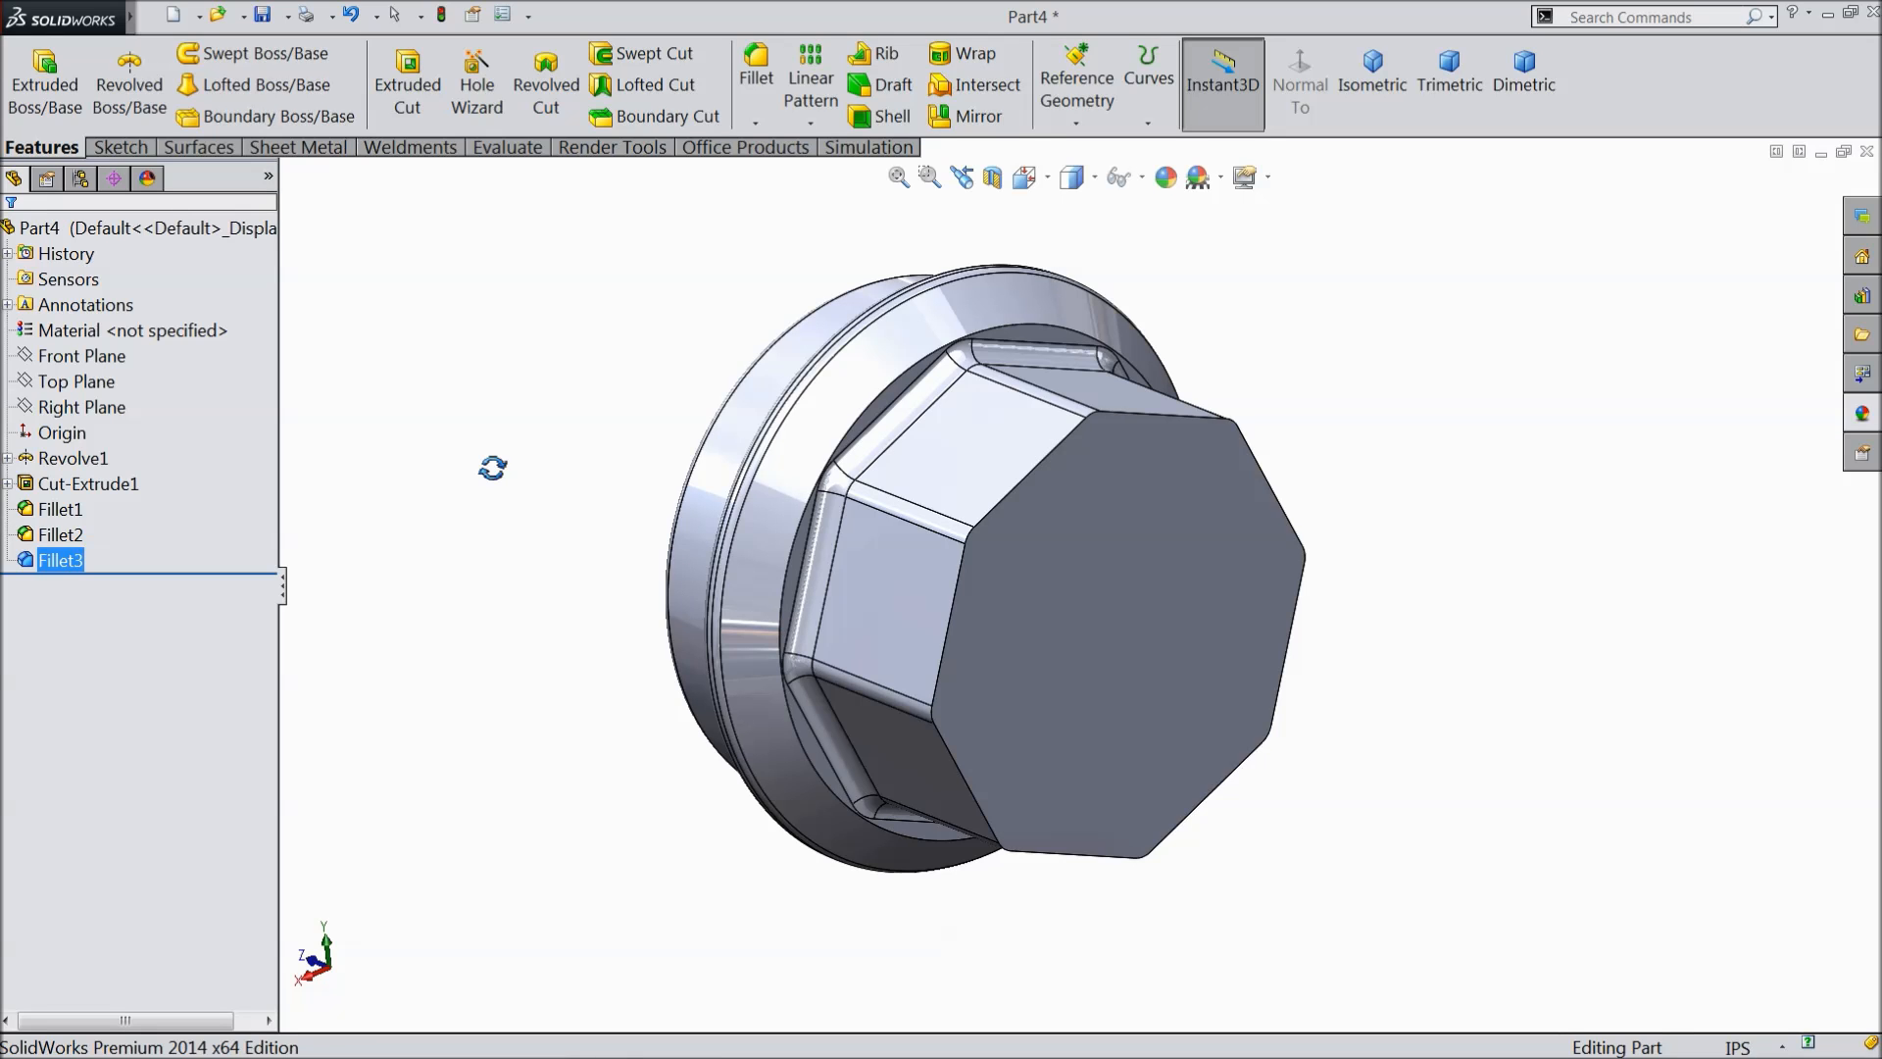
middle_click_drag(492, 468, 656, 647)
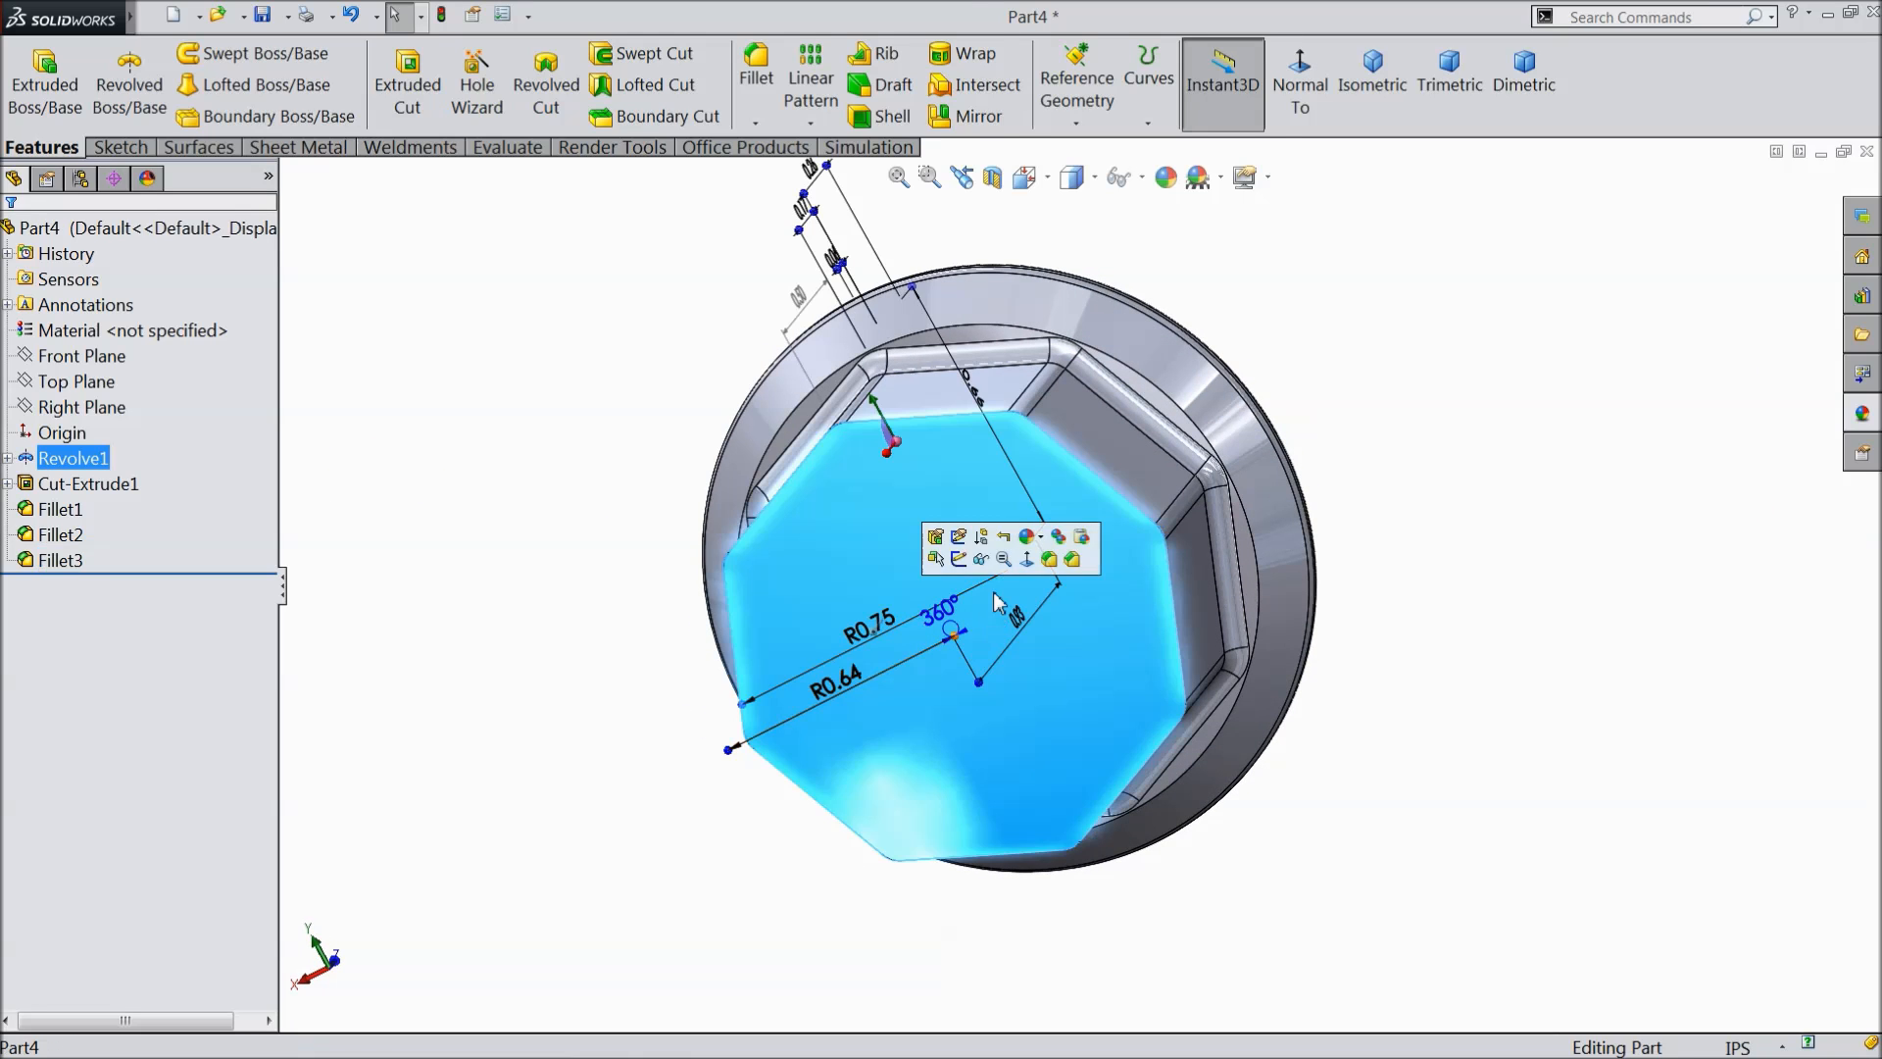
left_click(959, 559)
left_click(1319, 96)
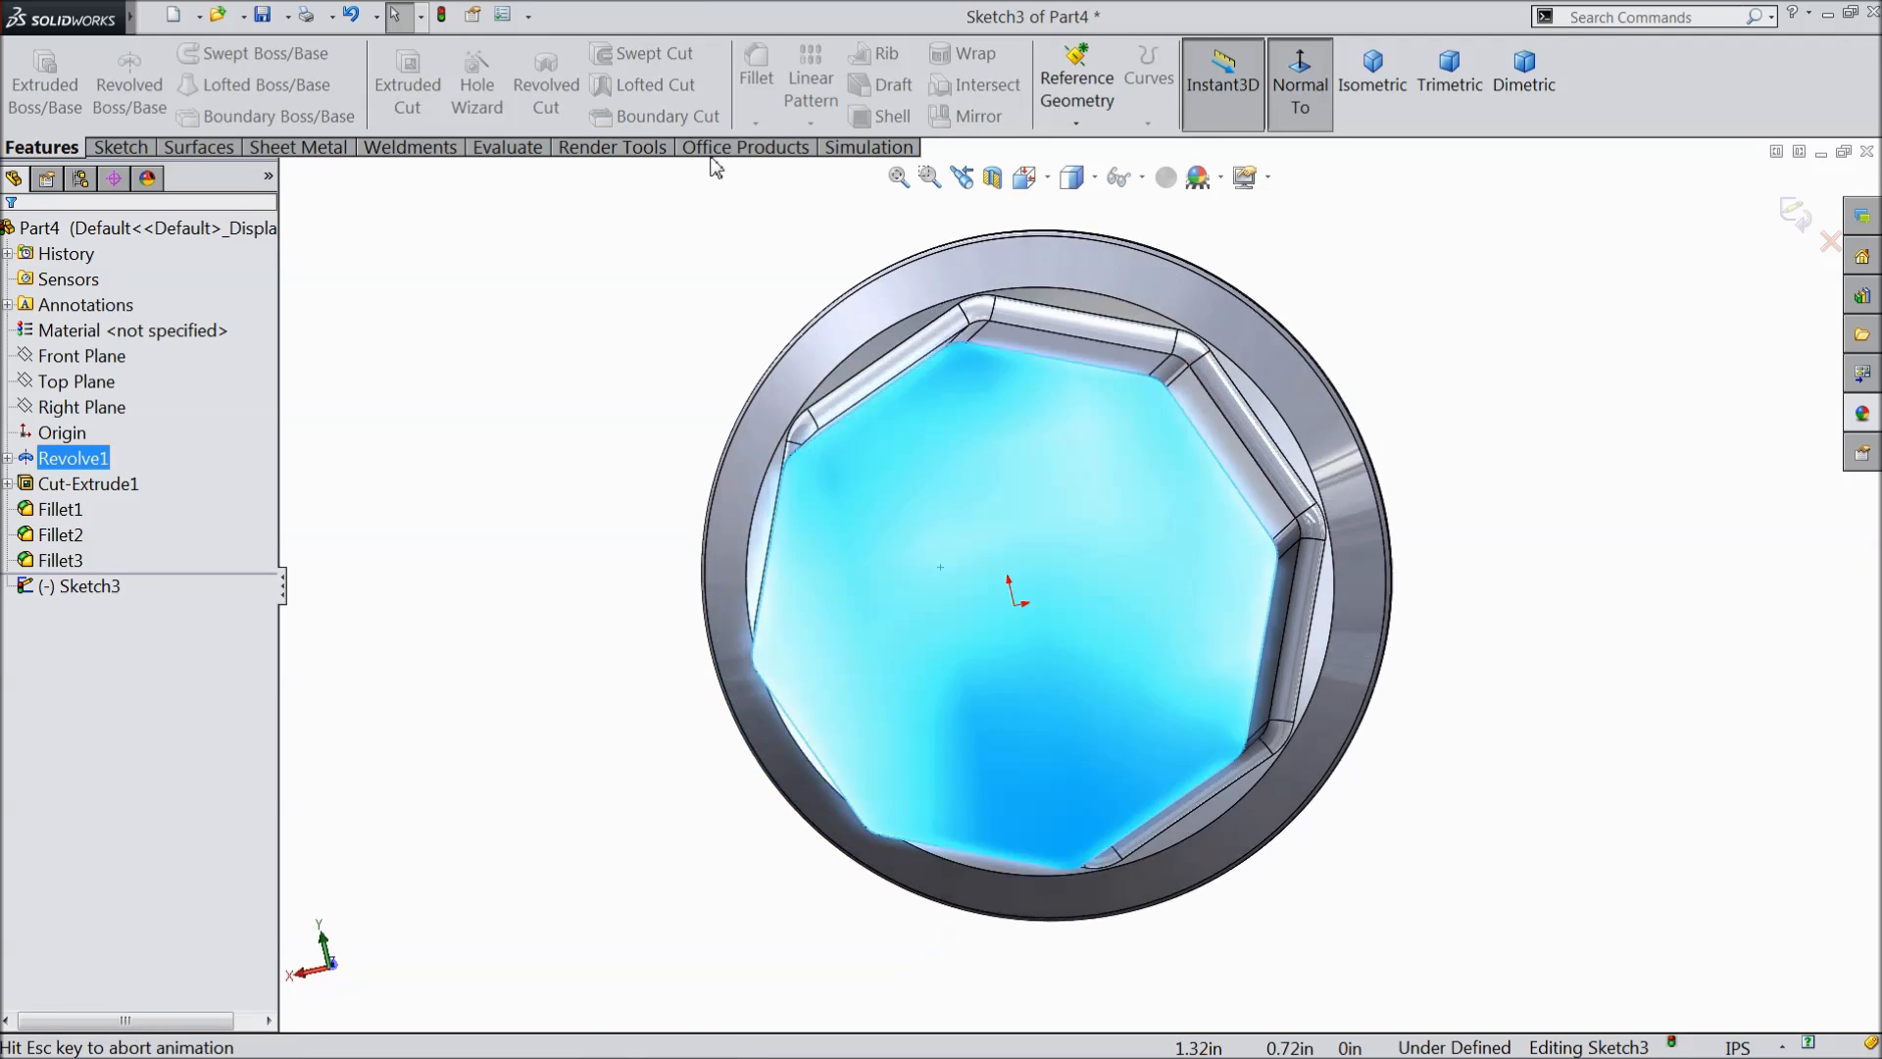
left_click(119, 147)
left_click(212, 55)
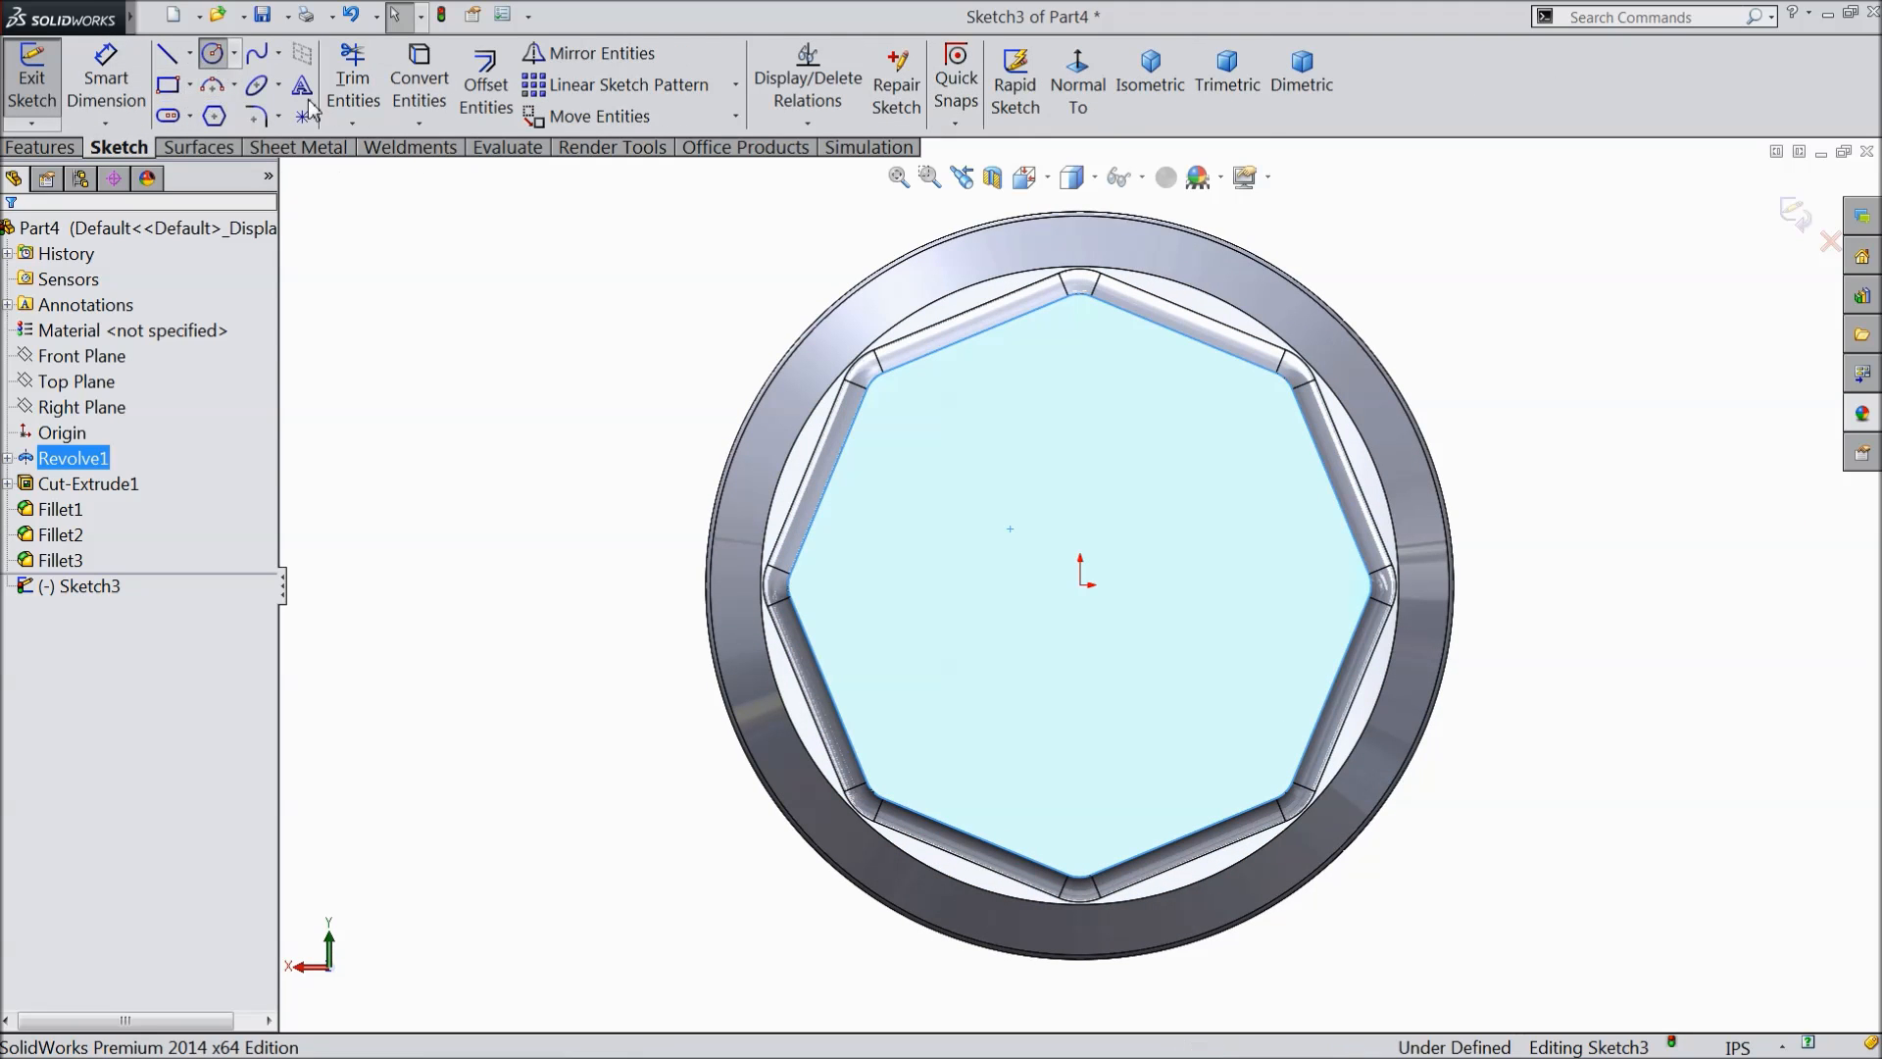
mouse_move(1080, 586)
left_mouse_down()
mouse_move(945, 412)
mouse_move(918, 425)
left_mouse_up()
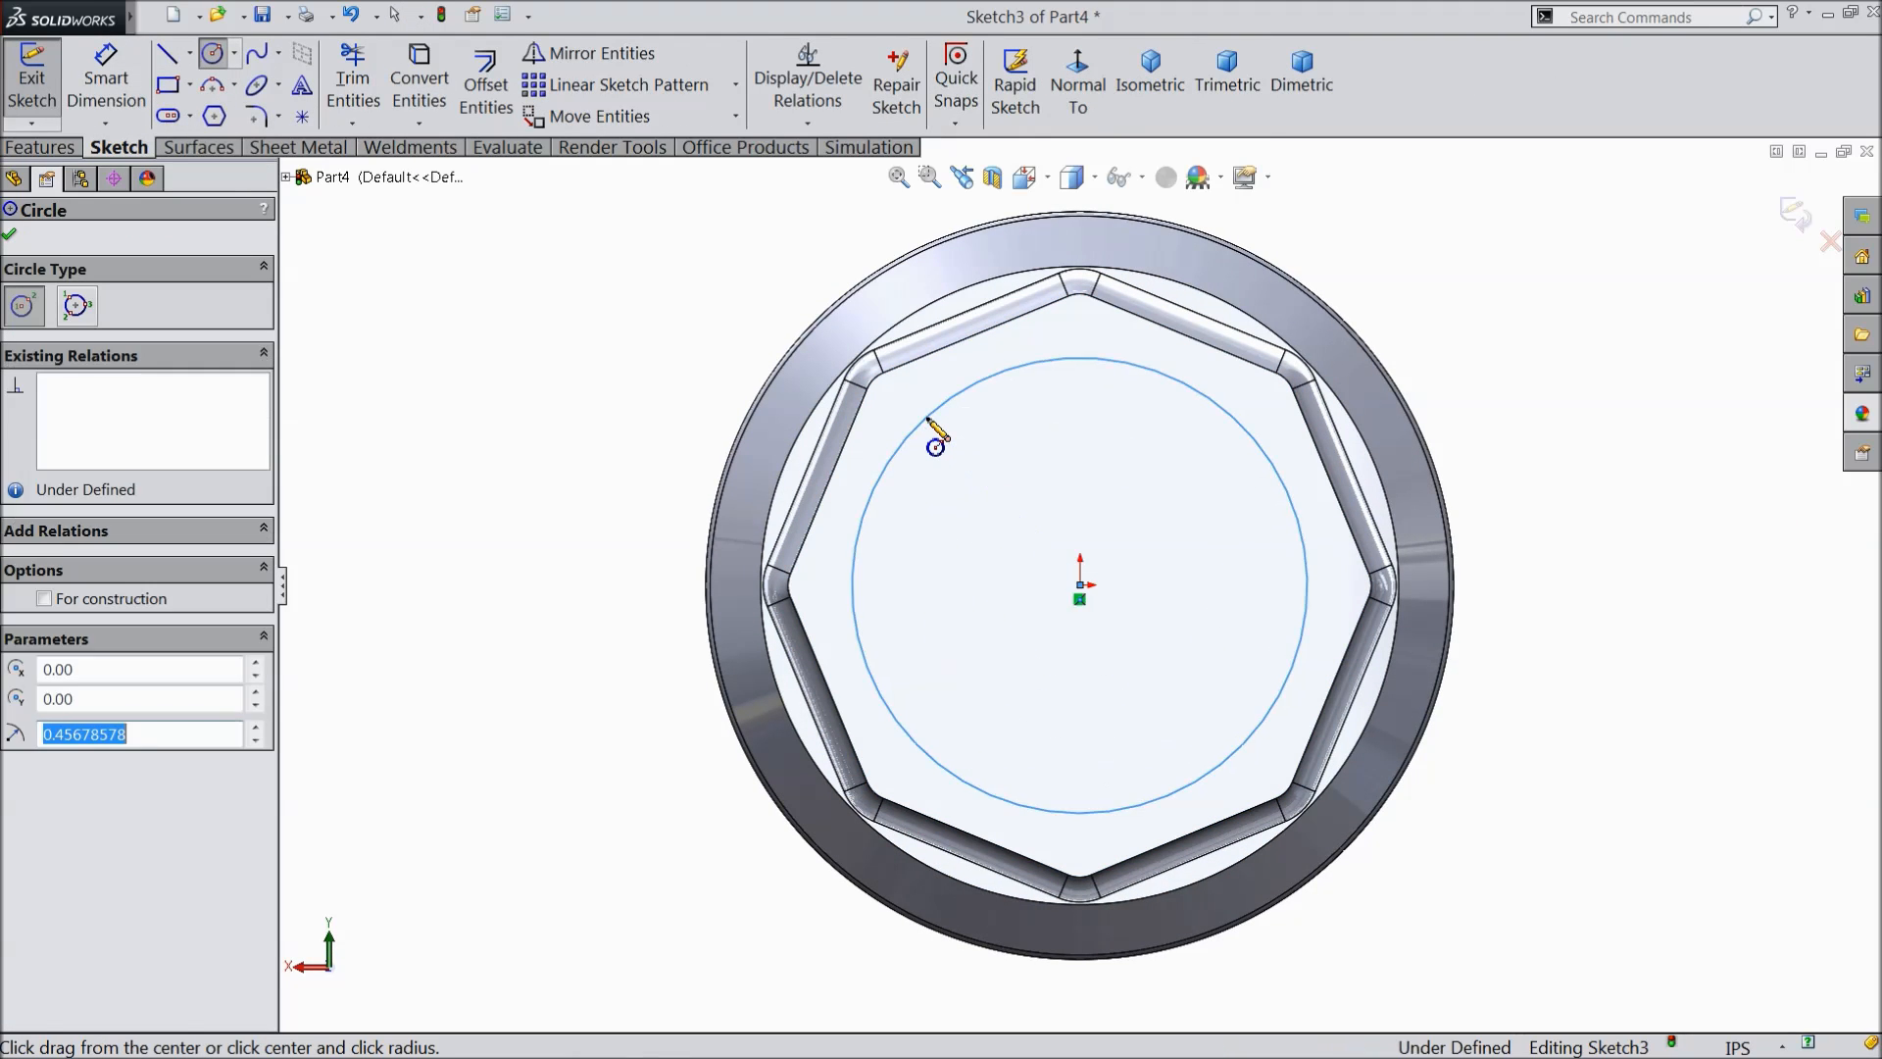
- Dimension the circle on the octagonal end face to a diameter of 0.99 in
left_click(106, 88)
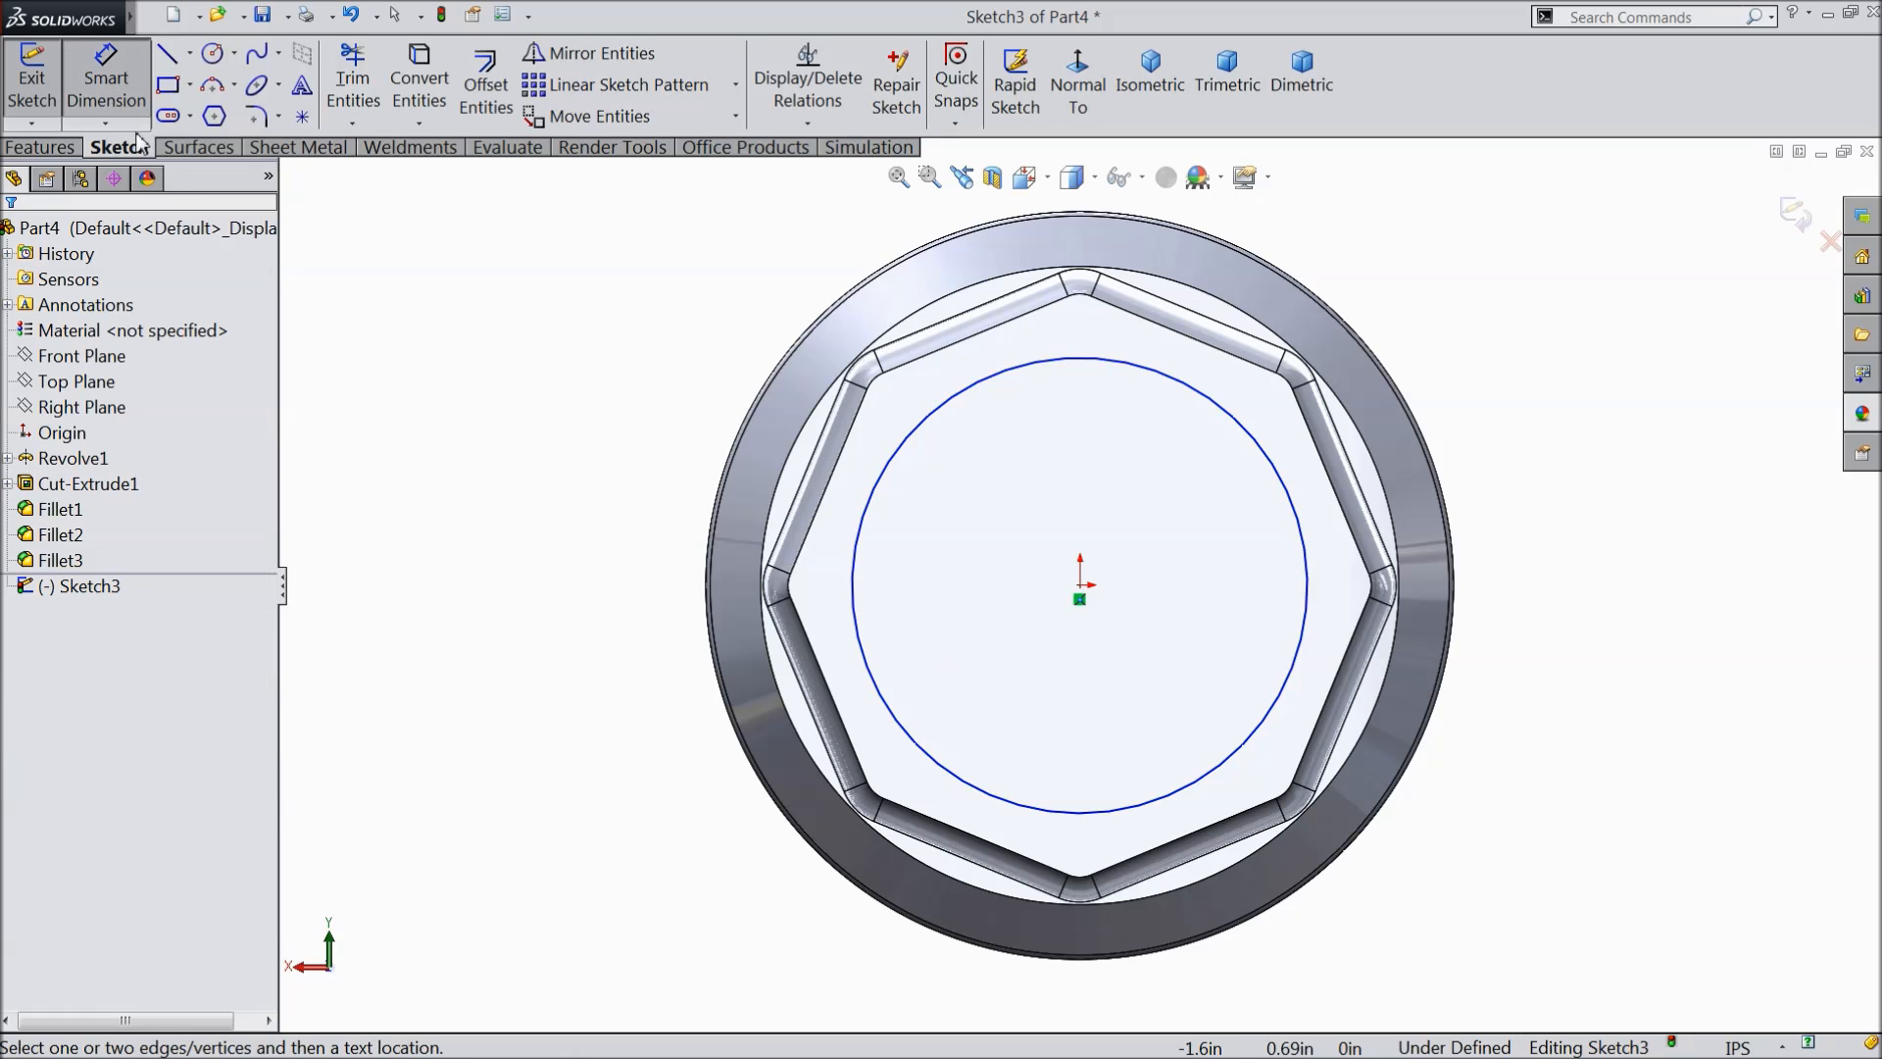
left_click(859, 537)
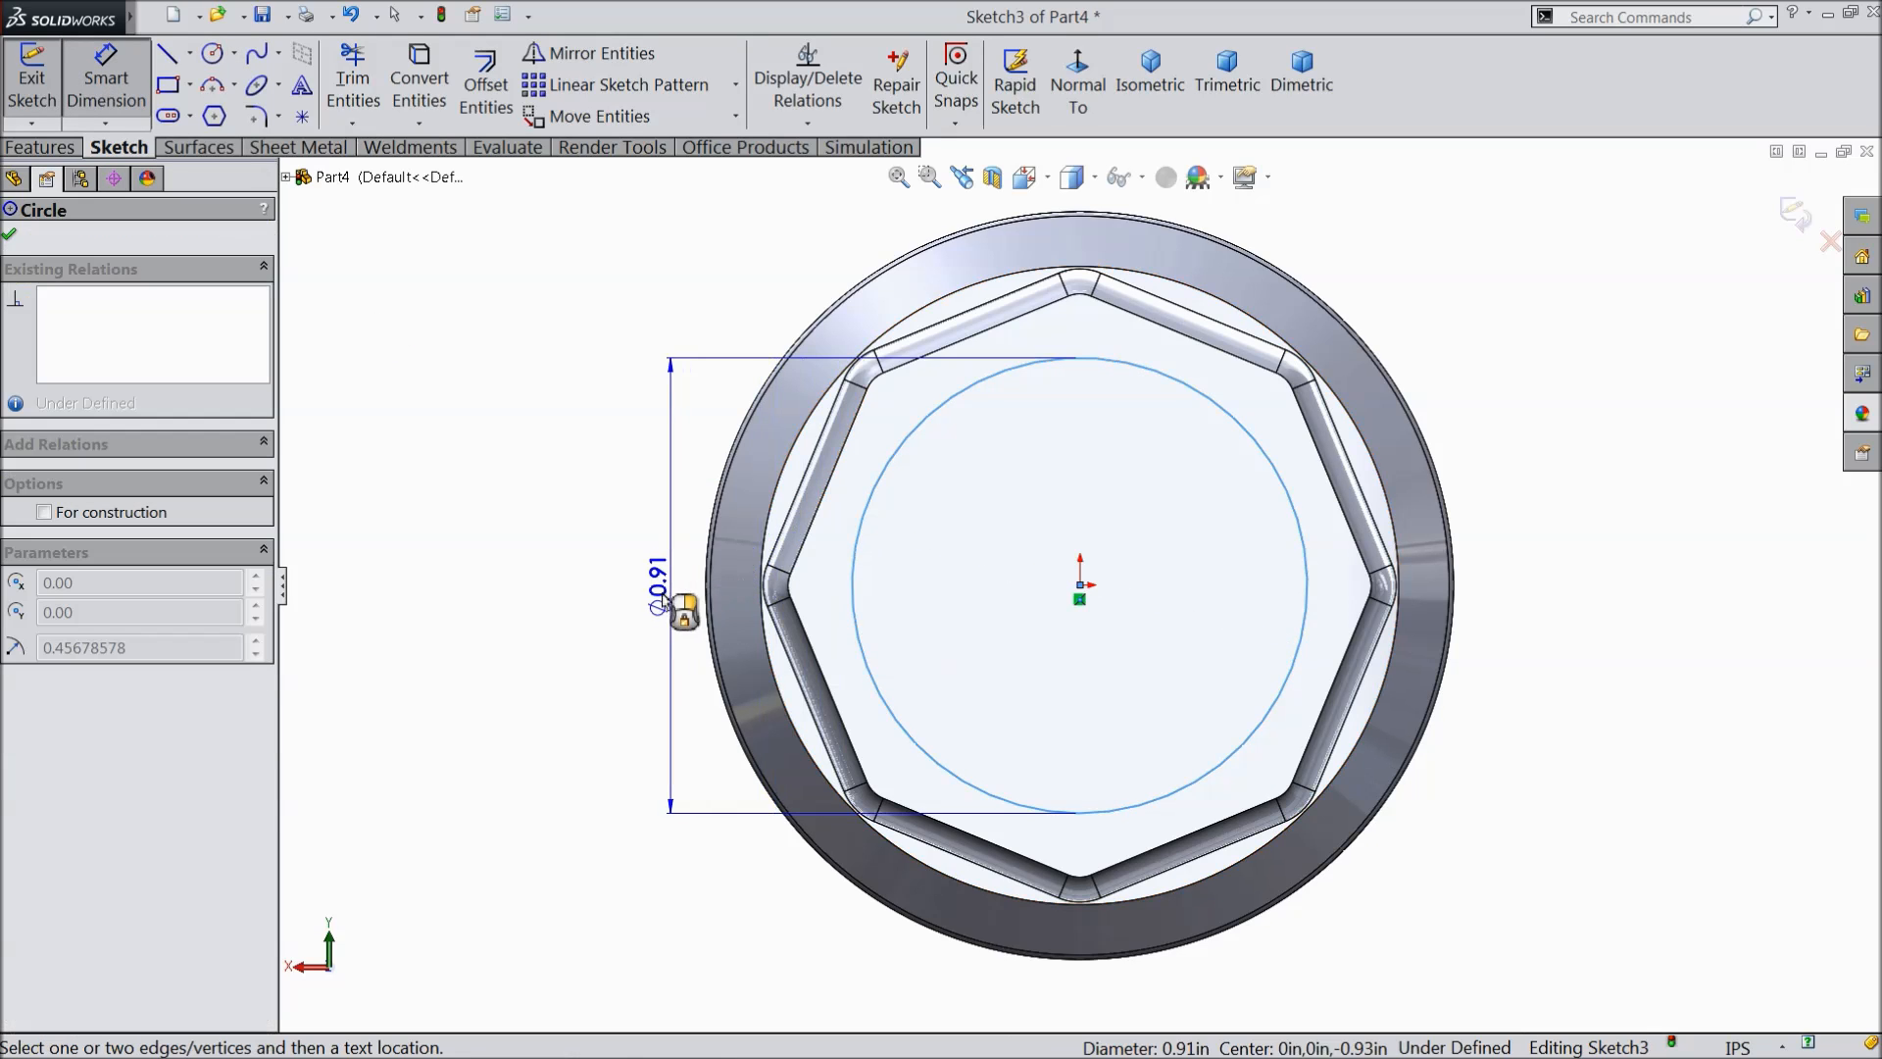
left_click(633, 603)
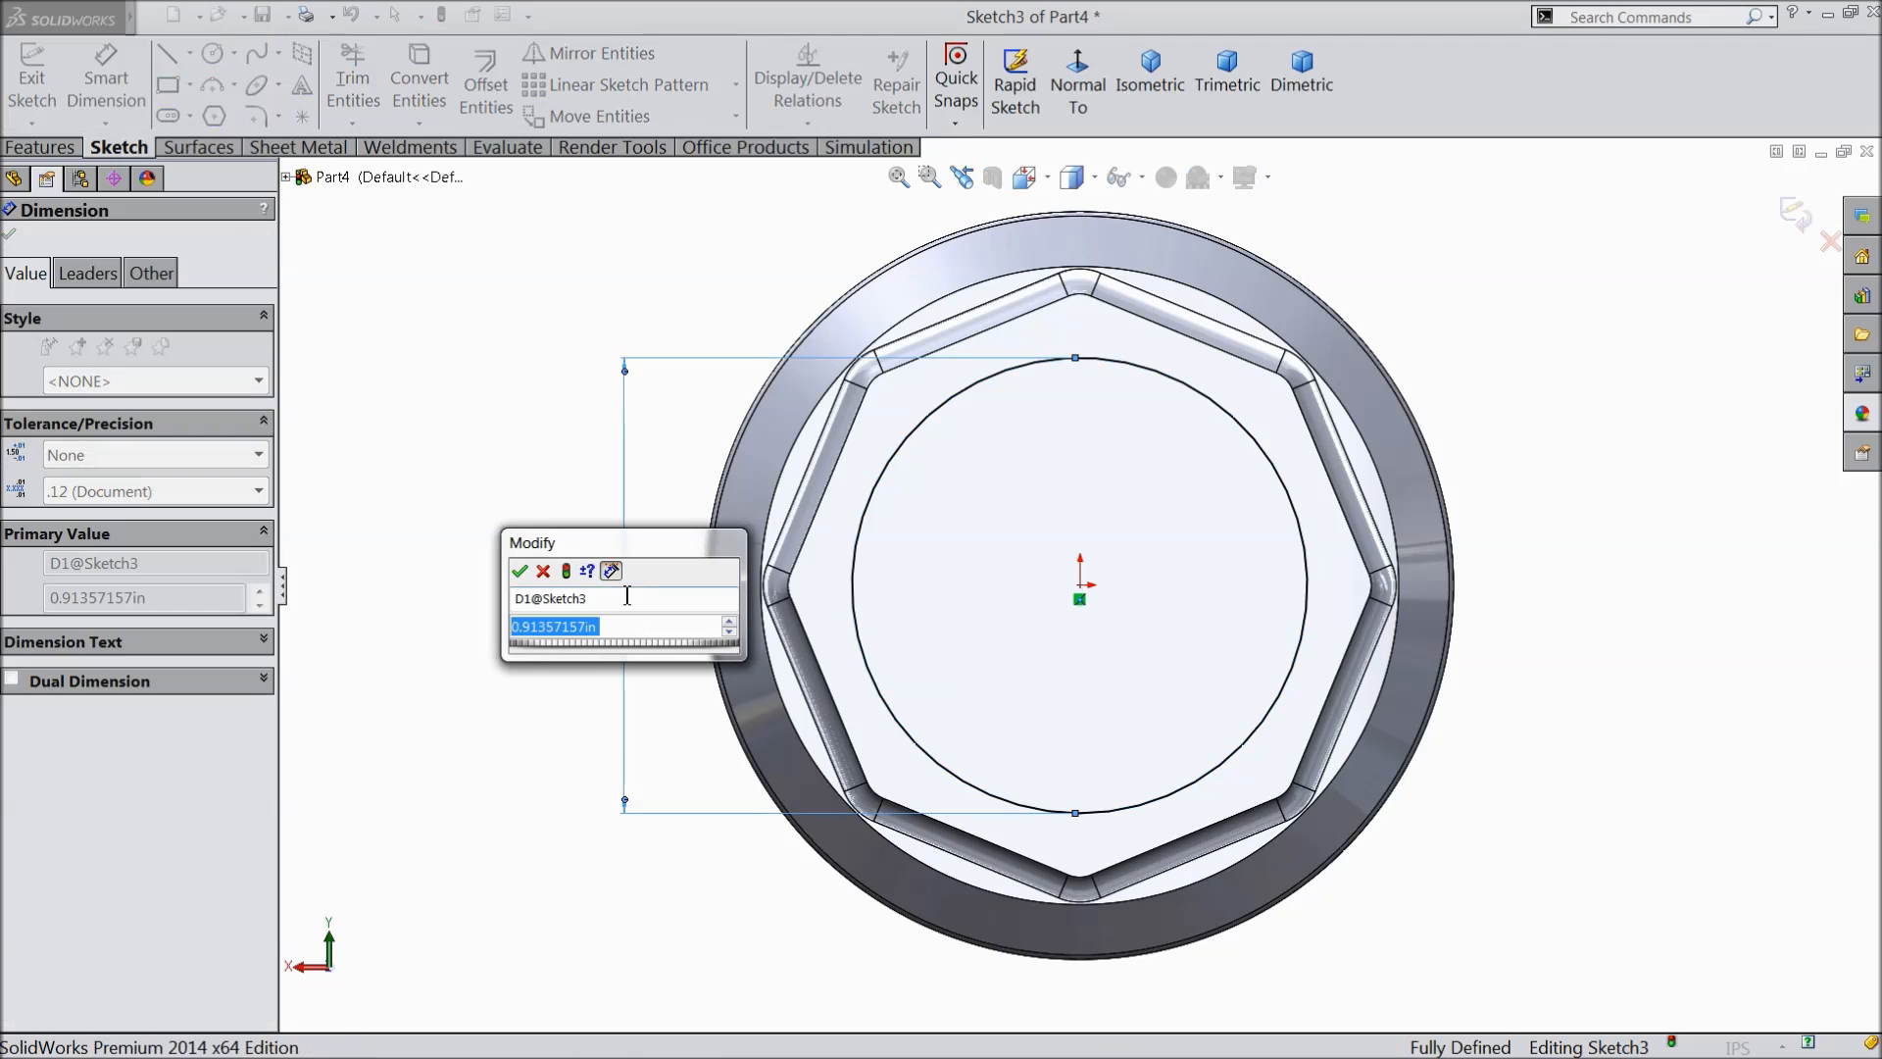
type("0.99")
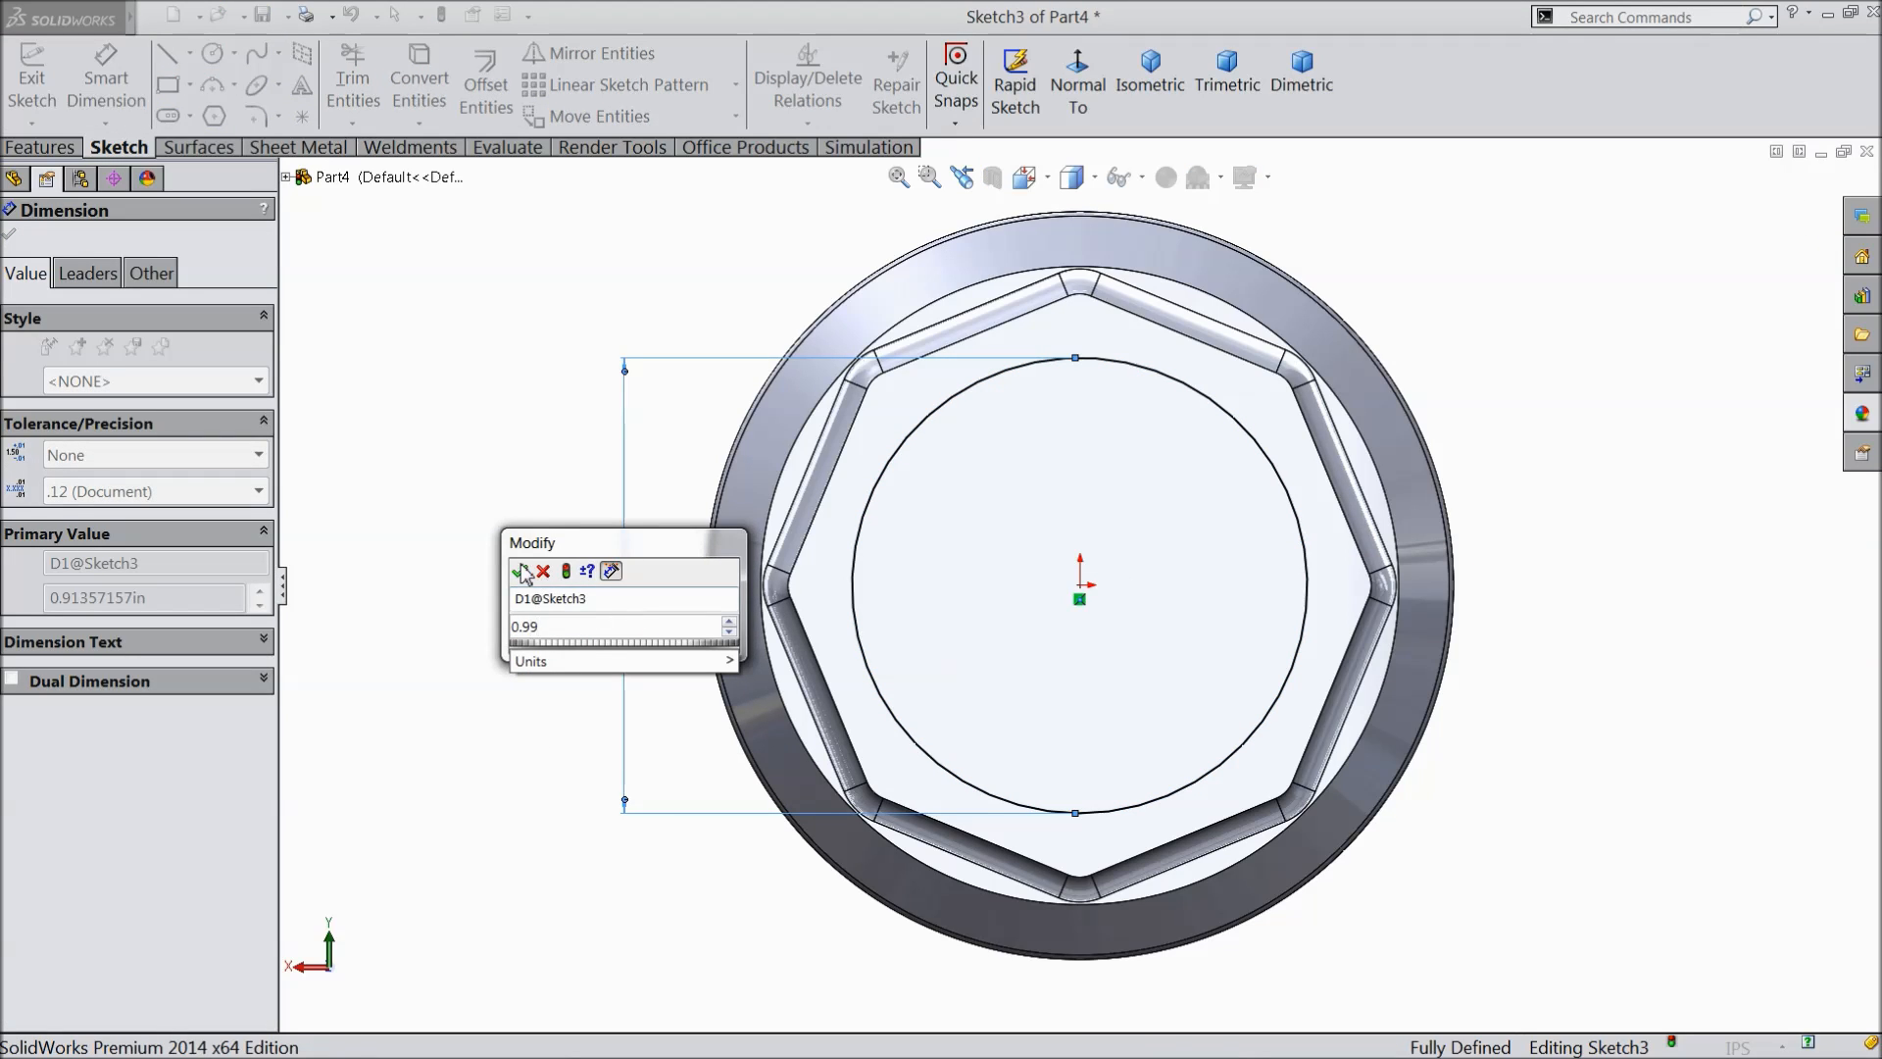
left_click(520, 571)
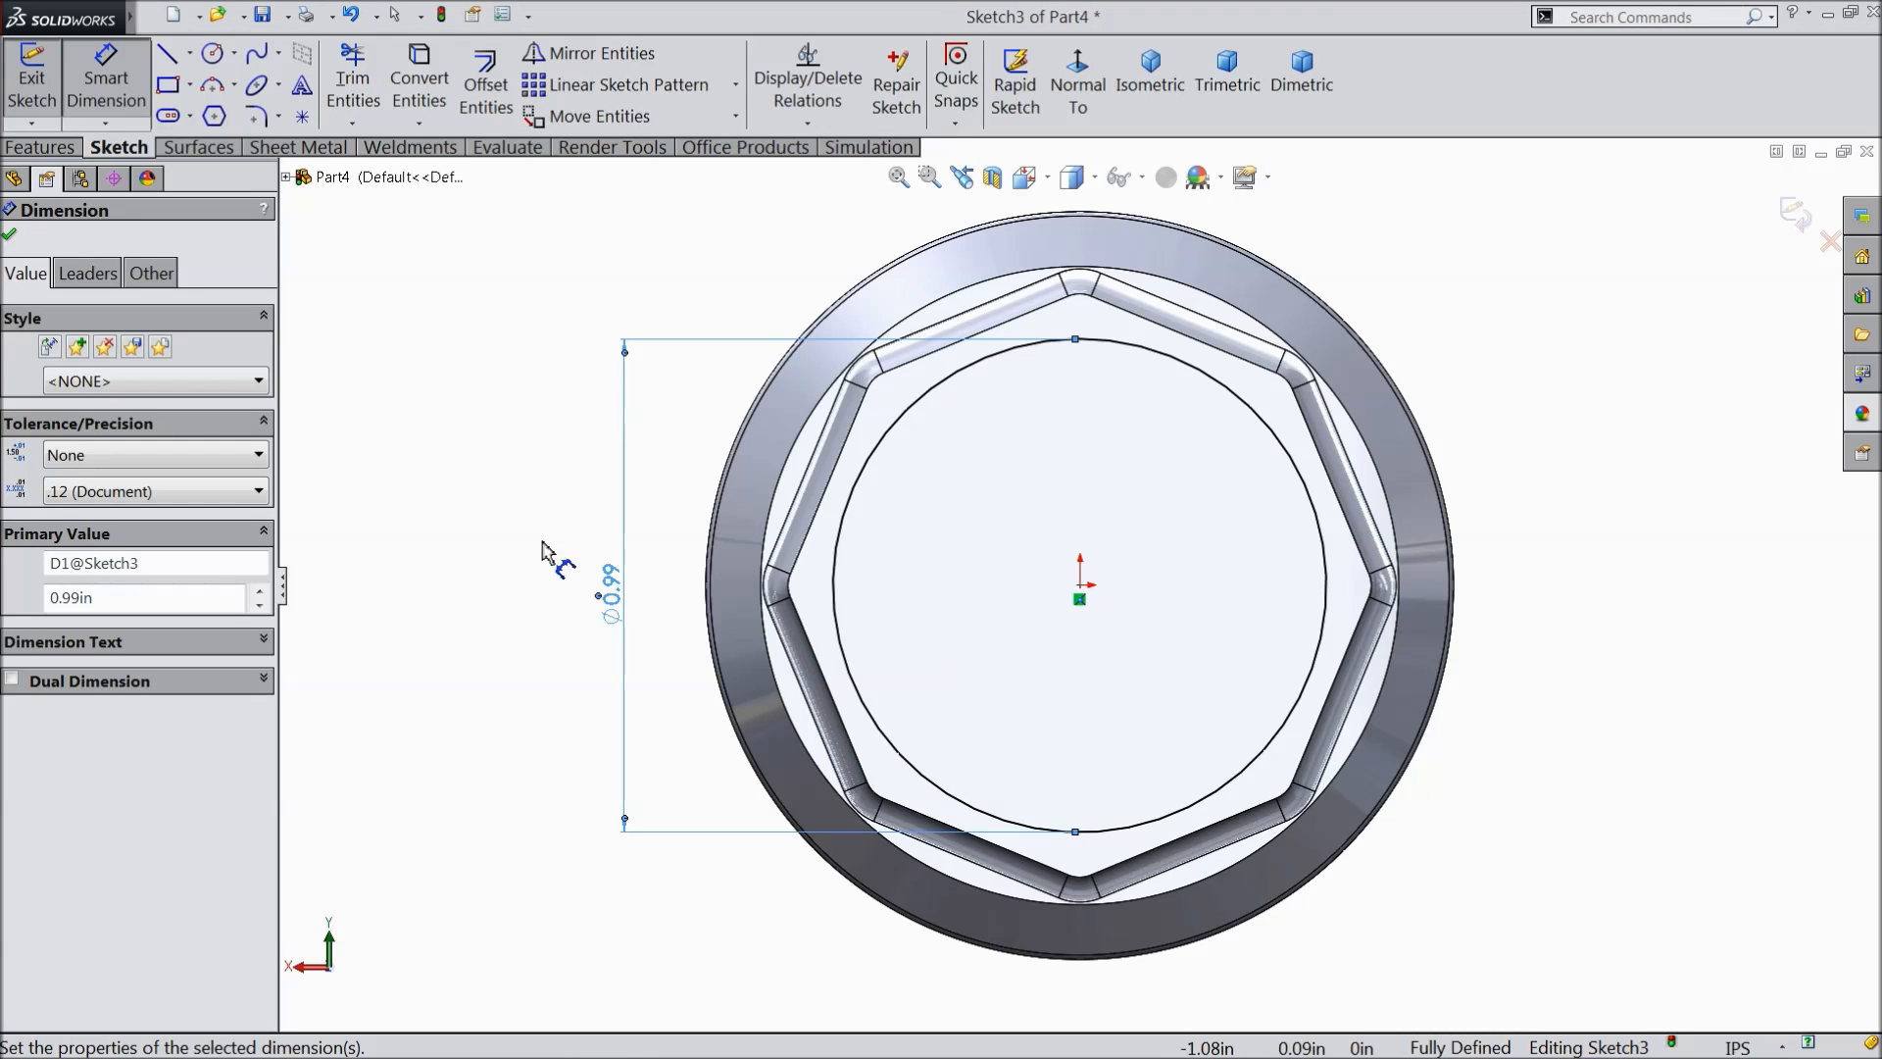
left_click(10, 238)
- Cut the 0.99 in circle into the octagonal head with a blind Extruded Cut 0.53 in deep
left_click(49, 149)
left_click(407, 84)
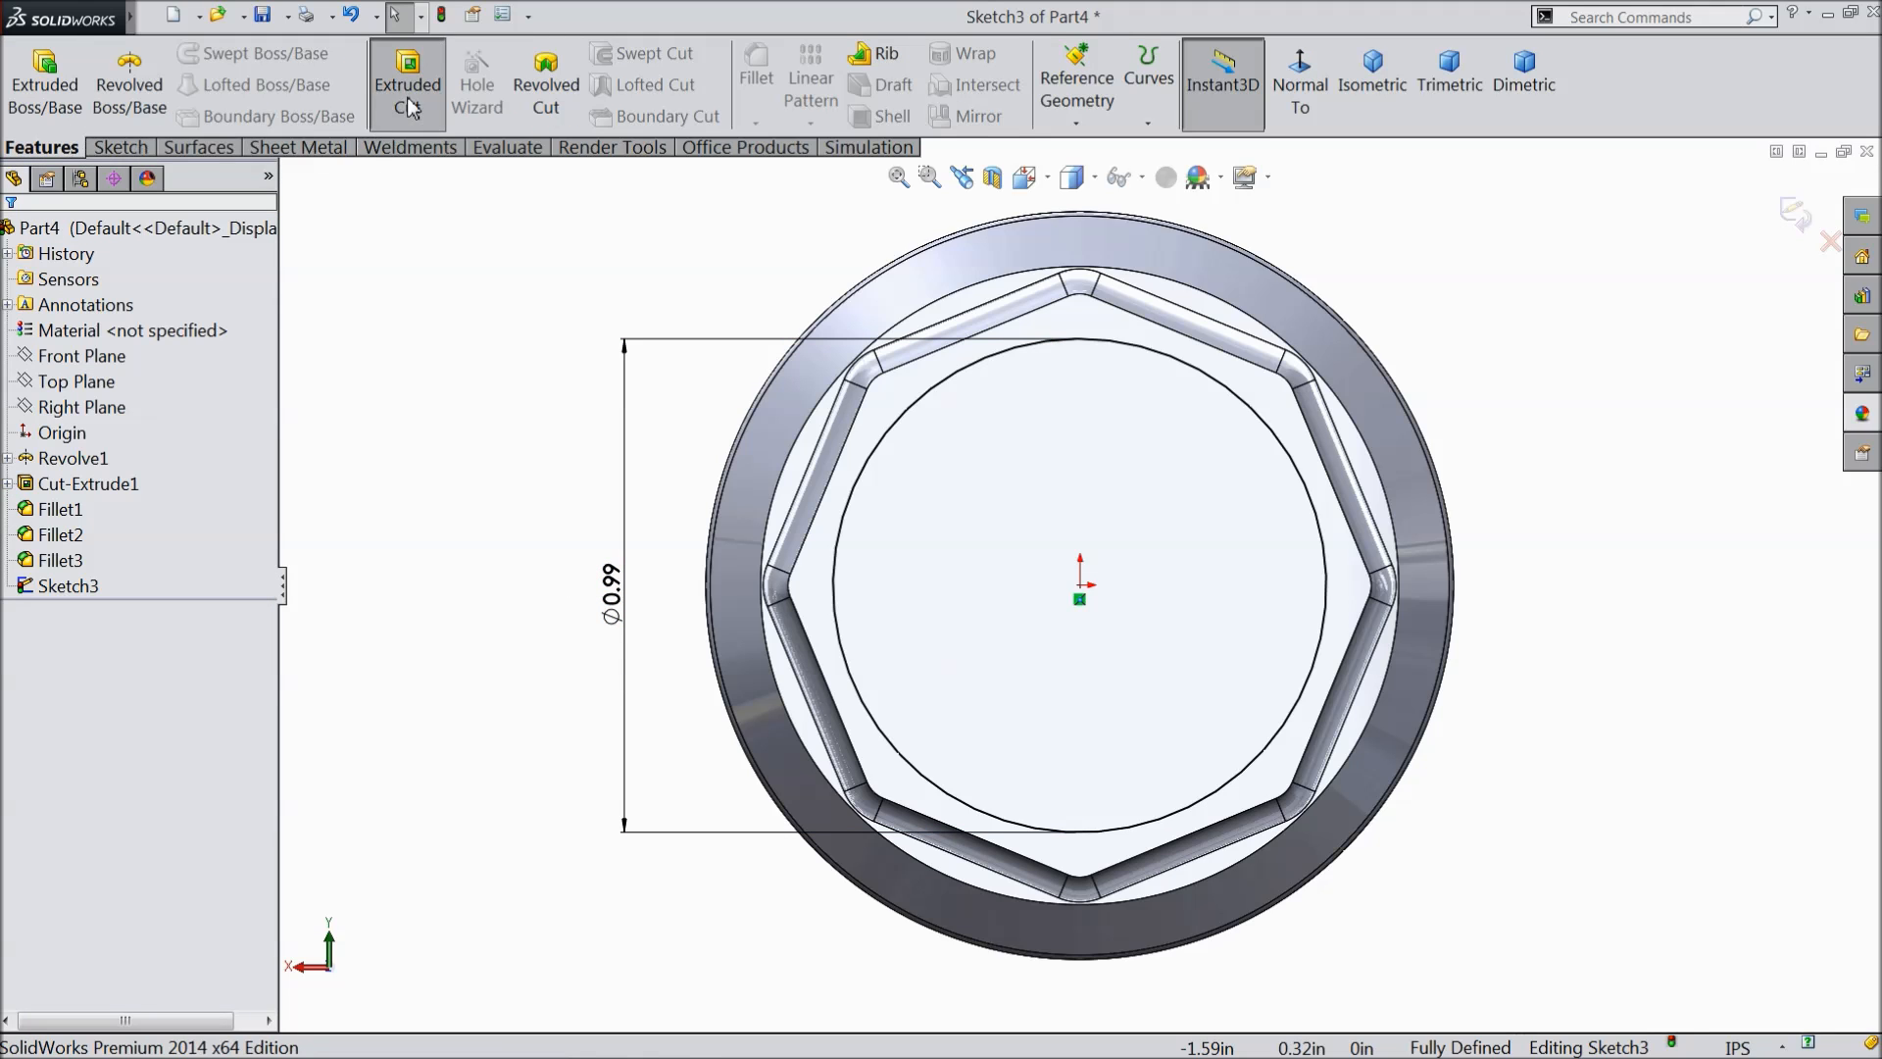
type("0.53")
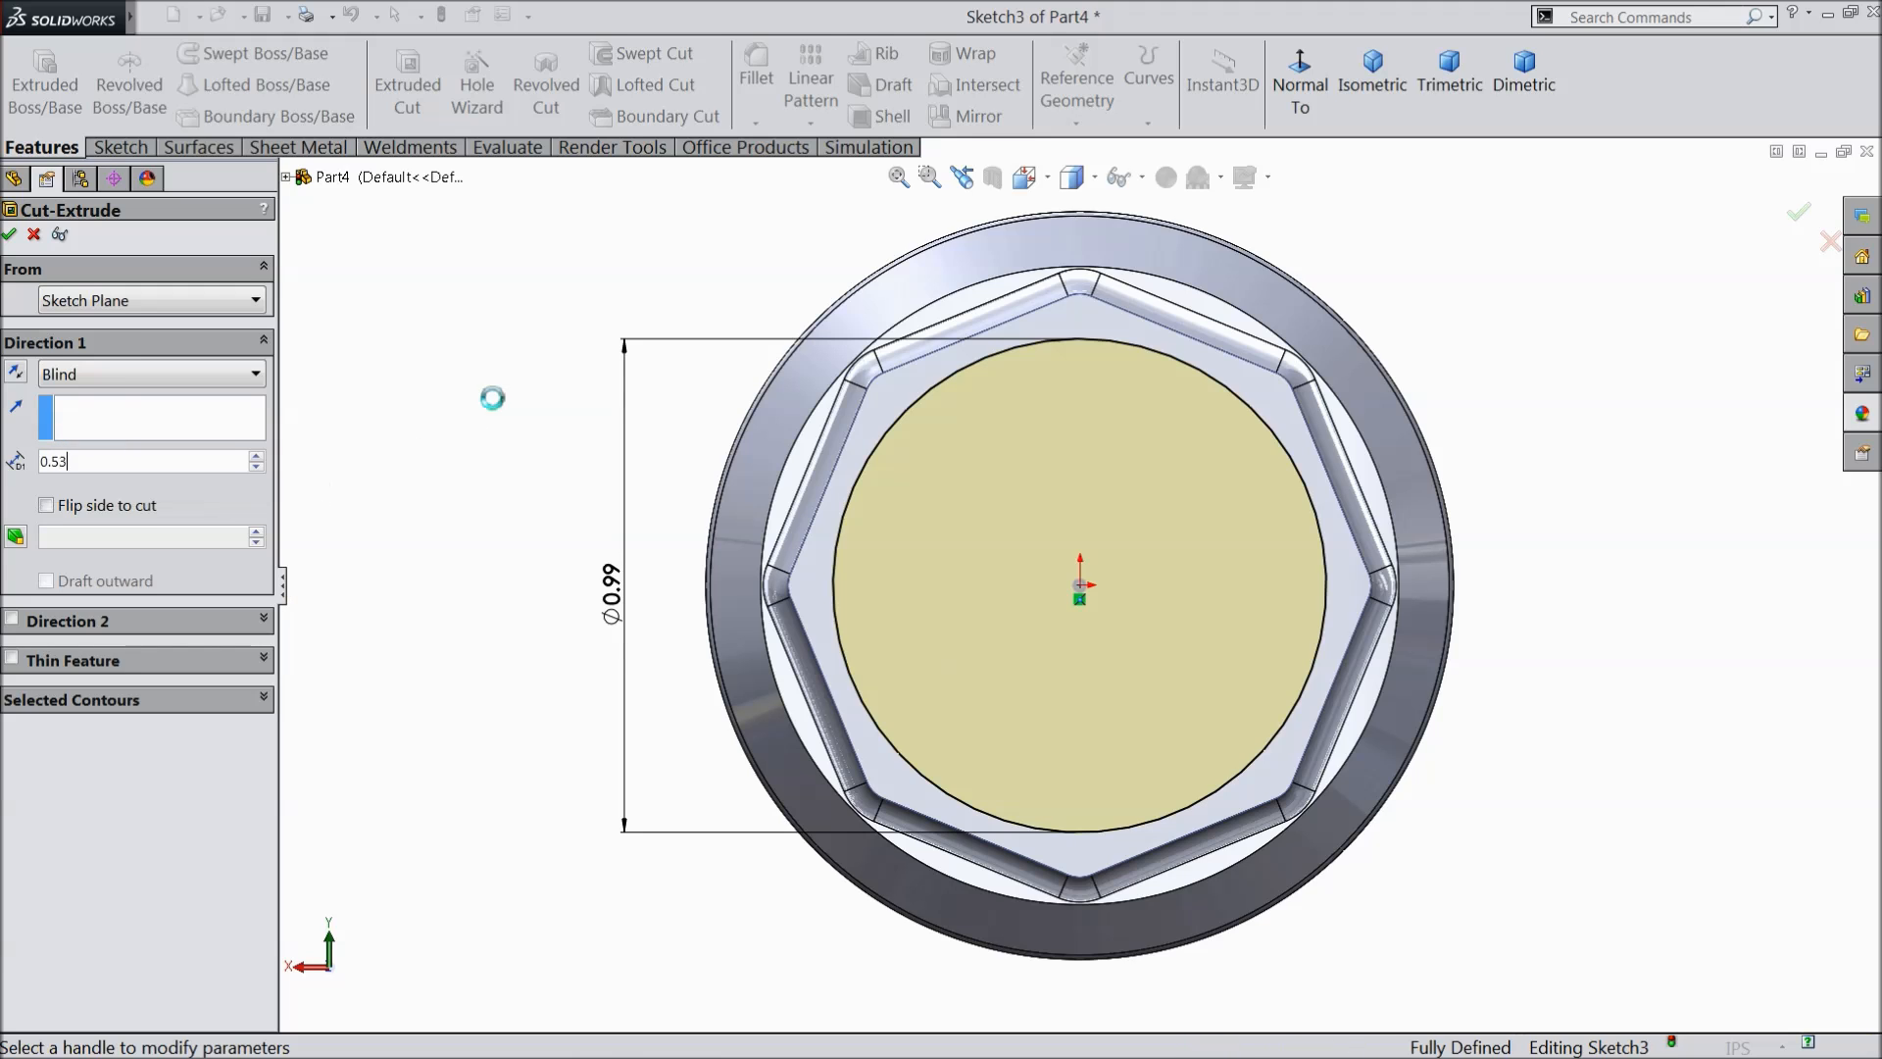
key("Return")
middle_click_drag(467, 443, 434, 473)
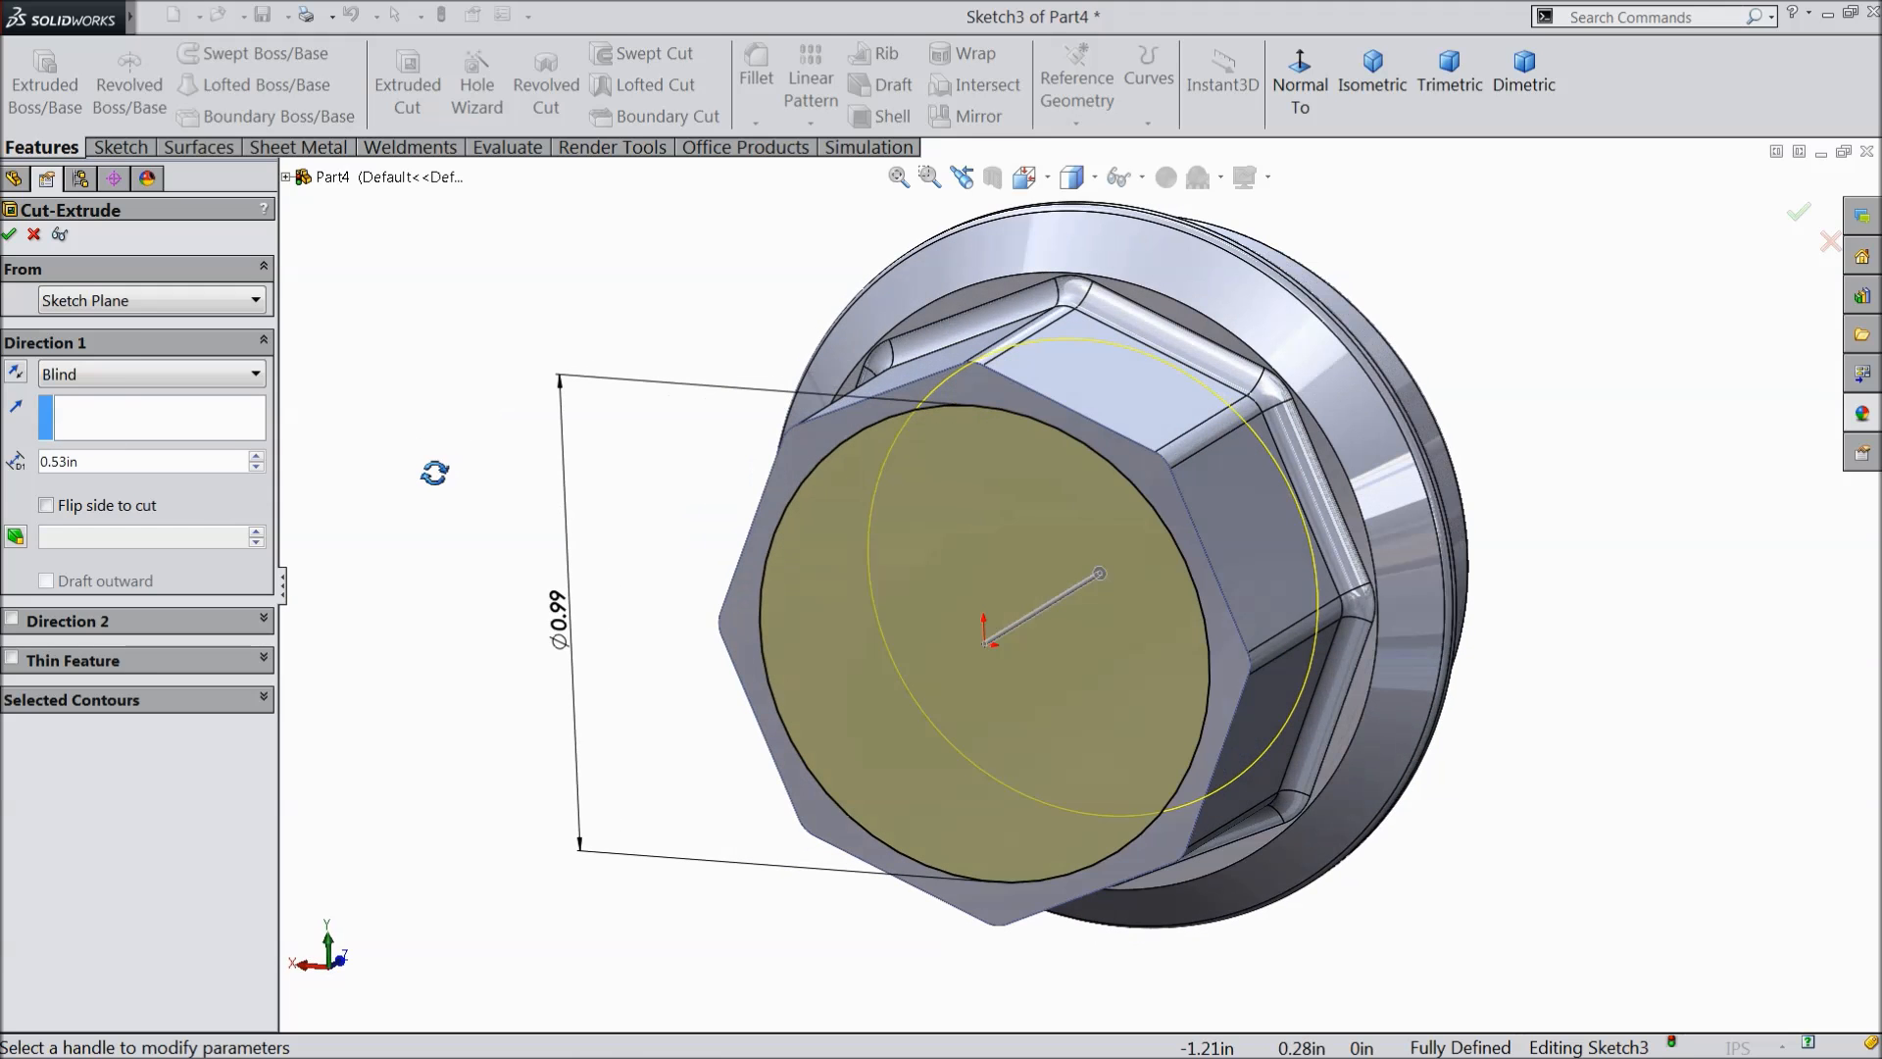
left_click(8, 235)
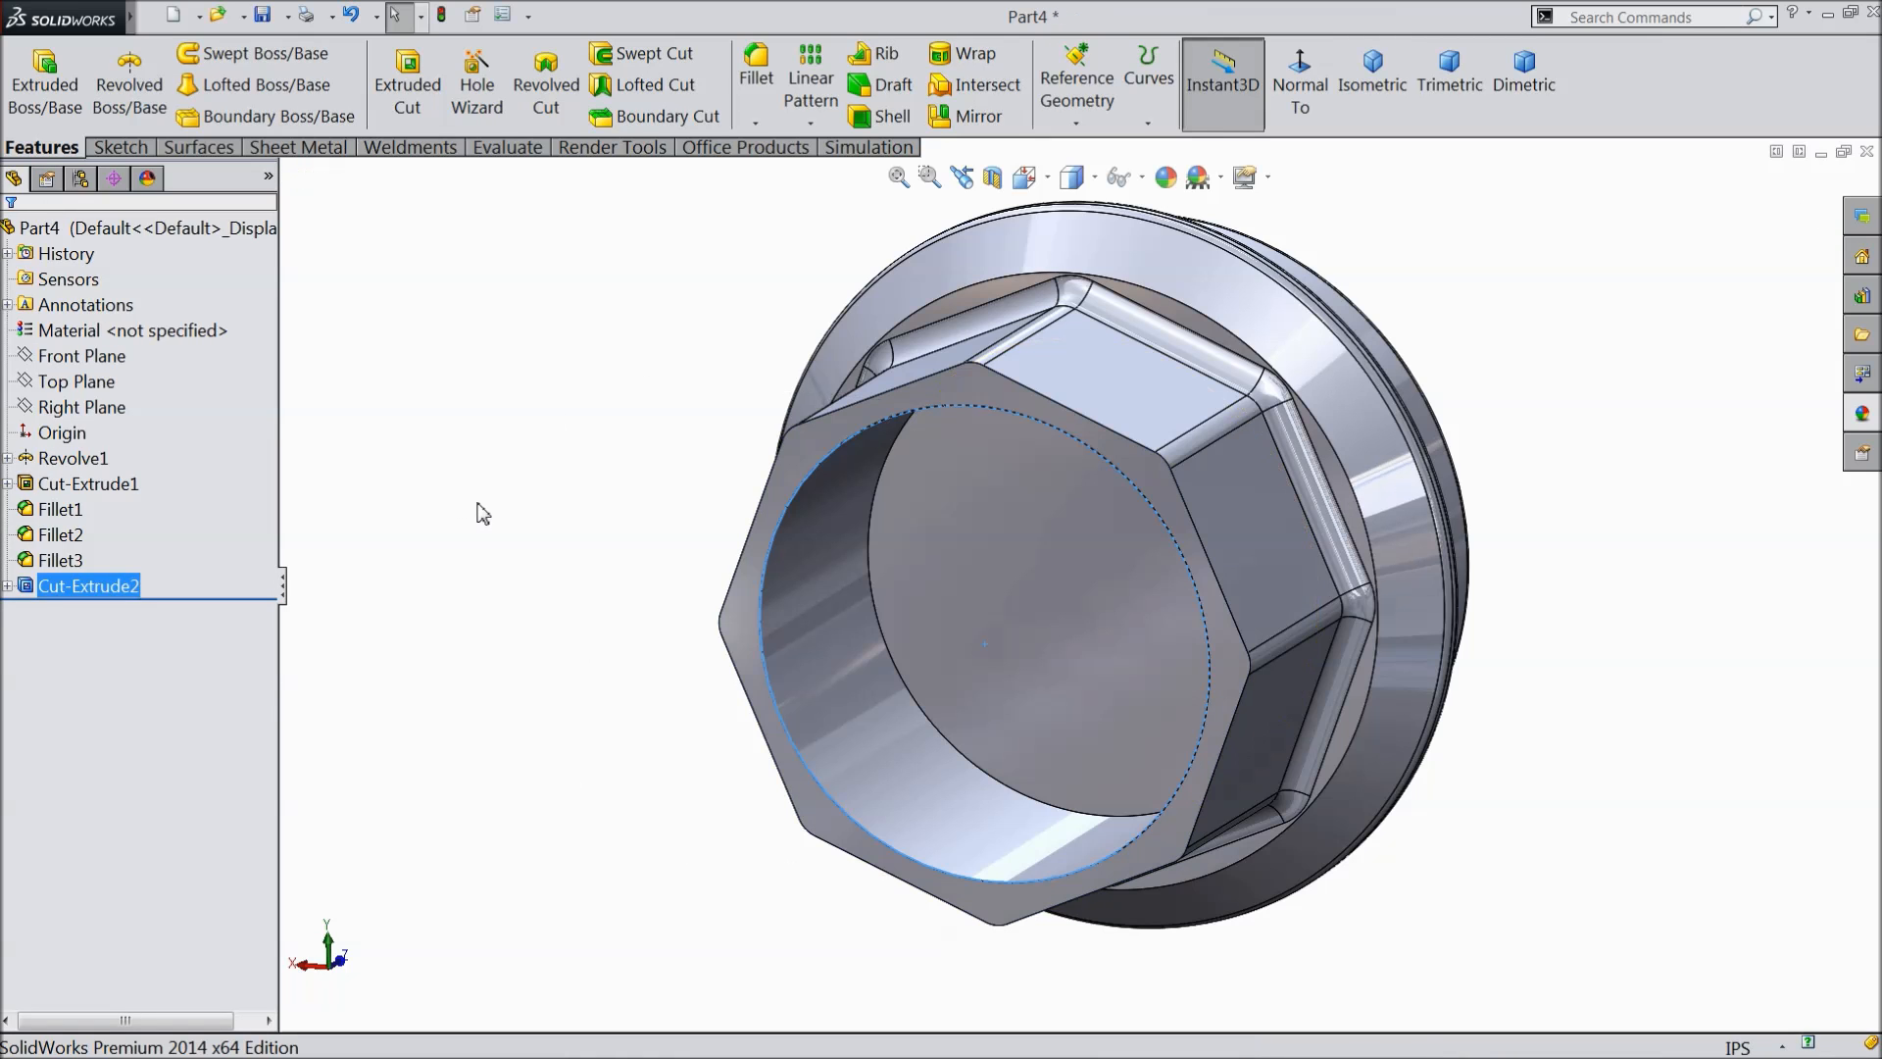
left_click(479, 513)
- Start a sketch on the pocket's floor and draw a circle about 0.82 in in diameter centred on the origin
middle_click_drag(479, 512, 508, 513)
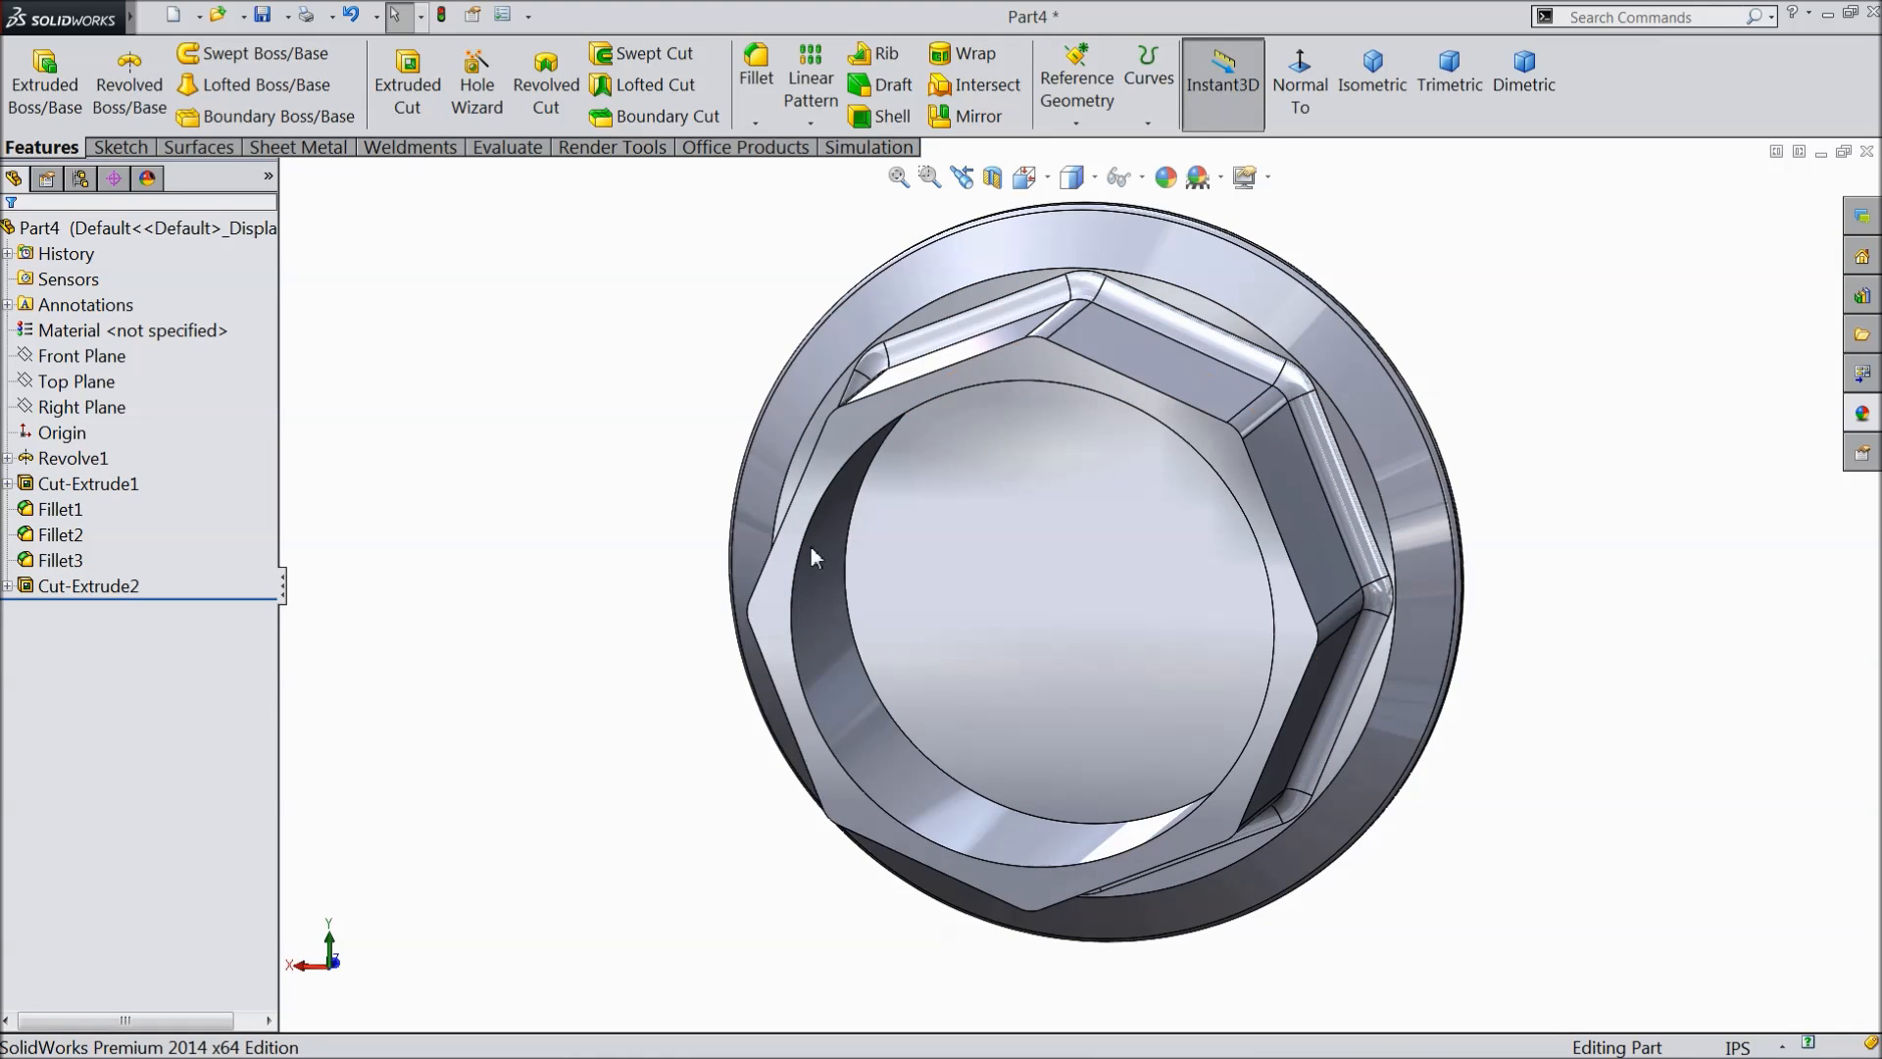
left_click(1020, 613)
left_click(1112, 539)
left_click(1292, 113)
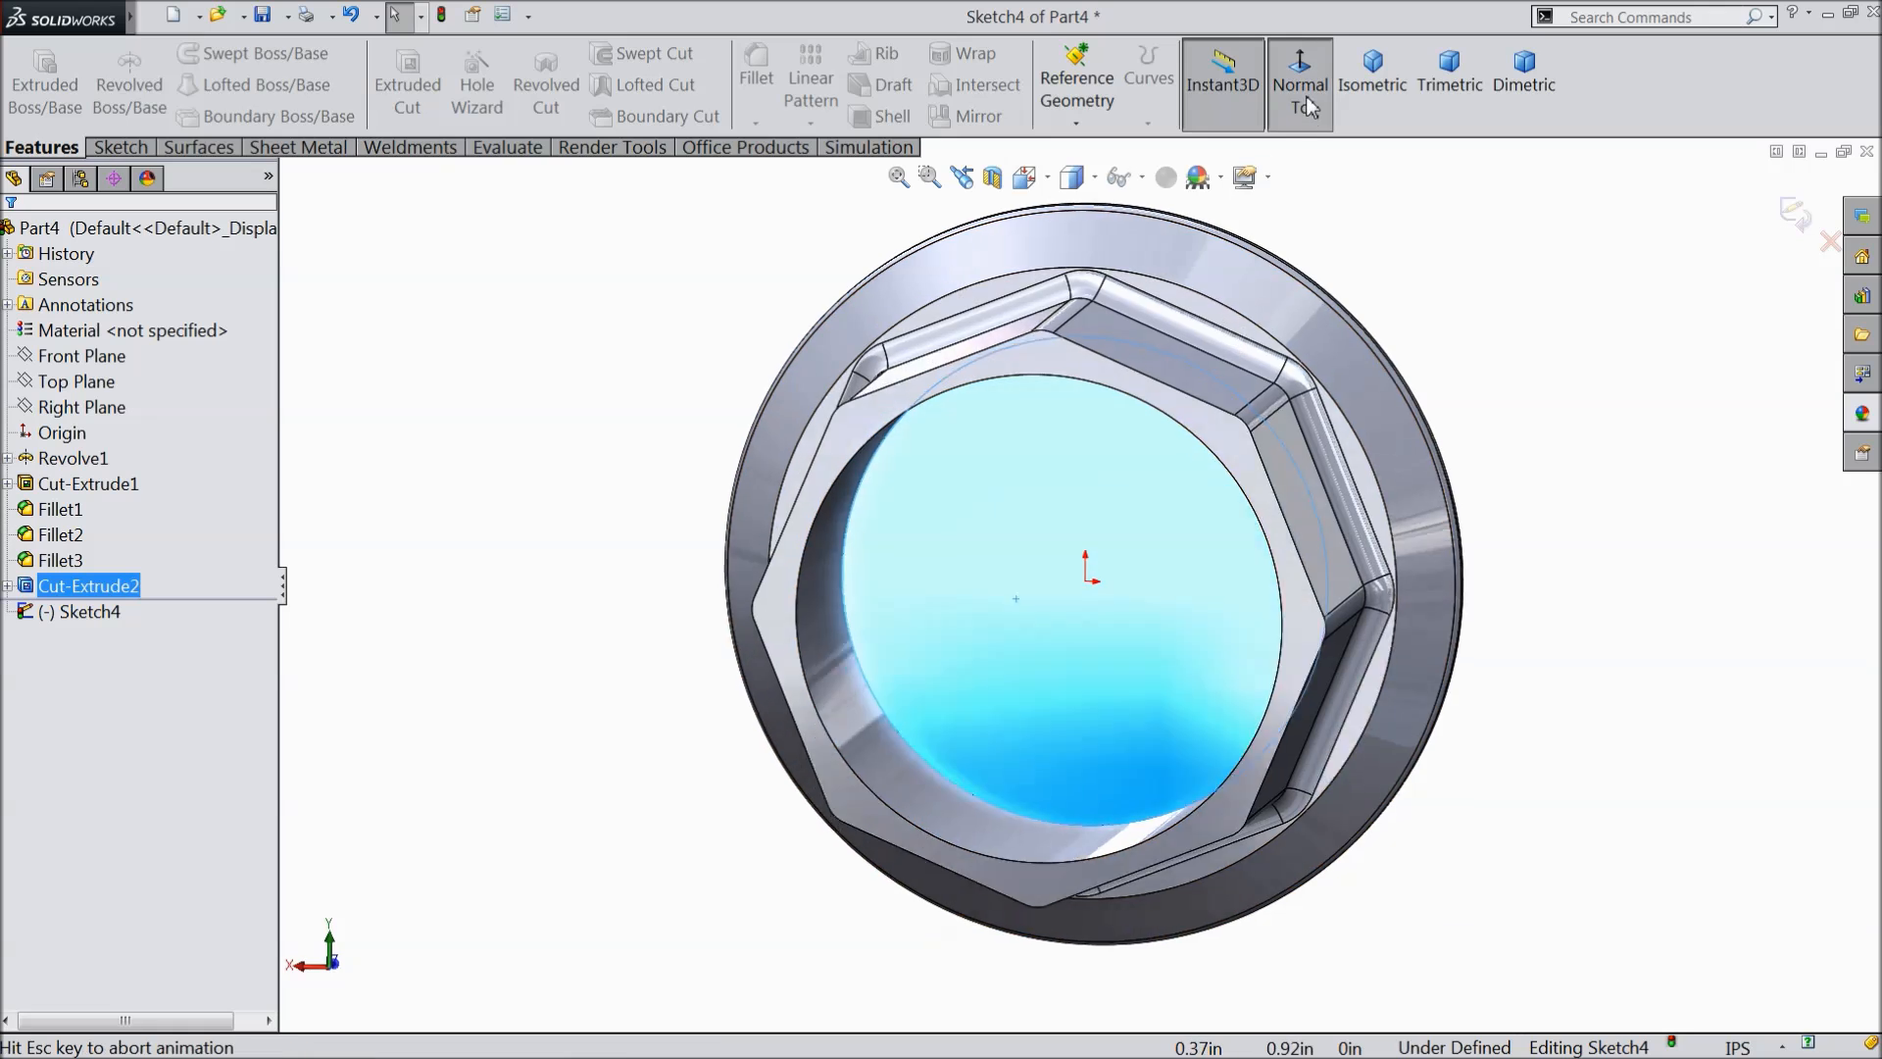
left_click(121, 147)
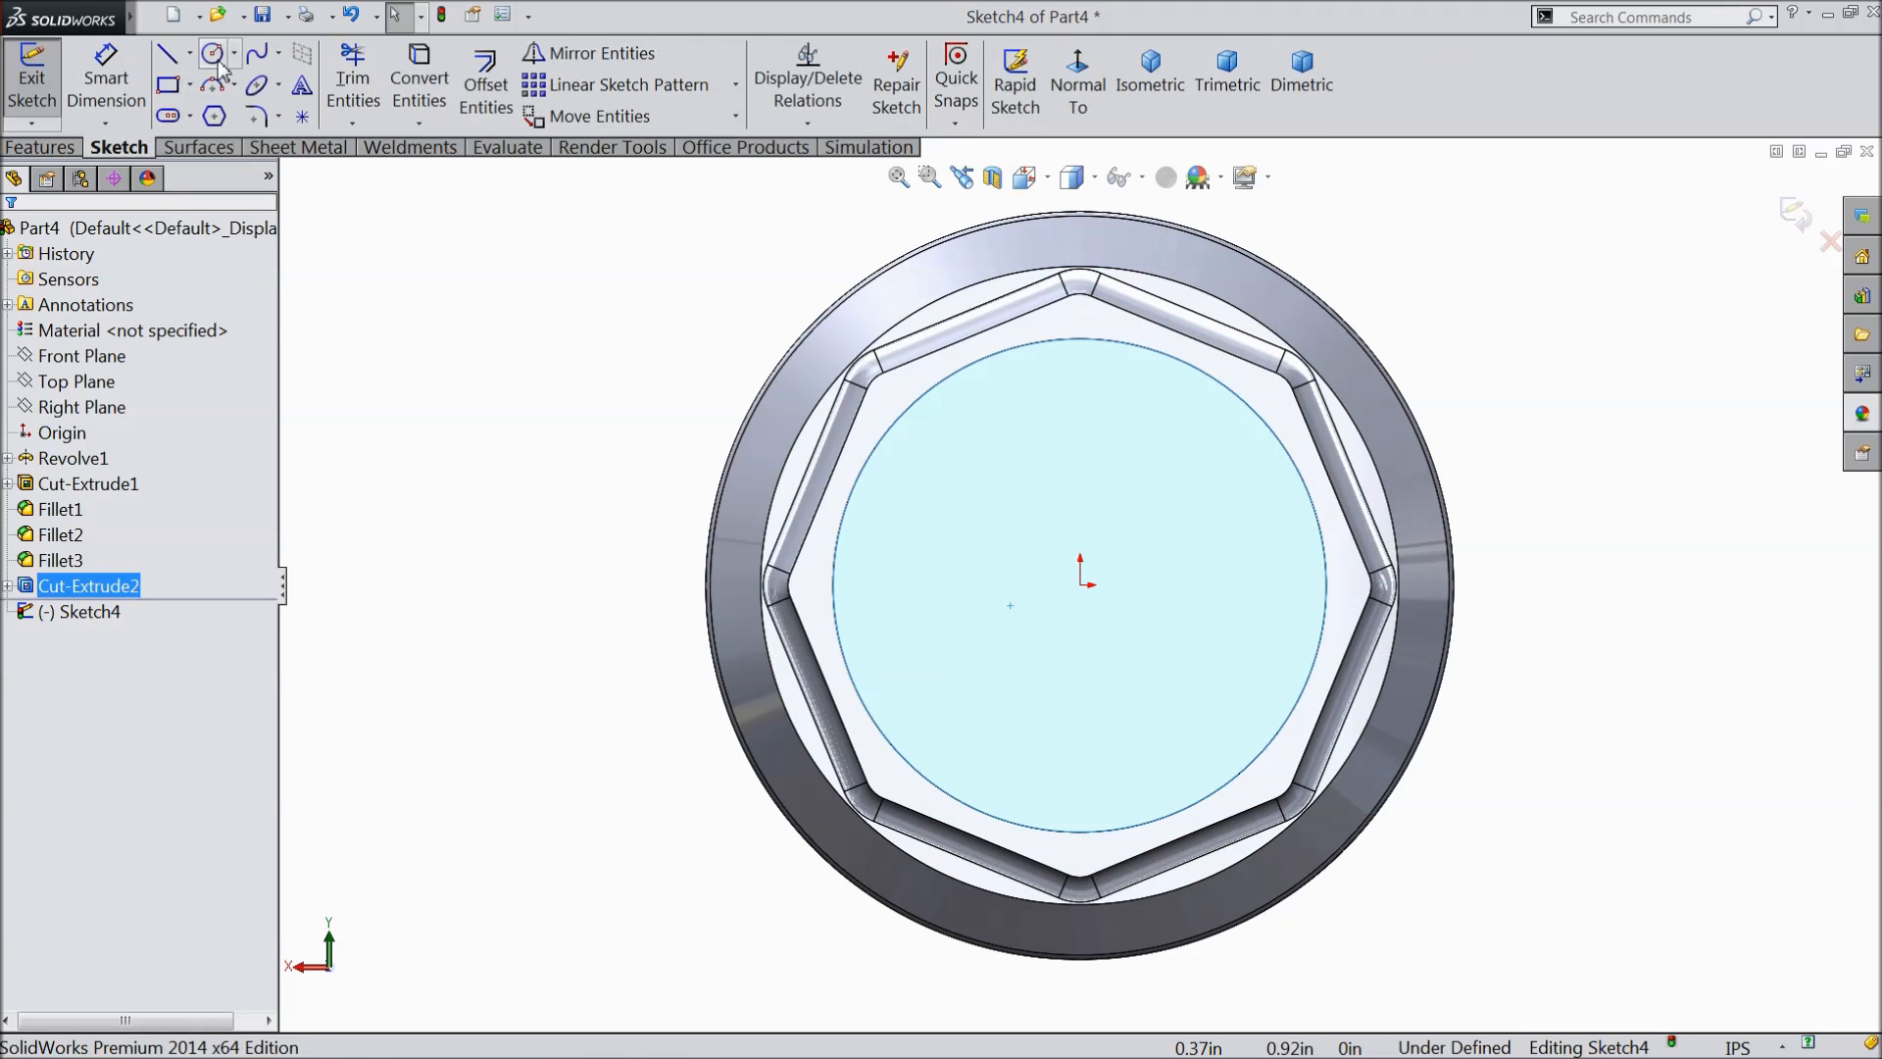
left_click(212, 52)
left_click(1081, 586)
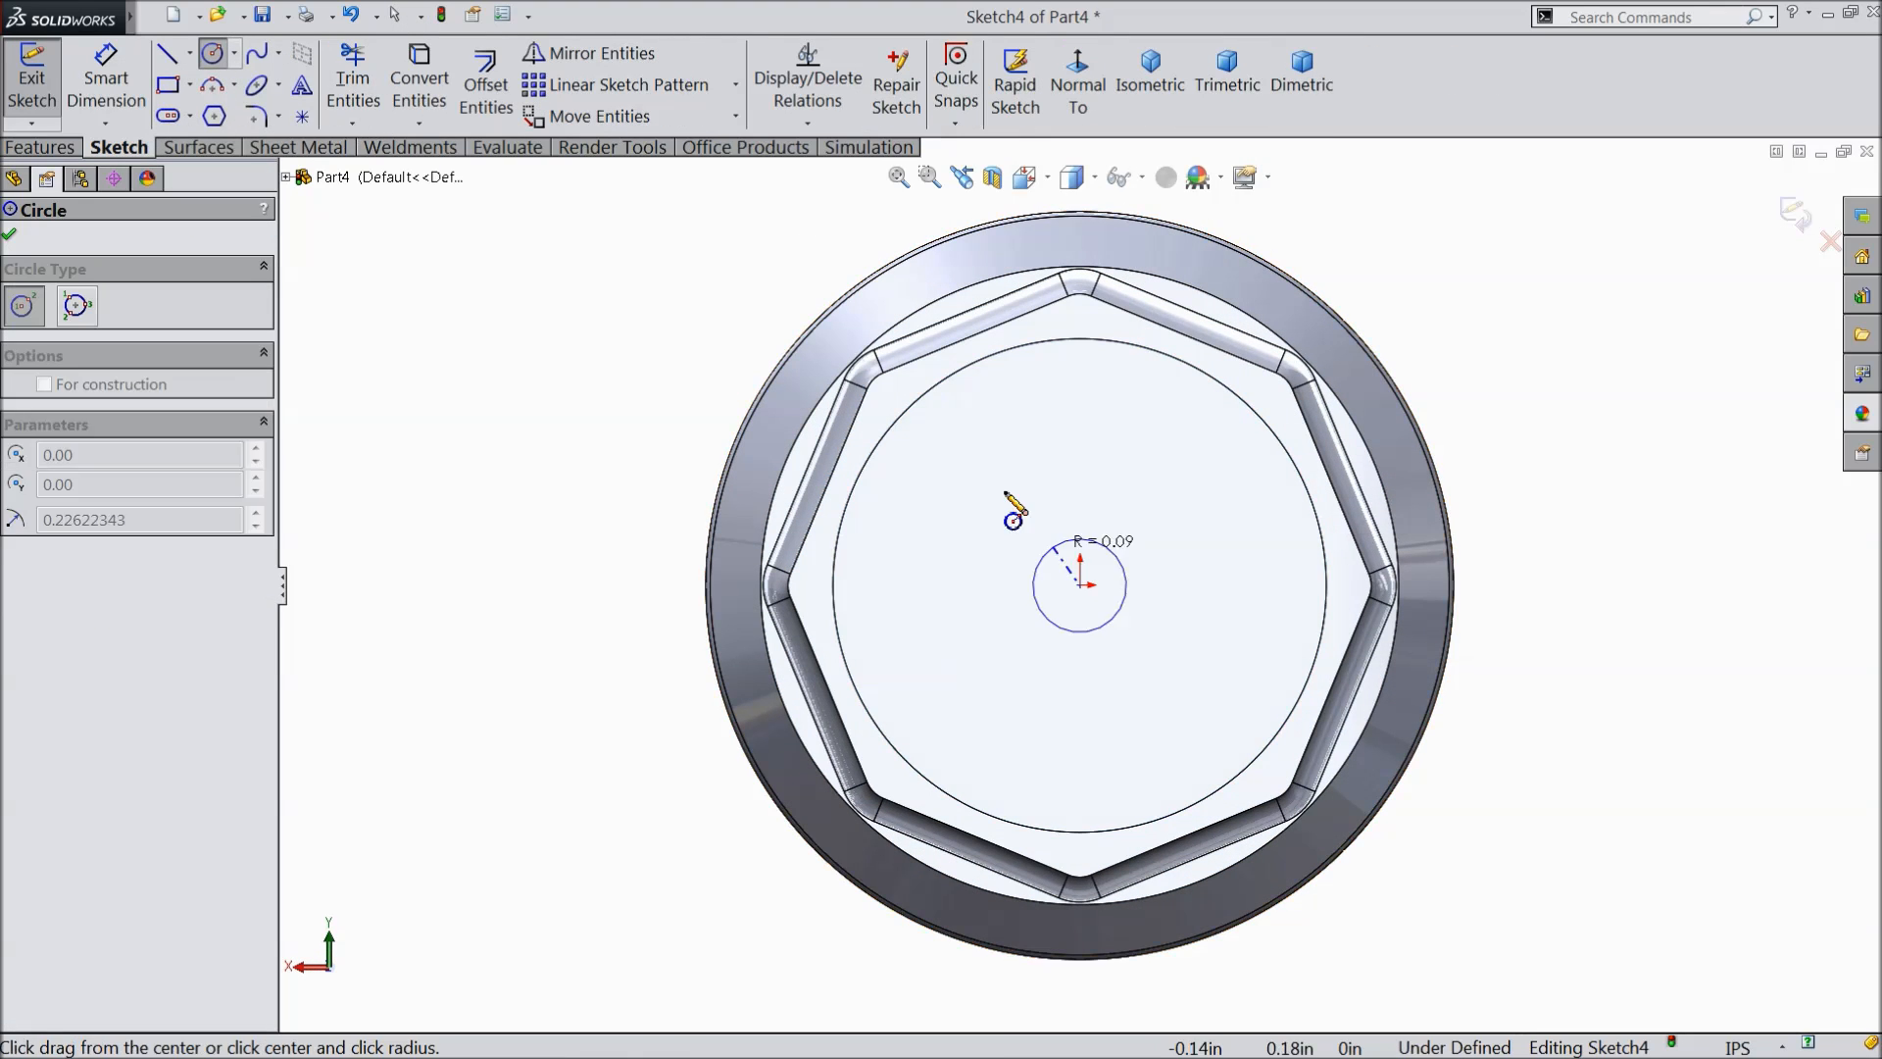
left_click(937, 441)
- Dimension the circle on the pocket's floor to a diameter of 0.88 in
left_click(106, 79)
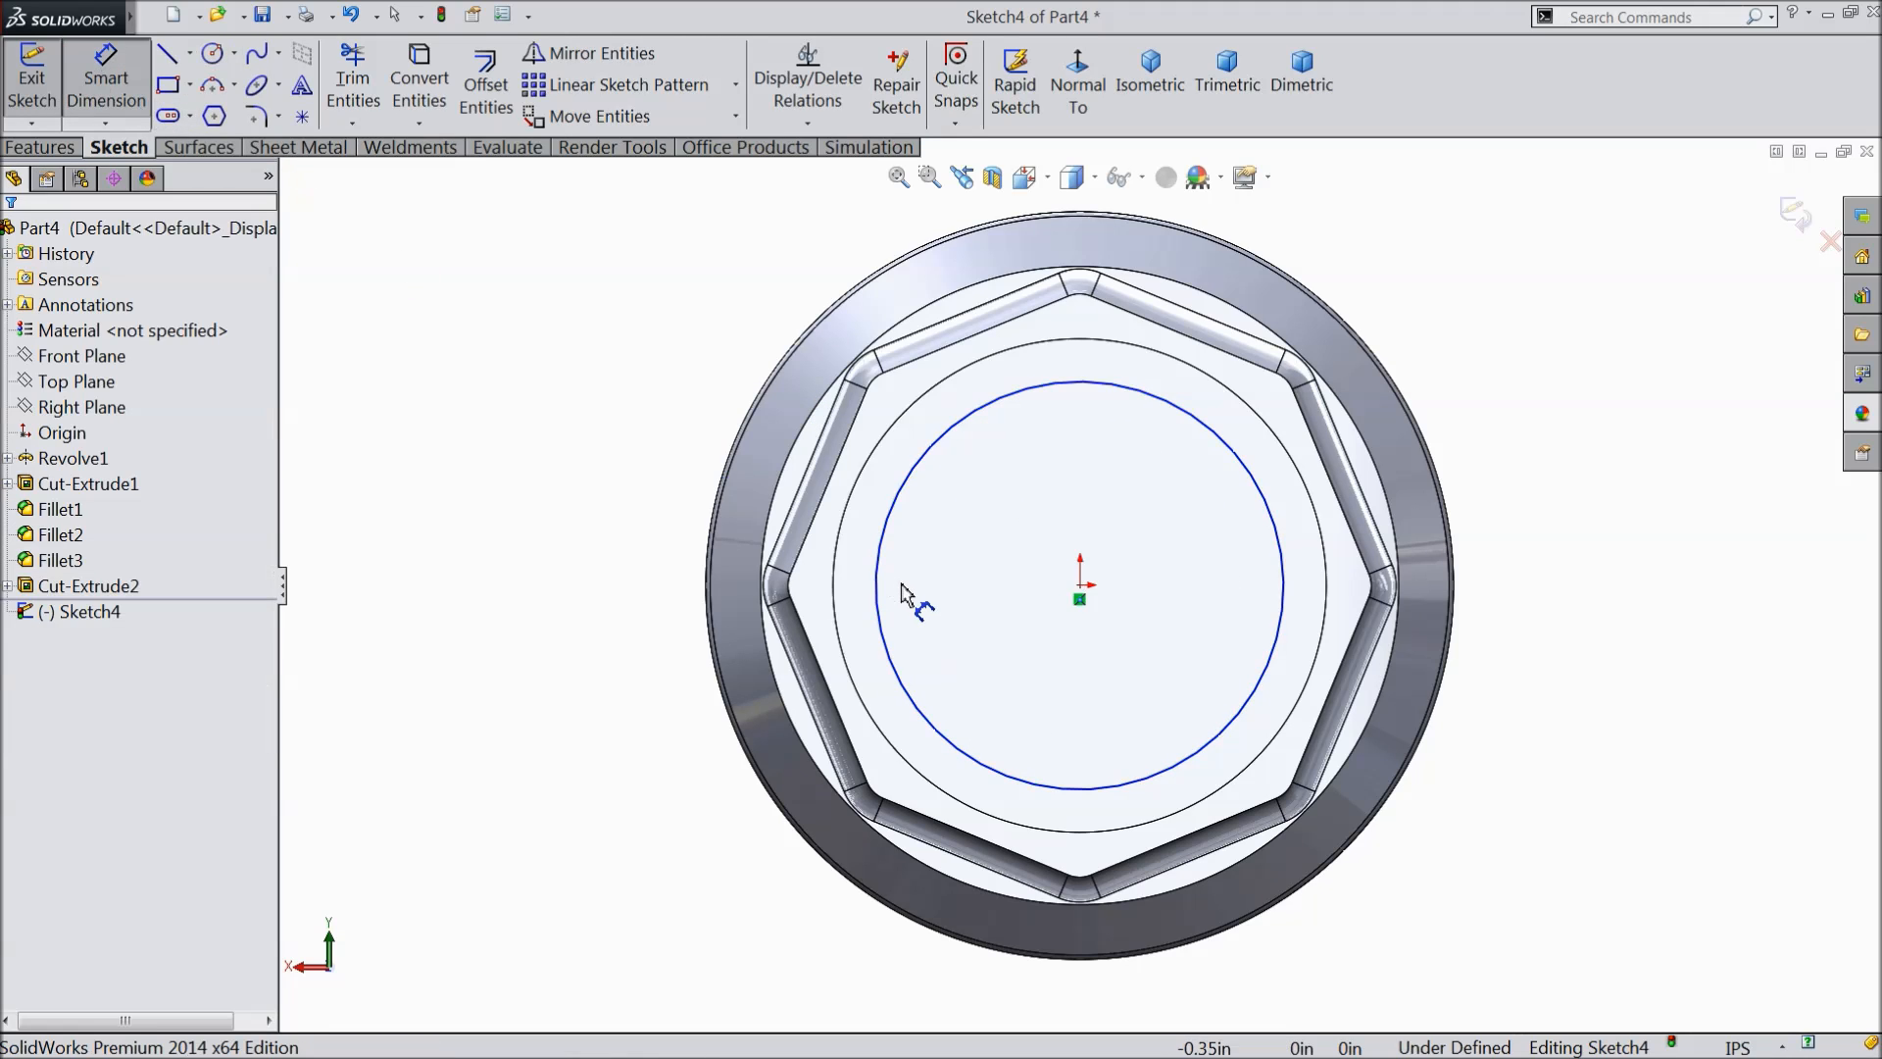
left_click(879, 585)
left_click(558, 583)
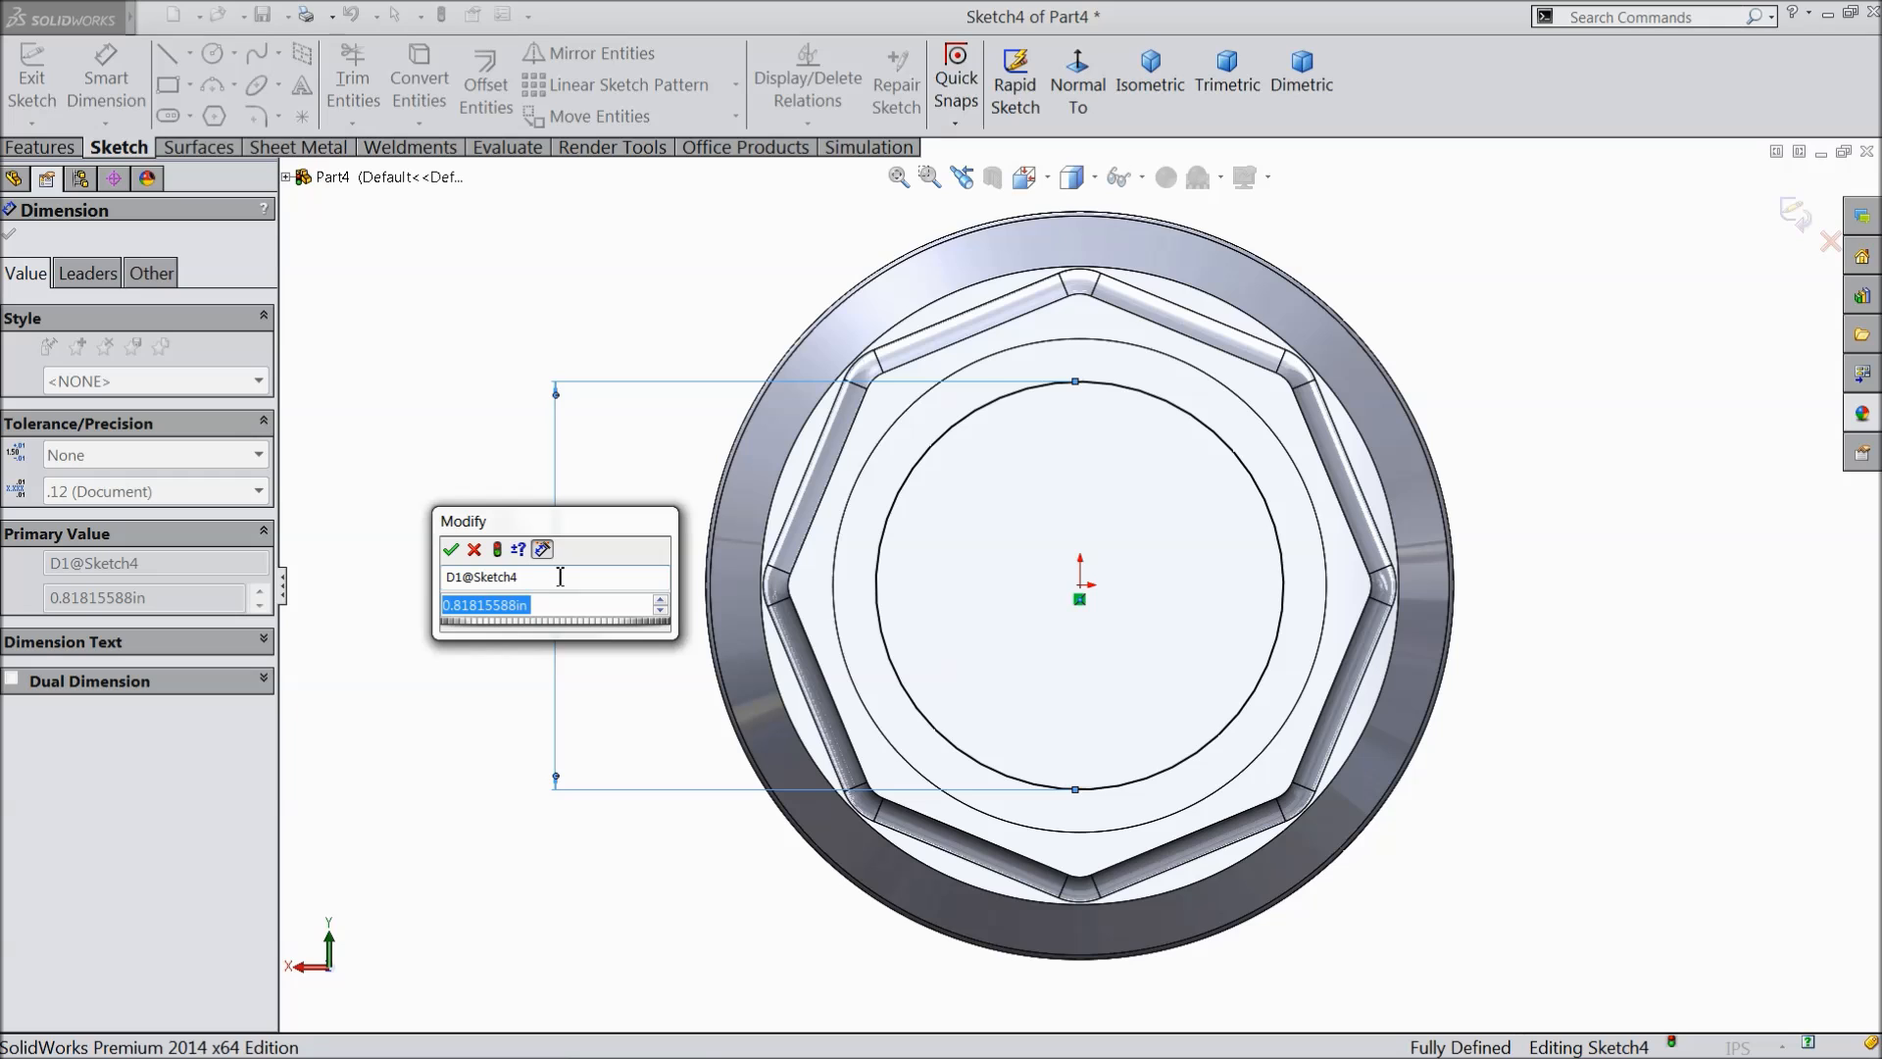
type("0.8")
key("Return")
left_click(8, 234)
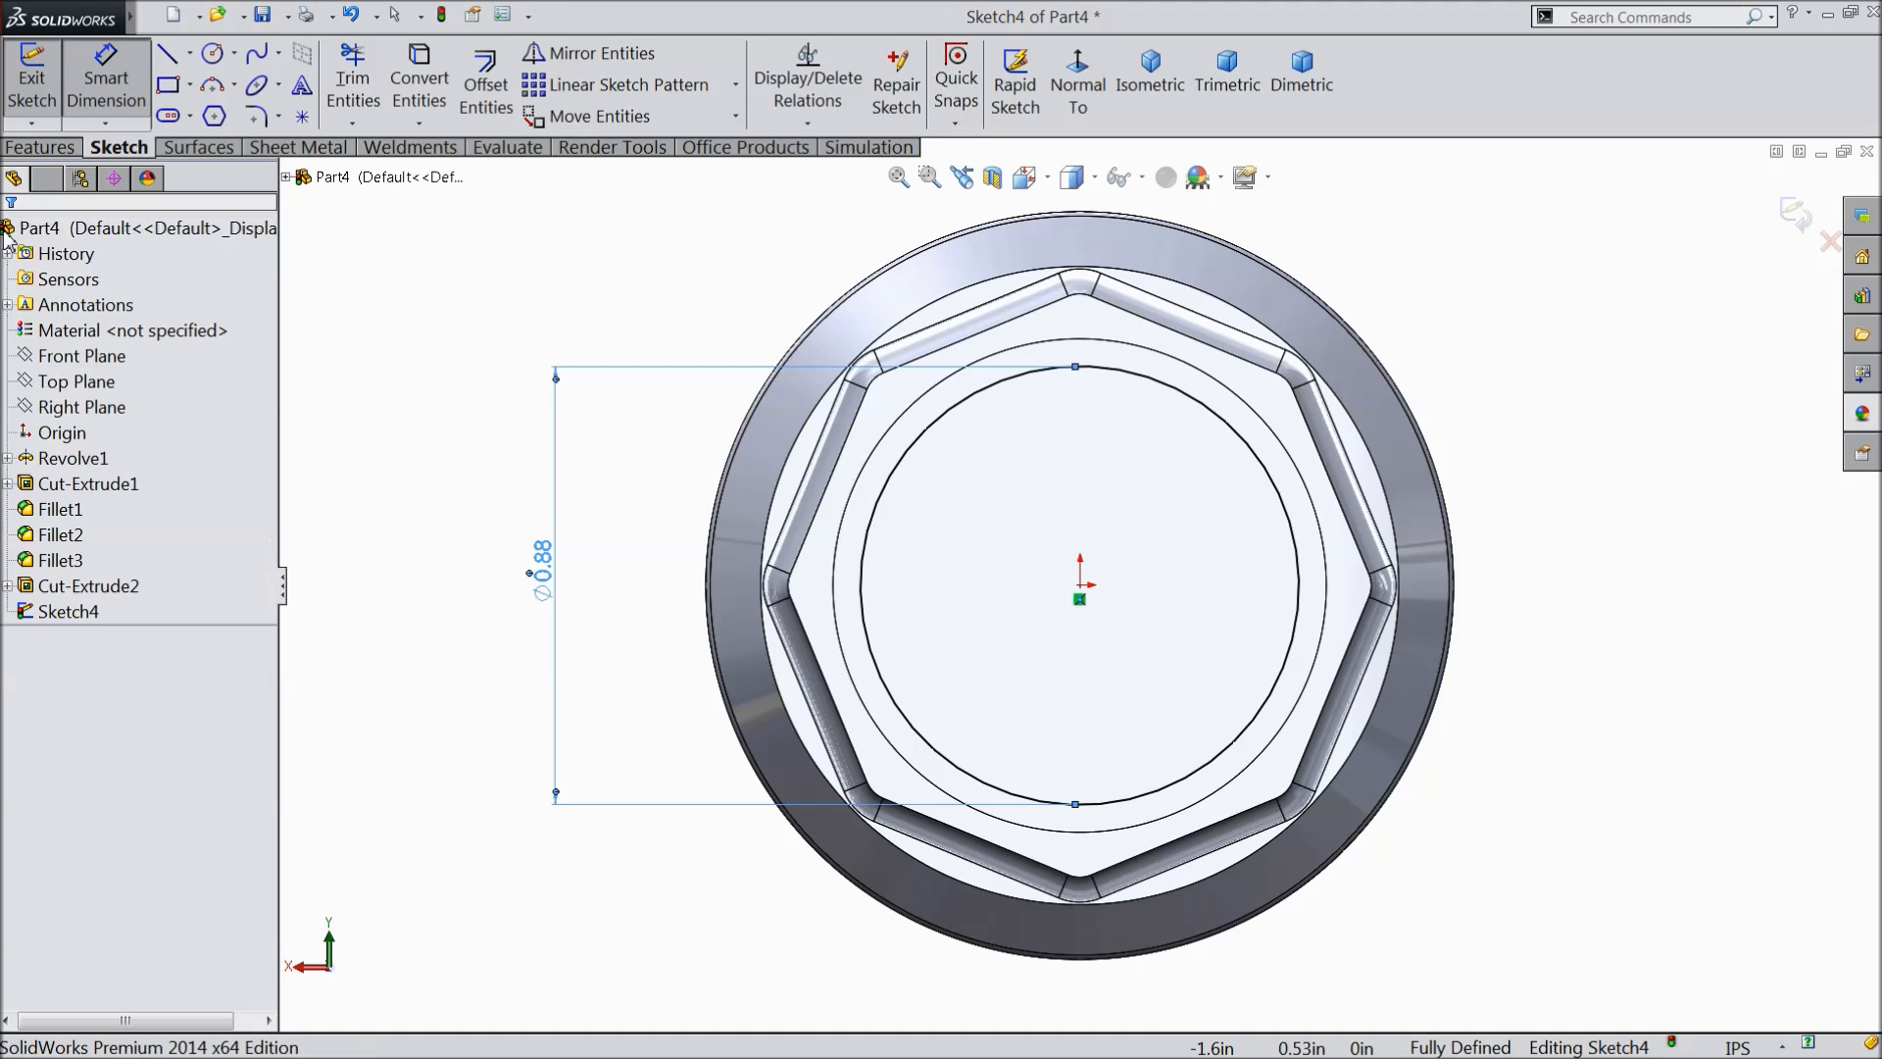
- Cut the 0.88 in circle into the pocket's floor with a blind Extruded Cut 0.02 in deep
left_click(40, 147)
left_click(408, 84)
type("0.02")
key("Return")
middle_click_drag(487, 328, 401, 420)
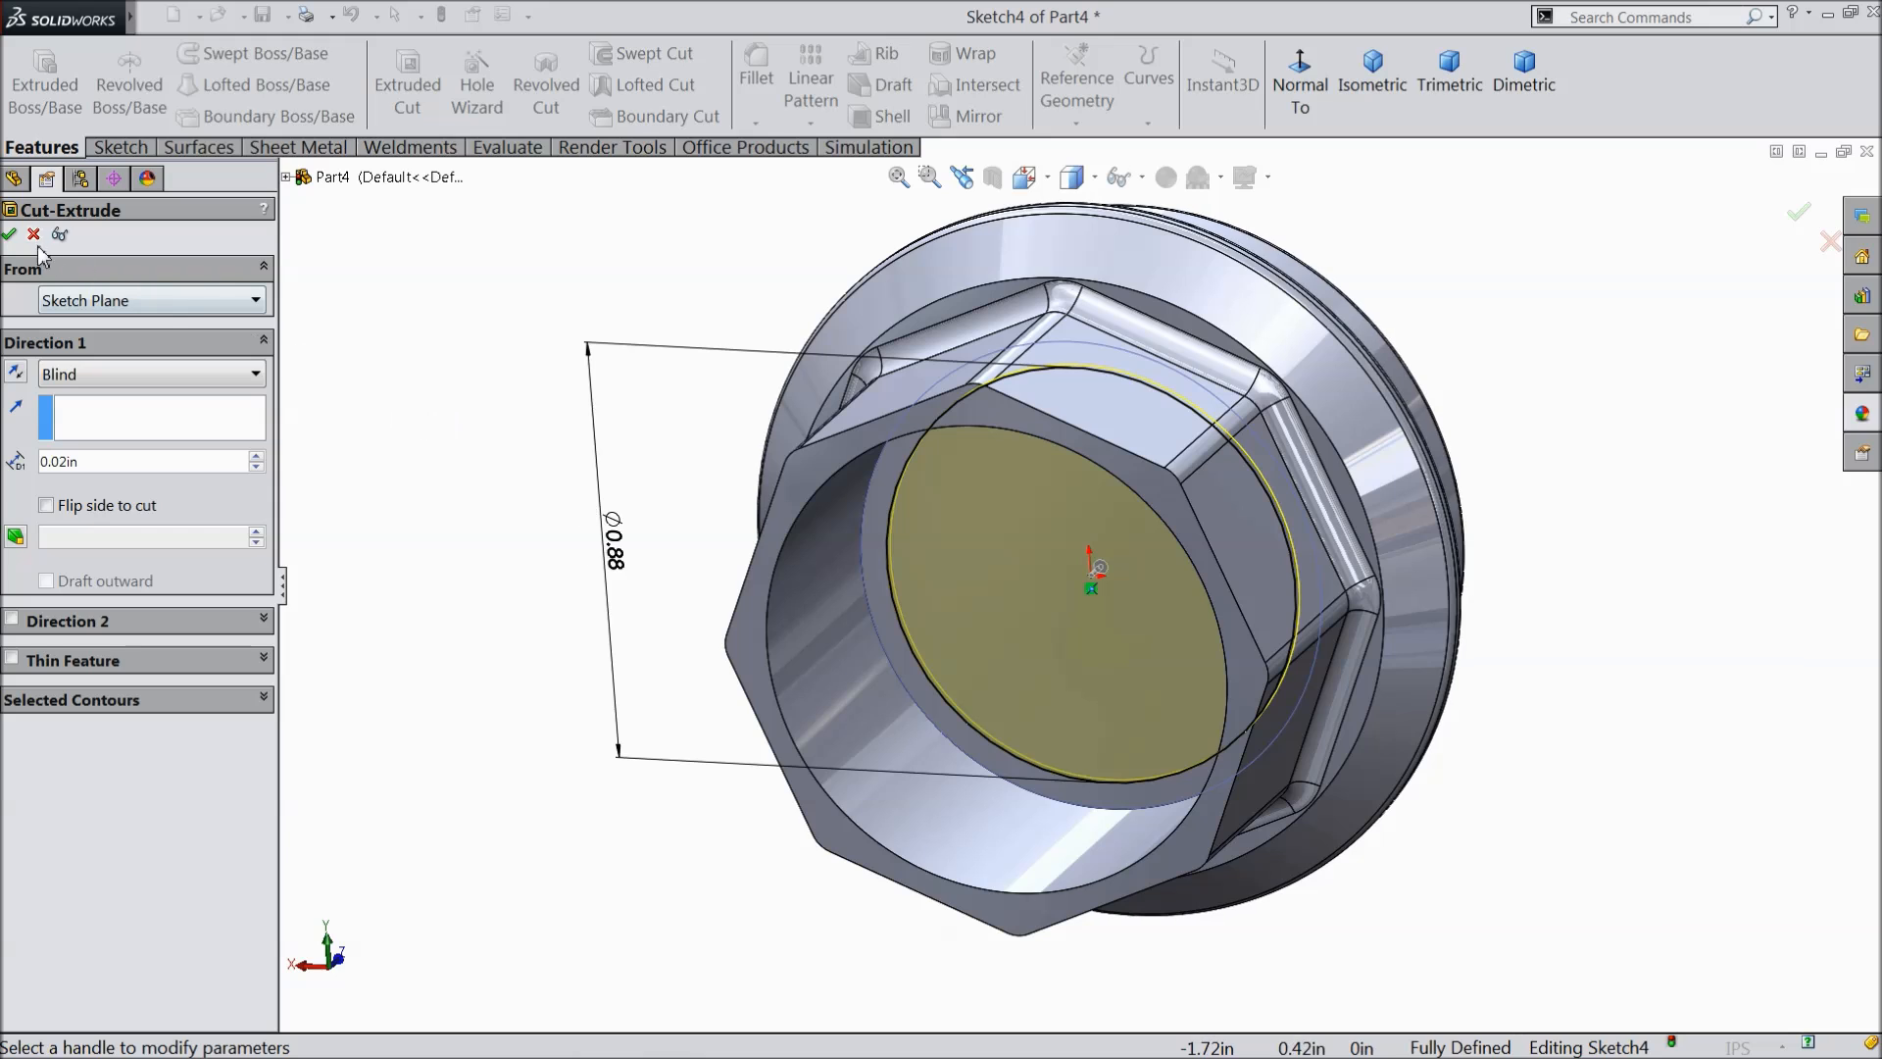
left_click(10, 235)
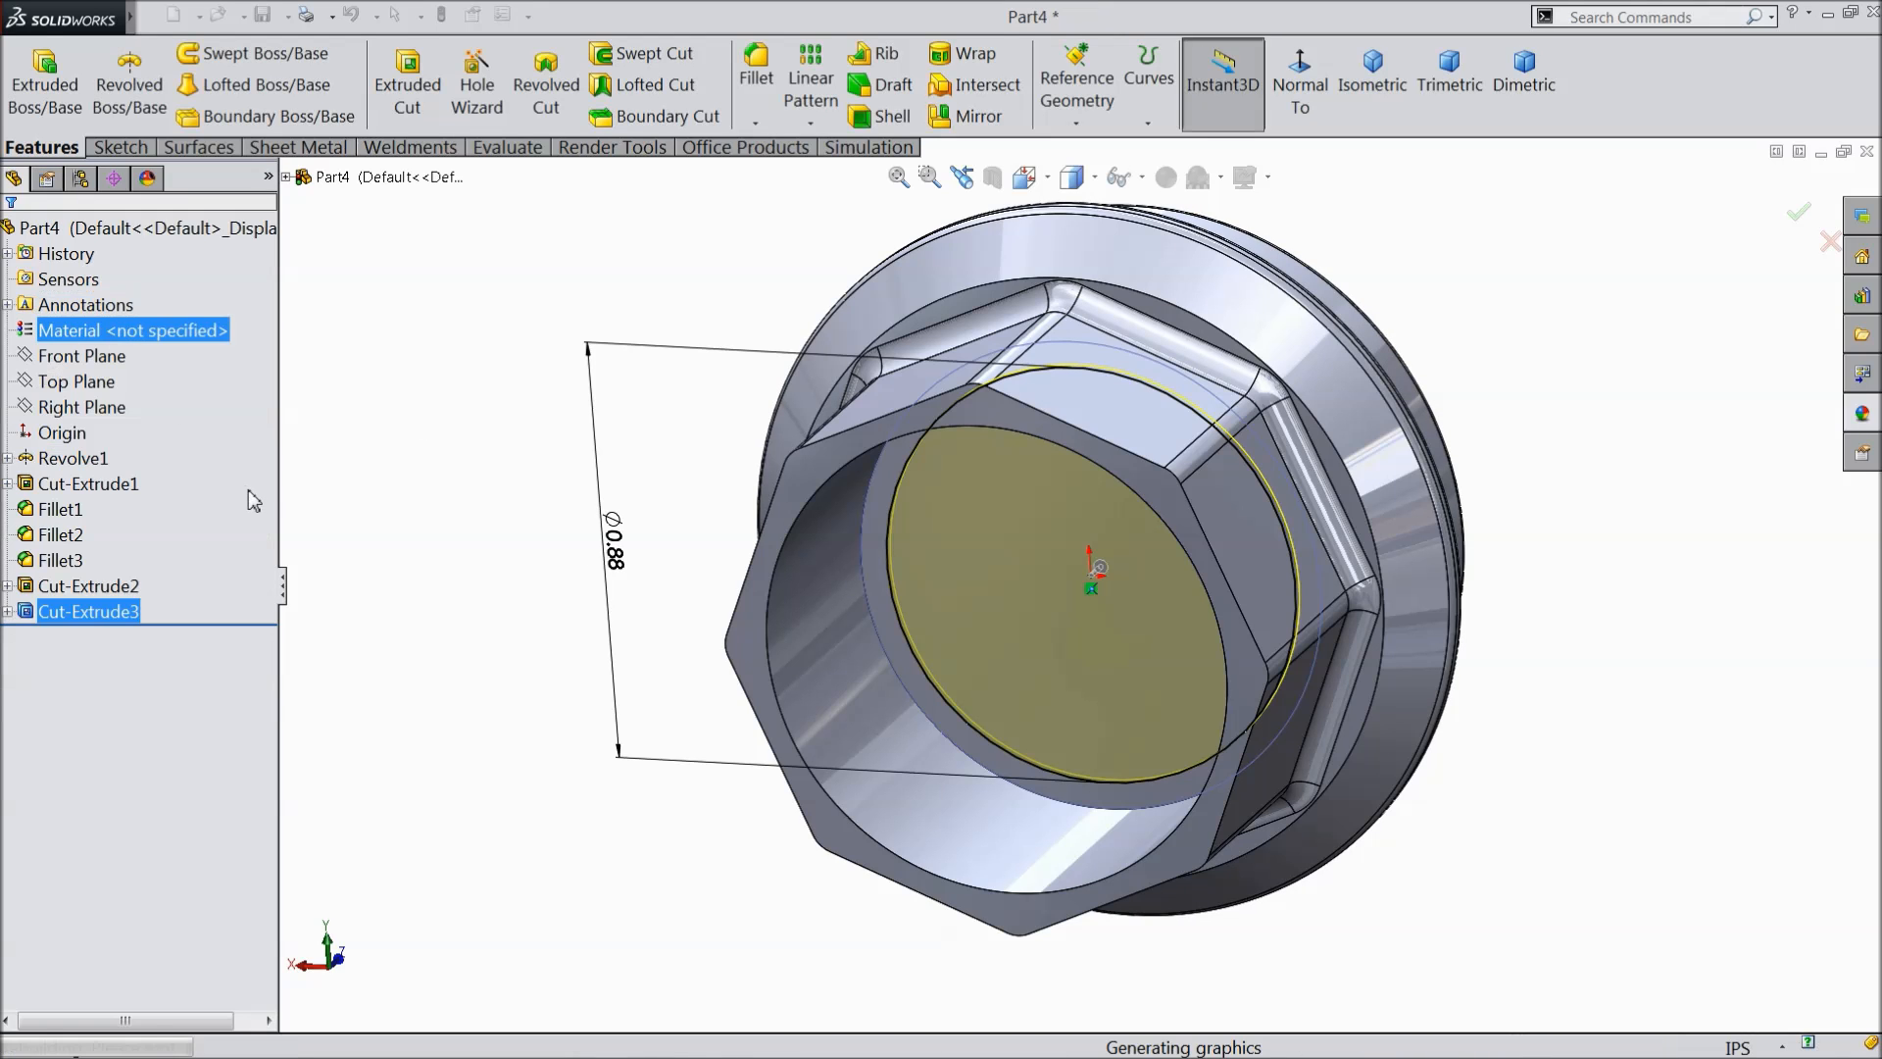
left_click(478, 450)
- Start a sketch on the octagonal end face and convert the pocket's circular rim edge into a sketch entity
mouse_move(577, 465)
middle_mouse_down()
mouse_move(609, 420)
mouse_move(567, 471)
middle_mouse_up()
scroll(1185, 816, "down", 3)
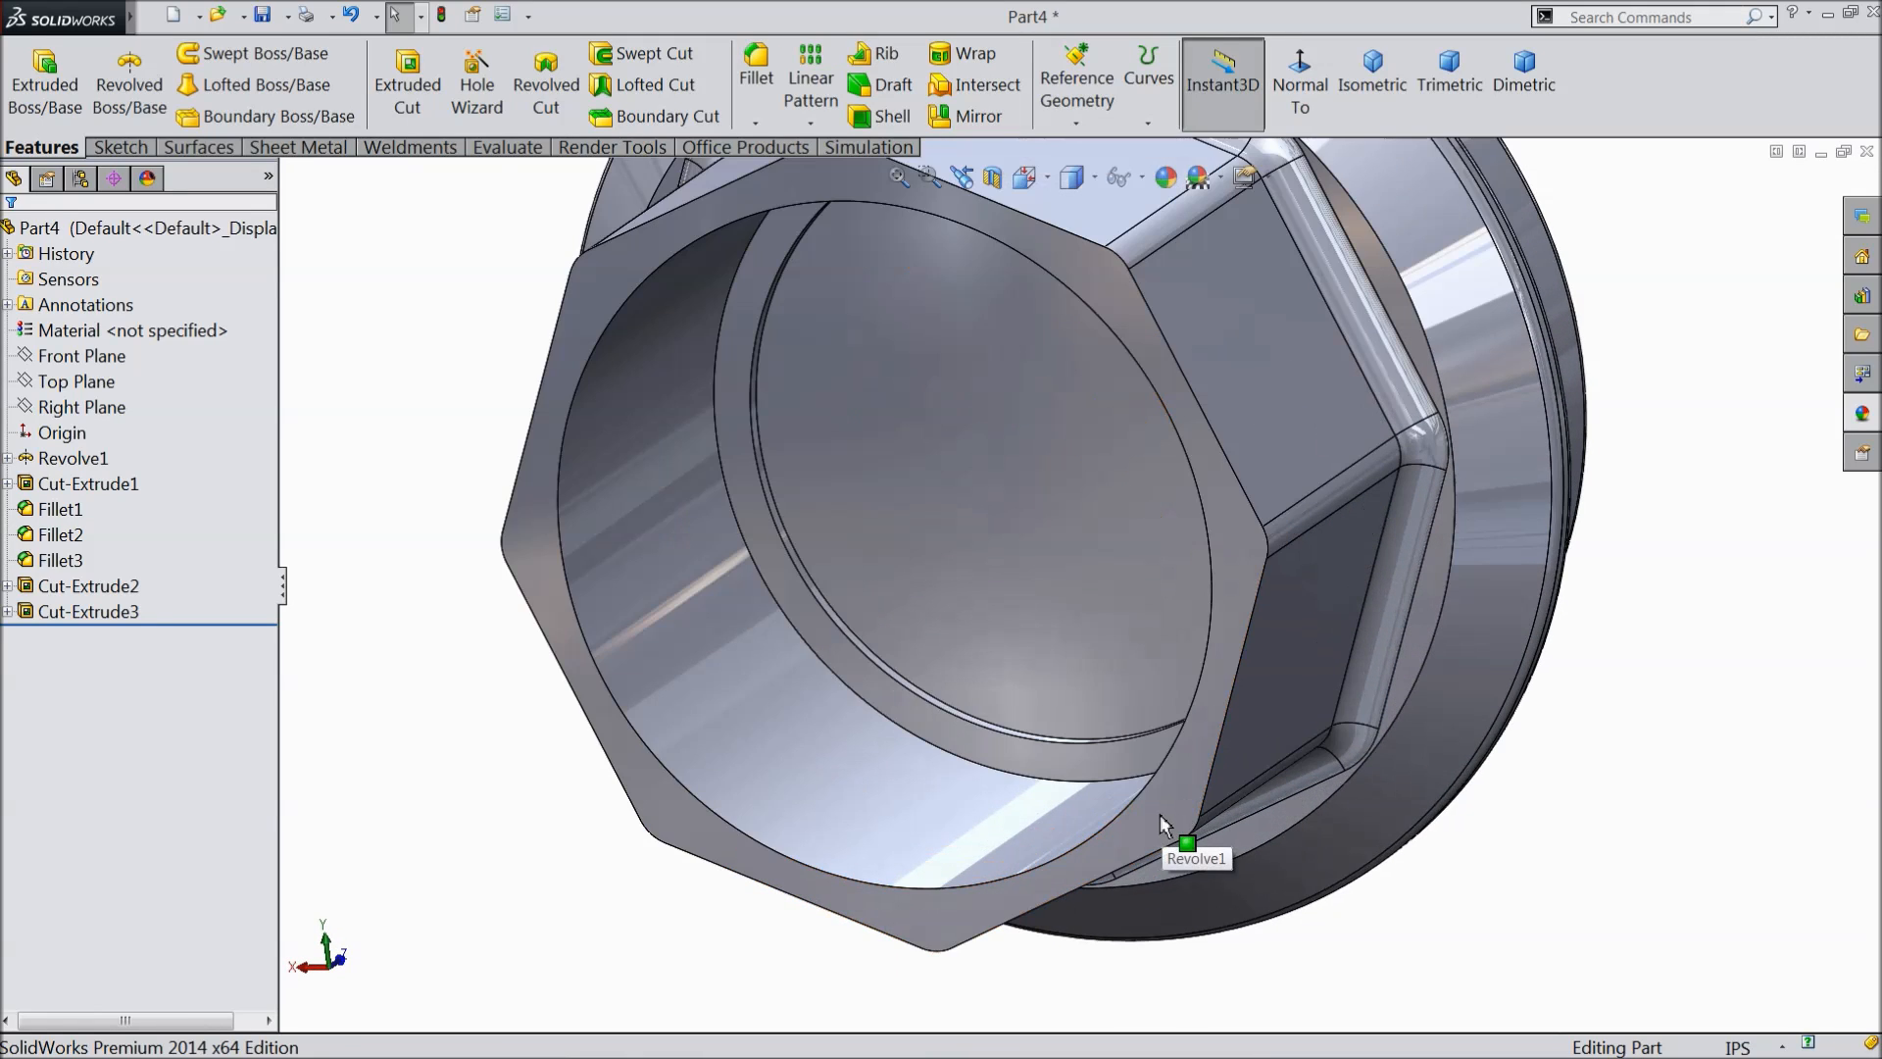
left_click(1161, 813)
left_click(1218, 765)
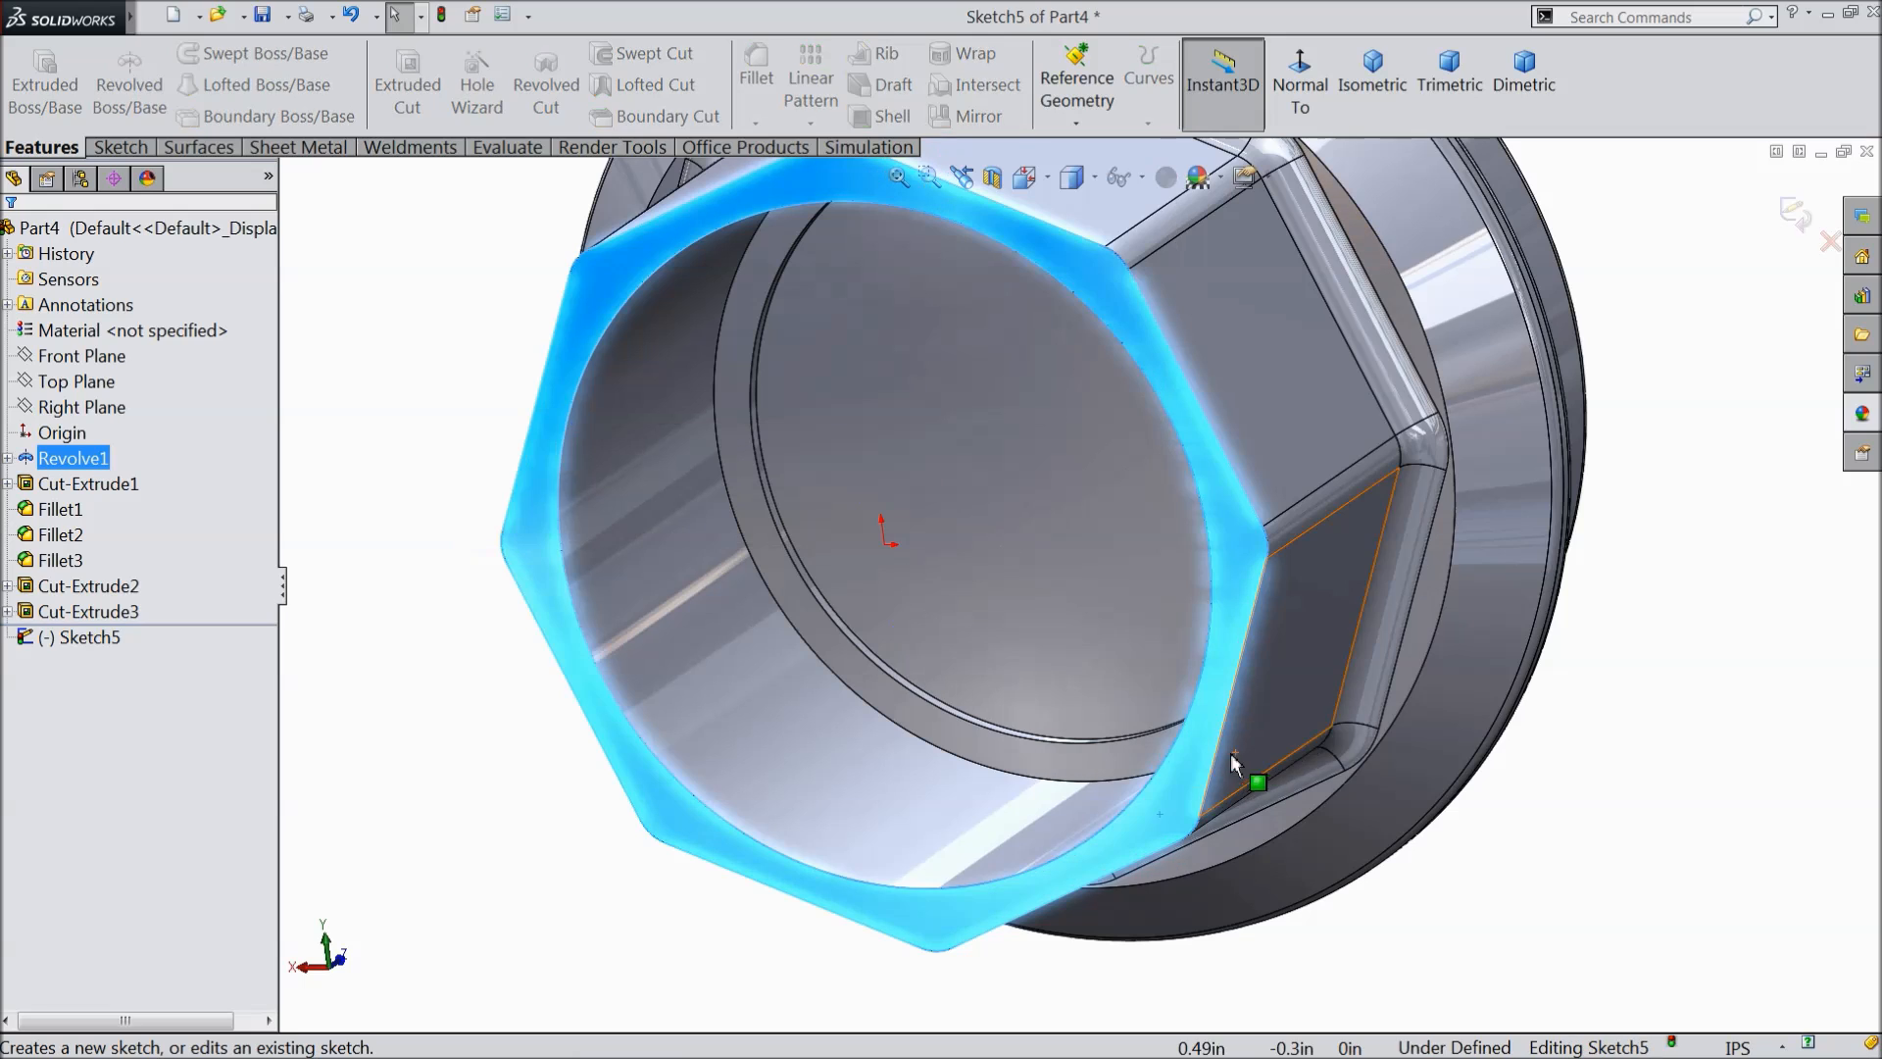
left_click(1166, 762)
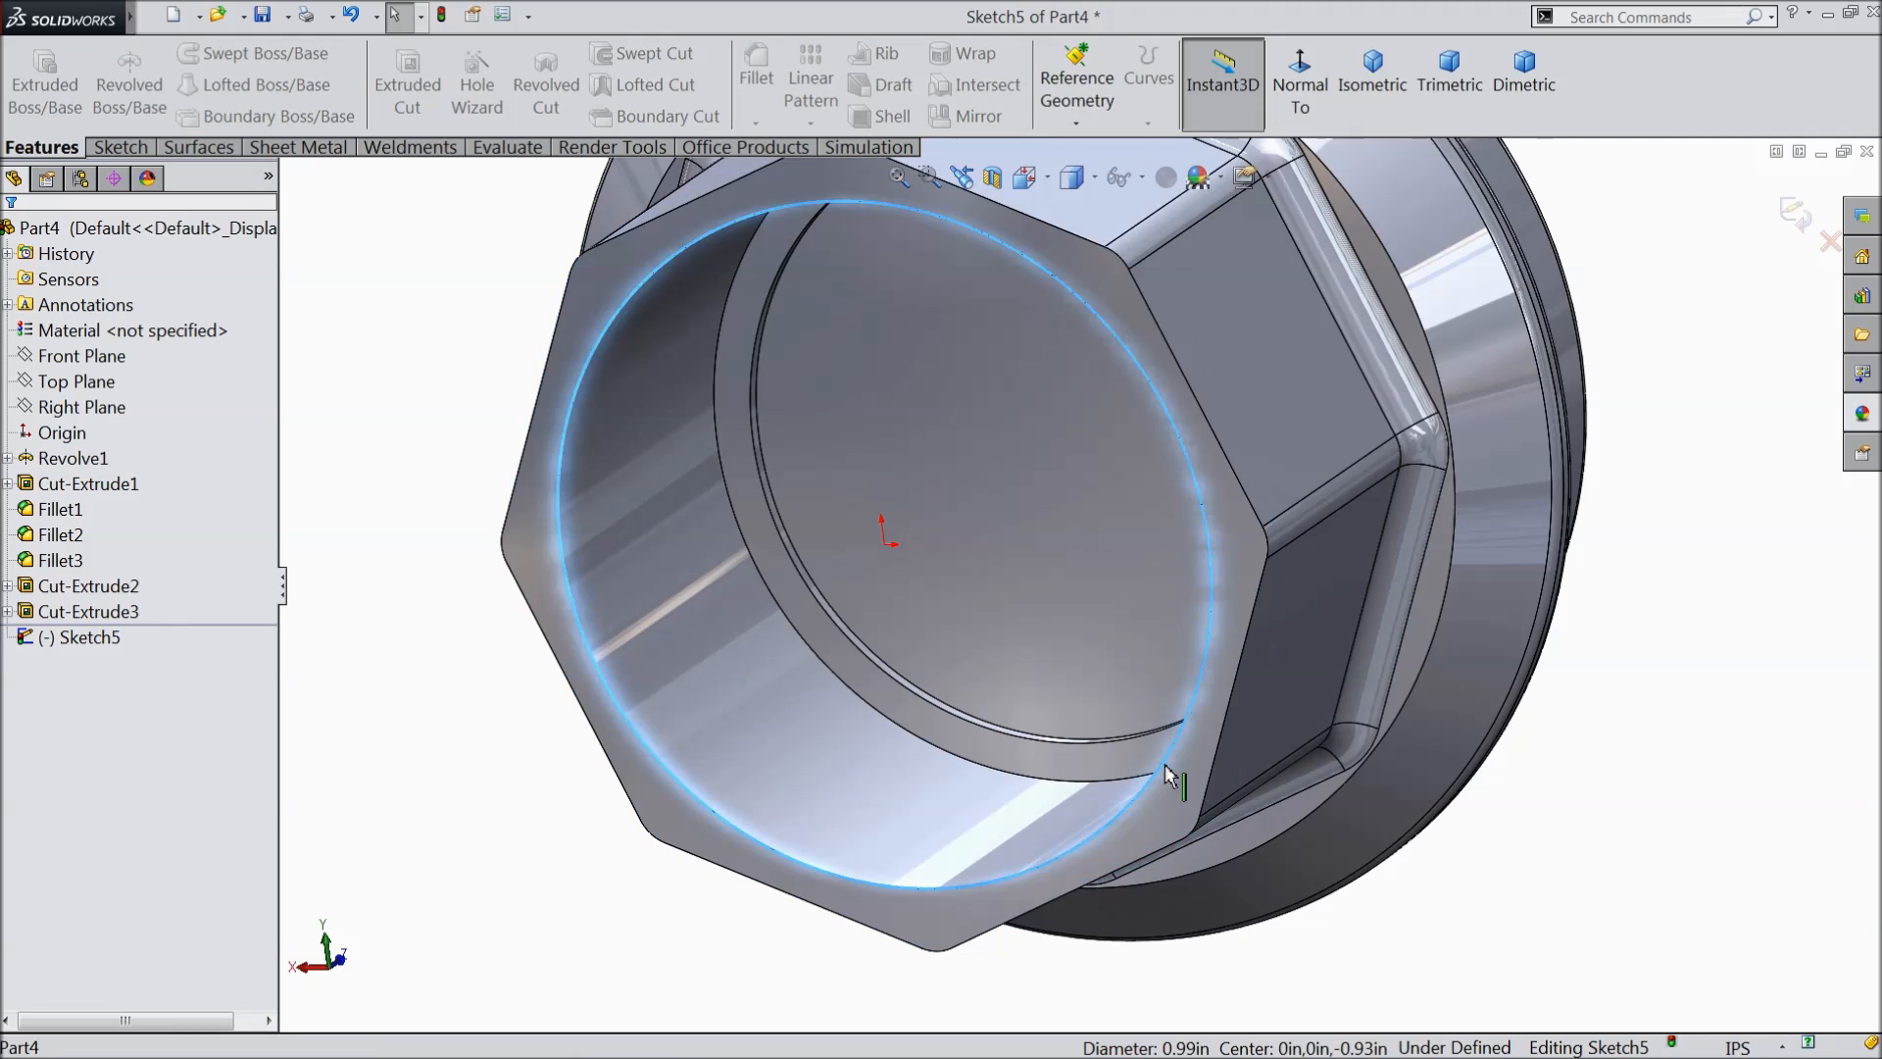
left_click(118, 150)
left_click(419, 86)
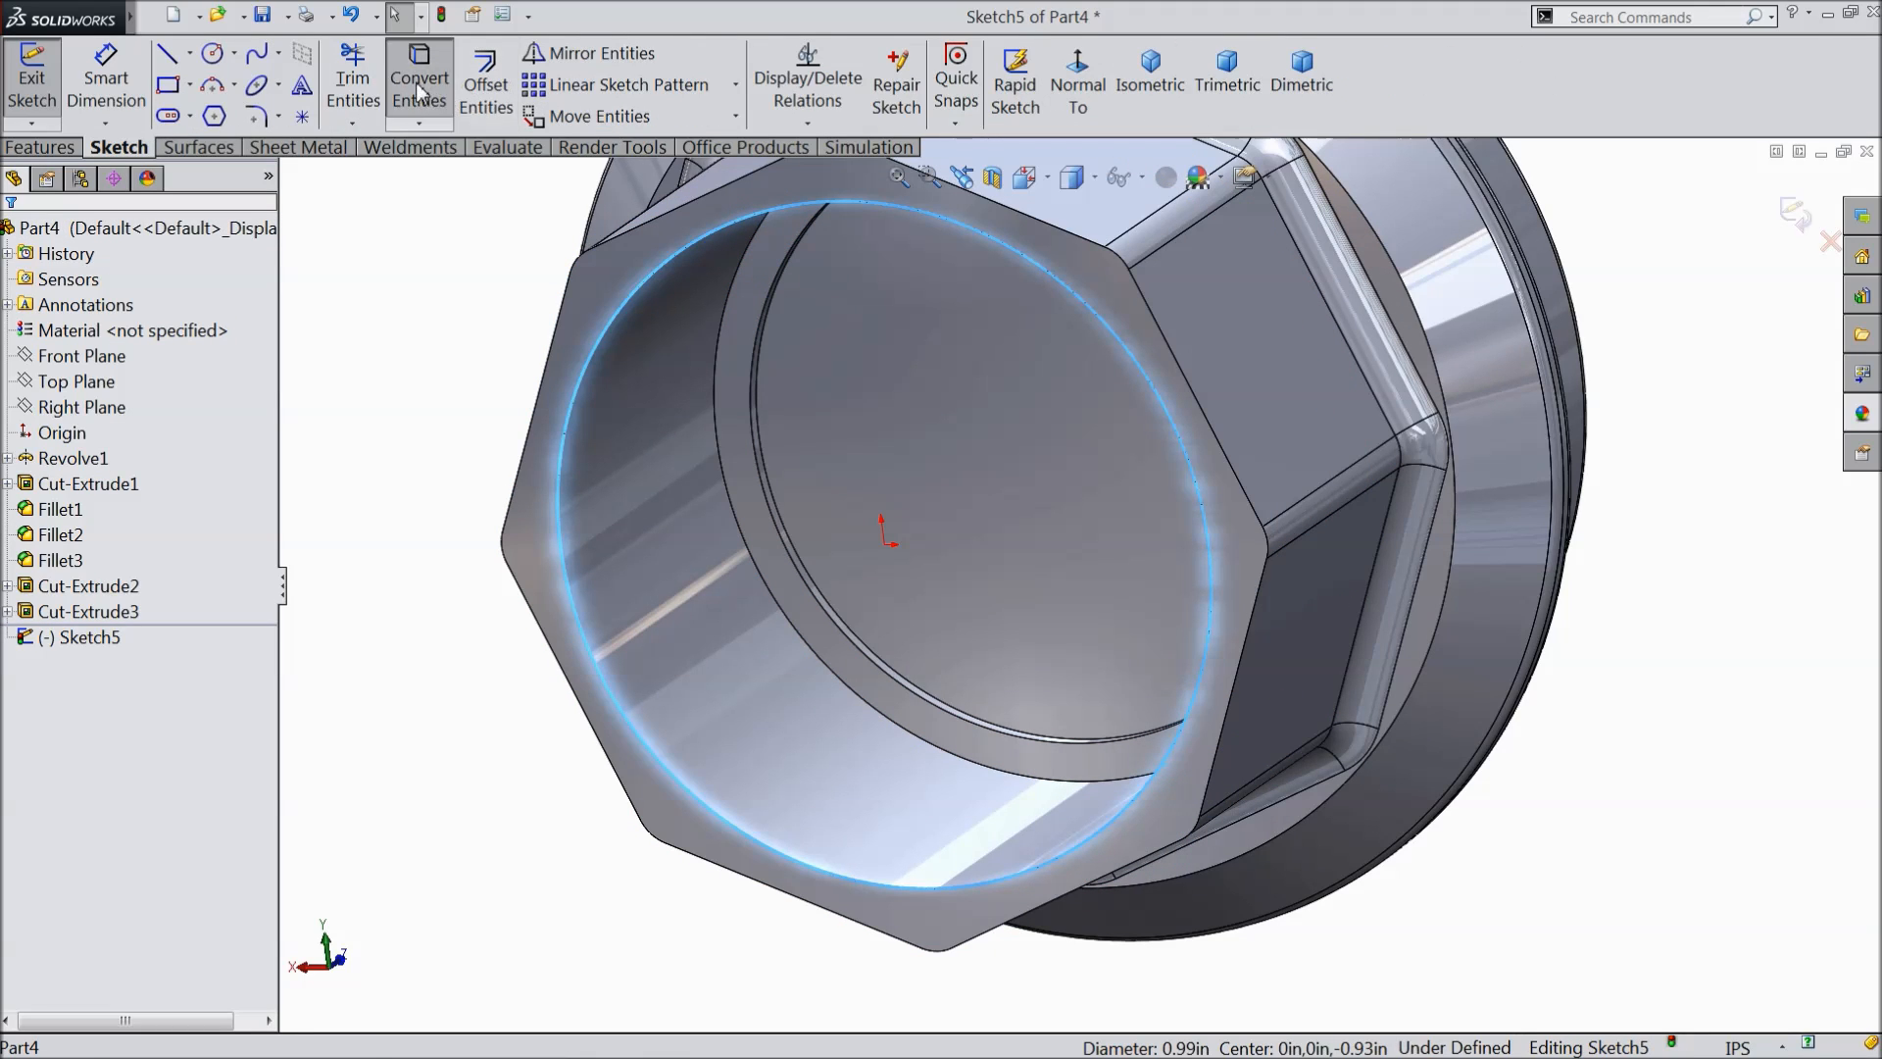
left_click(54, 150)
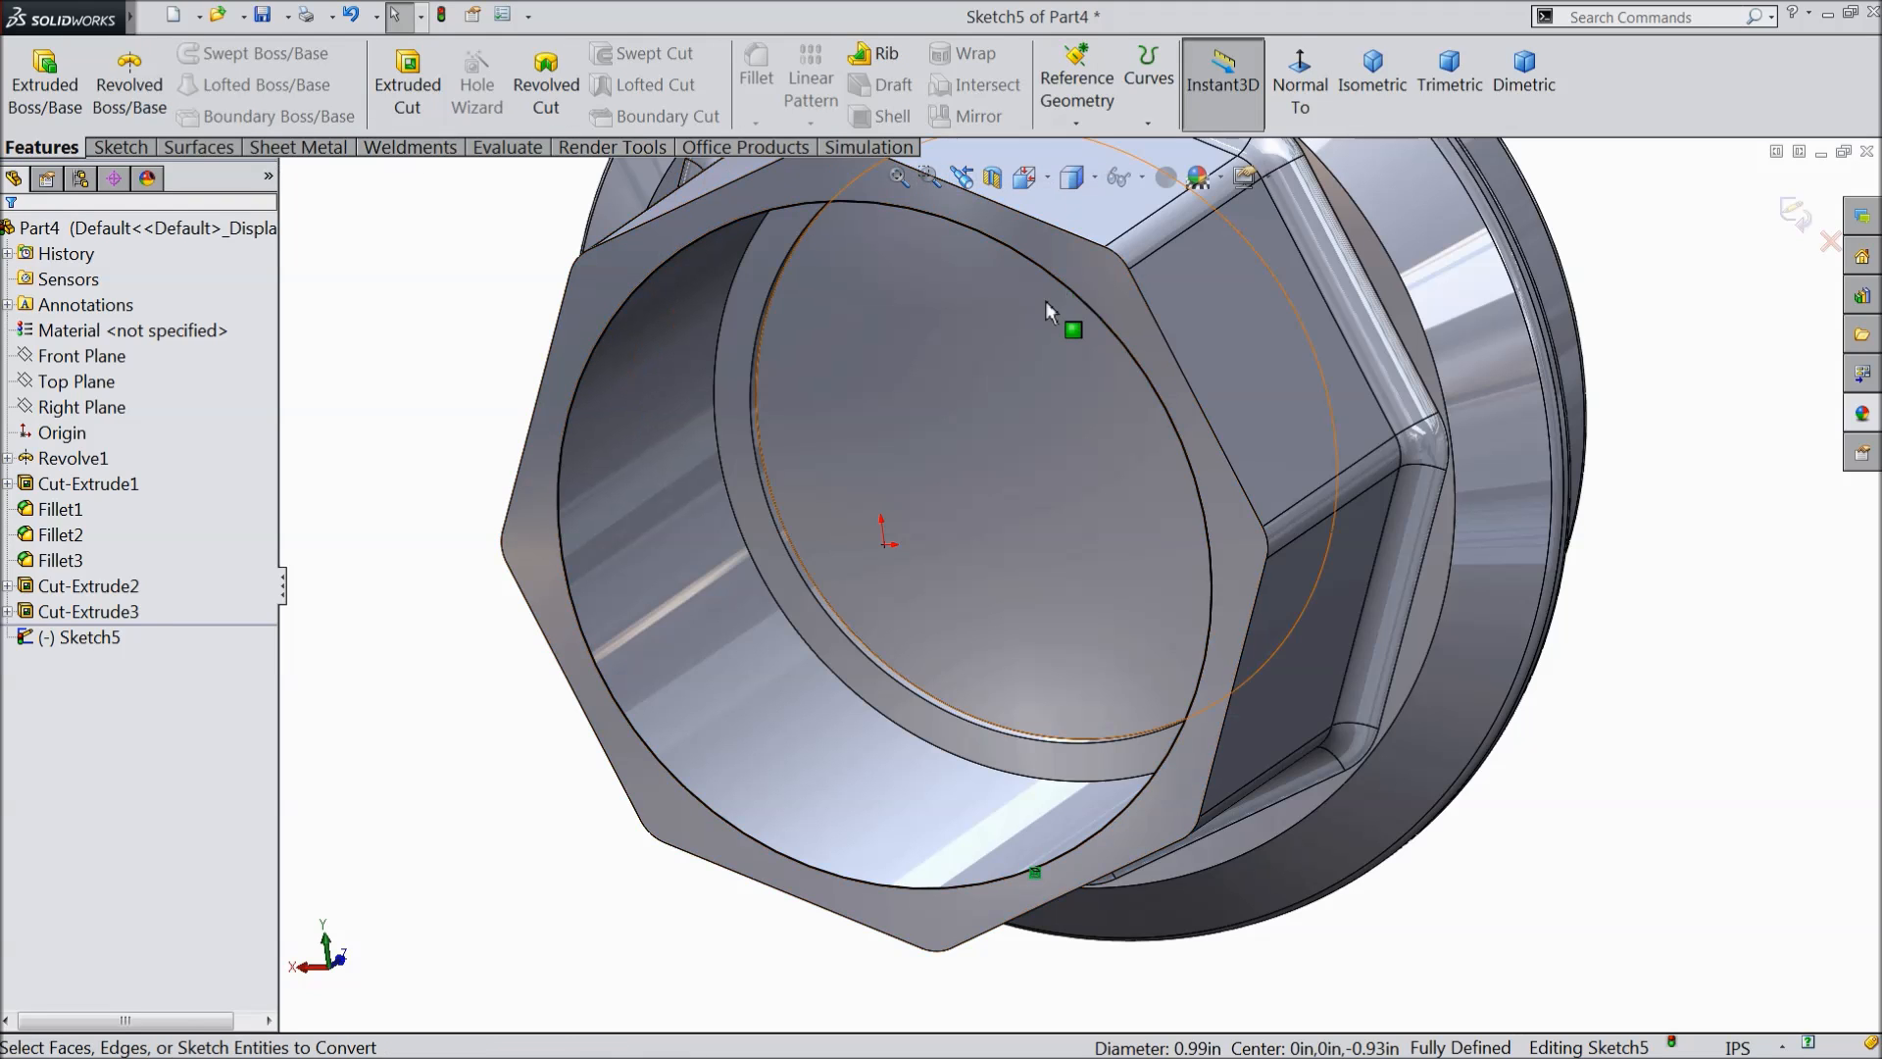
- Create a clockwise, constant-pitch helix from the circle, reversed into the pocket, with 0.47 in height, 10 revolutions and a 180° start angle
left_click(1148, 119)
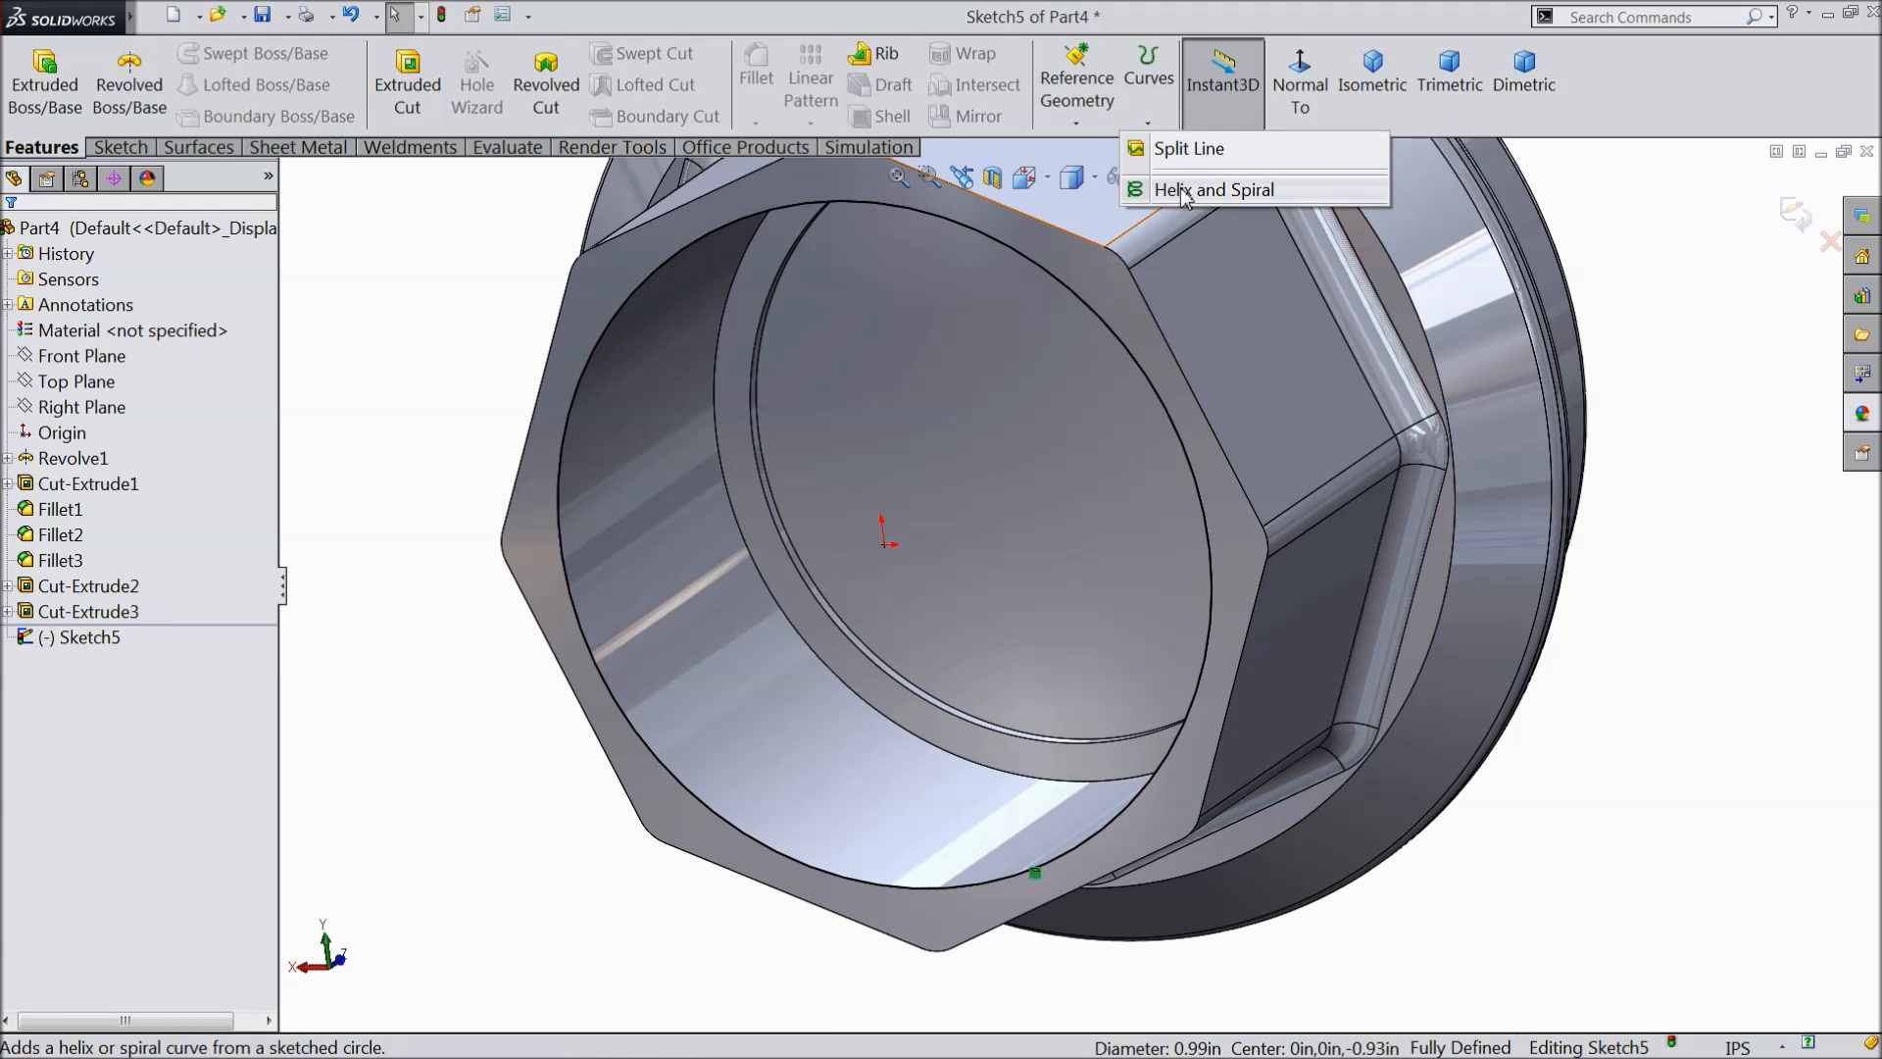
left_click(1189, 191)
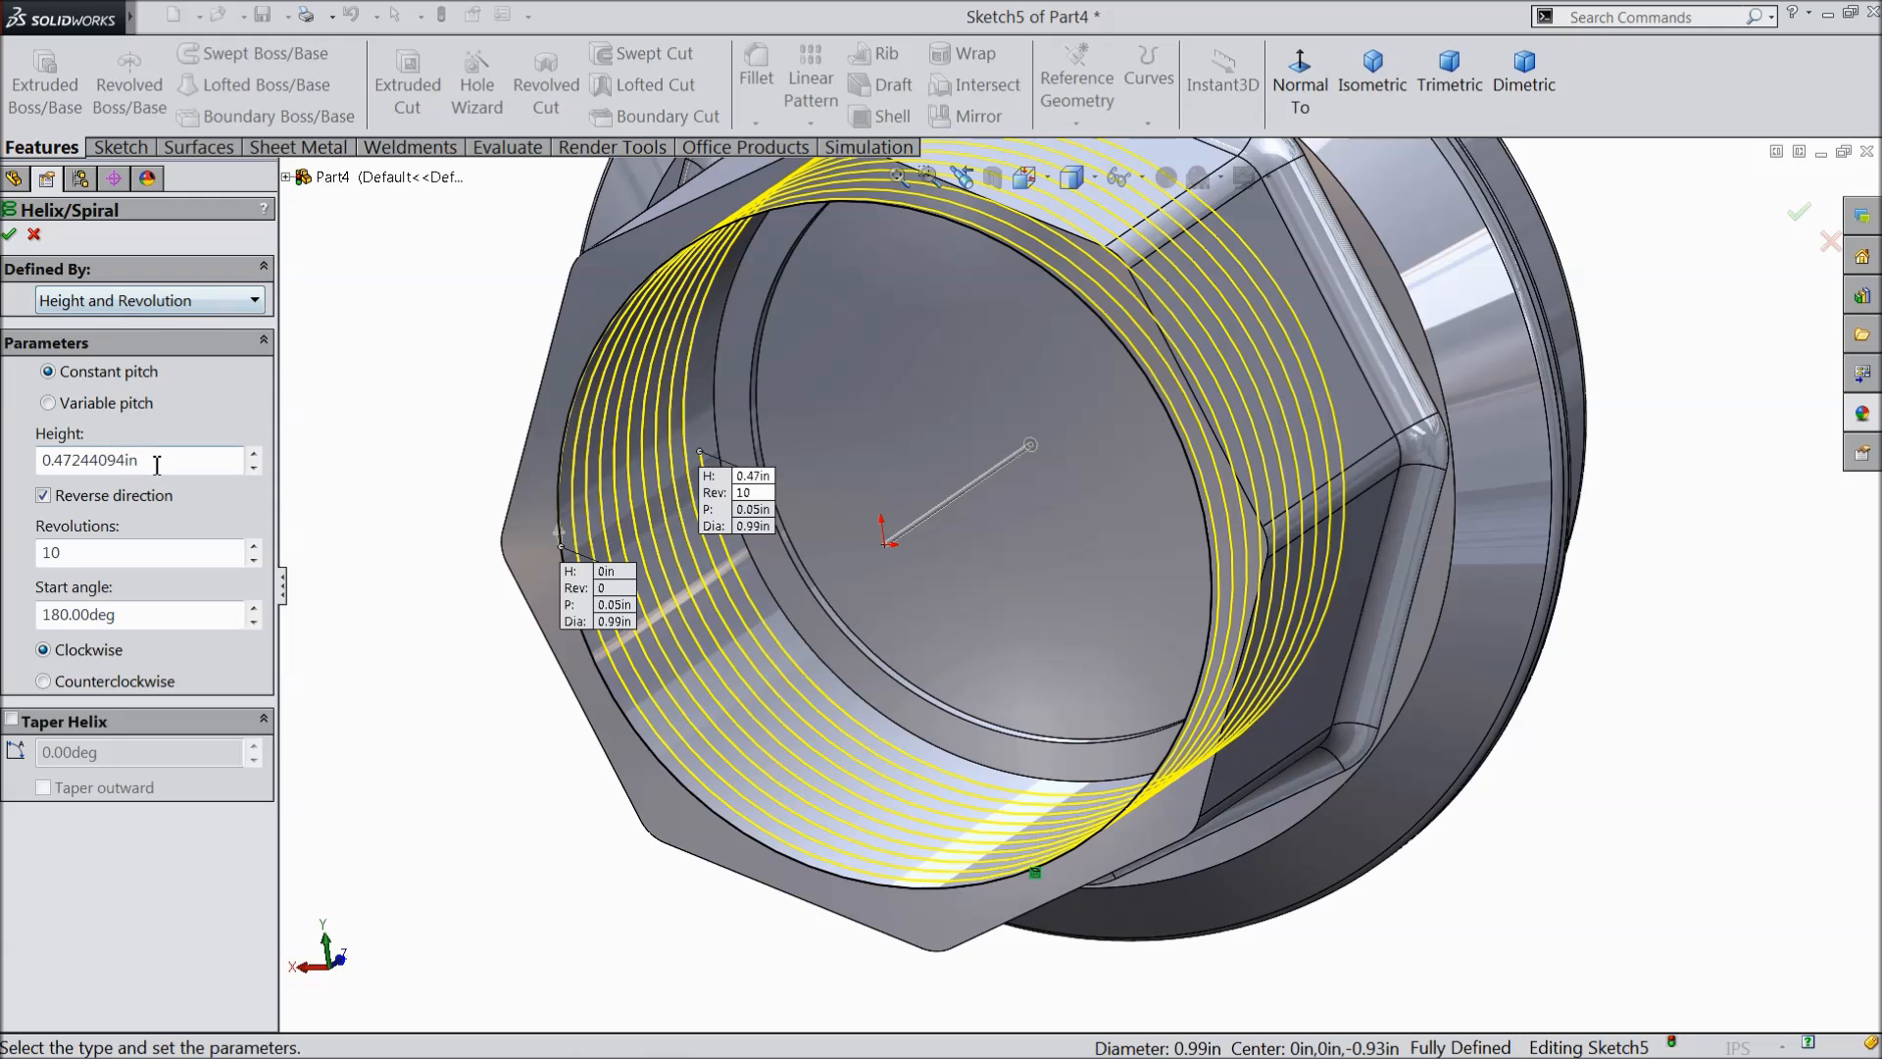
left_click_drag(157, 460, 27, 457)
type("0.")
left_click(443, 396)
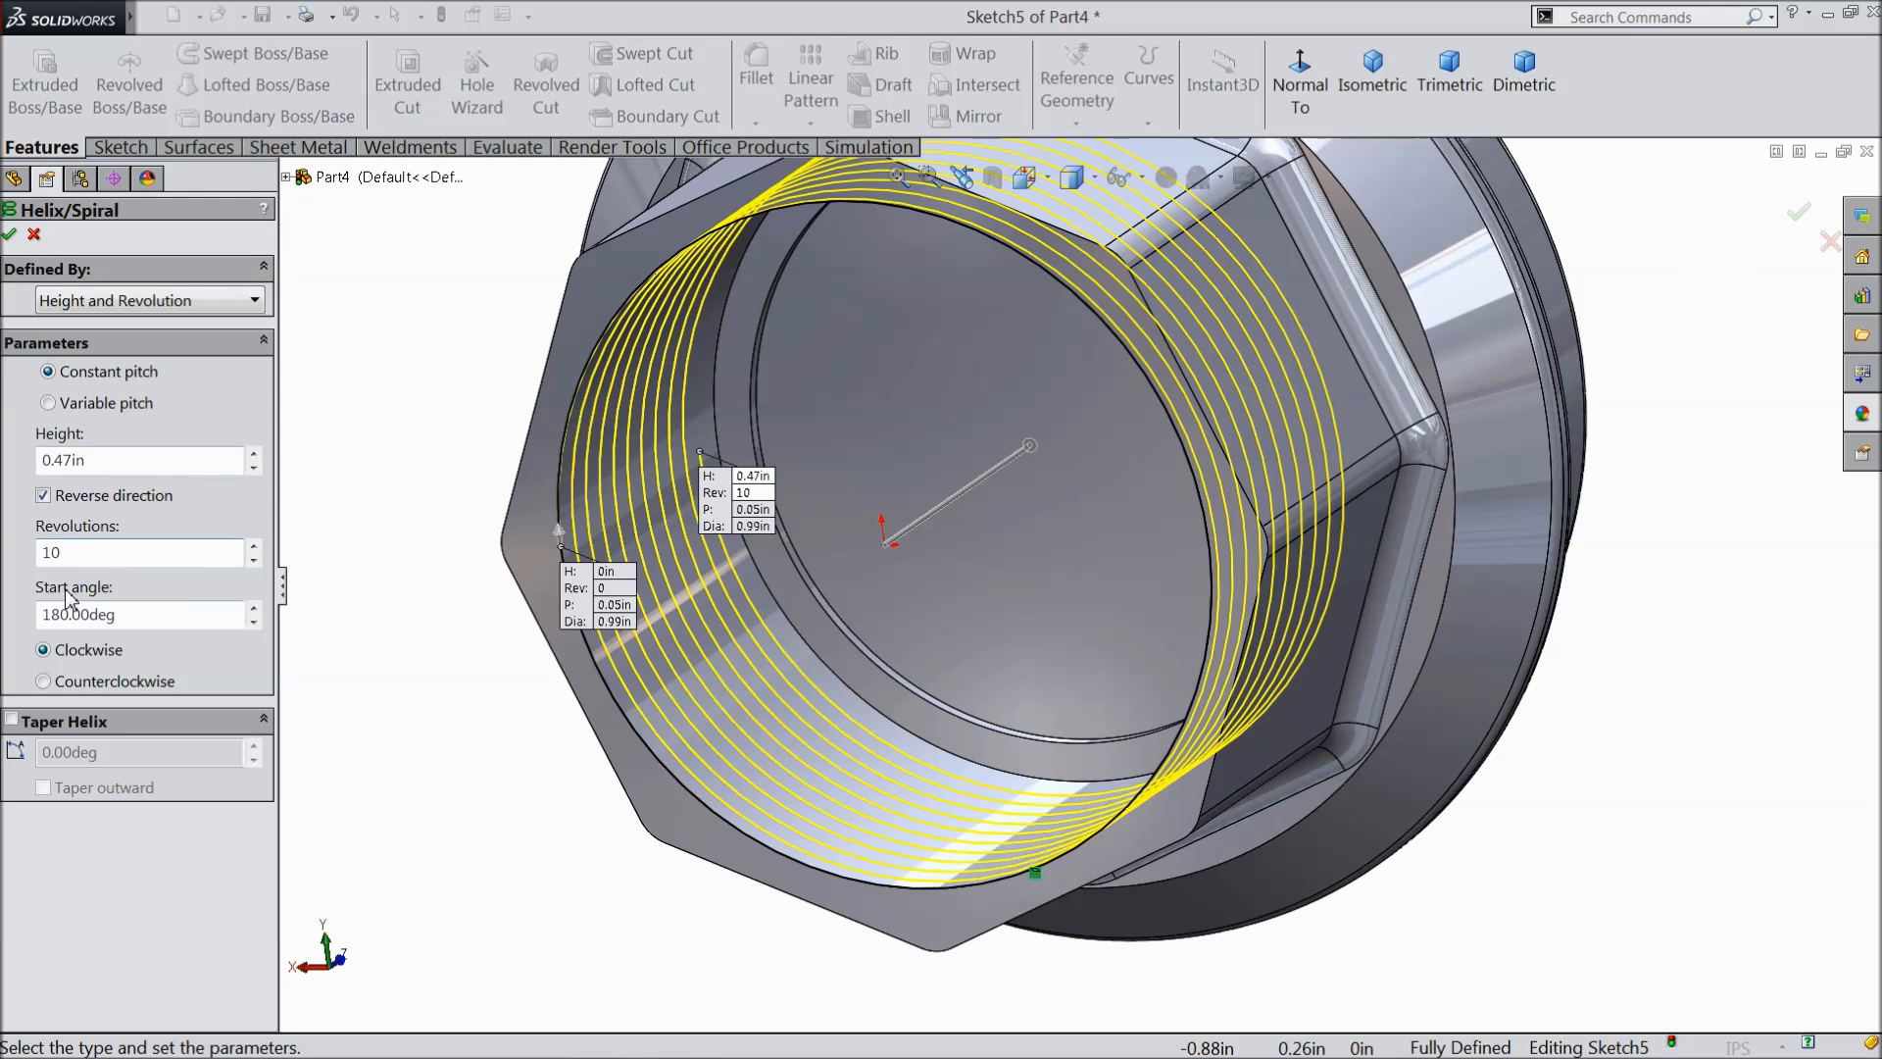
left_click(9, 234)
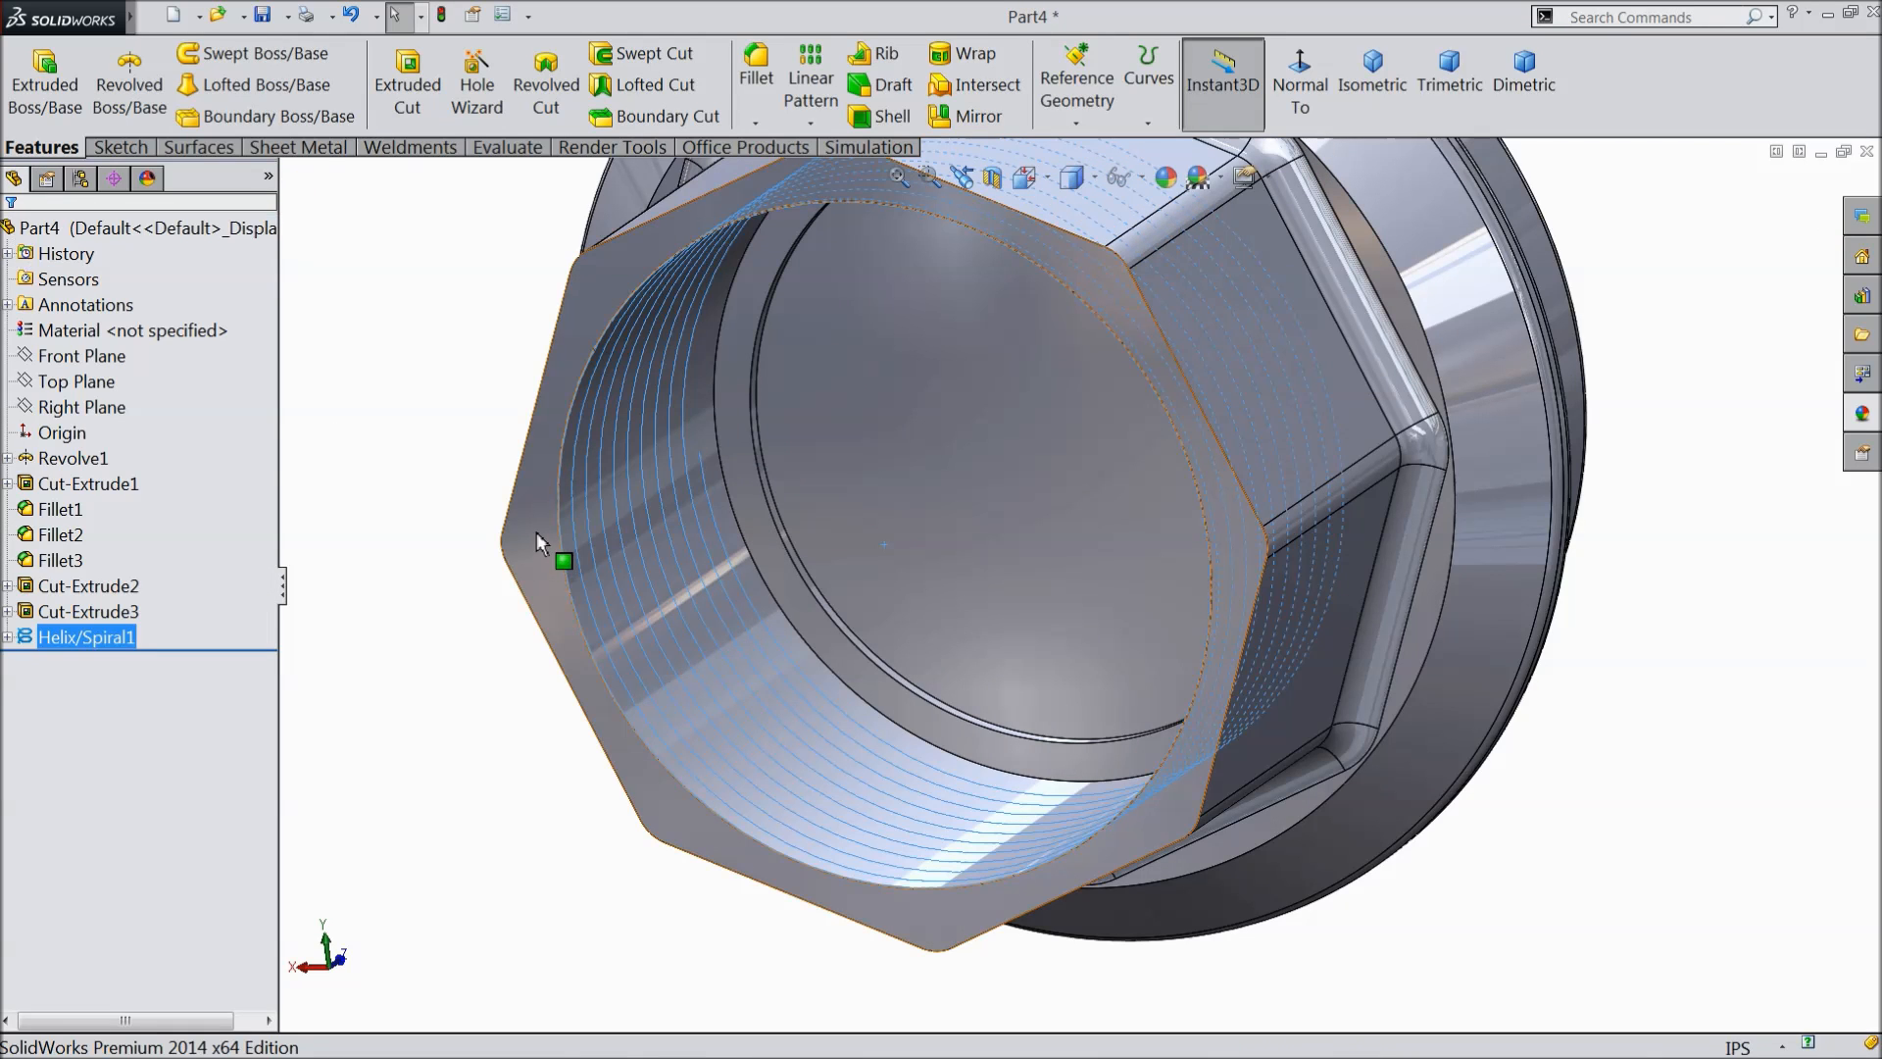
- Start a sketch on the Top Plane and view it face-on
left_click(108, 410, "ctrl")
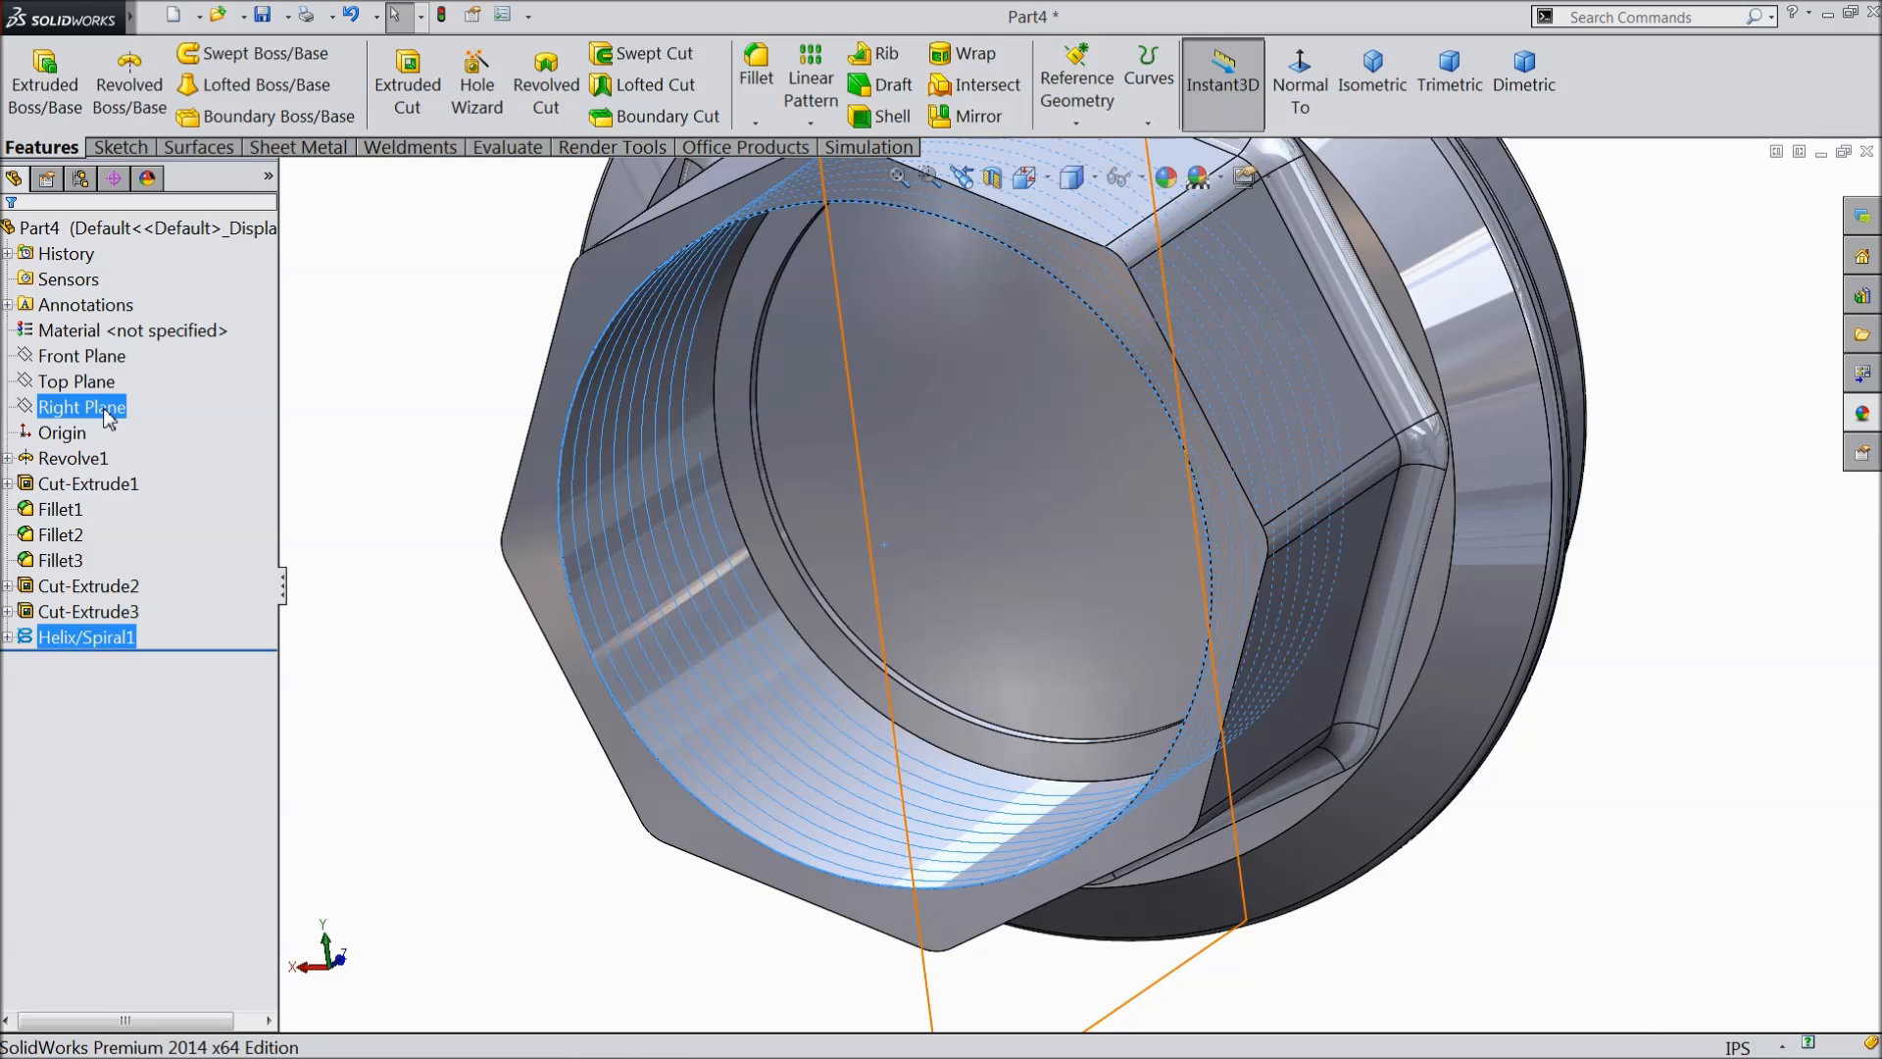
left_click(107, 417)
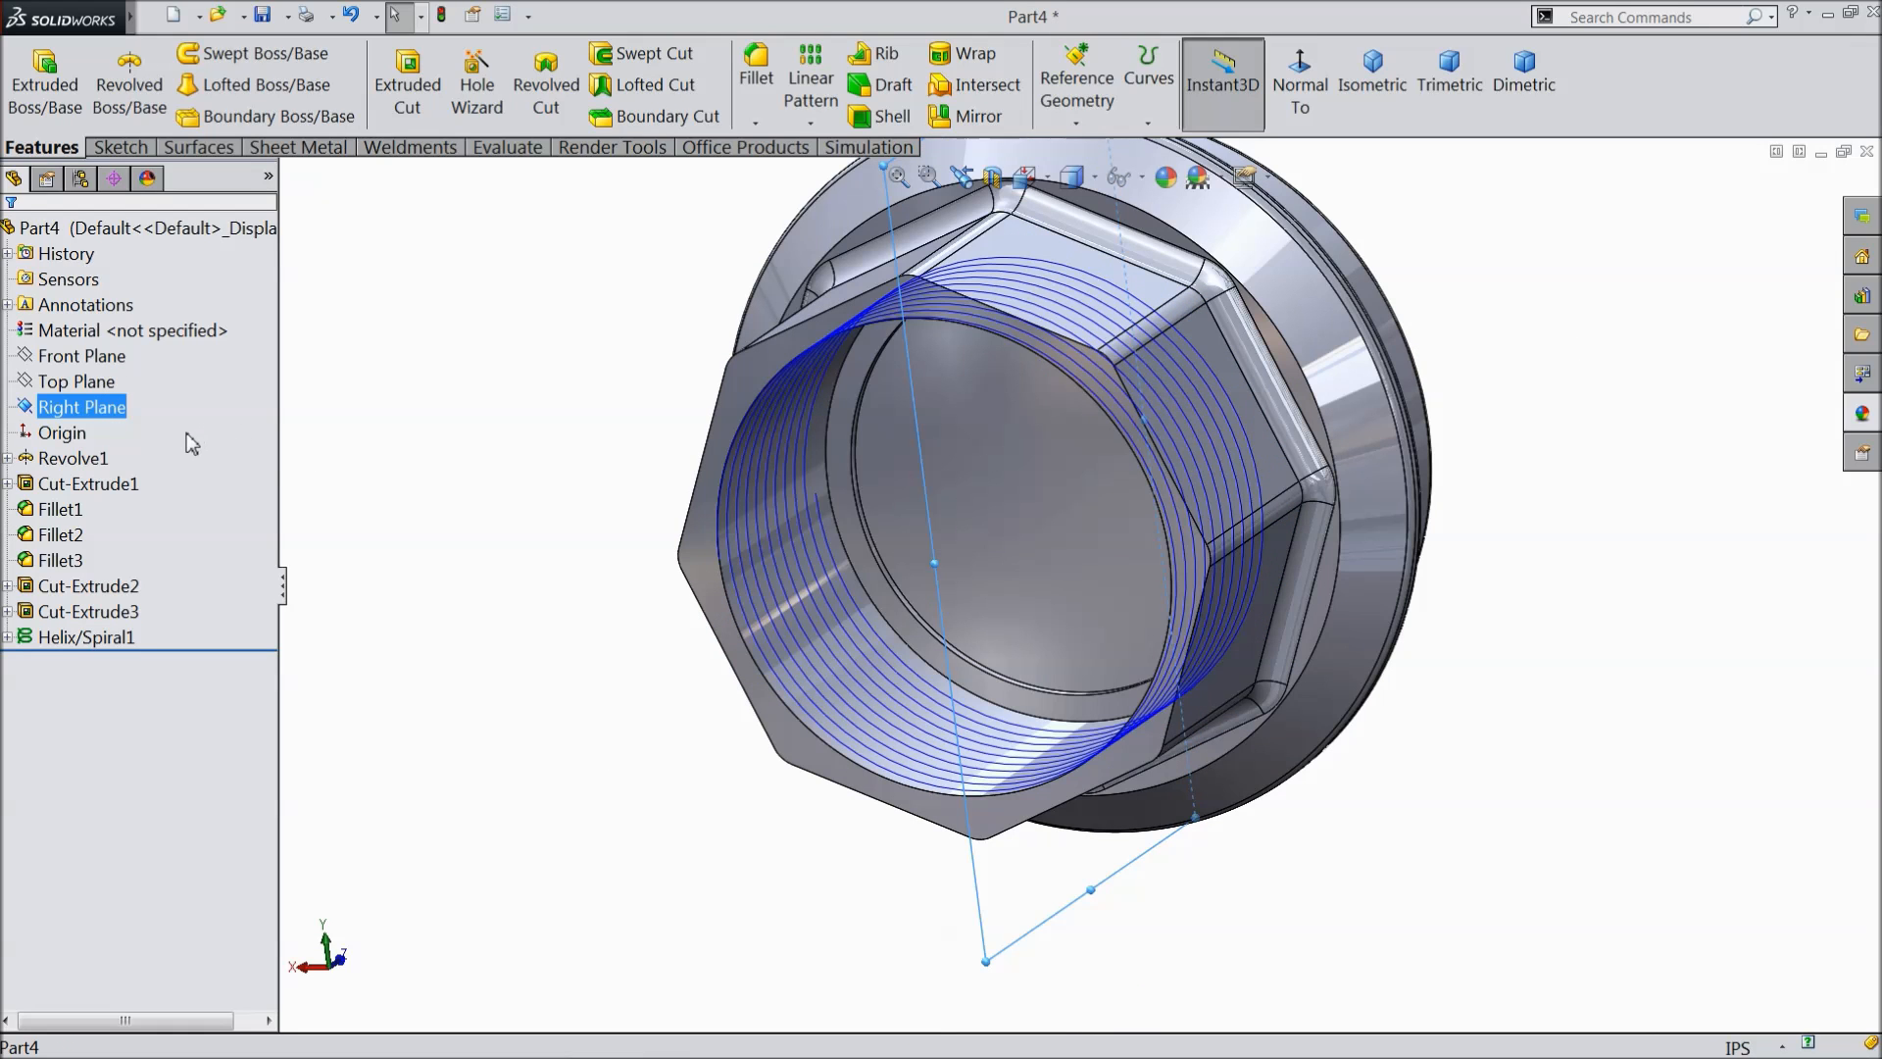
left_click(108, 382)
left_click(95, 360)
left_click(1299, 93)
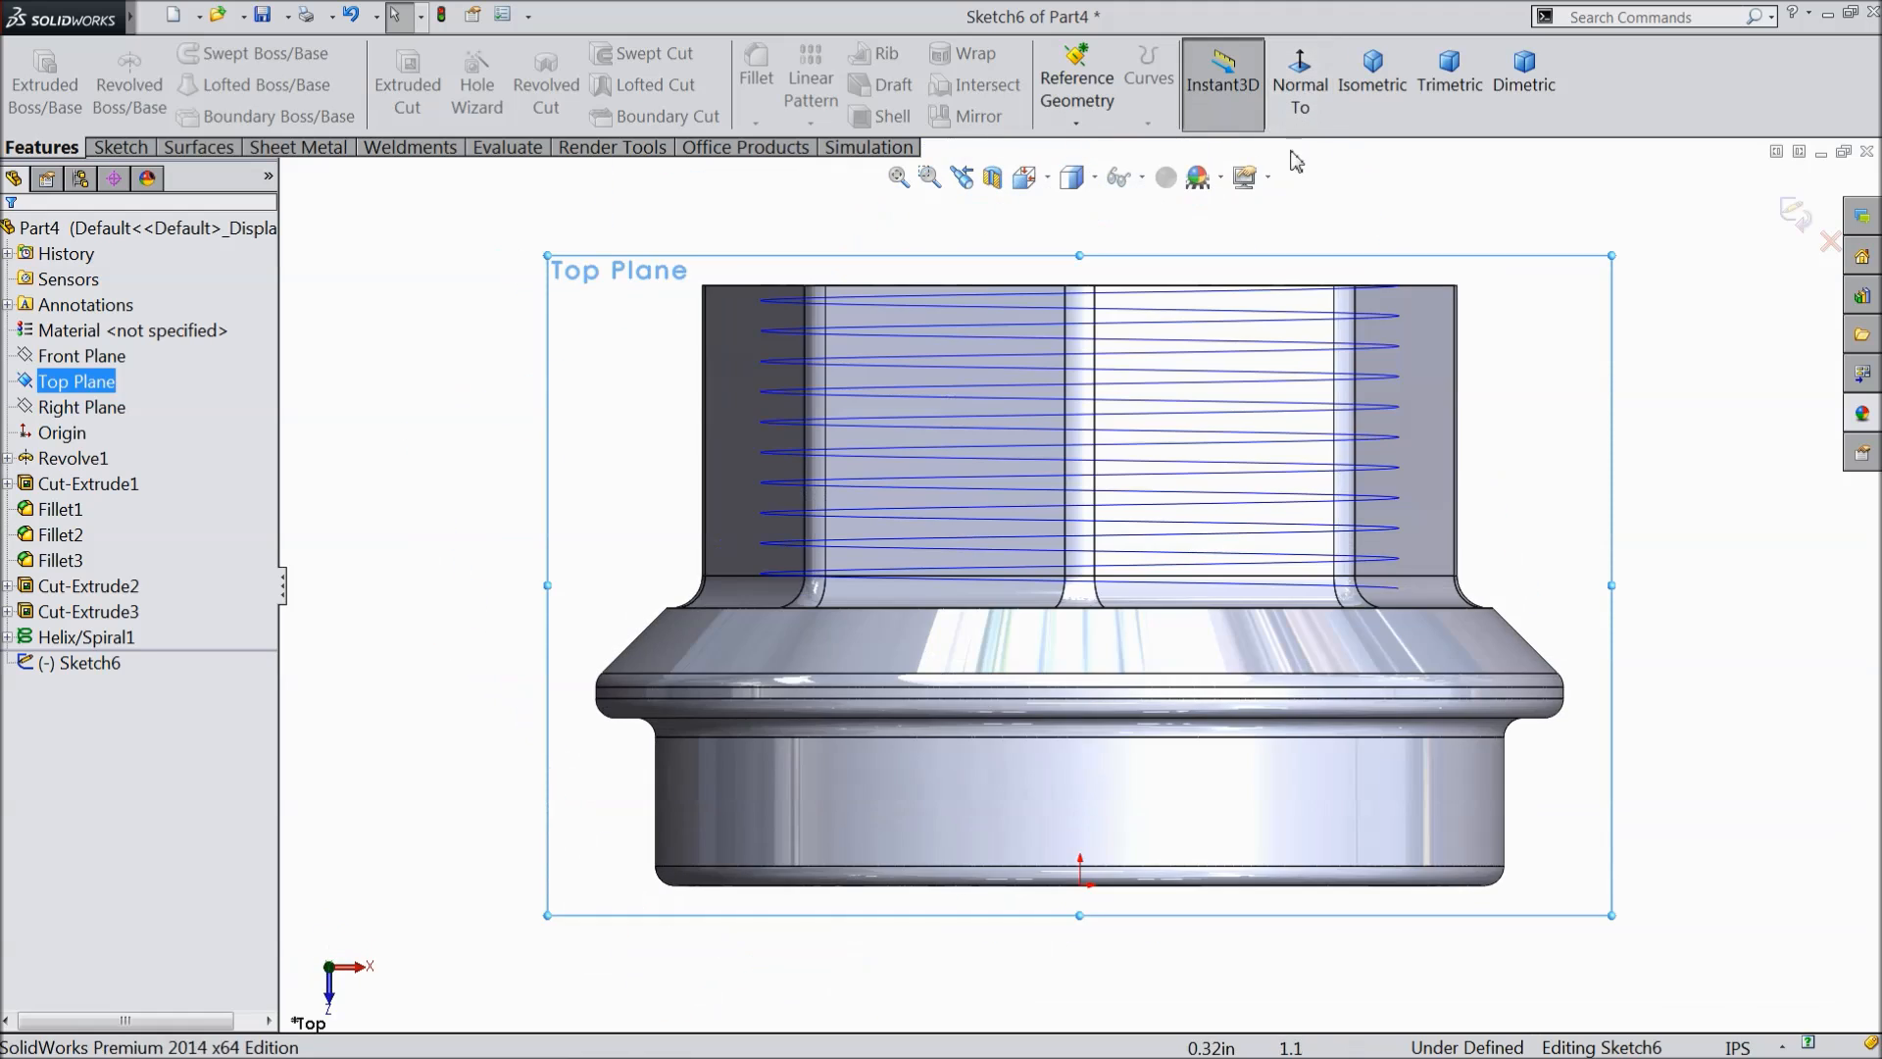
- Sketch a closed triangle over the helix's start, with a vertical inner side and outward-pointing sloping sides about 0.07 in long
scroll(1402, 314, "down", 6)
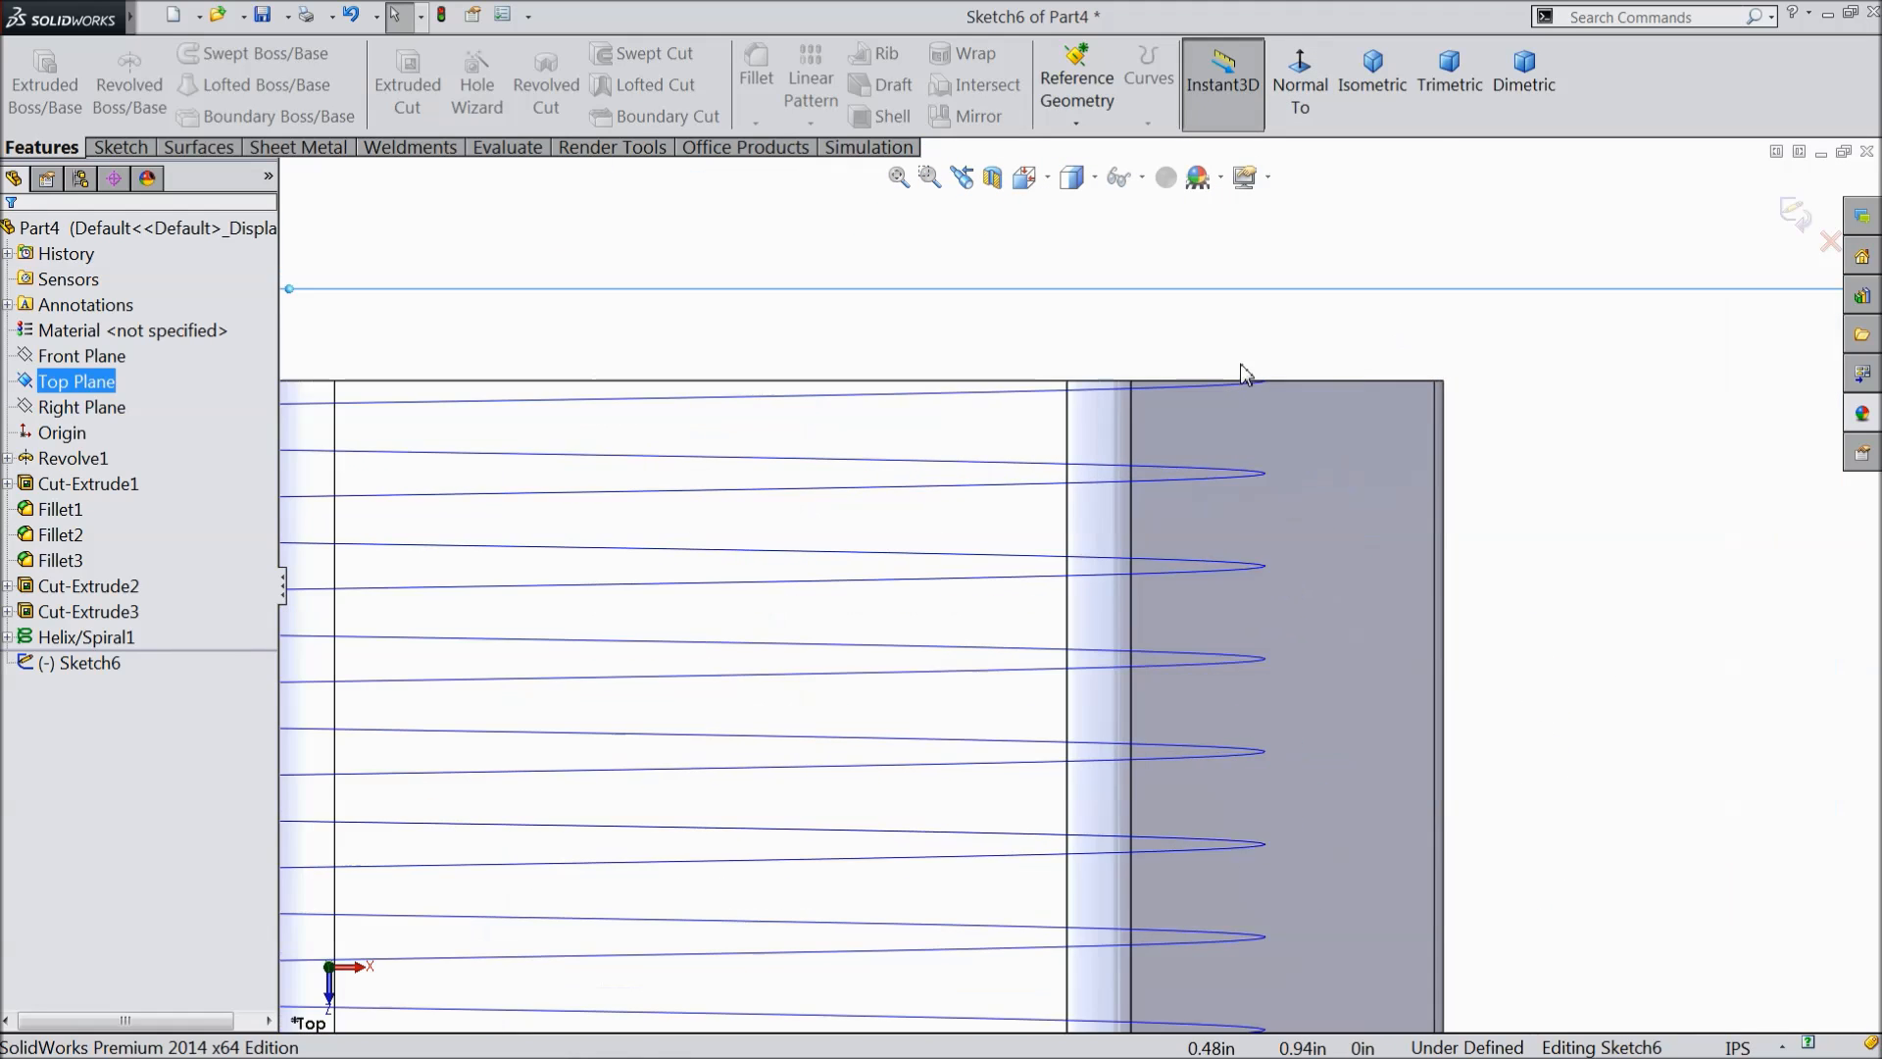
scroll(1241, 374, "down", 2)
left_click(119, 147)
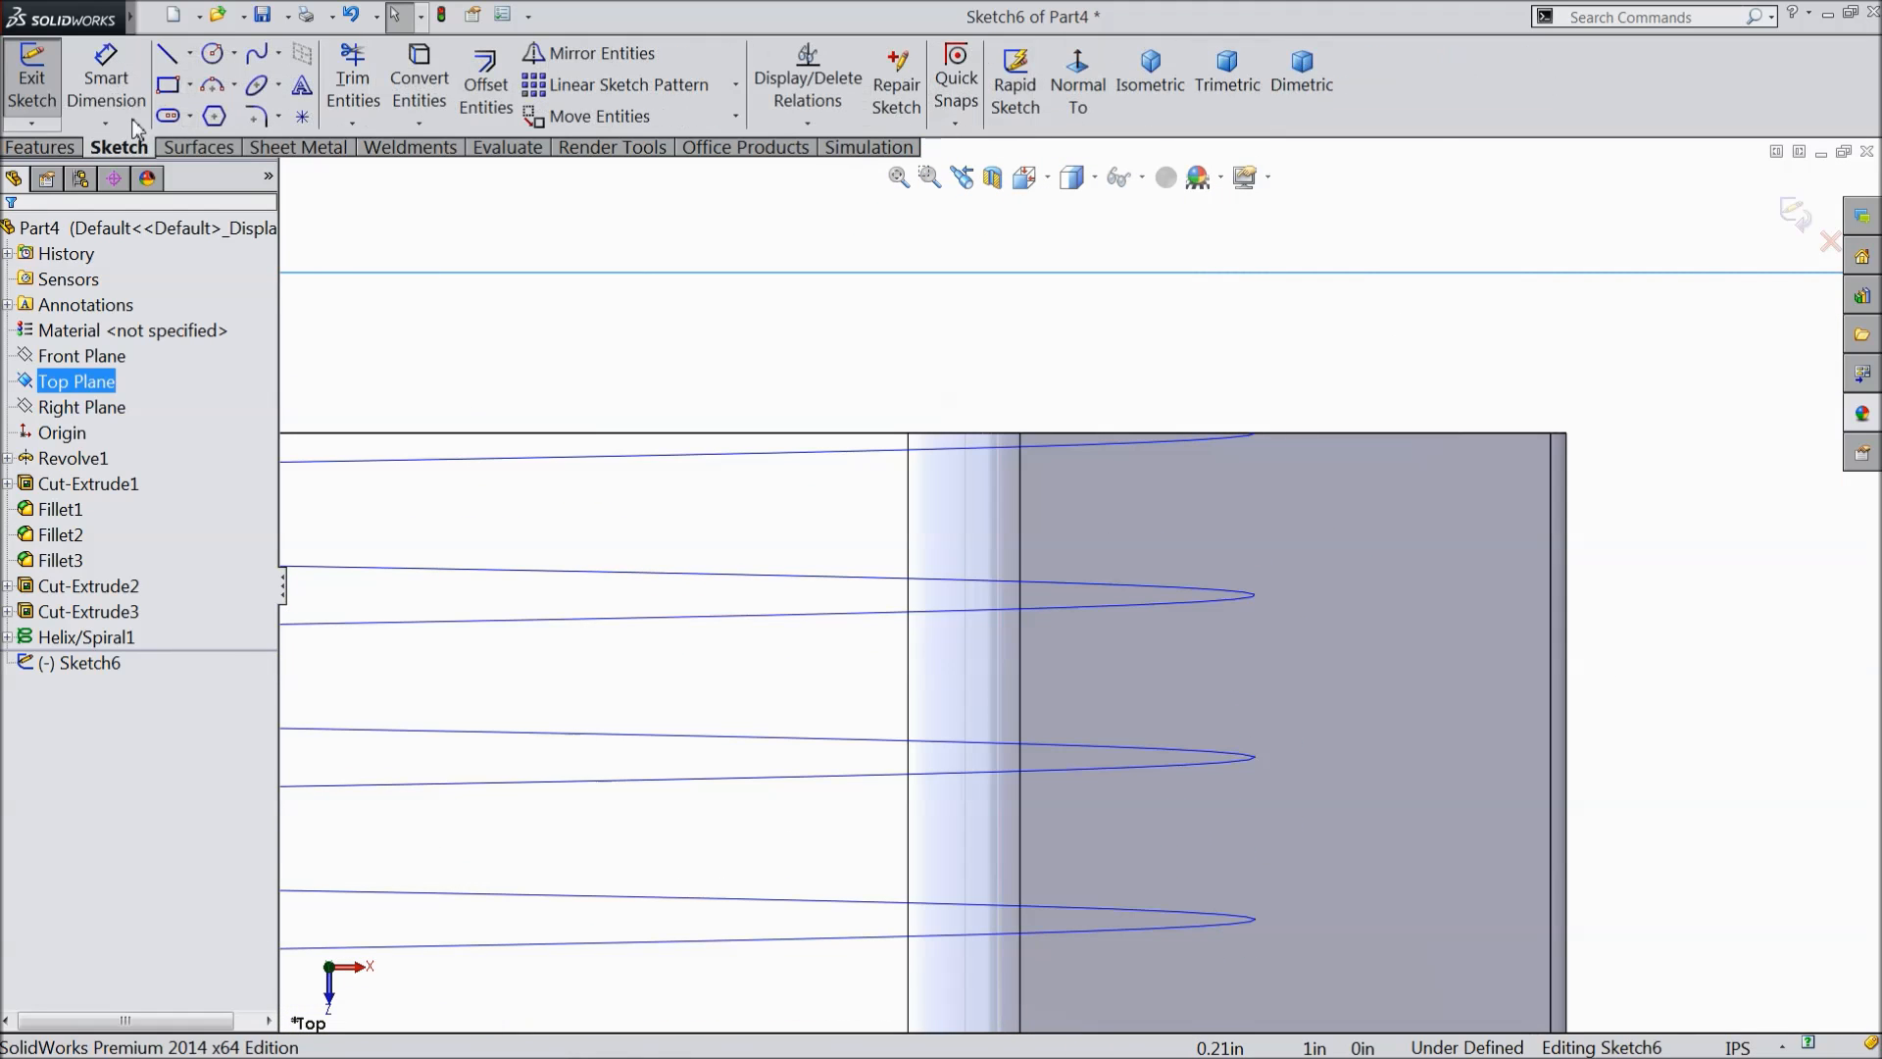
left_click(169, 57)
left_click(1182, 314)
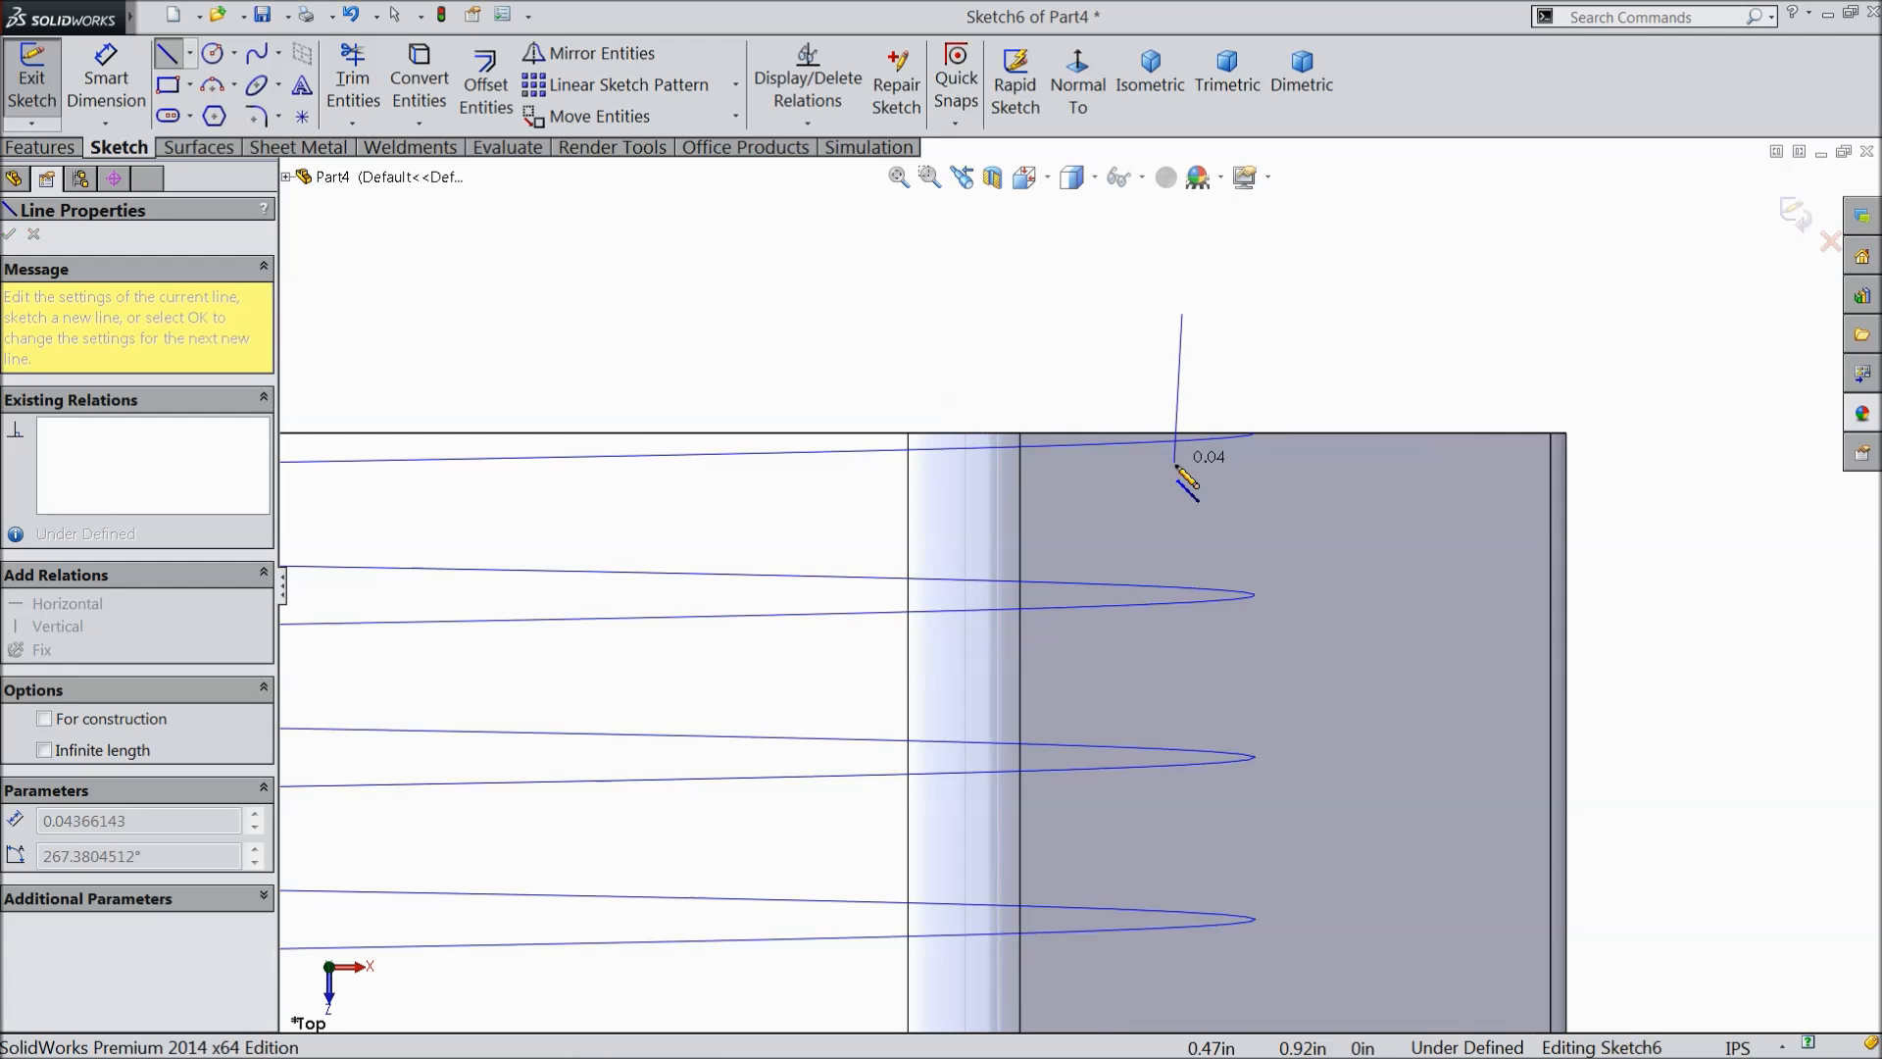
left_click(1182, 472)
left_click(1416, 375)
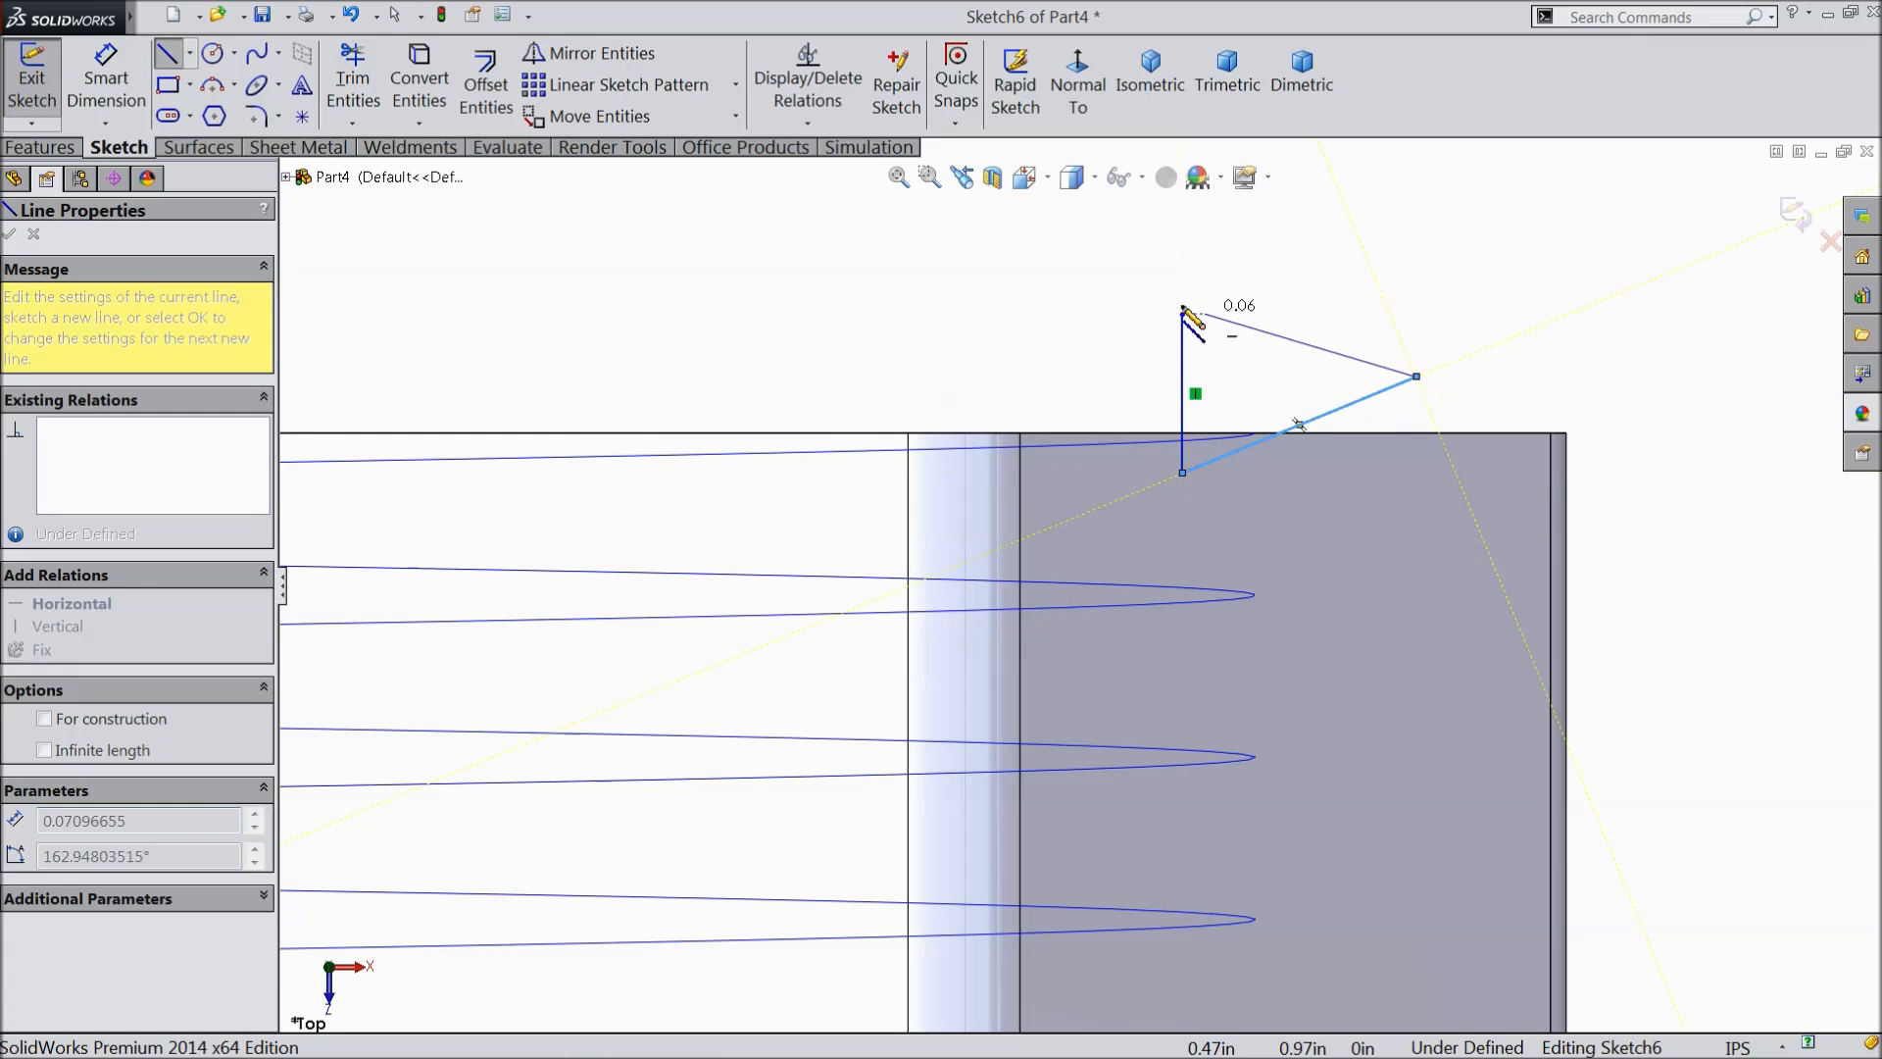
left_click(1183, 313)
right_click(1084, 294)
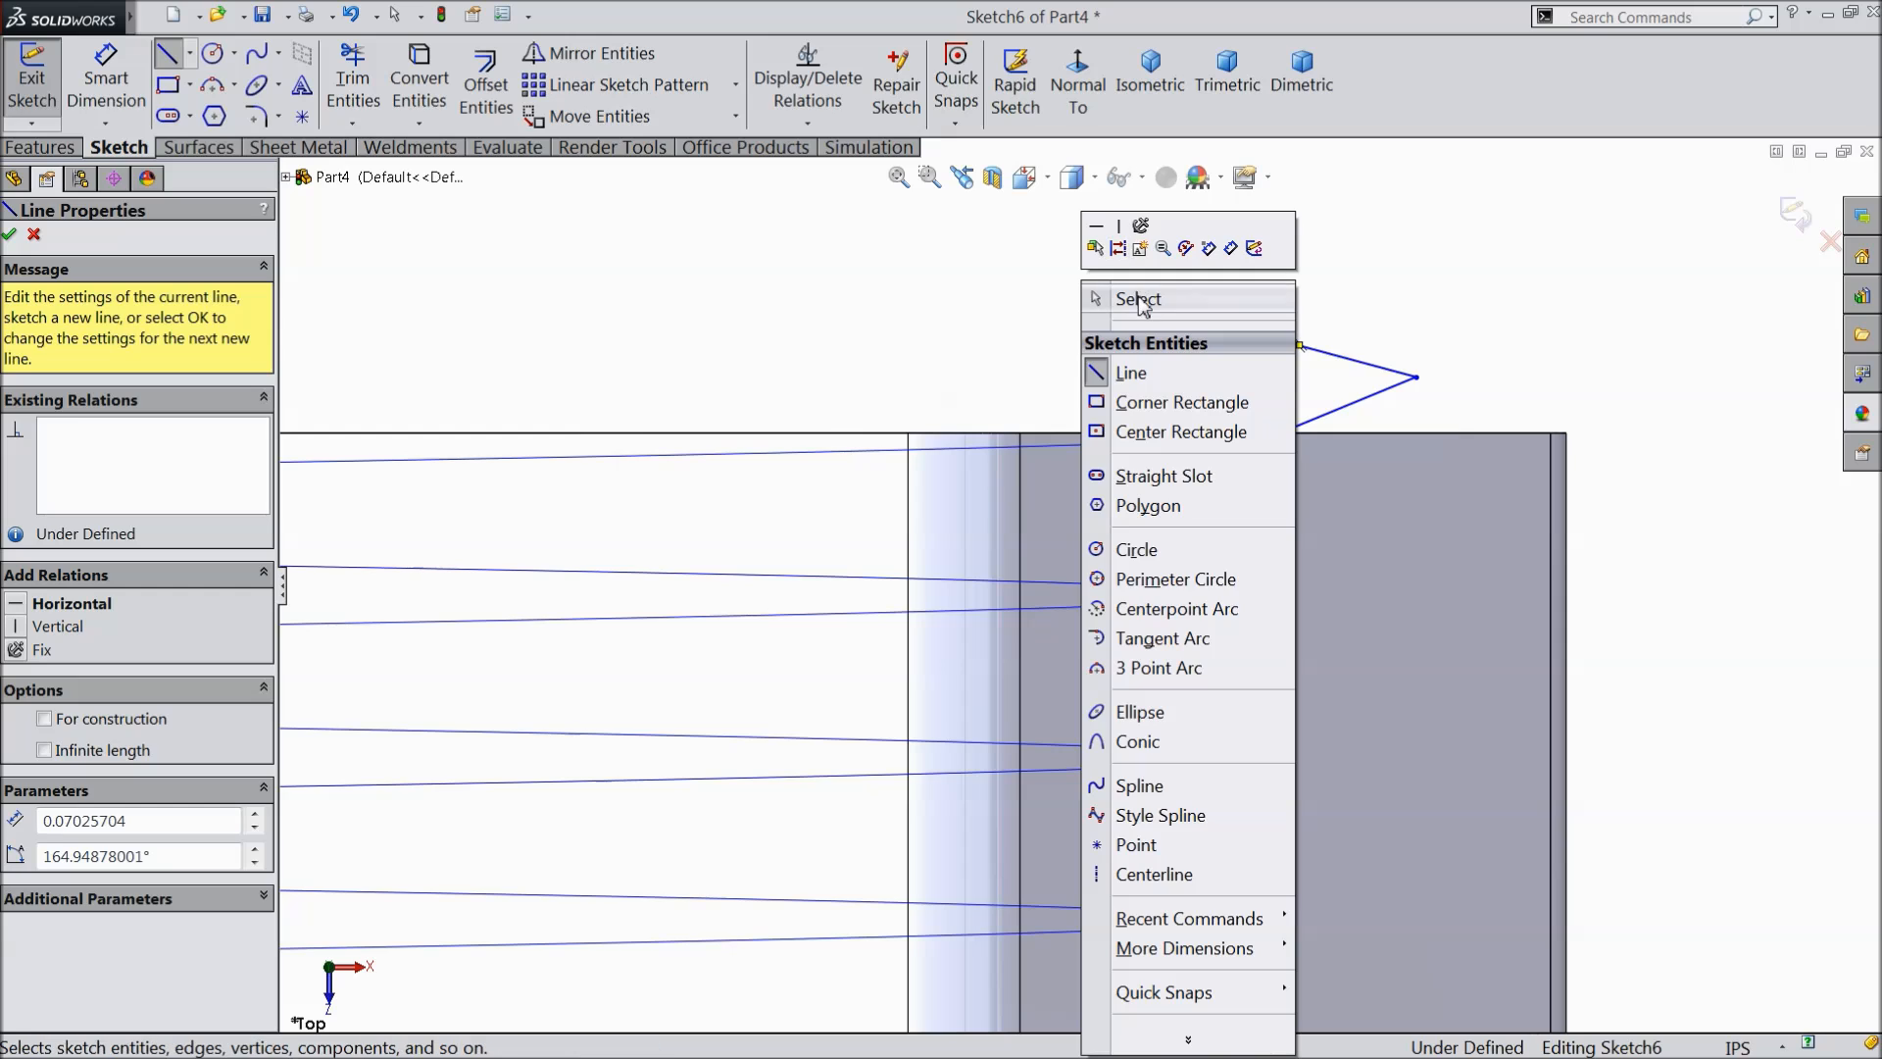
left_click(1127, 296)
- Draw a centreline from the triangle's apex to the midpoint of its vertical side and make it horizontal
left_click(189, 53)
left_click(211, 106)
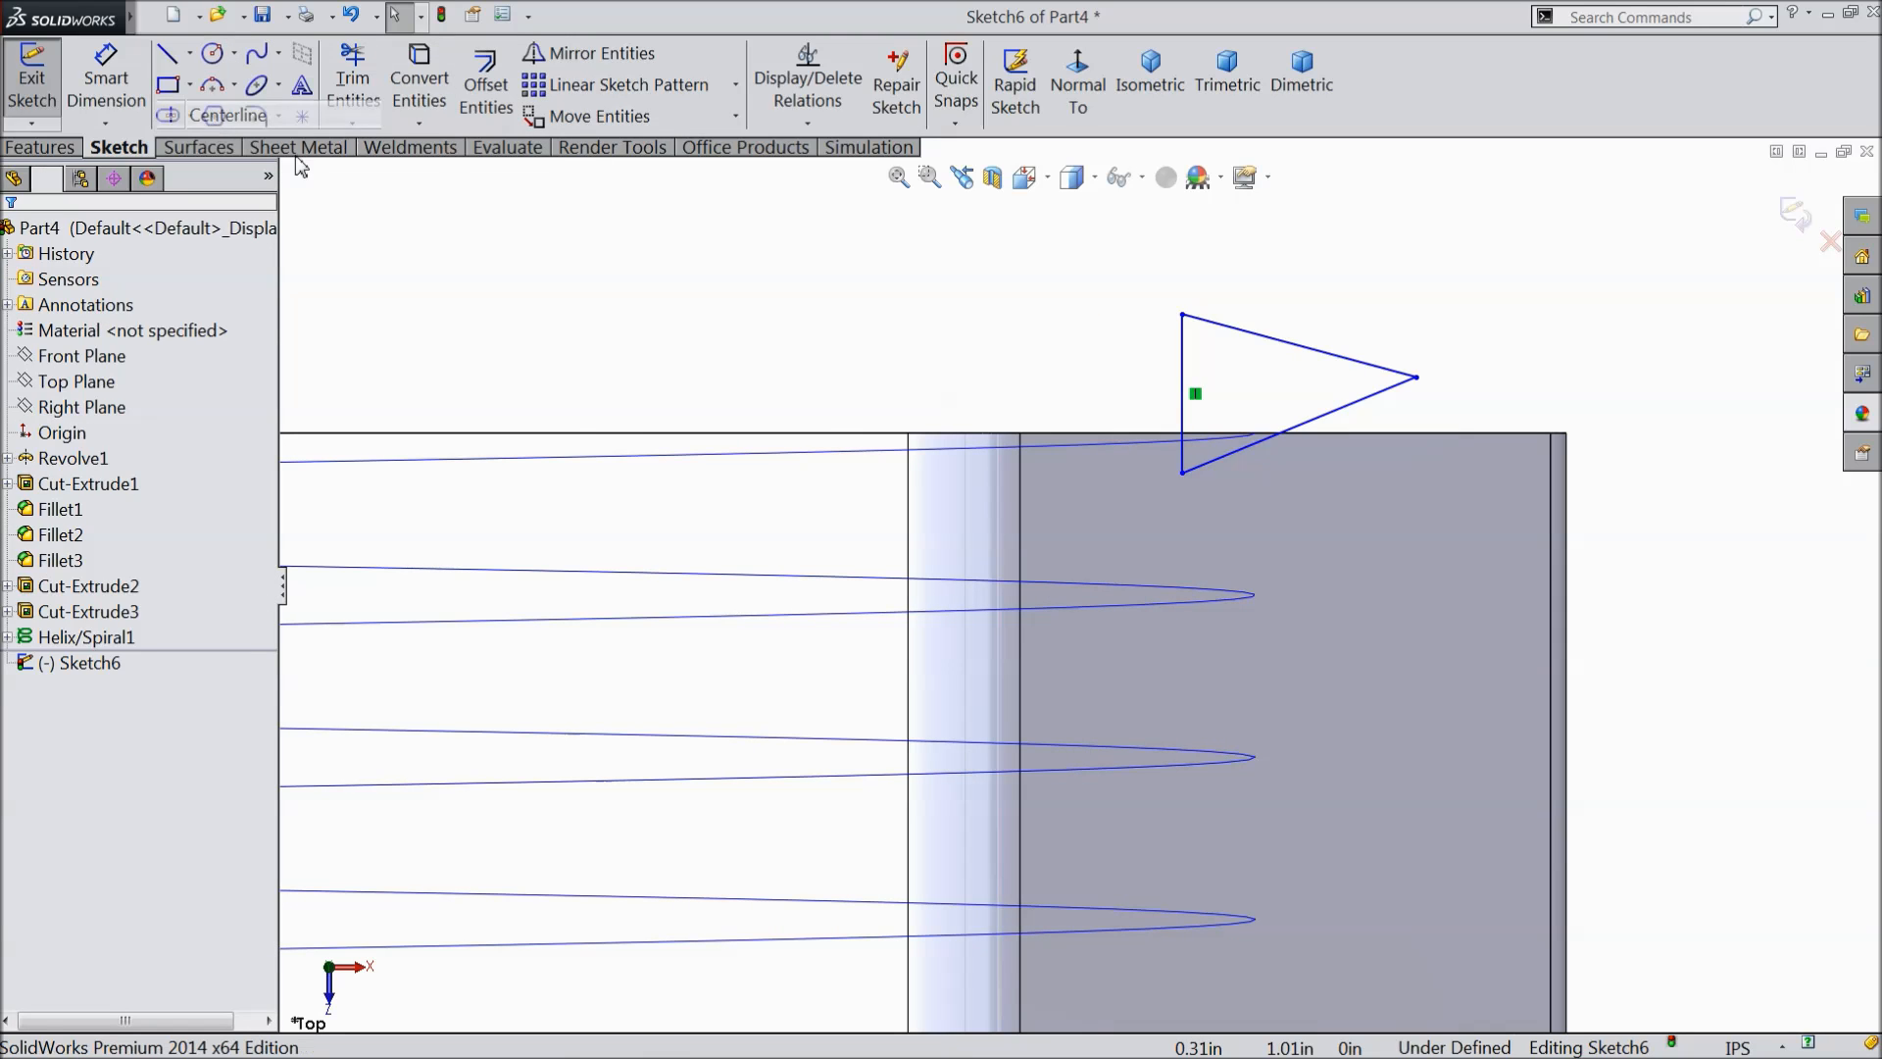
left_click(1416, 376)
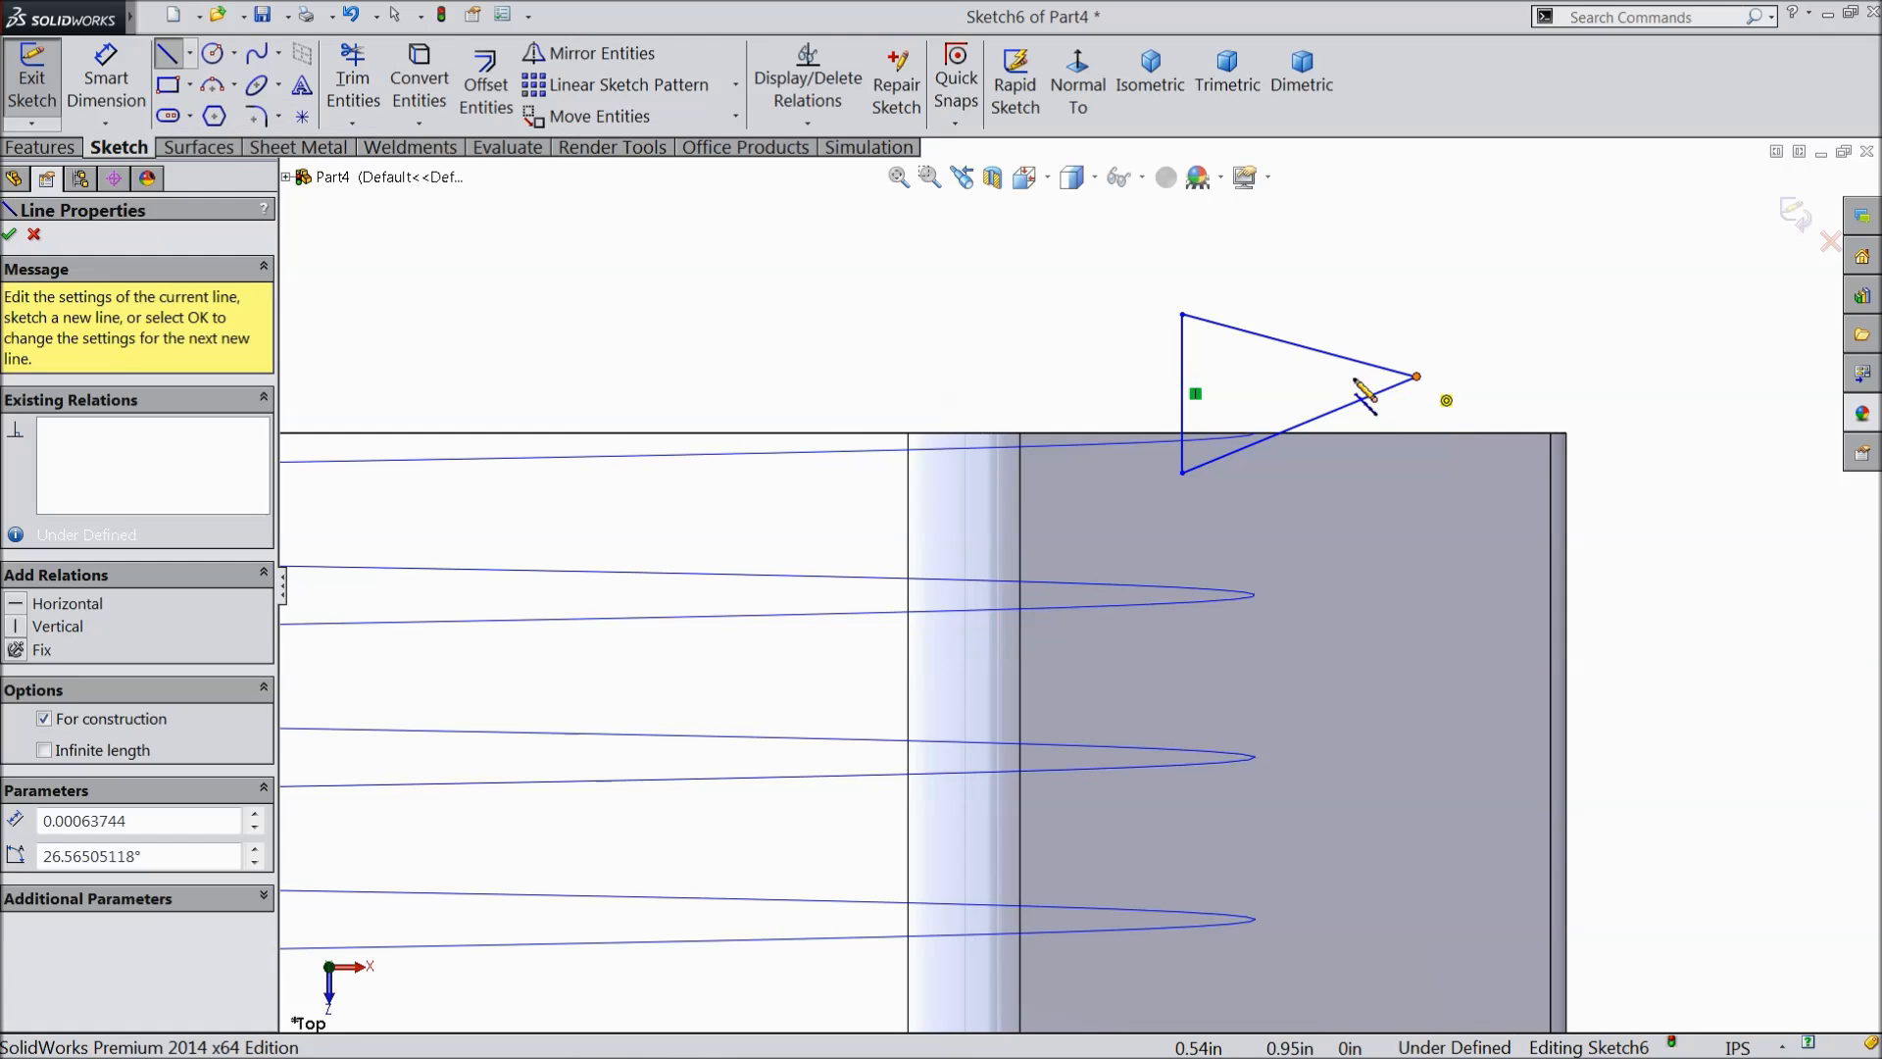
left_click(1182, 392)
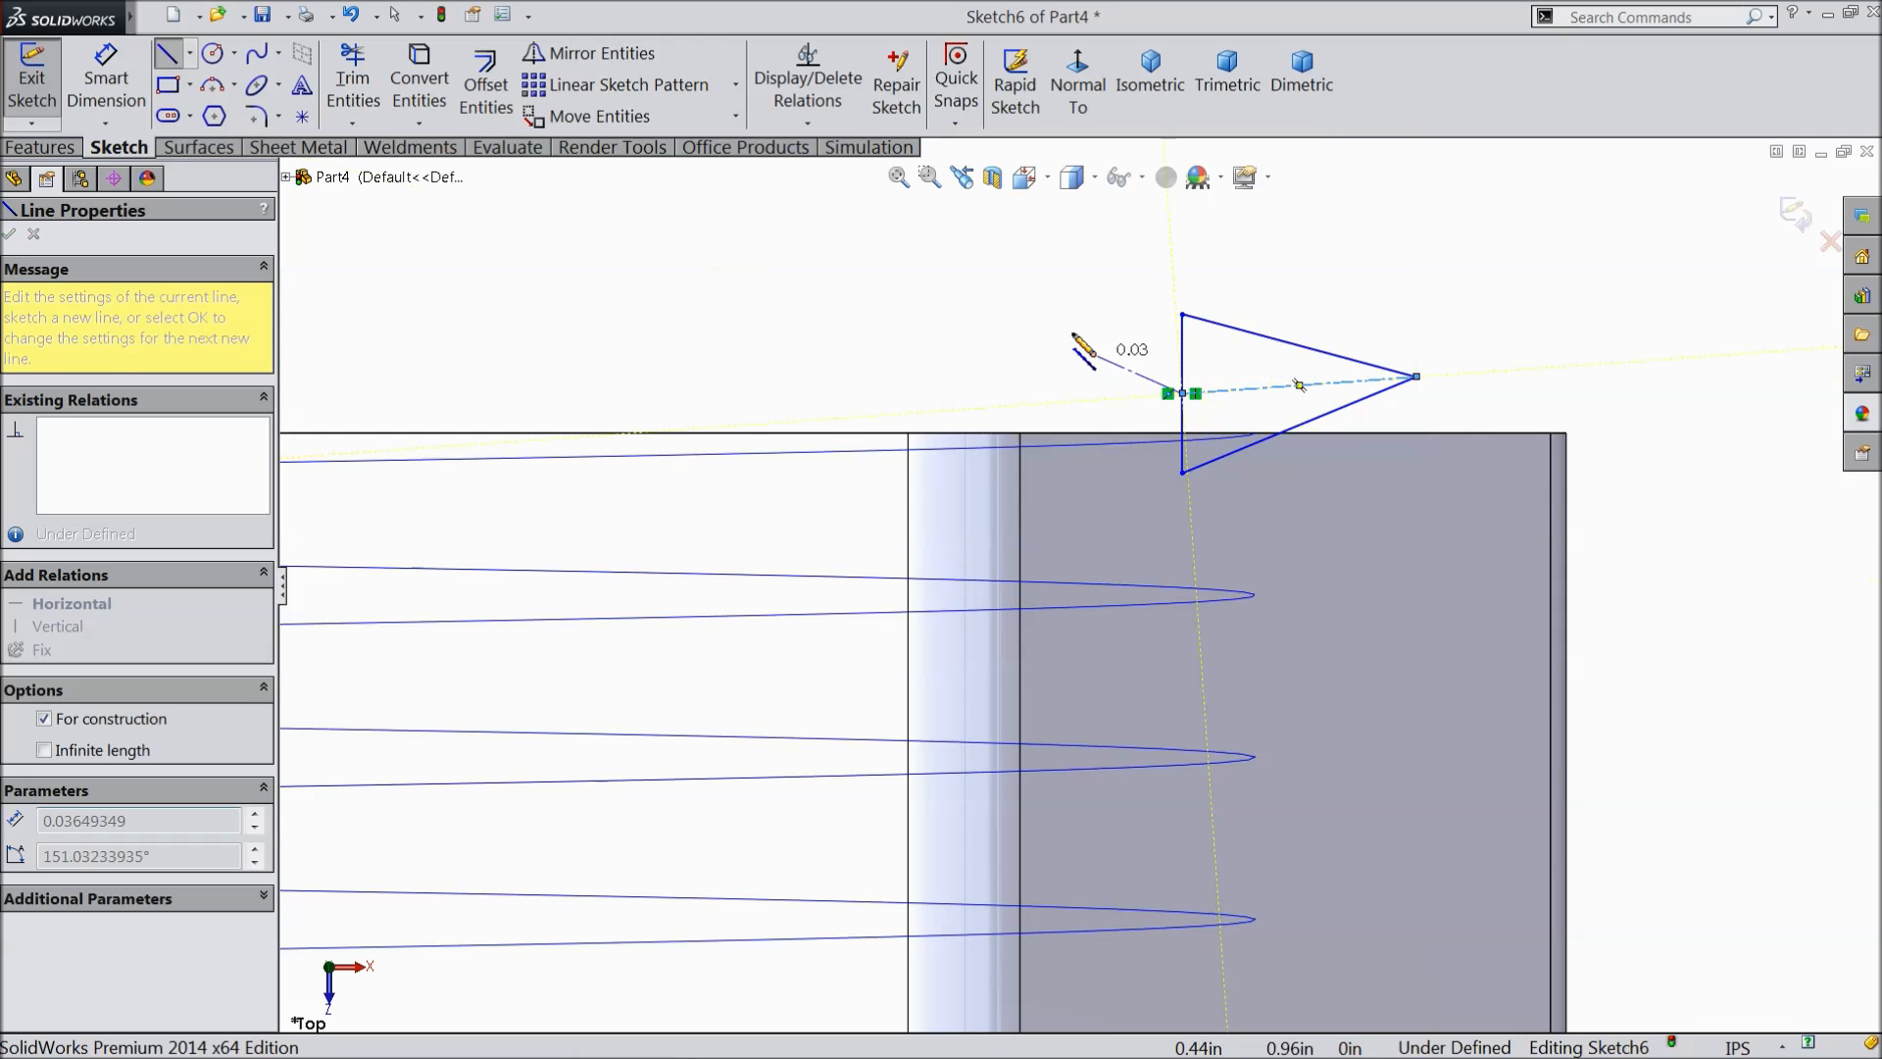
right_click(1086, 368)
left_click(1105, 190)
scroll(1281, 420, "down", 3)
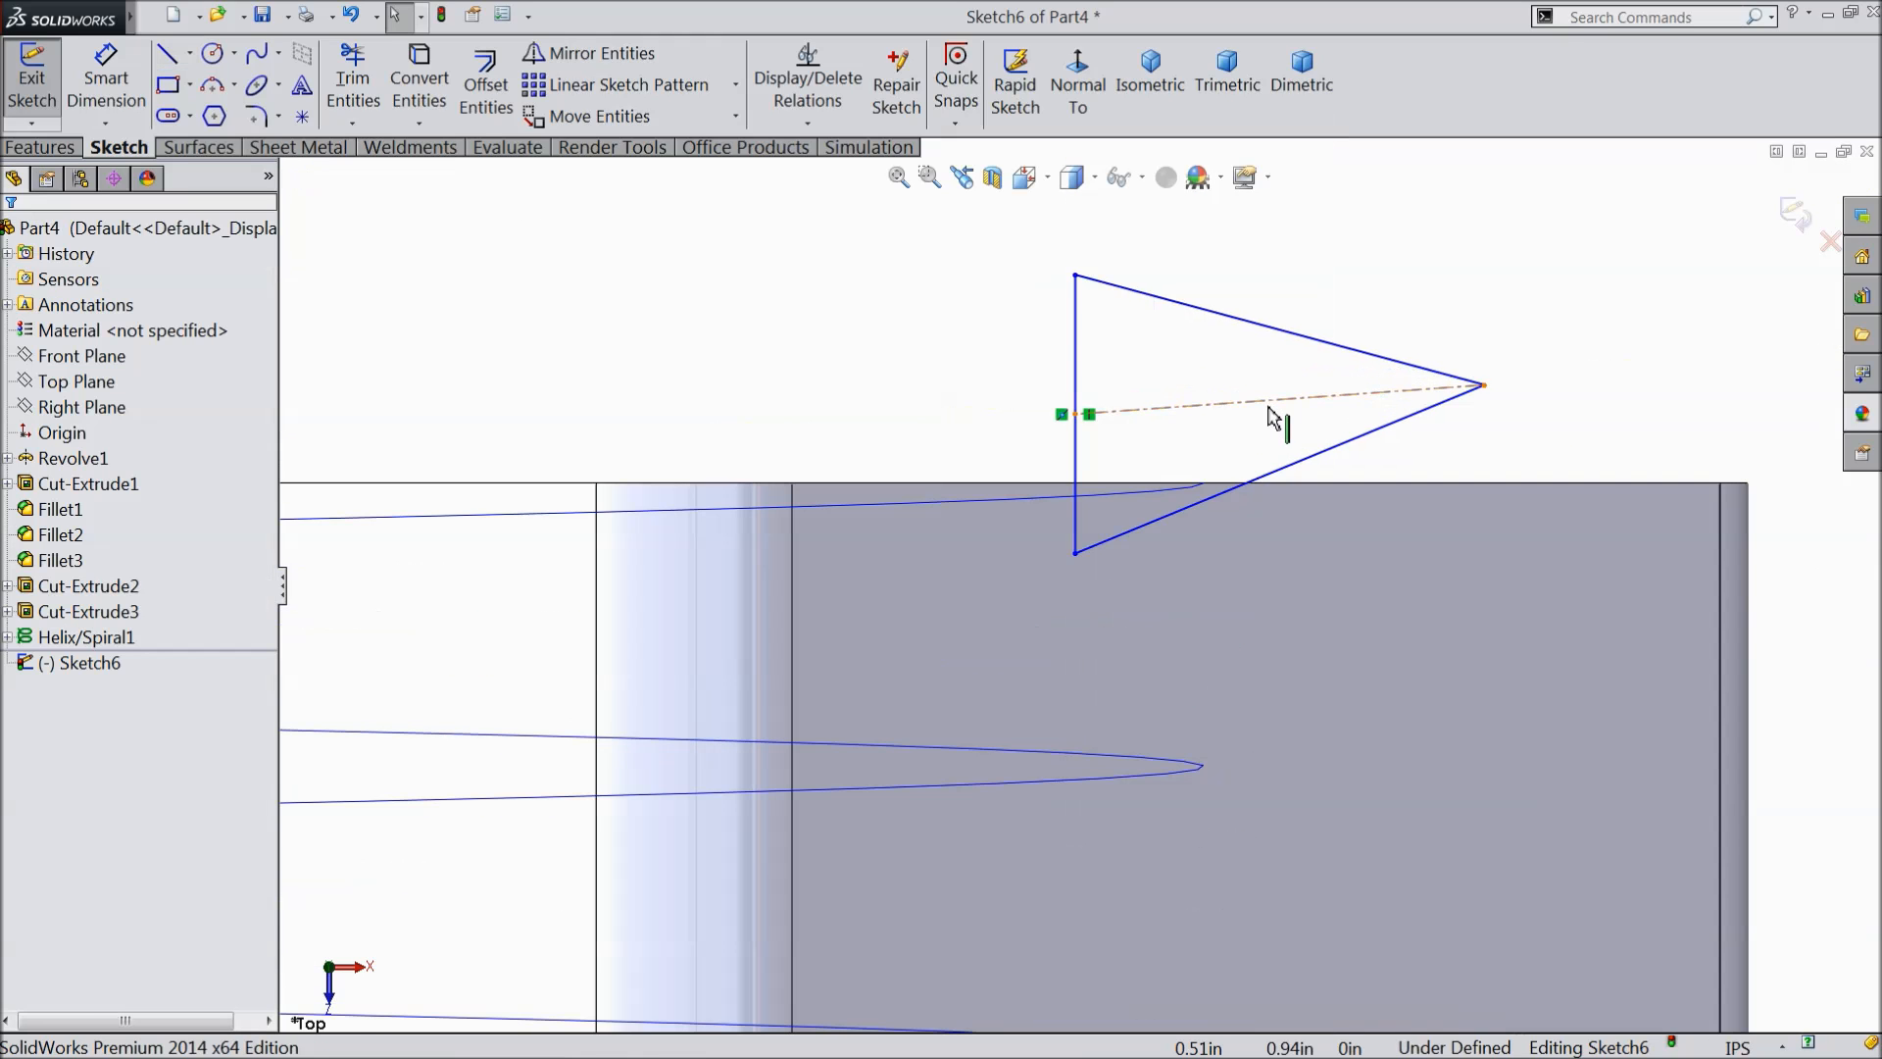
left_click(1266, 403)
left_click(1319, 317)
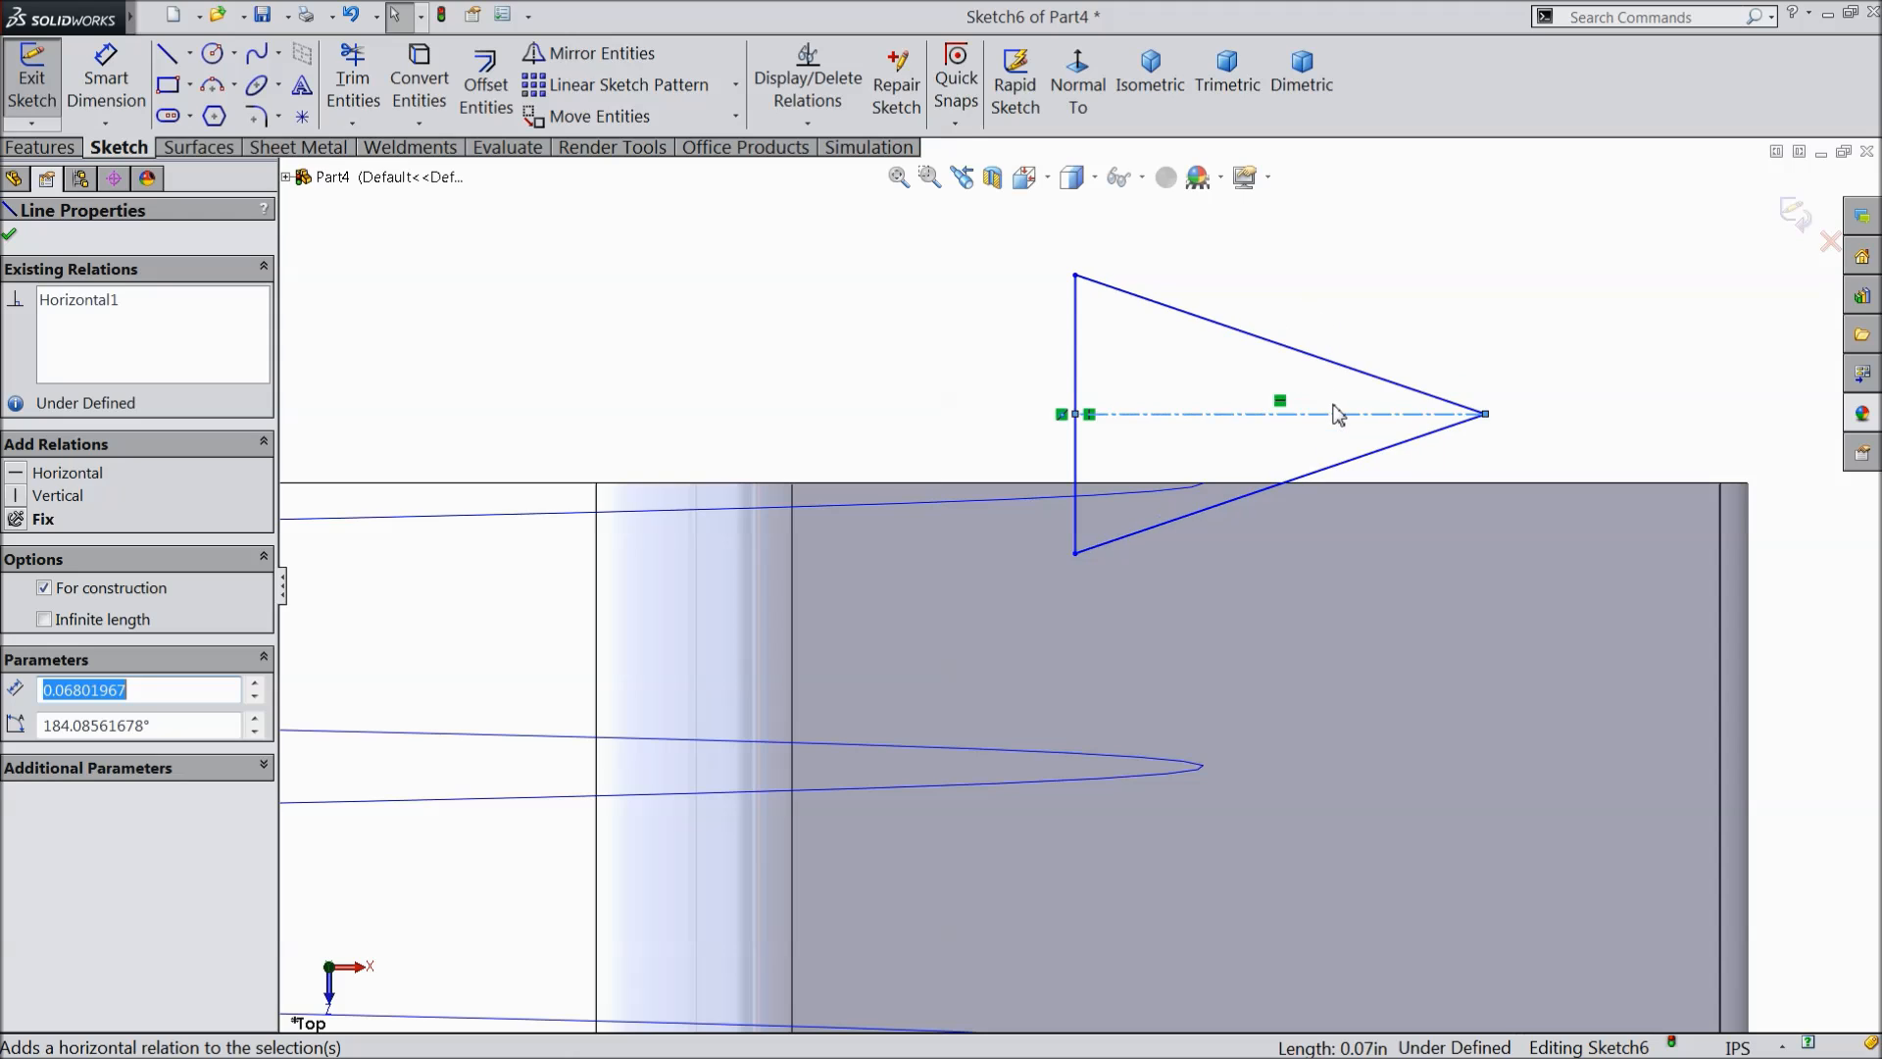
- Dimension the angle between the triangle's two sloping sides to 50°
left_click(106, 80)
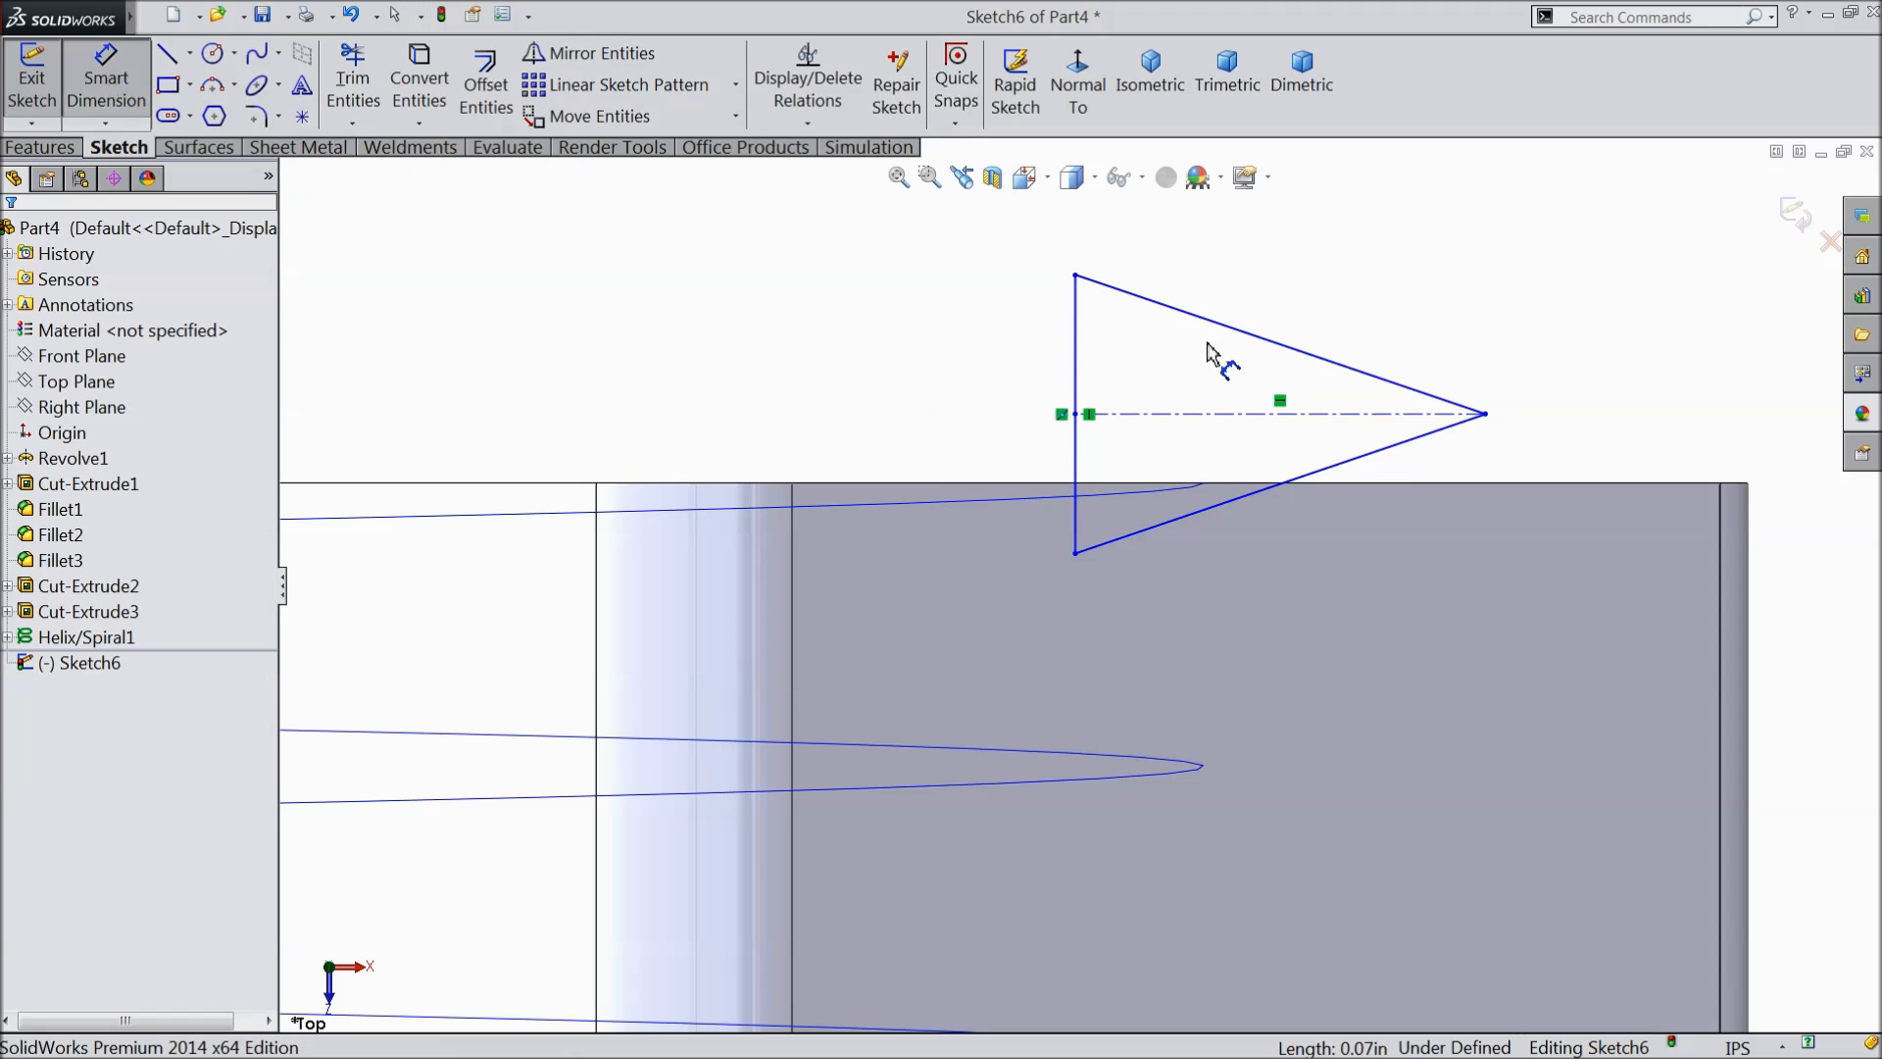
left_click(1237, 338)
left_click(1274, 487)
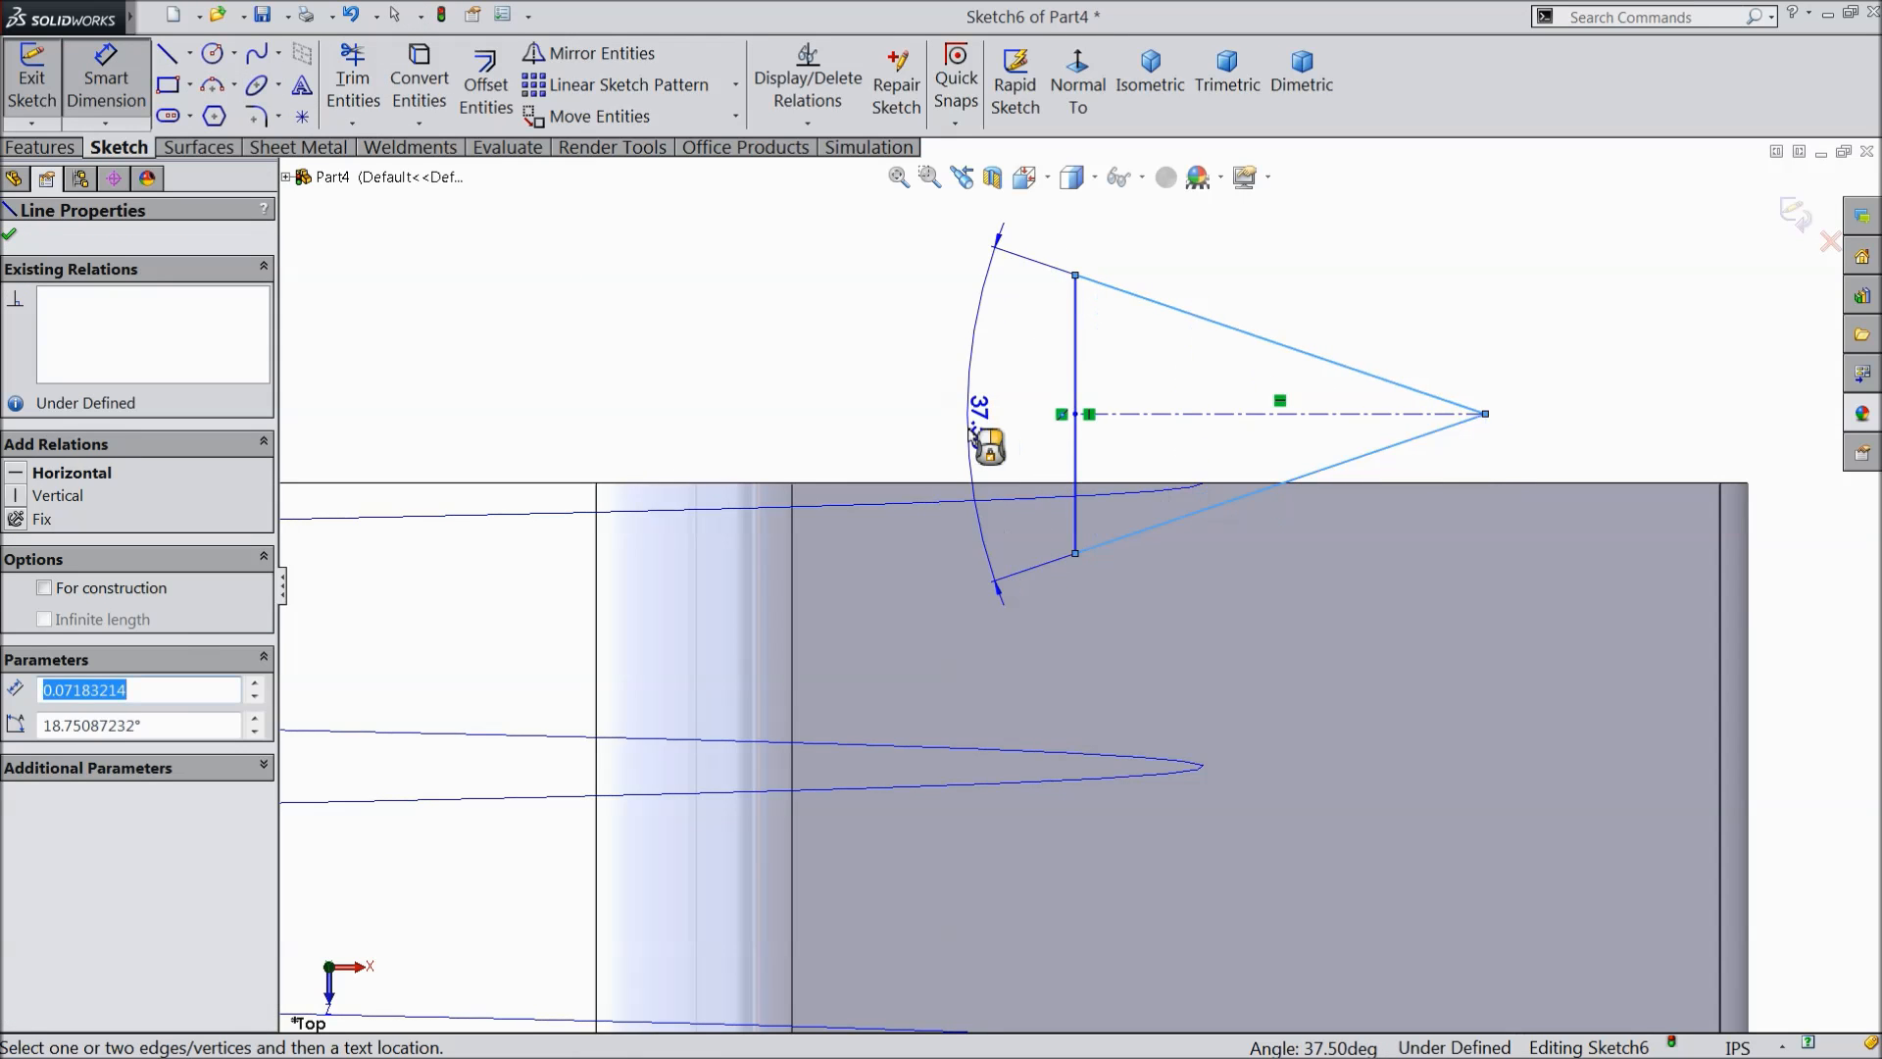
left_click(980, 431)
type("50")
left_click(867, 402)
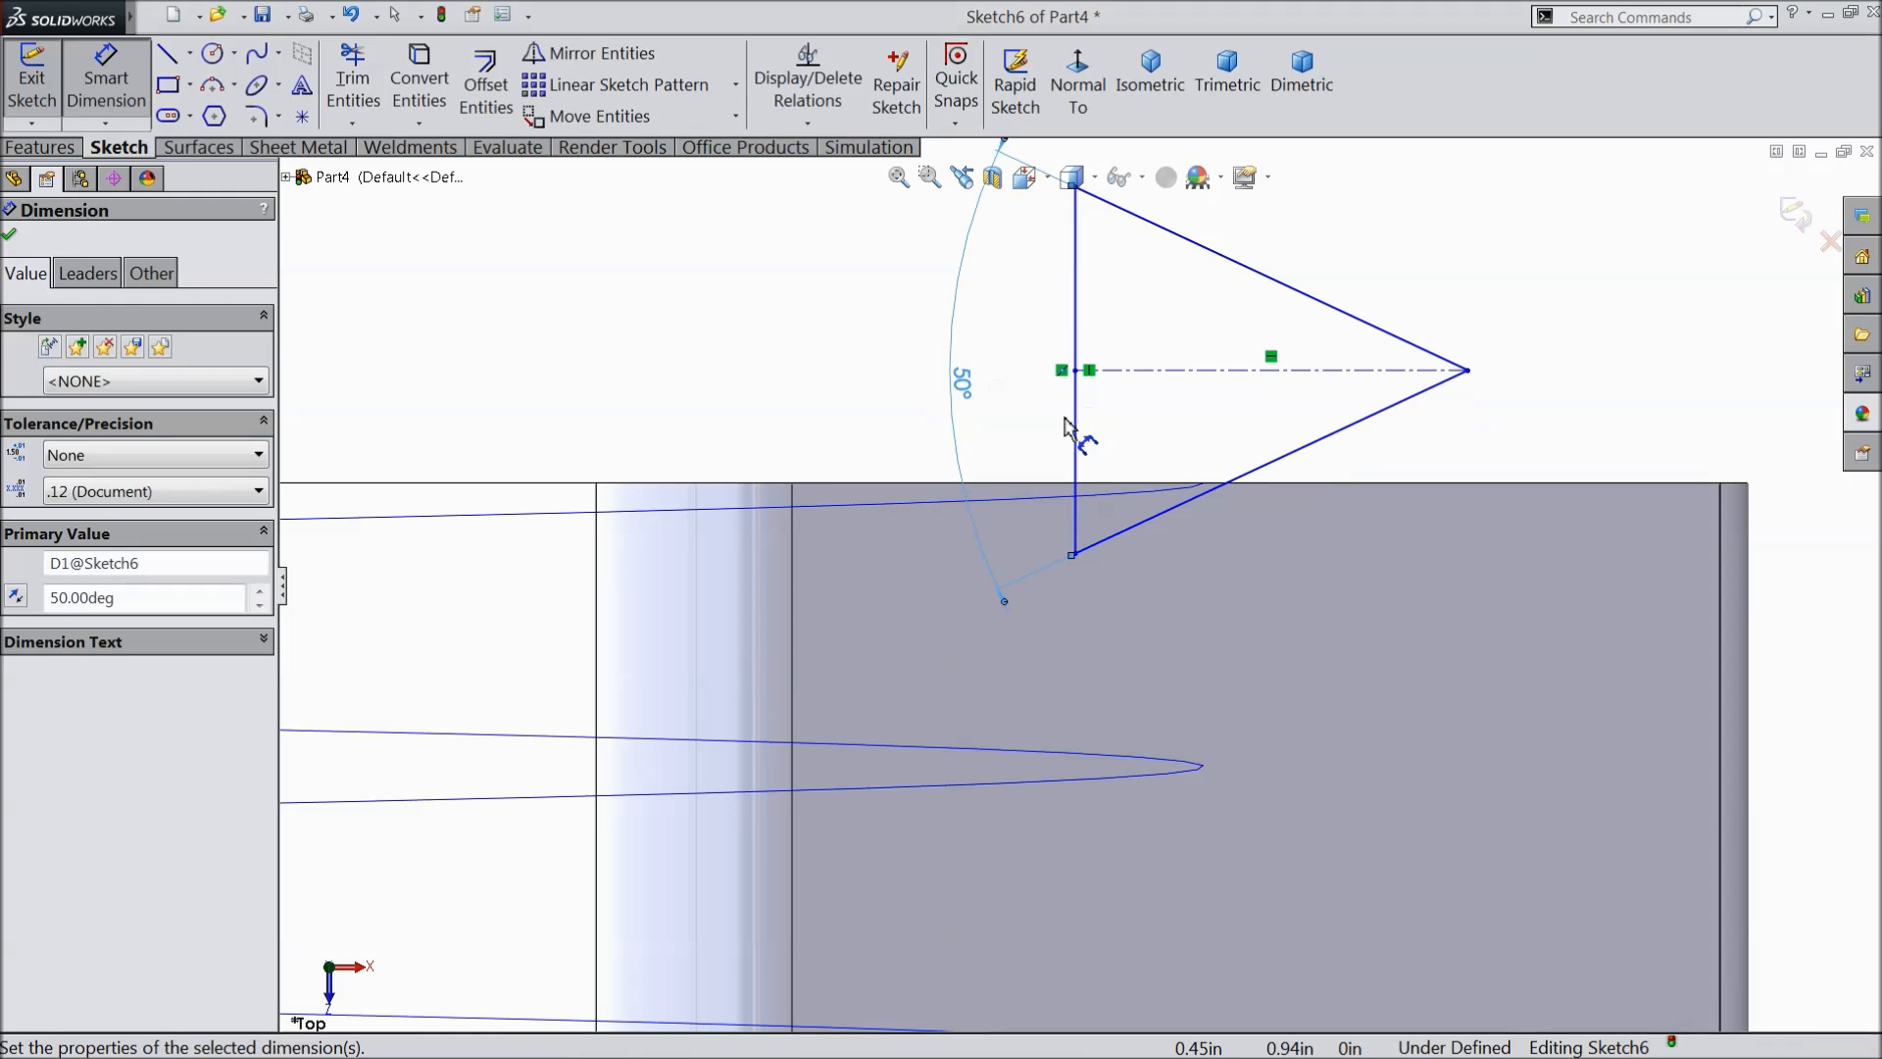
- Dimension the distance from the triangle's vertical side to its apex to 0.06 in
left_click(1076, 421)
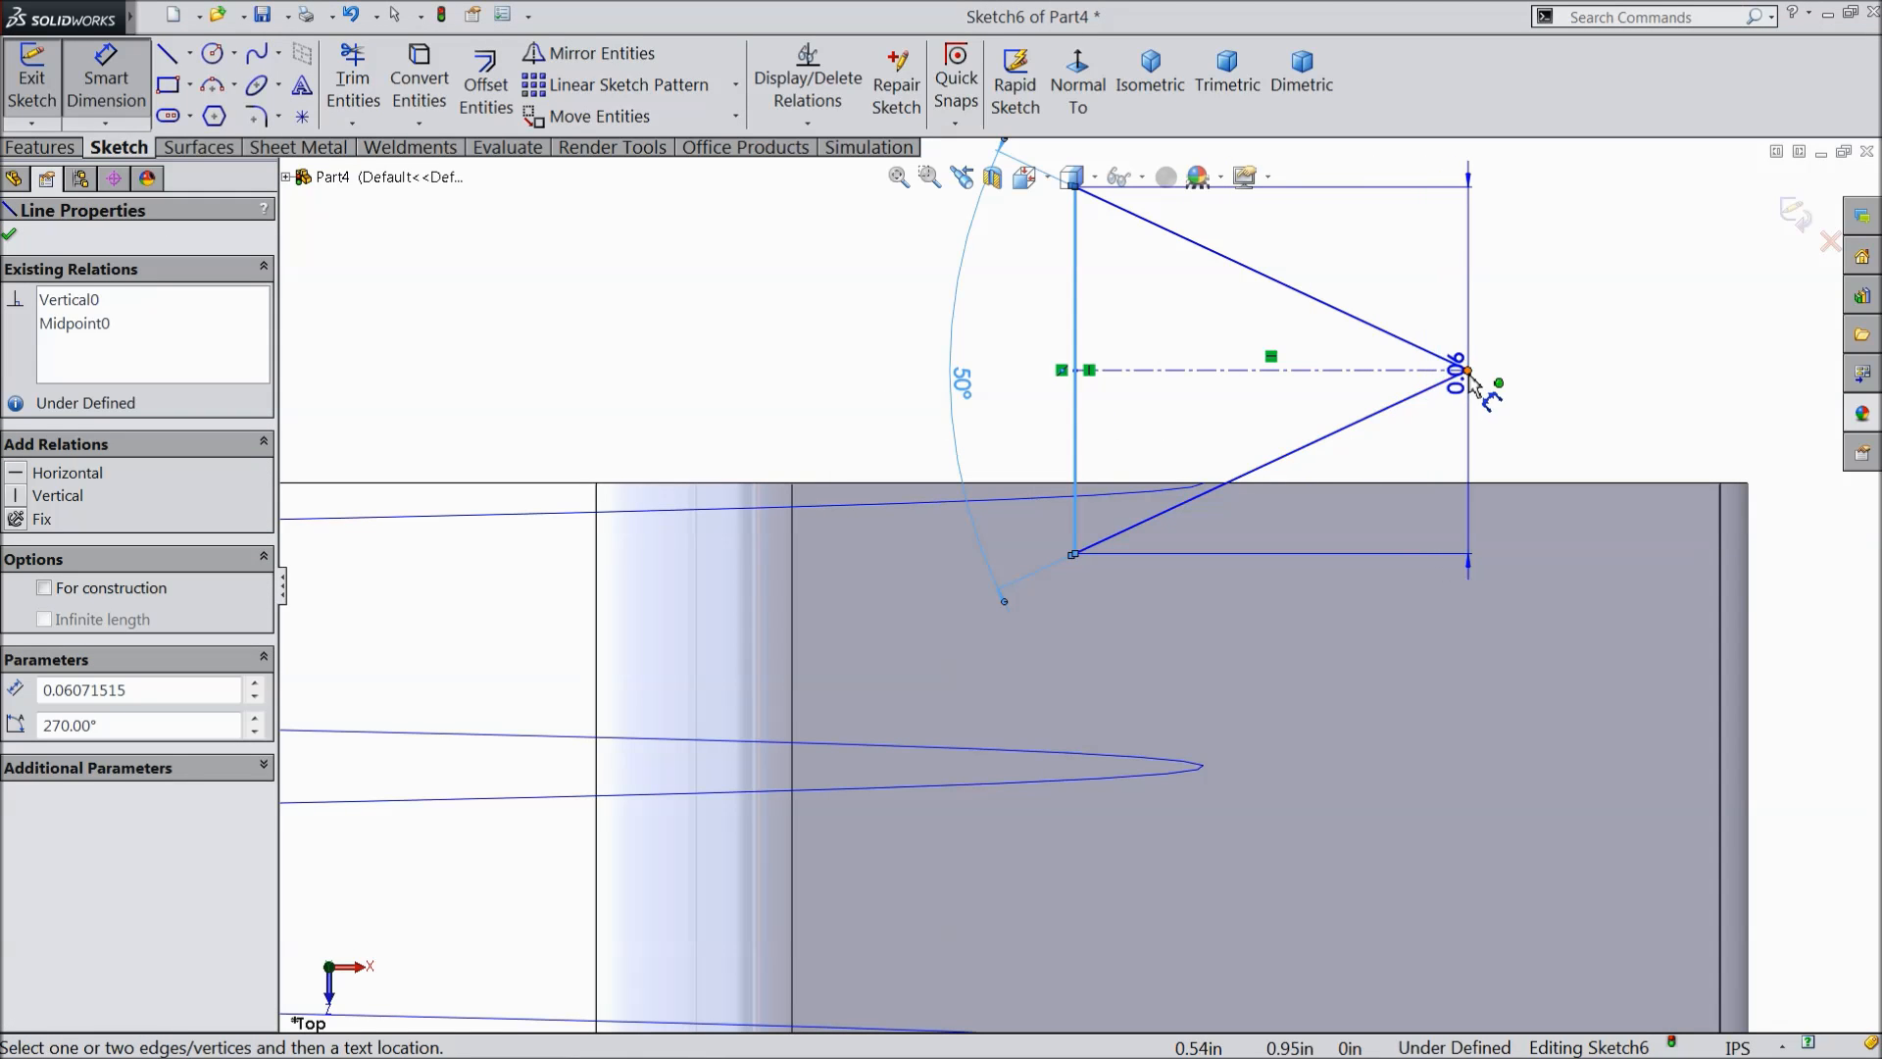
left_click(1468, 371)
scroll(1347, 235, "up", 2)
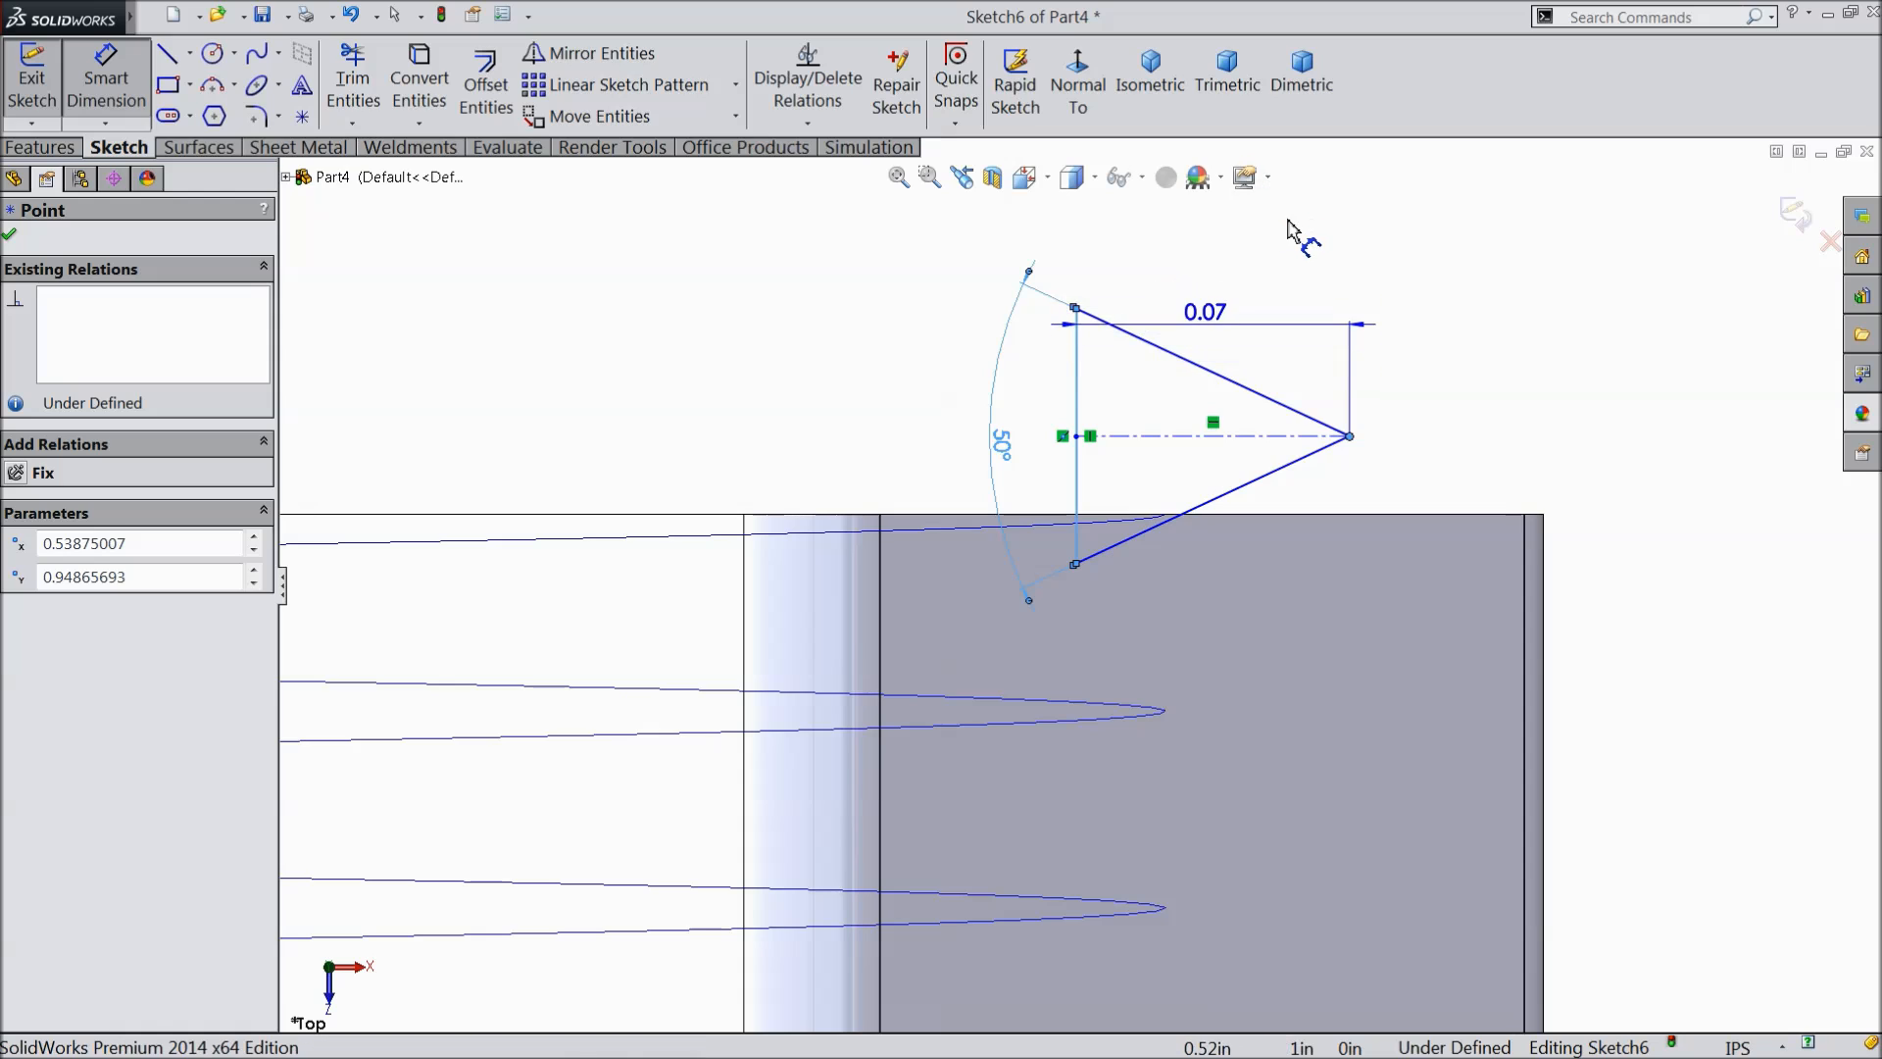
left_click(1279, 225)
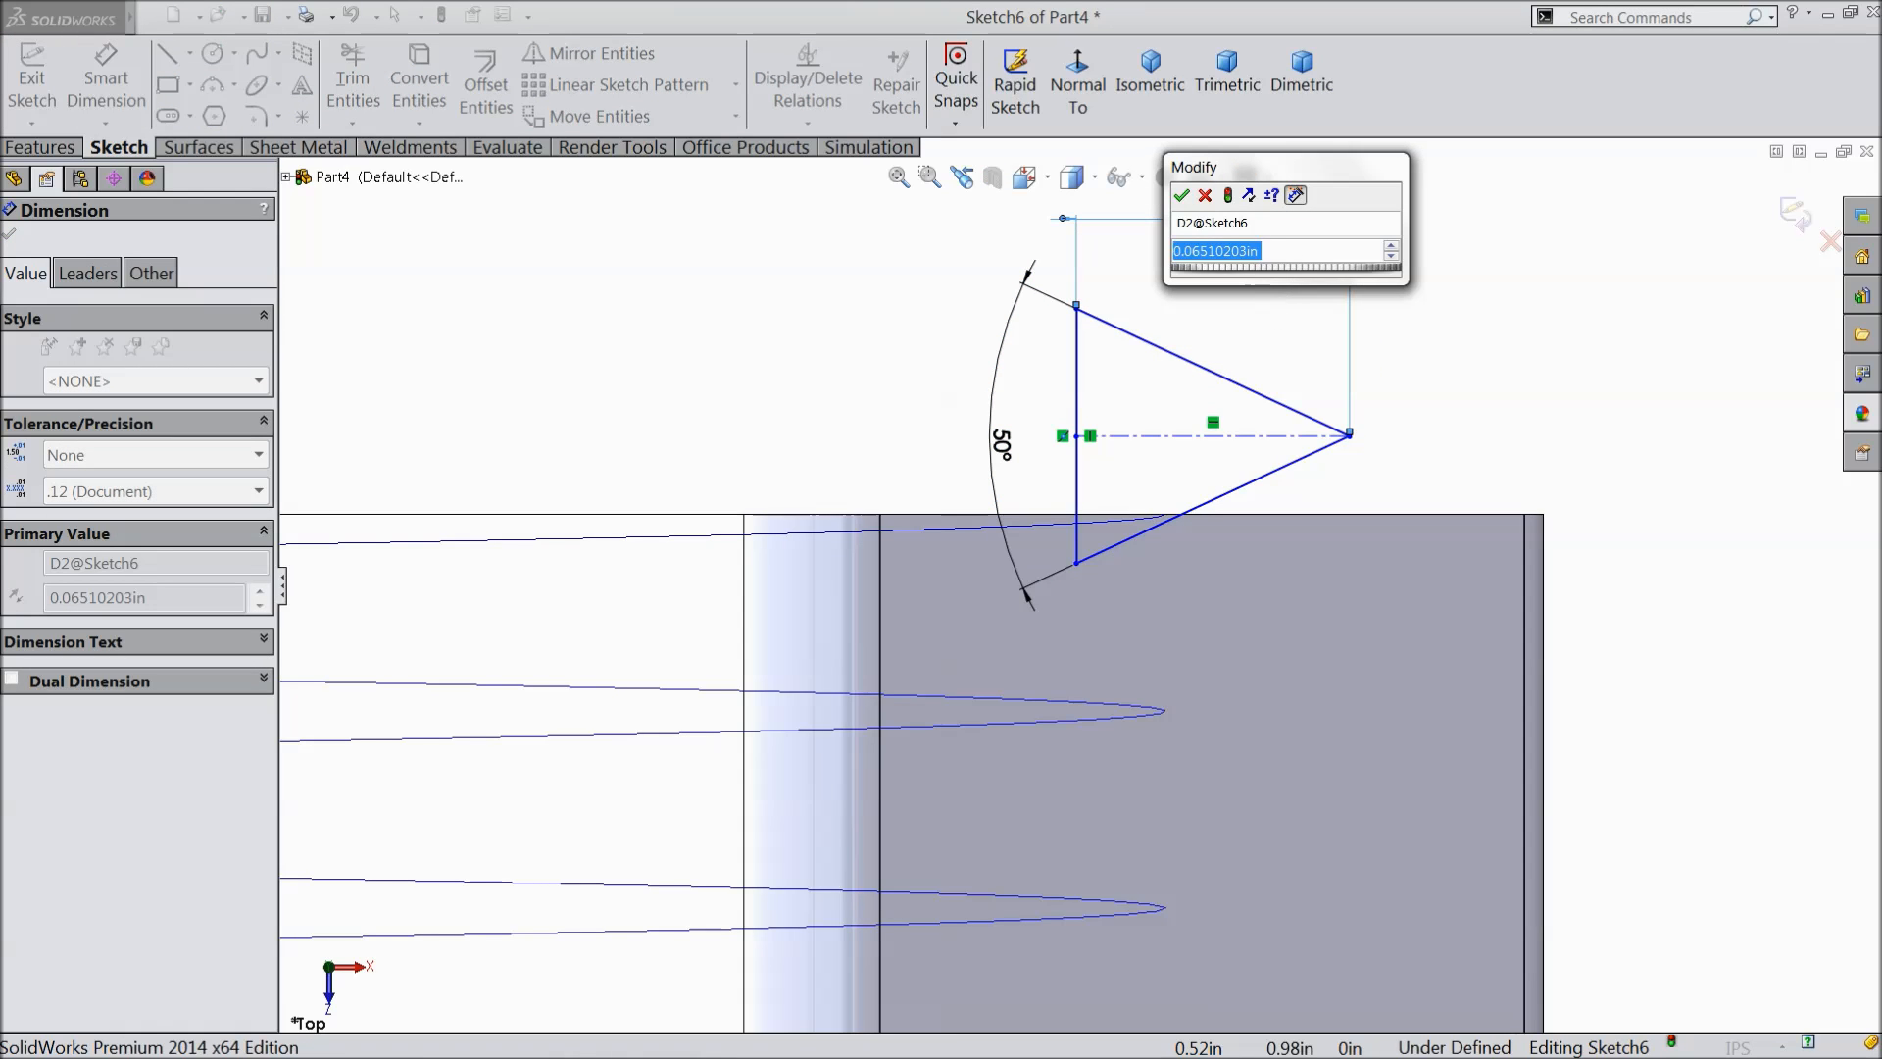
type("0.05")
left_click(1183, 196)
scroll(1331, 355, "down", 1)
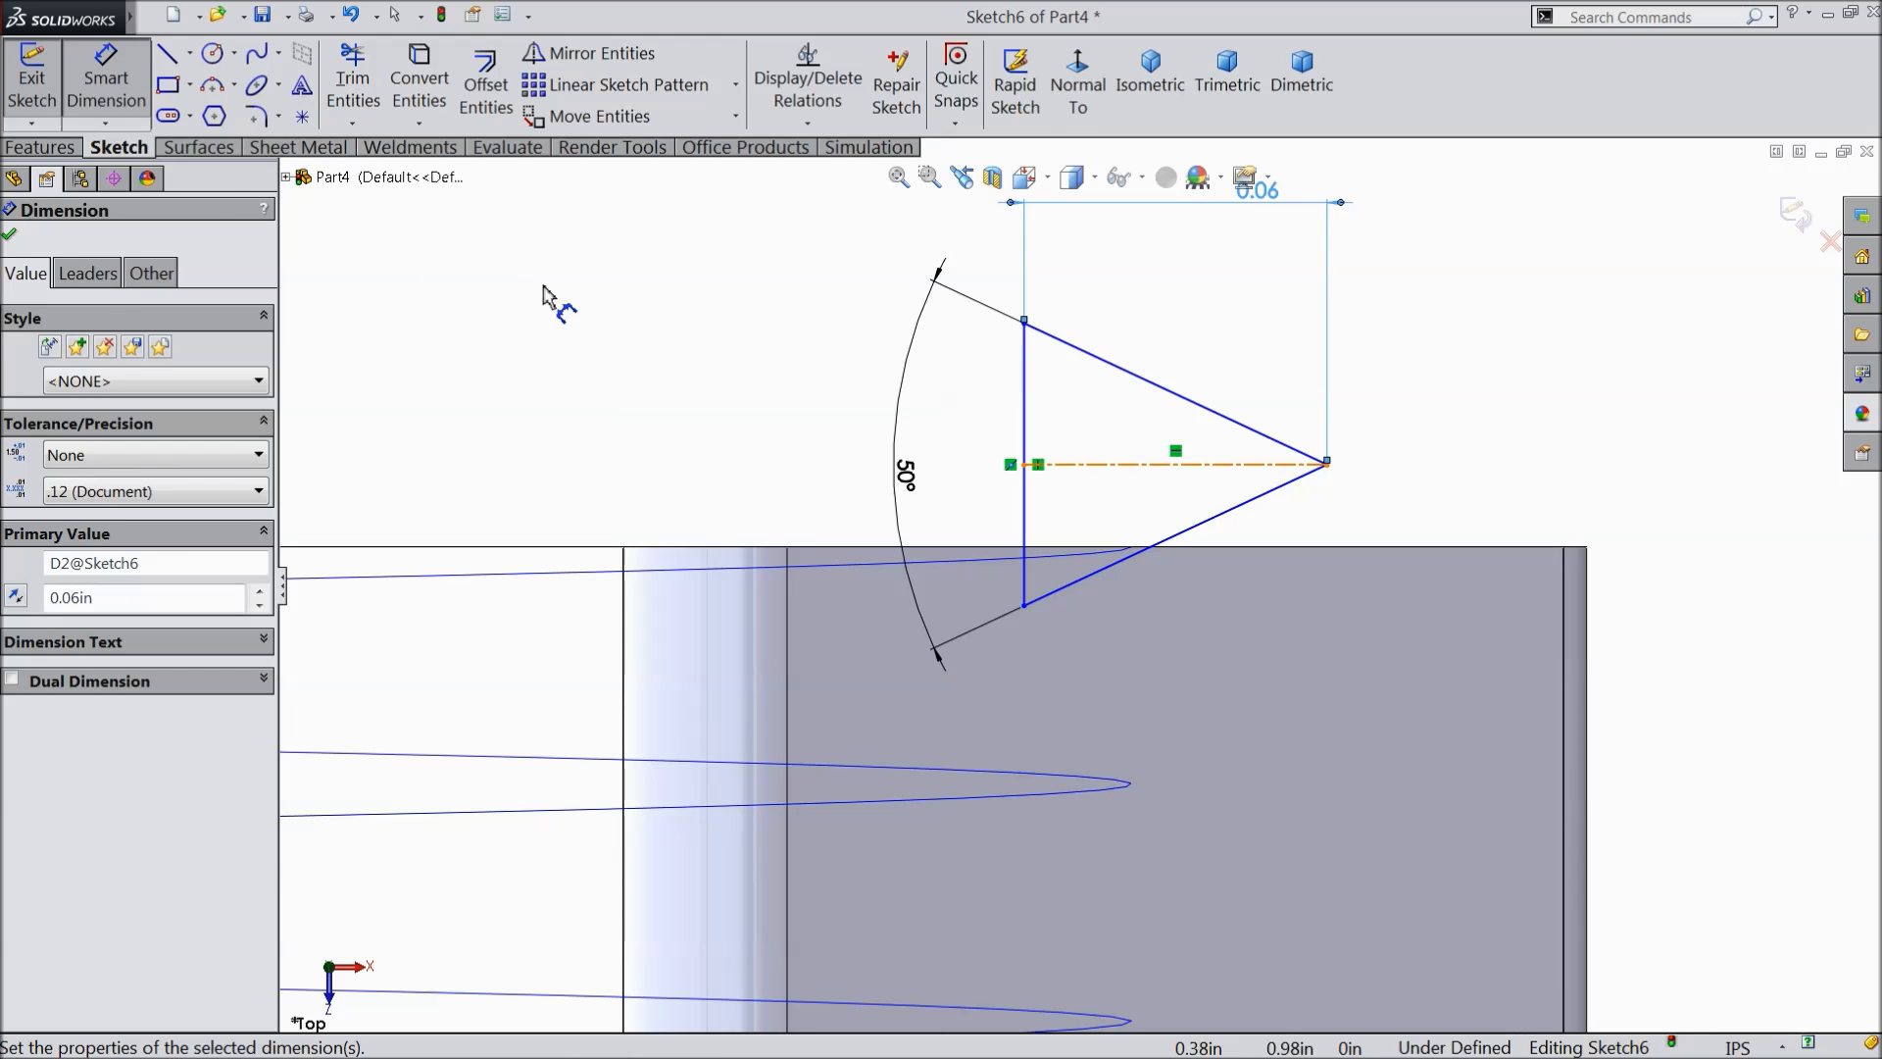
- Add a driven reference dimension for the length of the triangle's vertical side
left_click(1024, 456)
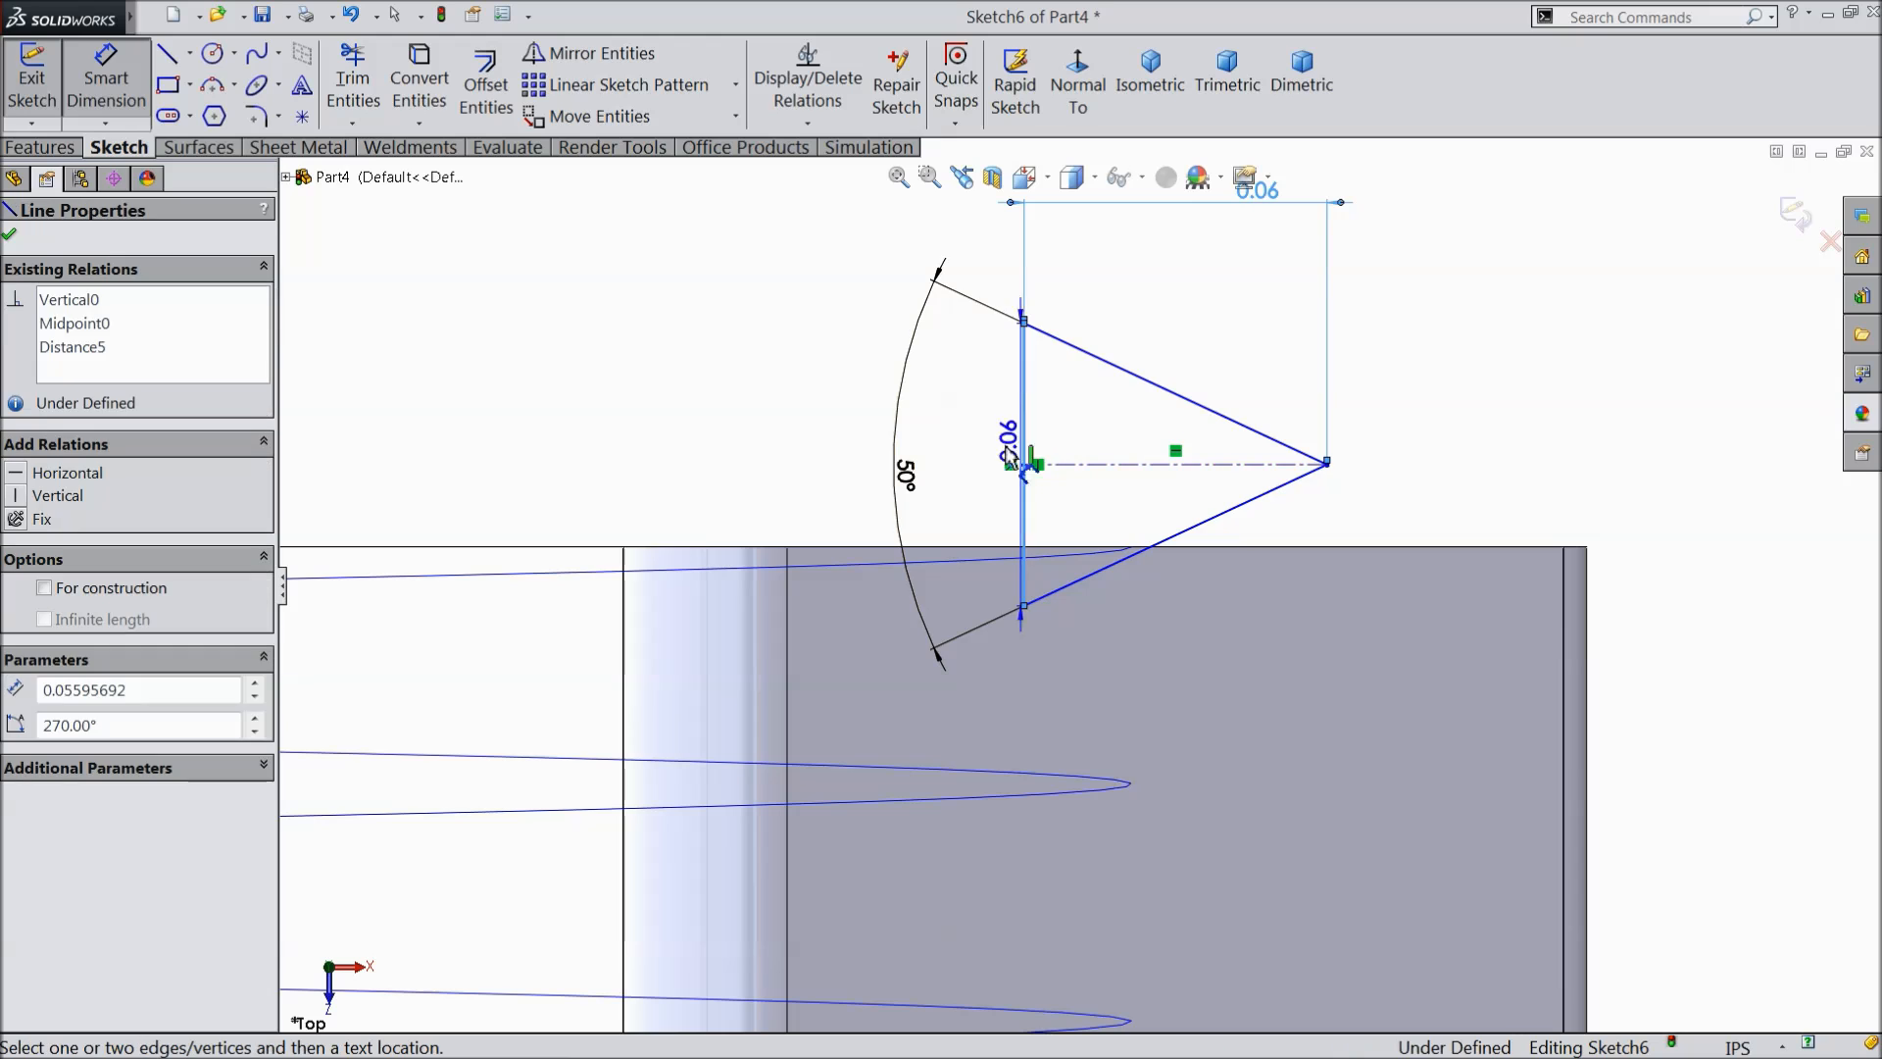
left_click(982, 458)
left_click(1029, 321)
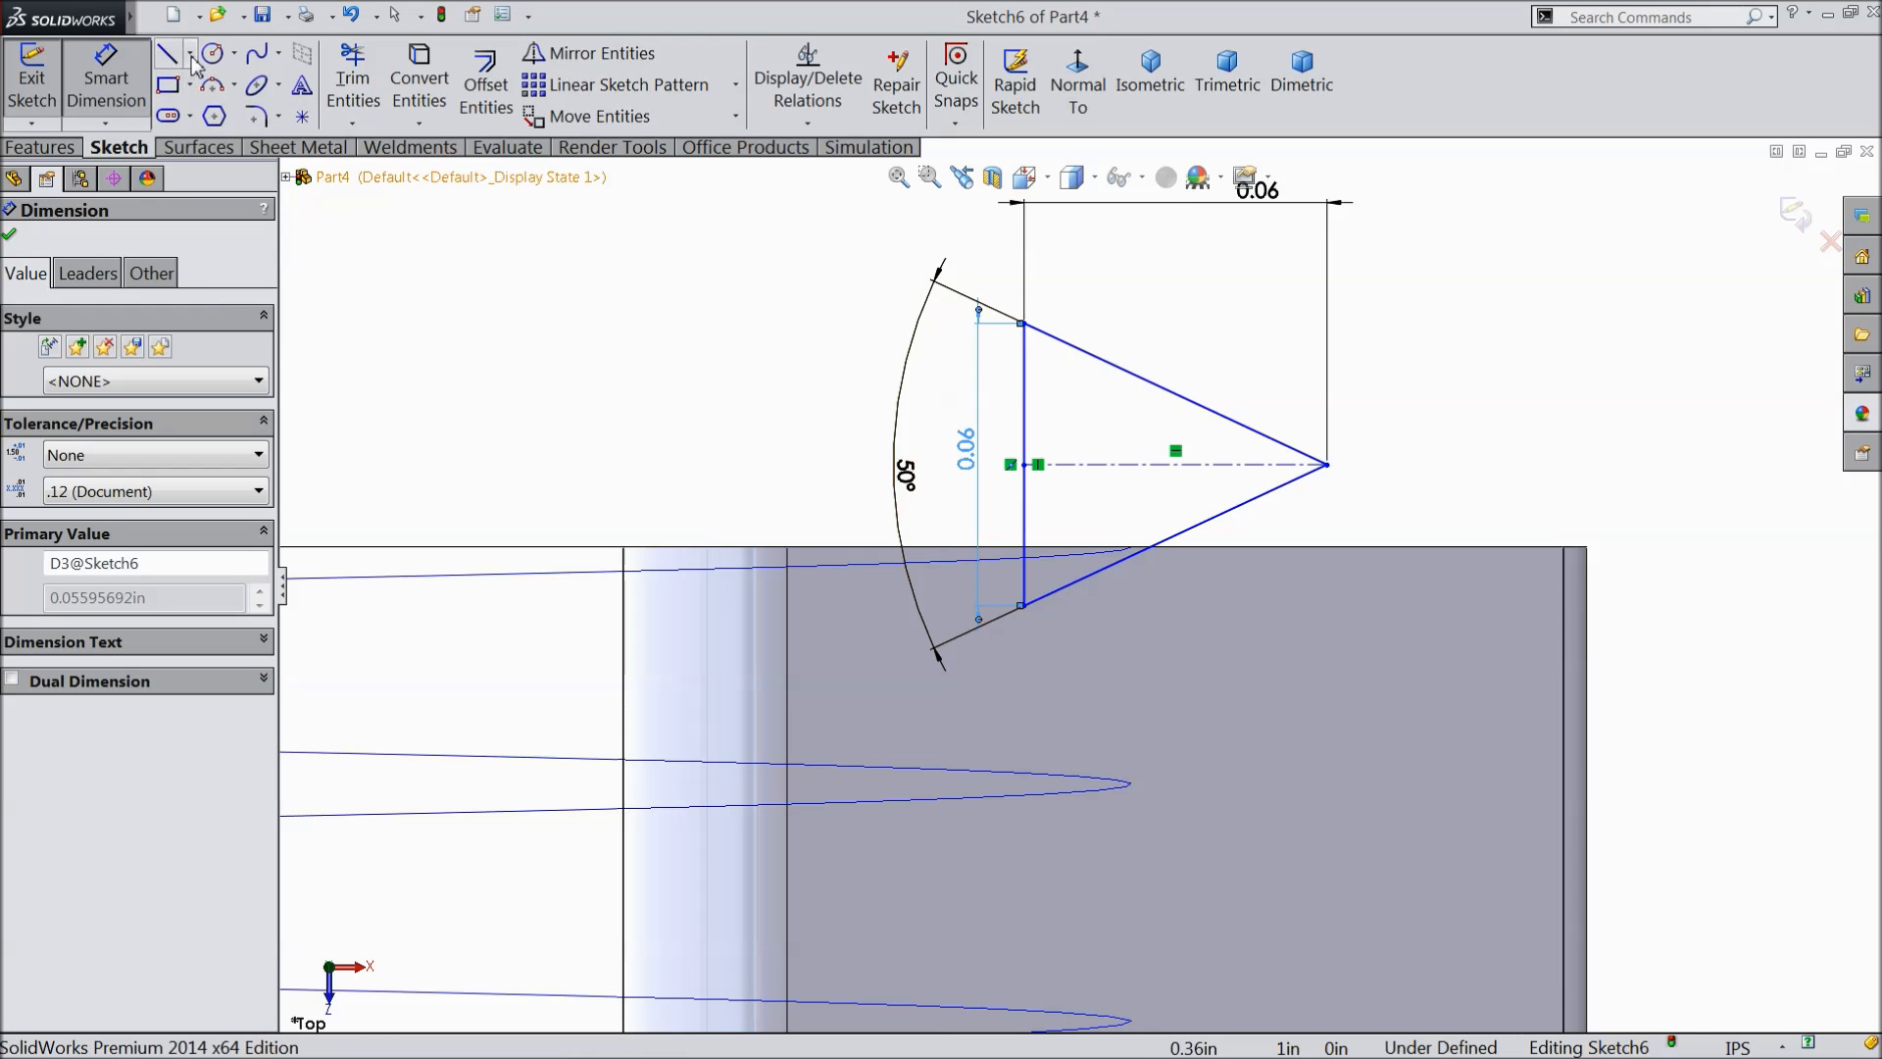
- Round the triangle's apex with a 0.005 in sketch fillet
left_click(256, 117)
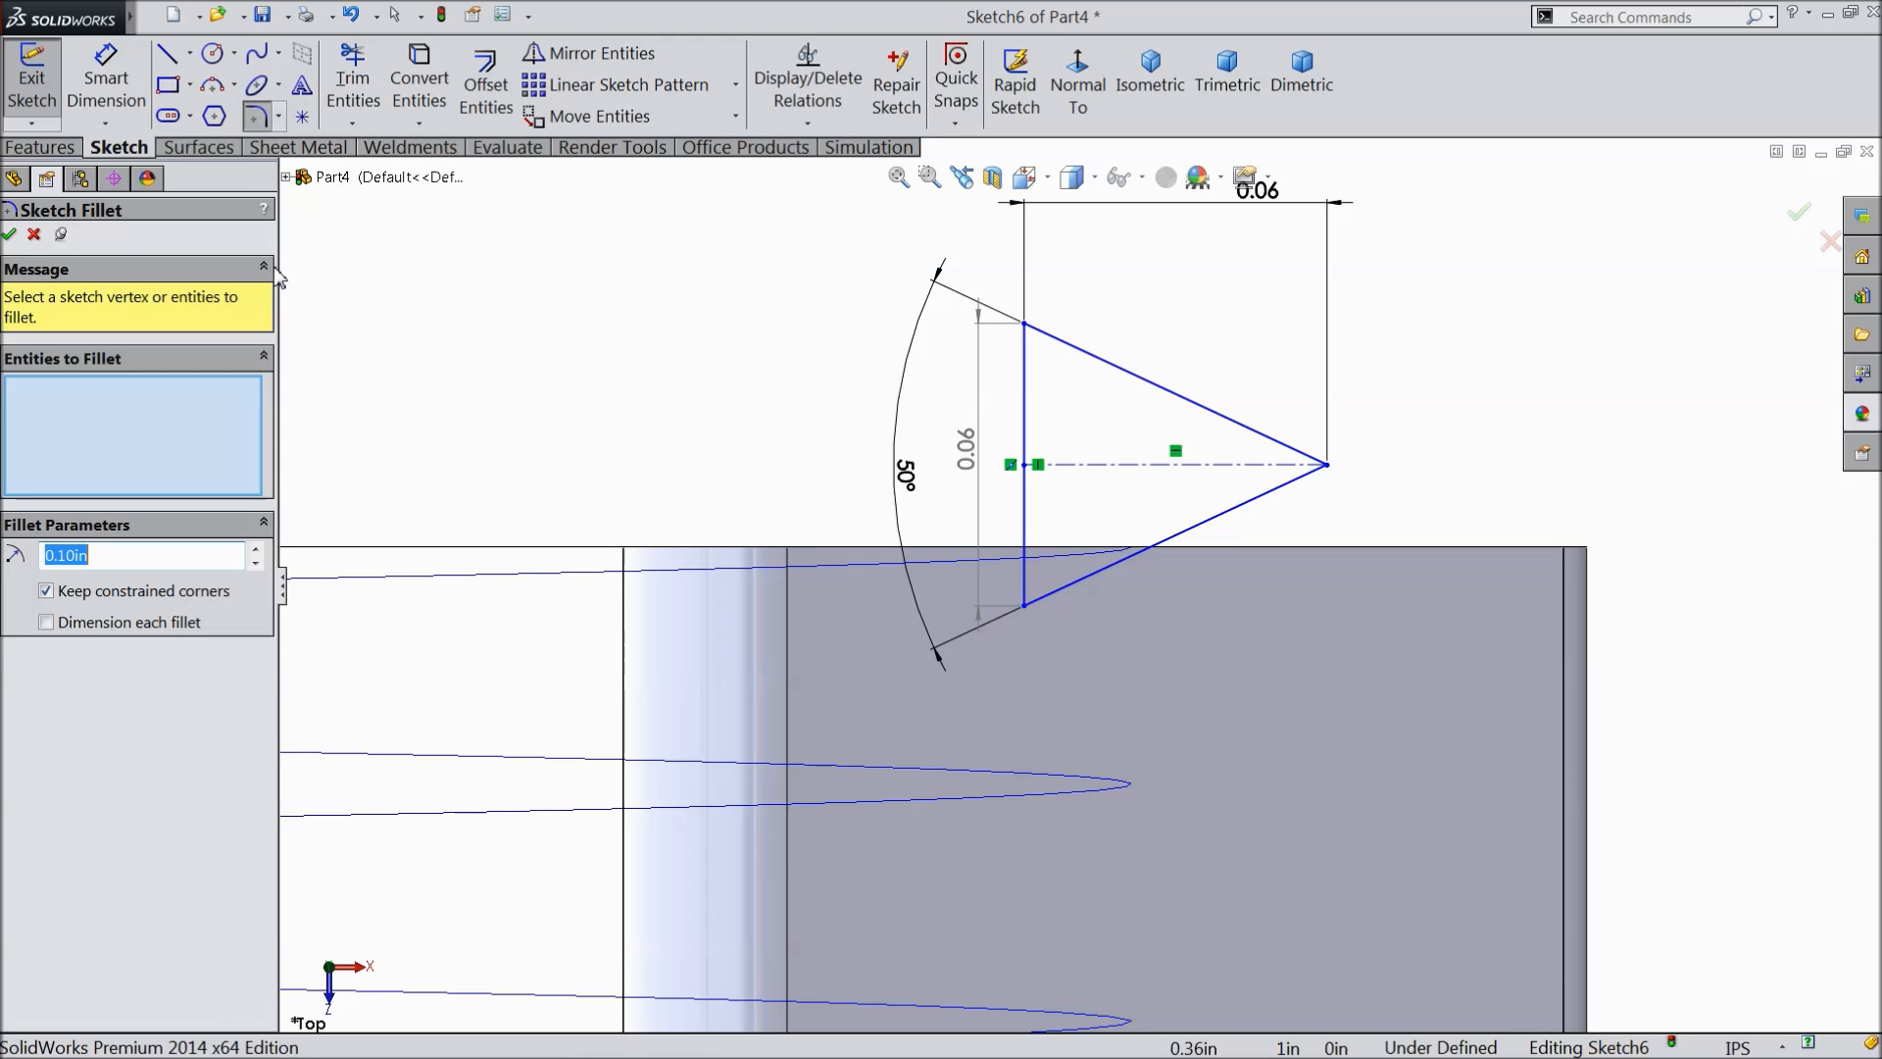
type("0.01")
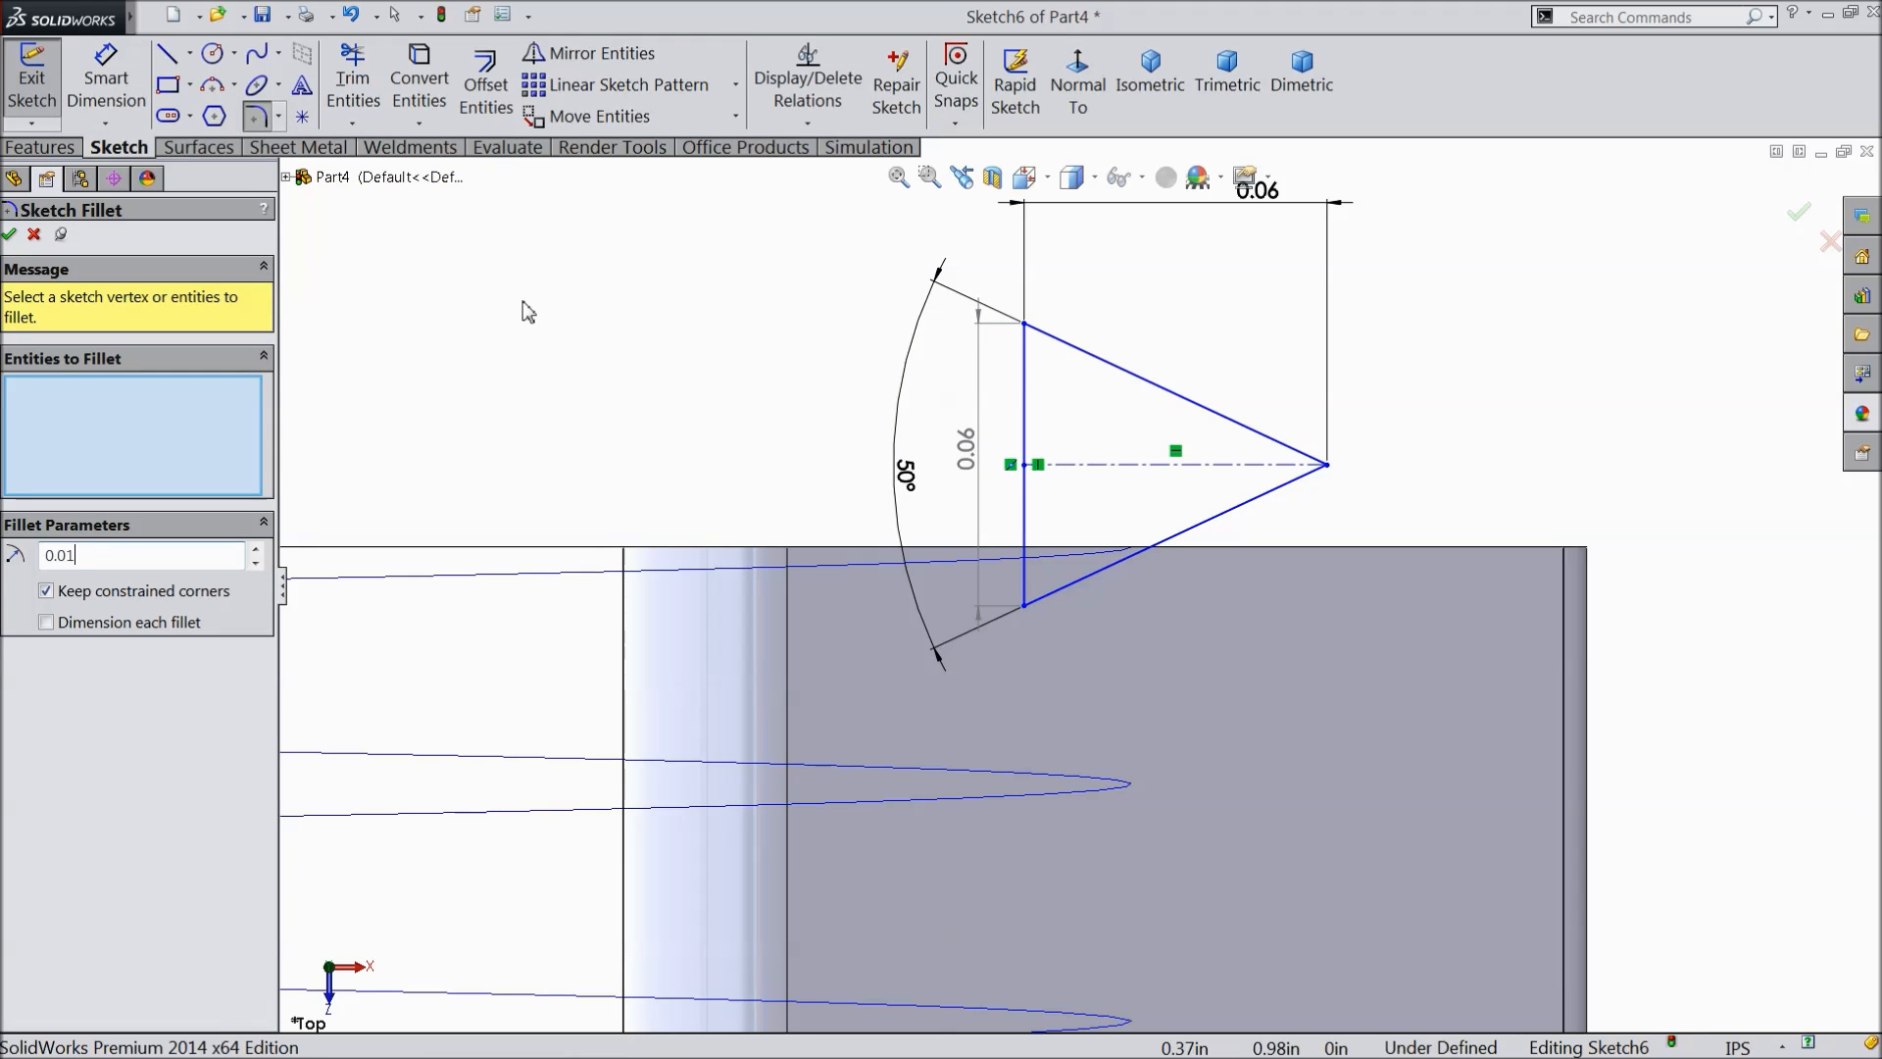
left_click(1329, 466)
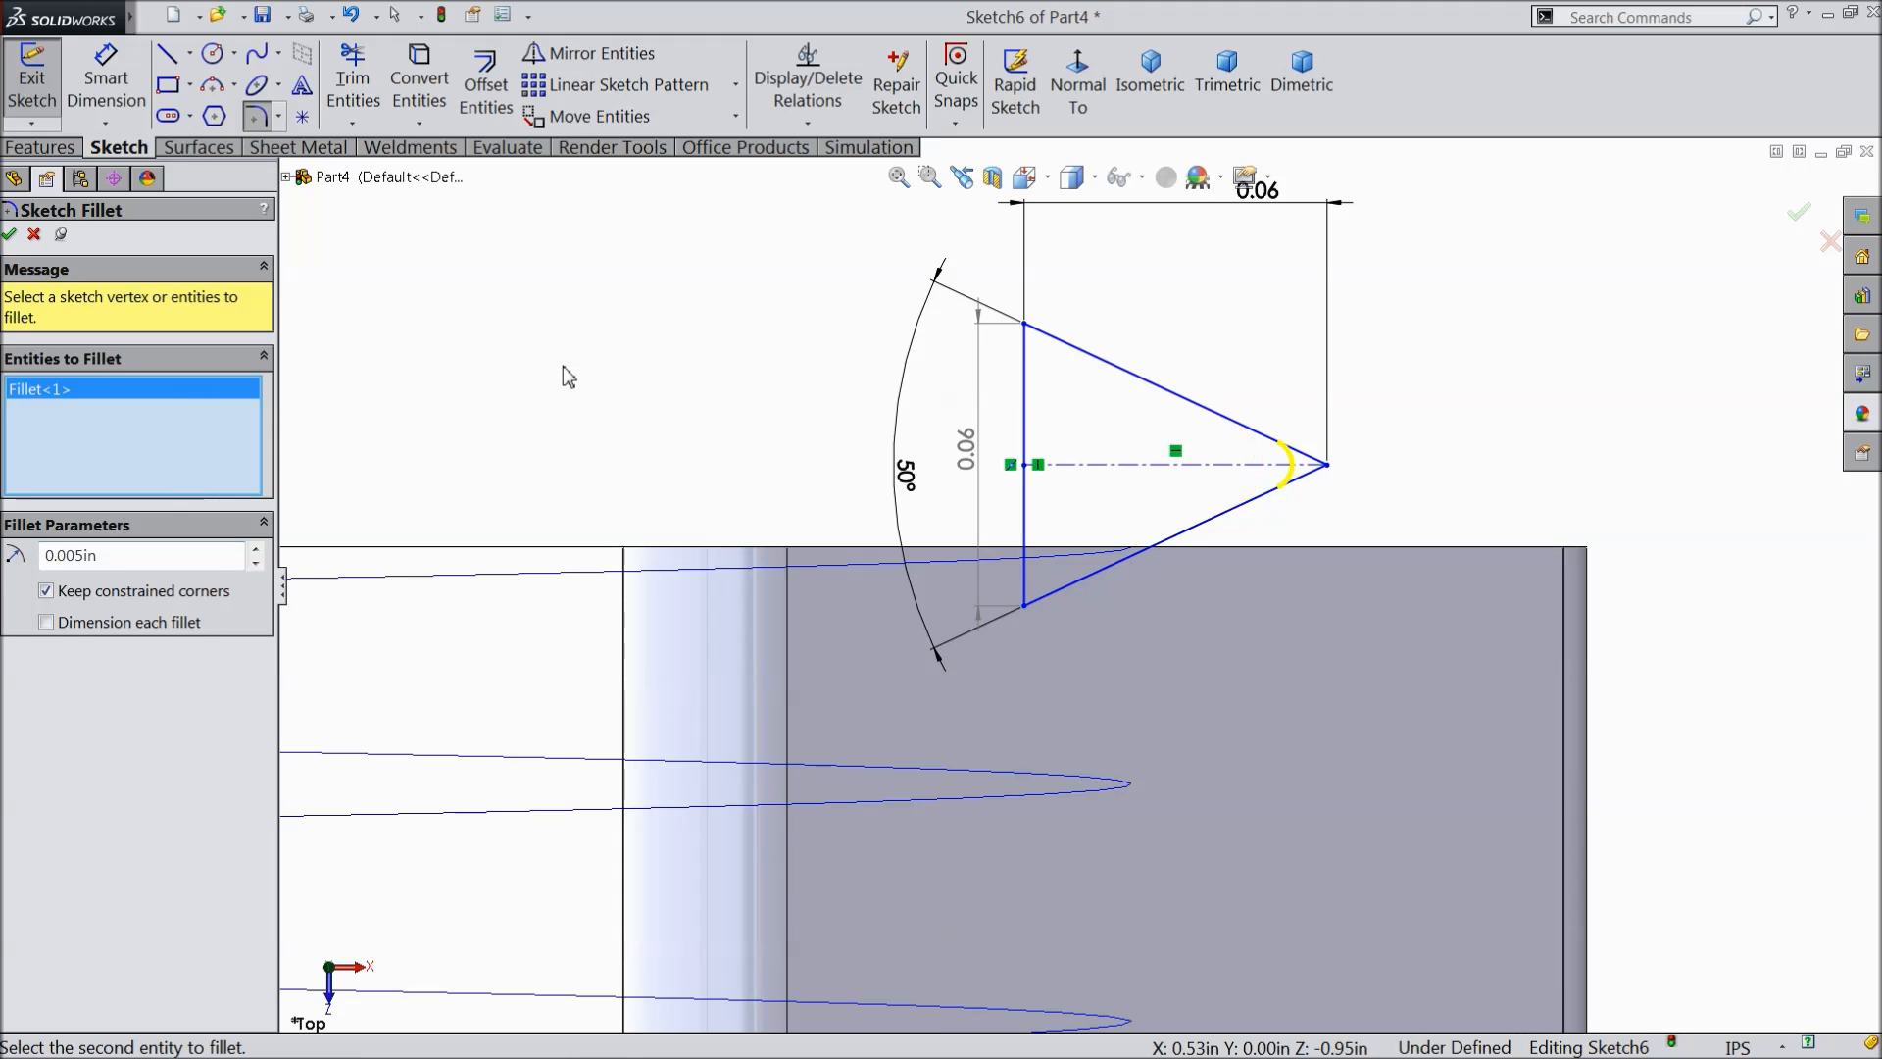
left_click(9, 235)
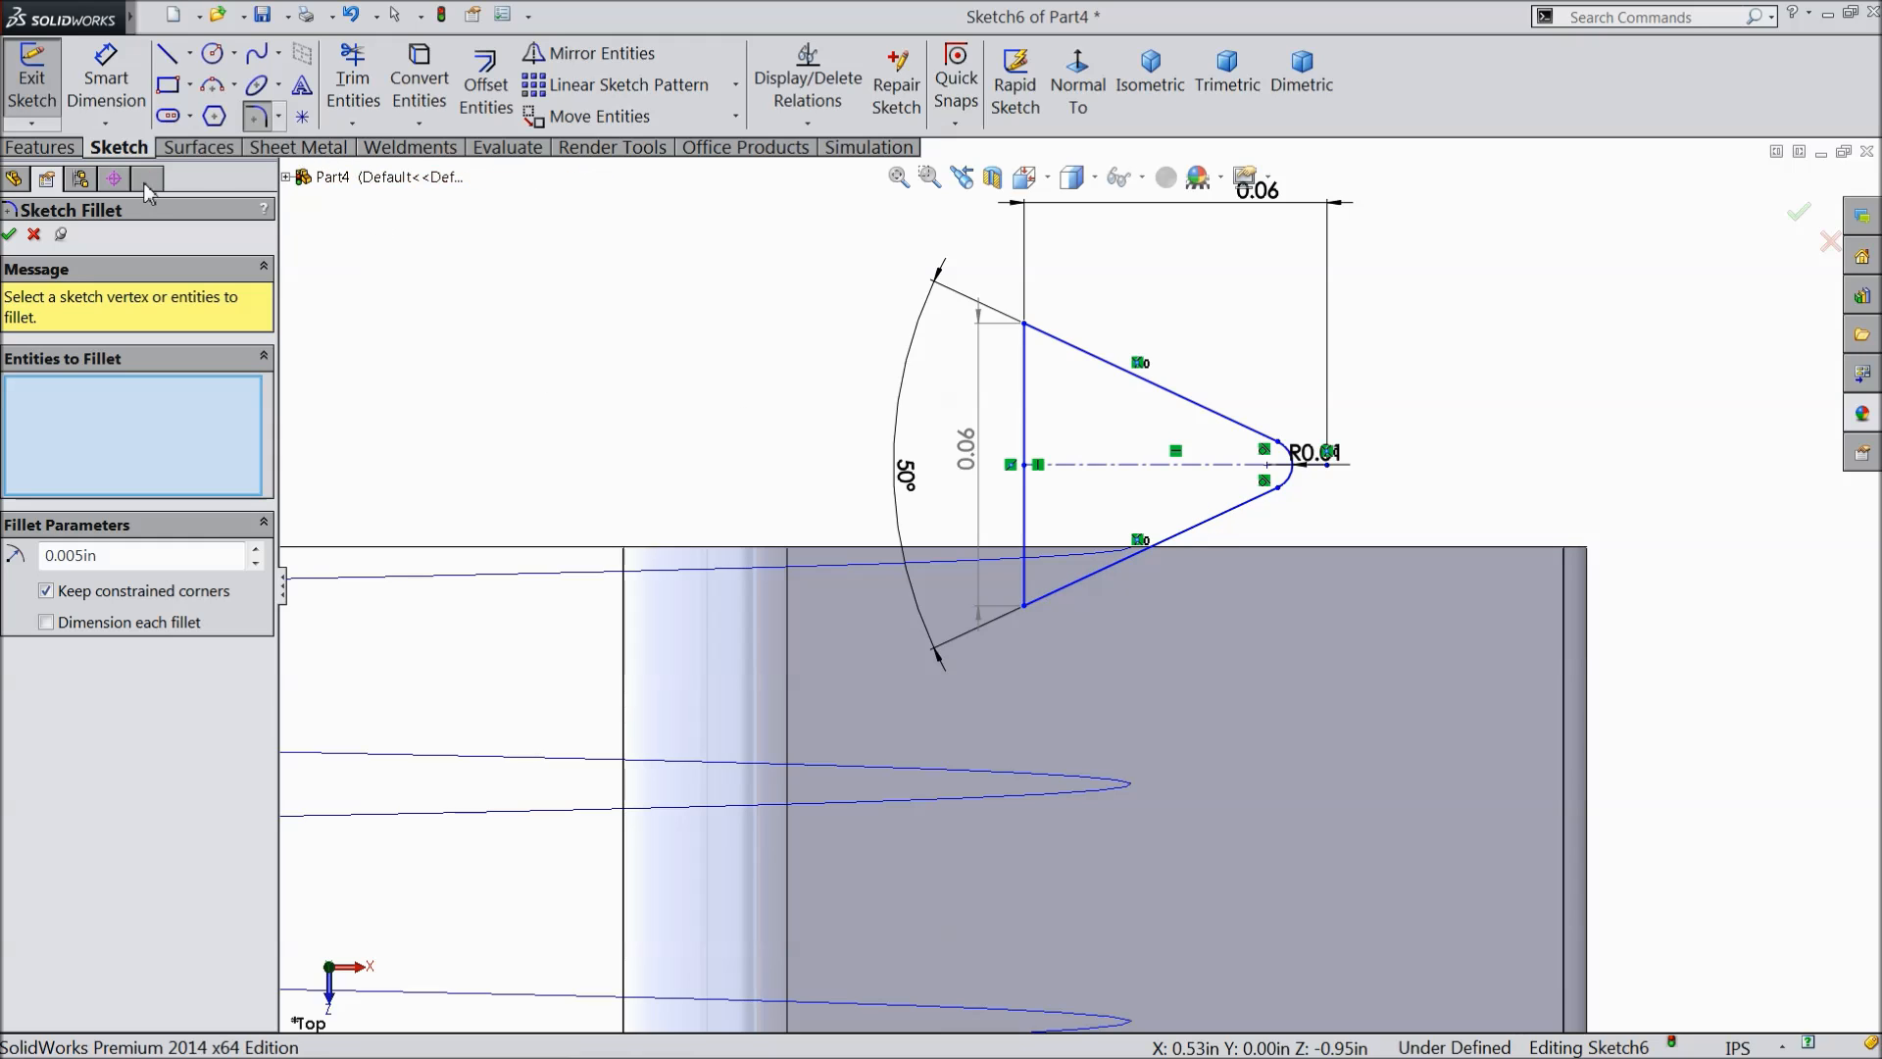
left_click(10, 235)
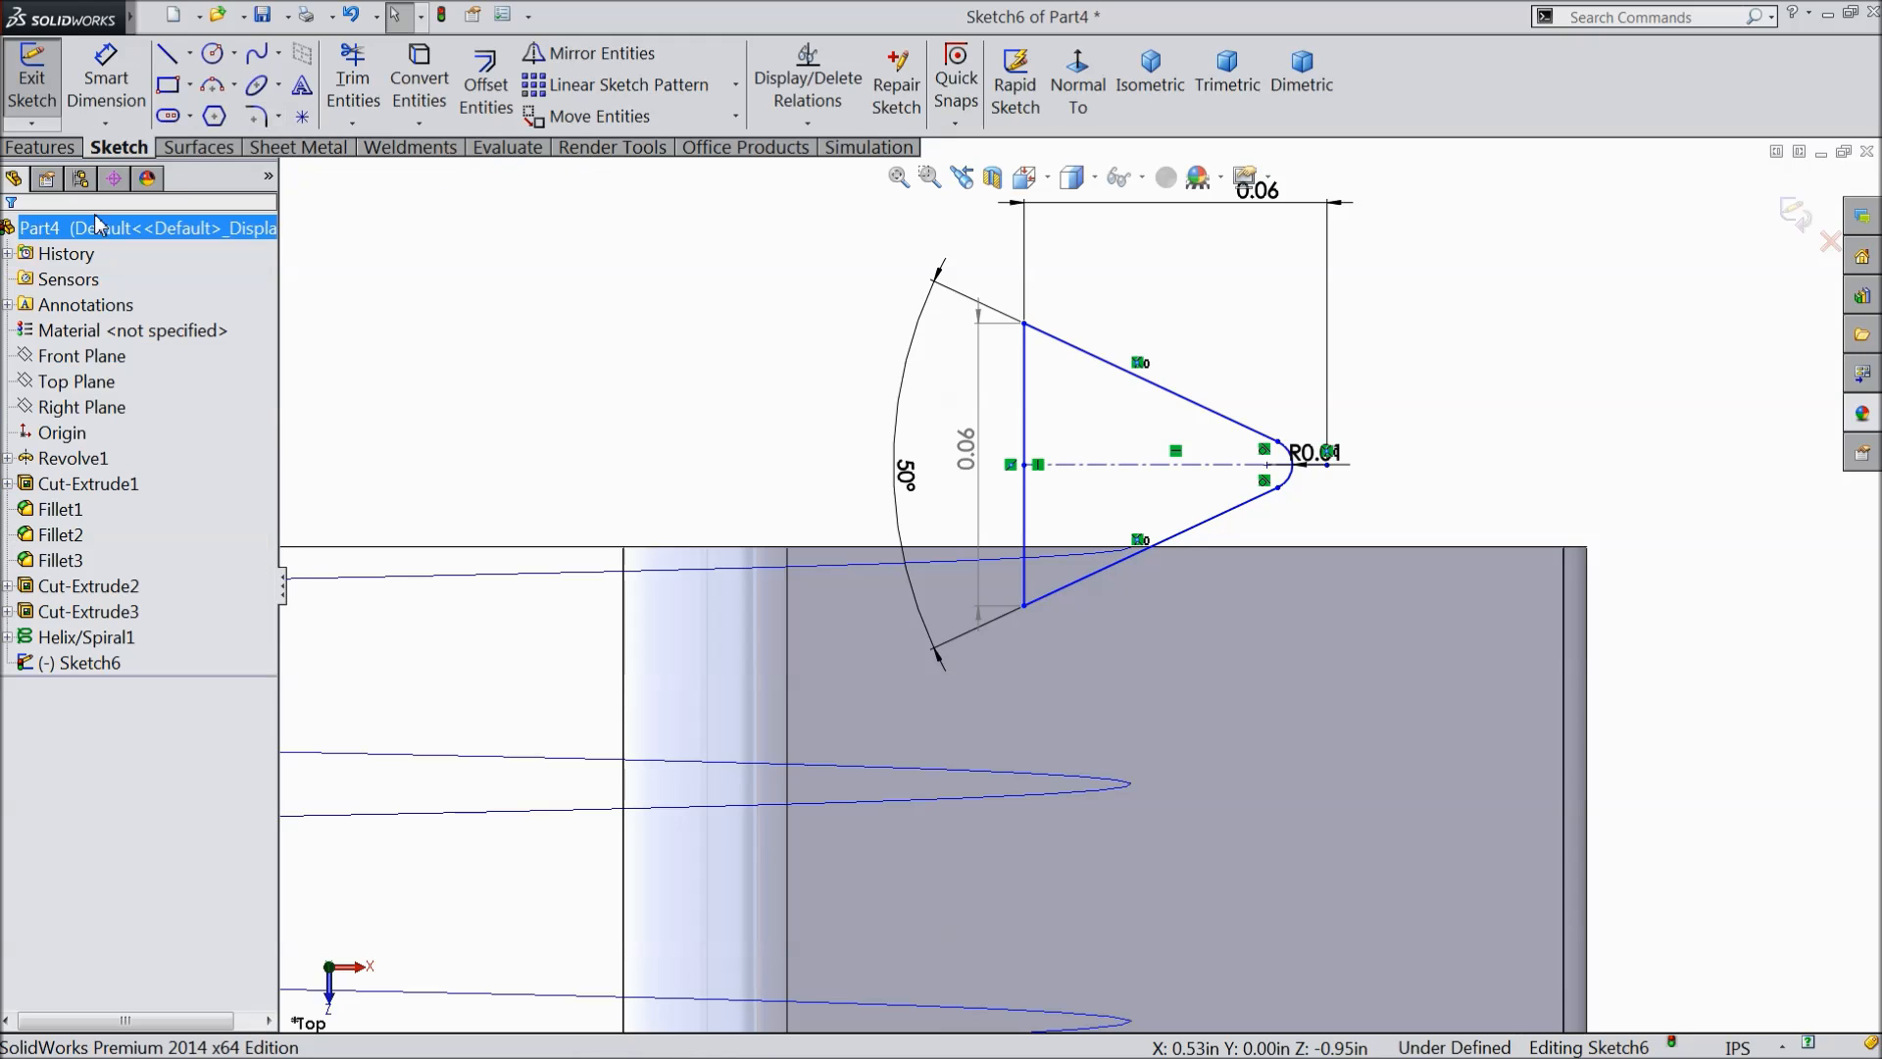
- Place sketch points at the midpoint of the centreline and on the first turn of the helix inside the triangle
left_click(303, 117)
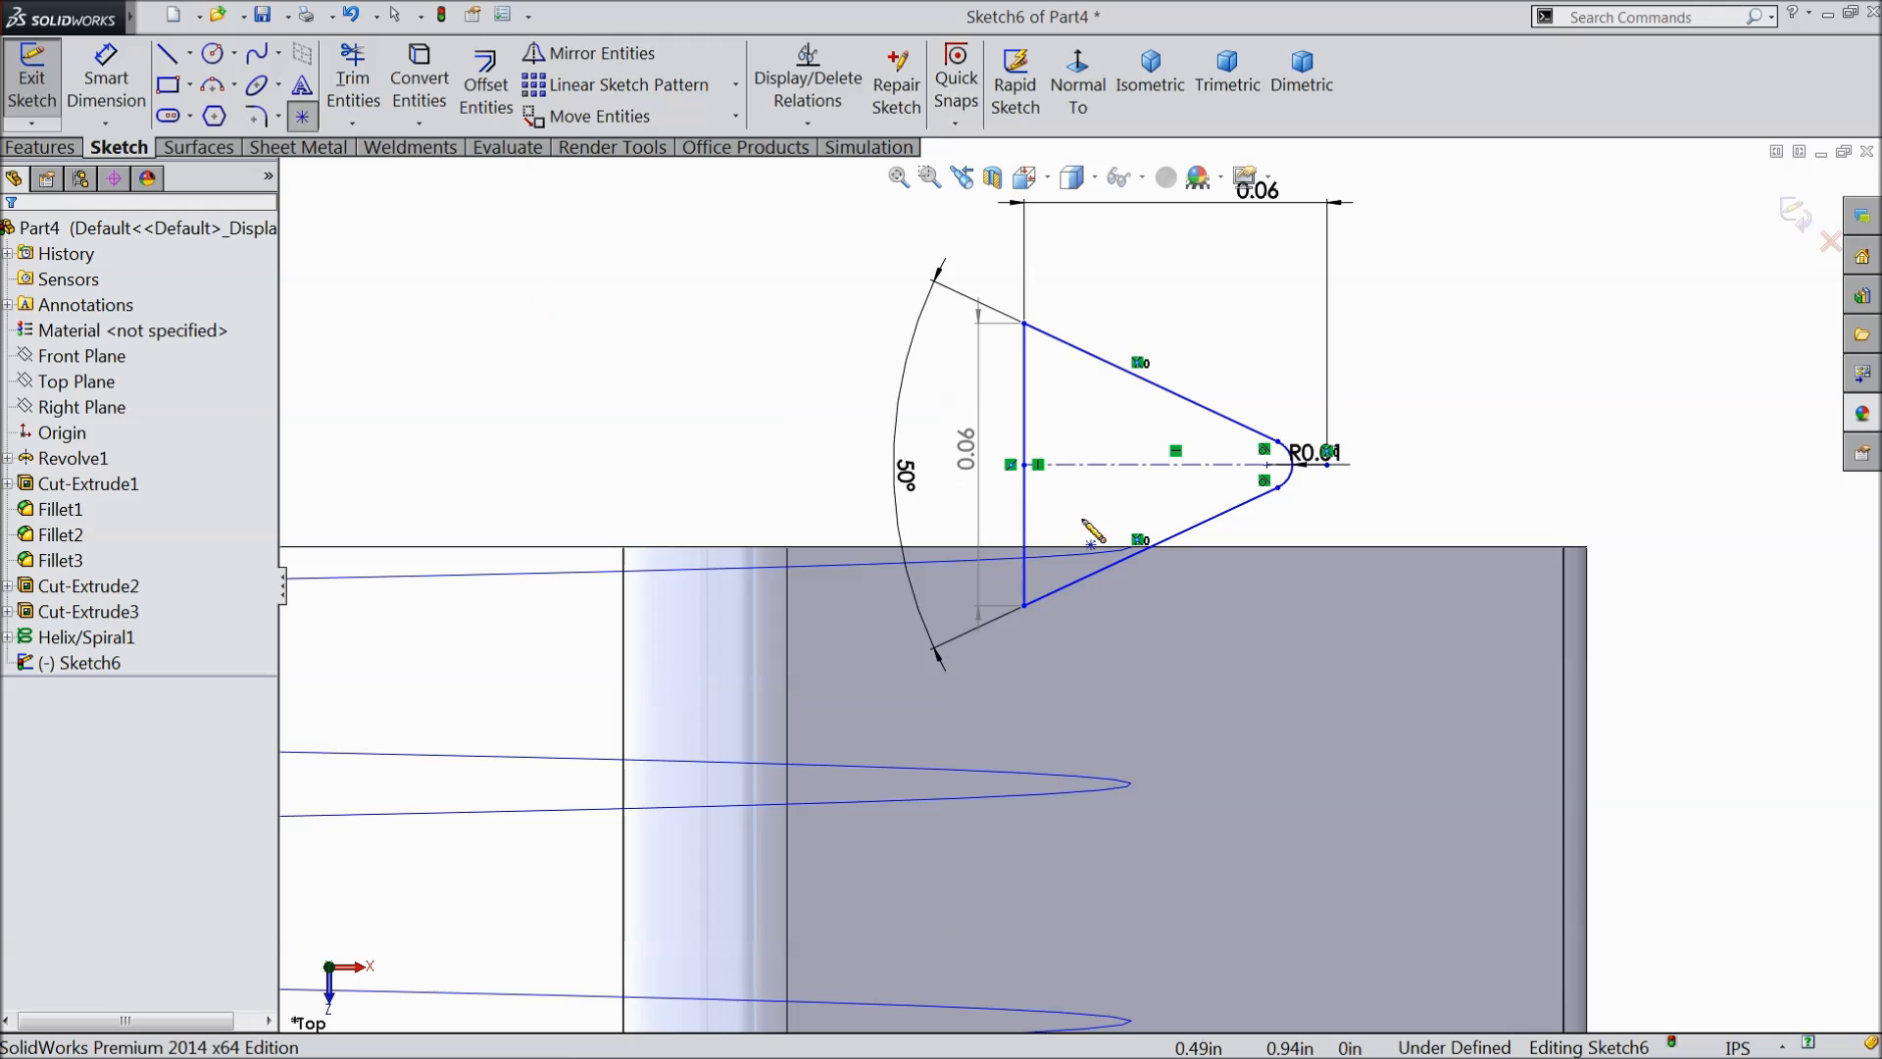
left_click(1176, 465)
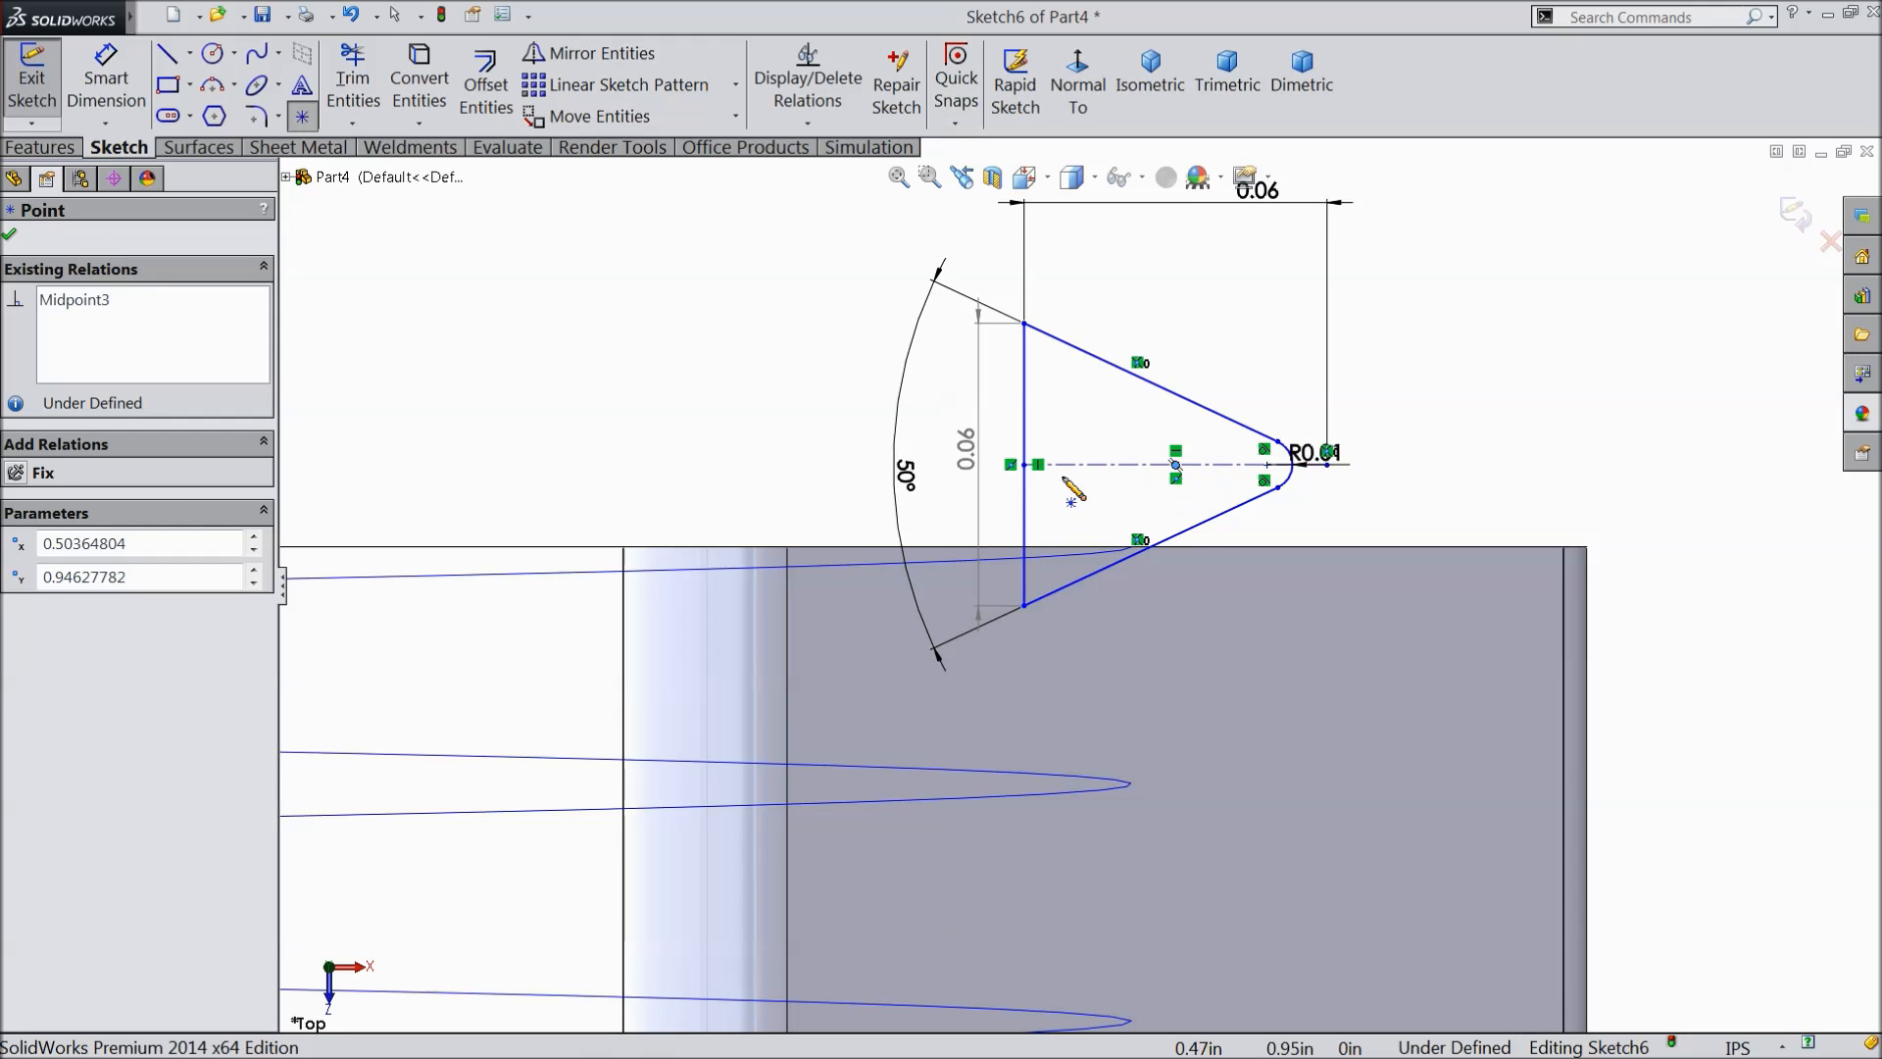
left_click(9, 234)
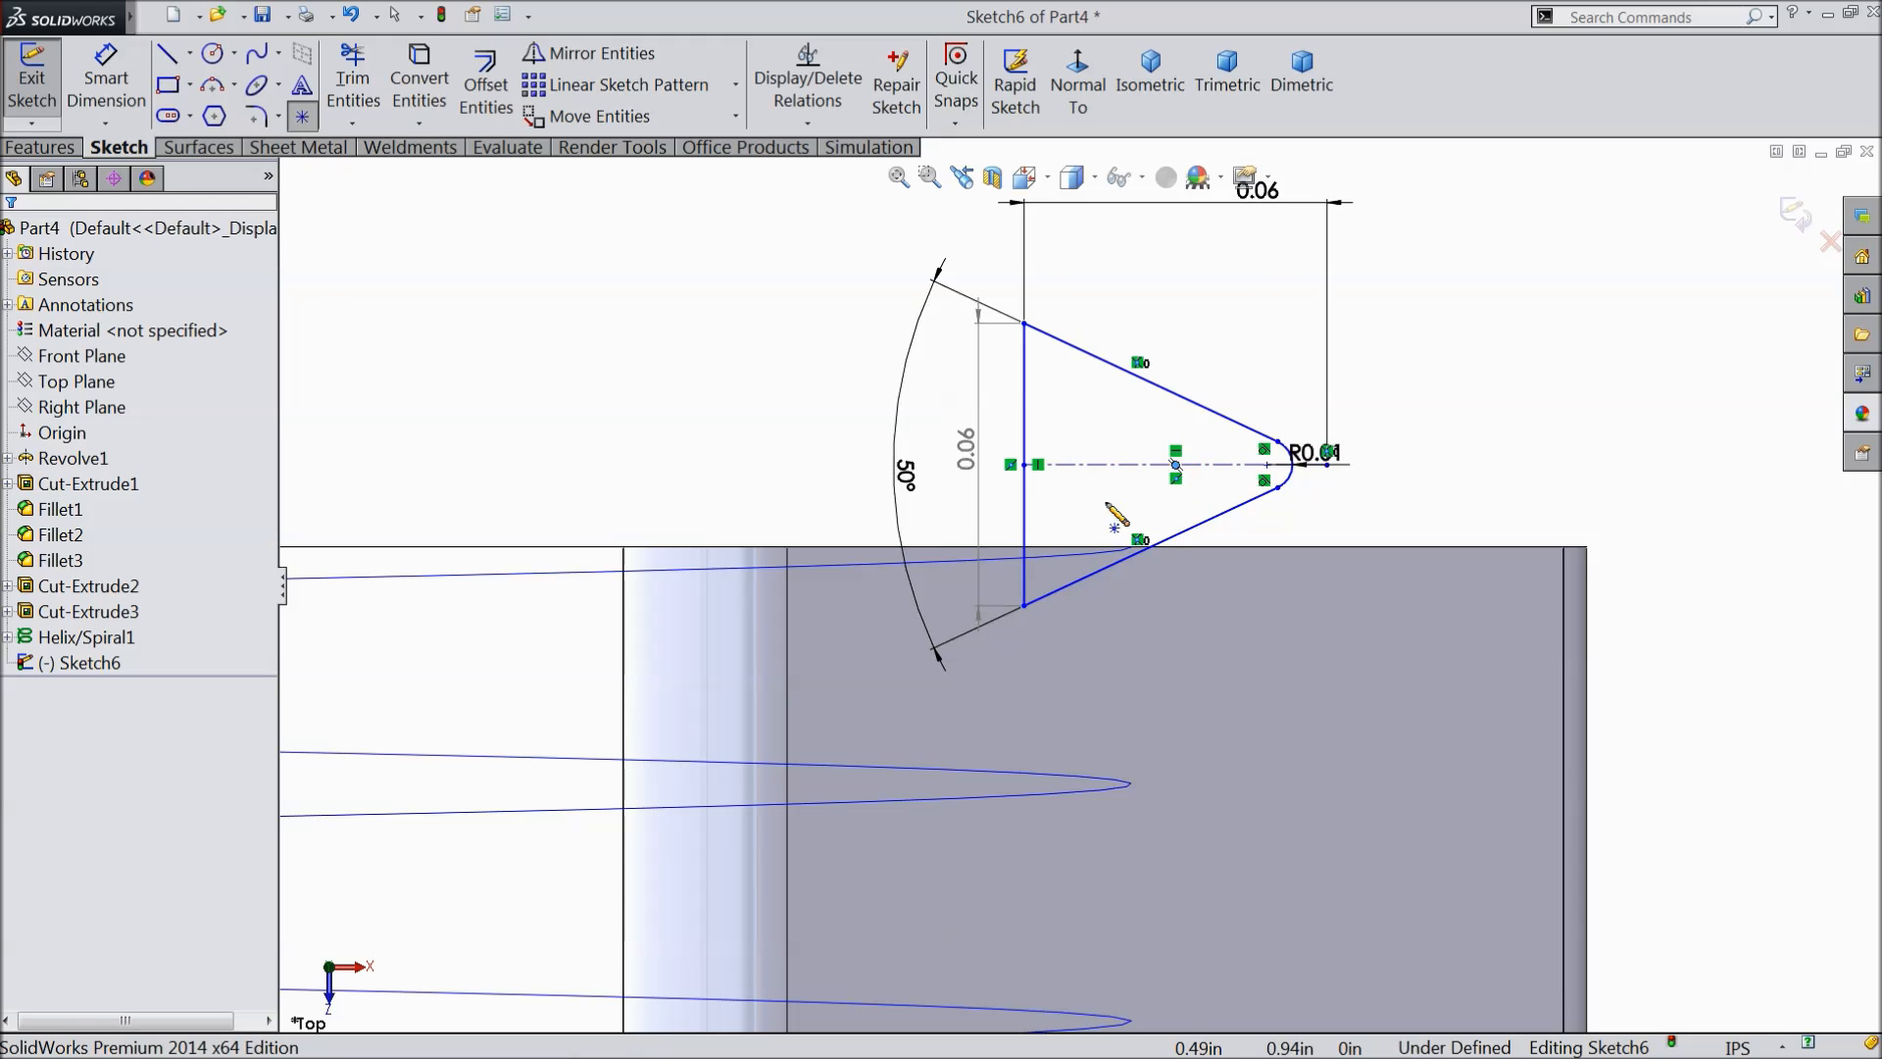
left_click(1037, 558)
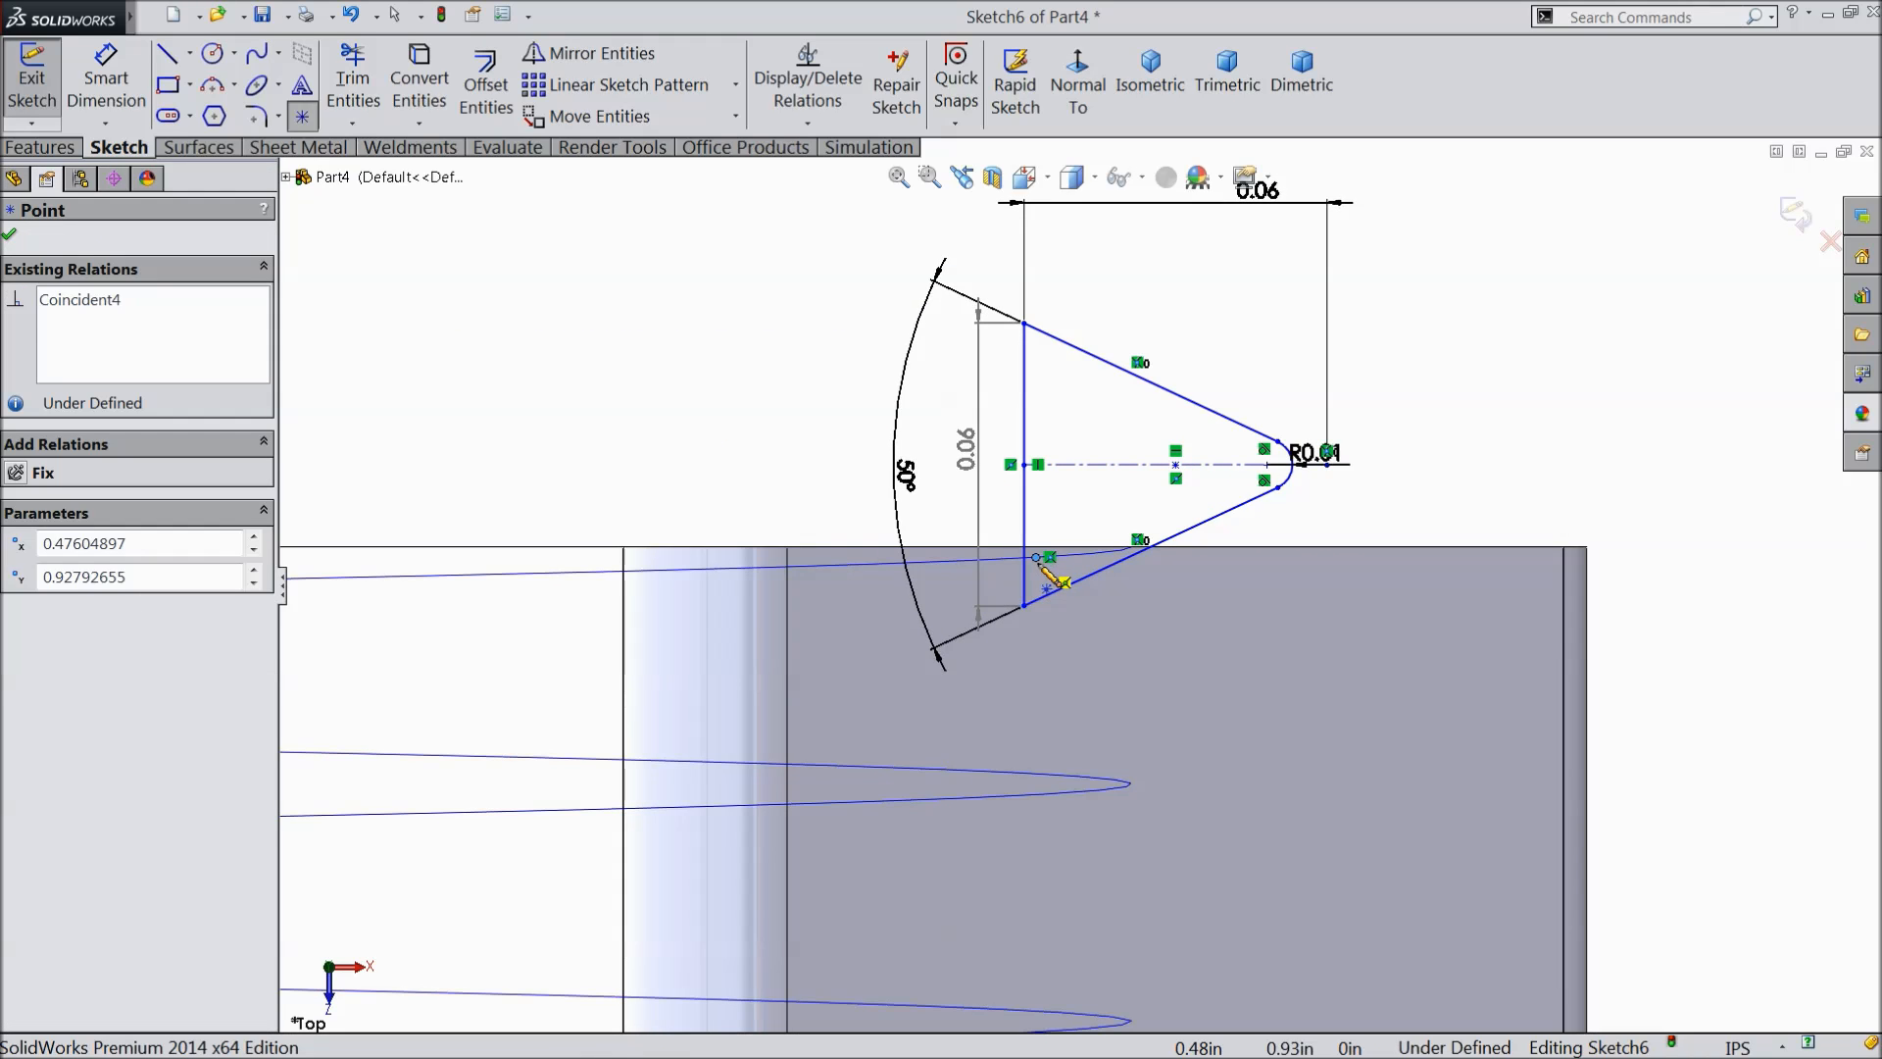
- Delete the sketch point lying on the first turn of the helix inside the triangle
key("Escape")
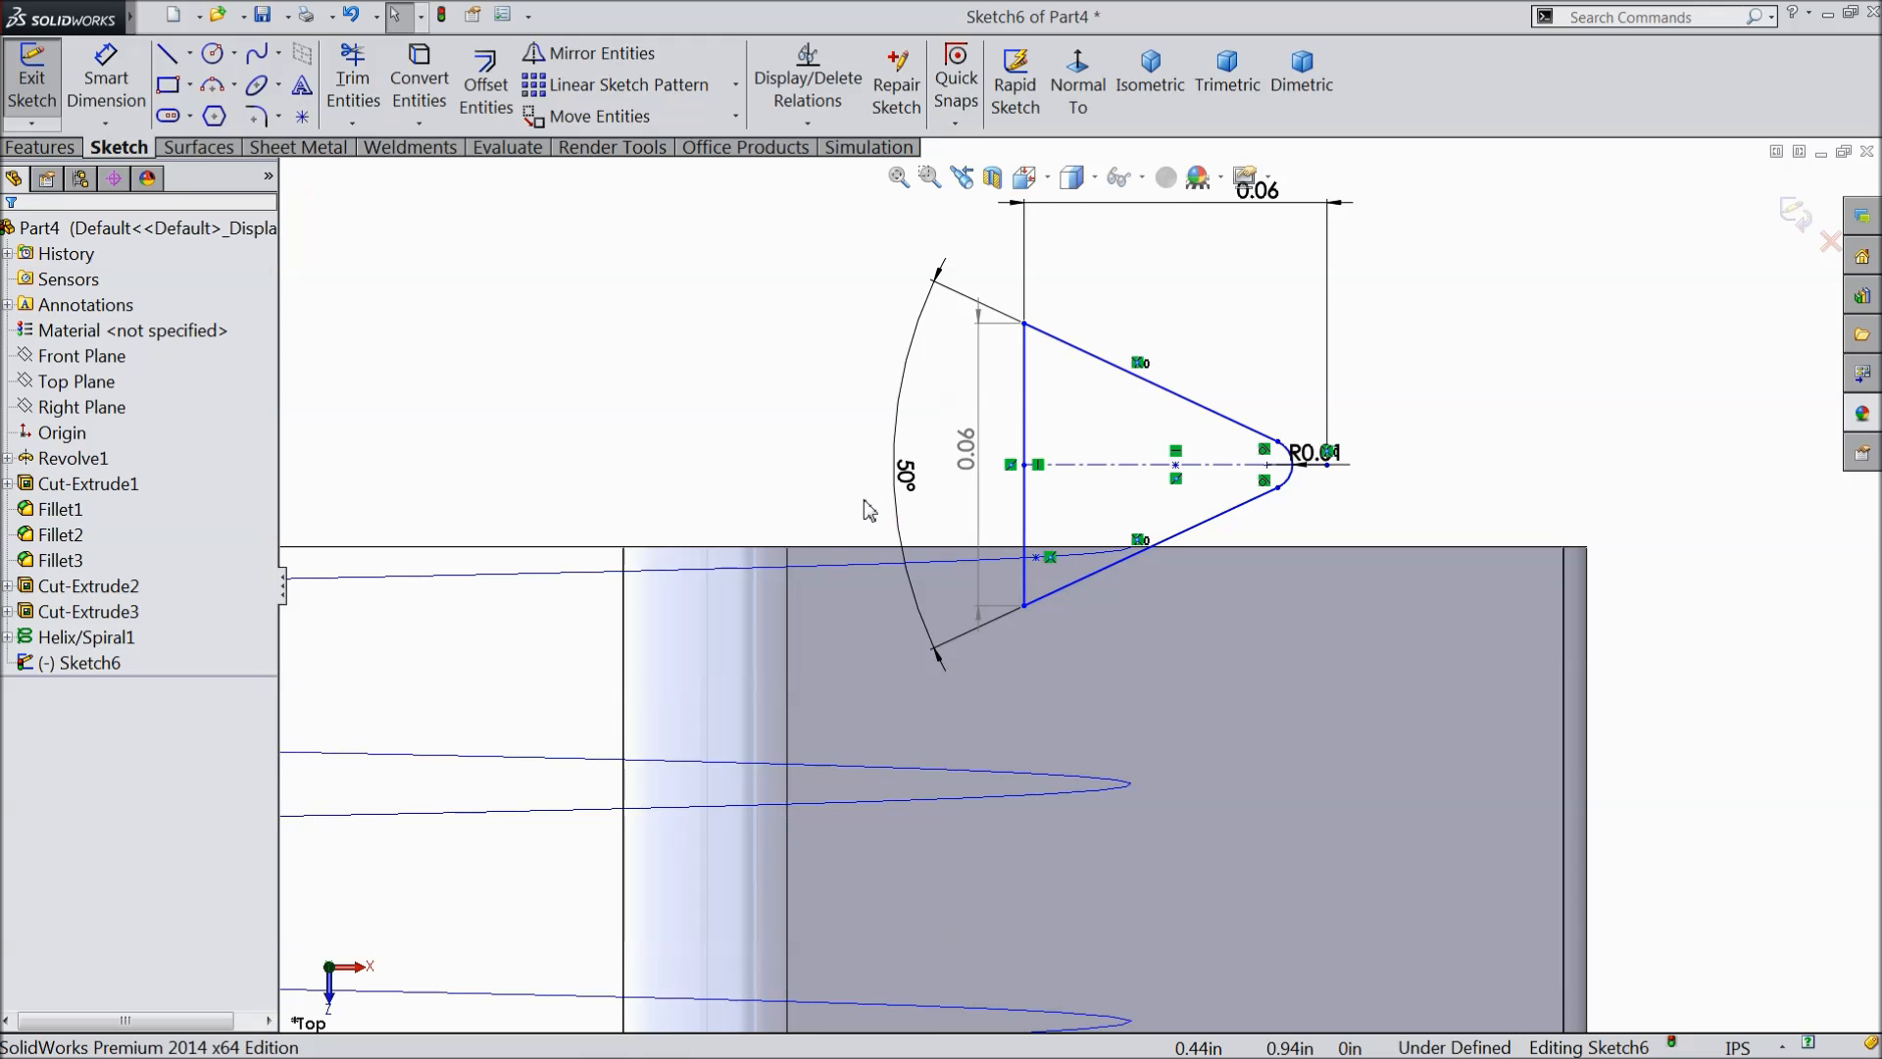
left_click(1037, 559)
key("Delete")
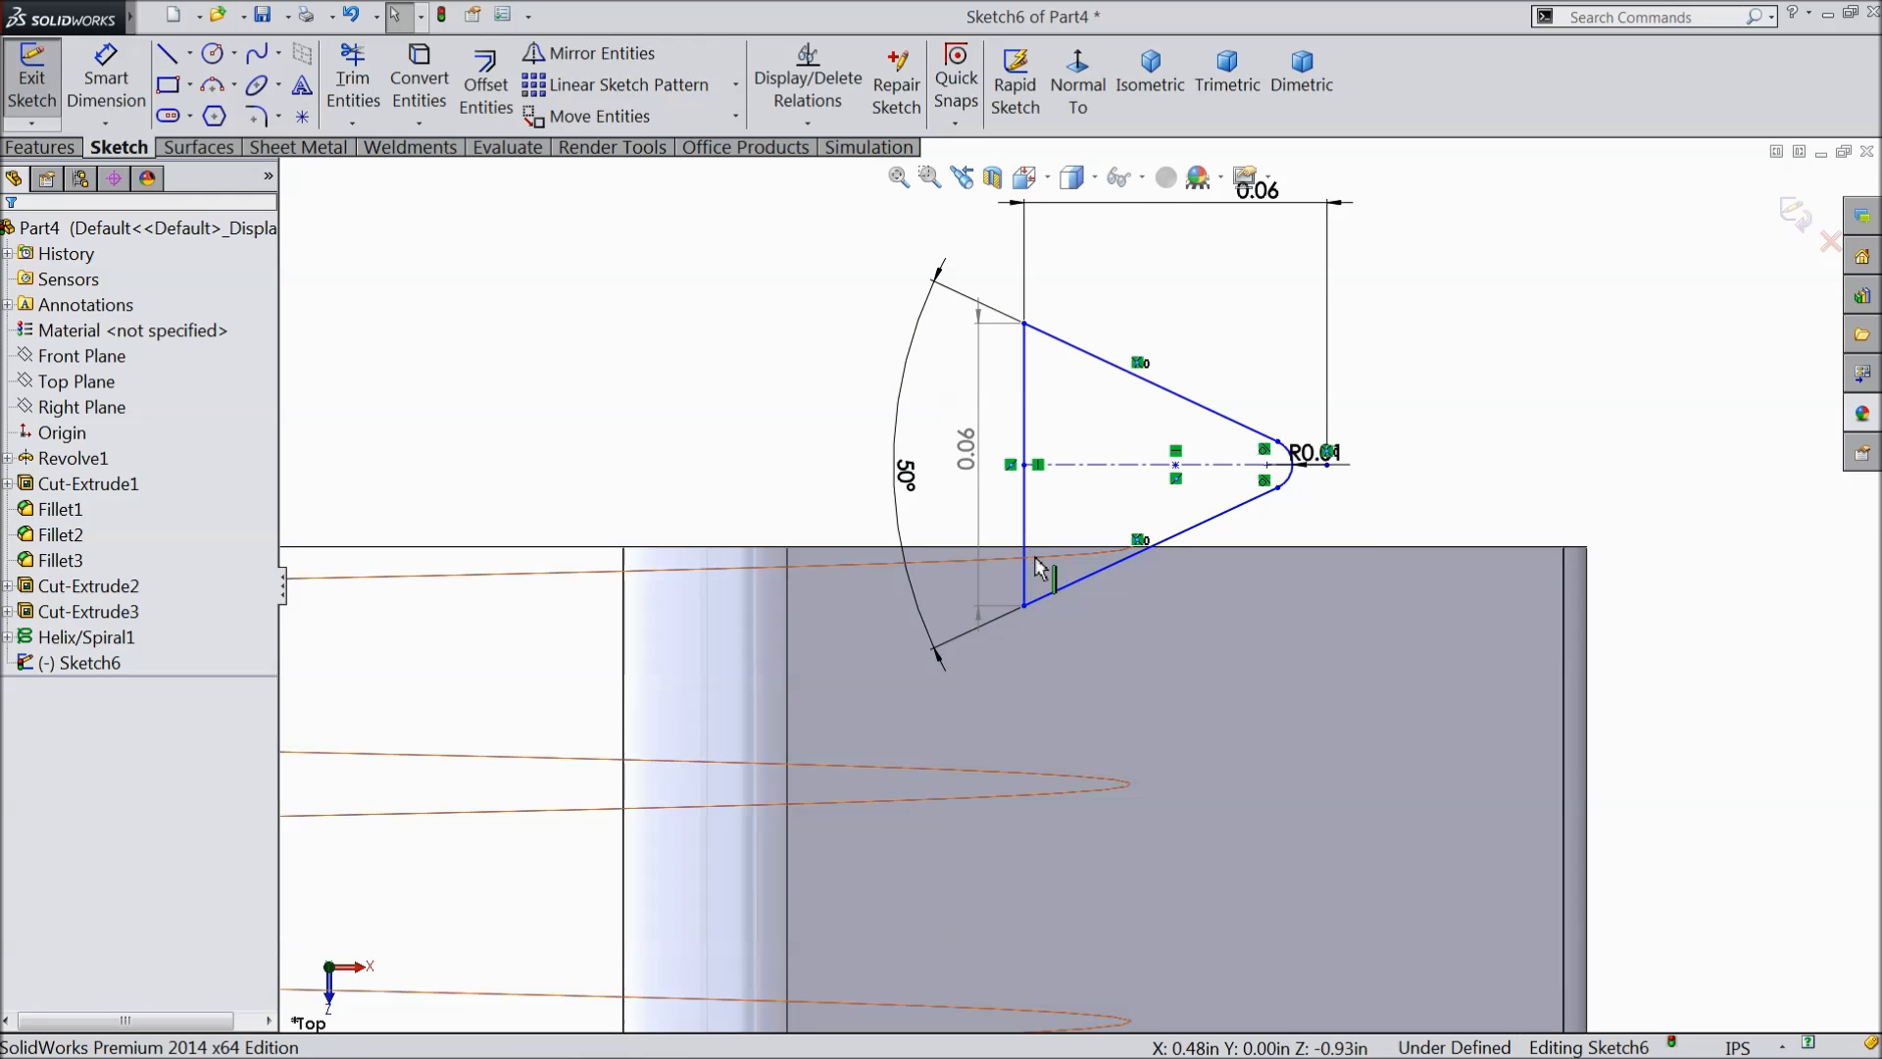
- Add a Pierce relation between the centreline's midpoint and the helix, and exit the triangle sketch
left_click(1176, 466)
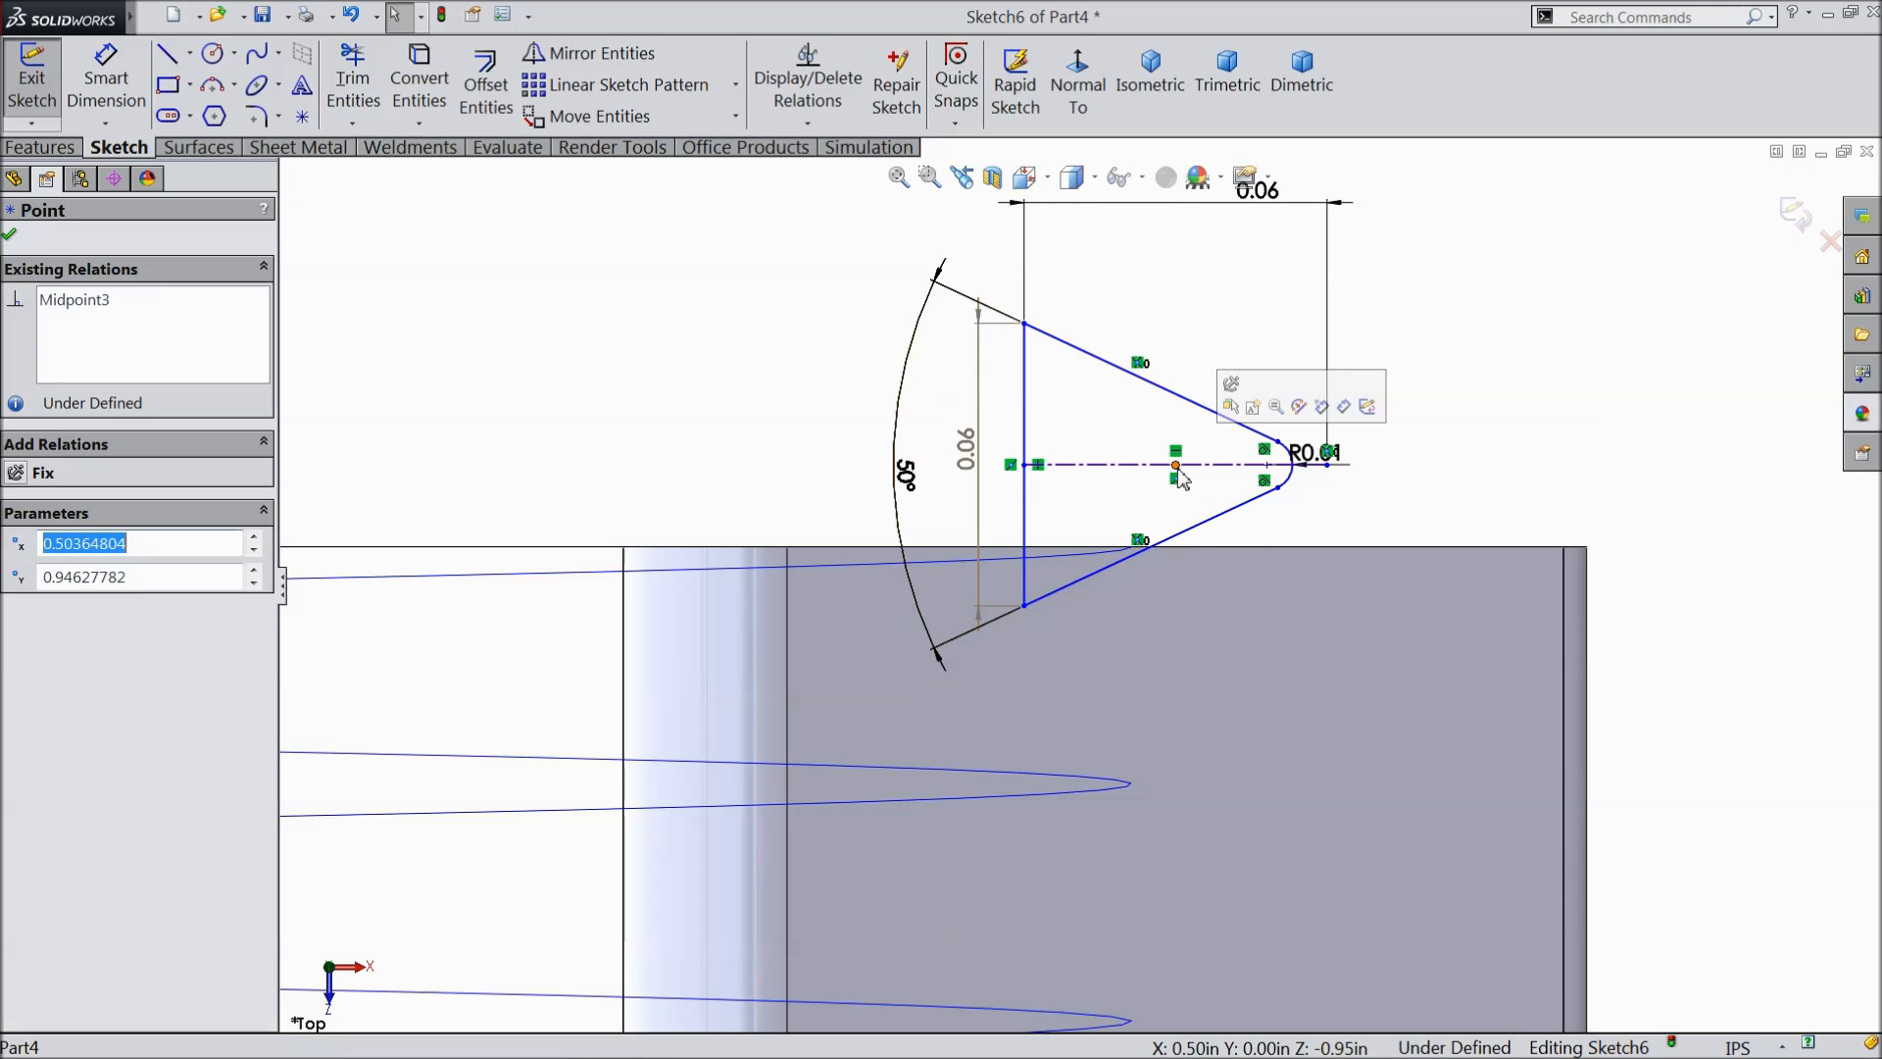
left_click(1096, 557, "ctrl")
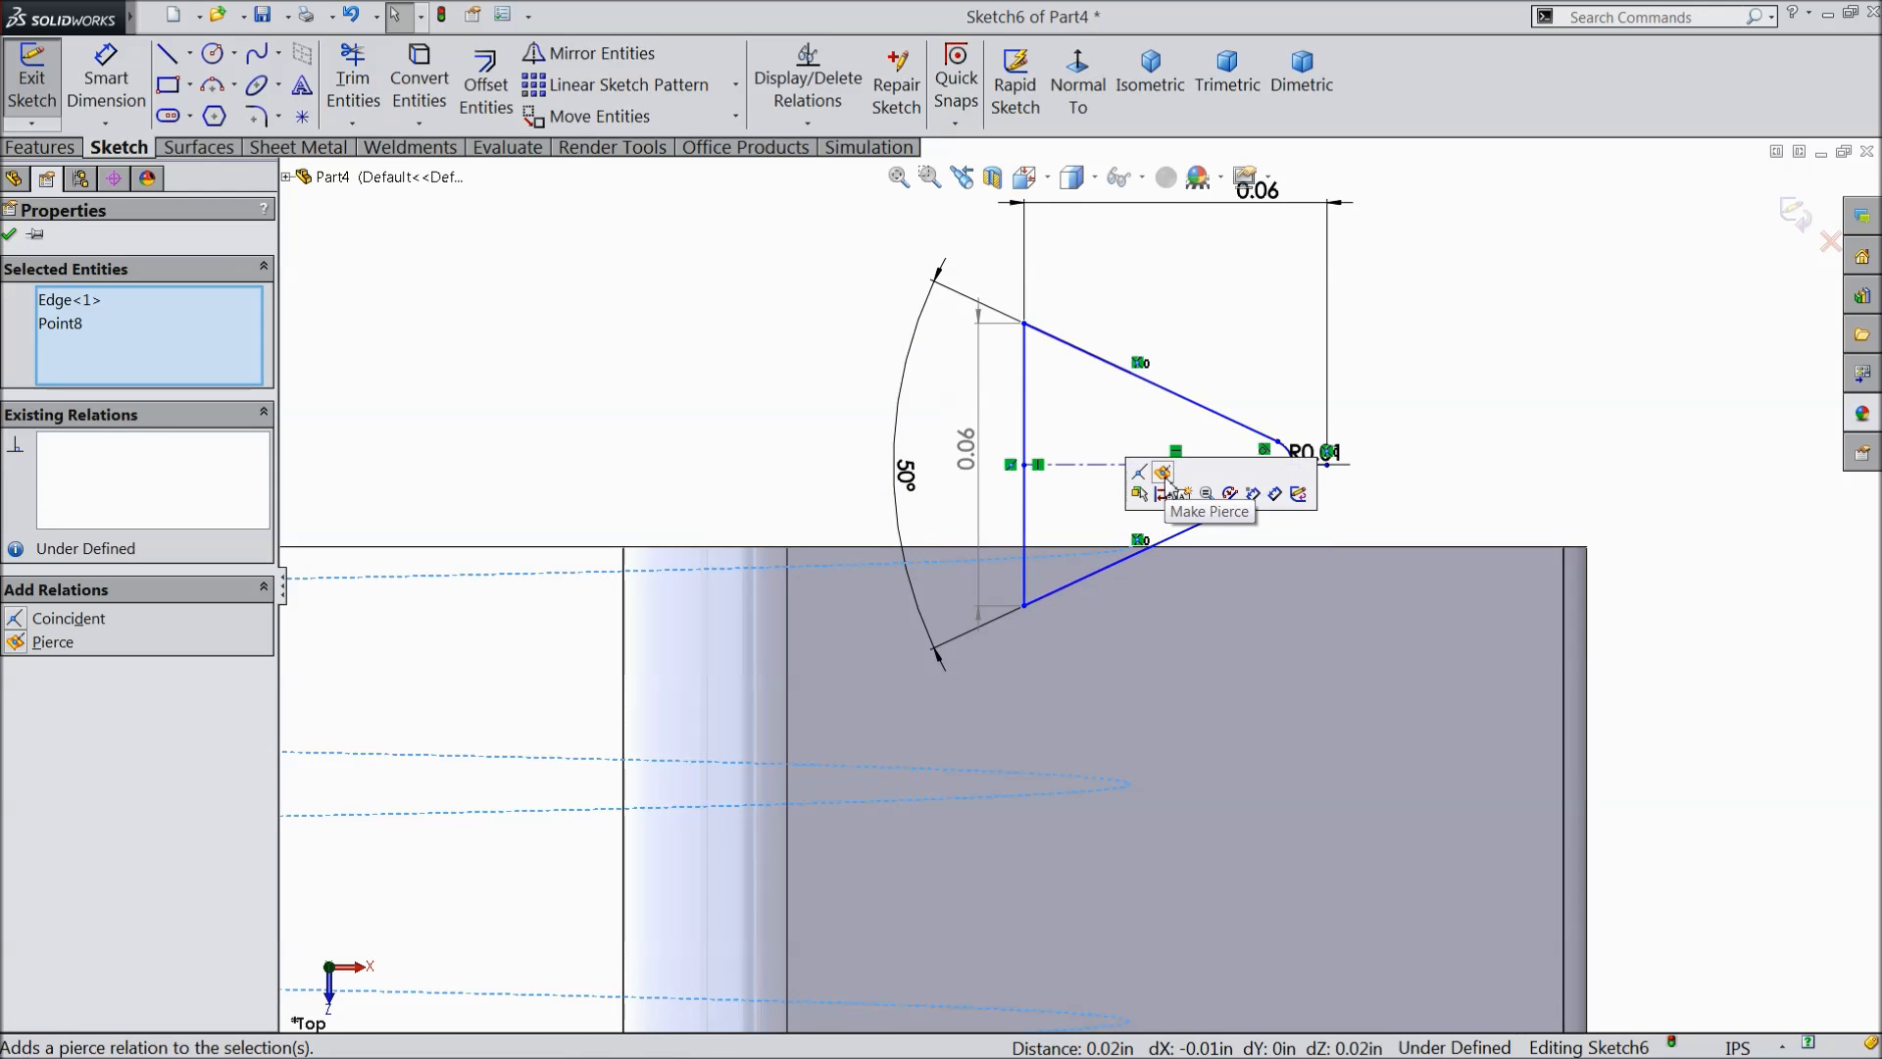
left_click(1163, 472)
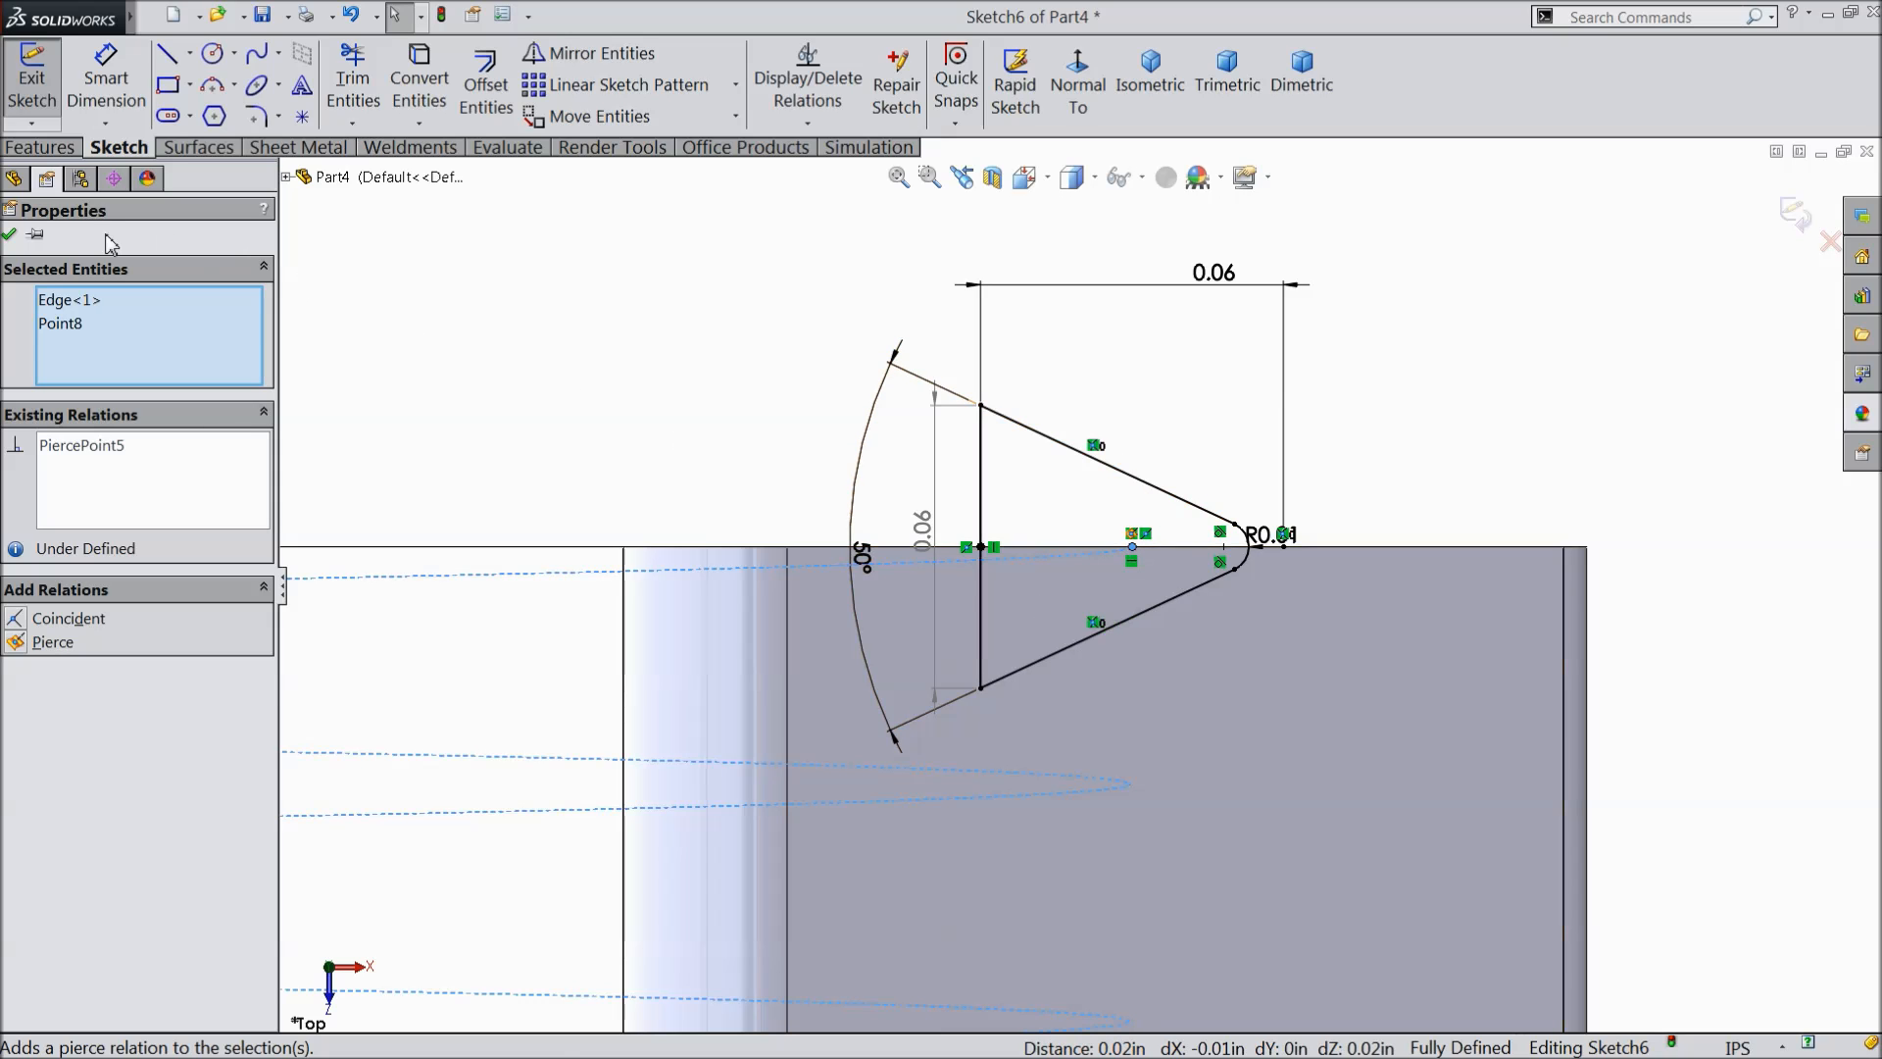
left_click(8, 235)
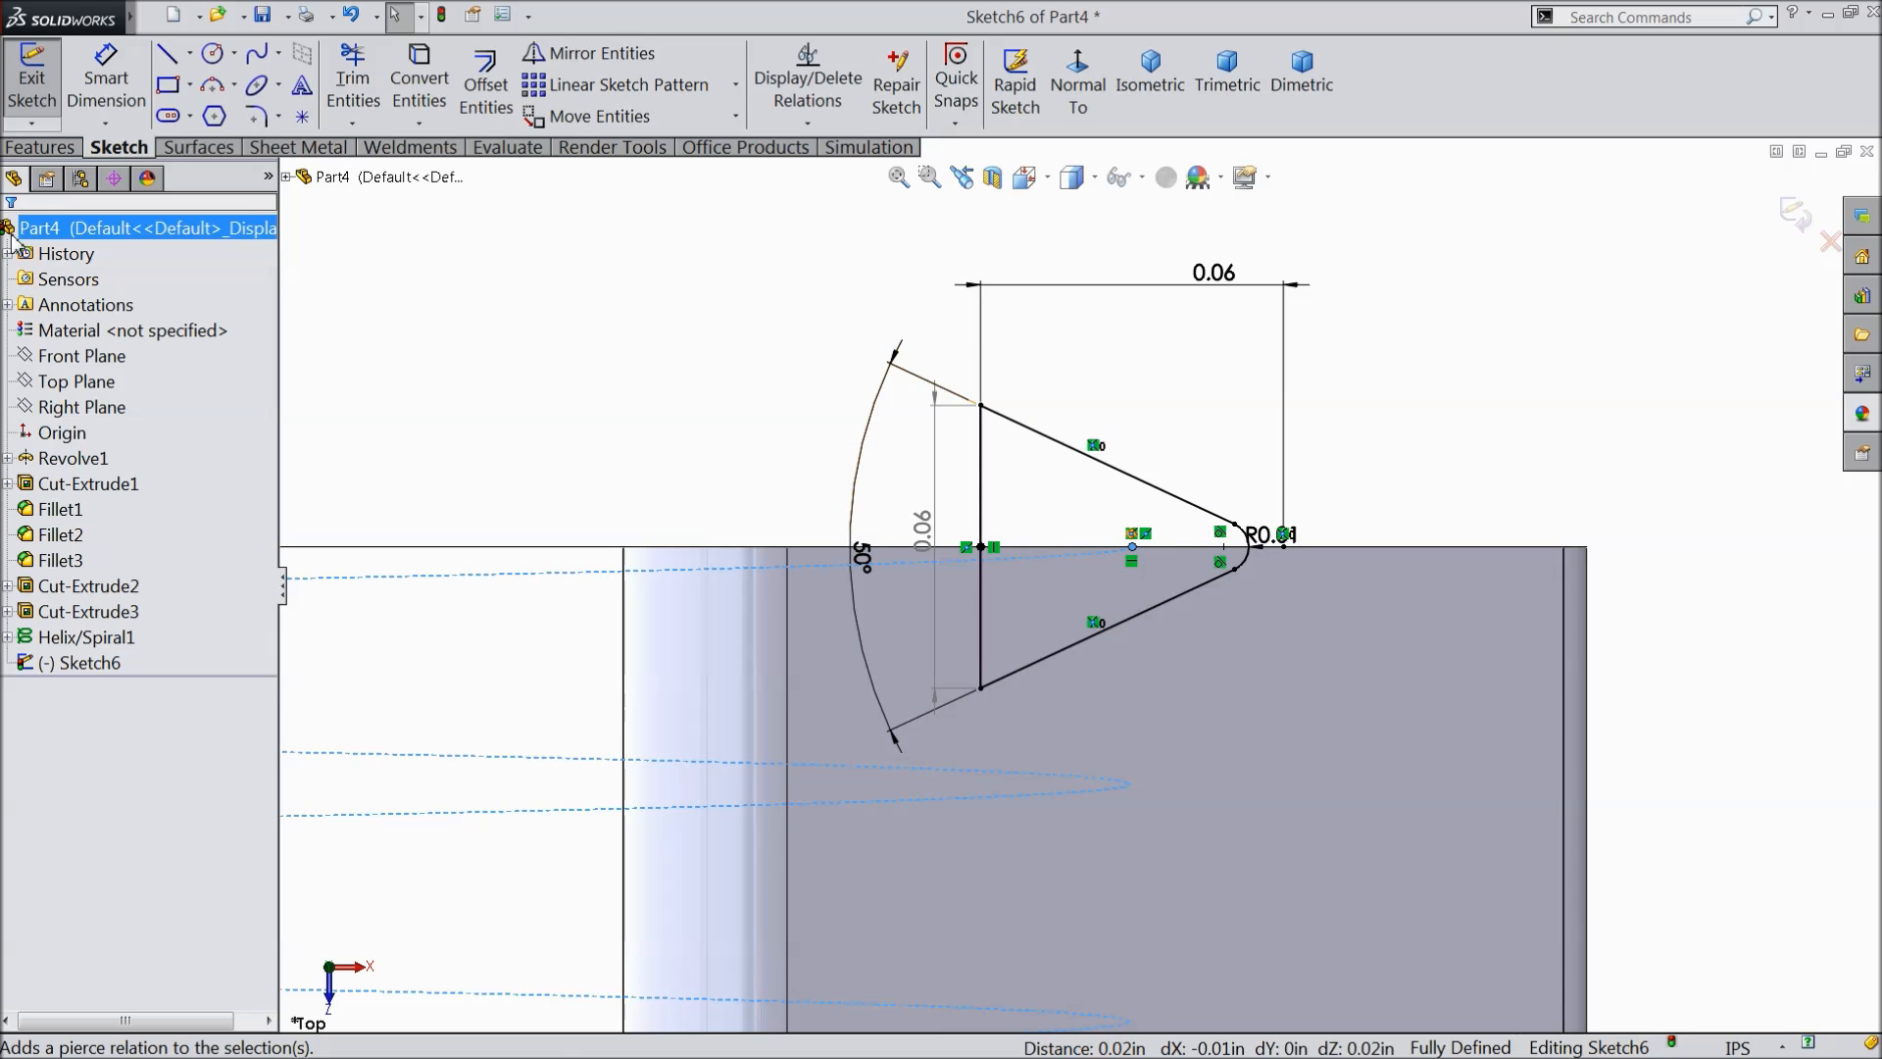
left_click(1794, 229)
scroll(1286, 363, "up", 5)
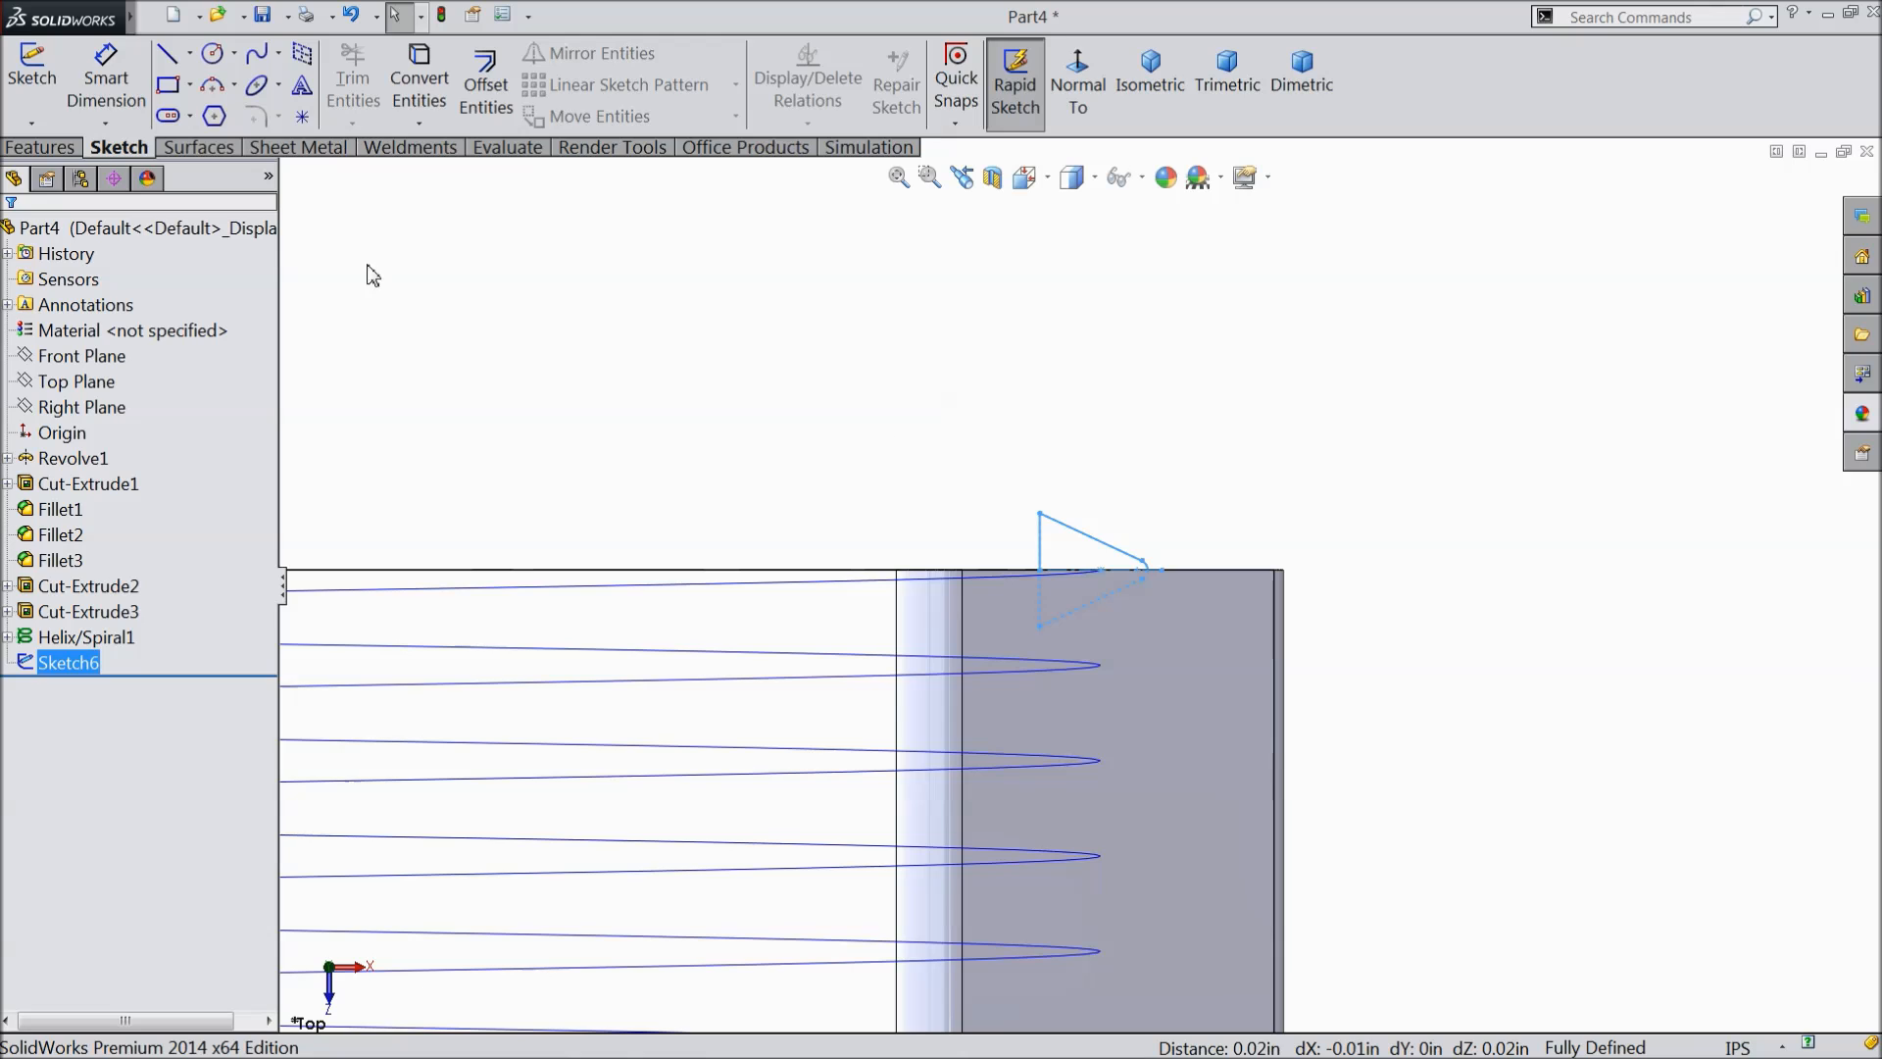
- Cut the internal thread with a Swept Cut, using the triangle sketch as profile and Helix/Spiral1 as path
left_click(39, 147)
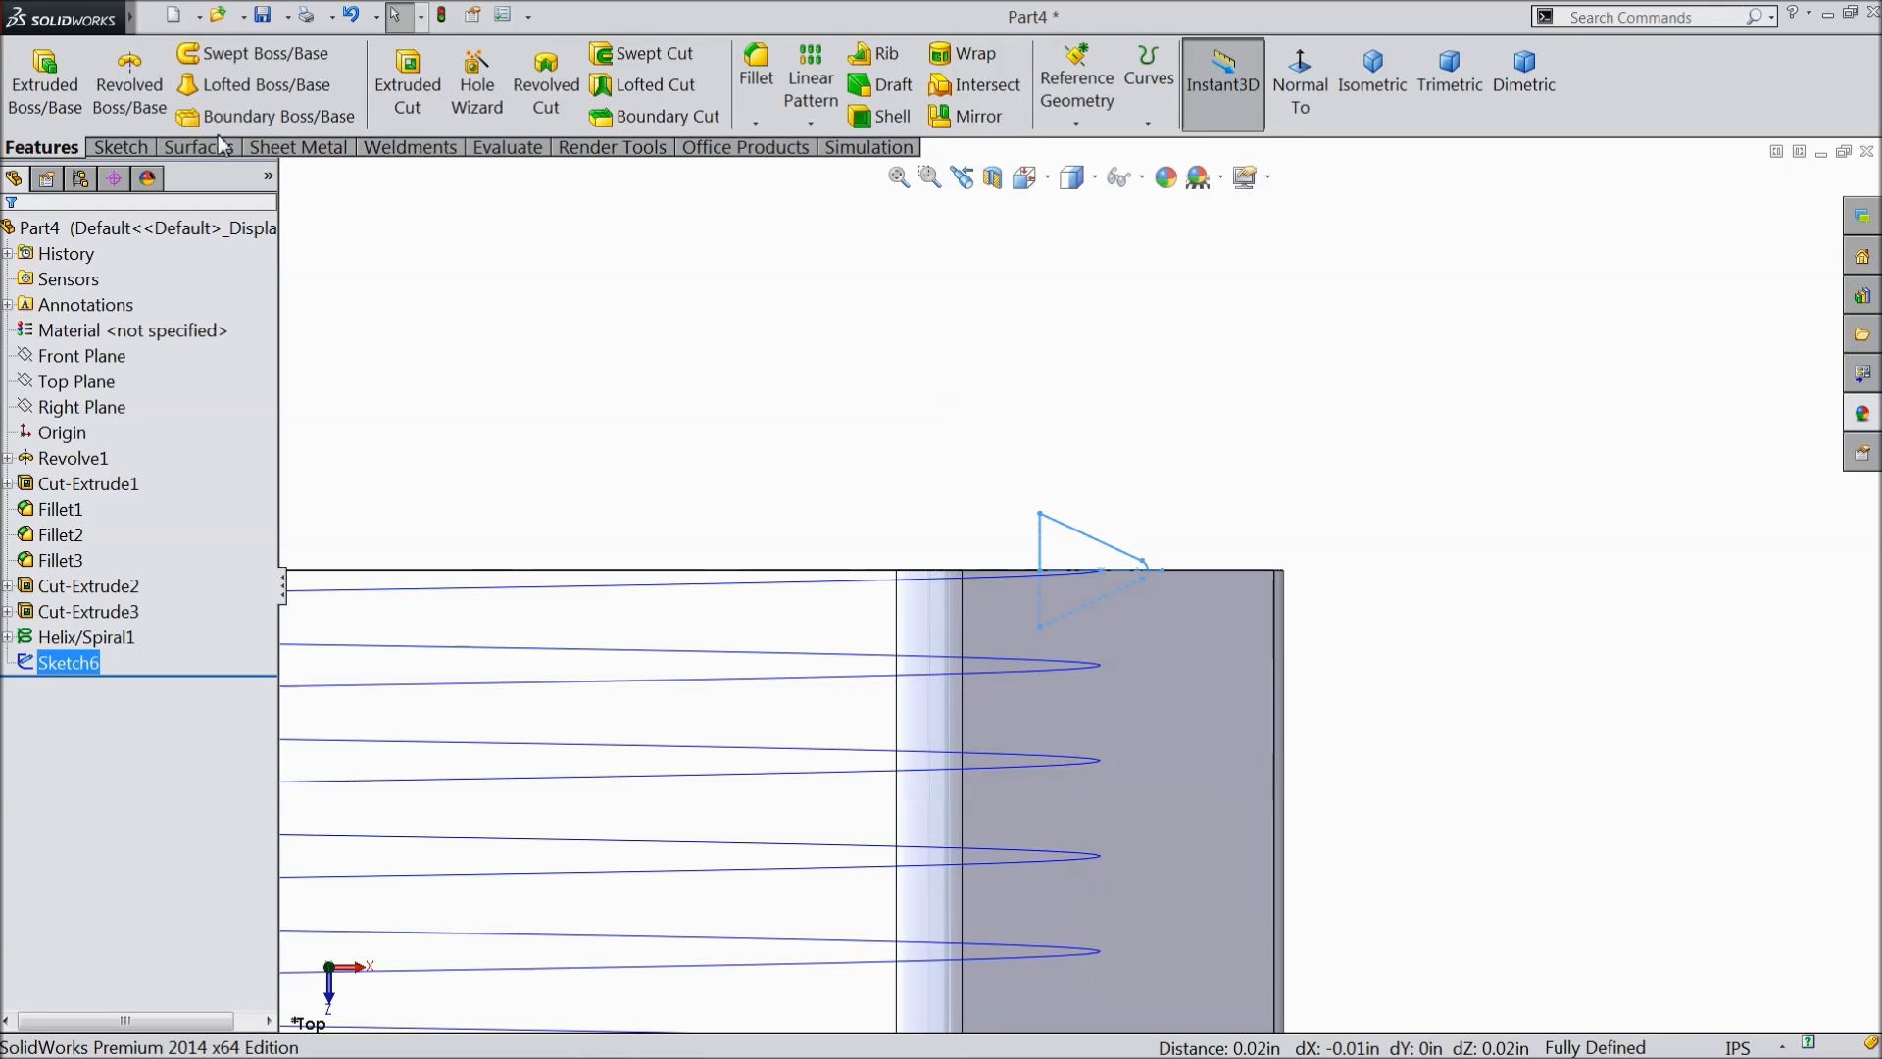
left_click(653, 61)
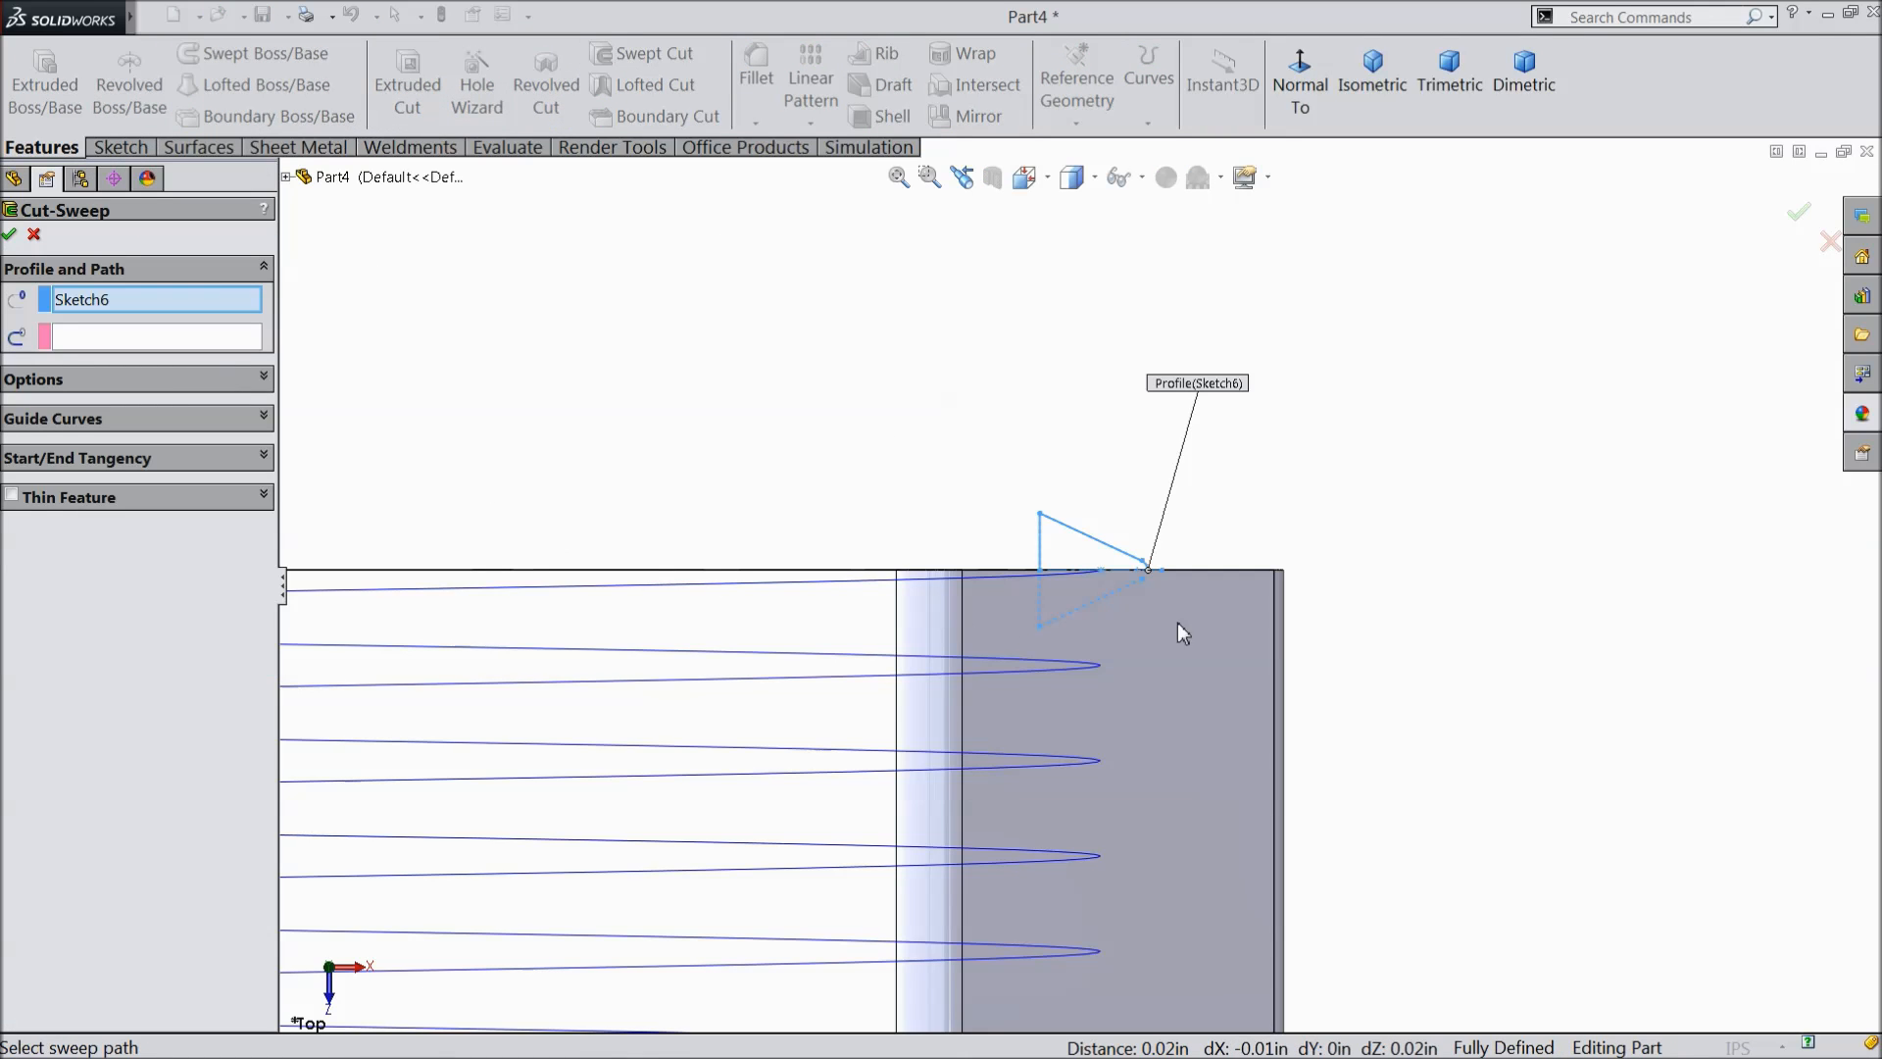
left_click(173, 343)
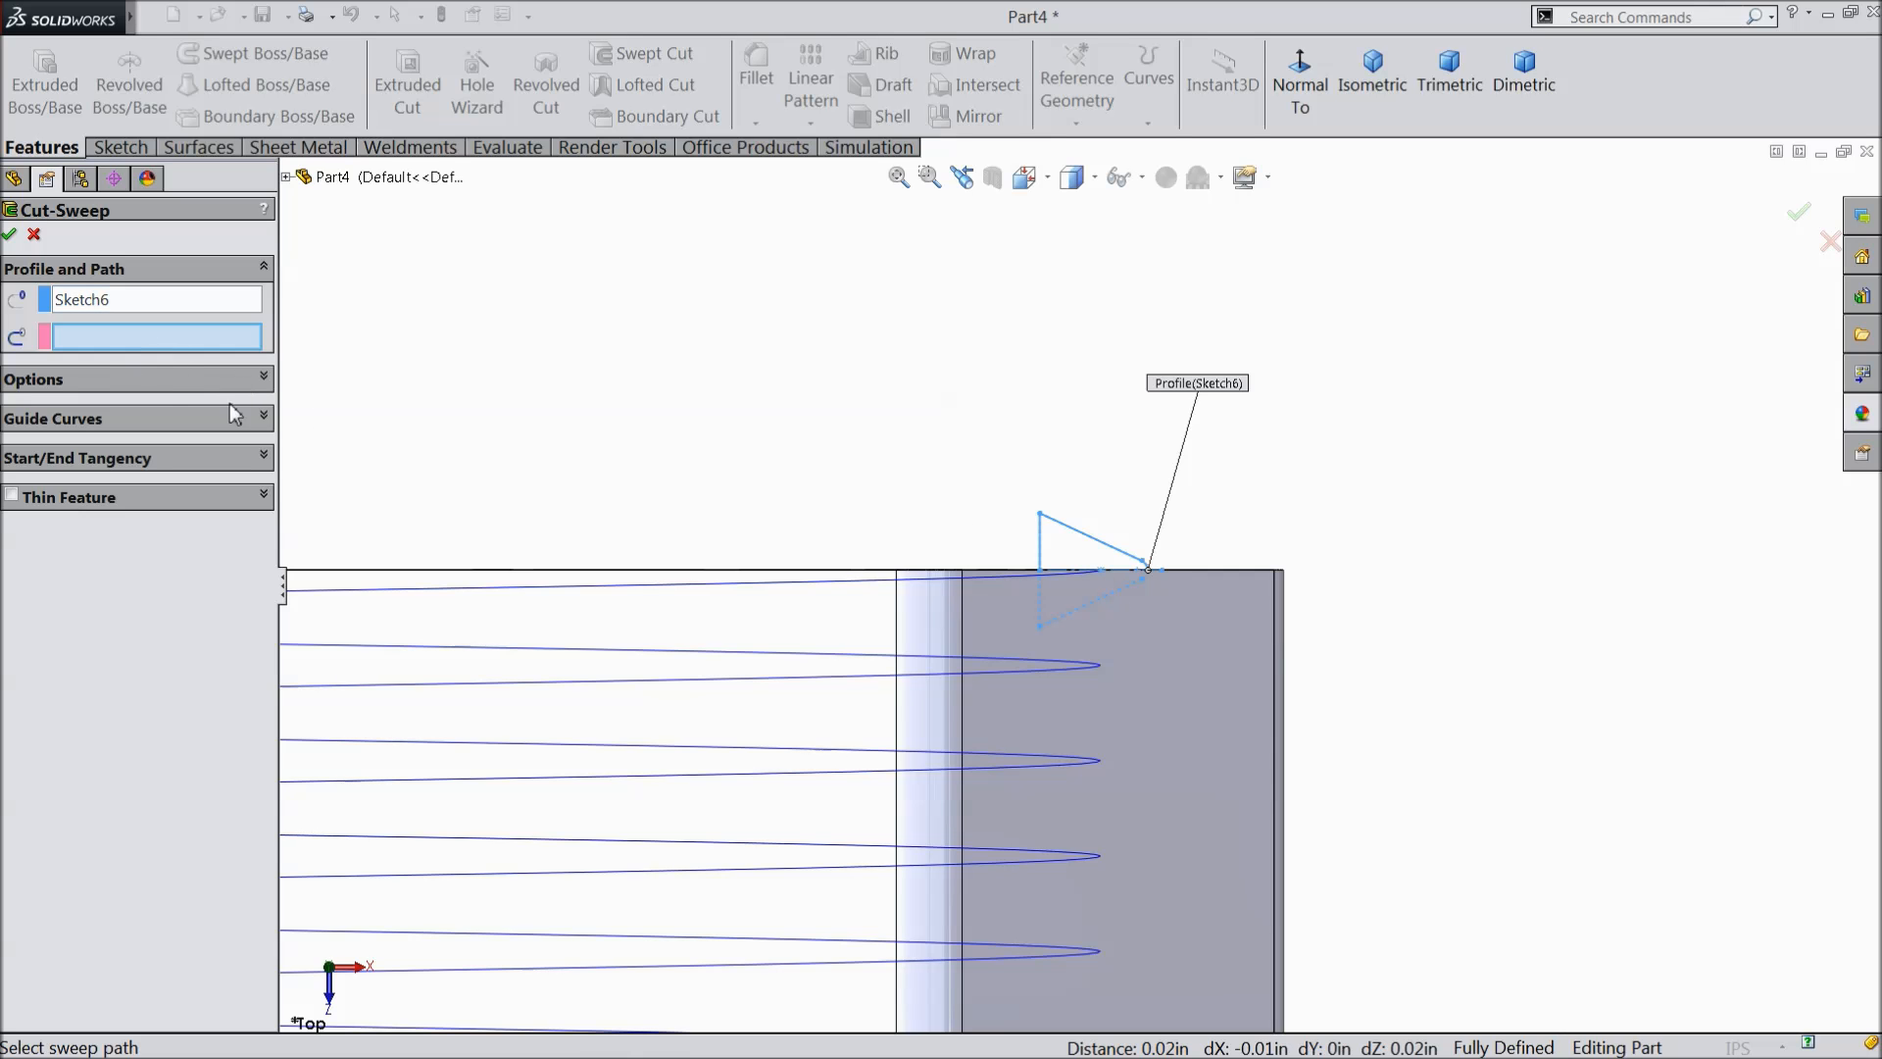
left_click(506, 588)
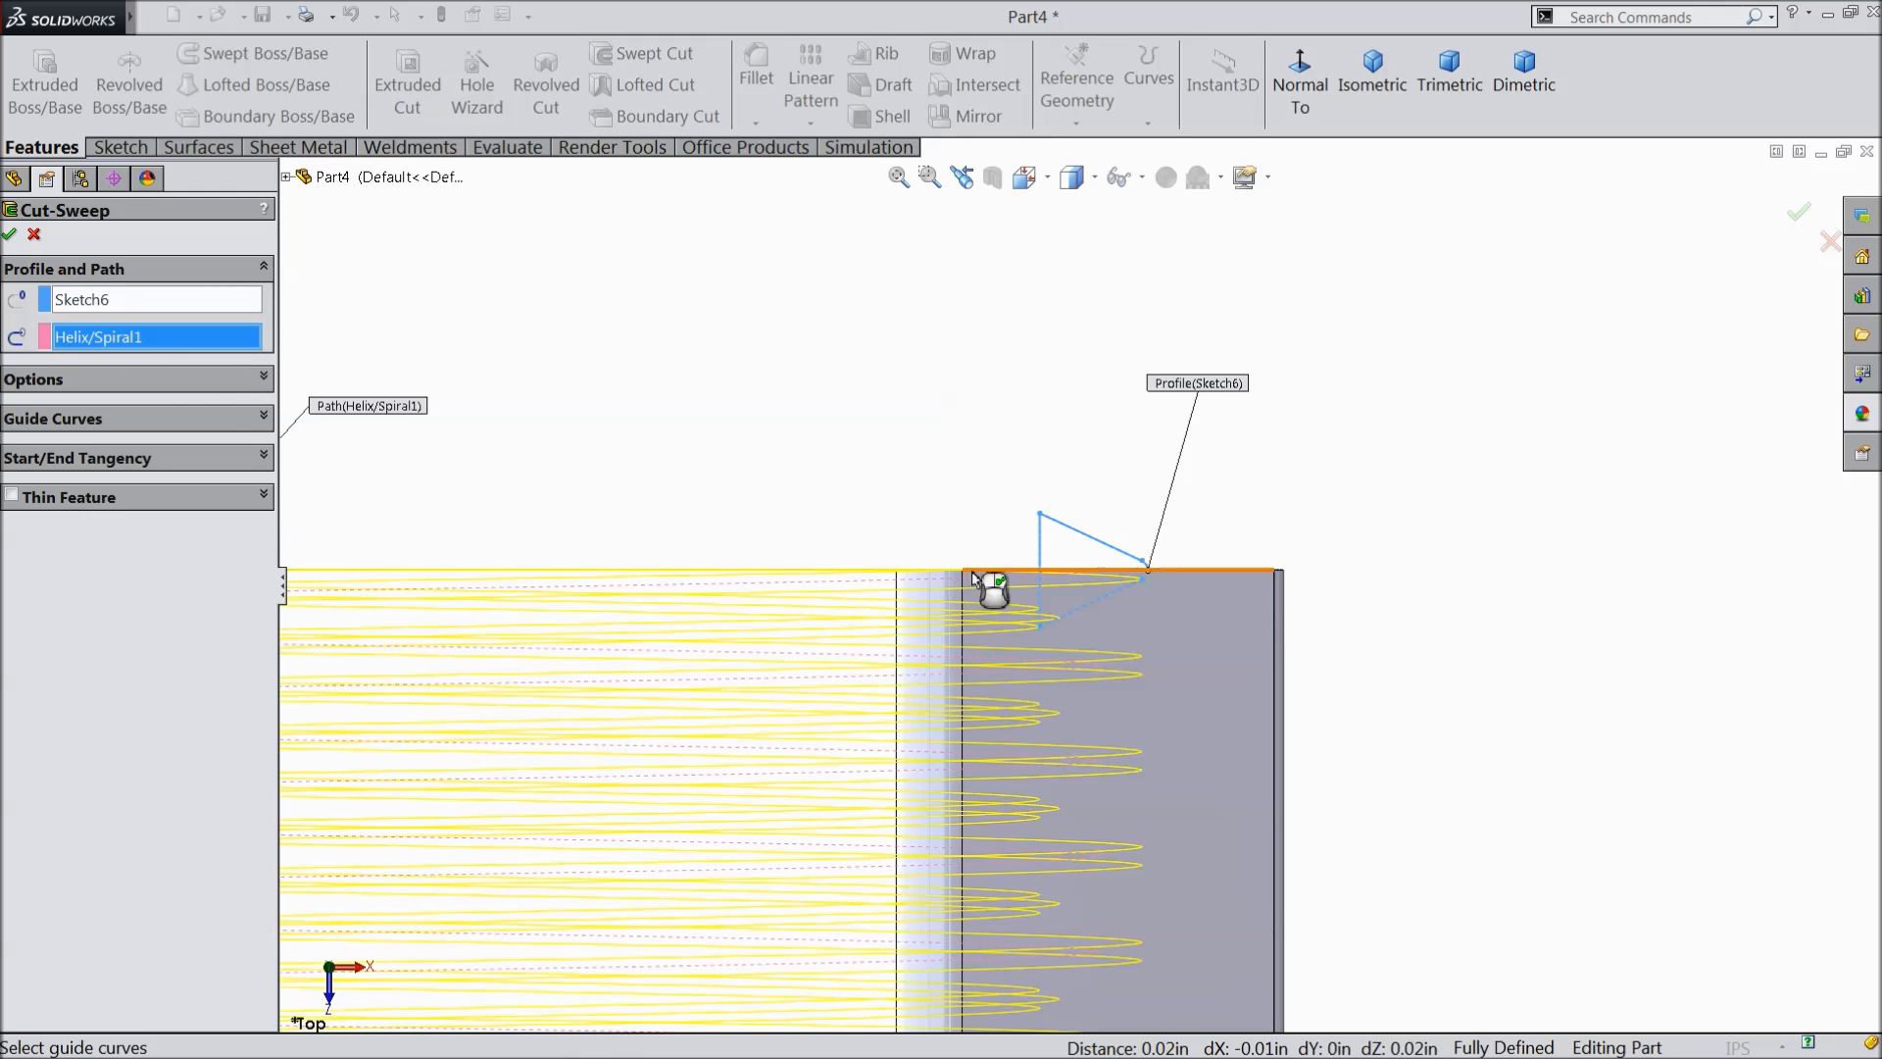
scroll(981, 554, "up", 2)
scroll(969, 537, "up", 3)
middle_click_drag(928, 474, 925, 630)
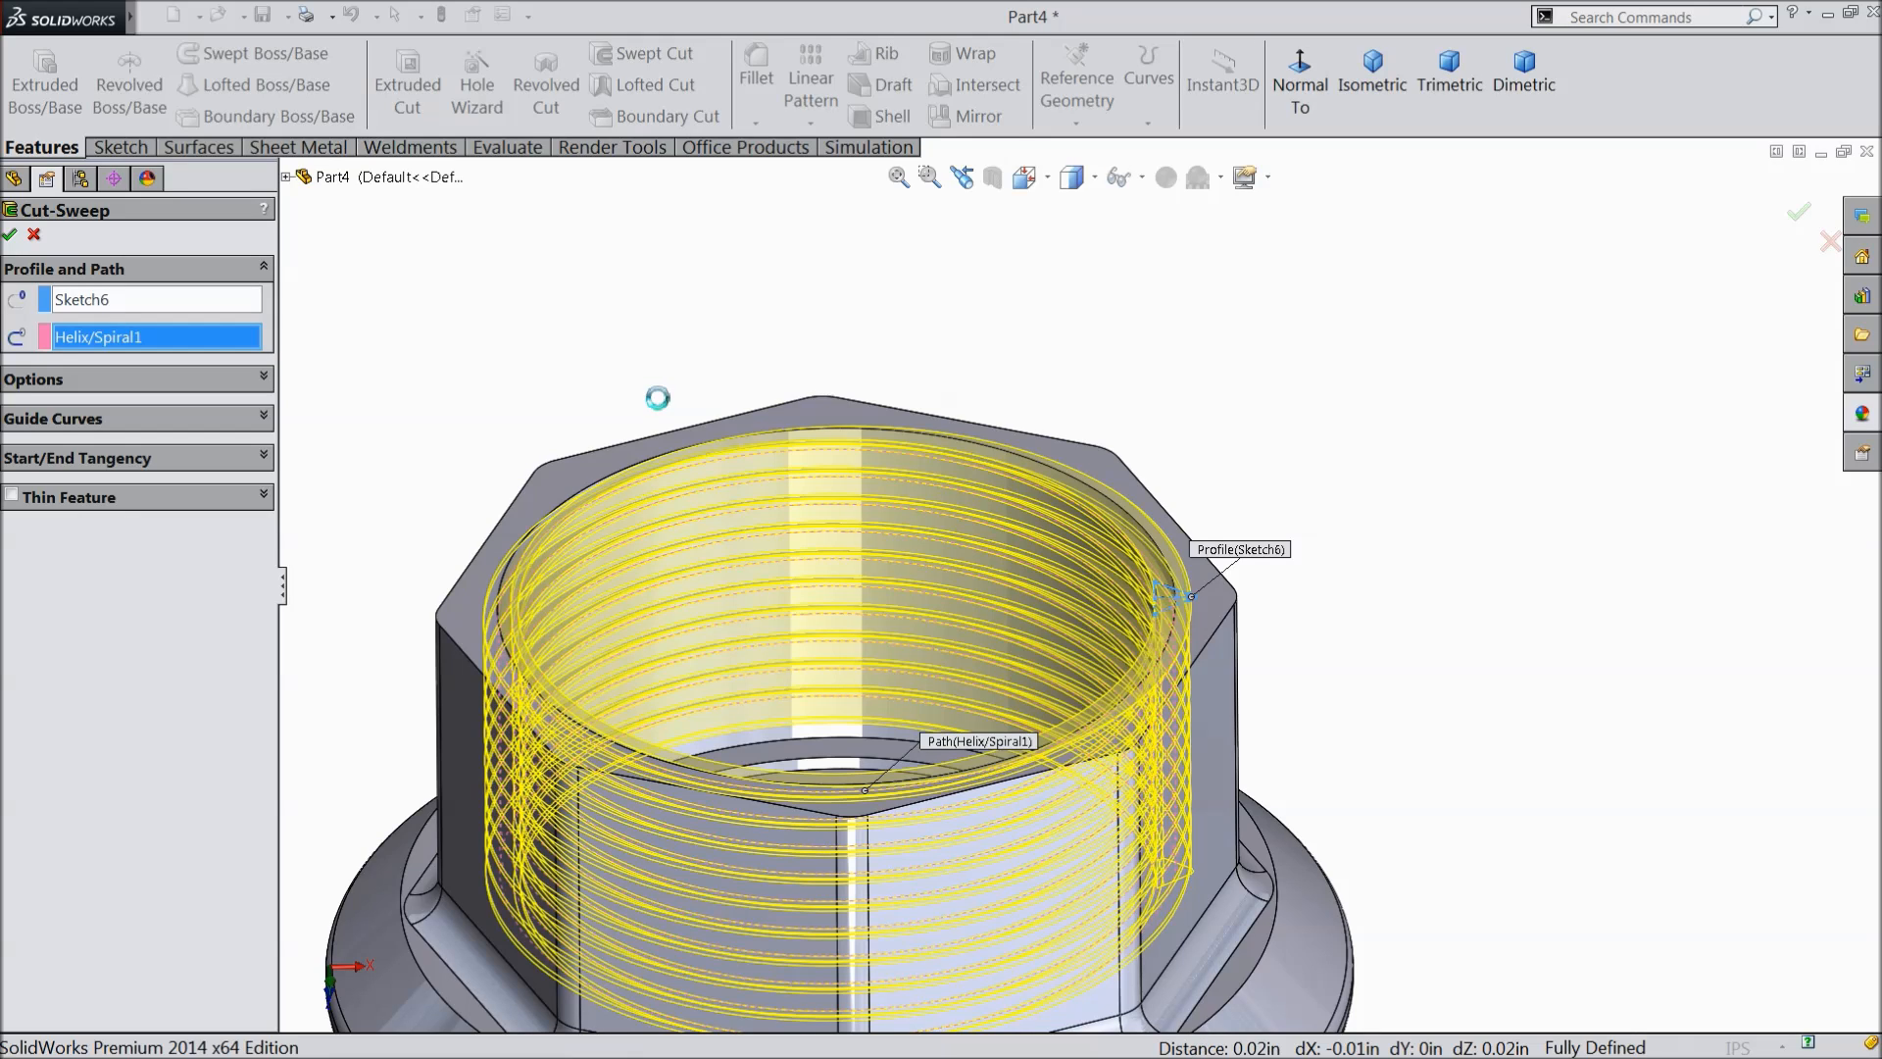
middle_click_drag(660, 367, 719, 752)
scroll(875, 733, "down", 5)
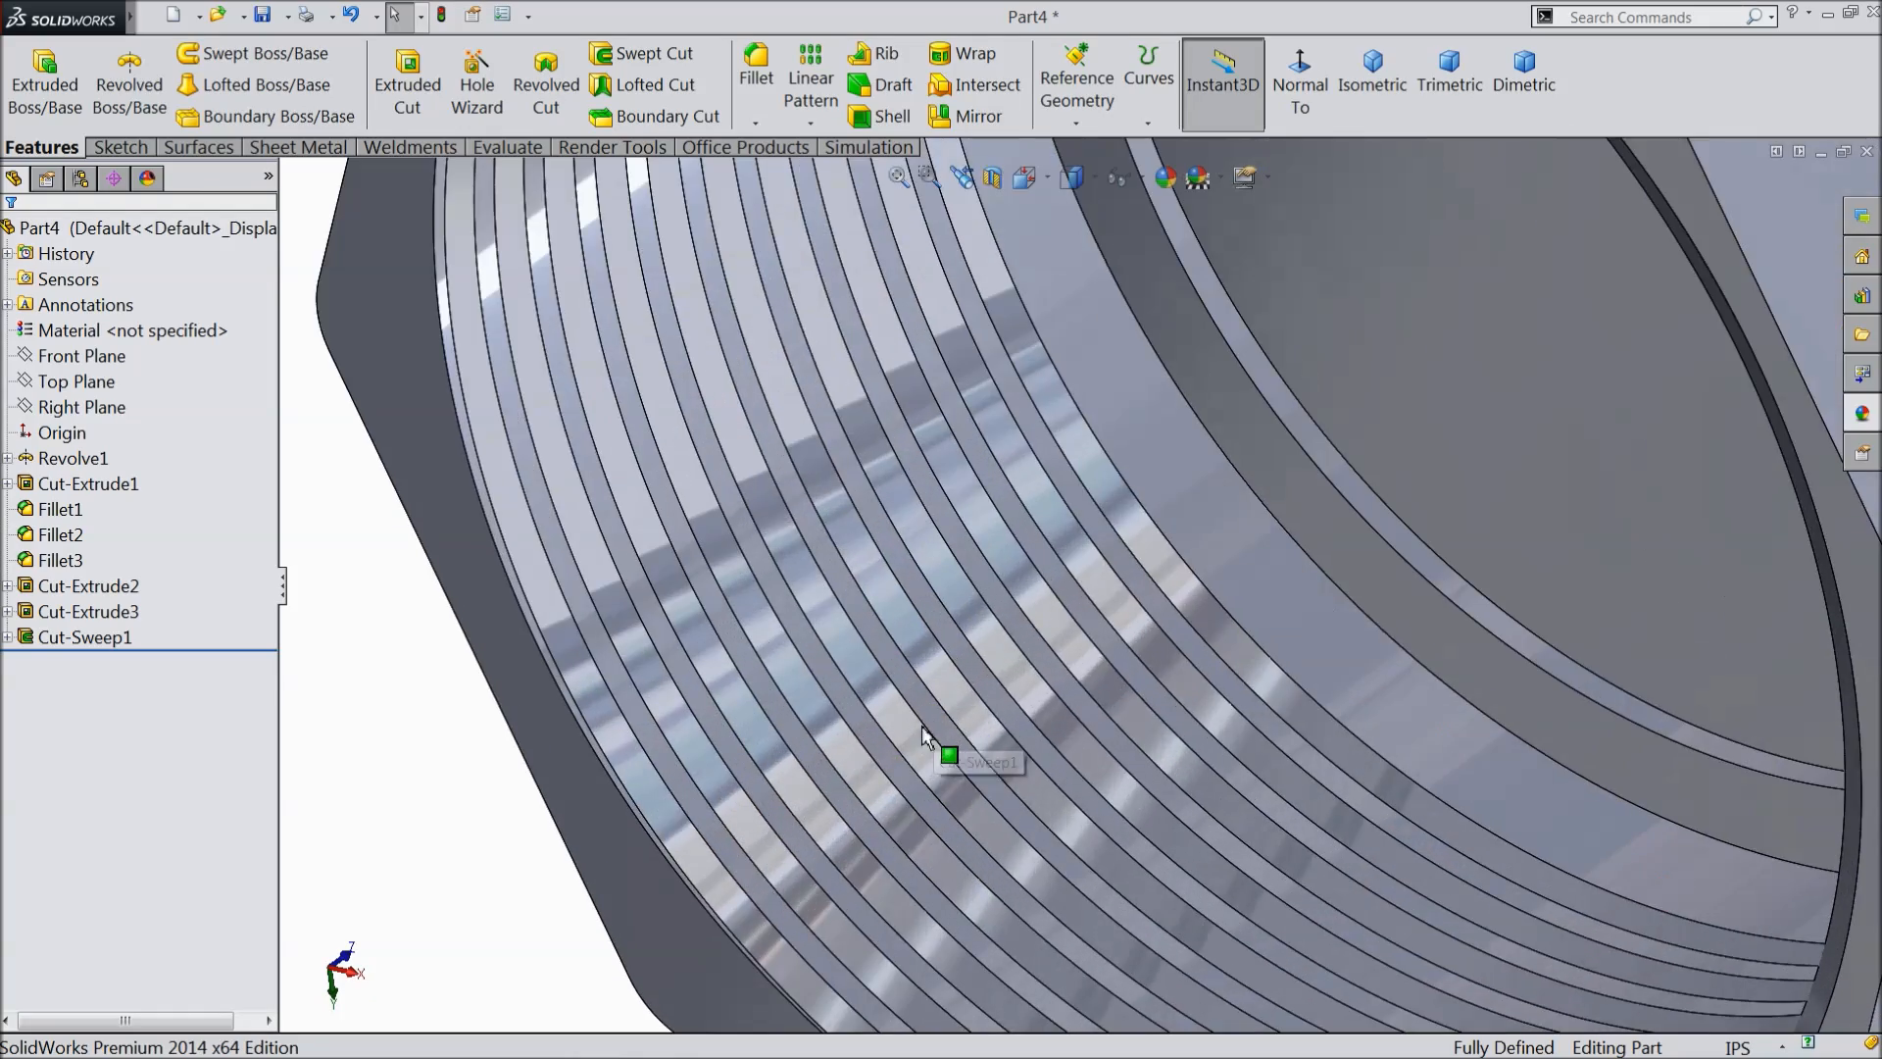
scroll(911, 730, "up", 5)
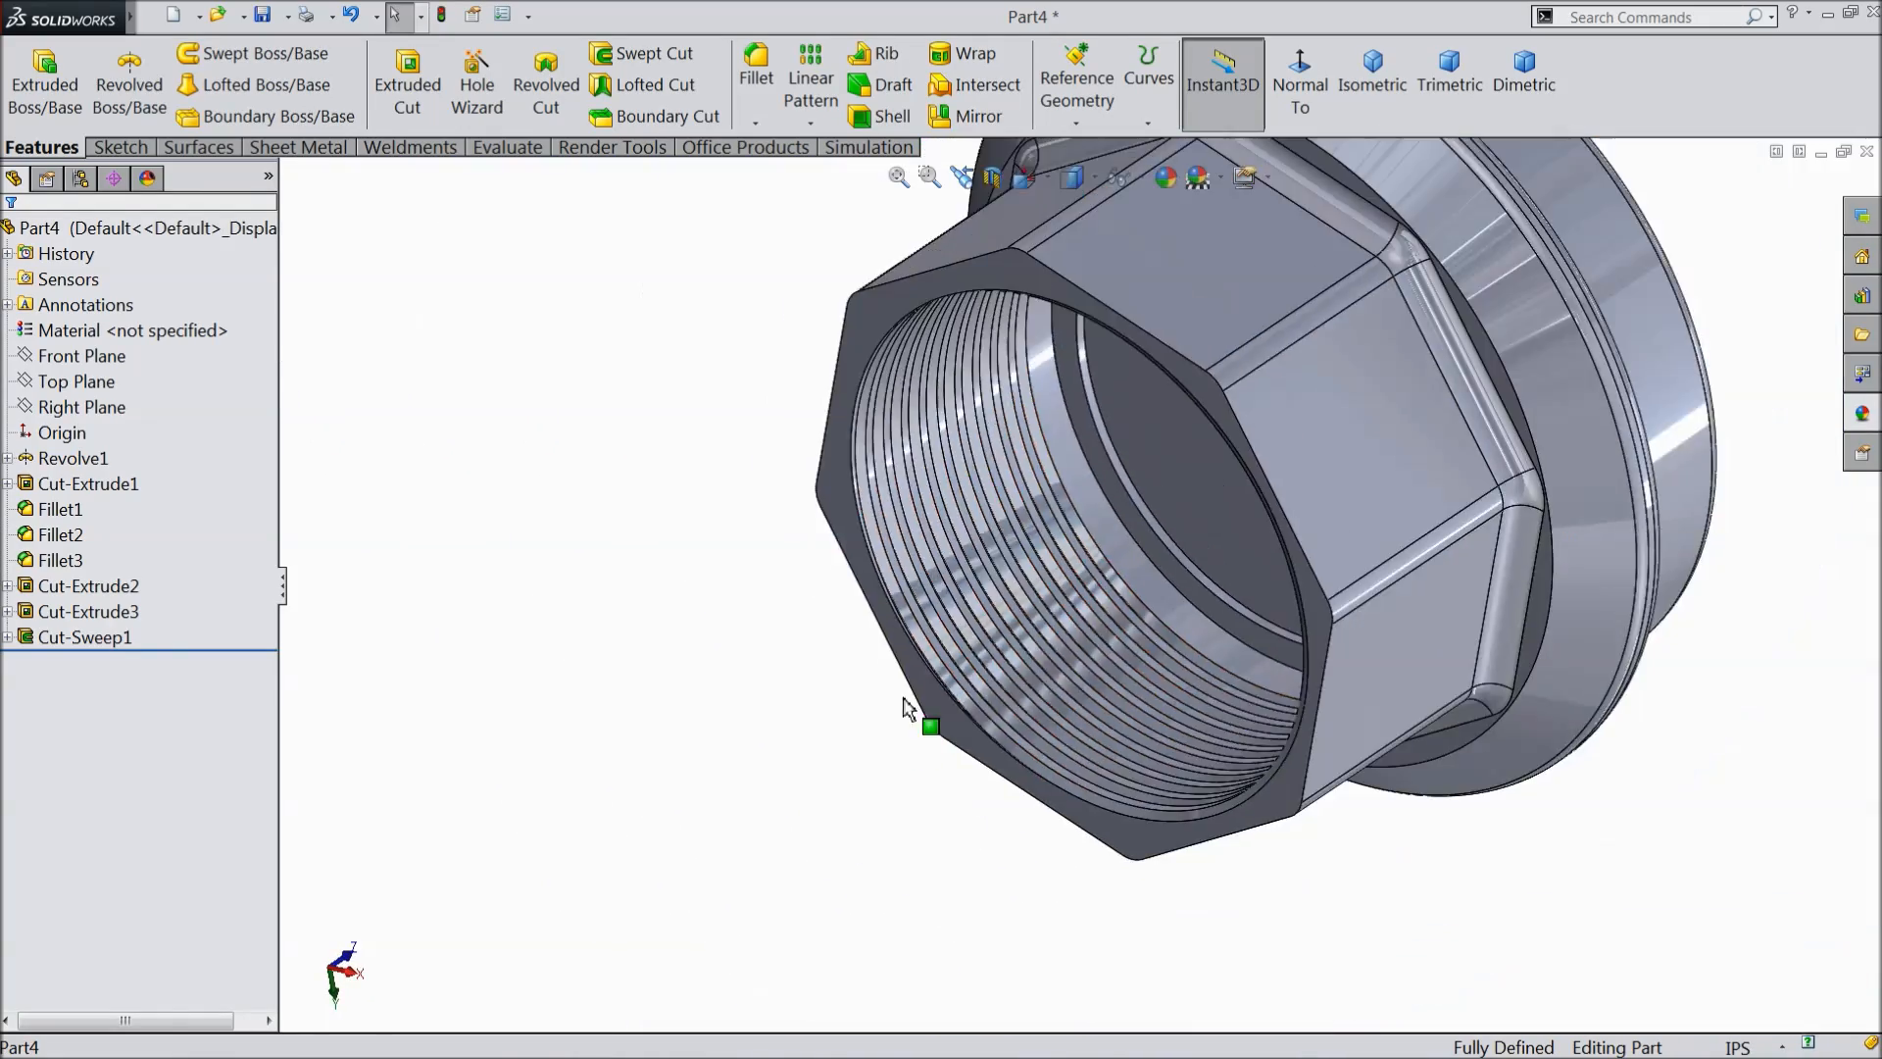
- Start a new sketch on the Right Plane and view it face-on
scroll(908, 707, "up", 3)
middle_click_drag(912, 700, 1269, 744)
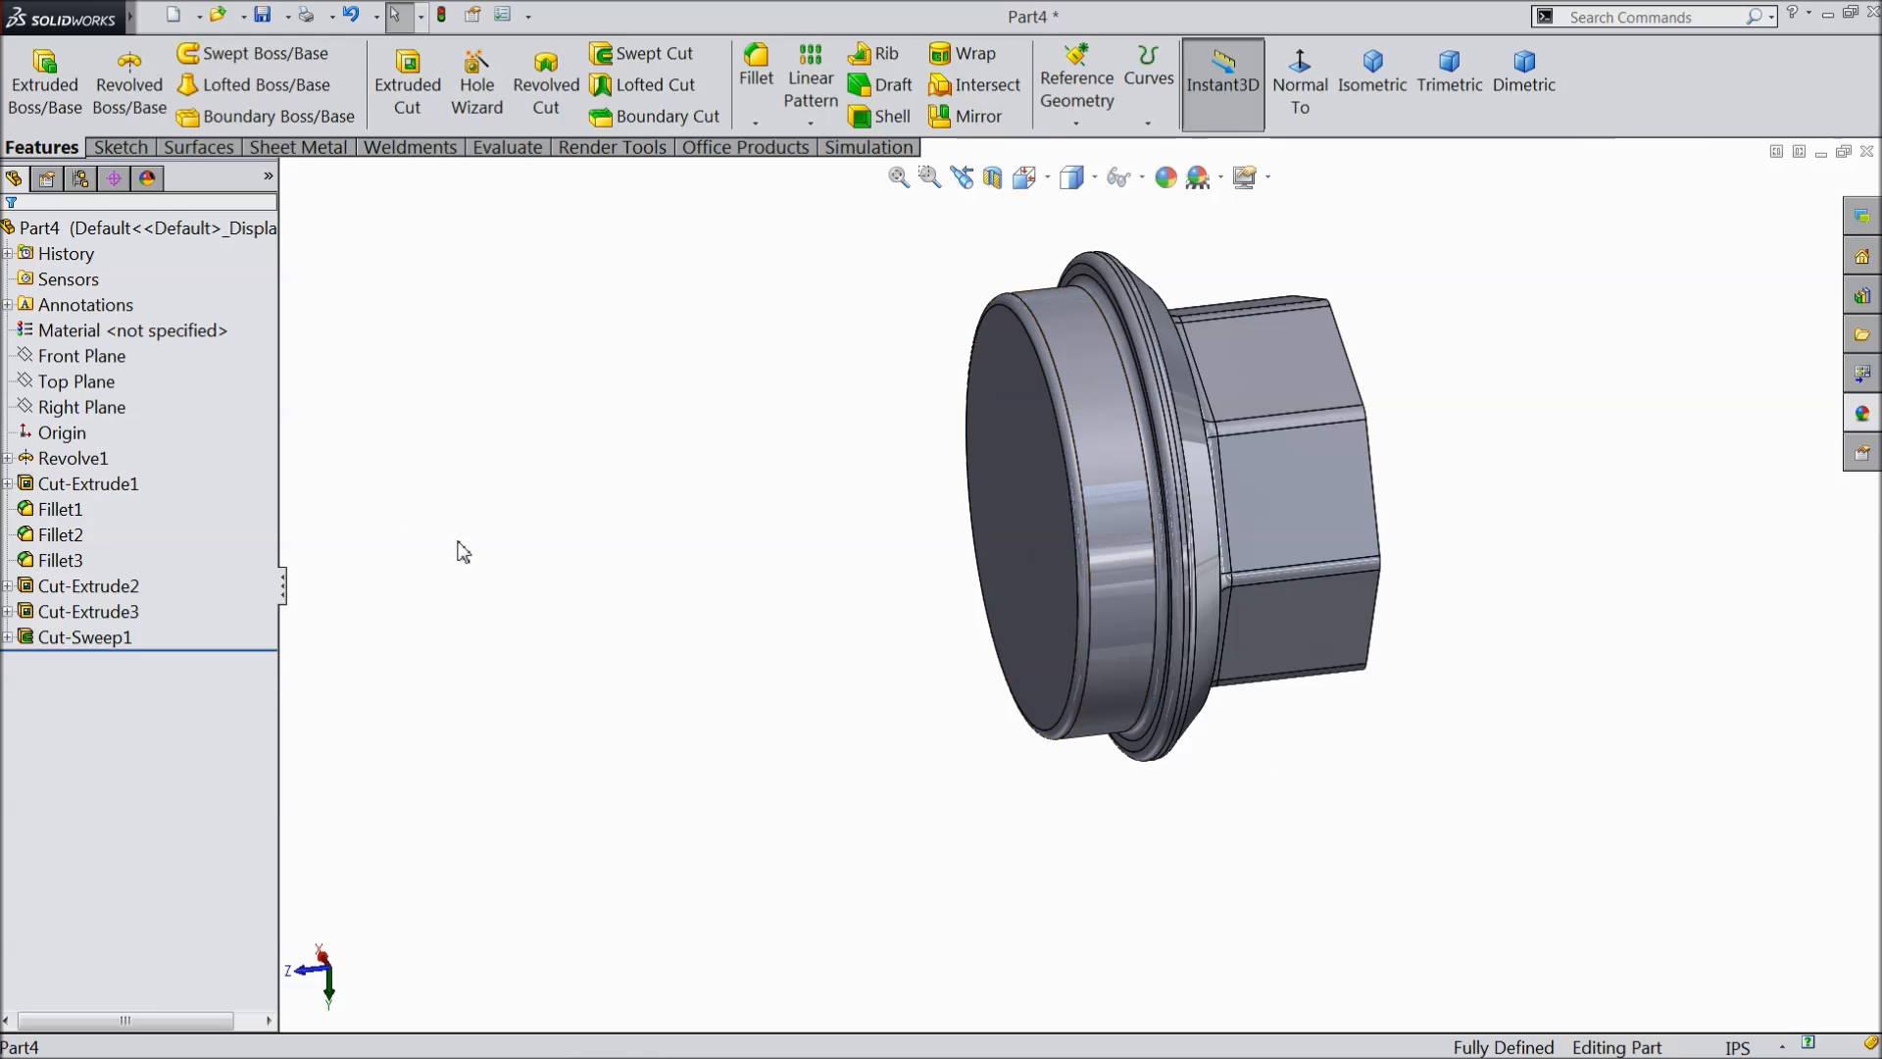
left_click(78, 383)
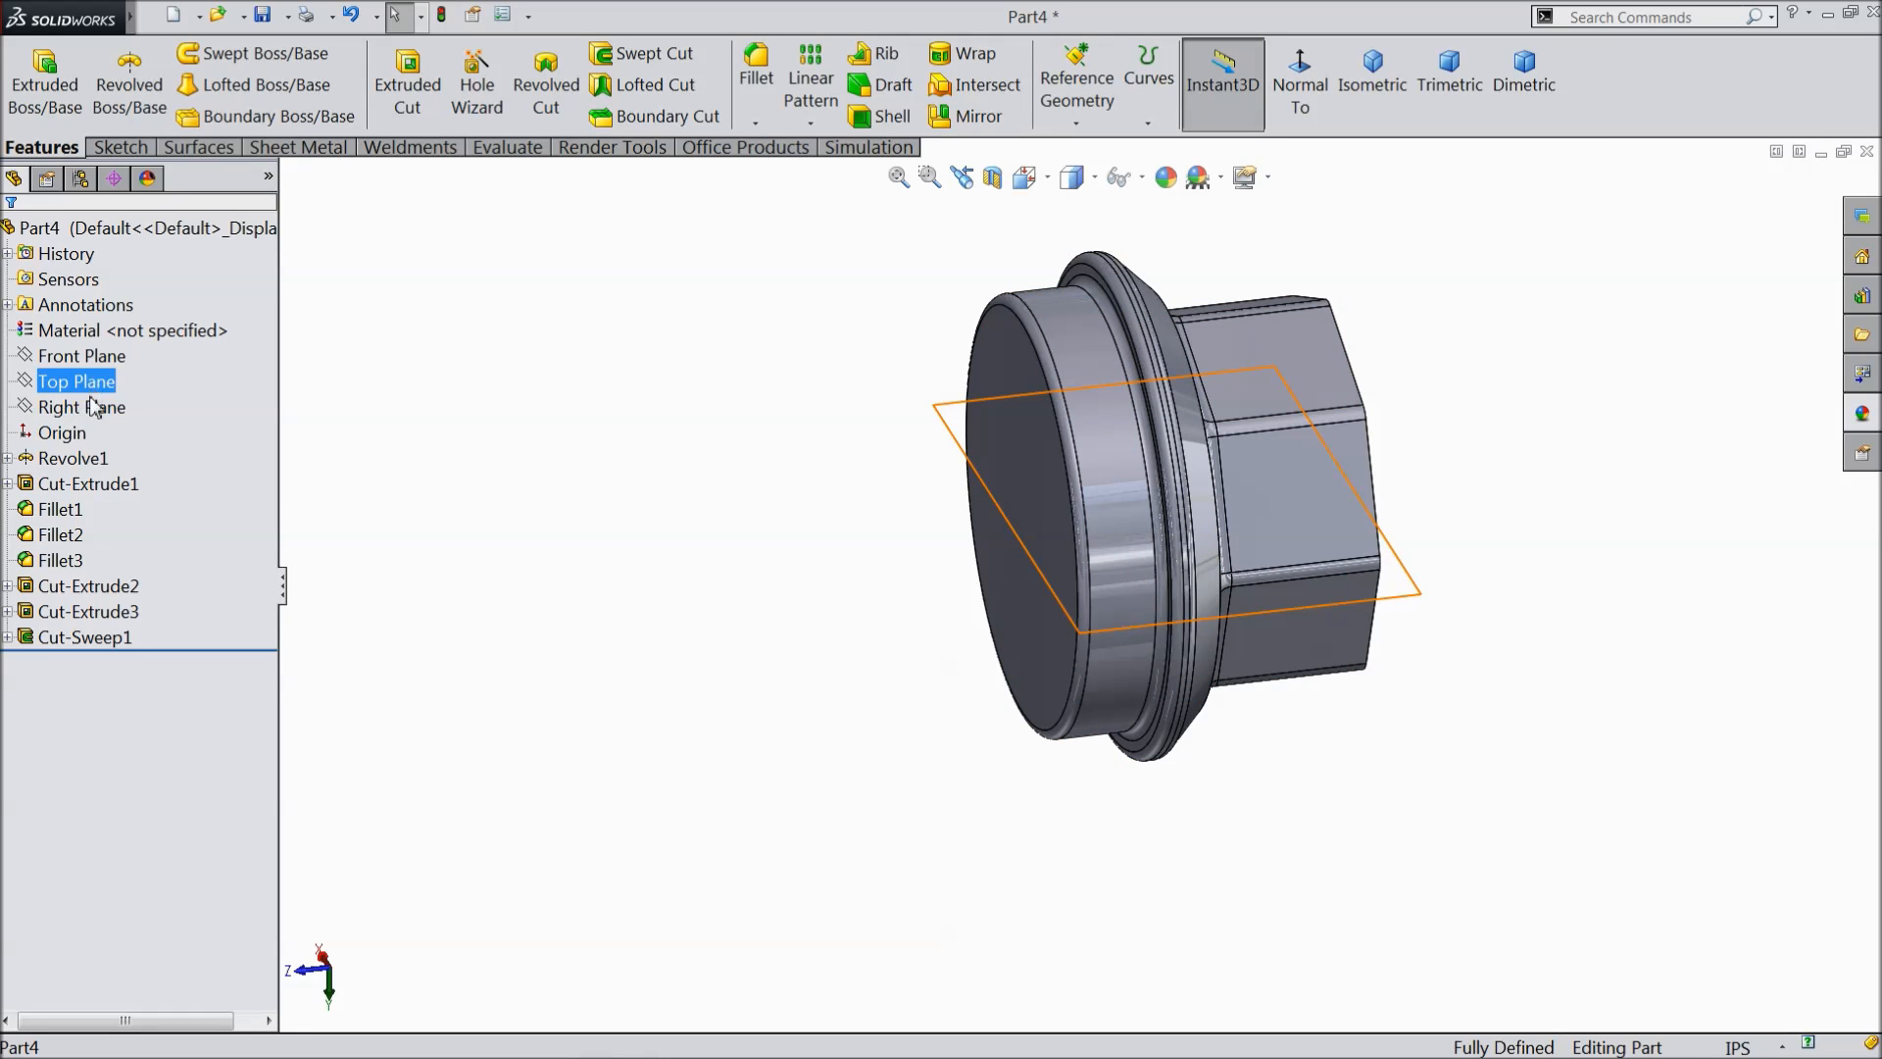
left_click(82, 407)
middle_click_drag(729, 420, 790, 424)
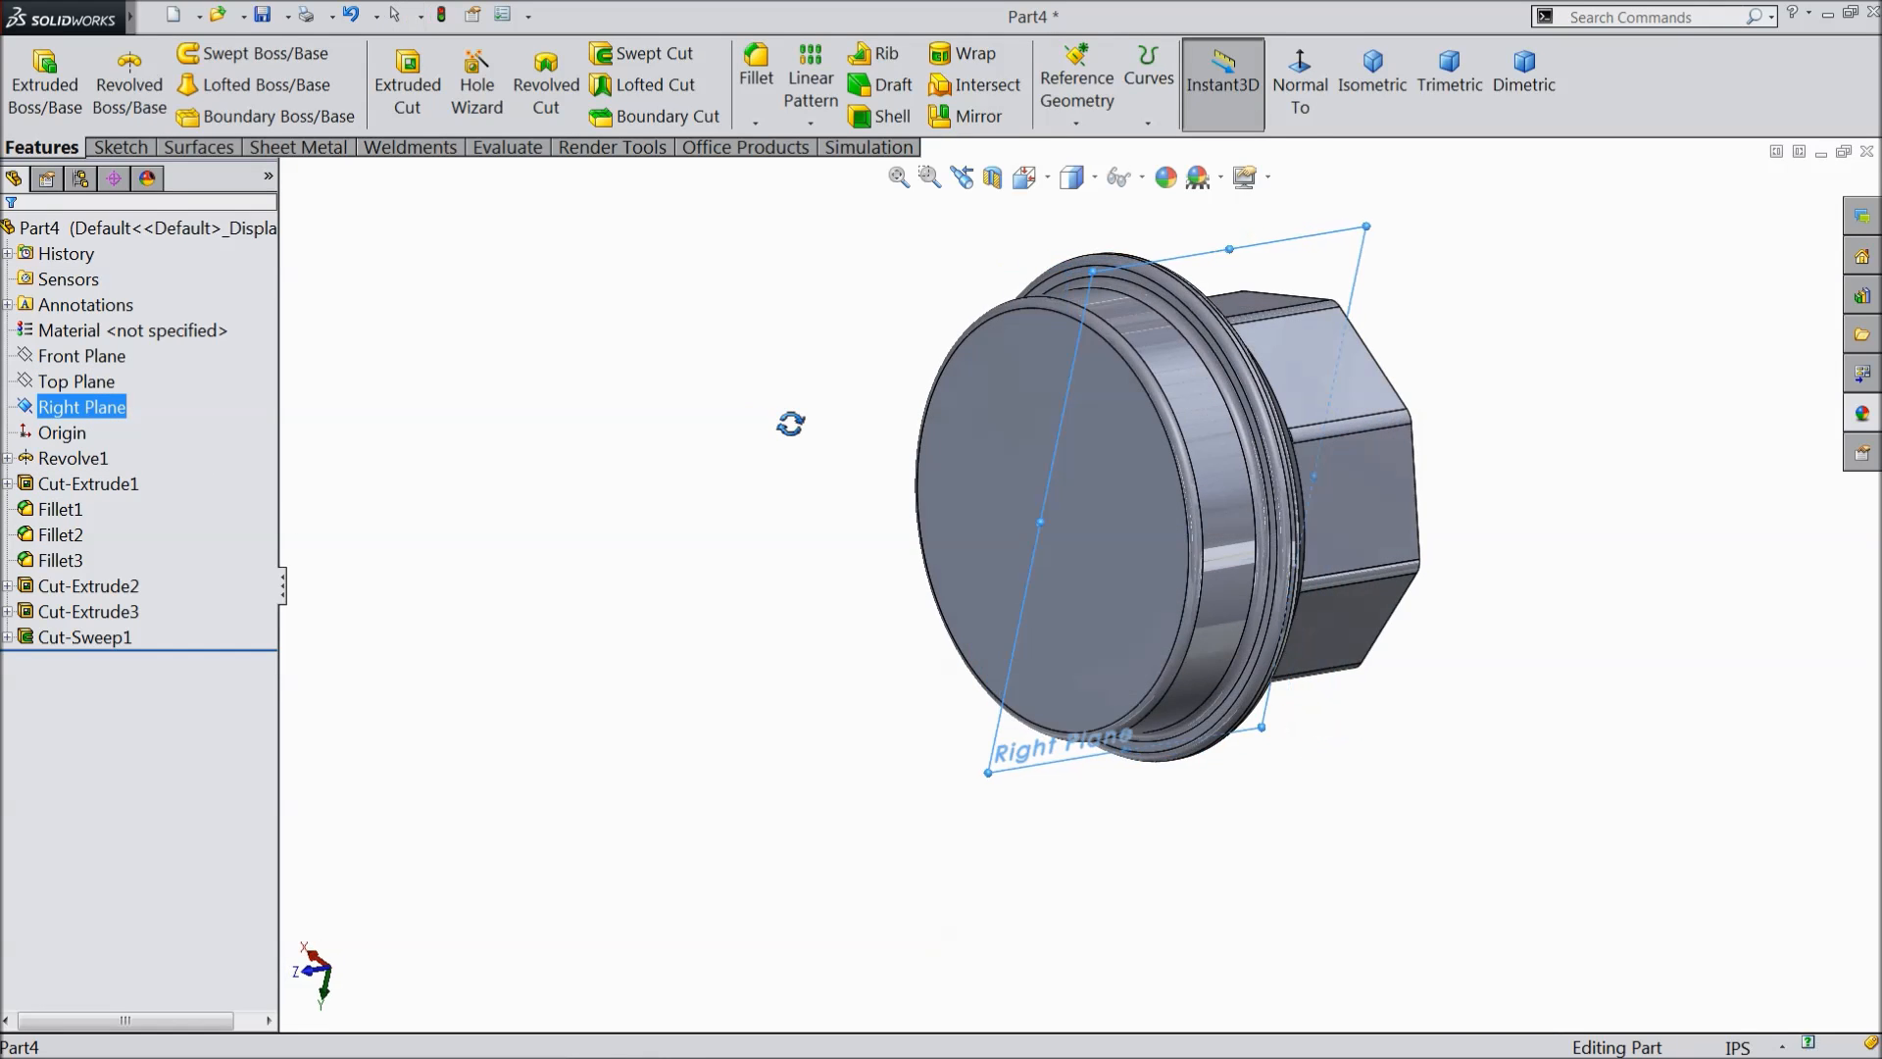
left_click(119, 147)
left_click(36, 84)
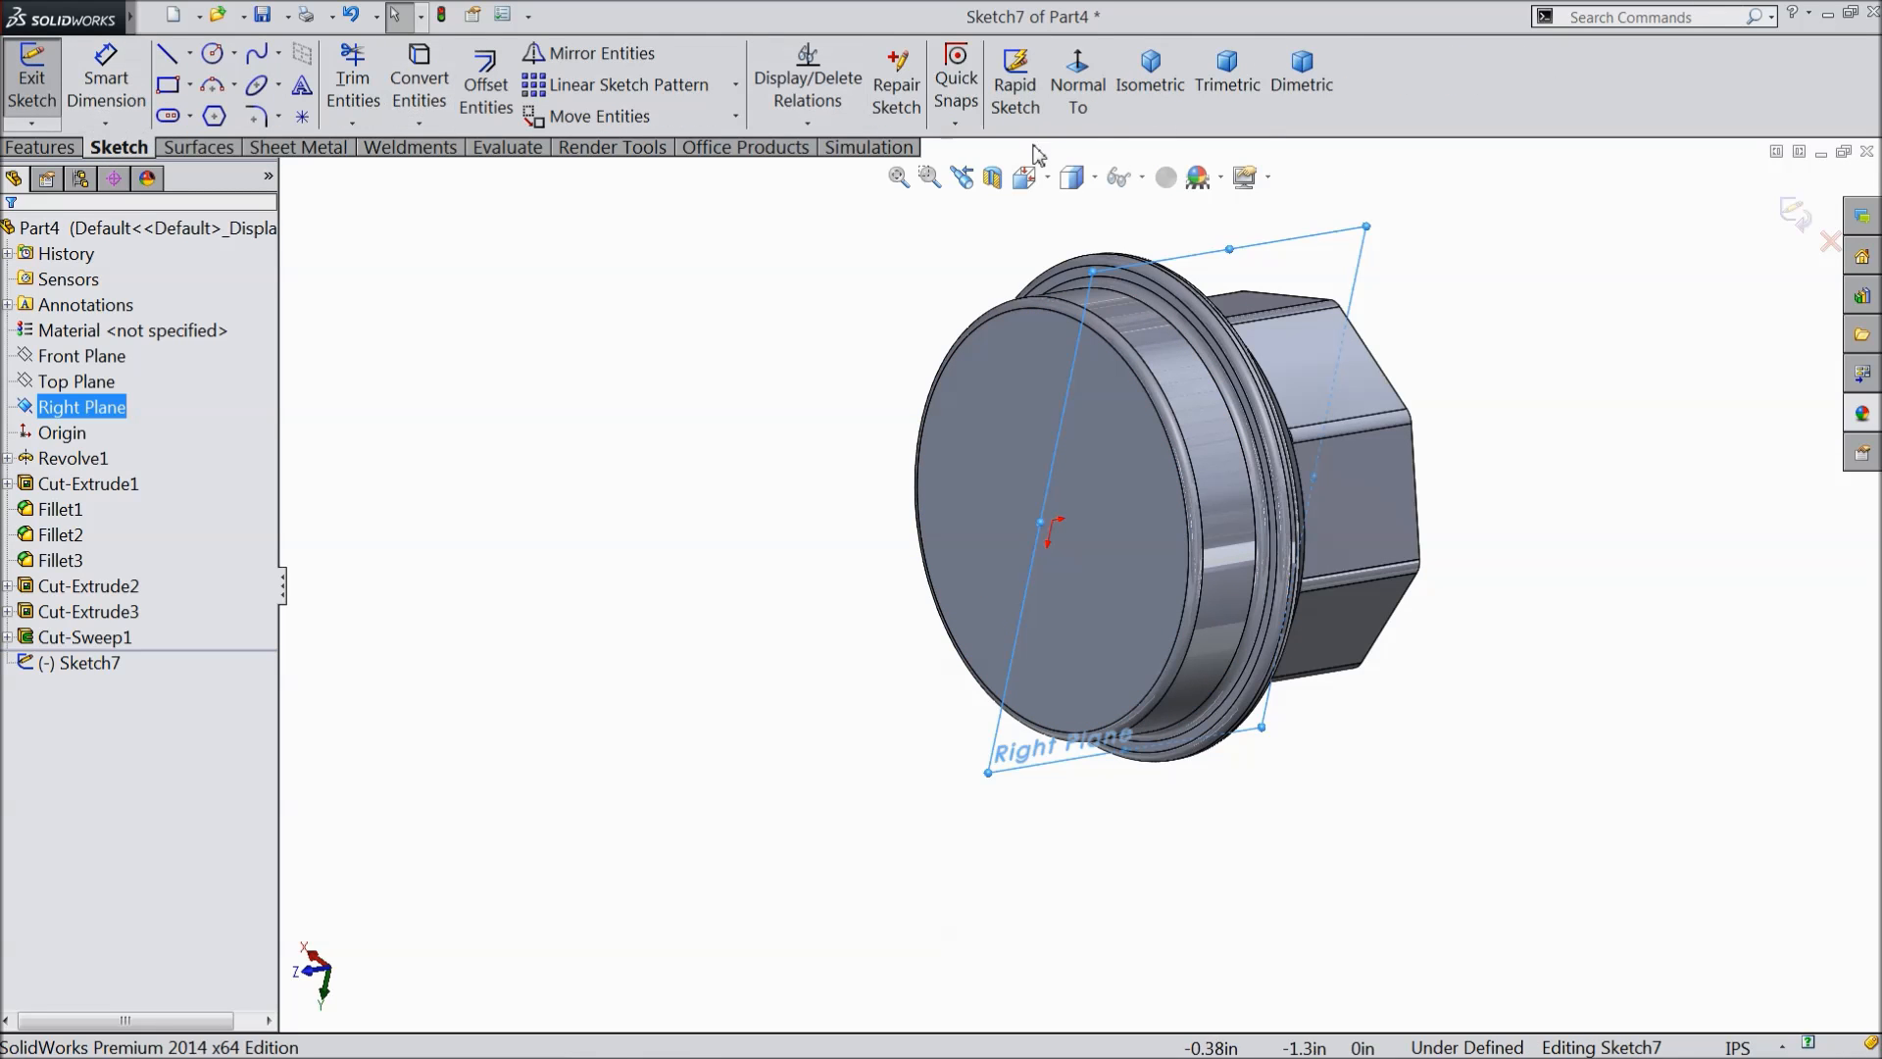
left_click(1077, 93)
scroll(1019, 270, "up", 2)
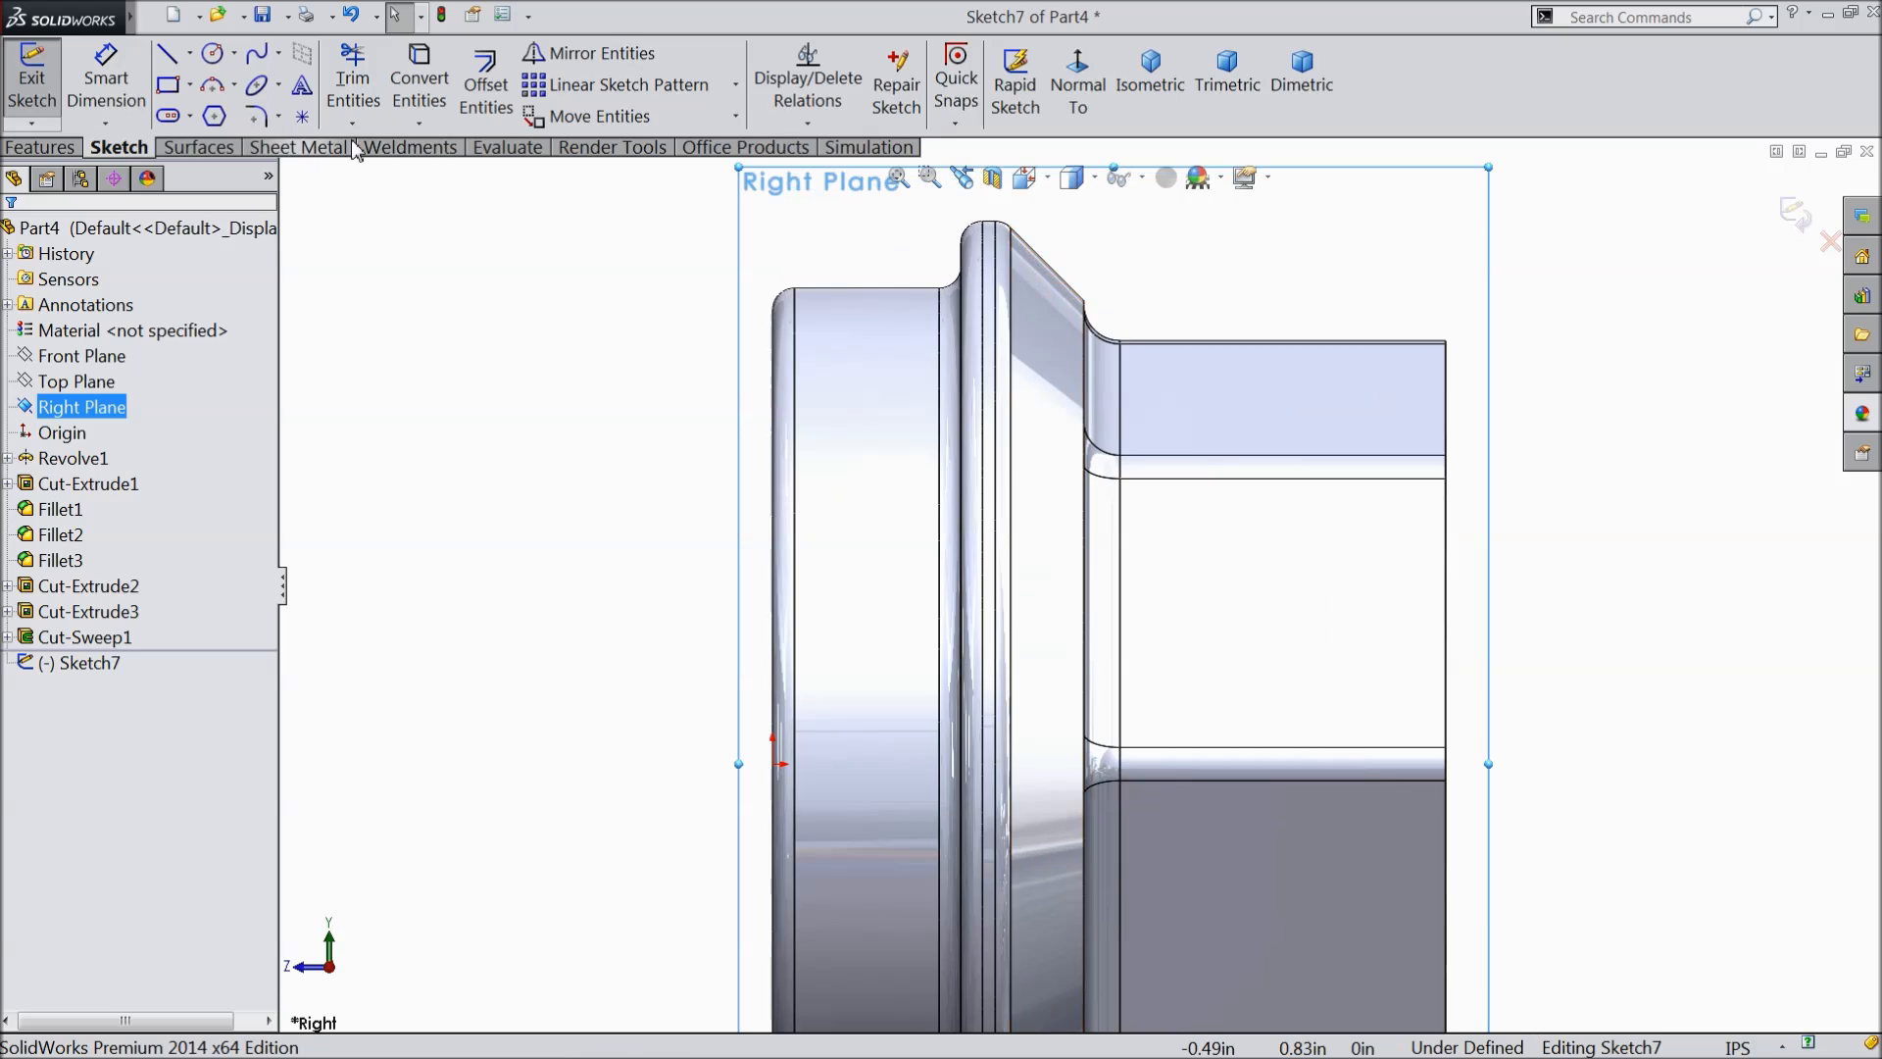
- Sketch a horizontal line about 1.23 in long from the origin along the part's axis and make it construction geometry
left_click(167, 57)
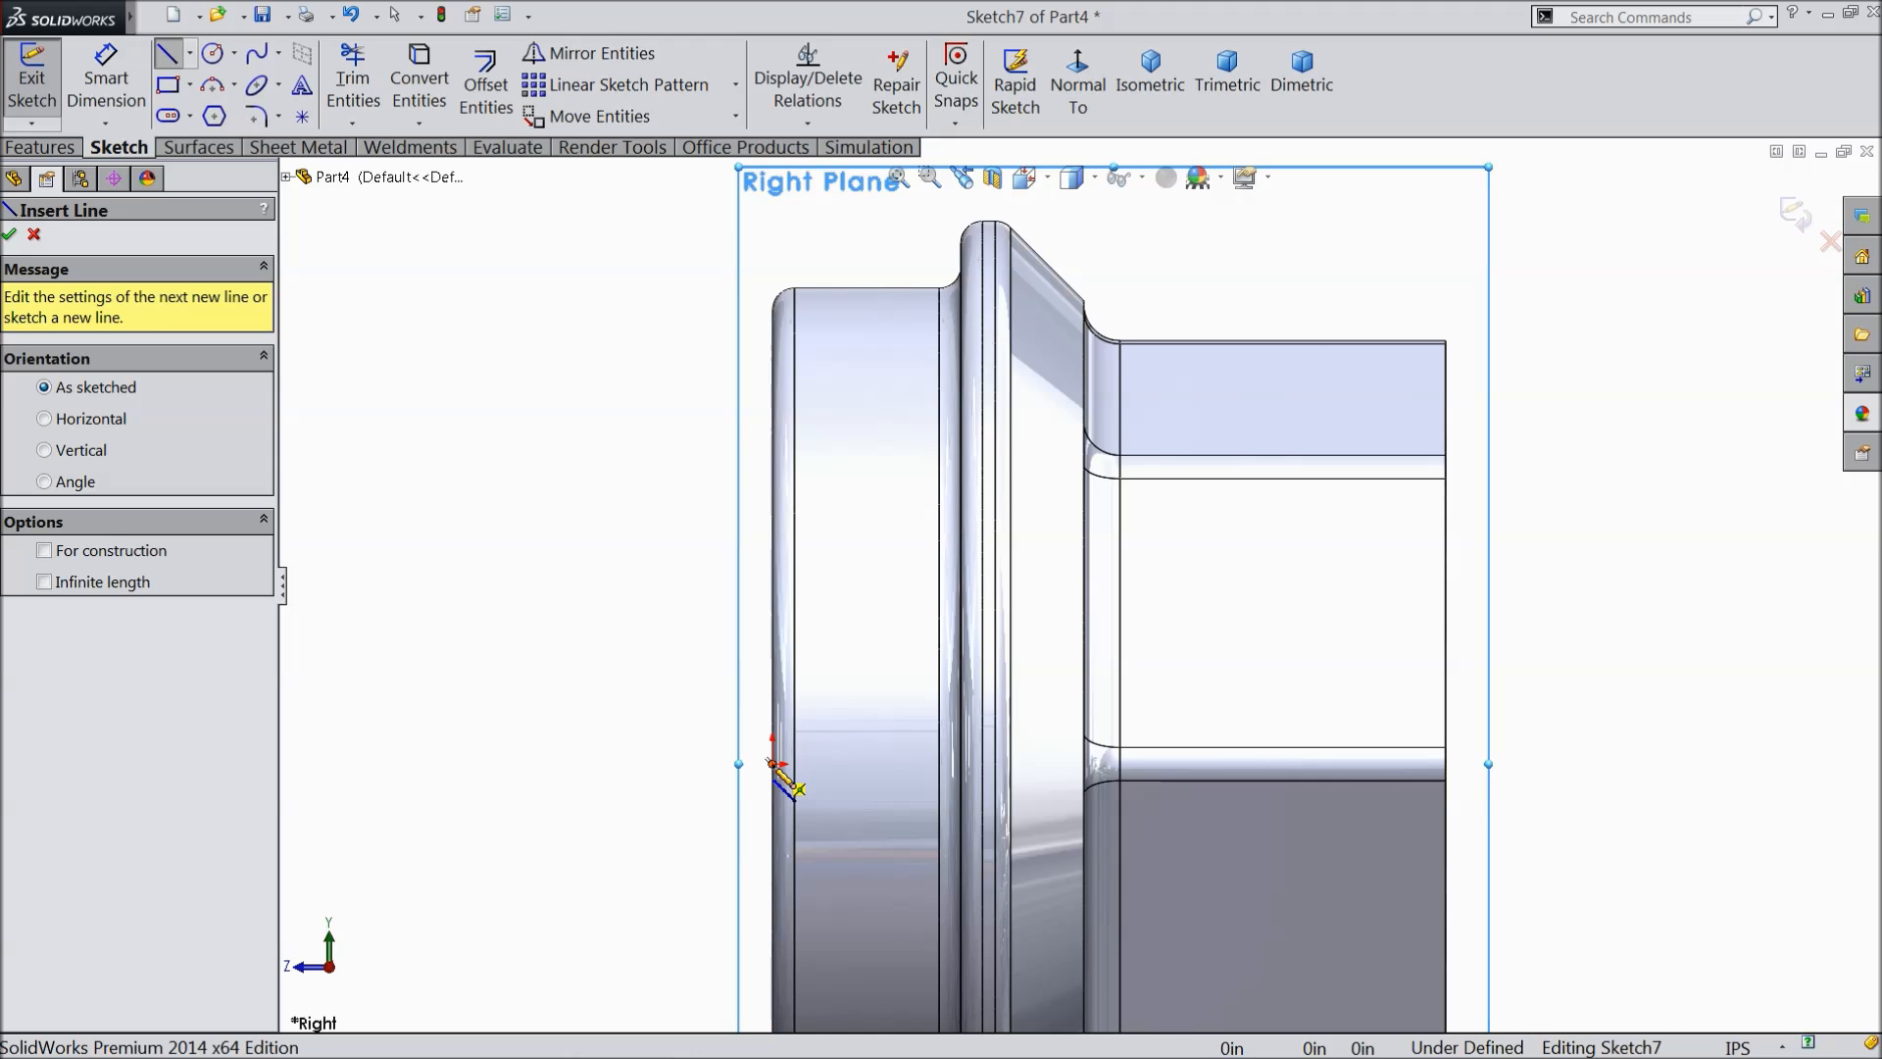
left_click(772, 762)
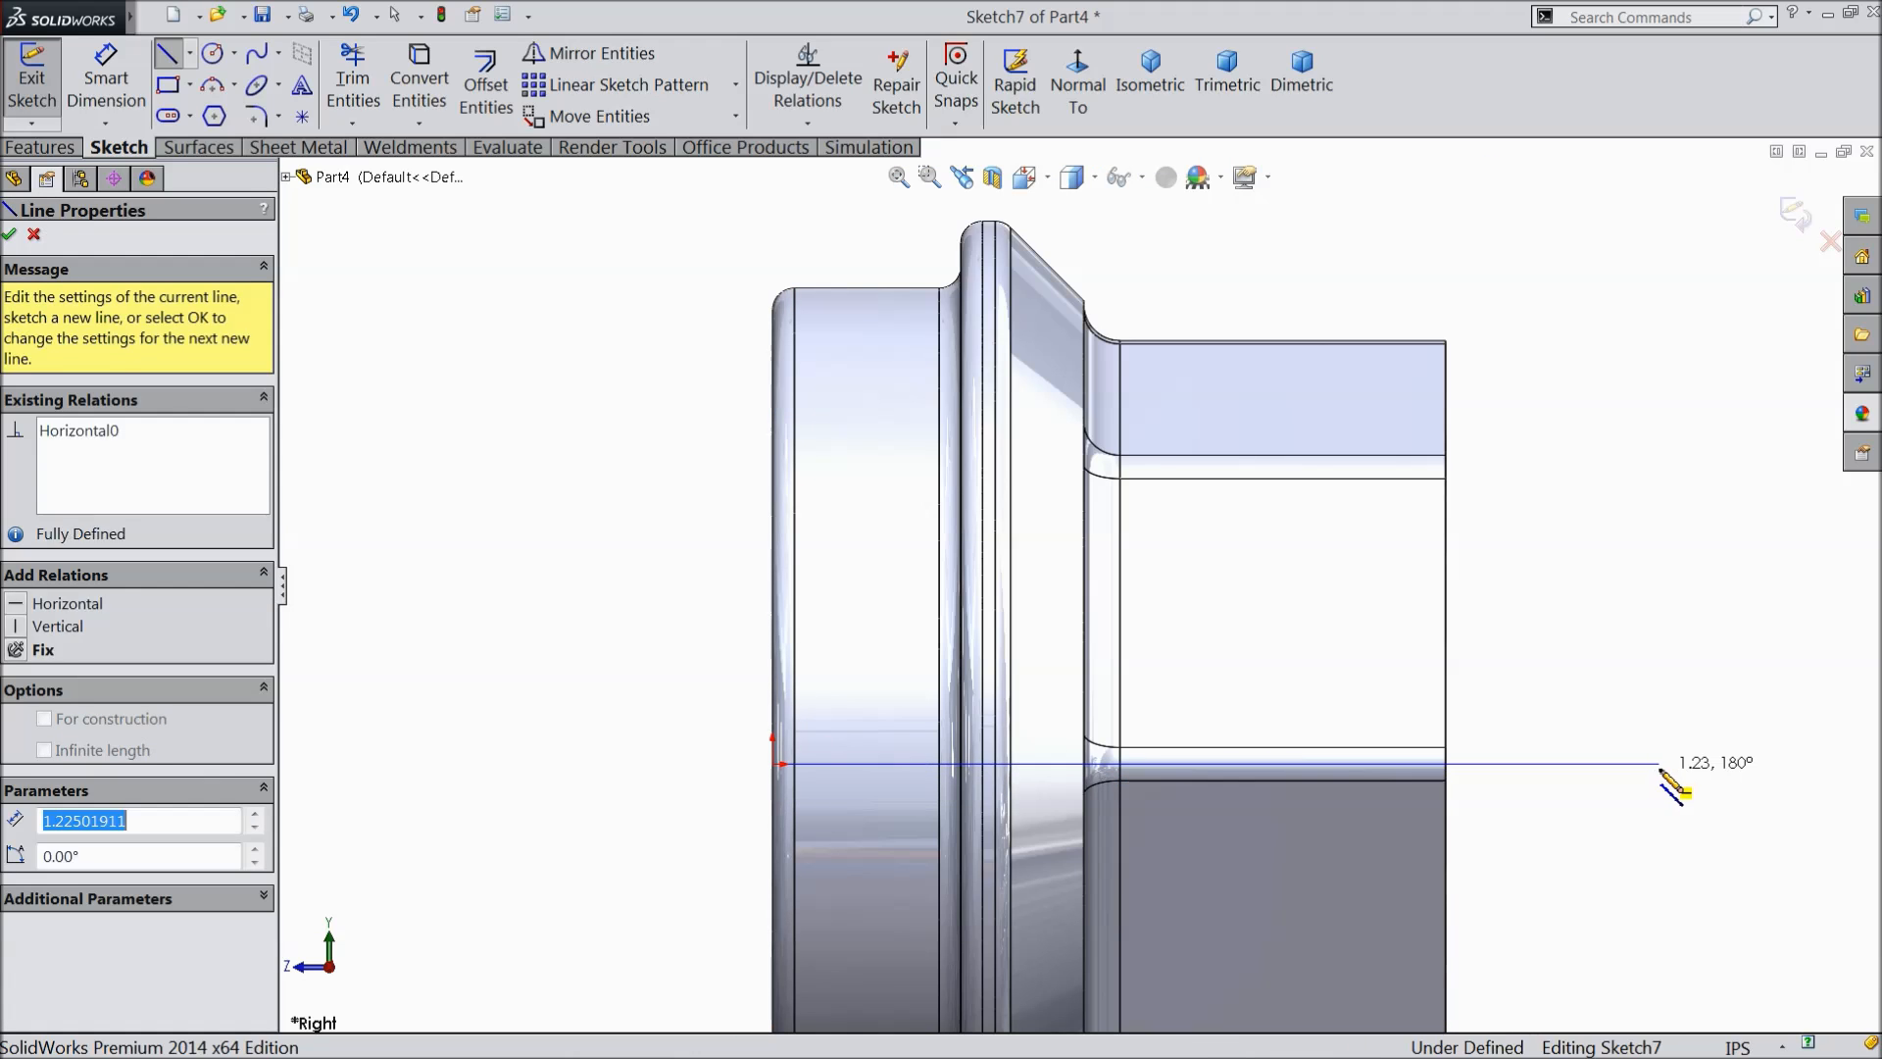
right_click(1659, 766)
left_click(1672, 179)
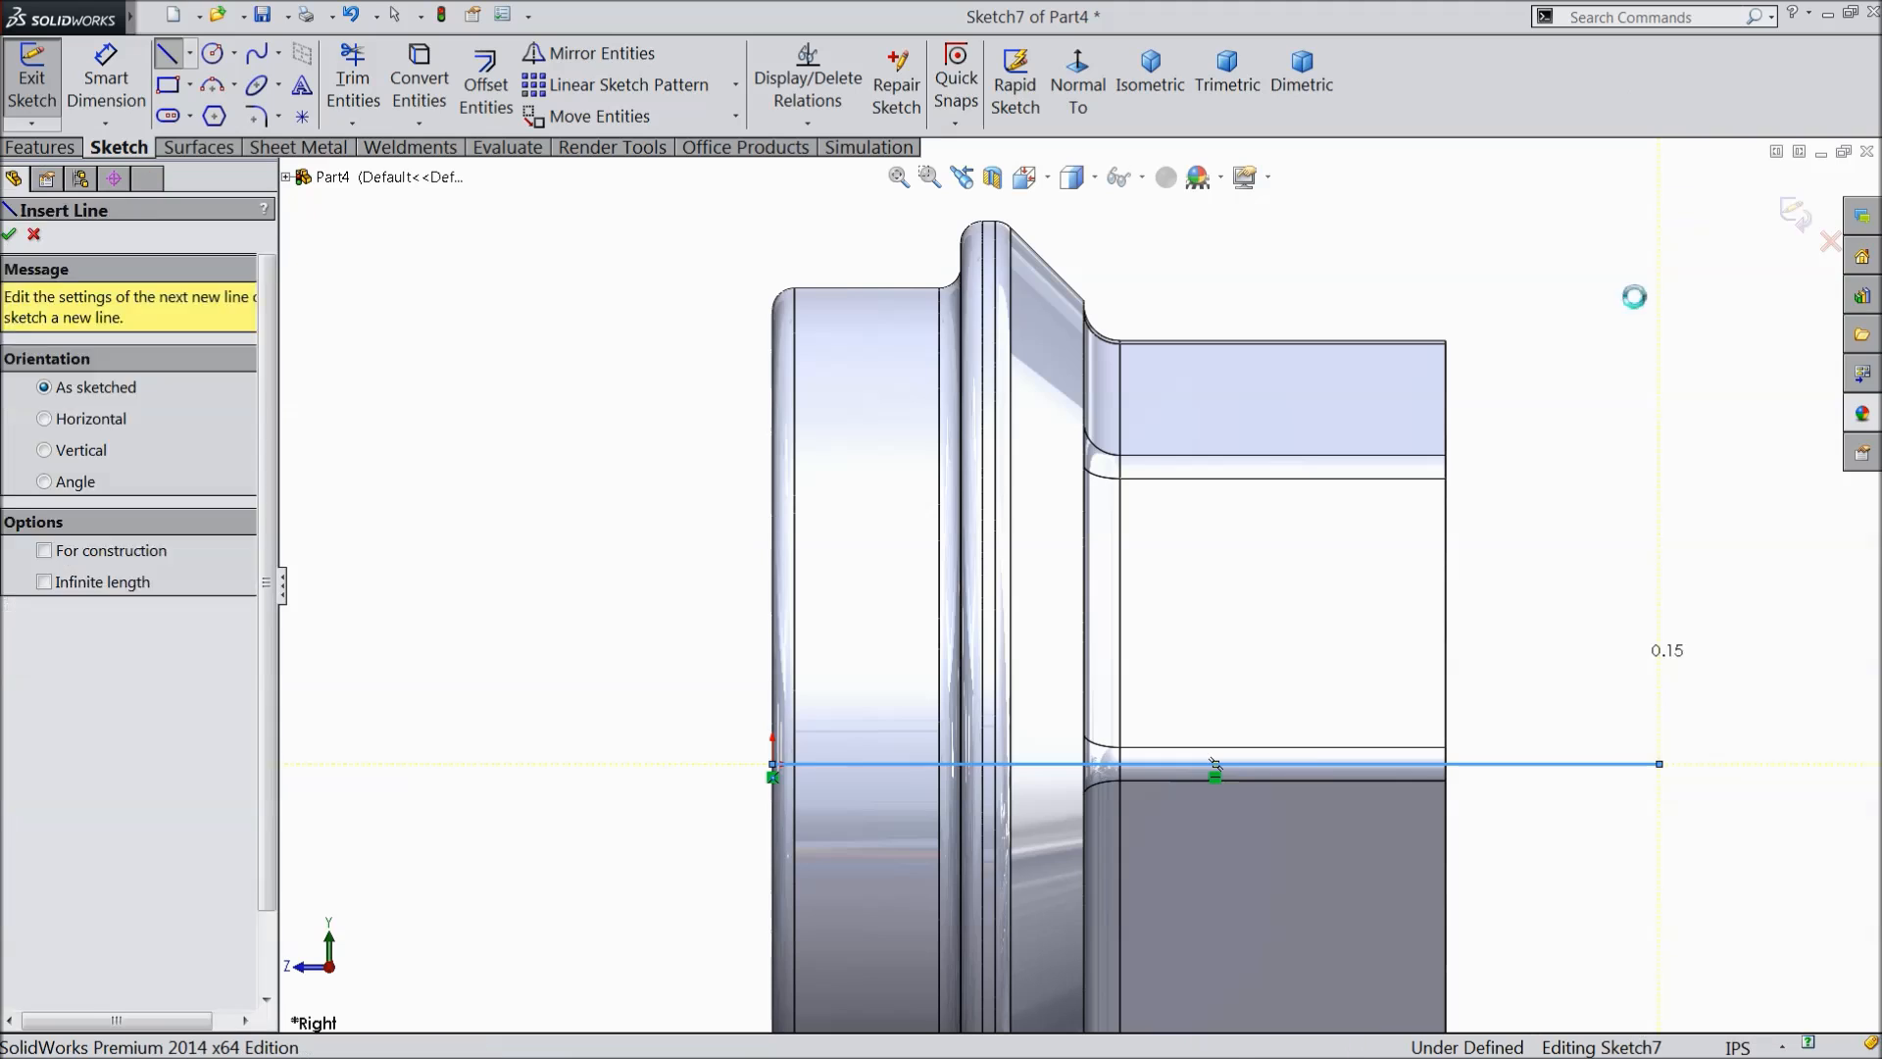
left_click(1512, 763)
left_click(1585, 706)
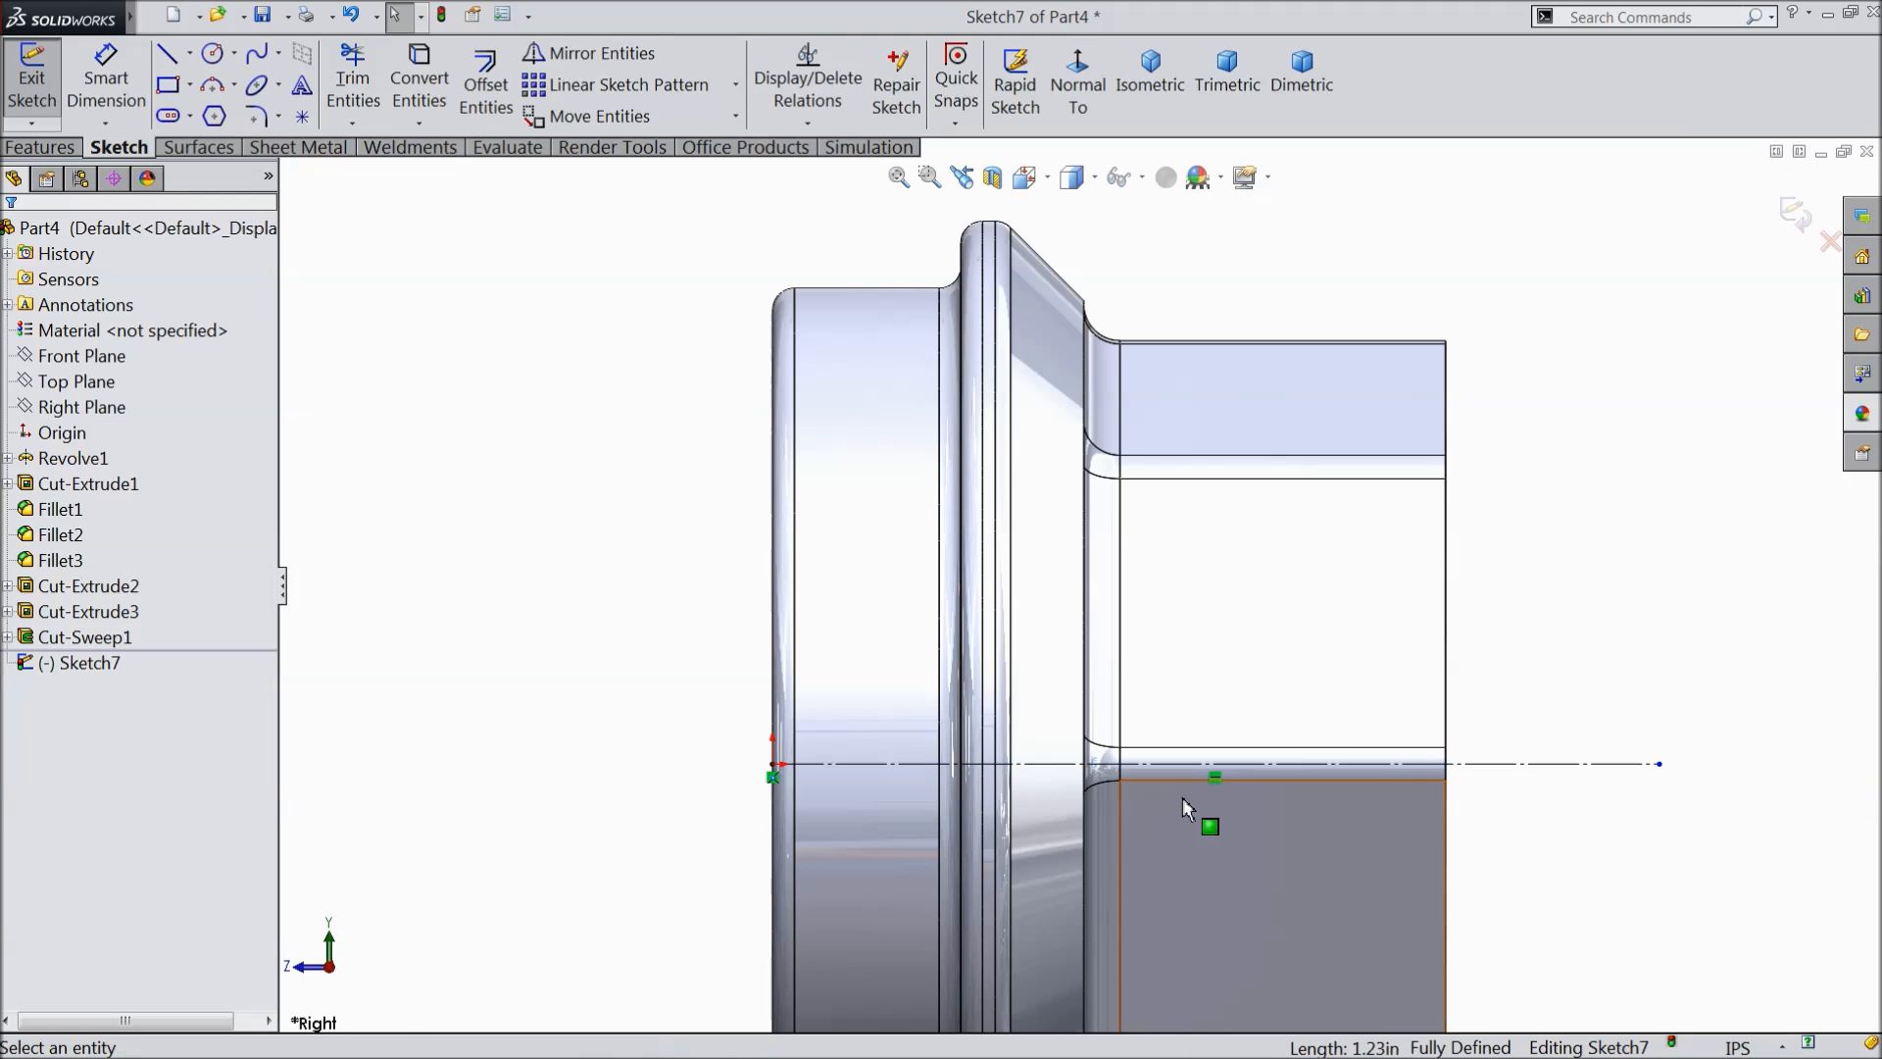
- Sketch a closed four-sided profile about 0.26 in wide over the plain cylindrical end, from end face to lip, with a sloped lower edge
left_click(167, 53)
scroll(917, 368, "down", 1)
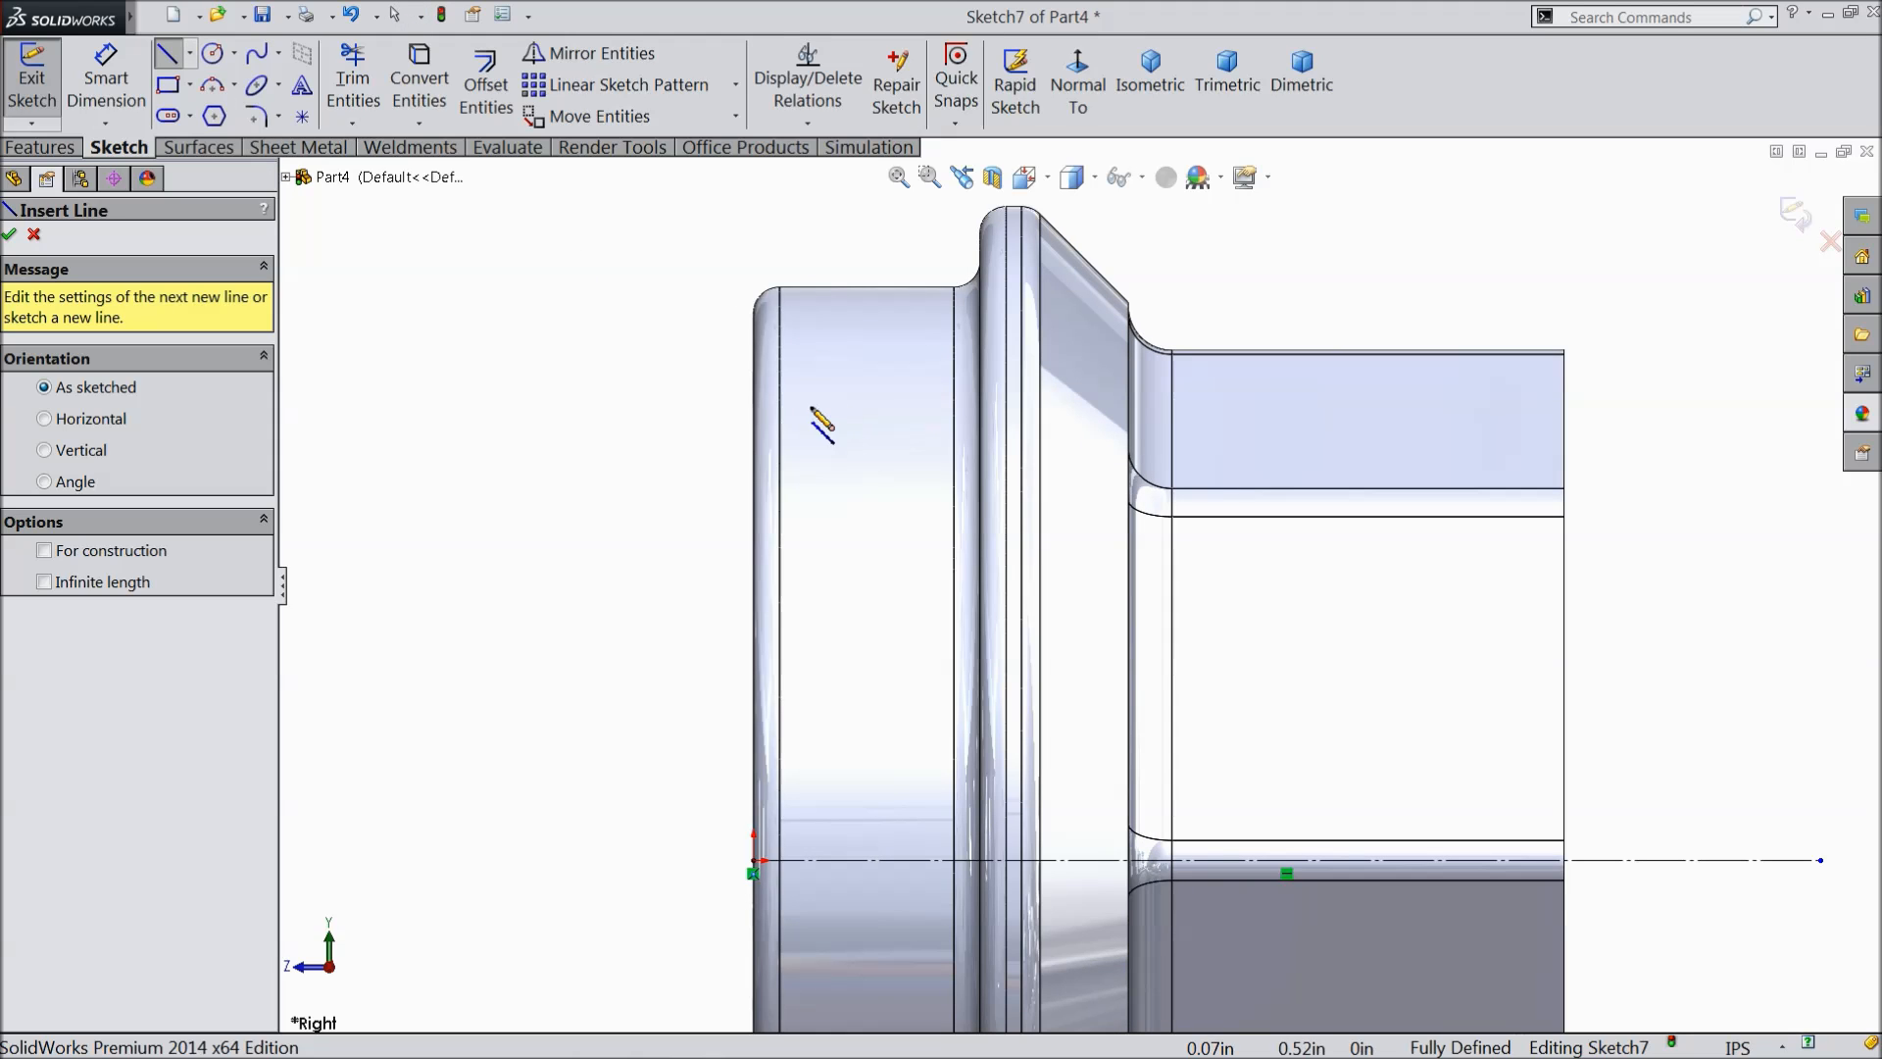
left_click(754, 409)
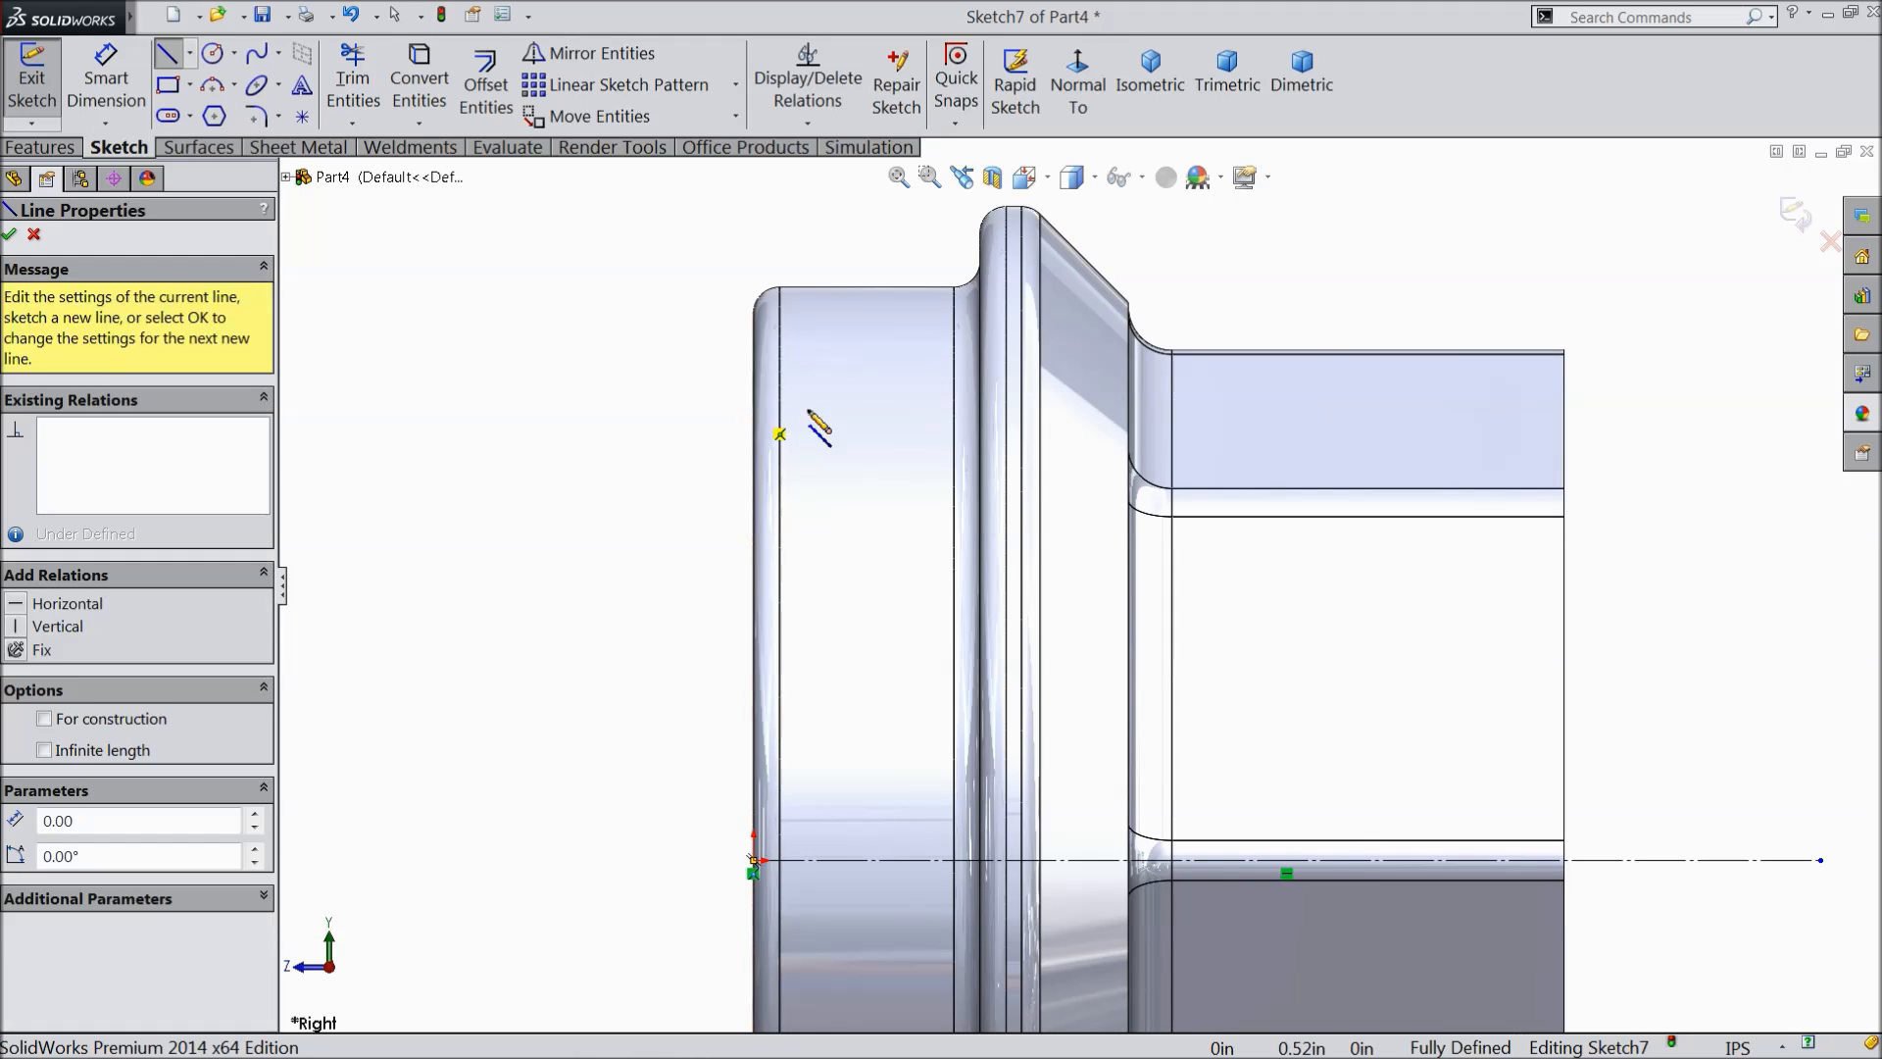
left_click(981, 364)
scroll(1073, 582, "up", 2)
left_click(1011, 260)
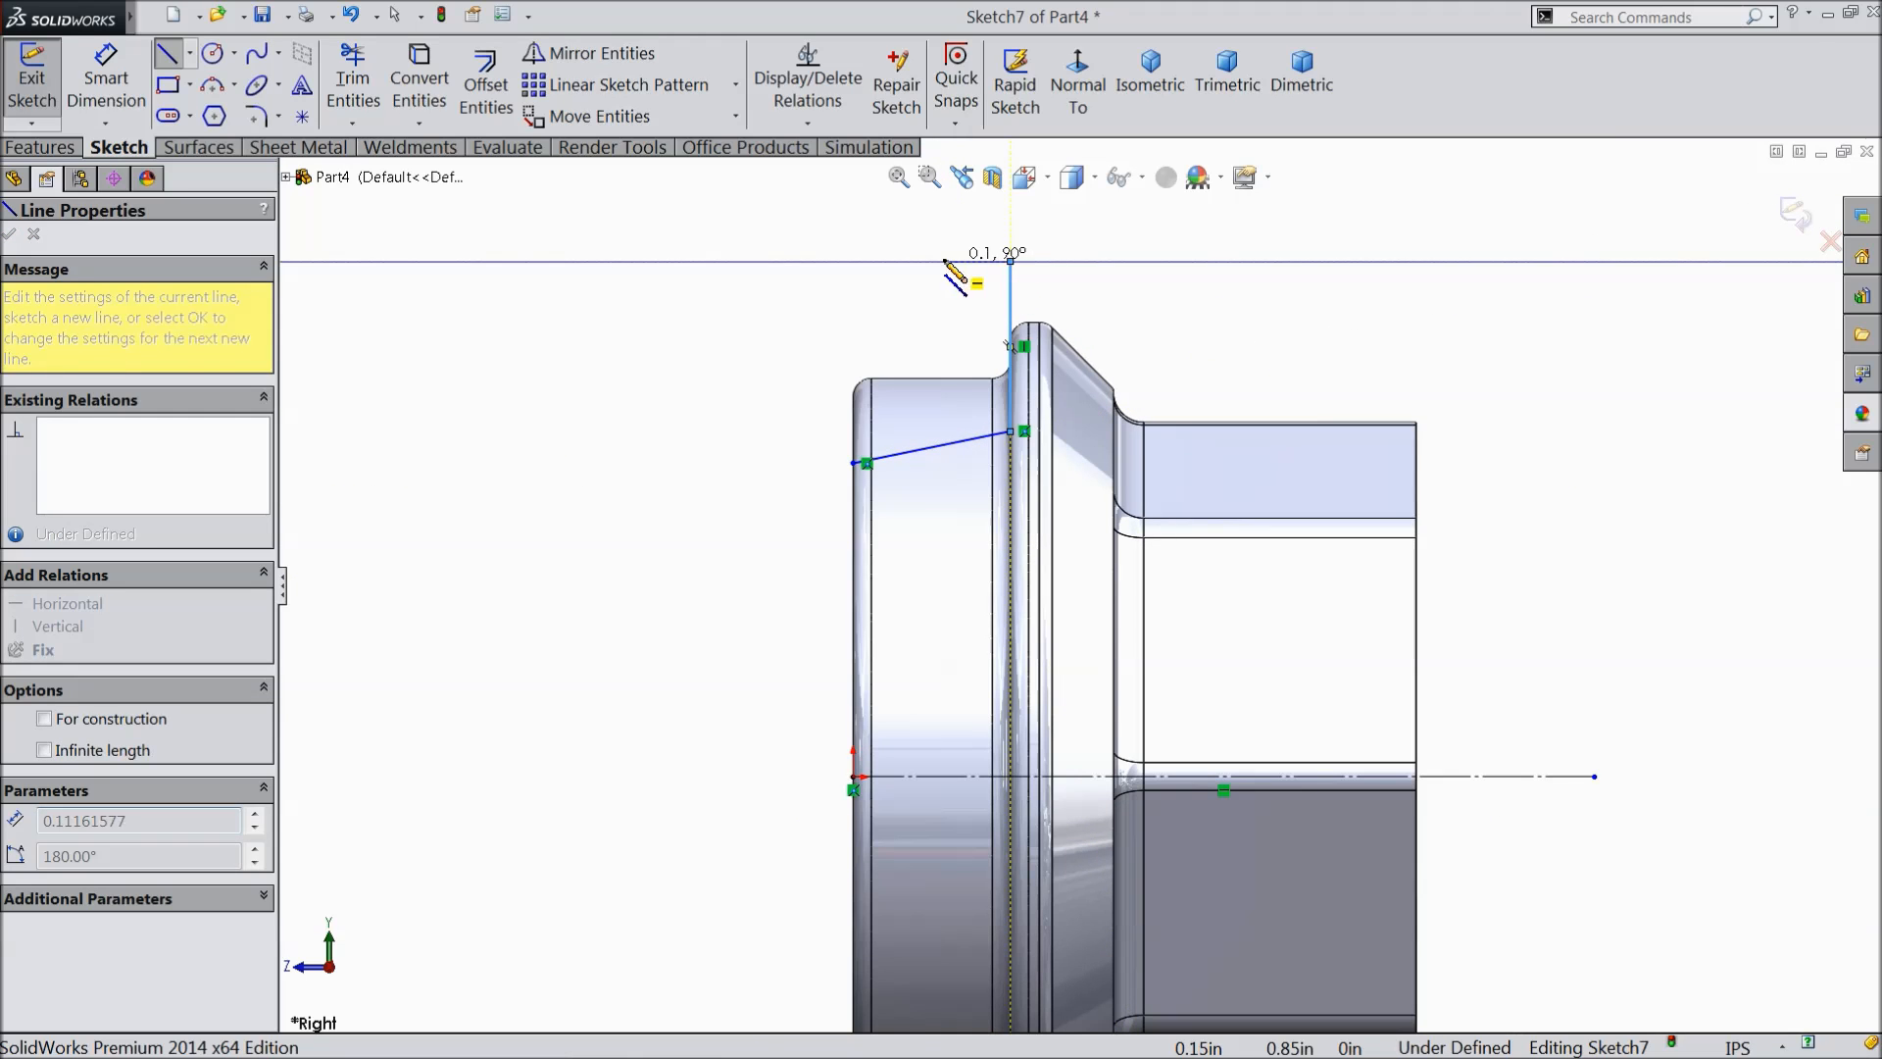
left_click(853, 261)
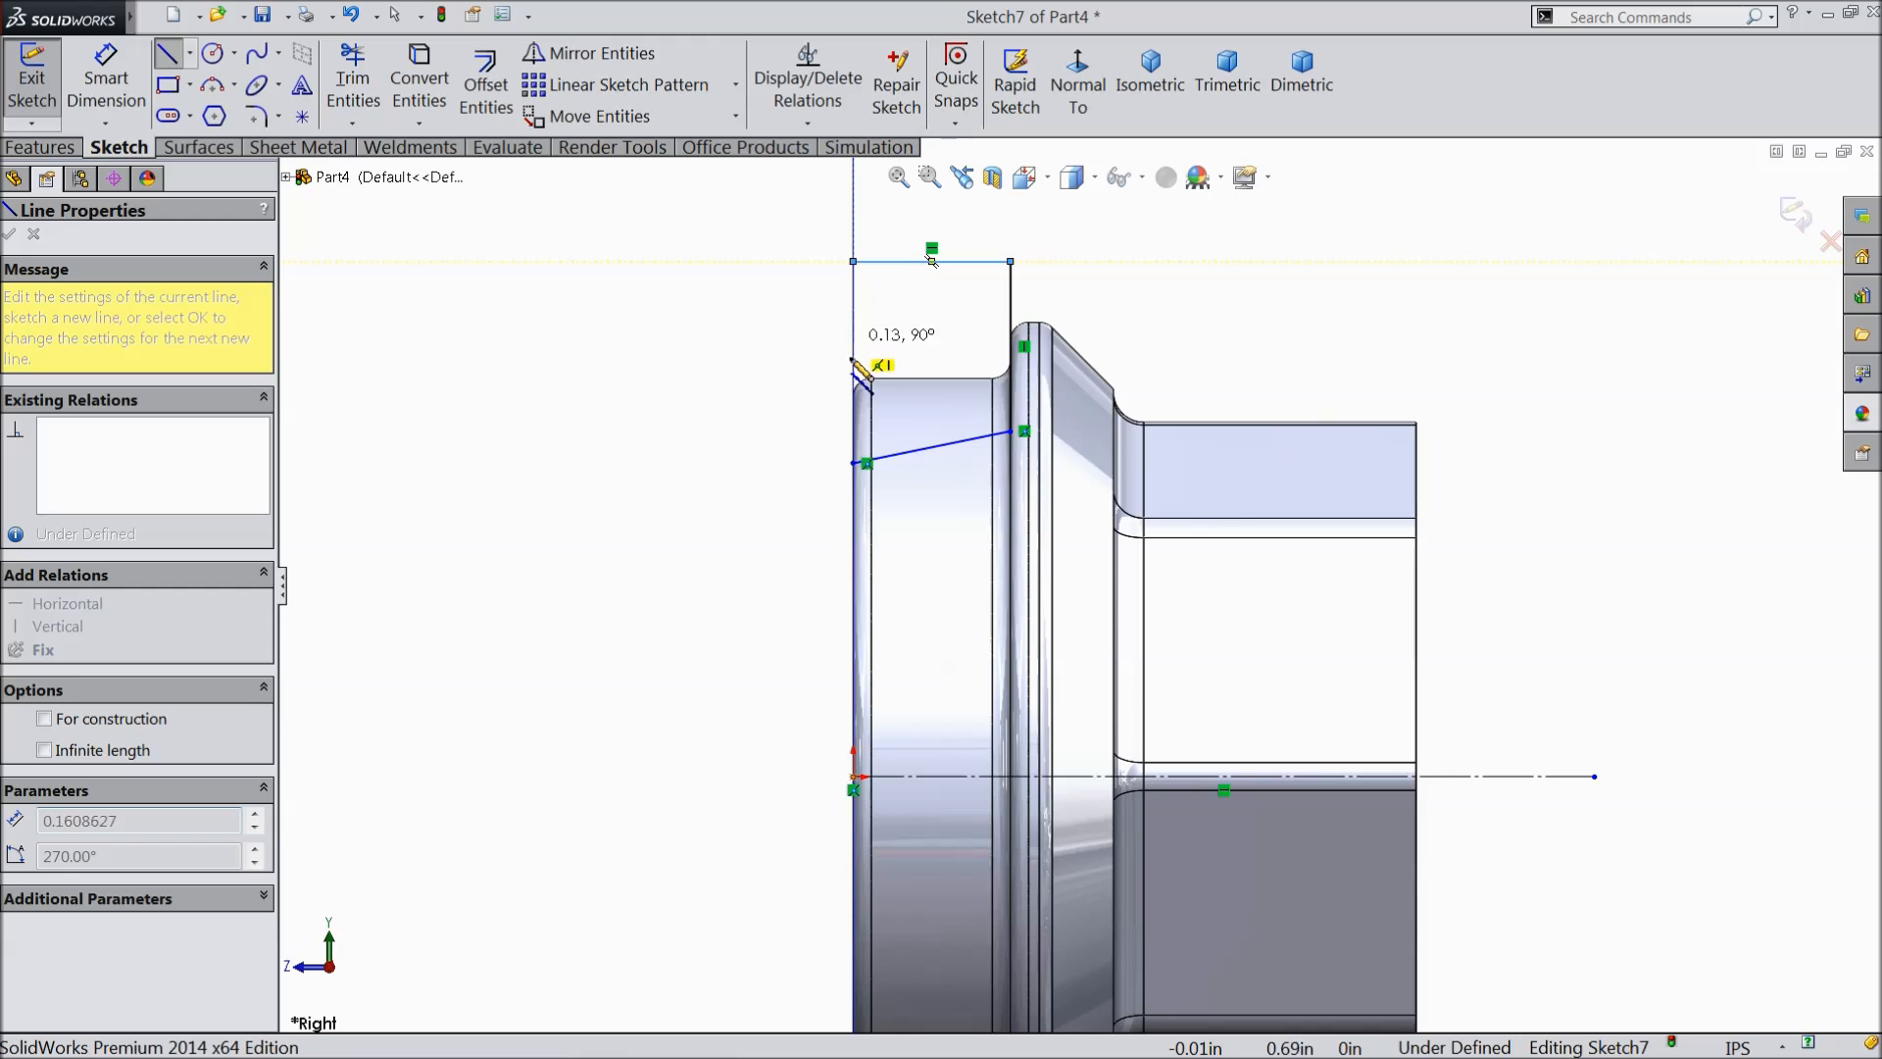
left_click(852, 463)
right_click(708, 259)
left_click(769, 285)
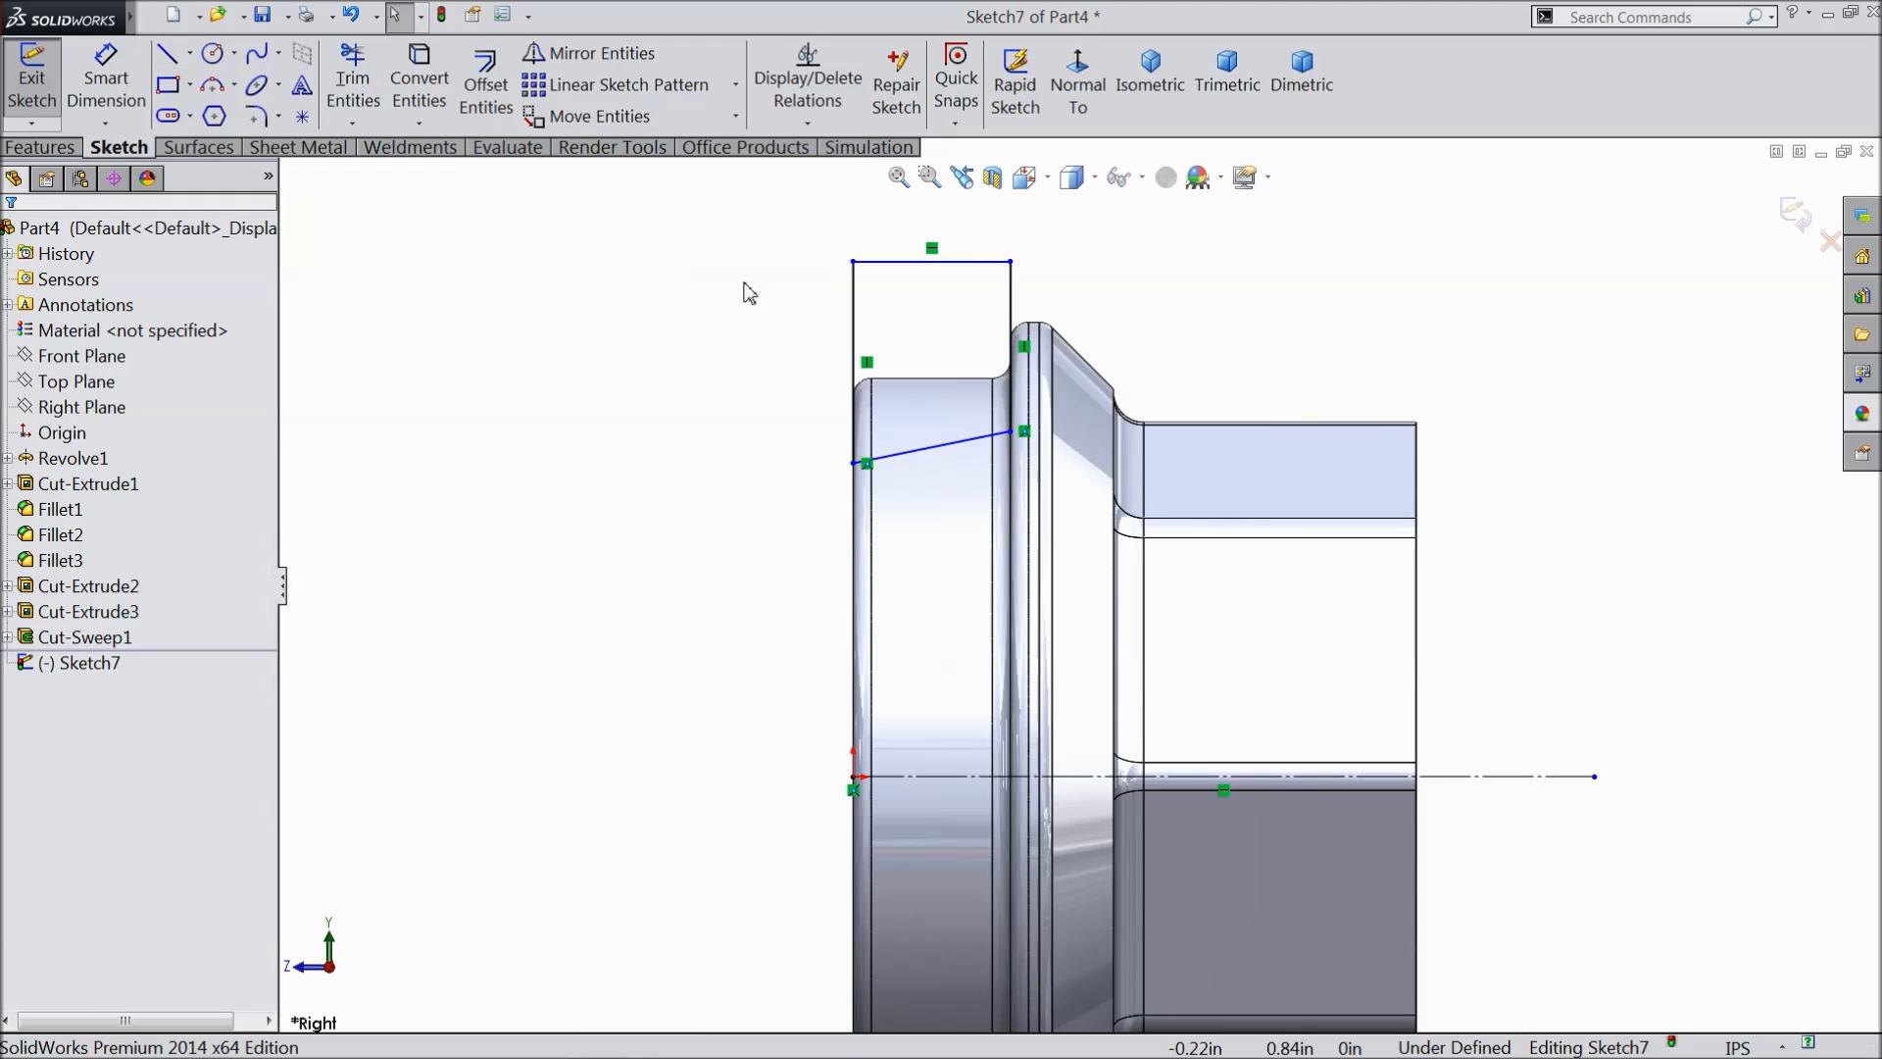
- Dimension the sloped line's endpoint on the end face to the centreline as 1.288 in
left_click(134, 84)
left_click(853, 464)
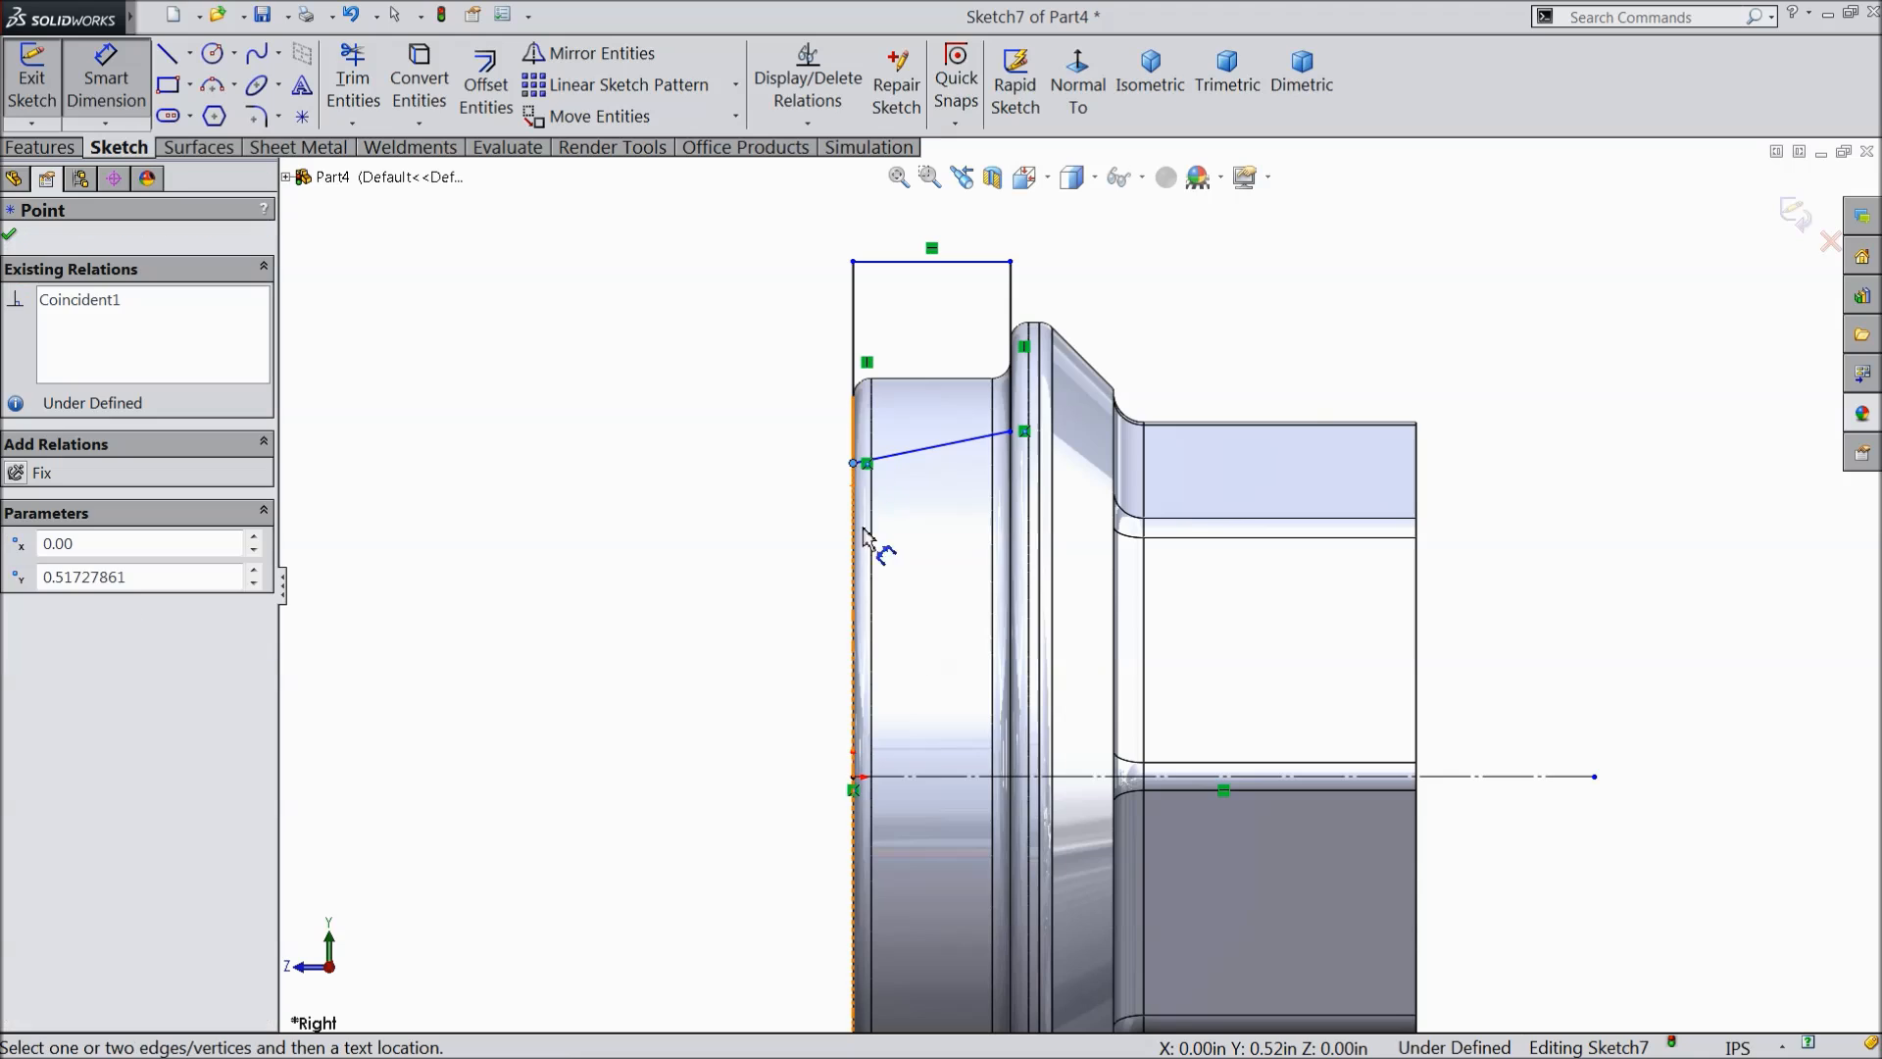
left_click(899, 778)
left_click(704, 619)
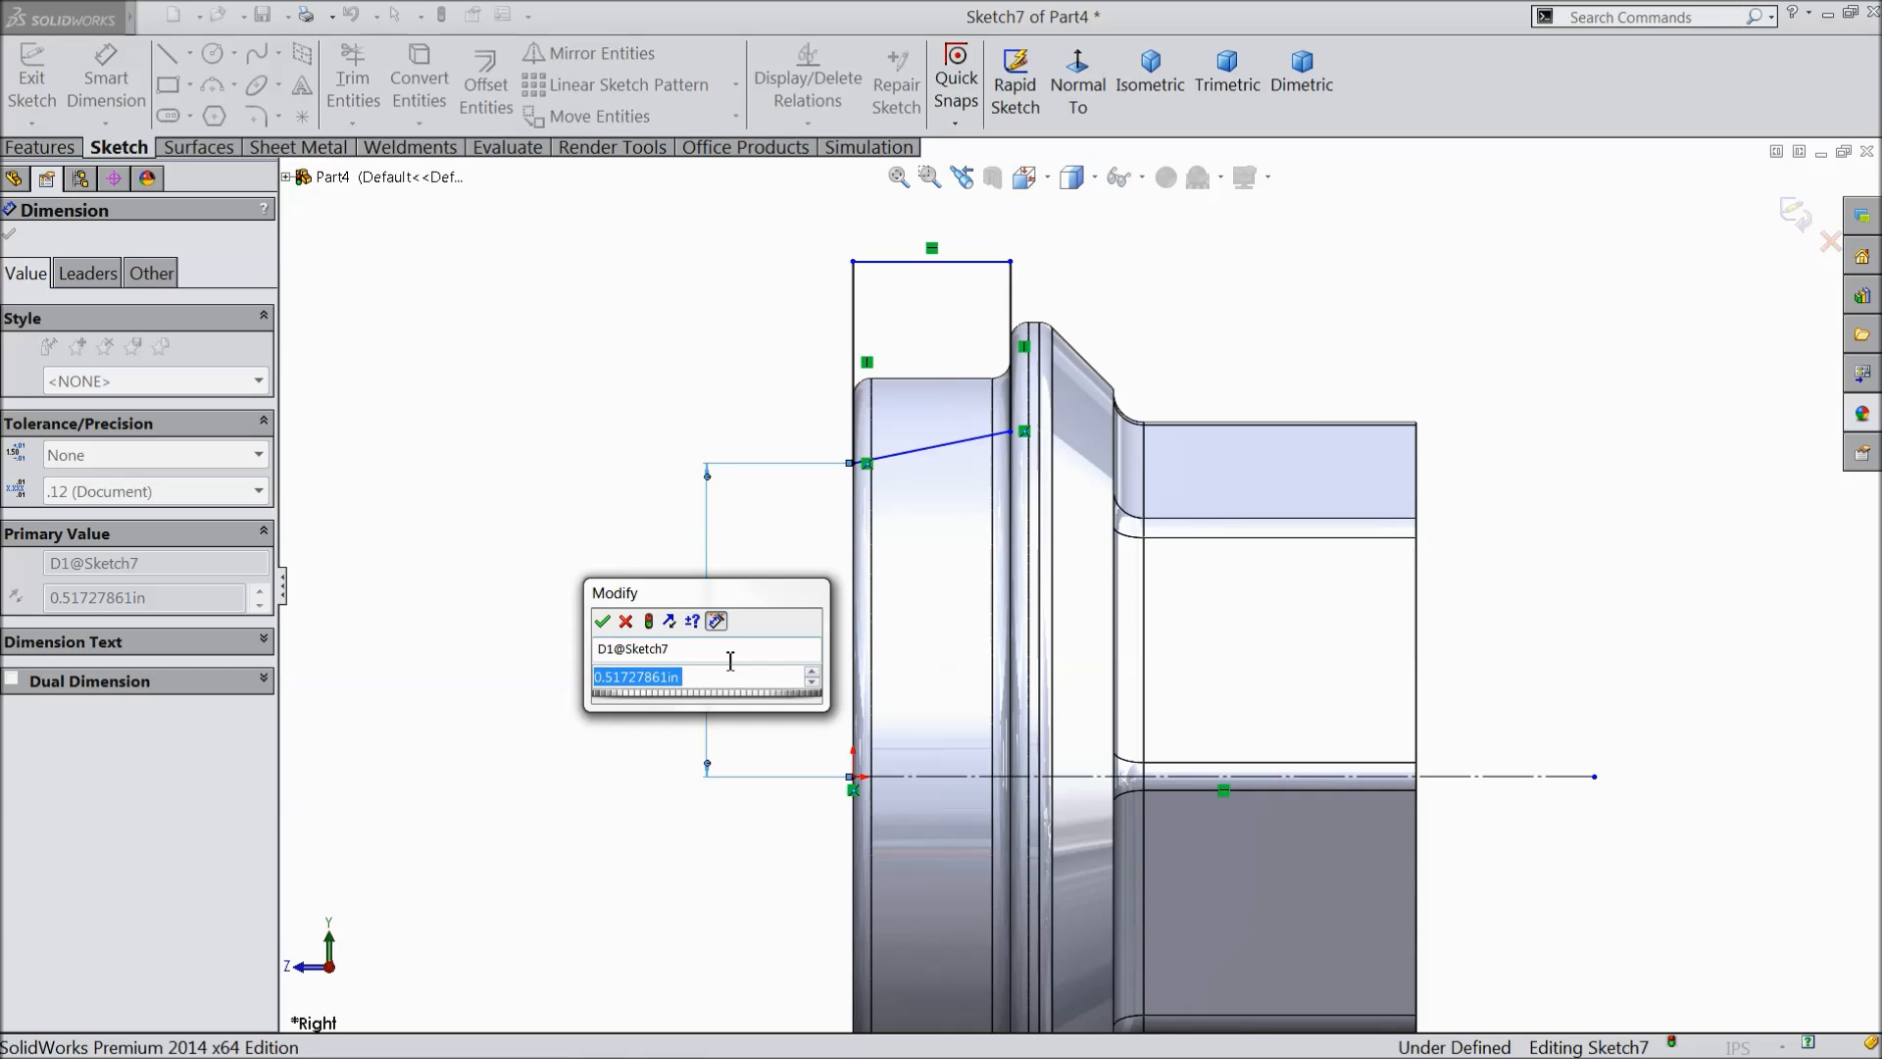
type("1.288")
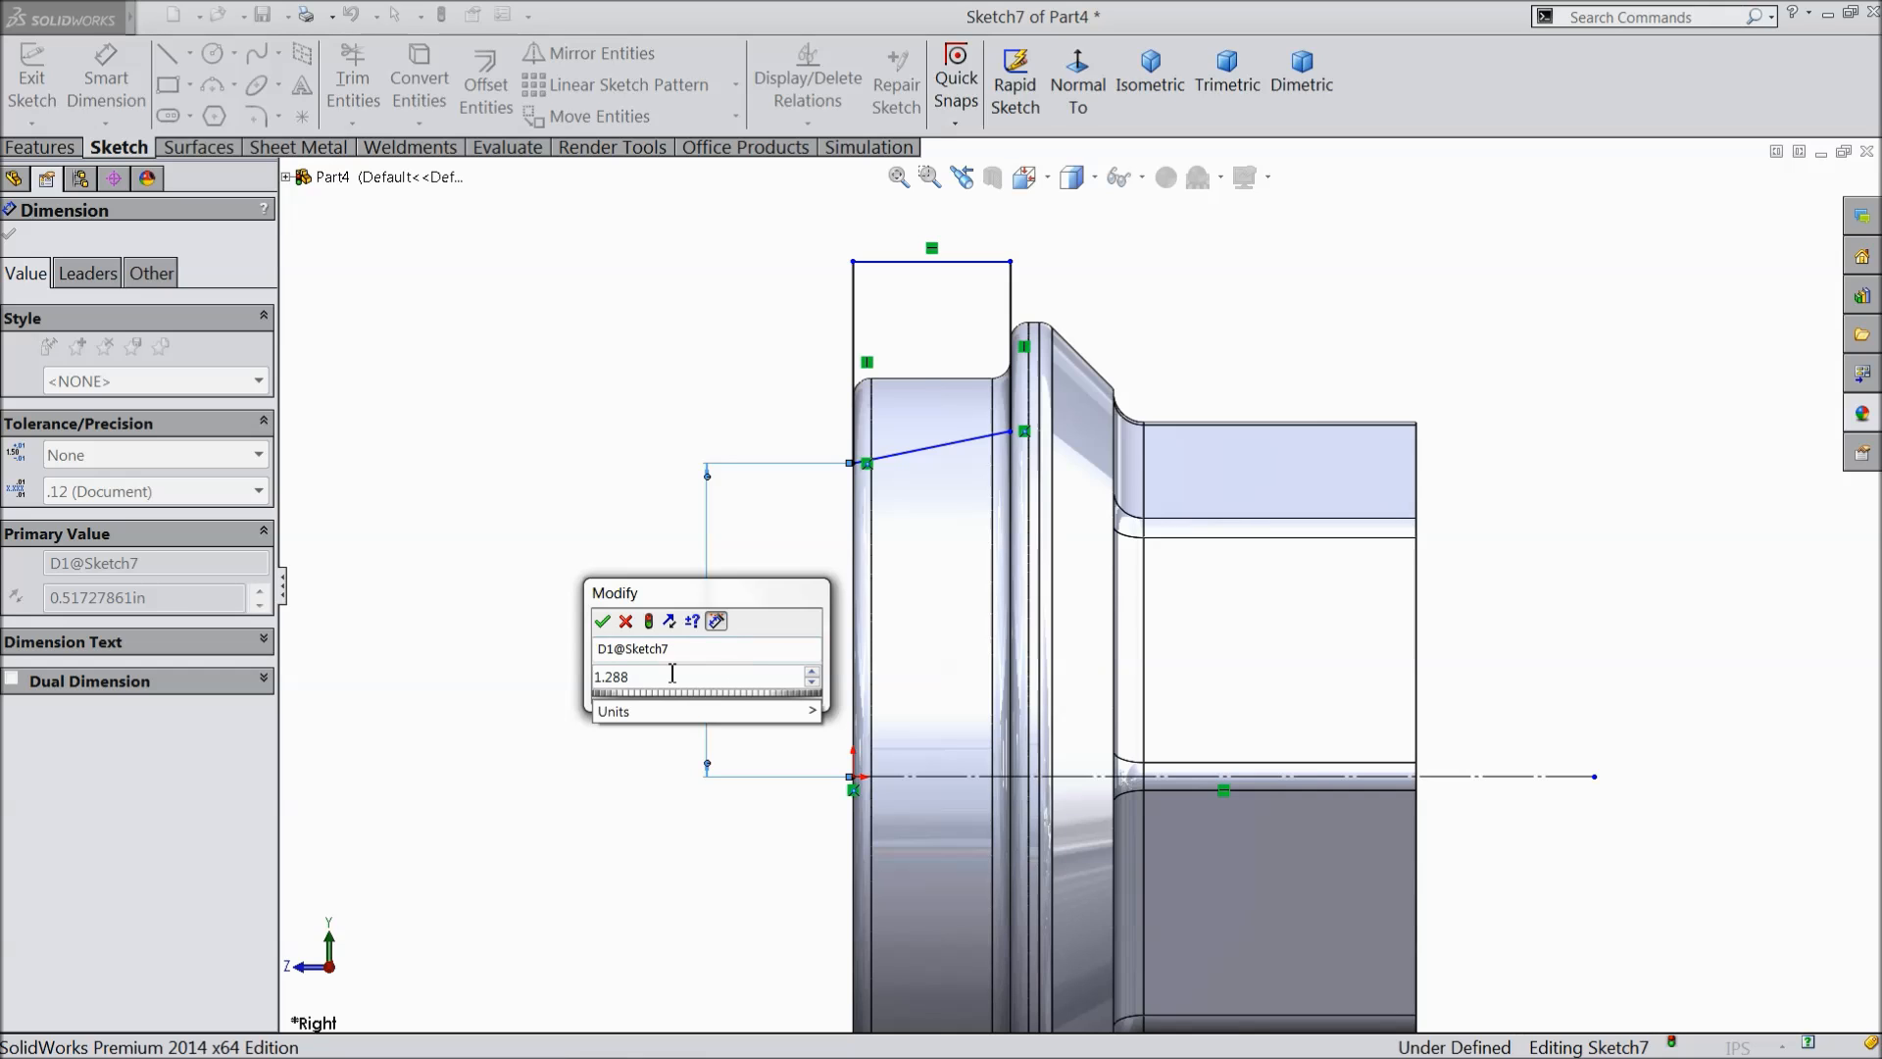
left_click(602, 621)
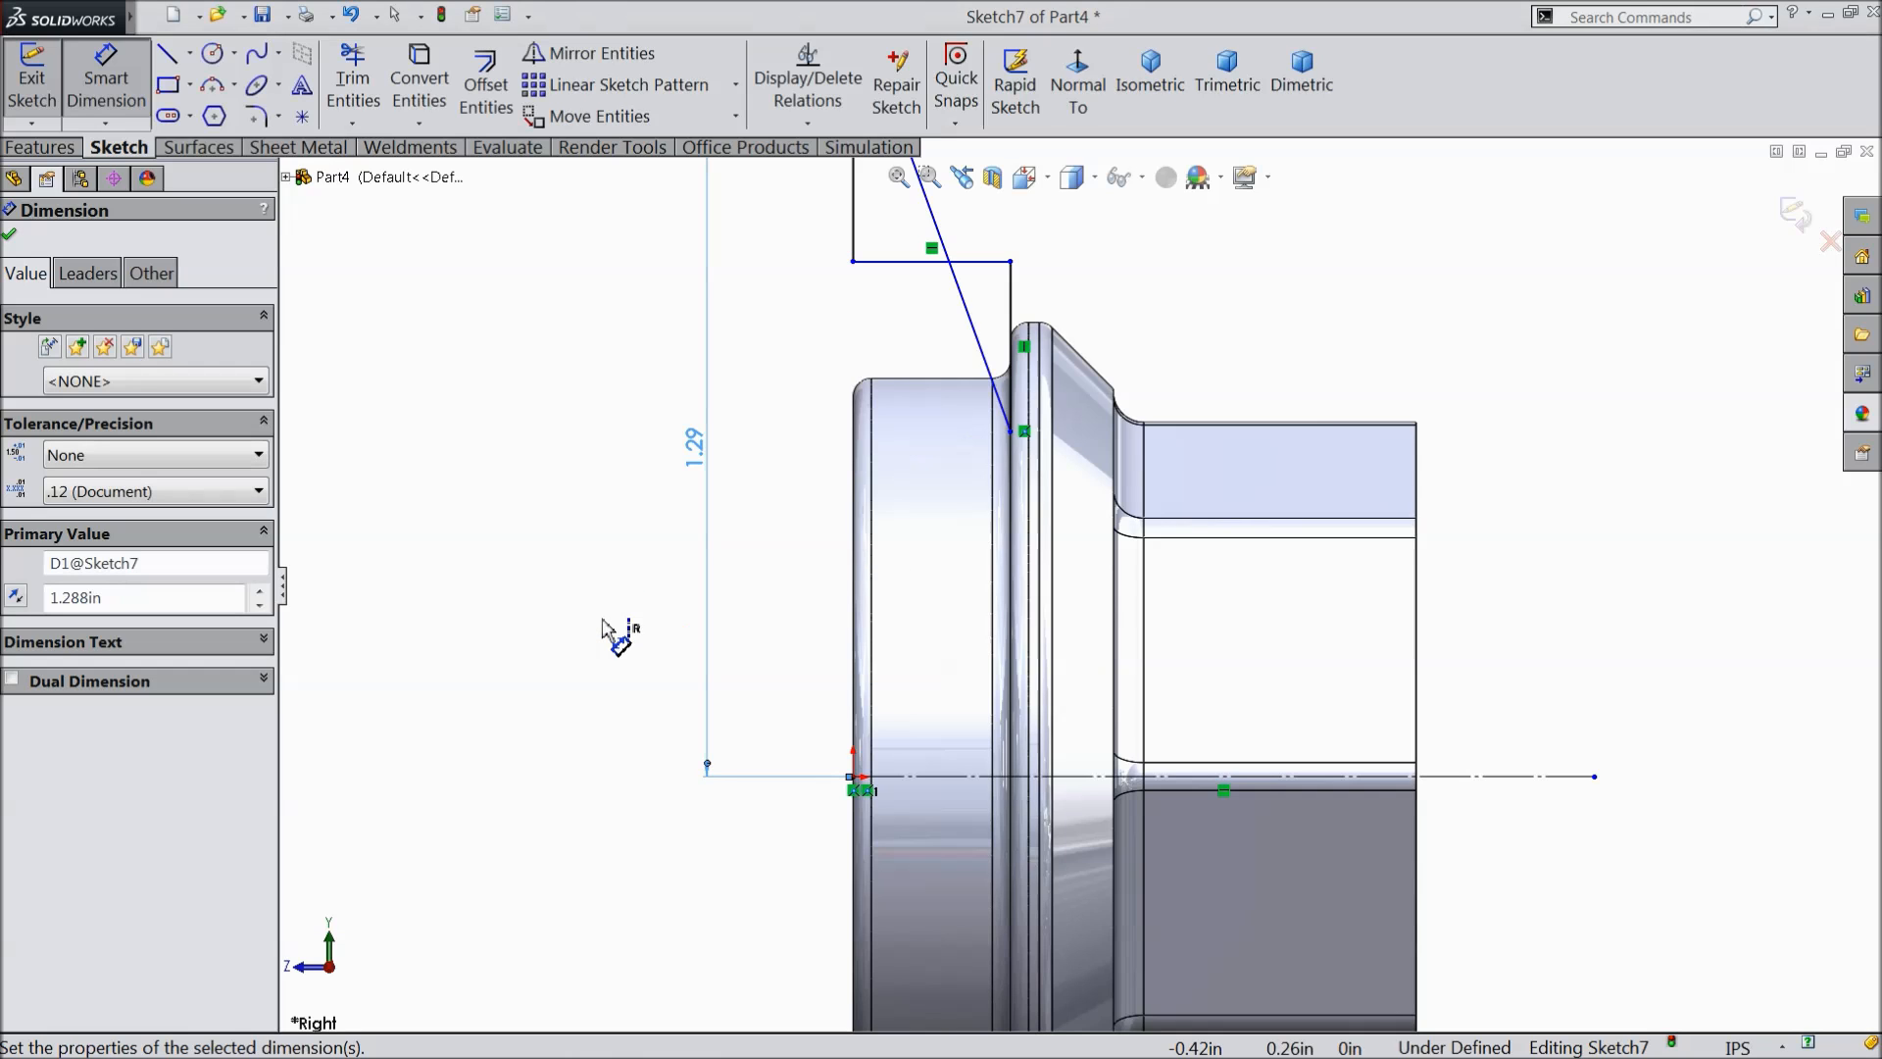
- Set the distance from the sloped line's end-face endpoint to the centreline to 1.288in/2
double_click(694, 453)
left_click(660, 477)
type("/2")
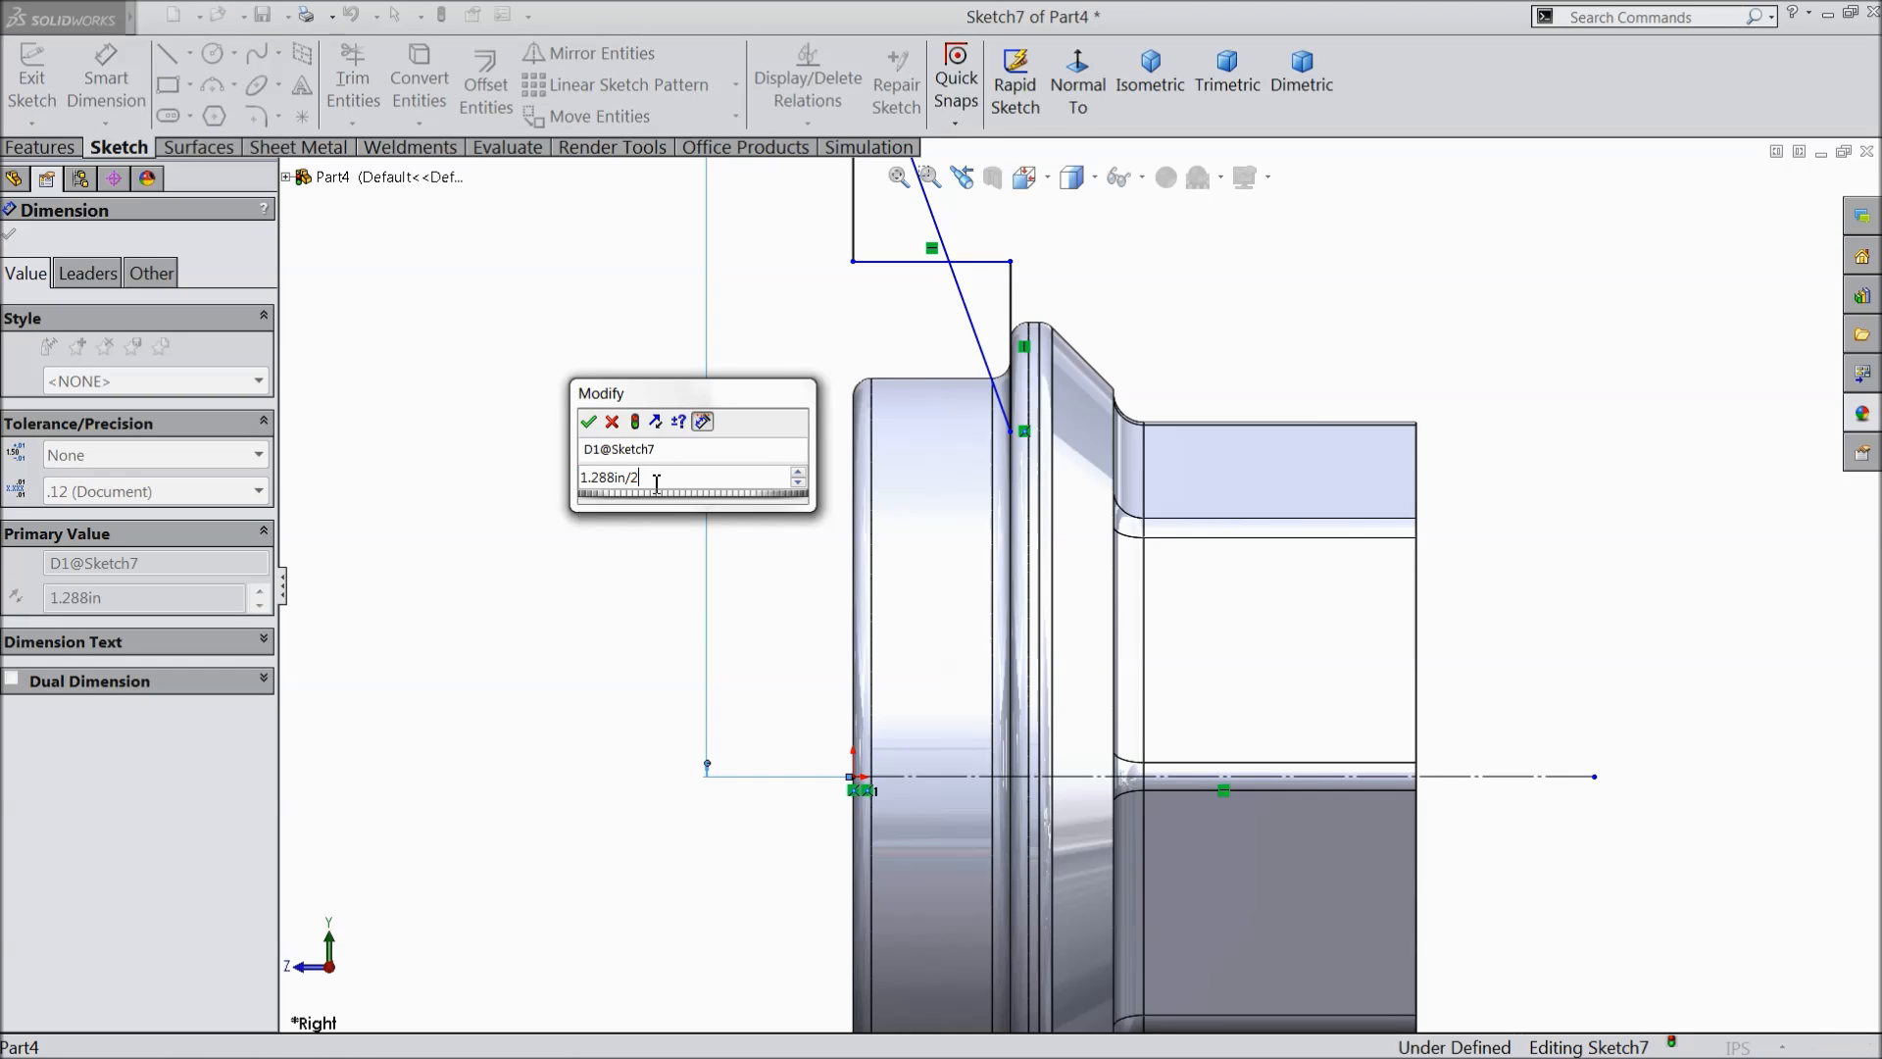
key("Return")
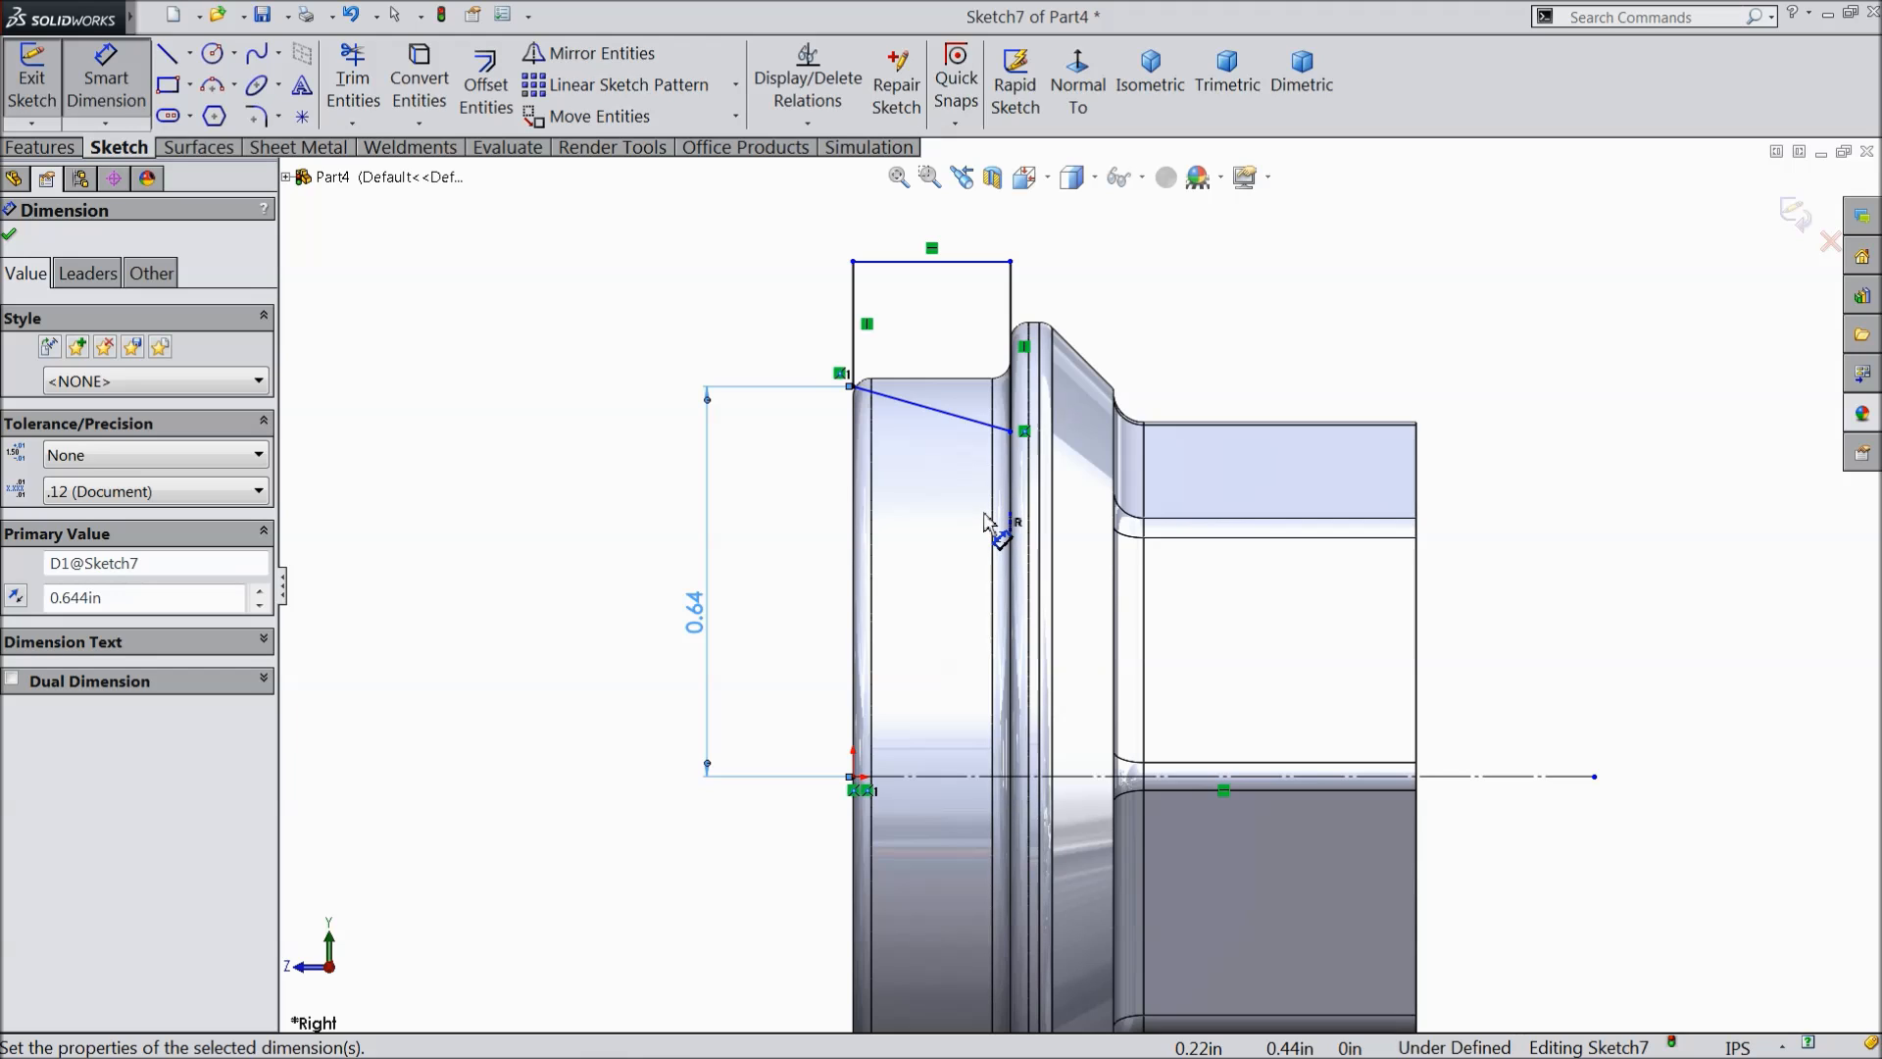
- Dimension the distance from the sloped line's lip-side endpoint to the centreline as 1.3035695/2 in
left_click(1013, 433)
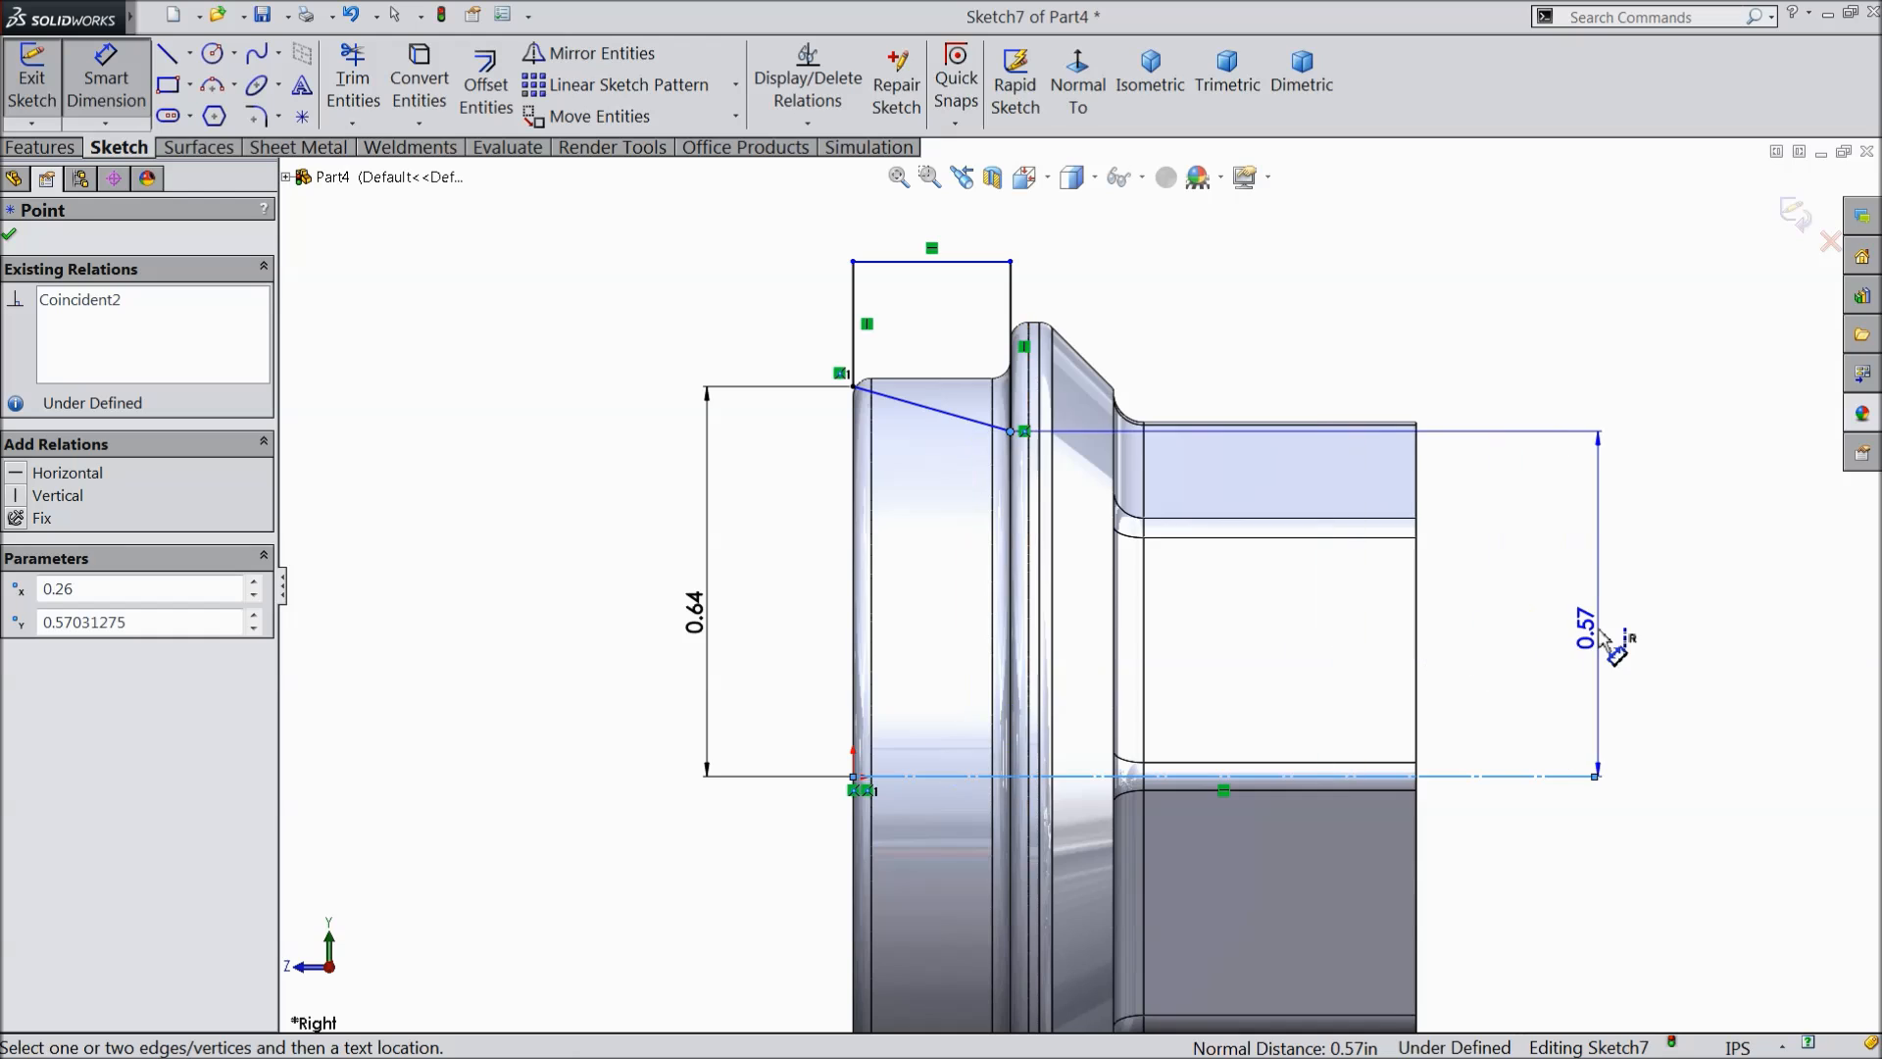
left_click(1602, 632)
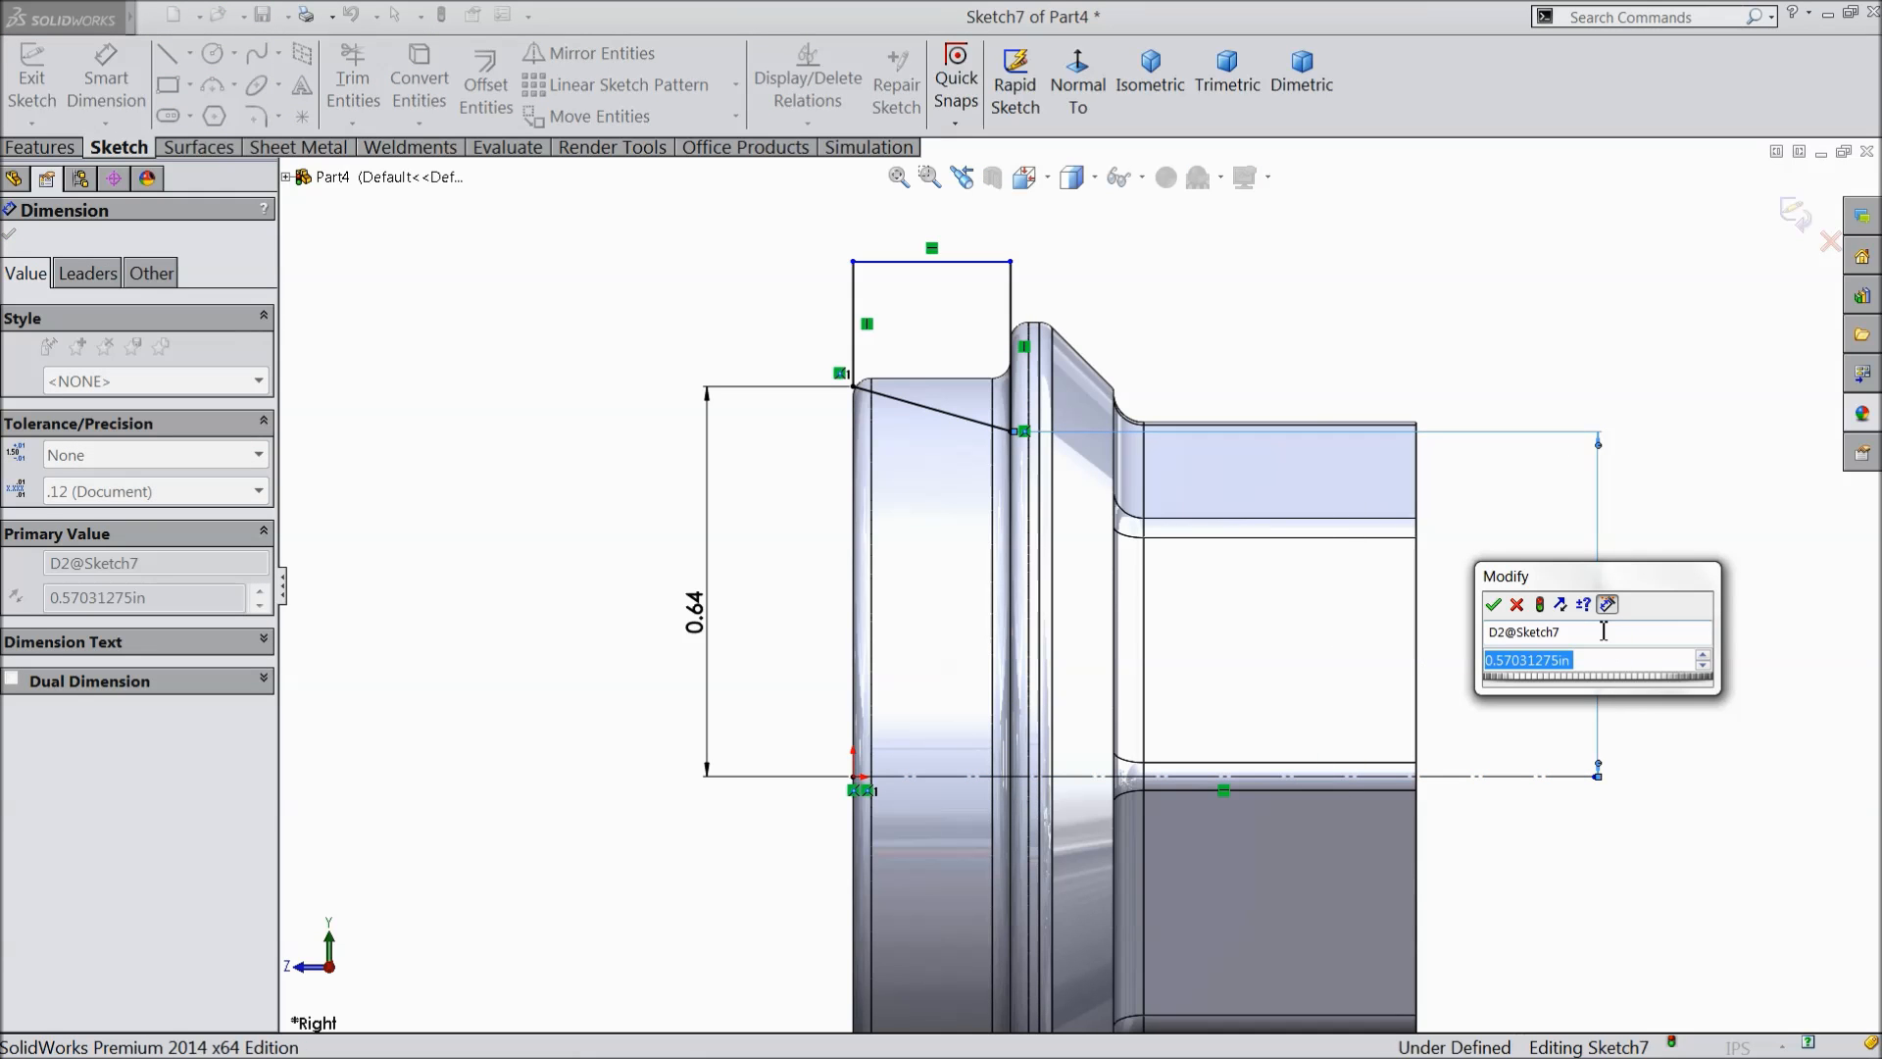
type("1.303")
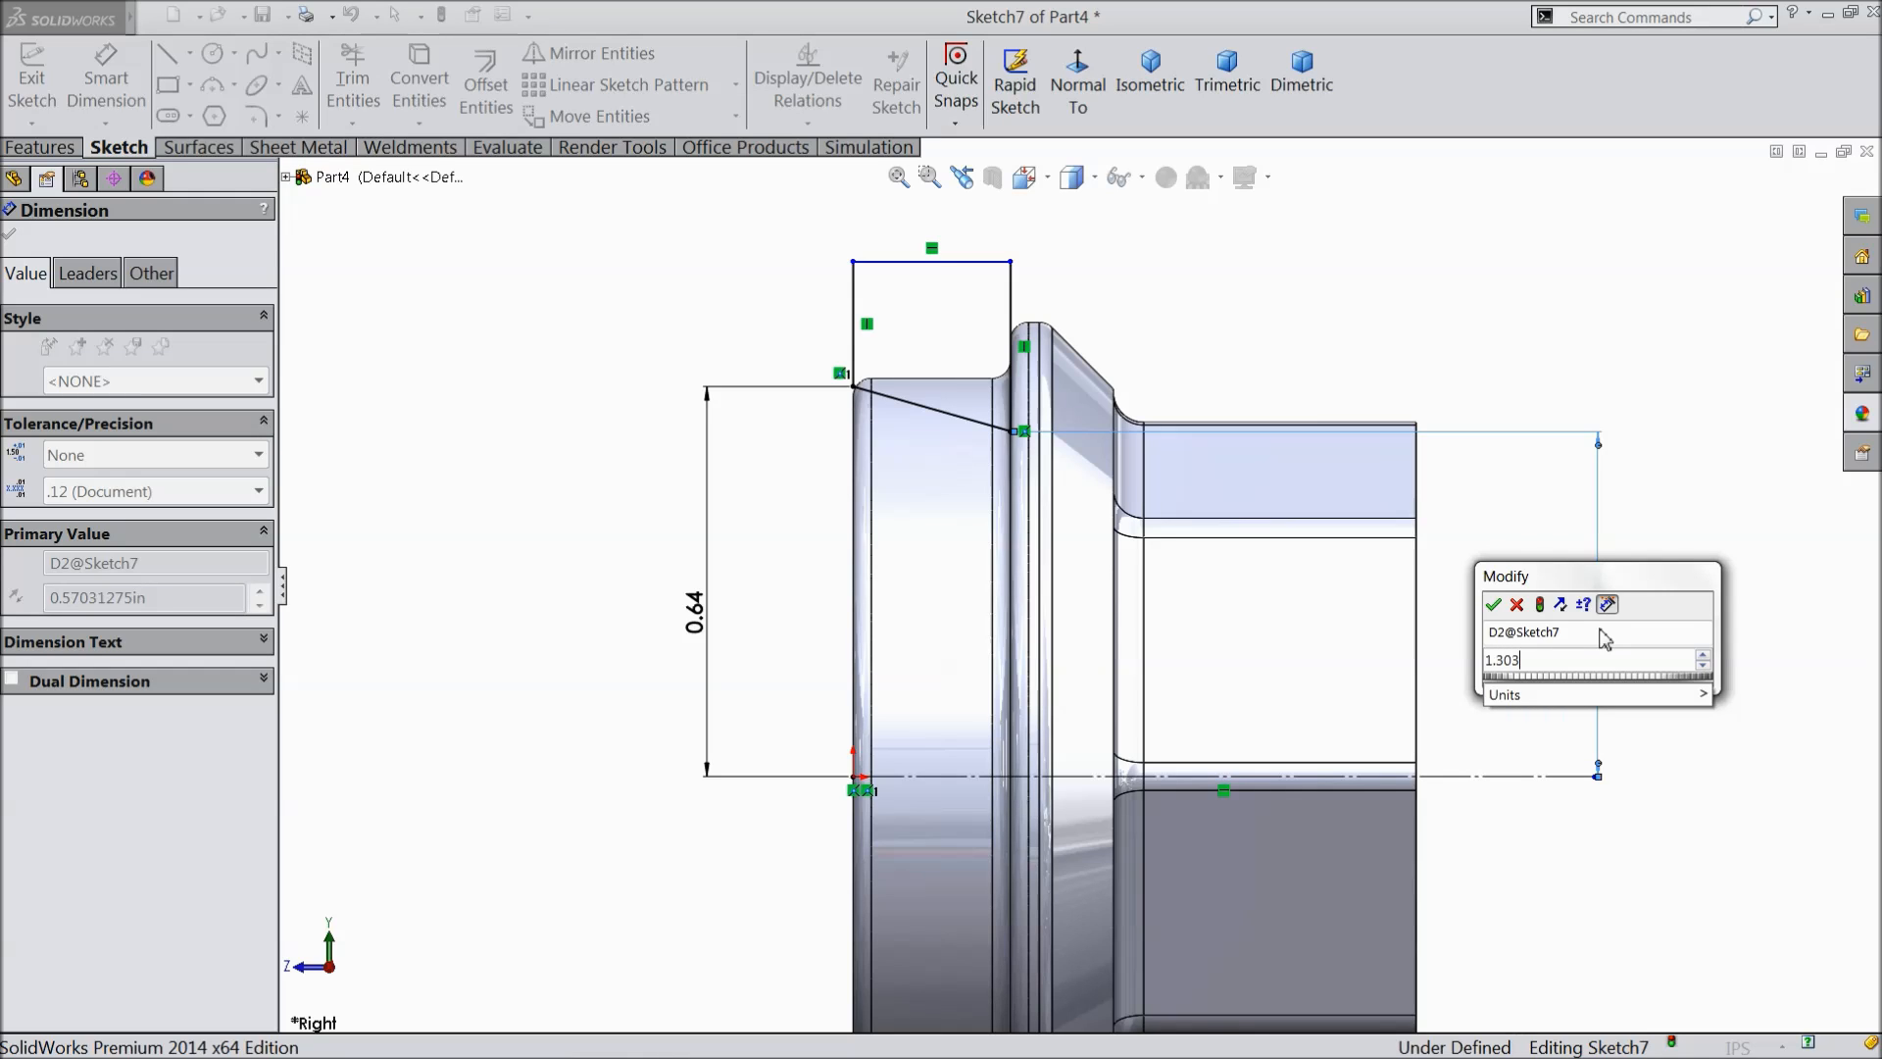
type("5695/2")
left_click(1494, 605)
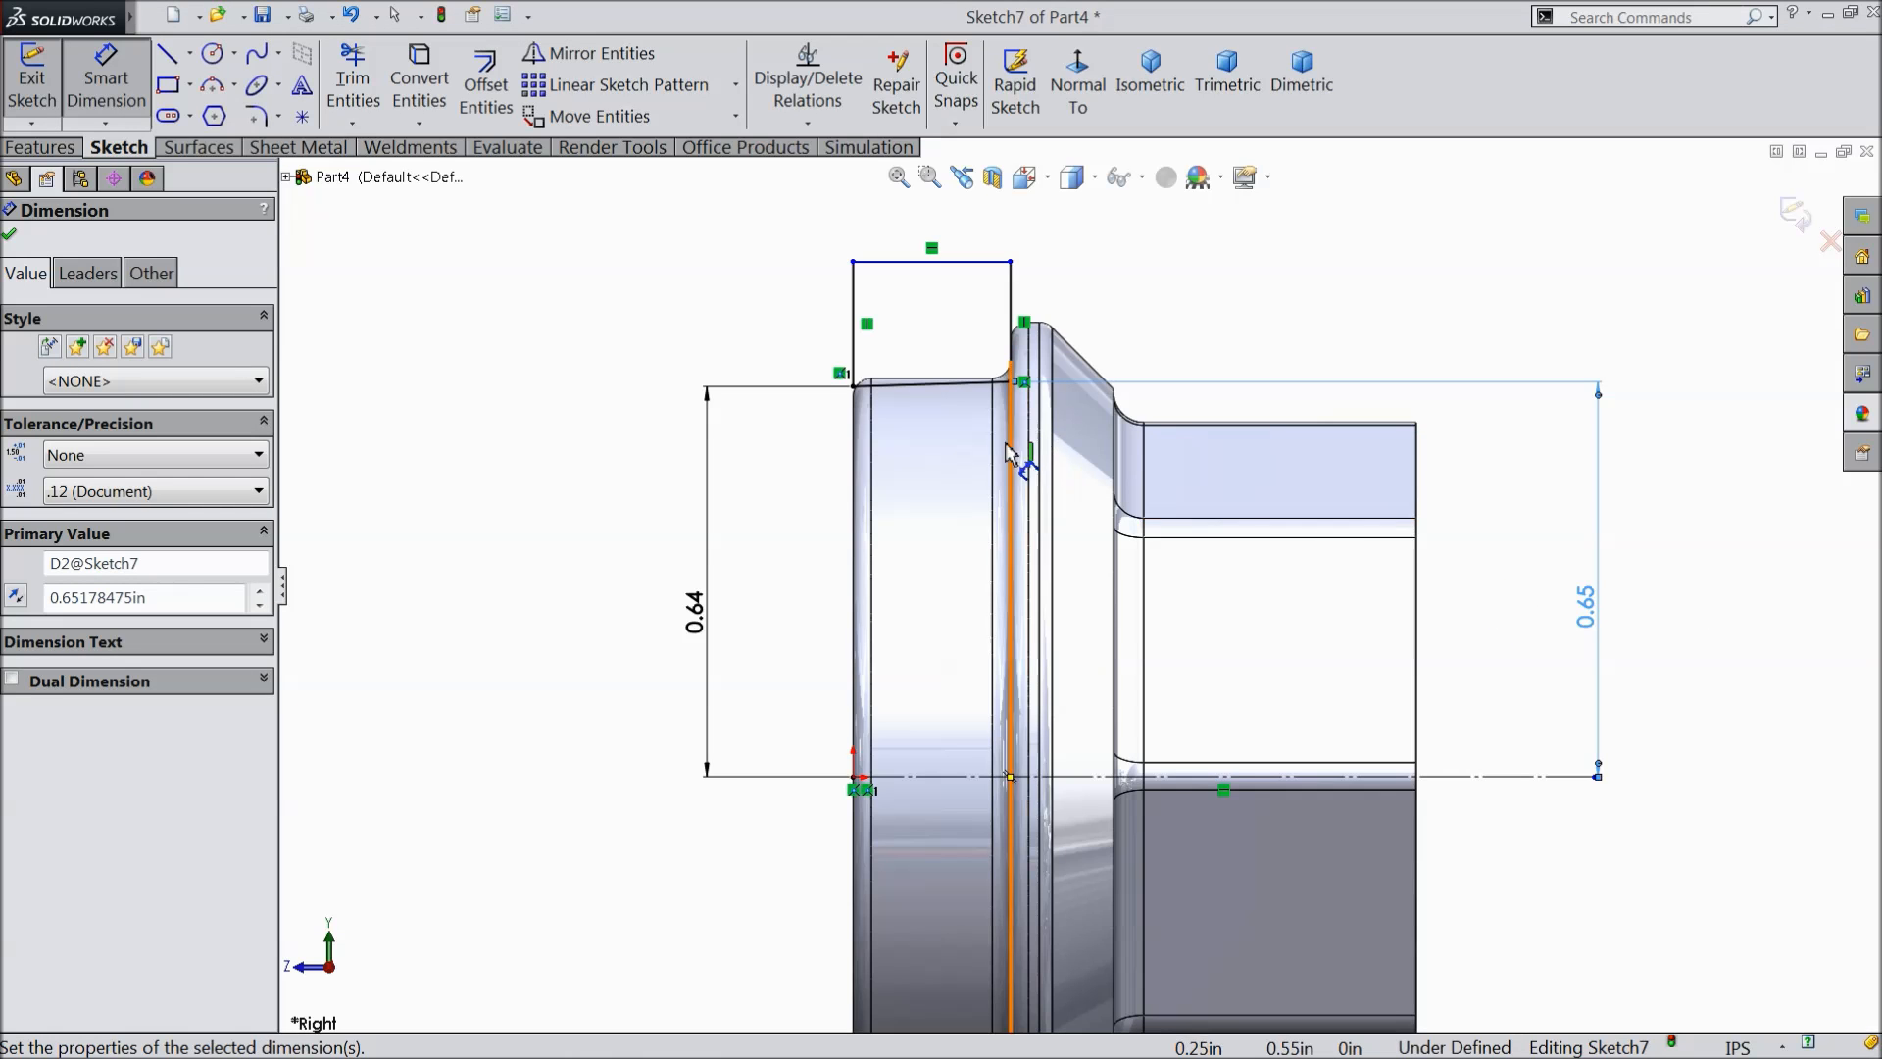
- Dimension the distance from the profile's upper horizontal edge to the centreline, accepting its drawn value of about 0.85 in
scroll(985, 431, "down", 2)
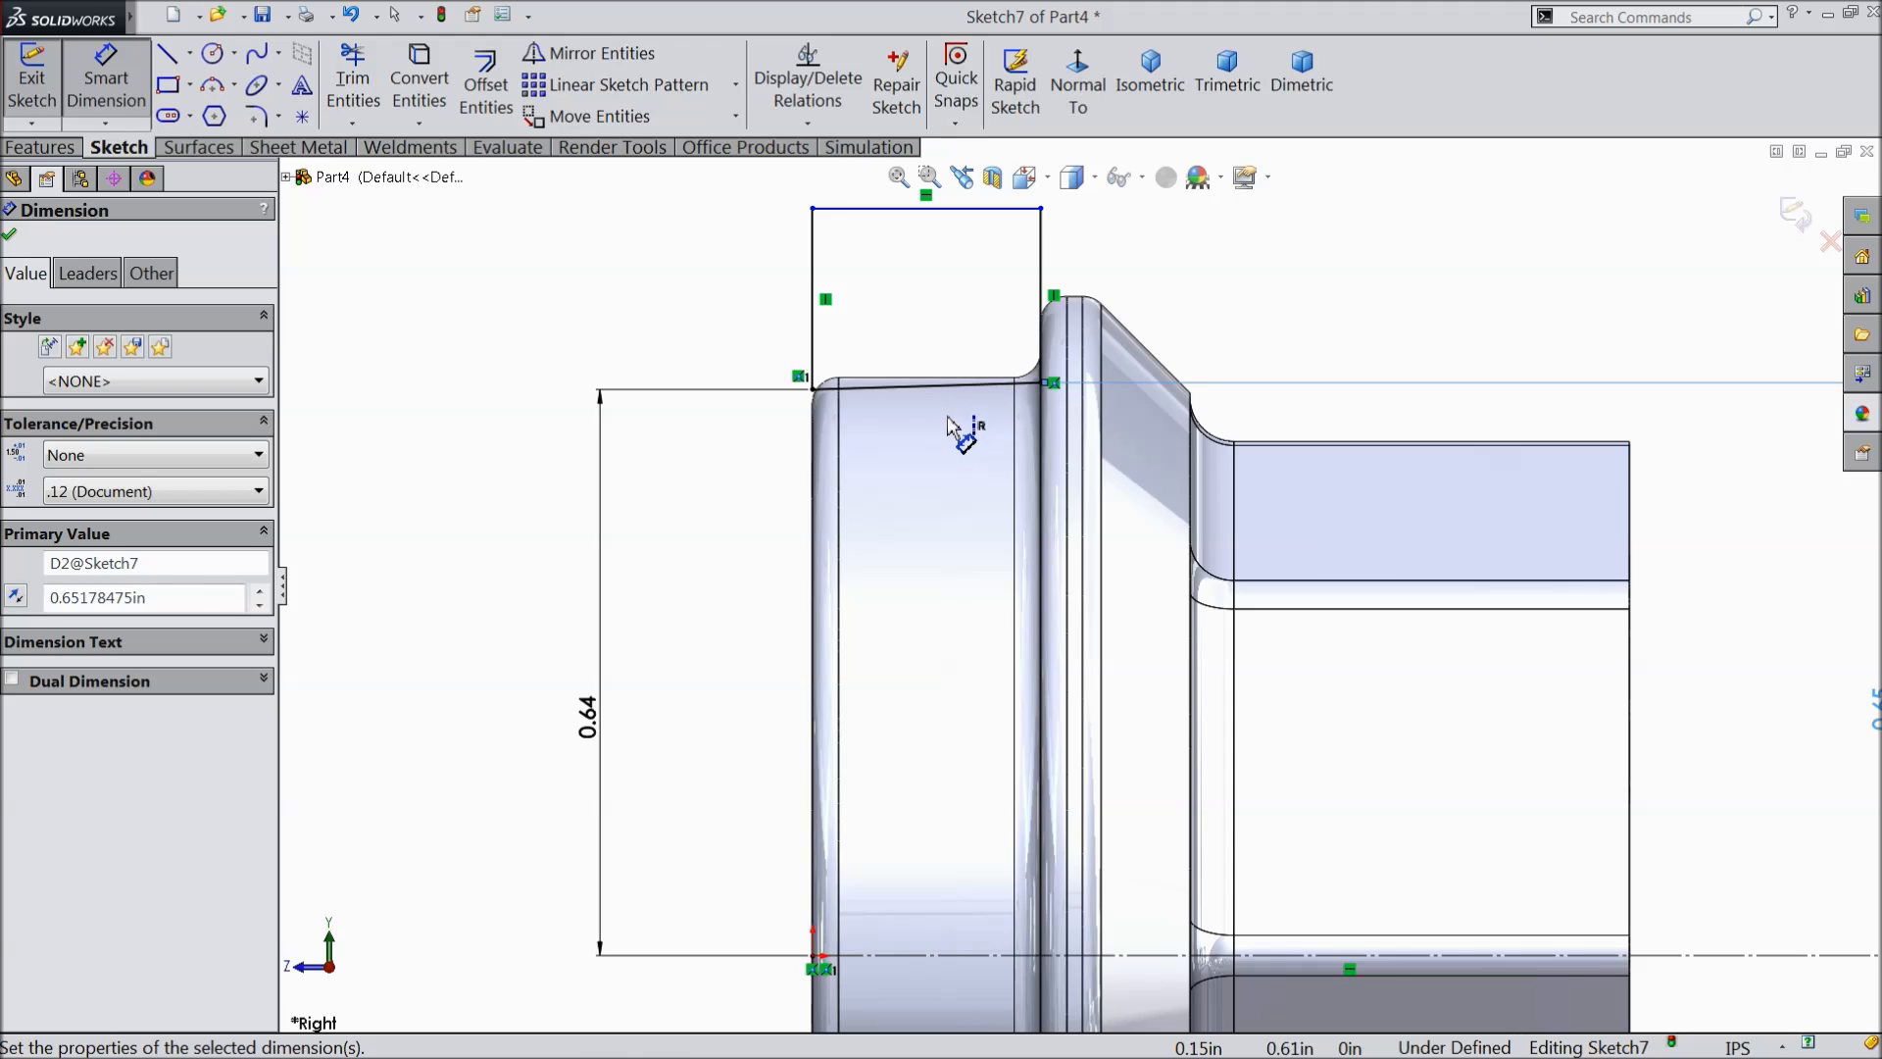
scroll(1020, 453, "up", 3)
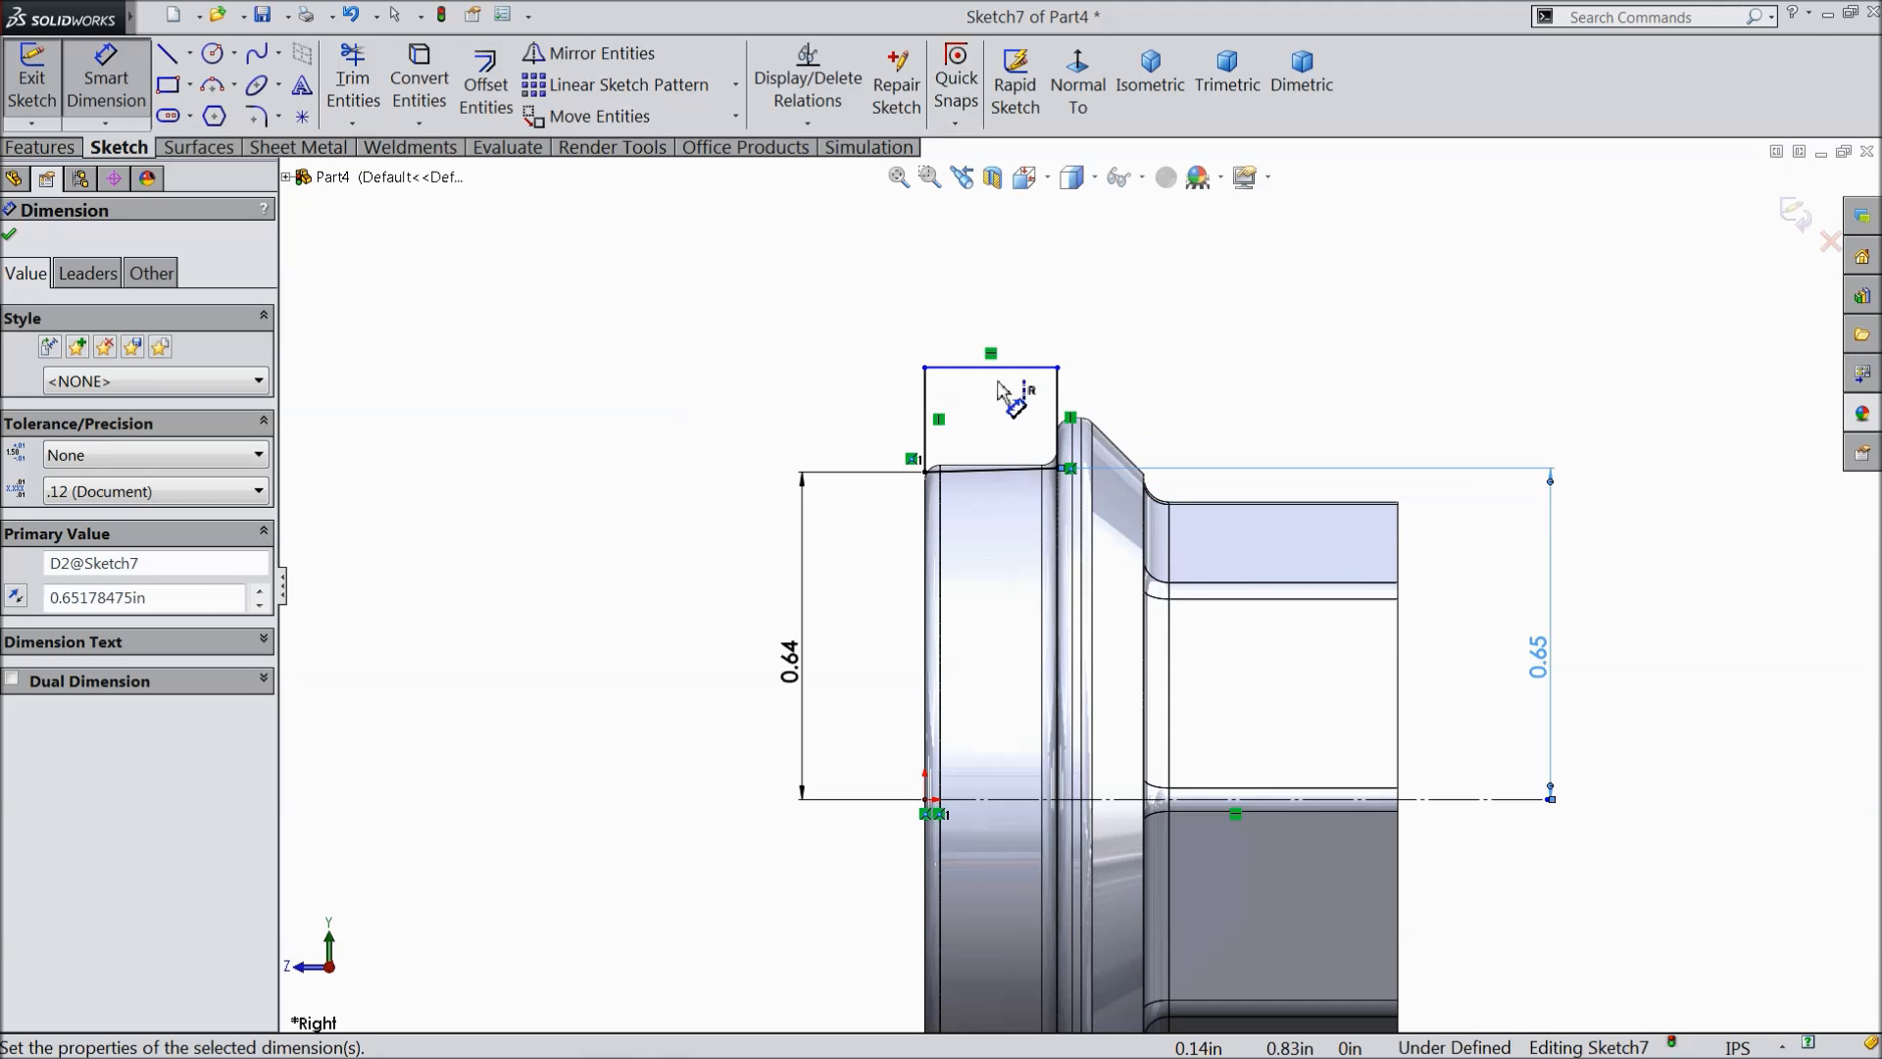
left_click(1005, 368)
left_click(1019, 799)
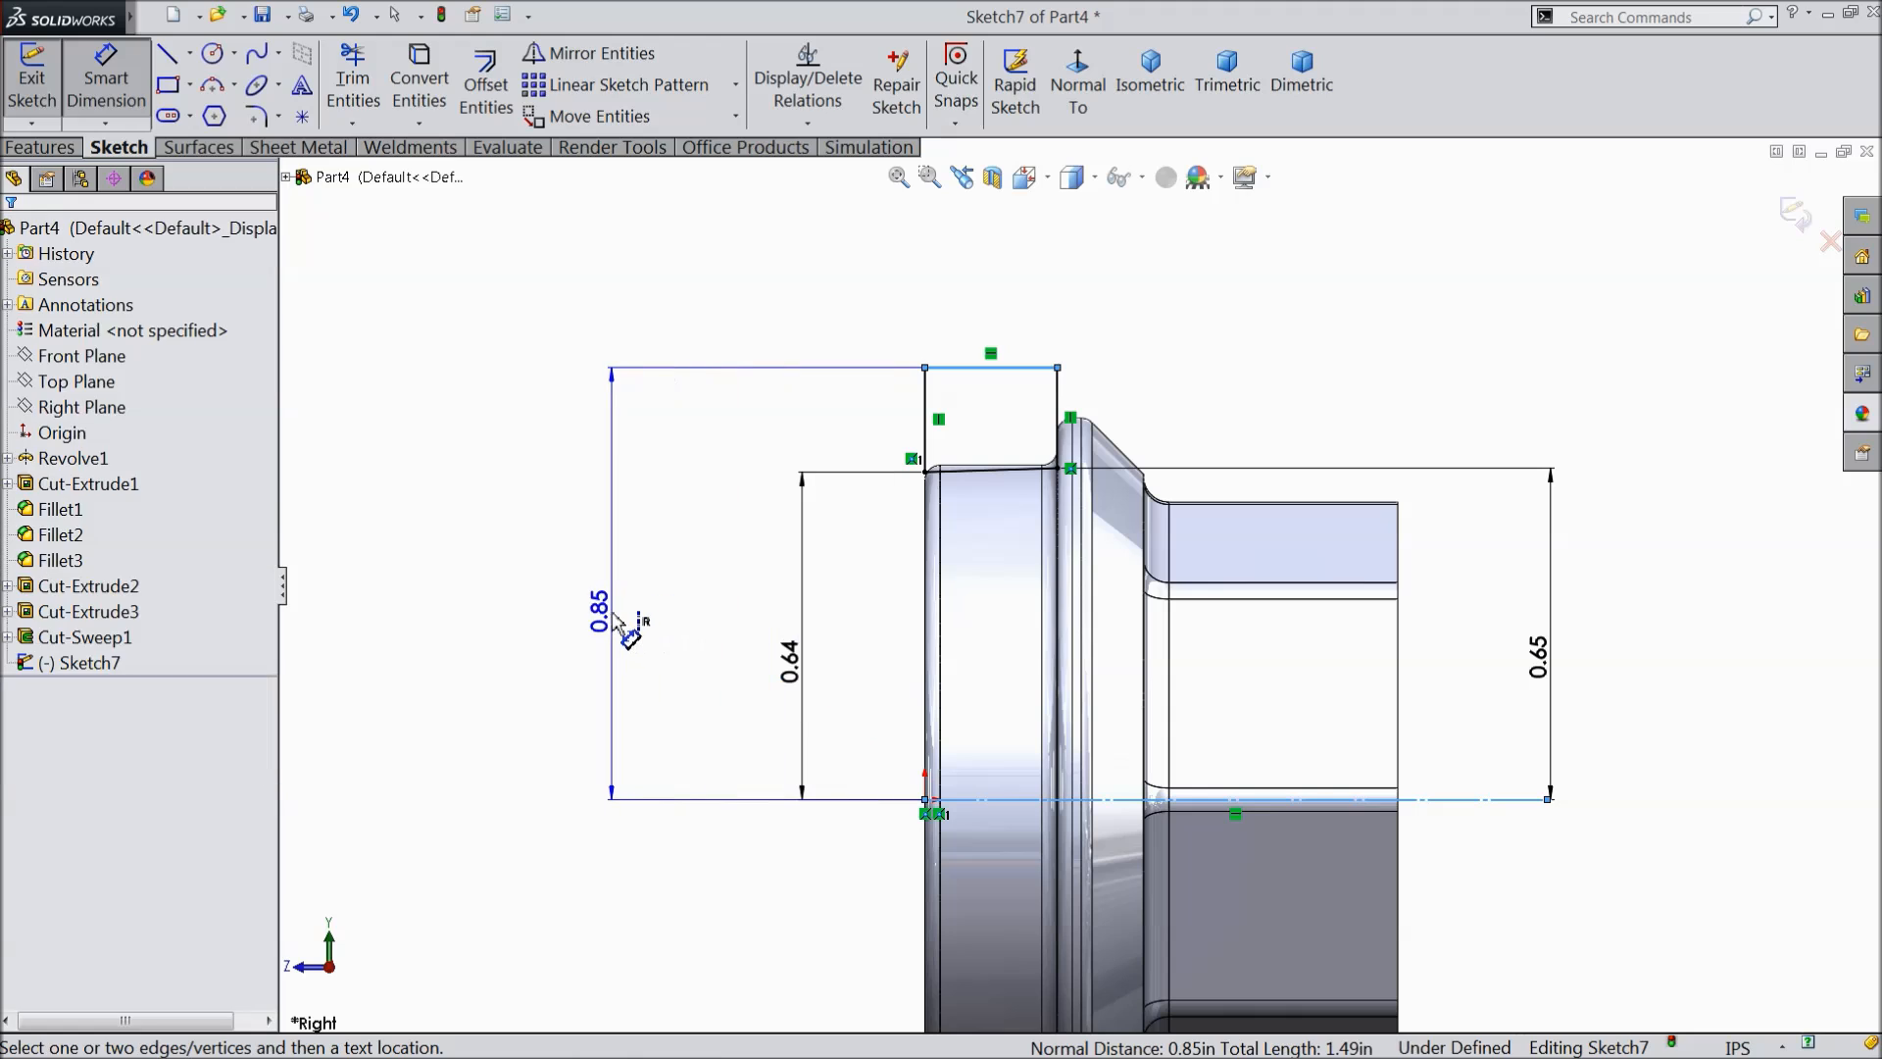
left_click(615, 617)
left_click(507, 587)
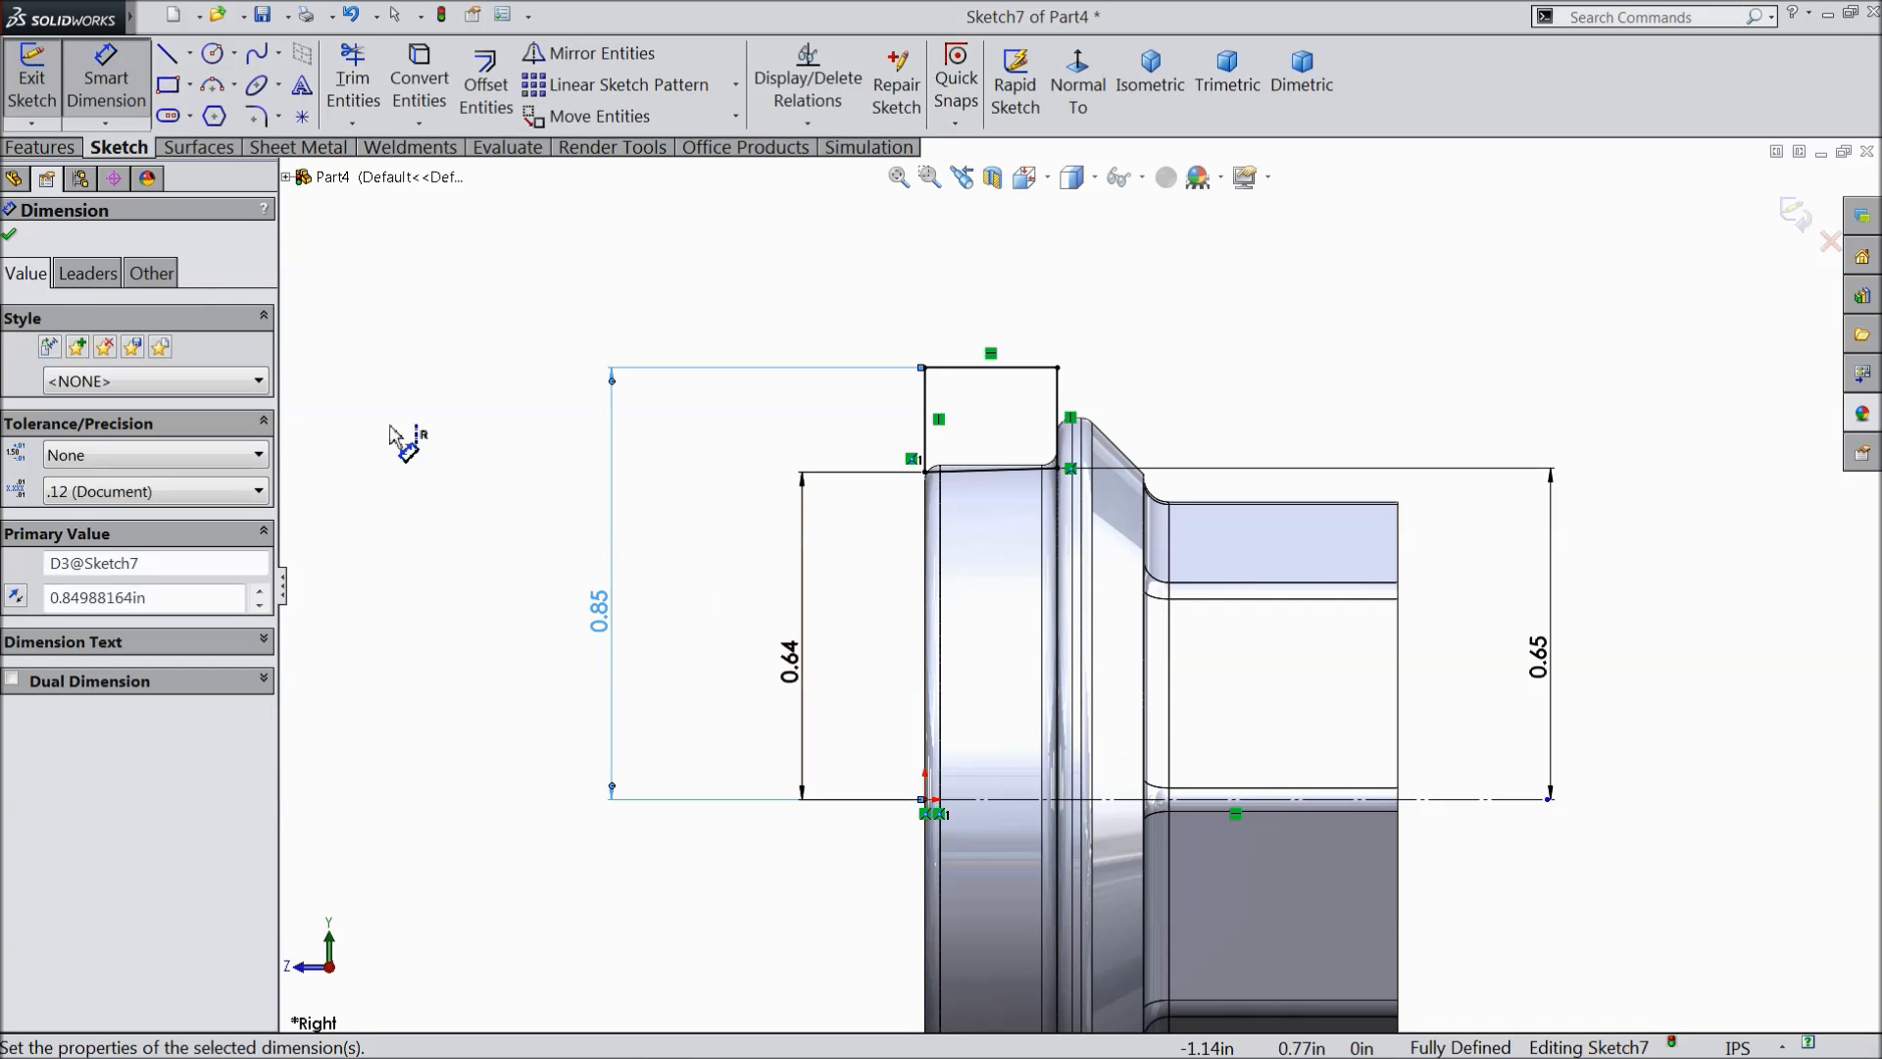
- Make a 360-degree blind revolved cut of the tapered profile around the centreline
left_click(44, 149)
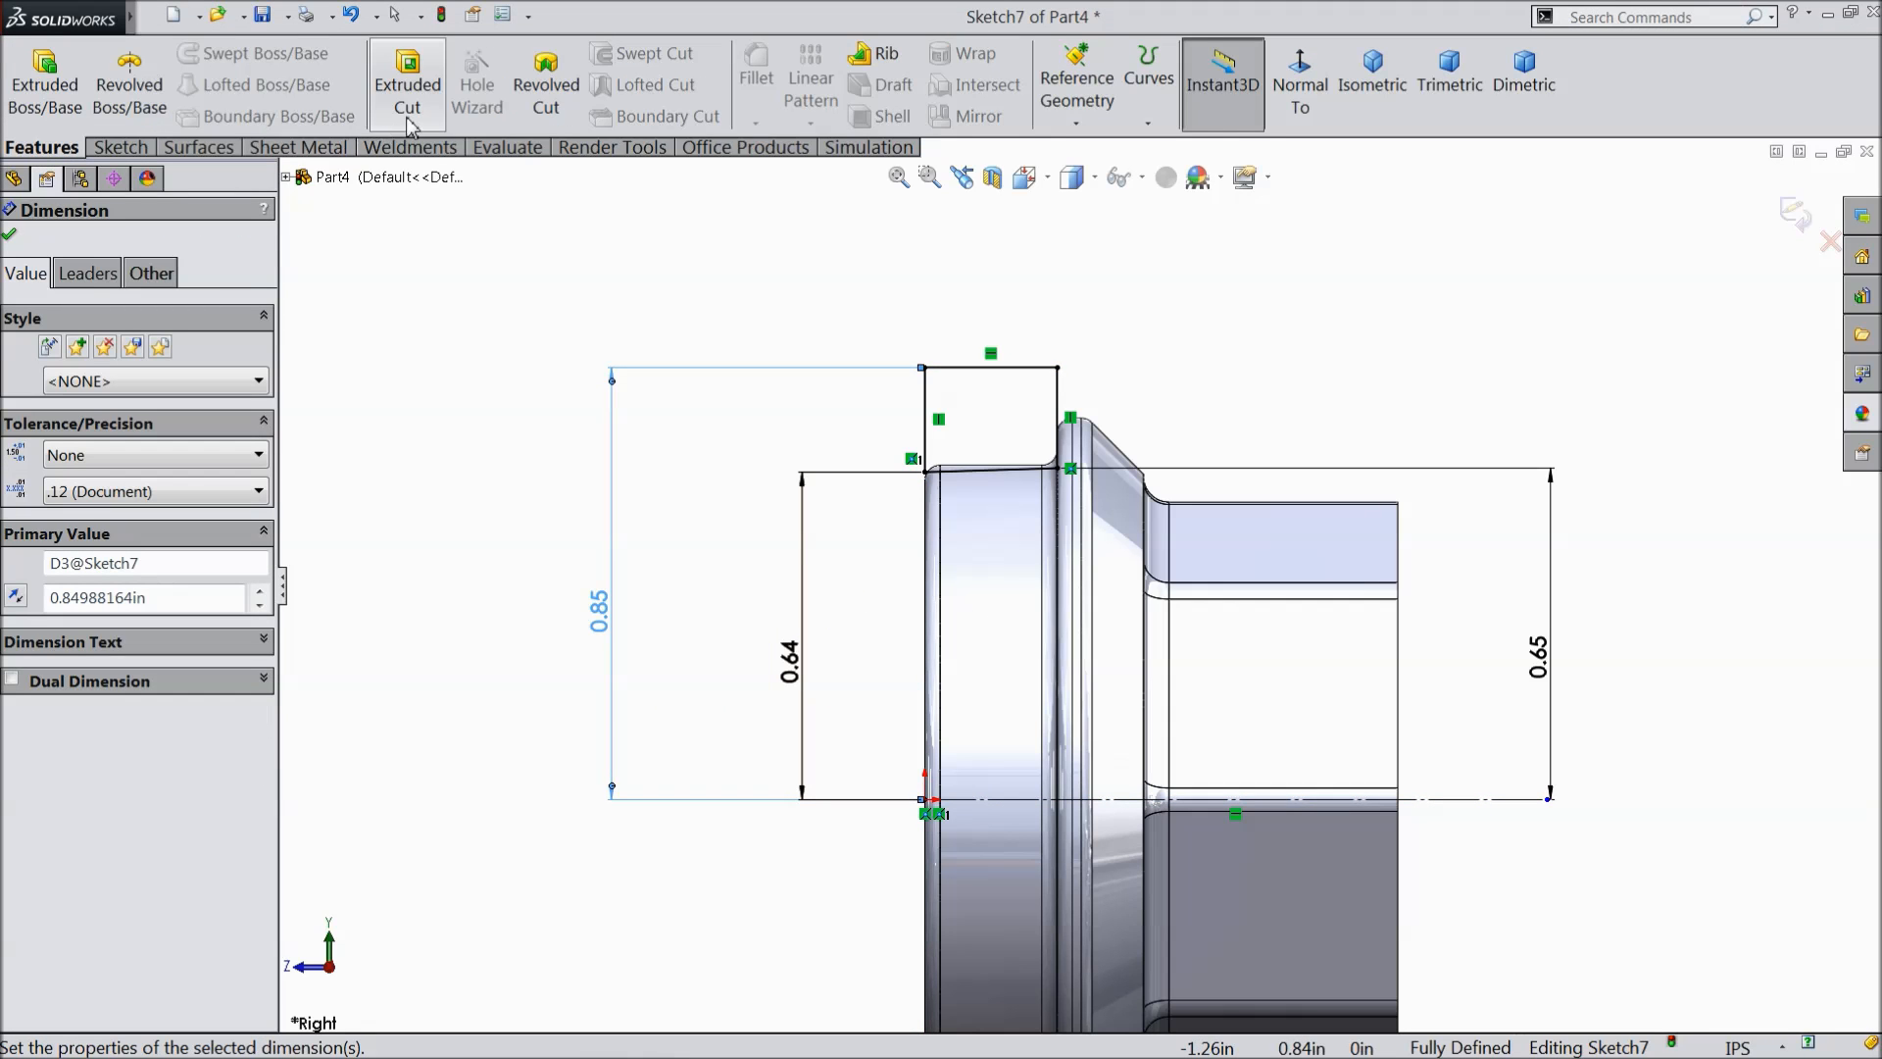
left_click(546, 84)
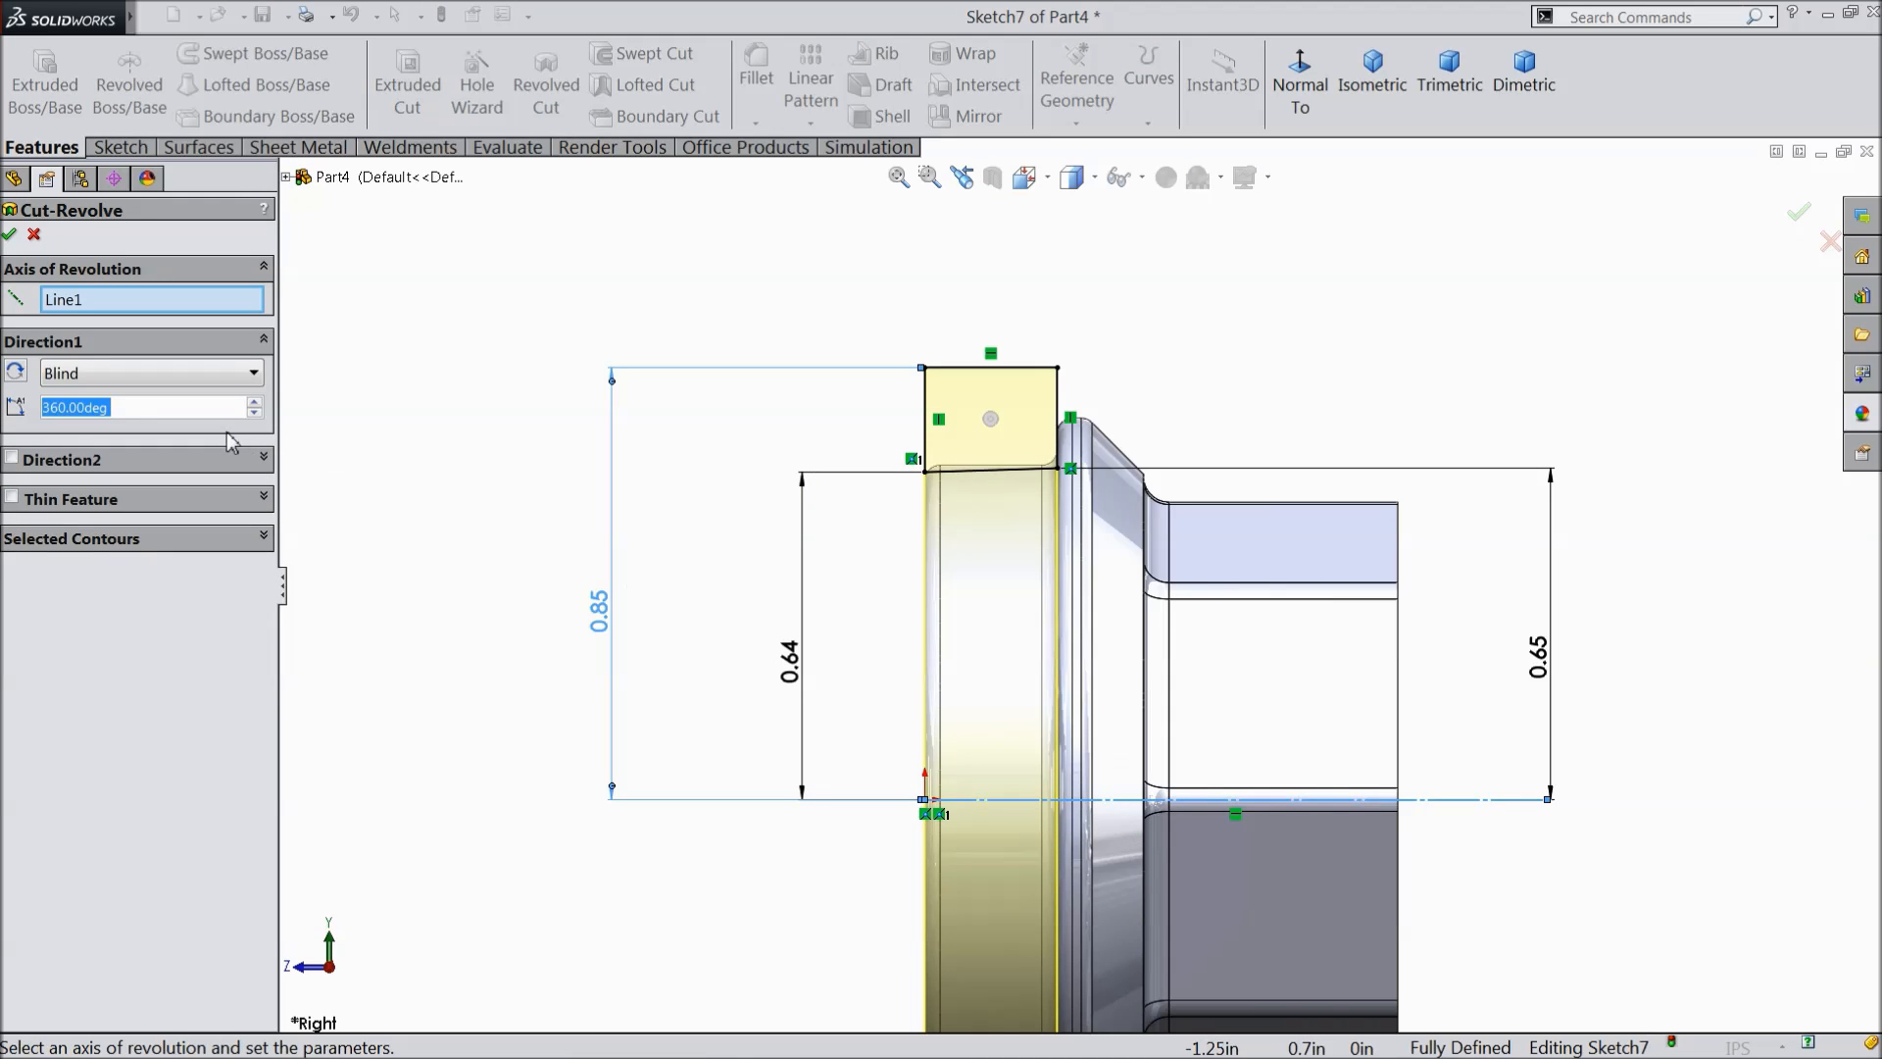
left_click(11, 236)
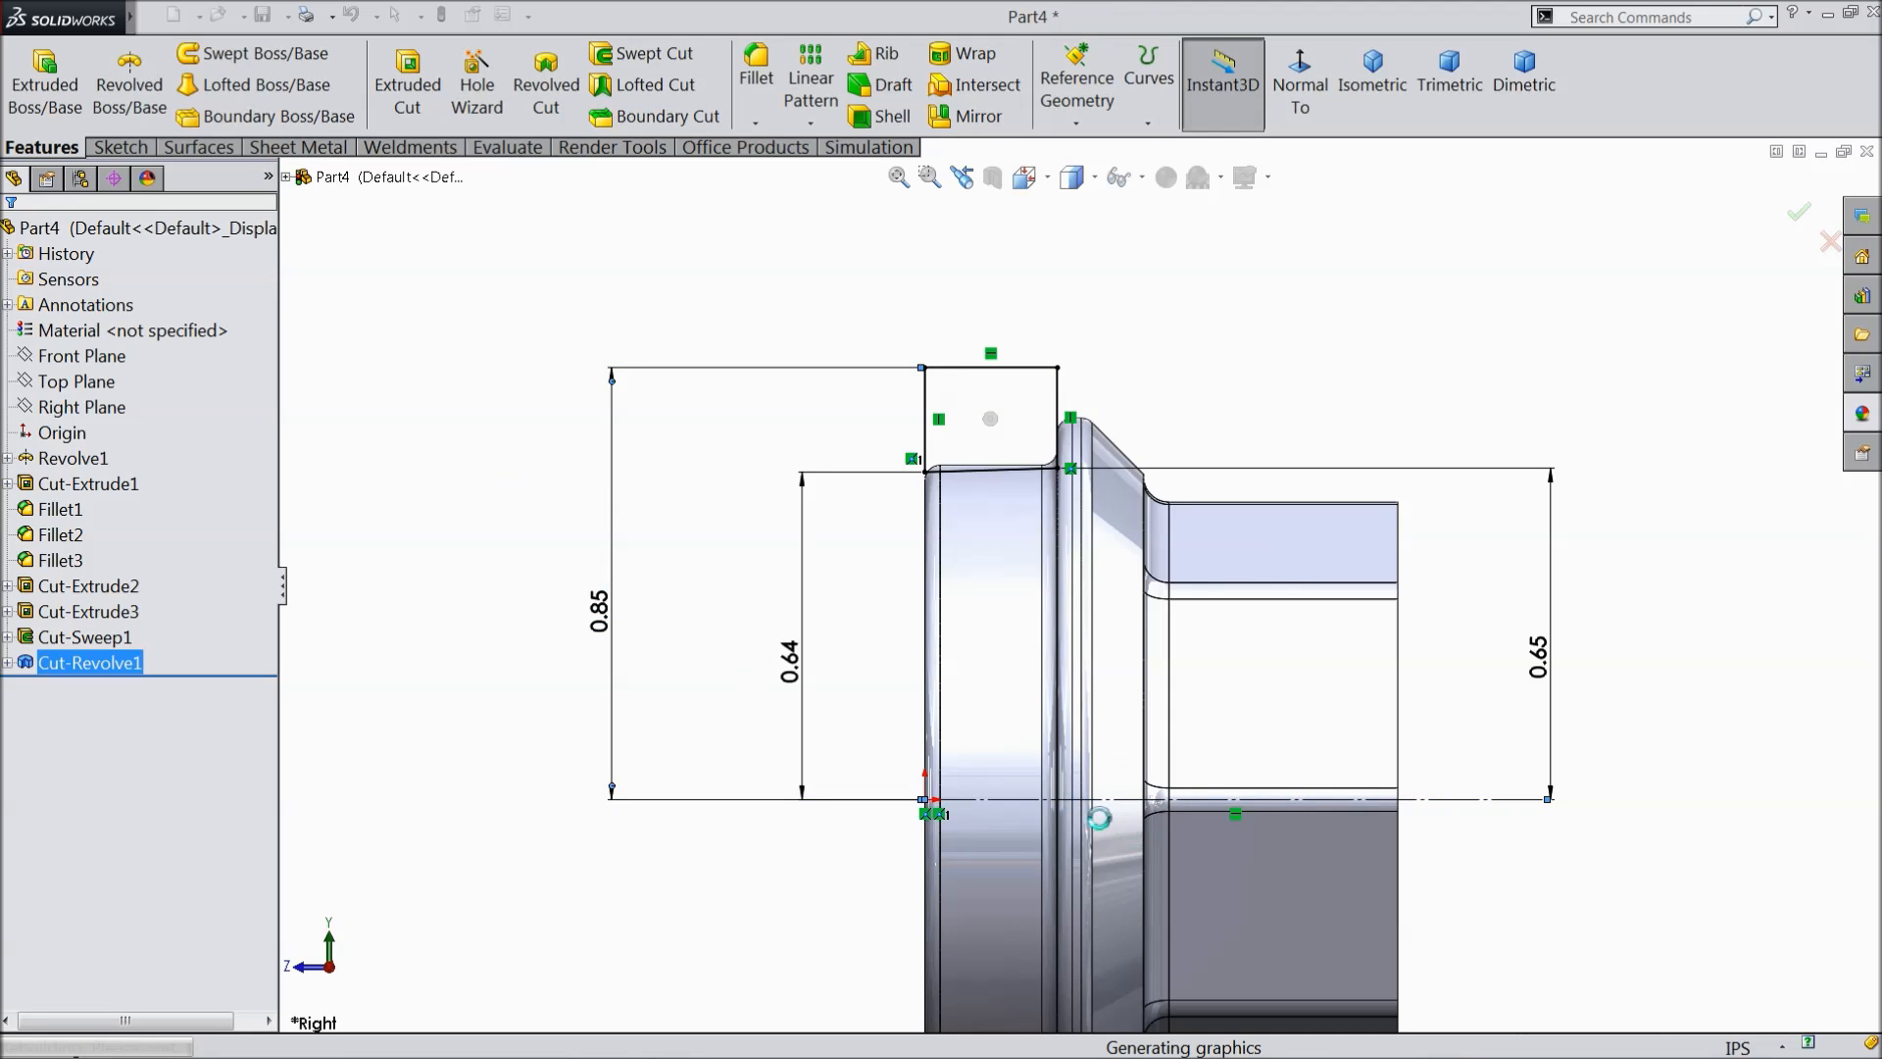
left_click(488, 501)
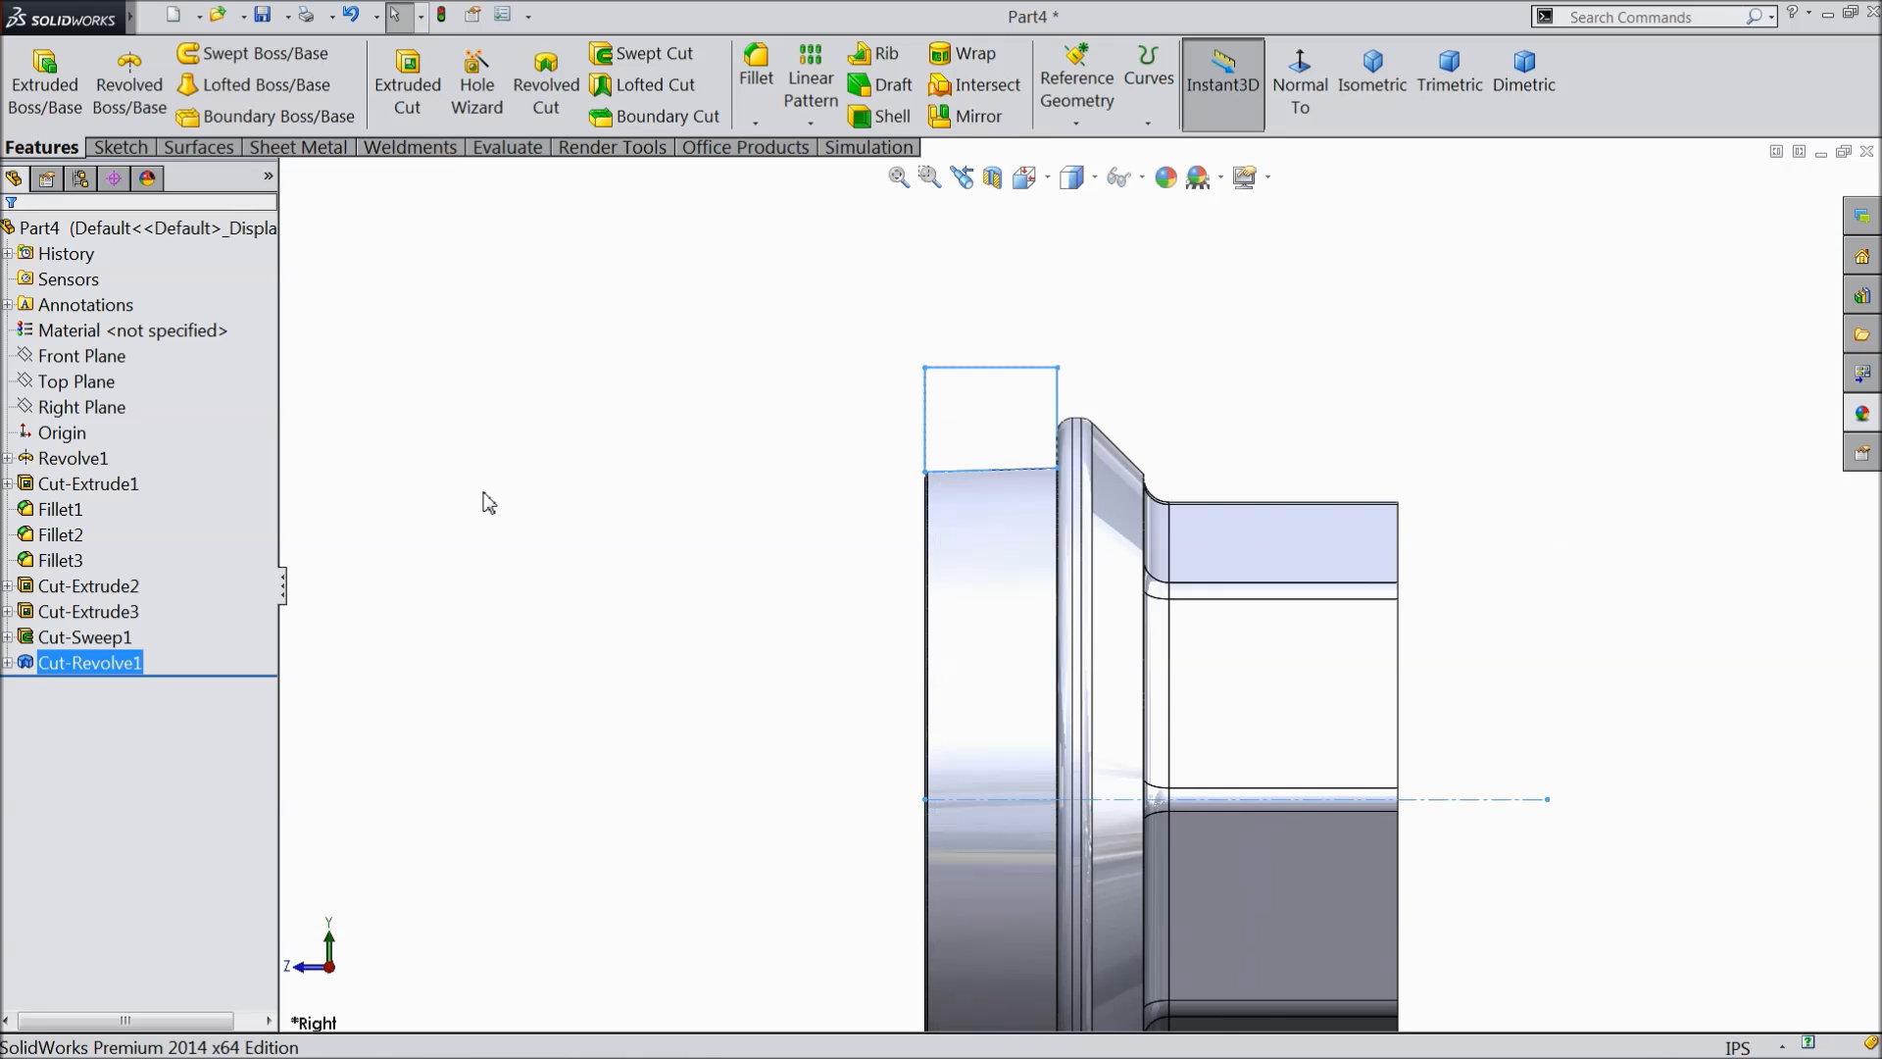
- Add a cosmetic thread from the circular edge of the plain end face, with a 1.21163 in diameter and 0.25 in blind depth
middle_click_drag(488, 501, 1044, 649)
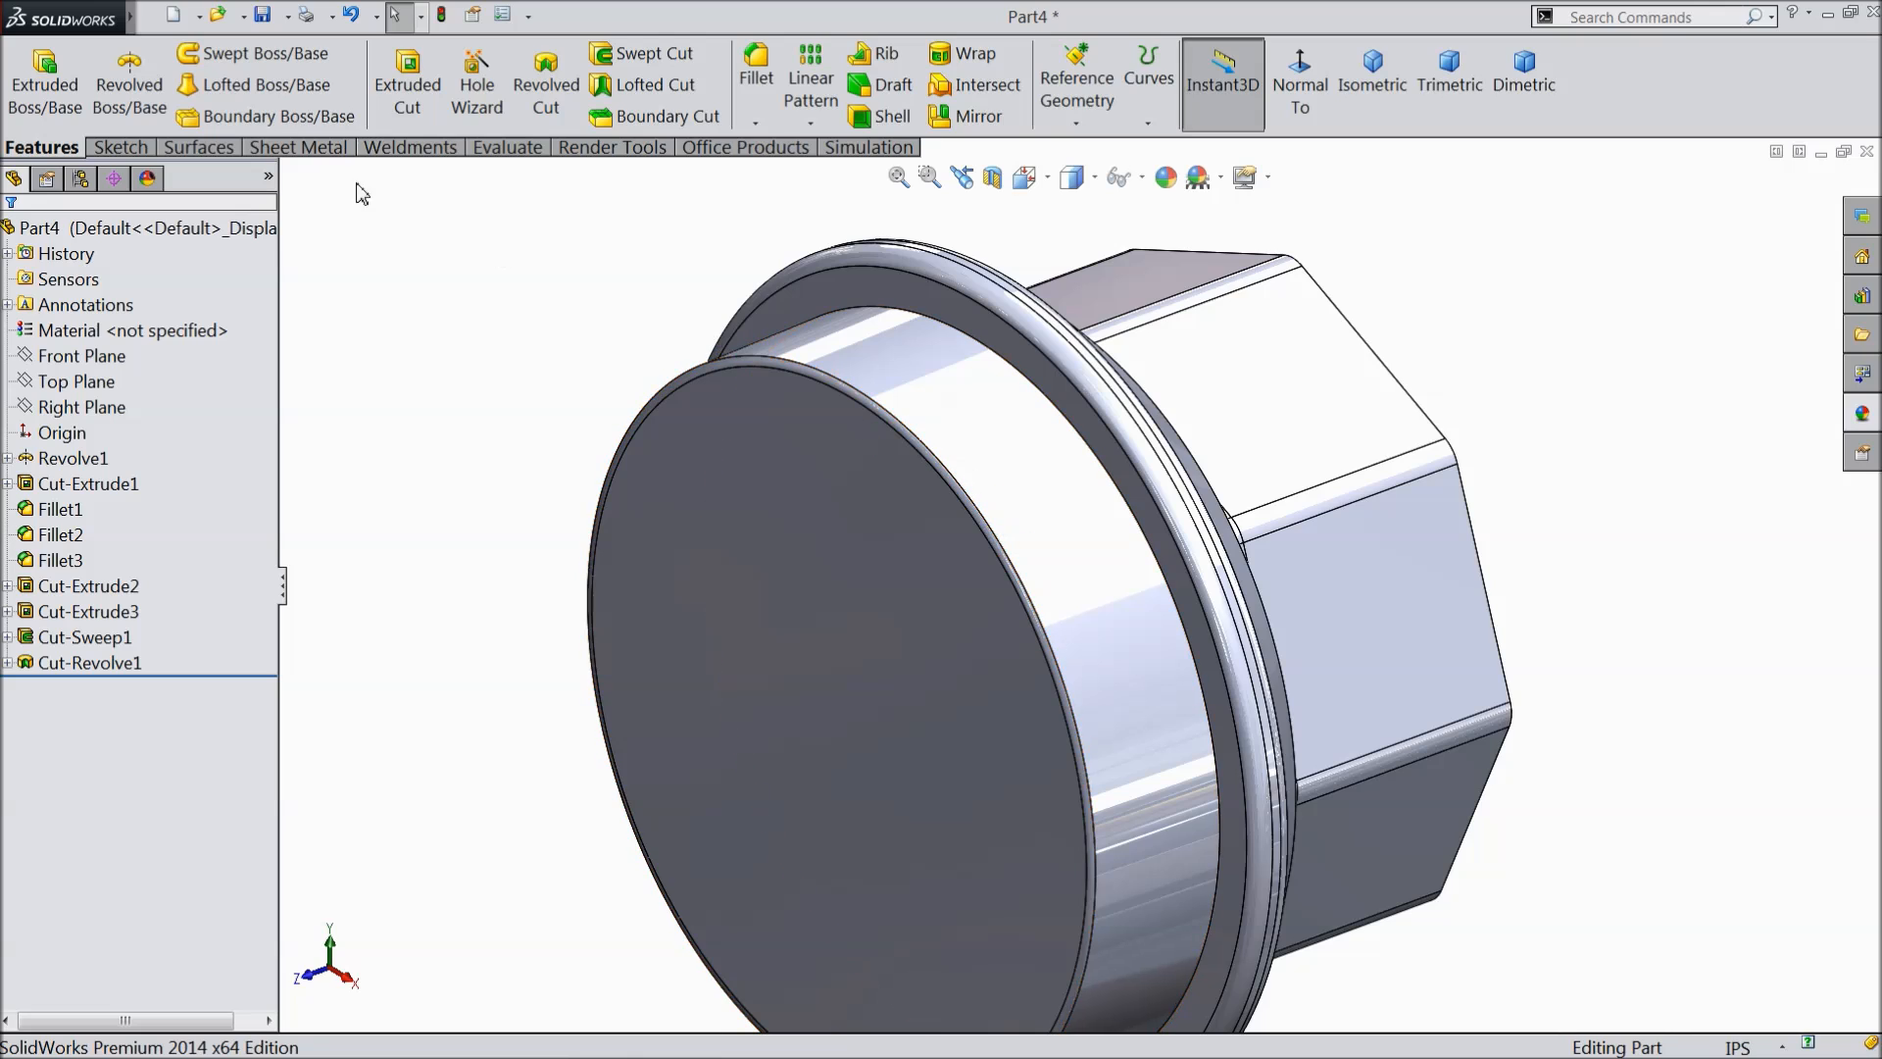
mouse_move(137, 22)
left_click(300, 18)
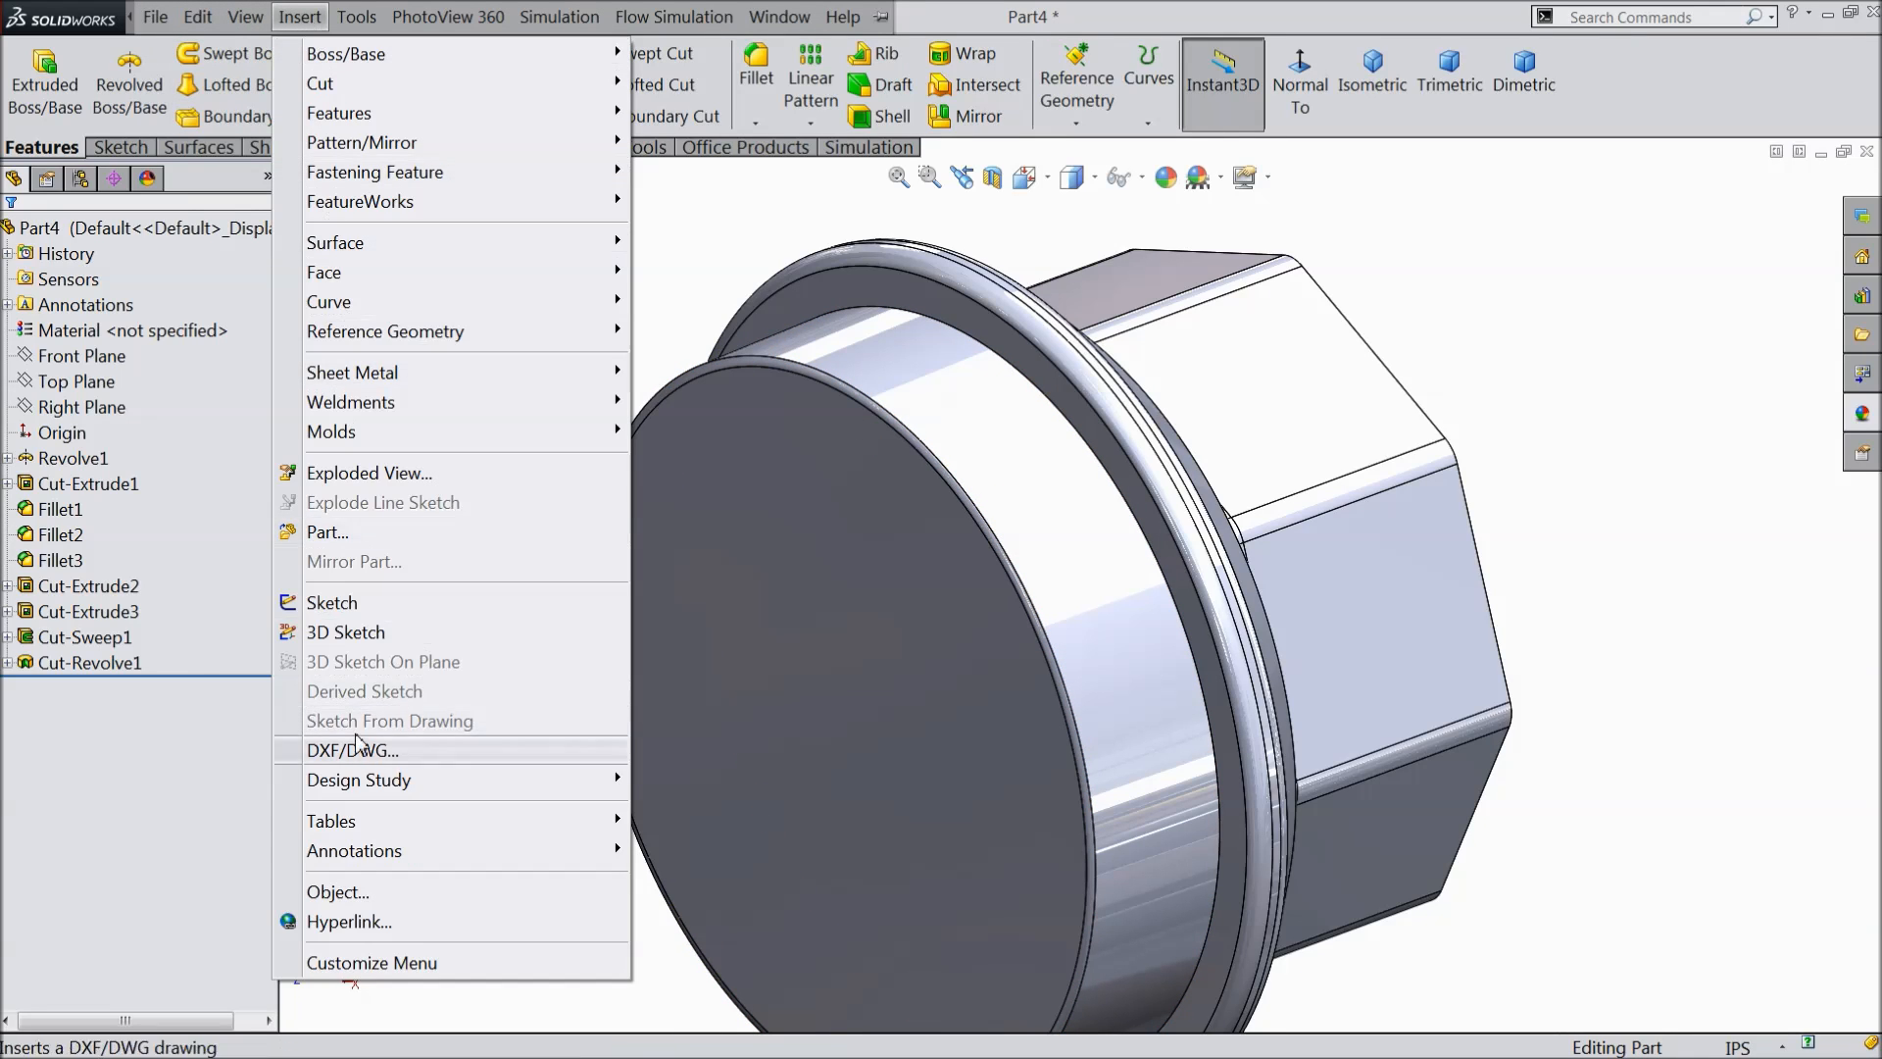
mouse_move(369, 861)
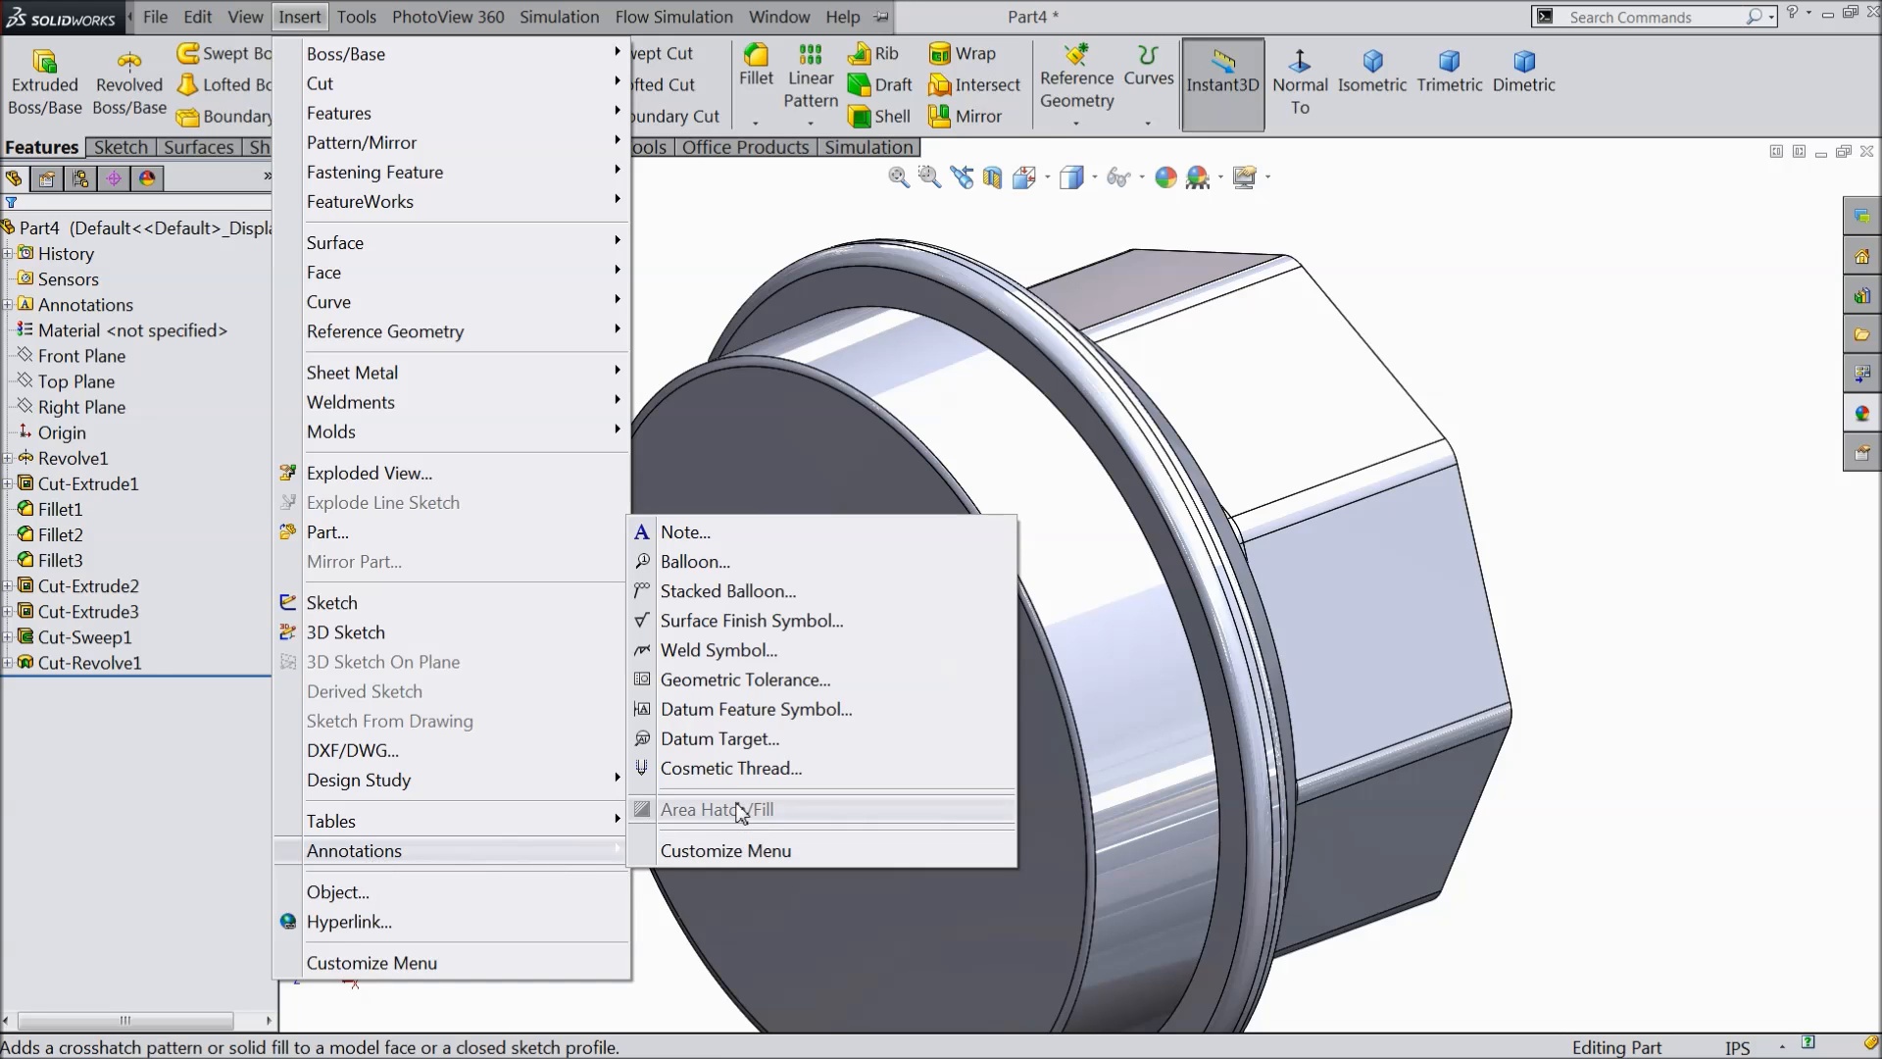
left_click(735, 770)
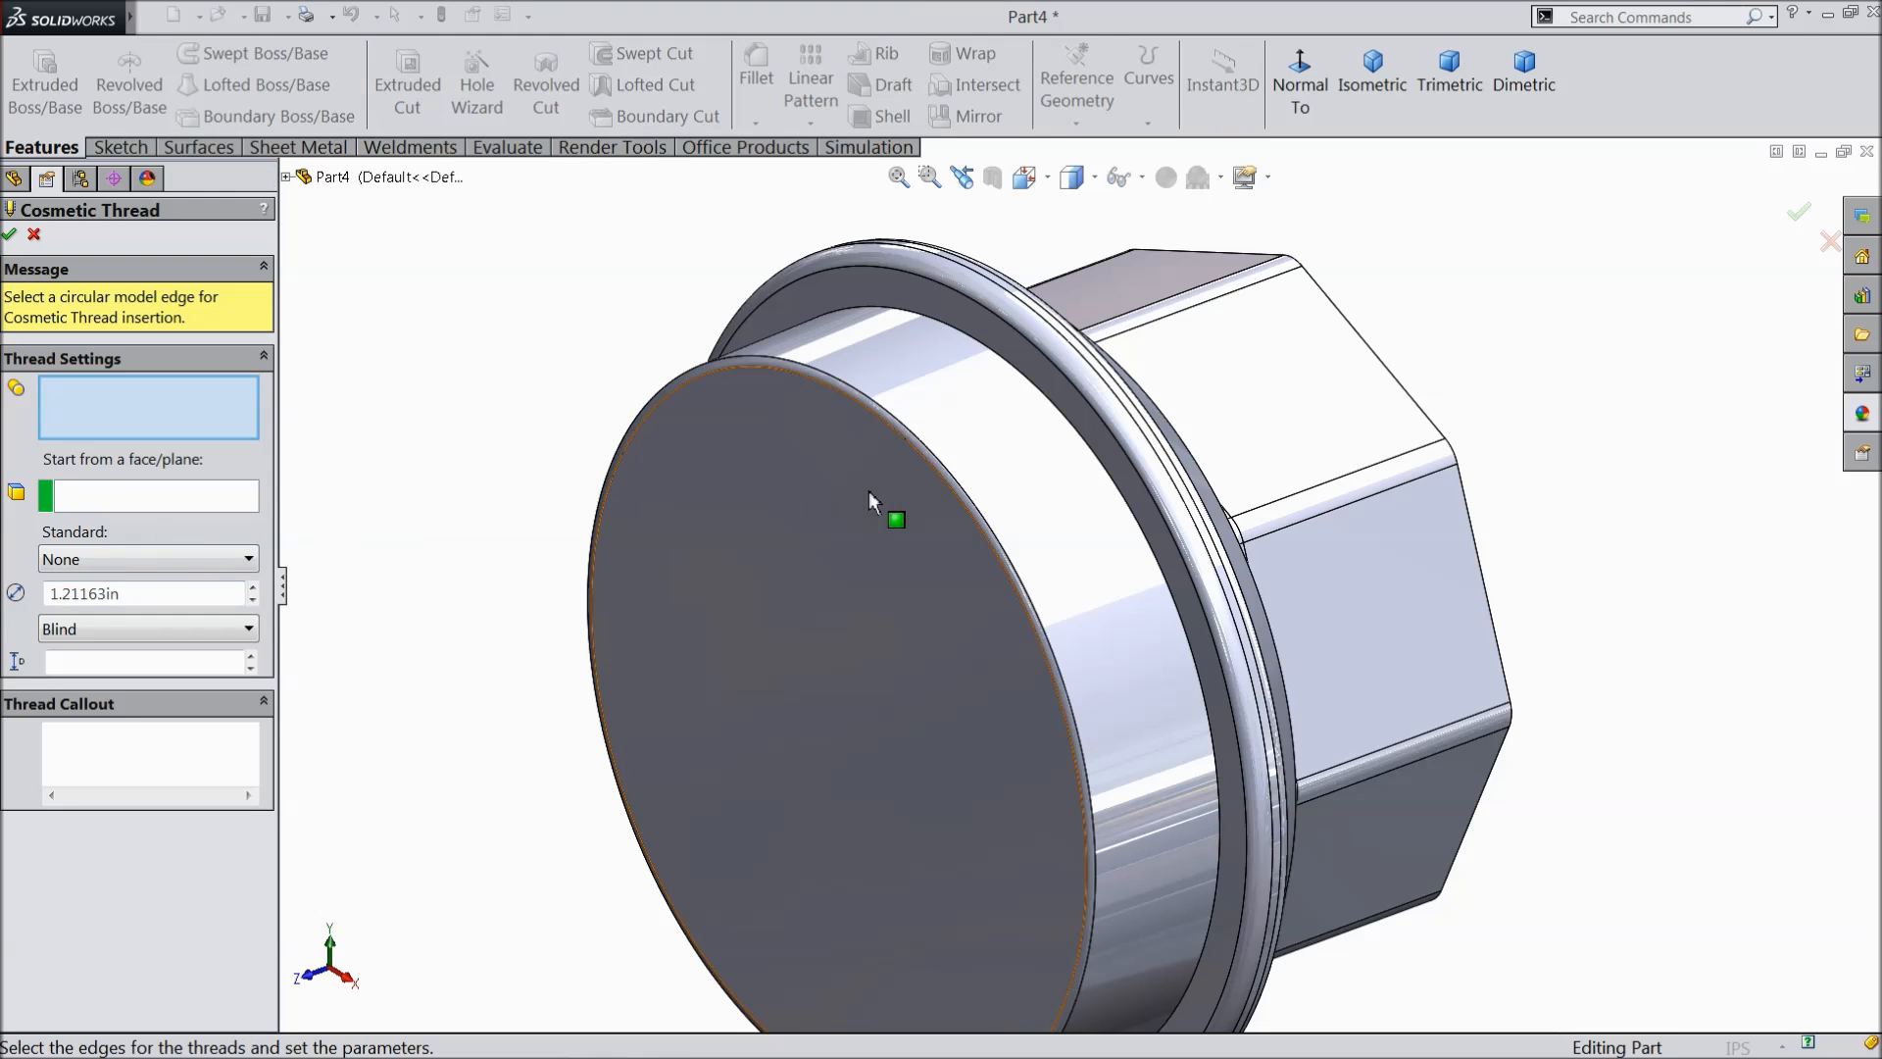
left_click(968, 499)
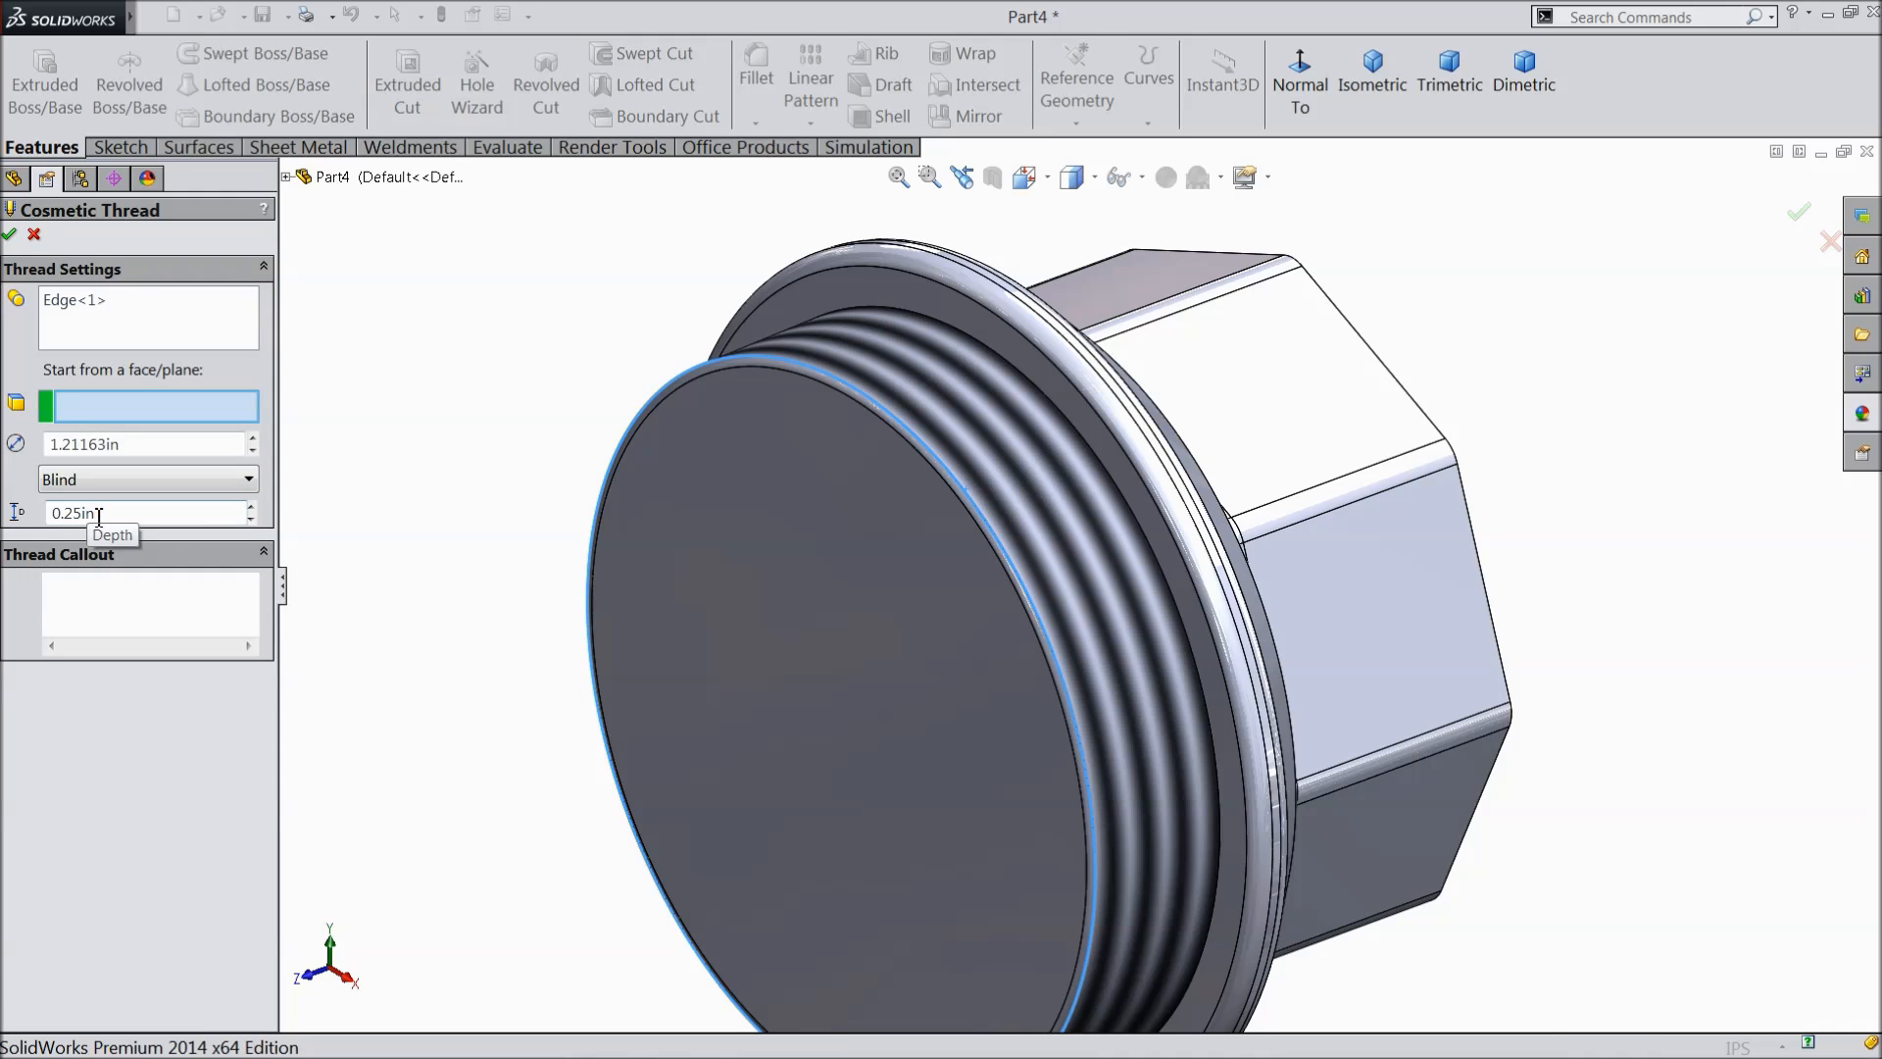
left_click(9, 238)
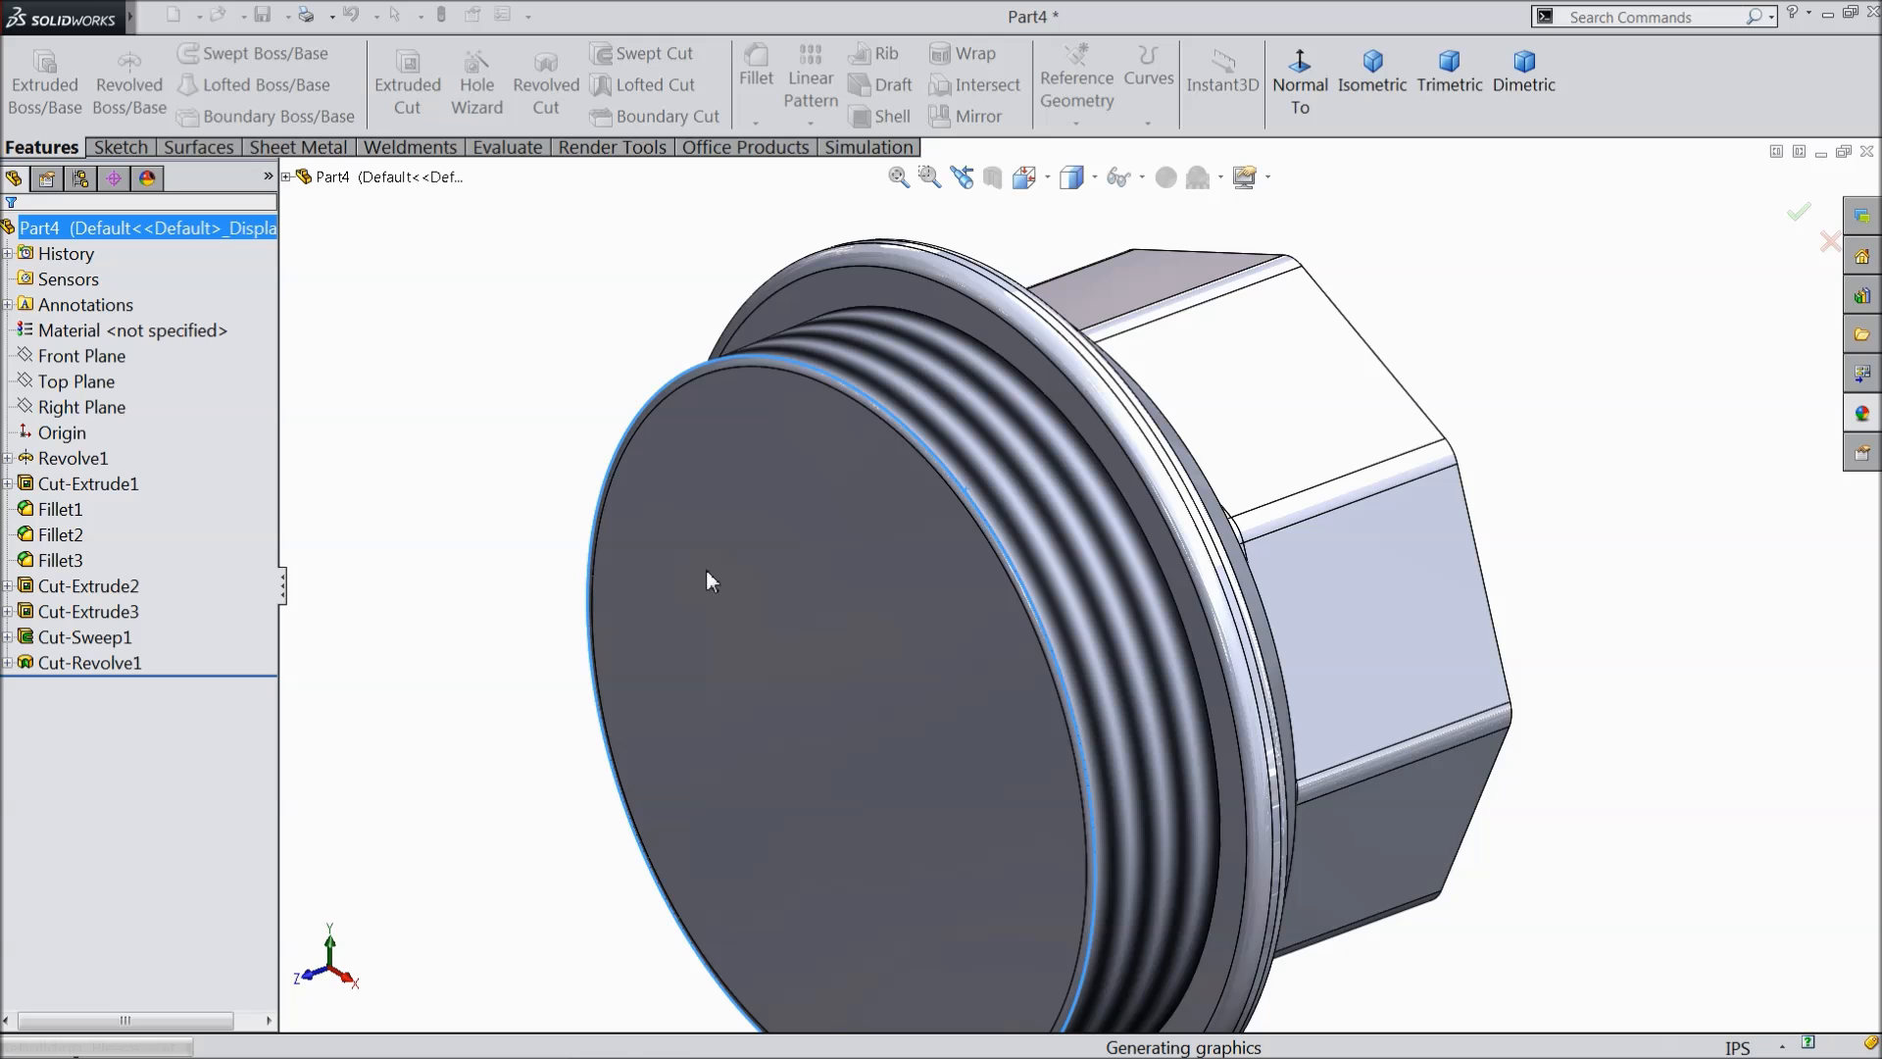
- Start a sketch on the Right Plane and draw a horizontal centreline from the origin along the part's axis past the octagonal head
scroll(732, 575, "up", 3)
middle_click_drag(733, 575, 644, 596)
left_click(103, 406)
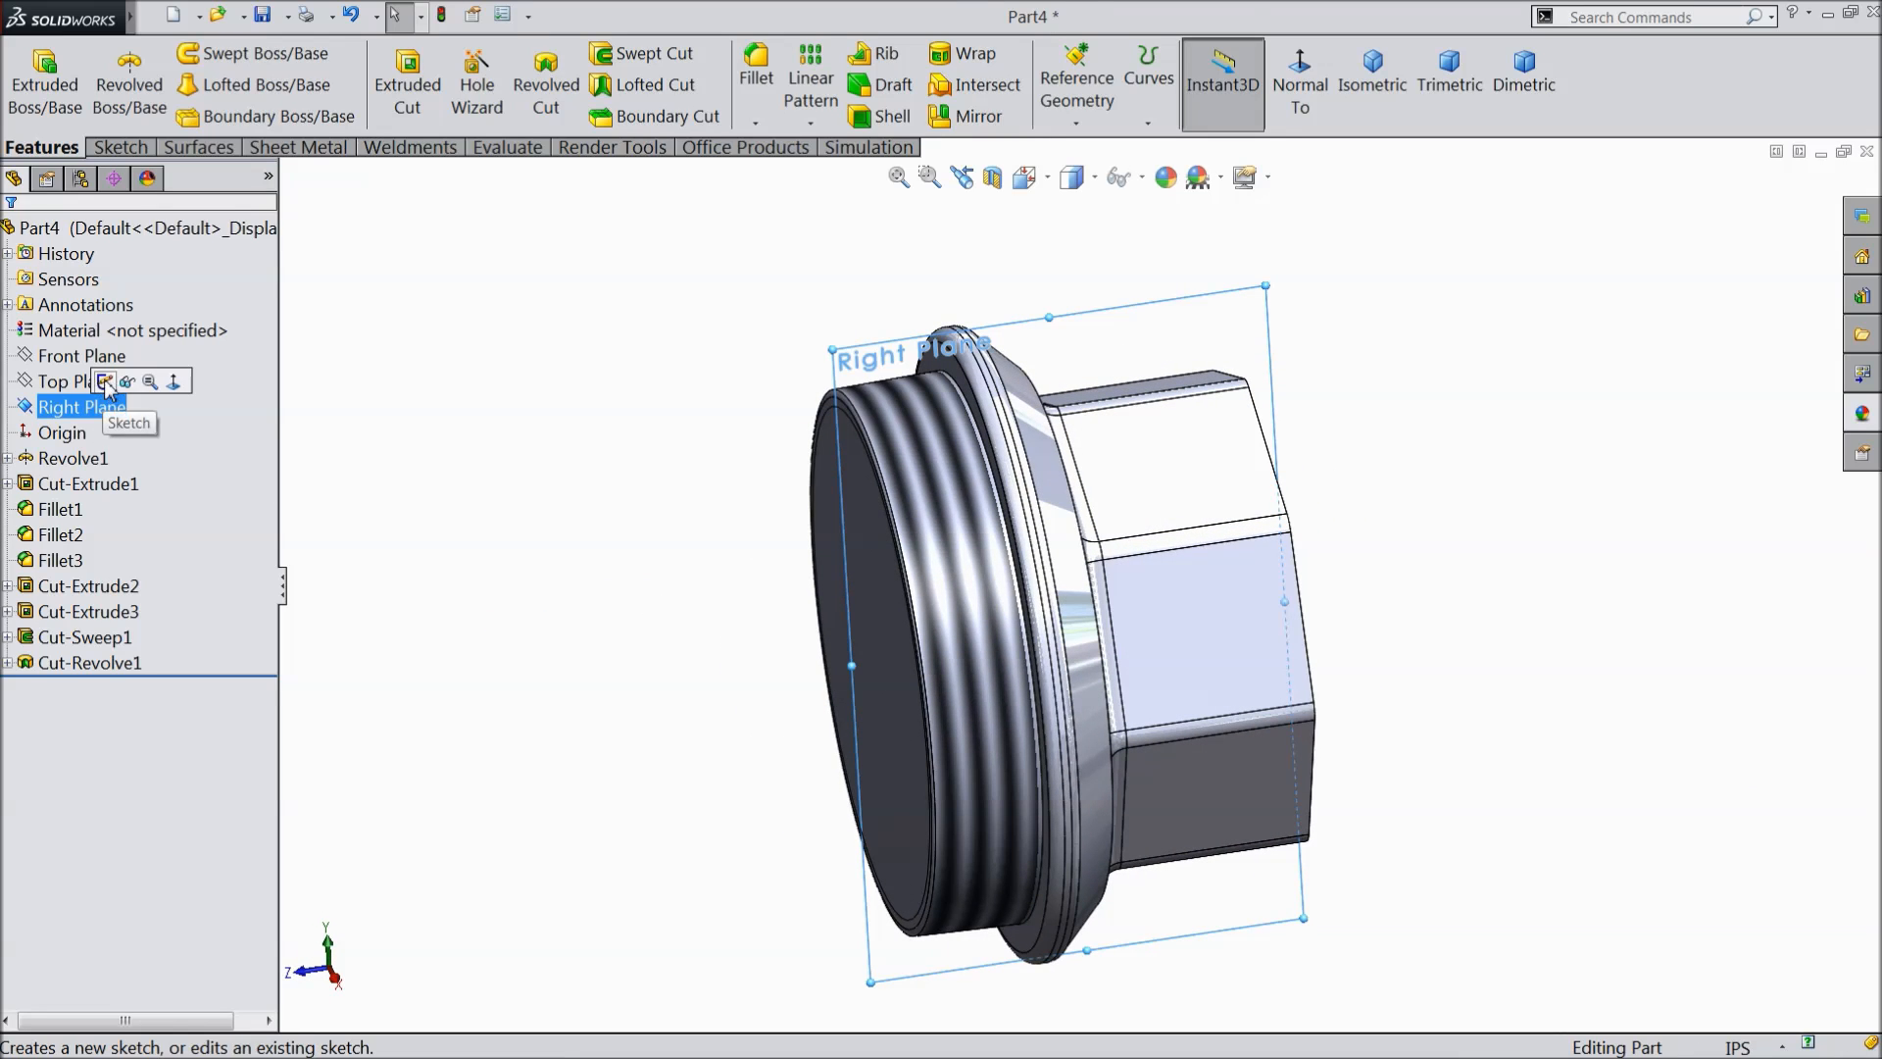
left_click(105, 381)
left_click(1304, 98)
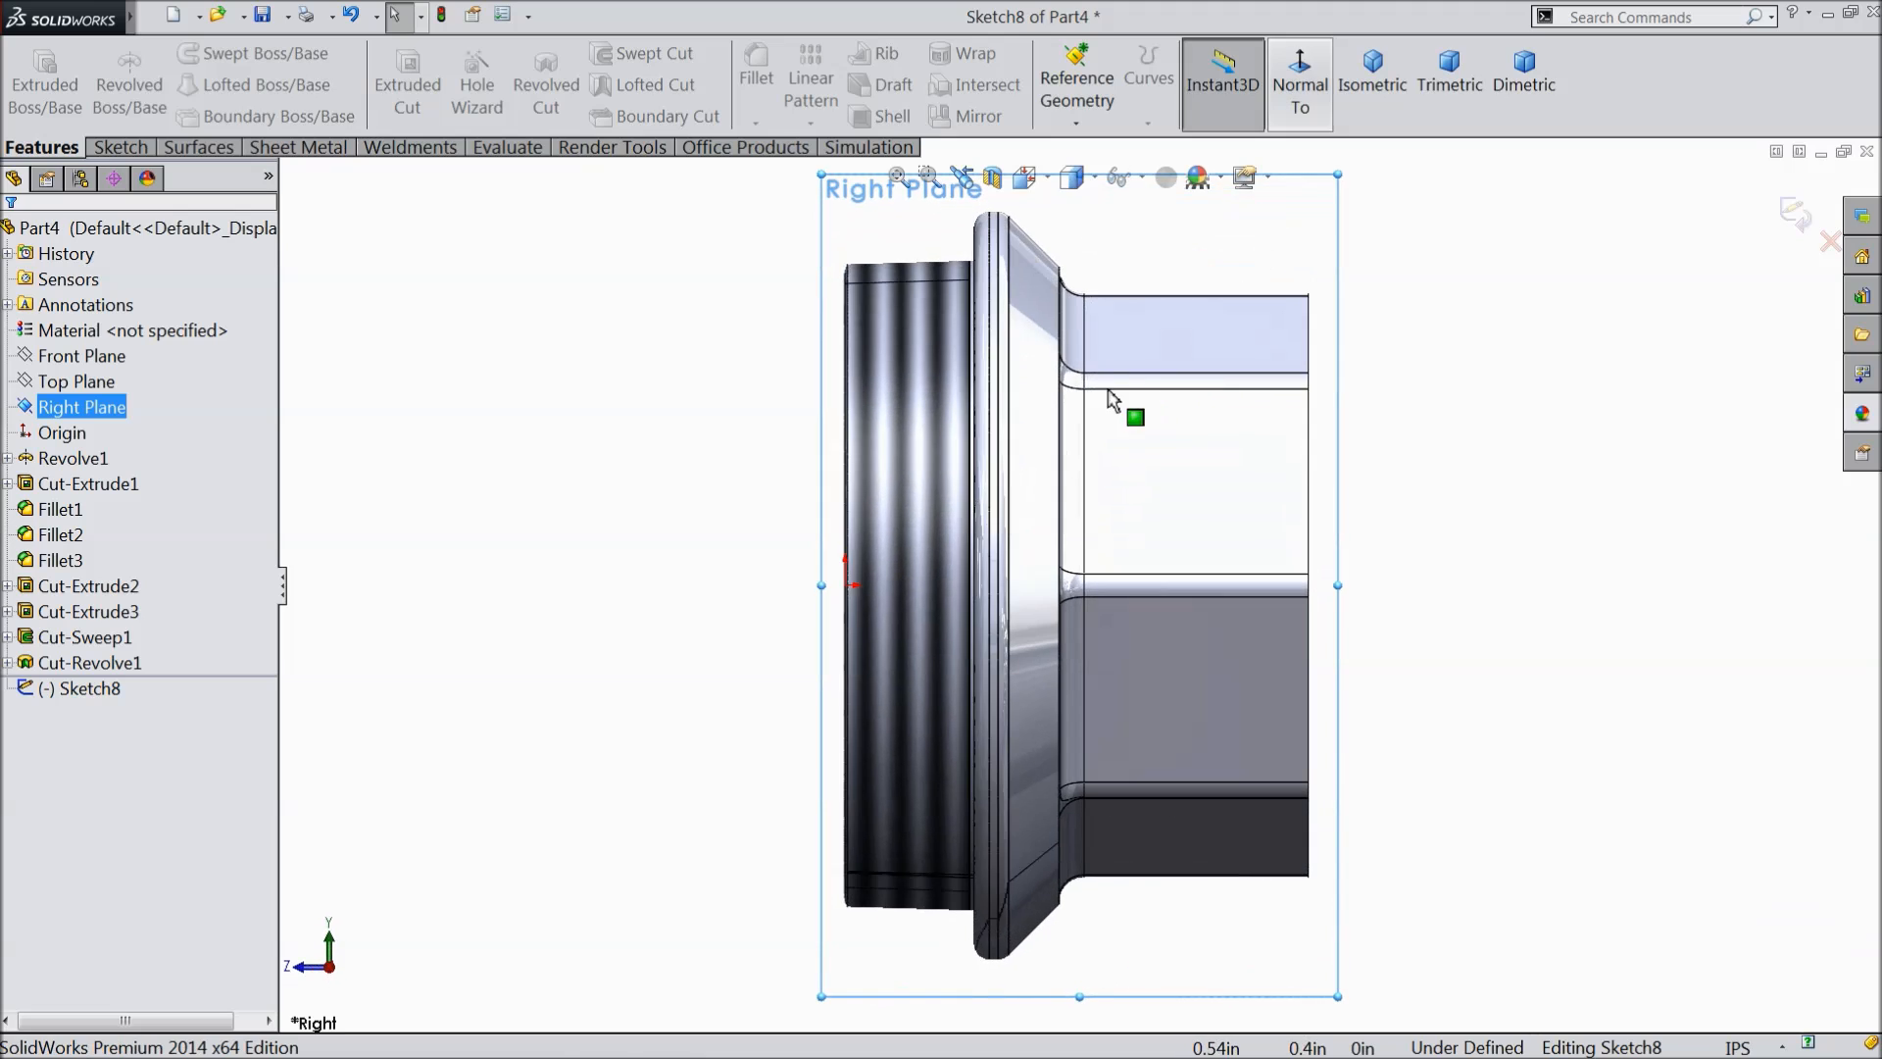
left_click(142, 140)
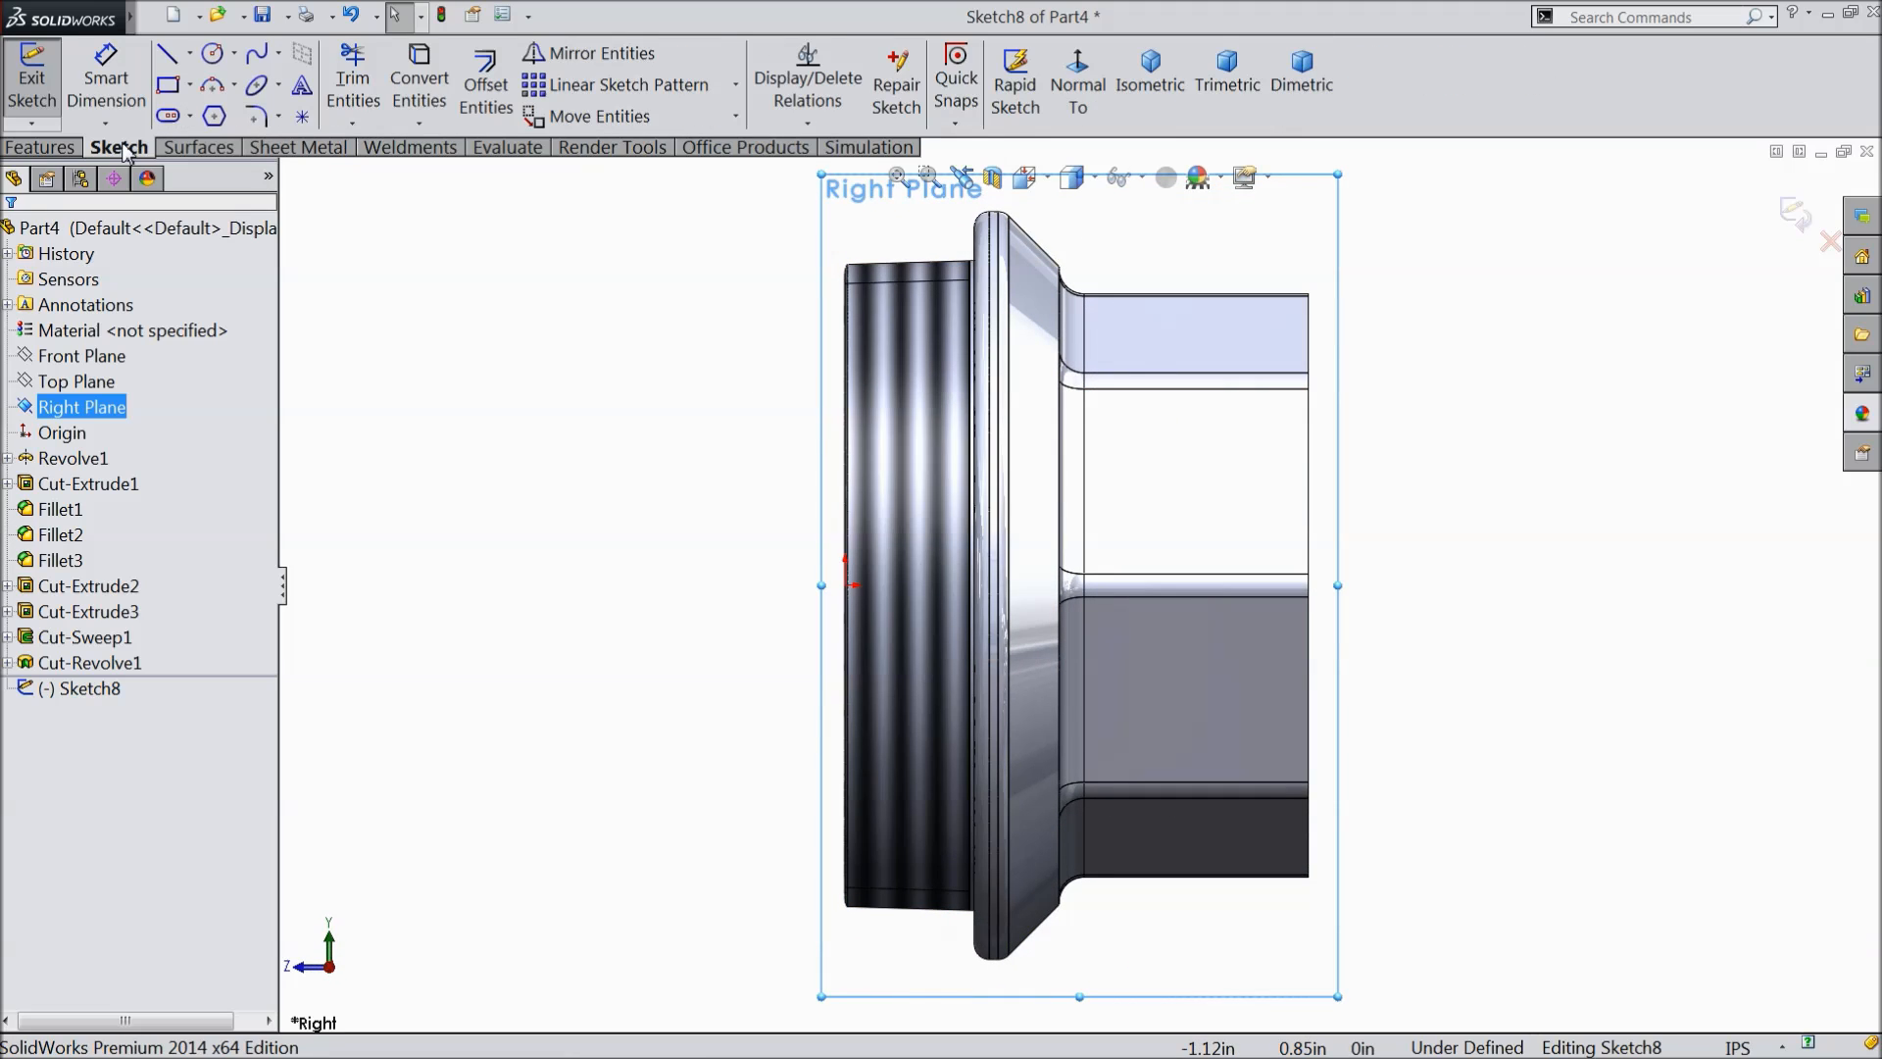
left_click(189, 53)
left_click(206, 116)
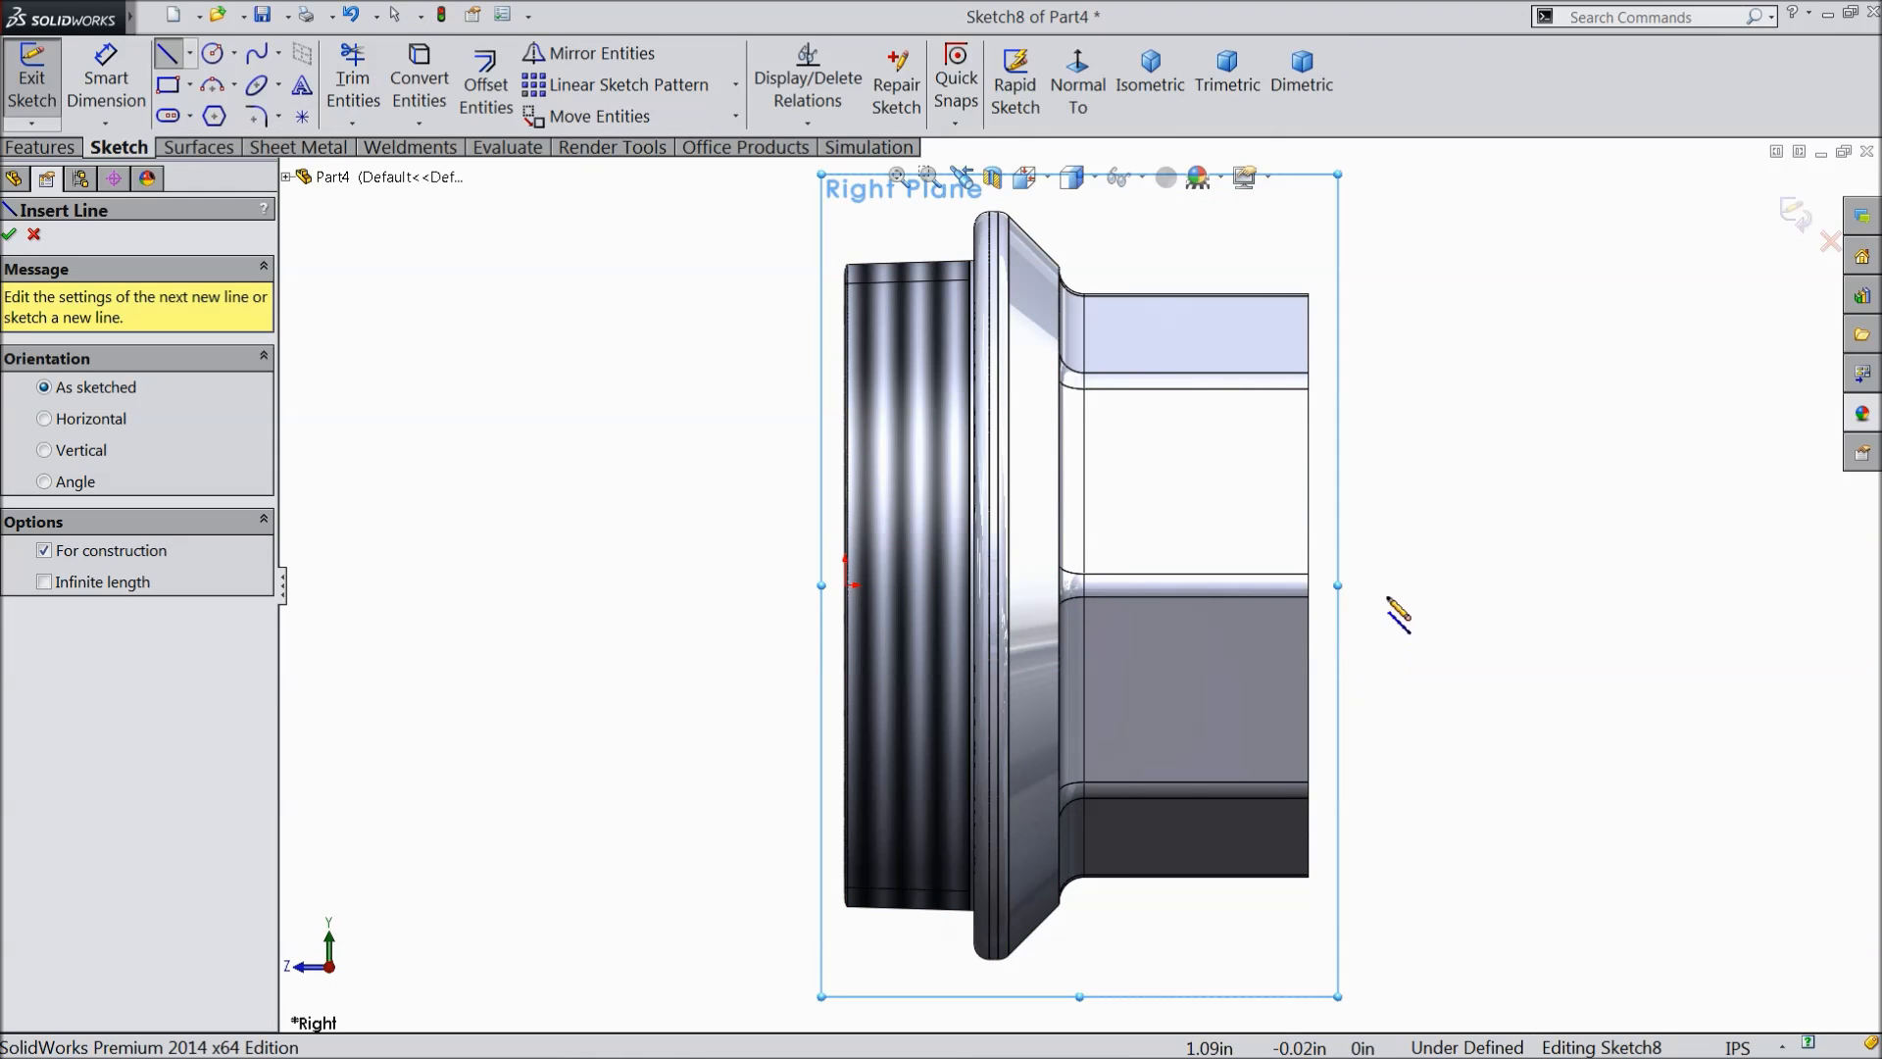
left_click(847, 585)
left_click(1480, 585)
right_click(1480, 533)
left_click(1500, 192)
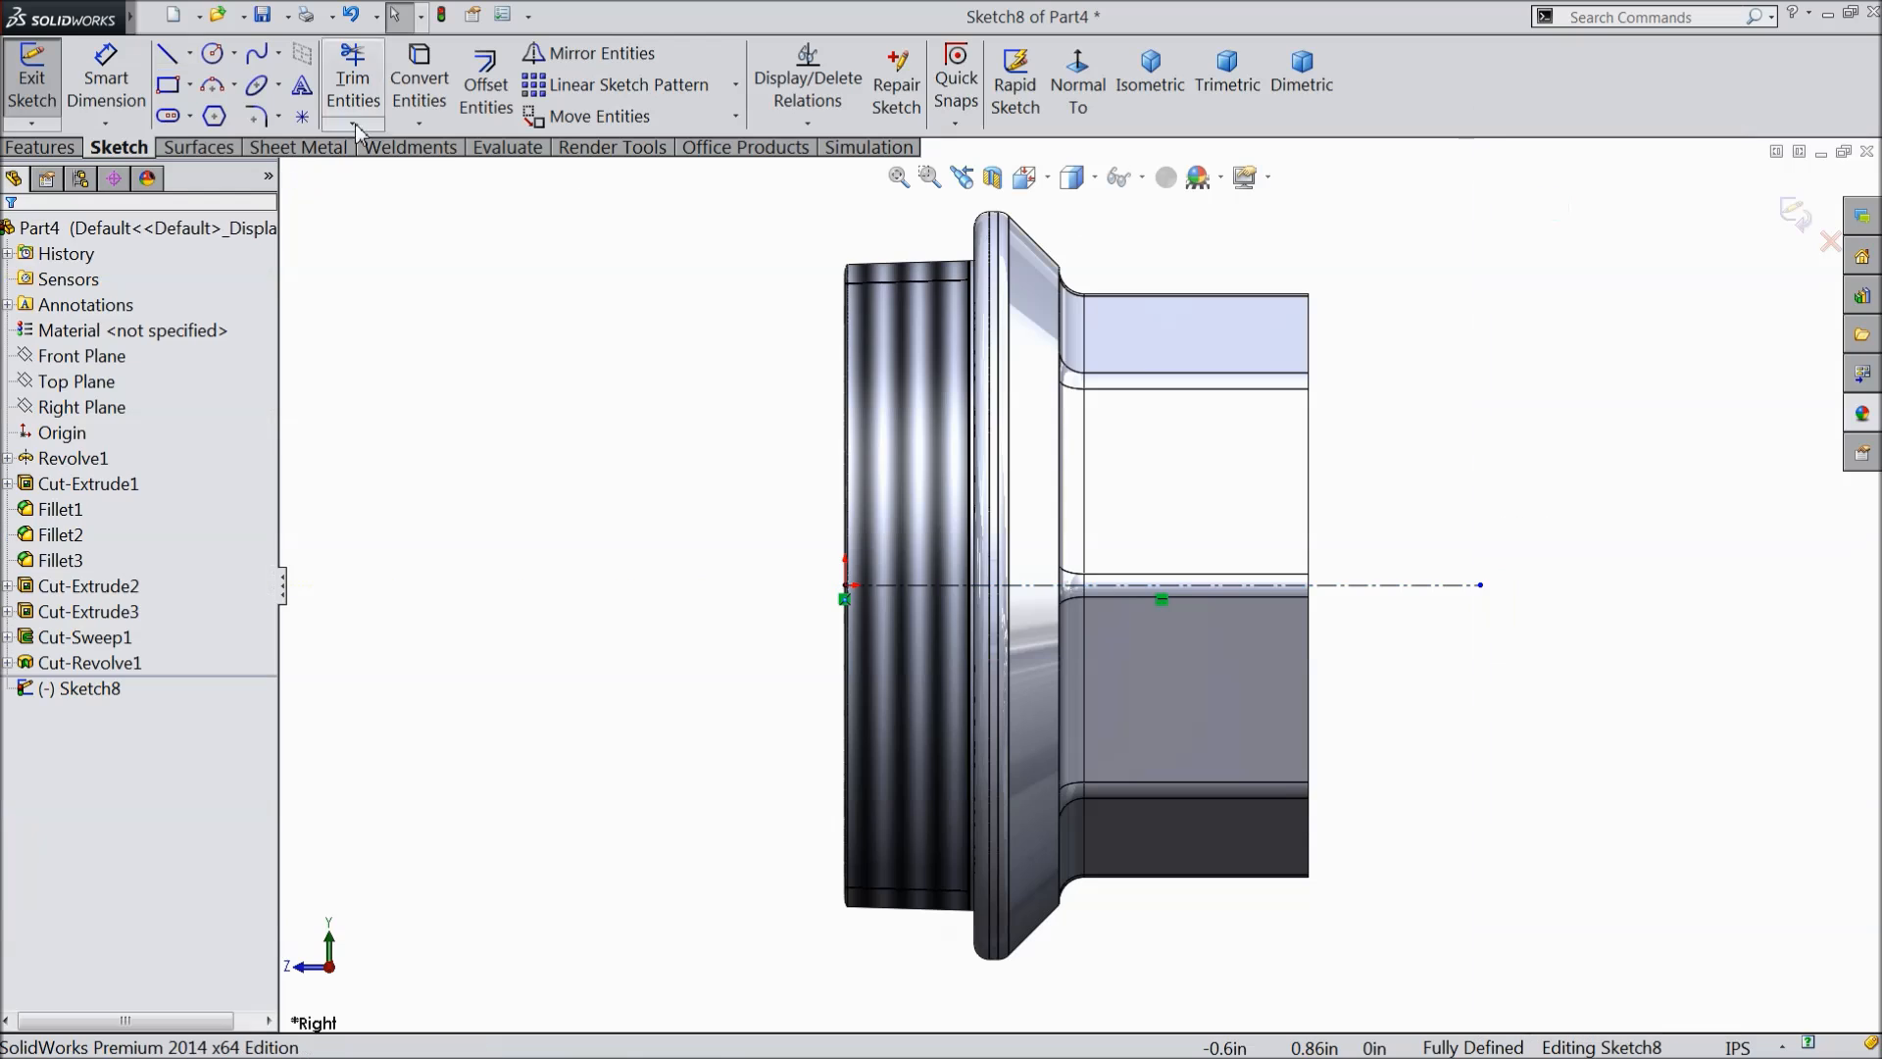
- Sketch a closed two-step profile from the origin above the centreline, about 0.39 in long, stepping down from about 0.42 to 0.24 in high
left_click(169, 55)
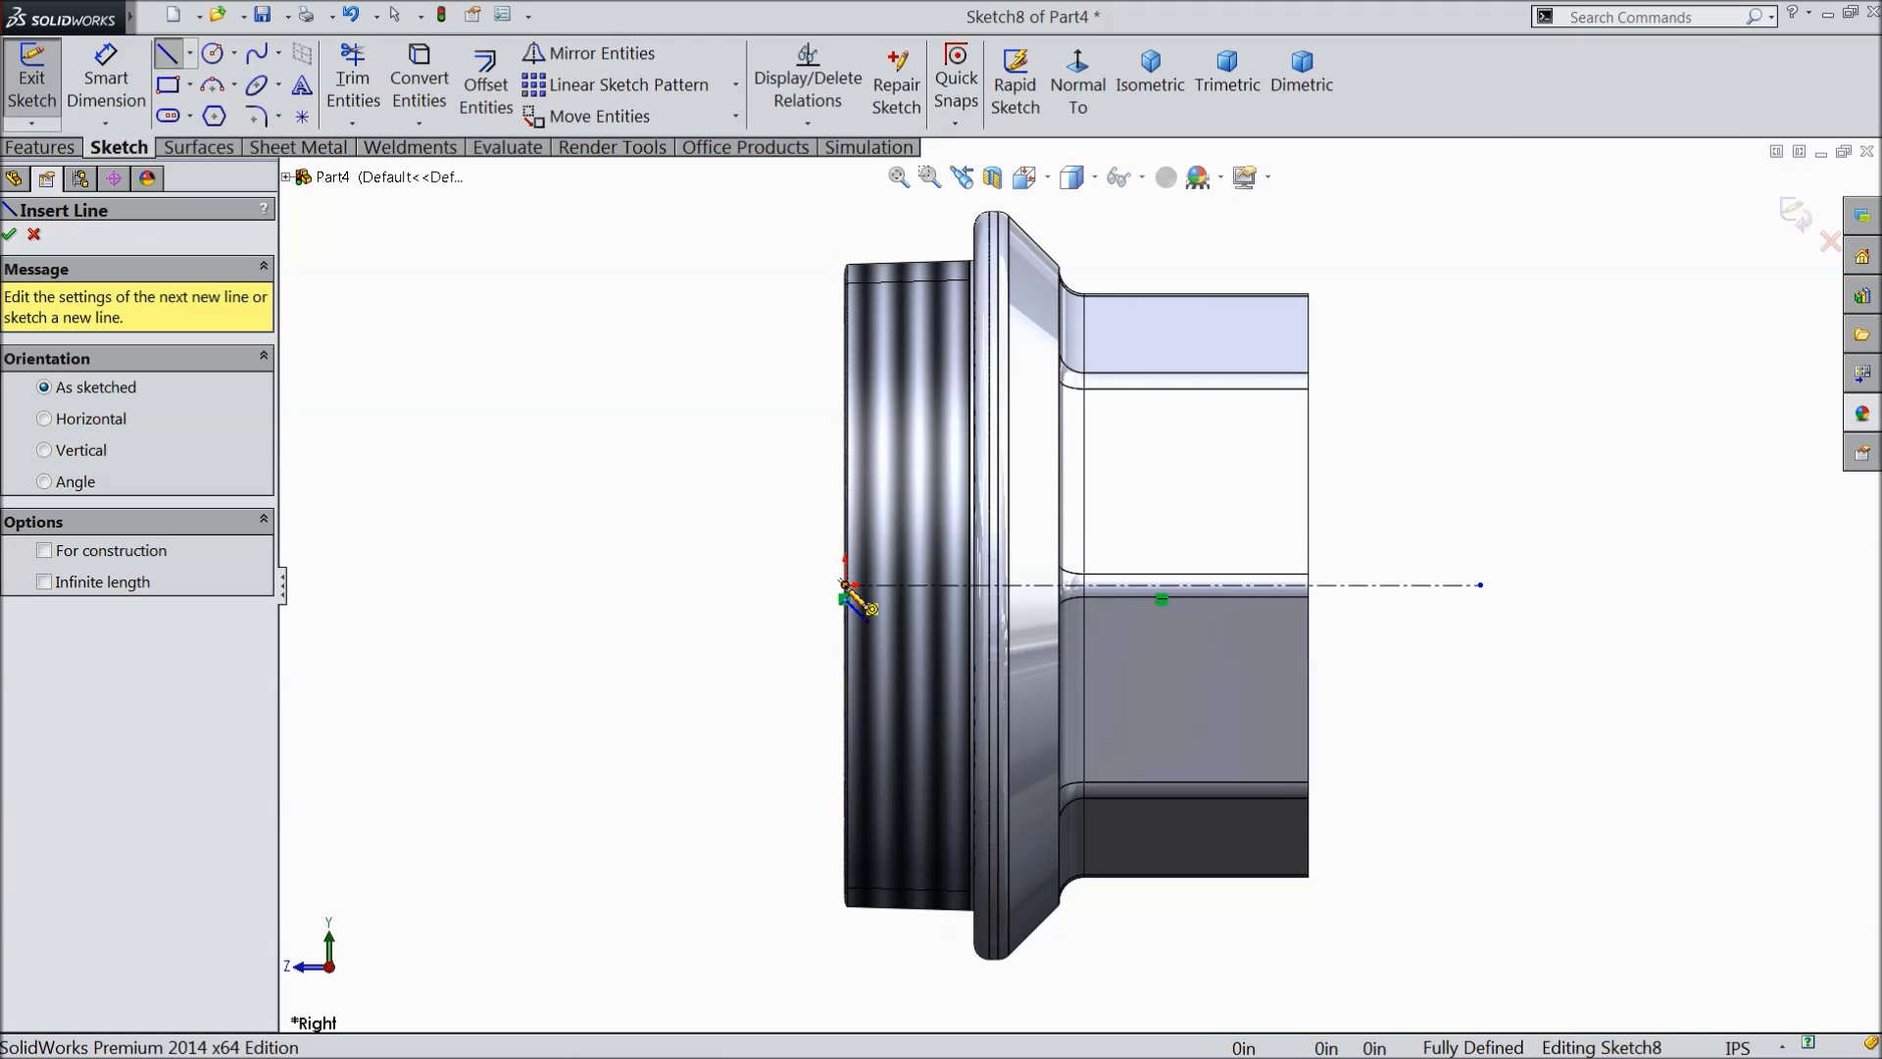
left_click(846, 586)
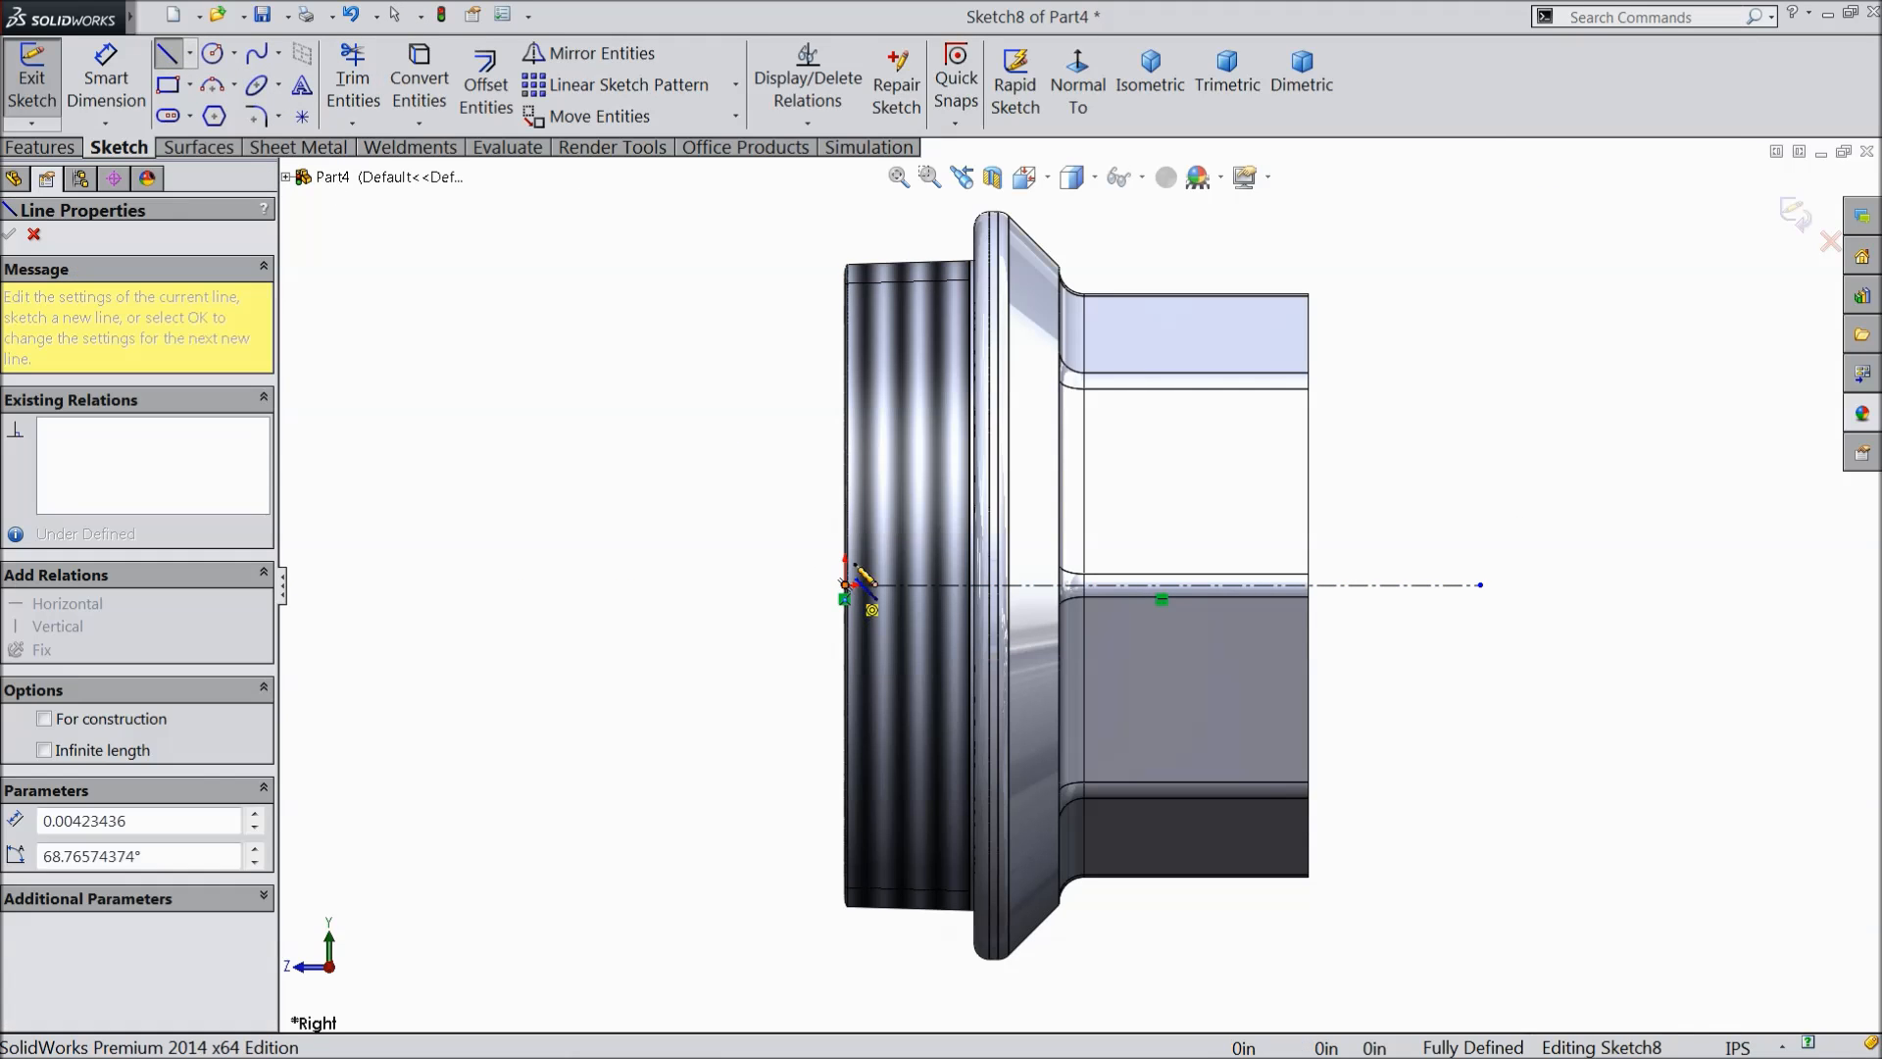
left_click(846, 377)
left_click(966, 376)
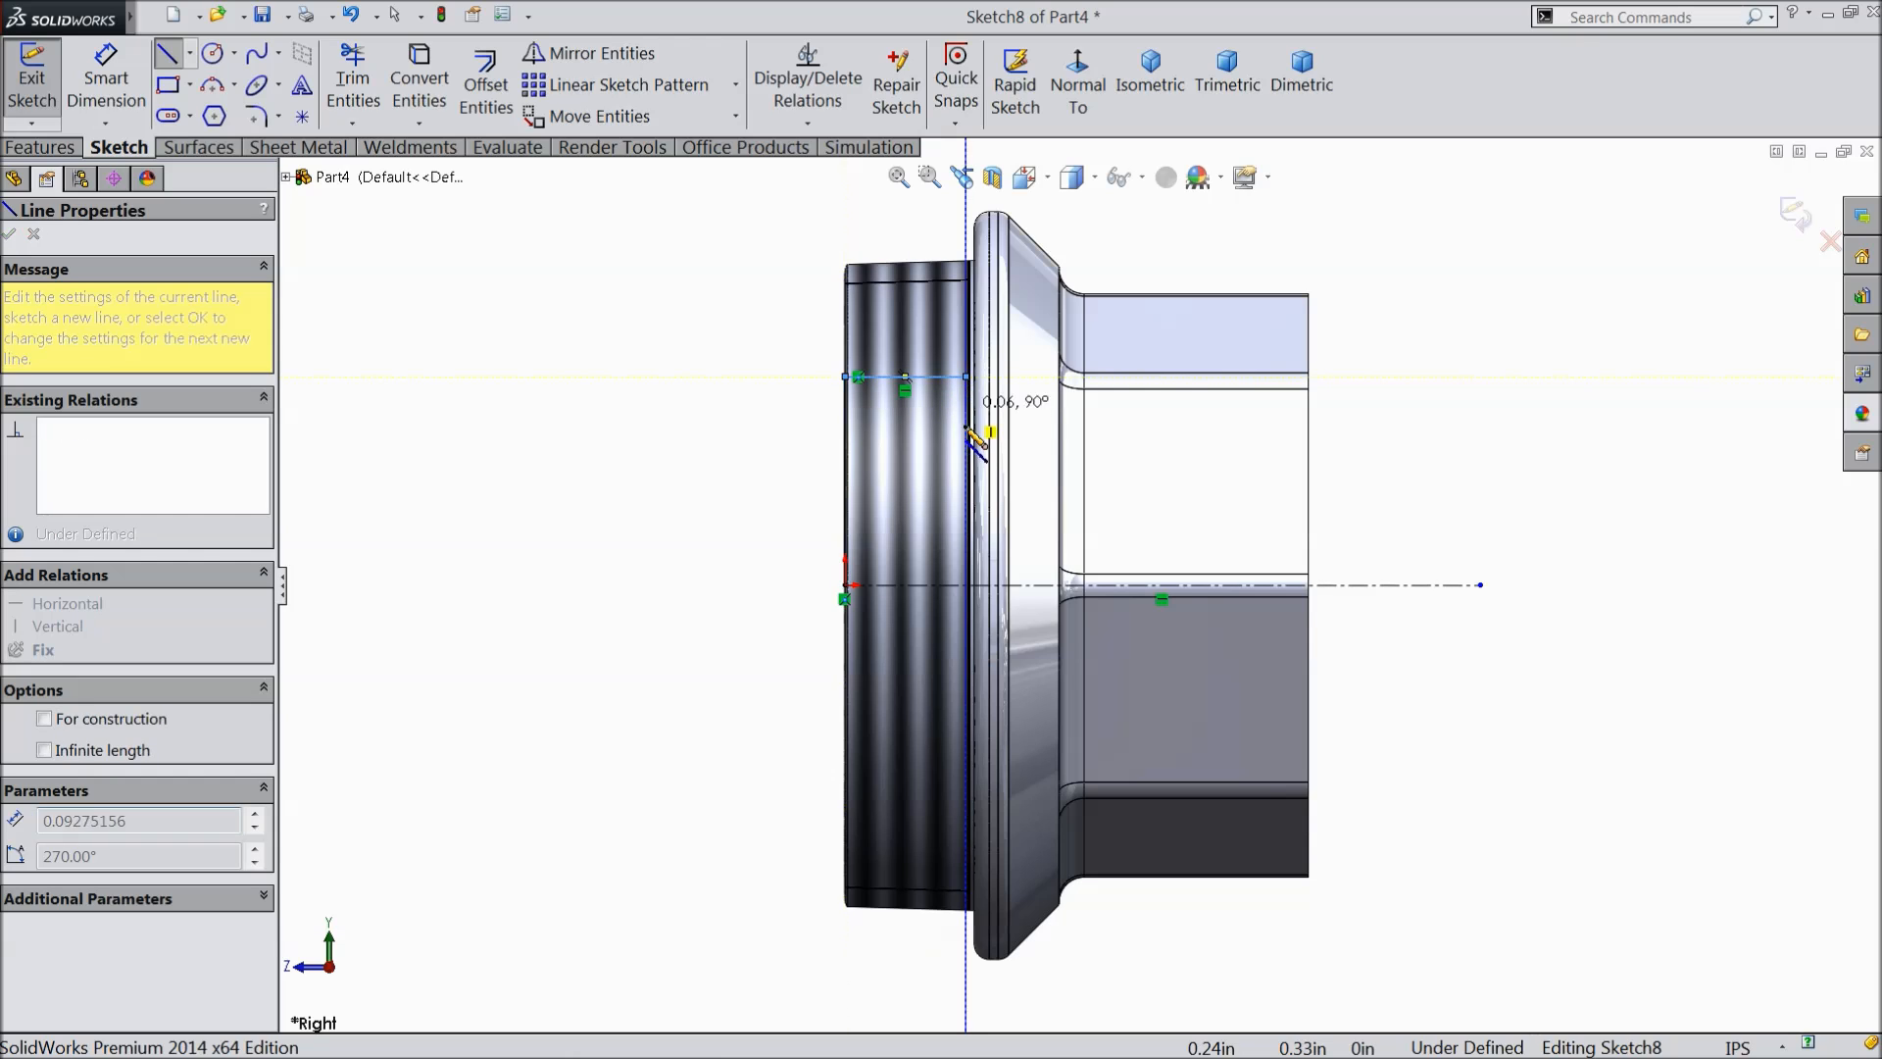
left_click(966, 462)
left_click(1039, 463)
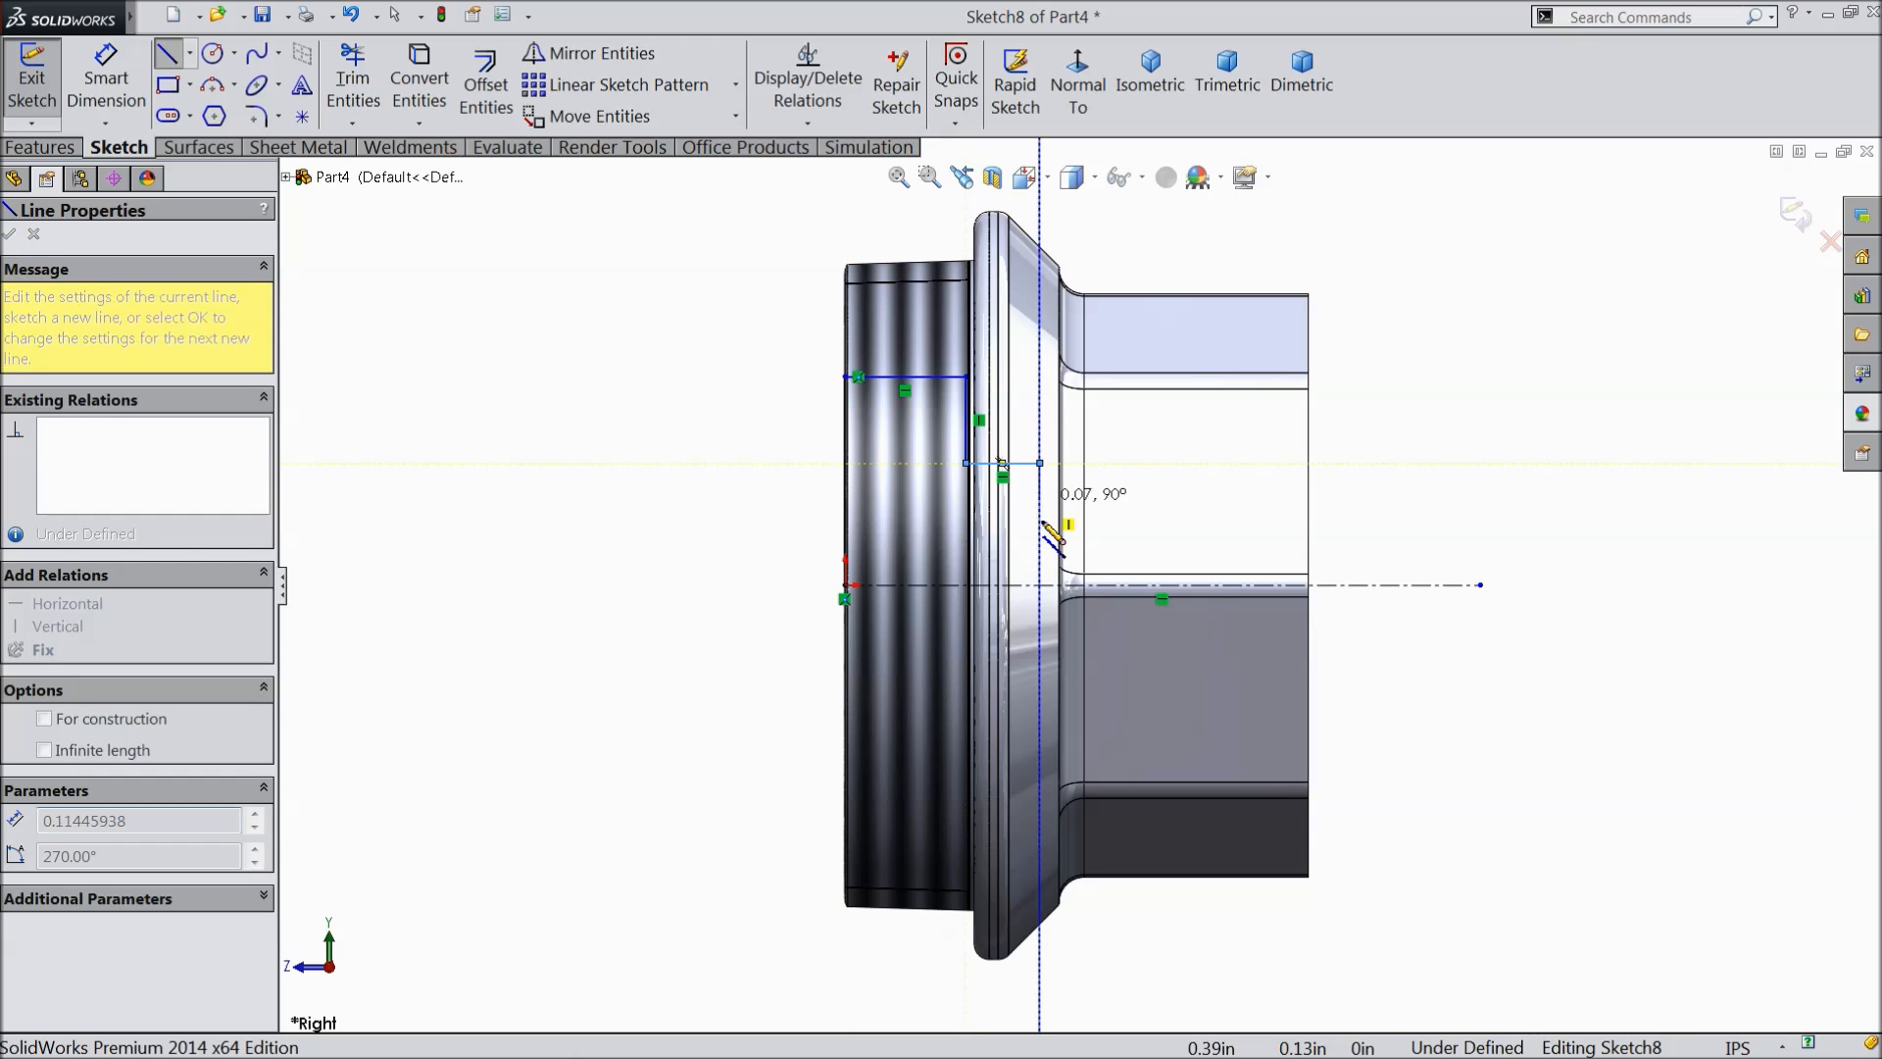
left_click(1039, 585)
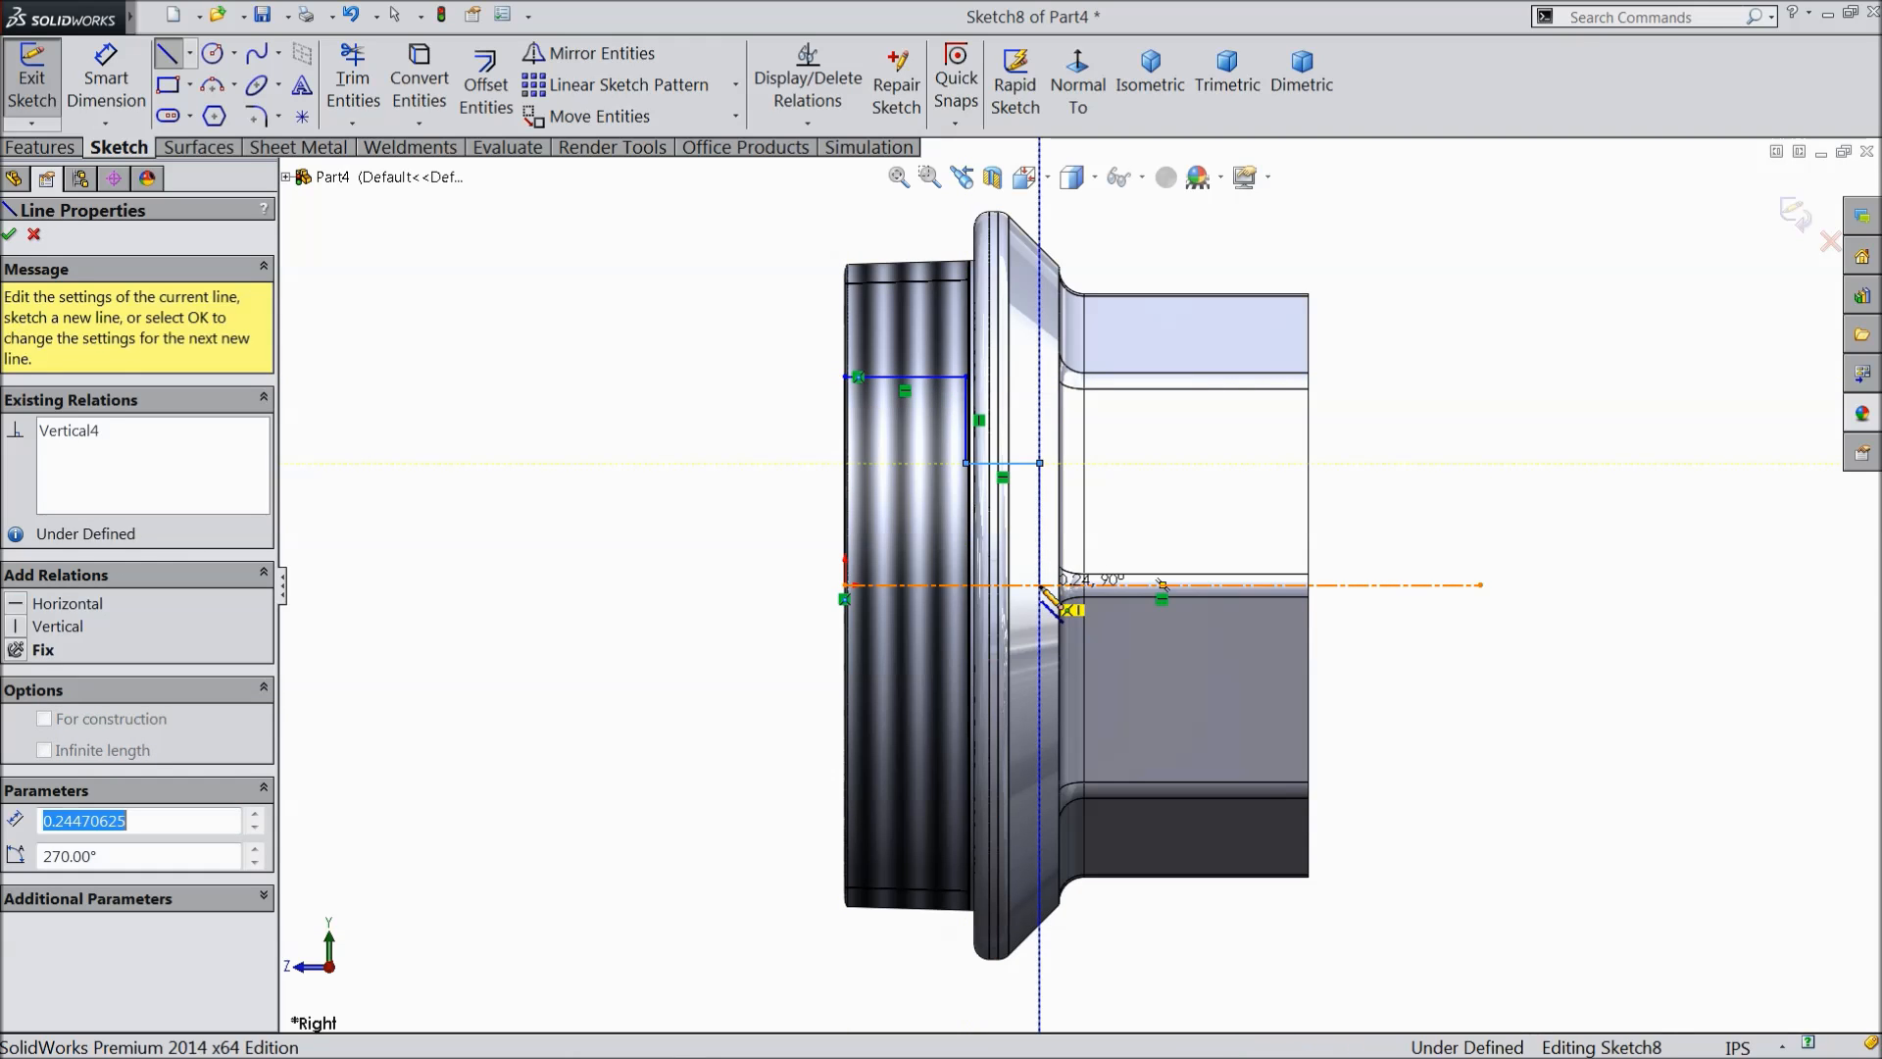
left_click(846, 585)
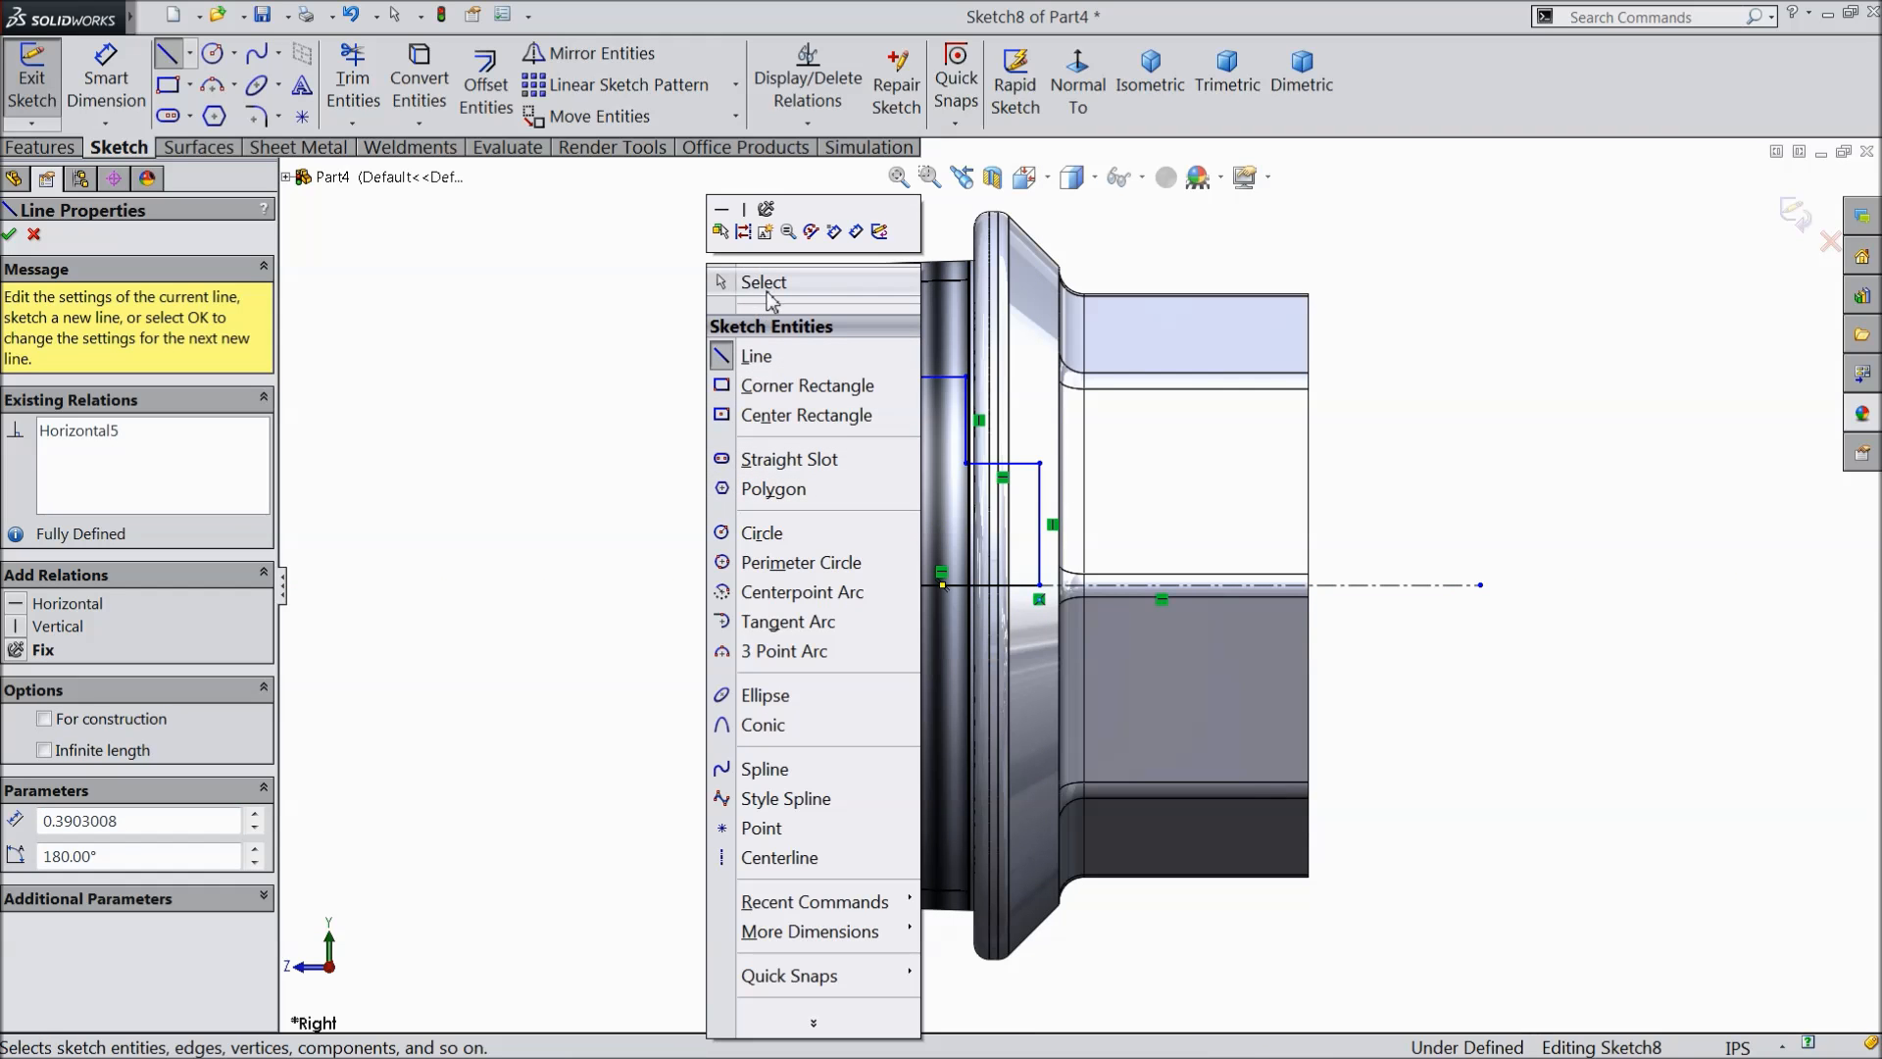
left_click(772, 295)
- Dimension the taller step of the profile from its upper line to the base line and set its height to 1.015/2 in
scroll(1083, 480, "down", 3)
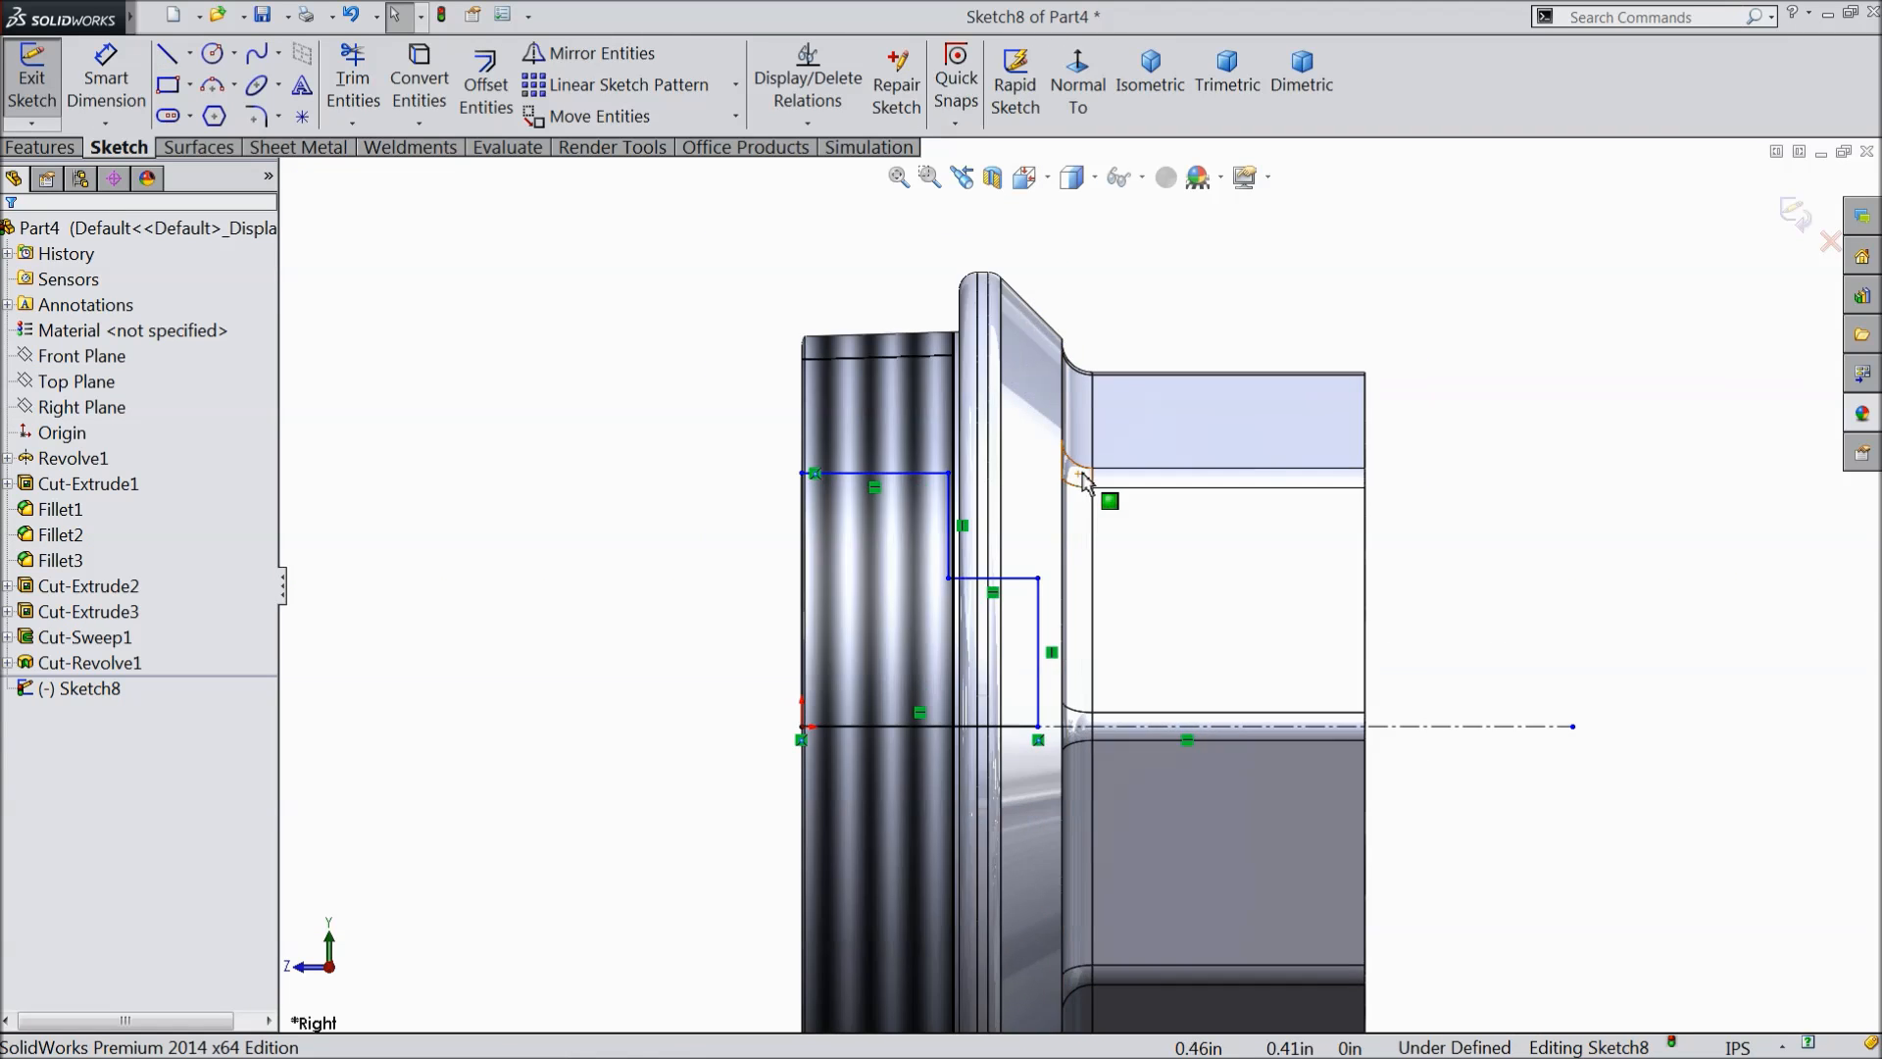
scroll(1083, 480, "down", 1)
left_click(41, 147)
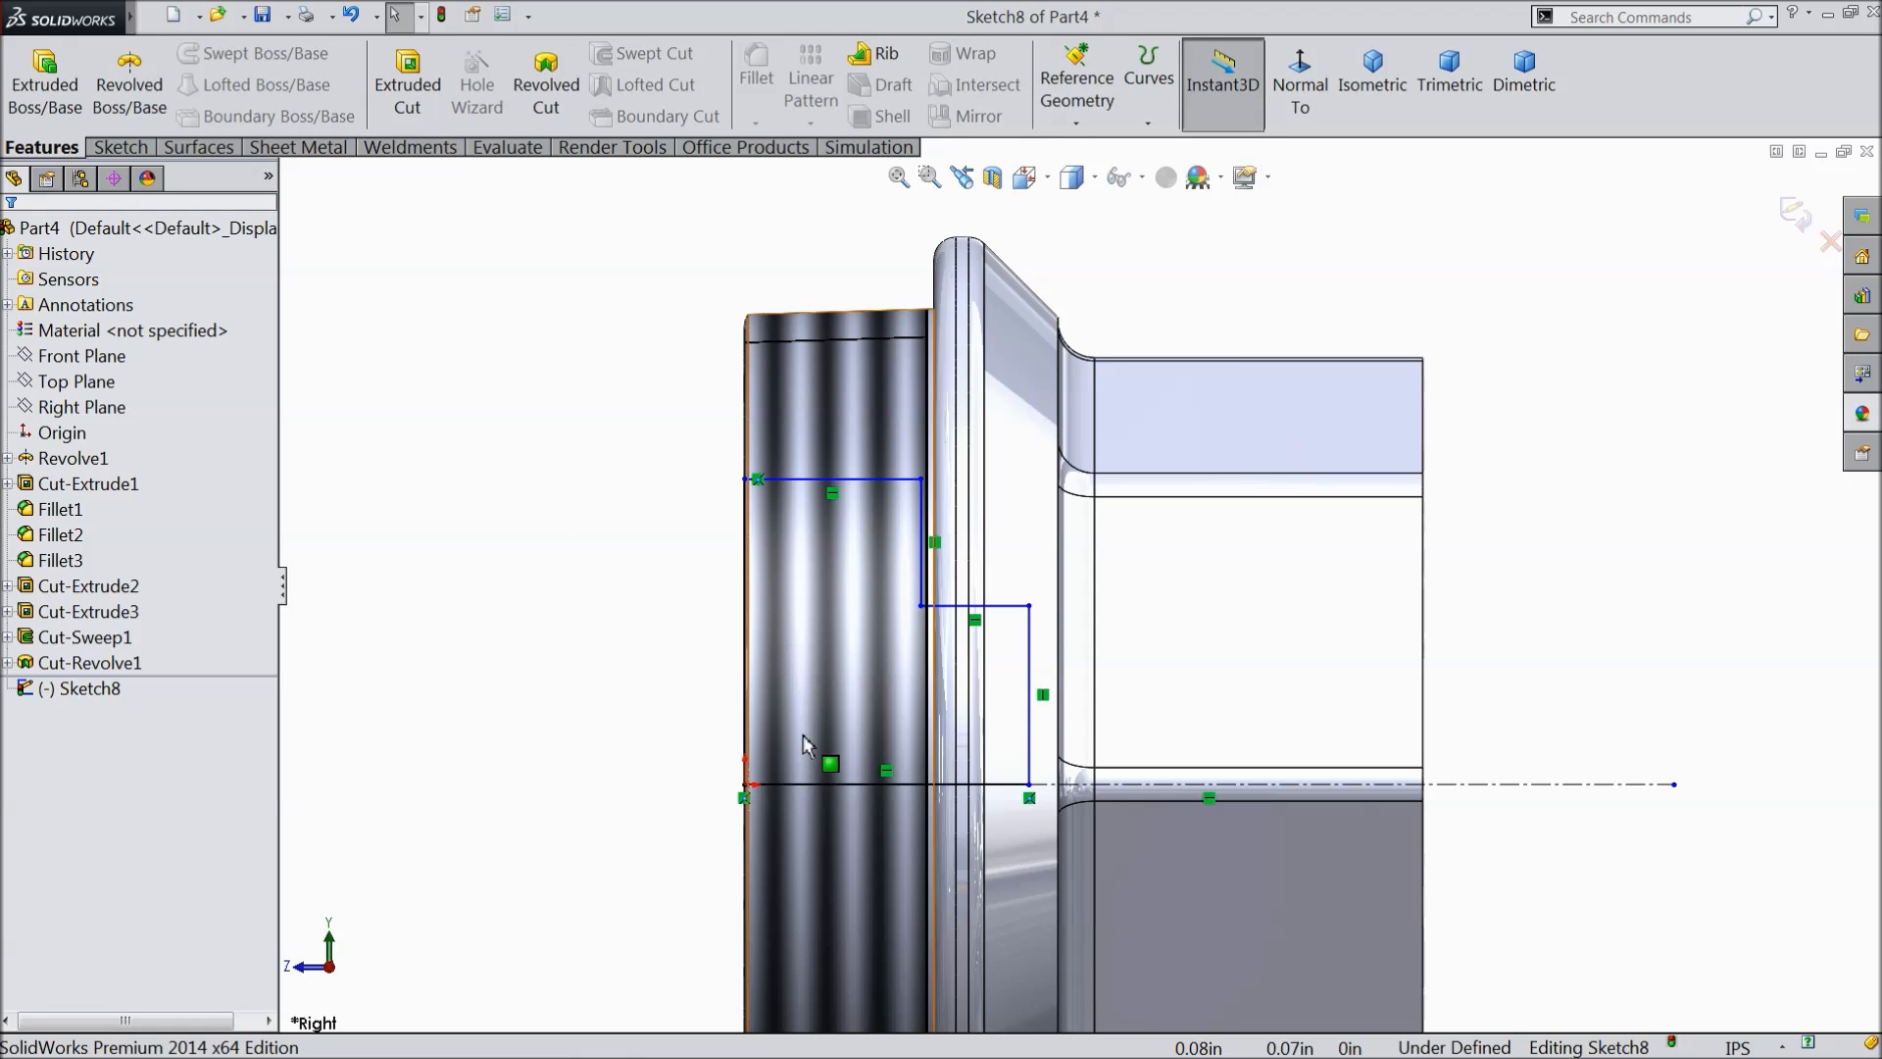
left_click(747, 704)
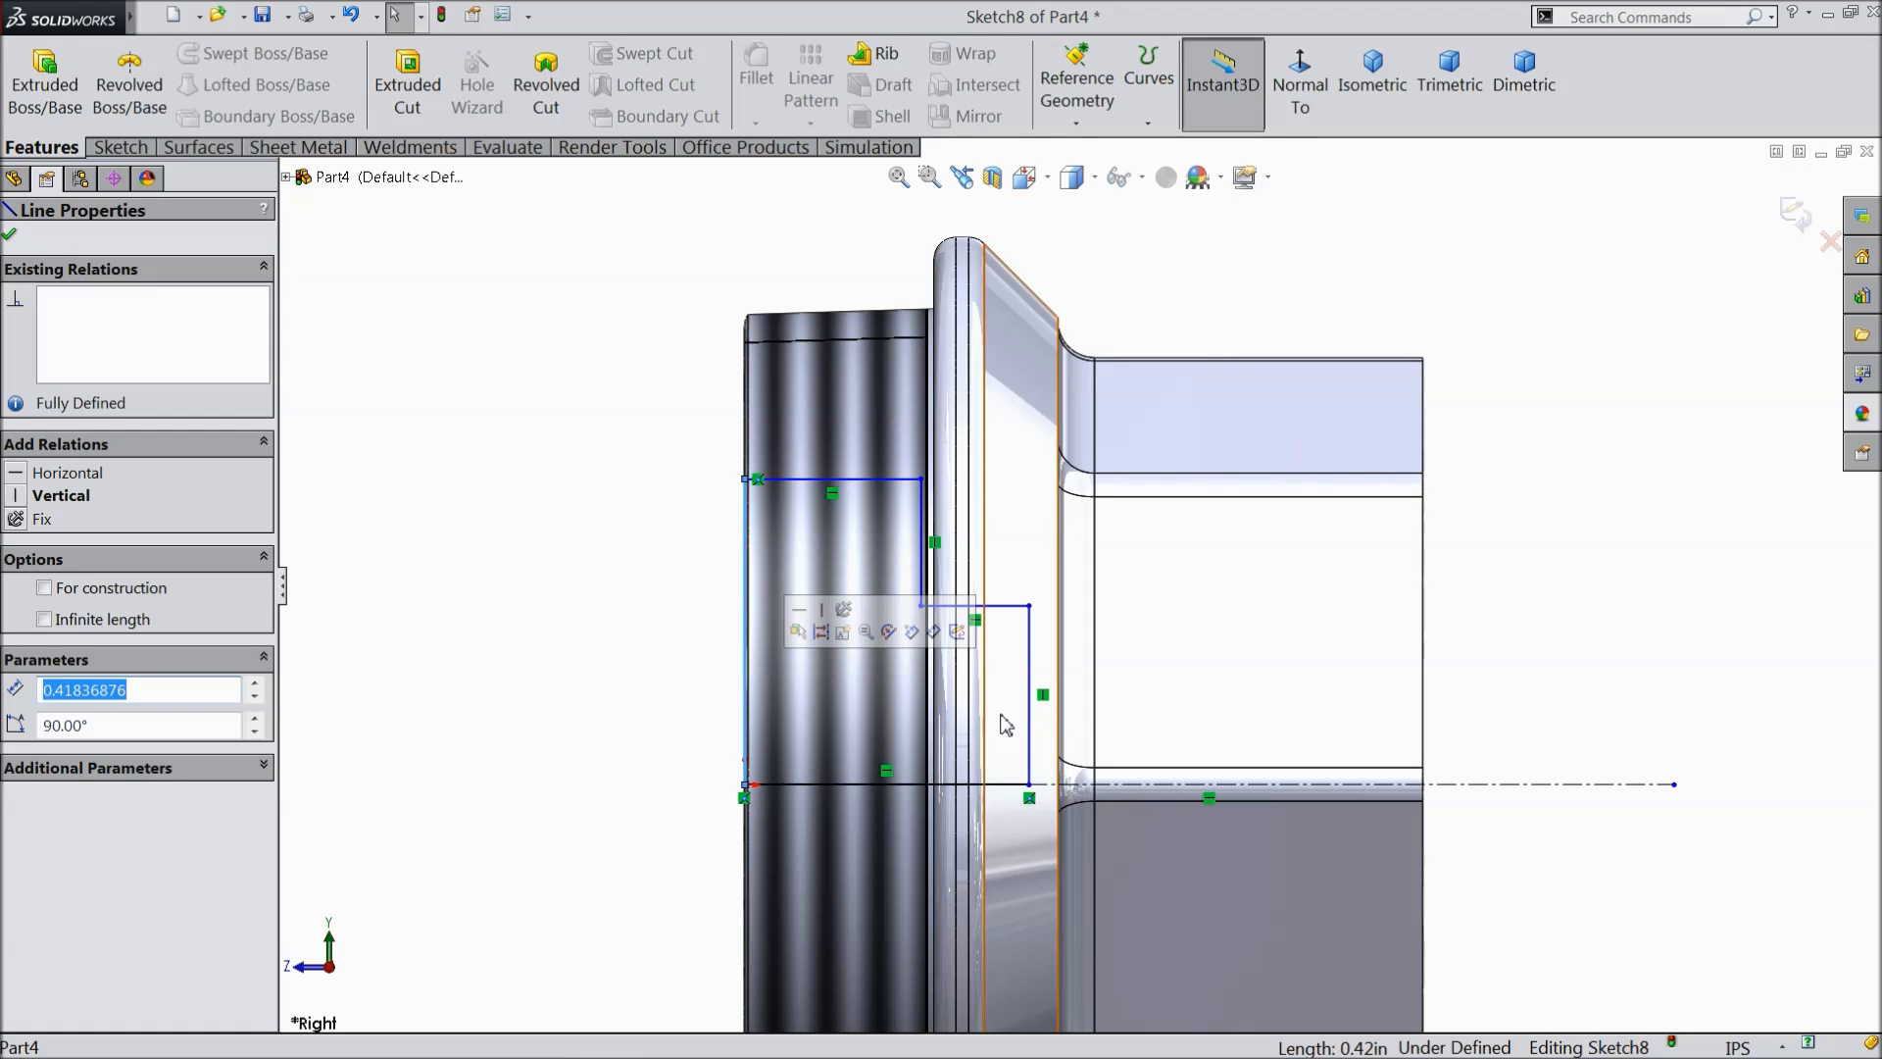
left_click(119, 147)
left_click(380, 262)
left_click(858, 495)
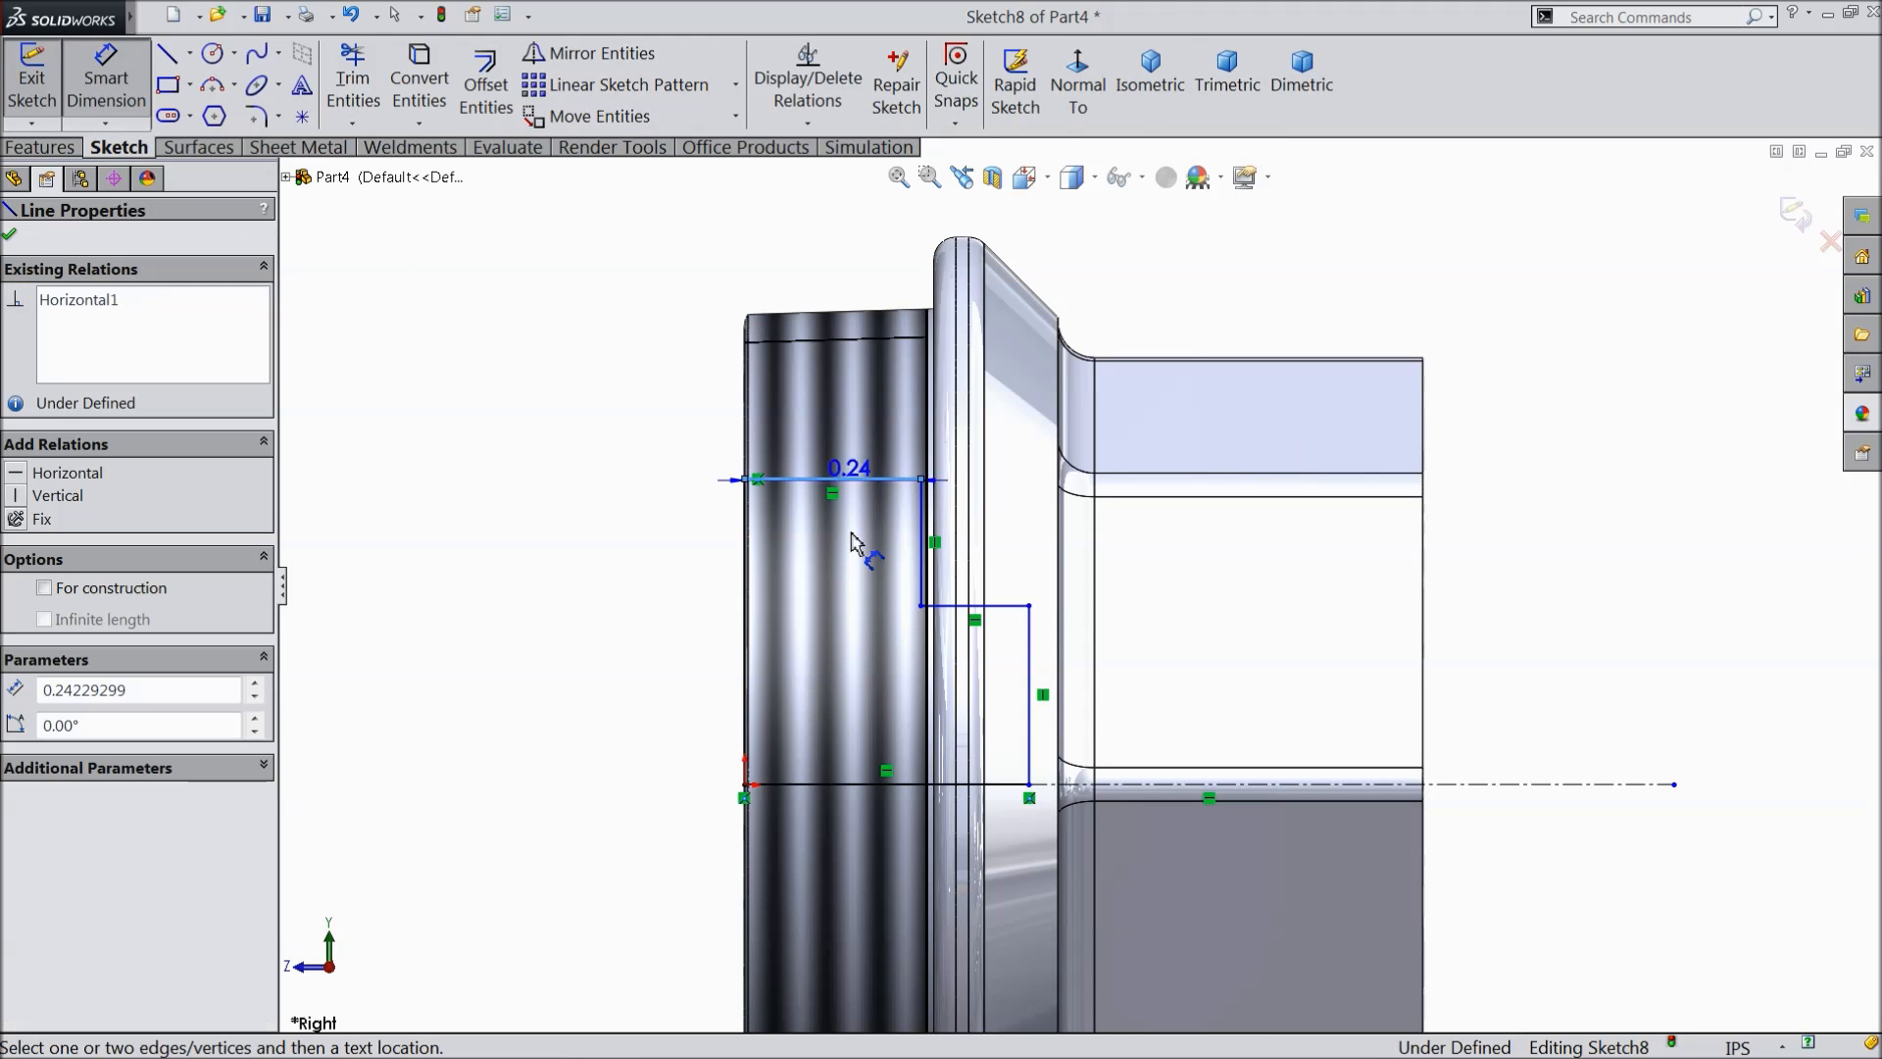
left_click(841, 794)
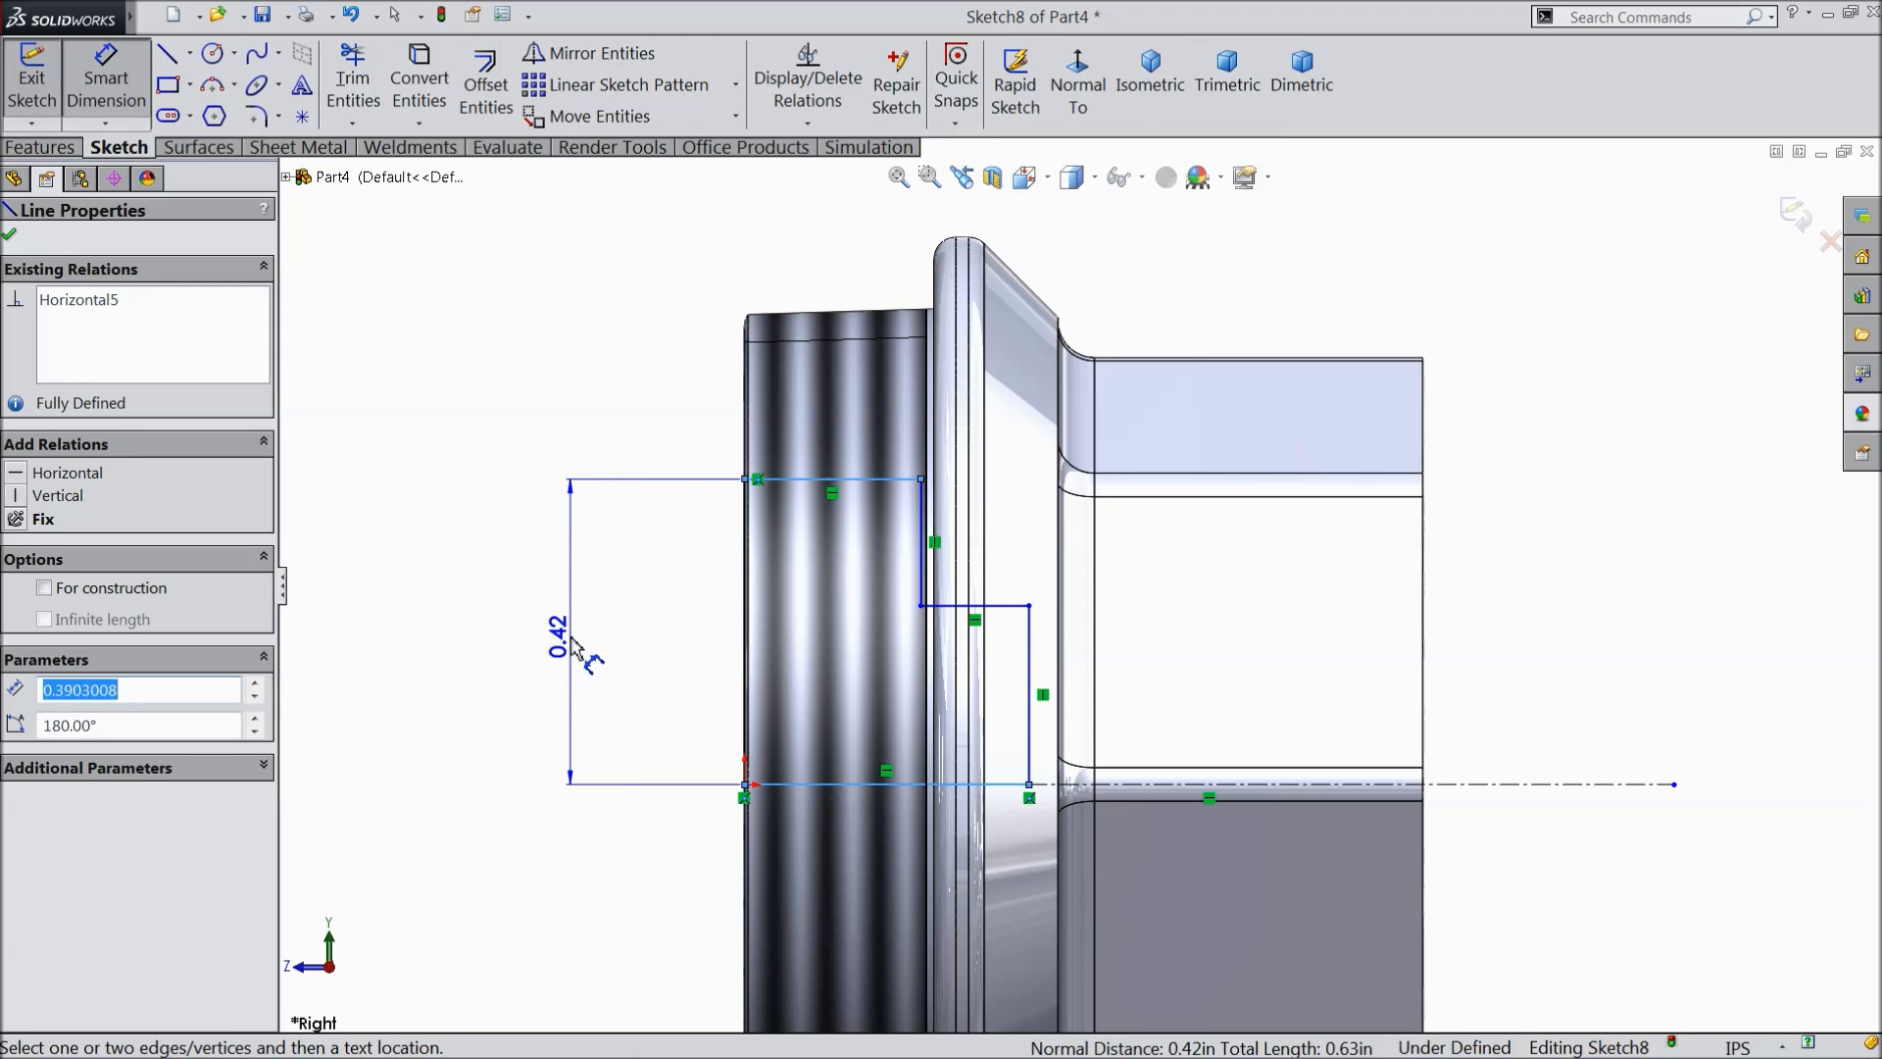
left_click(570, 638)
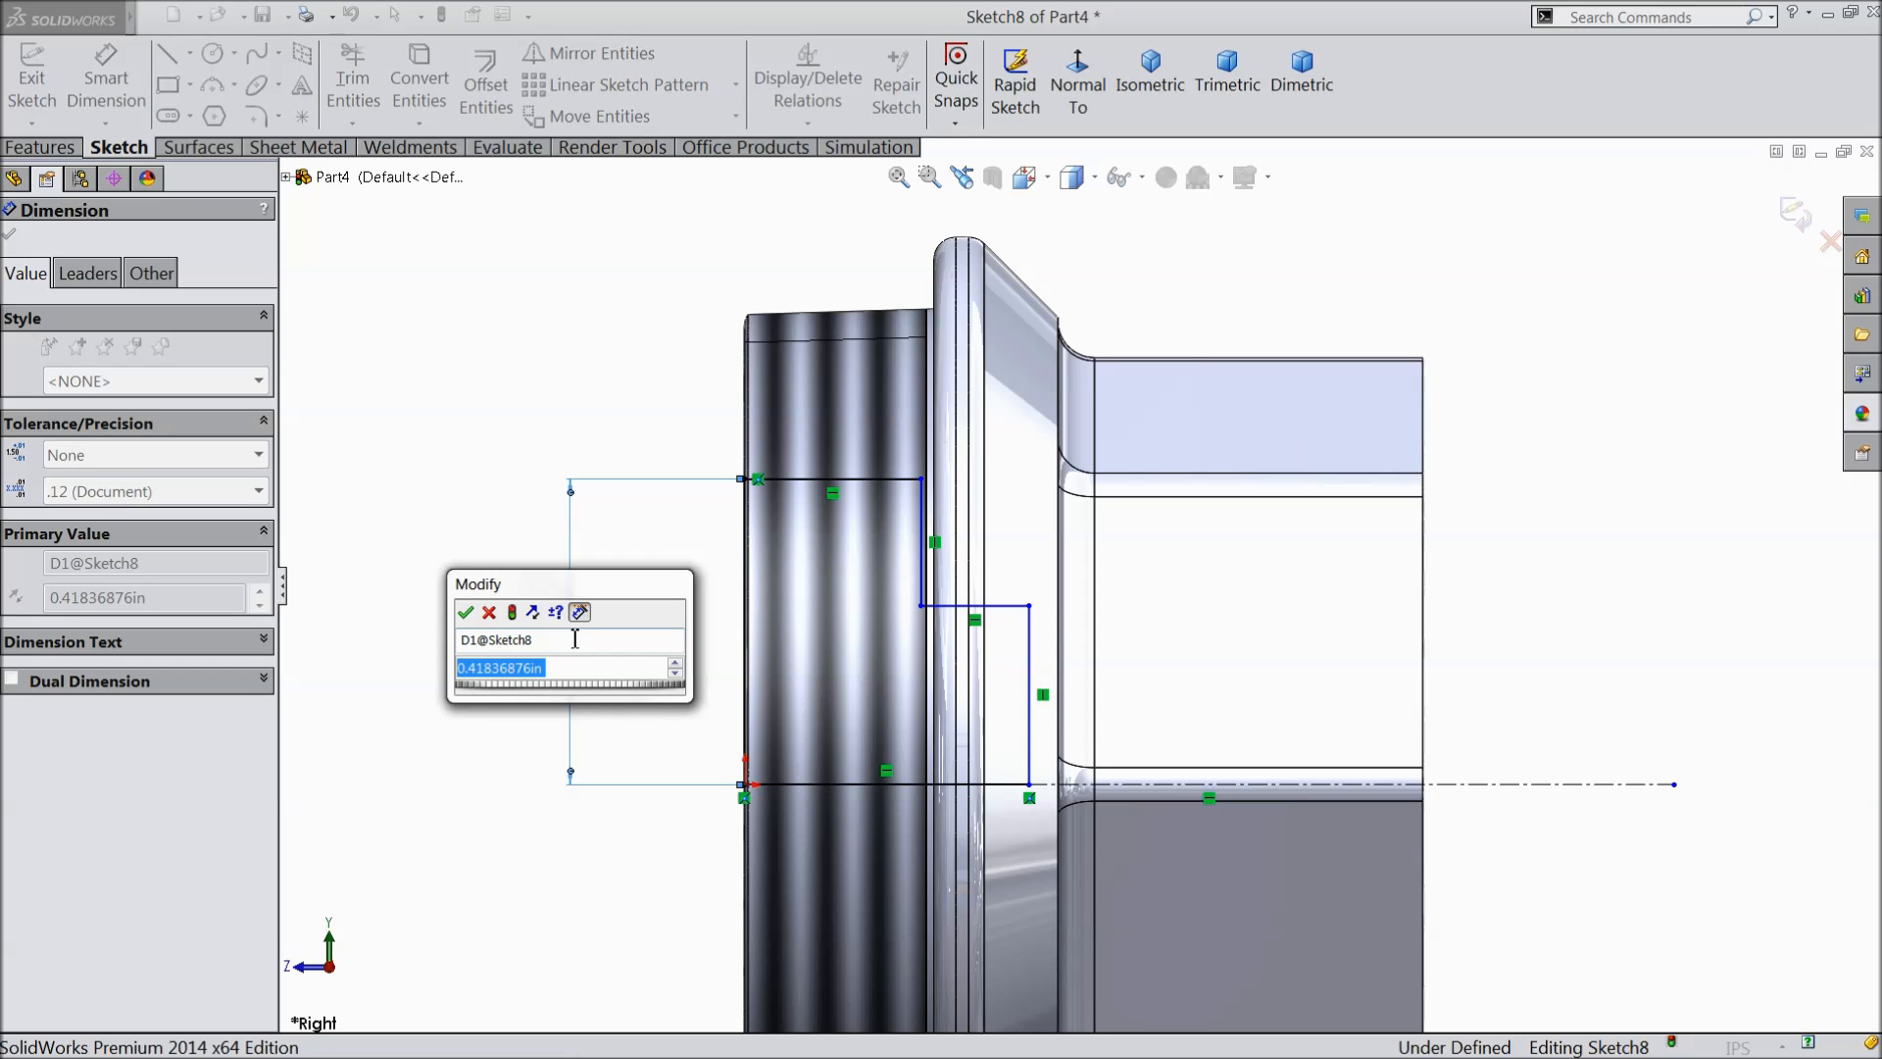
type("1.01")
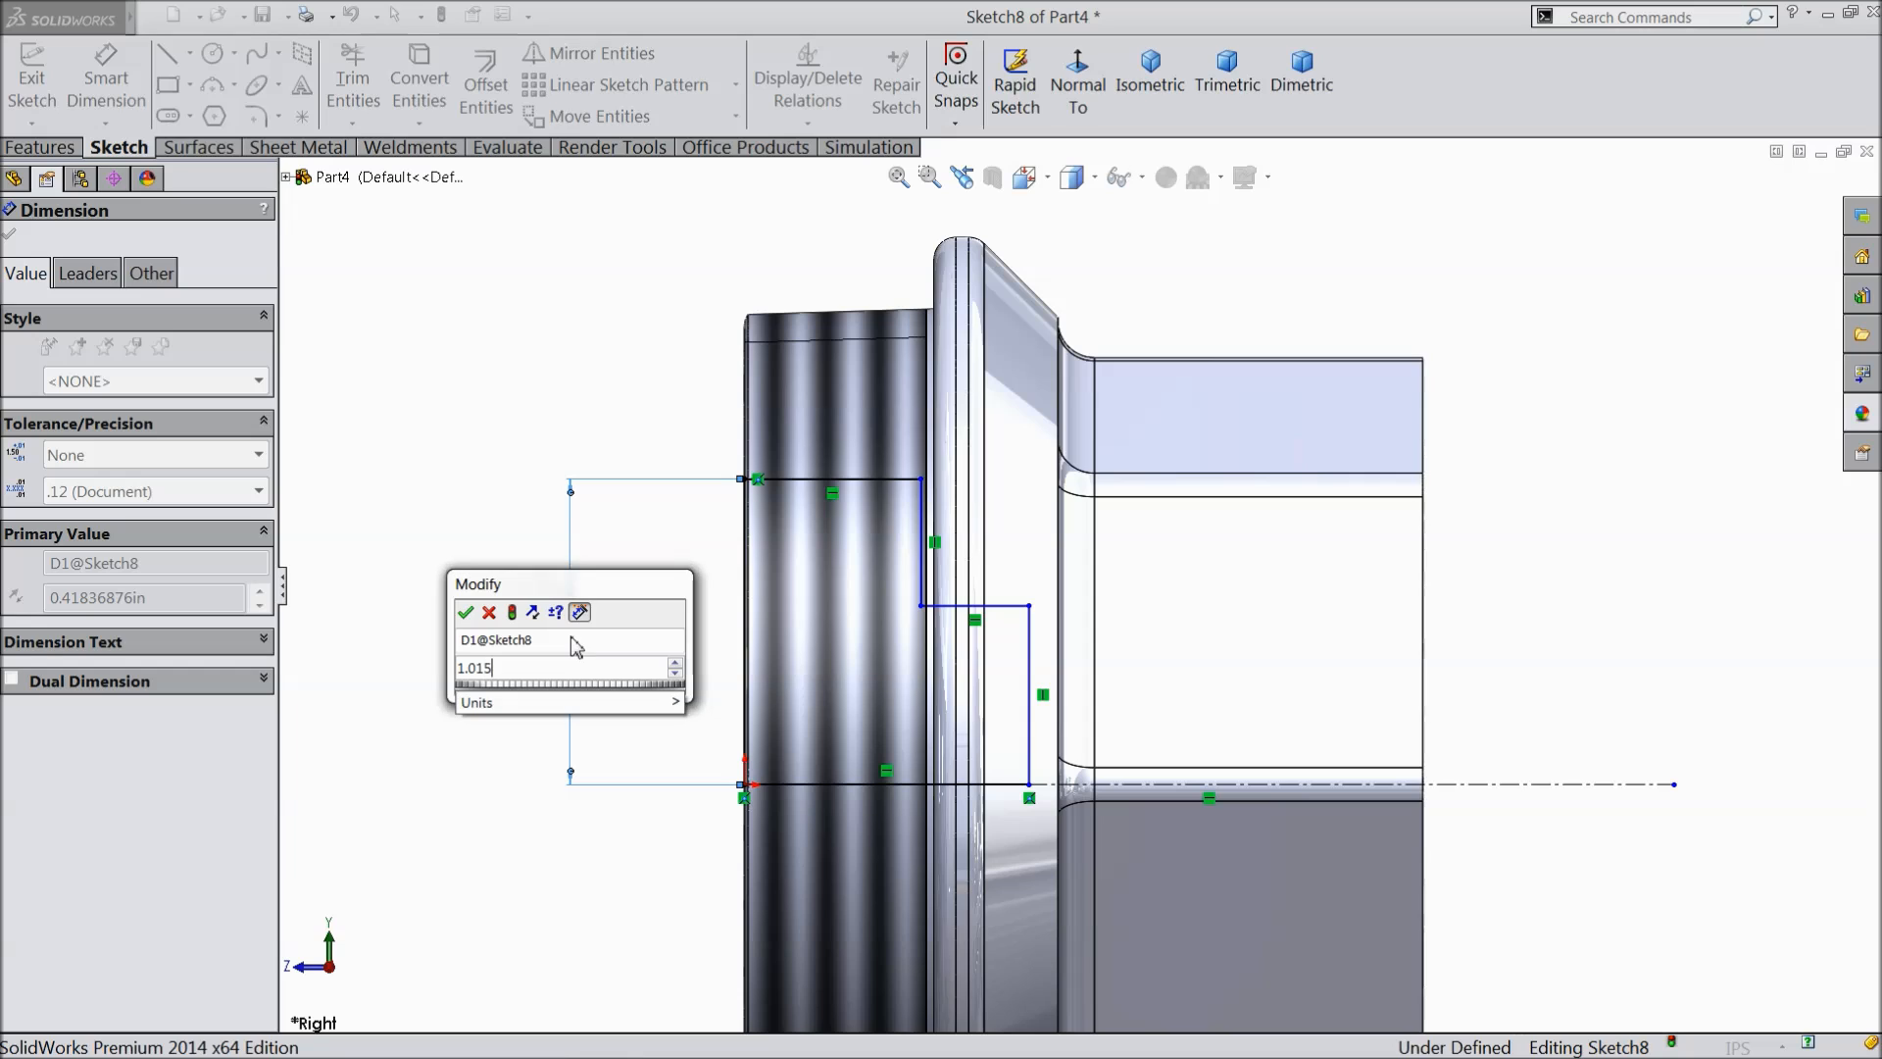
type("5")
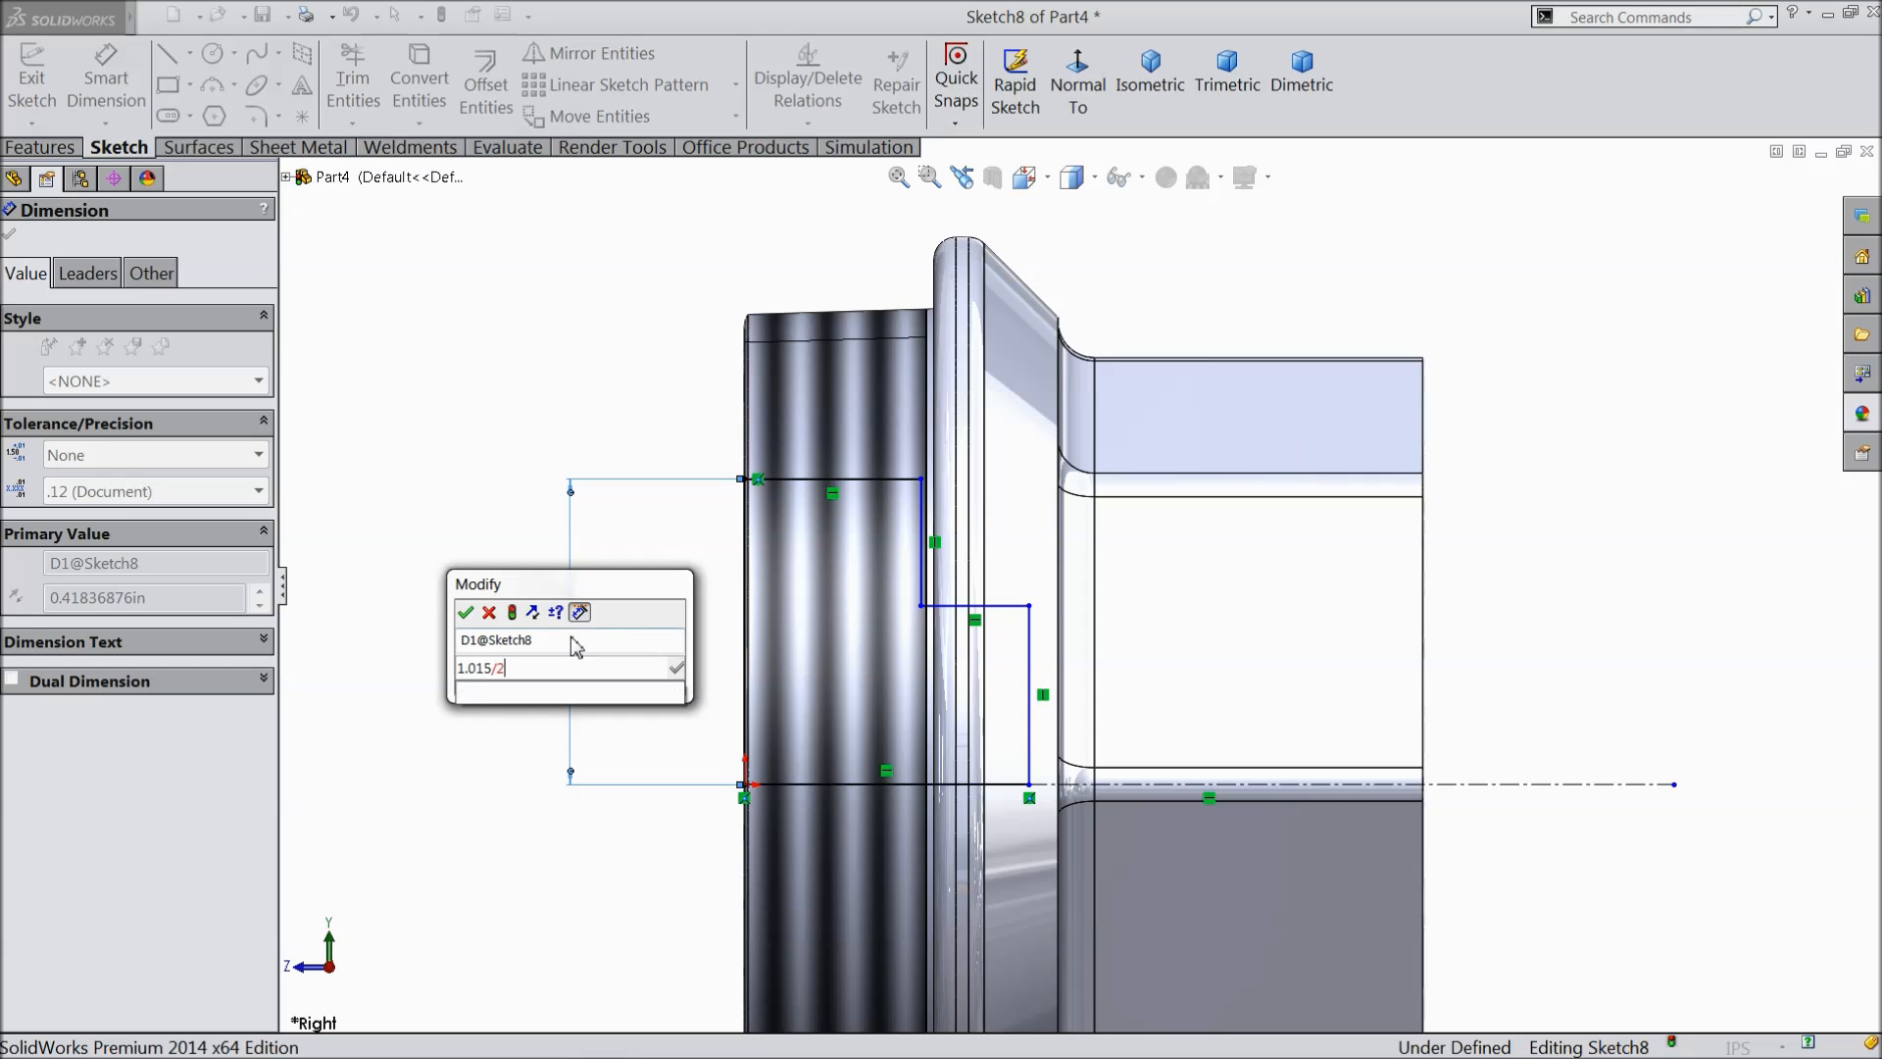
left_click(487, 613)
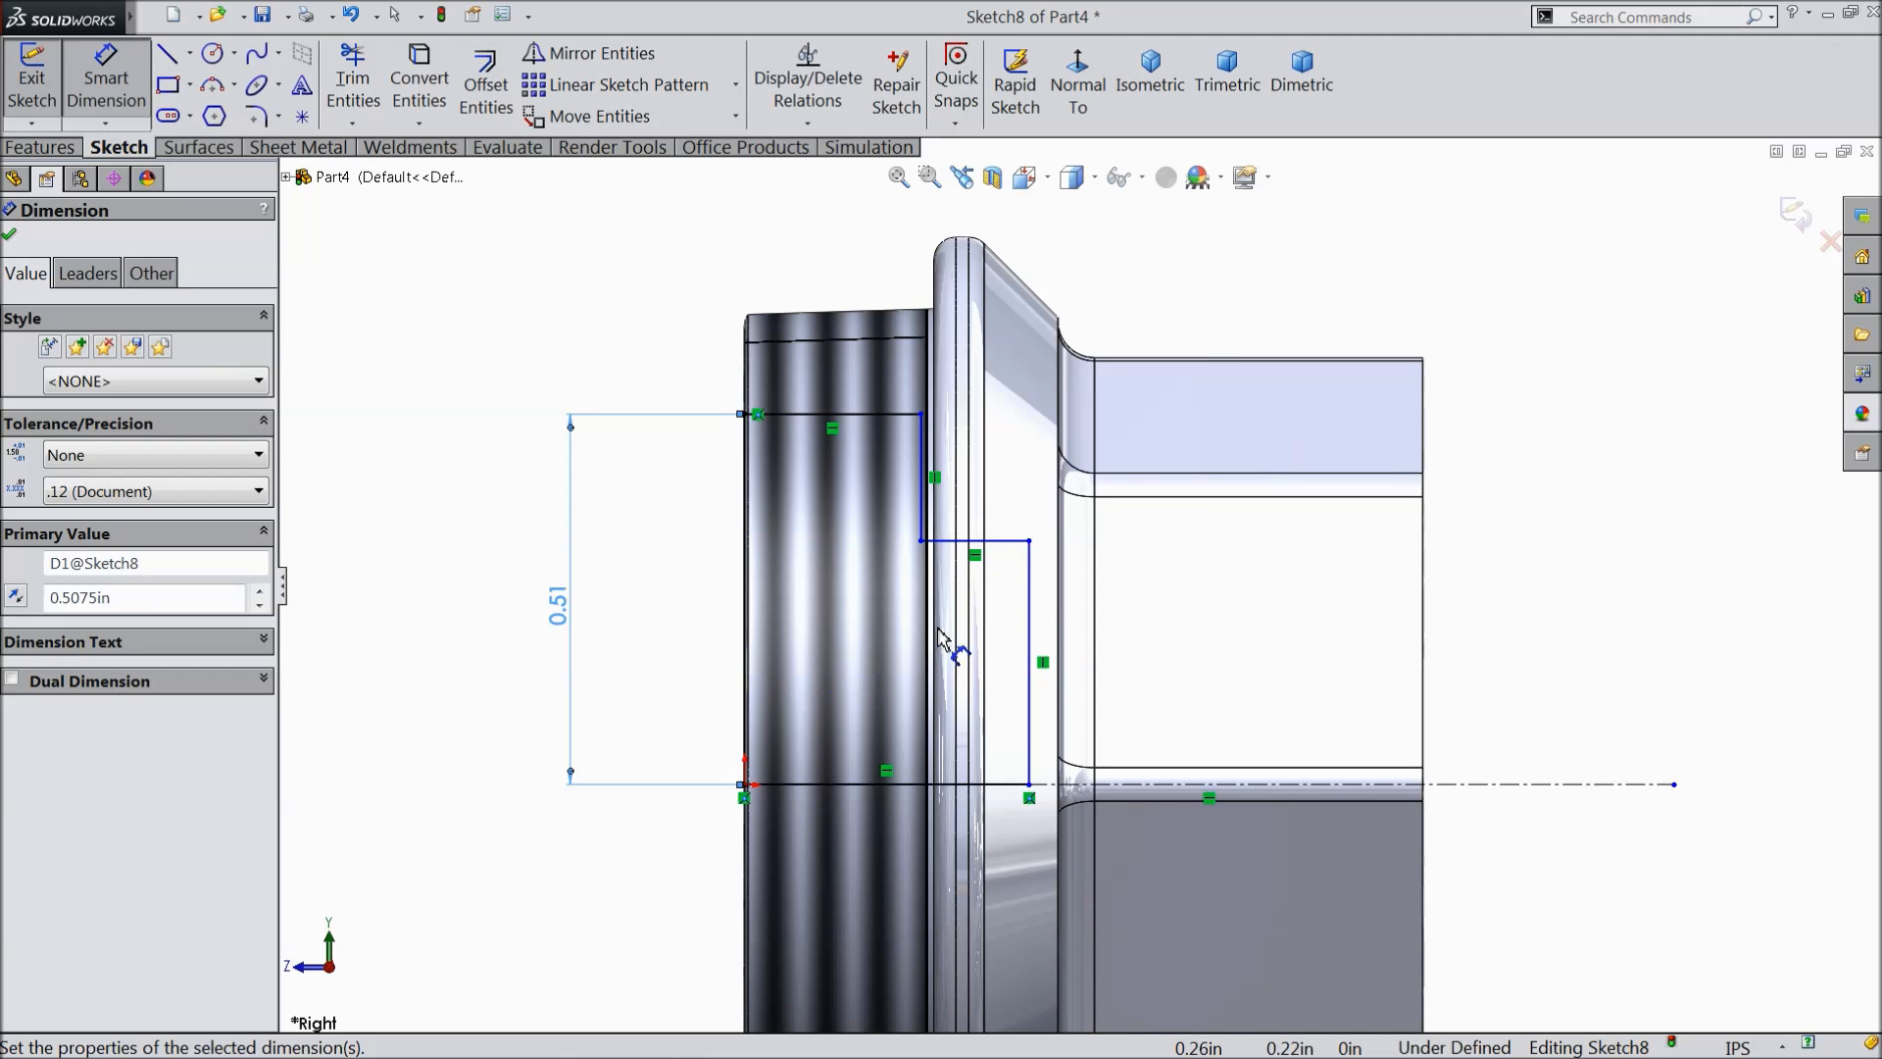
- Dimension the height of the shorter step above the base line and set it to 0.75/2 in
left_click(1017, 542)
left_click(1025, 782)
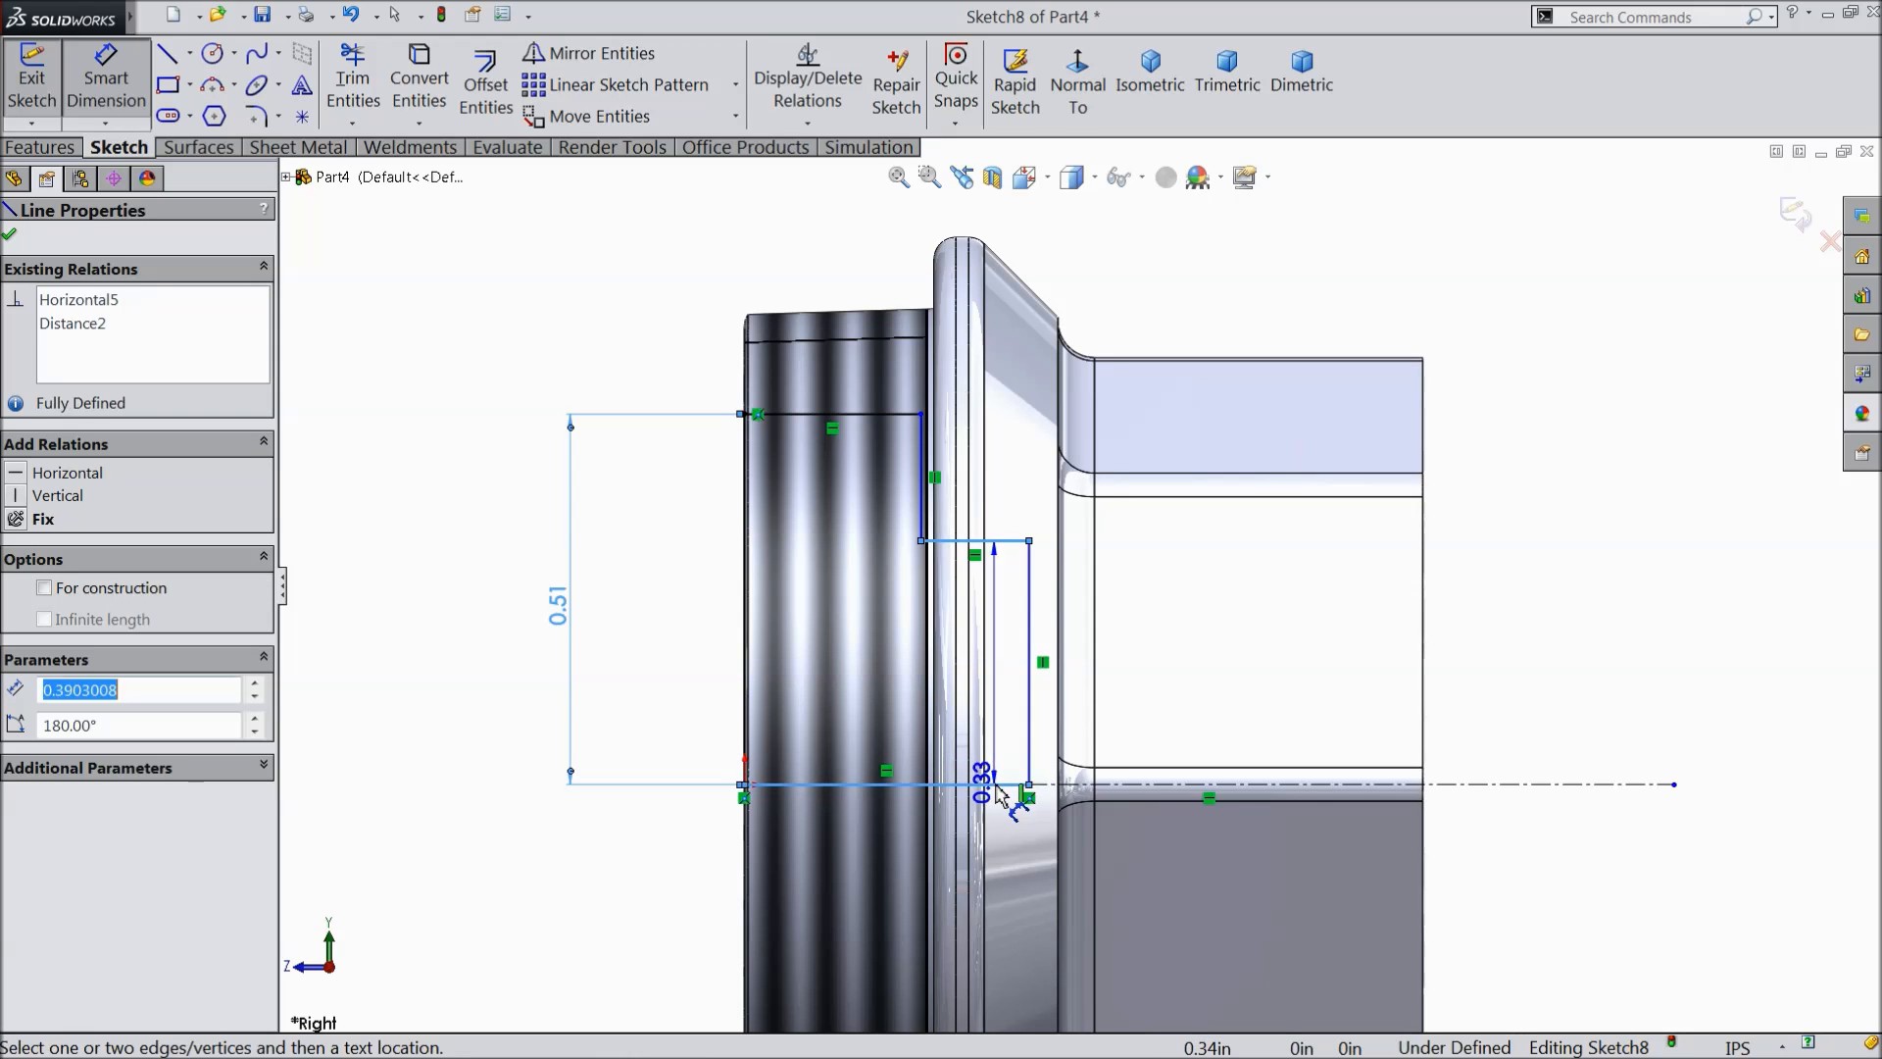
left_click(1497, 690)
type("0.75/2")
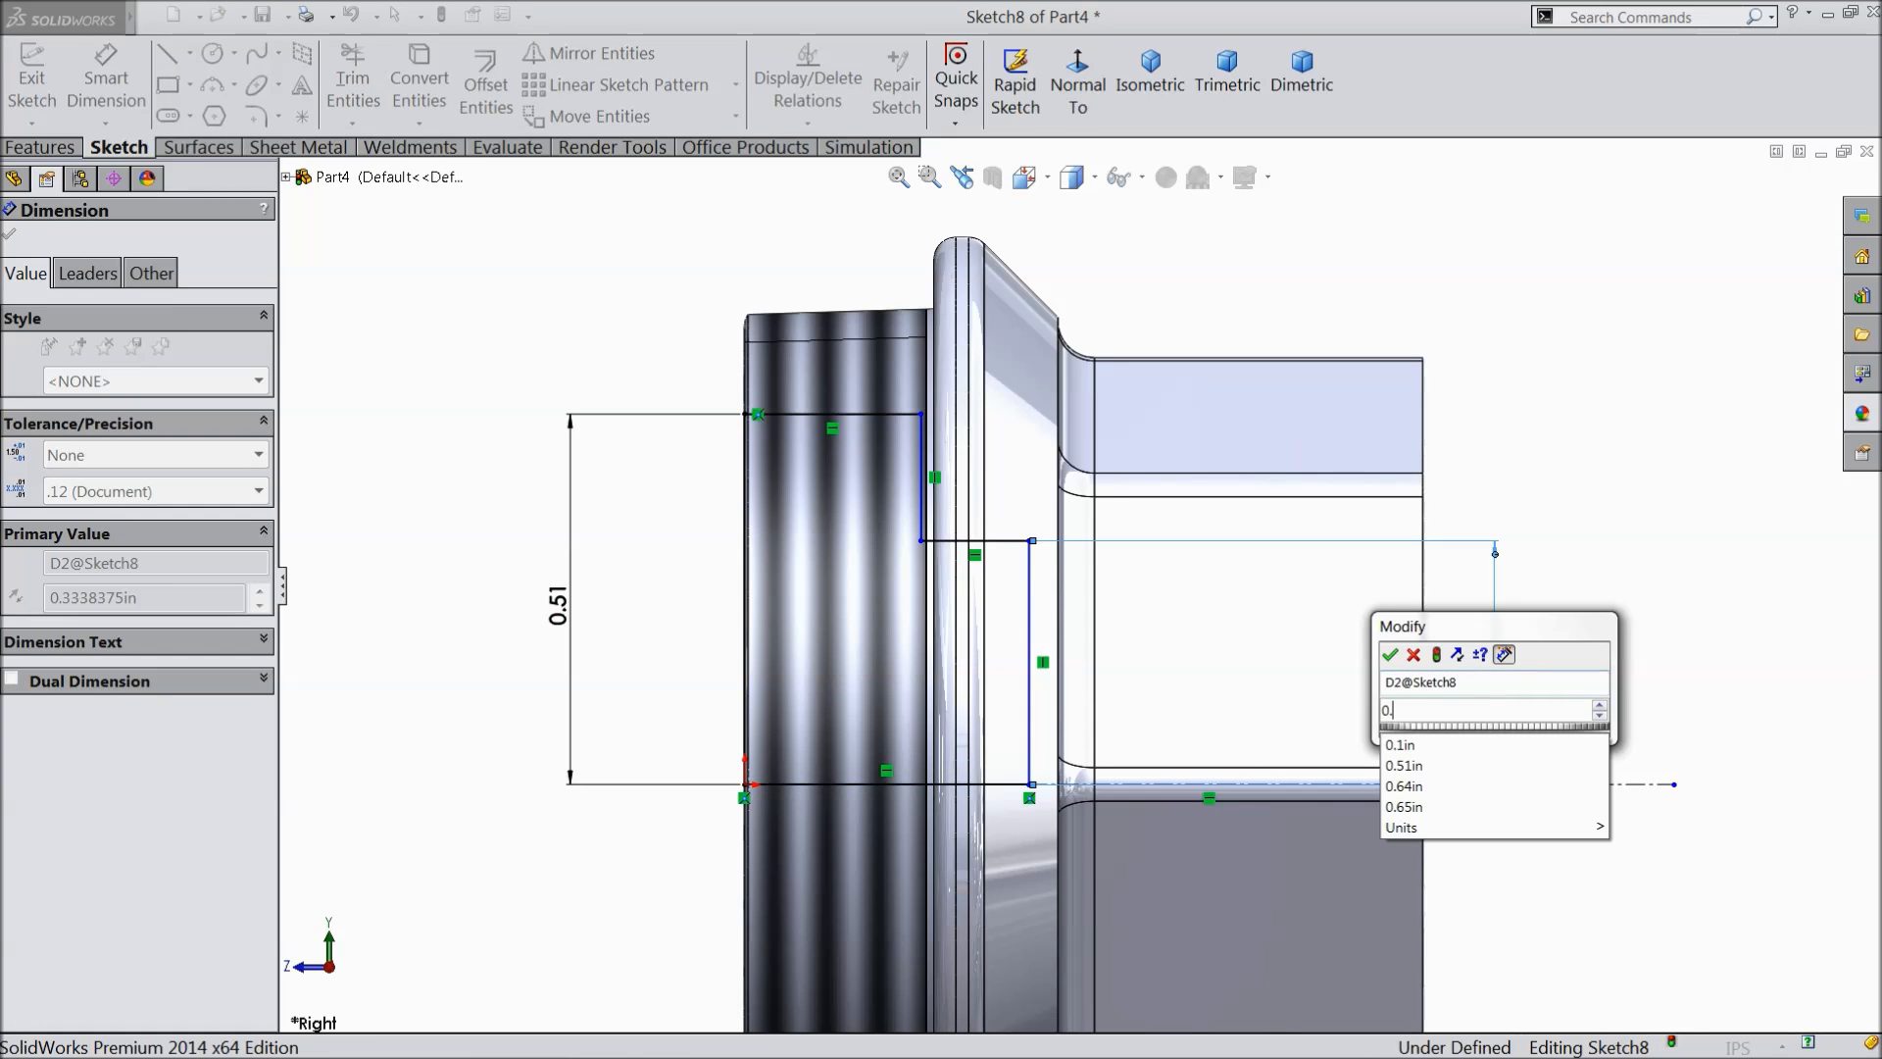
left_click(1390, 655)
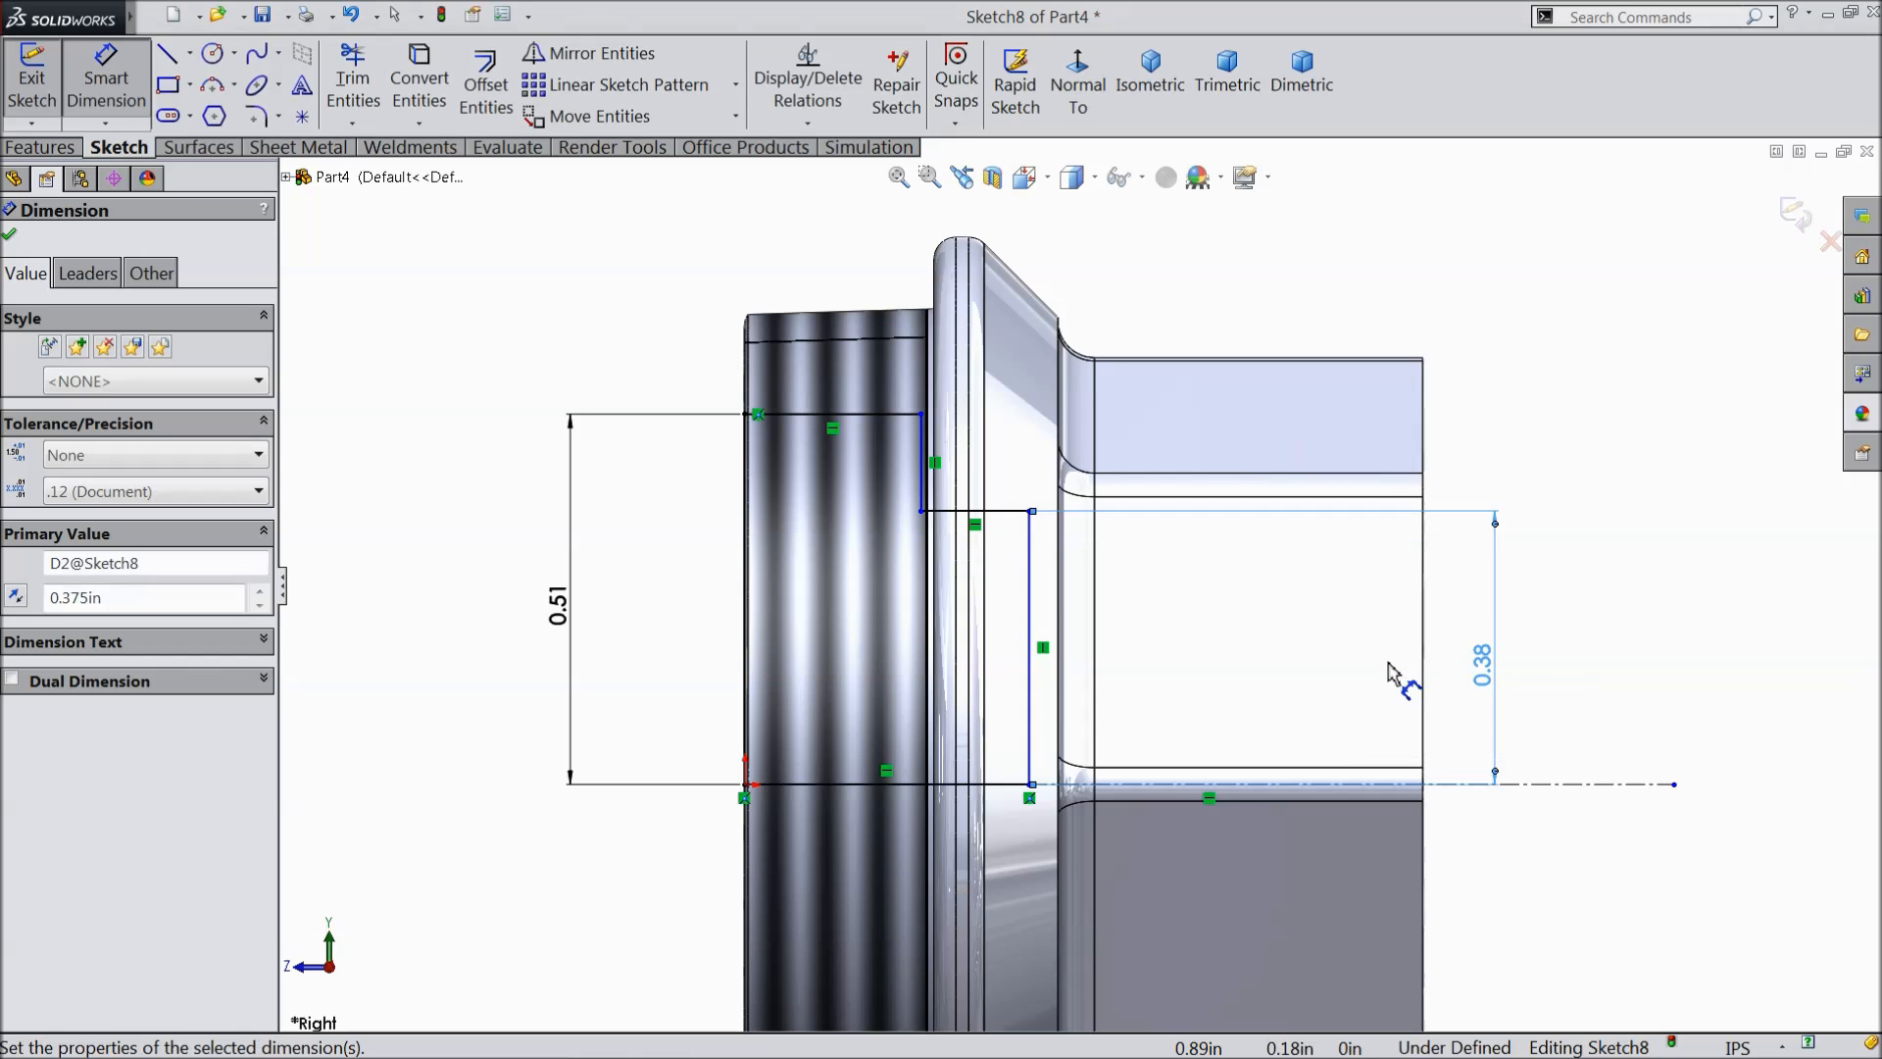
- Dimension the upper horizontal line of the taller step and set its length to 0.234 in
left_click(848, 421)
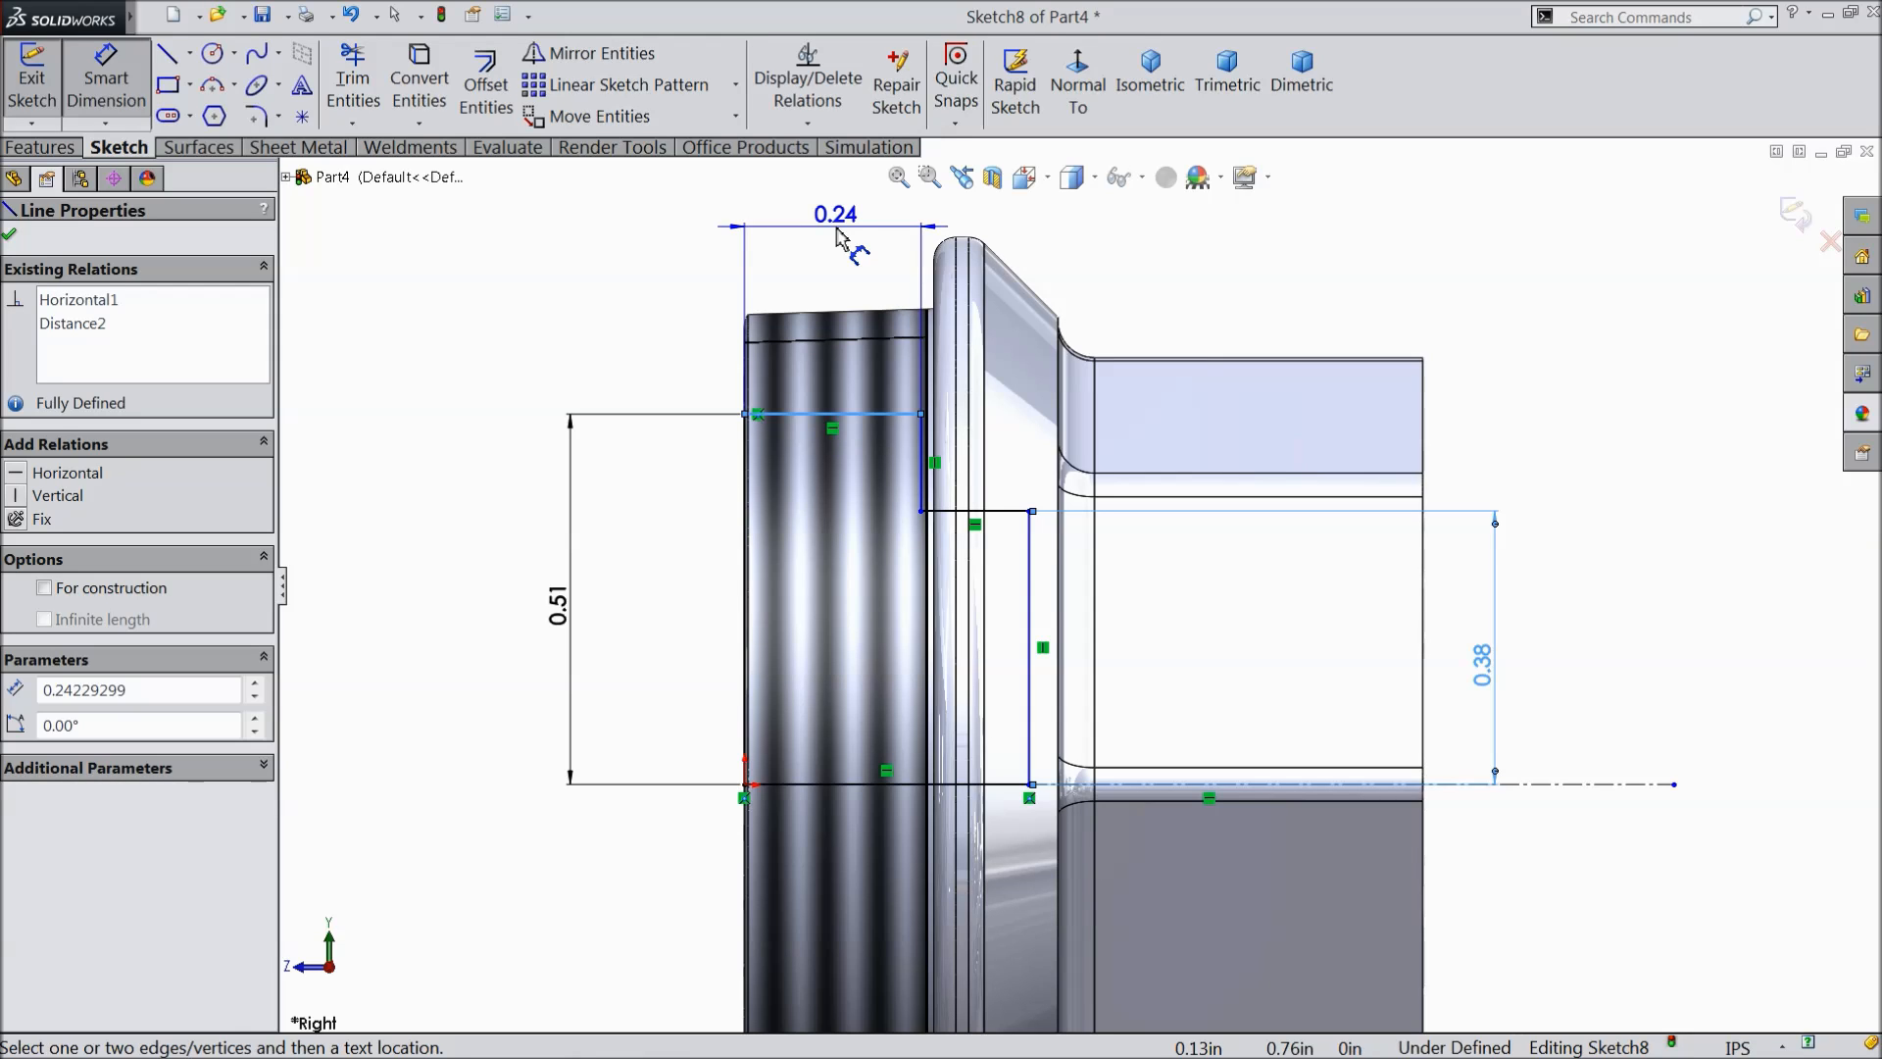
left_click(839, 238)
type("0.234")
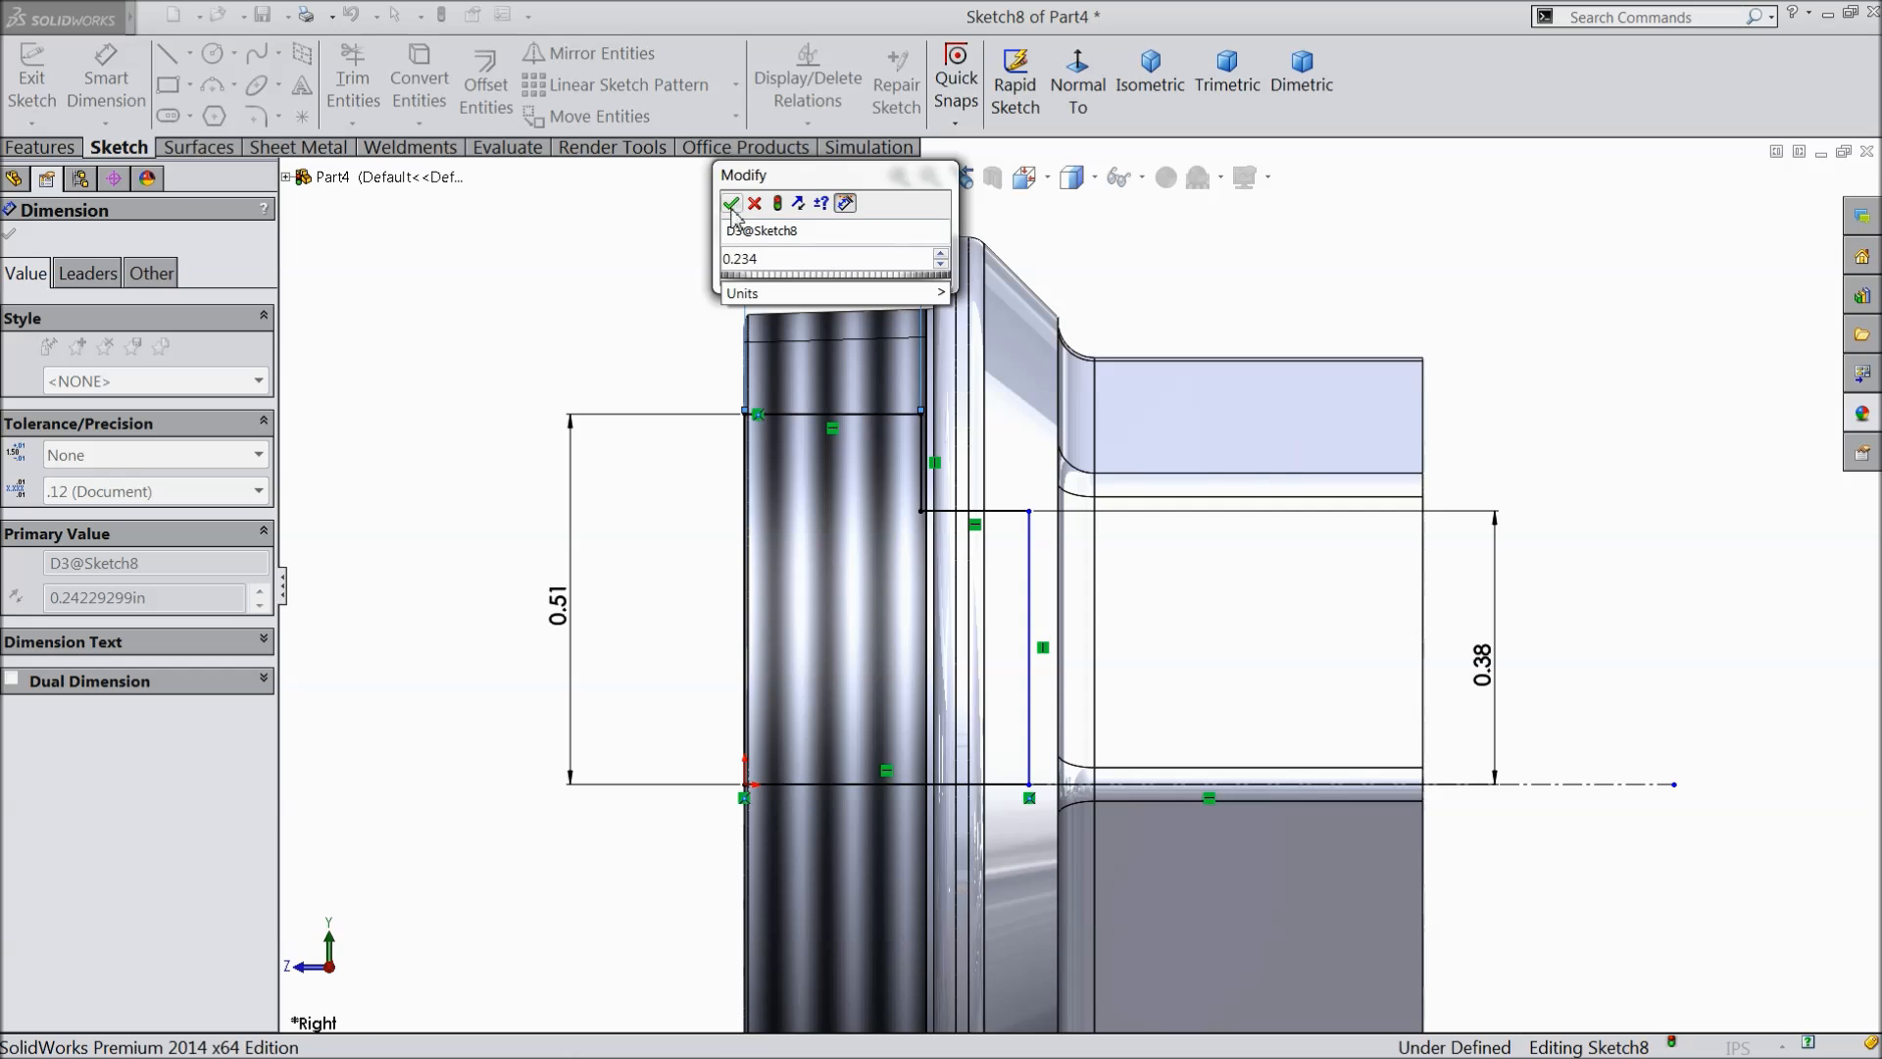
left_click(730, 204)
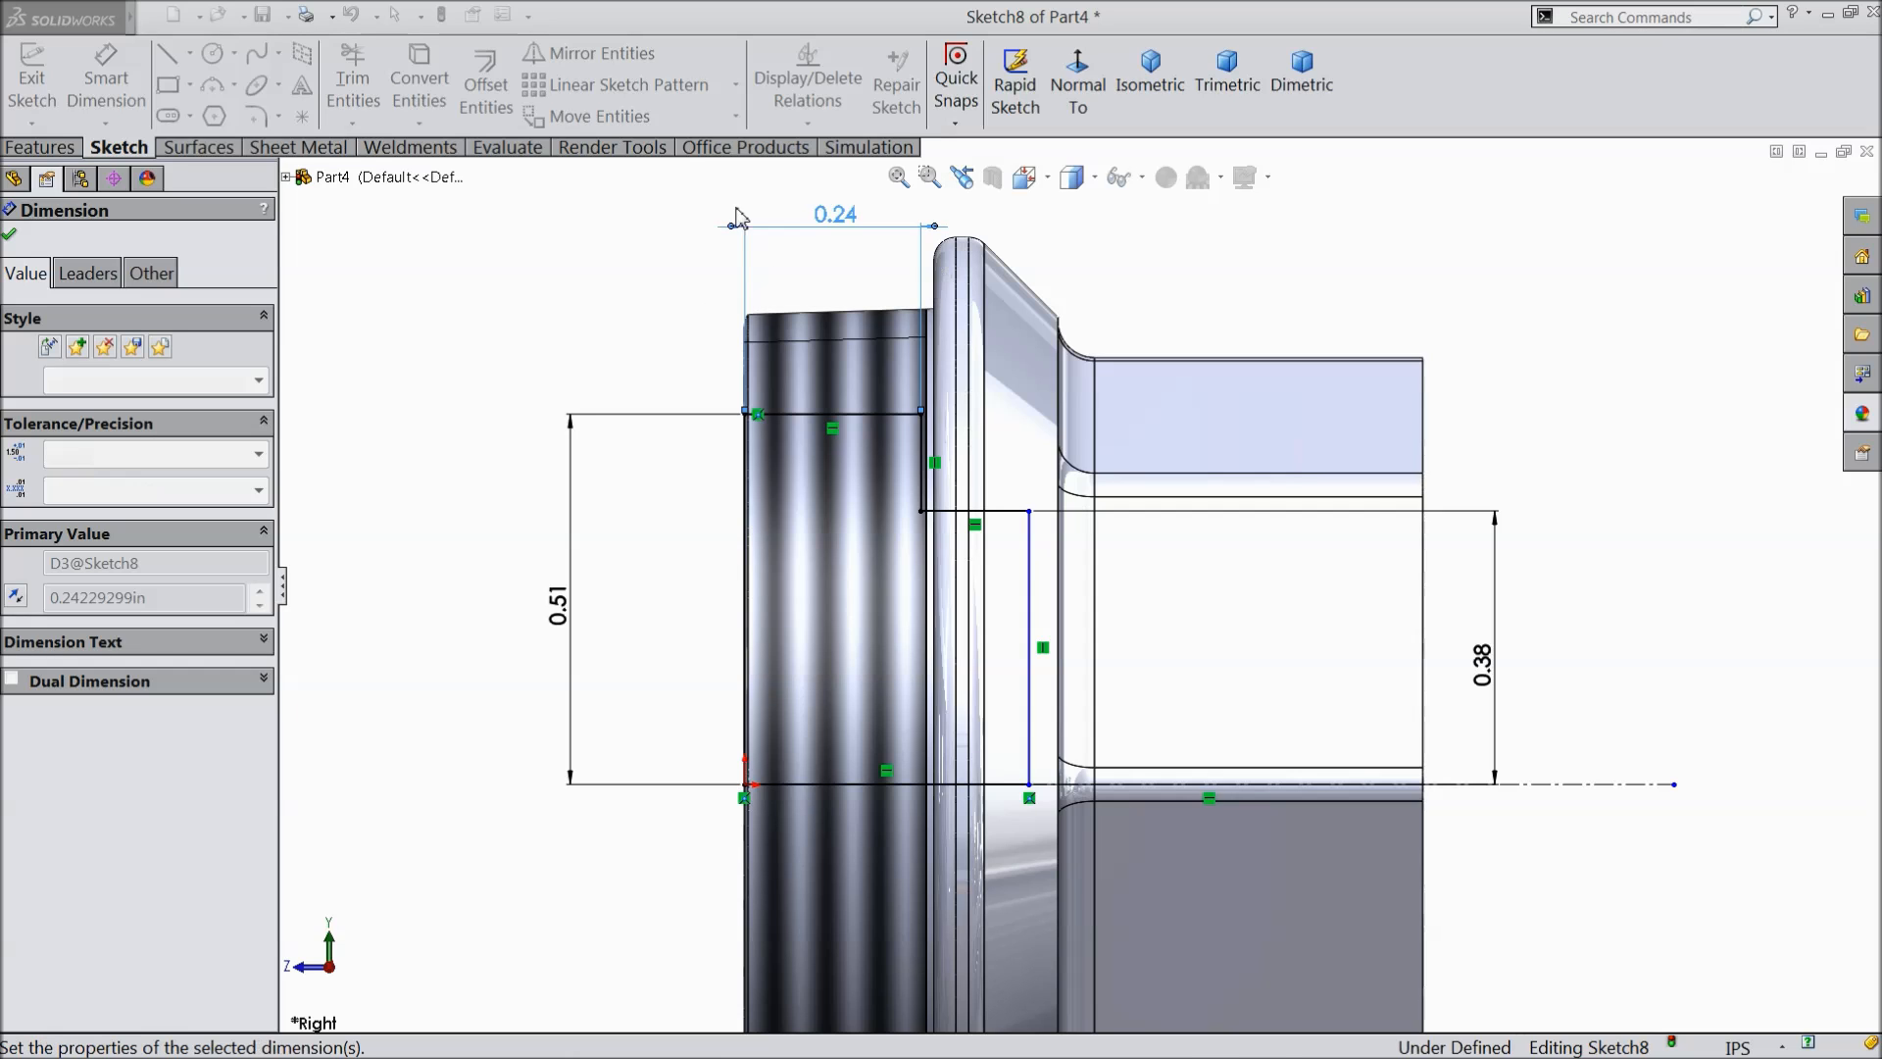
- Dimension the profile's overall length from the origin to its far vertical line and set it to 0.38 in
left_click(1029, 569)
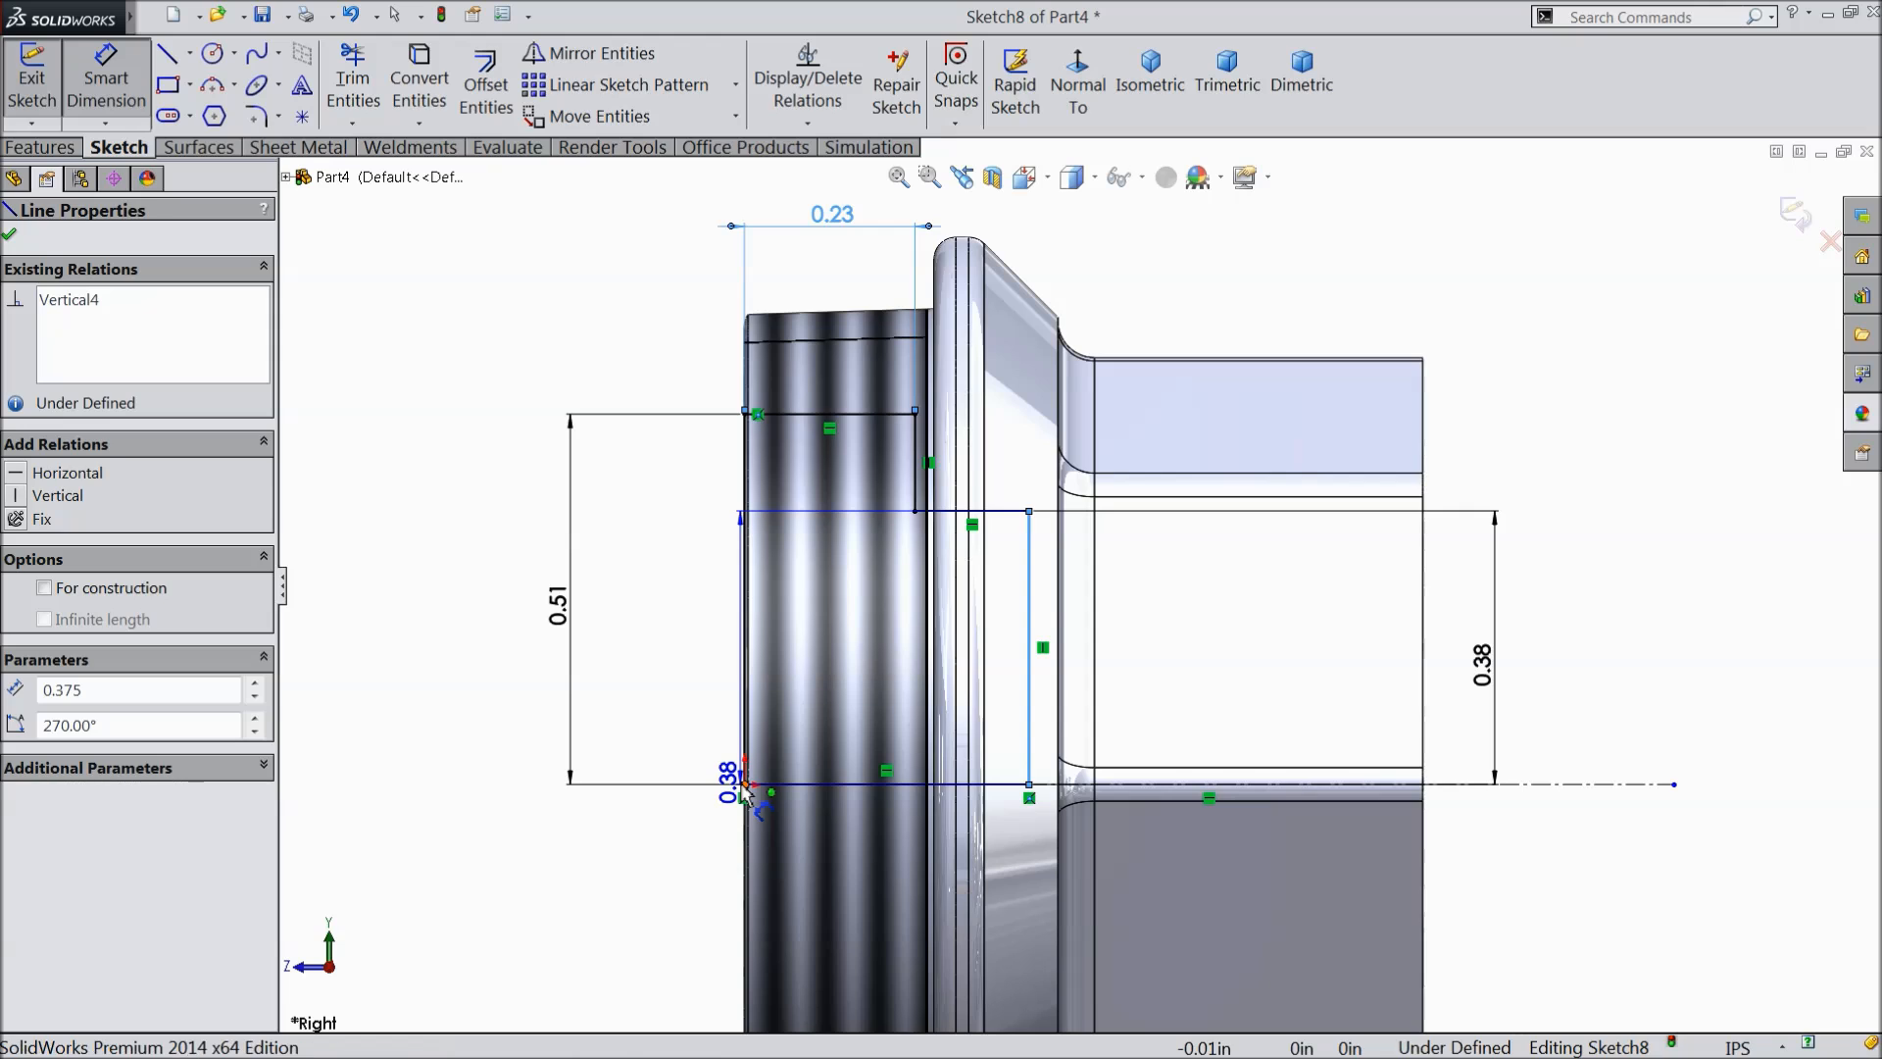
left_click(742, 785)
key("z")
left_click(931, 293)
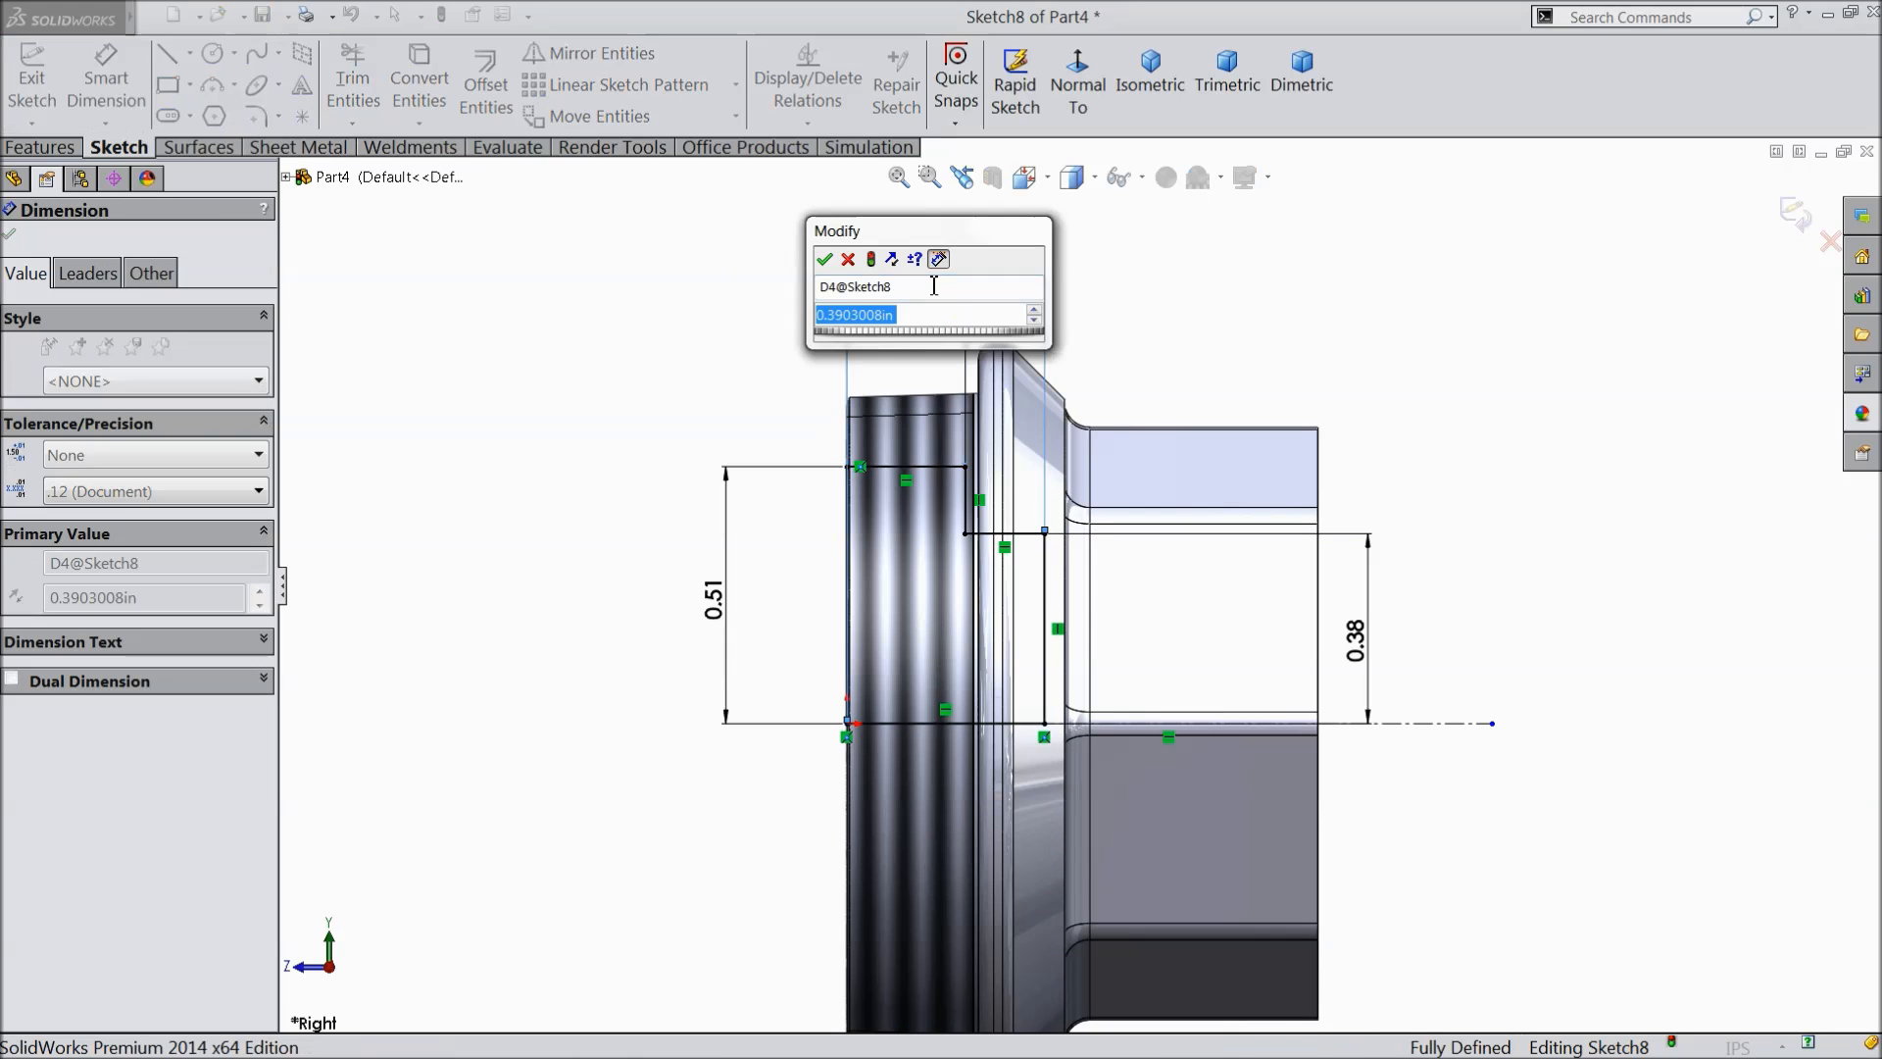
type("0.38")
left_click(824, 257)
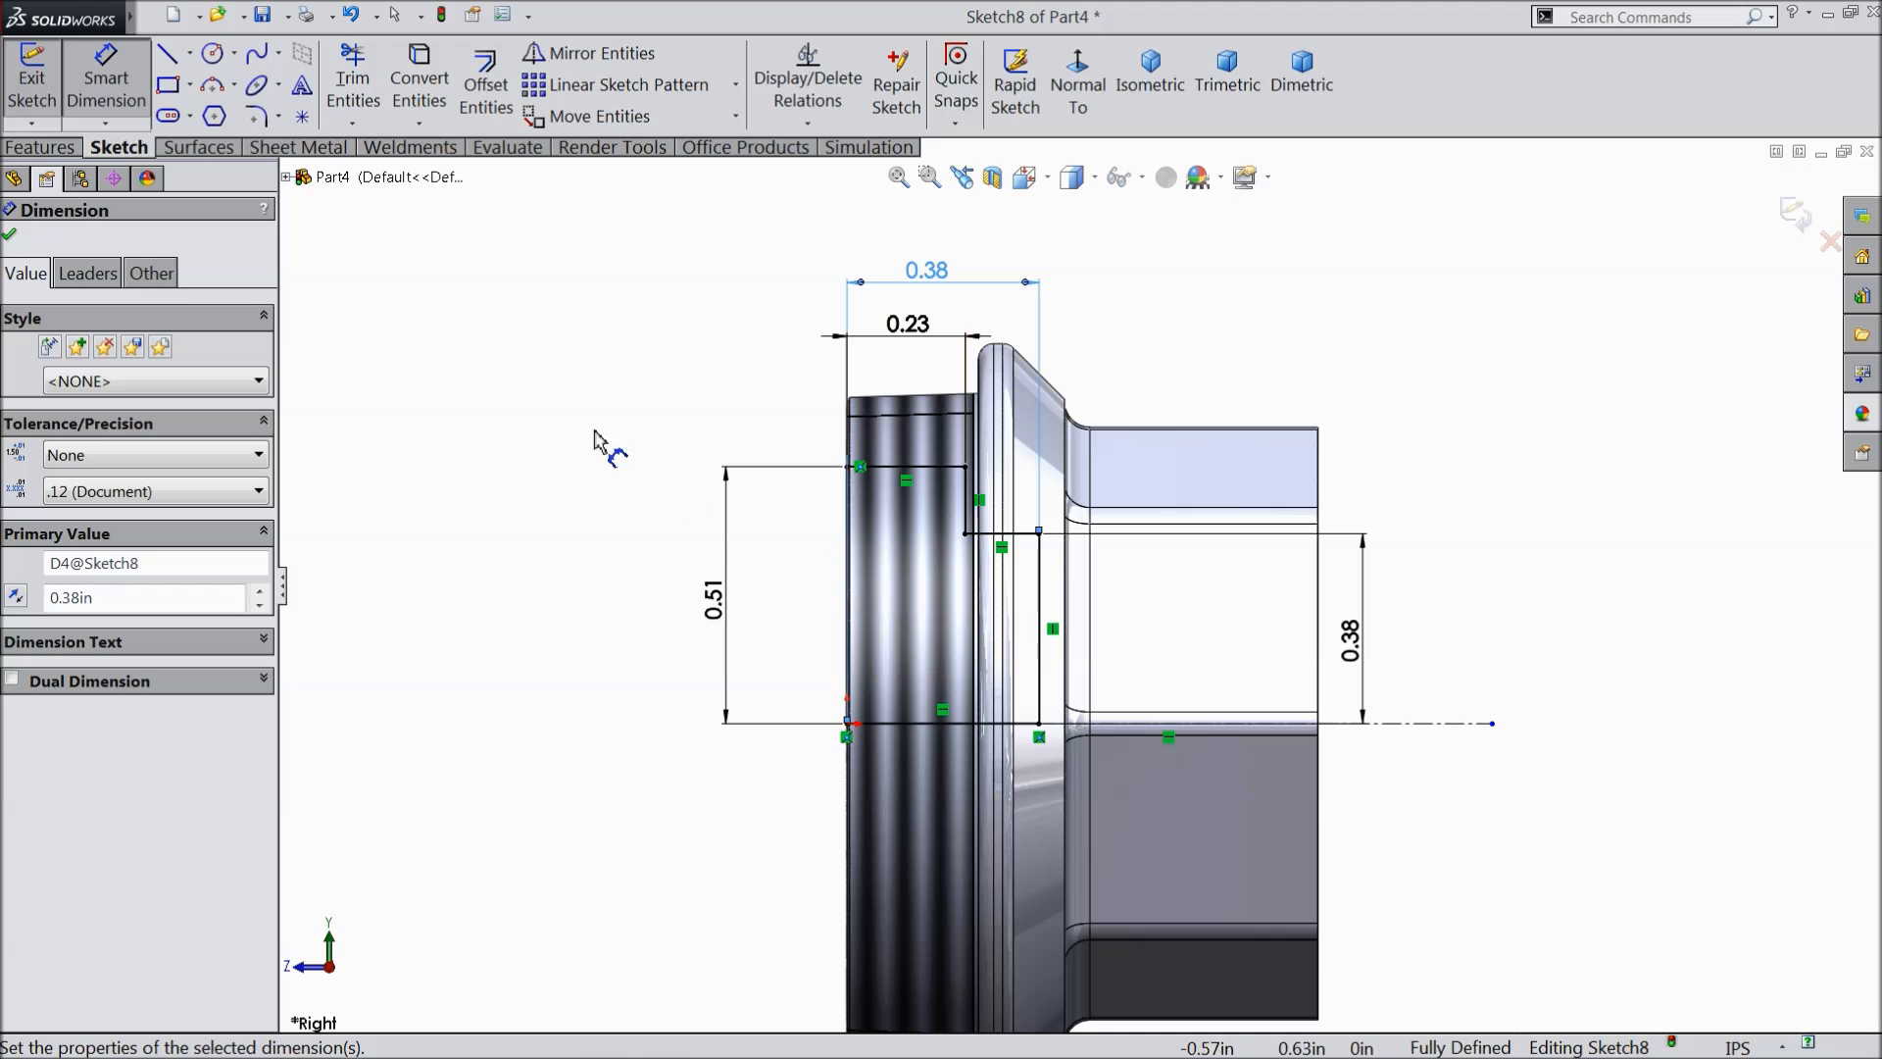
left_click(9, 240)
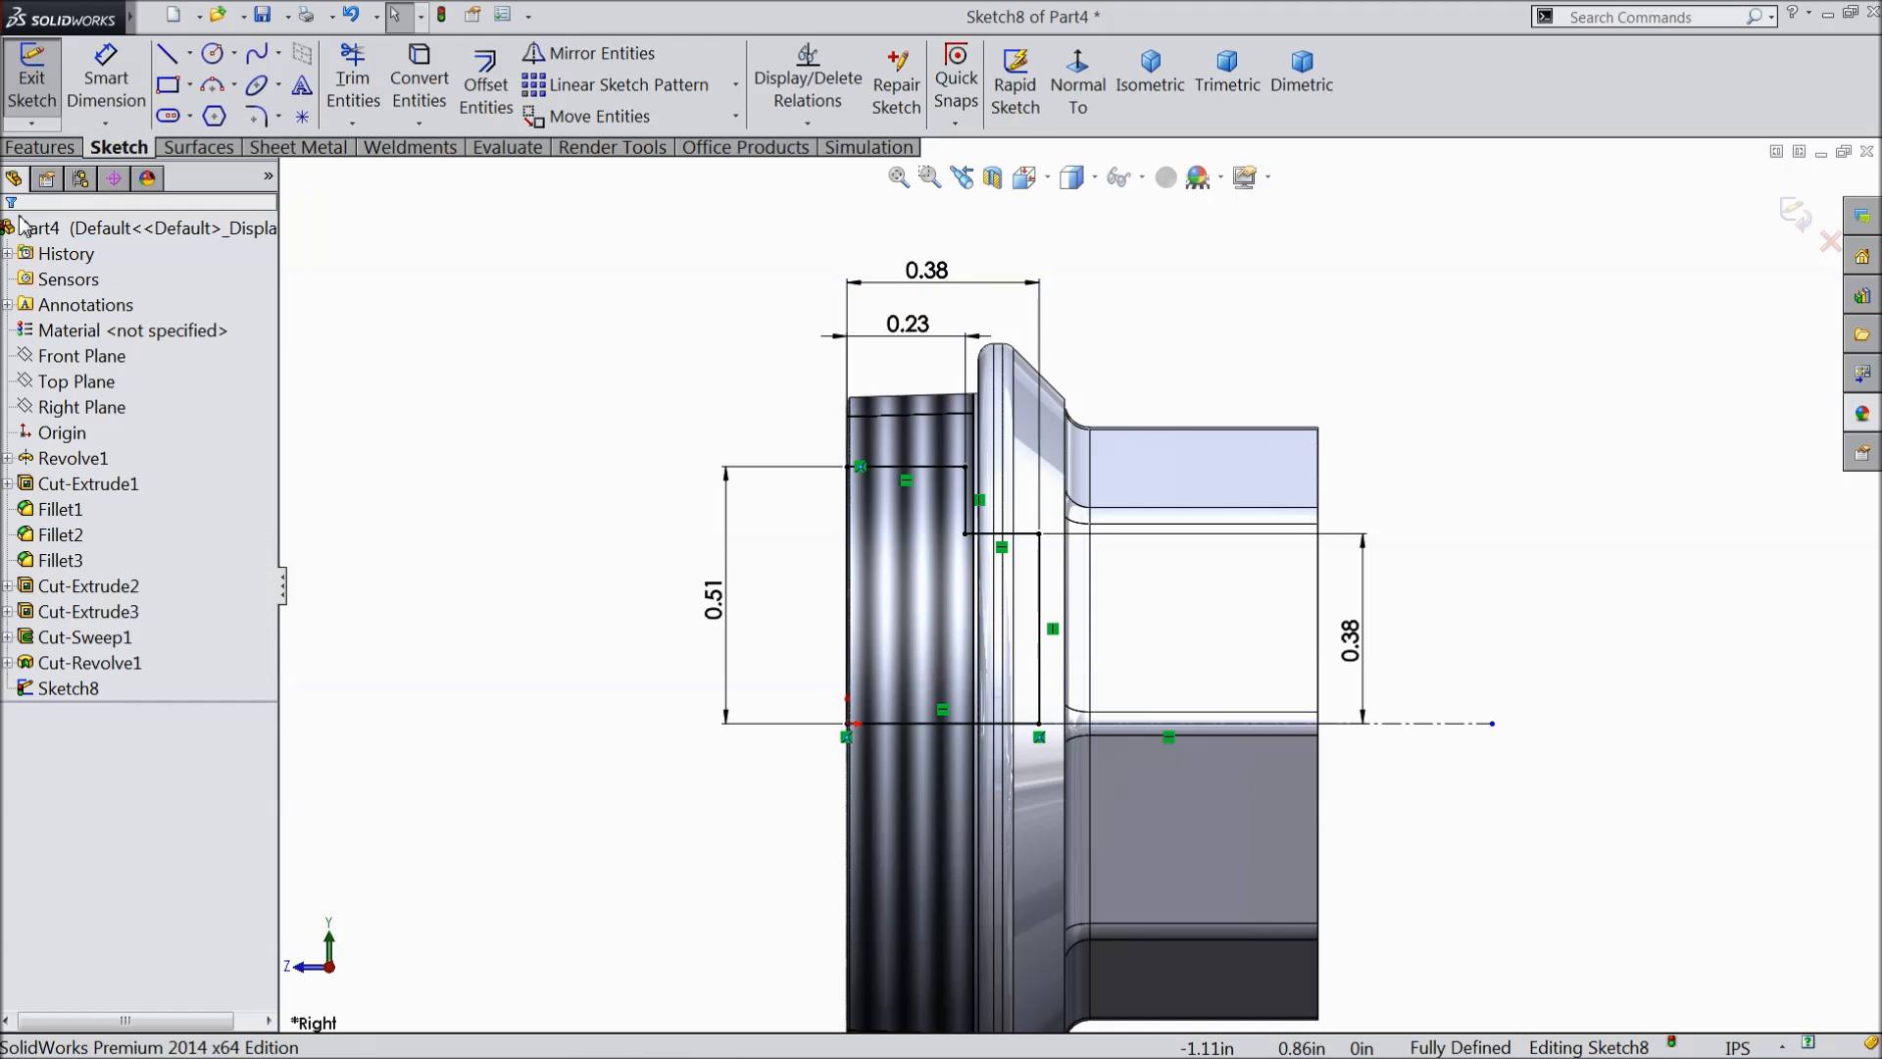
- Make a 360-degree blind revolved cut of the stepped profile around the horizontal centreline
left_click(41, 147)
left_click(400, 95)
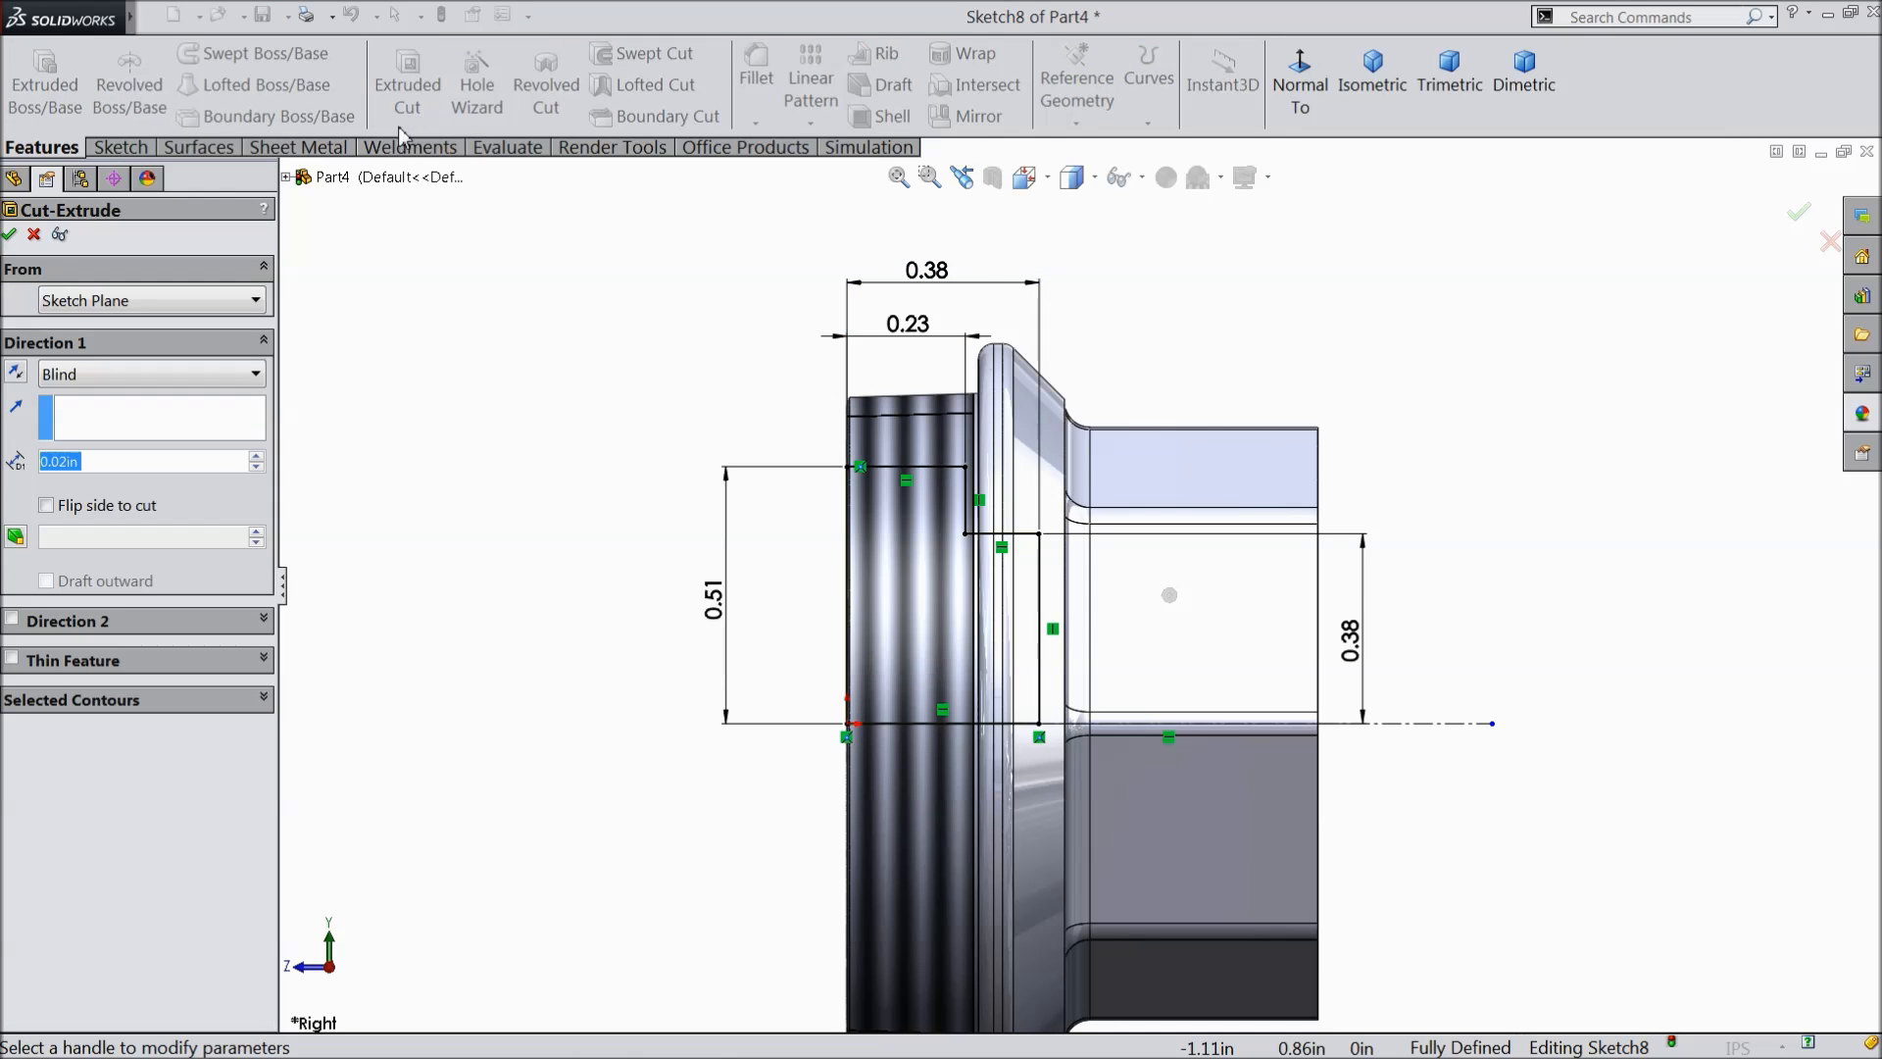
left_click(41, 232)
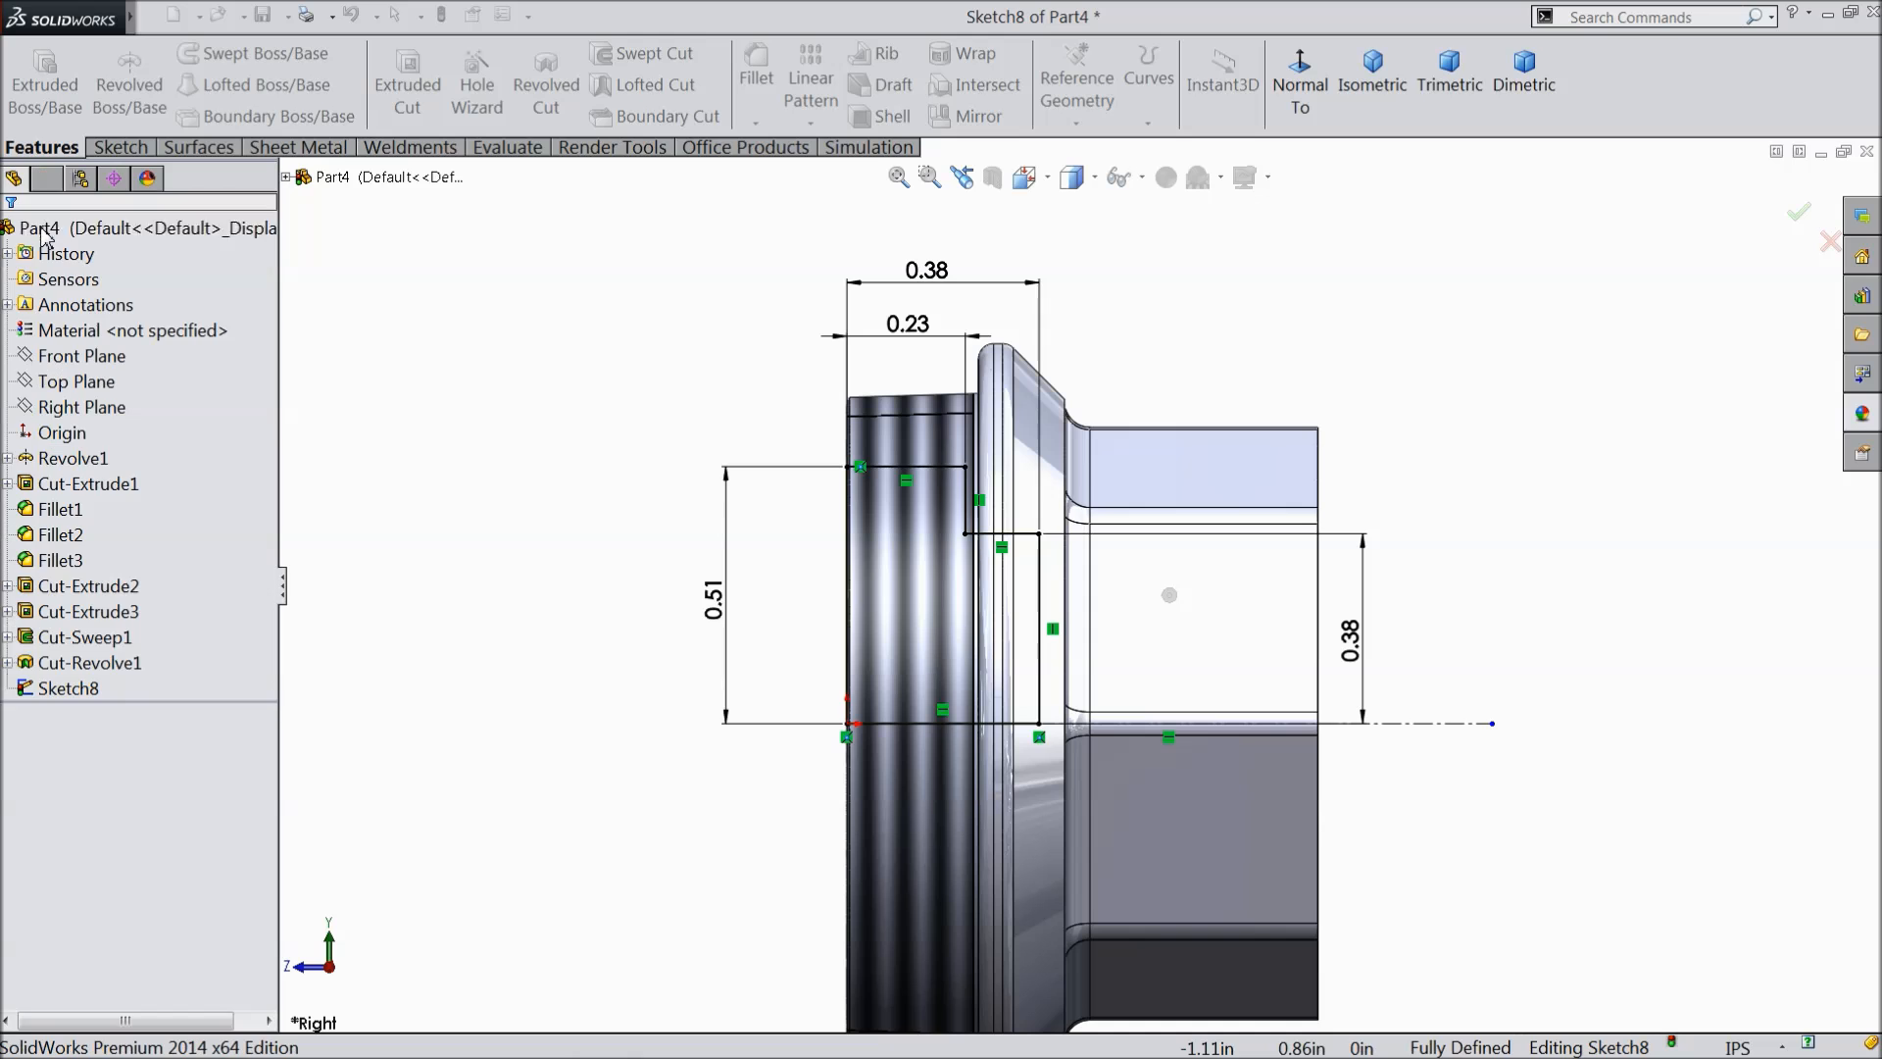
left_click(548, 110)
middle_click_drag(642, 517, 487, 559)
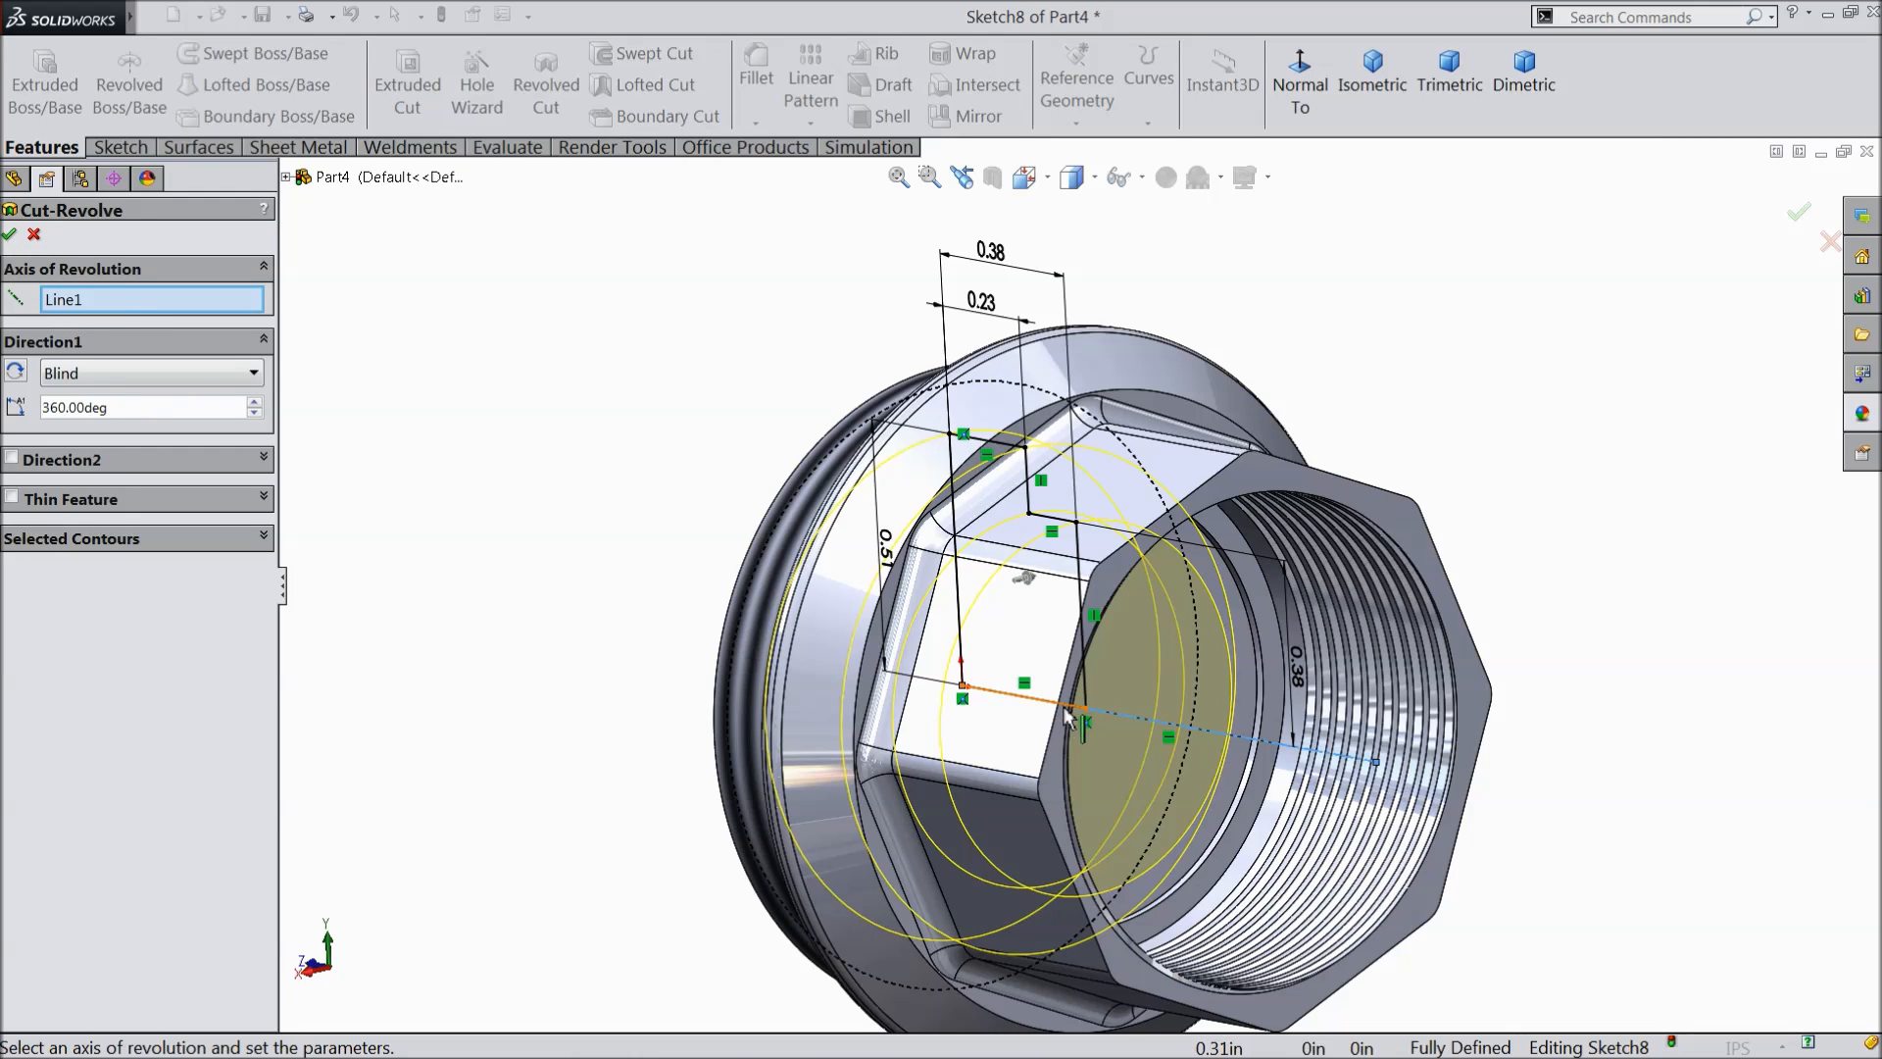
left_click(10, 236)
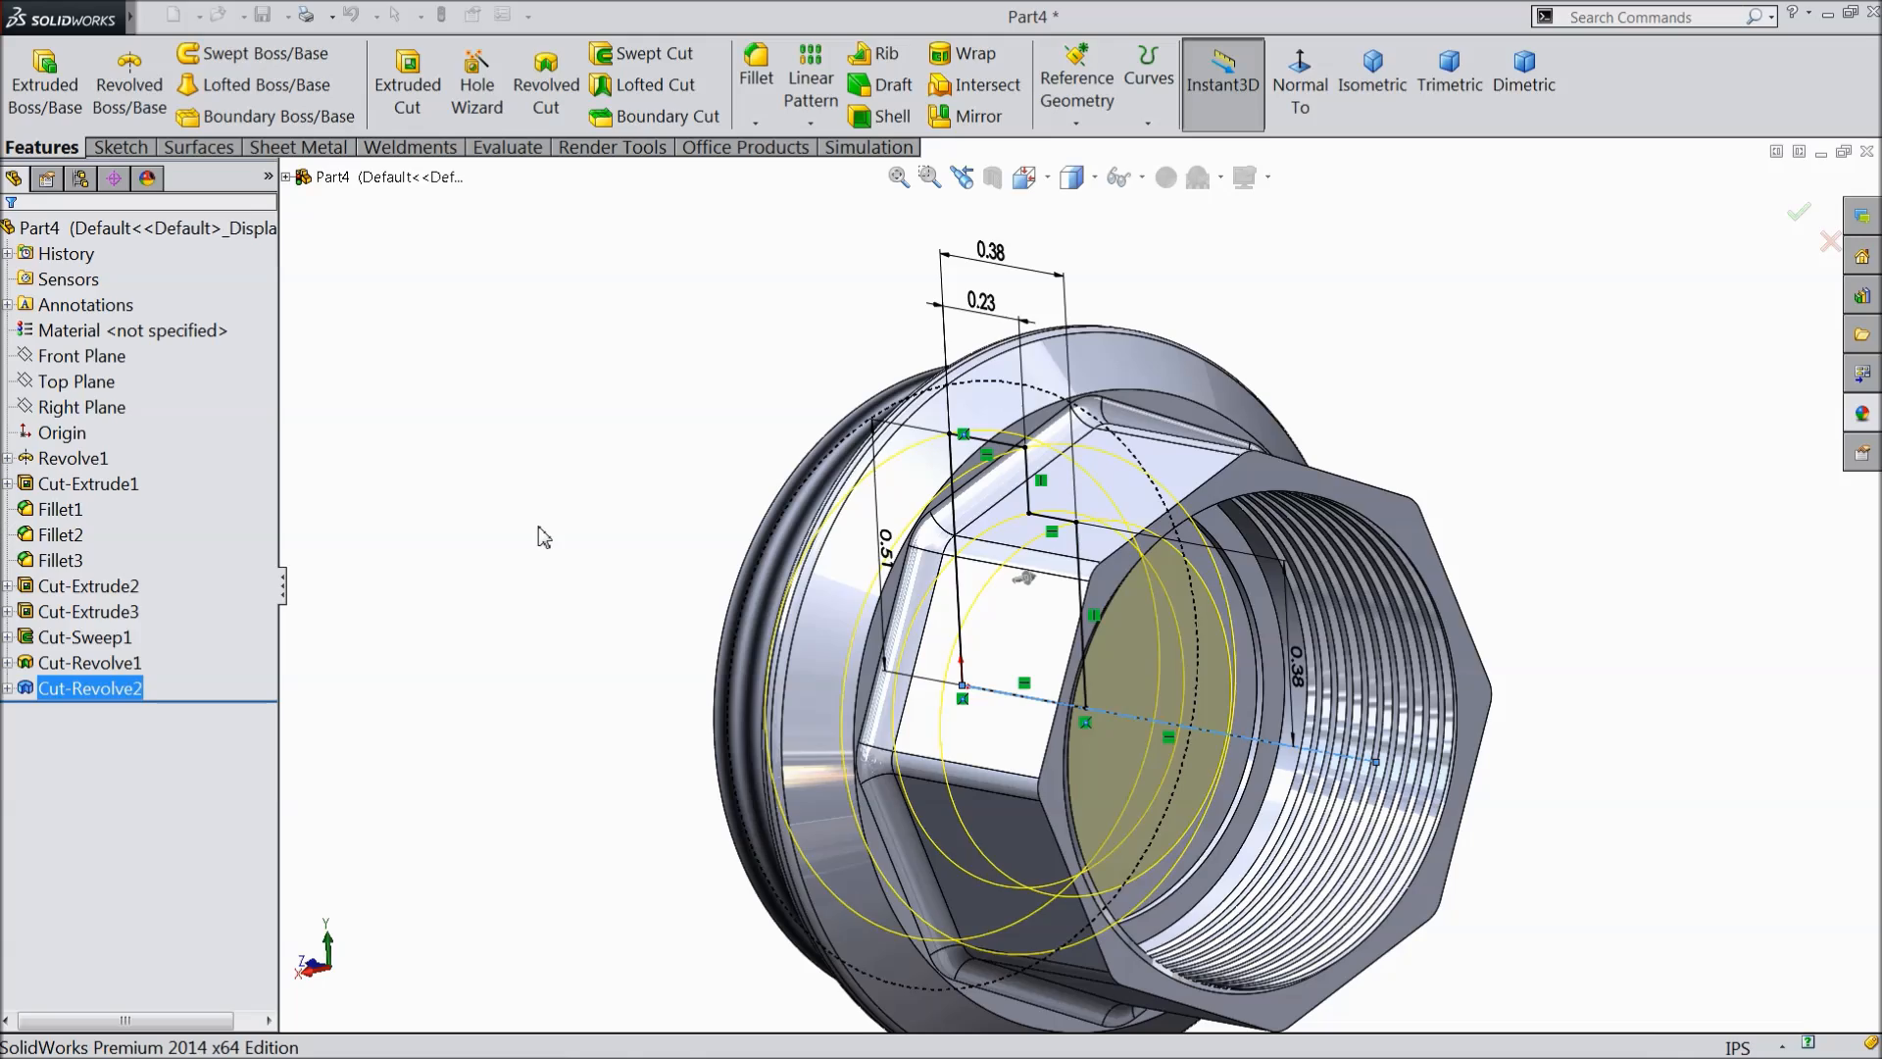
left_click(580, 546)
- Apply the cast brass appearance to the whole part
mouse_move(579, 546)
middle_mouse_down()
mouse_move(529, 491)
mouse_move(461, 494)
mouse_move(450, 520)
mouse_move(805, 647)
mouse_move(638, 621)
mouse_move(631, 663)
middle_mouse_up()
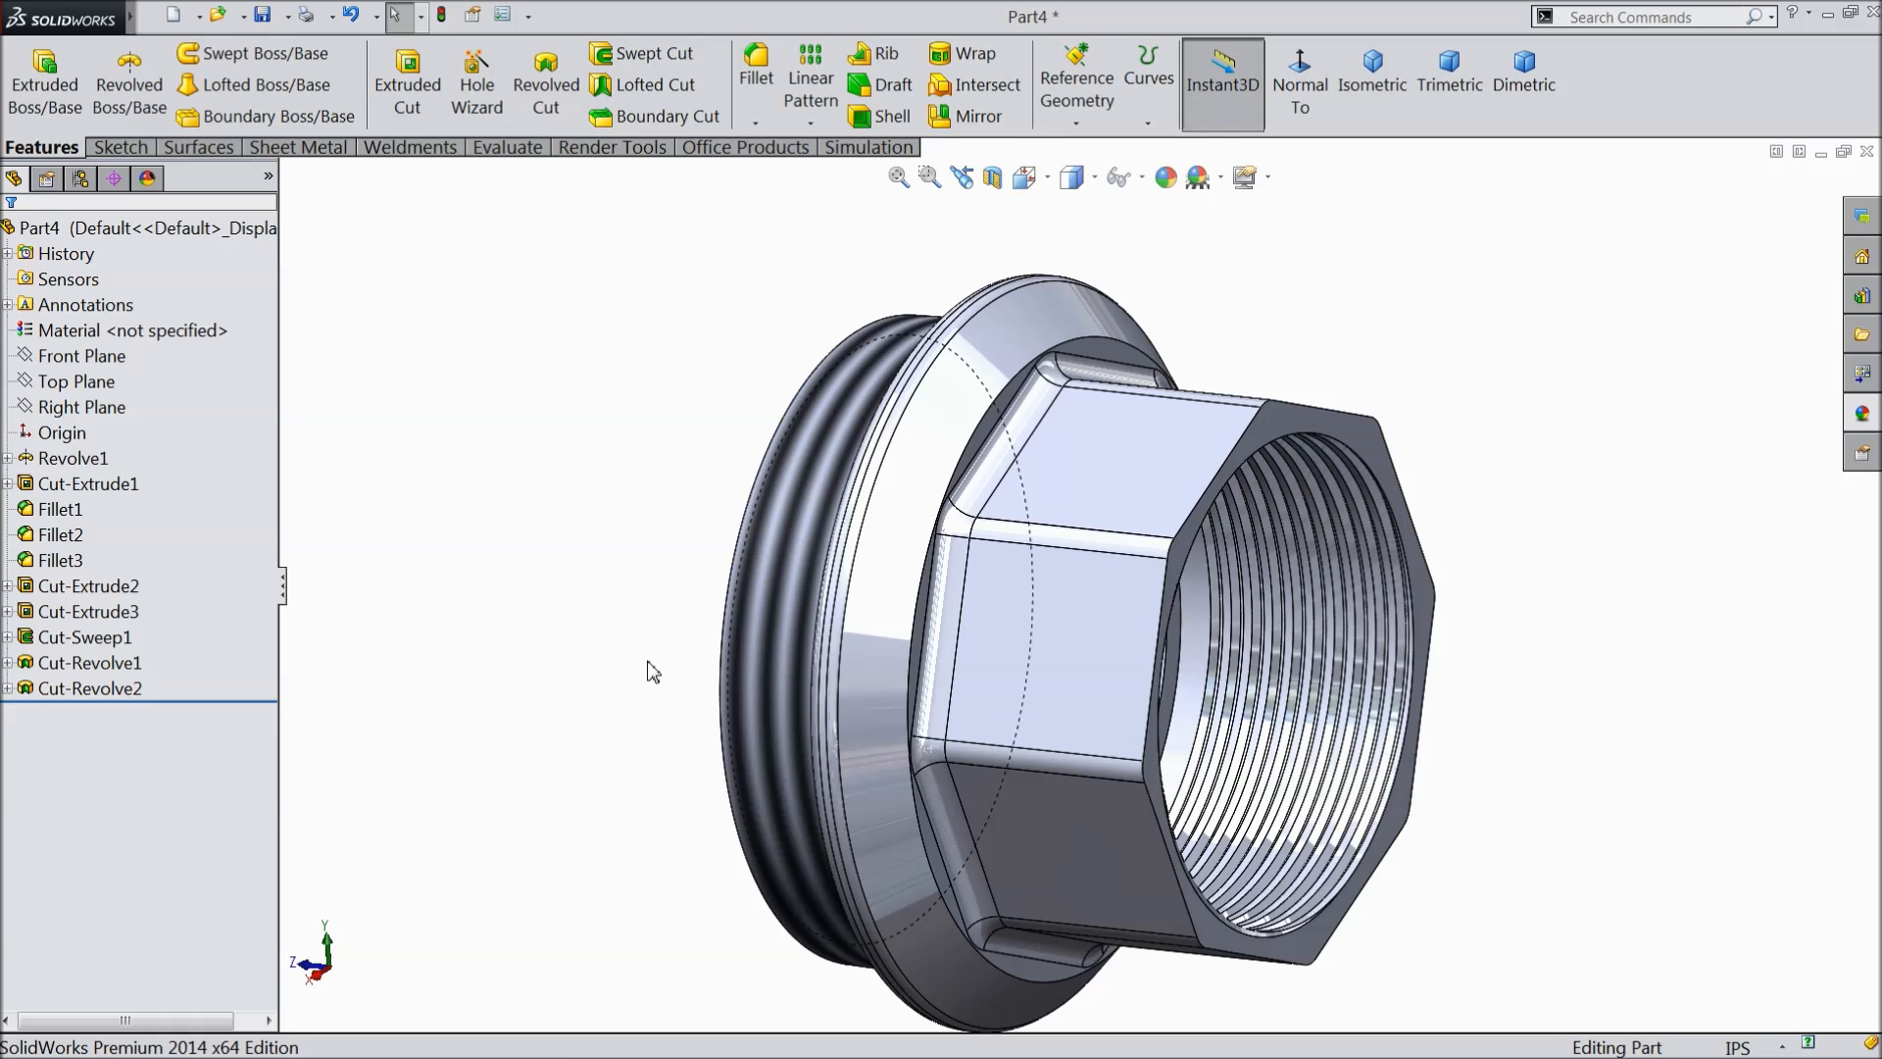
middle_click_drag(660, 644, 577, 797)
scroll(1348, 622, "down", 3)
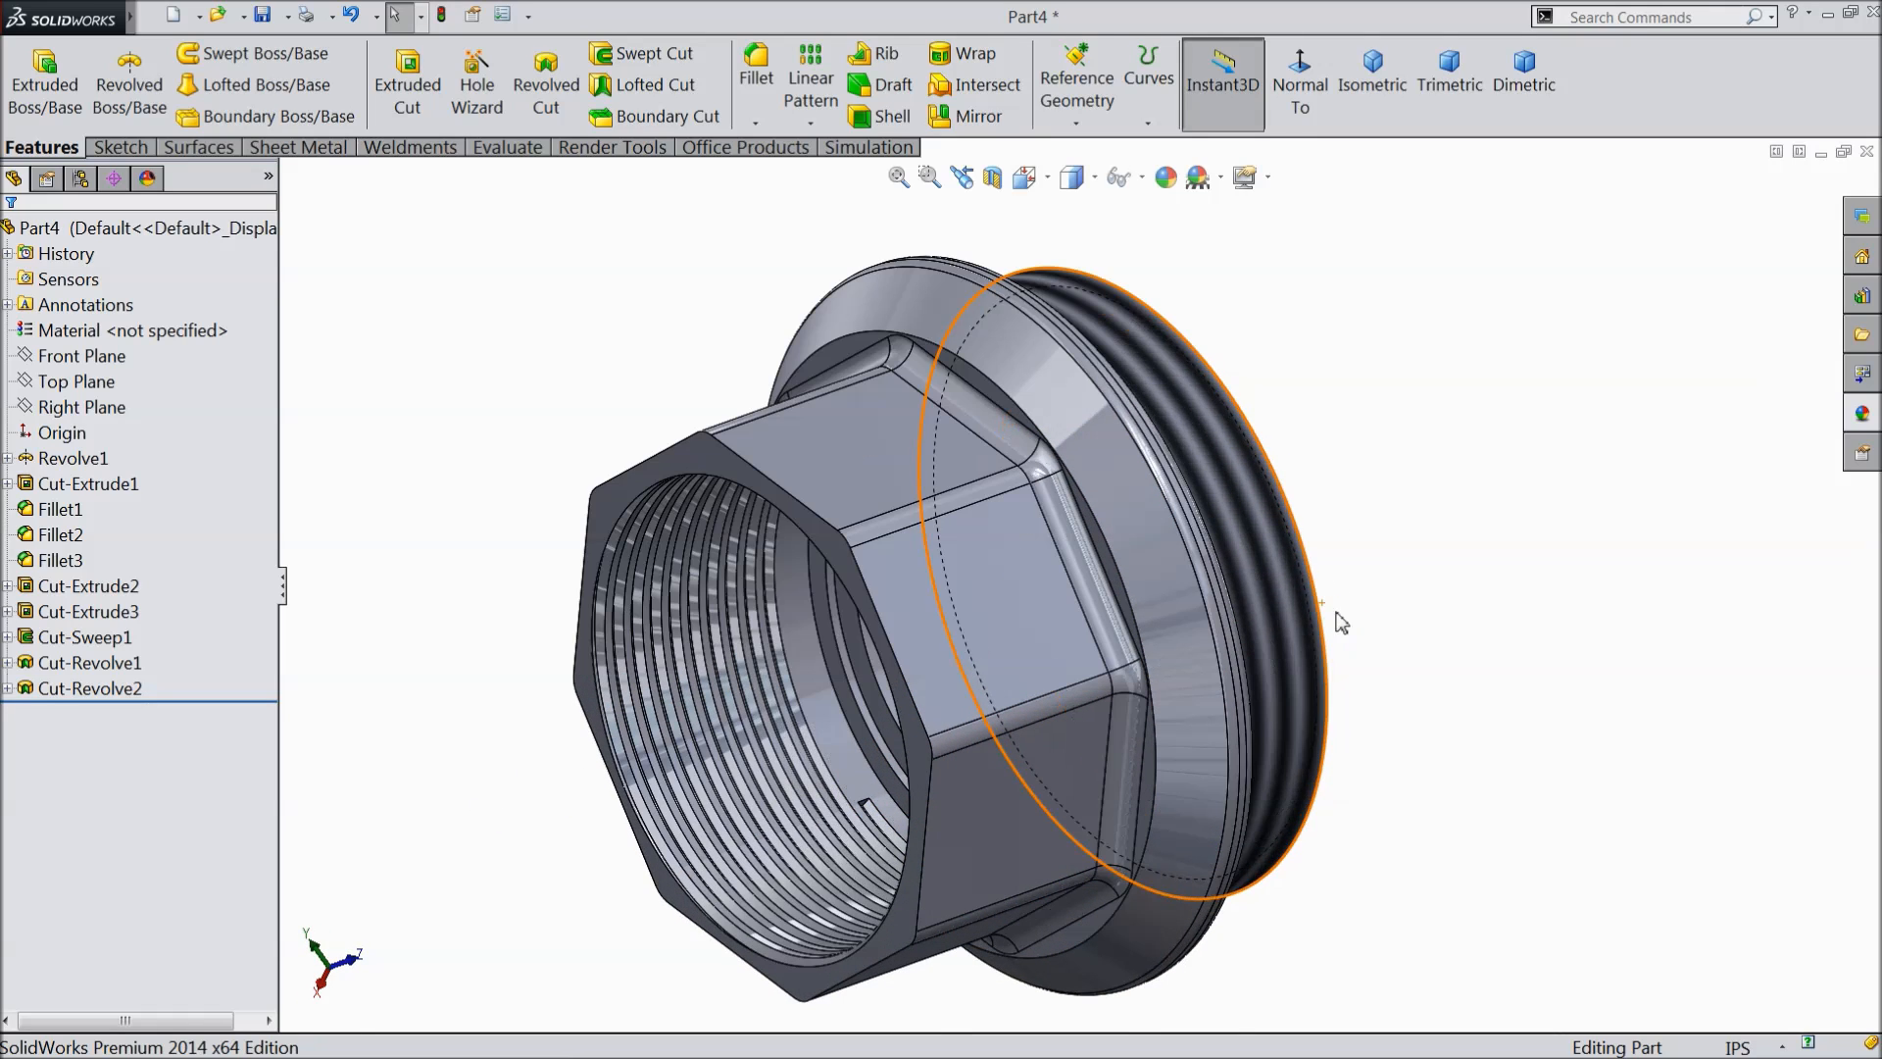
left_click(98, 228)
left_click(1863, 412)
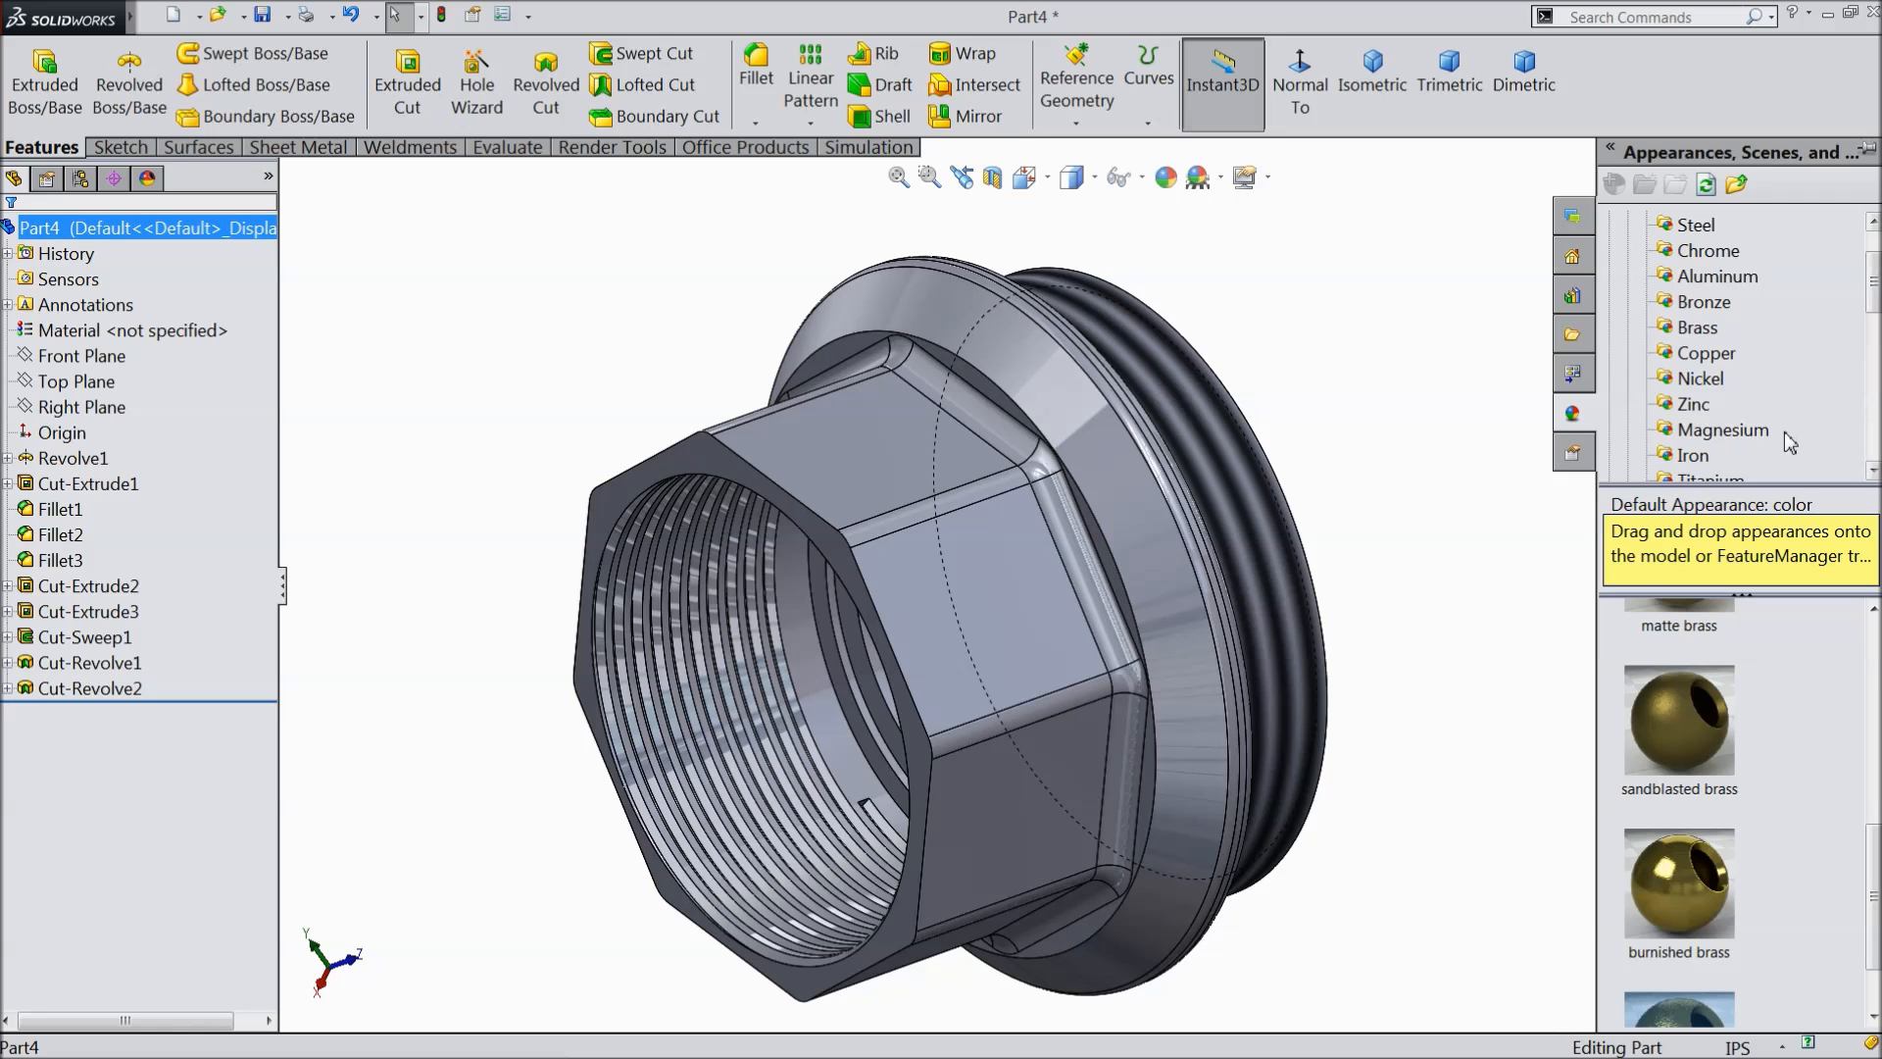
scroll(1737, 911, "down", 1)
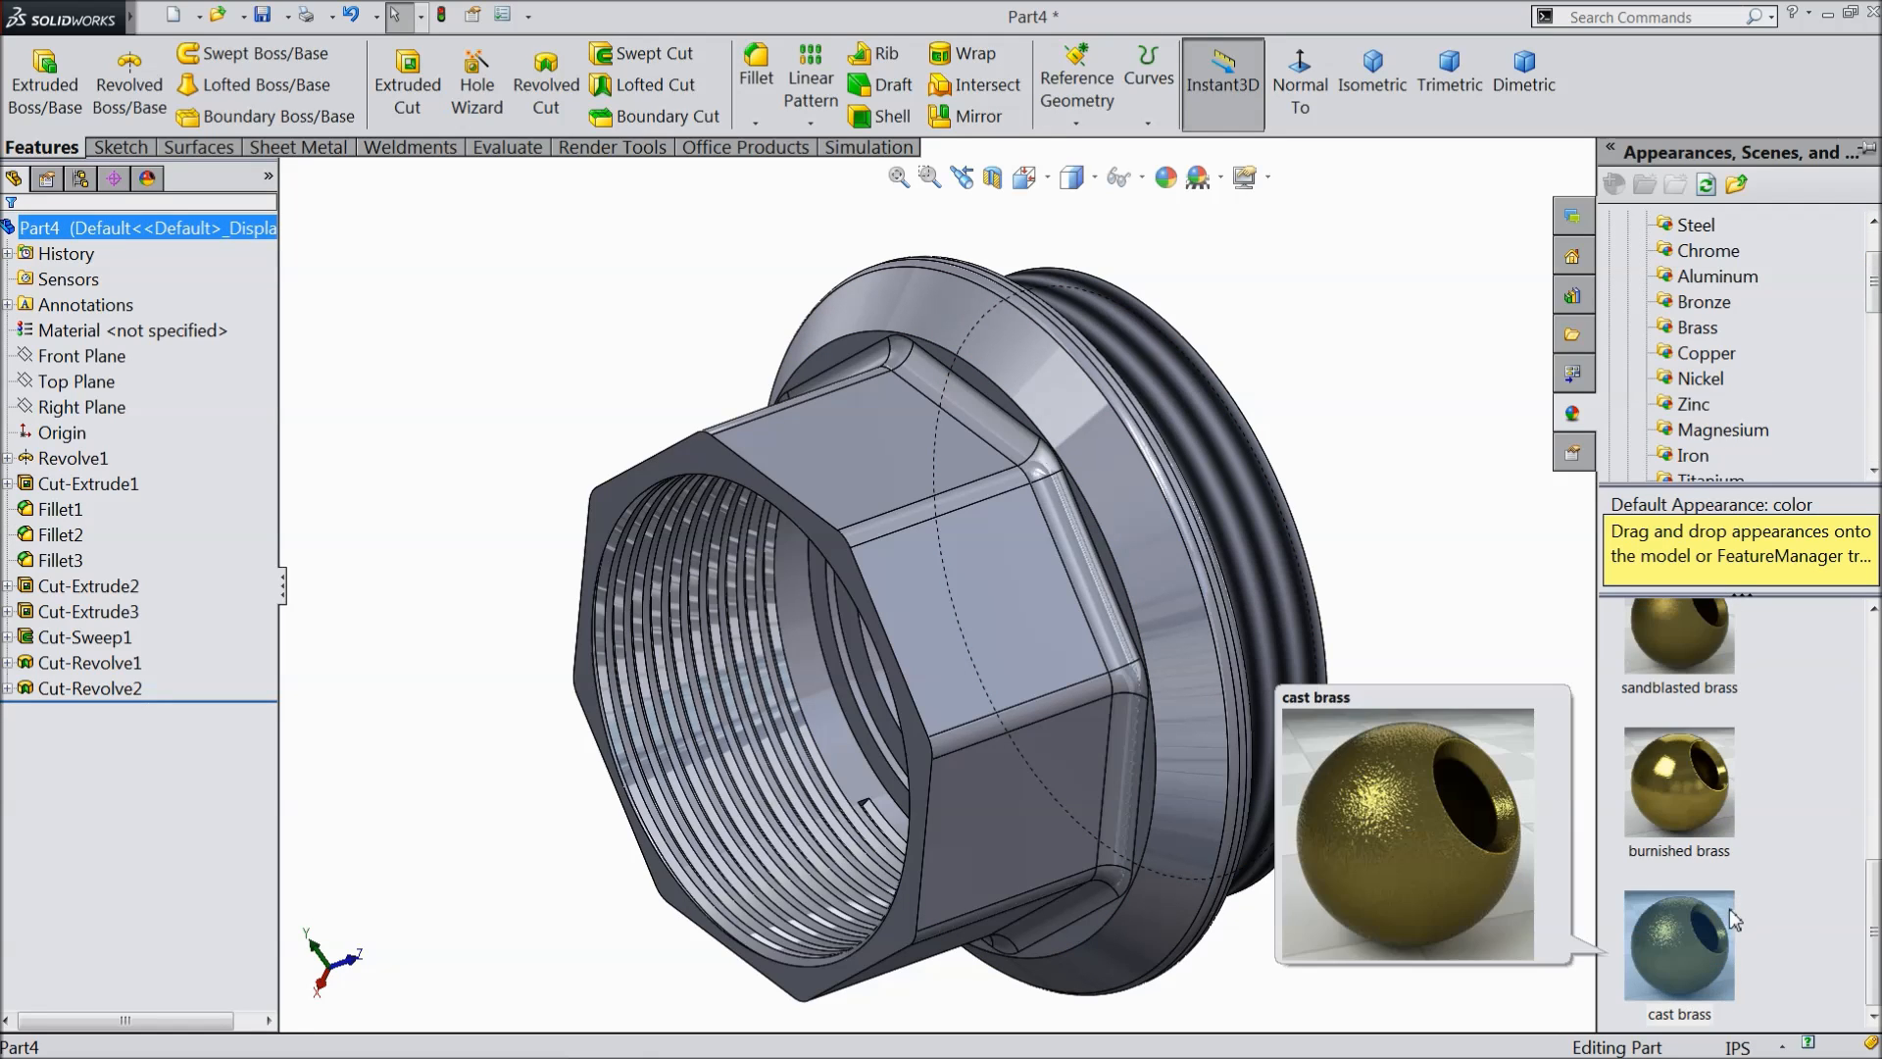
double_click(1684, 944)
middle_click_drag(1487, 790, 1271, 533)
left_click(1221, 180)
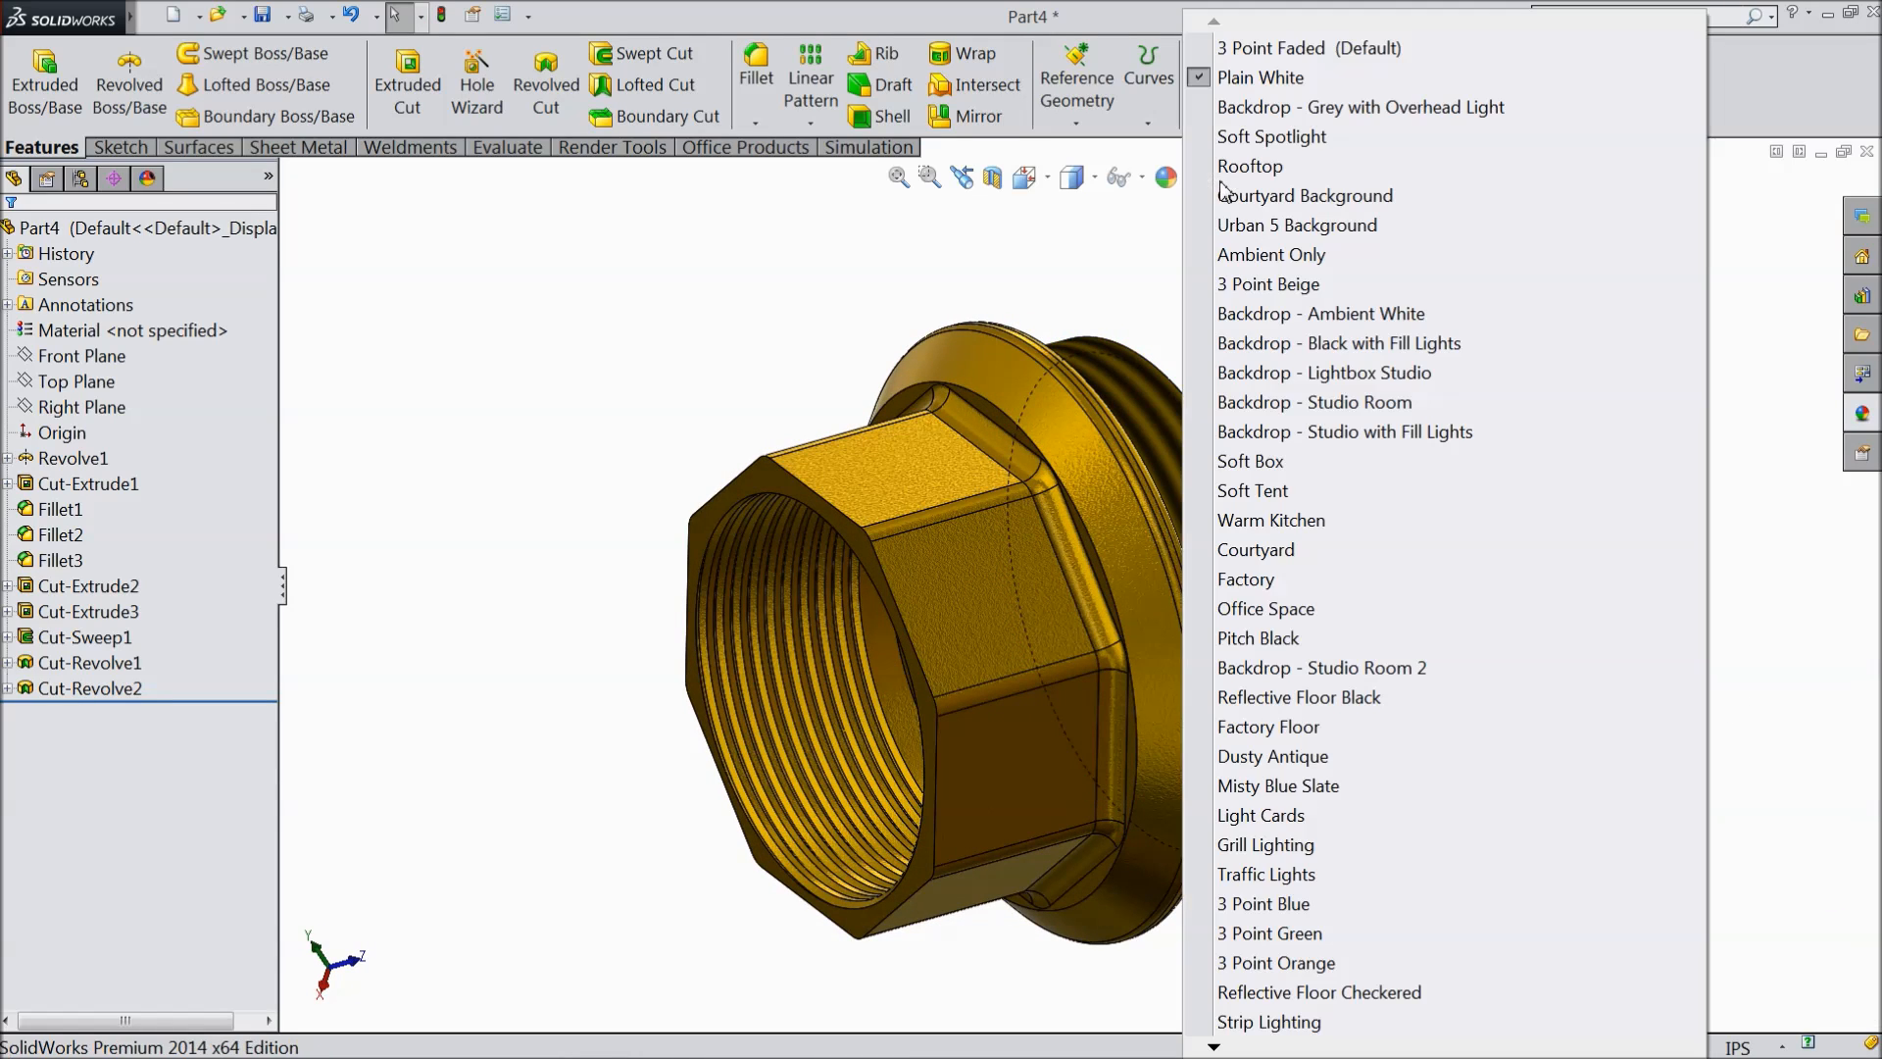
left_click(649, 299)
middle_click_drag(649, 299, 643, 432)
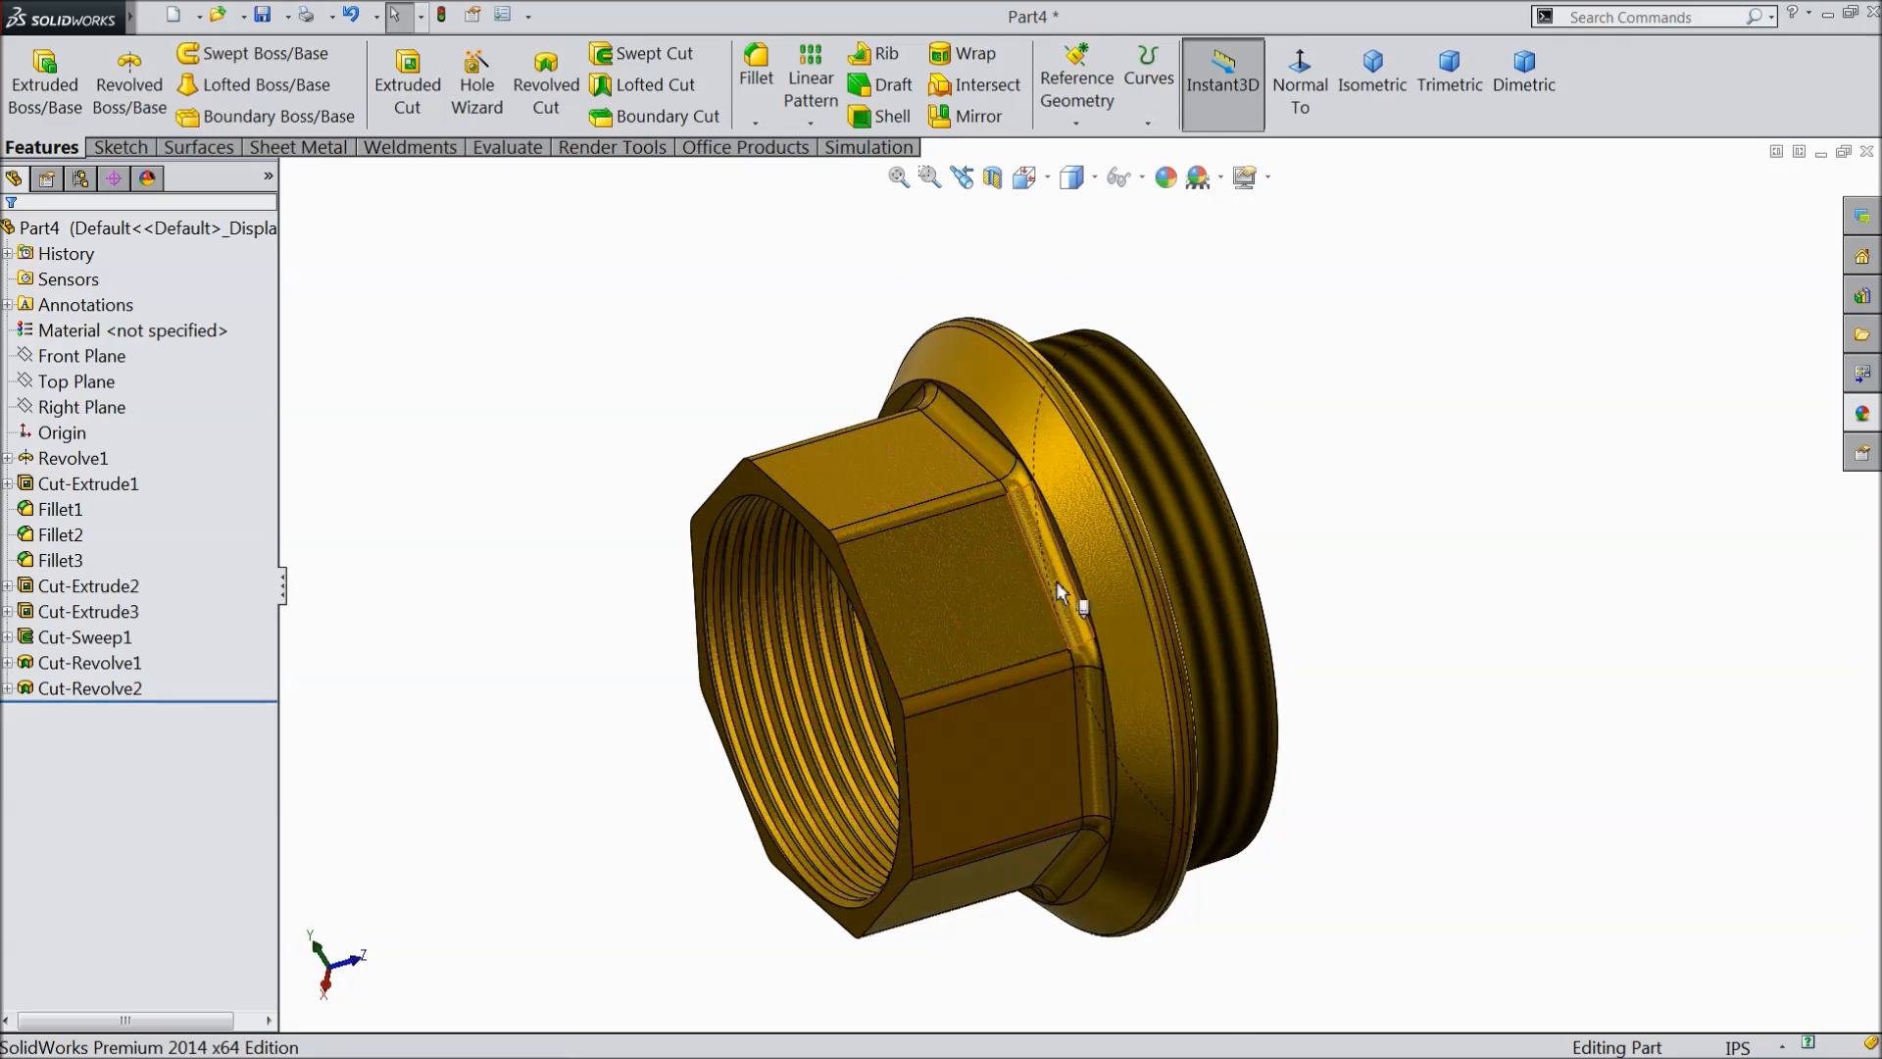
scroll(1033, 574, "down", 3)
middle_click_drag(969, 584, 1029, 516)
scroll(978, 604, "up", 1)
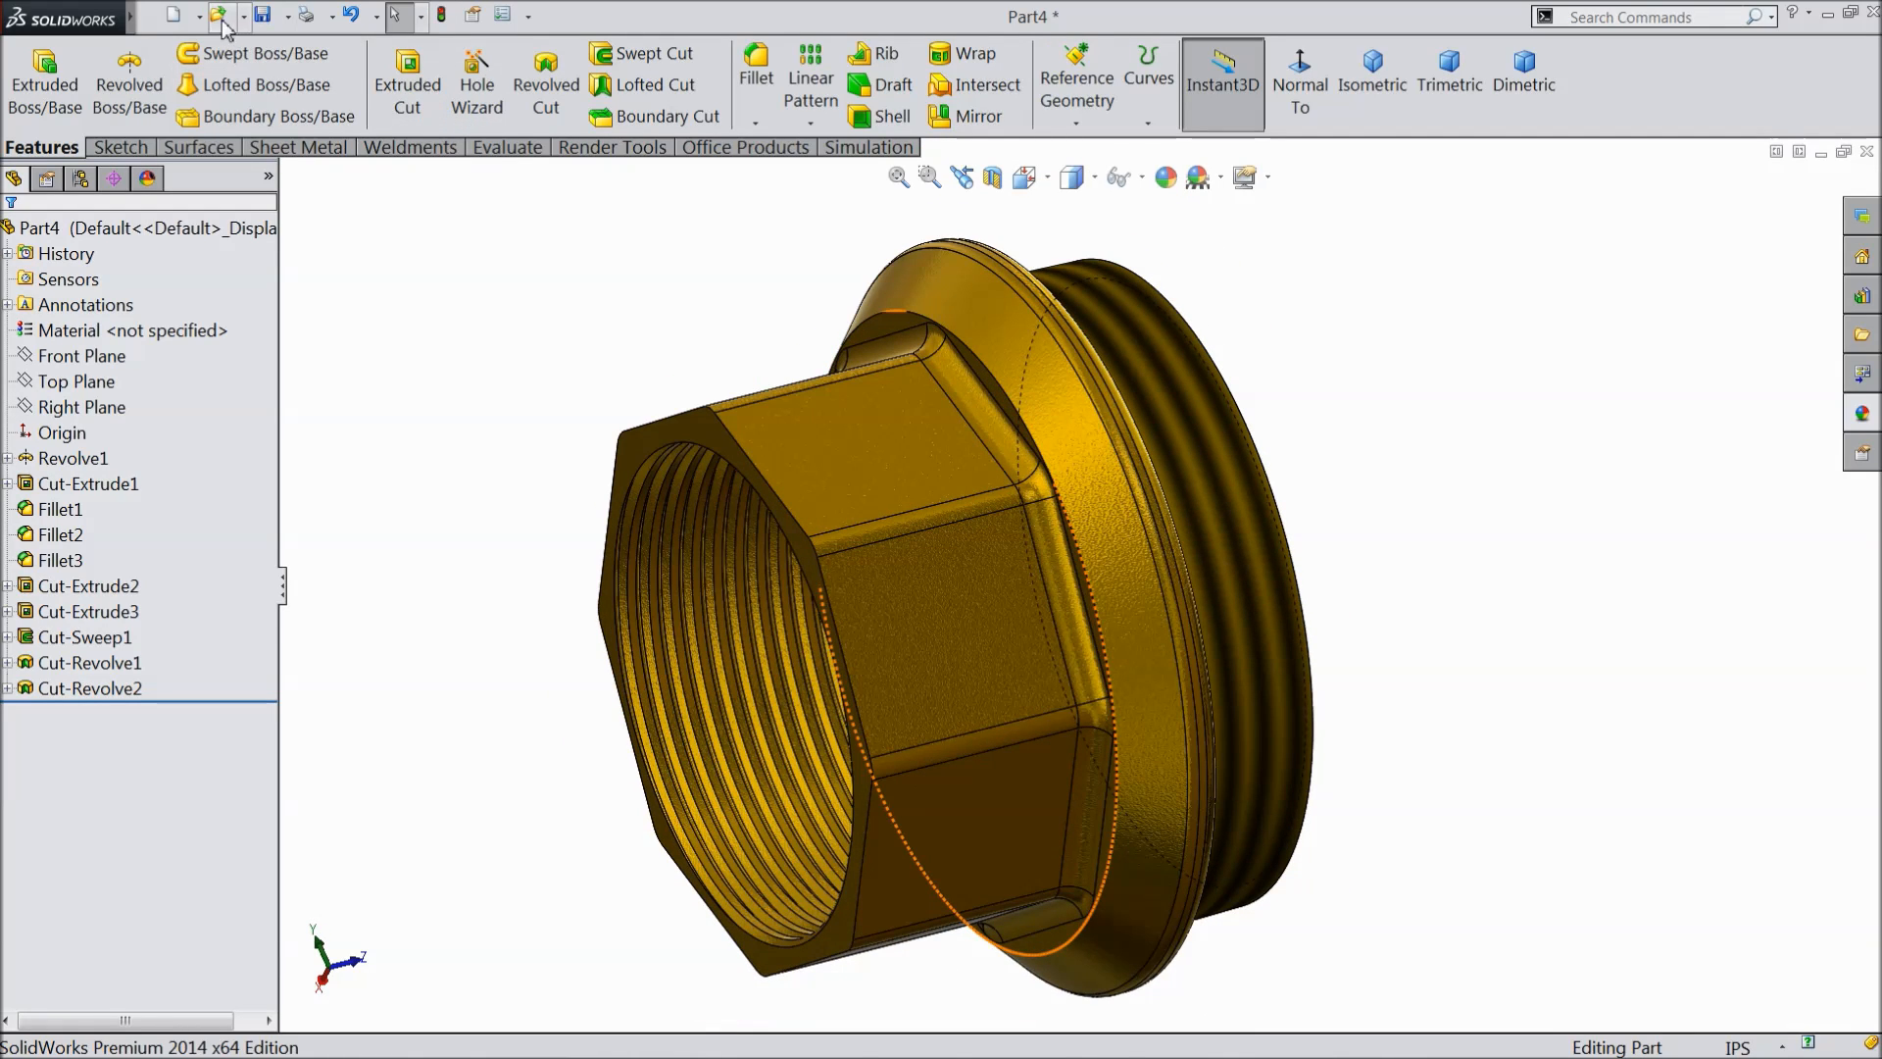
- Save the part in the 3-4 Ball Valve folder under a name starting with "2.Valve En"
left_click(262, 20)
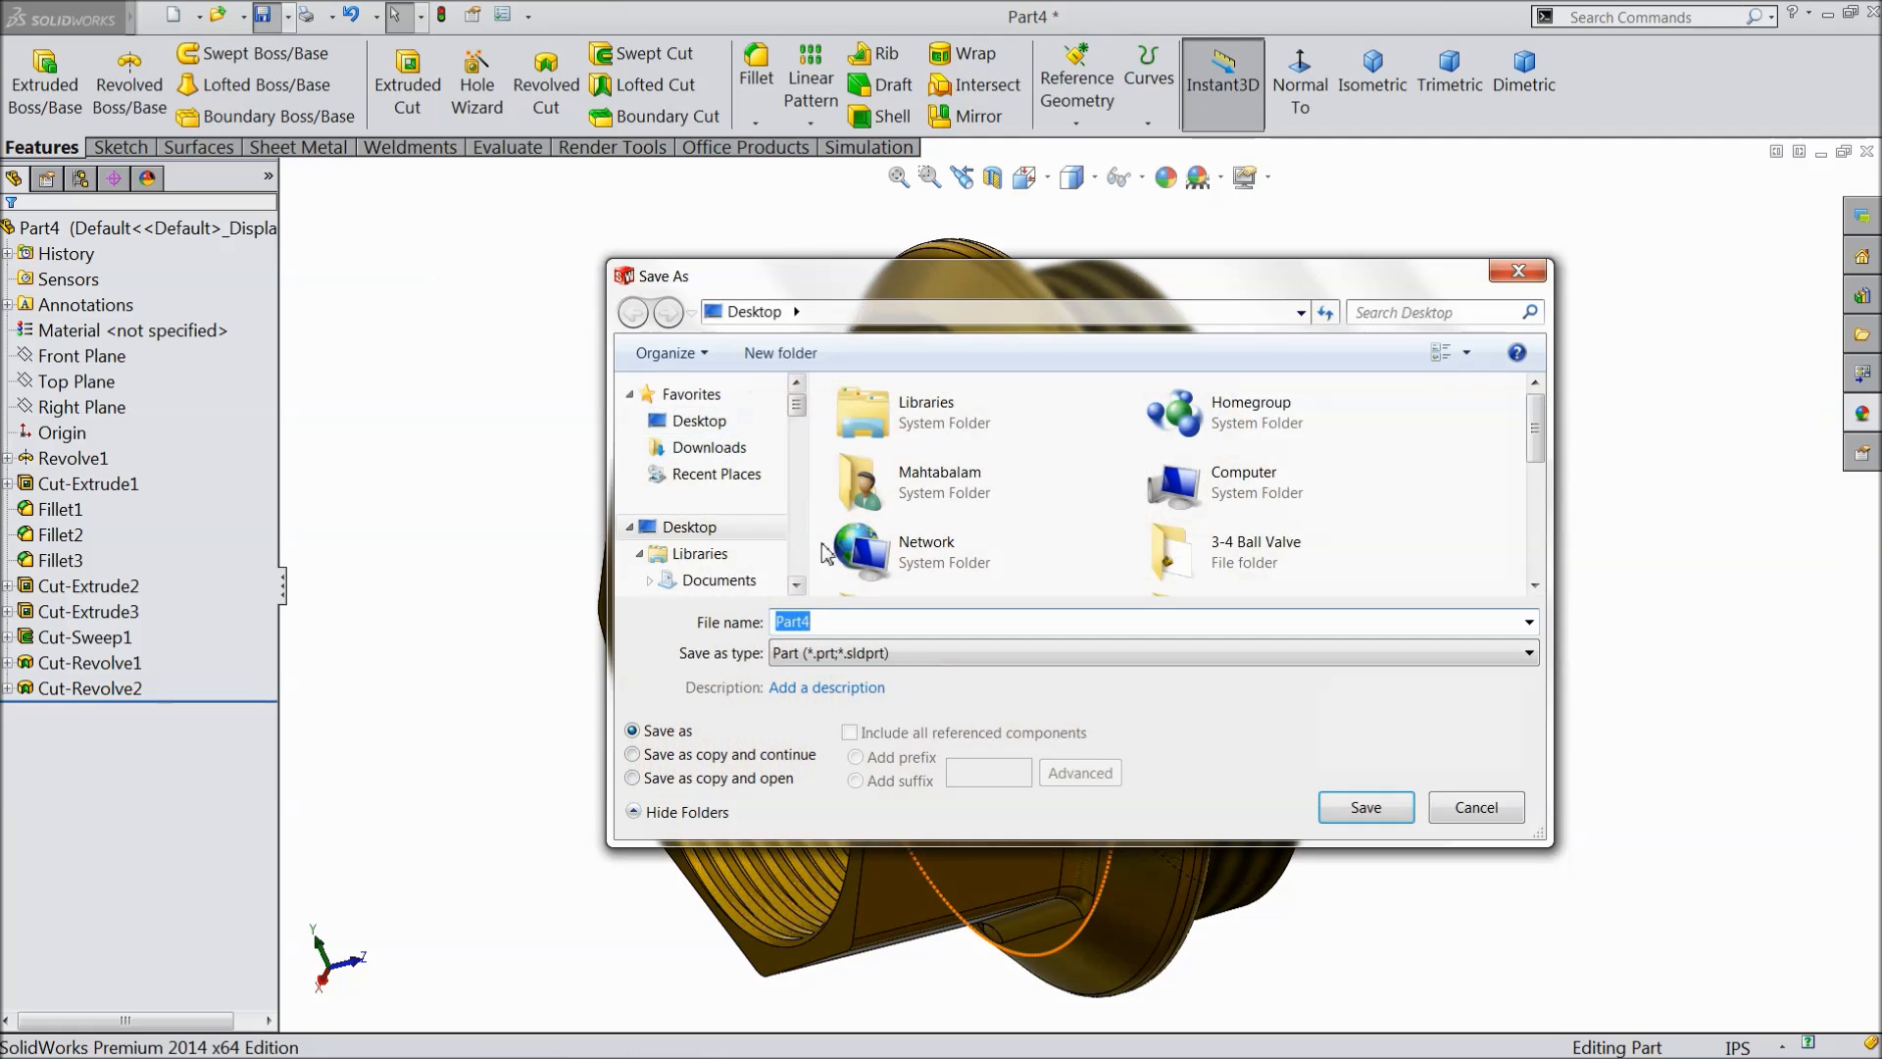
double_click(1284, 555)
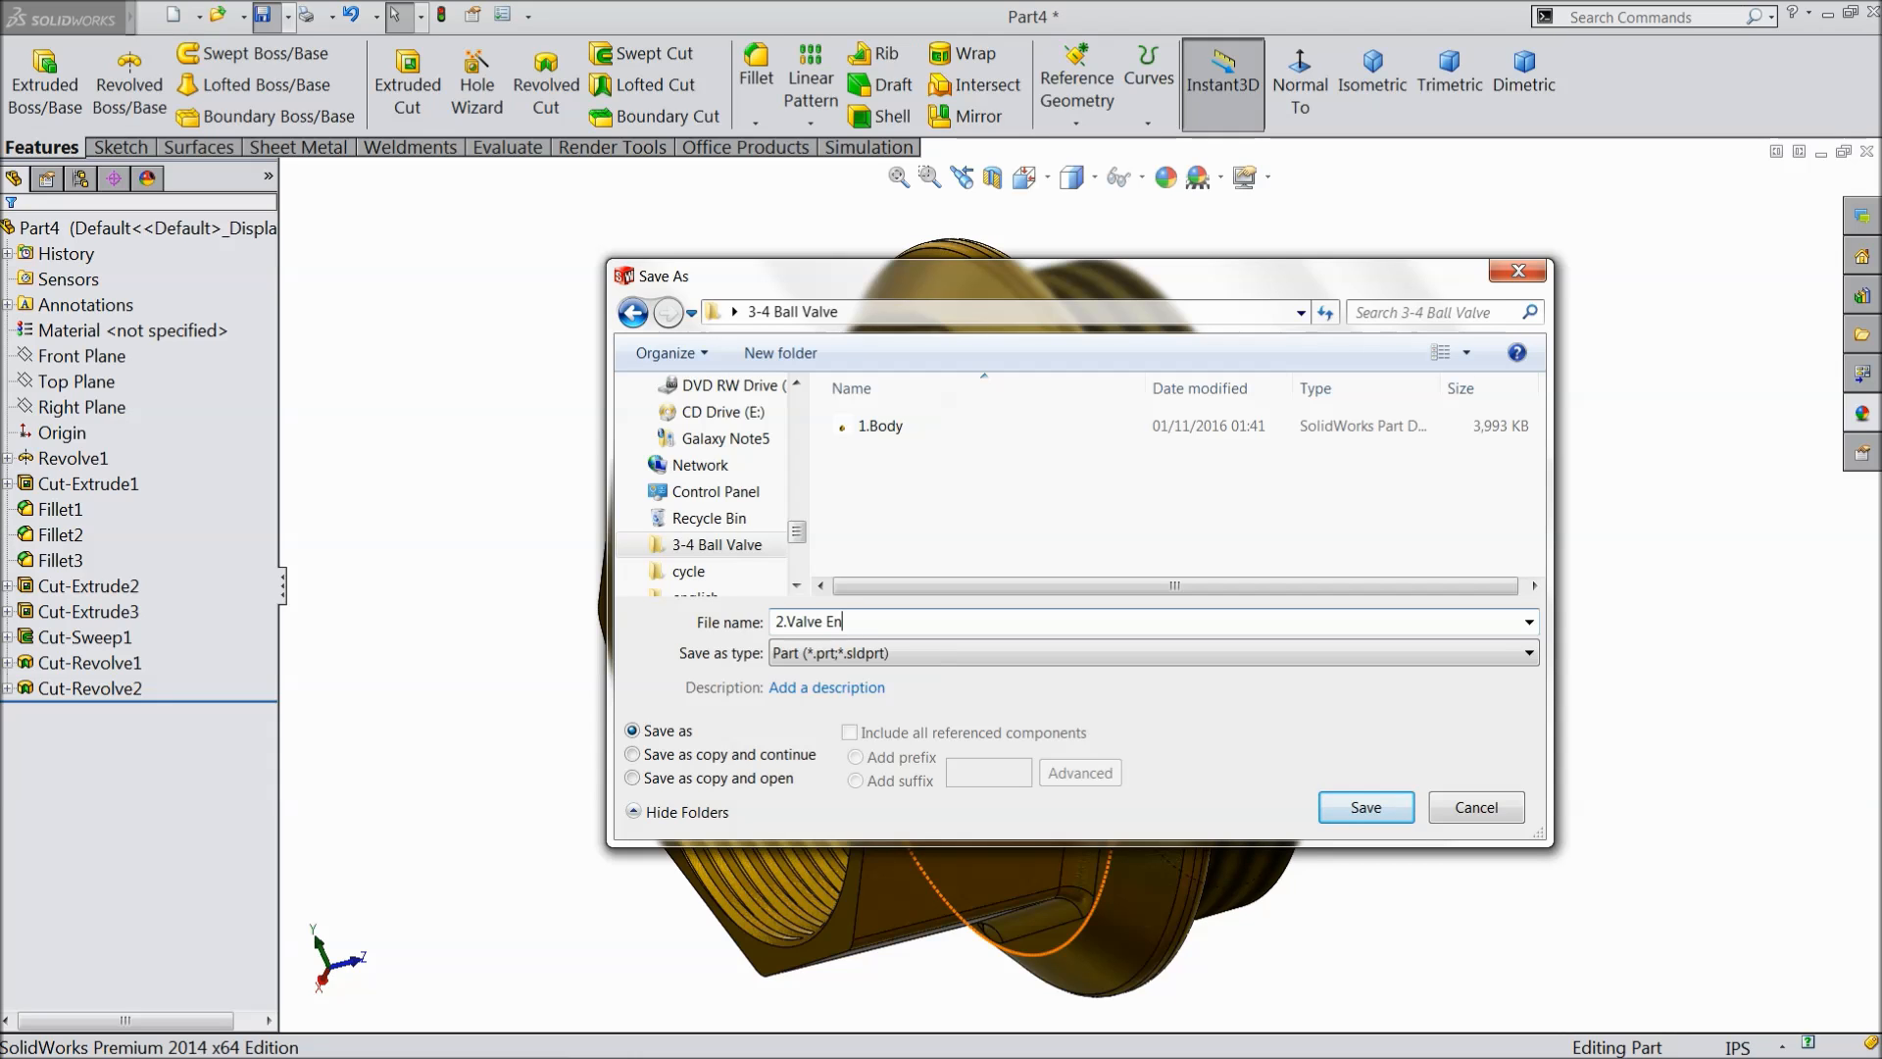
left_click(1370, 808)
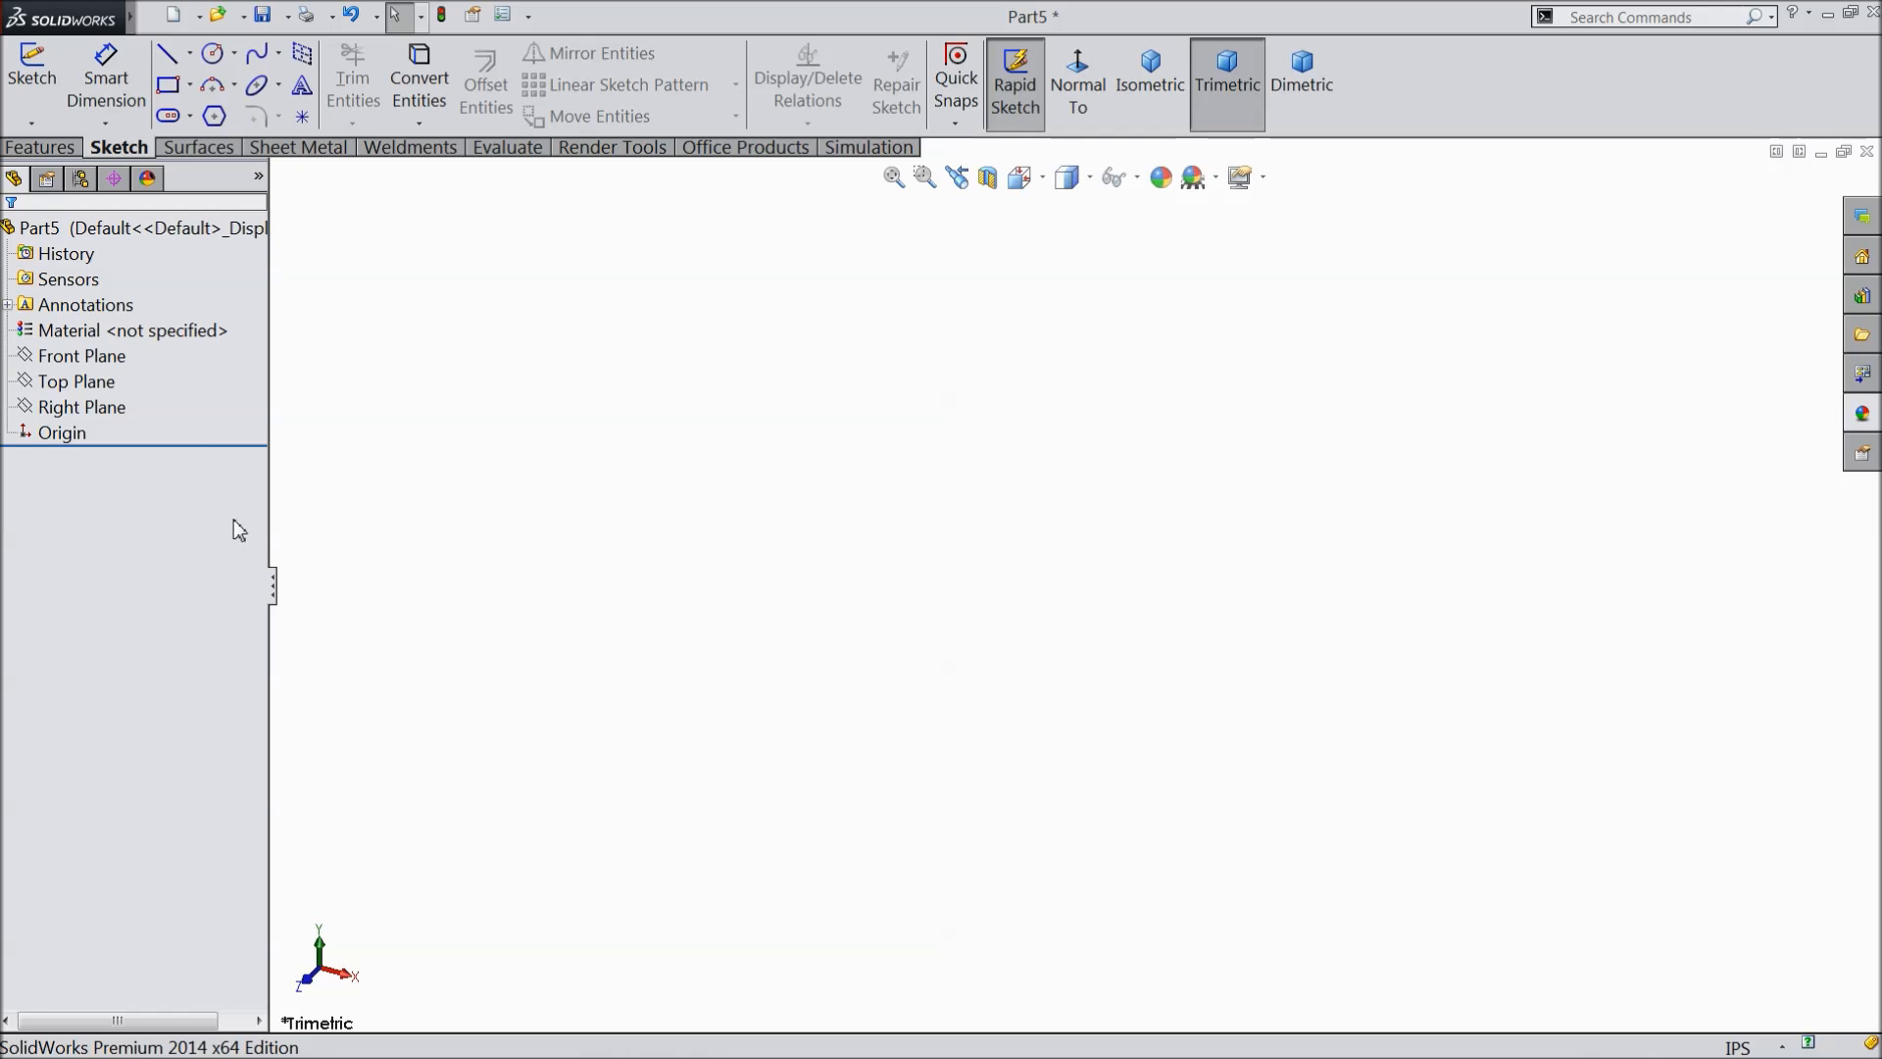
- Start a sketch on the Right Plane with a vertical centreline down to the origin and a horizontal centreline about 4.34 in long from it
left_click(97, 408)
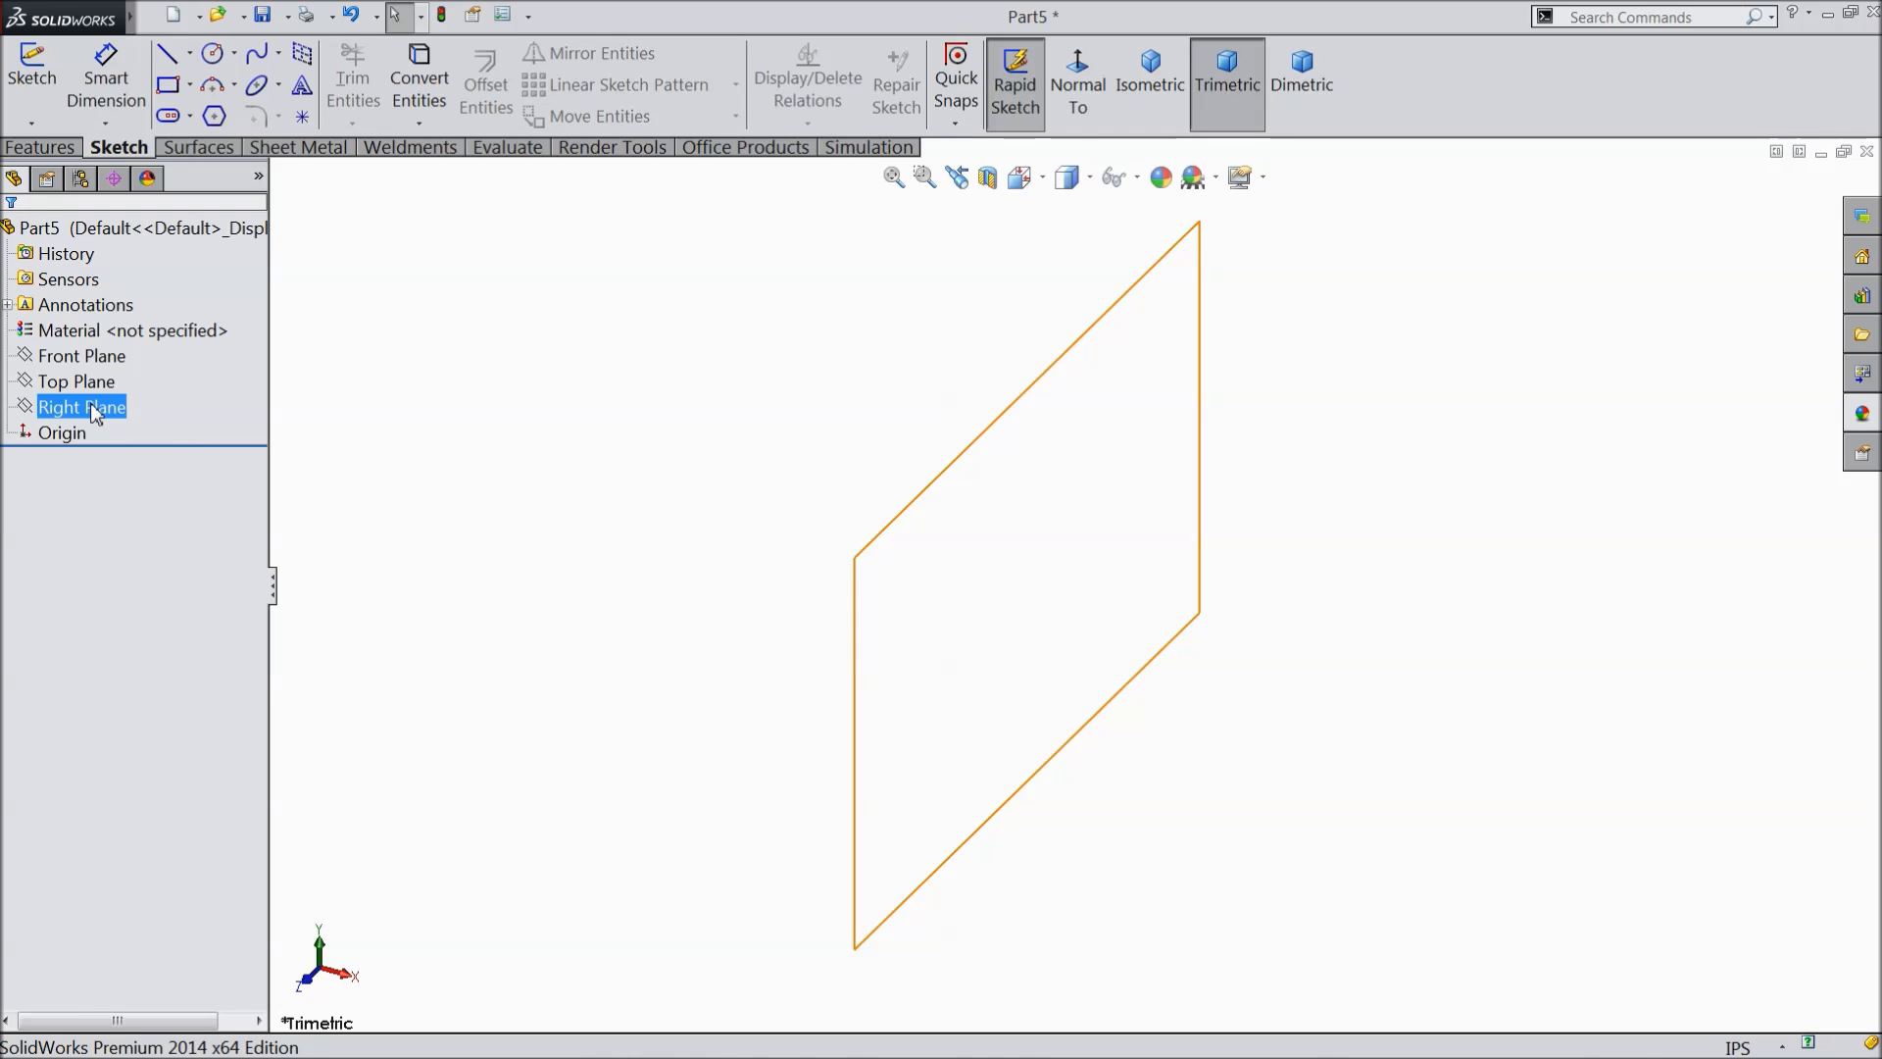
left_click(112, 370)
left_click(190, 54)
left_click(214, 116)
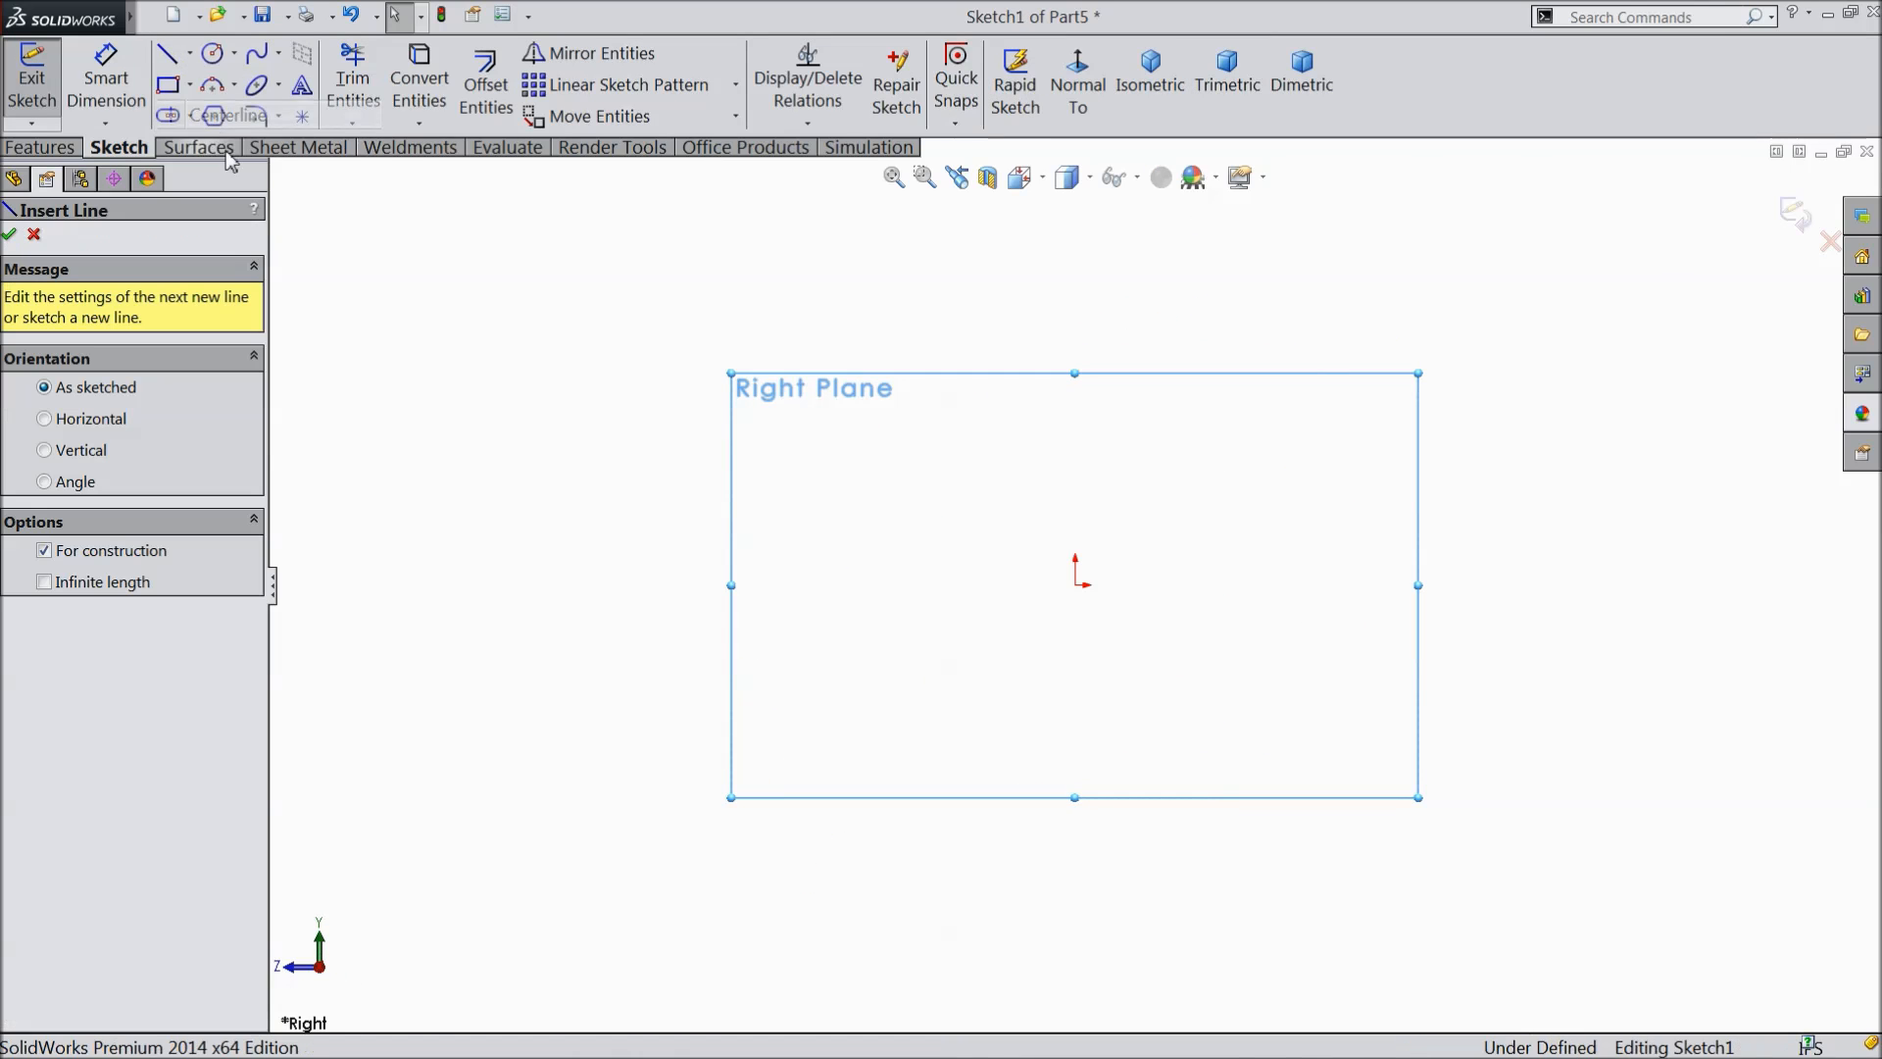
left_click(1075, 343)
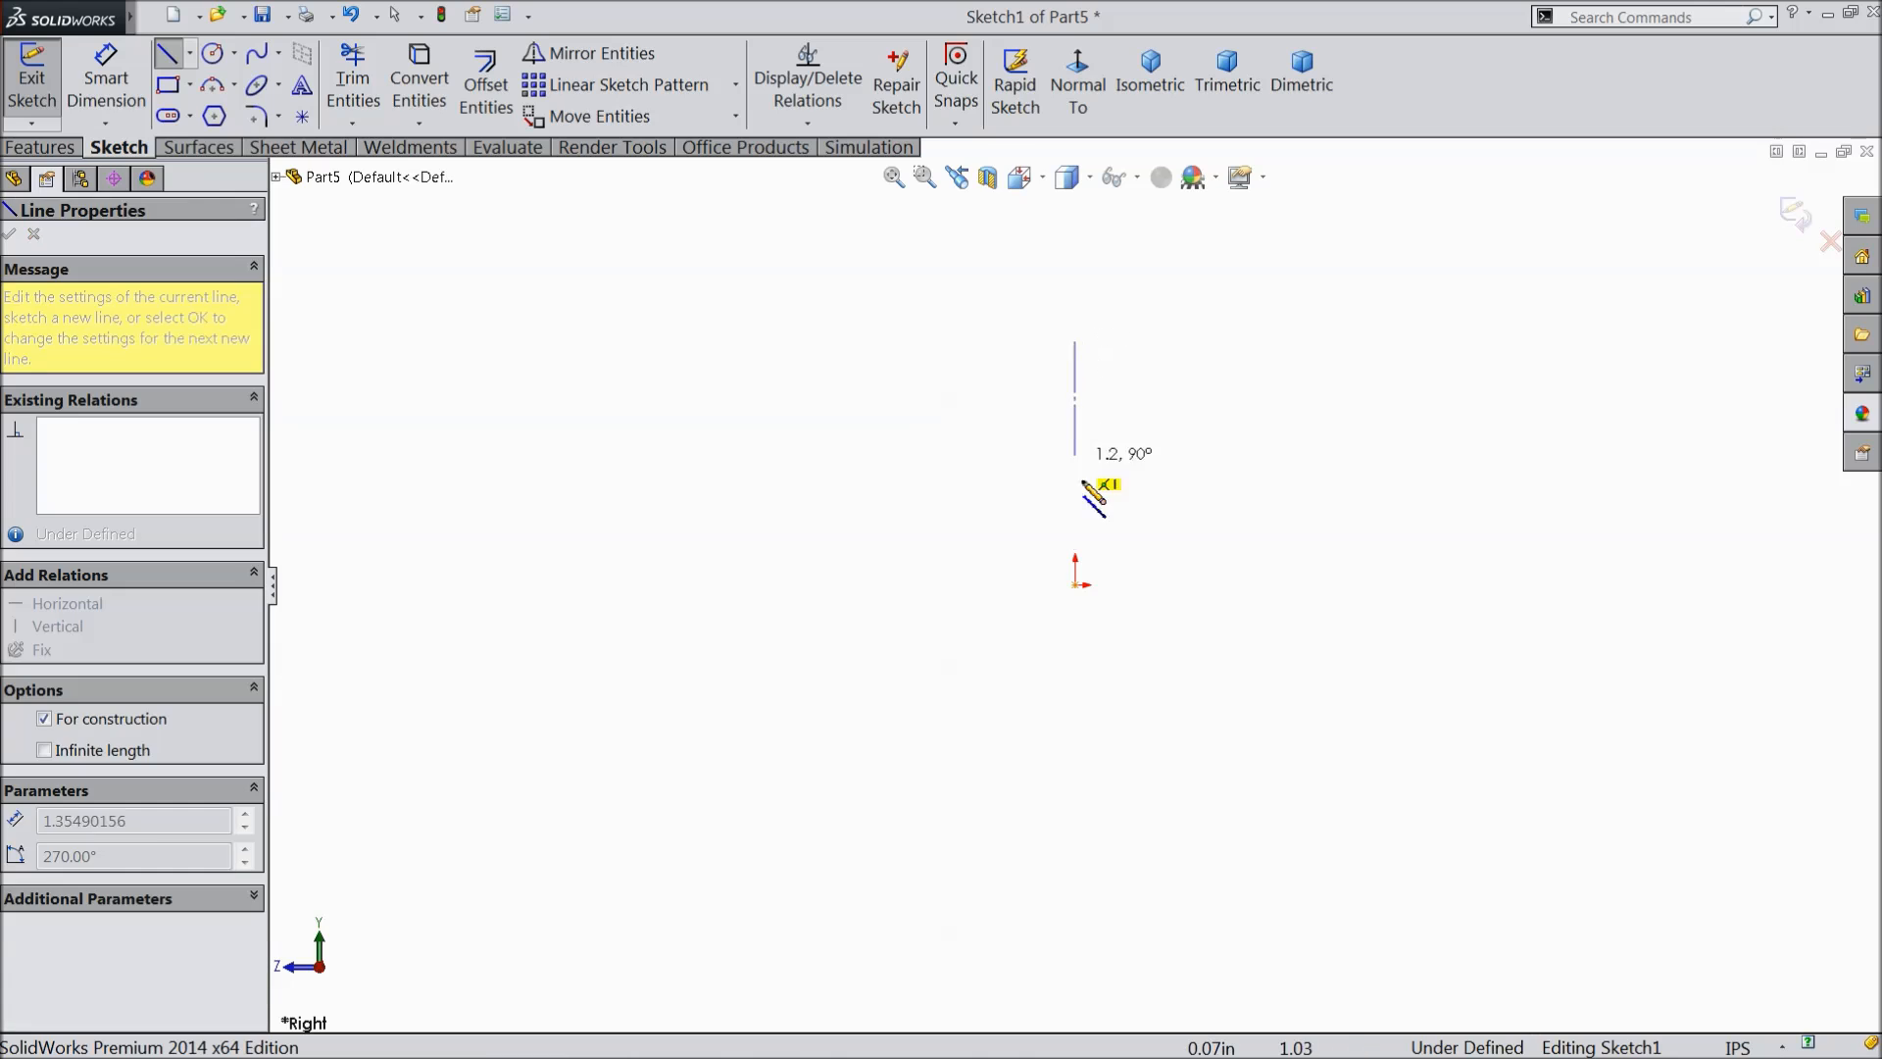
left_click(1076, 585)
left_click(1502, 585)
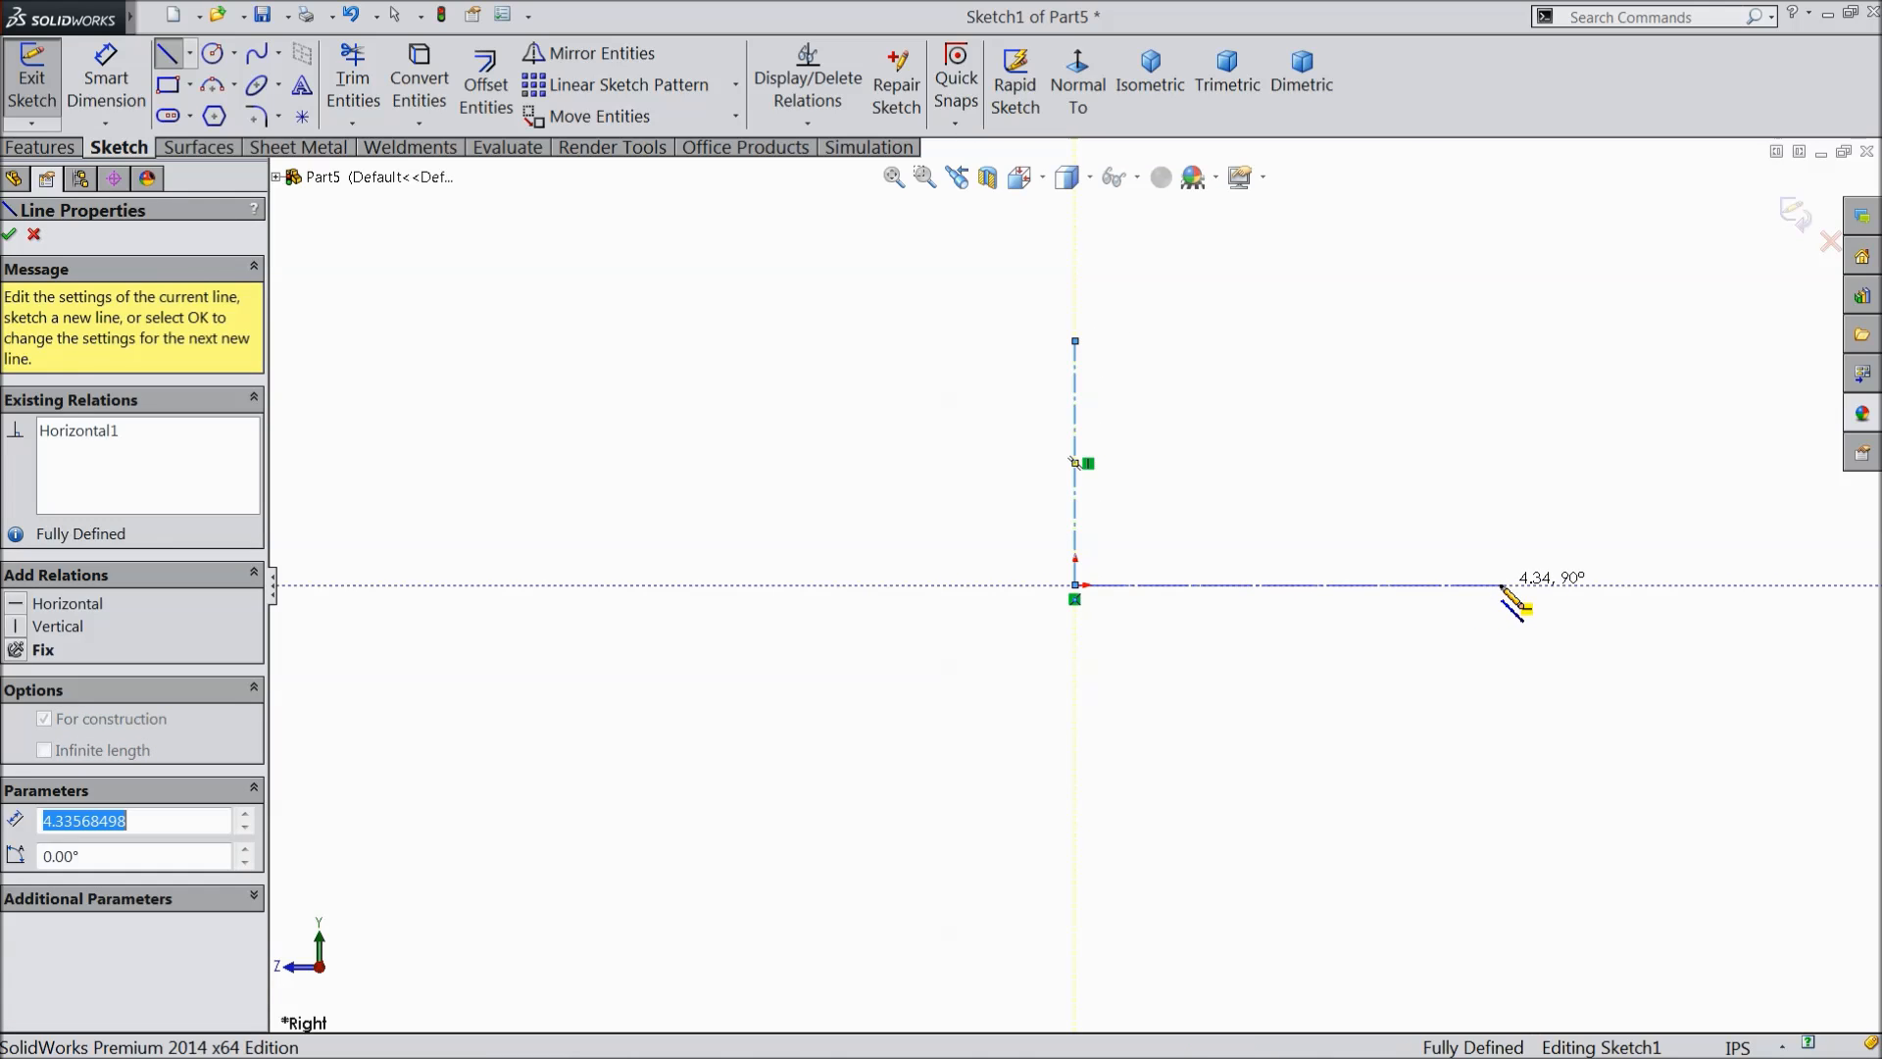
right_click(1523, 515)
left_click(1605, 194)
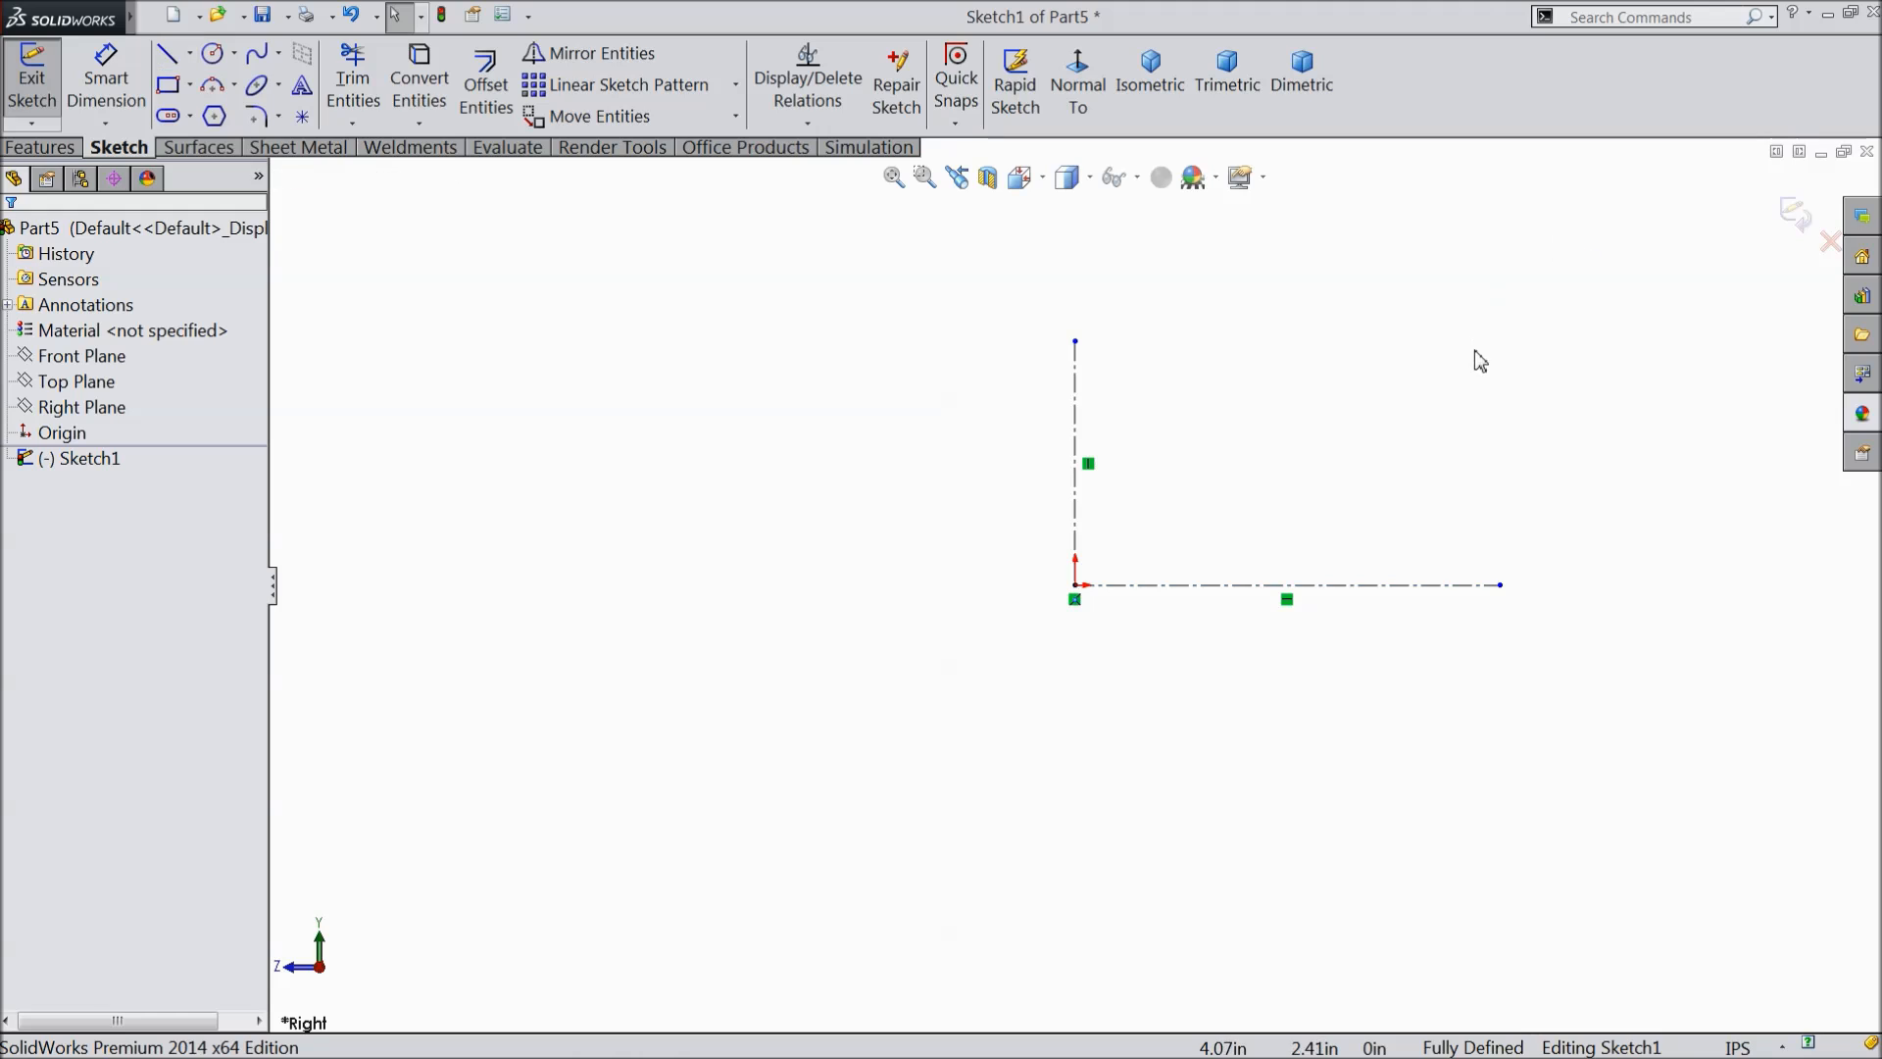
- Sketch a circle centred on the origin with a radius of about 2.49 in, reaching the vertical centreline's upper end
scroll(1480, 360, "down", 1)
left_click(212, 53)
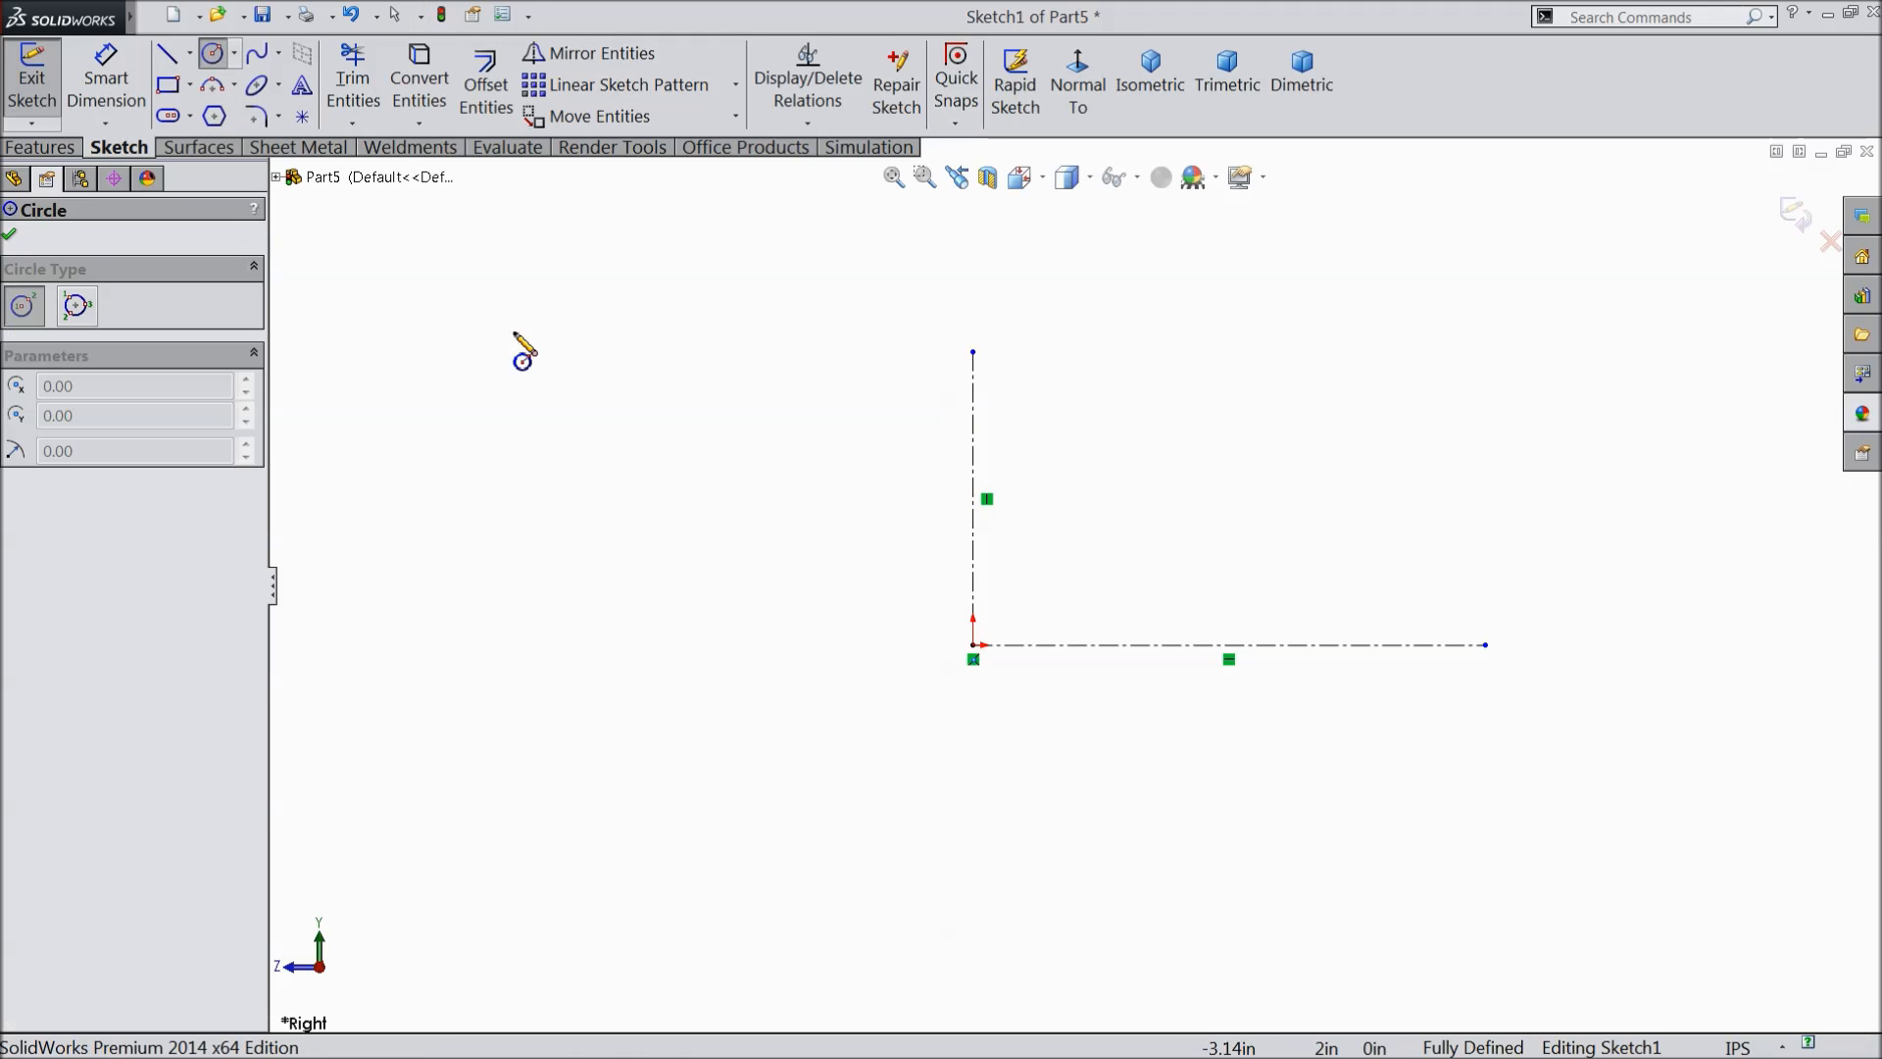
left_click(973, 645)
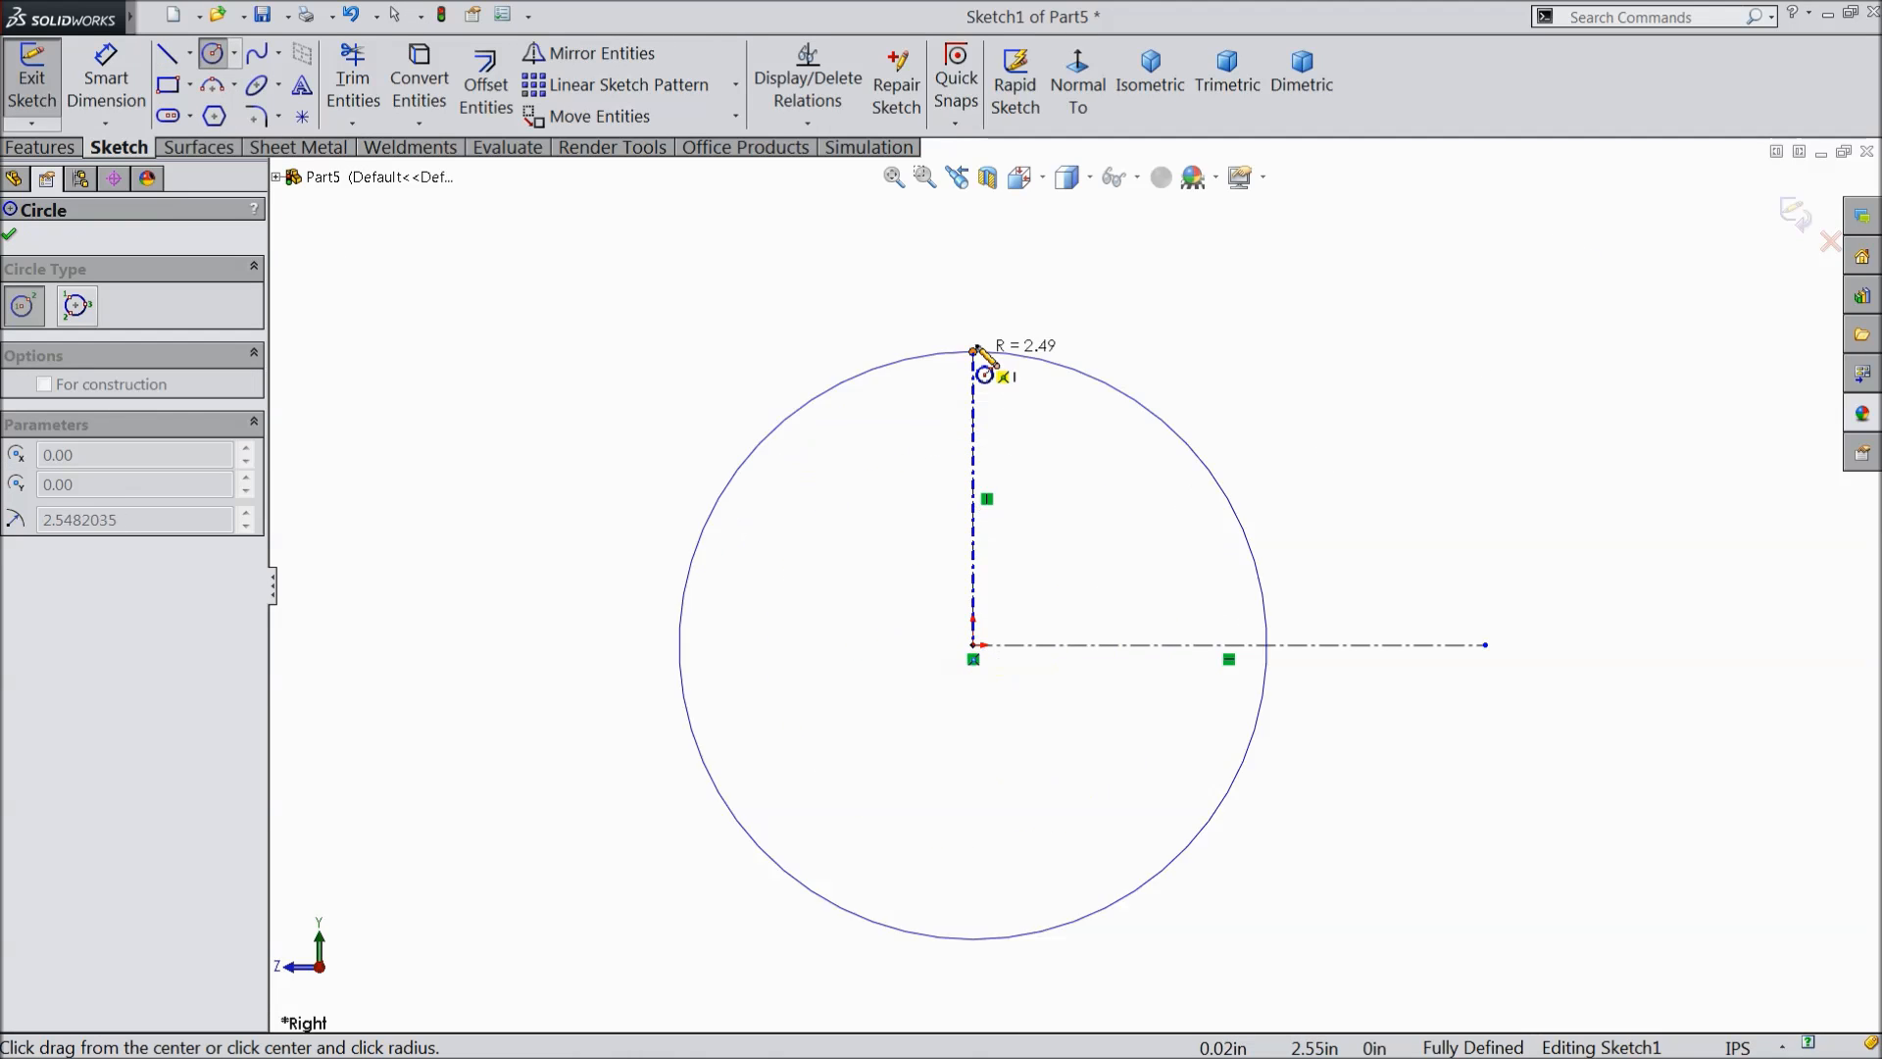
left_click(975, 351)
right_click(684, 301)
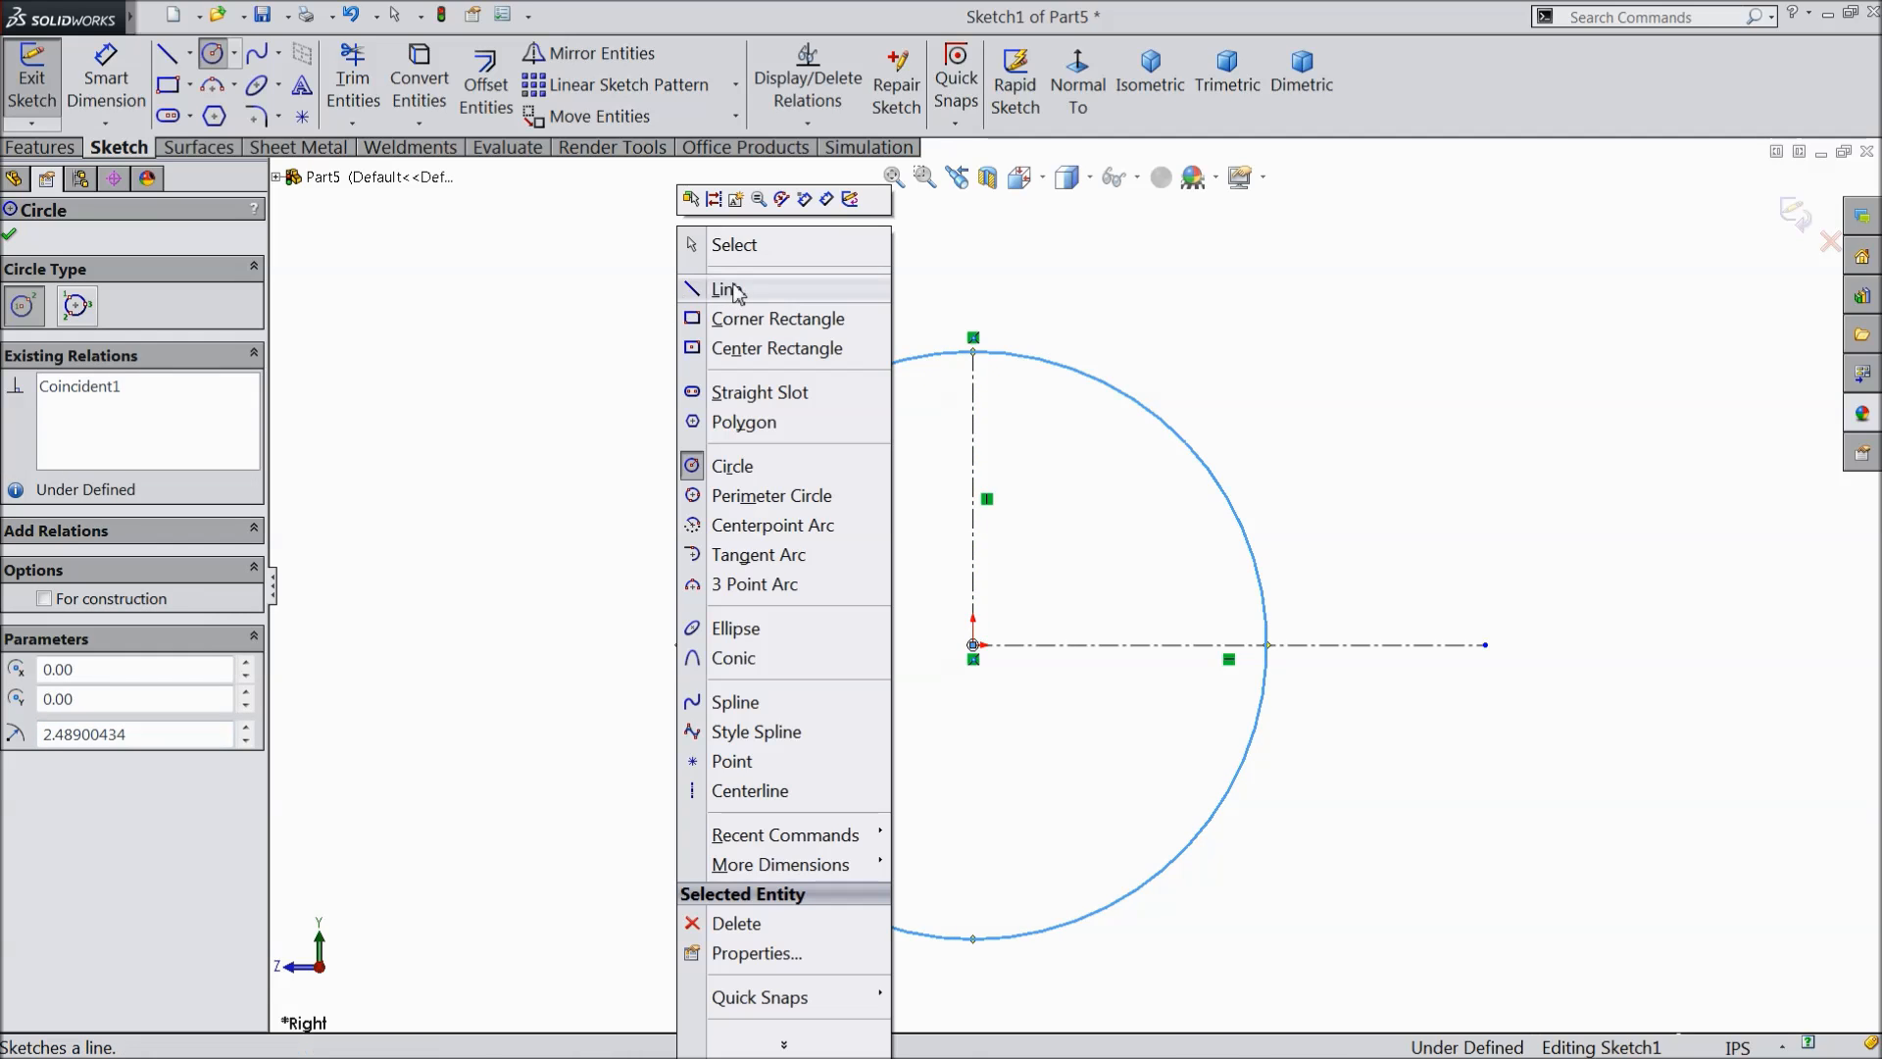
left_click(736, 251)
- Sketch a horizontal chord line across the upper part of the circle, with both ends on the circle
left_click(168, 55)
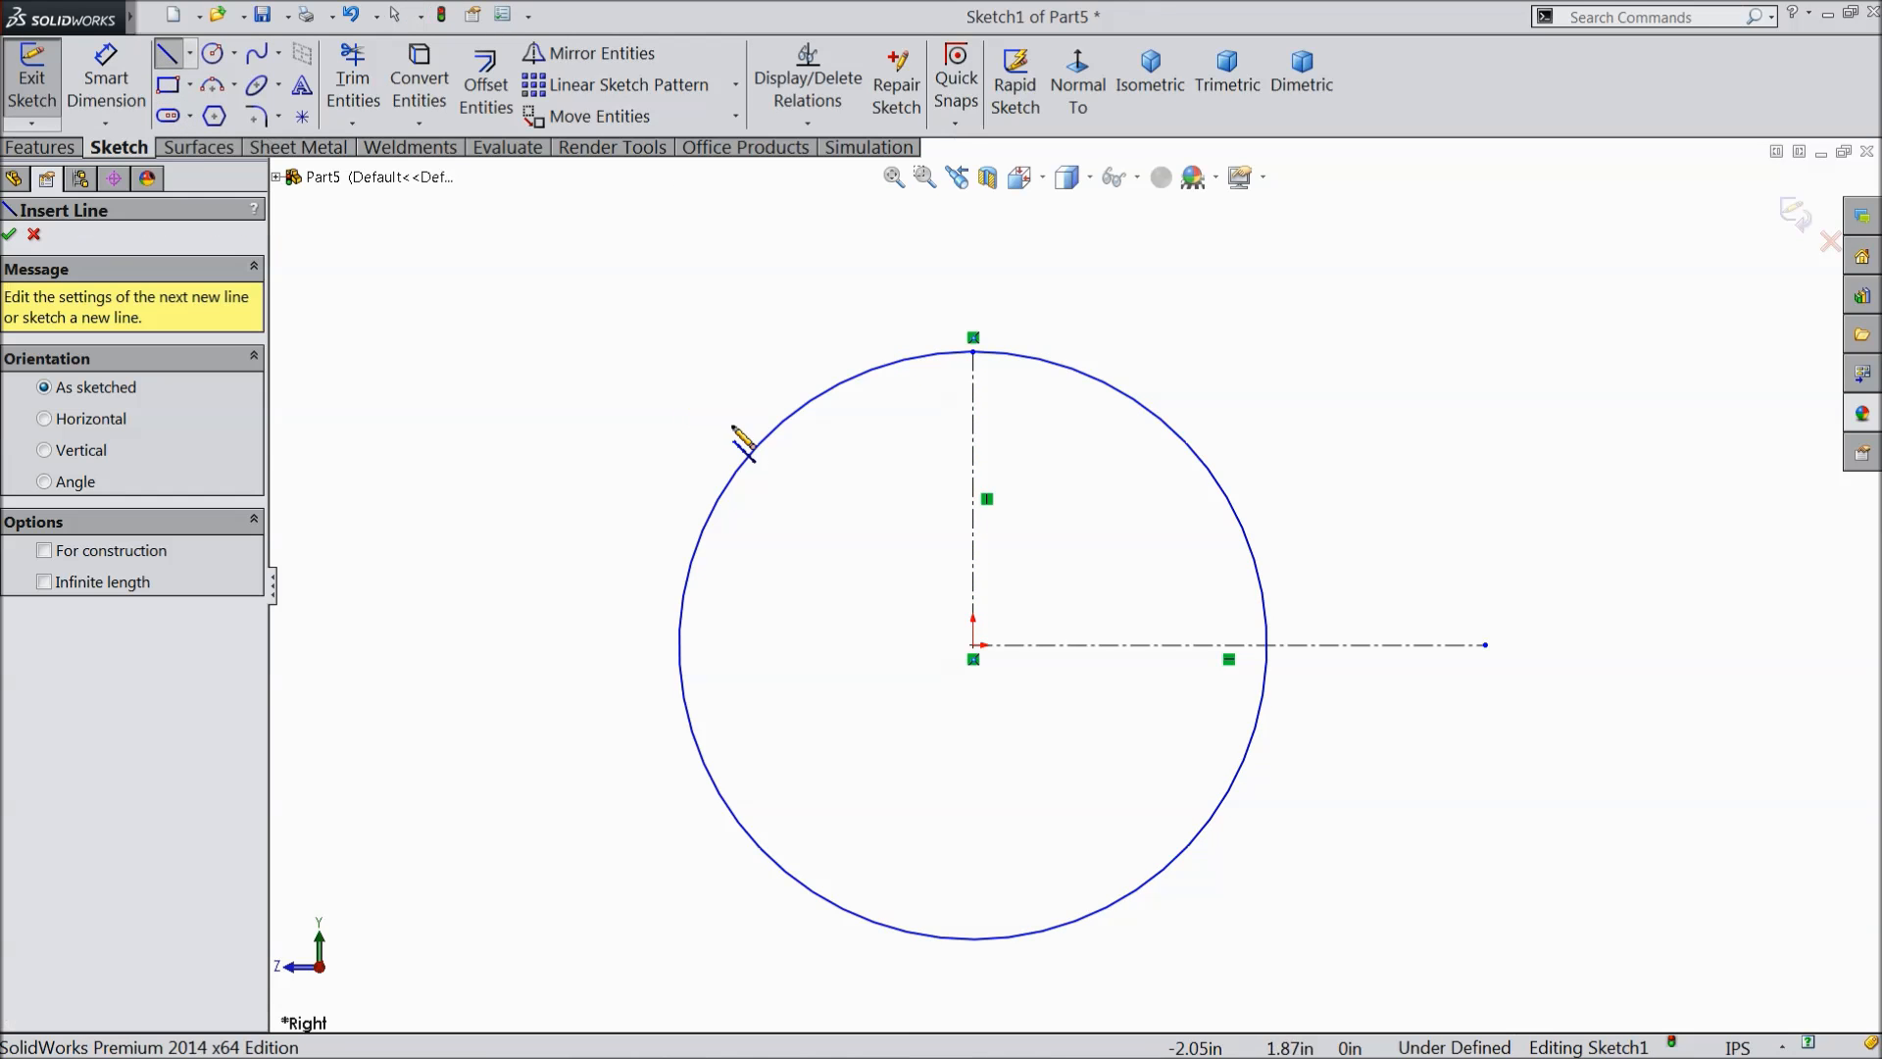
left_click(793, 416)
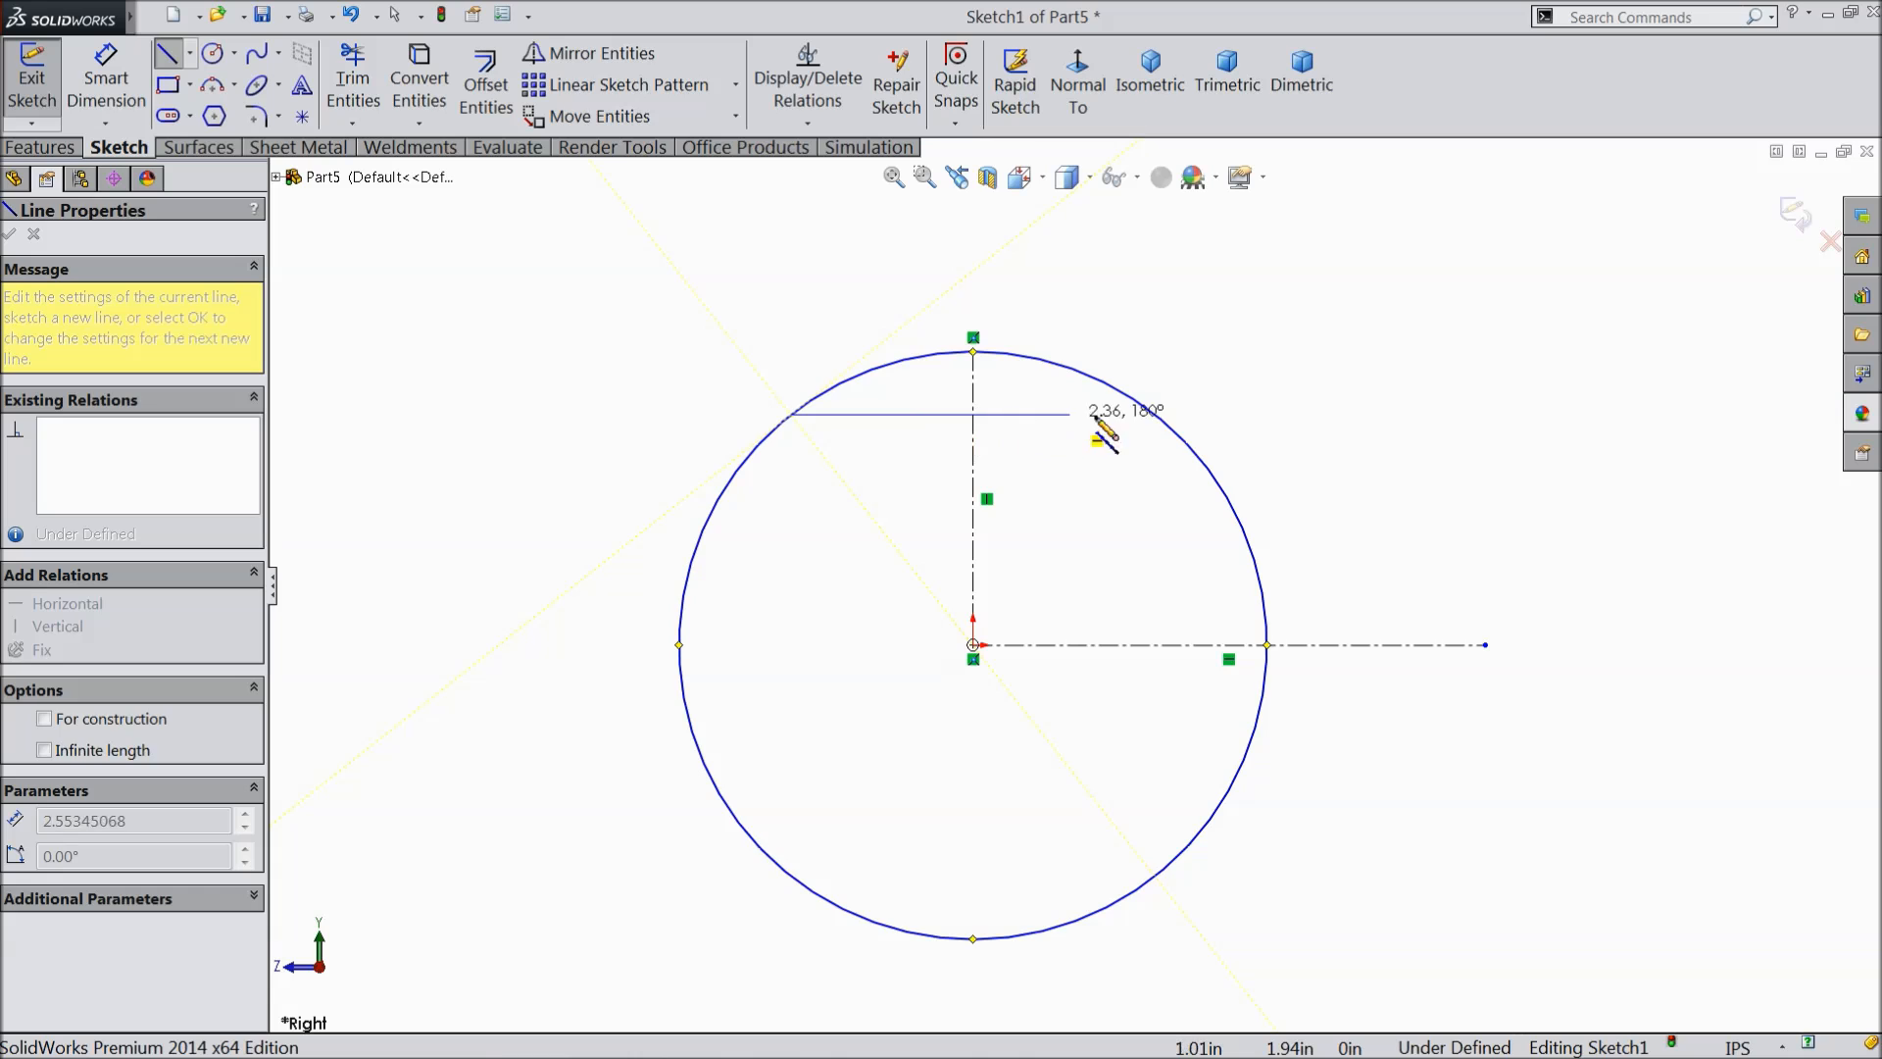
left_click(1158, 416)
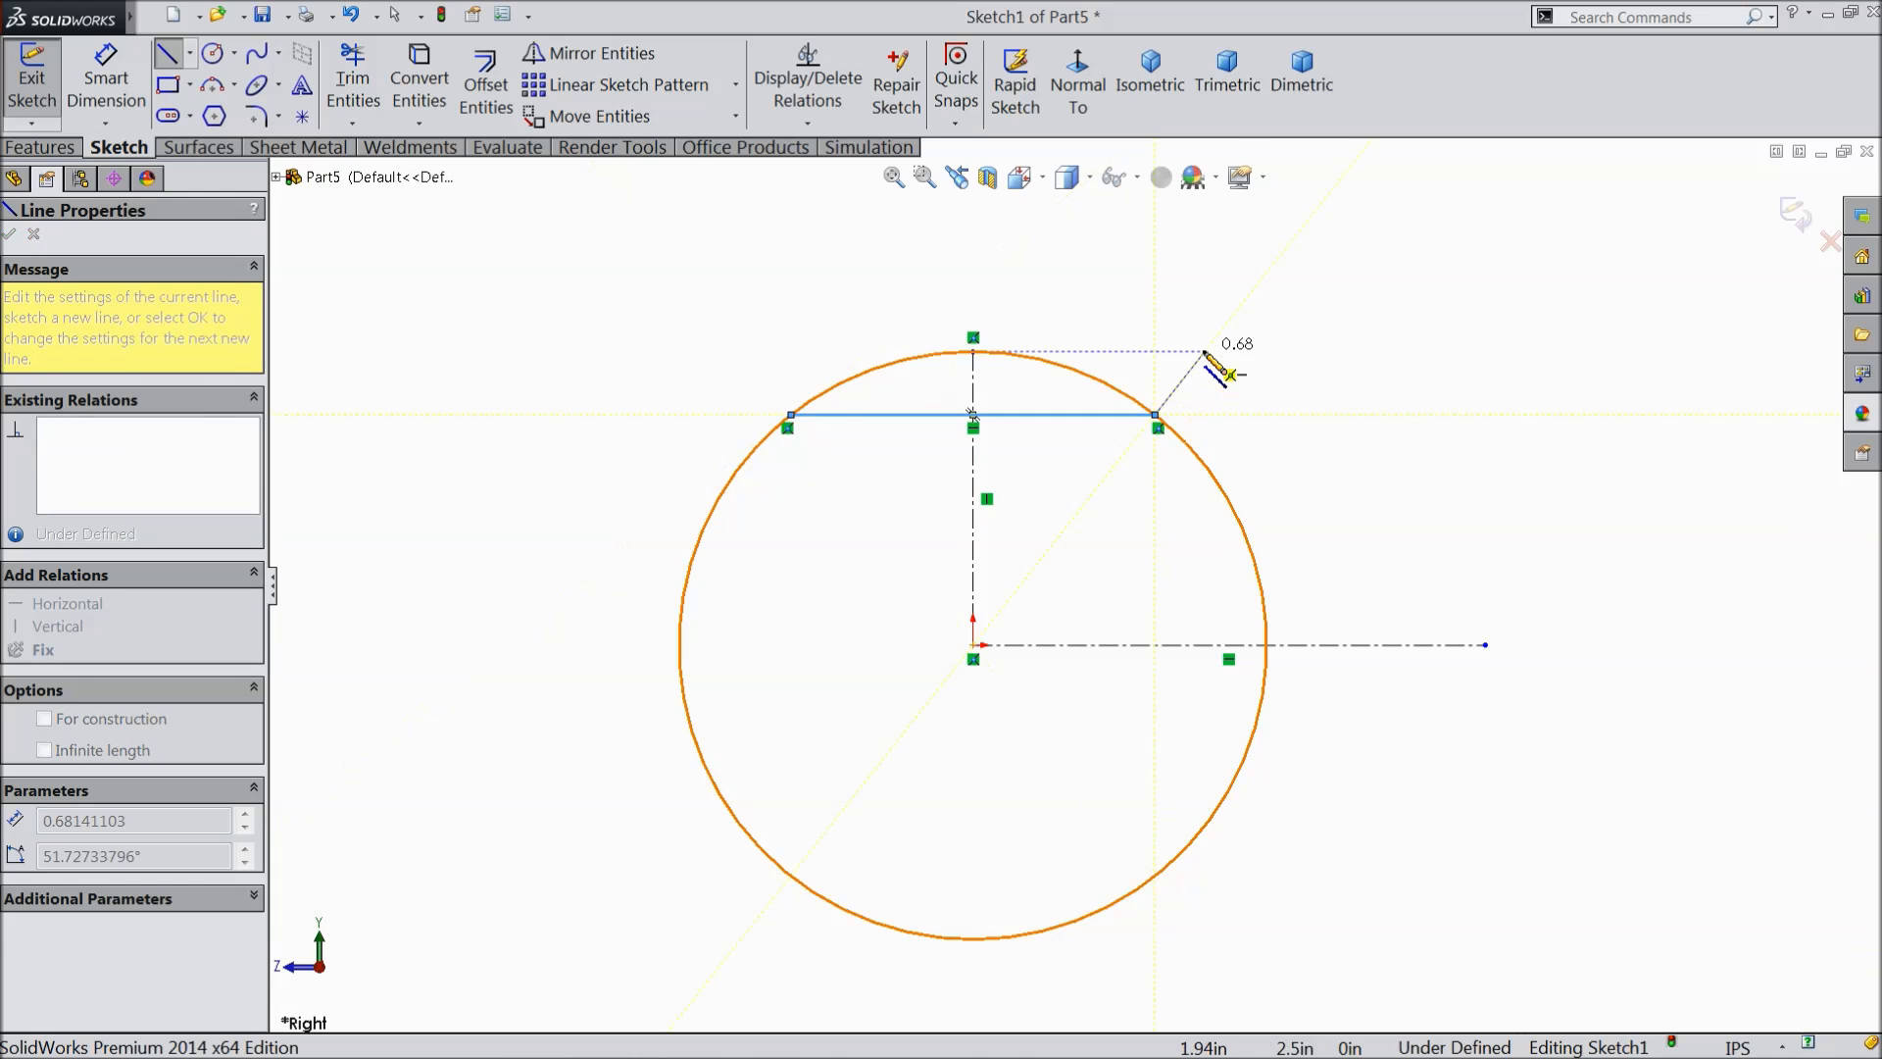
right_click(1161, 419)
left_click(1237, 177)
- Dimension the circle's diameter and set it to 1.2 in
left_click(106, 78)
scroll(831, 564, "up", 2)
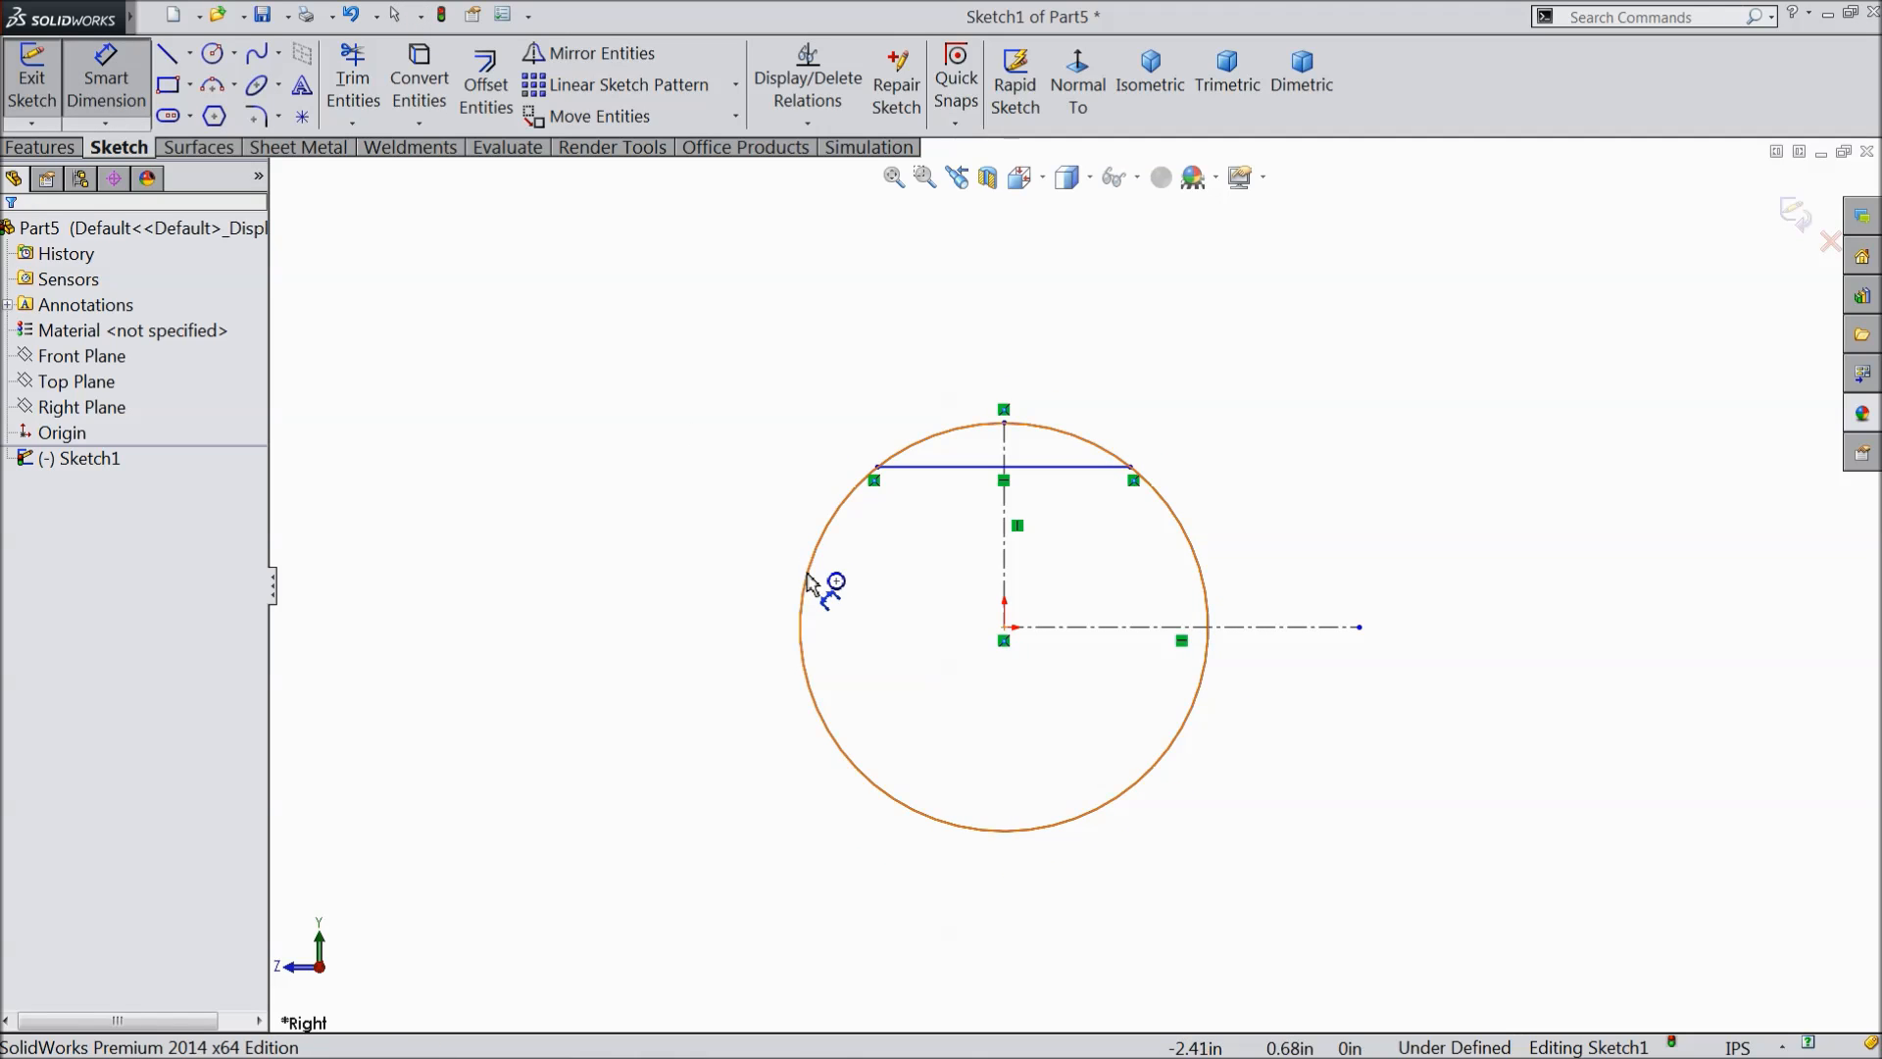
left_click(821, 579)
left_click(667, 614)
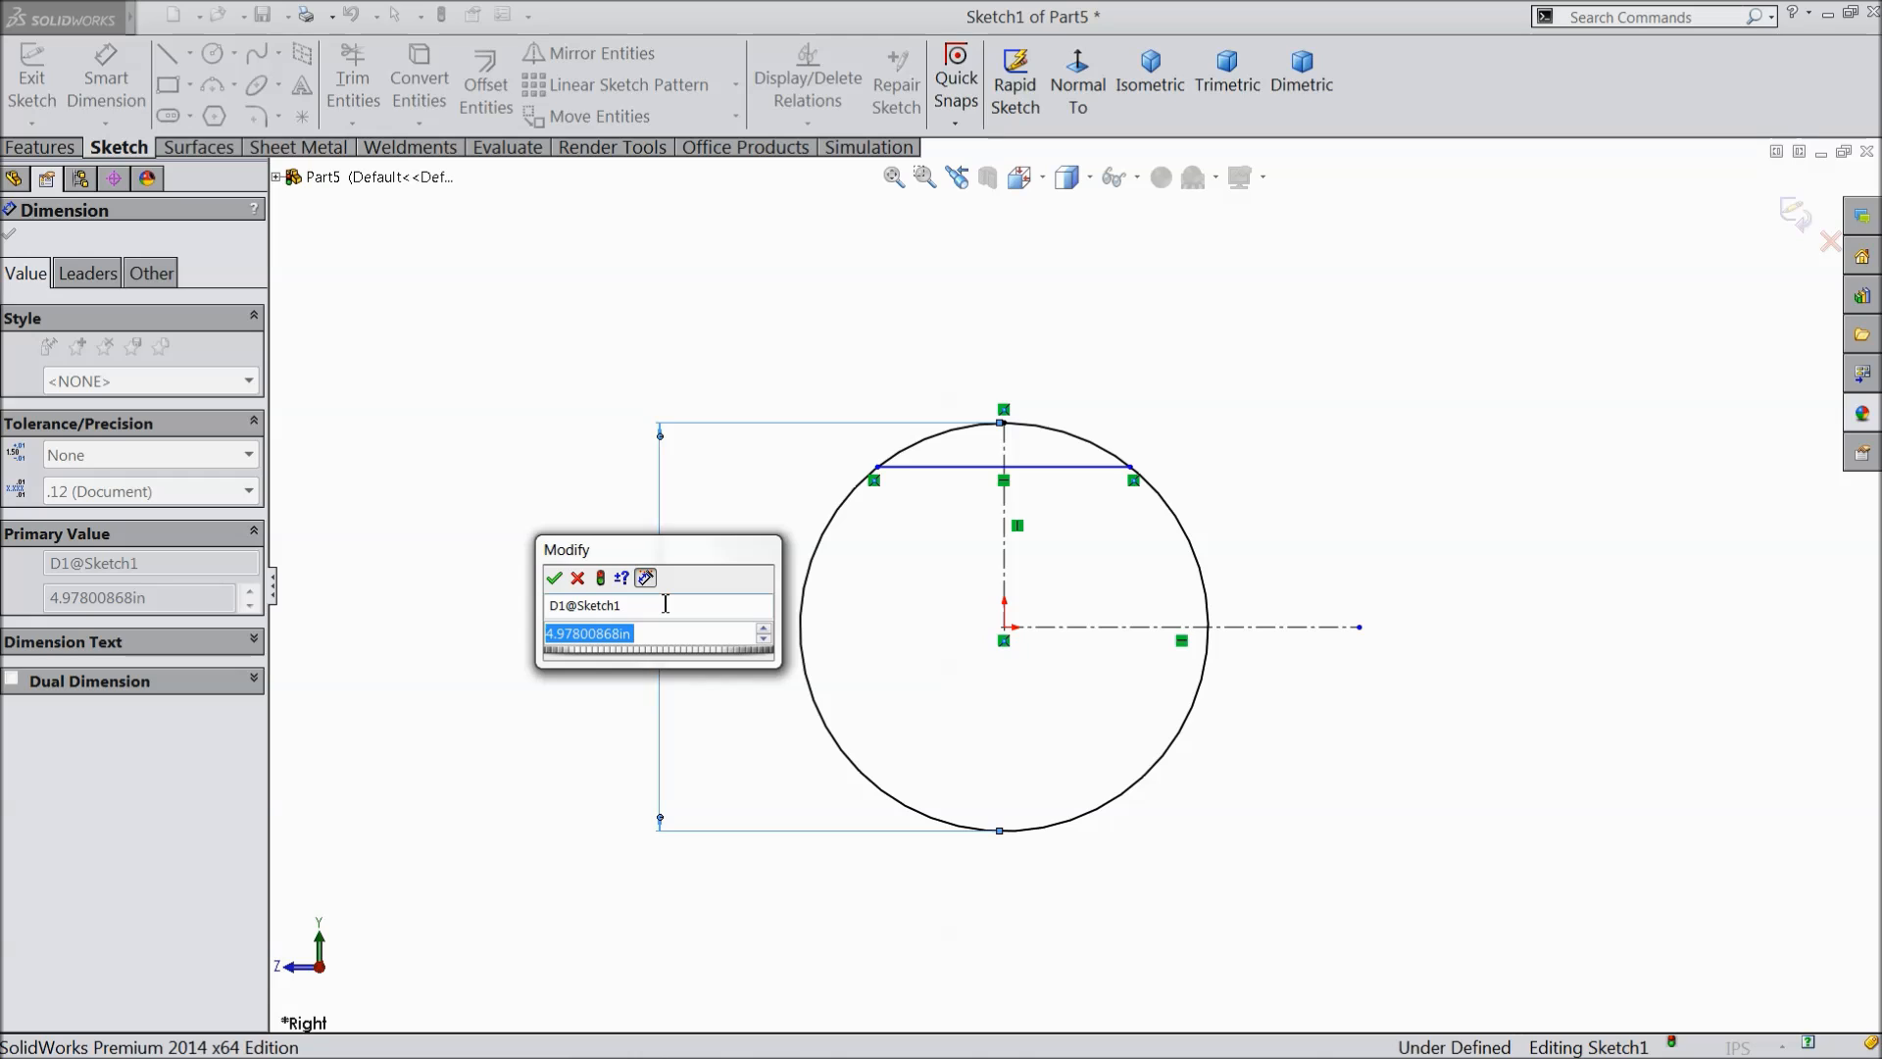
type("1.2")
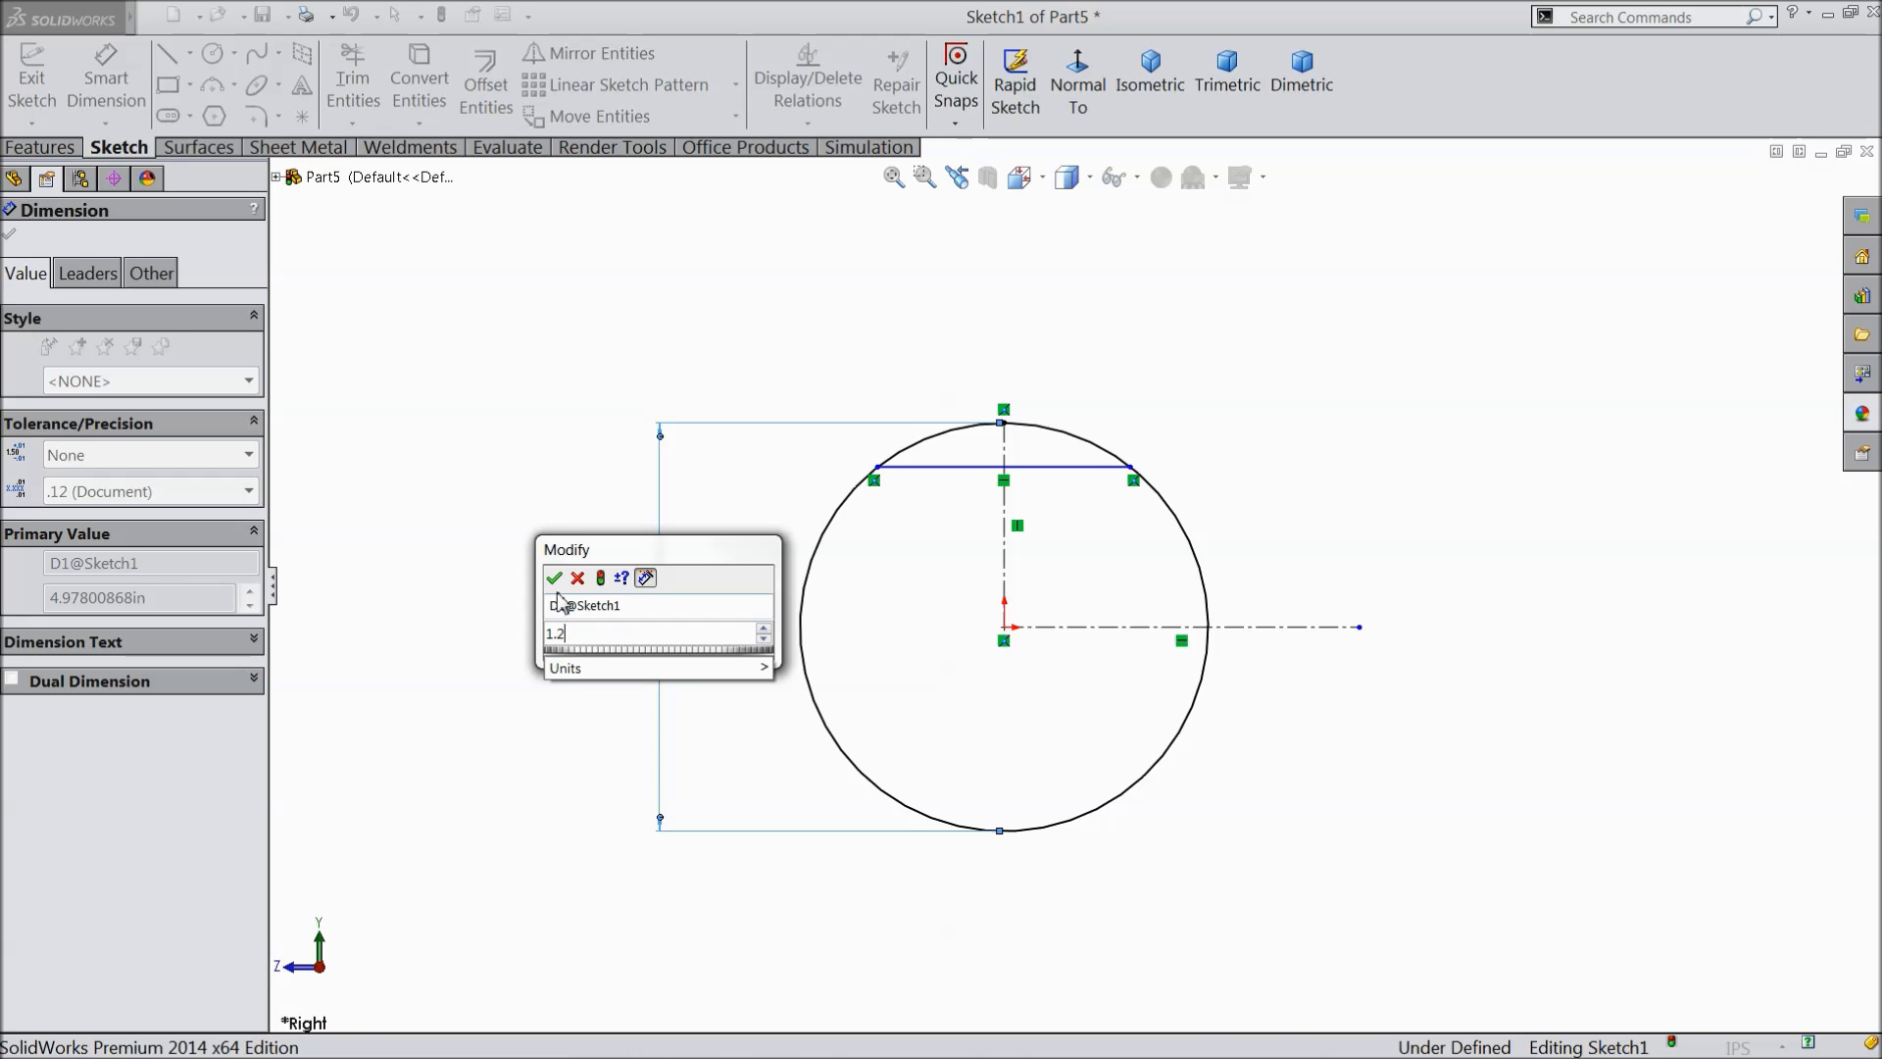
left_click(555, 579)
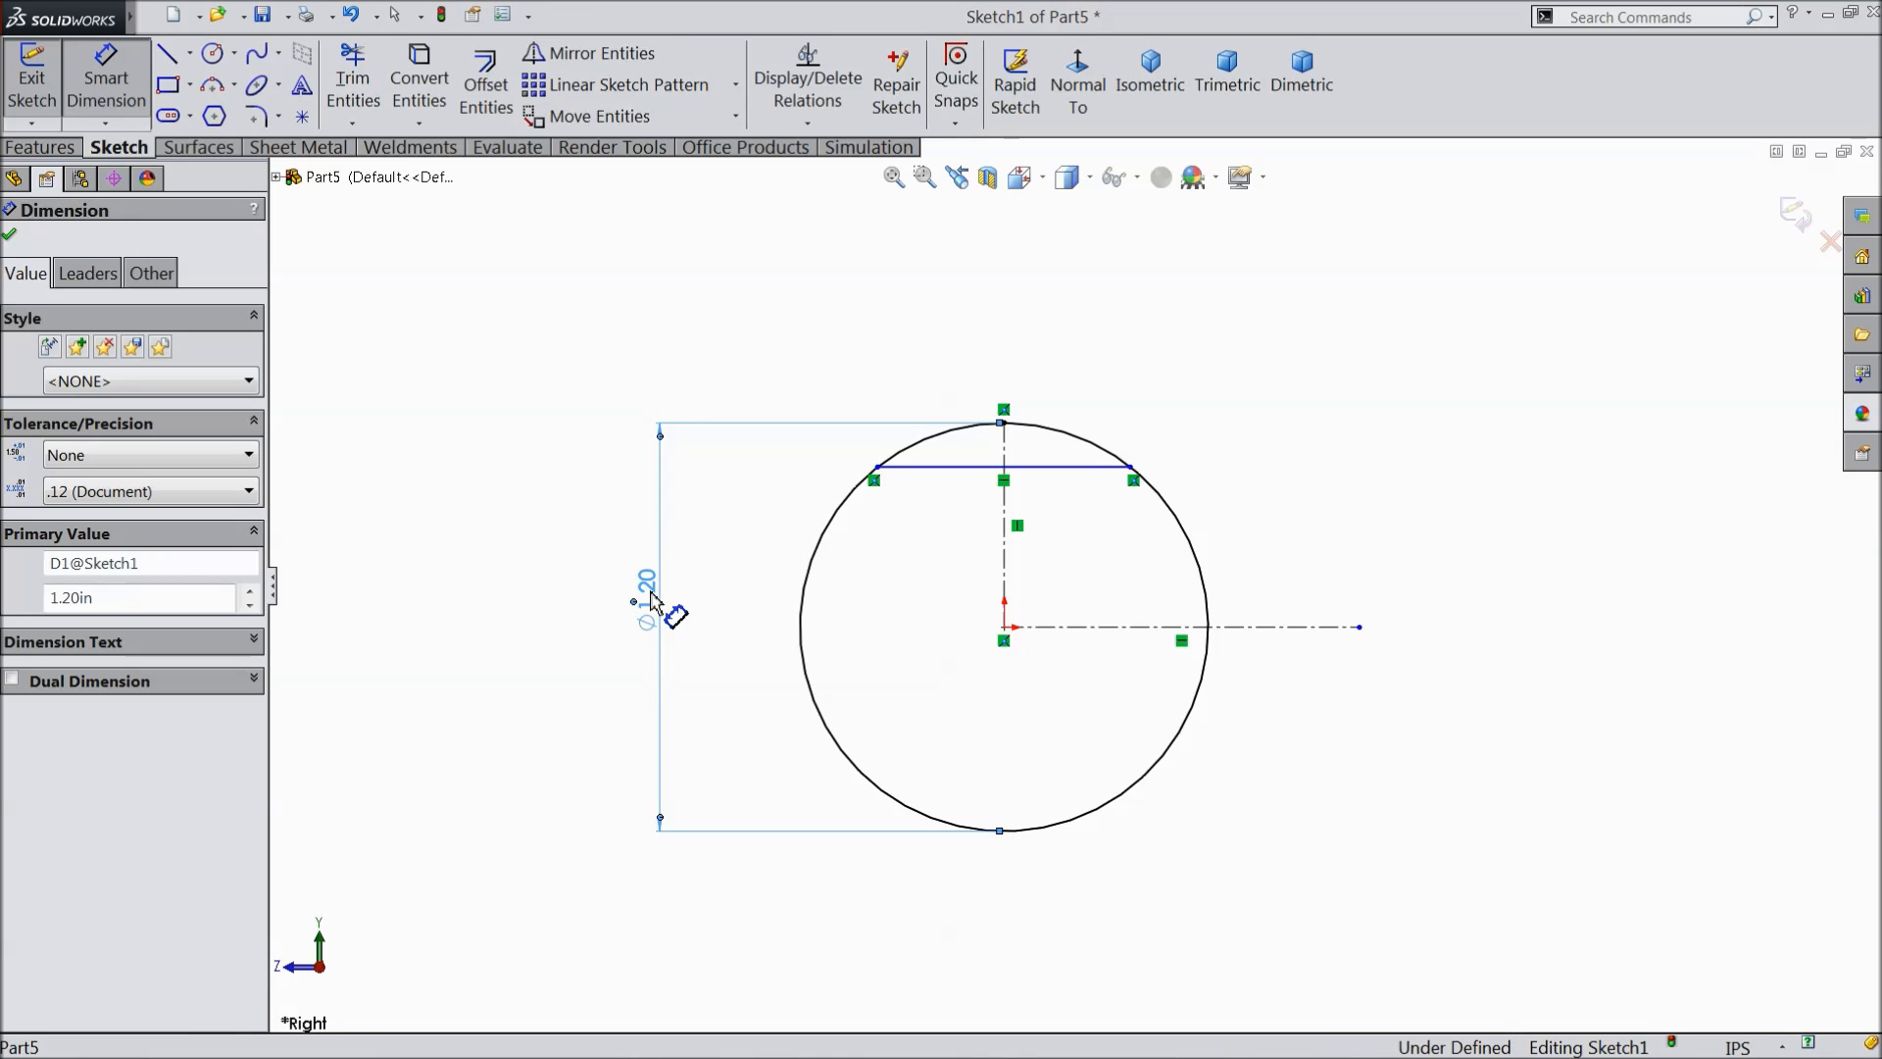
- Give the circle's diameter dimension a bilateral tolerance with an upper deviation of 0.001 in
left_click(146, 459)
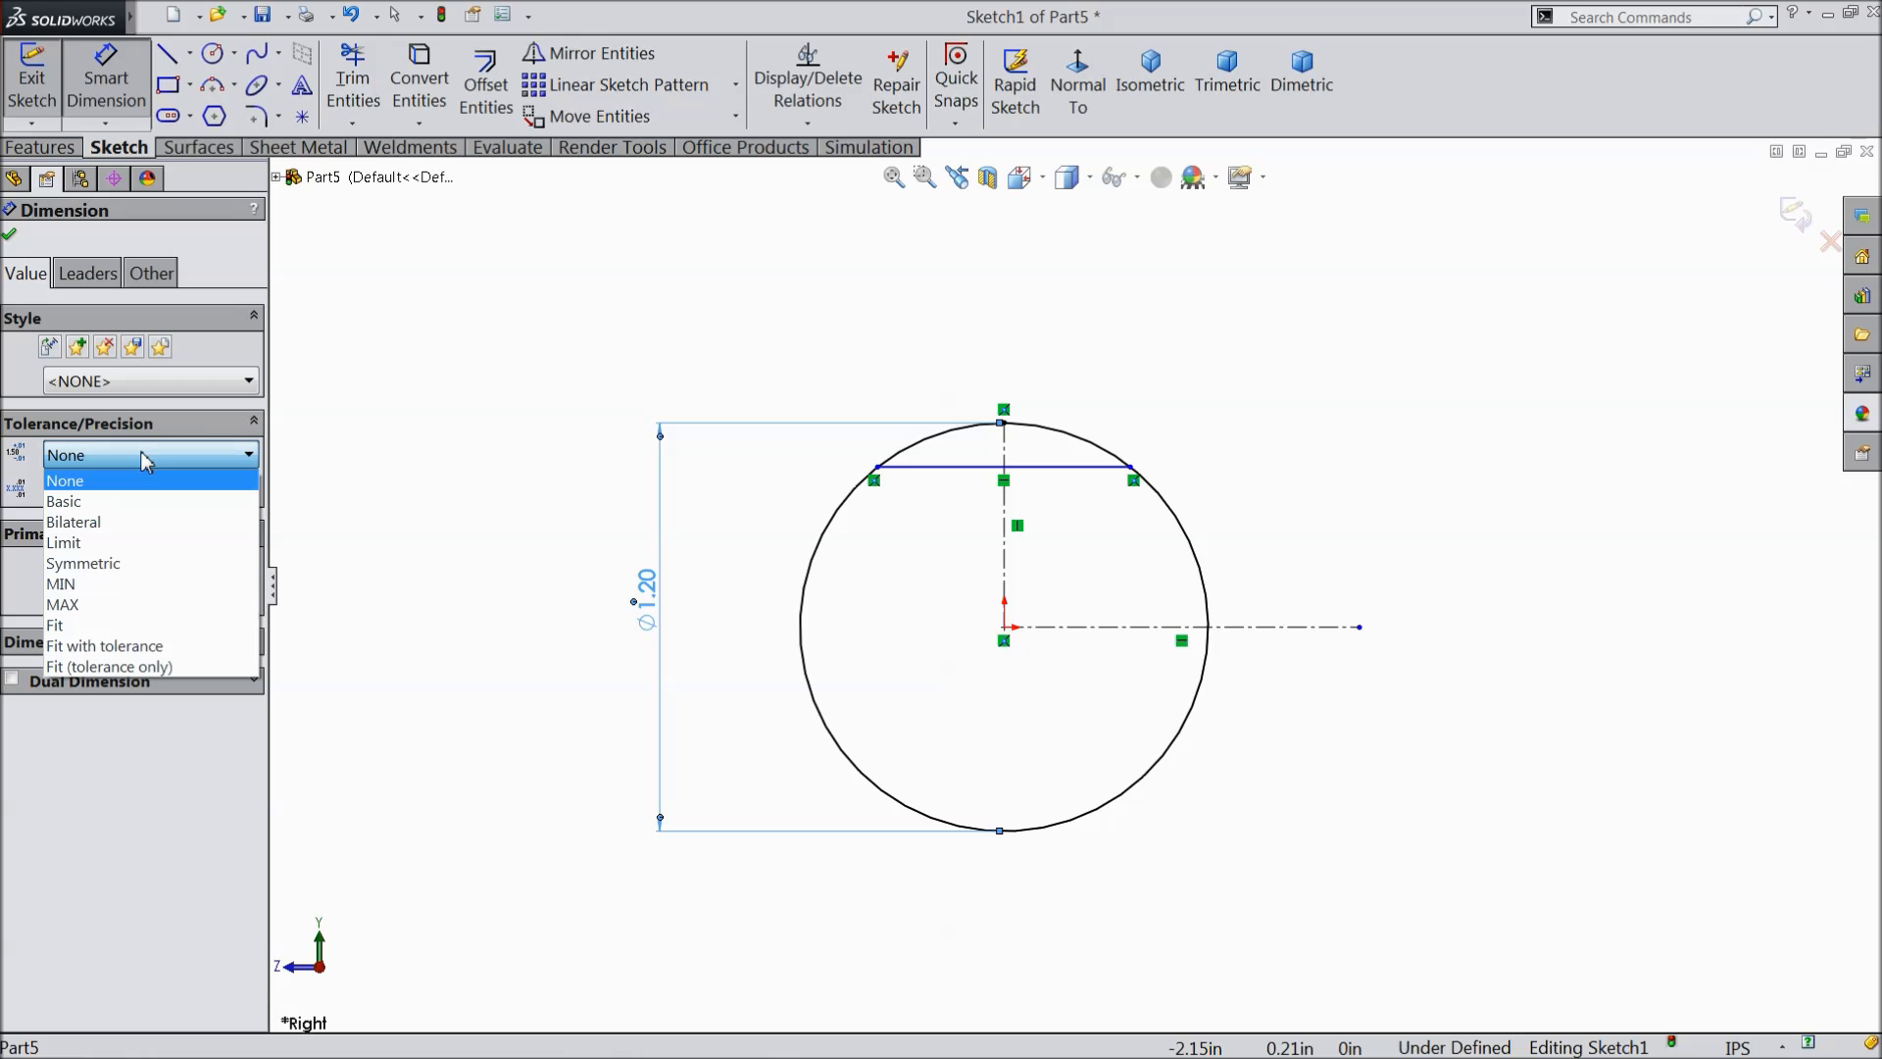
left_click(98, 521)
left_click_drag(111, 490, 49, 490)
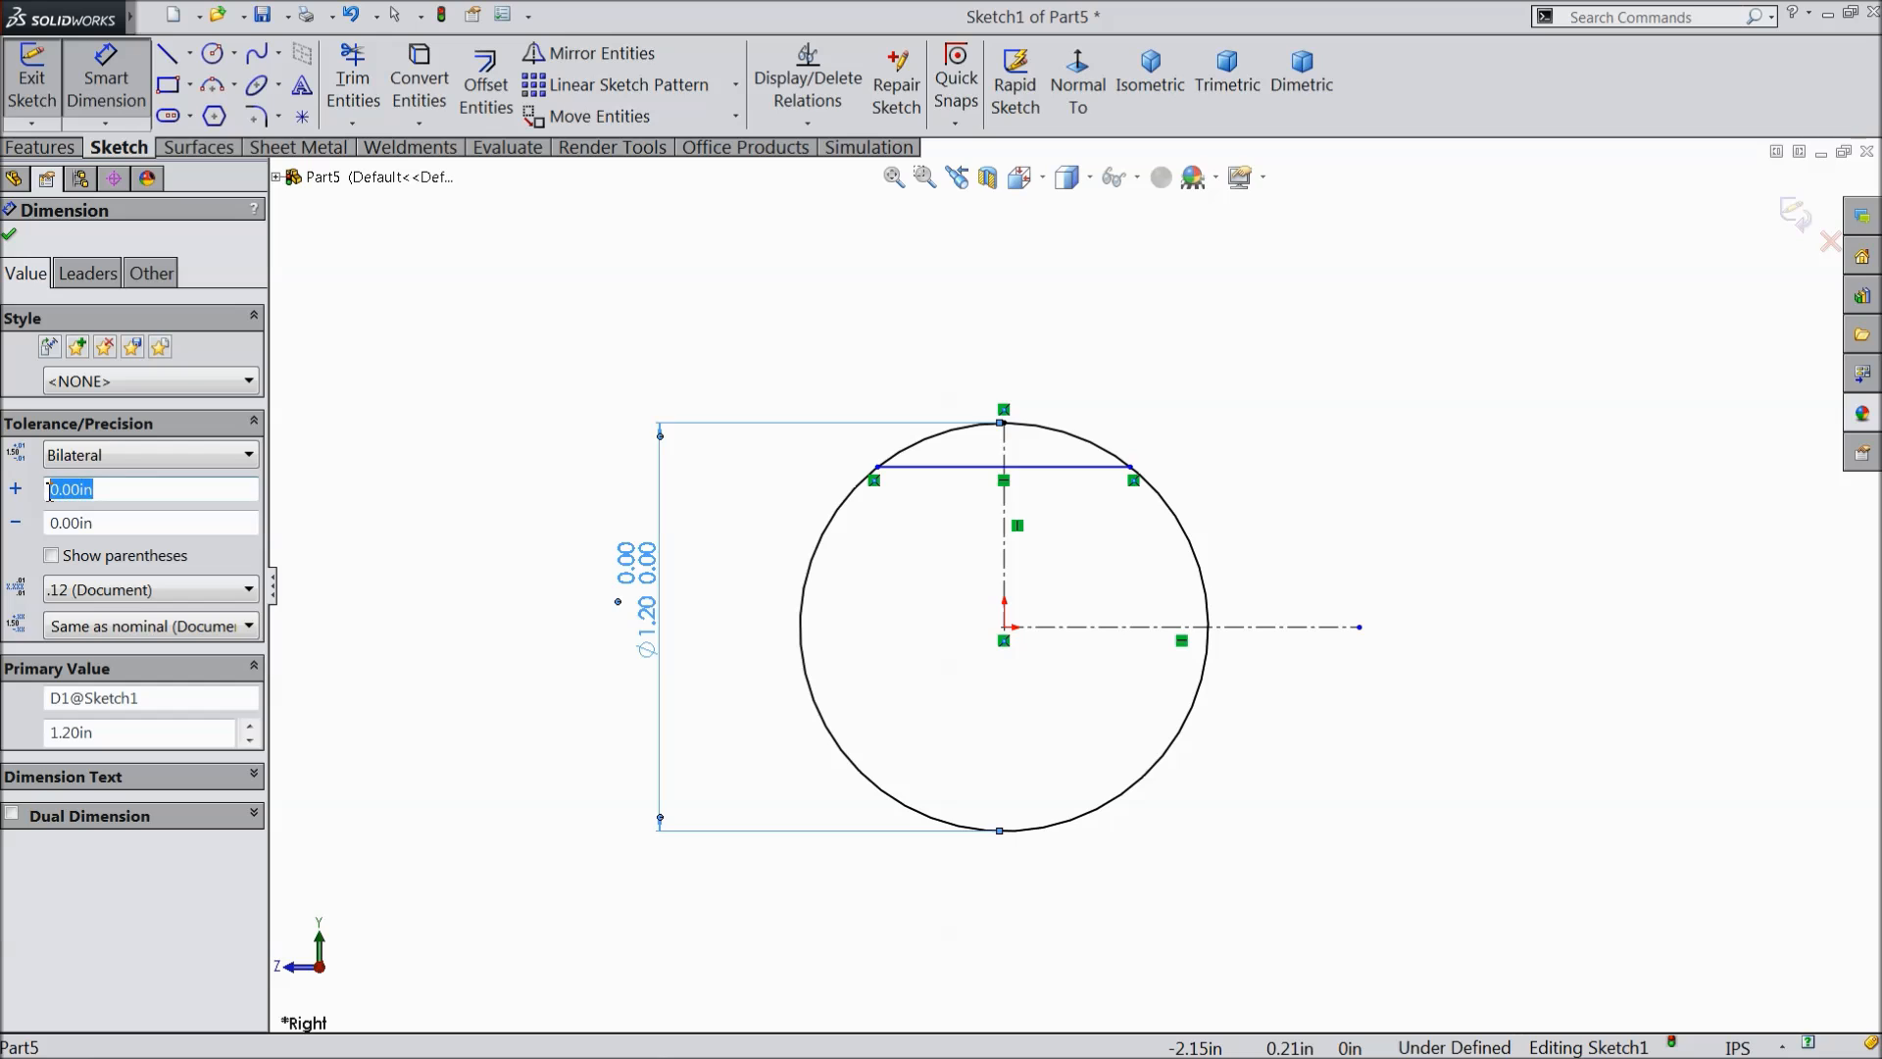
type("0.00")
key("Return")
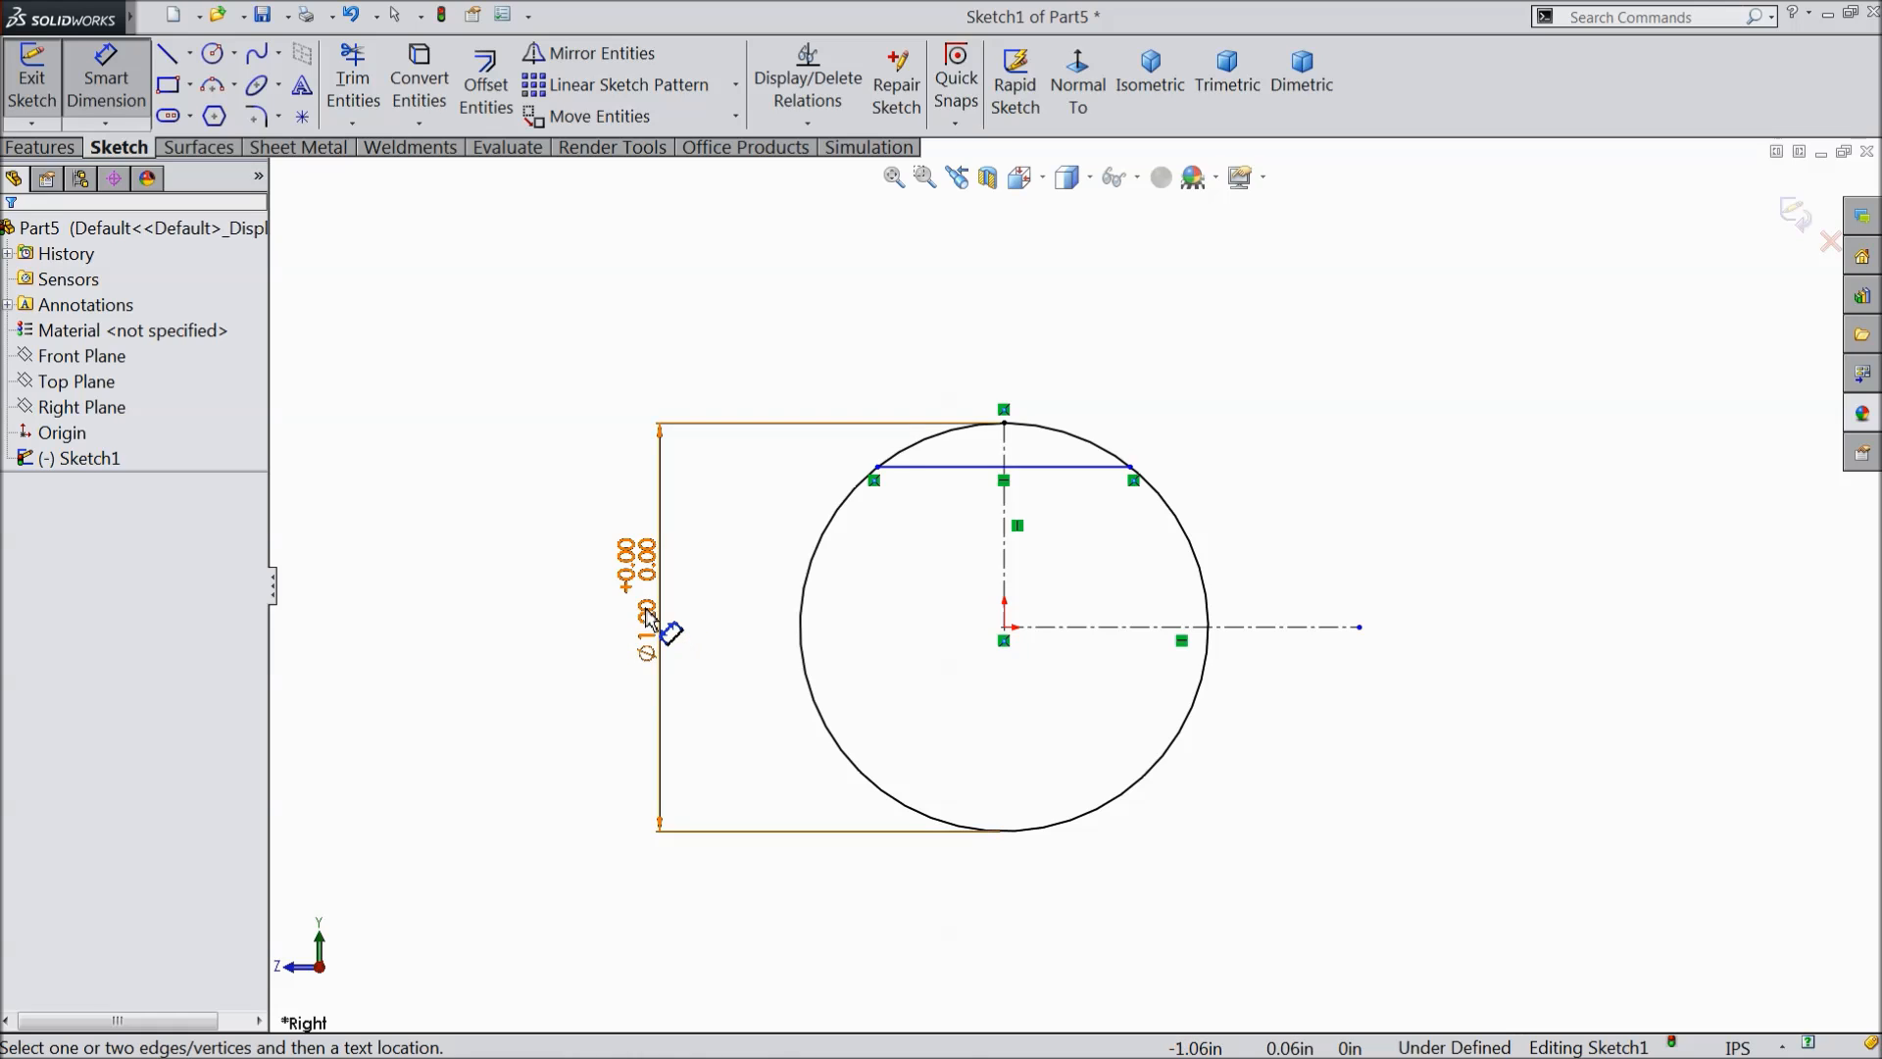
left_click(647, 626)
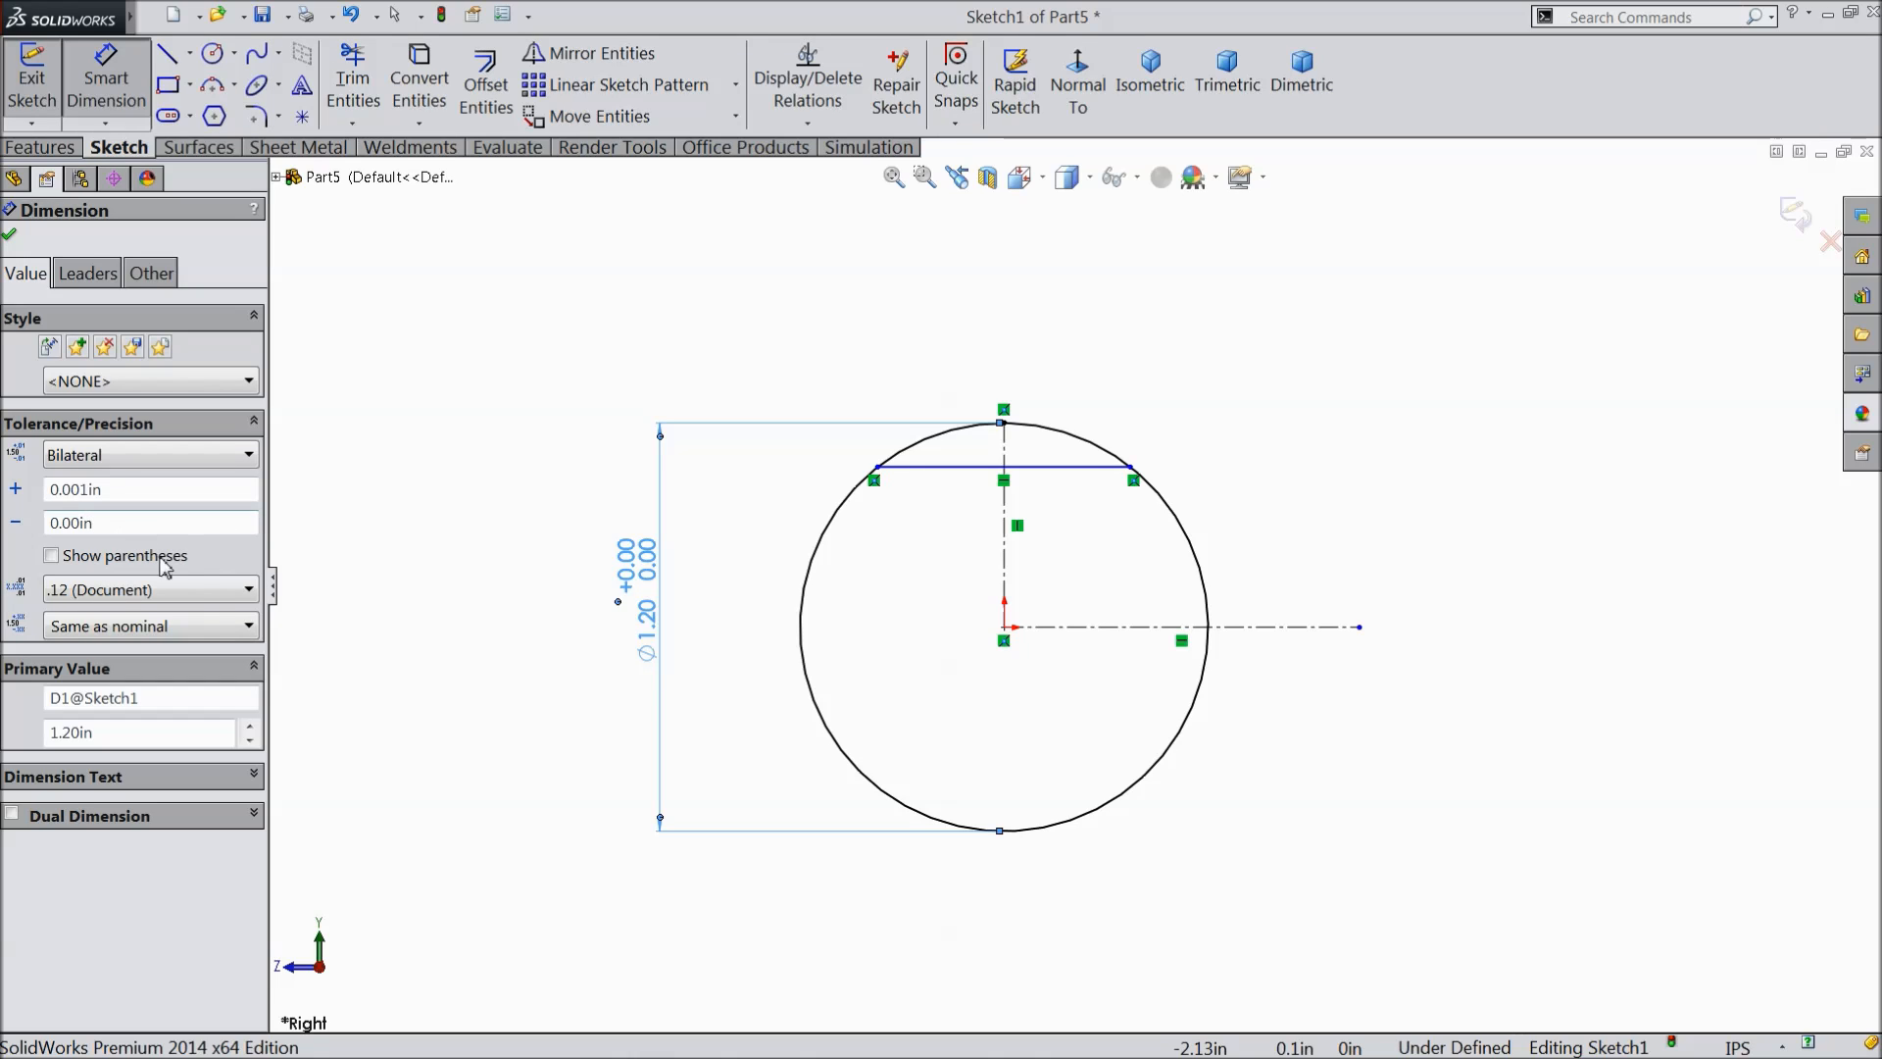
left_click(471, 563)
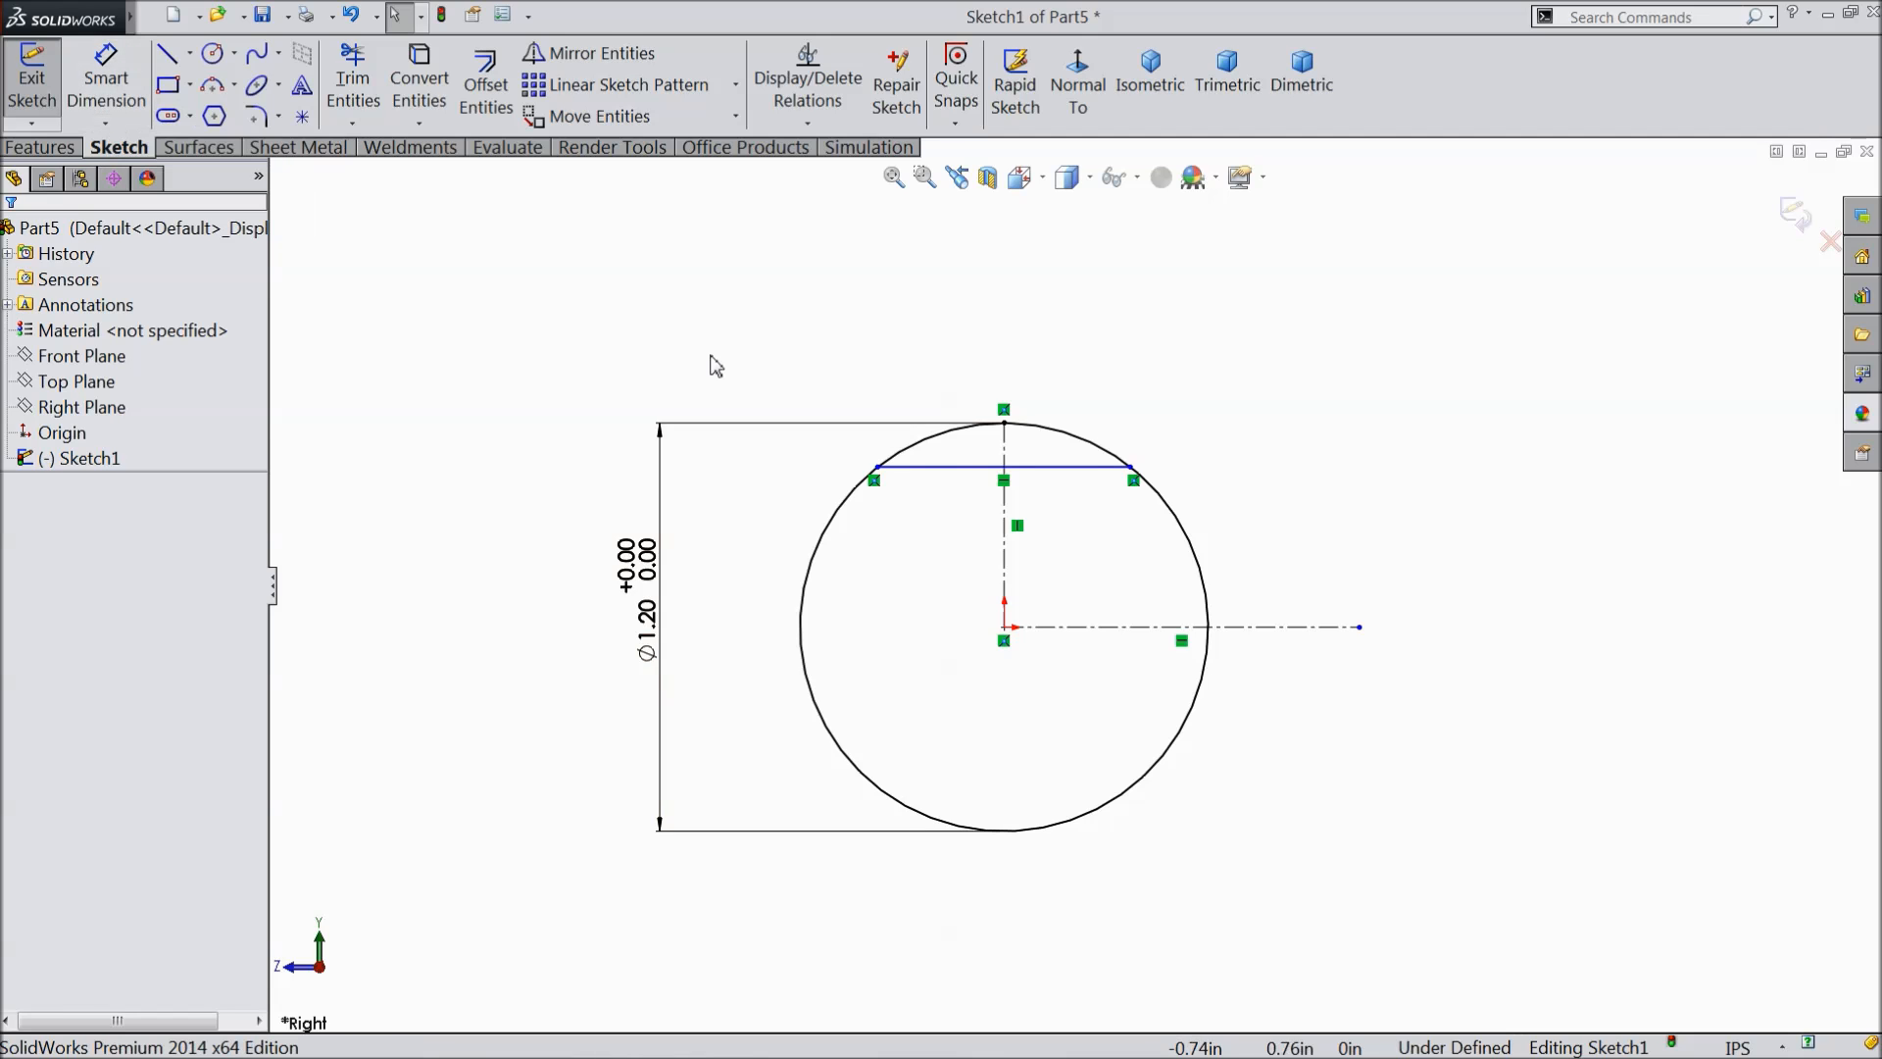
- Dimension the distance between the chord line and the horizontal centreline and set it to 0.75 in
left_click(1063, 468)
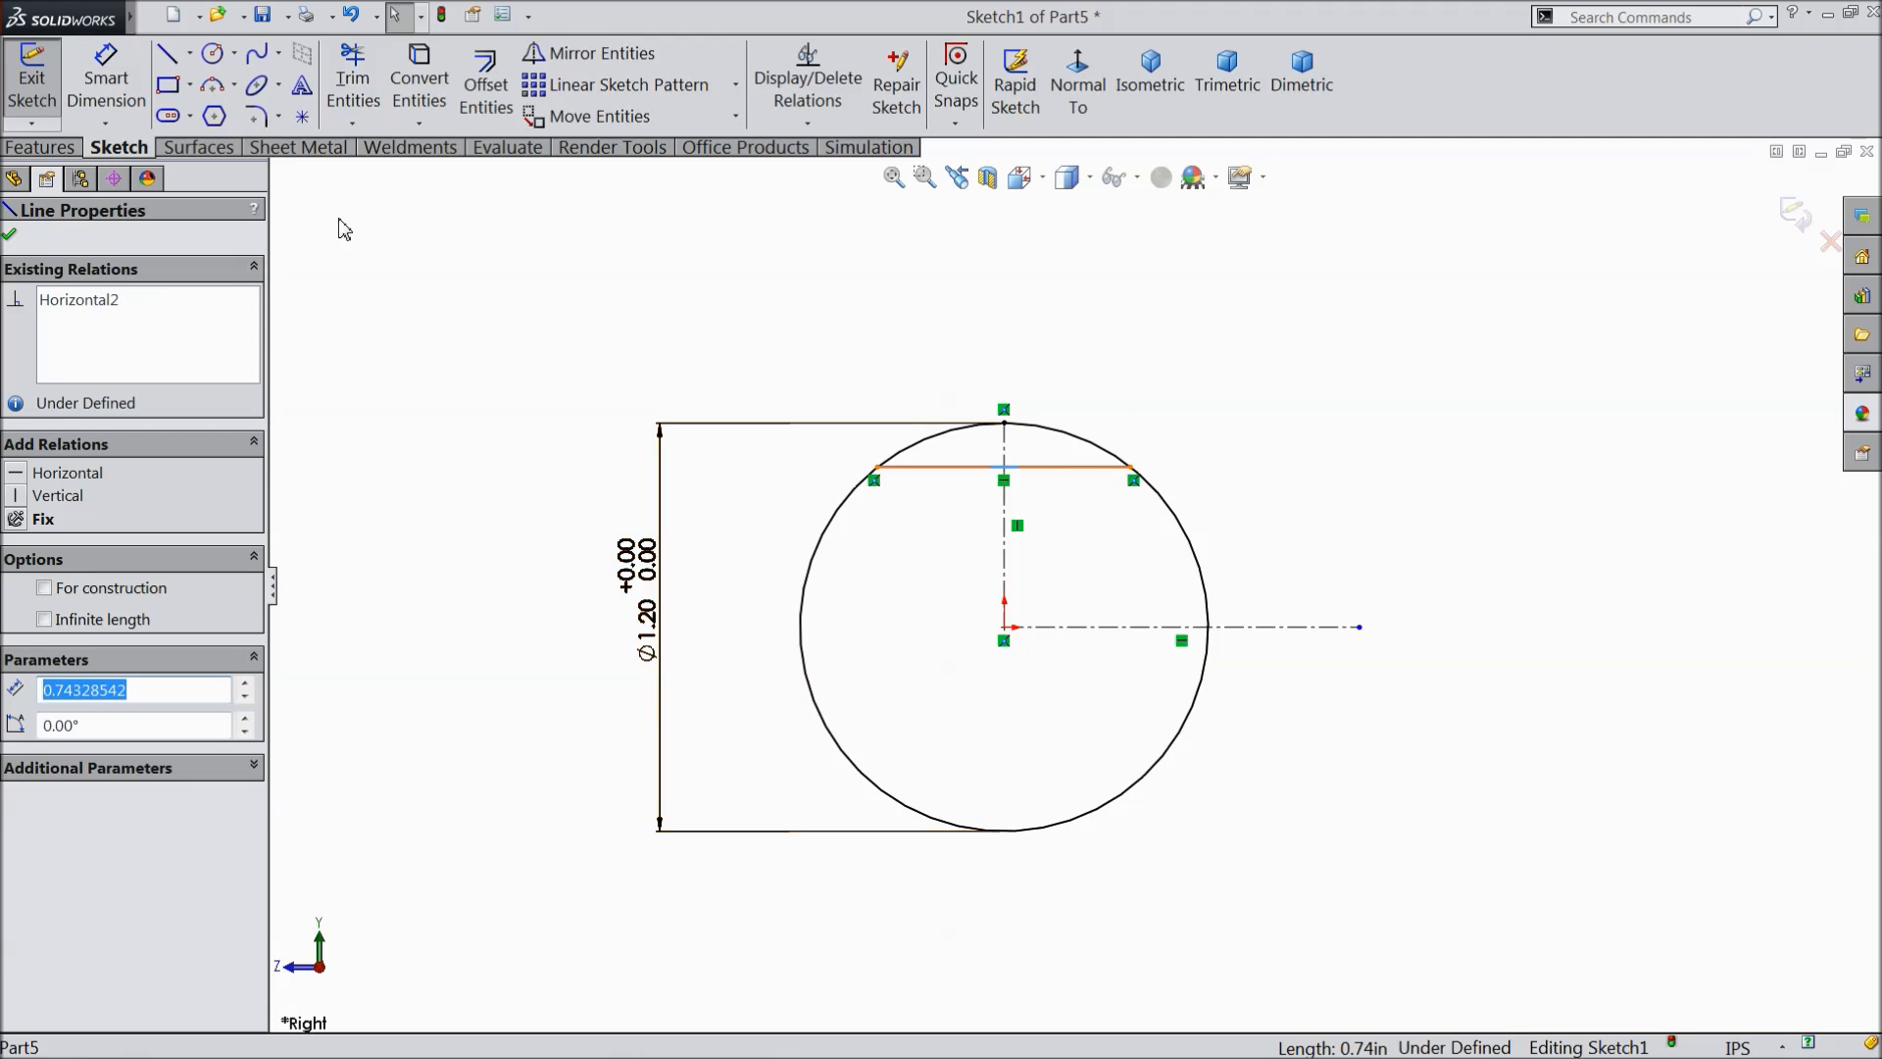
left_click(105, 84)
left_click(1086, 468)
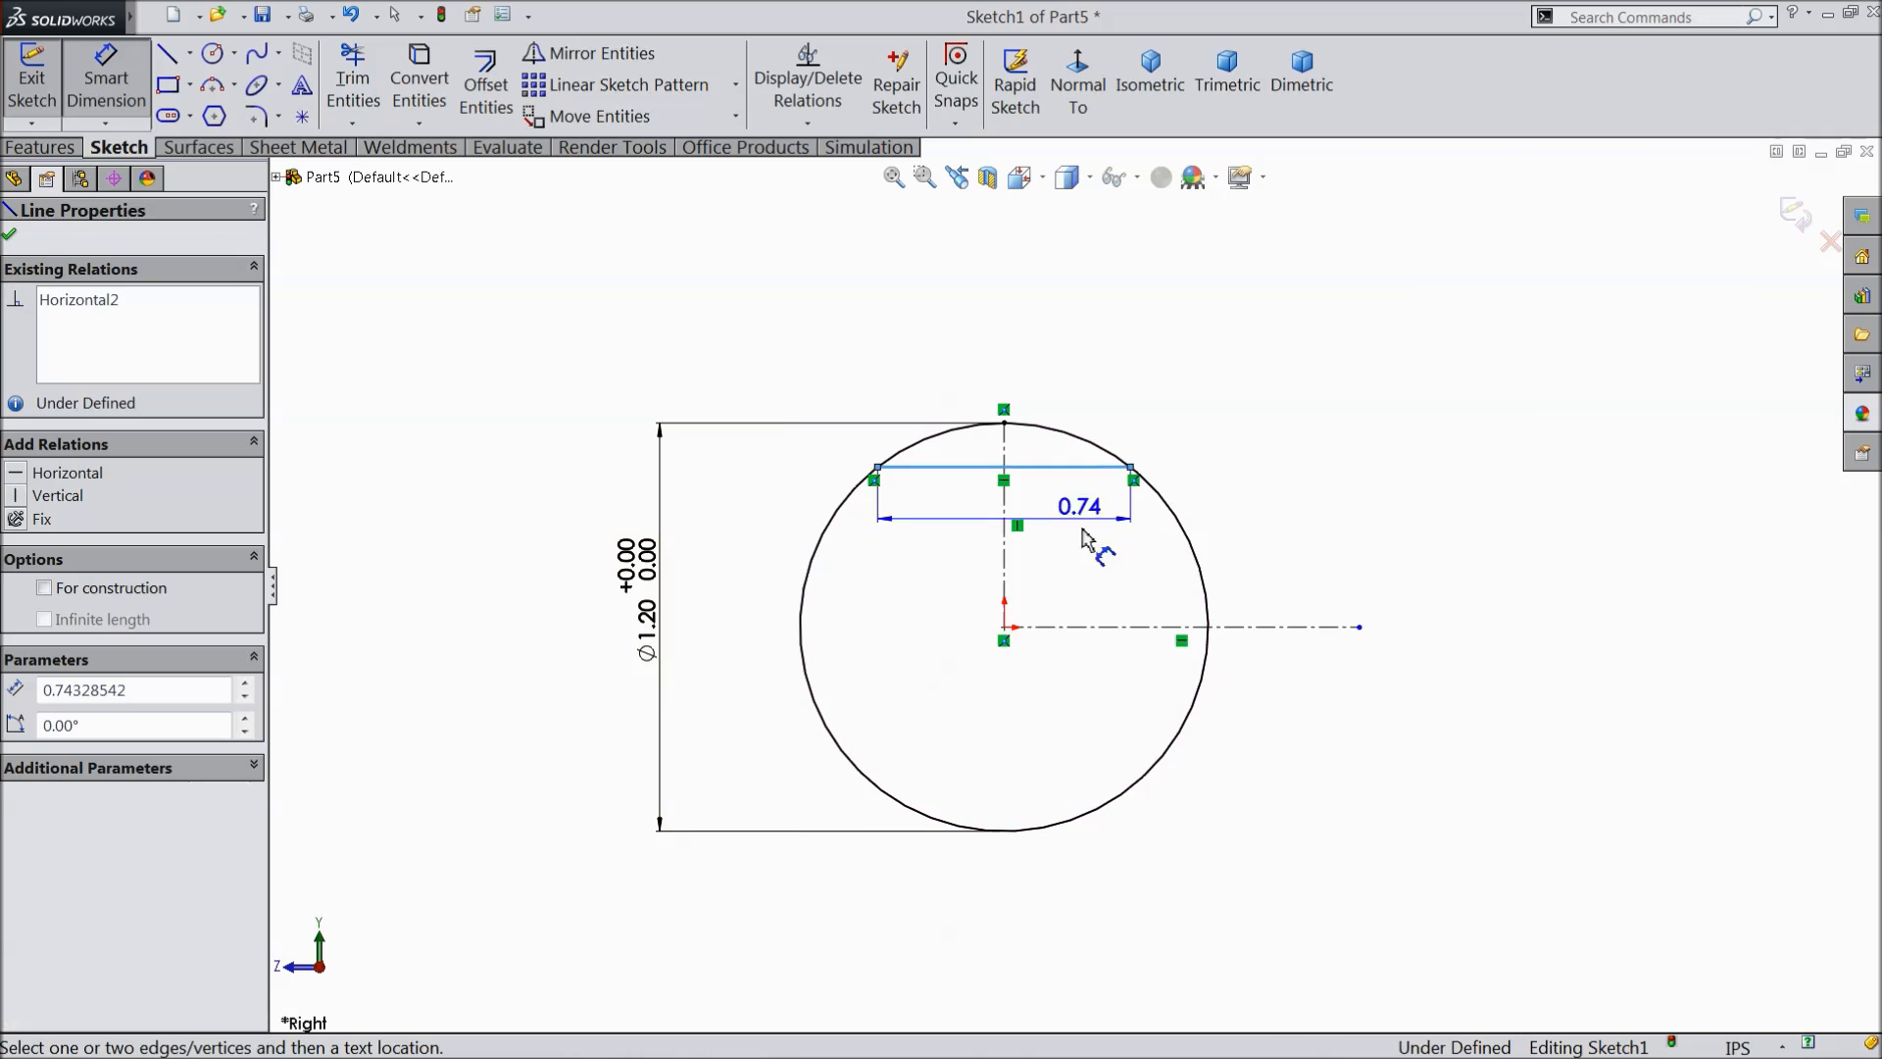
left_click(1186, 627)
left_click(1325, 556)
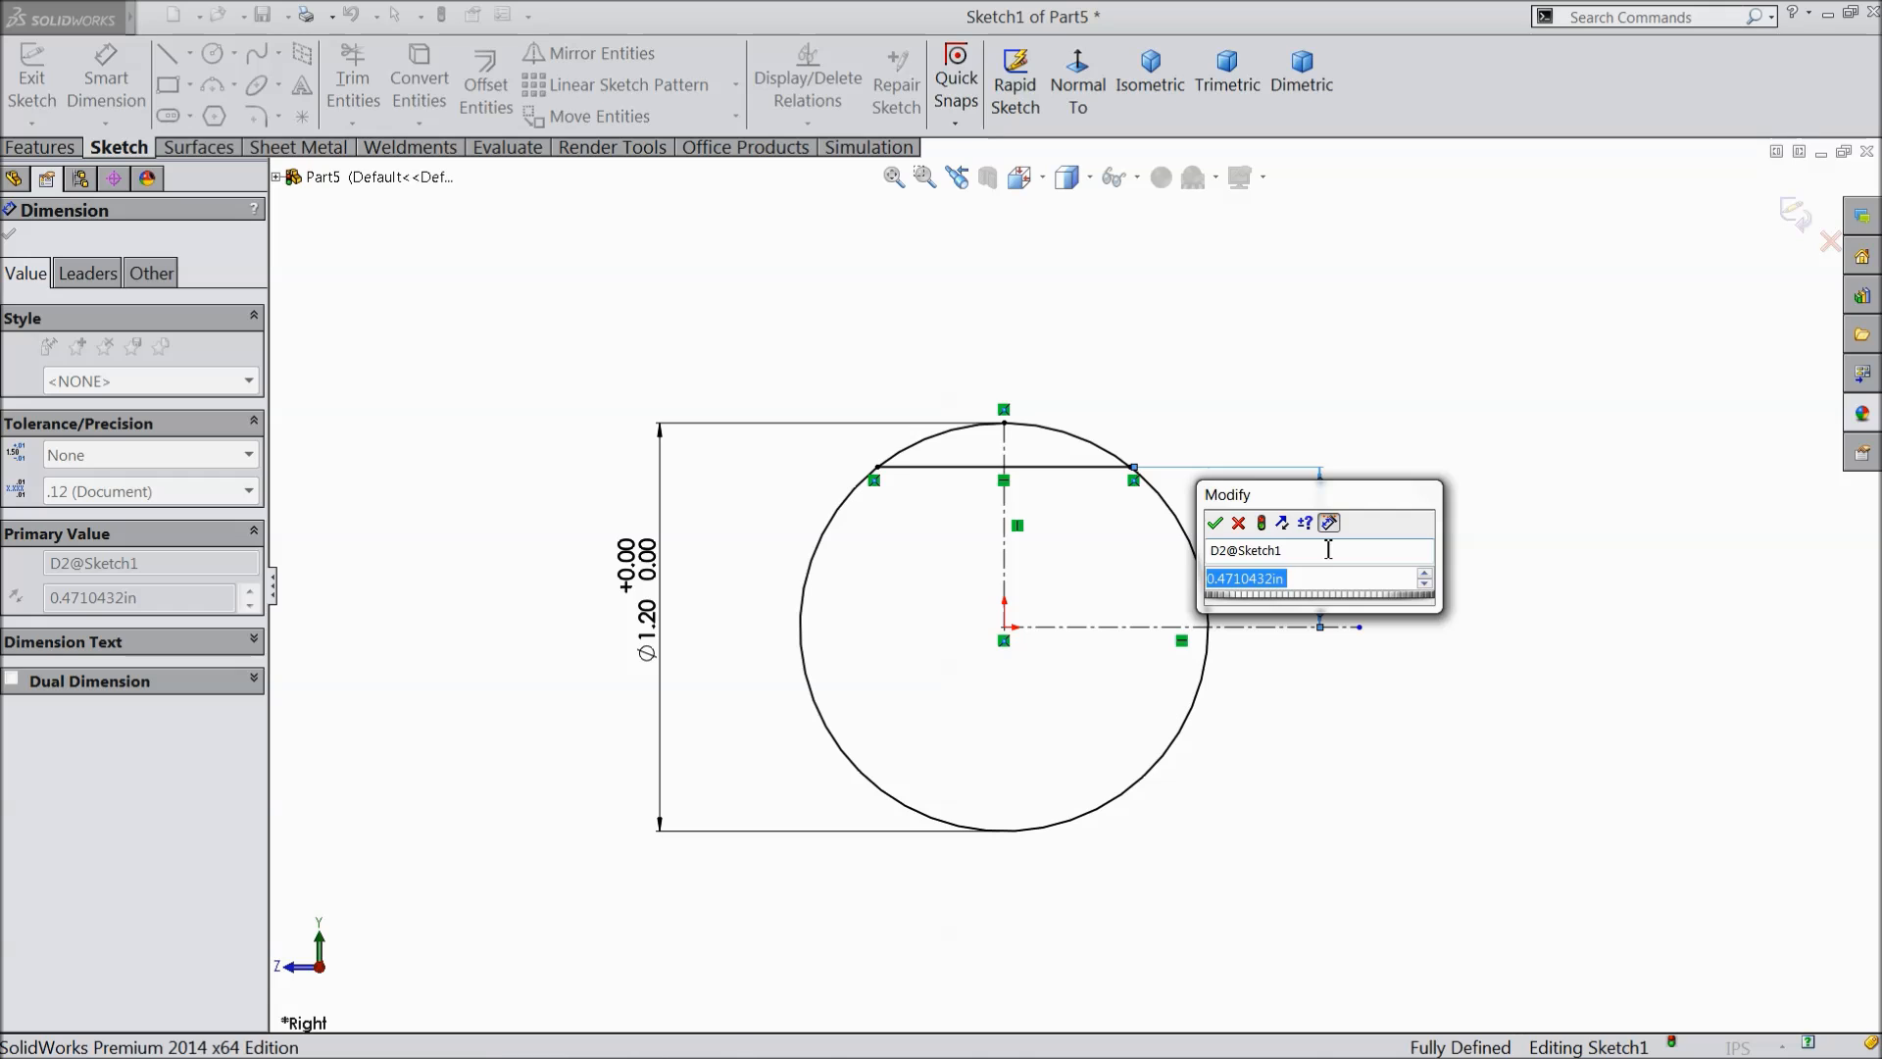
type("0.75")
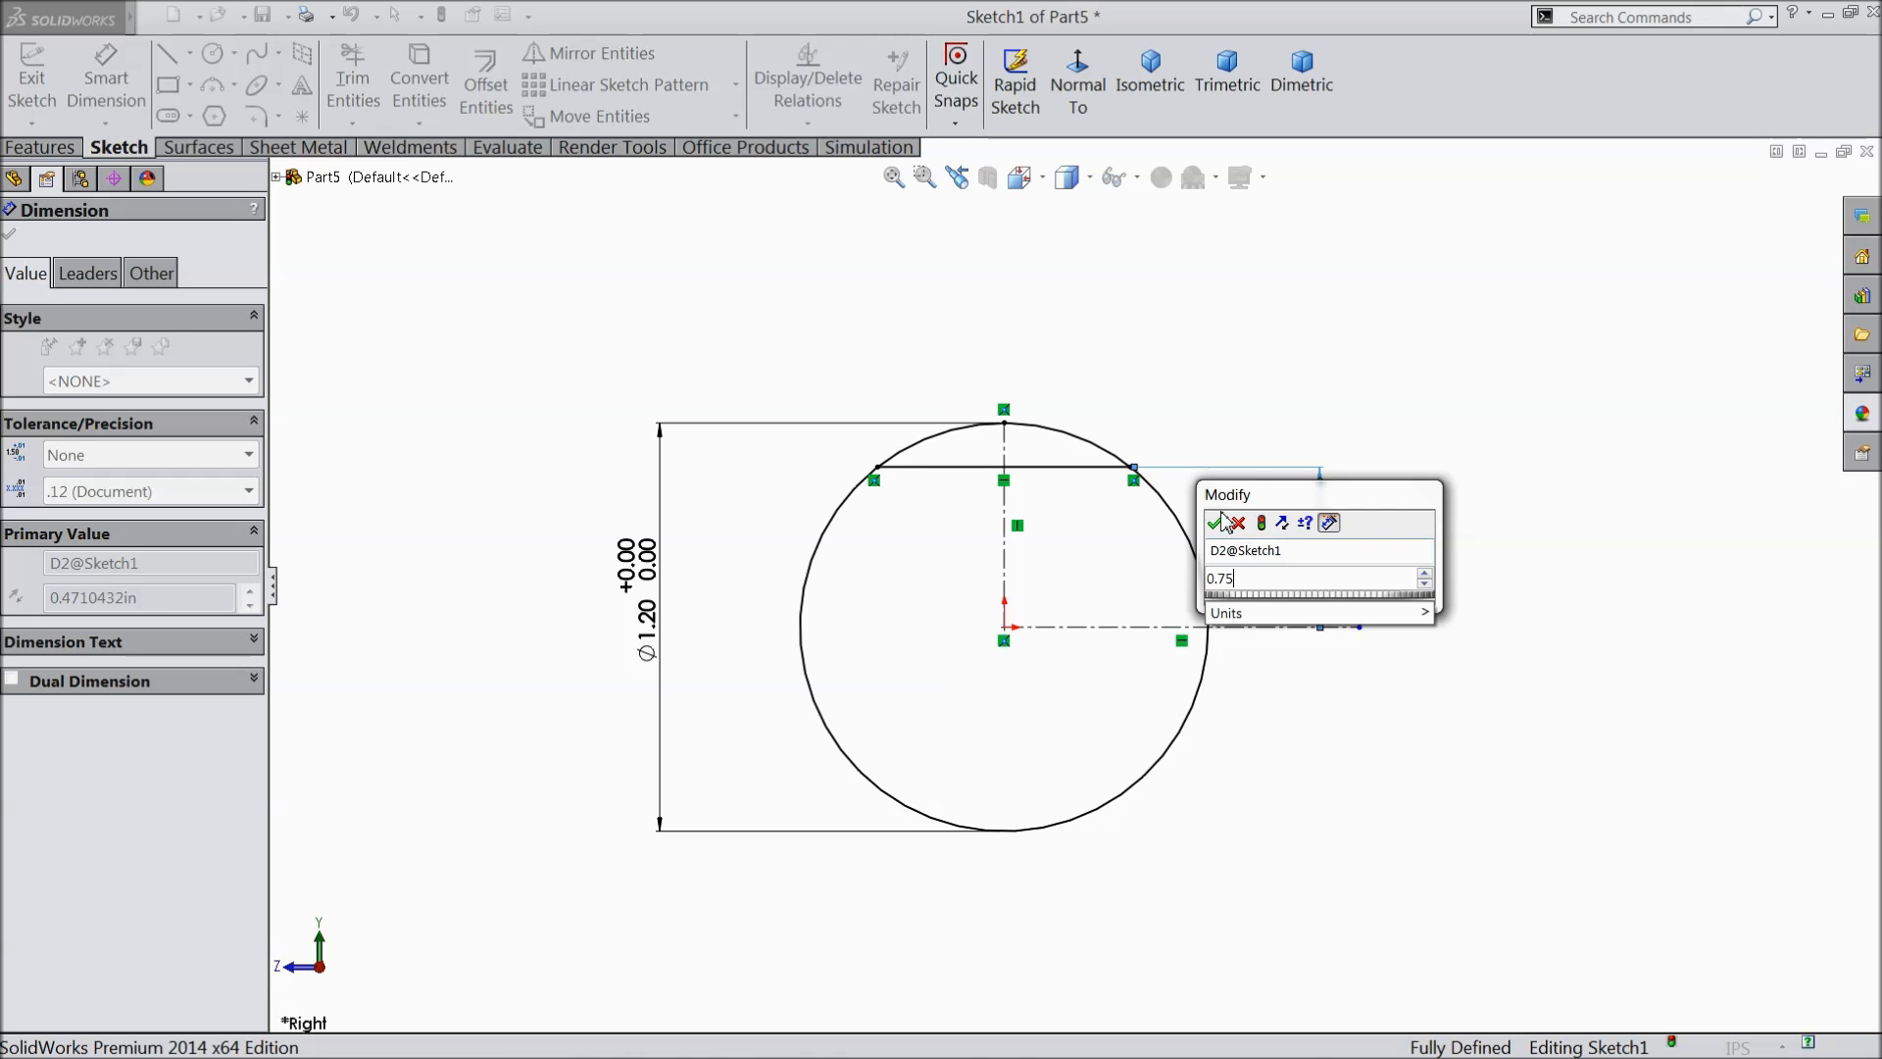
left_click(1216, 525)
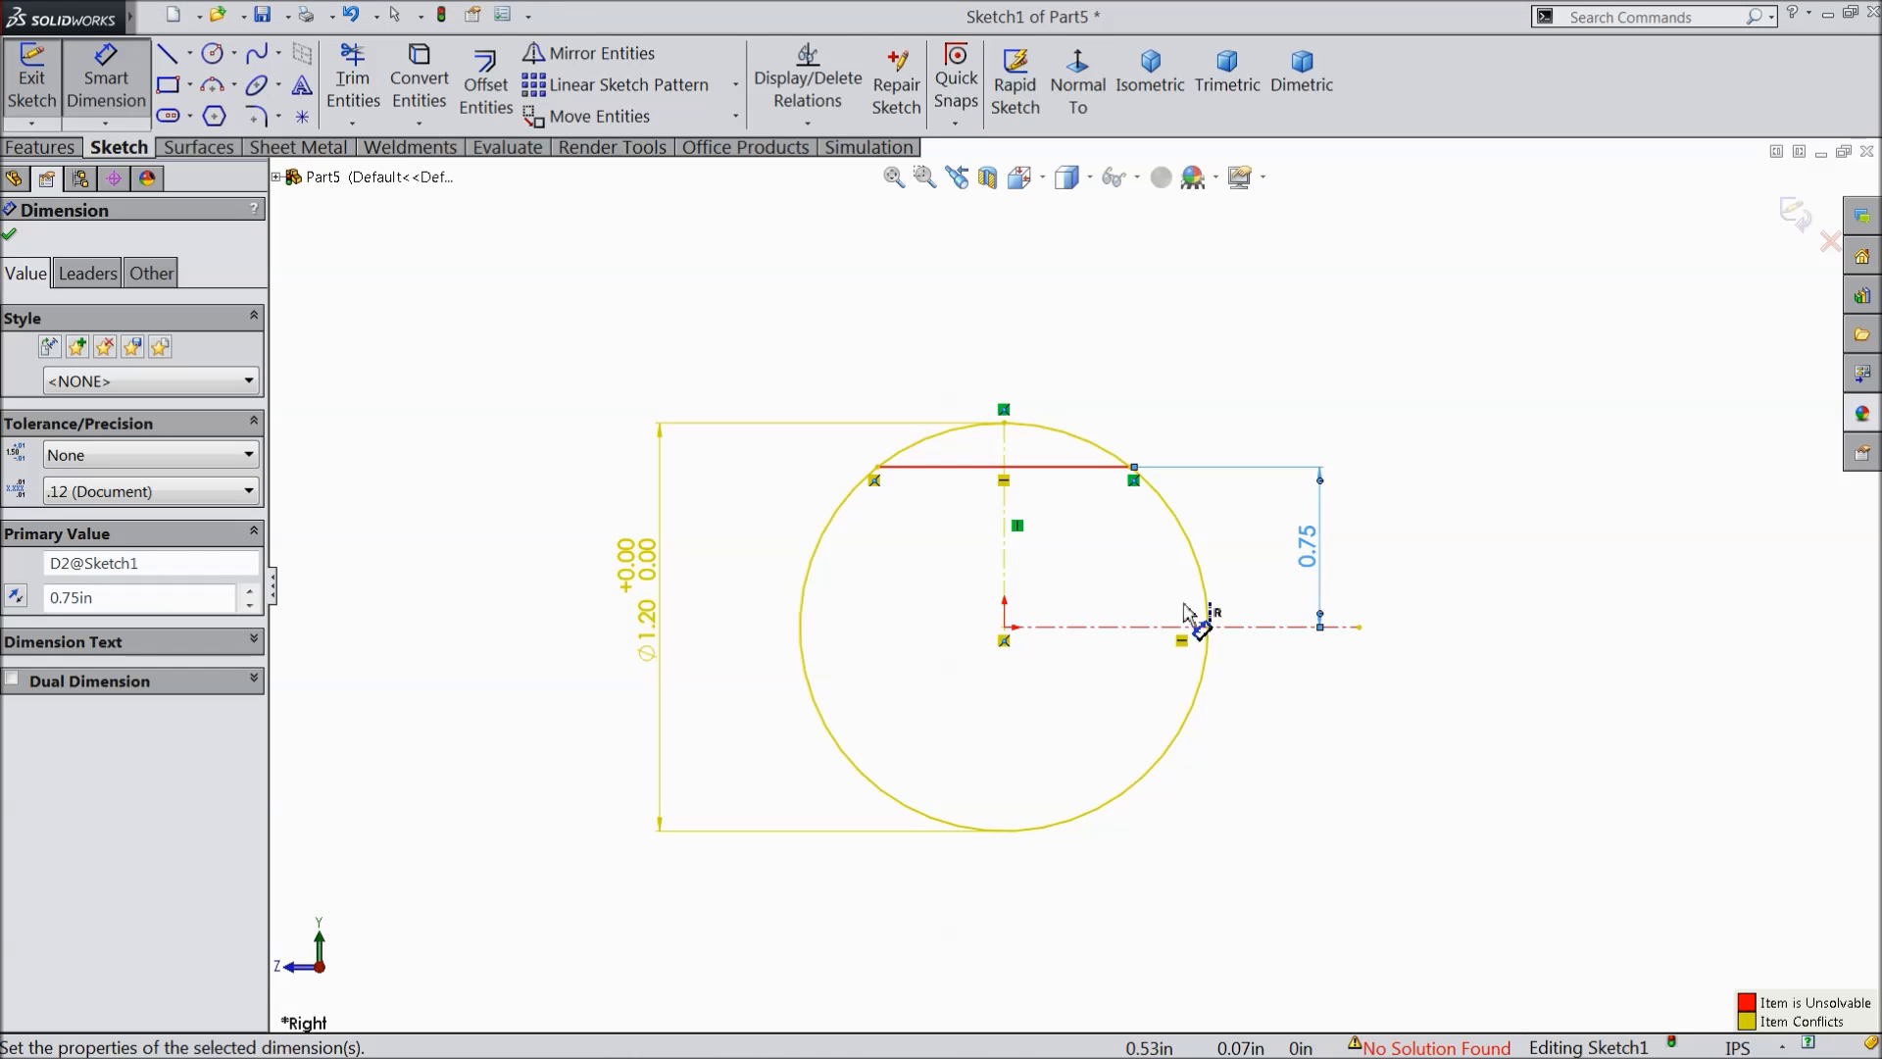
left_click(10, 238)
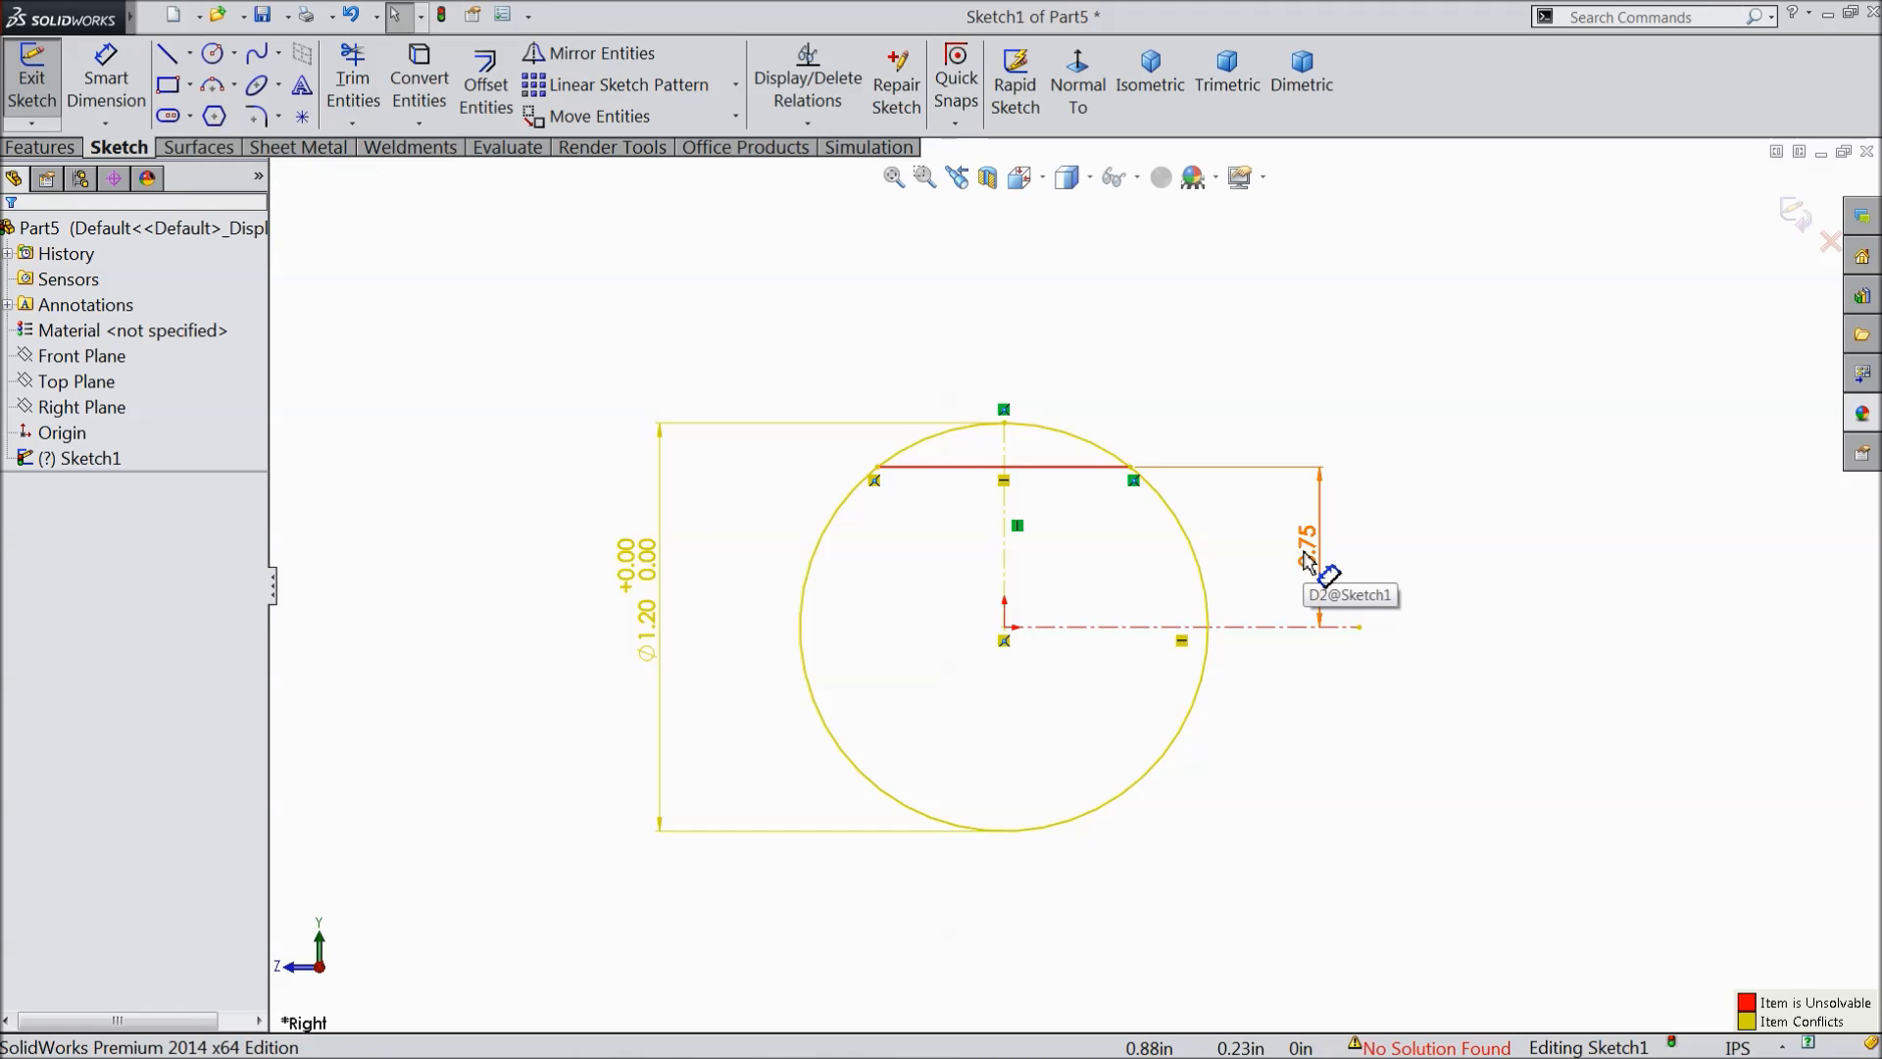
- Halve the chord line's distance from the horizontal centreline by entering 0.75in/2
double_click(1307, 560)
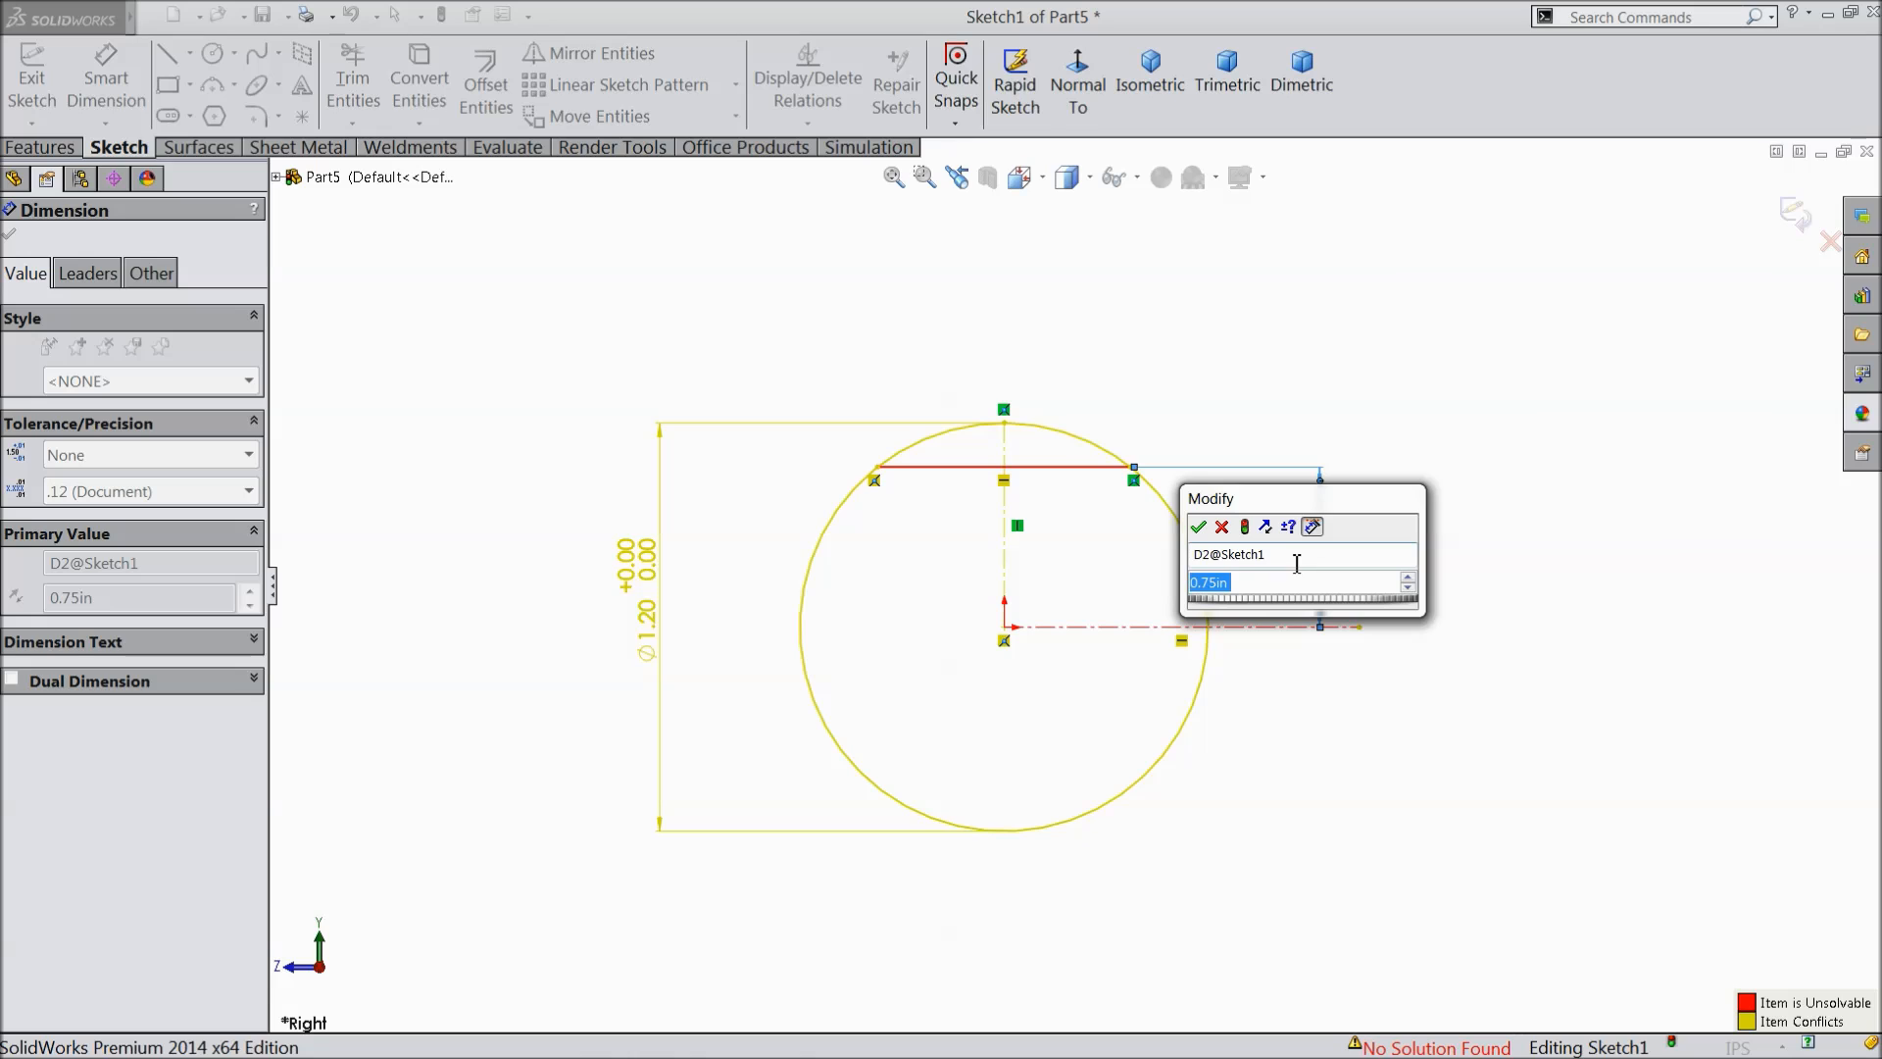
left_click(1255, 582)
type("/2")
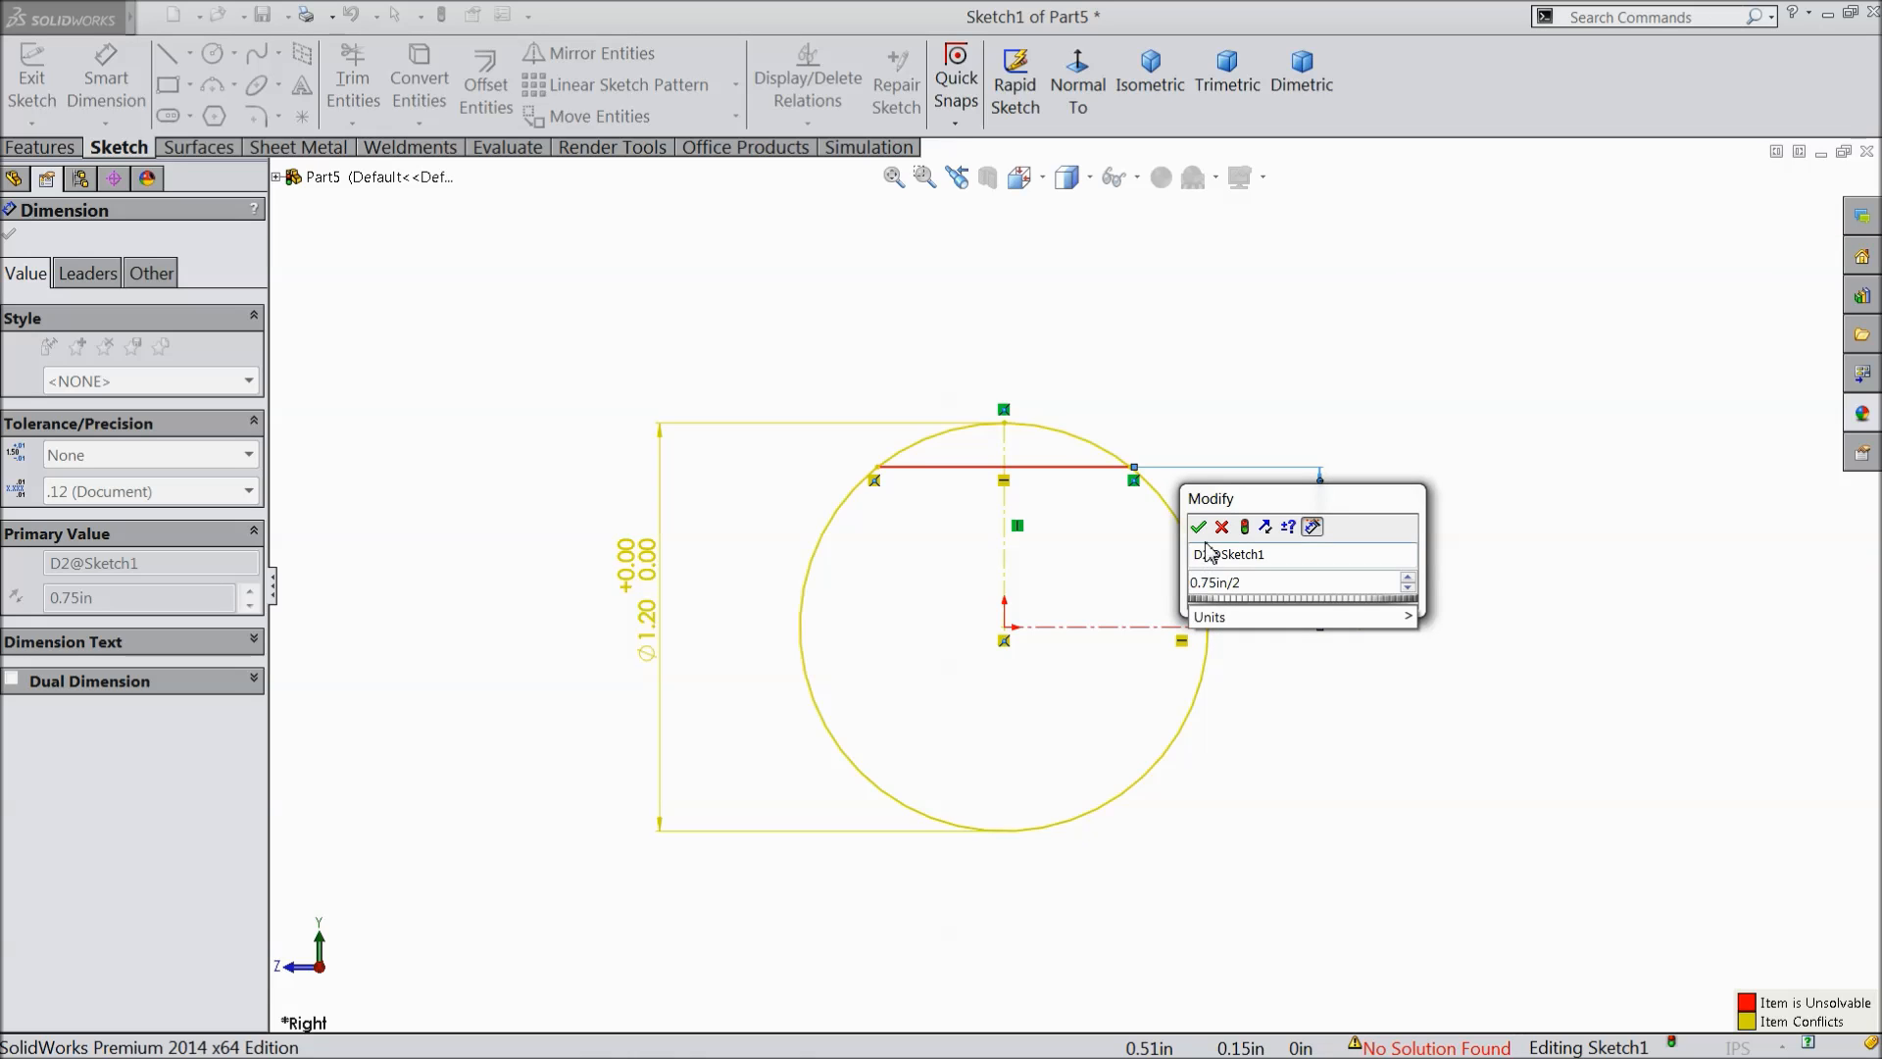
key("Return")
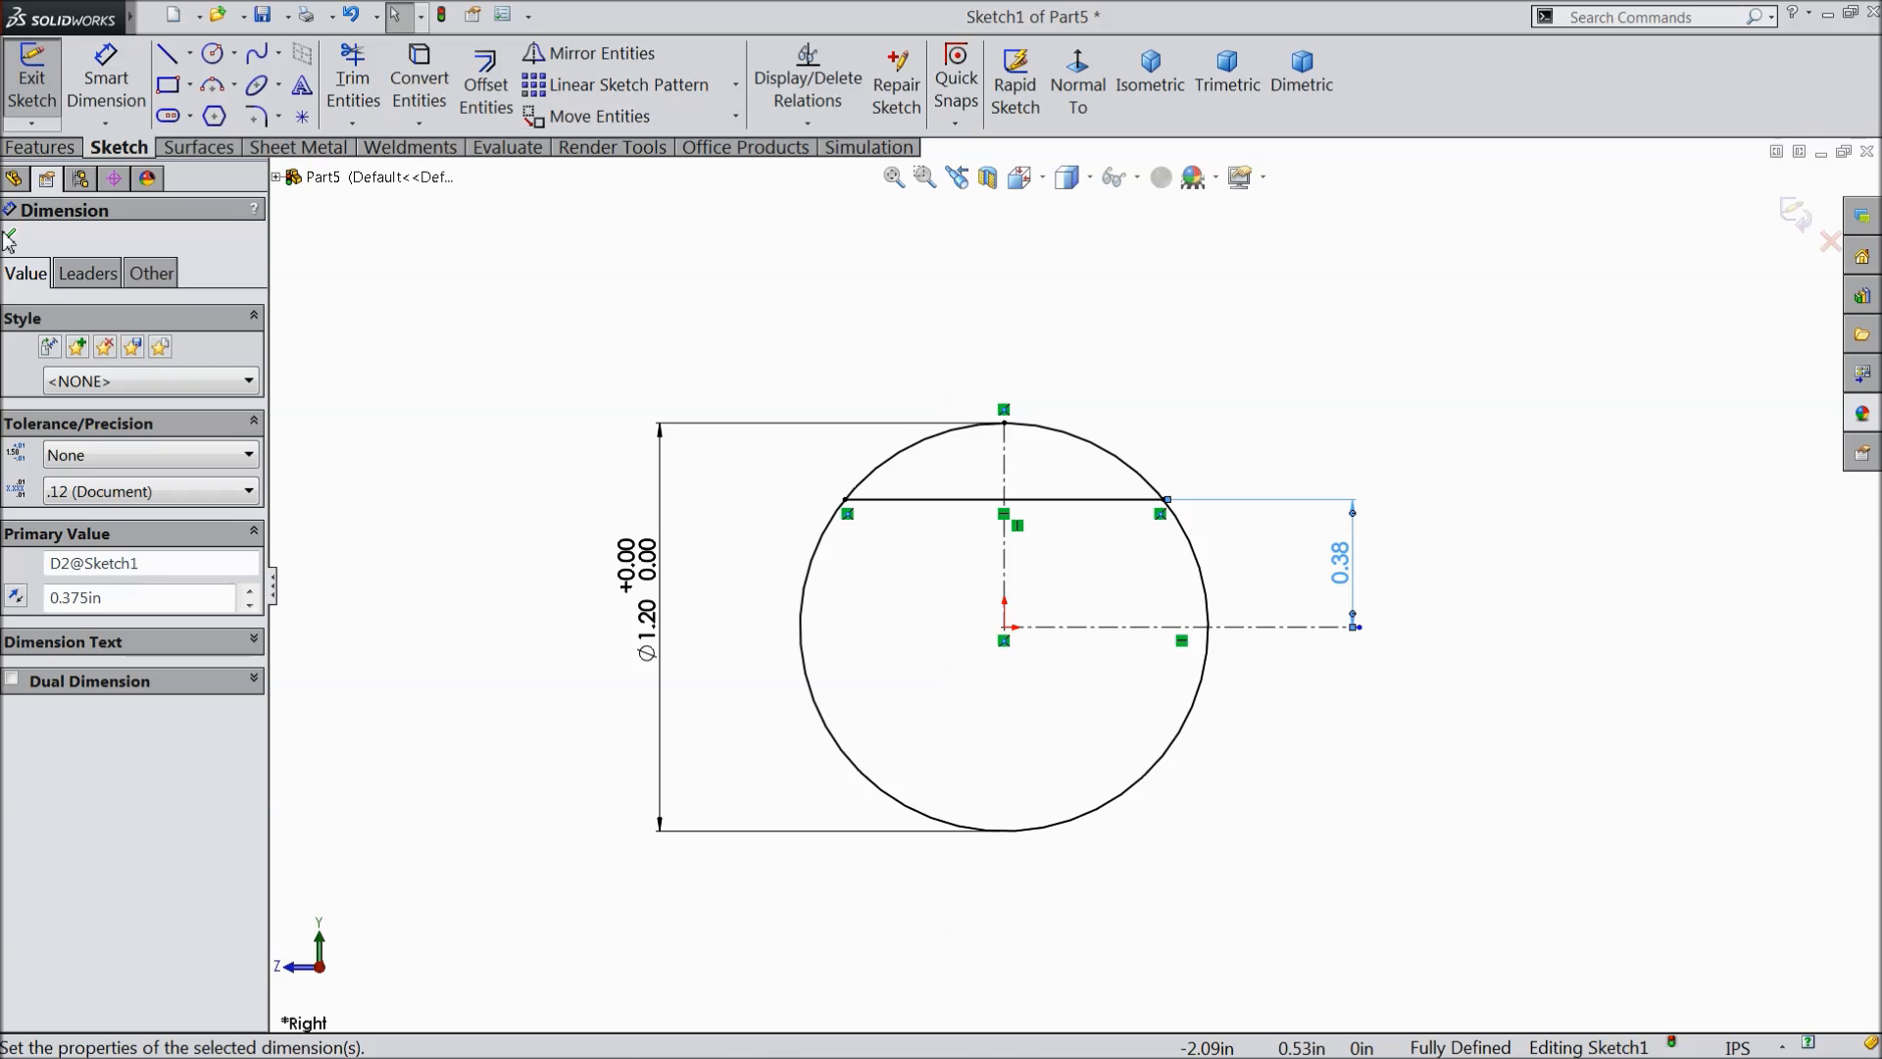
key("Escape")
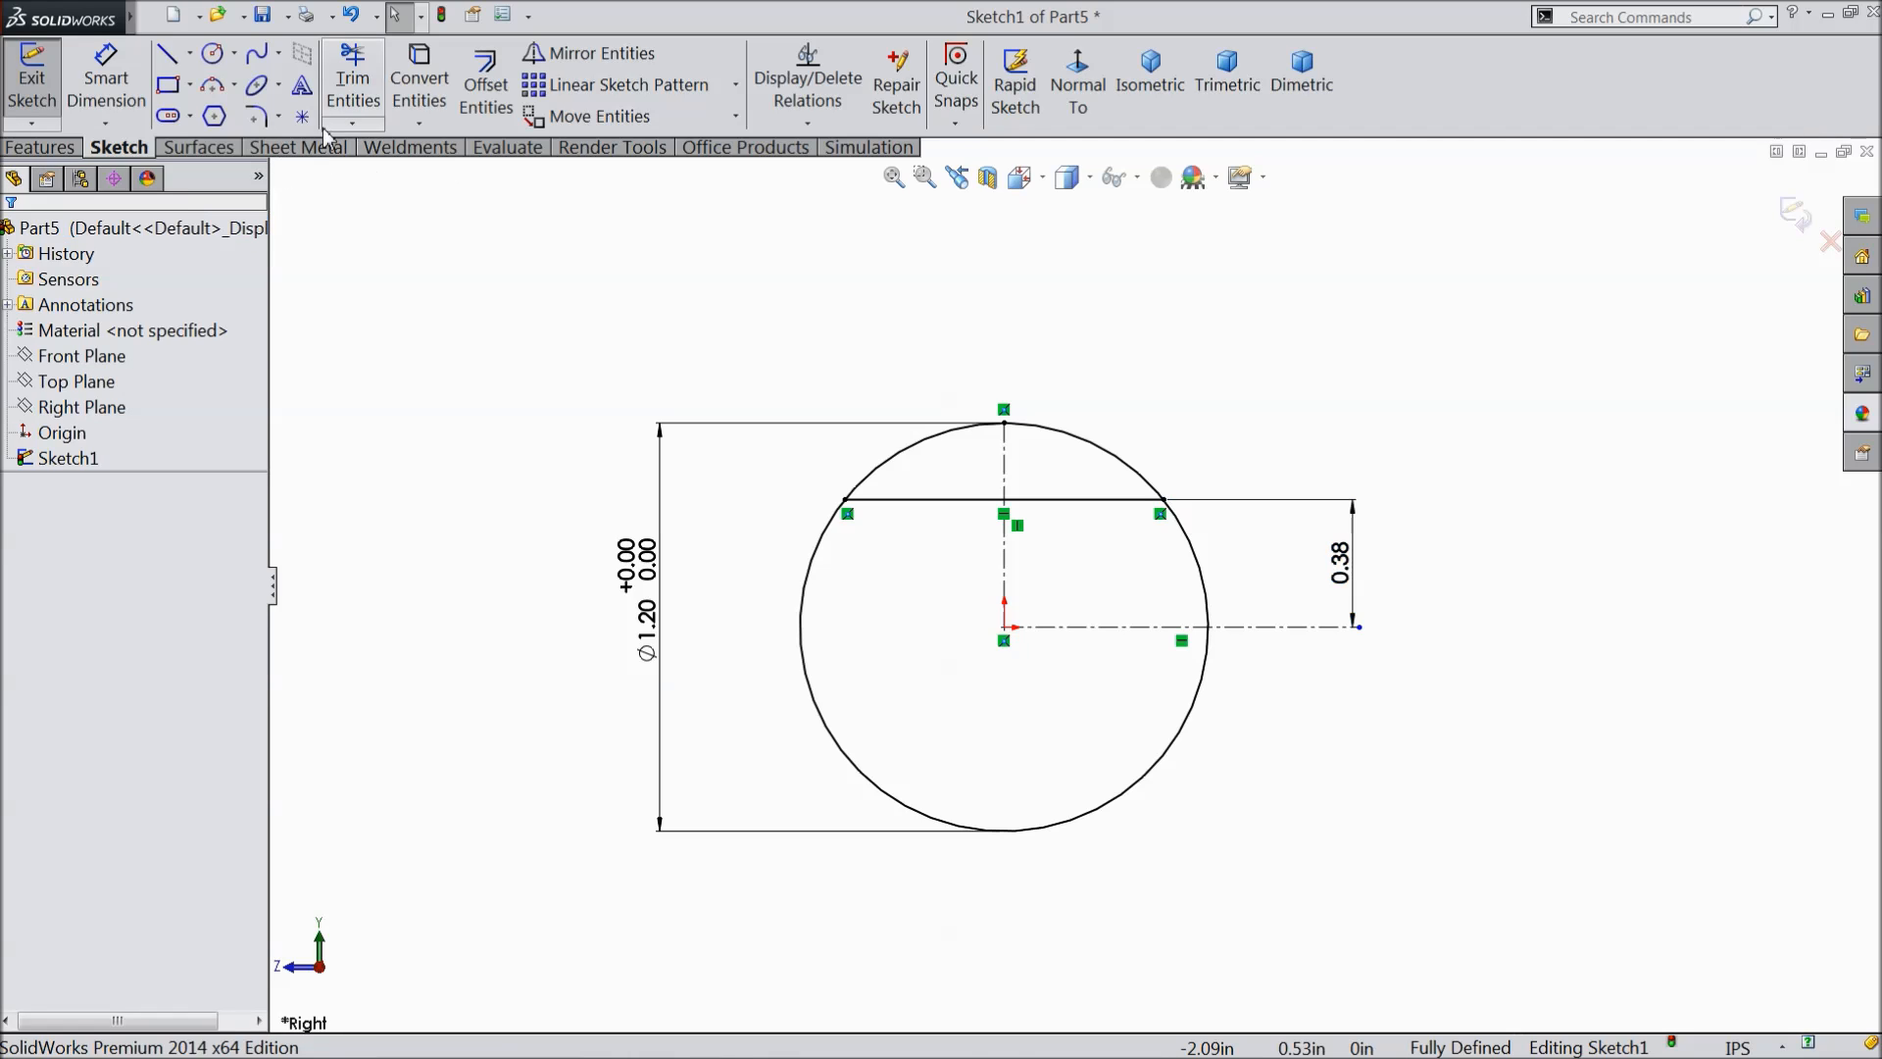
- Trim away the circle's portion below the chord line, leaving a closed circular segment
left_click(355, 79)
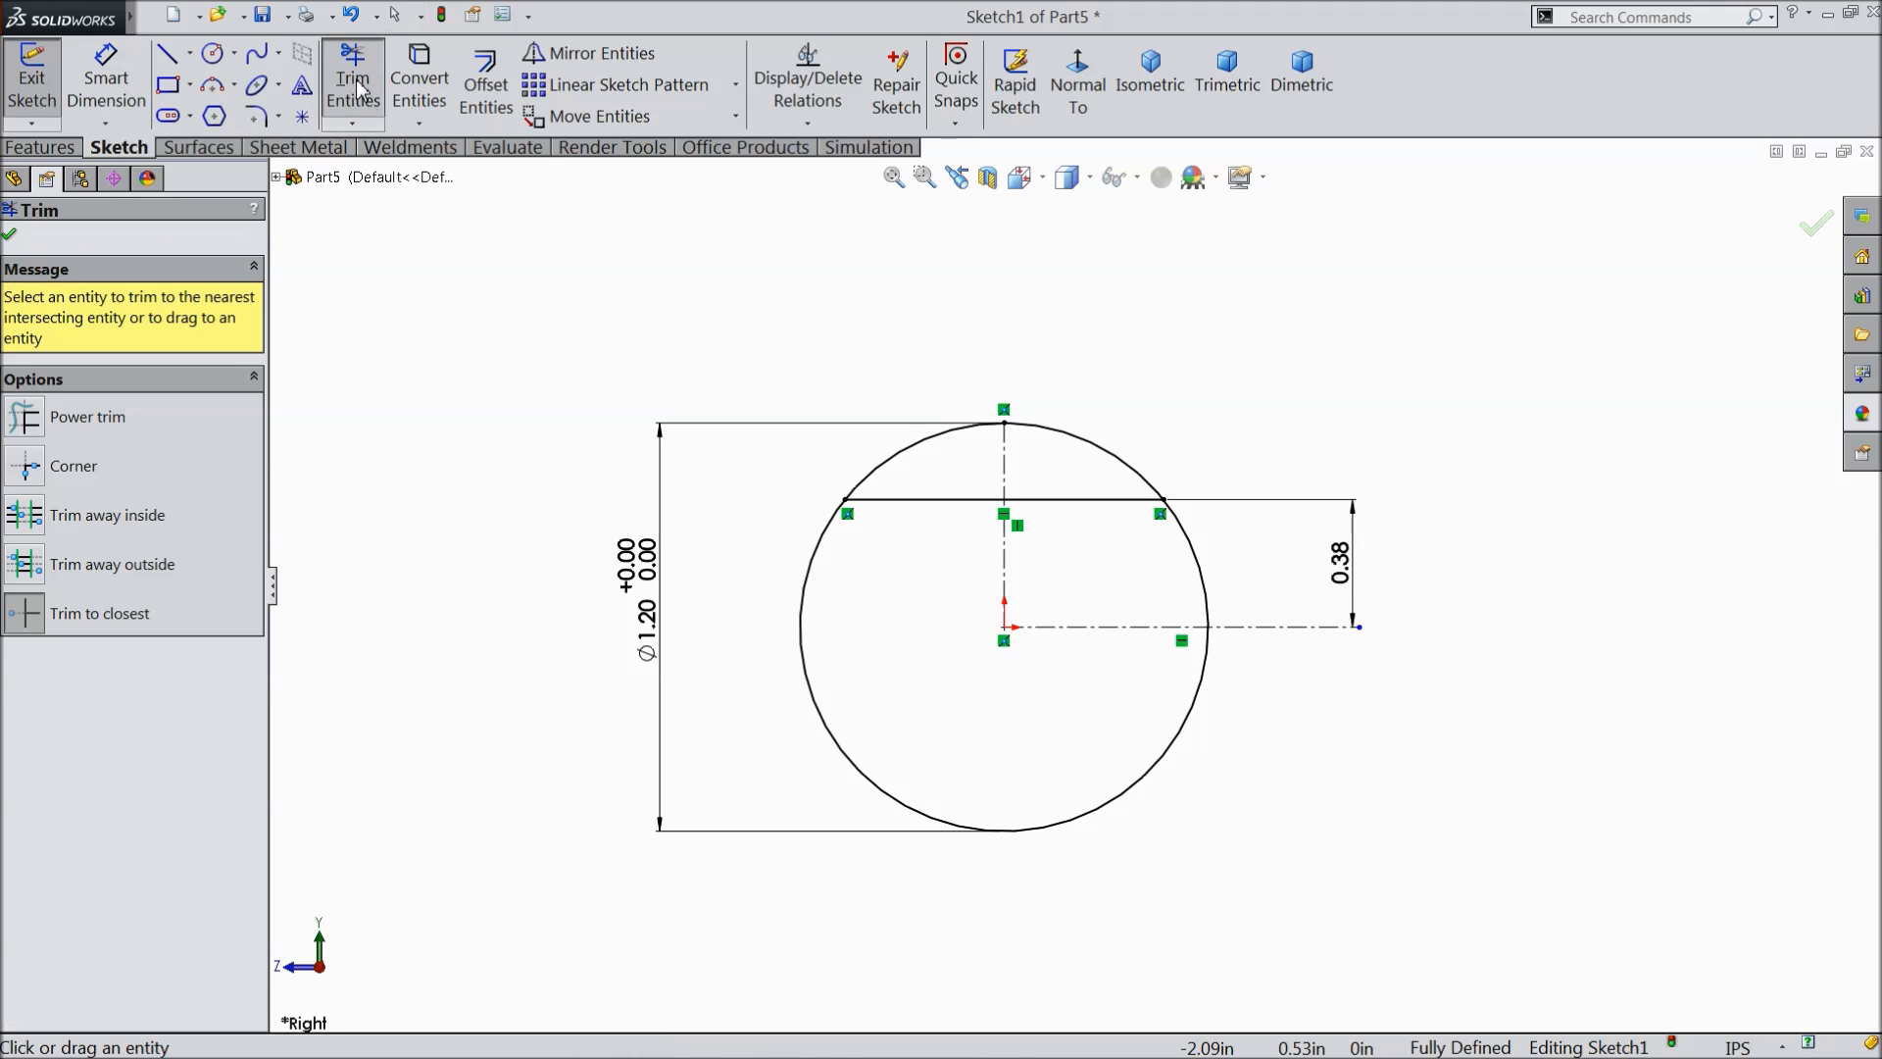
left_click(1110, 804)
left_click(1193, 561)
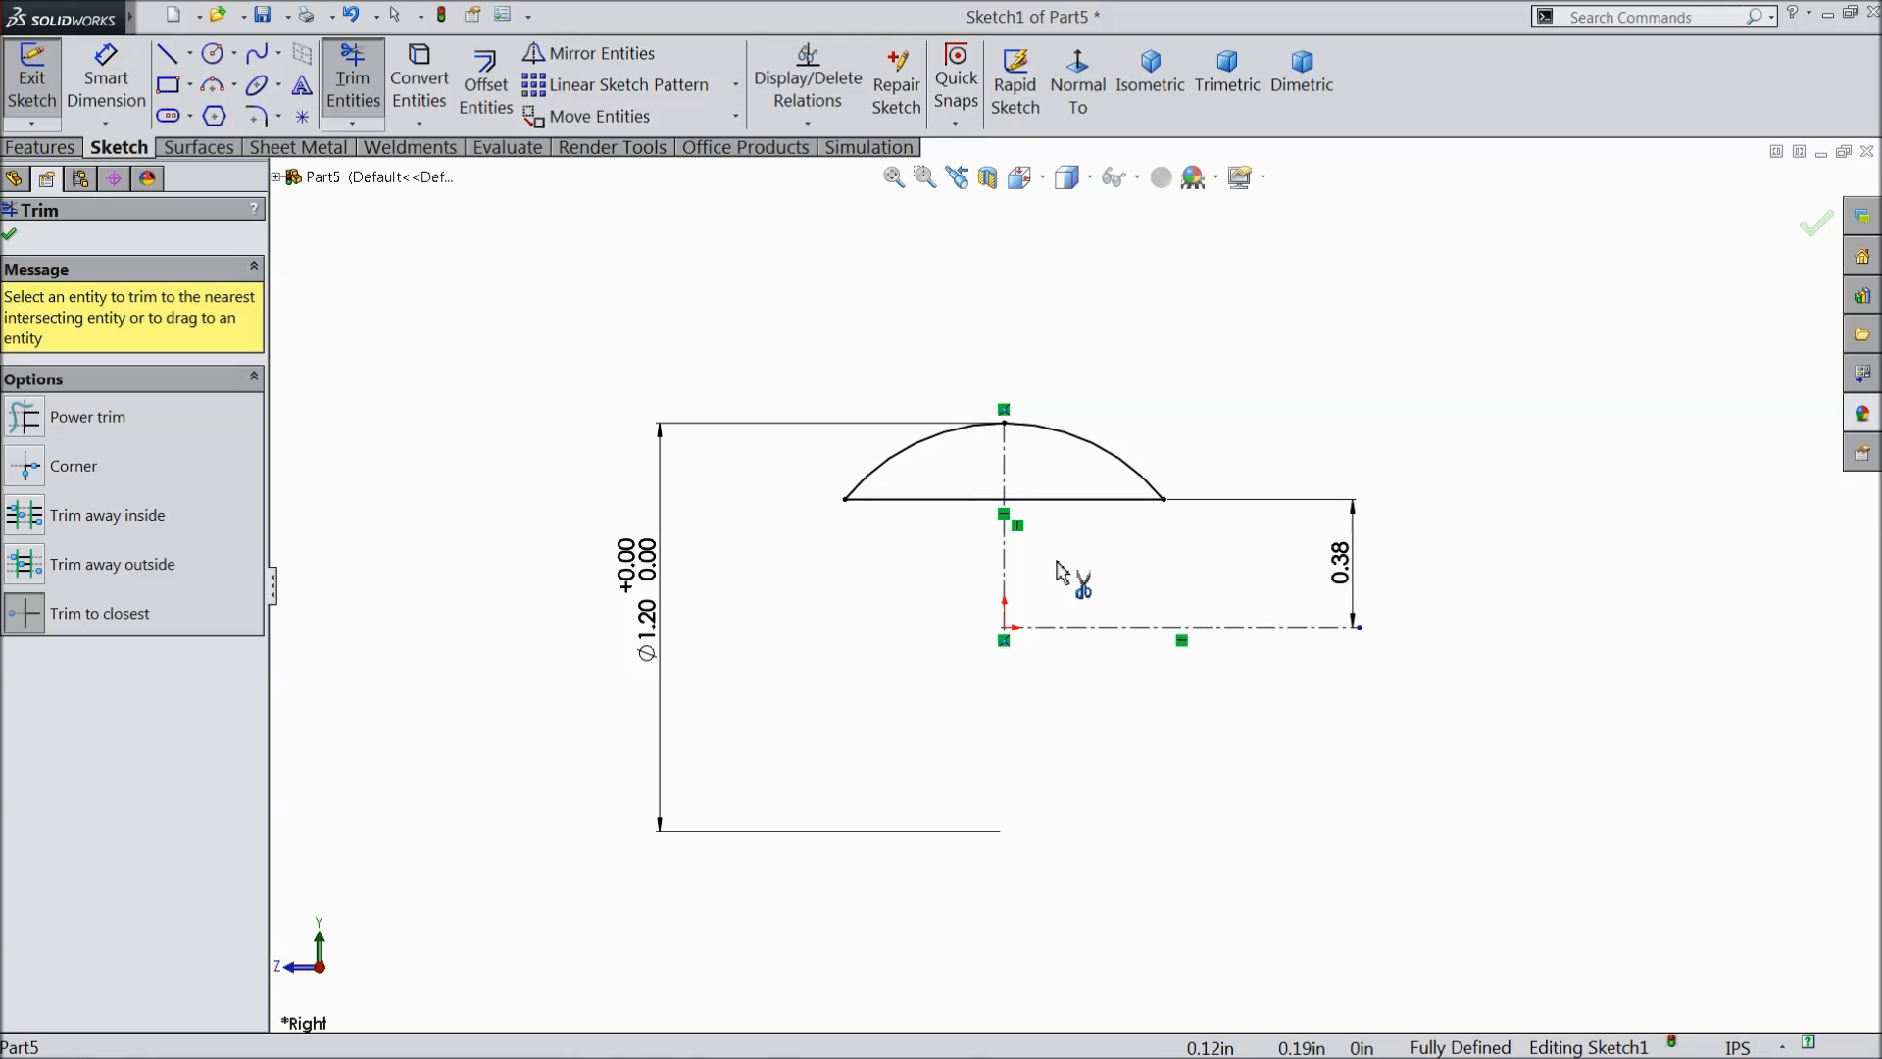
left_click(11, 235)
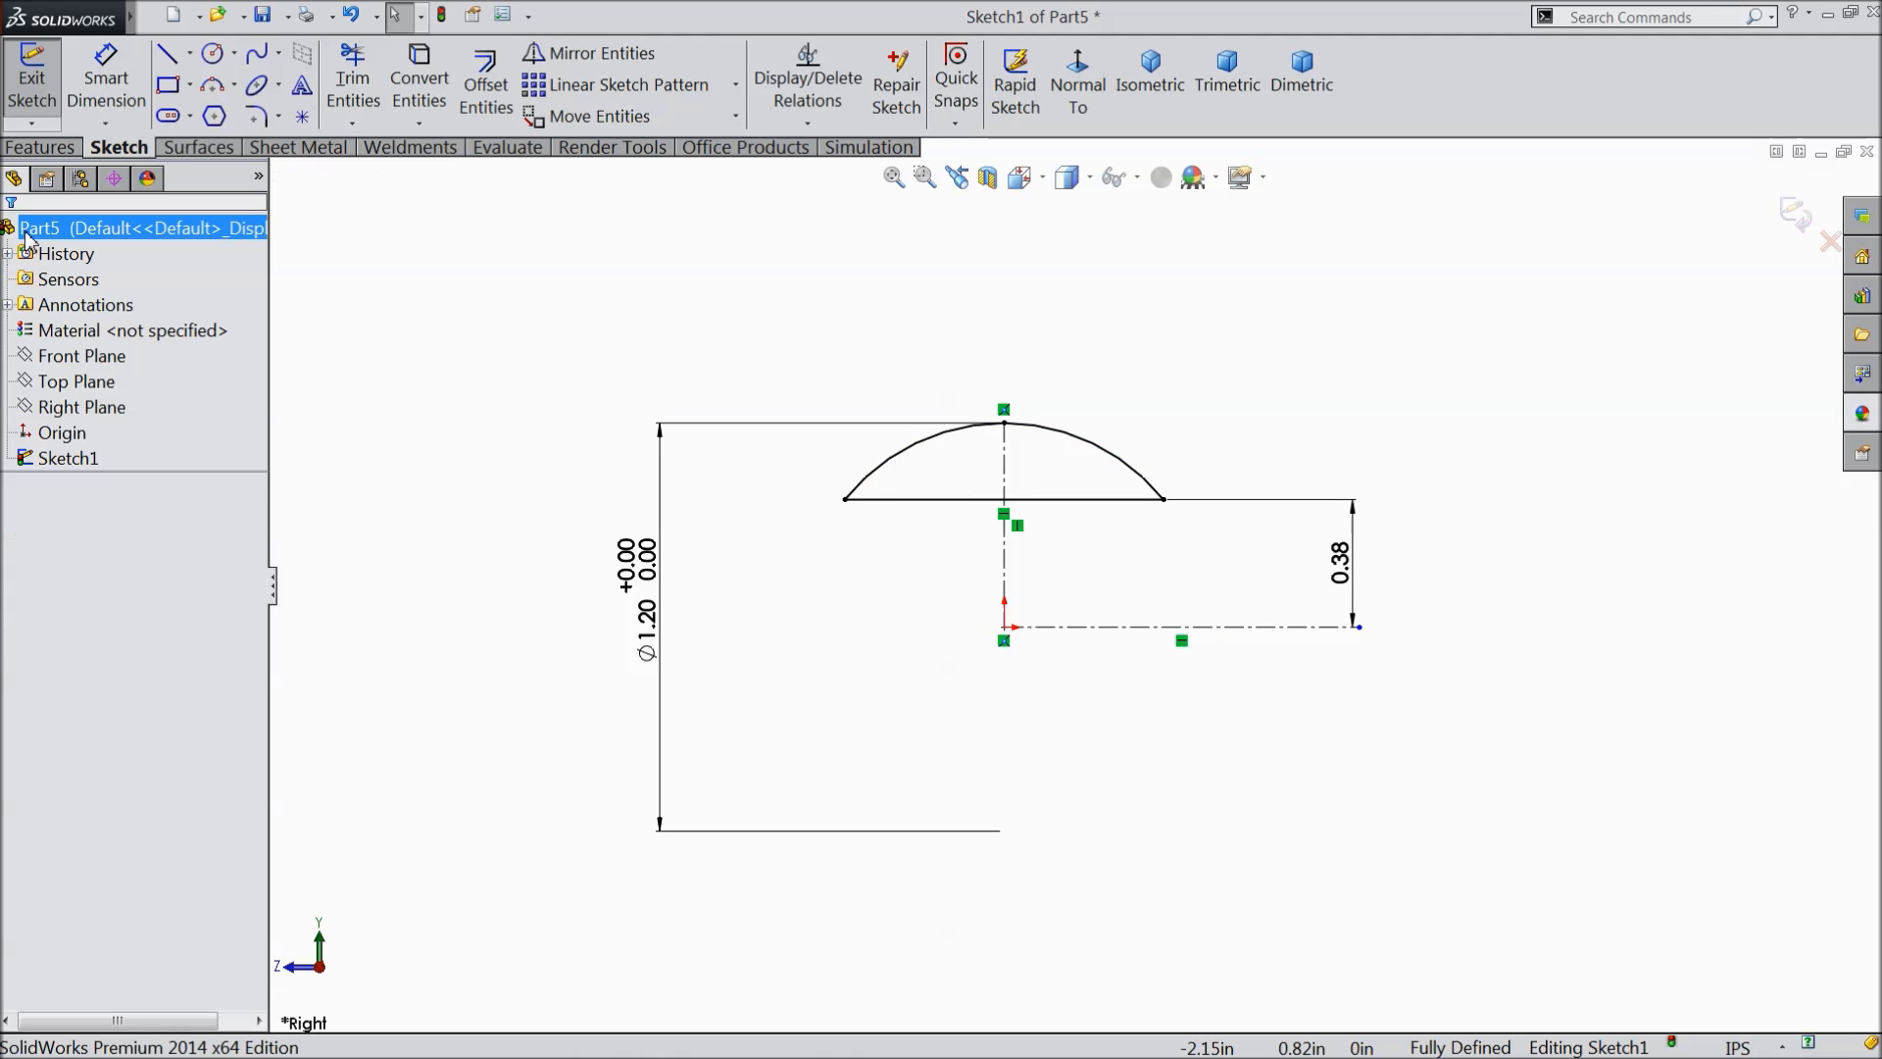
- Revolve the circular segment 360 degrees about the horizontal centreline to form the ball with its through bore
left_click(44, 149)
left_click(128, 83)
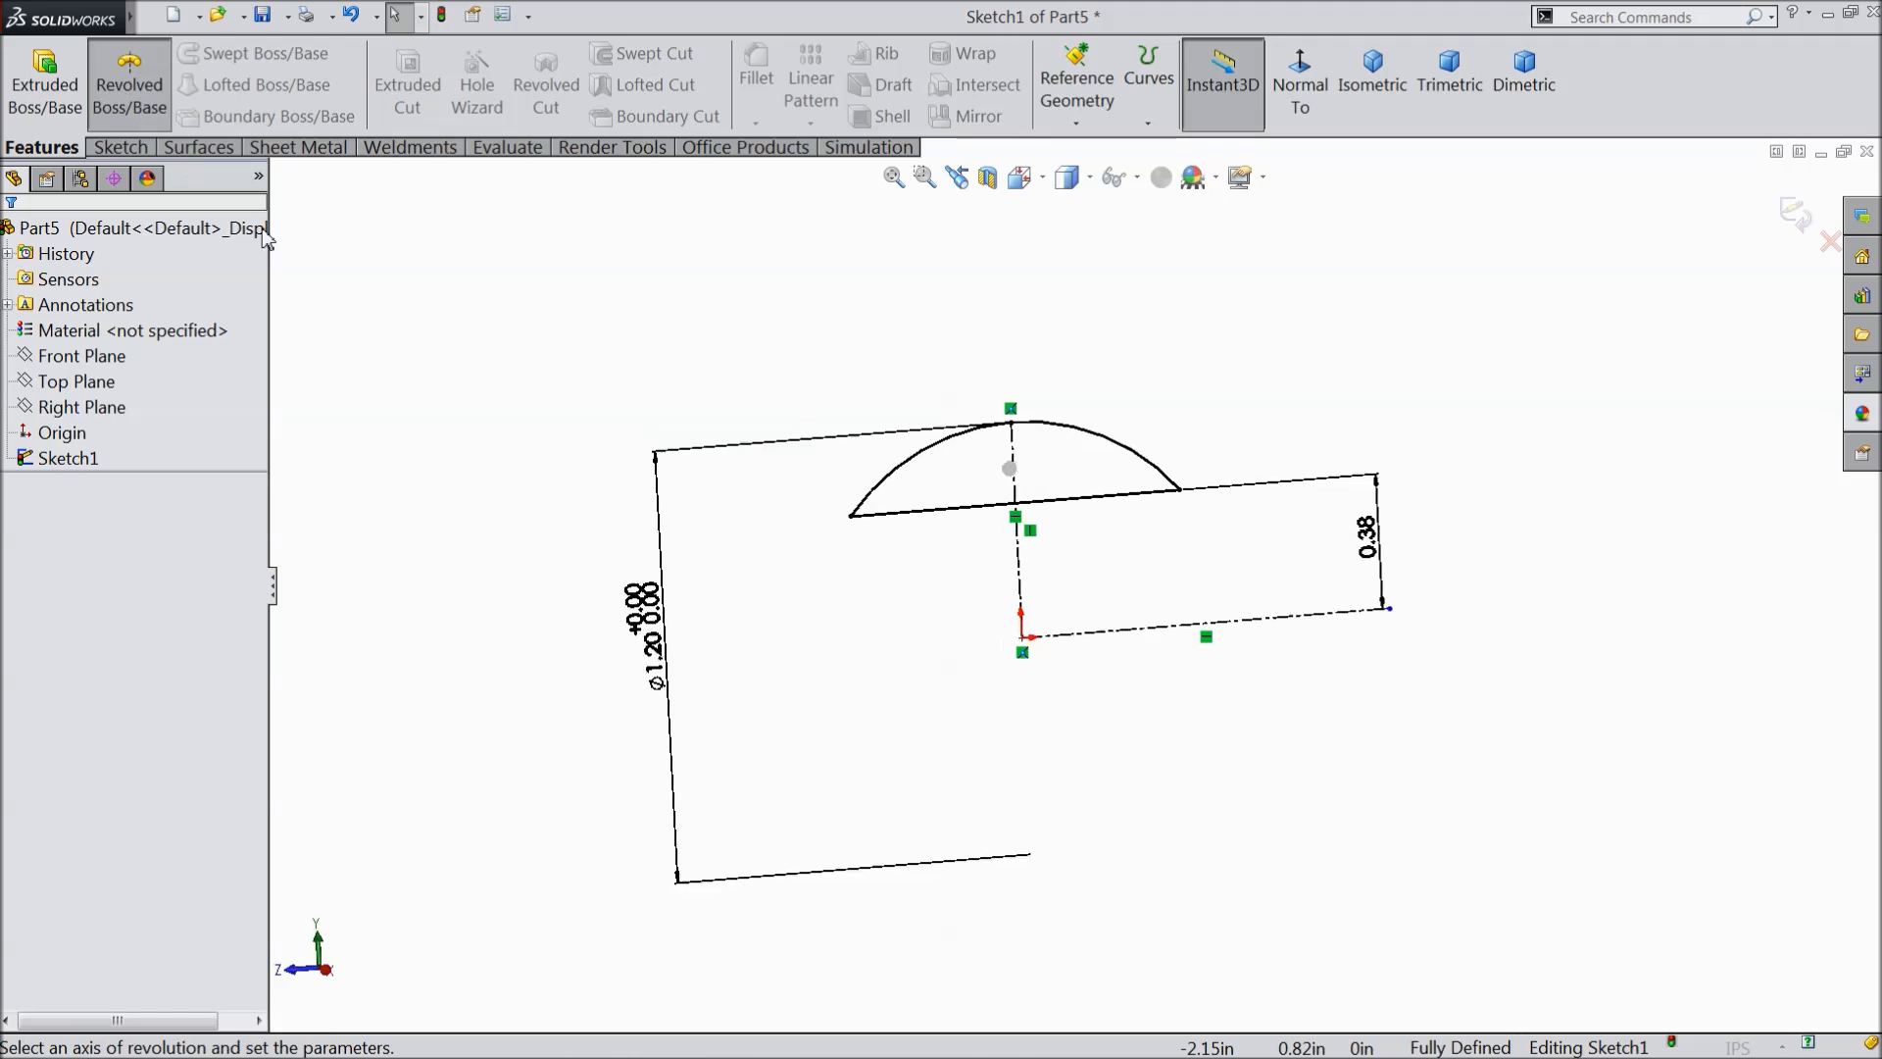
left_click(1147, 632)
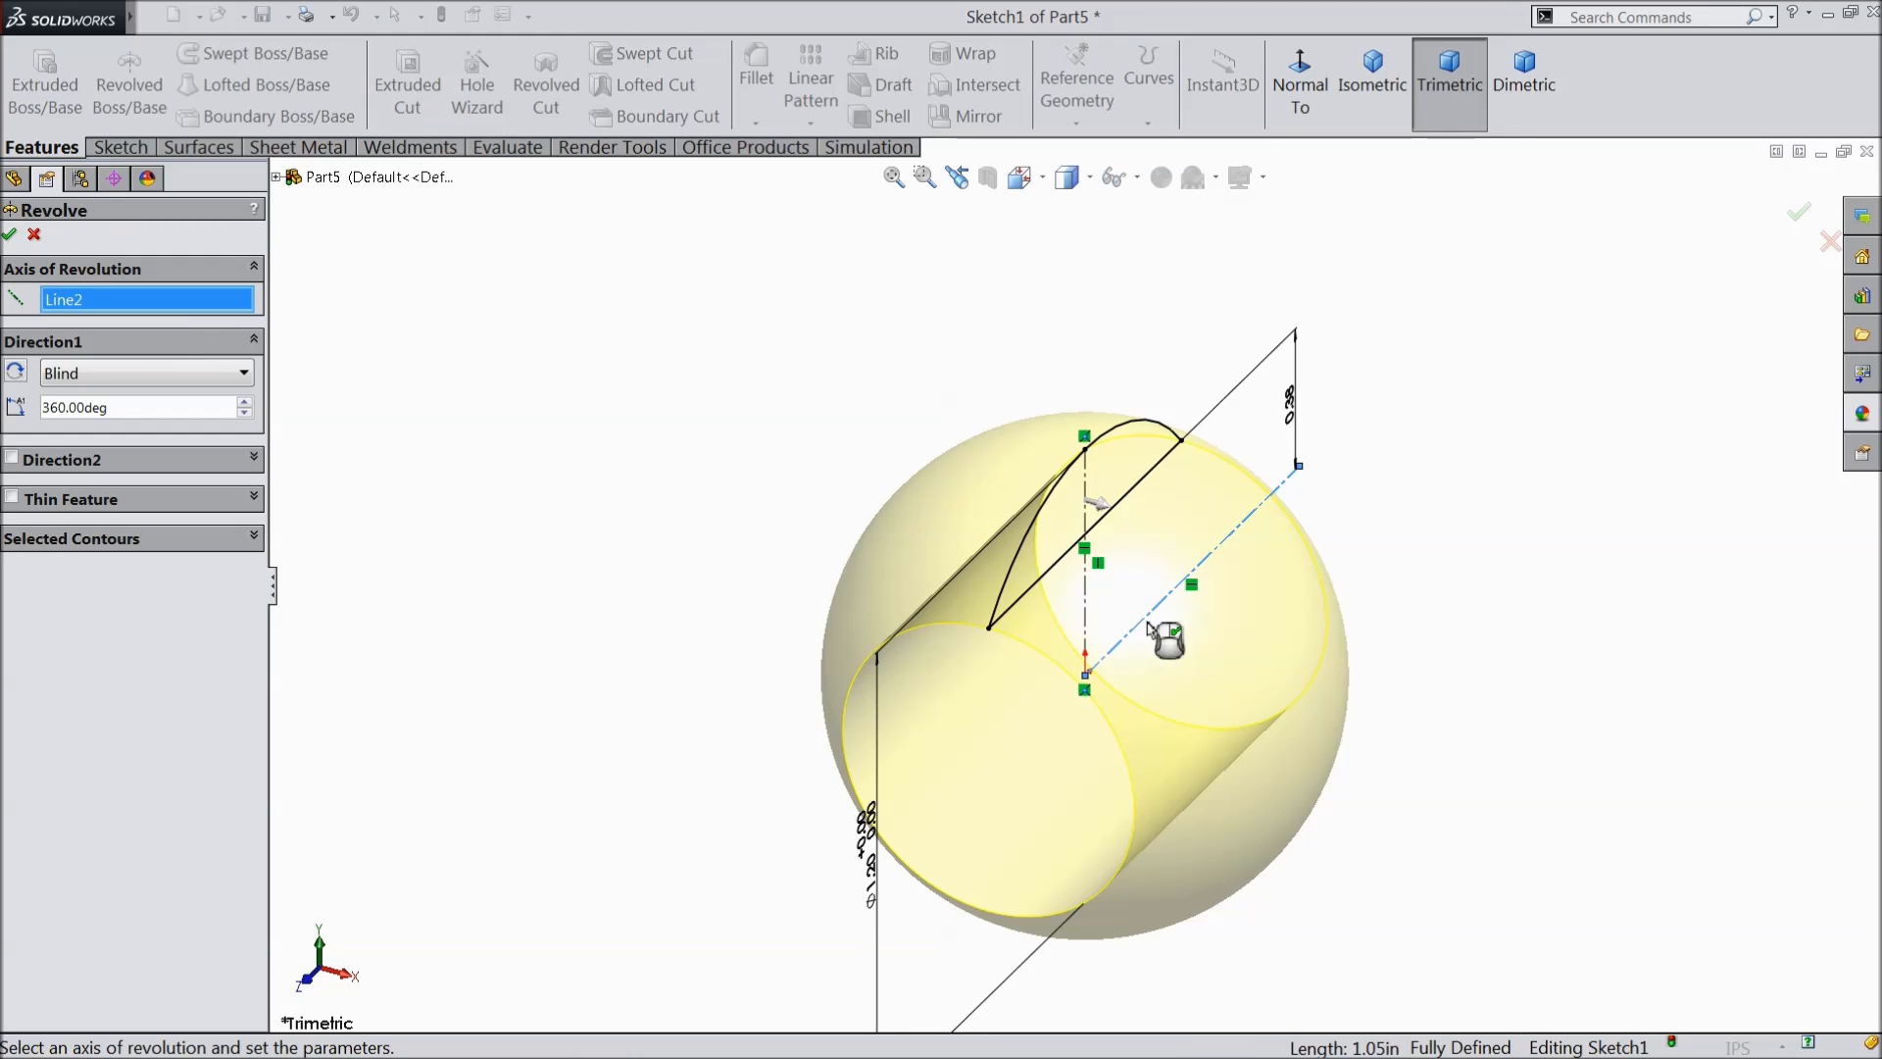
left_click(12, 236)
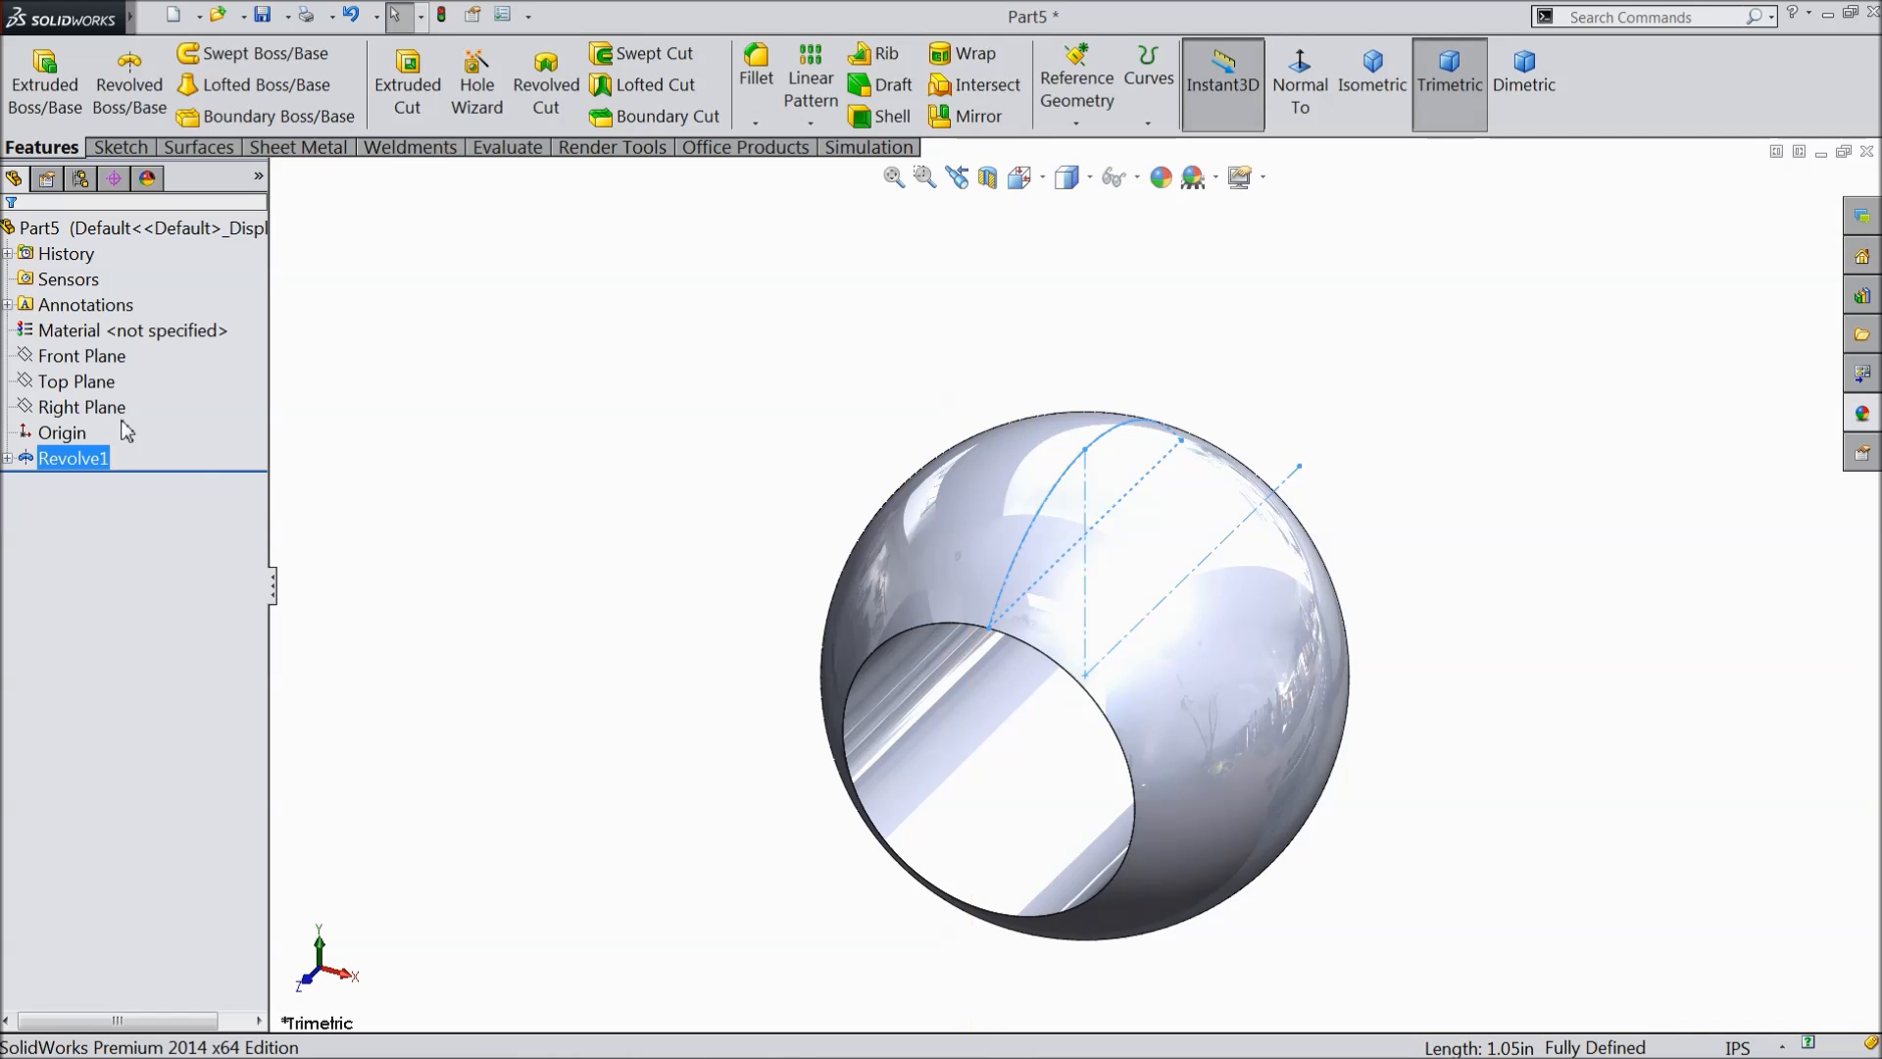
- Start a sketch on the Front Plane and convert the ball's outer silhouette edge into a sketch circle
left_click(90, 361)
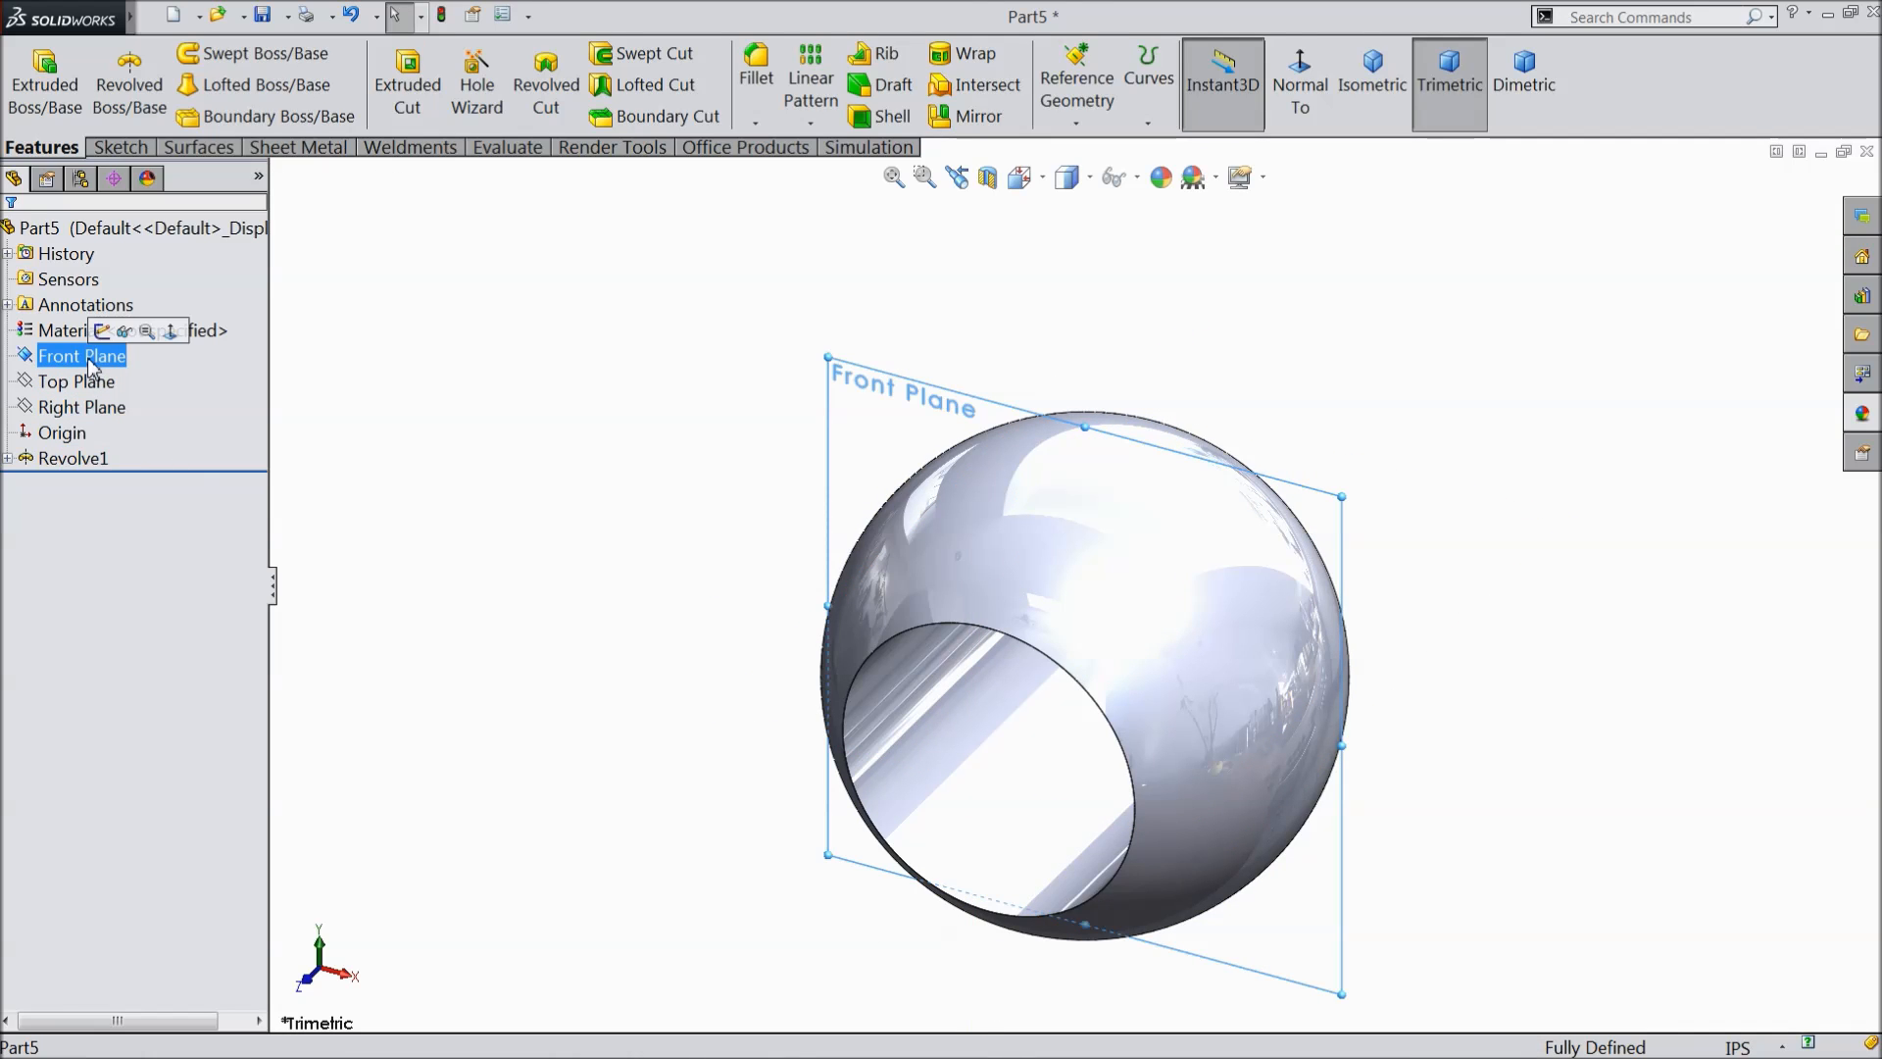
left_click(102, 331)
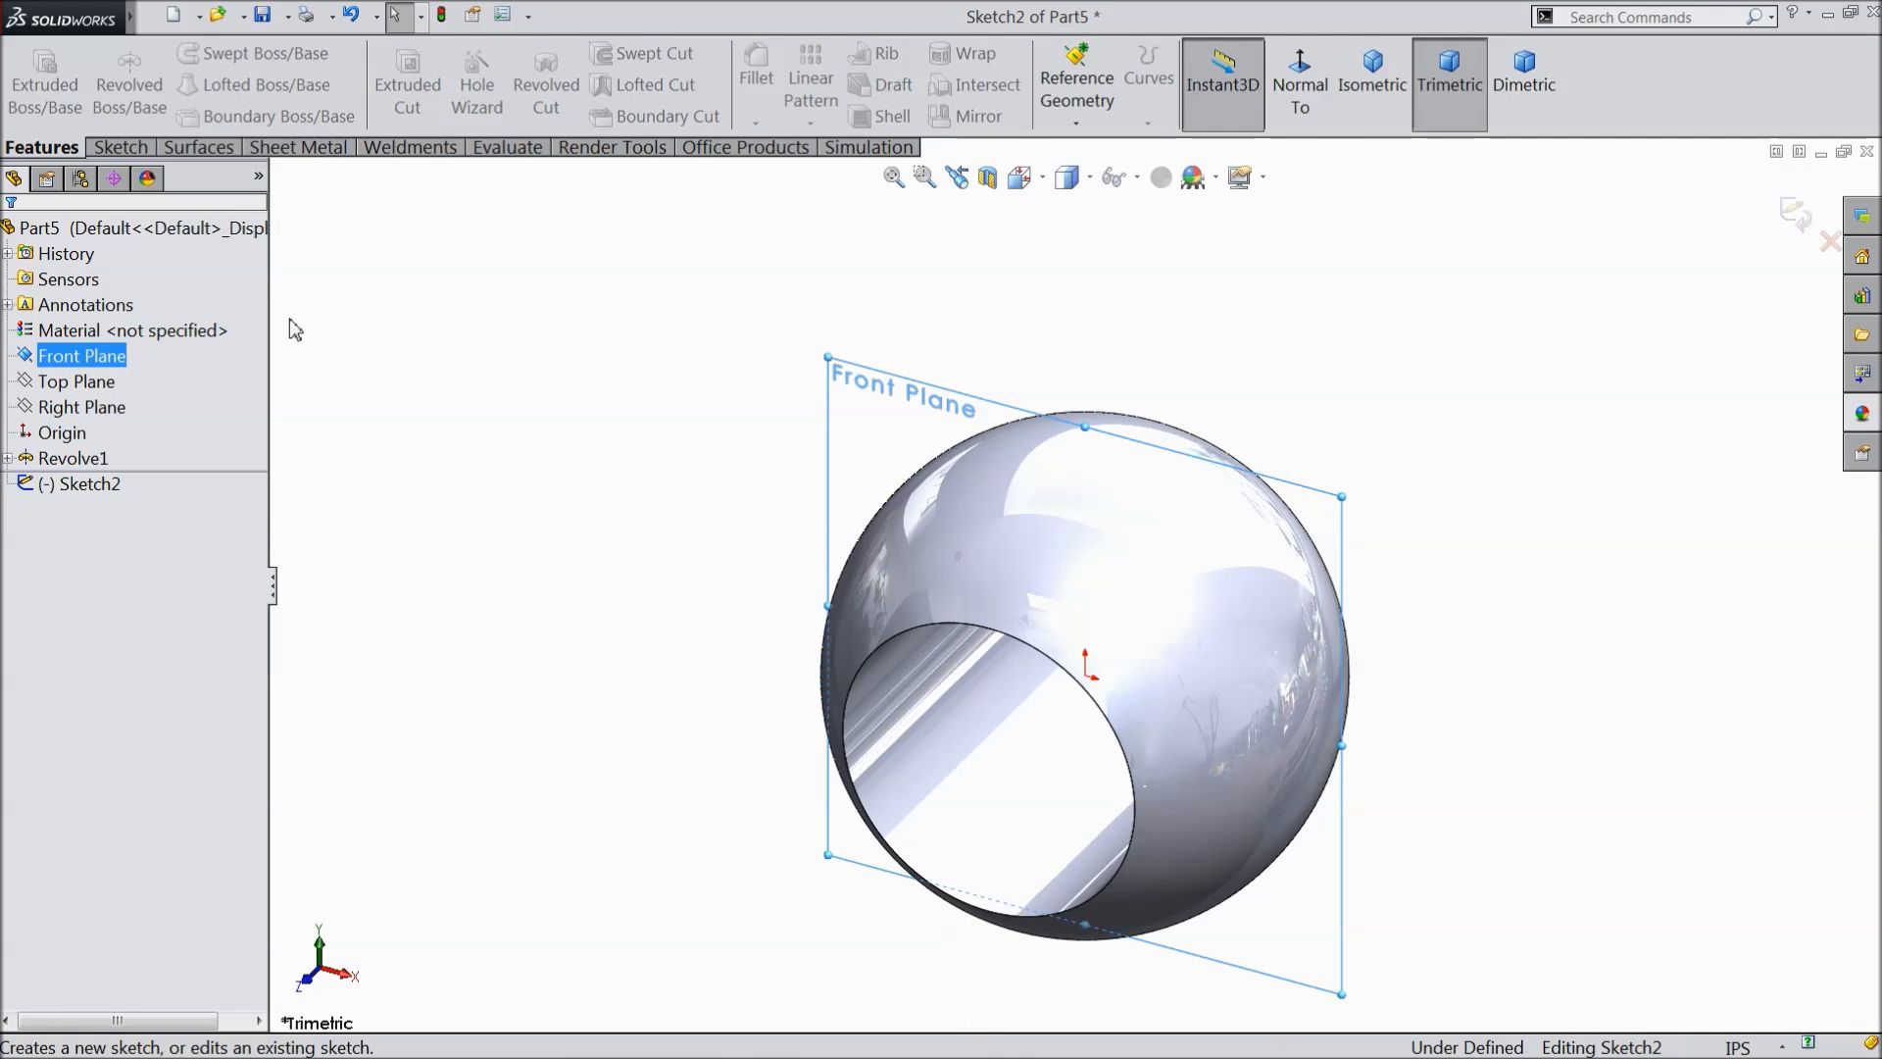
left_click(1310, 93)
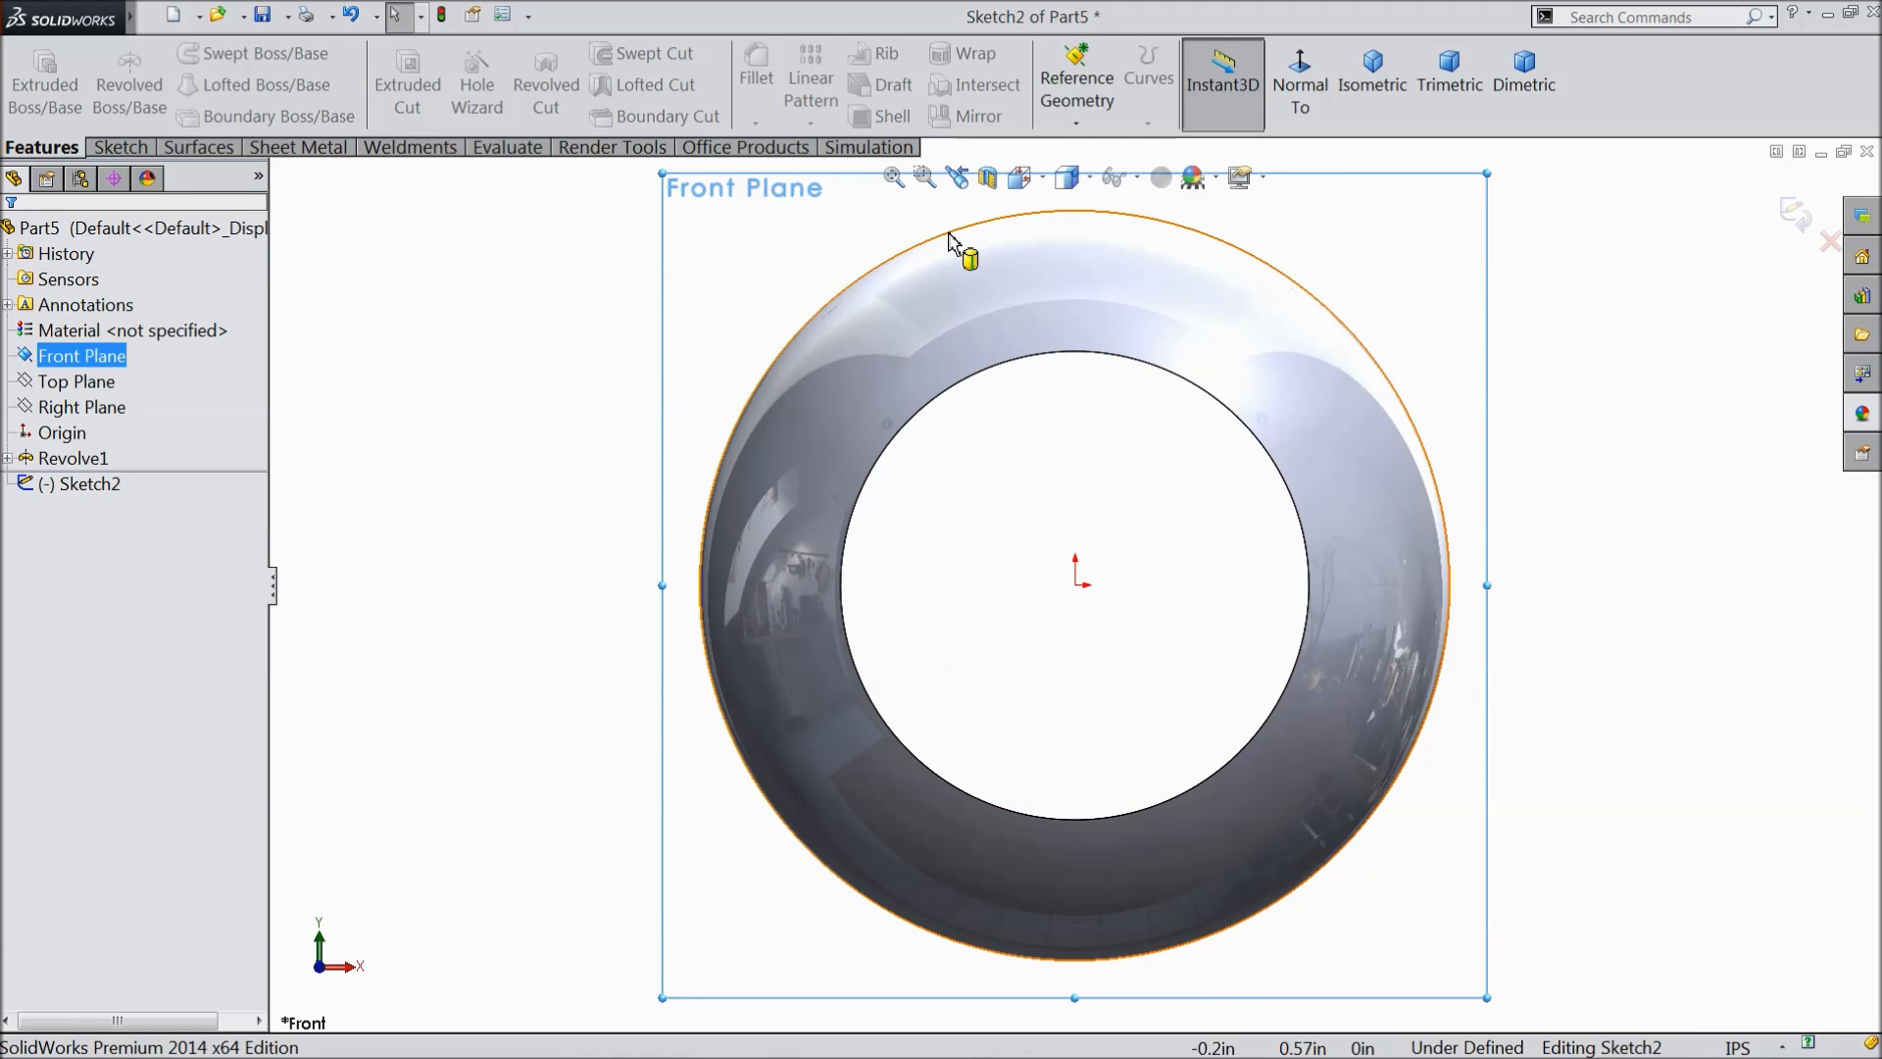
left_click(950, 236)
left_click(120, 148)
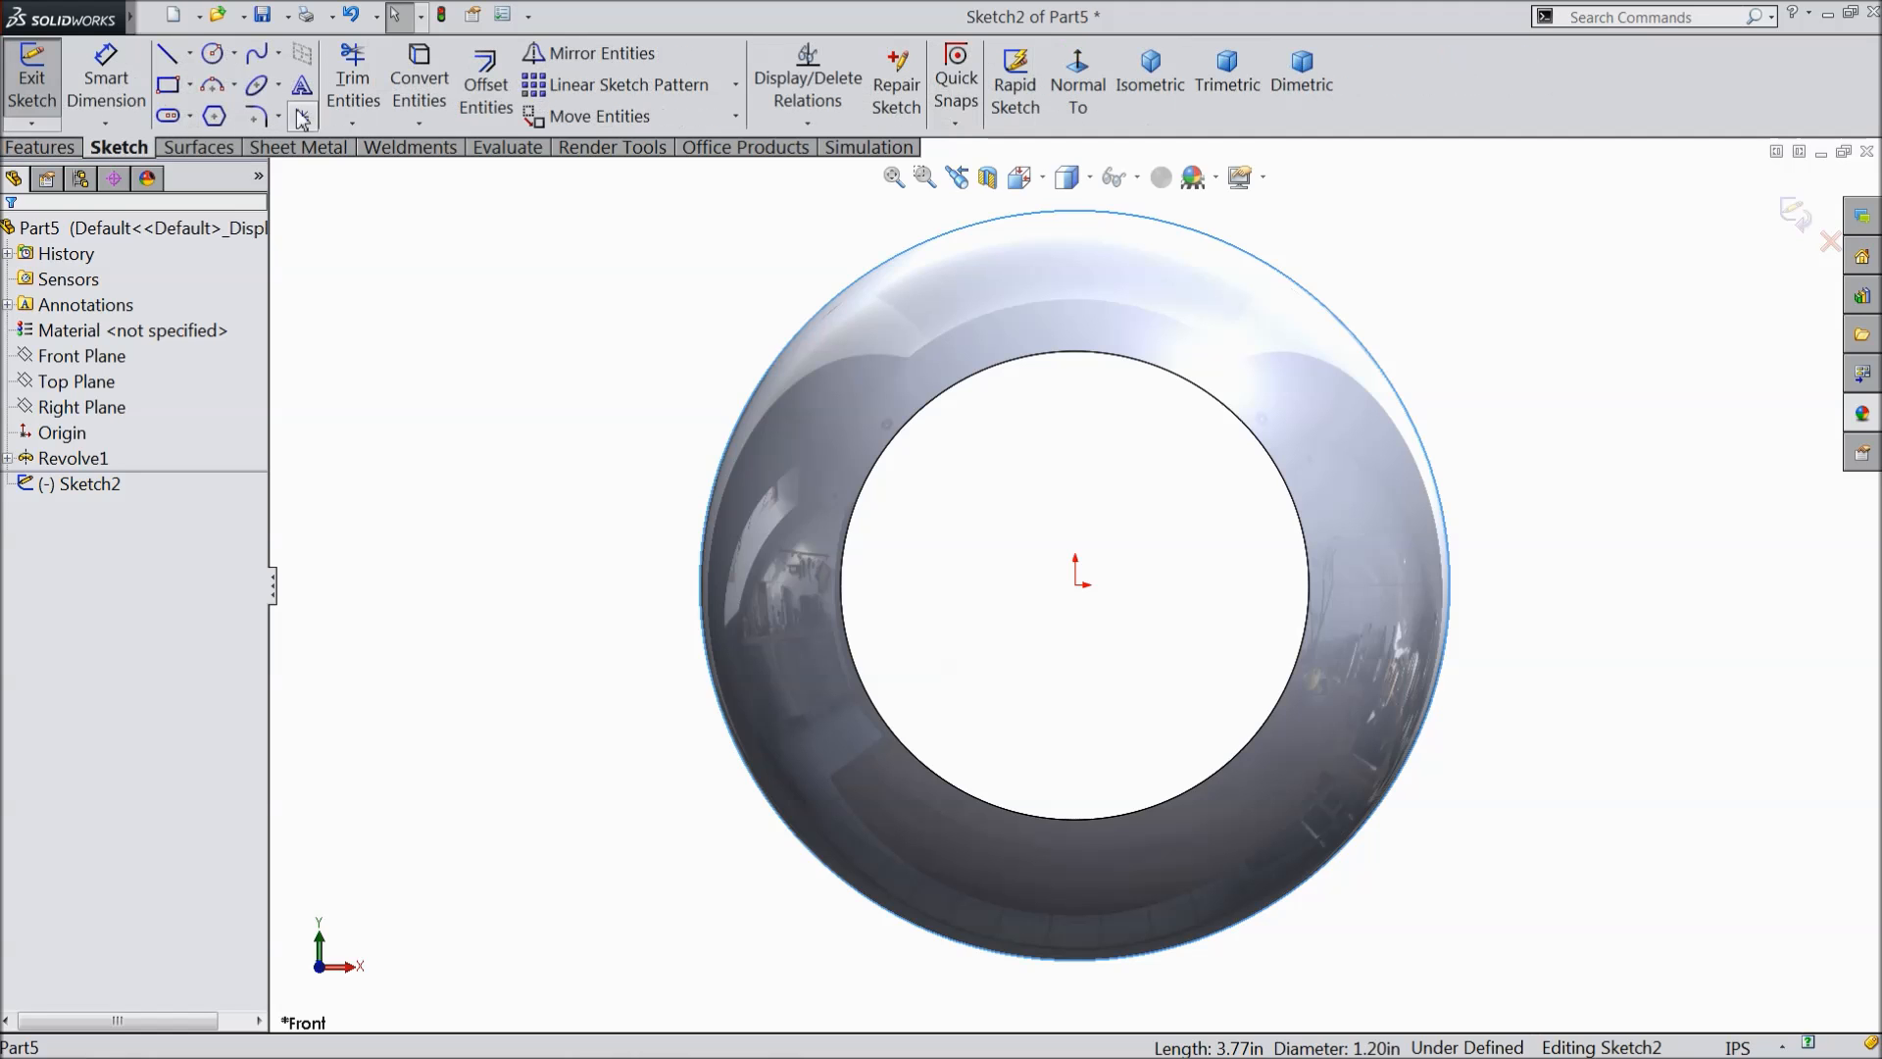
left_click(422, 90)
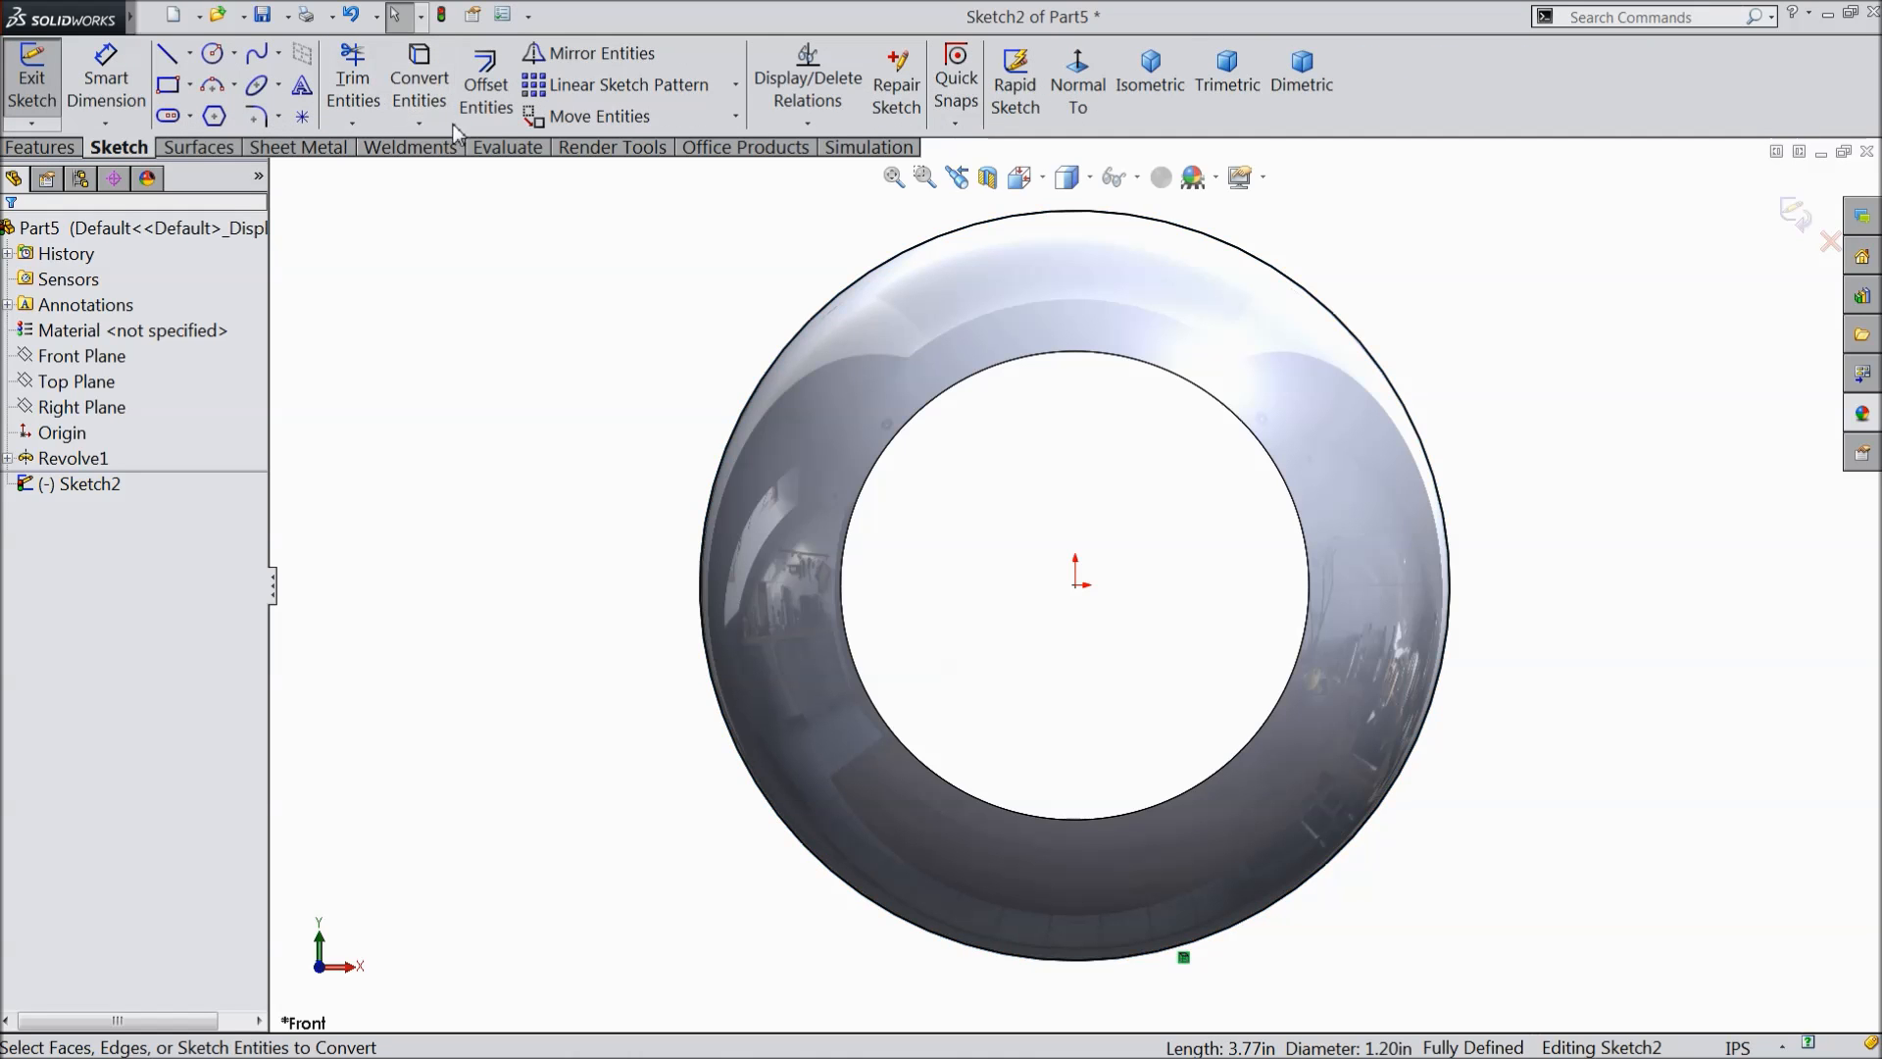
- Draw a vertical centreline from the origin up to the top of the converted circle
left_click(189, 56)
left_click(214, 118)
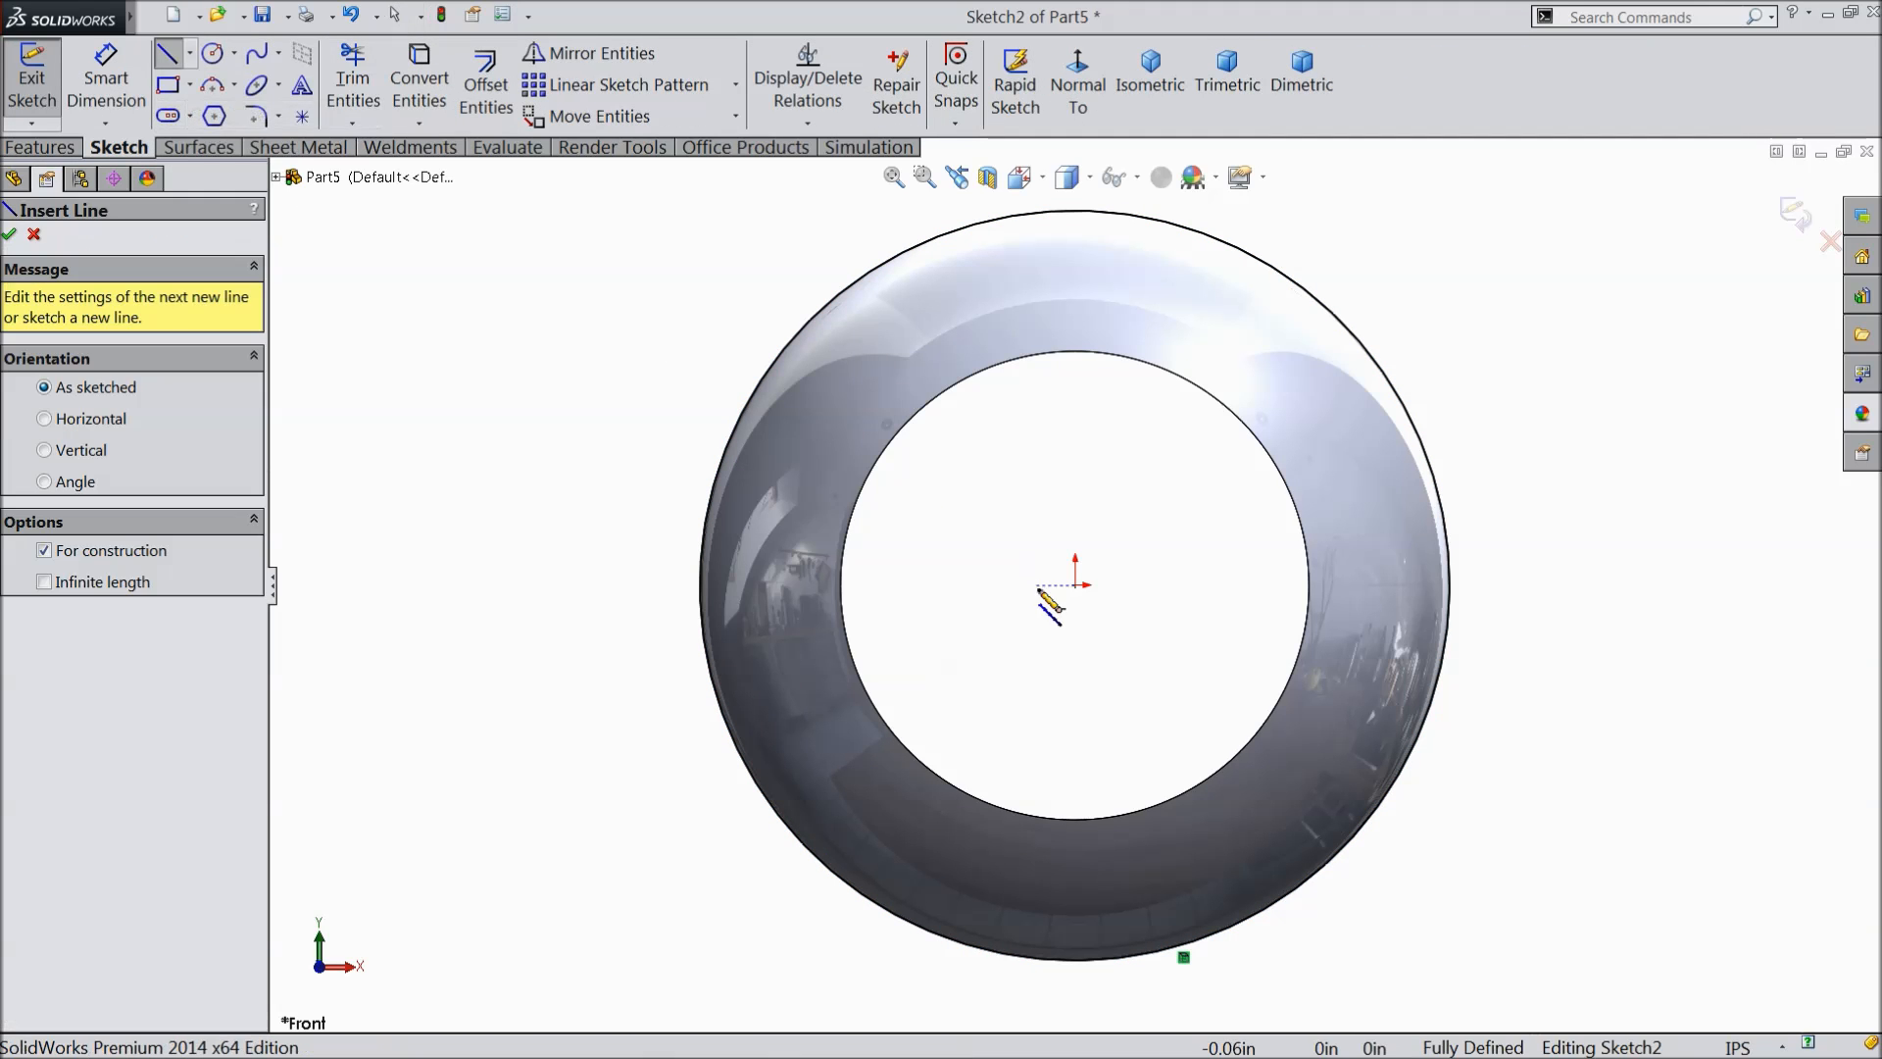
left_click(1102, 610)
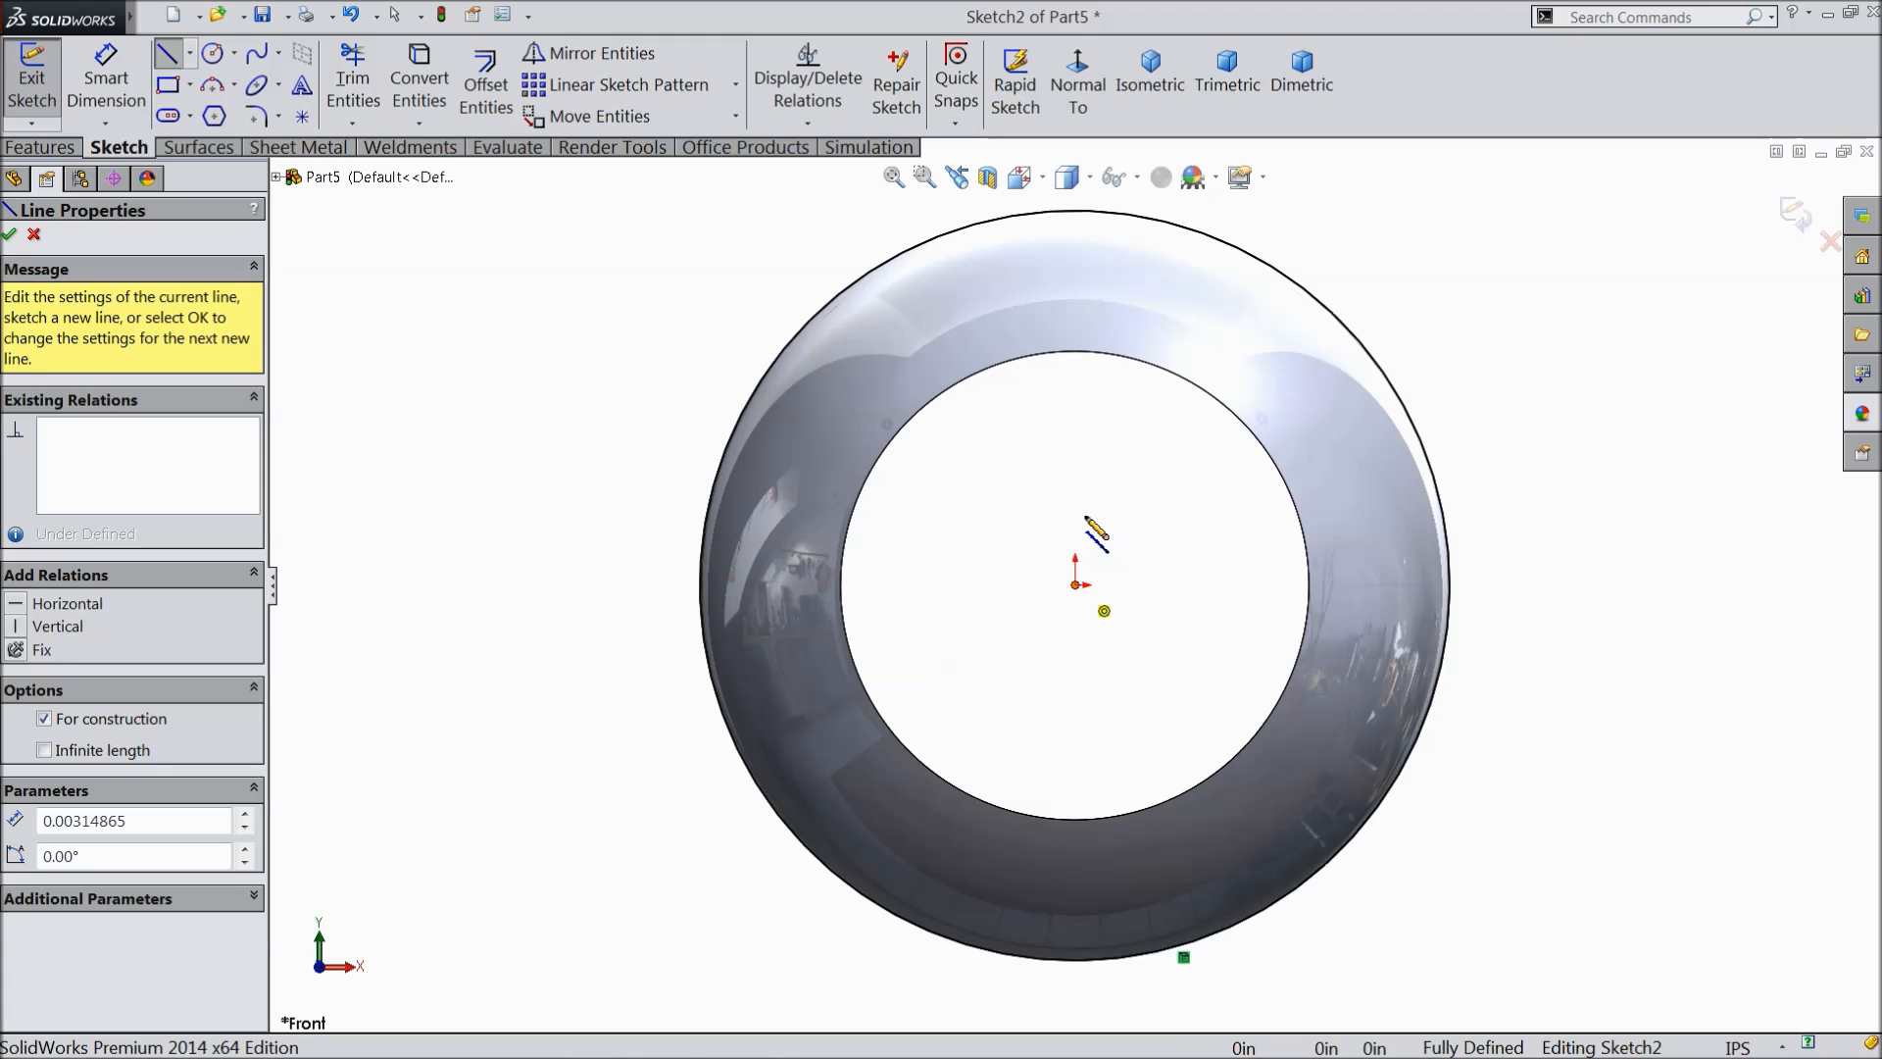
left_click(1076, 211)
right_click(777, 201)
left_click(824, 209)
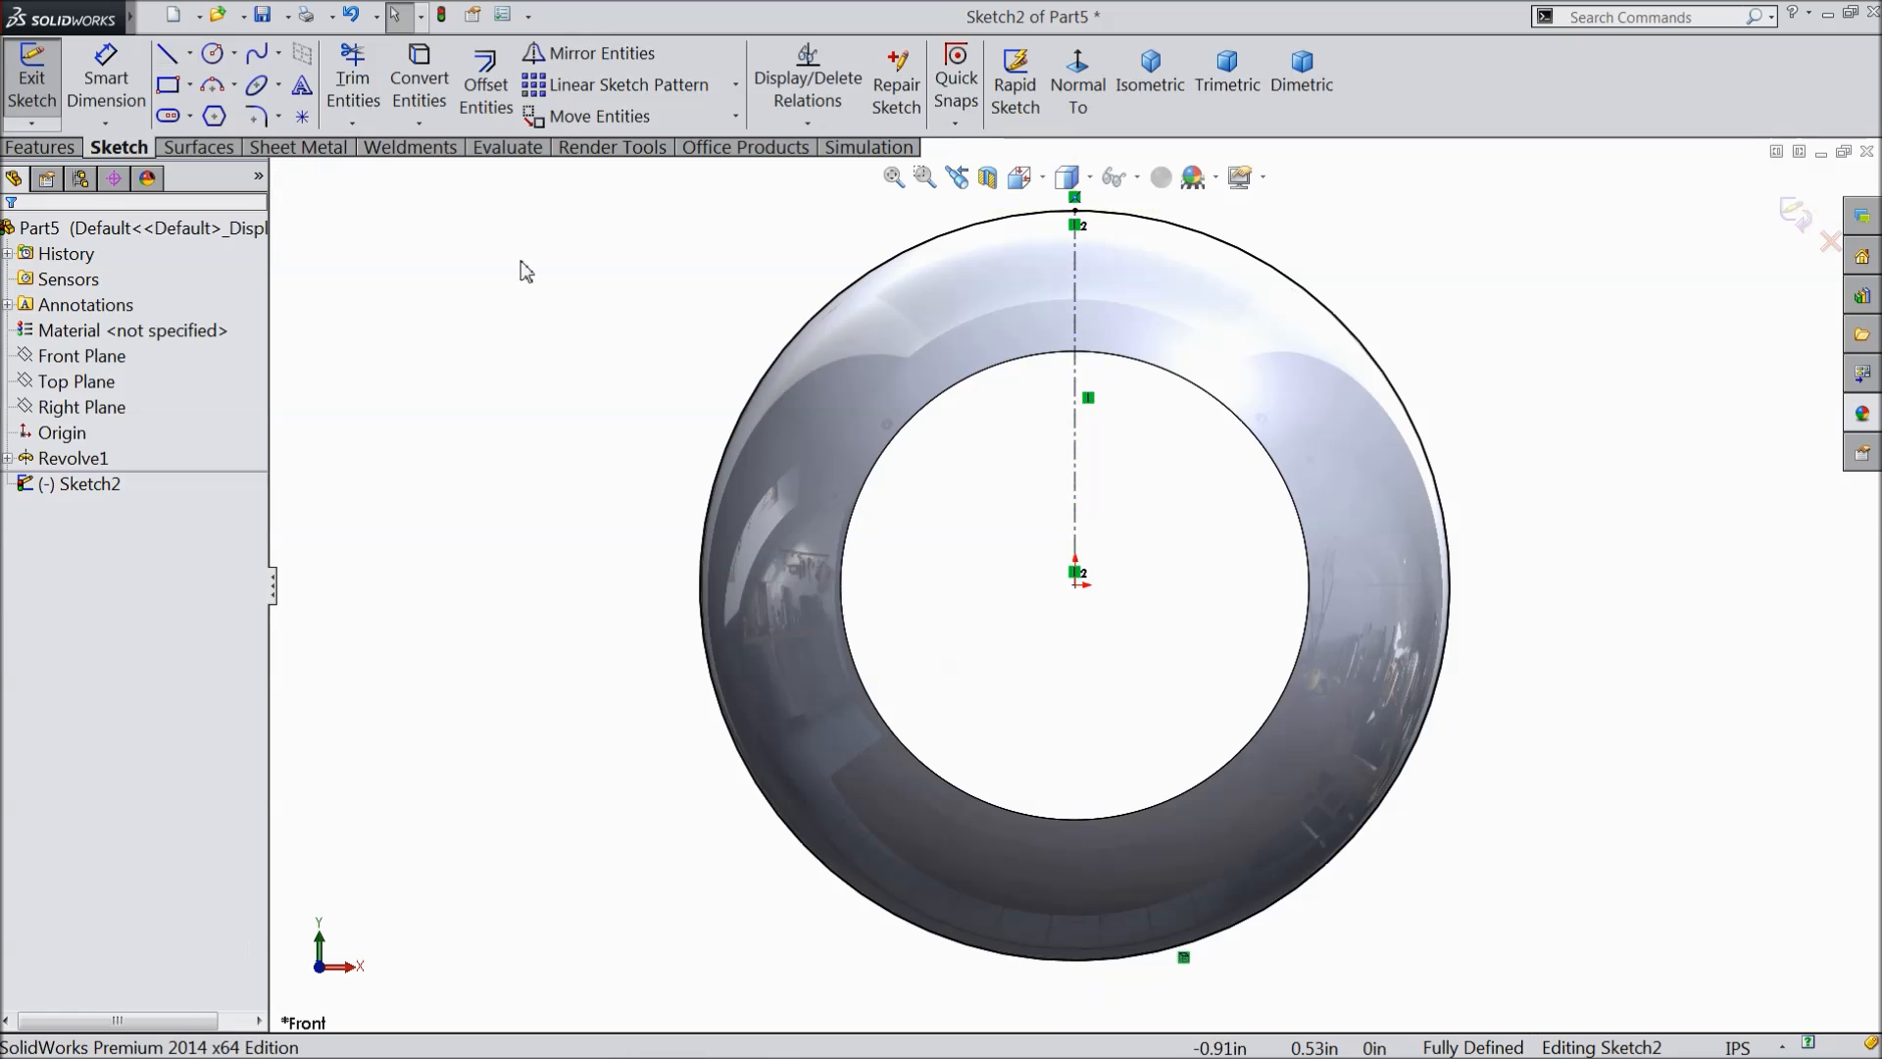
- Sketch a downward-bulging 3 point arc about 0.73 in wide across the circle's upper part, with both ends on the circle
left_click(233, 85)
left_click(265, 180)
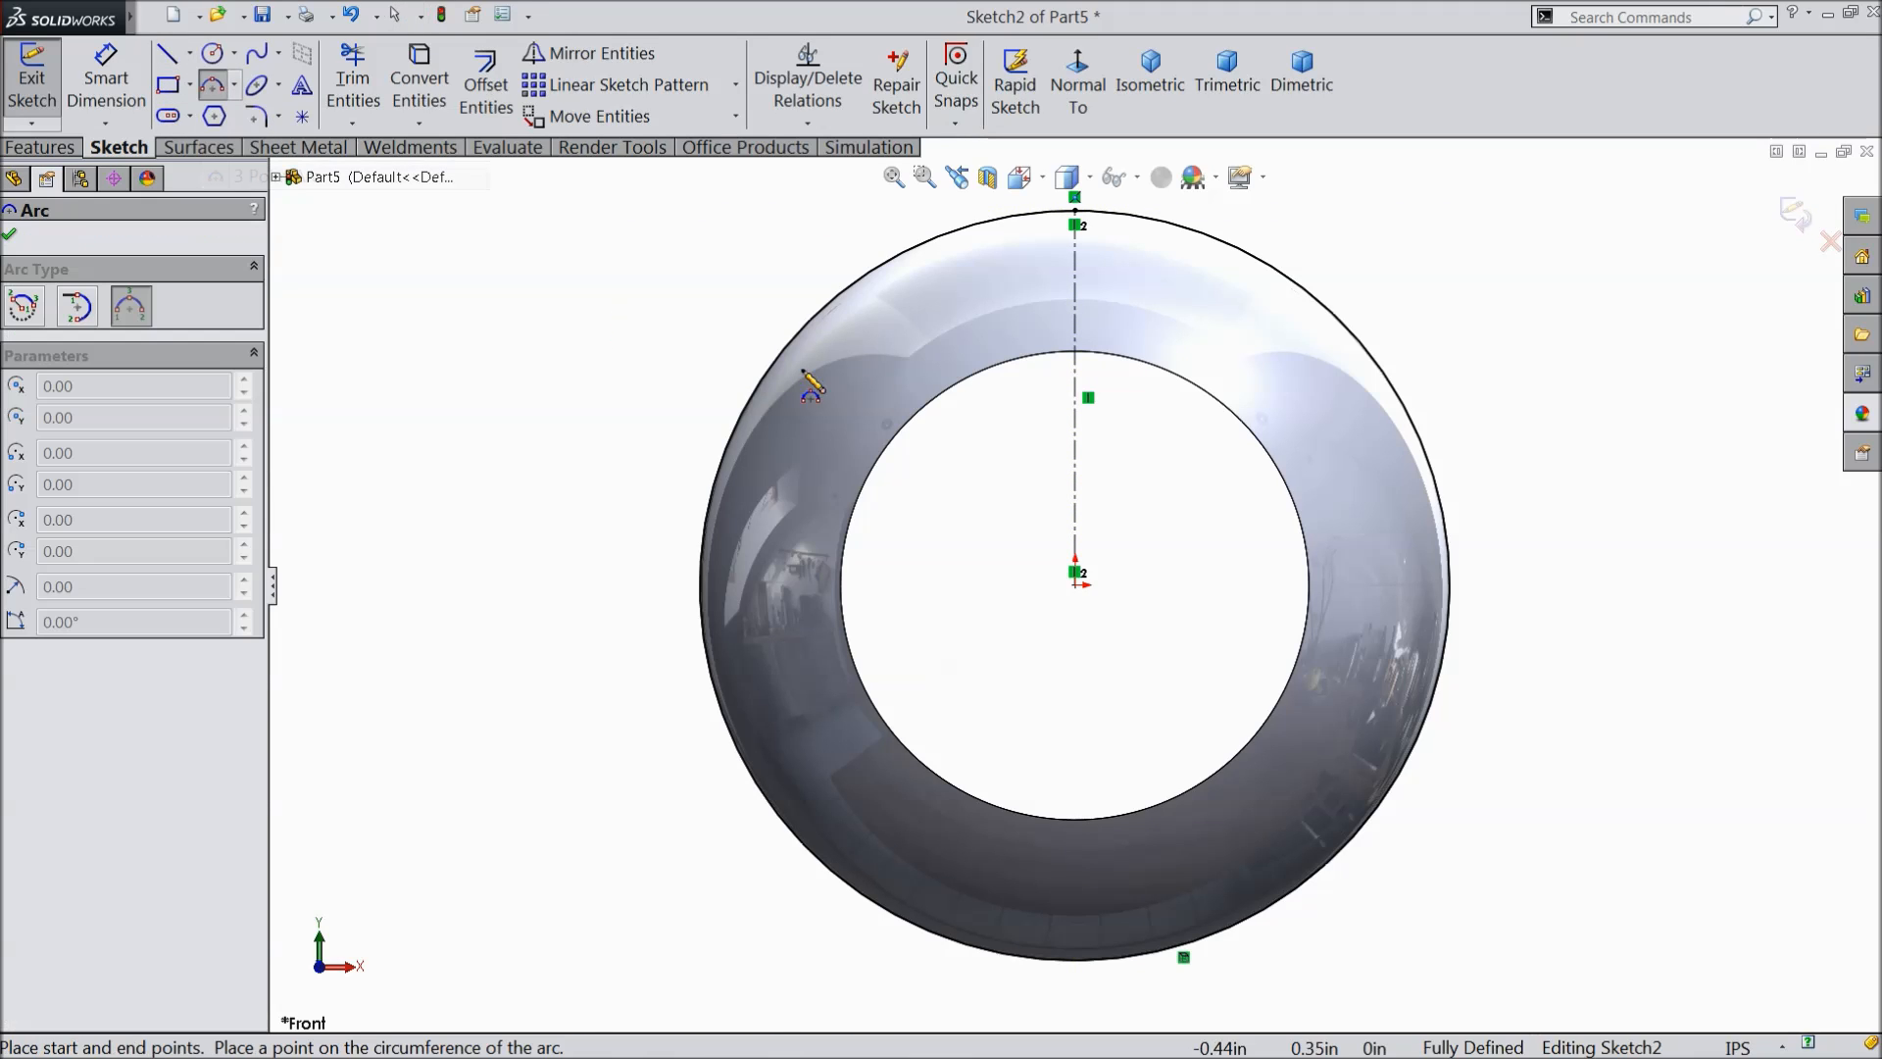
left_click(850, 287)
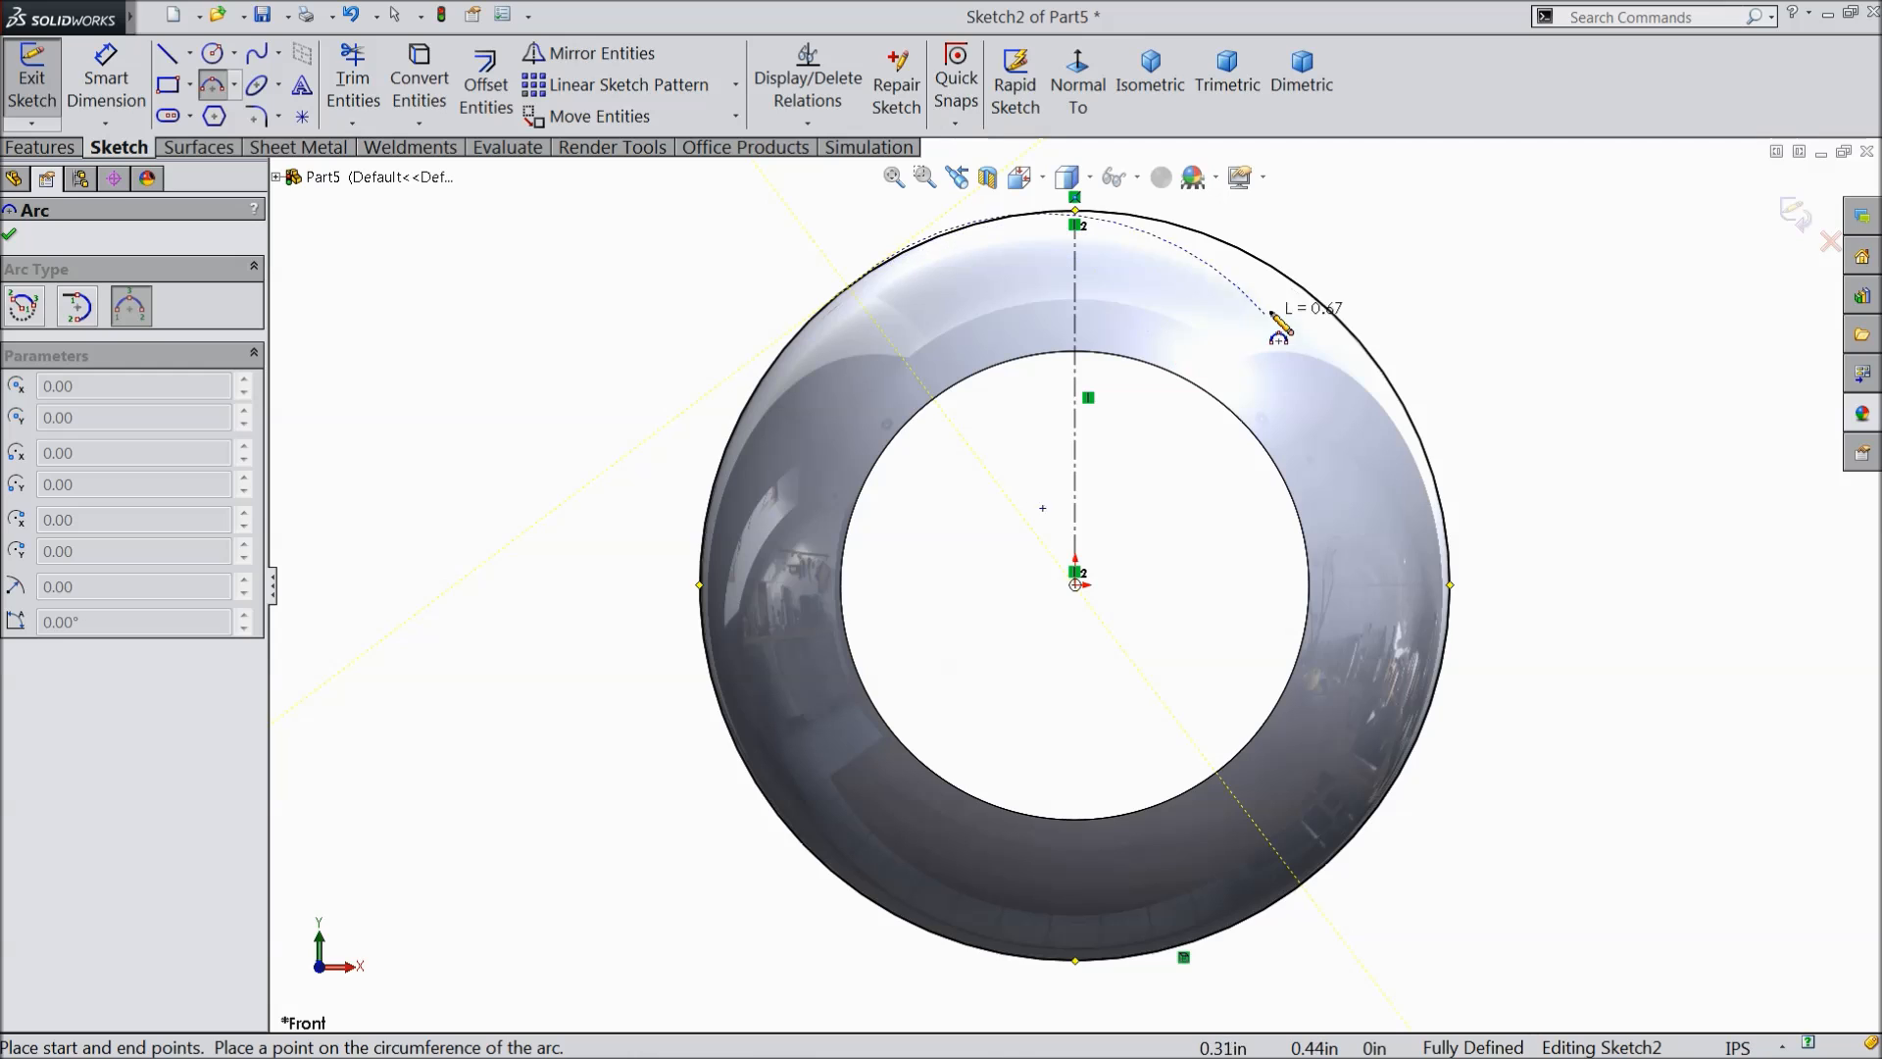
left_click(1308, 292)
left_click(1079, 330)
right_click(632, 297)
left_click(652, 239)
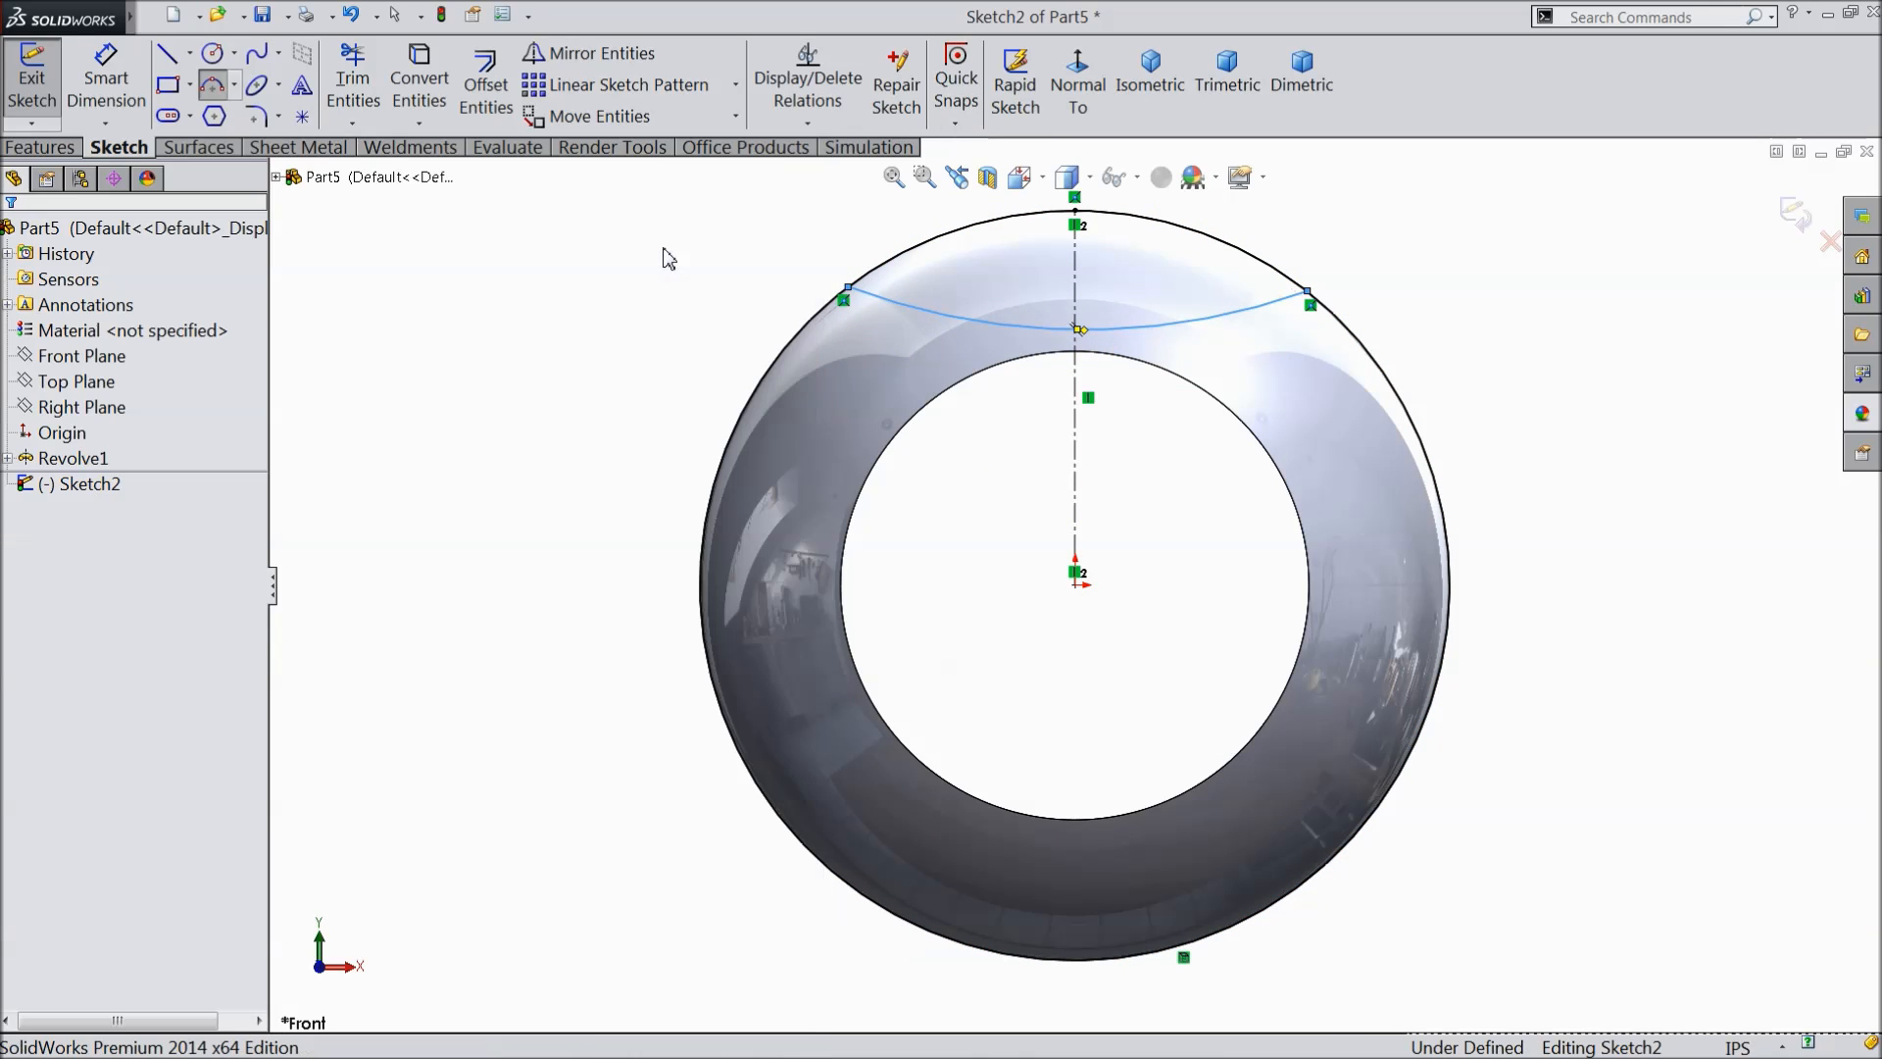
- Add a horizontal relation between the arc's two endpoints
left_click(850, 290)
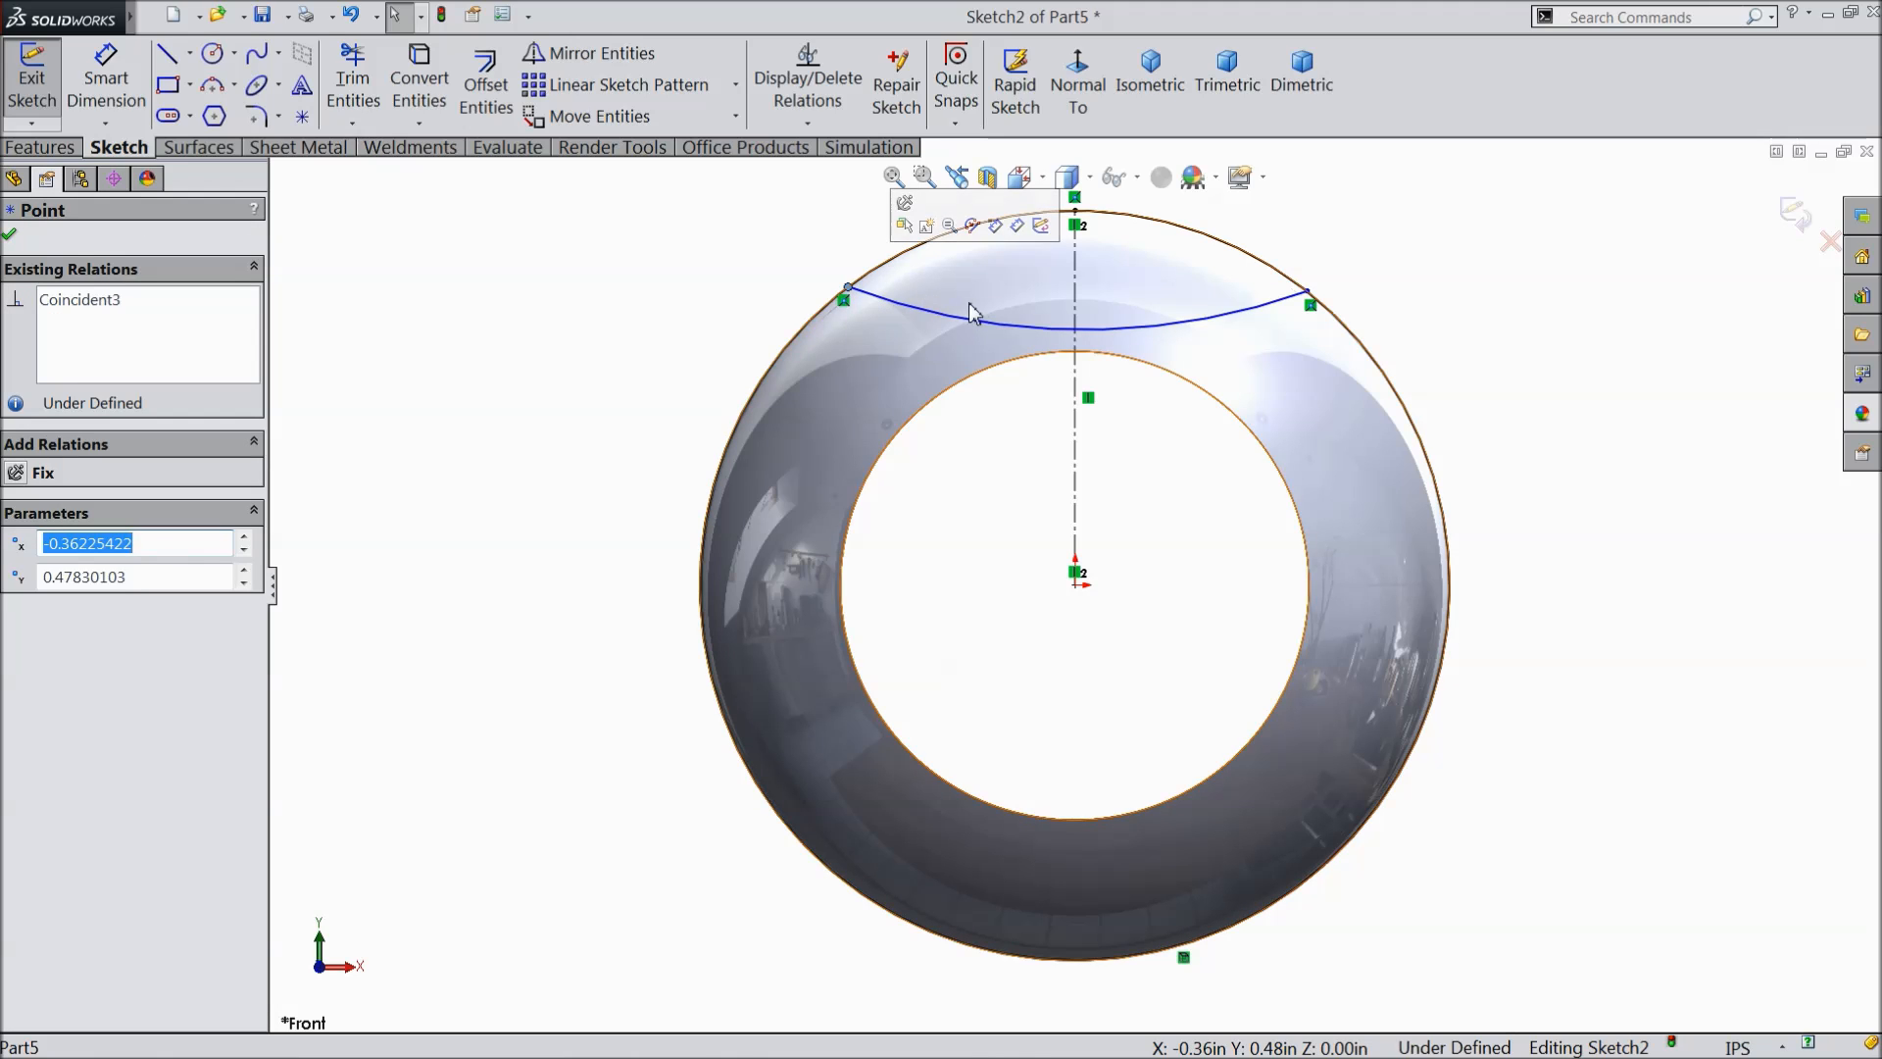
left_click(1308, 292, "ctrl")
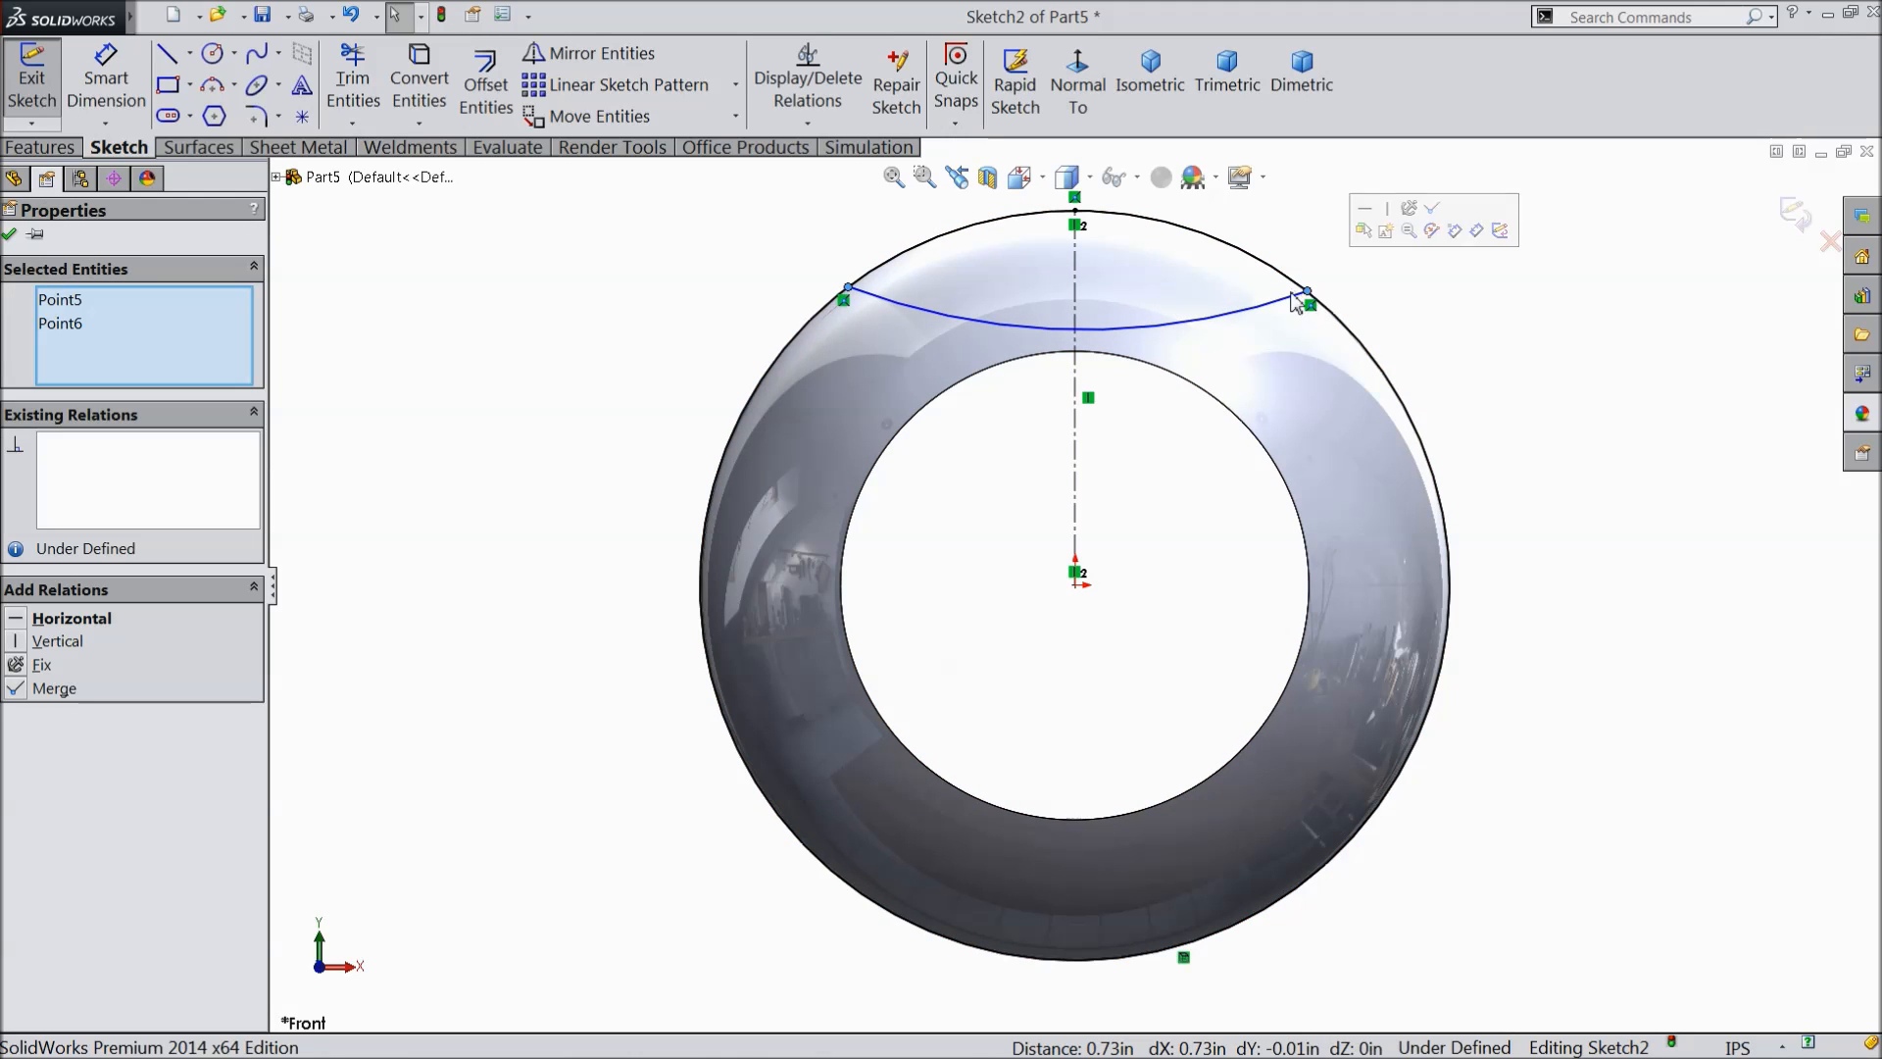
left_click(58, 618)
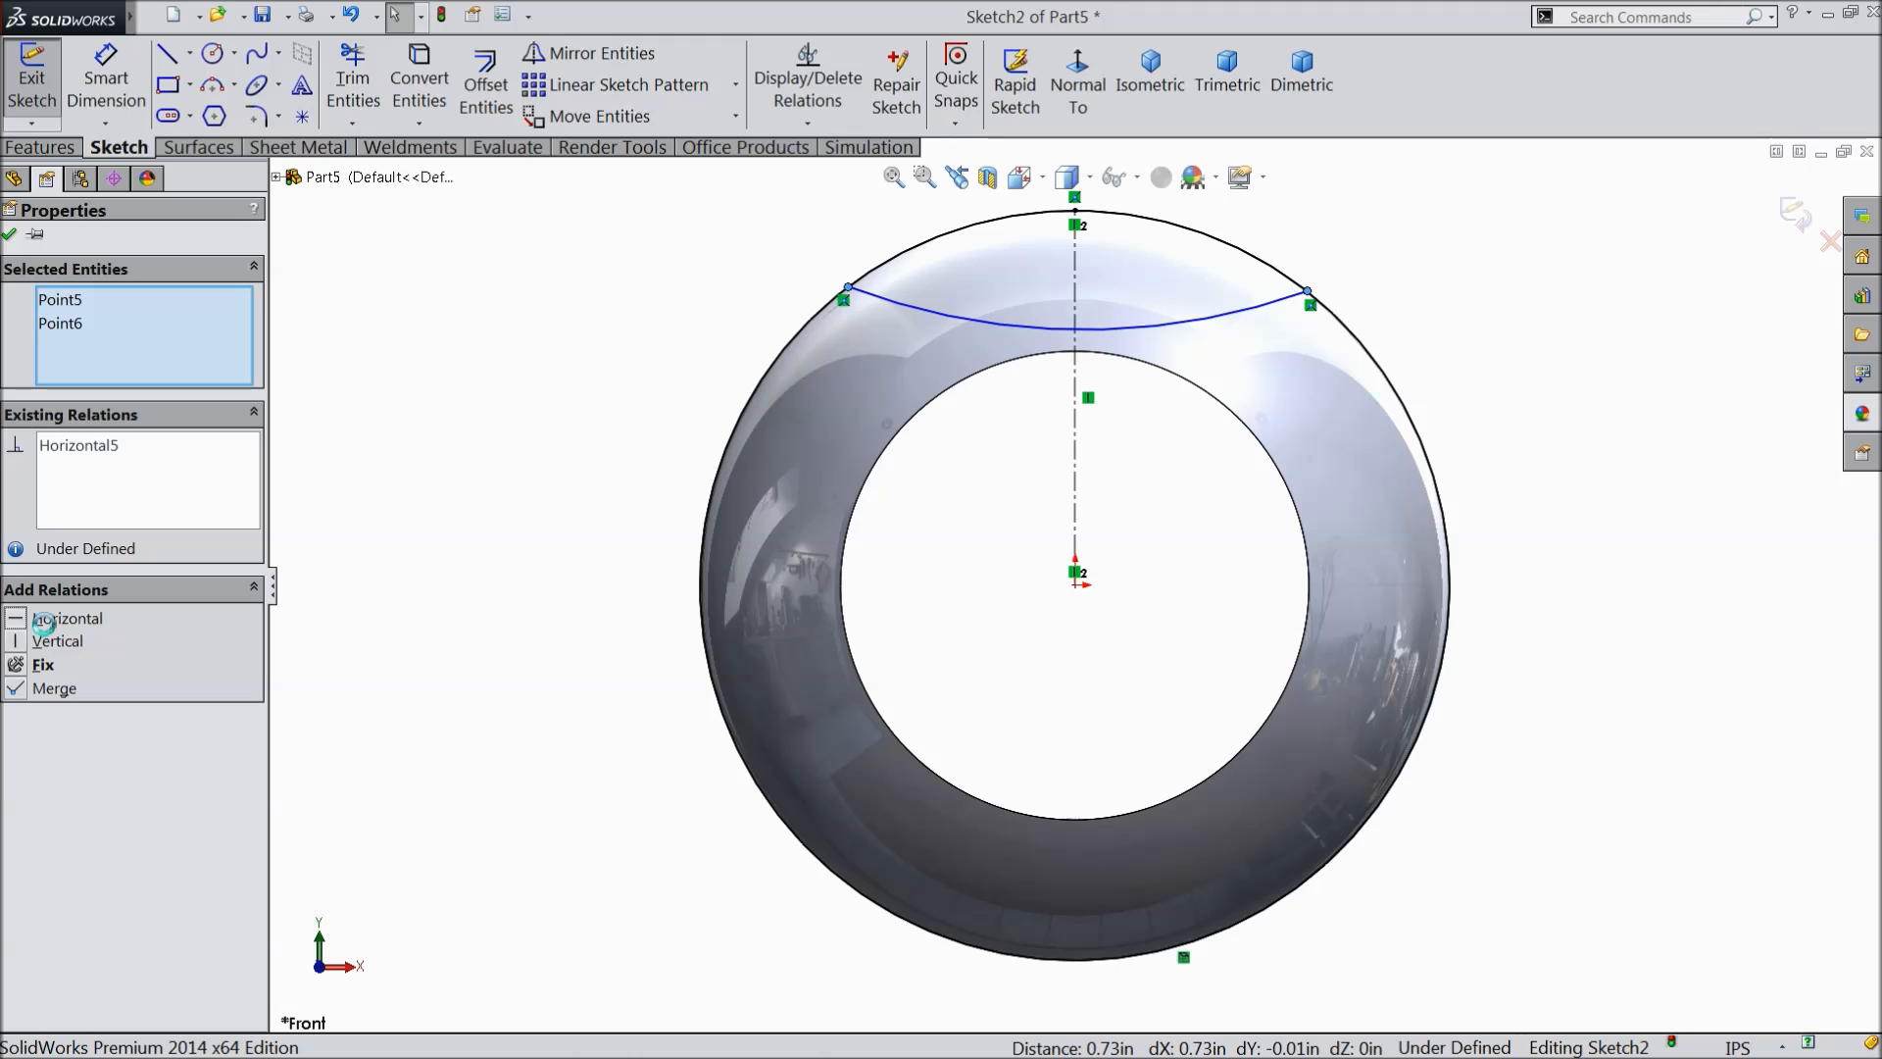
- Place sketch points at the top of the circle and at the midpoint of the arc
left_click(304, 118)
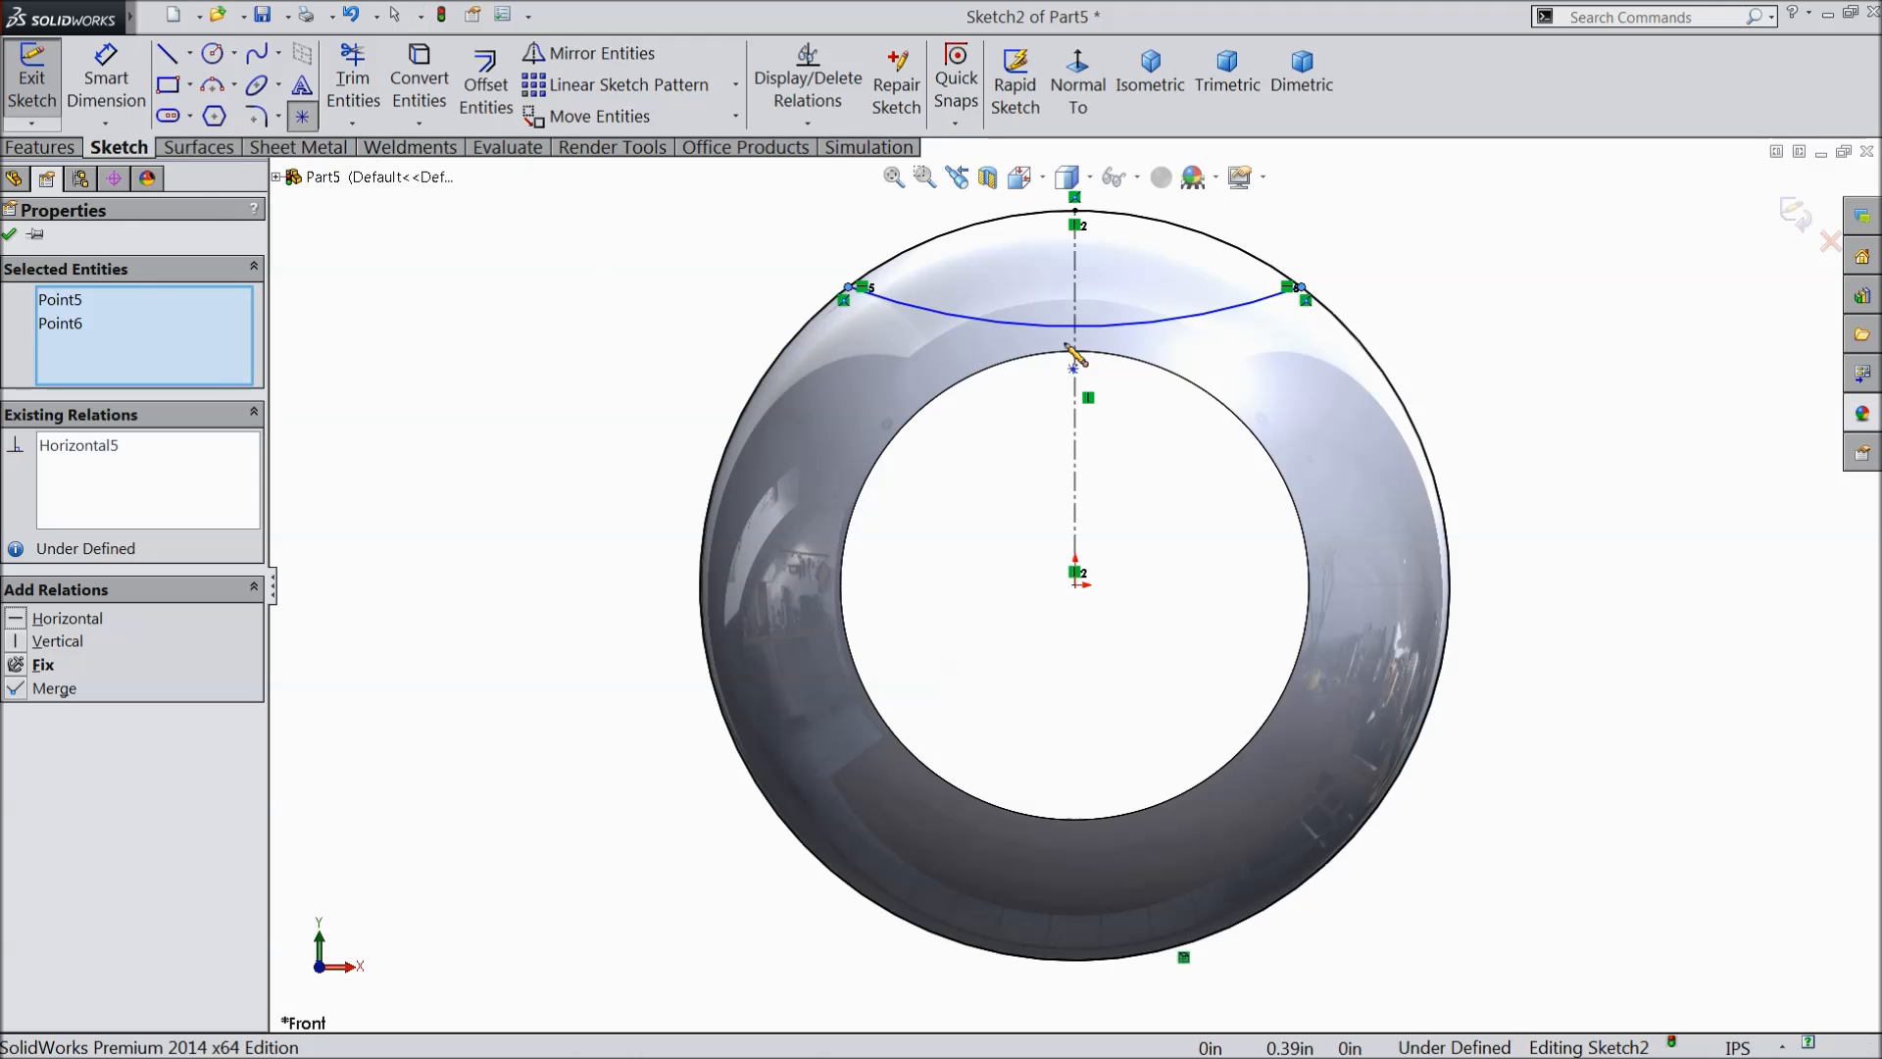
left_click(1075, 210)
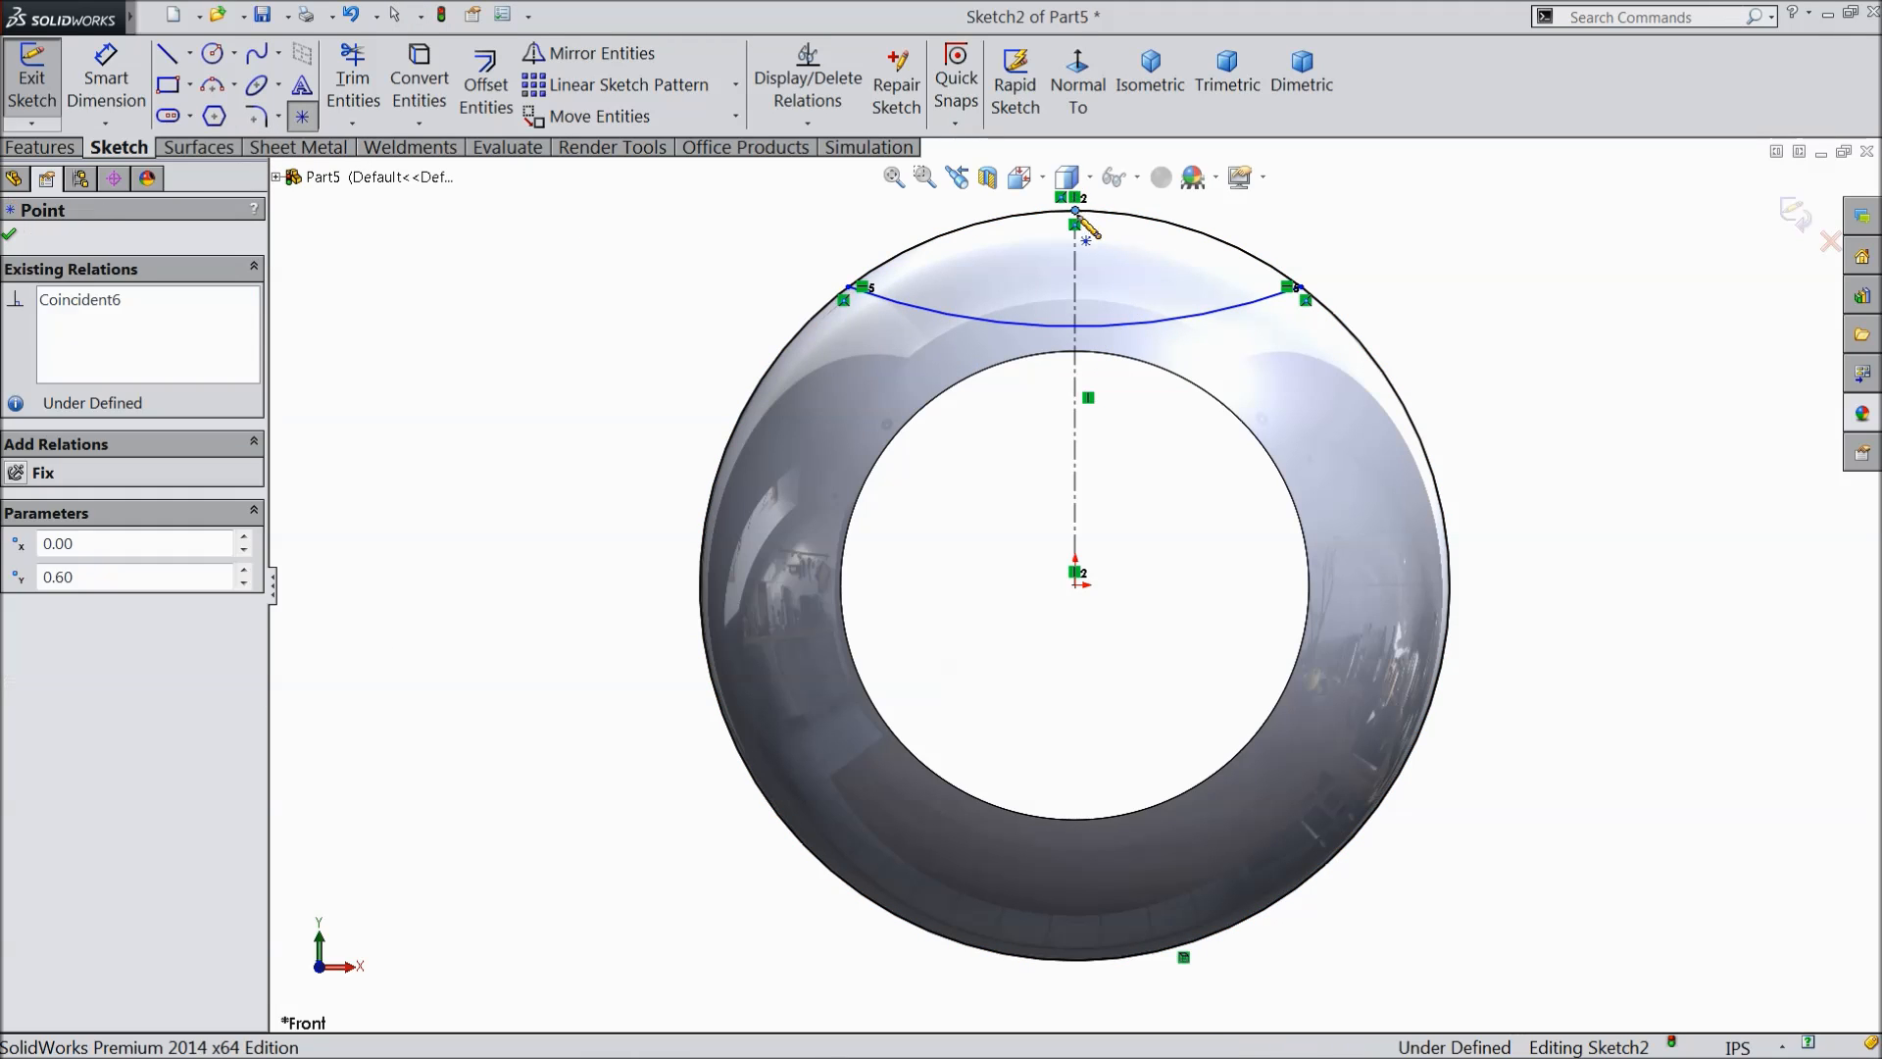
left_click(1075, 326)
- Dimension the vertical distance between the circle's top point and the arc's midpoint and set it to 0.1875 in
left_click(114, 102)
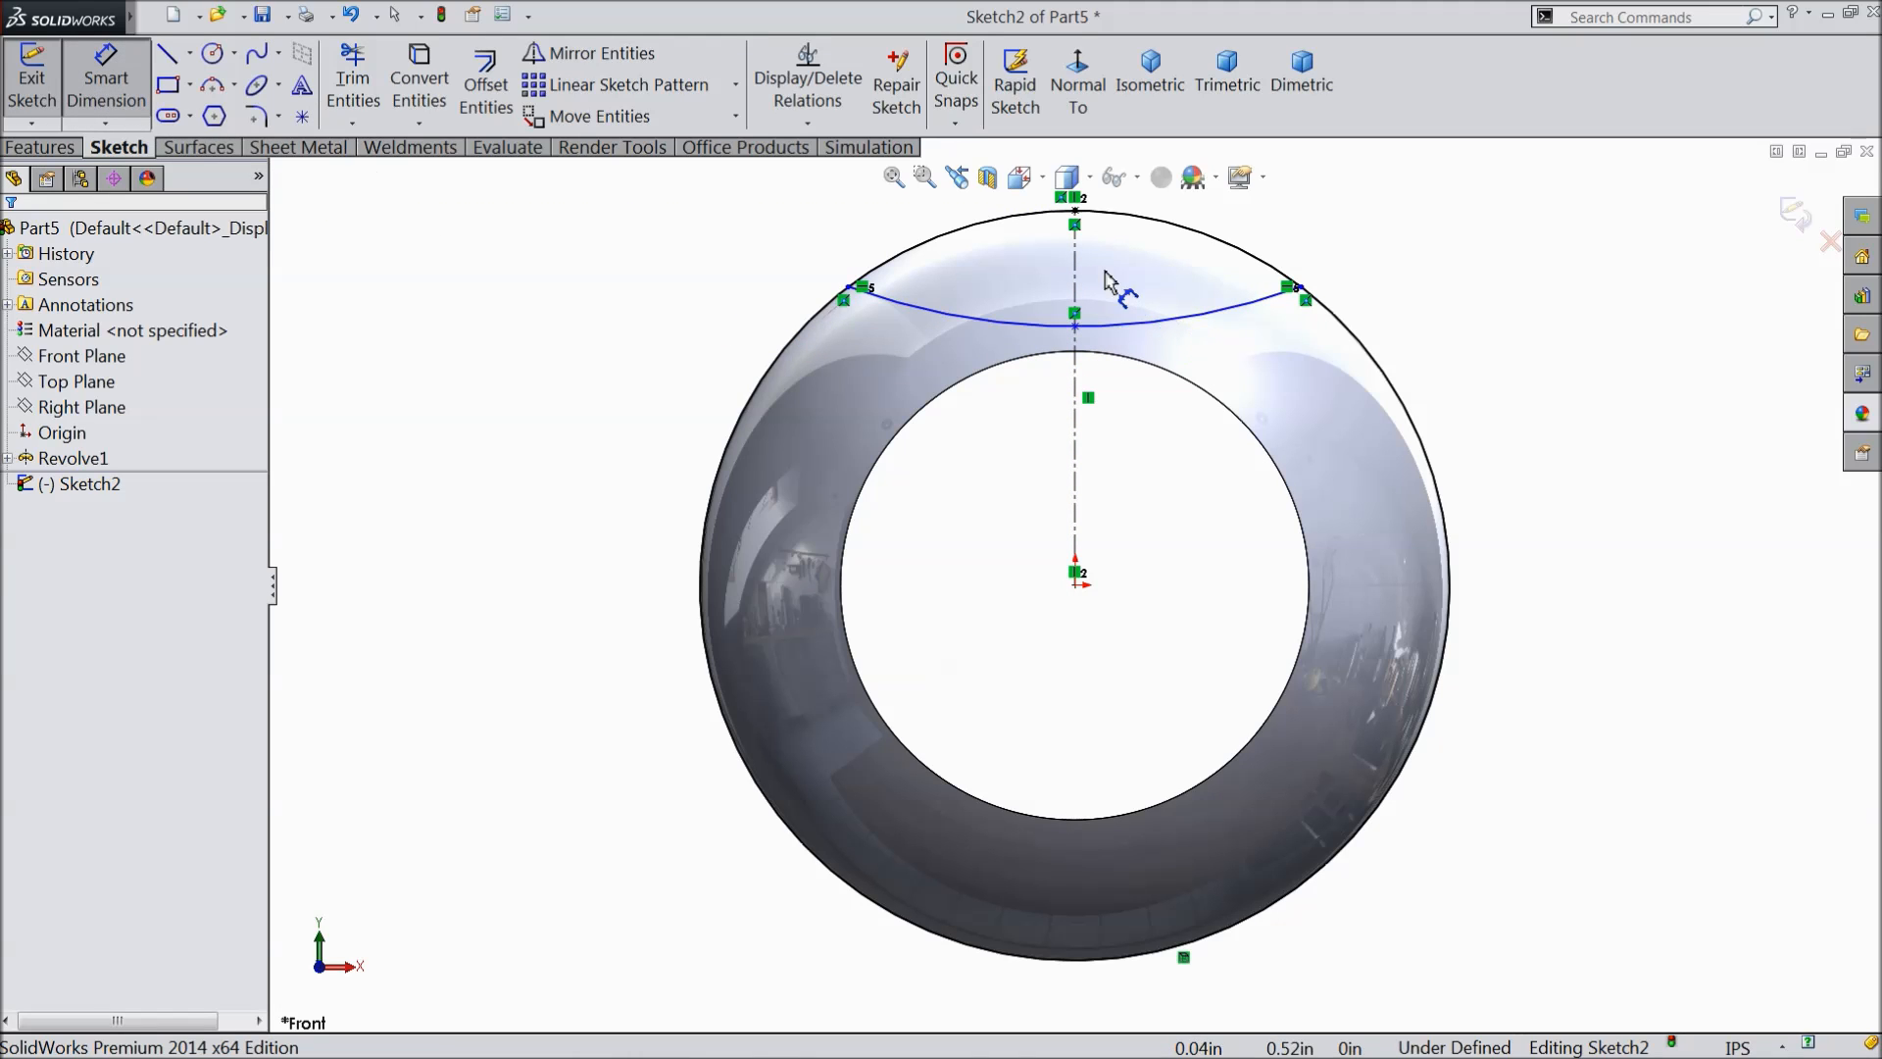
left_click(1075, 211)
left_click(1075, 325)
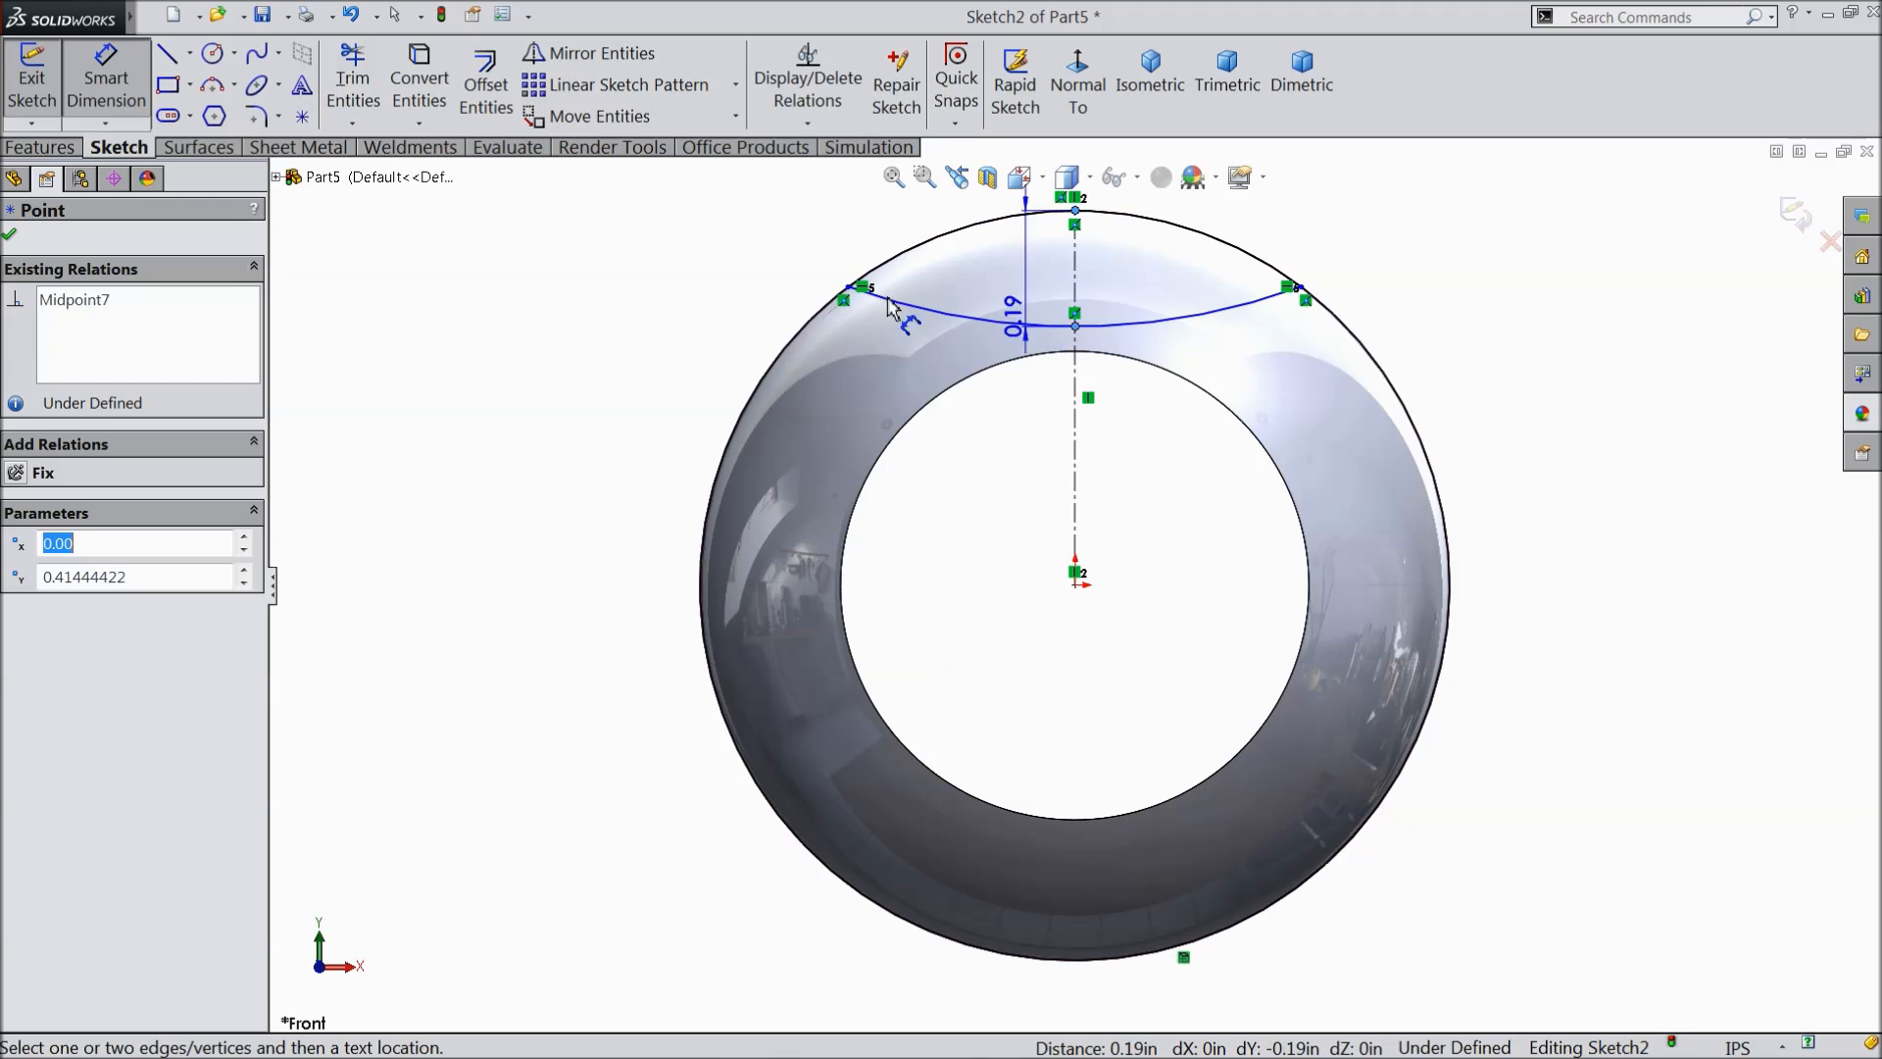
left_click(693, 294)
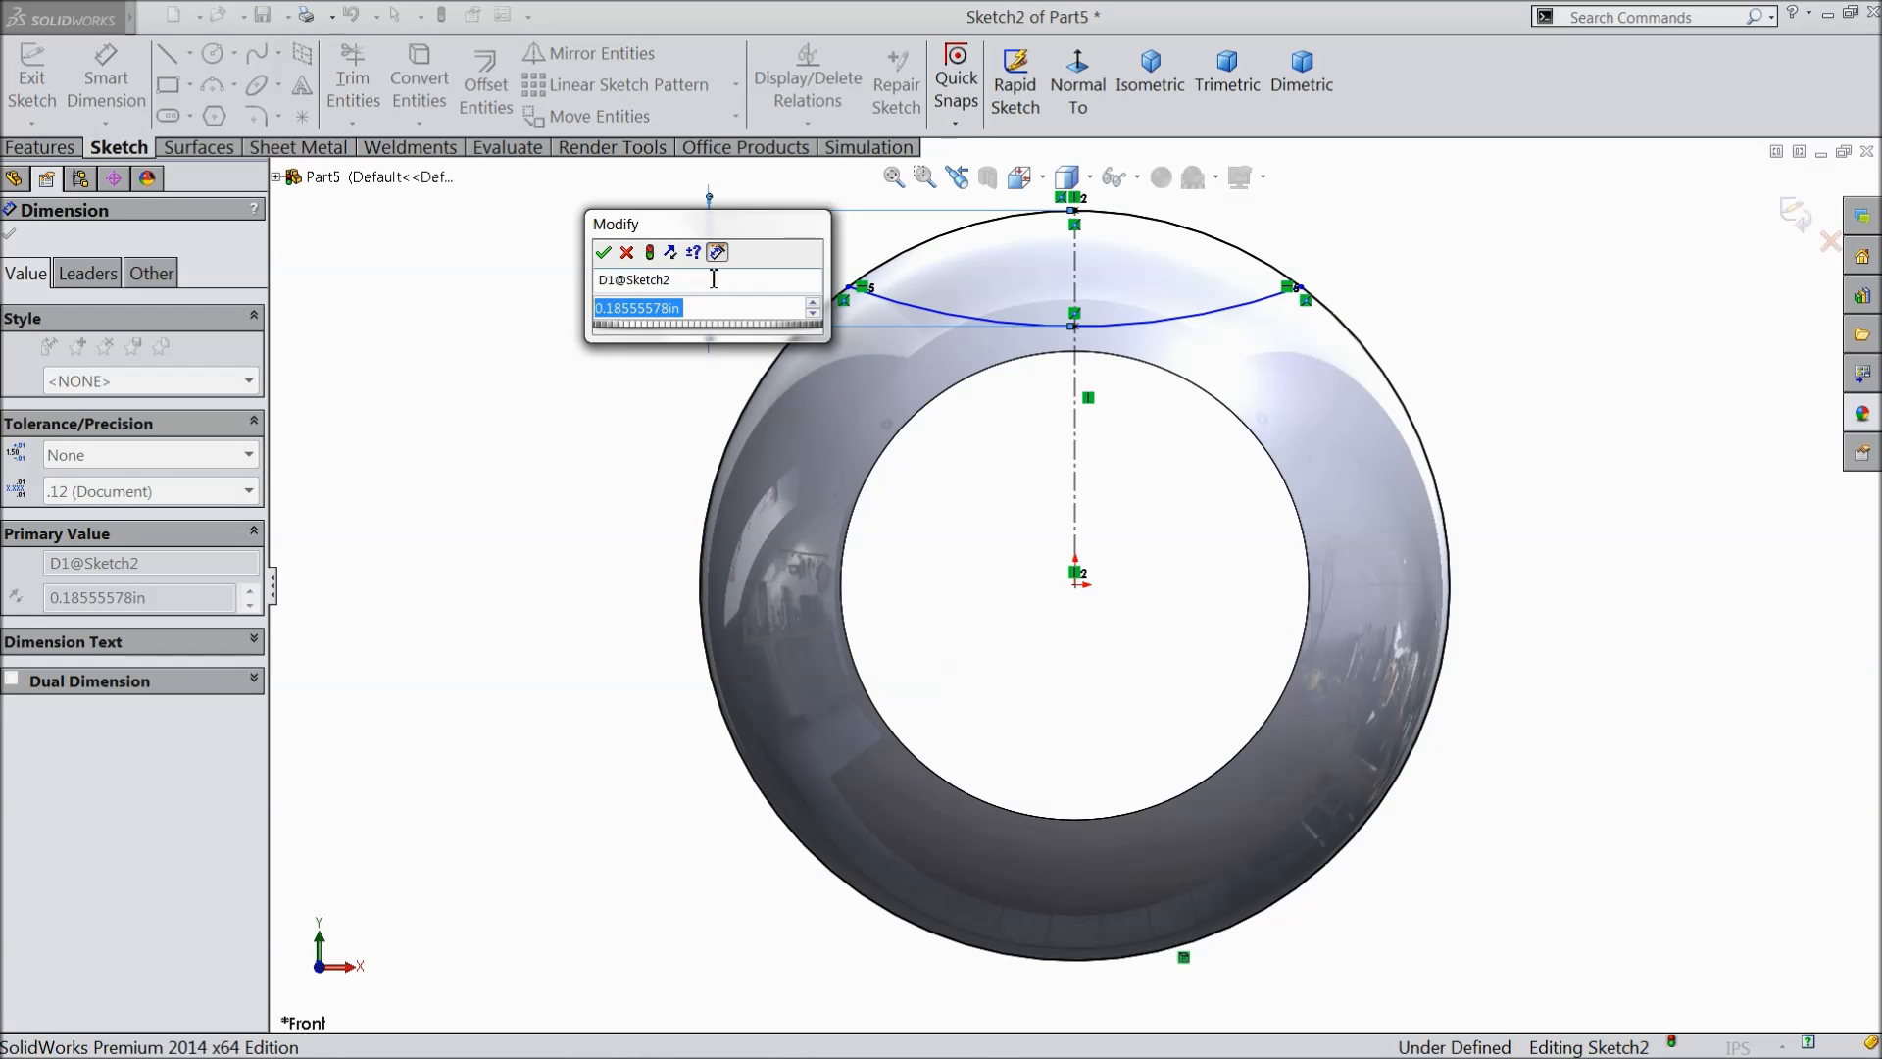
type("0.1875")
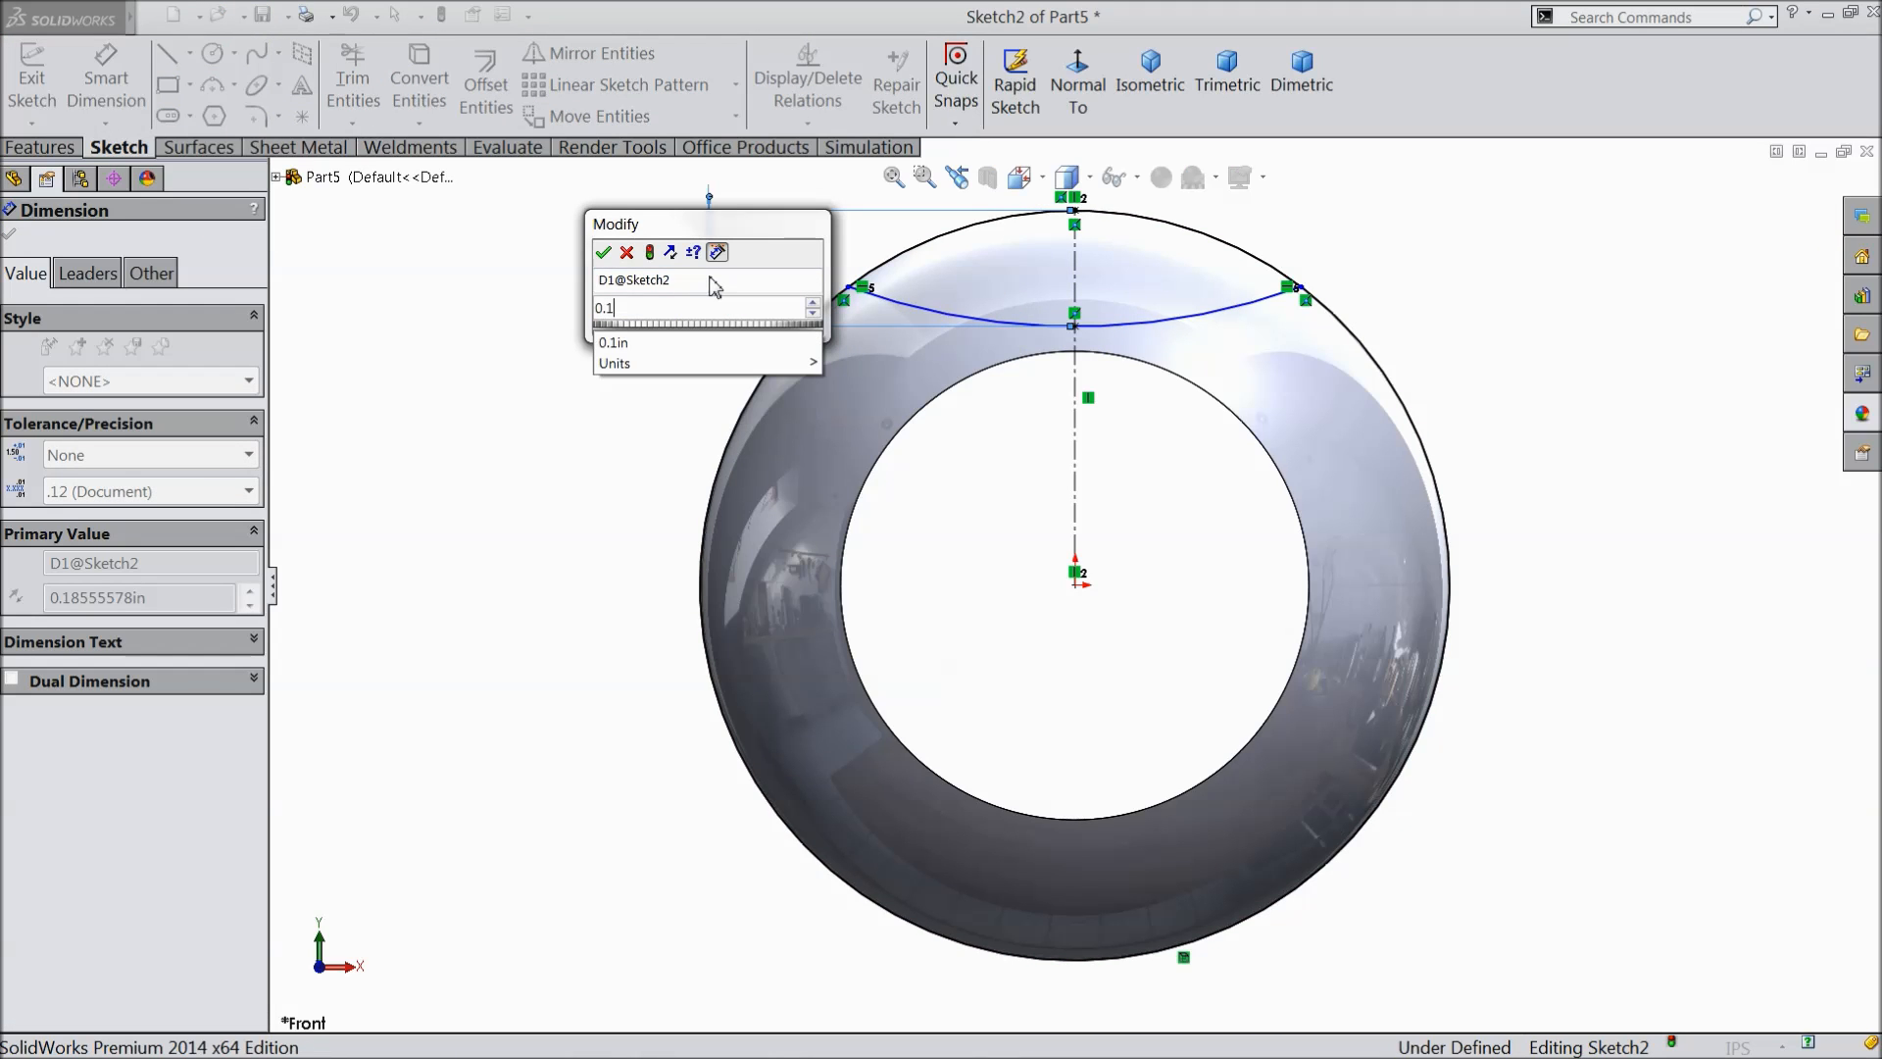
left_click(604, 255)
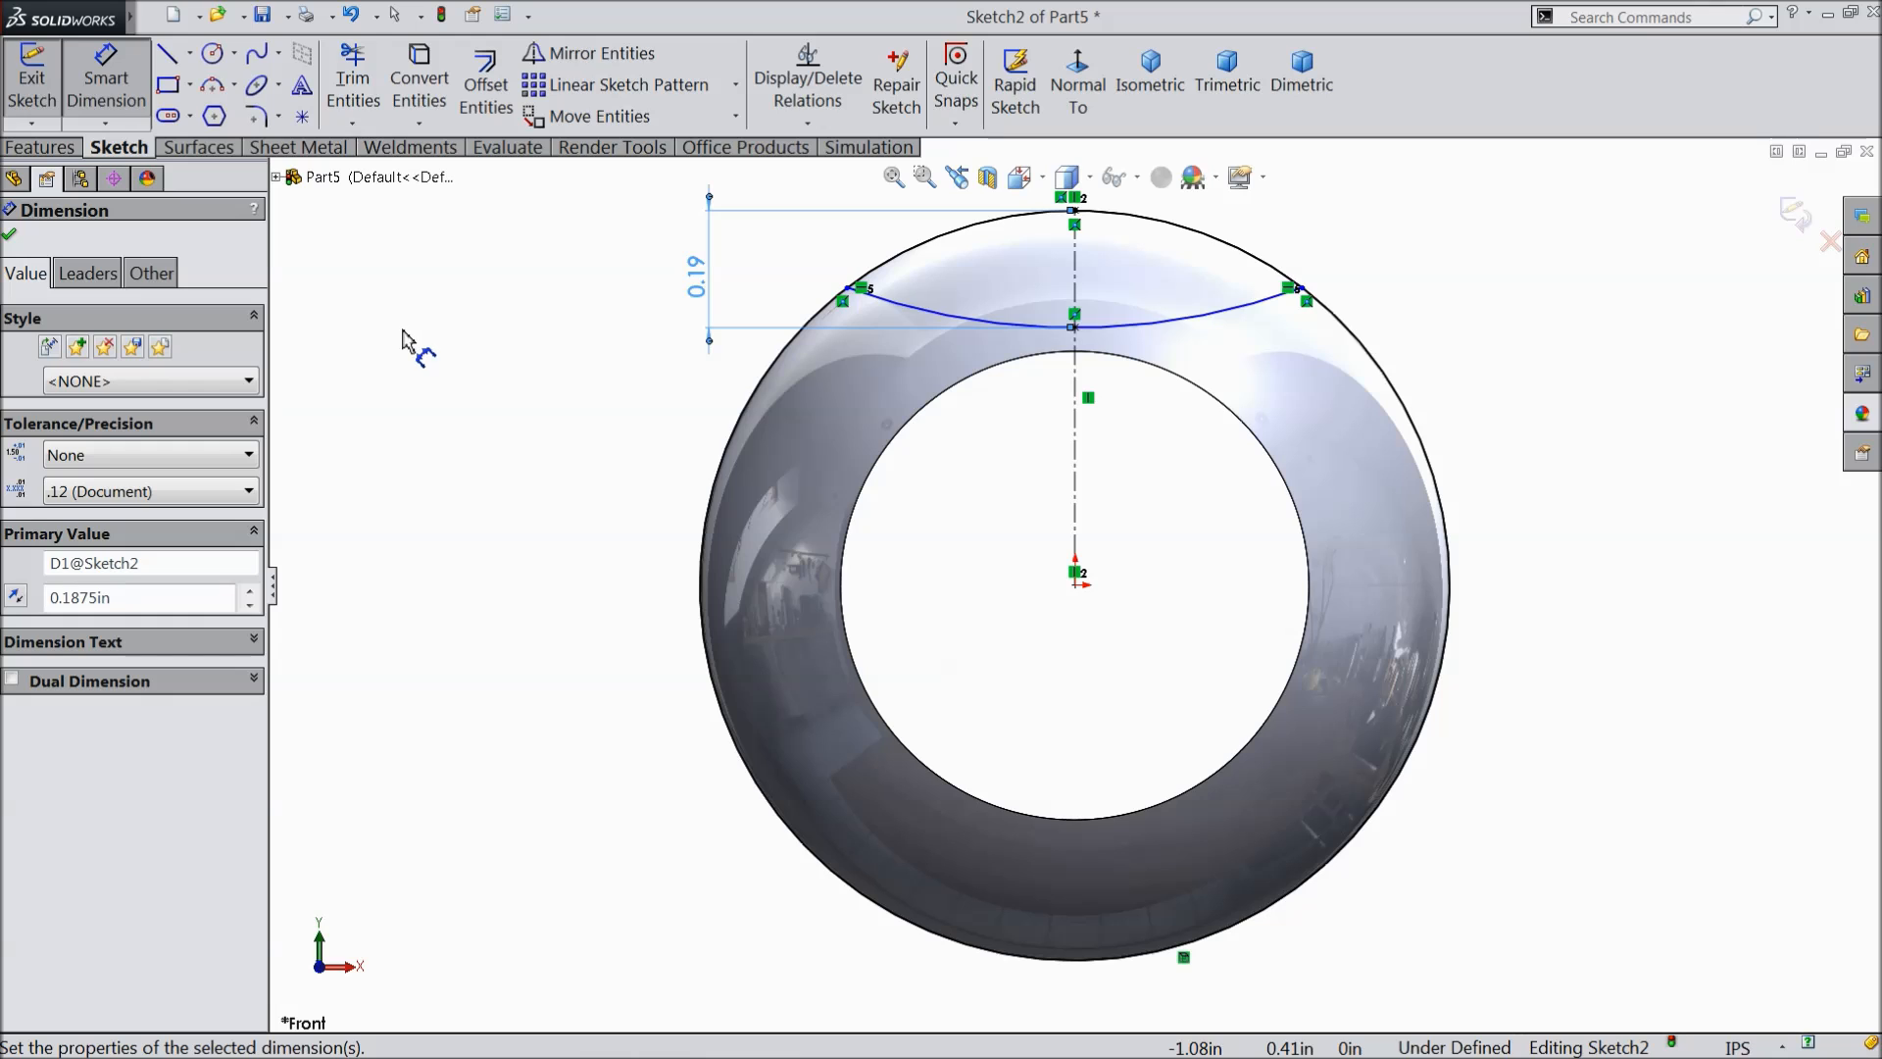
- Dimension the horizontal distance between the arc's endpoints and set it to 0.66 in
scroll(1174, 336, "up", 2)
scroll(1173, 278, "down", 2)
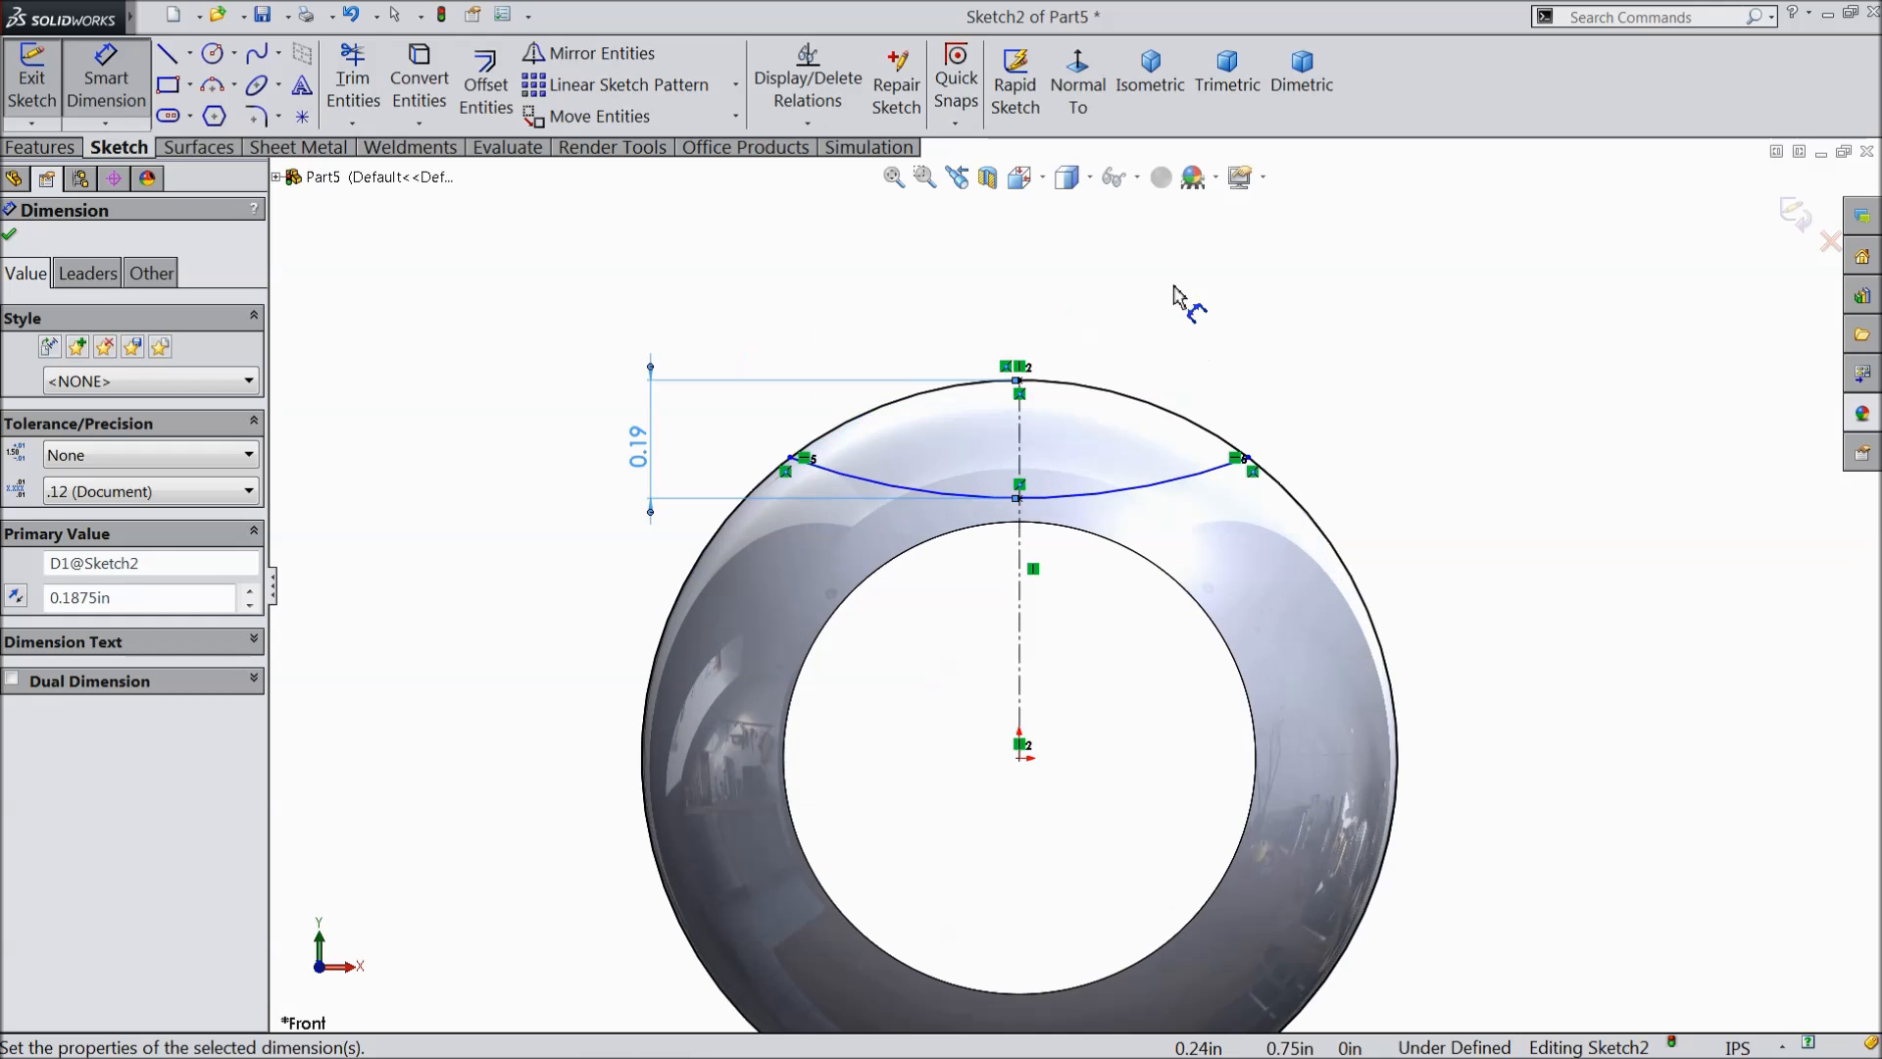
left_click(1241, 462)
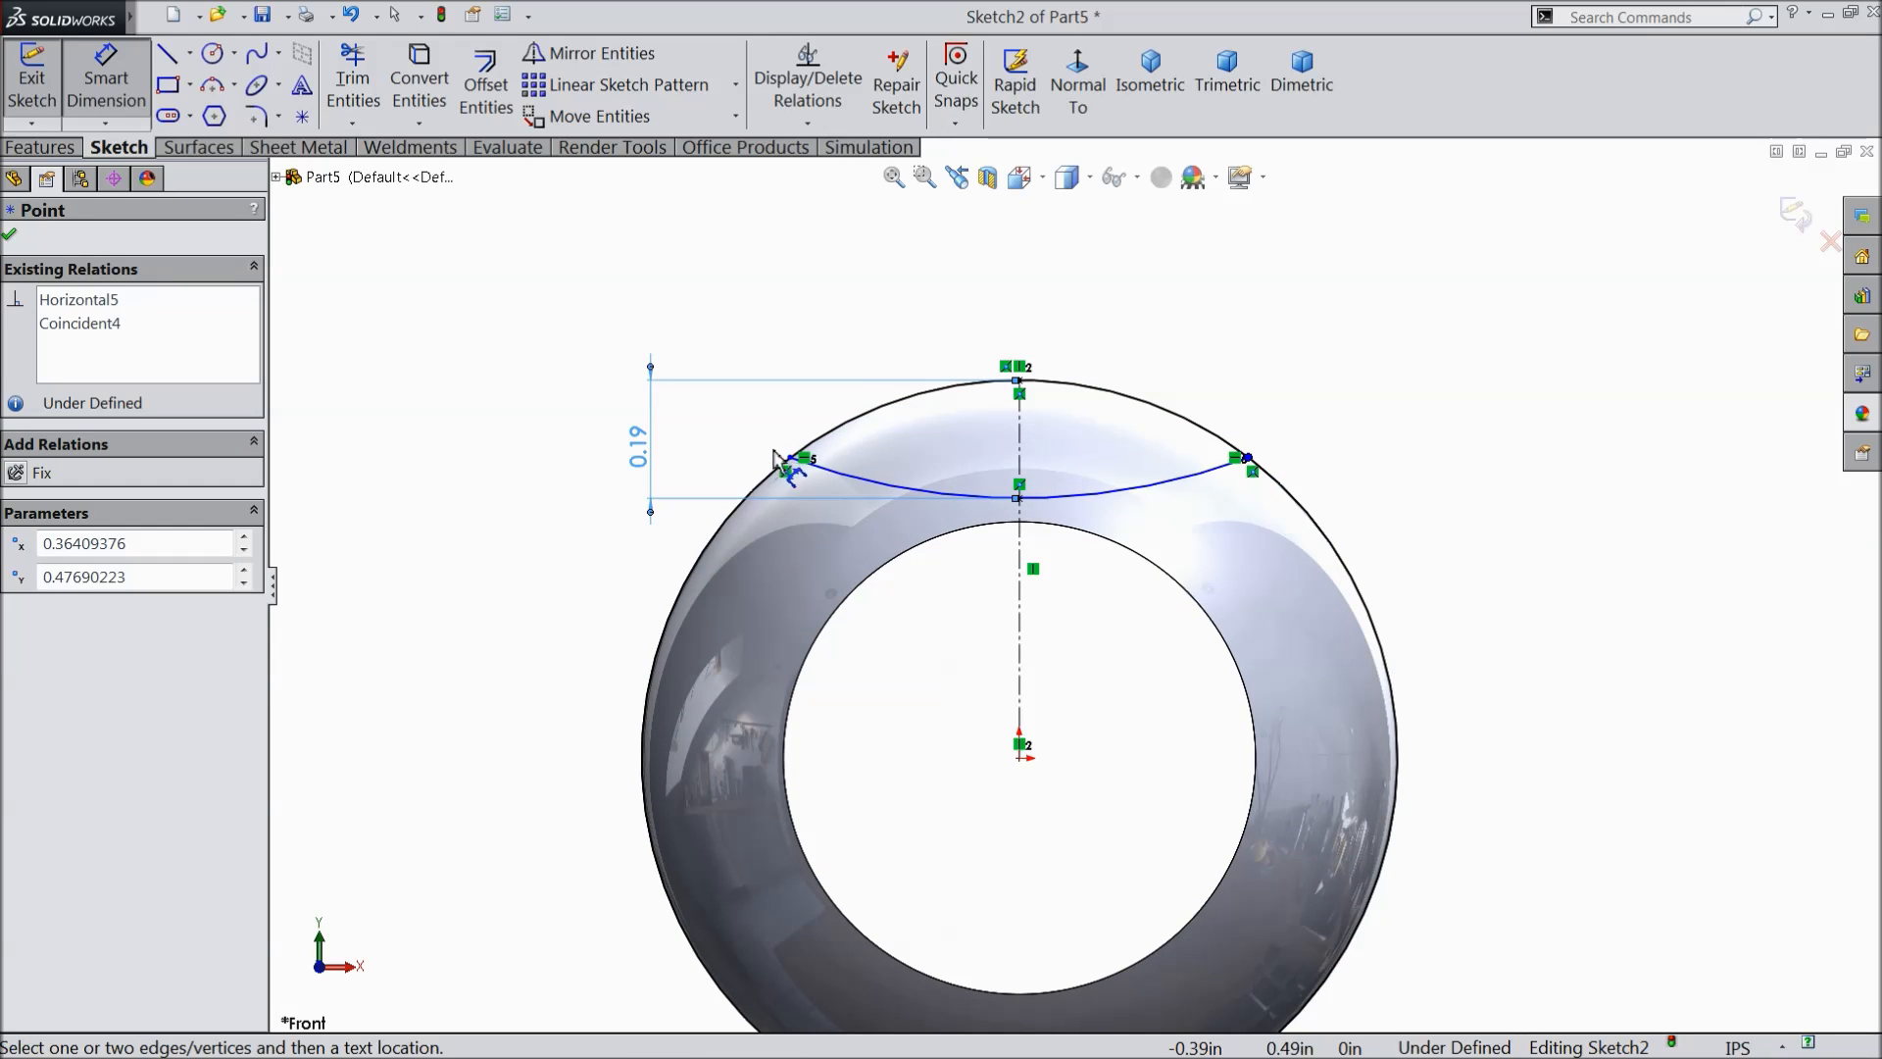
left_click(790, 464)
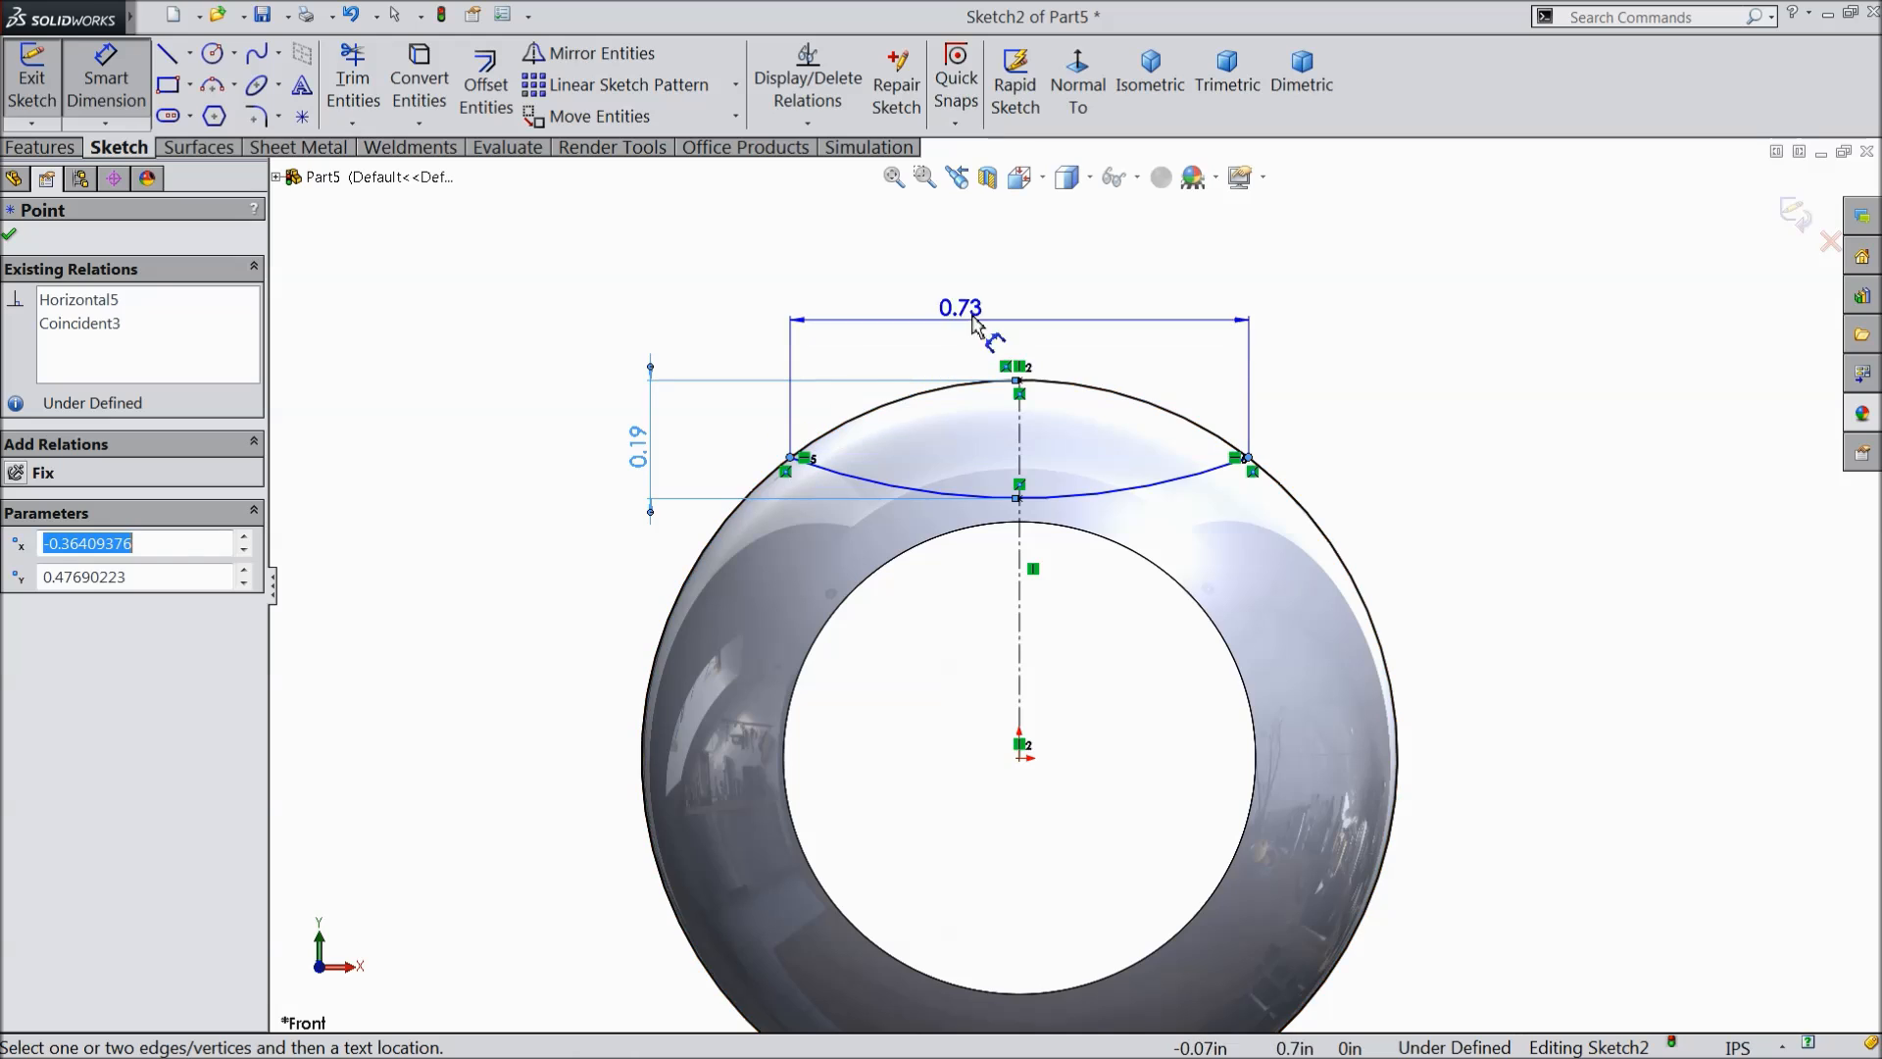
left_click(1039, 316)
type("0.66")
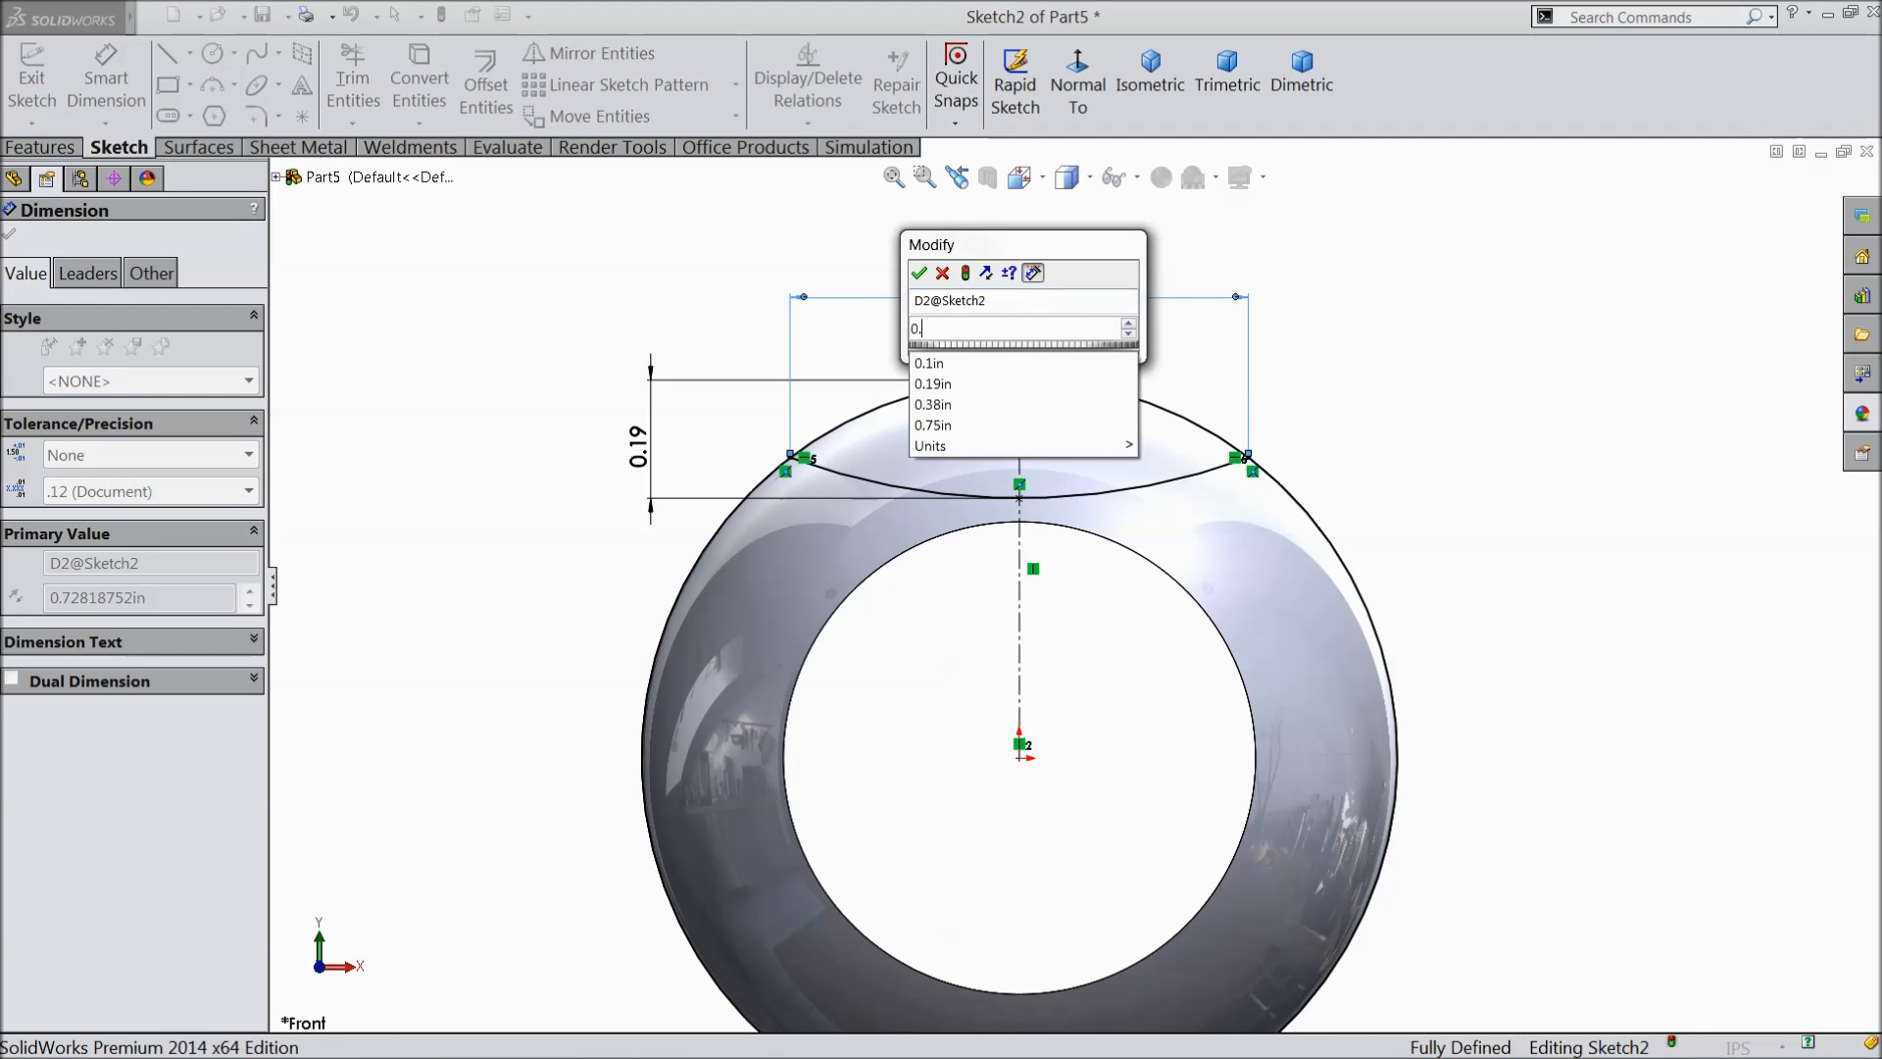
left_click(918, 273)
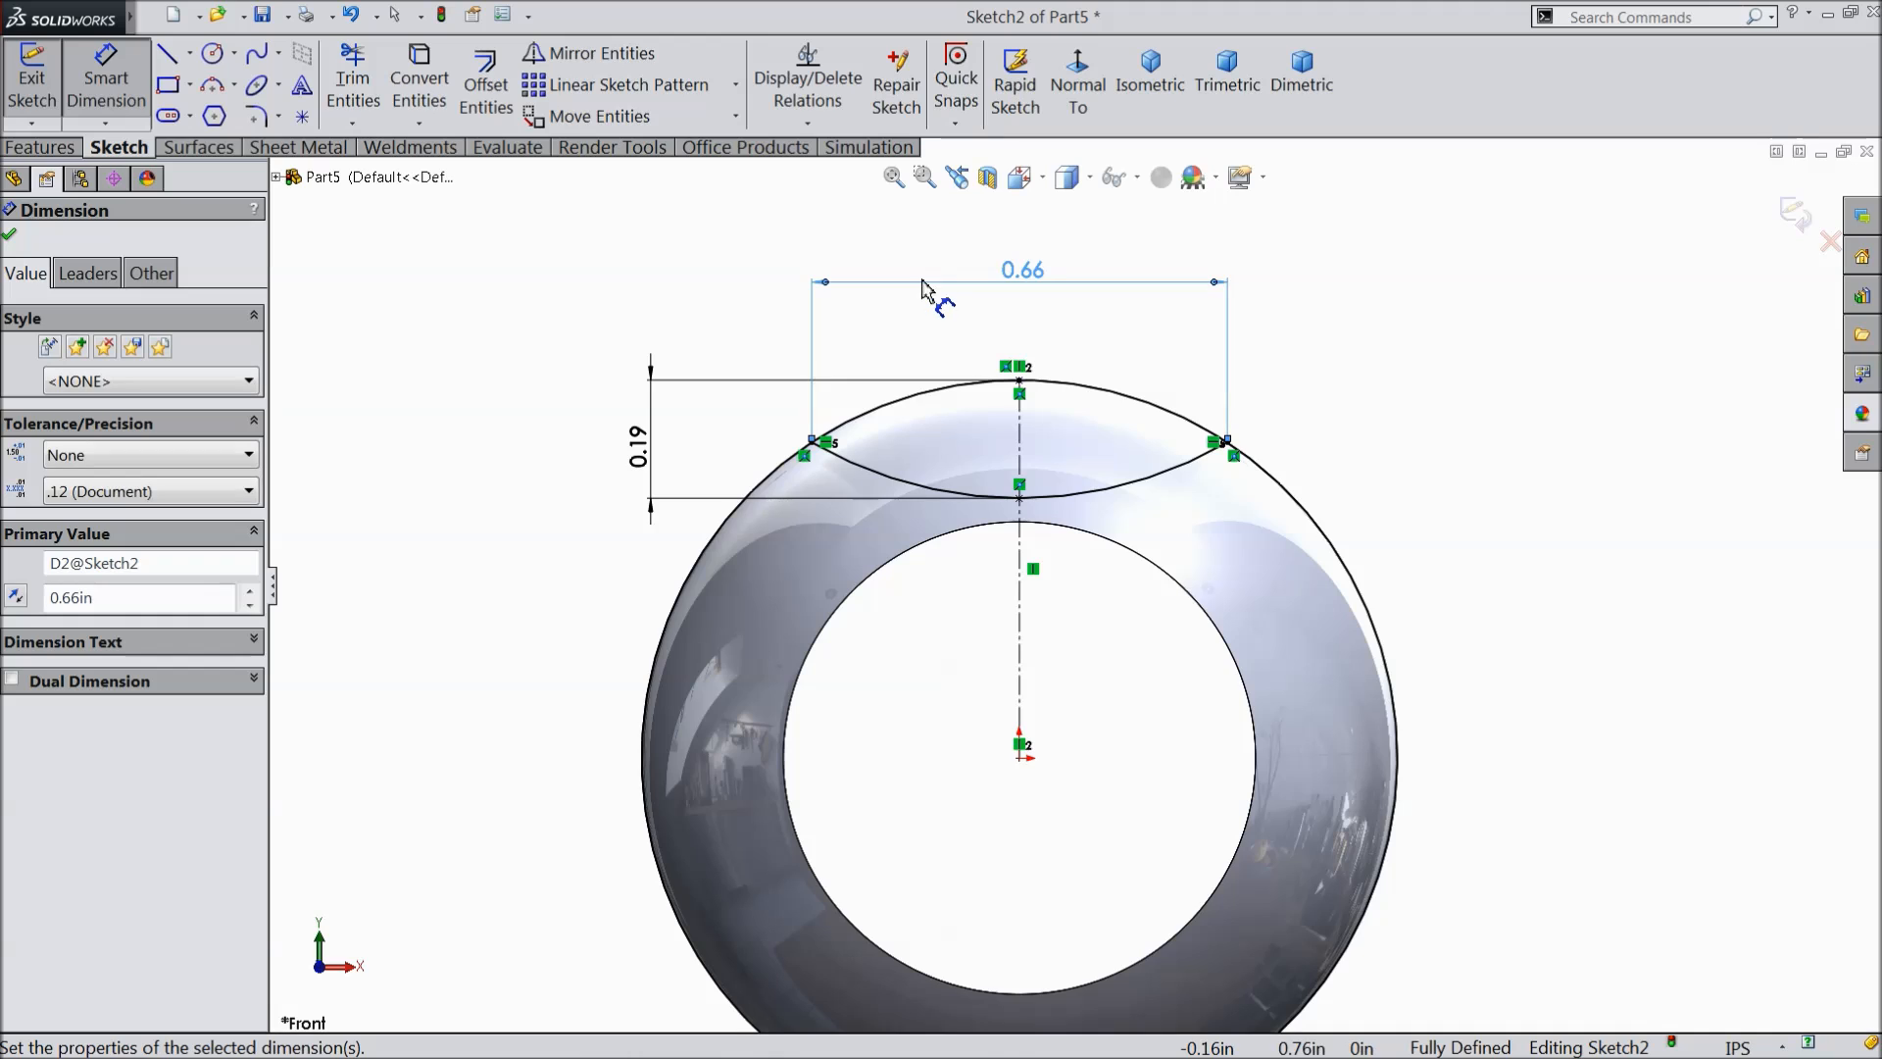
left_click(11, 237)
key("f")
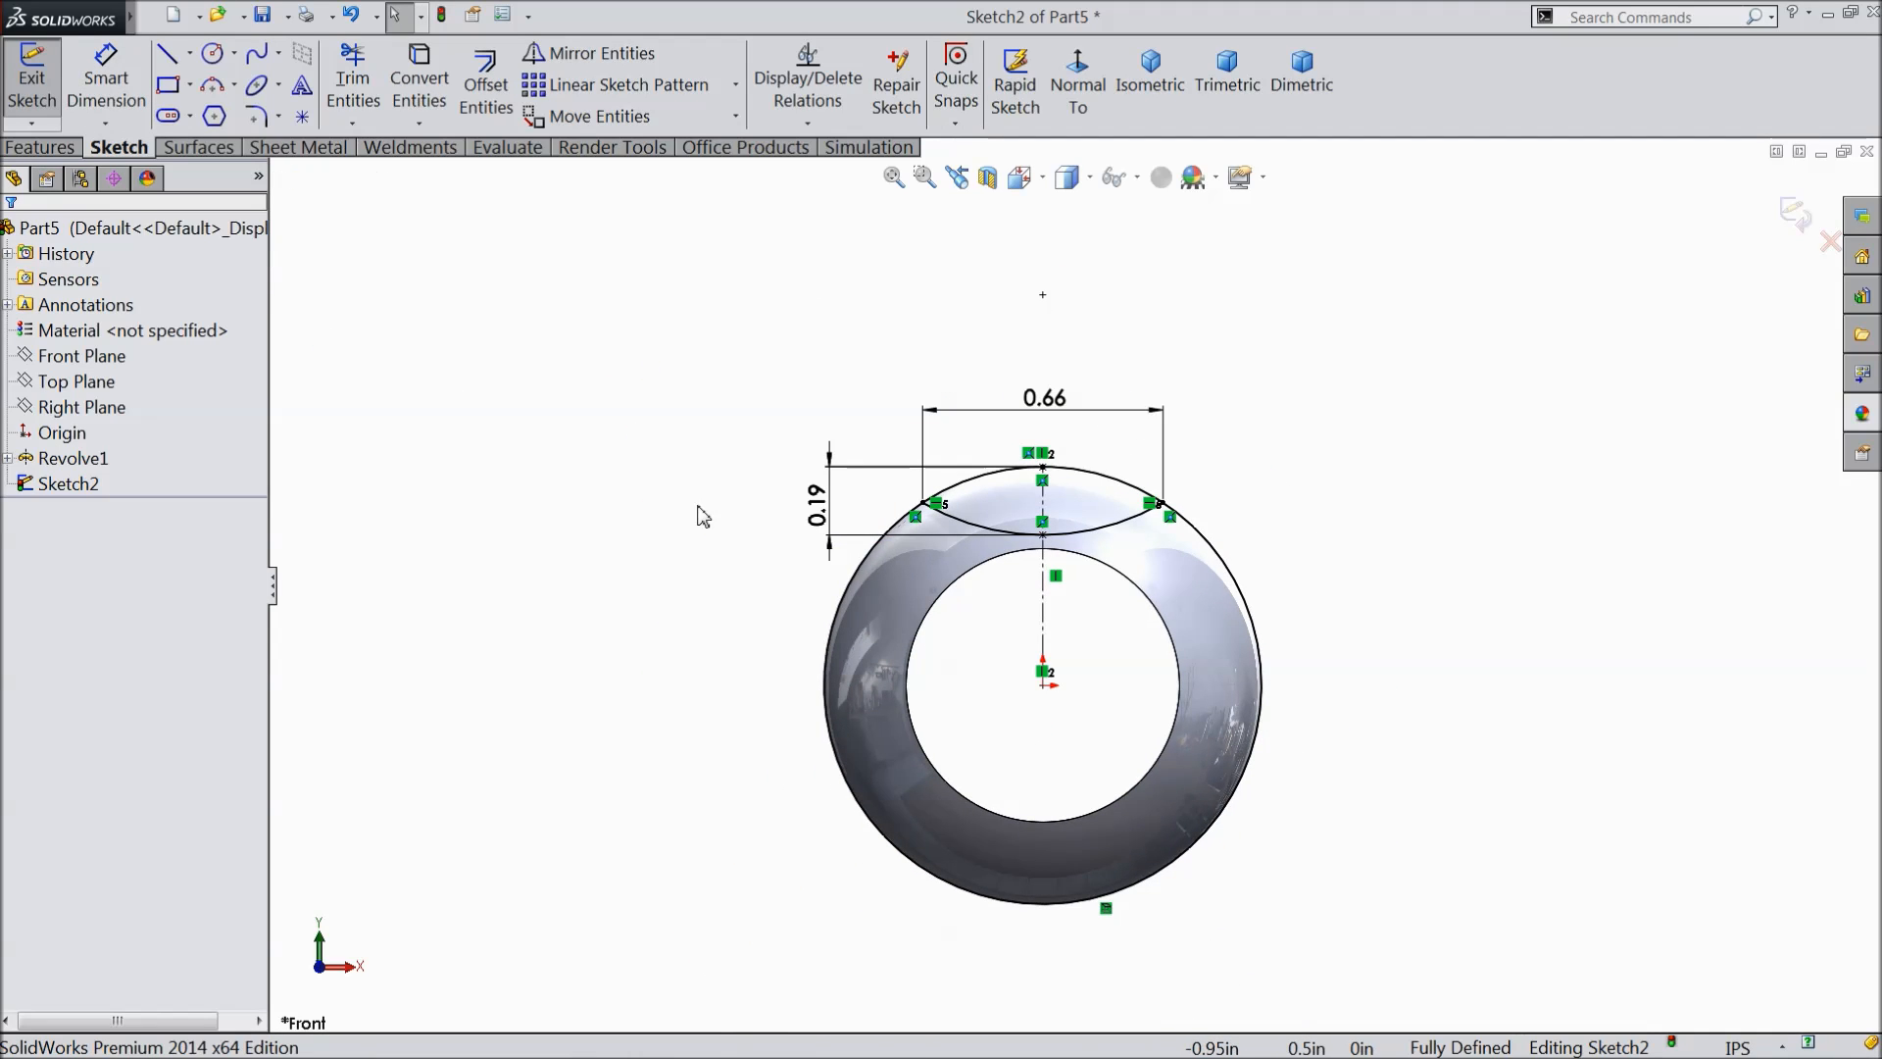
- Sketch a corner rectangle about 0.68 in by 0.17 in across the bottom of the circle, starting on the circle's lower-left edge
left_click(171, 90)
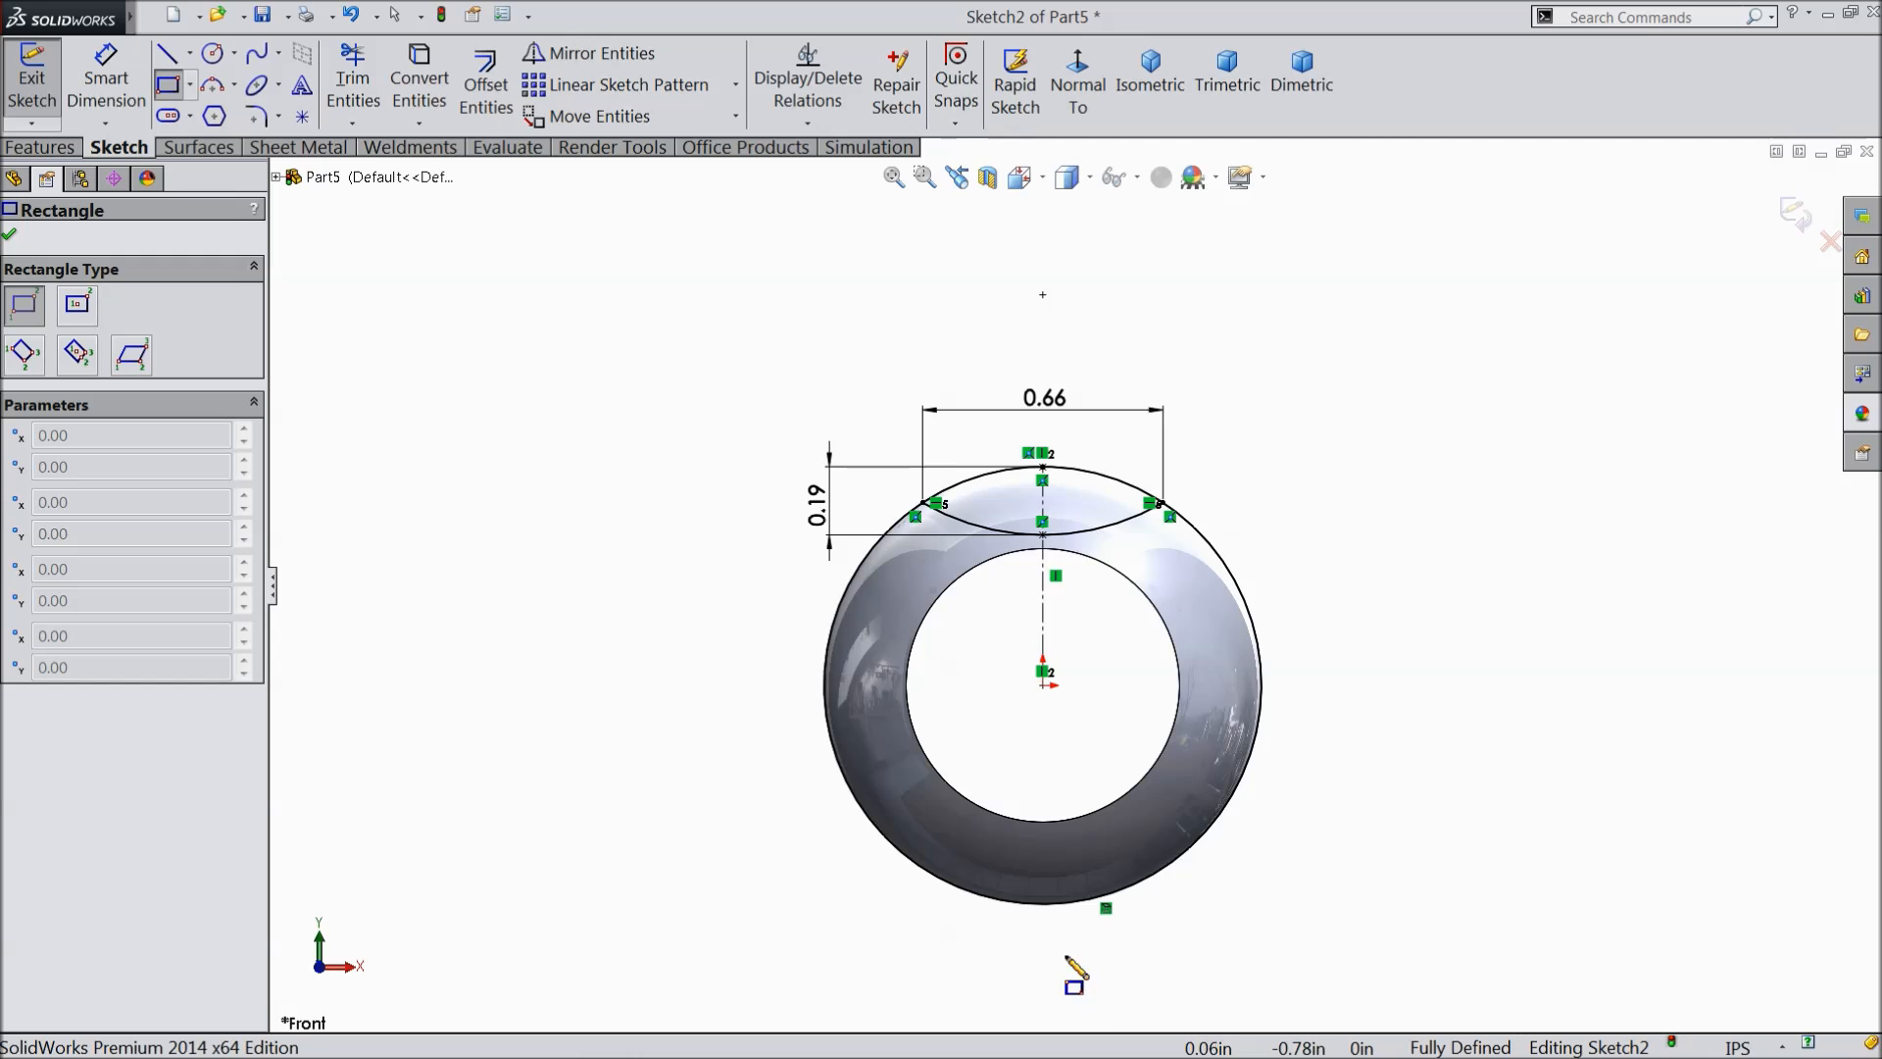
scroll(1075, 979, "down", 3)
left_click(848, 782)
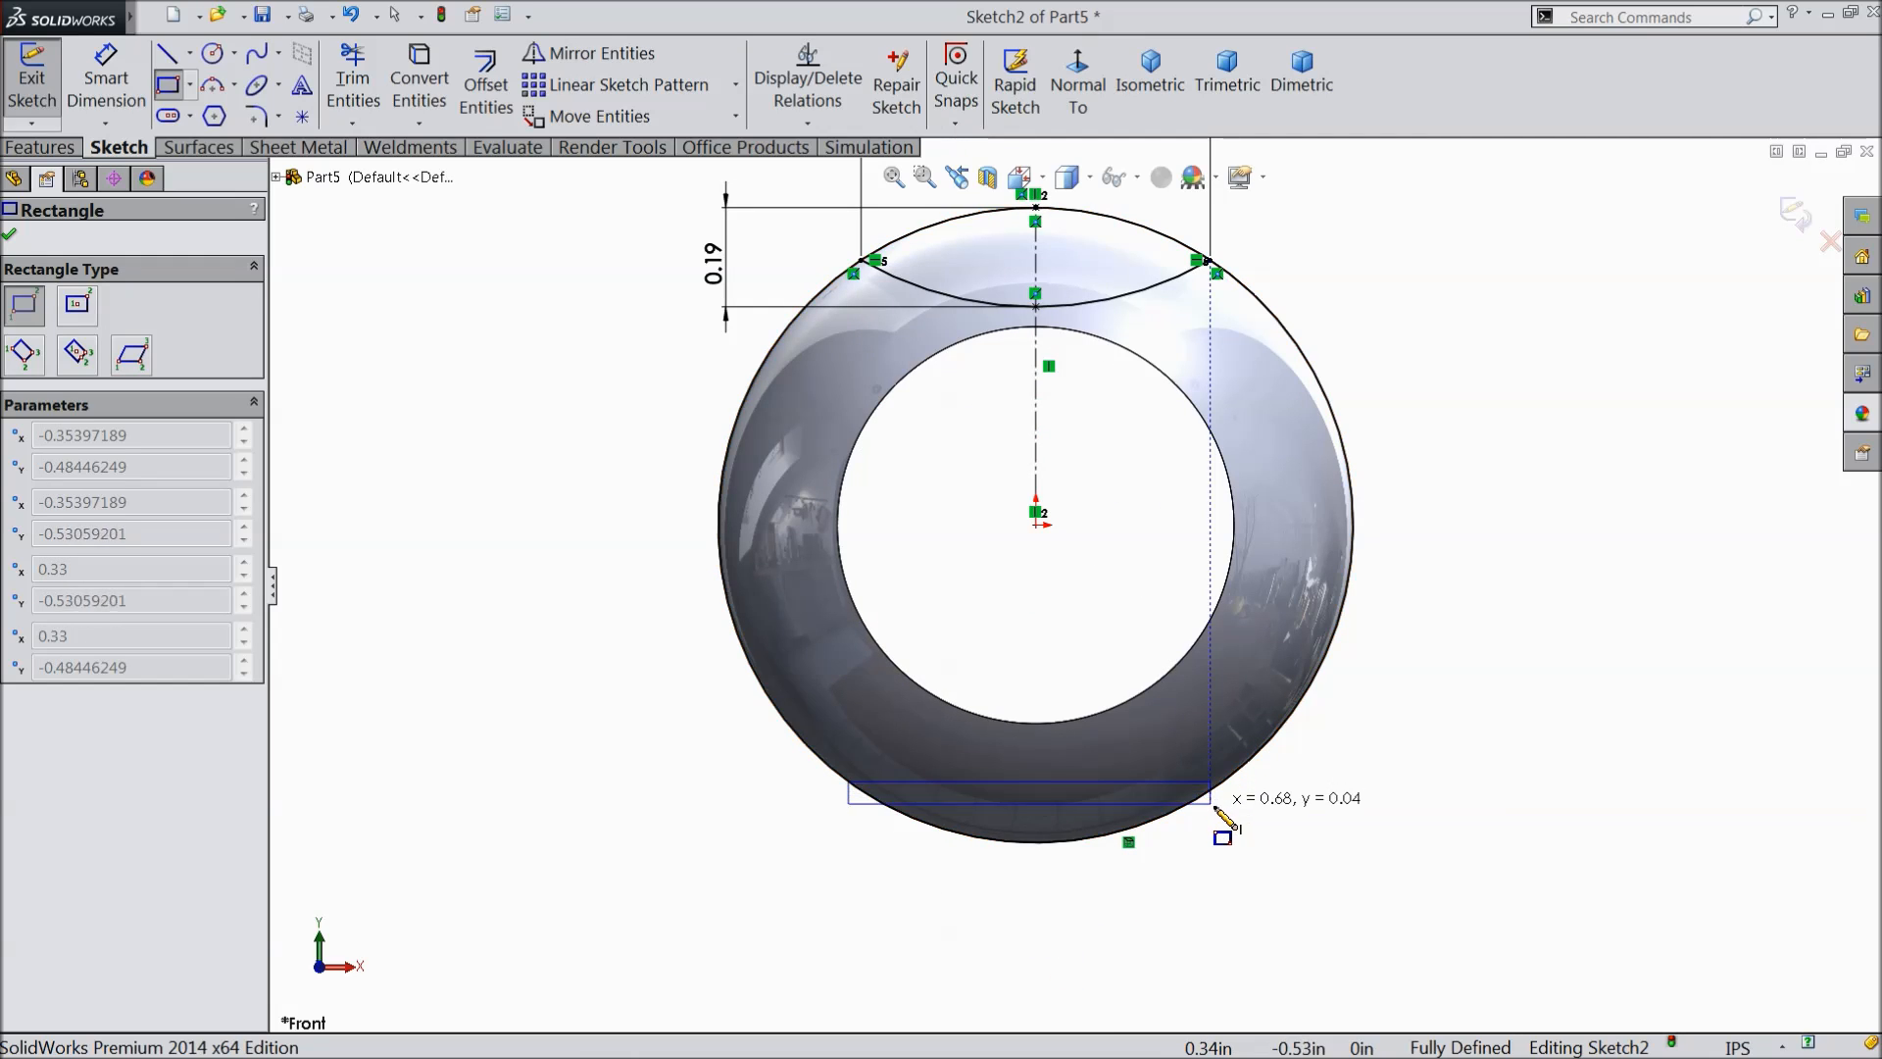
left_click(1209, 867)
right_click(1284, 838)
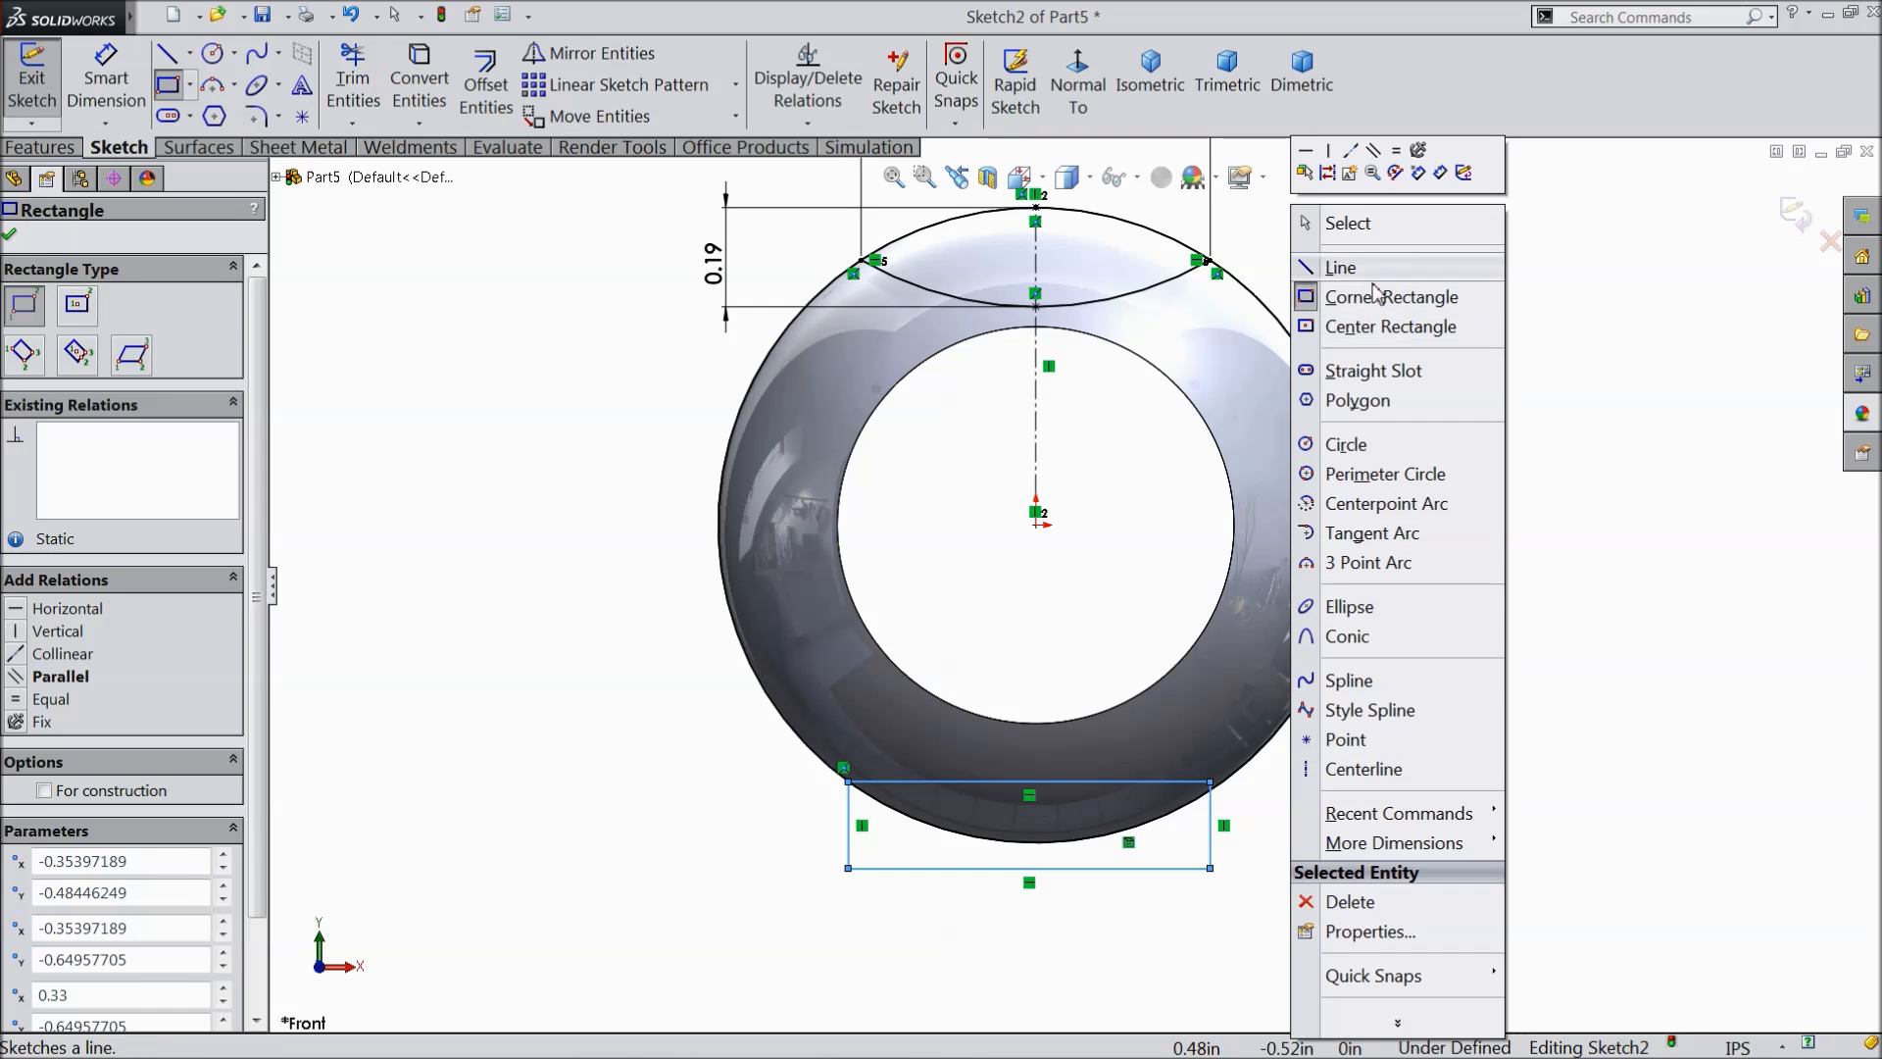
left_click(1345, 222)
- Make the rectangle's lower edge tangent to the ball's outer sketch circle
scroll(1226, 726, "down", 3)
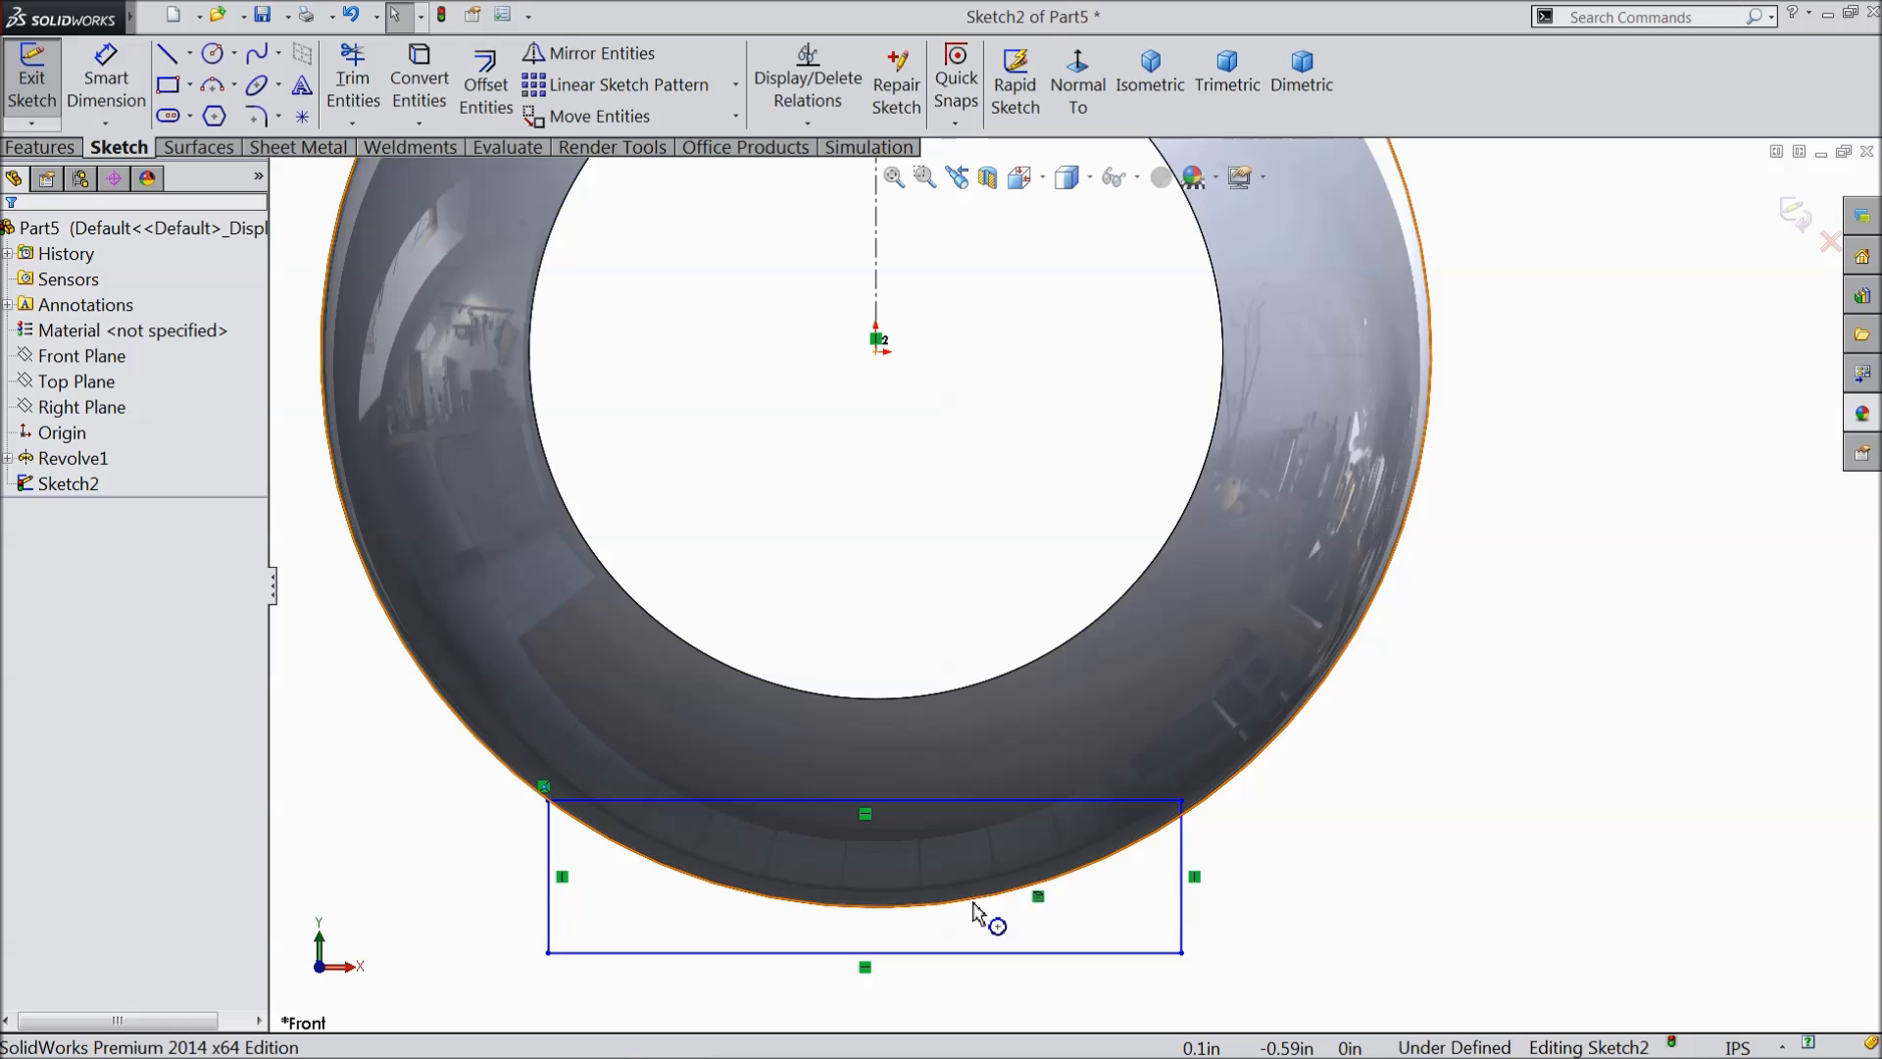
left_click(973, 905)
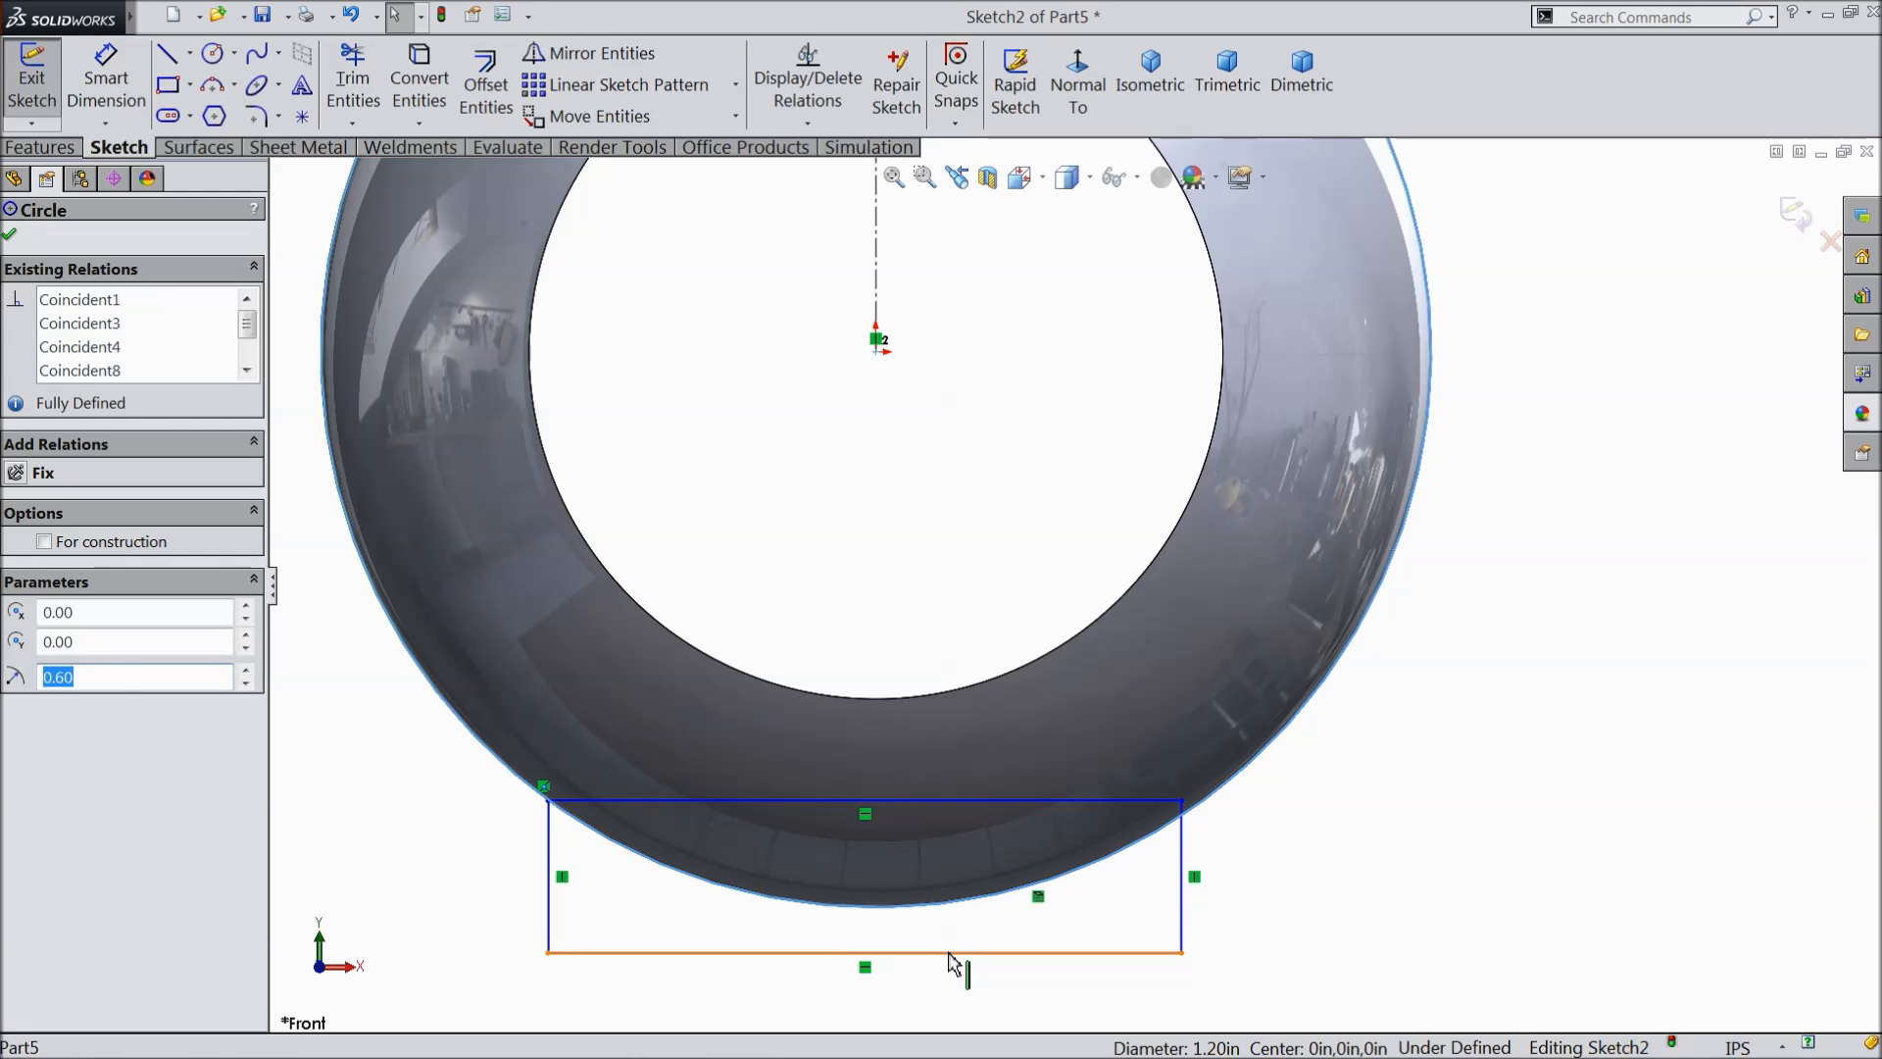
left_click(959, 951, "ctrl")
left_click(1007, 879)
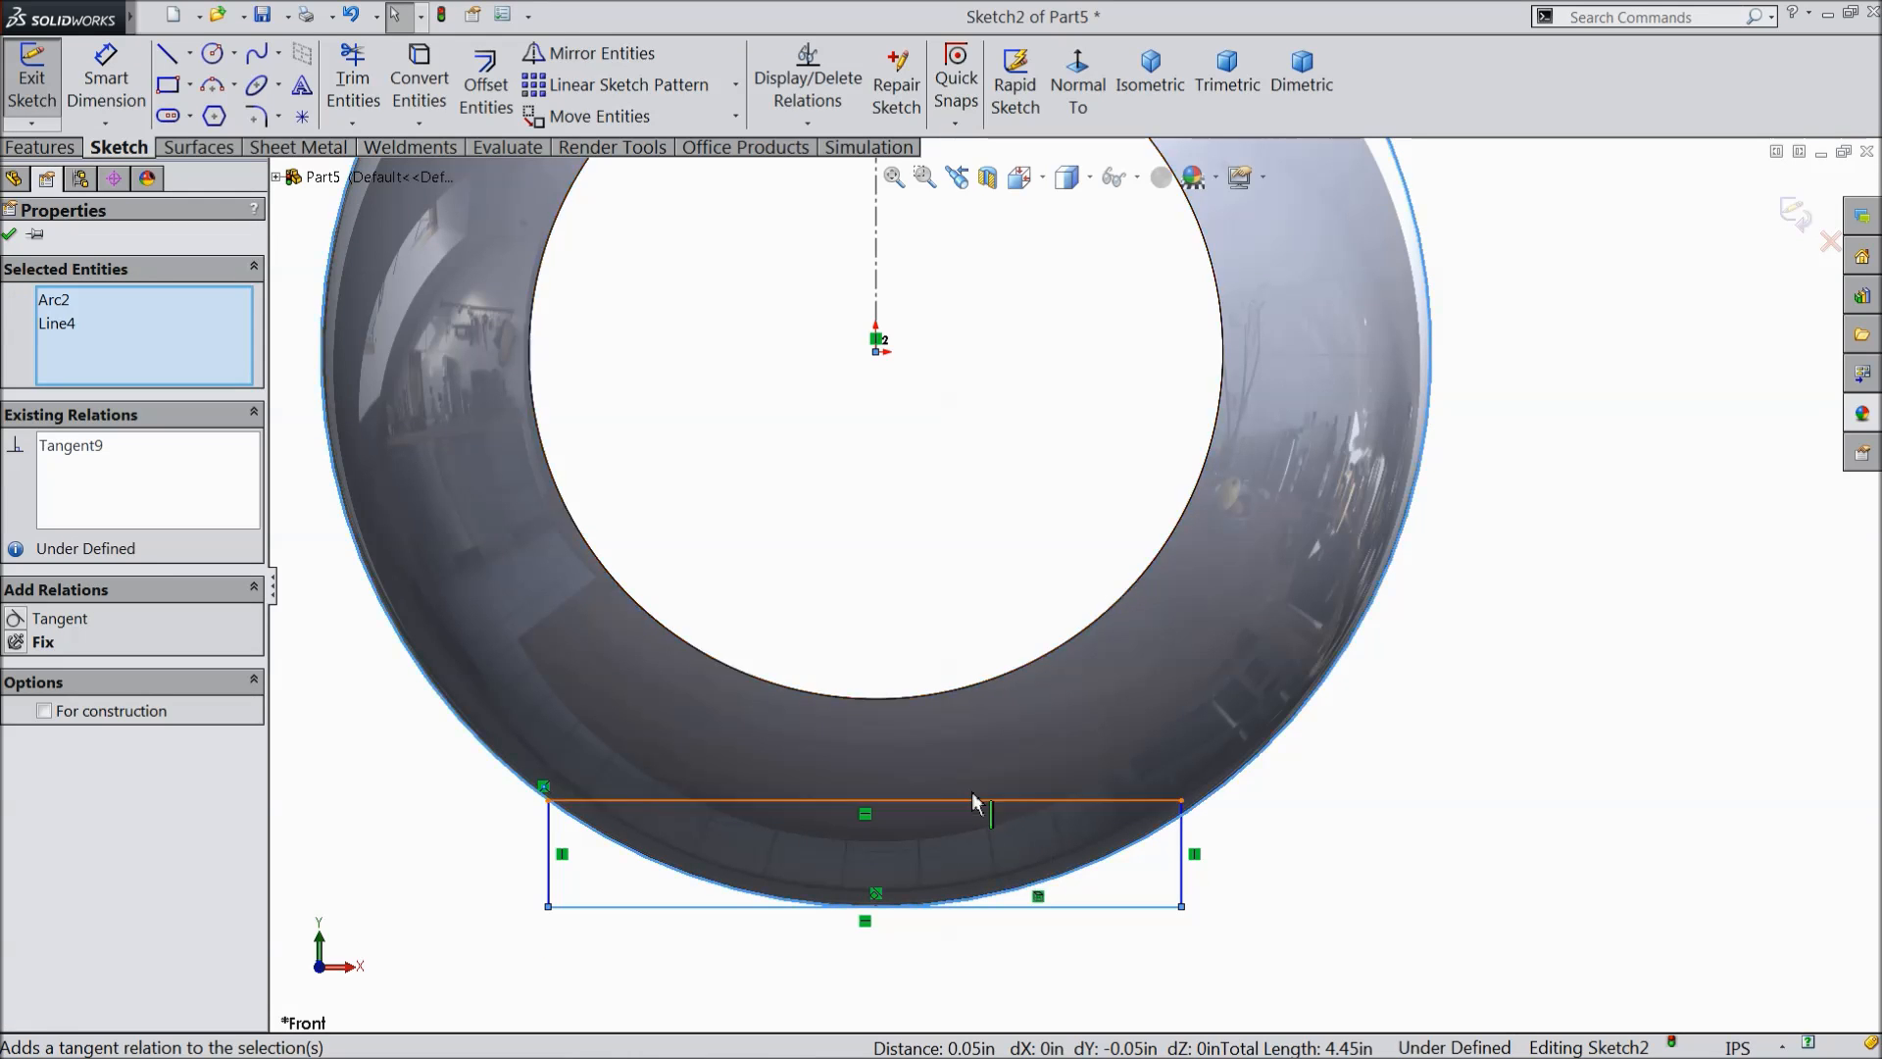
- Sketch a vertical centerline from the origin down to the circle's lowest point on the rectangle's lower edge
left_click(190, 59)
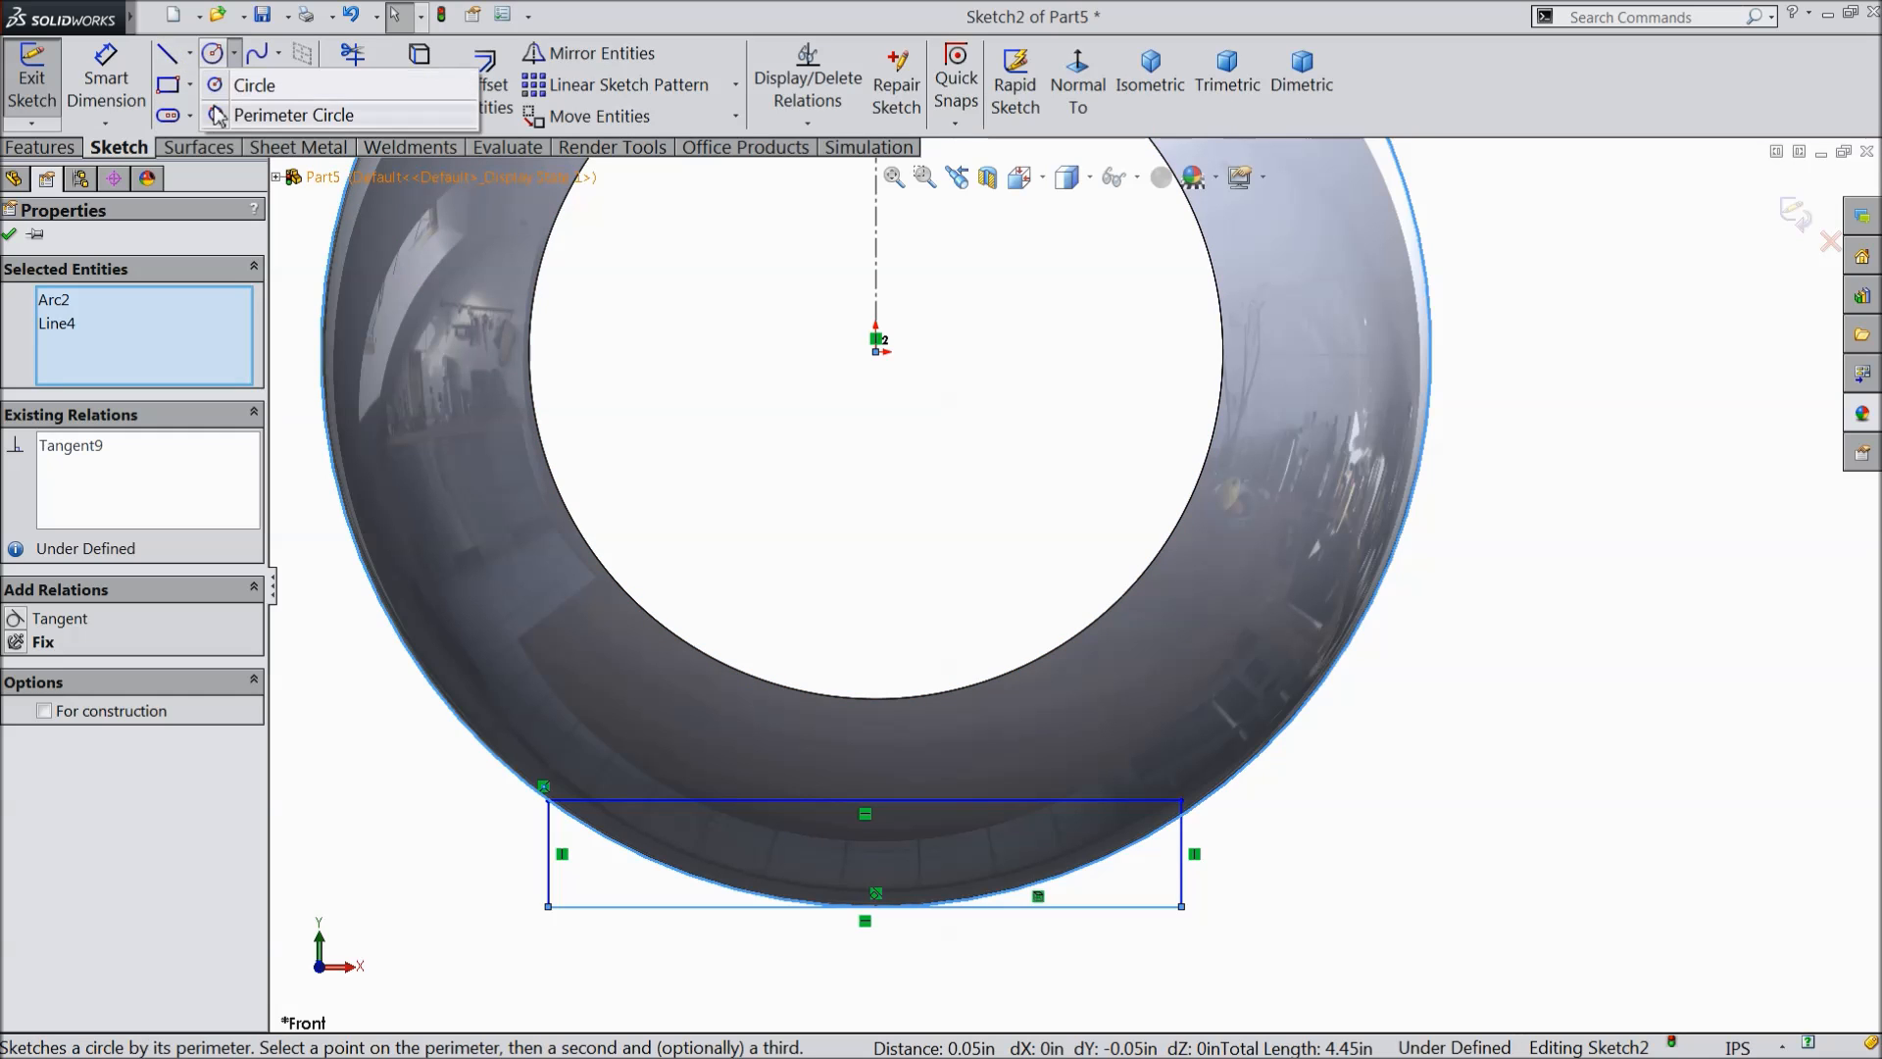
mouse_move(192, 64)
left_click(226, 114)
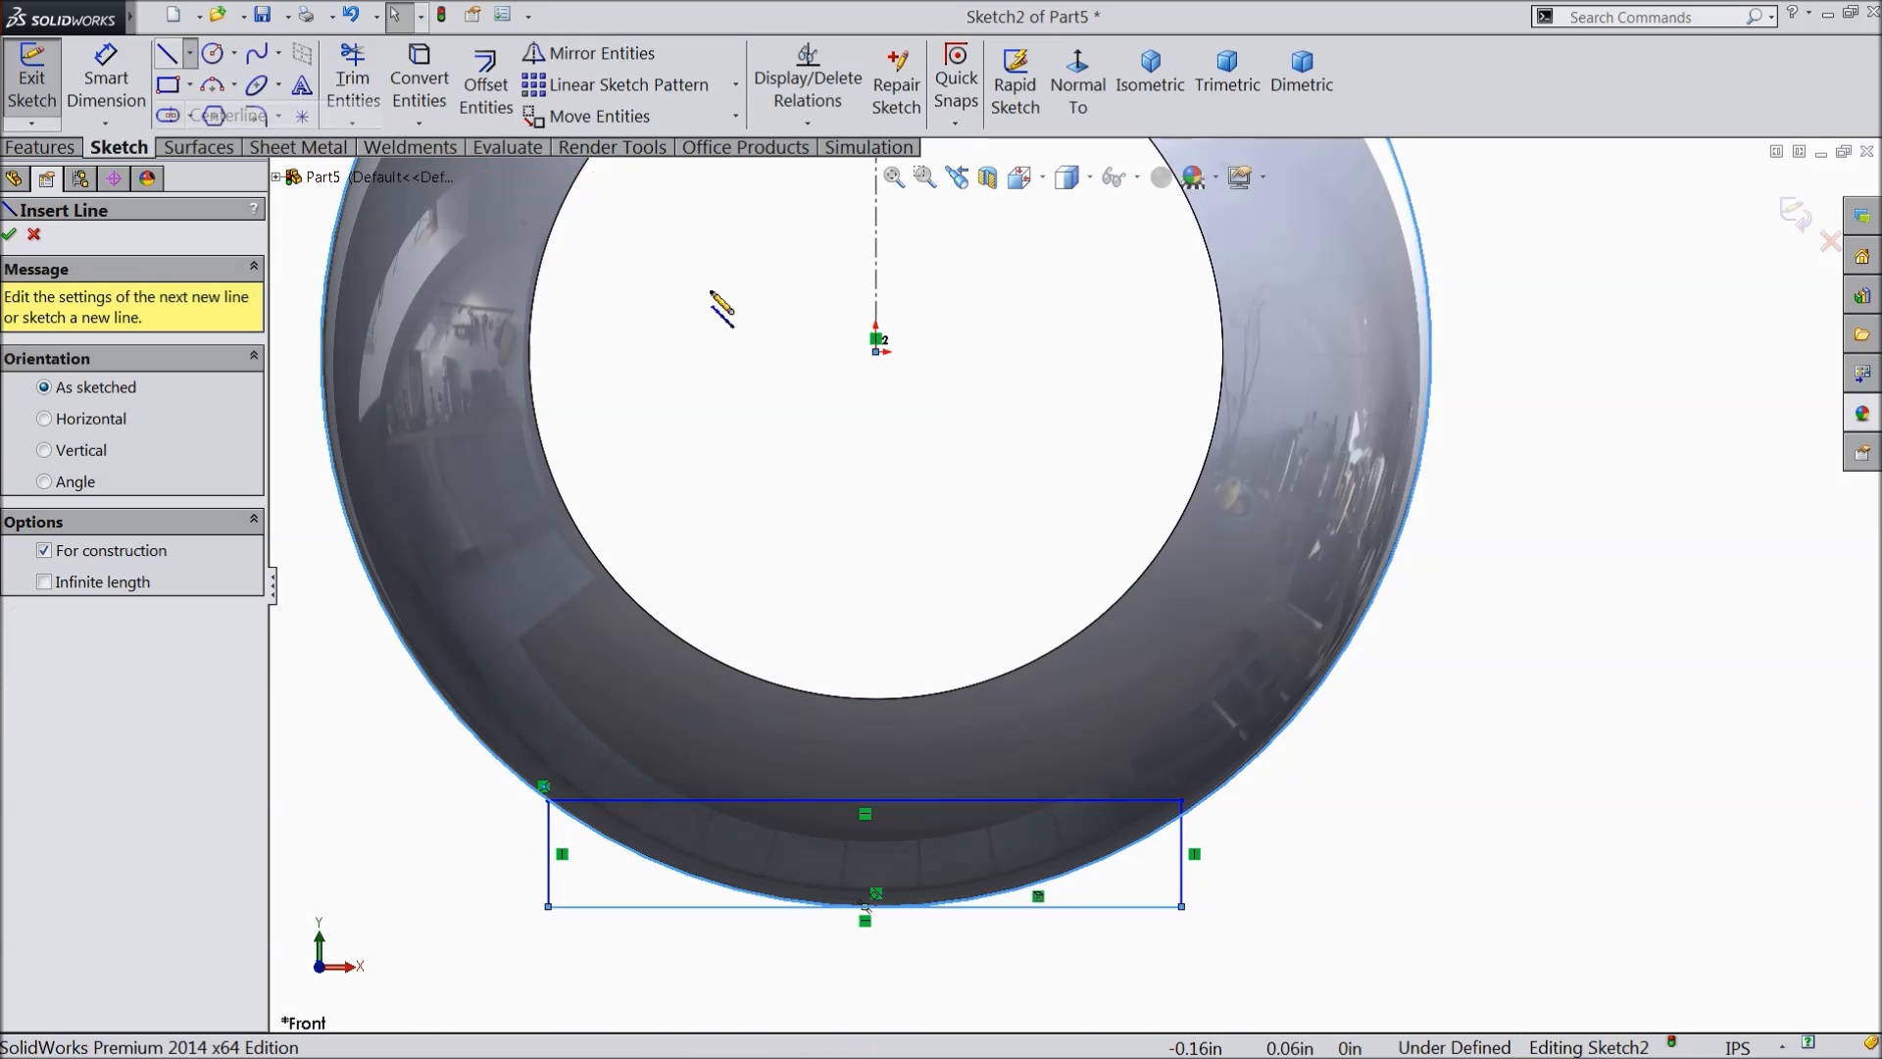
left_click(875, 351)
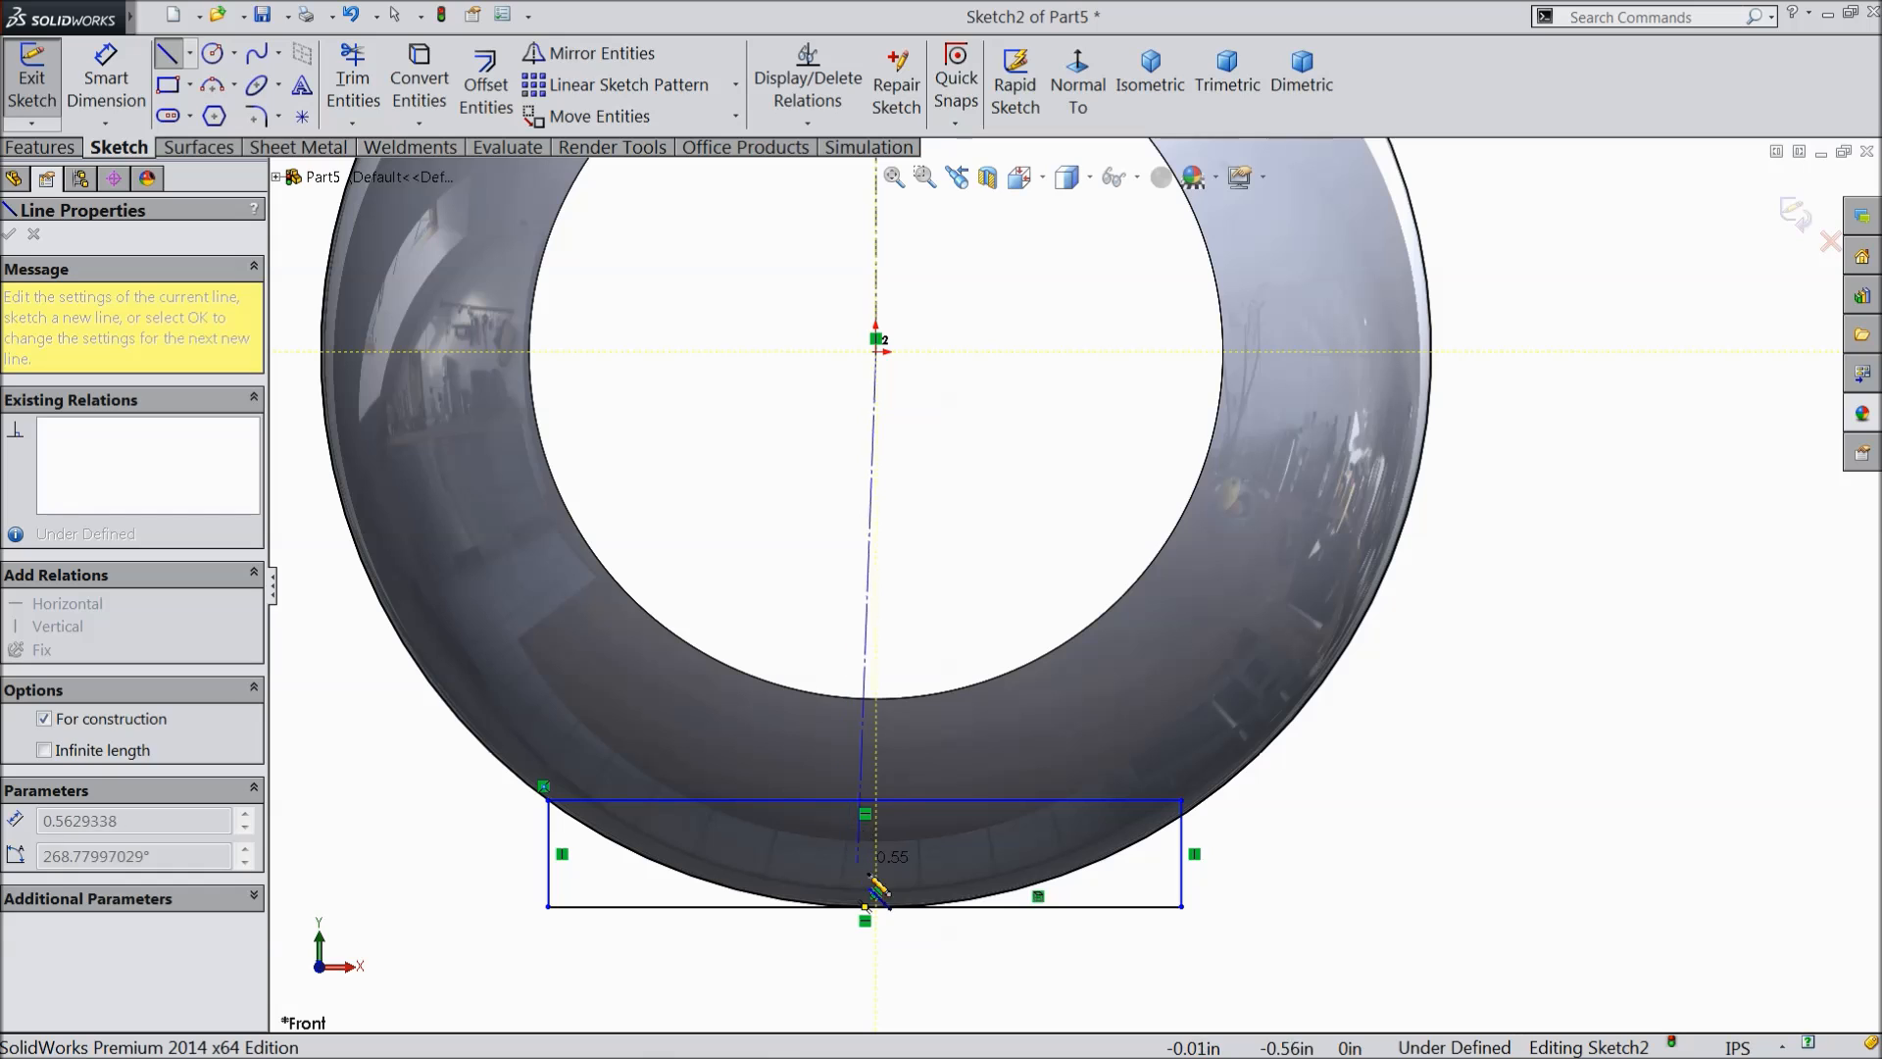
left_click(876, 906)
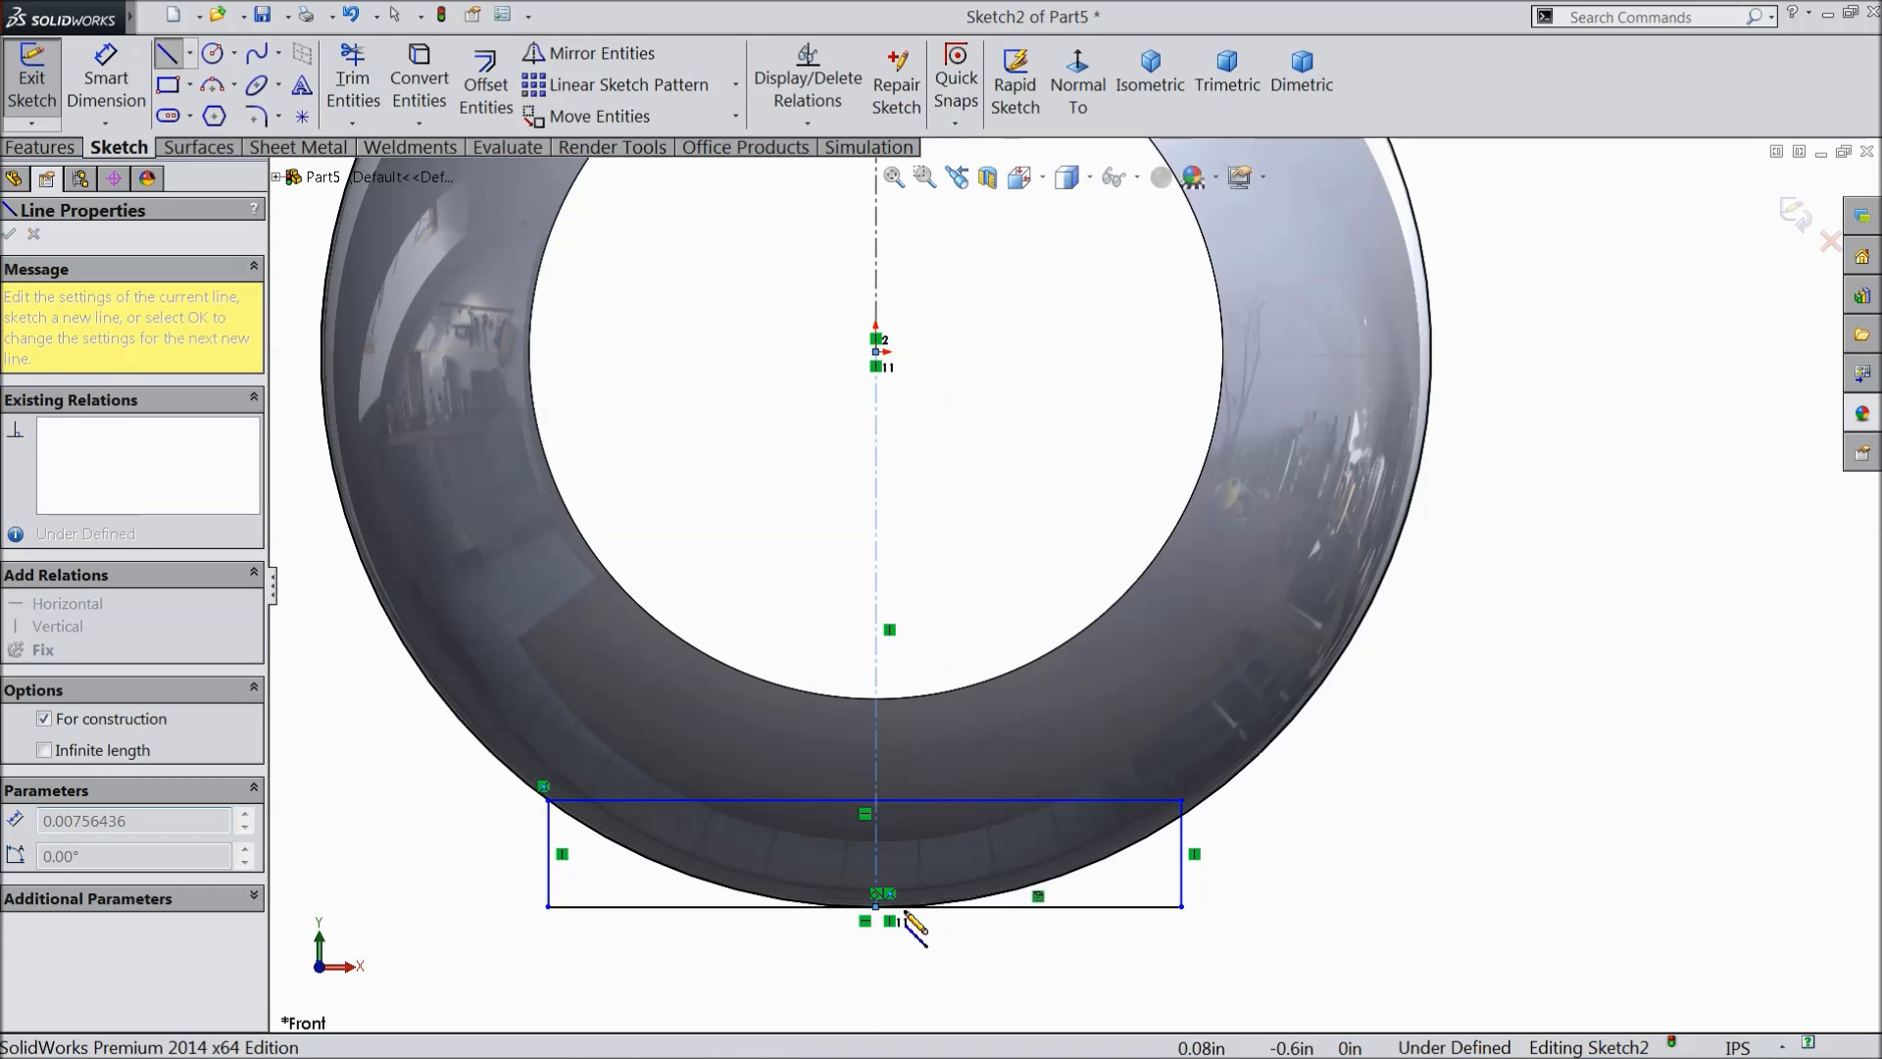
right_click(1358, 810)
left_click(1473, 195)
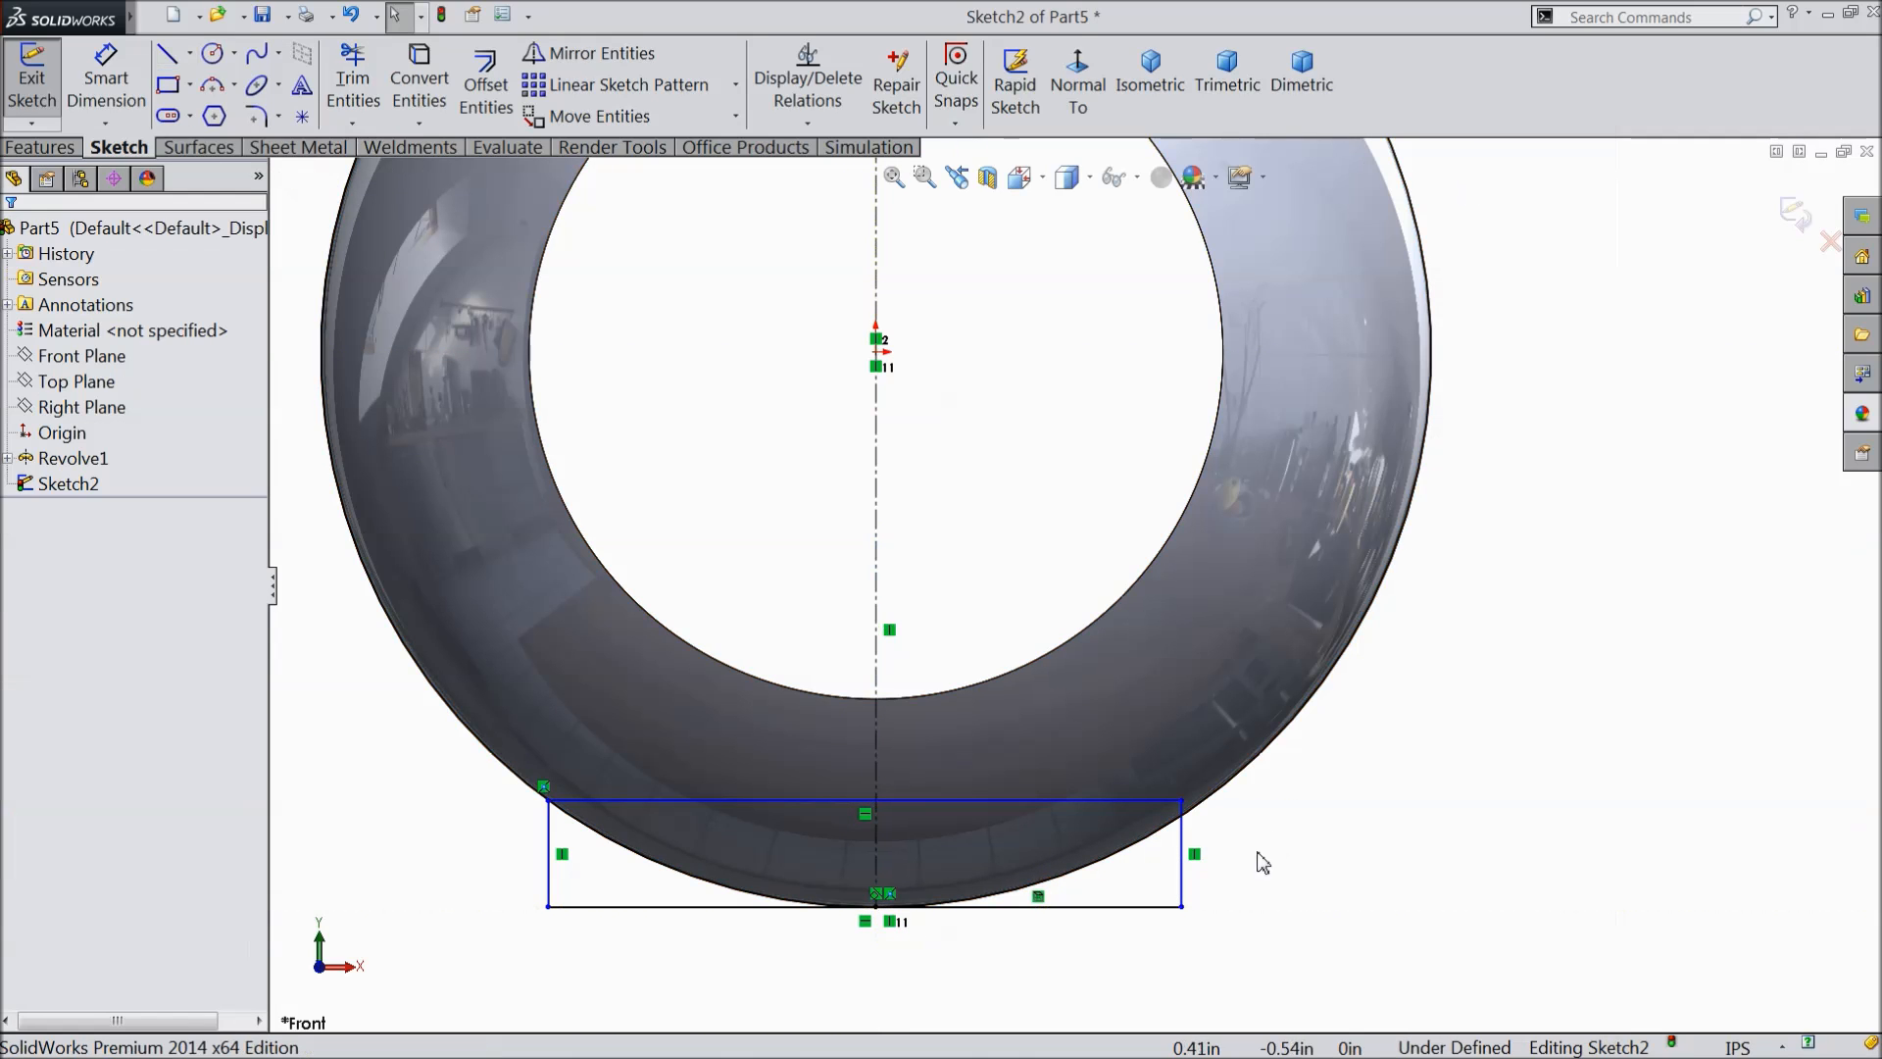
- Make the rectangle's two vertical sides symmetric about the new vertical centerline
left_click(1182, 852)
left_click(876, 772, "ctrl")
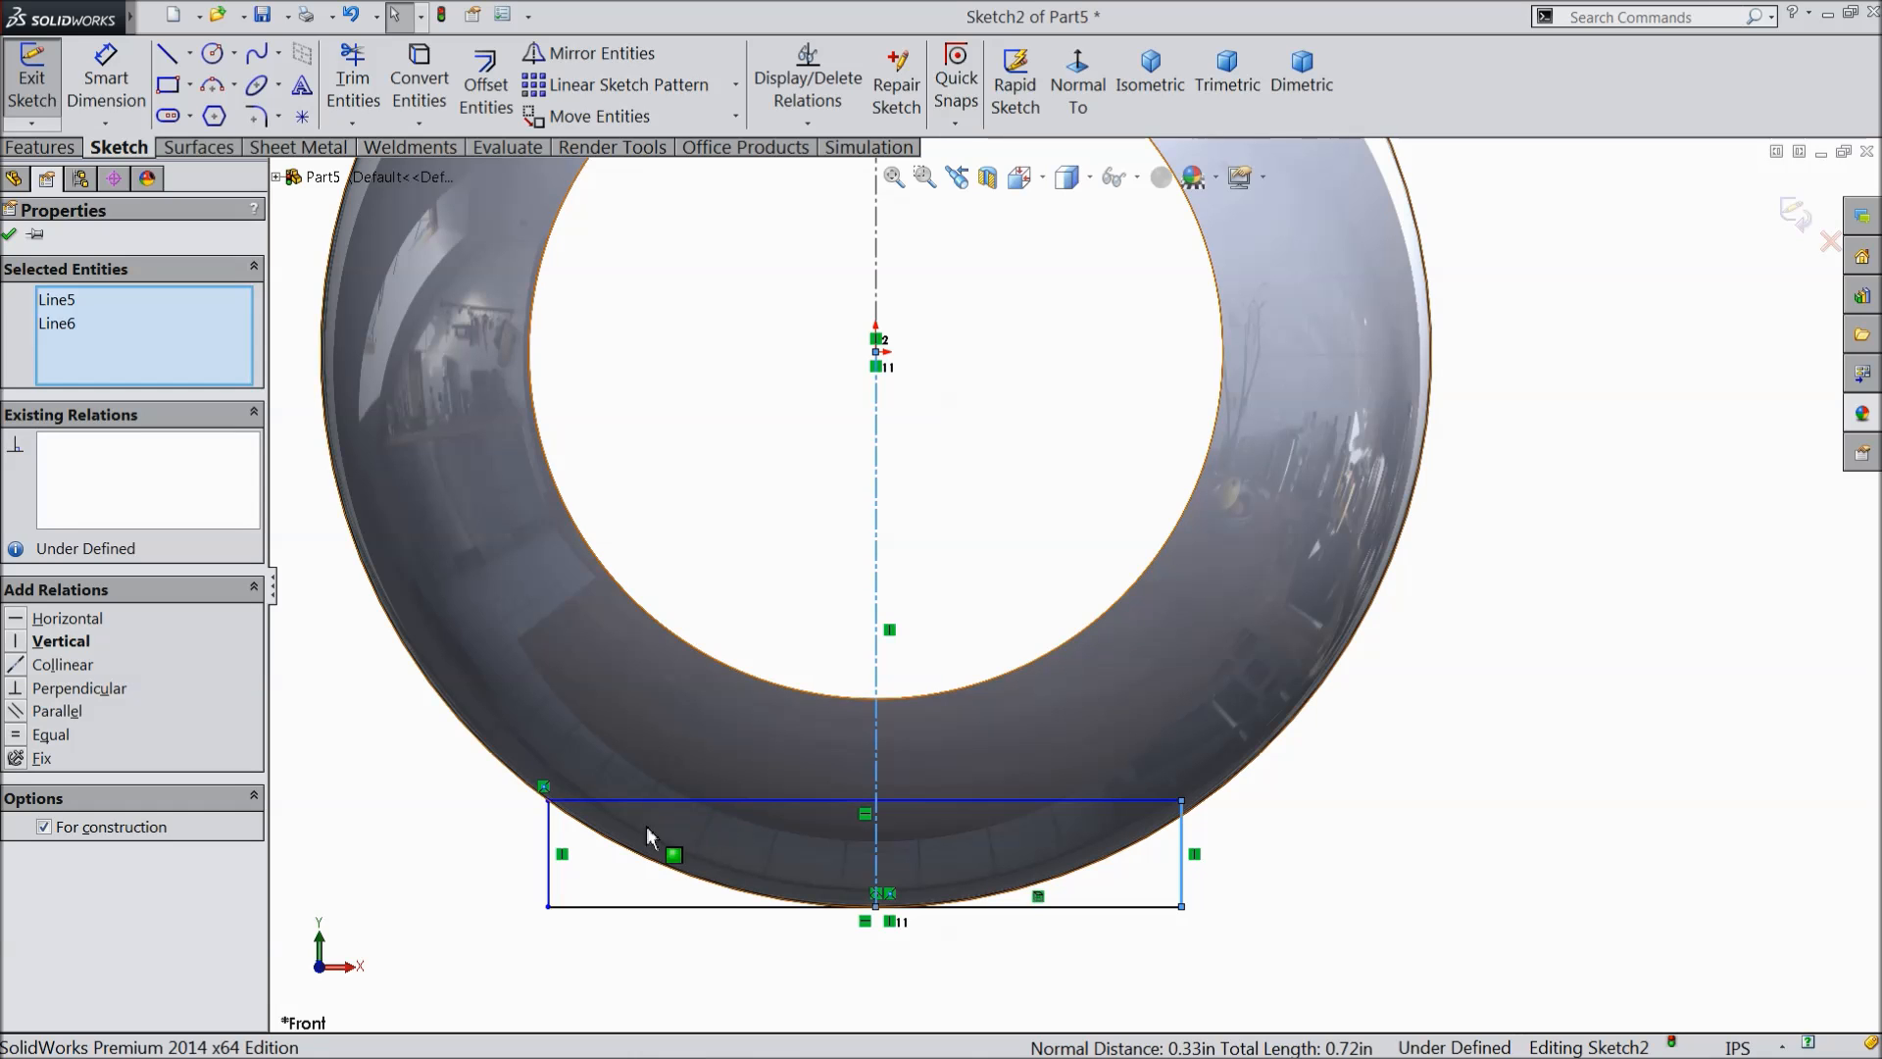
left_click(548, 849, "ctrl")
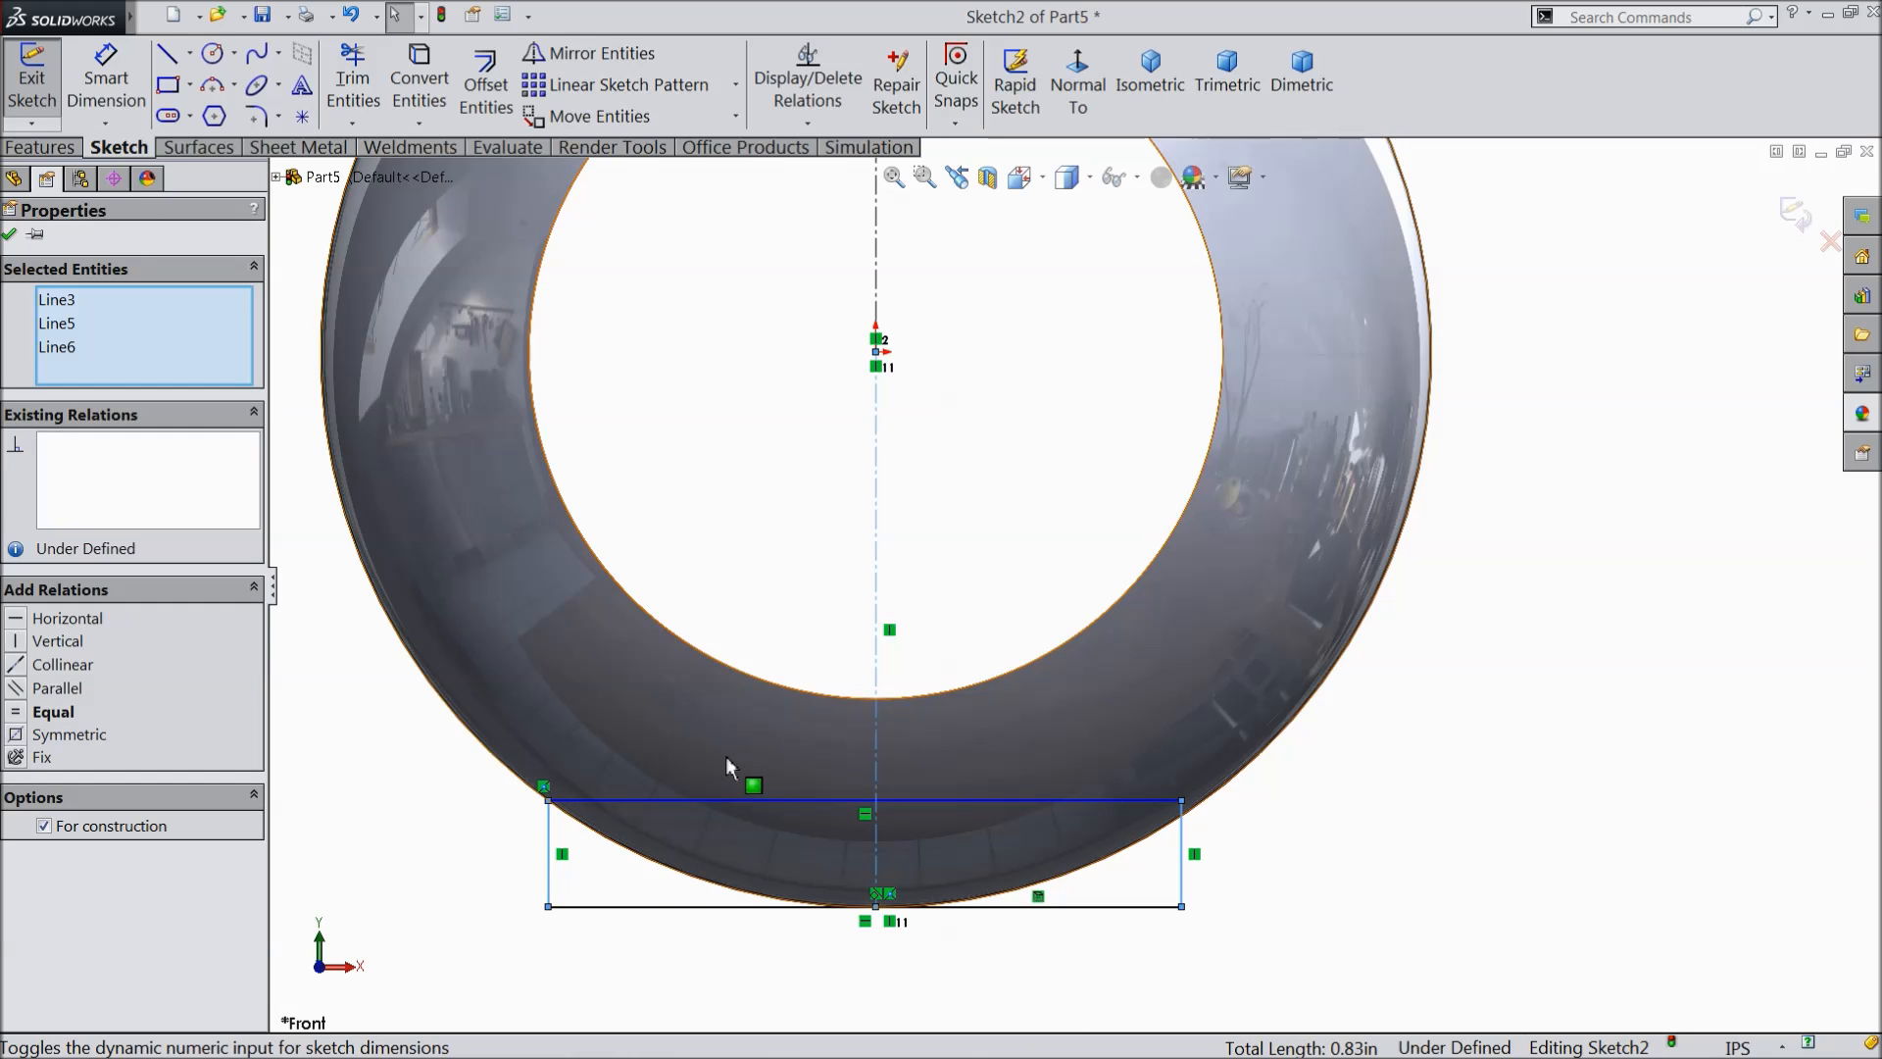
left_click(61, 735)
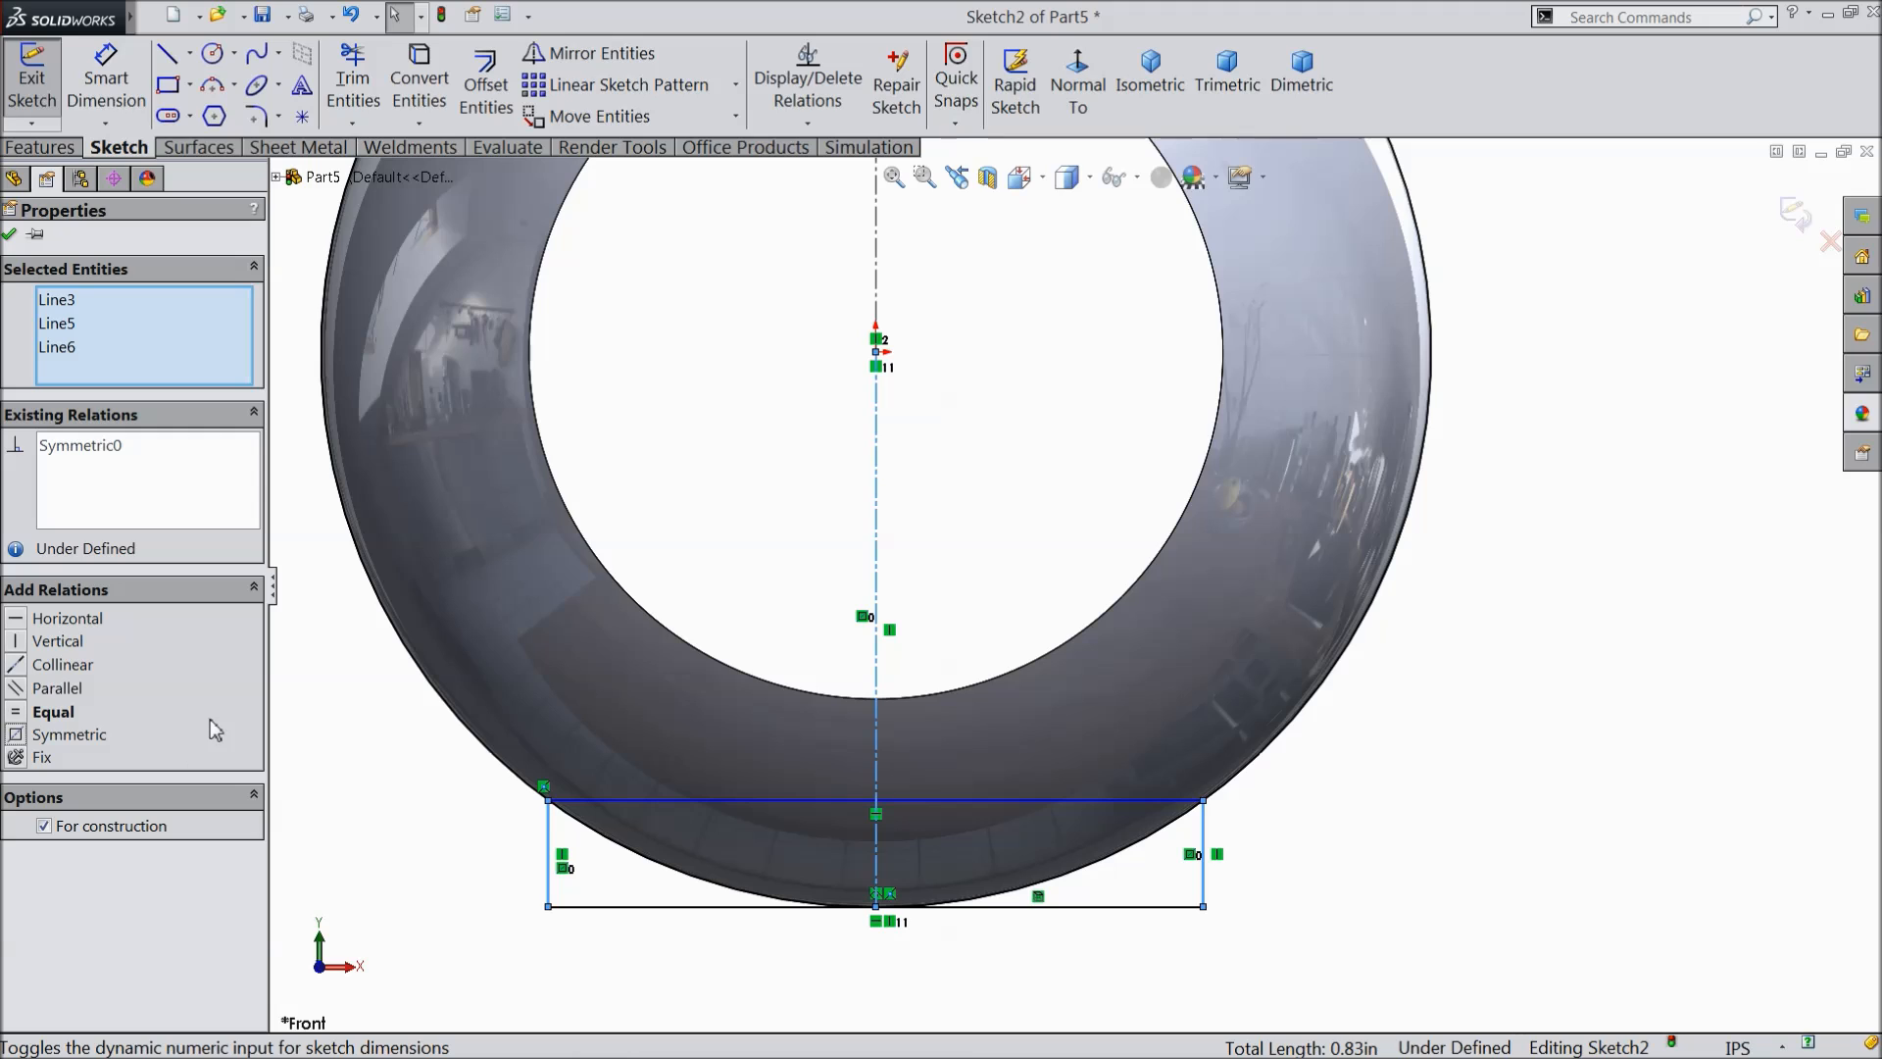
left_click(12, 237)
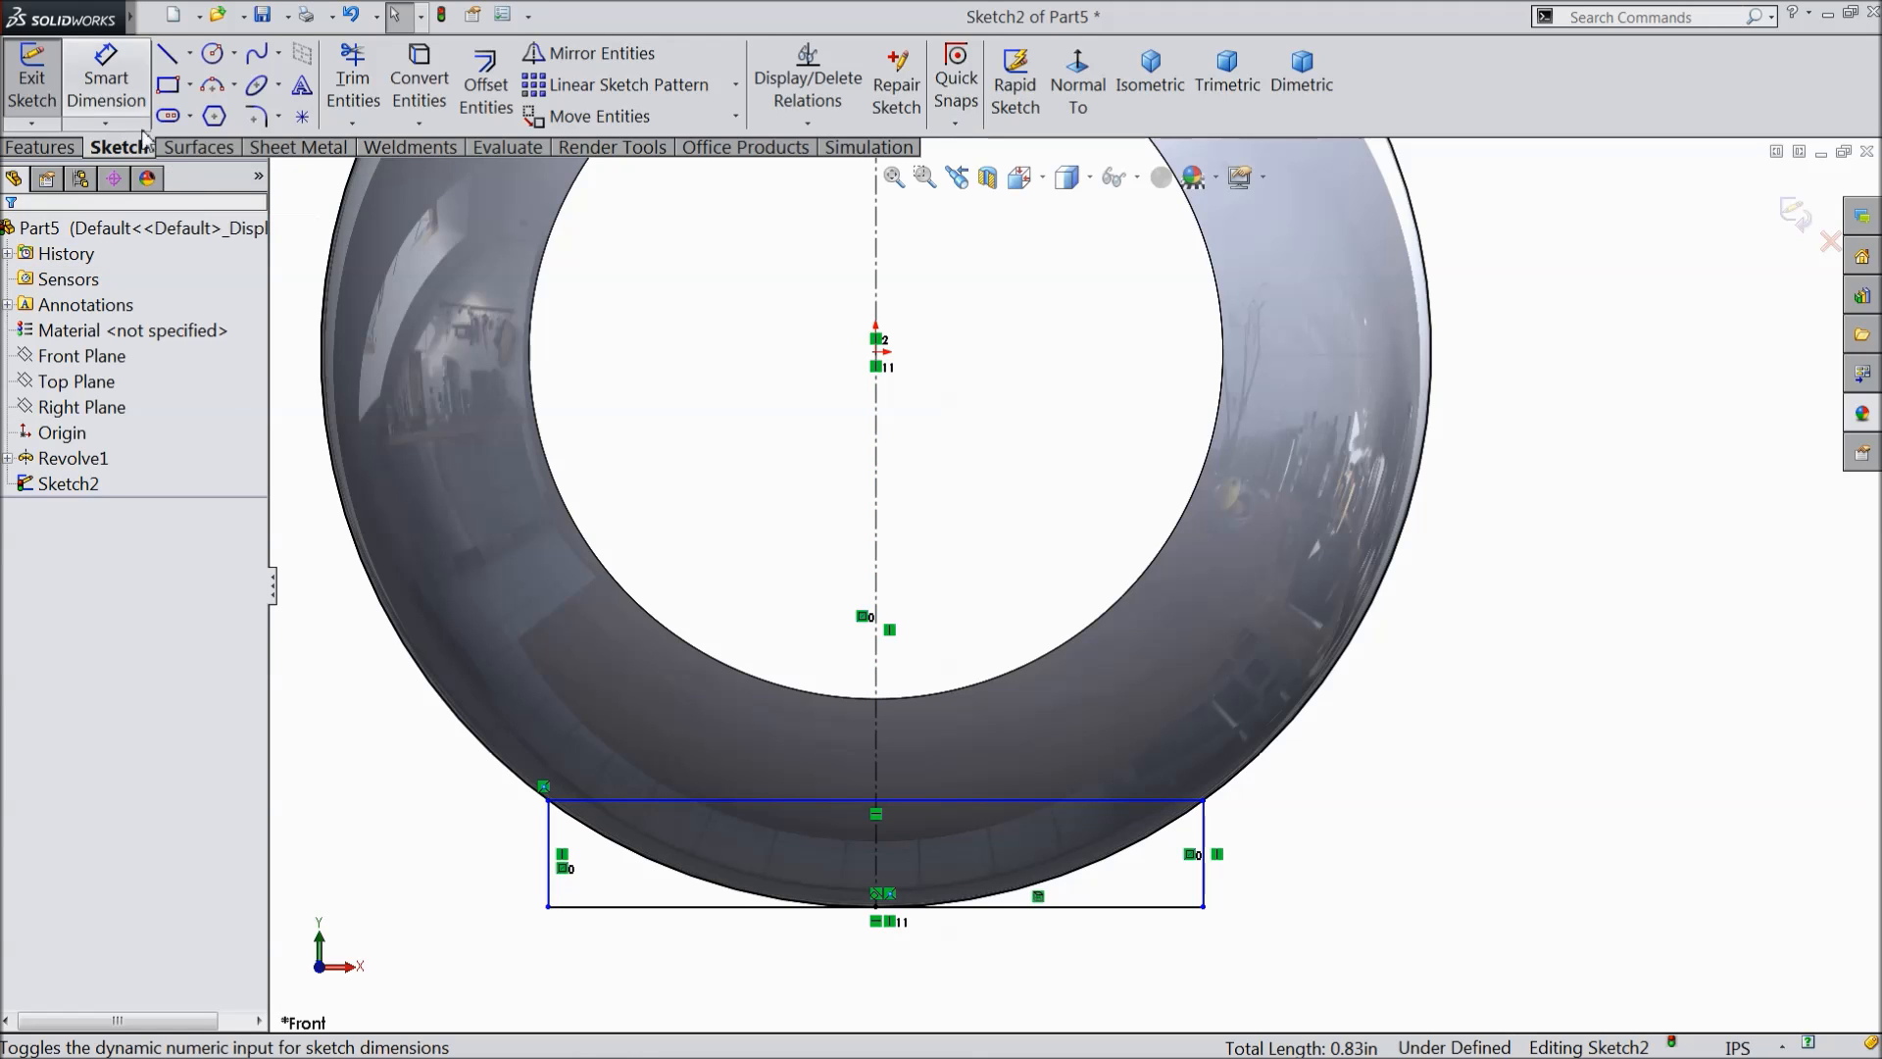
- Dimension the rectangle's horizontal width and set it to 0.56 in
left_click(112, 80)
scroll(821, 692, "up", 2)
scroll(976, 831, "down", 1)
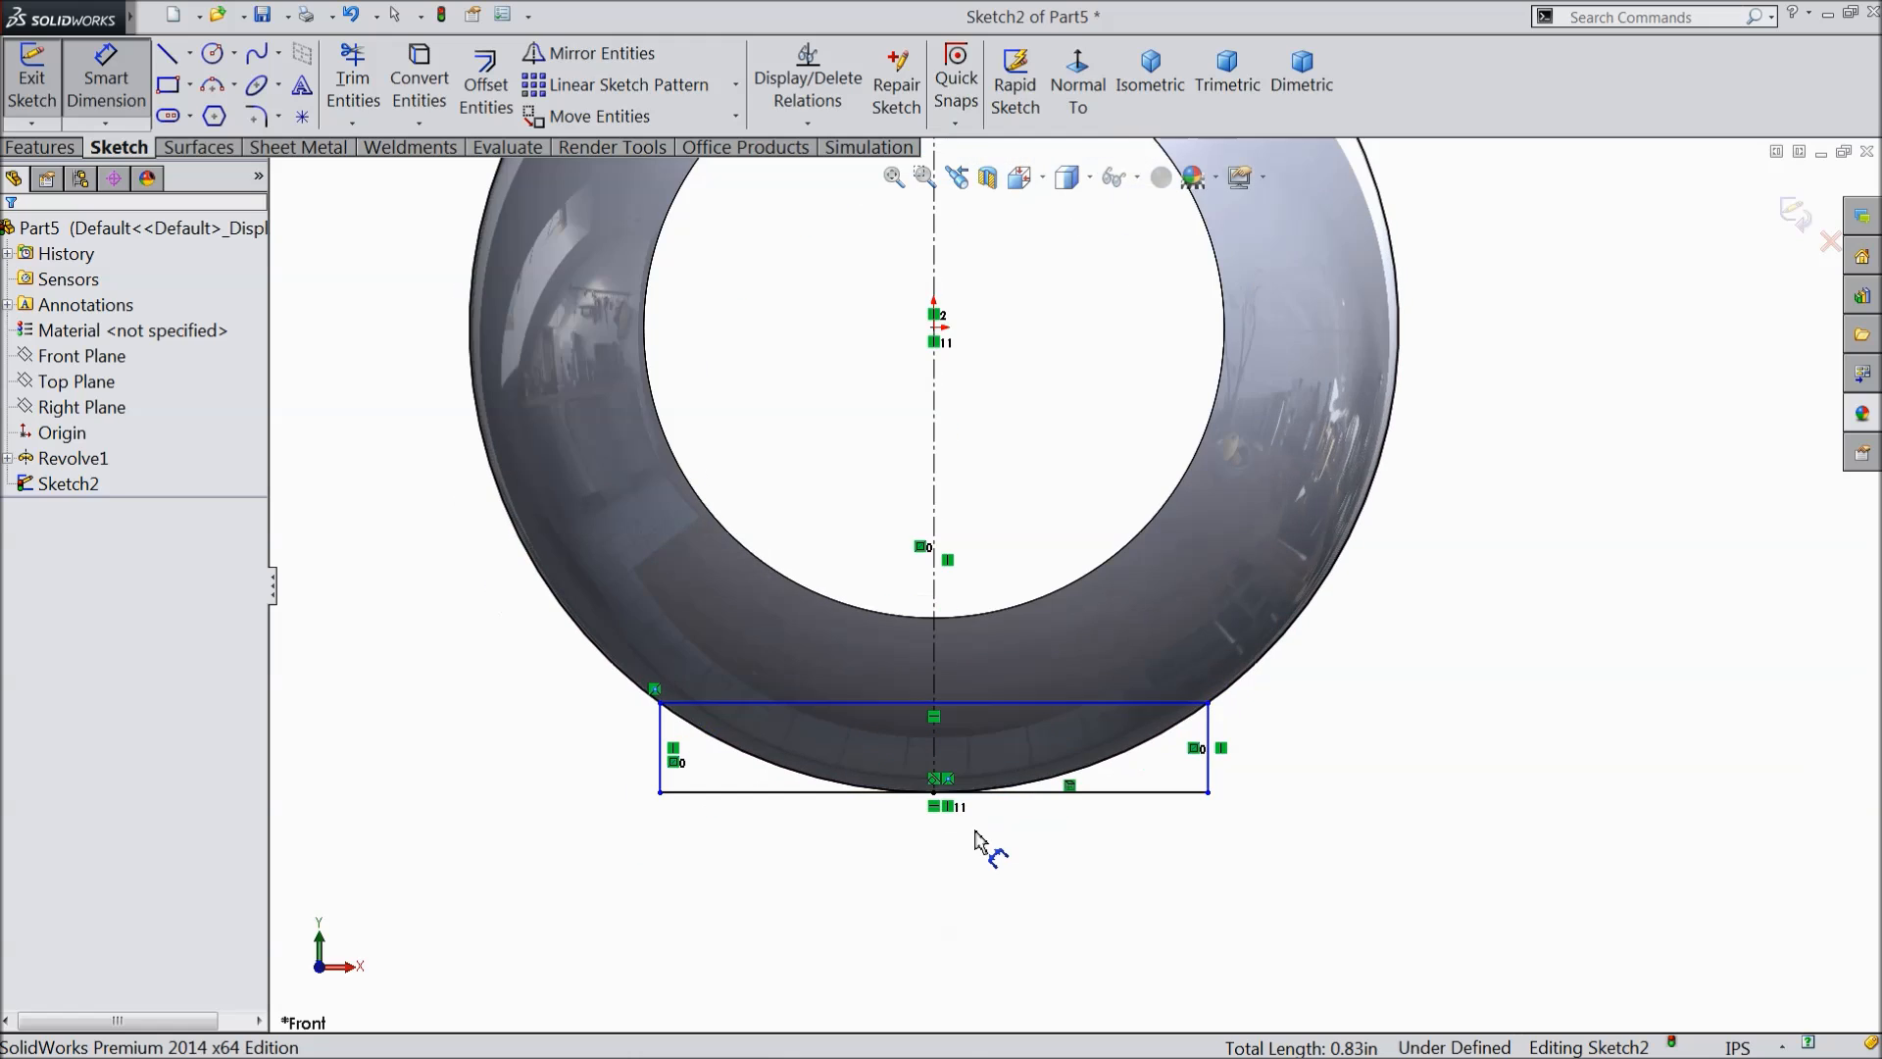
left_click(899, 704)
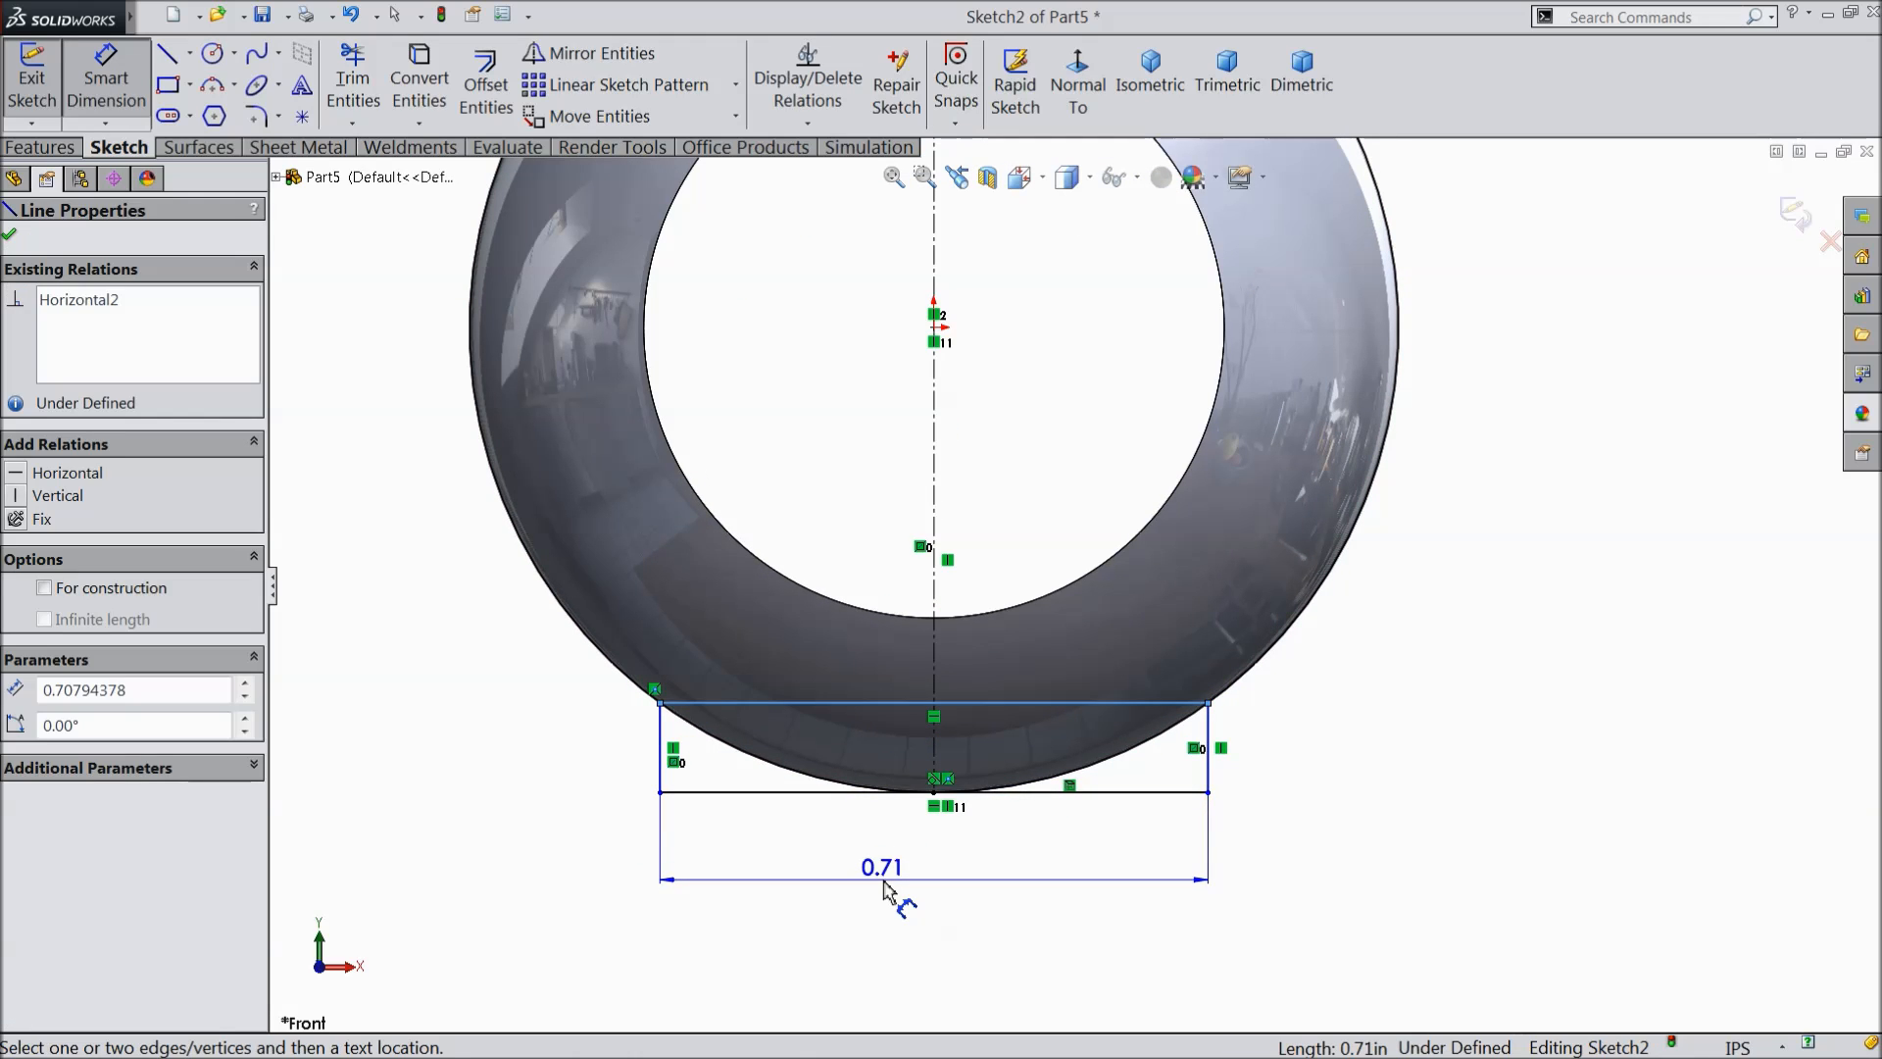
left_click(897, 885)
type("0.56")
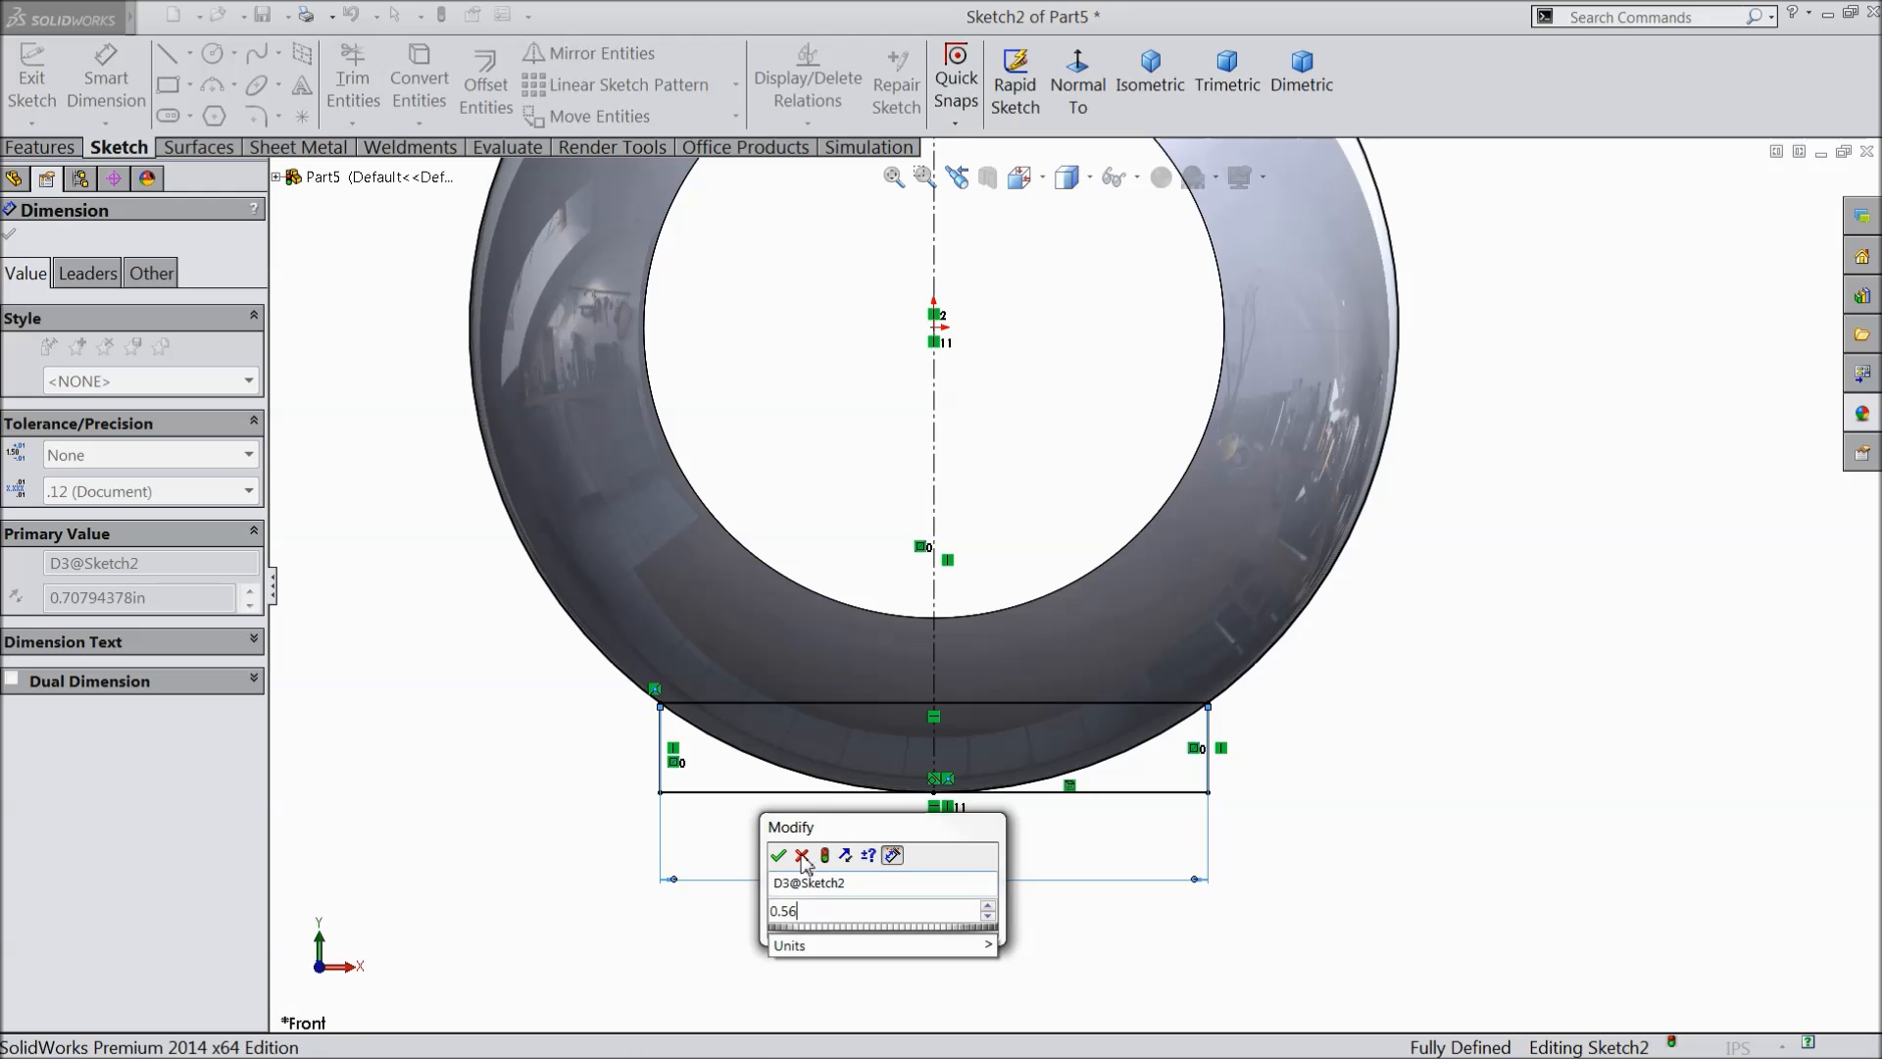
key("Return")
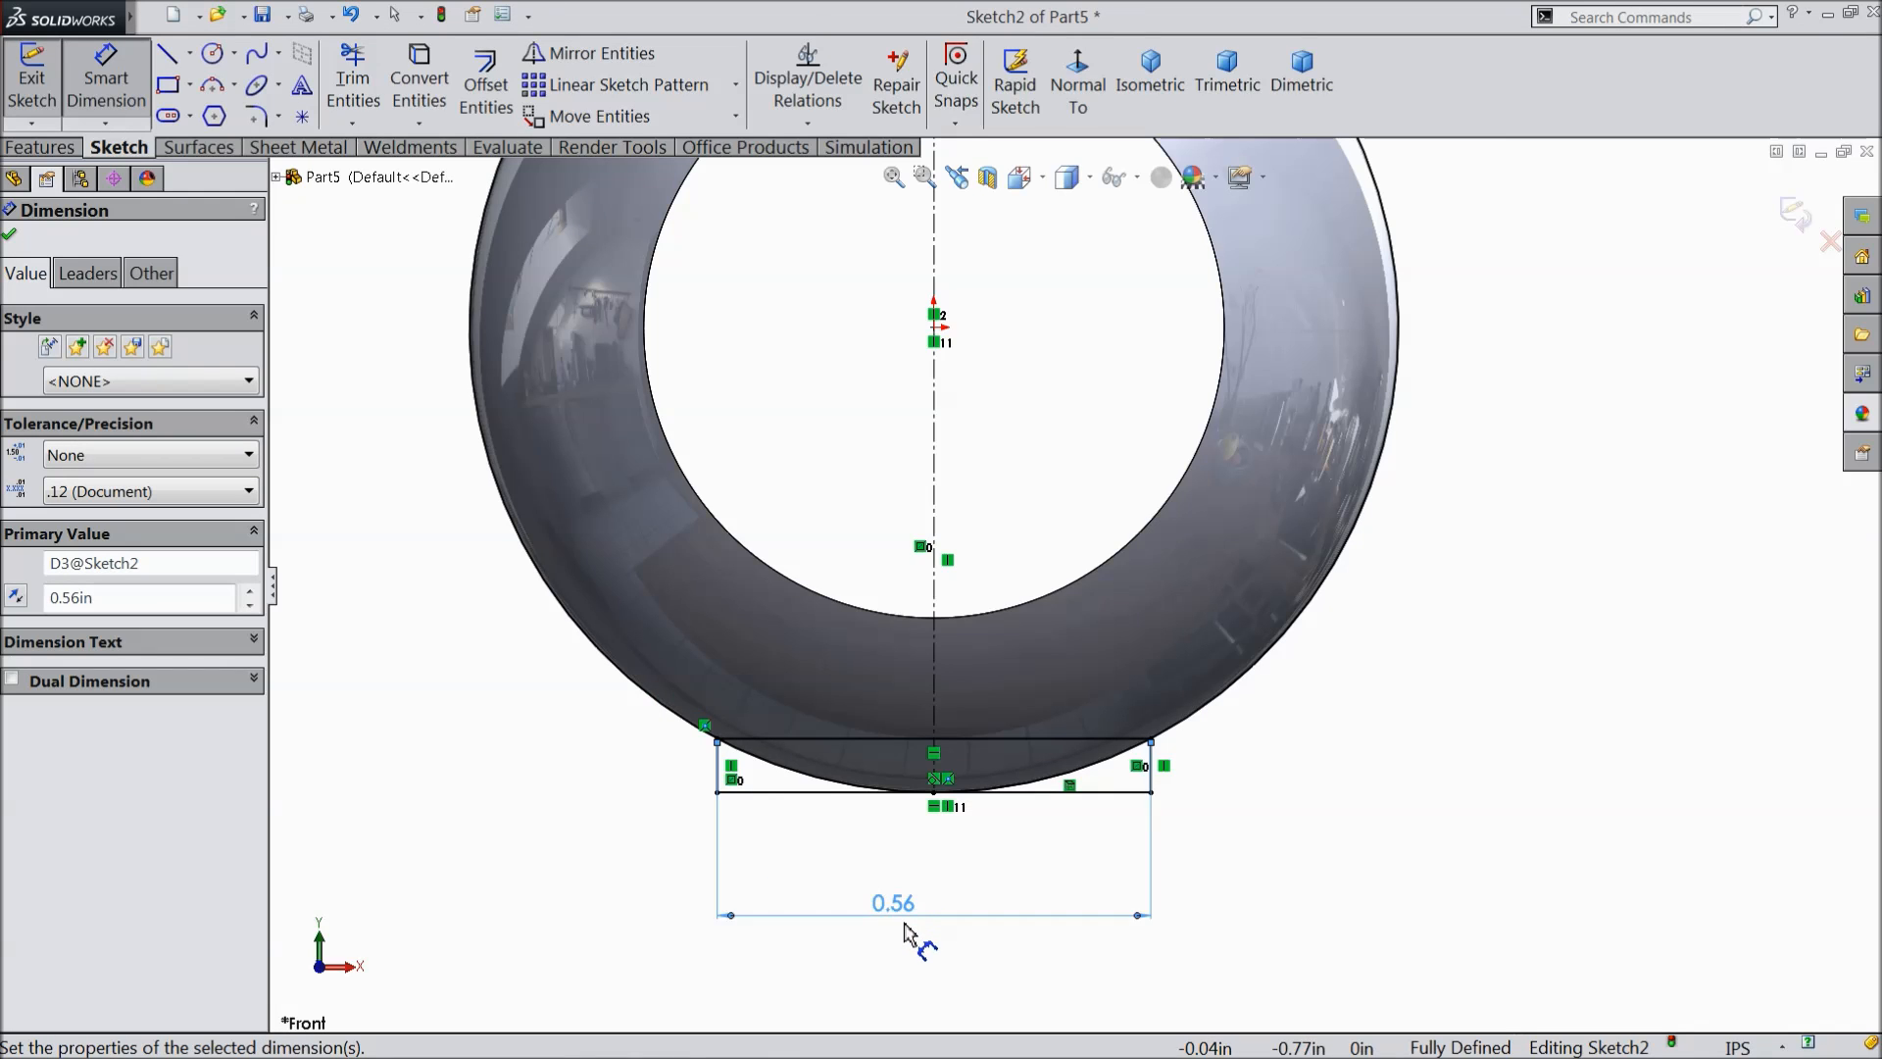
scroll(903, 927, "down", 1)
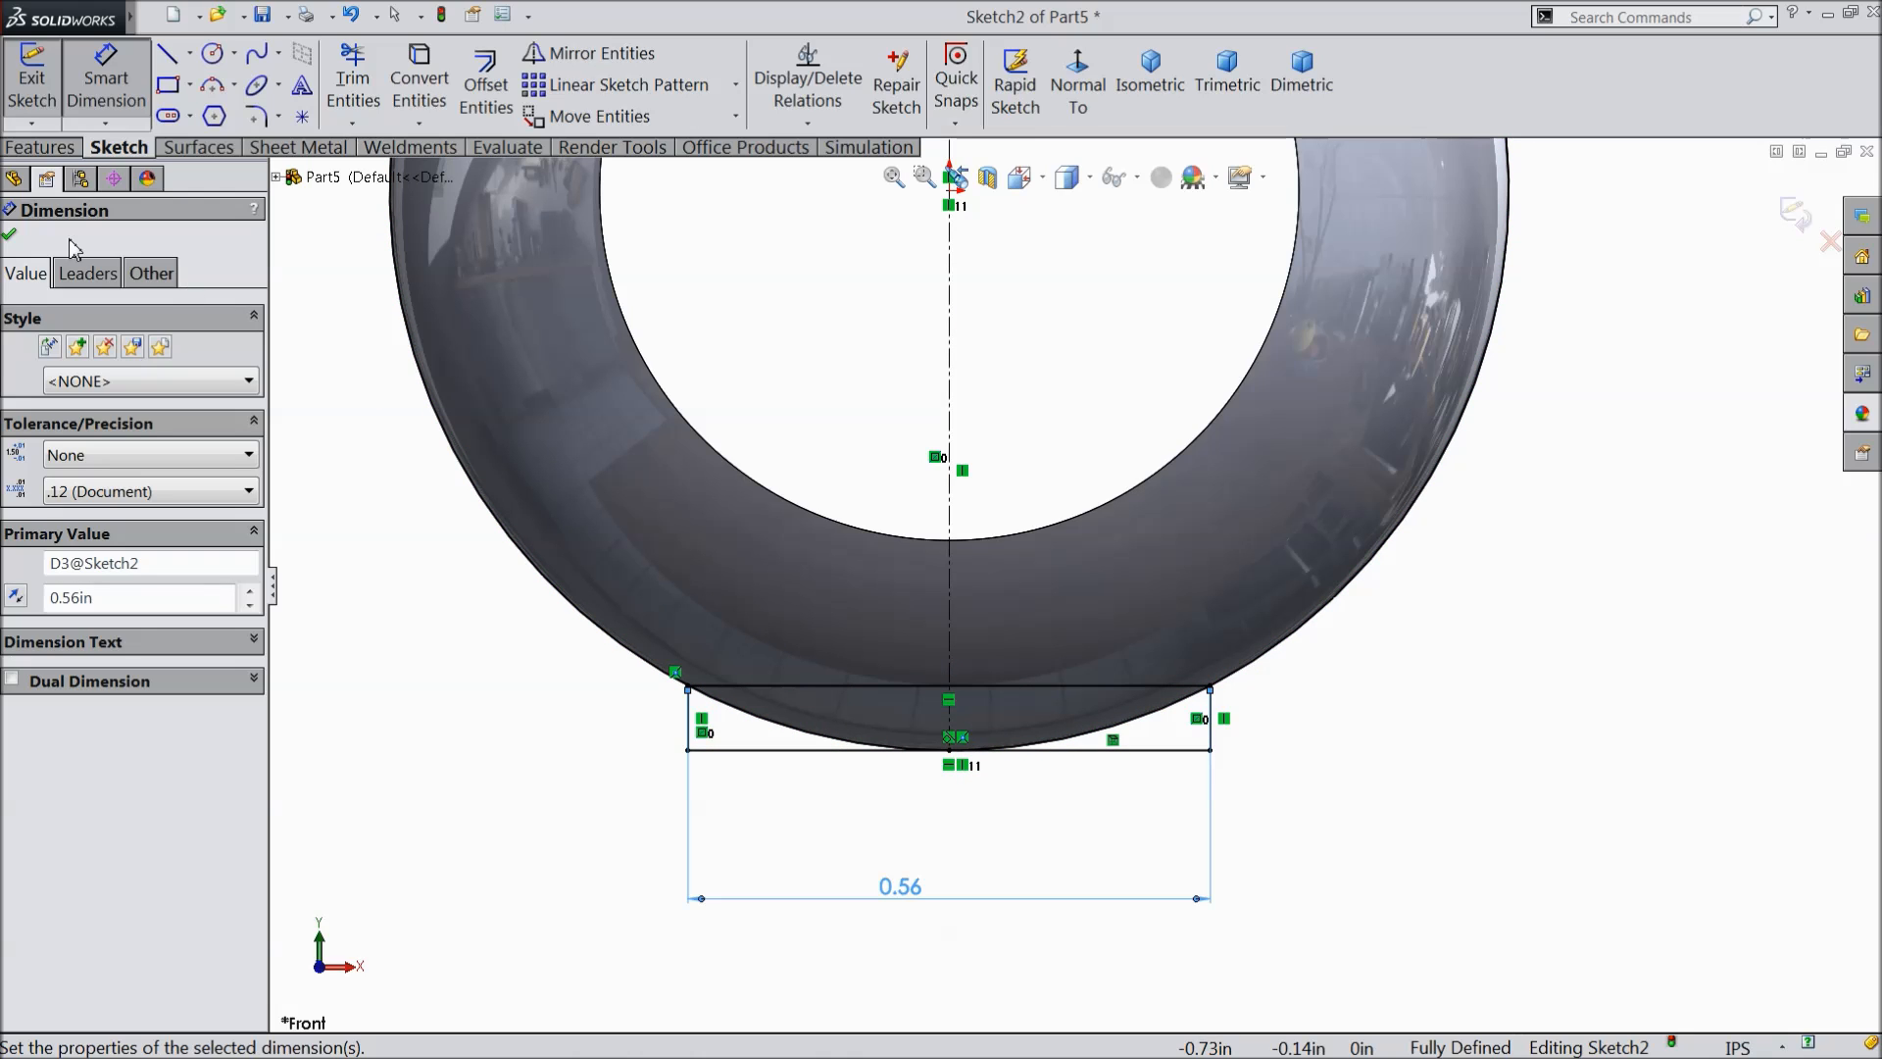
left_click(9, 239)
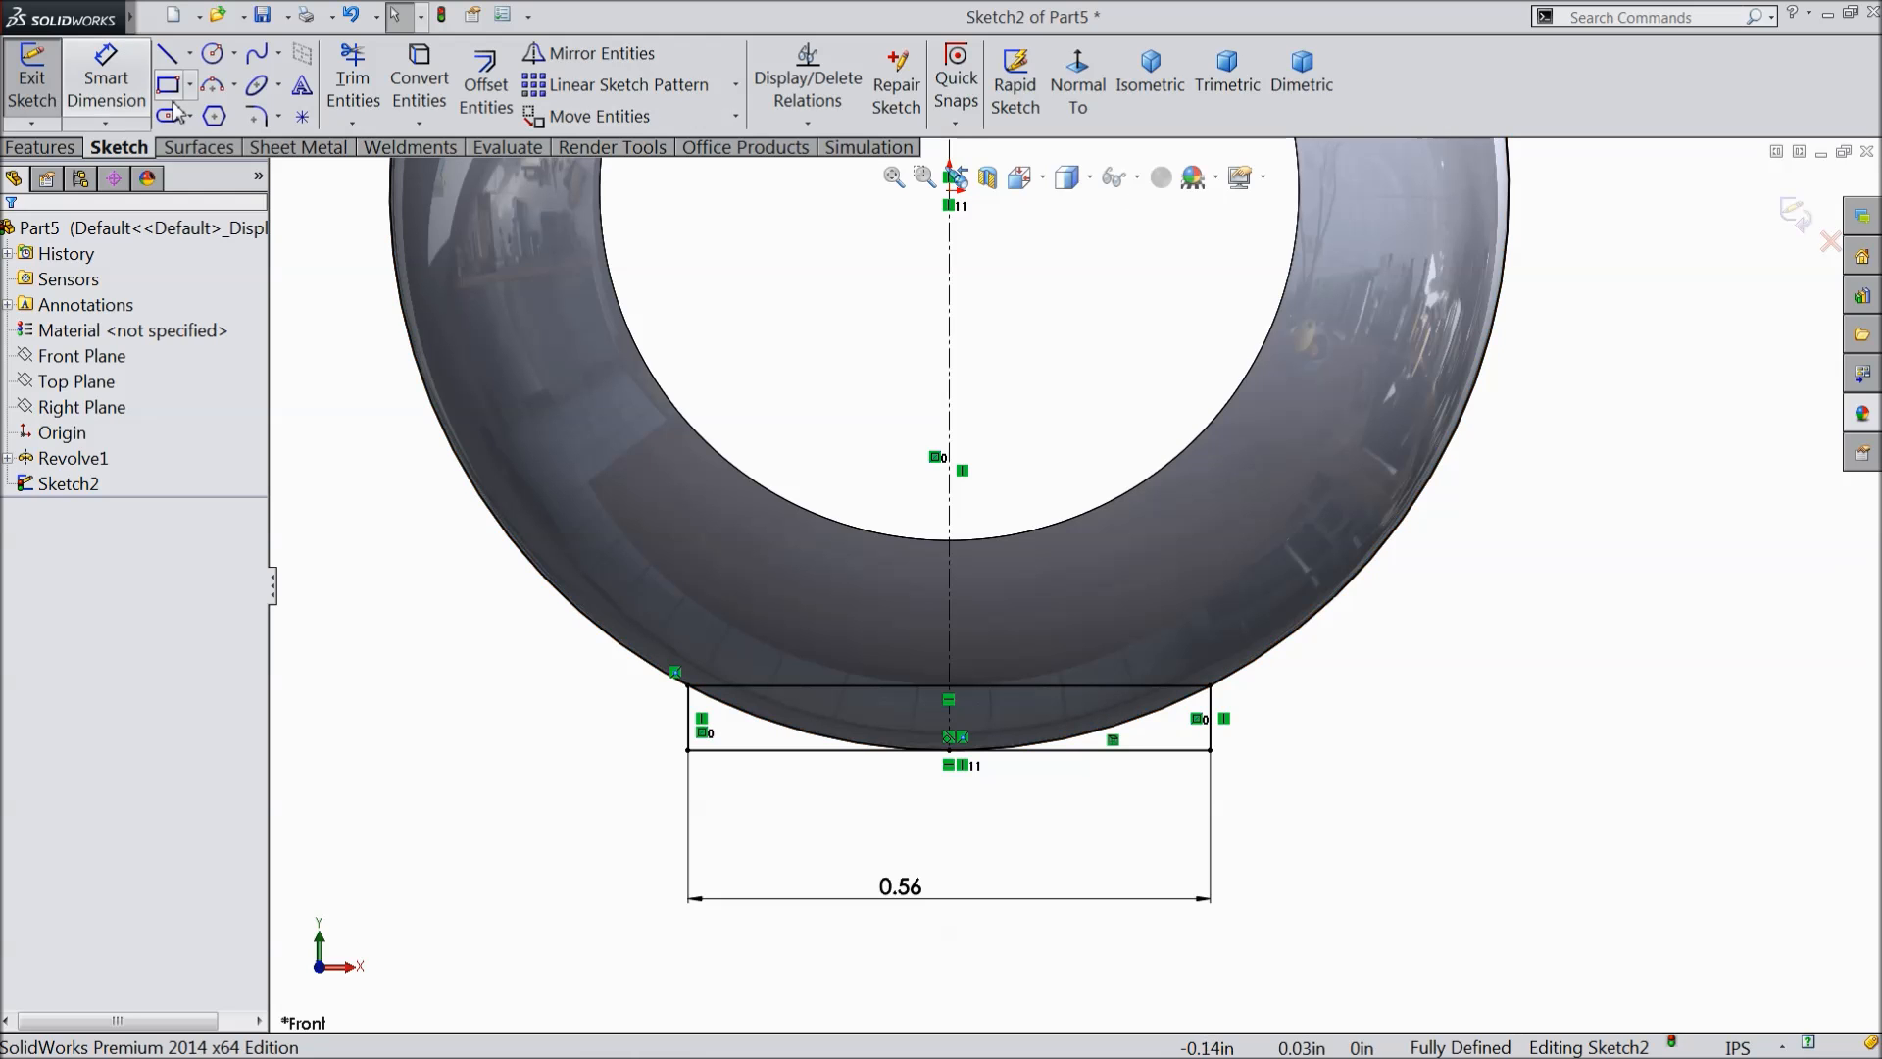
left_click(57, 149)
left_click(412, 93)
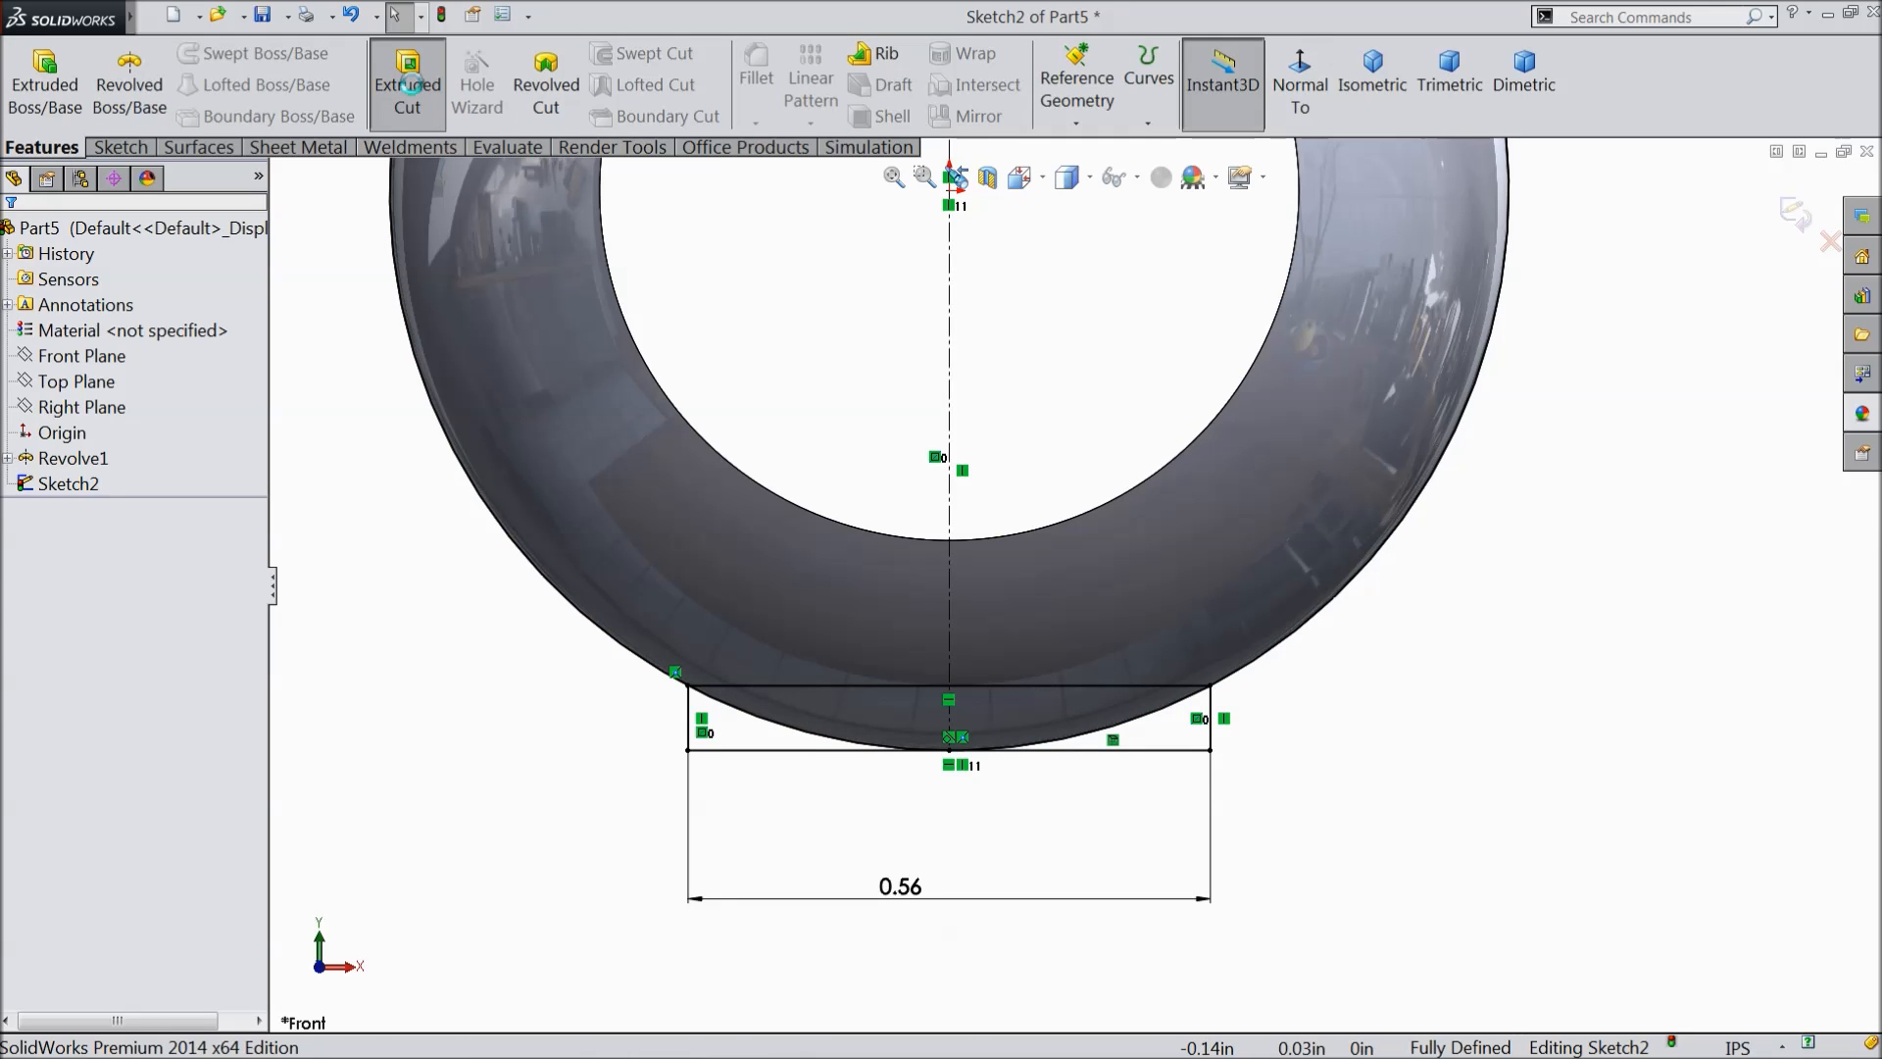
middle_click_drag(683, 429, 617, 514)
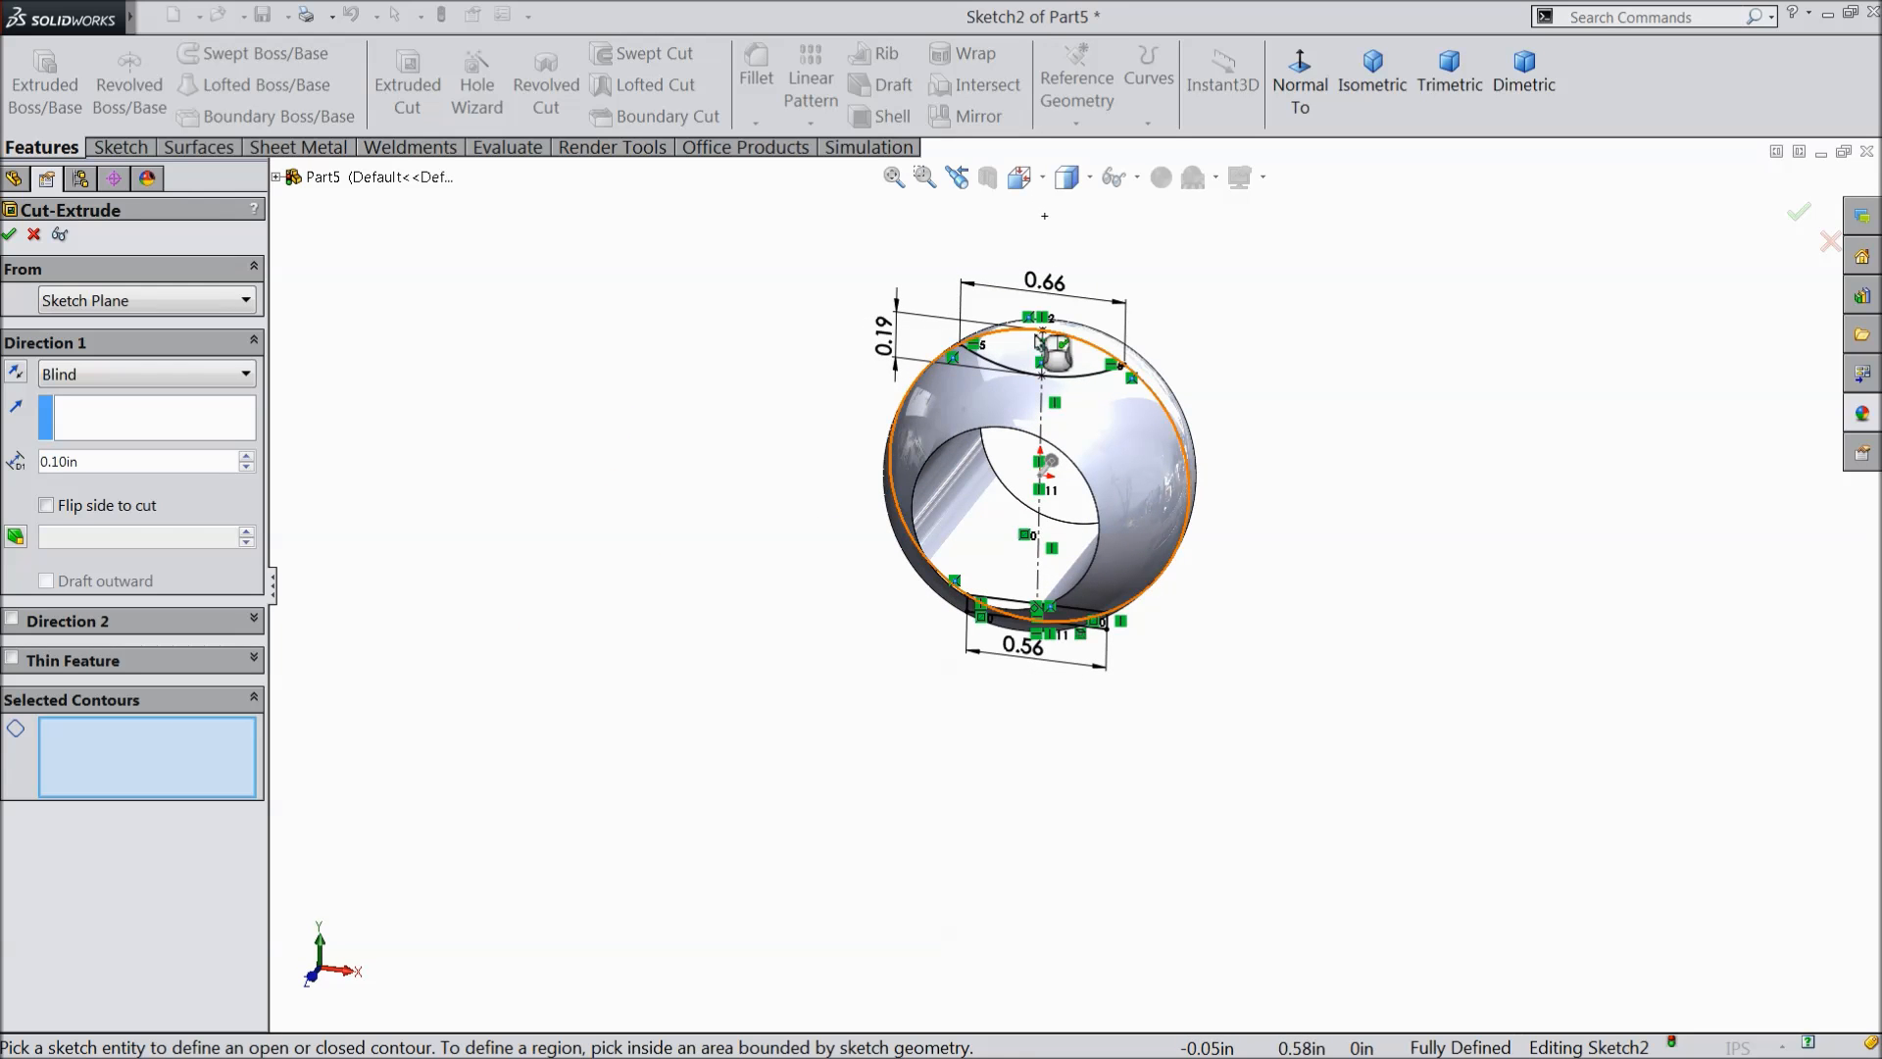
scroll(1086, 377, "down", 5)
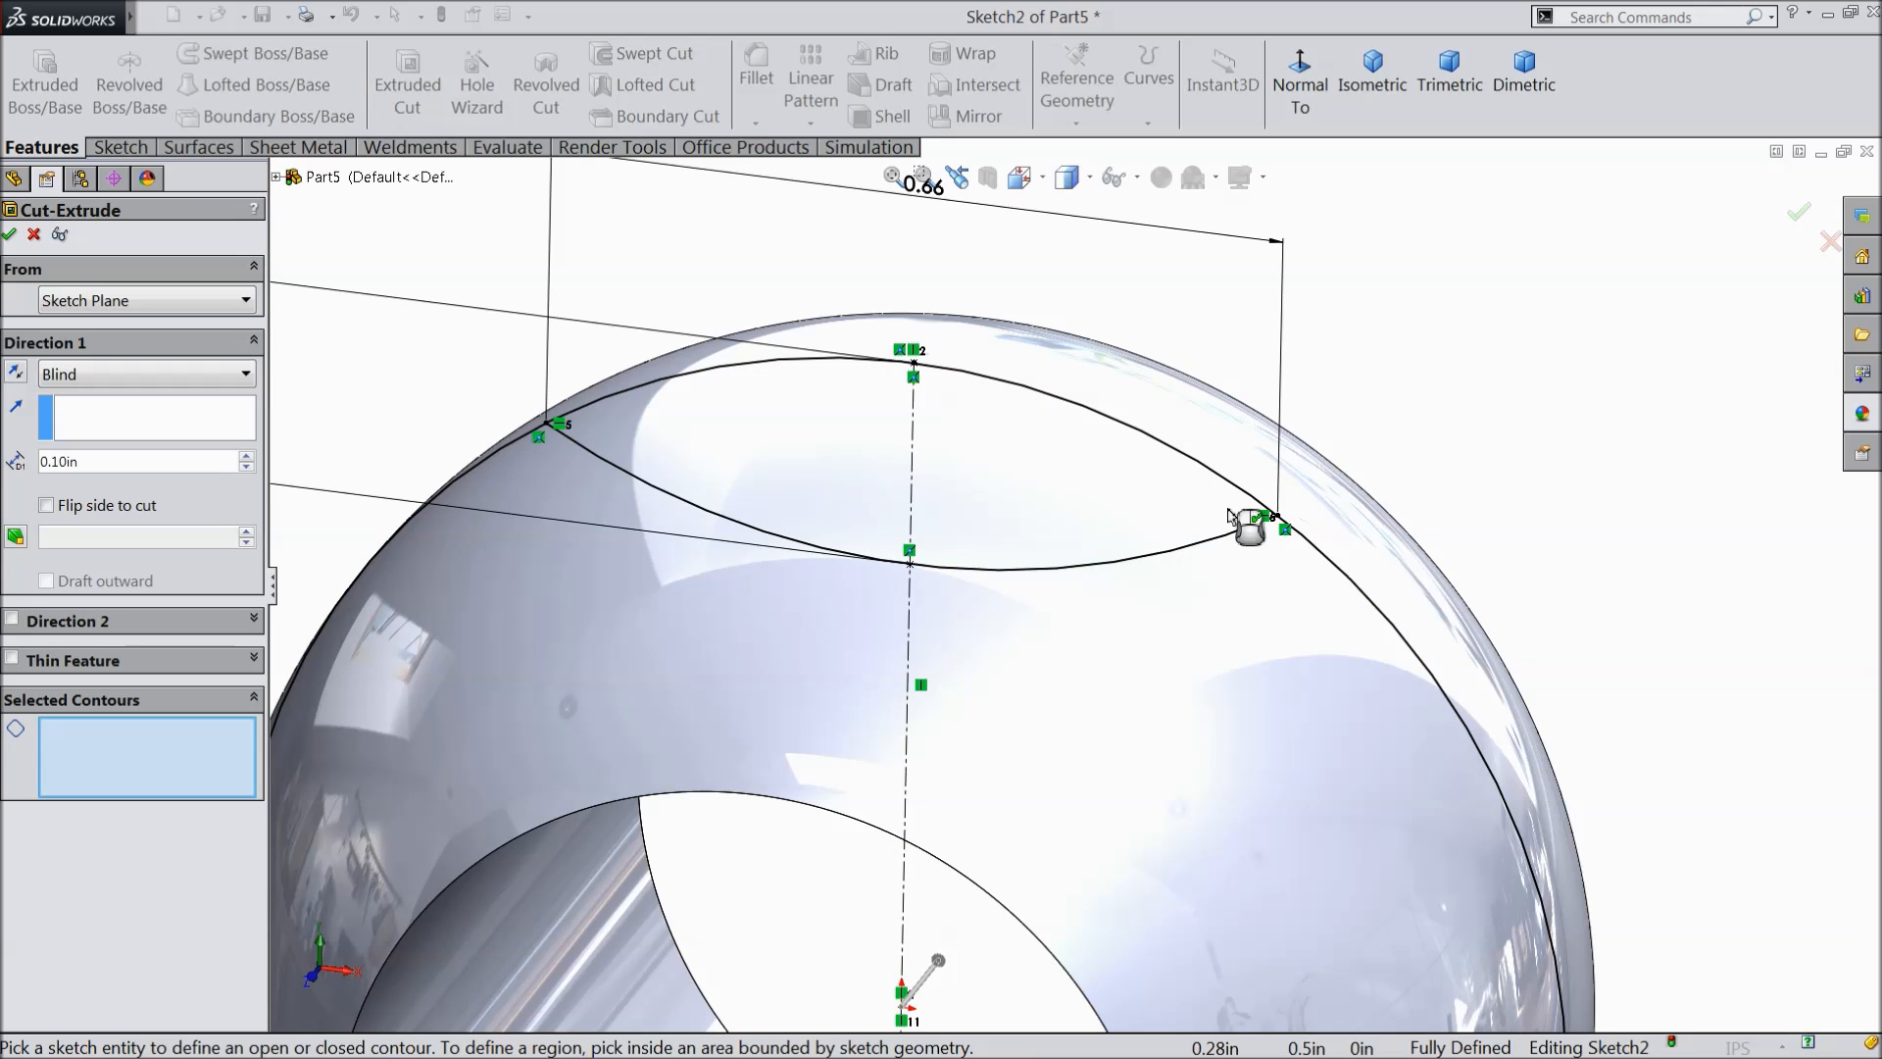
scroll(1284, 545, "down", 5)
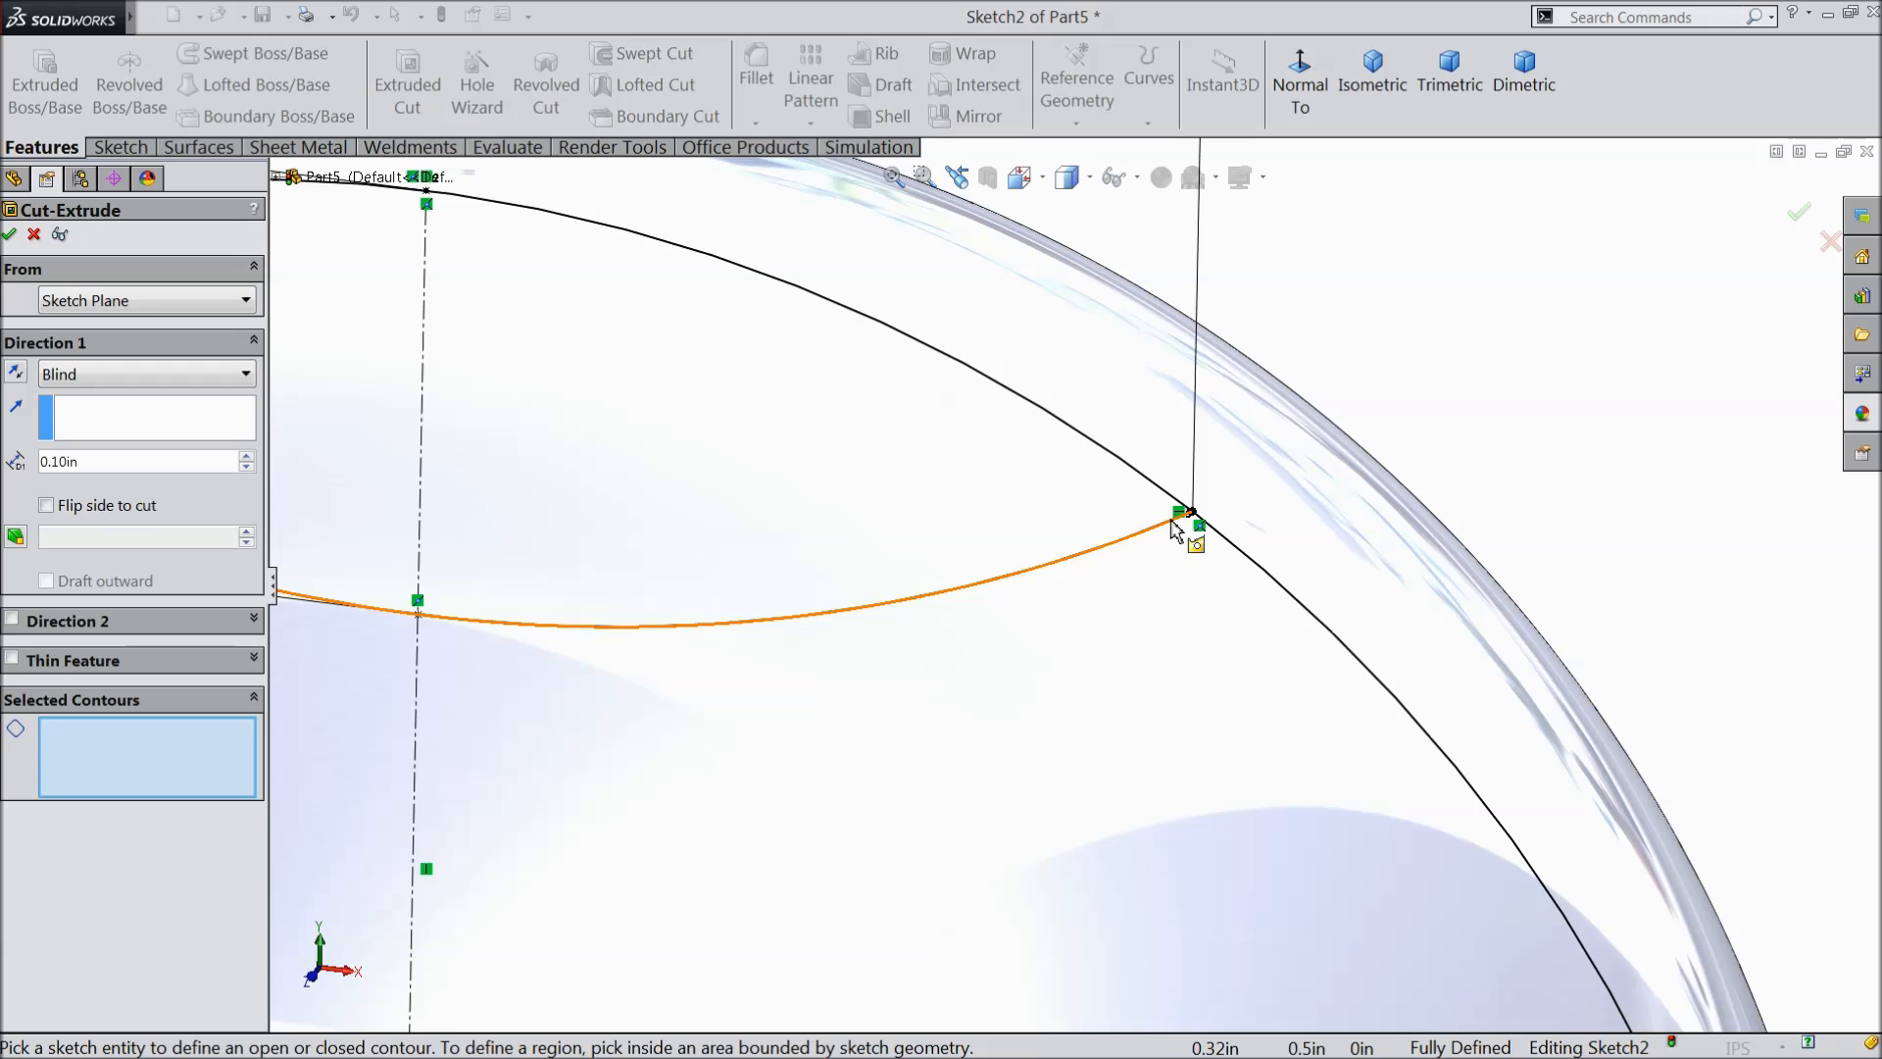
scroll(1180, 542, "up", 5)
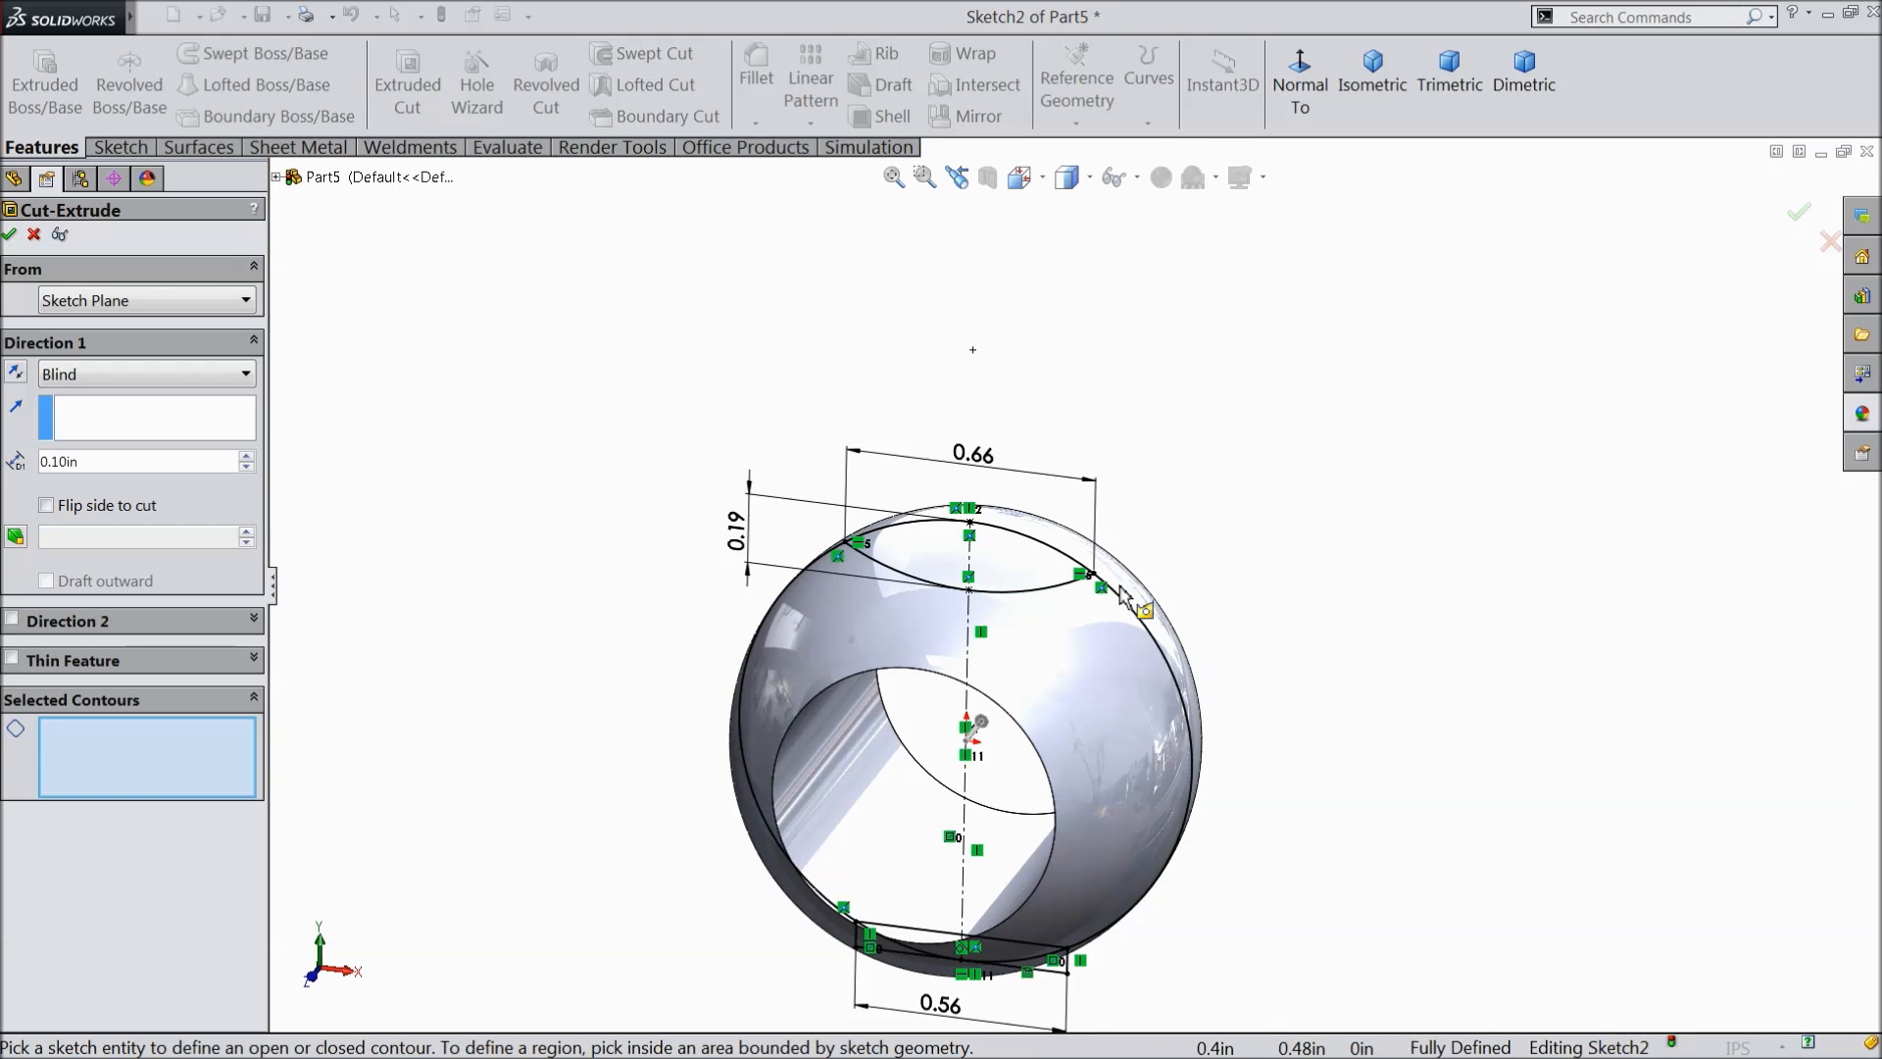
left_click(33, 235)
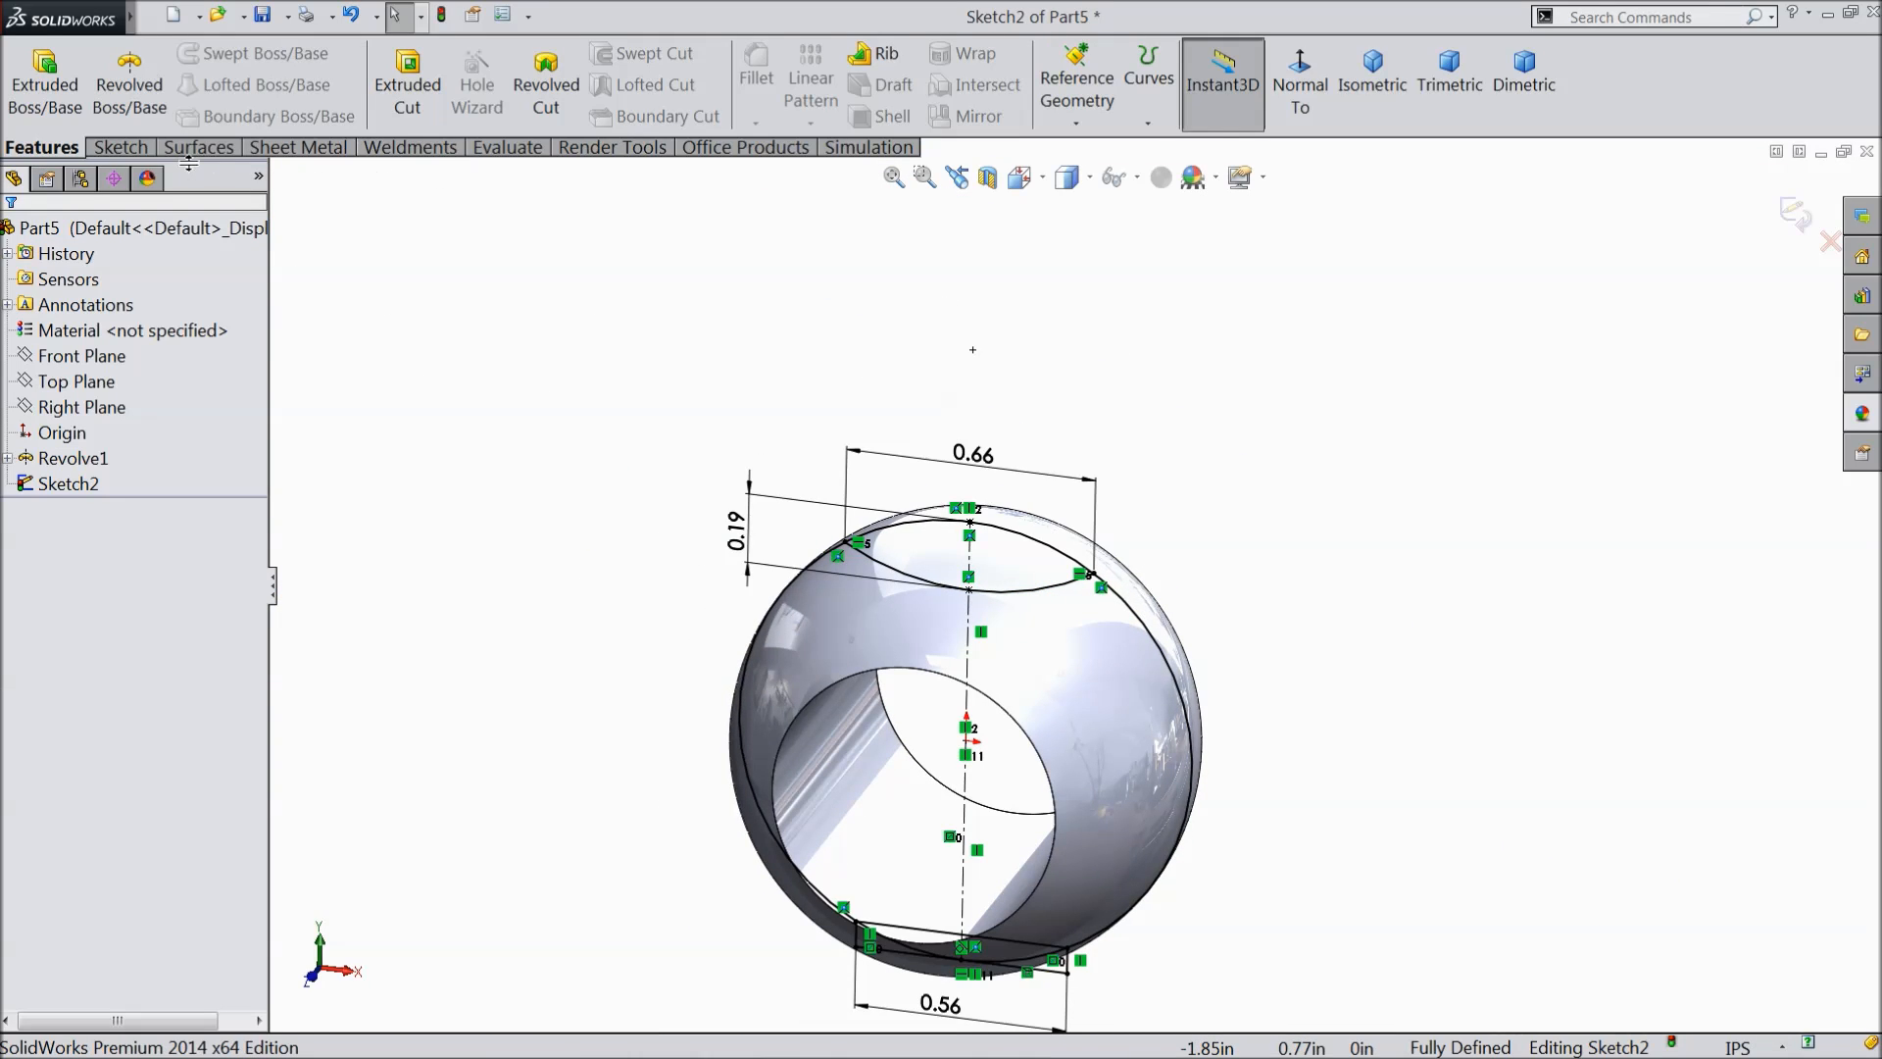
- Trim away the sketch circle's side portions between the upper arc profile and the lower rectangle
left_click(126, 147)
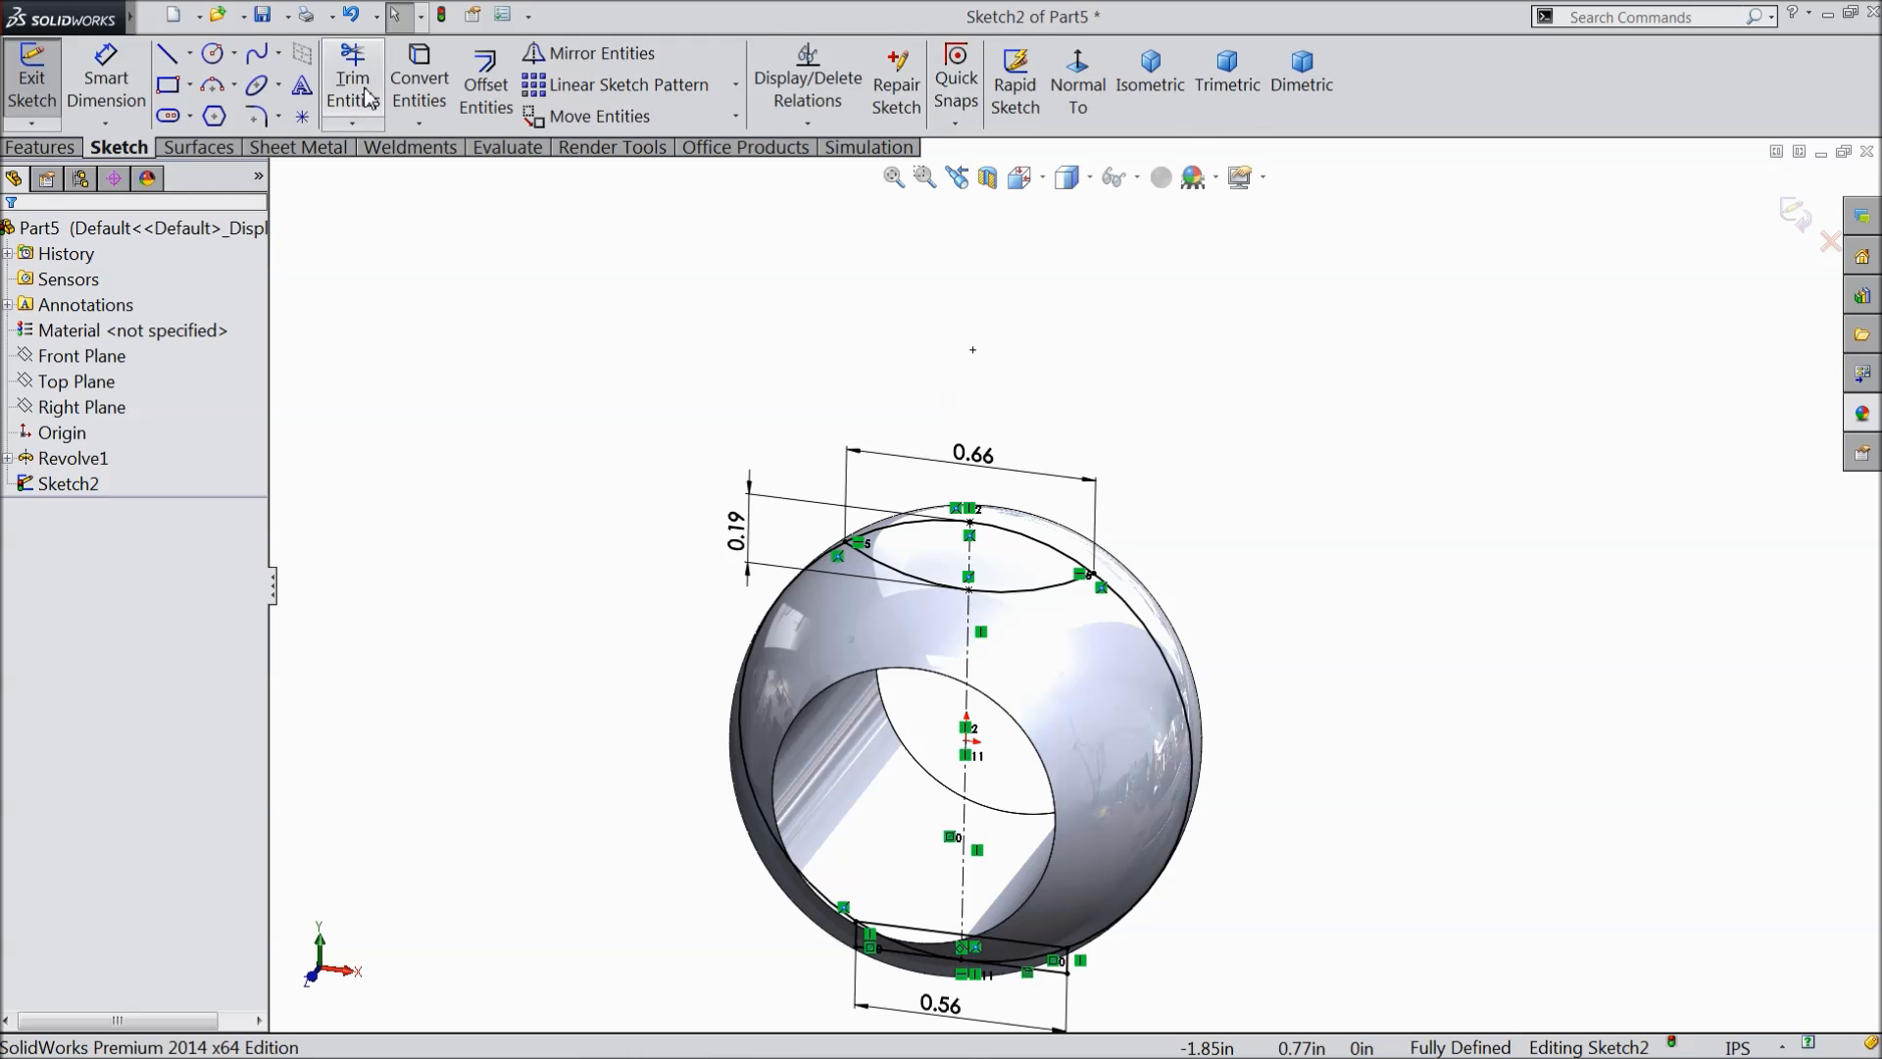
left_click(366, 98)
scroll(851, 674, "up", 2)
scroll(851, 675, "down", 4)
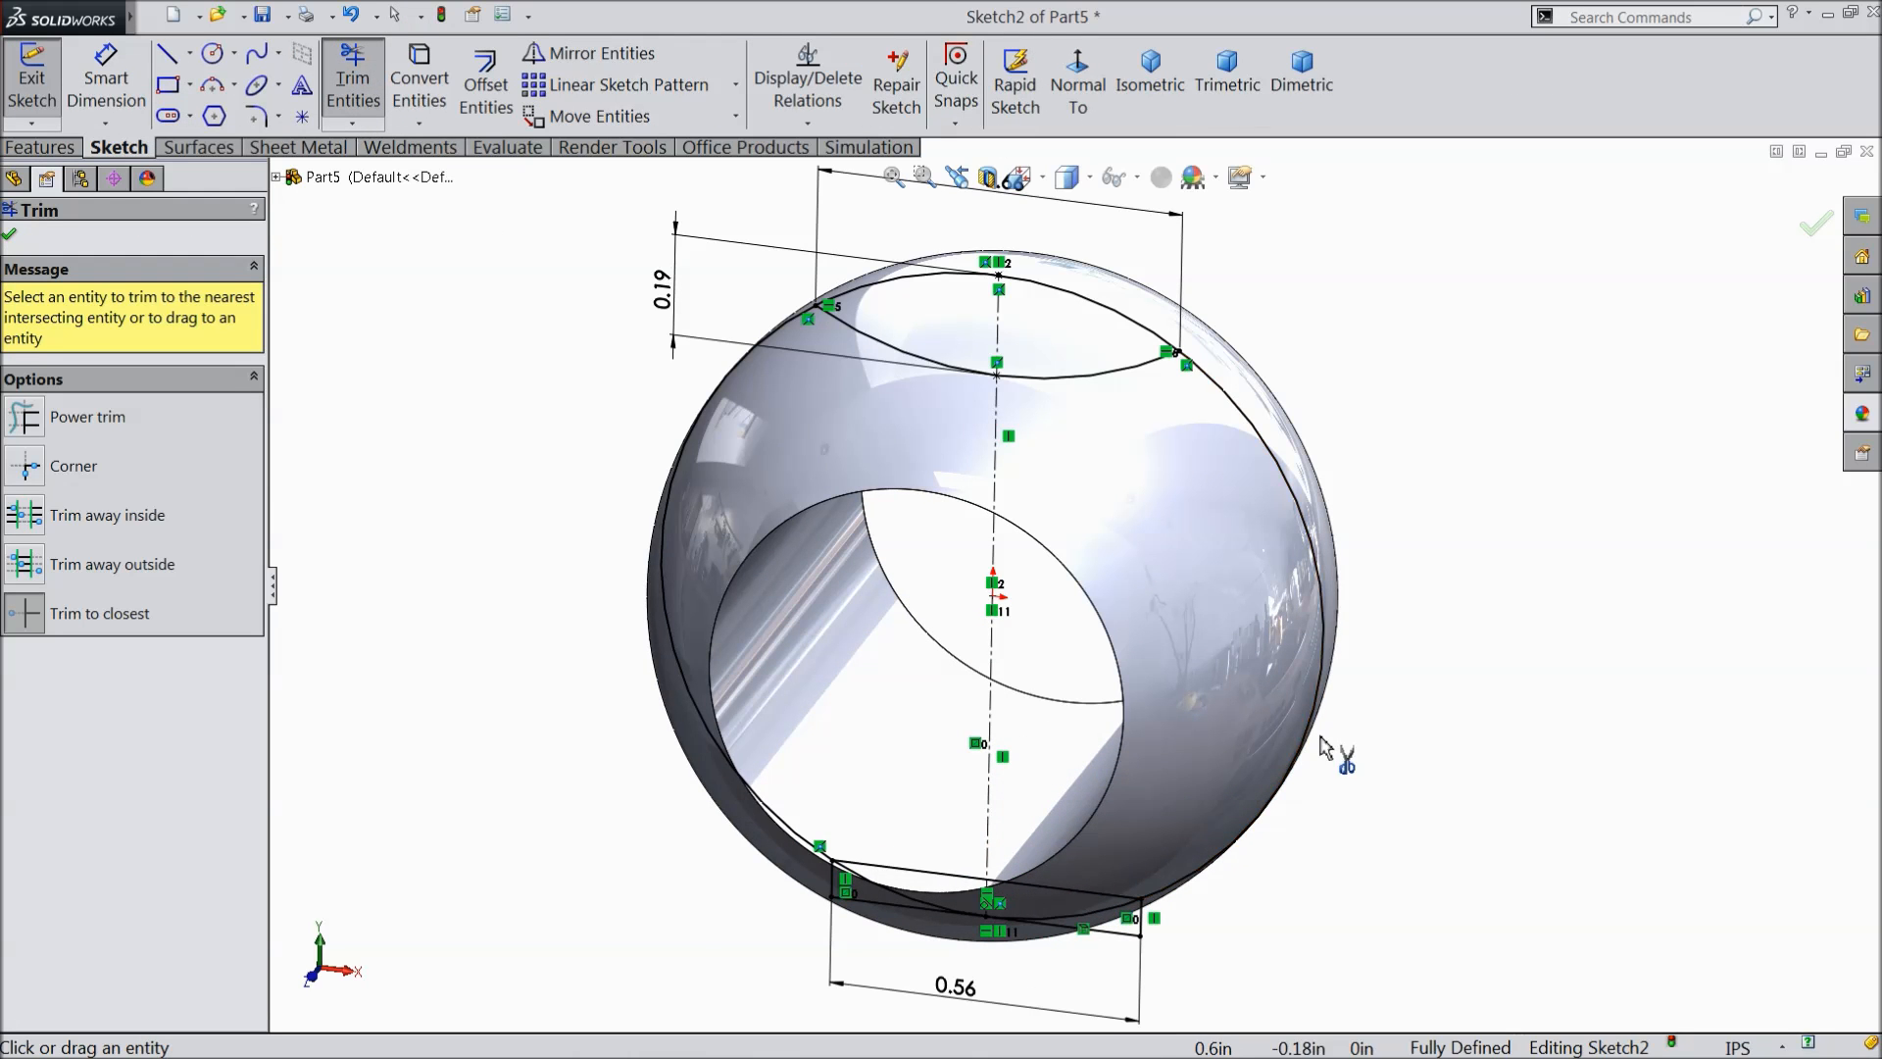
left_click(1326, 631)
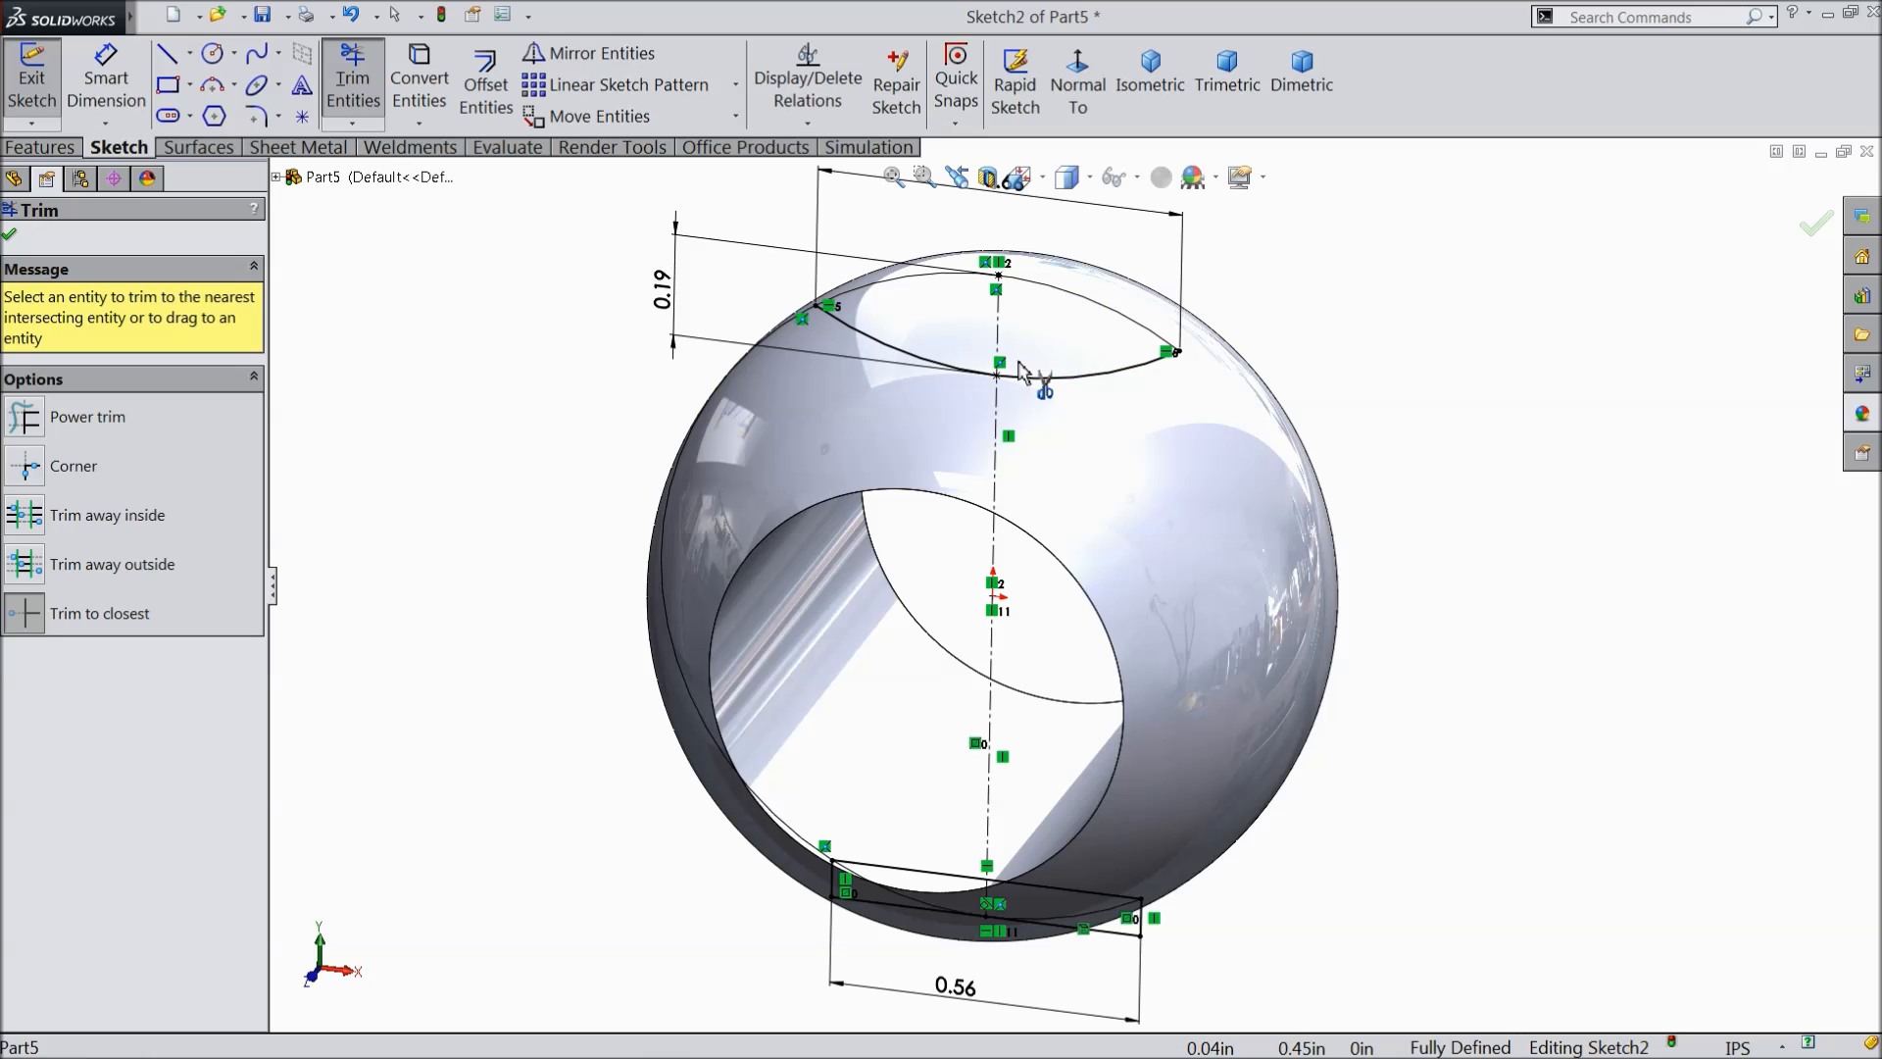
mouse_move(533, 422)
middle_mouse_down()
mouse_move(561, 439)
mouse_move(660, 403)
mouse_move(617, 403)
mouse_move(637, 410)
middle_mouse_up()
left_click(724, 428)
mouse_move(728, 420)
middle_mouse_down()
mouse_move(706, 403)
mouse_move(747, 315)
mouse_move(715, 462)
mouse_move(626, 501)
mouse_move(609, 491)
middle_mouse_up()
left_click(10, 237)
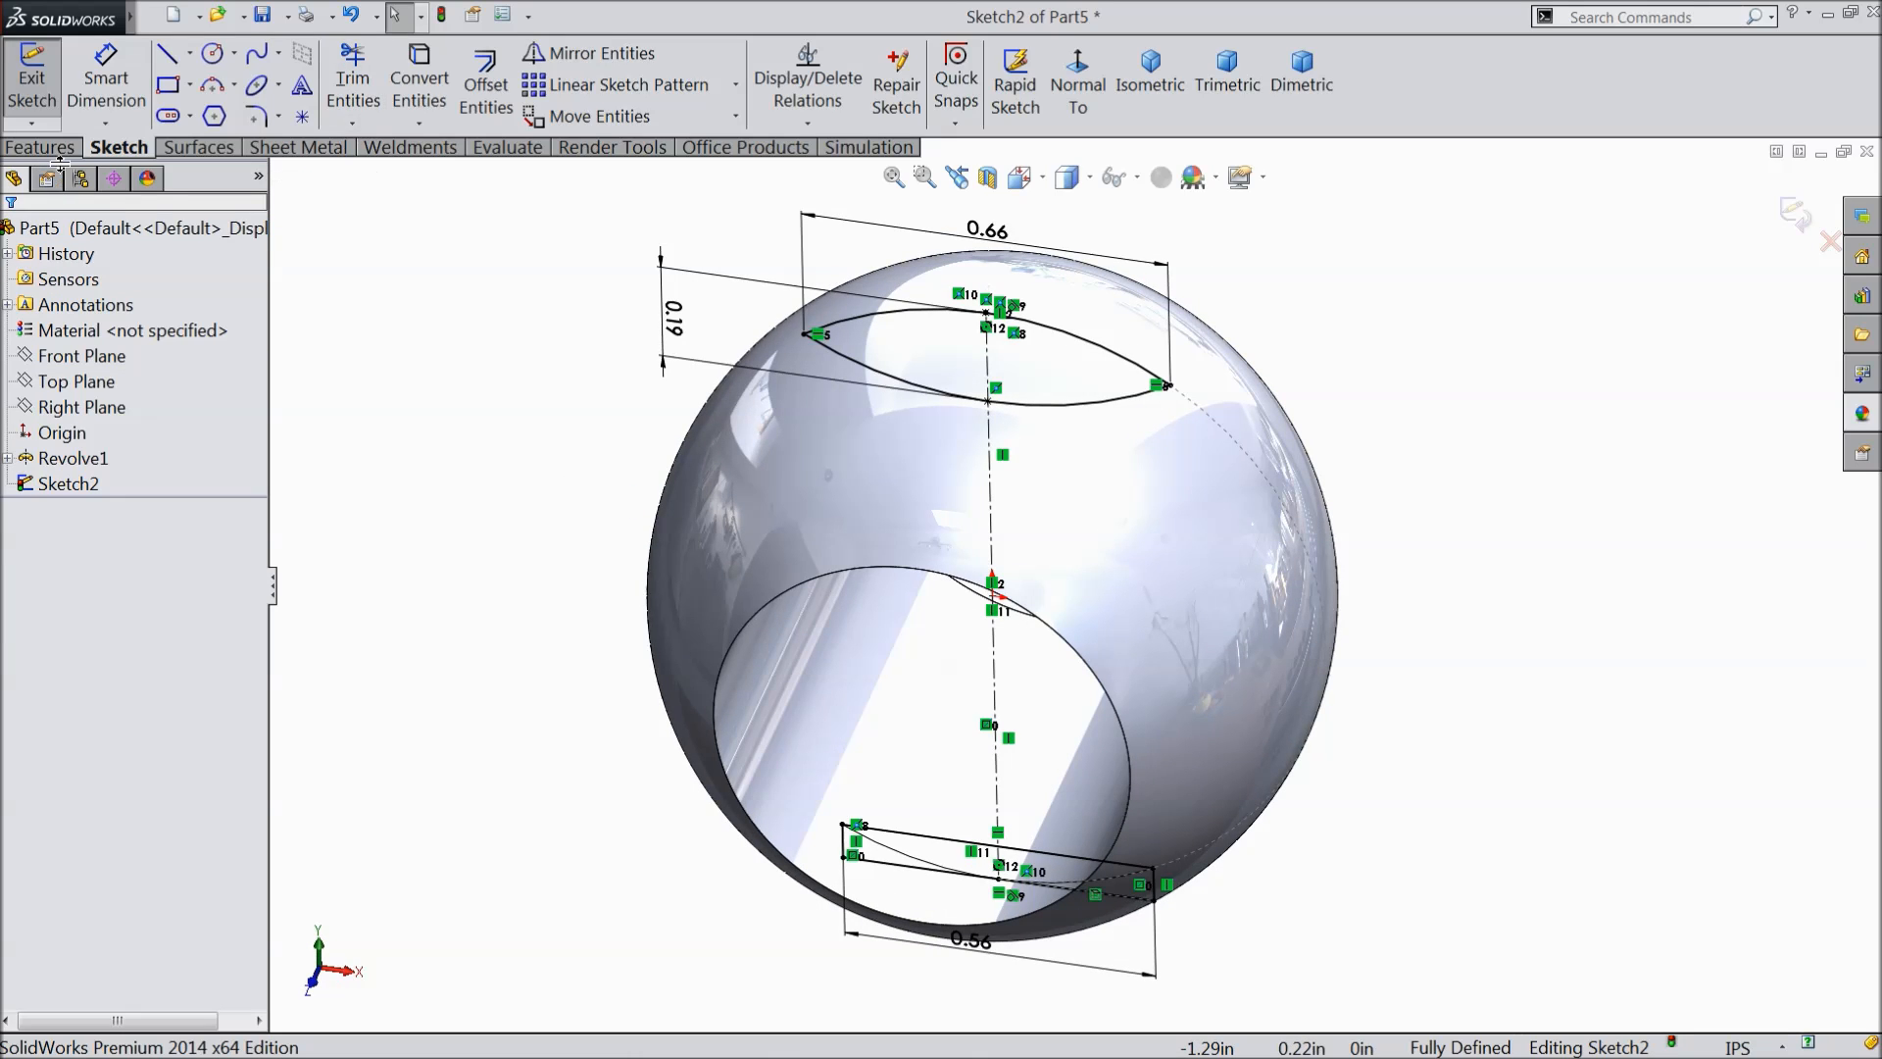
- Cut-extrude the arc profile at the top of the ball using Mid Plane with a depth of 0.163 in
left_click(39, 147)
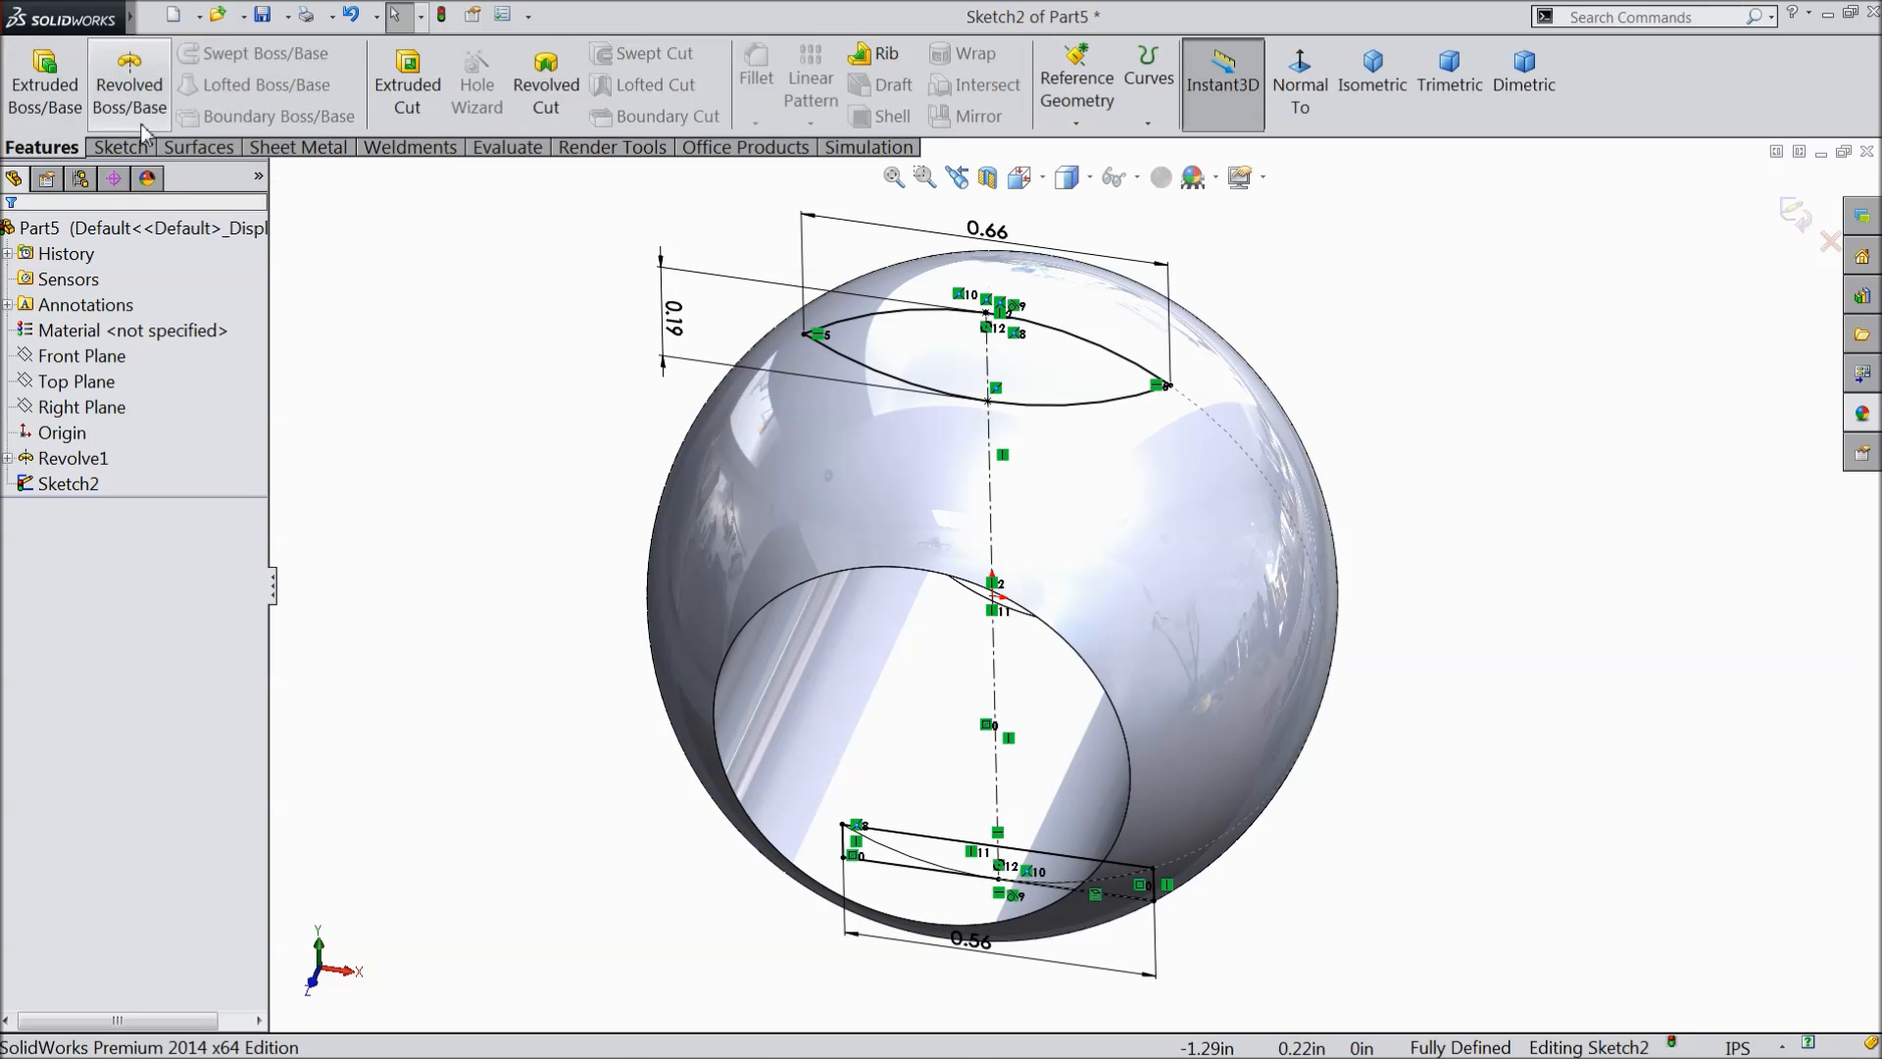
left_click(418, 104)
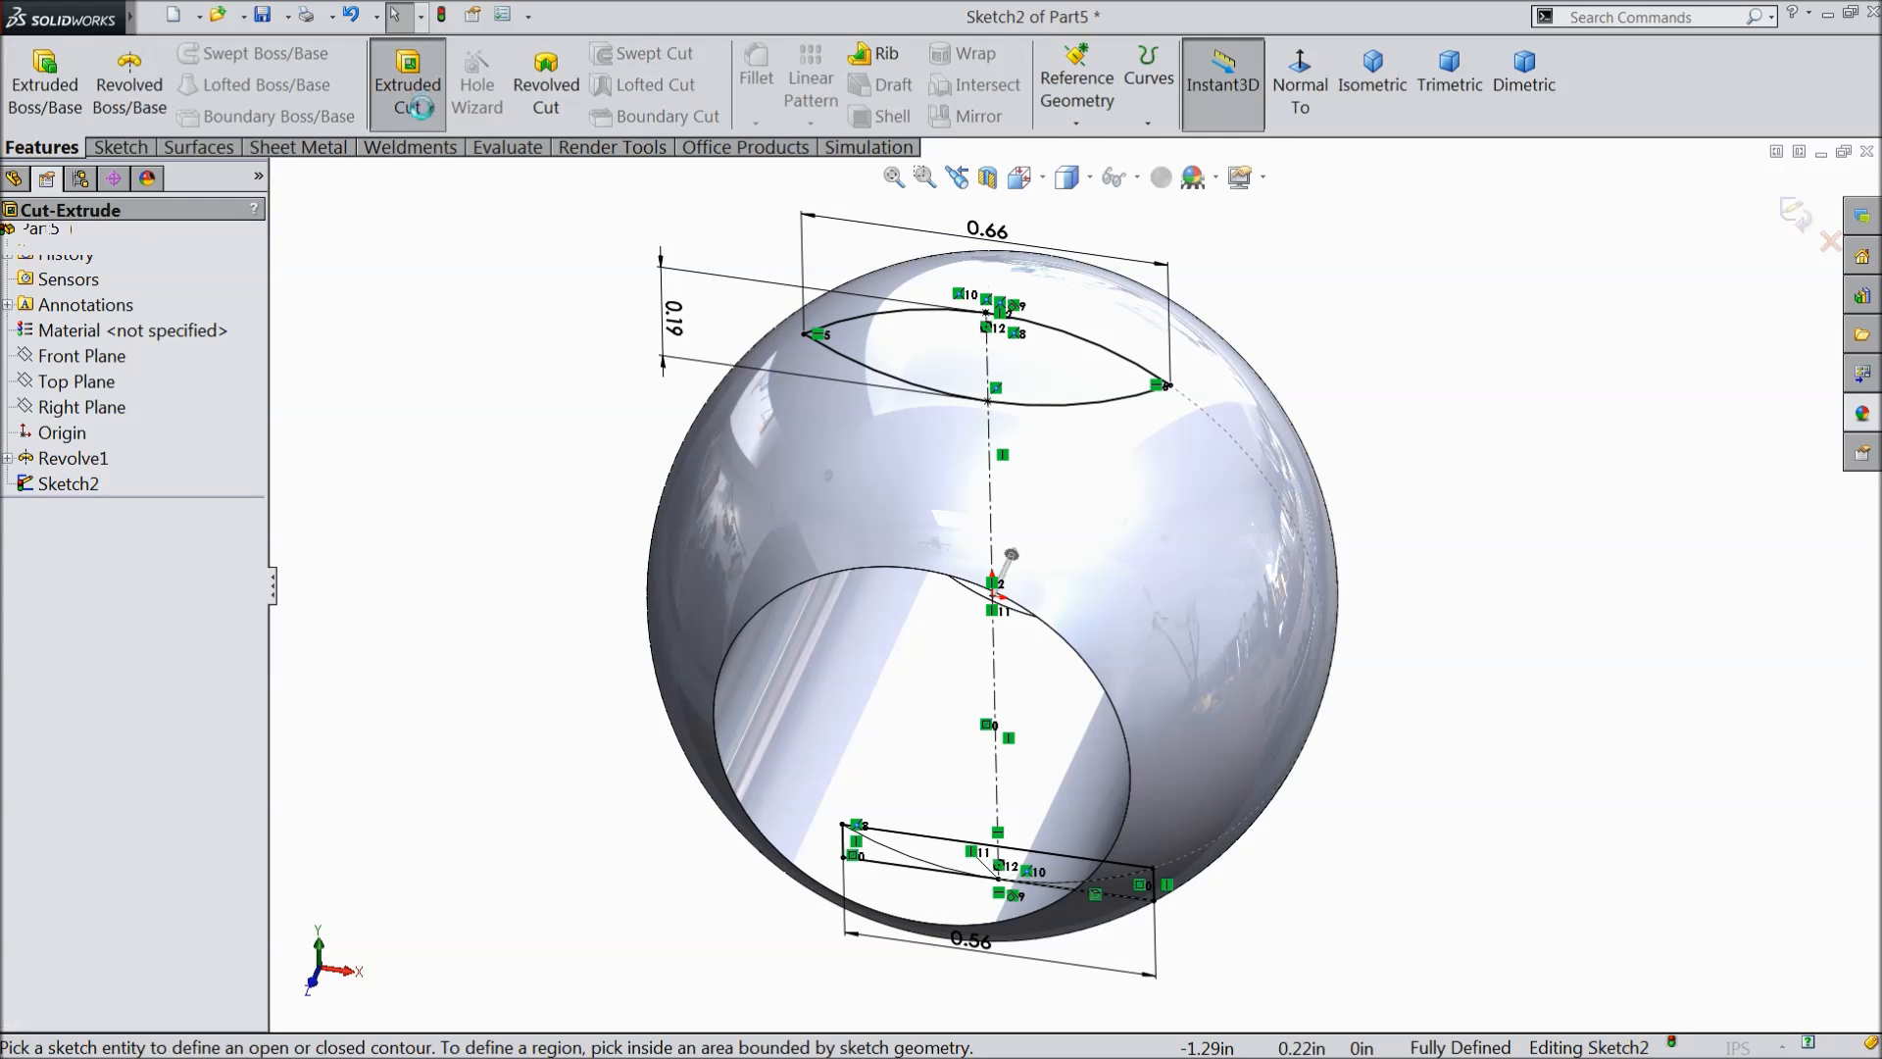
left_click(859, 368)
mouse_move(717, 404)
middle_mouse_down()
mouse_move(550, 420)
mouse_move(550, 306)
mouse_move(491, 310)
mouse_move(509, 359)
mouse_move(340, 461)
middle_mouse_up()
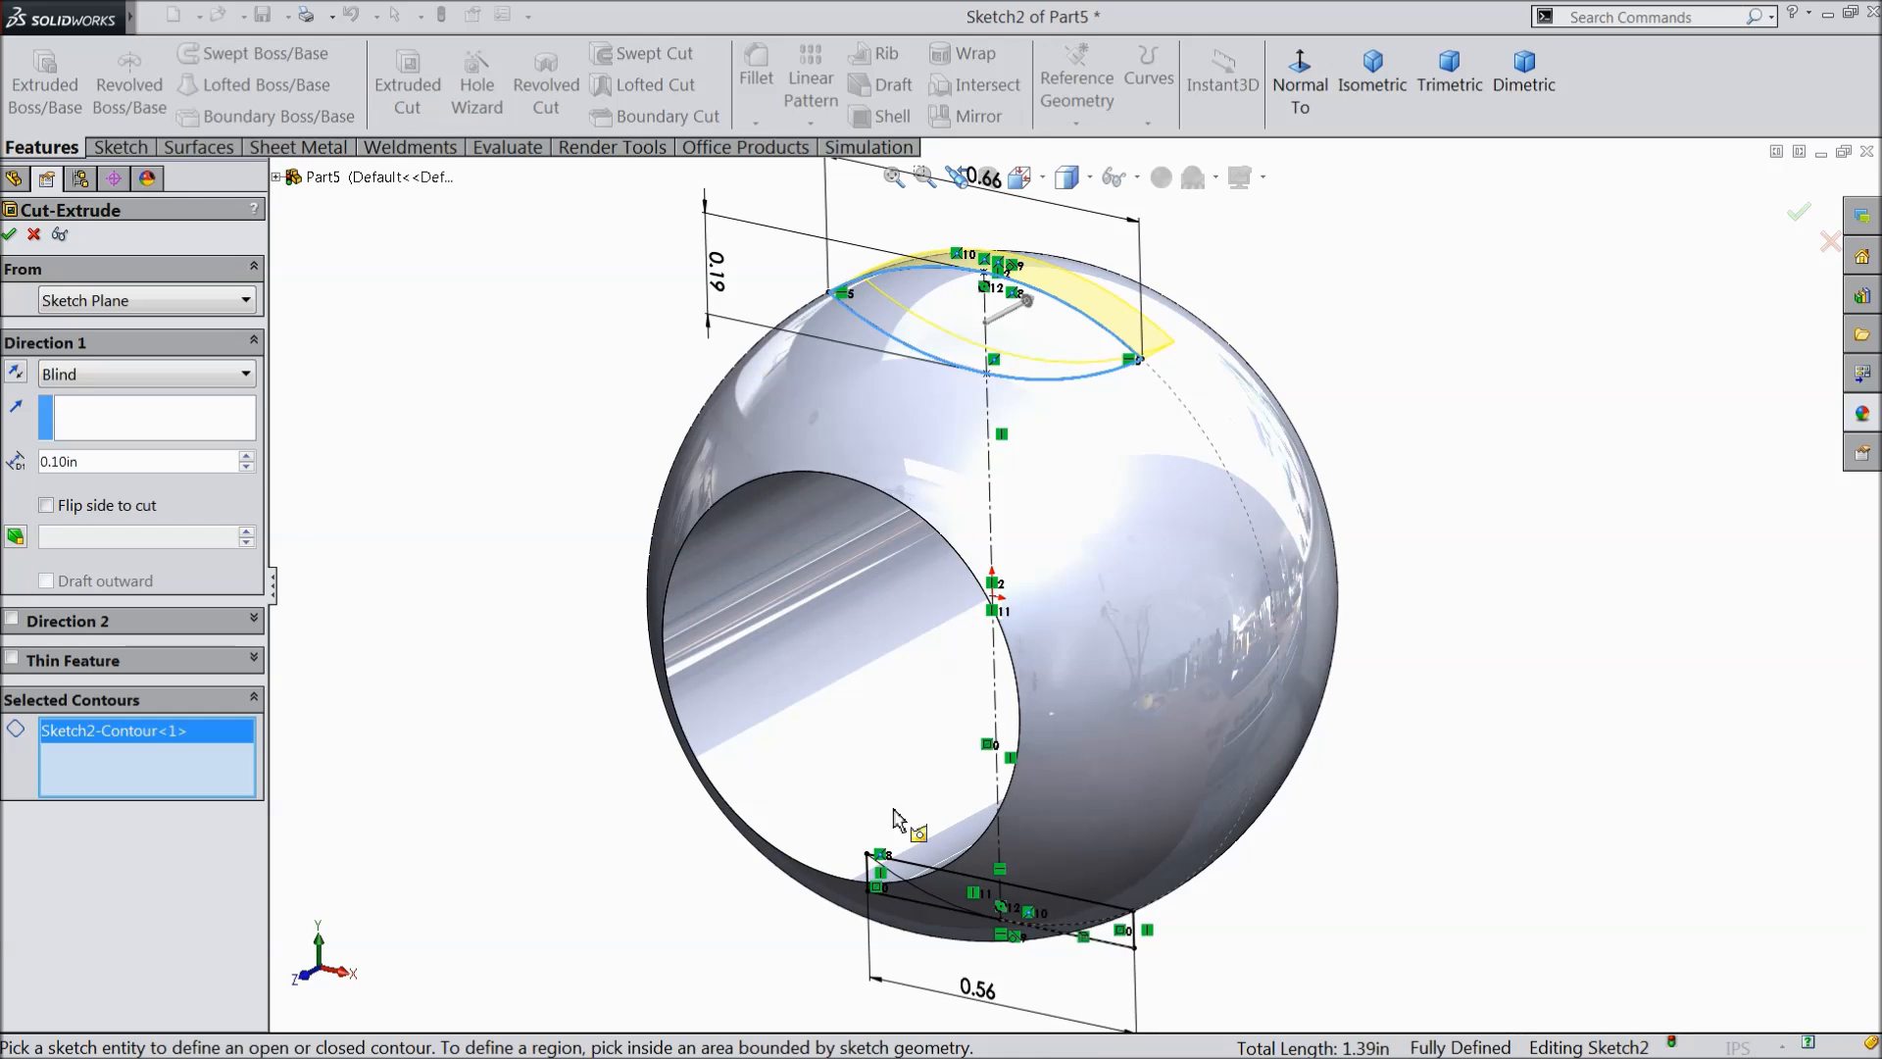
left_click(86, 376)
left_click(88, 575)
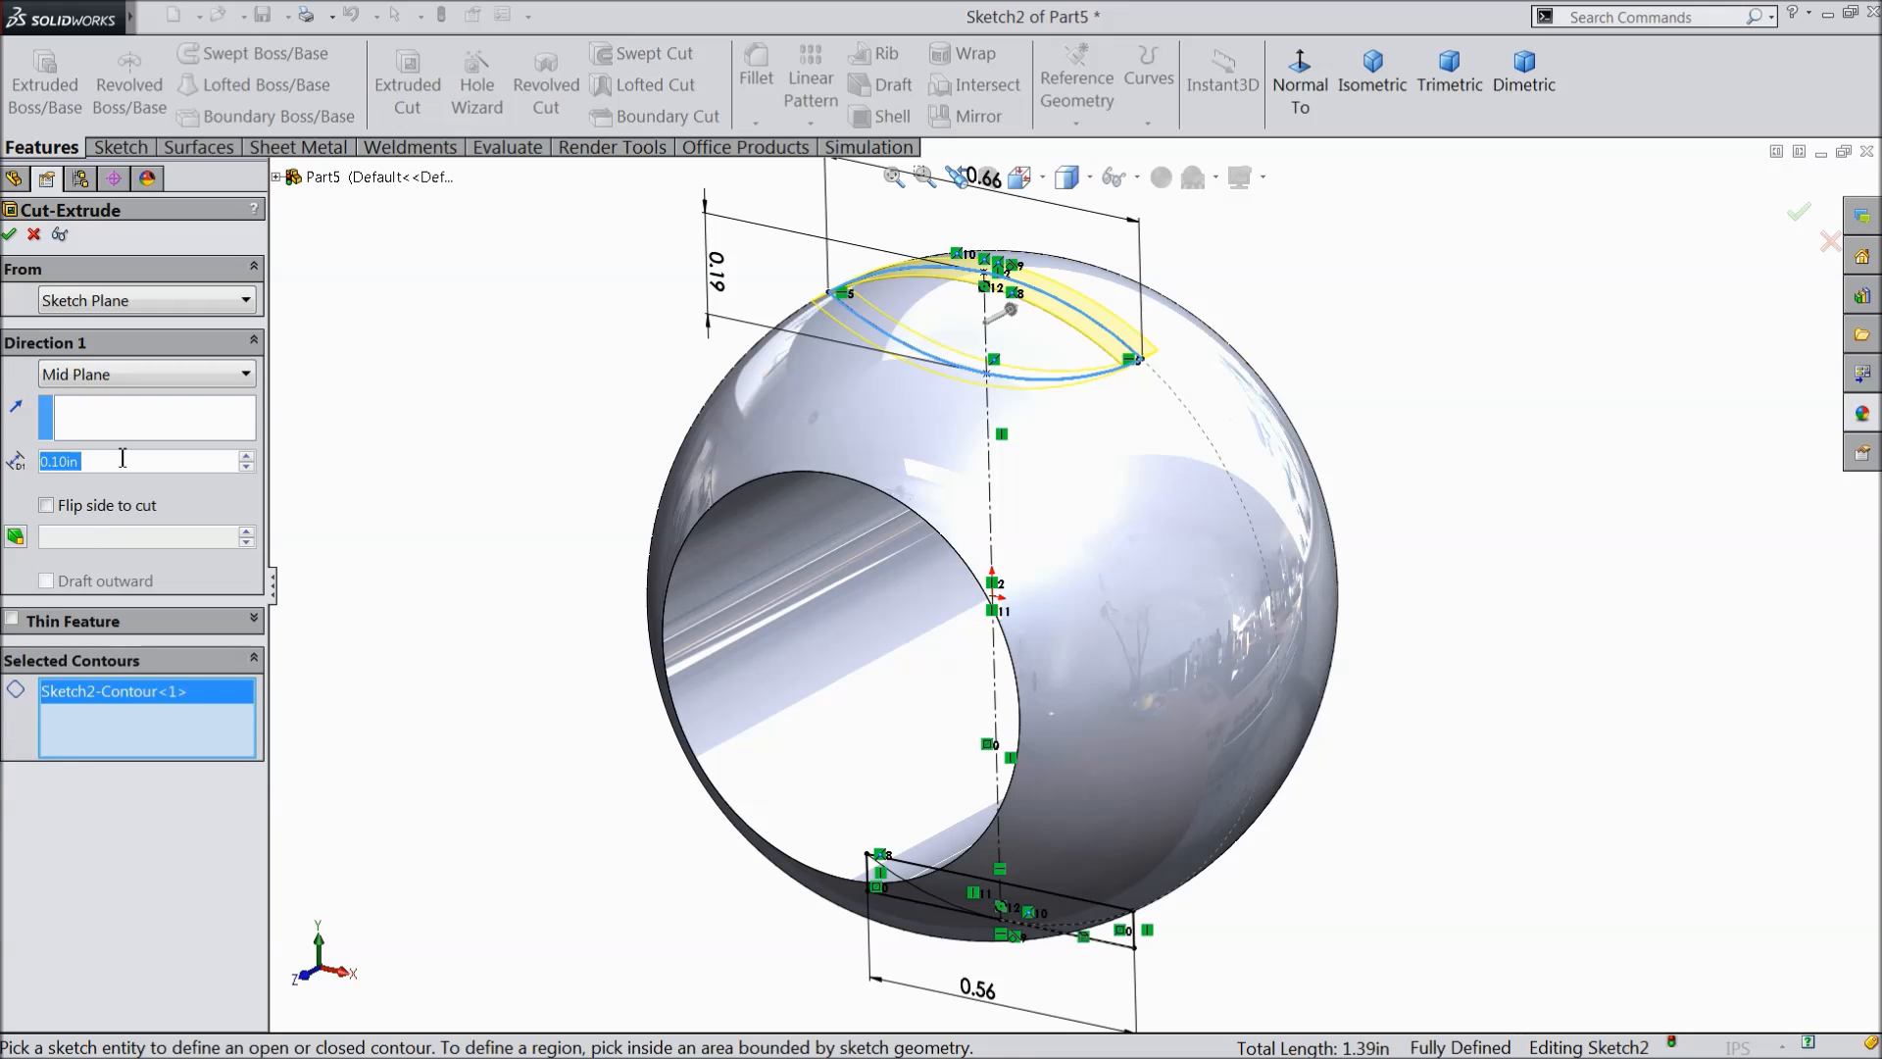
type("0.163")
key("Return")
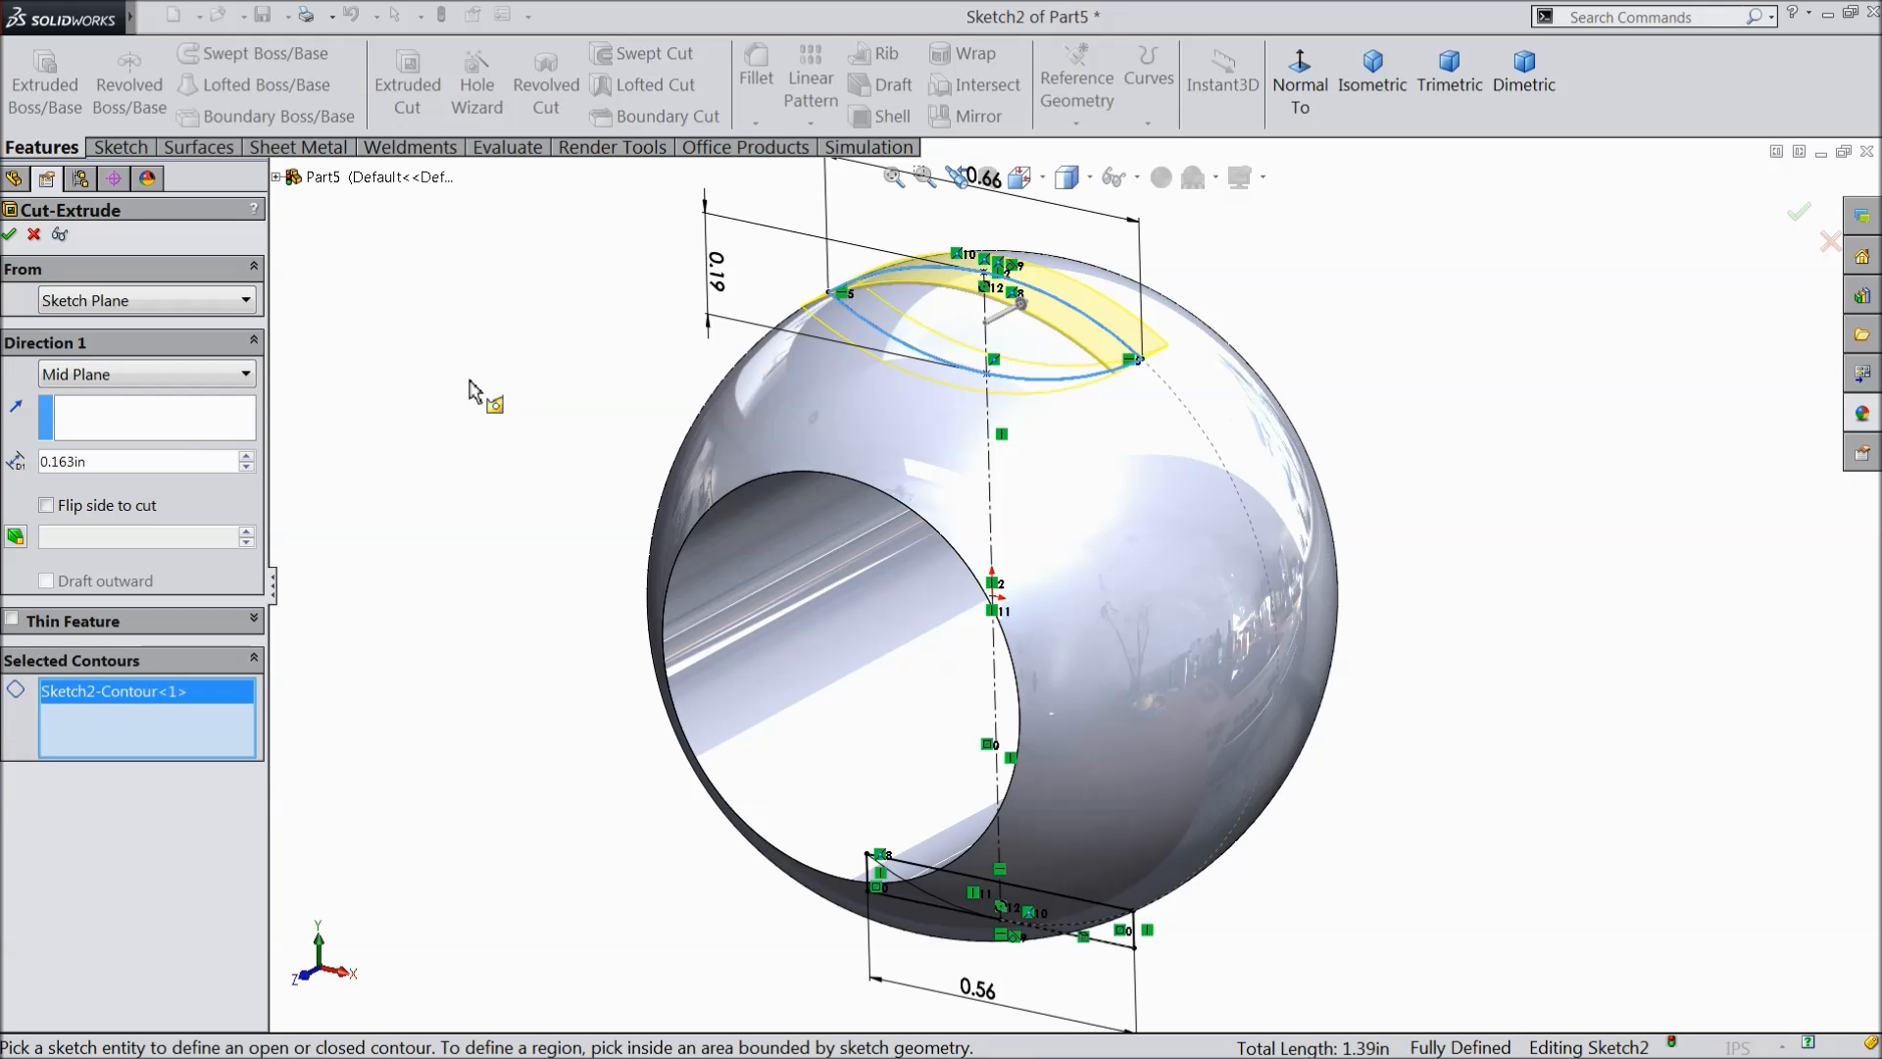
middle_click_drag(498, 471, 474, 512)
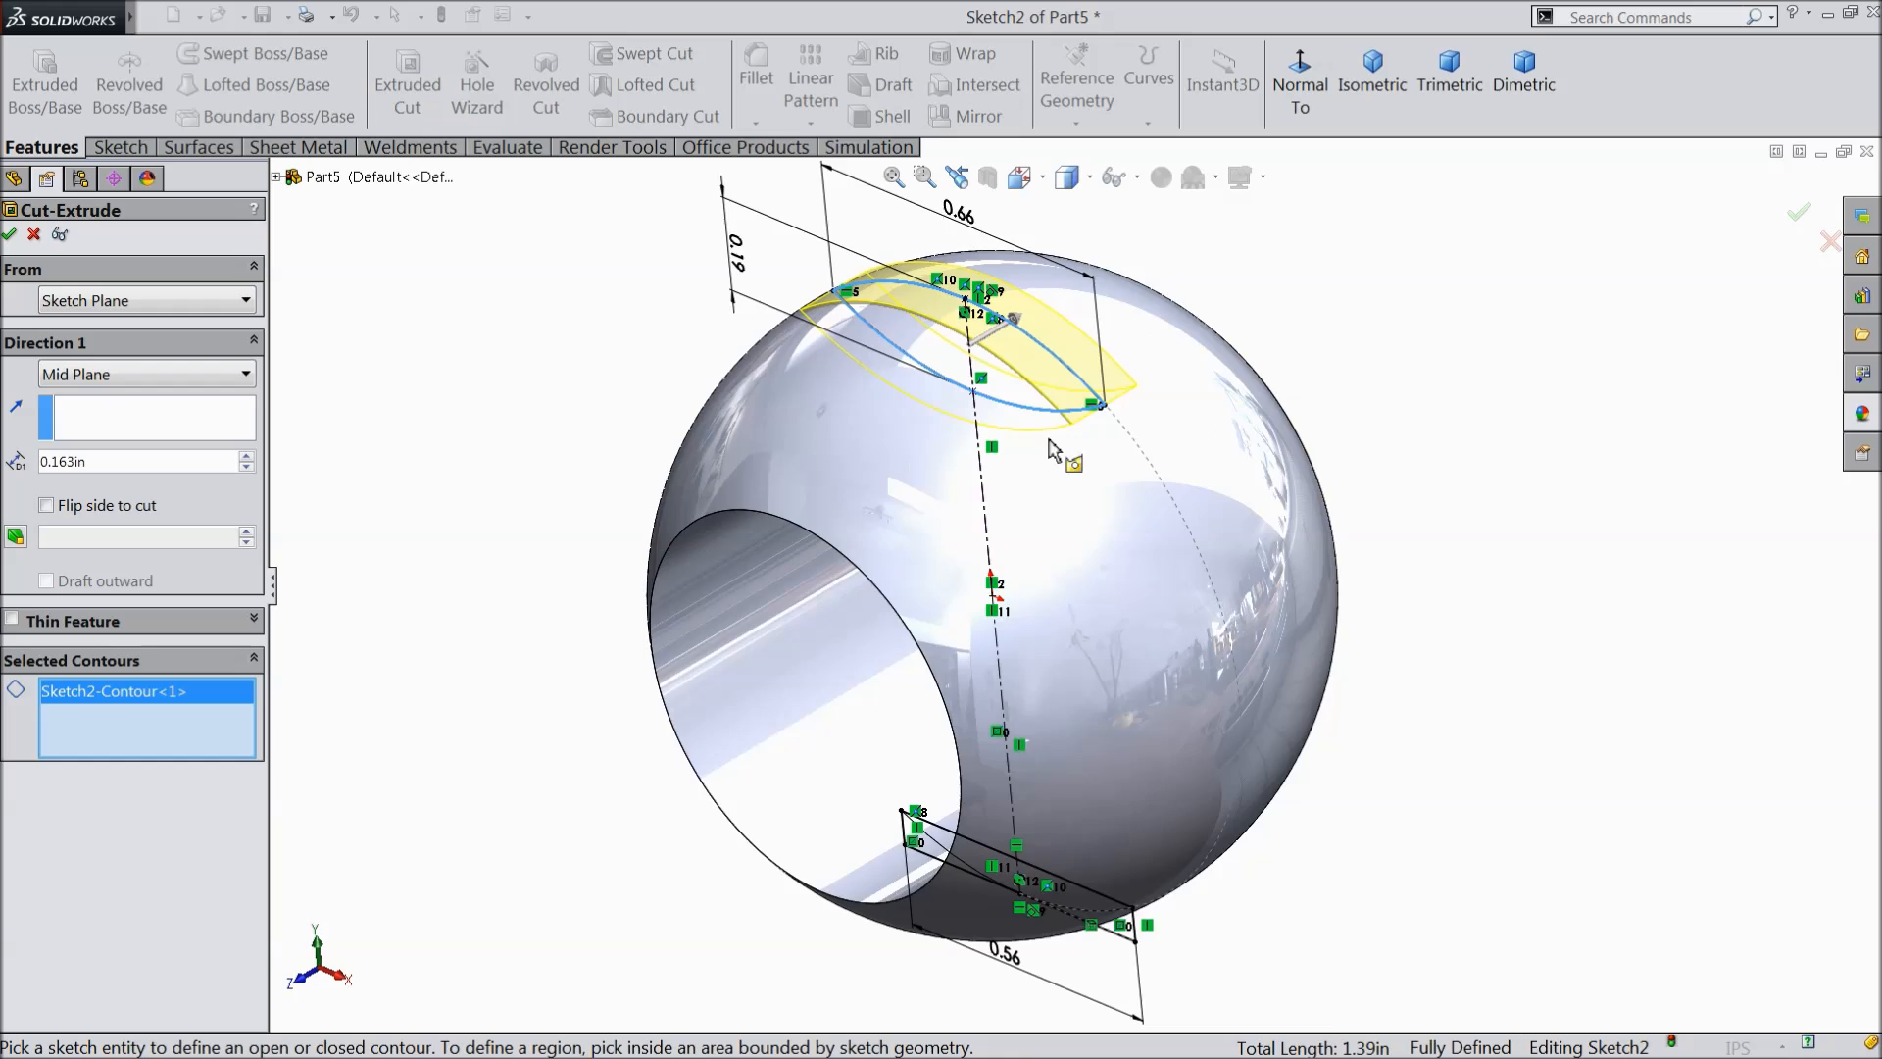
scroll(1086, 451, "down", 5)
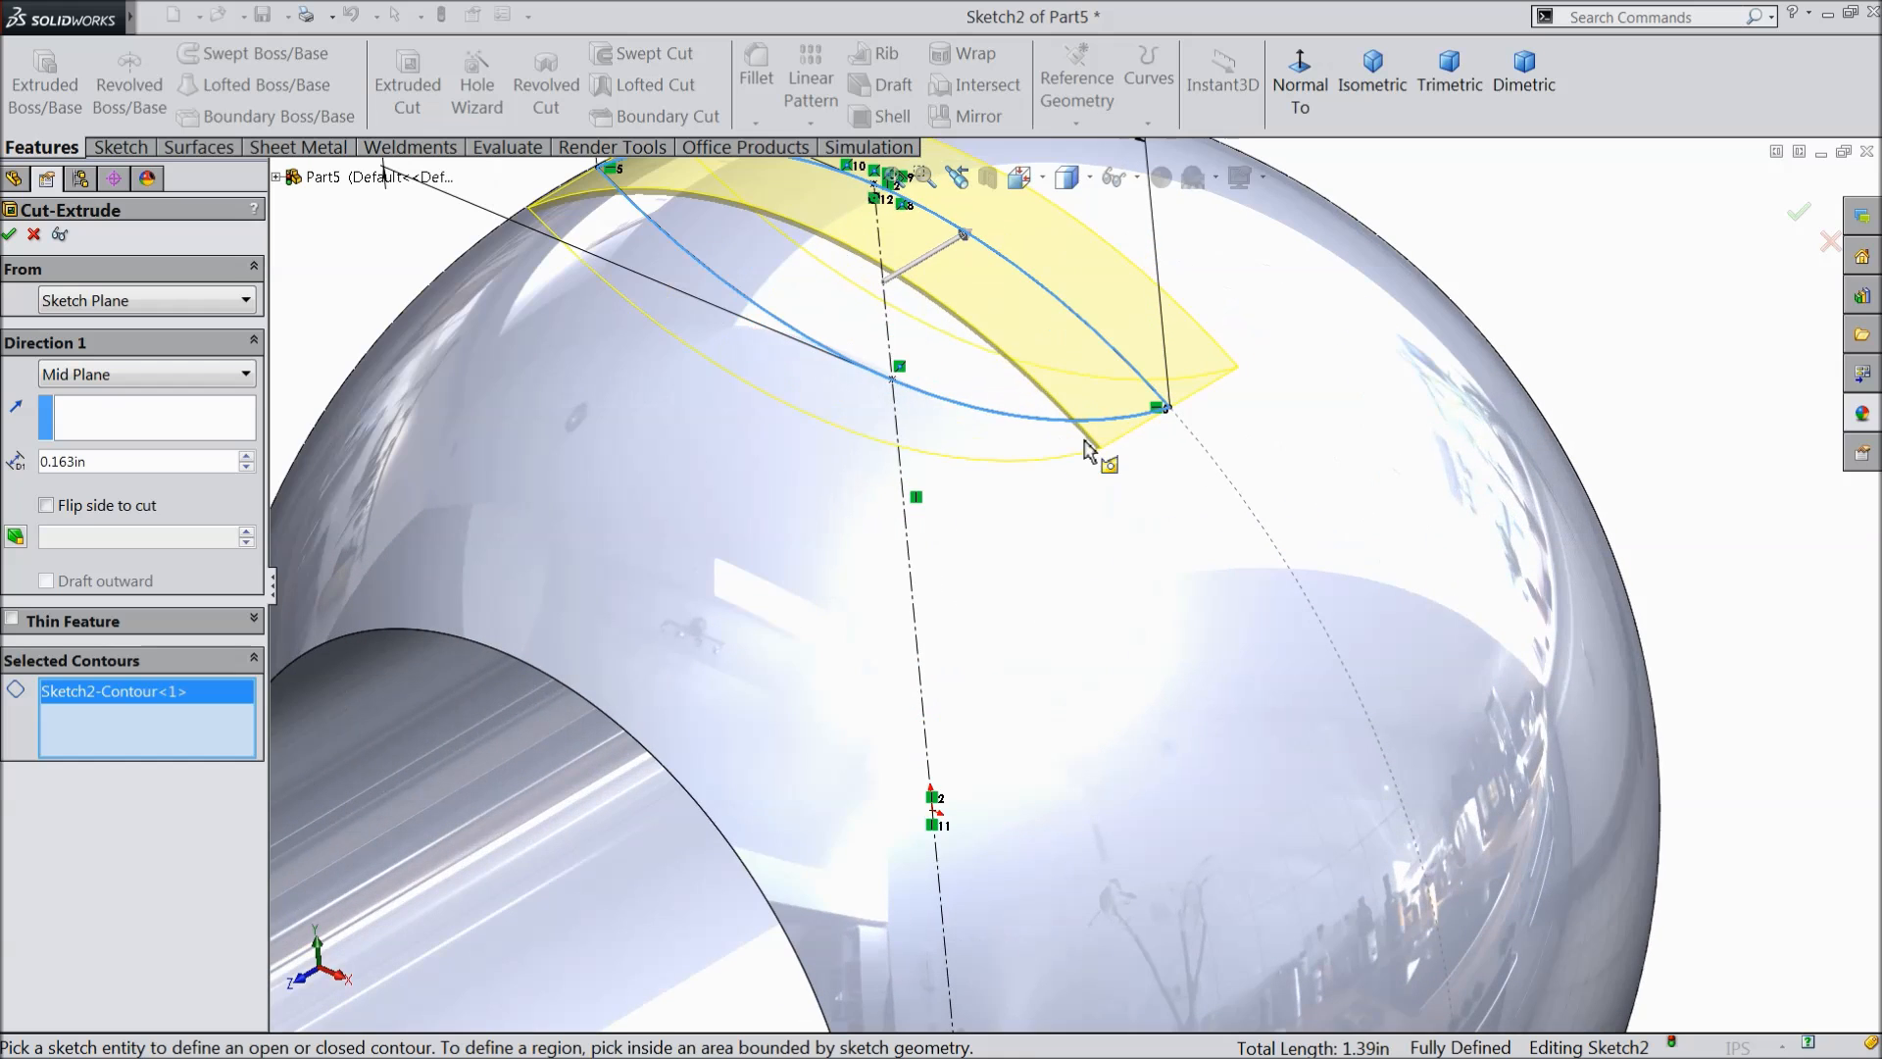
left_click(9, 235)
scroll(965, 539, "up", 3)
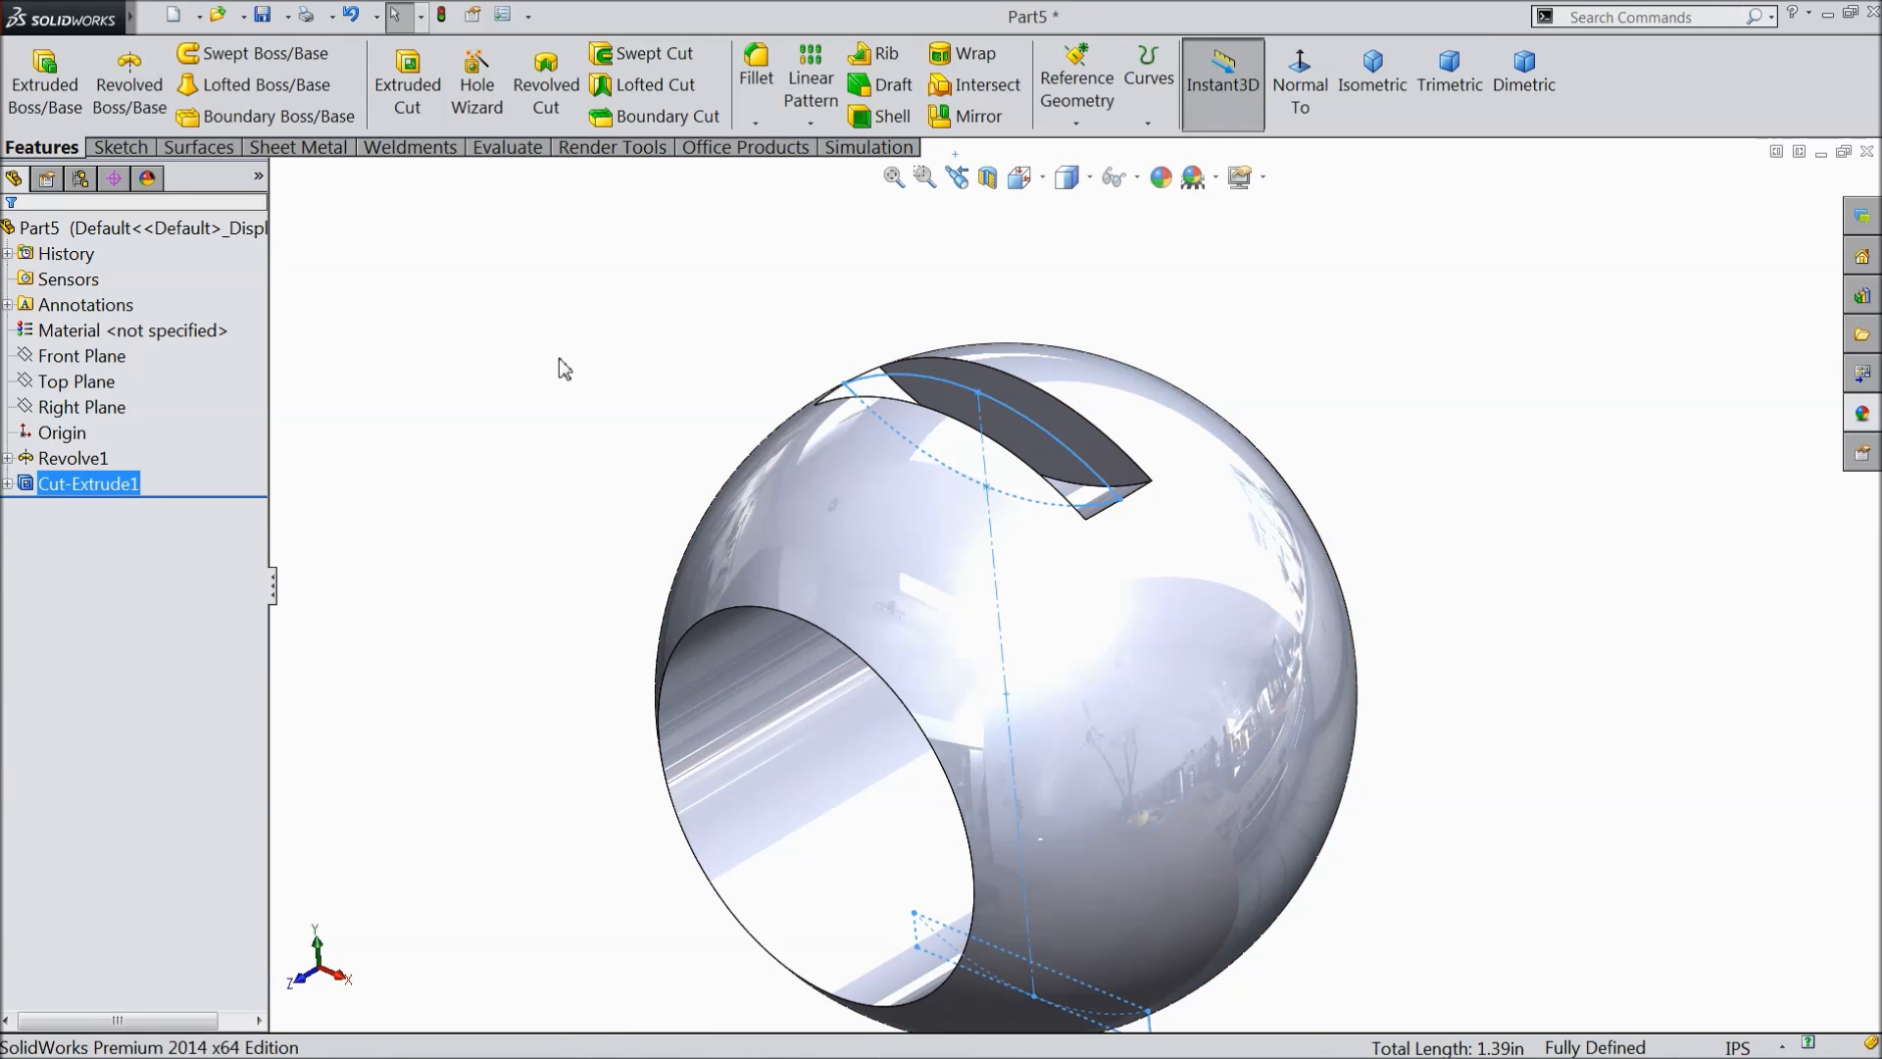
left_click(560, 387)
- Fillet the edges at both ends of the ball's bore with a 0.015 in radius by selecting the bore face
mouse_move(555, 401)
middle_mouse_down()
mouse_move(533, 542)
mouse_move(966, 496)
mouse_move(953, 510)
mouse_move(1029, 432)
middle_mouse_up()
scroll(1021, 546, "up", 5)
middle_click_drag(1020, 546, 1162, 726)
scroll(1146, 715, "down", 5)
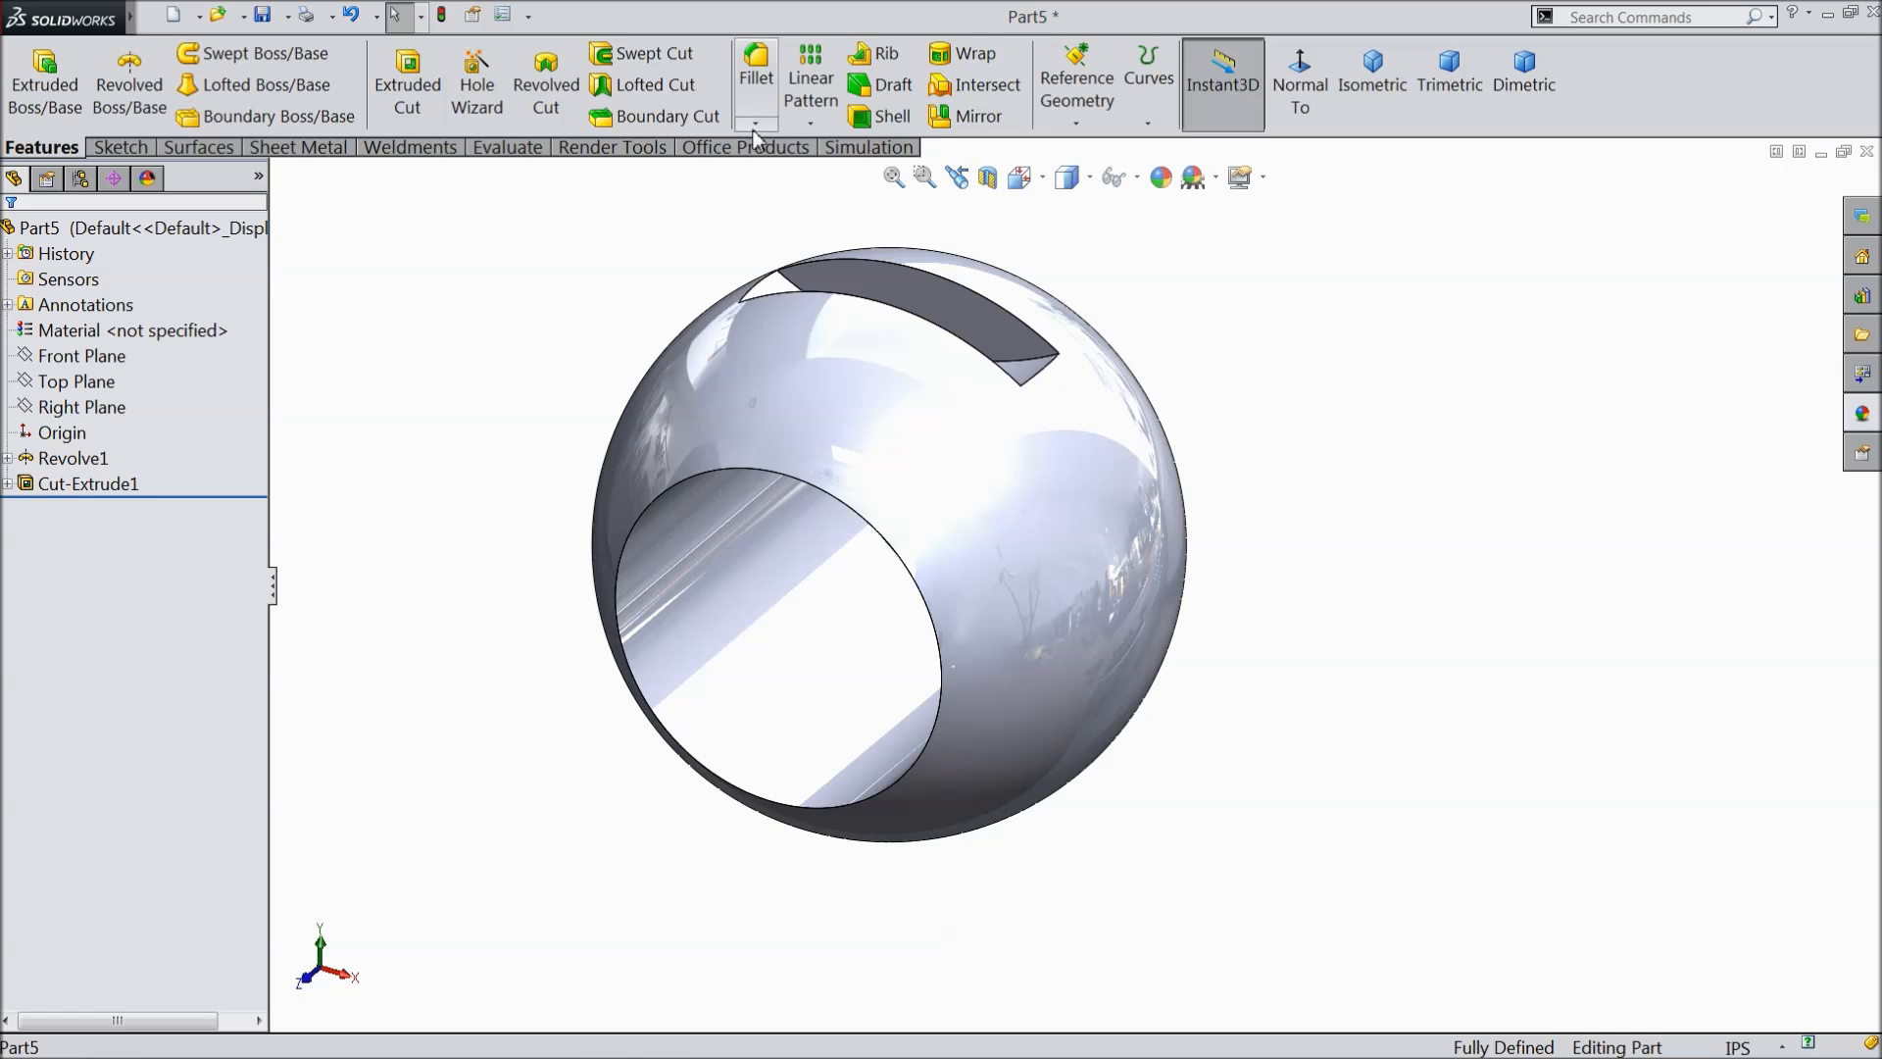
left_click(757, 93)
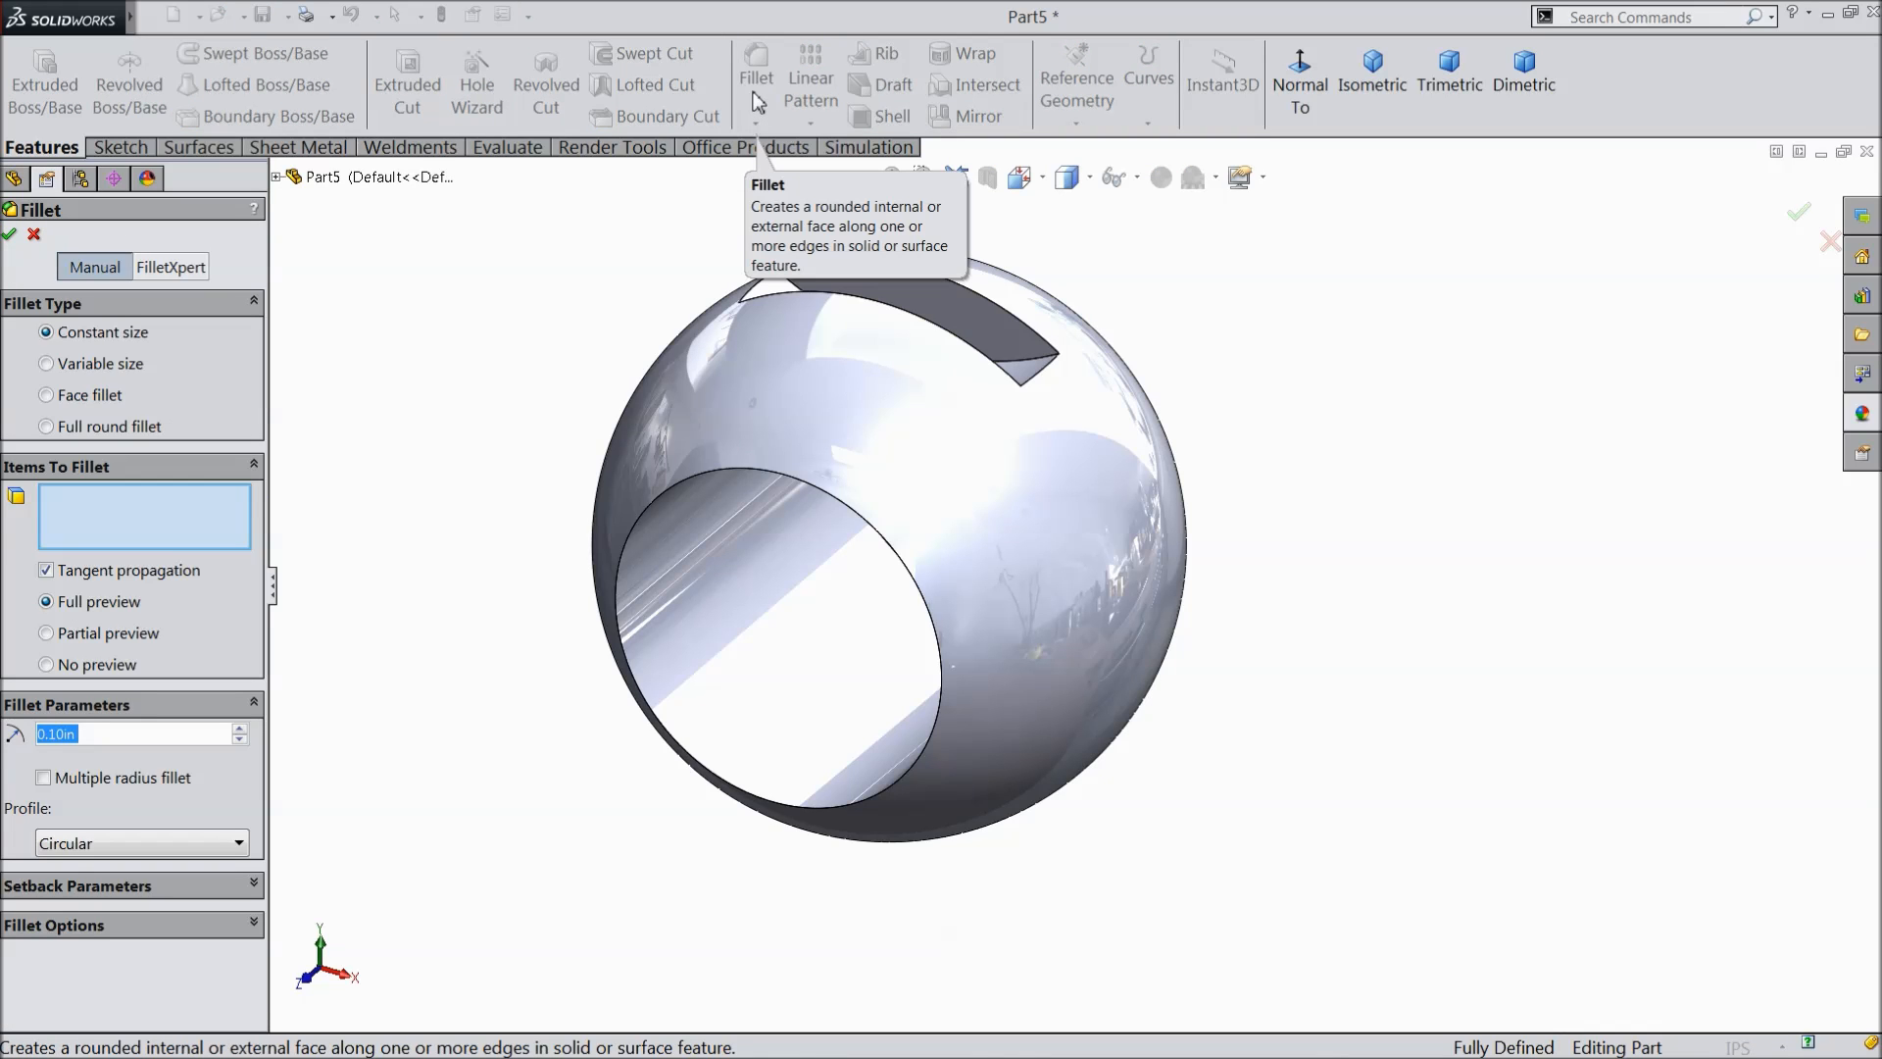
type("0.015")
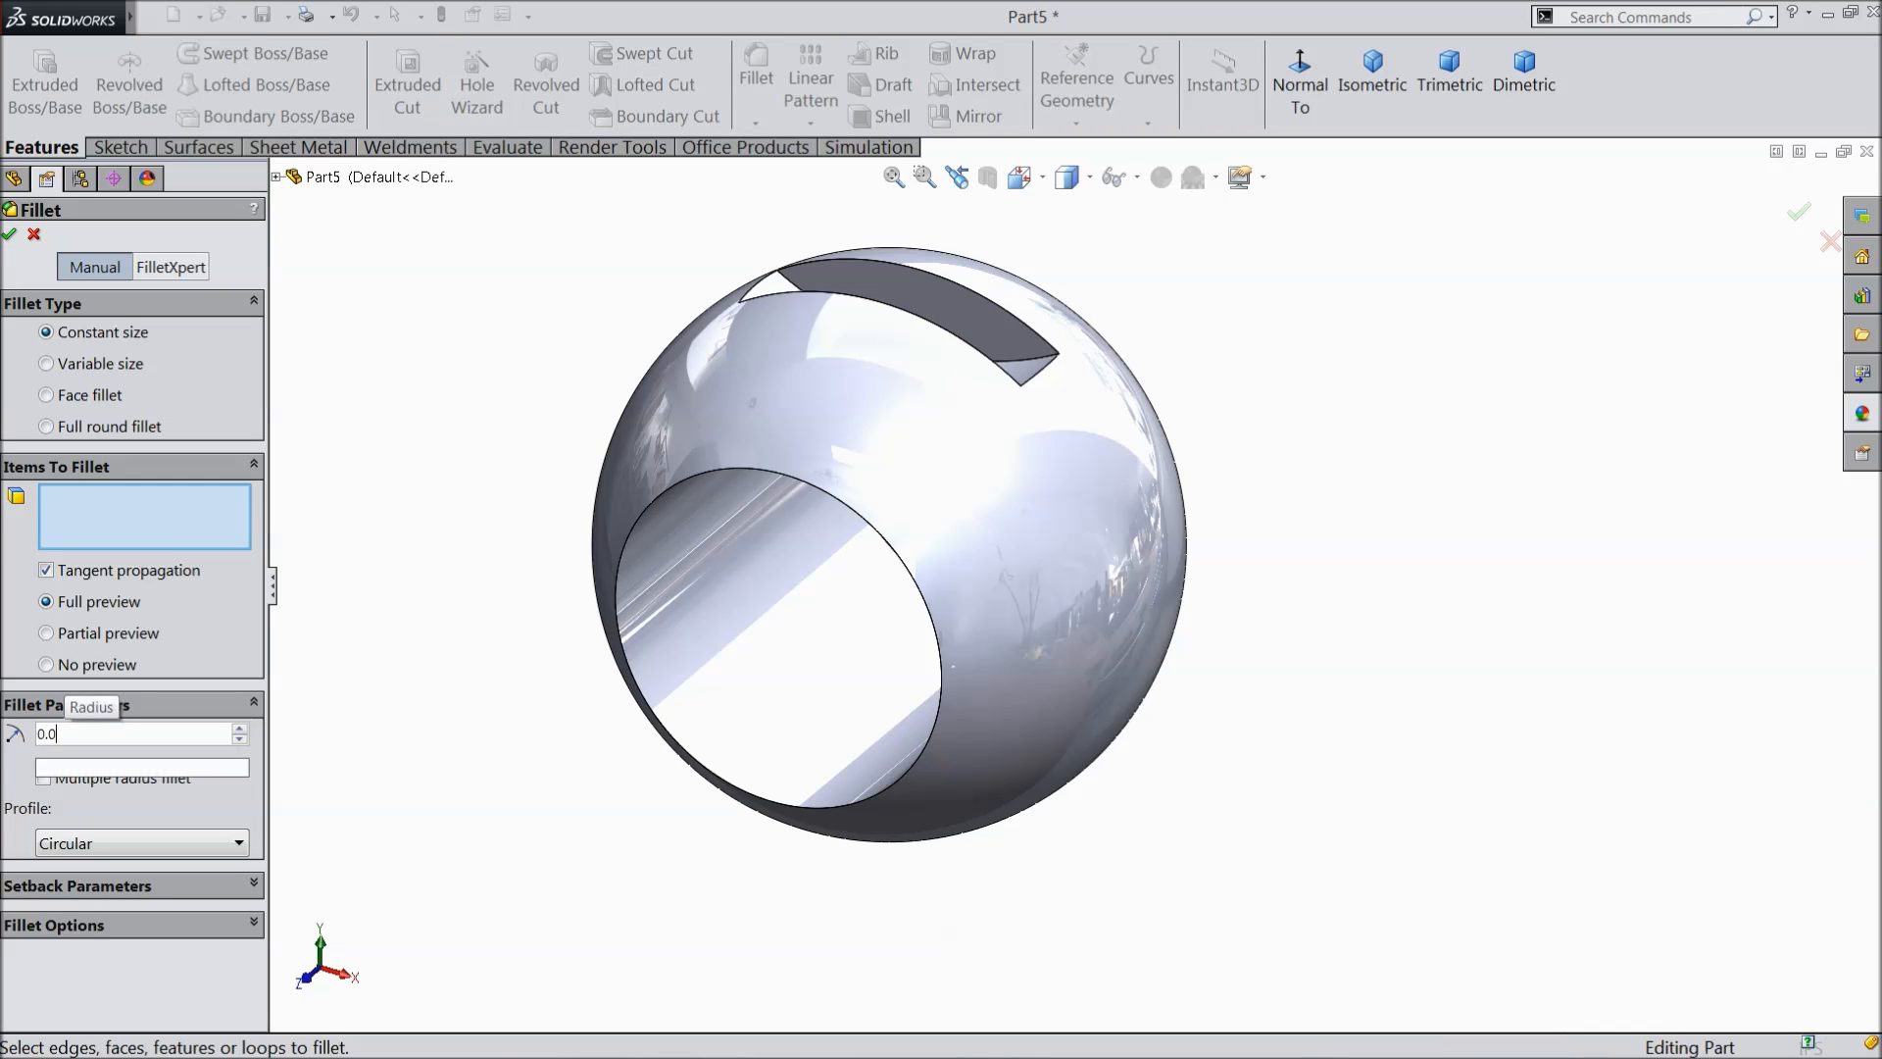
key("Return")
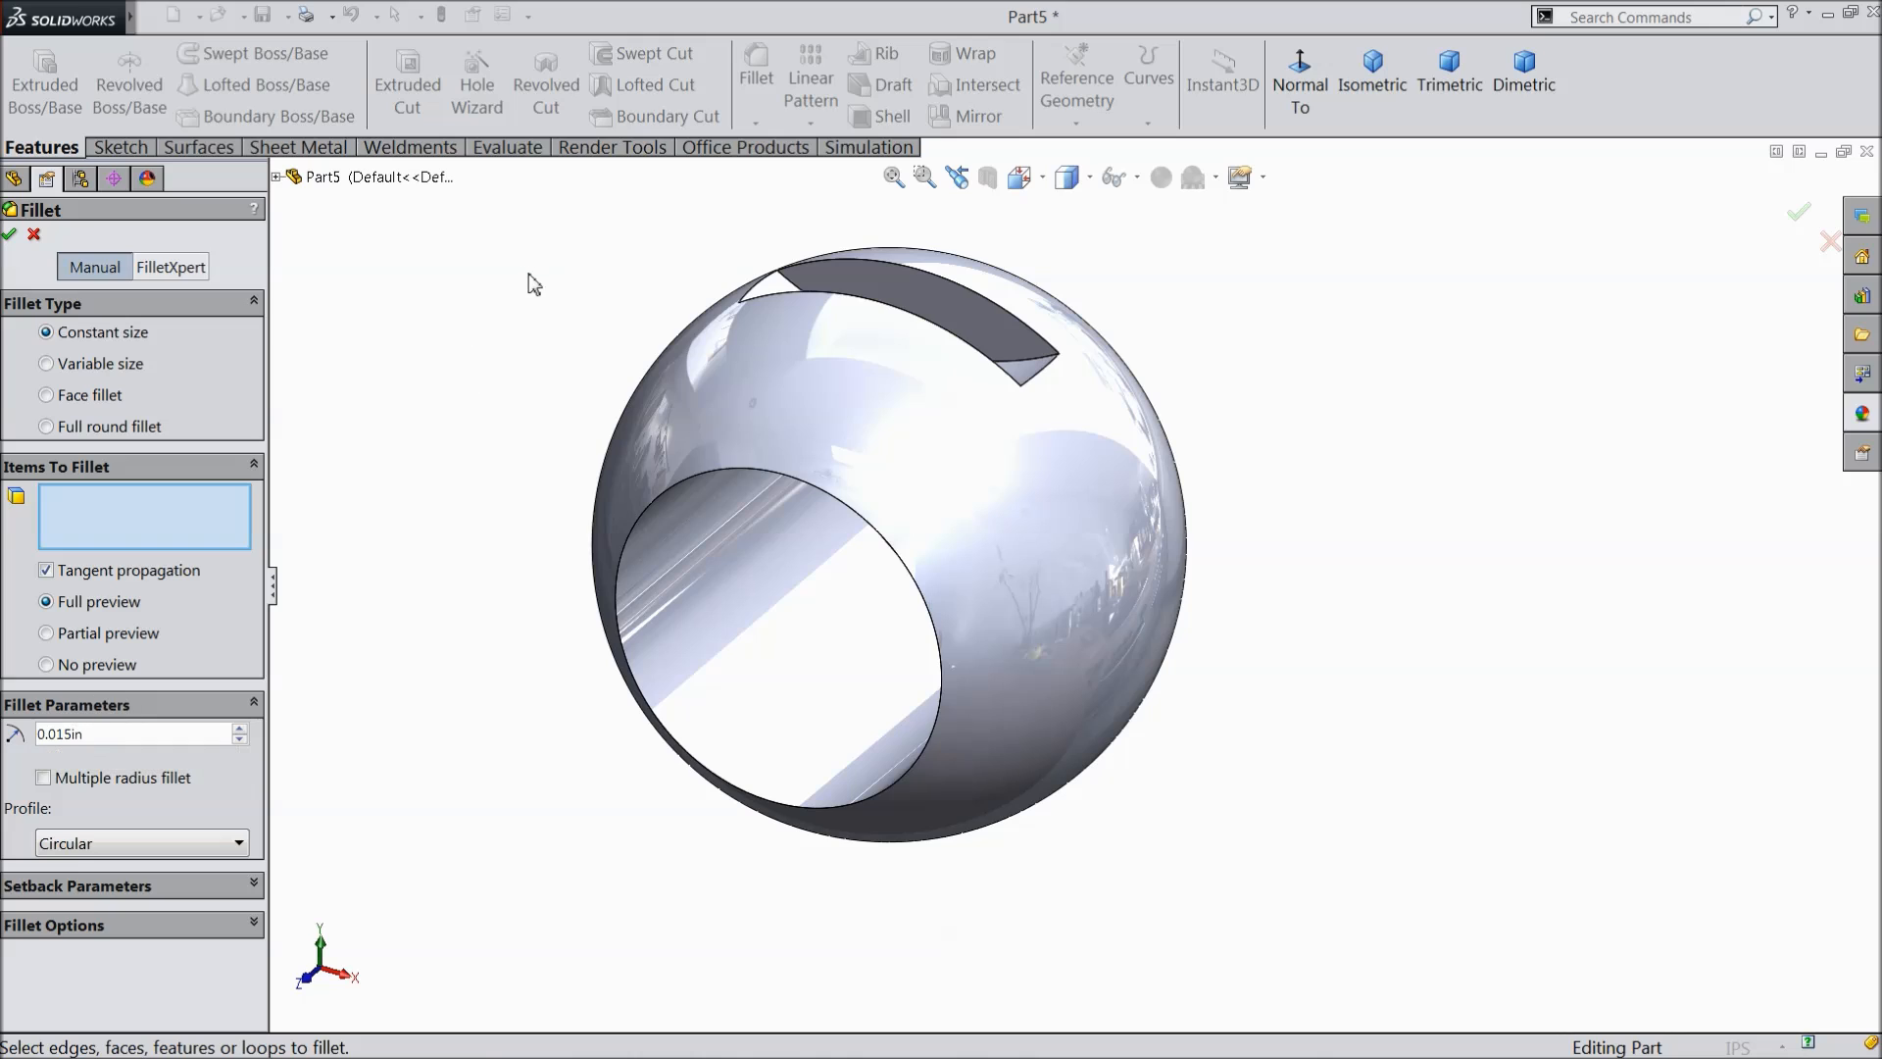
left_click(787, 689)
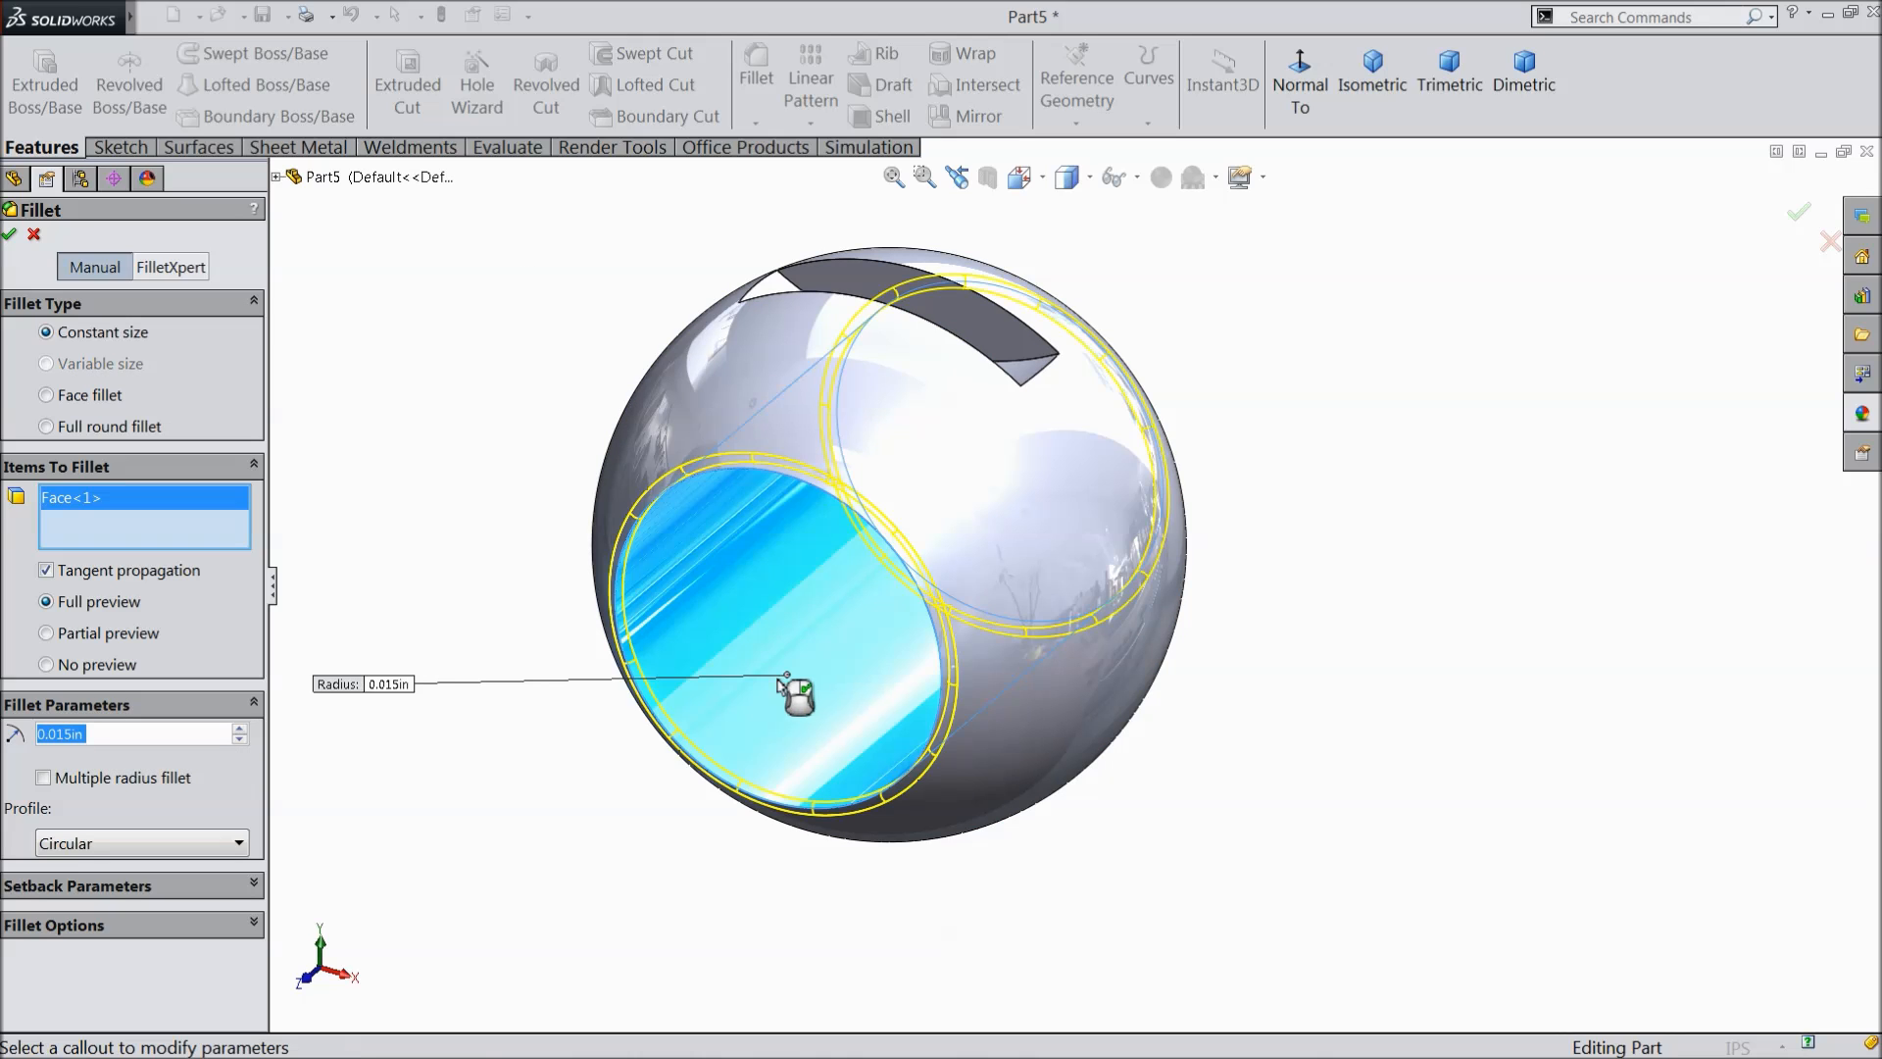
left_click(9, 235)
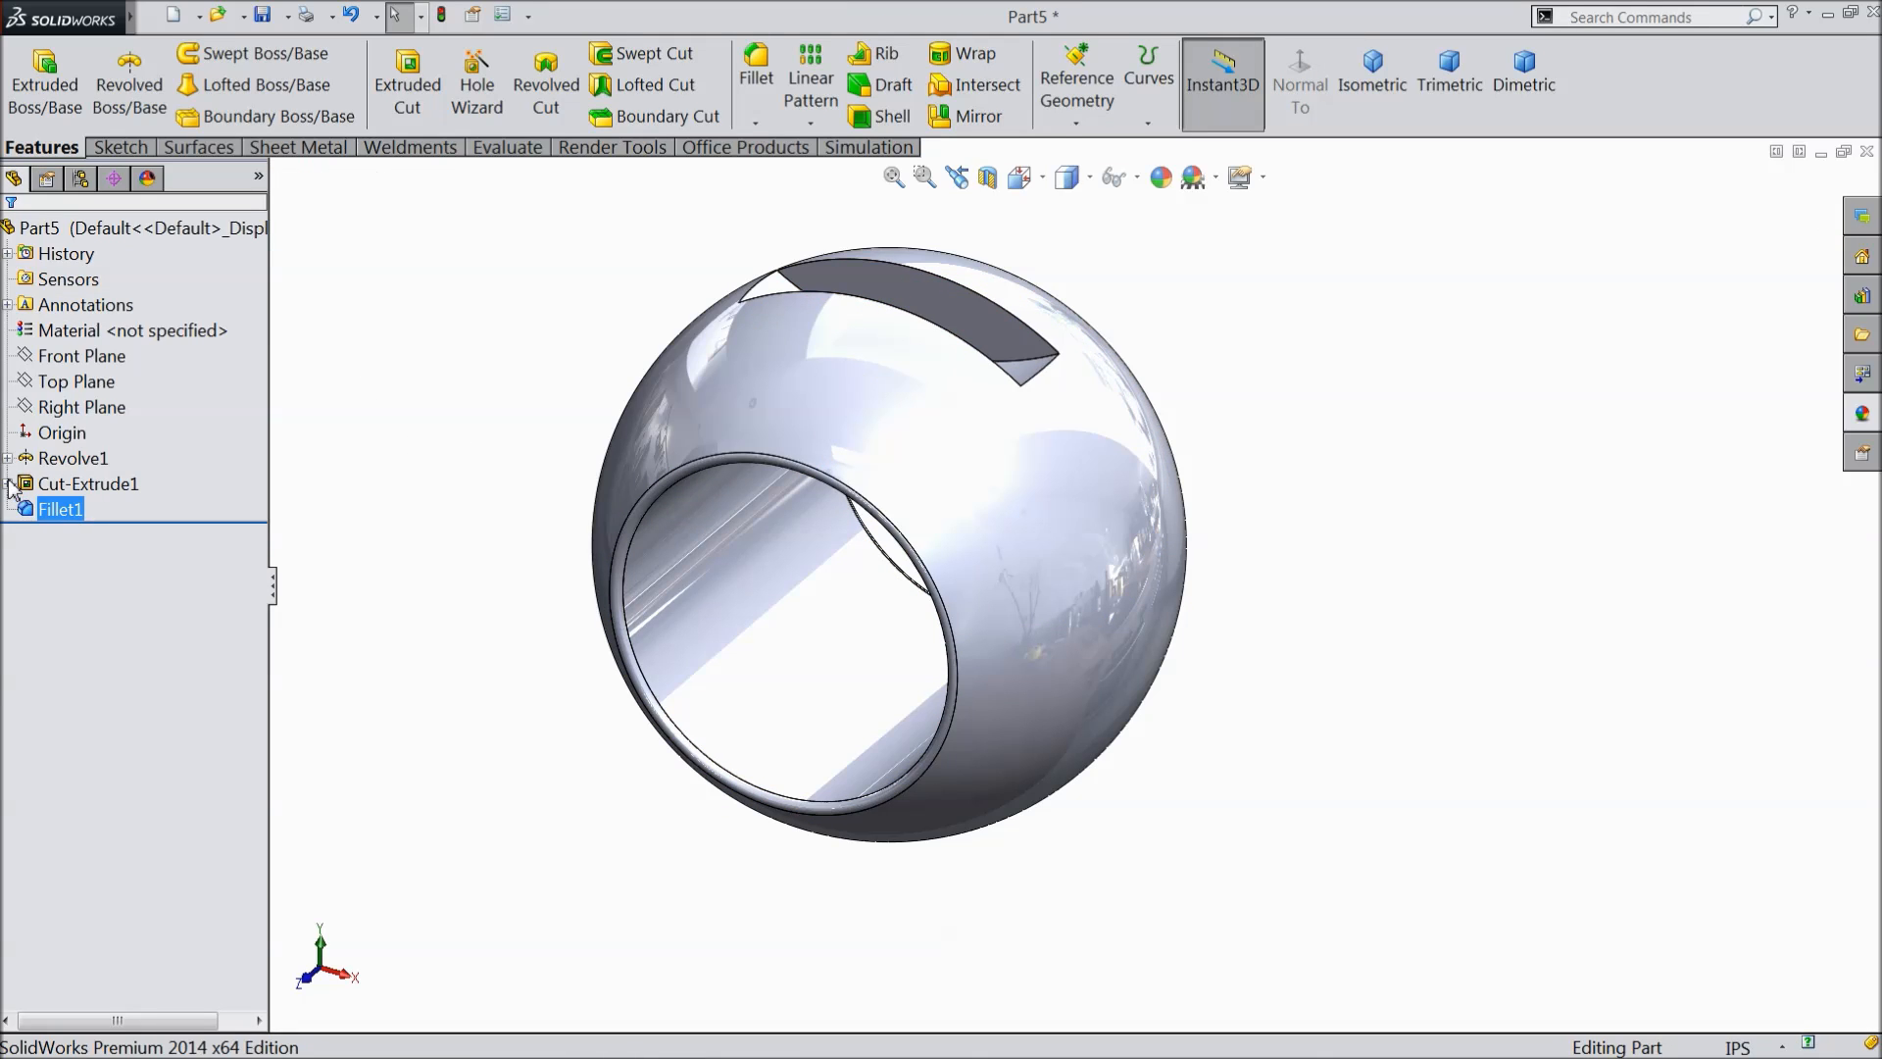
- Reuse the slot cut's sketch for an extruded cut of the lower rectangle contour, set to Through All - Both
left_click(9, 484)
left_click(61, 510)
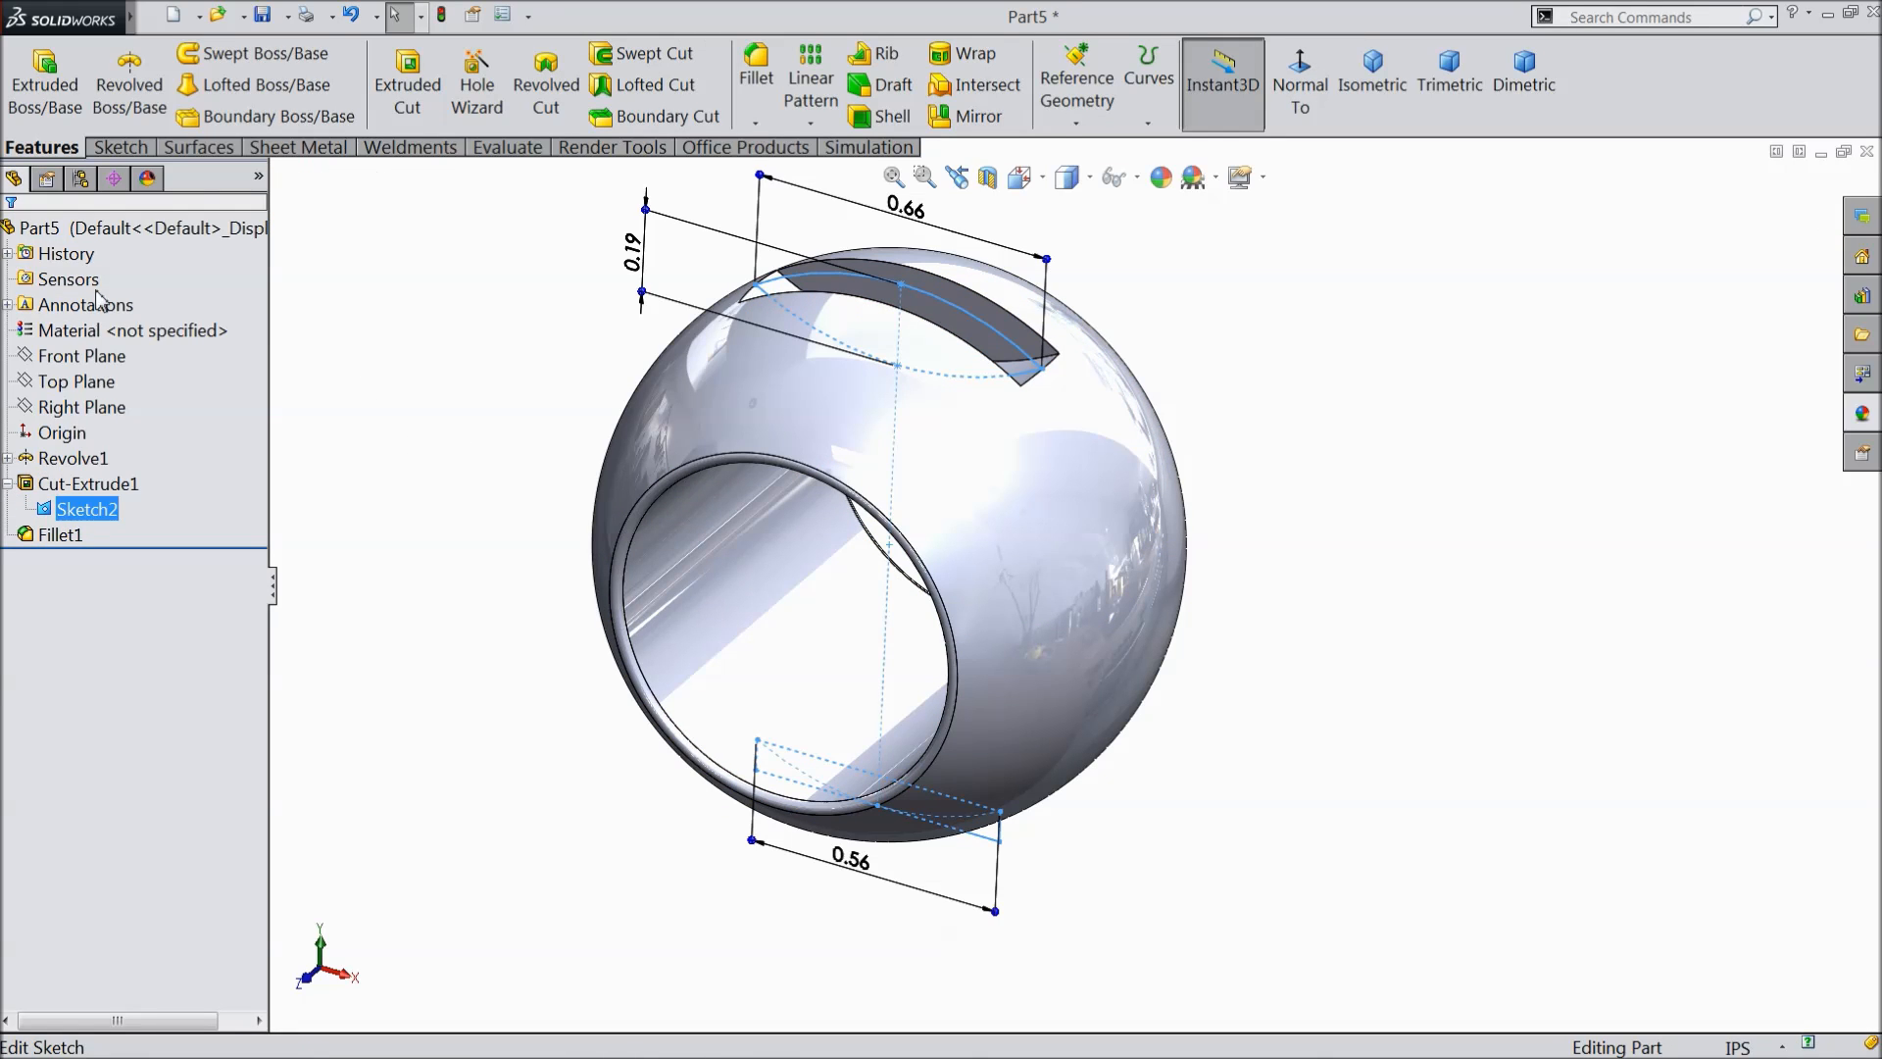
left_click(414, 110)
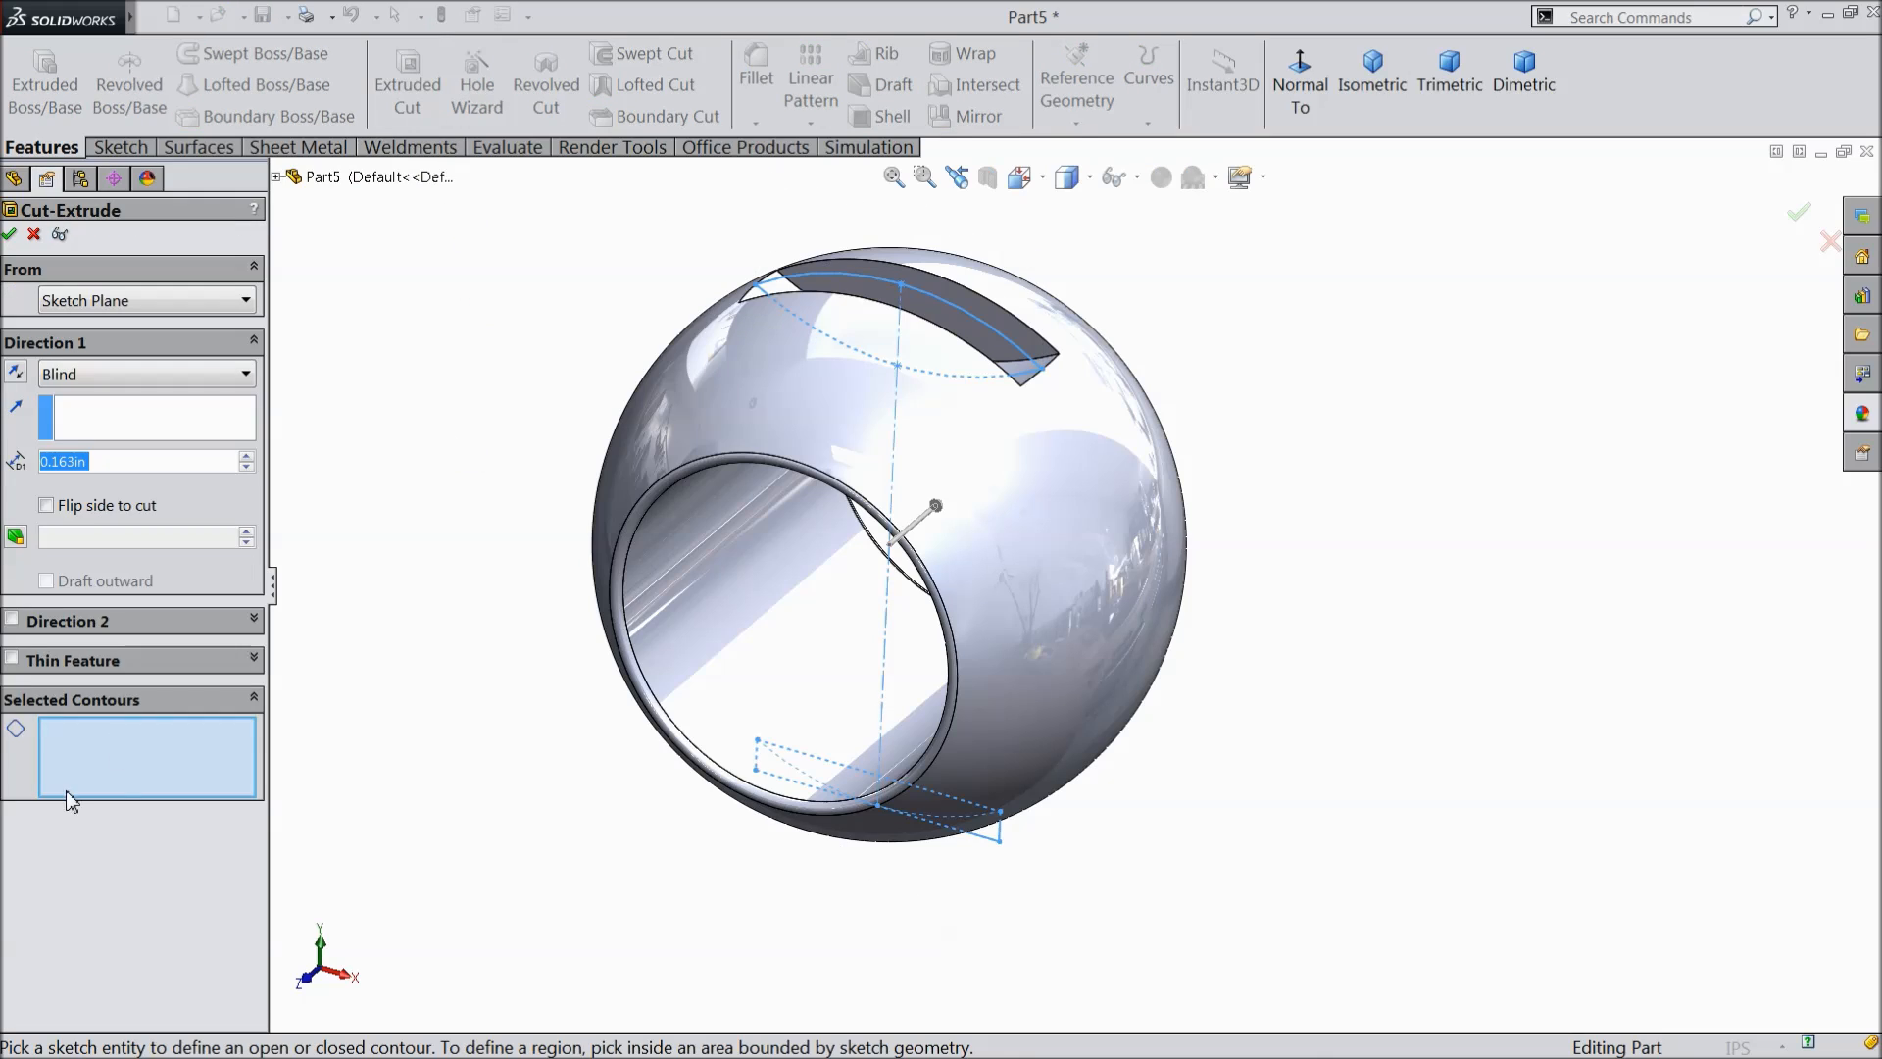
left_click(984, 843)
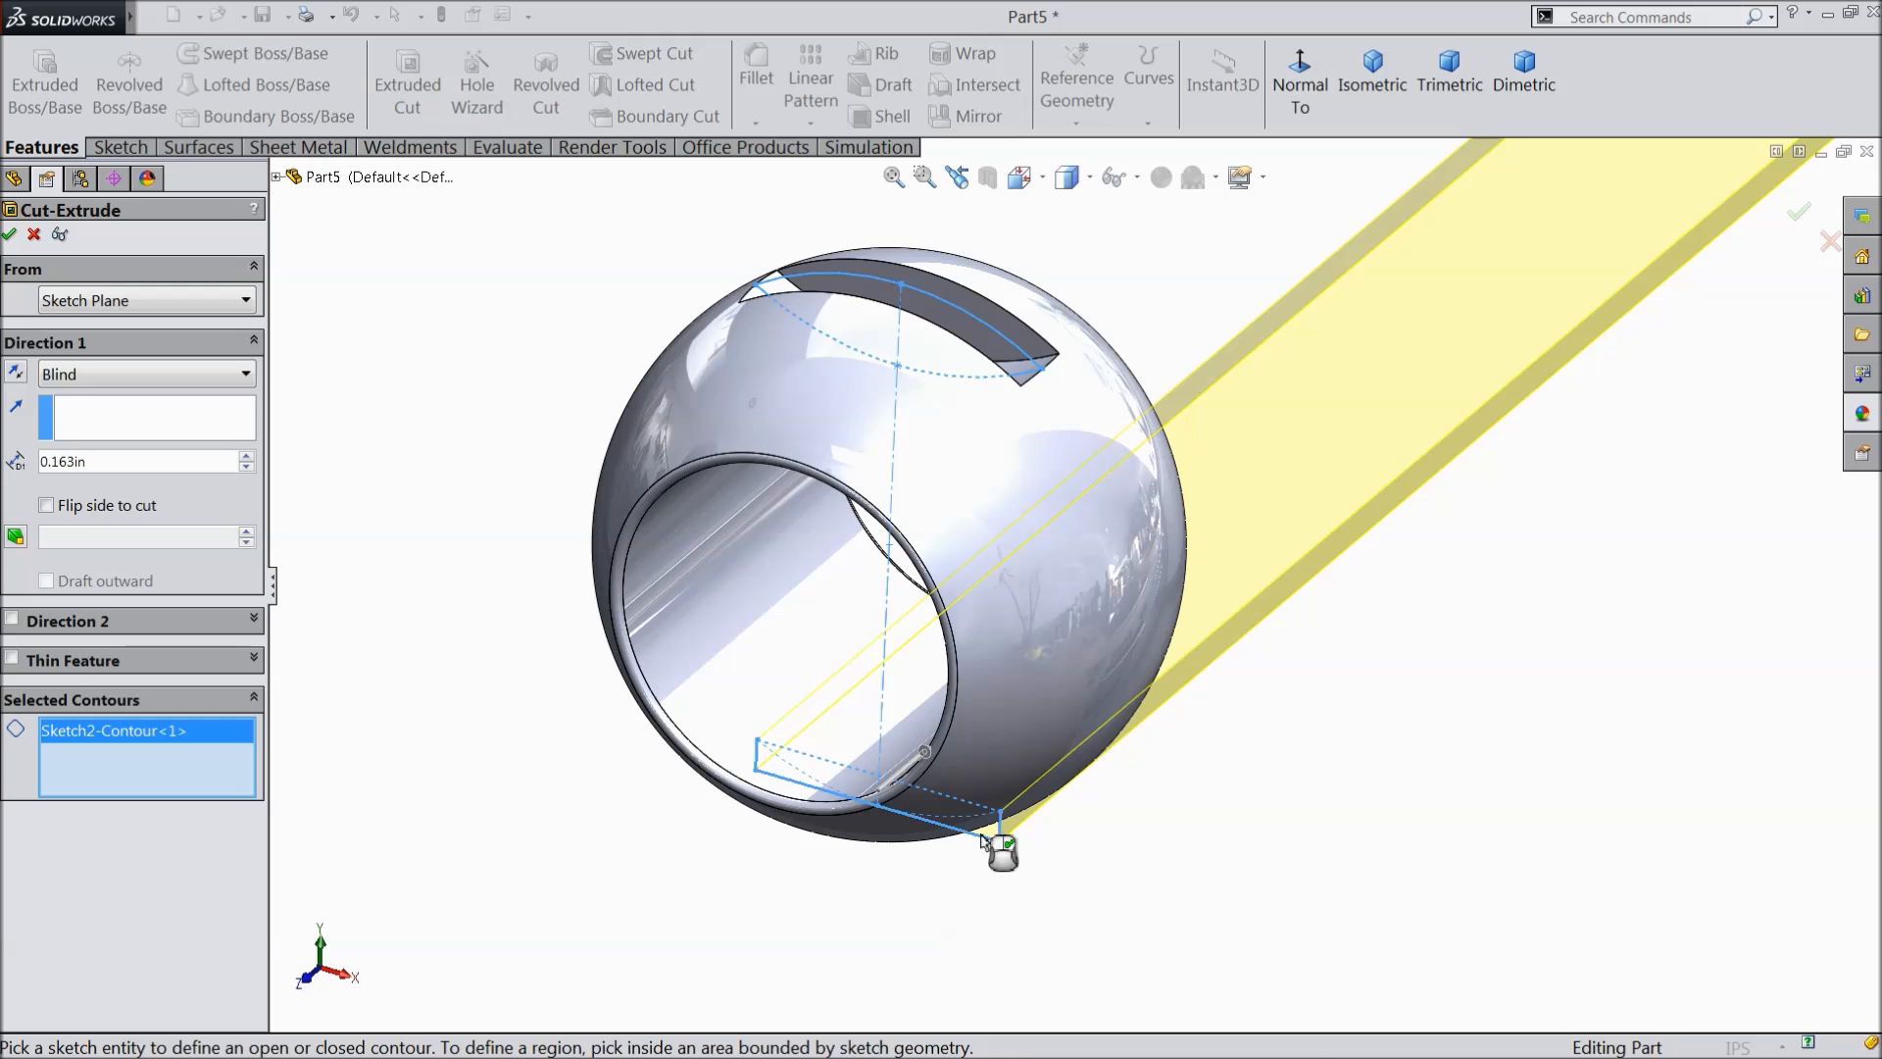
scroll(1022, 804, "up", 5)
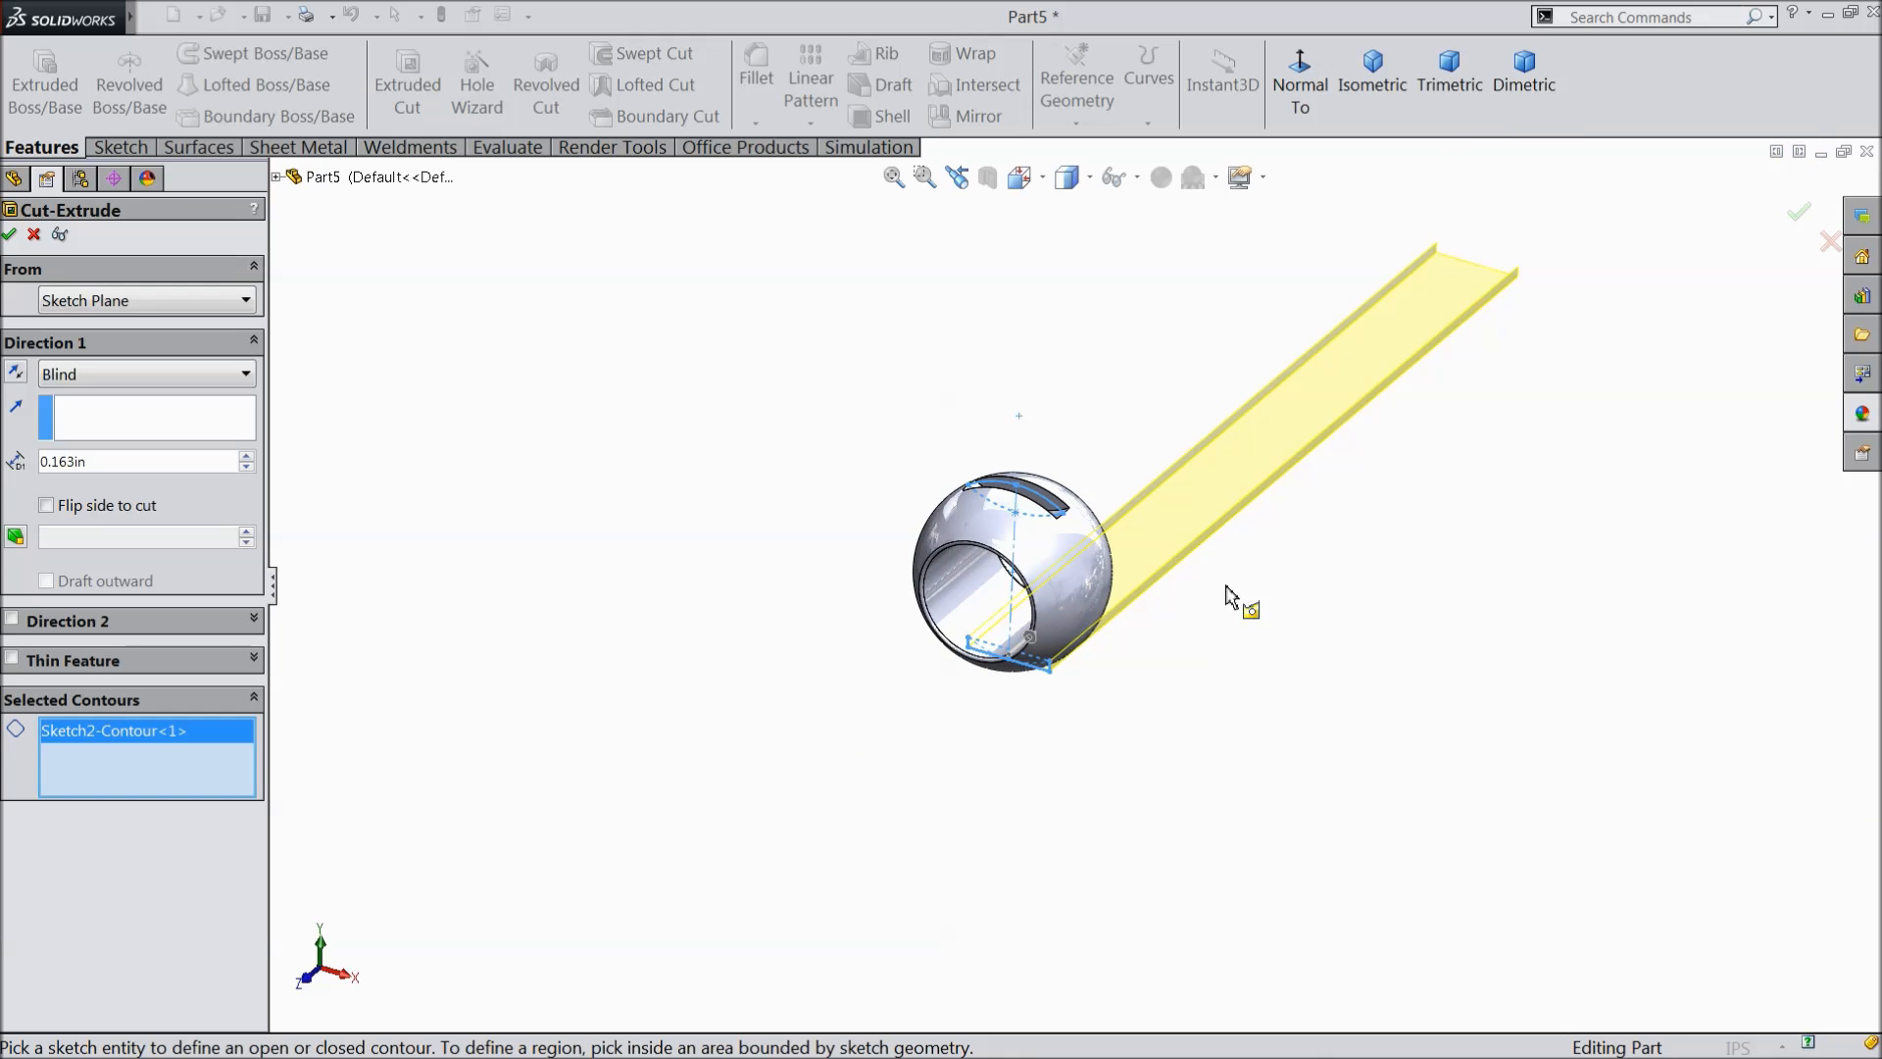
scroll(1436, 324, "down", 3)
middle_click_drag(1416, 277, 1355, 336)
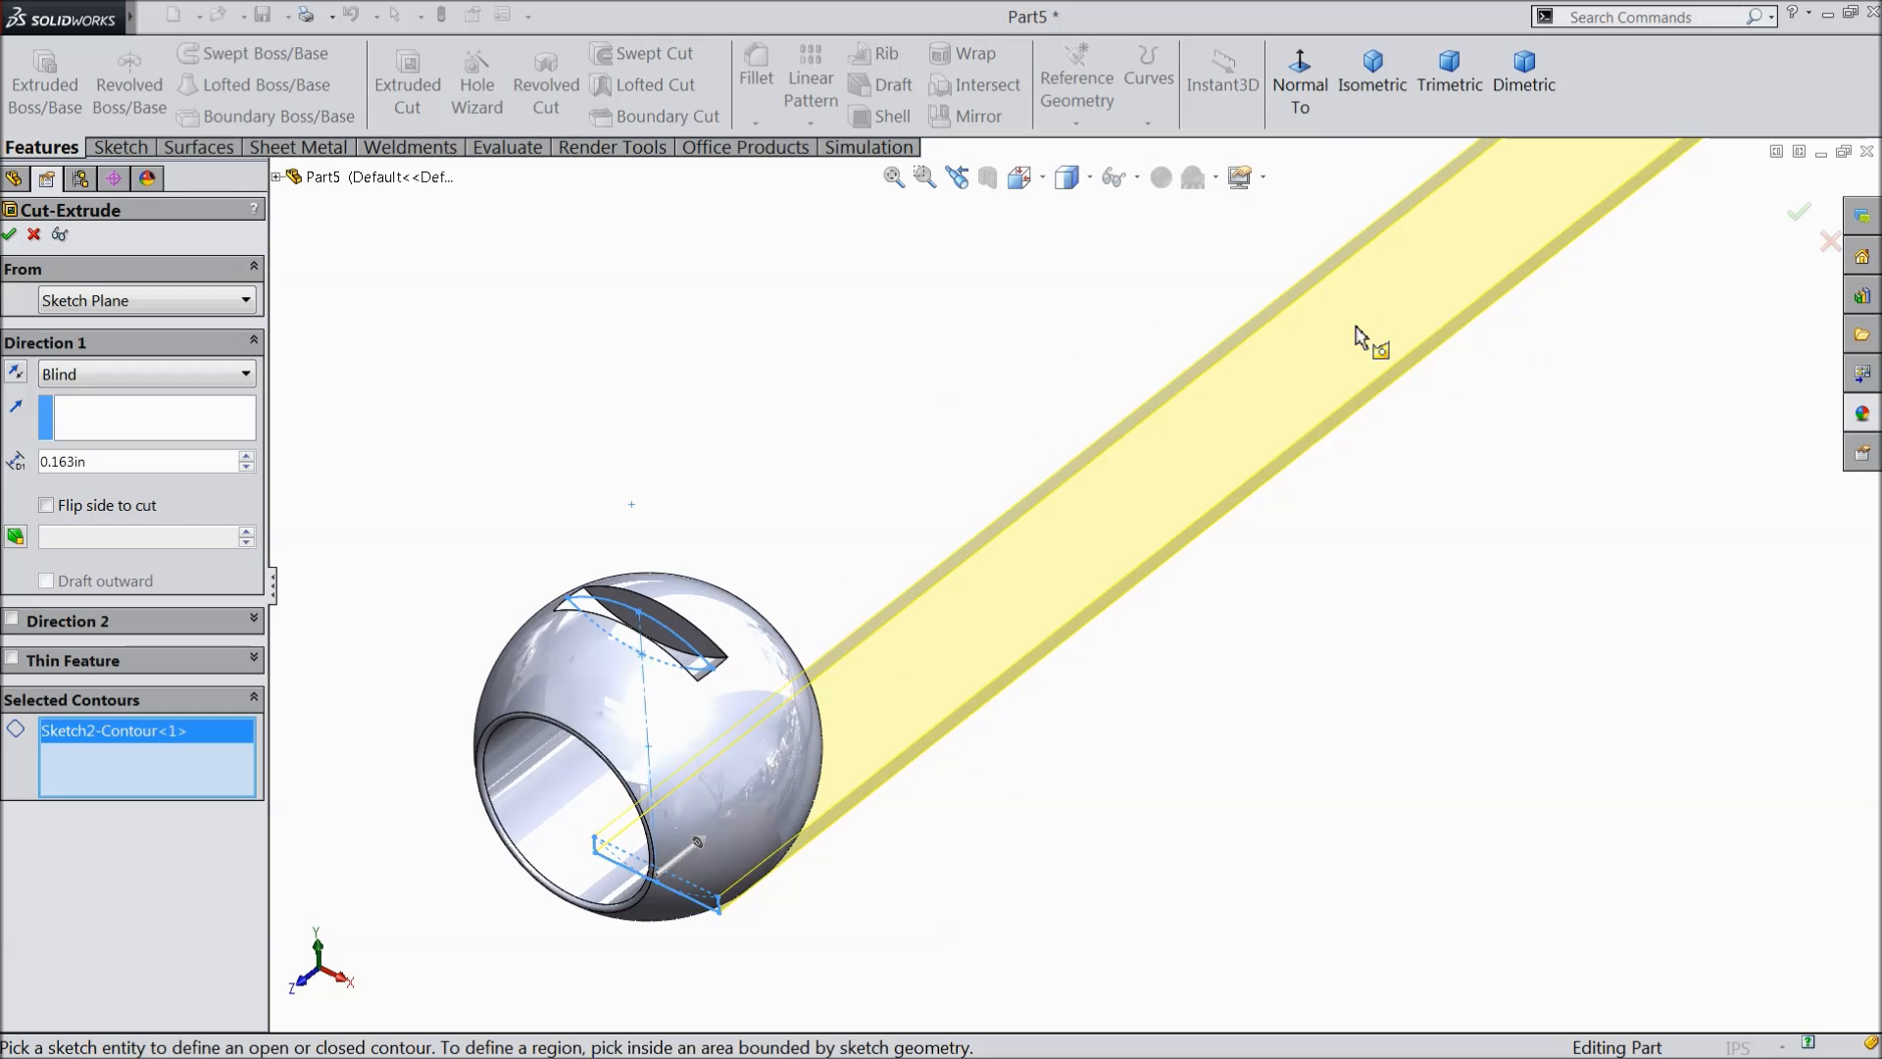
scroll(980, 774, "up", 4)
middle_click_drag(1206, 588, 1248, 610)
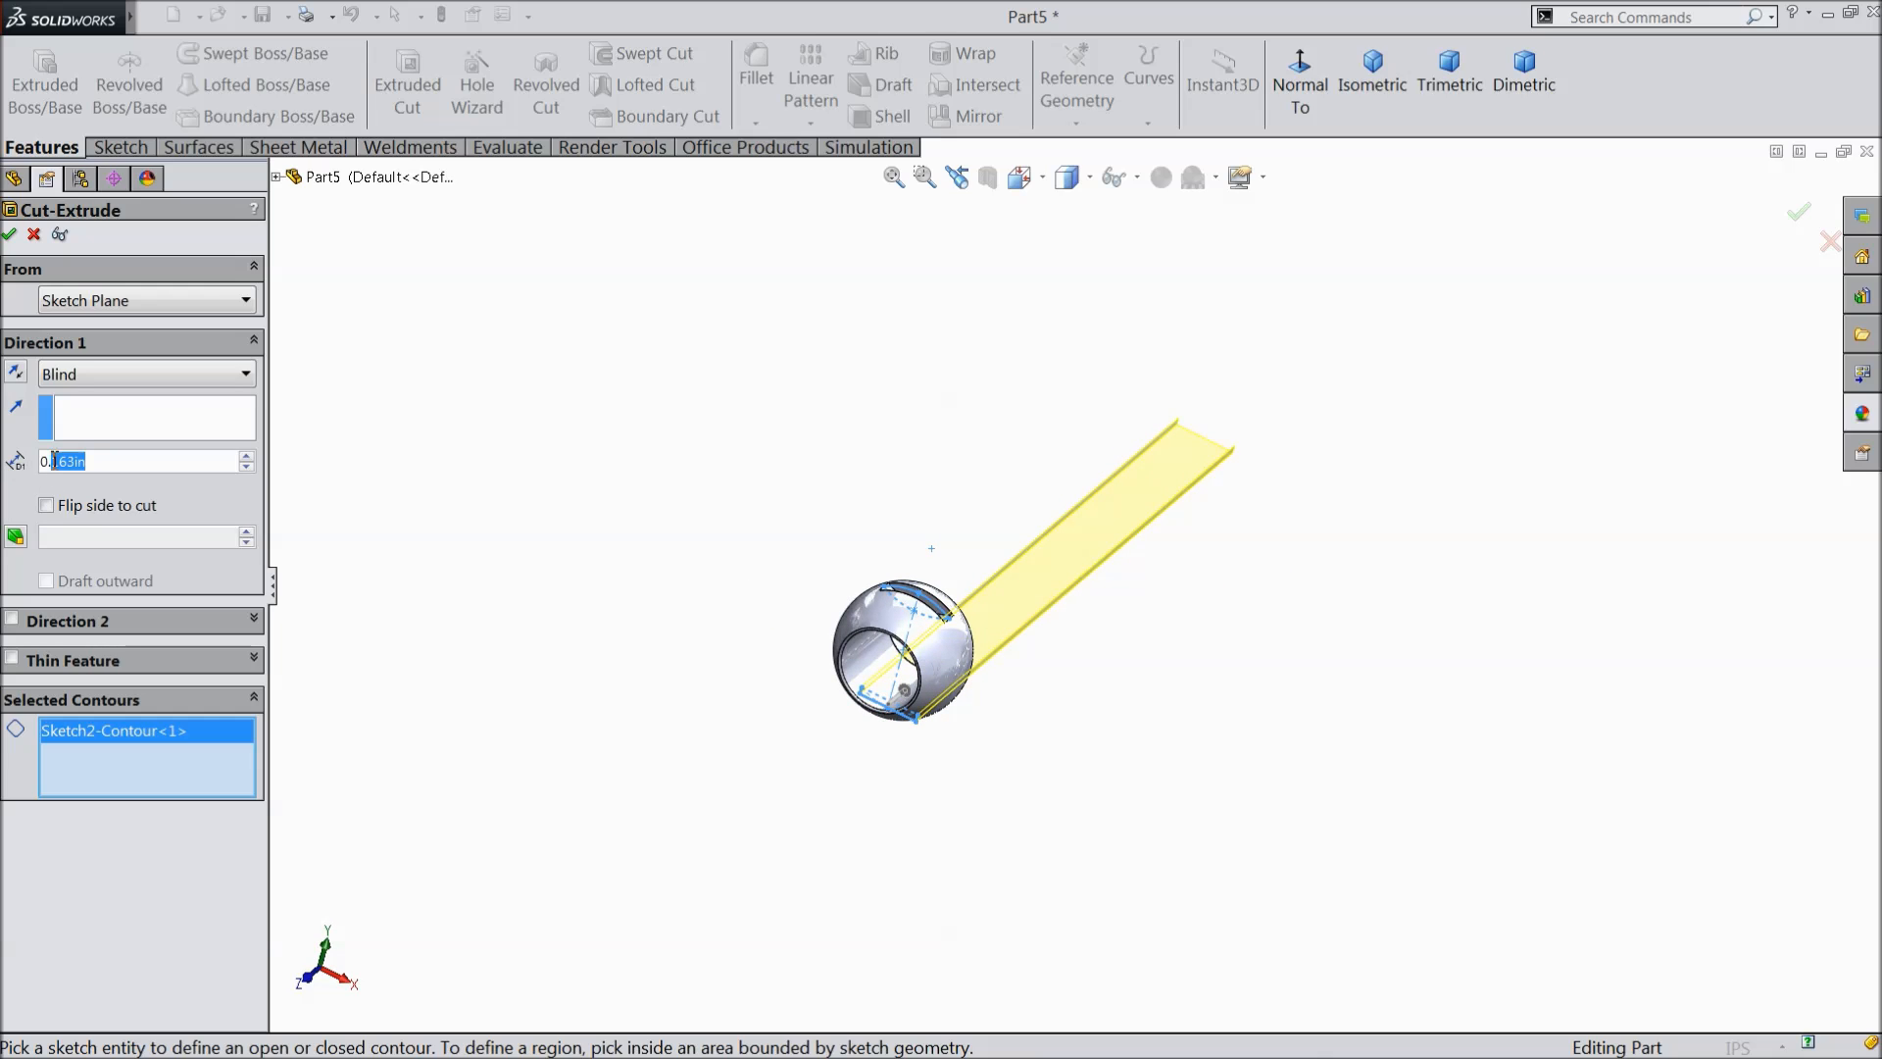
left_click(78, 383)
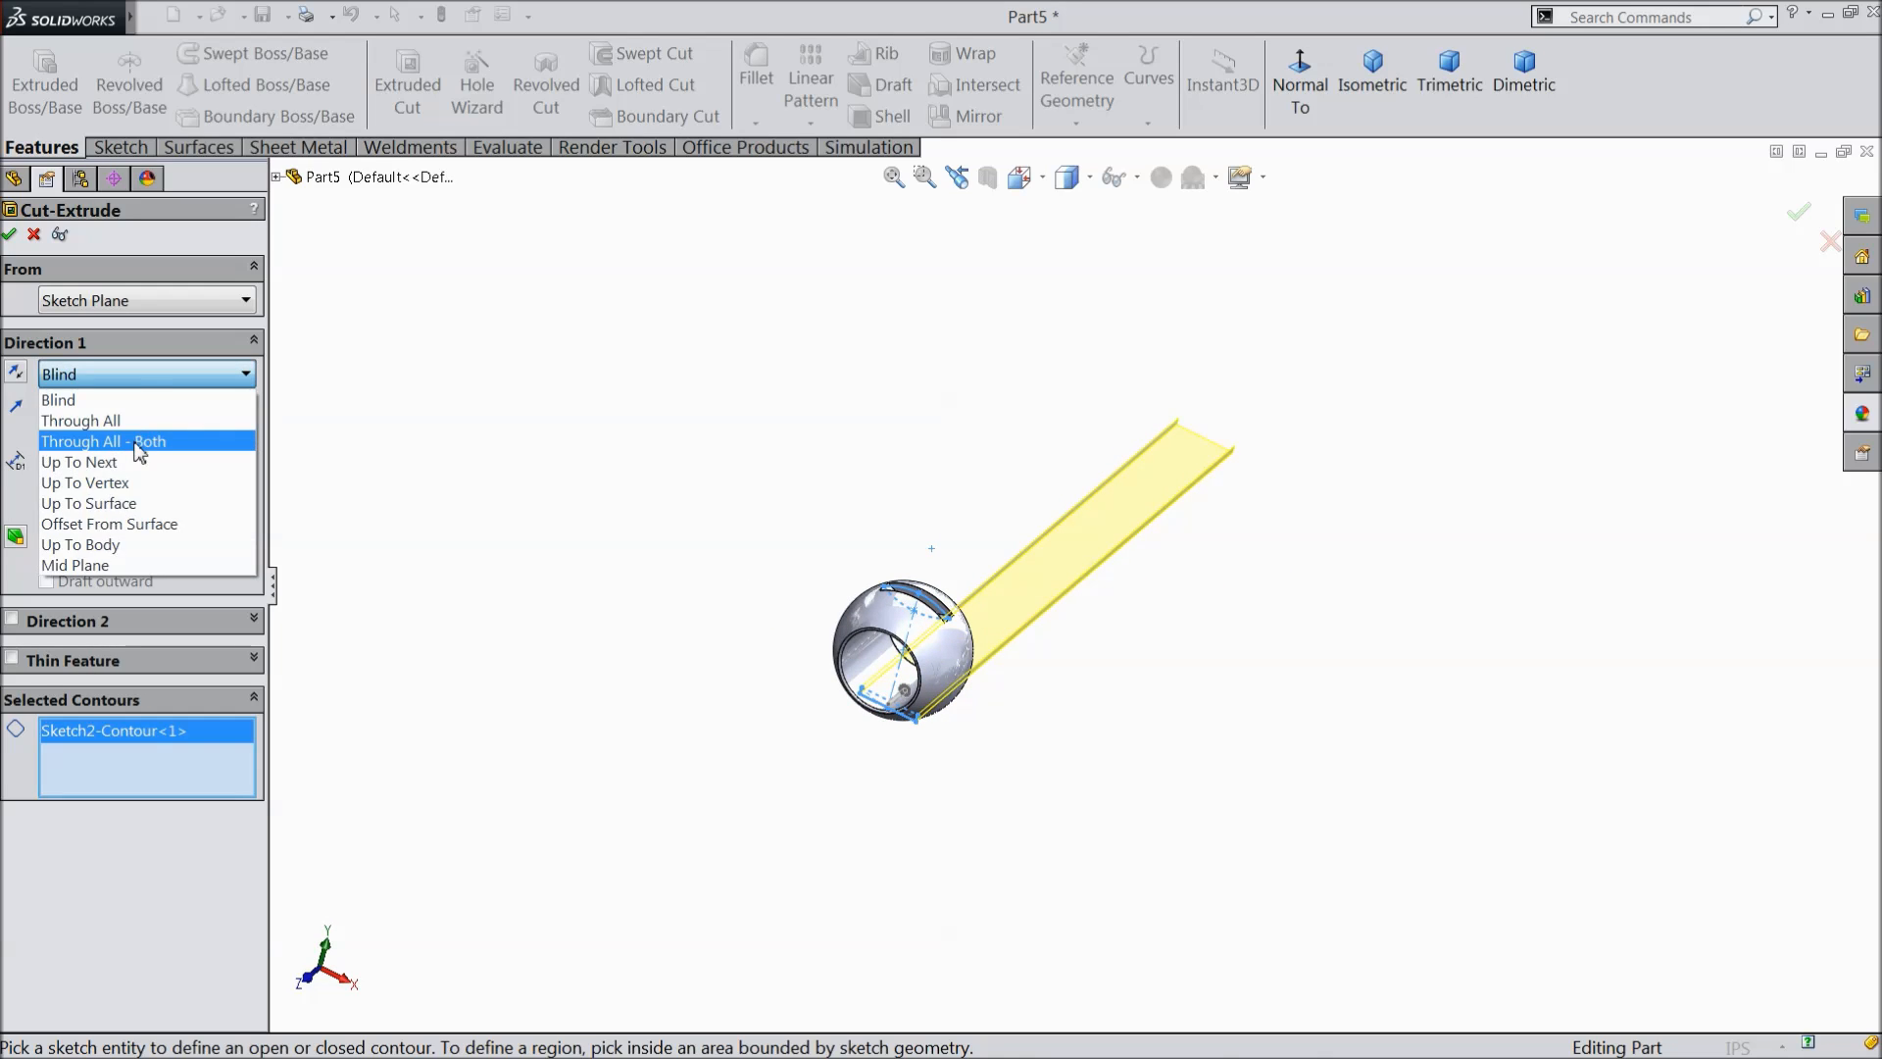
left_click(137, 433)
scroll(947, 733, "down", 8)
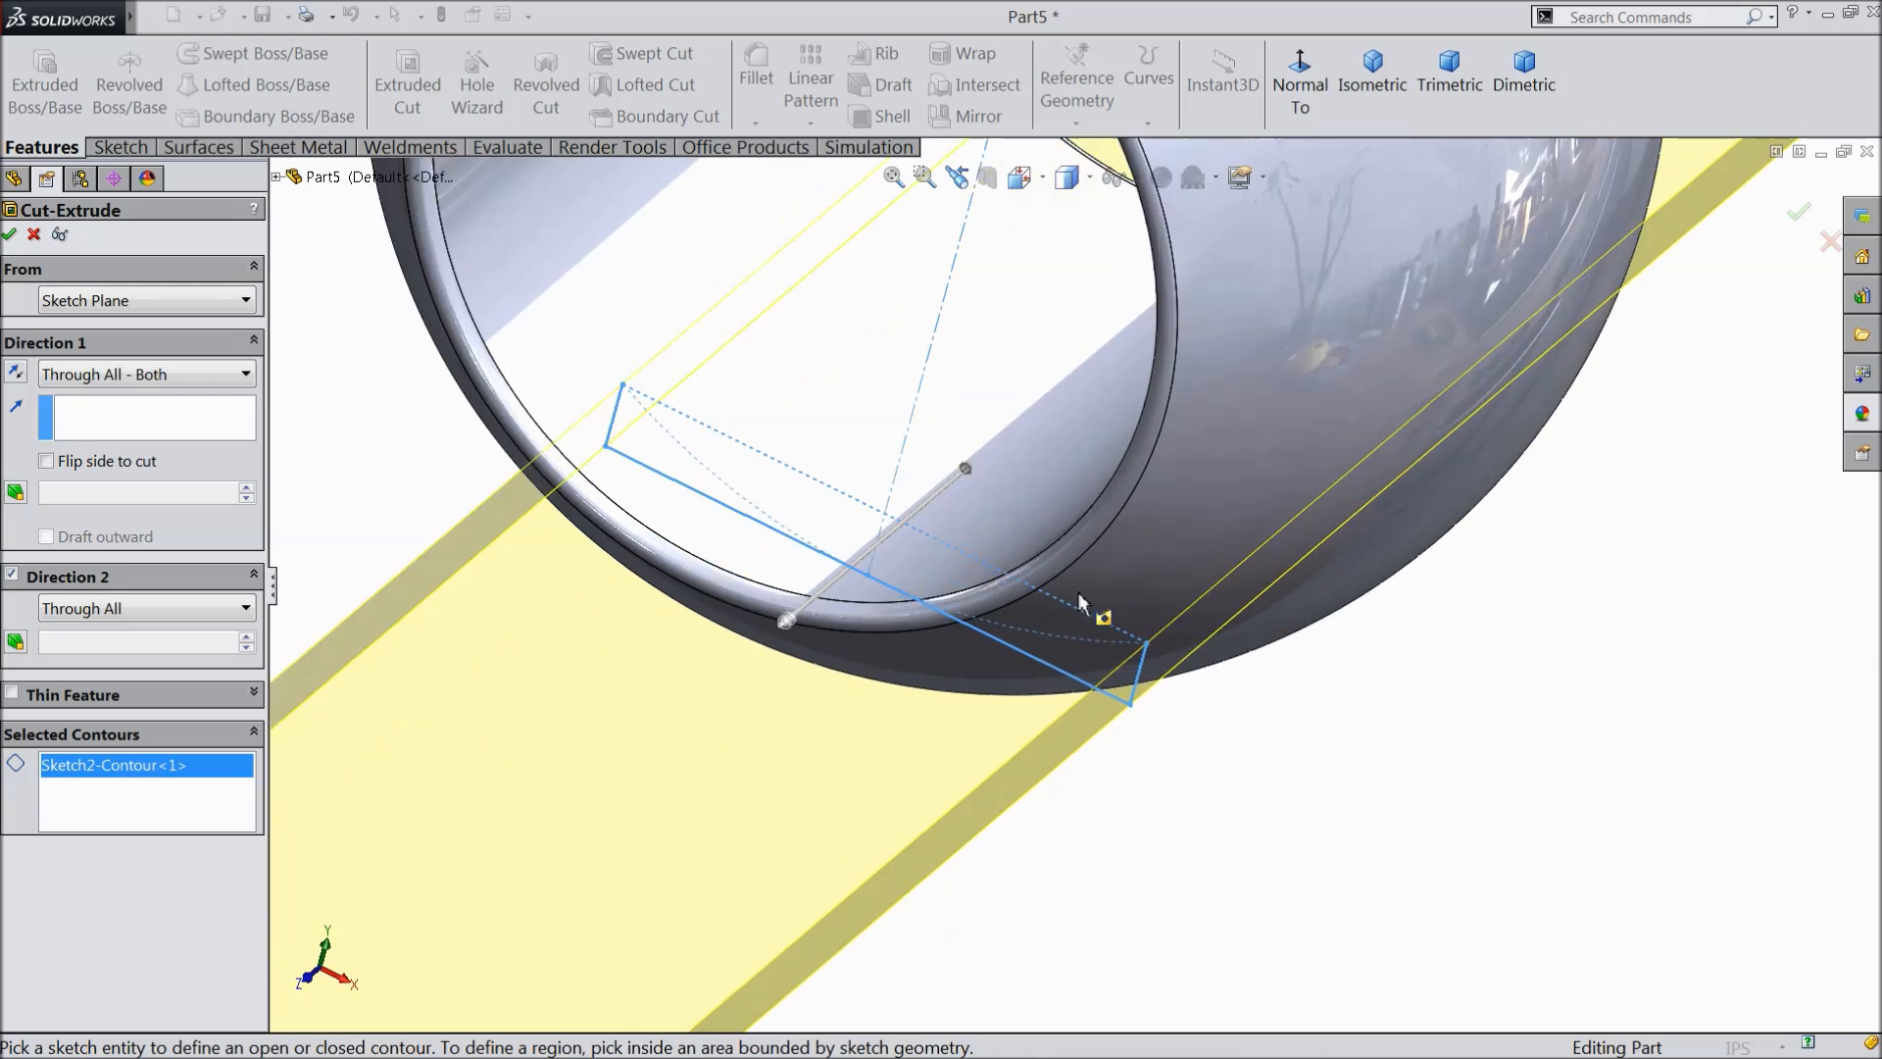
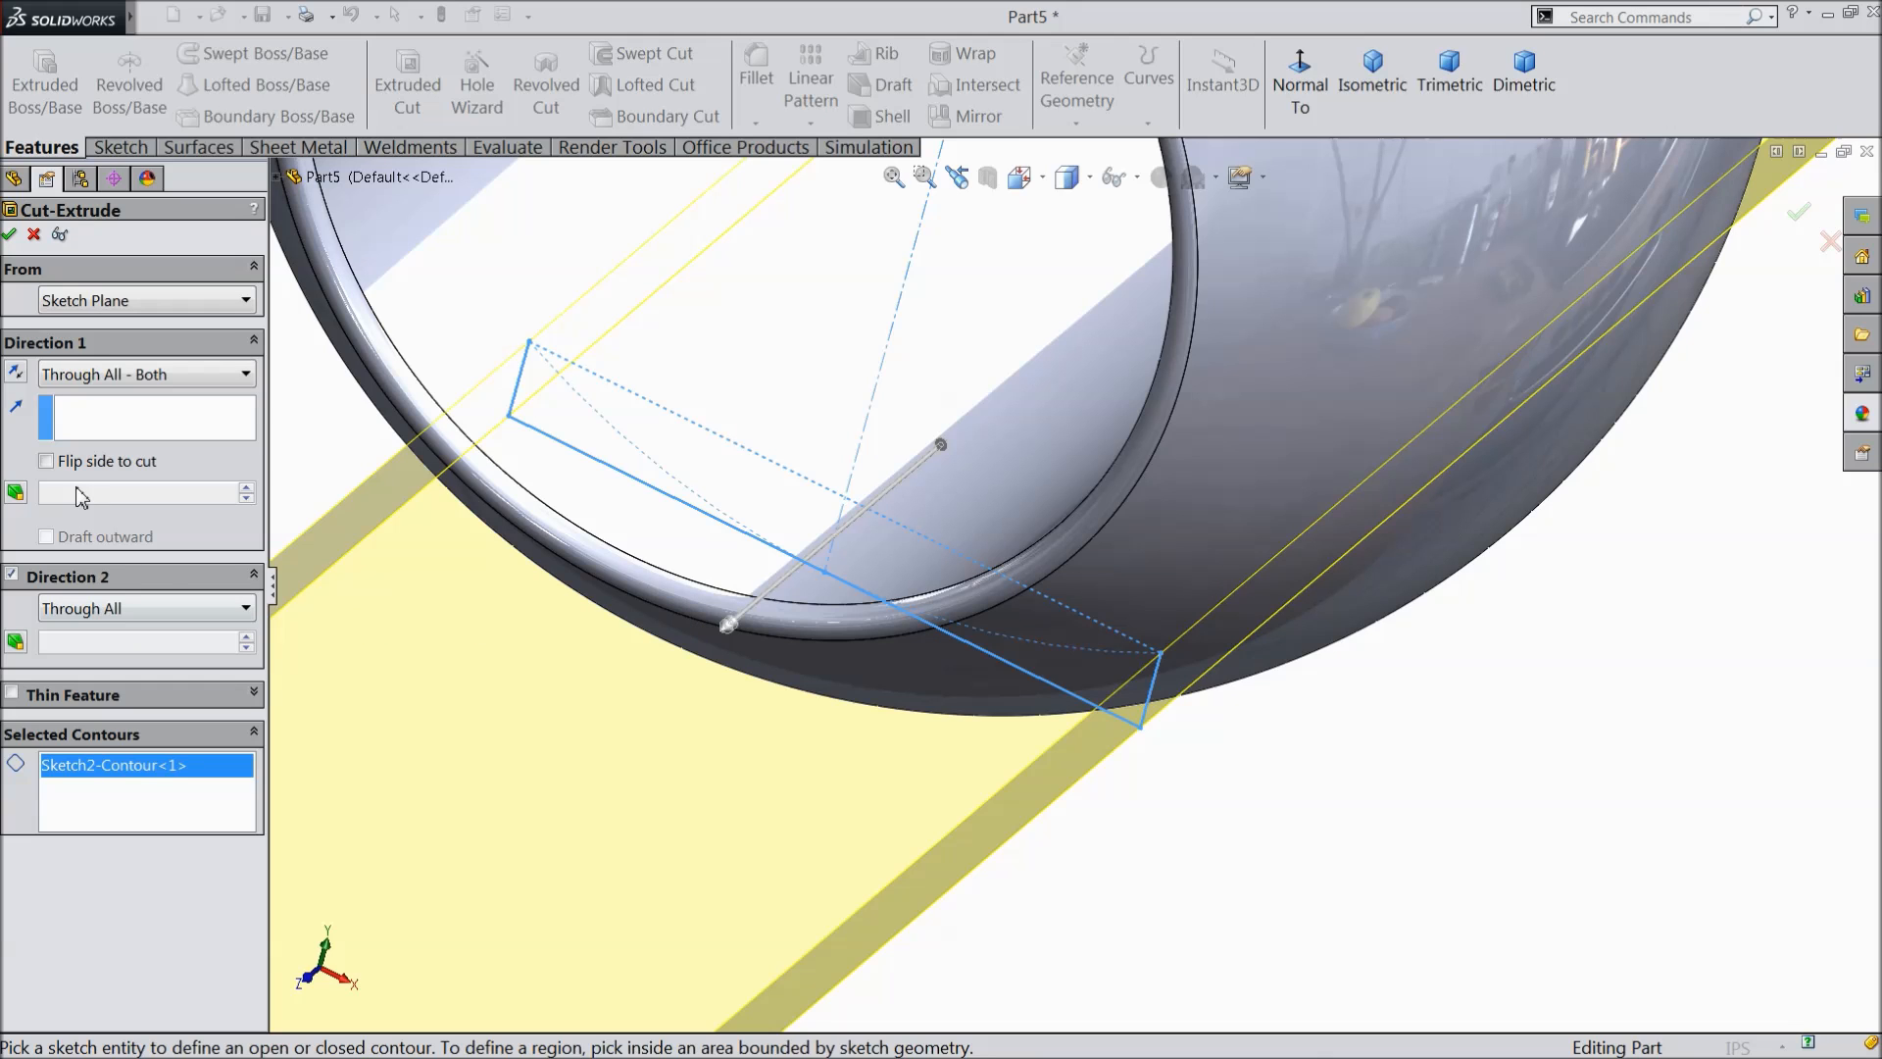
- Finish the Through All - Both cut from the selected lower contour of Sketch2
left_click(10, 237)
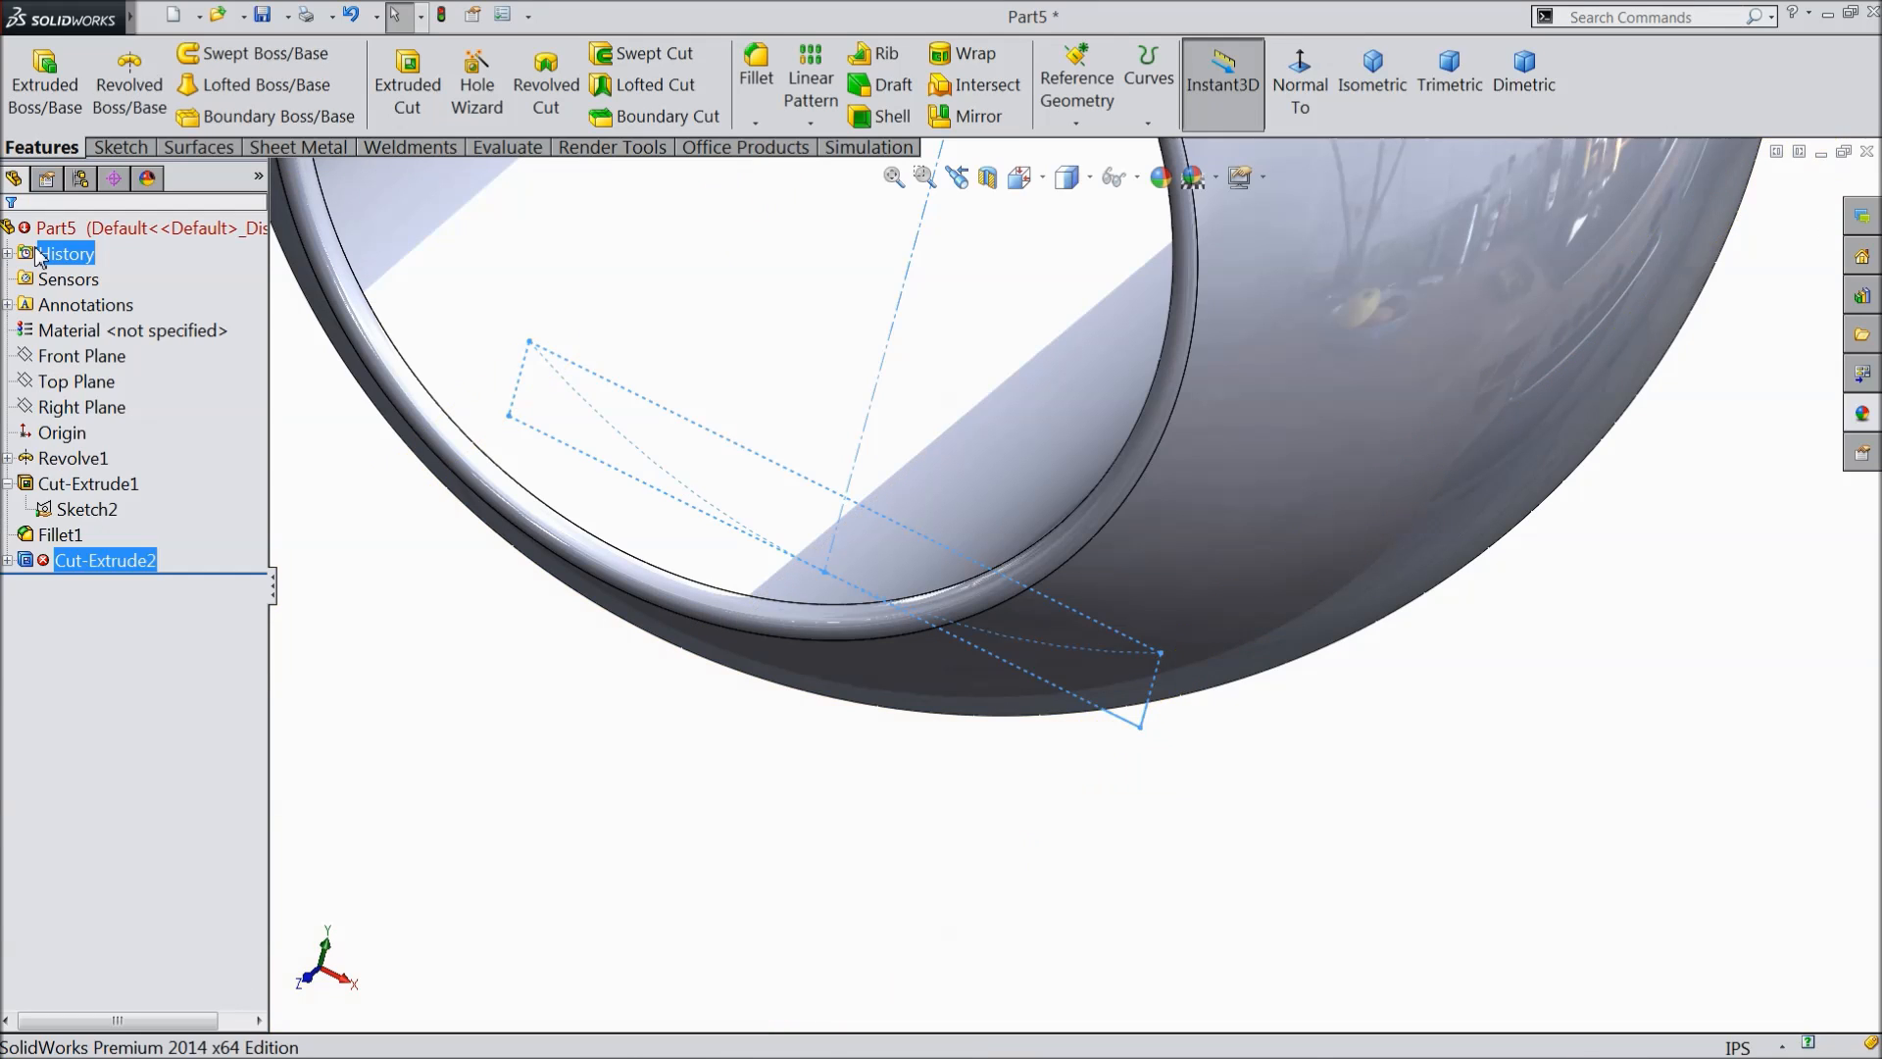
scroll(816, 696, "up", 4)
left_click(821, 643)
mouse_move(821, 608)
middle_mouse_down()
mouse_move(856, 488)
mouse_move(882, 500)
mouse_move(866, 496)
mouse_move(800, 622)
middle_mouse_up()
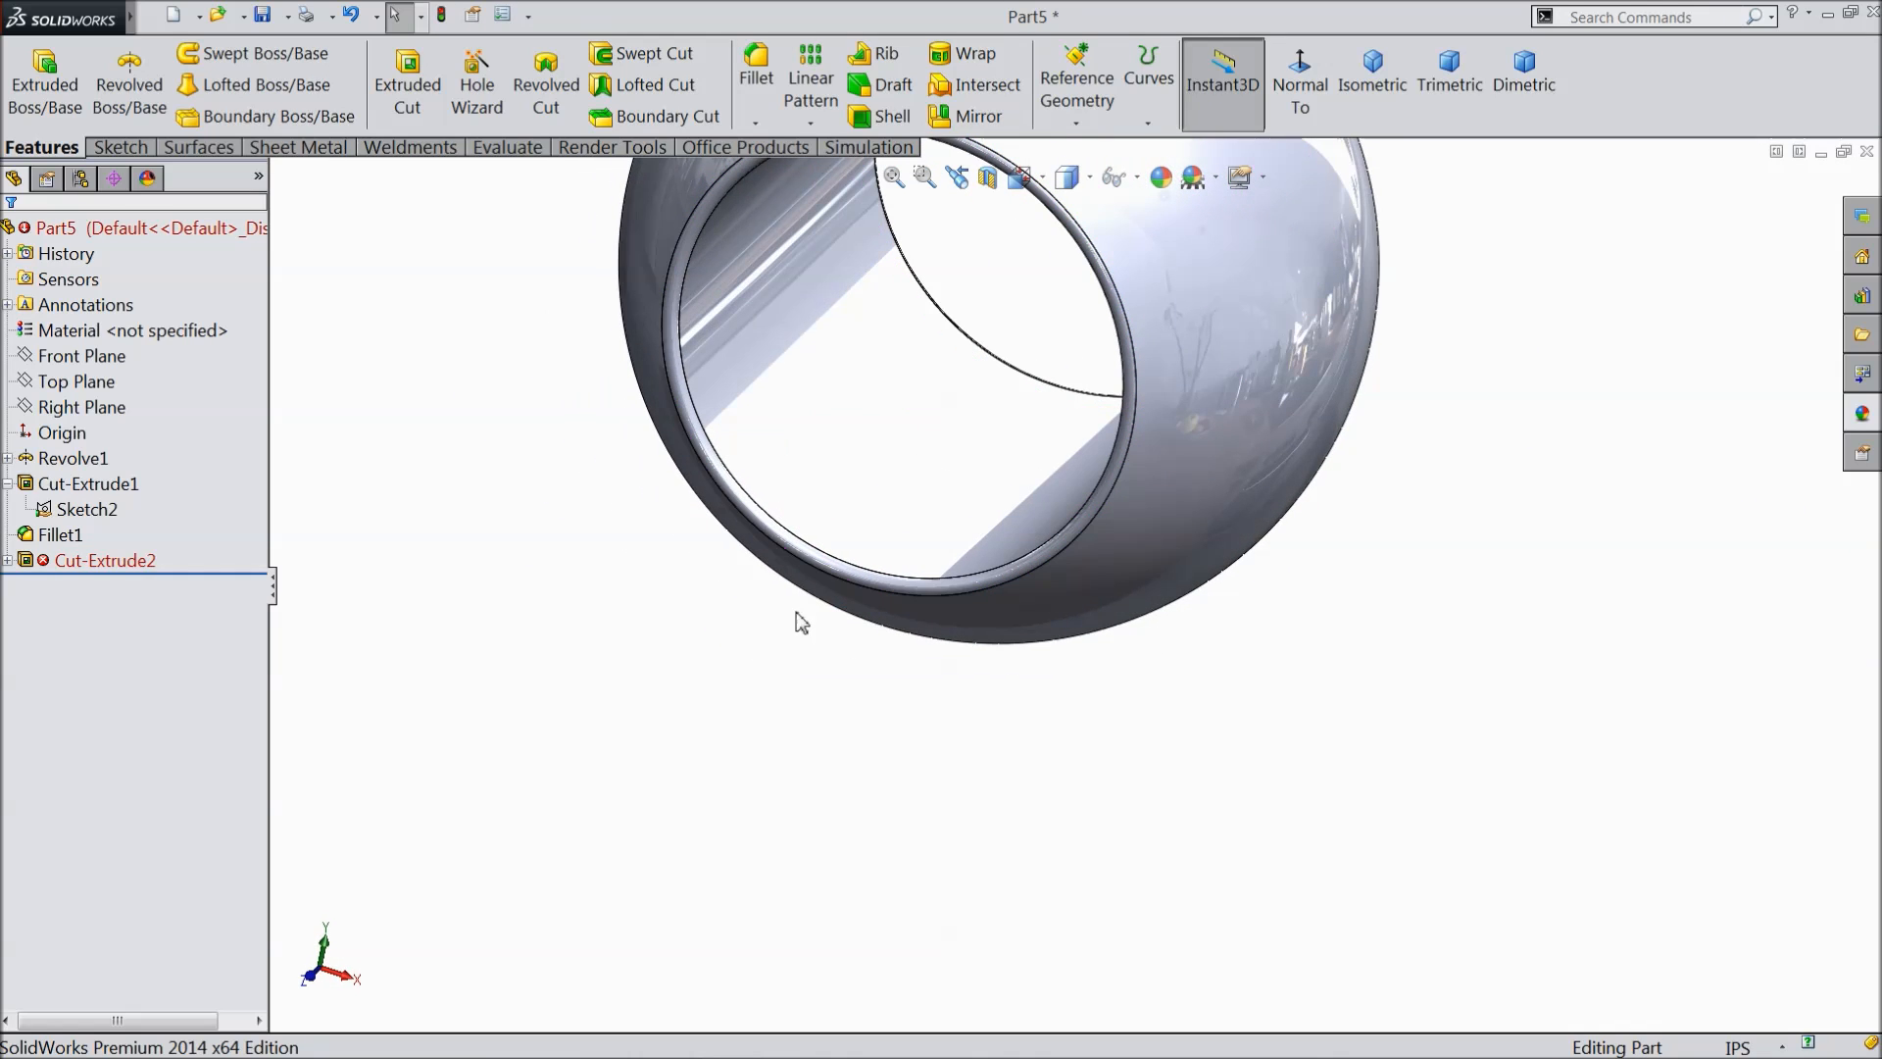
- Try to repair the failed cut by adding the second region of the lower Sketch2 profile to its selected contours
left_click(78, 561)
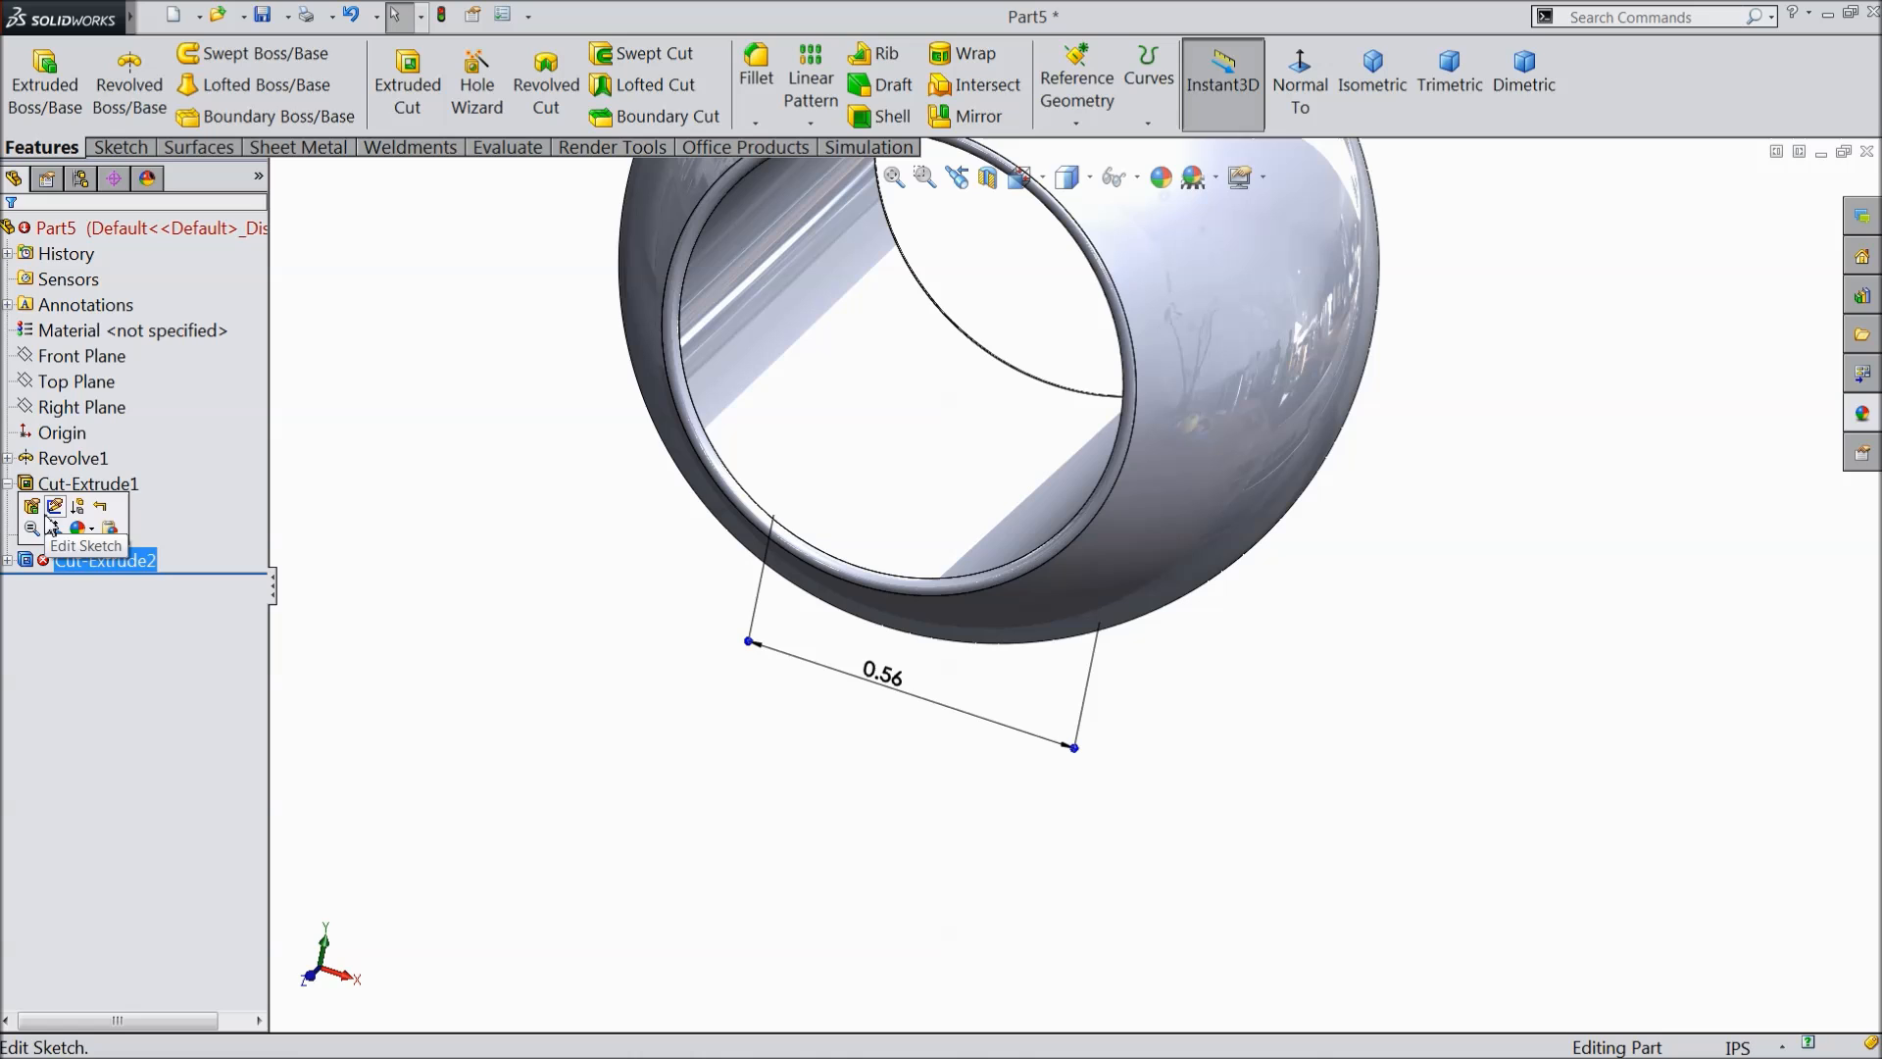
left_click(42, 503)
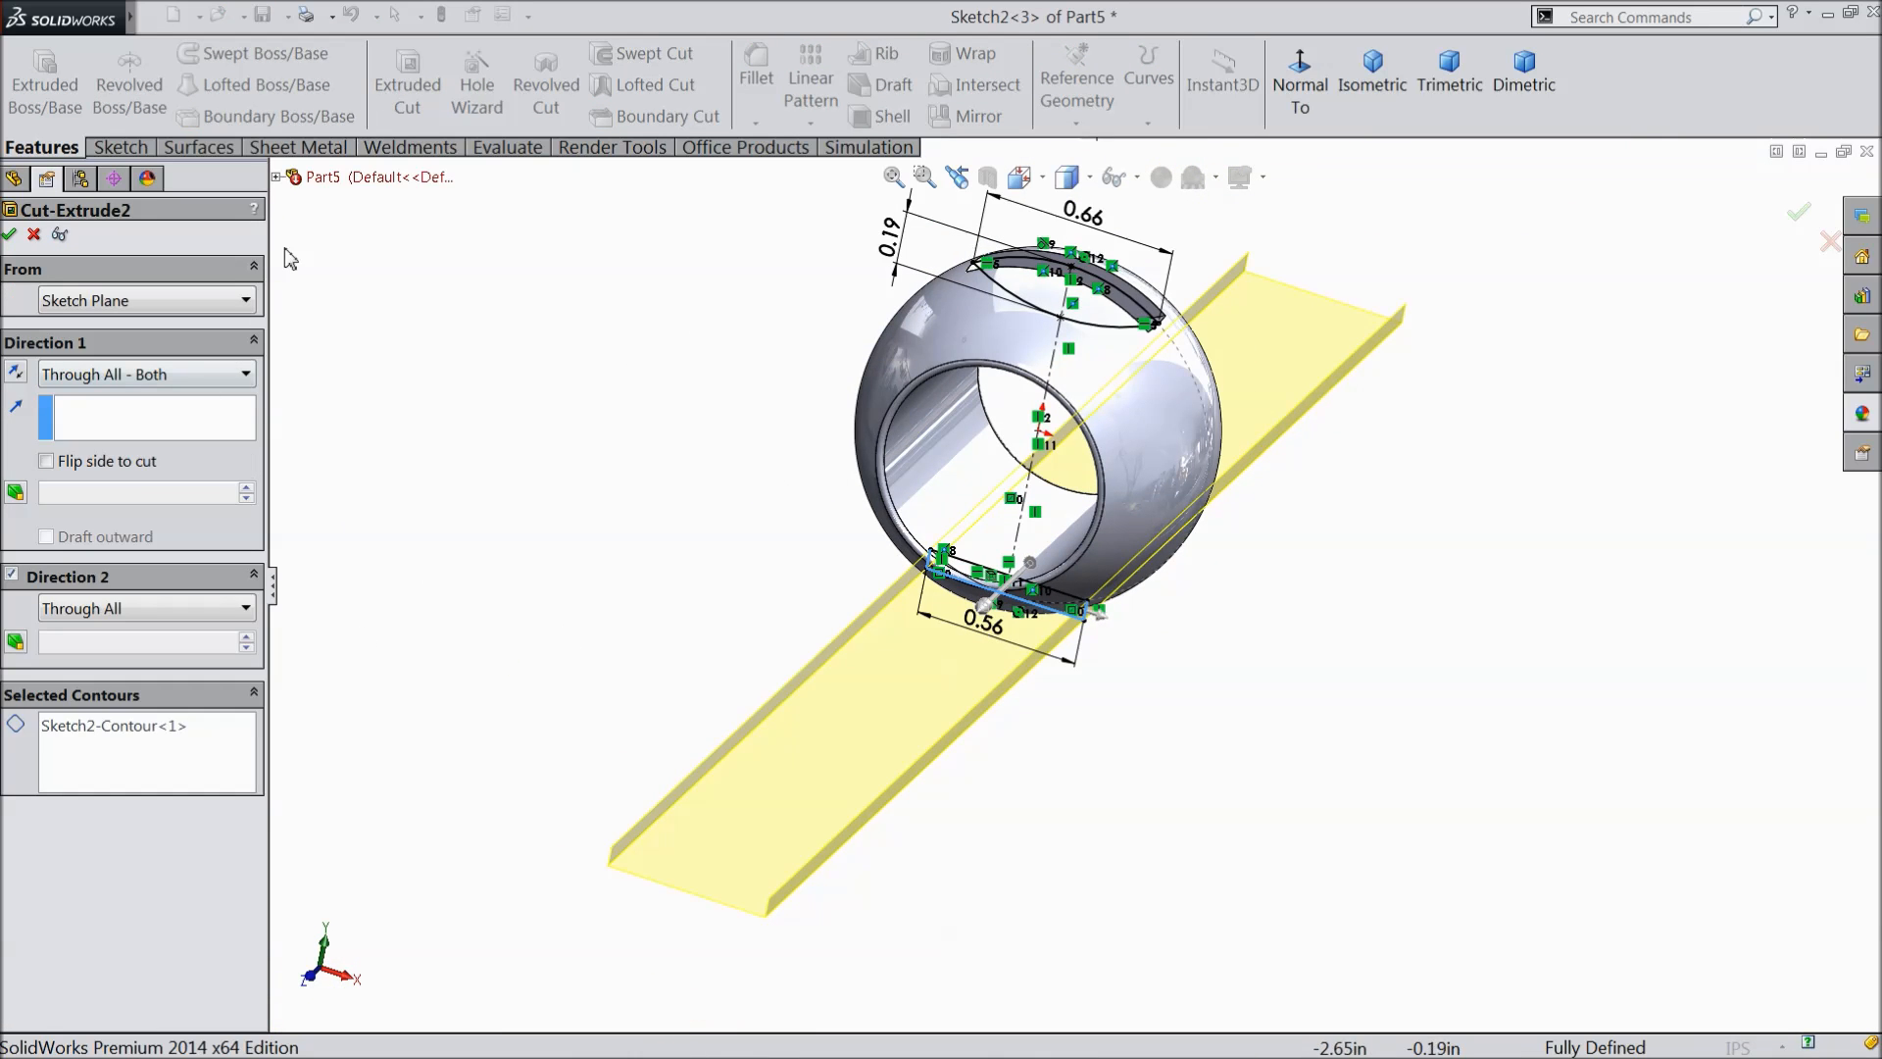
left_click(275, 178)
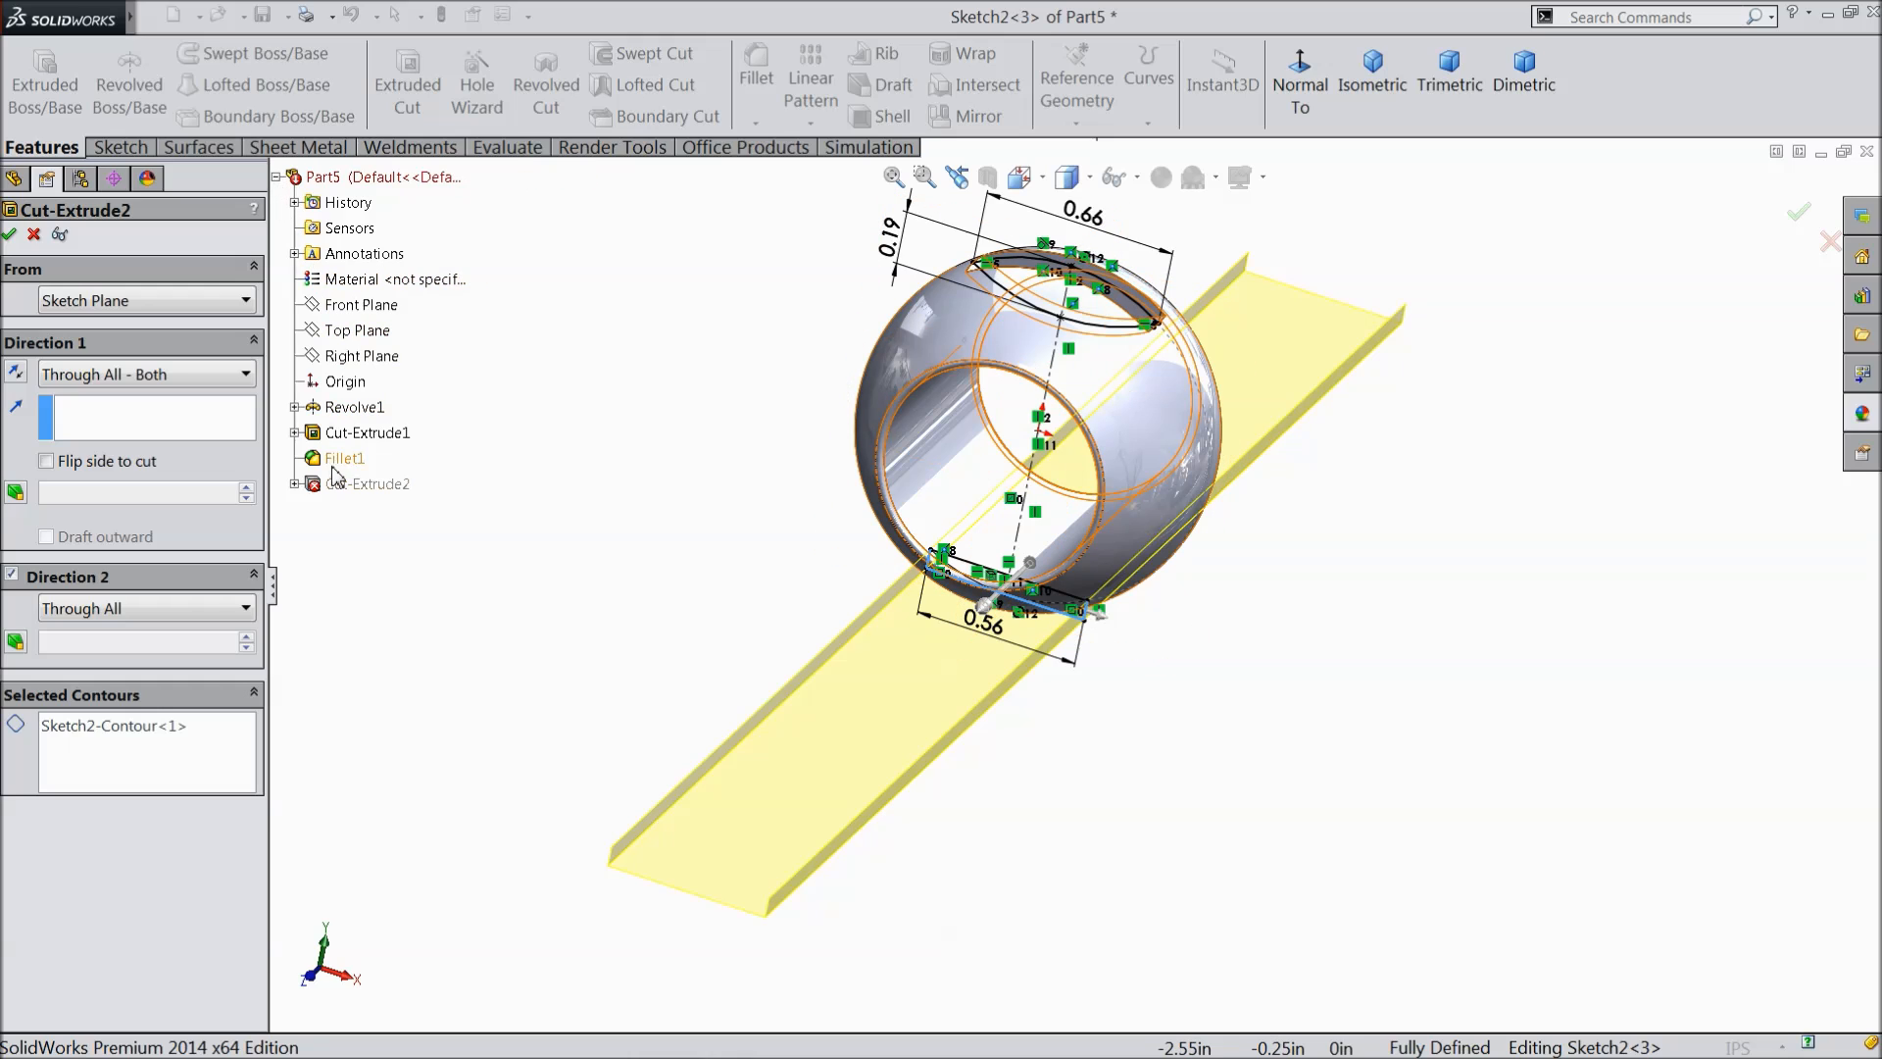
left_click(294, 432)
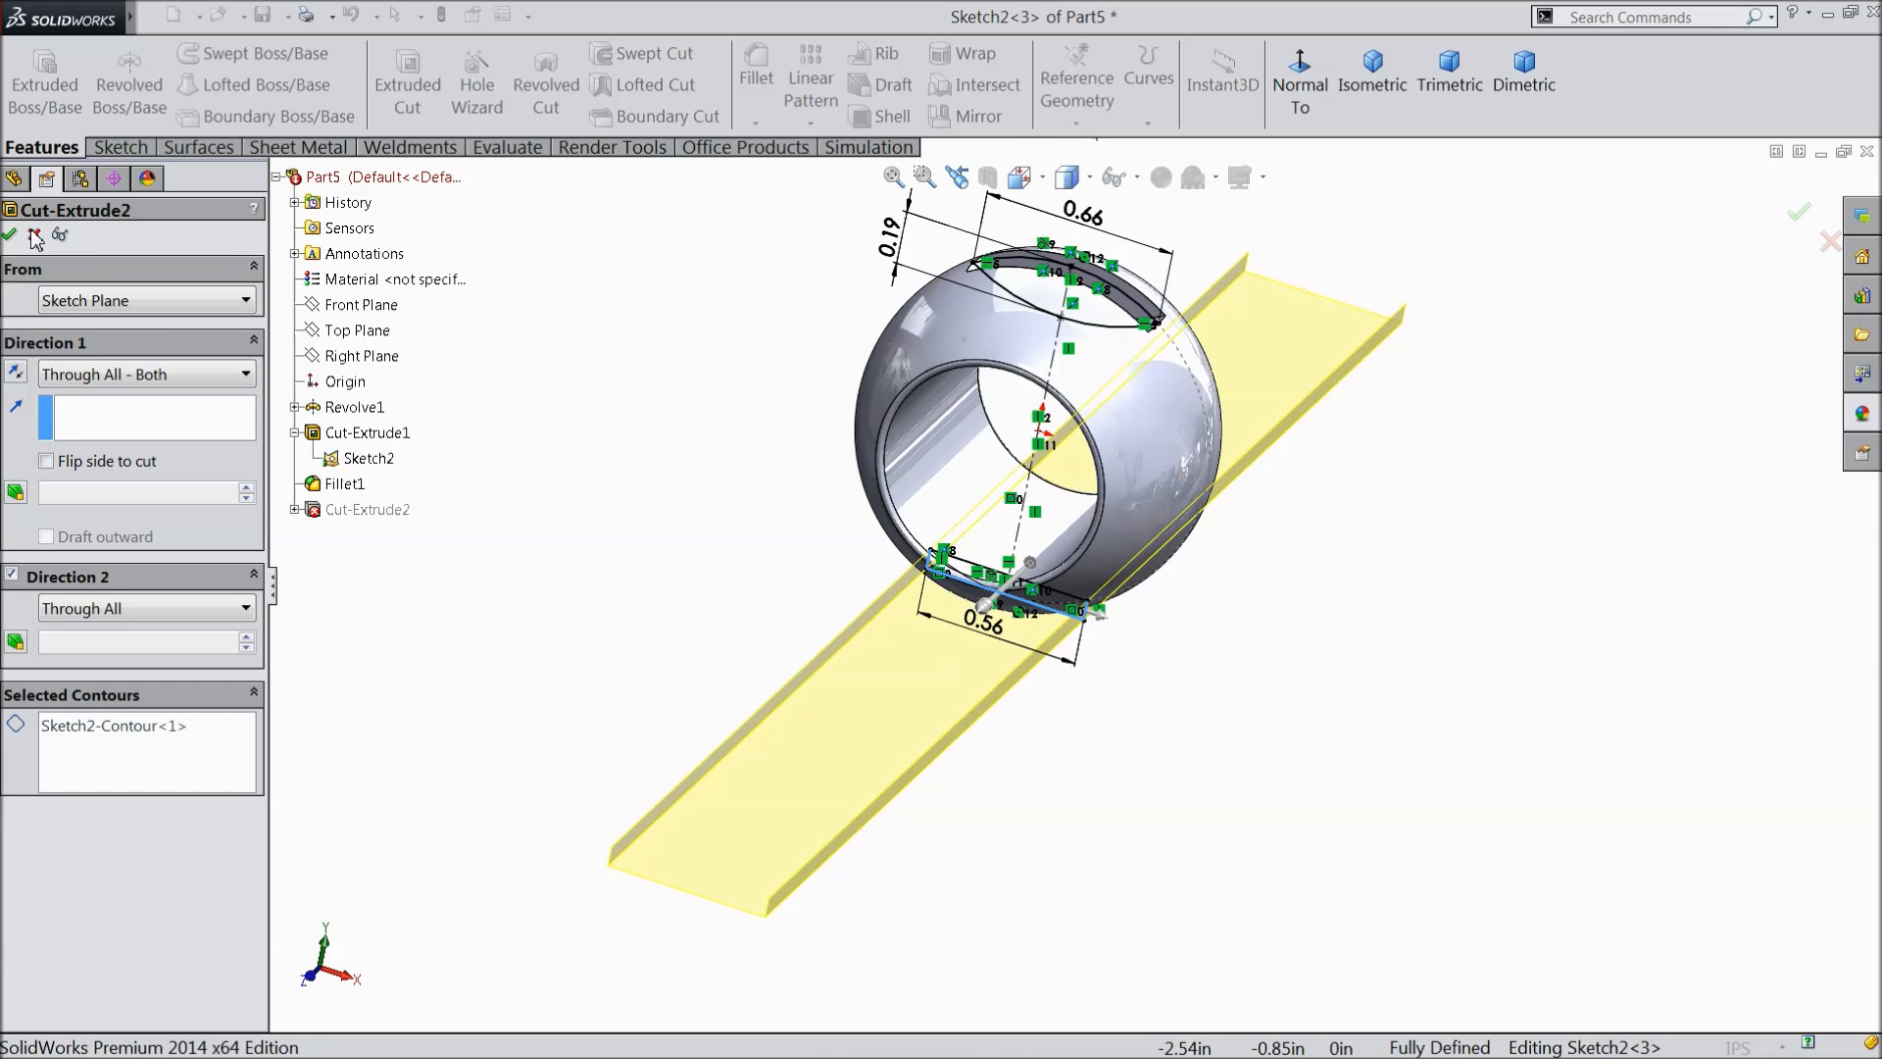
scroll(1069, 613, "down", 8)
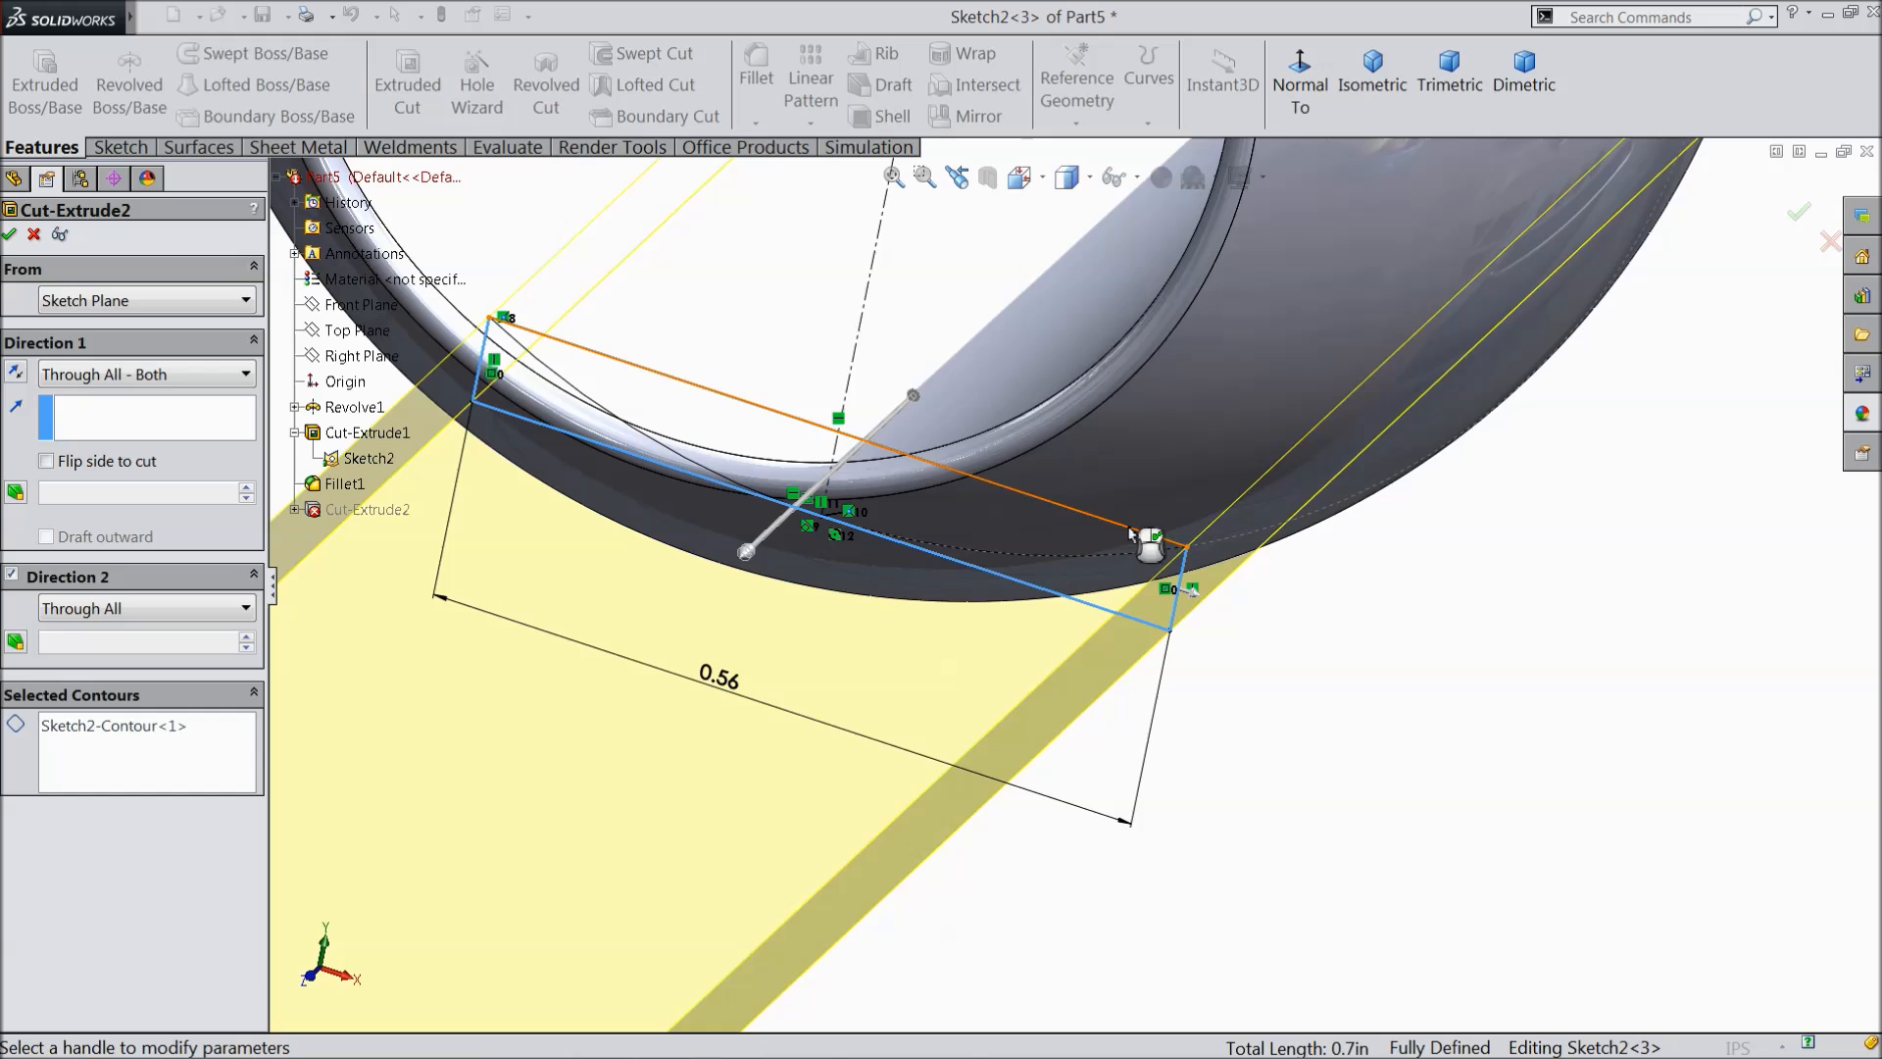
left_click(184, 756)
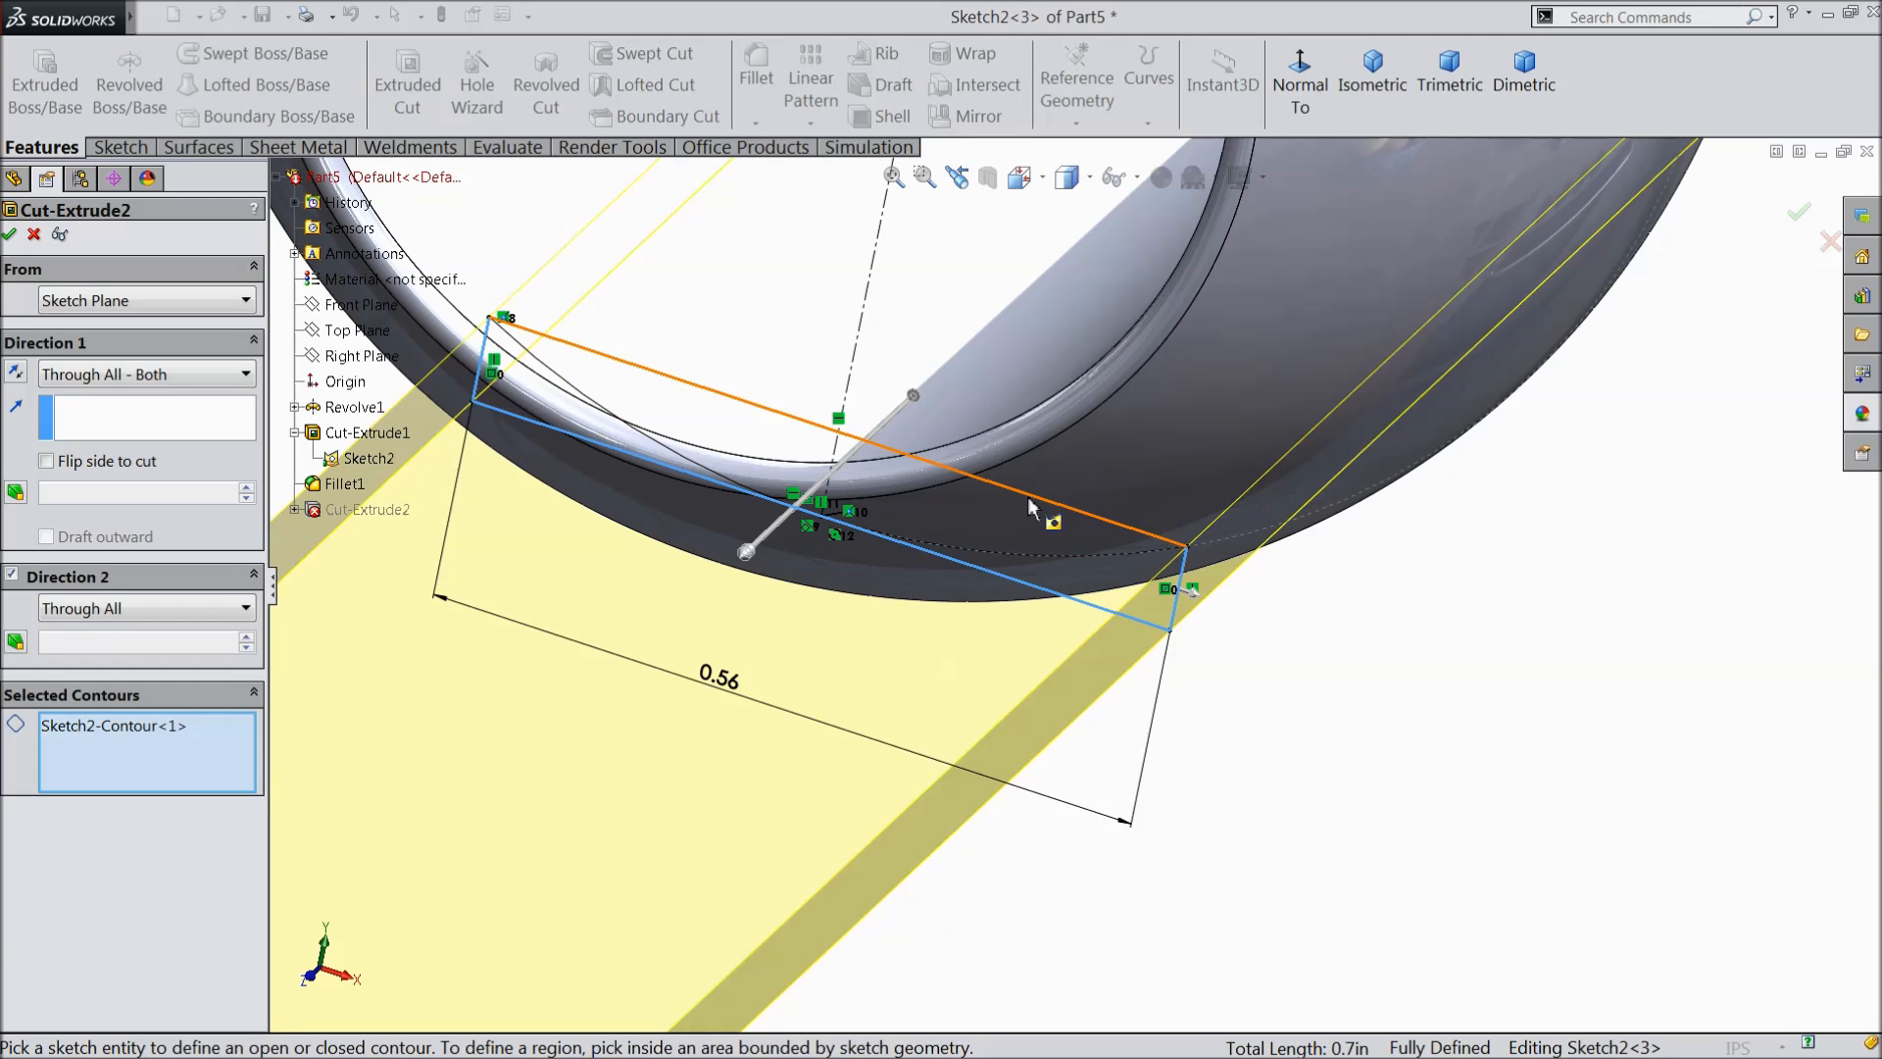
left_click(1041, 517)
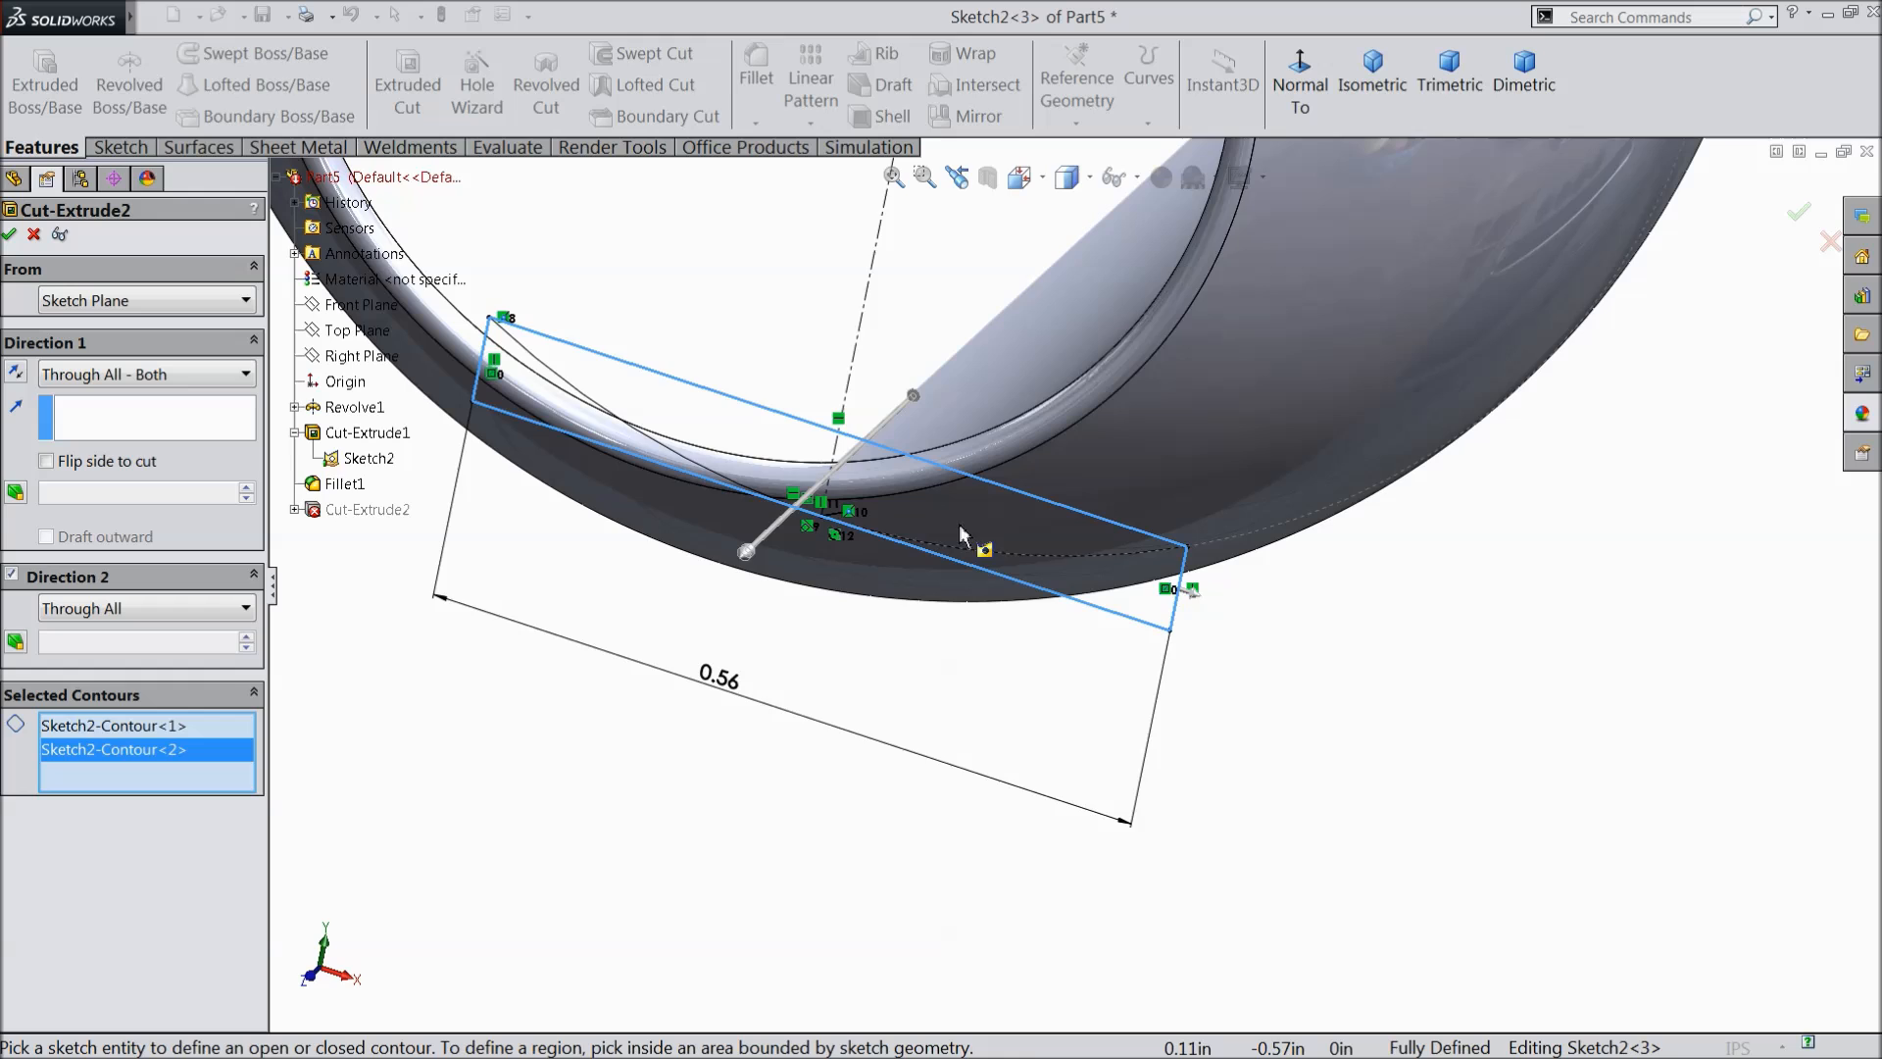
scroll(1188, 559, "down", 6)
scroll(1098, 598, "up", 8)
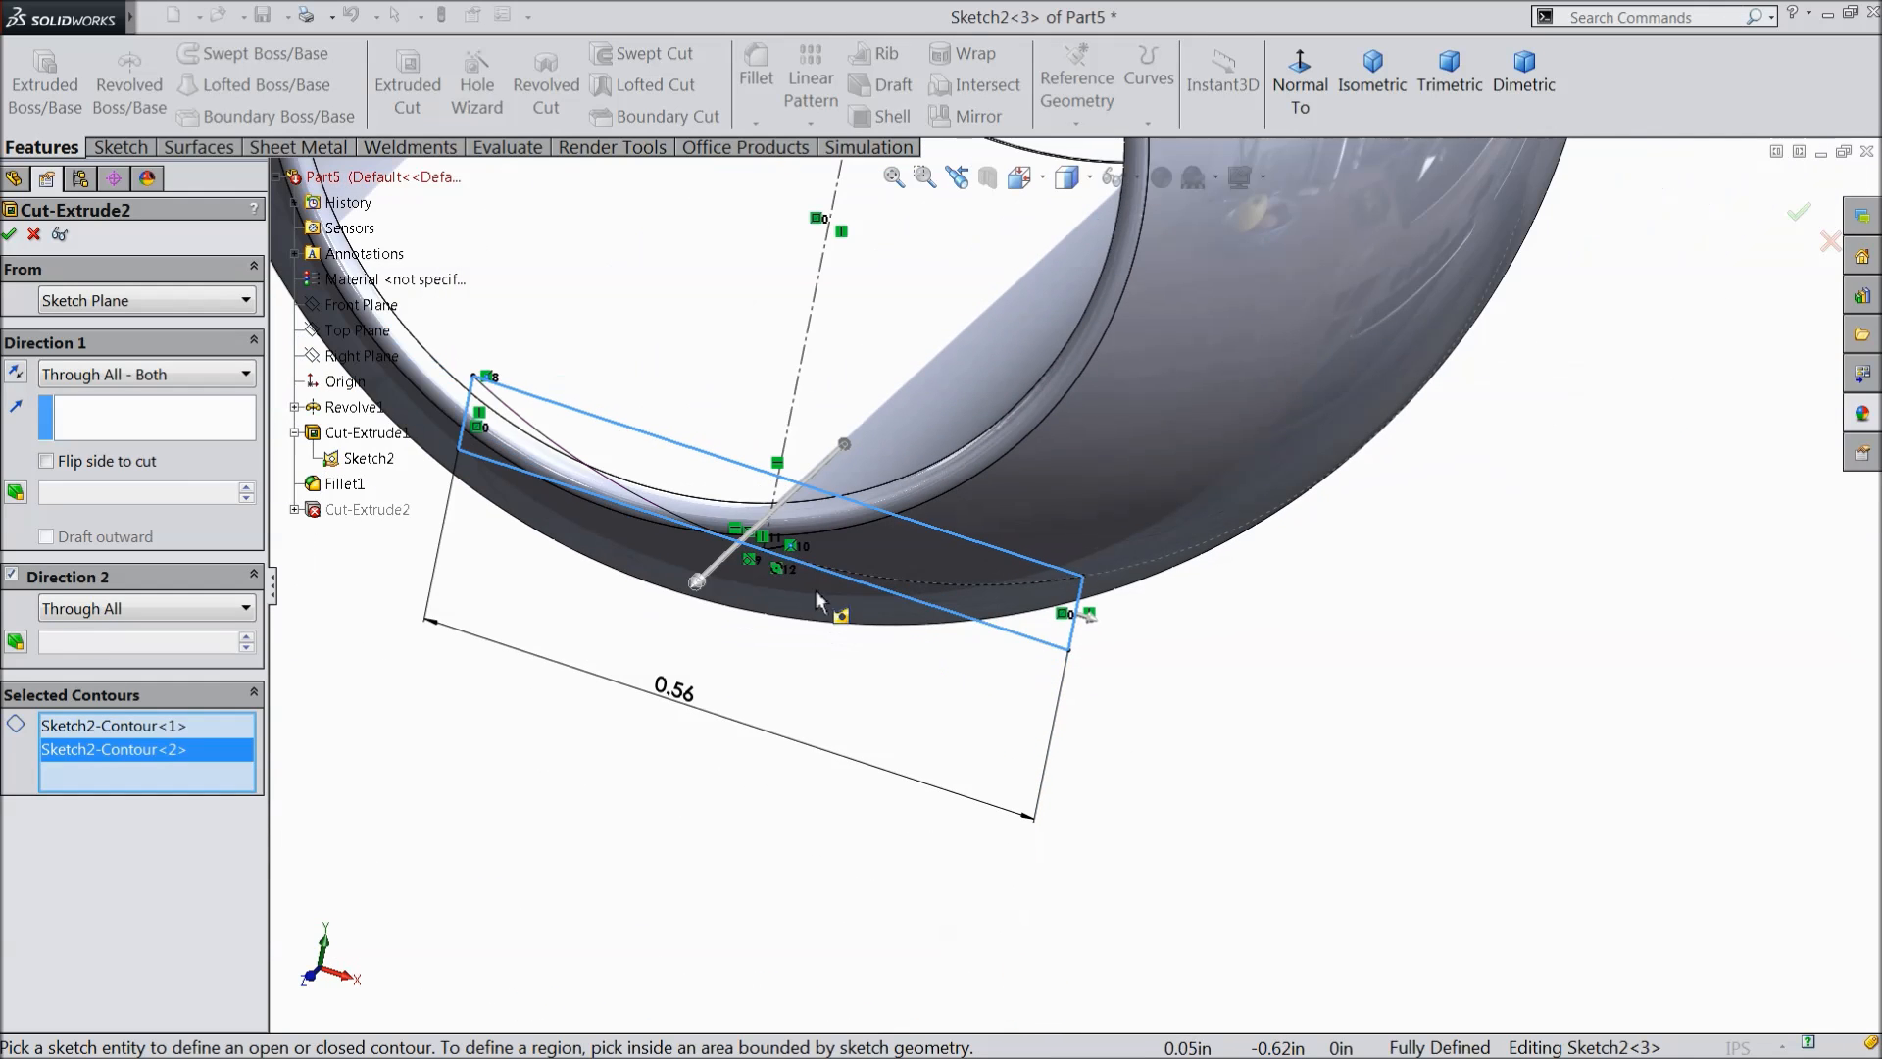
mouse_move(728, 551)
middle_mouse_down()
mouse_move(748, 575)
mouse_move(718, 573)
middle_mouse_up()
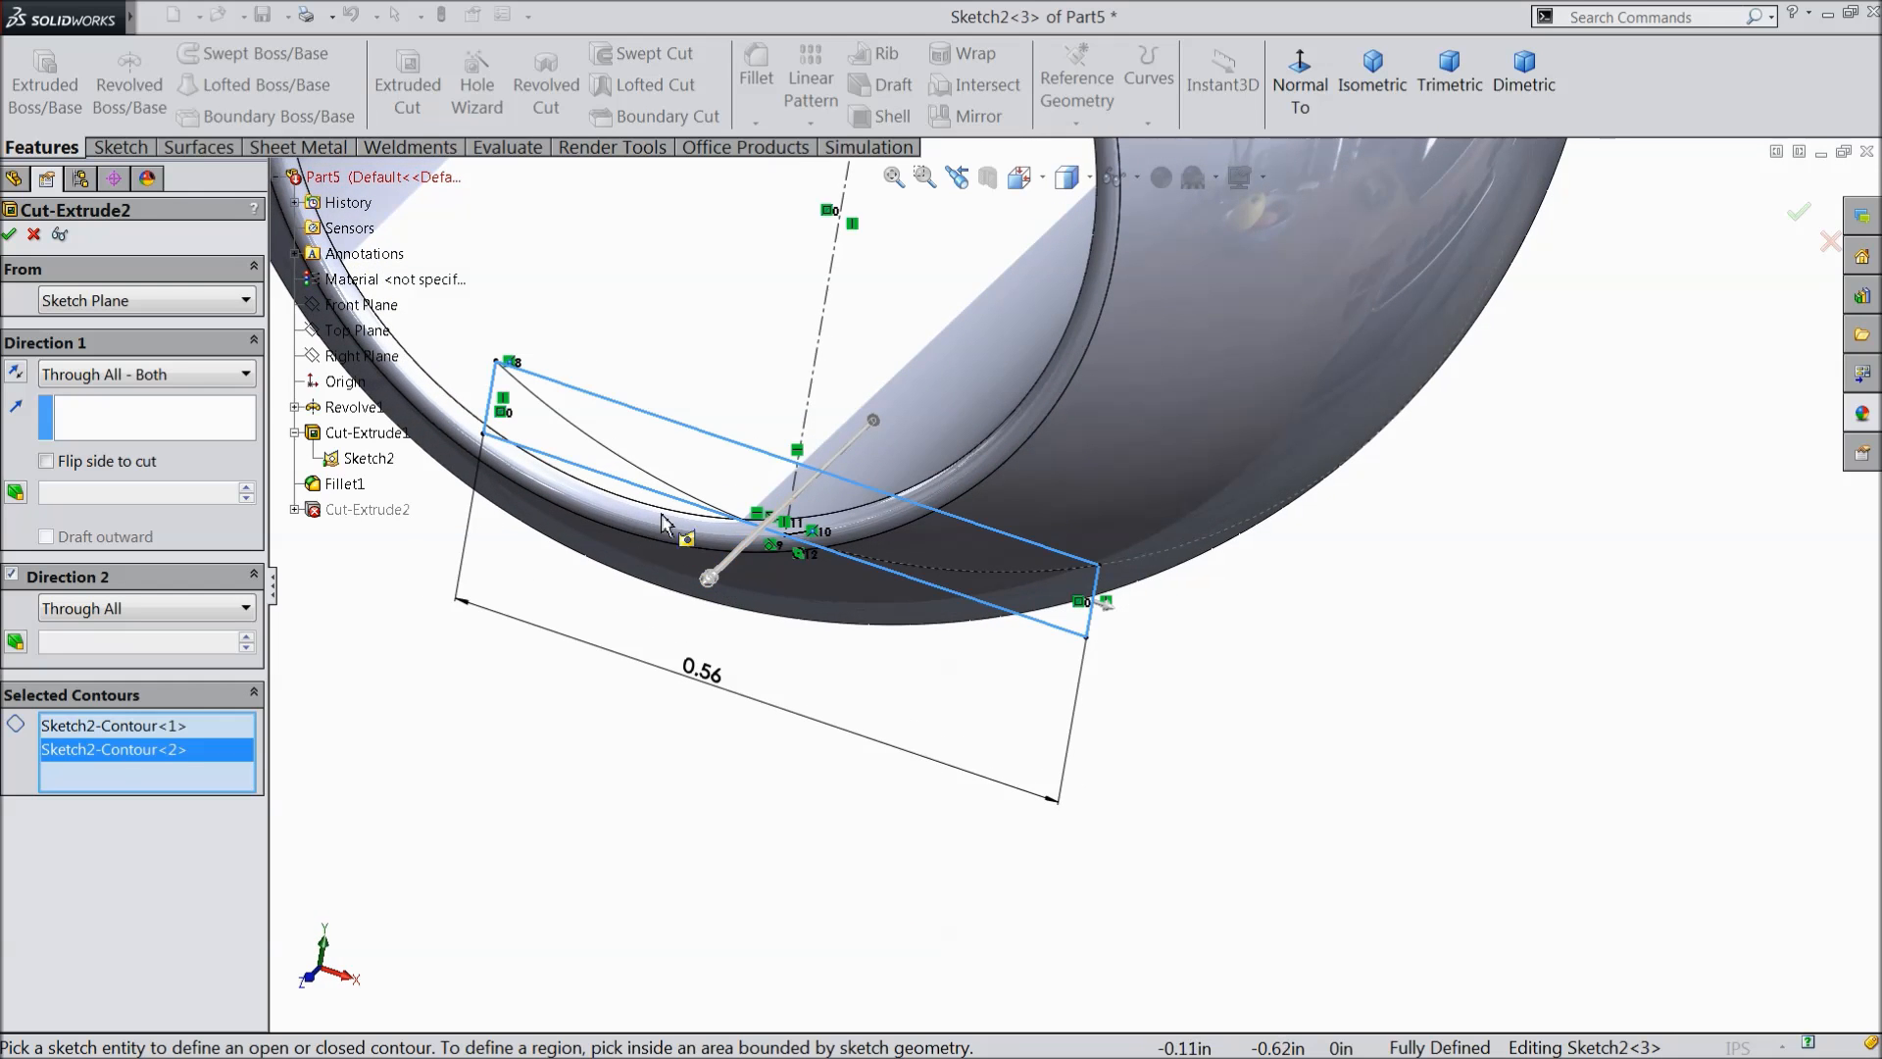
scroll(731, 432, "down", 2)
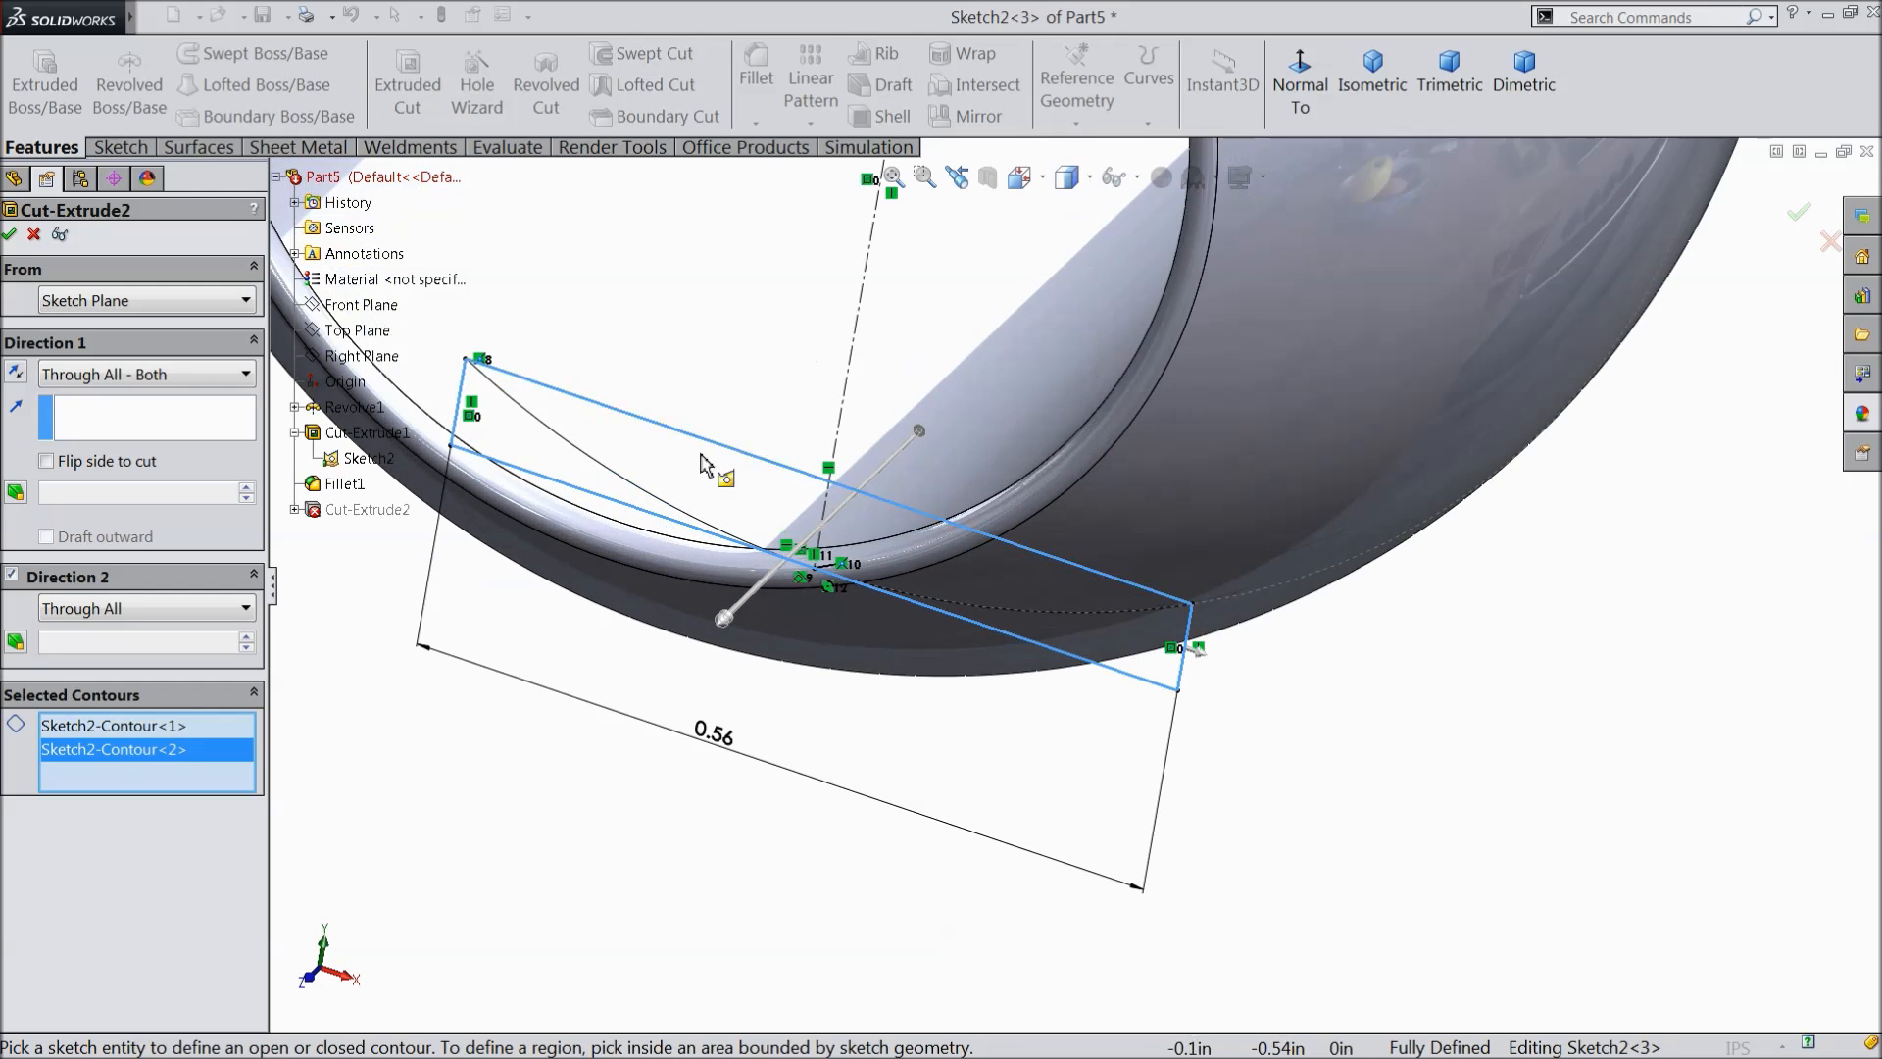
left_click(36, 236)
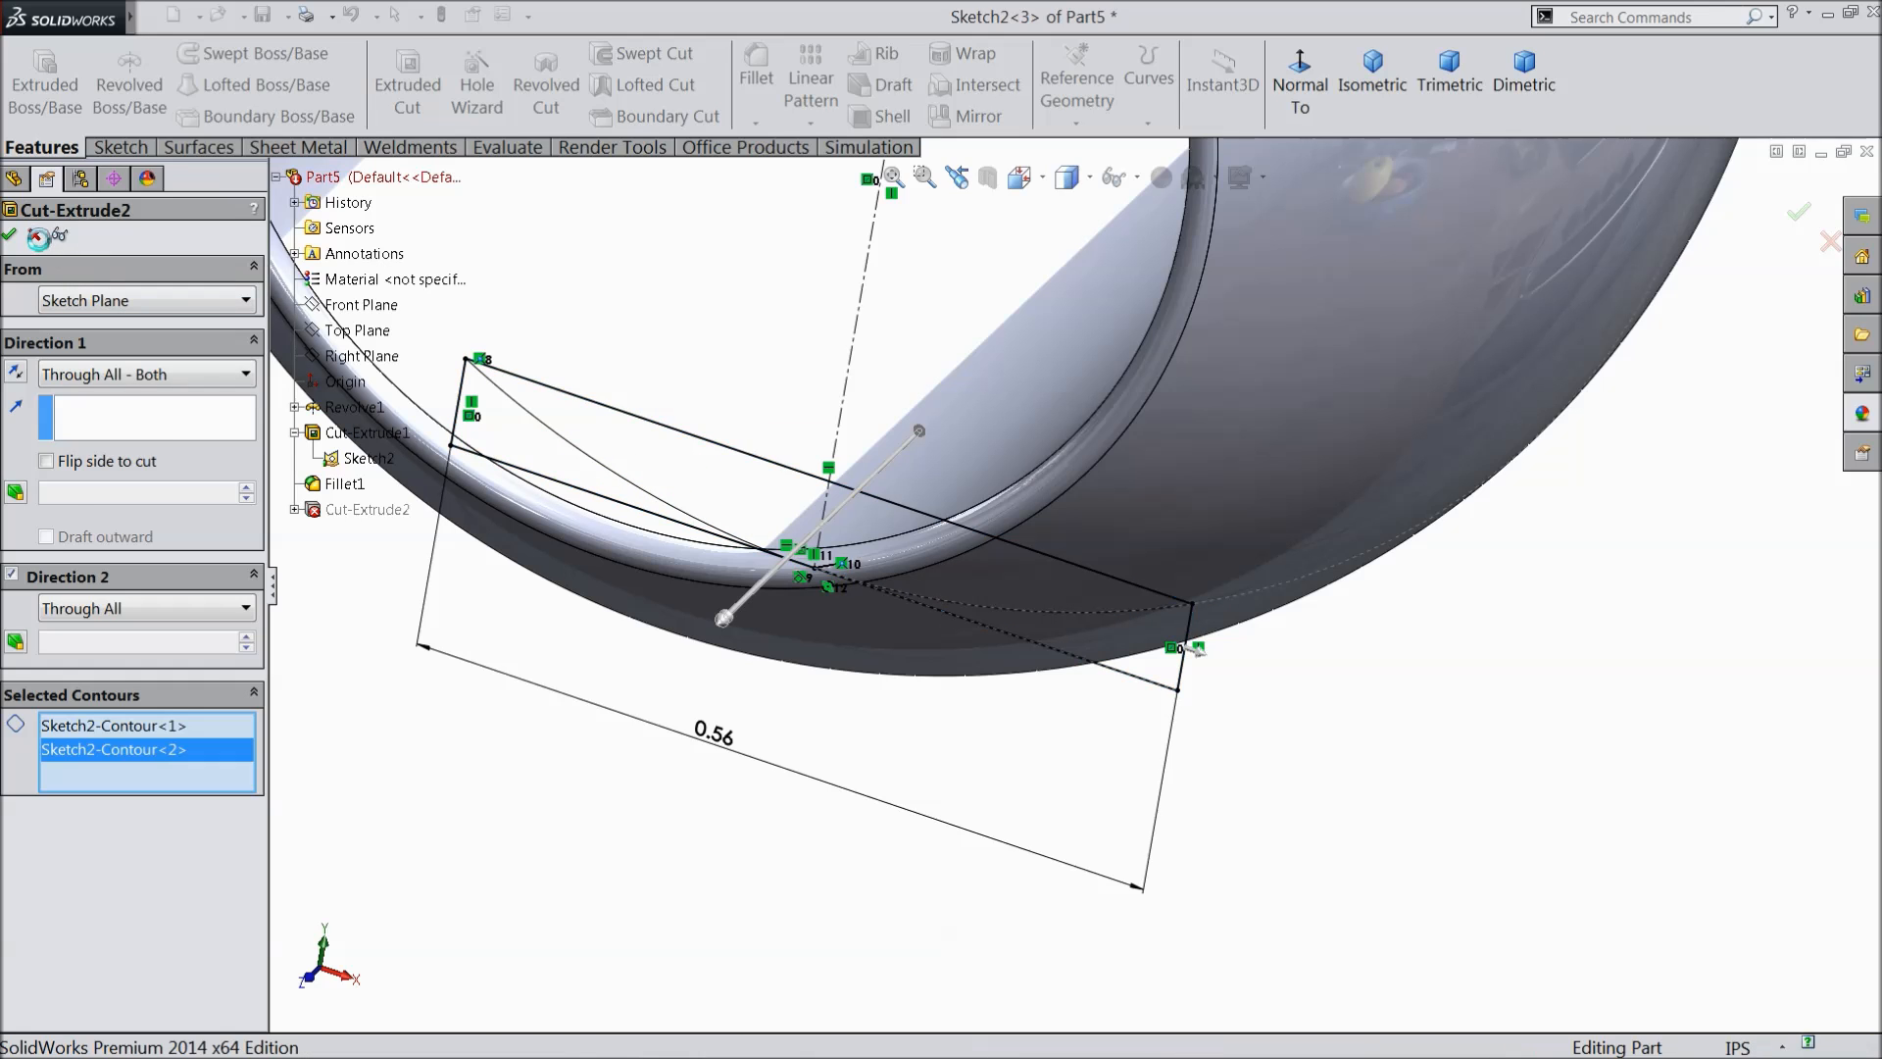
- Delete the failed Cut-Extrude2 feature from the part
right_click(75, 561)
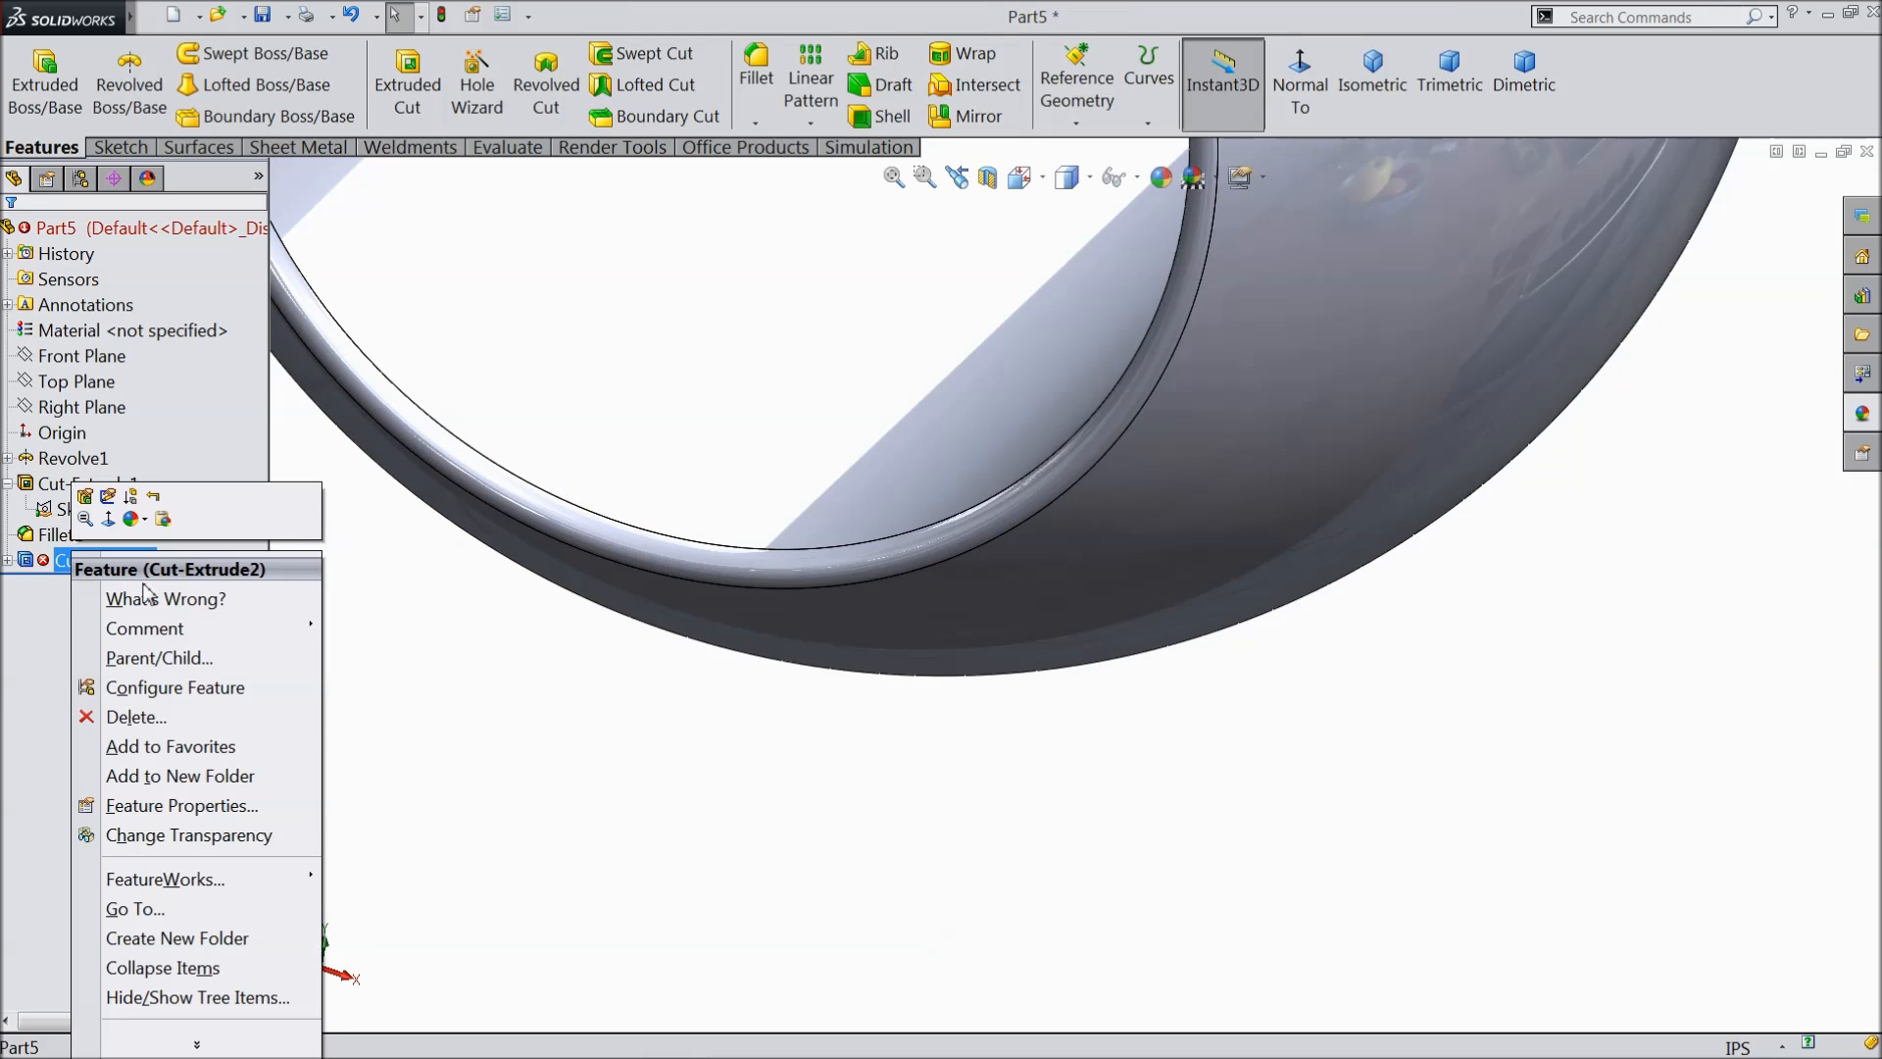
left_click(156, 717)
left_click(637, 358)
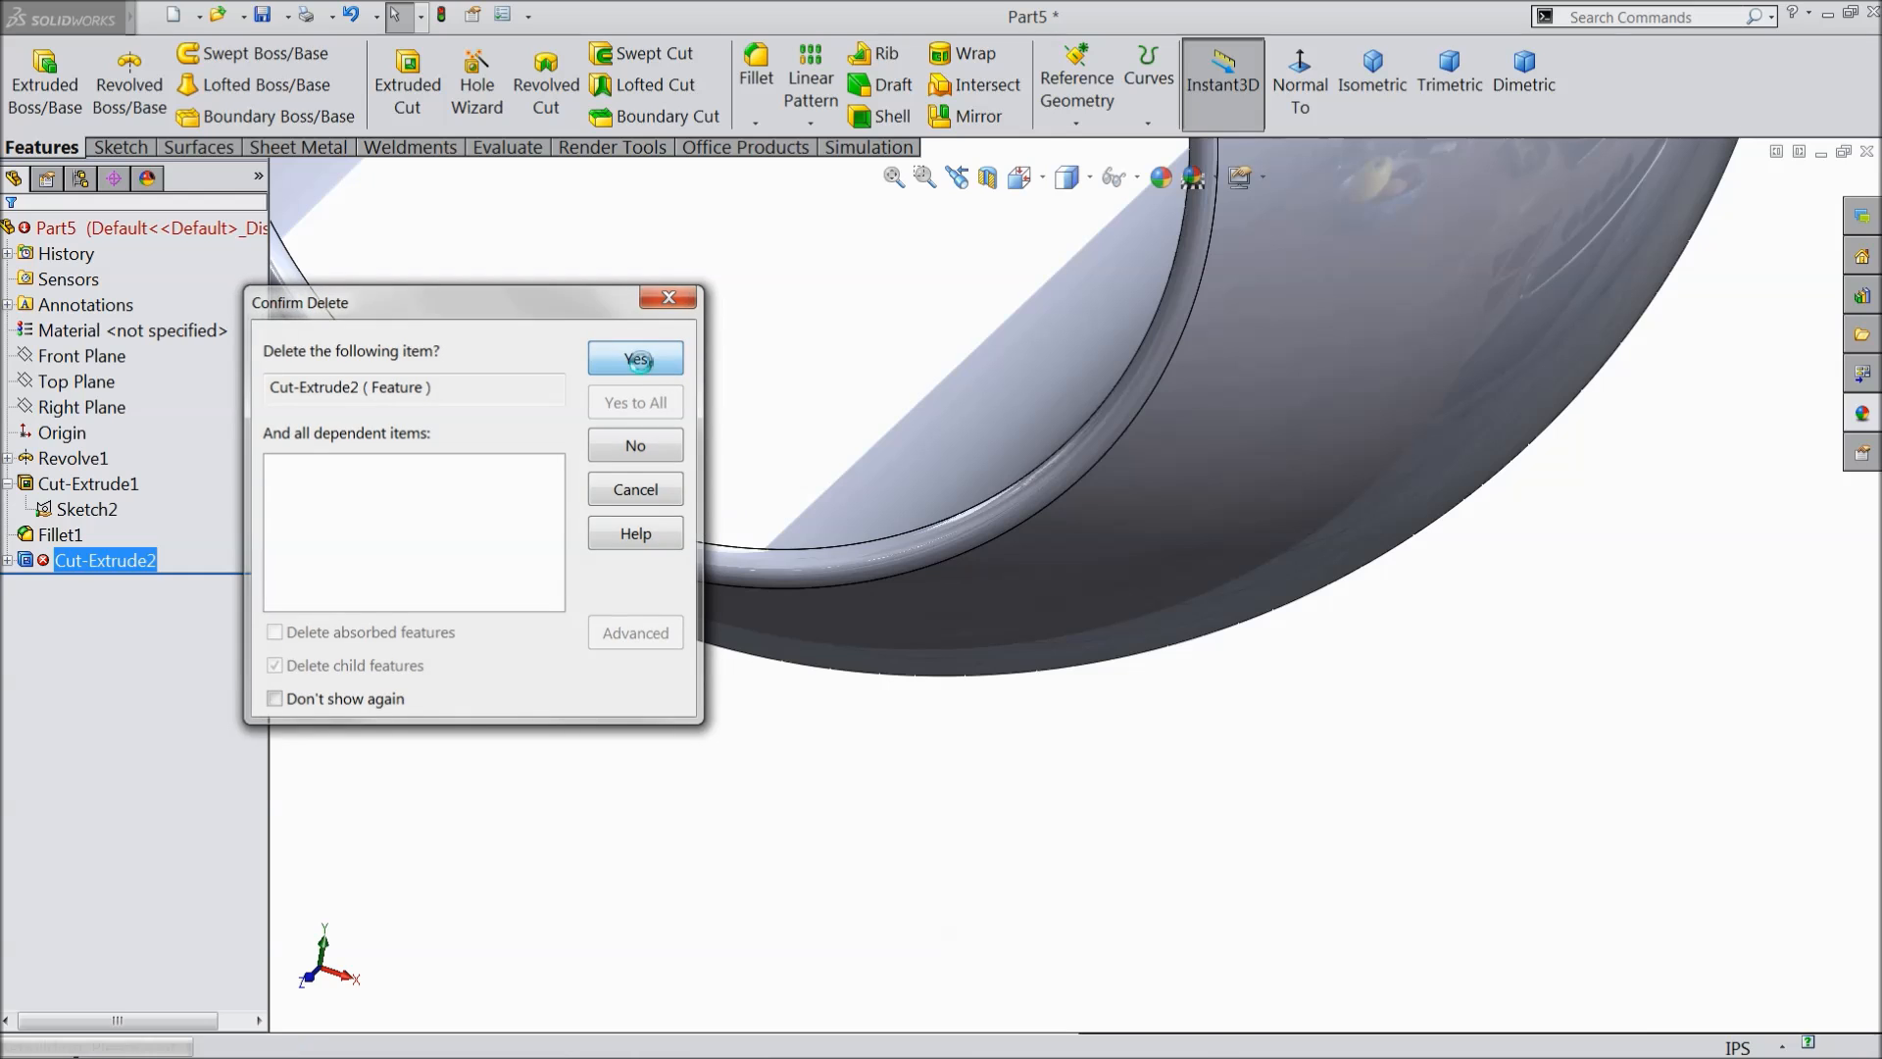
- Start a new sketch on the Front Plane and orient the view normal to it
left_click(74, 356)
left_click(110, 331)
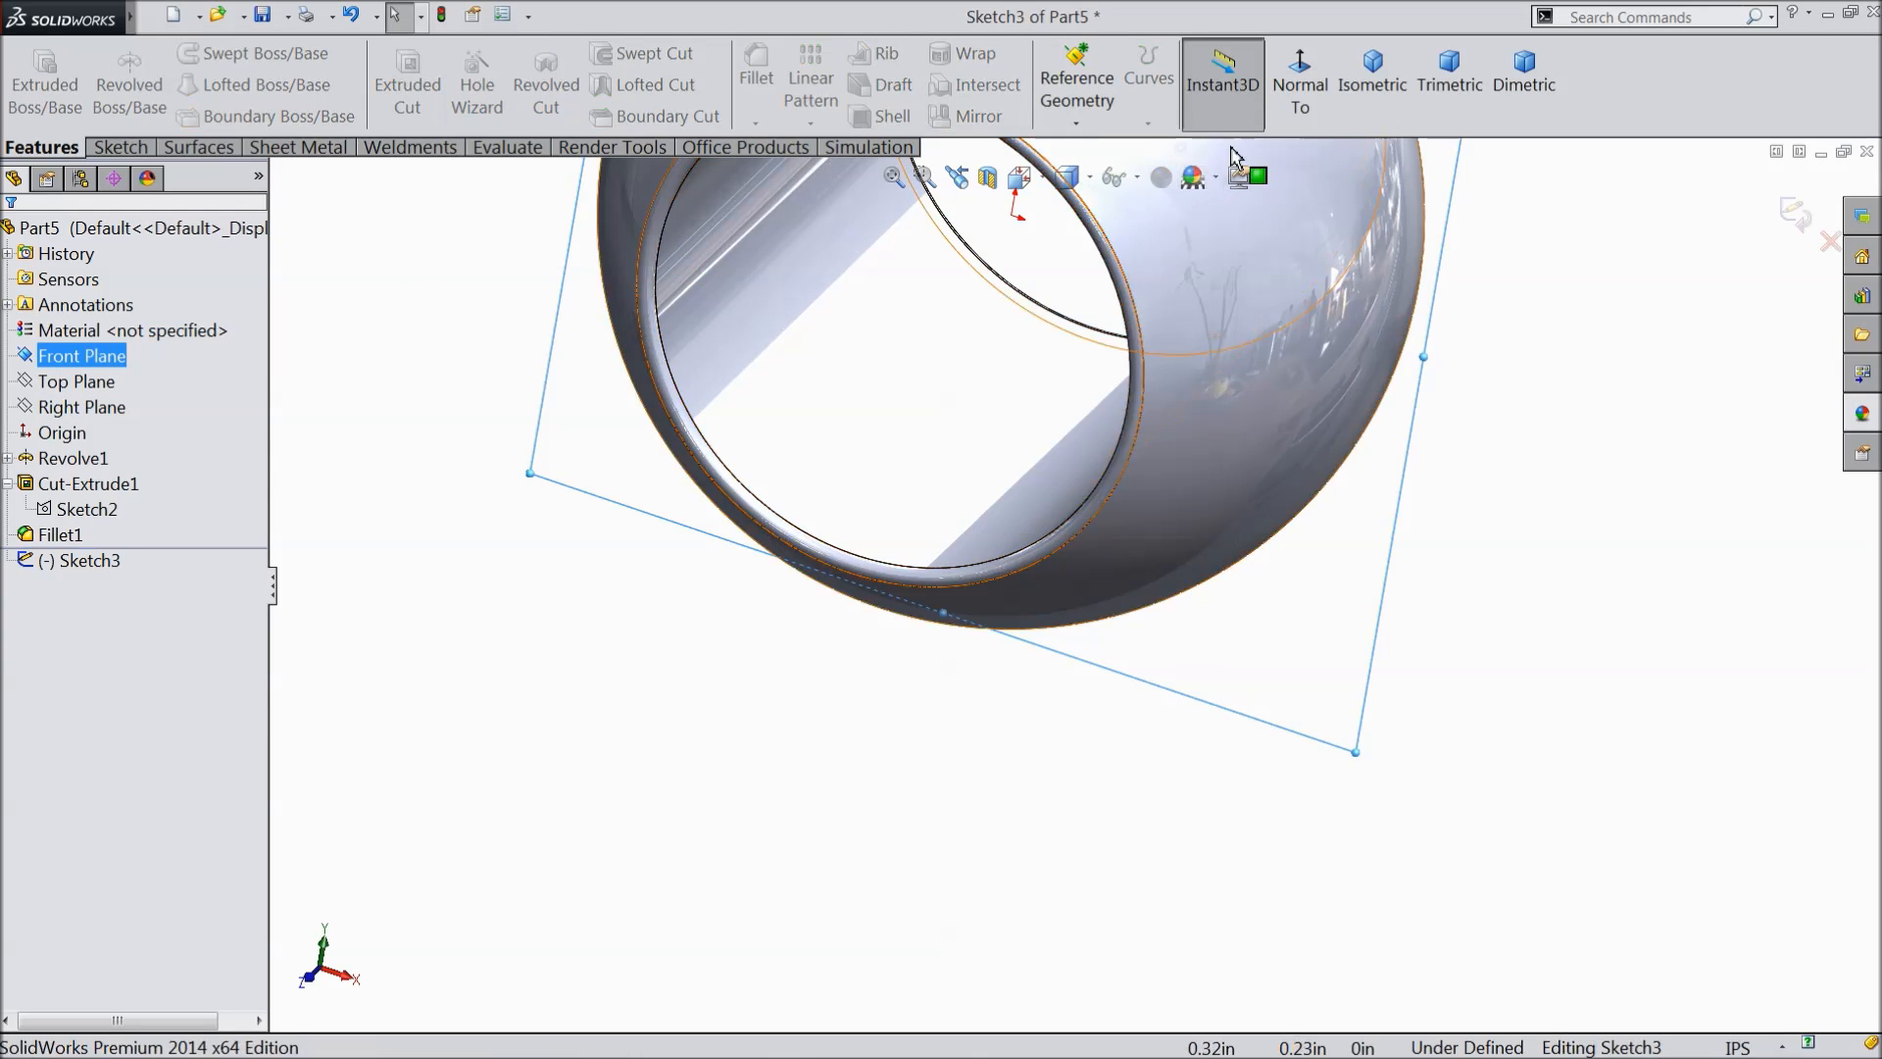
left_click(1298, 86)
- Sketch a centerline about 0.60 in long from the origin down to the ball's outer silhouette and make it vertical
left_click(119, 147)
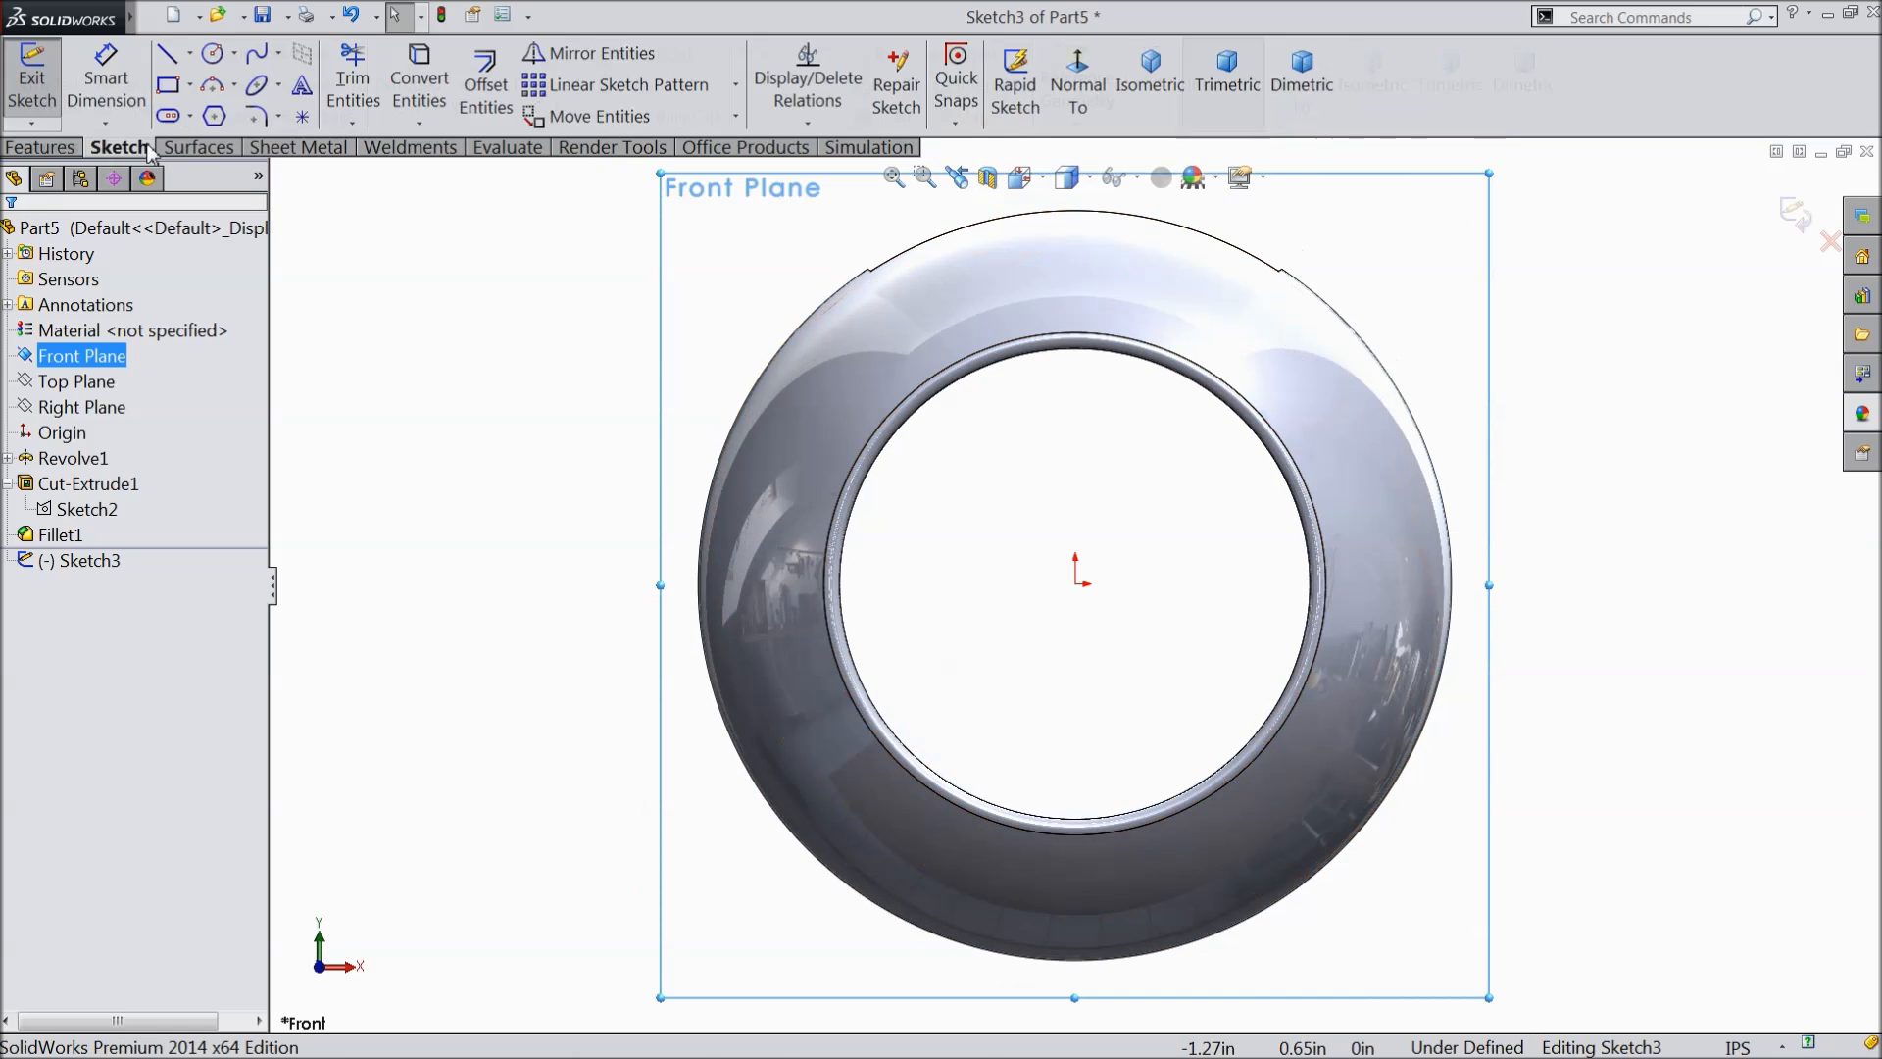
left_click(189, 52)
left_click(218, 110)
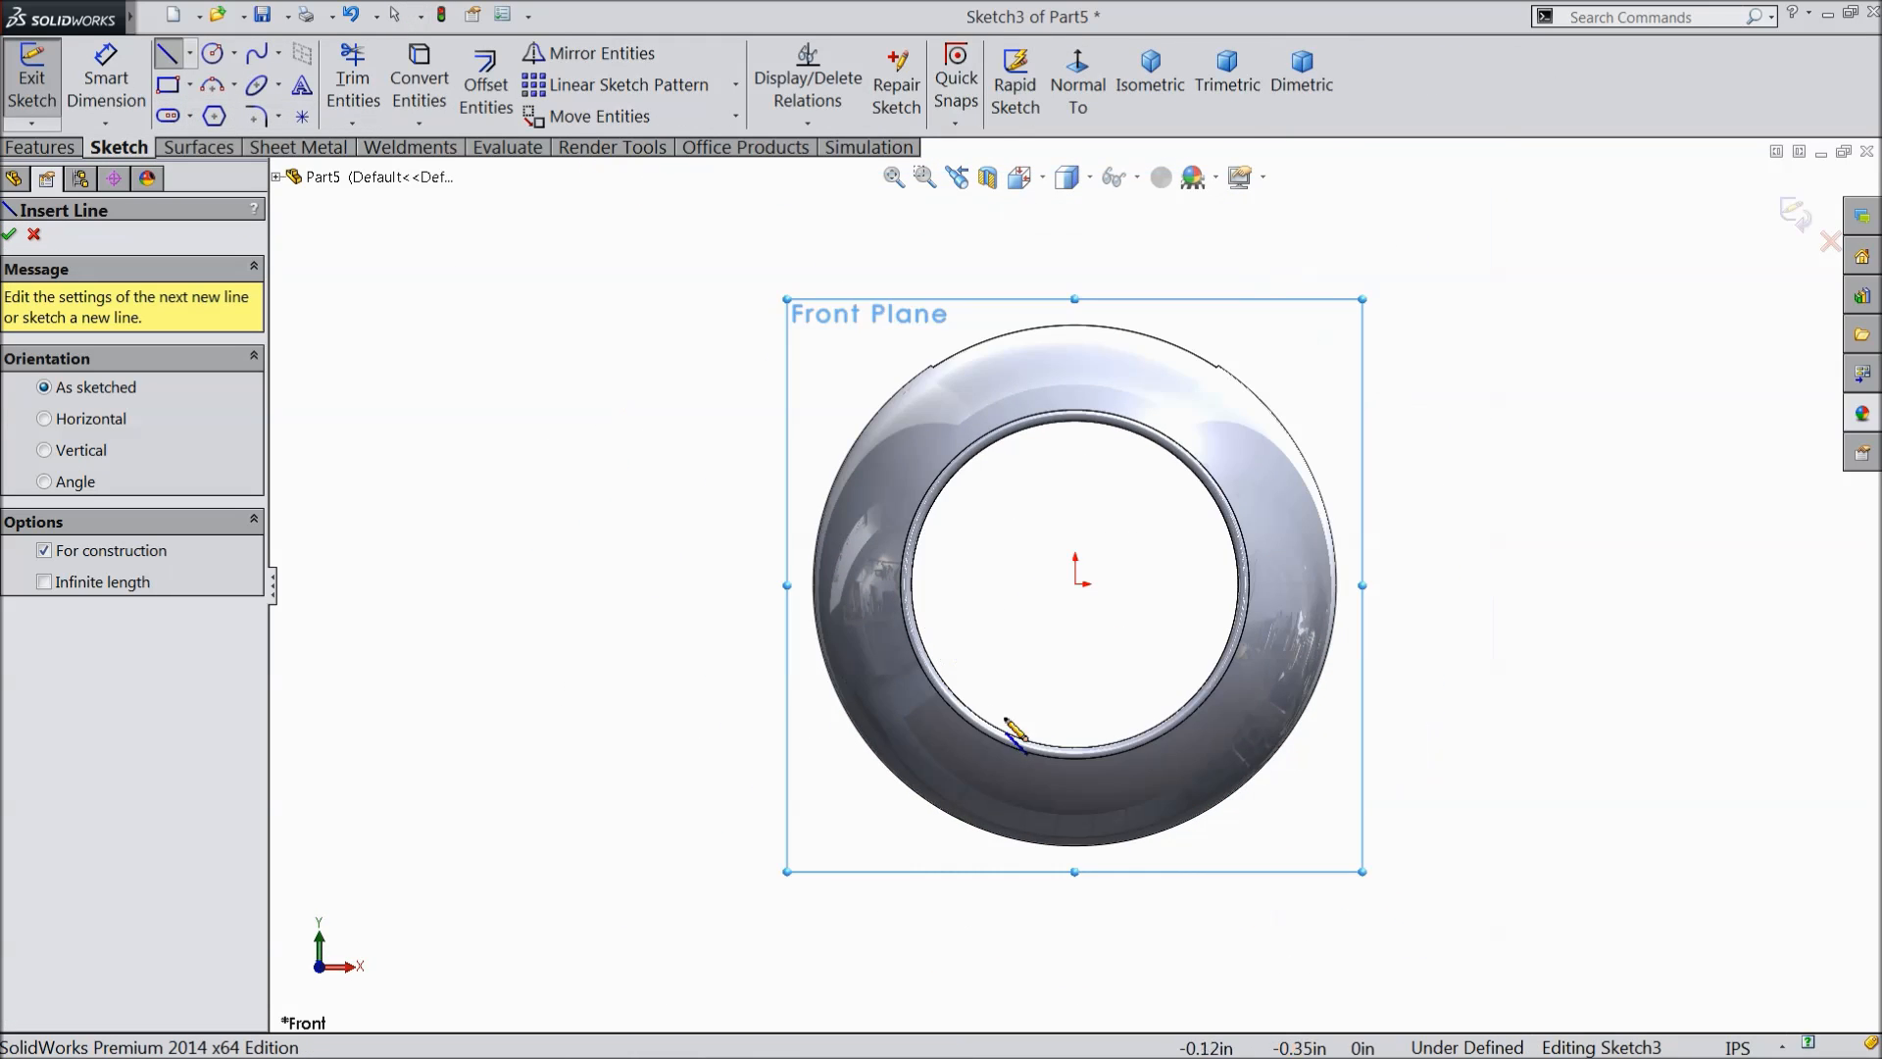
scroll(949, 656, "up", 3)
left_click(1083, 474)
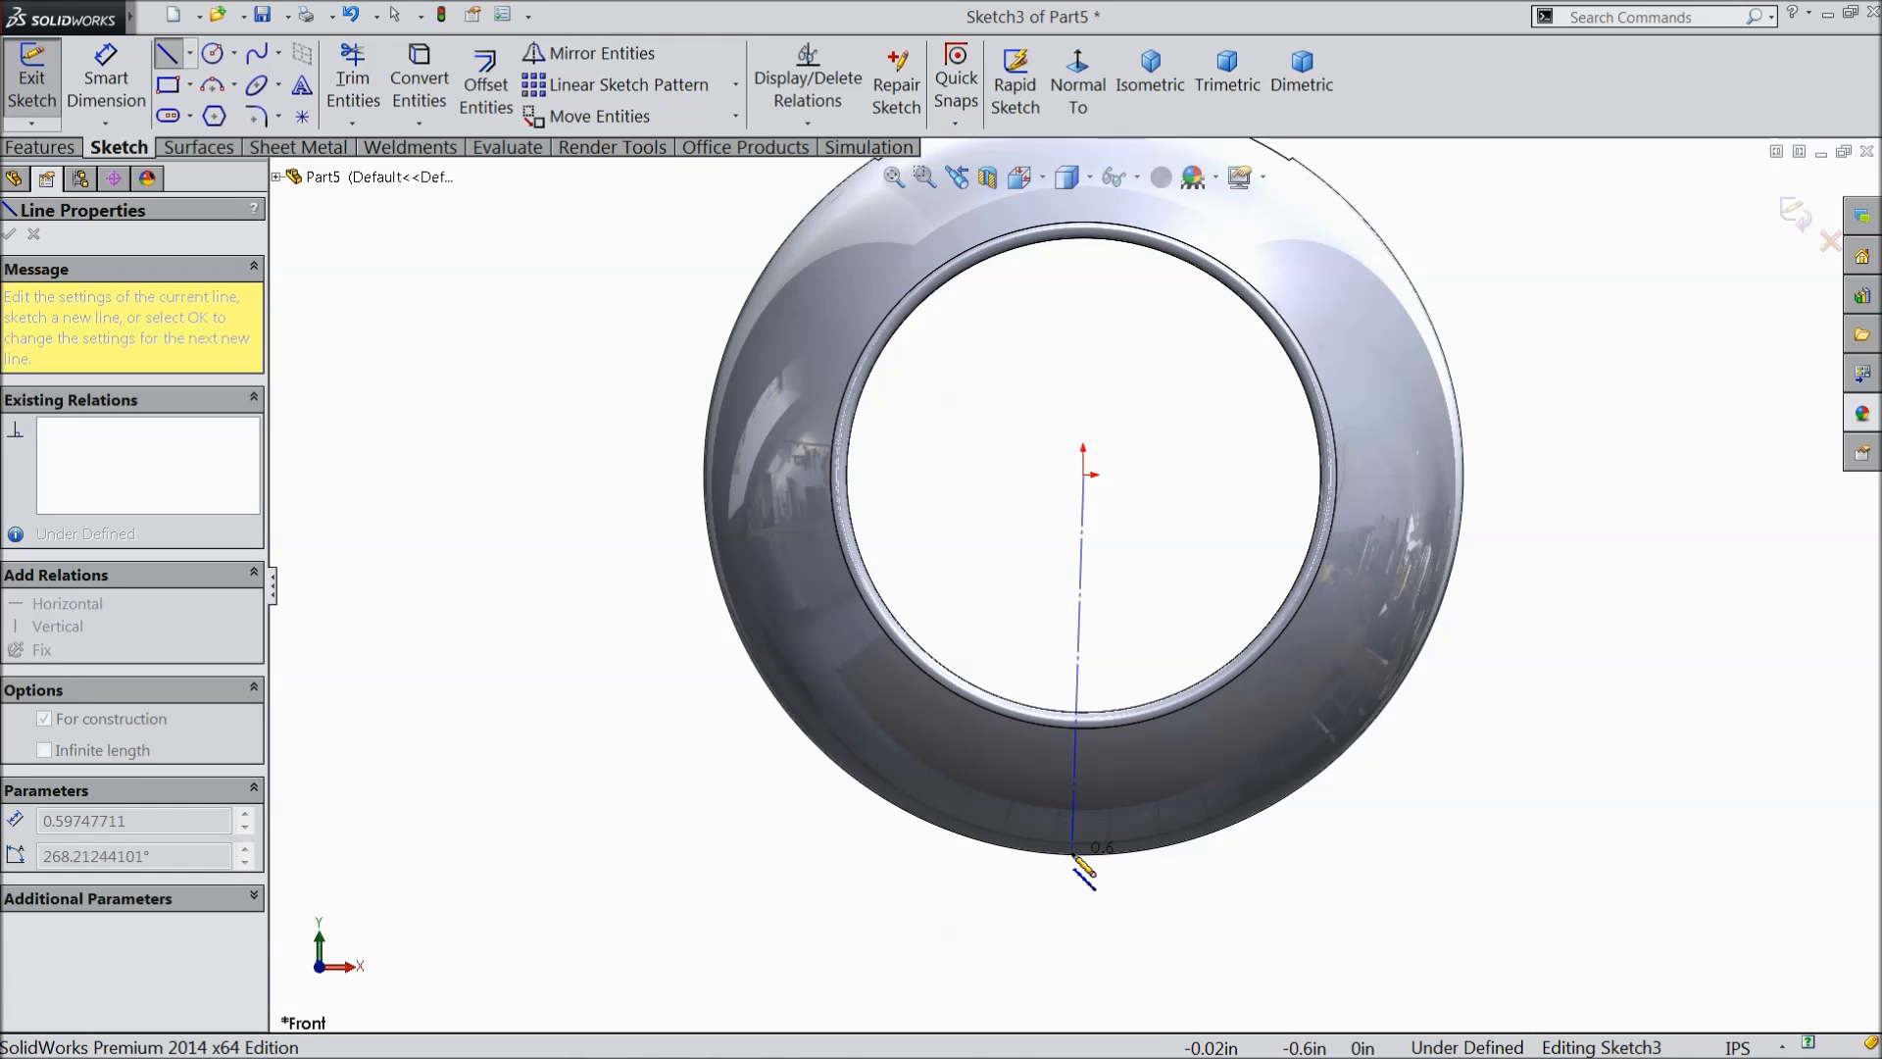
left_click(1076, 853)
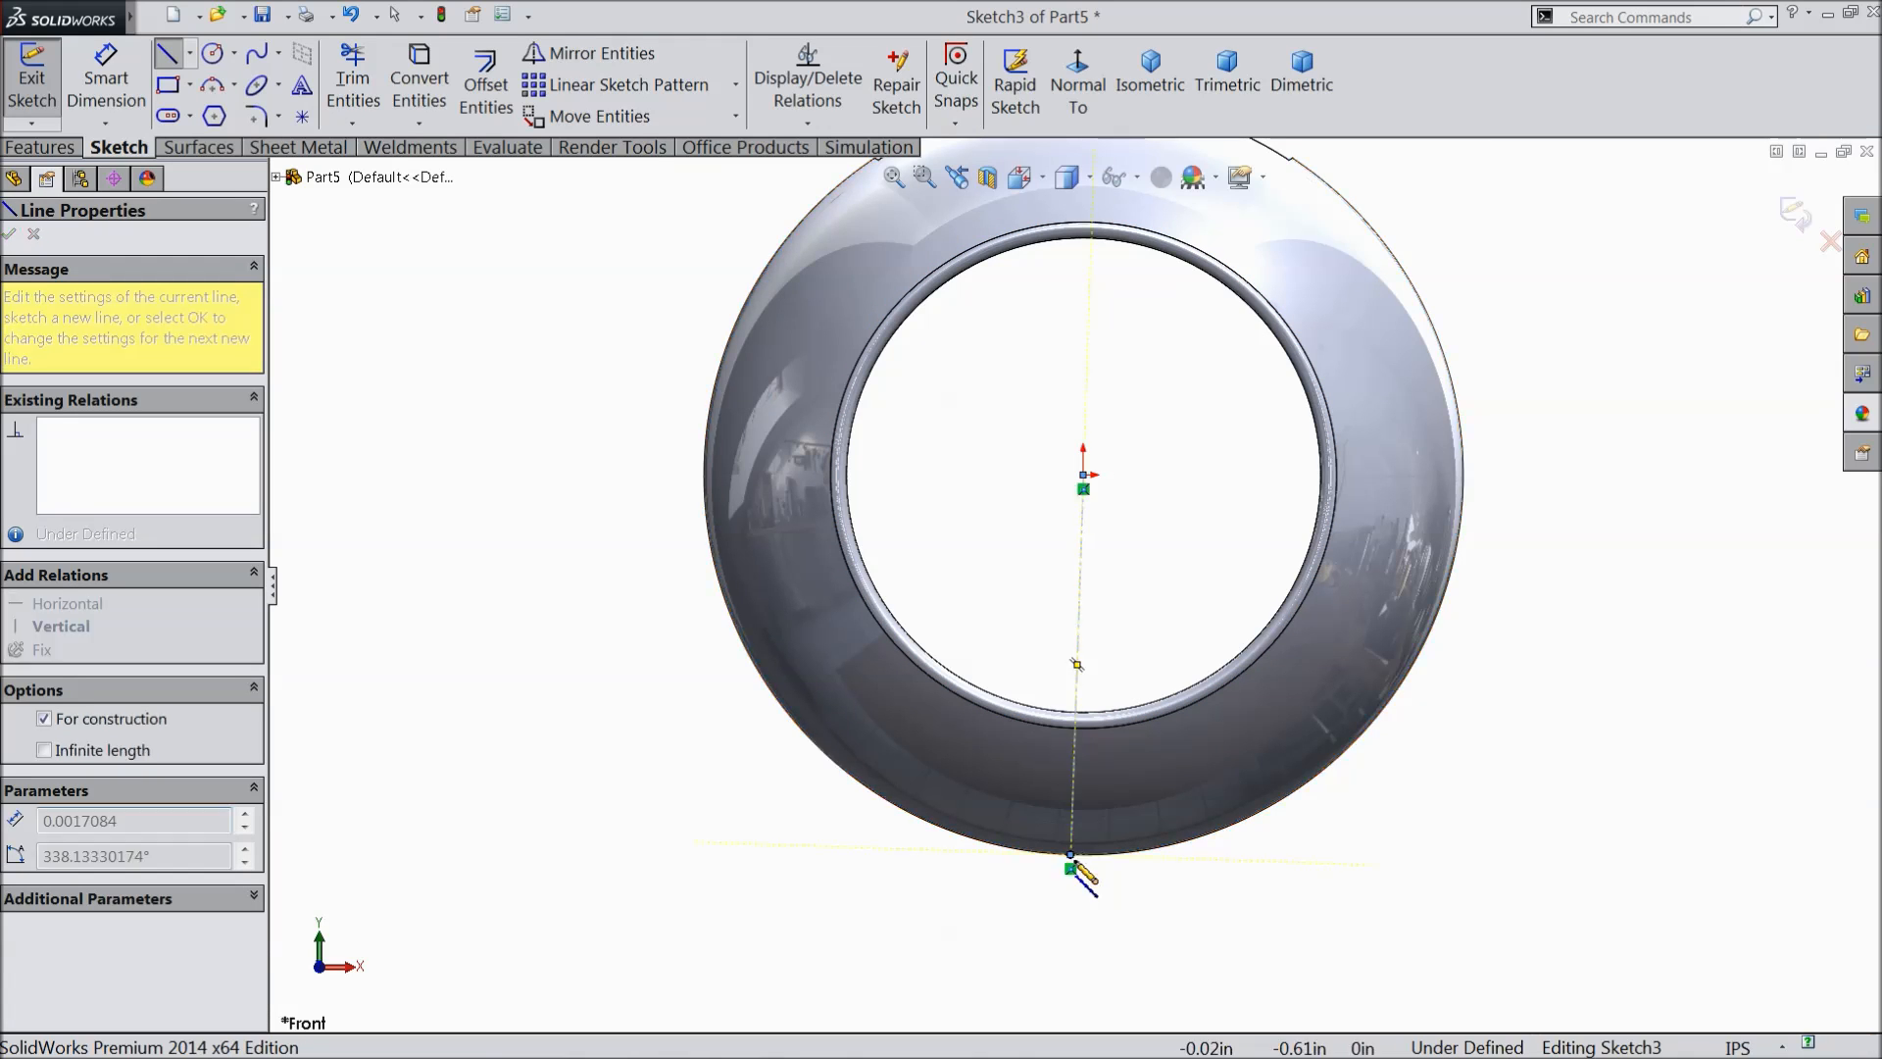
right_click(1075, 863)
left_click(1142, 194)
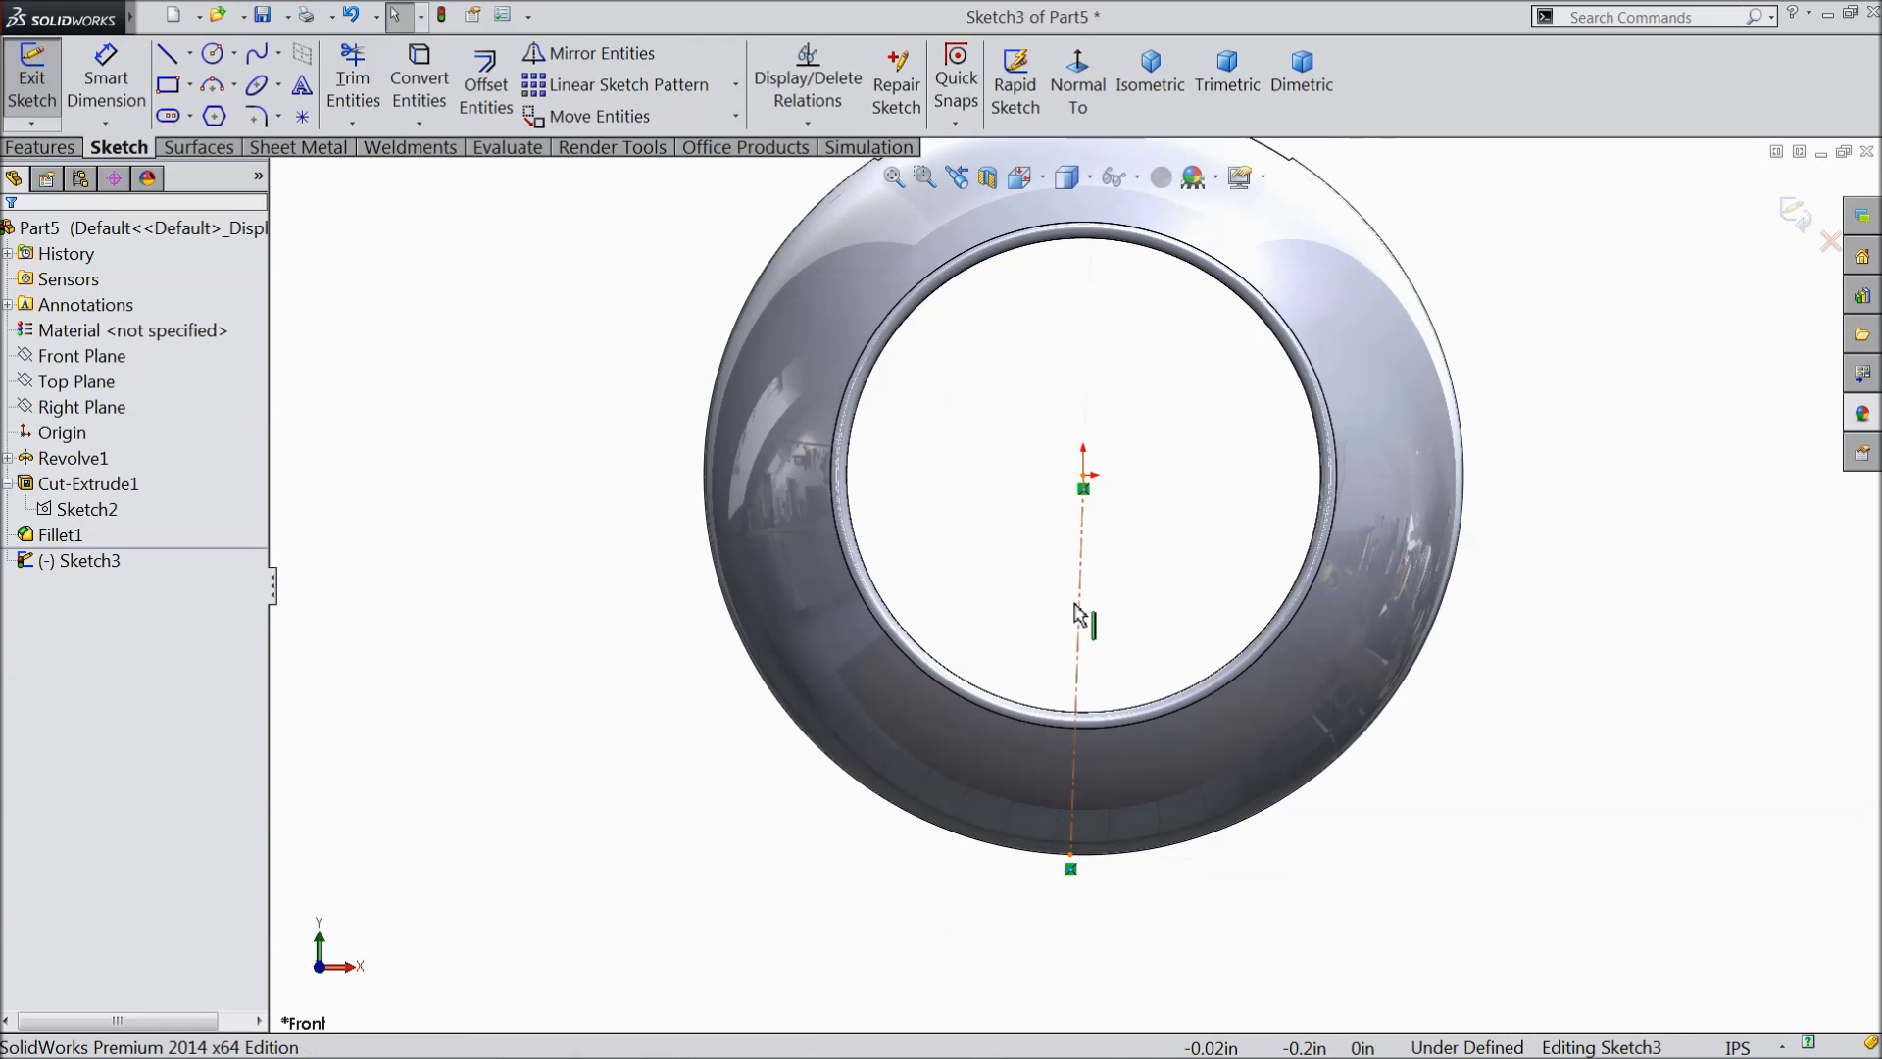
left_click(1082, 605)
left_click(1159, 520)
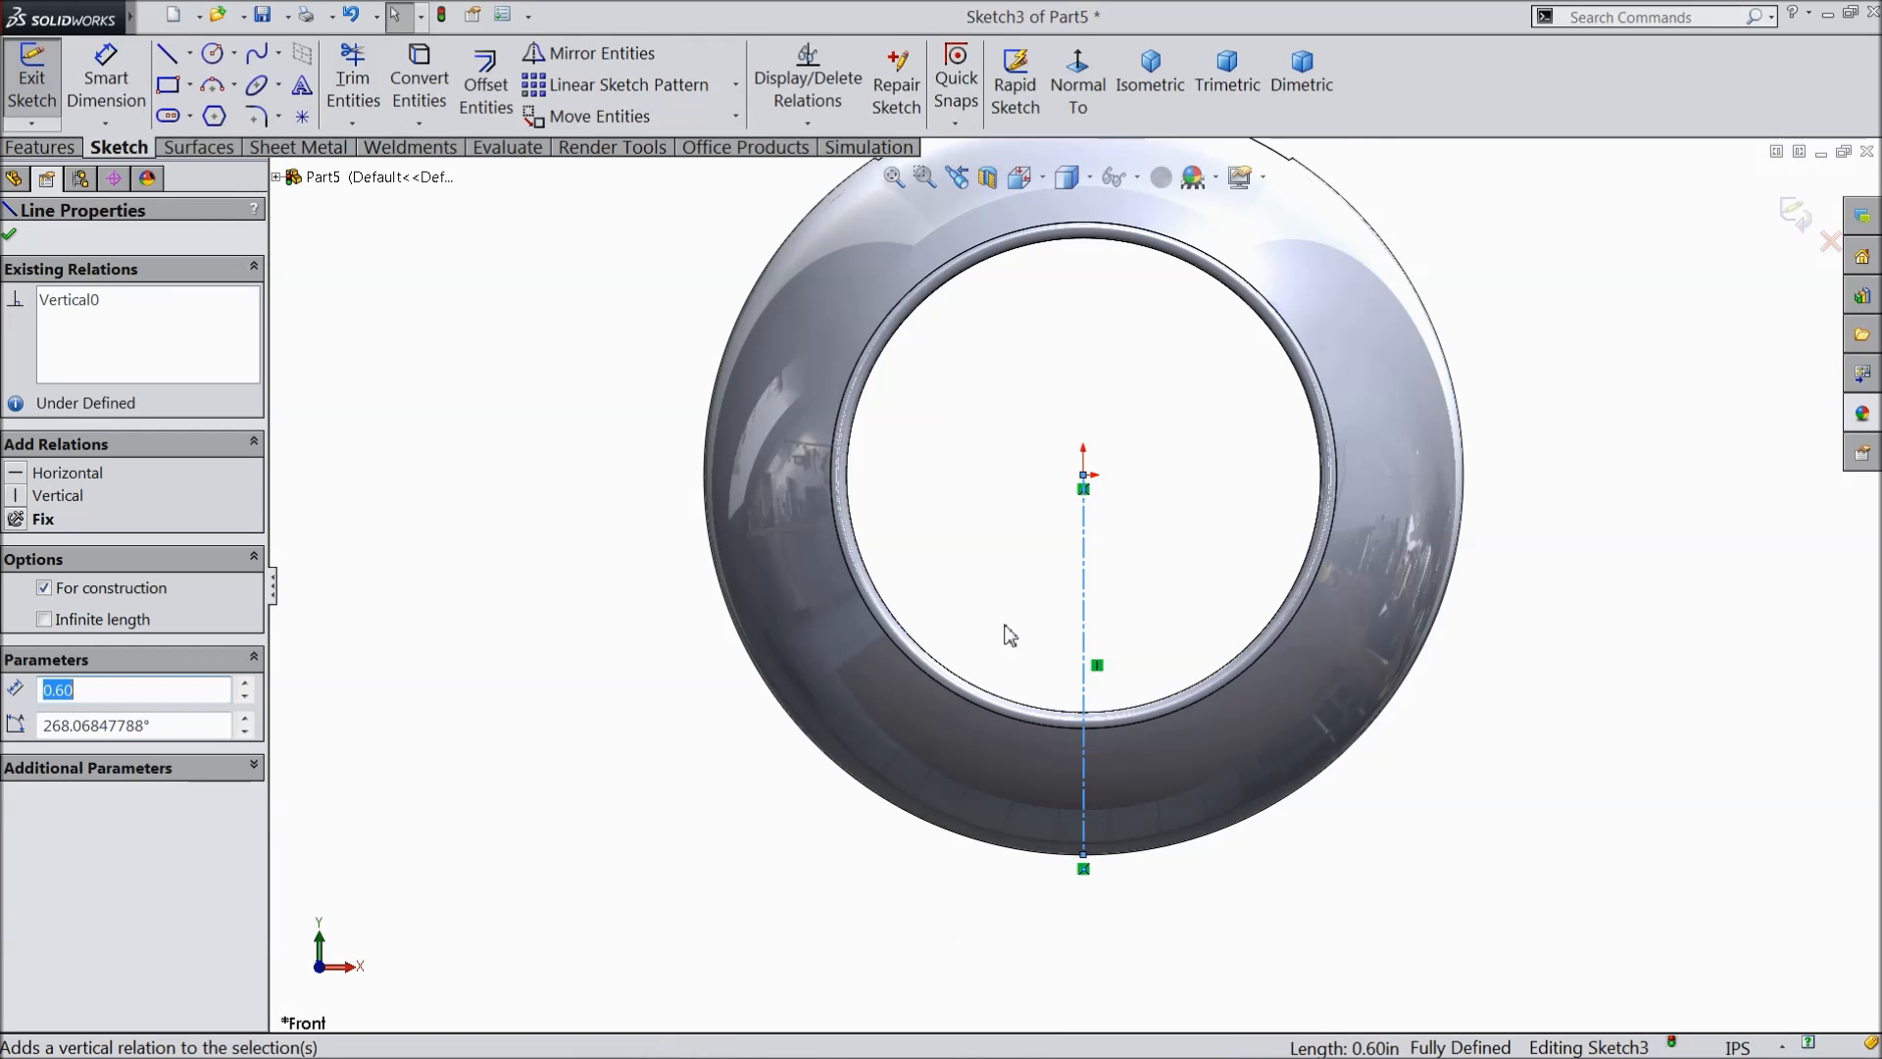
- Sketch a corner rectangle about 0.58 by 0.16 in across the ball's lower edge, starting on the outer silhouette
left_click(168, 84)
scroll(1137, 887, "down", 5)
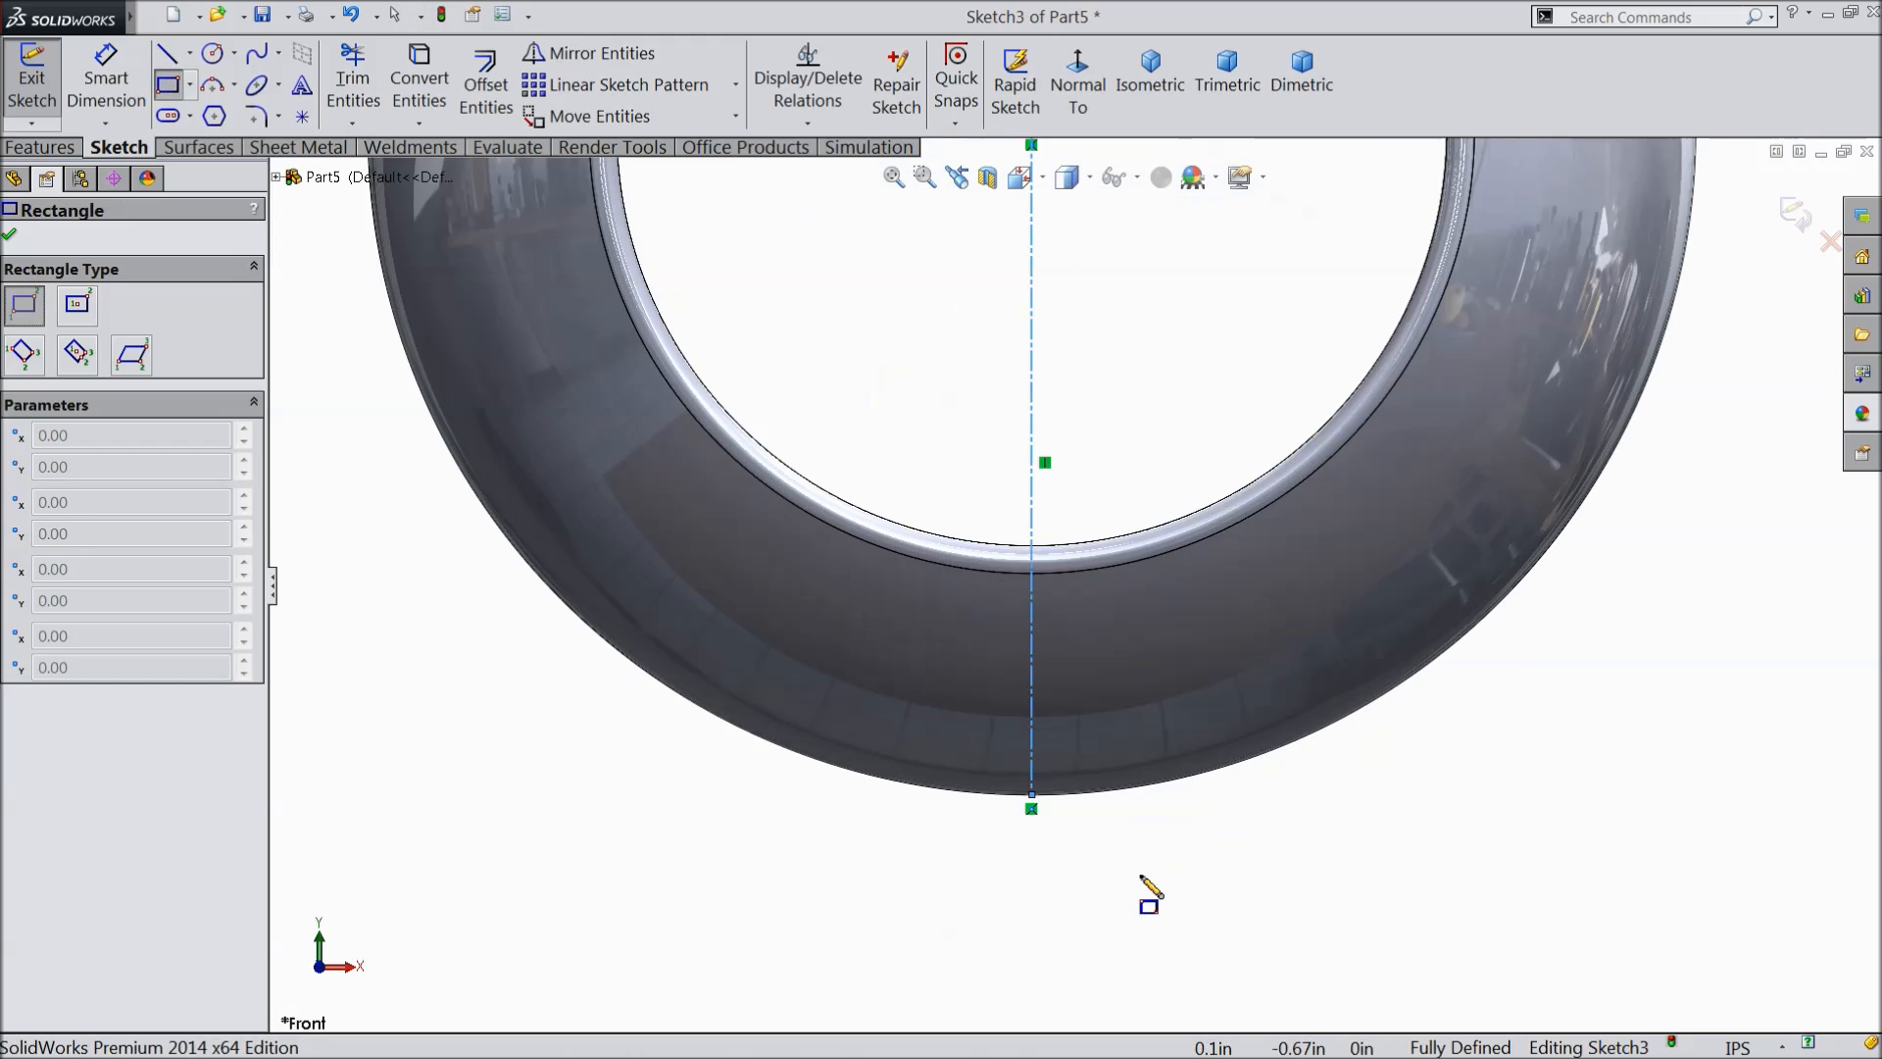
scroll(1126, 872, "down", 2)
left_click(472, 584)
left_click(1591, 886)
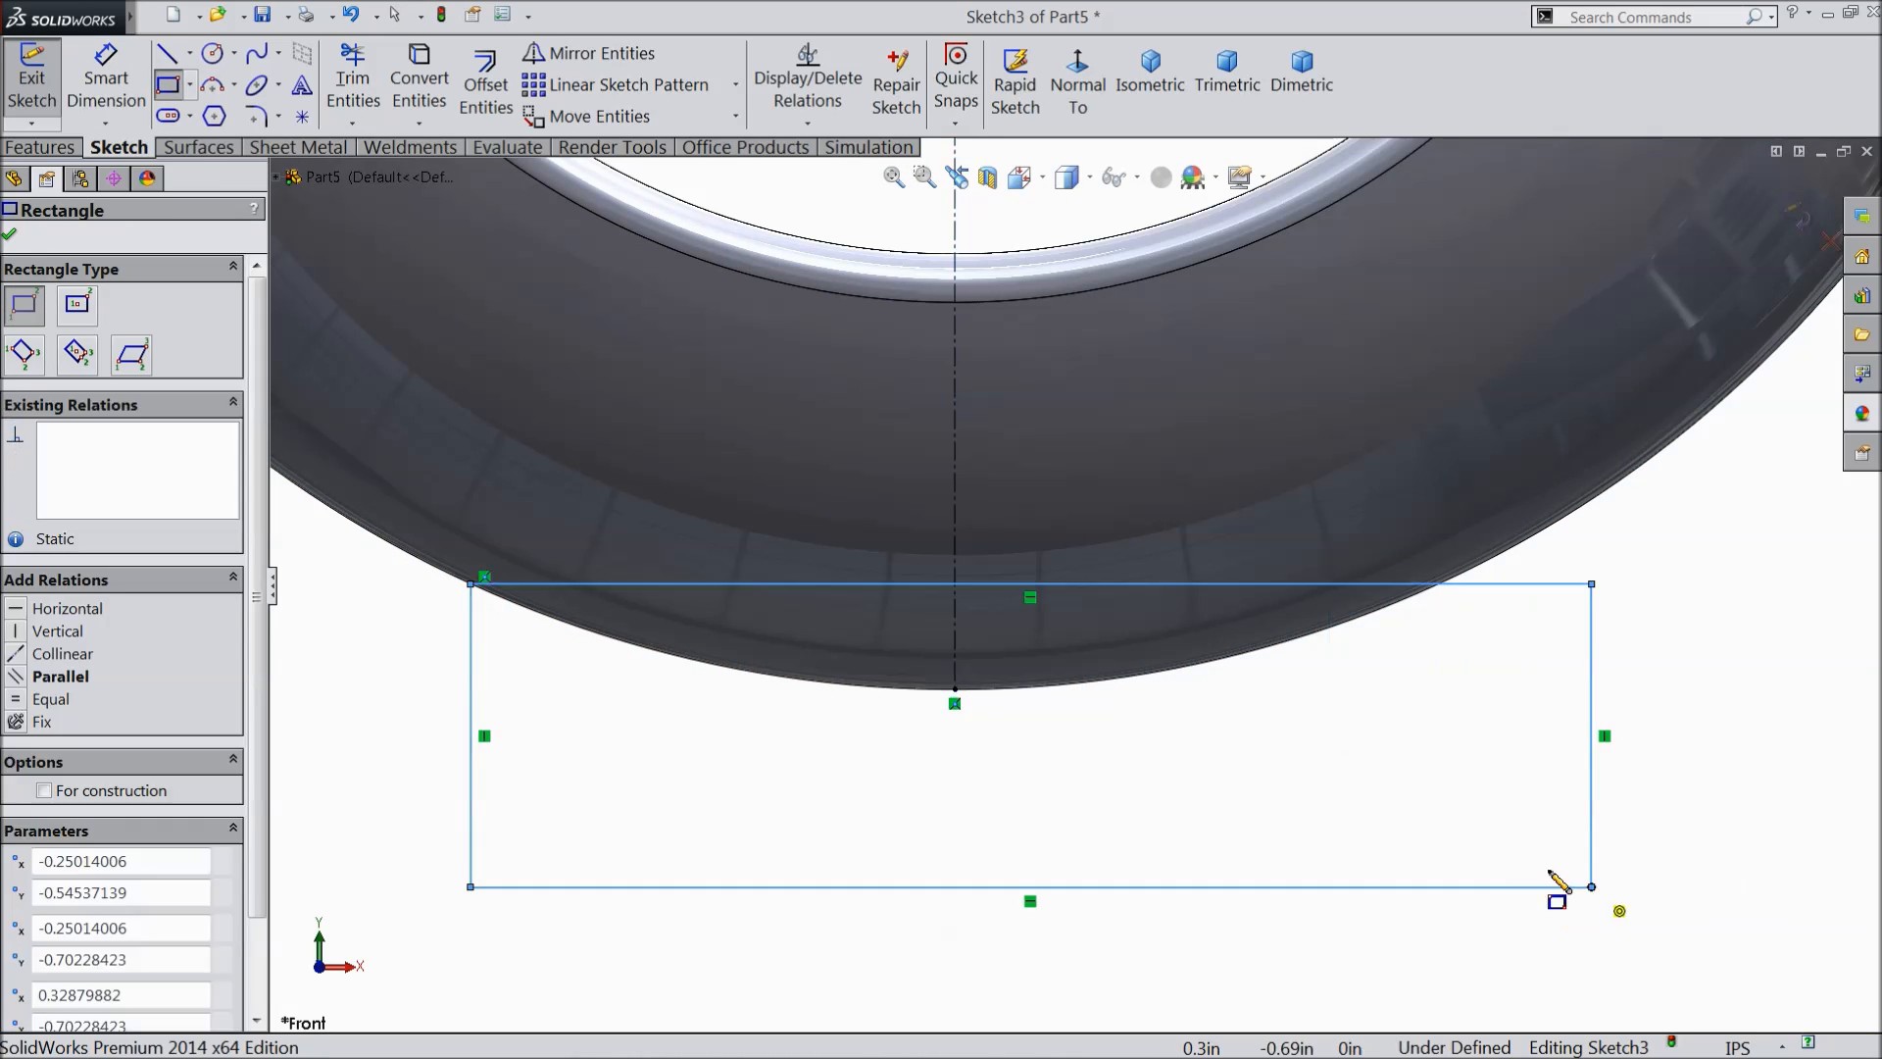
right_click(379, 601)
left_click(450, 225)
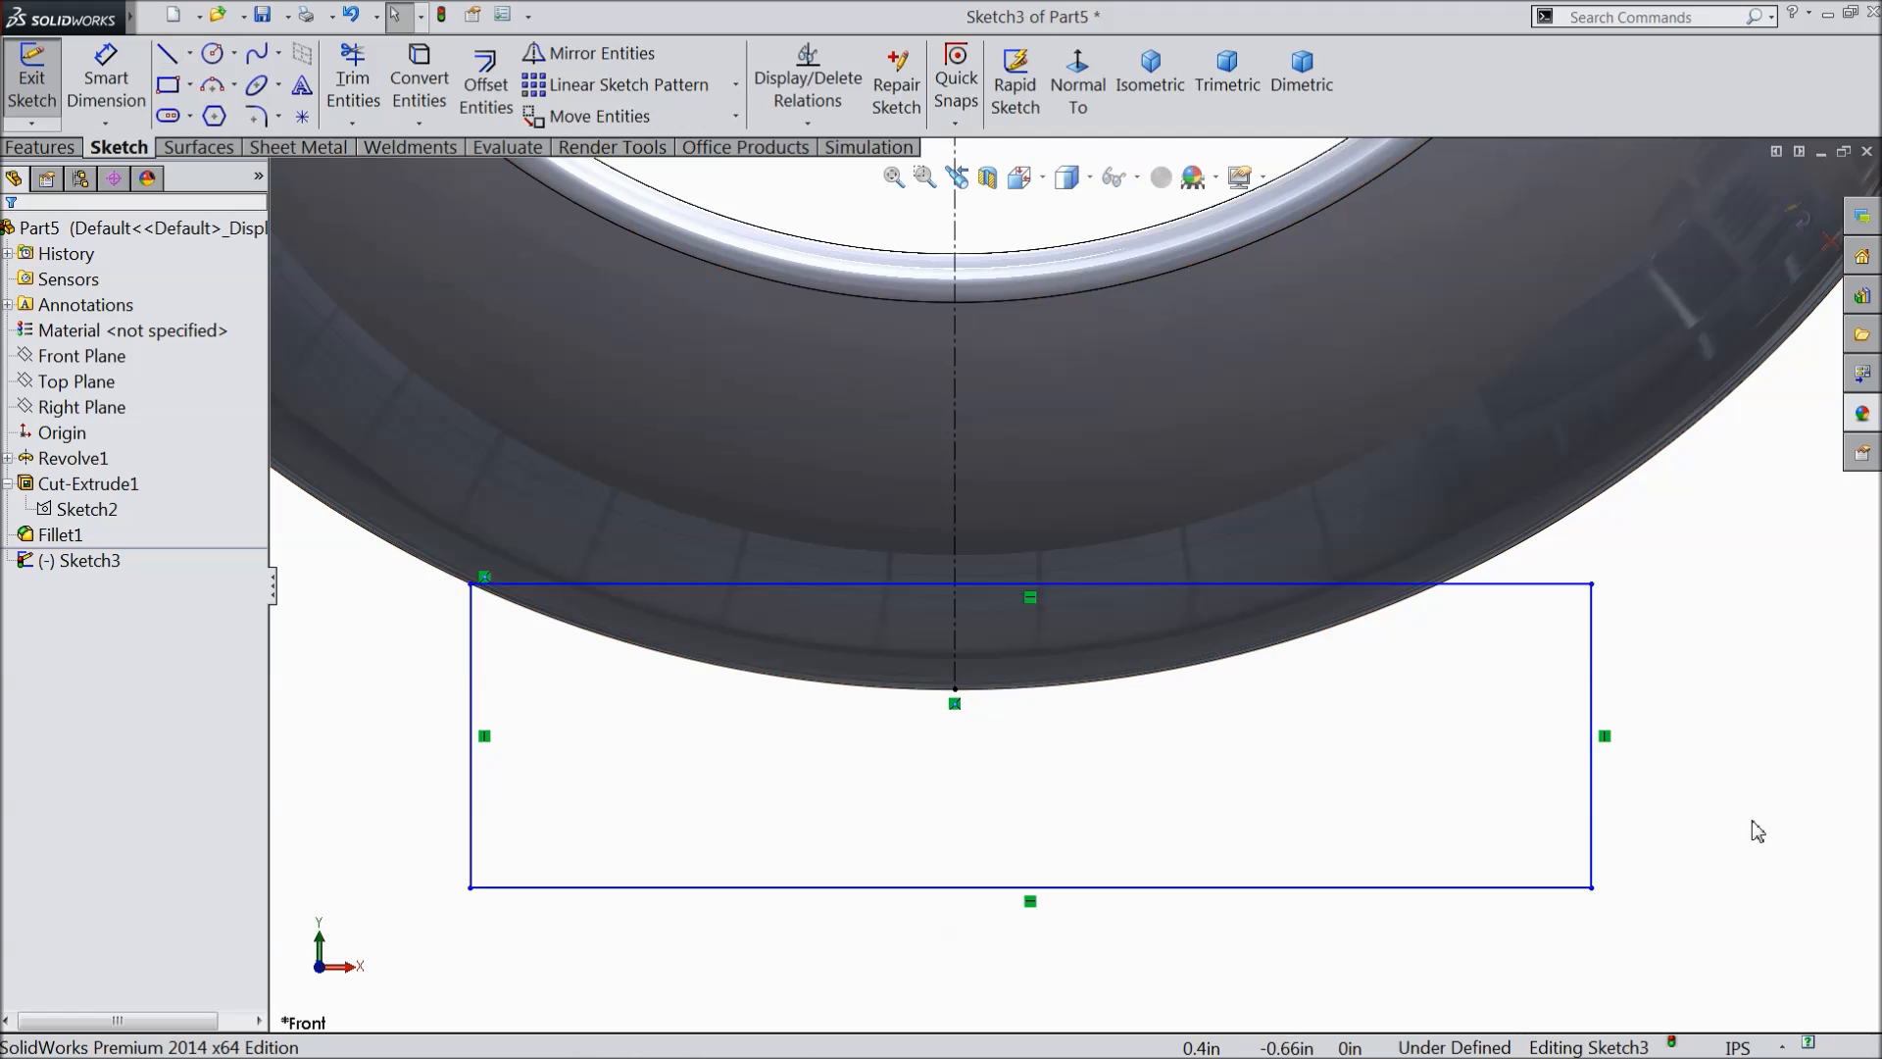
- Make the rectangle's two vertical sides symmetric about the centerline
left_click(1593, 702)
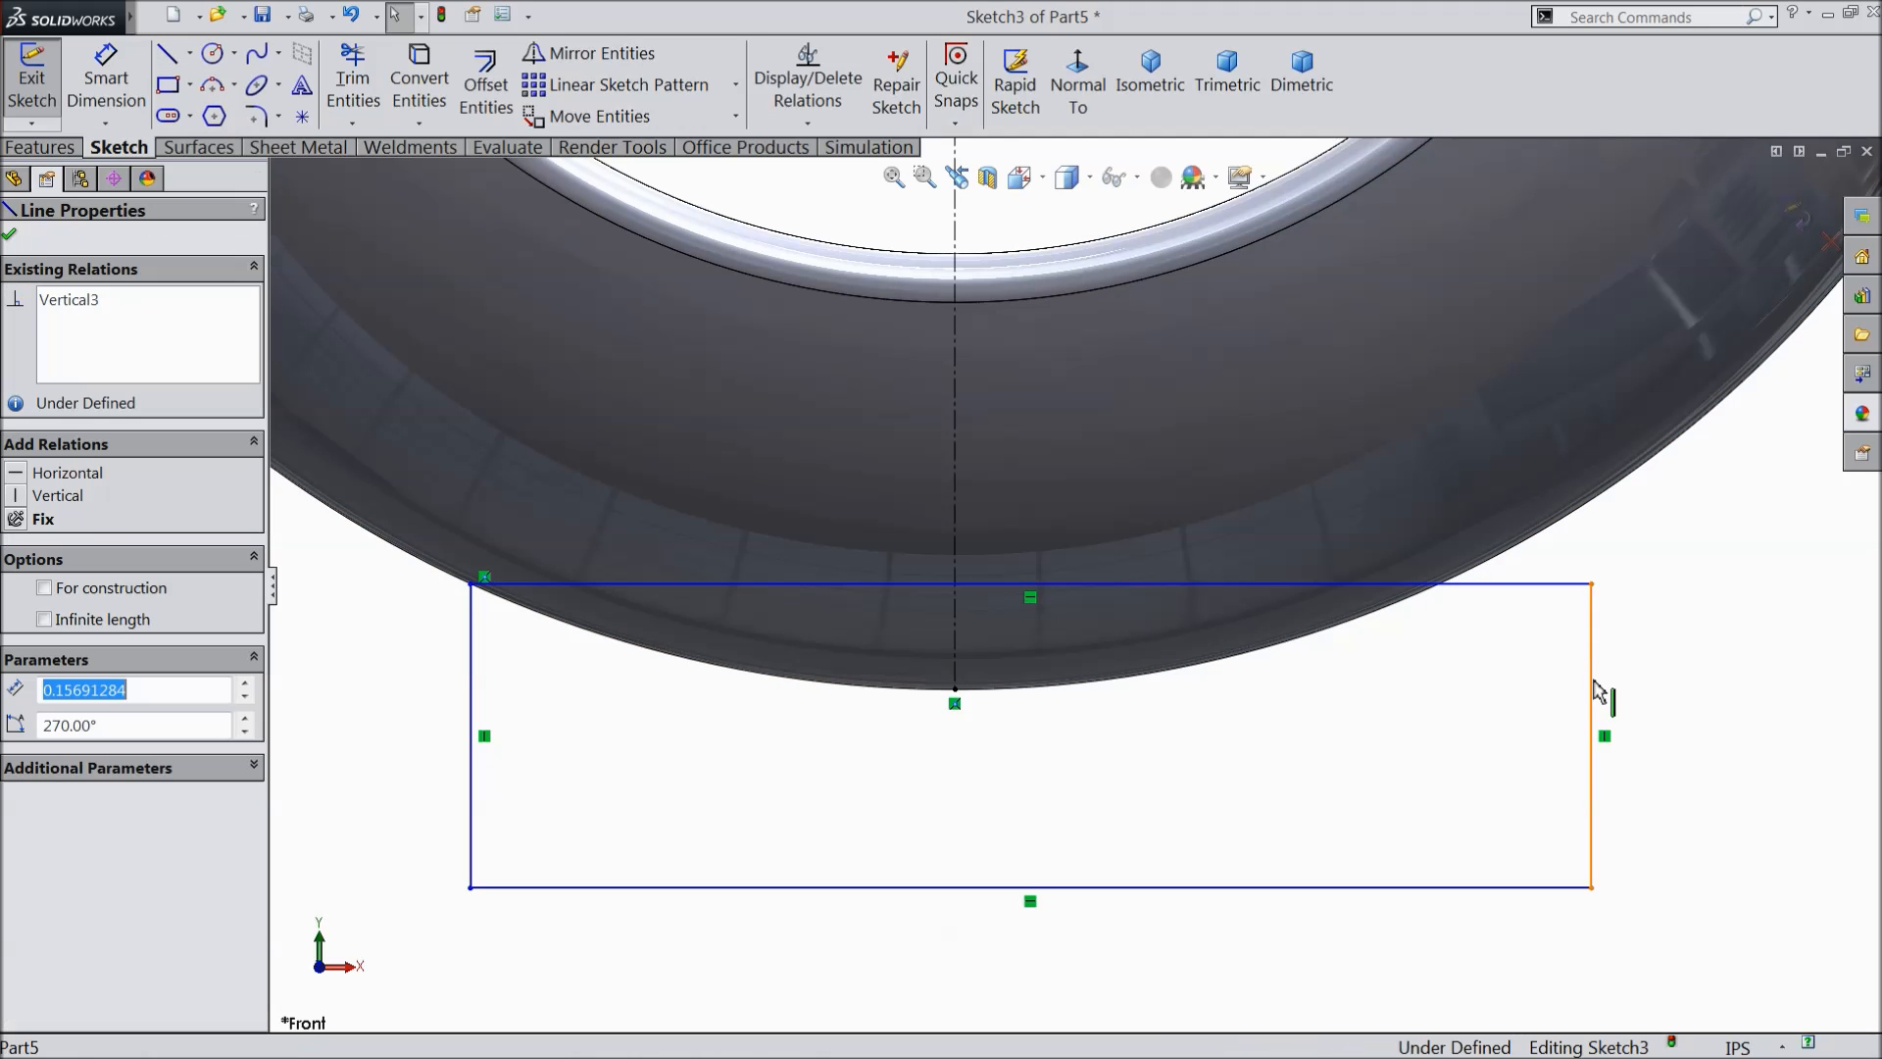
left_click(956, 471, "ctrl")
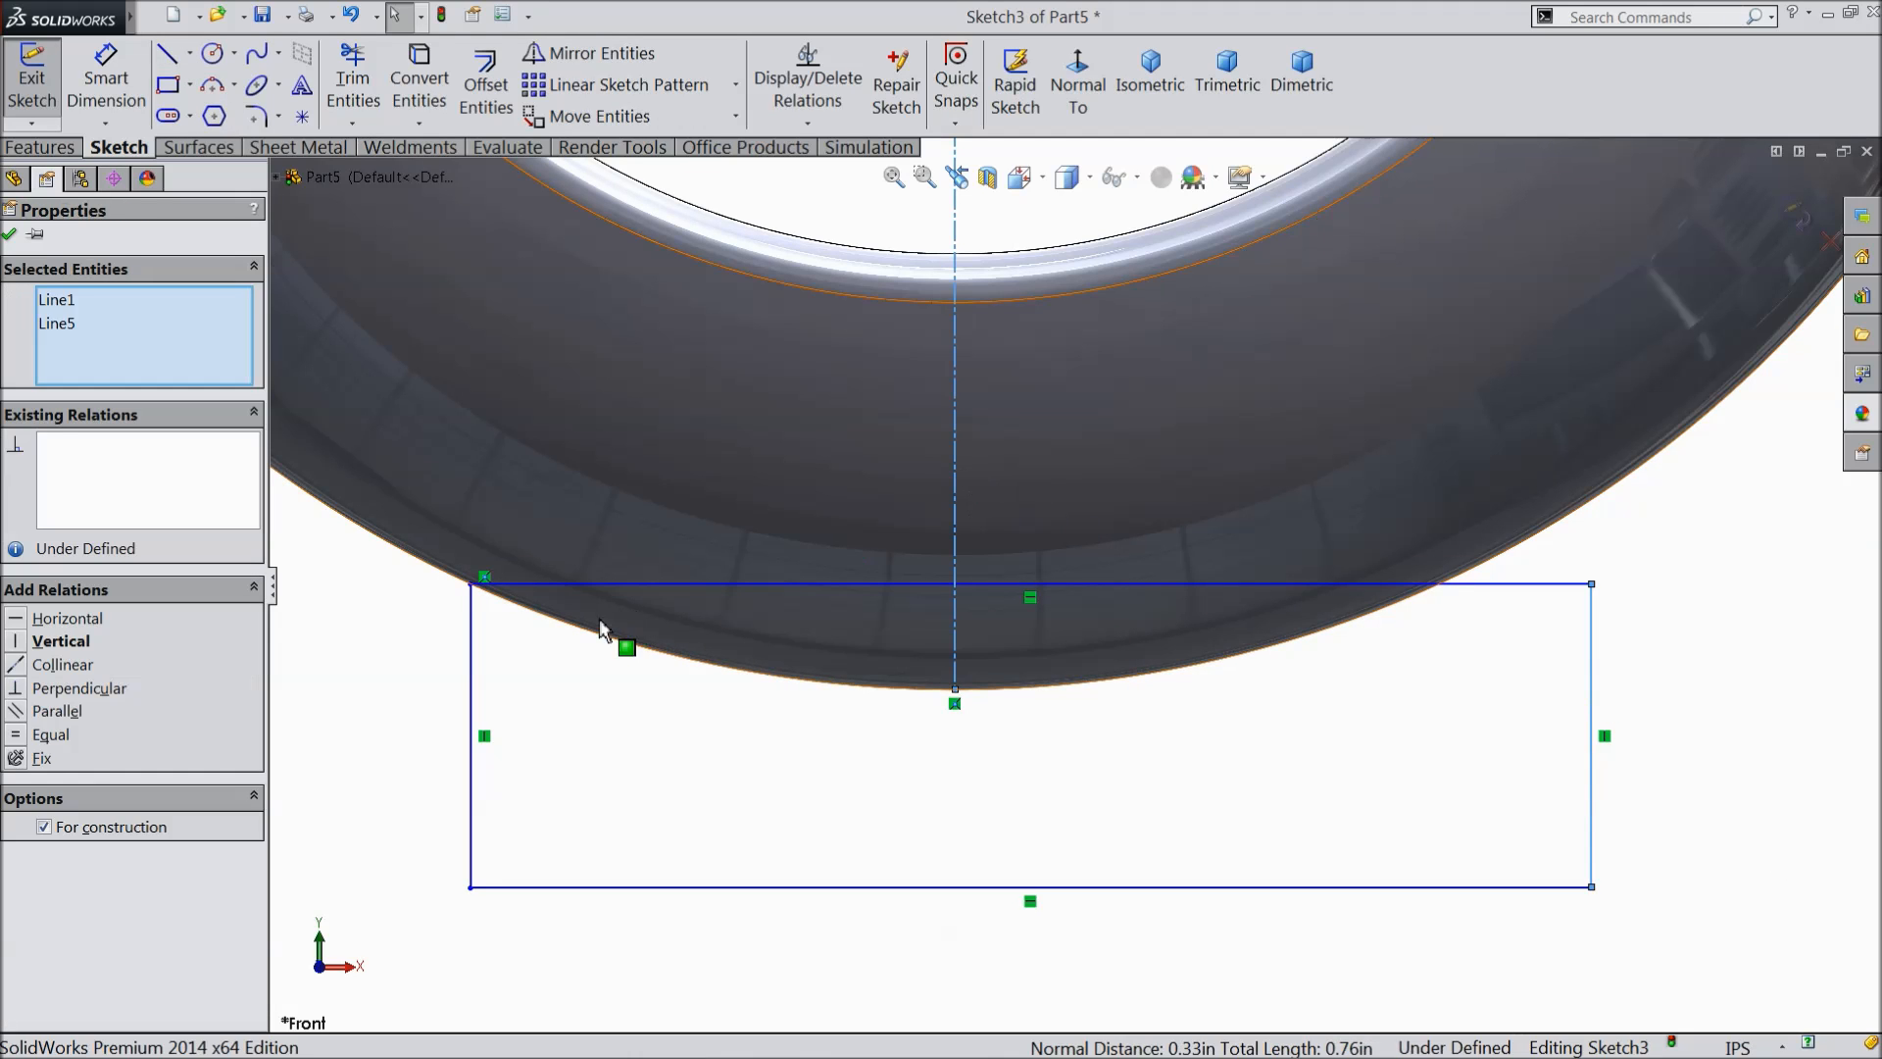
left_click(469, 652, "ctrl")
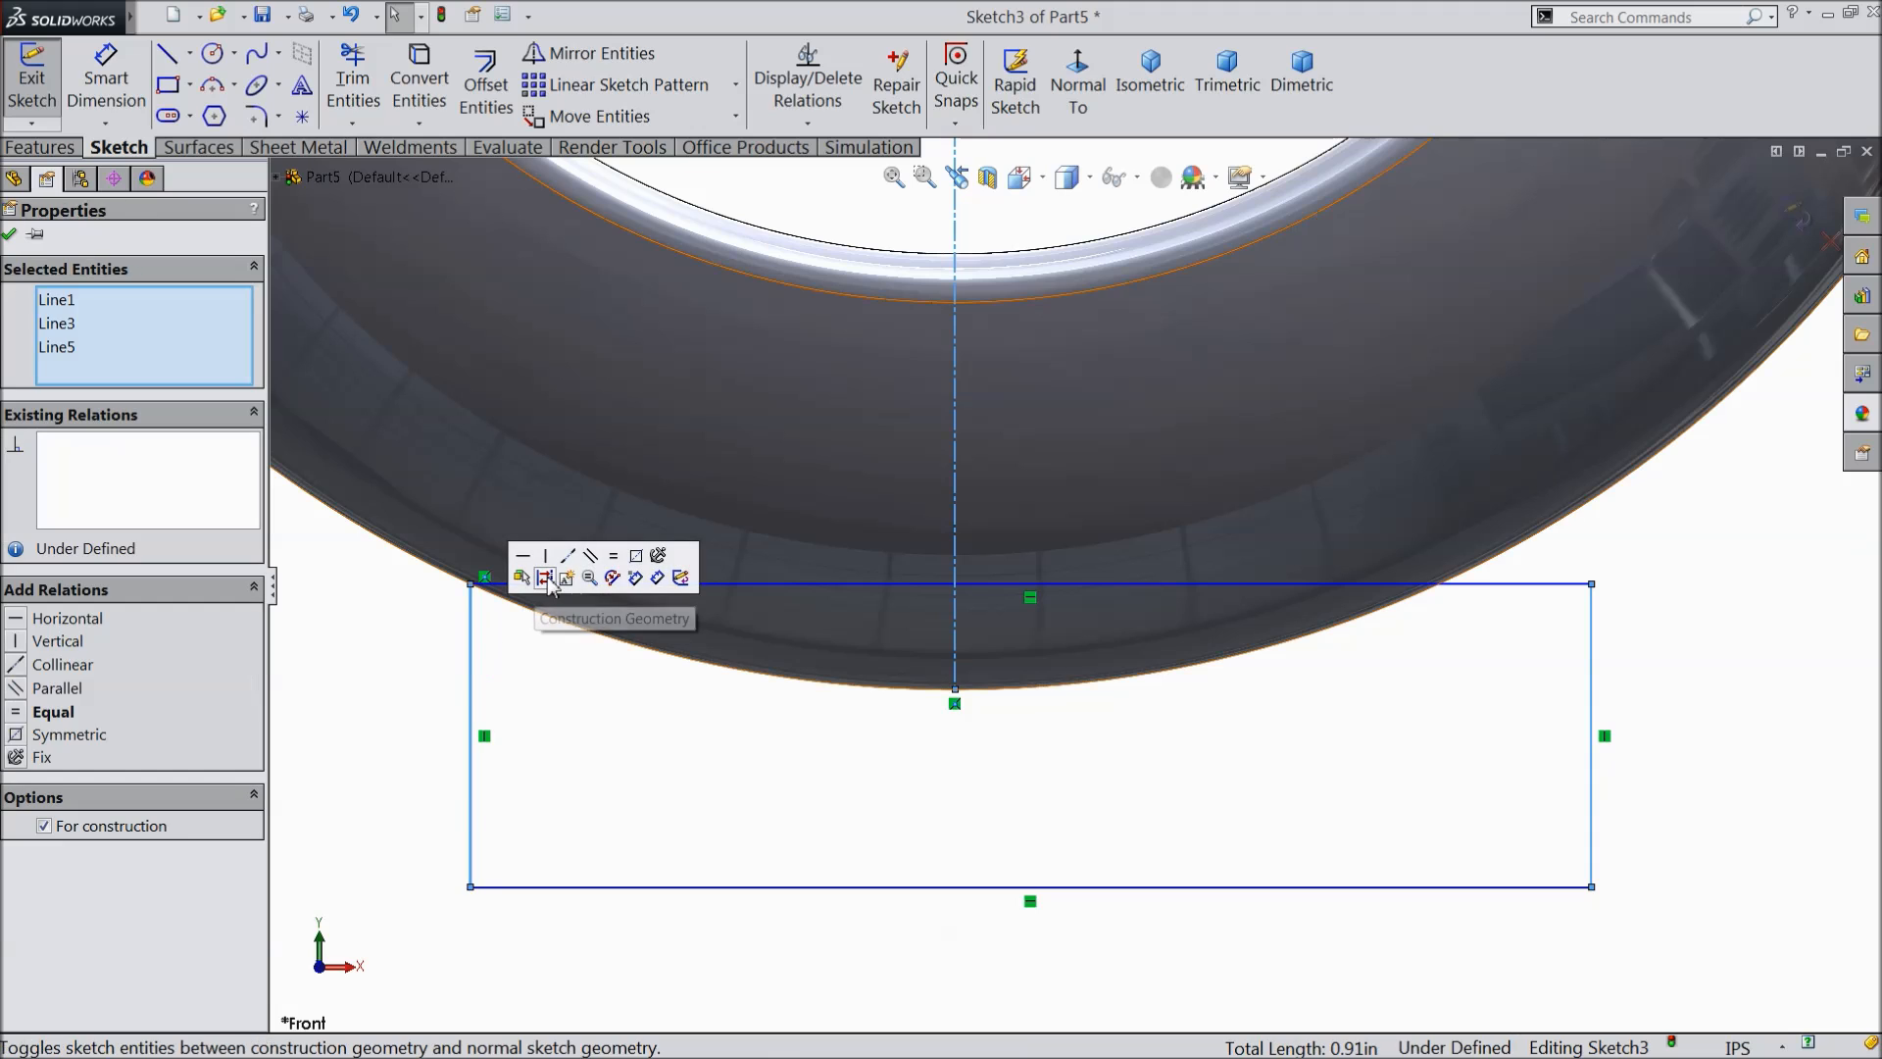
left_click(642, 559)
- Dimension the rectangle's upper line and set its width to 0.56 in
key("d")
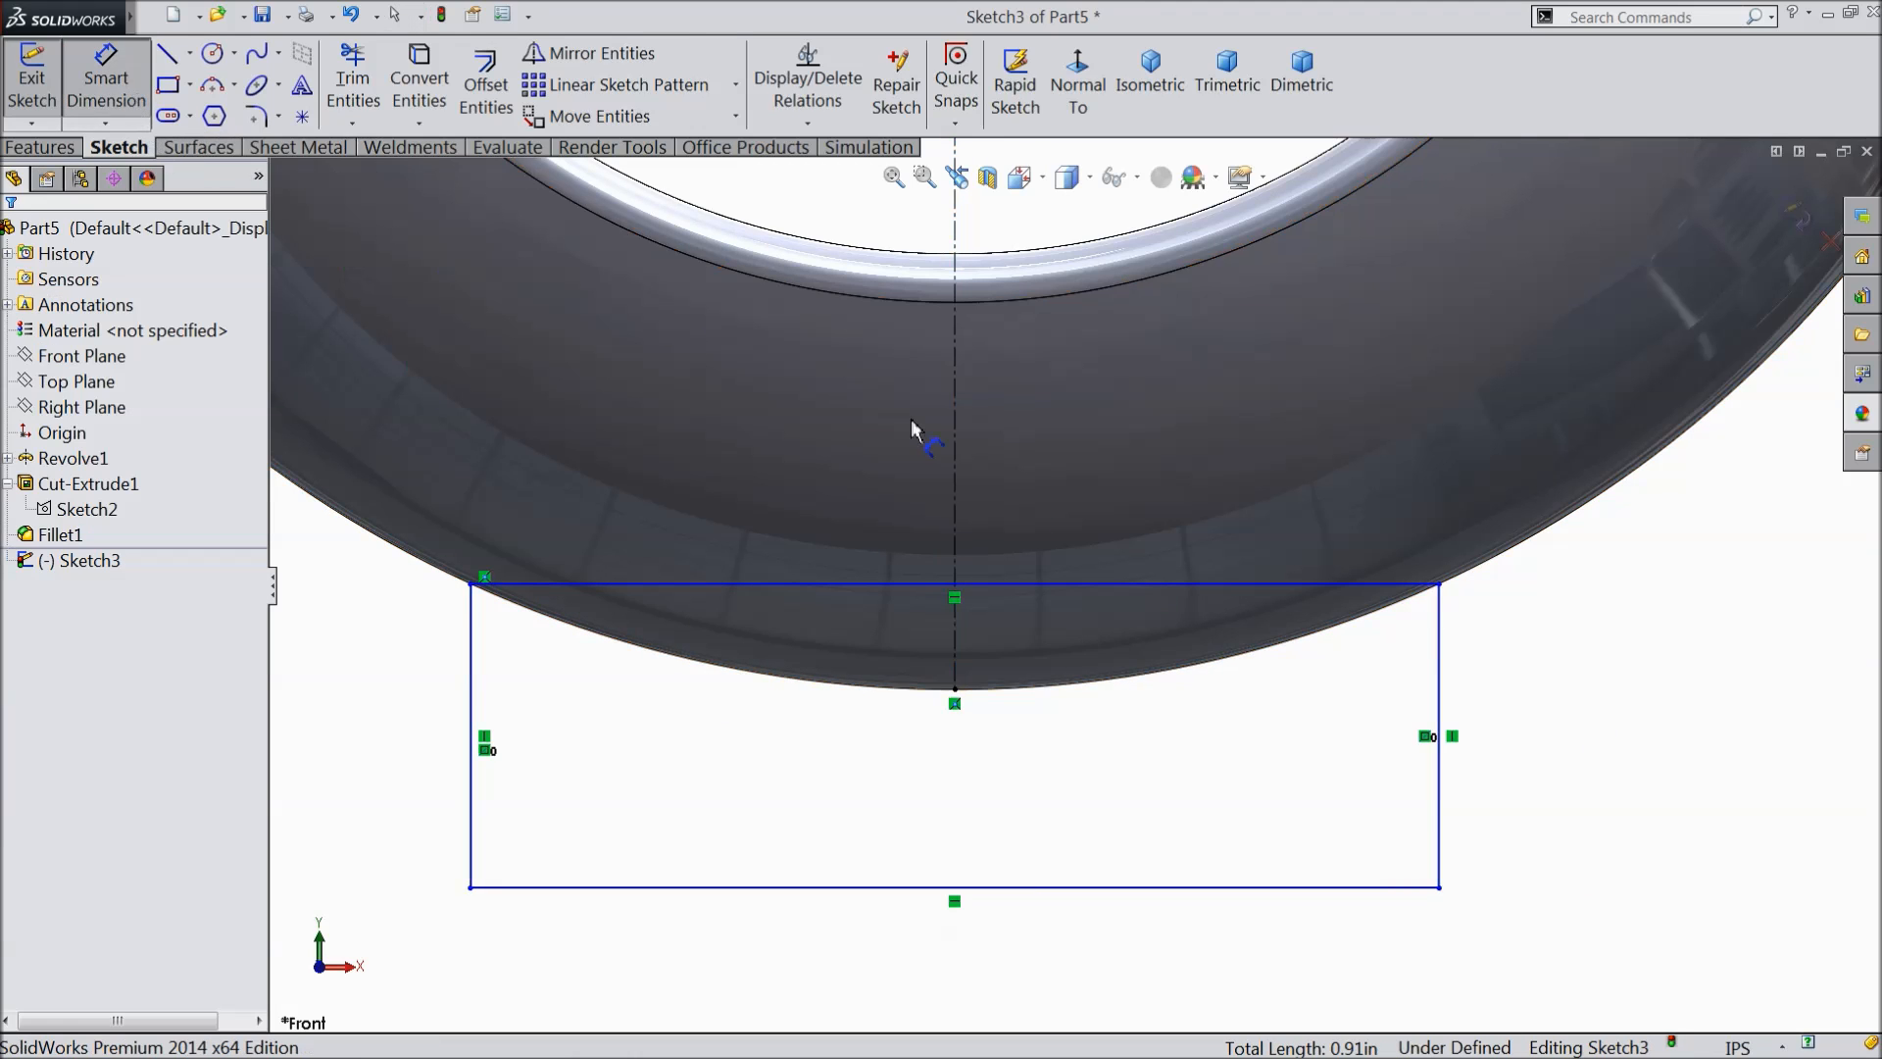
scroll(1073, 584, "up", 3)
left_click(1101, 586)
left_click(997, 876)
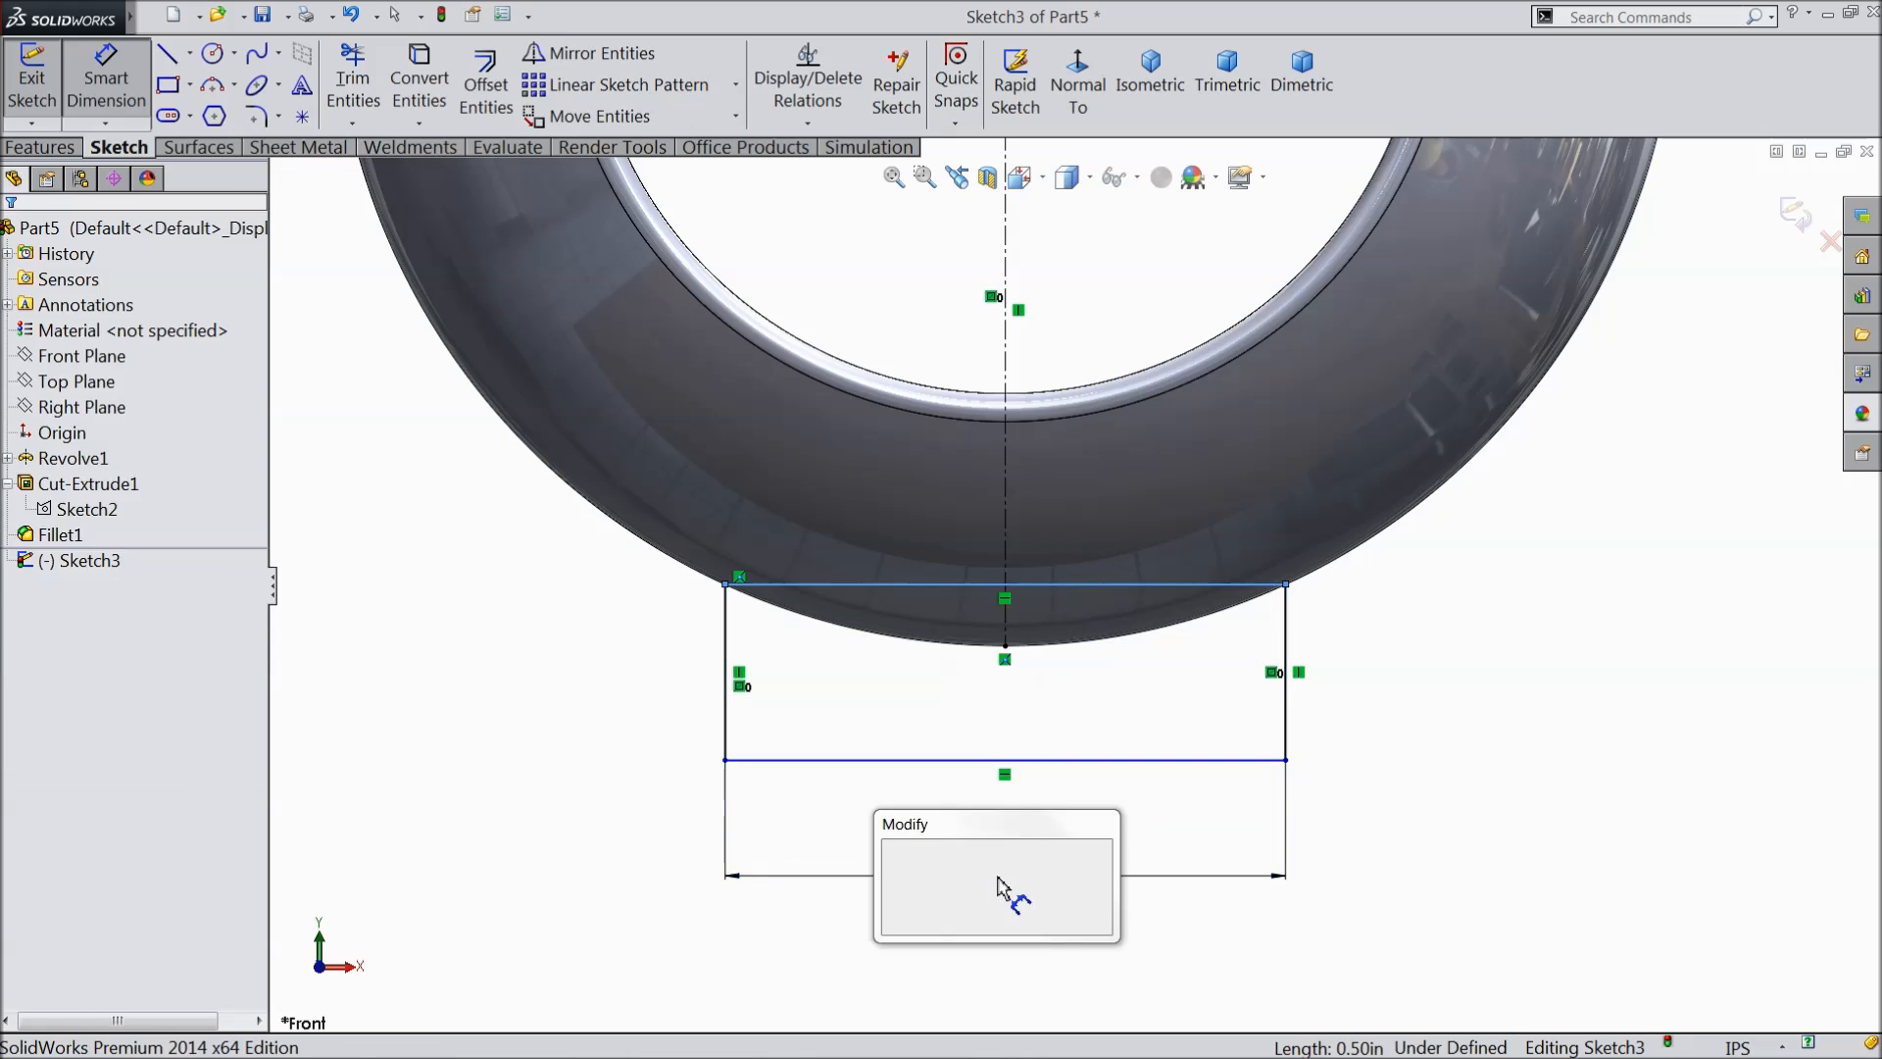
type("0.5")
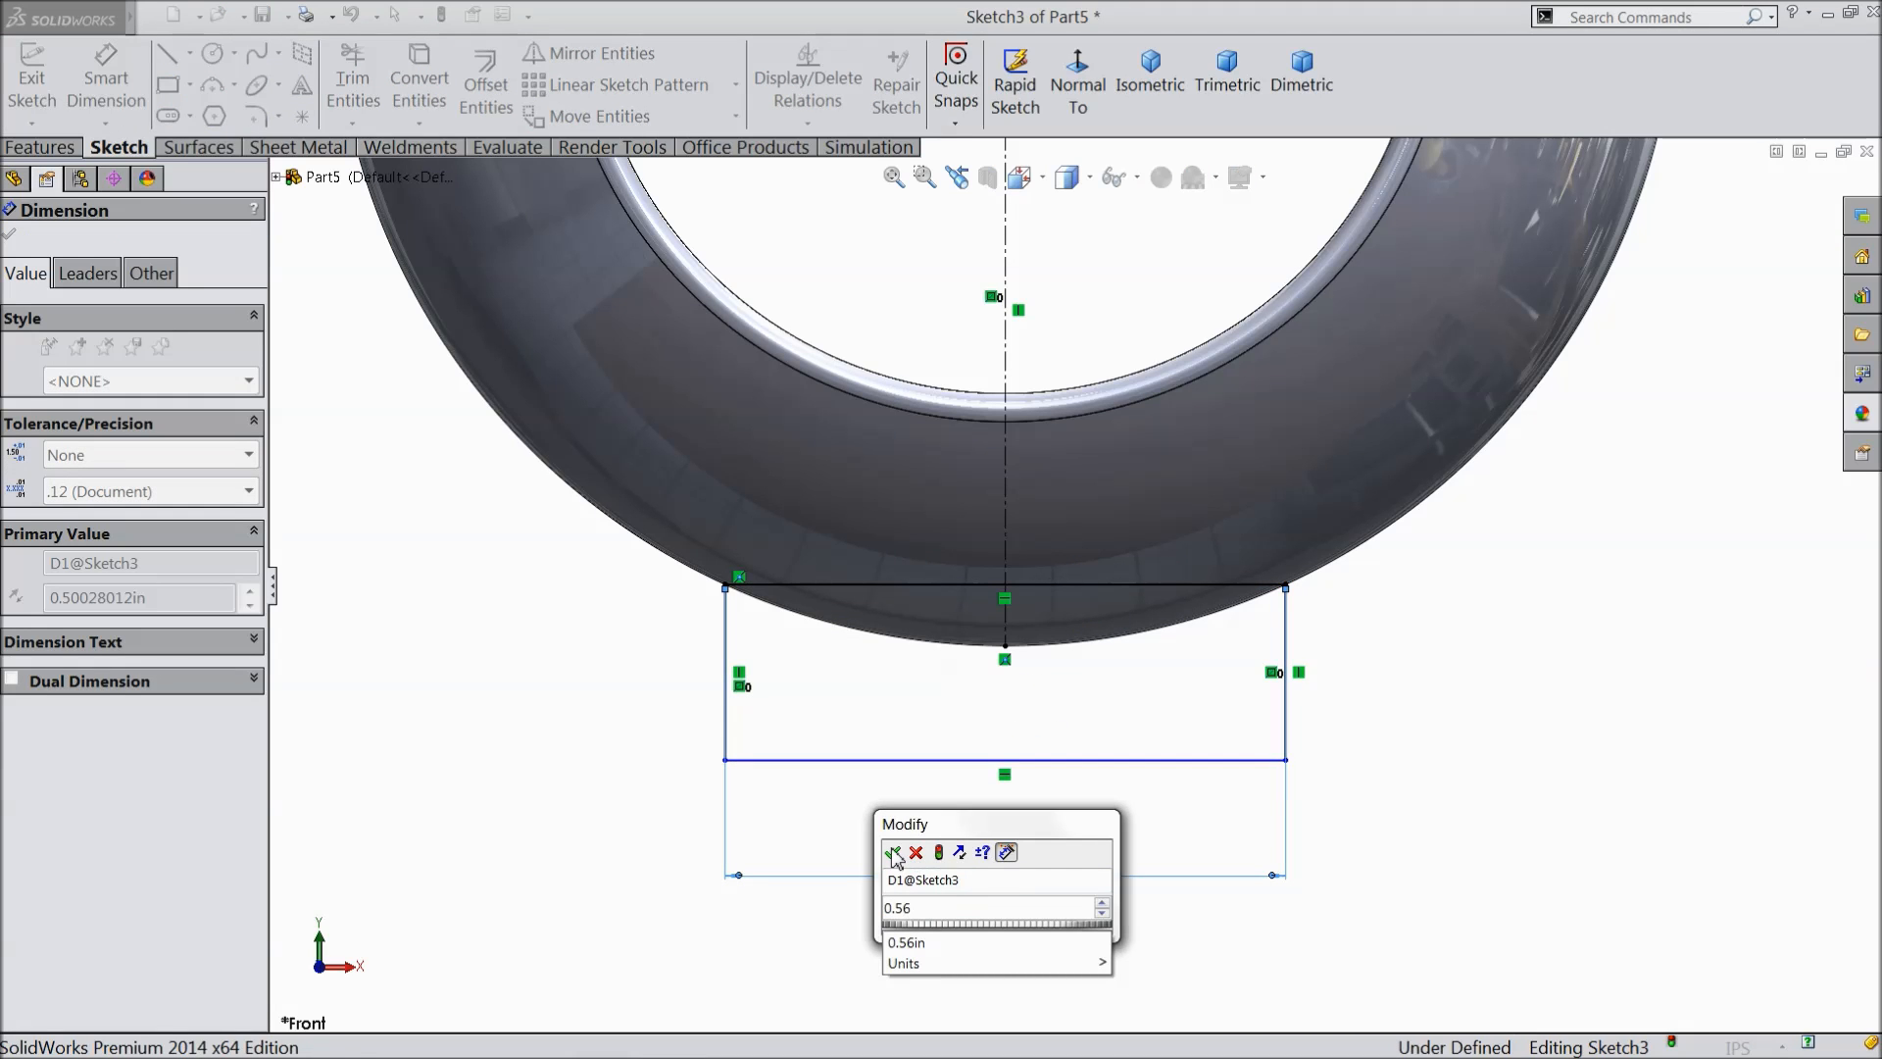
type("6")
left_click(893, 853)
key("Escape")
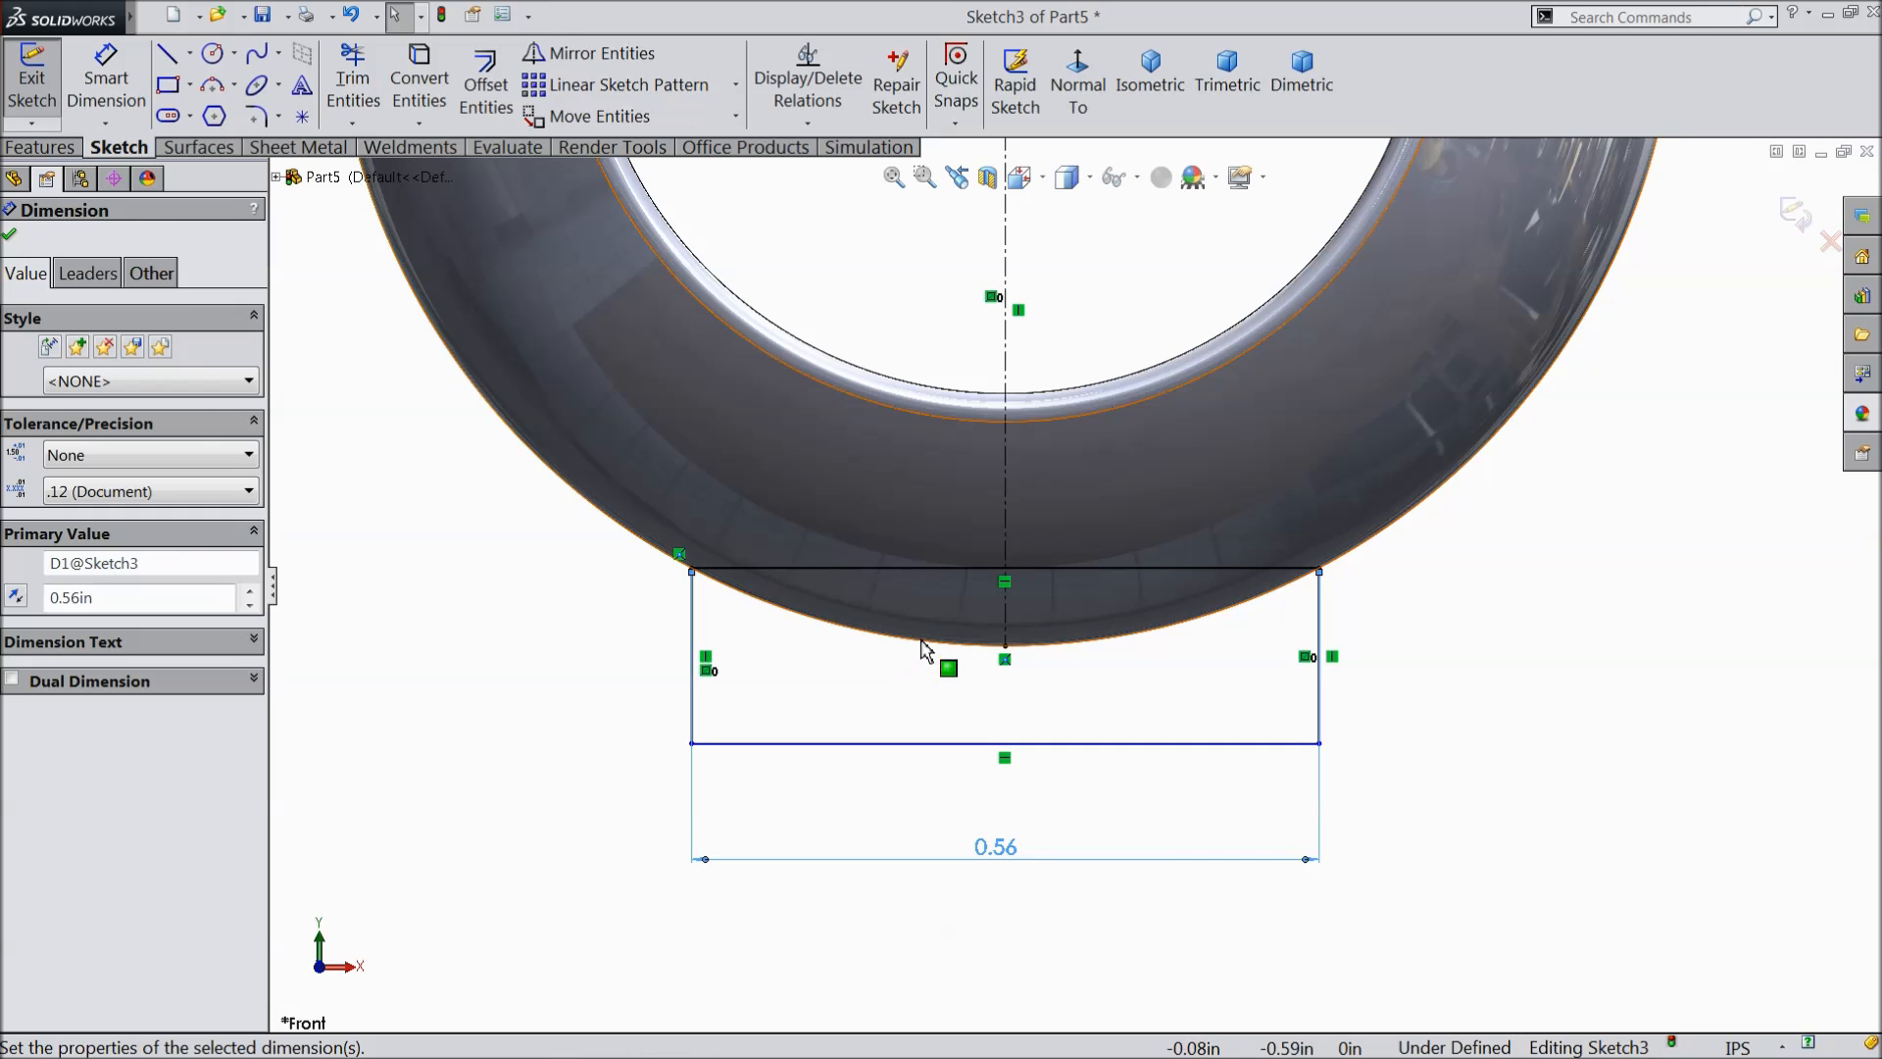
- Make the rectangle's lower line tangent to the ball's outer silhouette edge
left_click(923, 643)
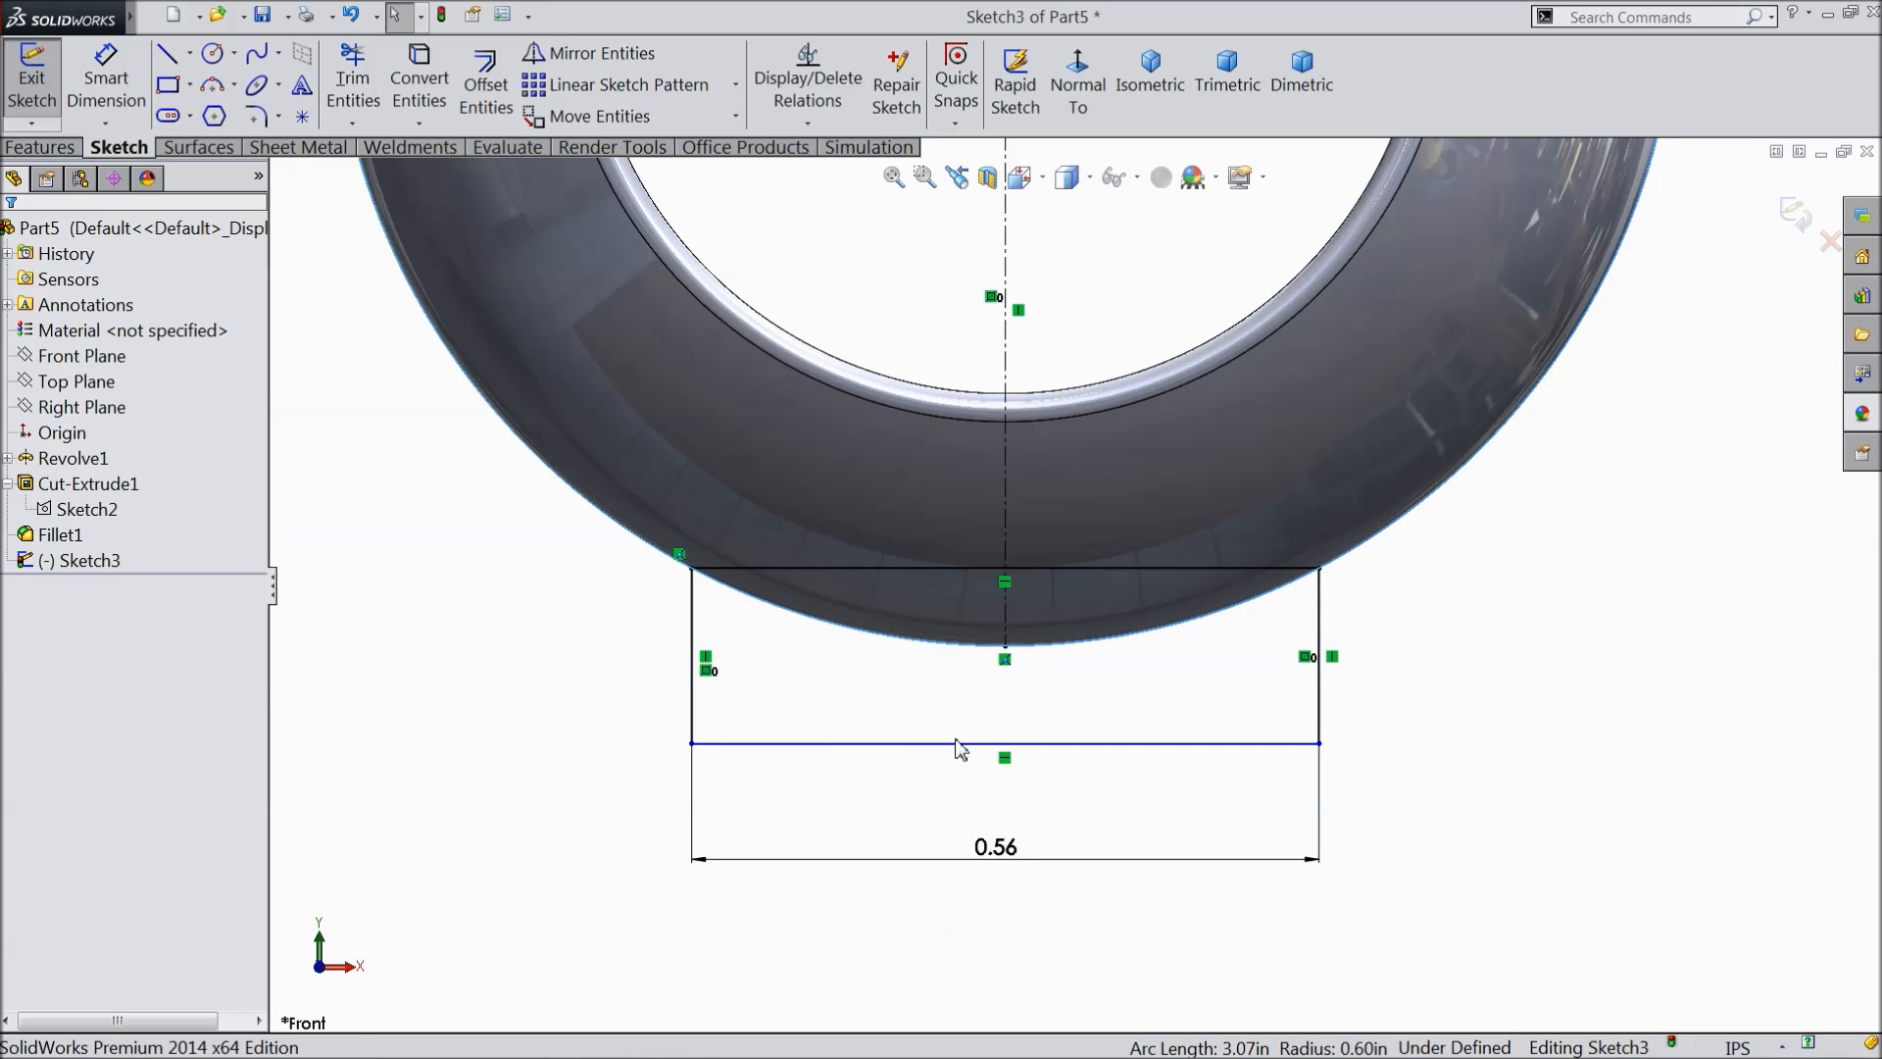
left_click(1042, 744, "ctrl")
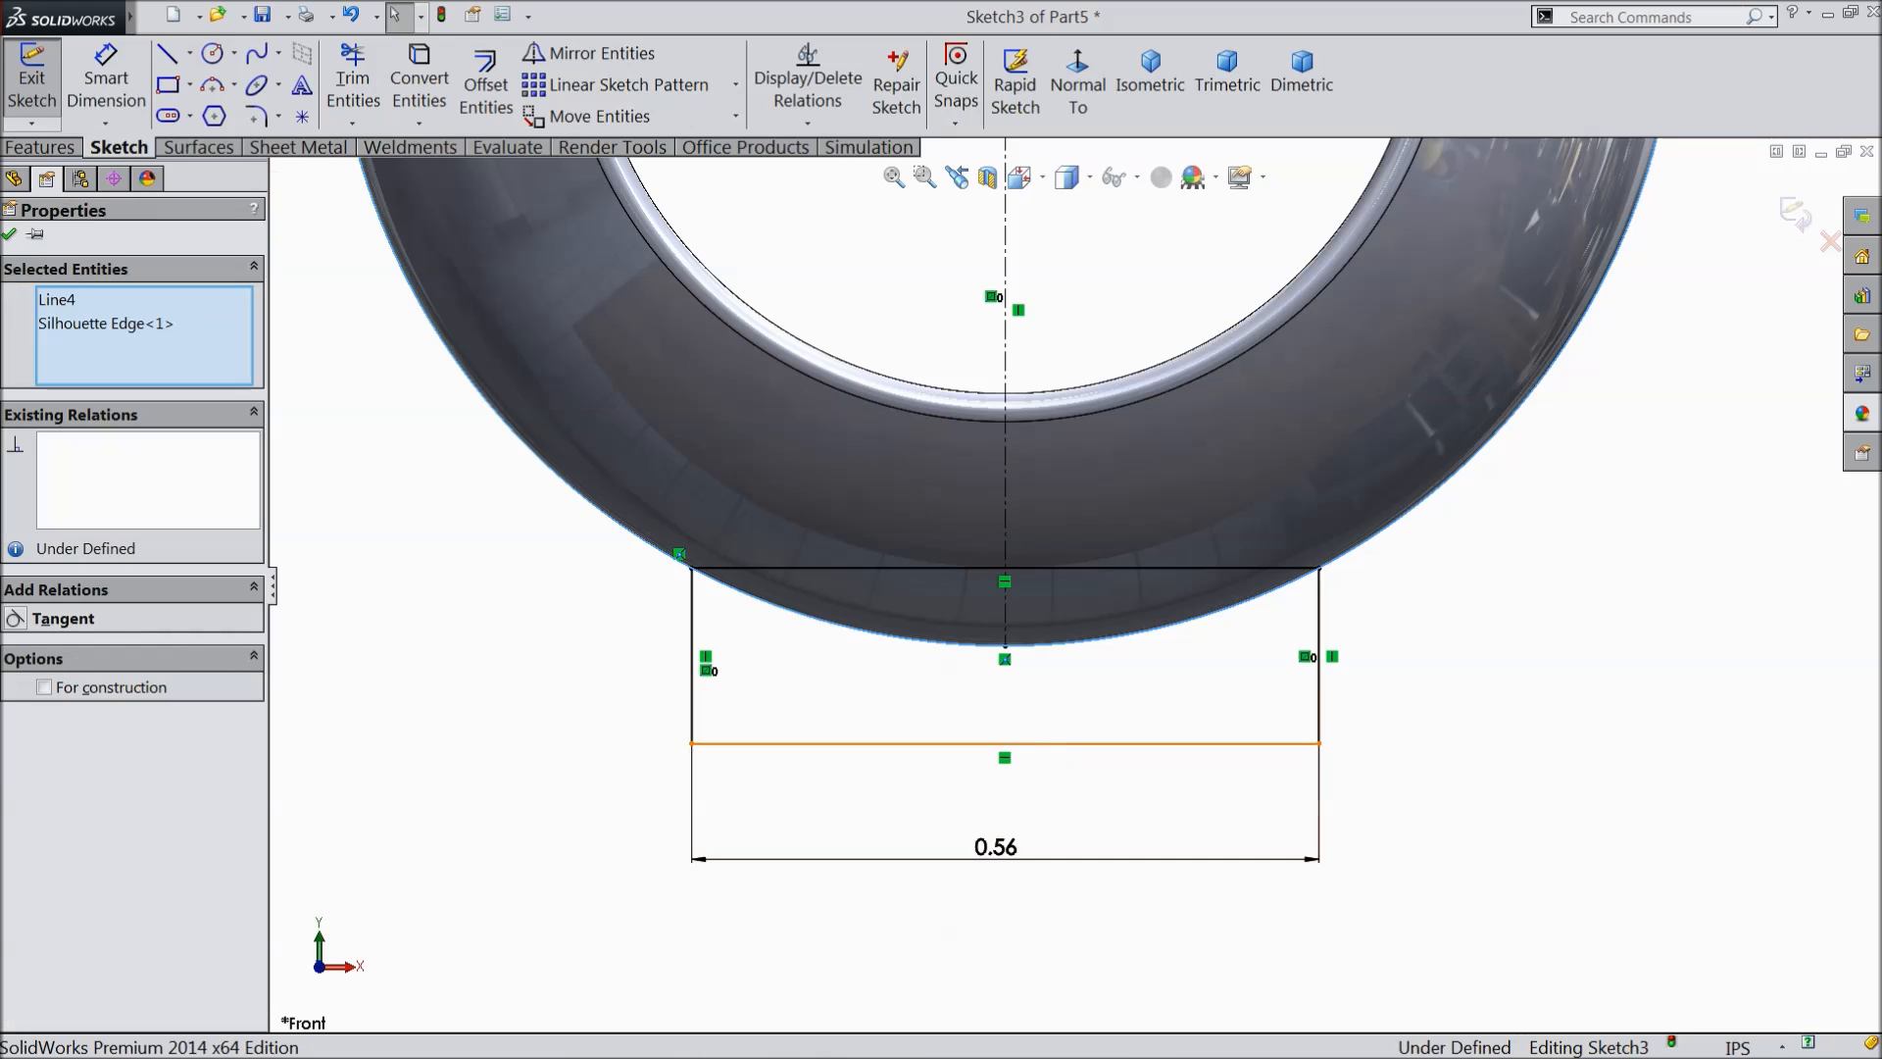
left_click(1092, 683)
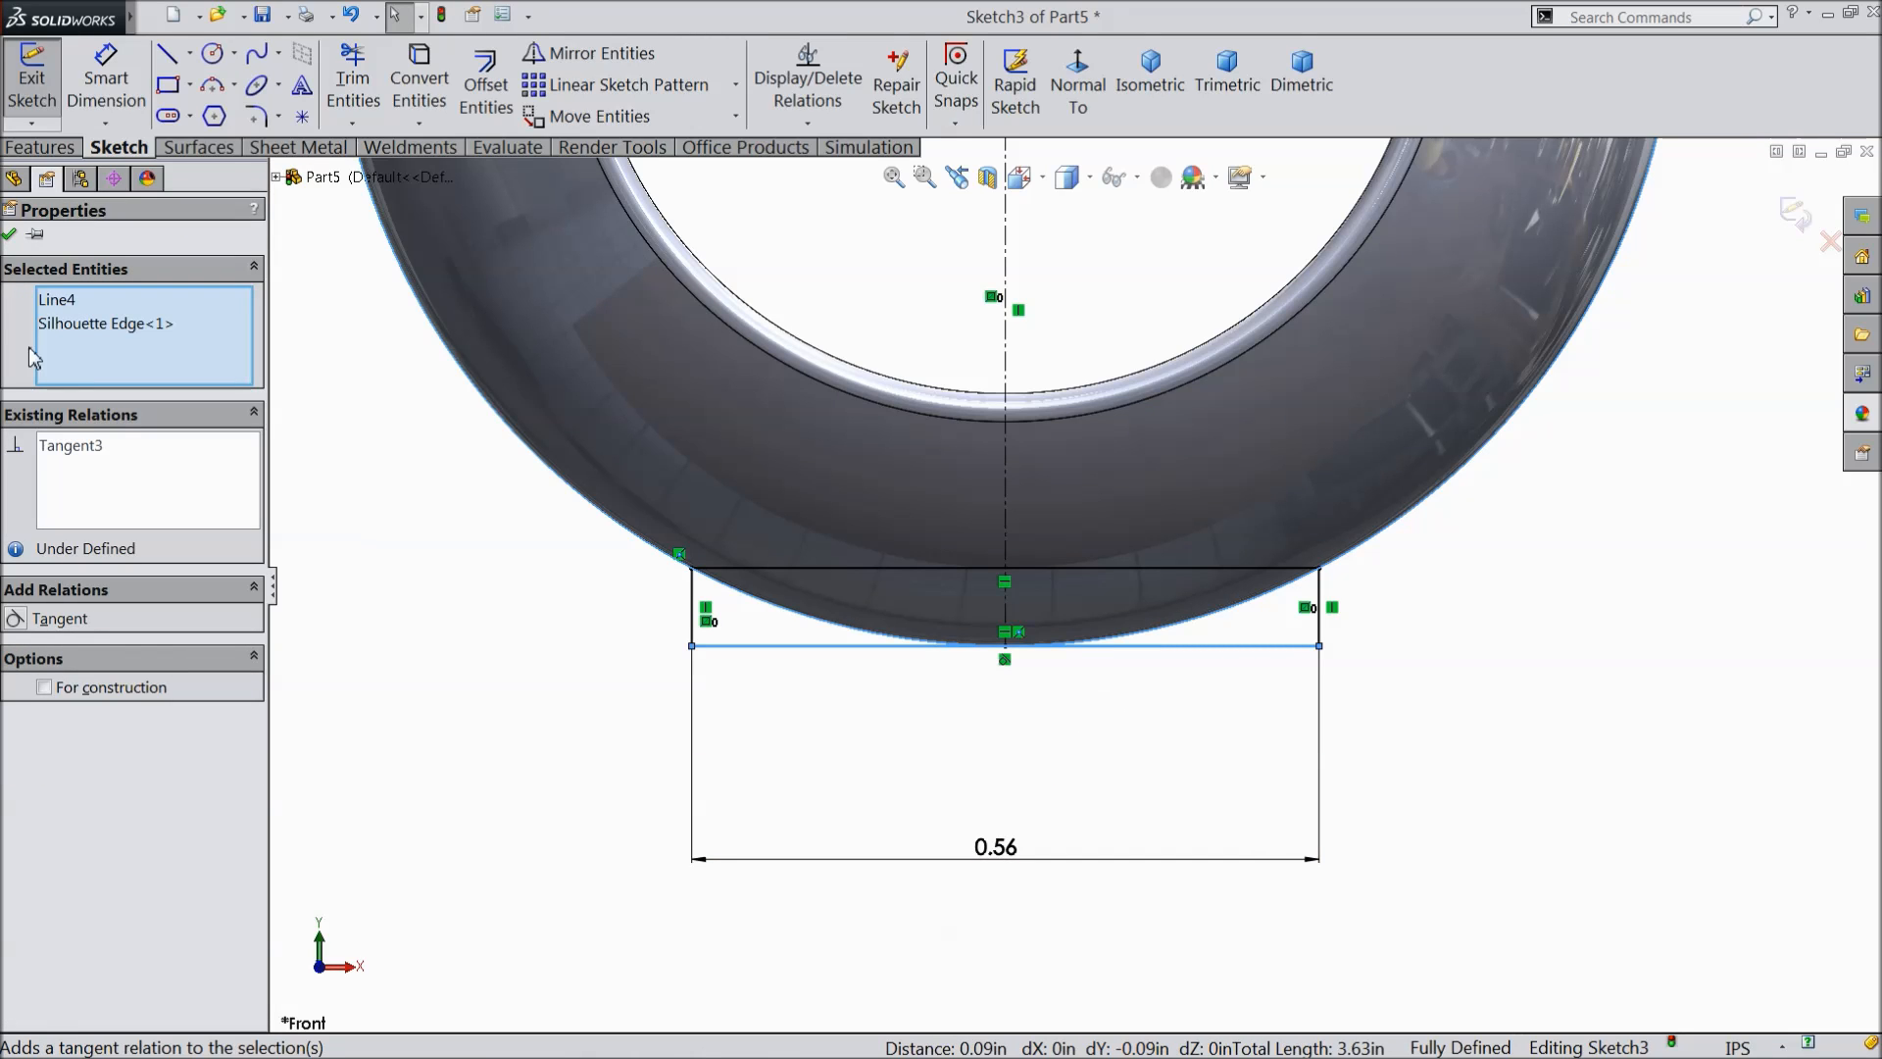
left_click(9, 236)
- Cut-extrude the rectangle sketch with the end condition Through All - Both
left_click(42, 147)
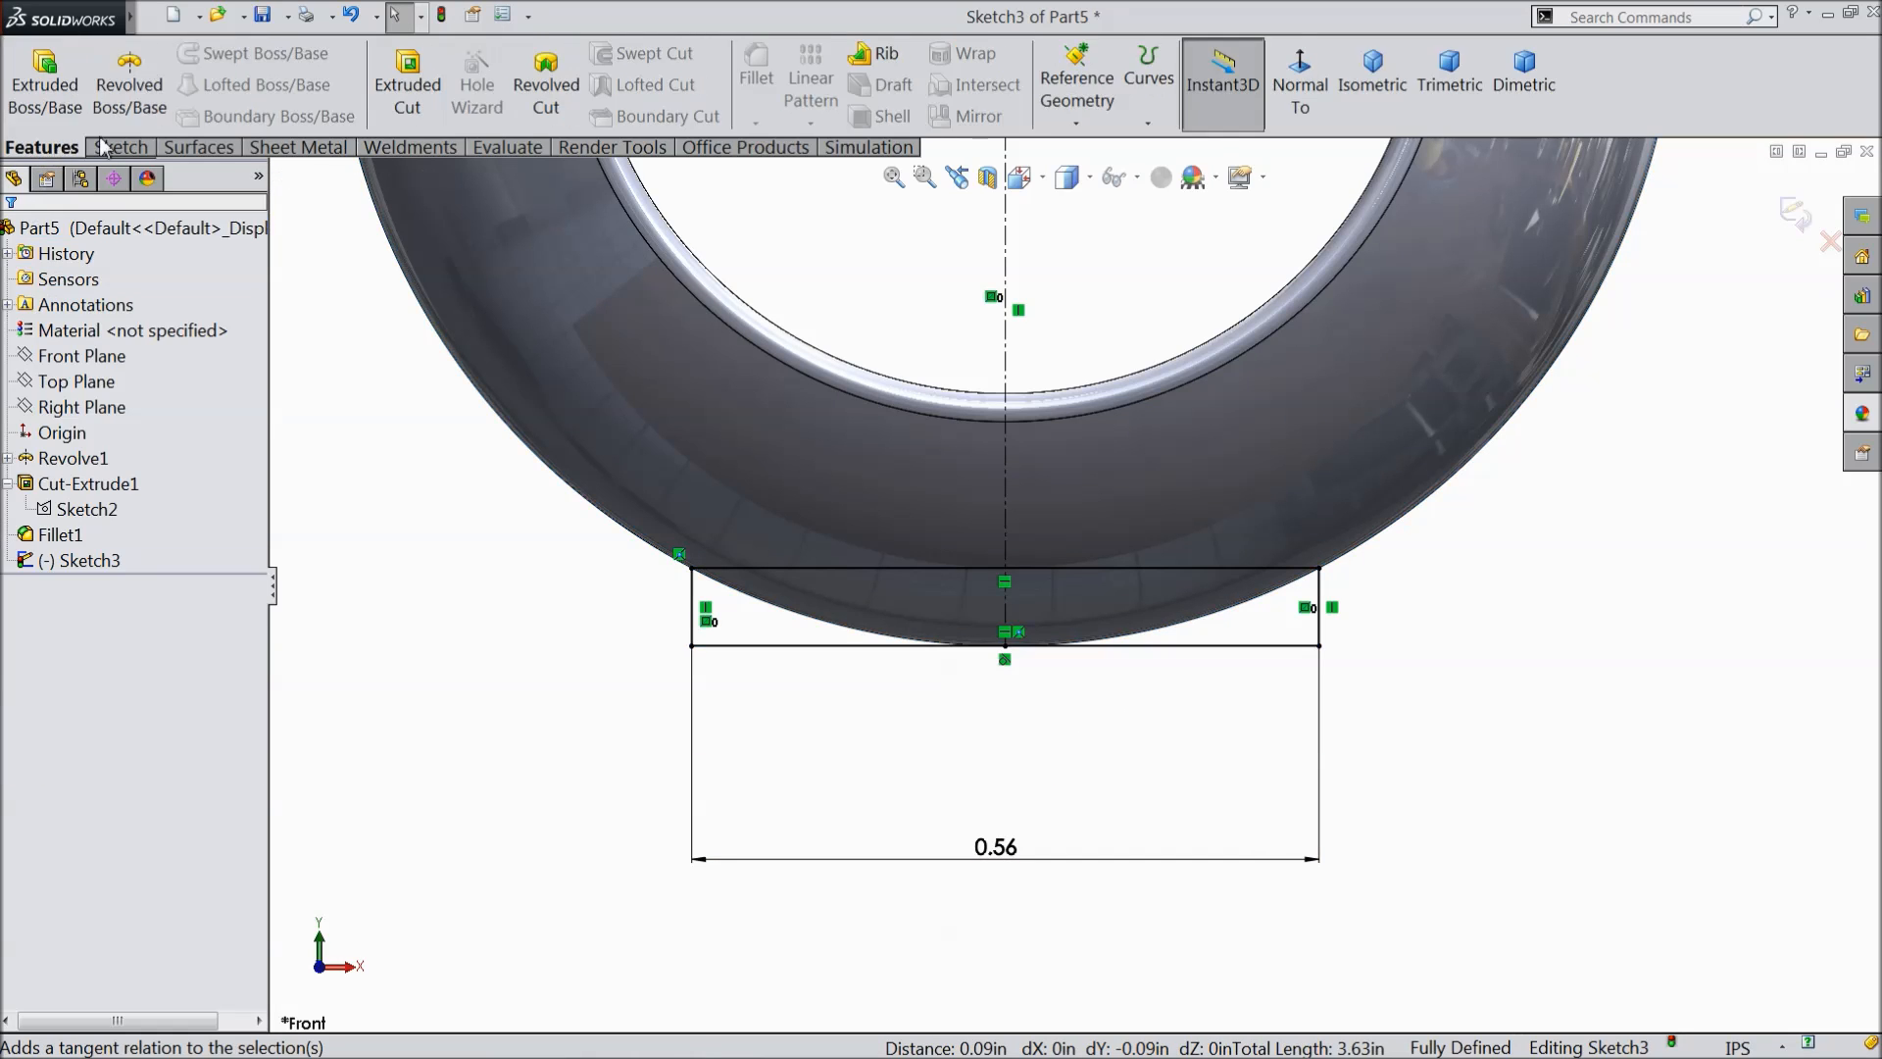
left_click(408, 83)
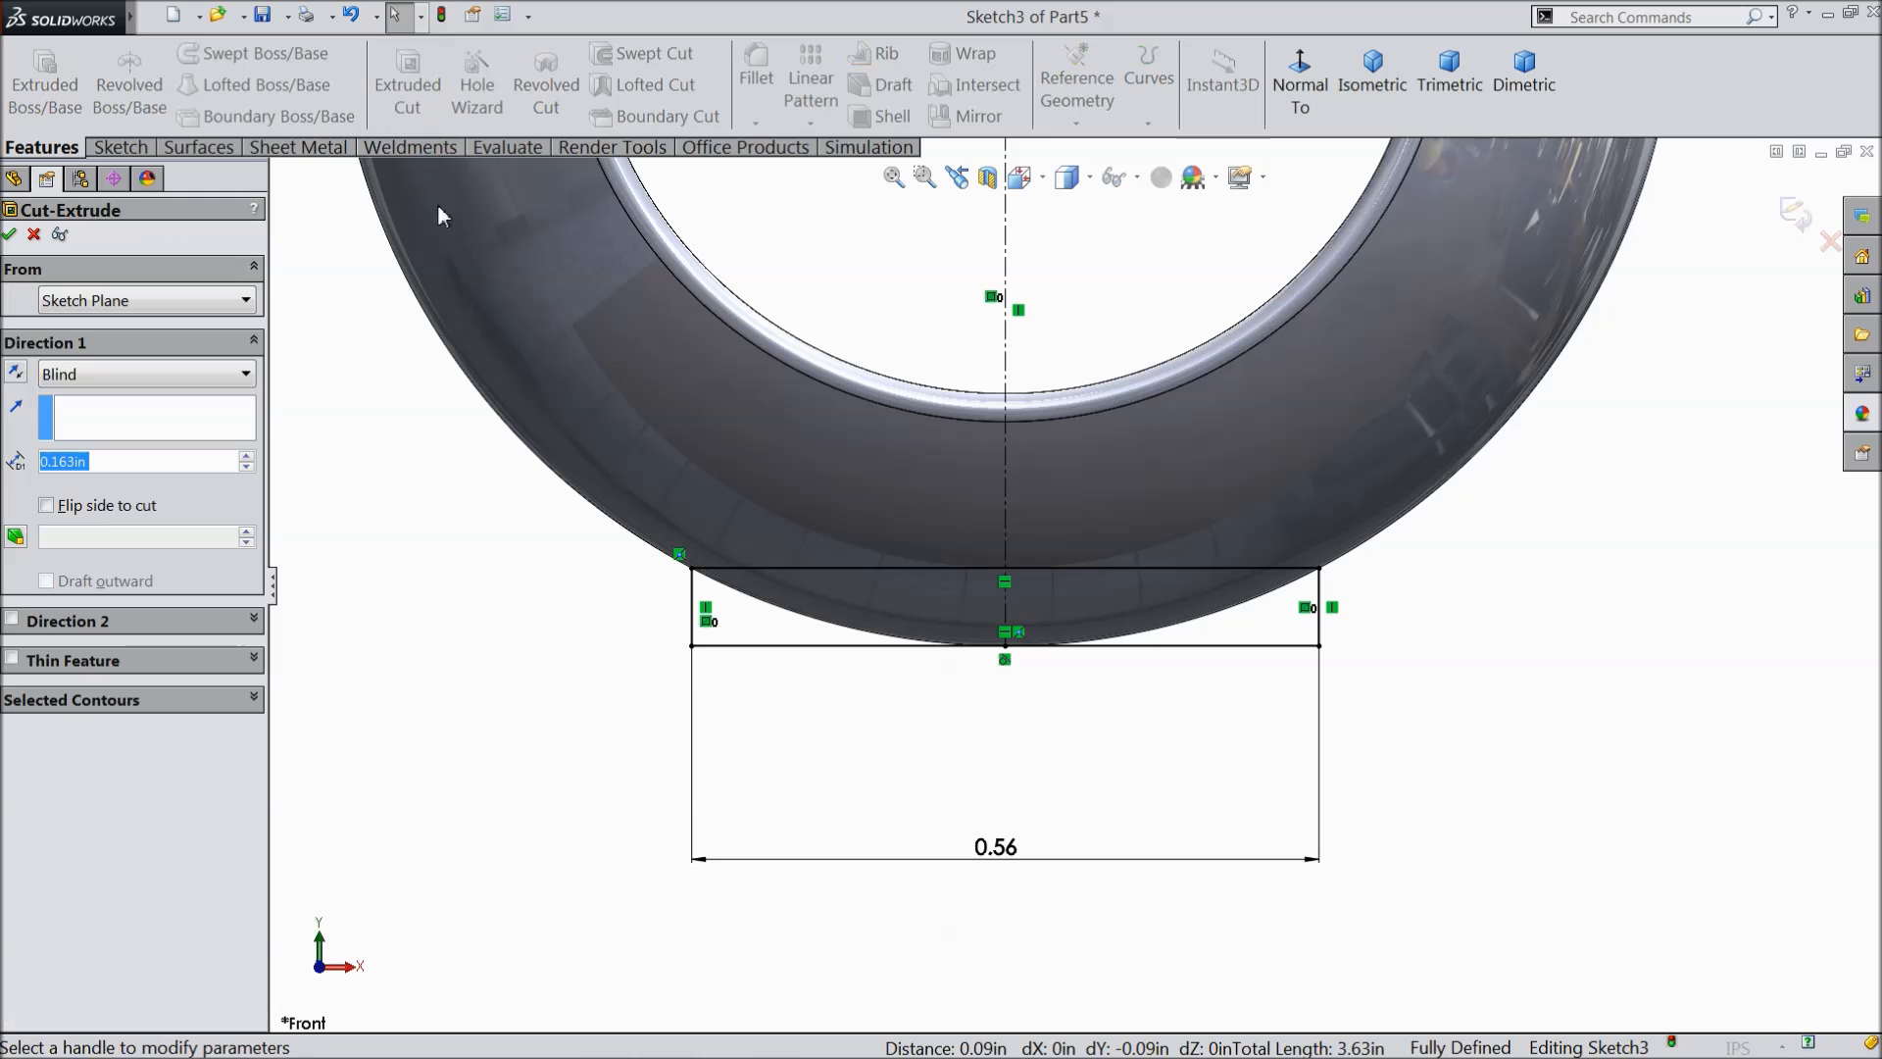
left_click(113, 377)
left_click(124, 449)
scroll(546, 588, "up", 3)
mouse_move(546, 589)
middle_mouse_down()
mouse_move(563, 588)
mouse_move(525, 678)
middle_mouse_up()
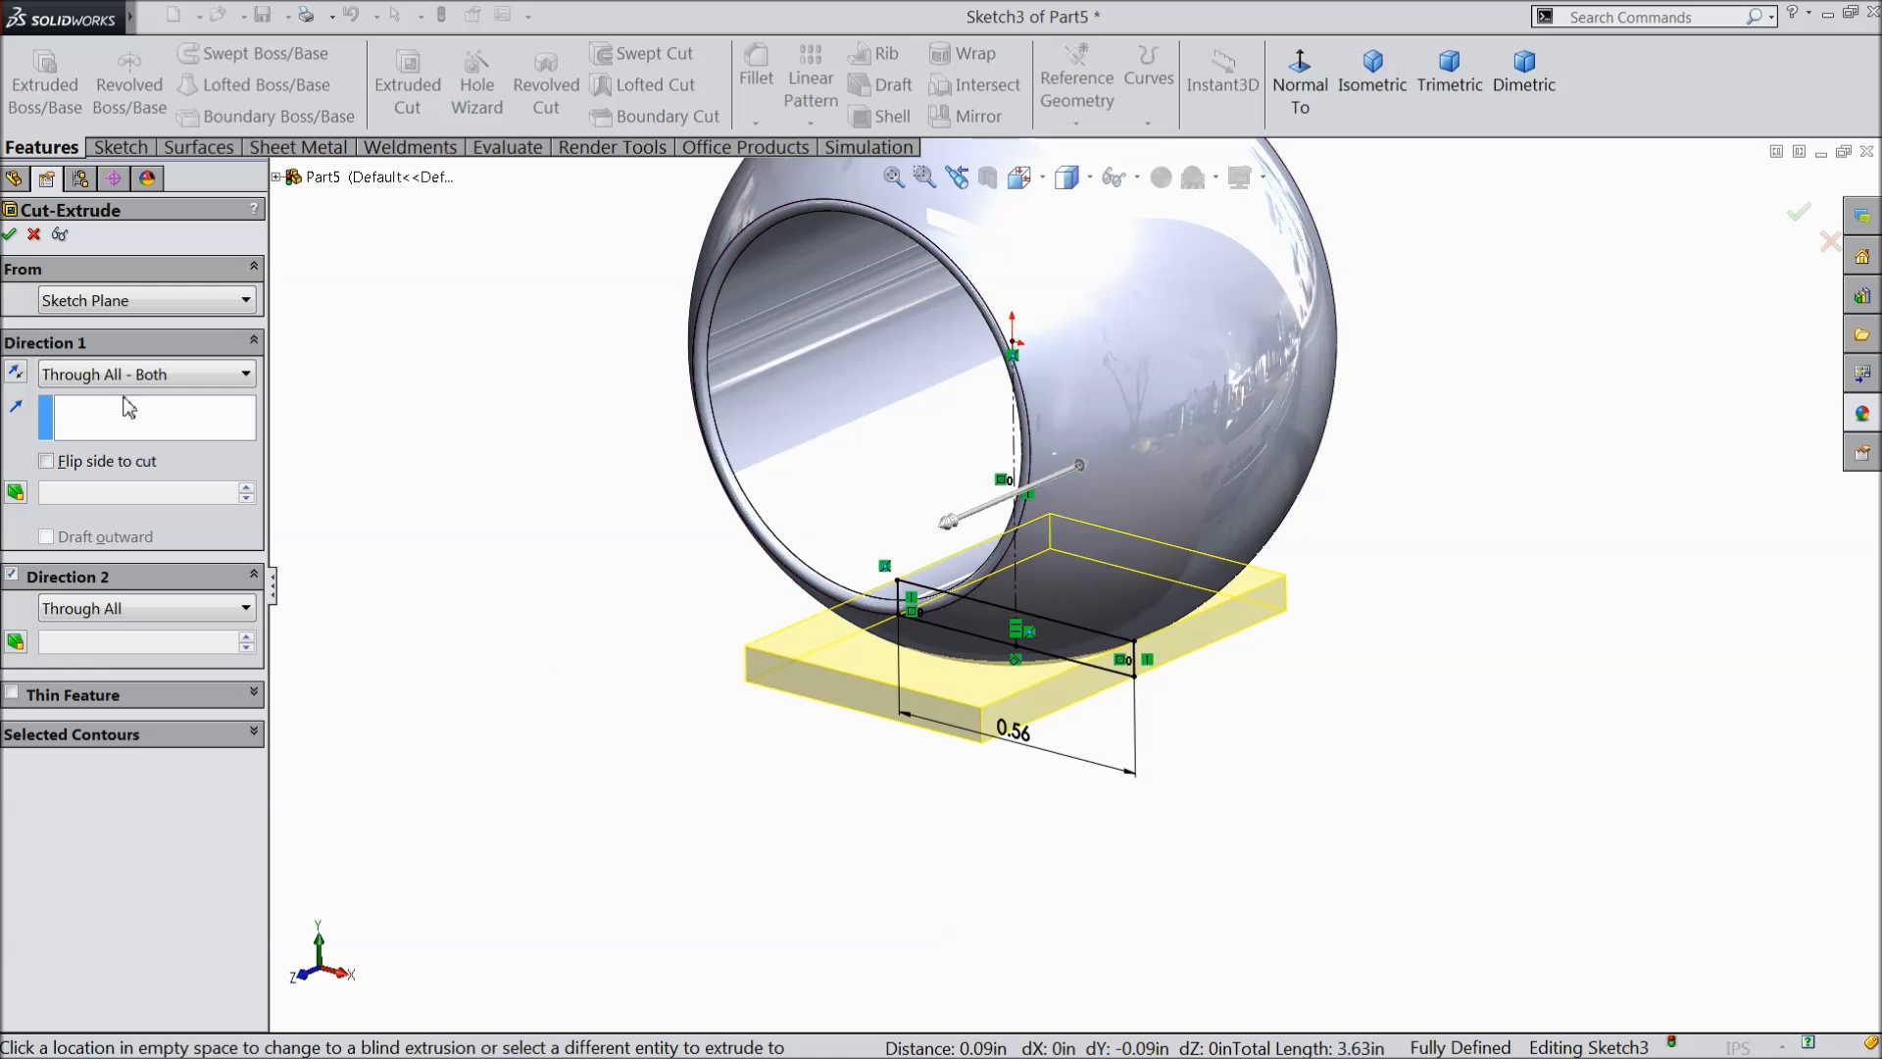
left_click(12, 237)
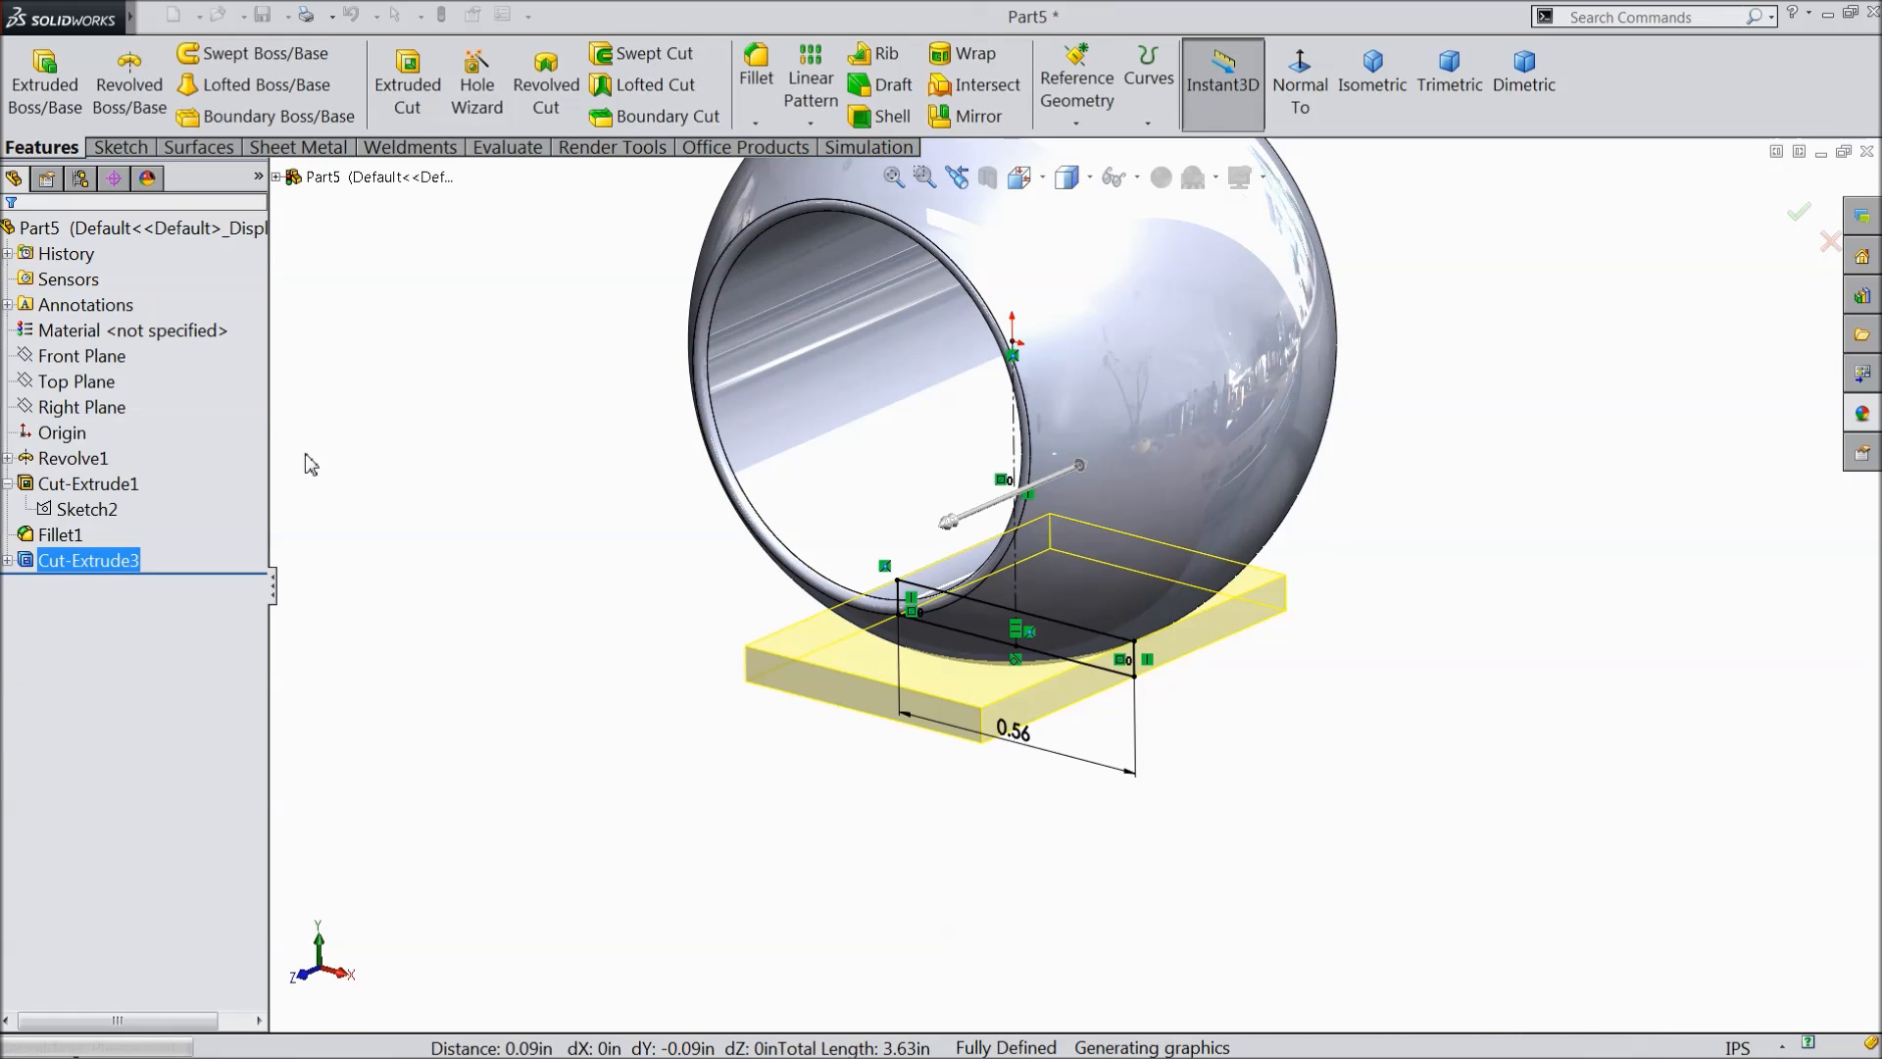
left_click(596, 544)
- Start a sketch on the flat circular face at the ball's bottom and convert its edge into a sketch circle
scroll(603, 582, "up", 3)
mouse_move(603, 582)
middle_mouse_down()
mouse_move(634, 697)
mouse_move(673, 360)
middle_mouse_up()
scroll(1117, 415, "down", 5)
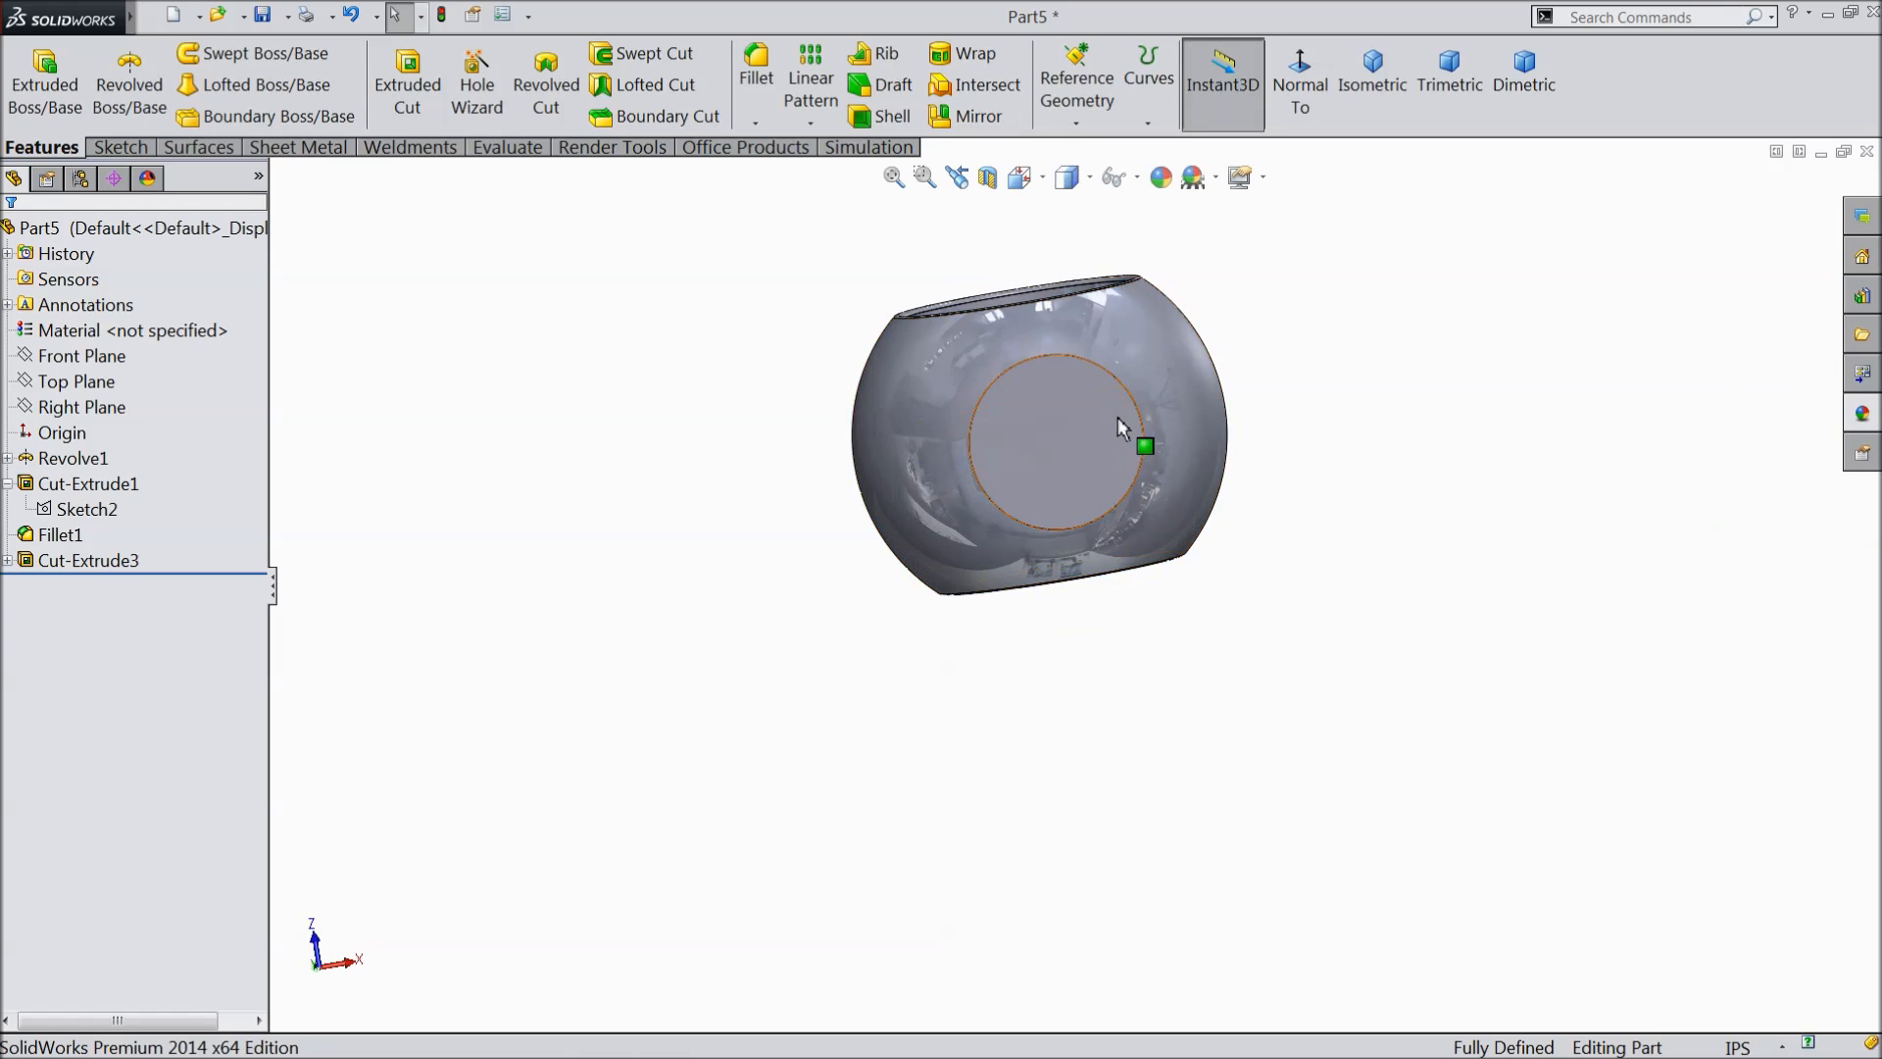
left_click(1020, 510)
left_click(1070, 482)
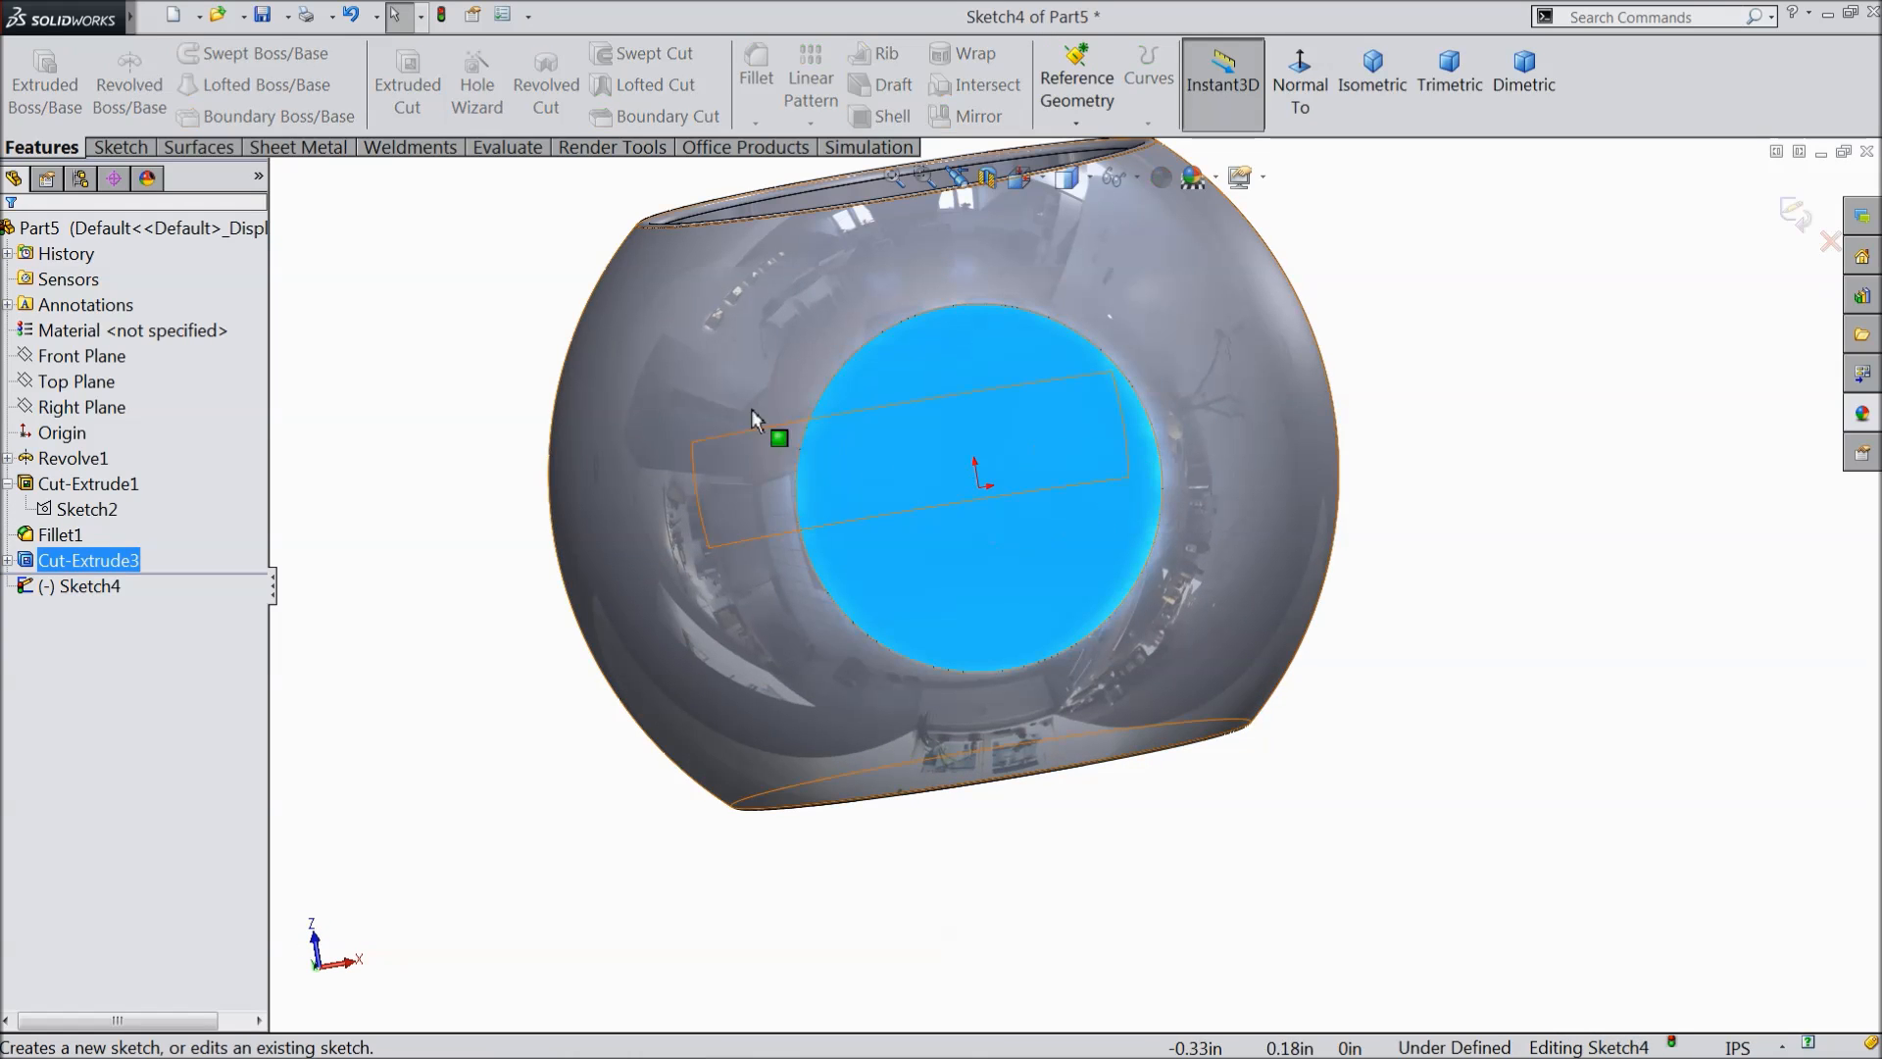
left_click(120, 147)
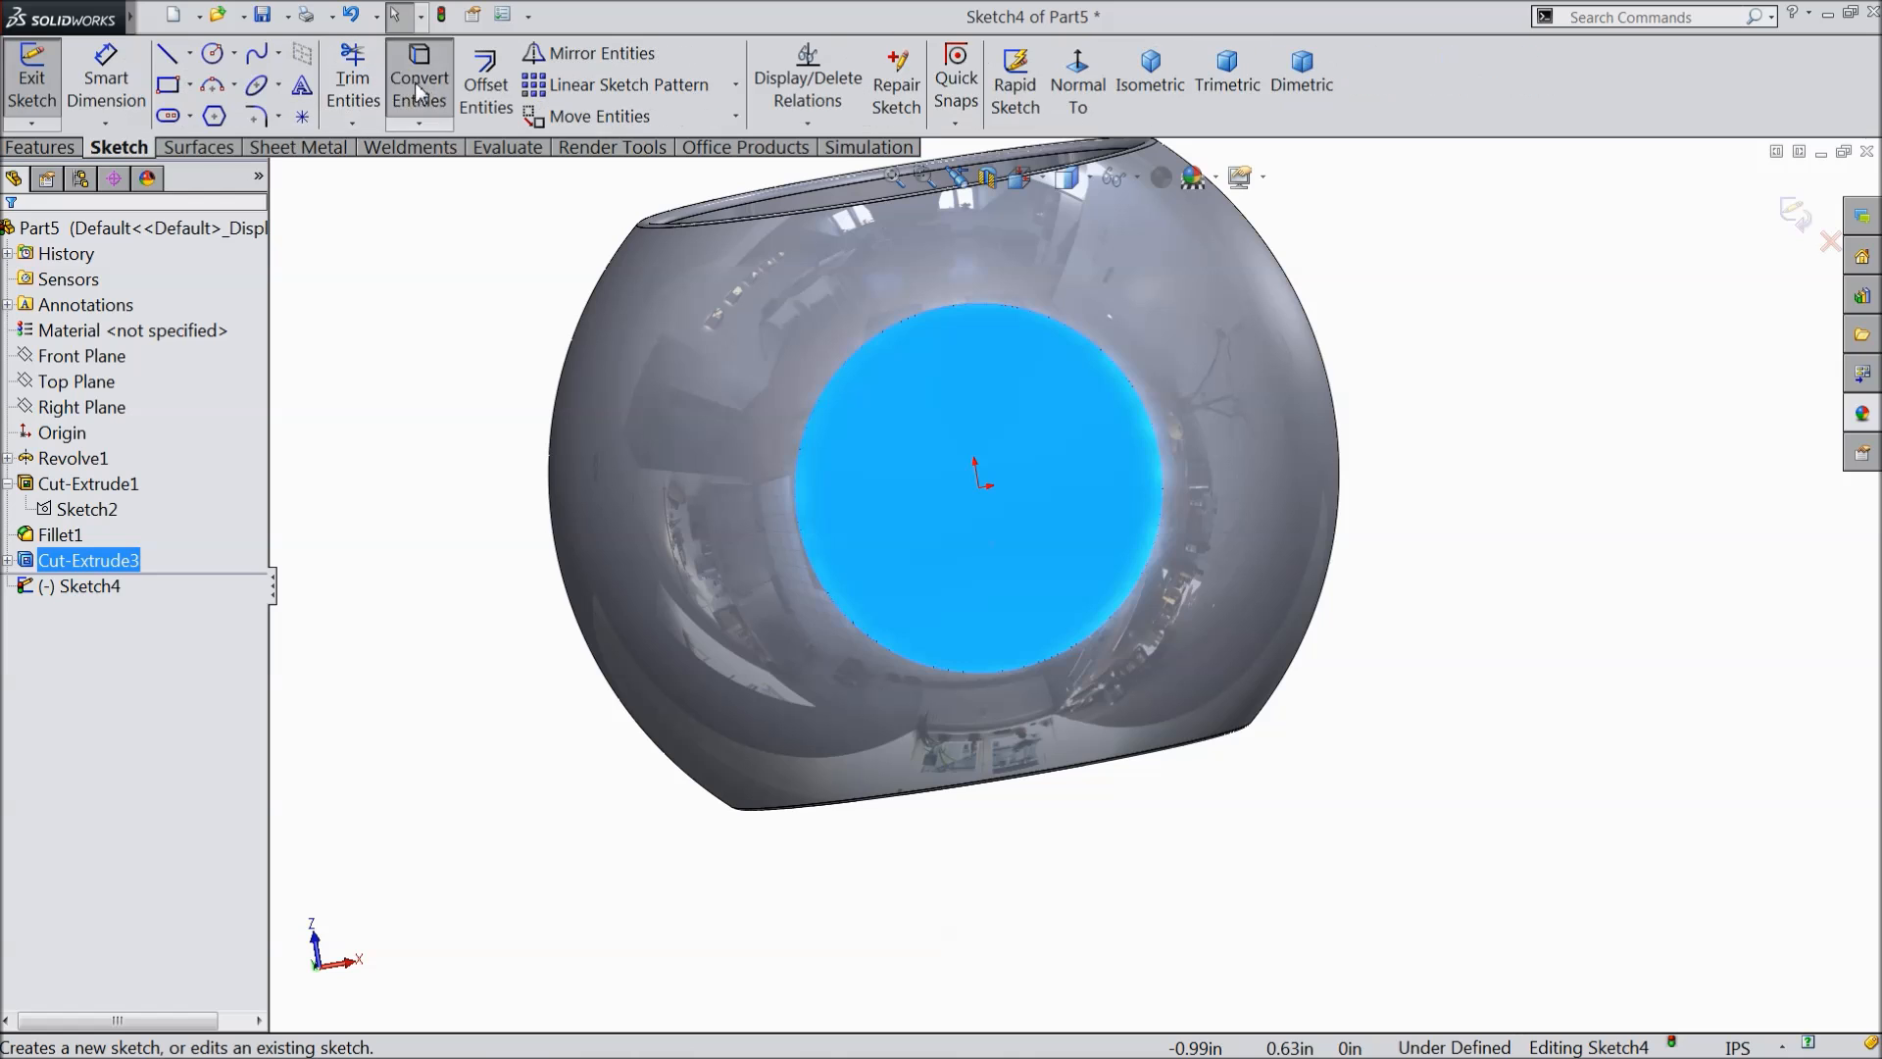
left_click(419, 90)
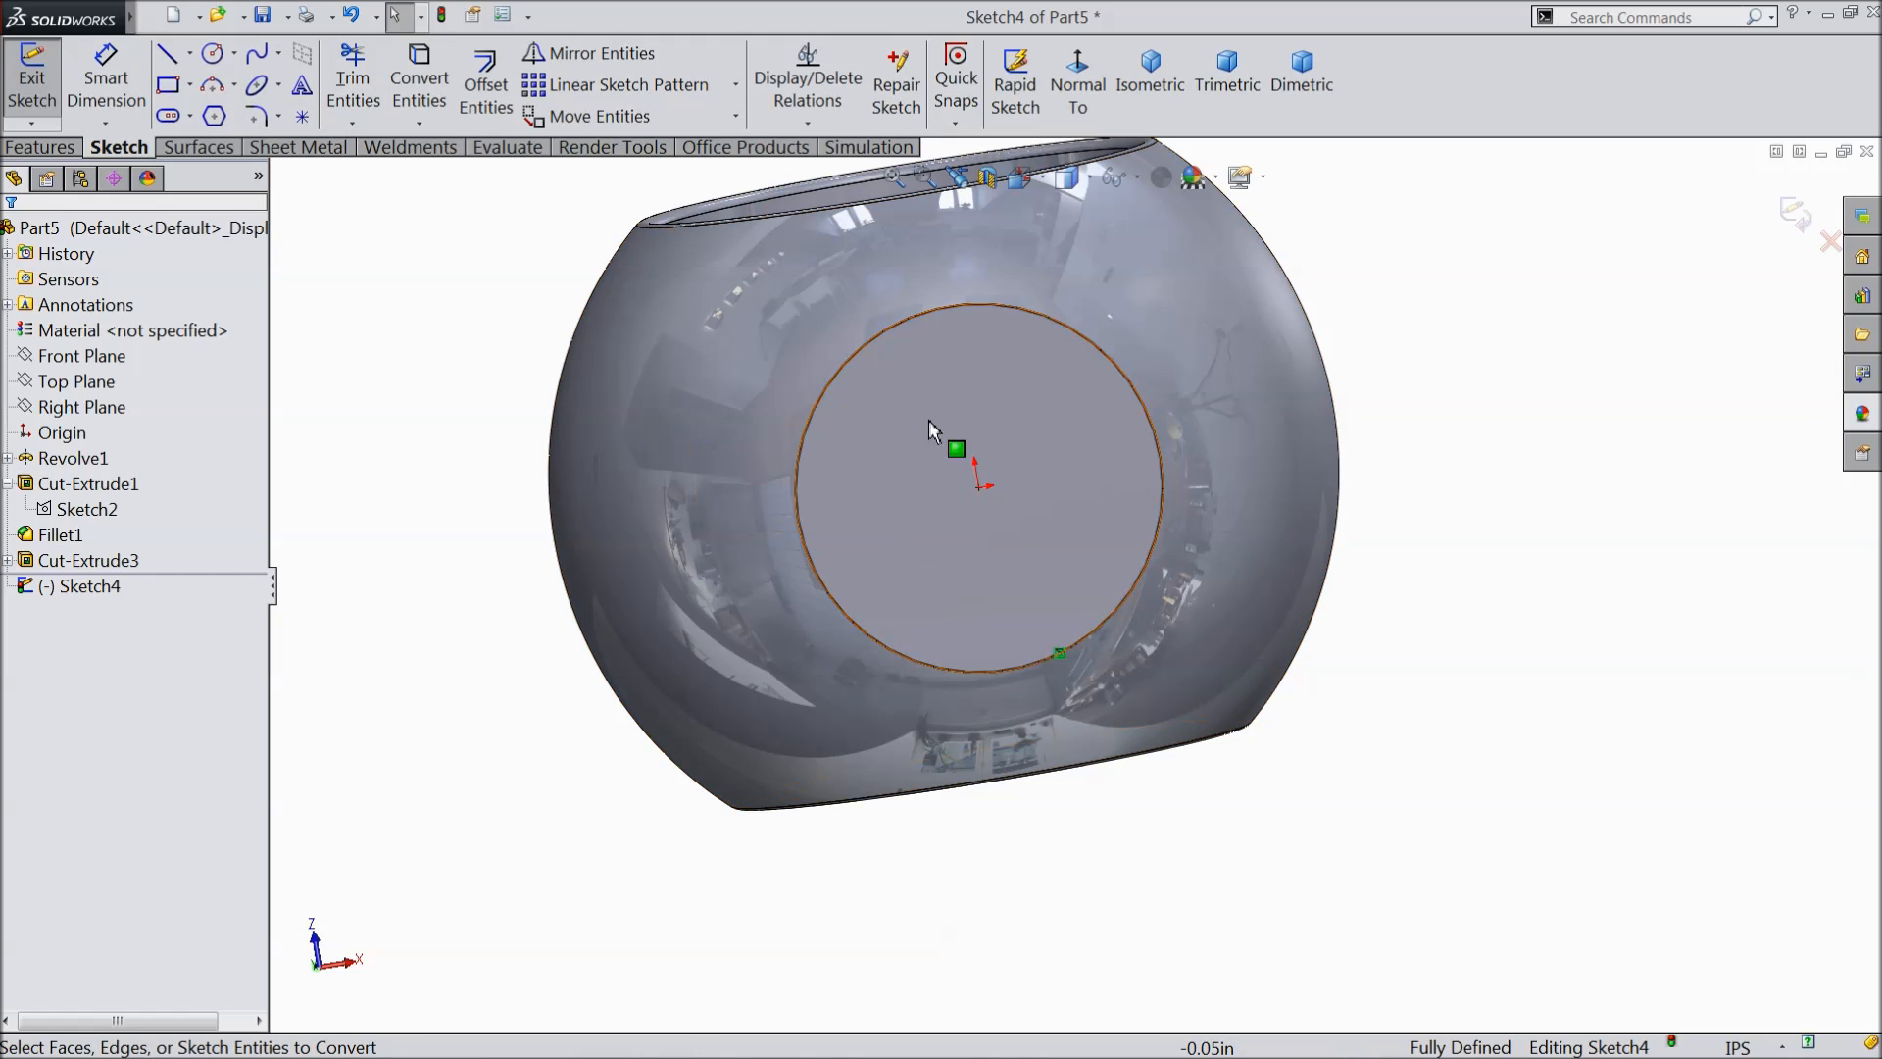
- Cut-extrude the converted circle as a blind cut 0.1 in deep into the ball
left_click(39, 147)
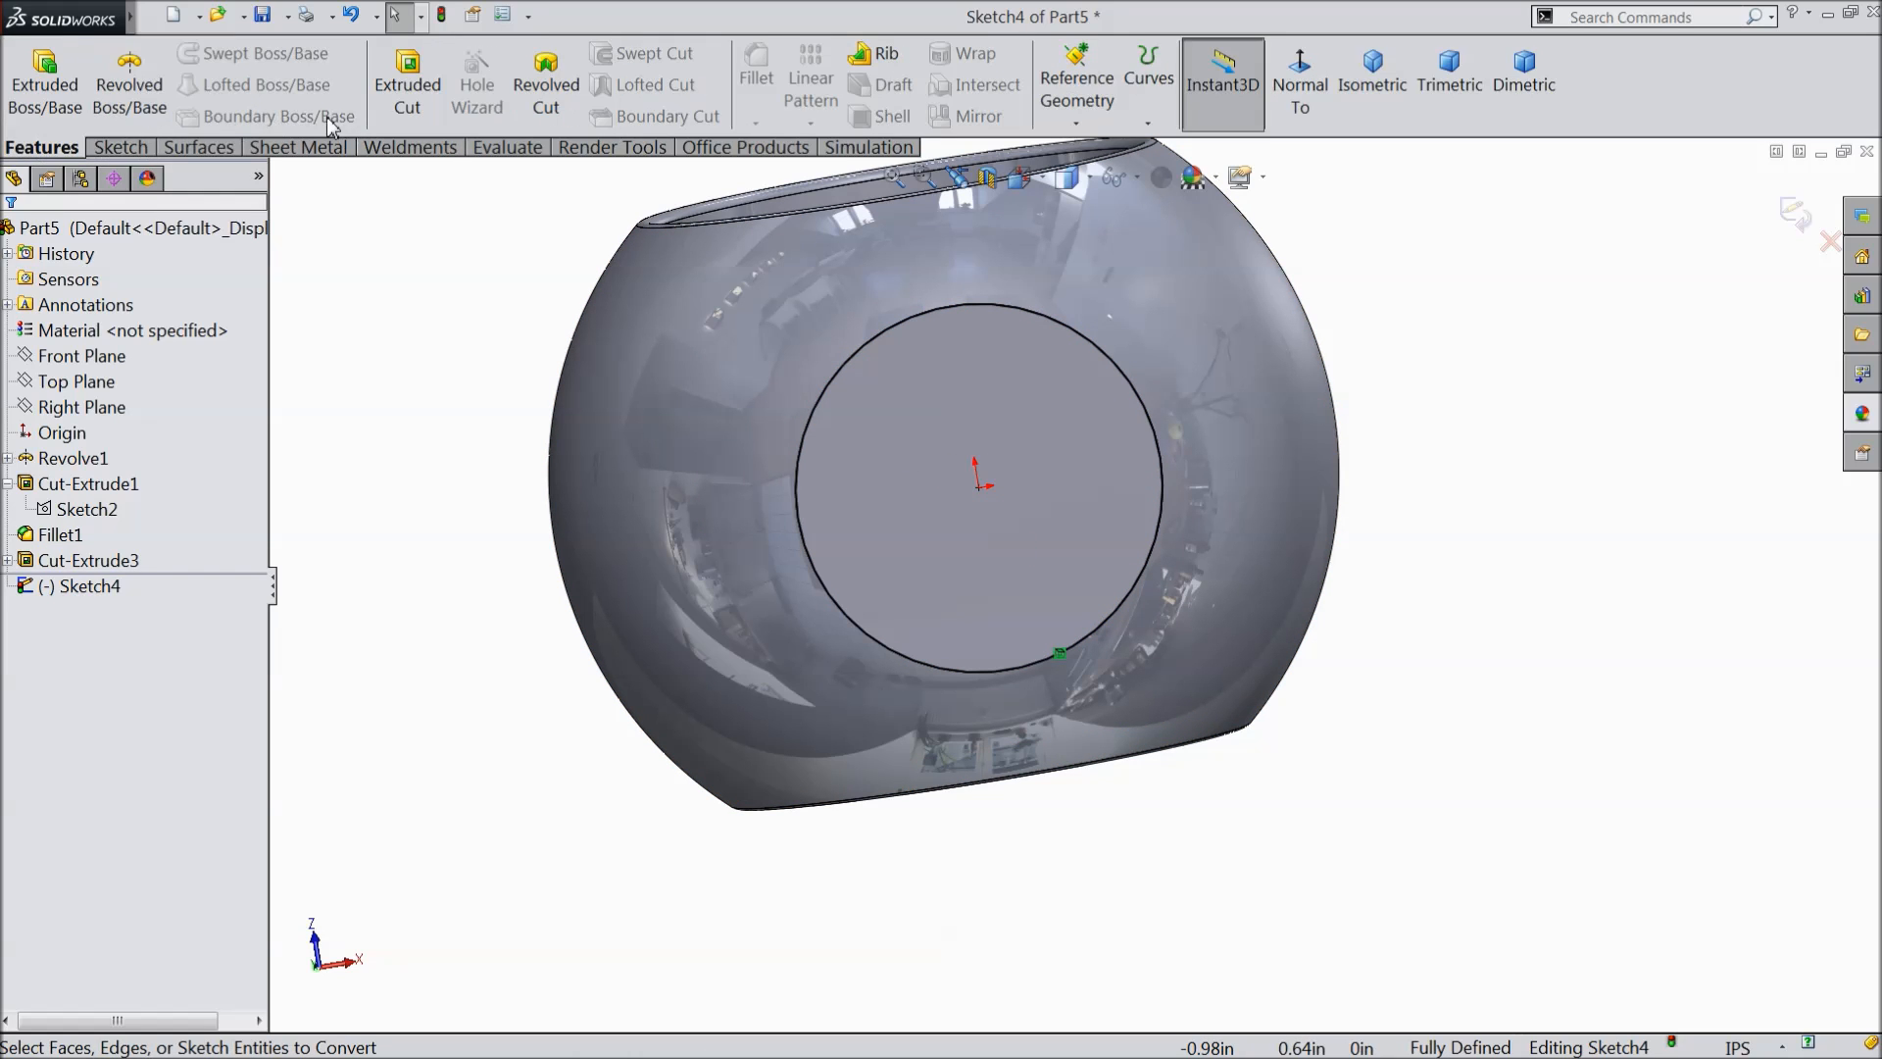
left_click(409, 88)
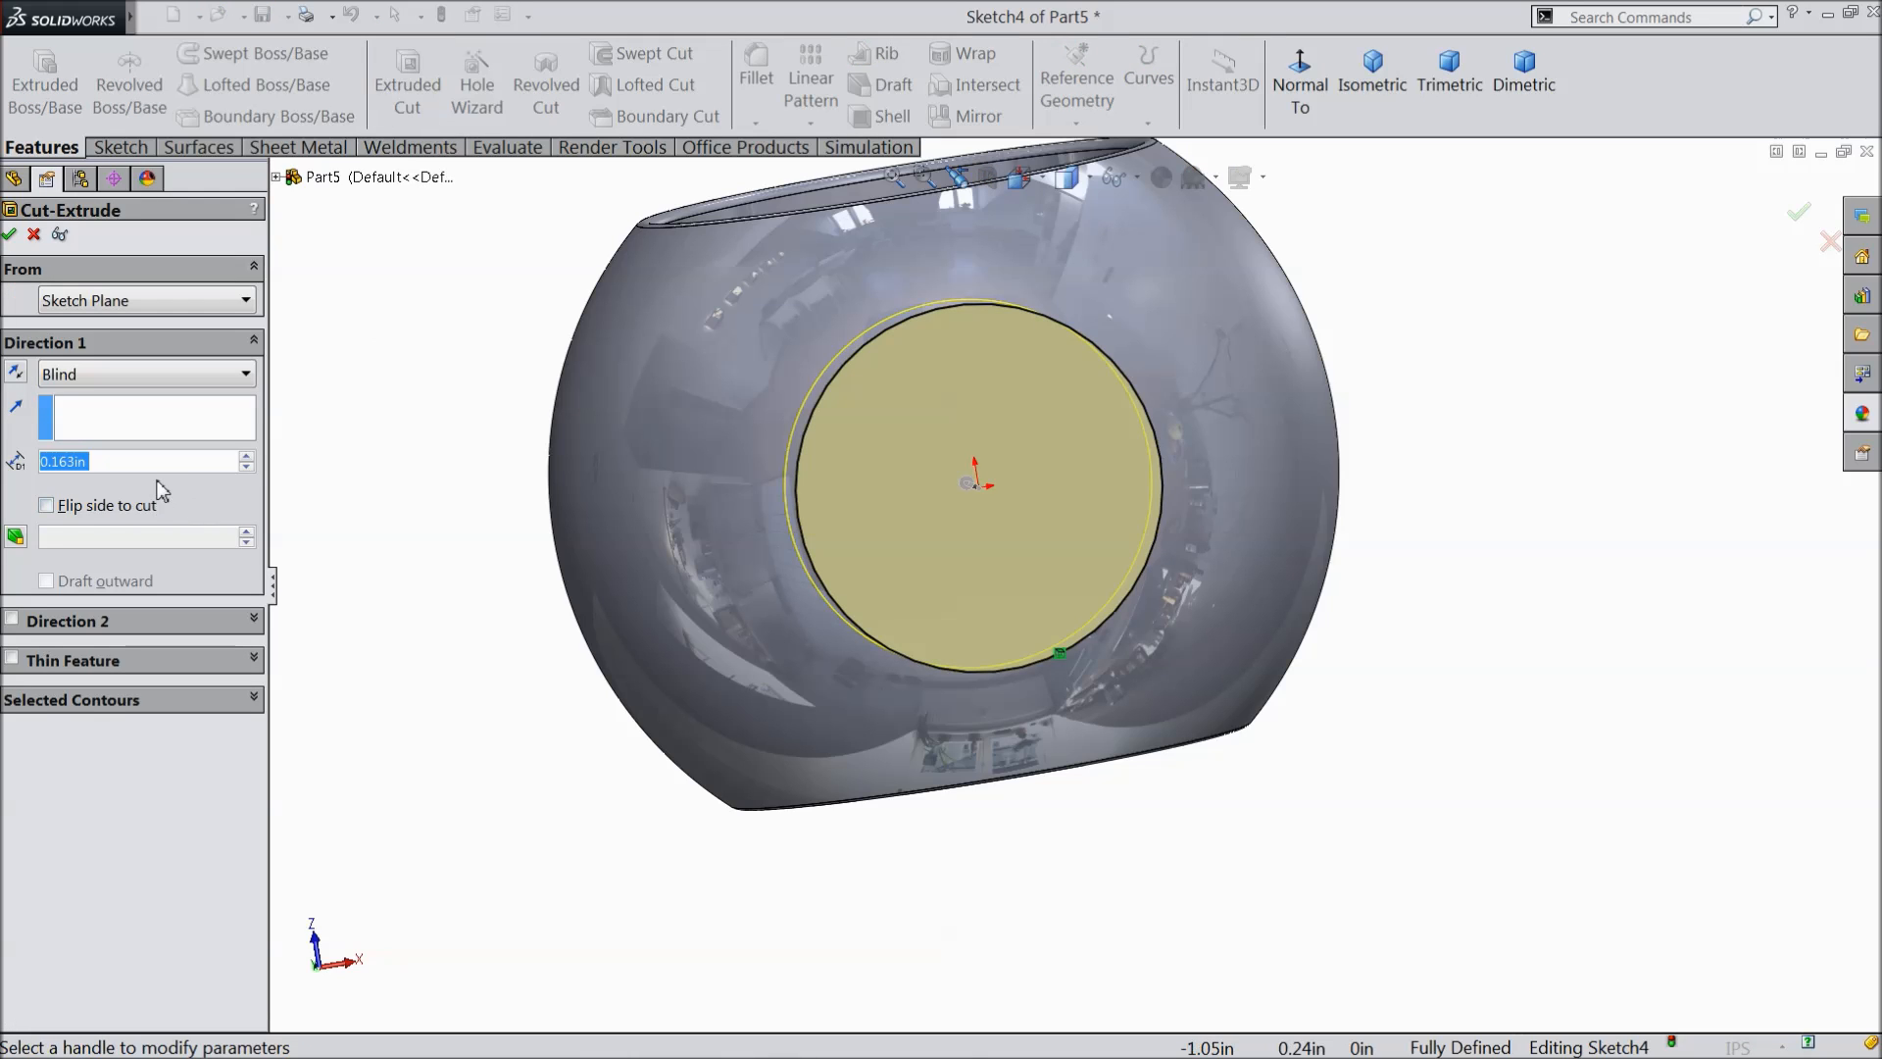
type("0.1")
key("Return")
middle_click_drag(432, 333, 438, 479)
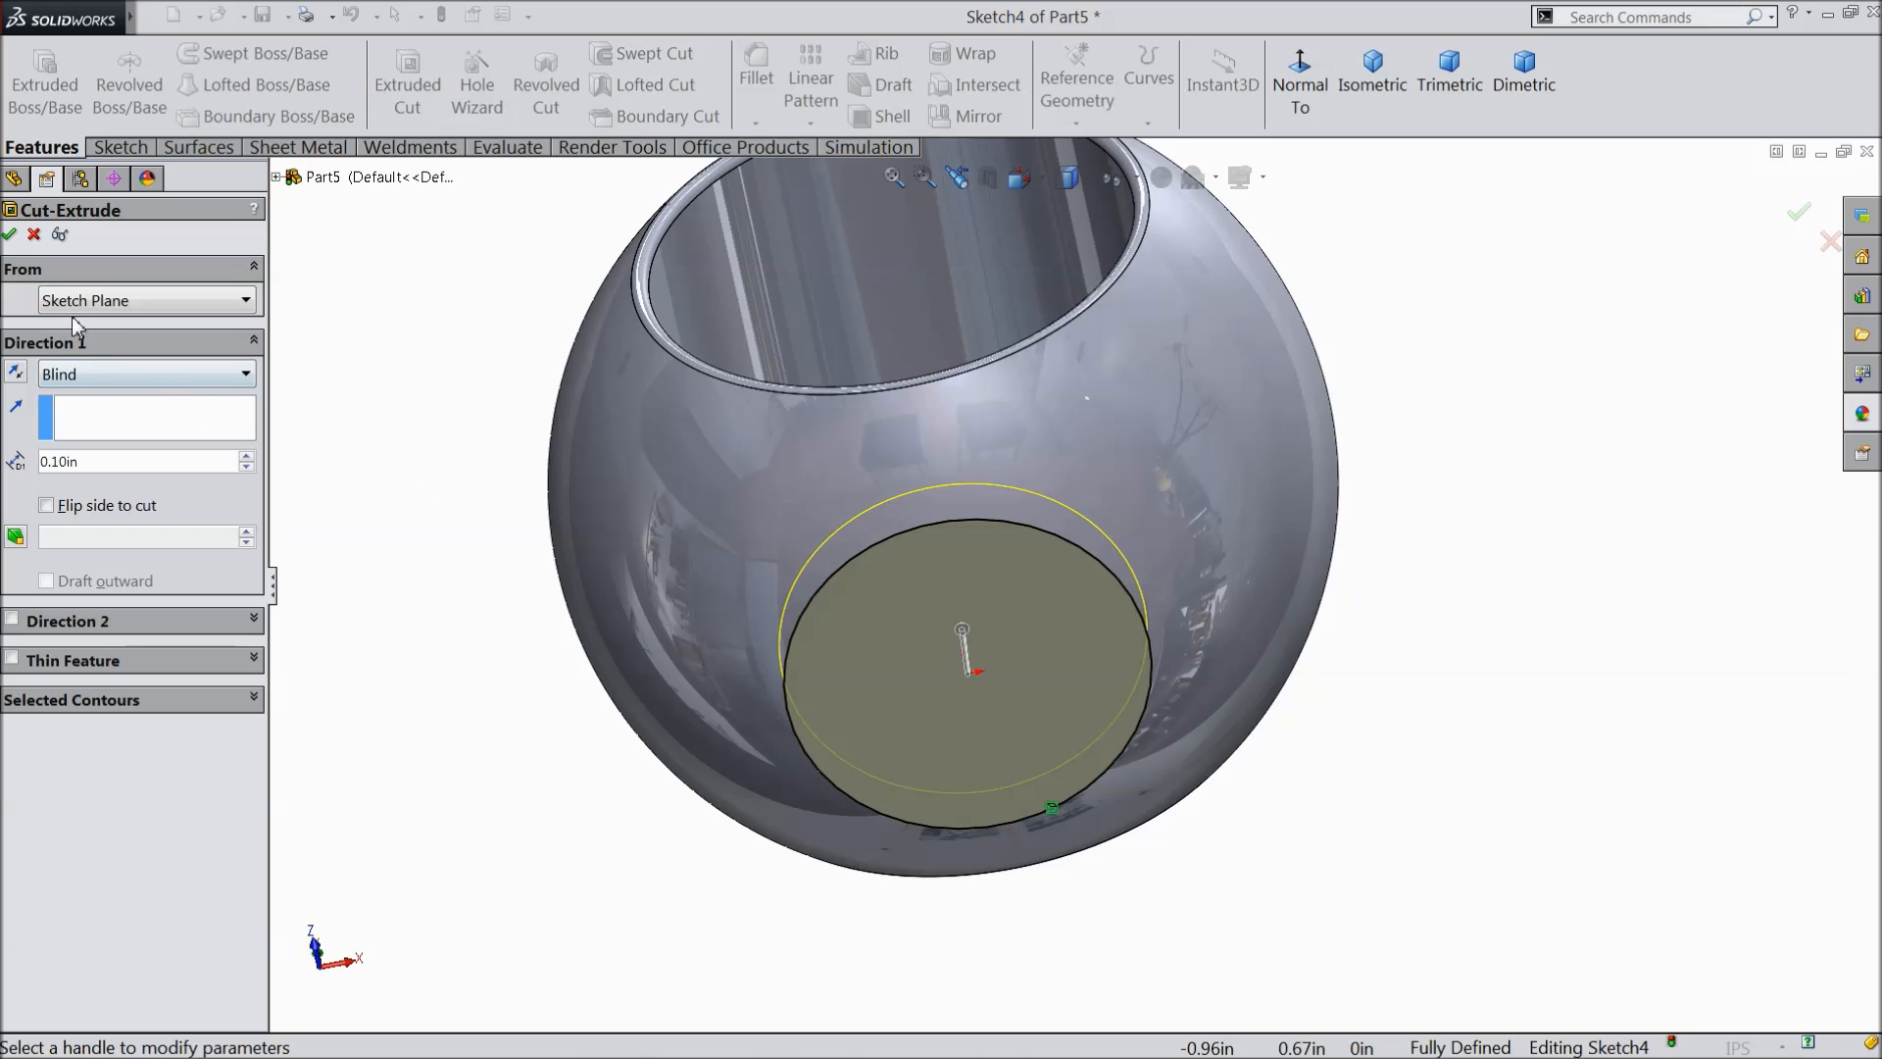
left_click(10, 237)
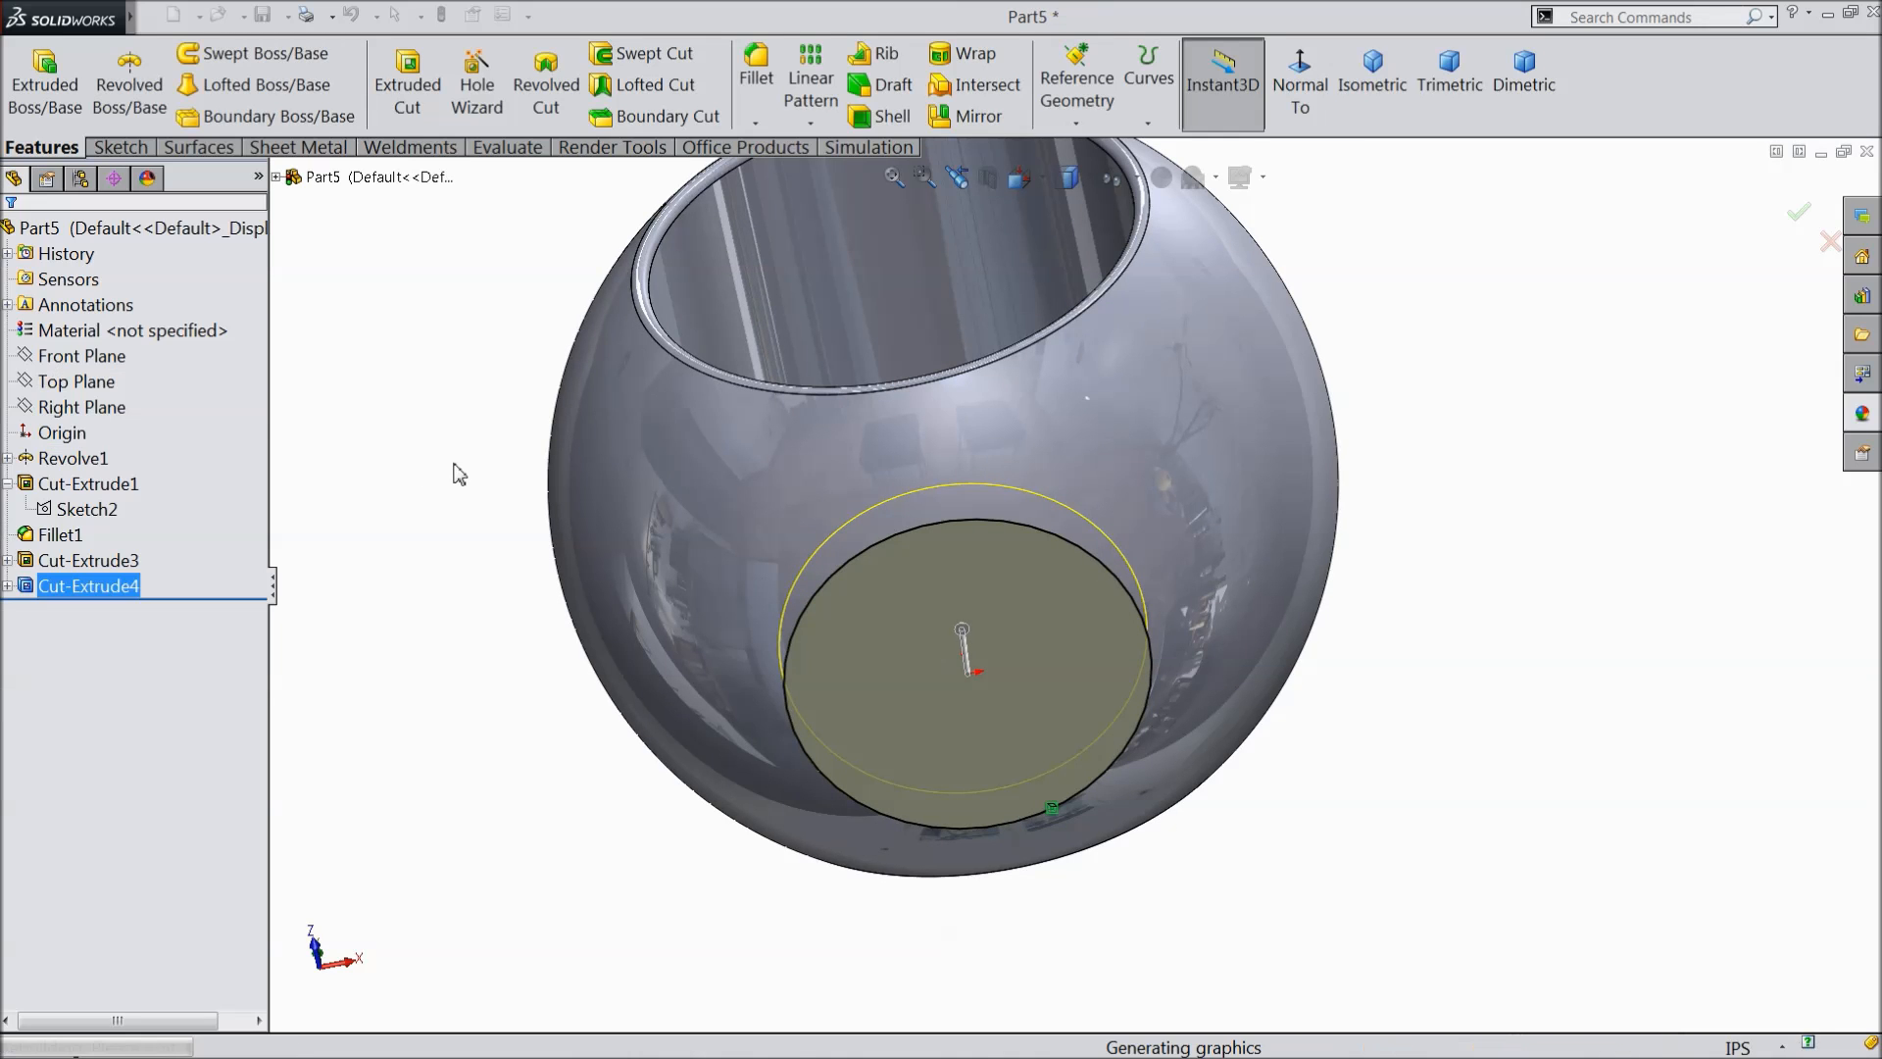
left_click(467, 559)
- Apply the chromium plate appearance from the Chrome metals to the whole ball part
middle_click_drag(496, 621, 531, 673)
scroll(461, 415, "up", 3)
middle_click_drag(462, 416, 533, 741)
scroll(1269, 516, "down", 3)
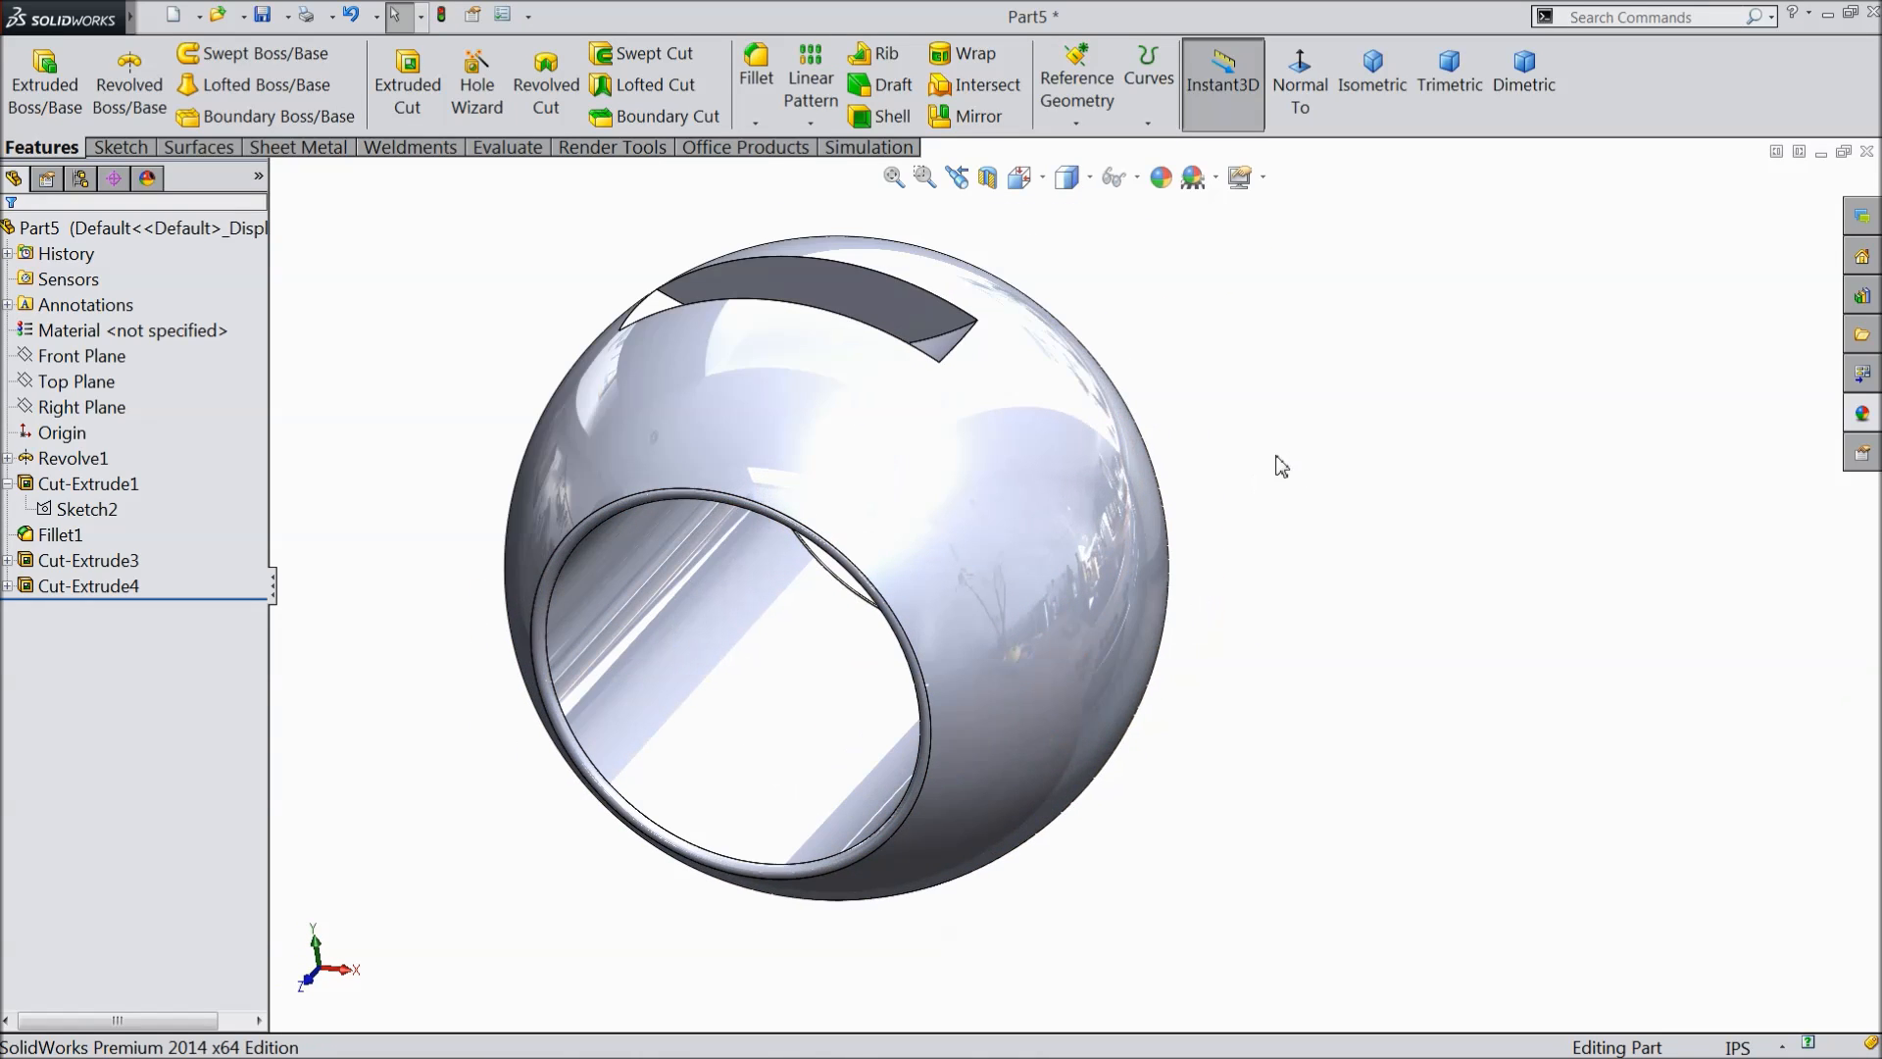
left_click(147, 229)
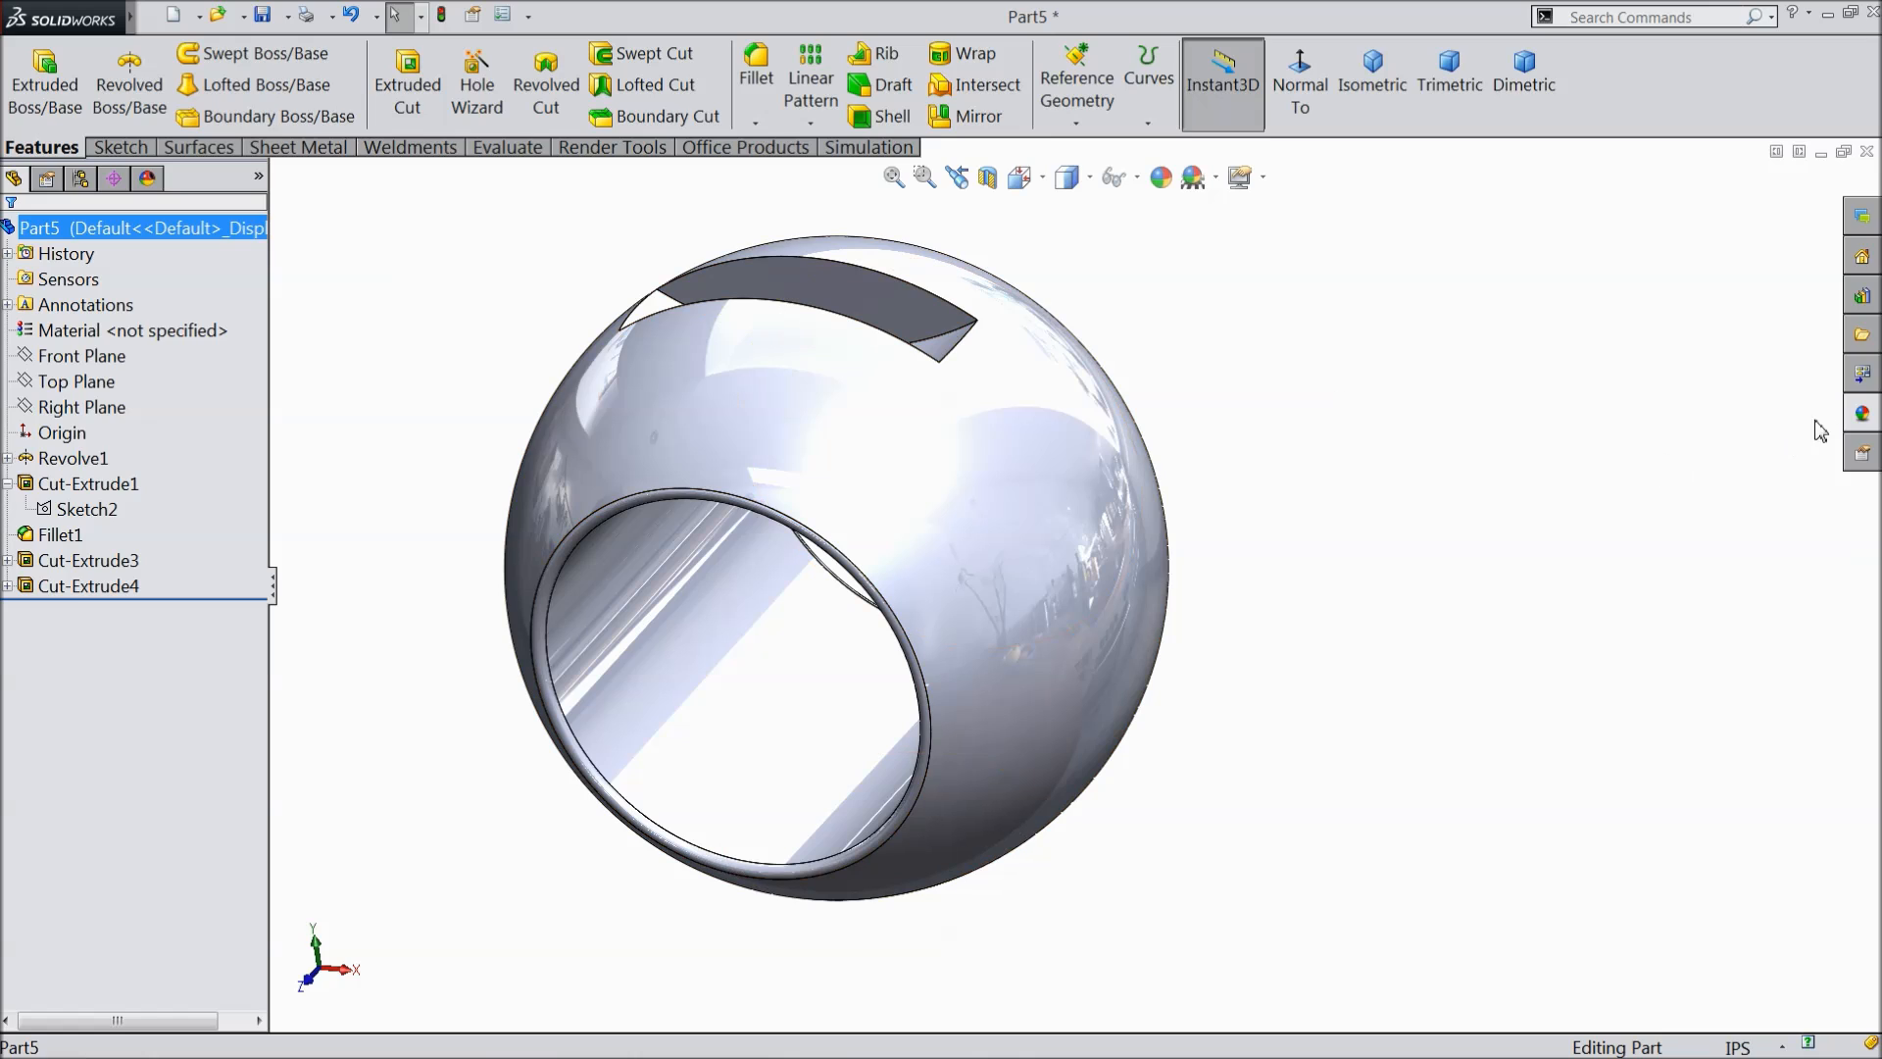
left_click(1862, 415)
scroll(1710, 284, "up", 1)
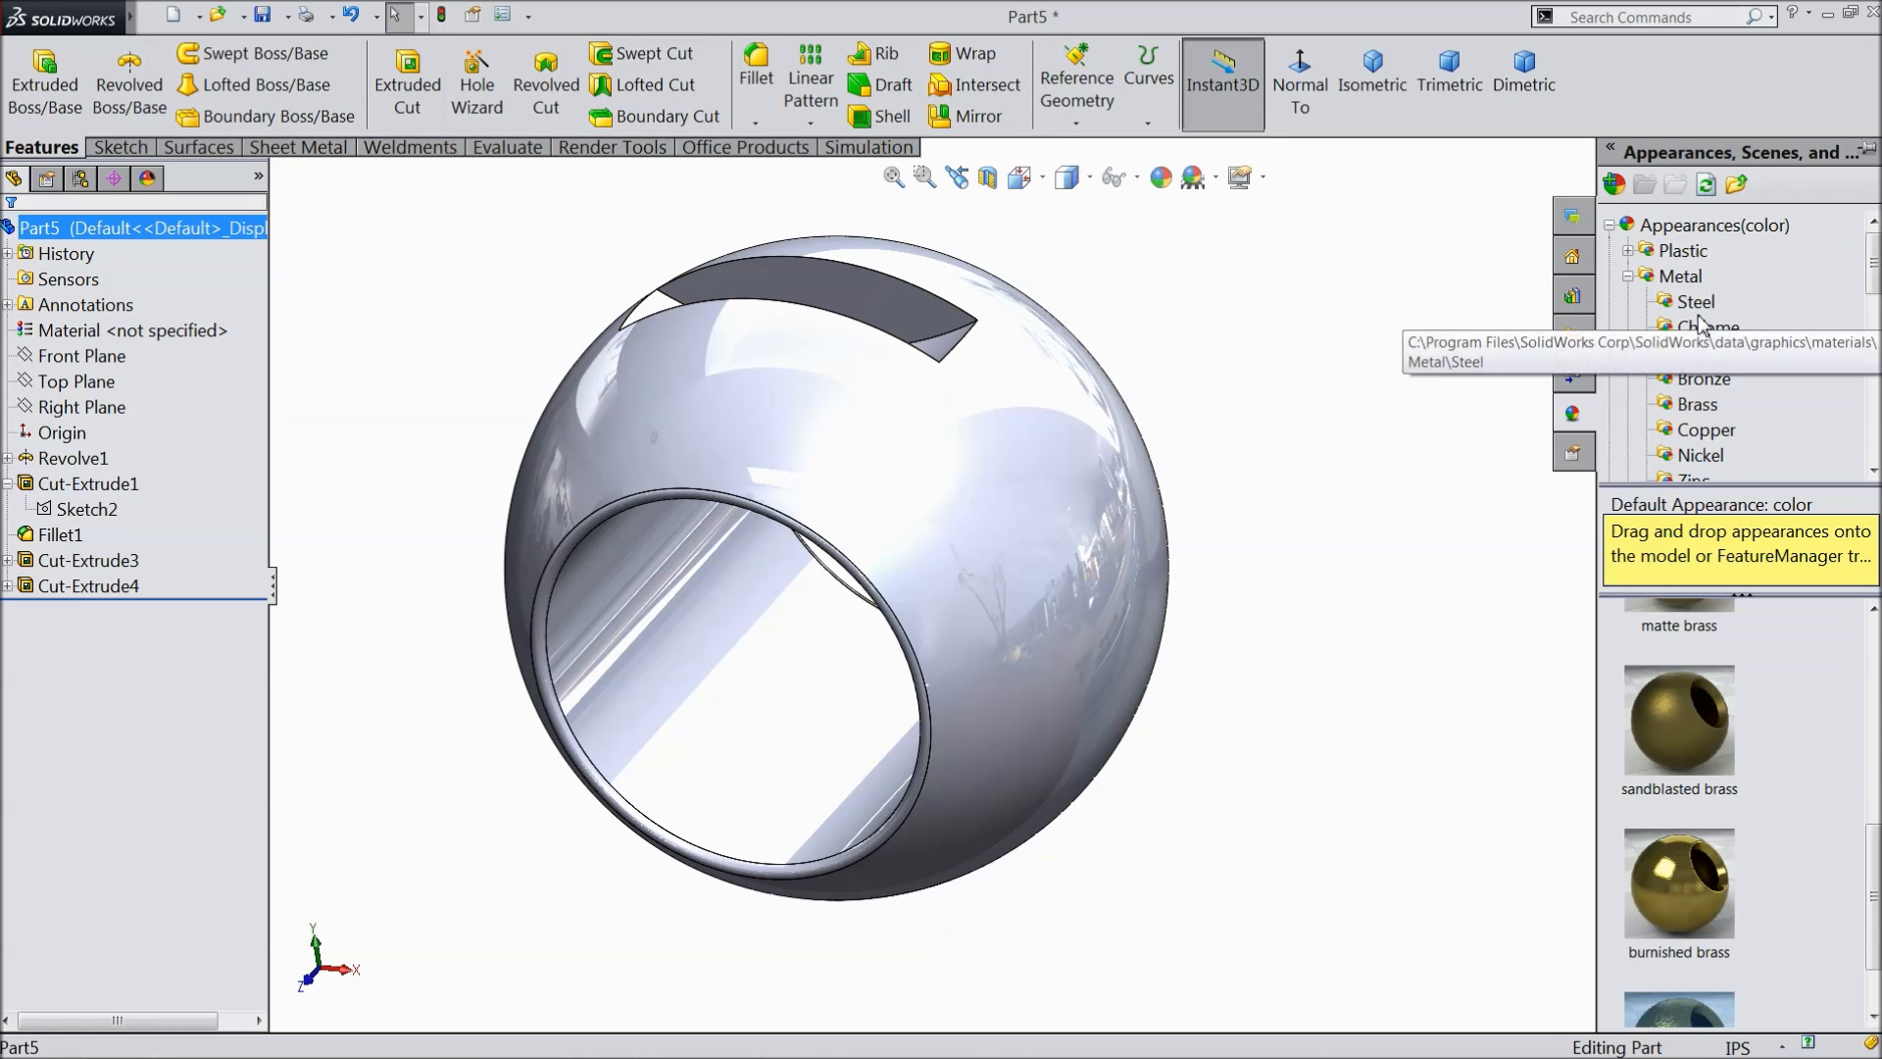
left_click(1699, 334)
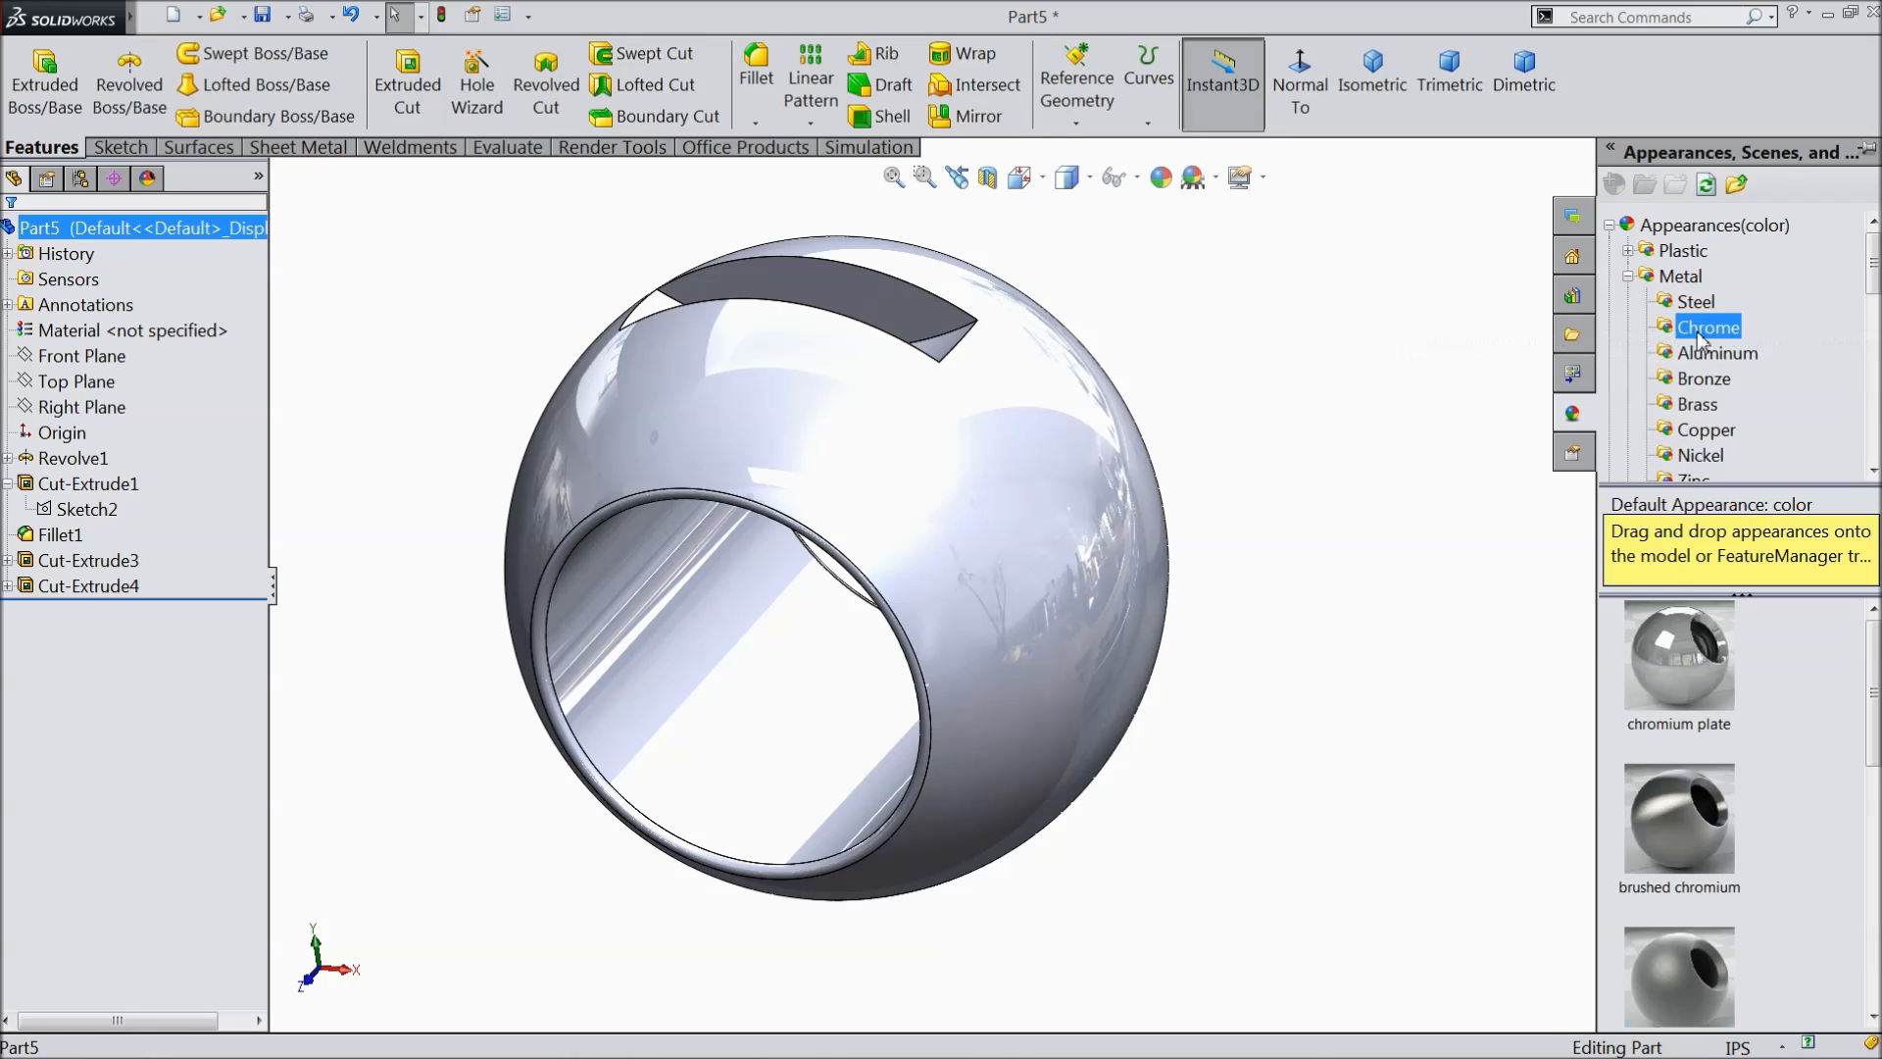
double_click(1702, 656)
- Save the part as 3.Ball in the 3-4 Ball Valve folder
middle_click_drag(1529, 598, 1457, 676)
scroll(1174, 645, "up", 3)
middle_click_drag(1172, 642, 1099, 635)
scroll(967, 526, "down", 3)
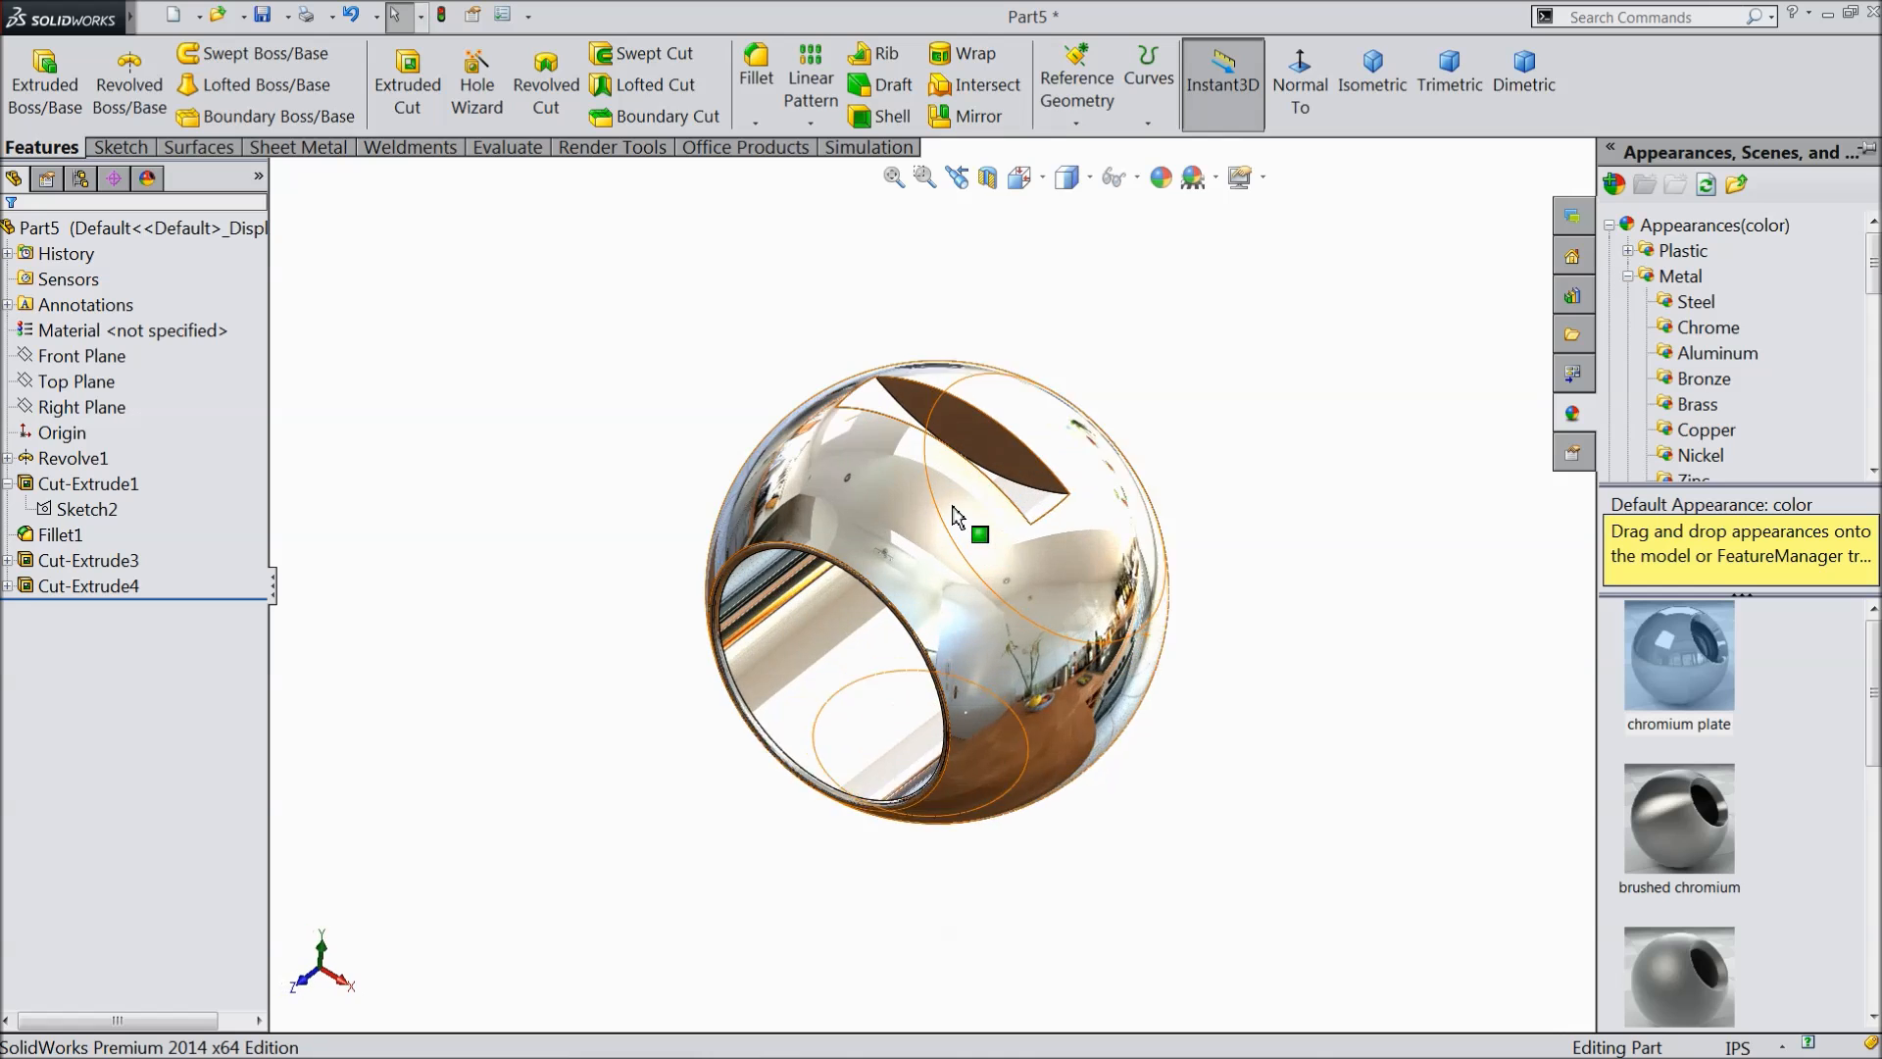
left_click(264, 20)
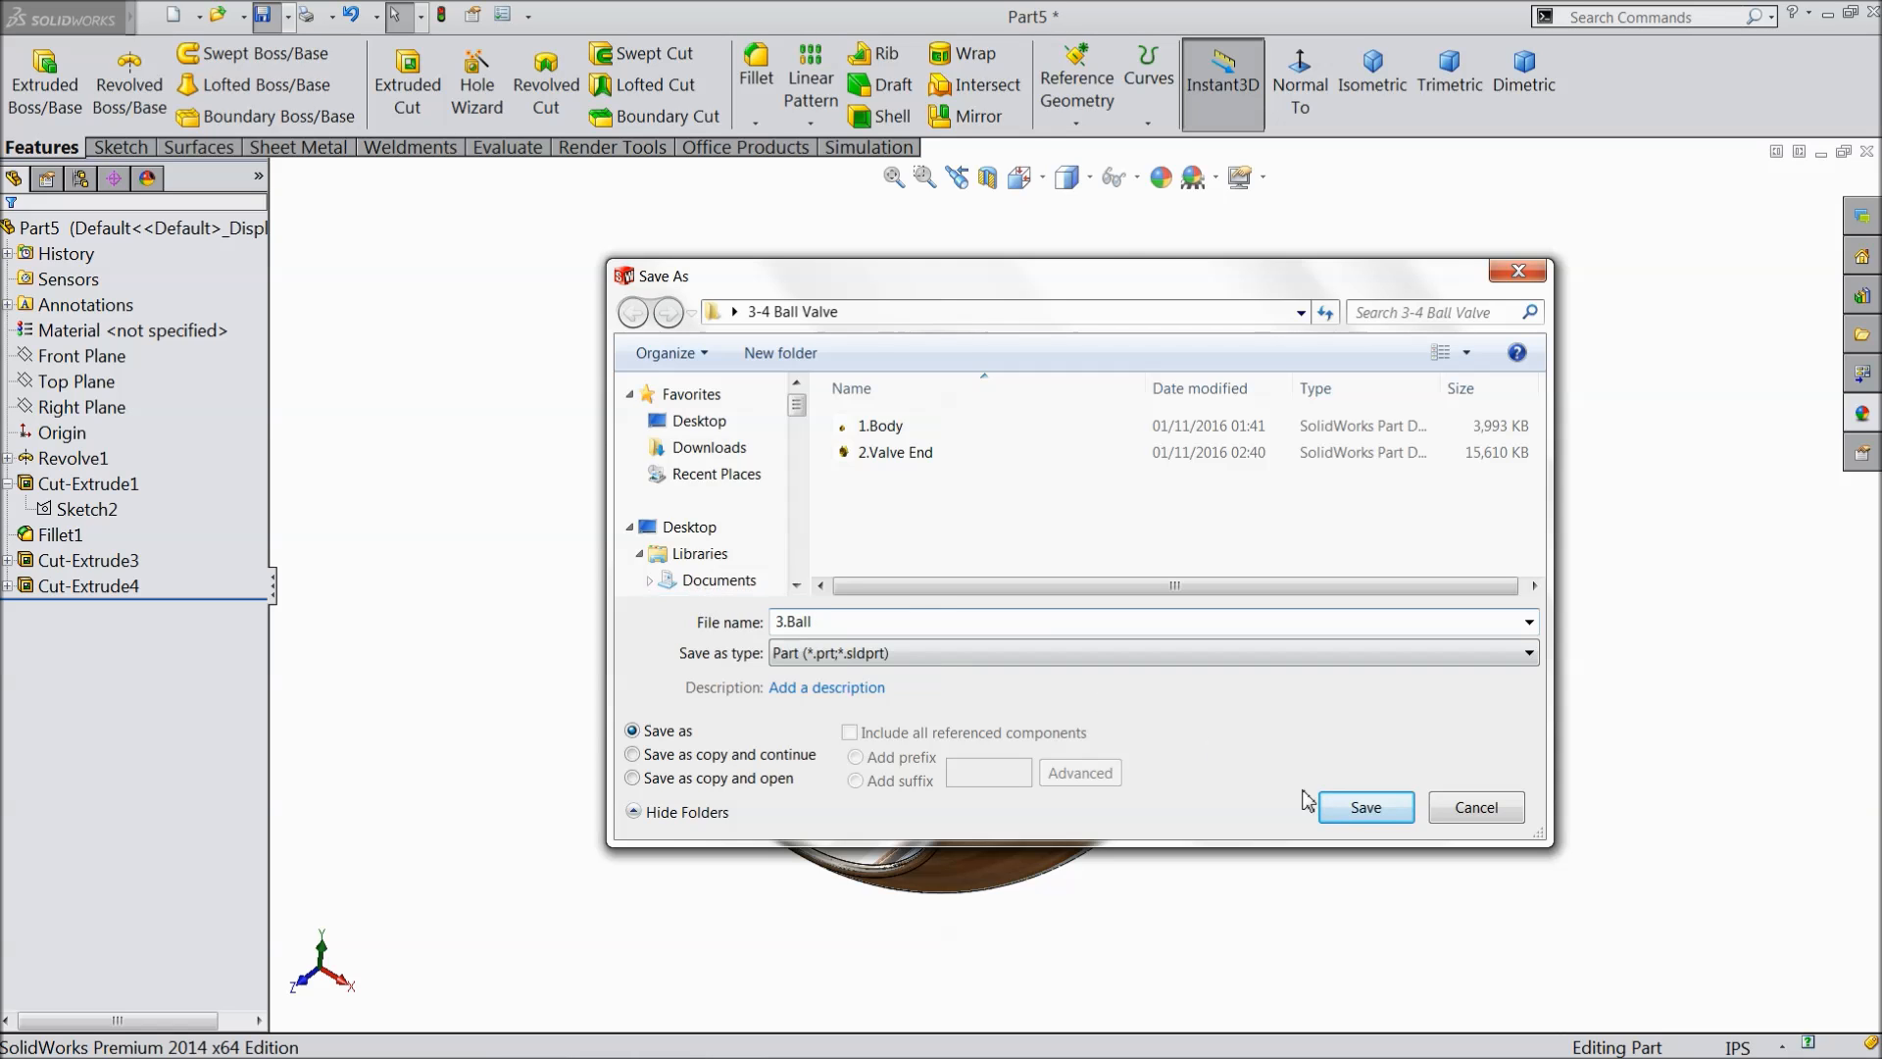
left_click(1363, 807)
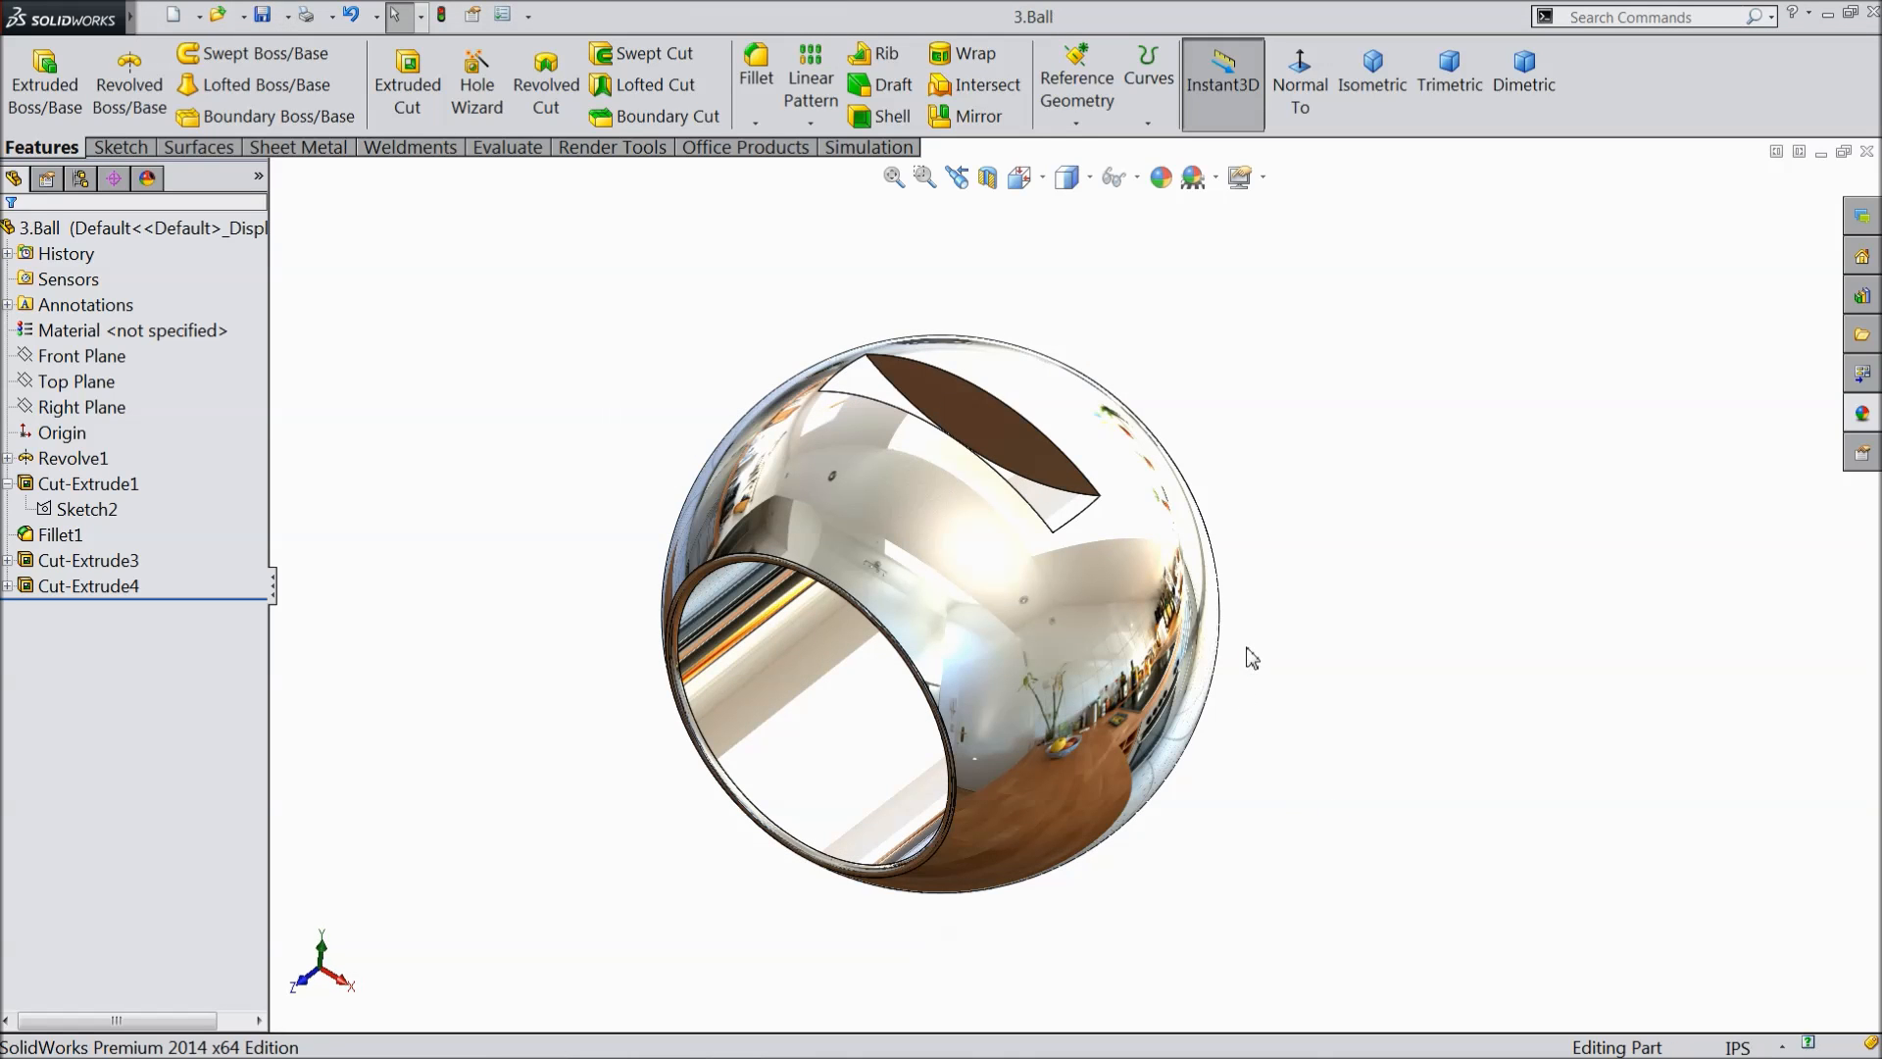
middle_click_drag(798, 706, 928, 612)
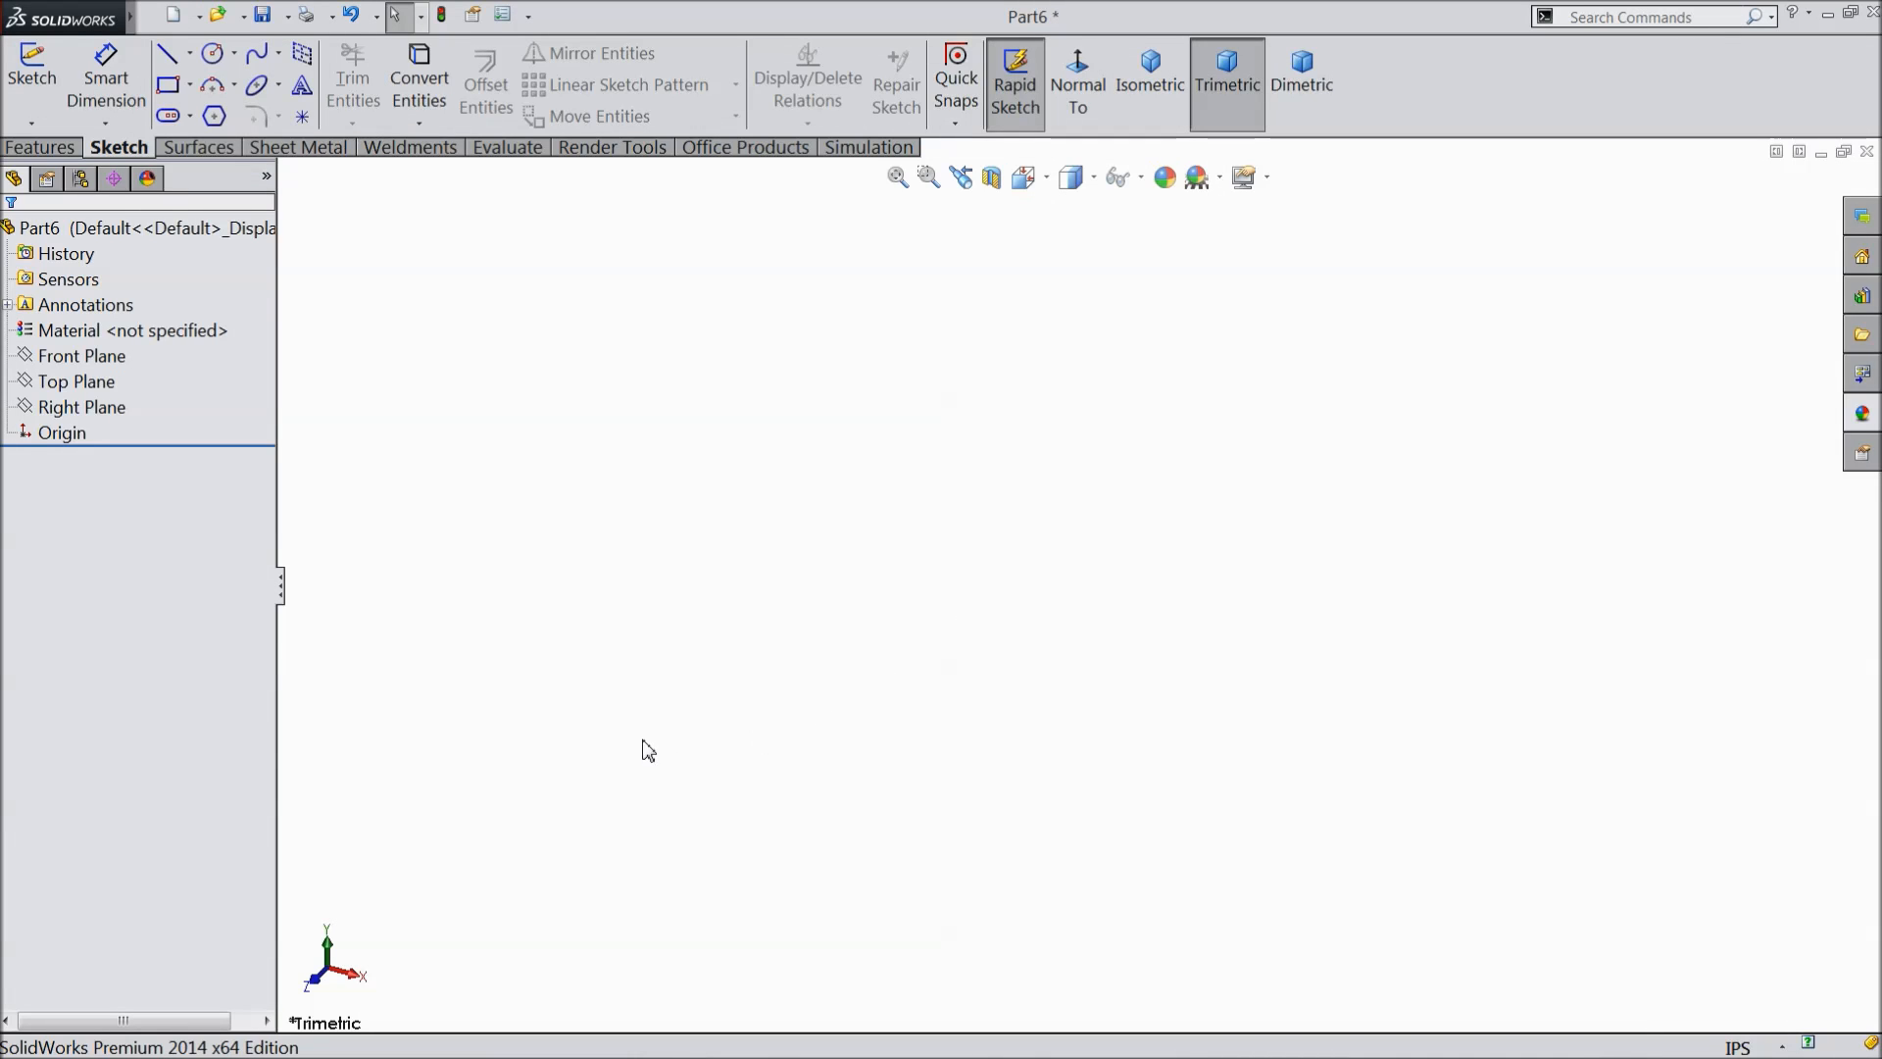
- Sketch an open four-line chain on the Right Plane: about 1.16 in vertically up from the origin, then horizontal, inclined upward and horizontal
left_click(98, 407)
left_click(127, 392)
left_click(168, 54)
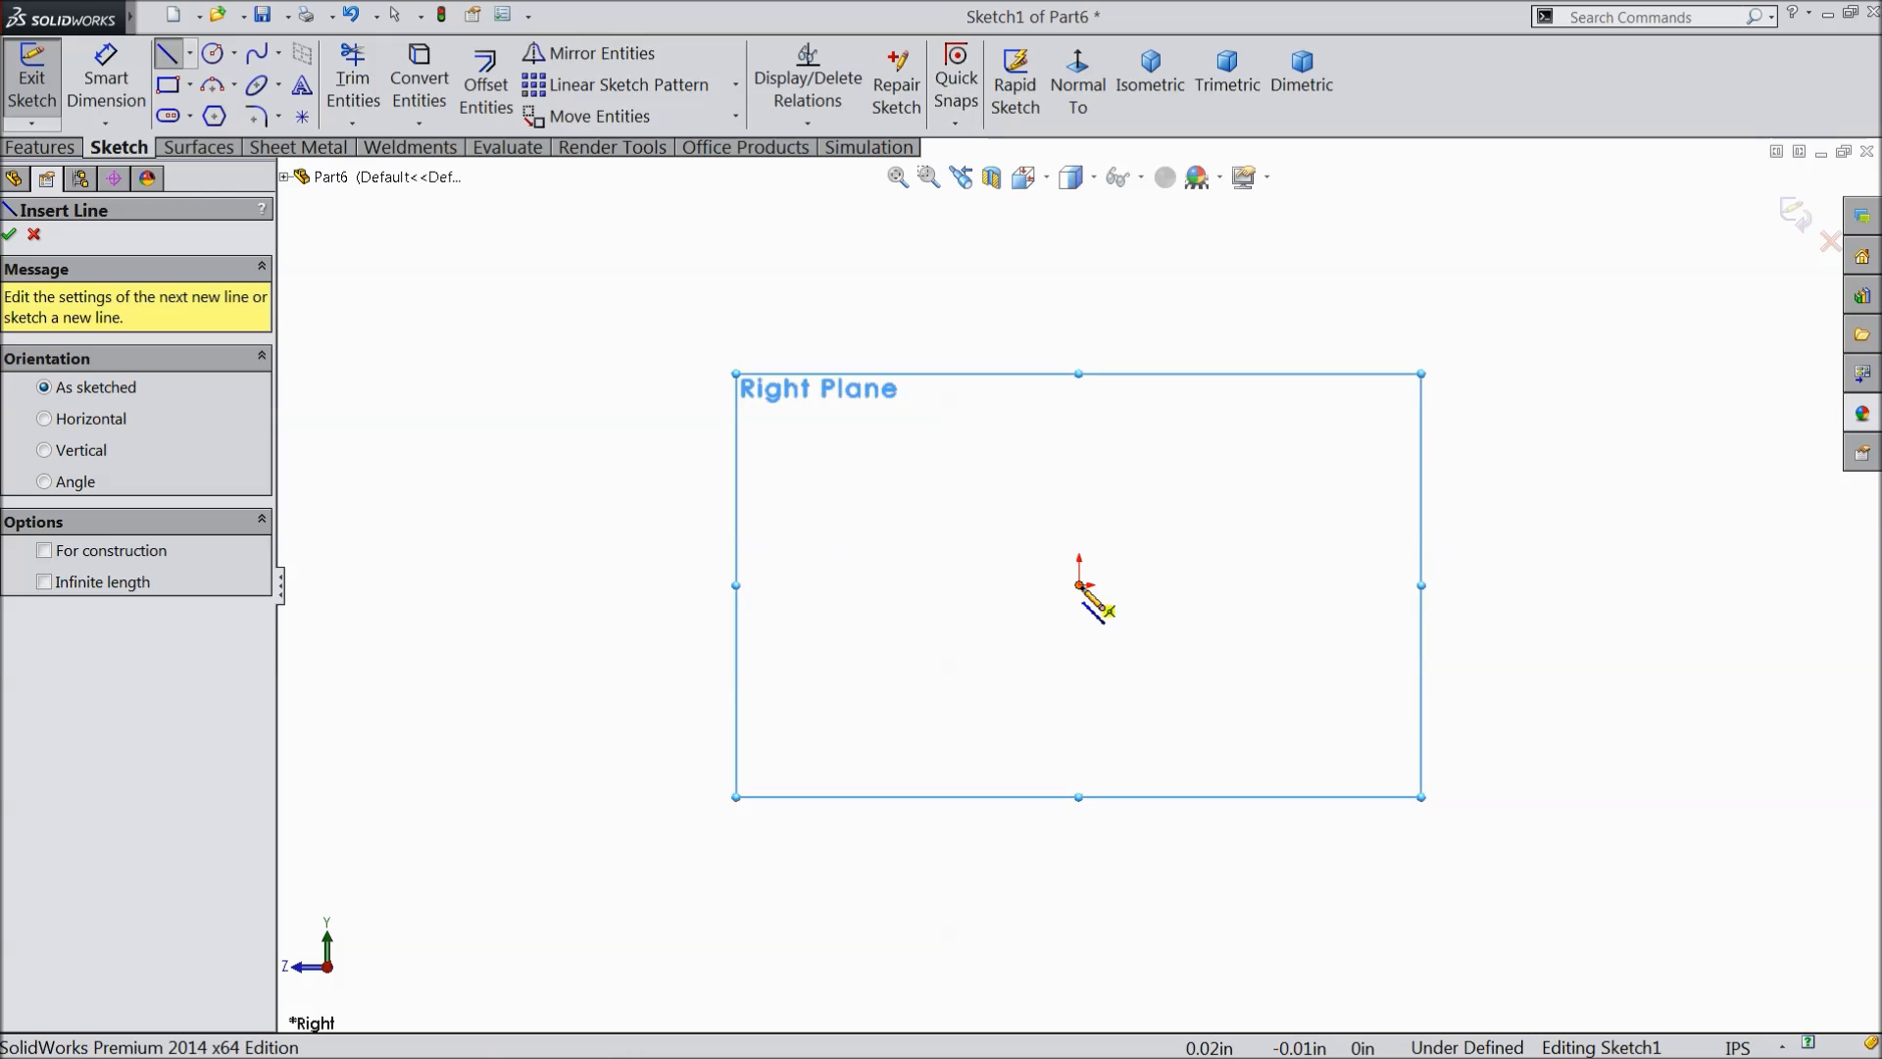
left_click(1079, 585)
left_click(1079, 471)
left_click(1318, 471)
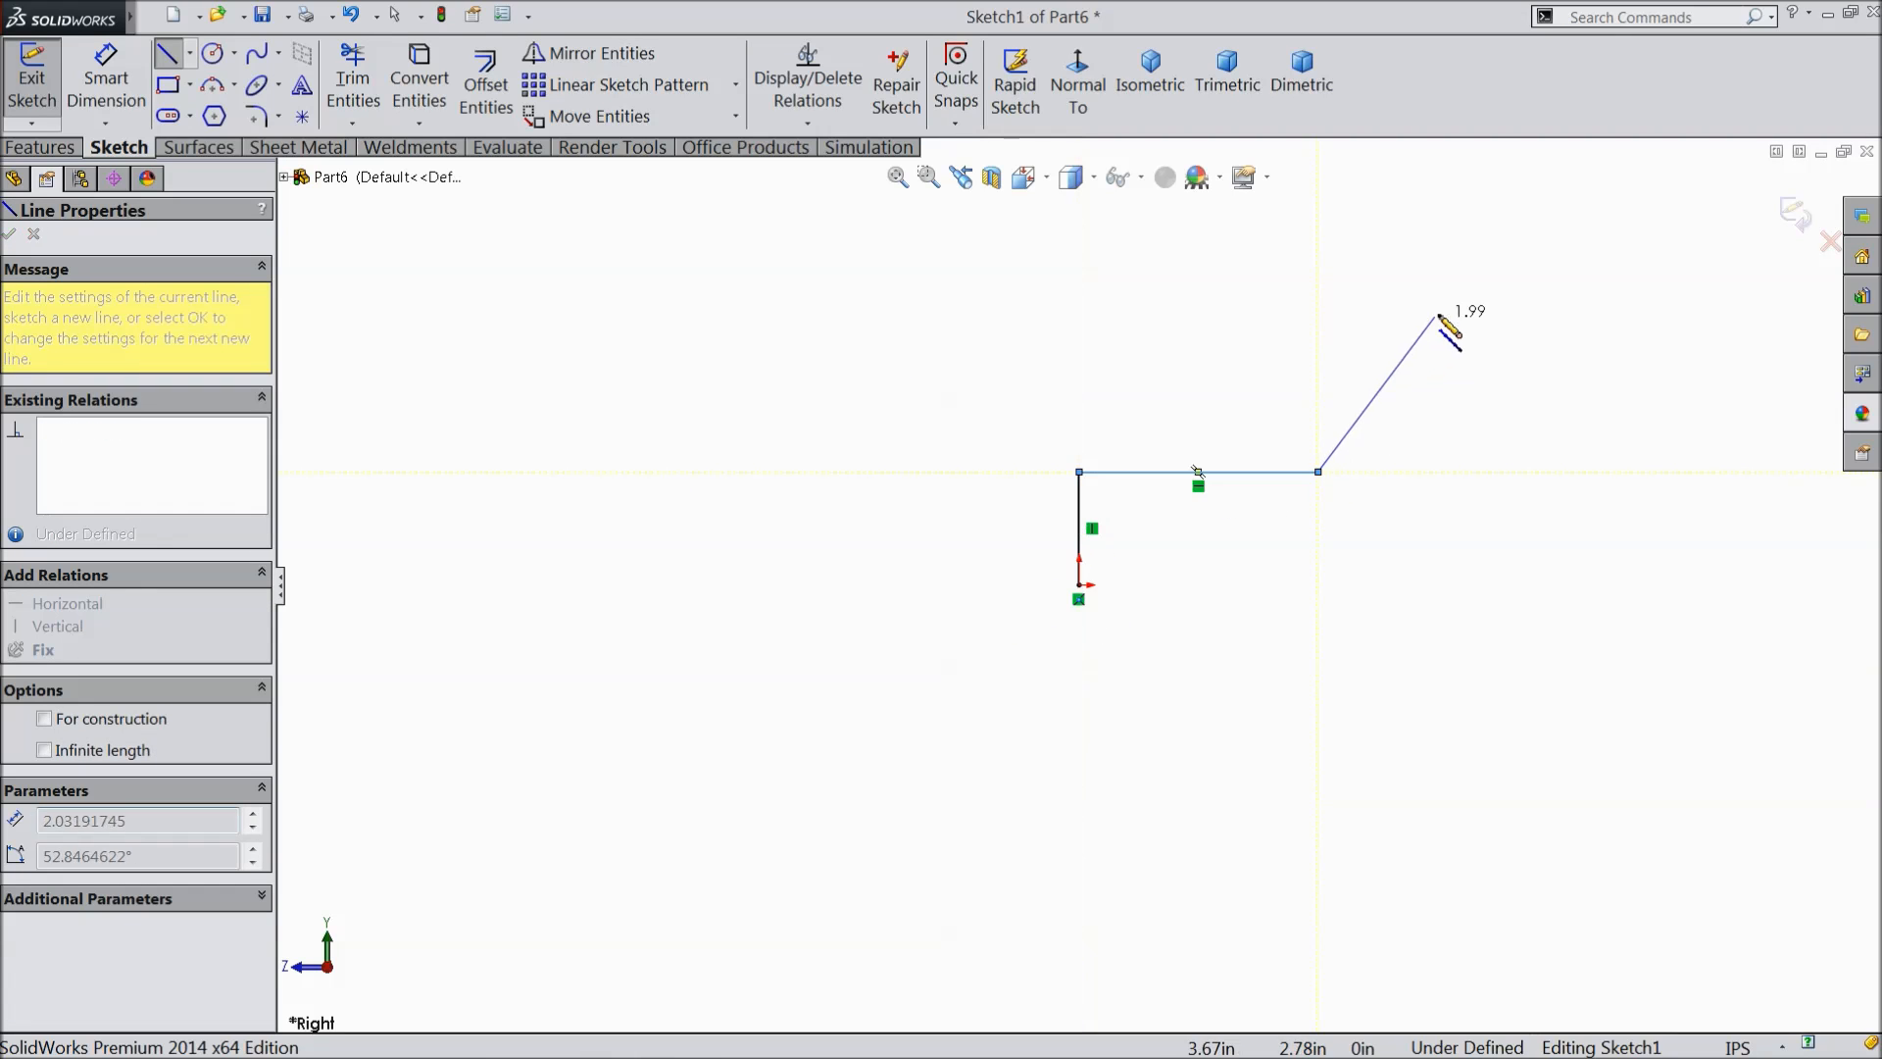
left_click(1457, 343)
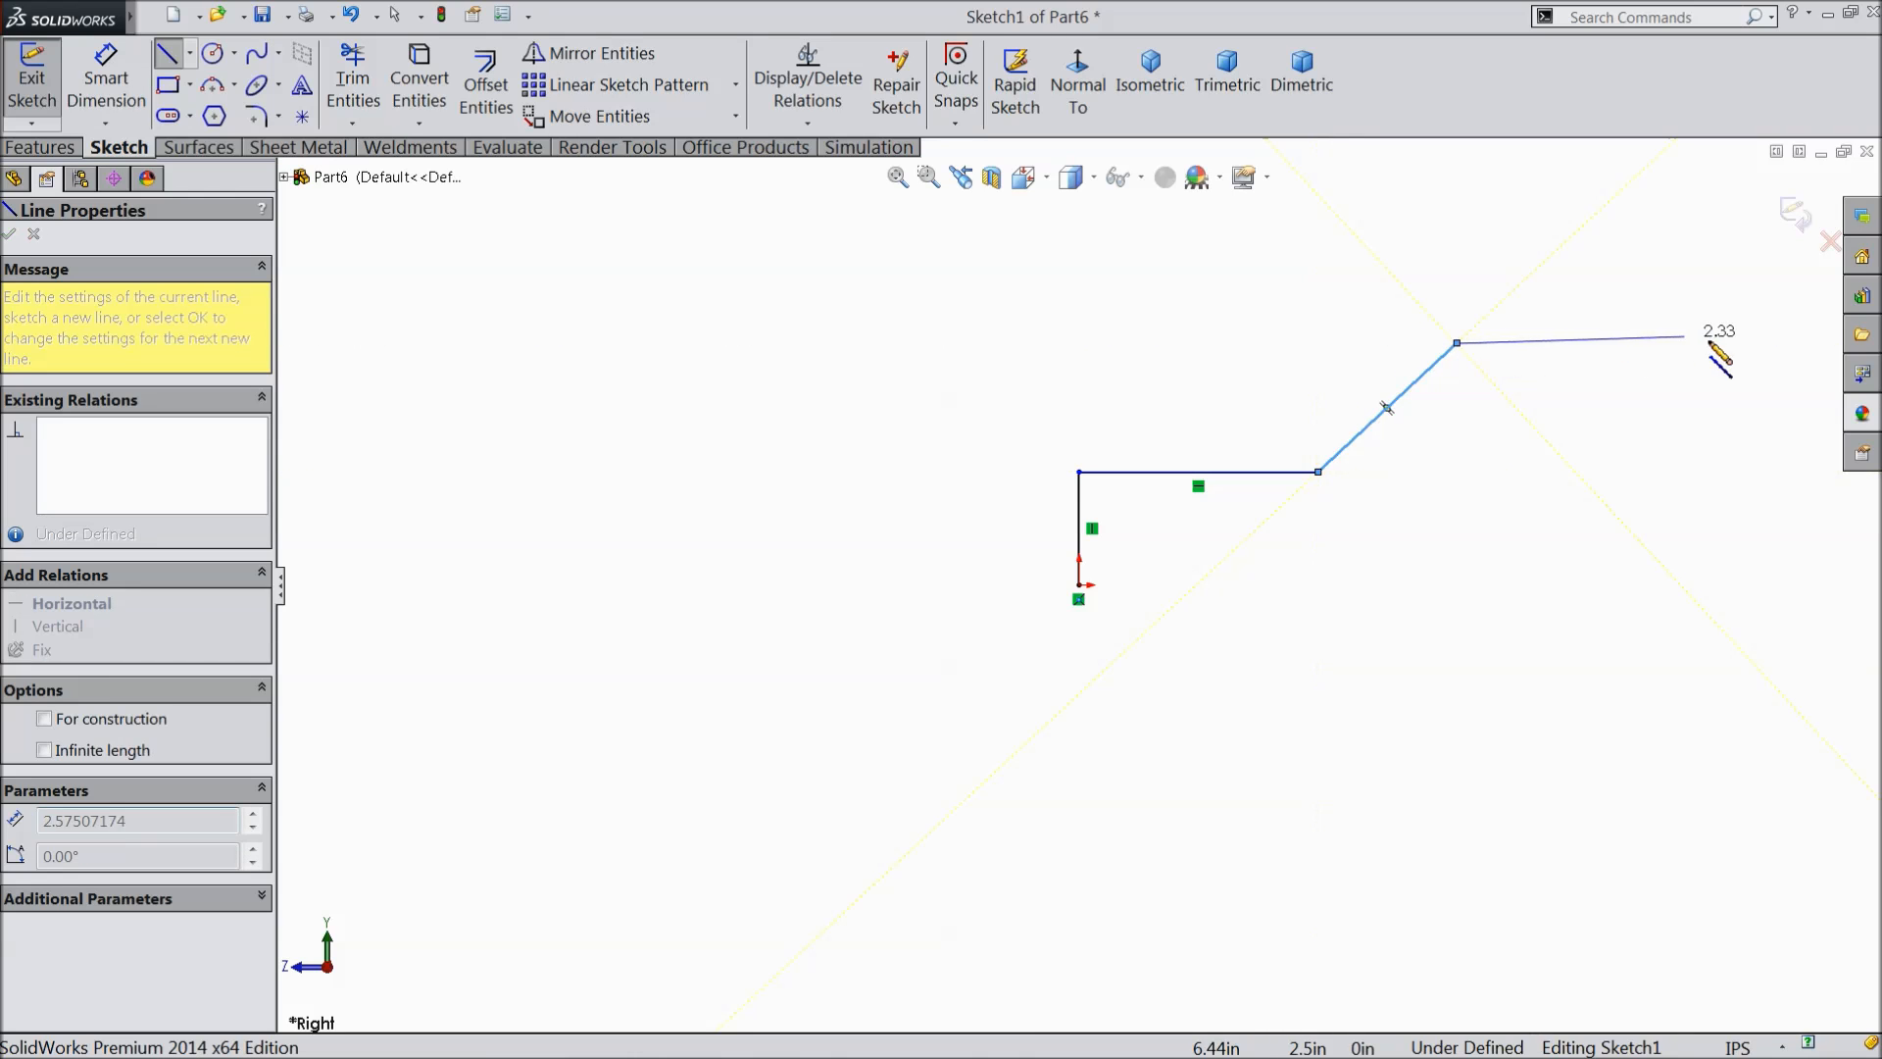
left_click(1771, 343)
right_click(1391, 180)
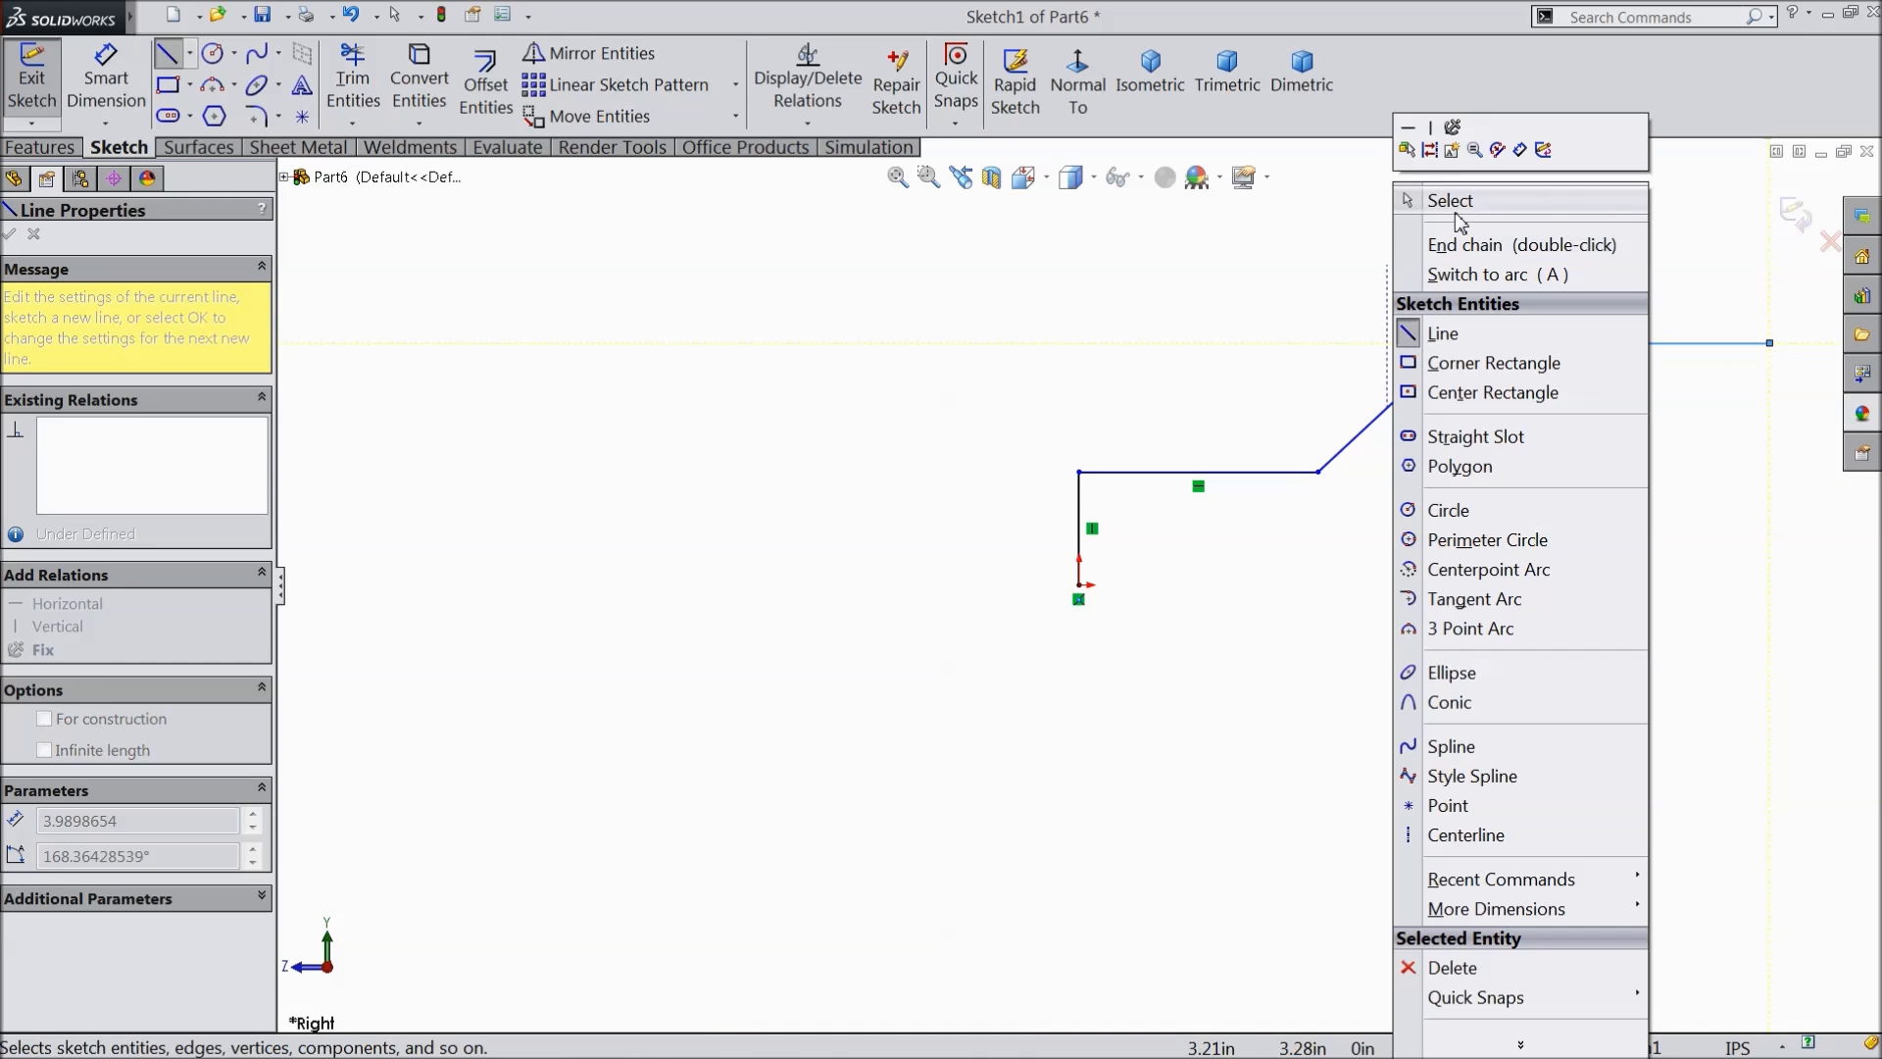
left_click(1446, 198)
- Dimension the vertical line at the origin and set its length to 0.5 in
scroll(1800, 351, "down", 3)
scroll(1313, 598, "up", 2)
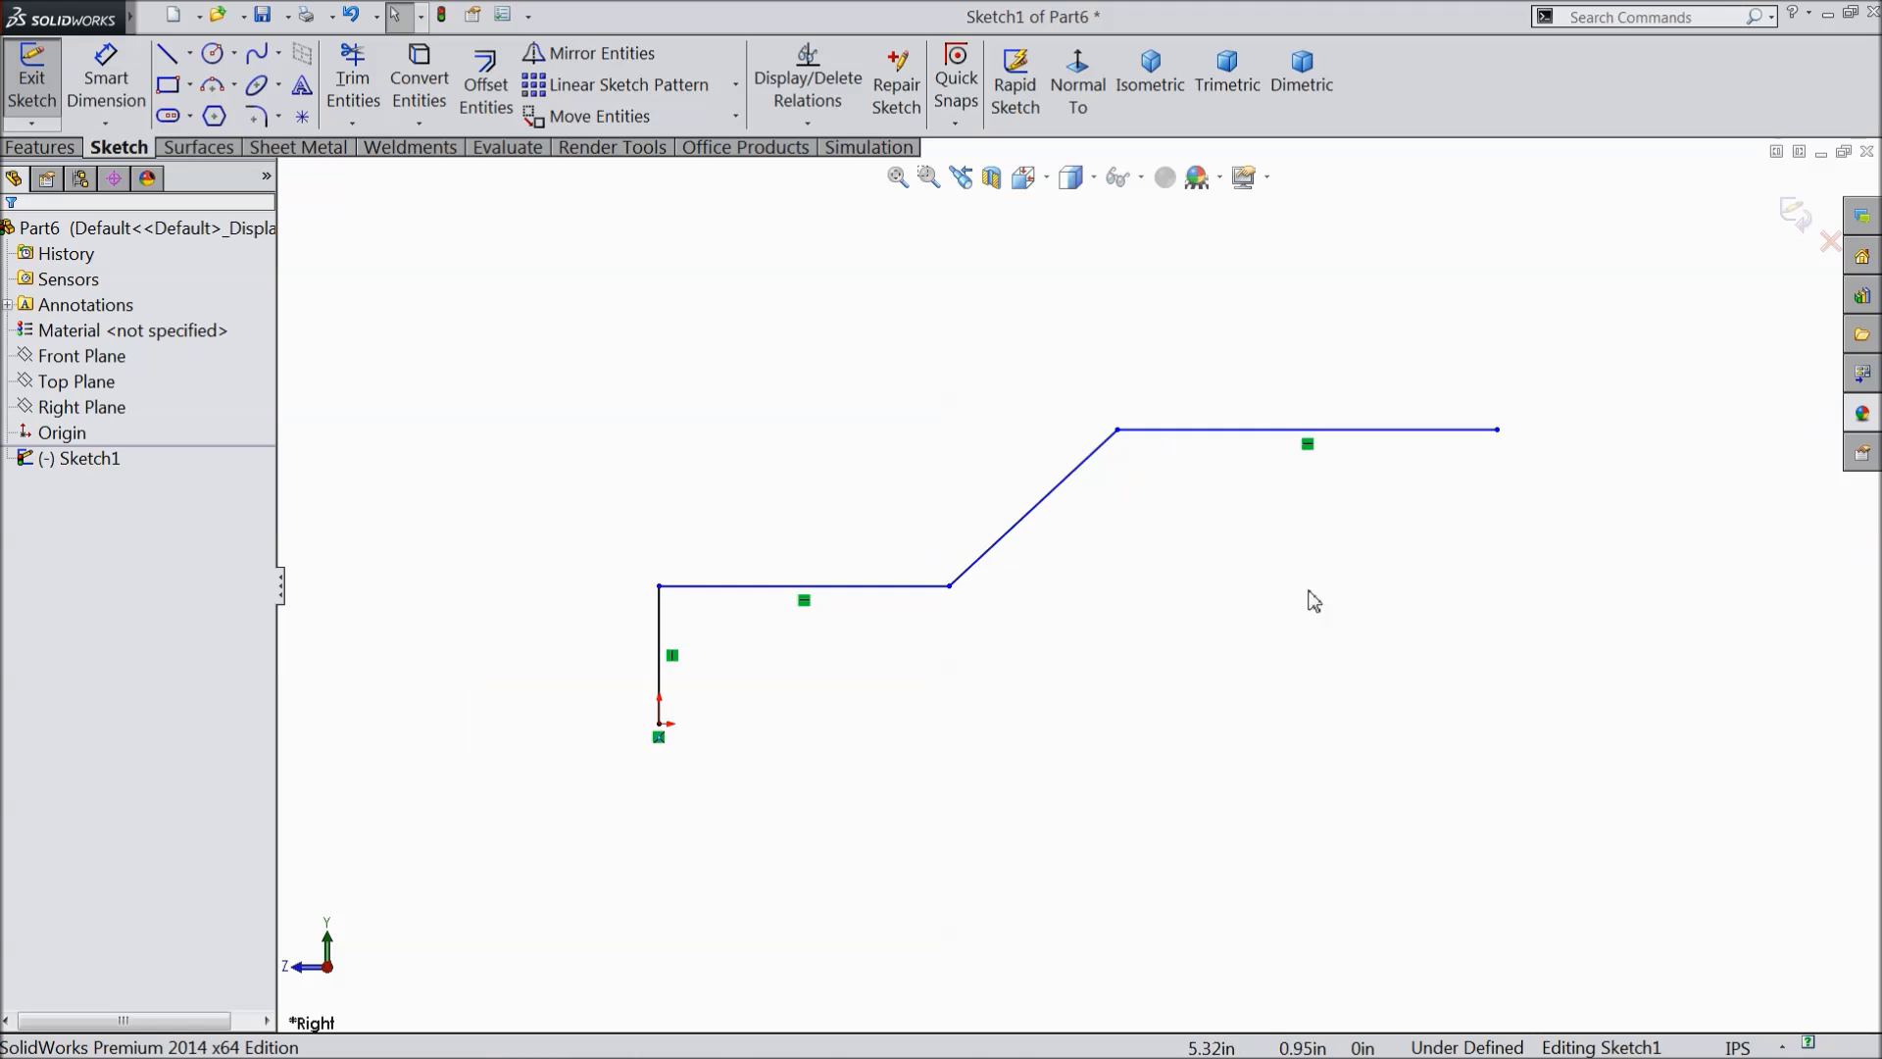
scroll(1241, 684, "down", 1)
left_click(106, 78)
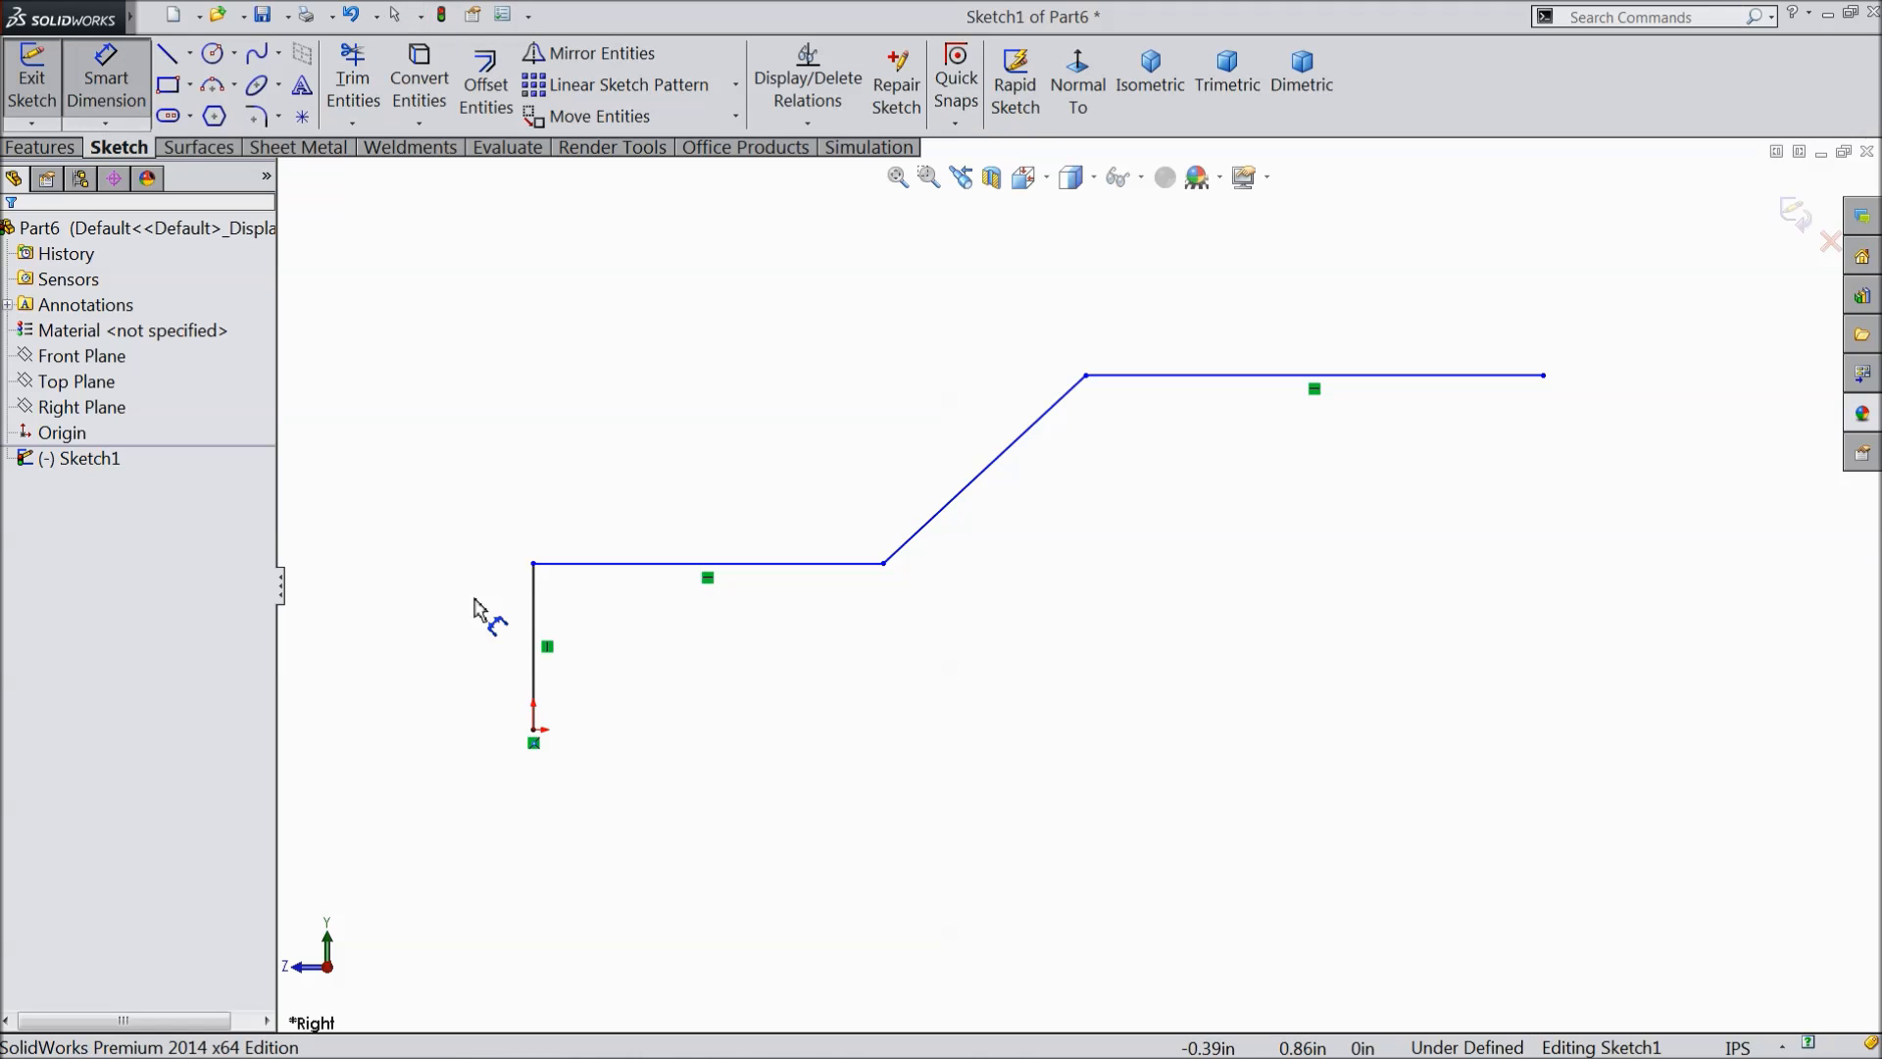
left_click(532, 674)
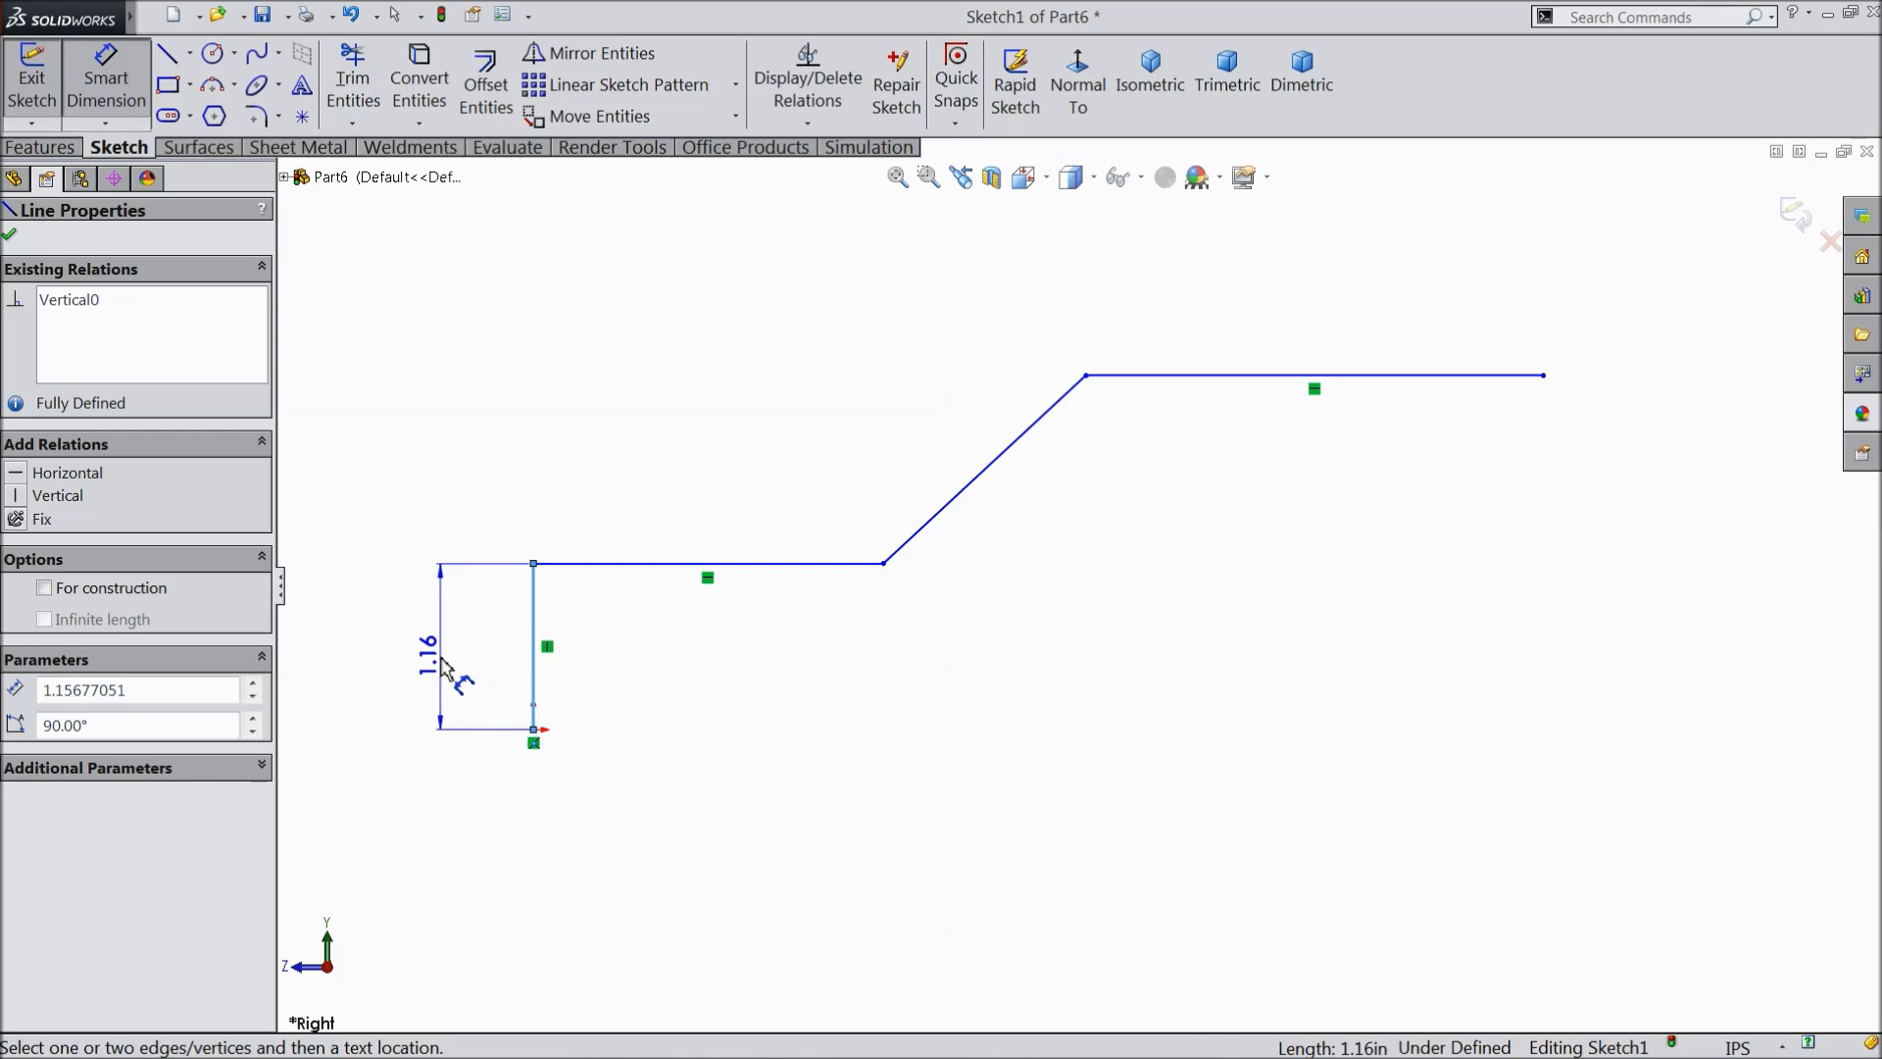
left_click(443, 665)
type("0.5")
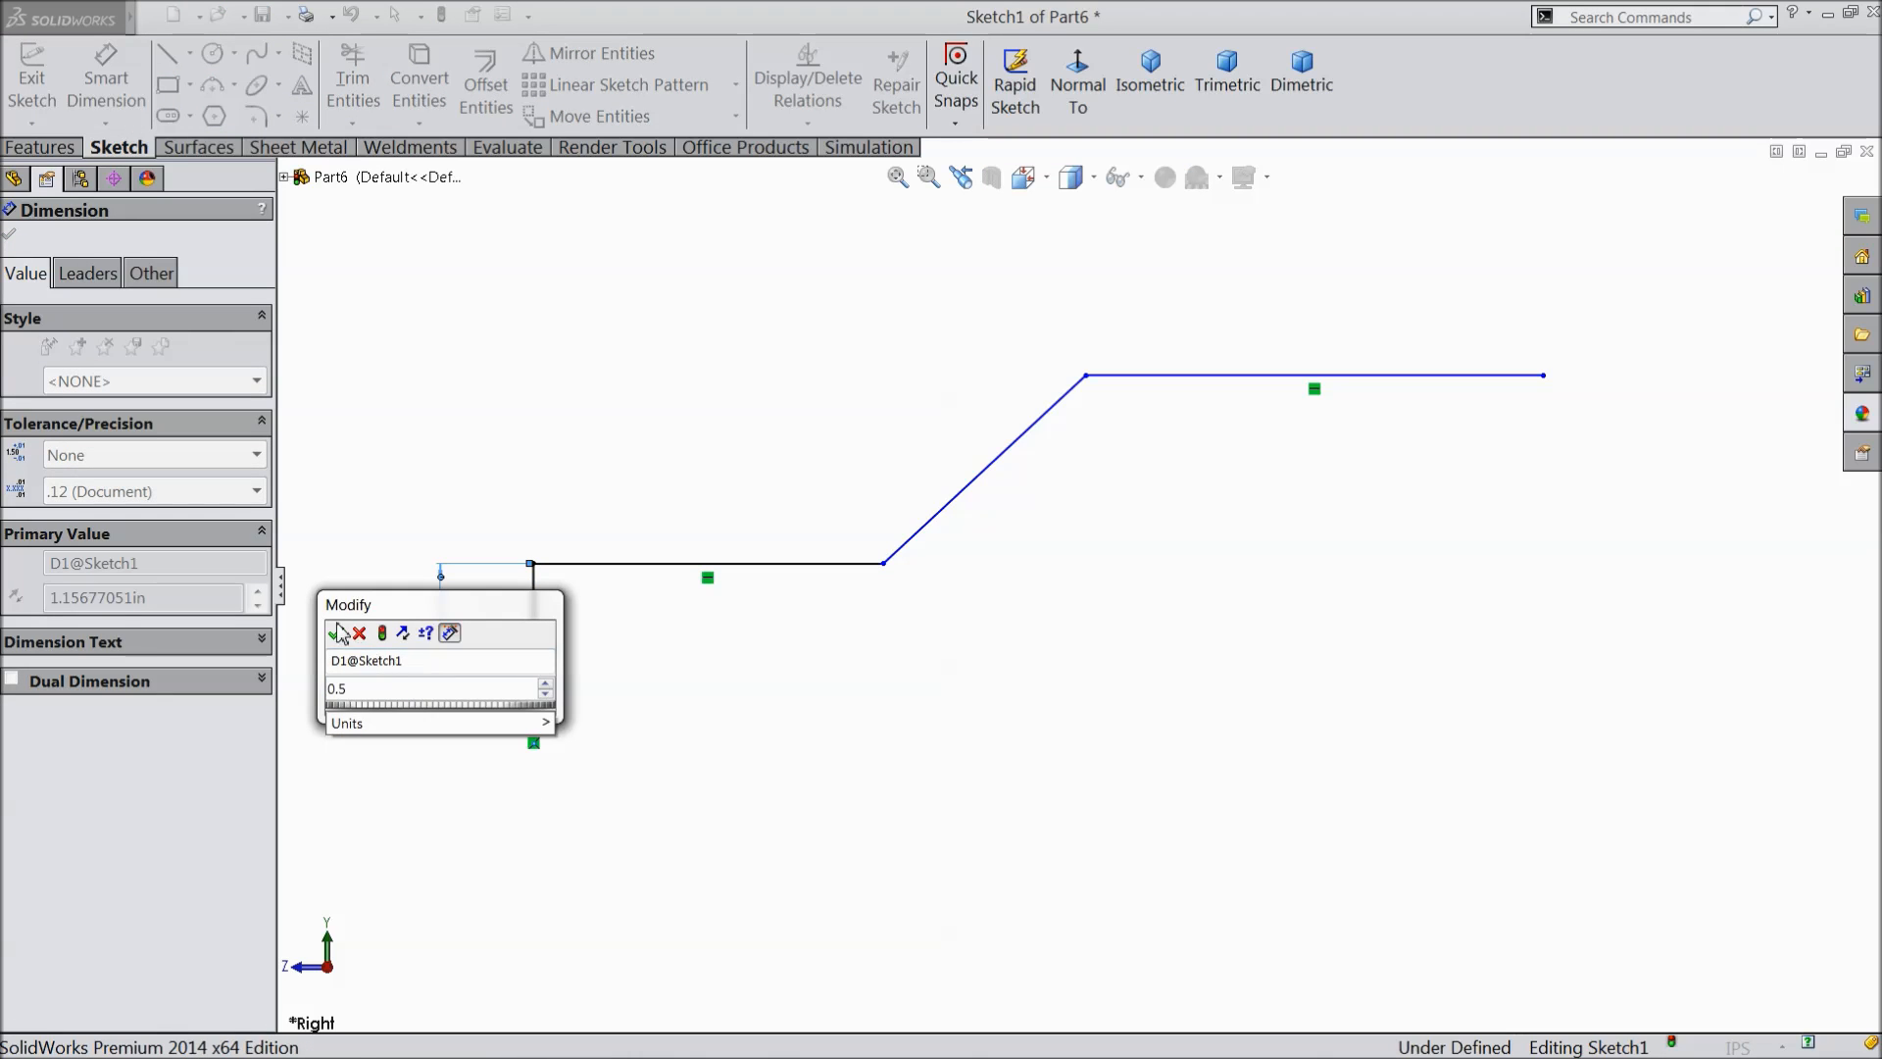
left_click(340, 632)
- Dimension the lower horizontal line and set its length to 0.875 in
left_click(669, 564)
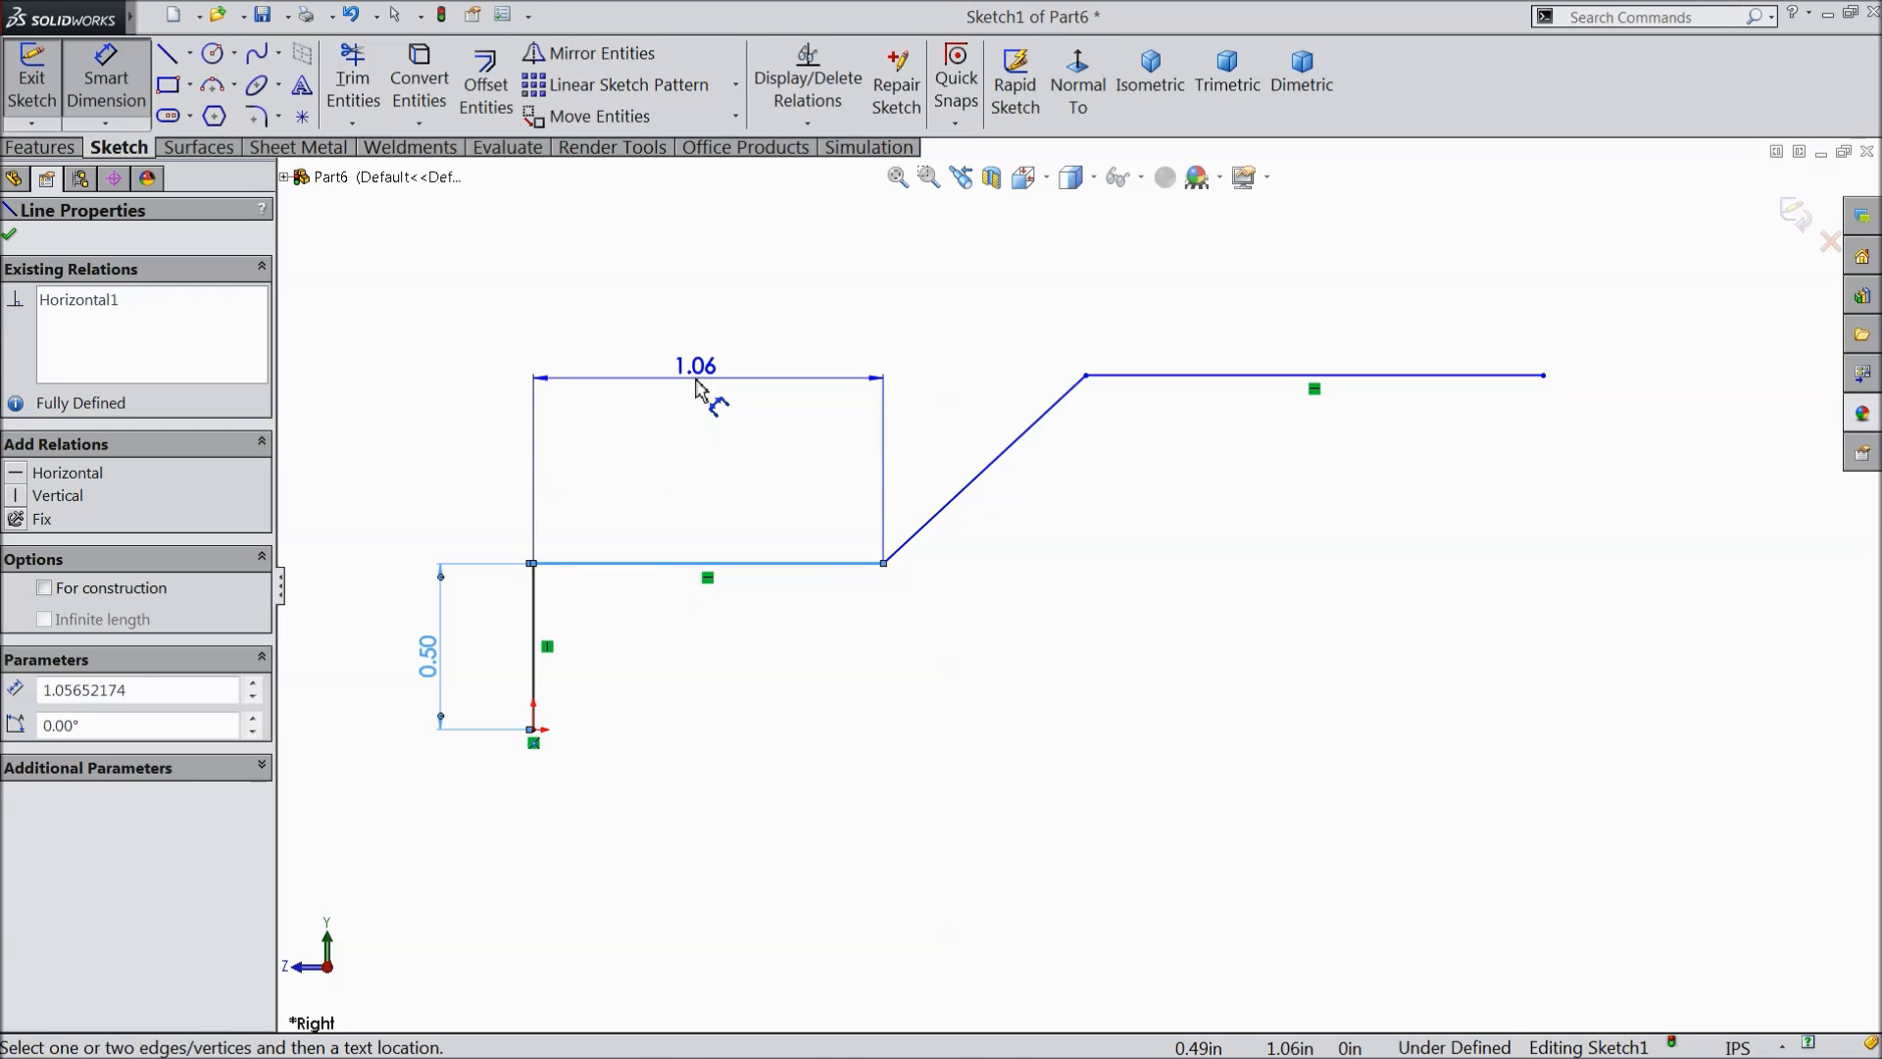
left_click(698, 387)
type("0.875")
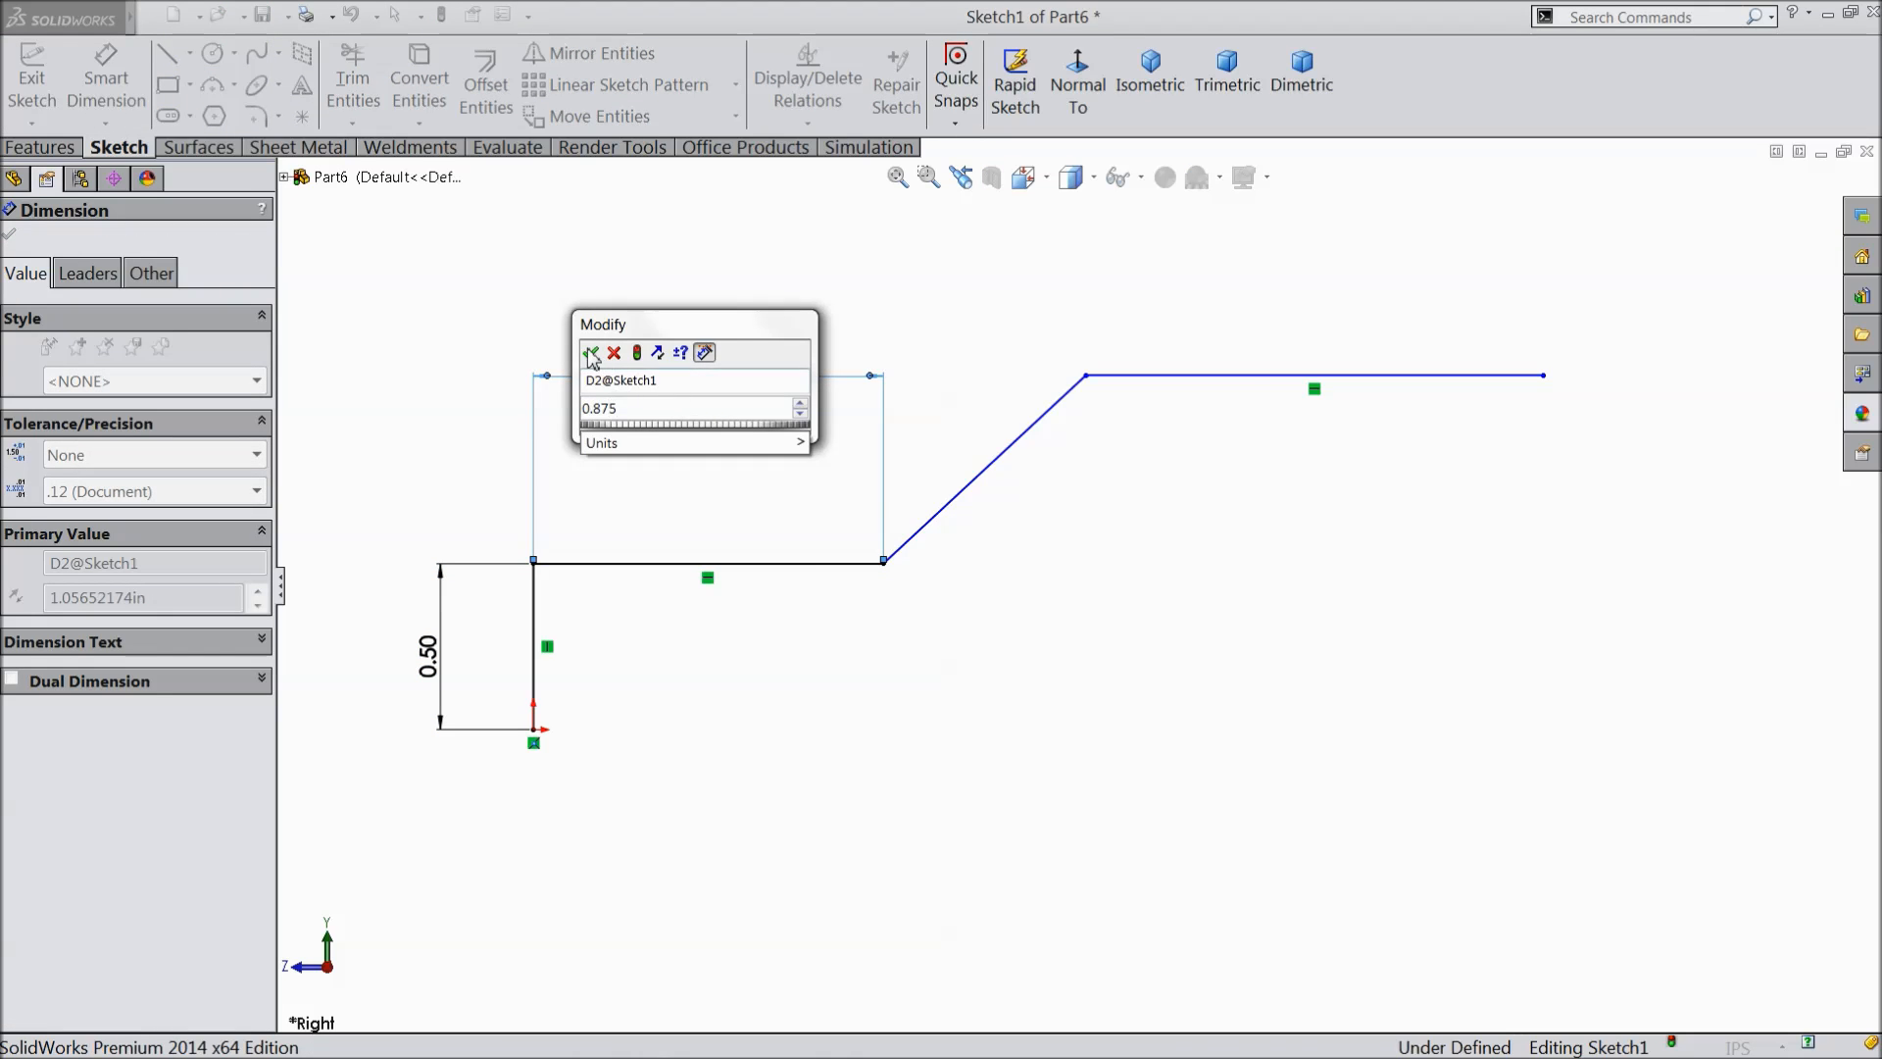
left_click(594, 352)
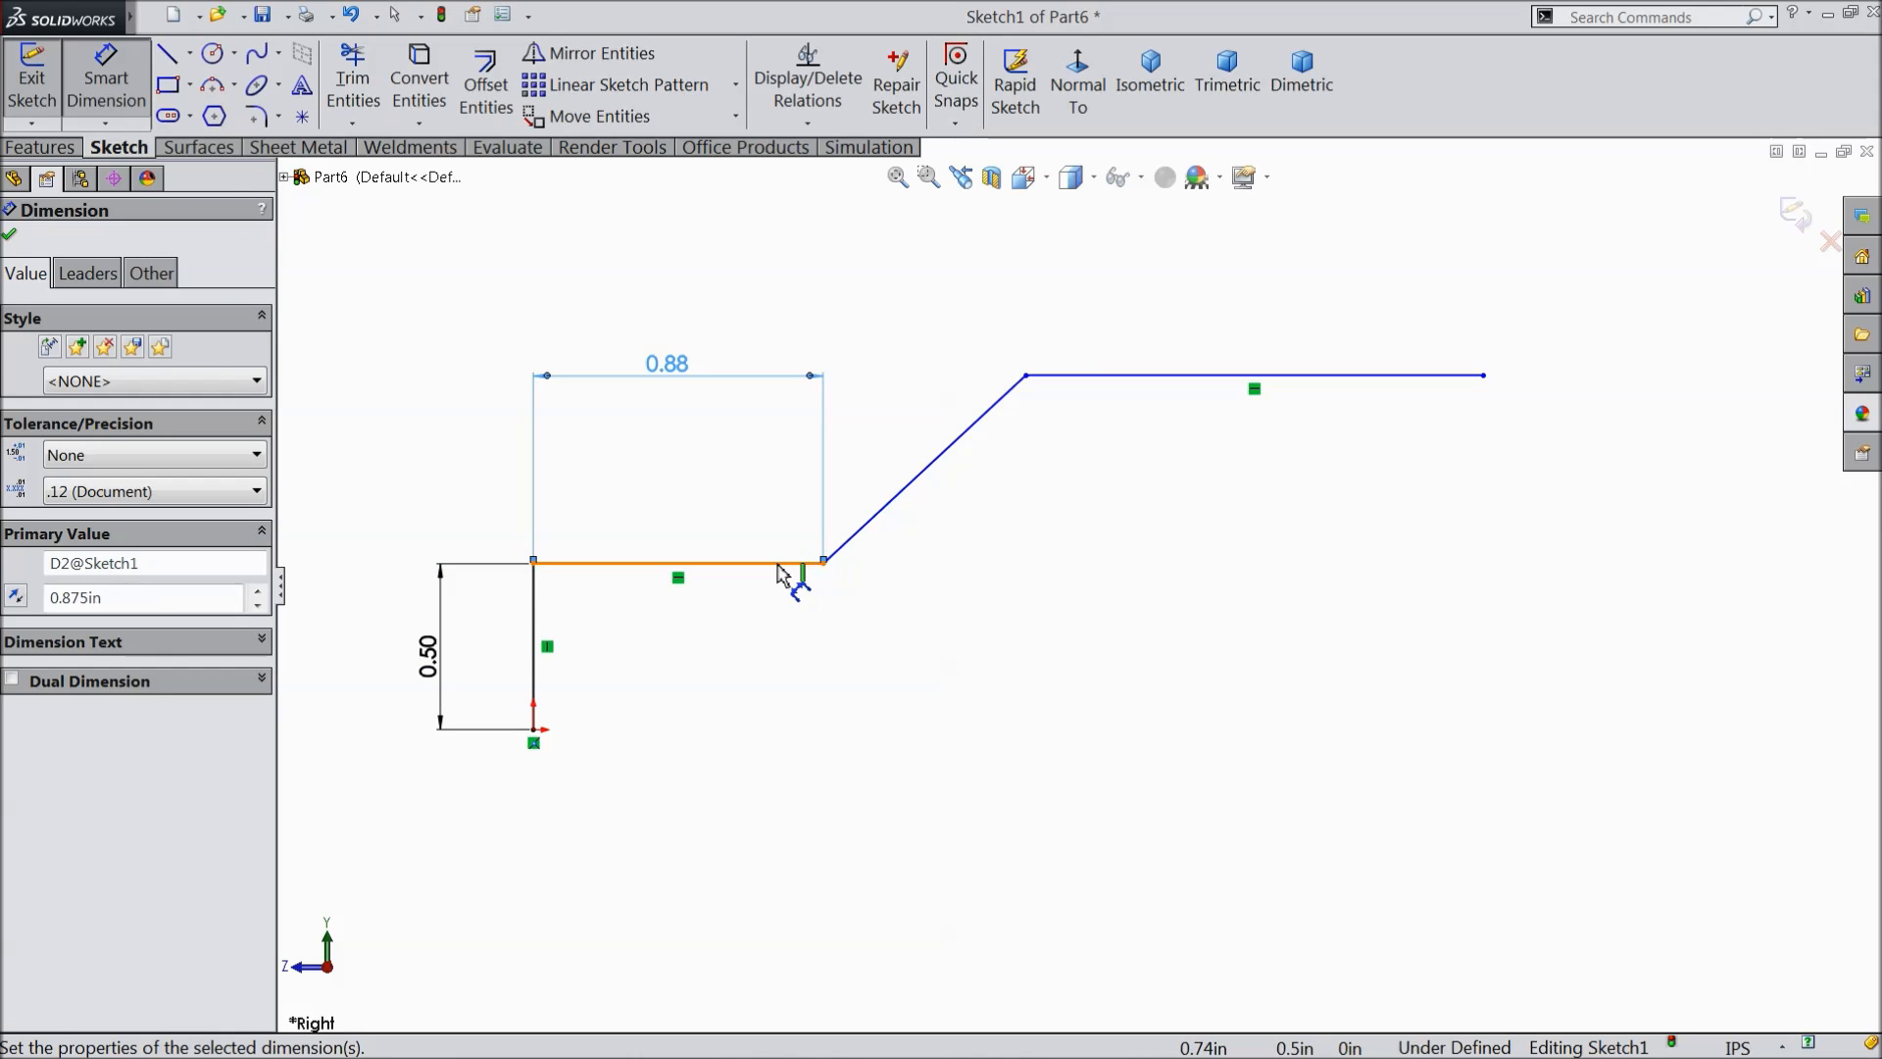
- Dimension the angle between the lower horizontal line and the inclined line and set it to 45°
left_click(789, 565)
left_click(878, 514)
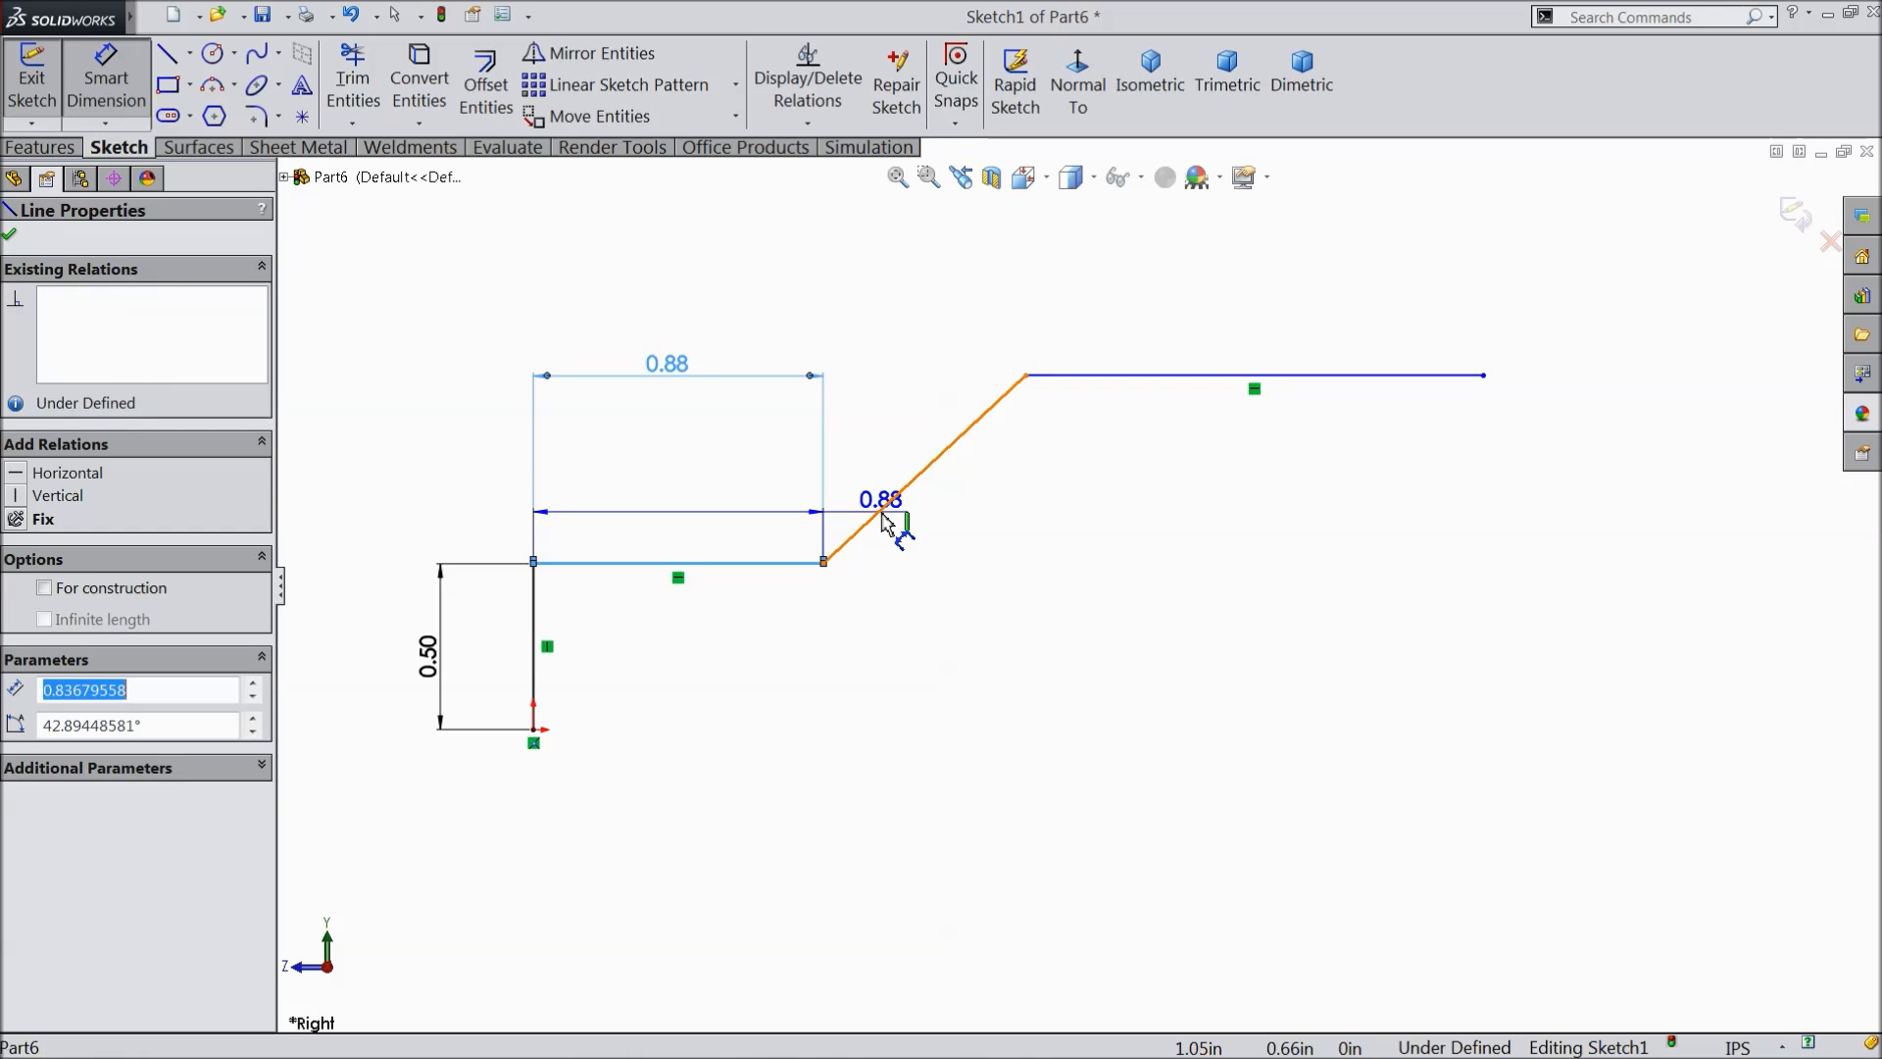
left_click(970, 537)
type("45")
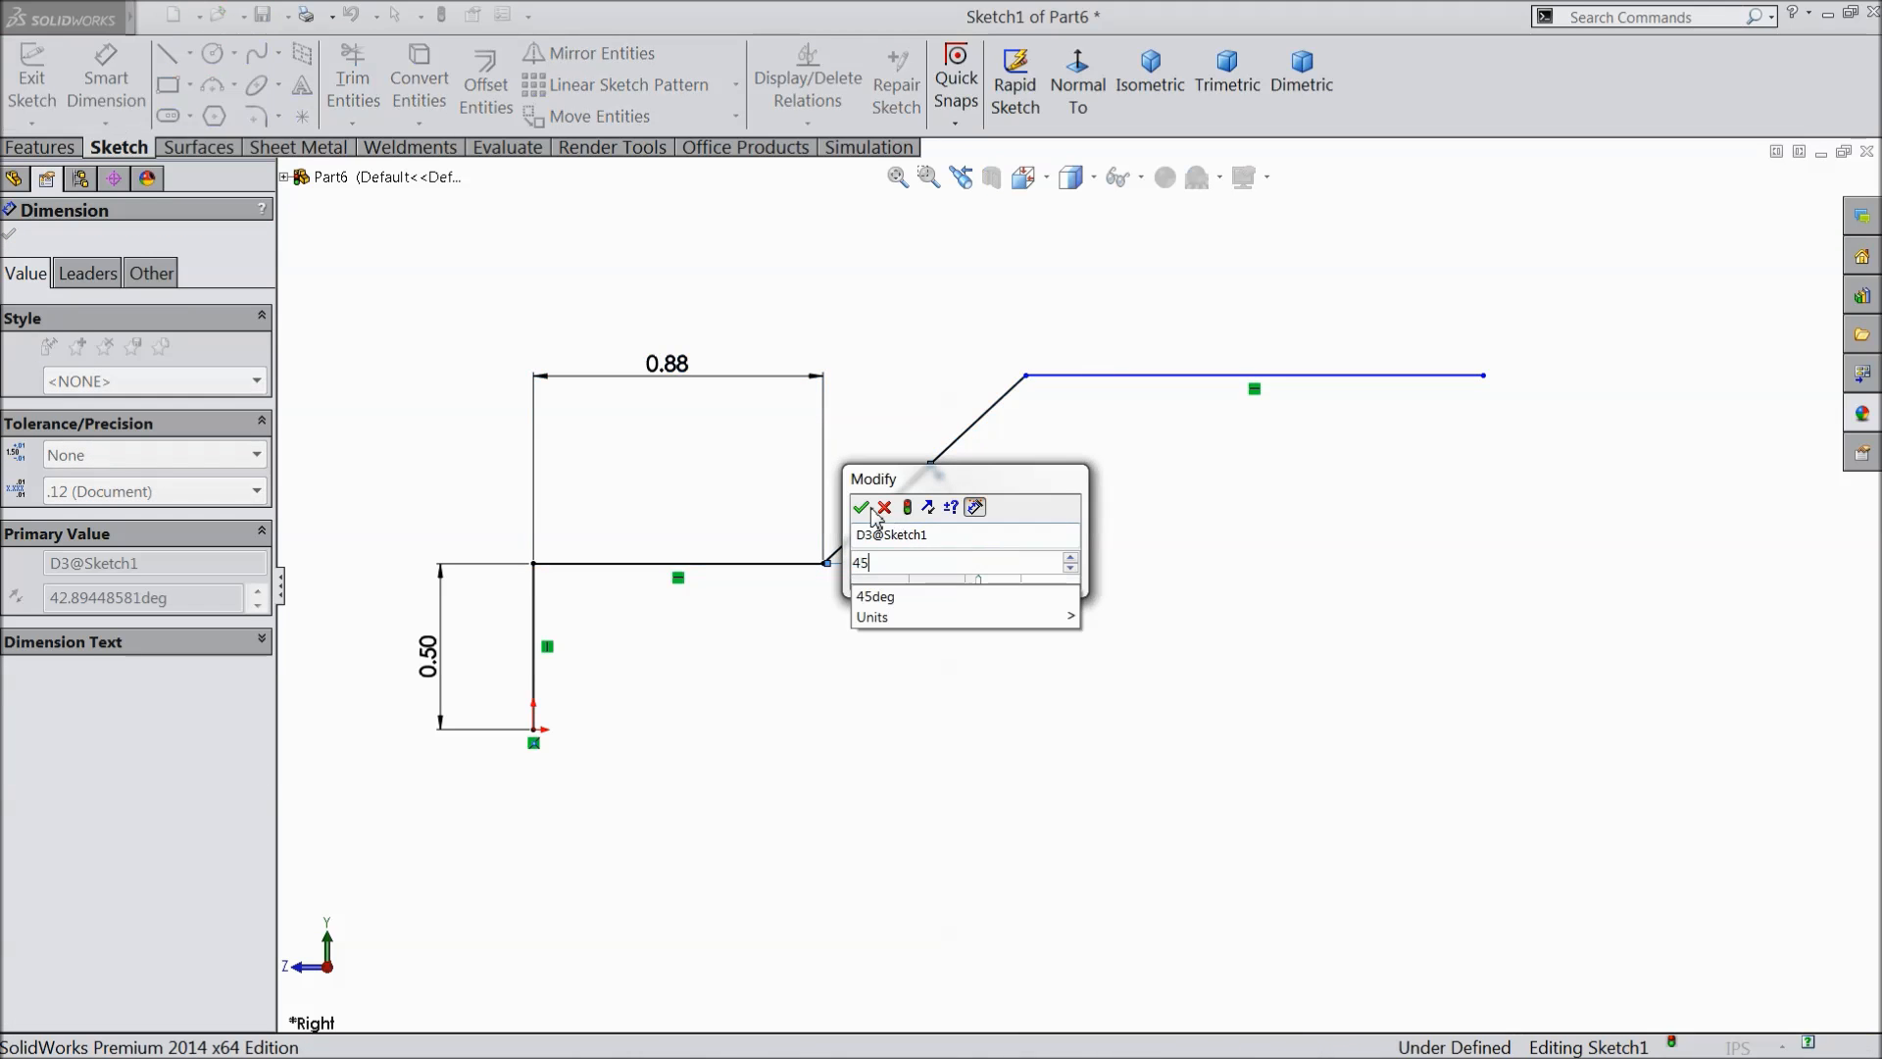
left_click(863, 508)
- Dimension the horizontal distance between the inclined line's two endpoints and set it to 0.75 in
left_click(825, 564)
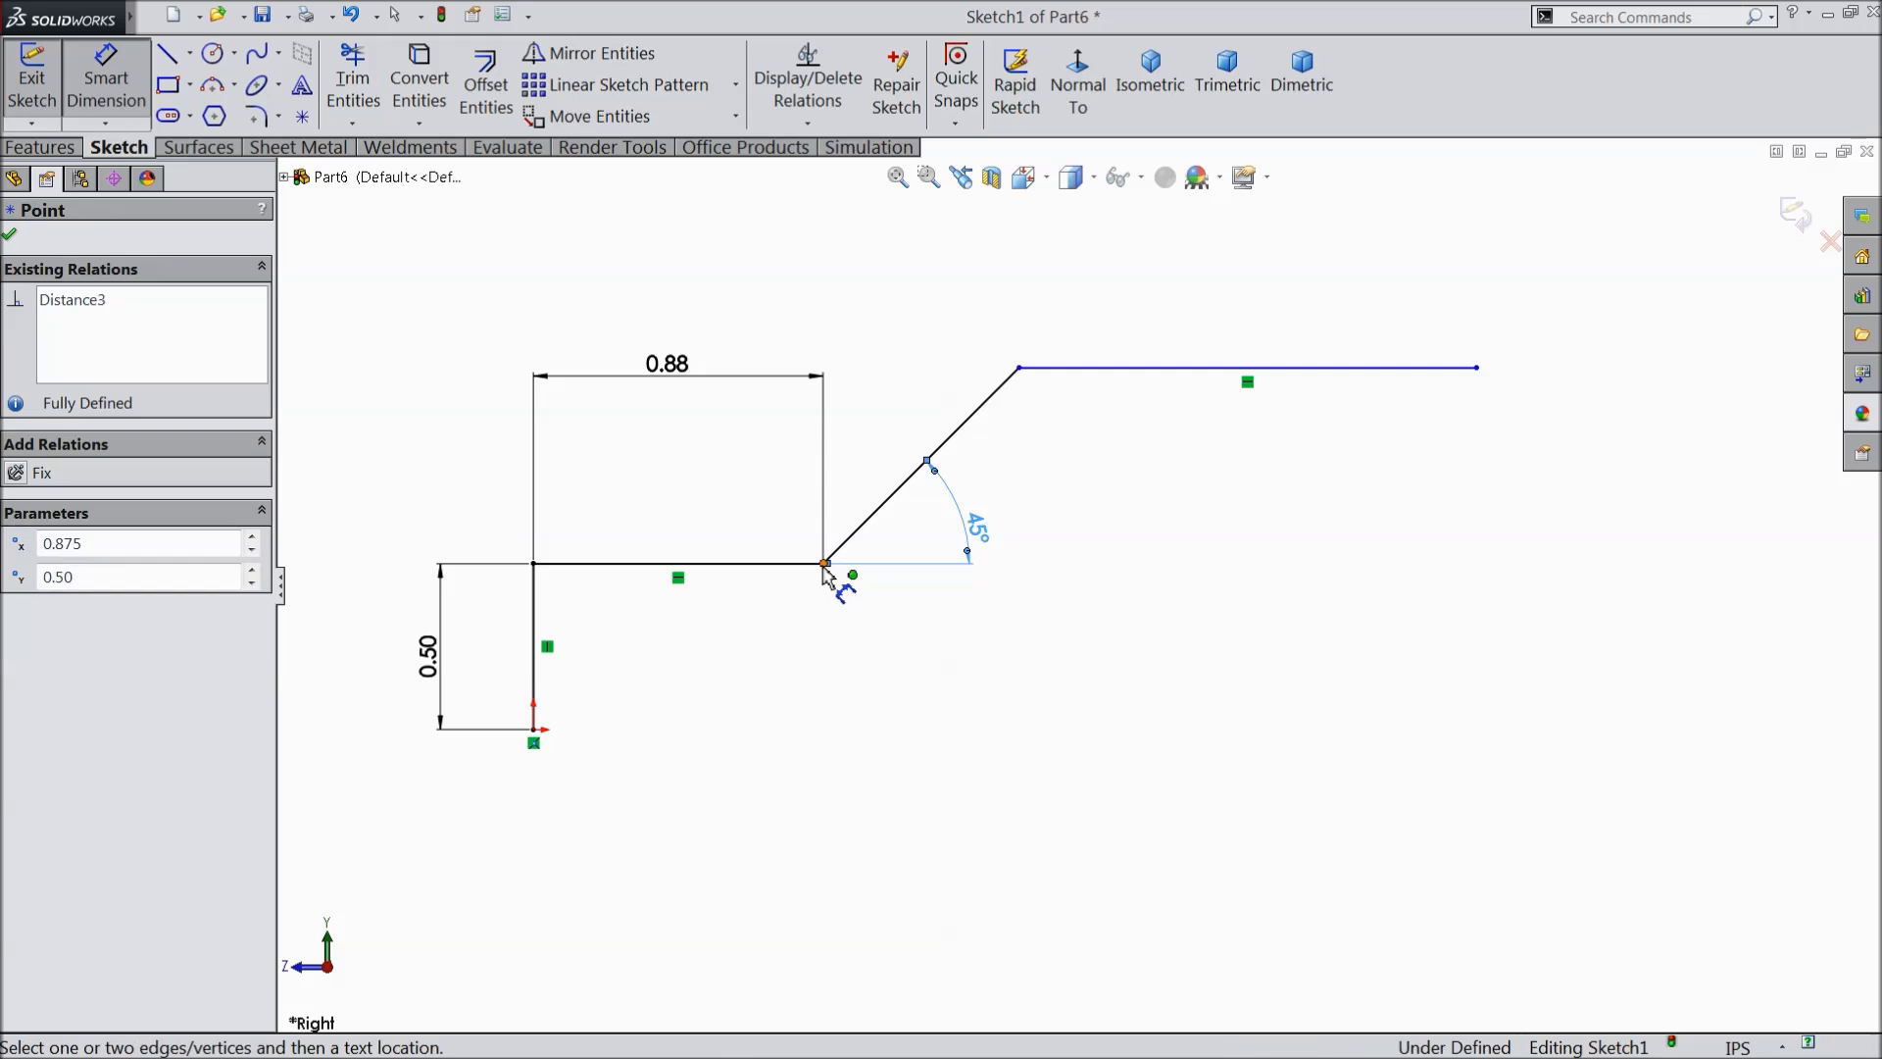
left_click(1020, 369)
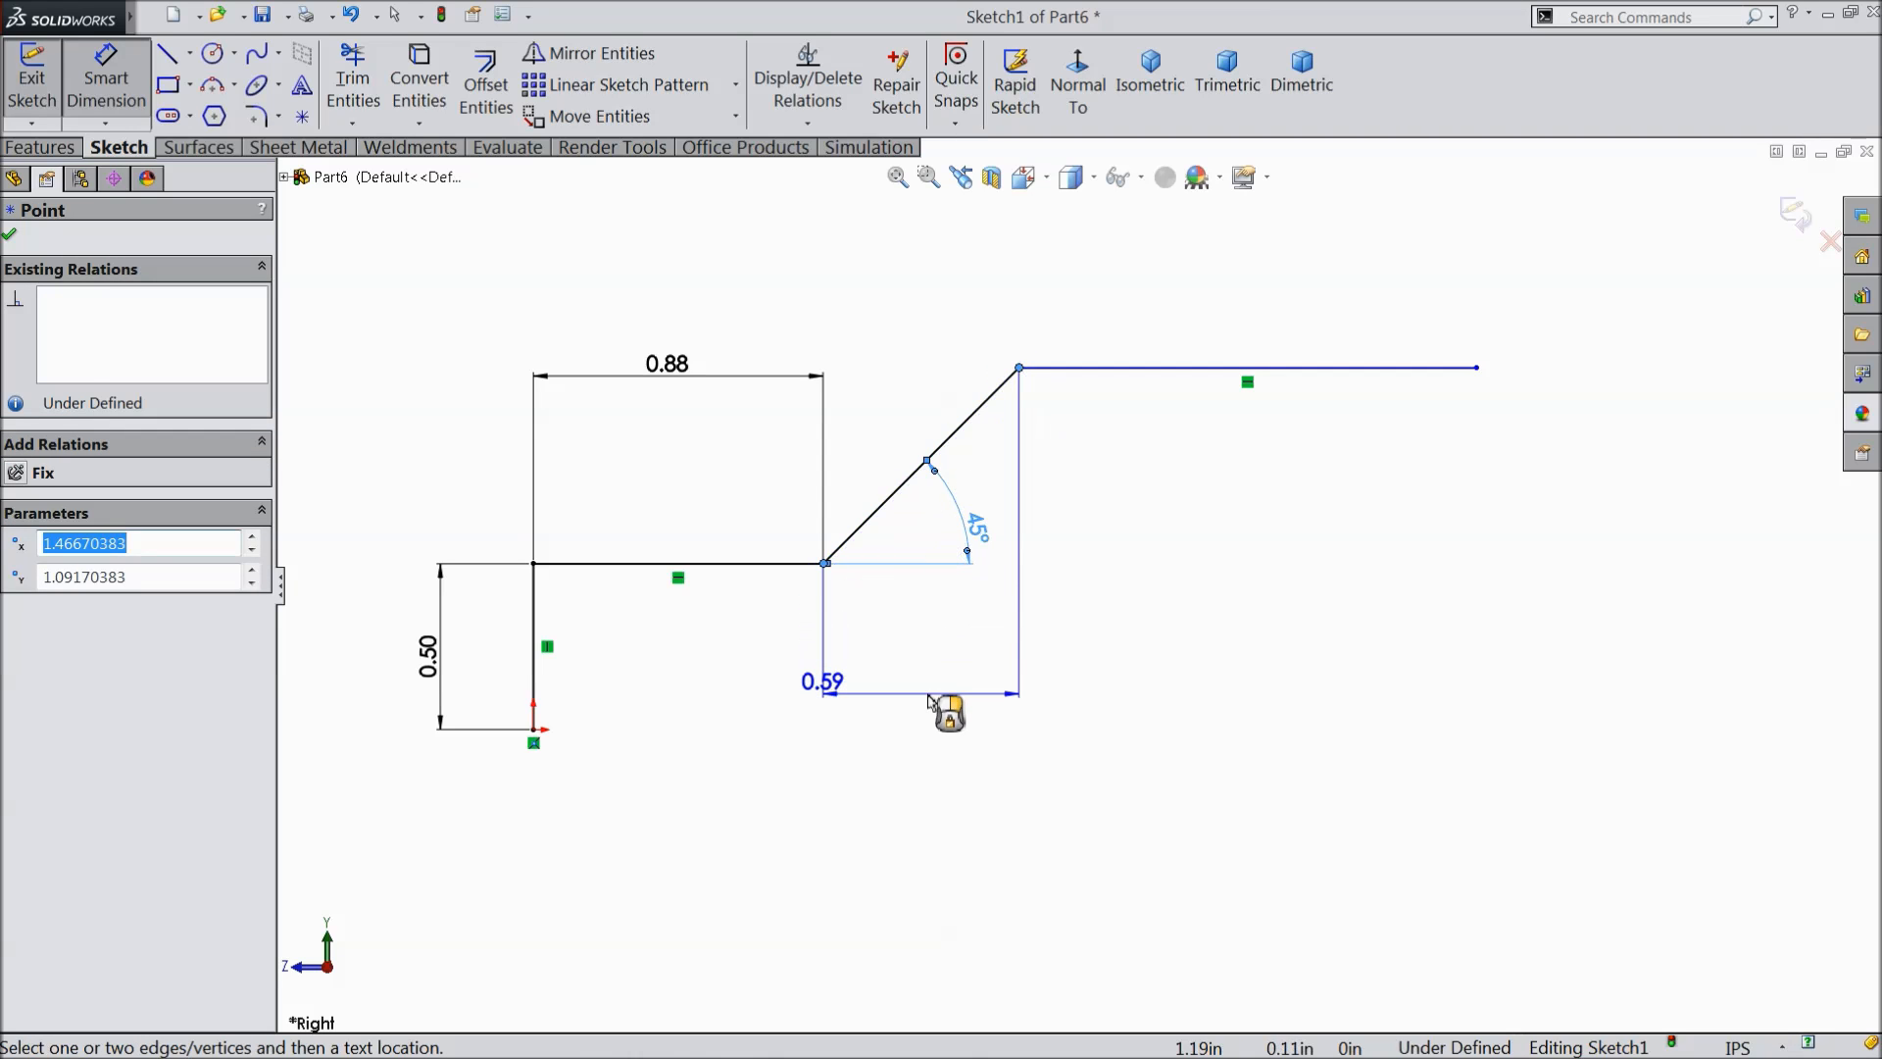
left_click(951, 705)
type("0.7")
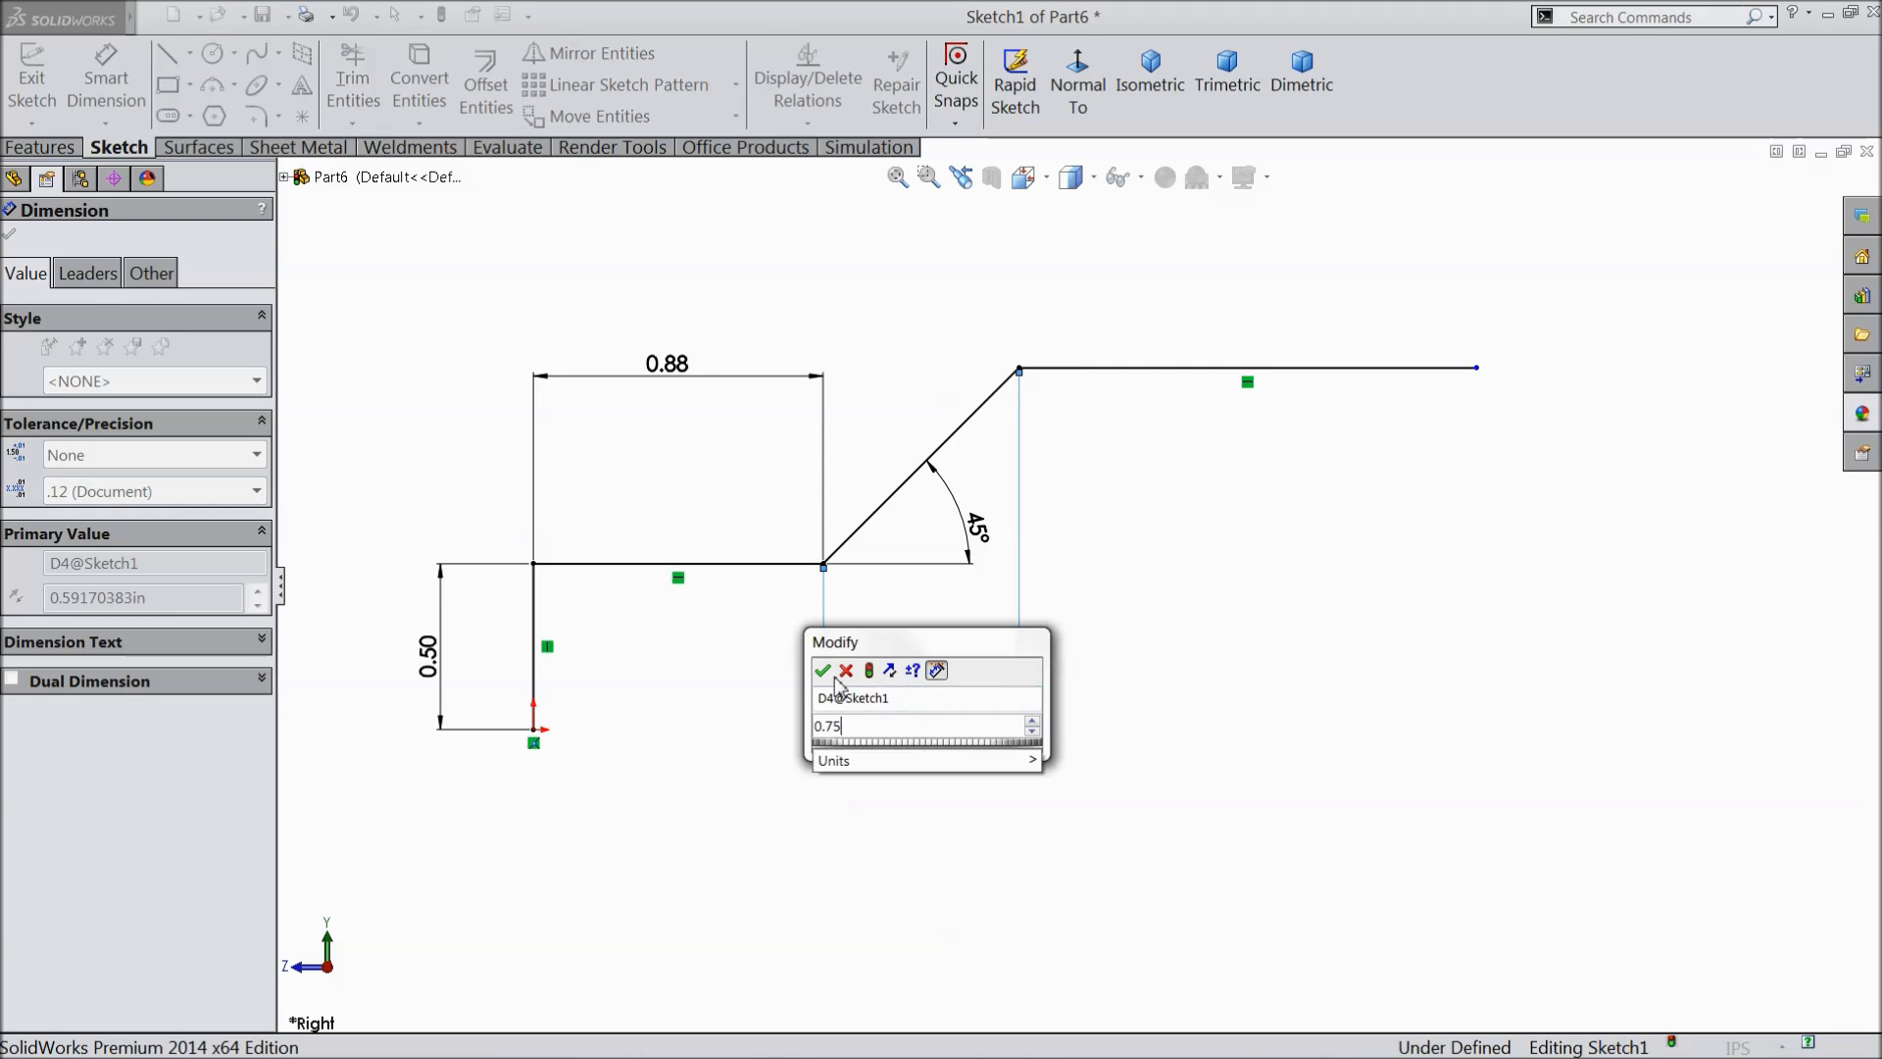
type("5")
left_click(823, 670)
- Dimension the upper horizontal line and set its length to 2.25 in
scroll(1078, 569, "up", 2)
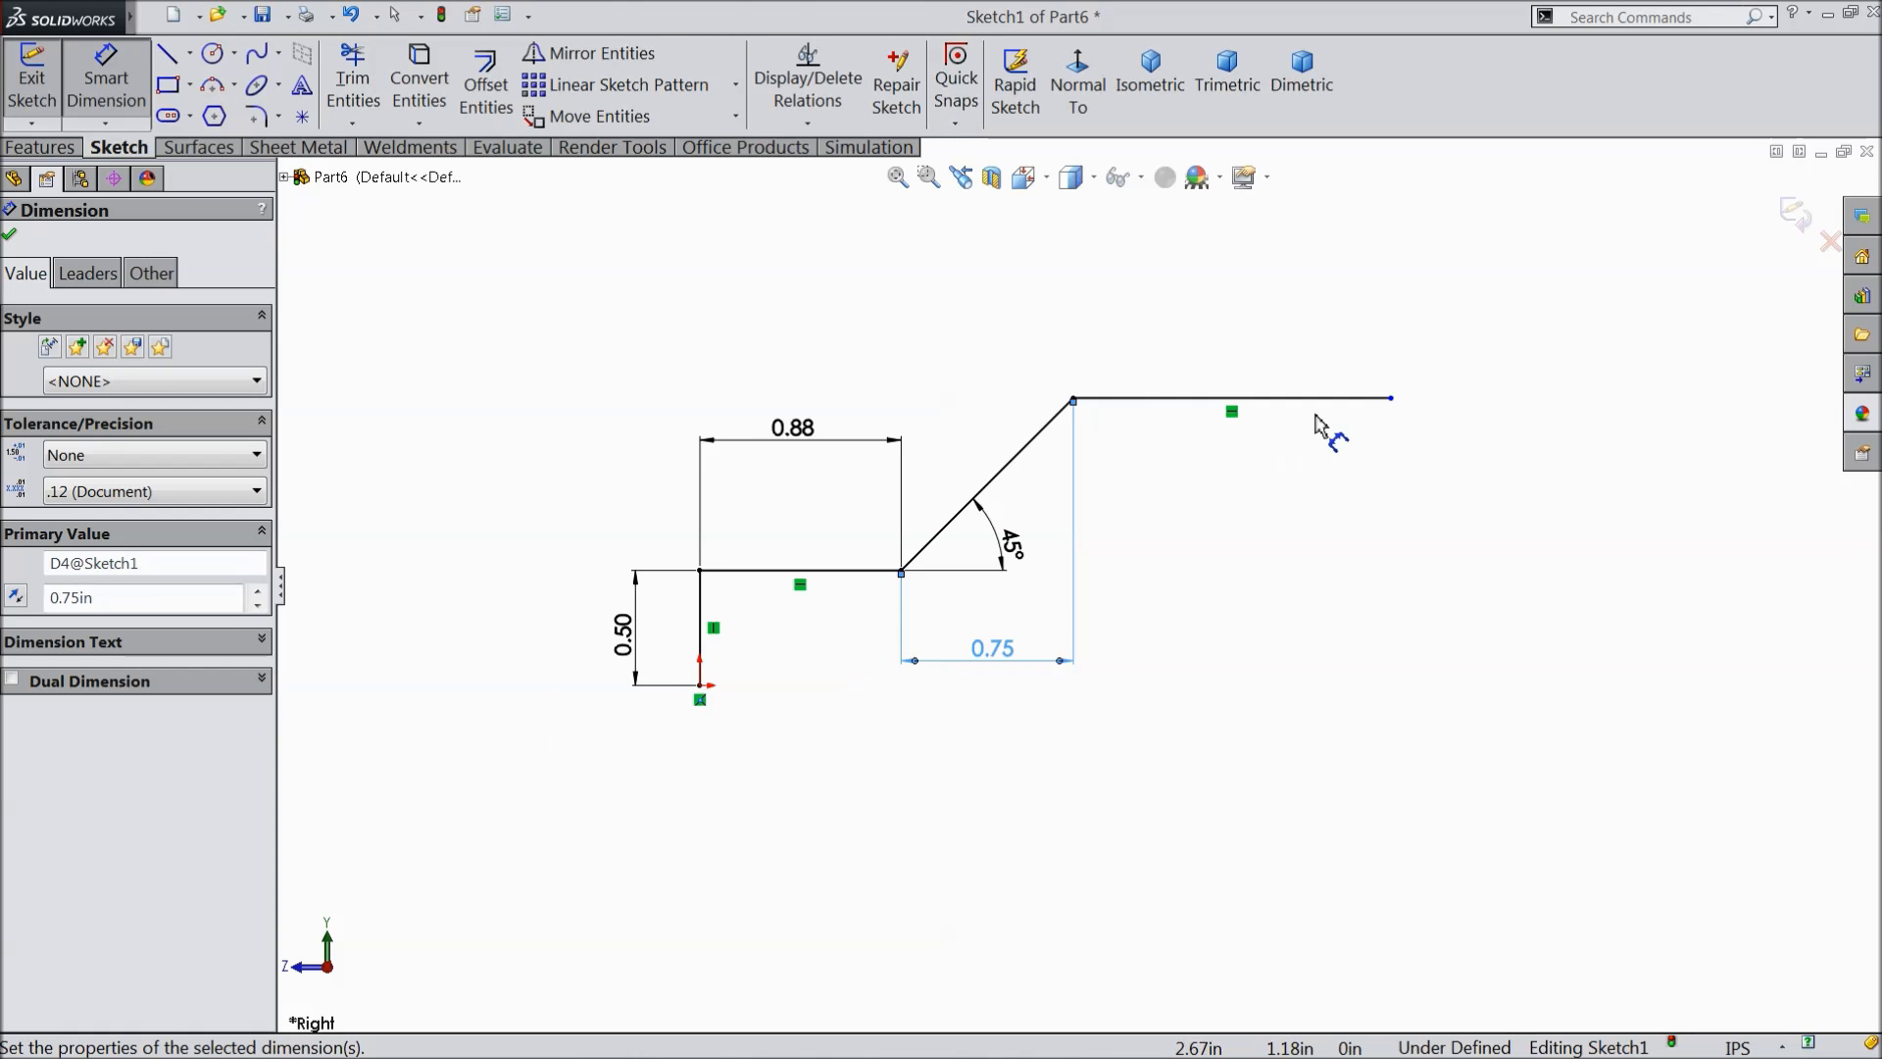
left_click(1274, 399)
left_click(1264, 339)
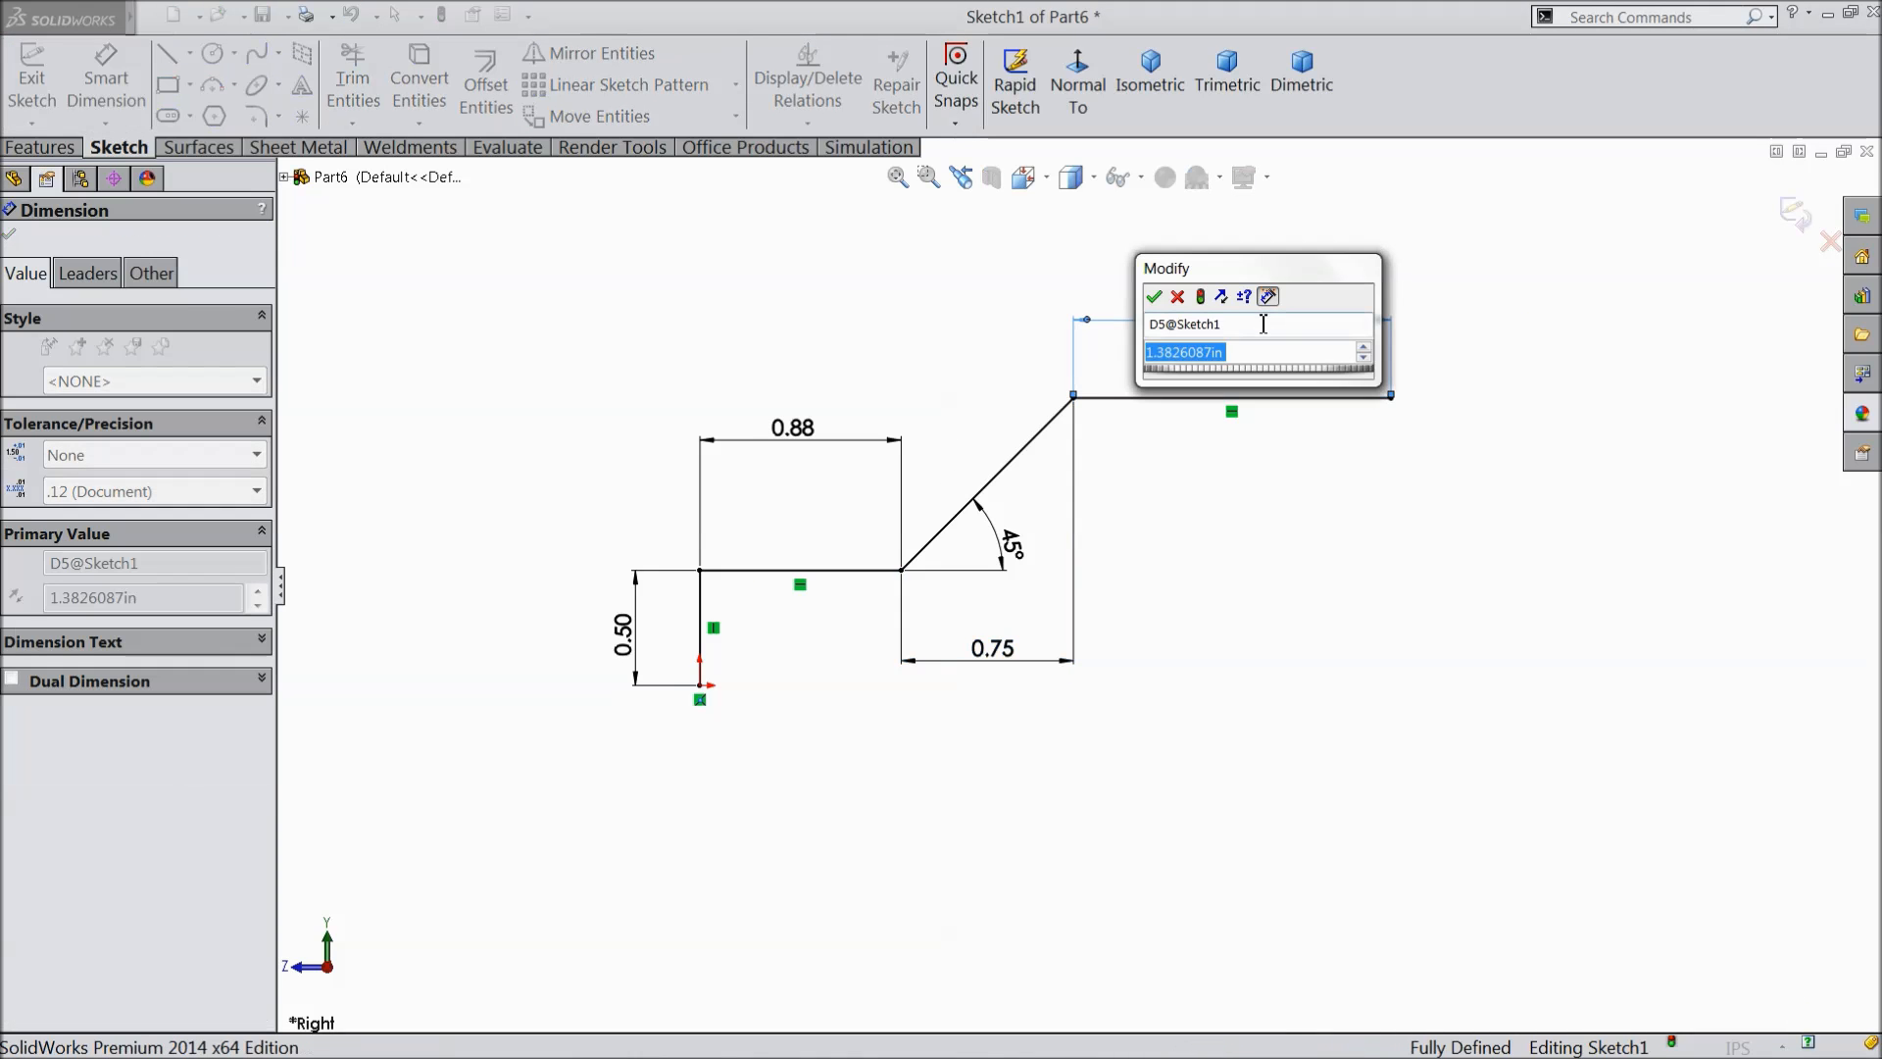
type("2.")
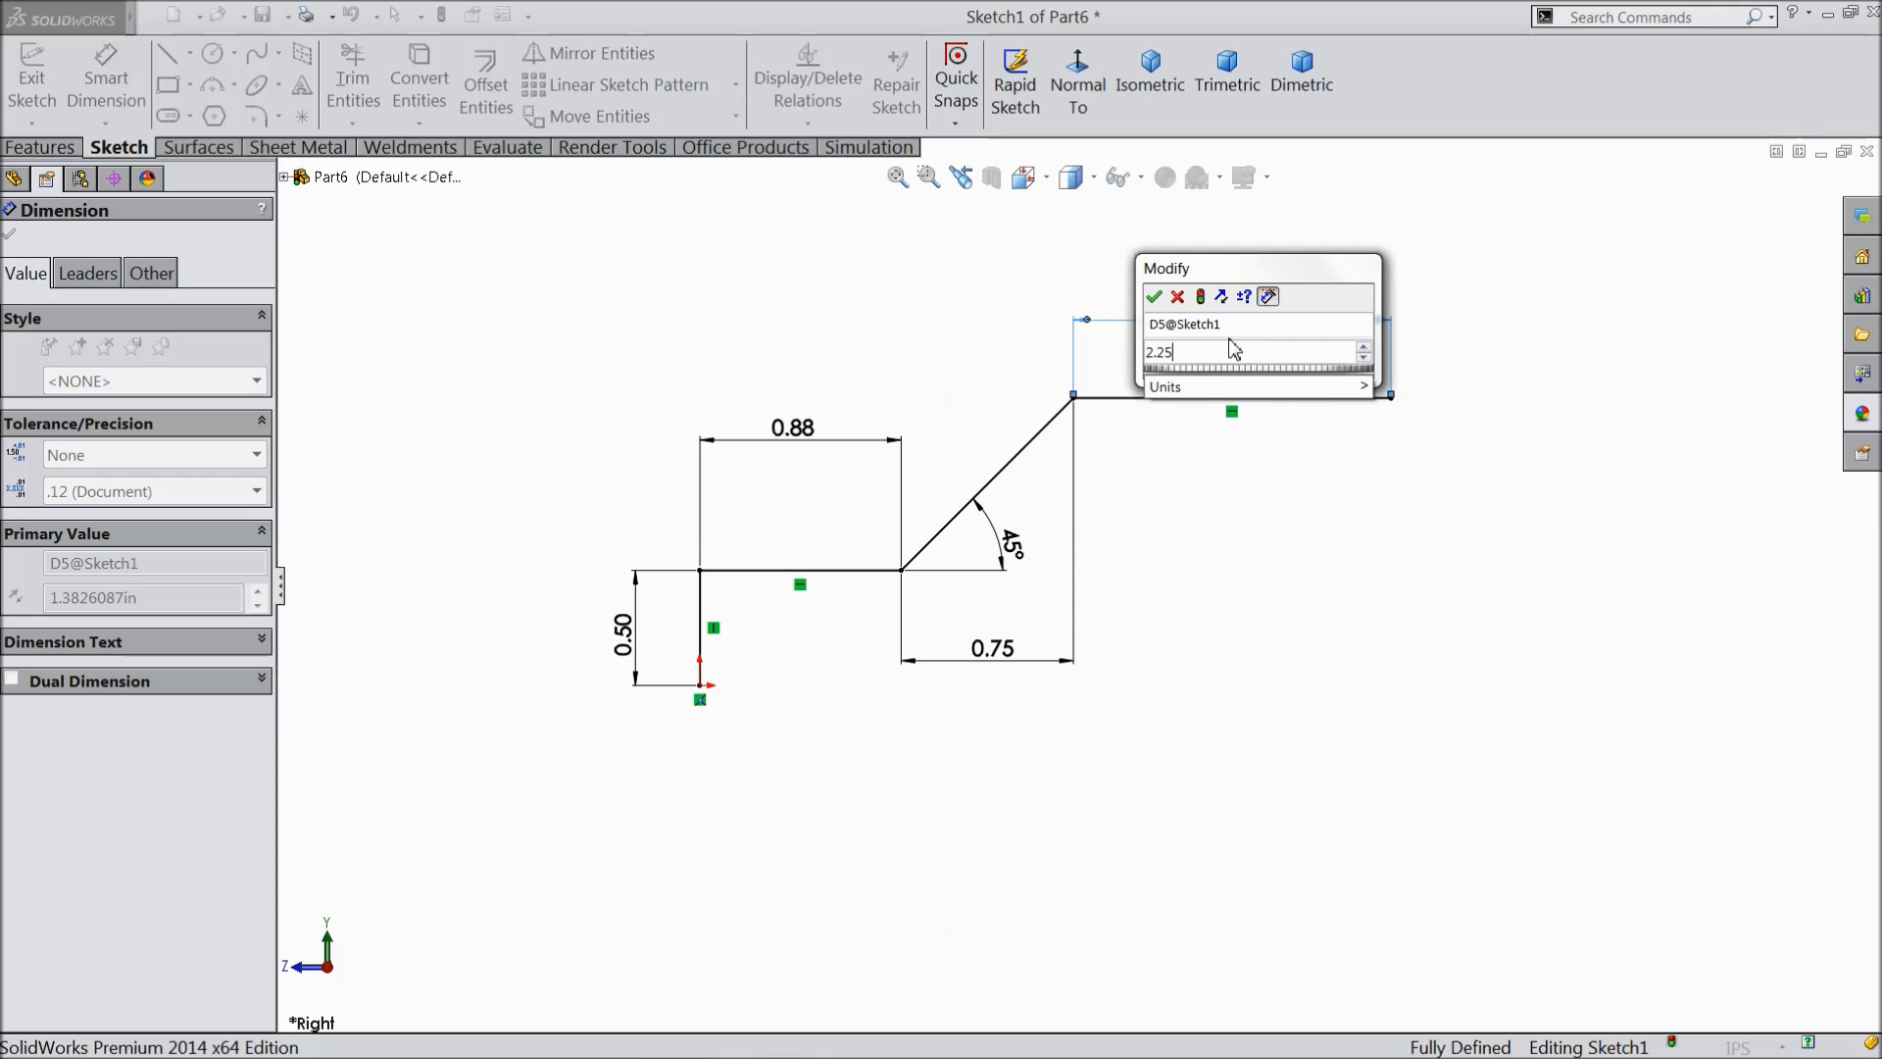
type("25")
left_click(1156, 296)
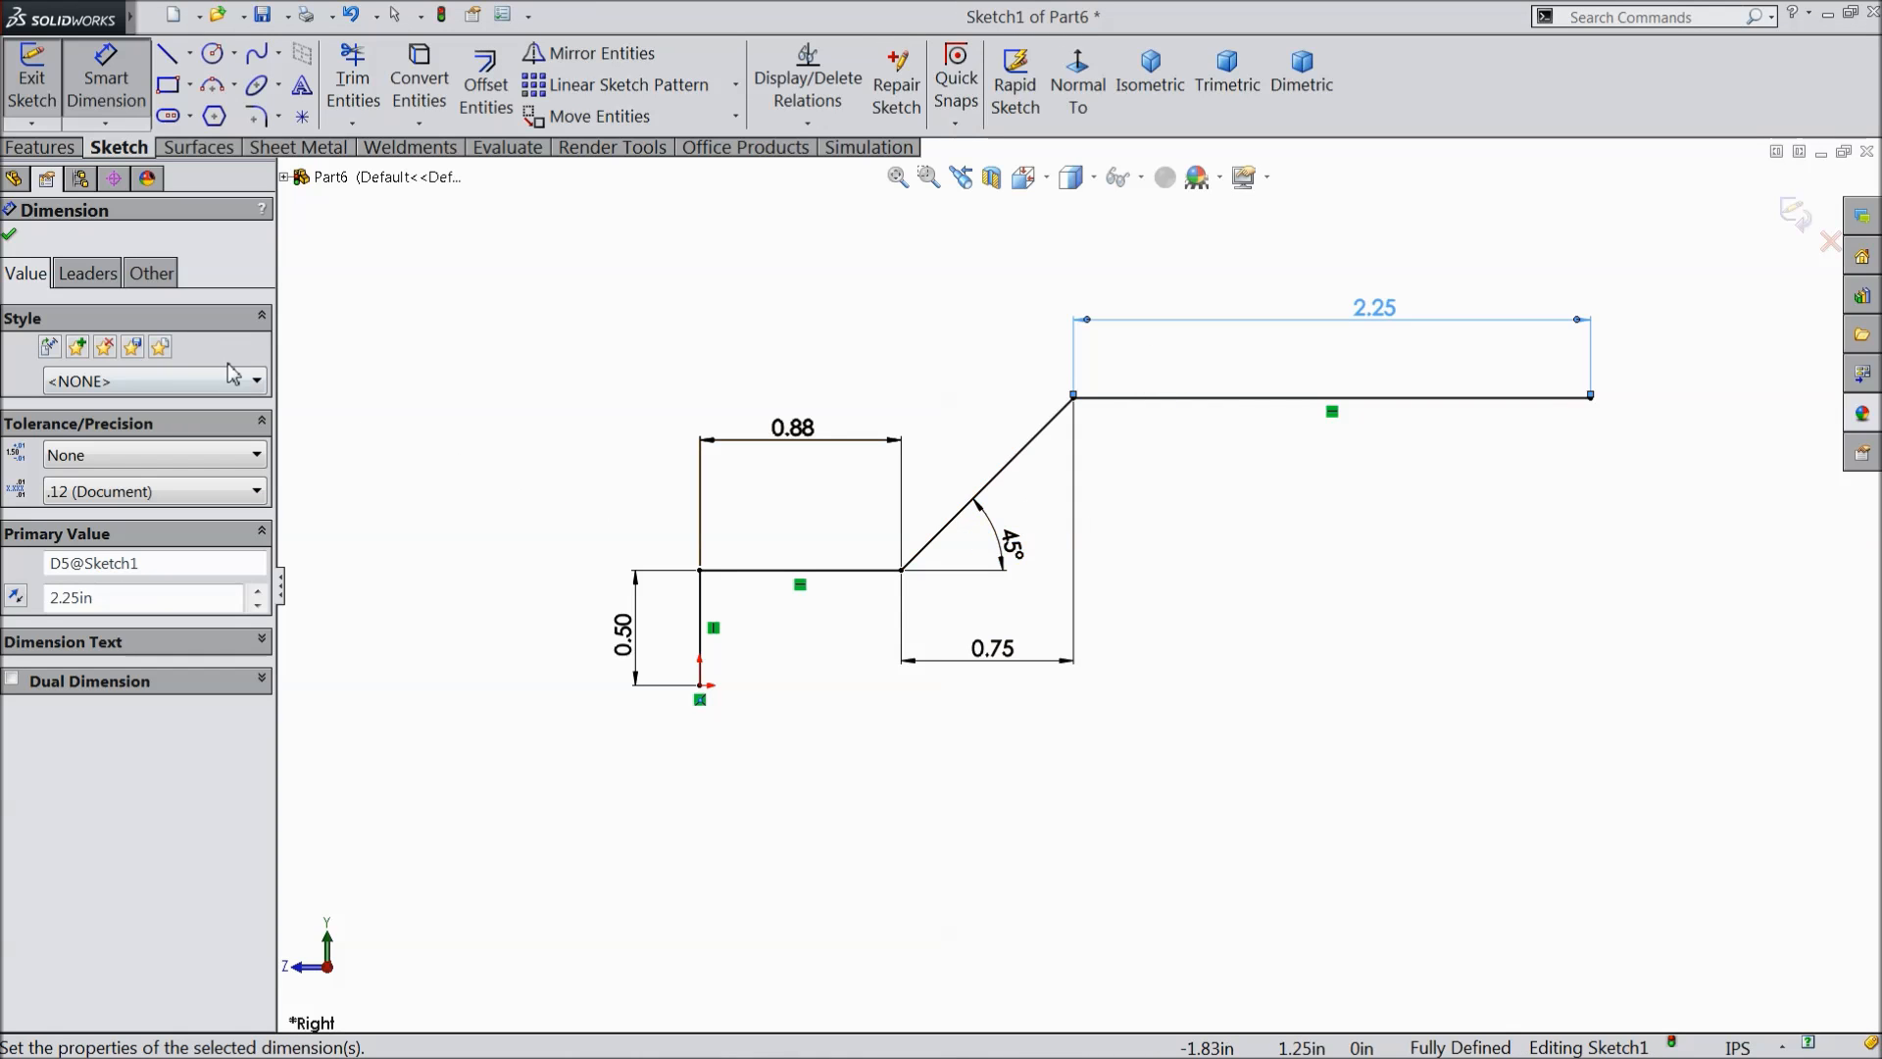
left_click(10, 235)
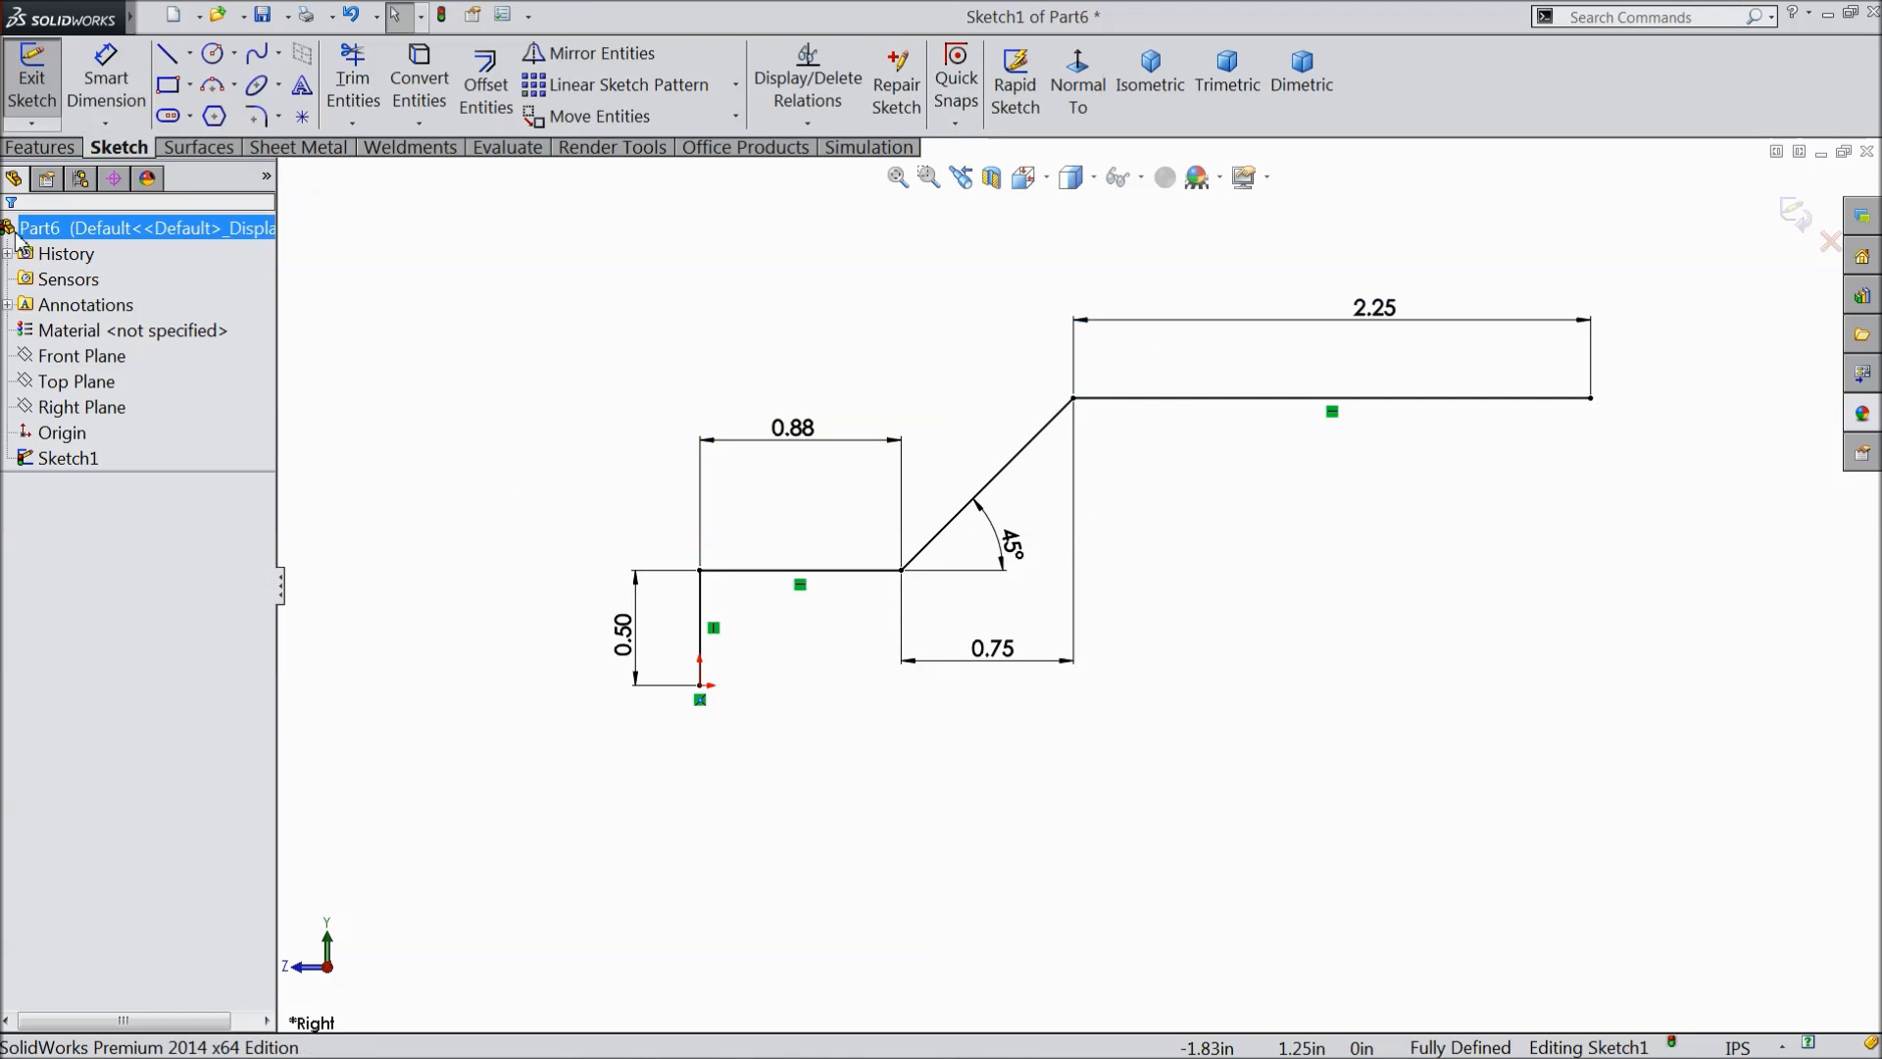
- Create a sheet metal Base Flange from the profile, Mid Plane, with a depth of 0.675 in
left_click(311, 152)
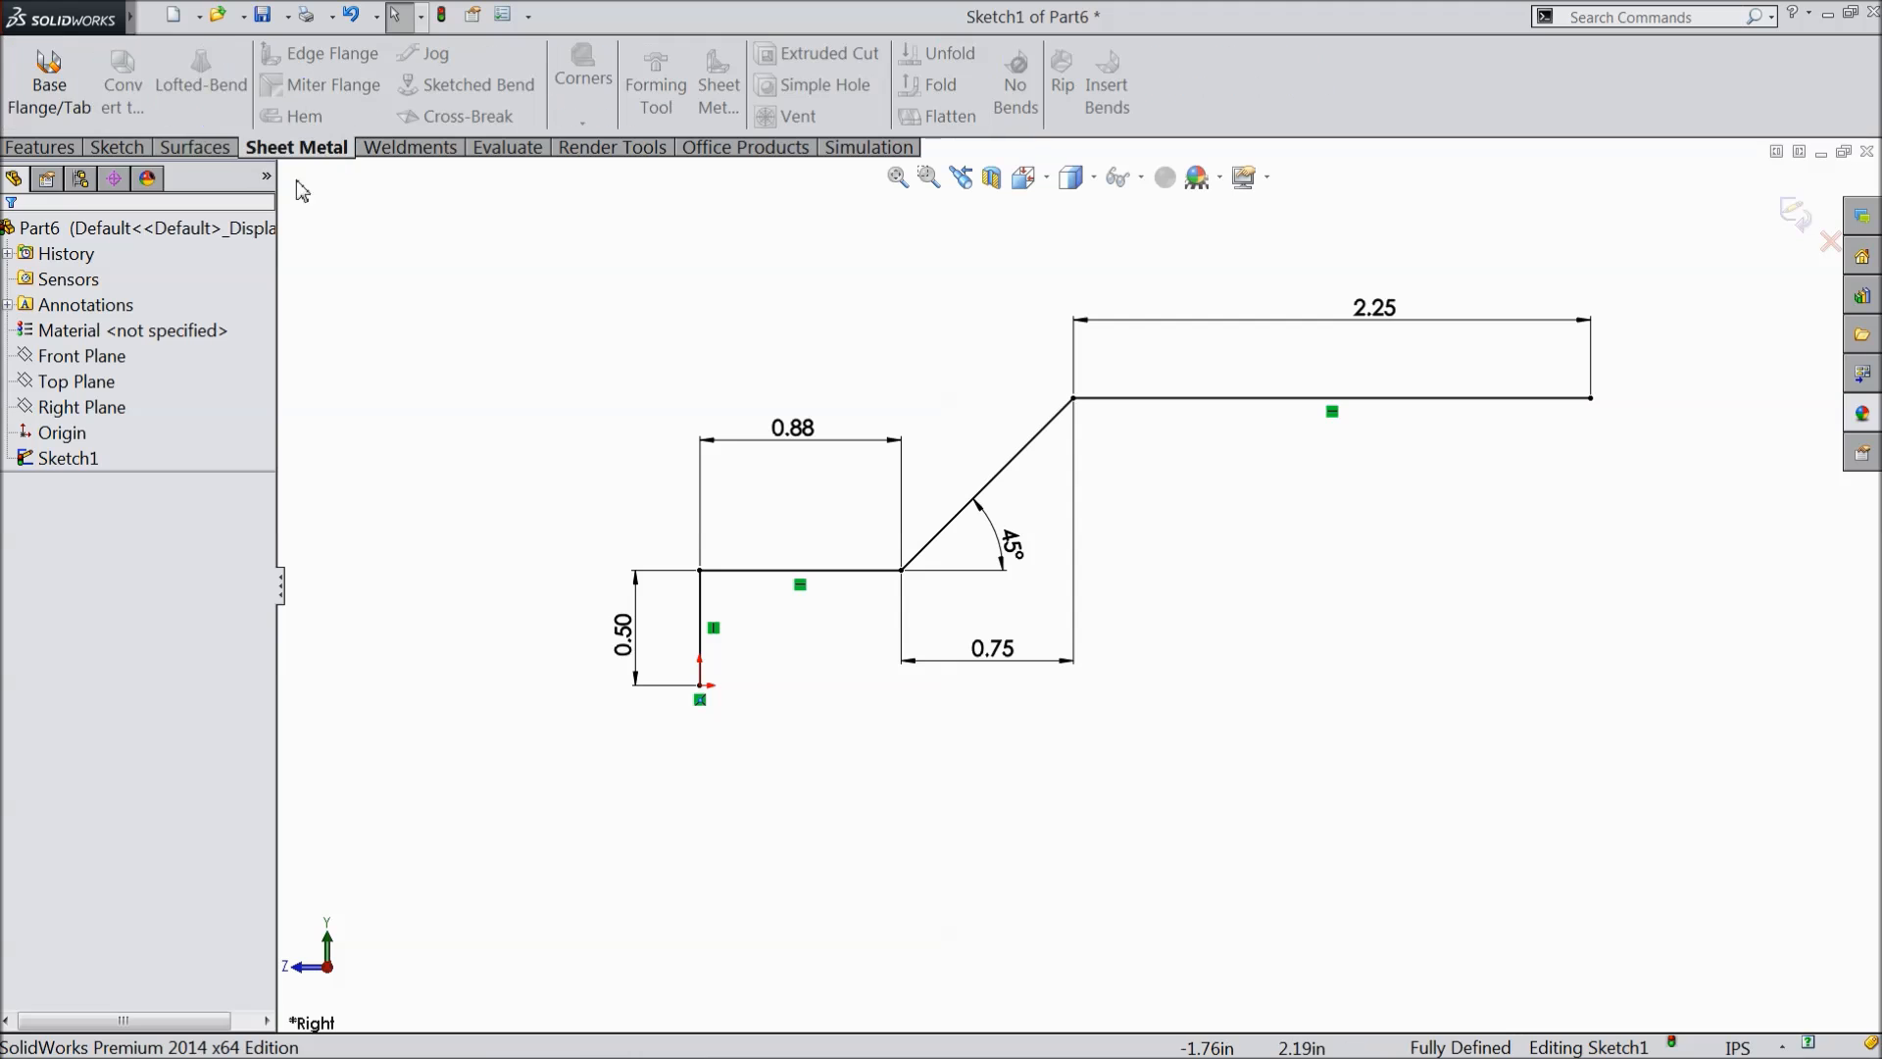
left_click(50, 87)
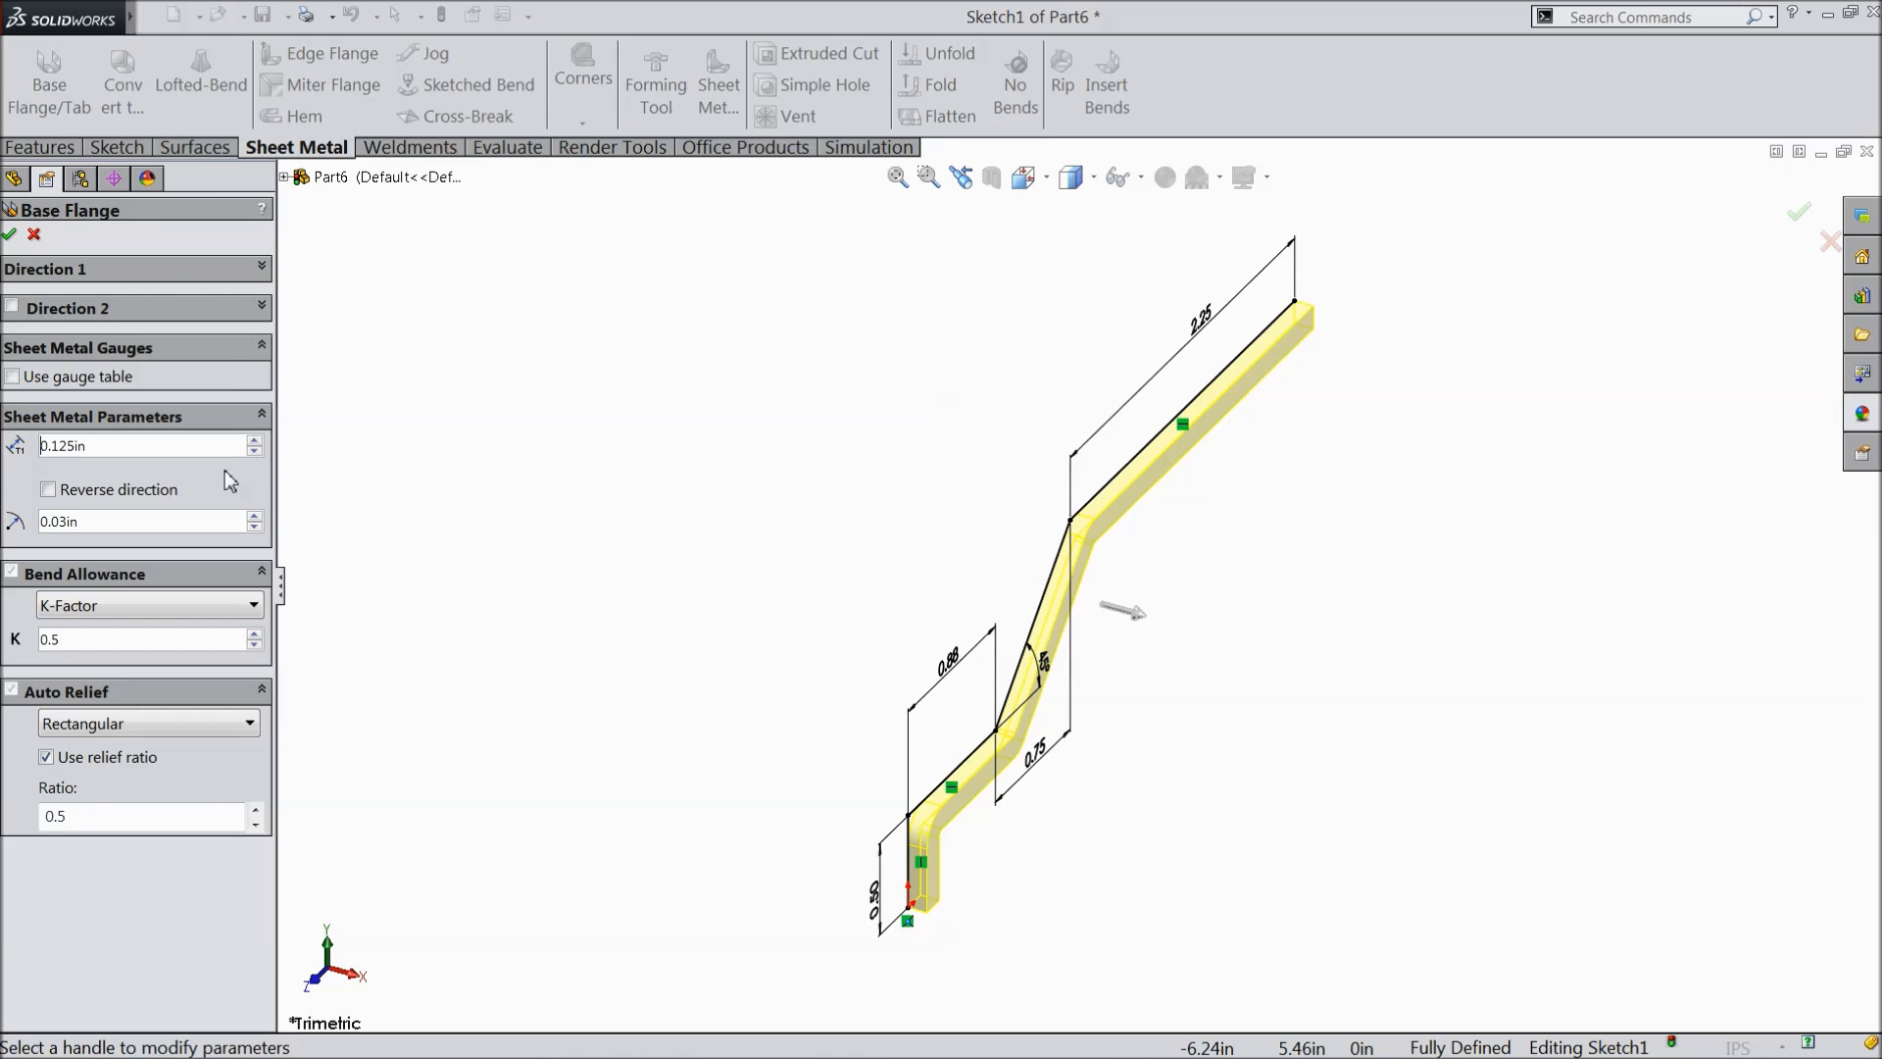
left_click(198, 267)
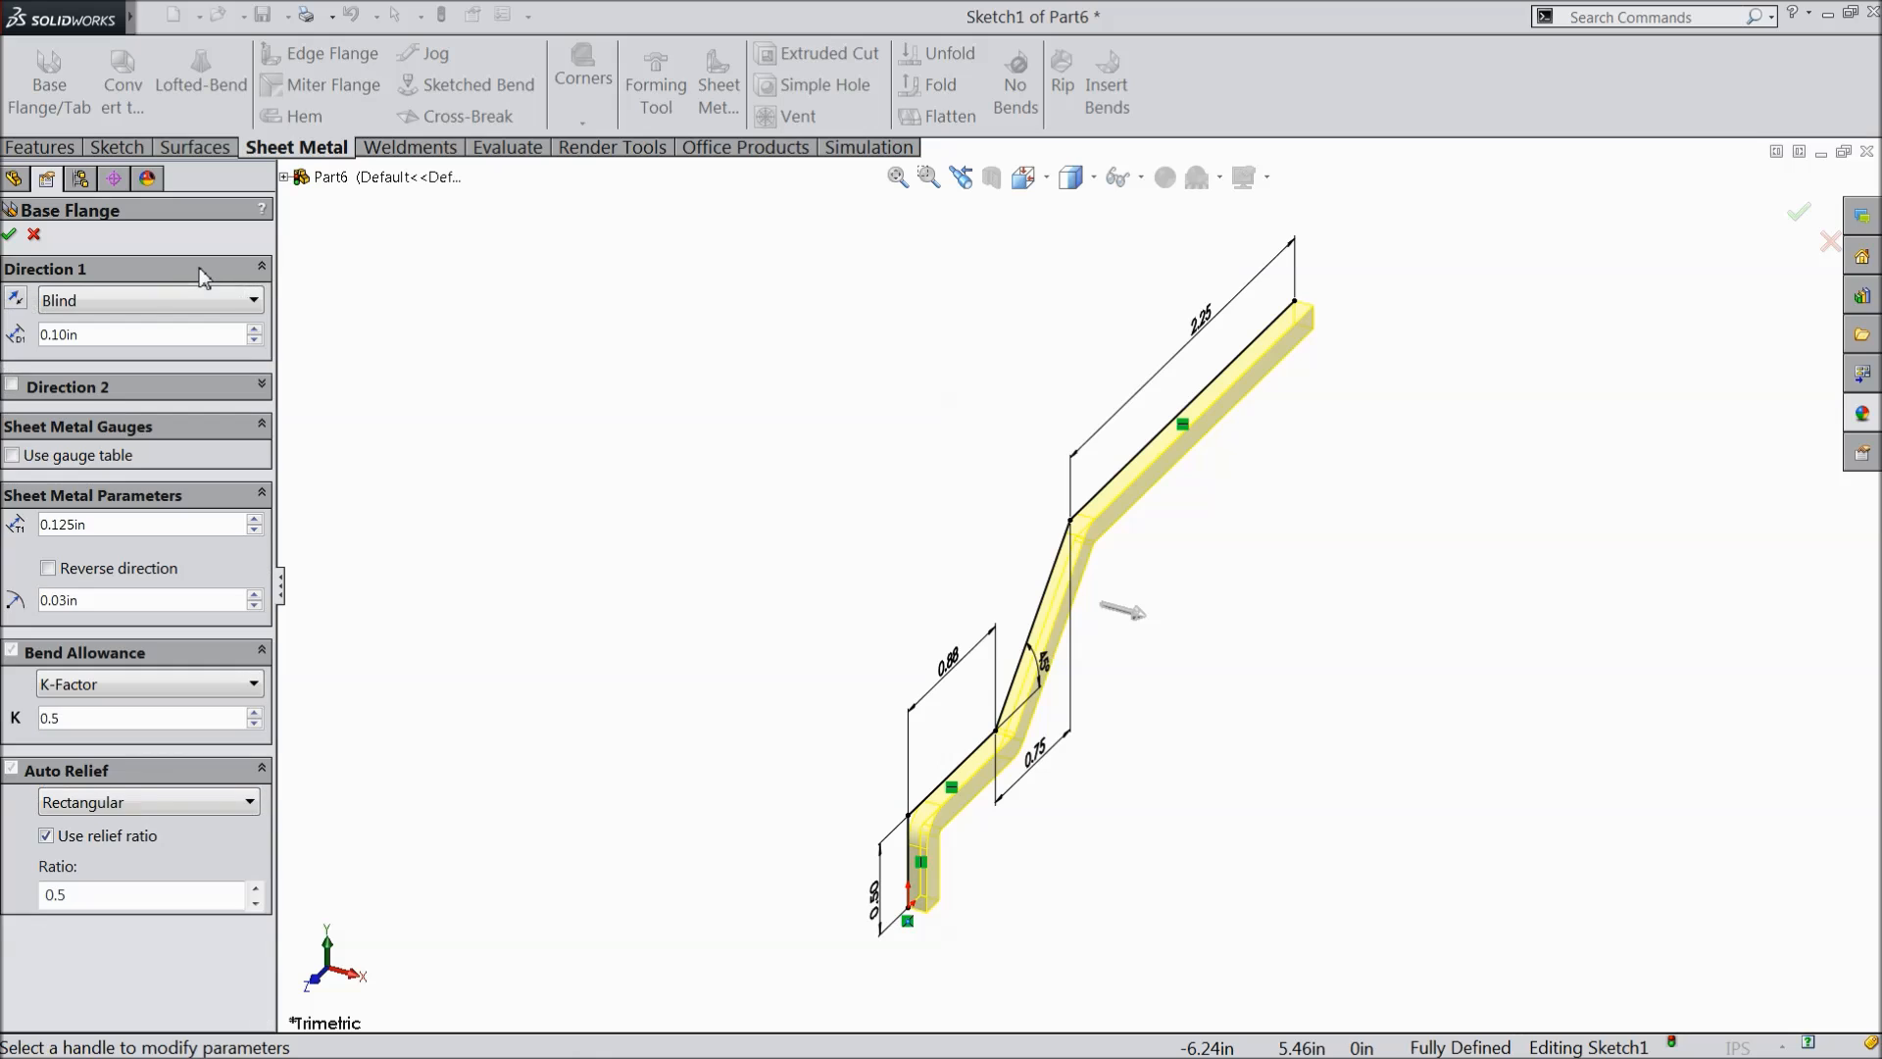
left_click(93, 301)
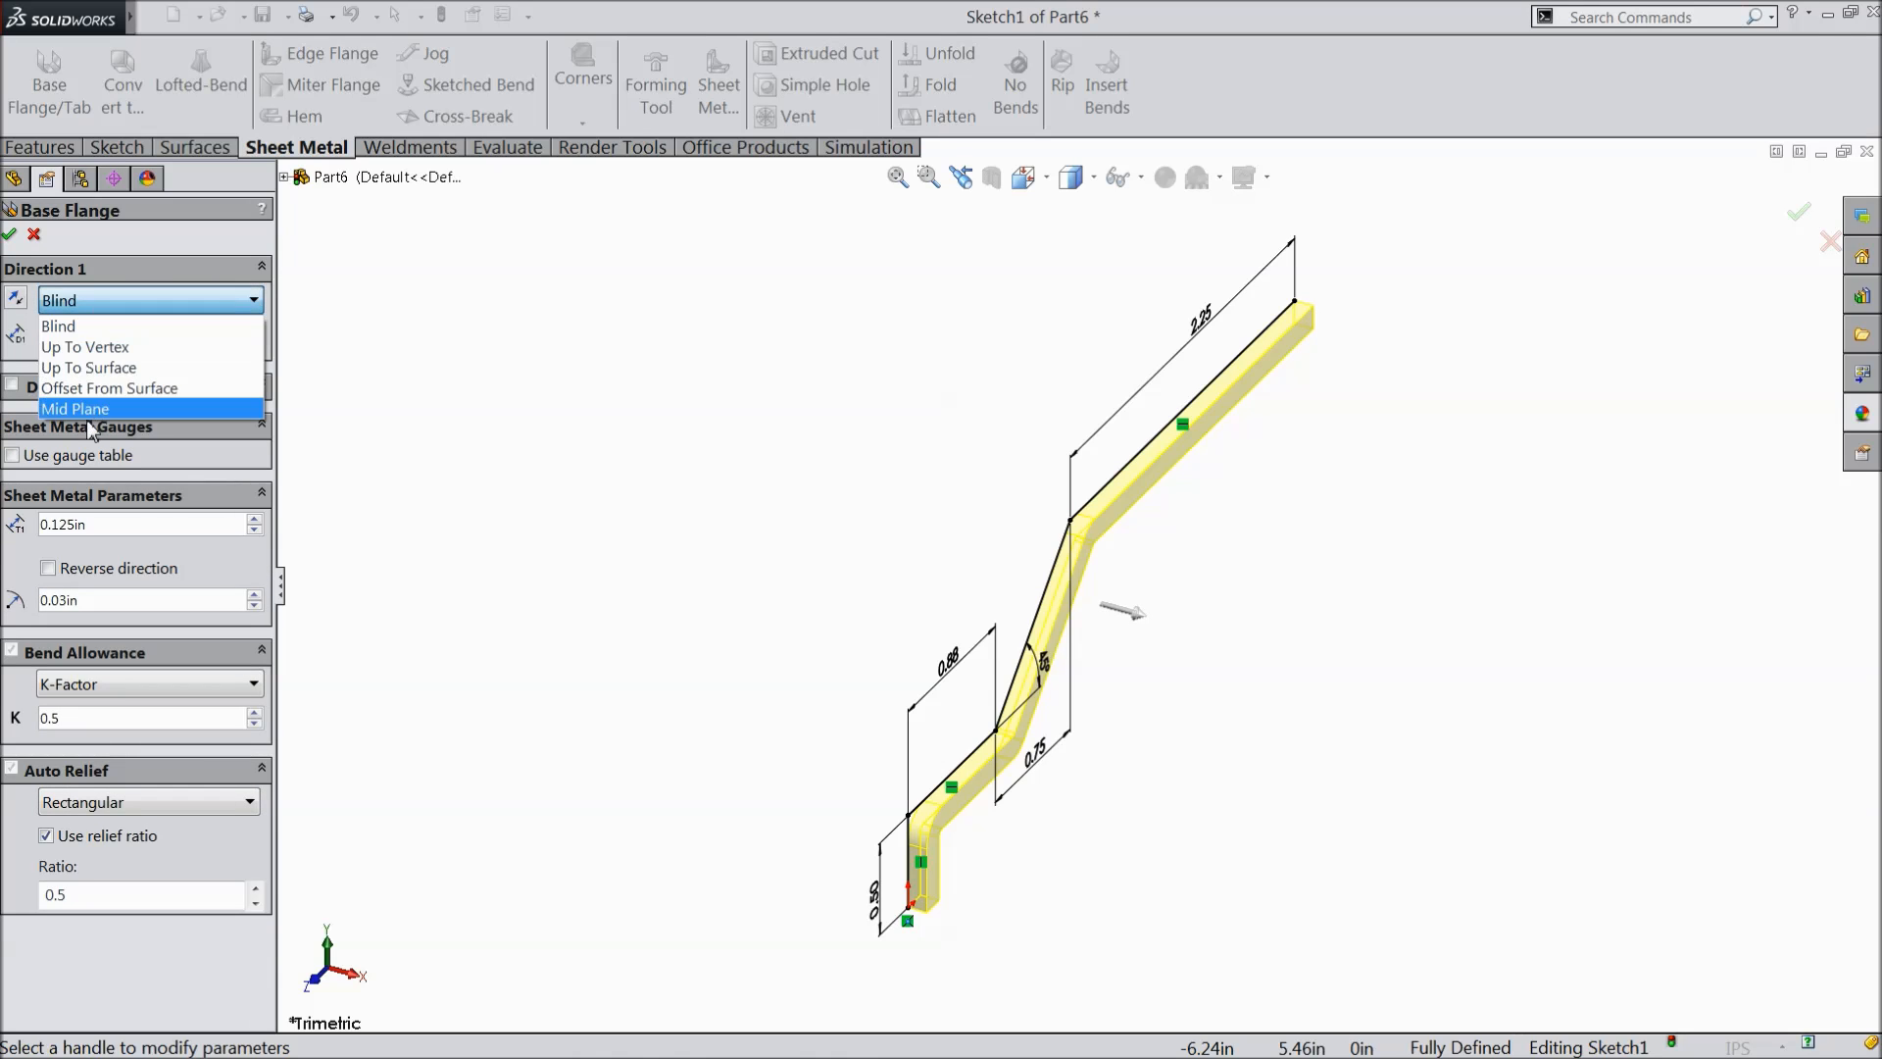
left_click(90, 413)
left_click(101, 336)
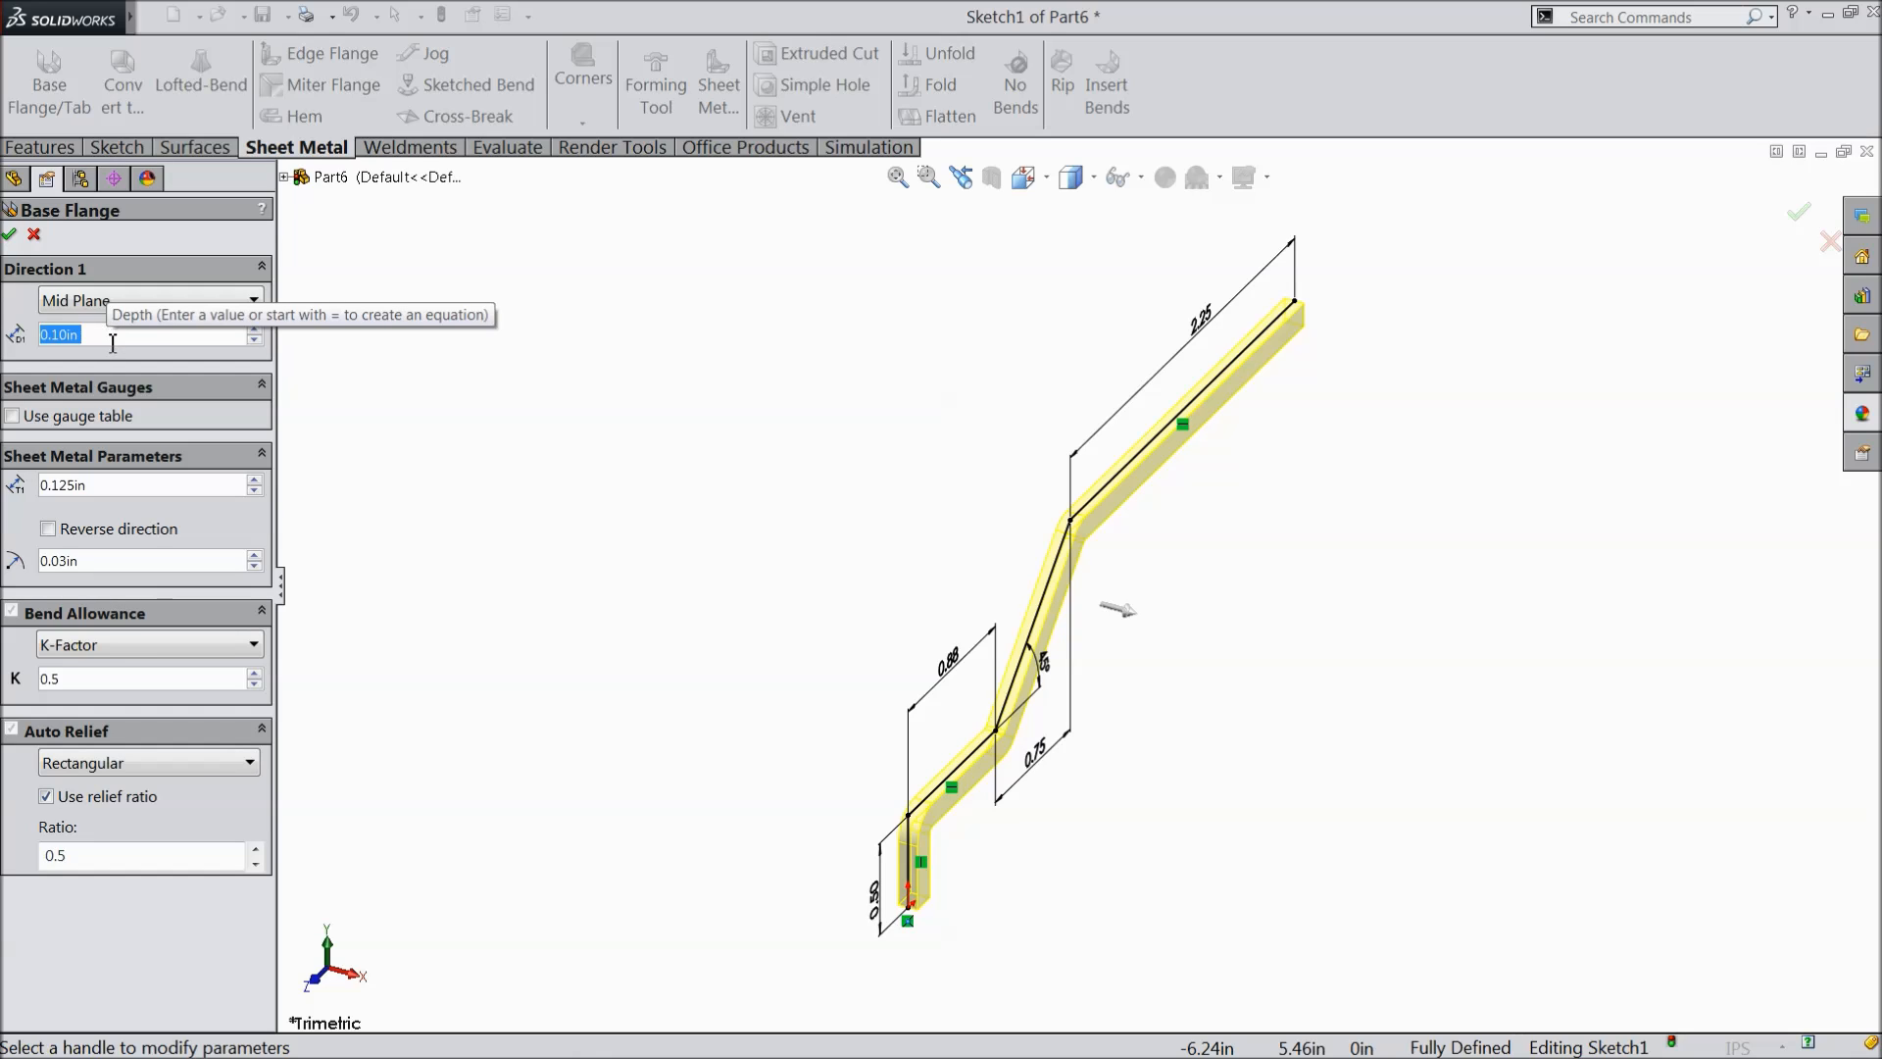
type("0.675")
mouse_move(212, 366)
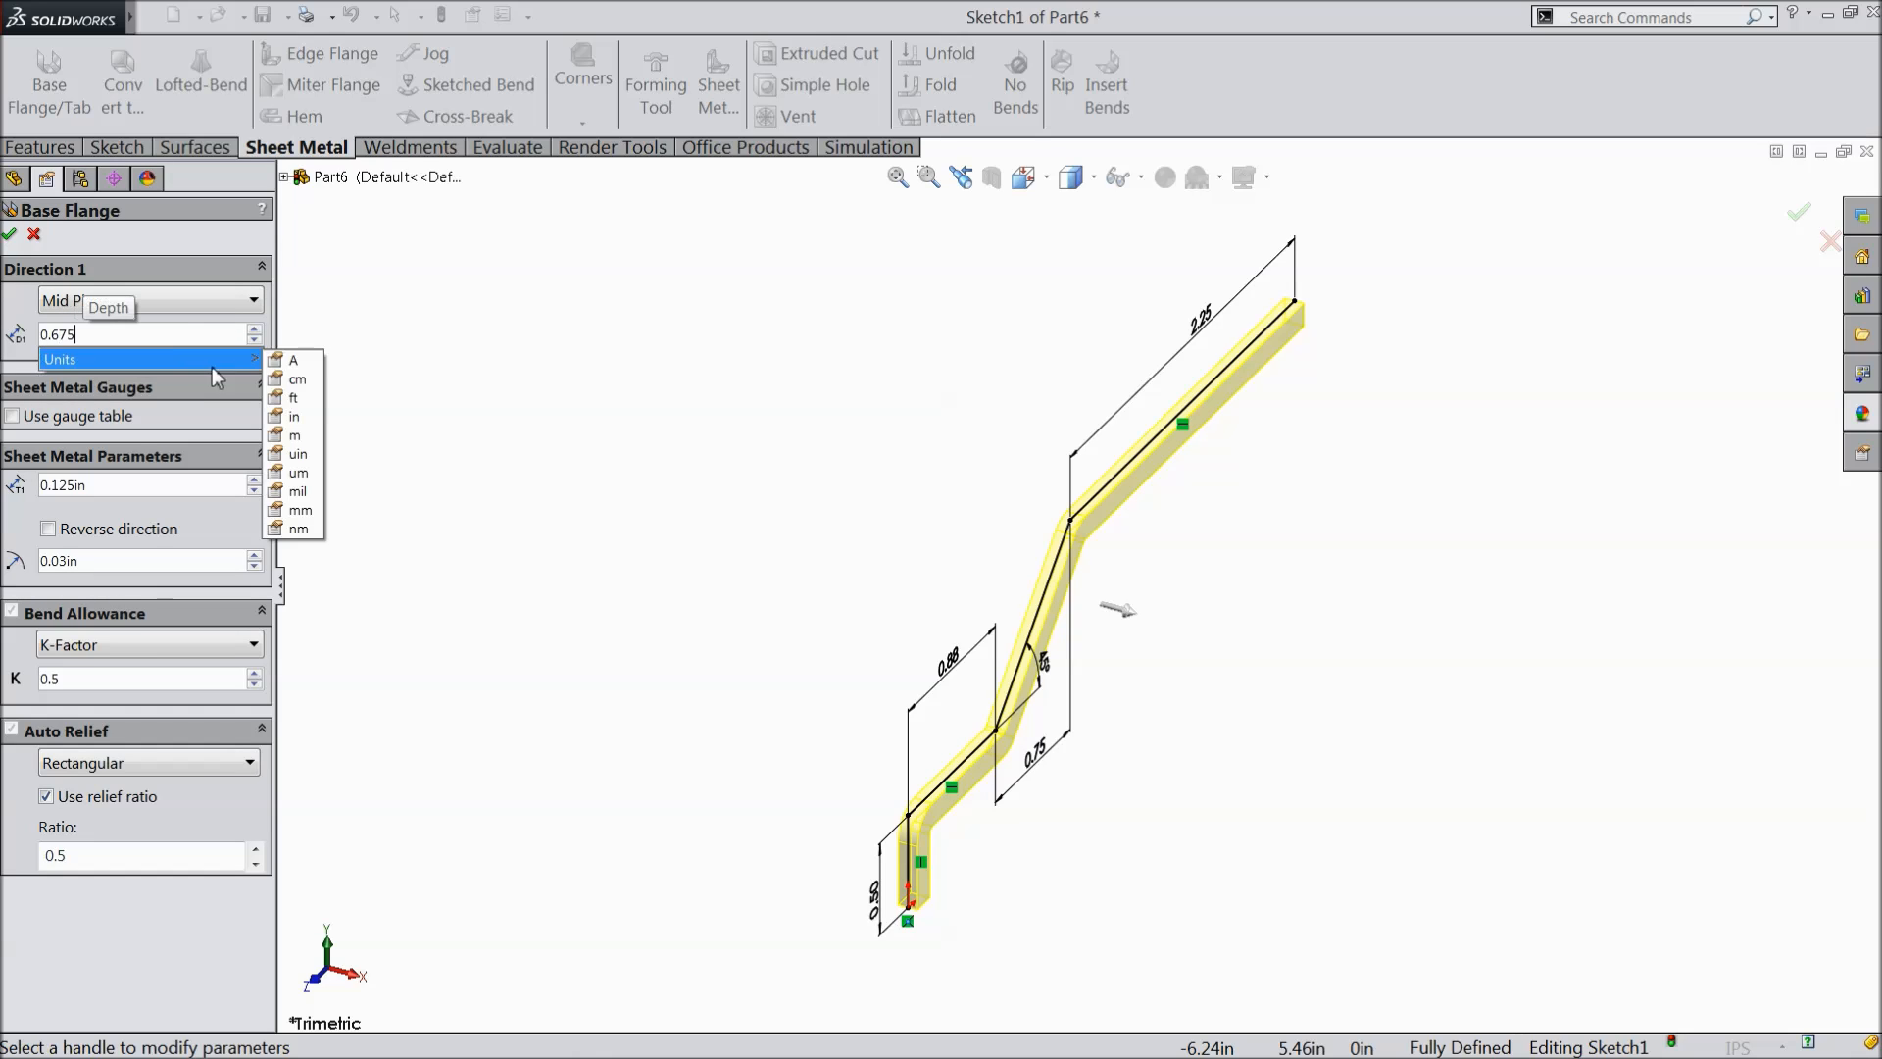
key("Return")
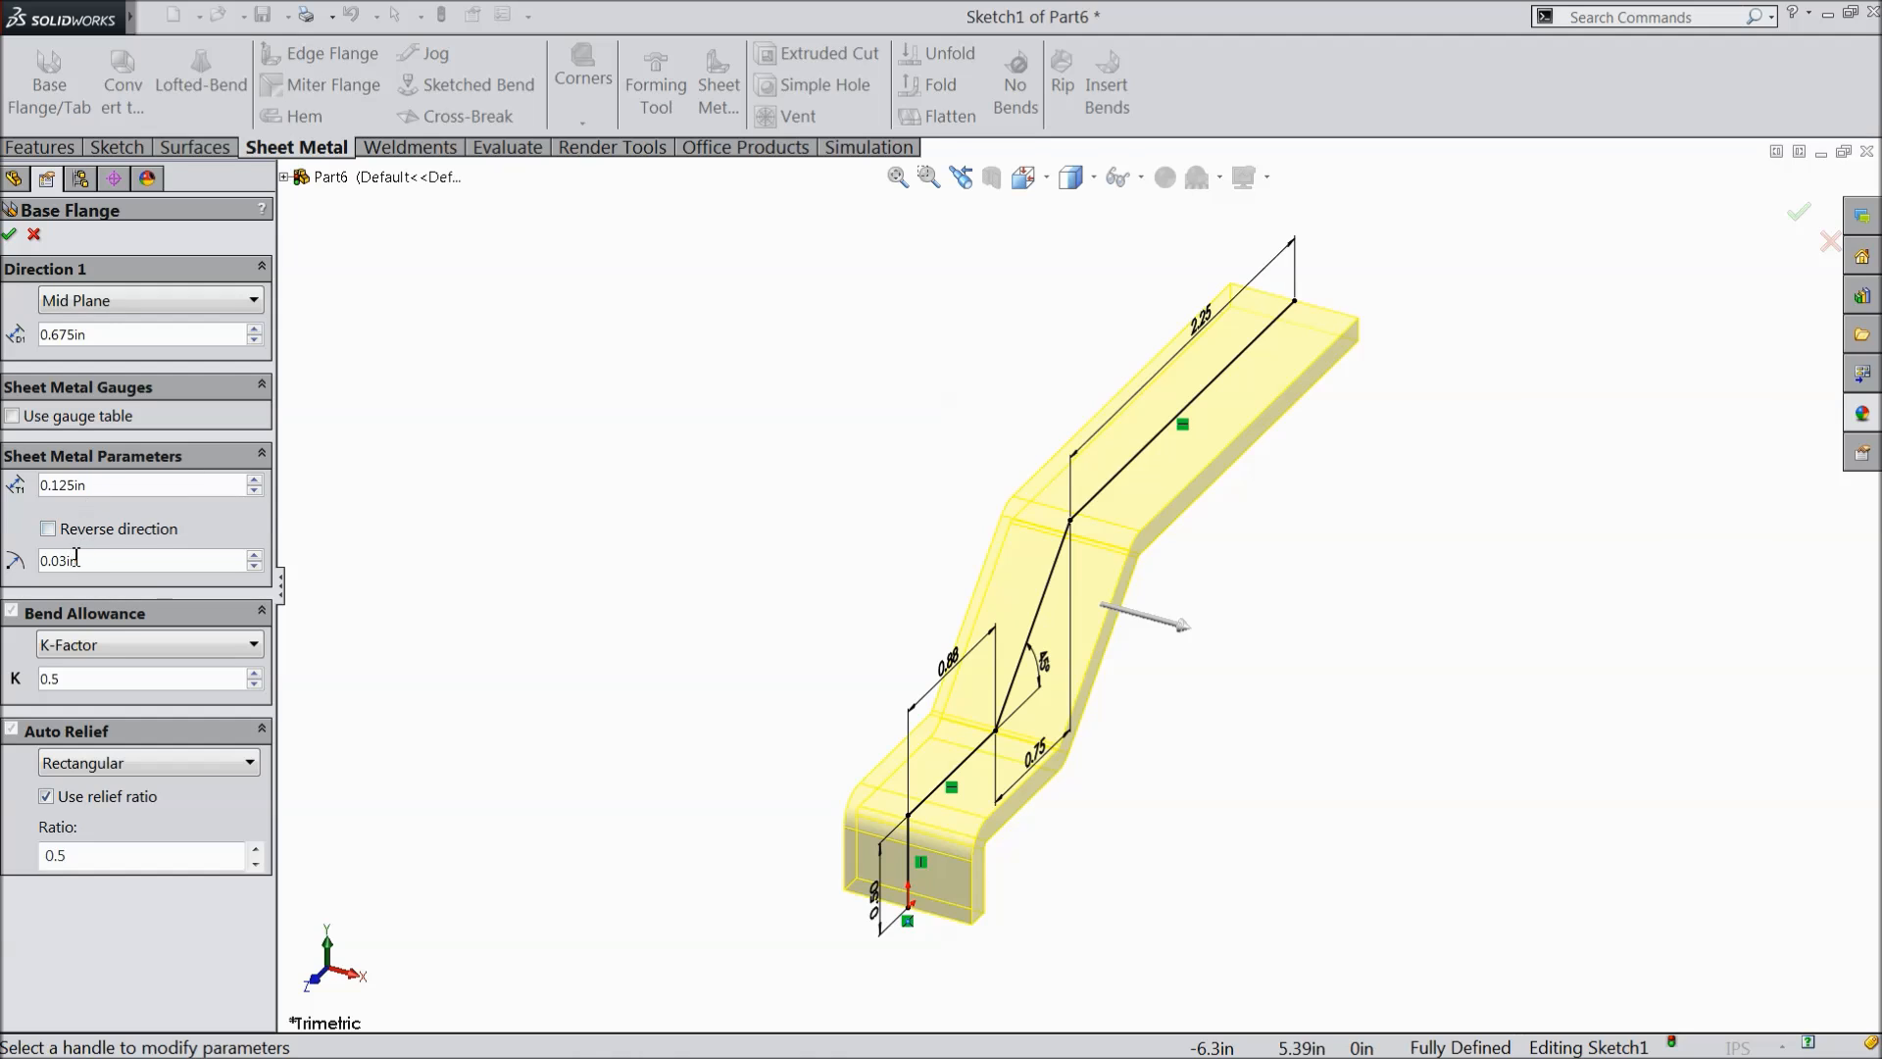
mouse_move(566, 684)
middle_mouse_down()
mouse_move(546, 533)
mouse_move(533, 630)
mouse_move(429, 550)
mouse_move(549, 634)
mouse_move(470, 559)
mouse_move(596, 691)
mouse_move(583, 676)
middle_mouse_up()
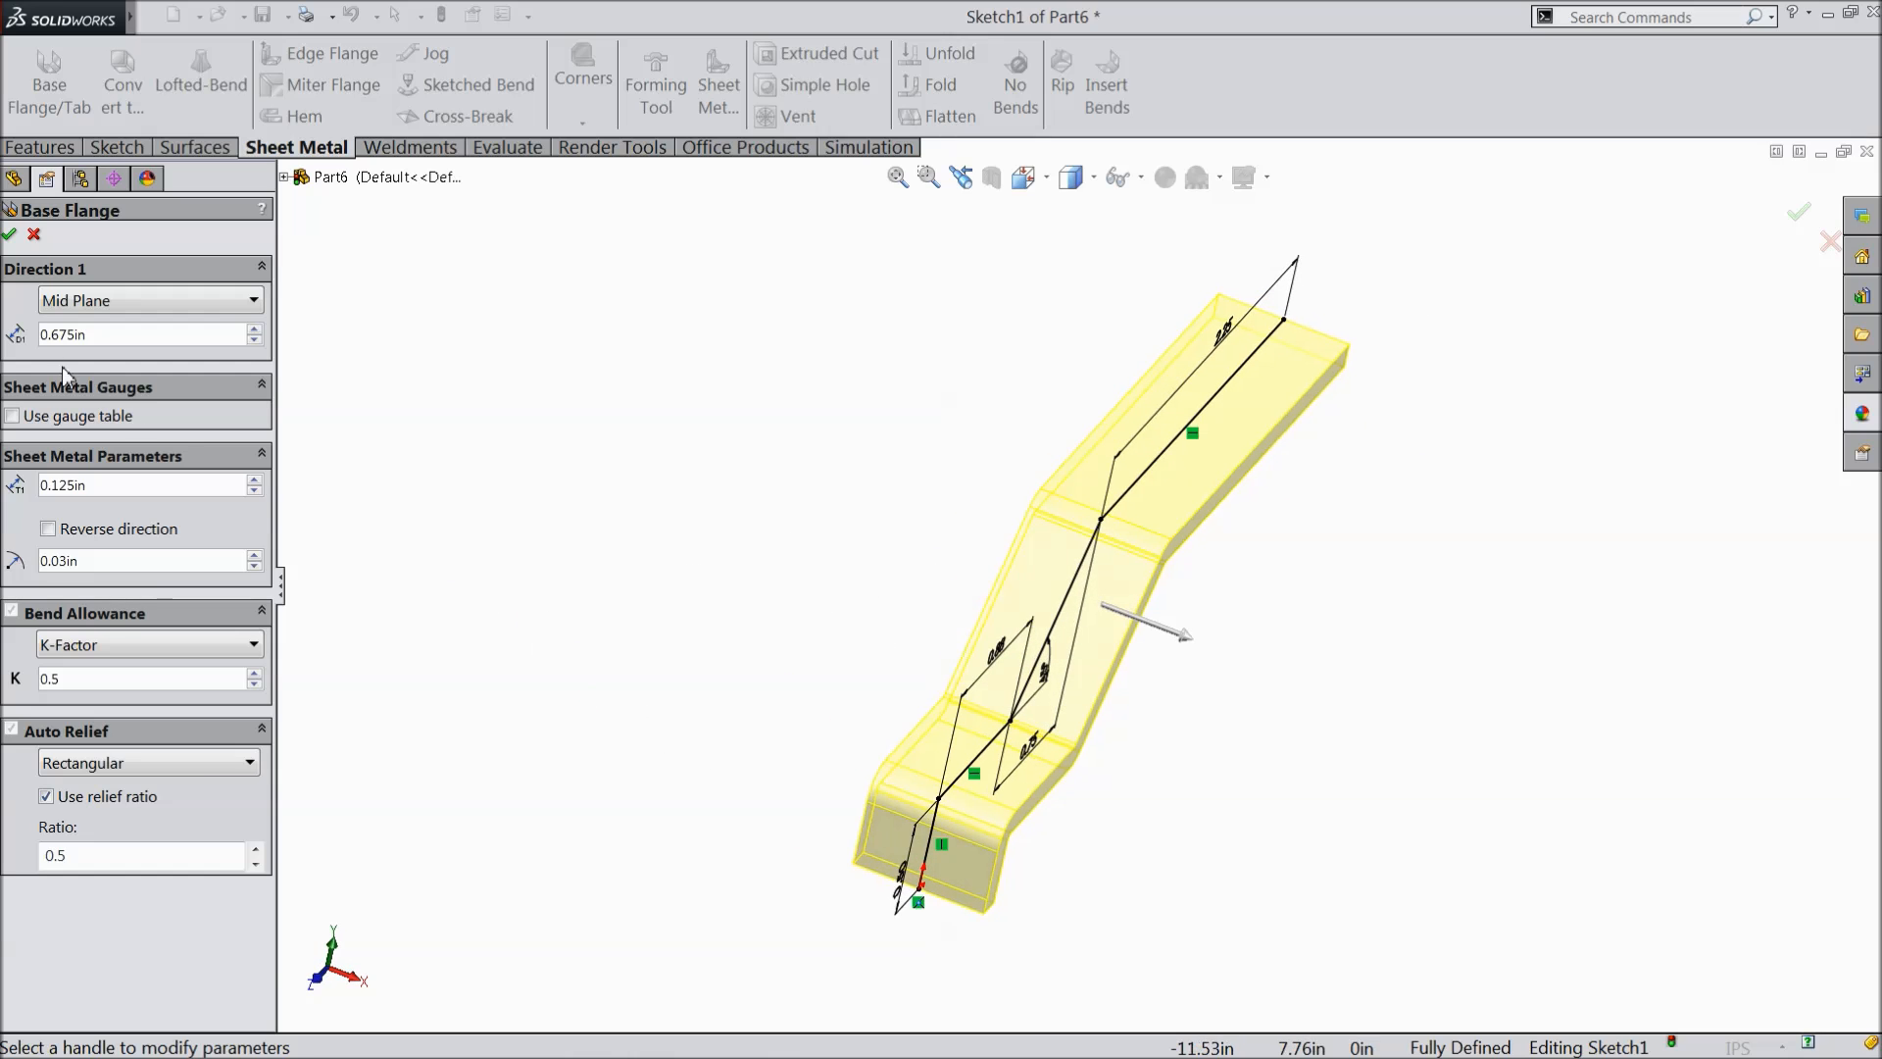
left_click(9, 233)
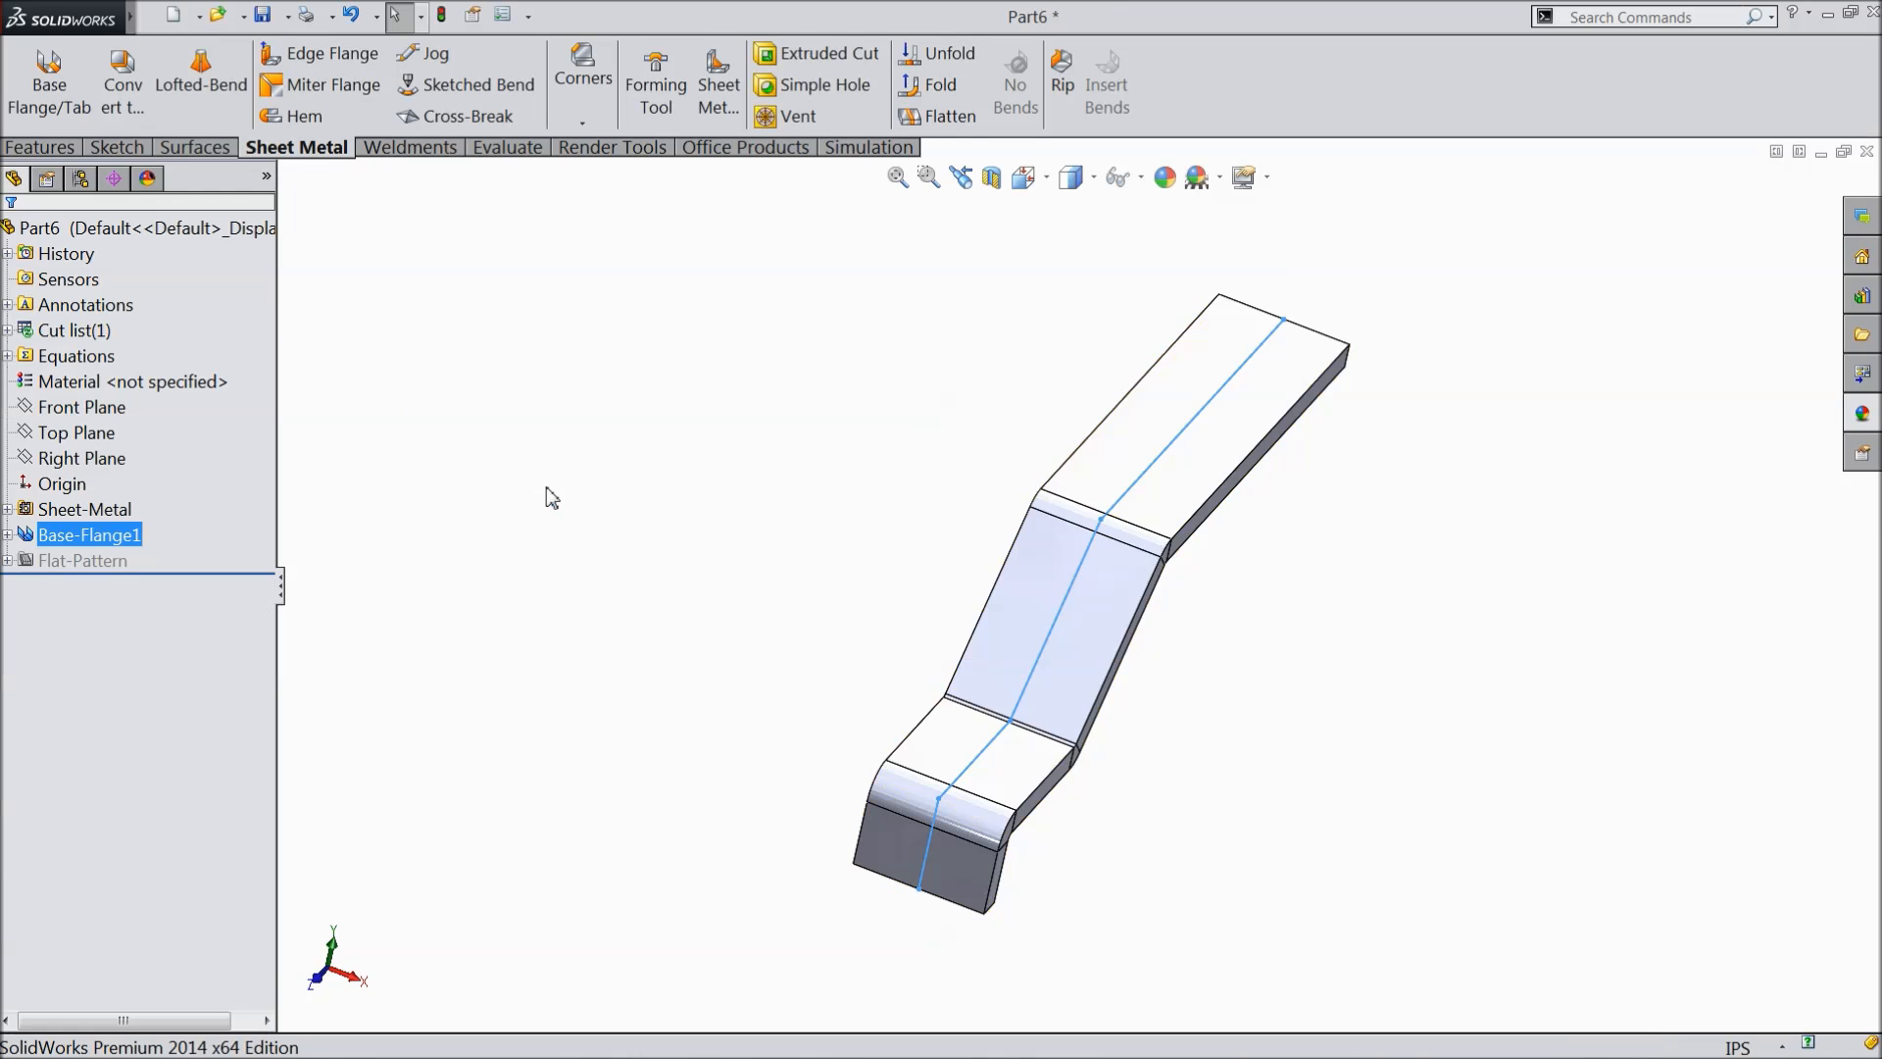
- Apply the chromium plate appearance to the whole part
left_click(991, 433)
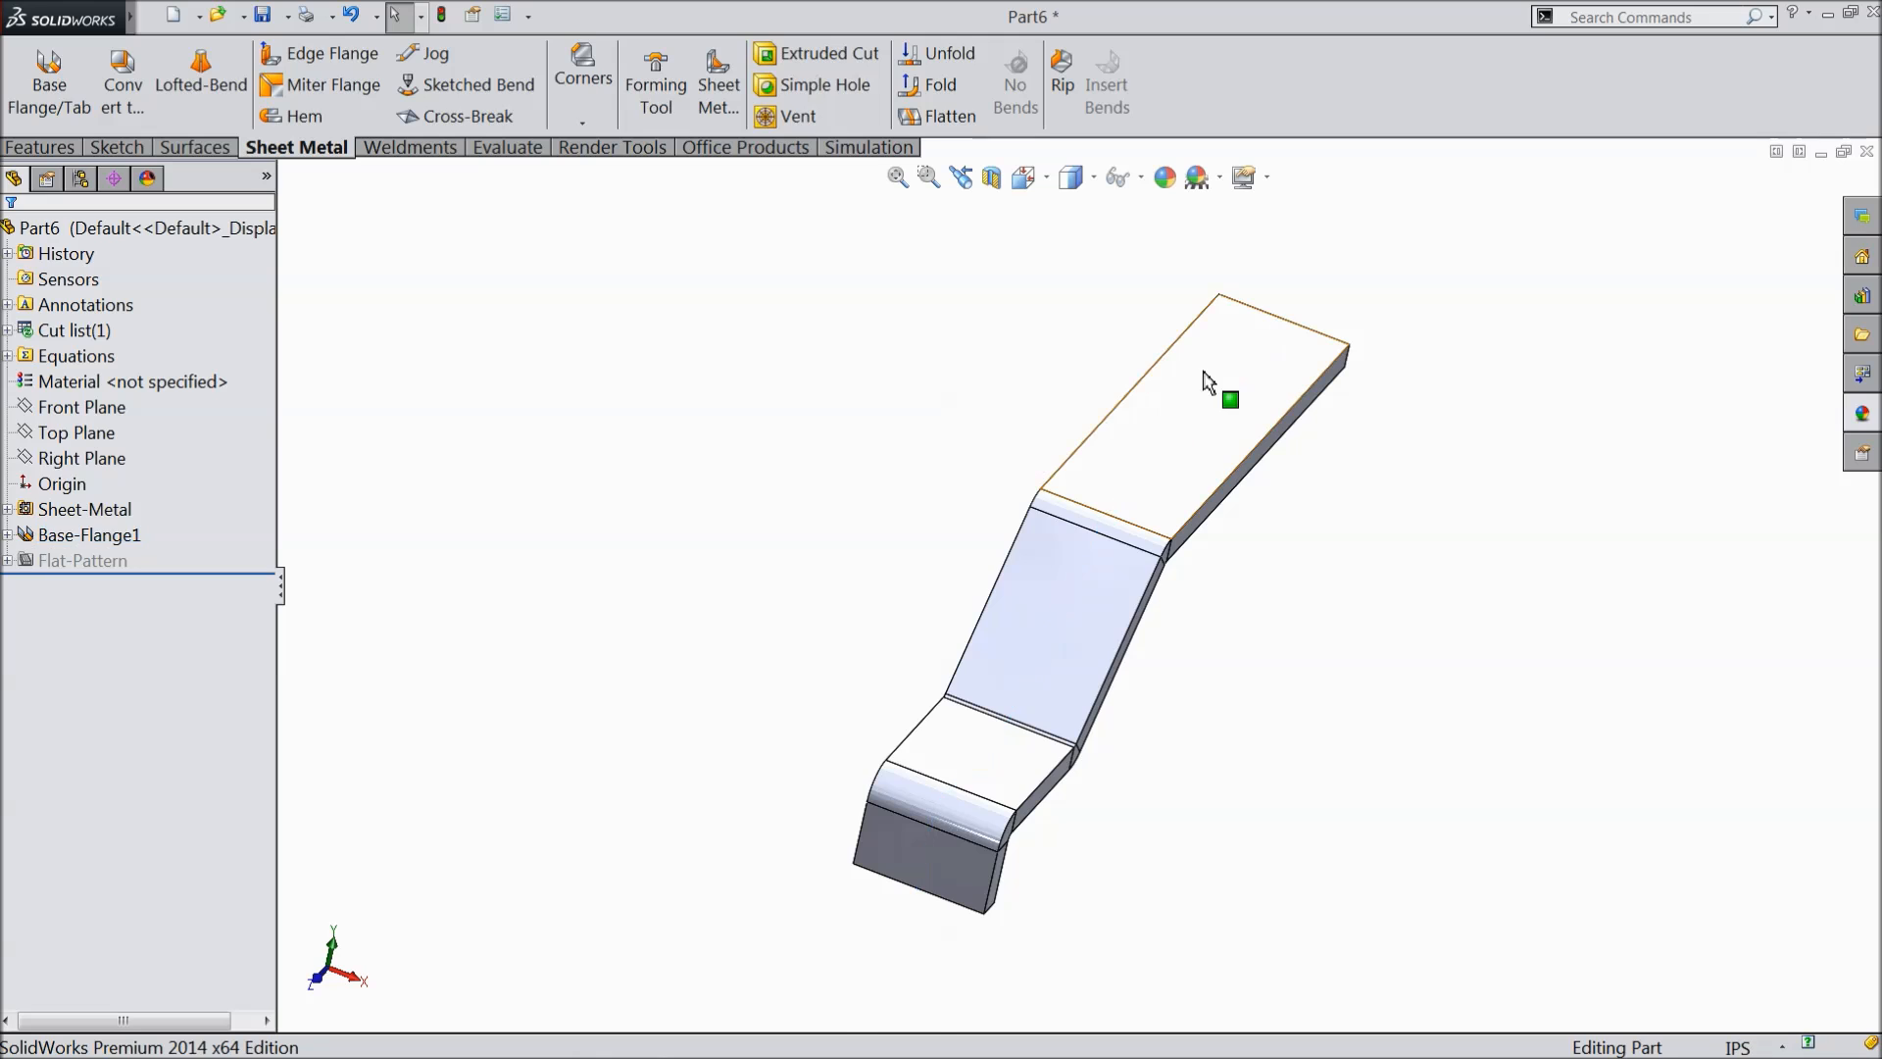
scroll(1221, 386, "down", 2)
middle_click_drag(1145, 376, 1121, 315)
left_click(236, 229)
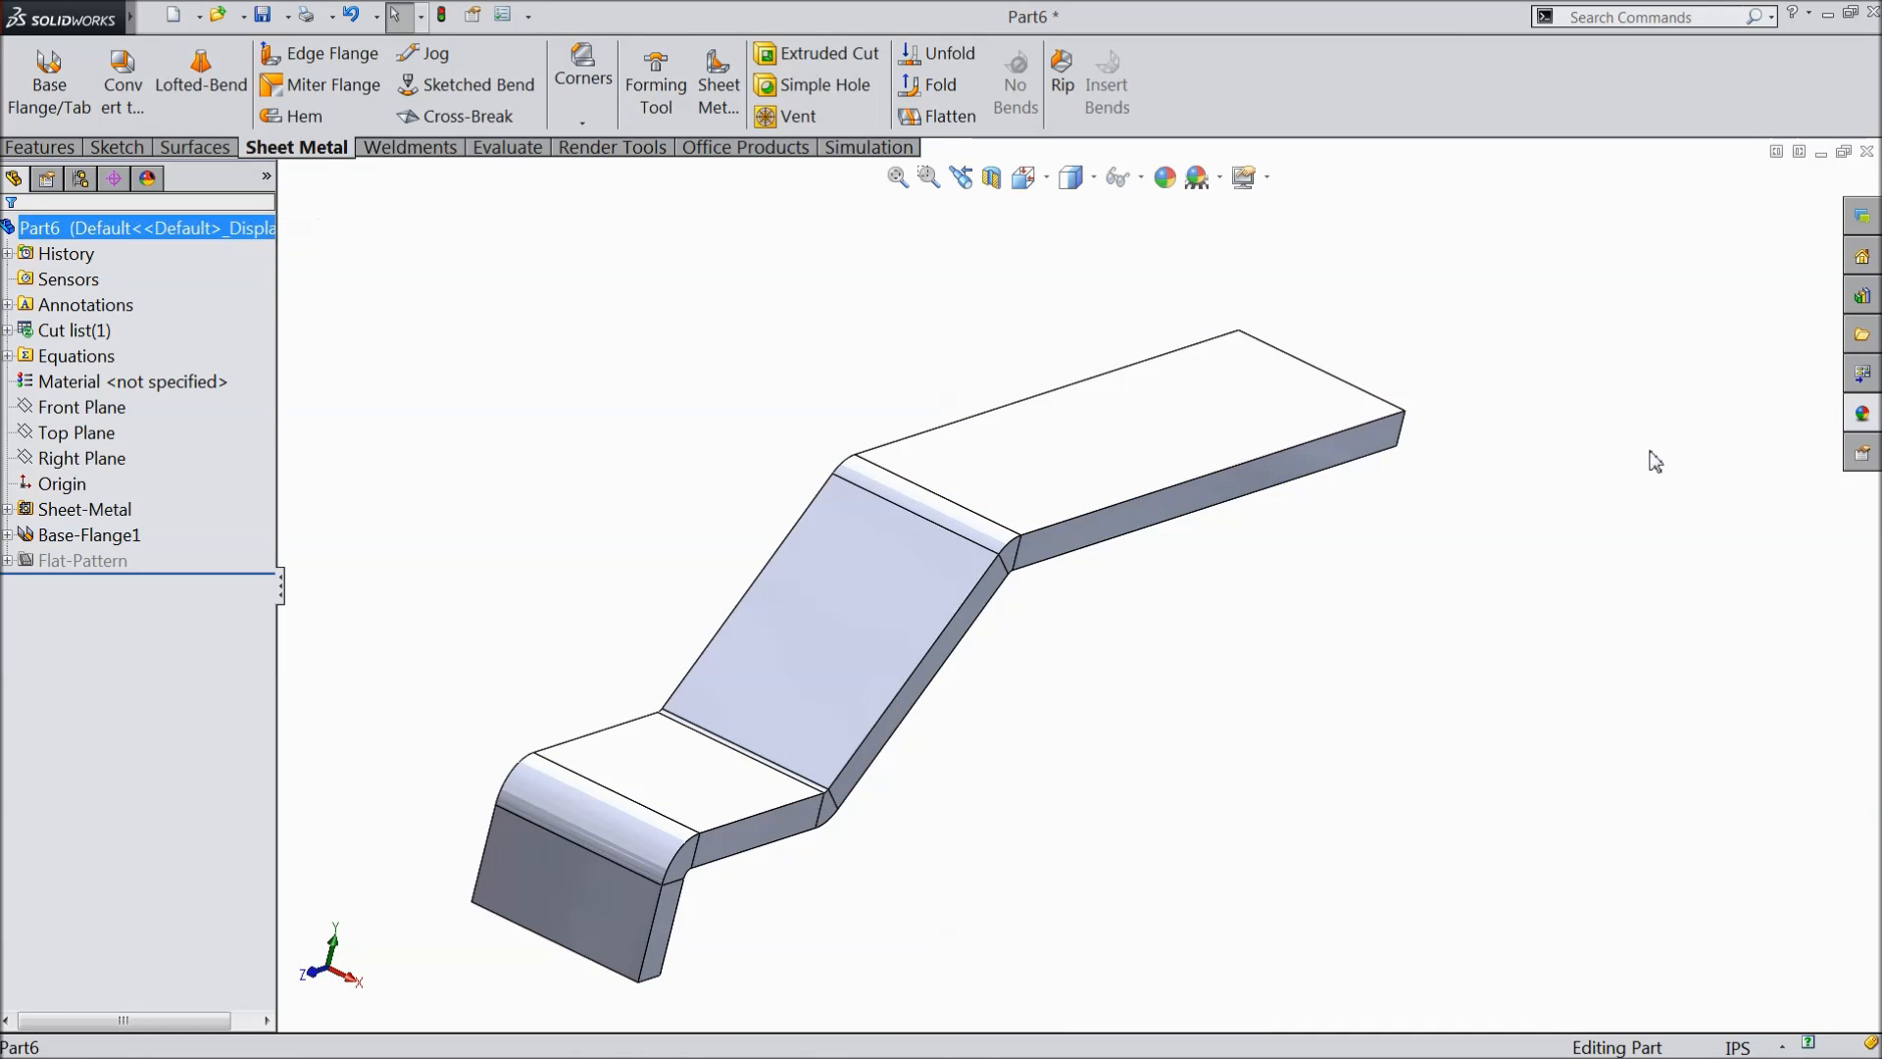
left_click(1862, 415)
double_click(1684, 663)
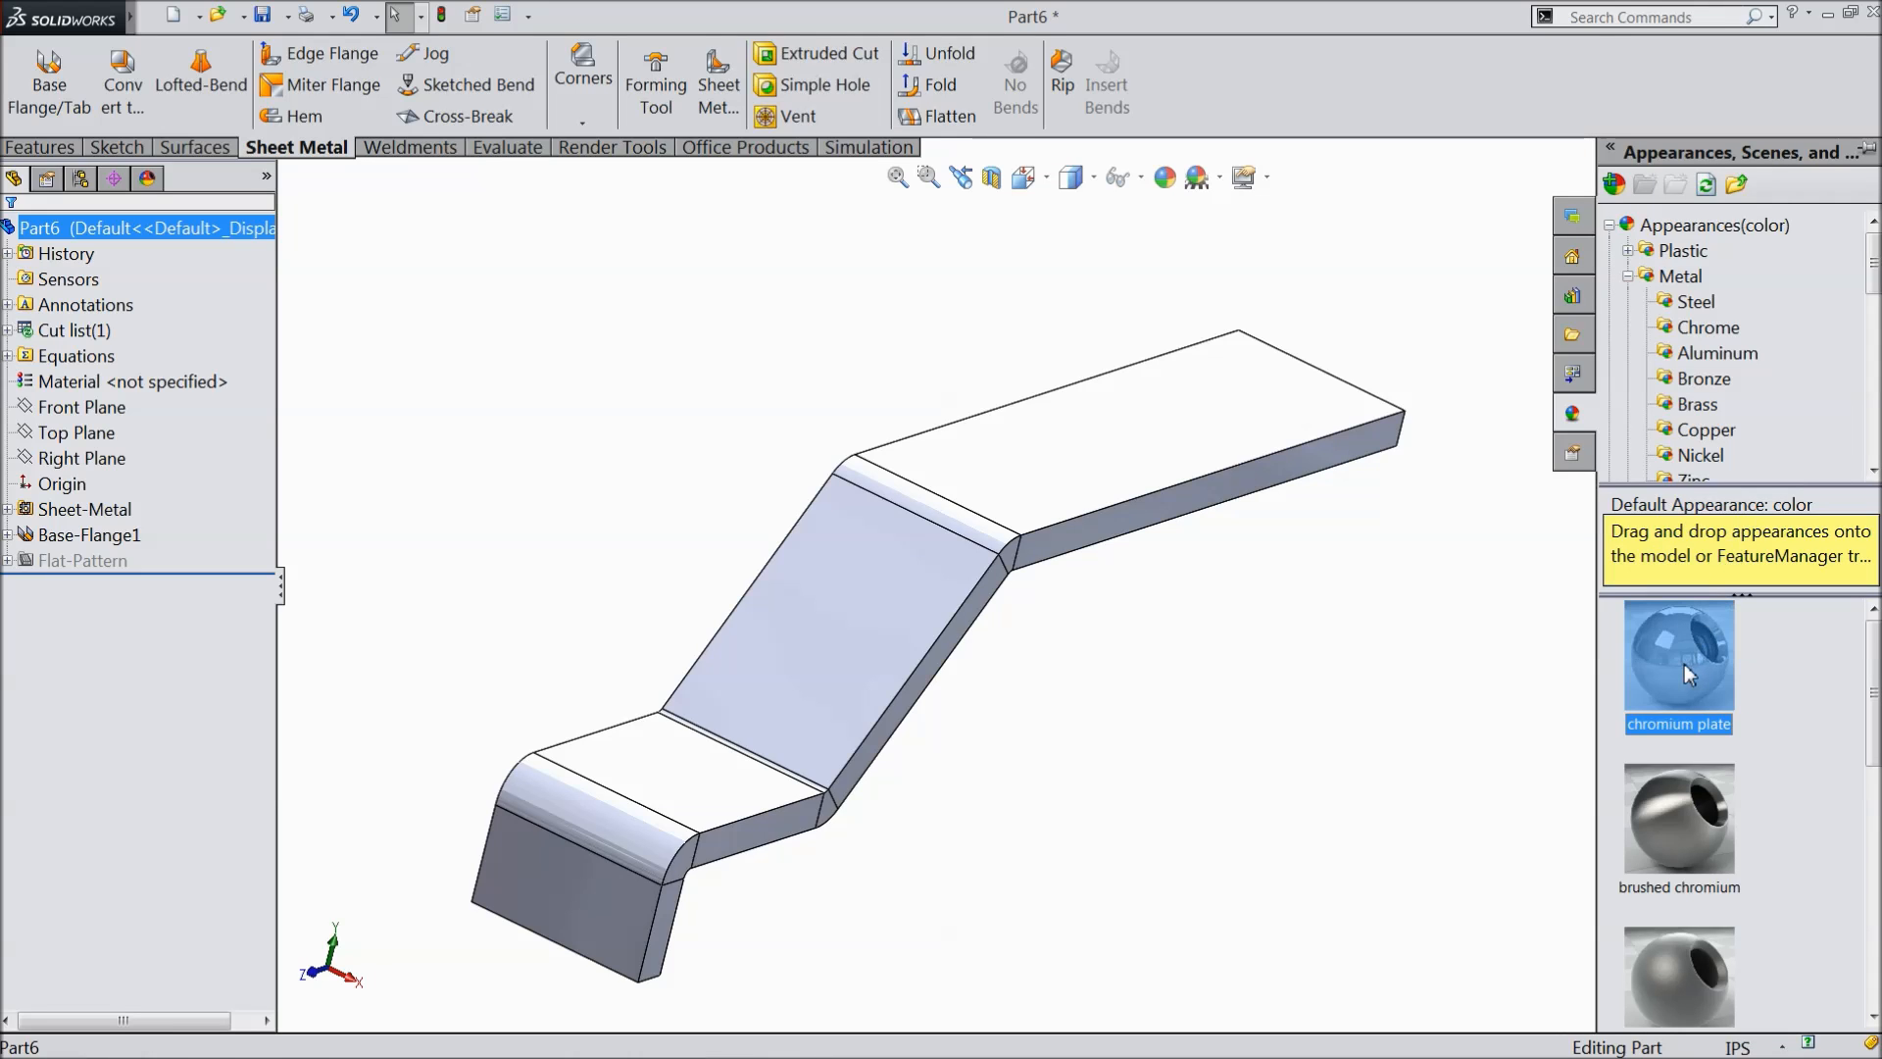
mouse_move(1473, 668)
middle_mouse_down()
mouse_move(1533, 617)
mouse_move(1308, 686)
mouse_move(1264, 621)
mouse_move(1327, 664)
mouse_move(1338, 643)
middle_mouse_up()
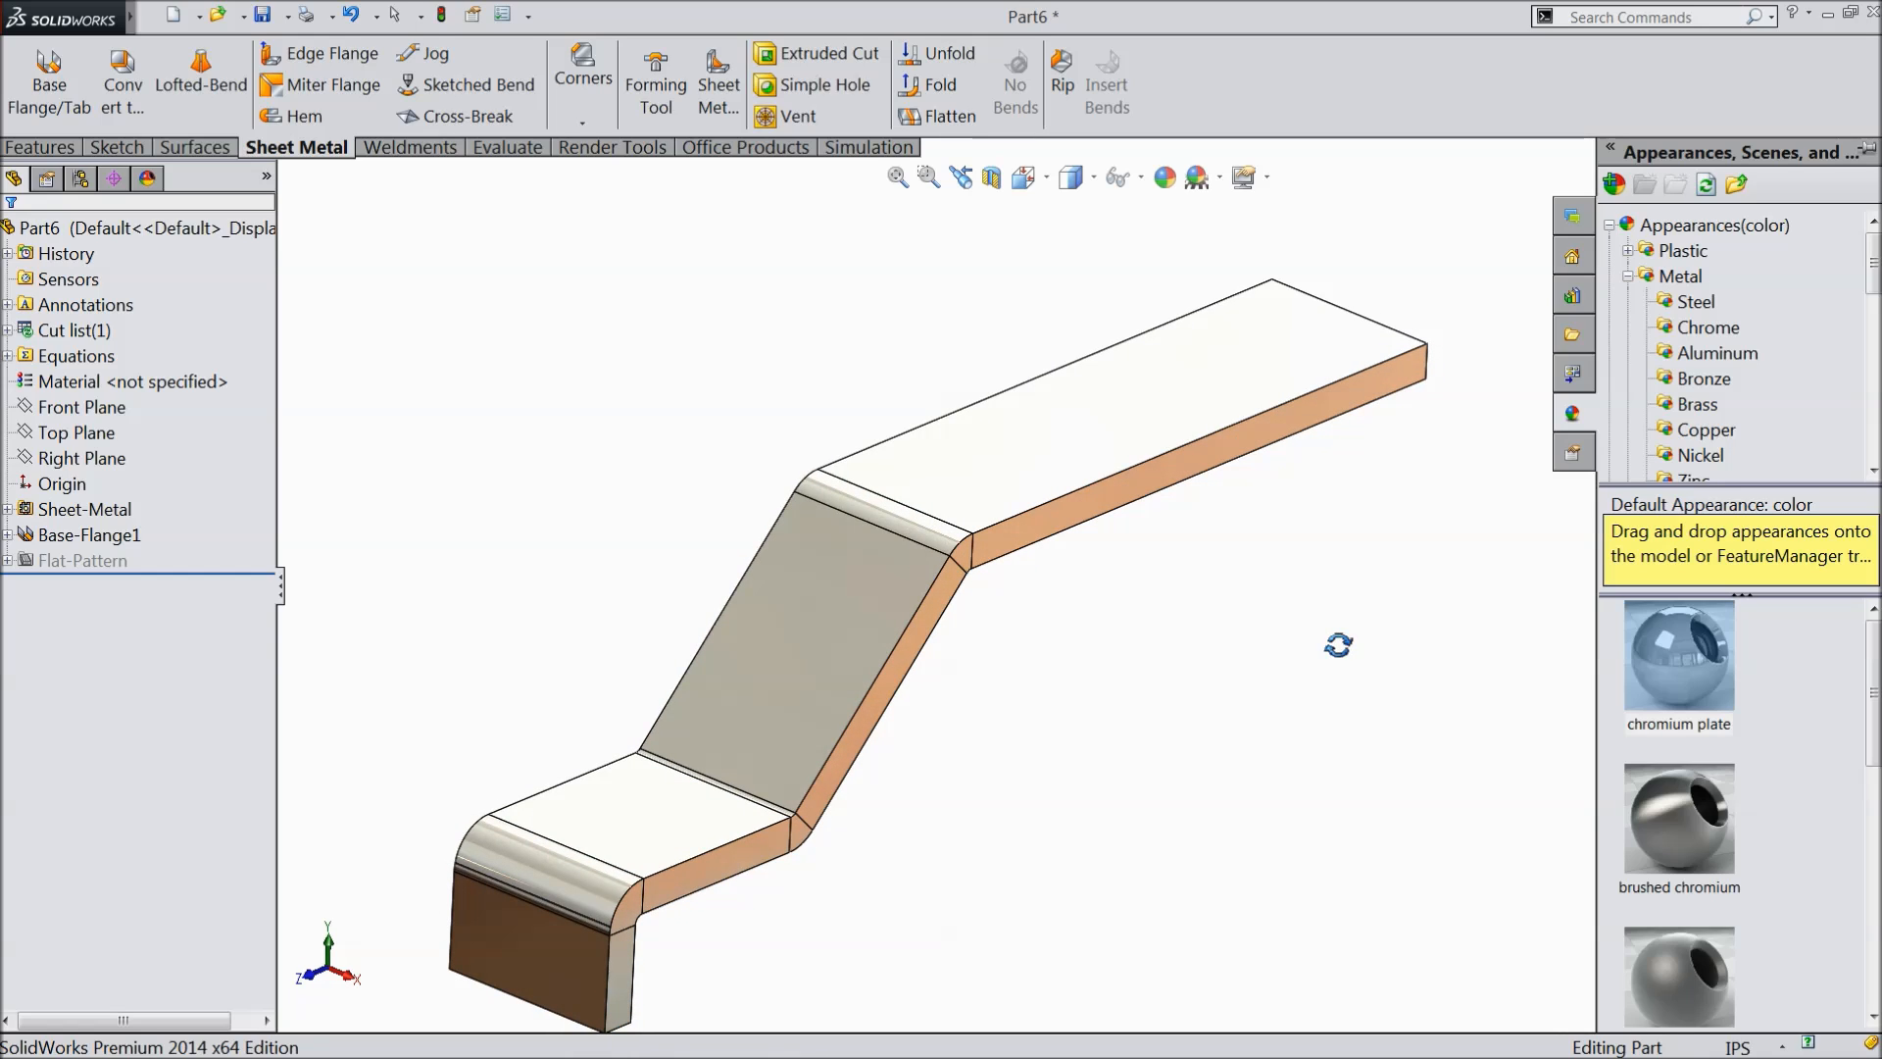
- Apply the Steel appearance listed directly after brushed steel to the part
left_click(1695, 301)
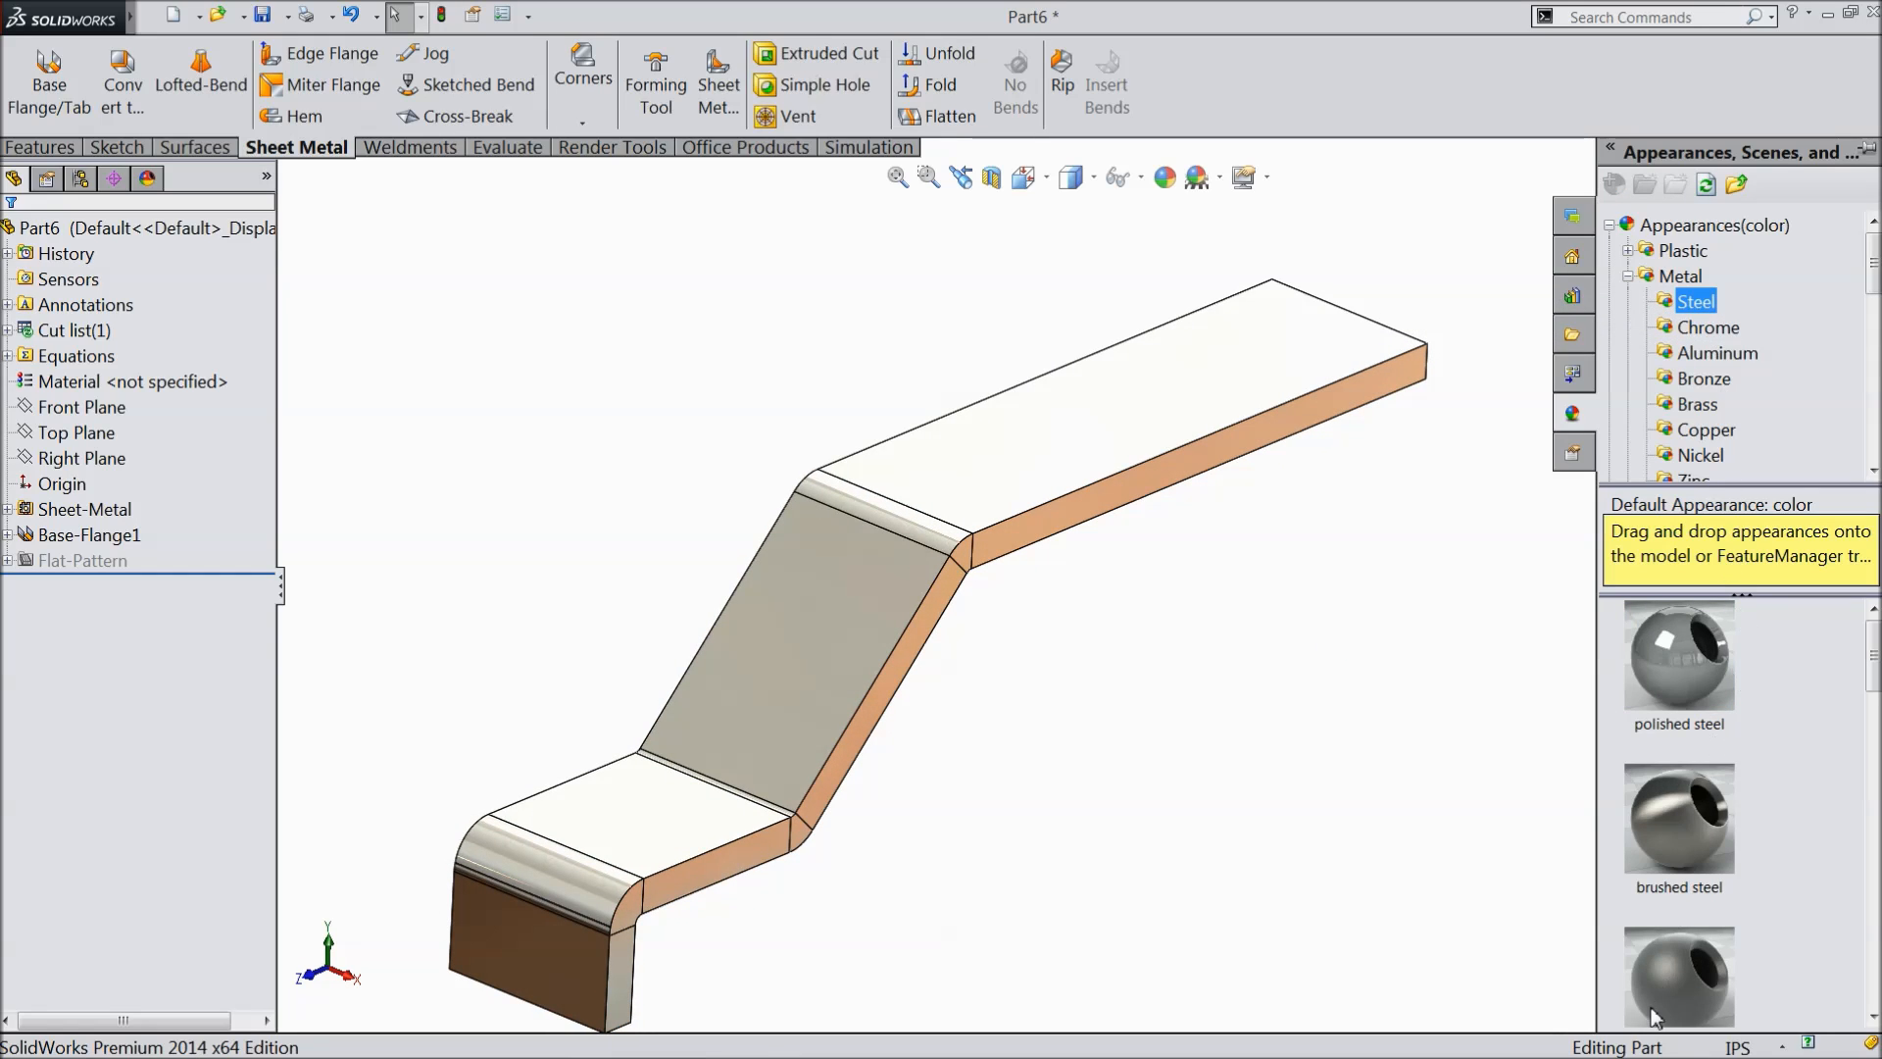
double_click(1654, 1017)
middle_click_drag(1335, 801, 1289, 828)
mouse_move(1269, 616)
middle_mouse_down()
mouse_move(1285, 576)
mouse_move(1285, 598)
middle_mouse_up()
- Start a sketch on the top face of the long upper flange and view it face-on
left_click(1208, 406)
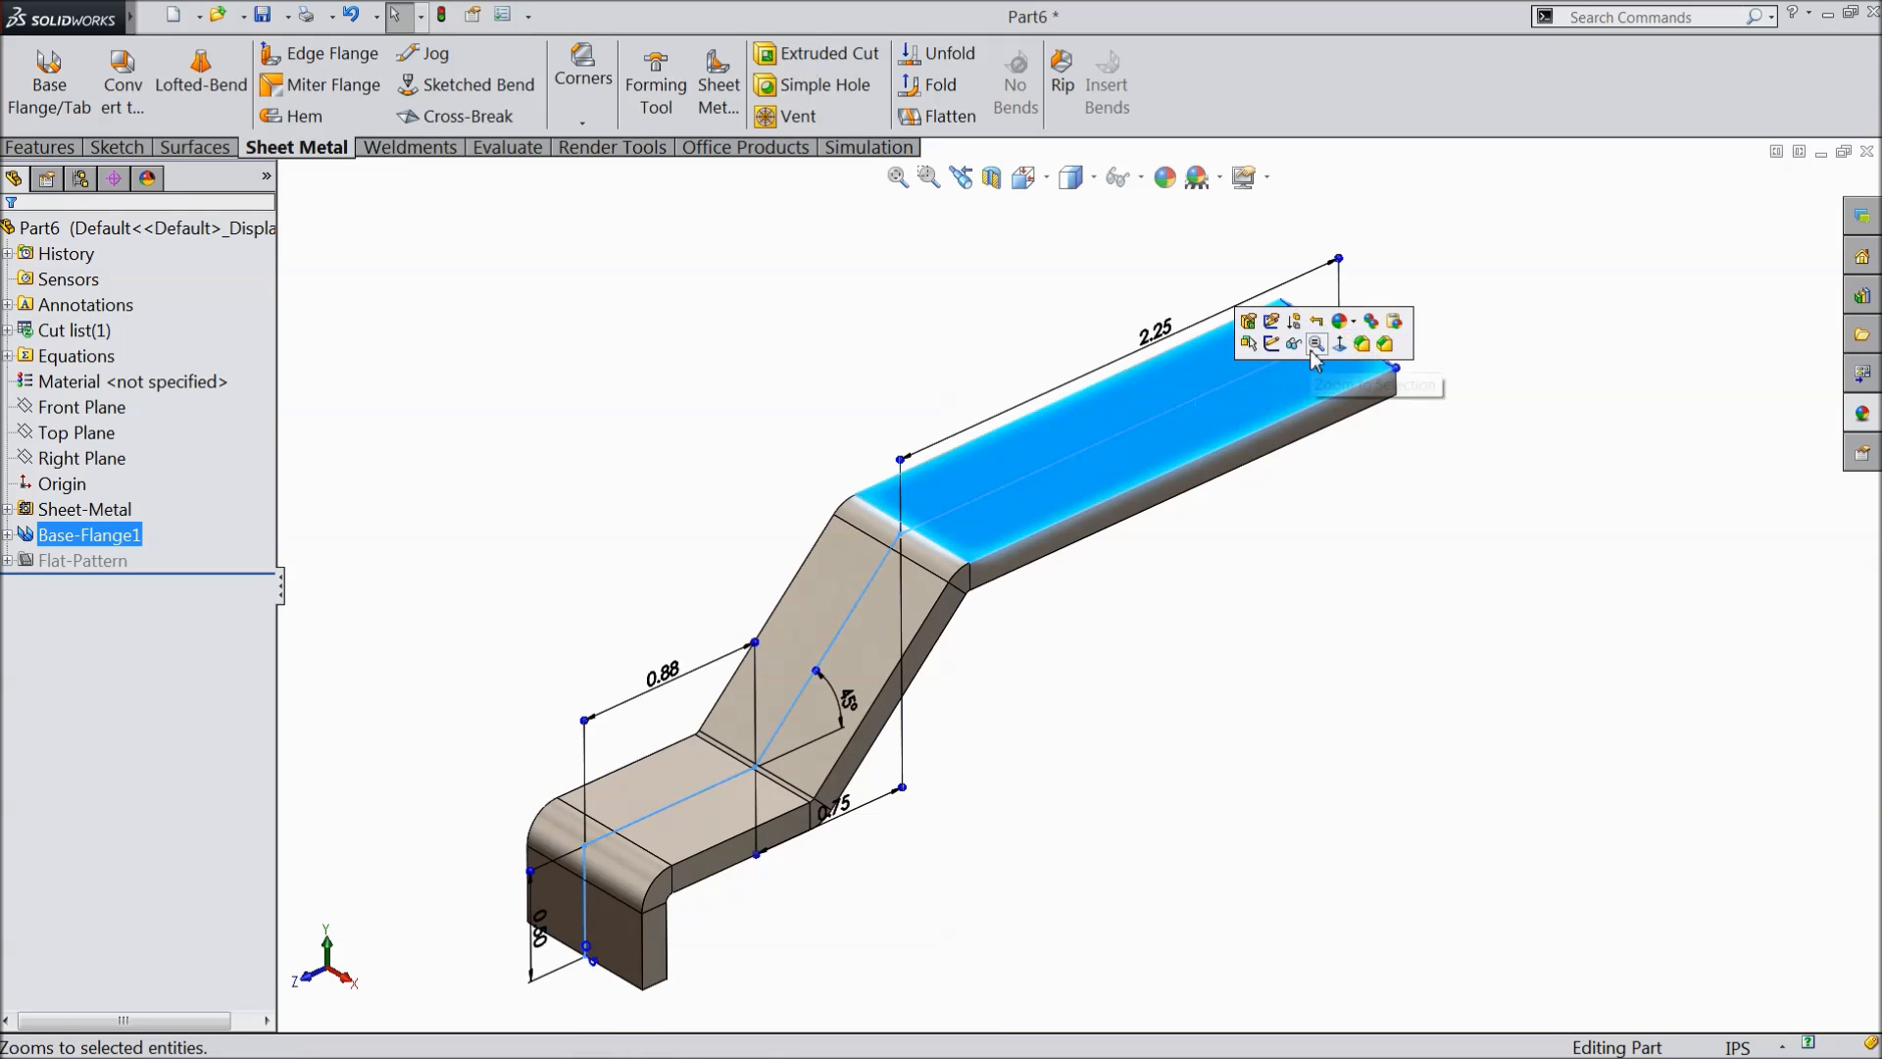
left_click(1279, 350)
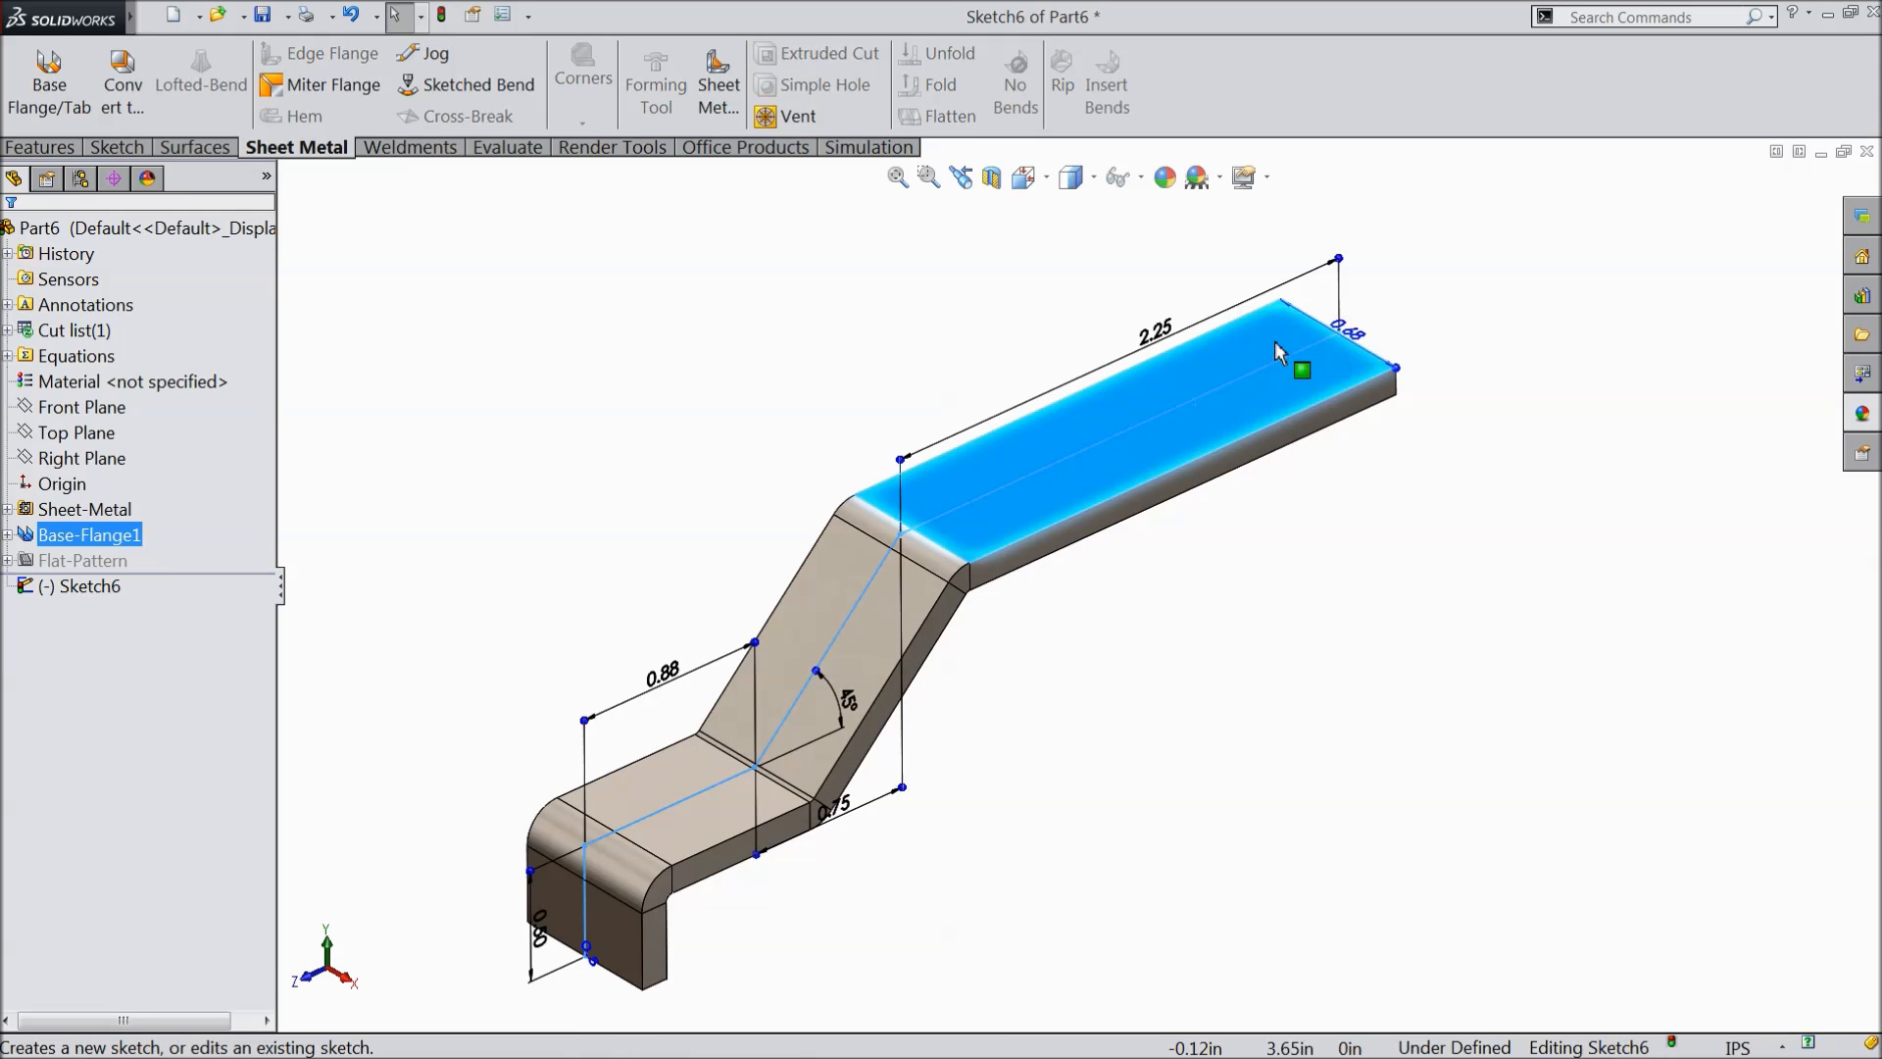
left_click(108, 149)
left_click(1092, 85)
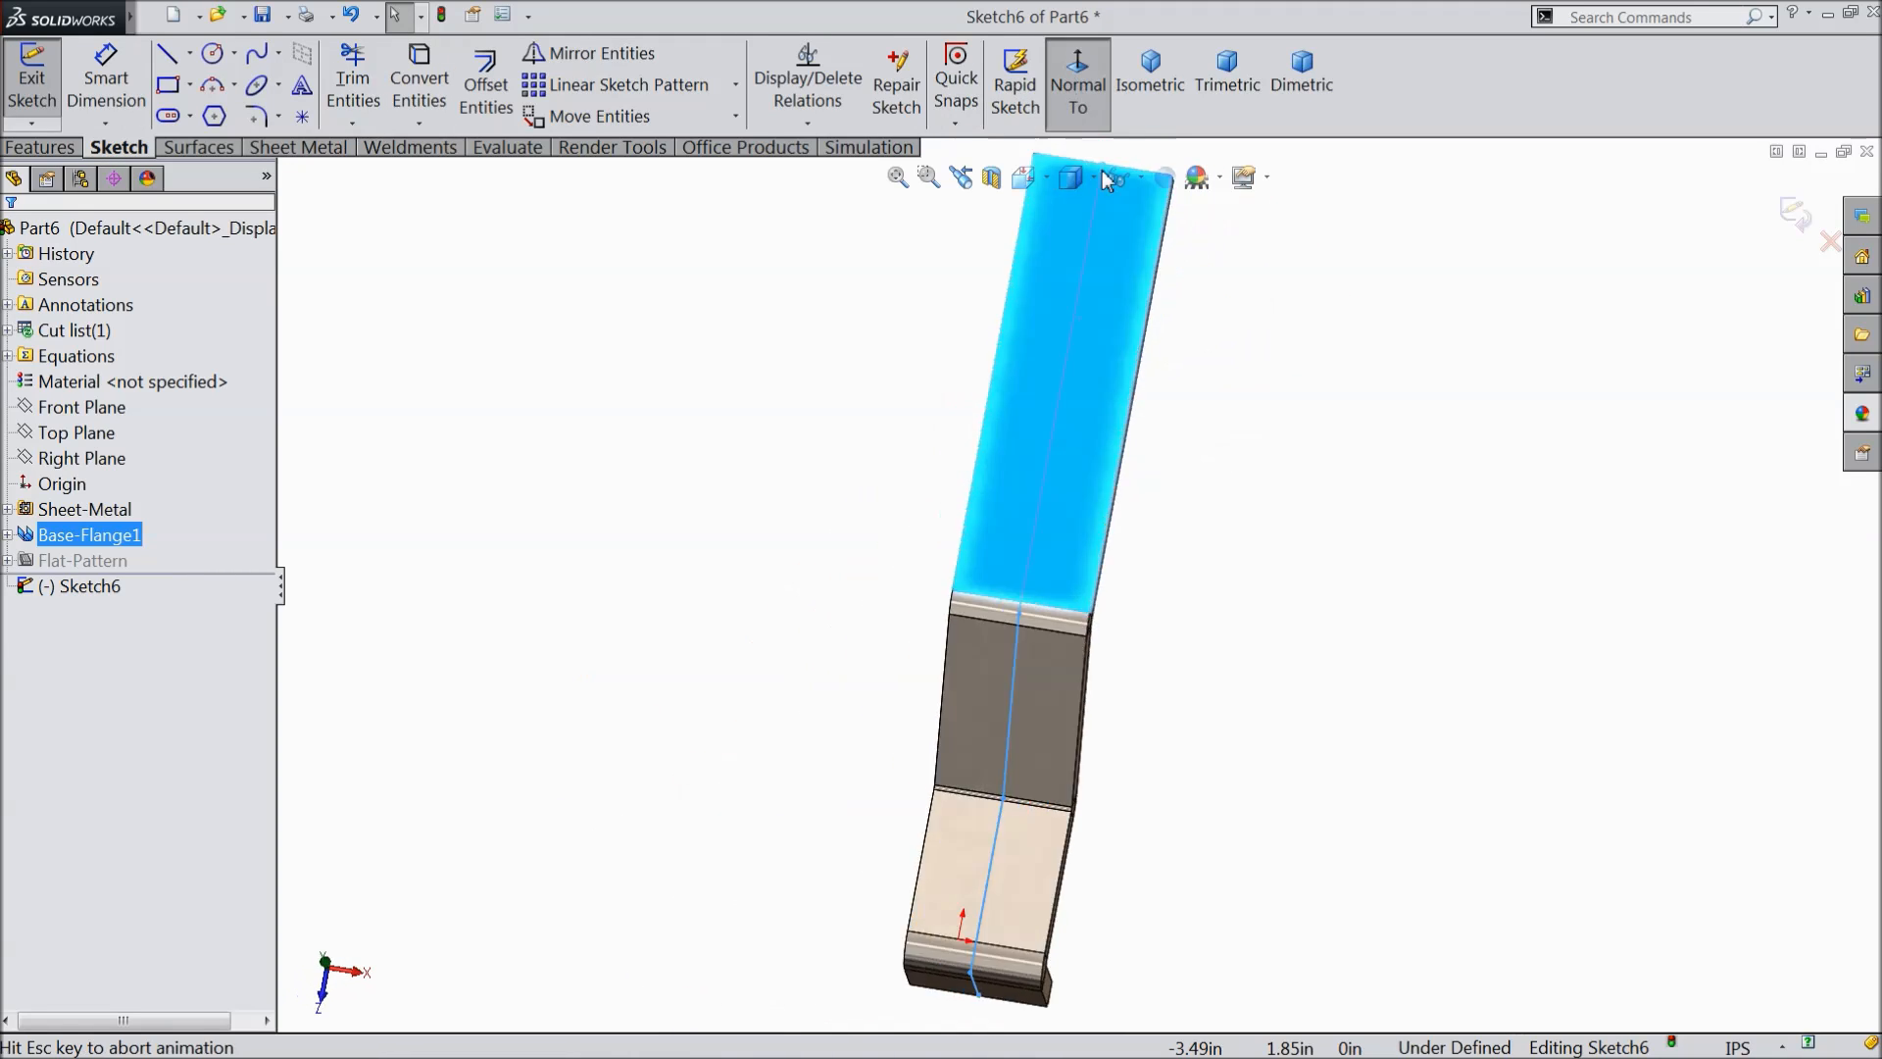
scroll(1098, 288, "up", 2)
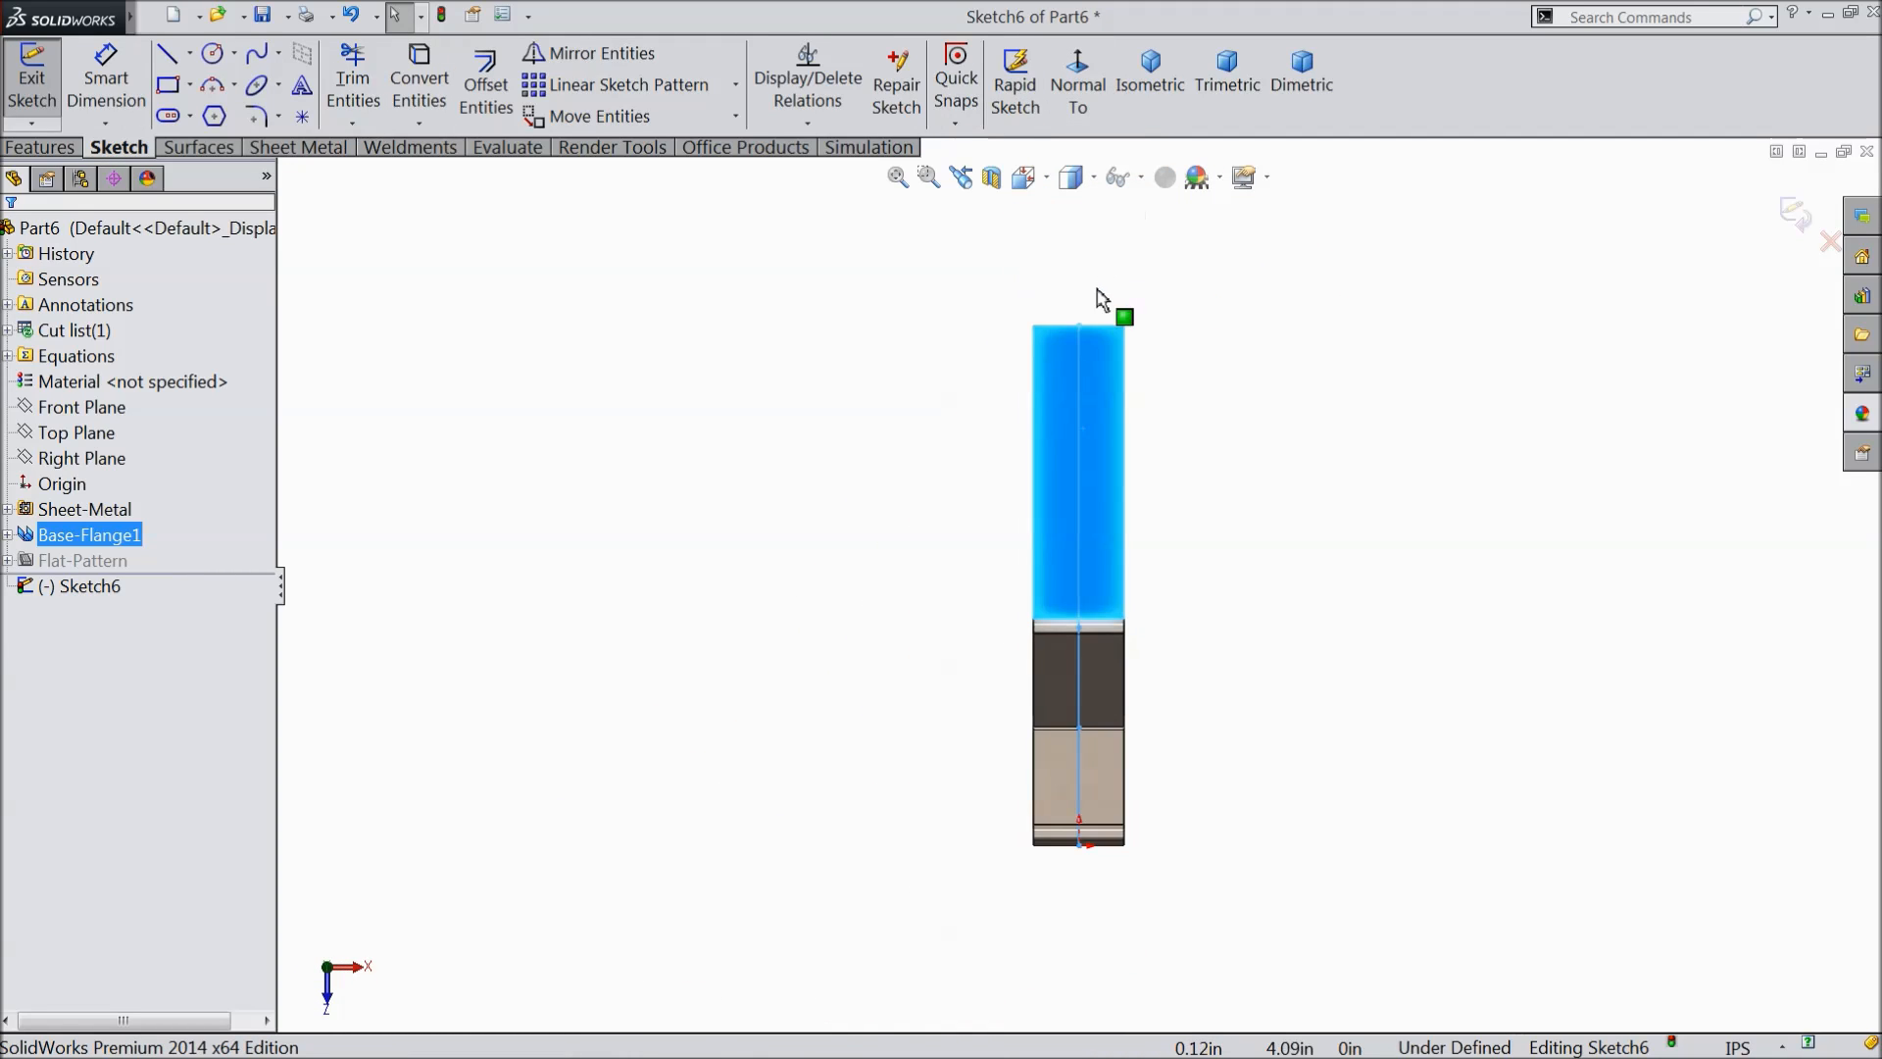
scroll(1008, 359, "down", 2)
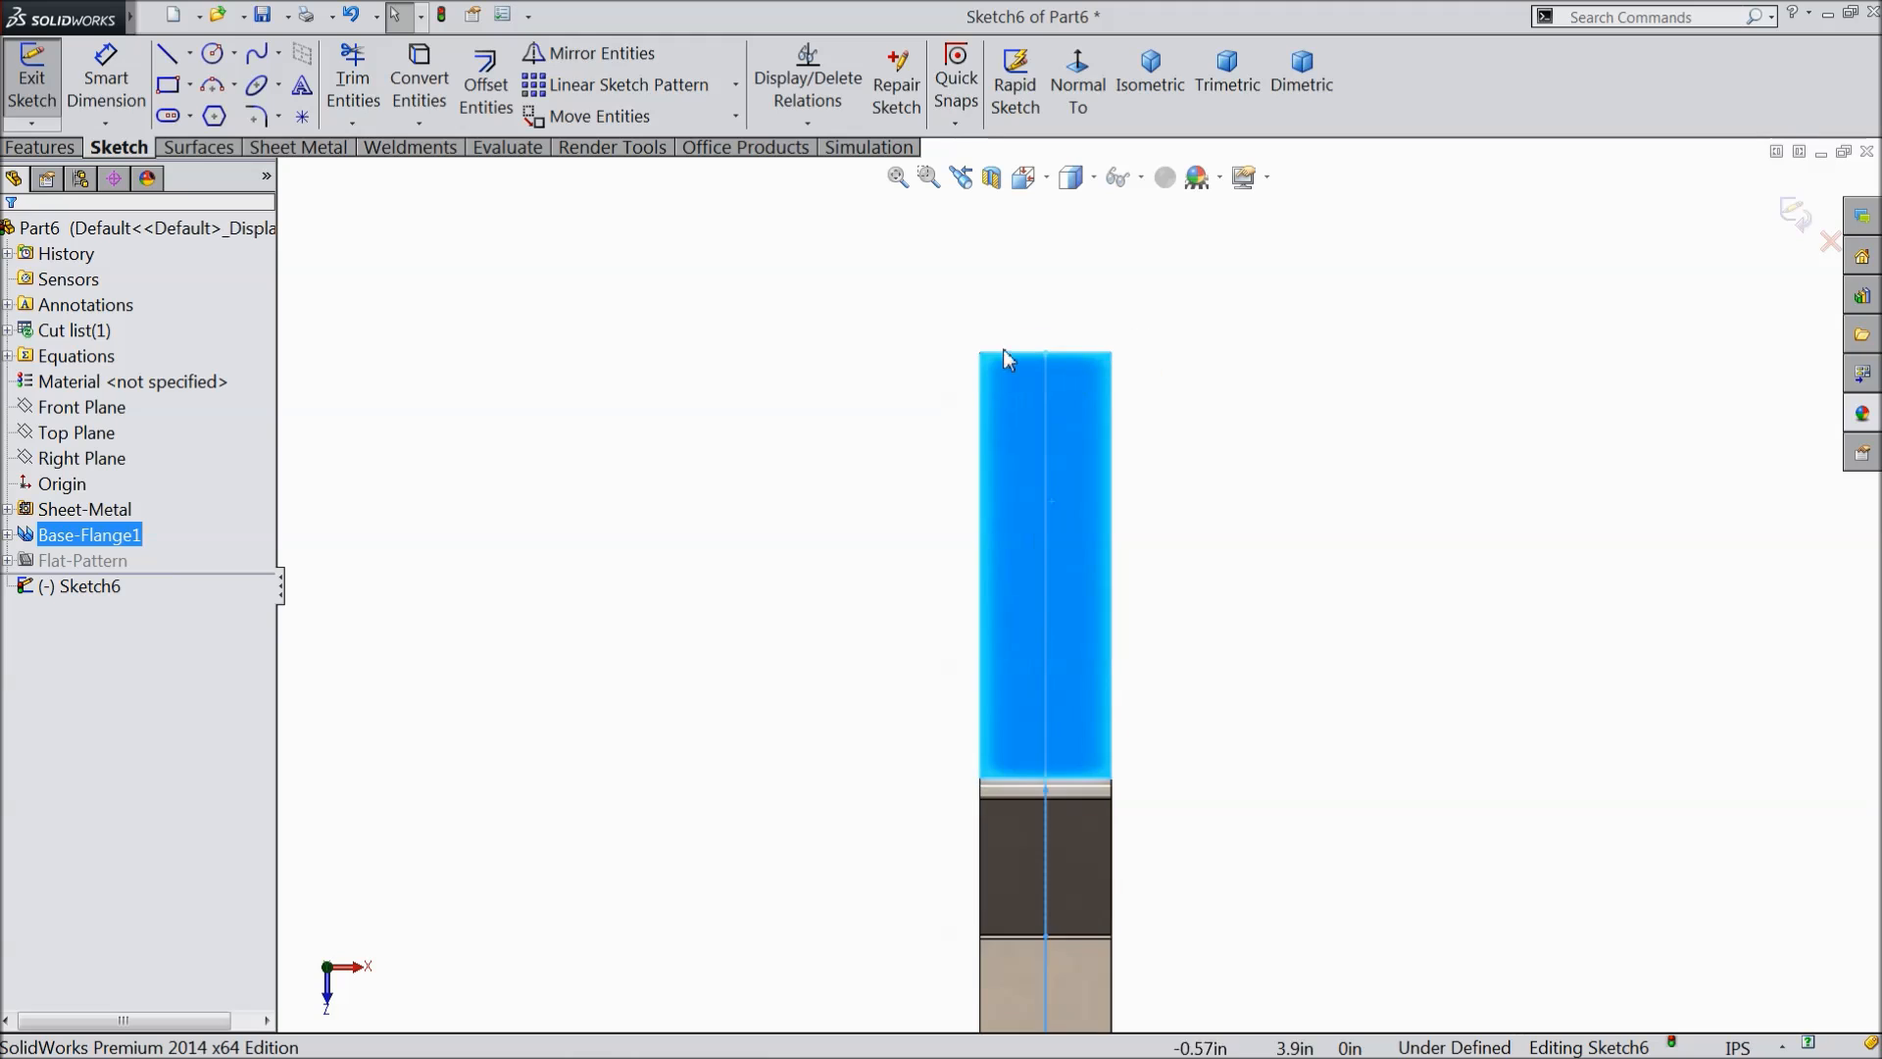
- Draw a vertical centerline about 0.38 in long from the midpoint of the flange's end edge inward along the face
left_click(190, 54)
left_click(197, 114)
scroll(1191, 456, "down", 3)
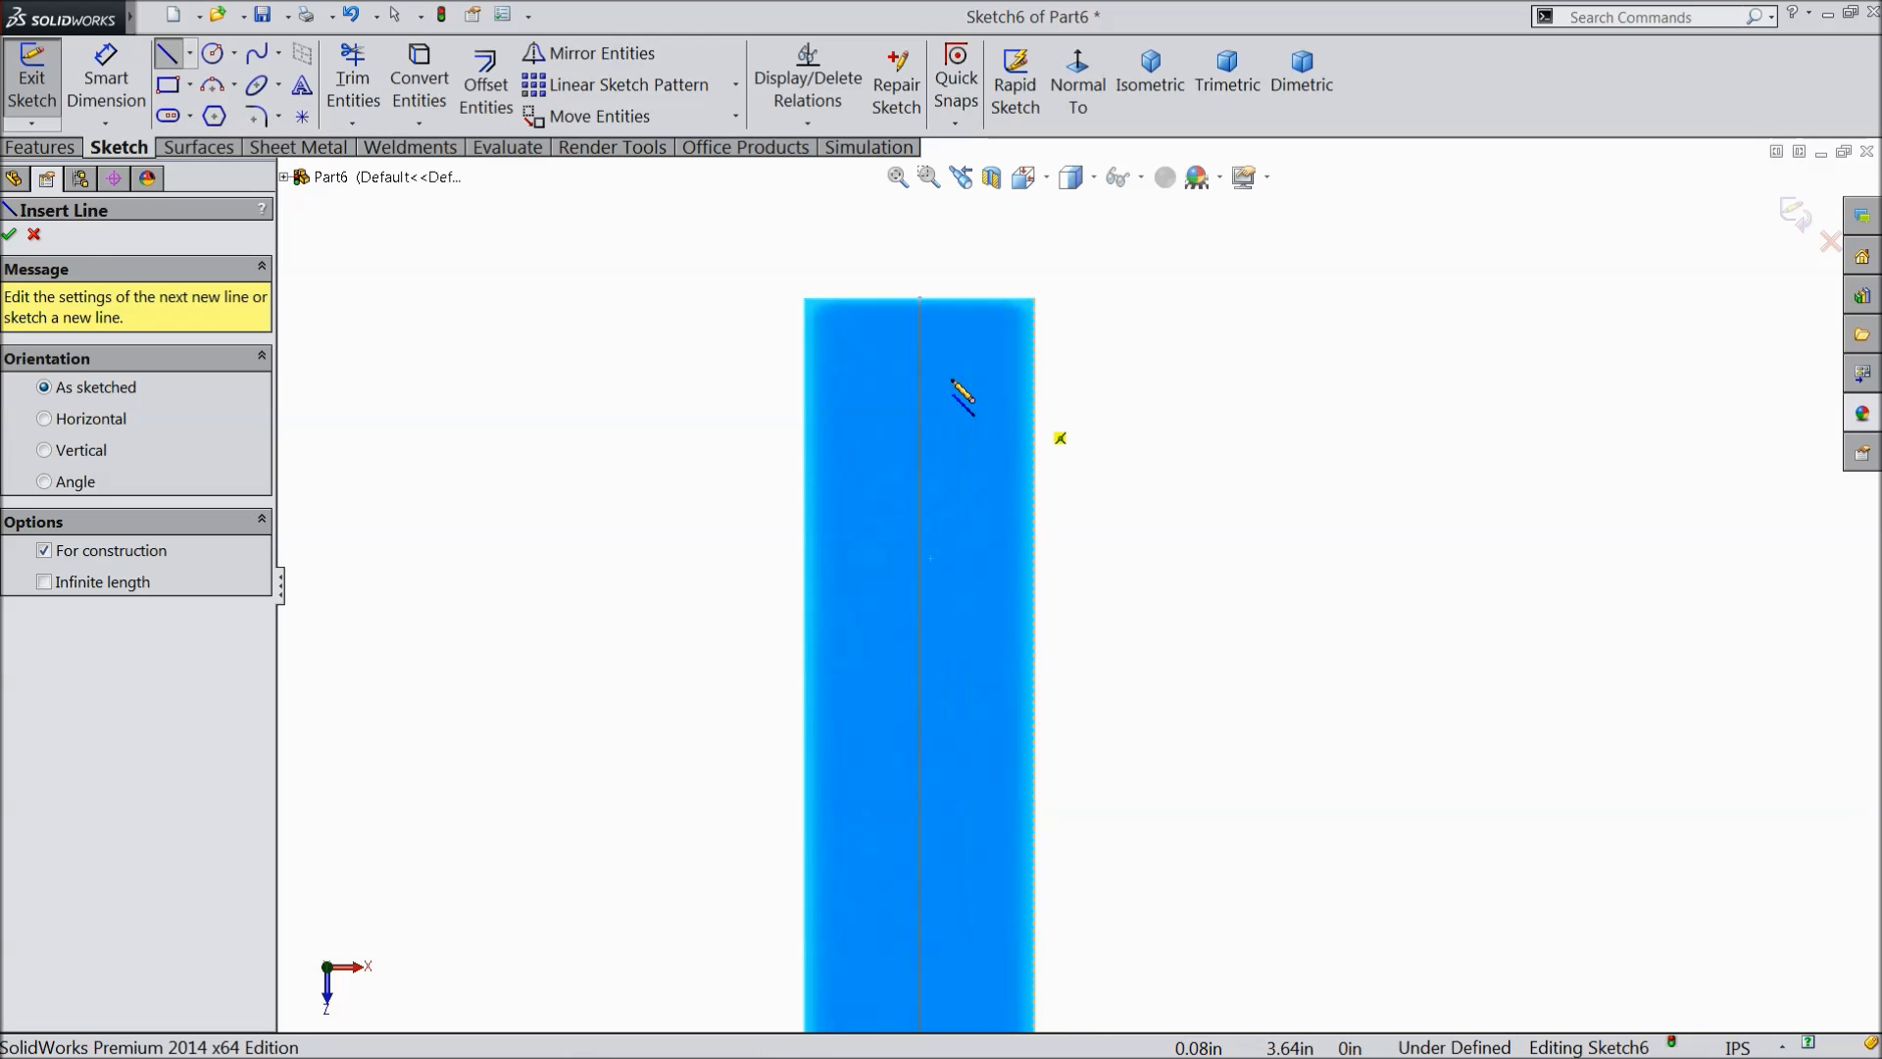
left_click(920, 300)
left_click(926, 427)
right_click(999, 381)
left_click(1029, 191)
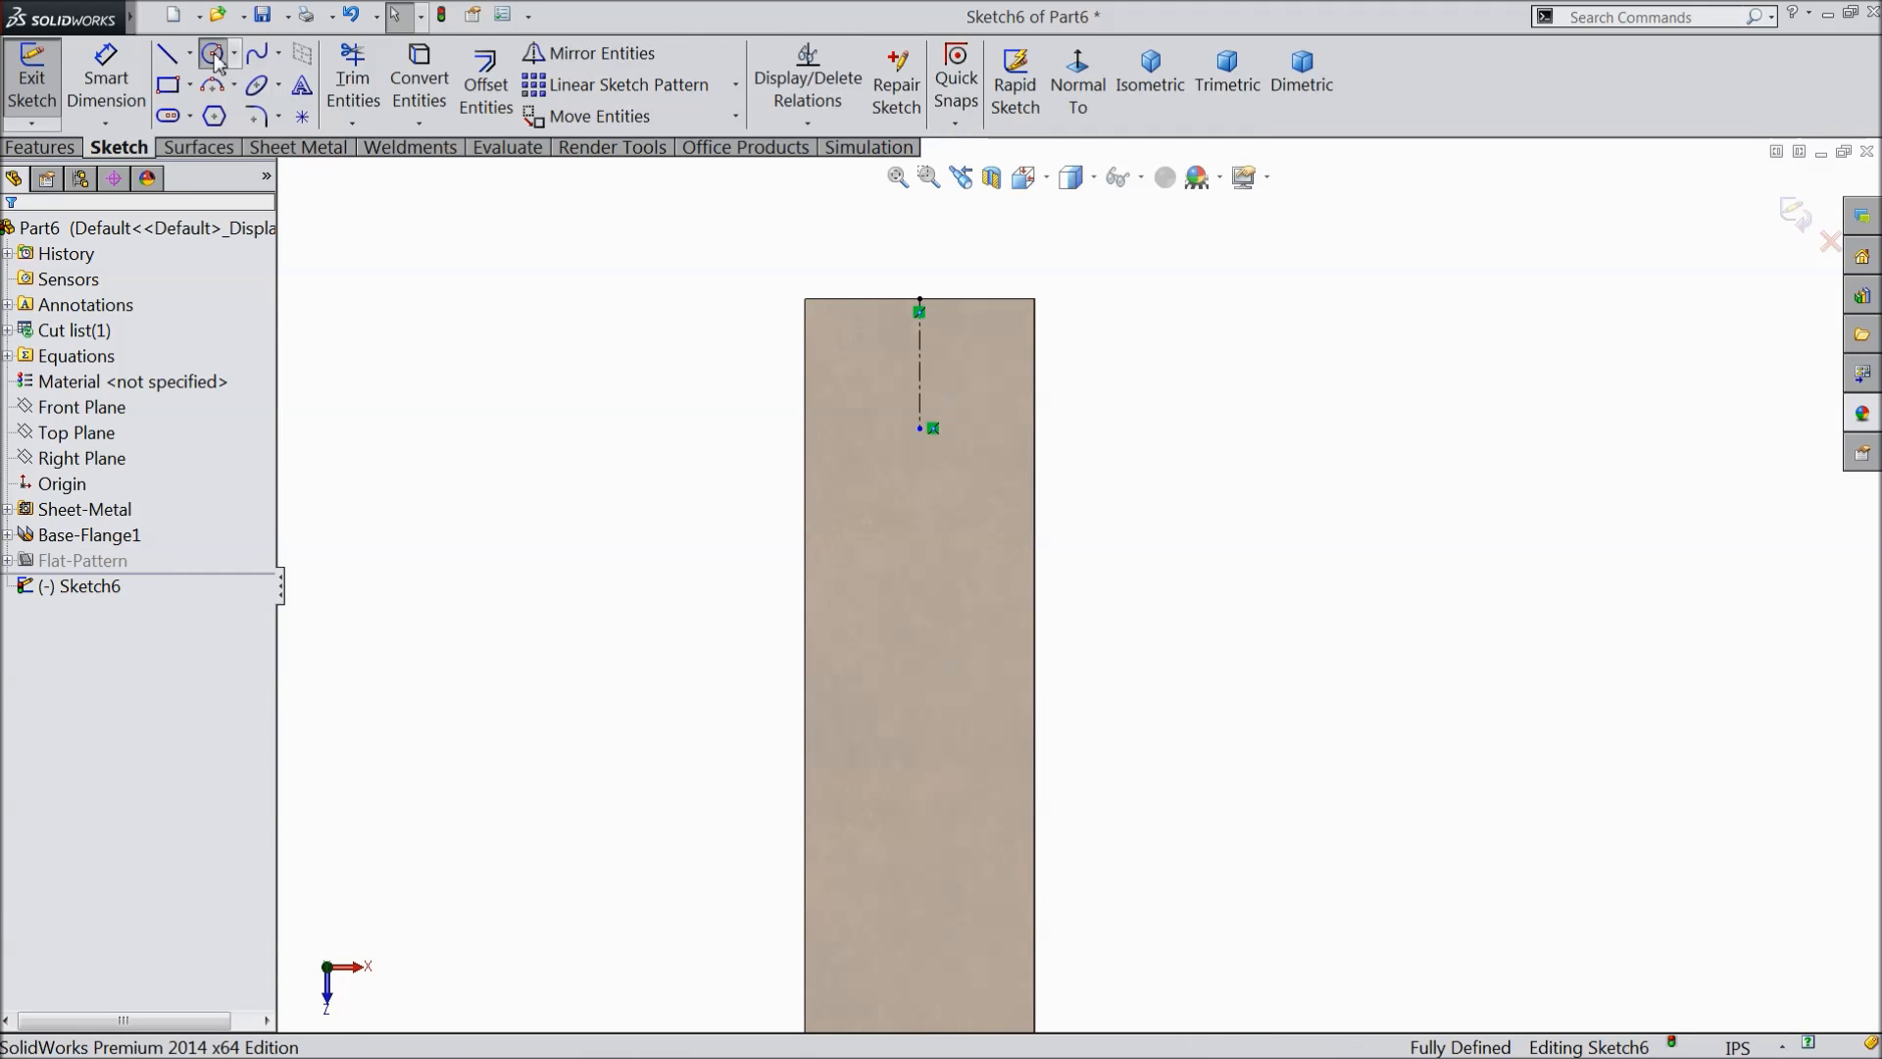
- Draw a circle of about 0.38 in radius centred on the centerline's inner end and passing through the end edge's midpoint
left_click(214, 55)
left_click(920, 427)
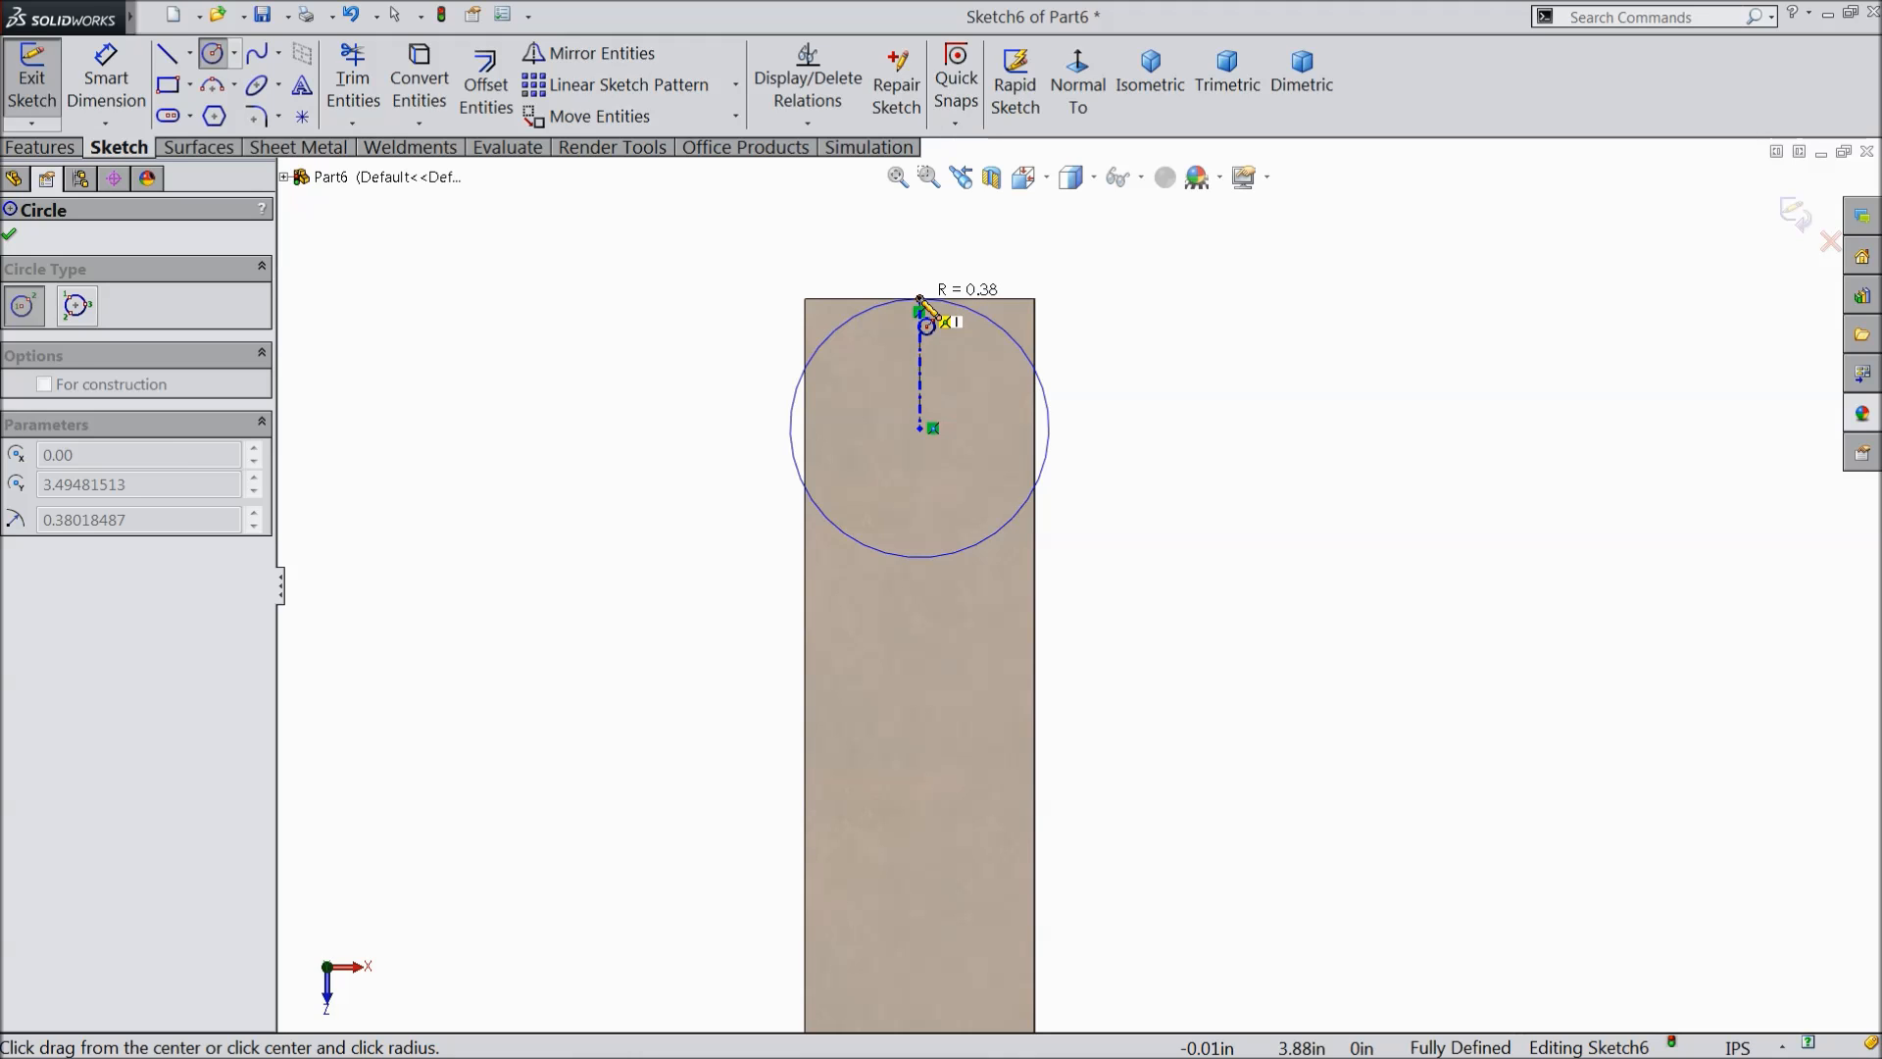
left_click(920, 299)
right_click(630, 323)
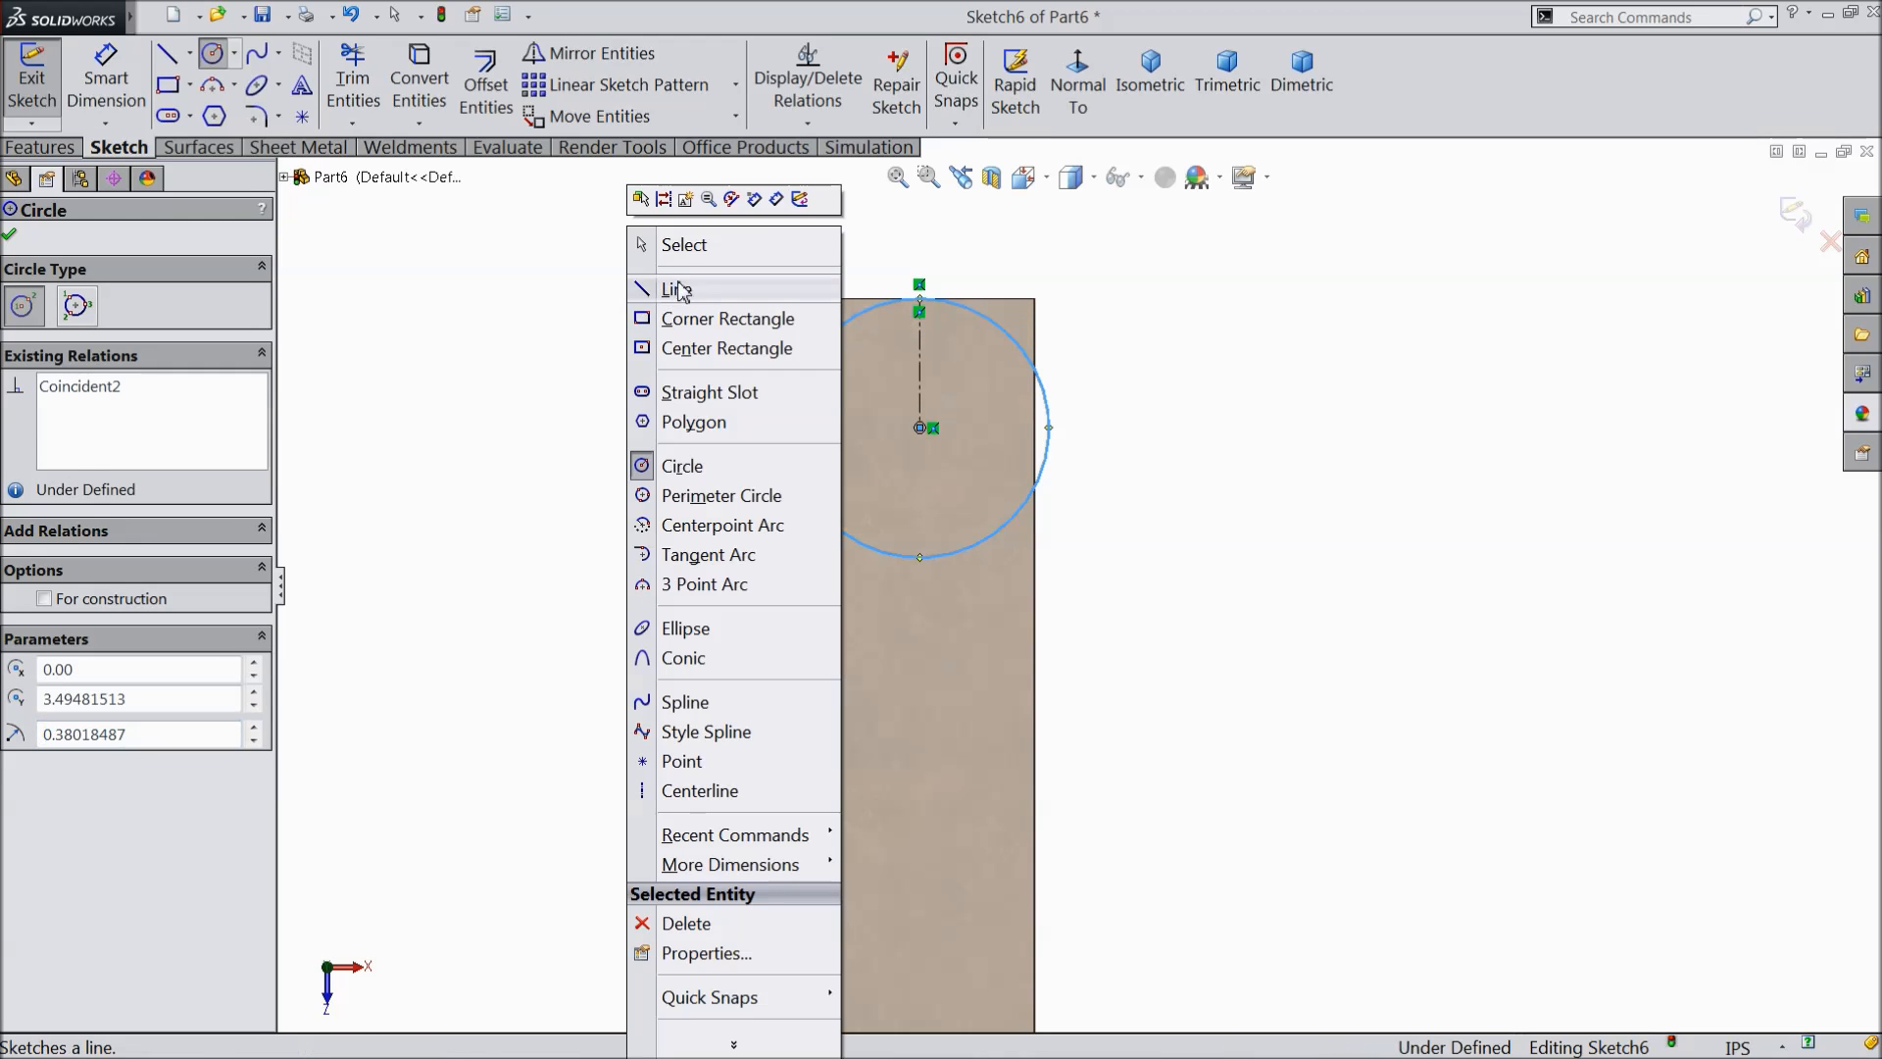
left_click(687, 245)
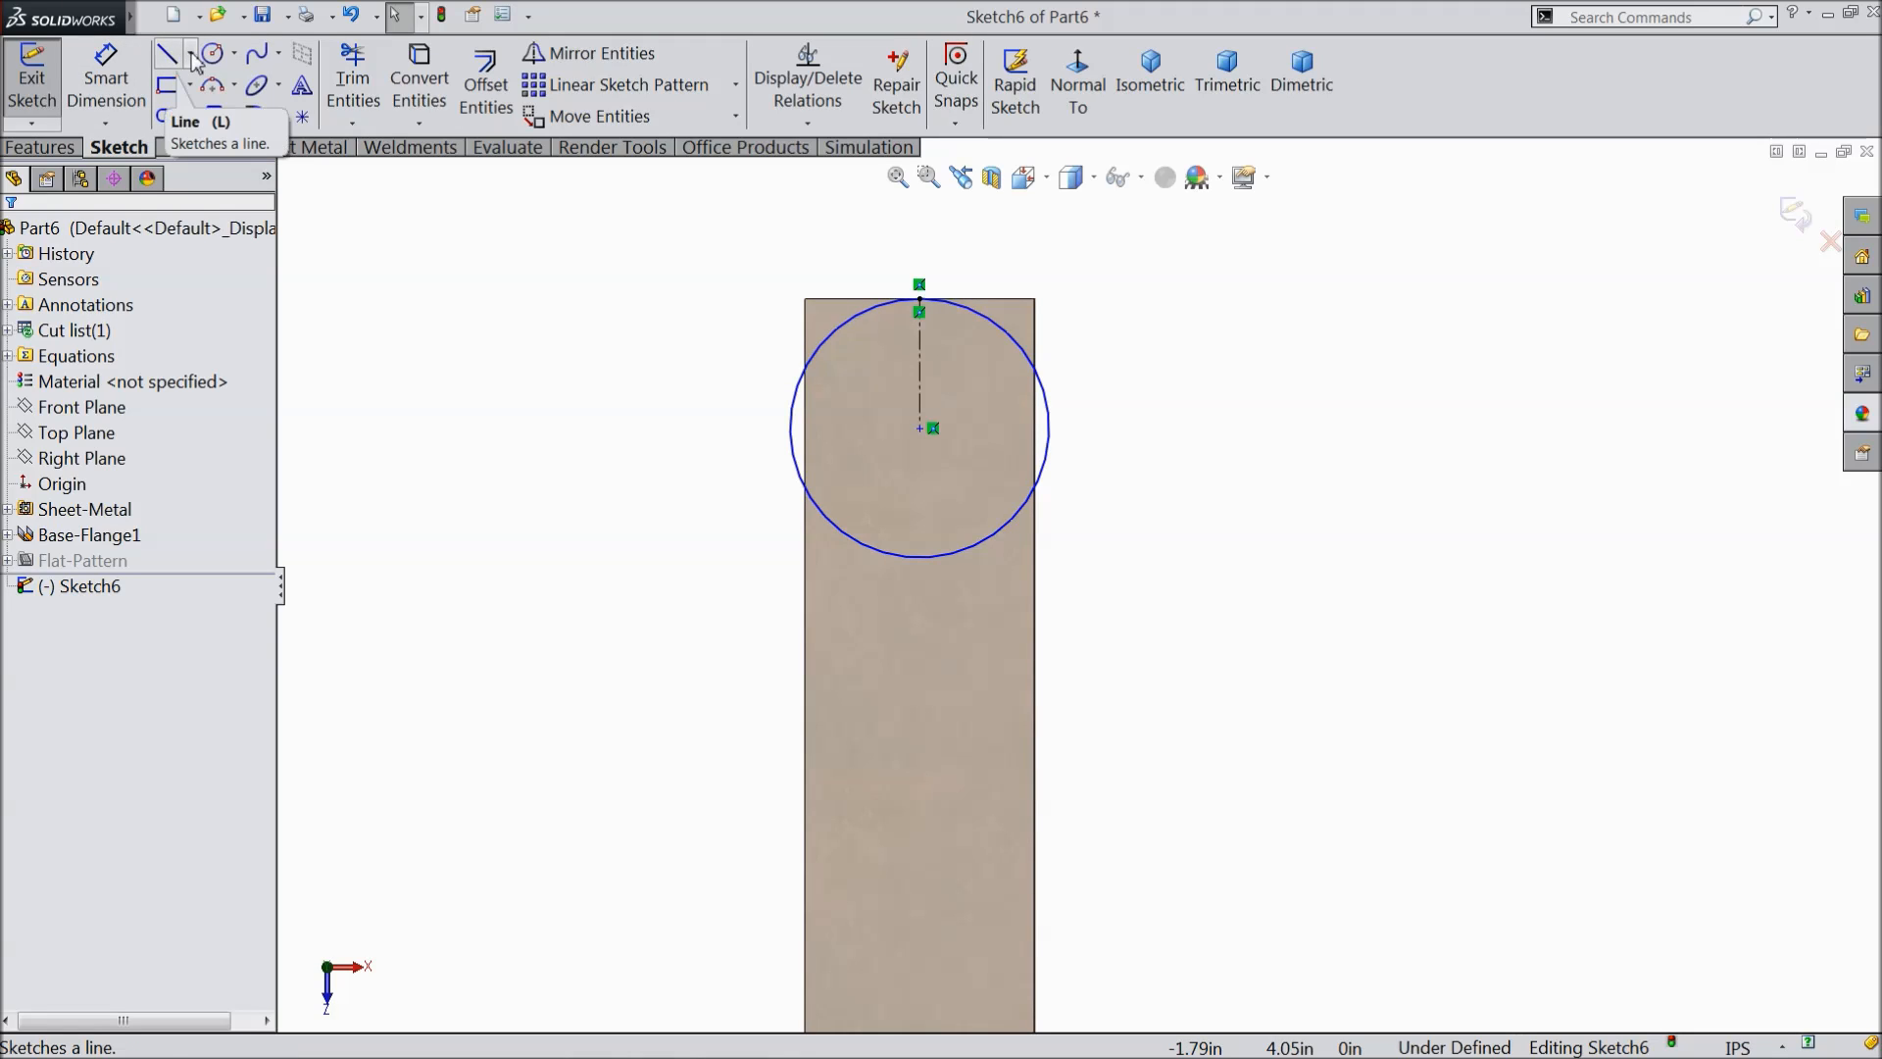
- Dimension the circle's diameter at the flange end as 0.675 in
left_click(106, 76)
left_click(796, 428)
left_click(671, 443)
type("0.675")
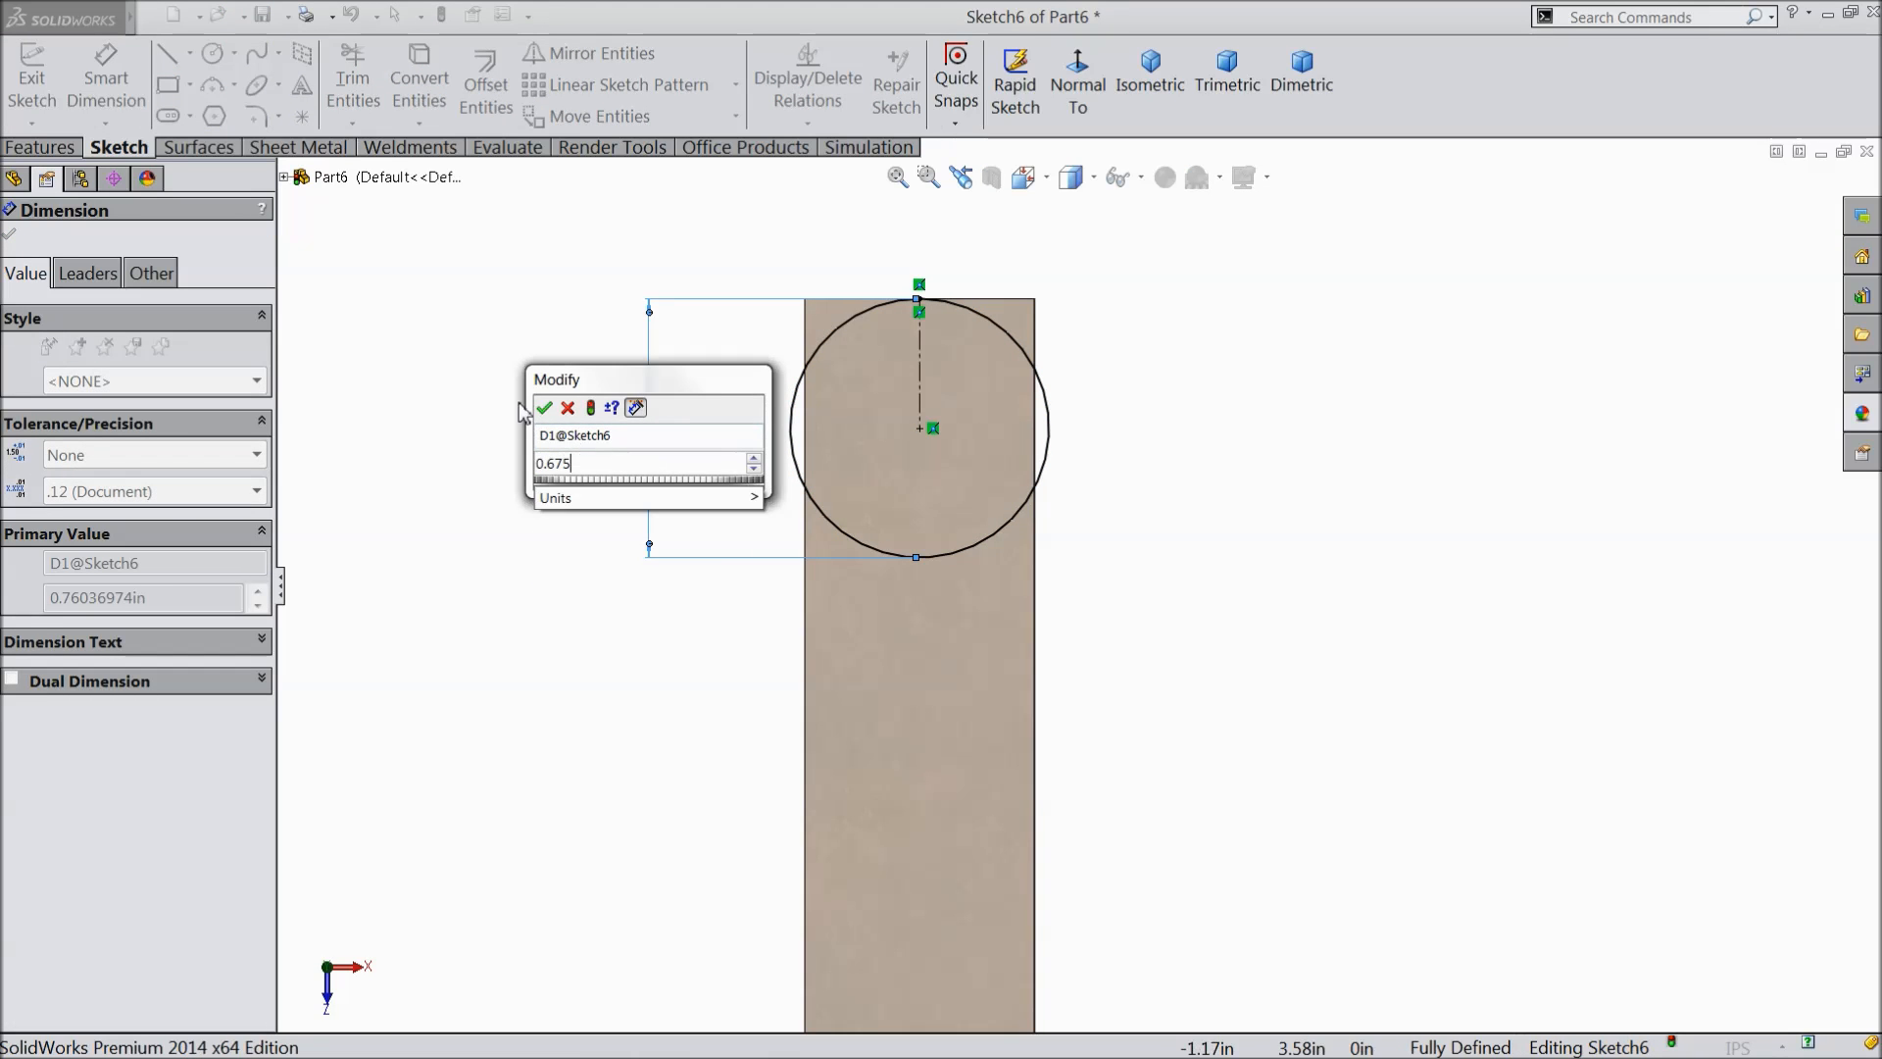
left_click(546, 407)
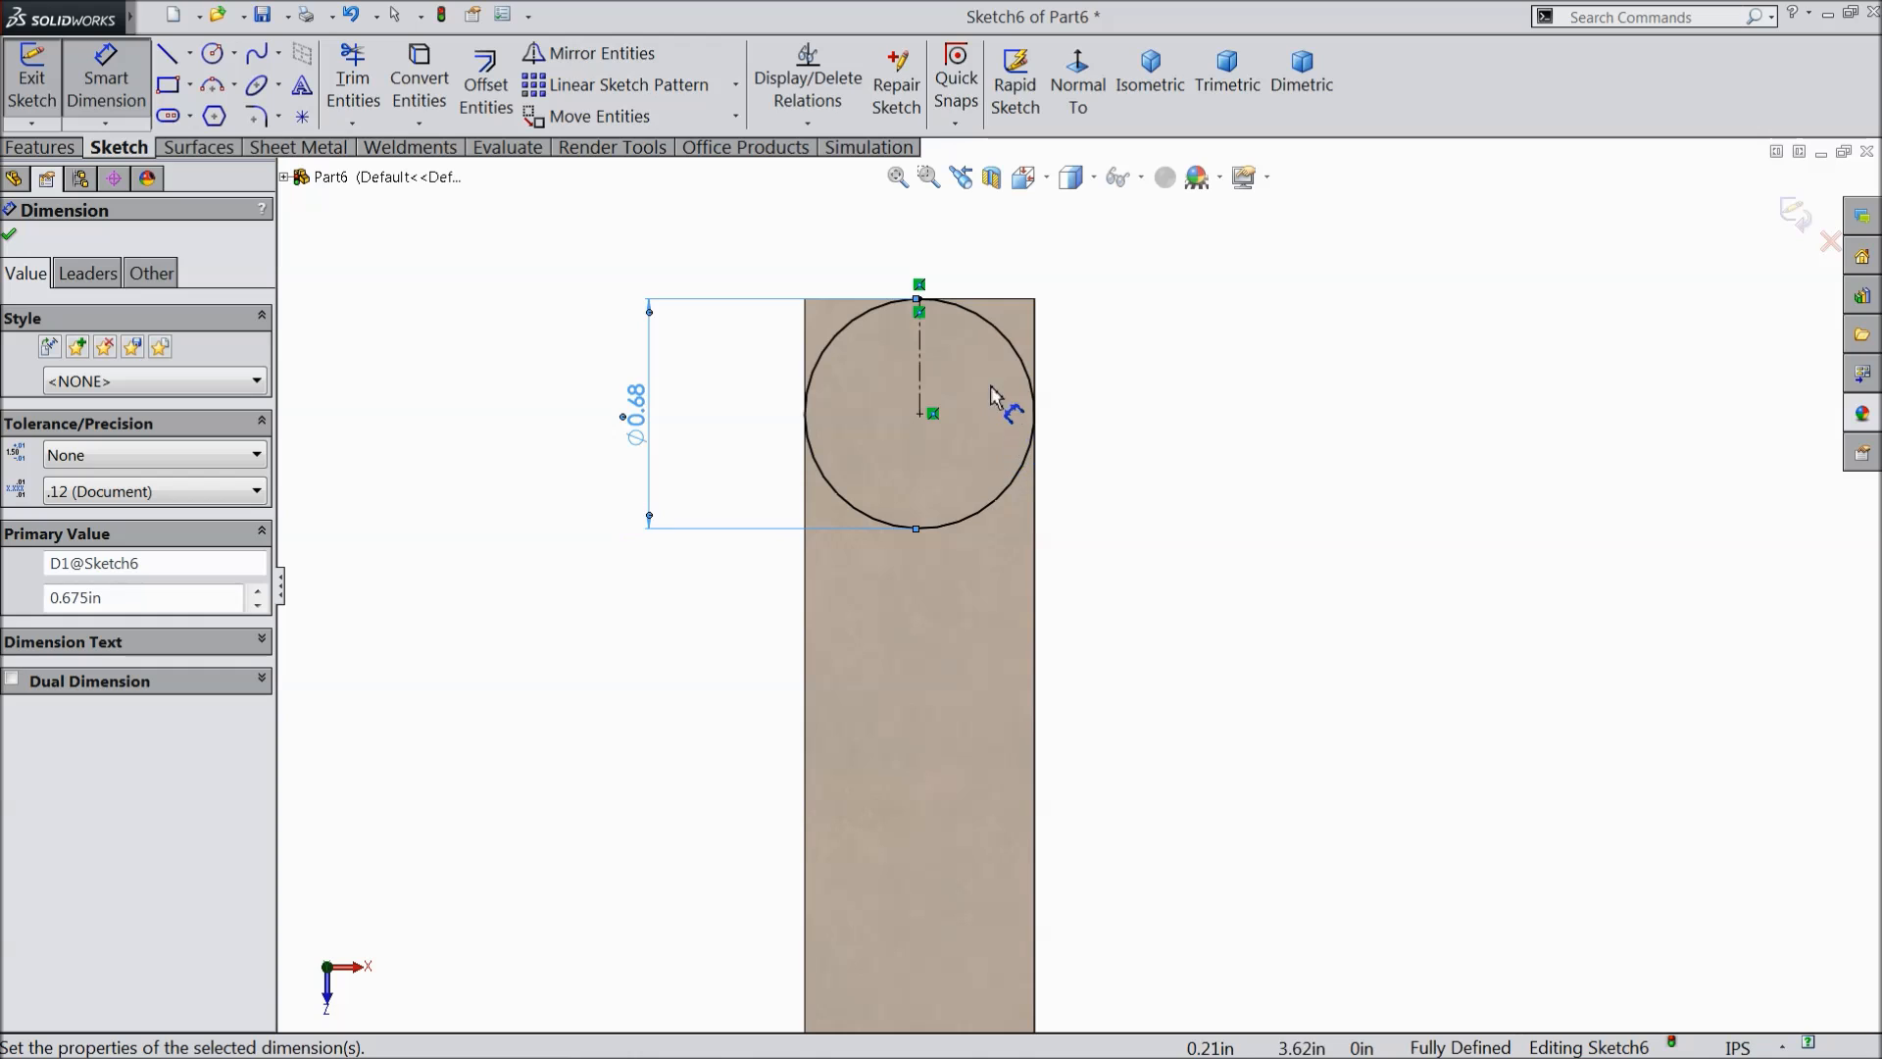
left_click(11, 238)
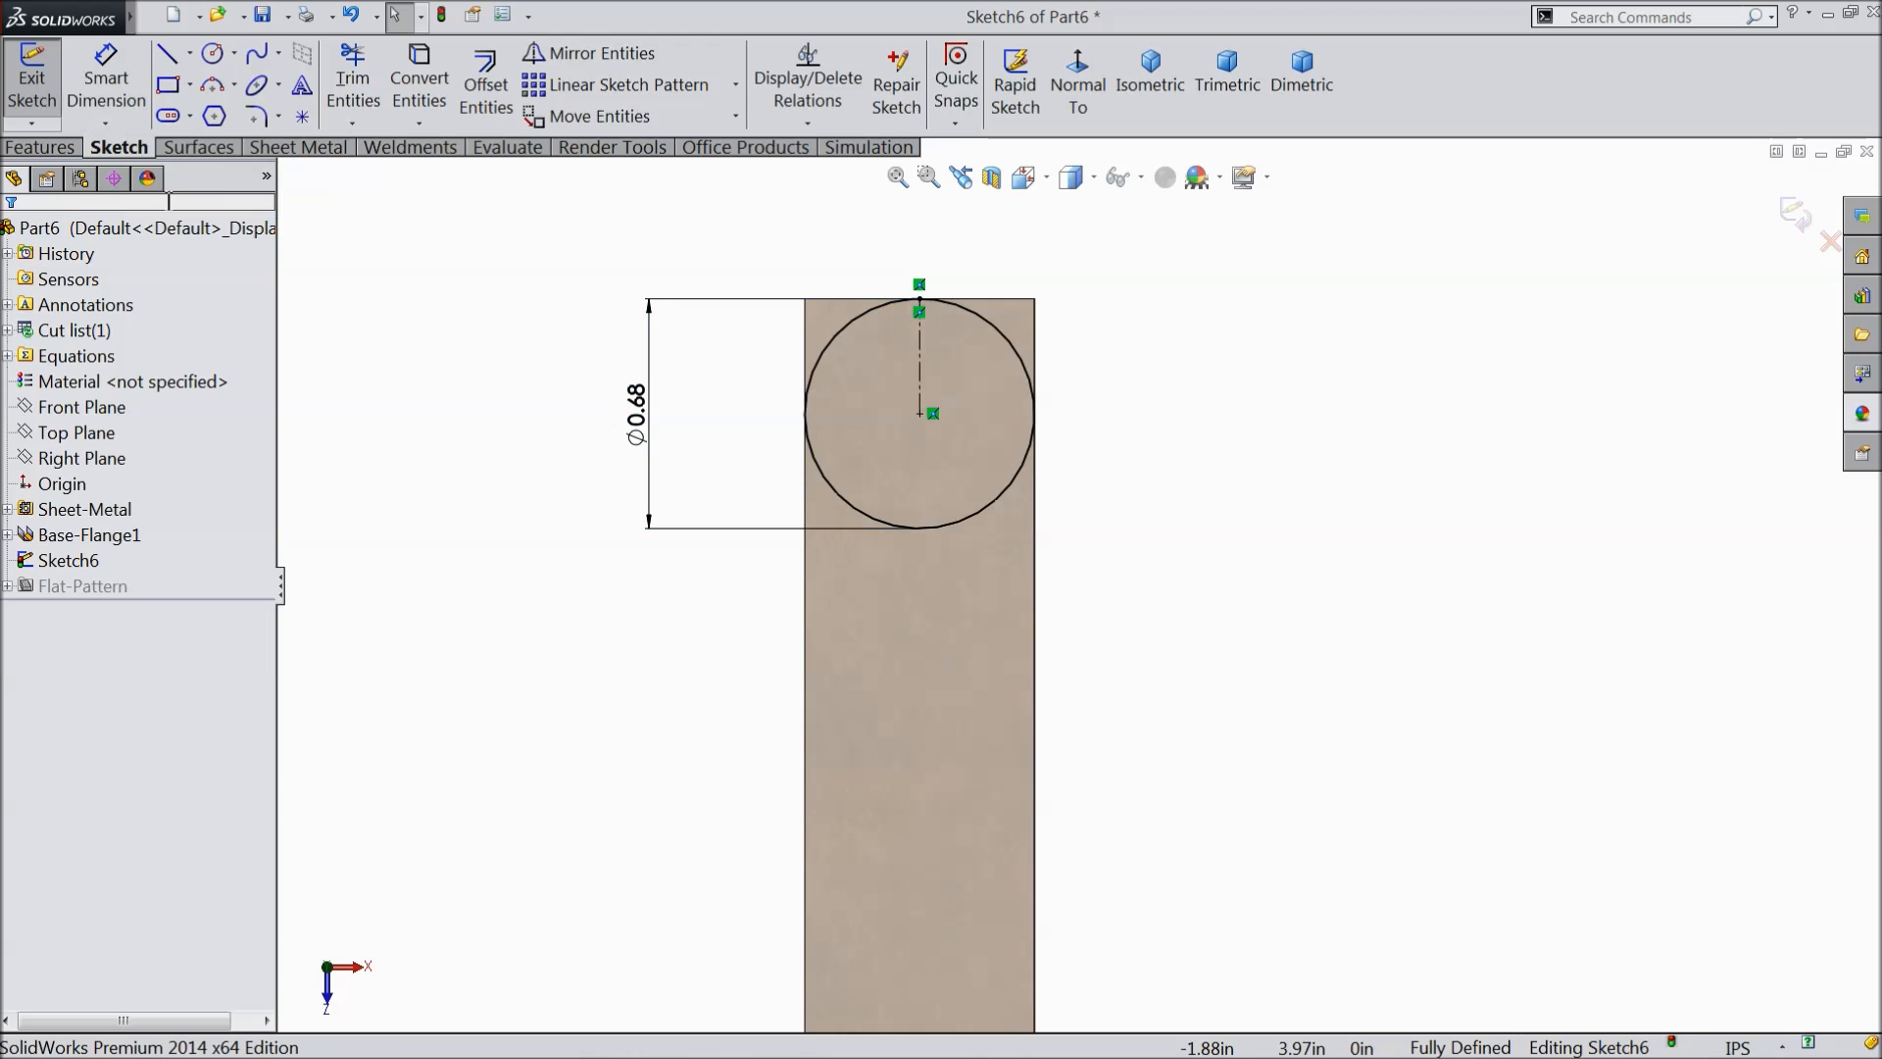
- Extrude-cut the two corner regions between the circle and the flange's end edge, with the depth linked to the sheet thickness
left_click(41, 148)
left_click(407, 86)
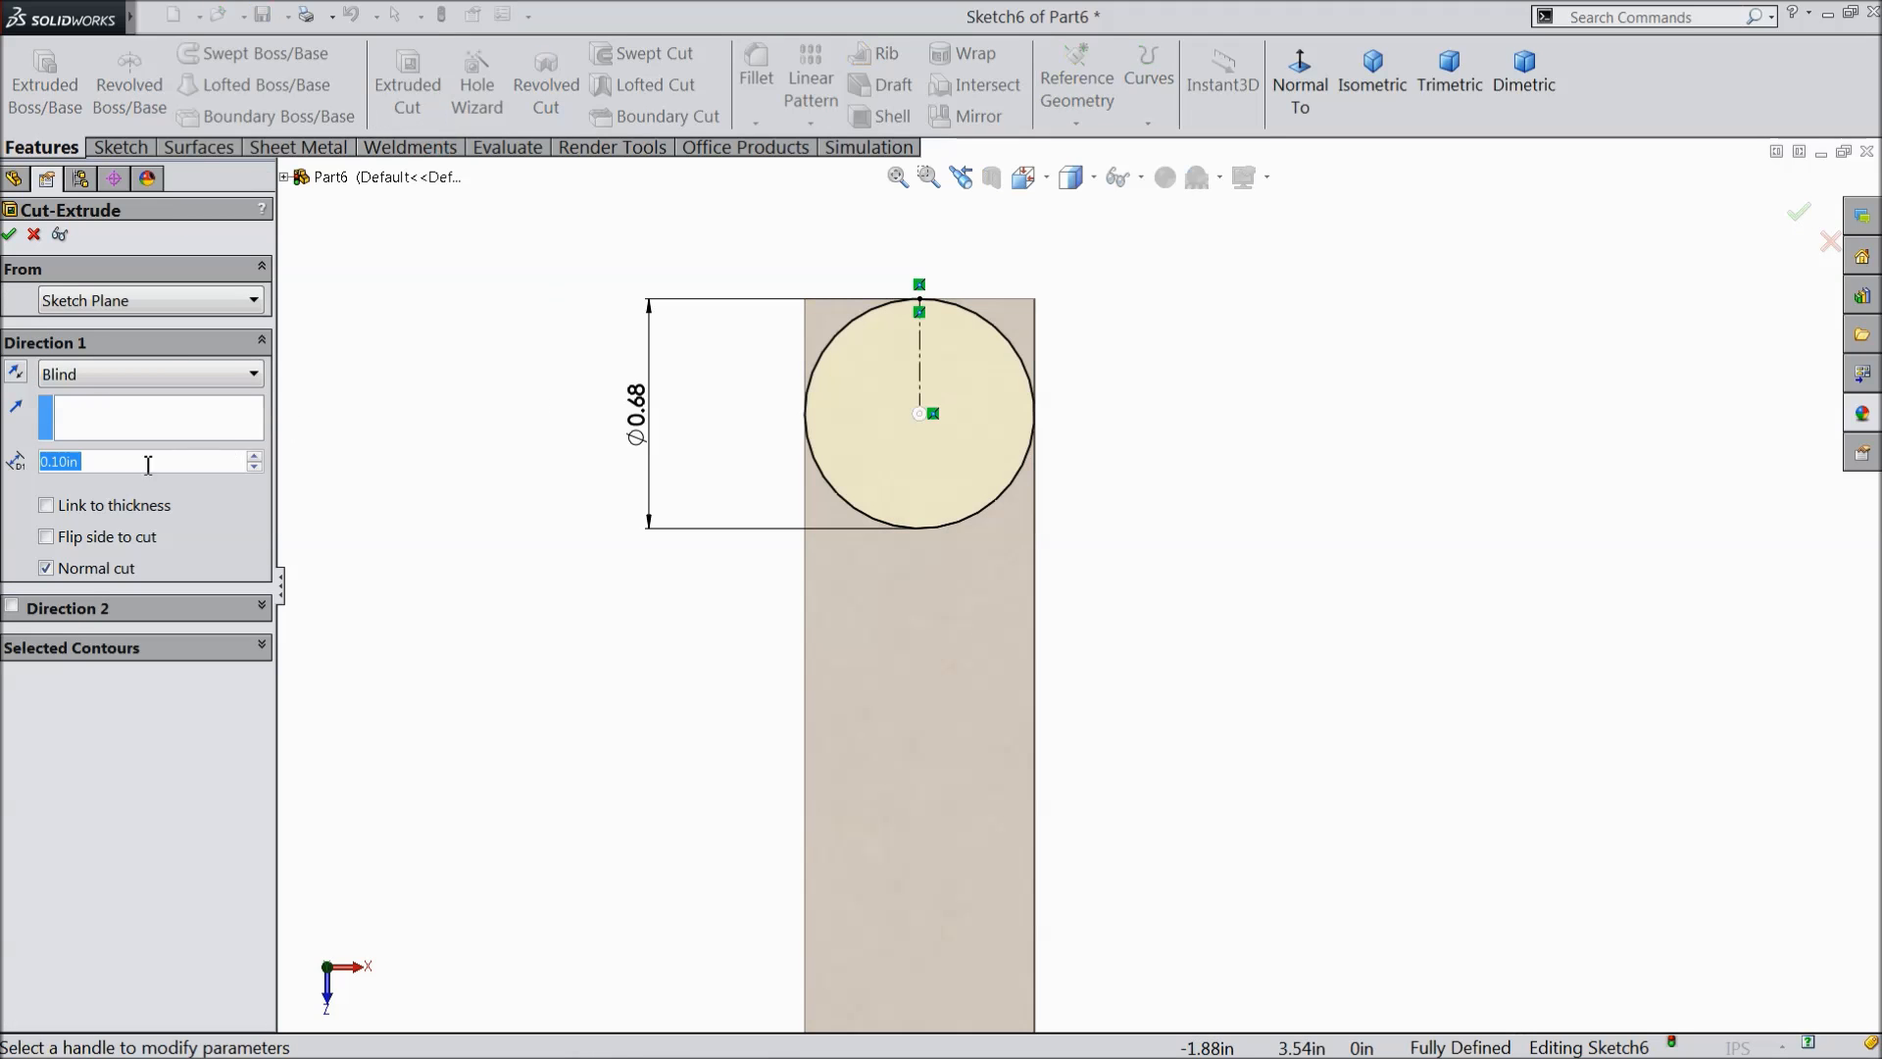
left_click(81, 648)
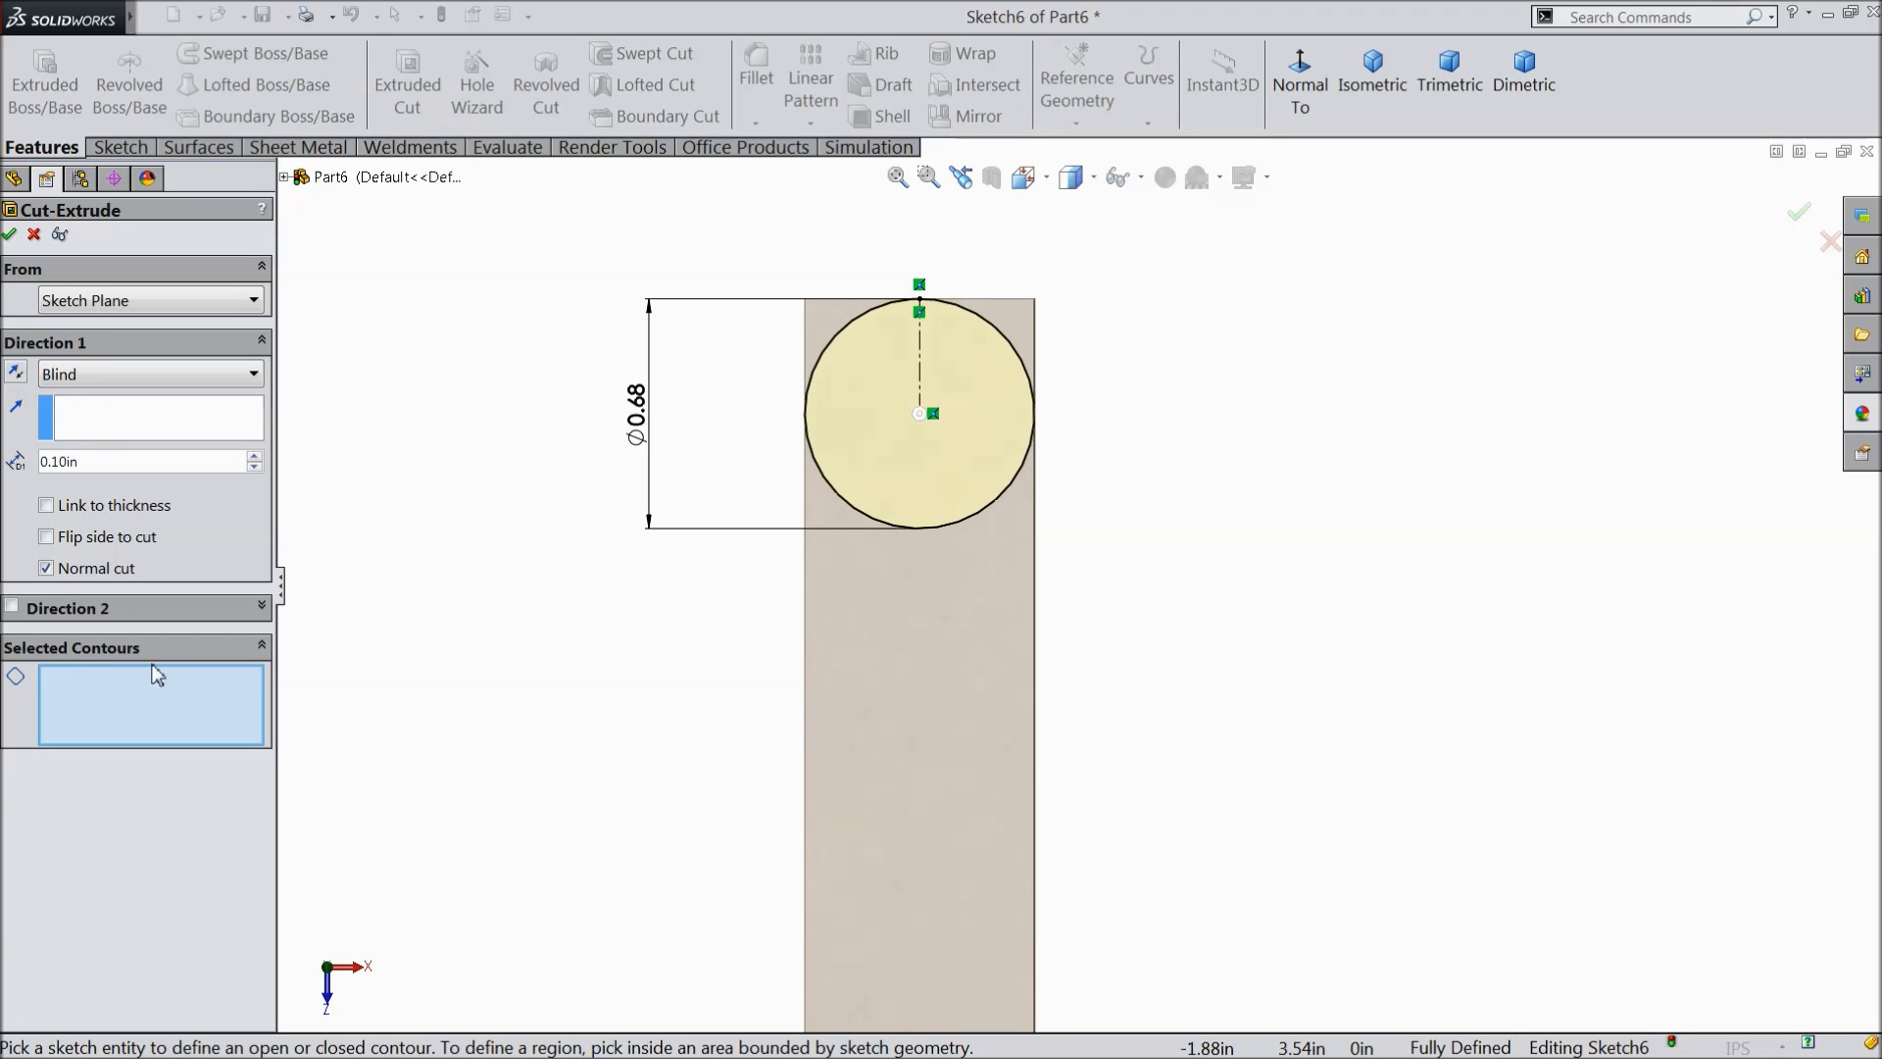
left_click(838, 318)
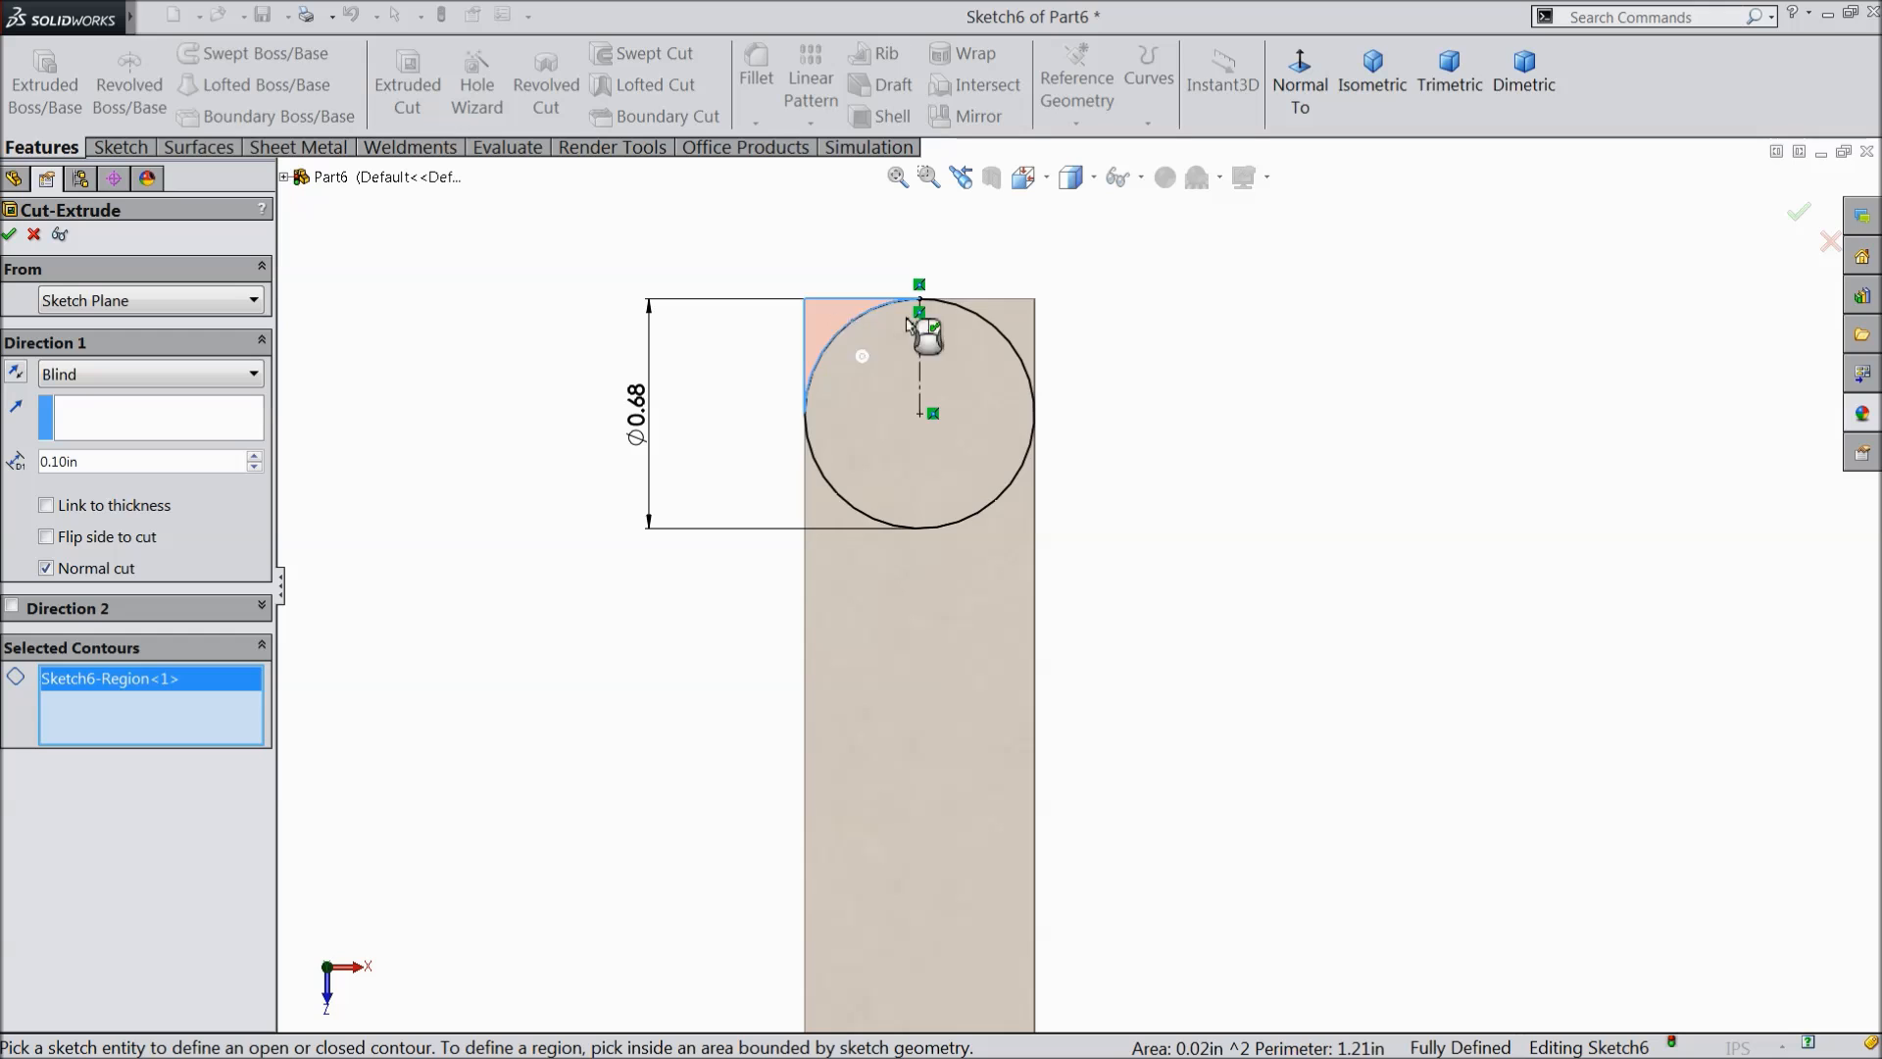
left_click(1019, 312)
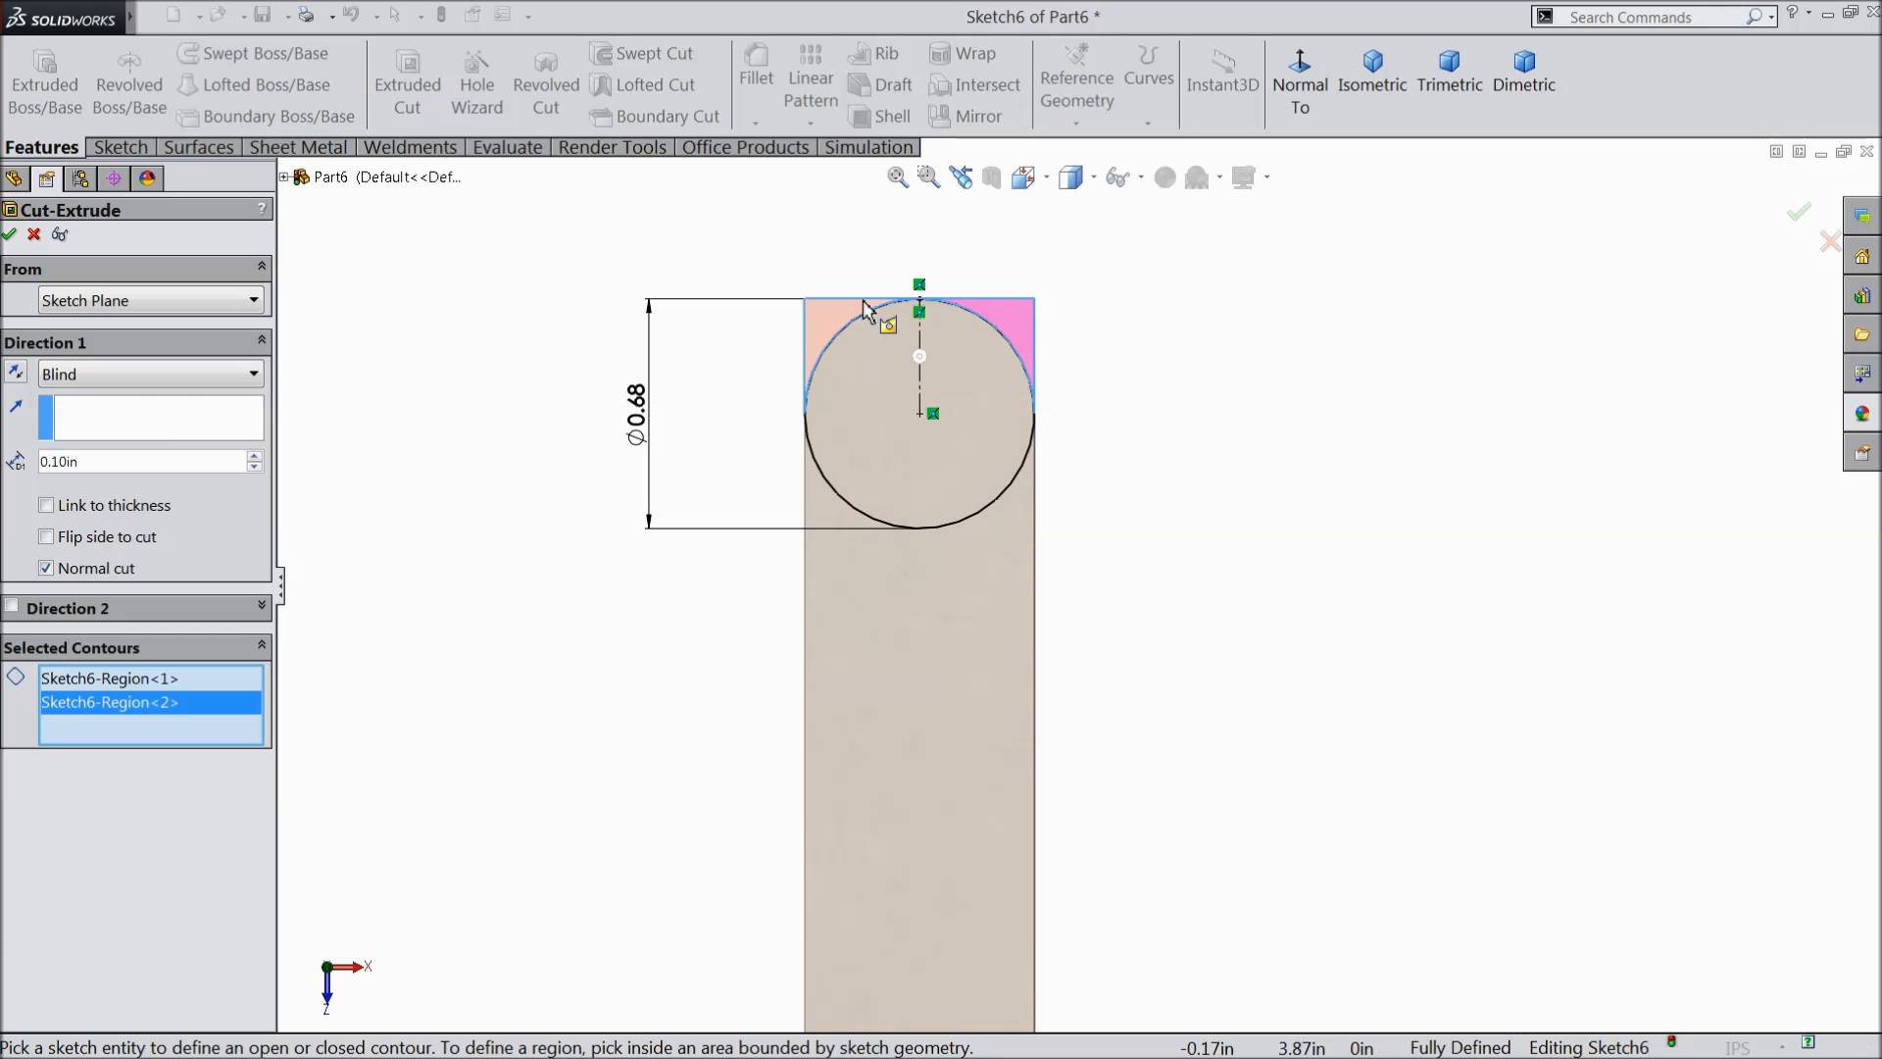
left_click(114, 382)
left_click(113, 394)
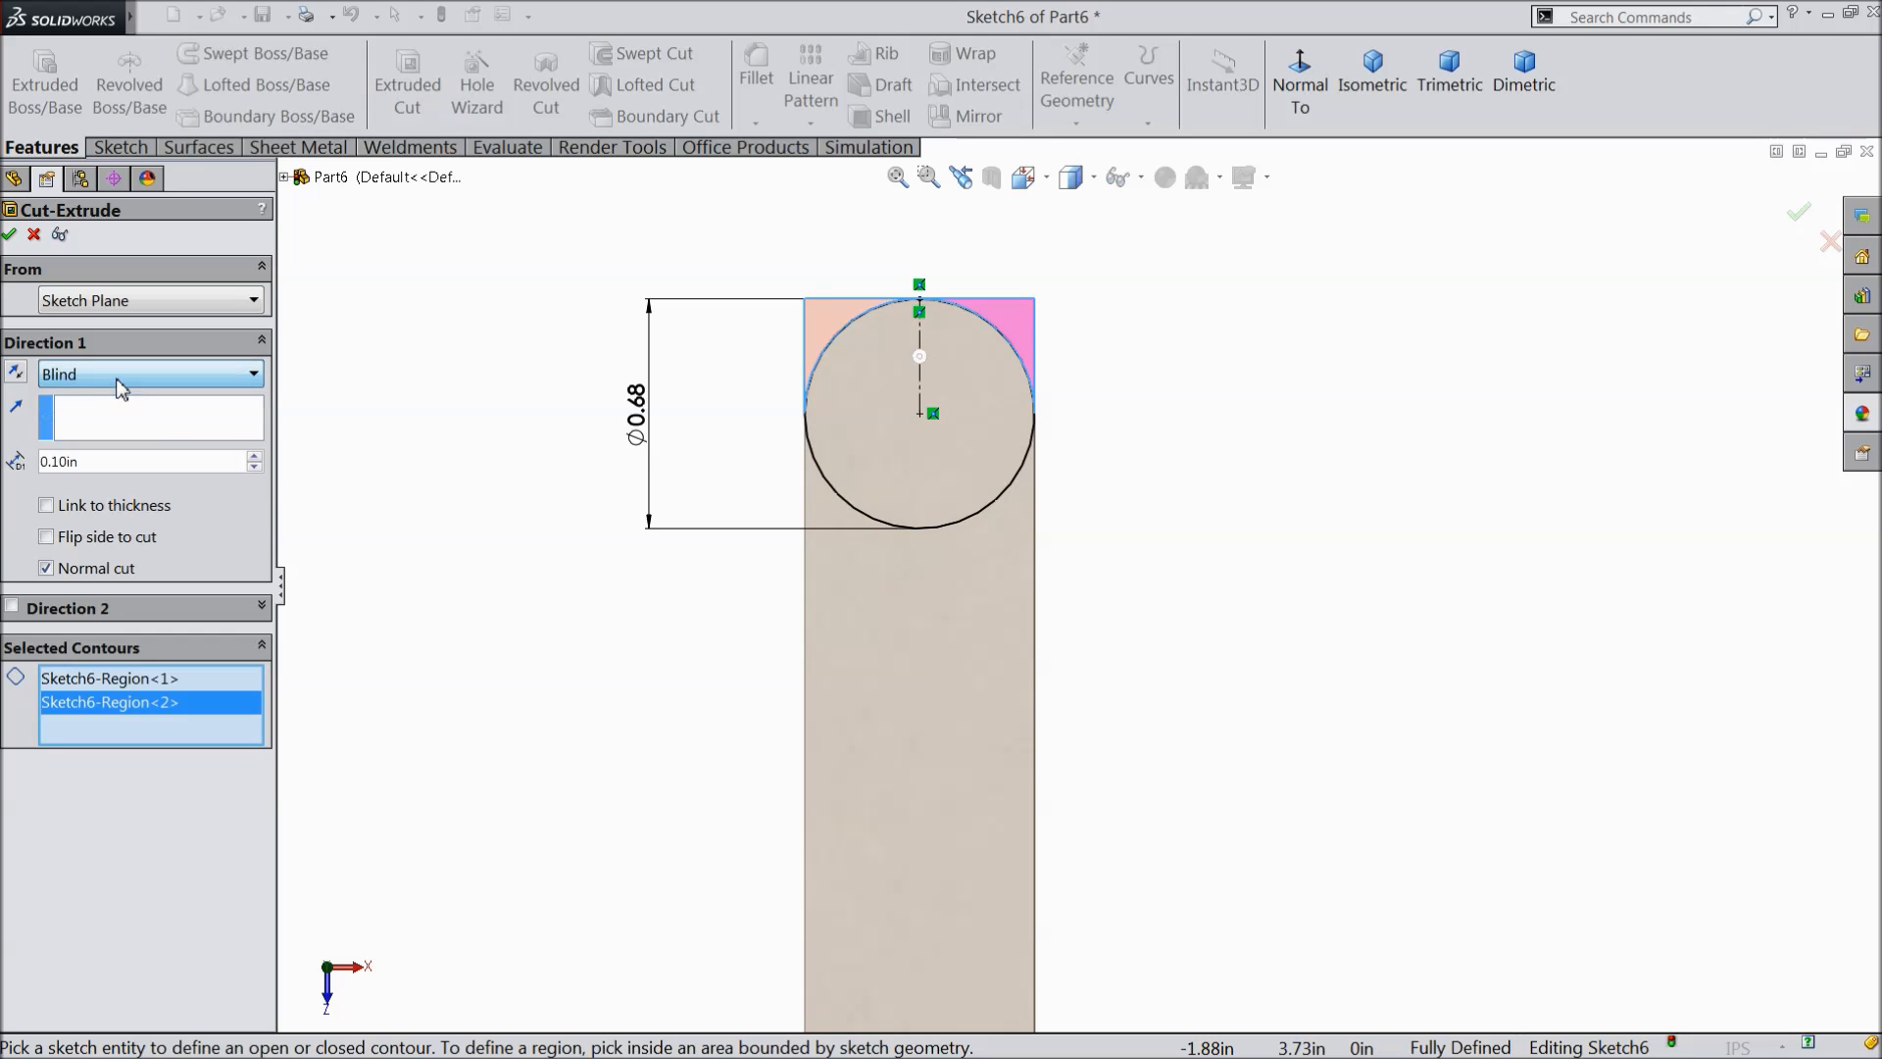
left_click(91, 511)
middle_click_drag(419, 520, 474, 582)
scroll(829, 443, "down", 8)
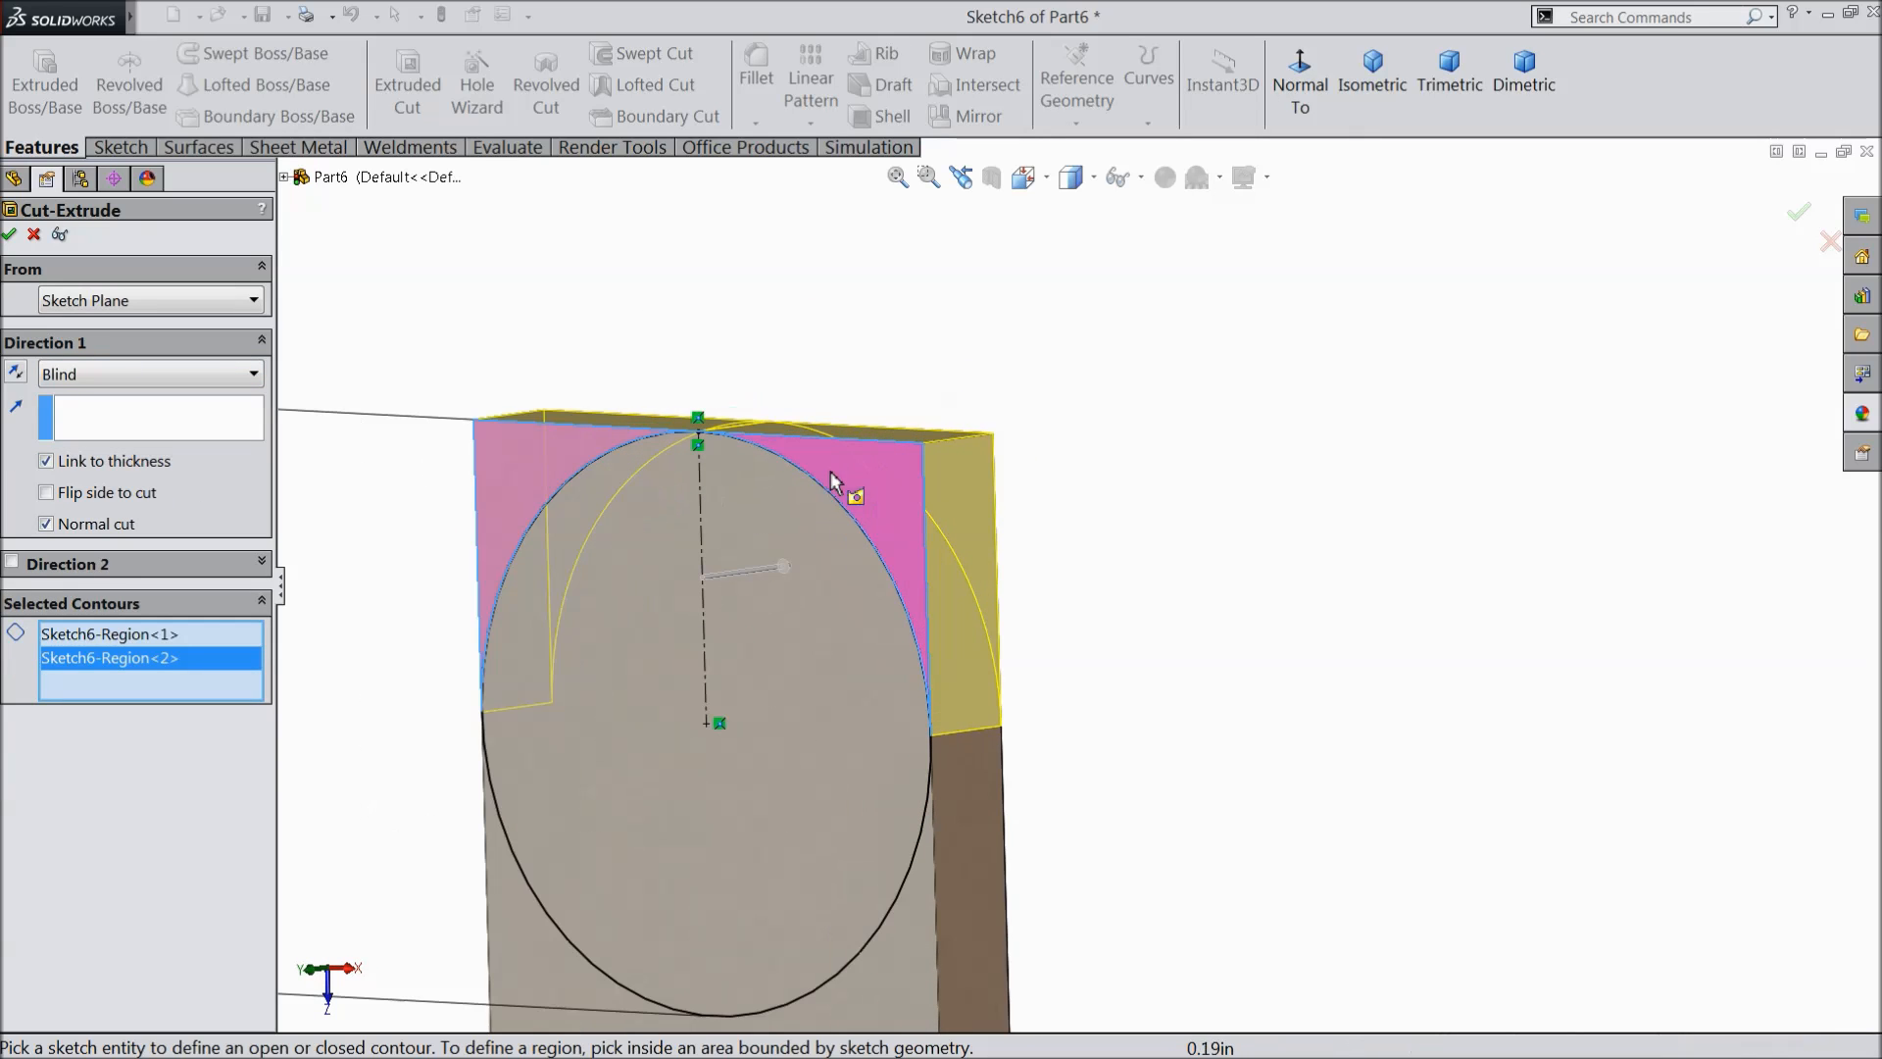
left_click(10, 235)
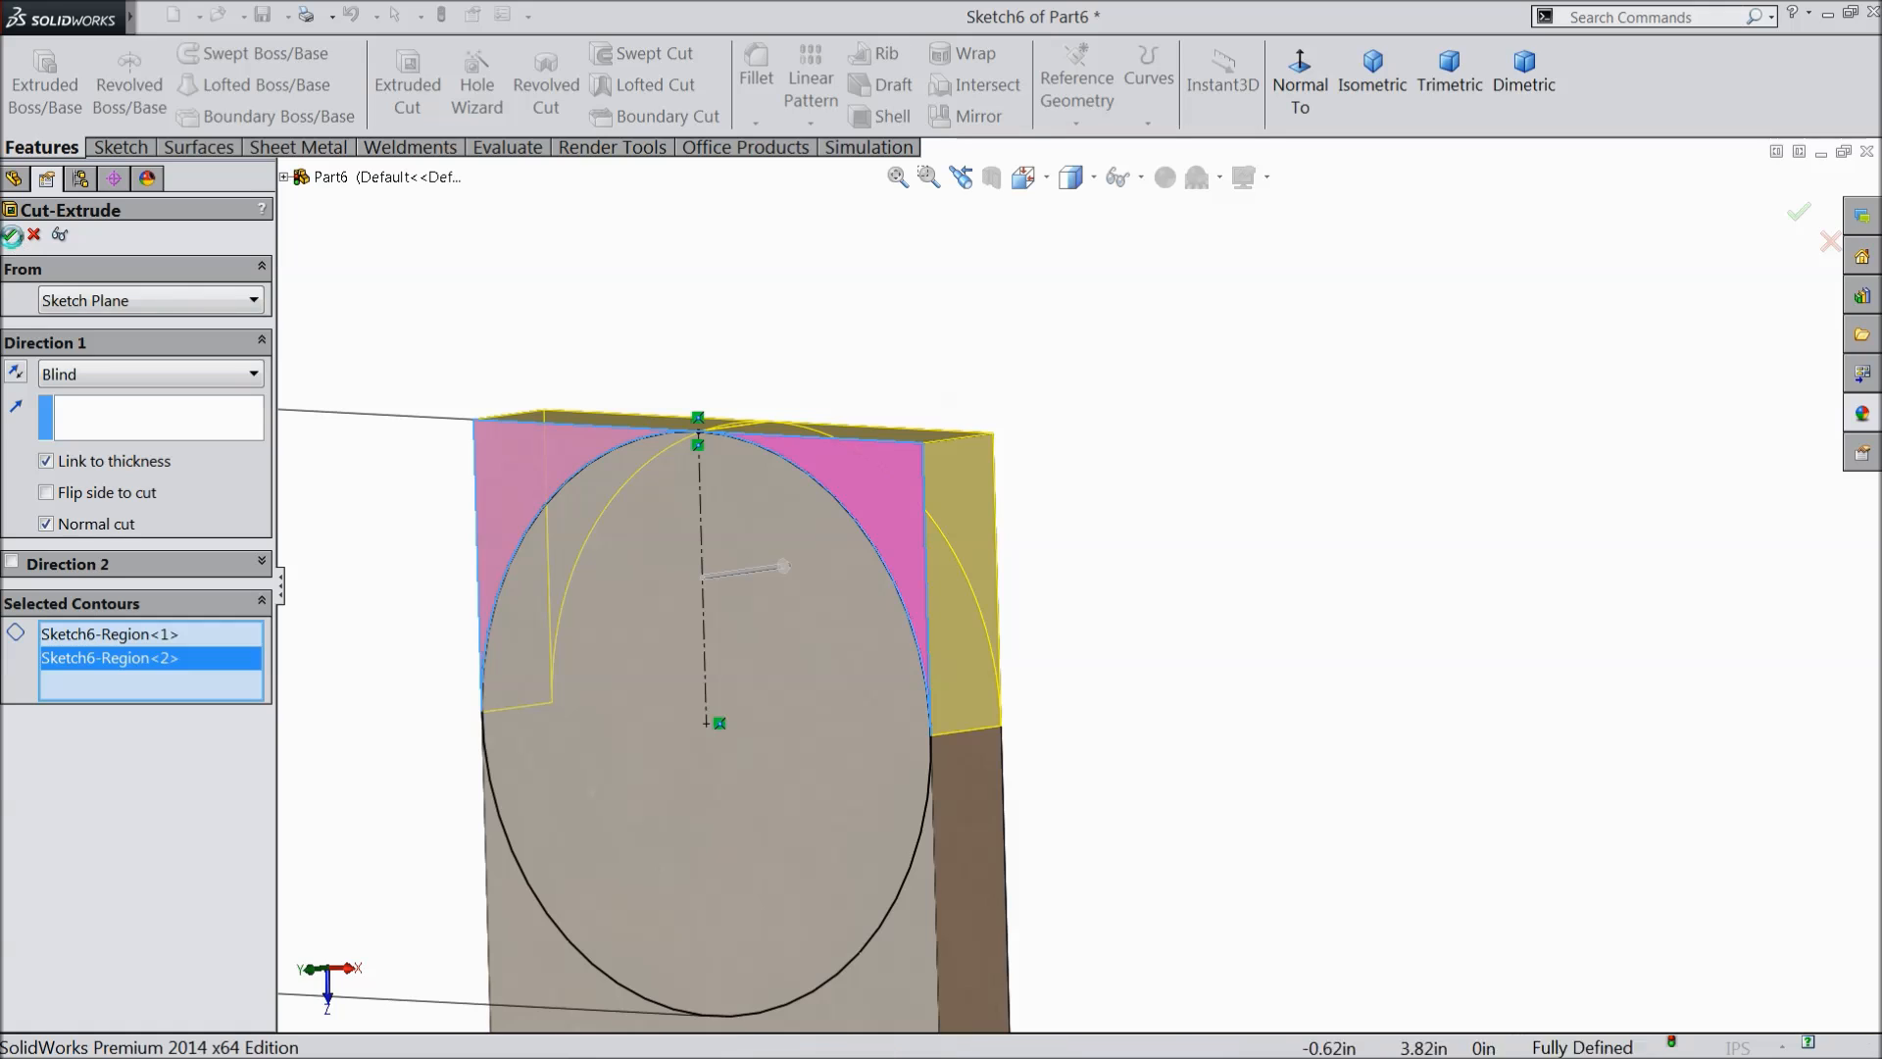
- Start a sketch on the outer face of the short downturned end flange and view it face-on
mouse_move(909, 452)
middle_mouse_down()
mouse_move(807, 496)
mouse_move(979, 487)
mouse_move(1013, 643)
mouse_move(1063, 332)
mouse_move(1047, 787)
mouse_move(894, 691)
middle_mouse_up()
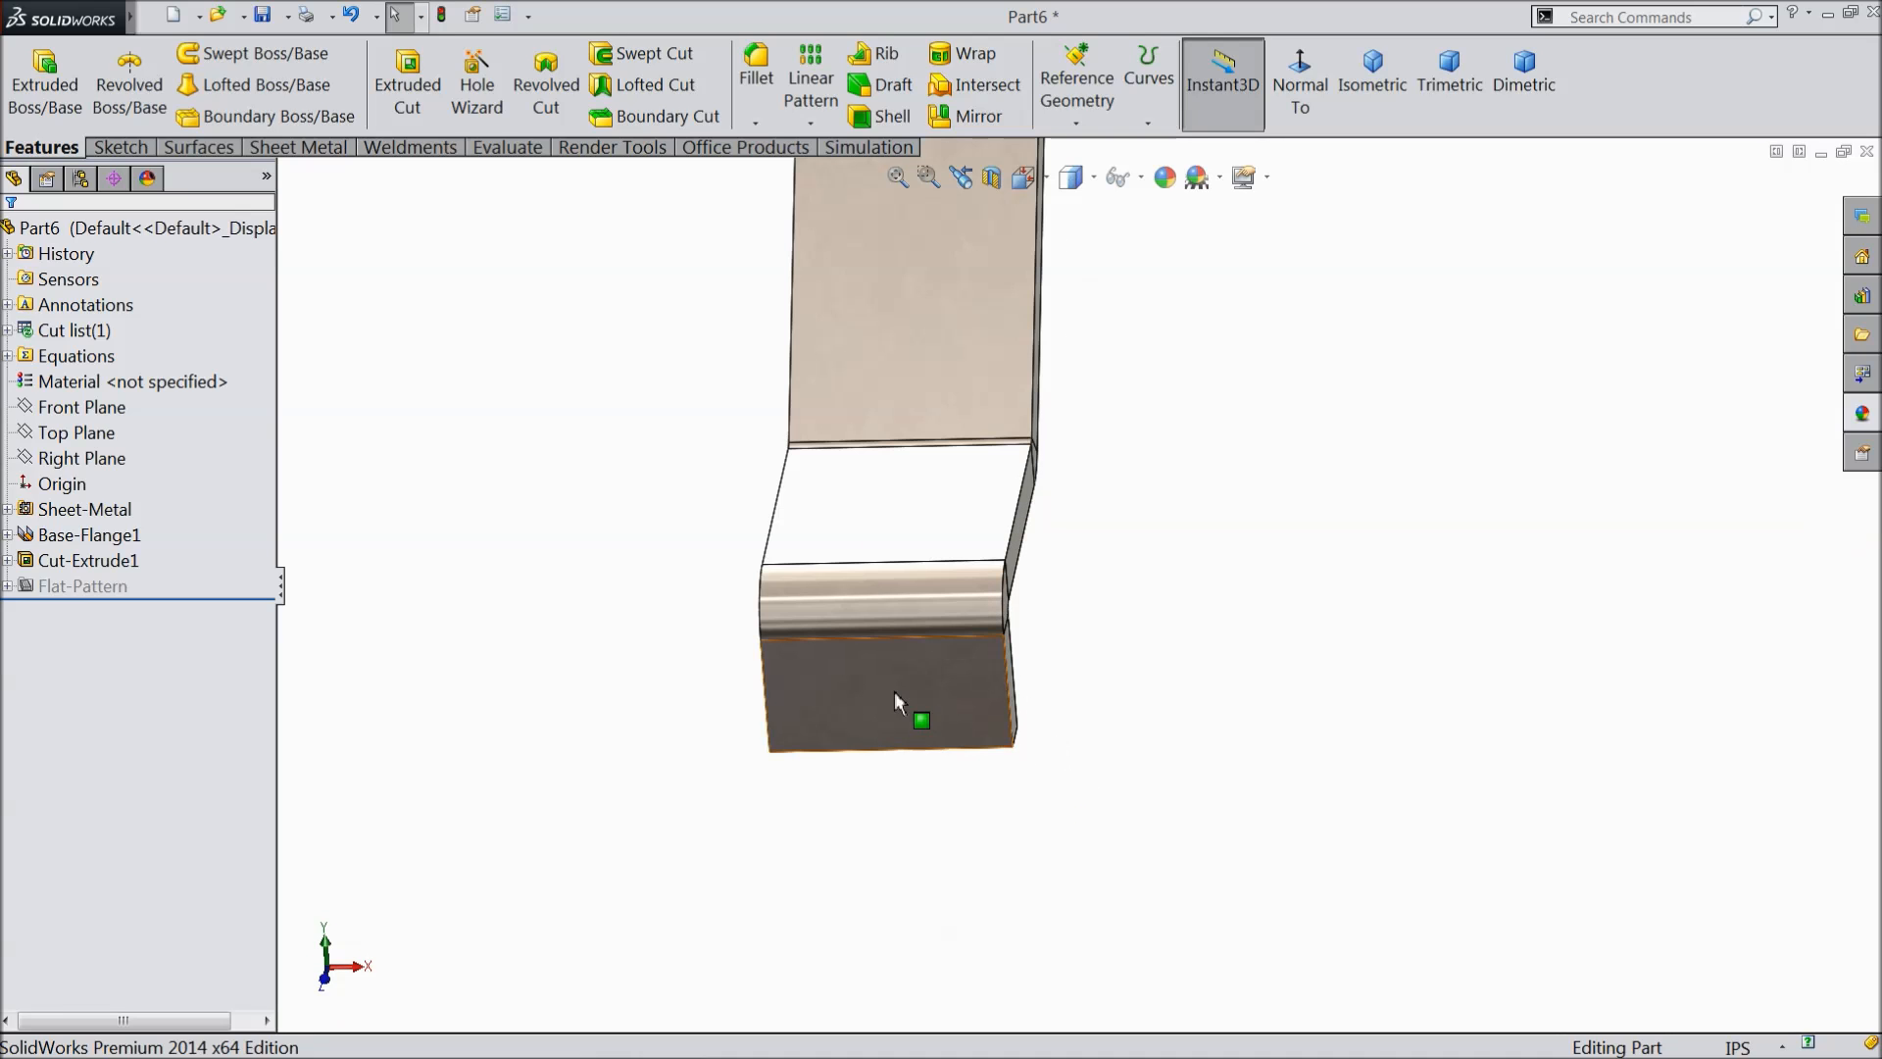
left_click(894, 691)
left_click(973, 635)
left_click(1300, 86)
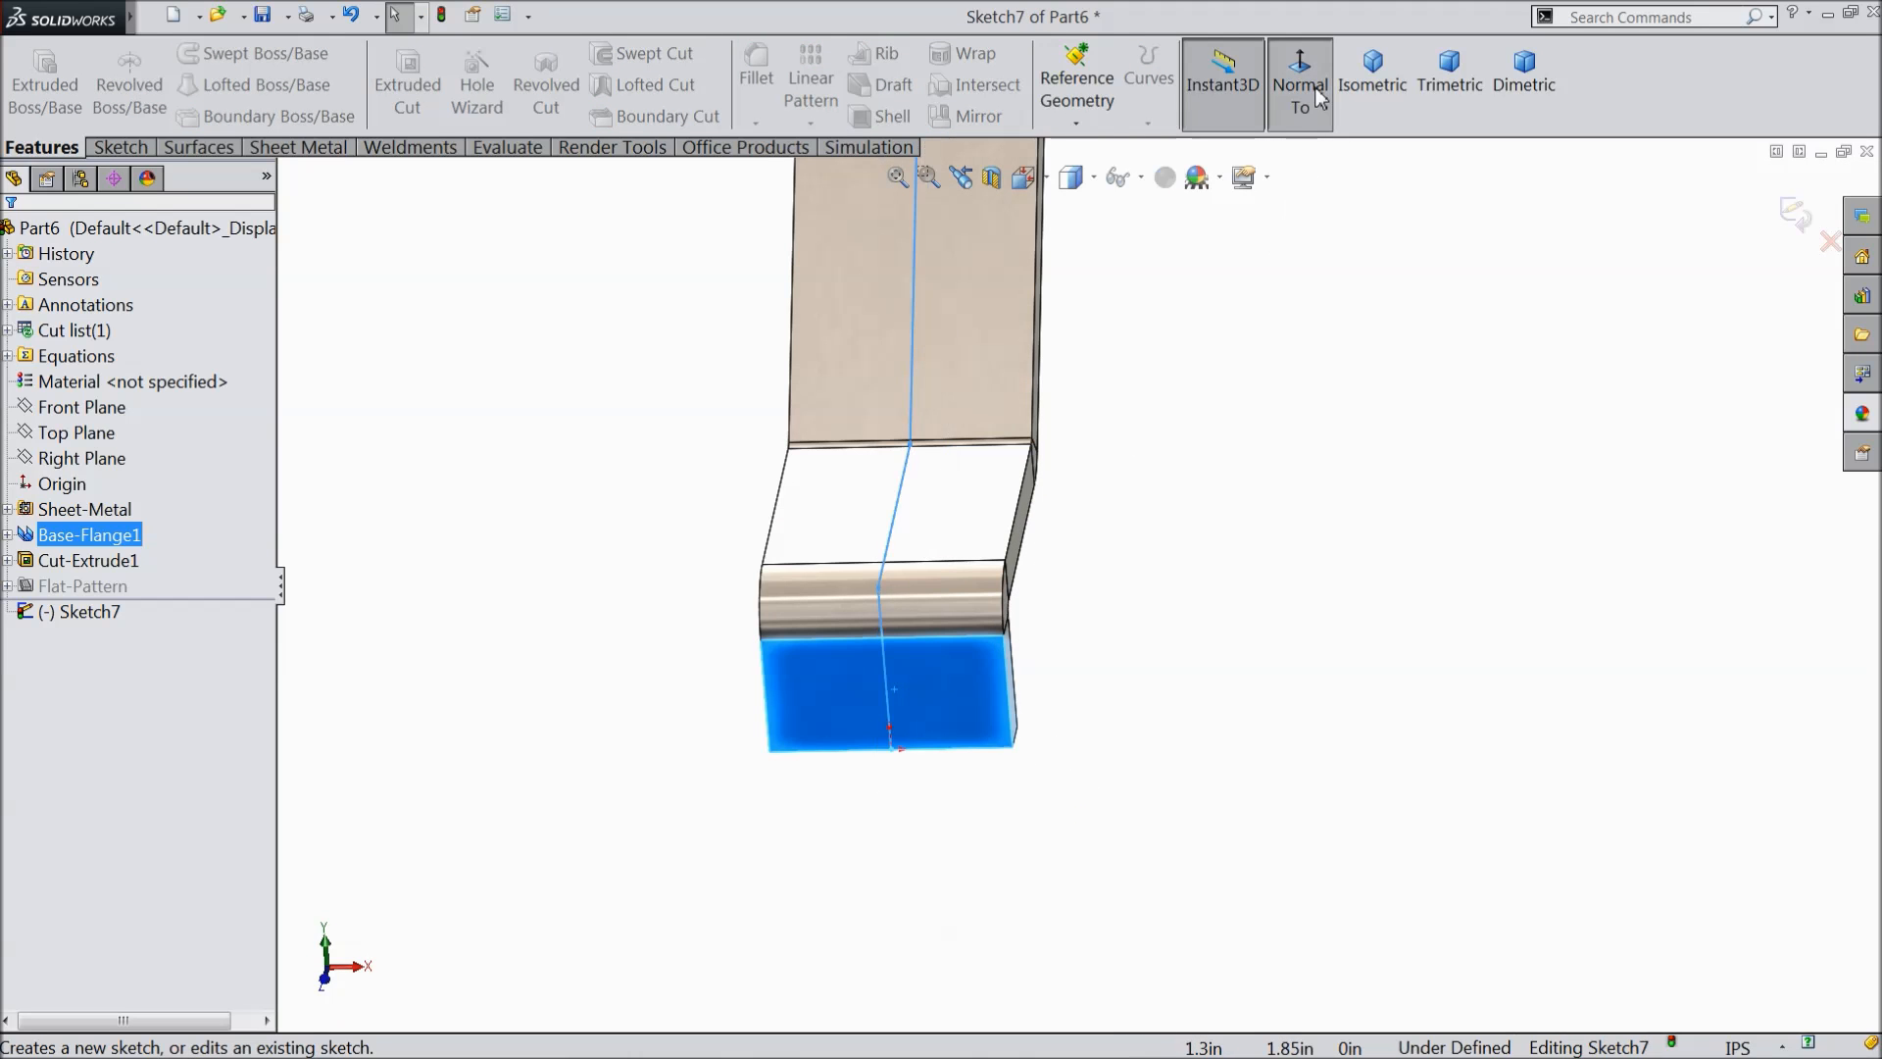
scroll(1145, 917, "down", 3)
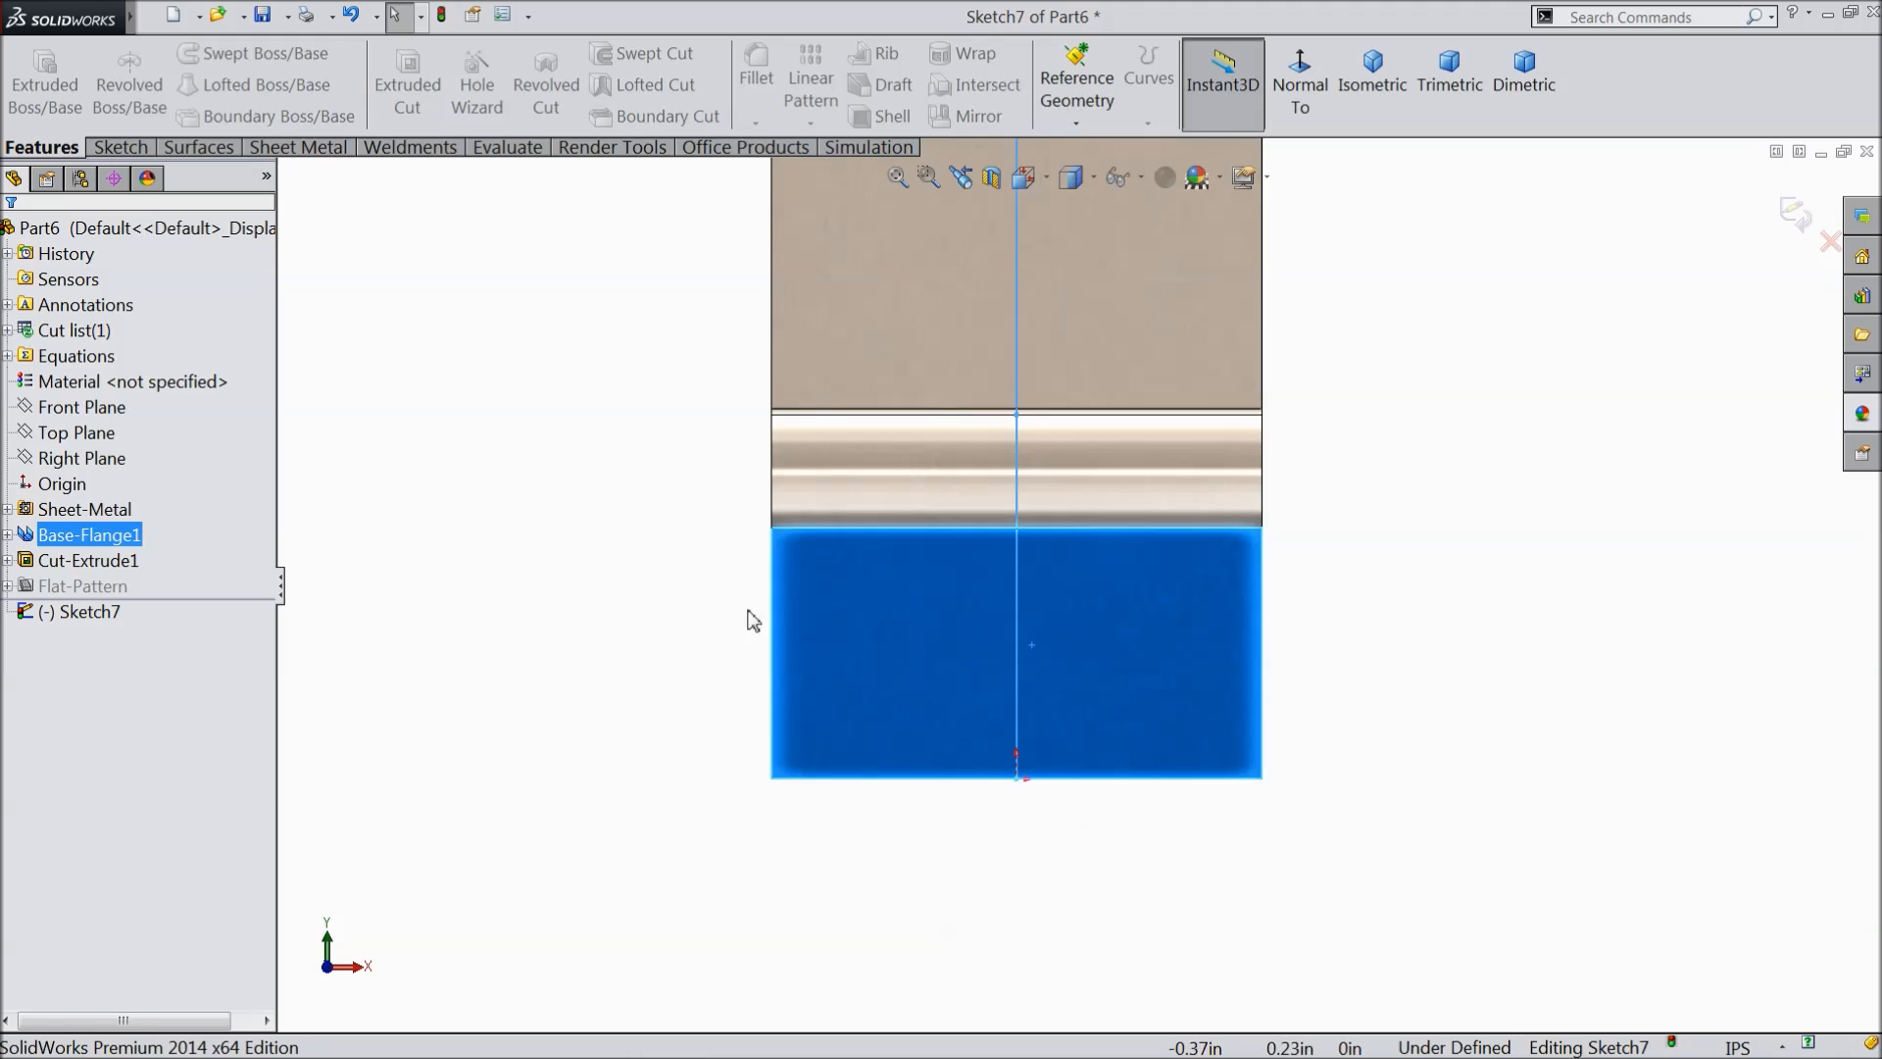
- Draw corner rectangles from the face's lower-left and lower-right corners, about 0.27 in and 0.28 in wide, both about 0.23 in high
left_click(132, 147)
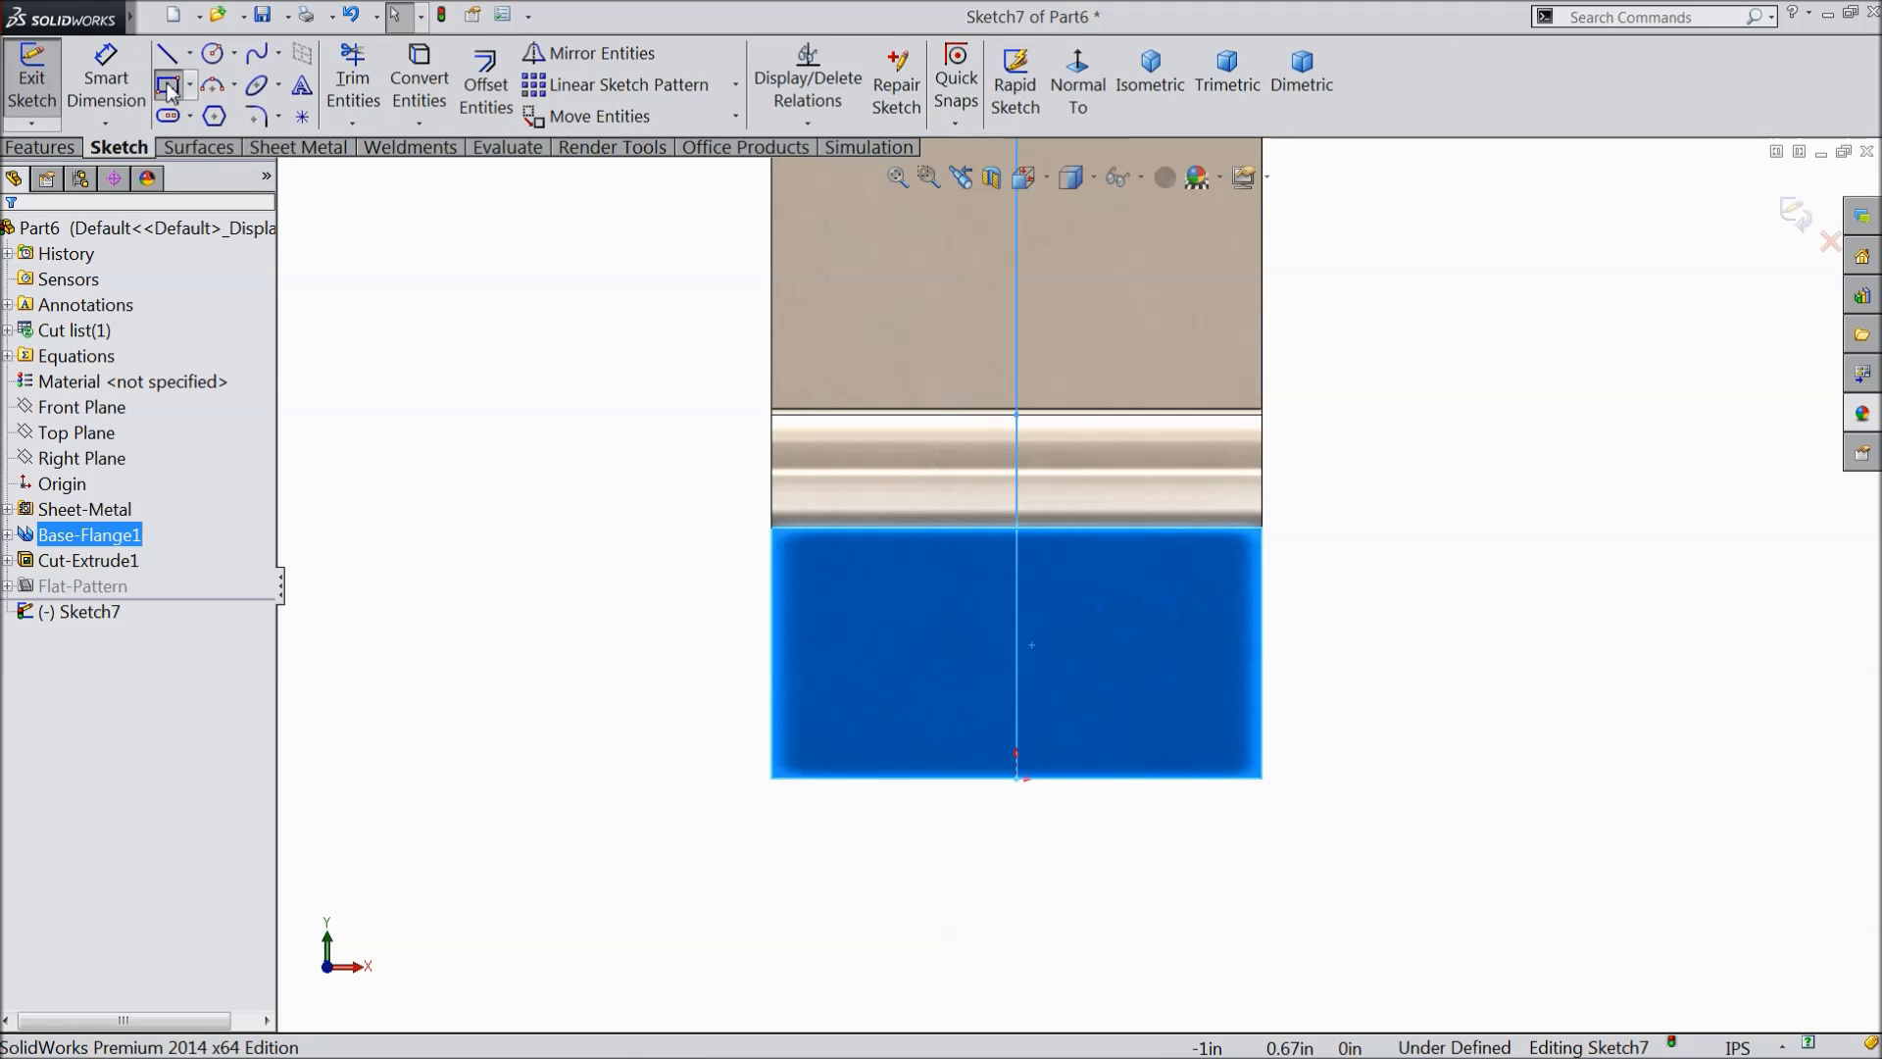
left_click(170, 91)
scroll(957, 706, "down", 2)
left_click(741, 792)
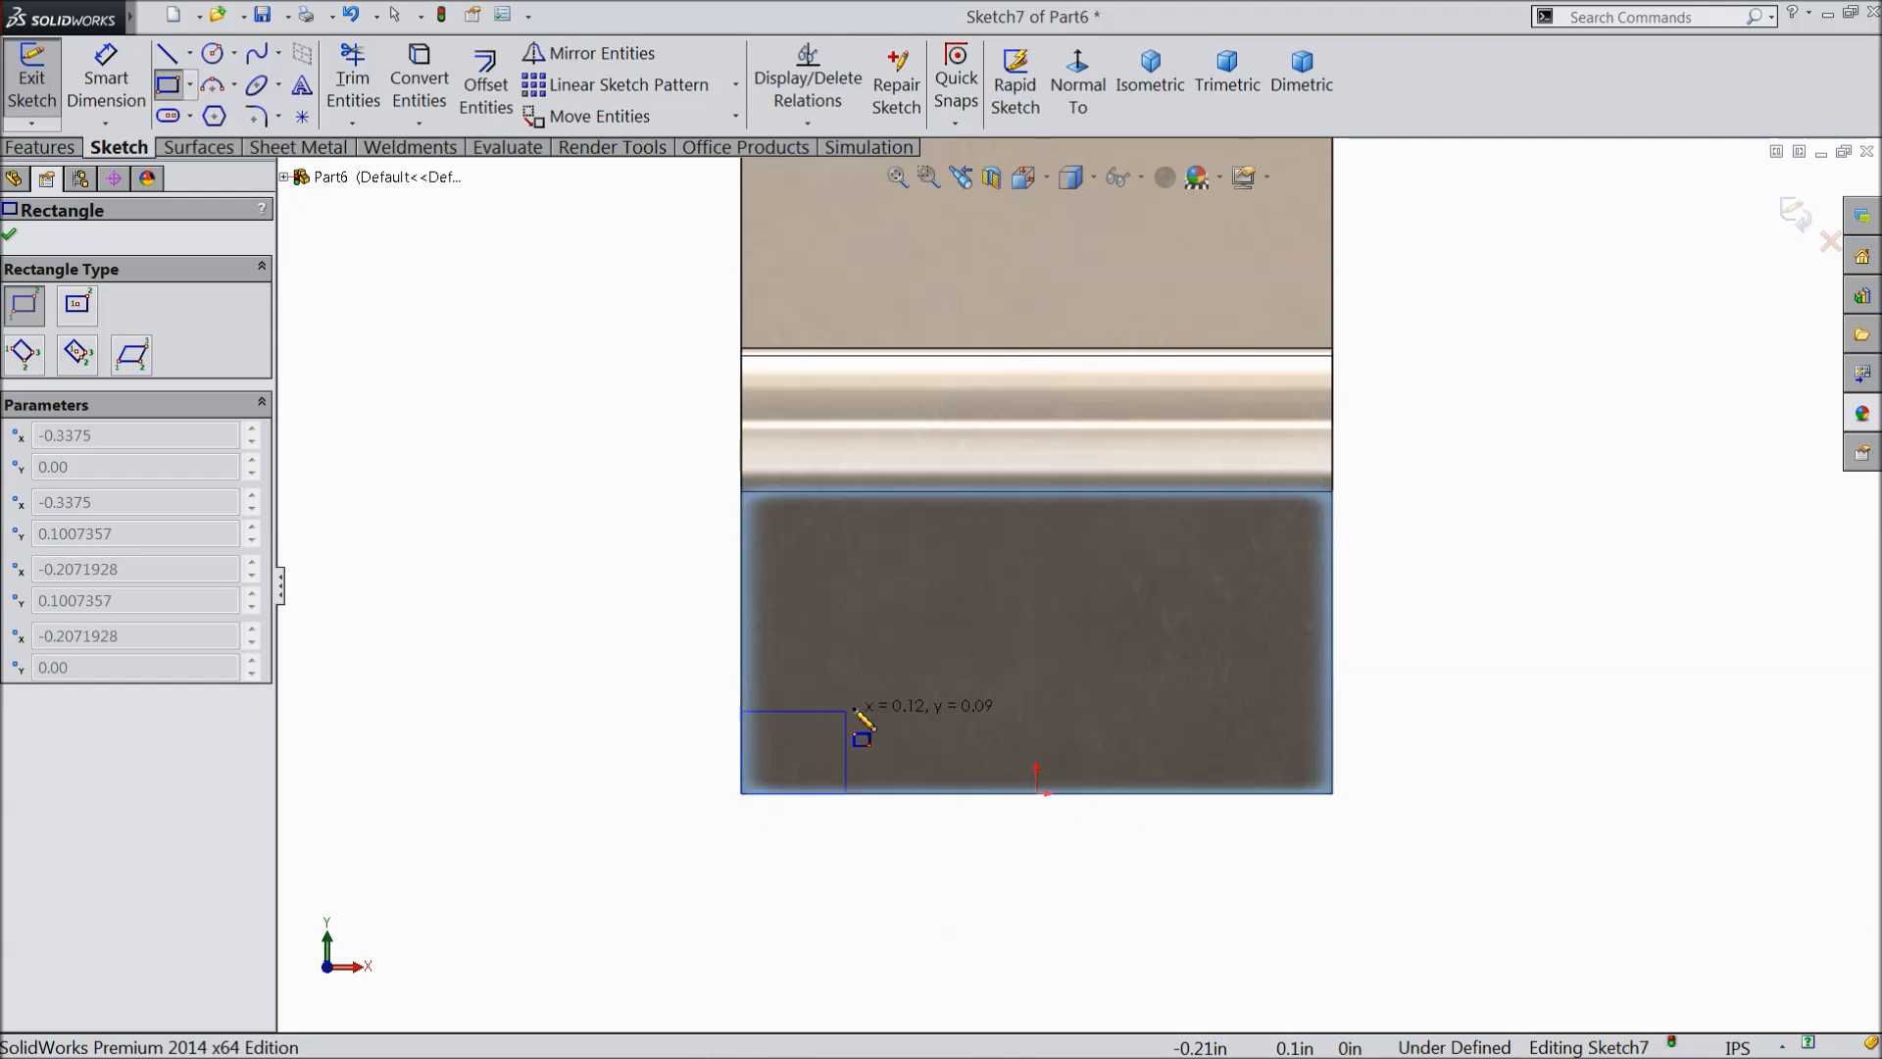
left_click(981, 593)
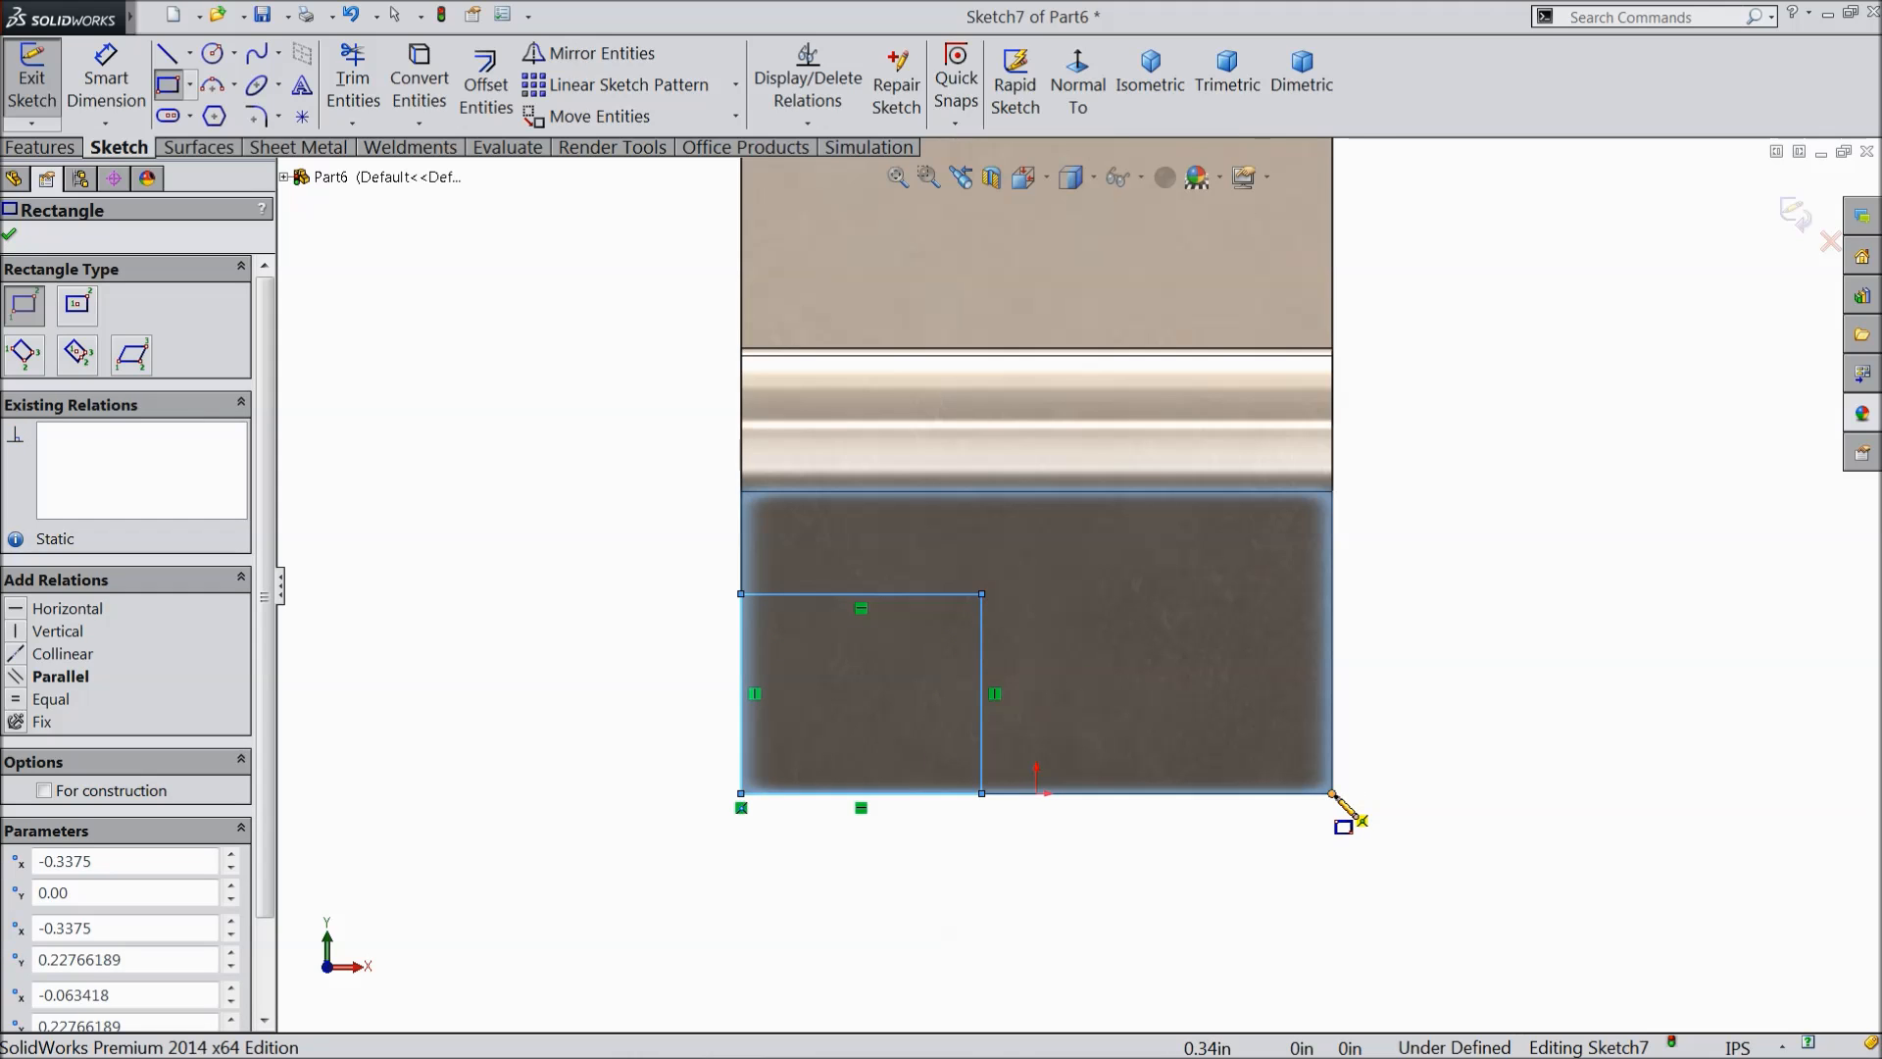
left_click(1331, 792)
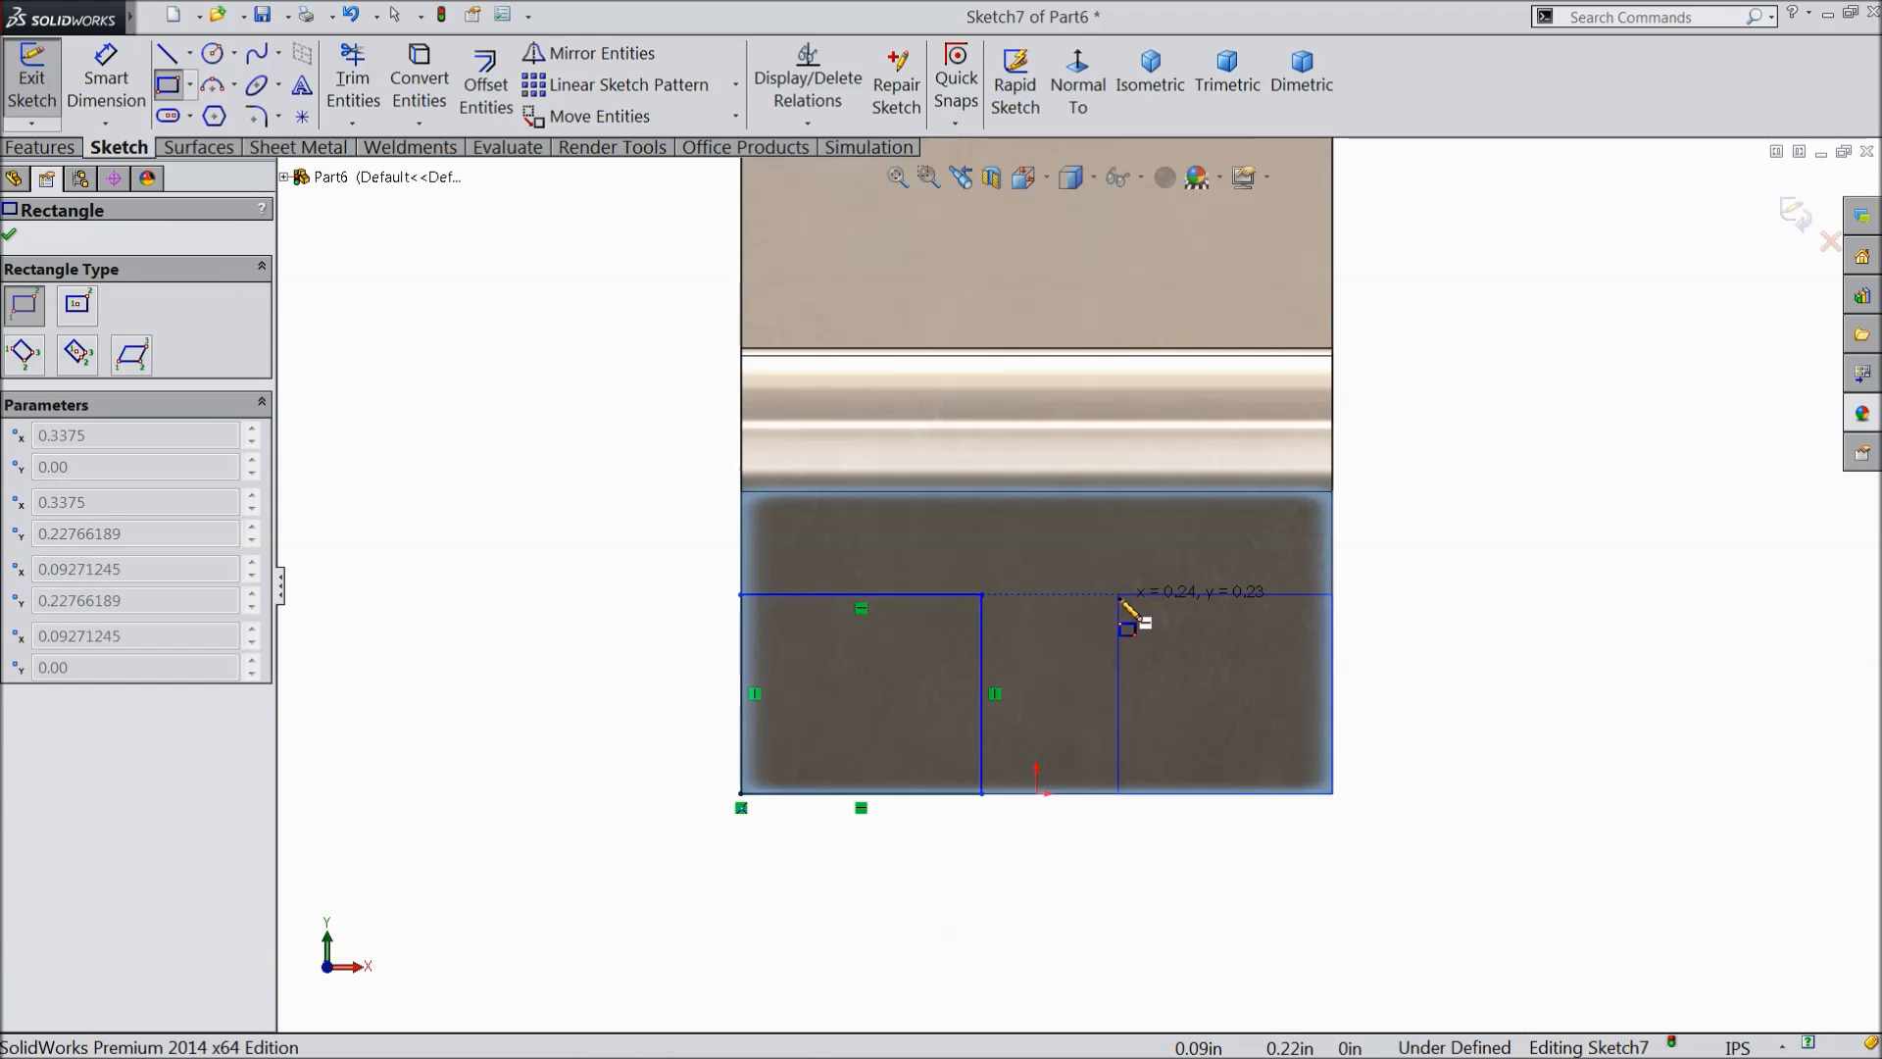
left_click(1089, 595)
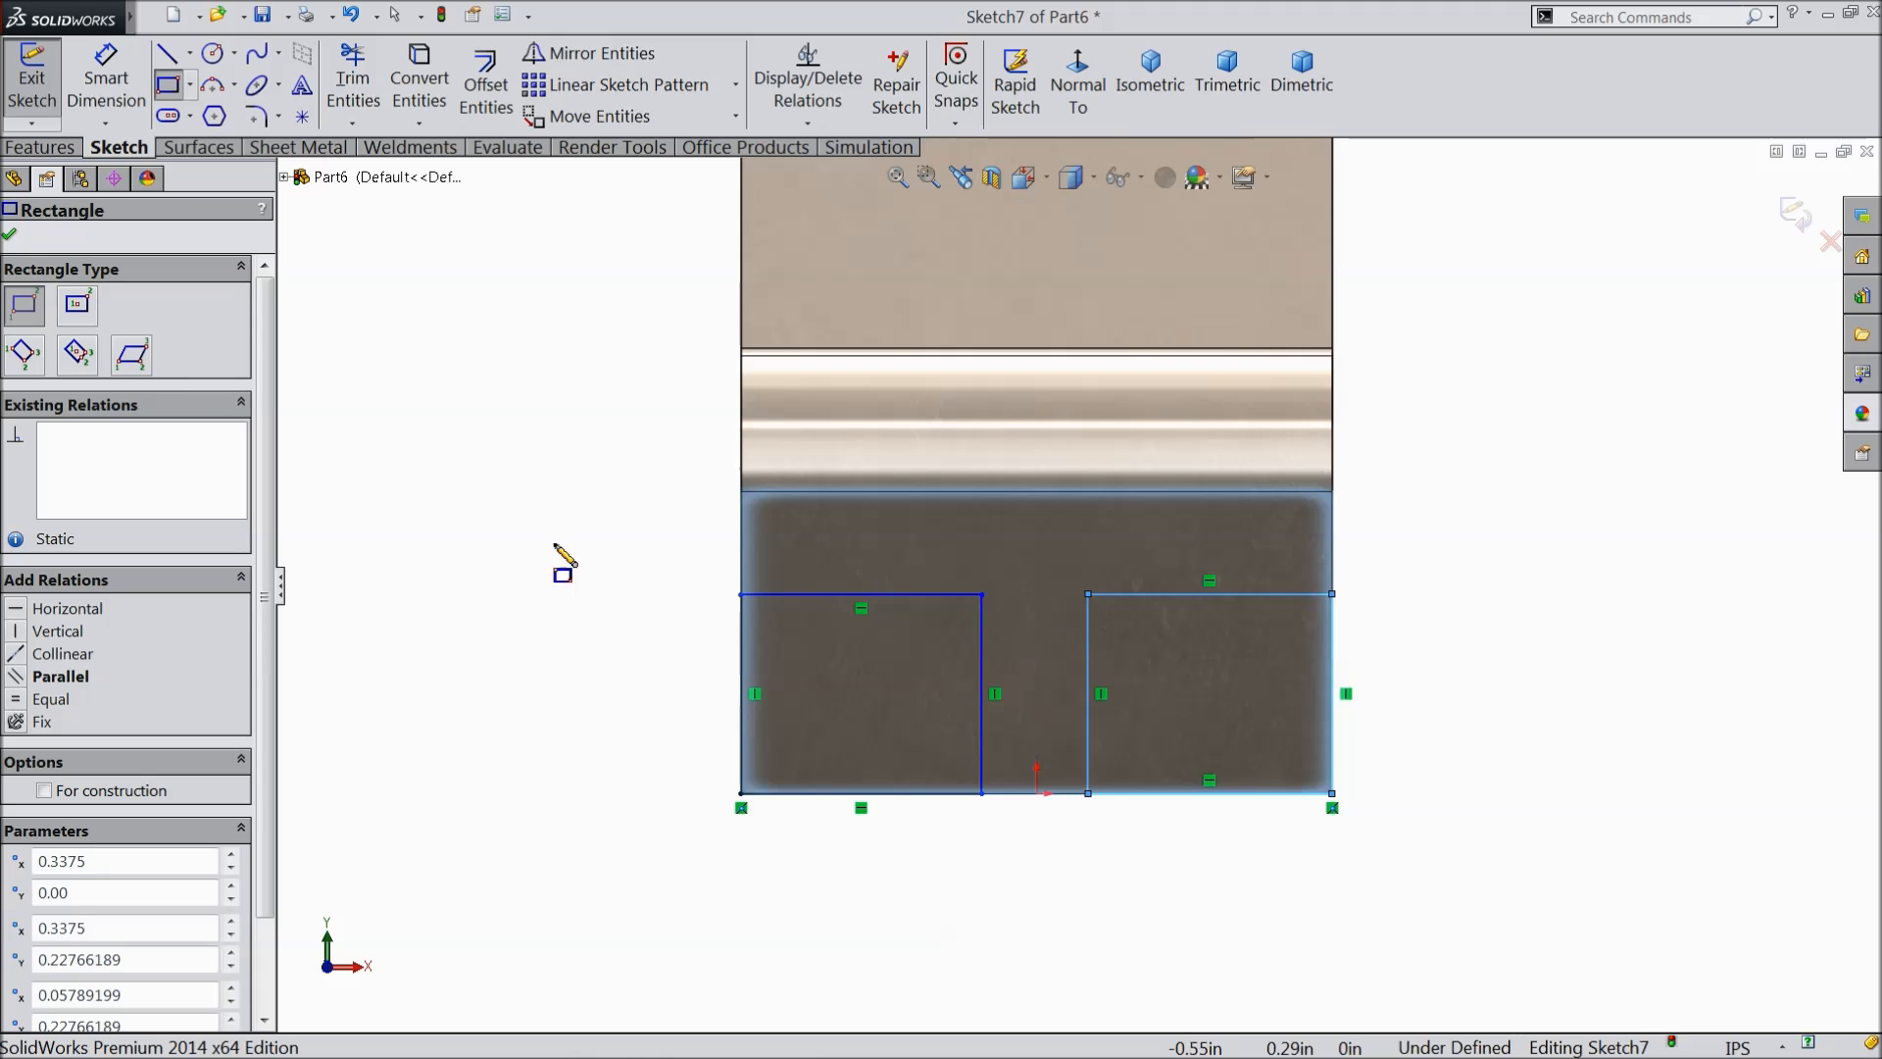
- Dimension the outer vertical edges of both rectangles as 0.25 in
left_click(110, 101)
left_click(741, 682)
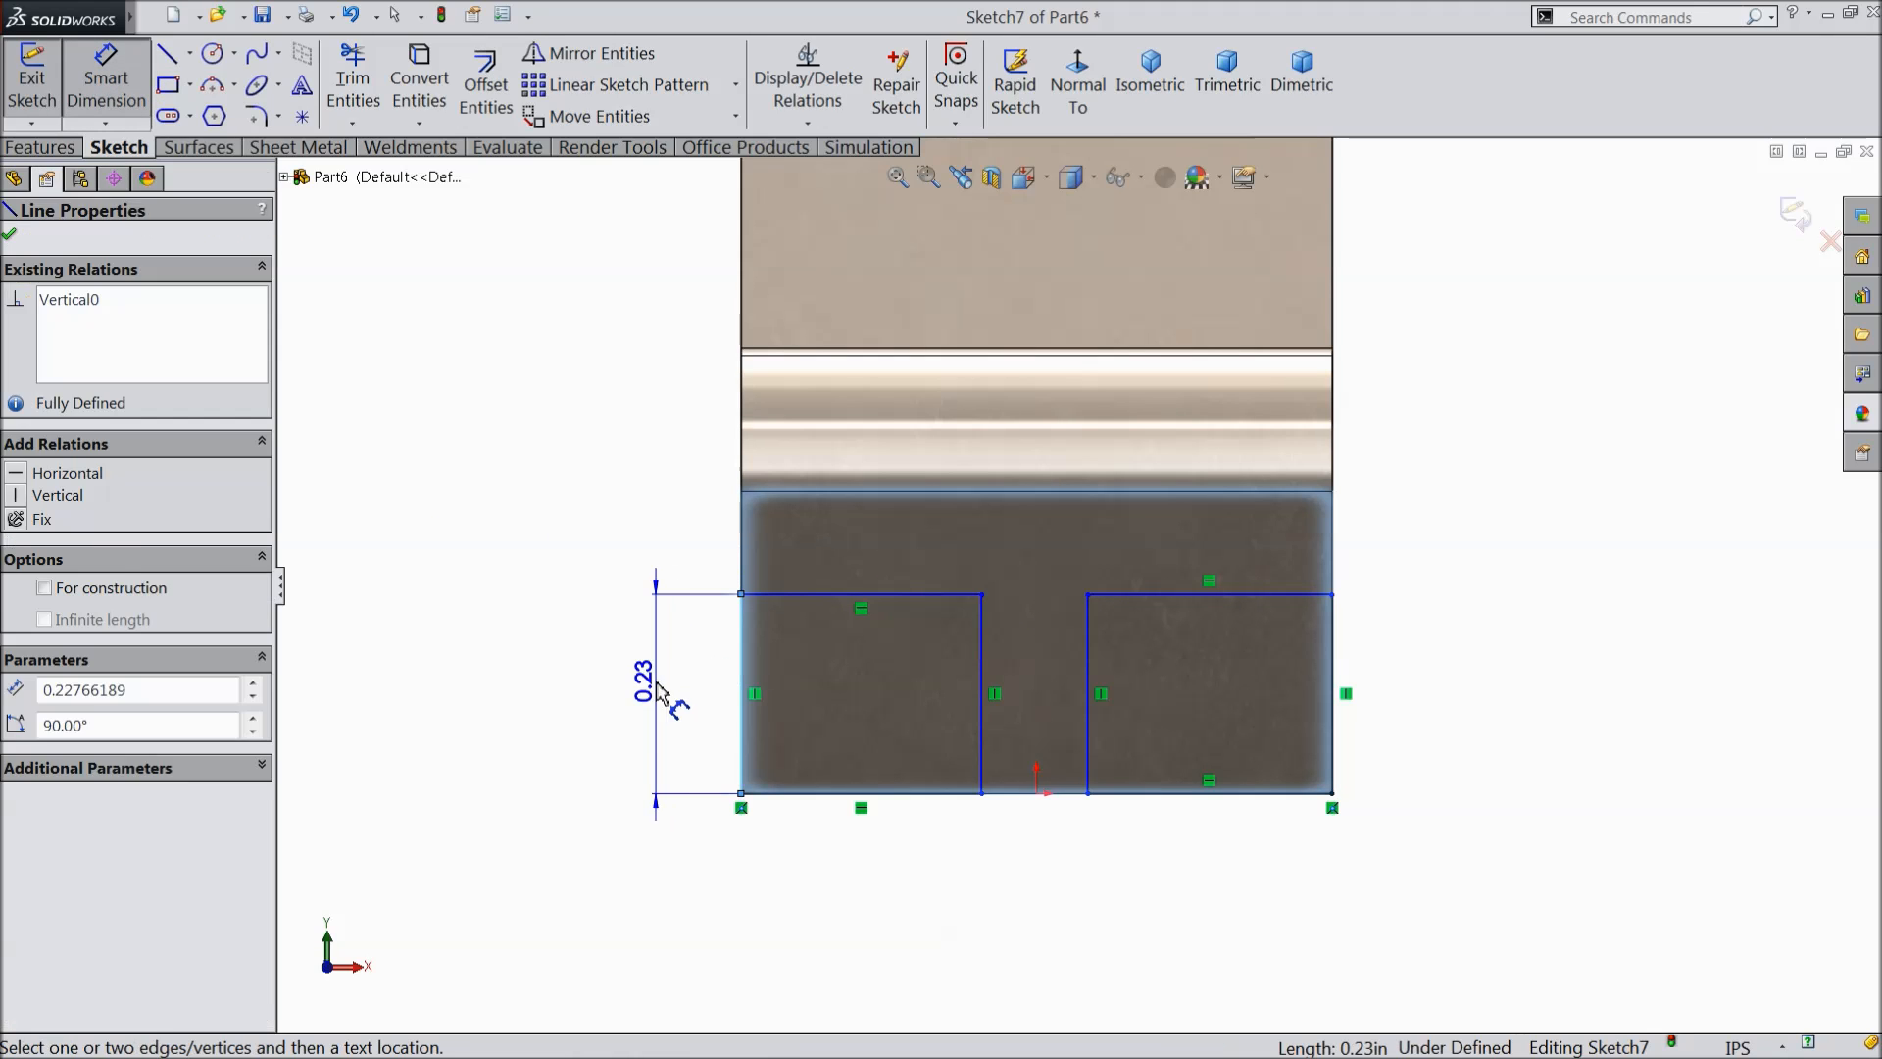
left_click(654, 686)
type("0.25")
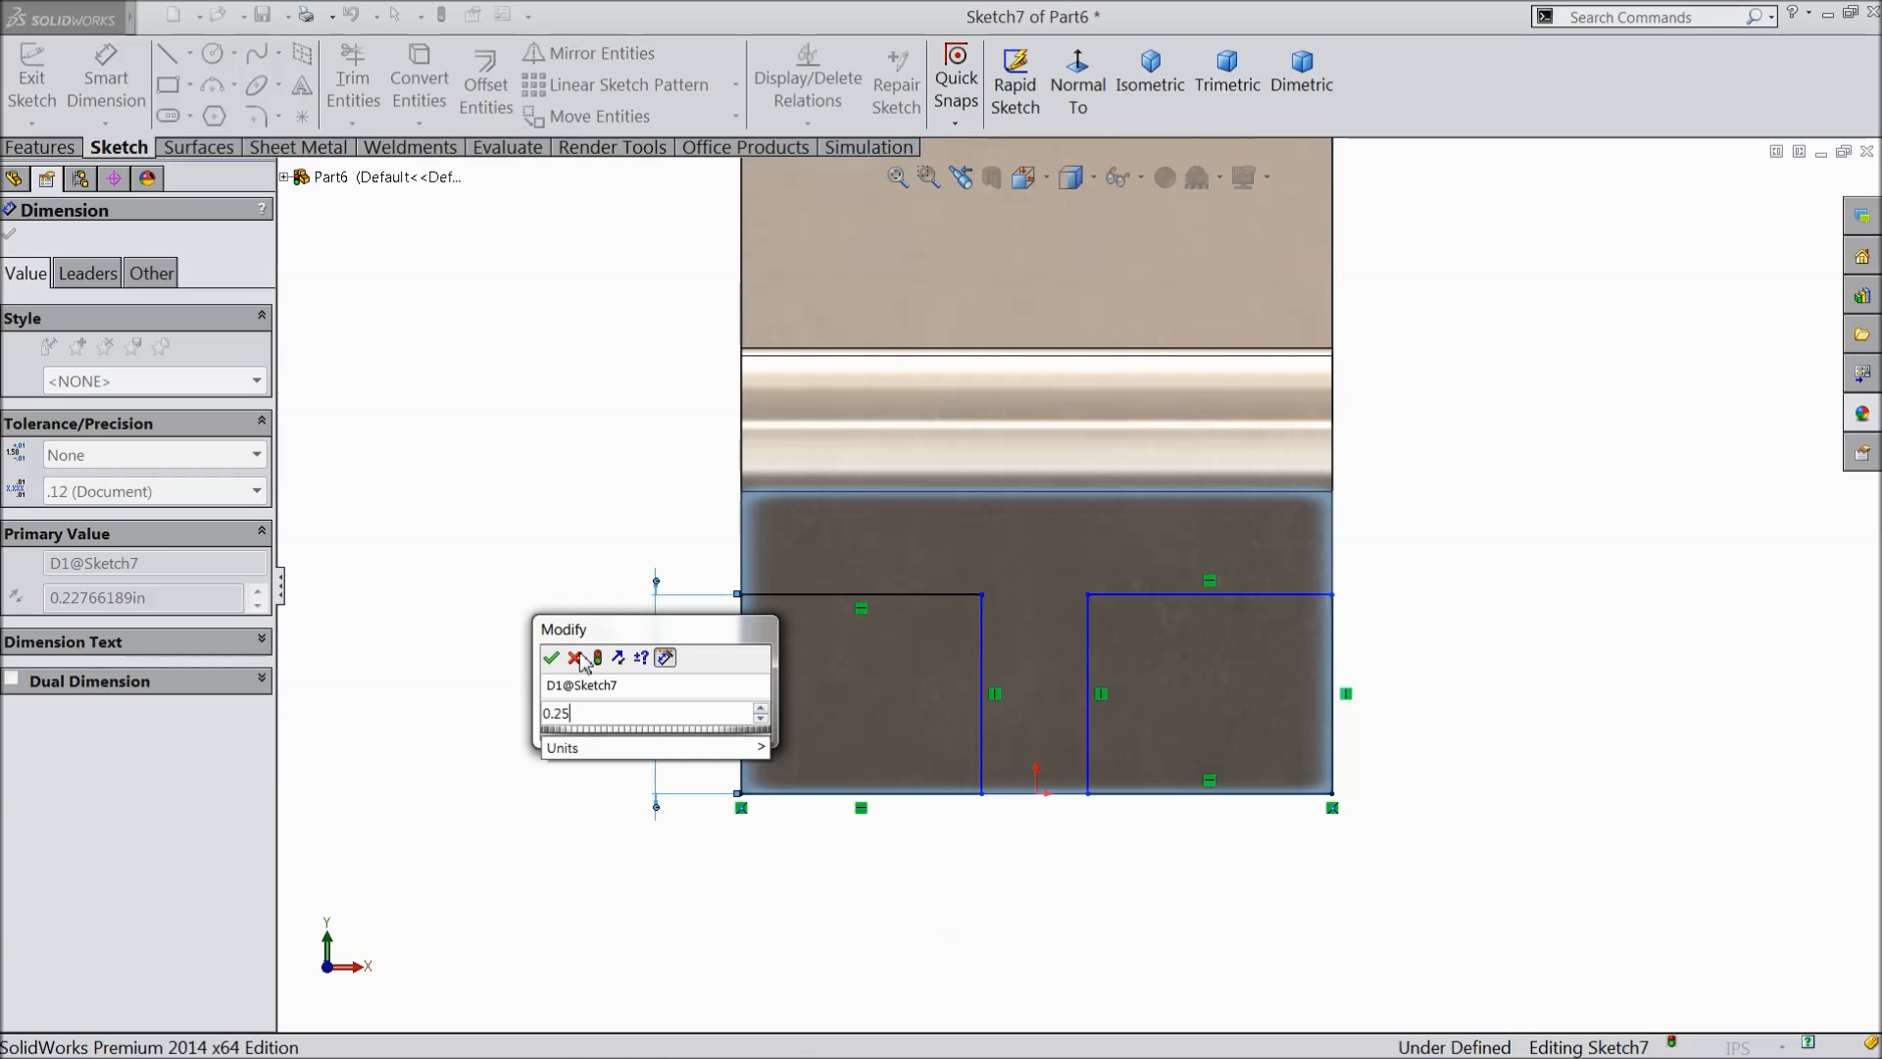
type("5")
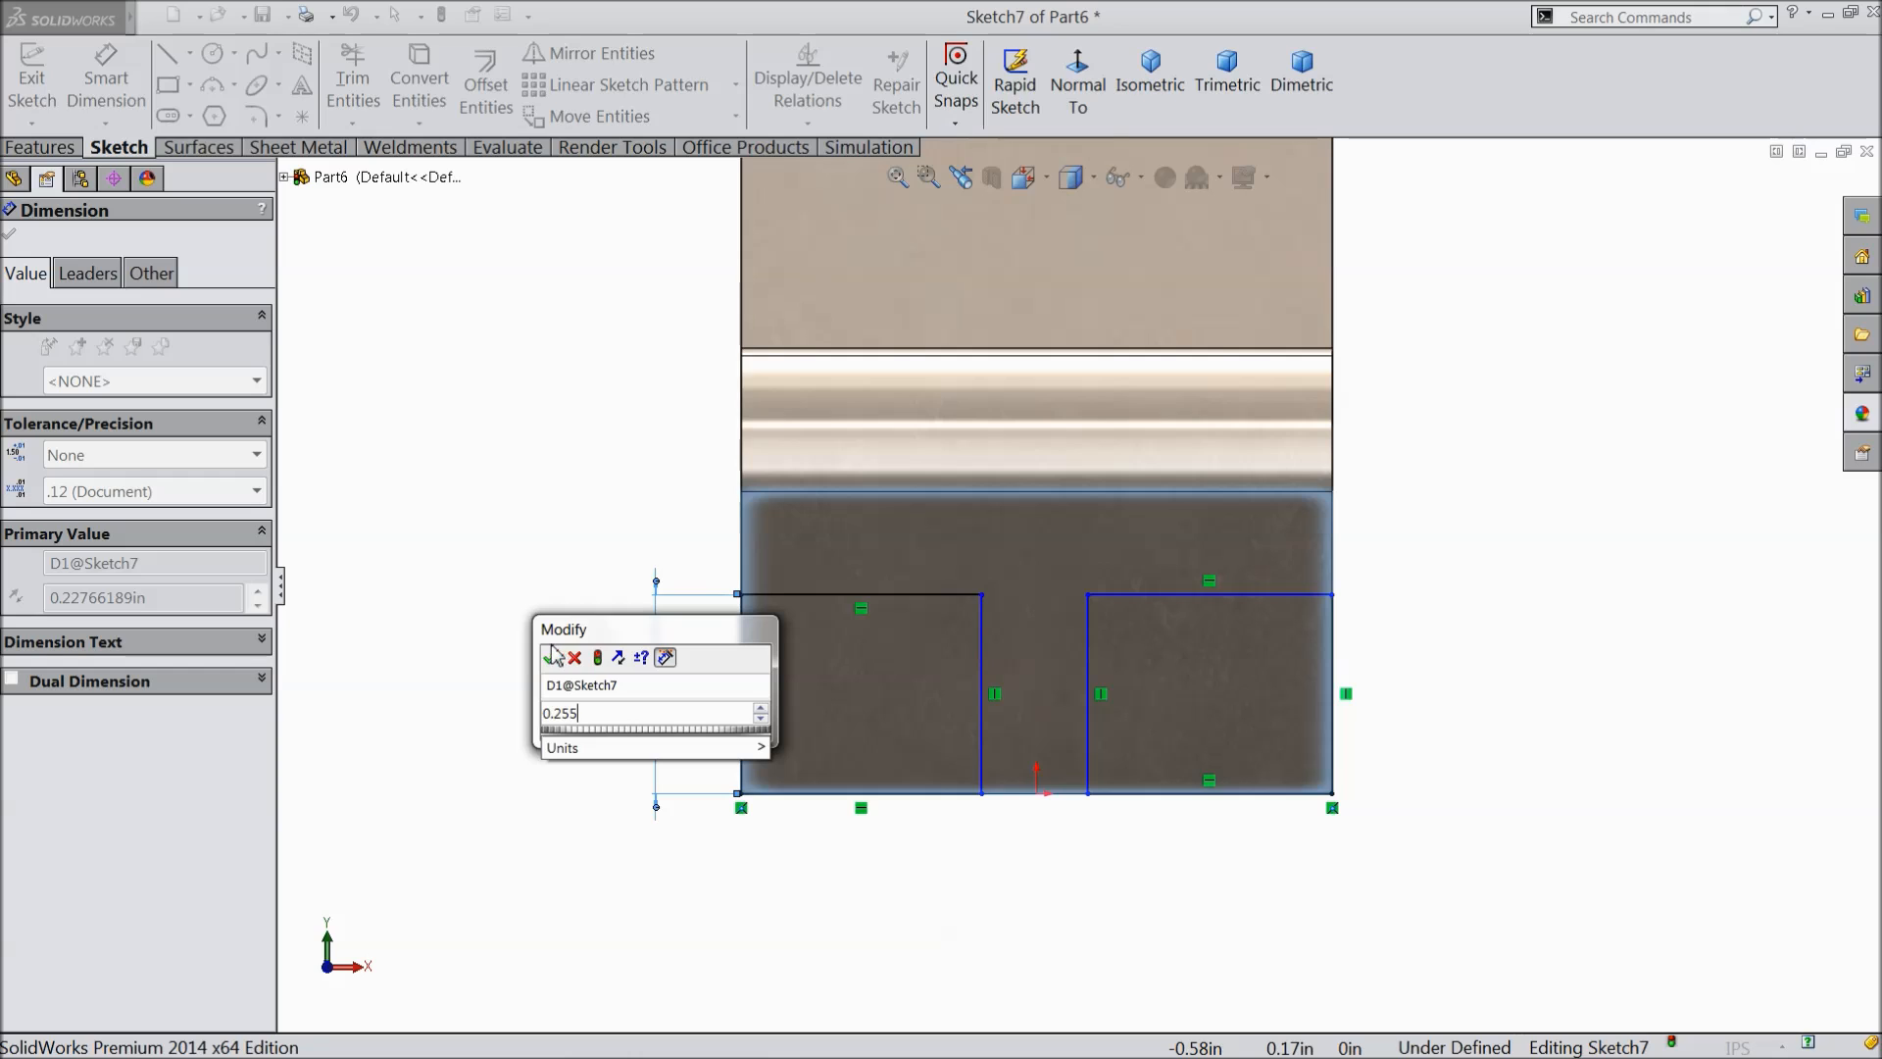
left_click(555, 657)
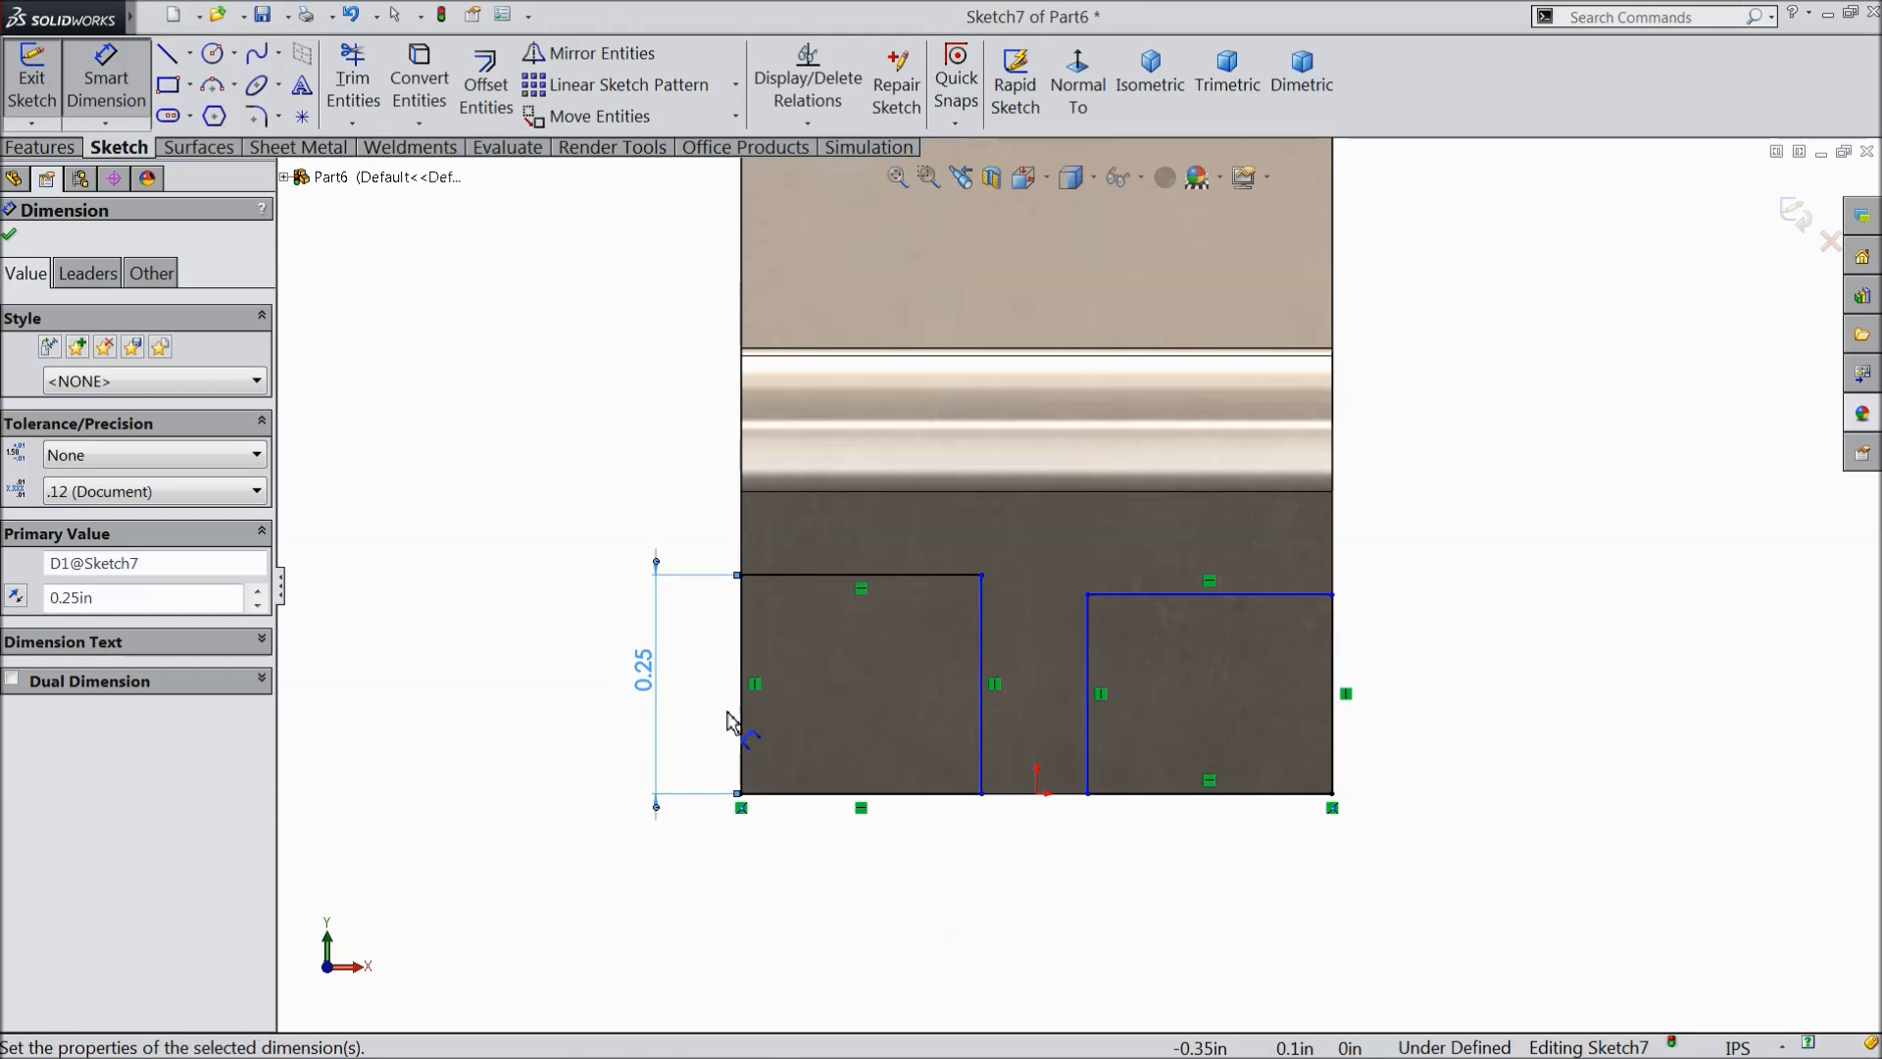
left_click(1337, 690)
left_click(1424, 692)
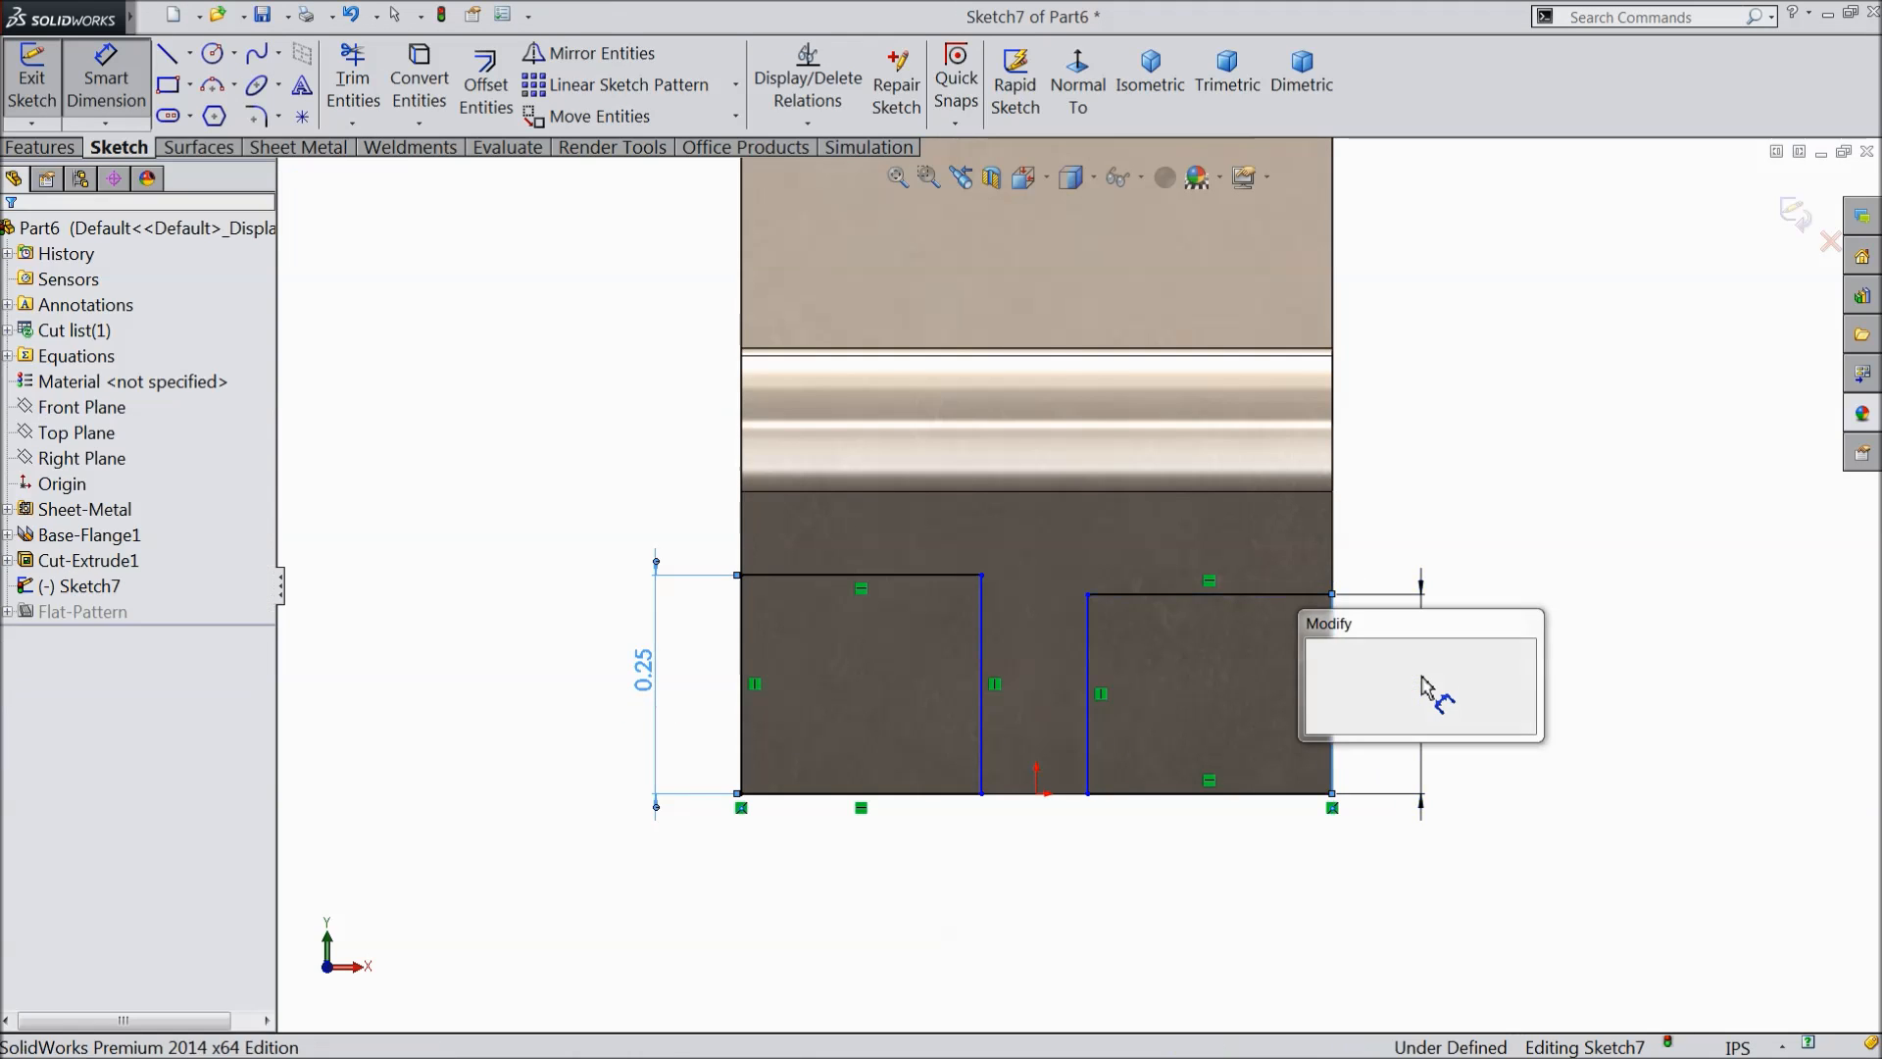
type("0.25")
left_click(1316, 651)
- Dimension the left rectangle's width as 0.23 in and the right rectangle's width as 0.285 in
left_click(943, 793)
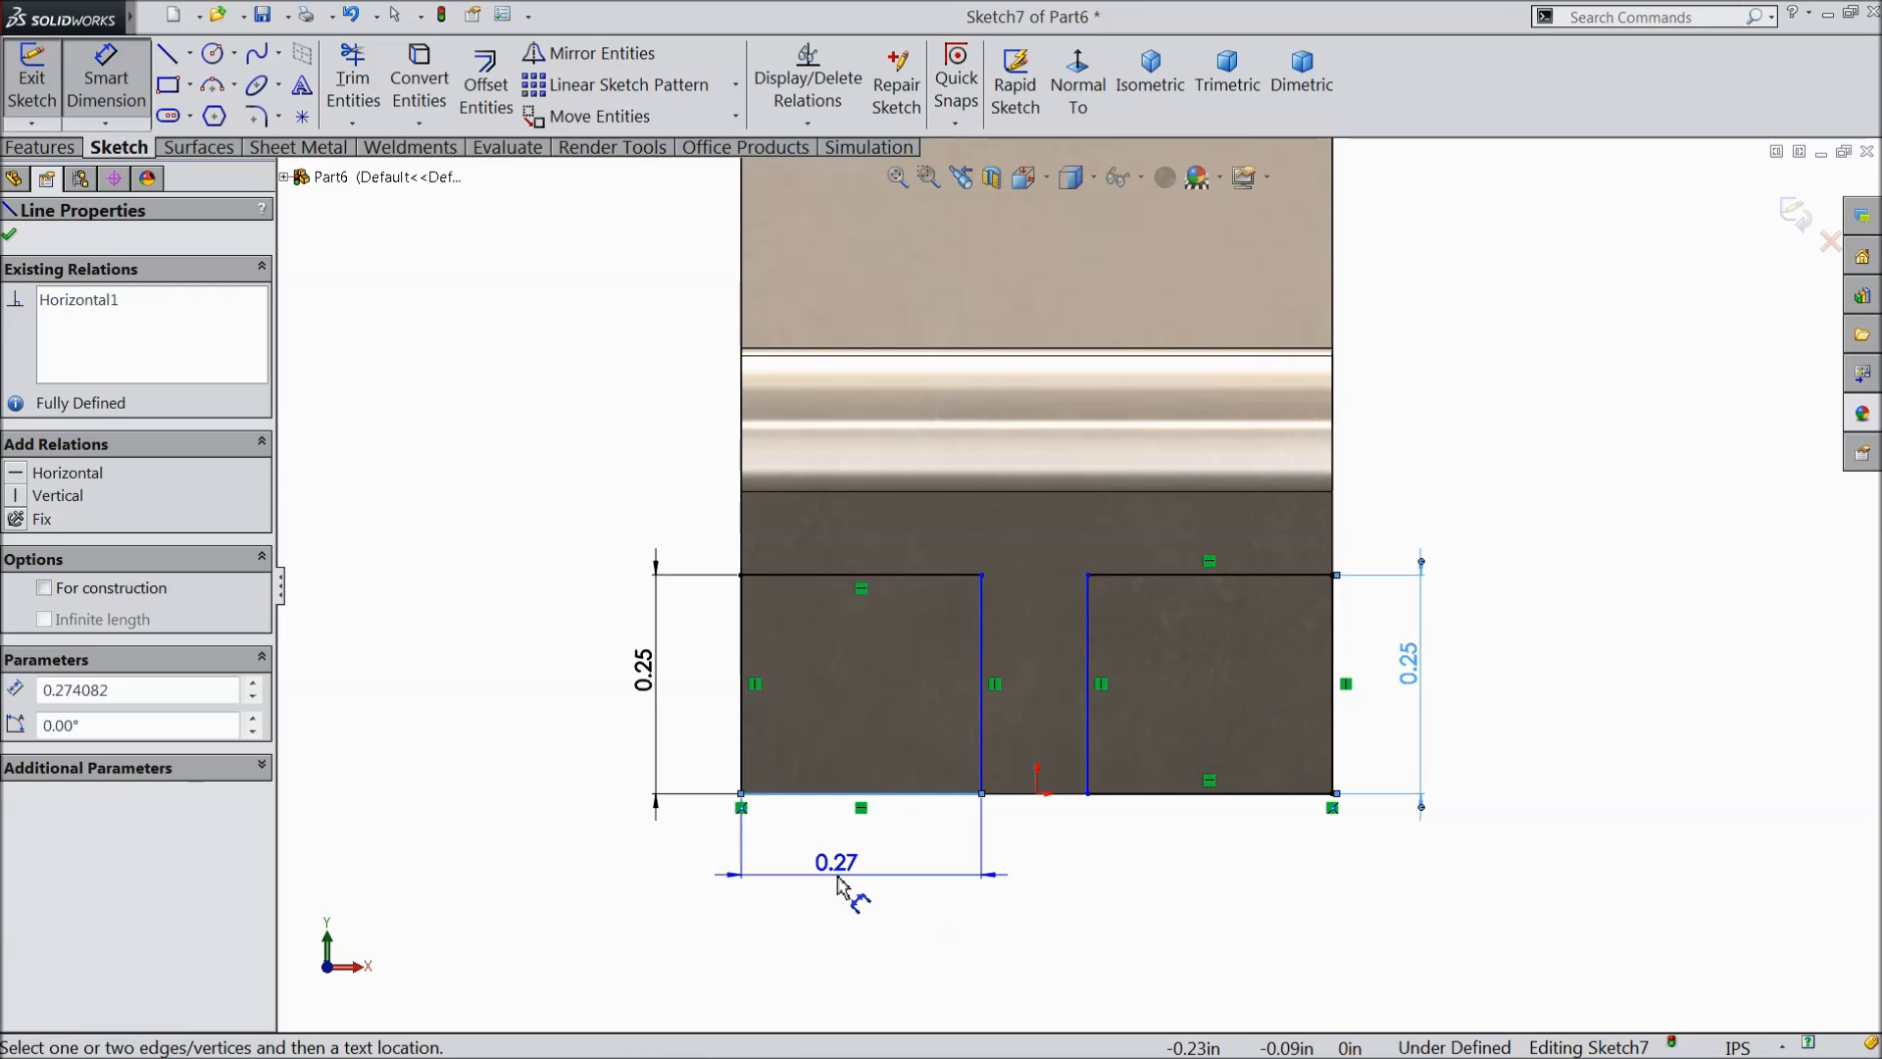
left_click(838, 885)
type("0.23")
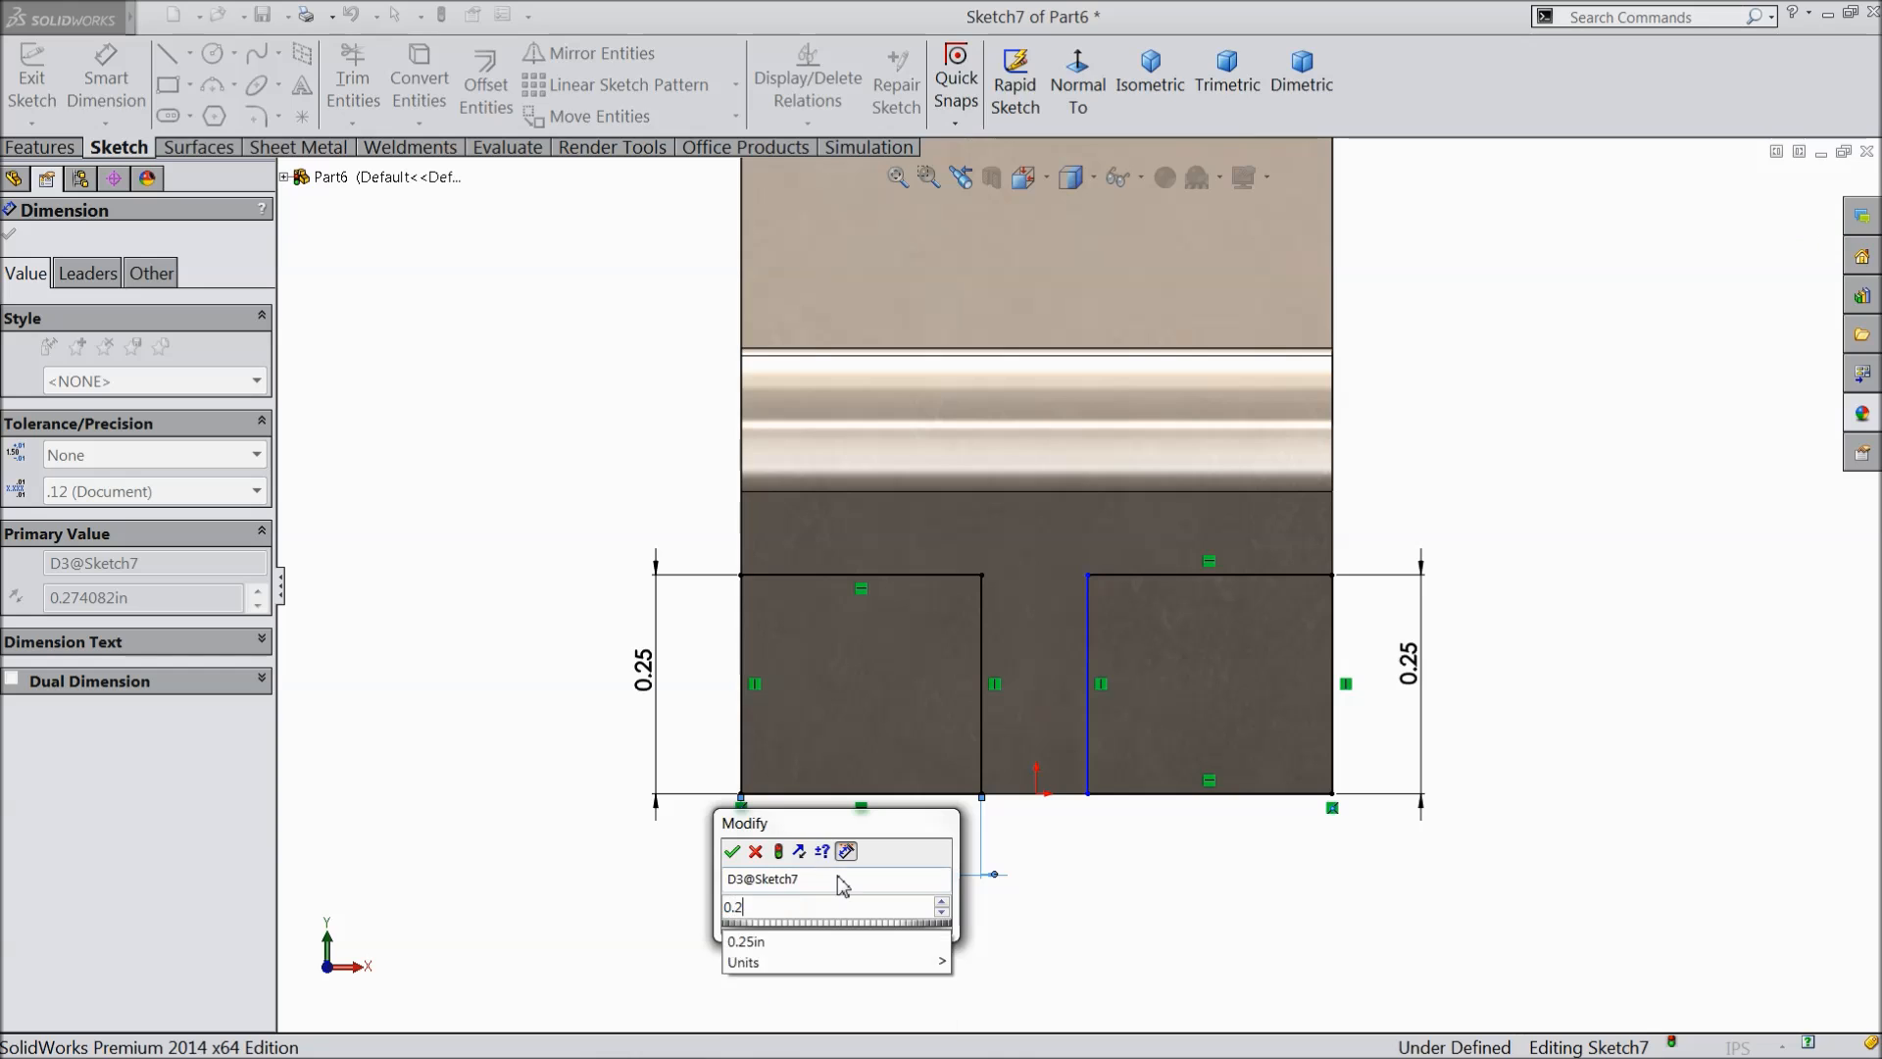
left_click(732, 850)
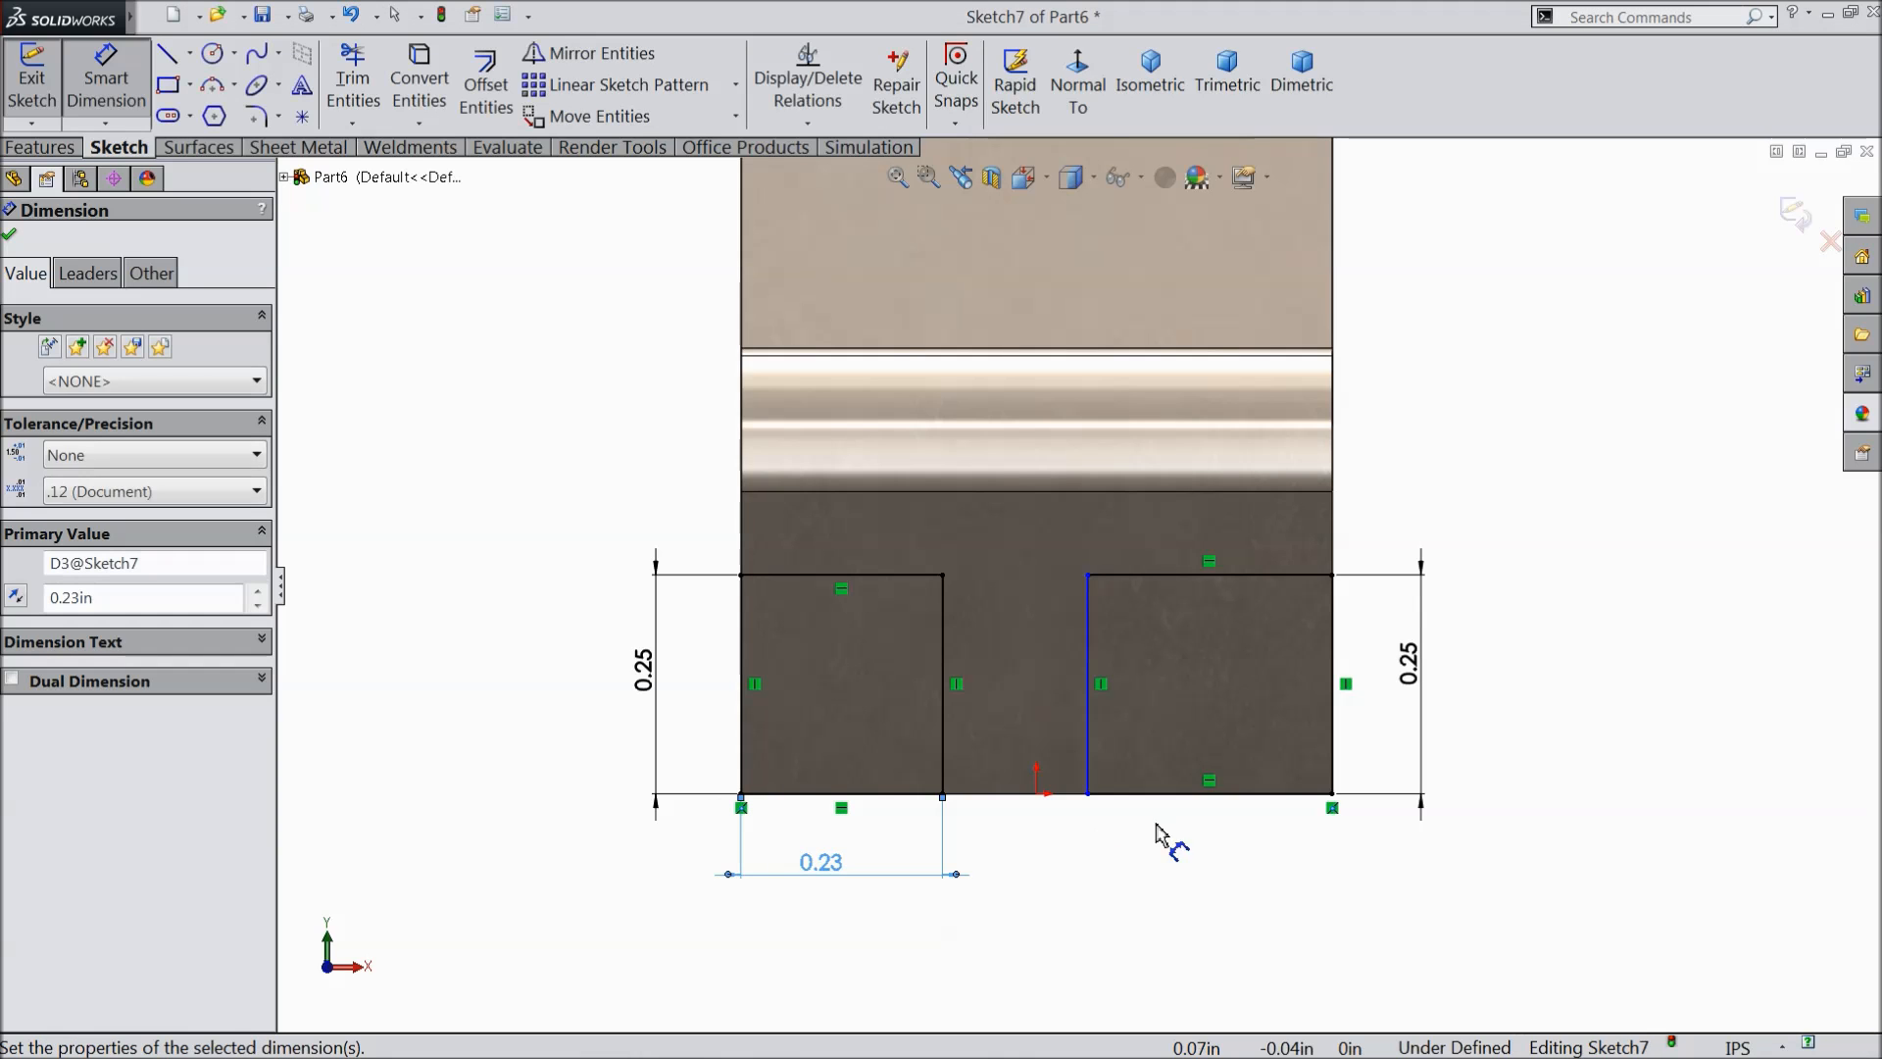
left_click(1225, 793)
left_click(1204, 877)
type("0.285")
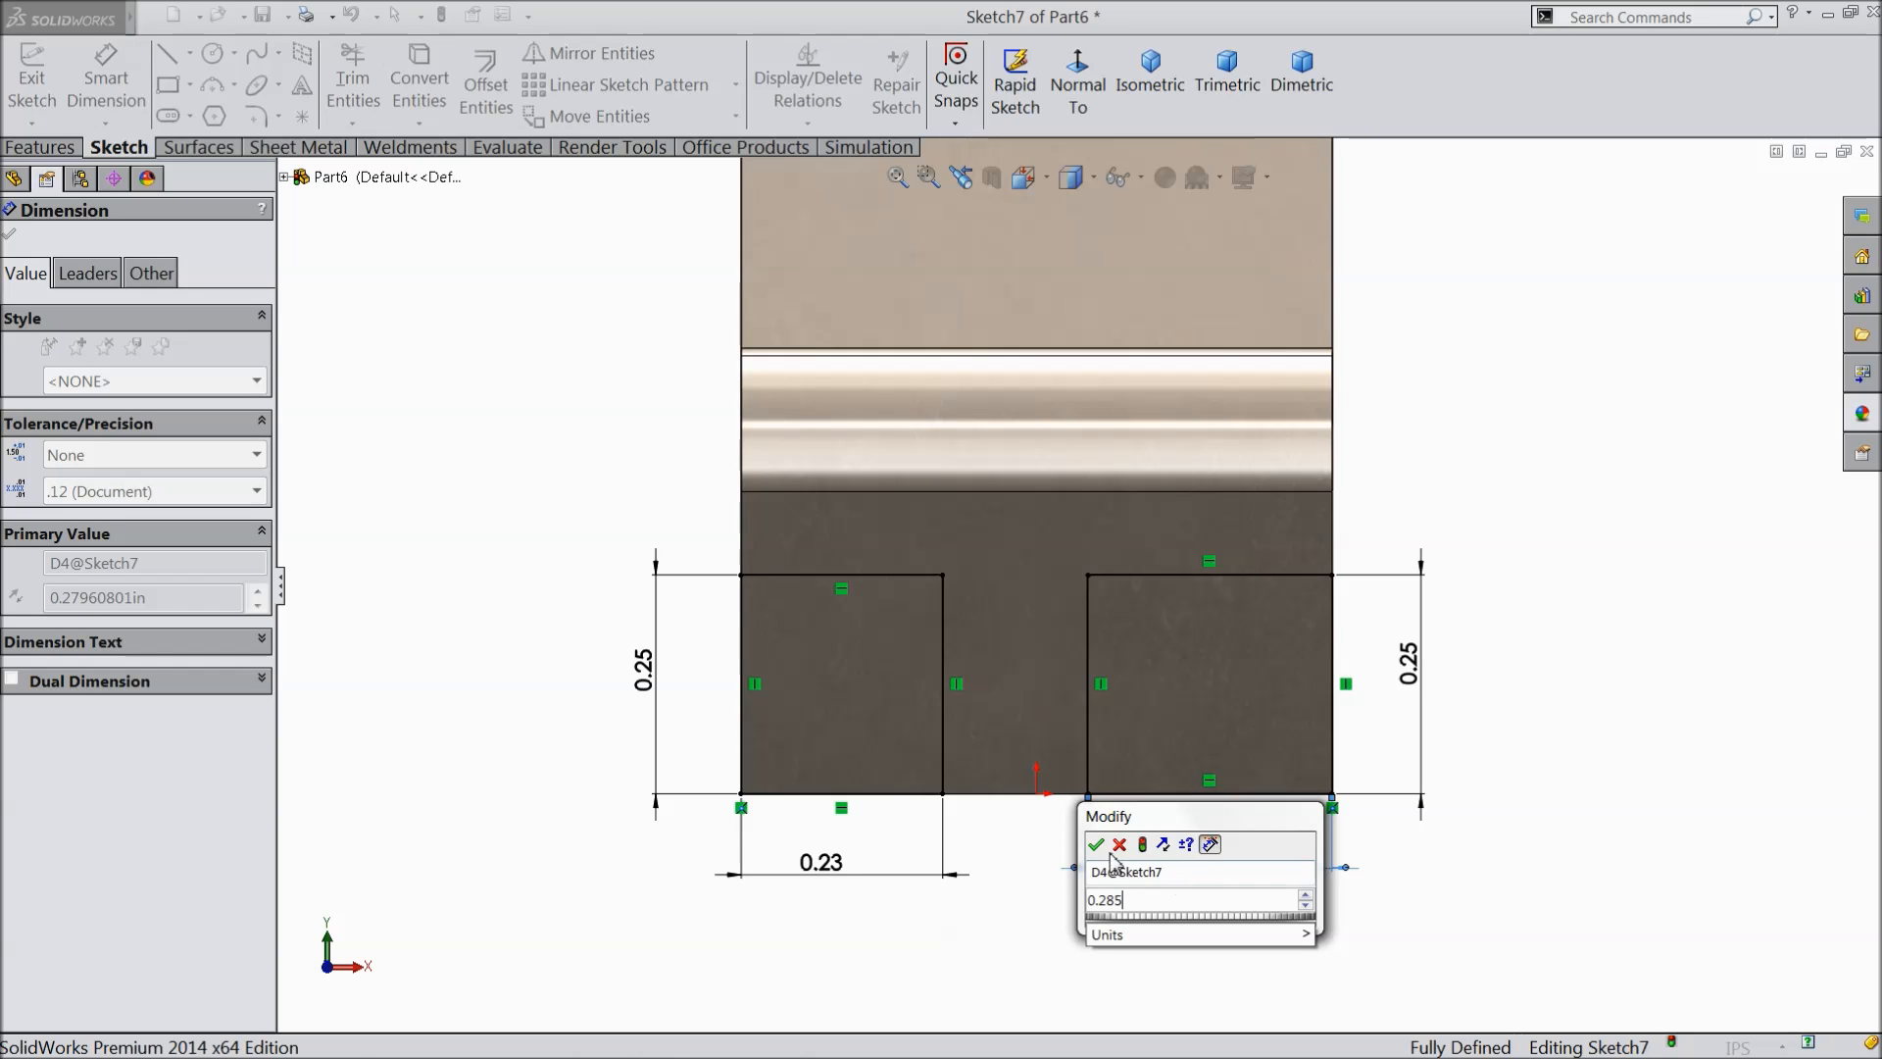
left_click(1096, 844)
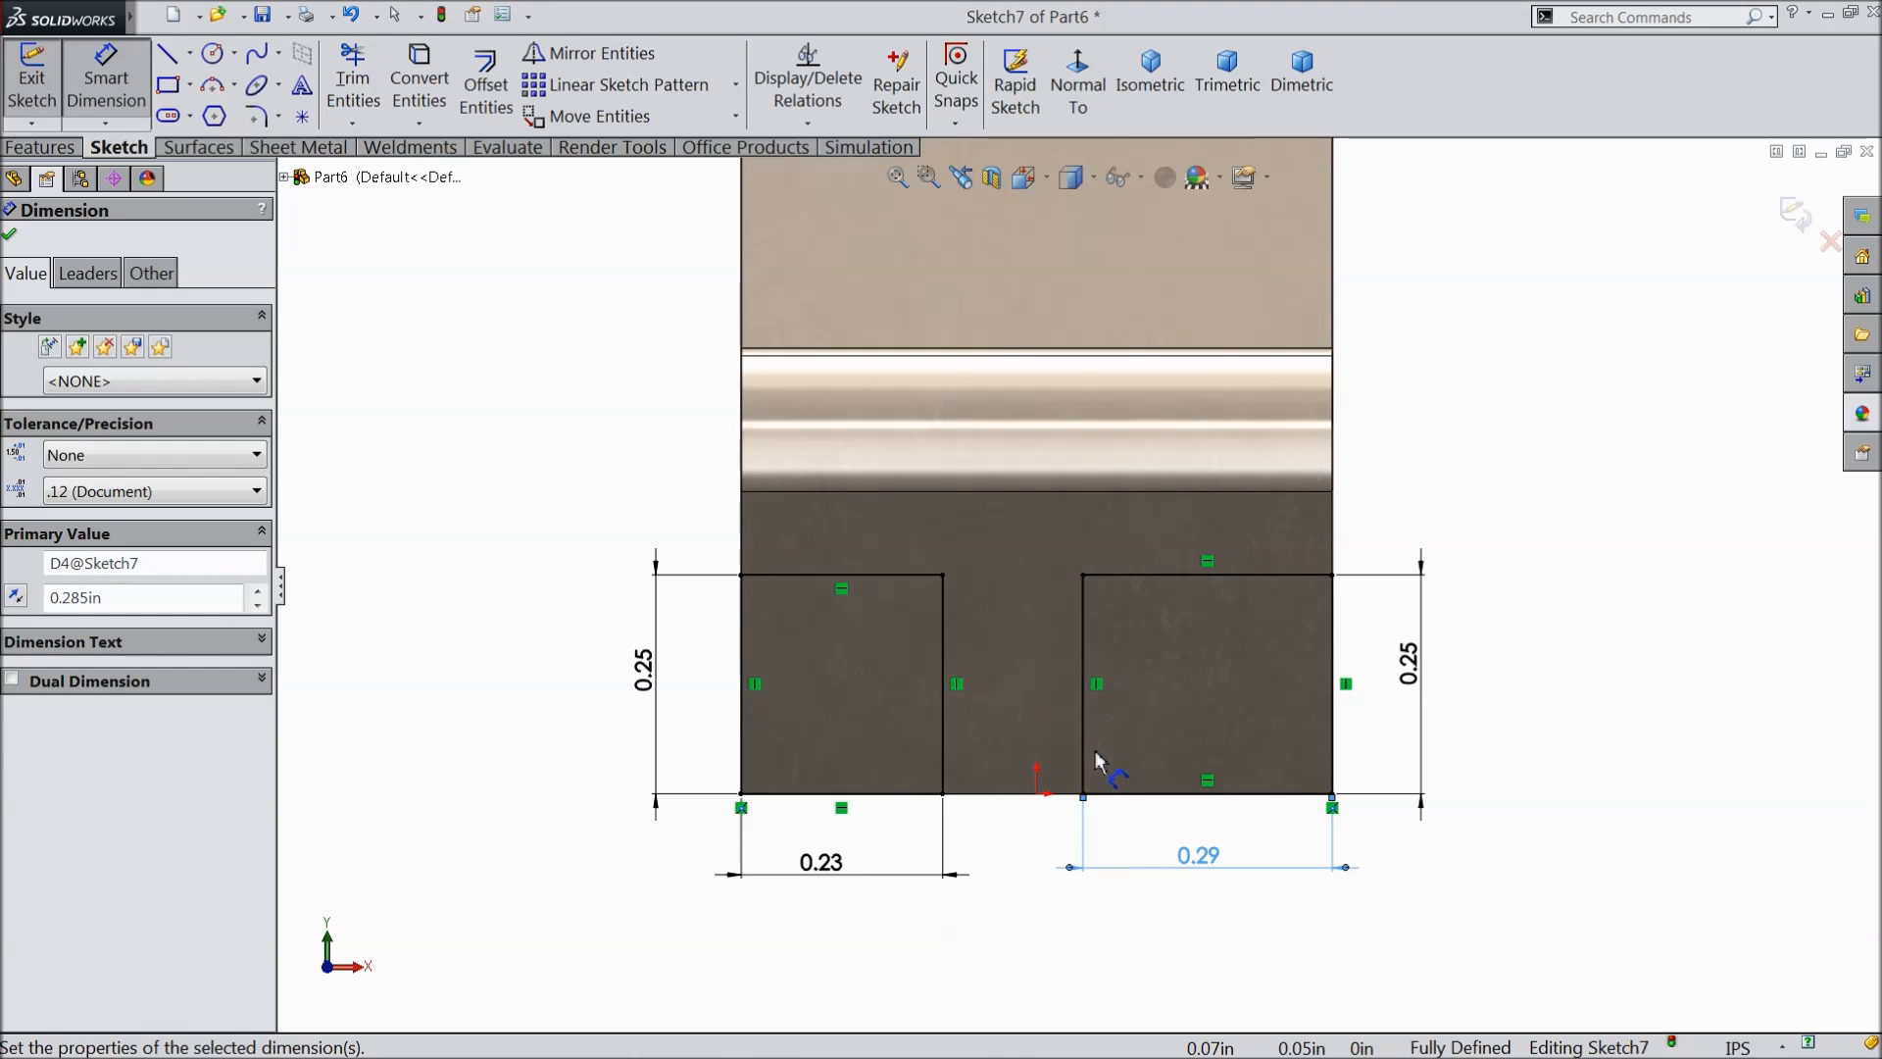
left_click(12, 235)
- Extrude-cut both rectangles through the short flange with the depth linked to the sheet thickness, leaving a central tab
left_click(40, 147)
left_click(408, 84)
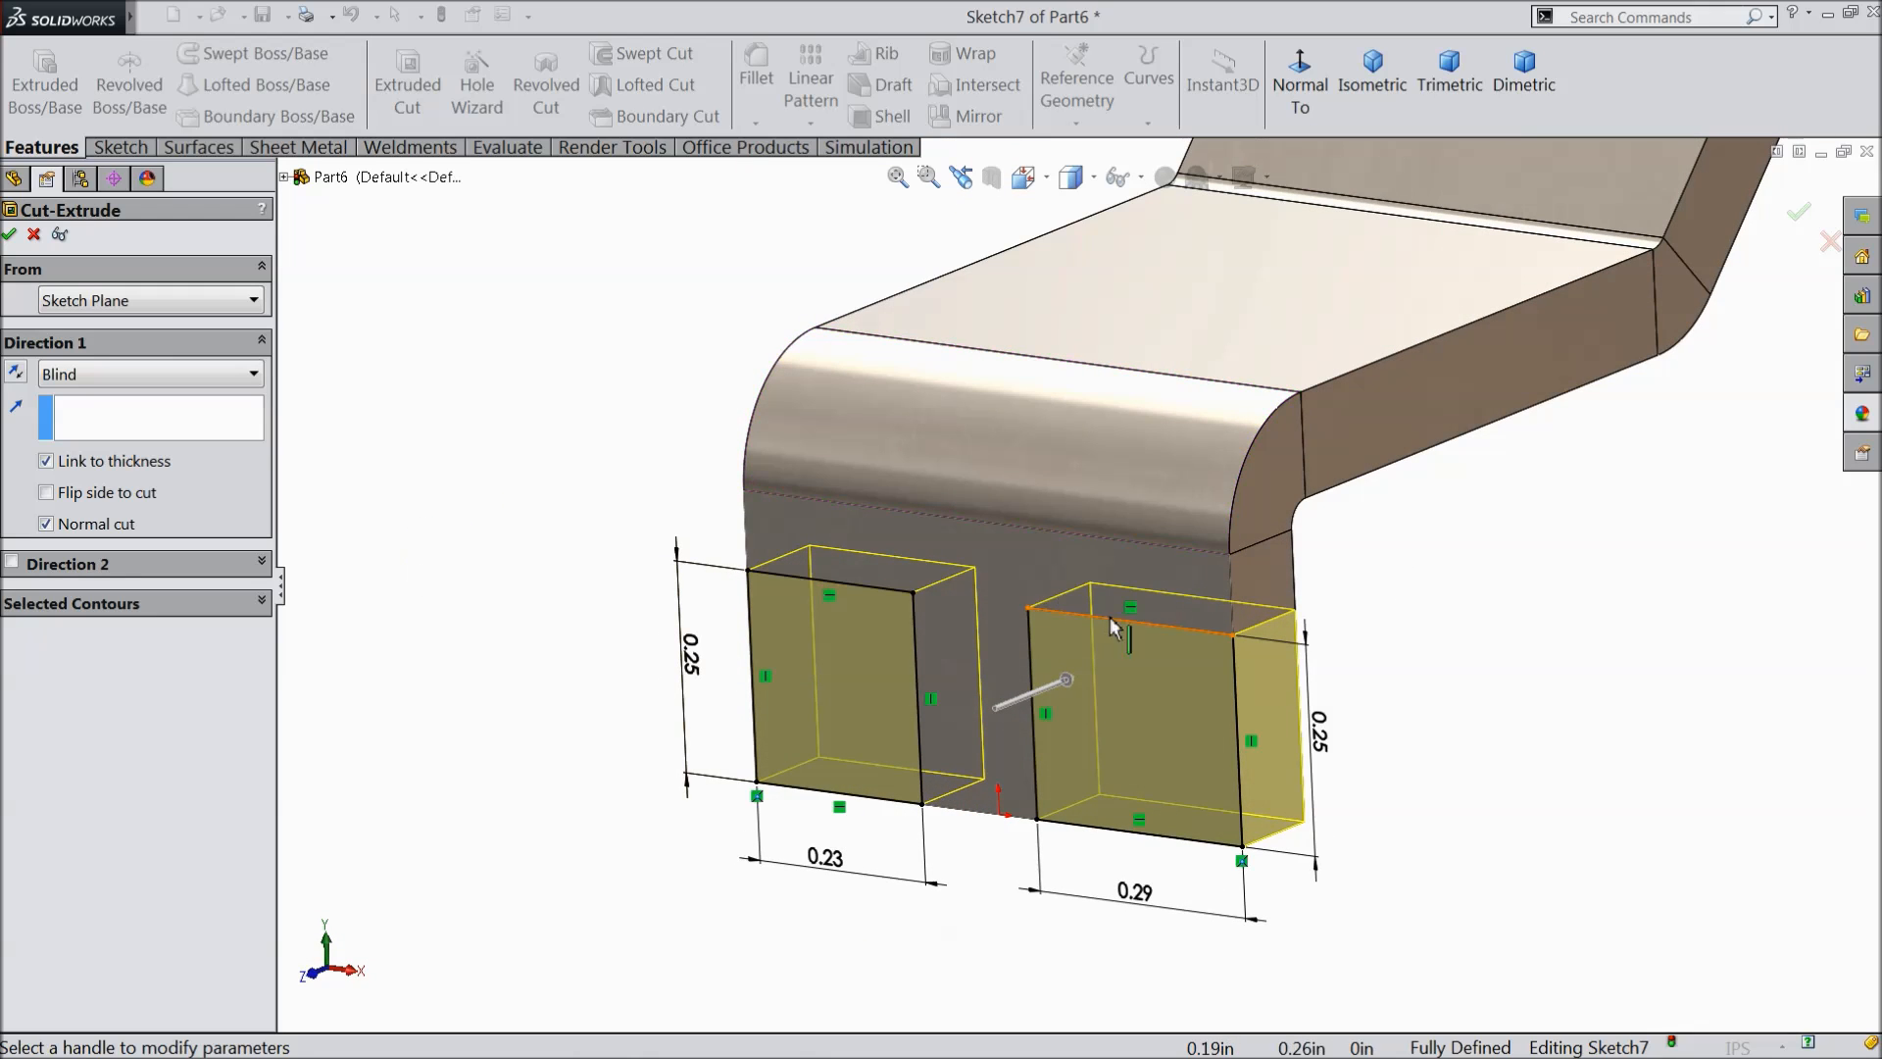
left_click(11, 235)
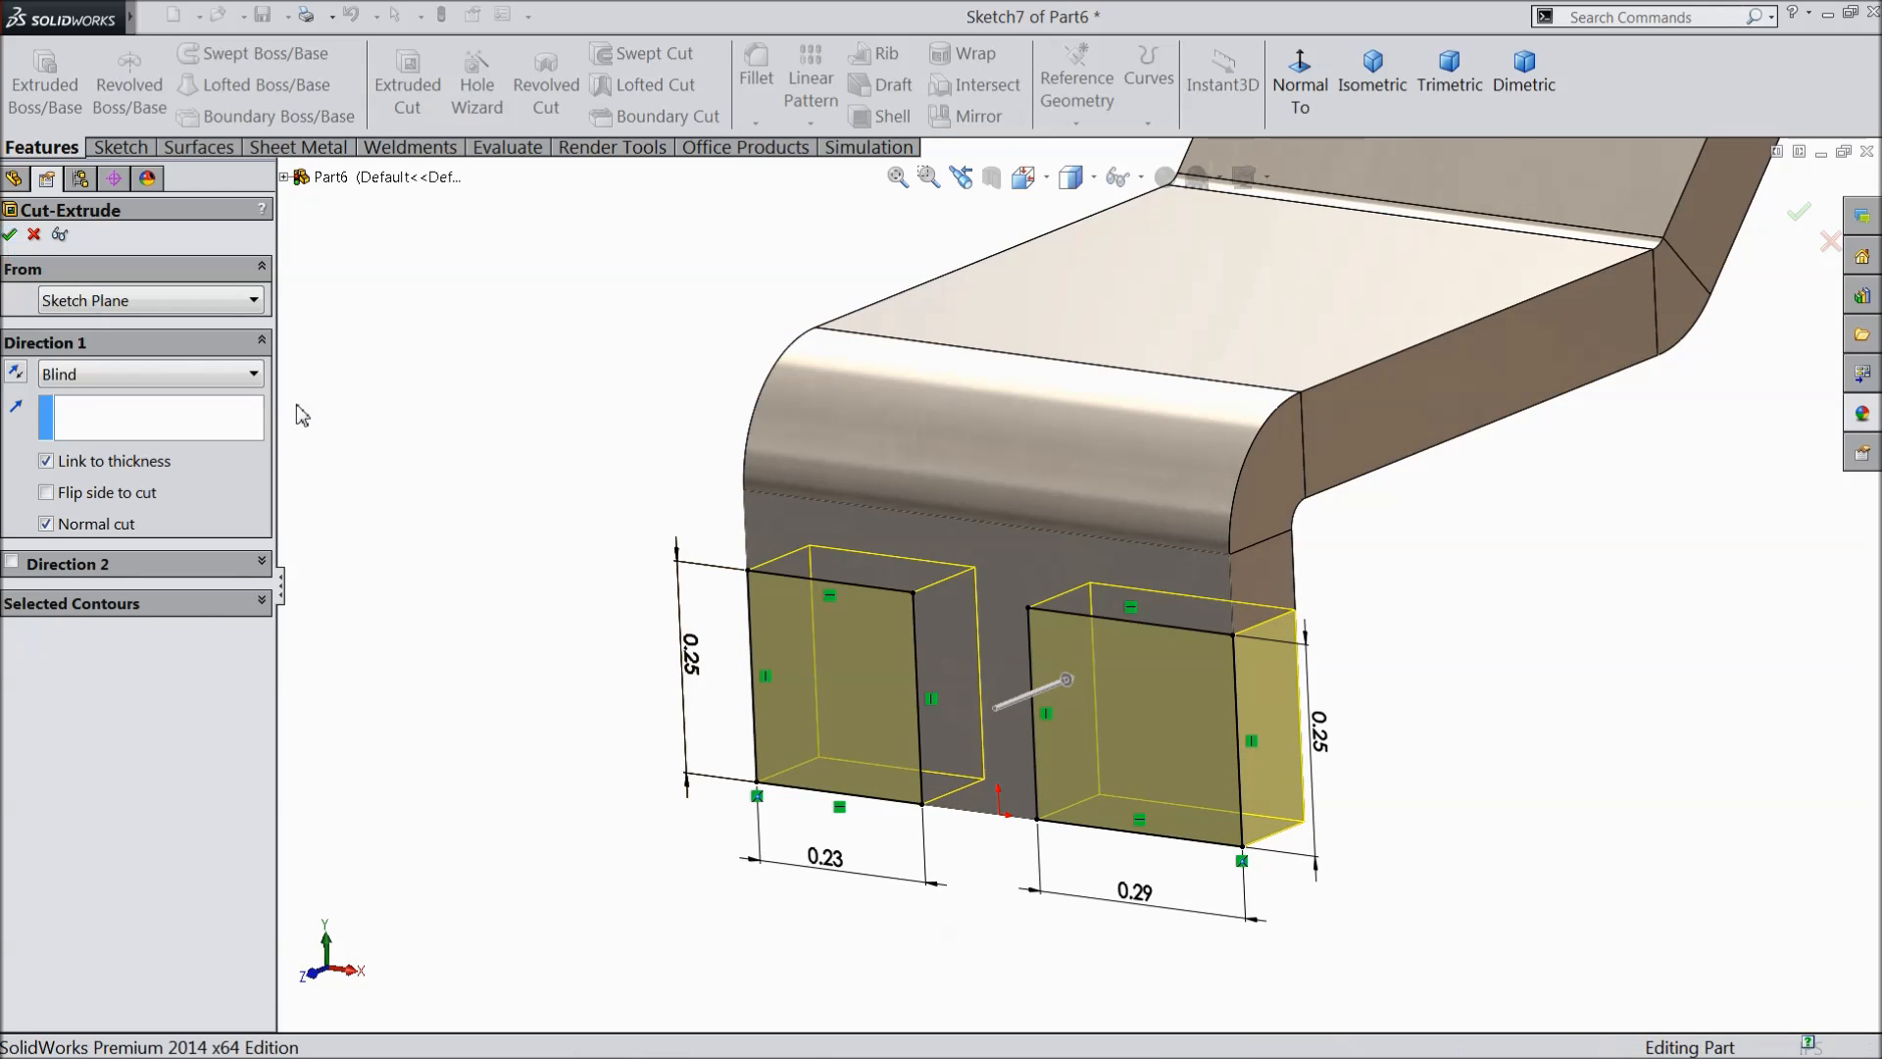
- Start a sketch on the upper flat face between the end bend and the inclined section and view it face-on
middle_click_drag(566, 583, 886, 522)
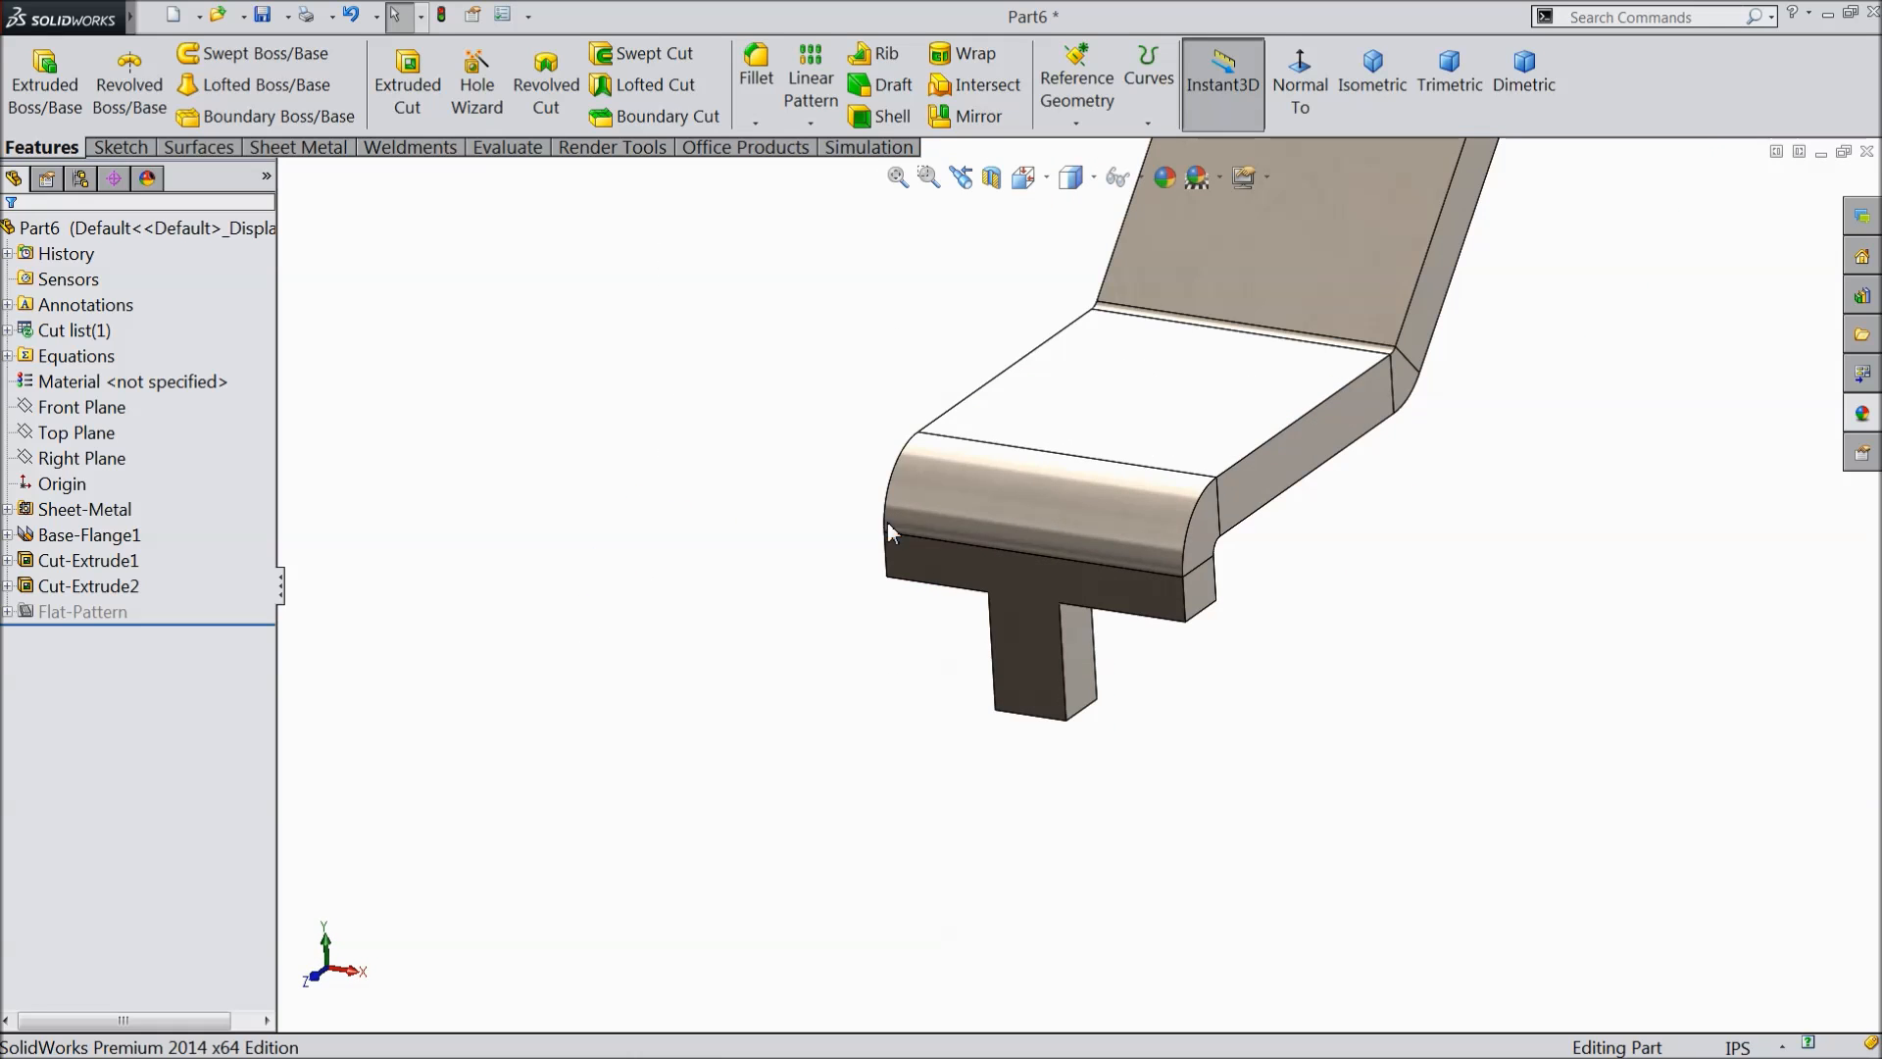
left_click(1222, 424)
left_click(1290, 343)
left_click(1300, 103)
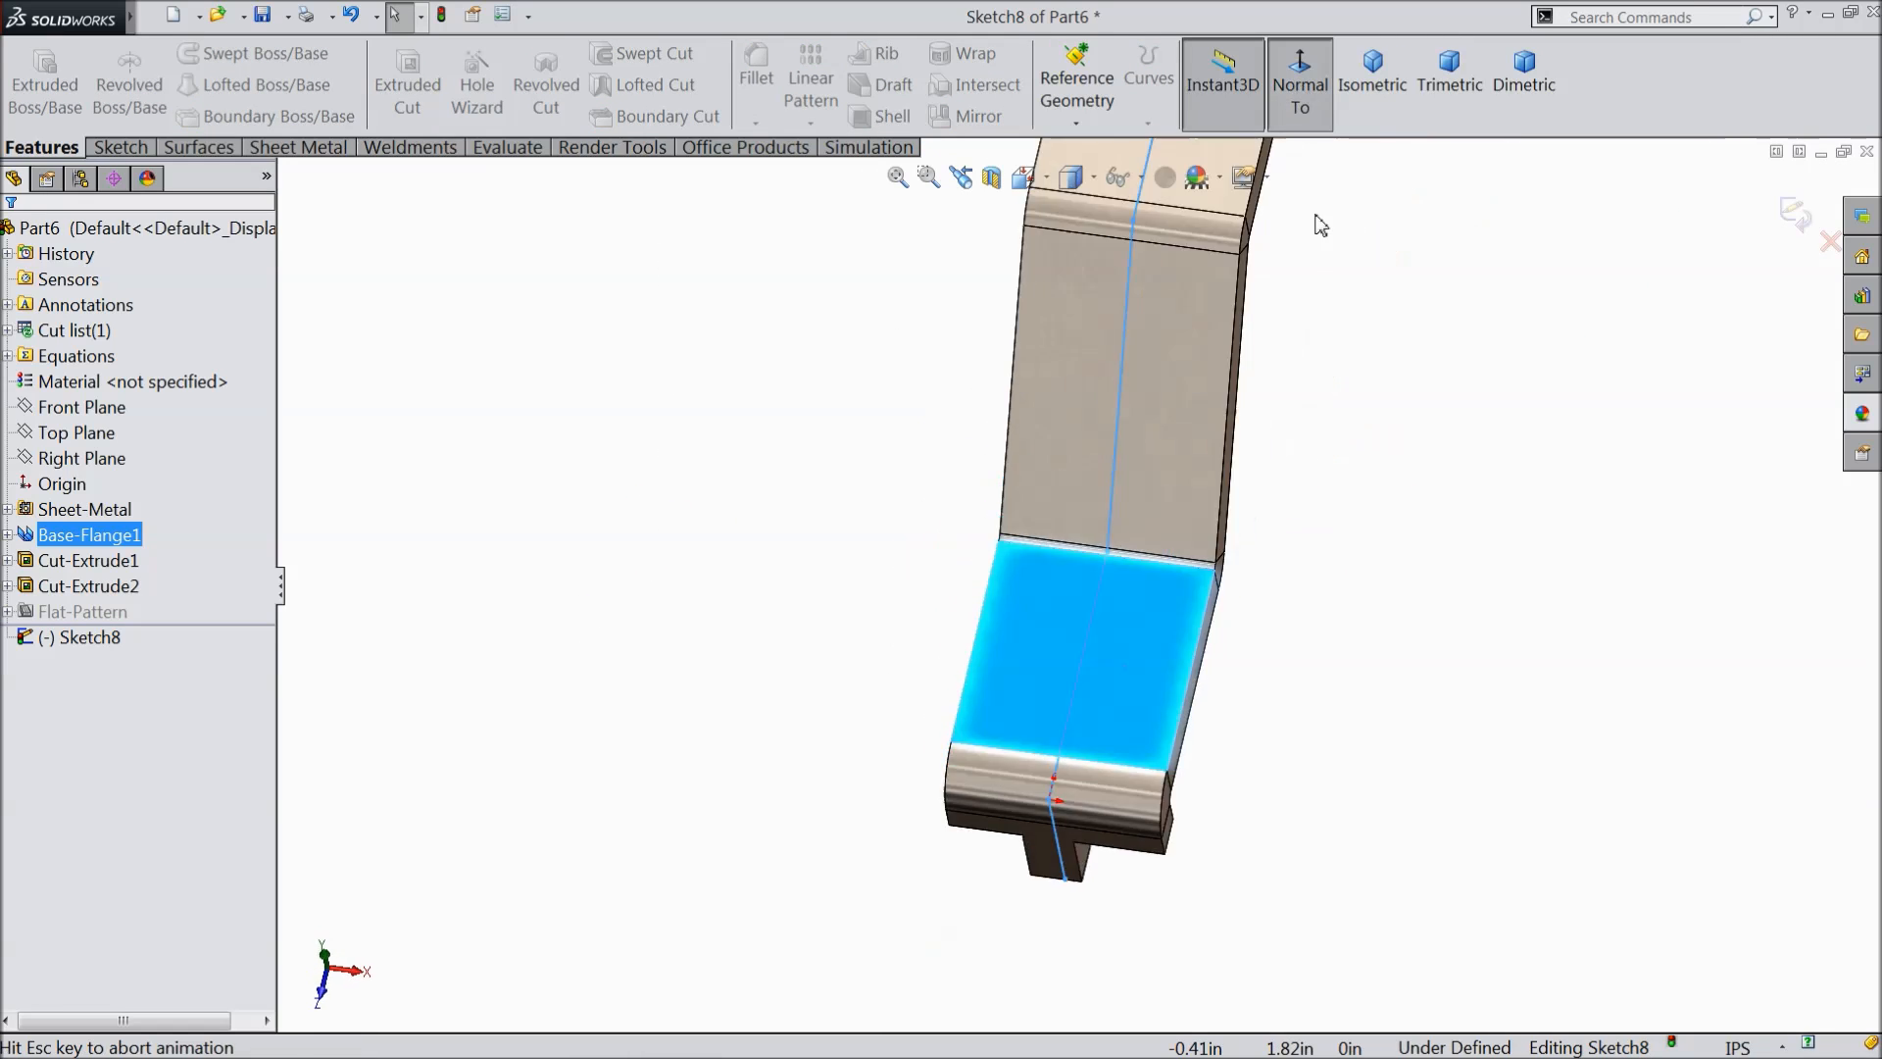
scroll(1166, 887, "down", 4)
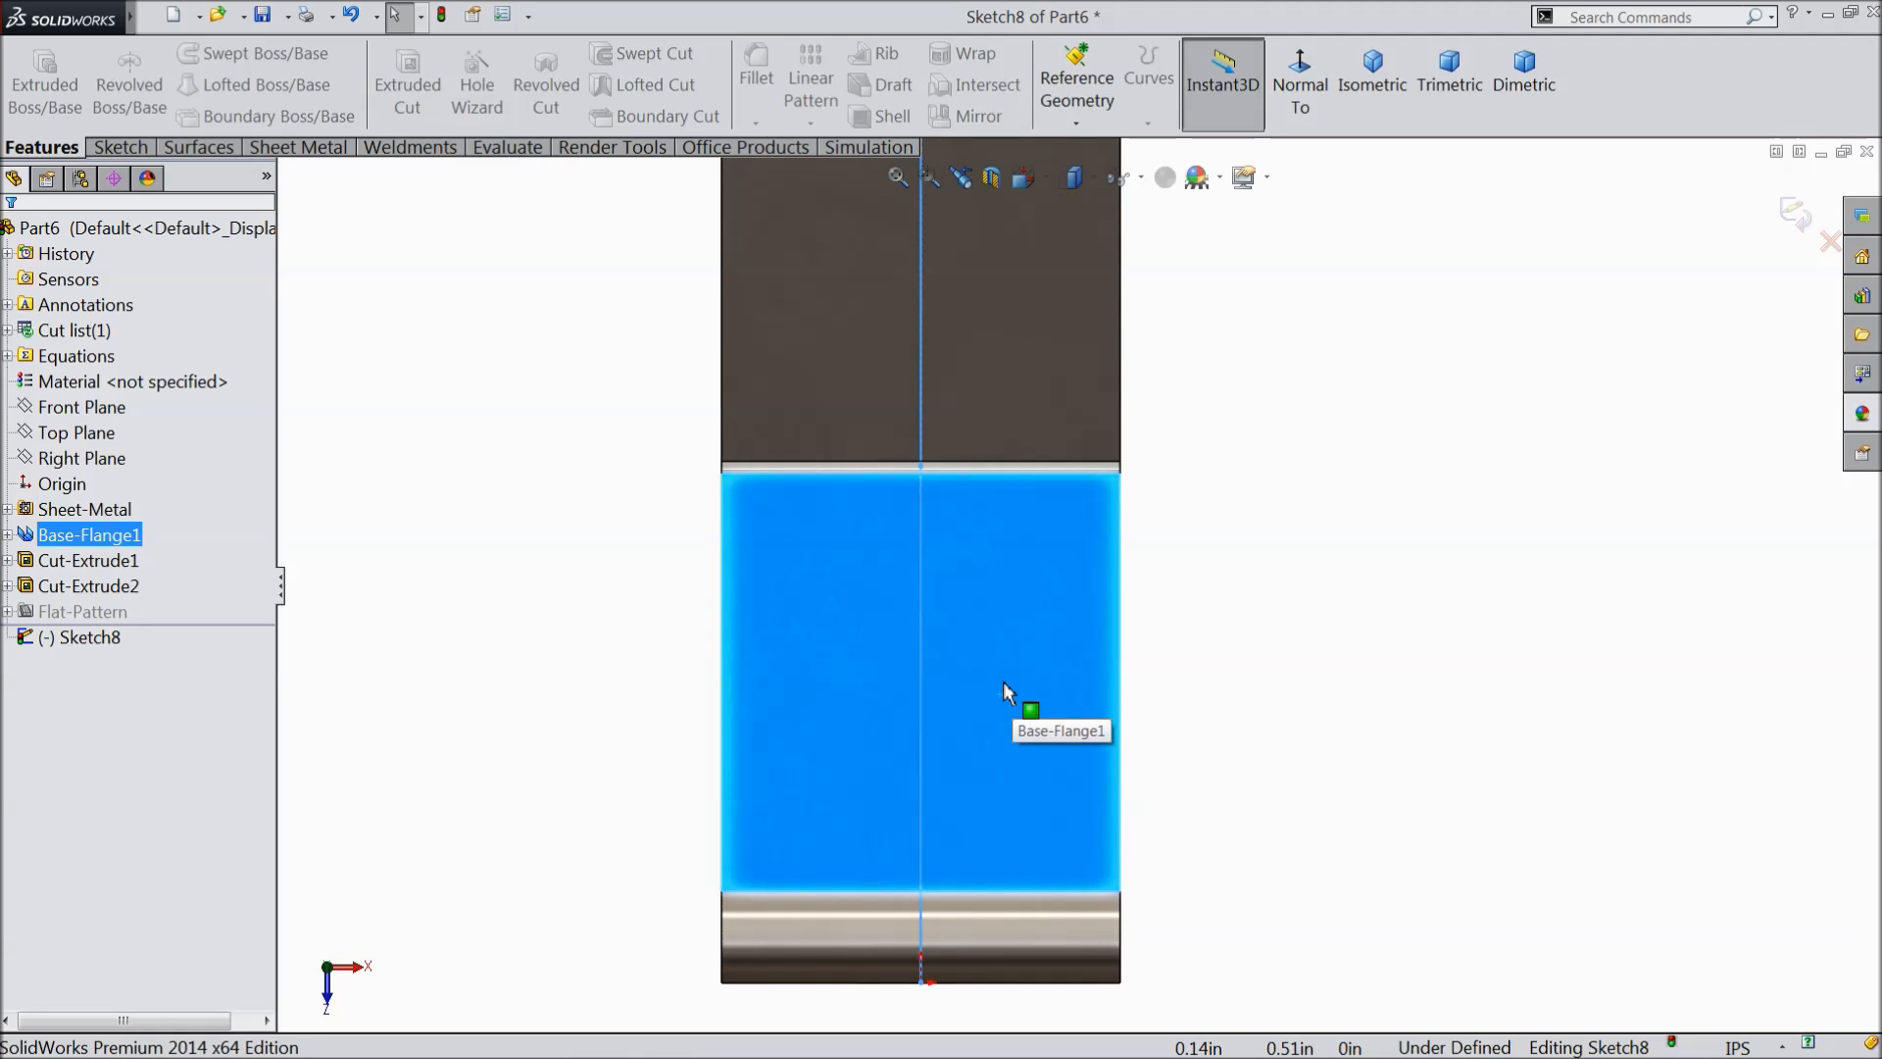
- Sketch a vertical and a horizontal centerline sharing a corner point, right of the middle of the flat face
left_click(120, 147)
left_click(189, 53)
left_click(228, 114)
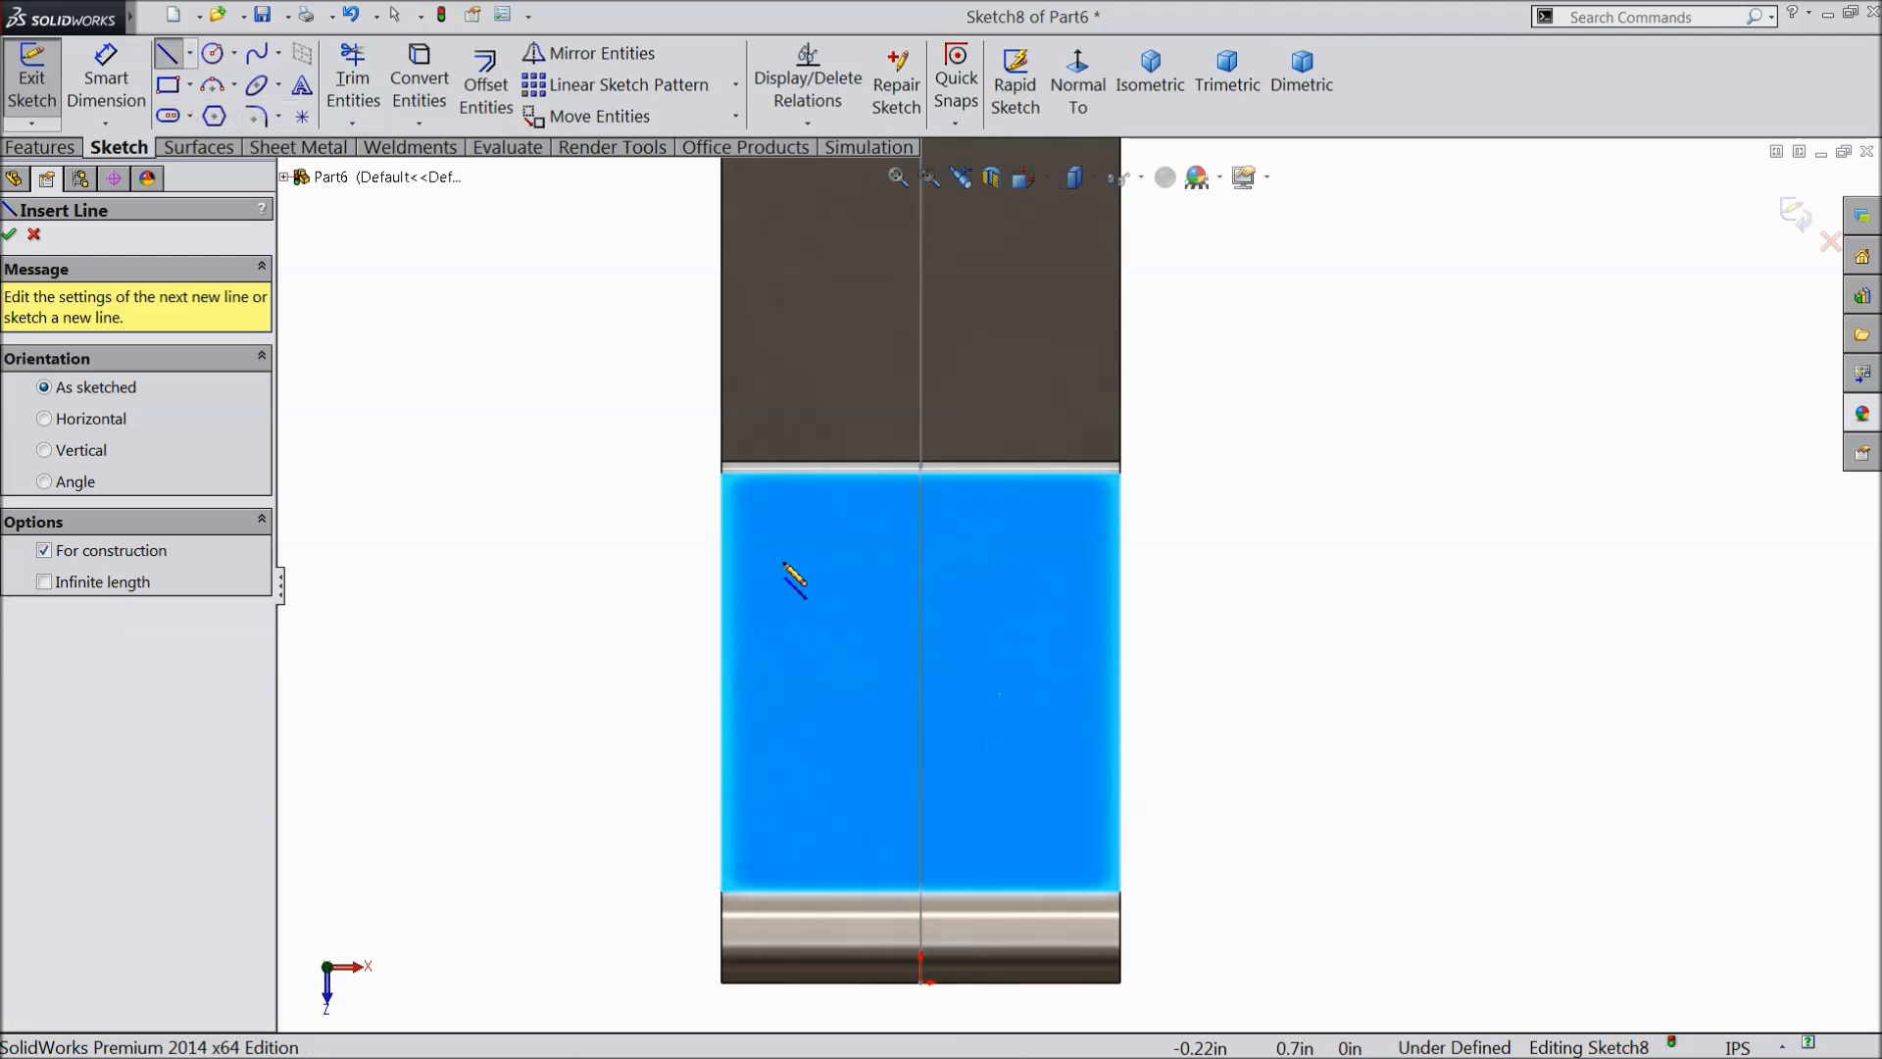
left_click(979, 605)
left_click(980, 706)
left_click(1069, 707)
right_click(1079, 628)
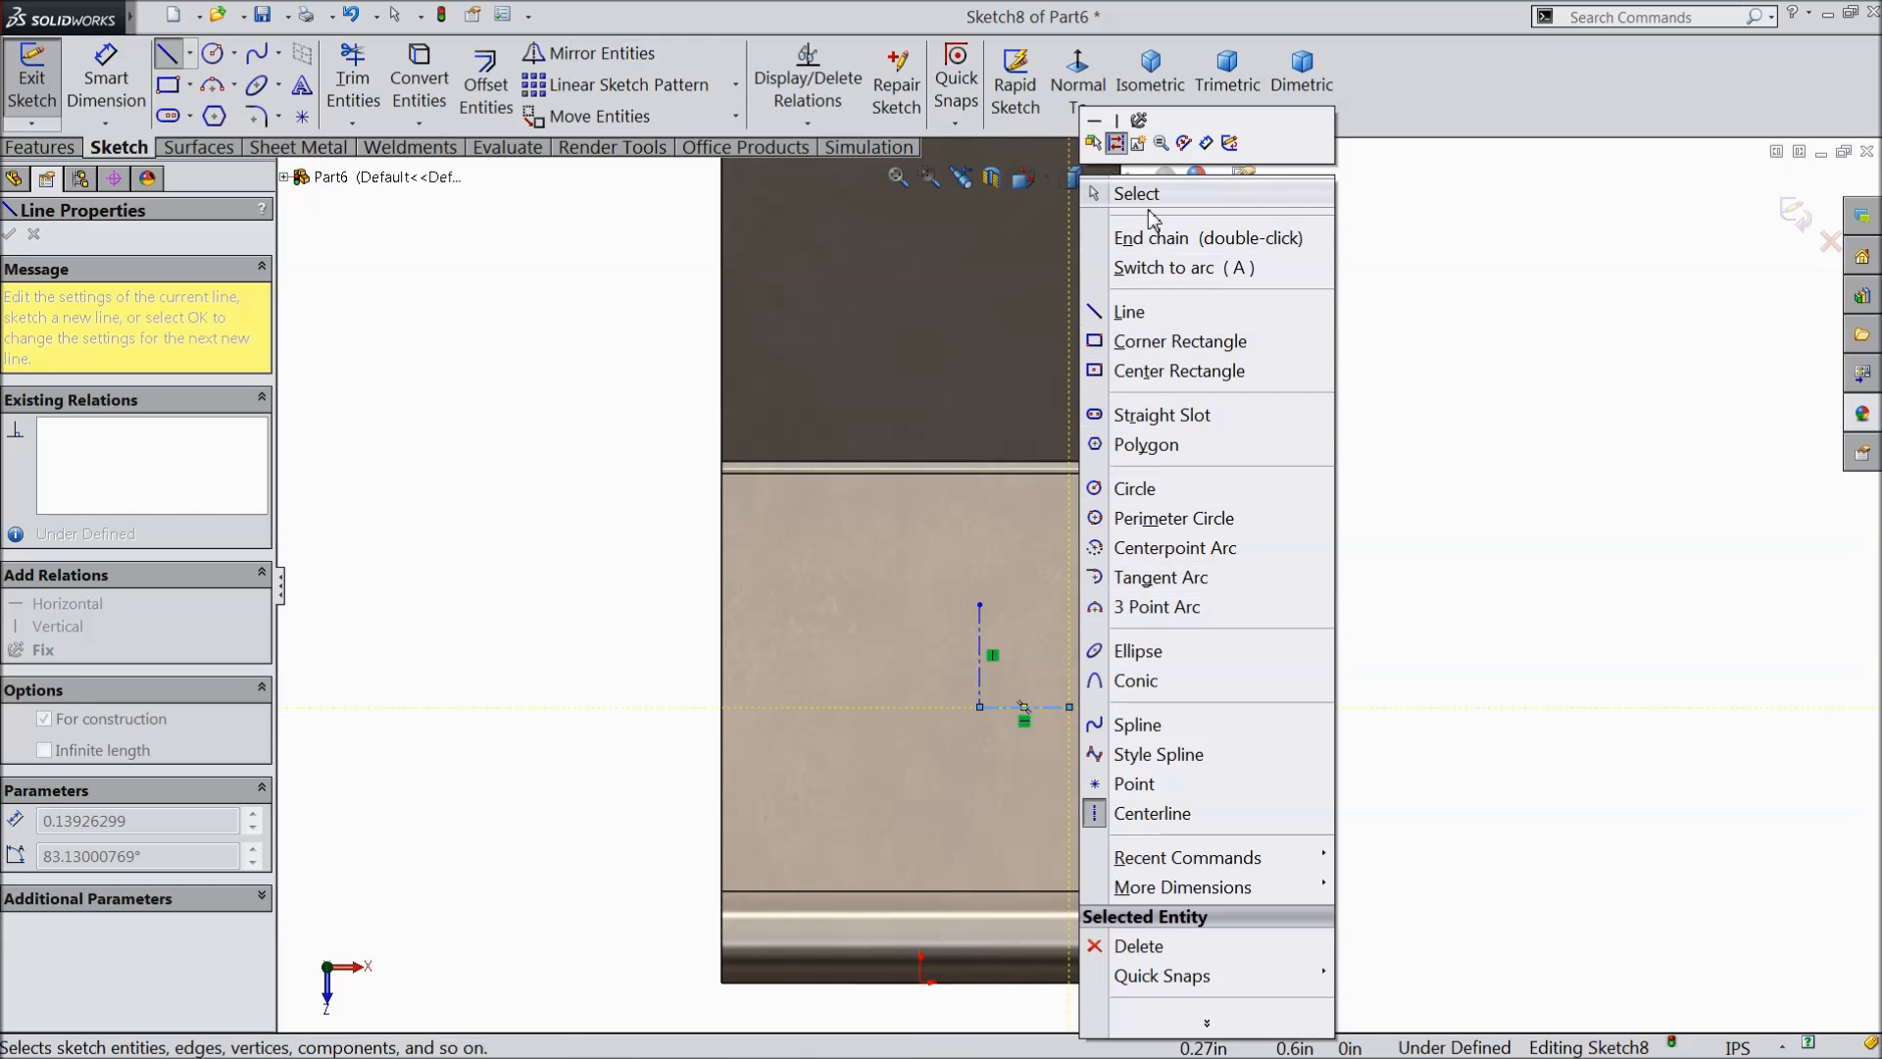
left_click(1151, 186)
scroll(698, 539, "up", 3)
scroll(985, 765, "down", 3)
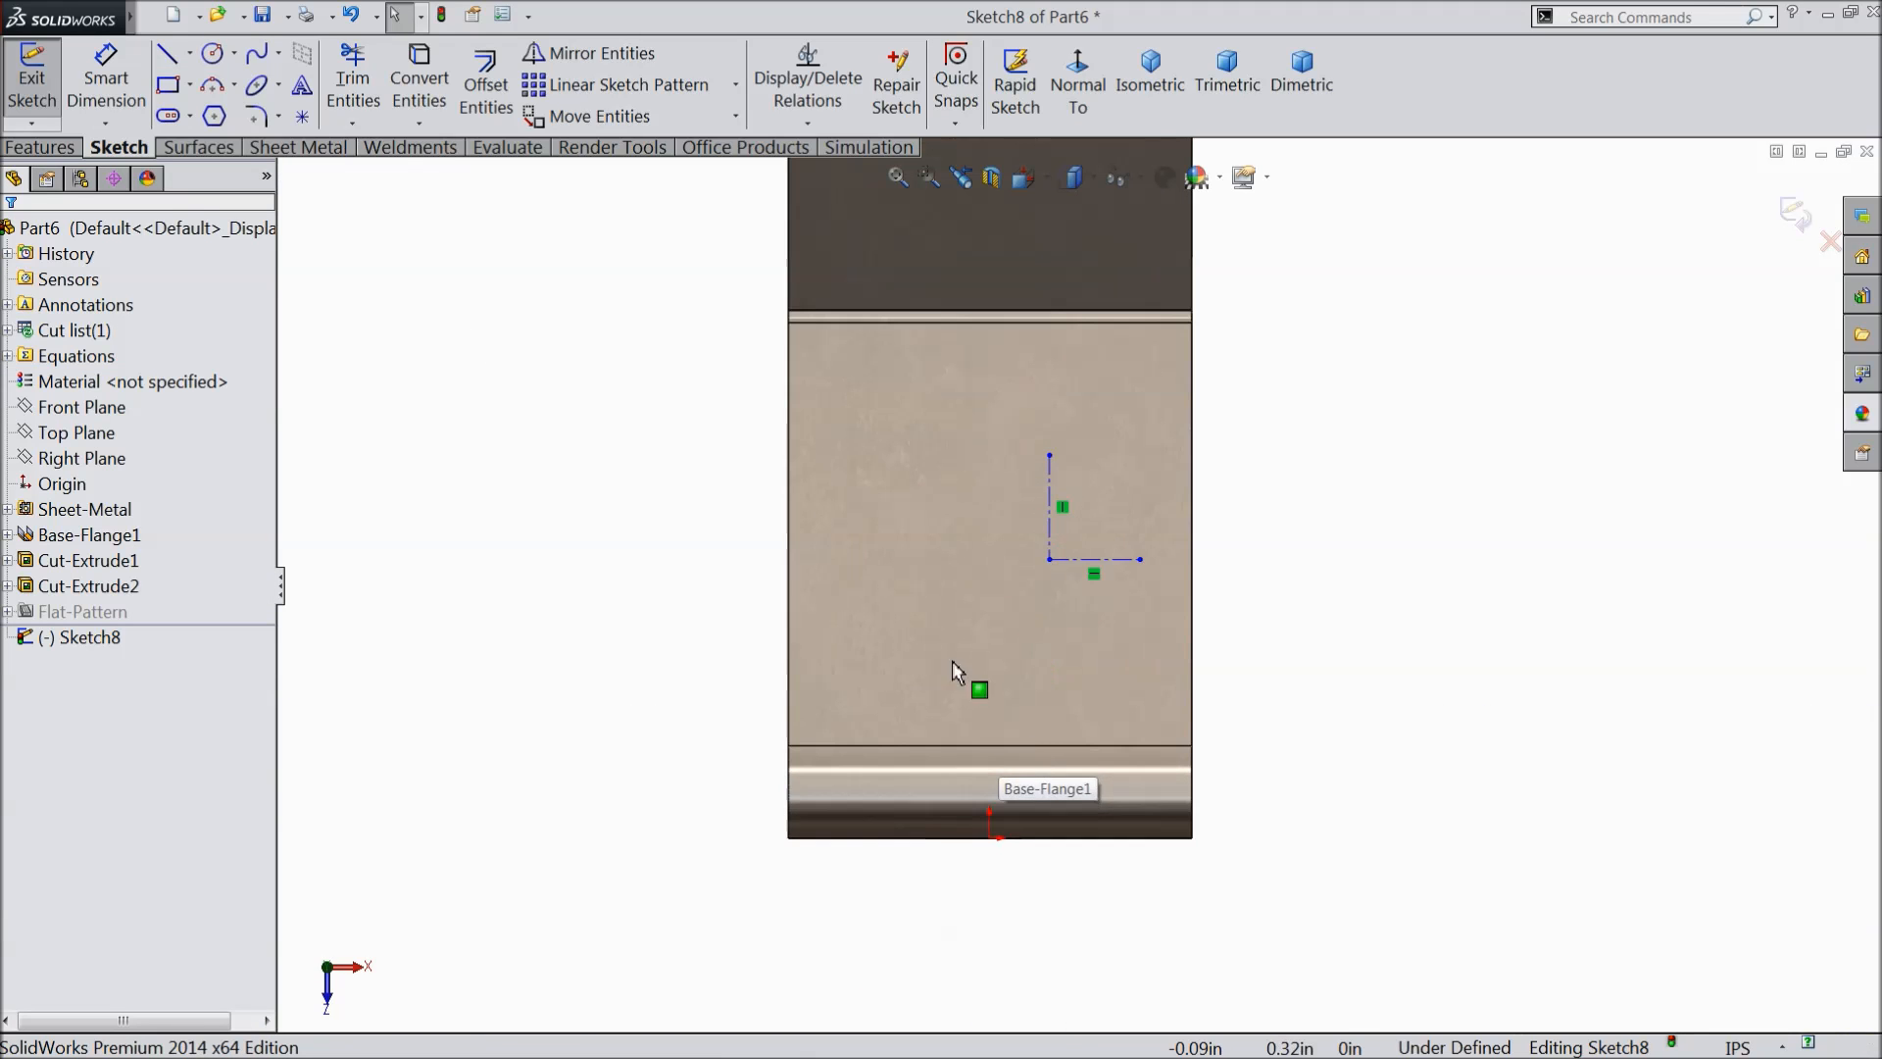
- Dimension the centerlines' corner point 0.547 in from the lower end edge of the handle
left_click(108, 92)
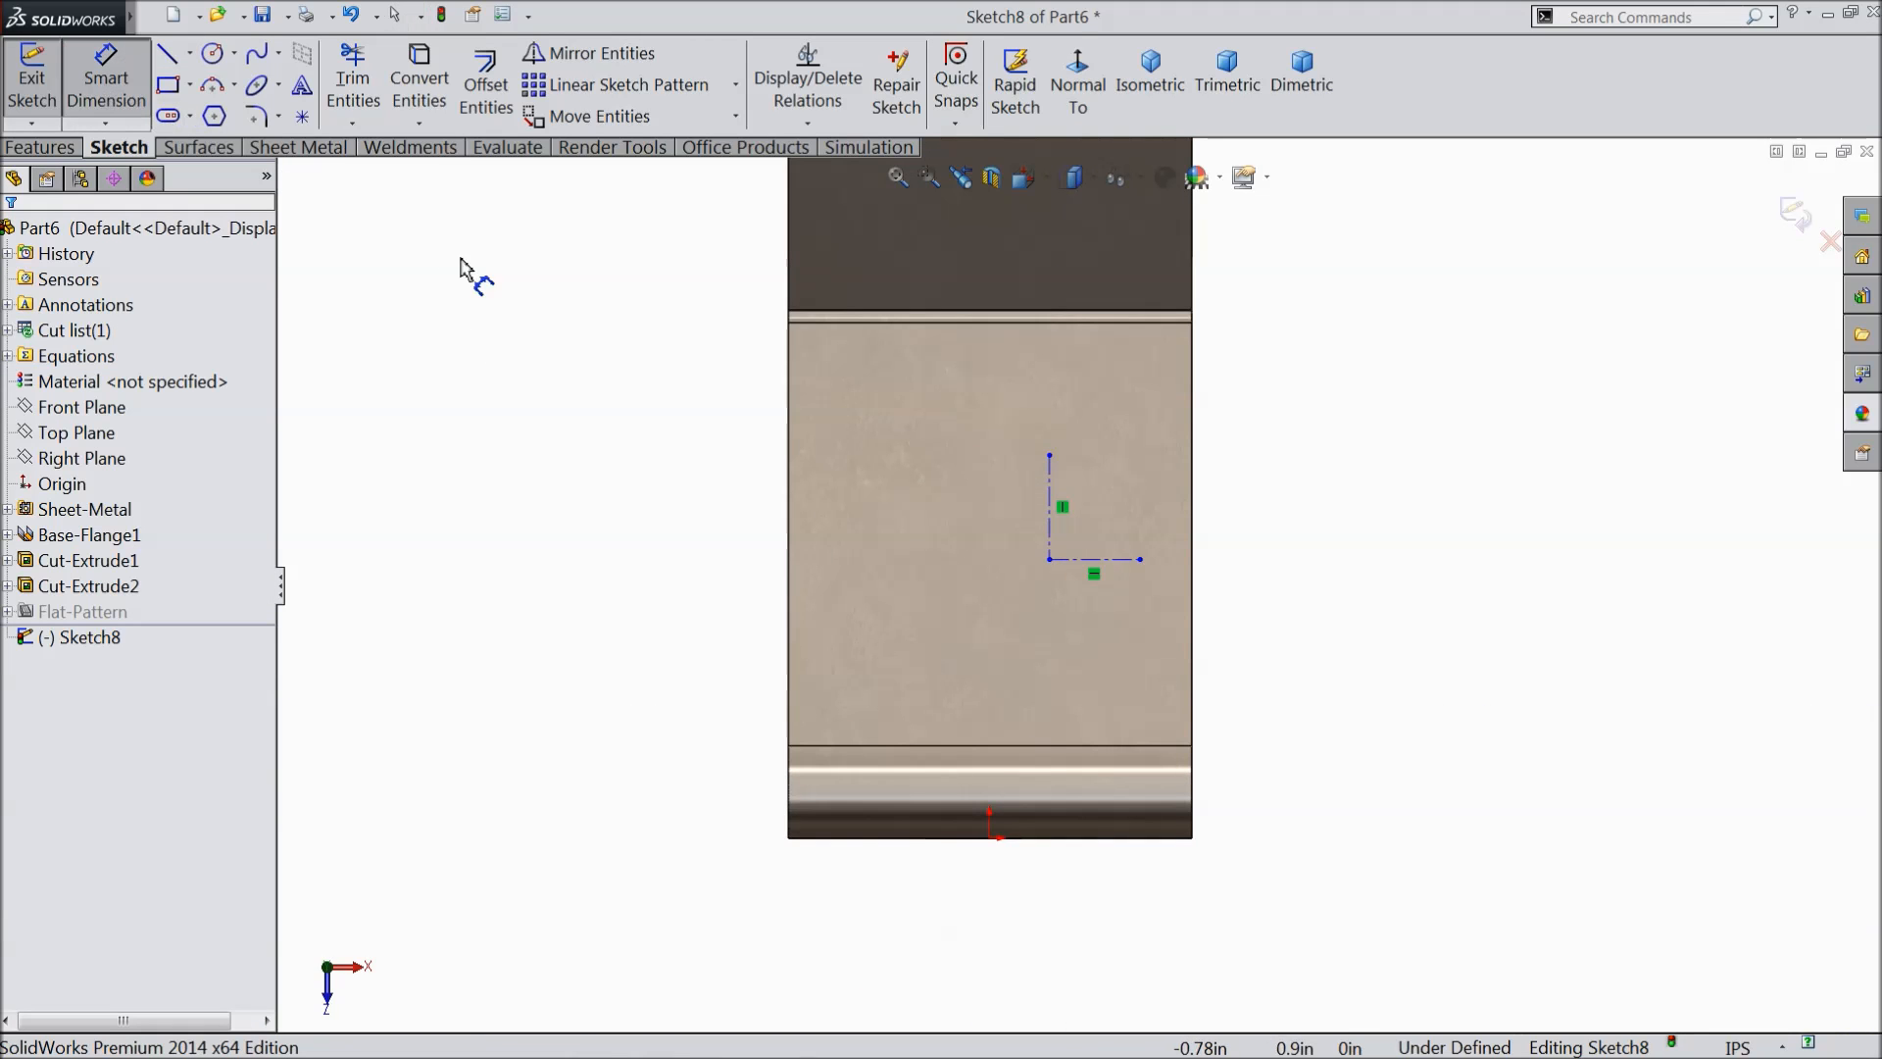
left_click(1050, 560)
left_click(1092, 839)
left_click(1335, 730)
type("0.")
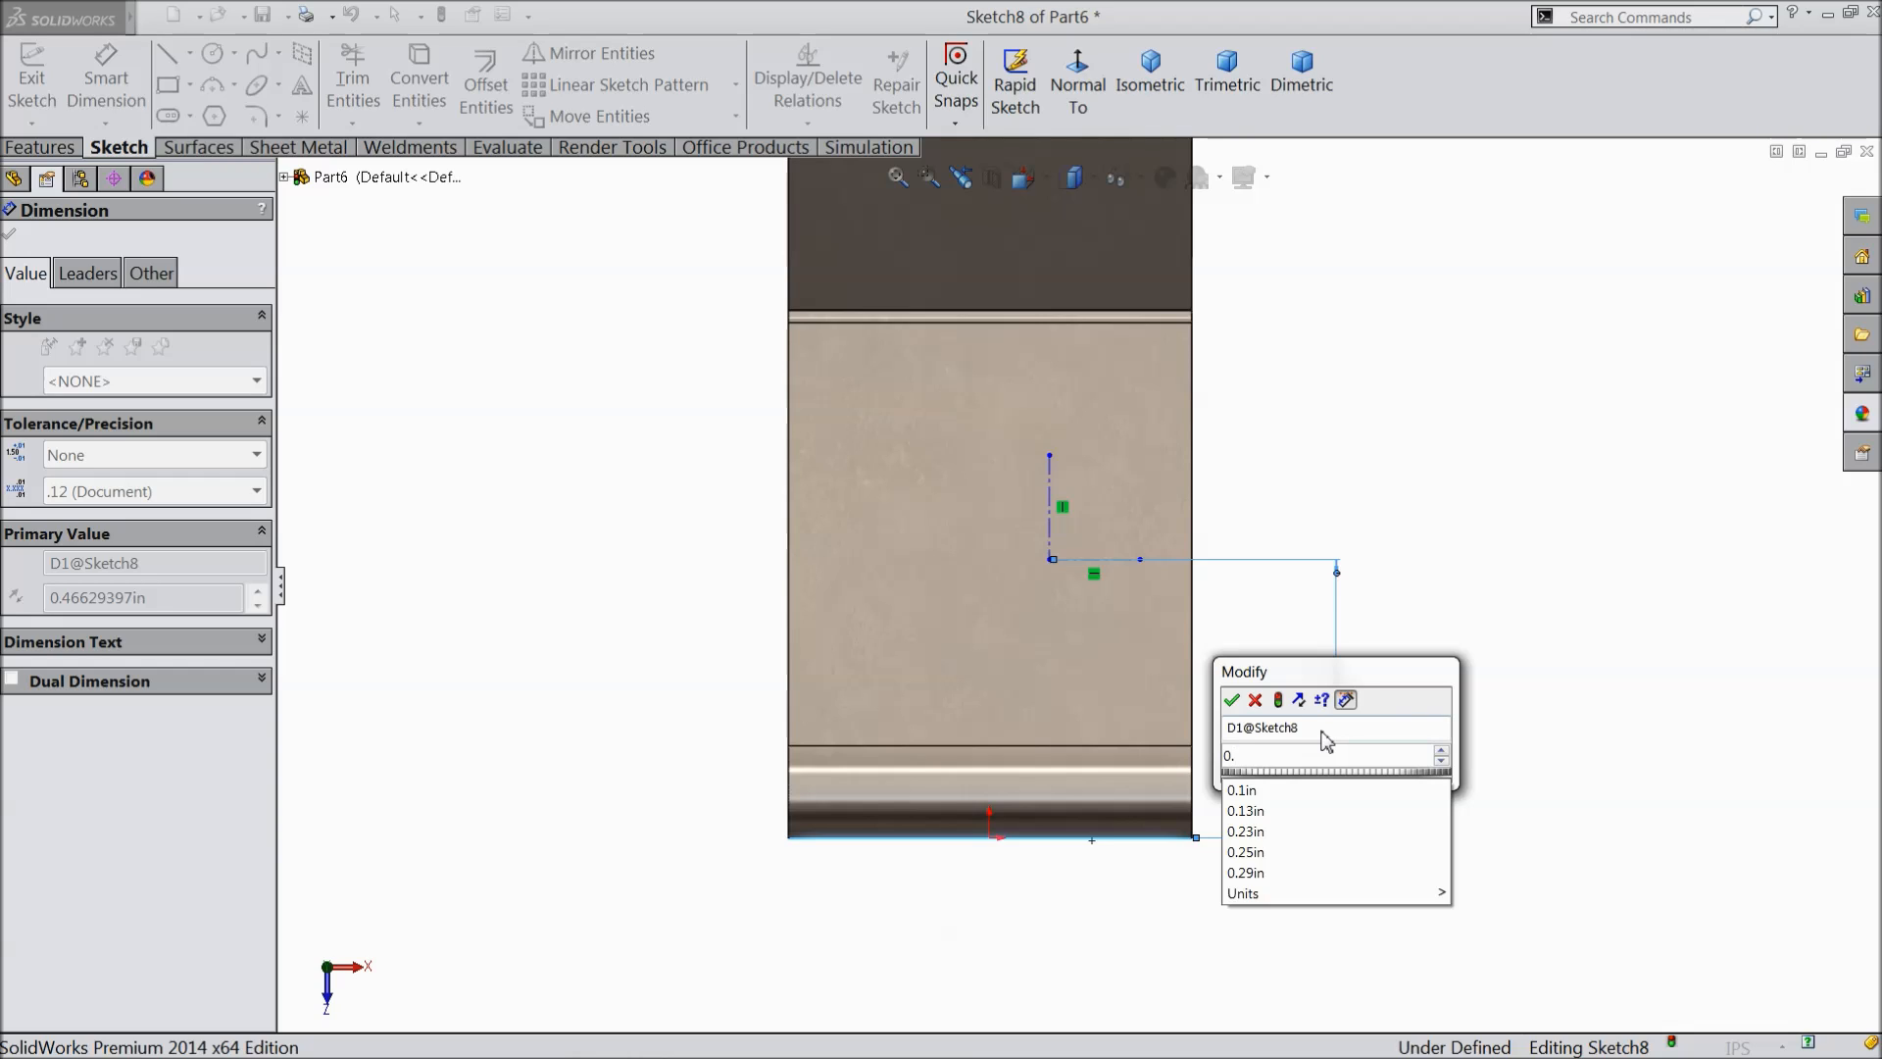
type("547")
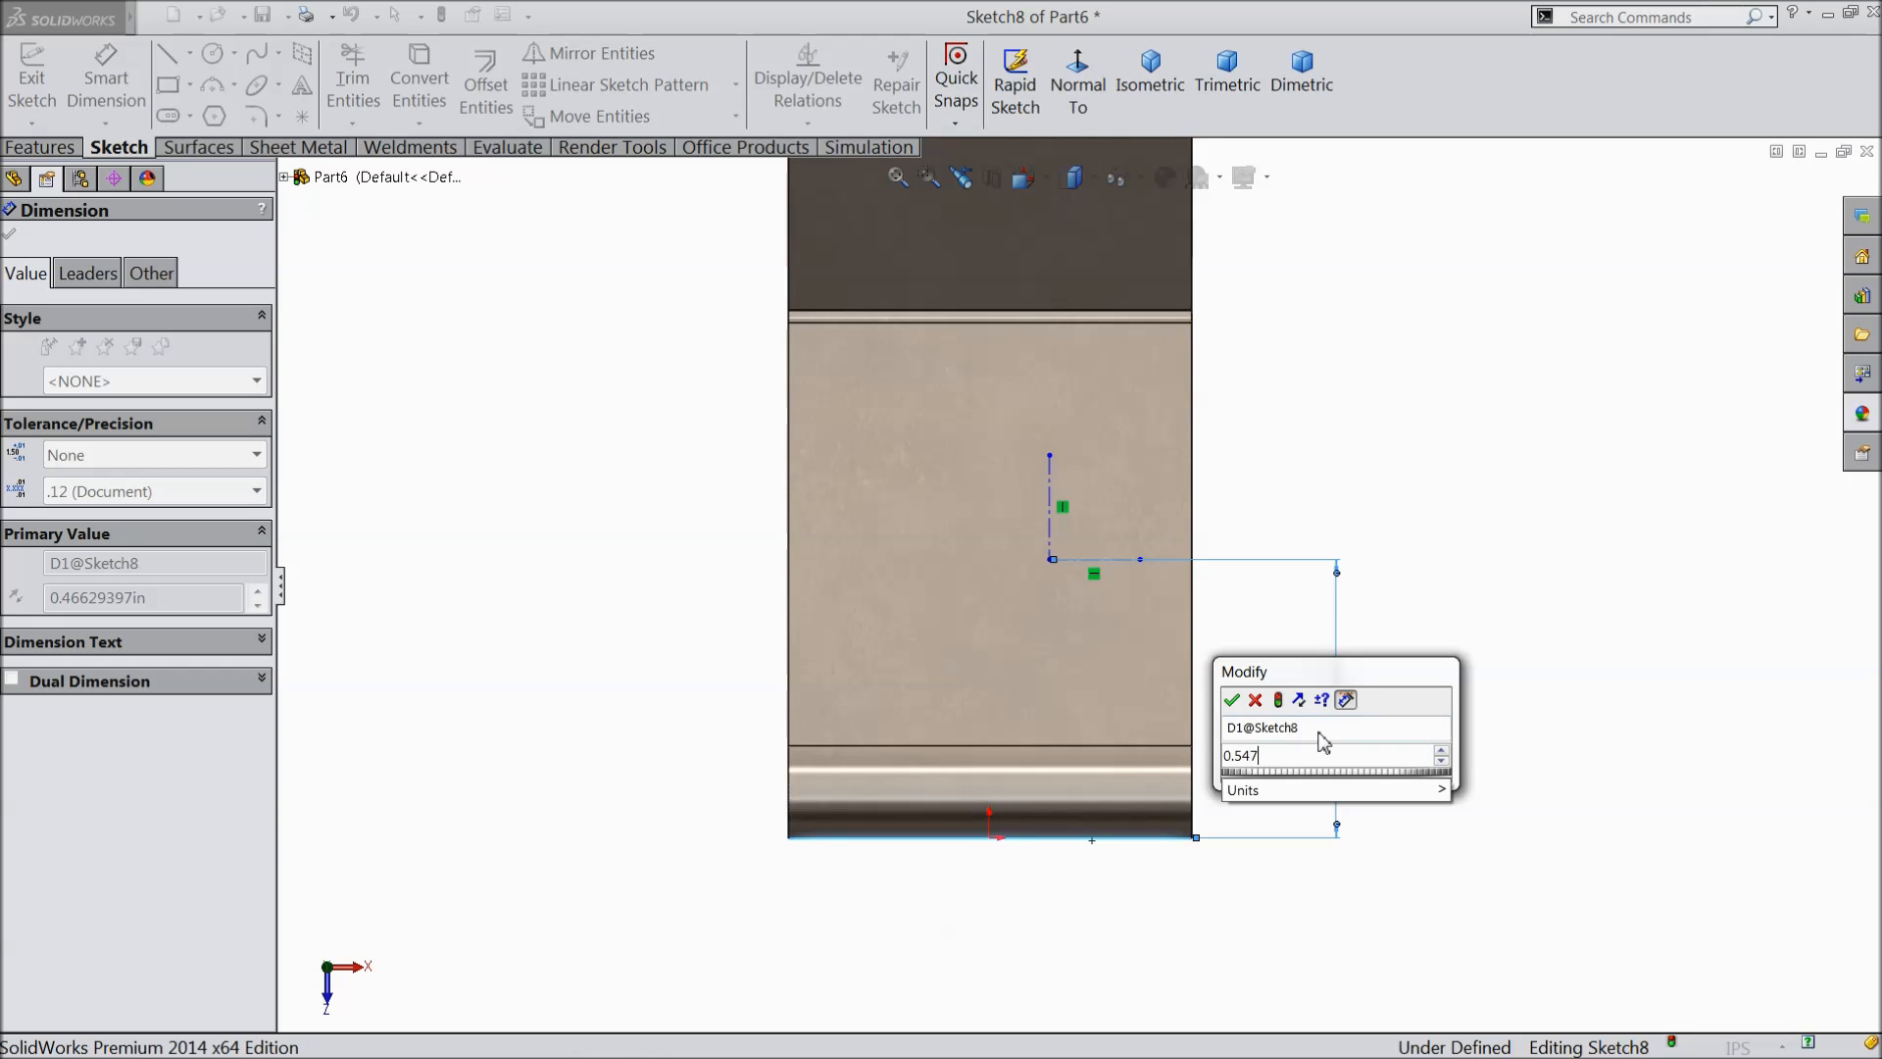
left_click(1232, 701)
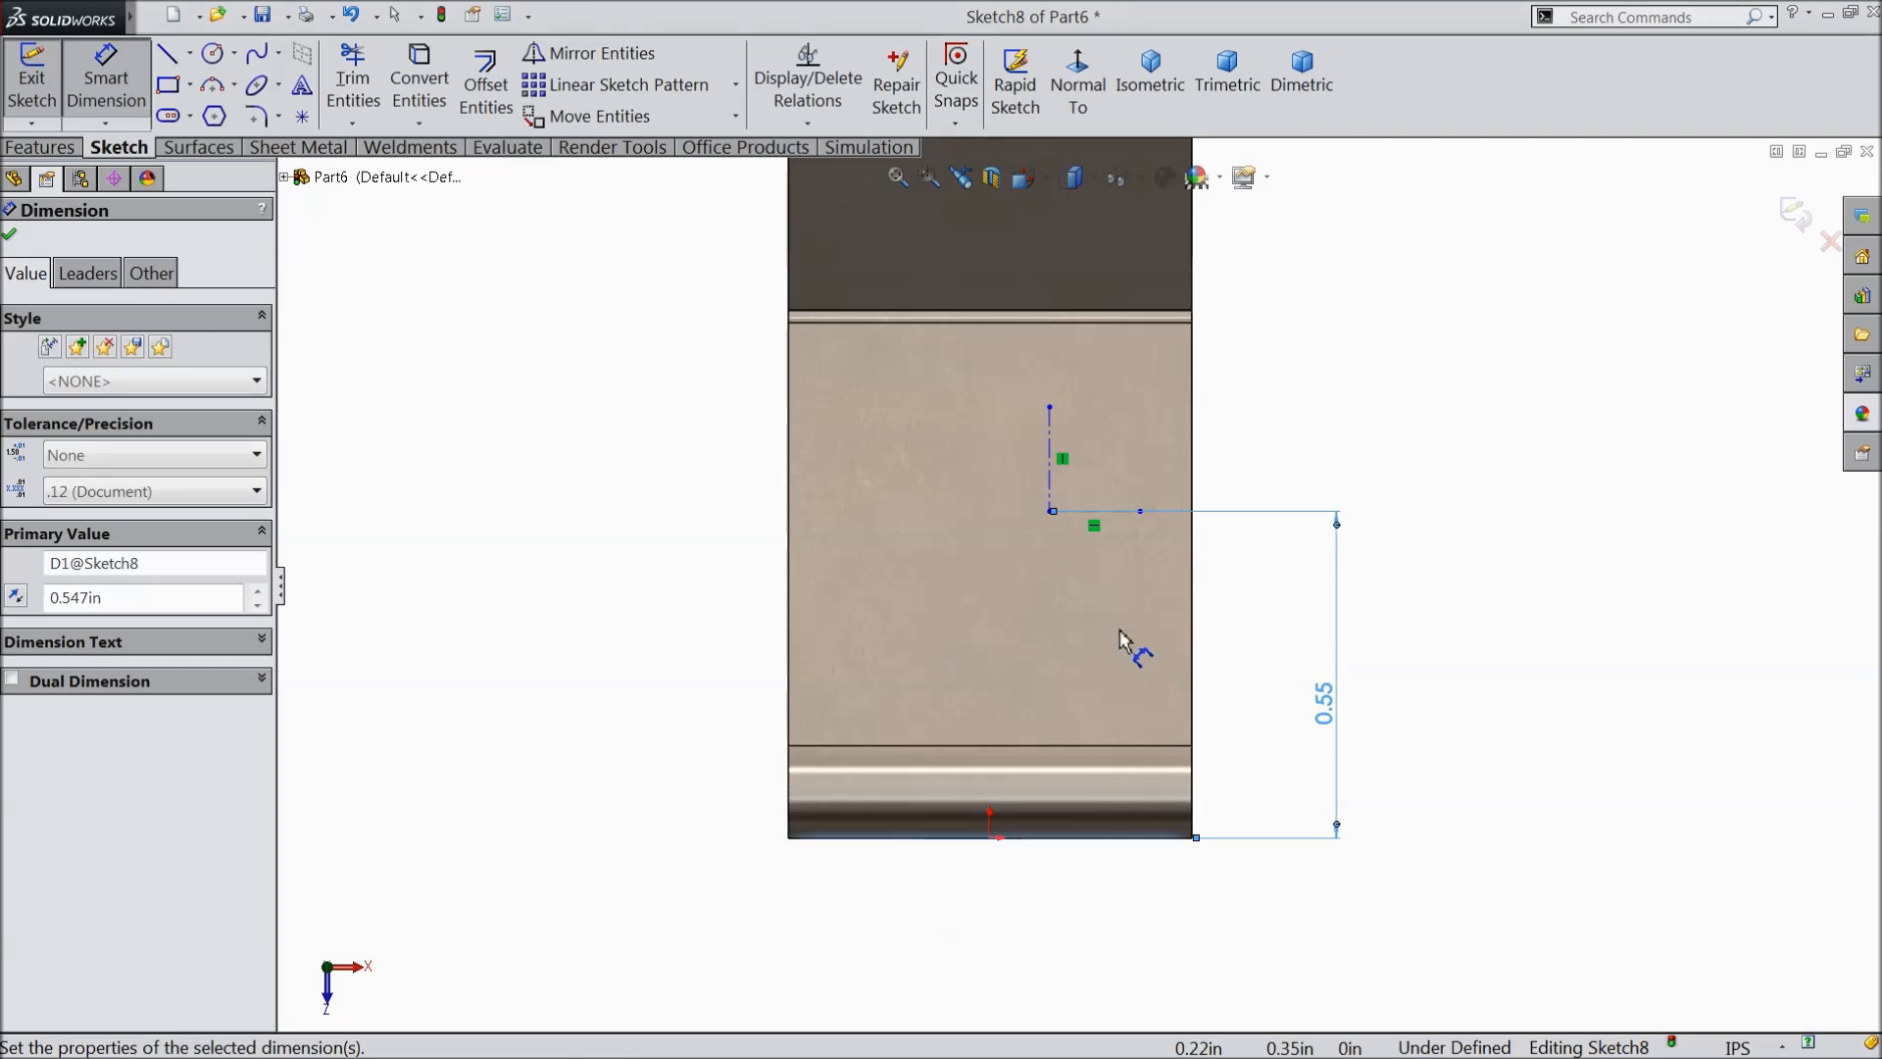
- Dimension the centerlines' corner point 0.16 in from the face's right edge
left_click(1051, 512)
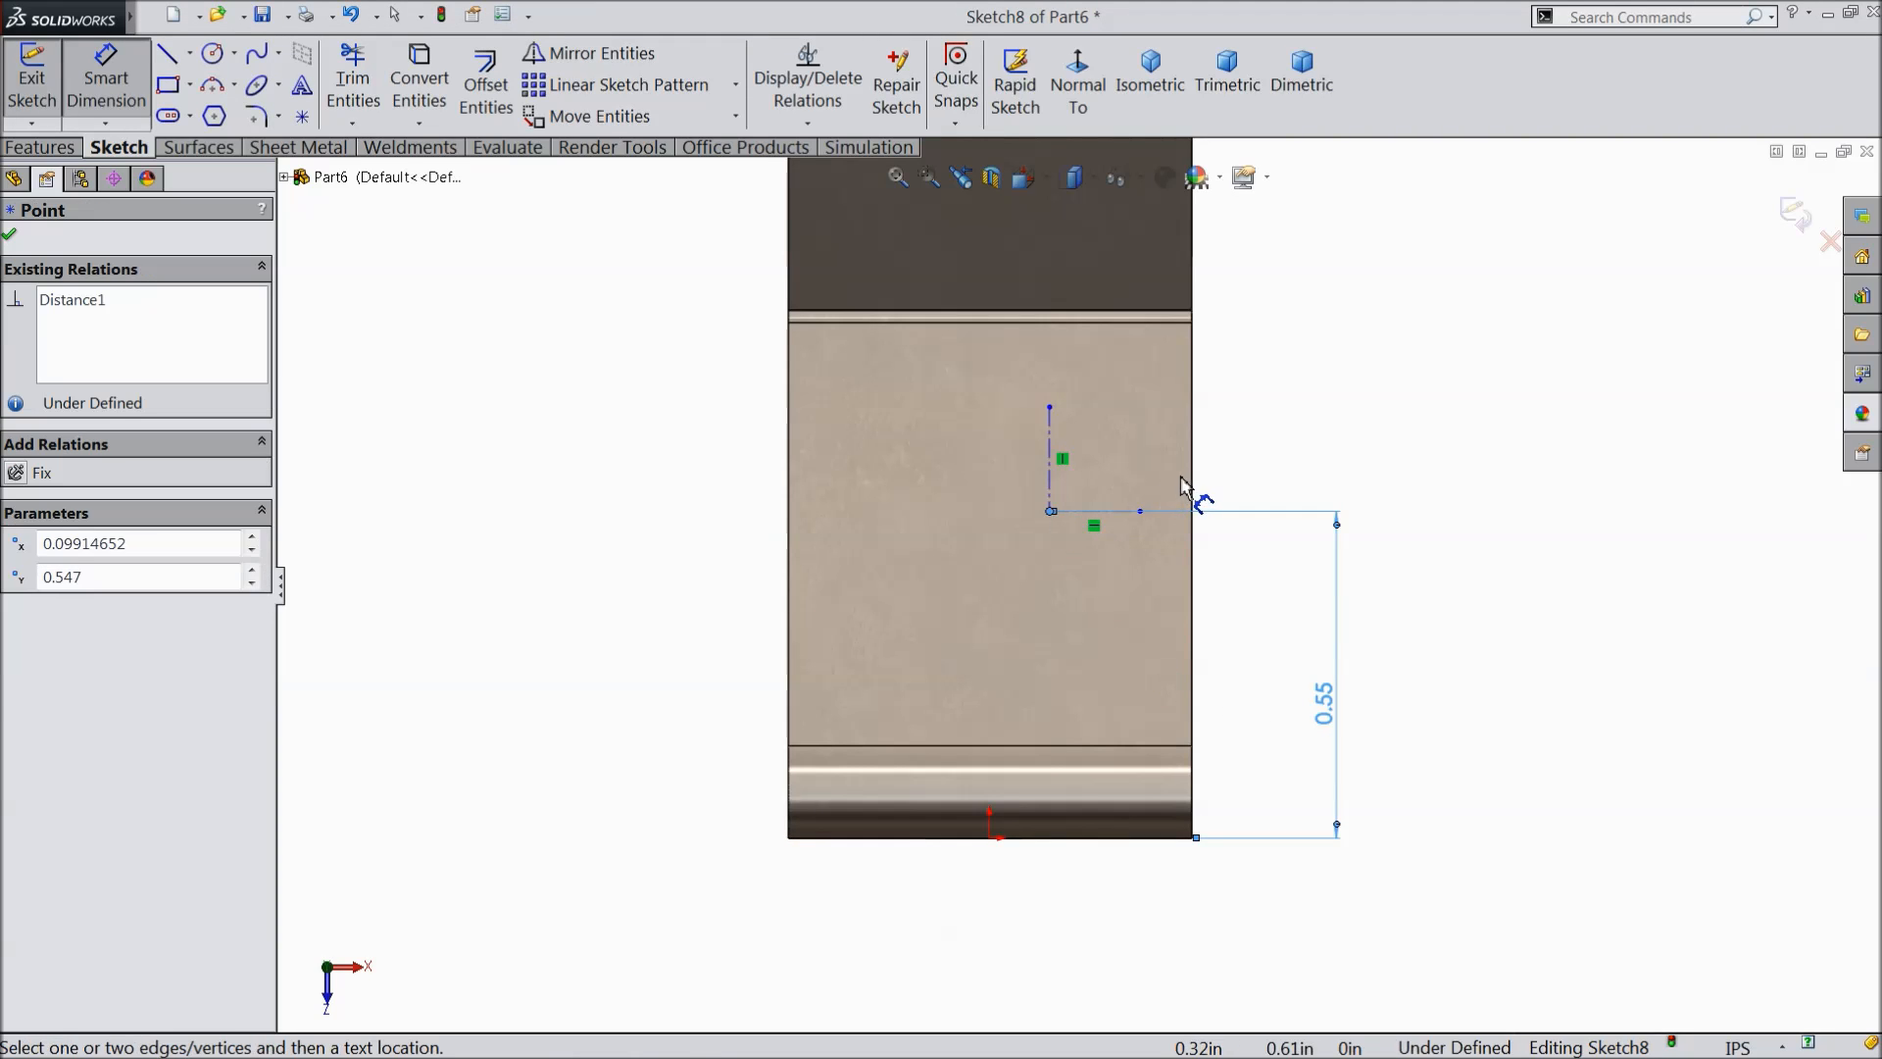
left_click(1192, 487)
left_click(1109, 374)
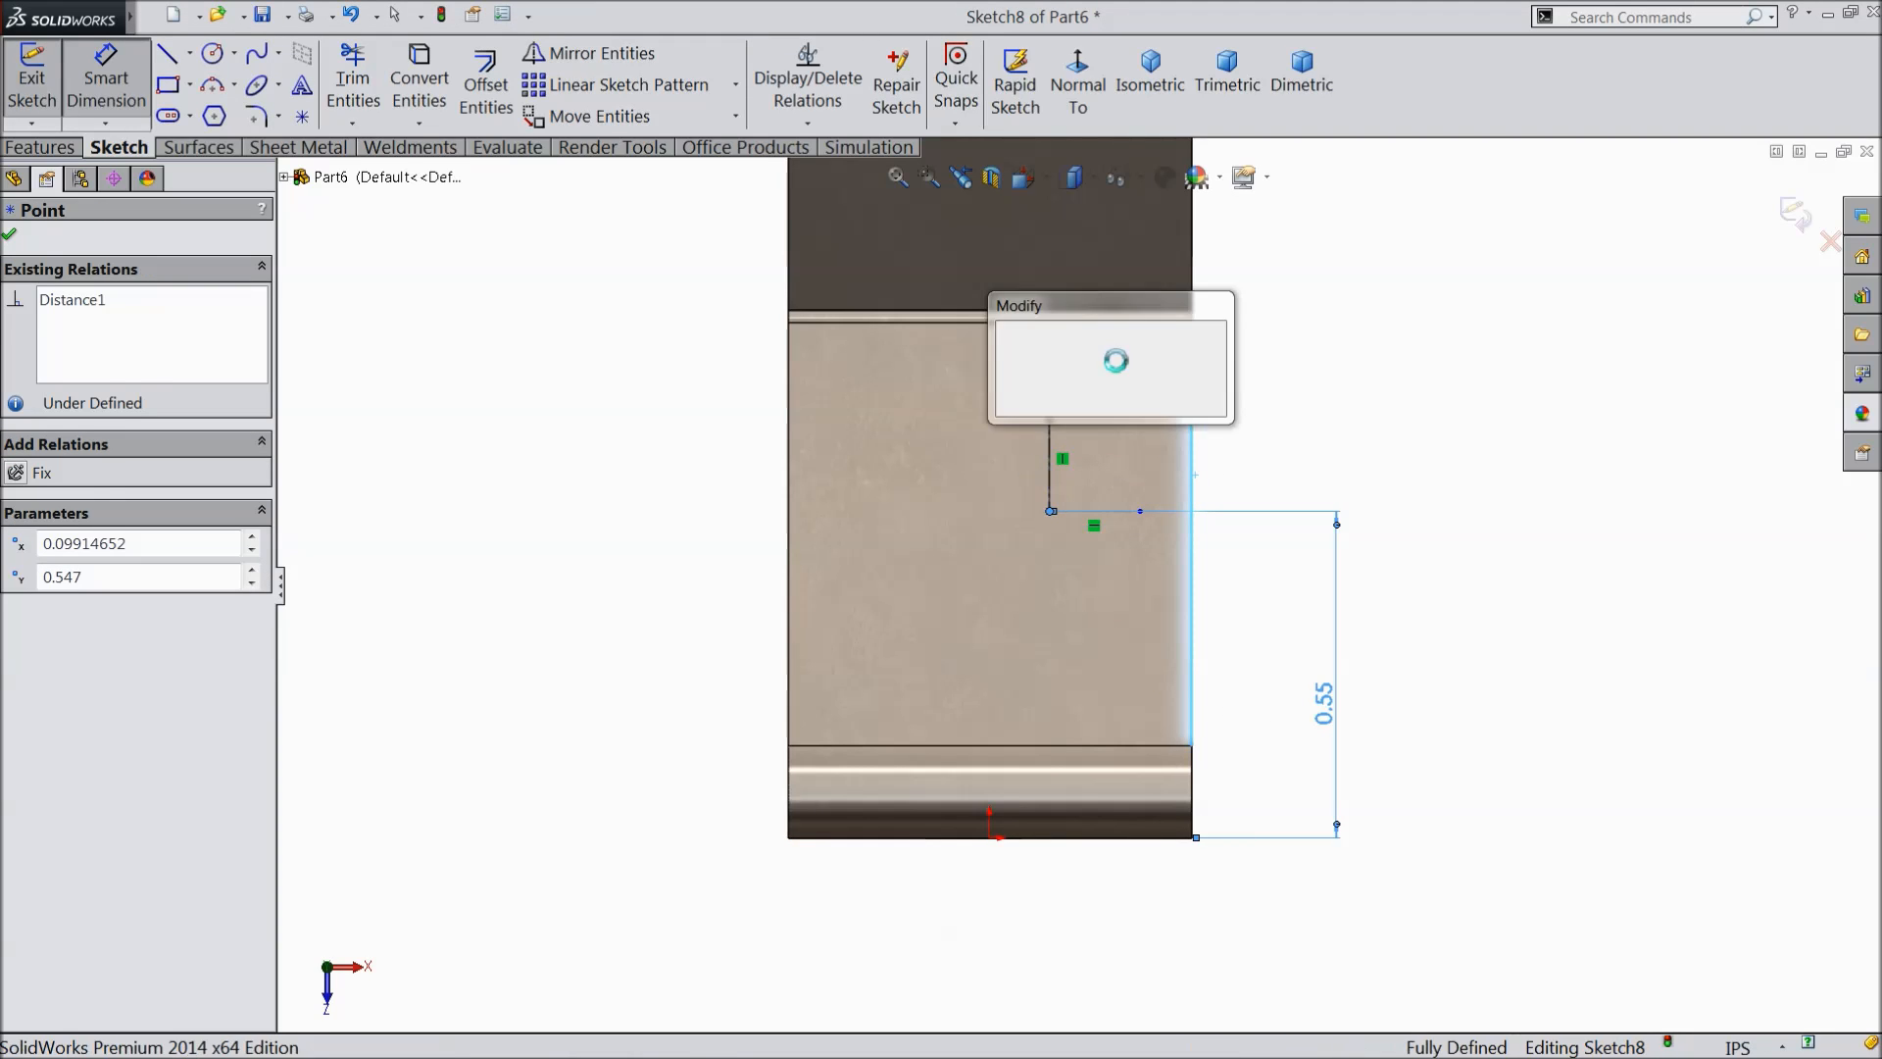
type("0.16")
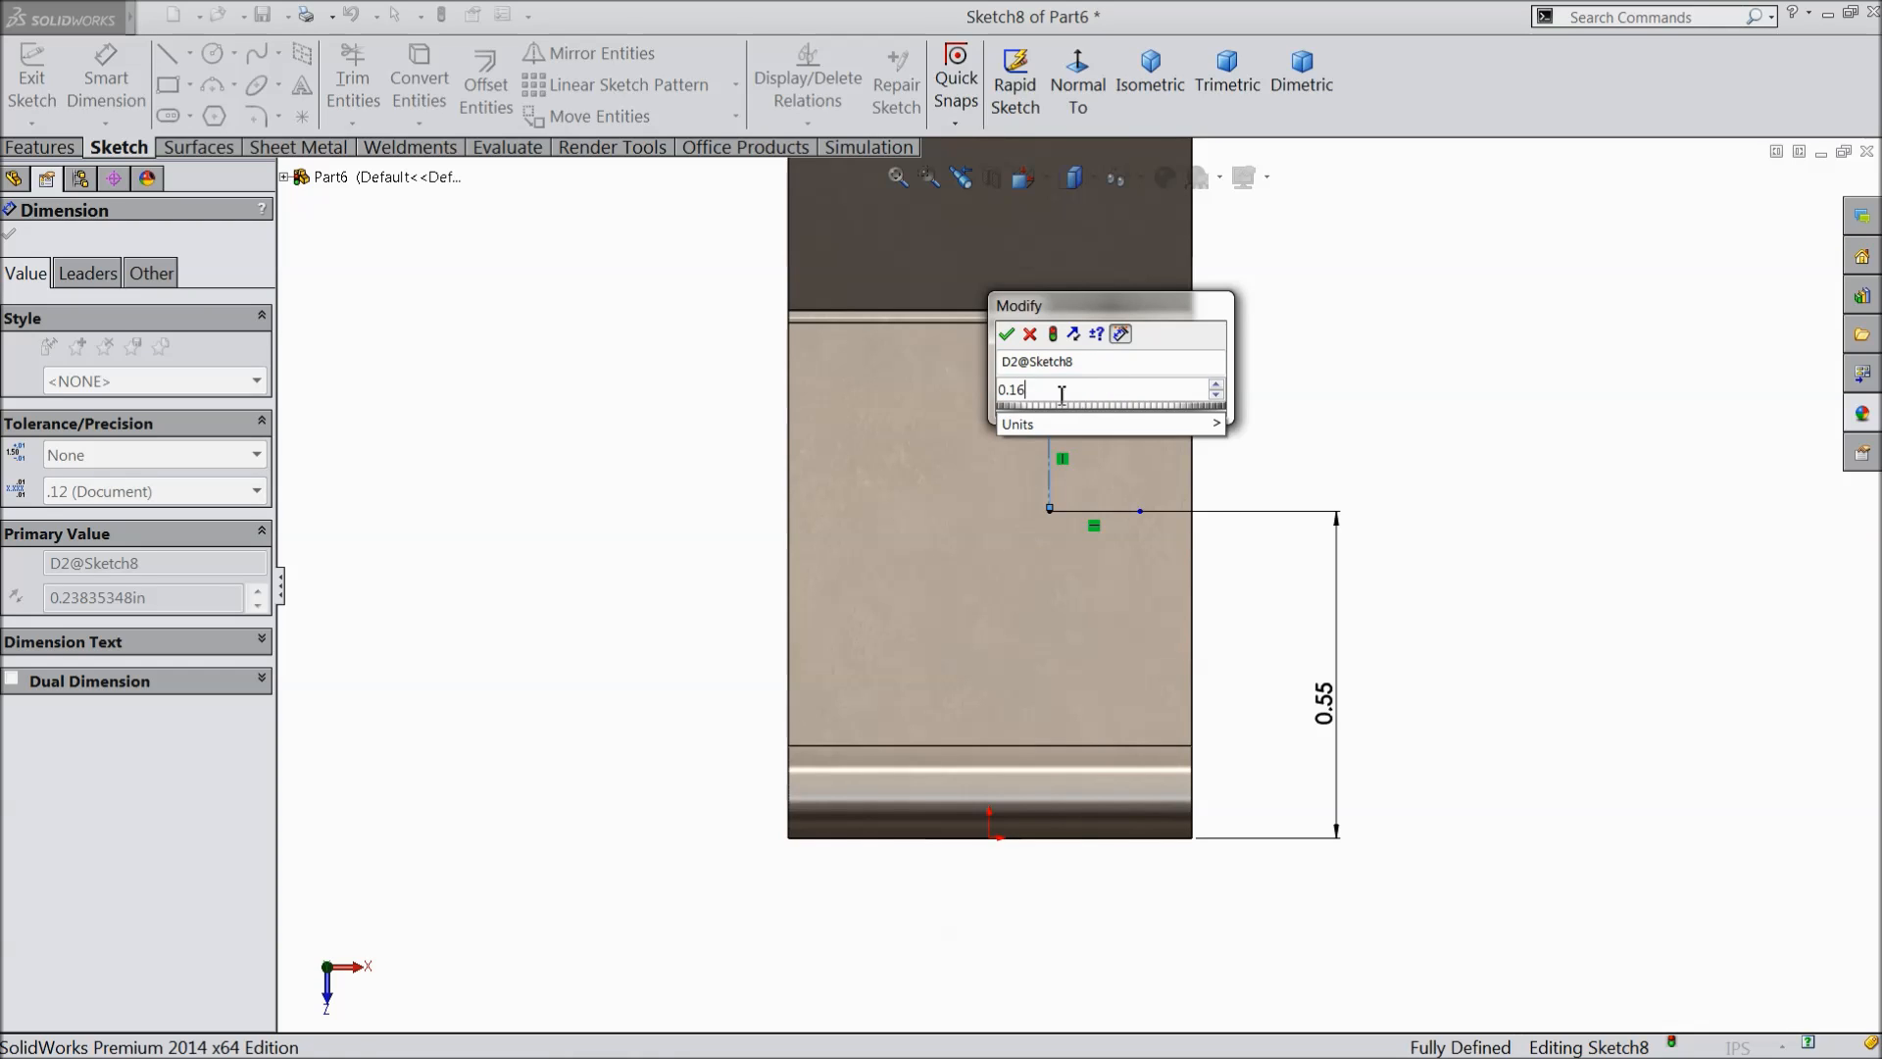
left_click(1007, 335)
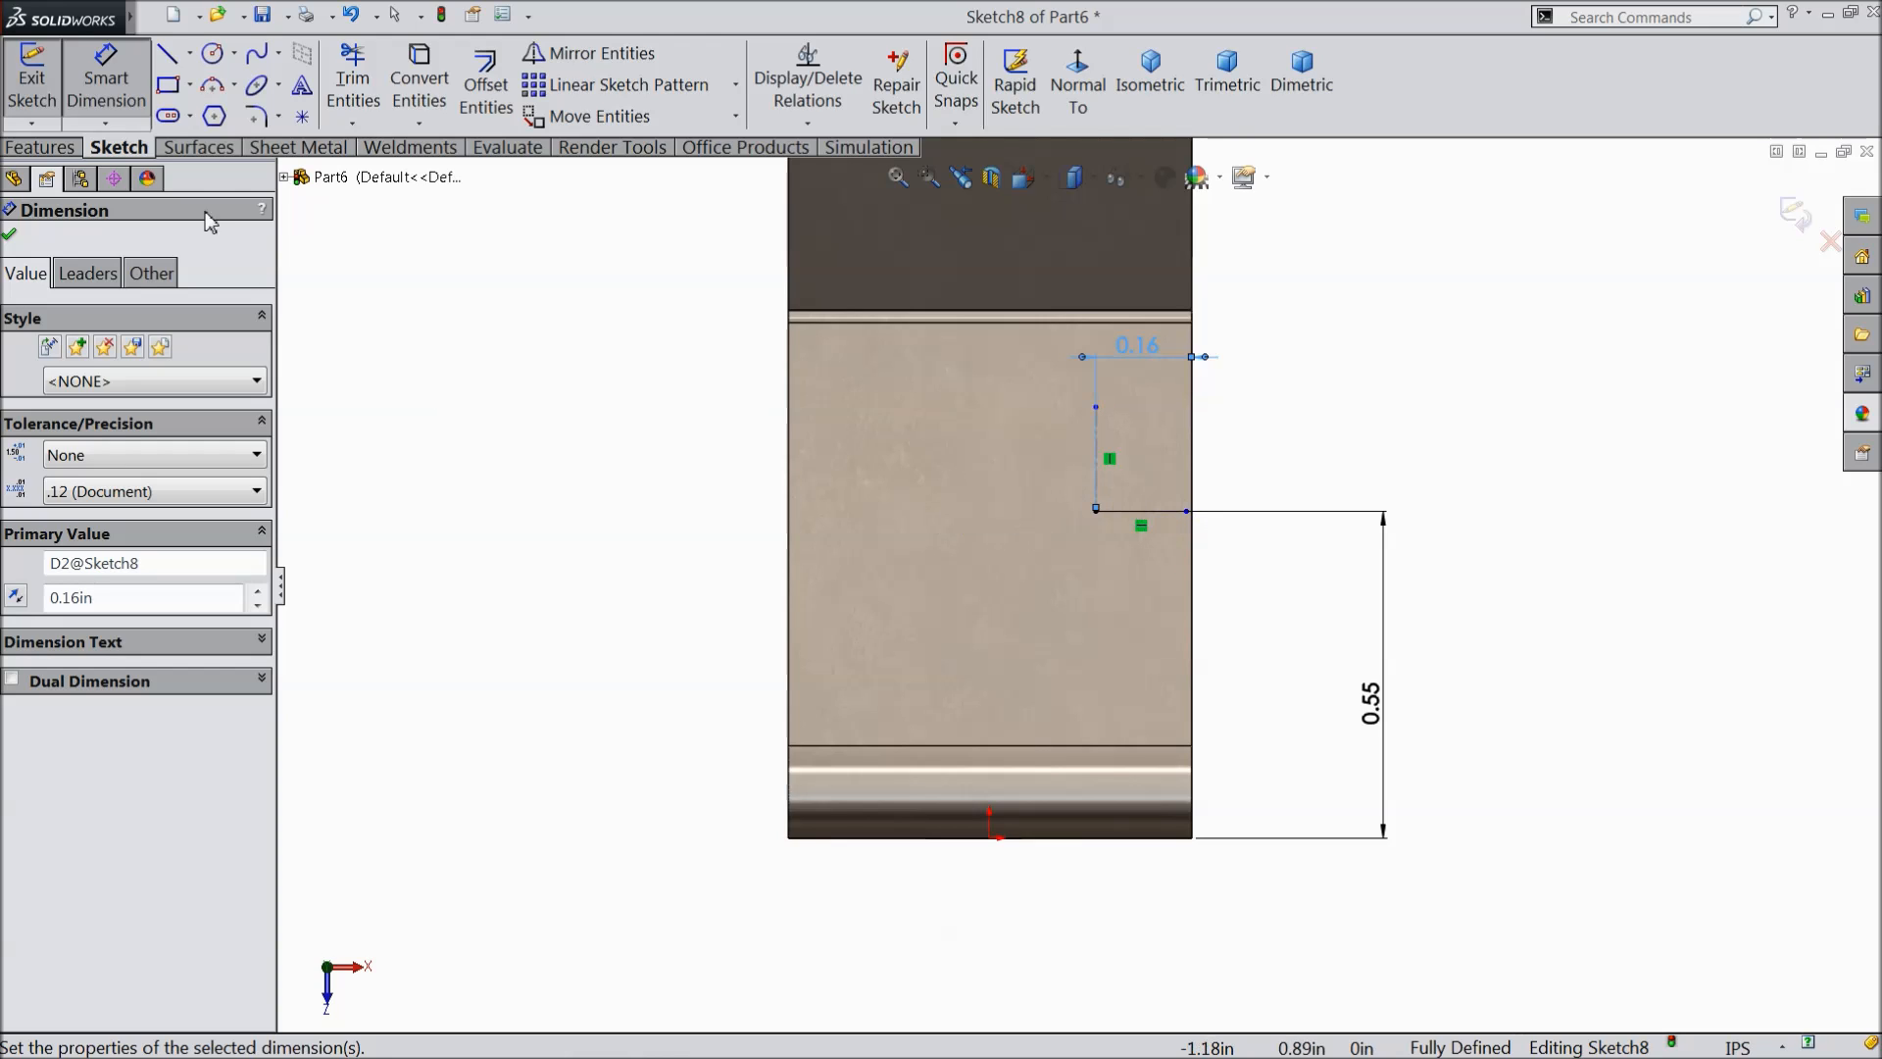
- Sketch a circle of about 0.15 in radius centered on the centerlines' corner point
left_click(213, 54)
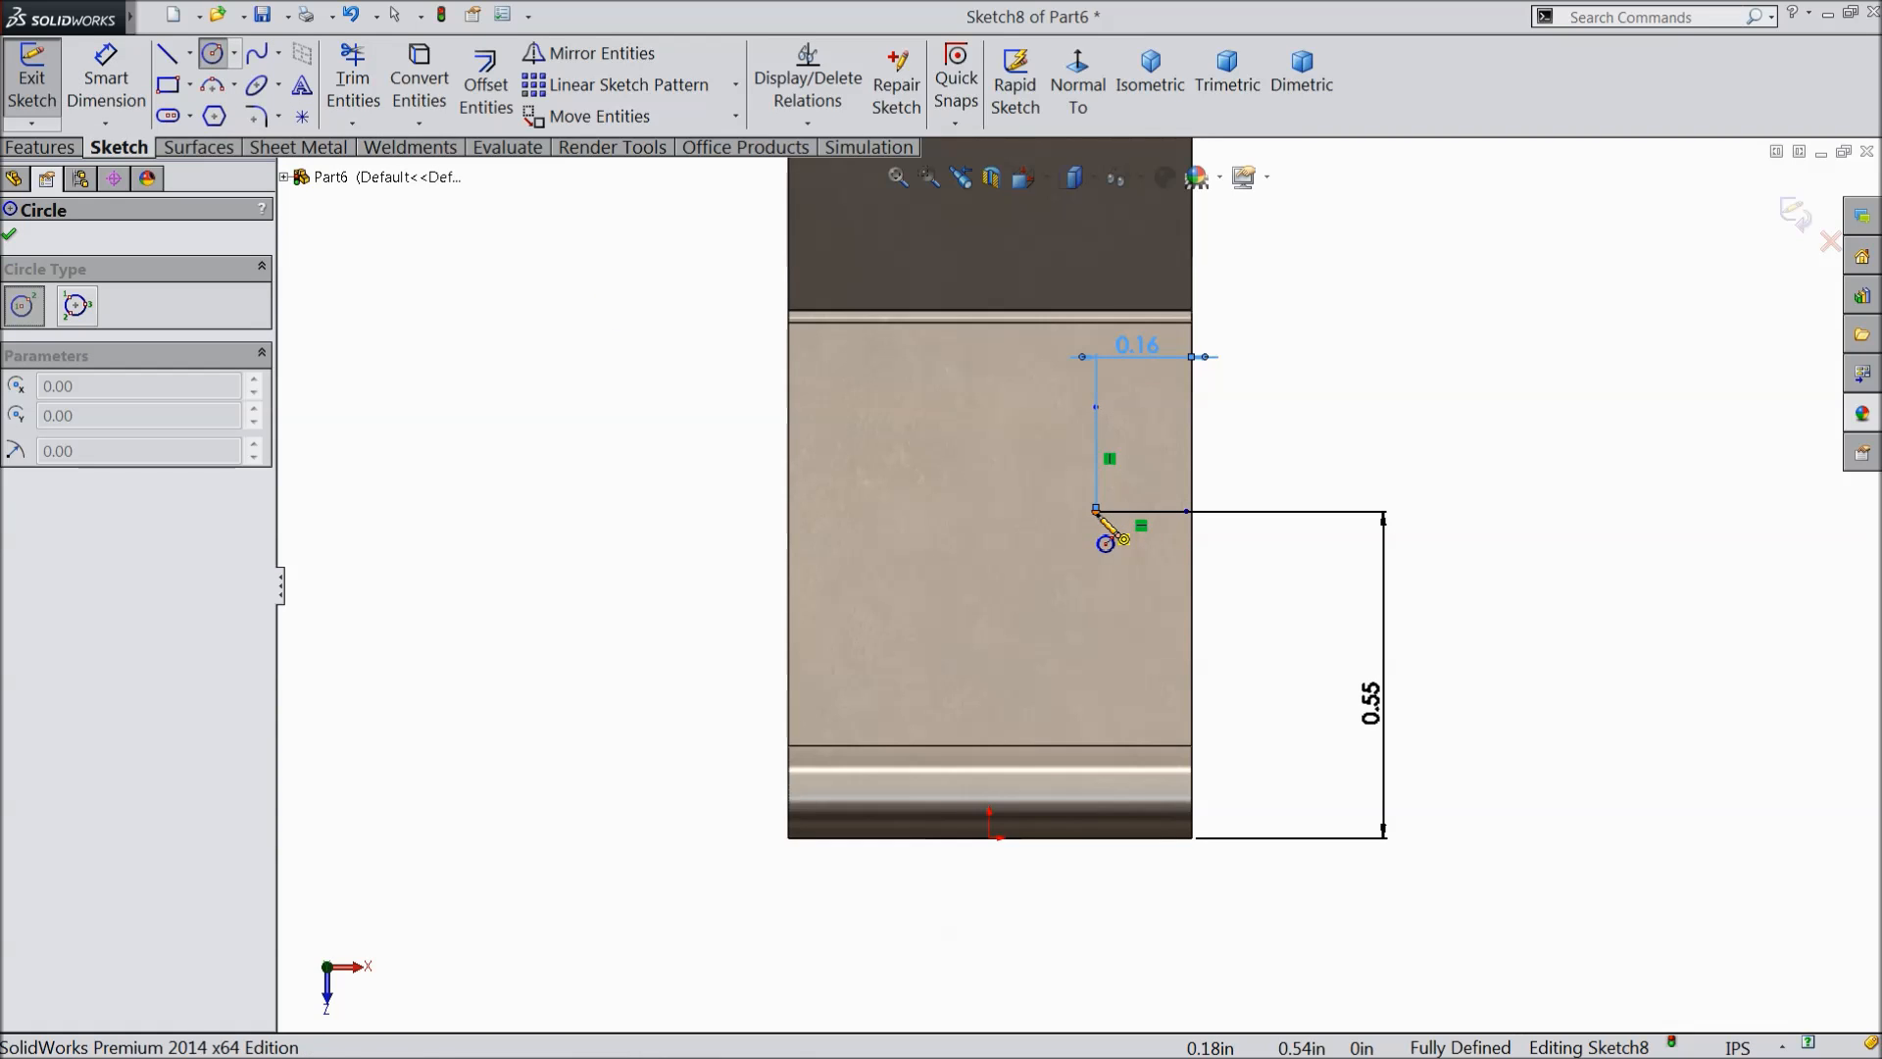
left_click(1096, 510)
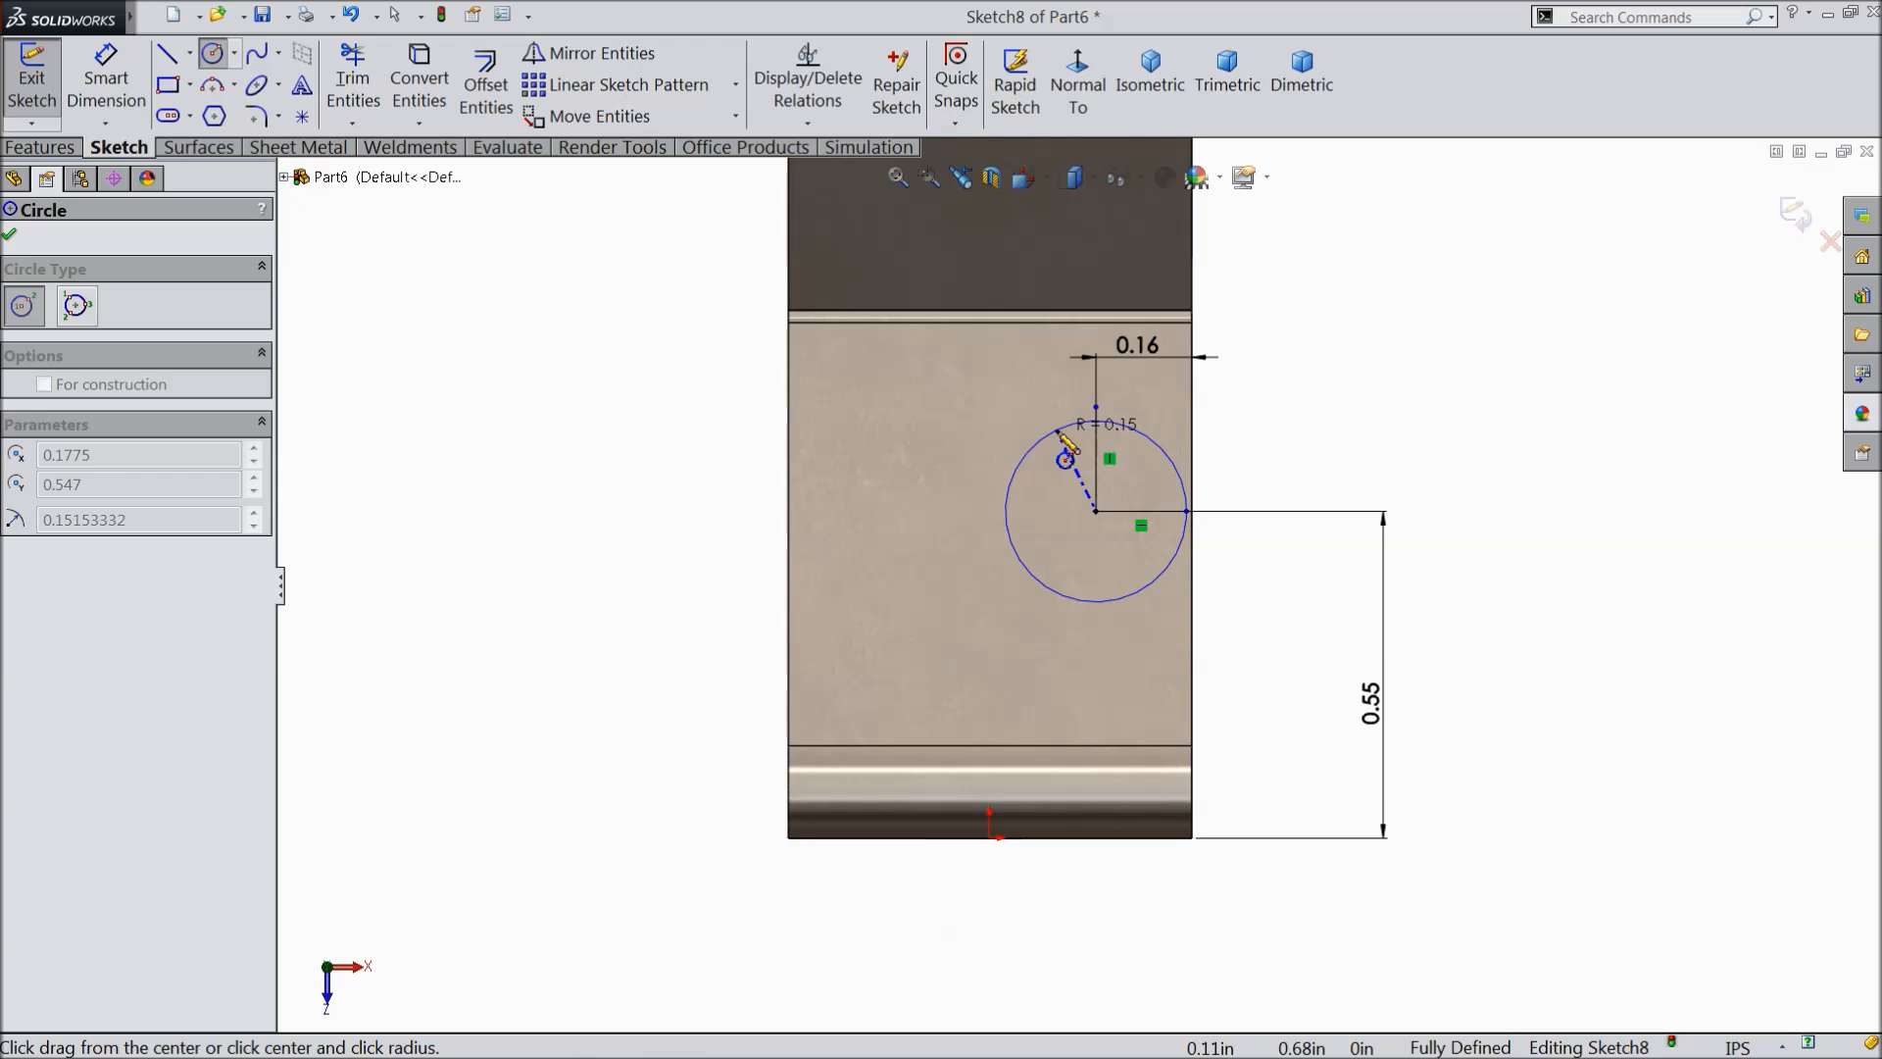
left_click(1059, 432)
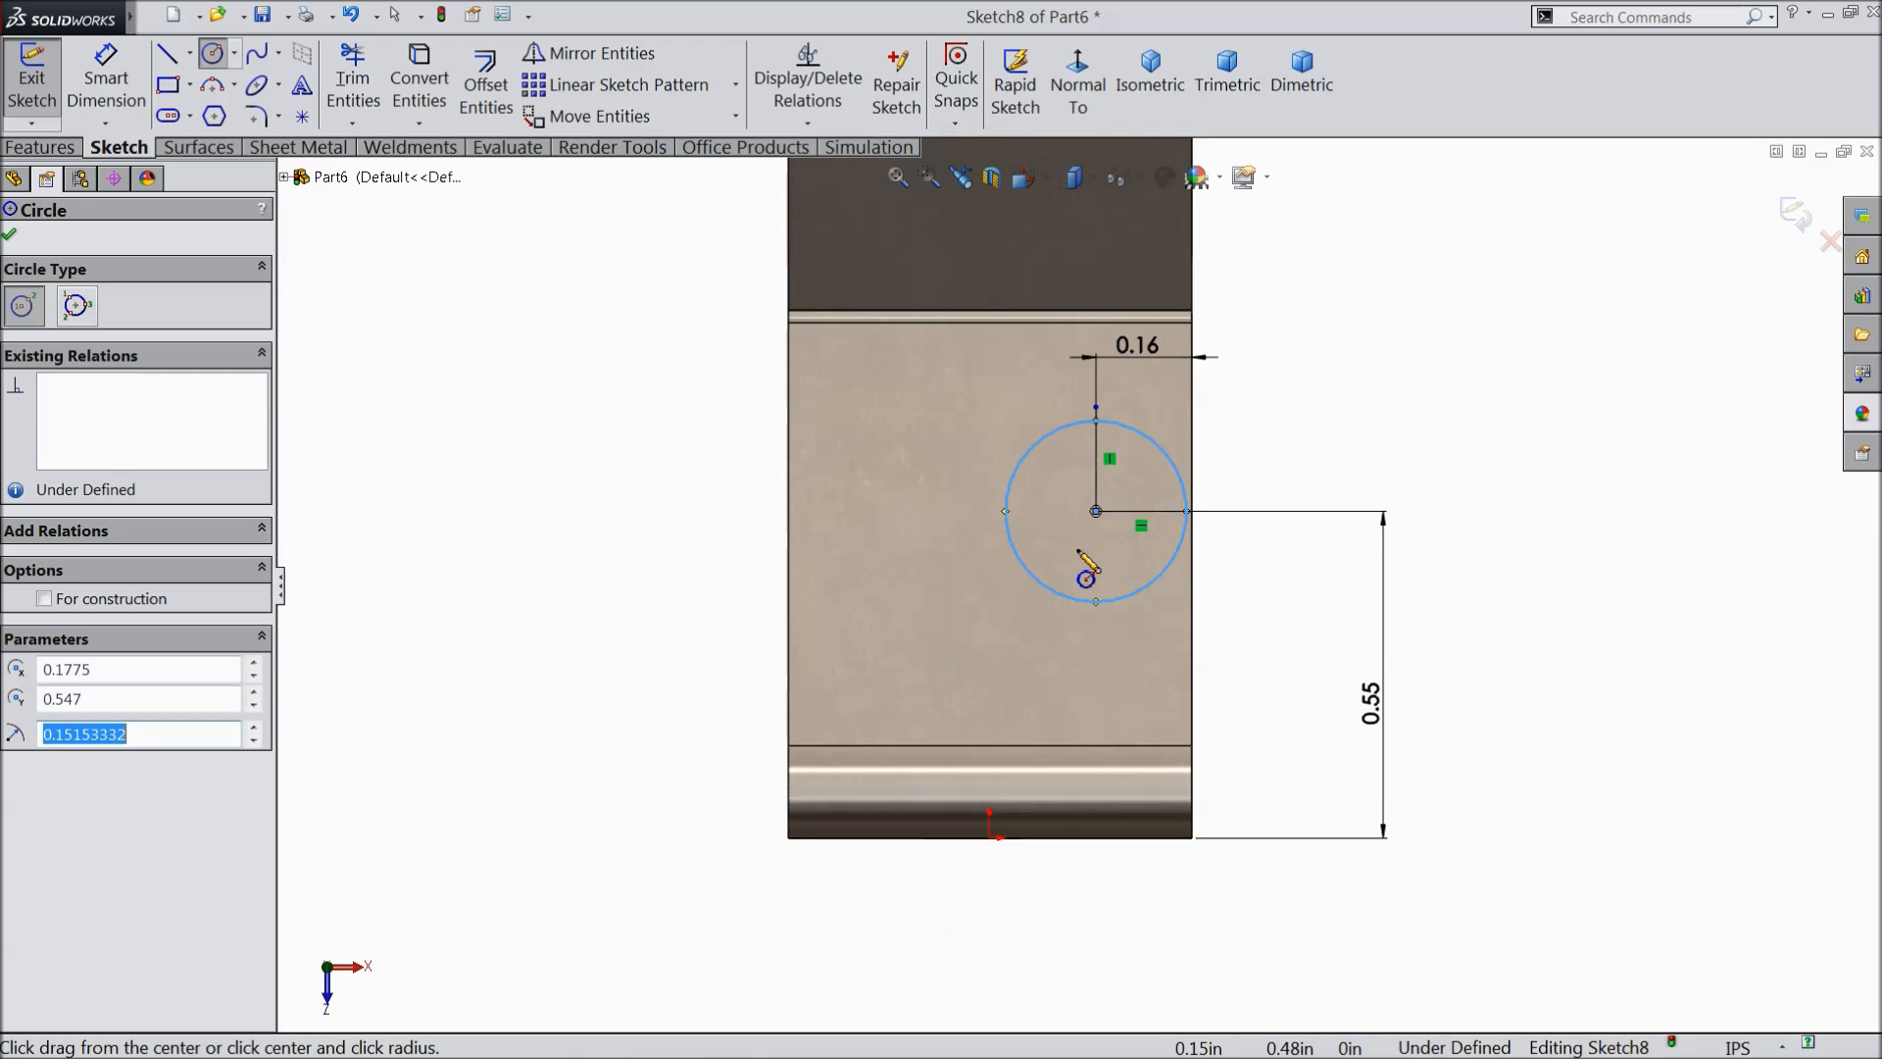
- Dimension the circle's diameter with the expression 0.16486737*2 in
left_click(133, 83)
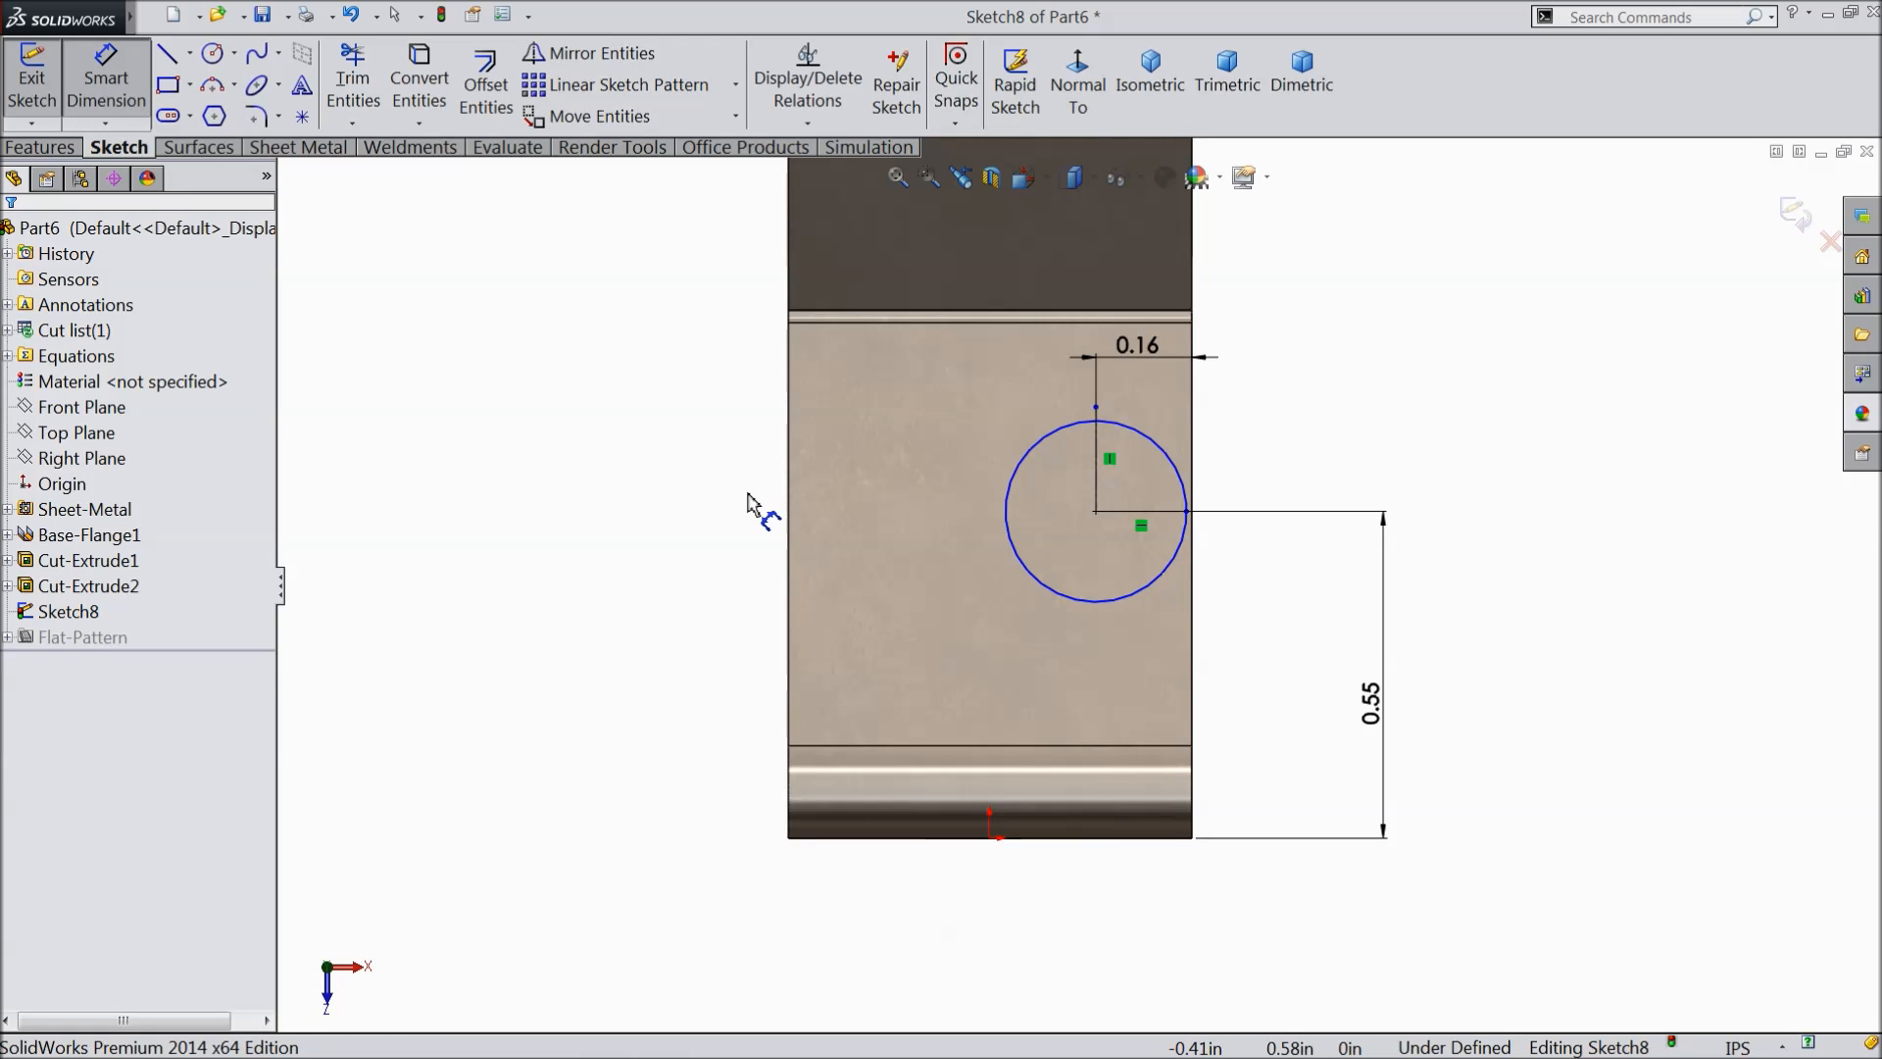
left_click(1006, 516)
left_click(721, 519)
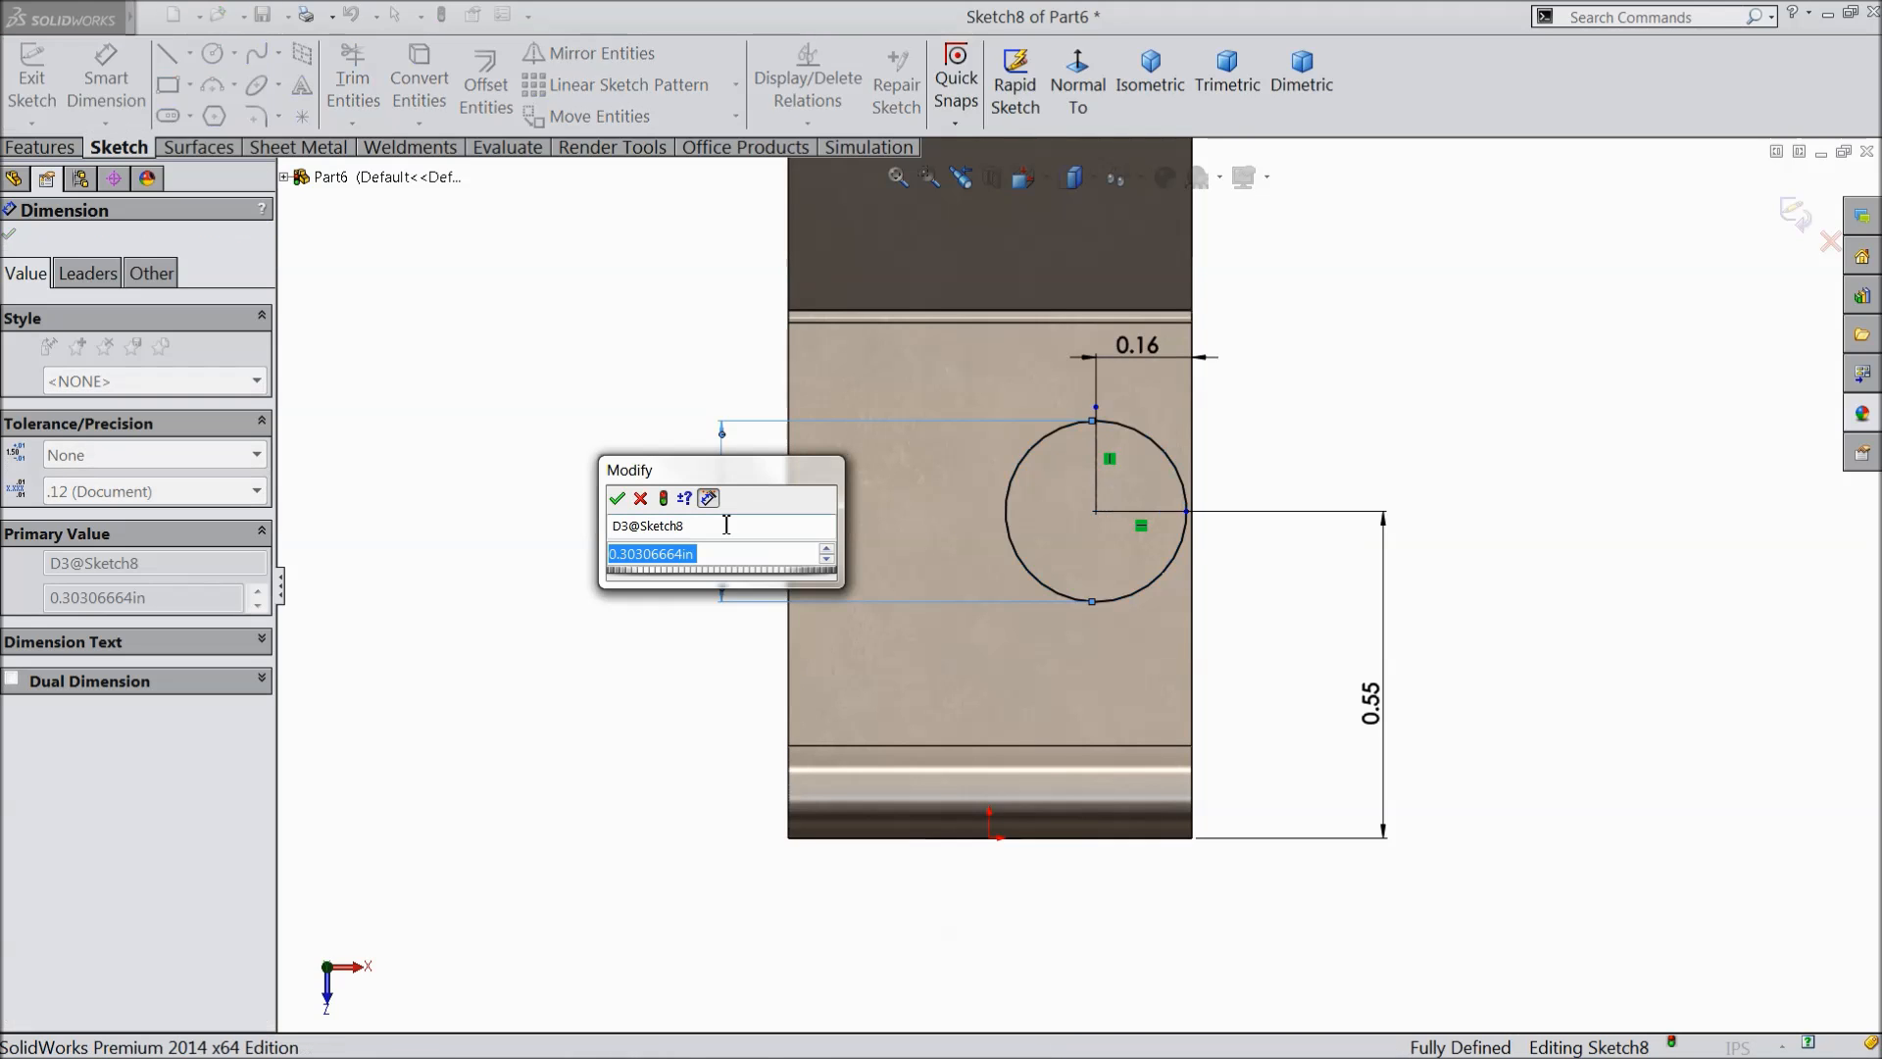
type("0.")
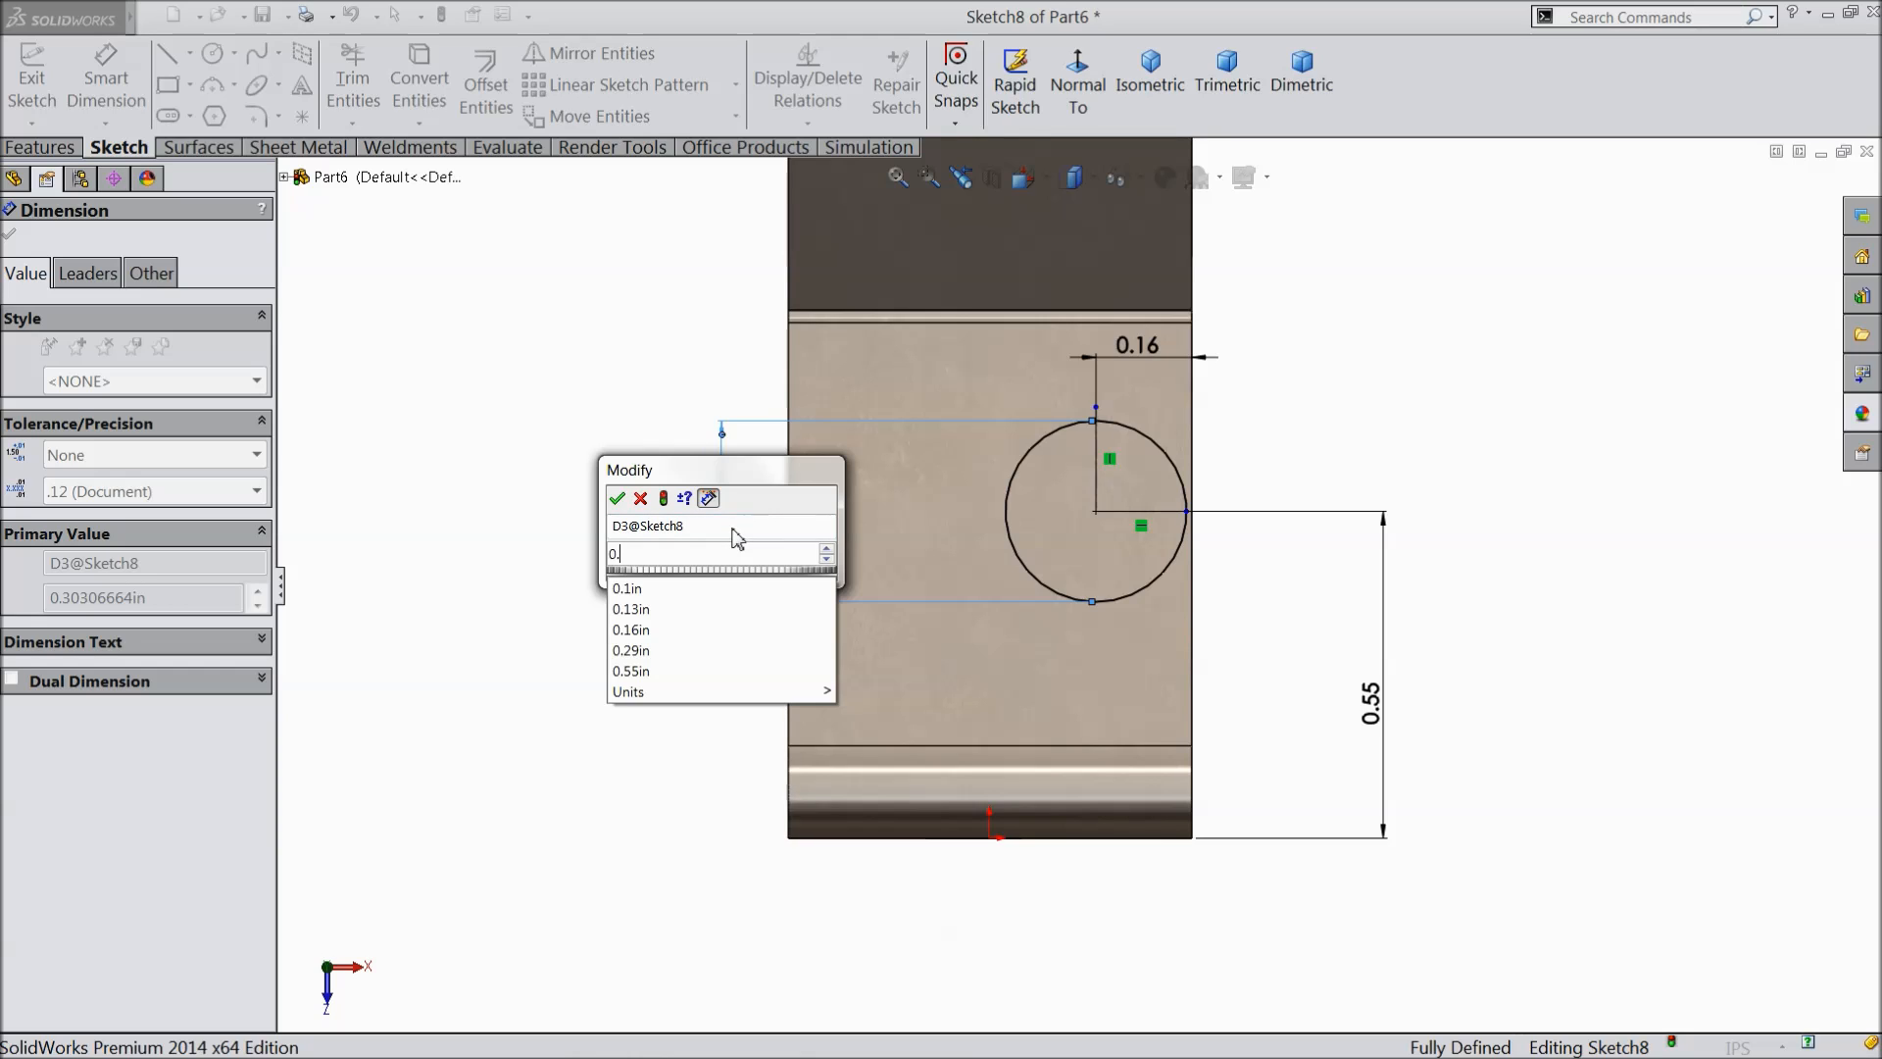
type("16")
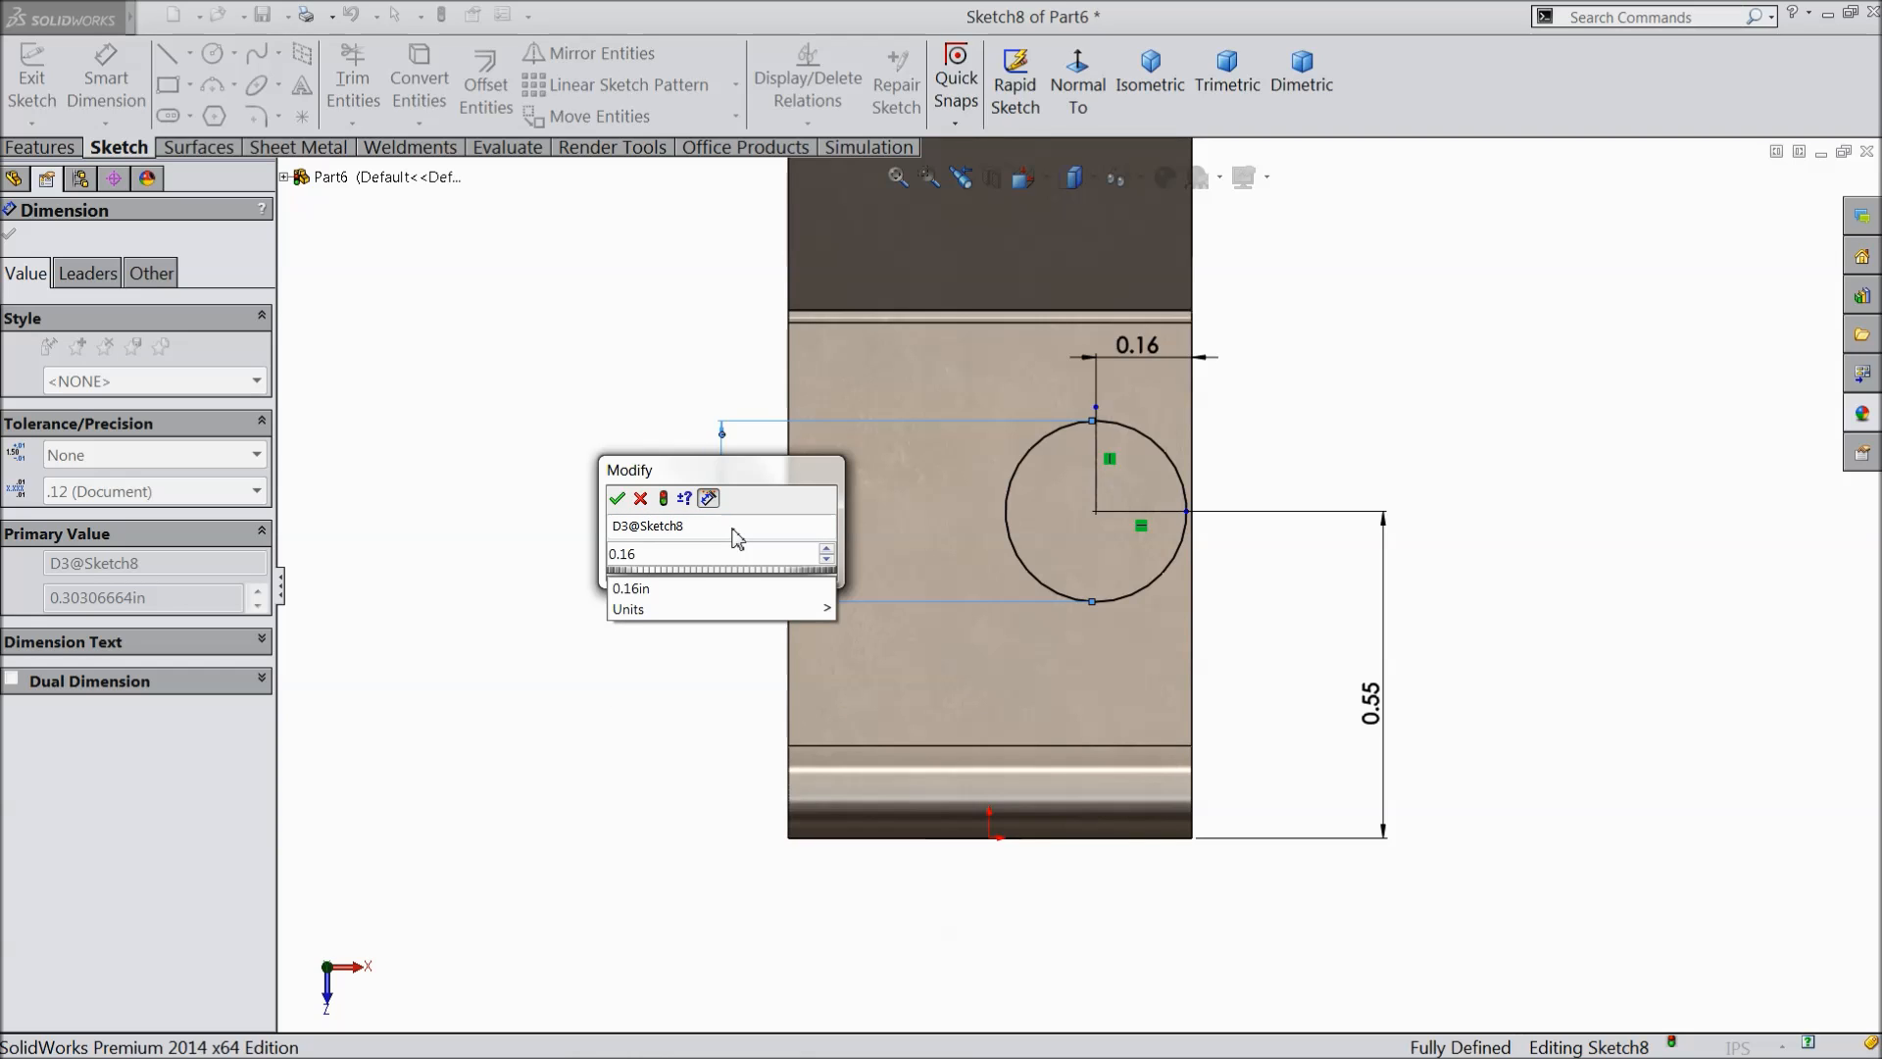
type("486")
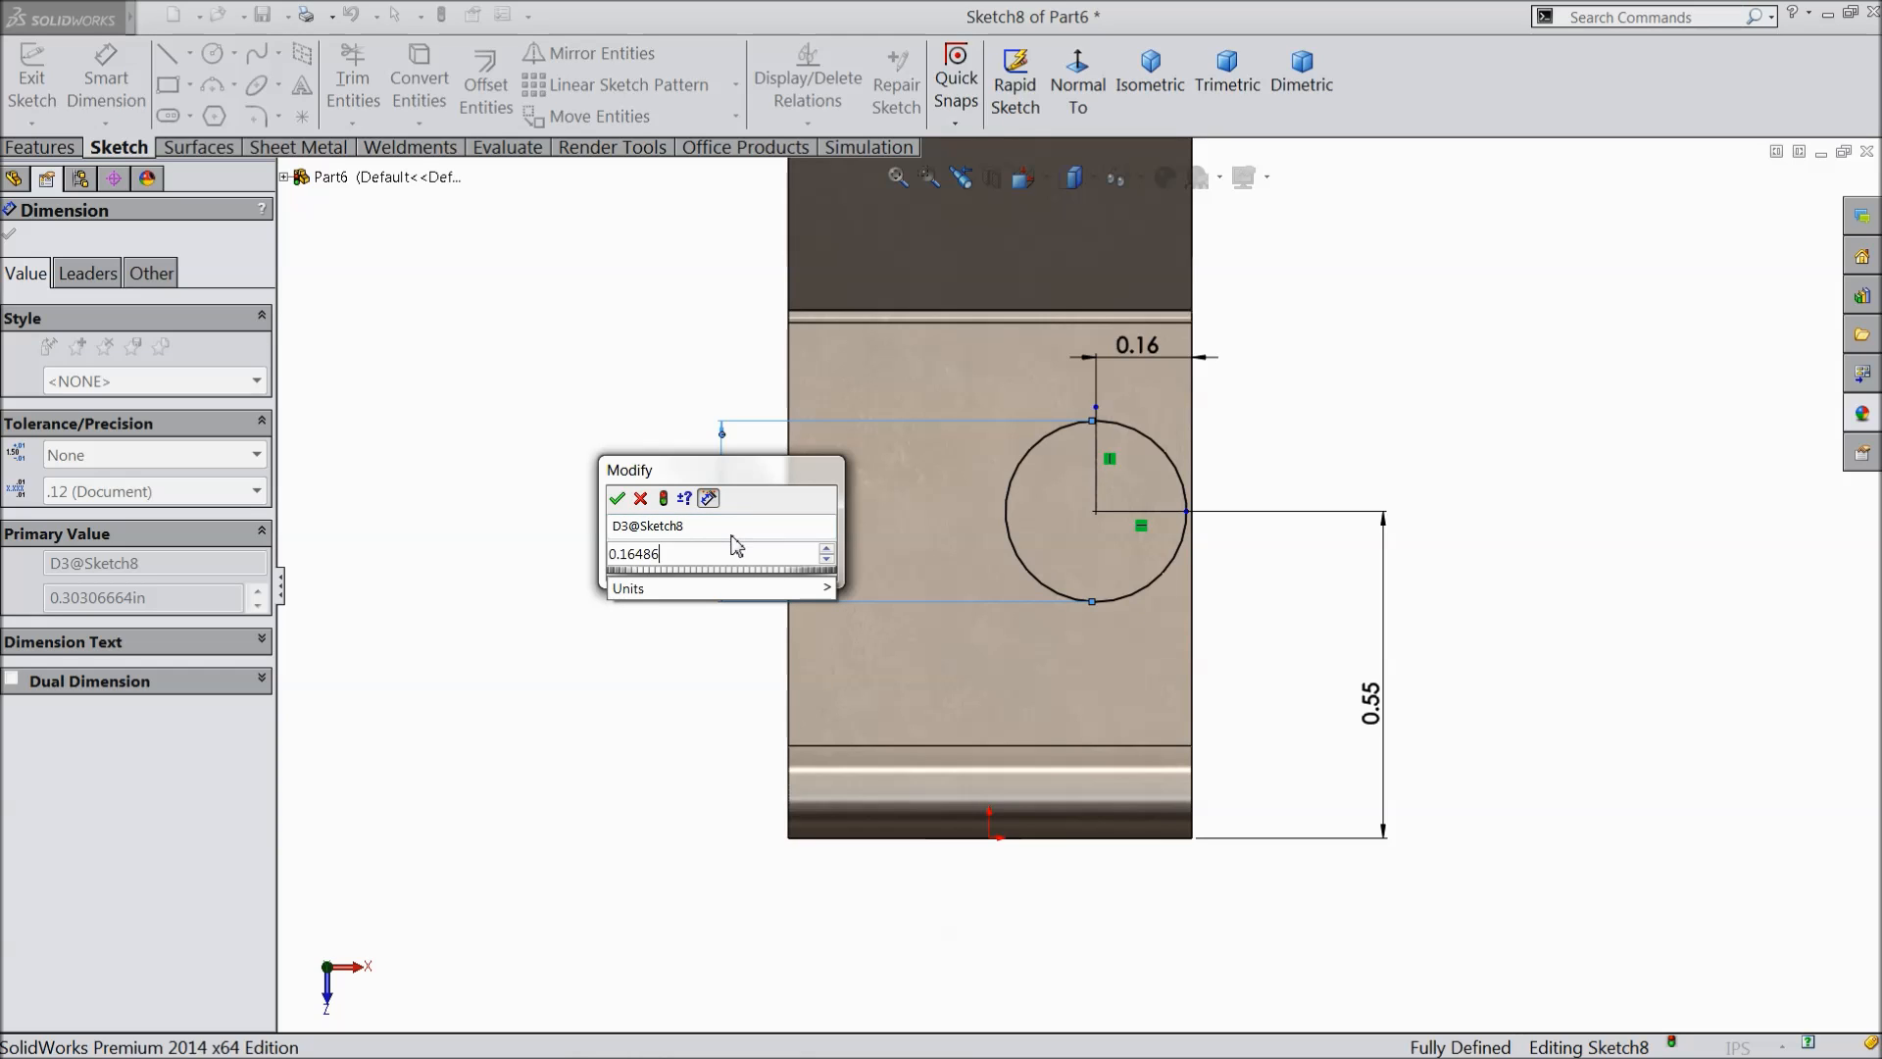
type("737*2")
left_click(616, 499)
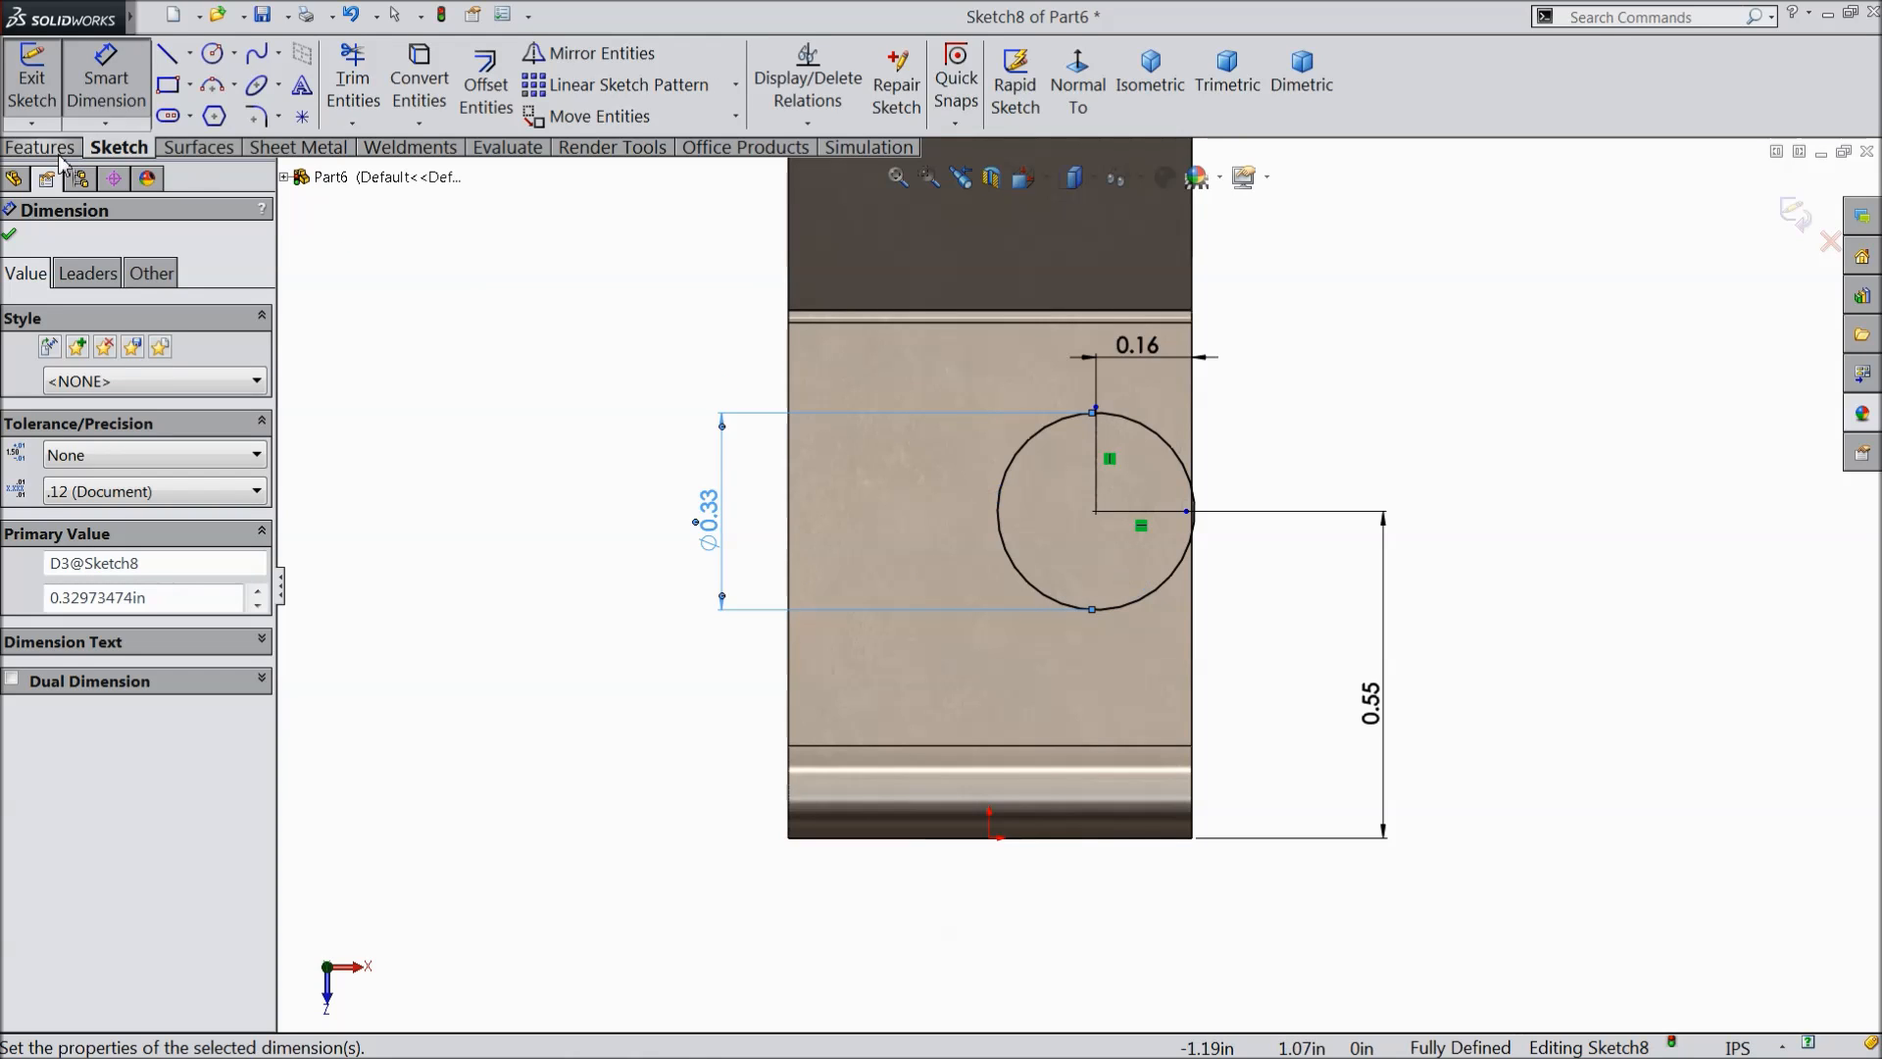
- Draw a chord about 0.21 in long across the circle's left side and constrain it vertical
left_click(168, 61)
scroll(1206, 504, "down", 3)
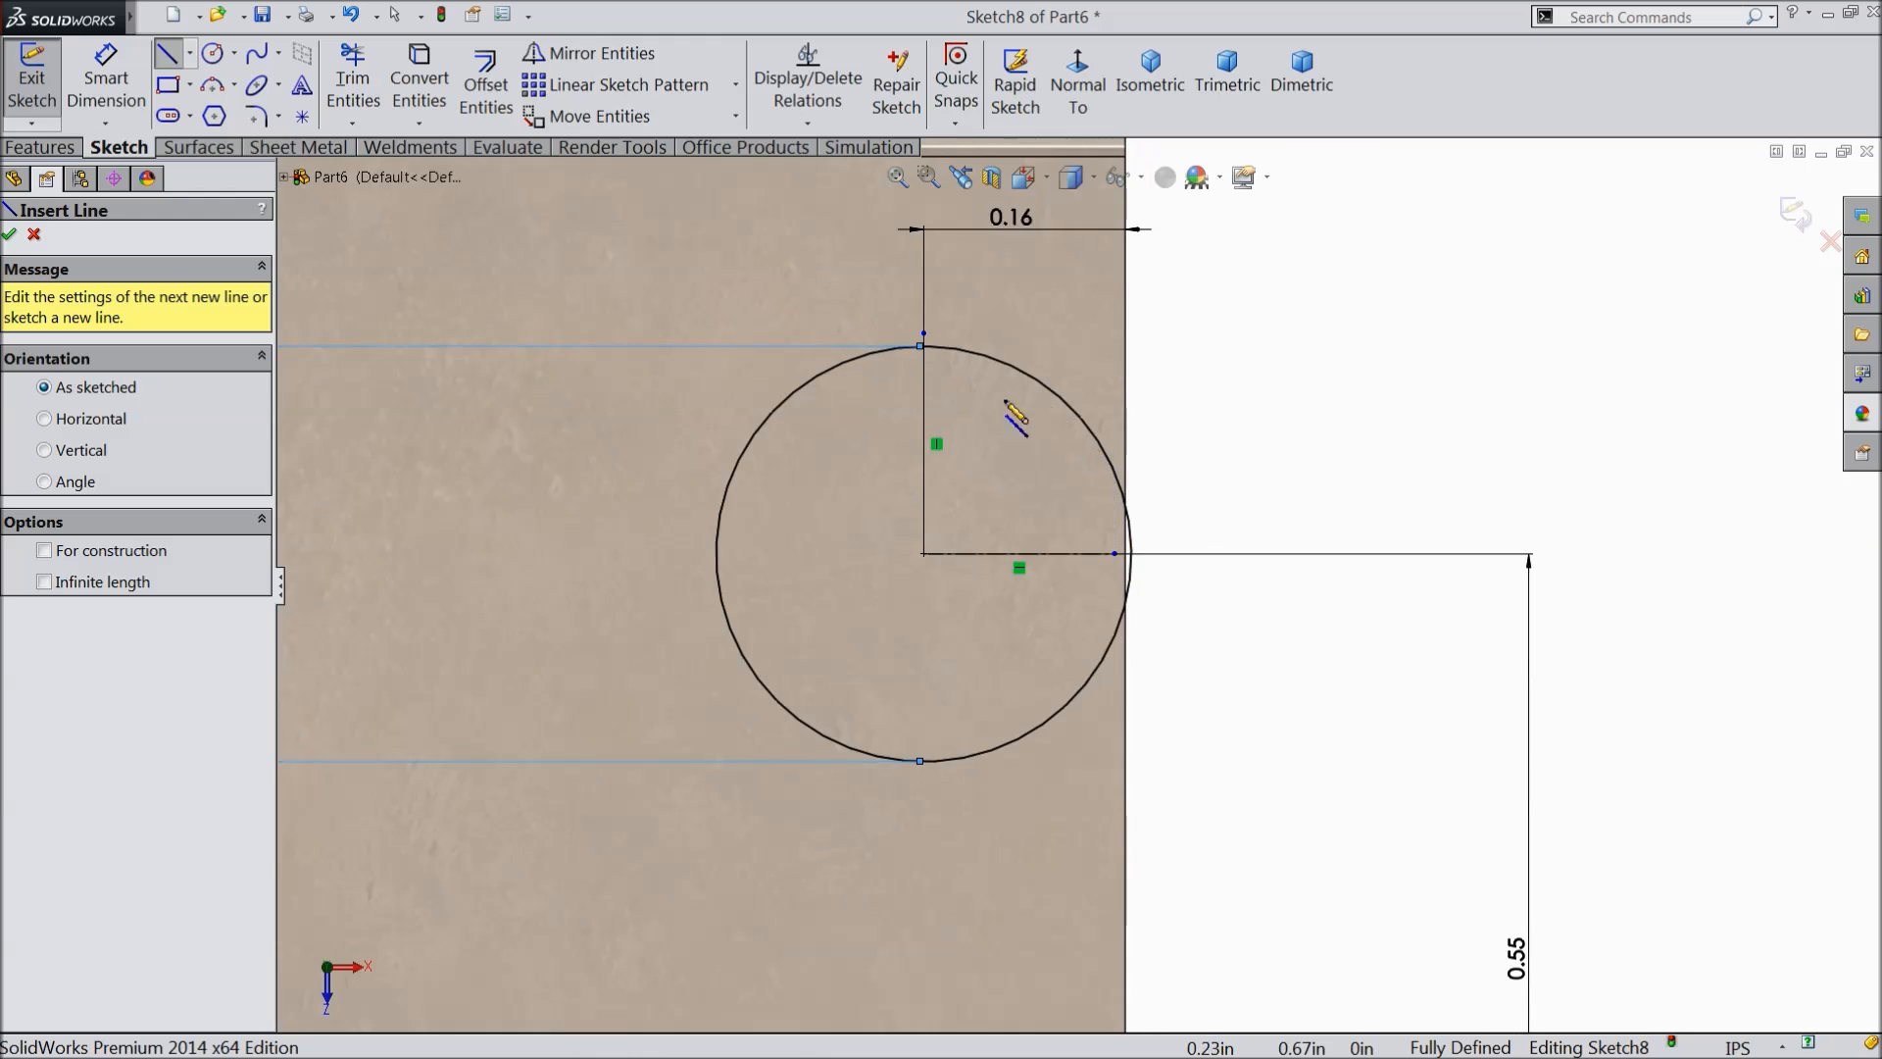
left_click(766, 419)
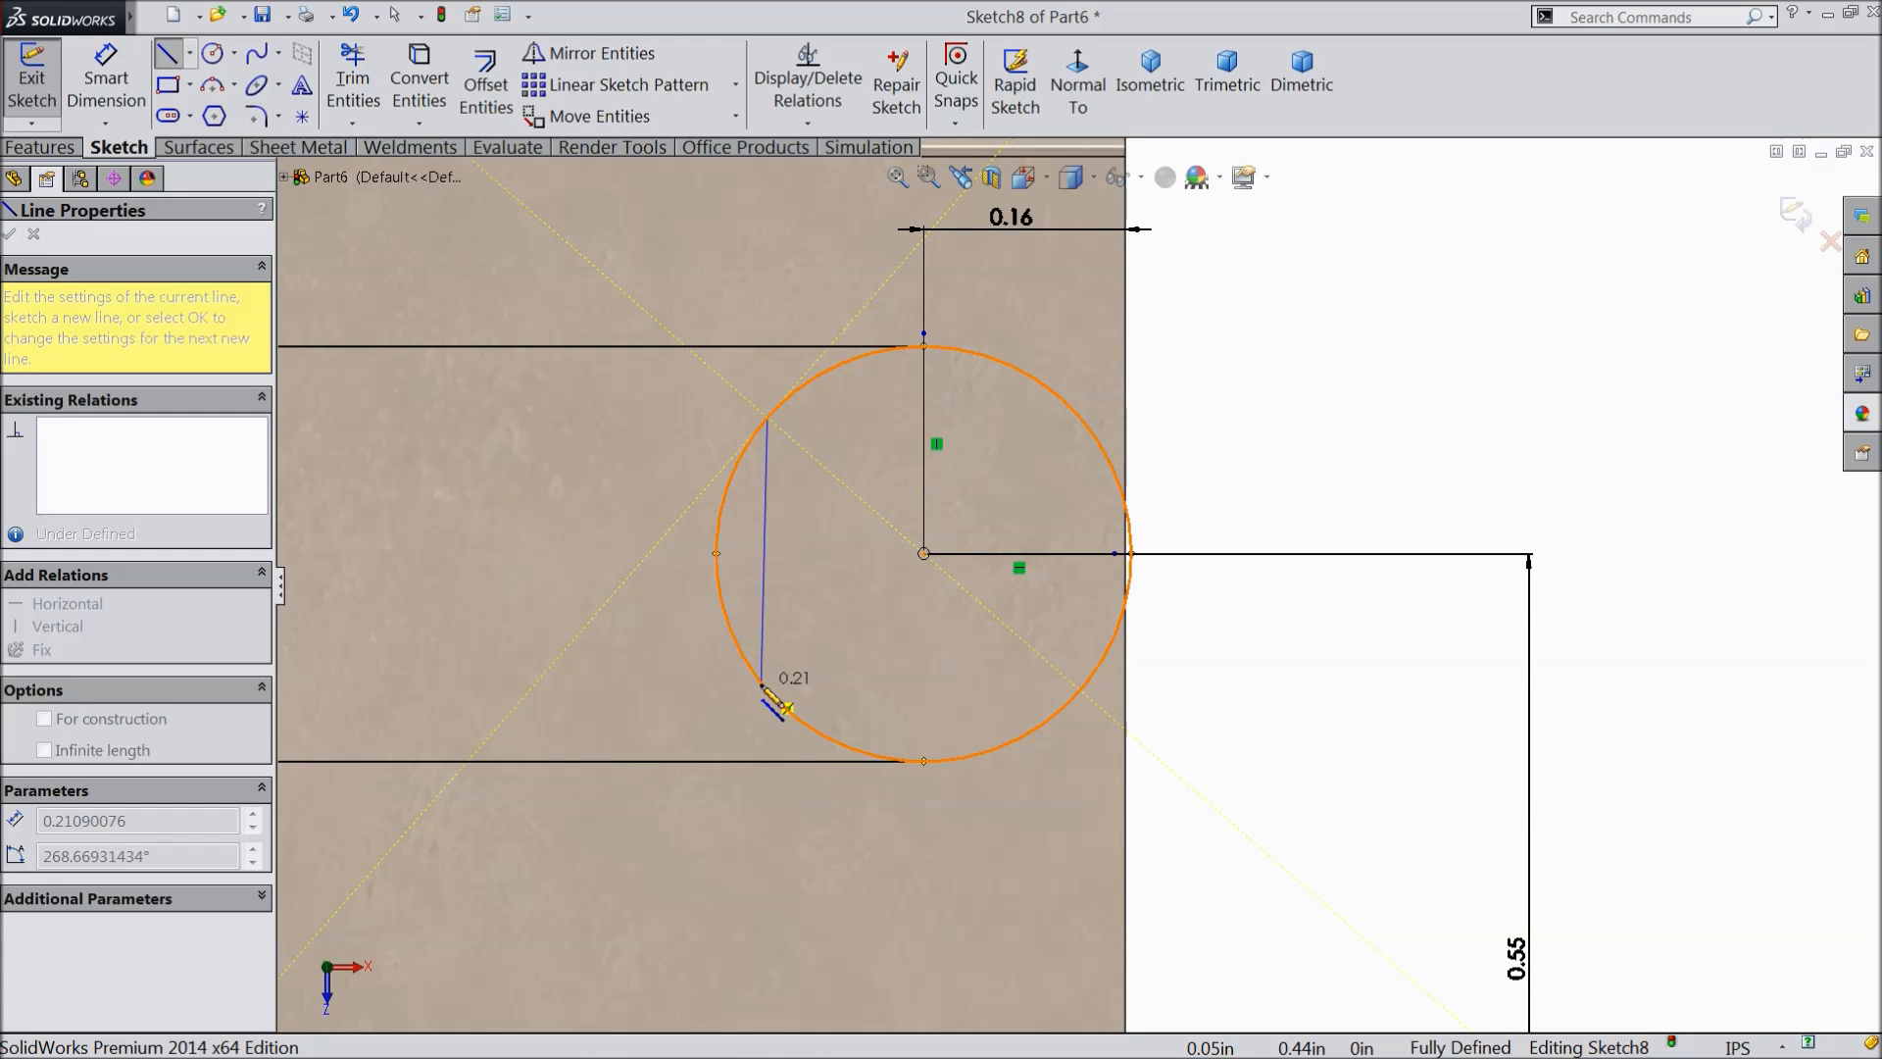
left_click(765, 680)
right_click(691, 679)
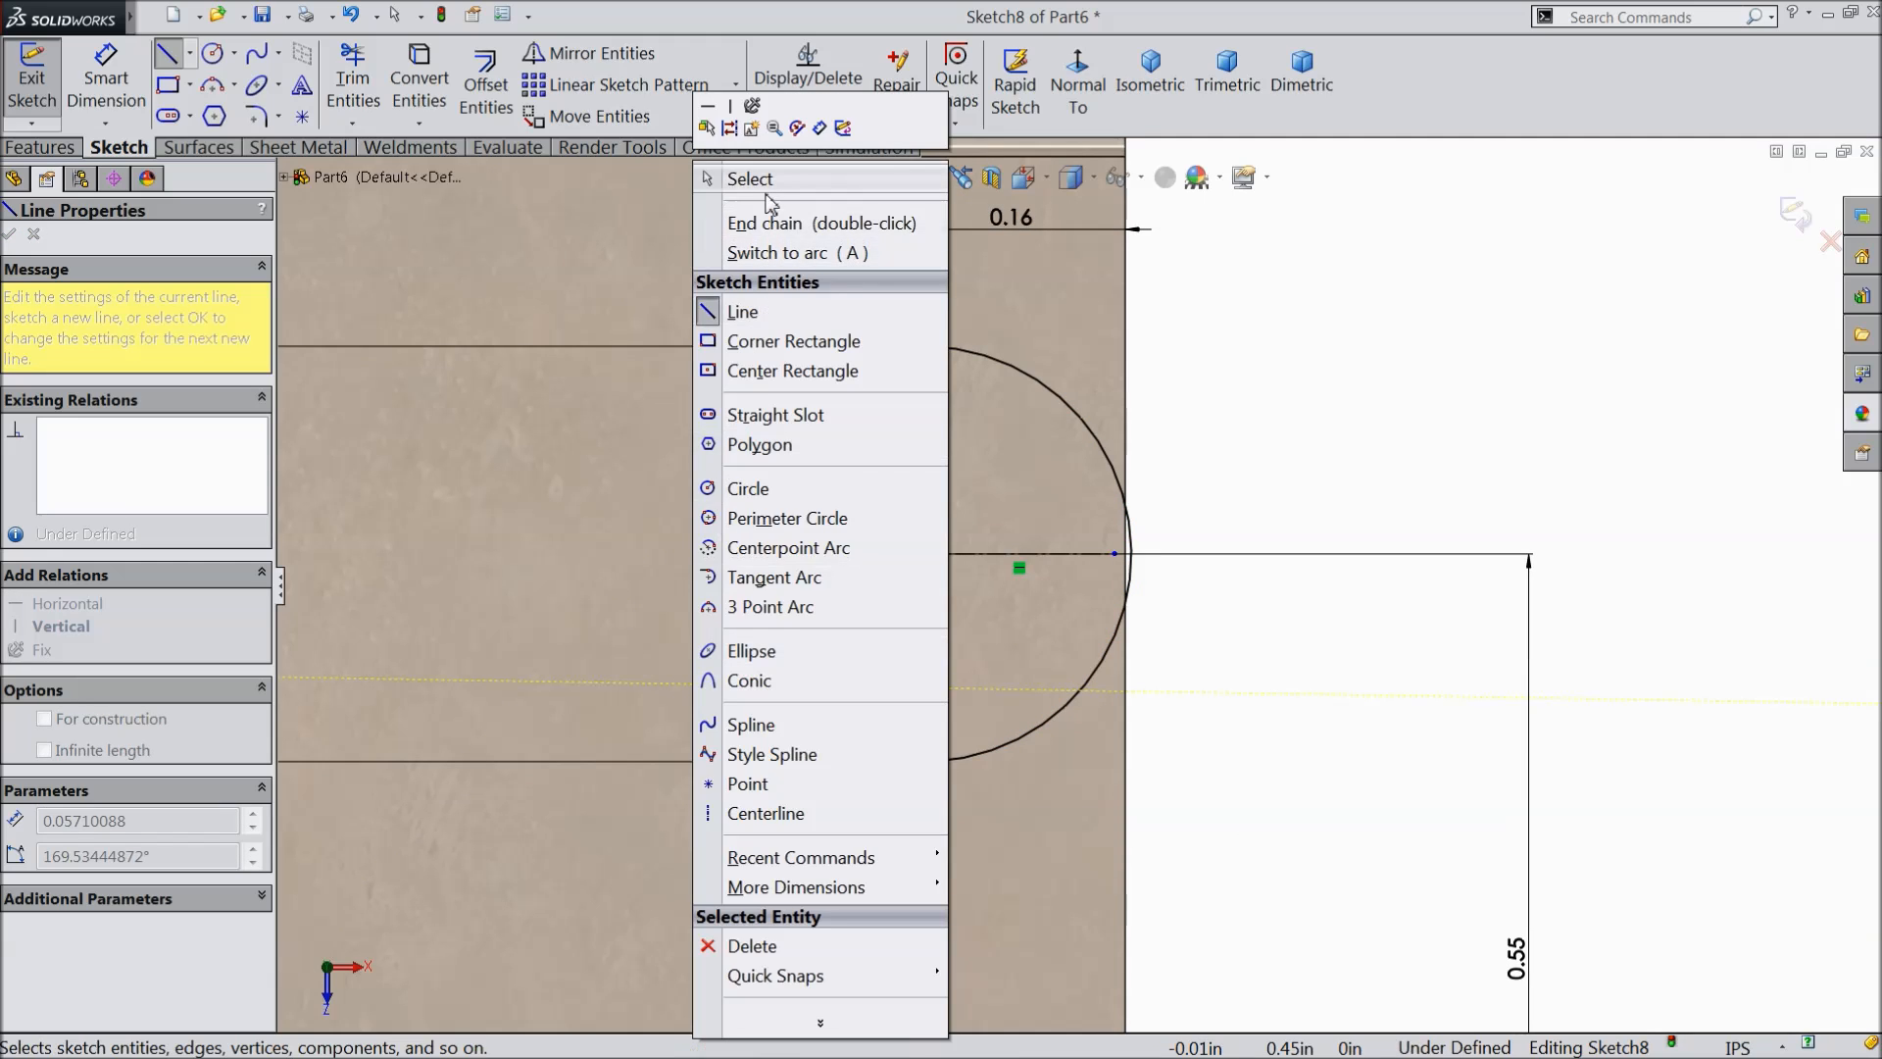
left_click(735, 179)
left_click(767, 564)
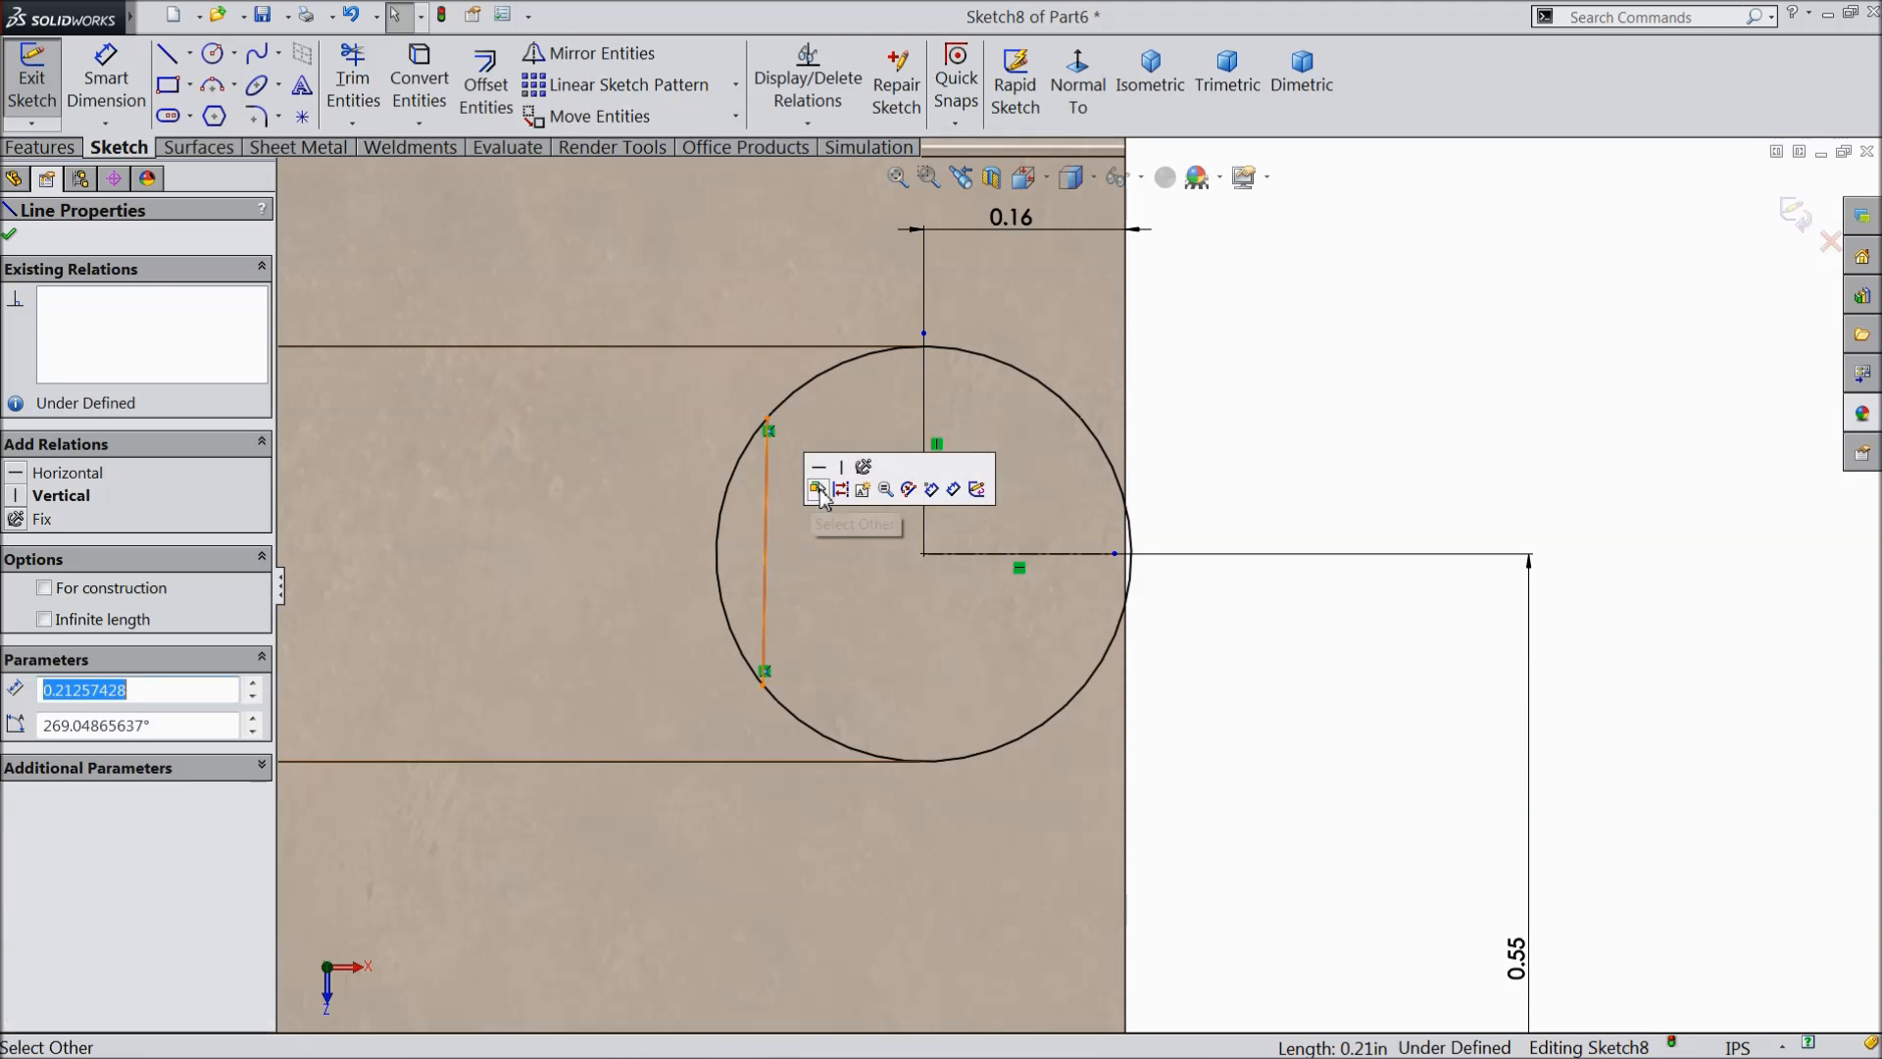
left_click(839, 468)
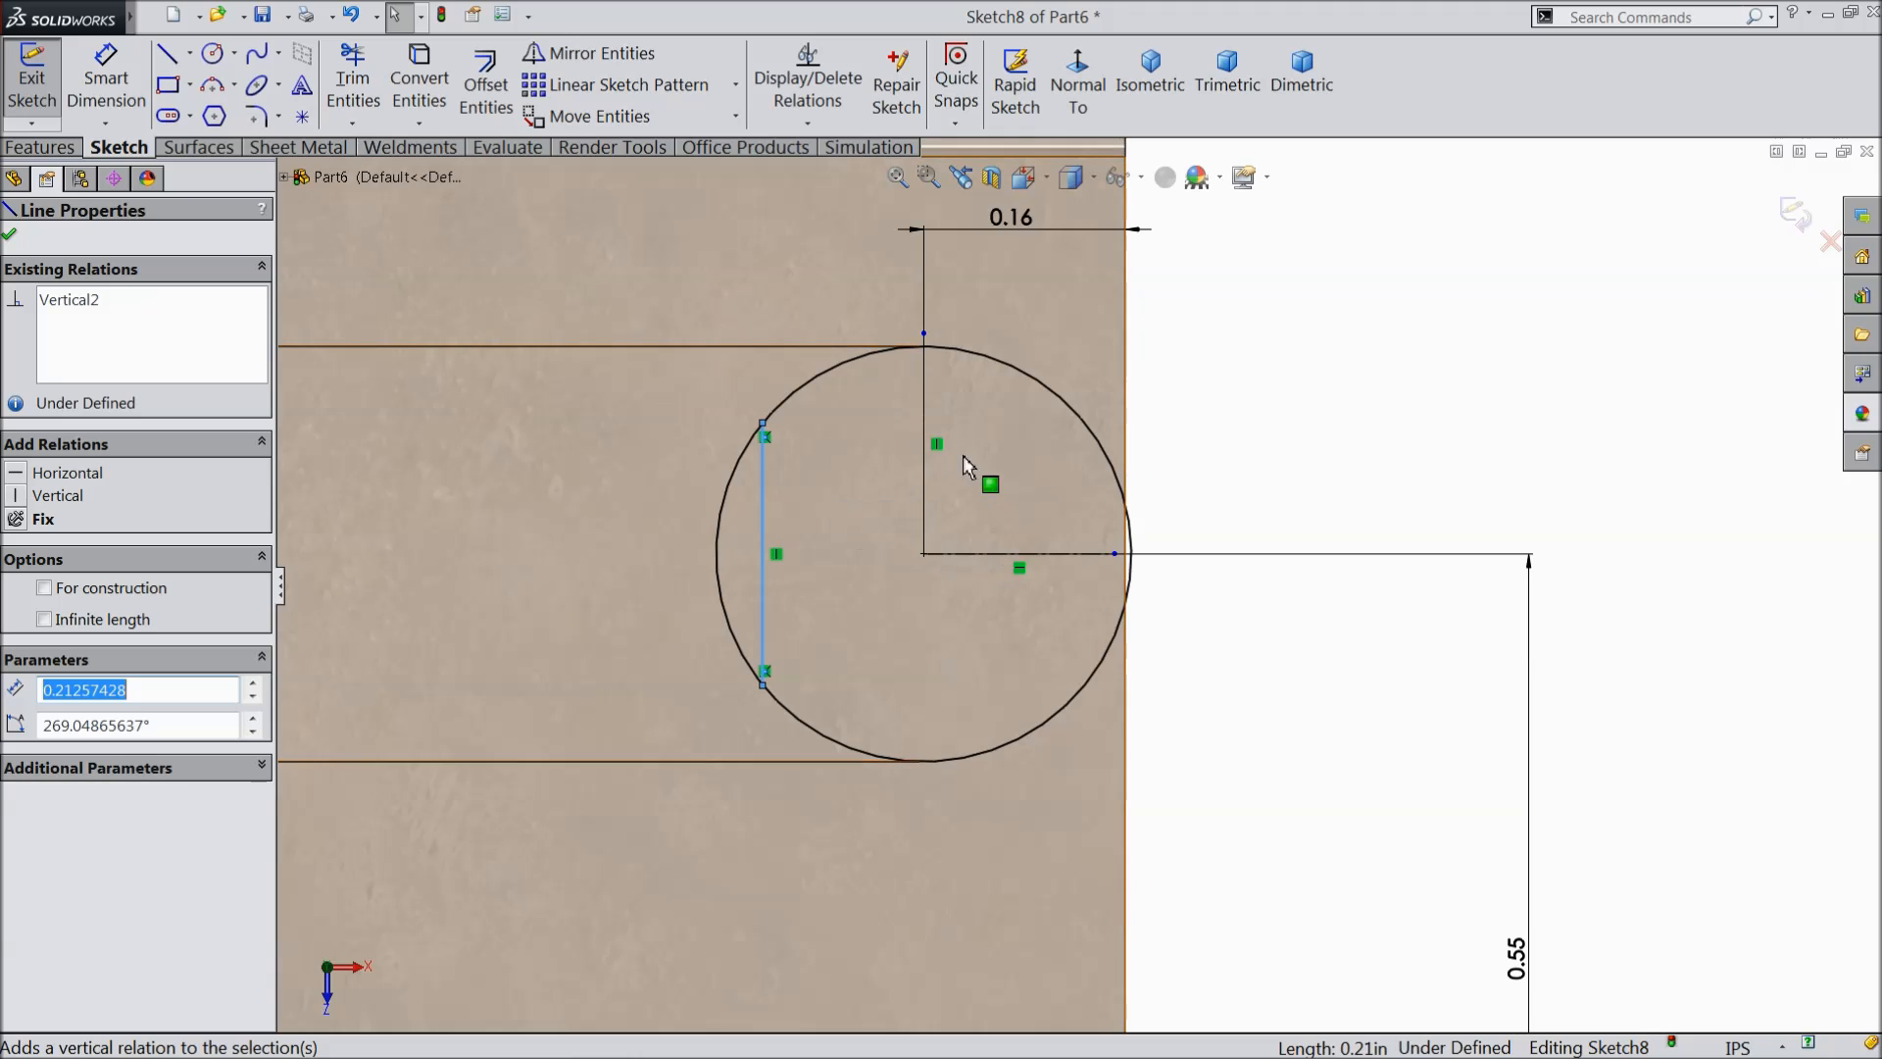
- Mirror the vertical chord about the vertical centerline to the circle's right side
left_click(925, 411)
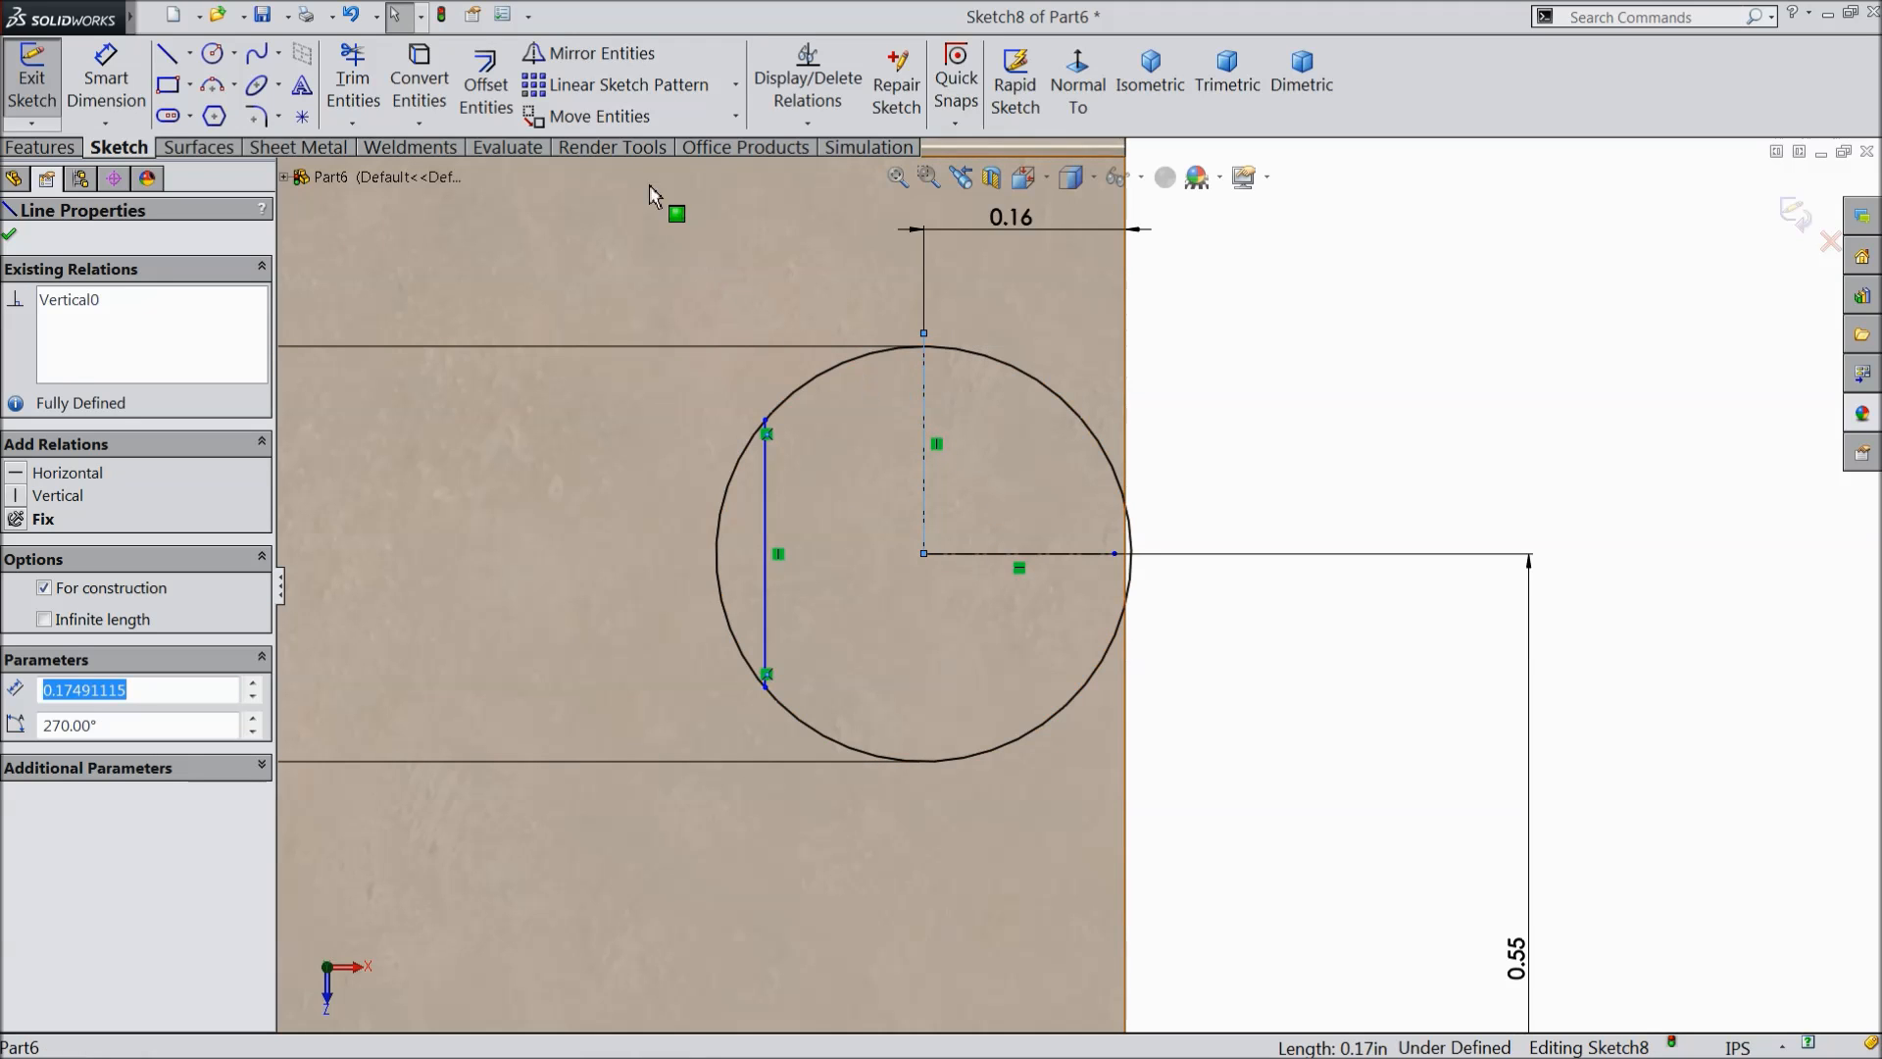
left_click(600, 57)
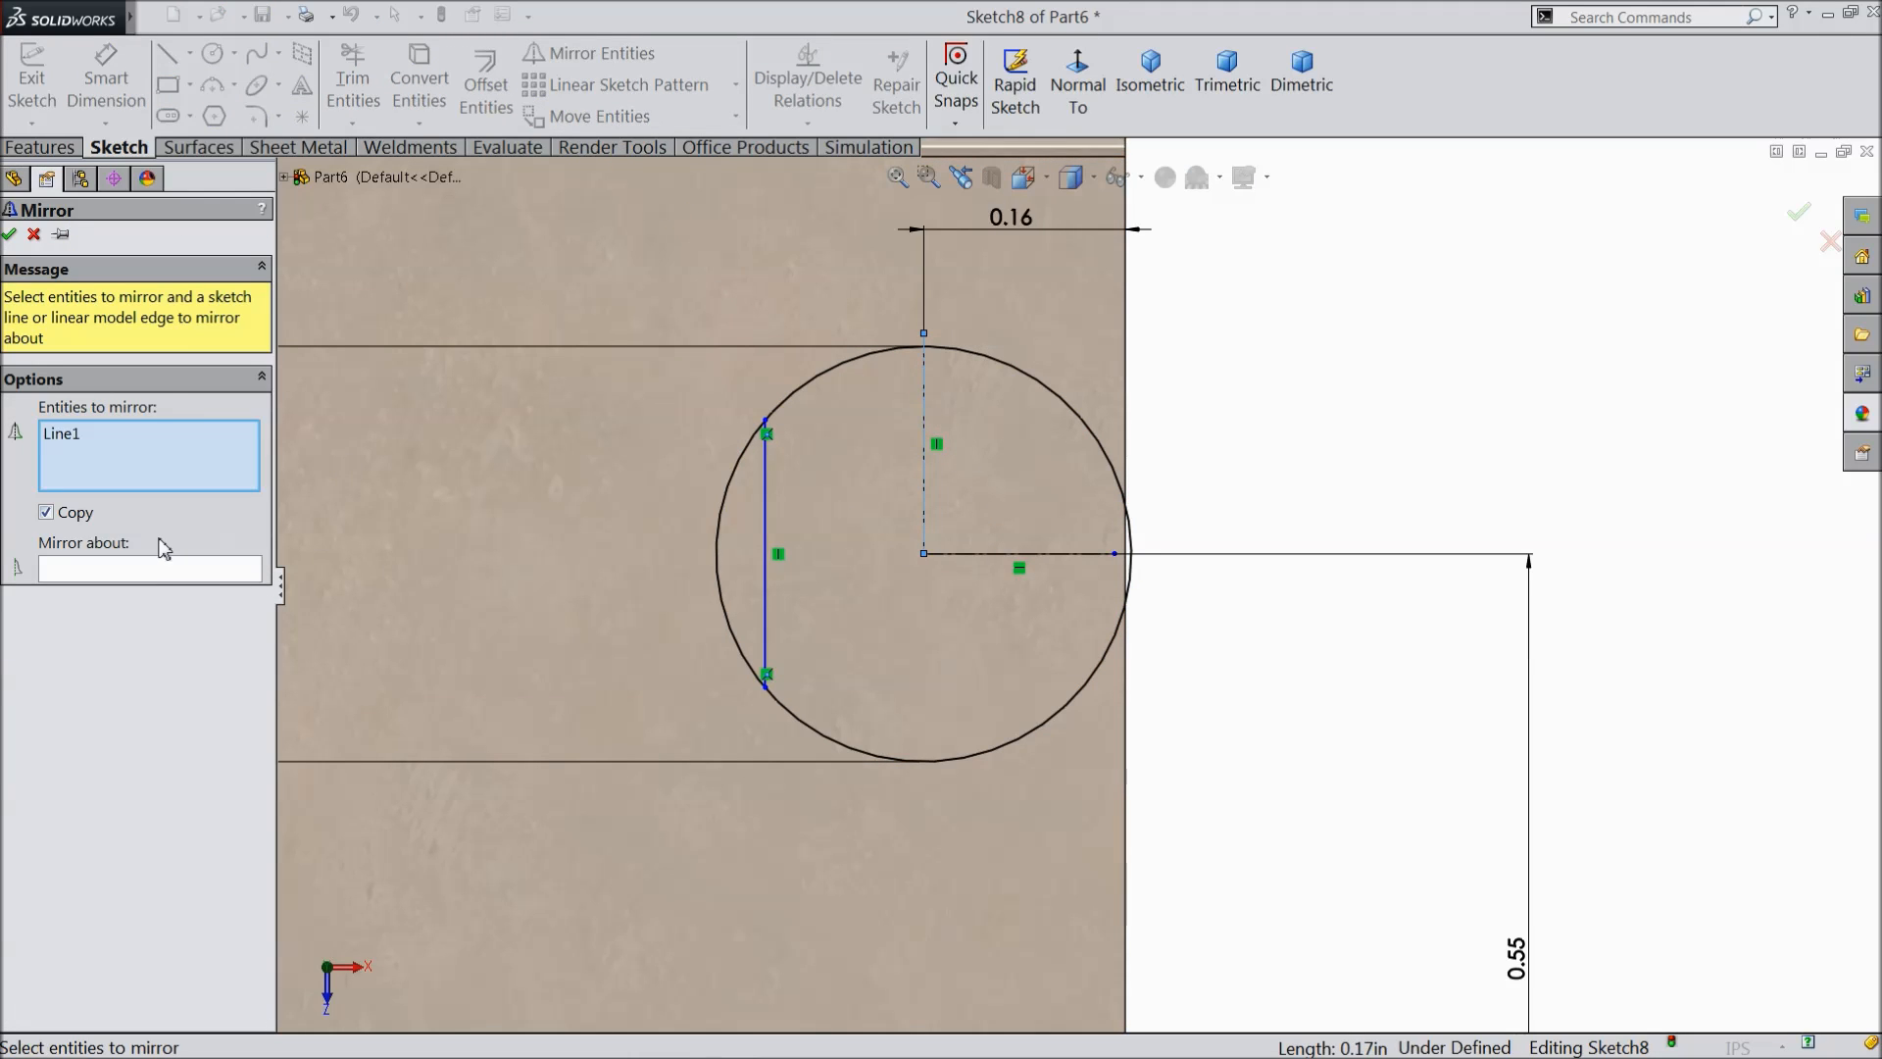
left_click(766, 537)
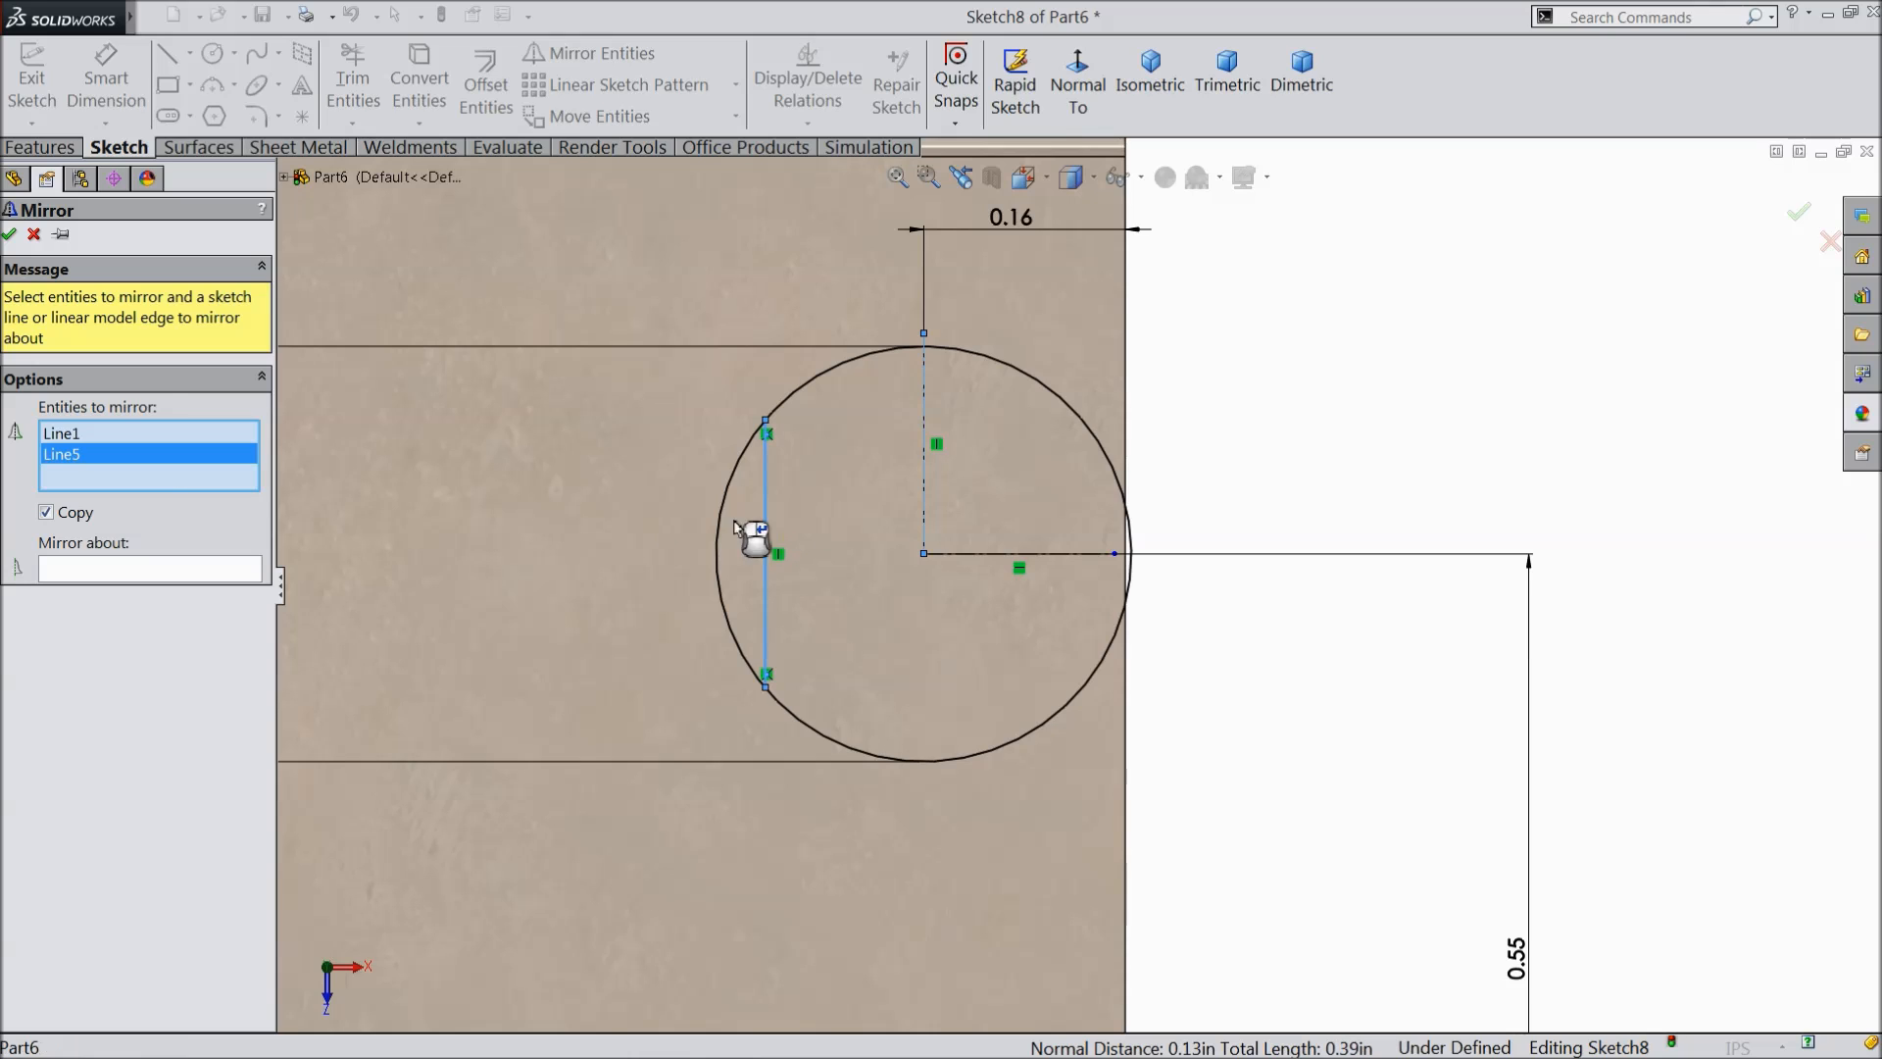
left_click(925, 485)
left_click(9, 234)
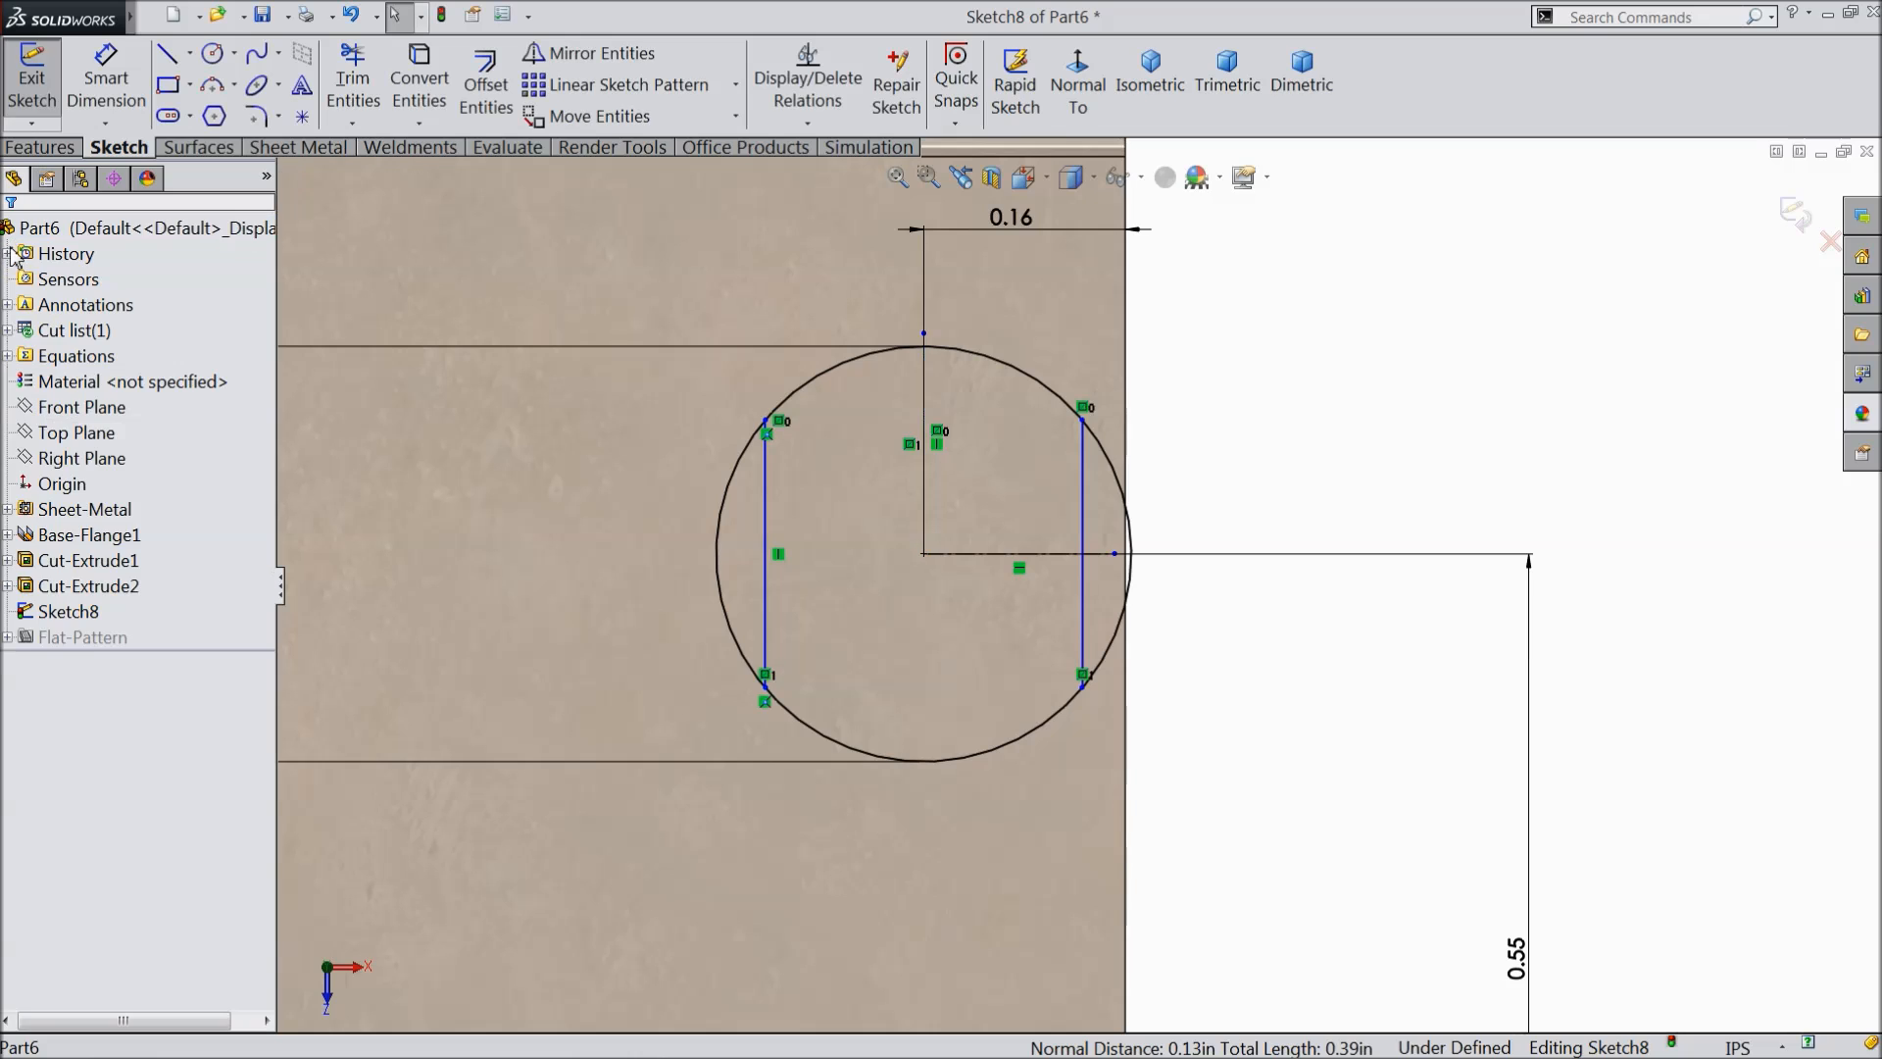
- Trim away the left and right circle arcs outside the two chords, leaving a double-flat hole profile
left_click(353, 83)
left_click(718, 522)
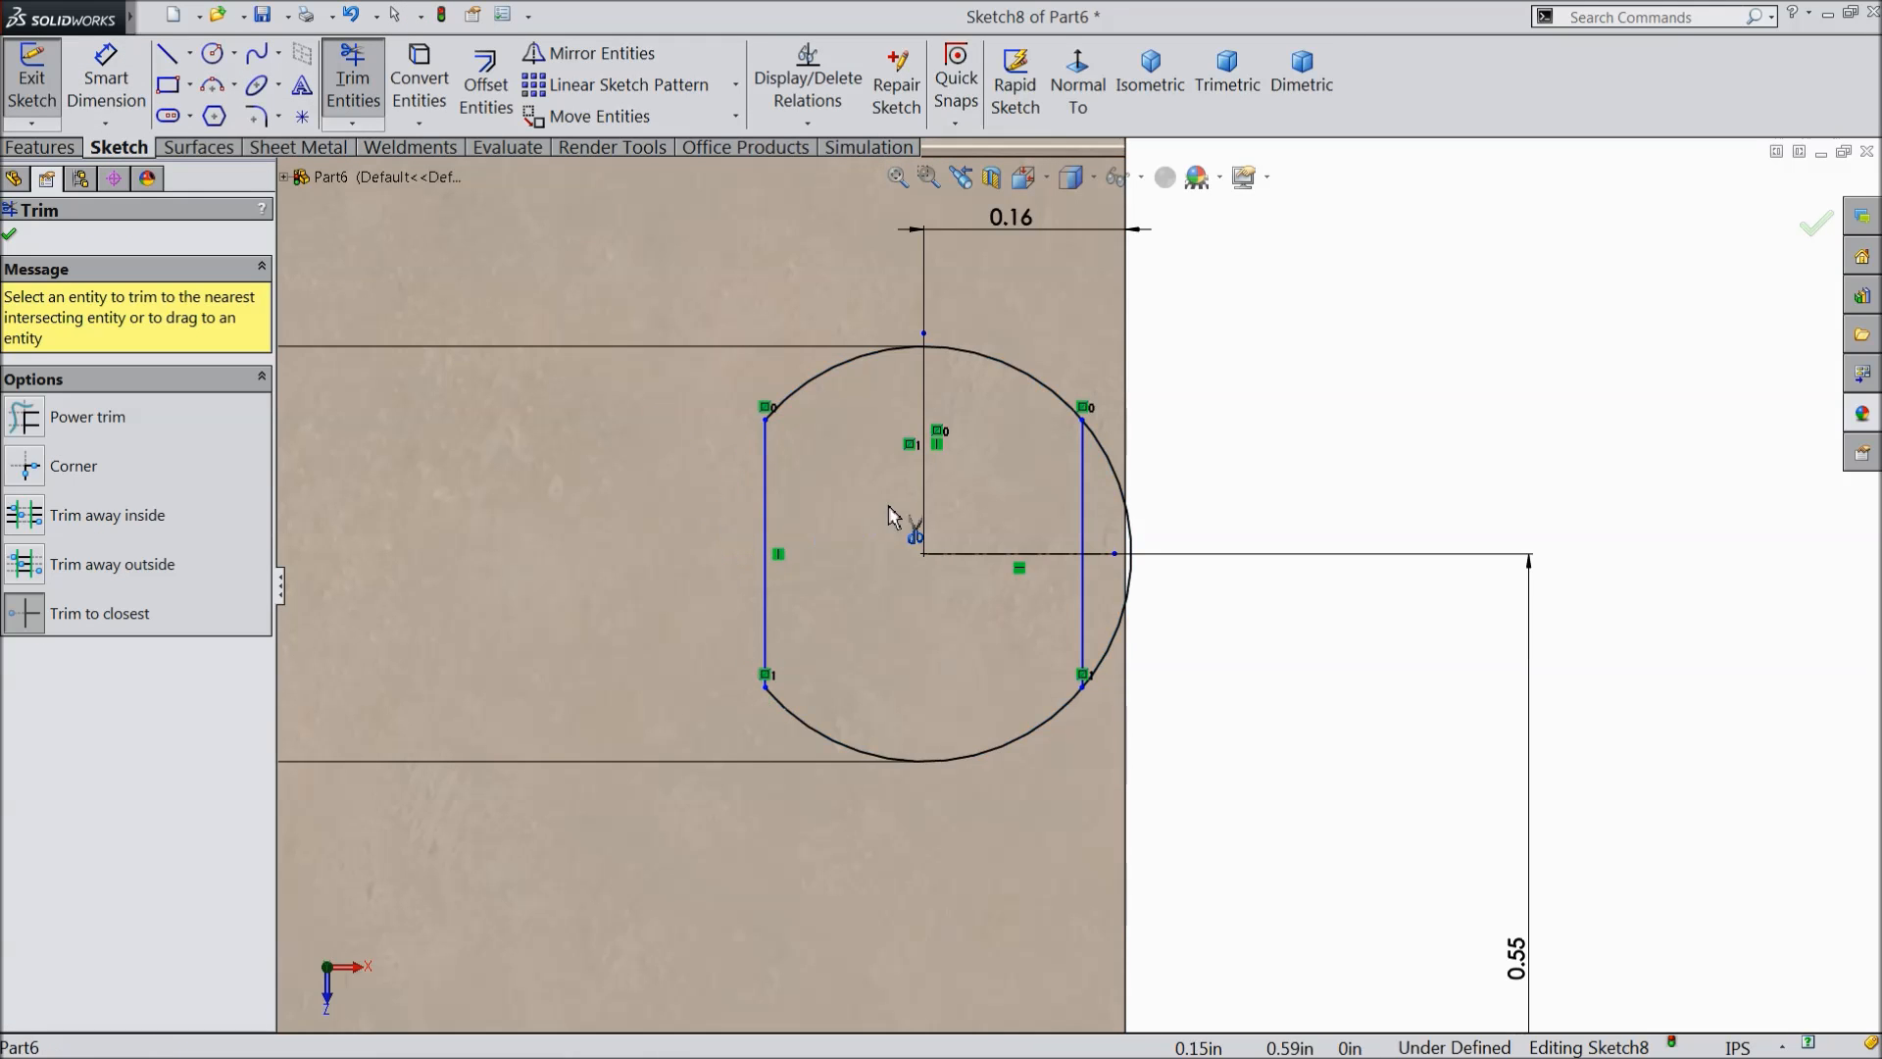
left_click(1123, 490)
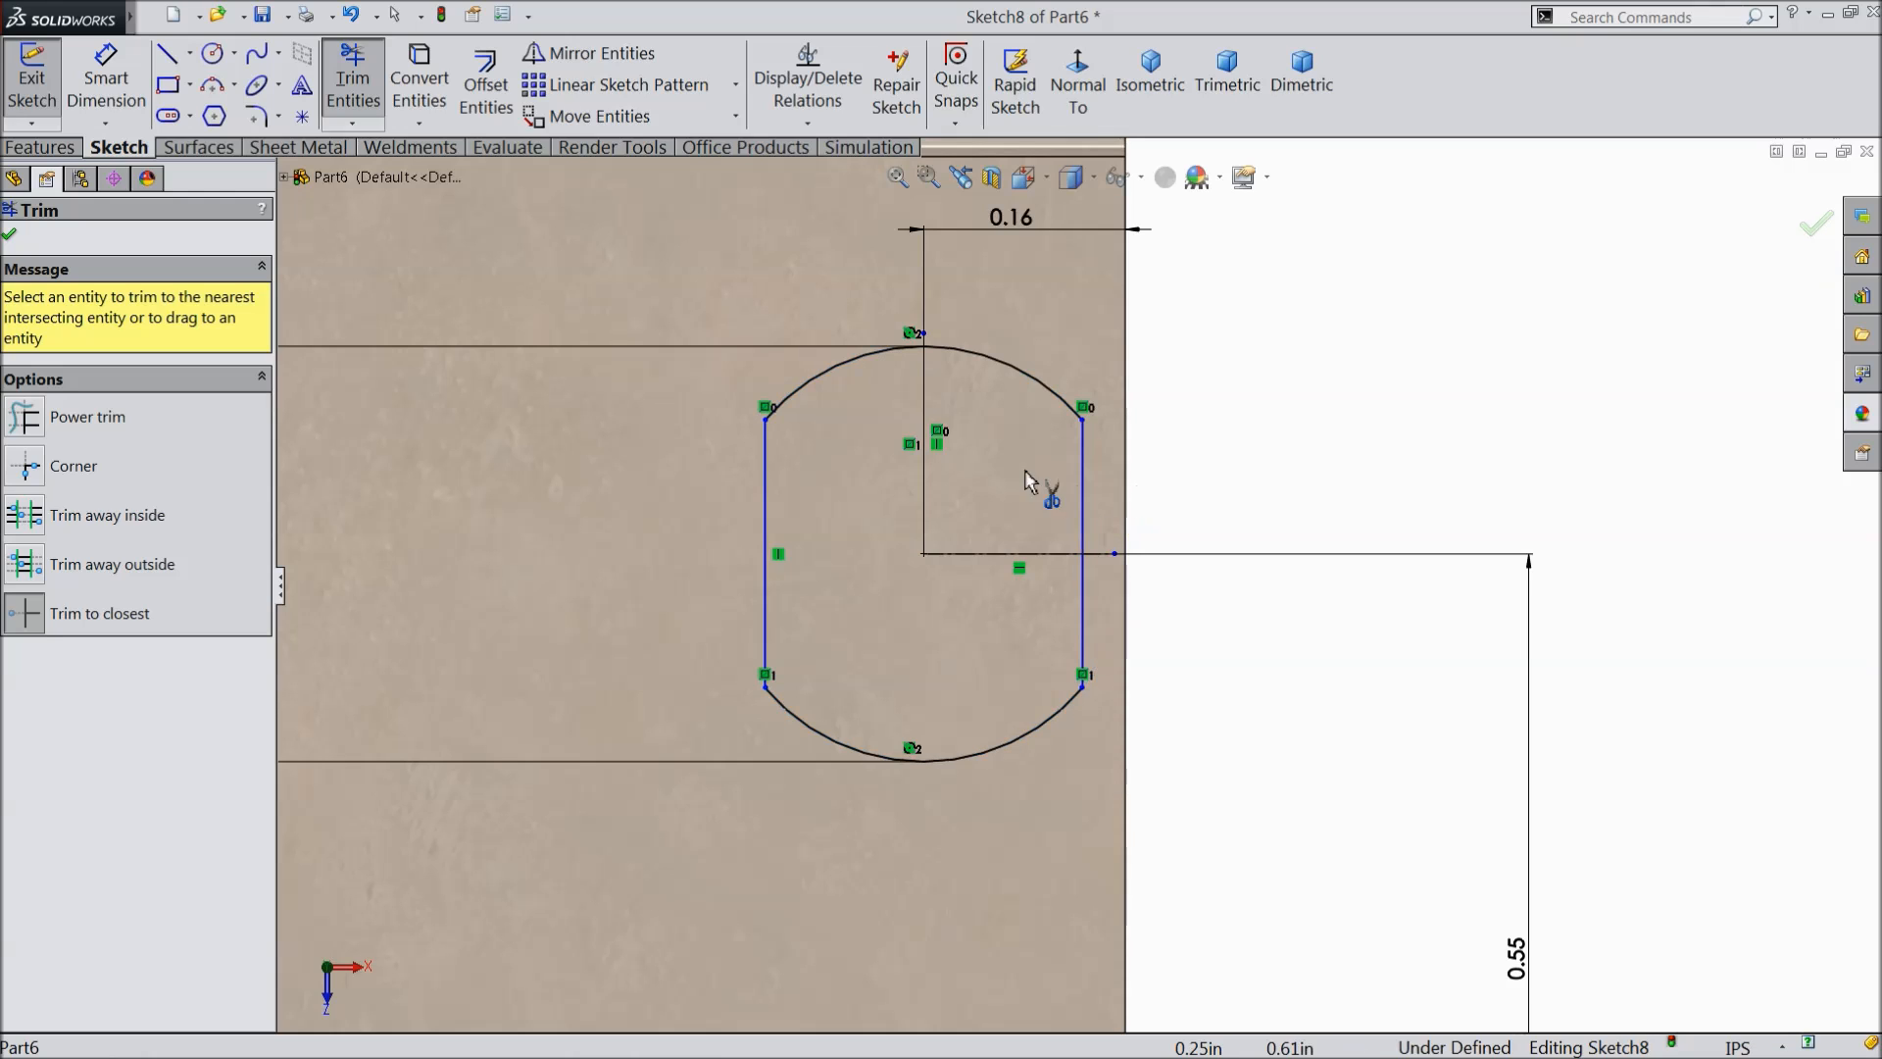
left_click(9, 236)
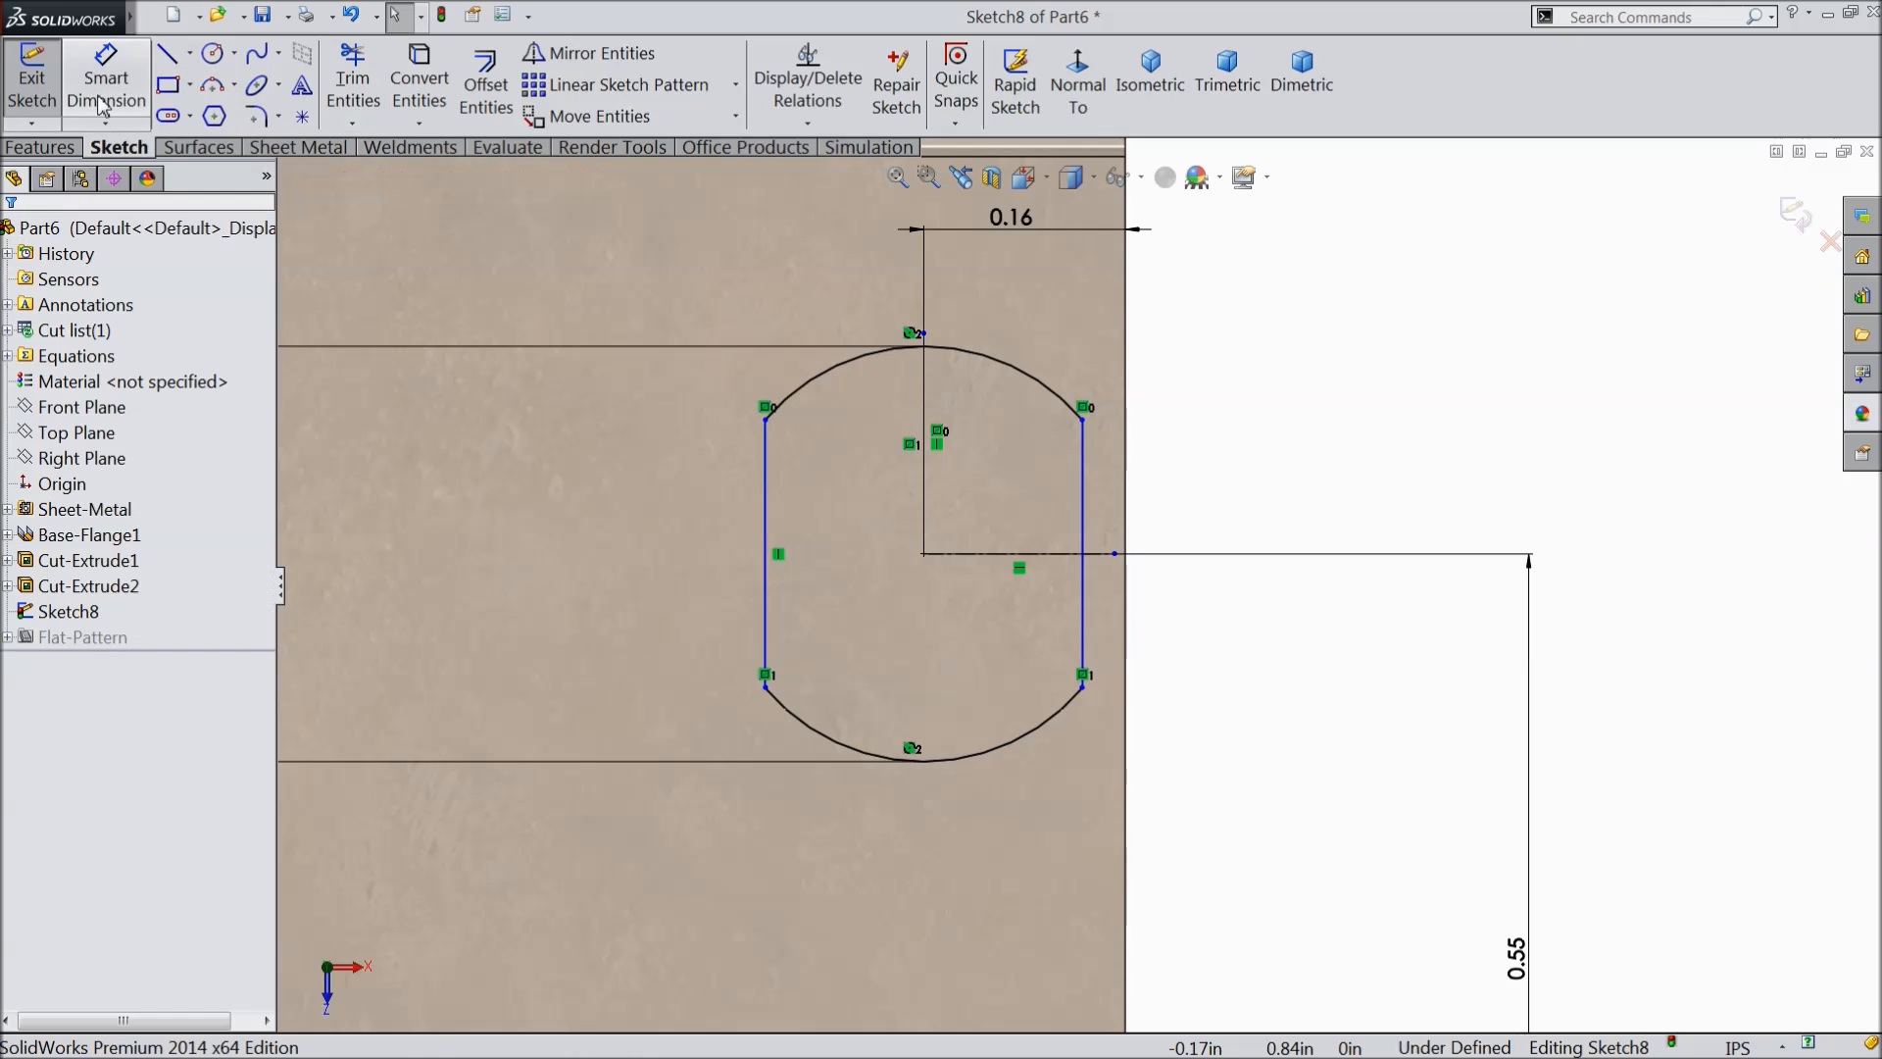
- Dimension the length of the profile's left flat as 0.22 in
left_click(106, 79)
left_click(768, 516)
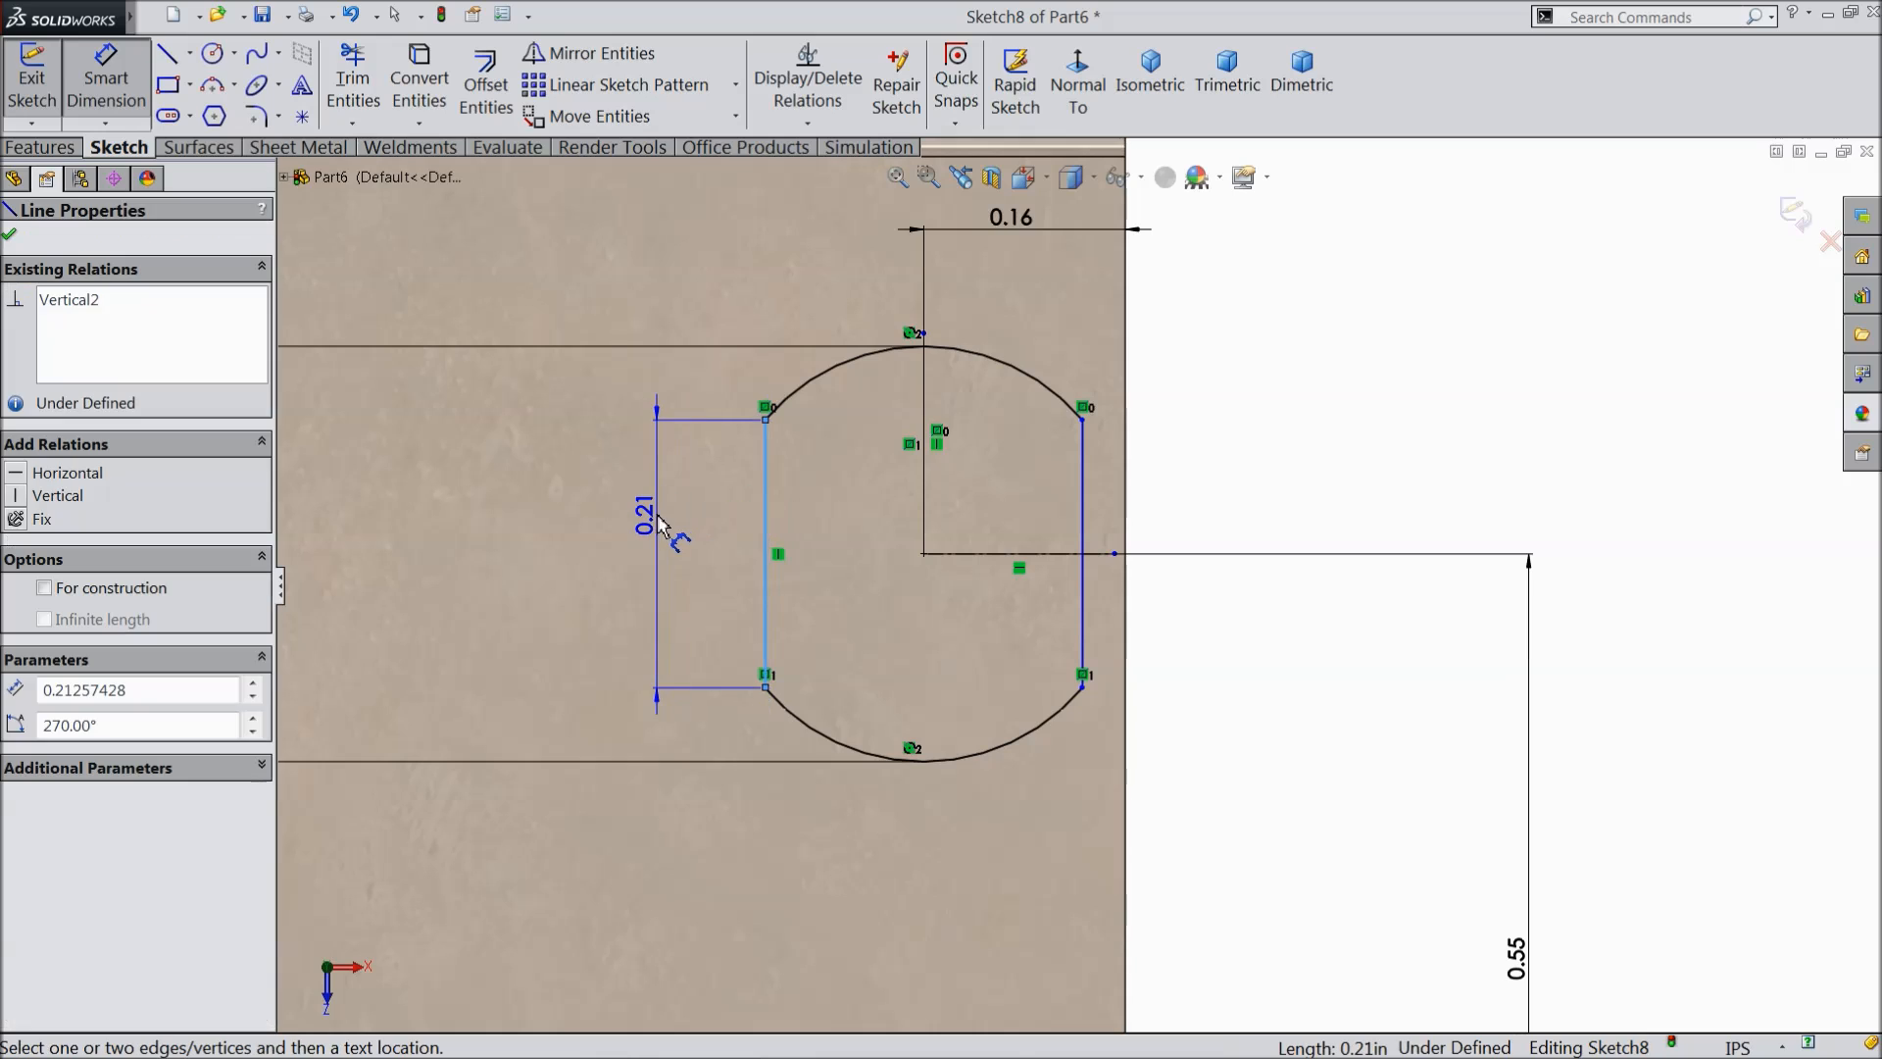
left_click(651, 529)
type("0")
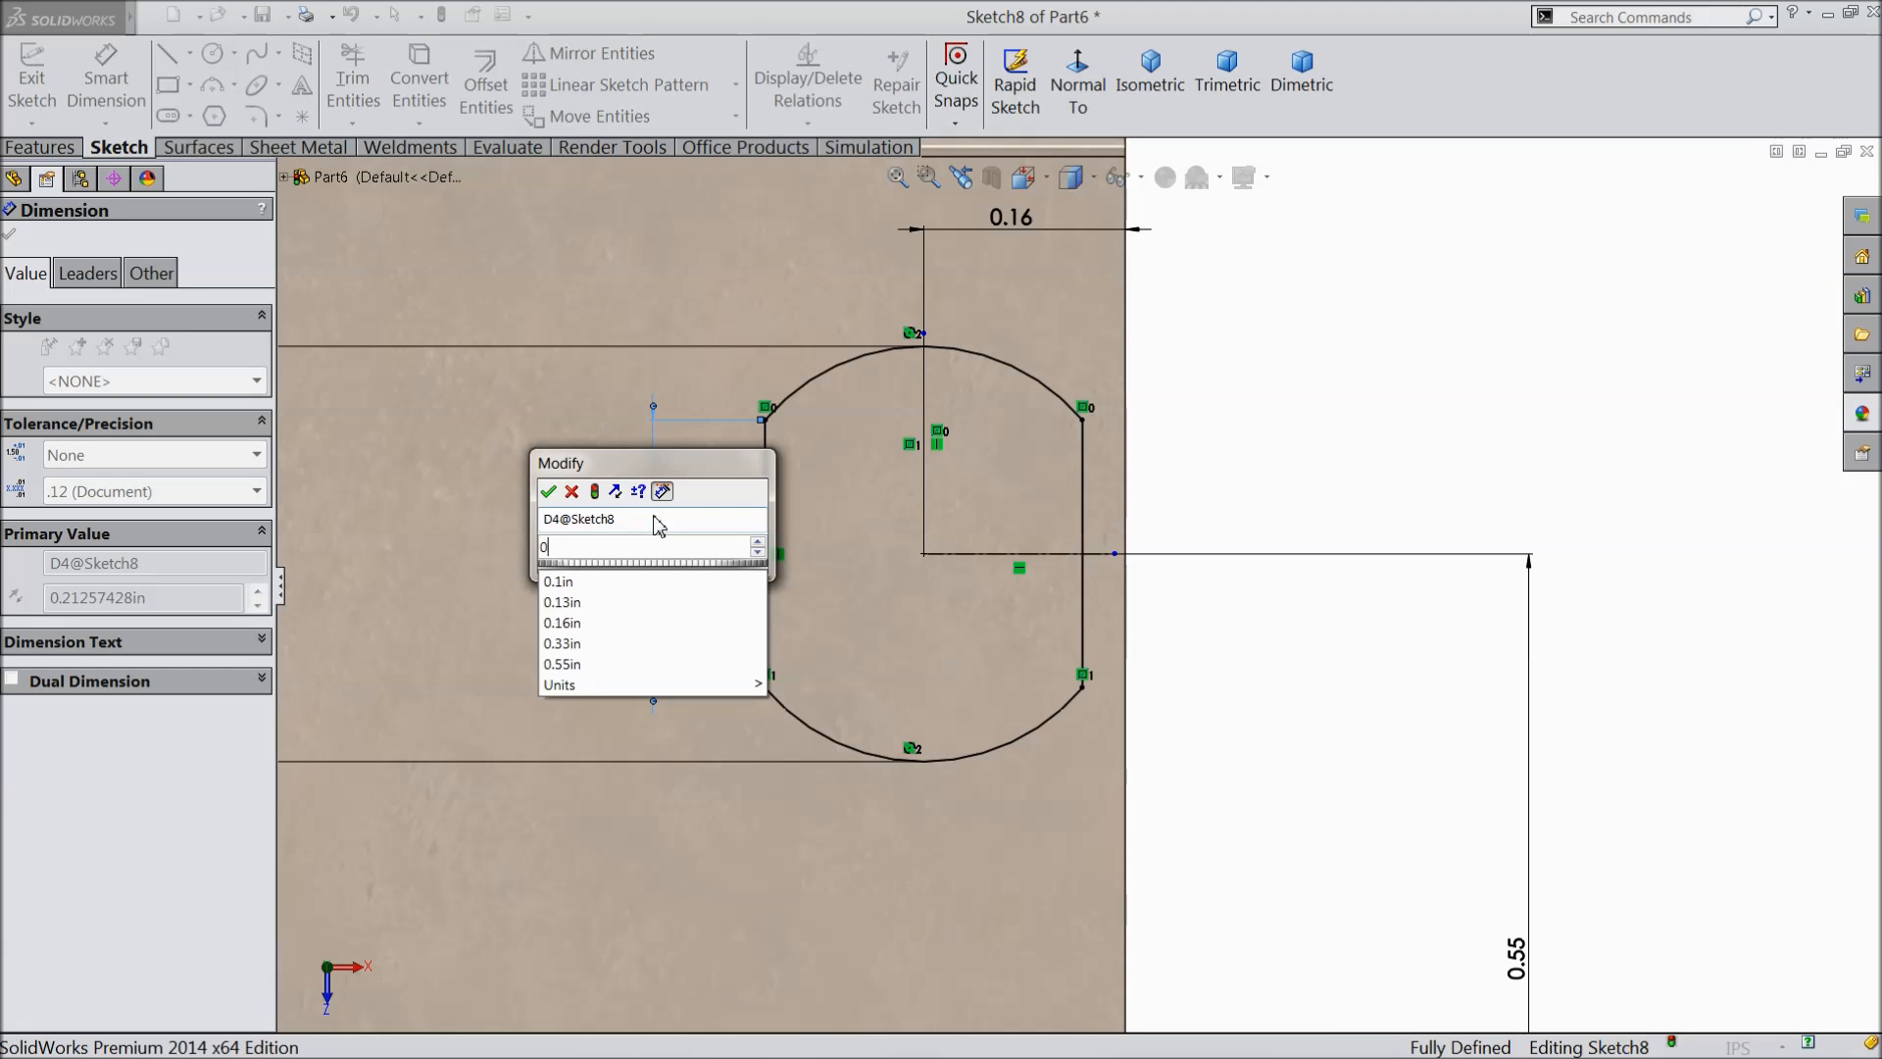
type(".22")
left_click(548, 491)
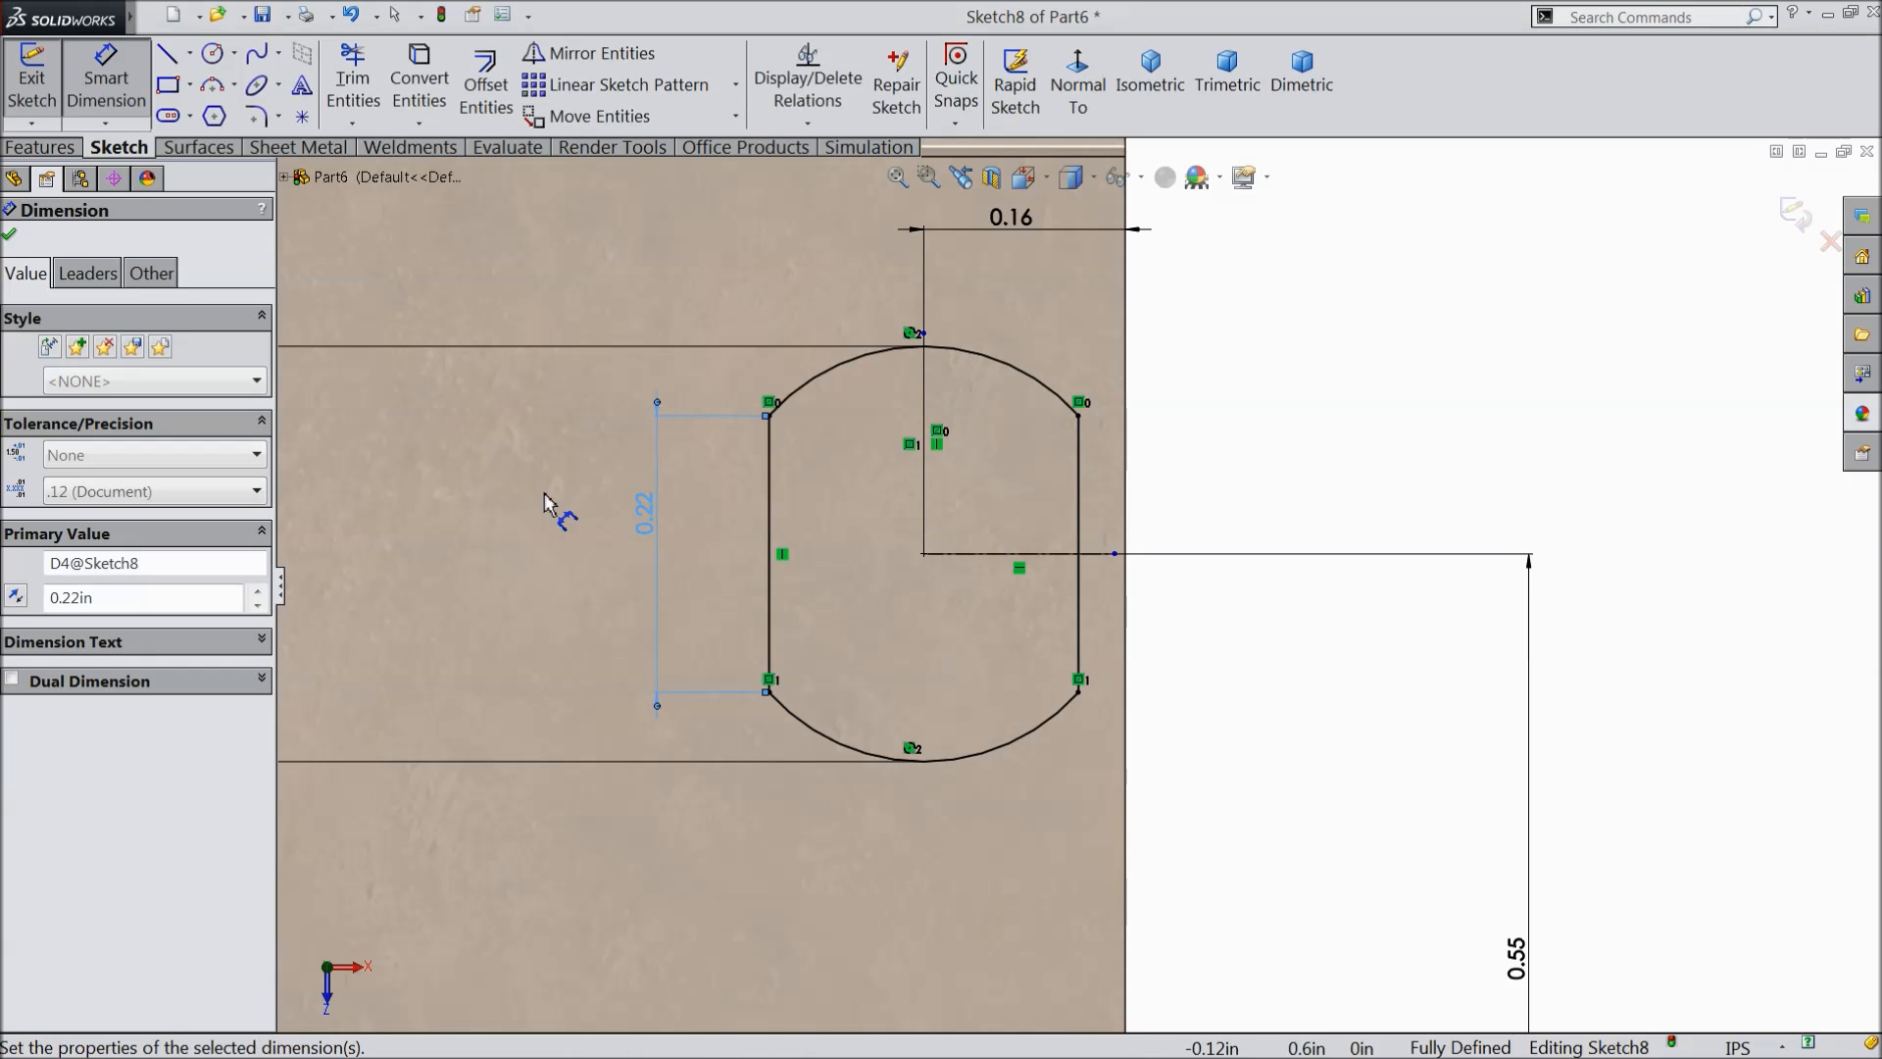
- Delete the 0.16 in dimension between the hole profile's center and the handle's right edge
scroll(1020, 600, "up", 2)
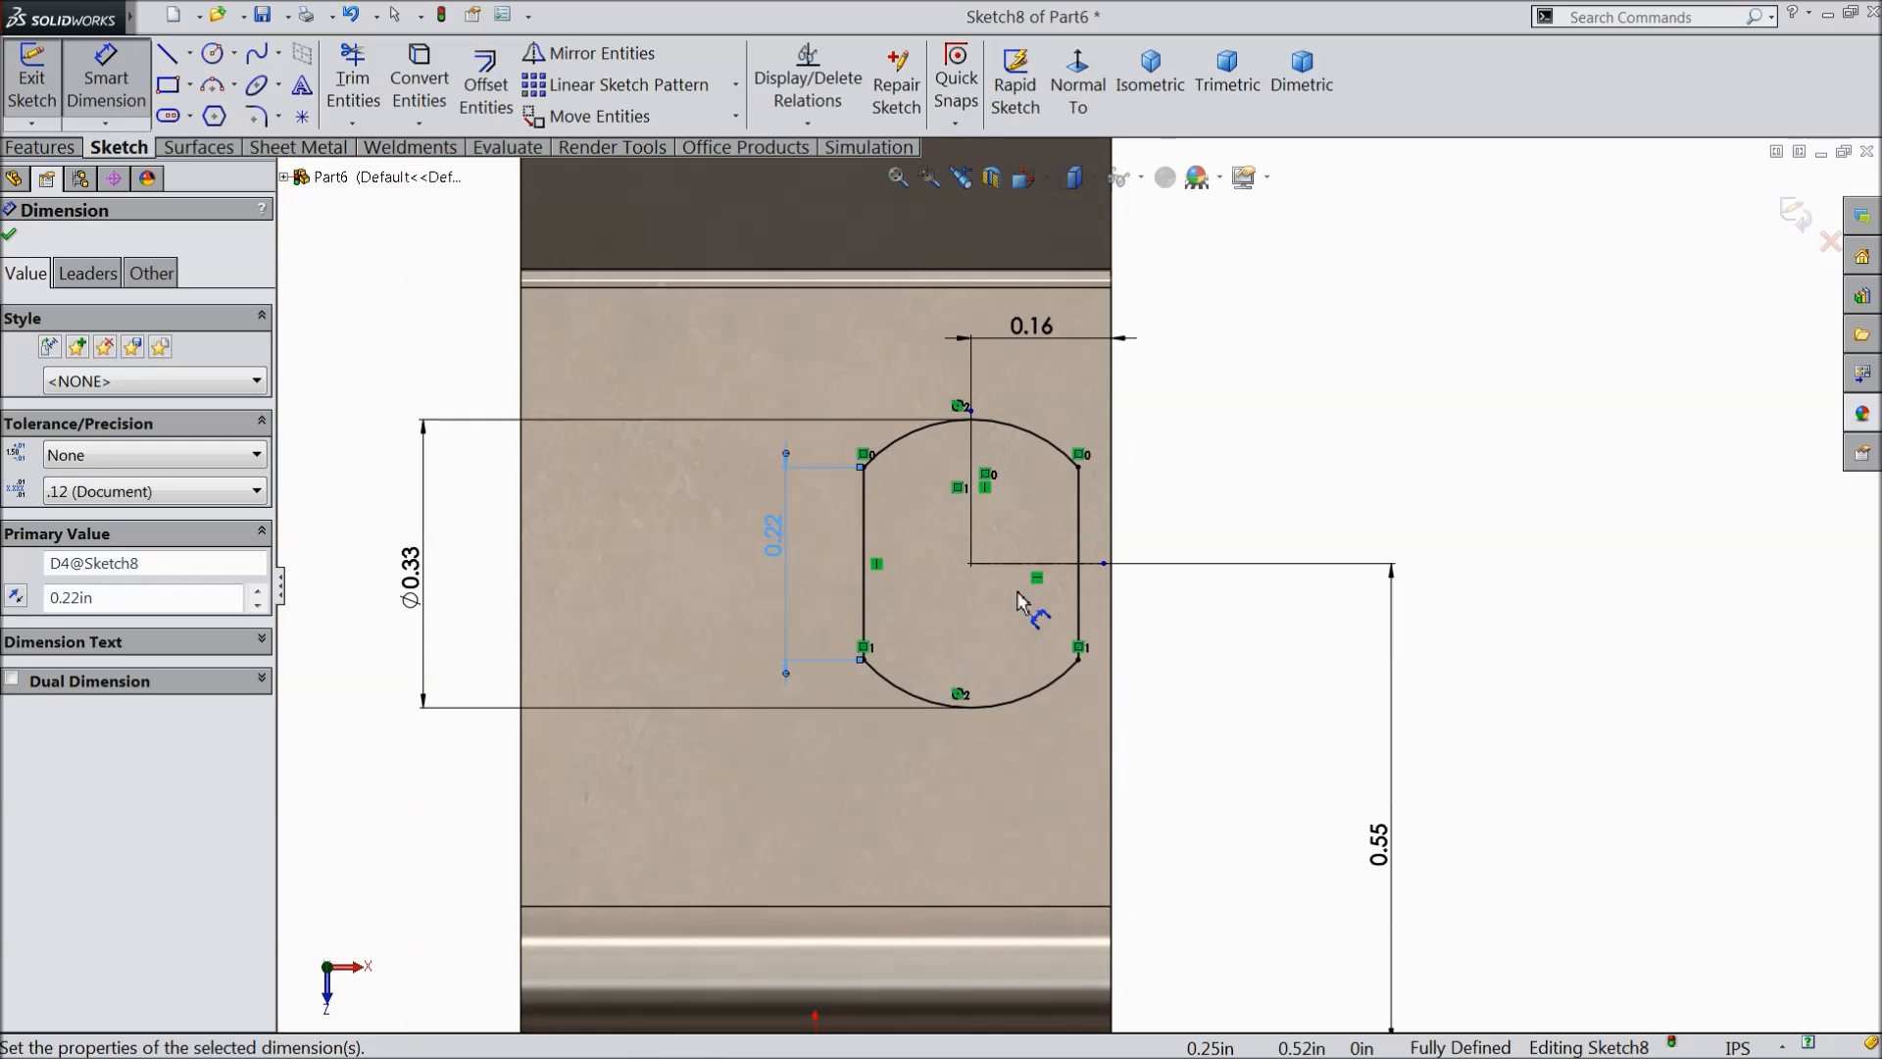
scroll(1184, 677, "up", 3)
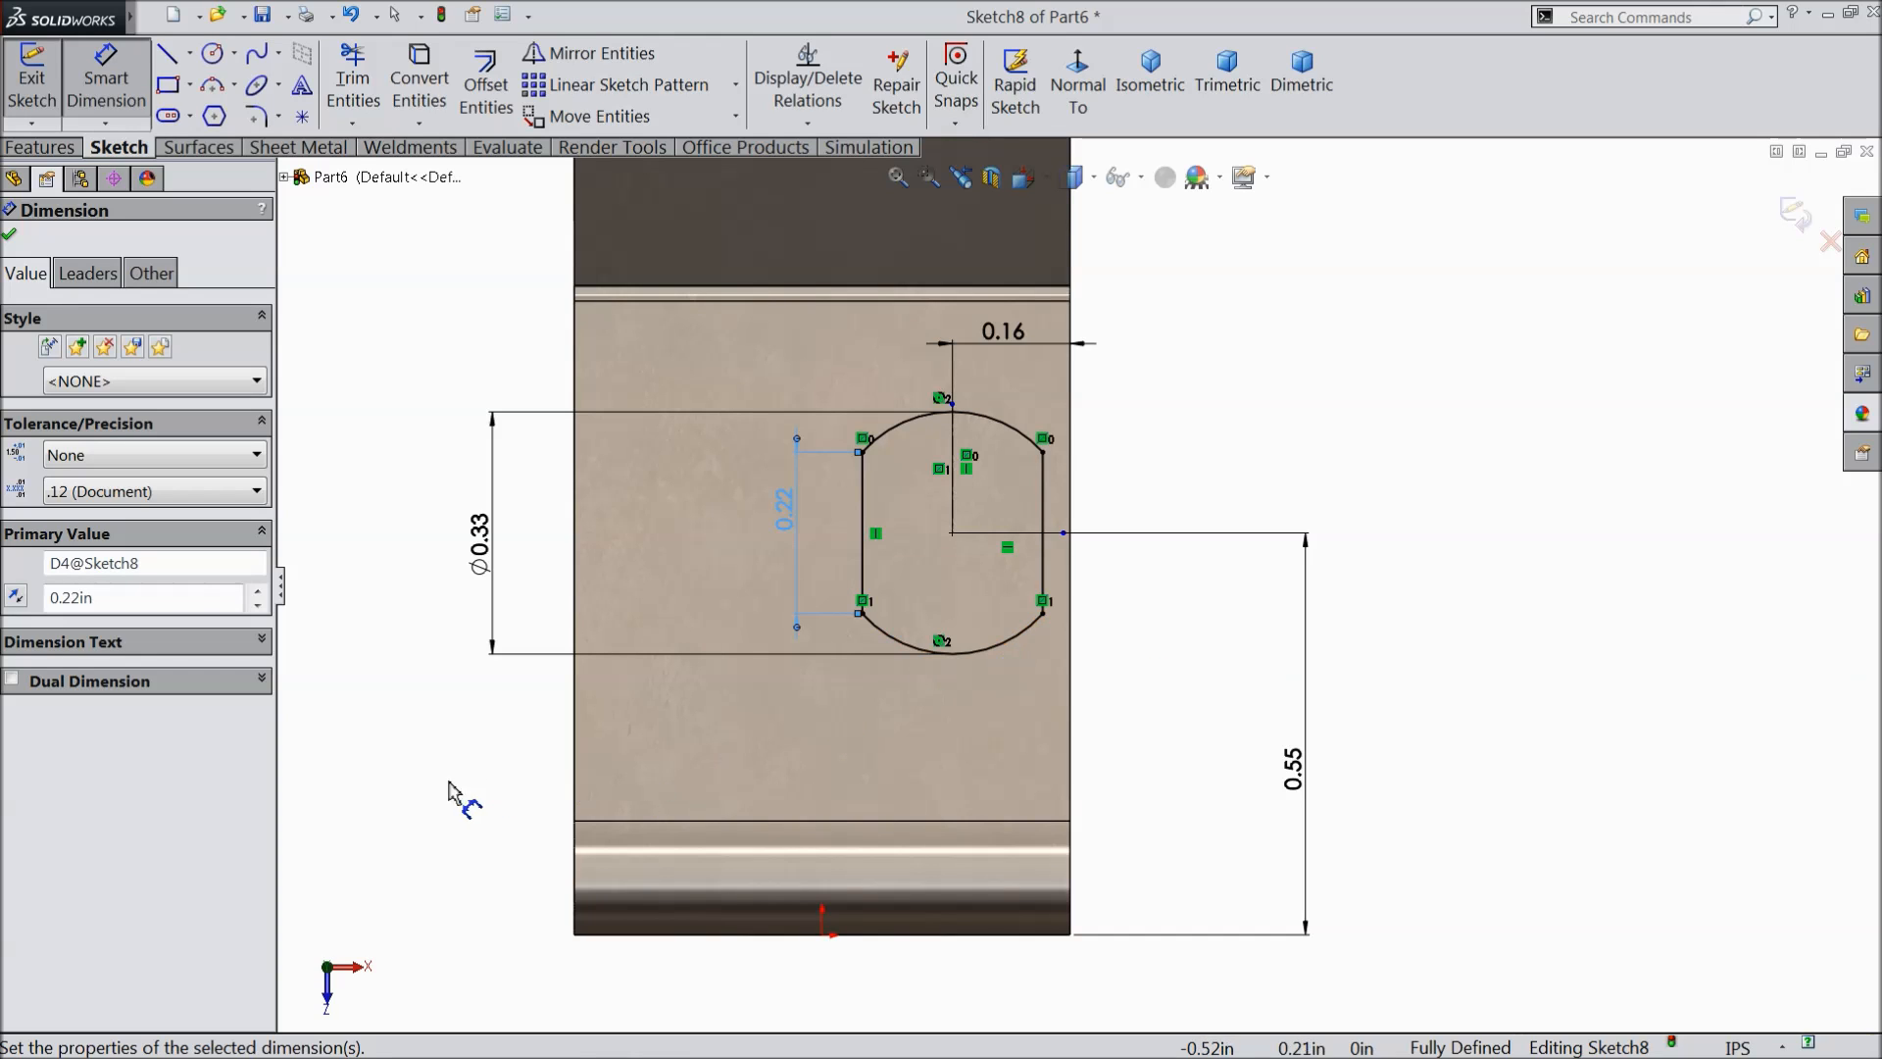
left_click(10, 233)
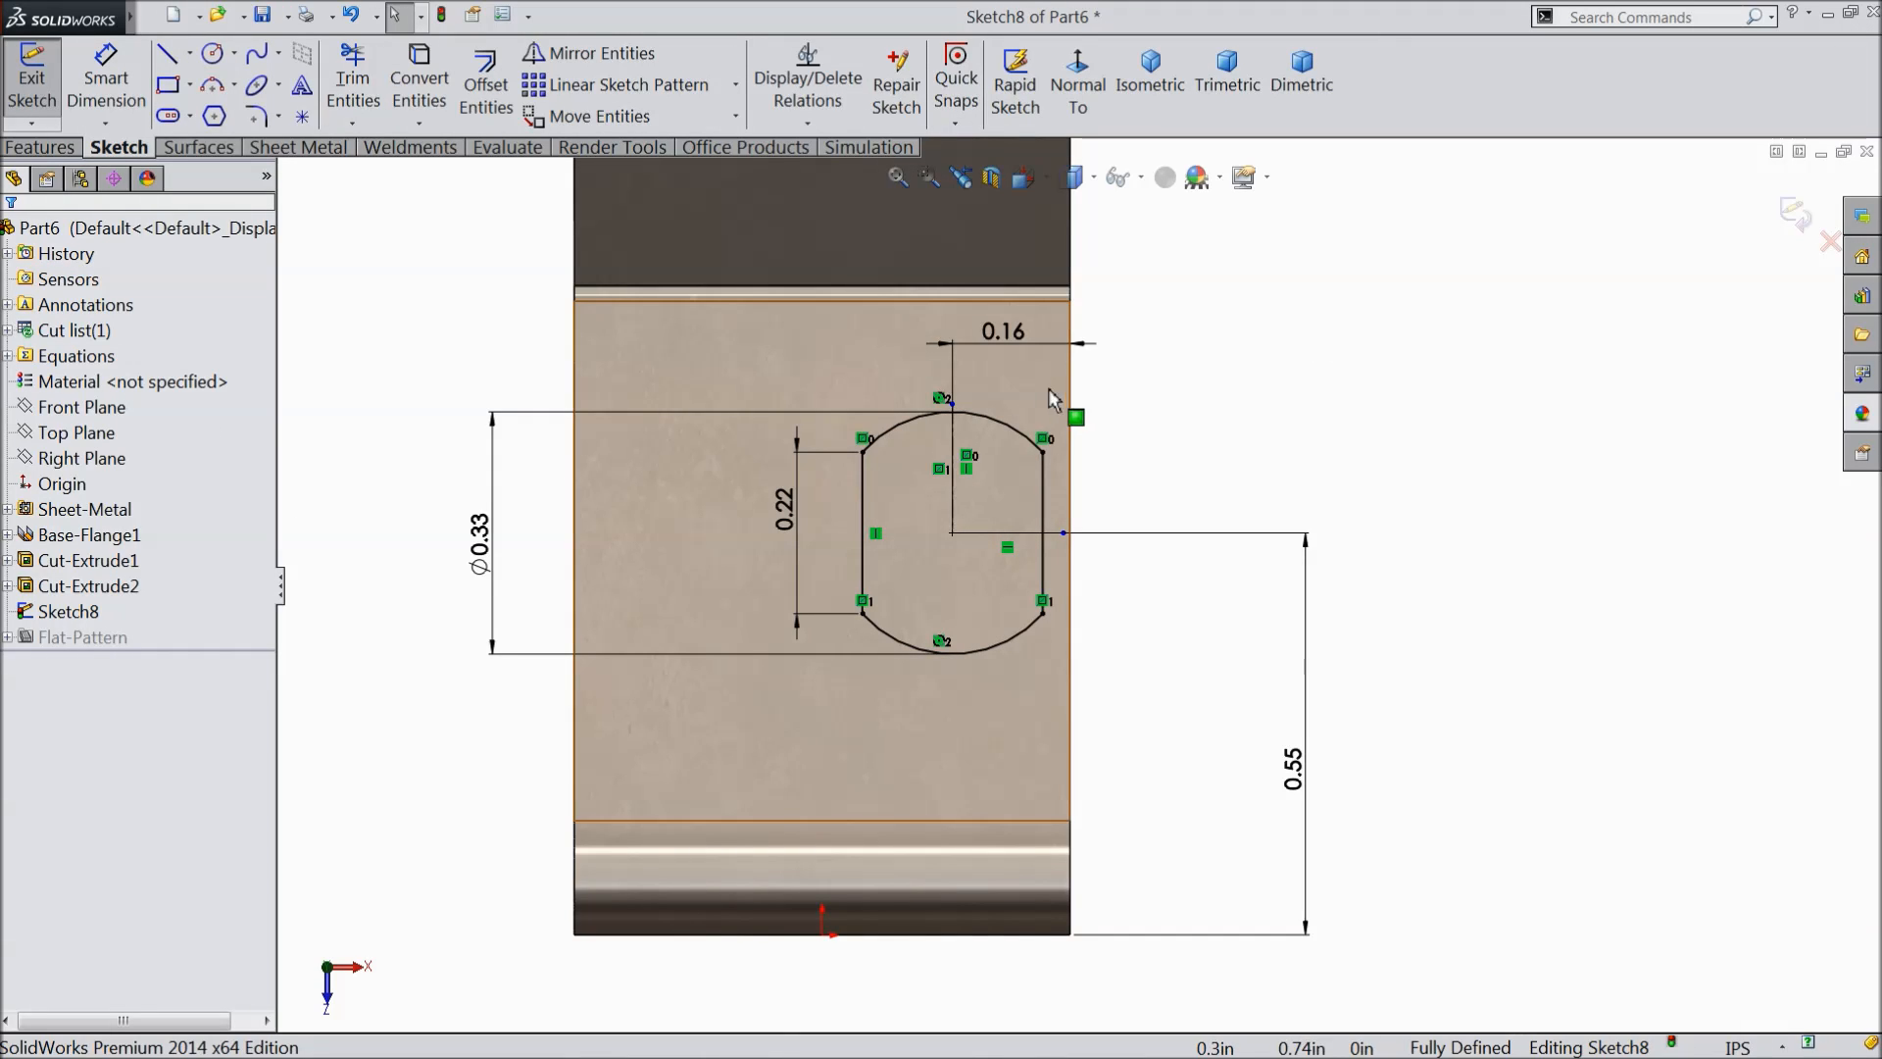
left_click(1003, 332)
key("Delete")
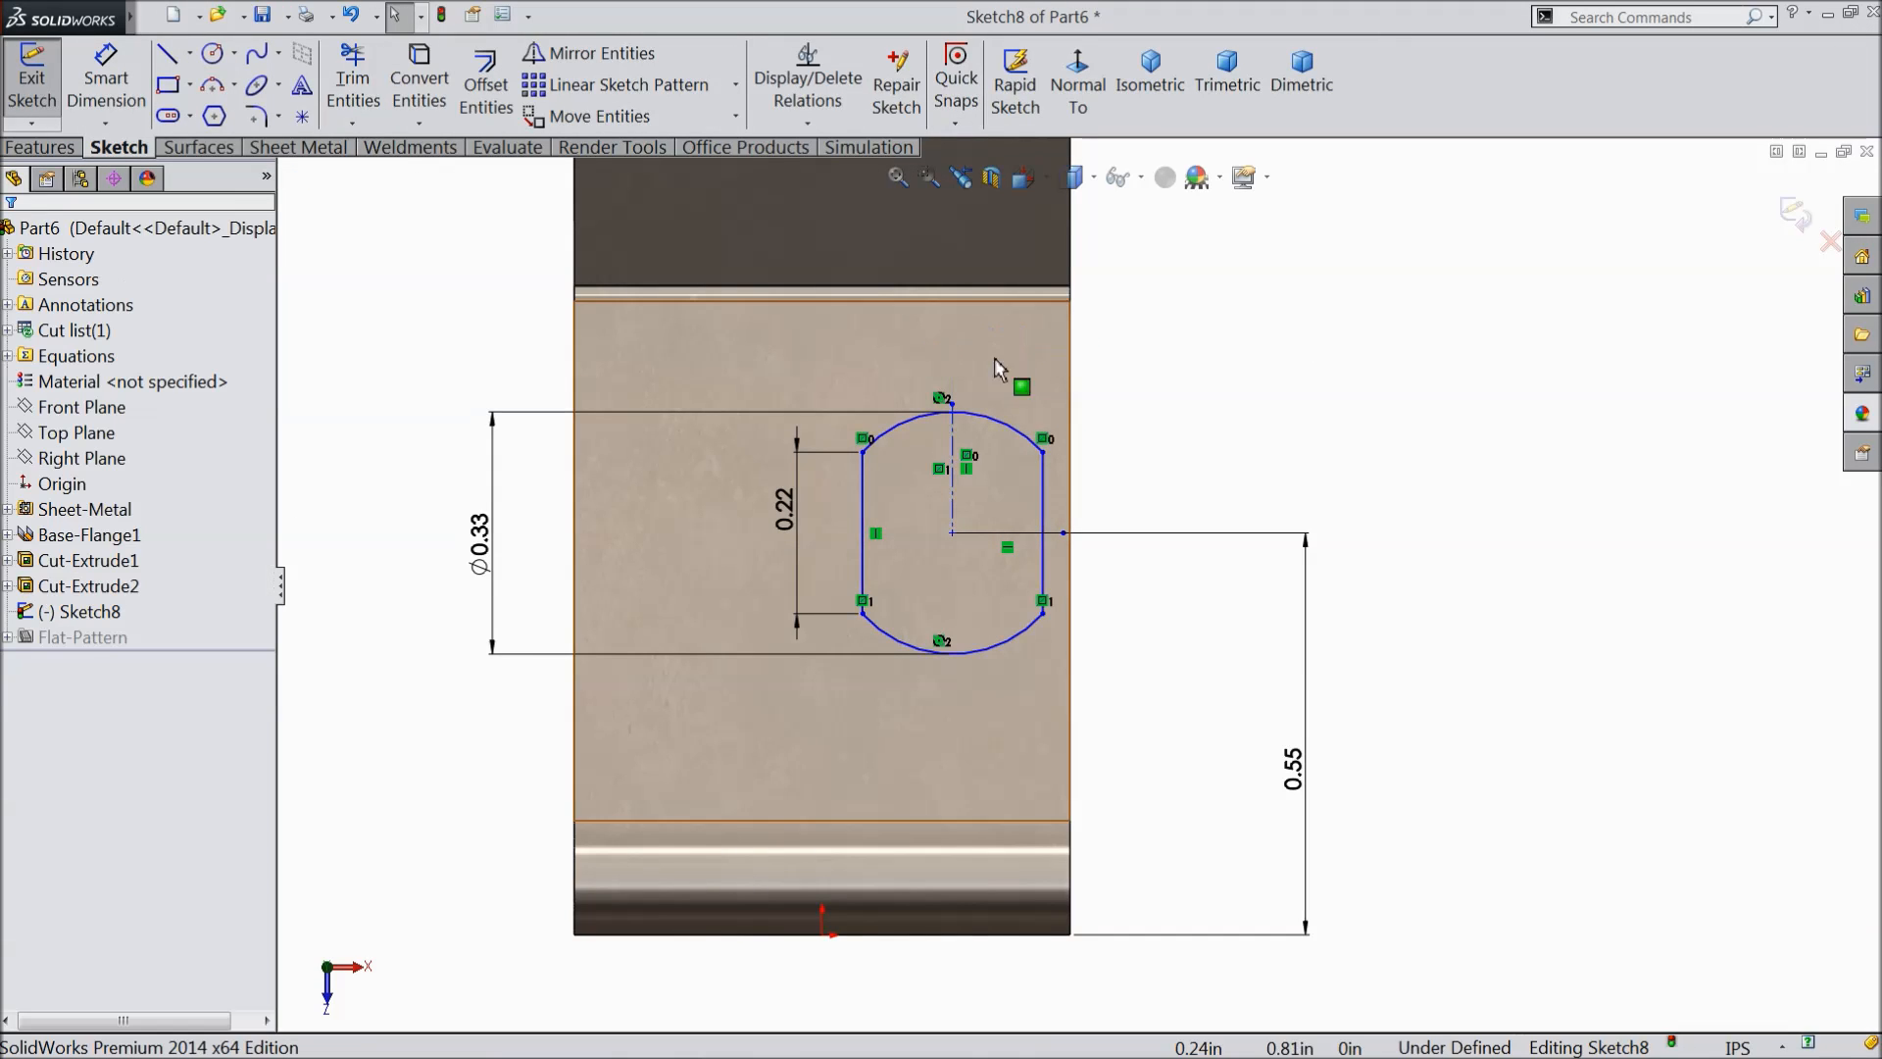
- Dimension the profile's right flat 0.16 in from the handle's right edge
left_click(106, 78)
scroll(1118, 648, "down", 2)
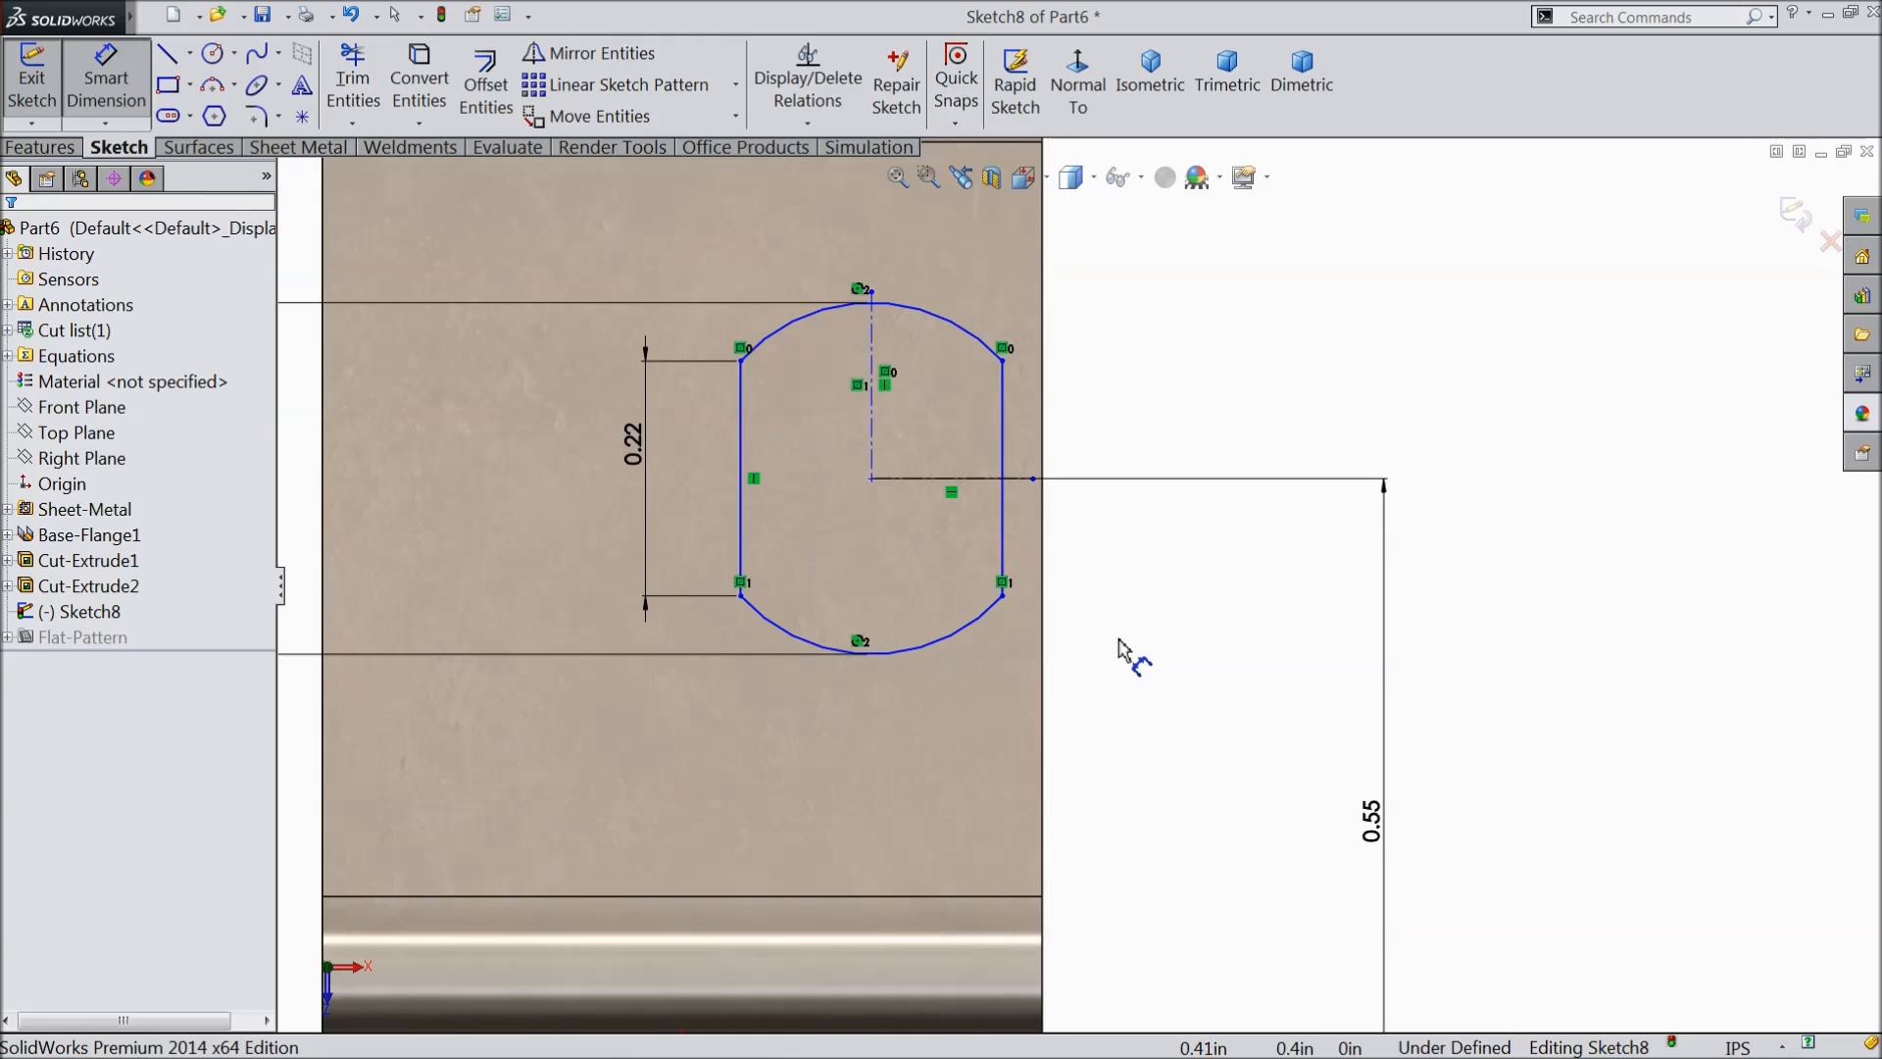
left_click(1004, 535)
left_click(1042, 566)
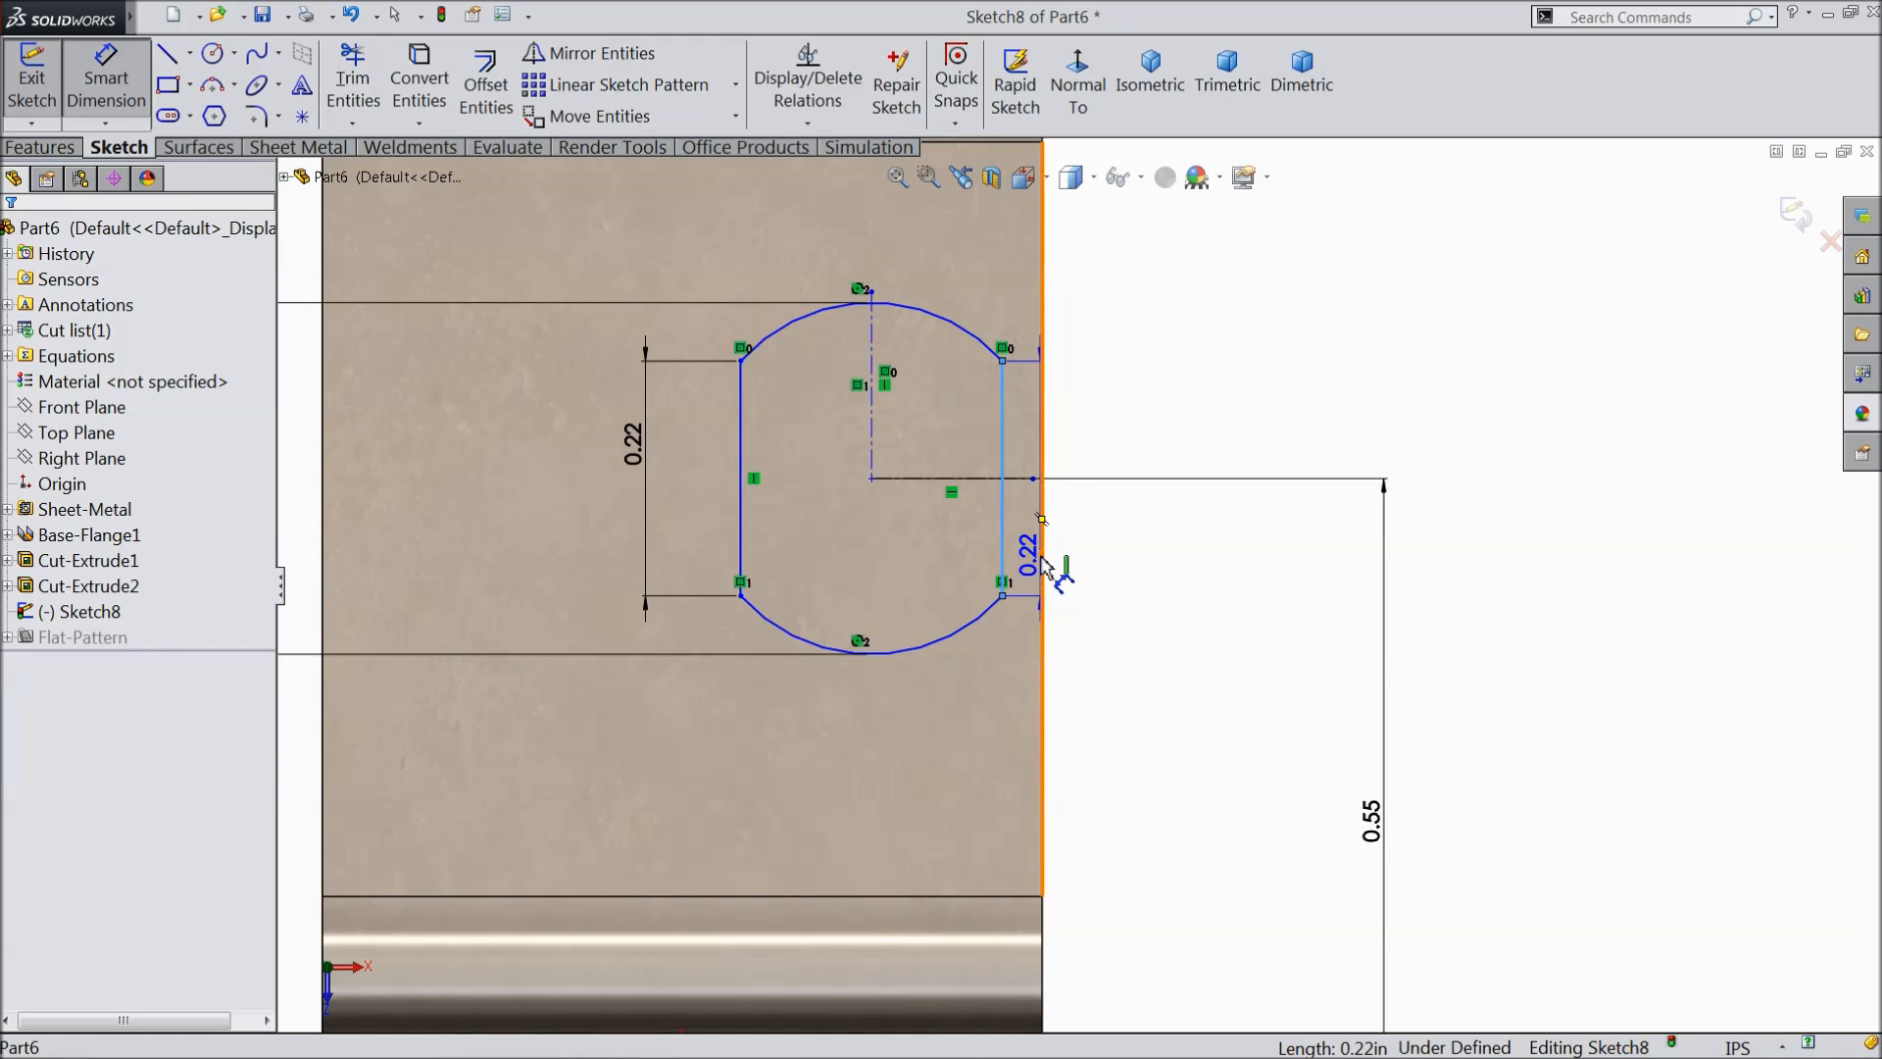
left_click(1126, 706)
type("0.16")
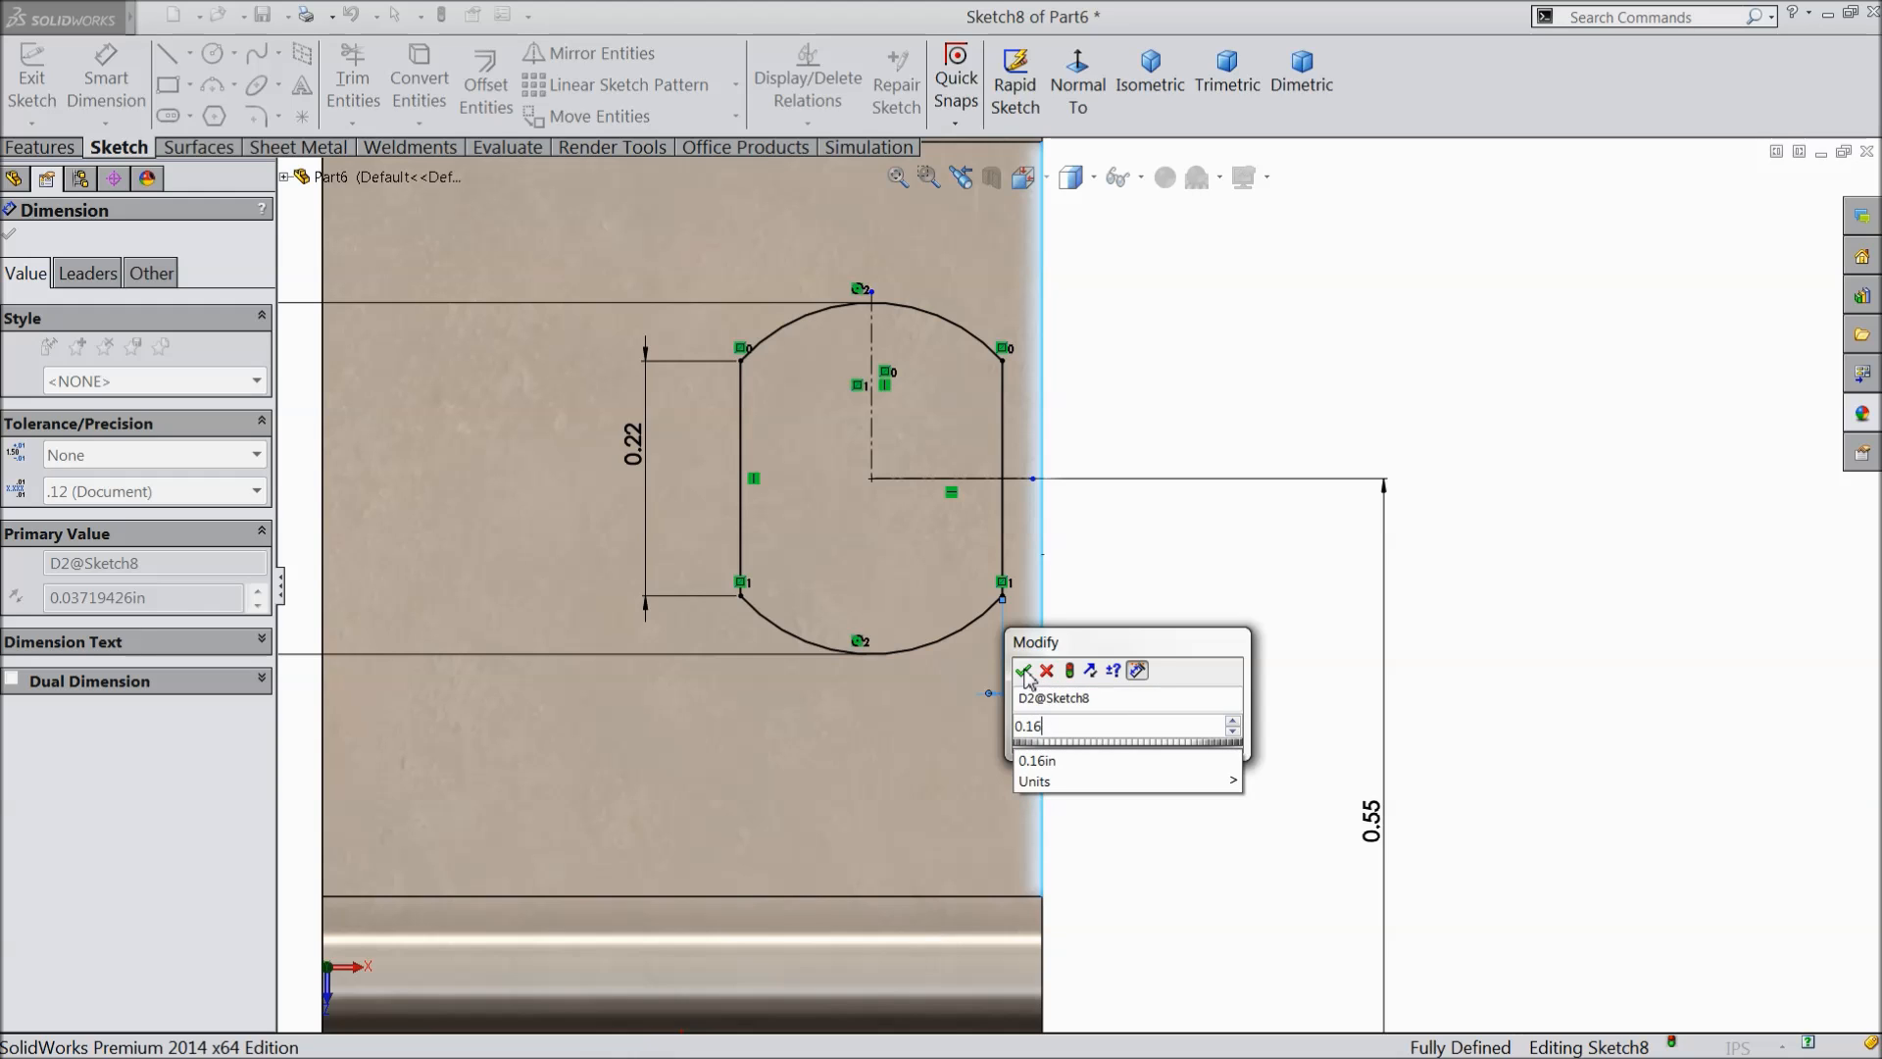
left_click(1025, 672)
scroll(882, 614, "up", 3)
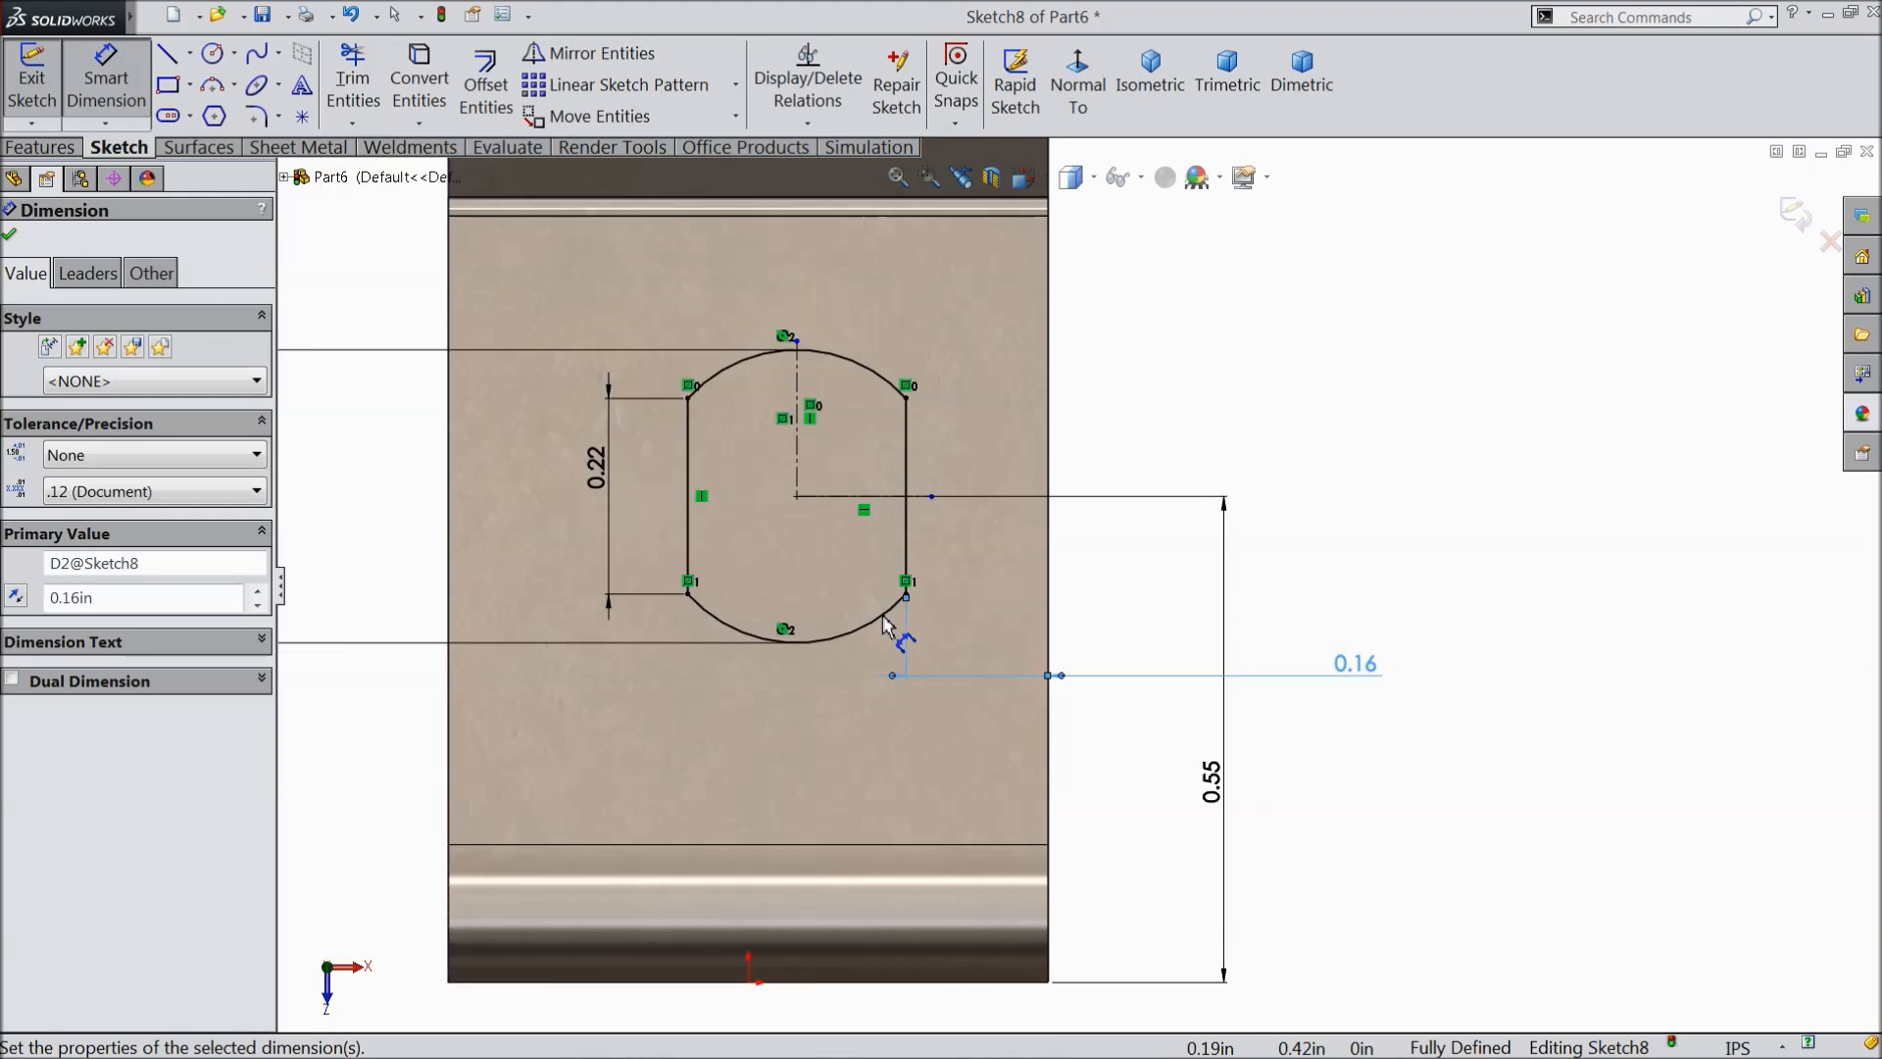
left_click(11, 236)
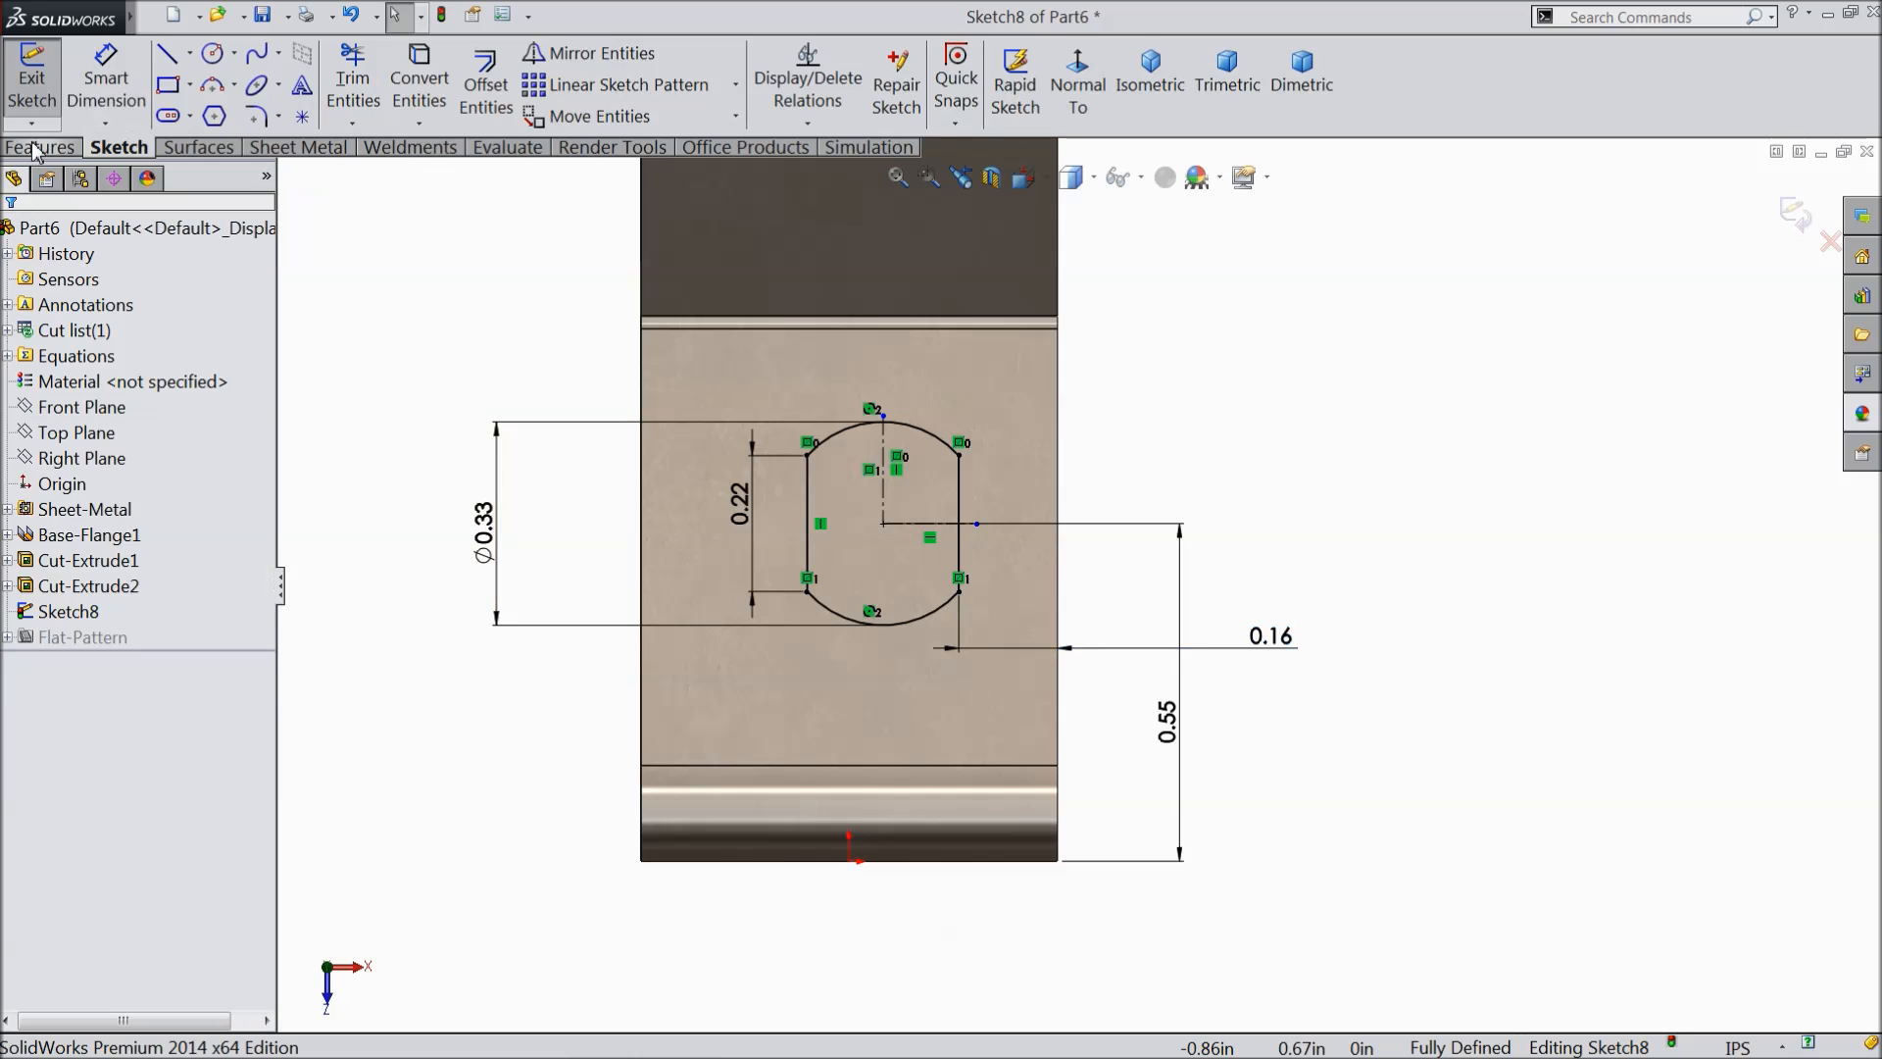
- Cut the double-flat profile through the mounting face with a blind normal cut linked to the sheet thickness, and show the handle isometrically
left_click(41, 147)
left_click(408, 85)
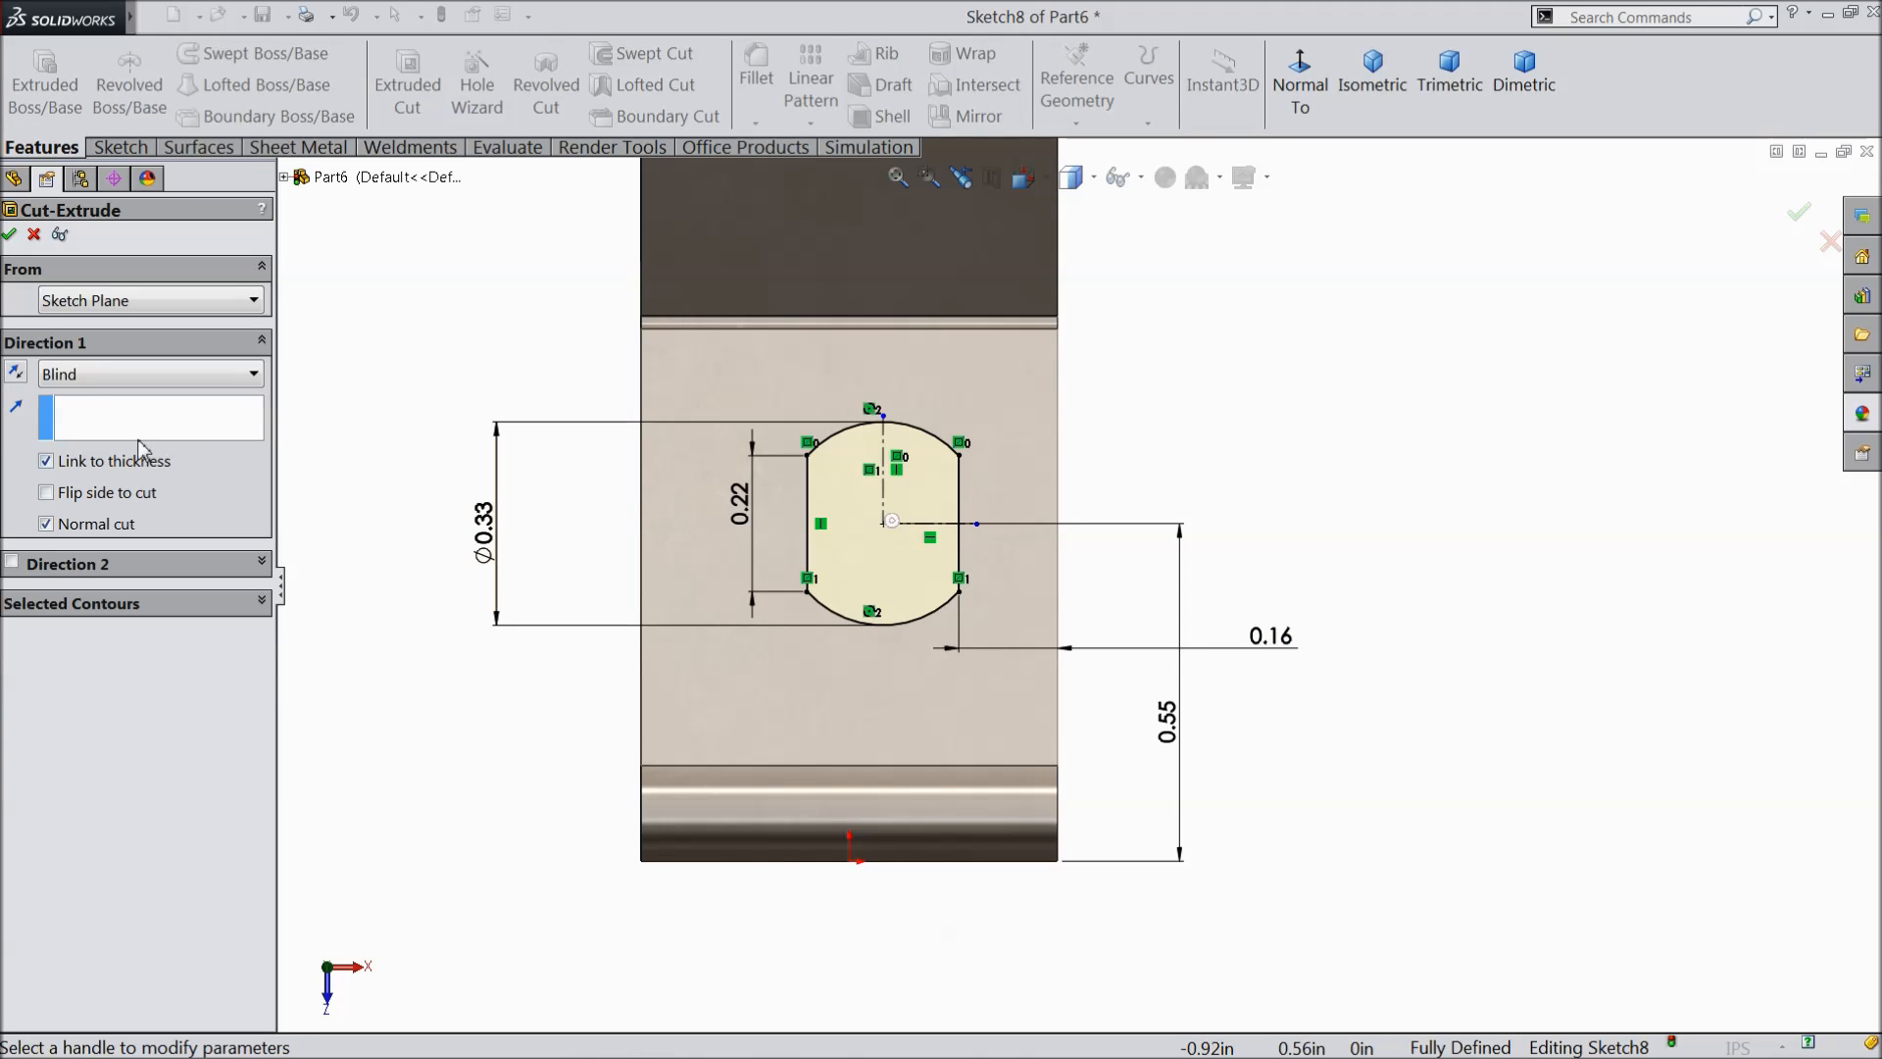
left_click(9, 234)
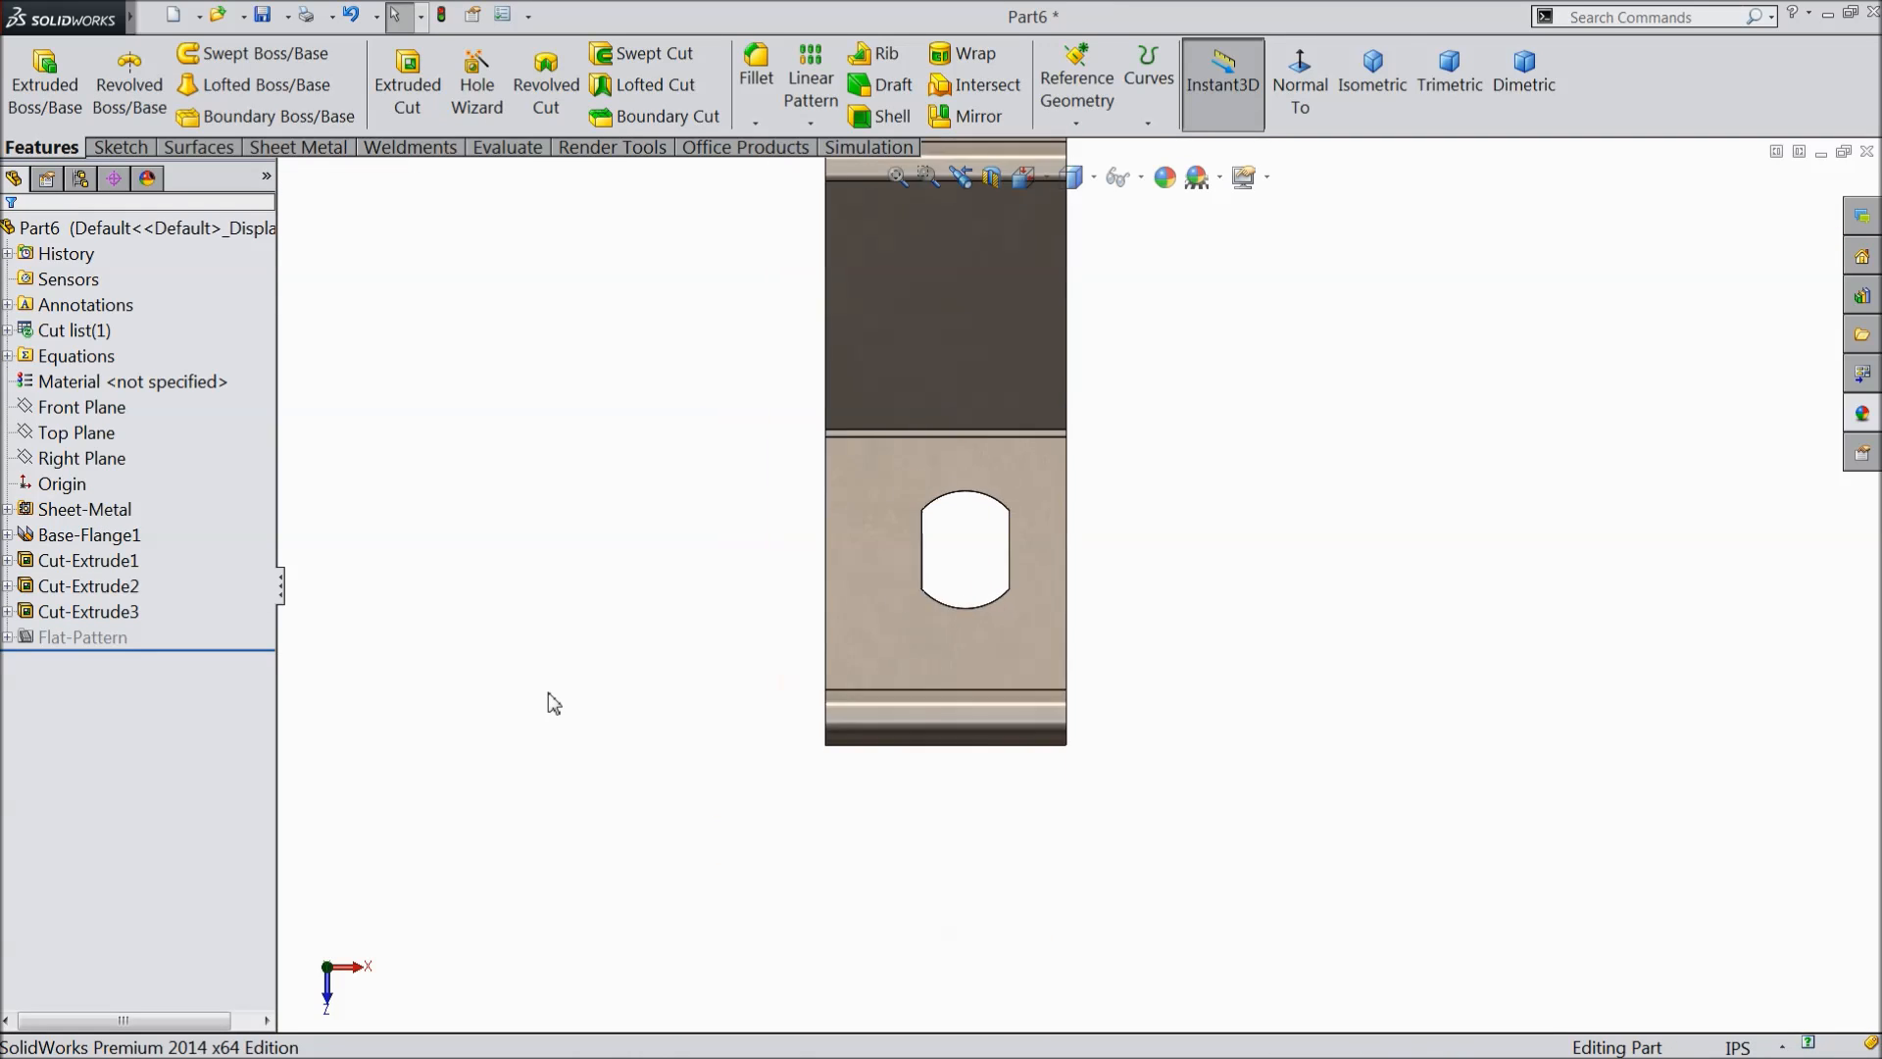
left_click(1374, 79)
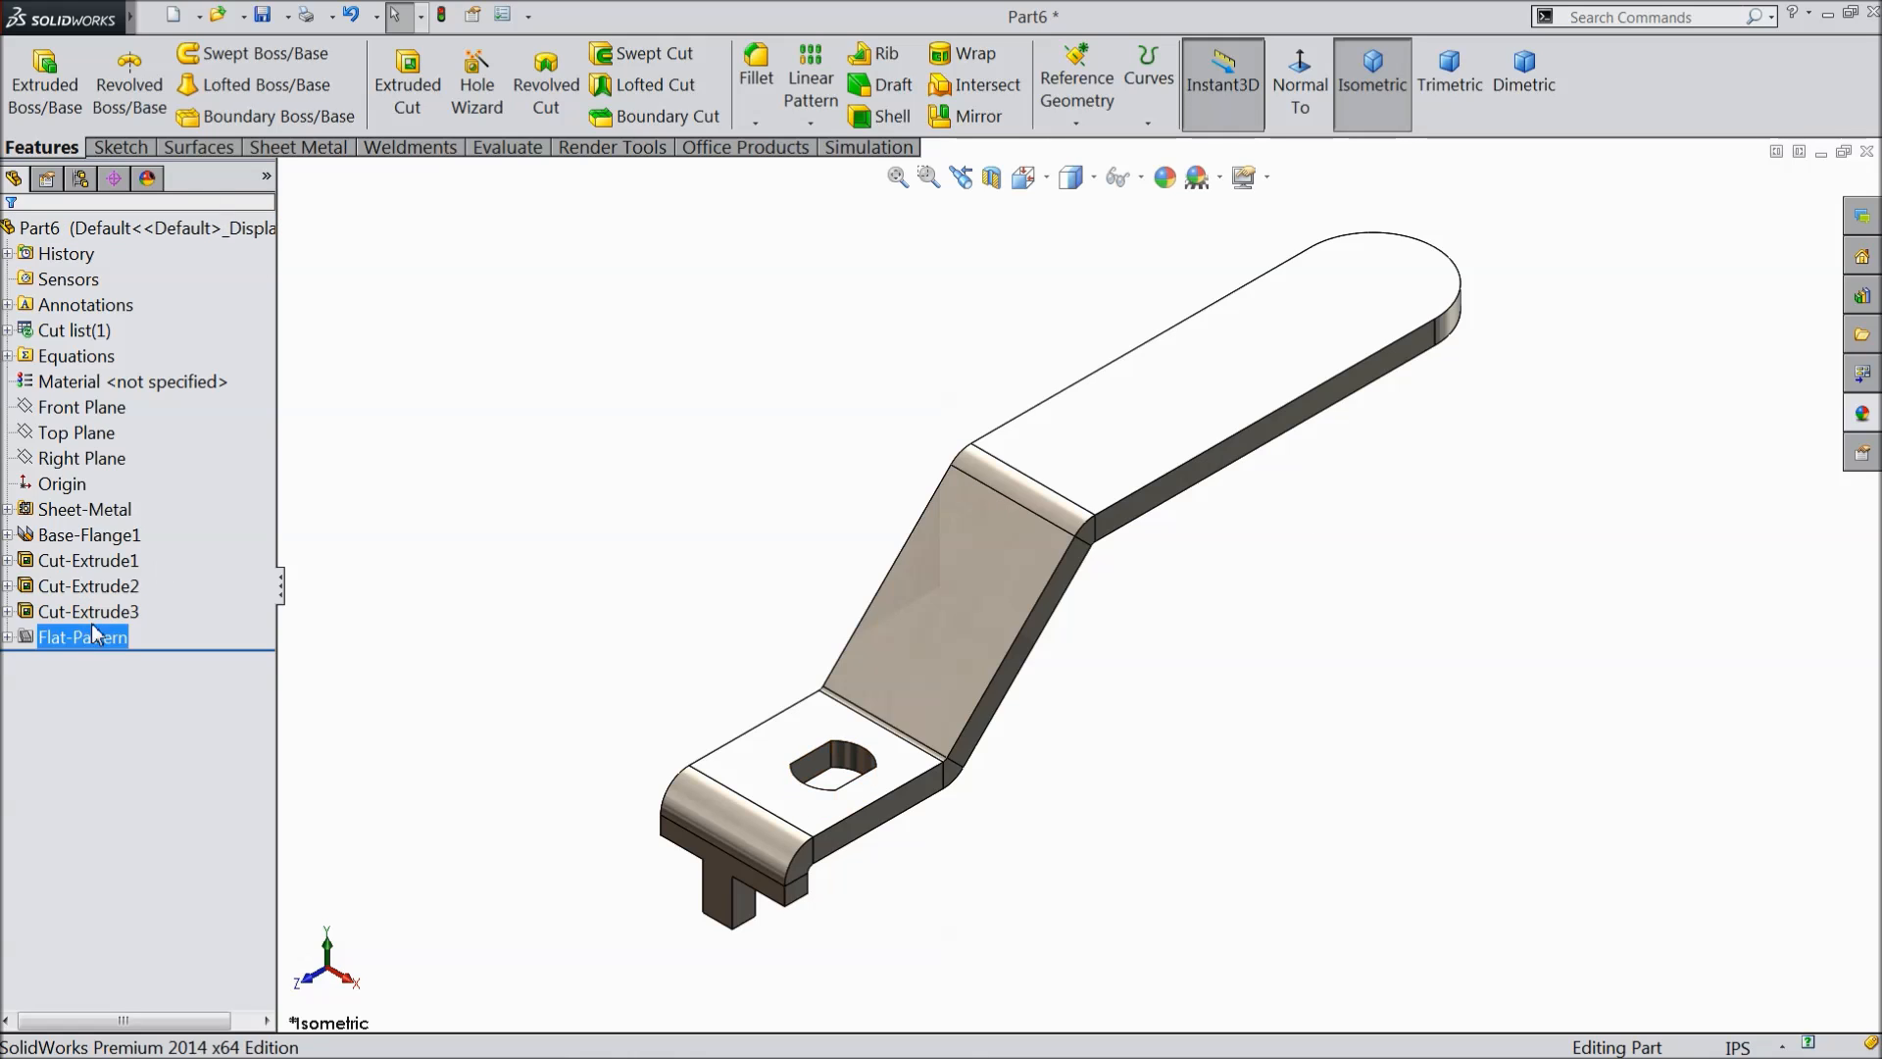
- Flatten the handle to inspect its flat pattern and return it to the bent state
left_click(322, 149)
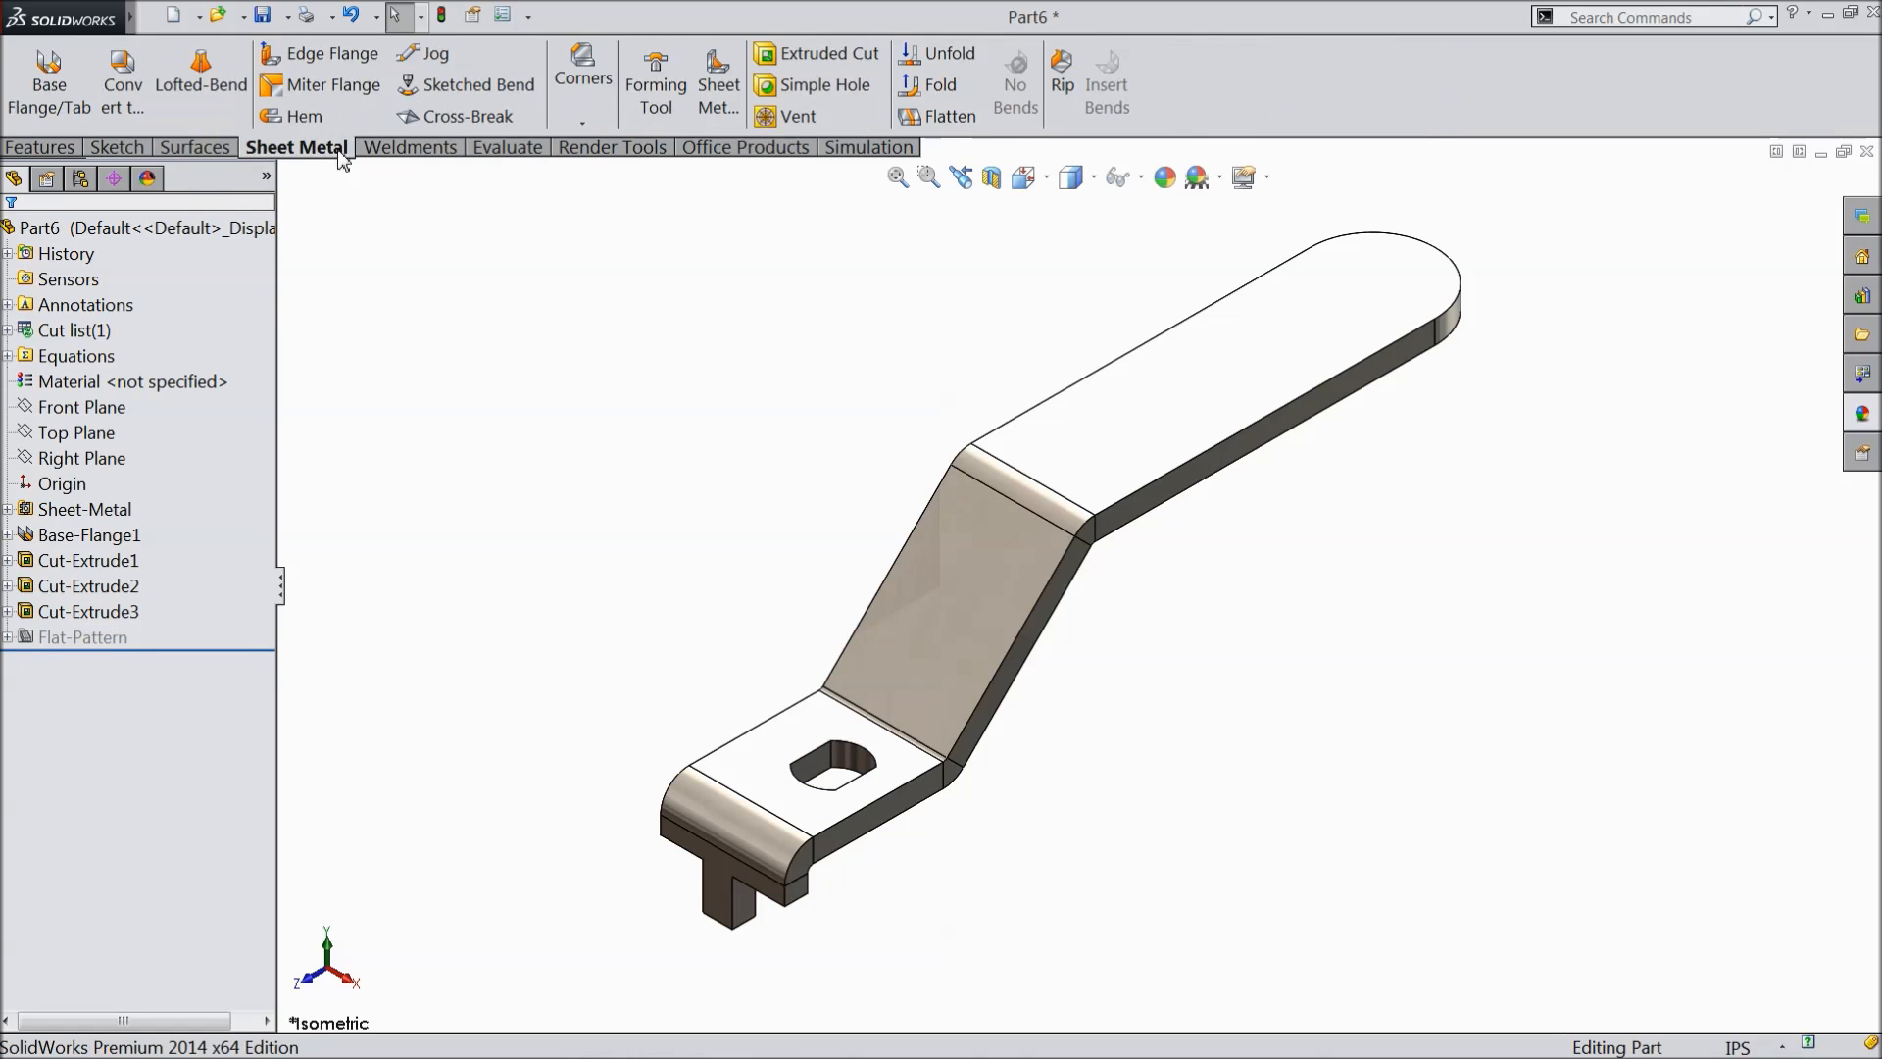
left_click(967, 117)
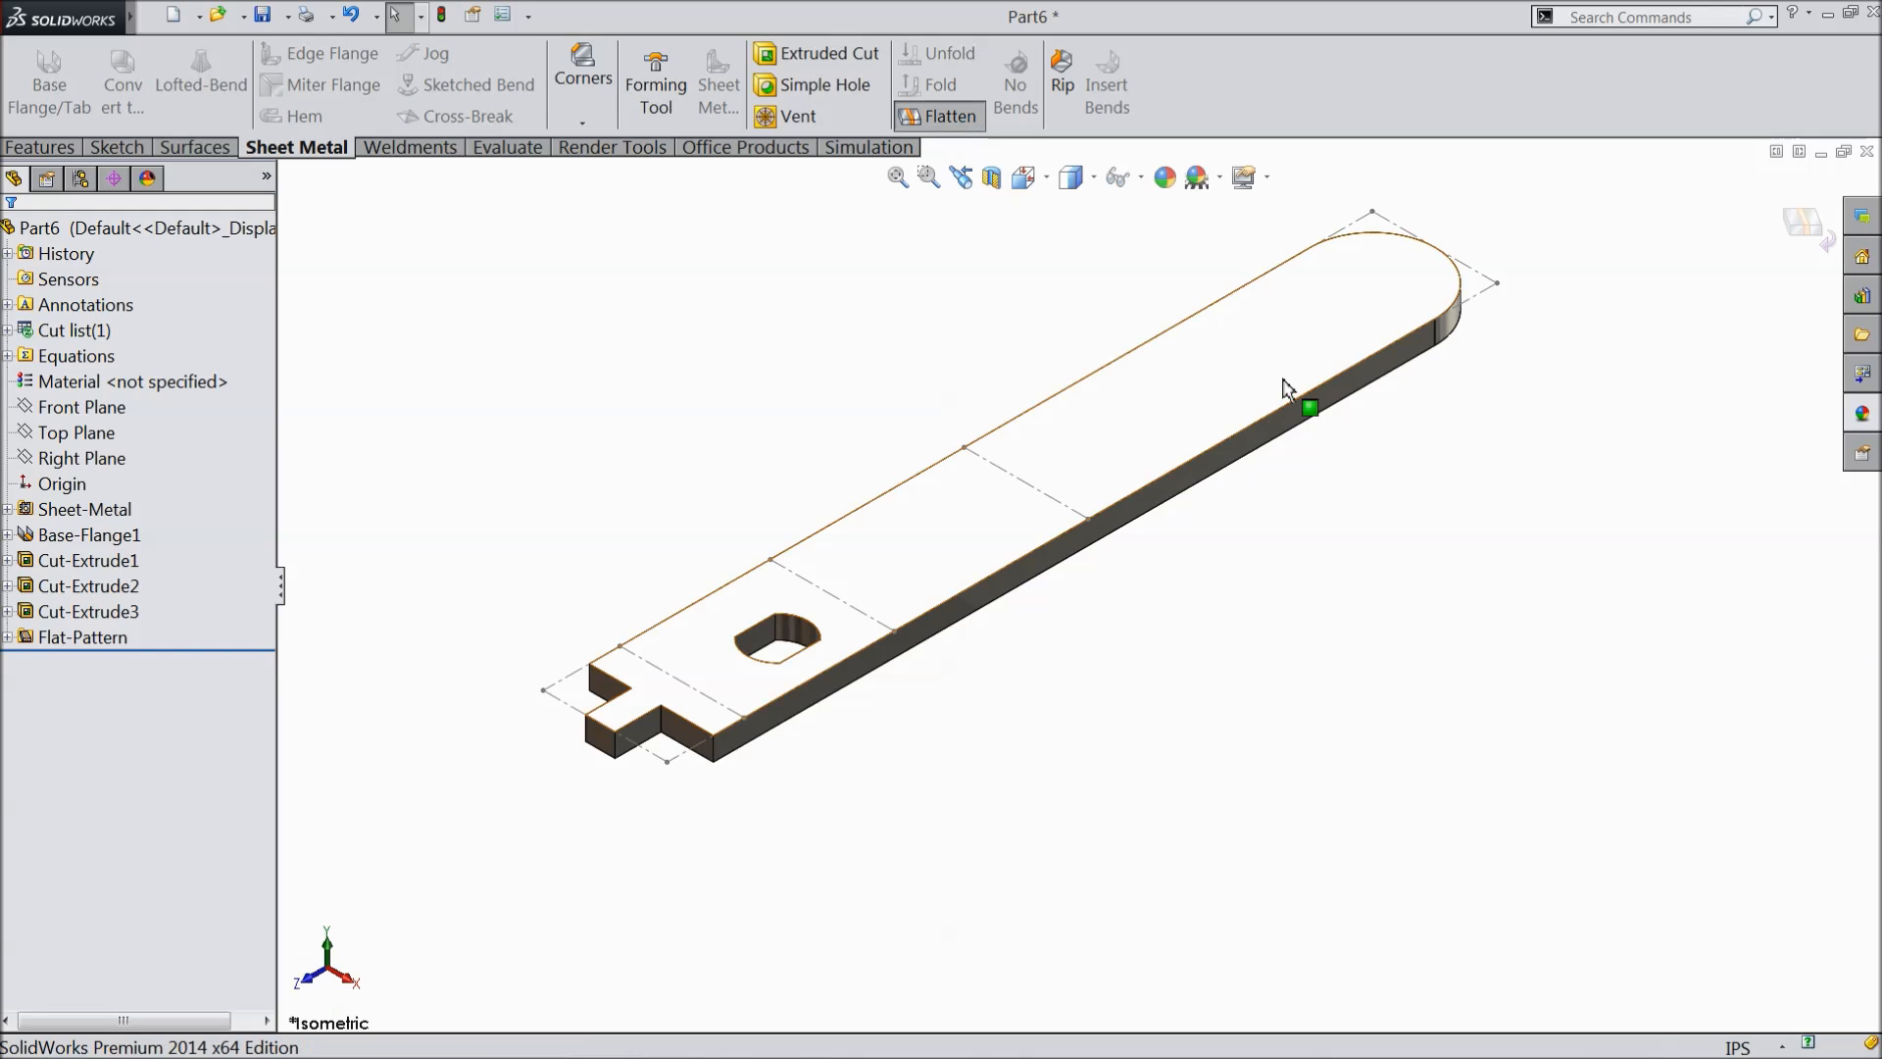
mouse_move(1307, 520)
middle_mouse_down()
mouse_move(1342, 345)
mouse_move(1349, 509)
mouse_move(1286, 523)
middle_mouse_up()
left_click(949, 119)
middle_click_drag(1229, 613, 1225, 571)
scroll(1327, 549, "down", 2)
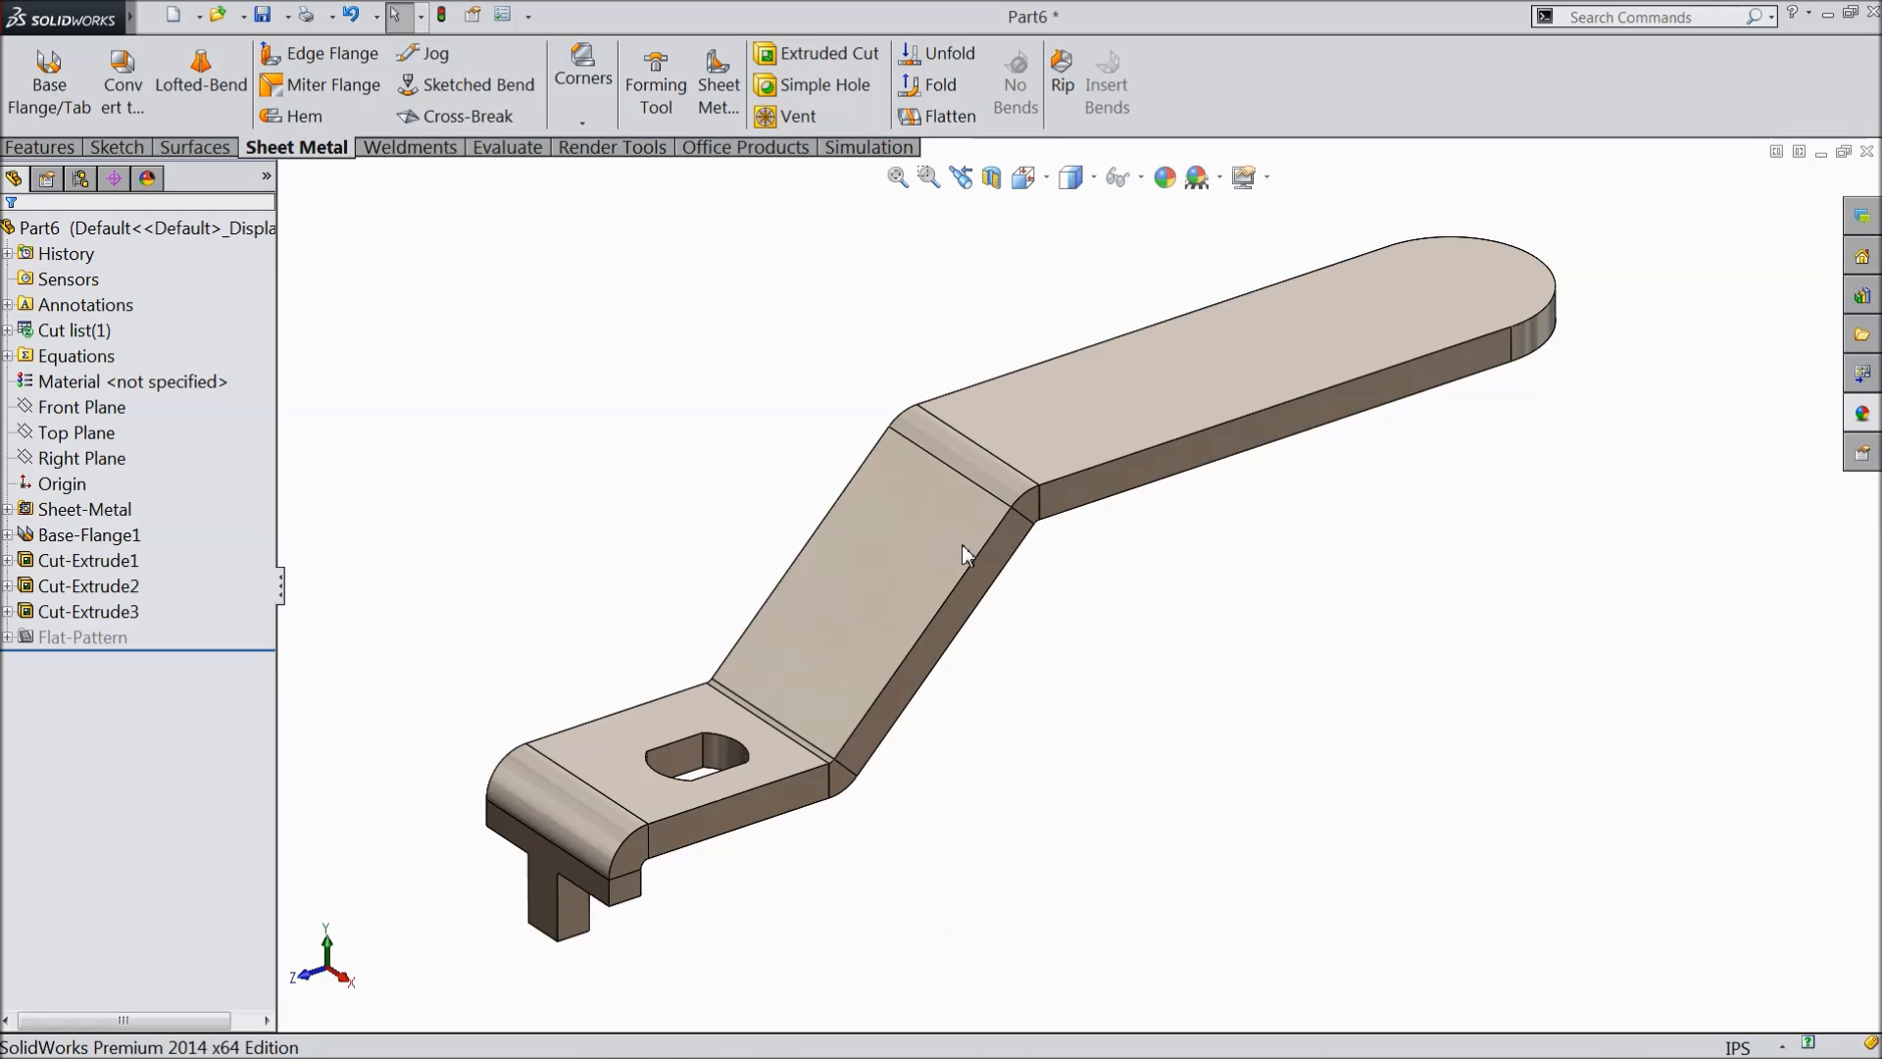
- Save the part as 4.Hand Lever in the 3-4 Ball Valve folder on the Desktop
left_click(267, 17)
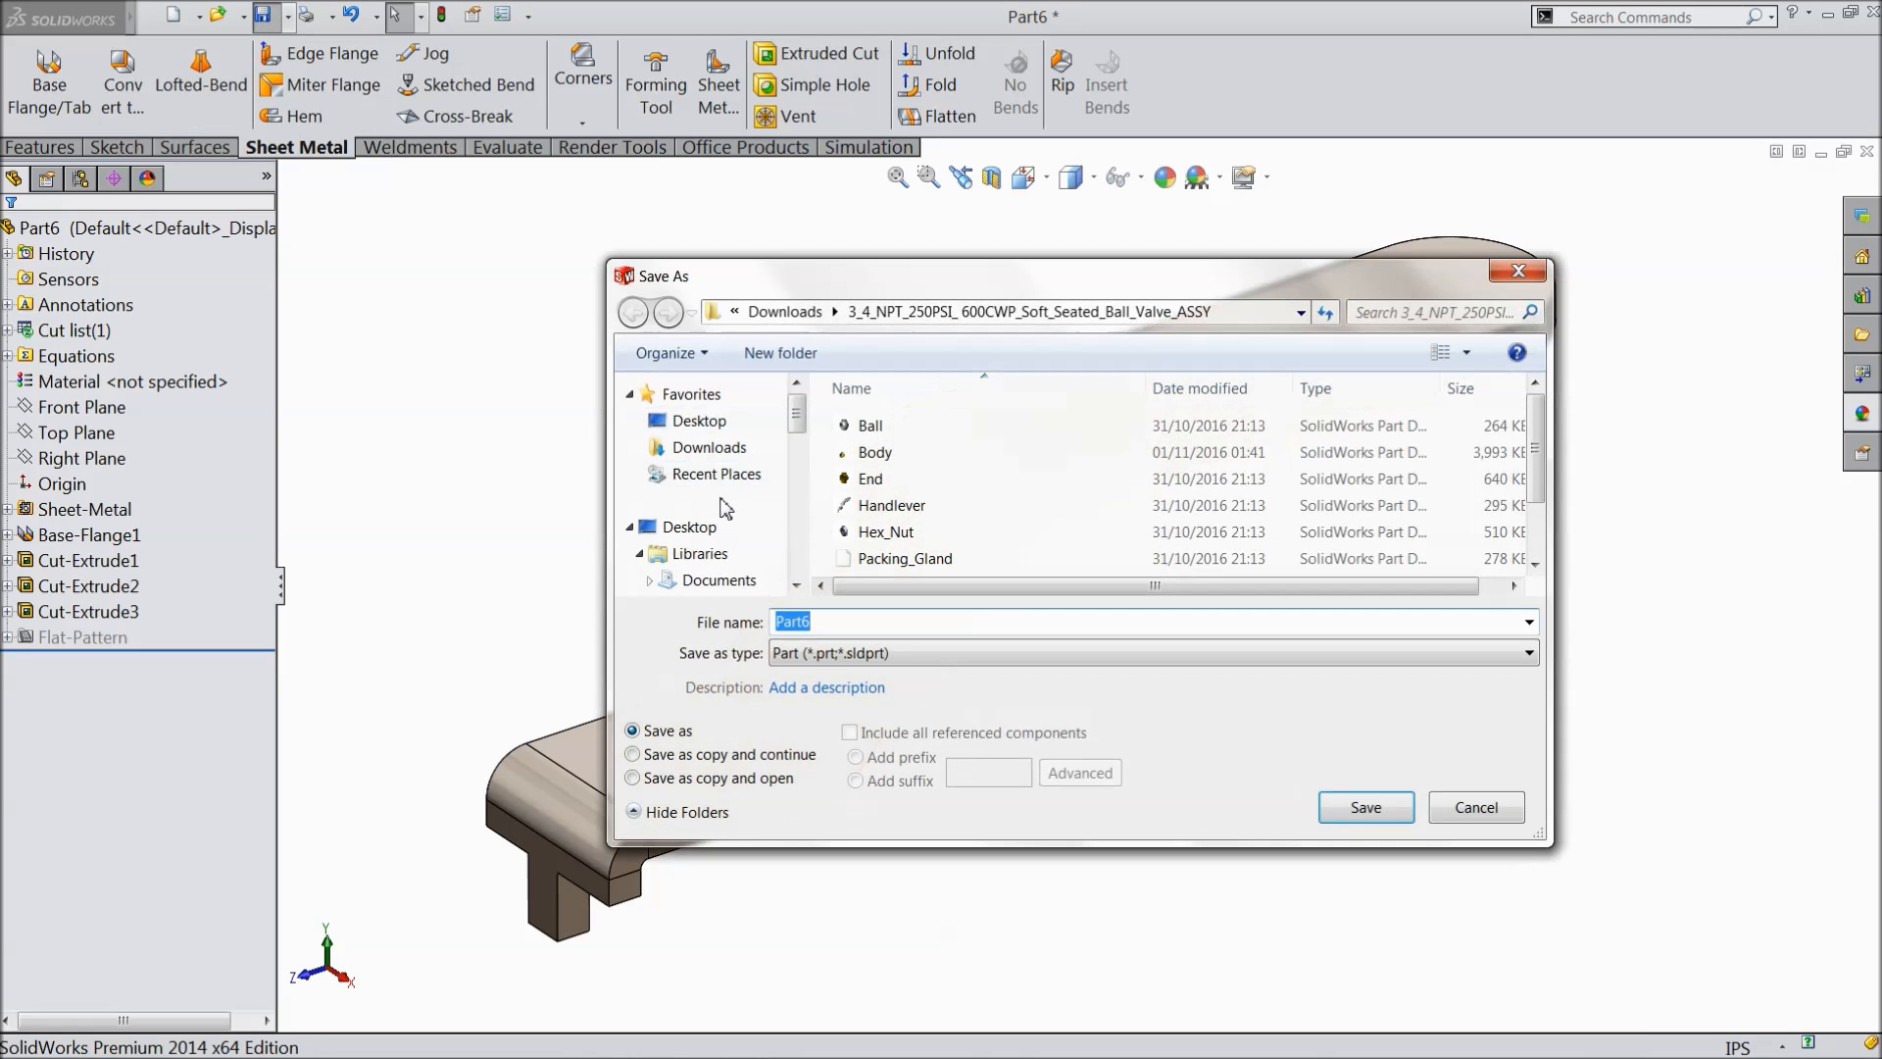
left_click(699, 421)
double_click(1264, 549)
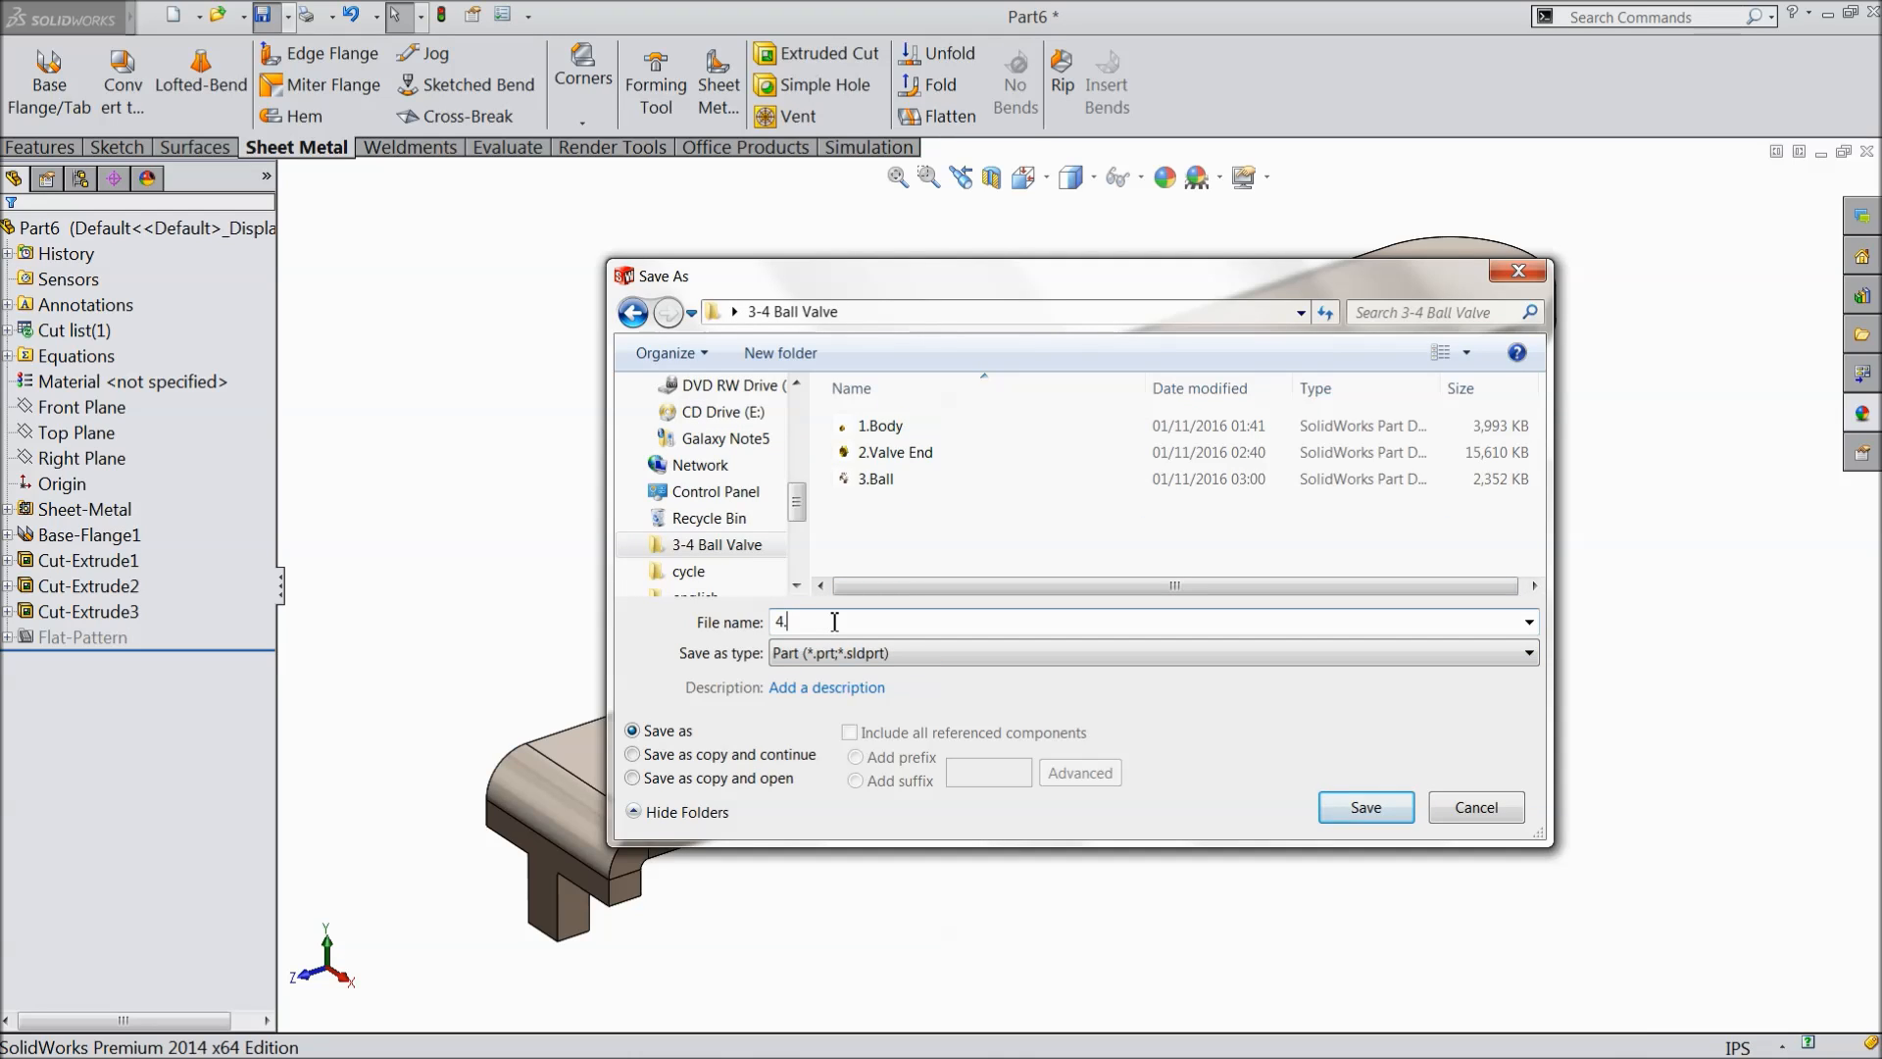
left_click(834, 622)
type("4.Hand Lever")
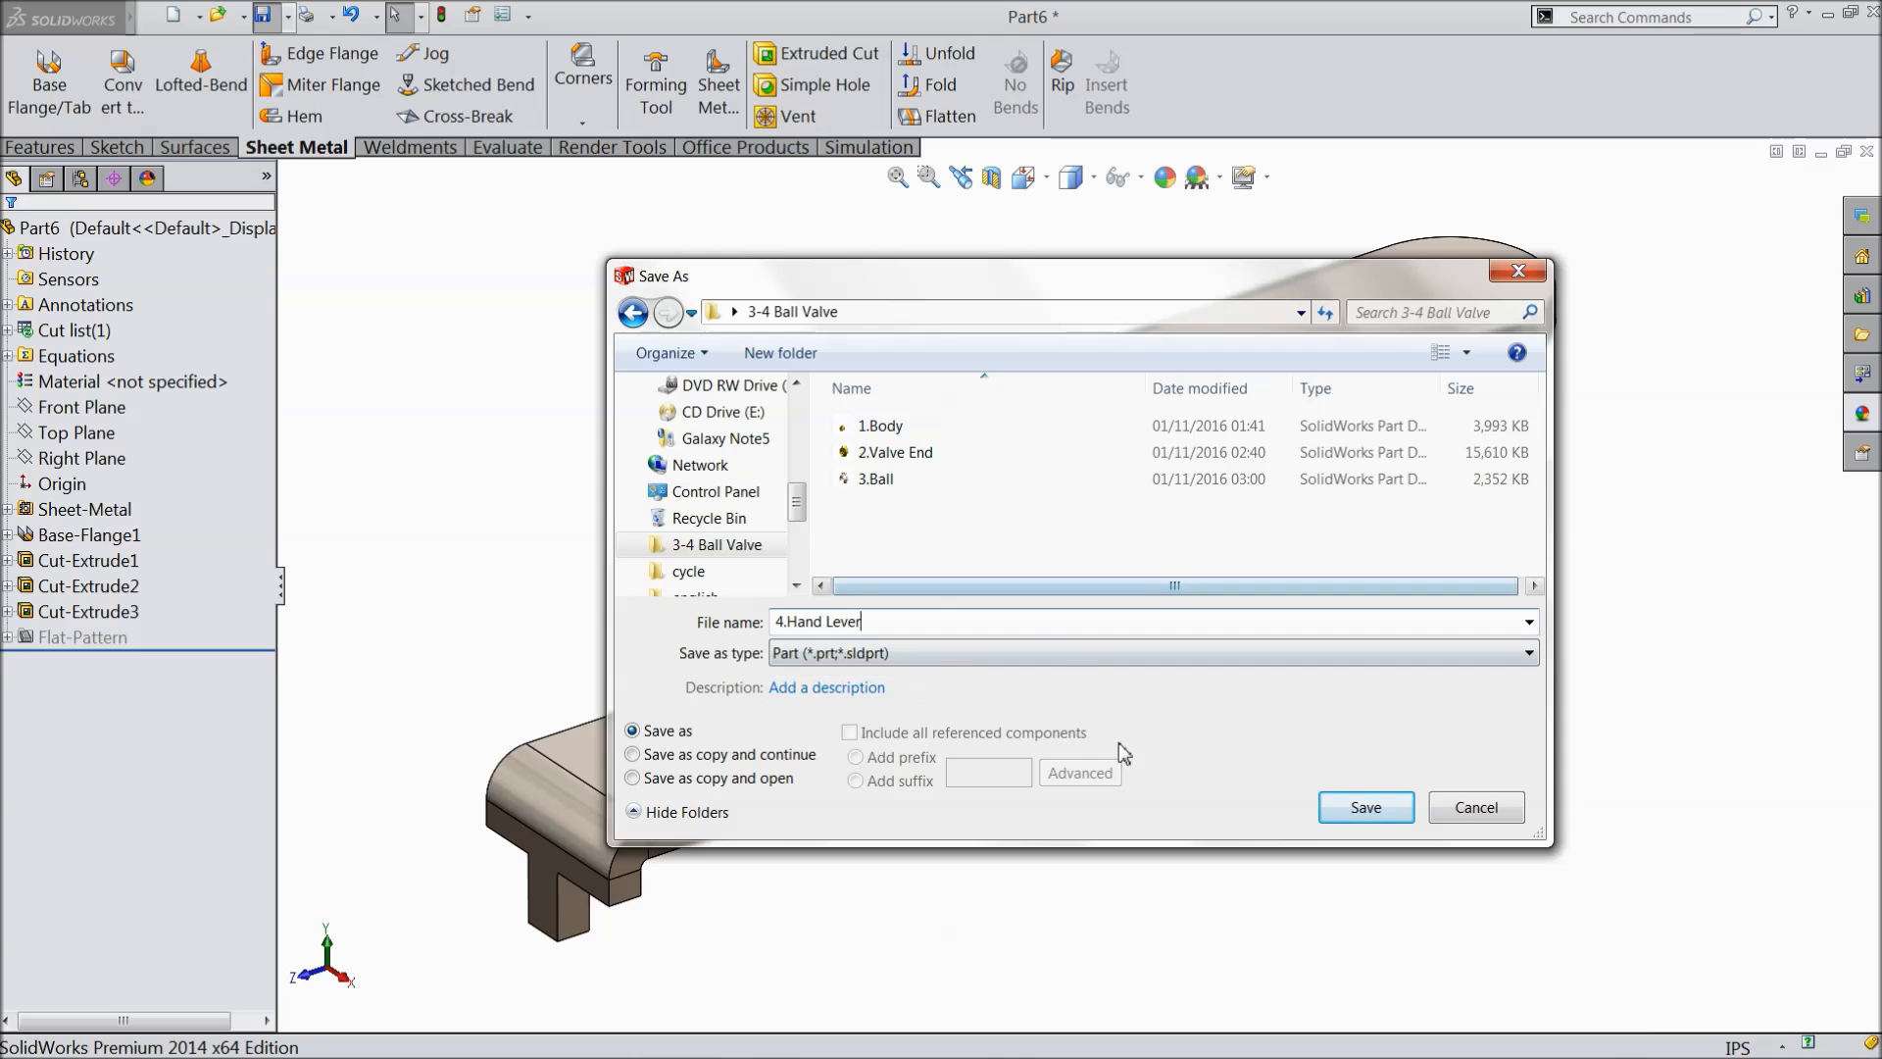
left_click(1360, 810)
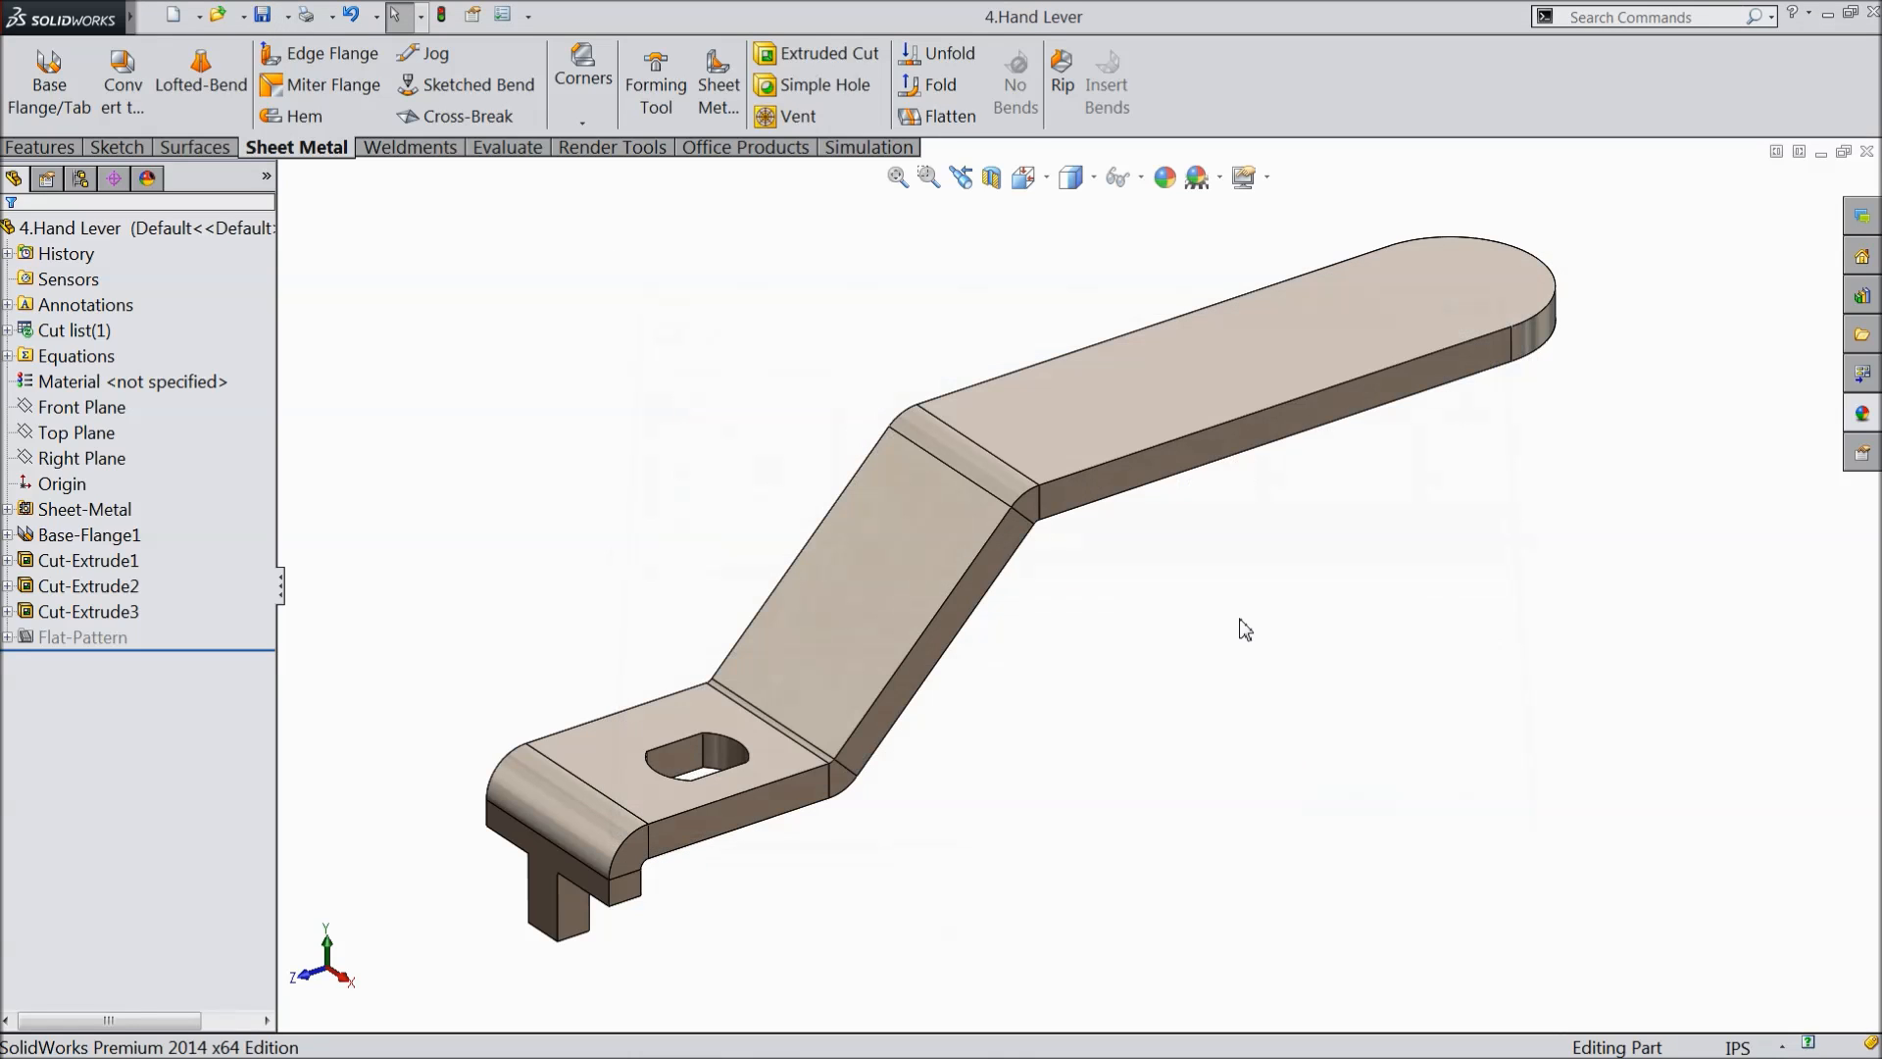
middle_click_drag(1074, 625, 1089, 630)
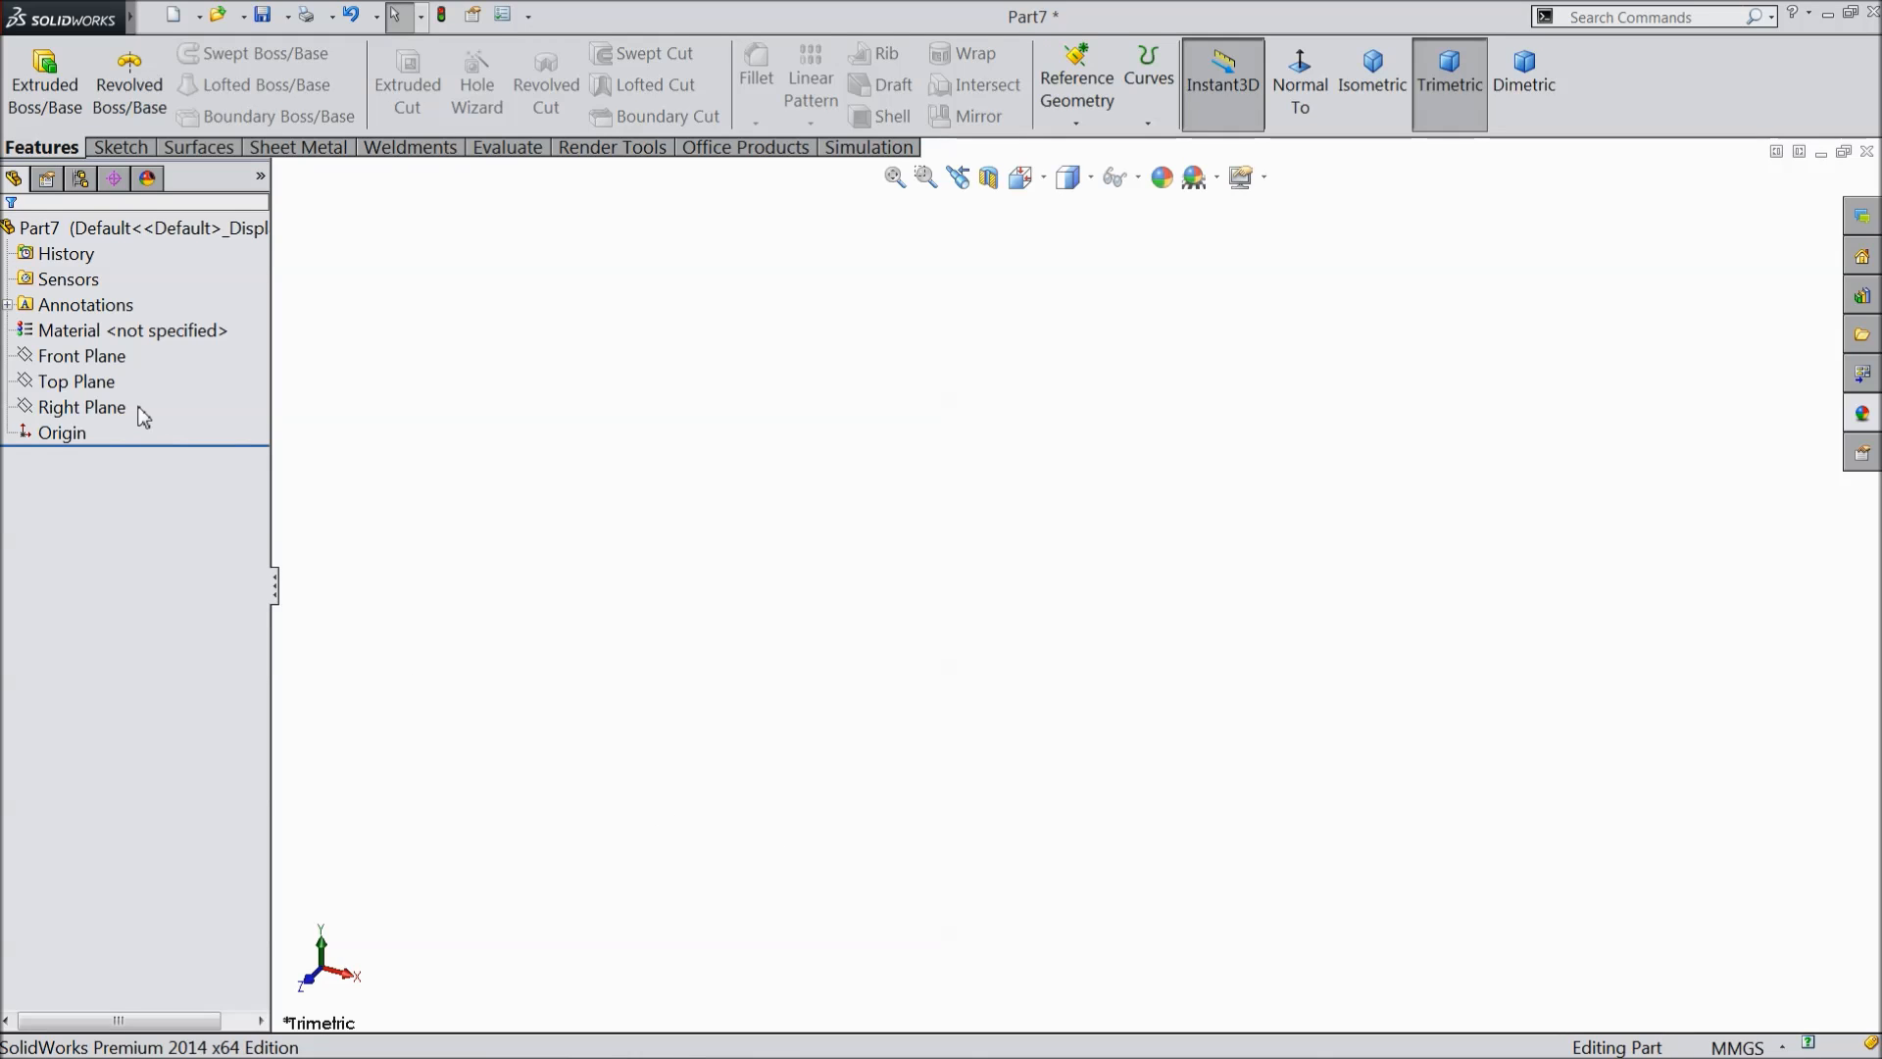
- Set the new part's units to IPS and start a sketch on the Right Plane
left_click(1717, 1047)
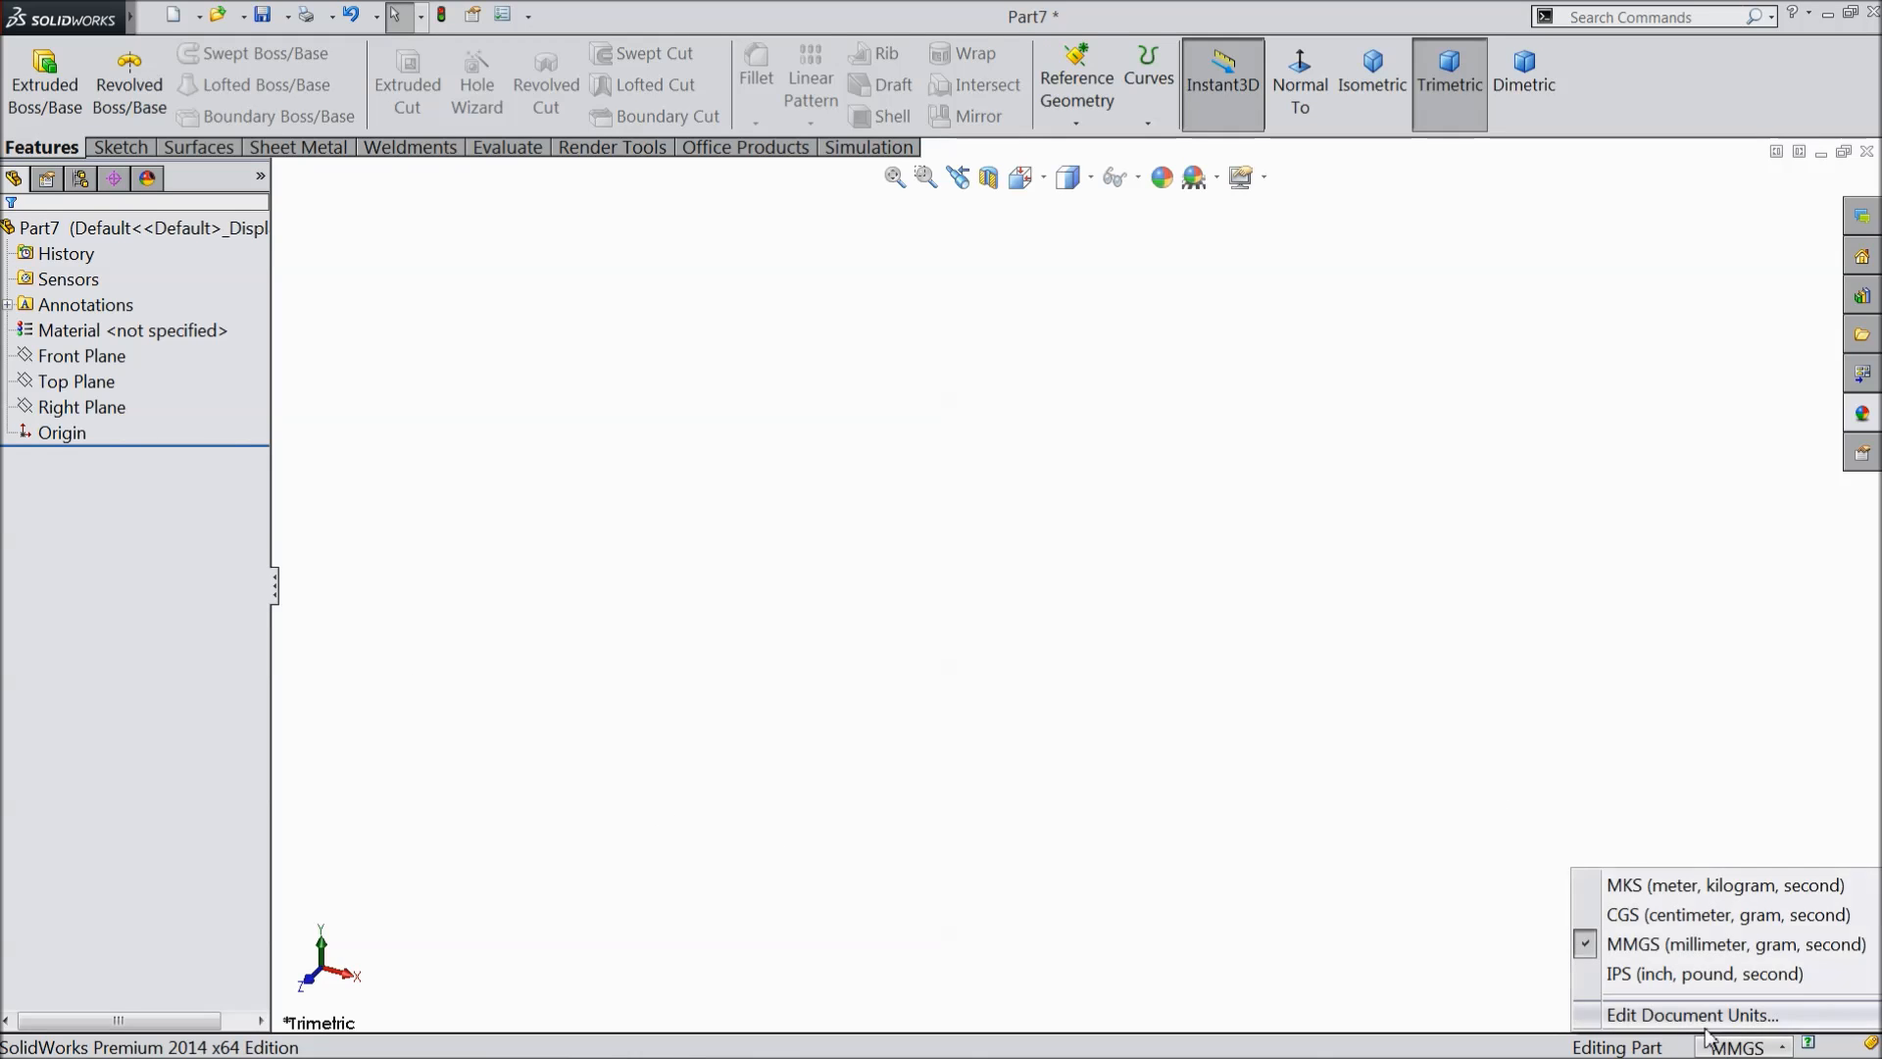
left_click(1612, 970)
left_click(90, 408)
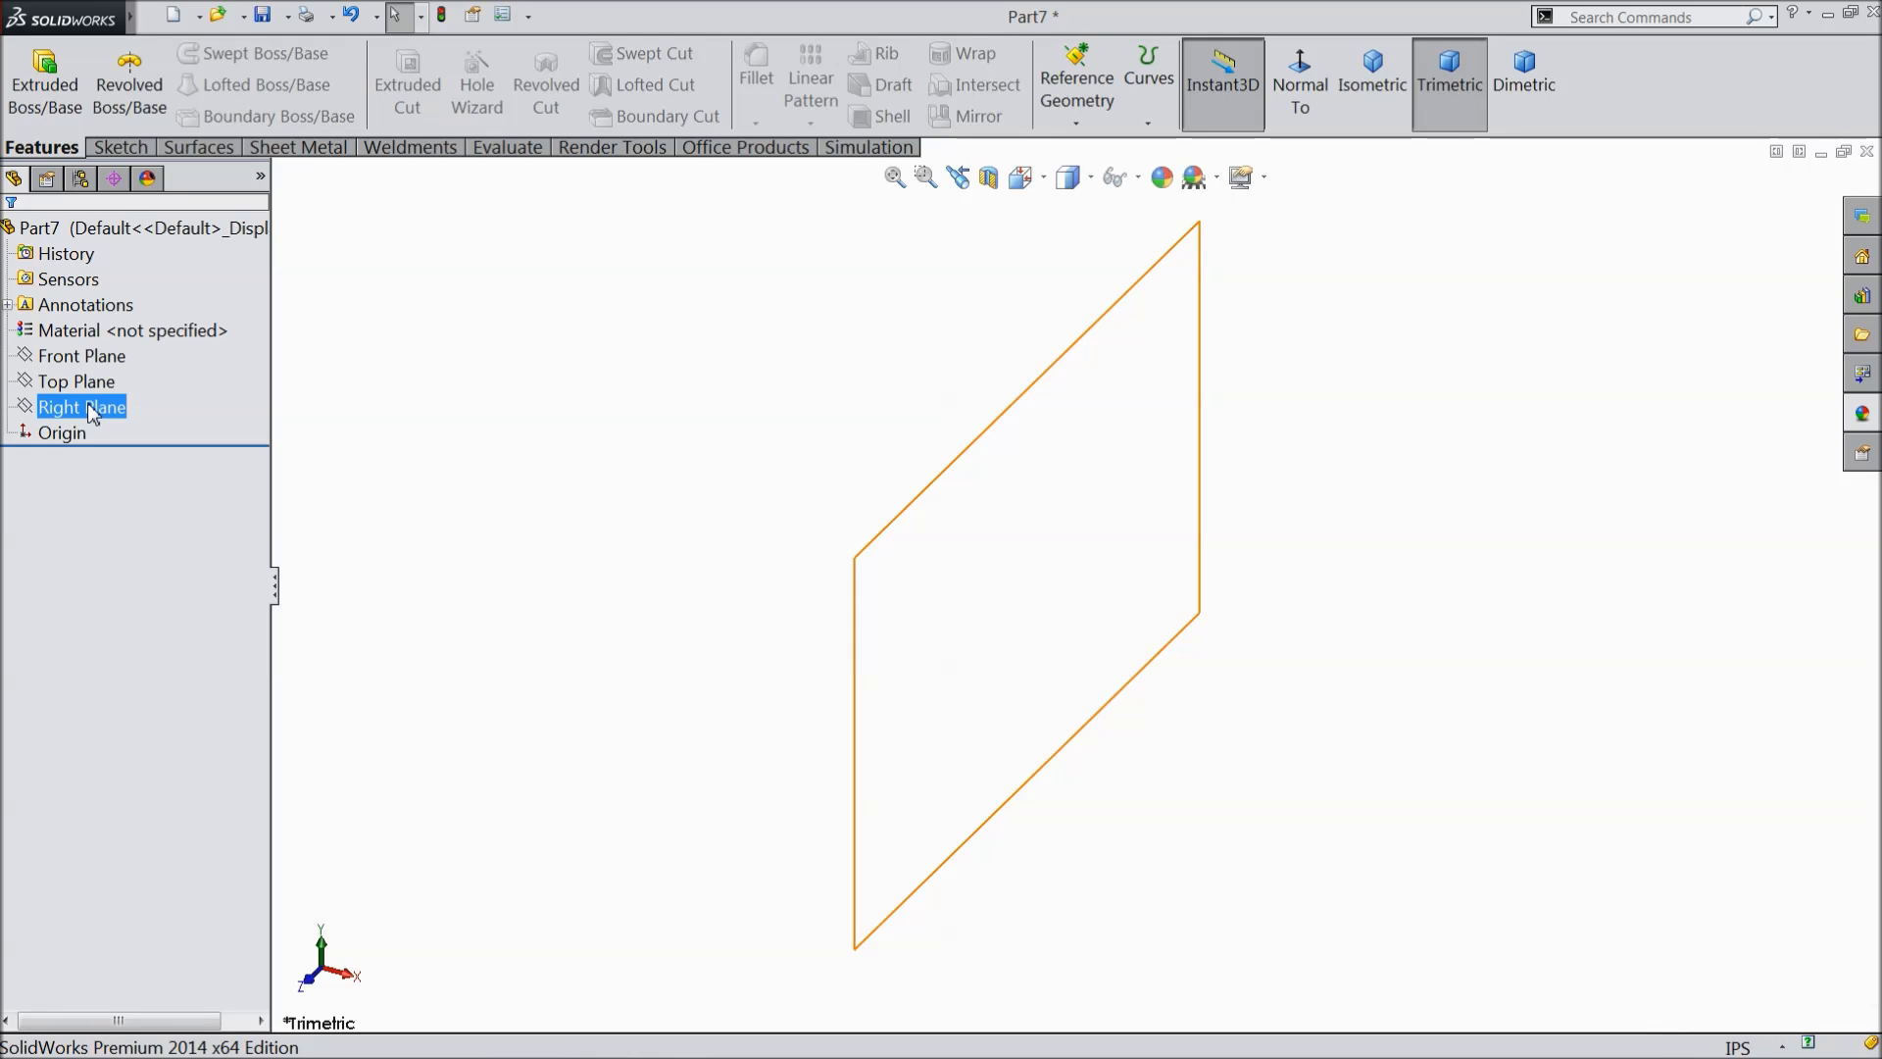
left_click(106, 384)
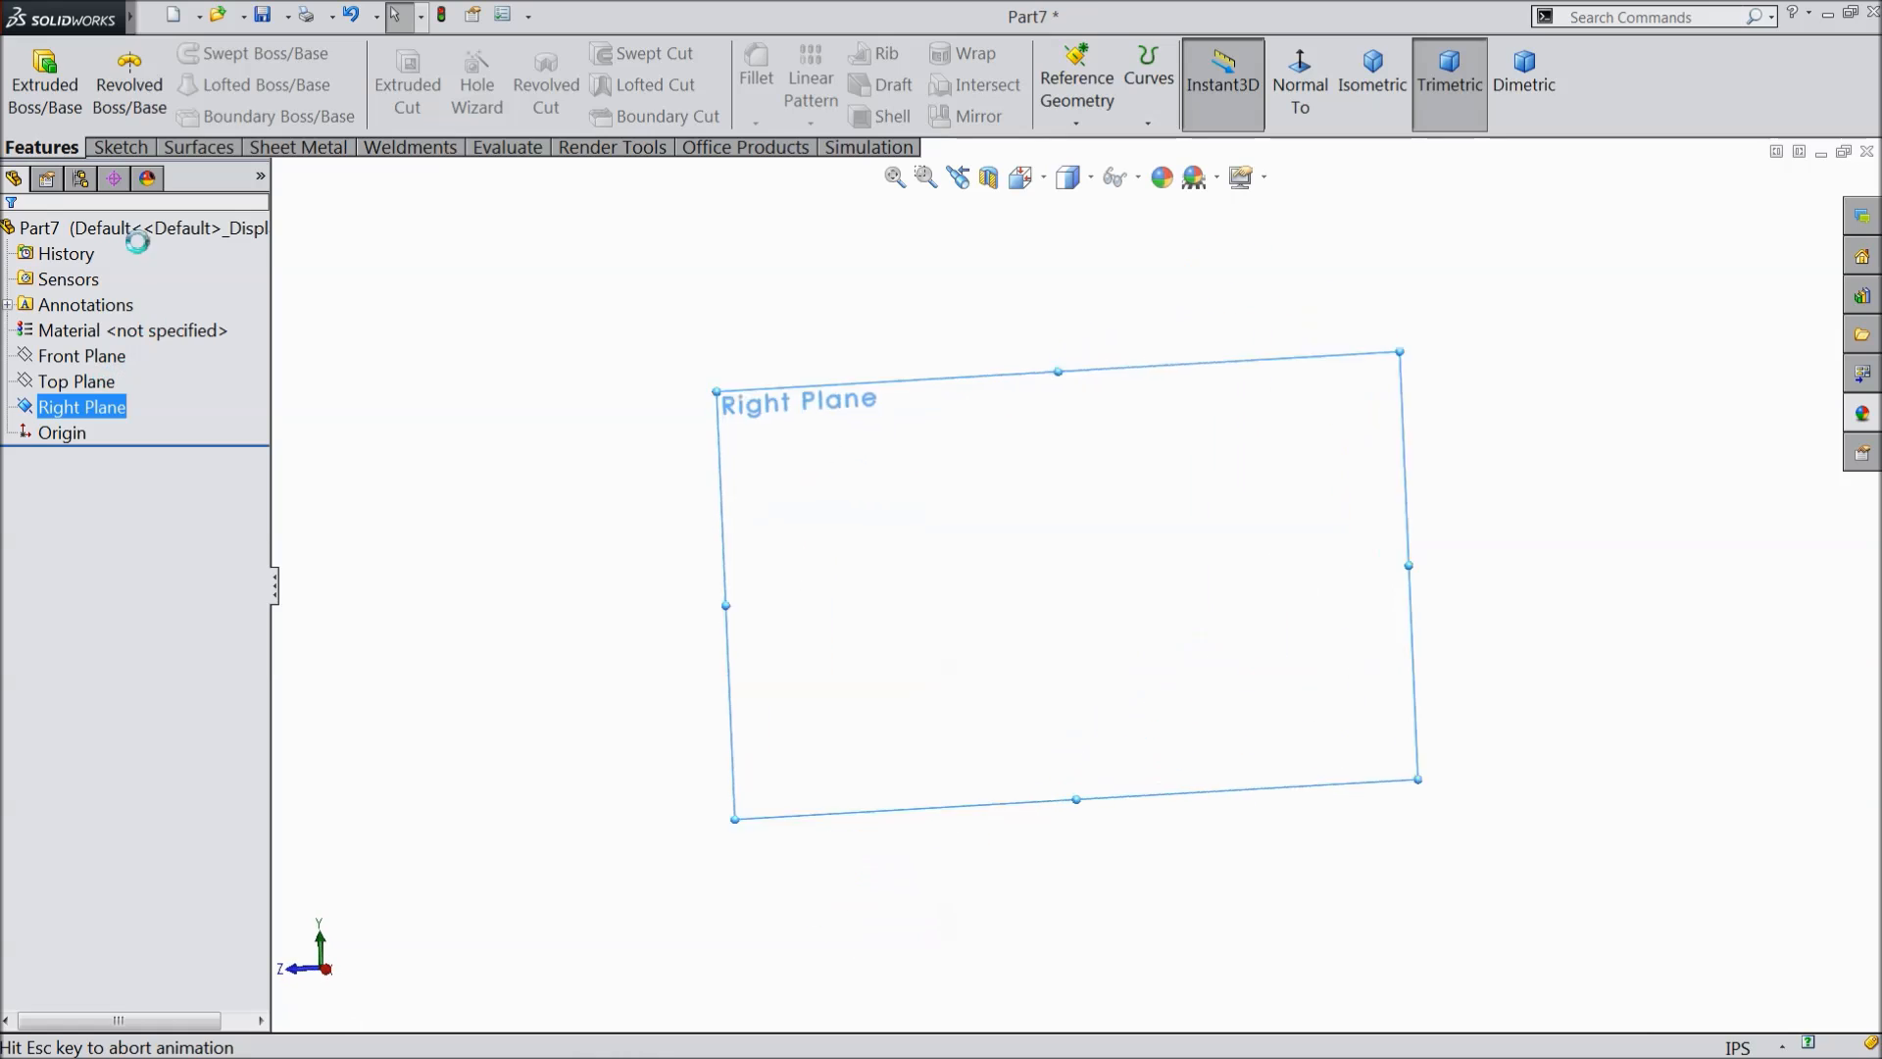
left_click(120, 150)
- Draw a vertical centerline about 2.76 in long down to the origin and a horizontal centerline extending right from the origin
left_click(191, 54)
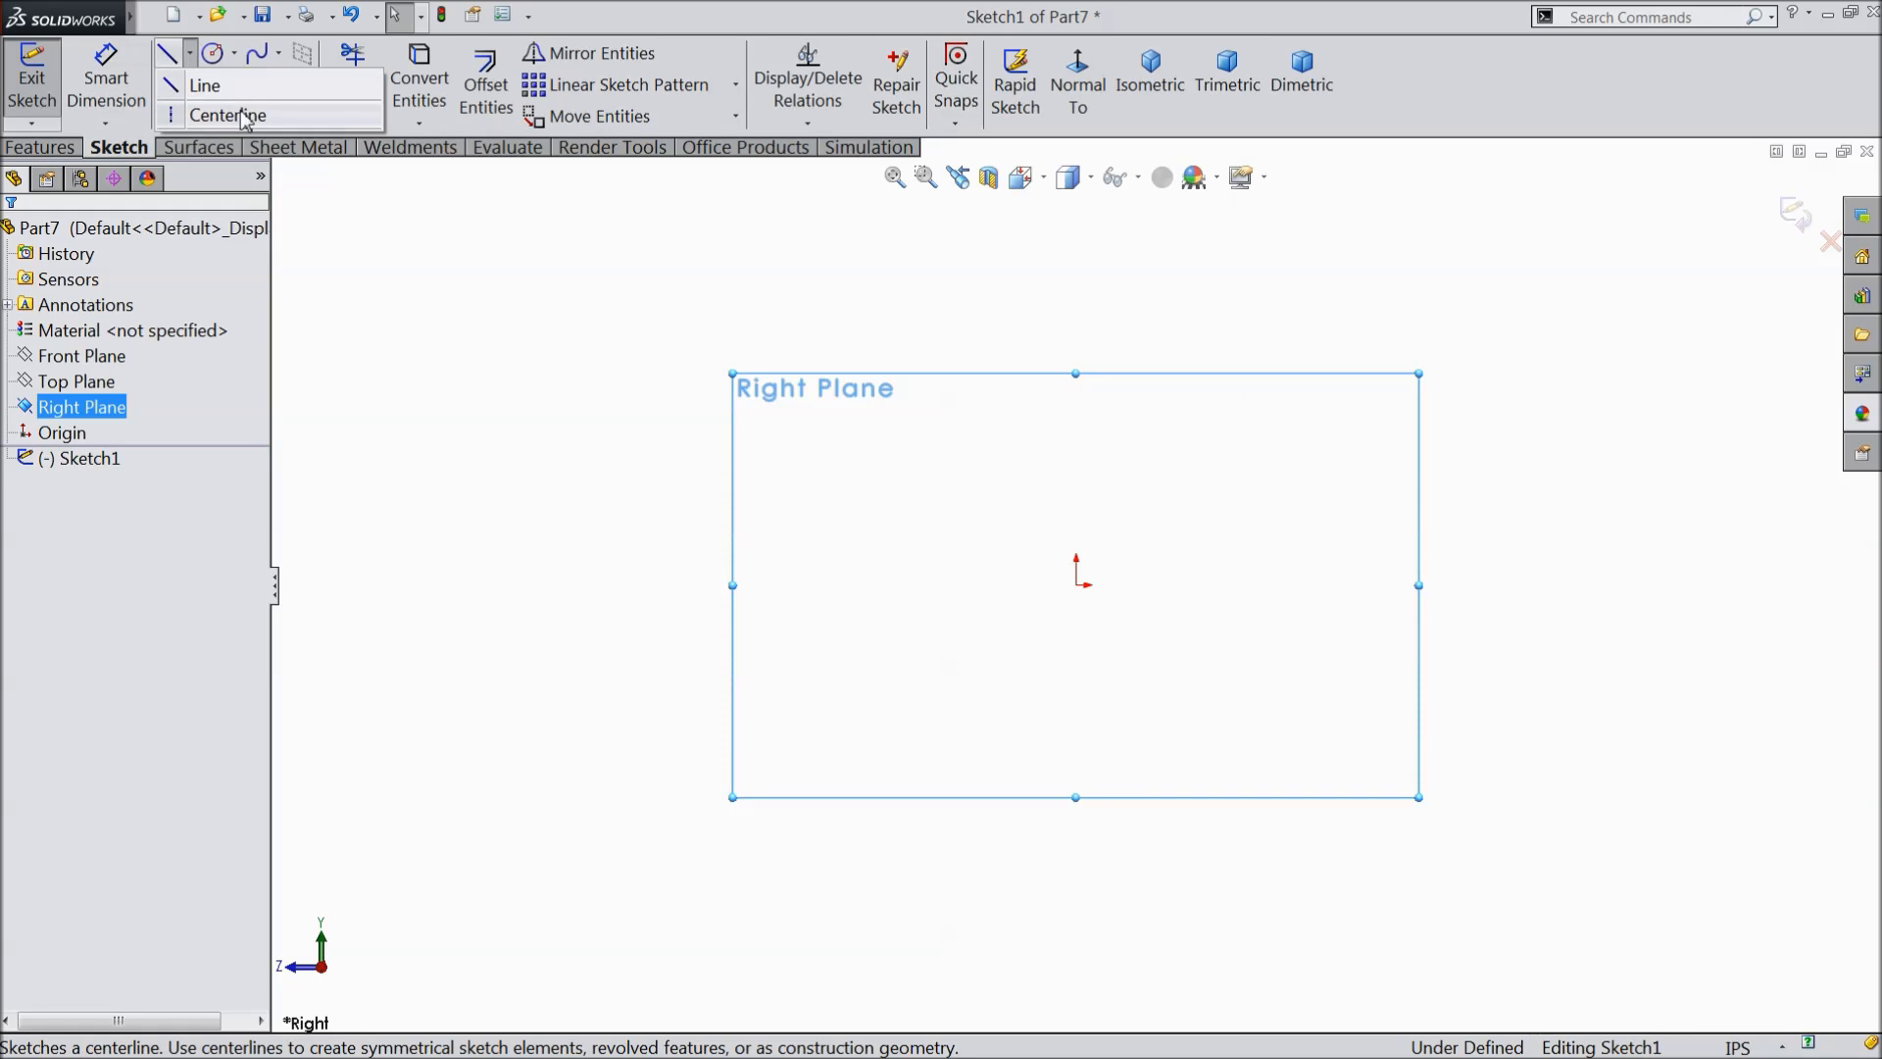
left_click(217, 111)
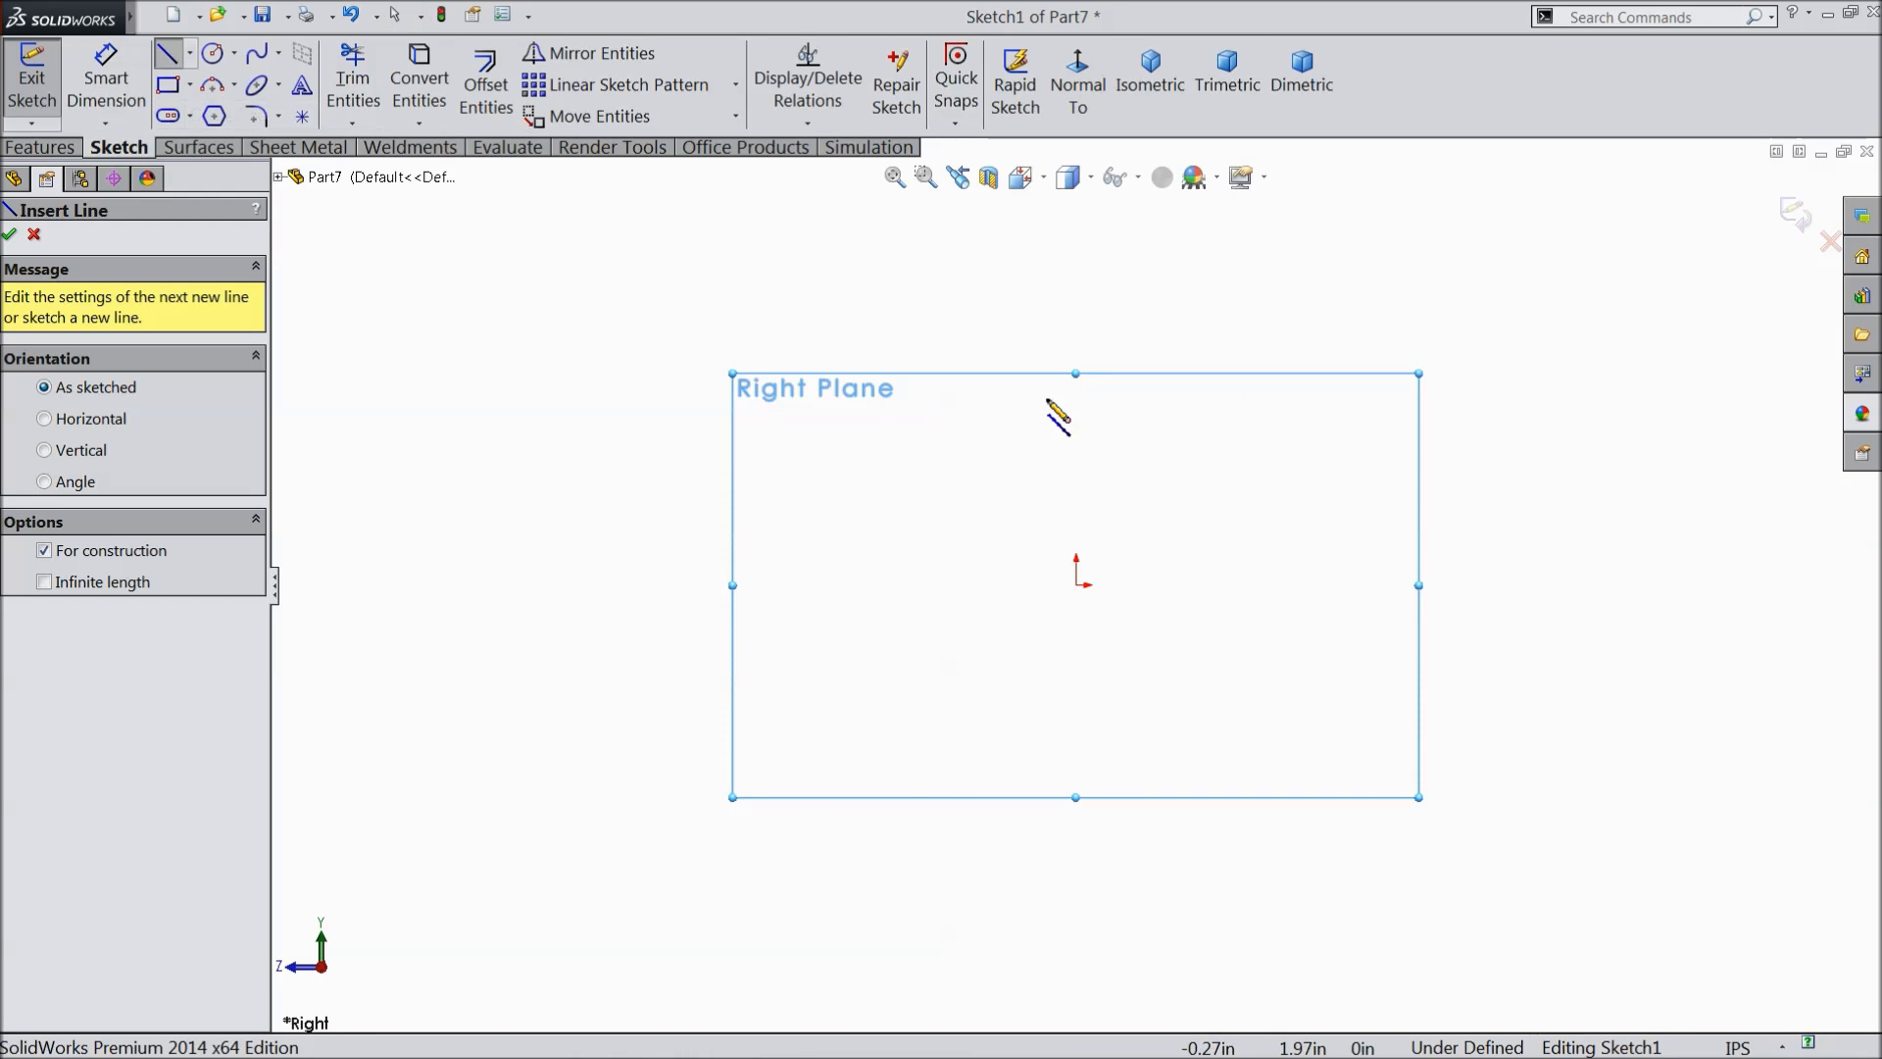
left_click(1076, 316)
left_click(1076, 585)
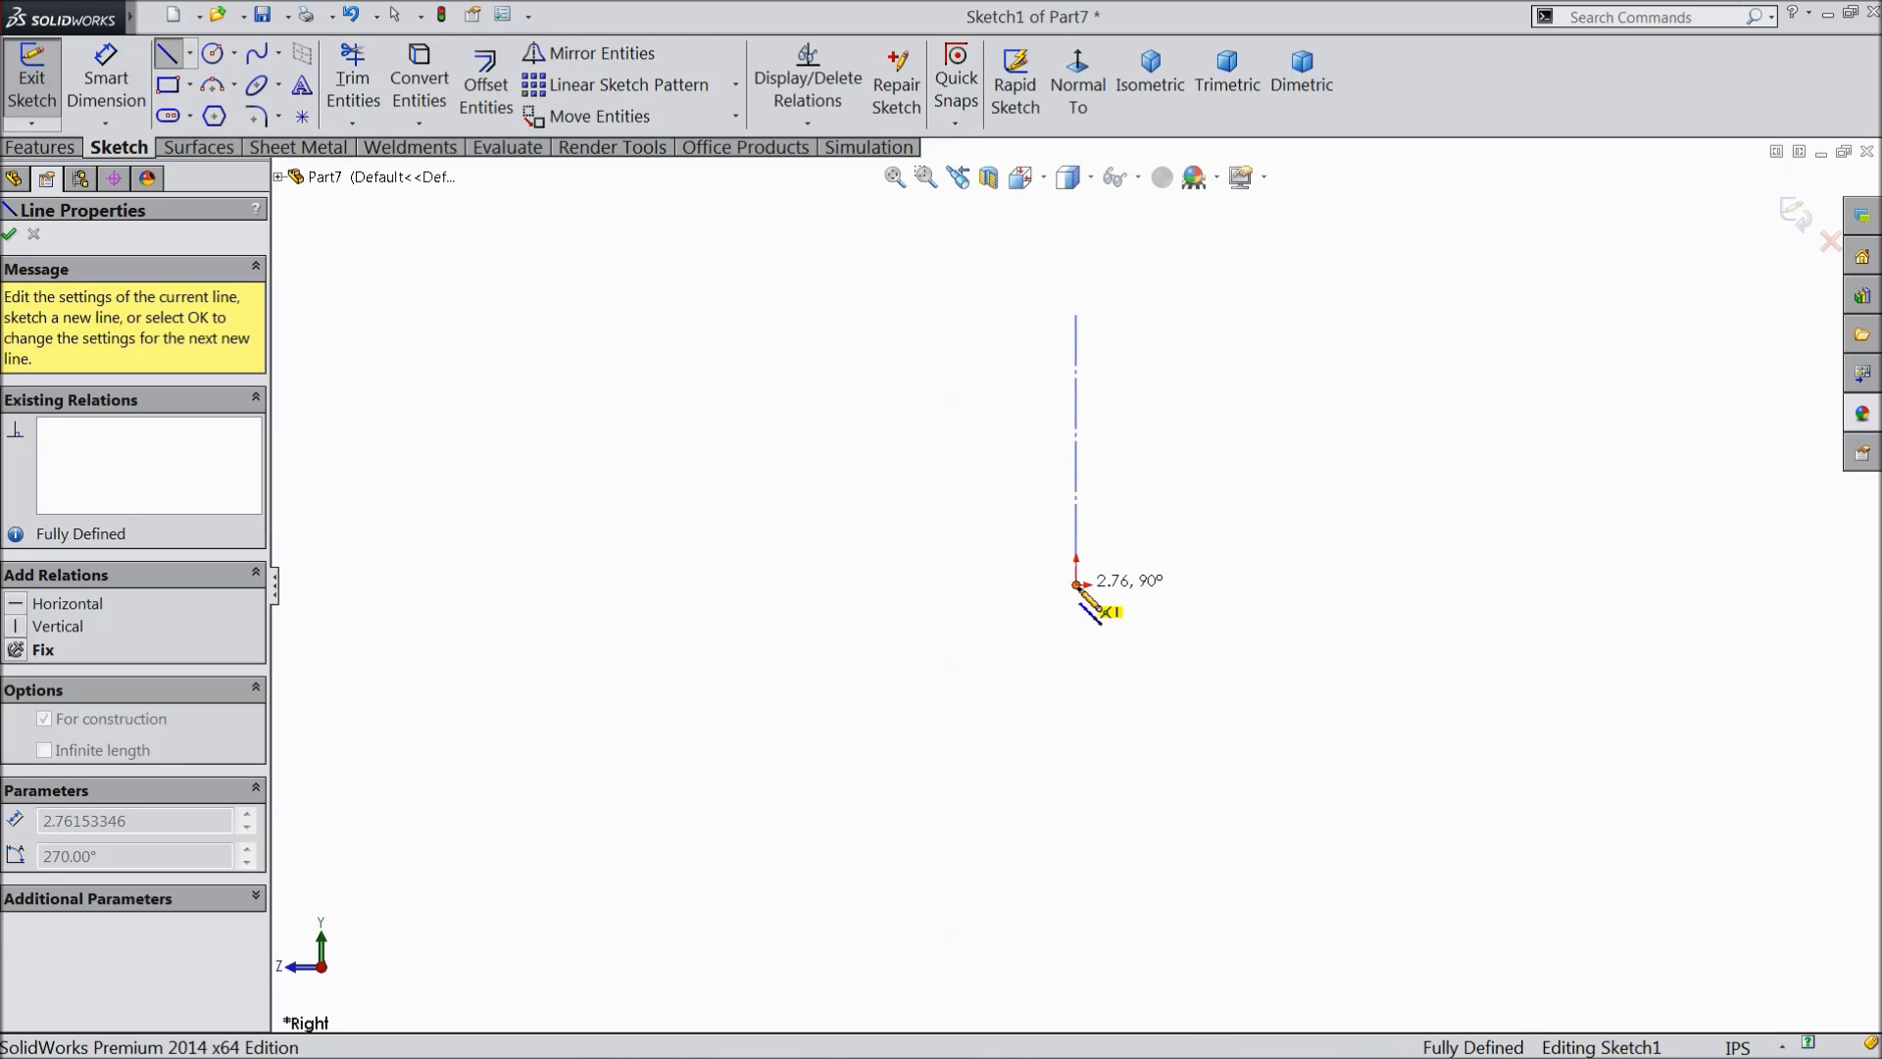
left_click(1286, 585)
right_click(1323, 511)
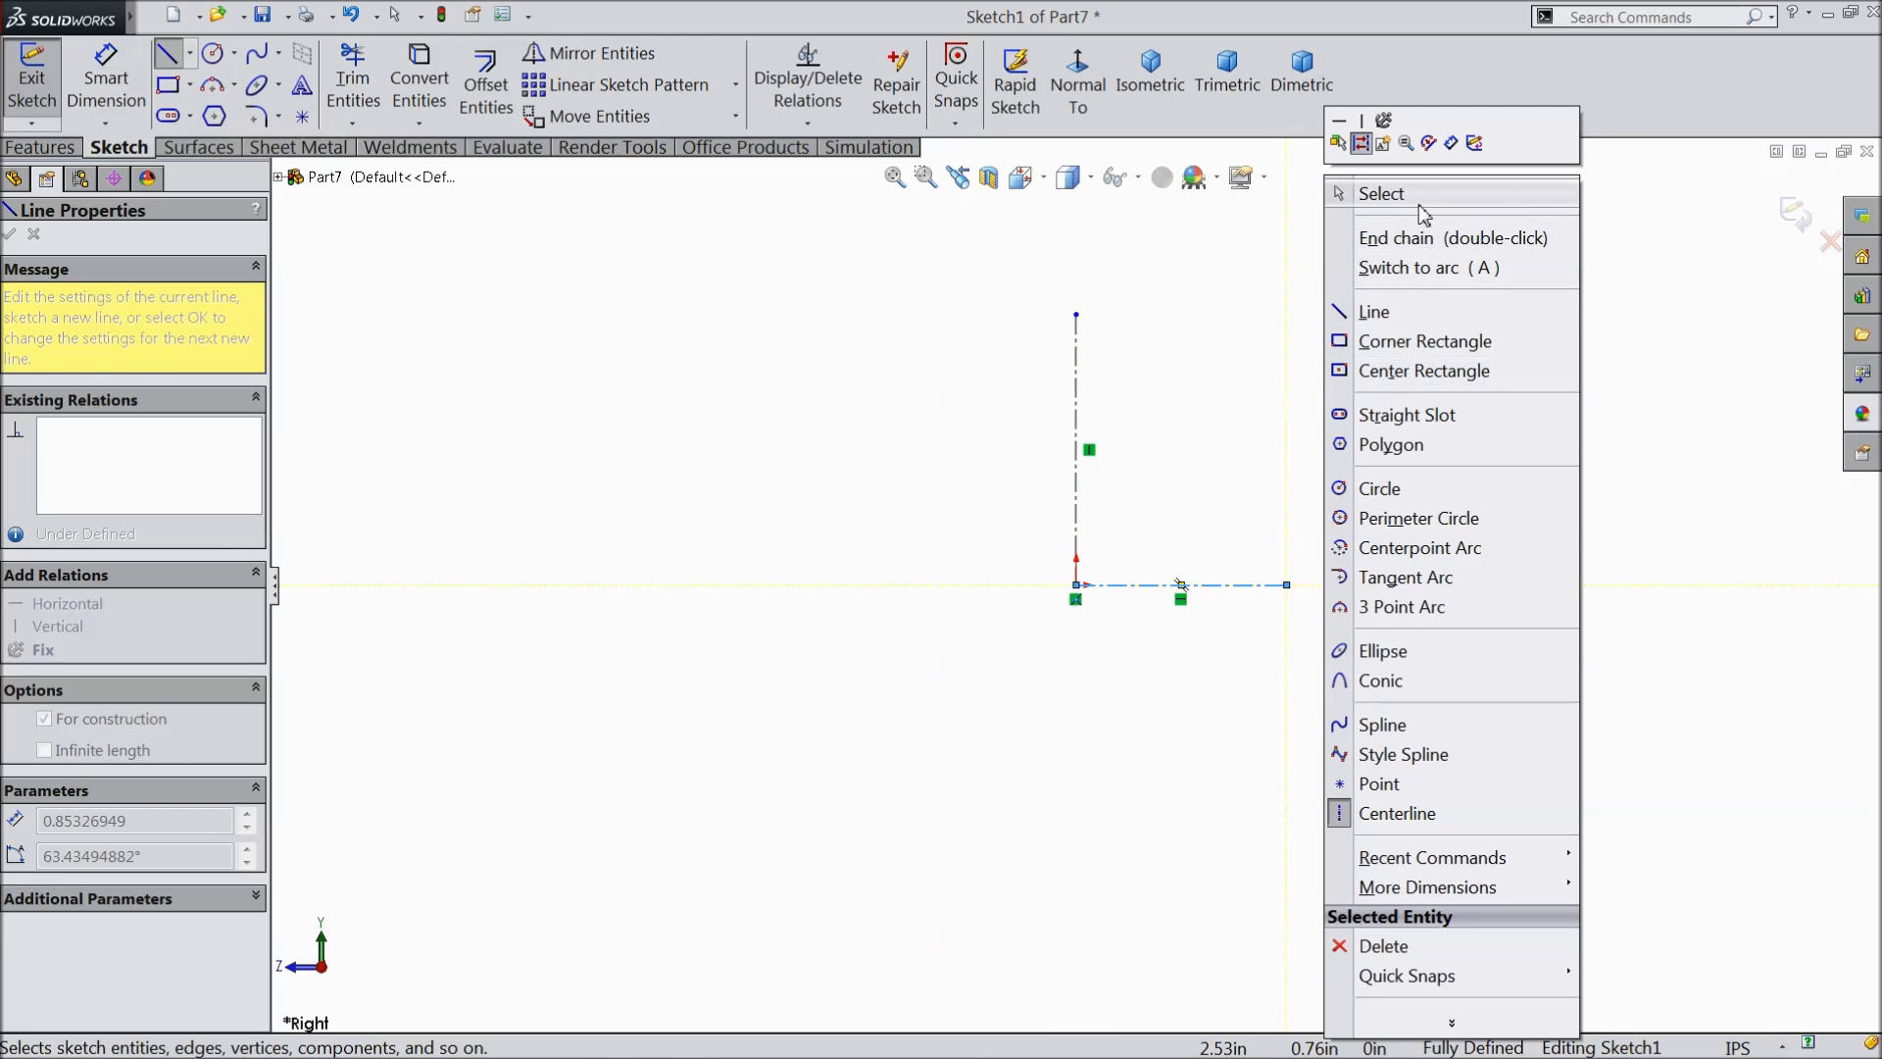
left_click(1421, 199)
- Sketch a closed profile about 2.56 in tall on the horizontal centerline, with a notch in its right side below a wider top flange
left_click(169, 59)
scroll(1465, 368, "down", 4)
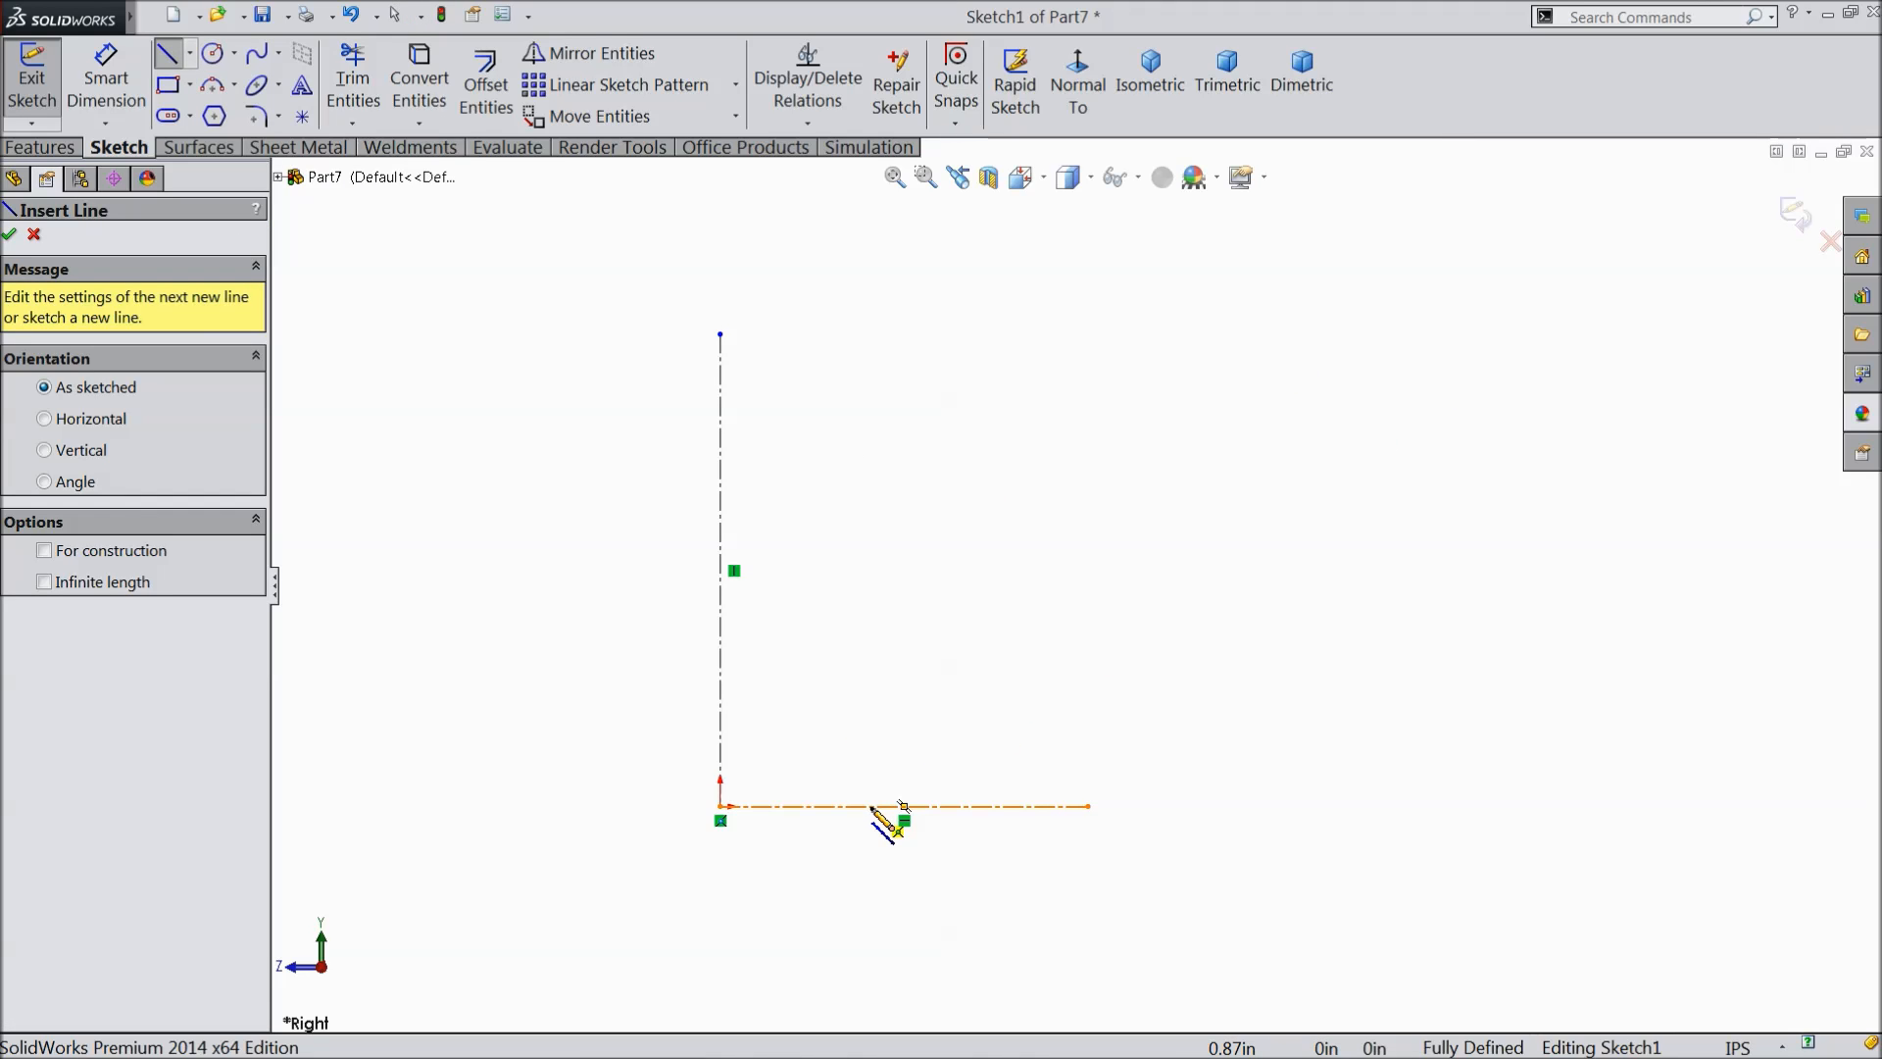
left_click(892, 374)
left_click(893, 806)
left_click(1020, 806)
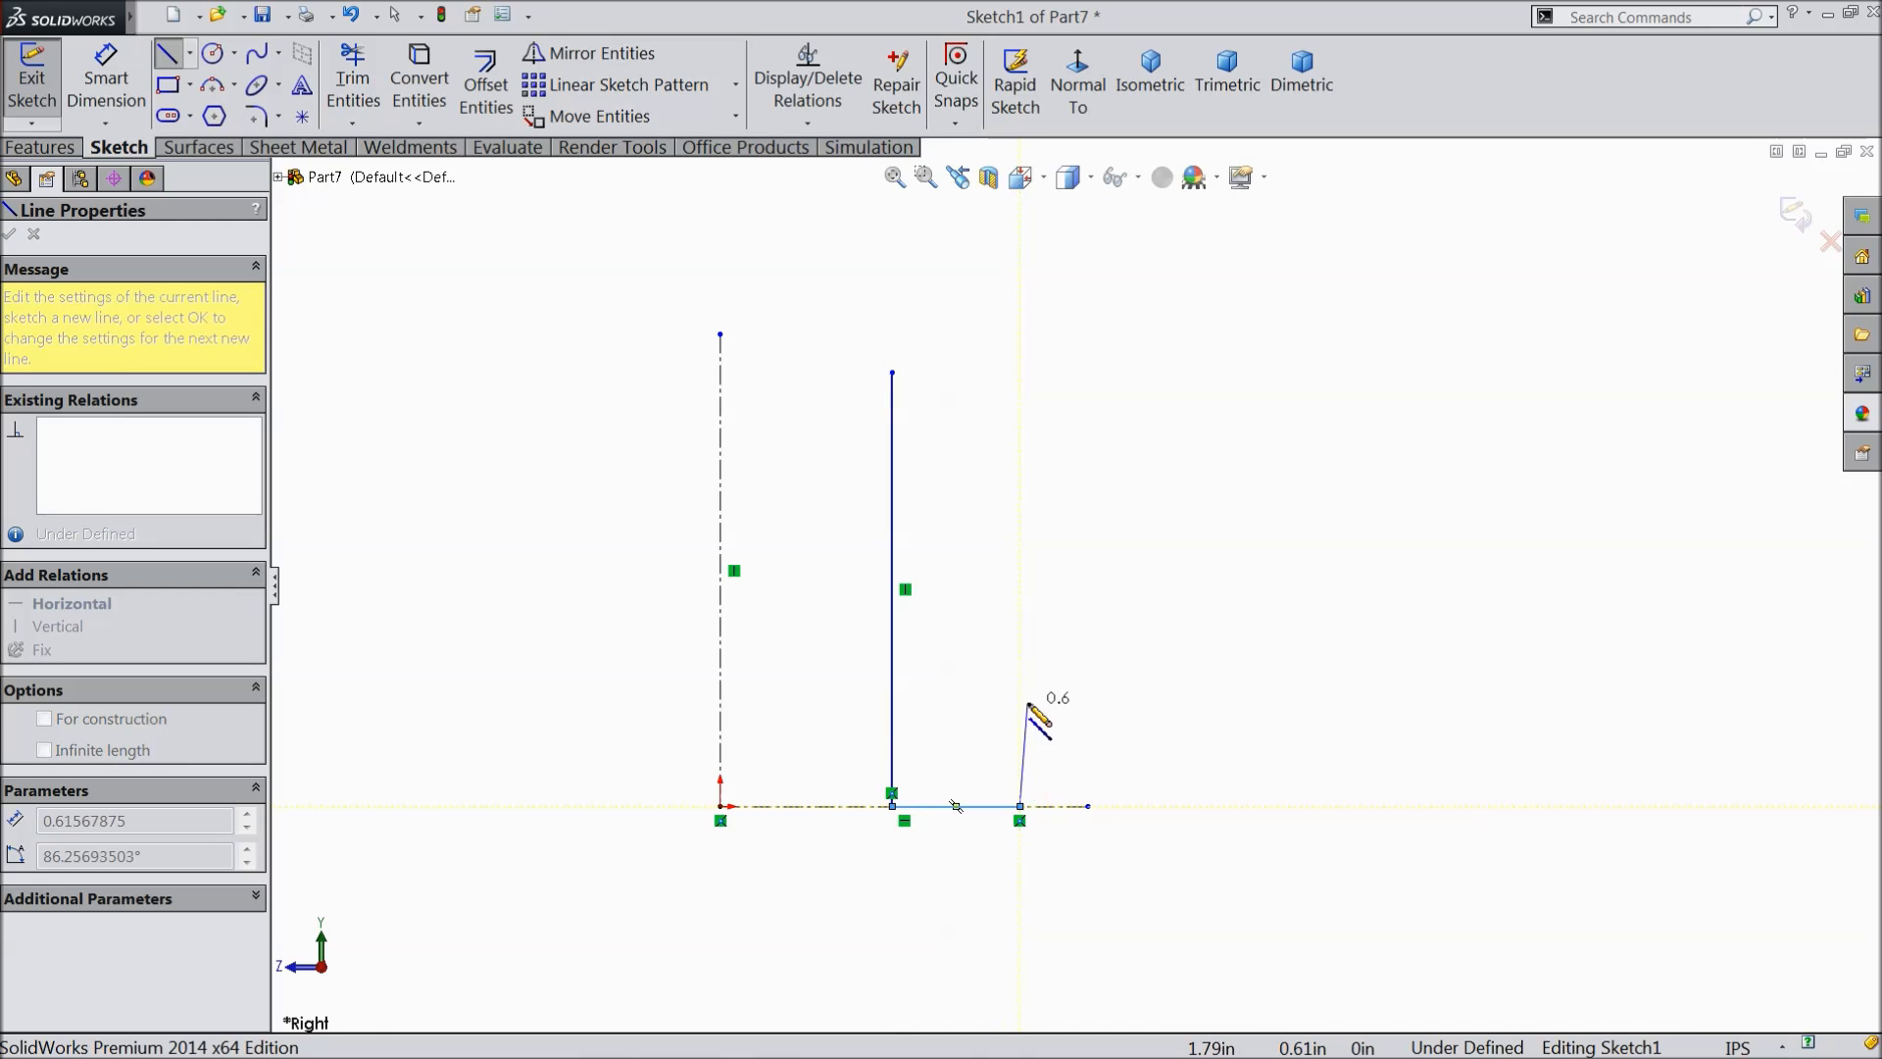
left_click(1020, 540)
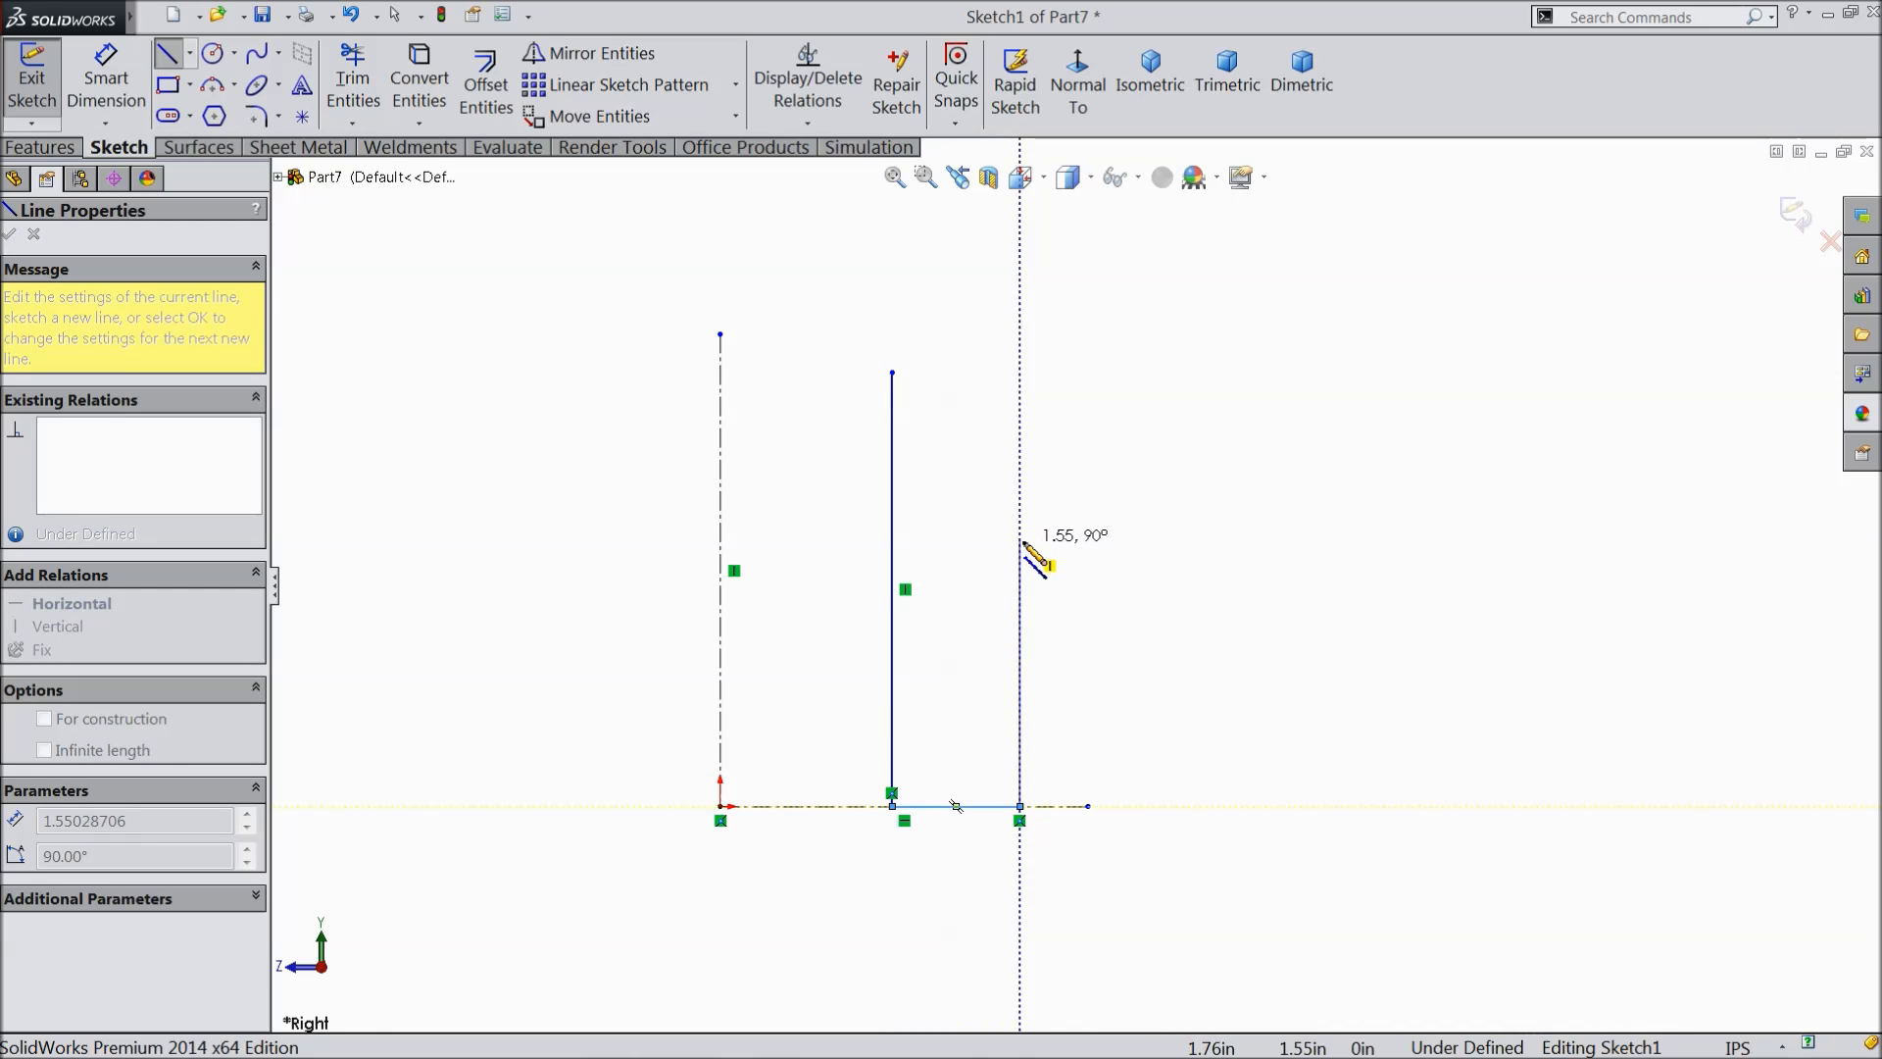
left_click(966, 540)
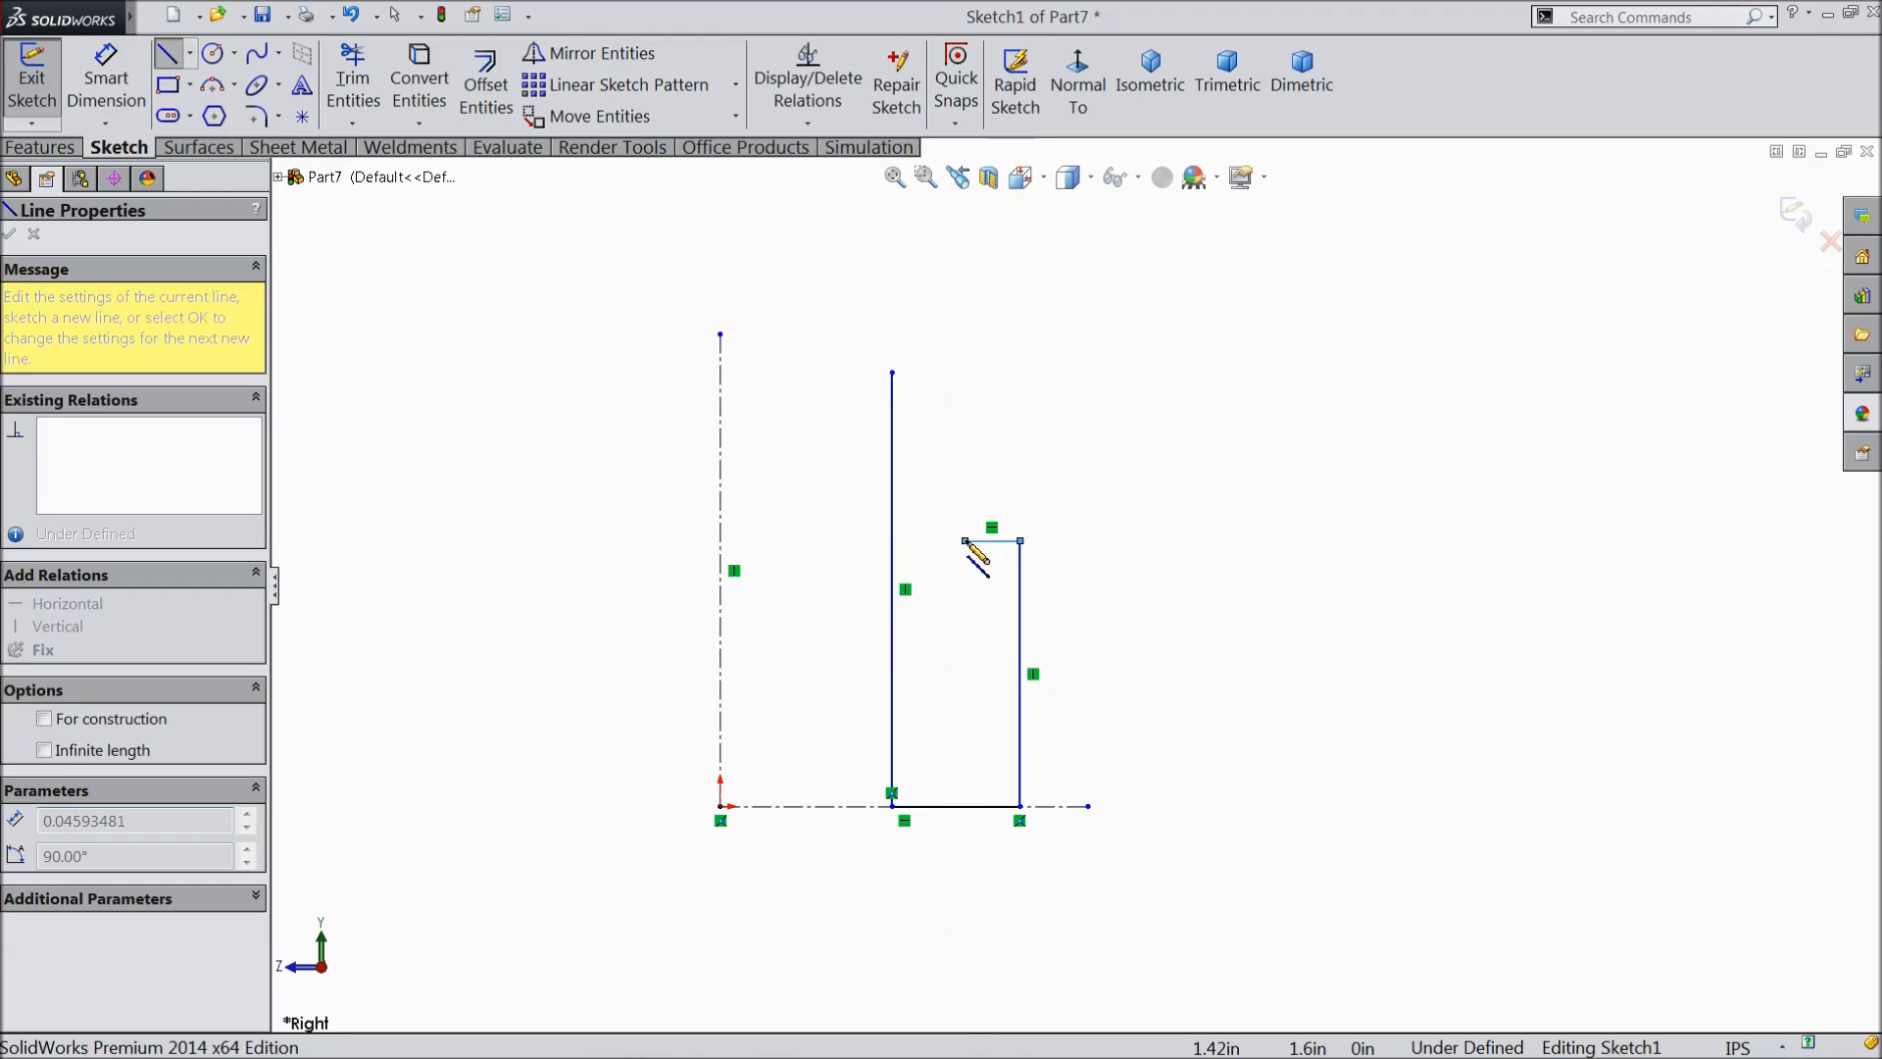
left_click(966, 457)
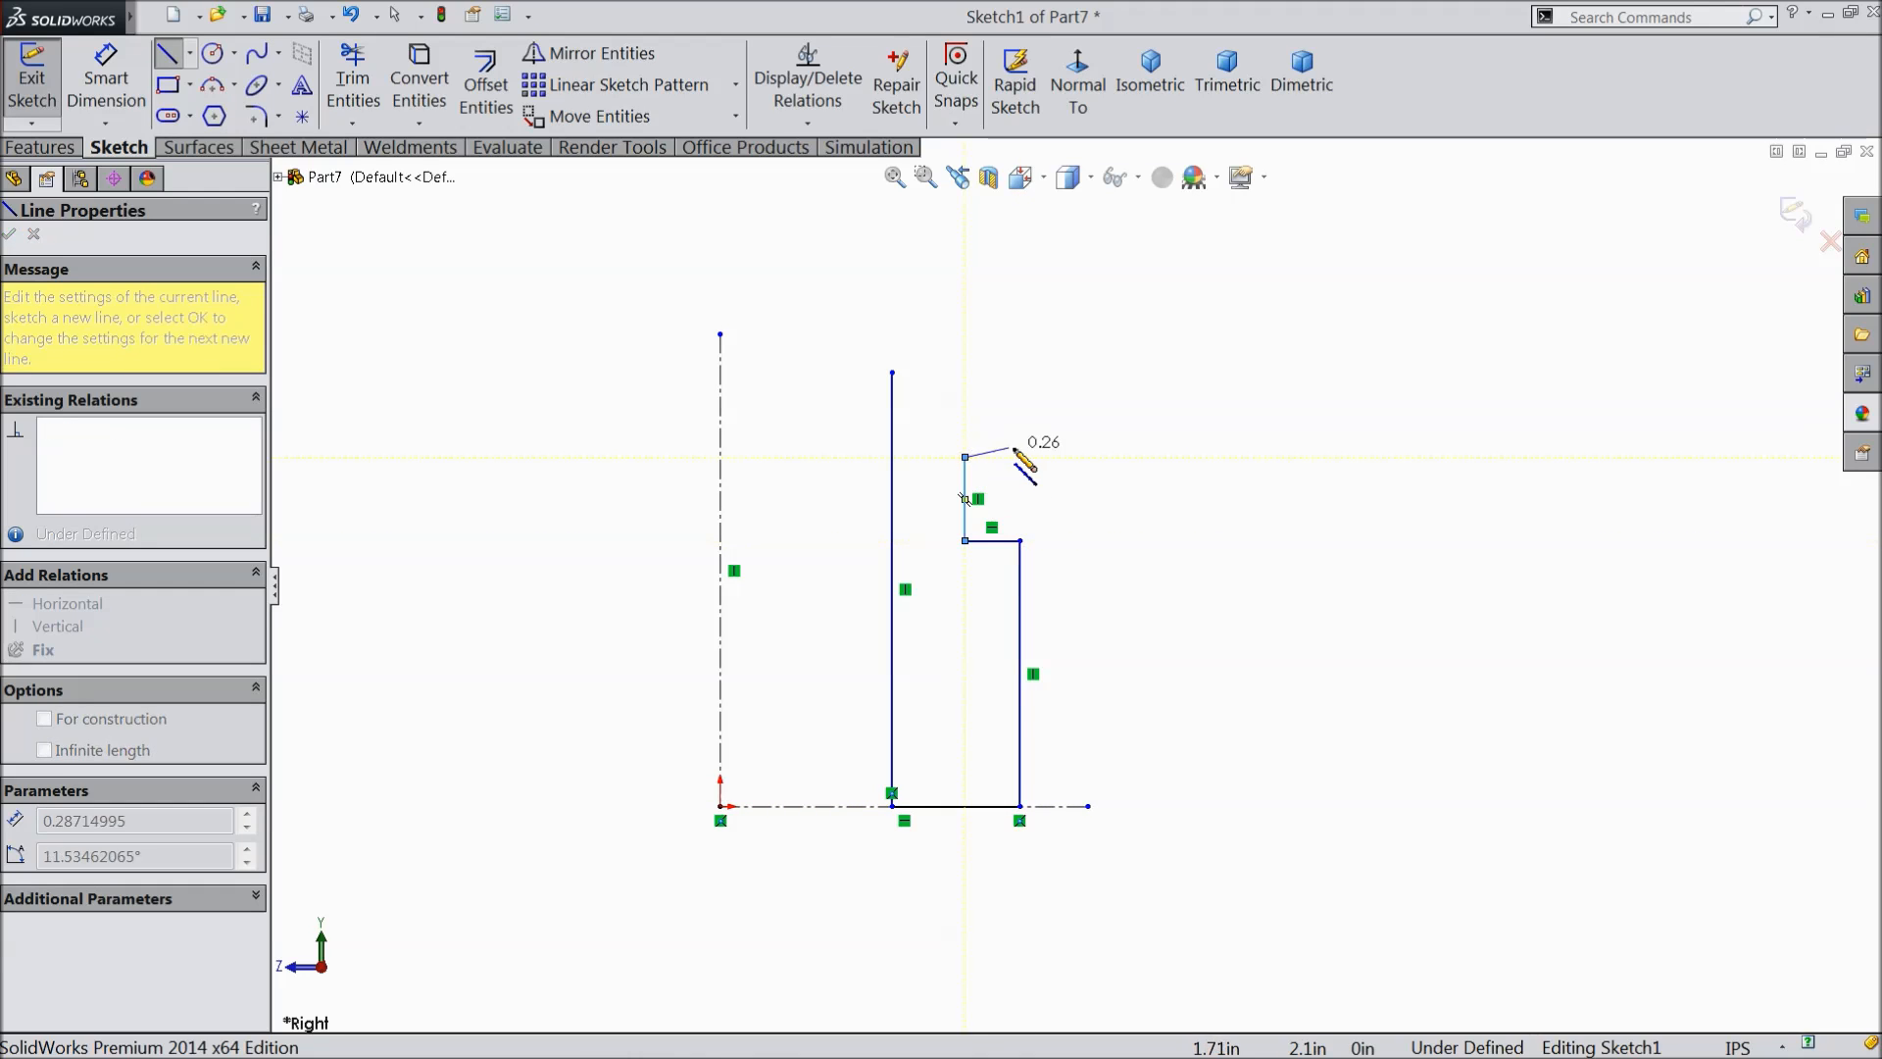
left_click(1061, 457)
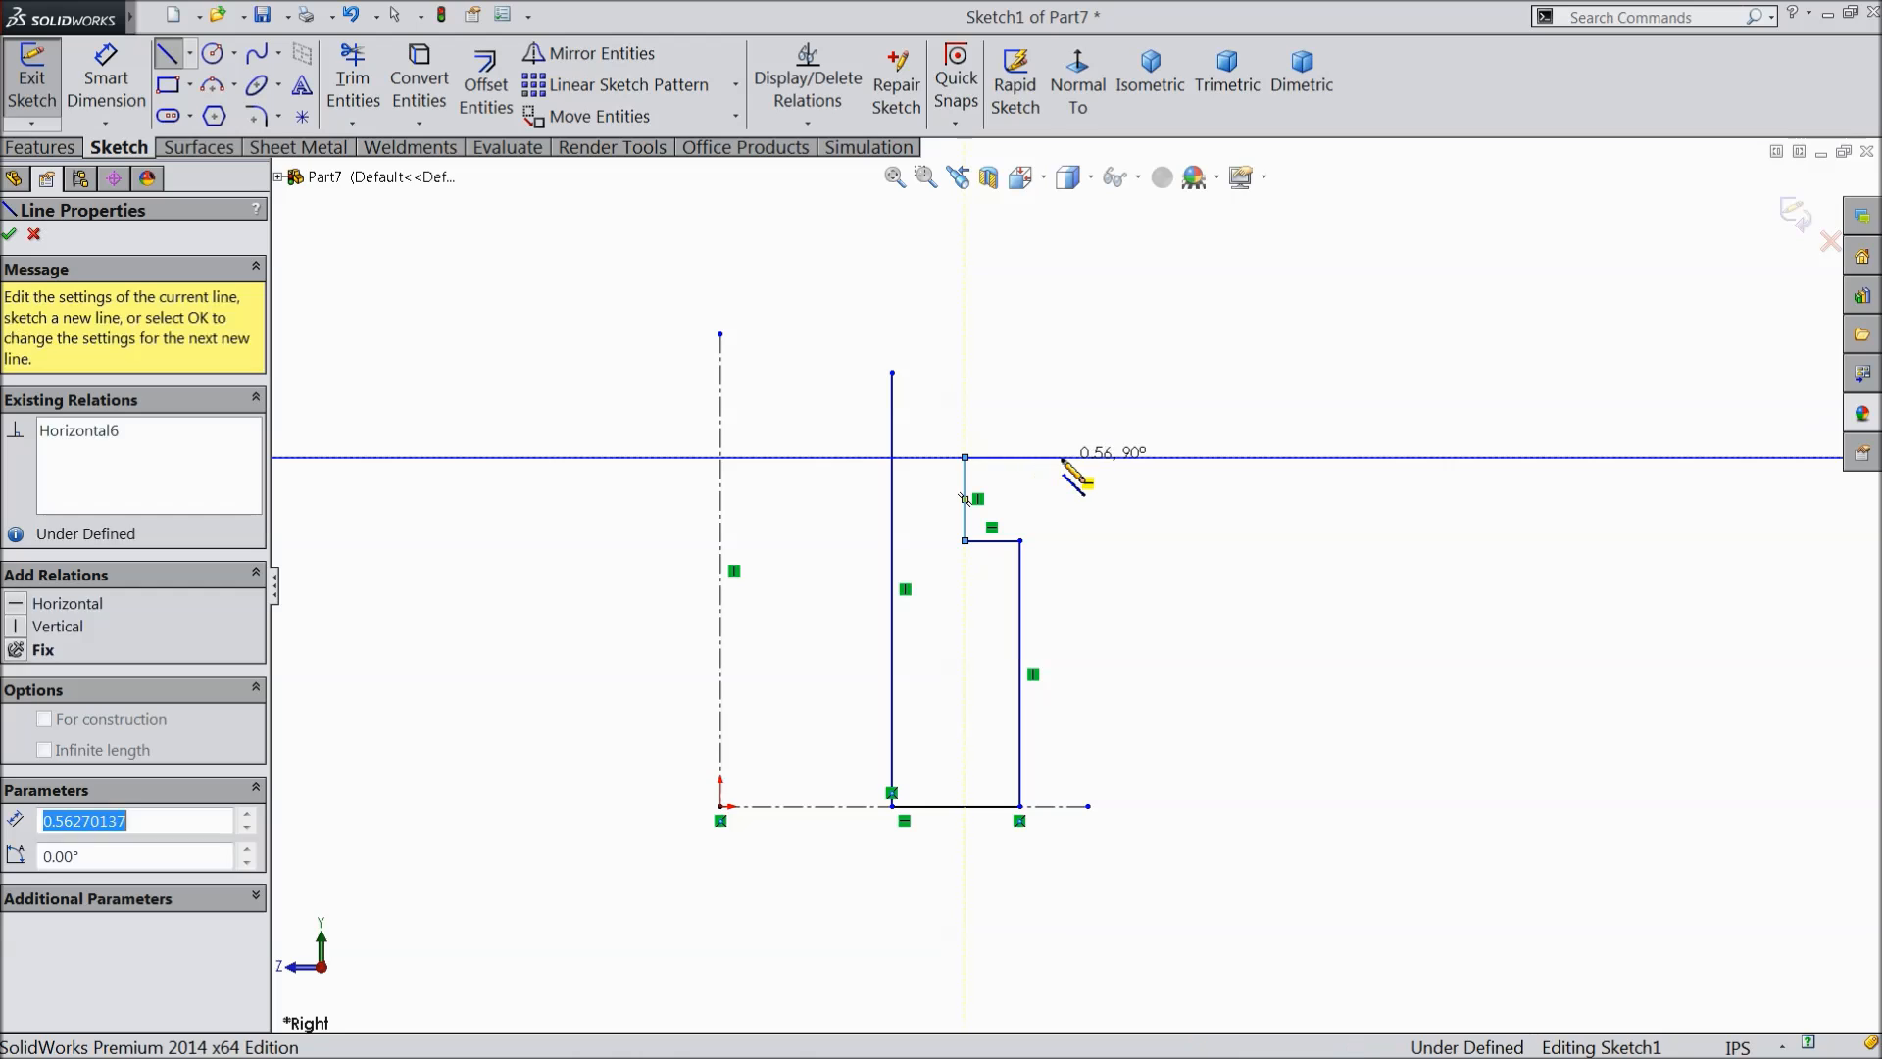
left_click(1061, 373)
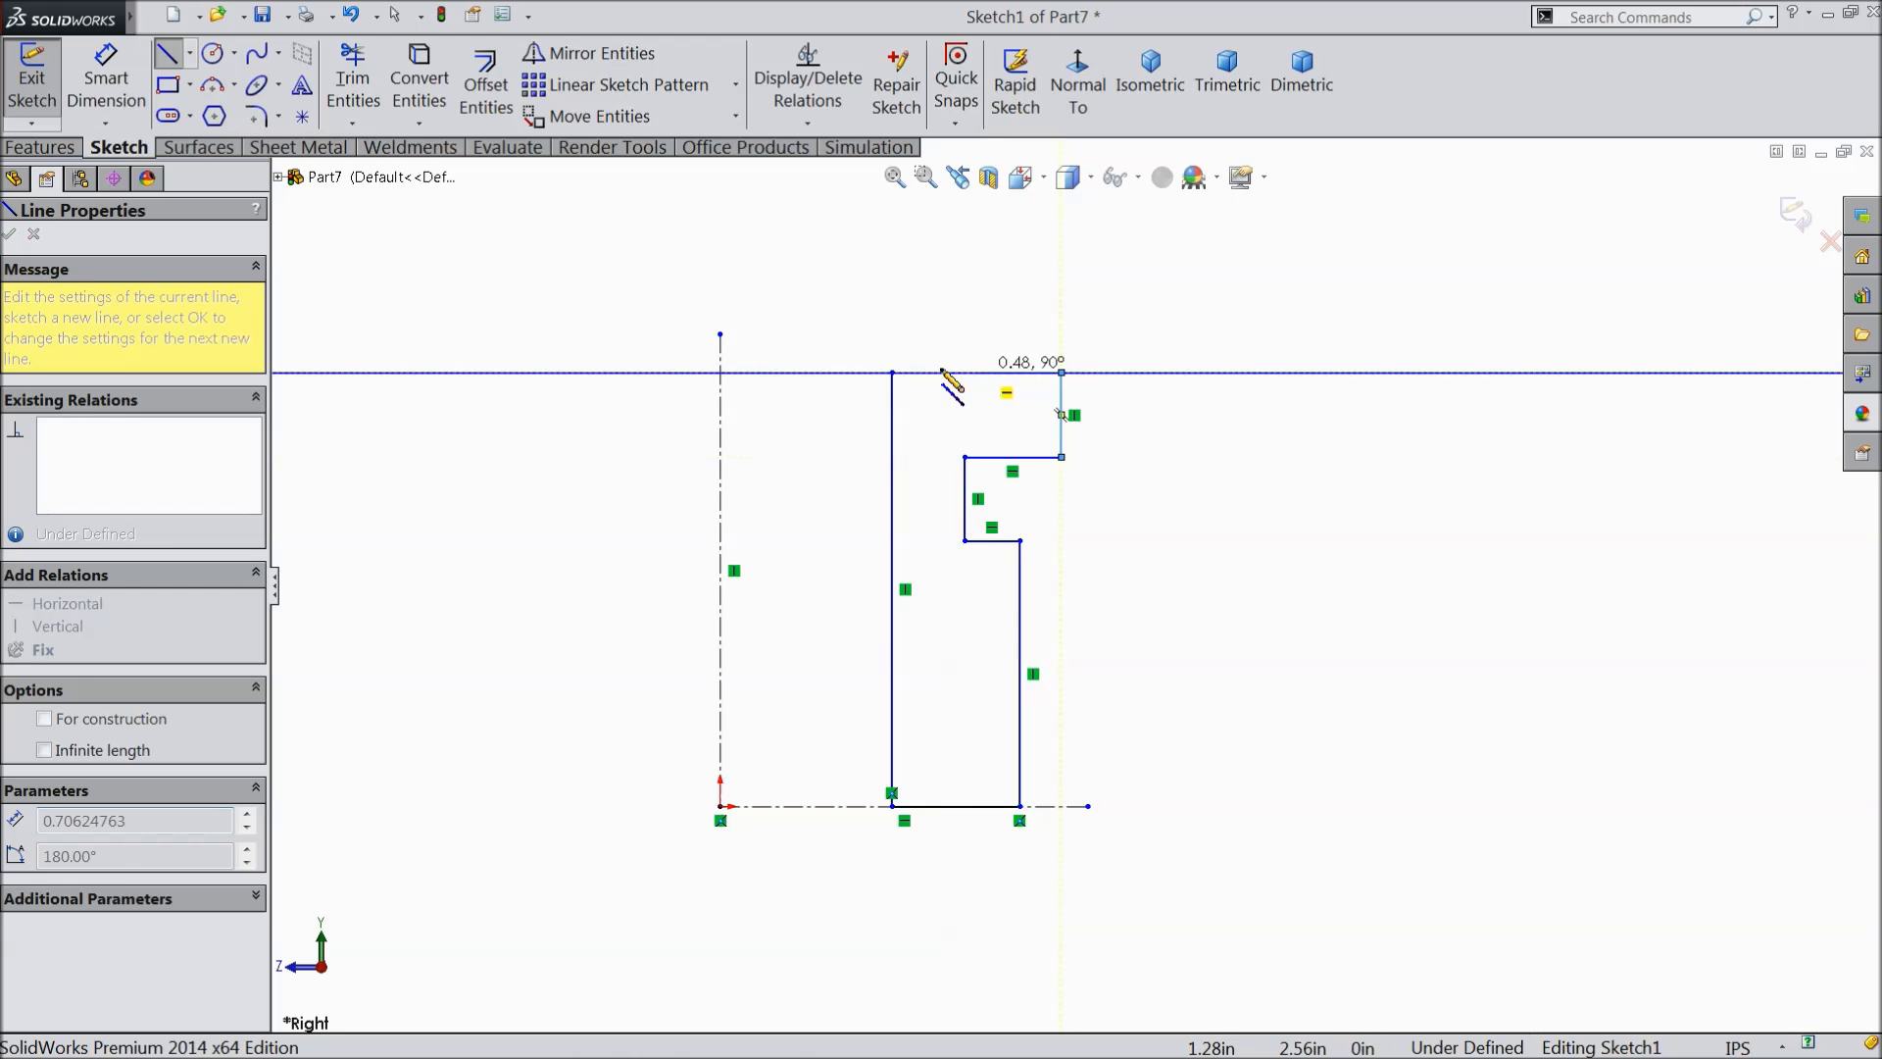
left_click(892, 373)
right_click(882, 289)
left_click(933, 304)
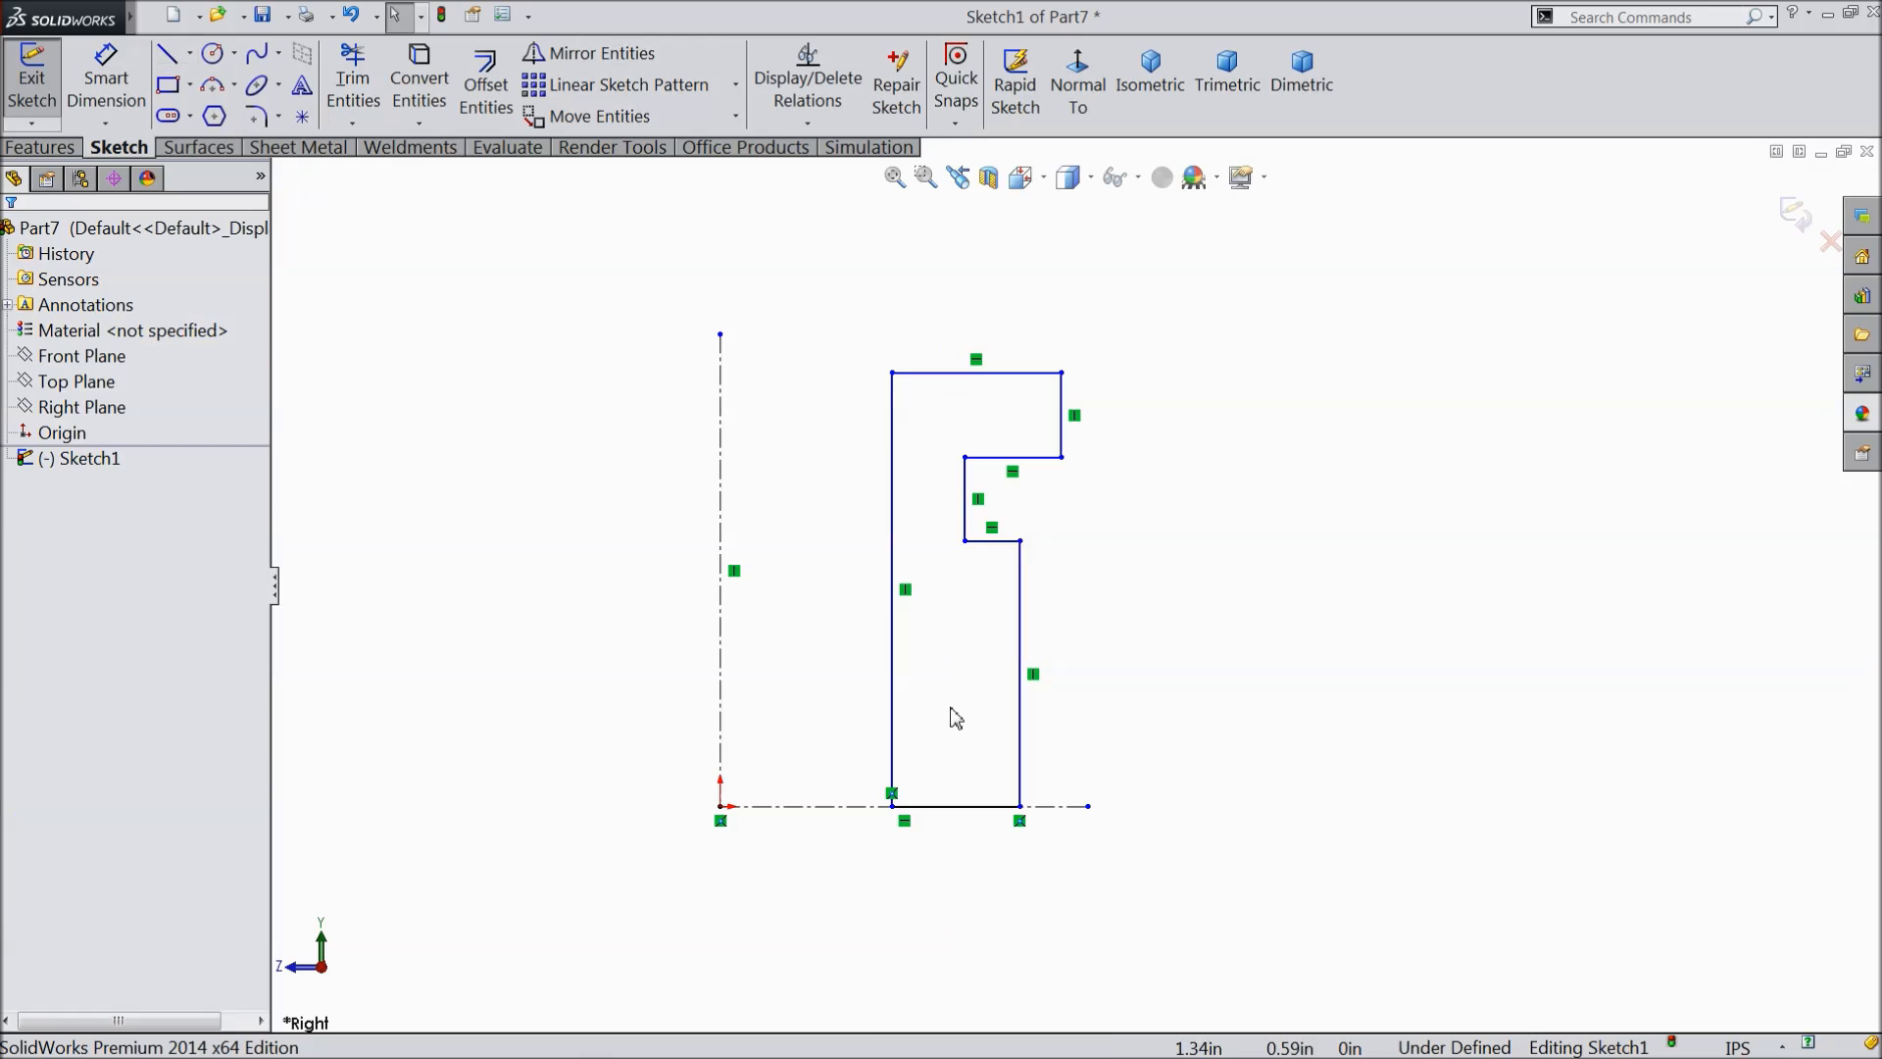
- Dimension the profile's long inner vertical edge 0.16 in from the vertical centerline, placing the dimension below the sketch
left_click(105, 84)
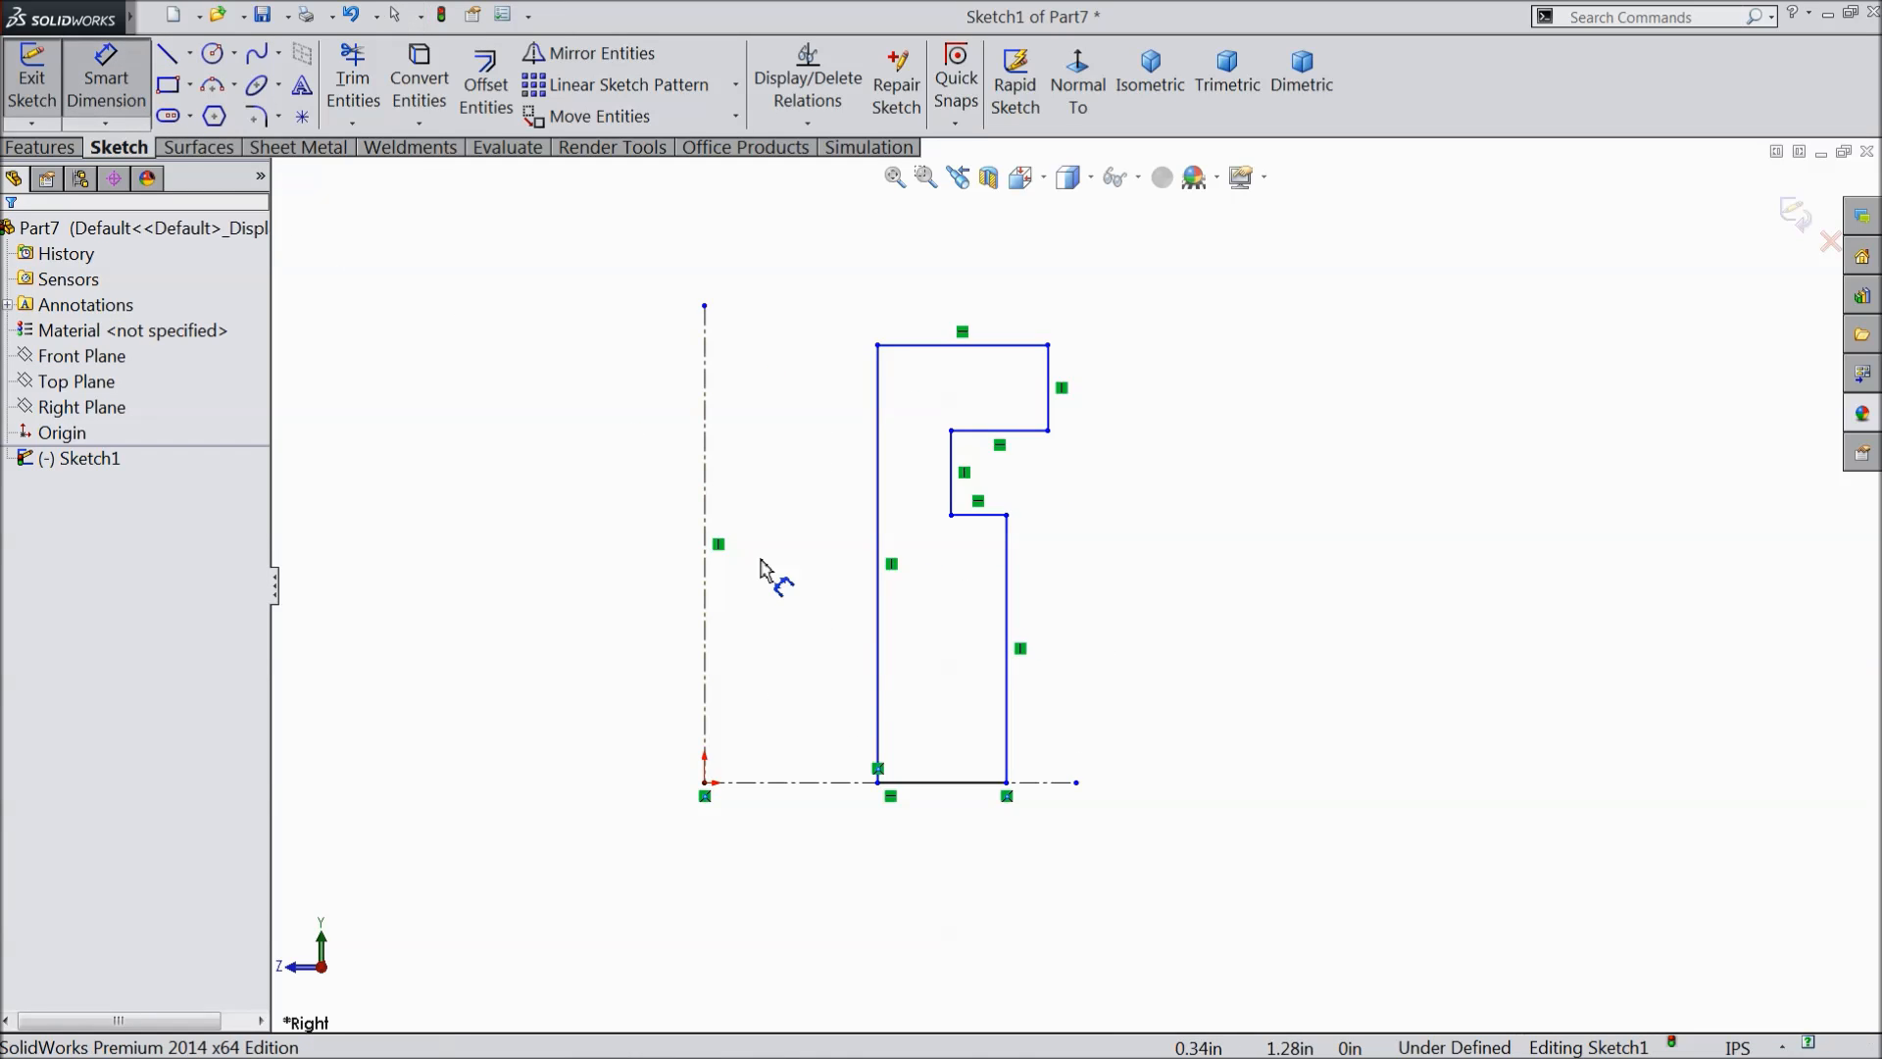
left_click(879, 684)
left_click(704, 696)
left_click(784, 849)
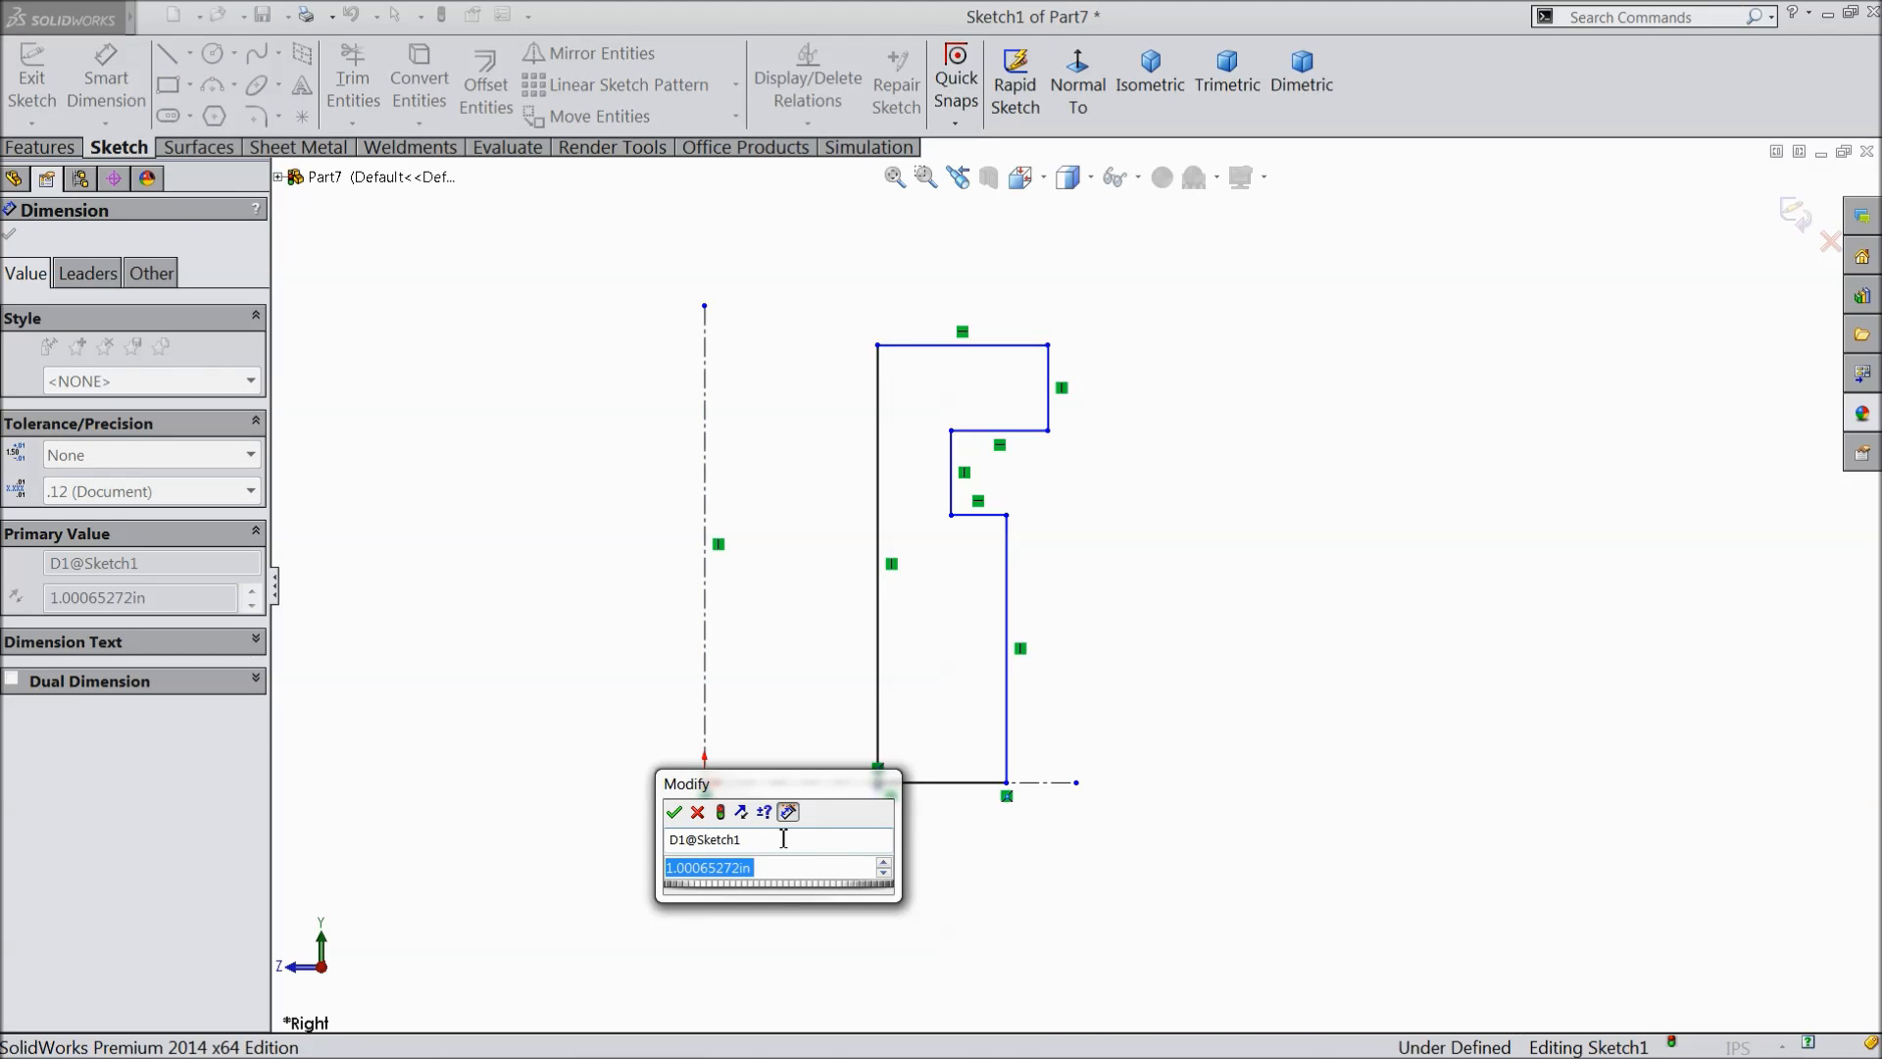
type("0.16")
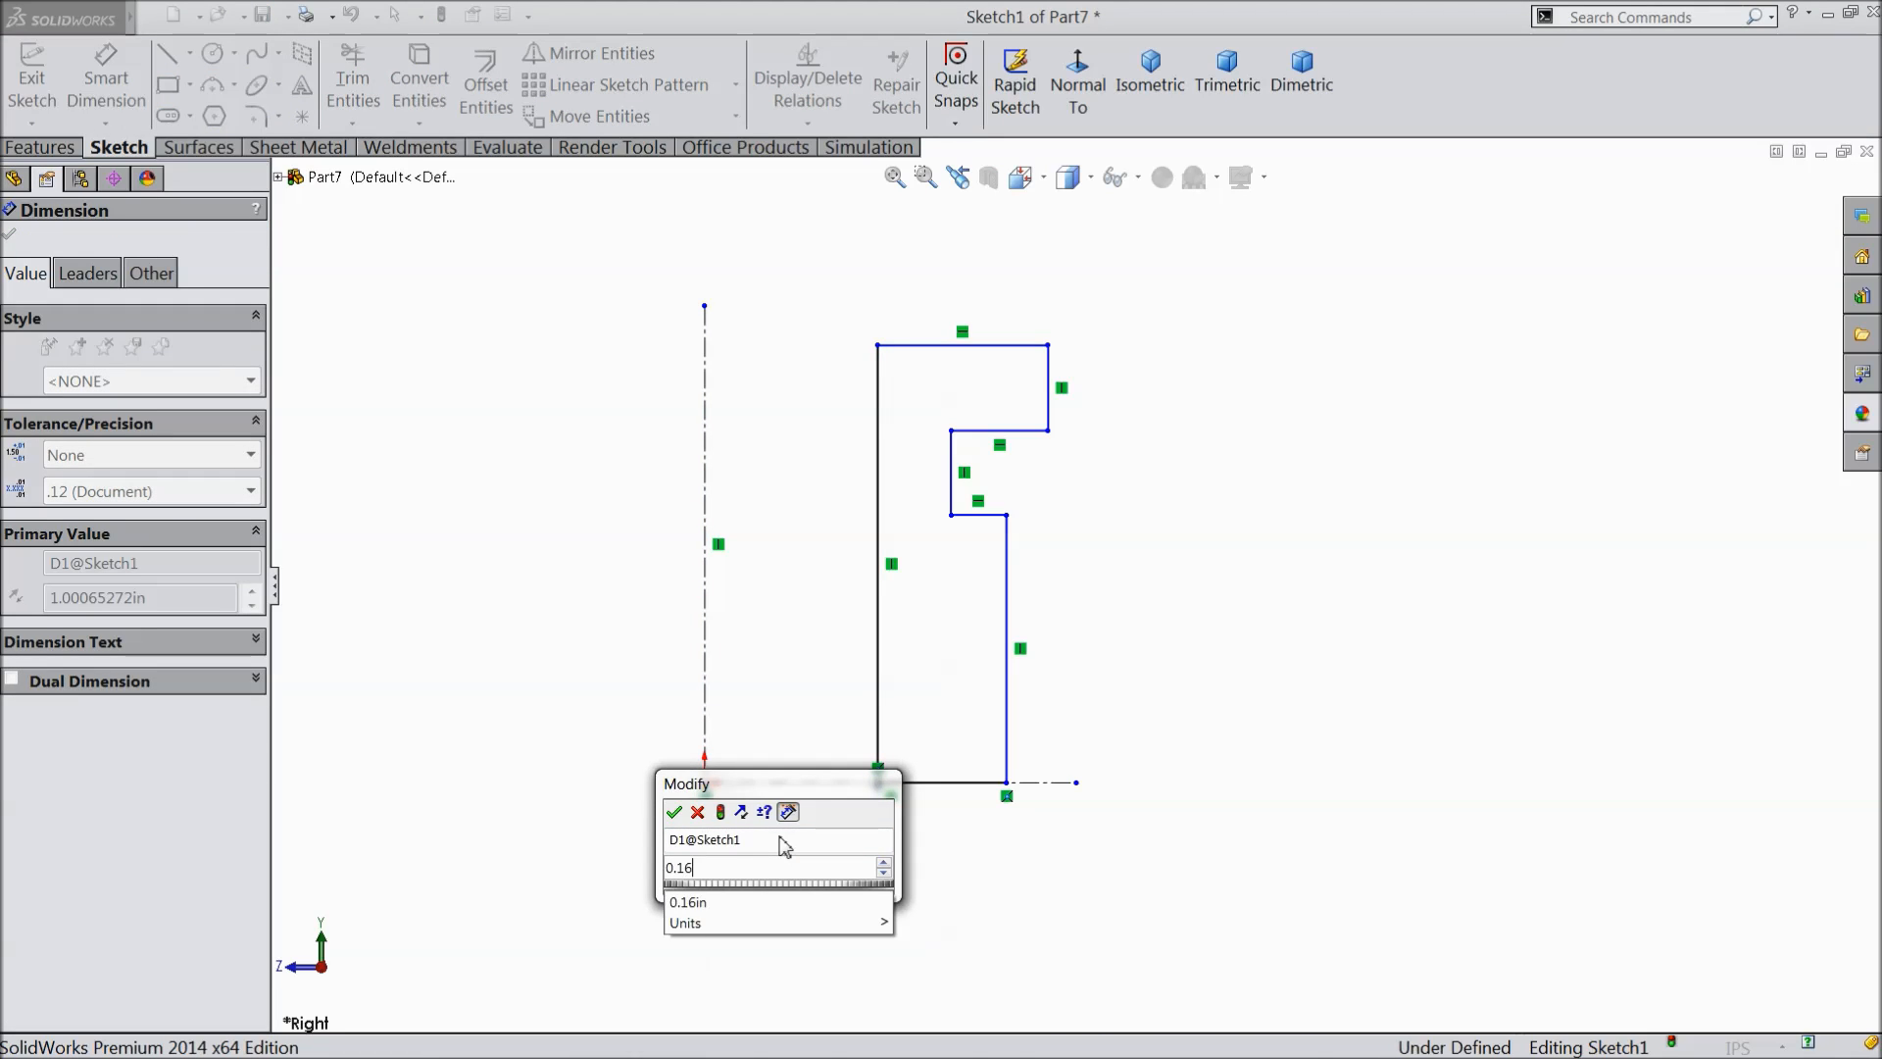
left_click(673, 812)
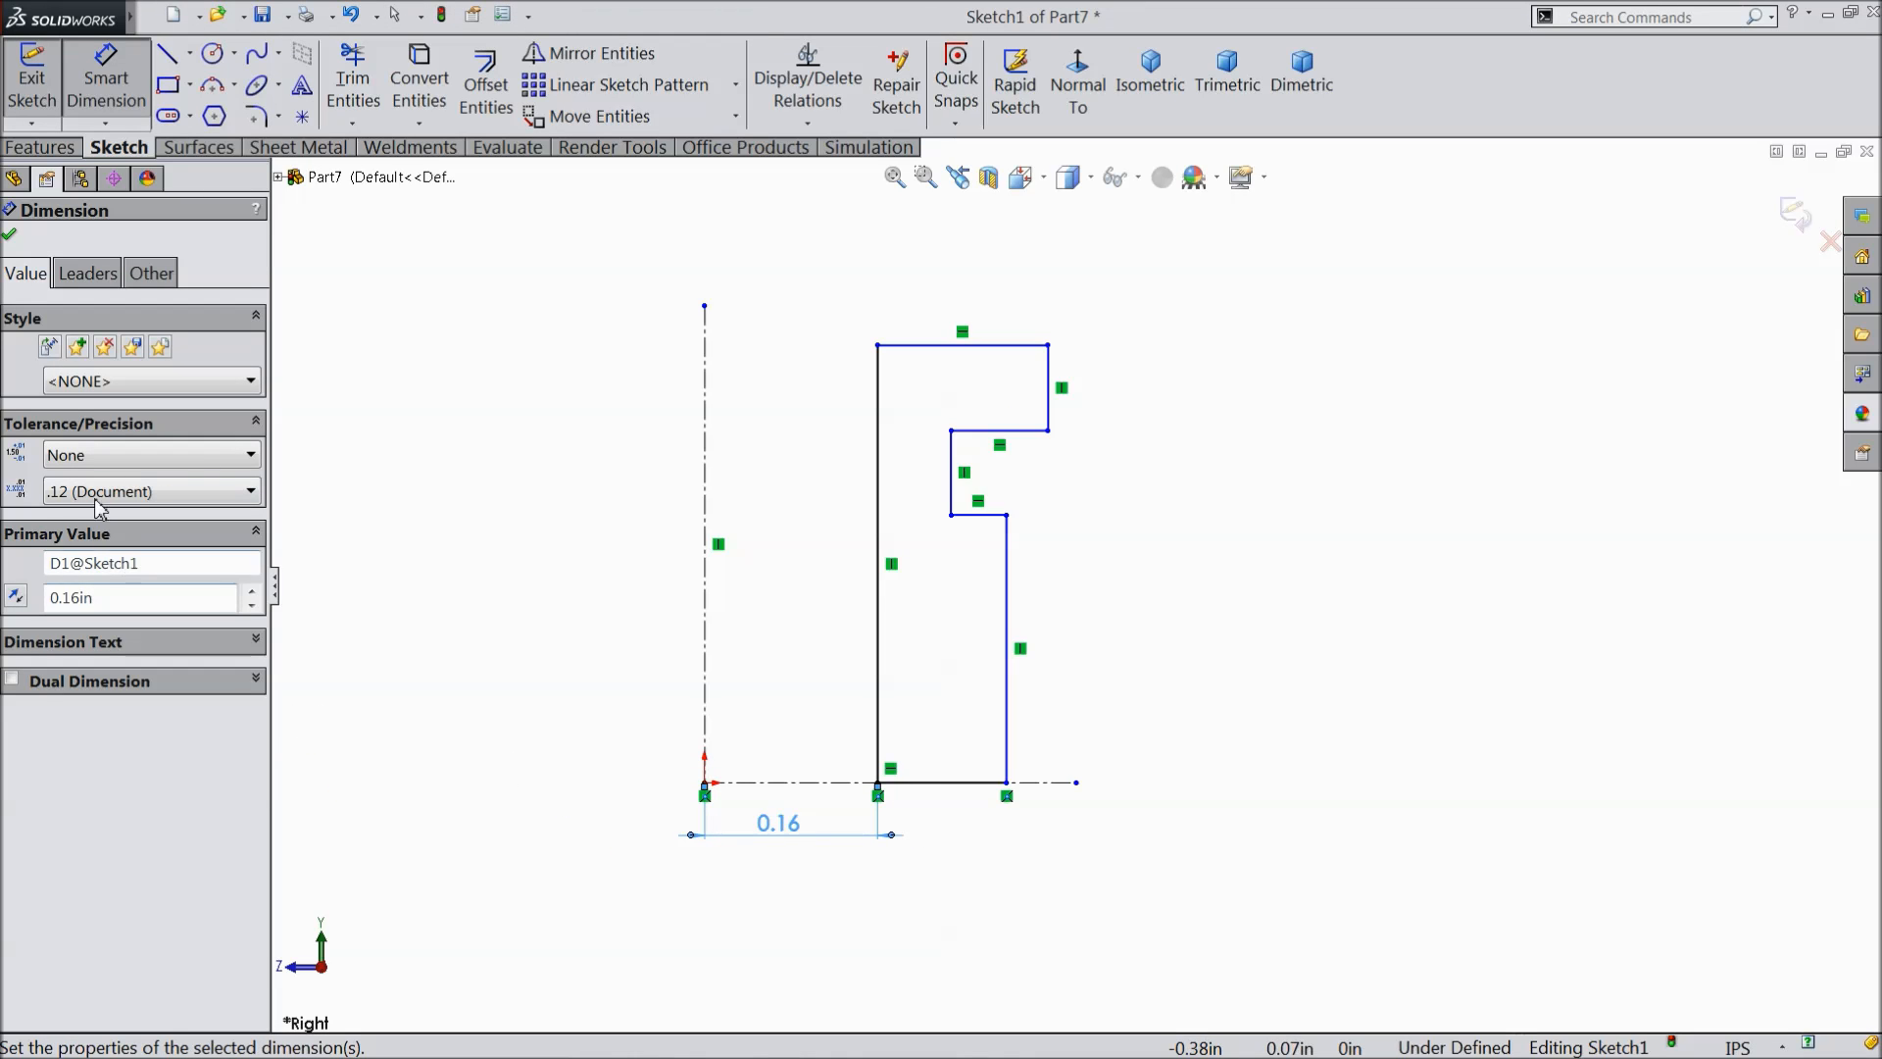
- Give the 0.16 in dimension a bilateral tolerance of +0.003 in and 0.00 in, and move it slightly lower below the profile
left_click(91, 456)
left_click(106, 519)
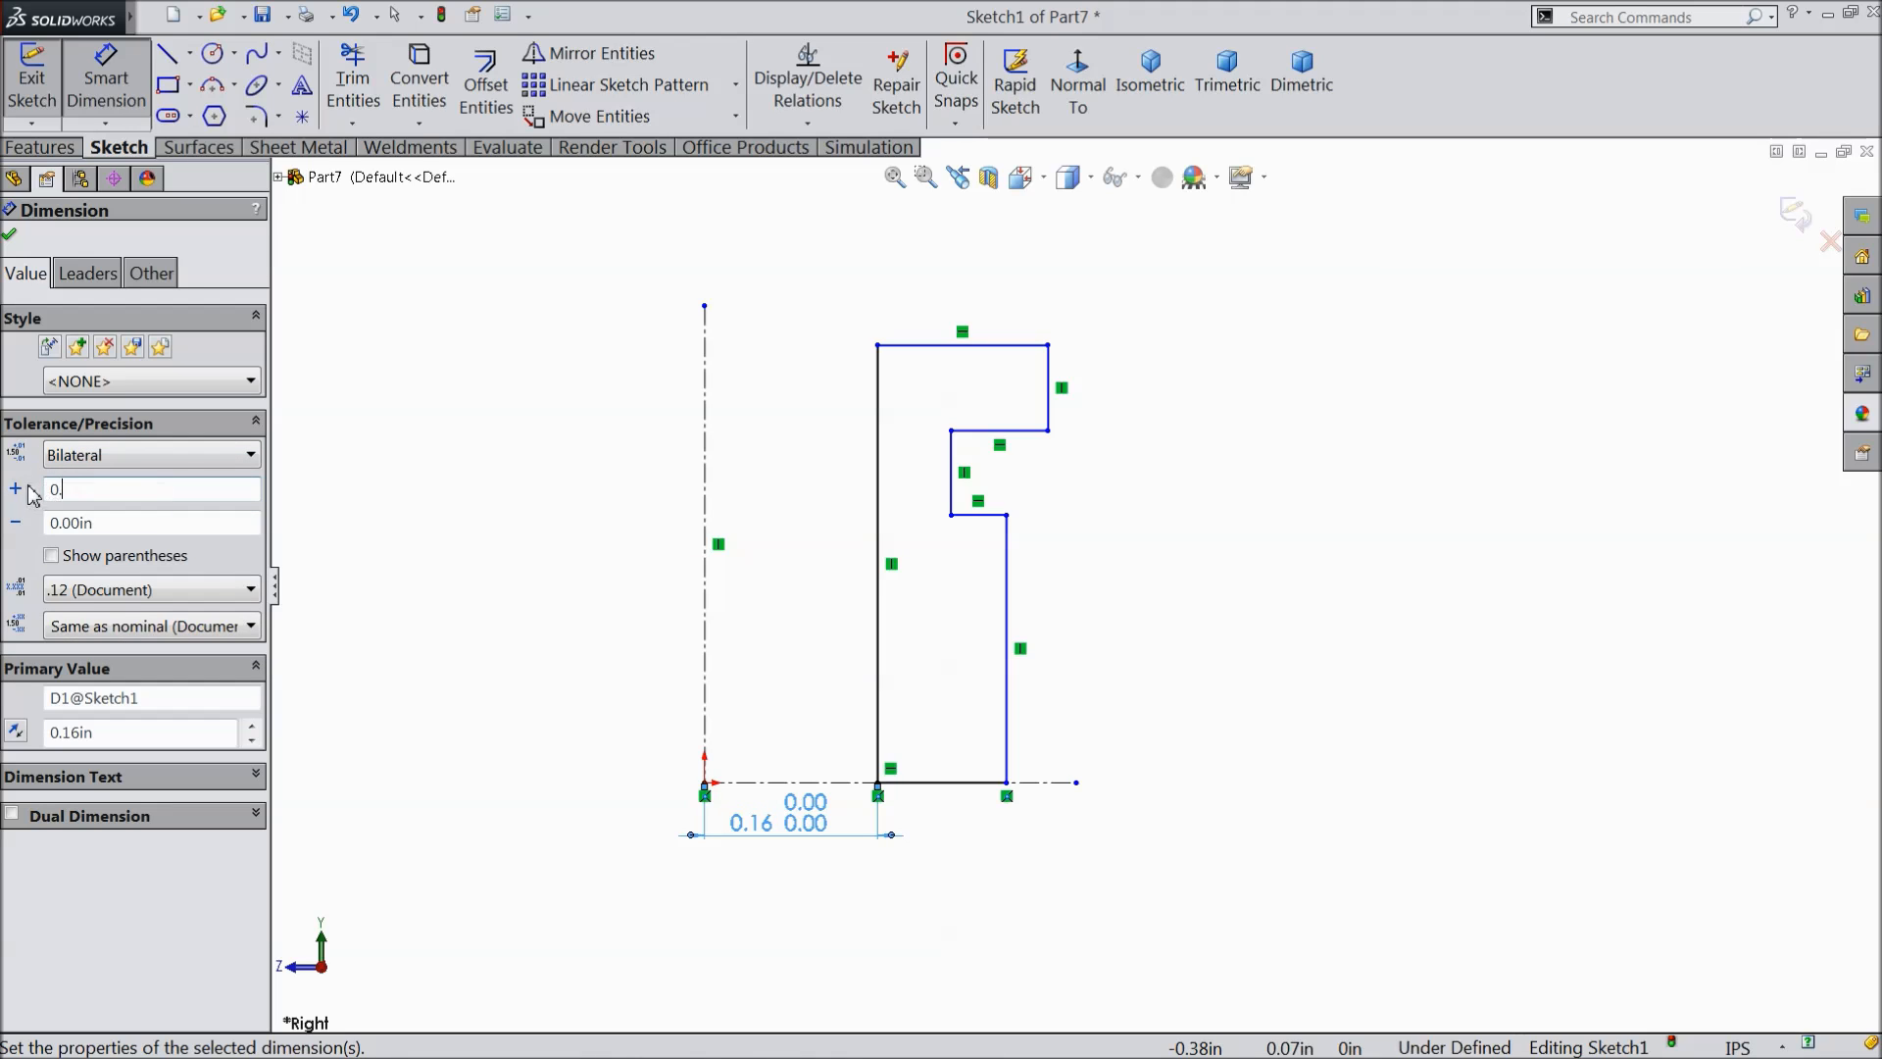
left_click(457, 464)
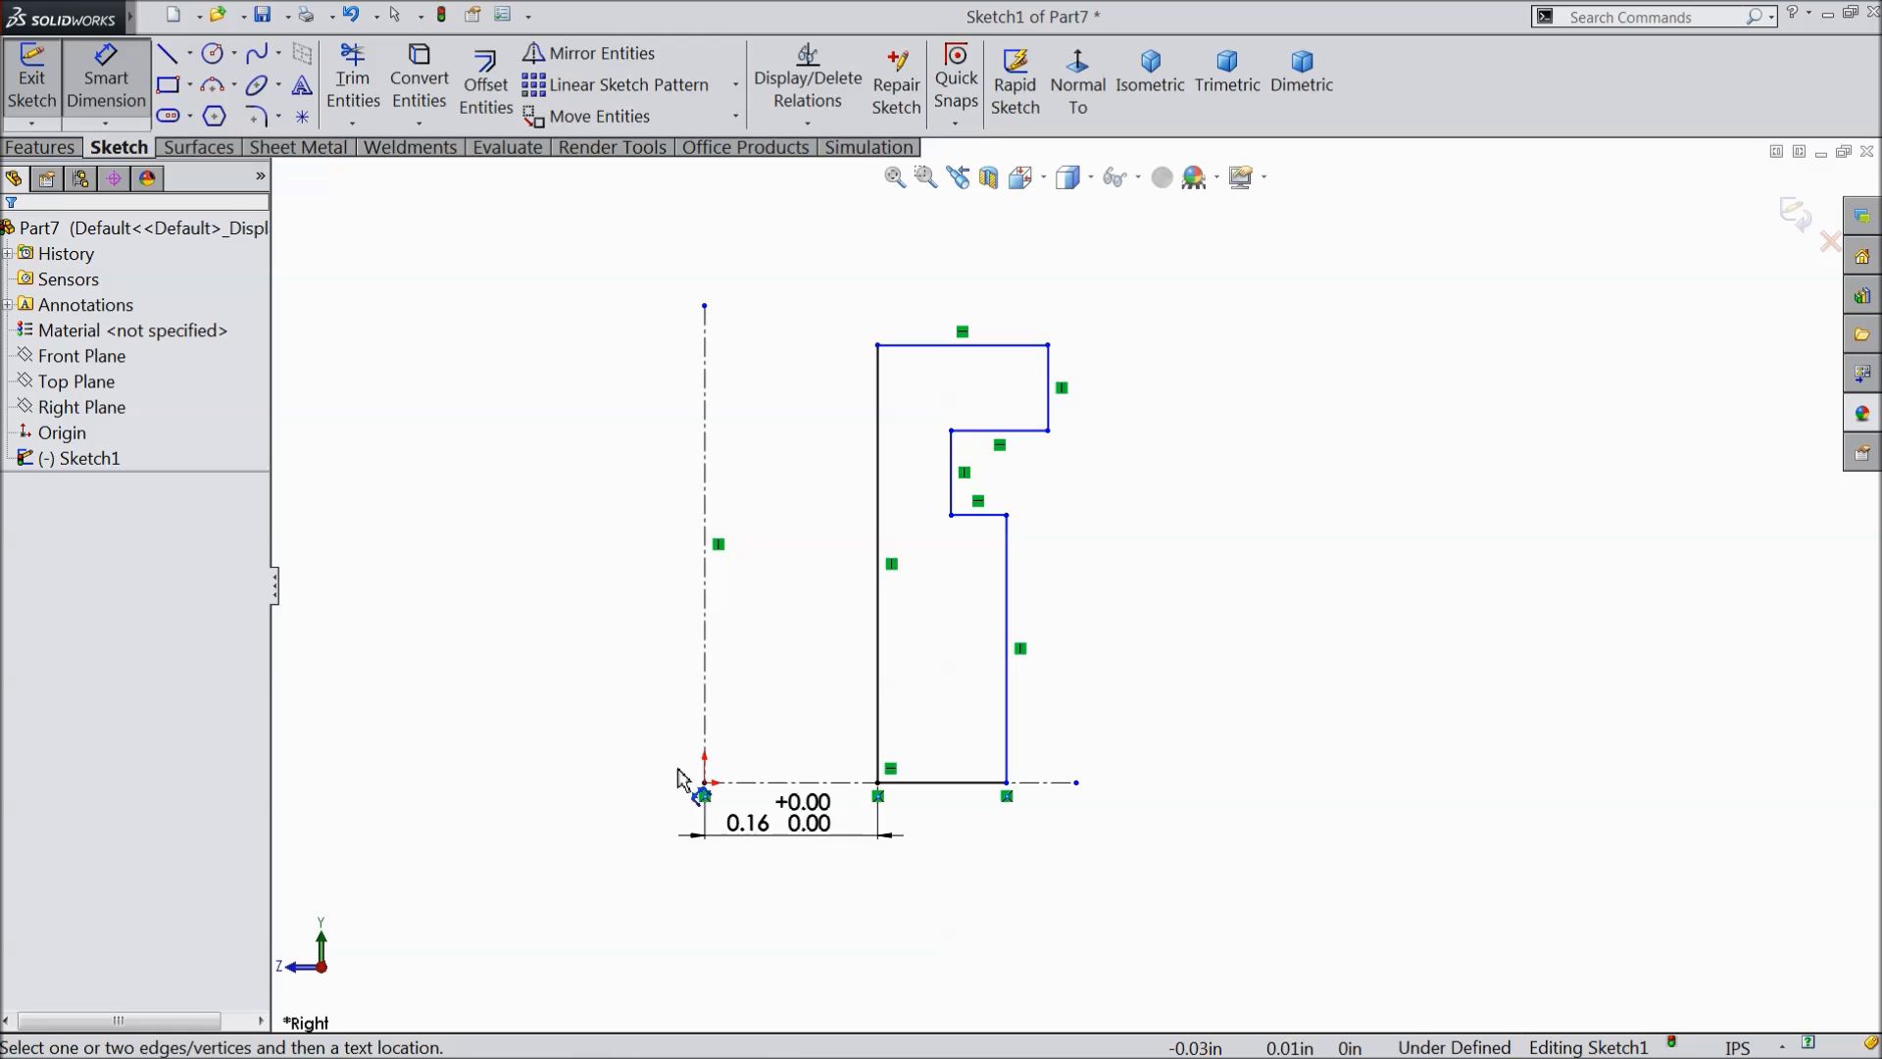
left_click_drag(814, 835, 819, 855)
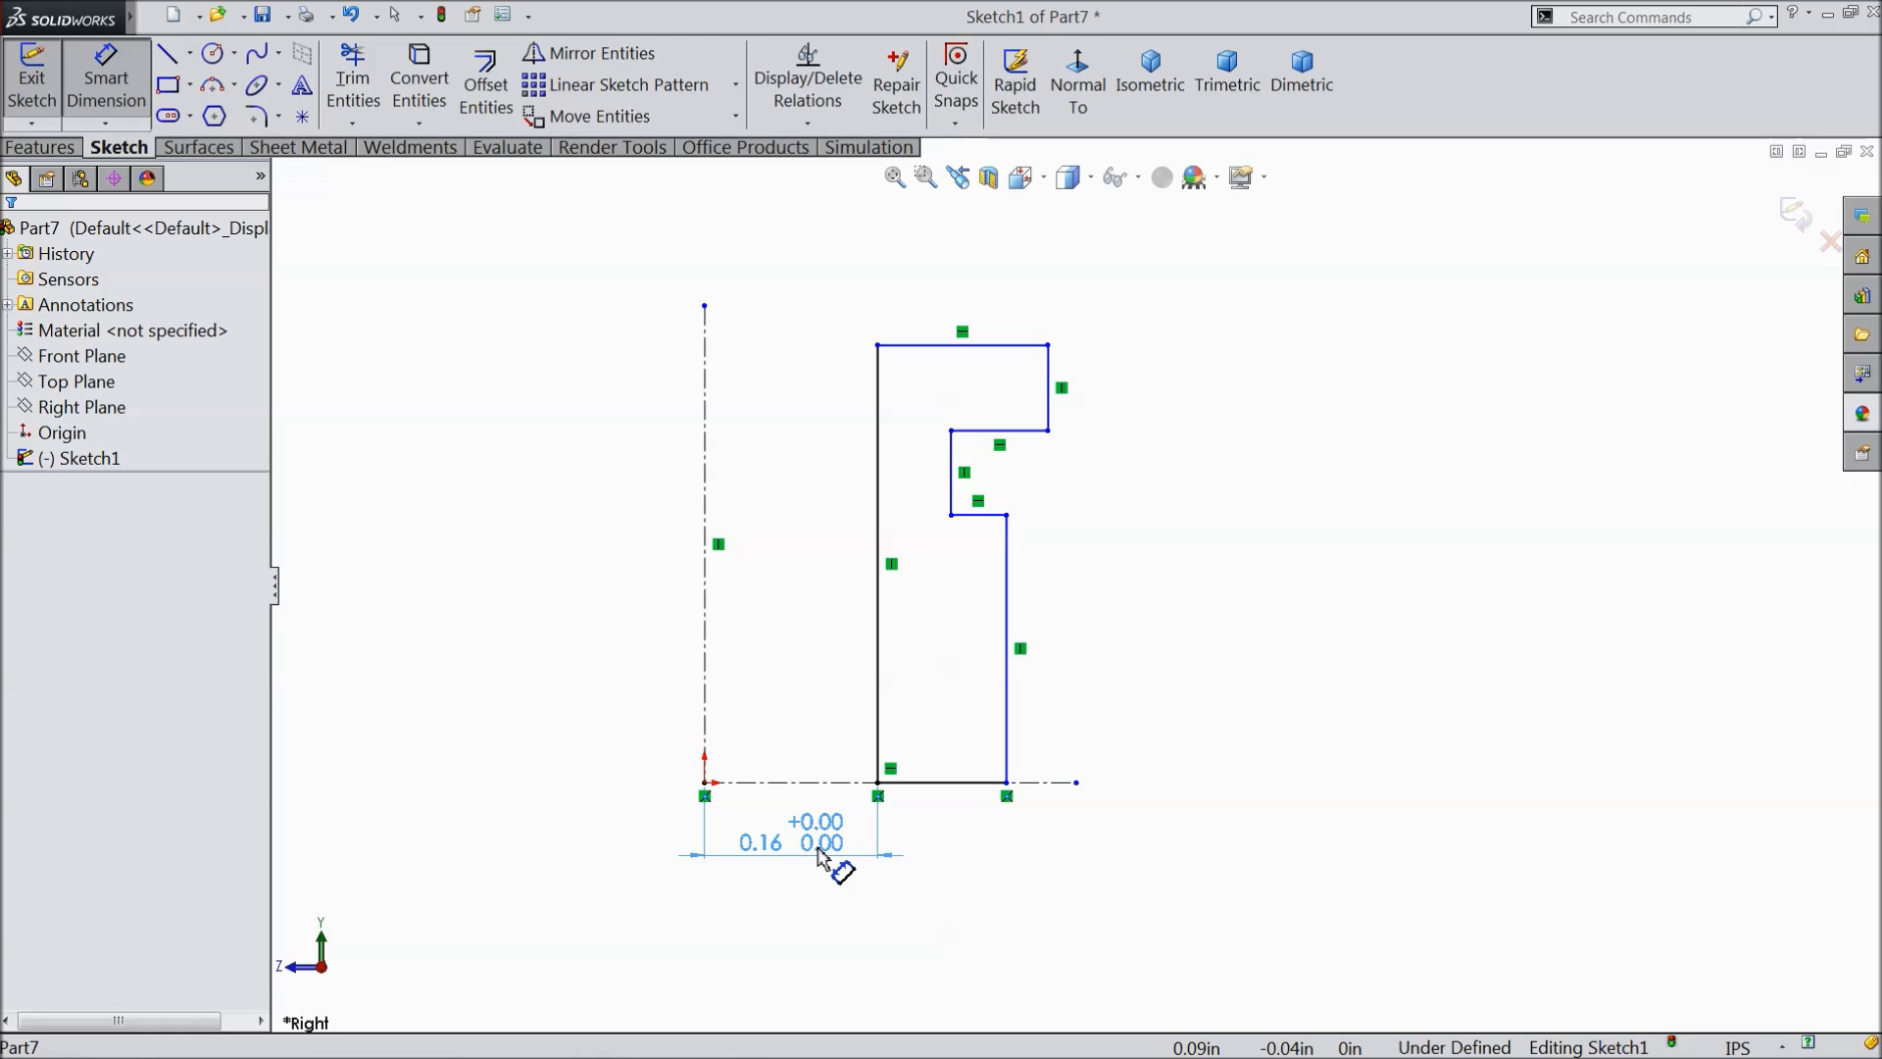
- Dimension the profile's lower outer edge from the vertical centerline, trying 0.5 in and settling on 0.25 in
scroll(851, 870, "up", 2)
scroll(990, 816, "down", 1)
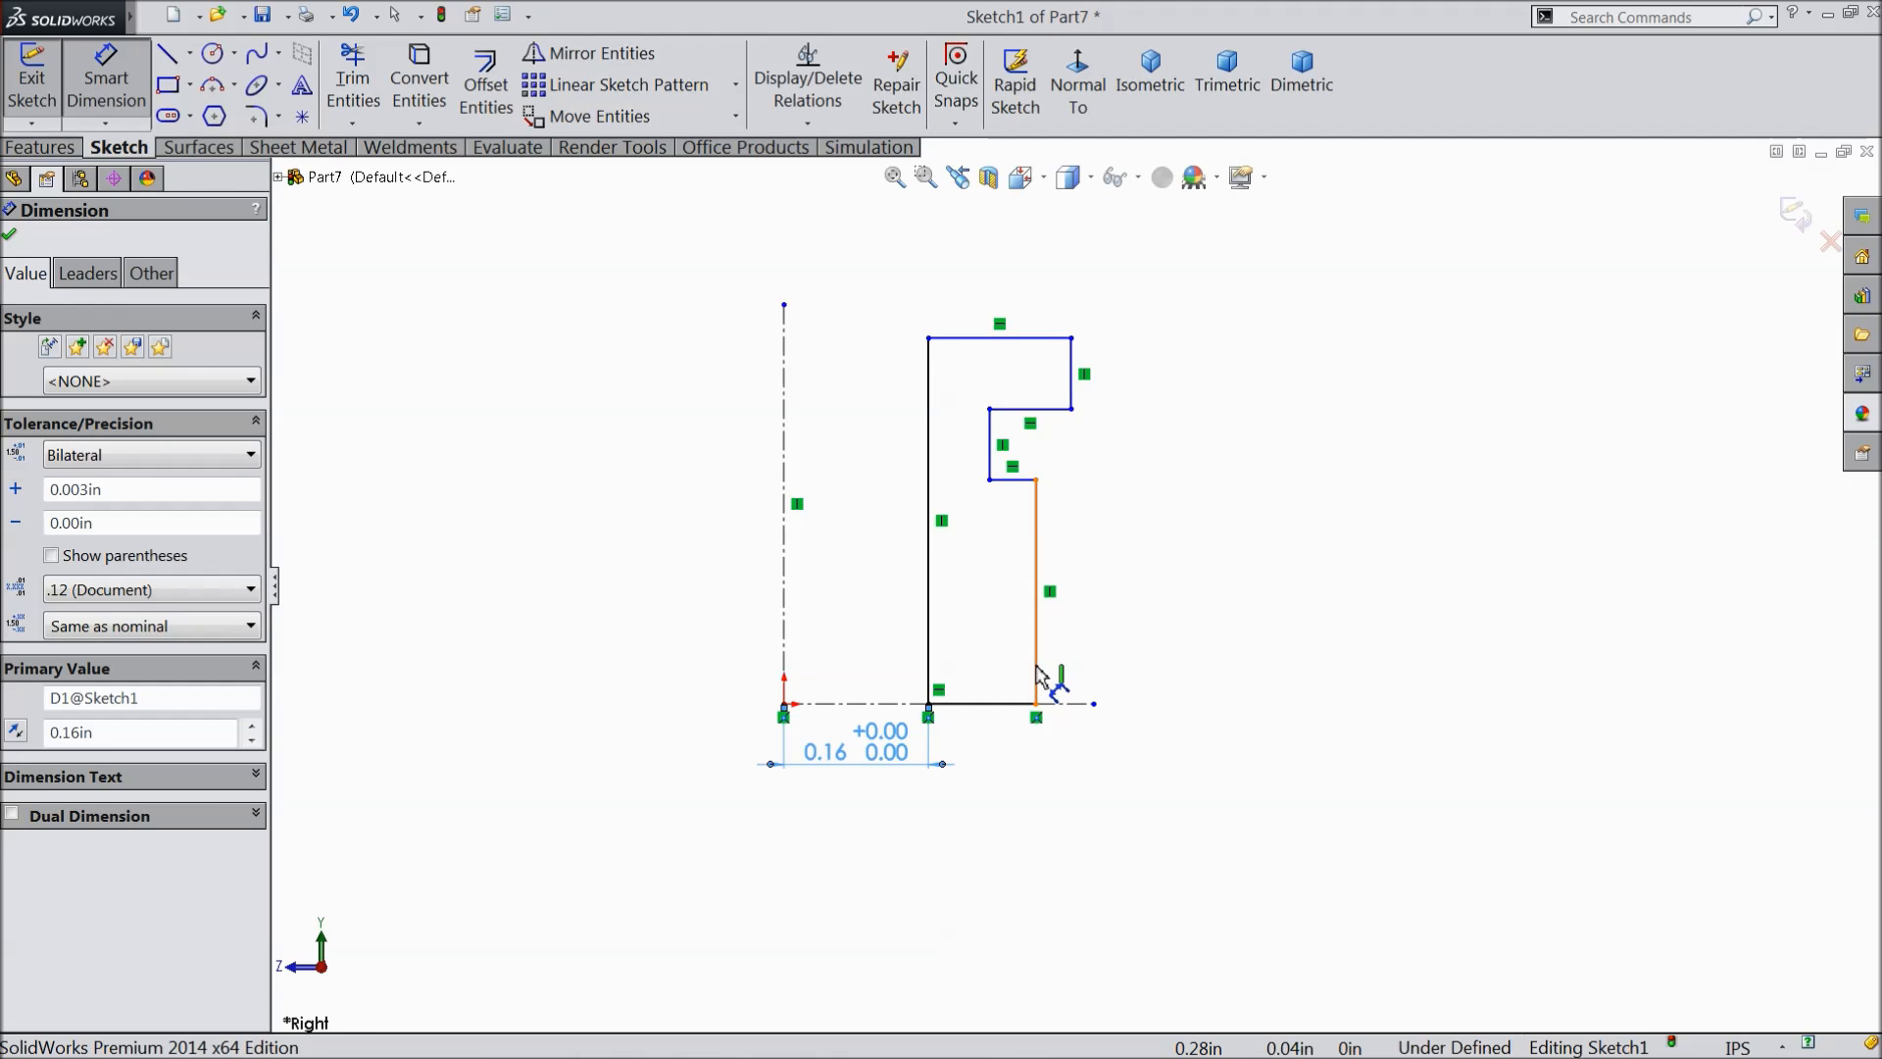
left_click(1039, 677)
left_click(784, 623)
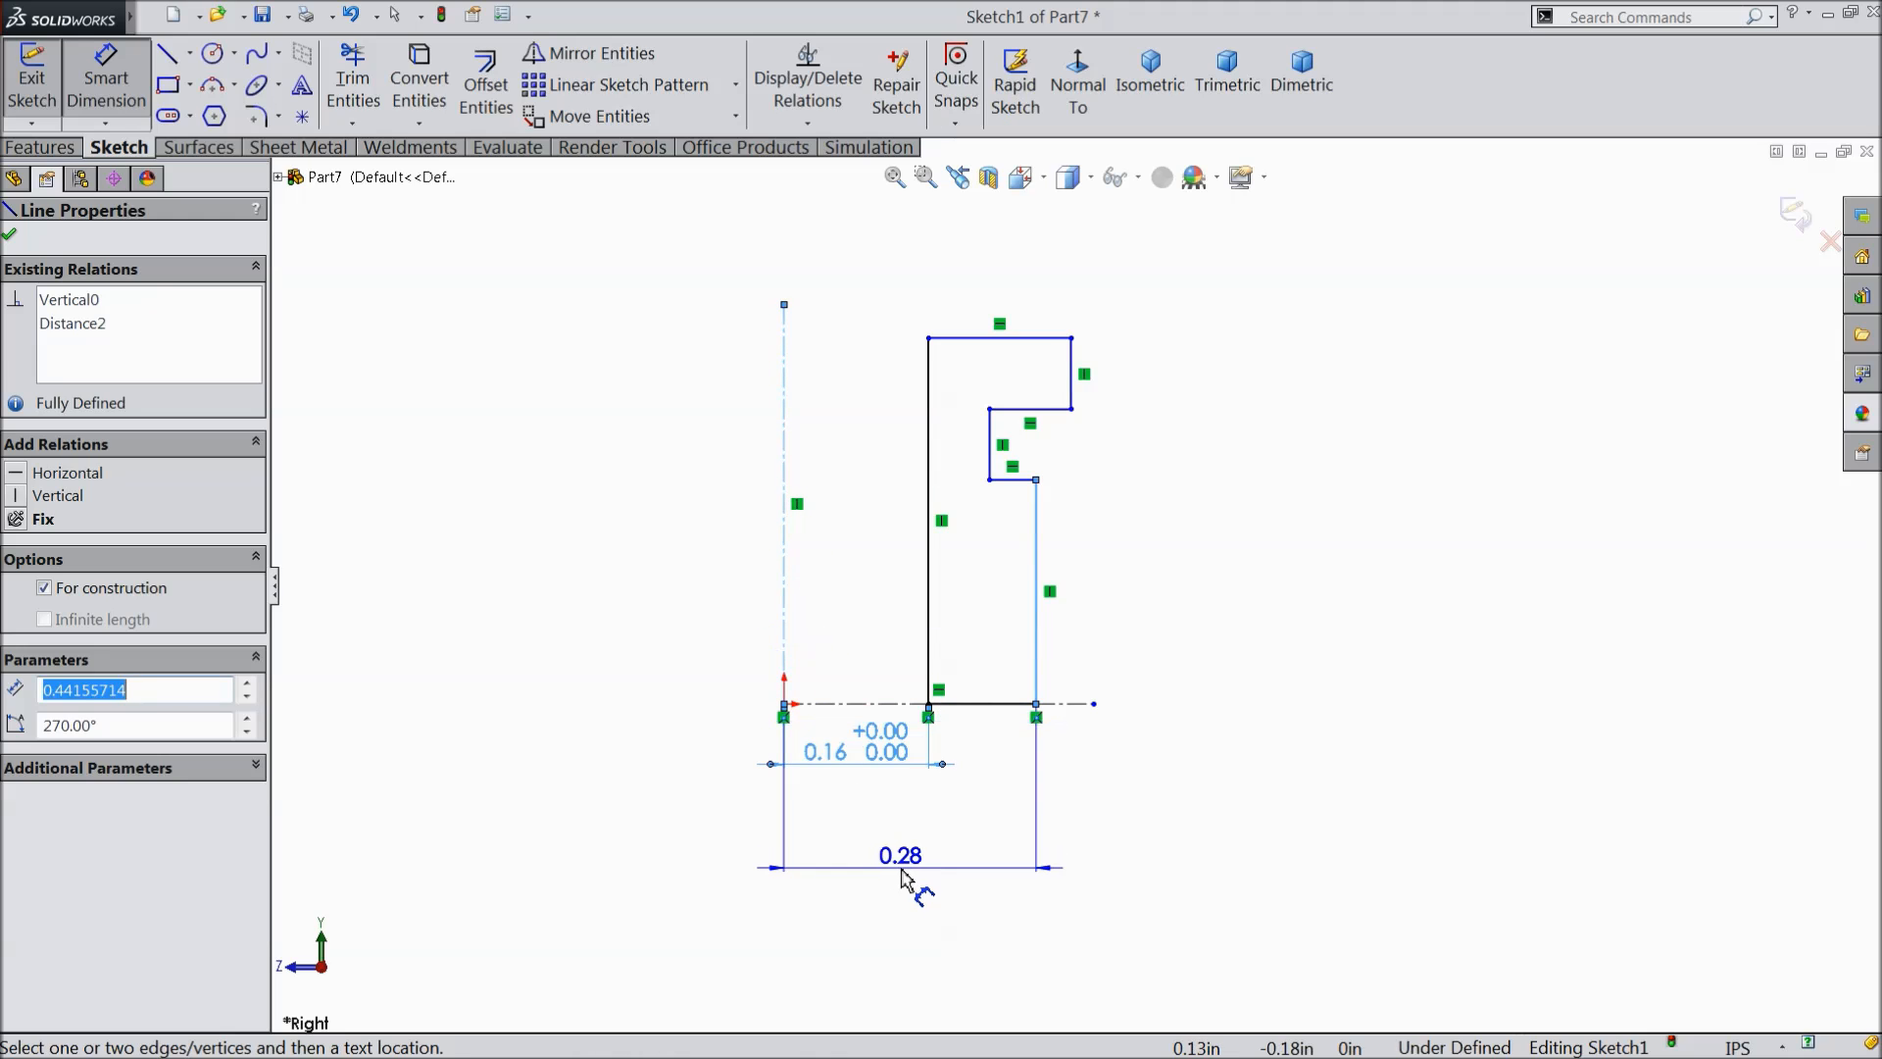
left_click(903, 877)
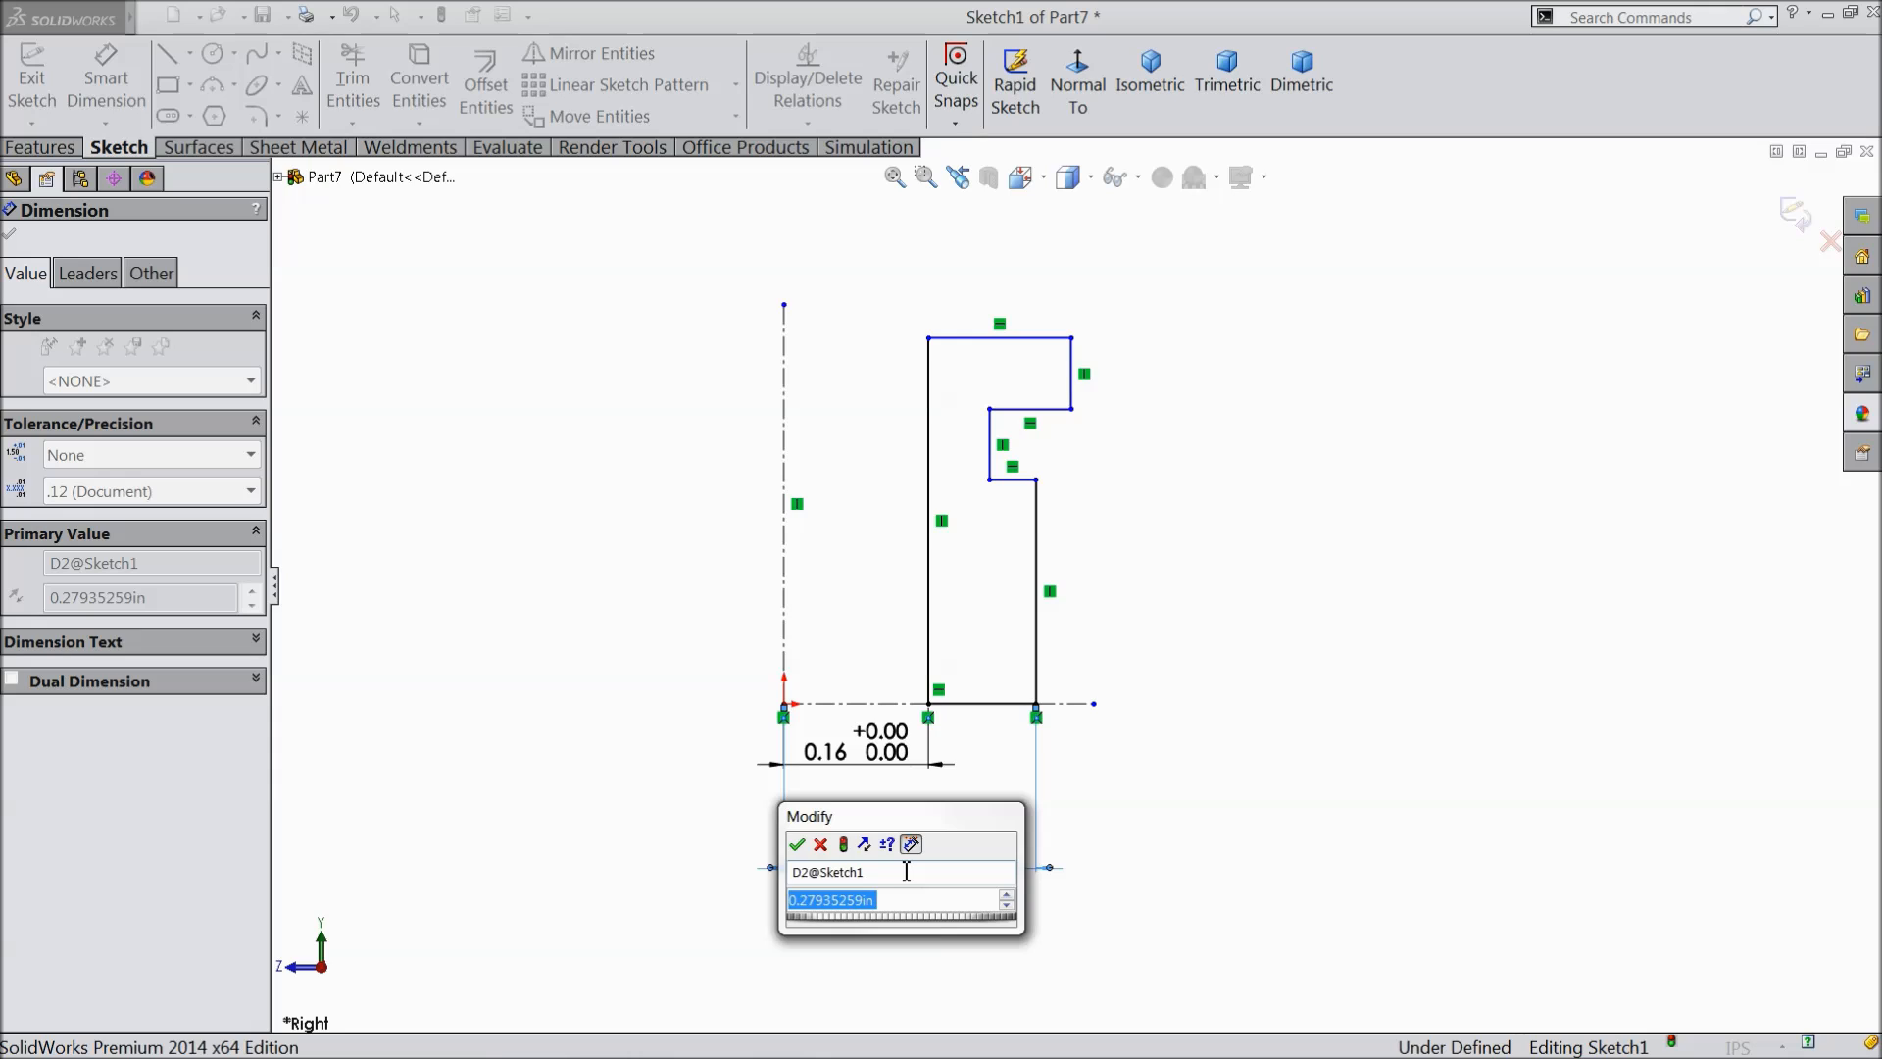
type("0.5")
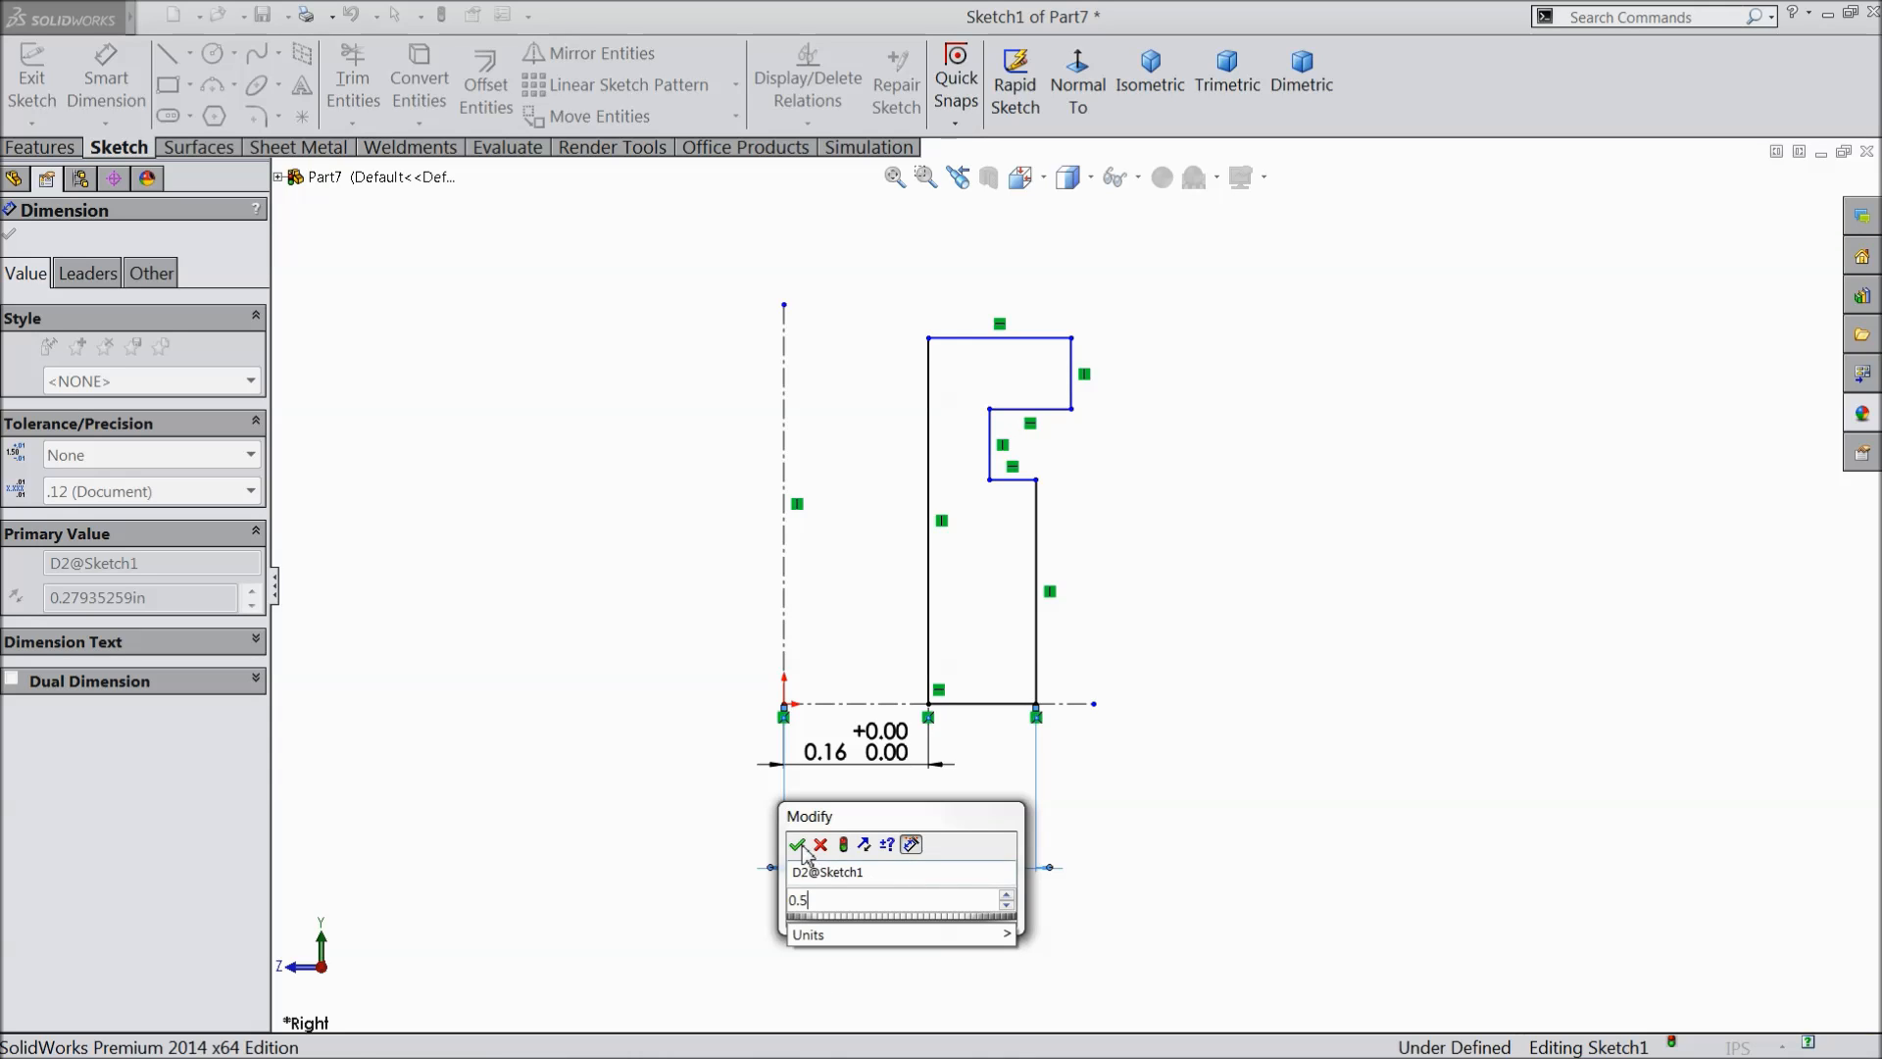
left_click(797, 844)
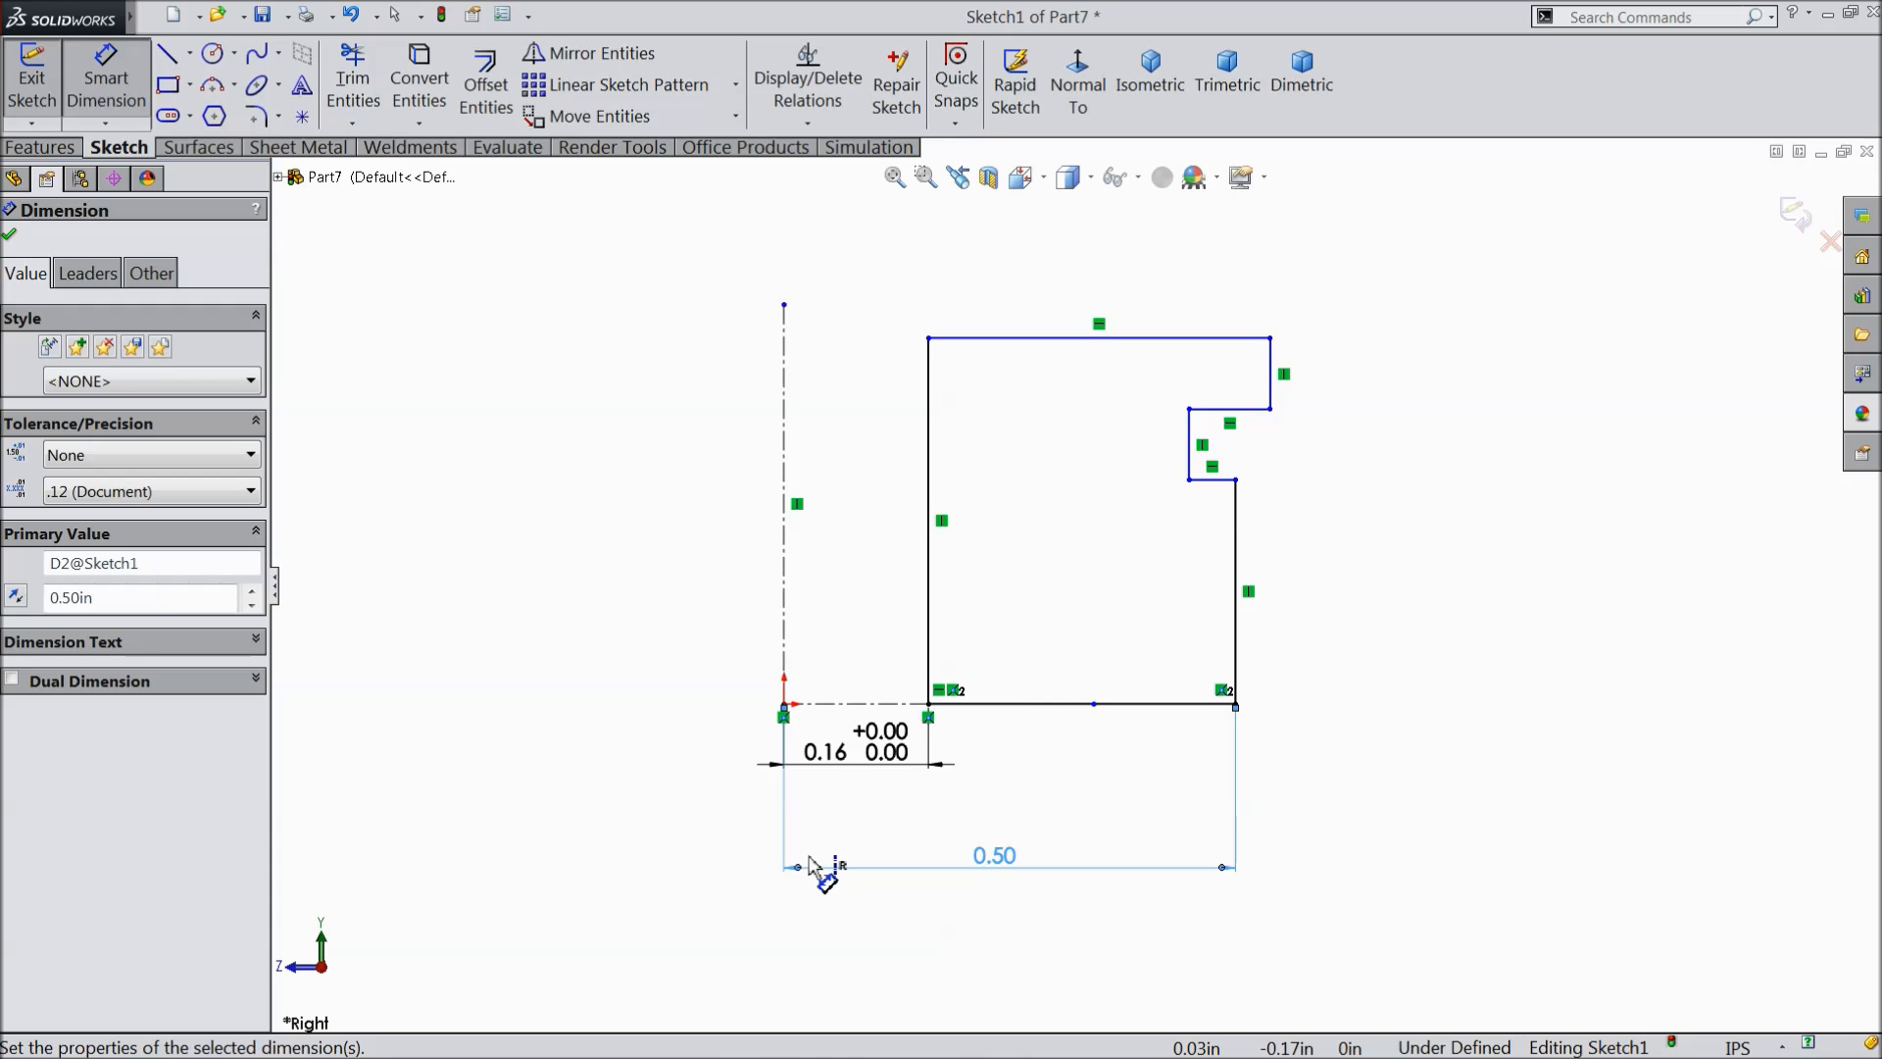
double_click(993, 862)
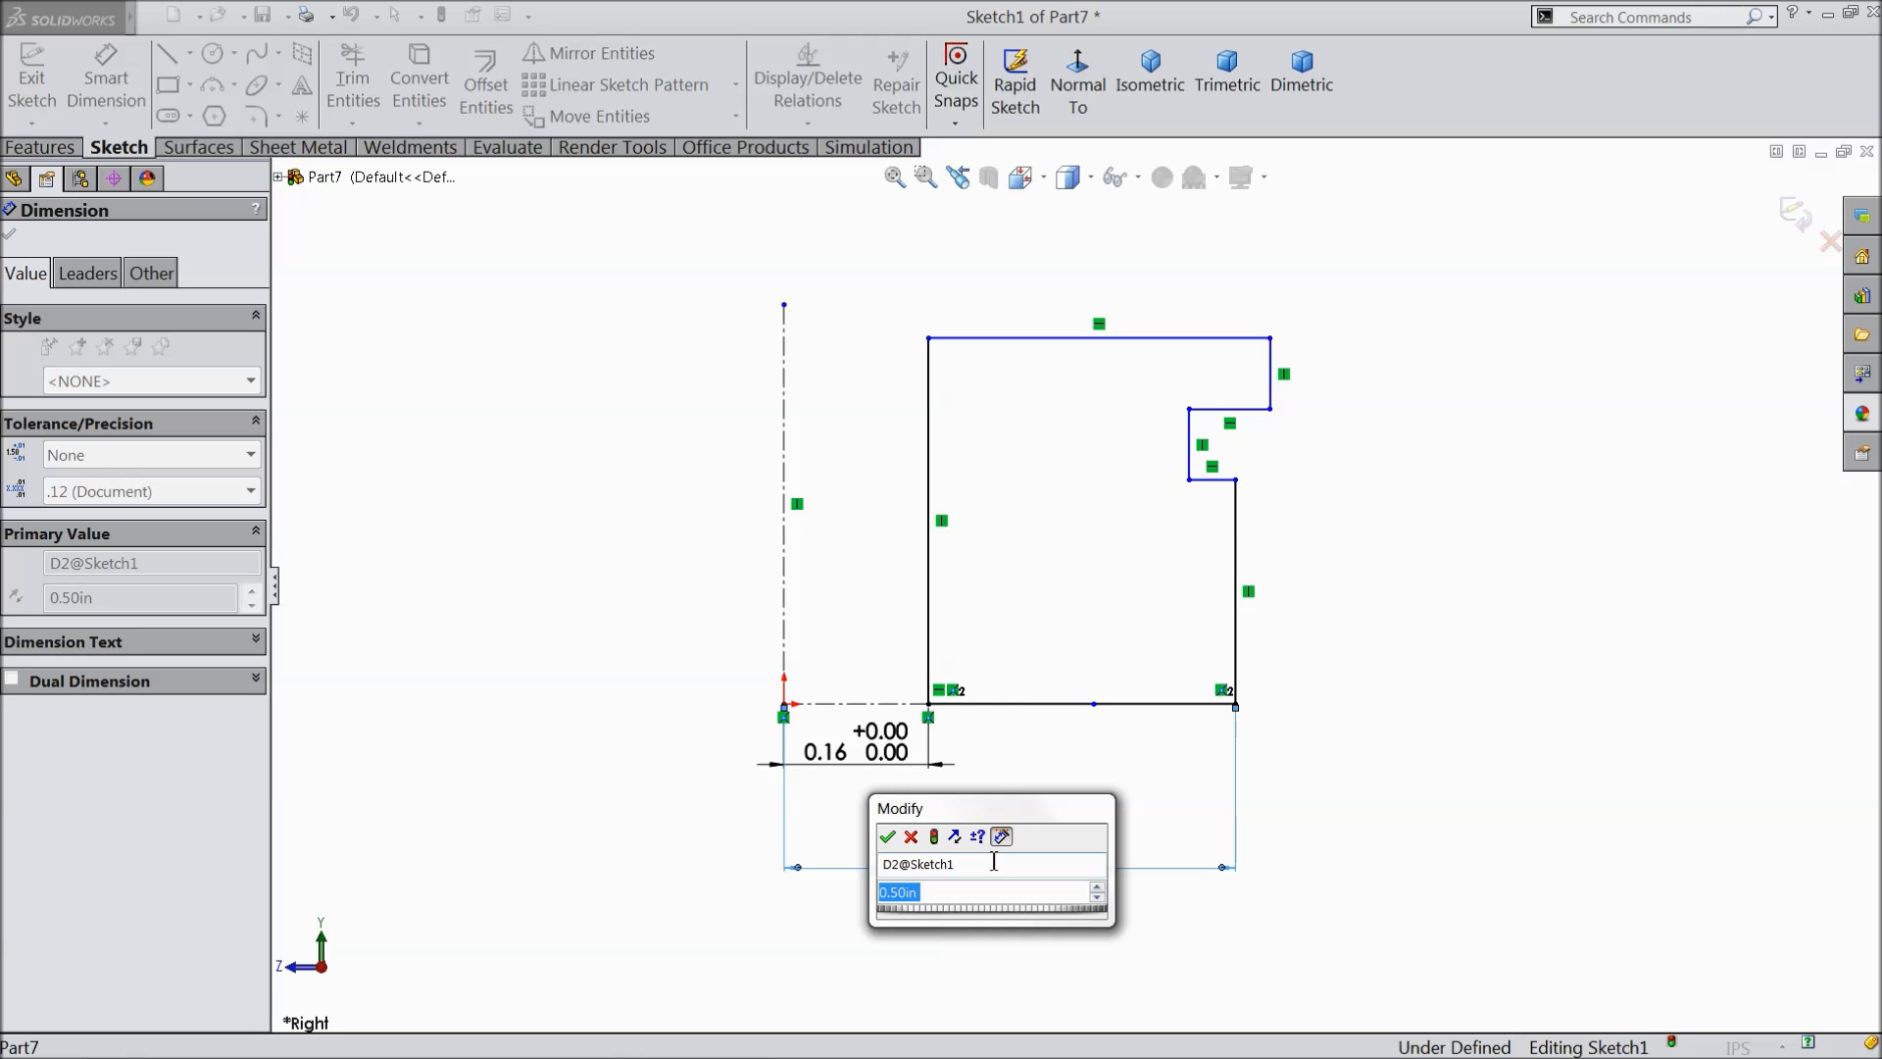
type("0.25")
key("Return")
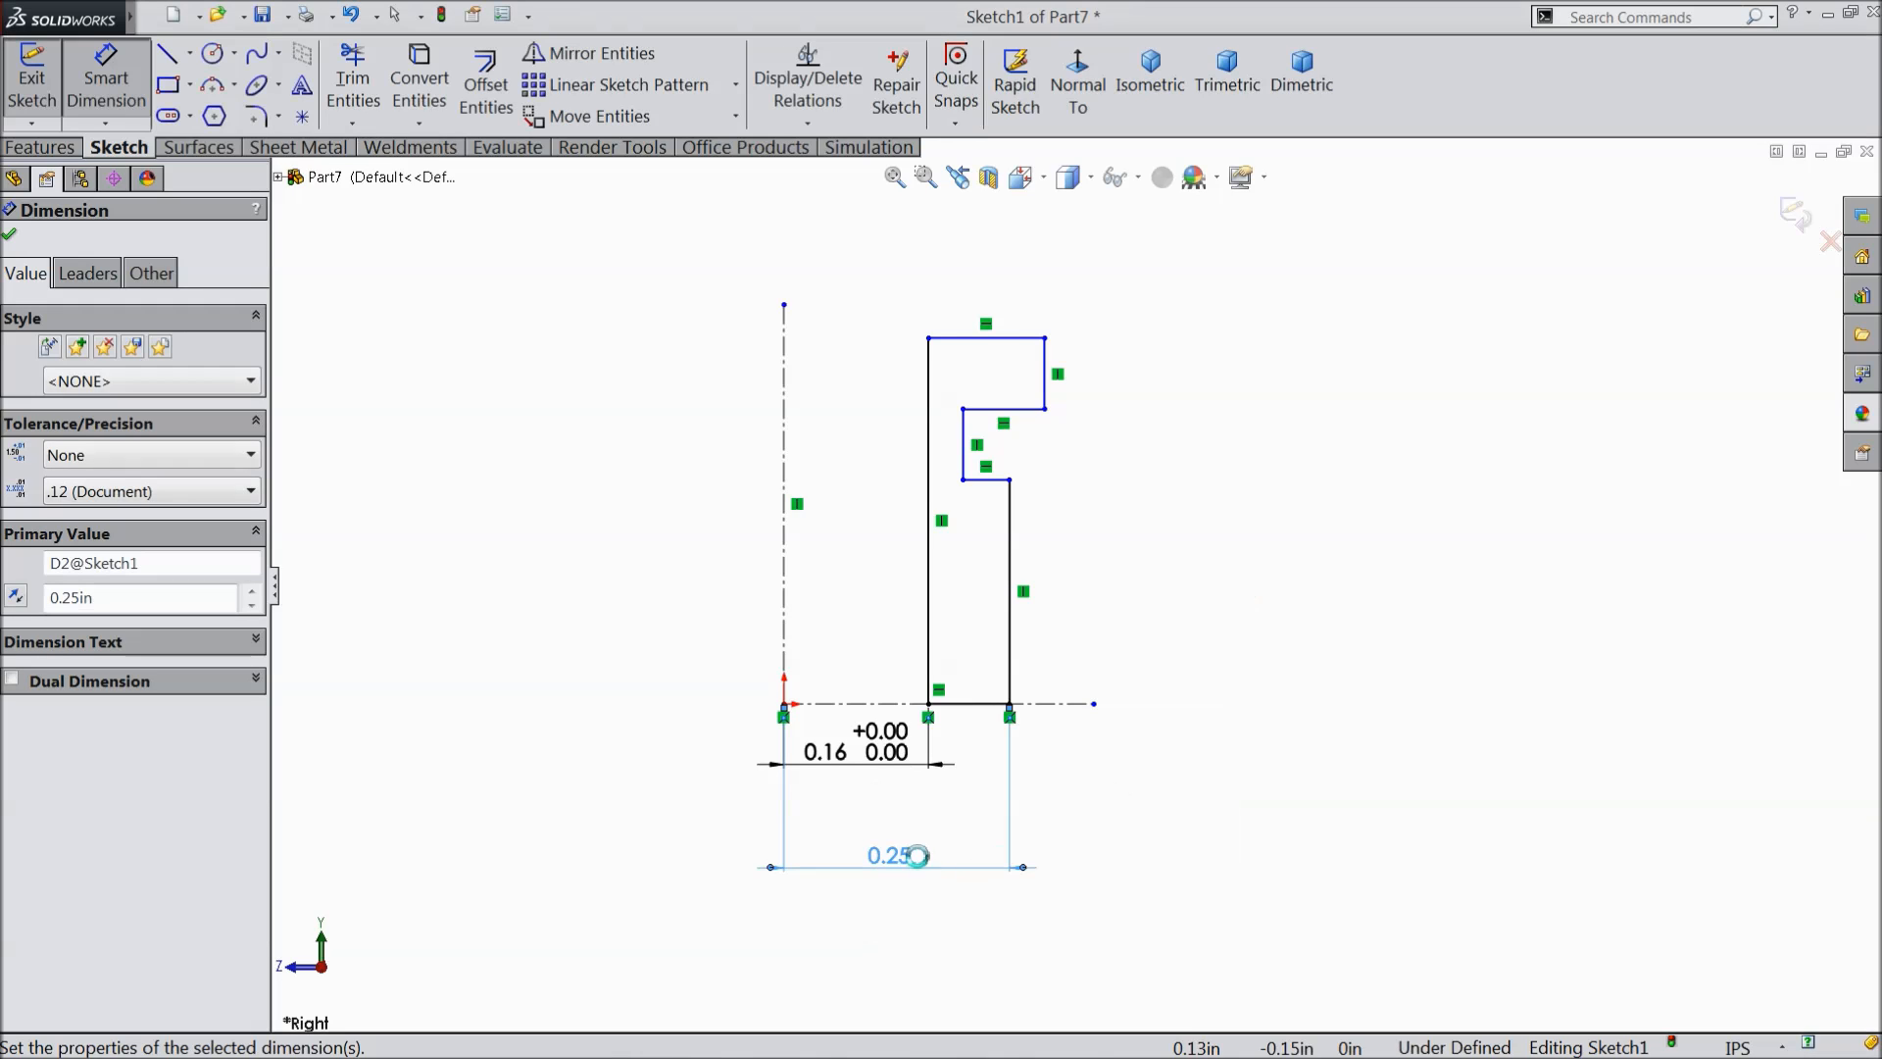
- Dimension the top flange's outer edge from the vertical centerline as 0.577/2 in, placing the dimension above the profile
left_click(1045, 377)
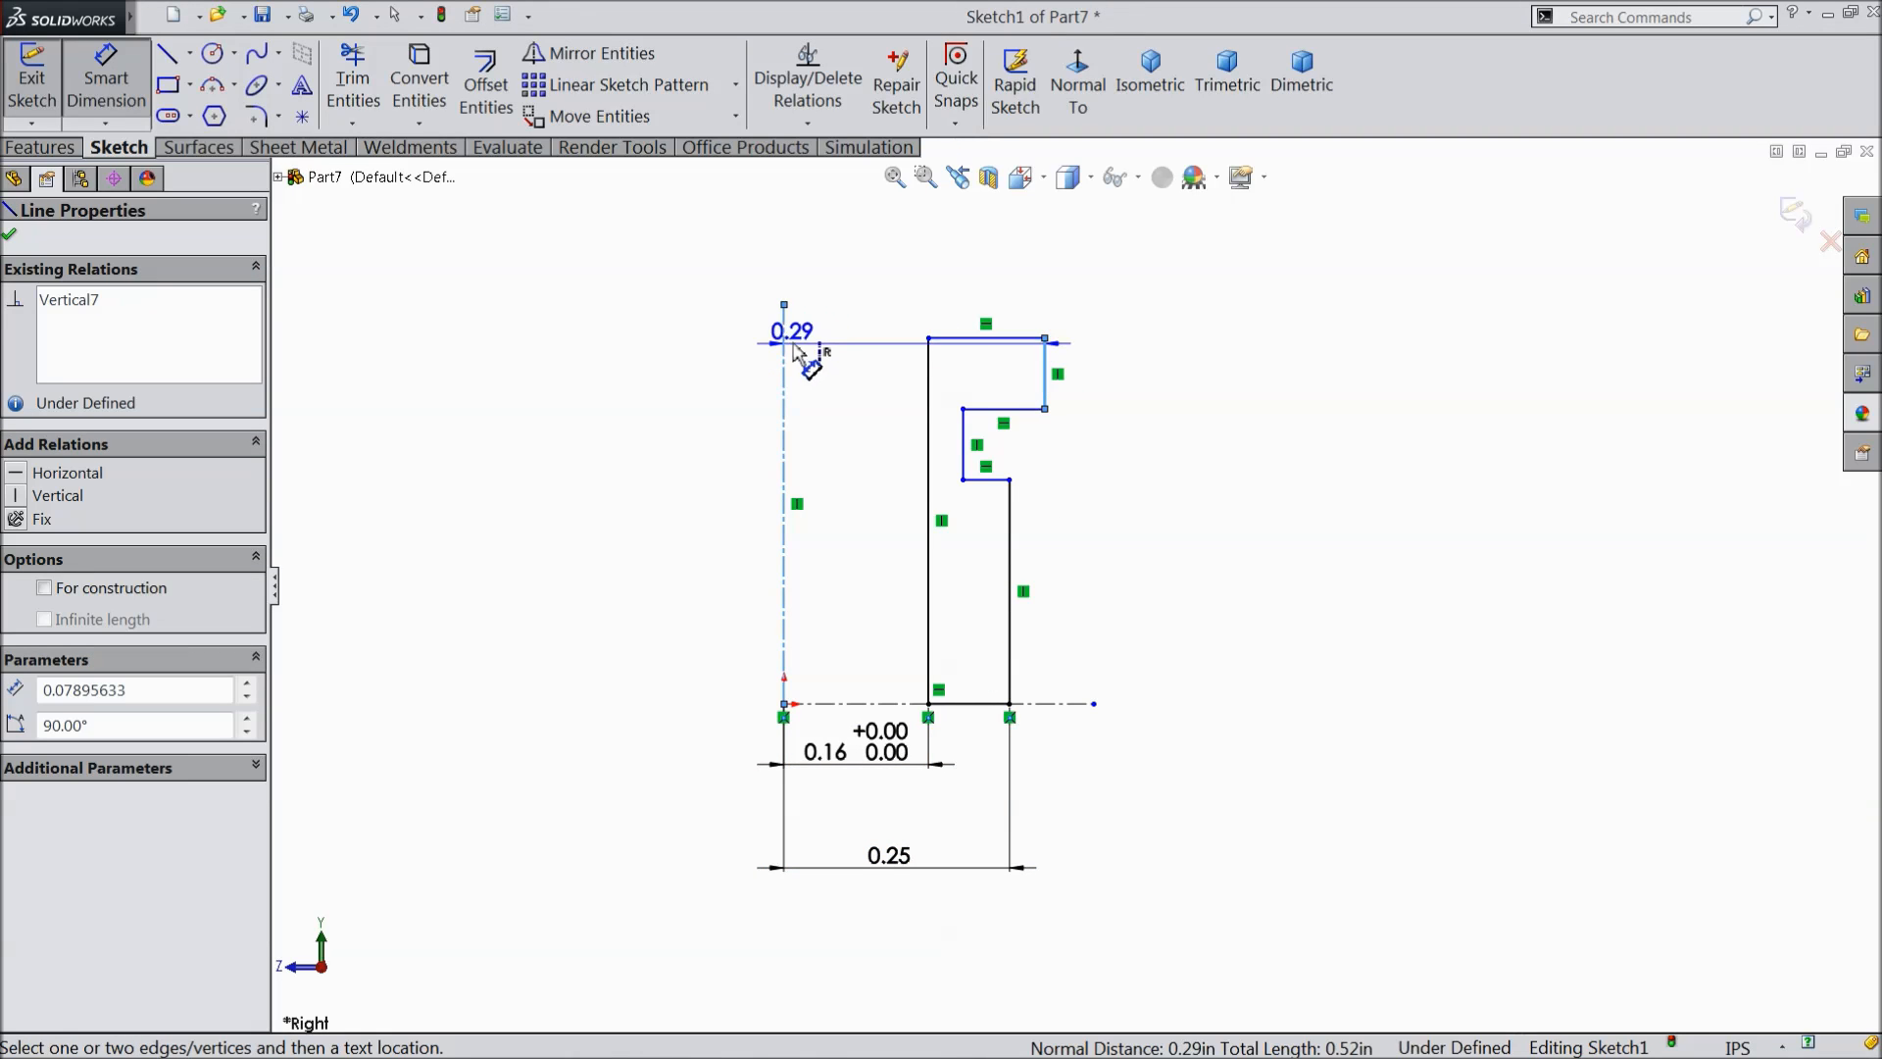
left_click(914, 235)
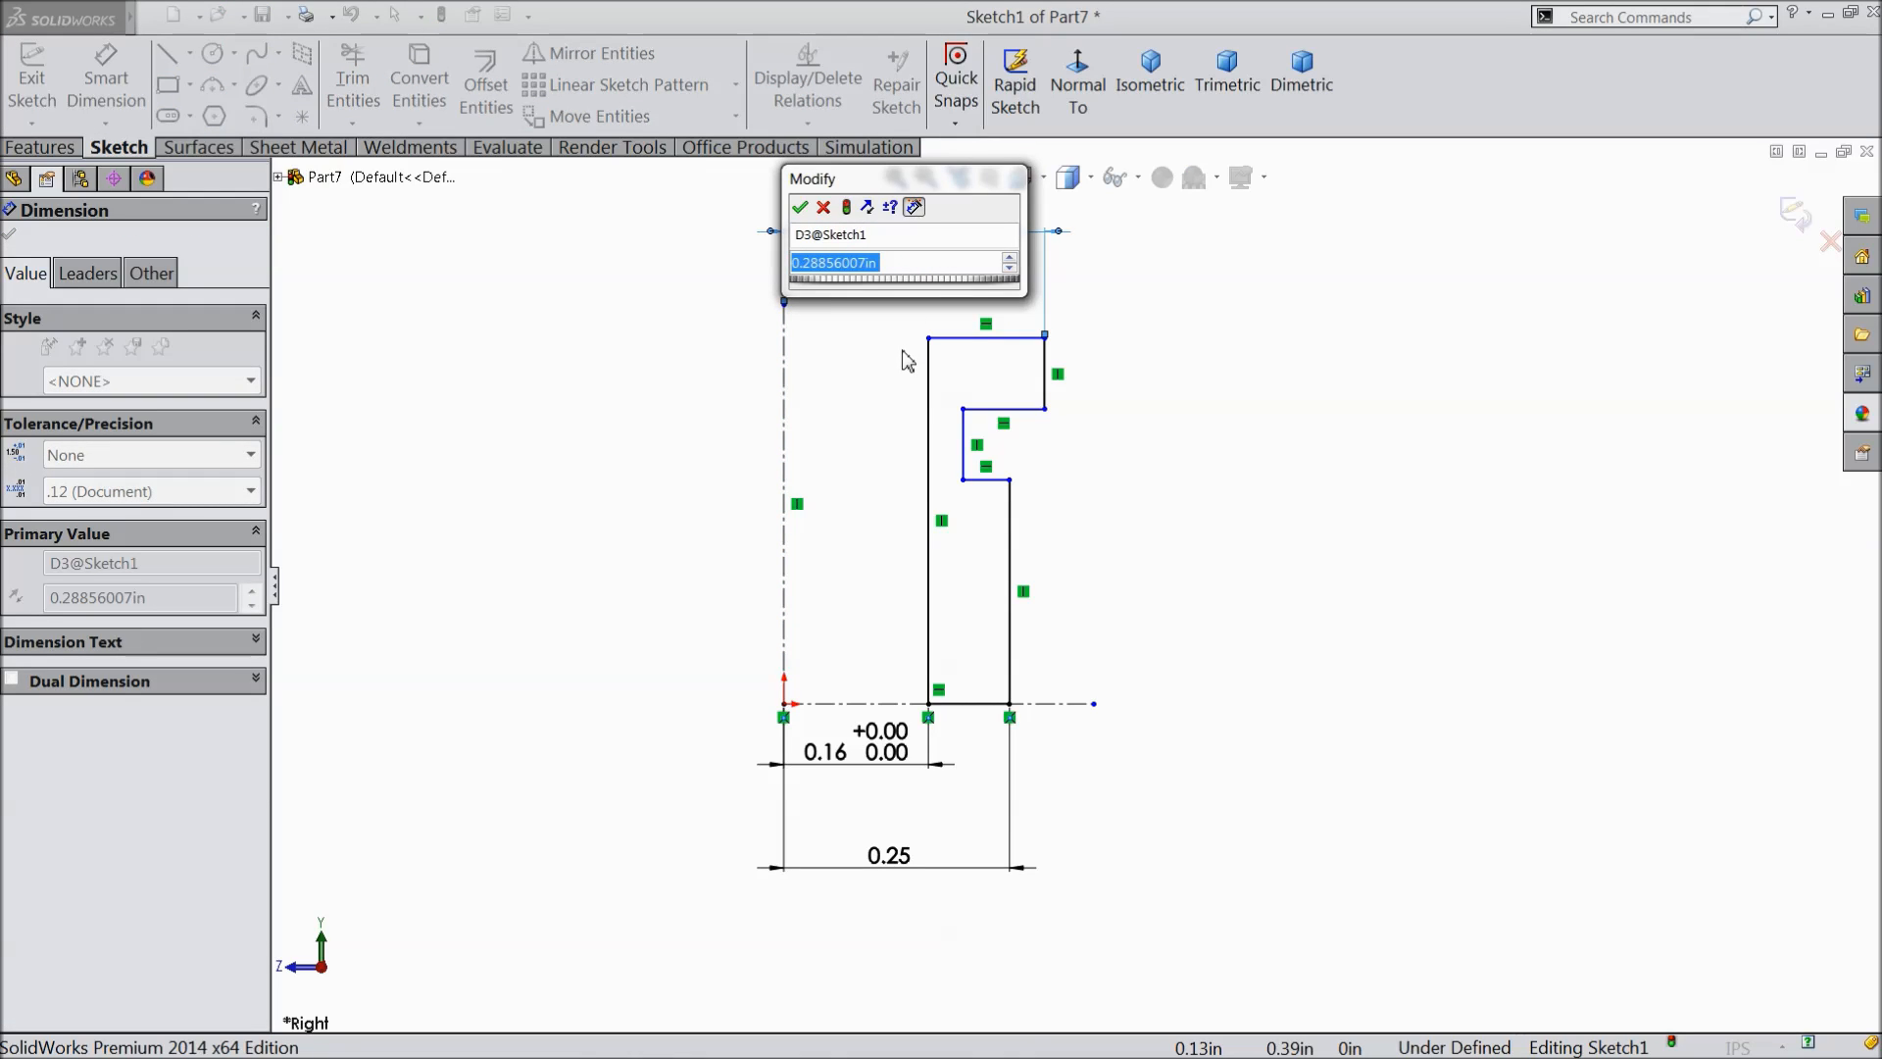
type("0.577/2")
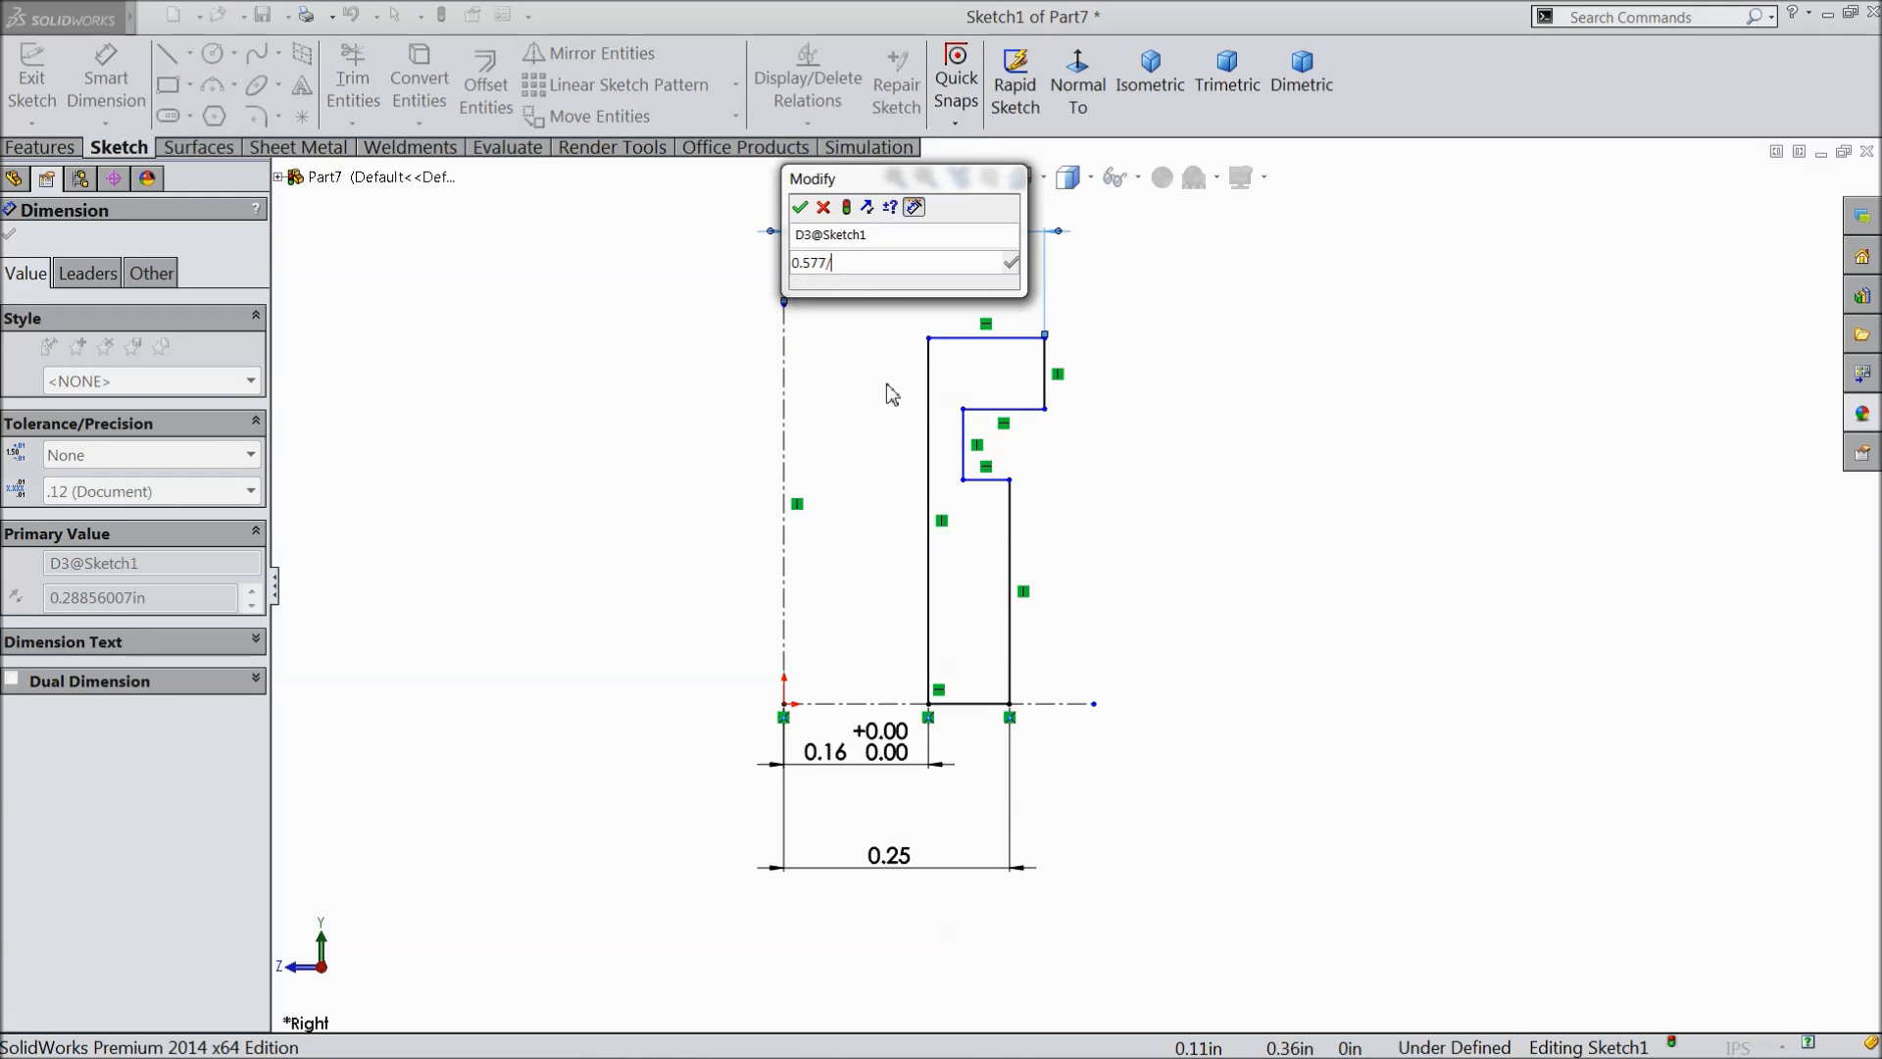
mouse_move(821, 301)
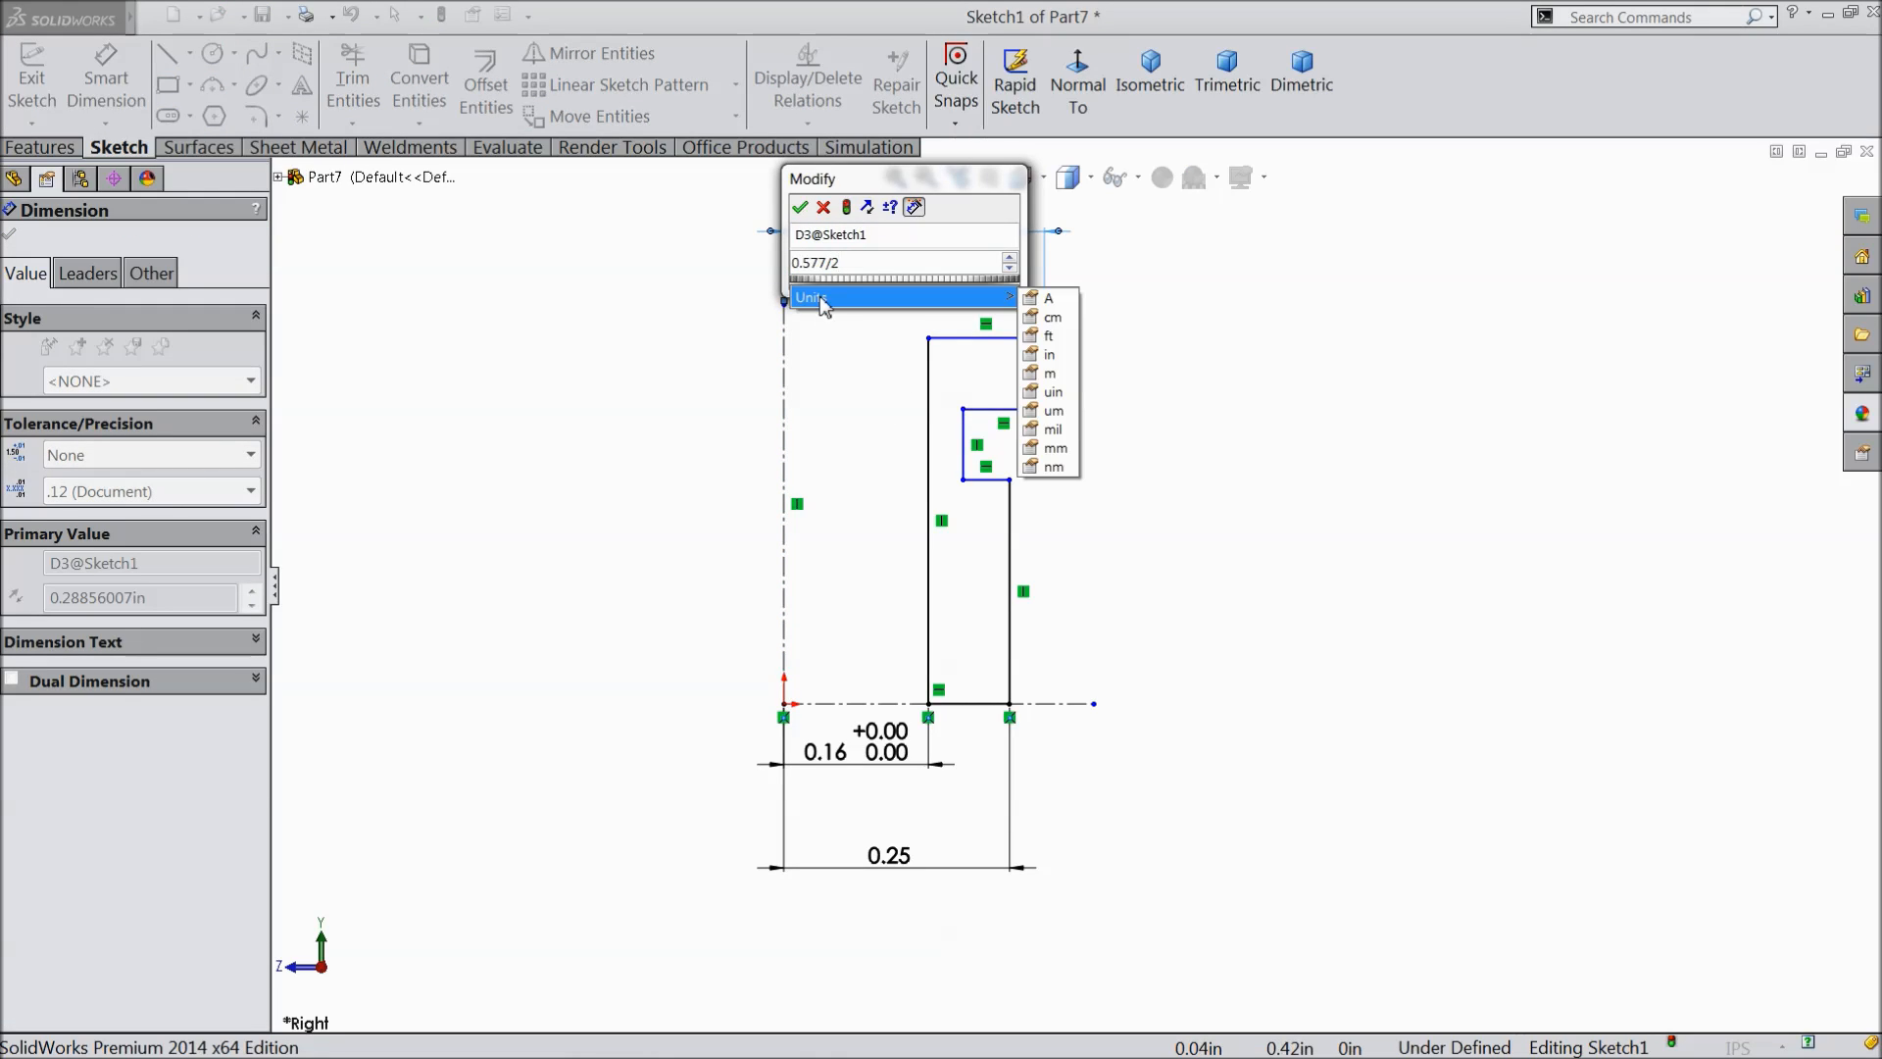
left_click(800, 207)
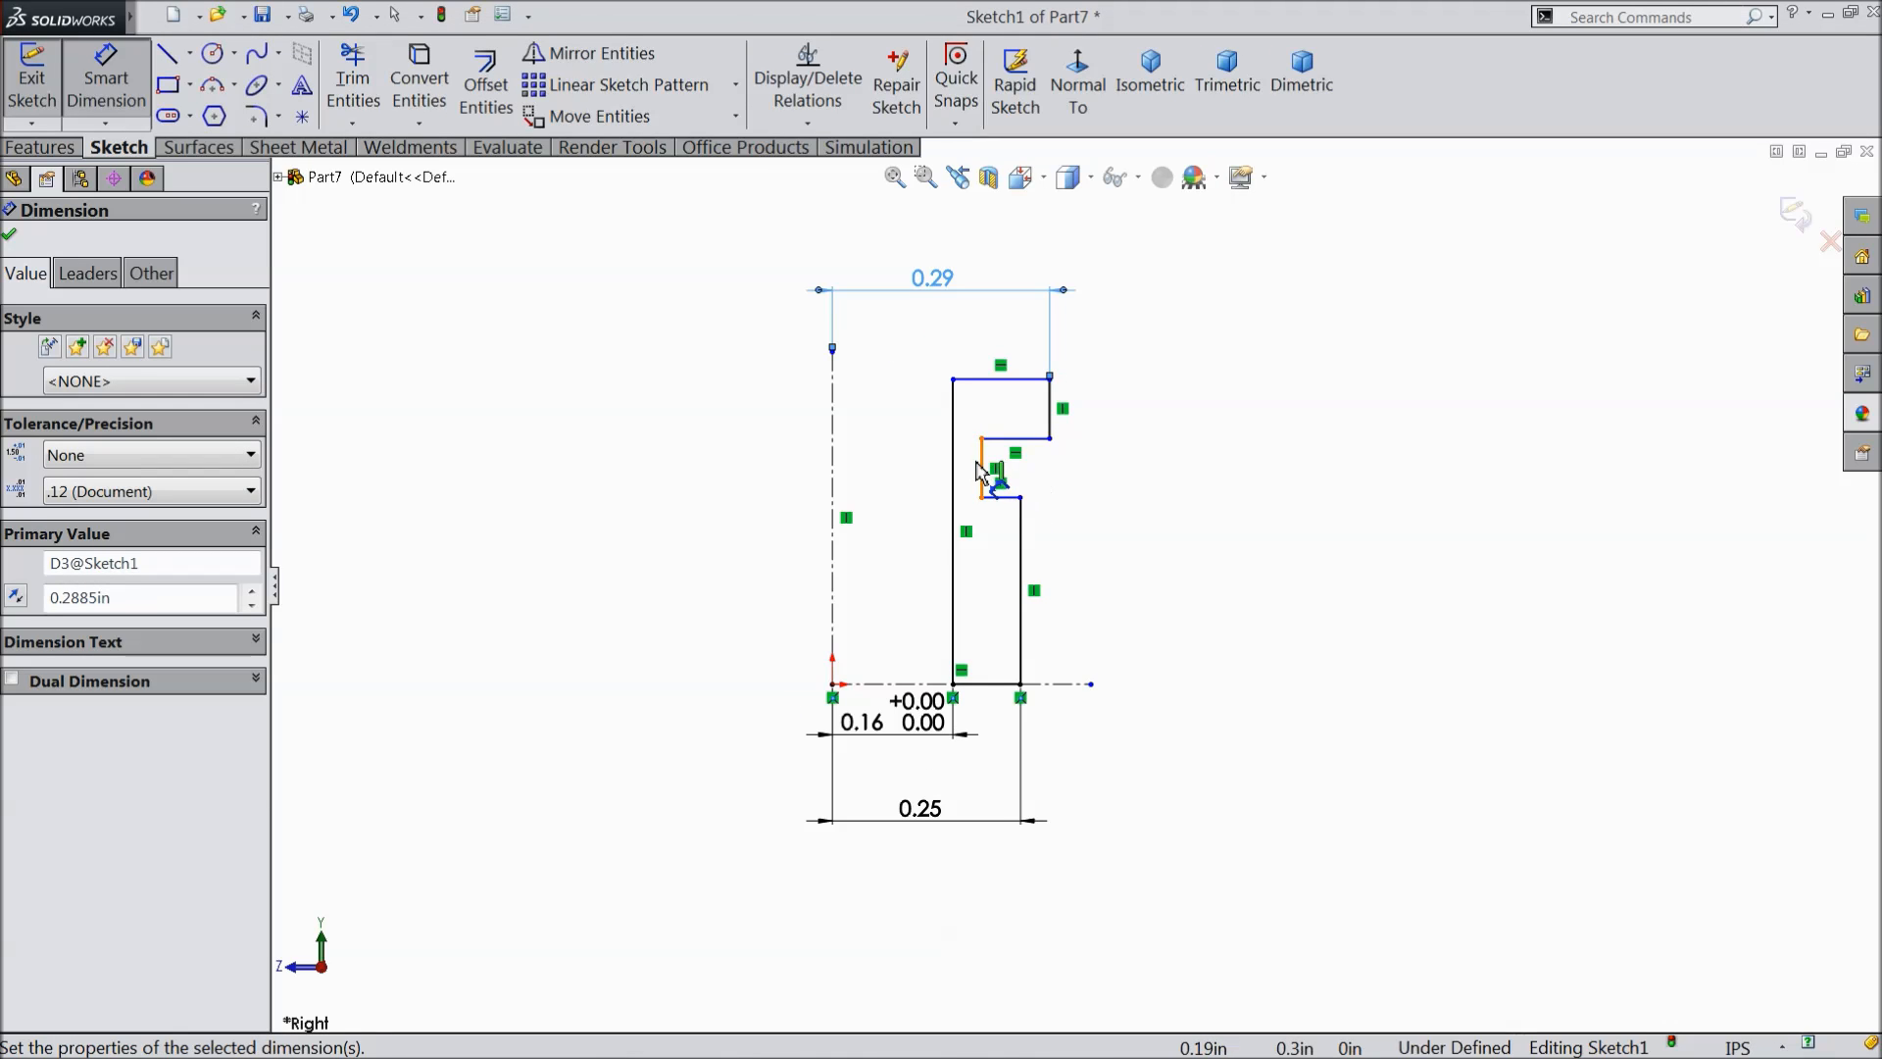
- Dimension the notch's vertical edge 0.2 in from the vertical centerline, below the flange edge dimension
left_click(984, 468)
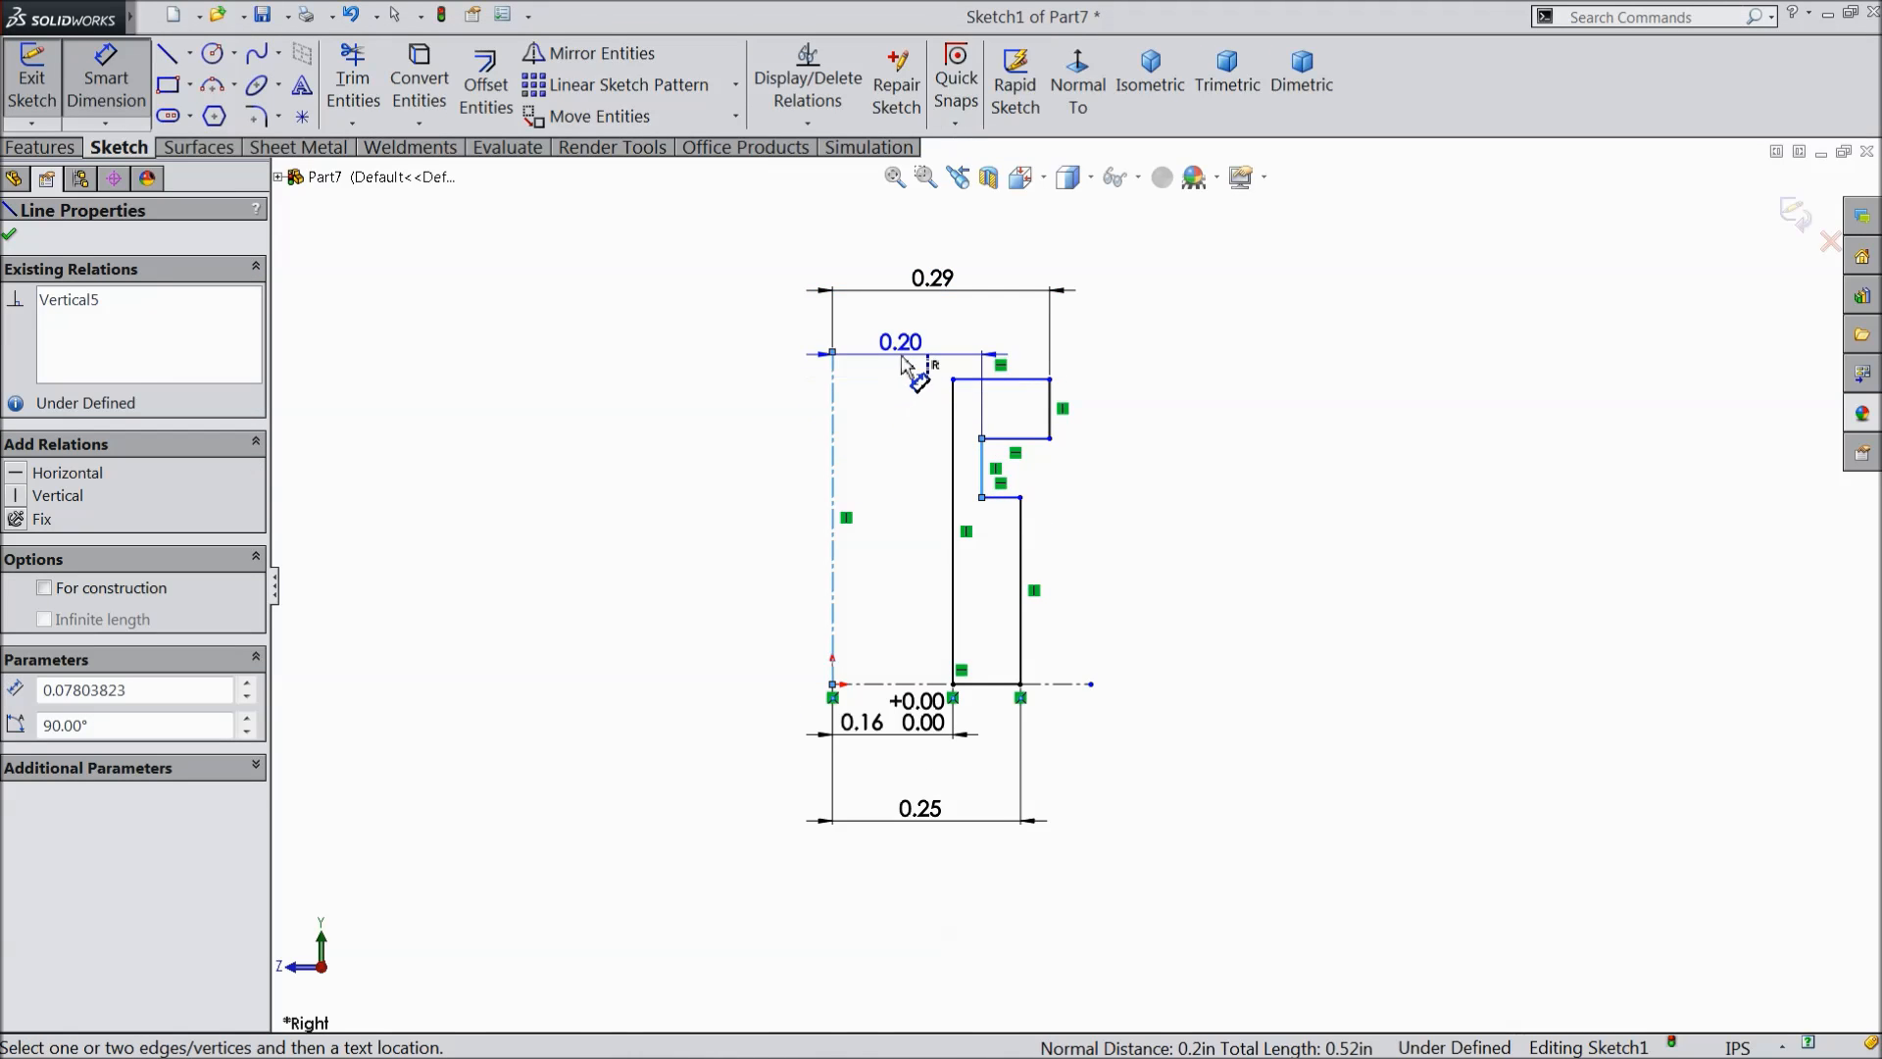
left_click(904, 365)
type("0.2")
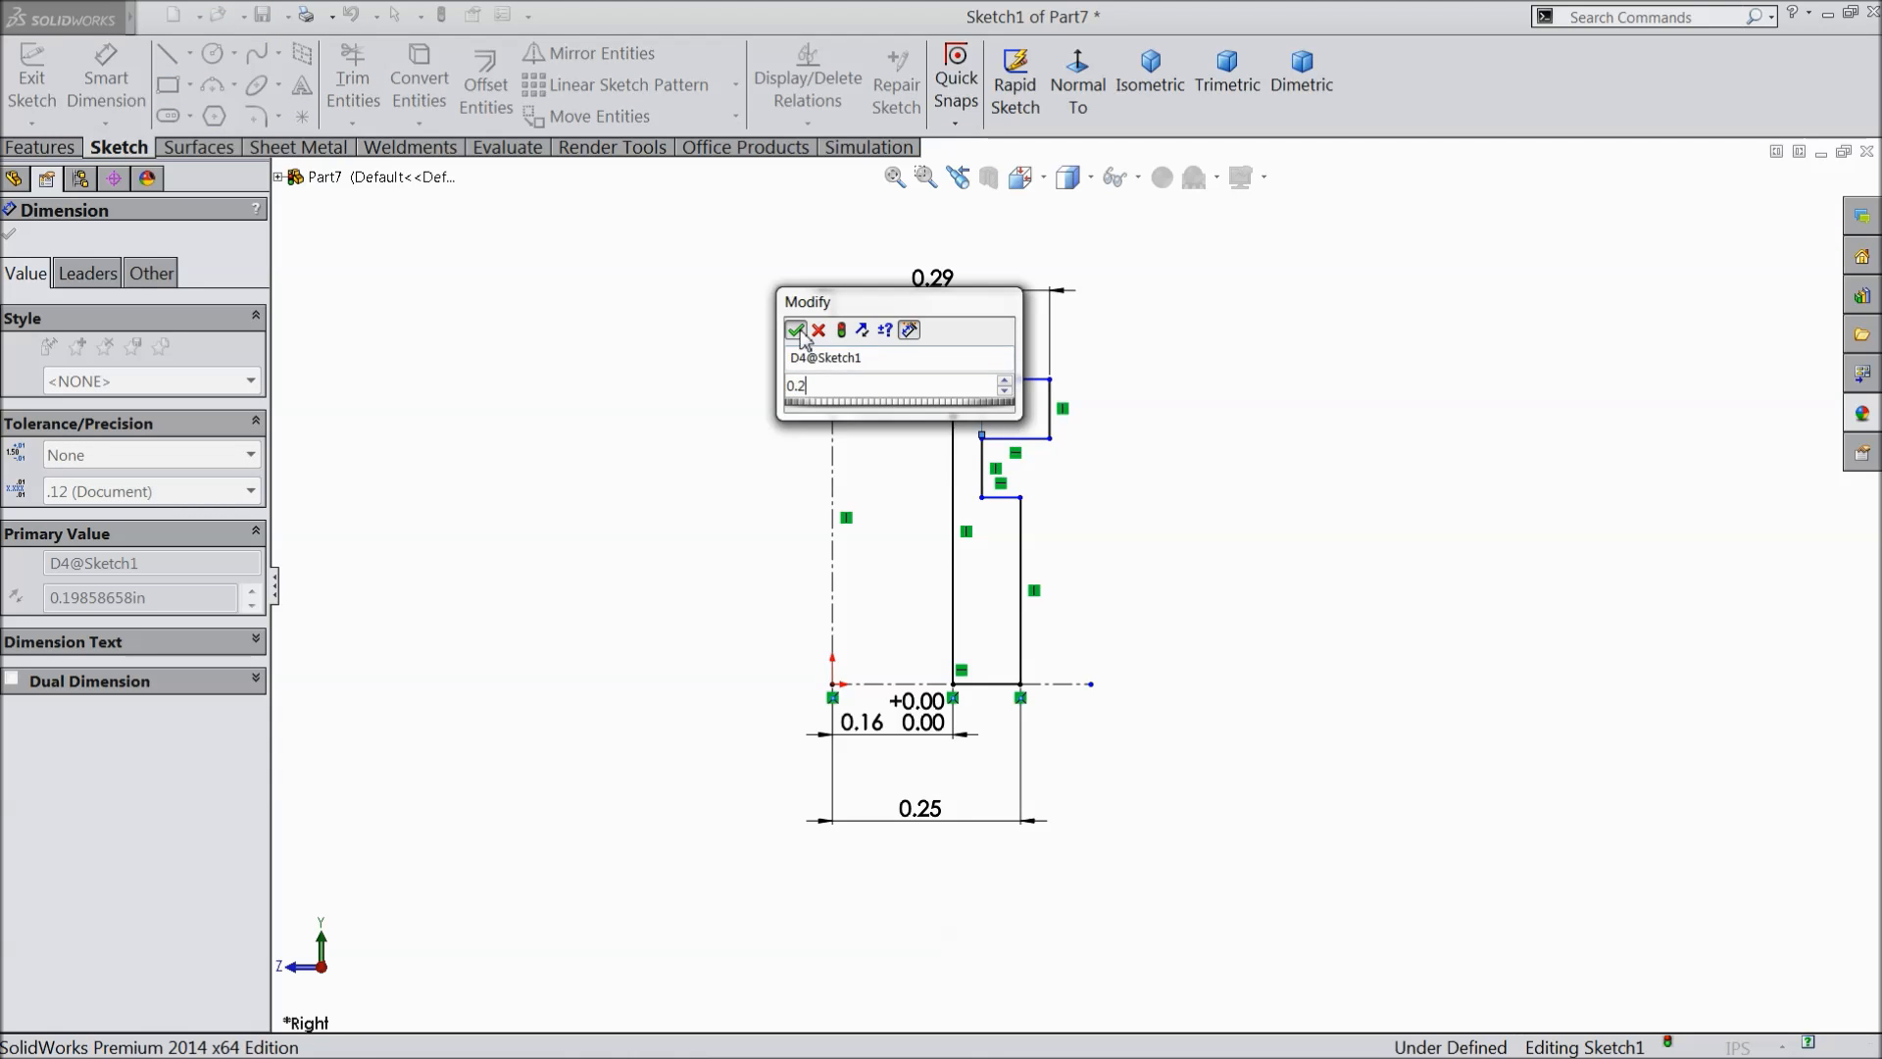
key("Return")
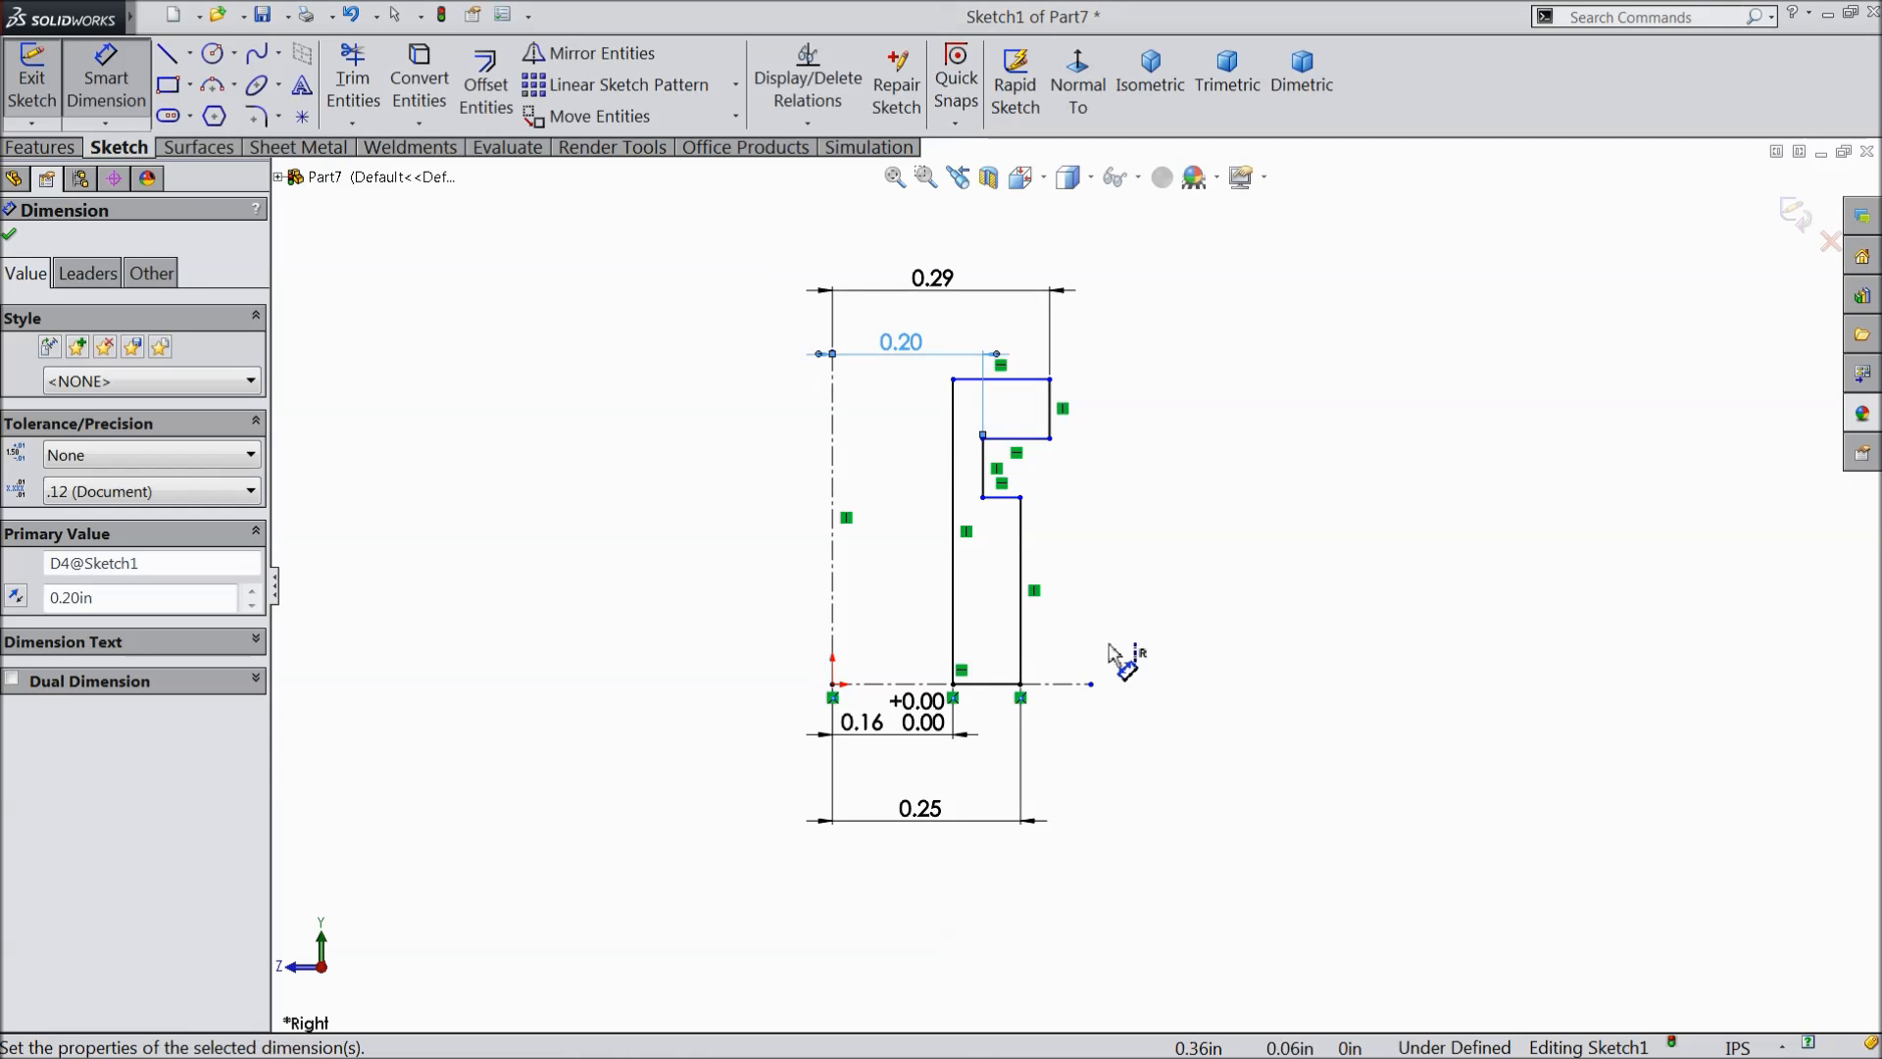
- Dimension the profile's overall height between its top and bottom edges as 0.335 in
left_click(980, 379)
left_click(1019, 686)
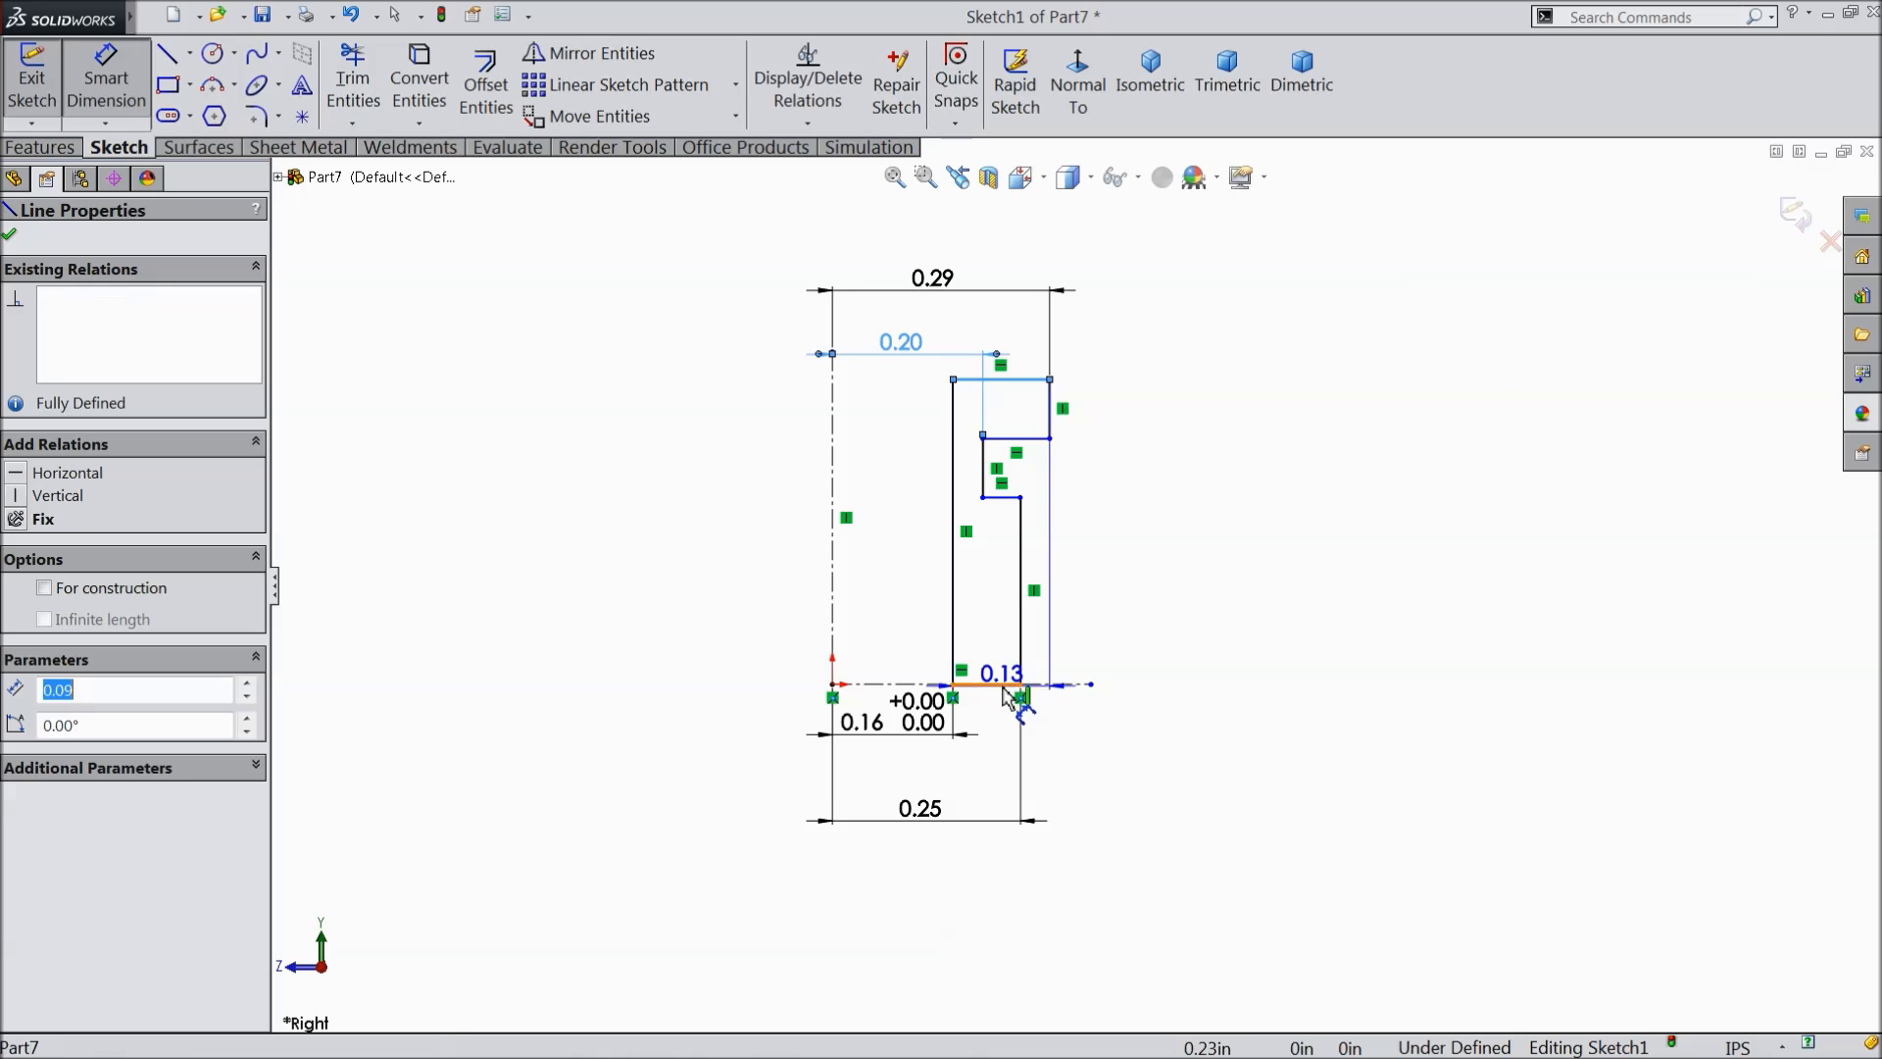
left_click(1237, 534)
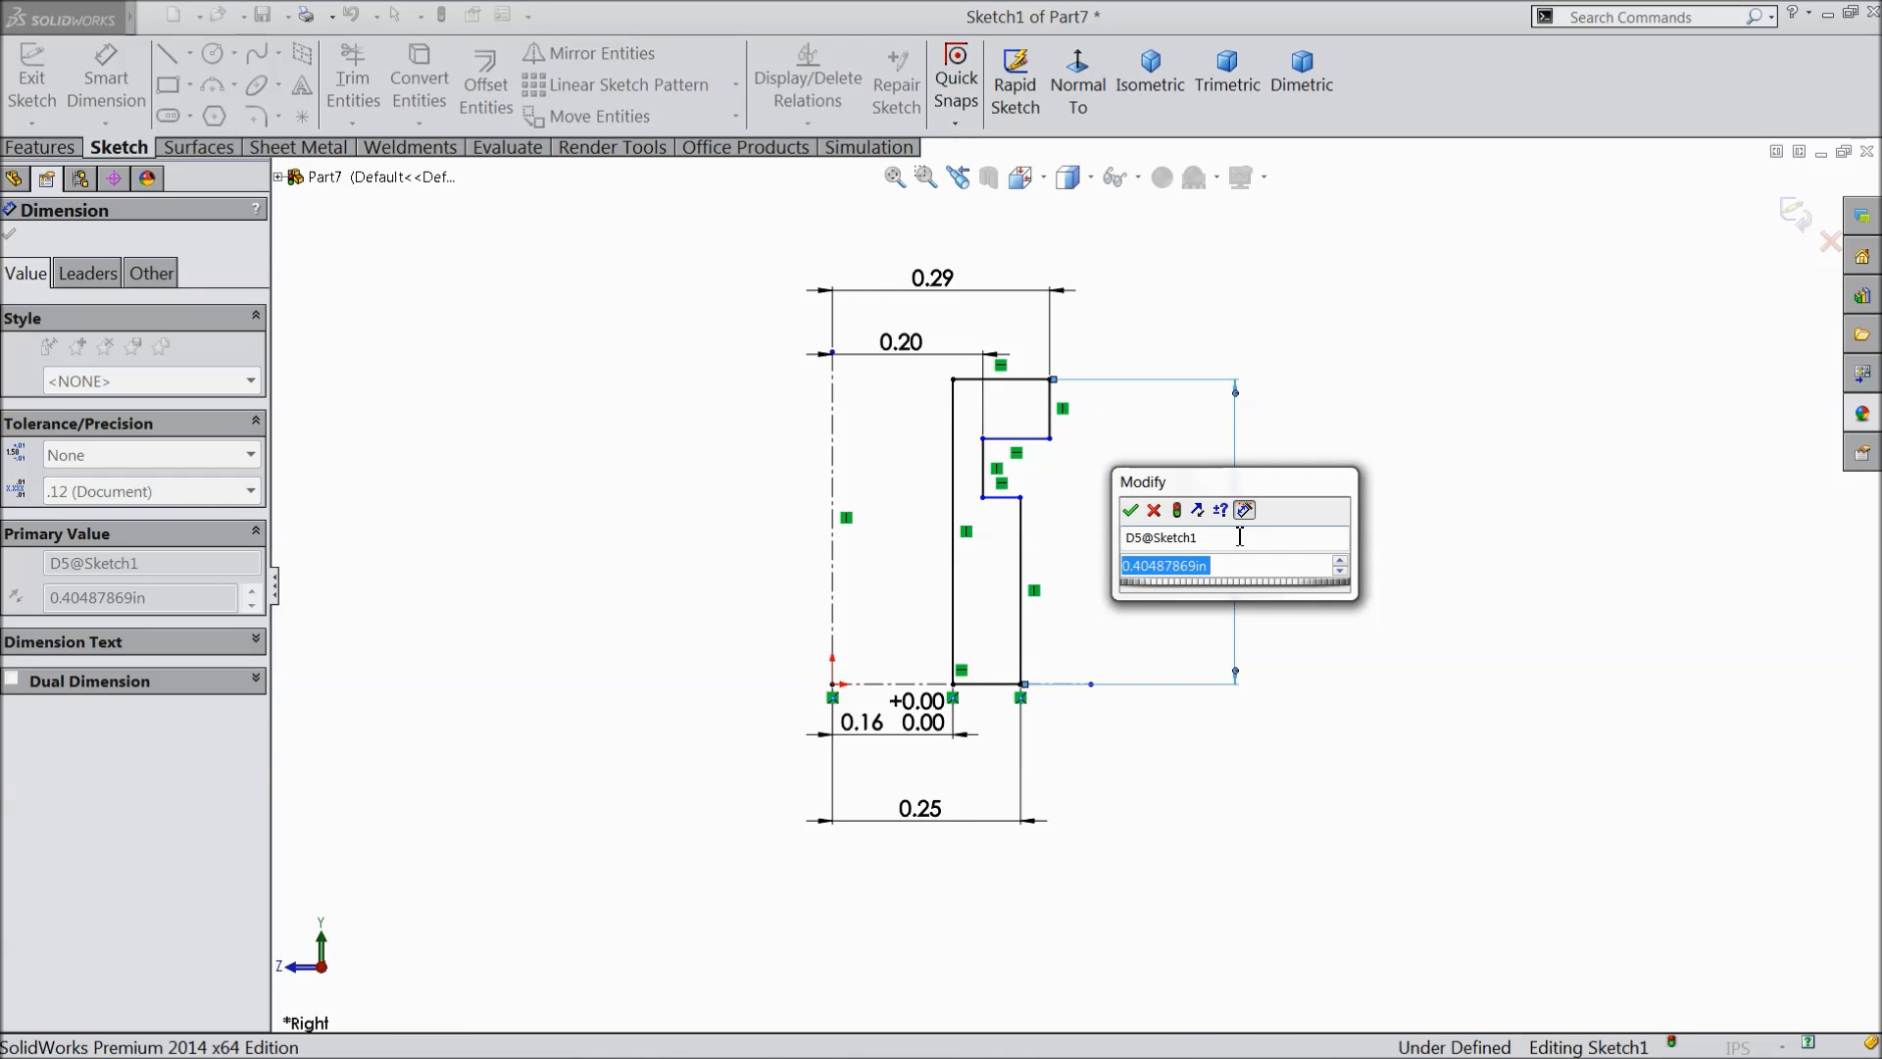
type("0.")
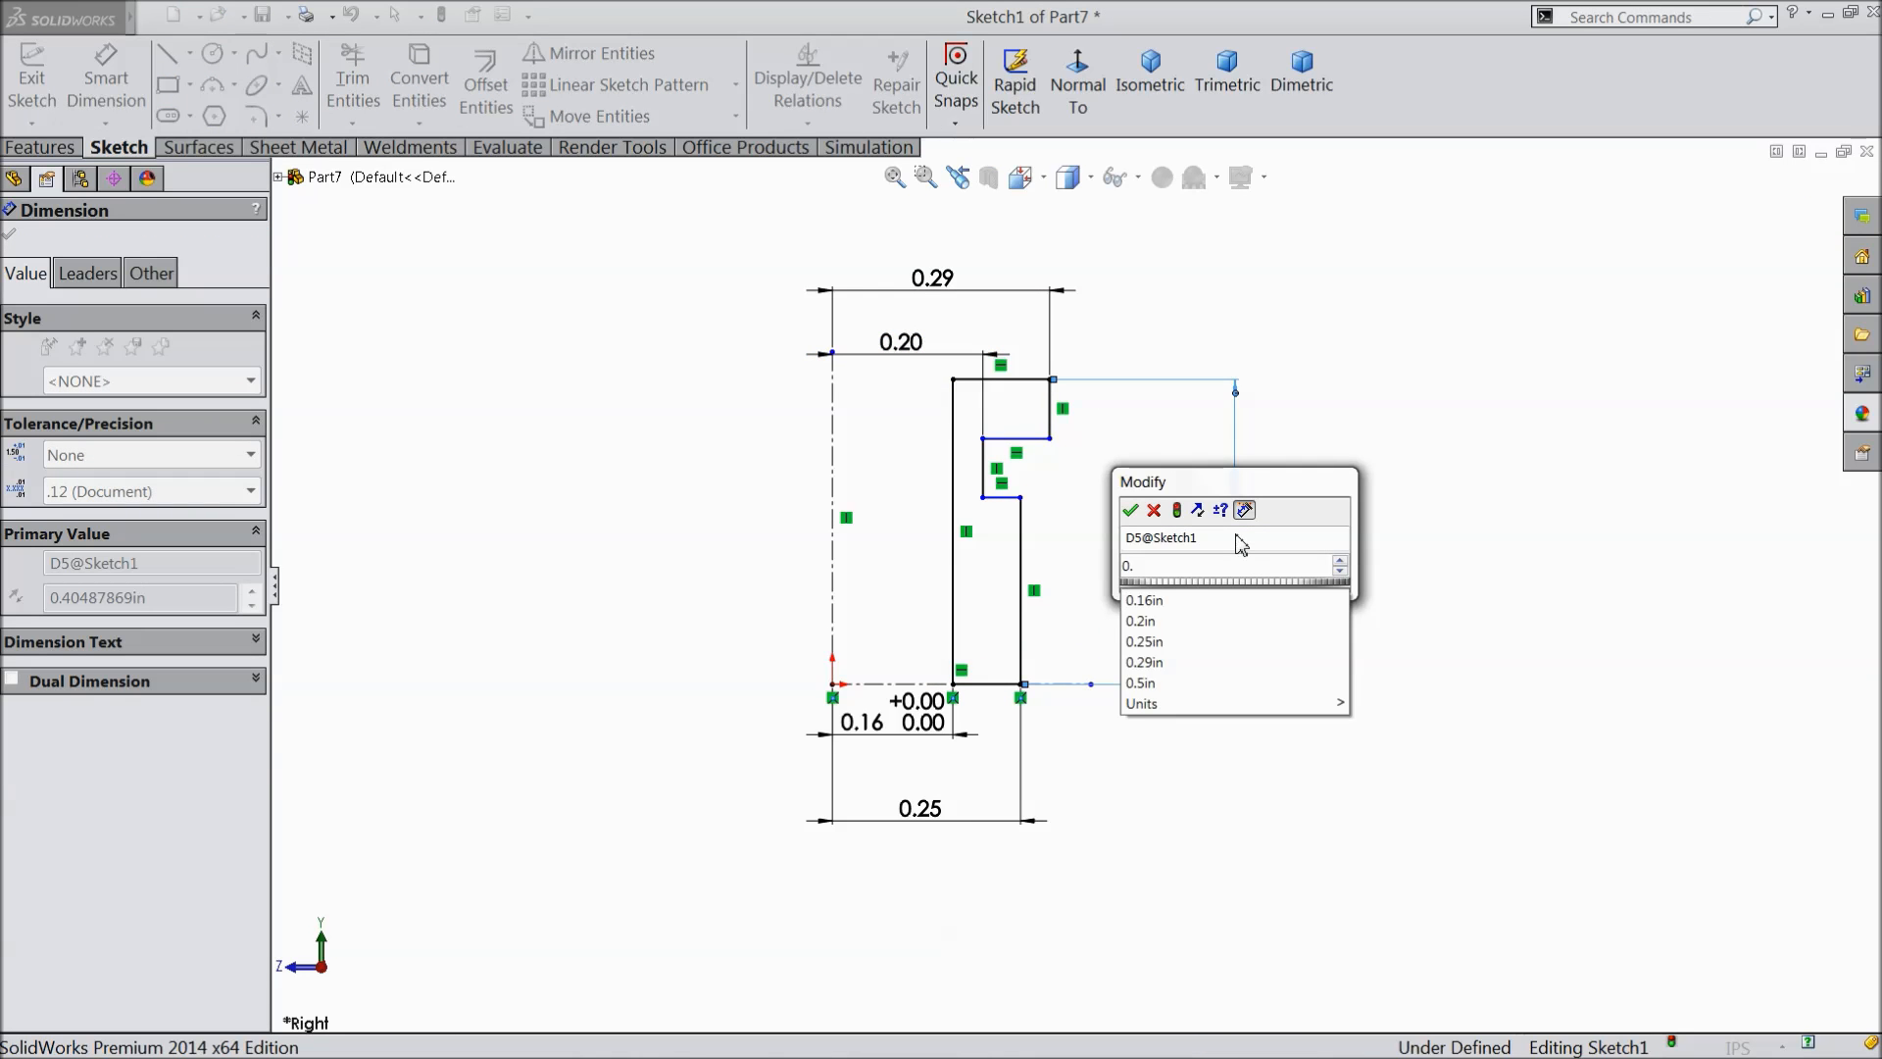
type("335")
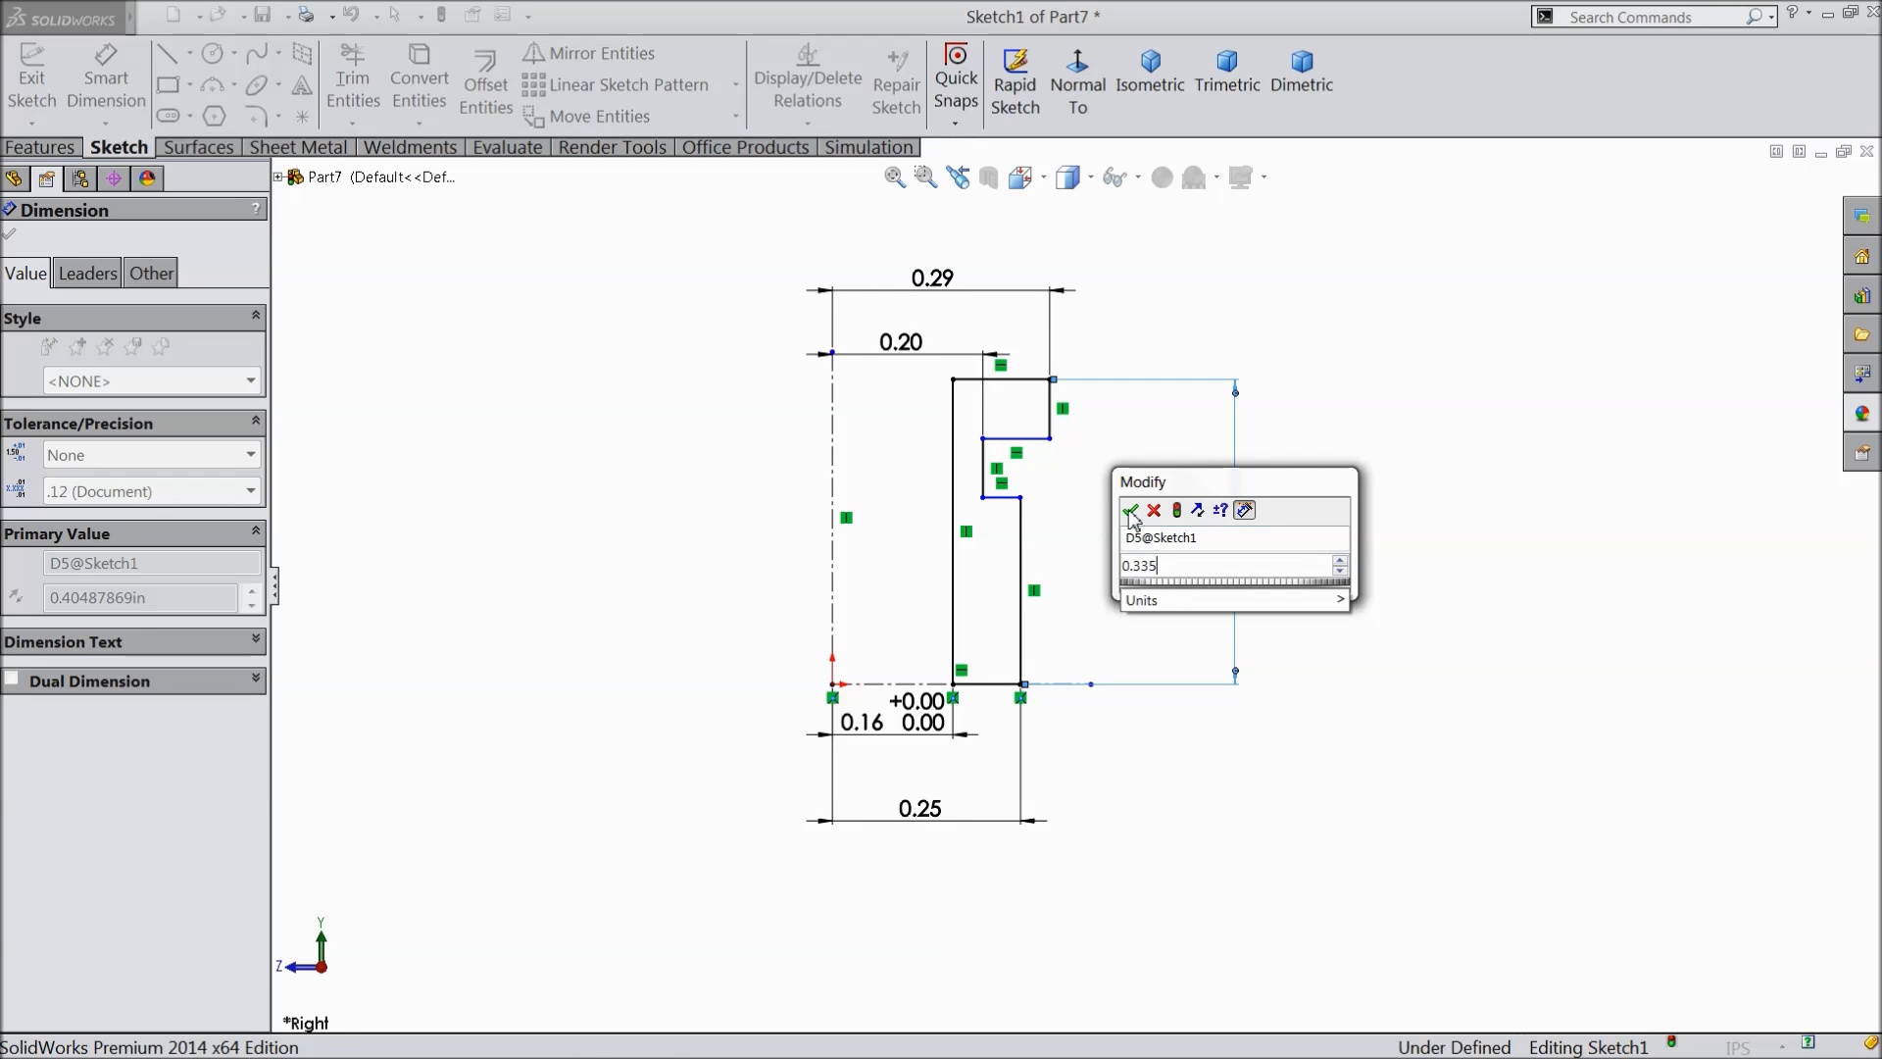
left_click(1130, 509)
- Dimension the length of the lower outer vertical edge below the notch as 0.175 in
scroll(1073, 514, "down", 2)
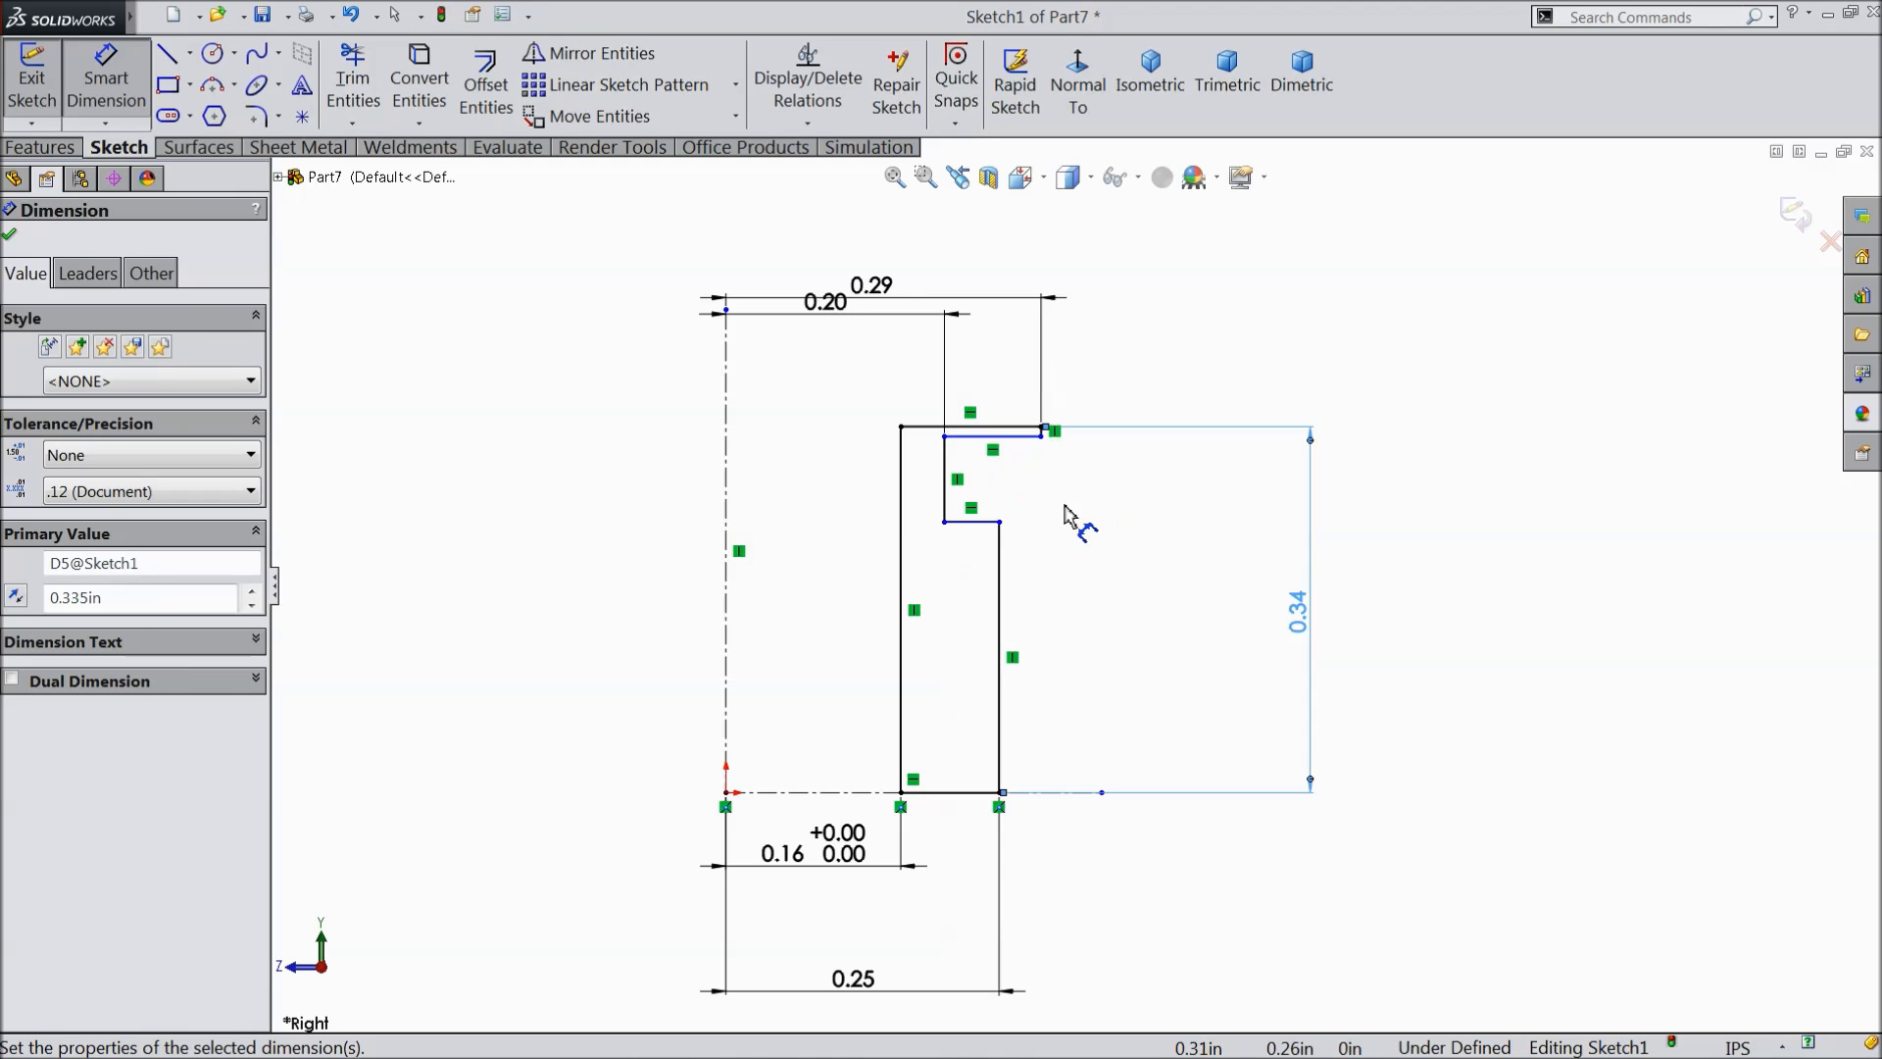
left_click(1000, 674)
left_click(1090, 678)
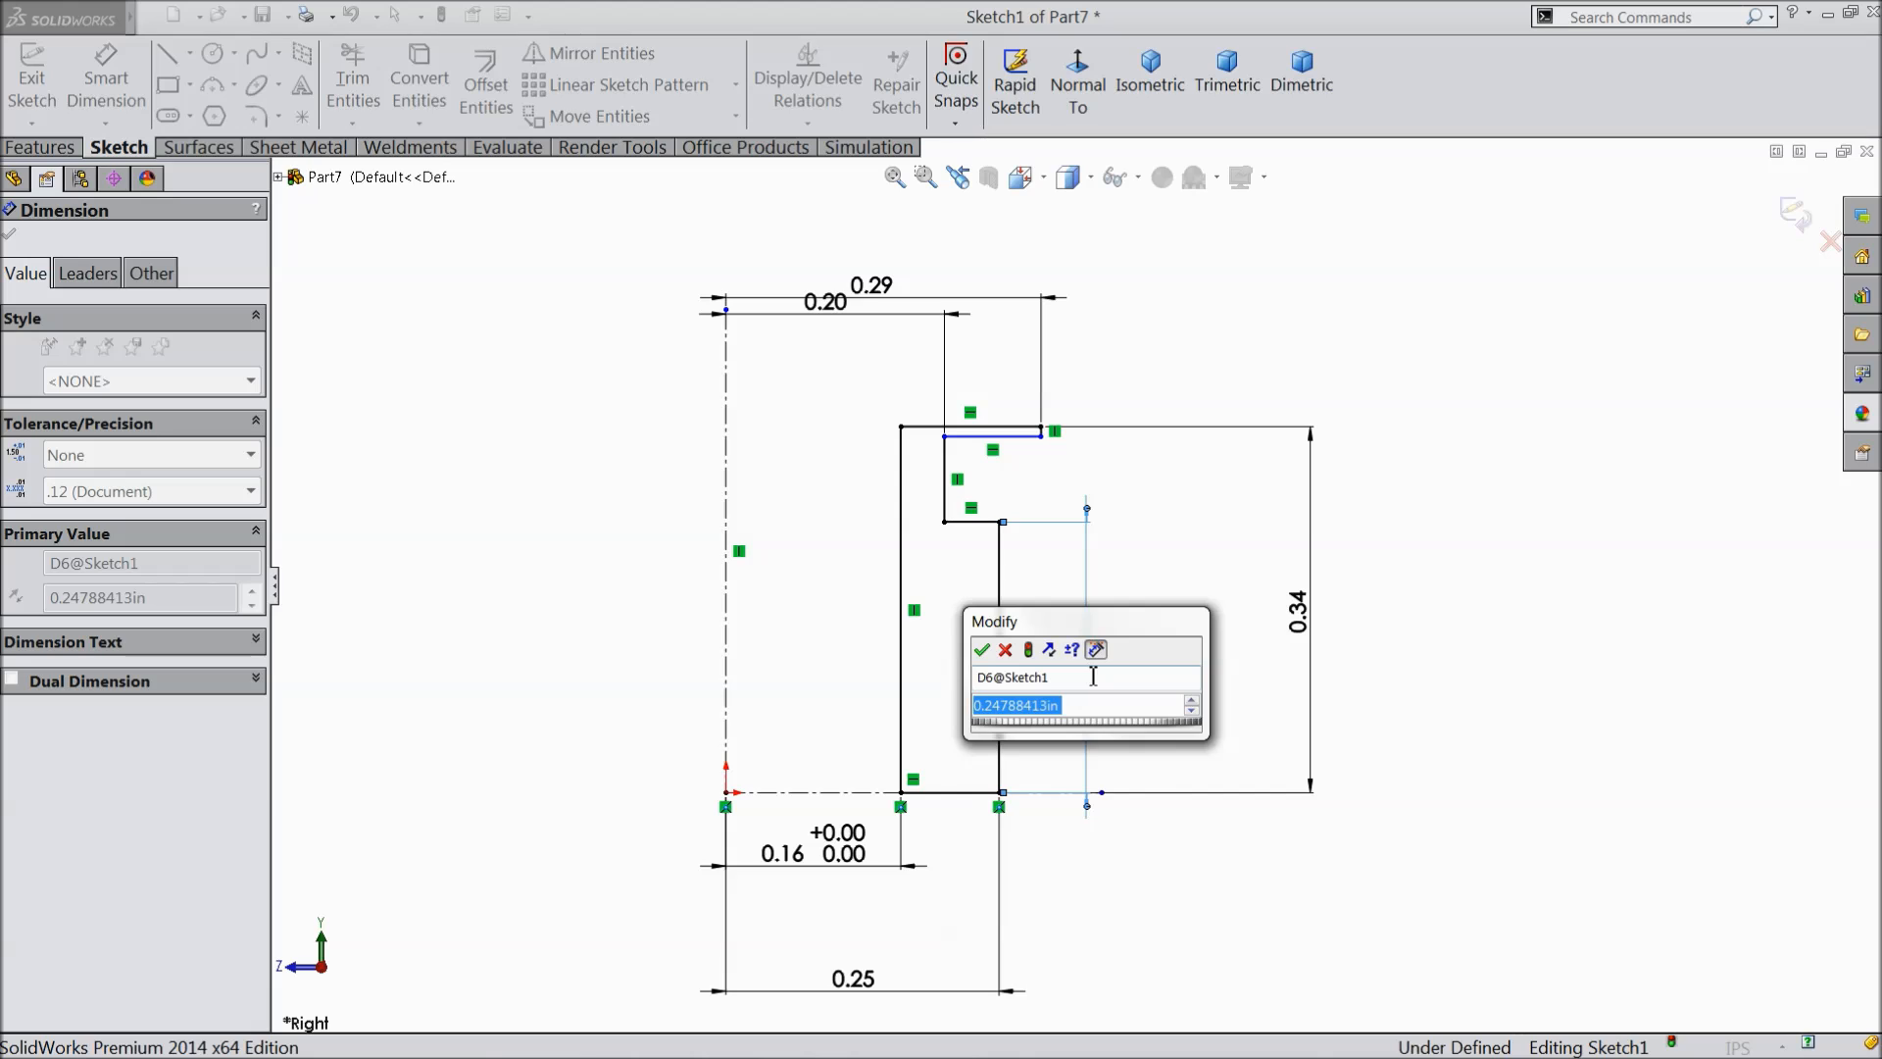
type("0.175")
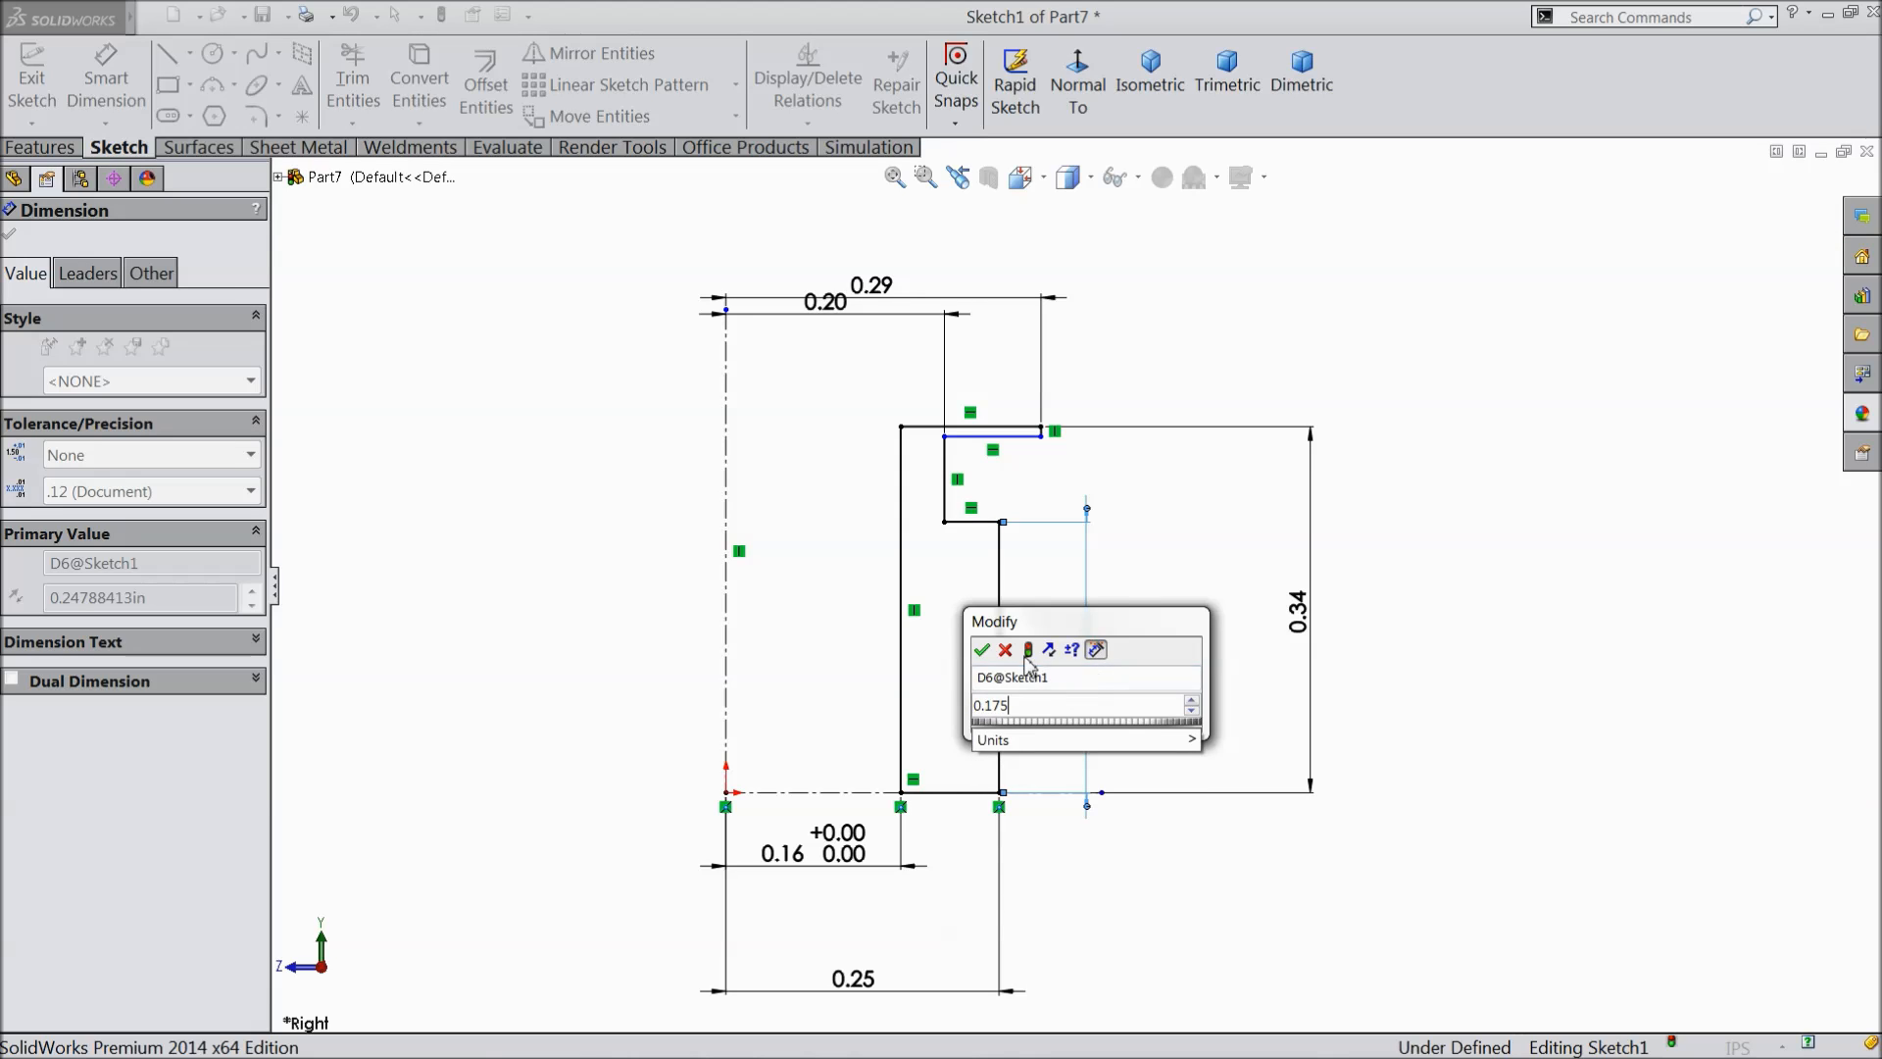
left_click(981, 650)
left_click(945, 544)
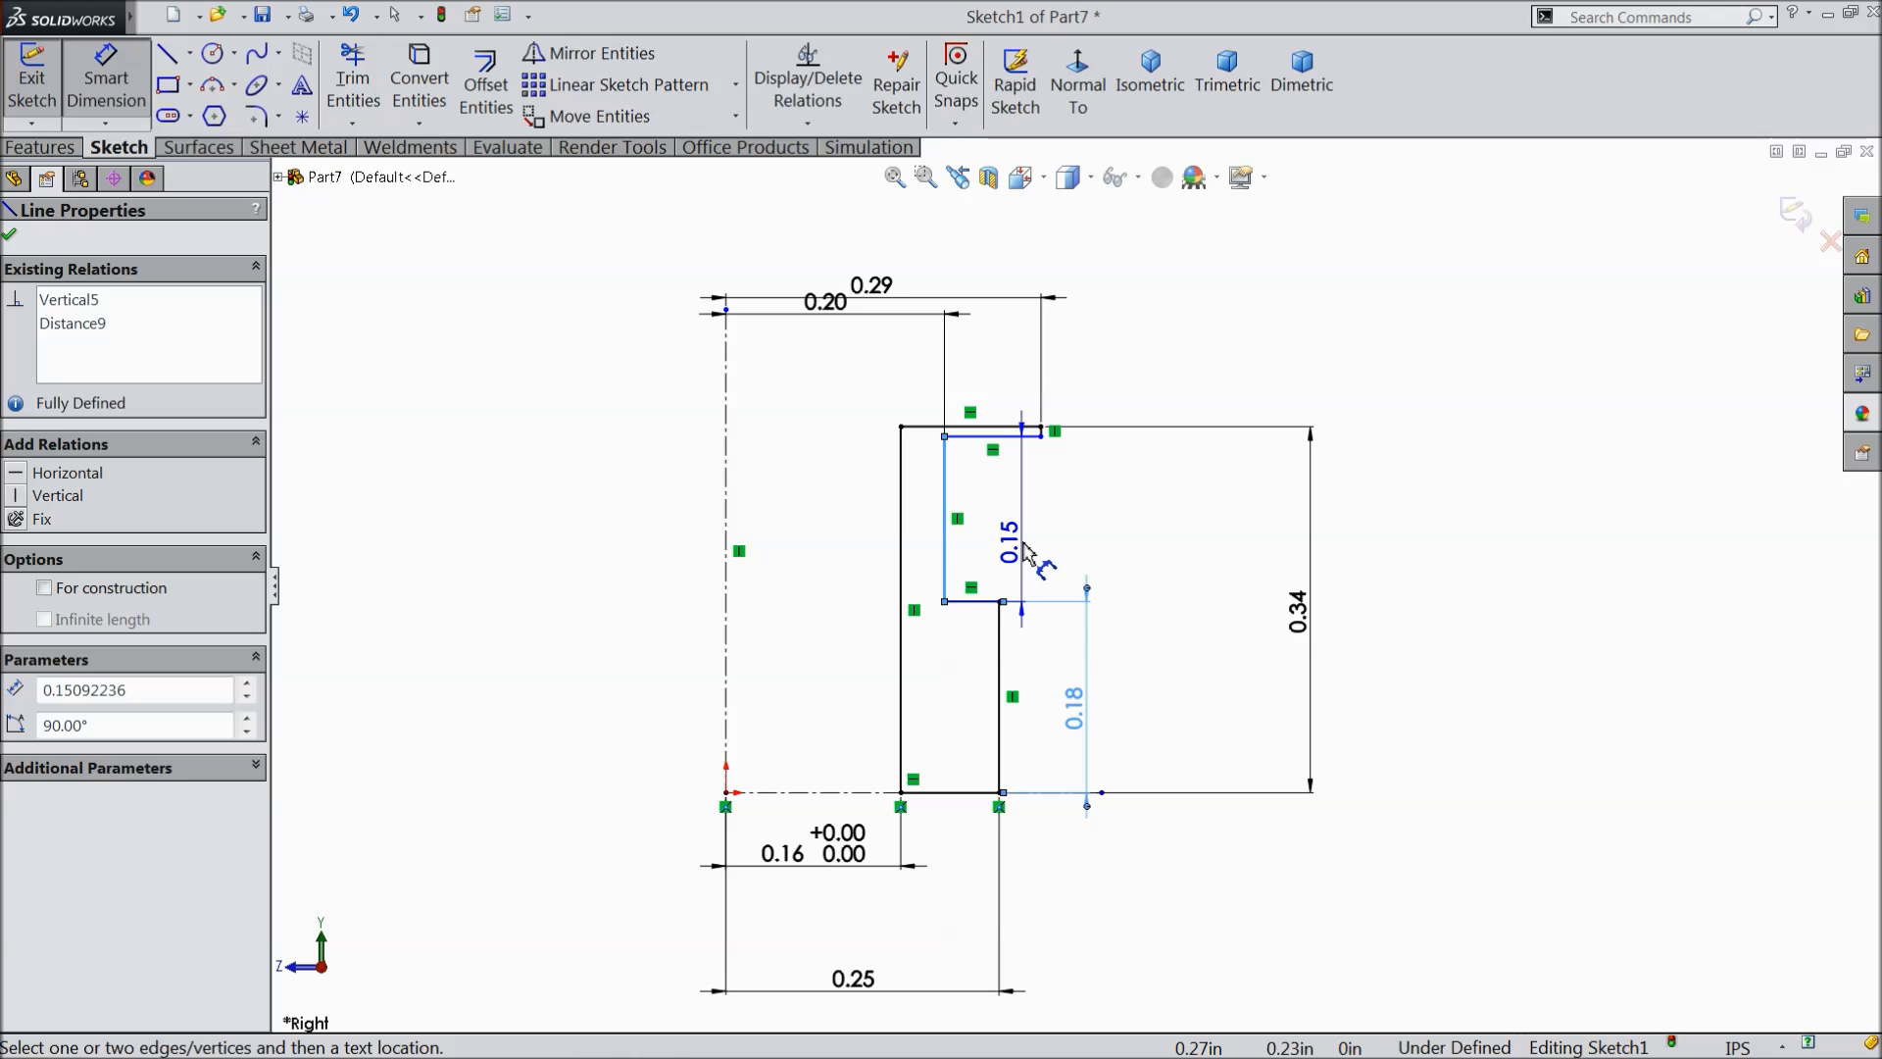
key("Escape")
- Dimension the top flange's outer vertical edge as 0.08 in thick
scroll(1022, 475, "down", 3)
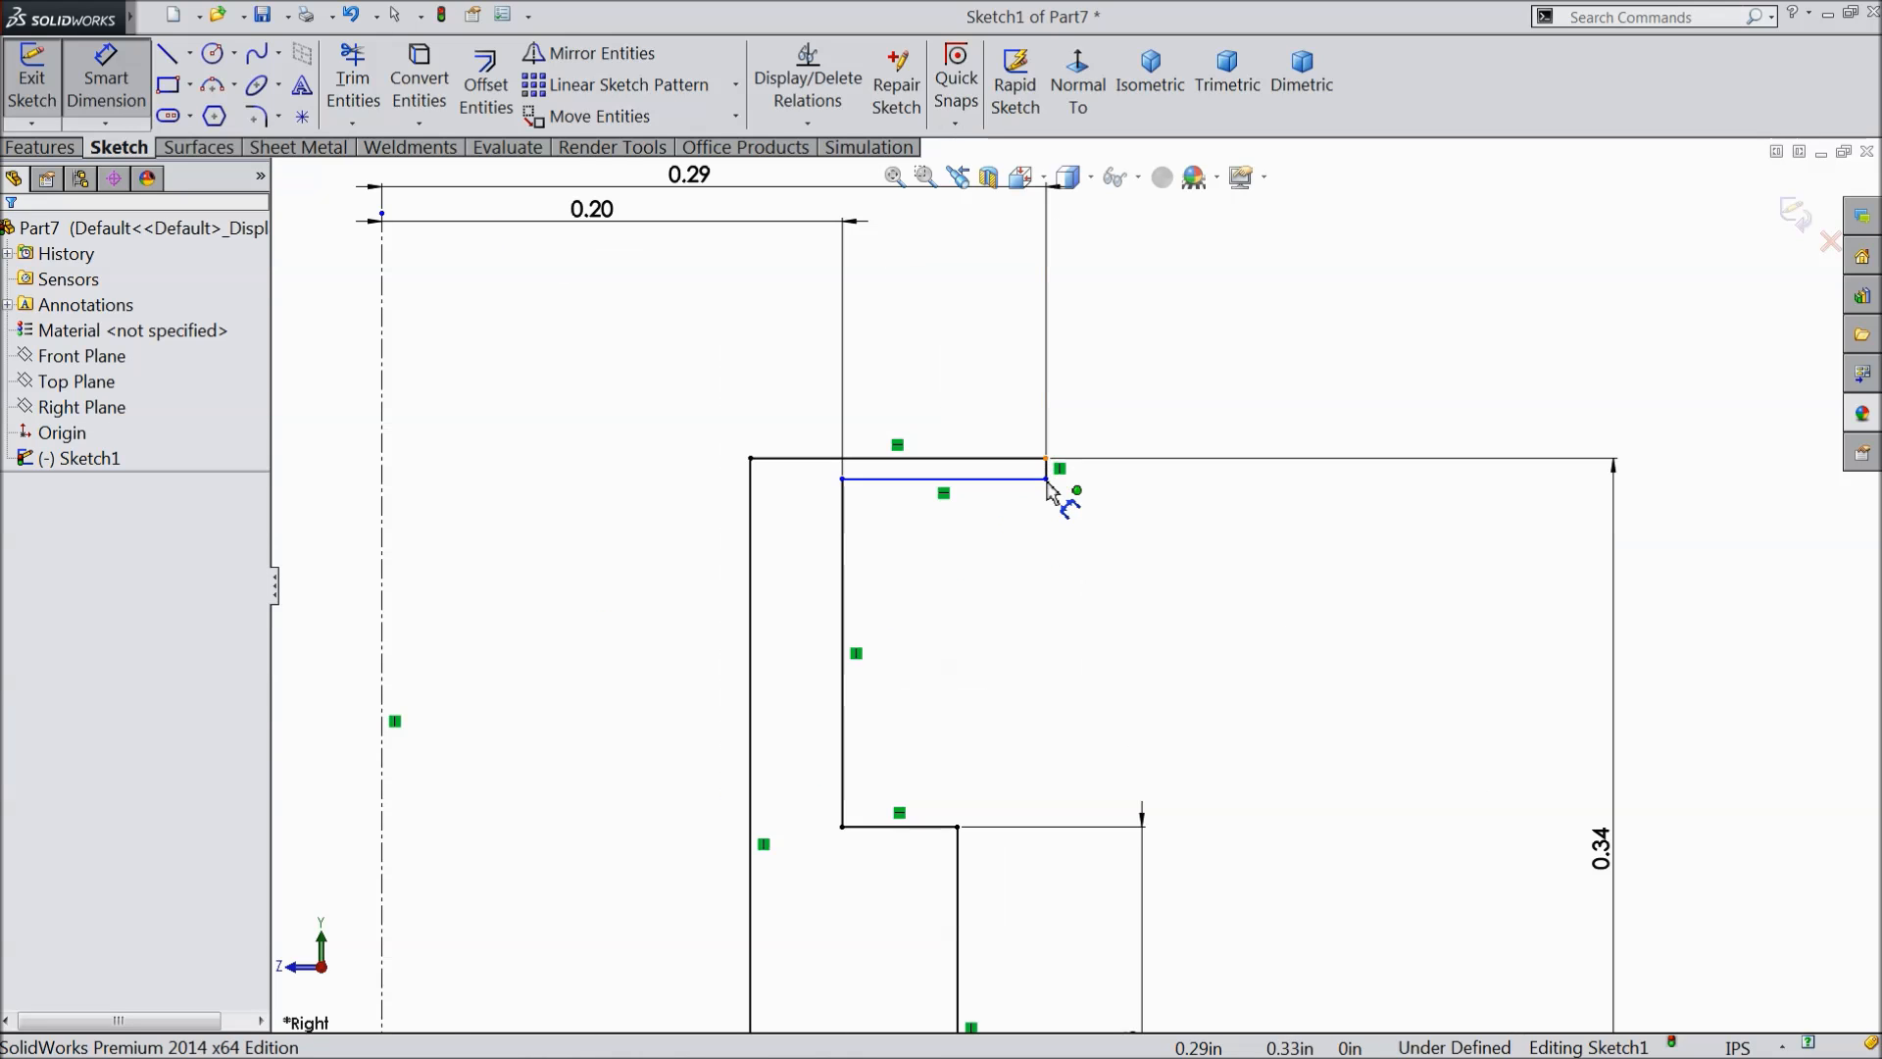
left_click(1048, 478)
left_click(1141, 495)
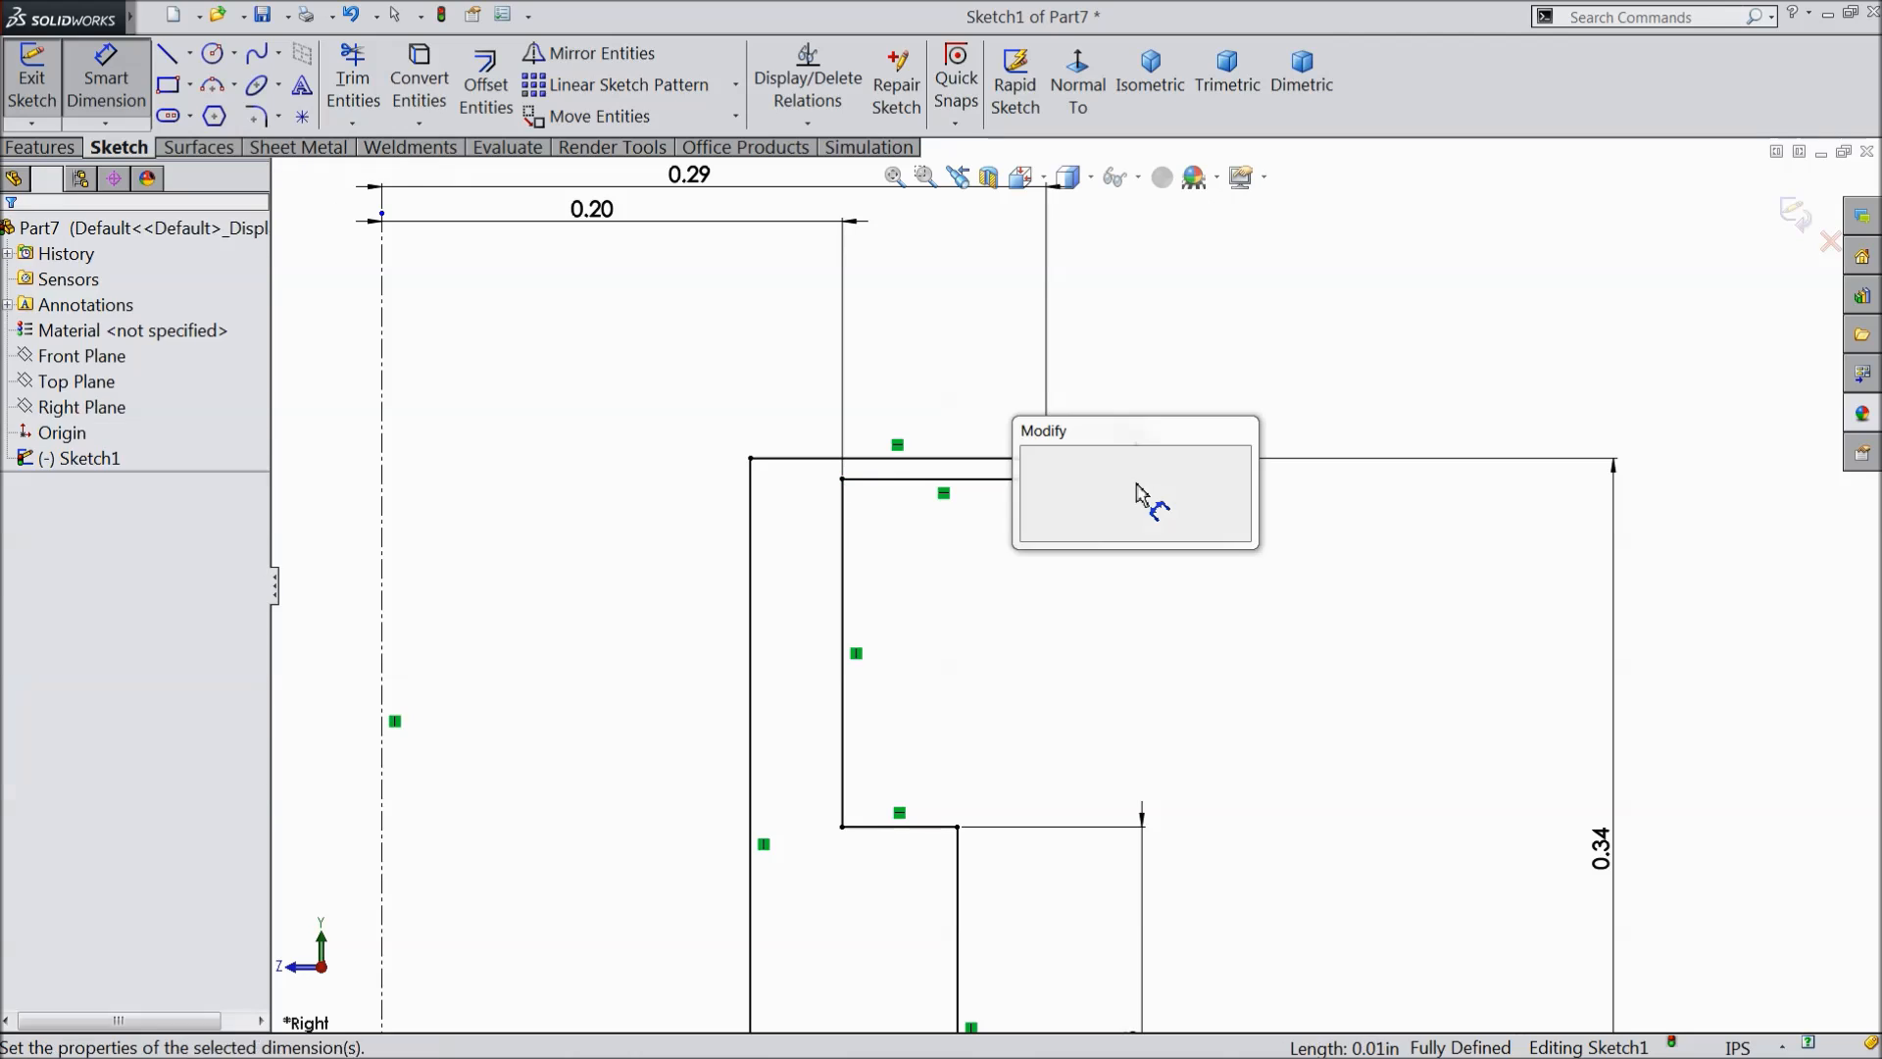
type("0.08")
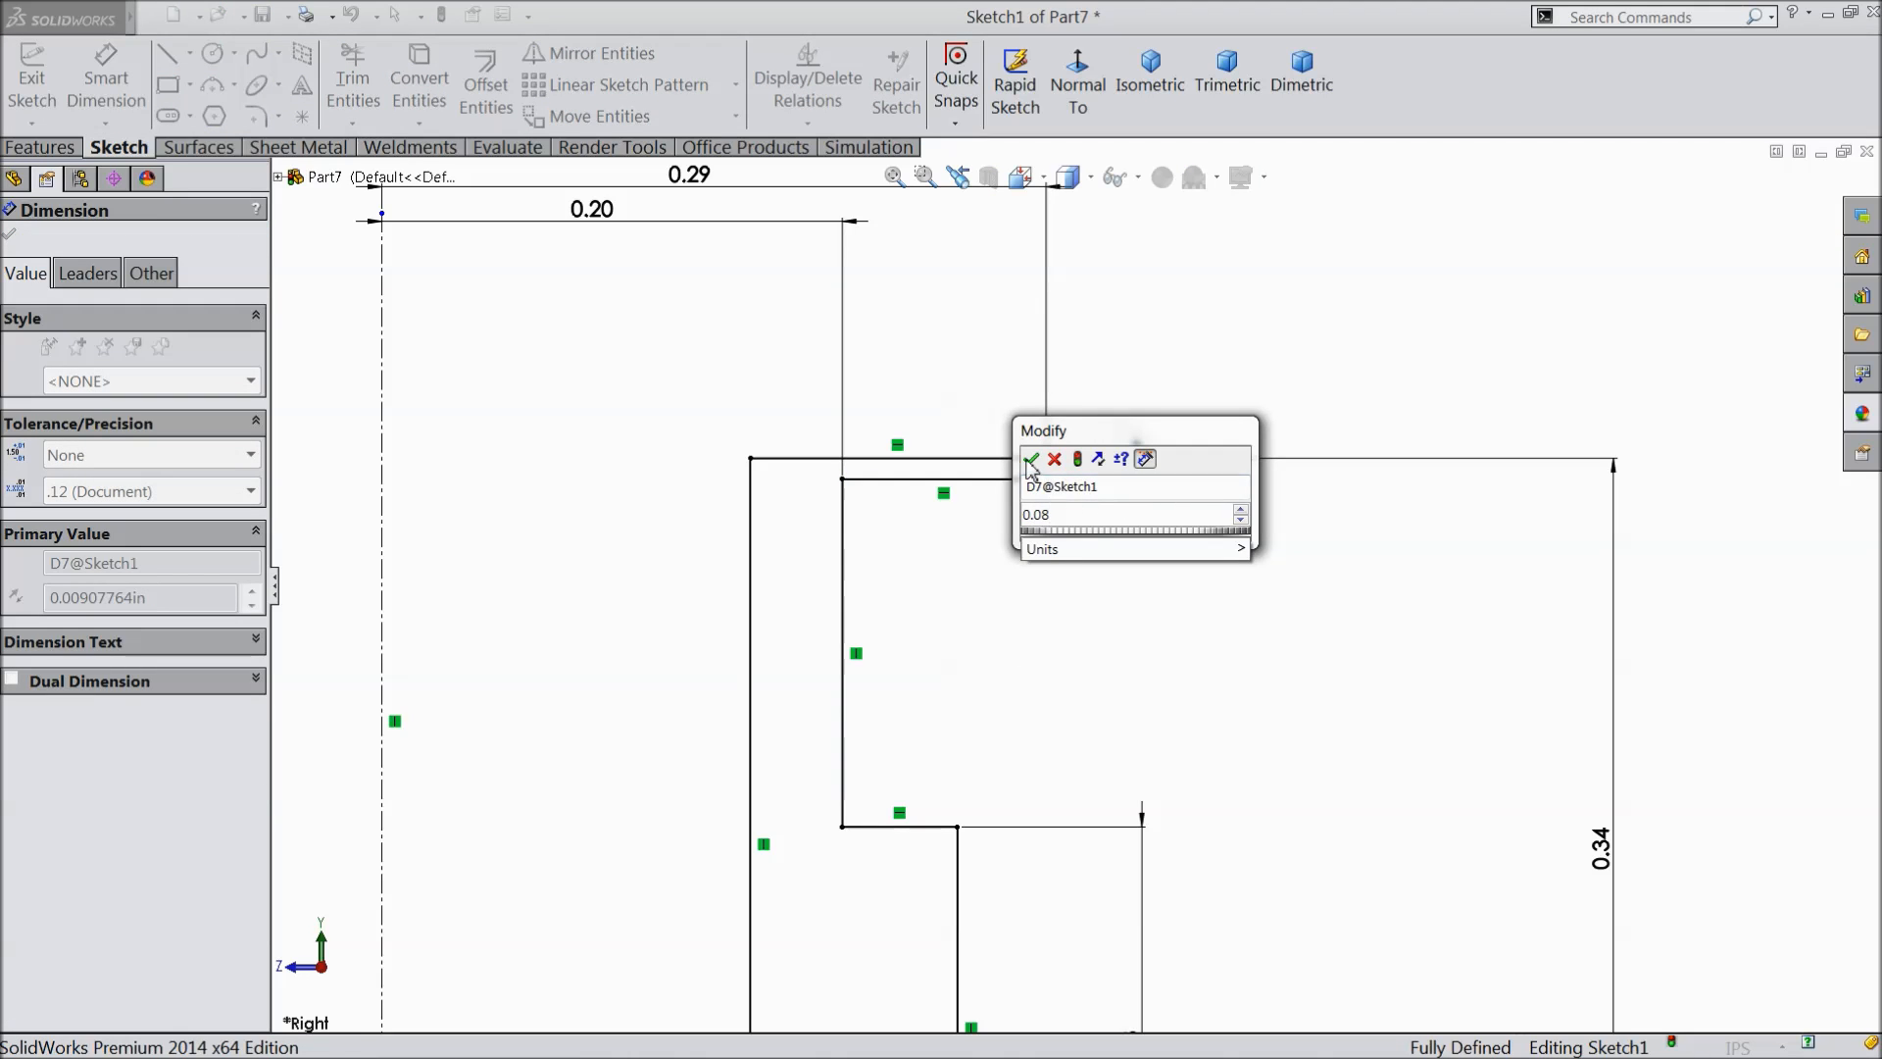
key("Return")
scroll(1022, 831, "up", 5)
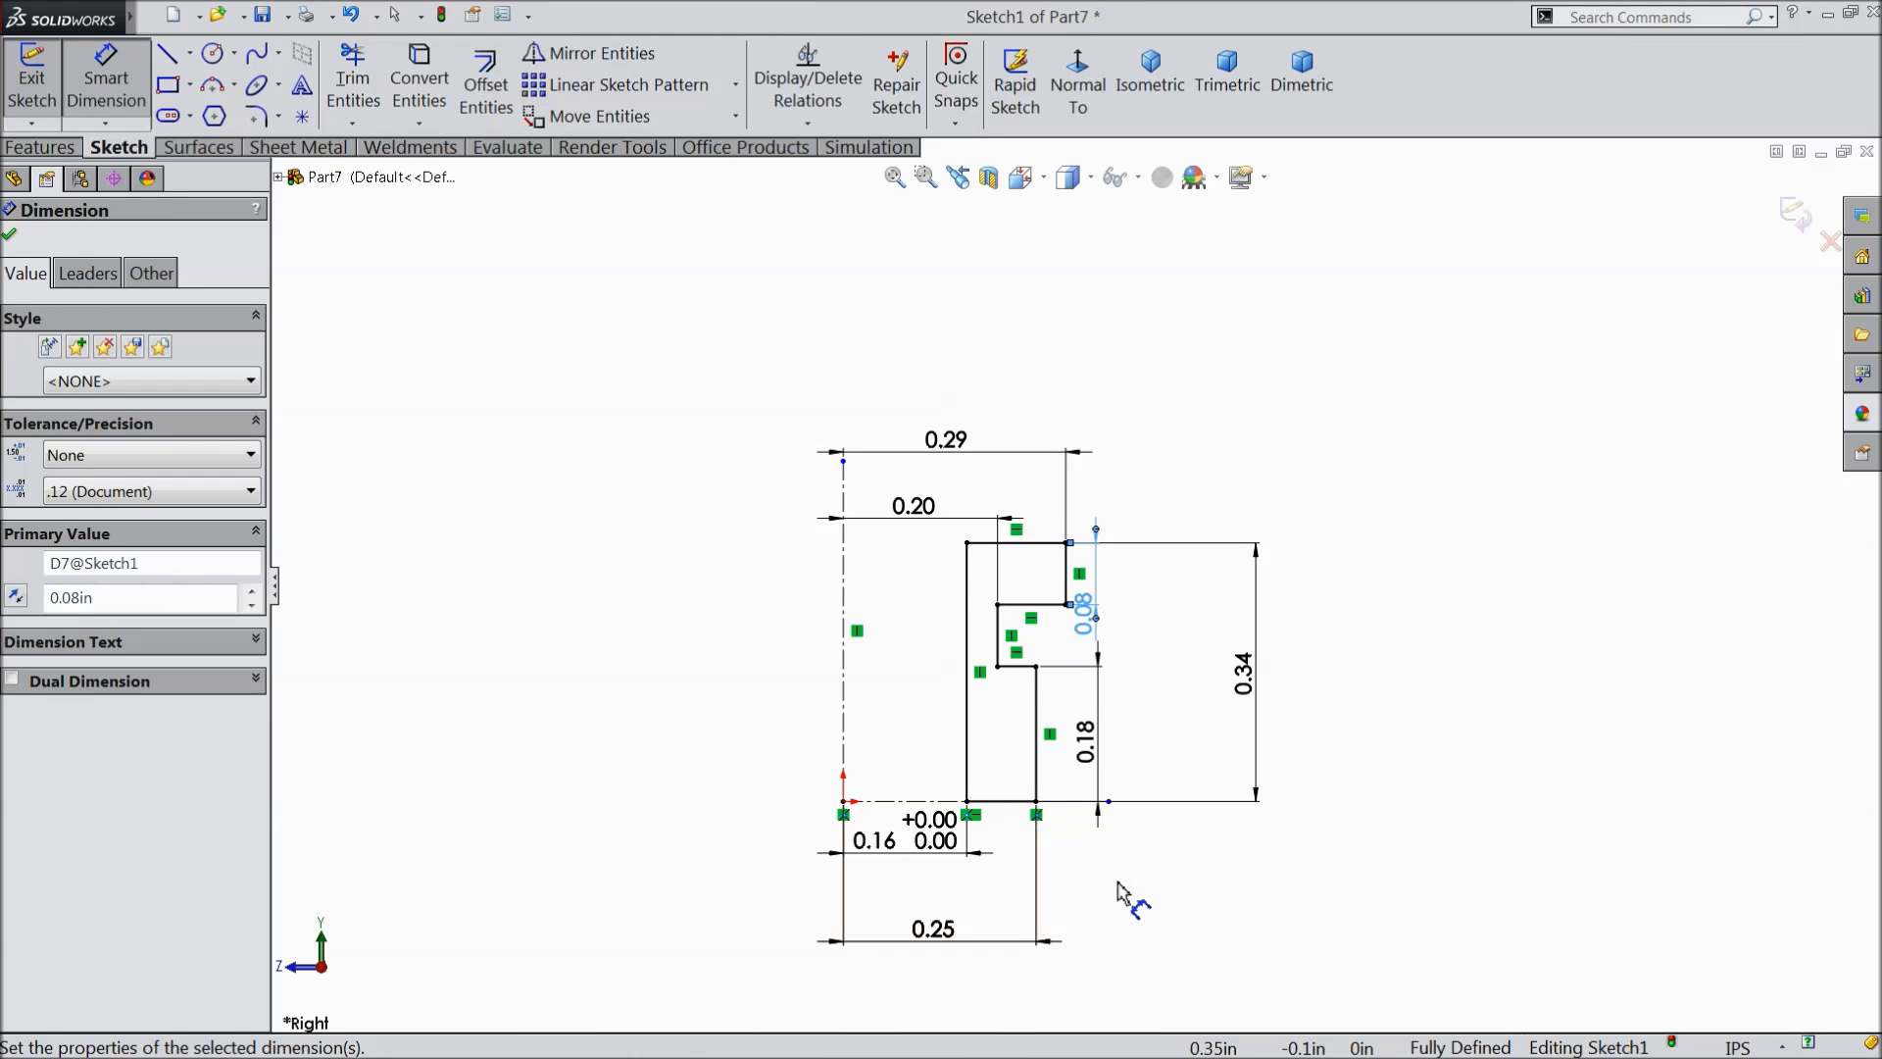
scroll(1127, 895, "down", 2)
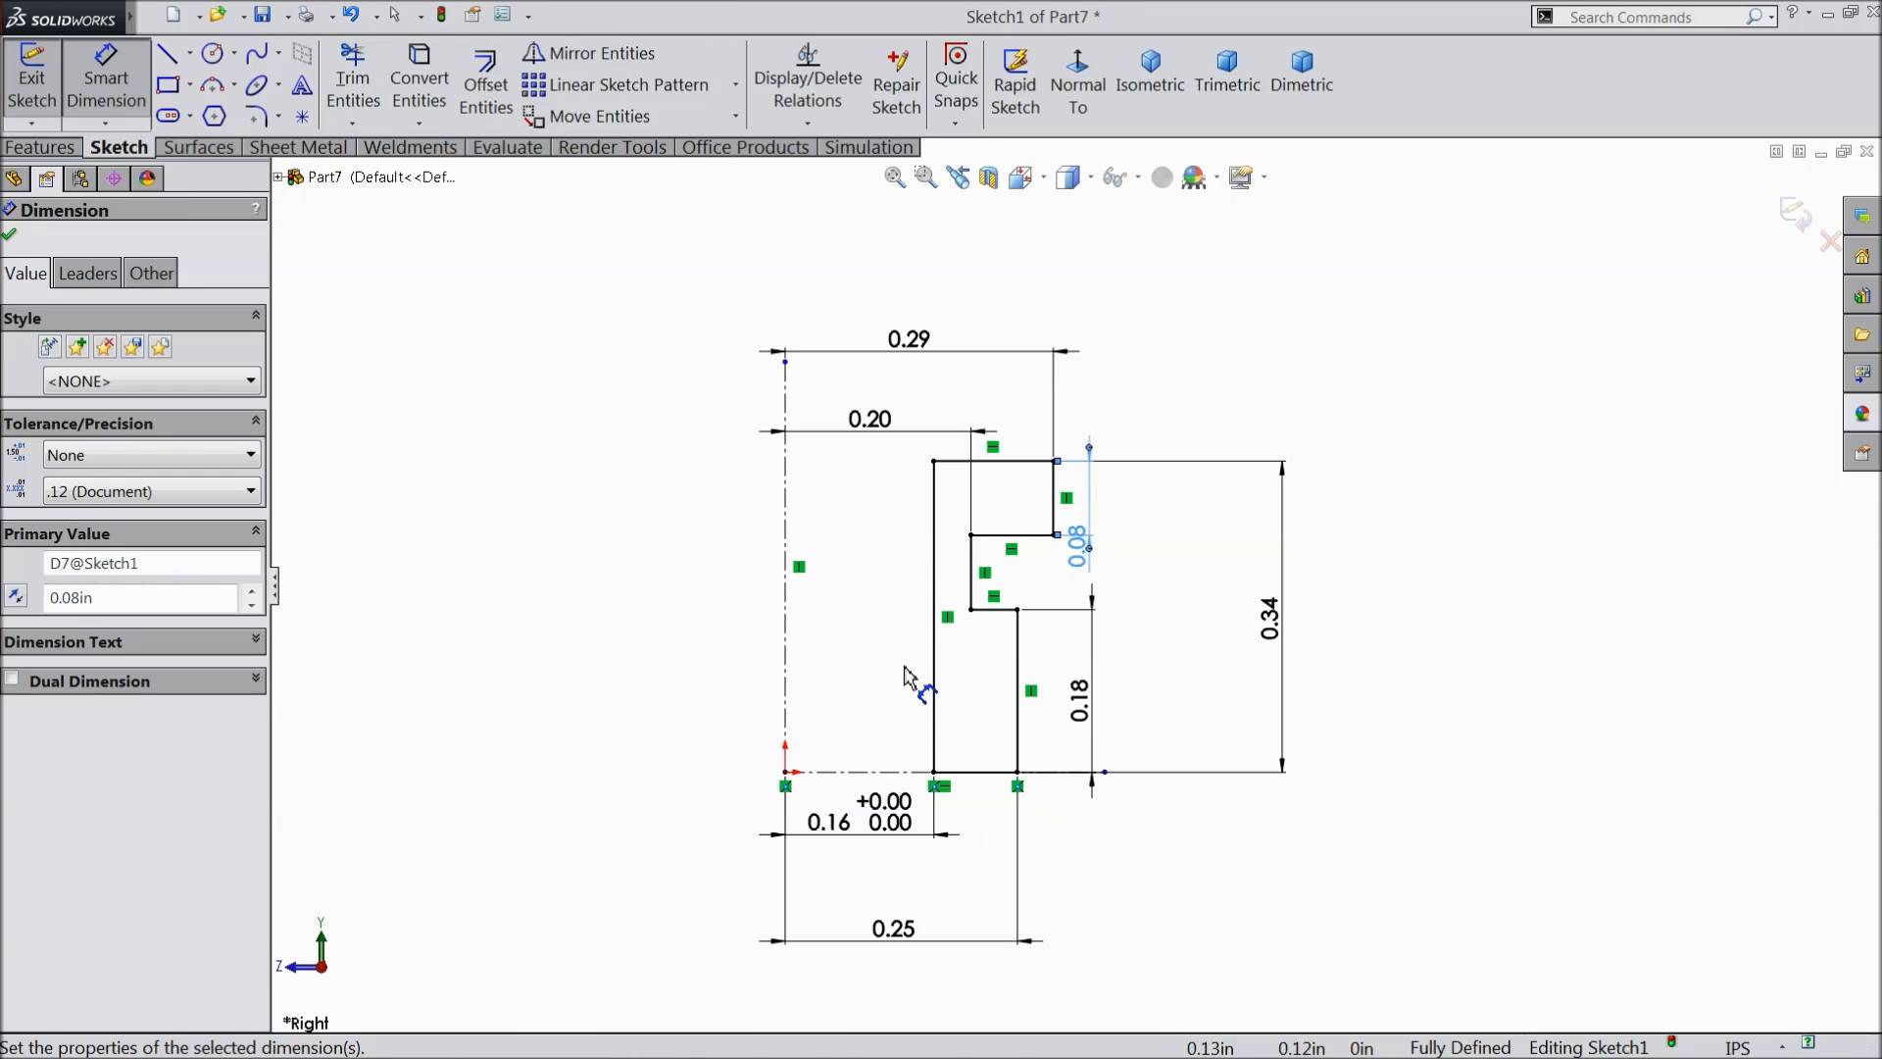
- Revolve the stepped profile 360 degrees about the vertical centerline
left_click(41, 147)
left_click(130, 88)
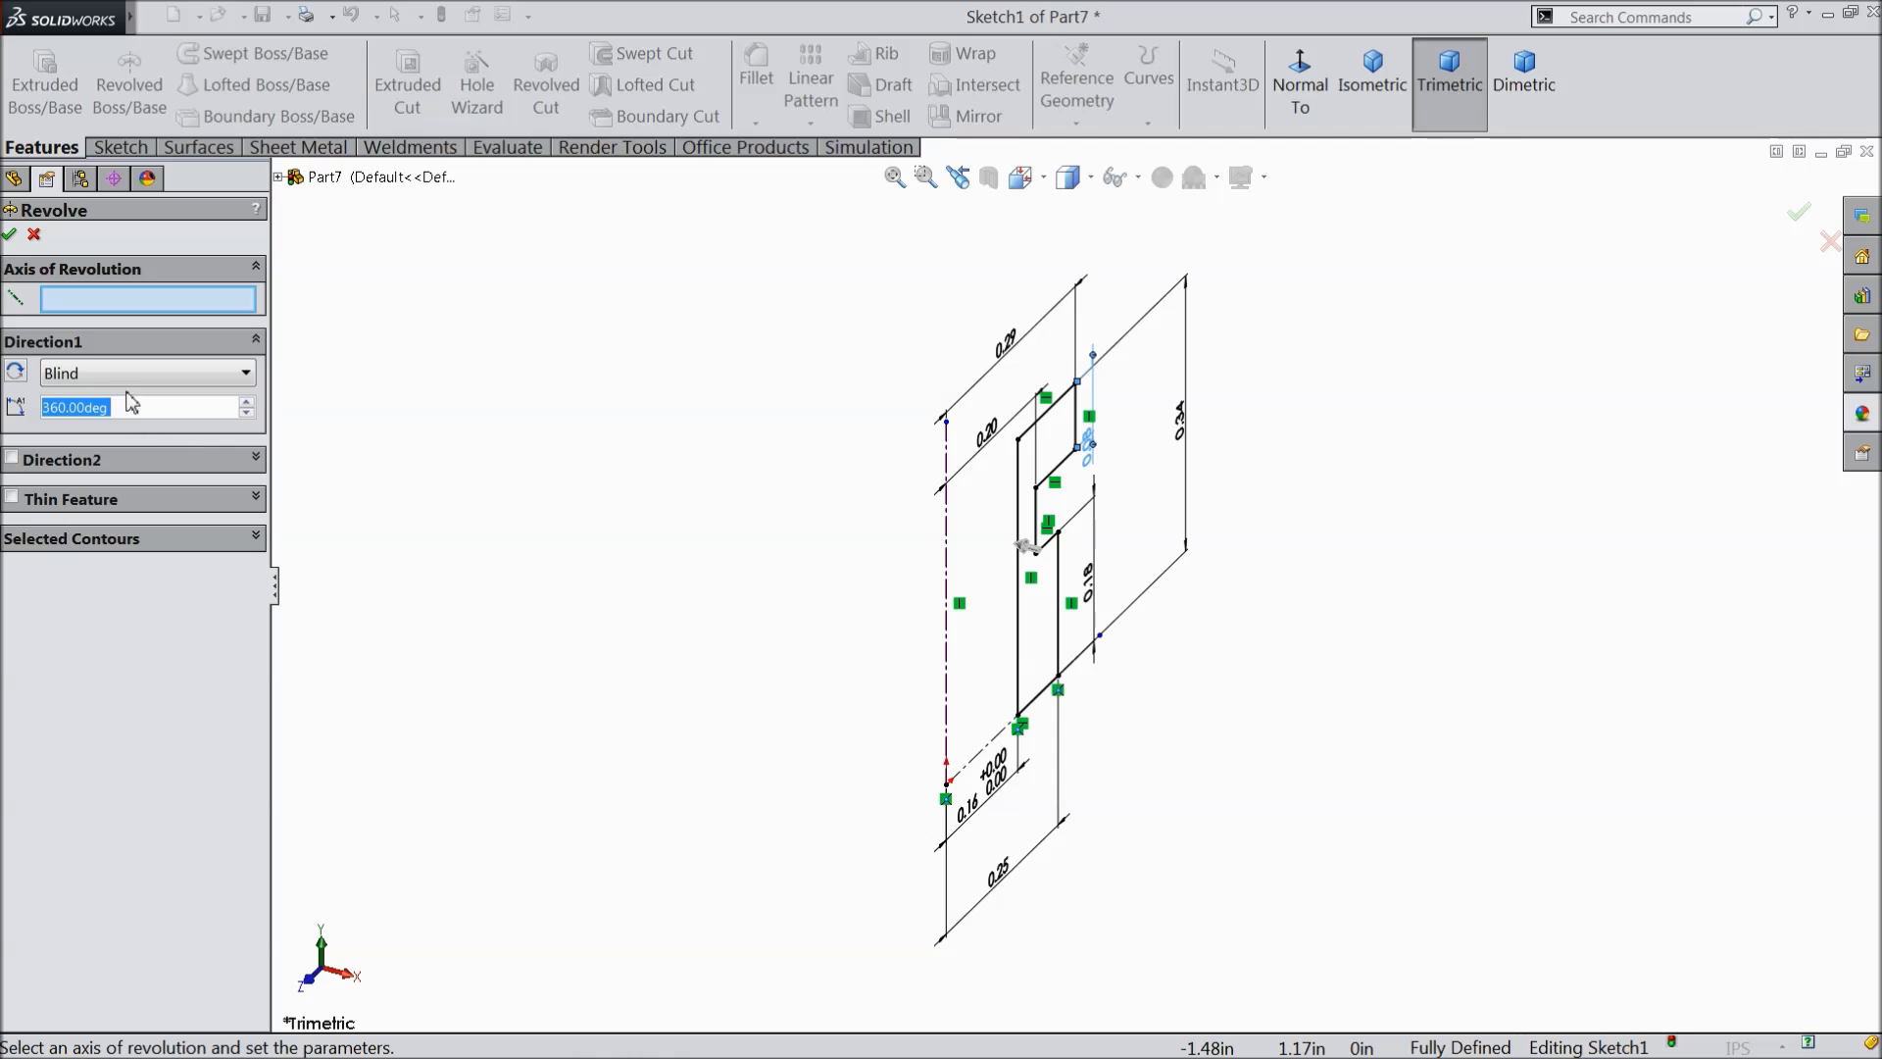
left_click(948, 635)
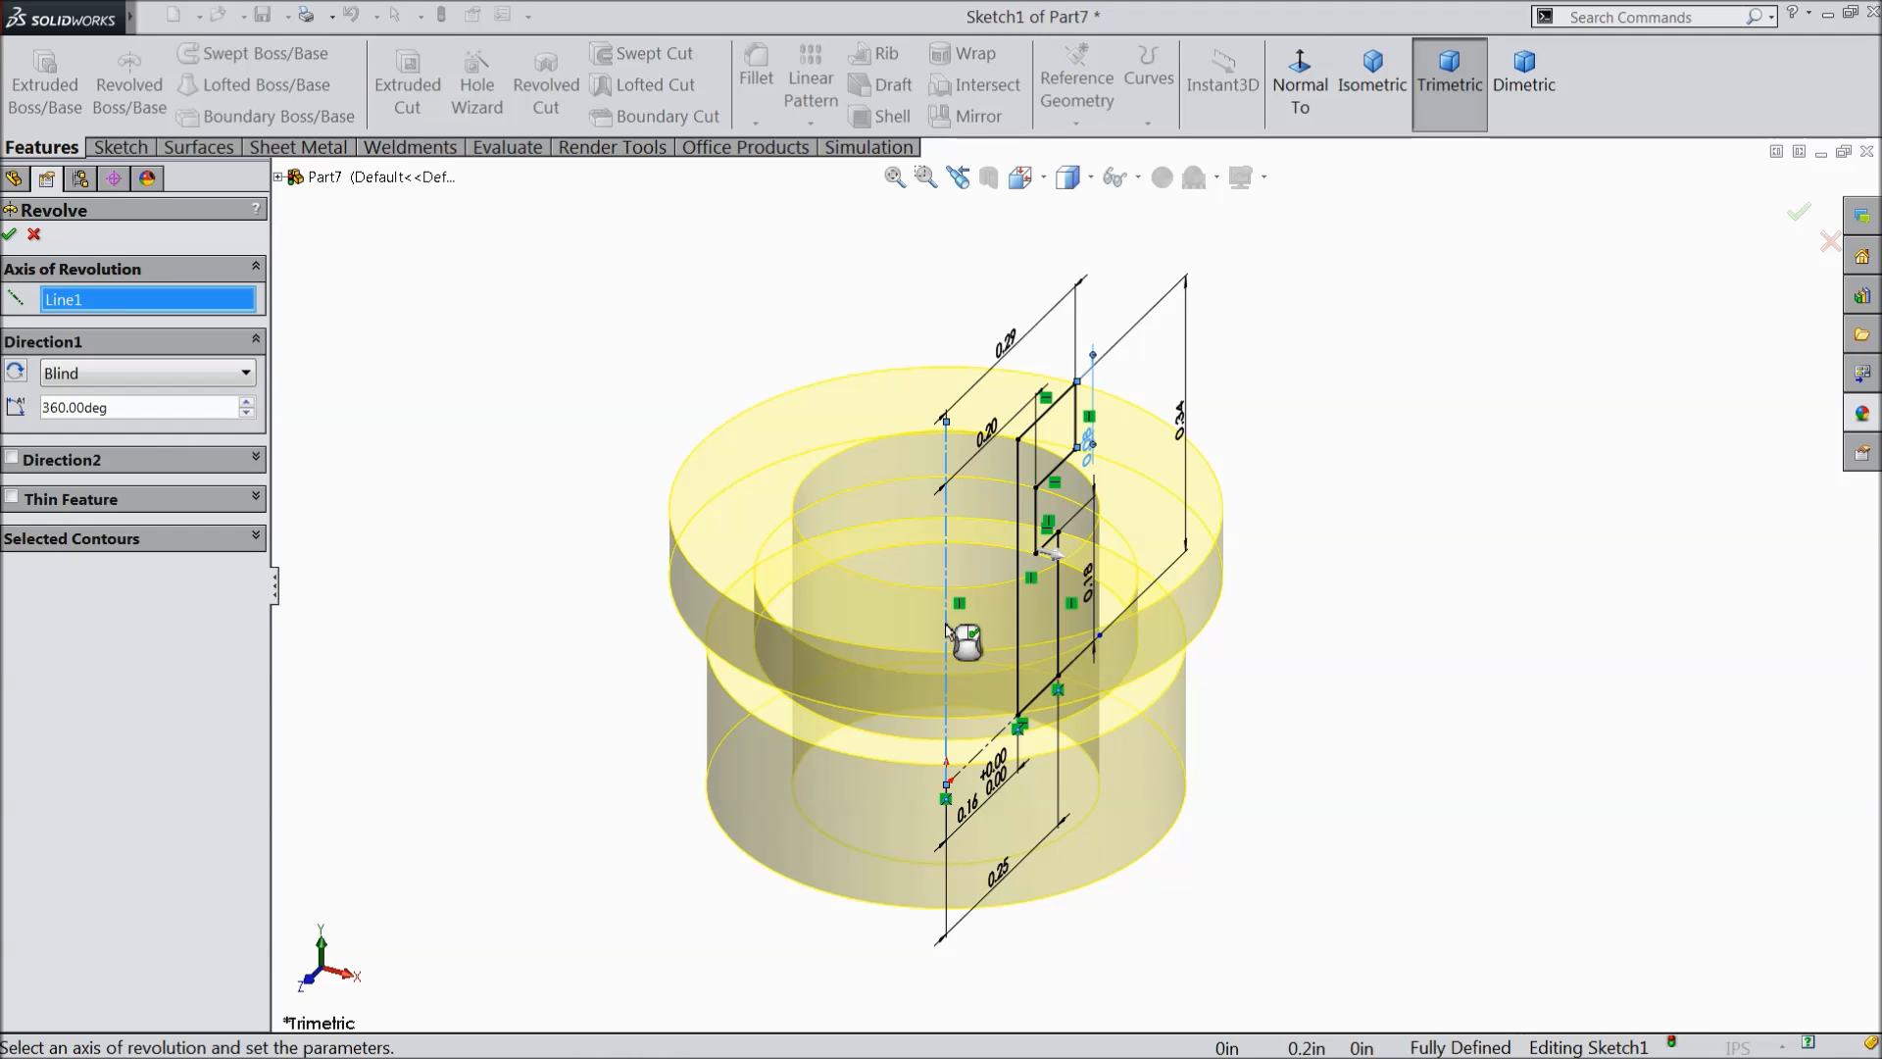
left_click(8, 236)
middle_click_drag(565, 663, 691, 594)
key("Escape")
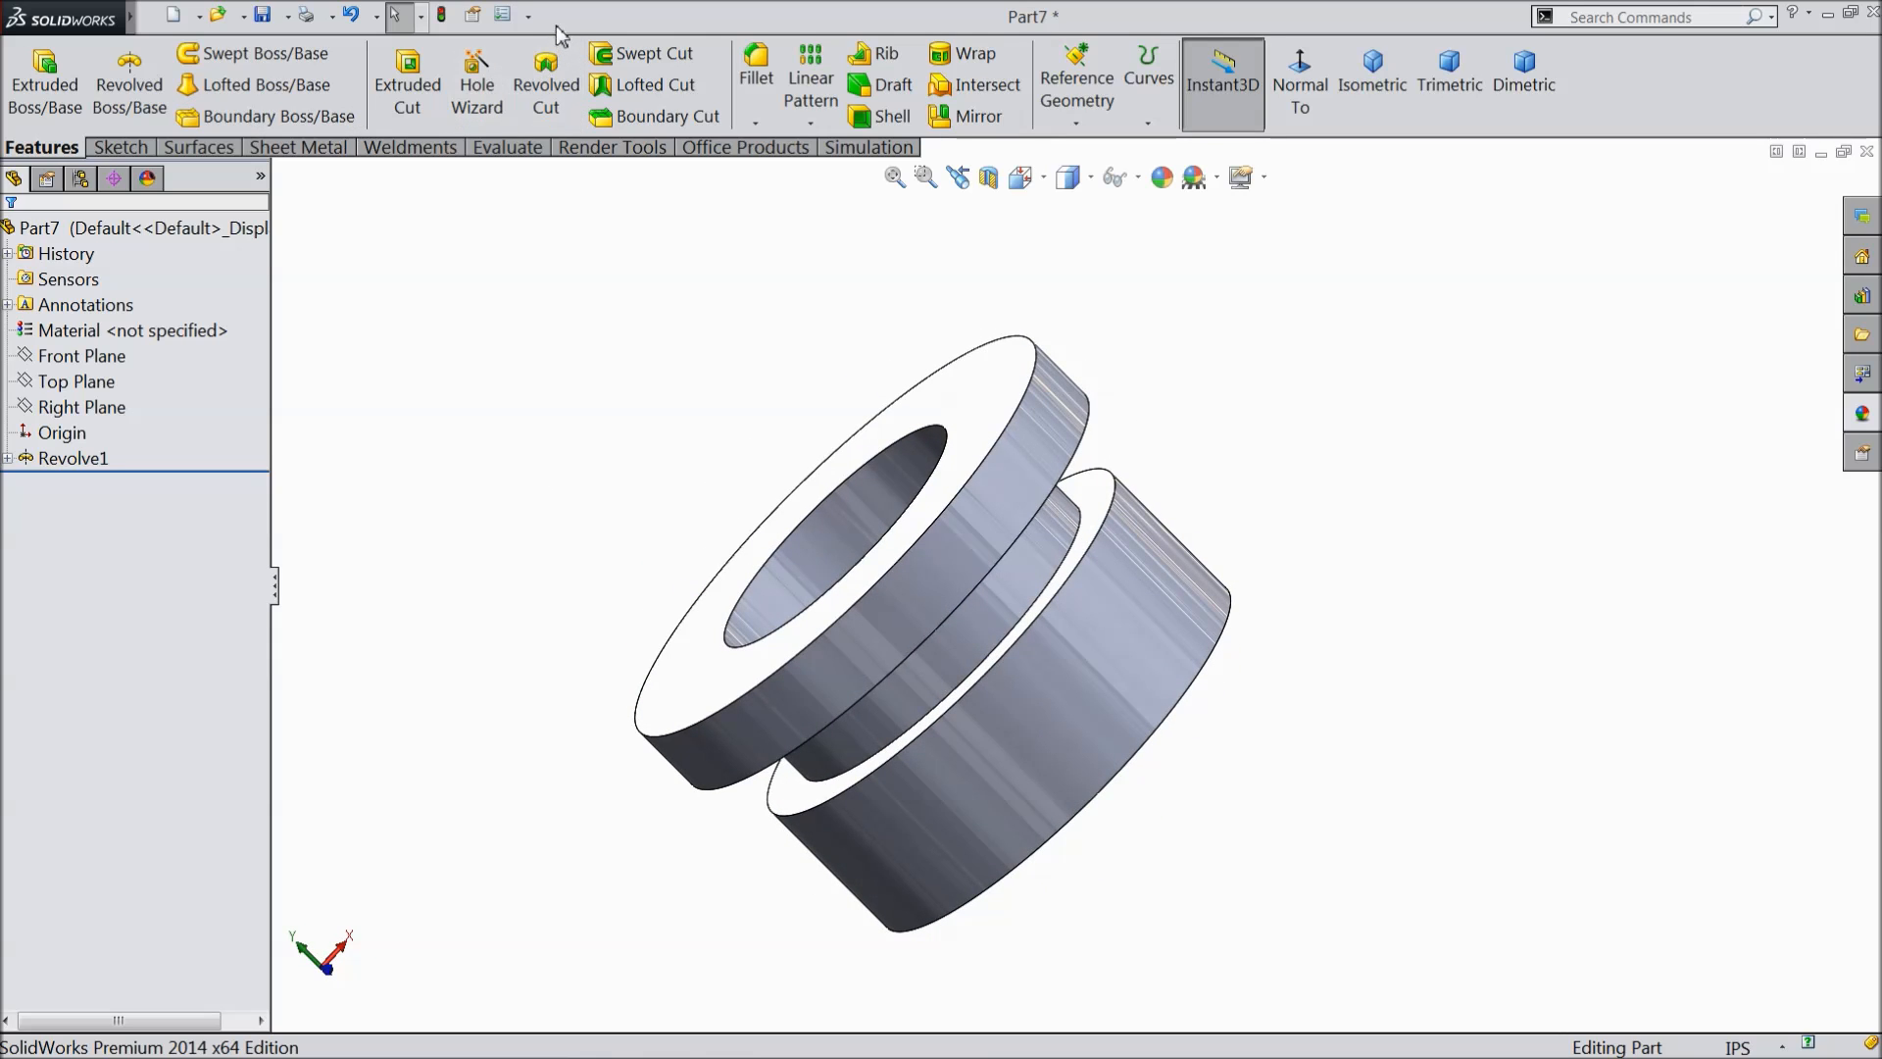
- Check the document's detailing display filter for the shaded cosmetic threads option
left_click(506, 20)
left_click(652, 157)
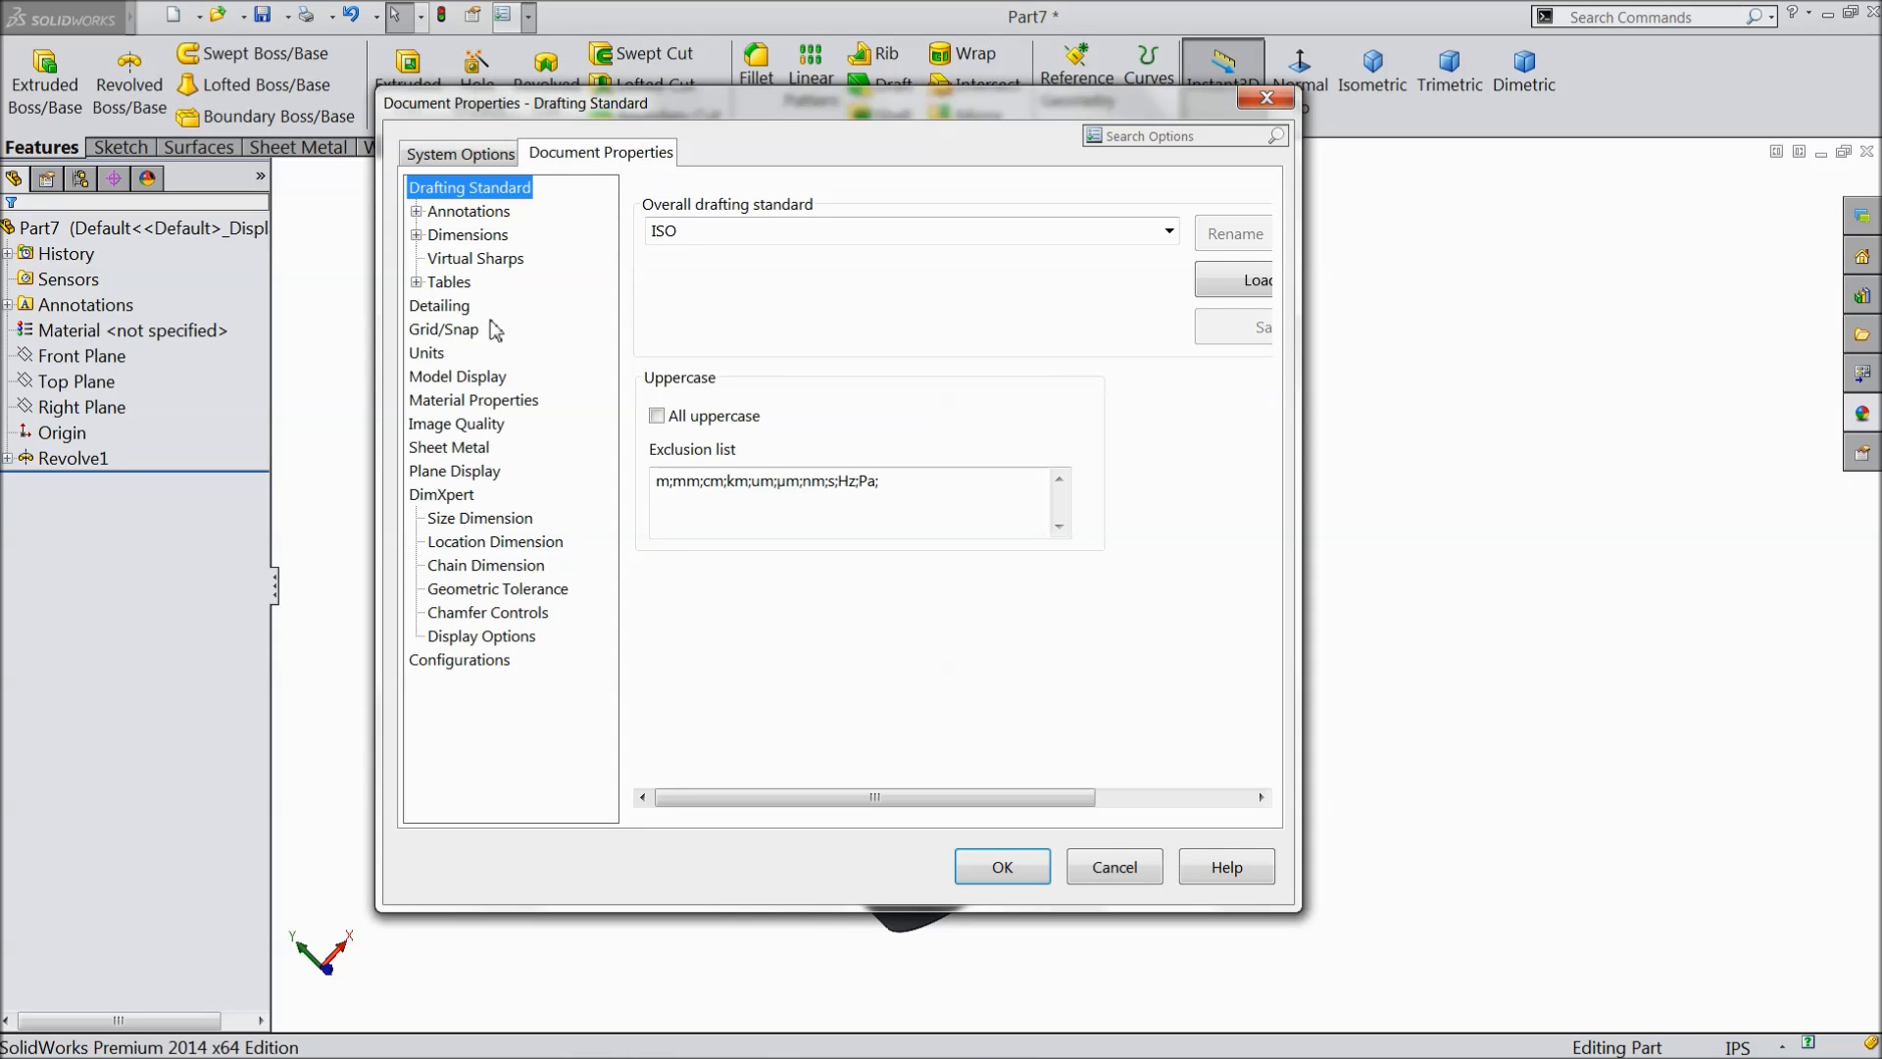
left_click(440, 306)
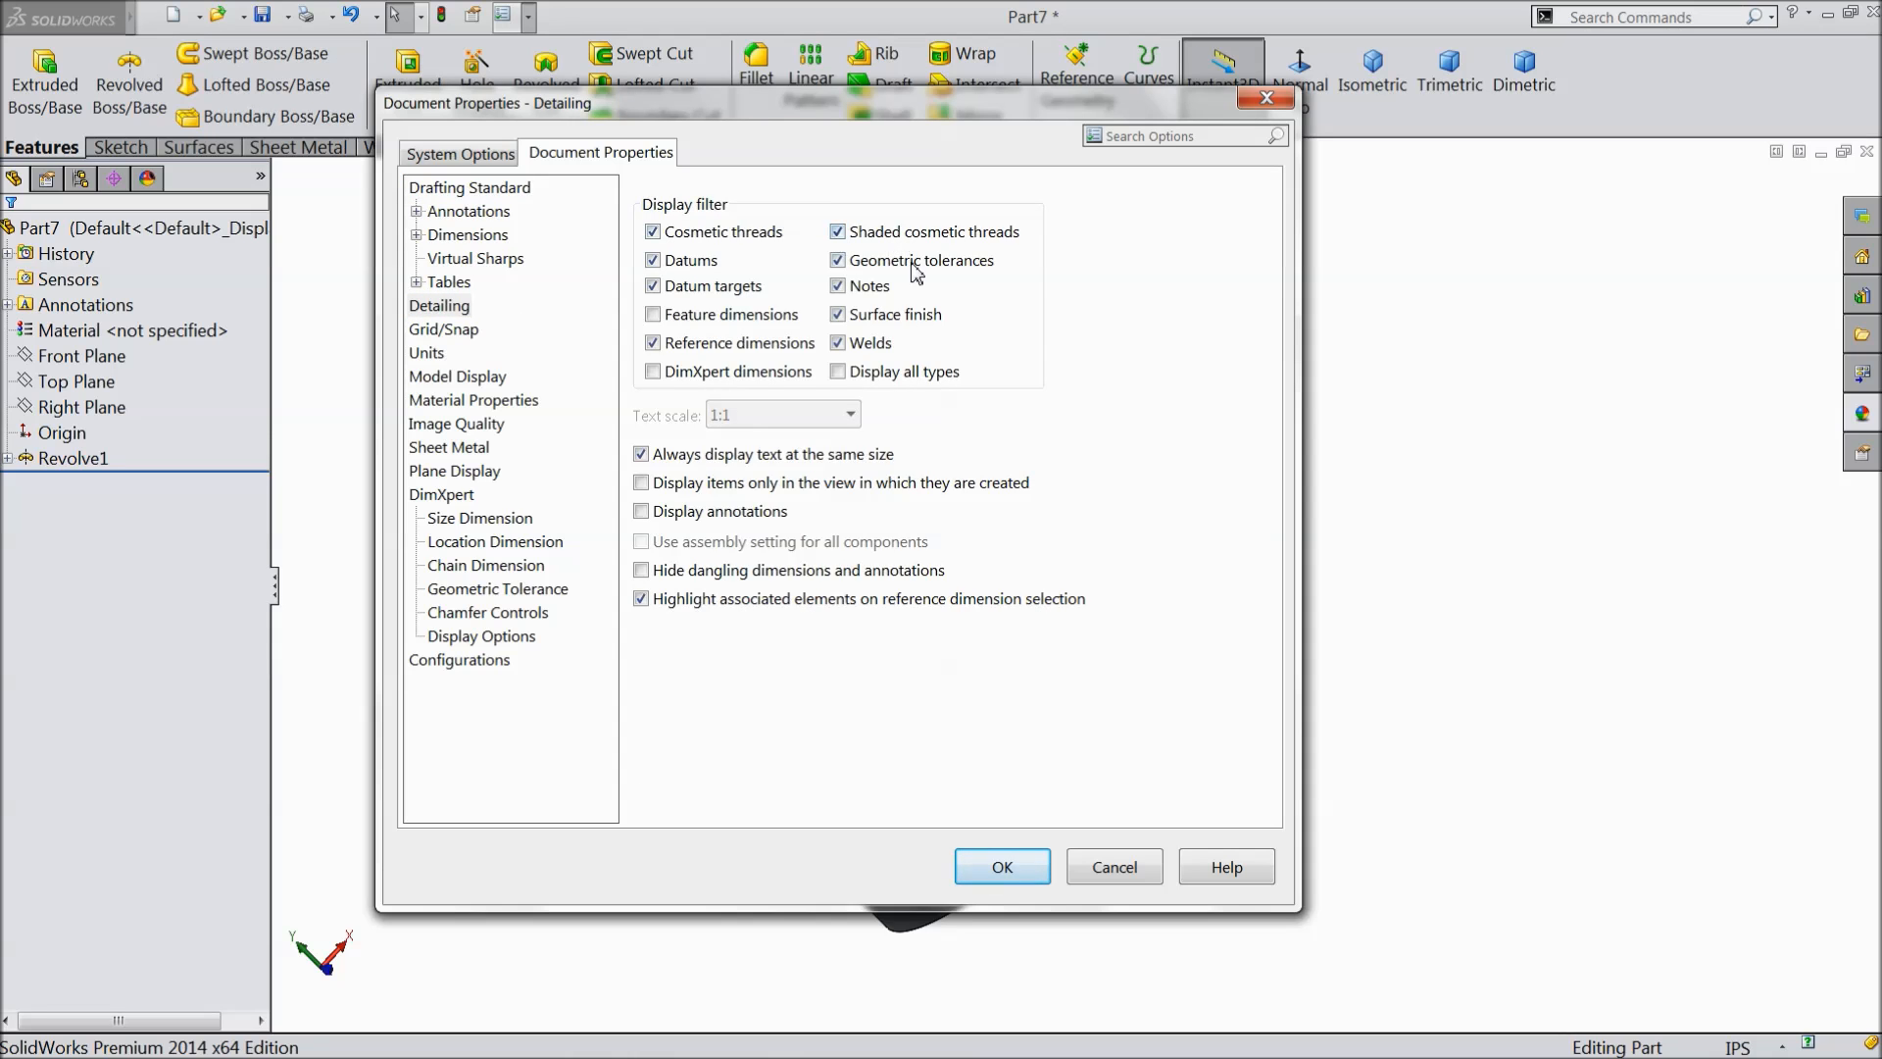
left_click(1000, 867)
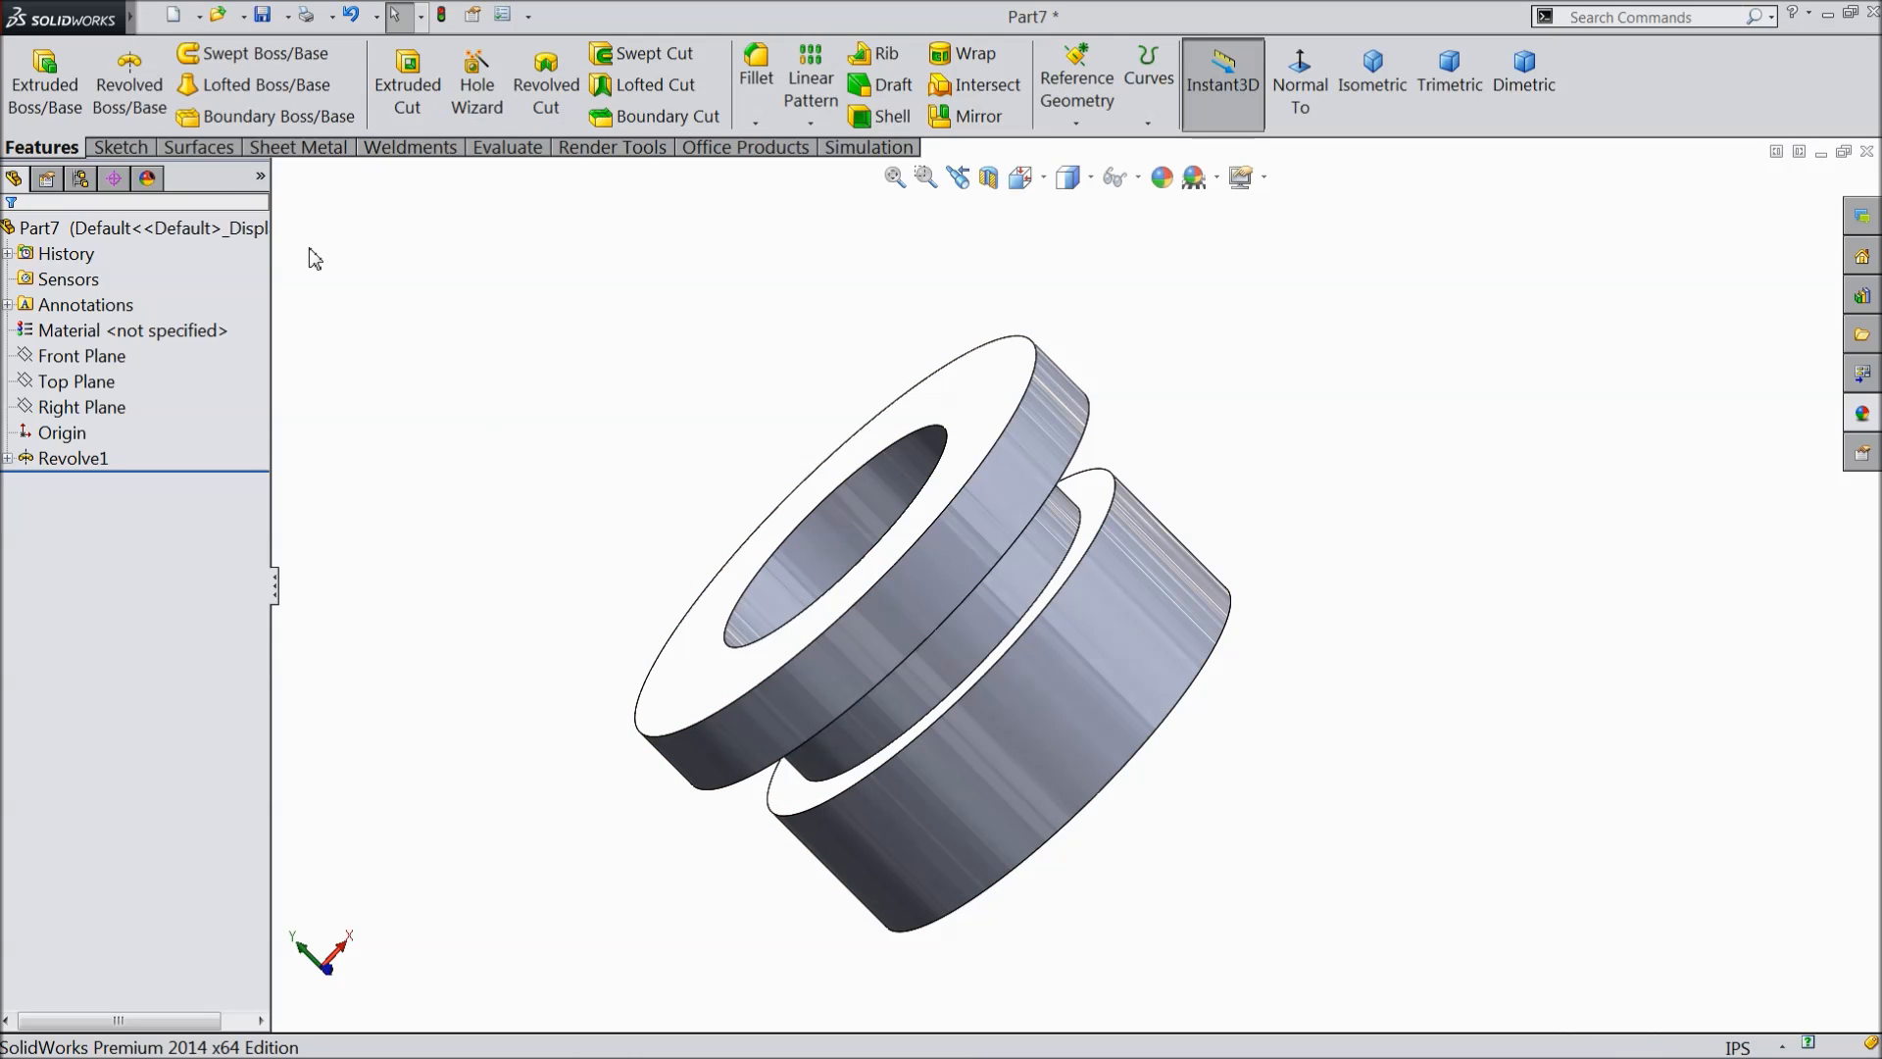
- Add a cosmetic thread from the lower cylinder's outer end edge: ANSI Inch, Machine Threads, size 1/2-13, Up to Next
mouse_move(129, 16)
left_click(246, 16)
mouse_move(299, 16)
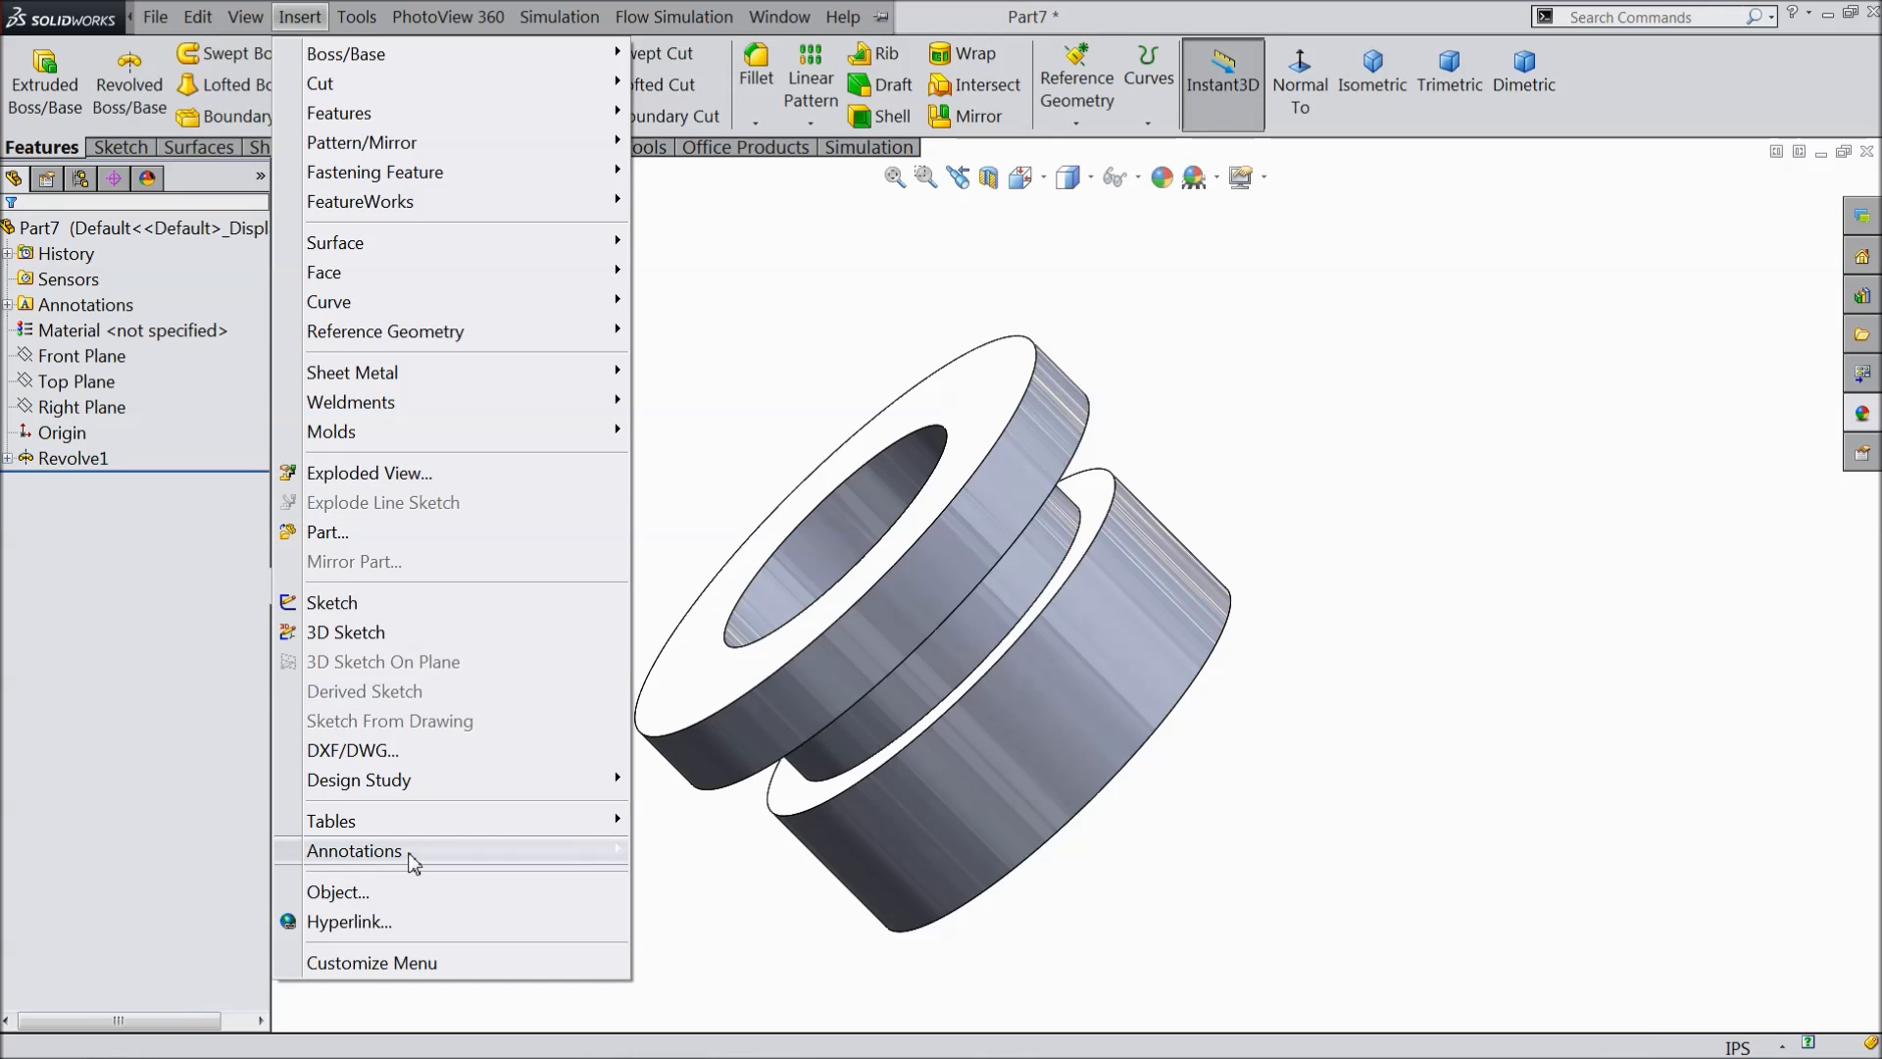
mouse_move(416, 851)
left_click(730, 767)
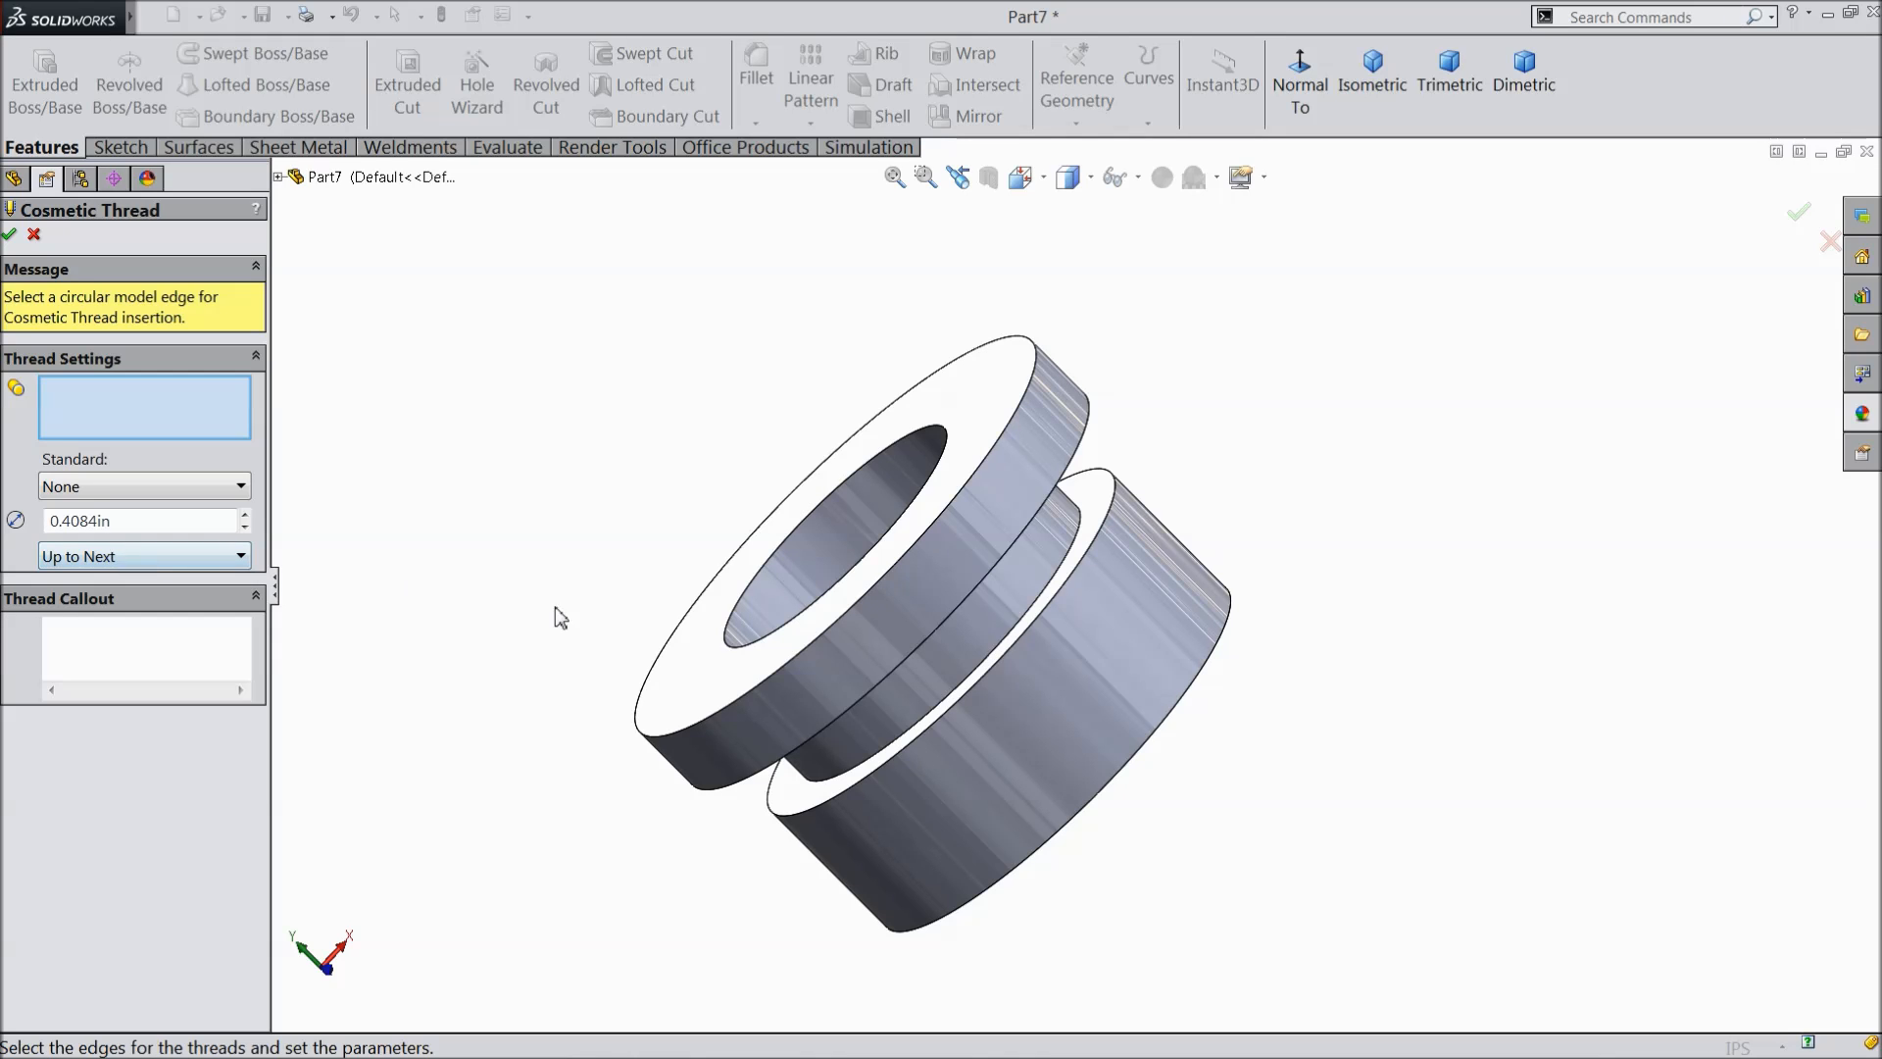
middle_click_drag(599, 602, 540, 480)
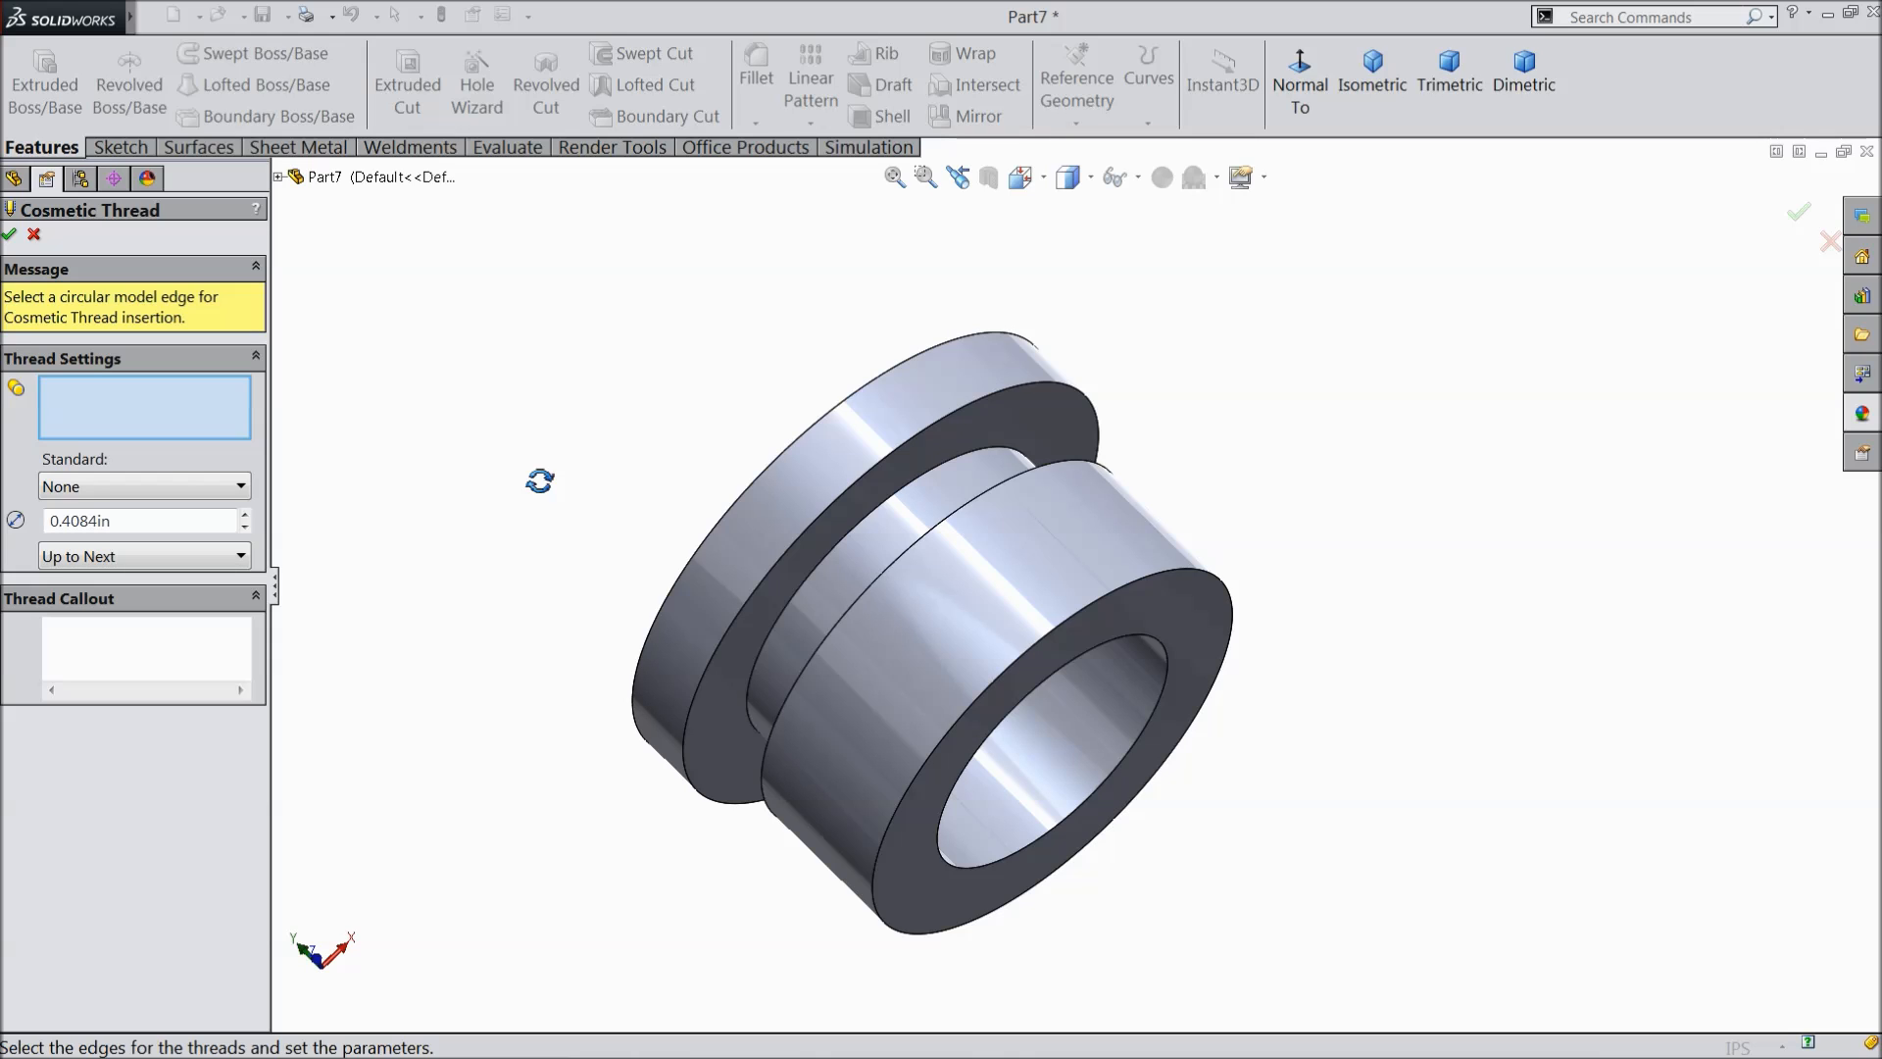
middle_click_drag(541, 481, 542, 481)
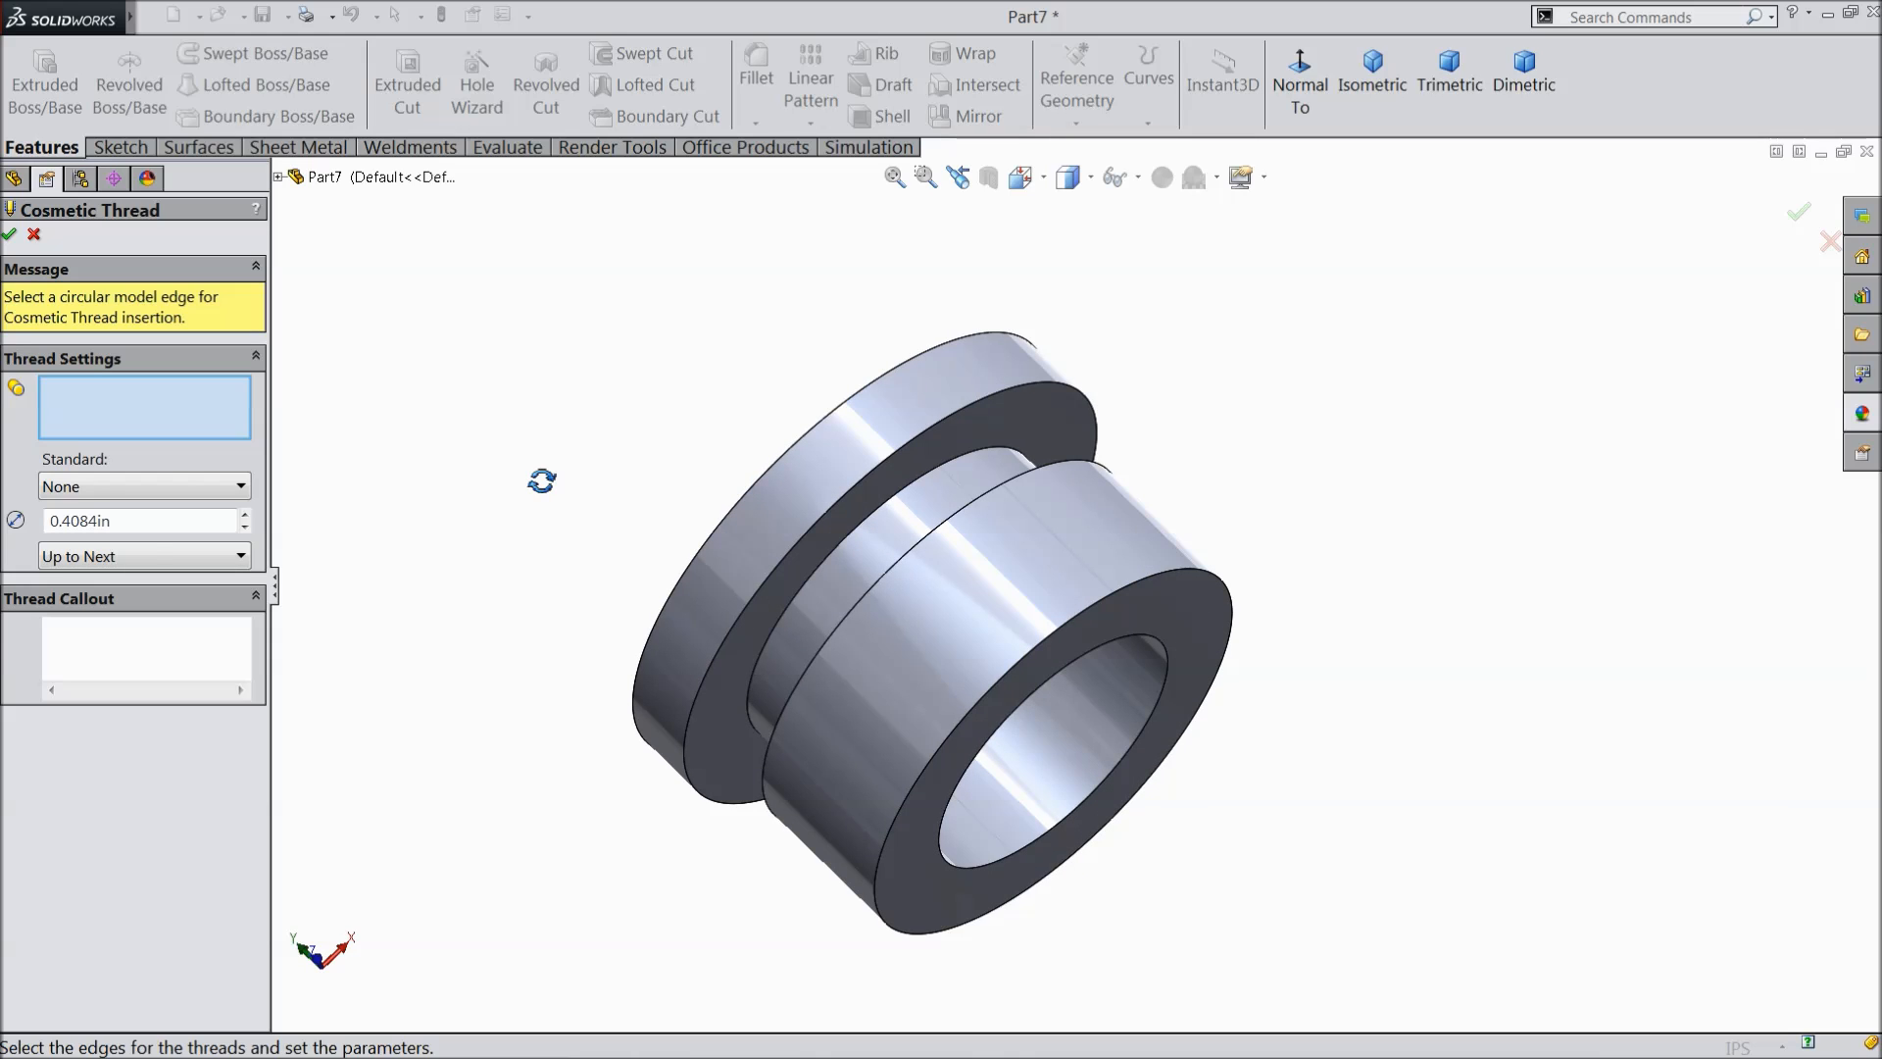
left_click(1029, 666)
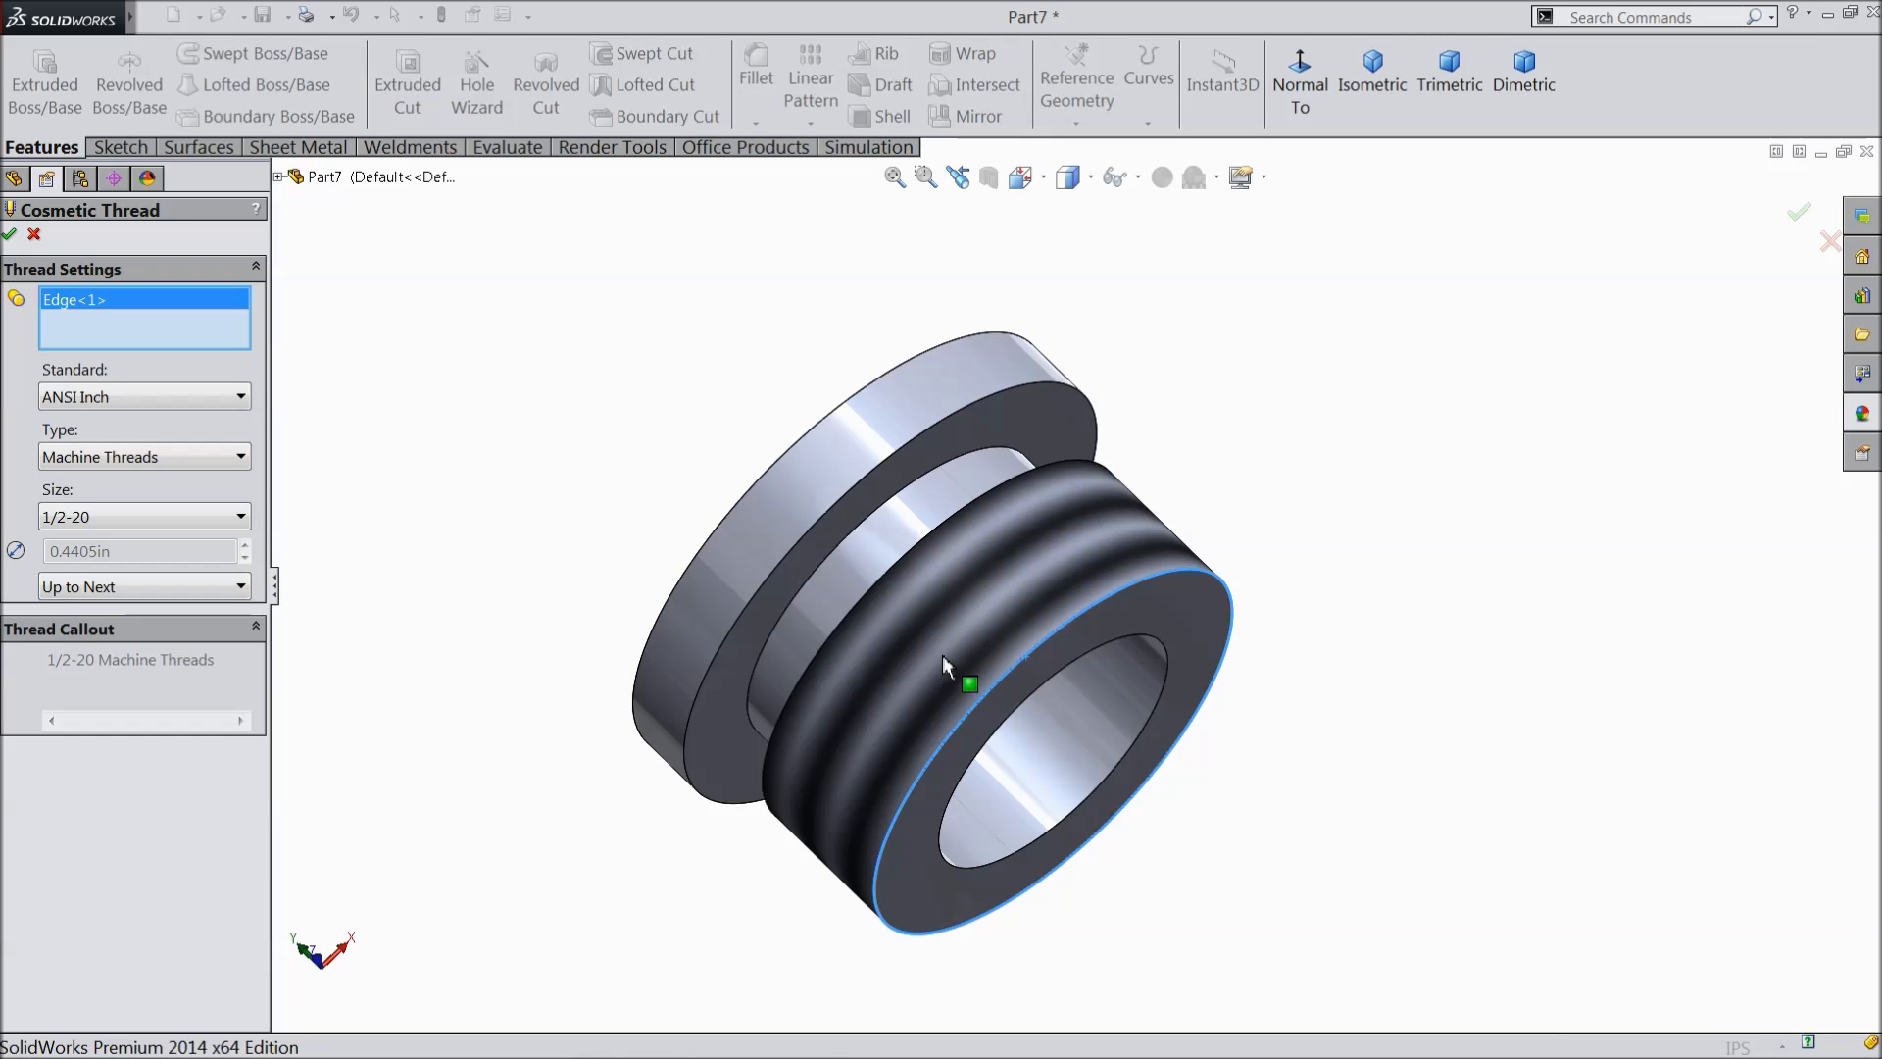
left_click(88, 517)
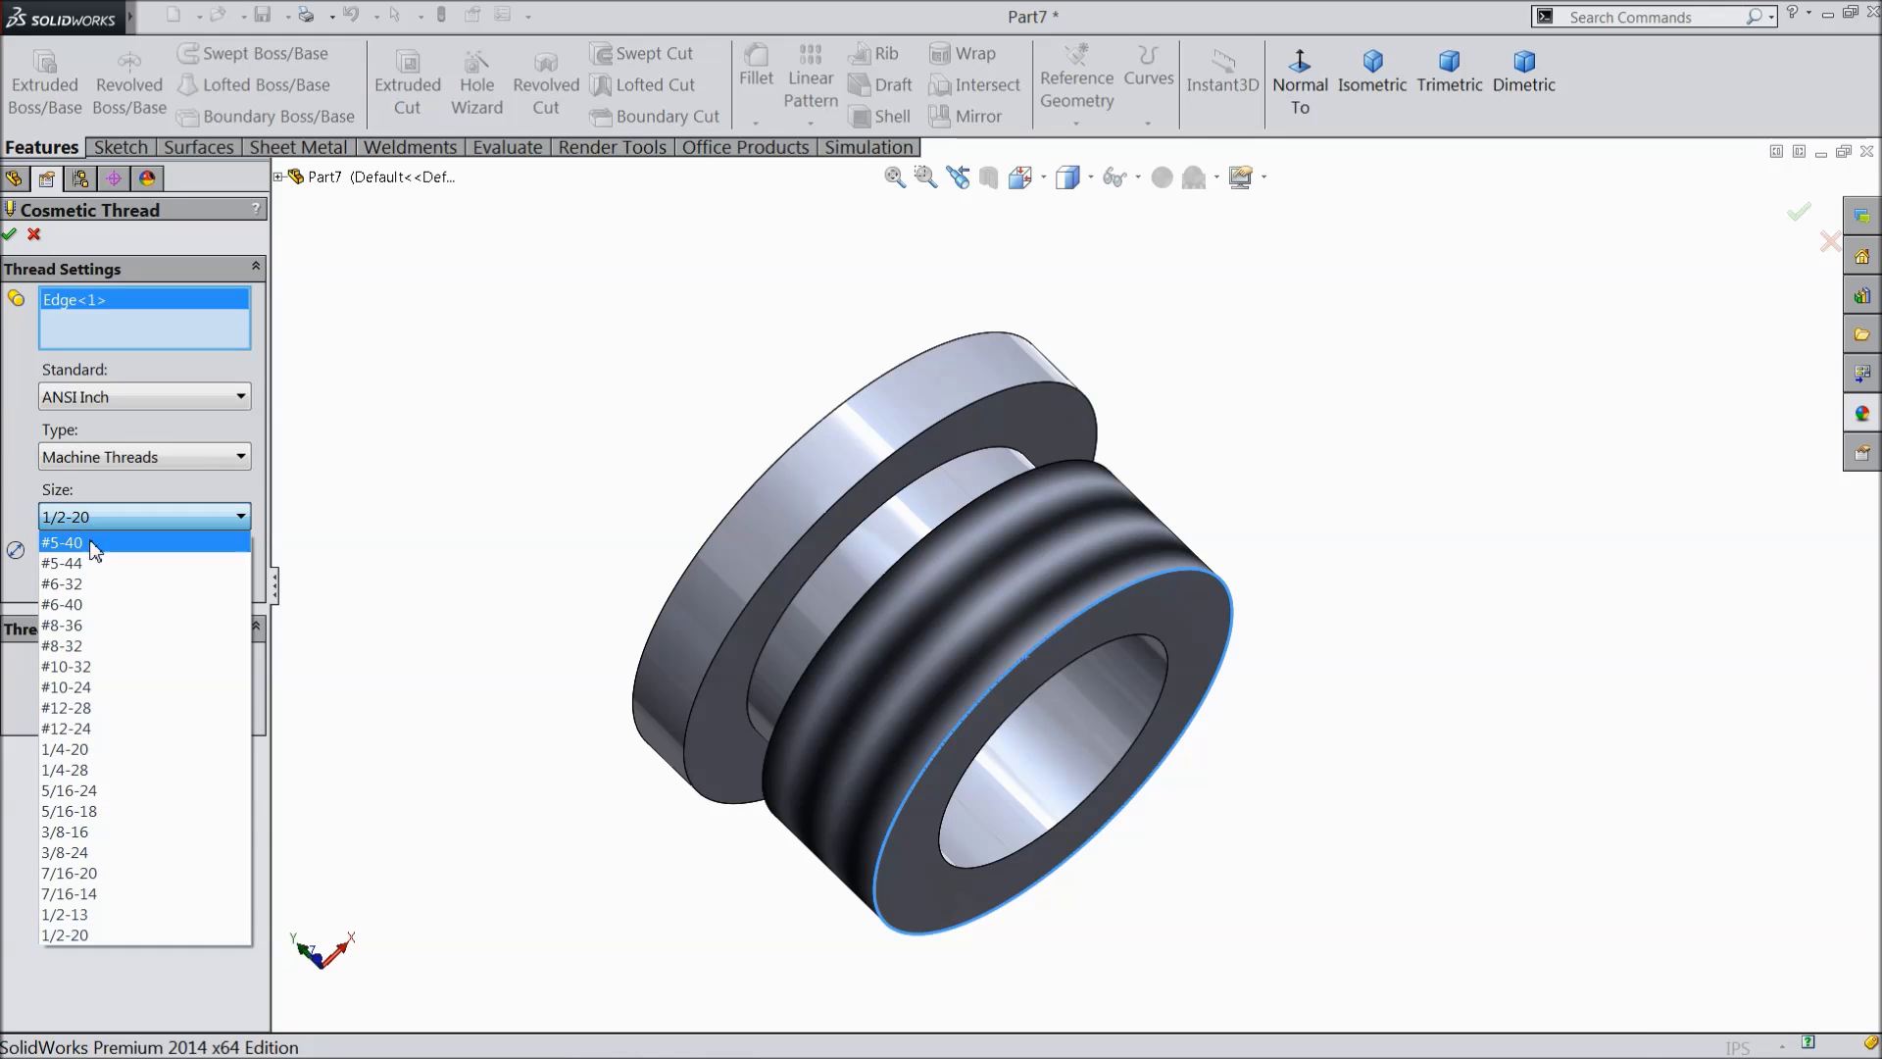
left_click(70, 914)
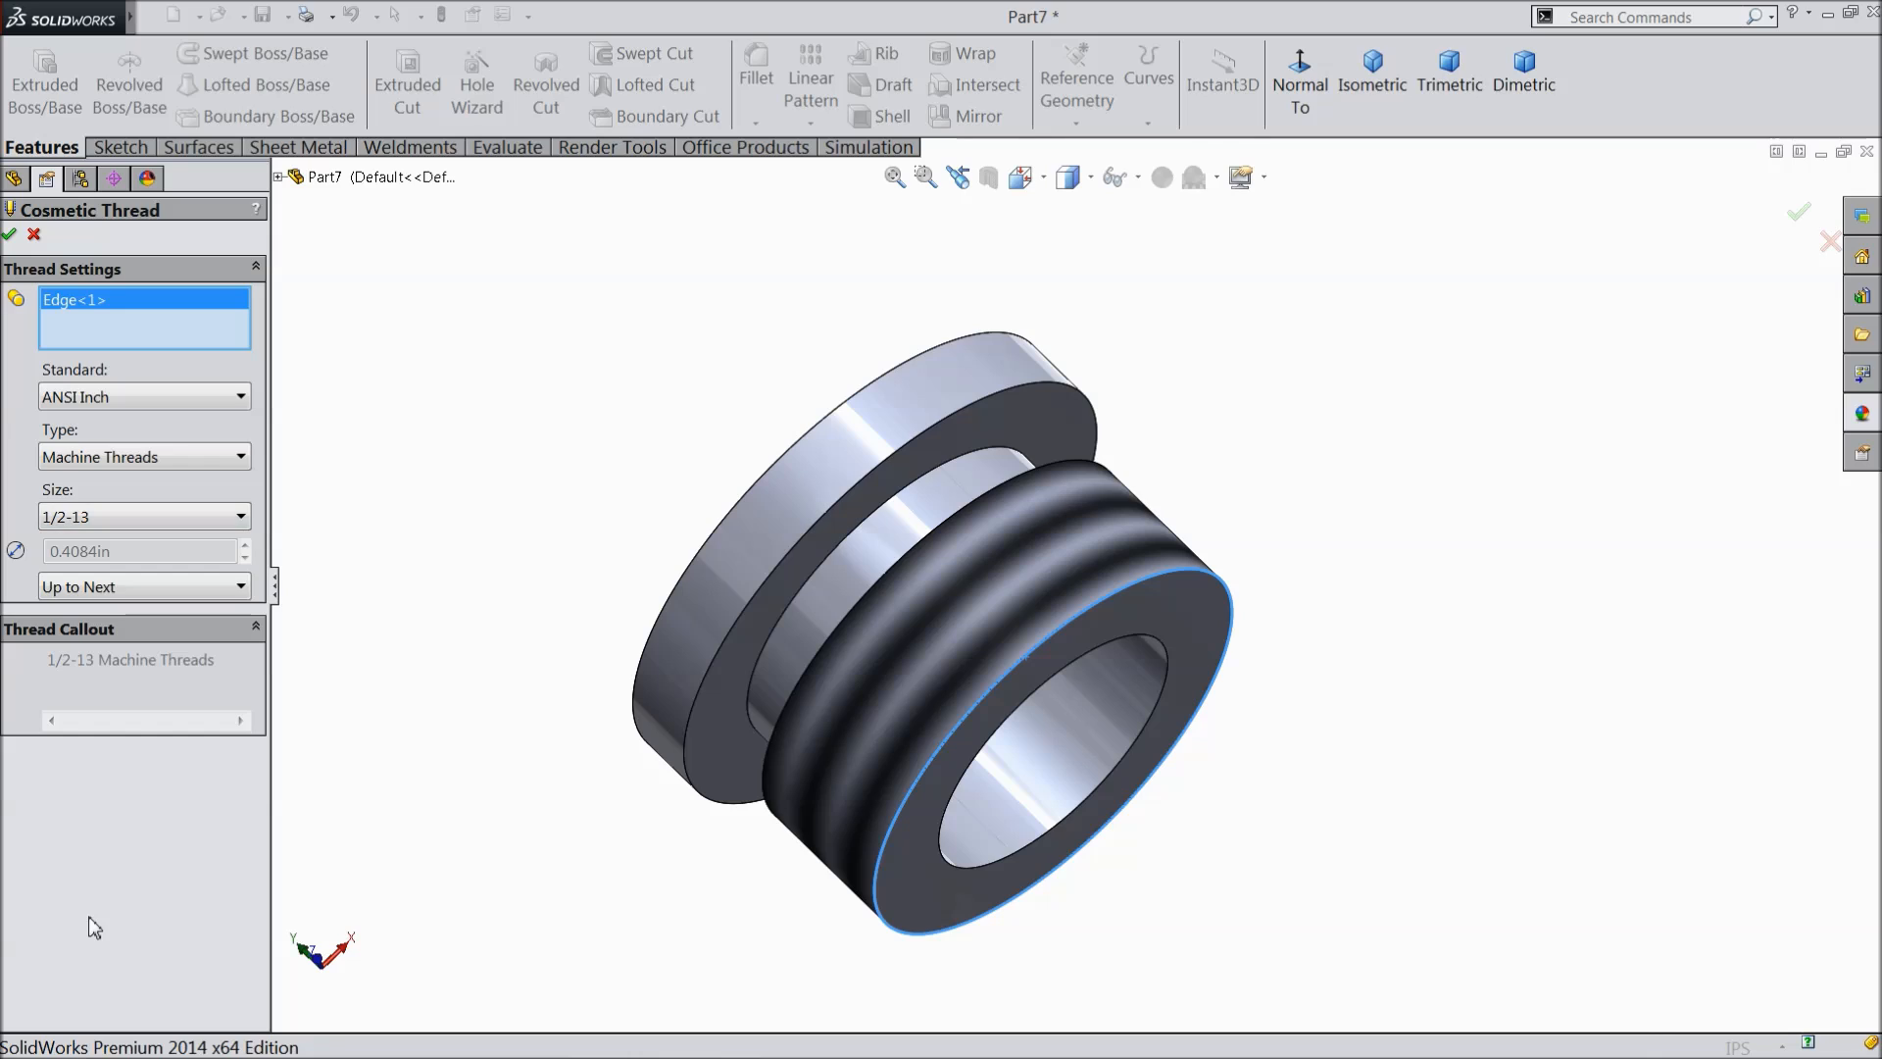
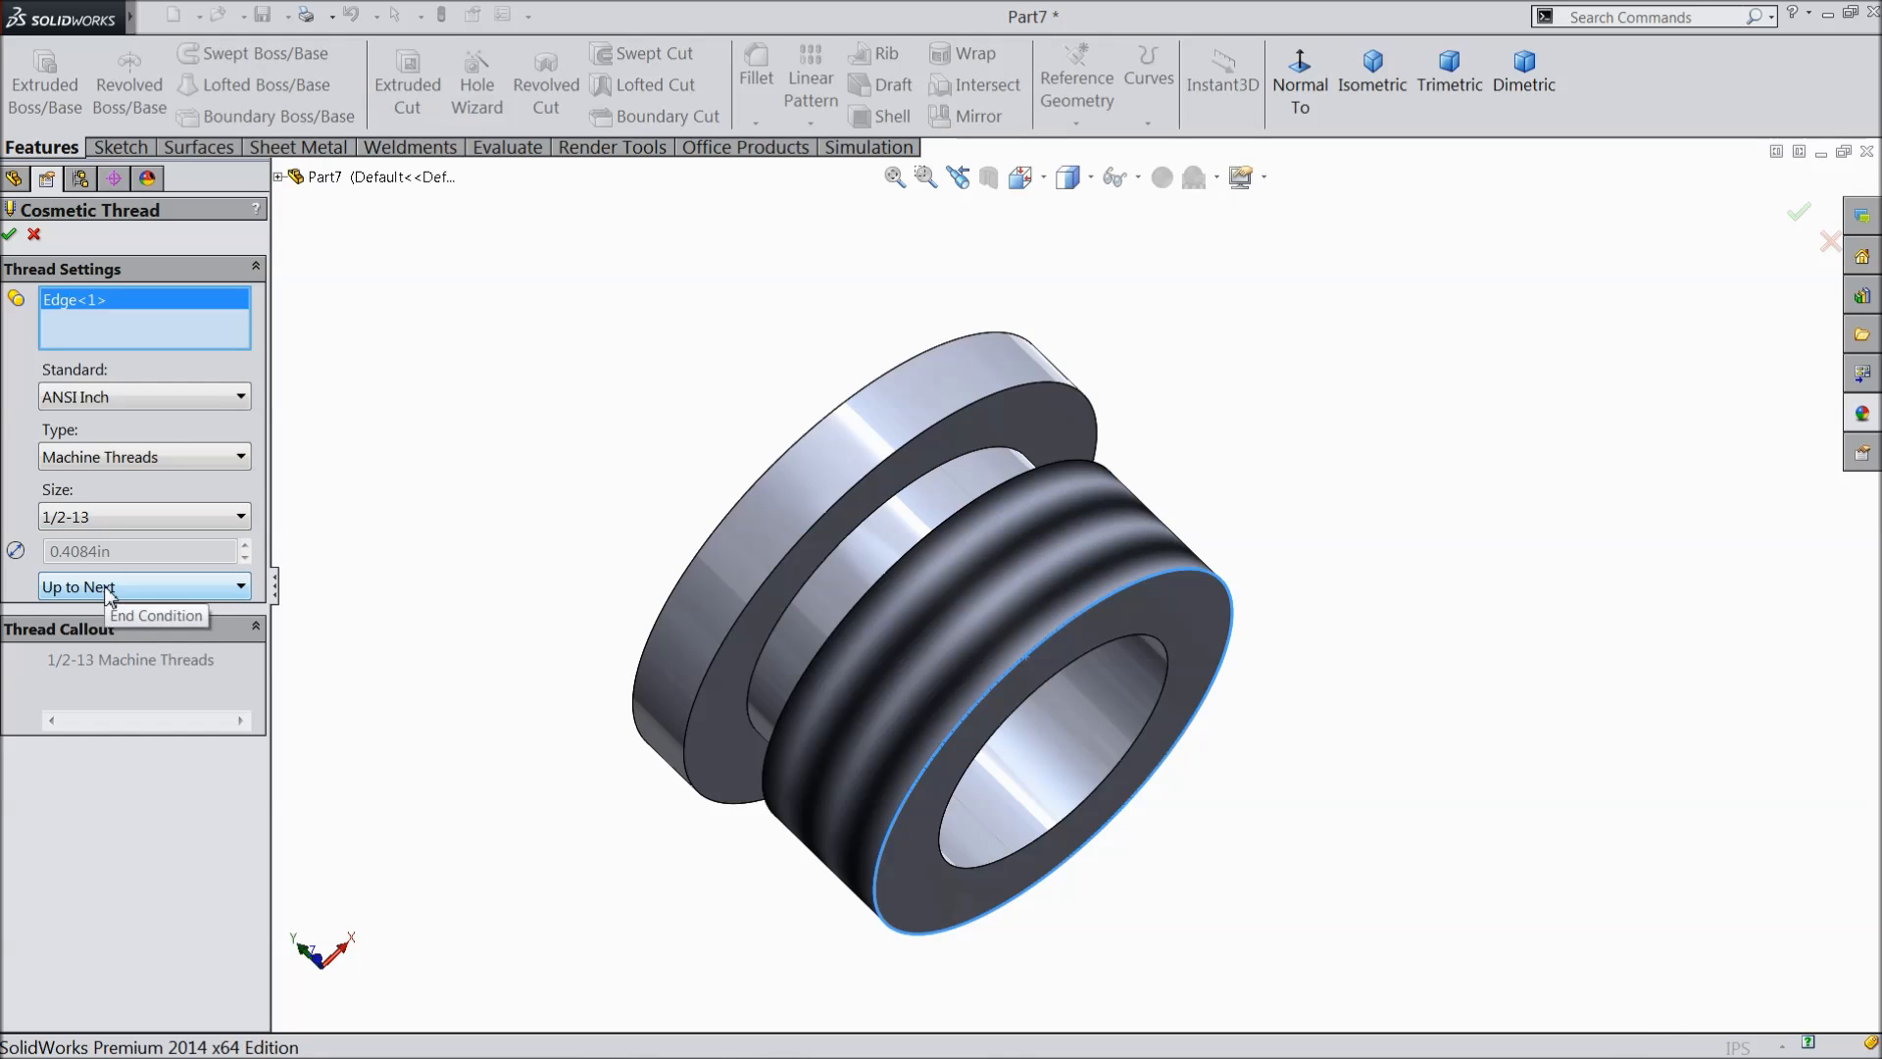
left_click(11, 235)
- Start a sketch on the flange's outer face and draw an 8-sided polygon centered on the origin with a vertex on the outer circular edge
middle_click_drag(456, 334, 697, 590)
left_click(771, 511)
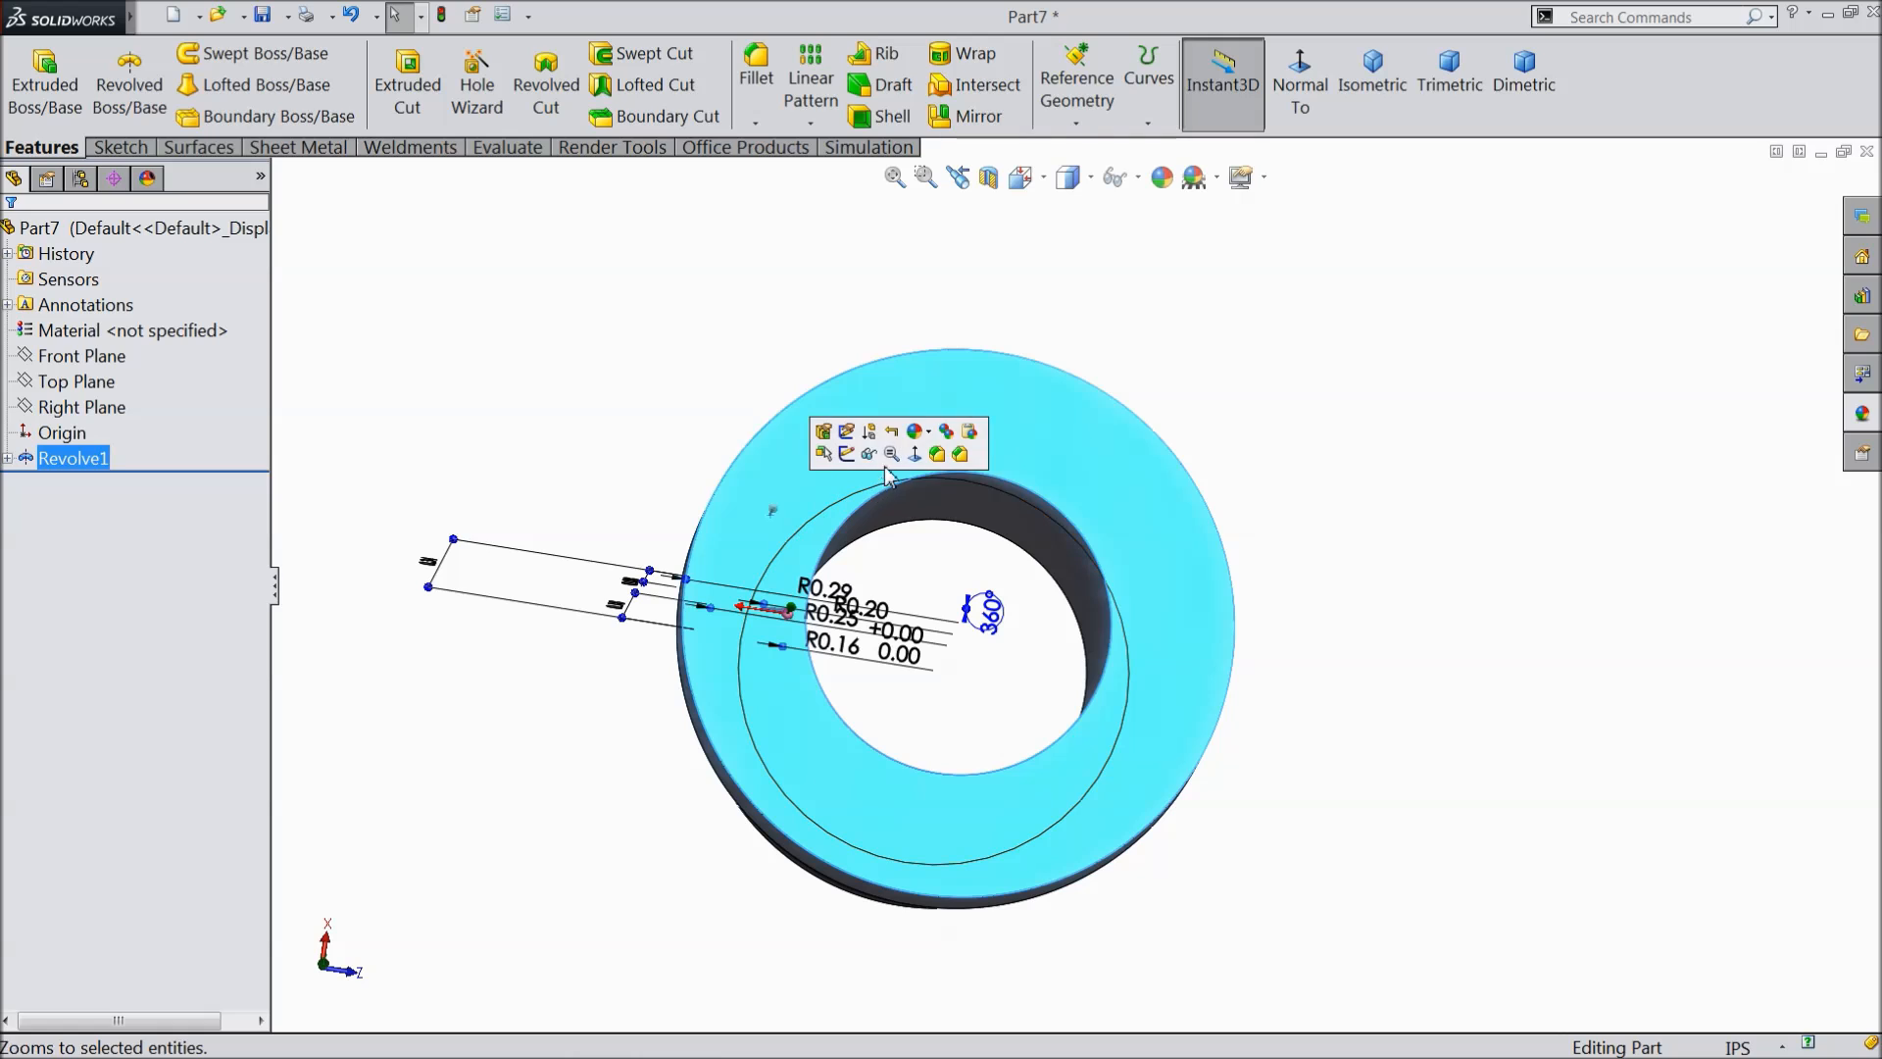
left_click(846, 453)
left_click(1285, 113)
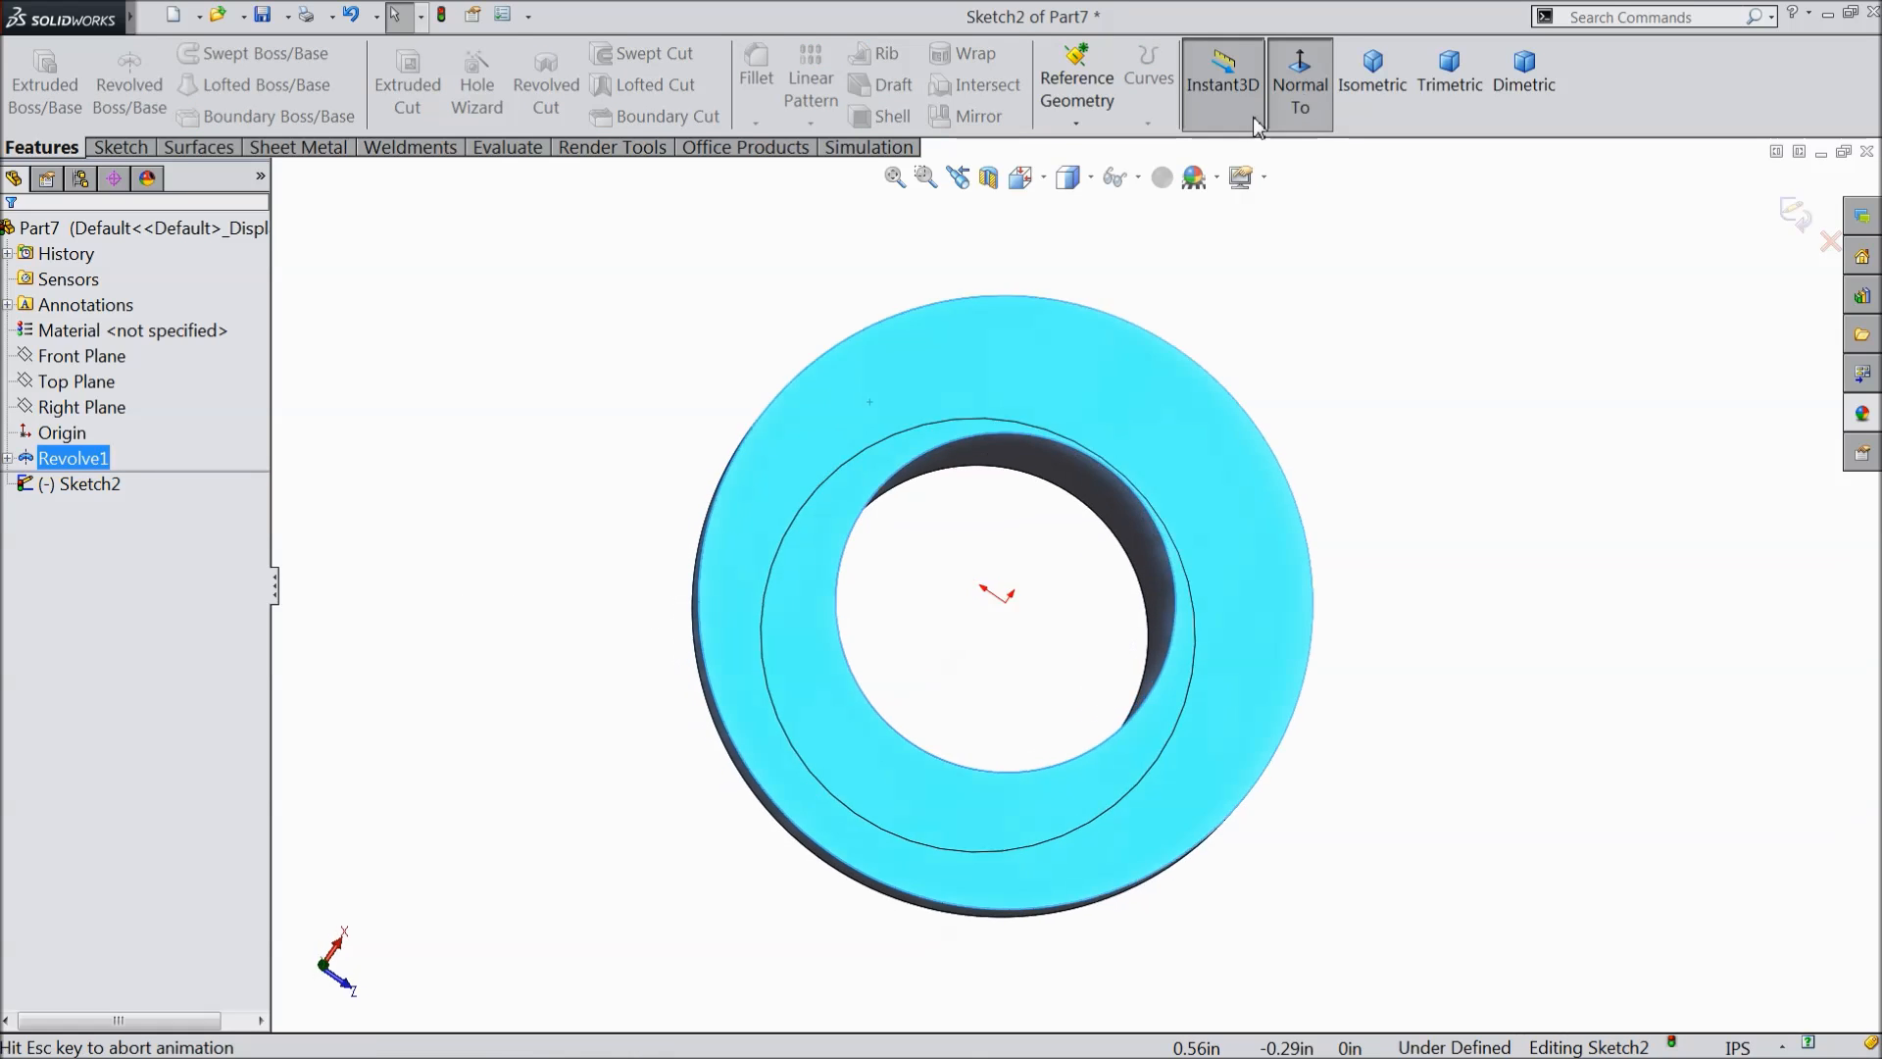
left_click(122, 147)
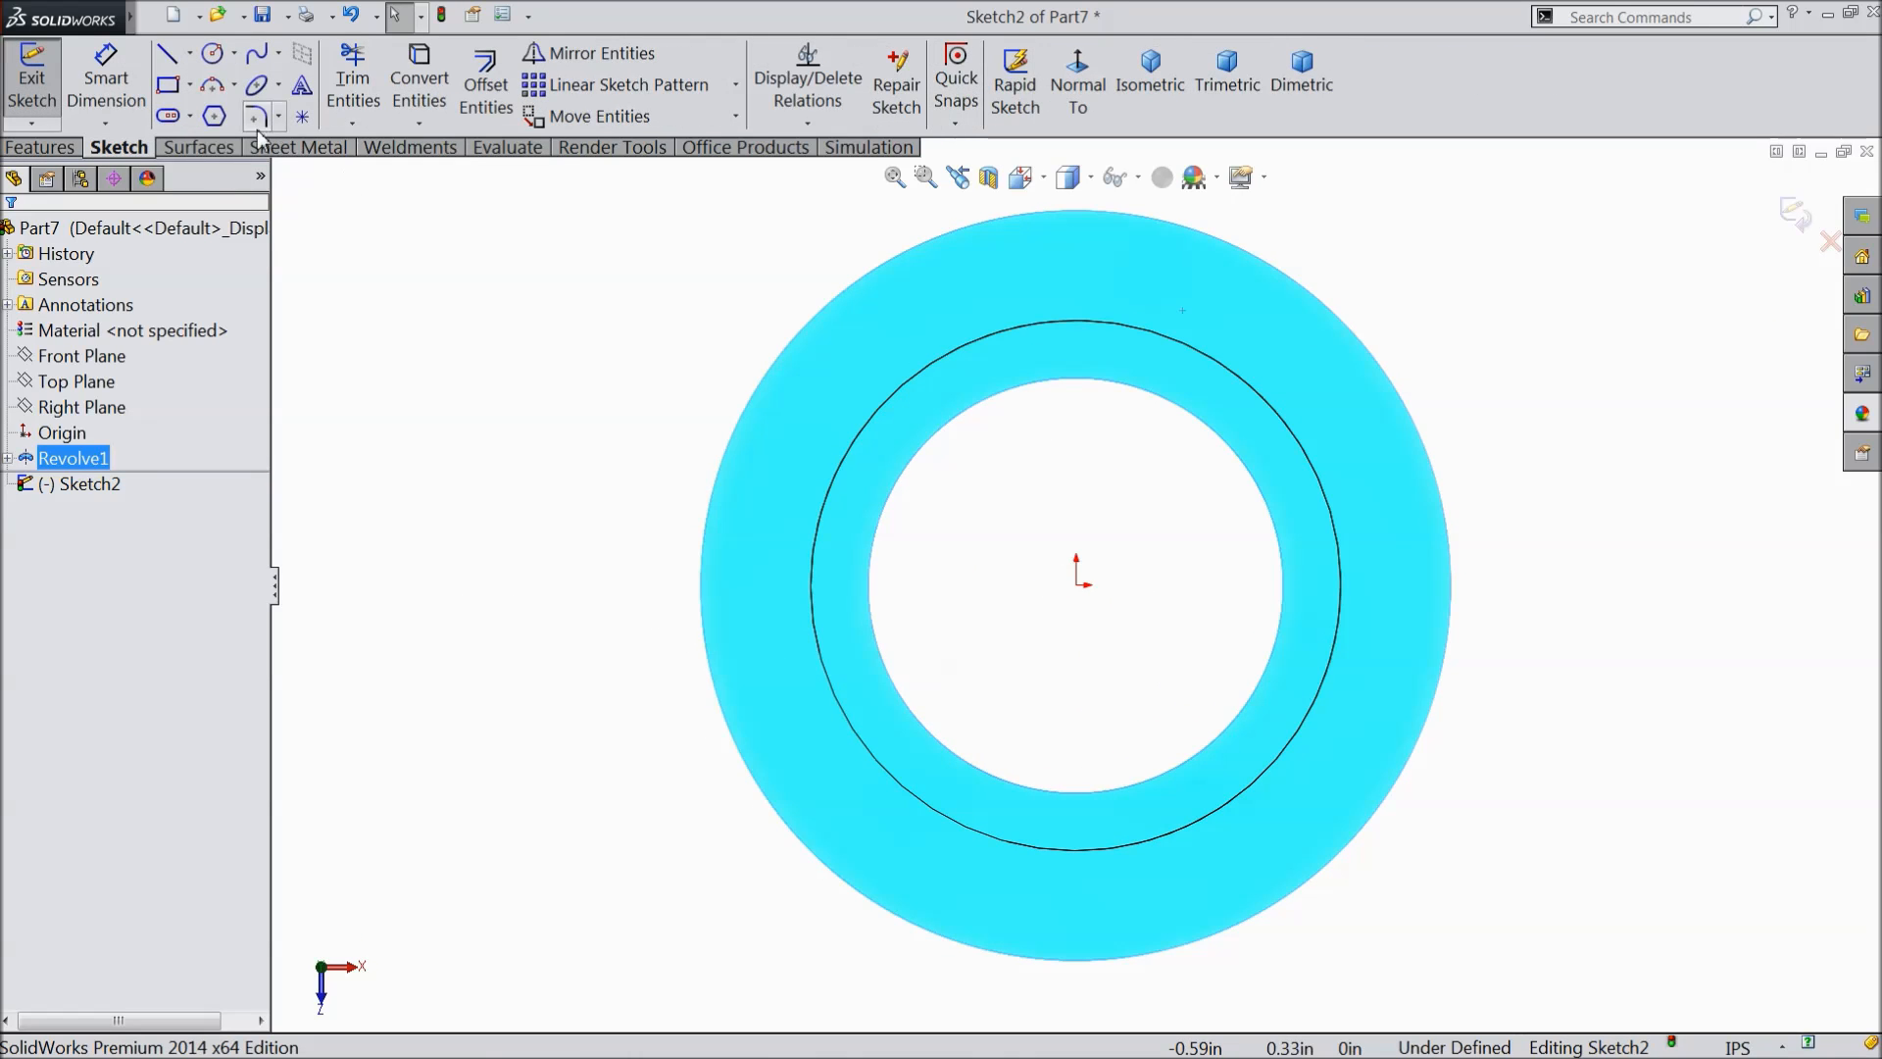
left_click(214, 116)
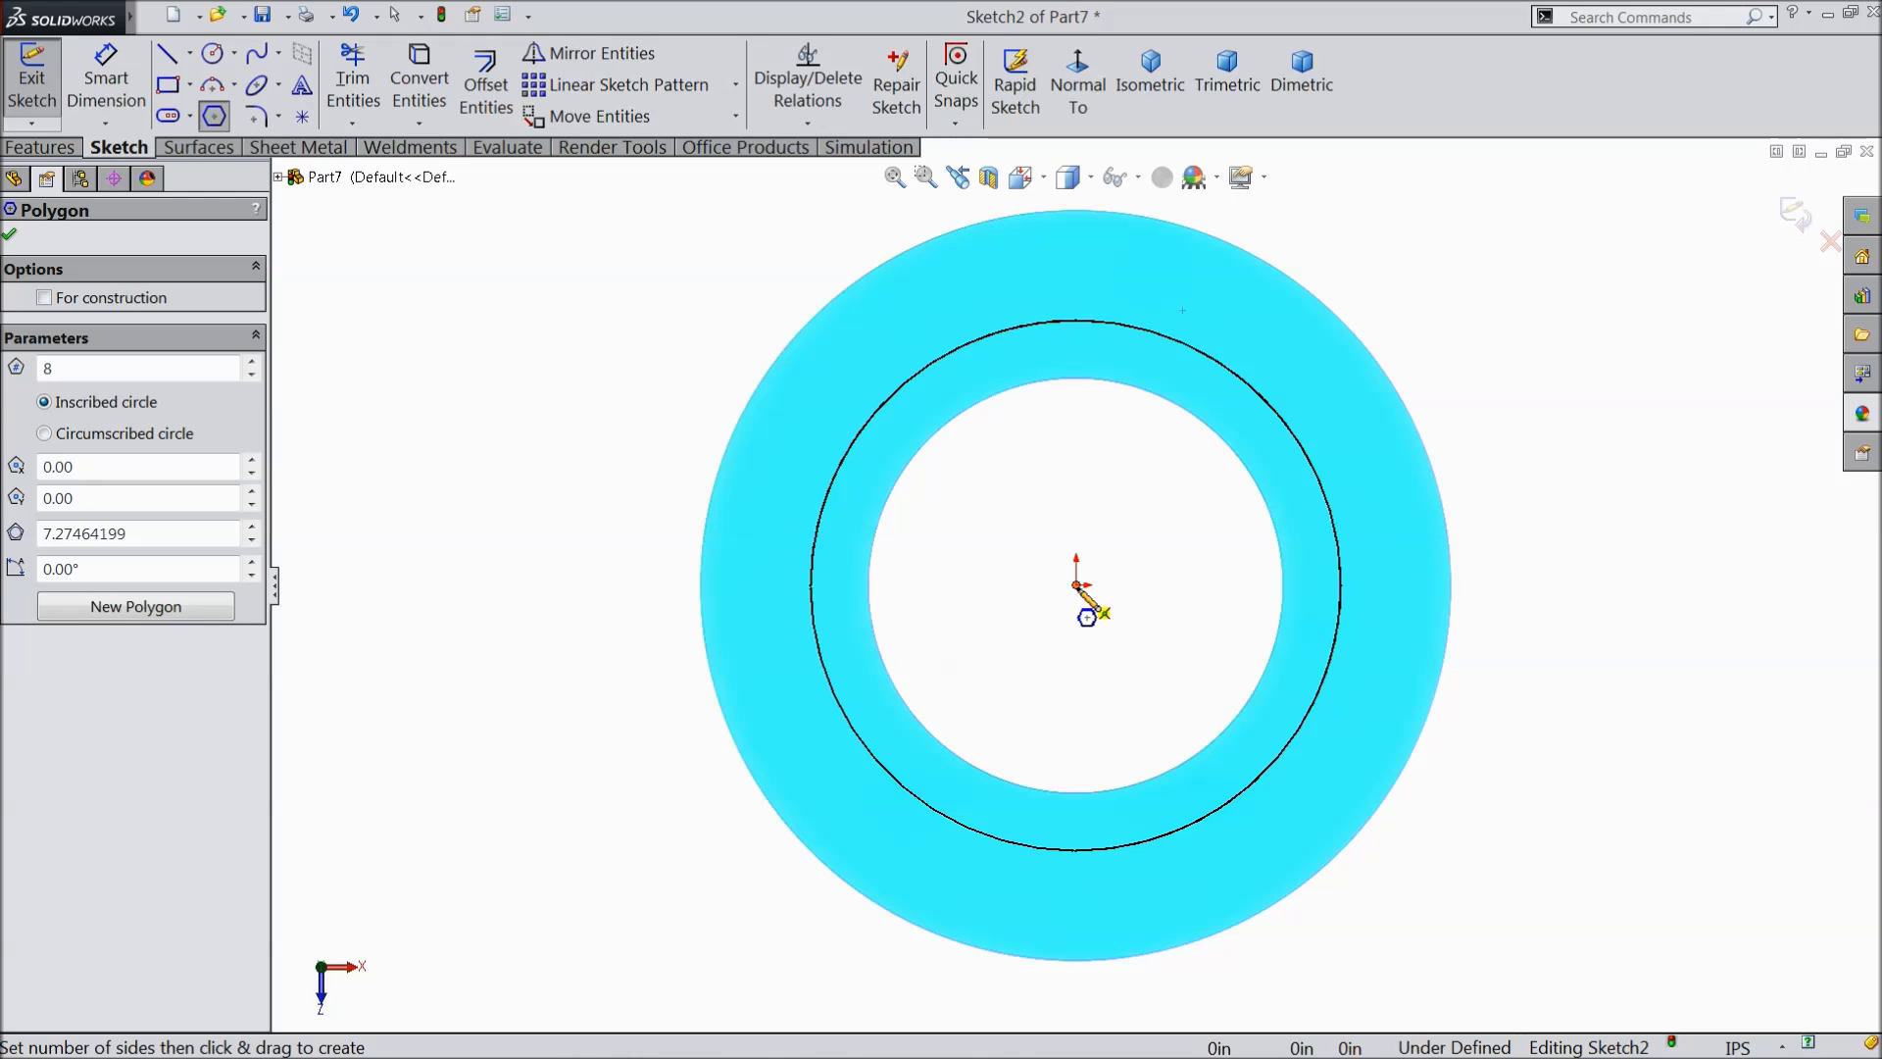
left_click_drag(1078, 585, 1078, 212)
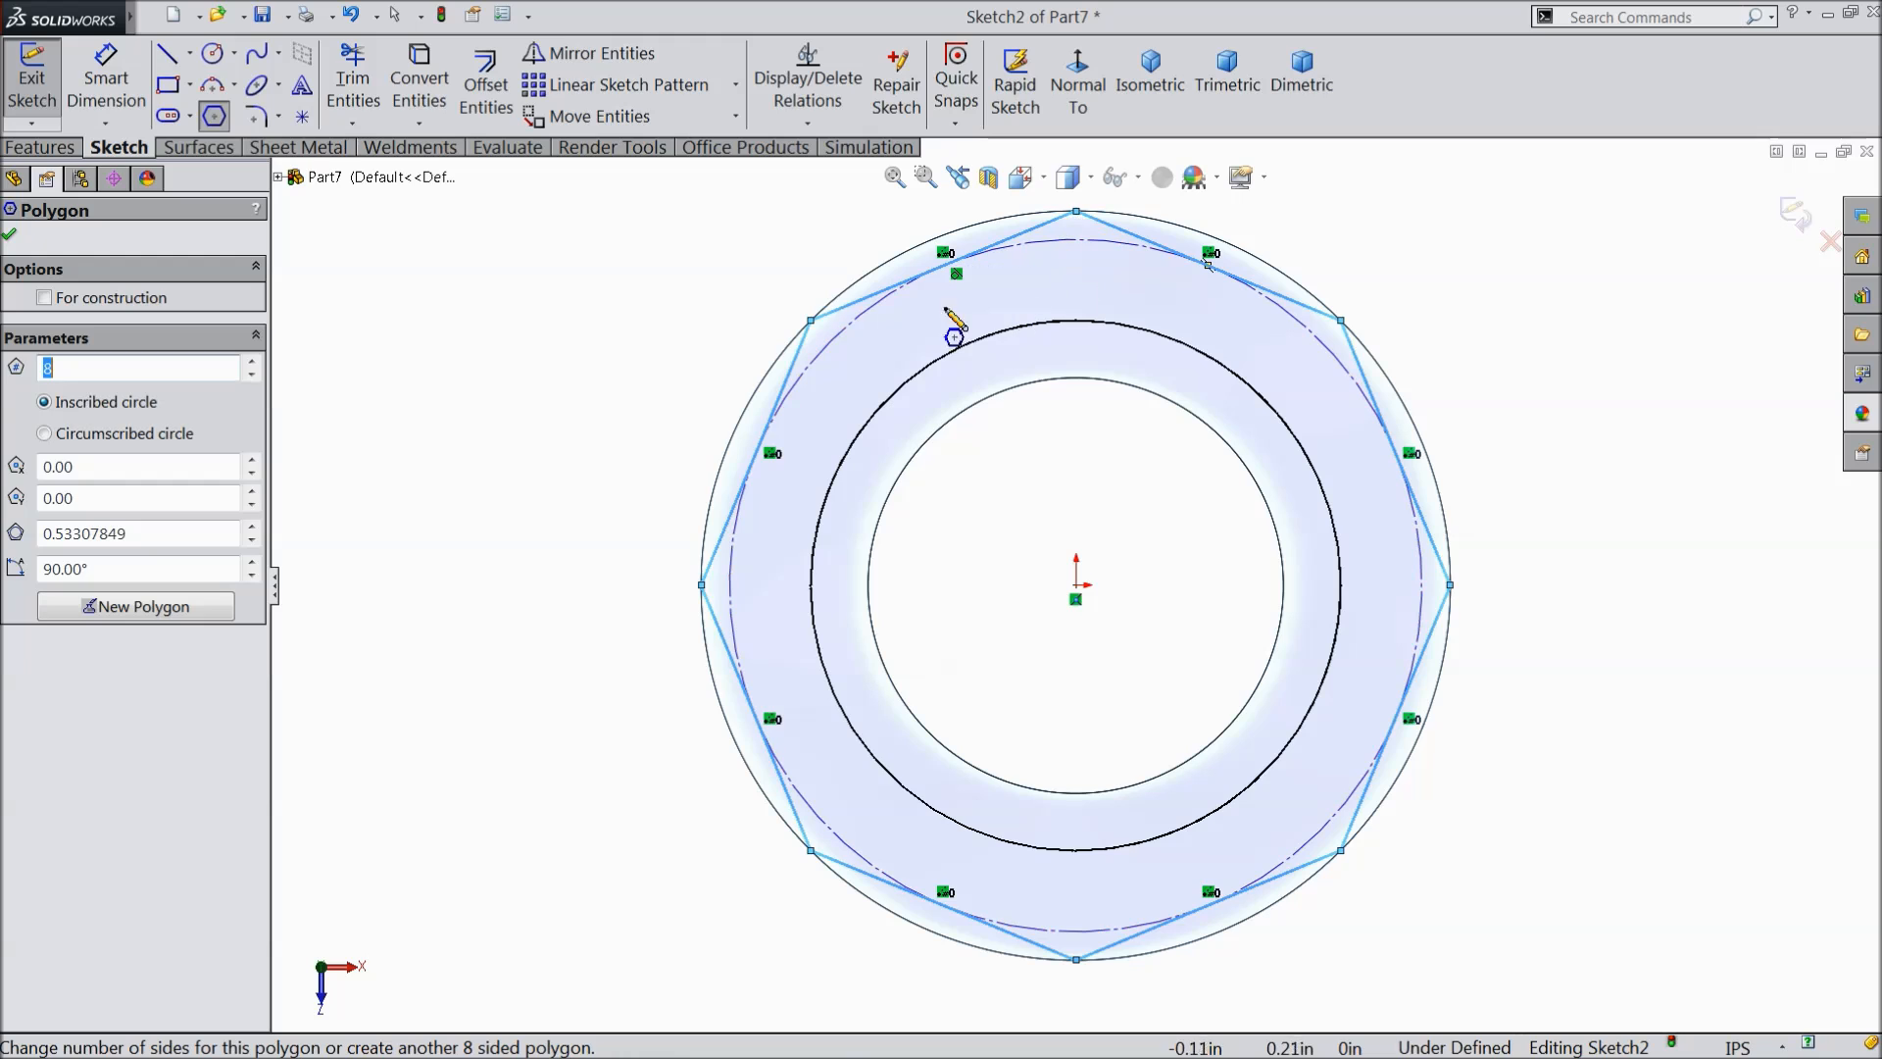
left_click(11, 237)
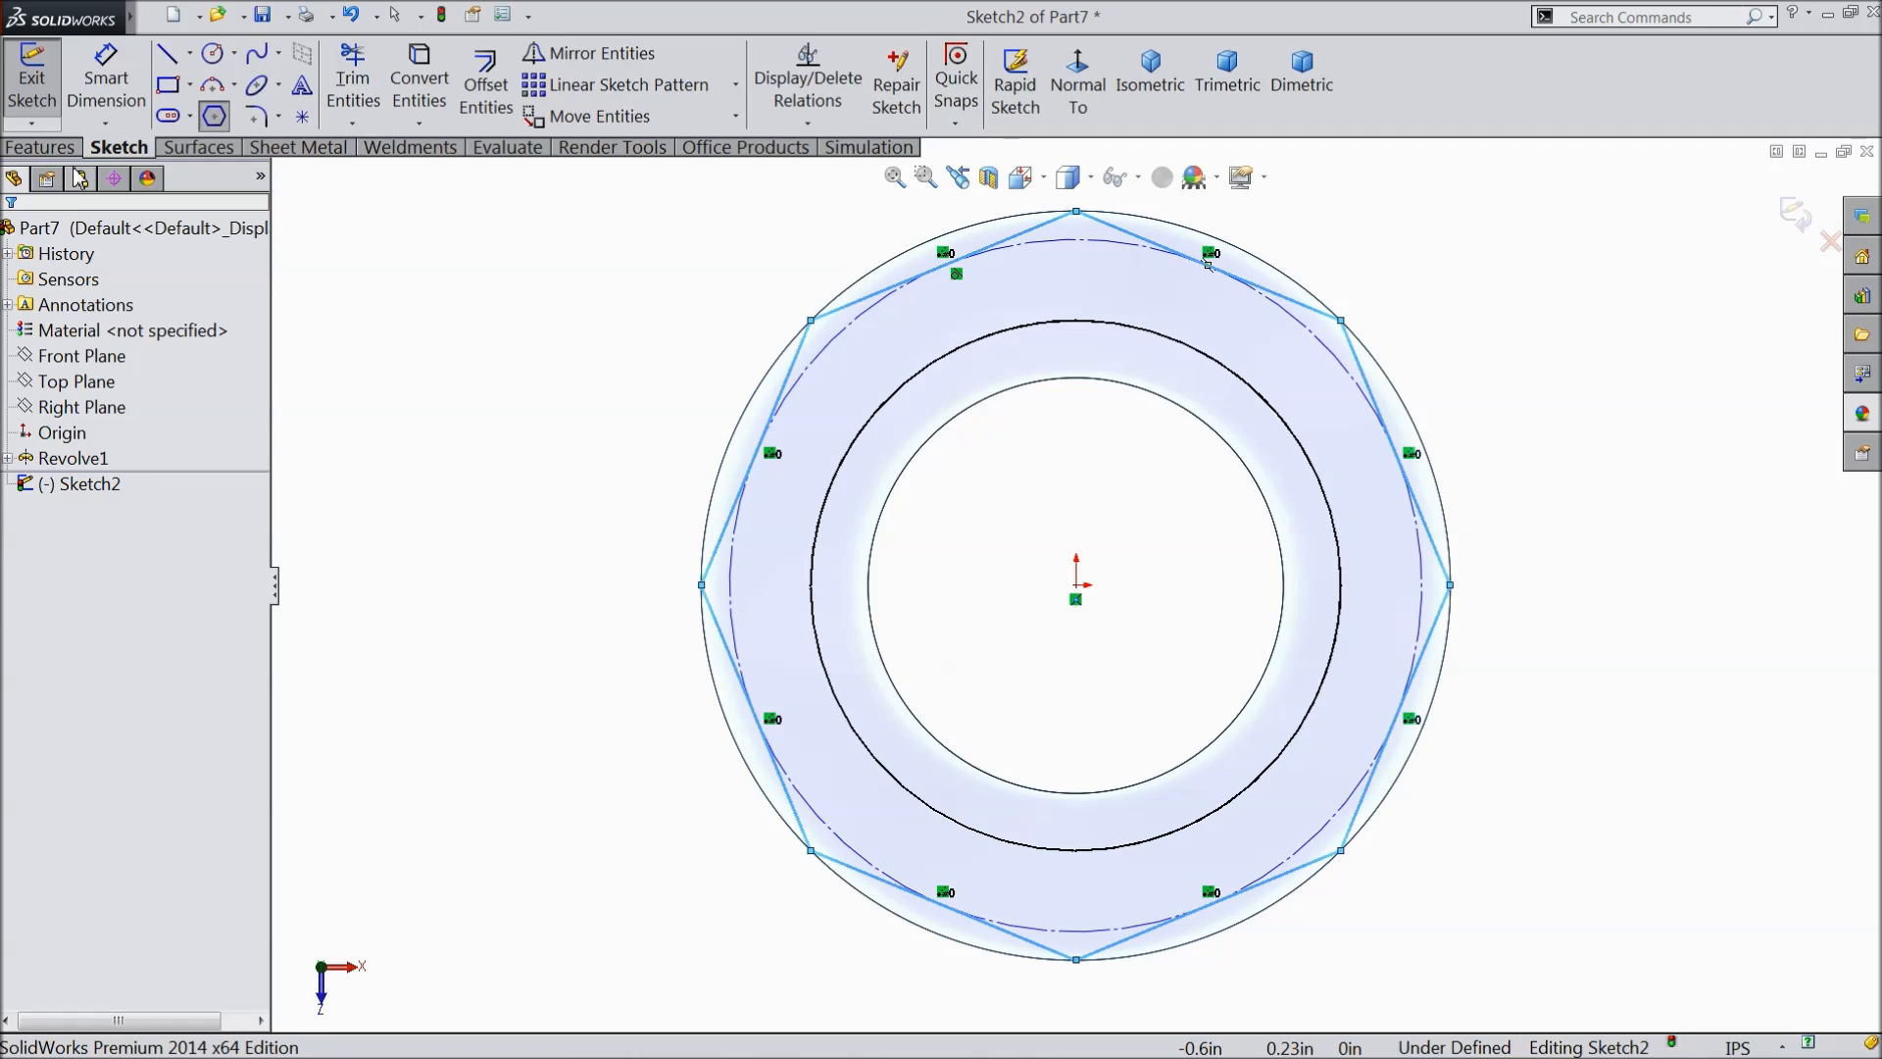
- Dimension the vertical distance between the octagon's top and bottom vertices
left_click(106, 79)
scroll(1075, 585, "up", 2)
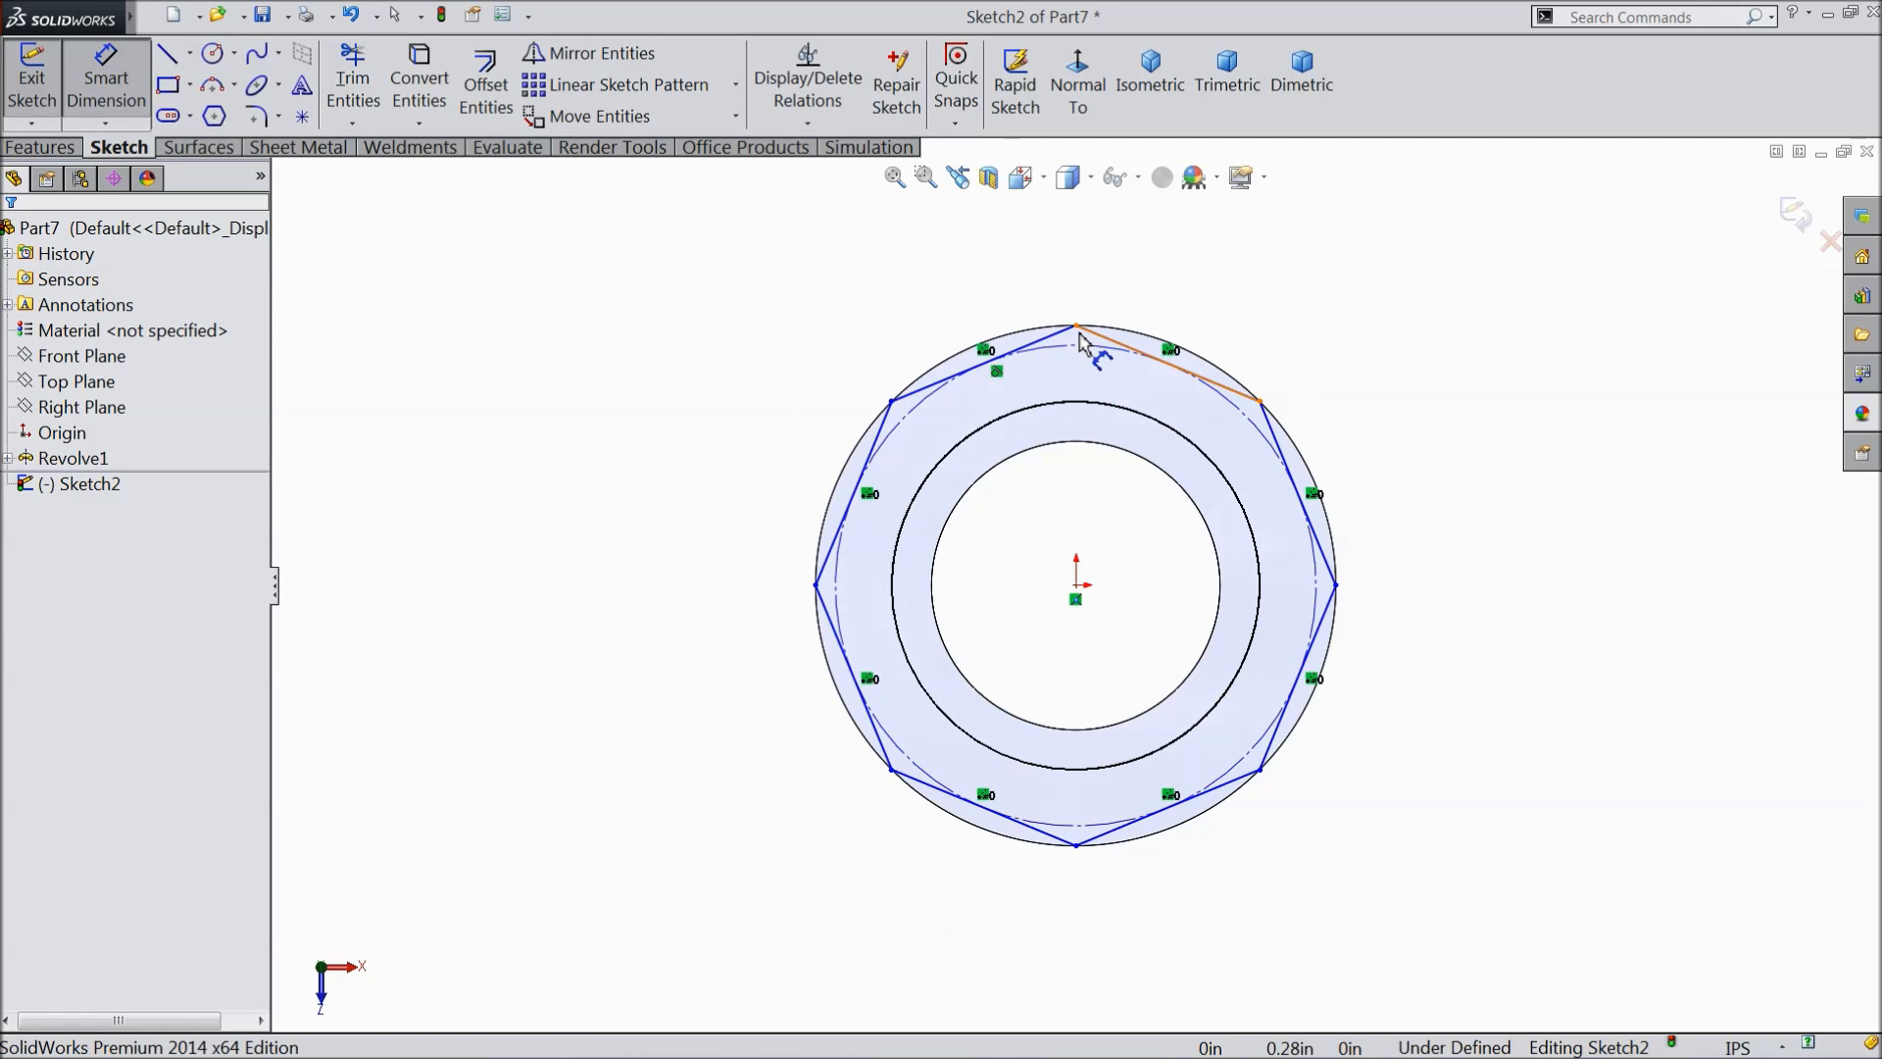
left_click(1077, 326)
left_click(1076, 845)
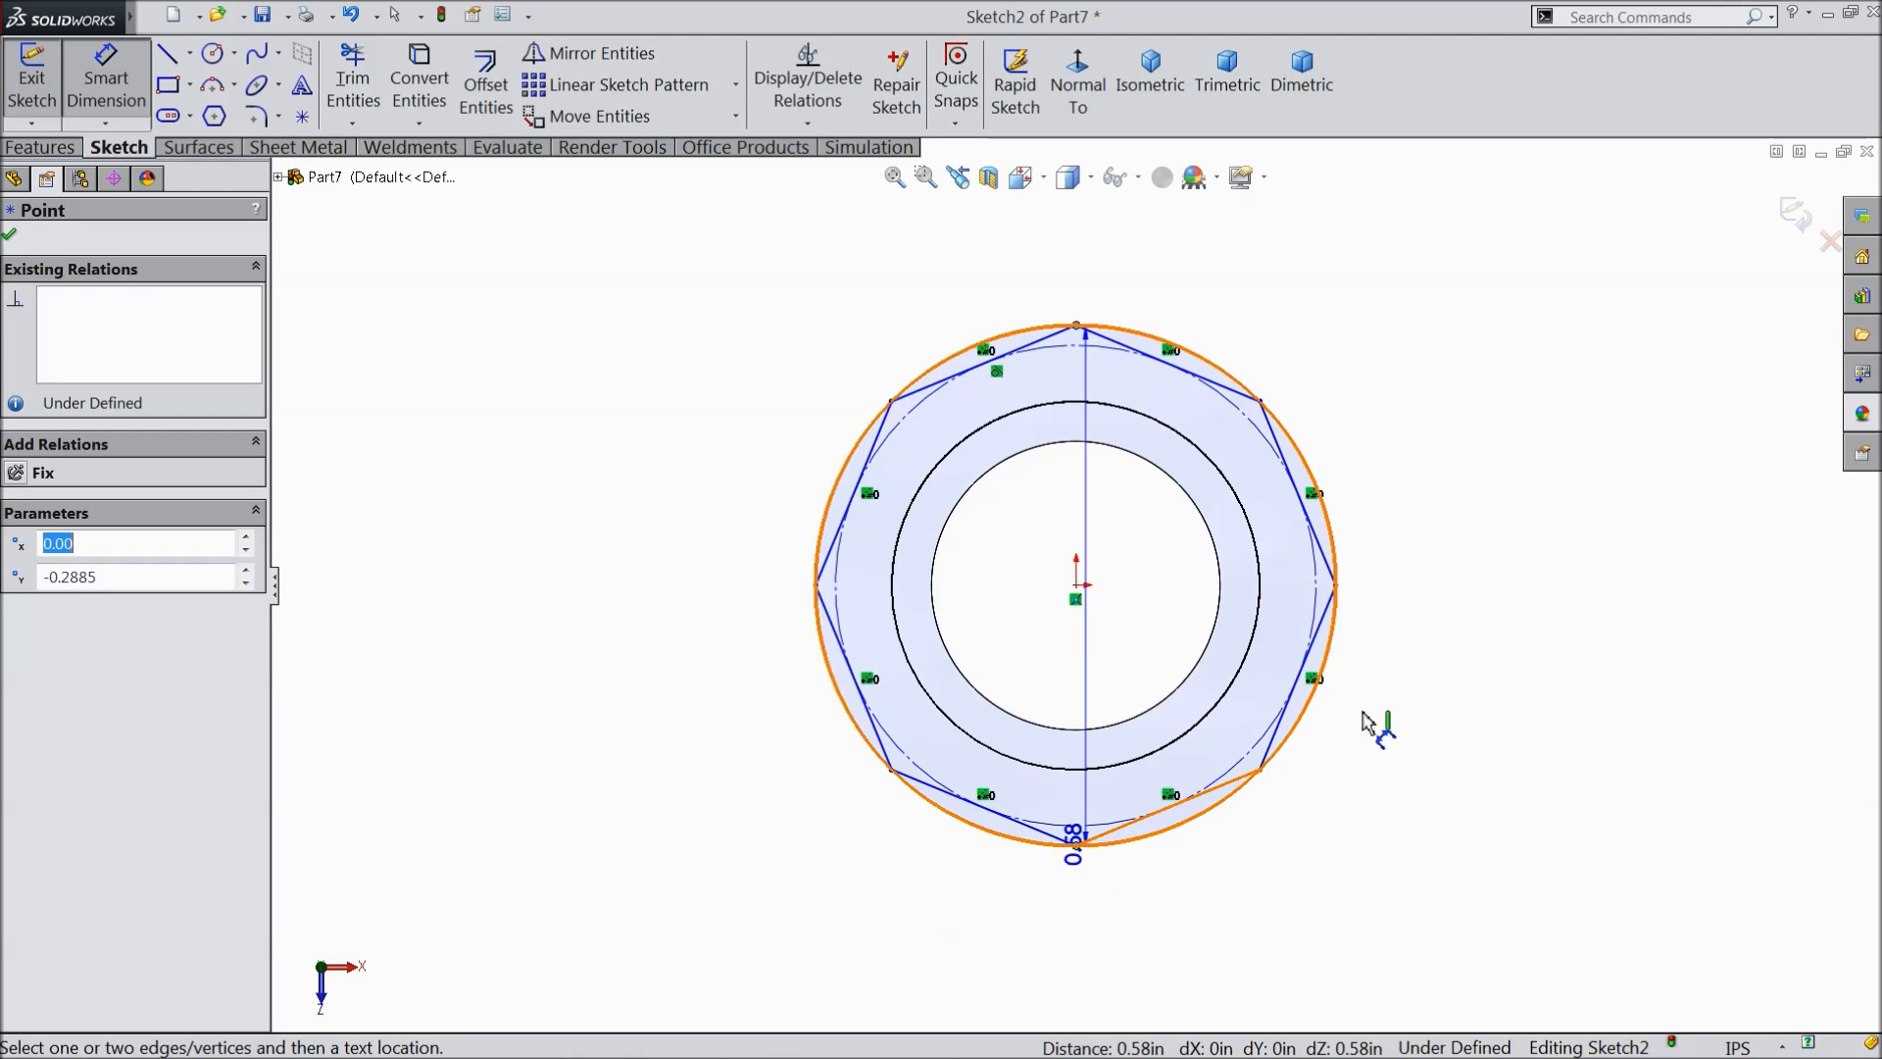
left_click(1480, 600)
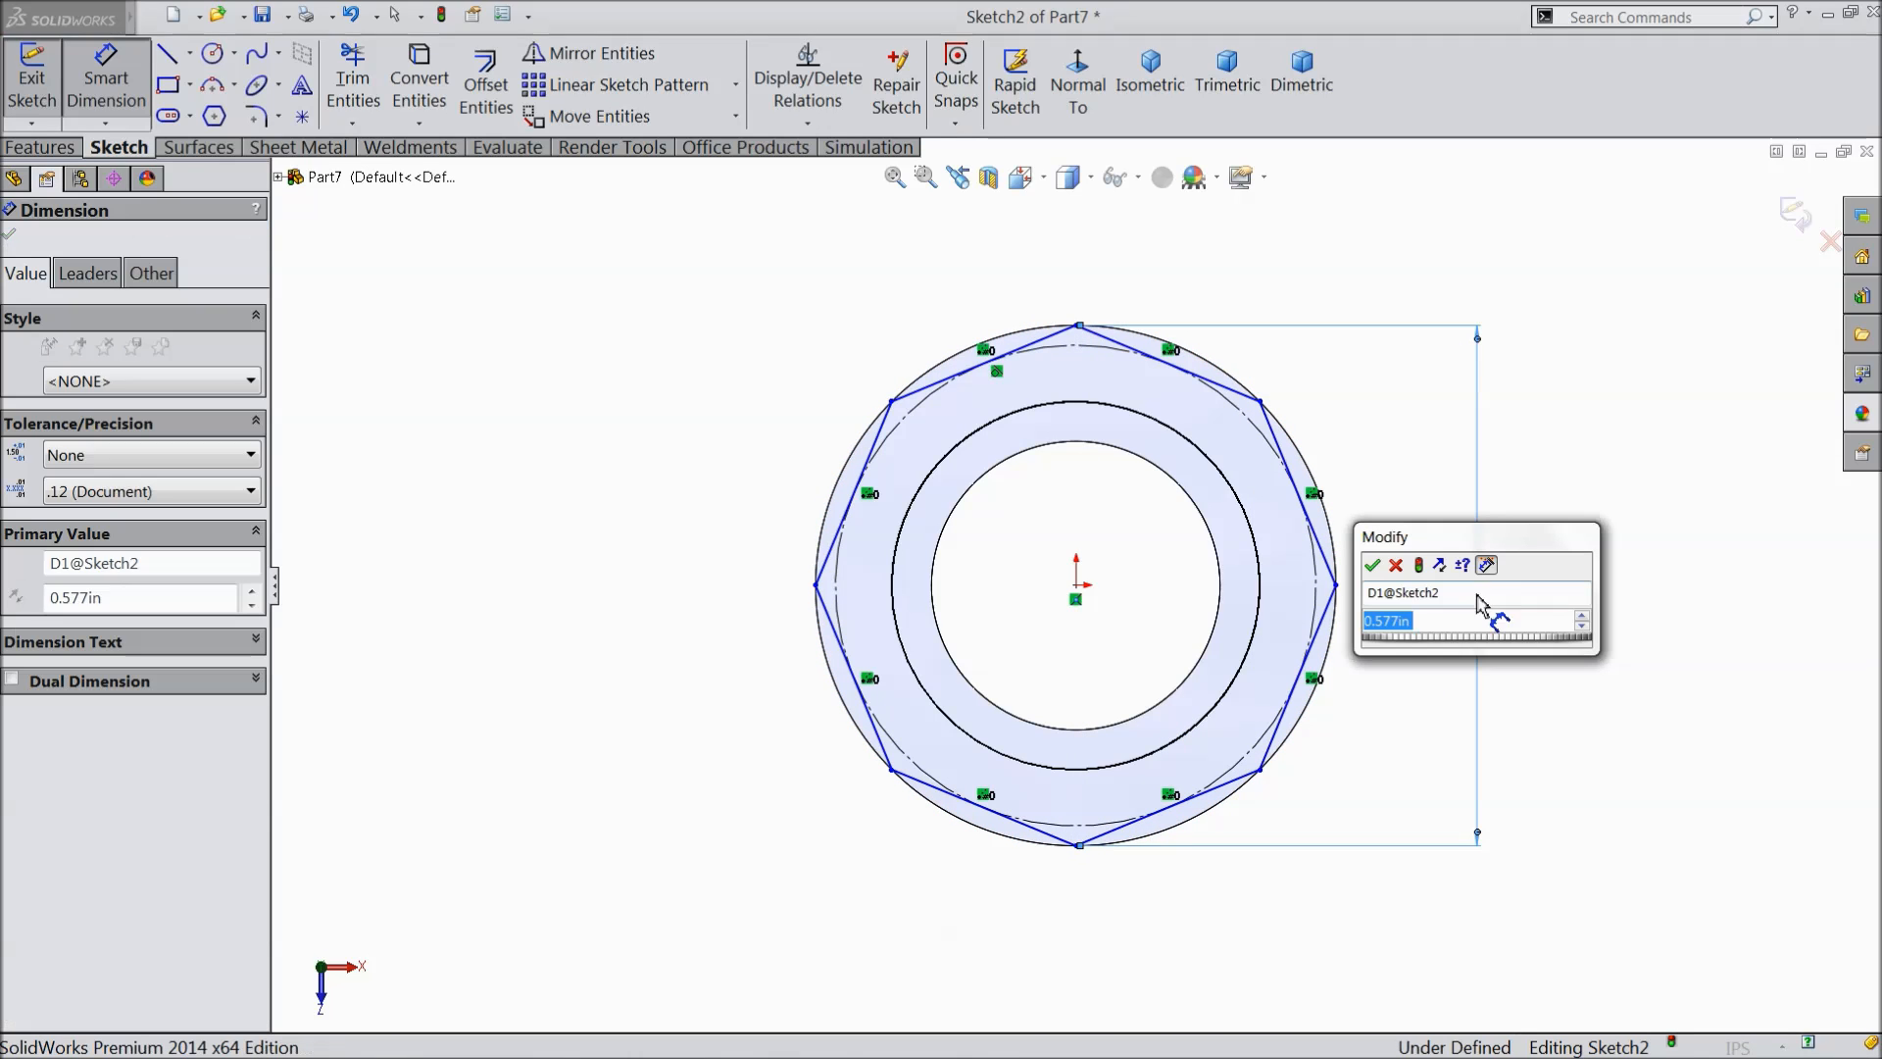
left_click(1372, 566)
- Draw a vertical centerline from the origin to the octagon's top vertex
left_click(189, 53)
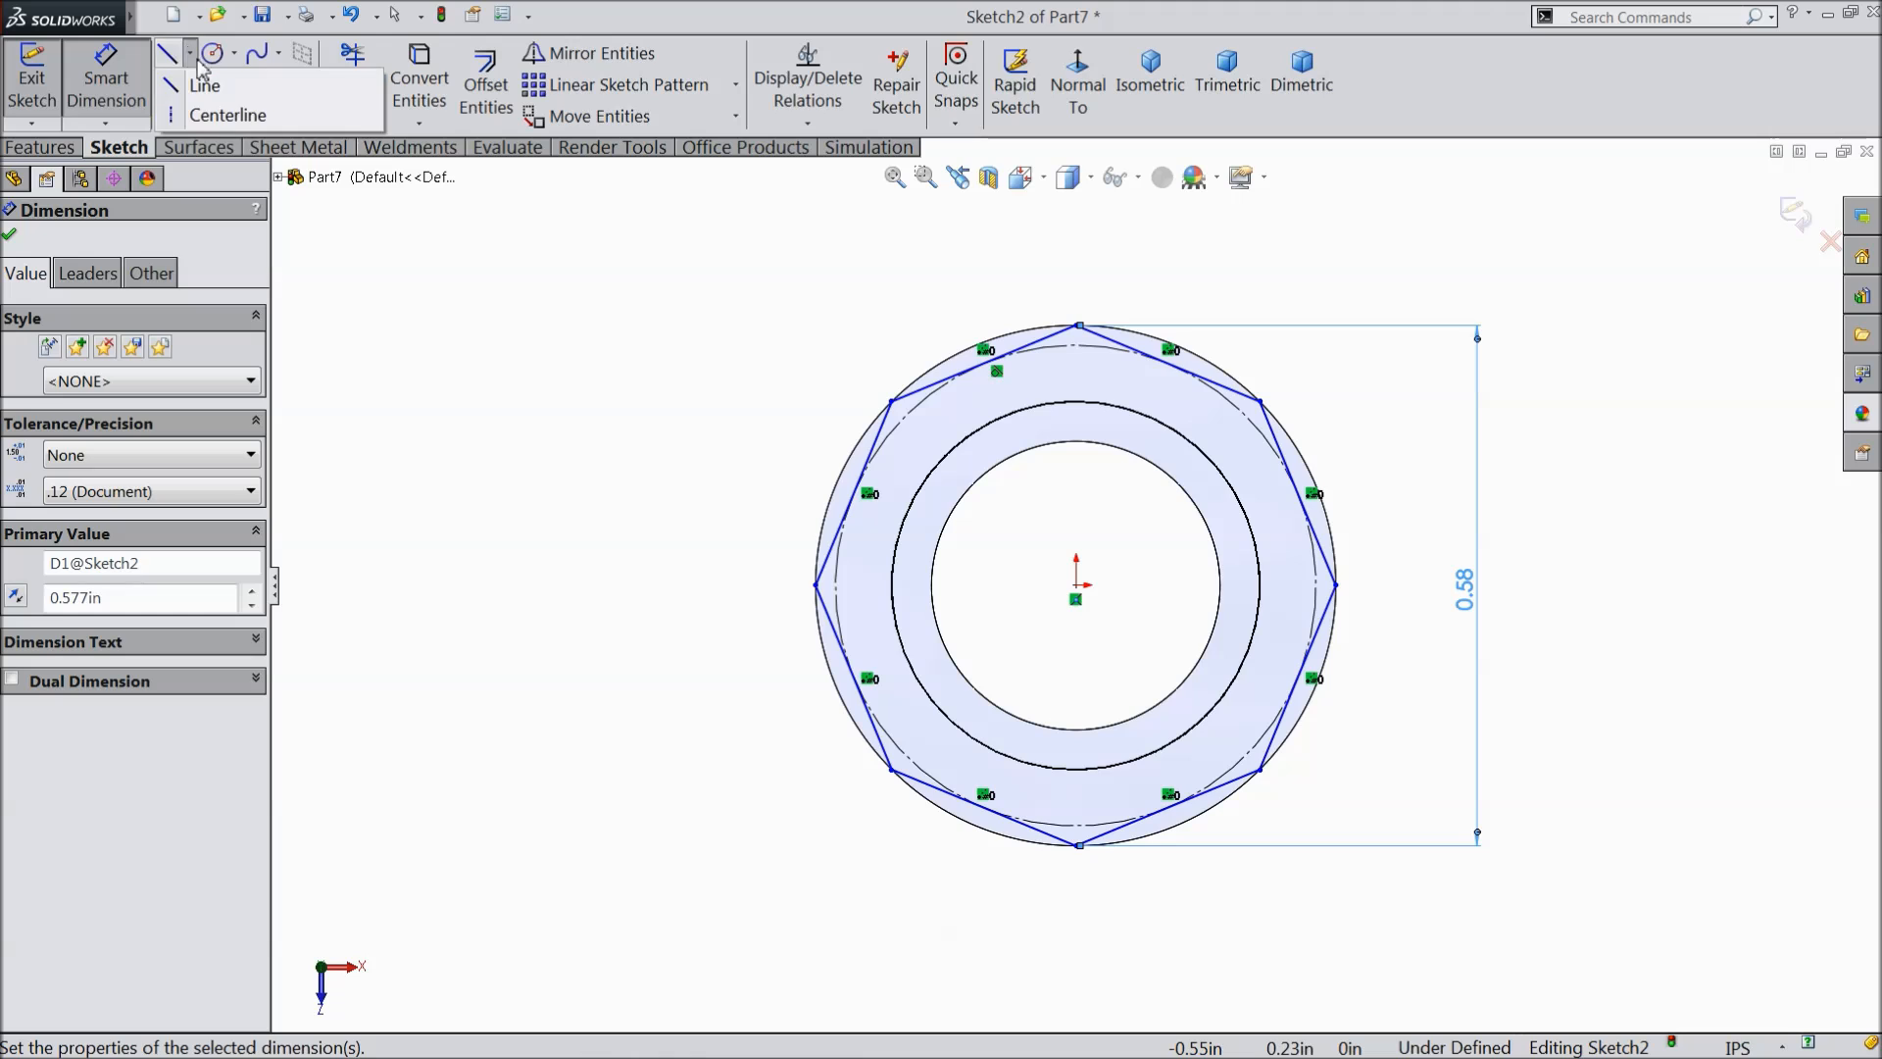
left_click(209, 115)
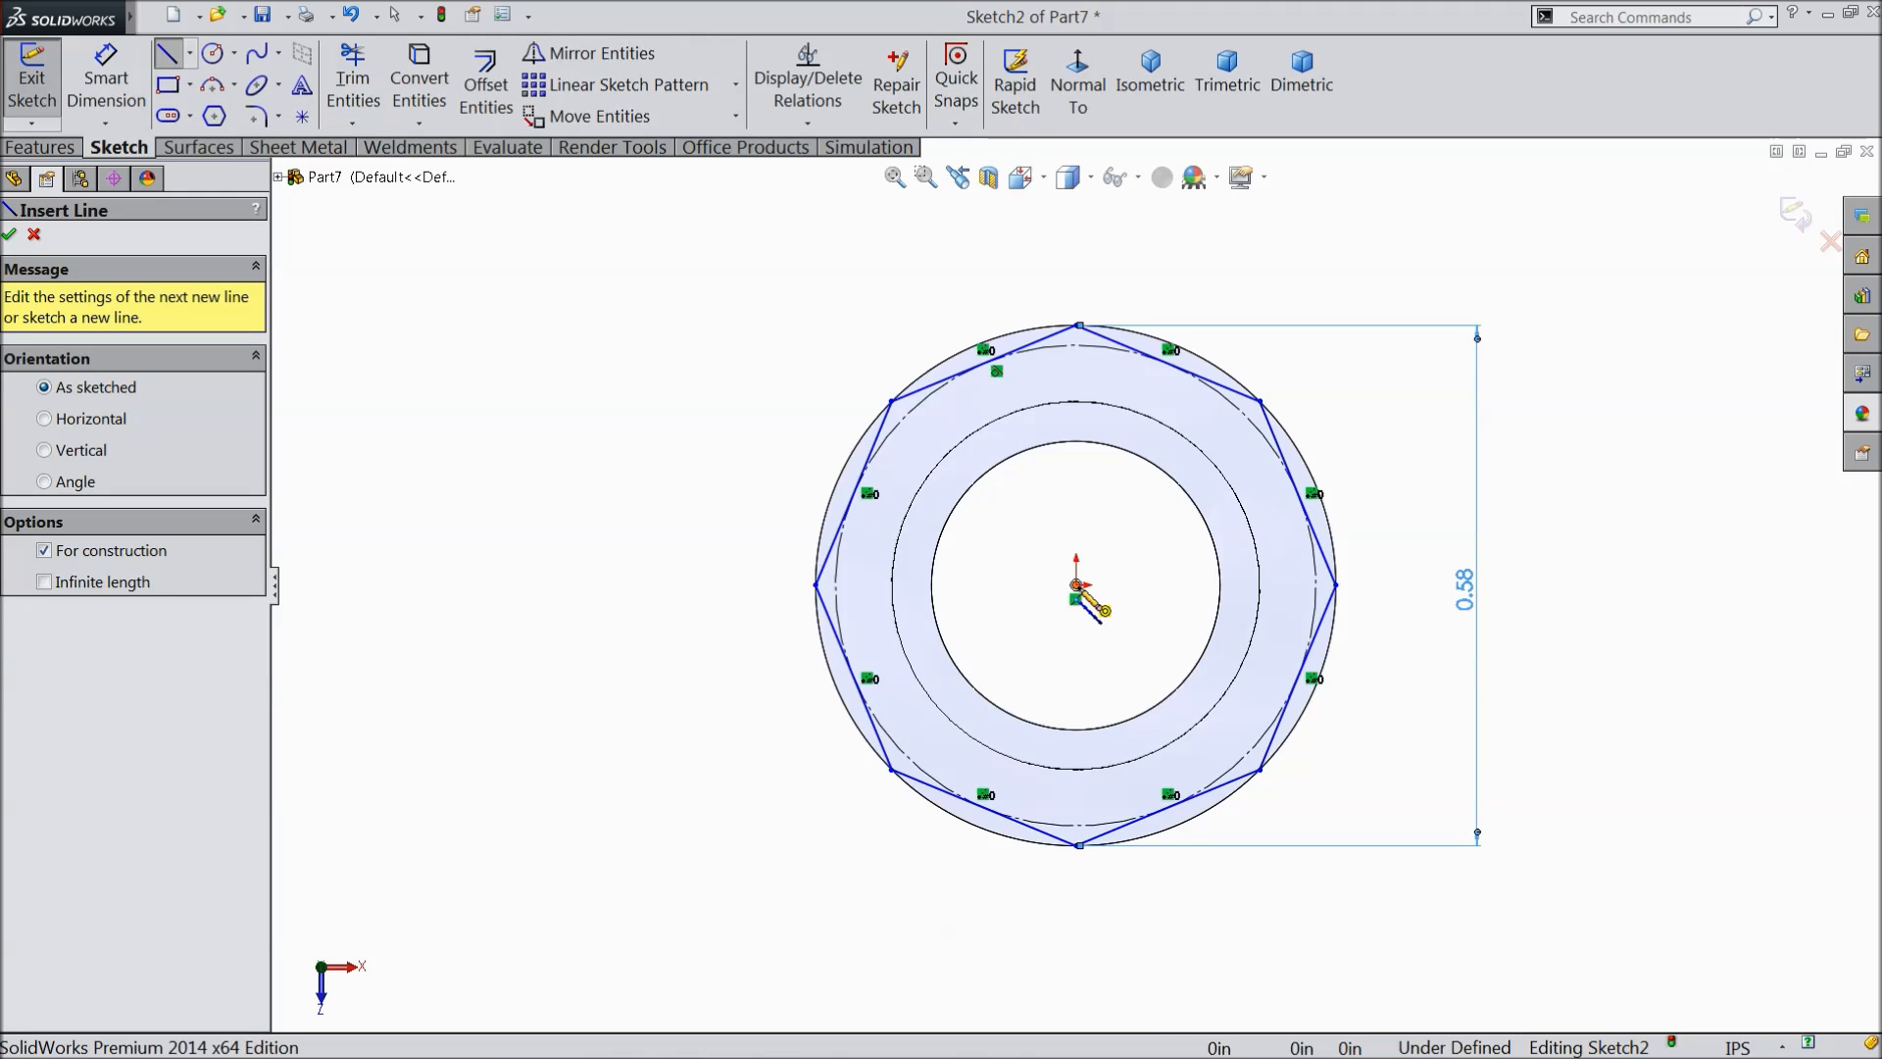
left_click(1076, 585)
double_click(1077, 326)
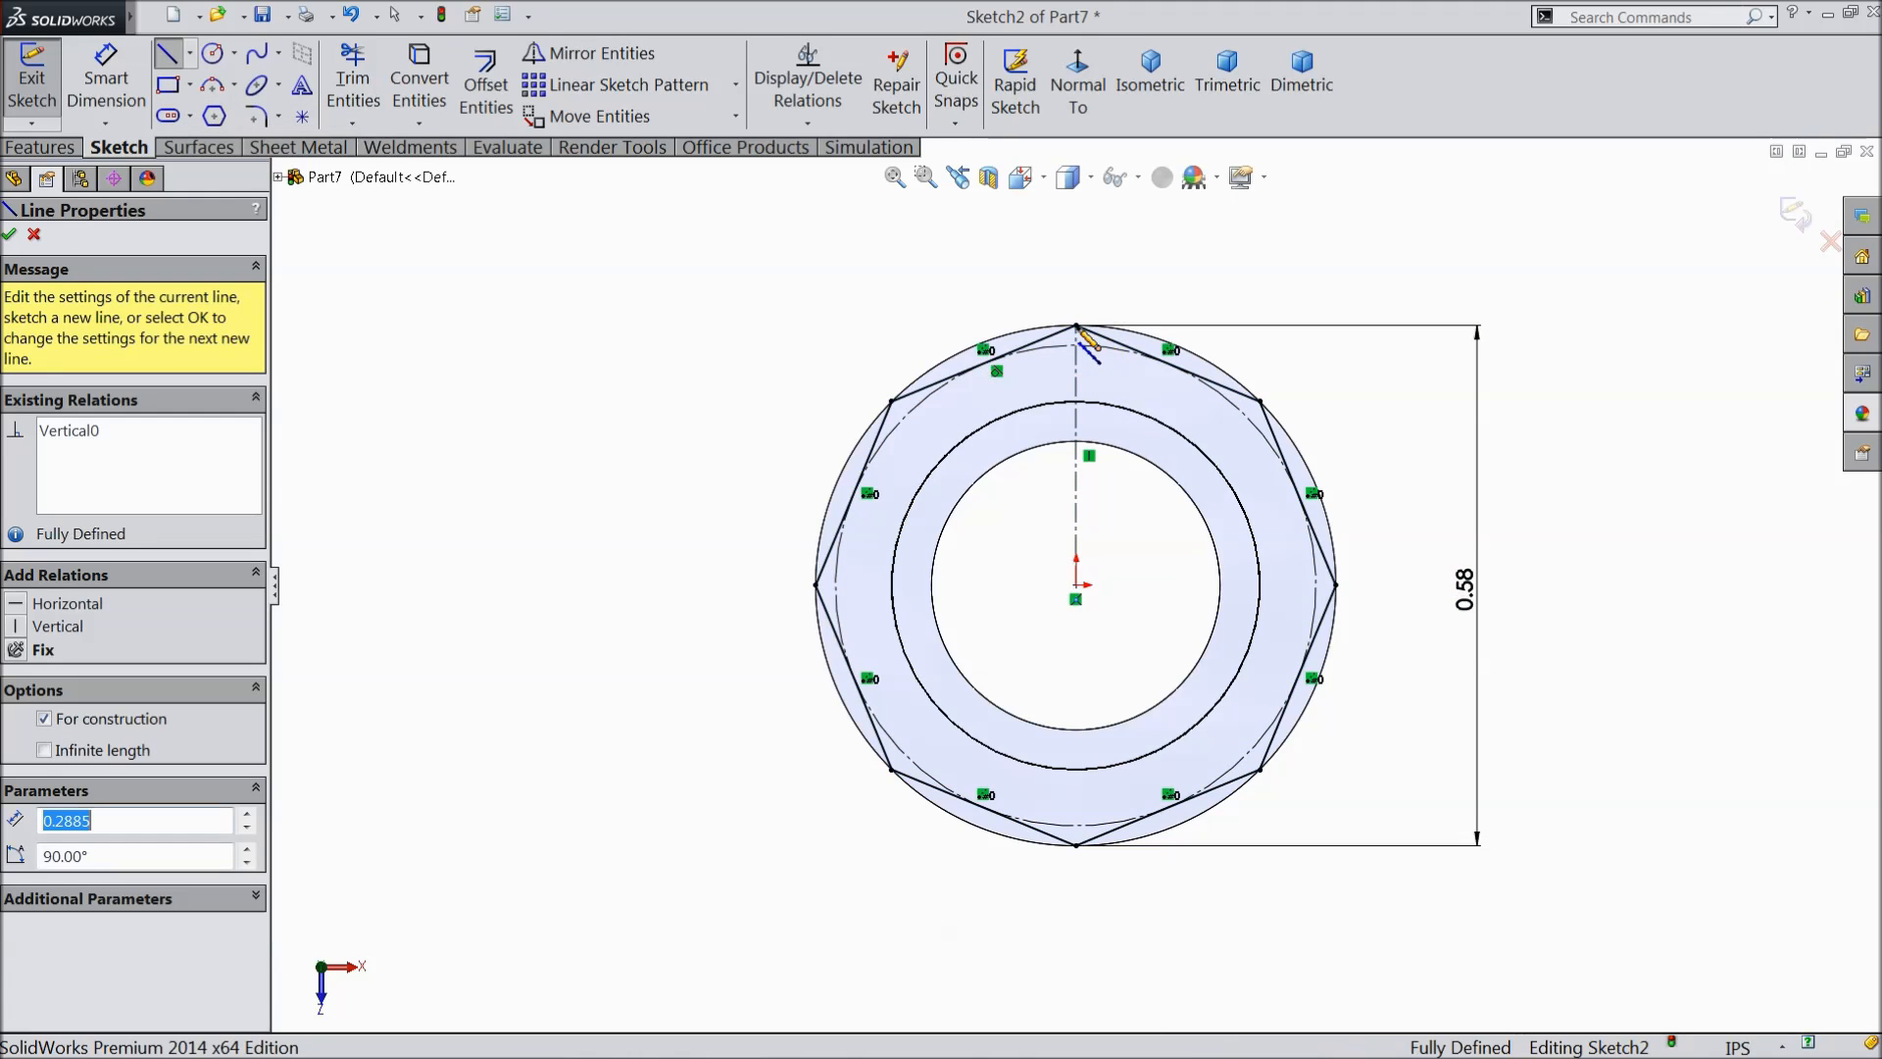
right_click(790, 261)
left_click(855, 277)
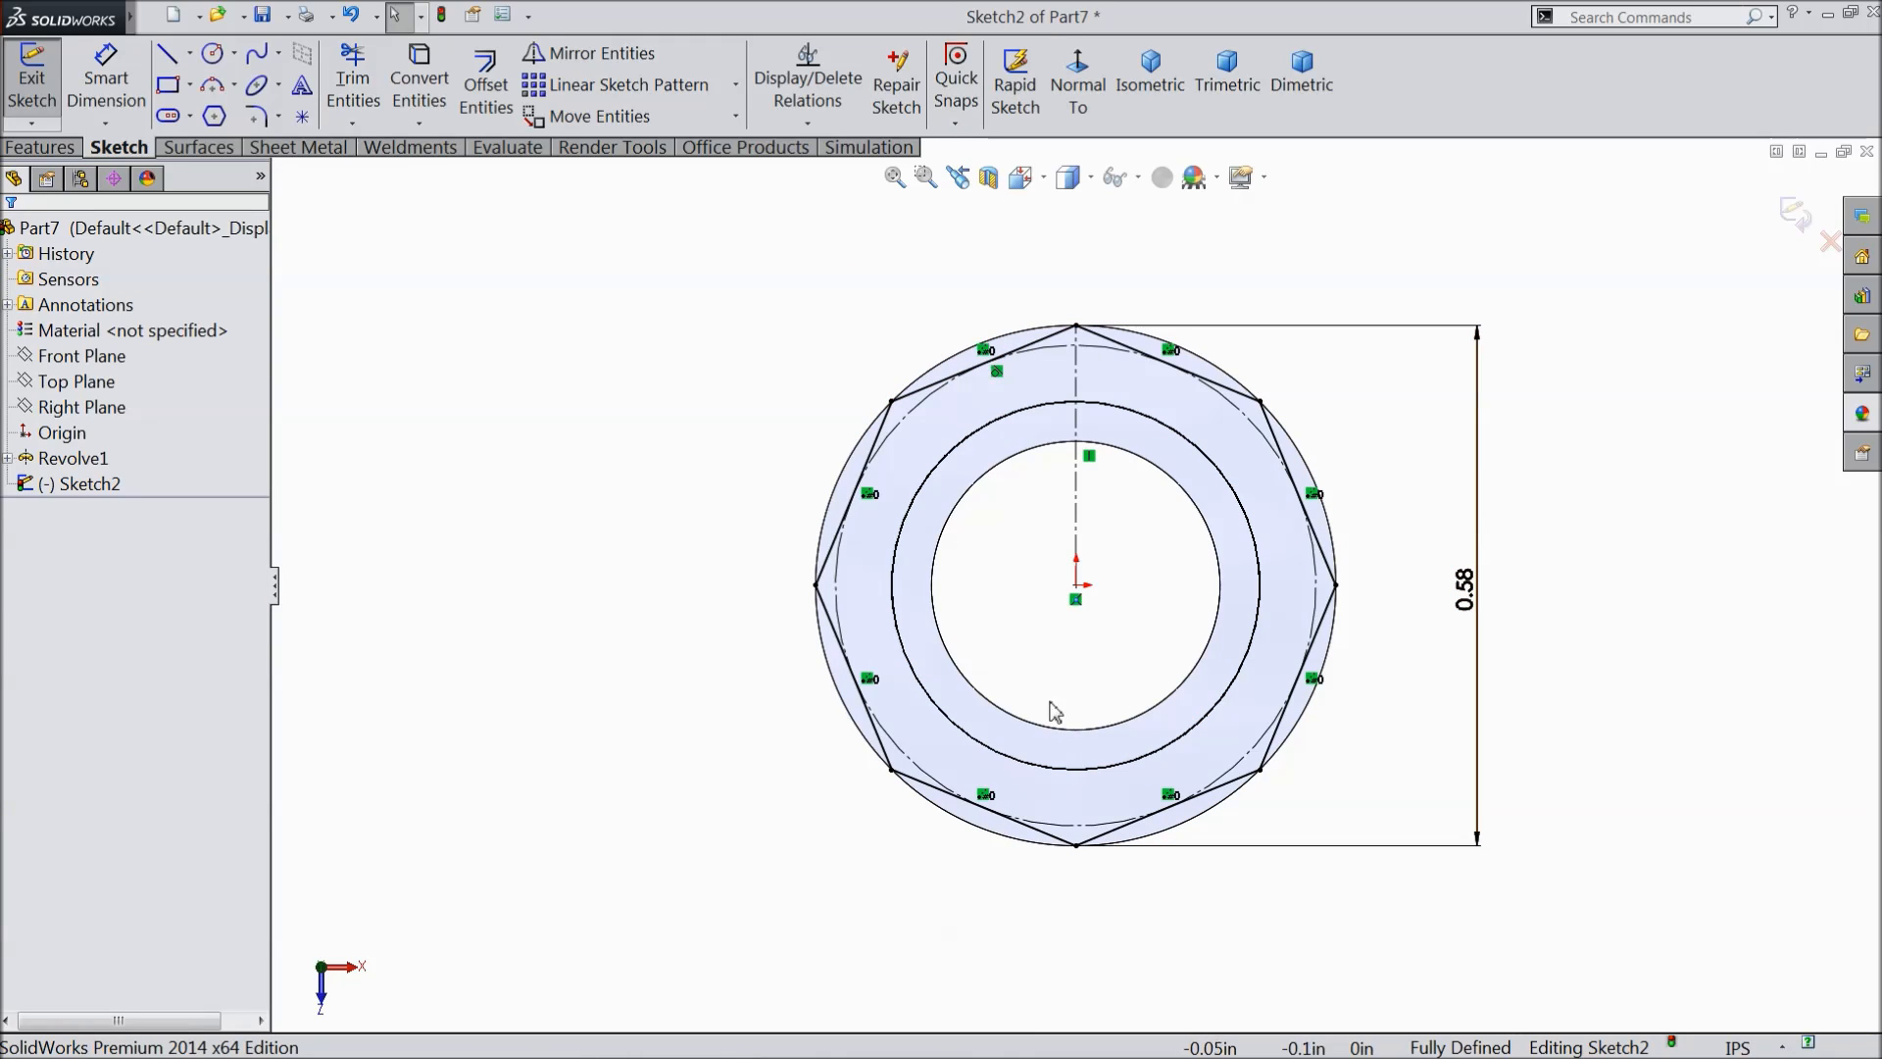
left_click(60, 149)
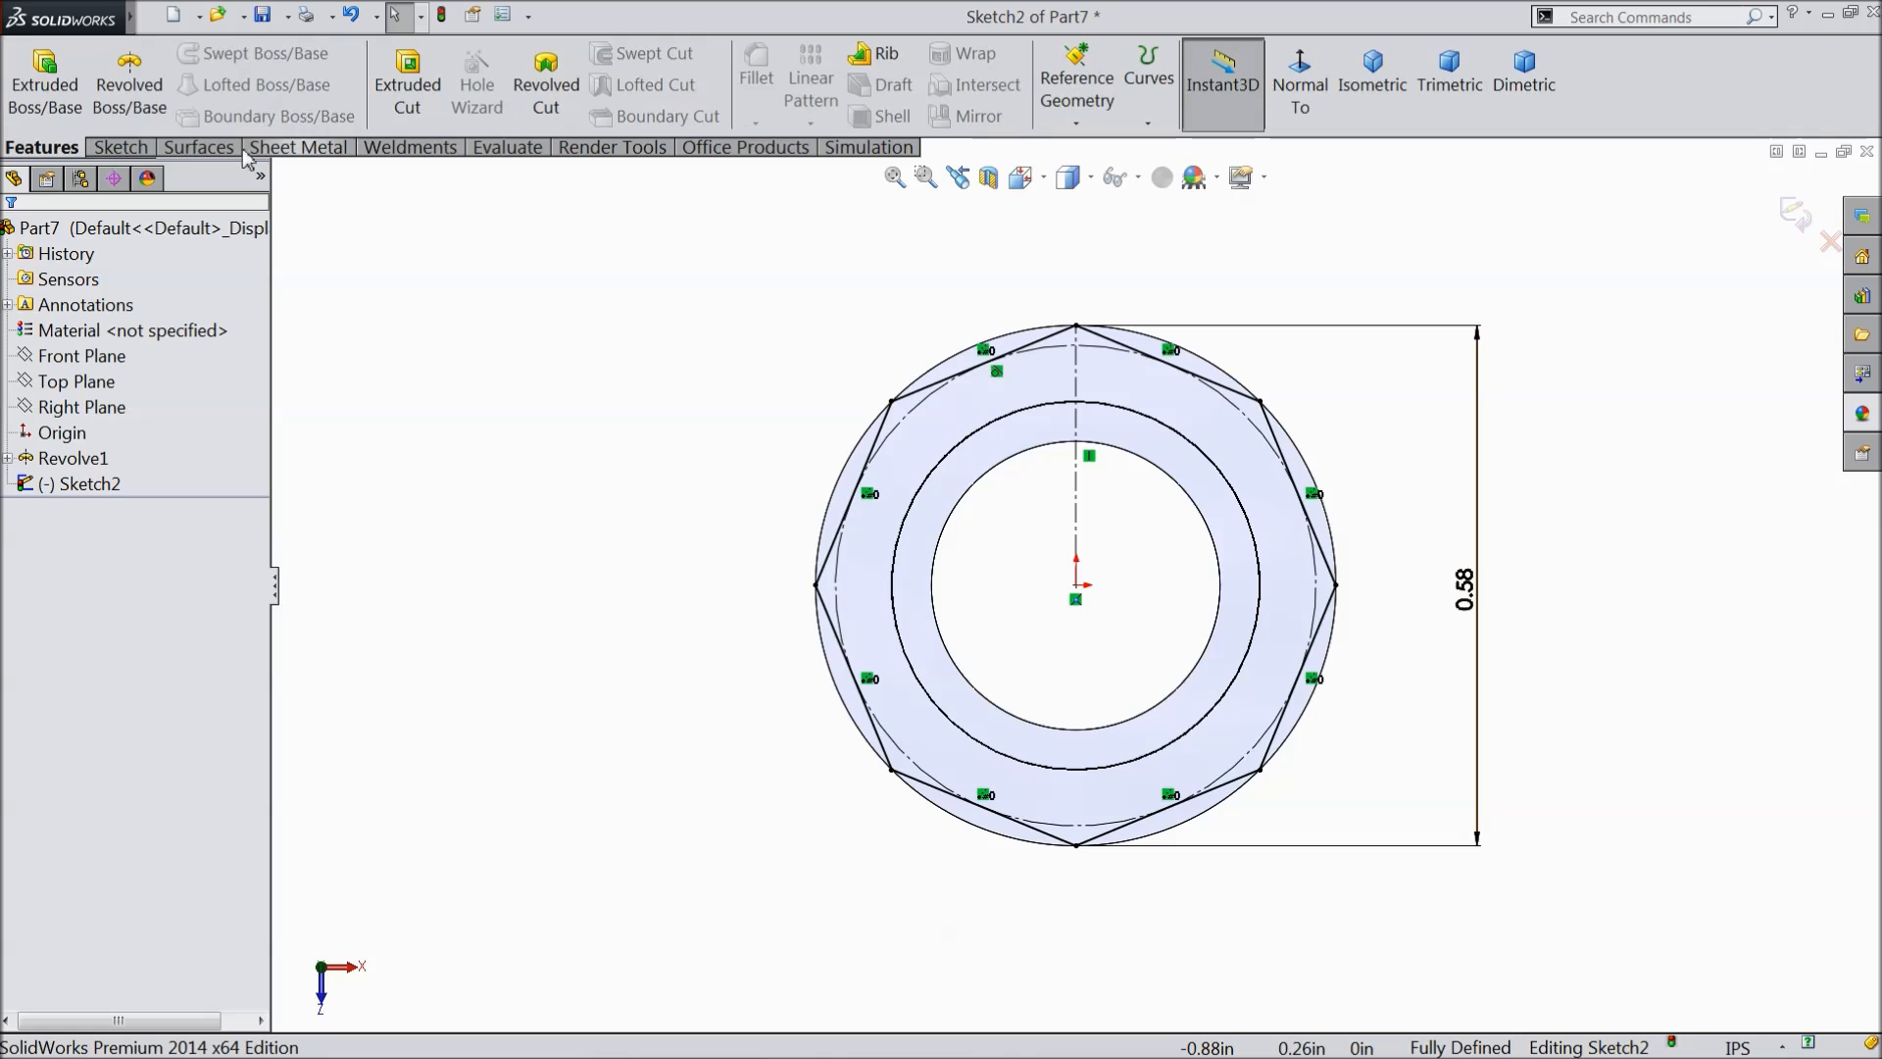
left_click(407, 84)
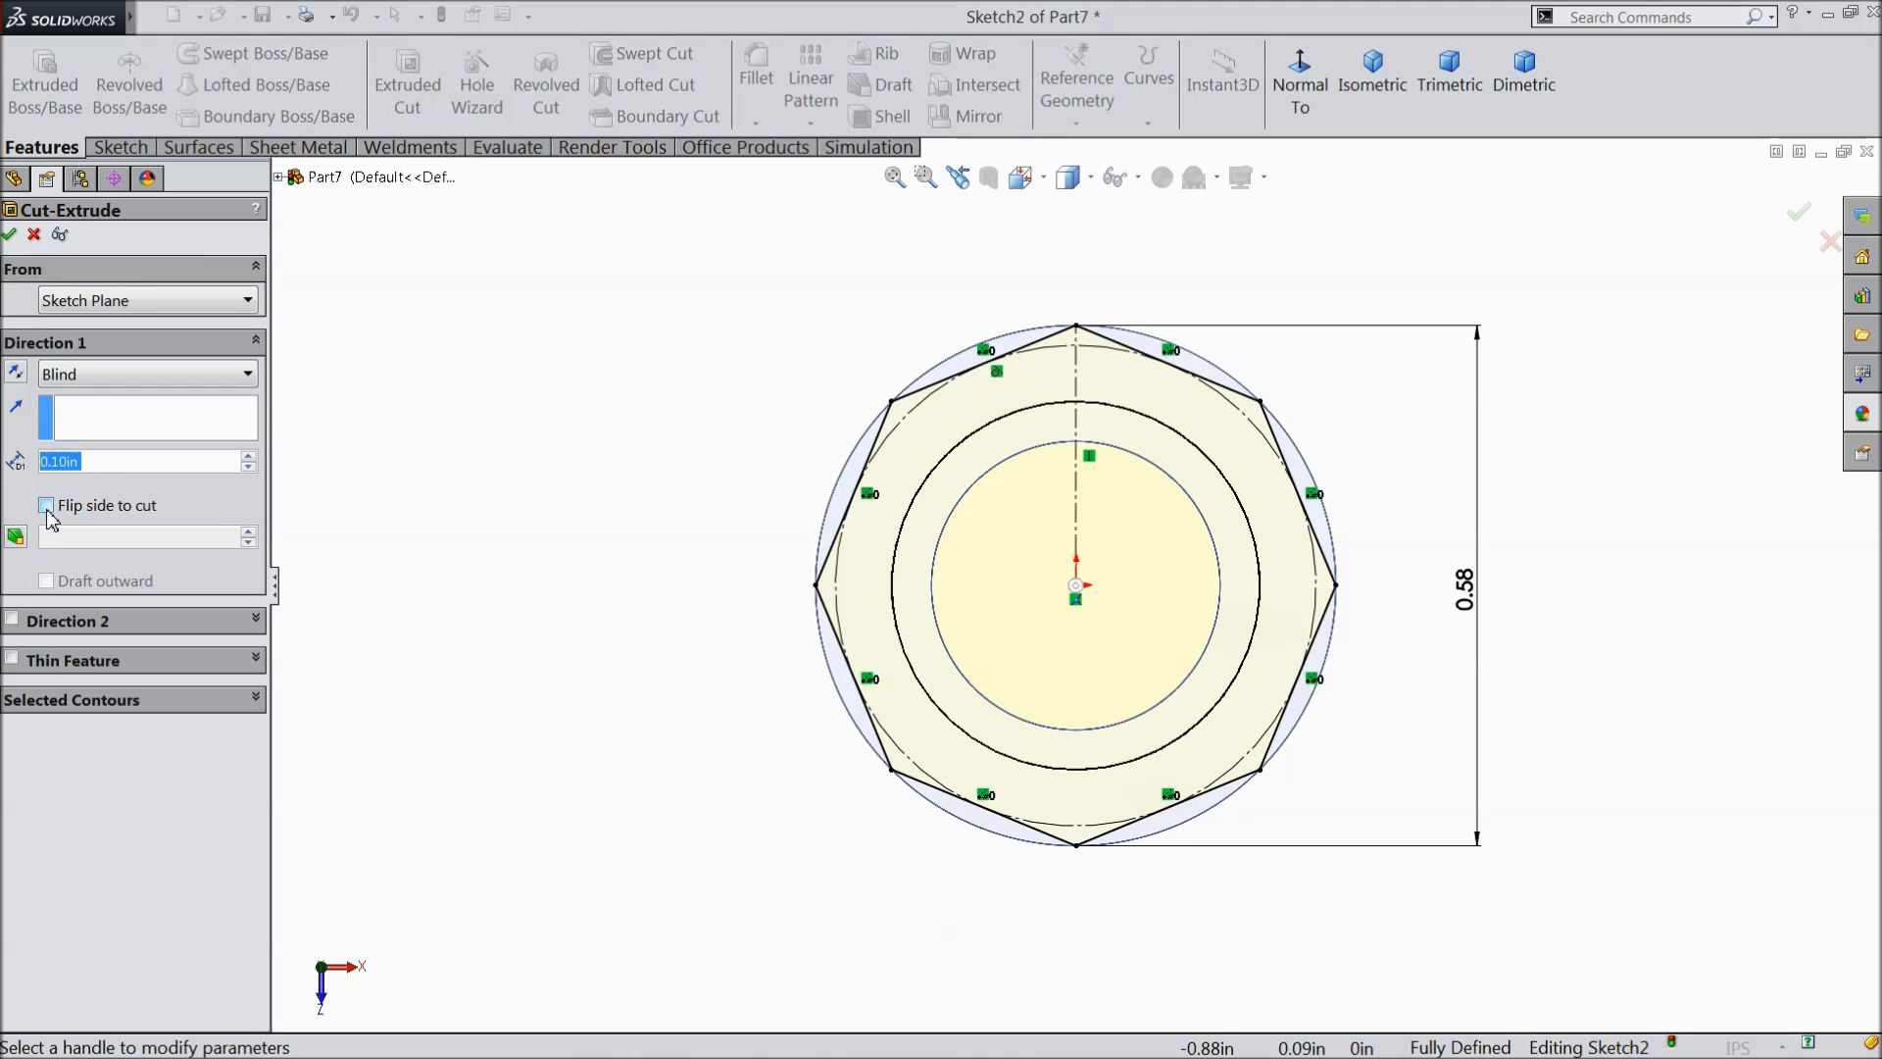
left_click(47, 511)
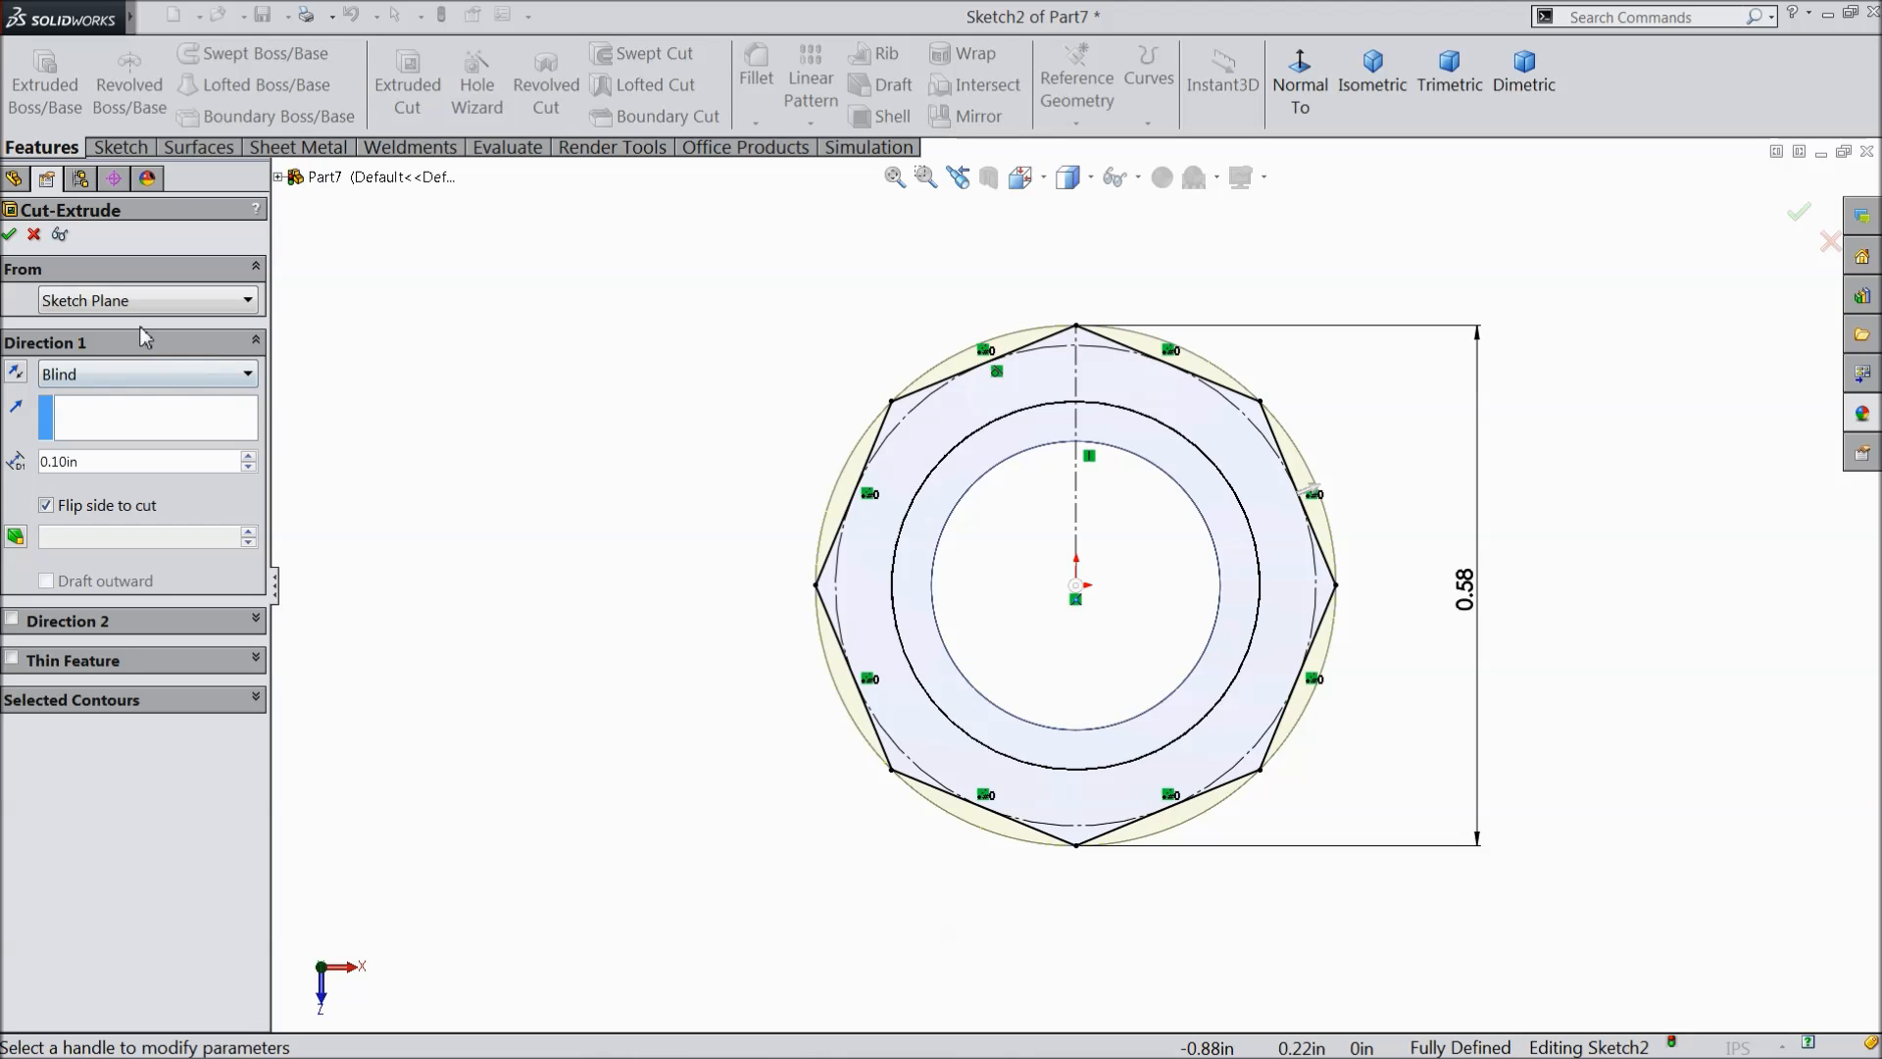
left_click(96, 381)
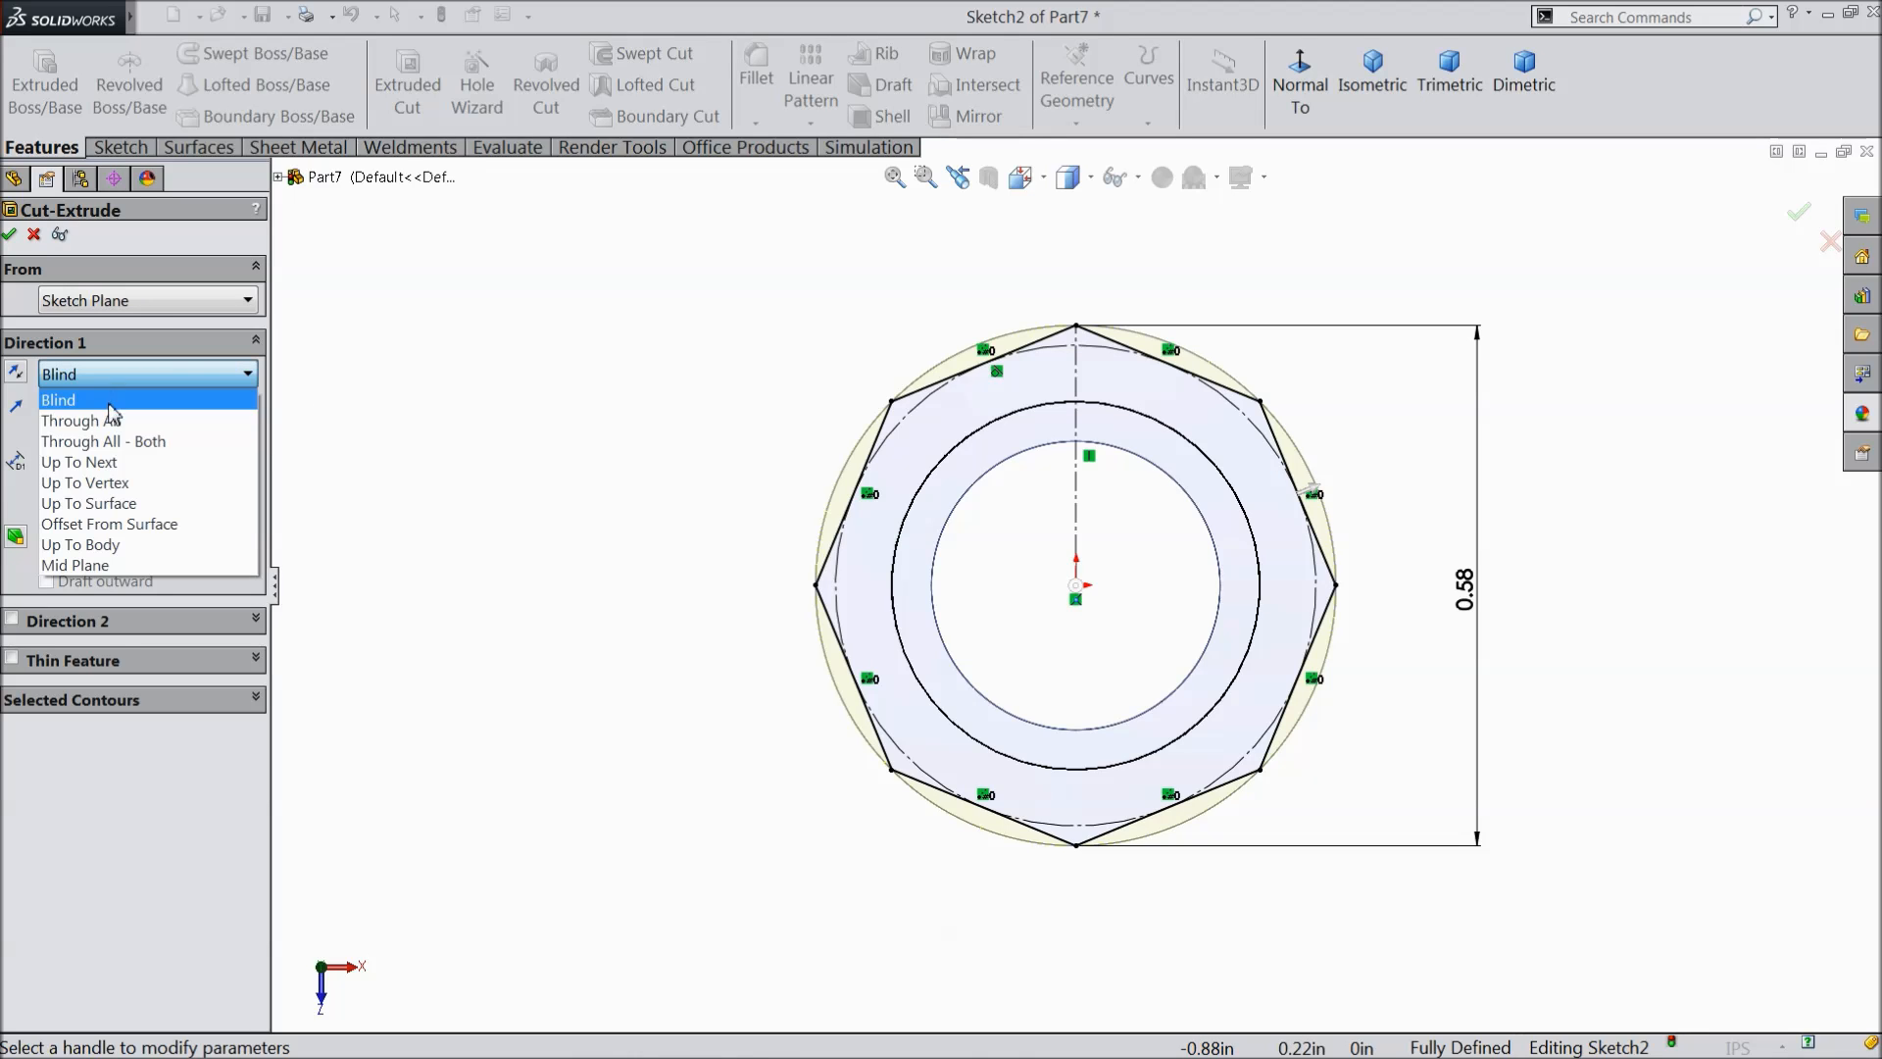
left_click(125, 466)
mouse_move(676, 574)
middle_mouse_down()
mouse_move(799, 656)
mouse_move(870, 777)
mouse_move(853, 773)
middle_mouse_up()
middle_click_drag(694, 687, 588, 608)
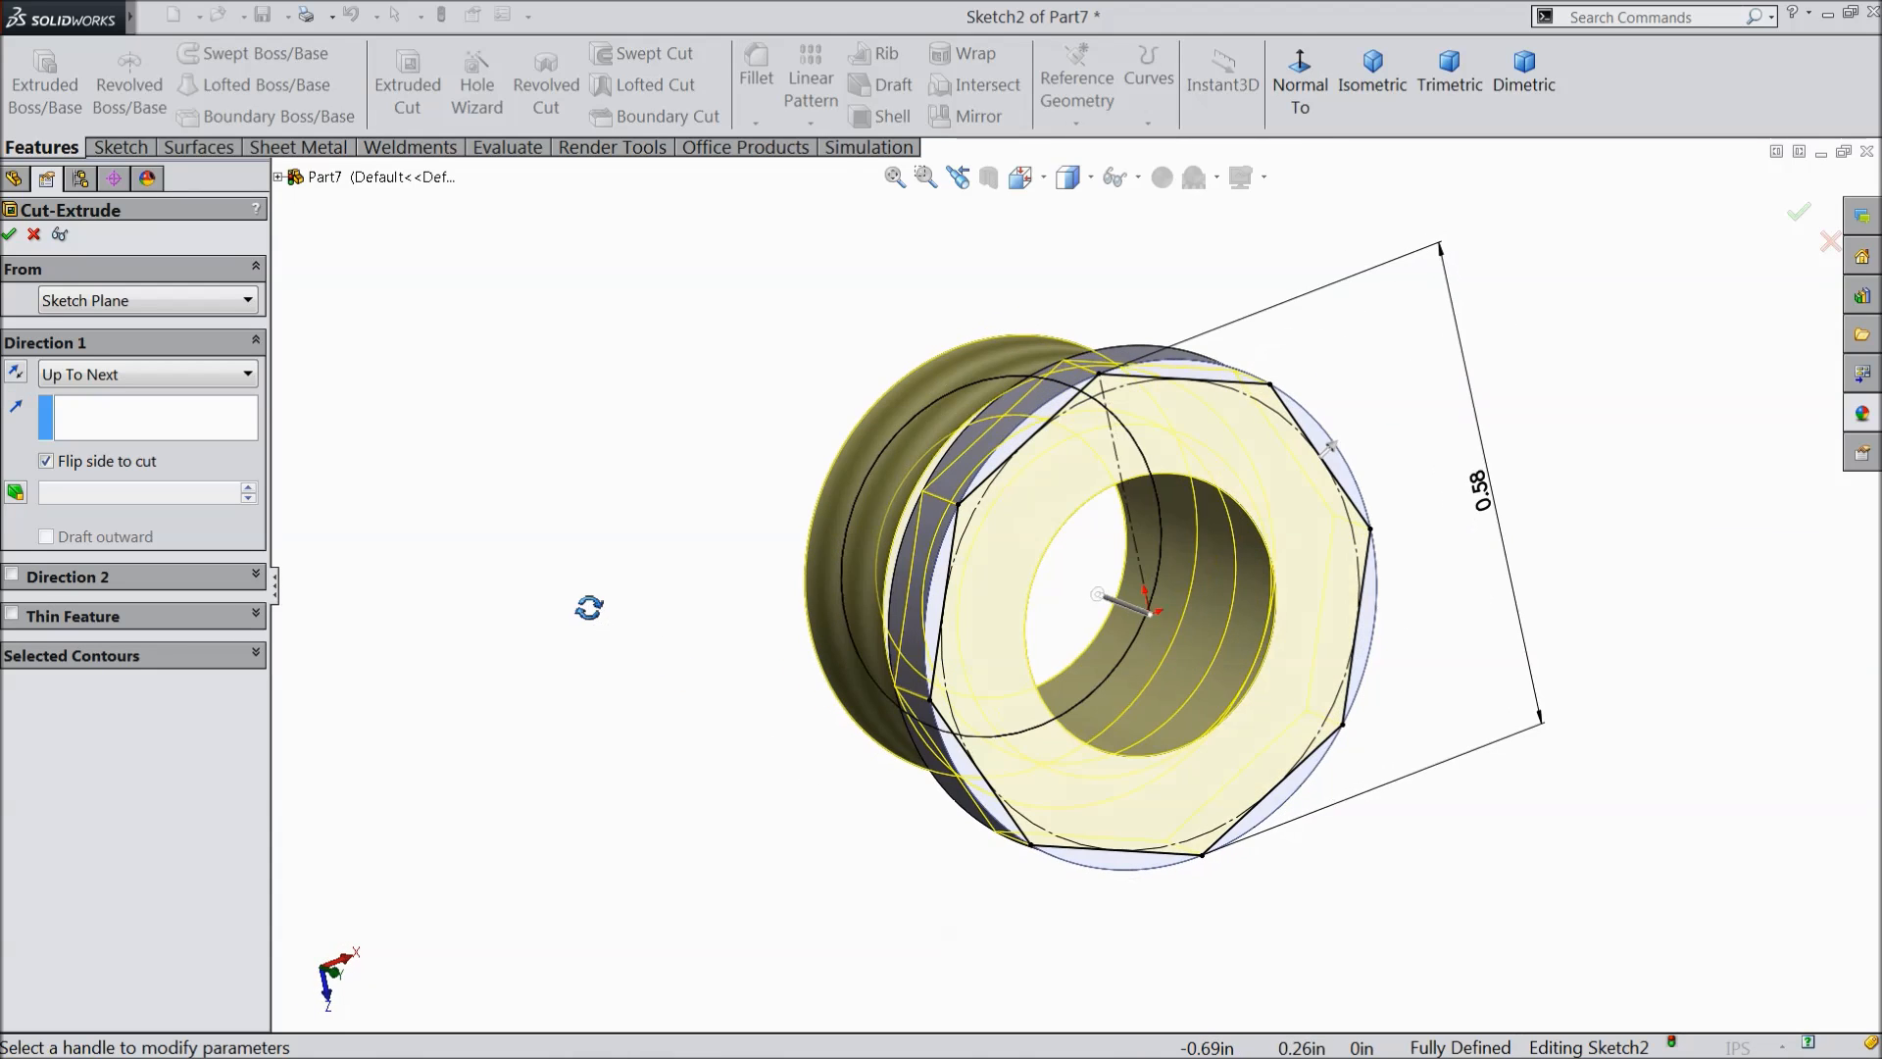
middle_click_drag(654, 588, 643, 562)
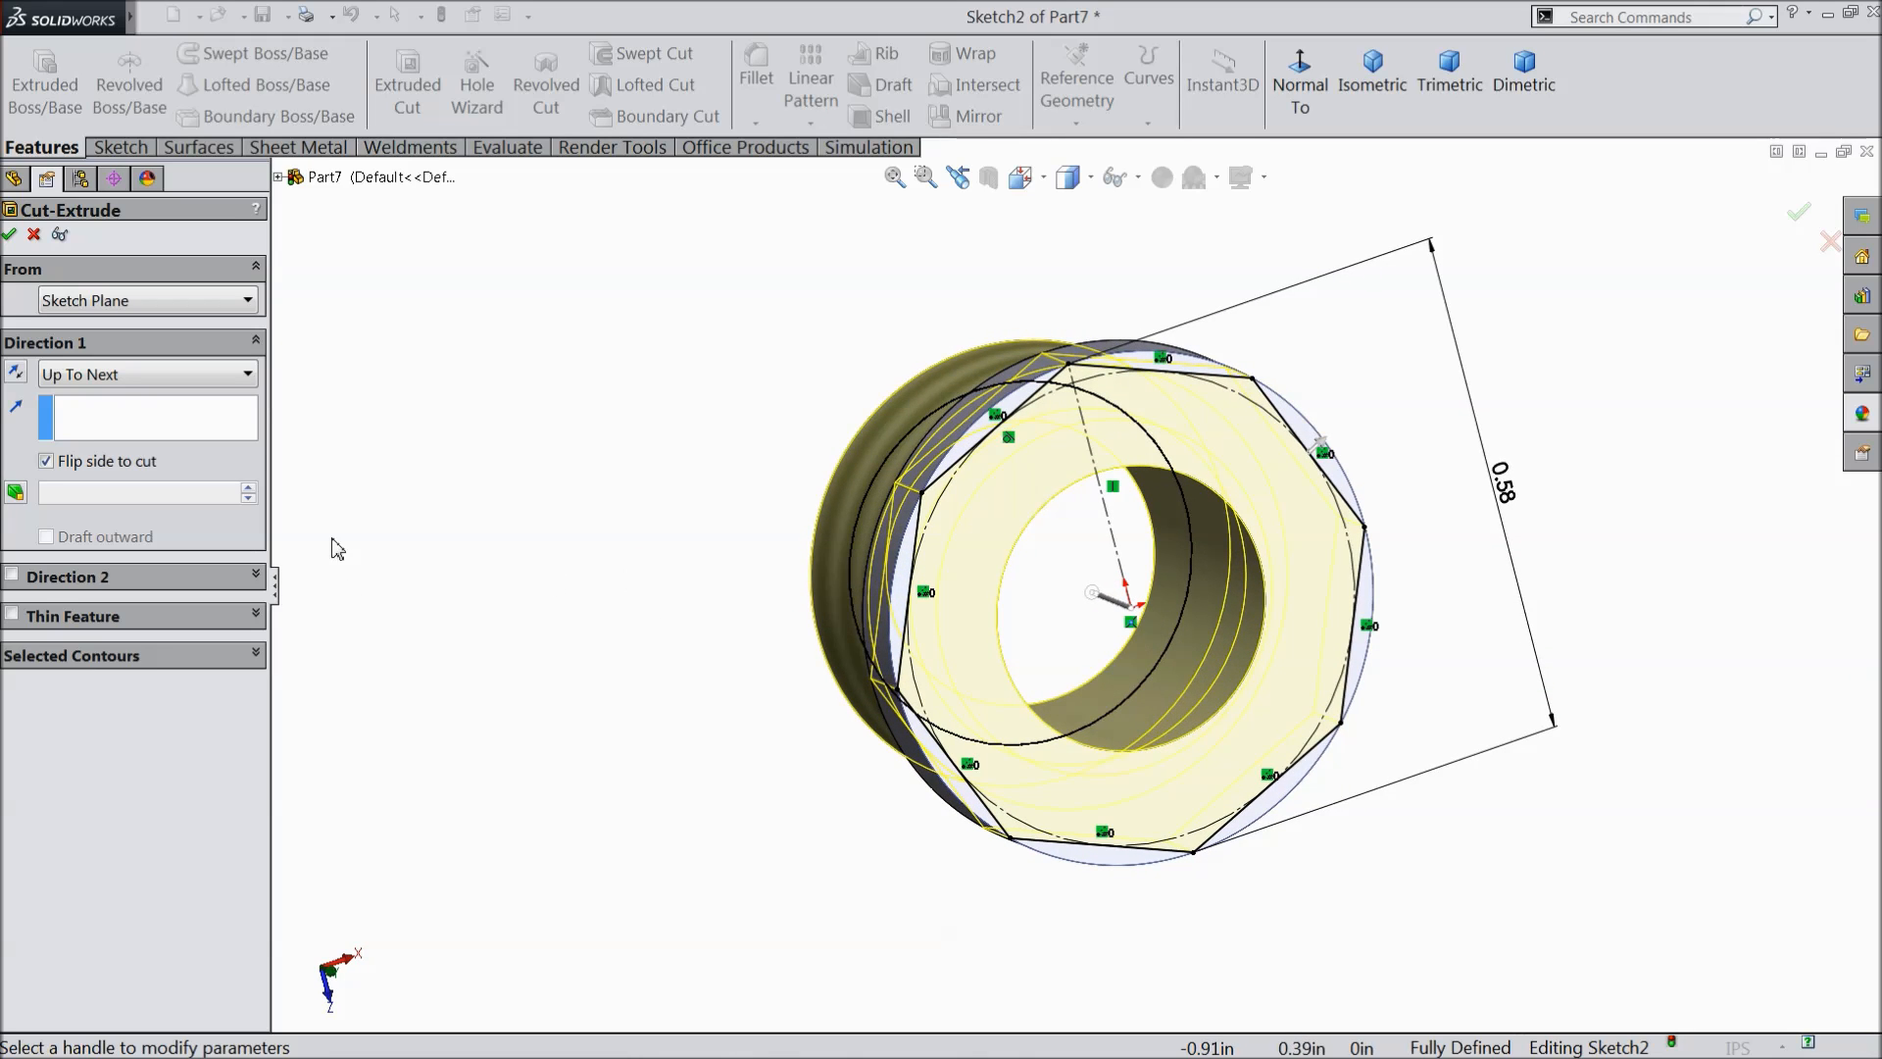
left_click(46, 460)
mouse_move(632, 582)
middle_mouse_down()
mouse_move(572, 496)
mouse_move(592, 428)
mouse_move(651, 481)
mouse_move(662, 589)
mouse_move(607, 540)
mouse_move(526, 613)
mouse_move(682, 593)
middle_mouse_up()
left_click(45, 462)
mouse_move(629, 574)
middle_mouse_down()
mouse_move(638, 558)
mouse_move(845, 599)
mouse_move(599, 571)
middle_mouse_up()
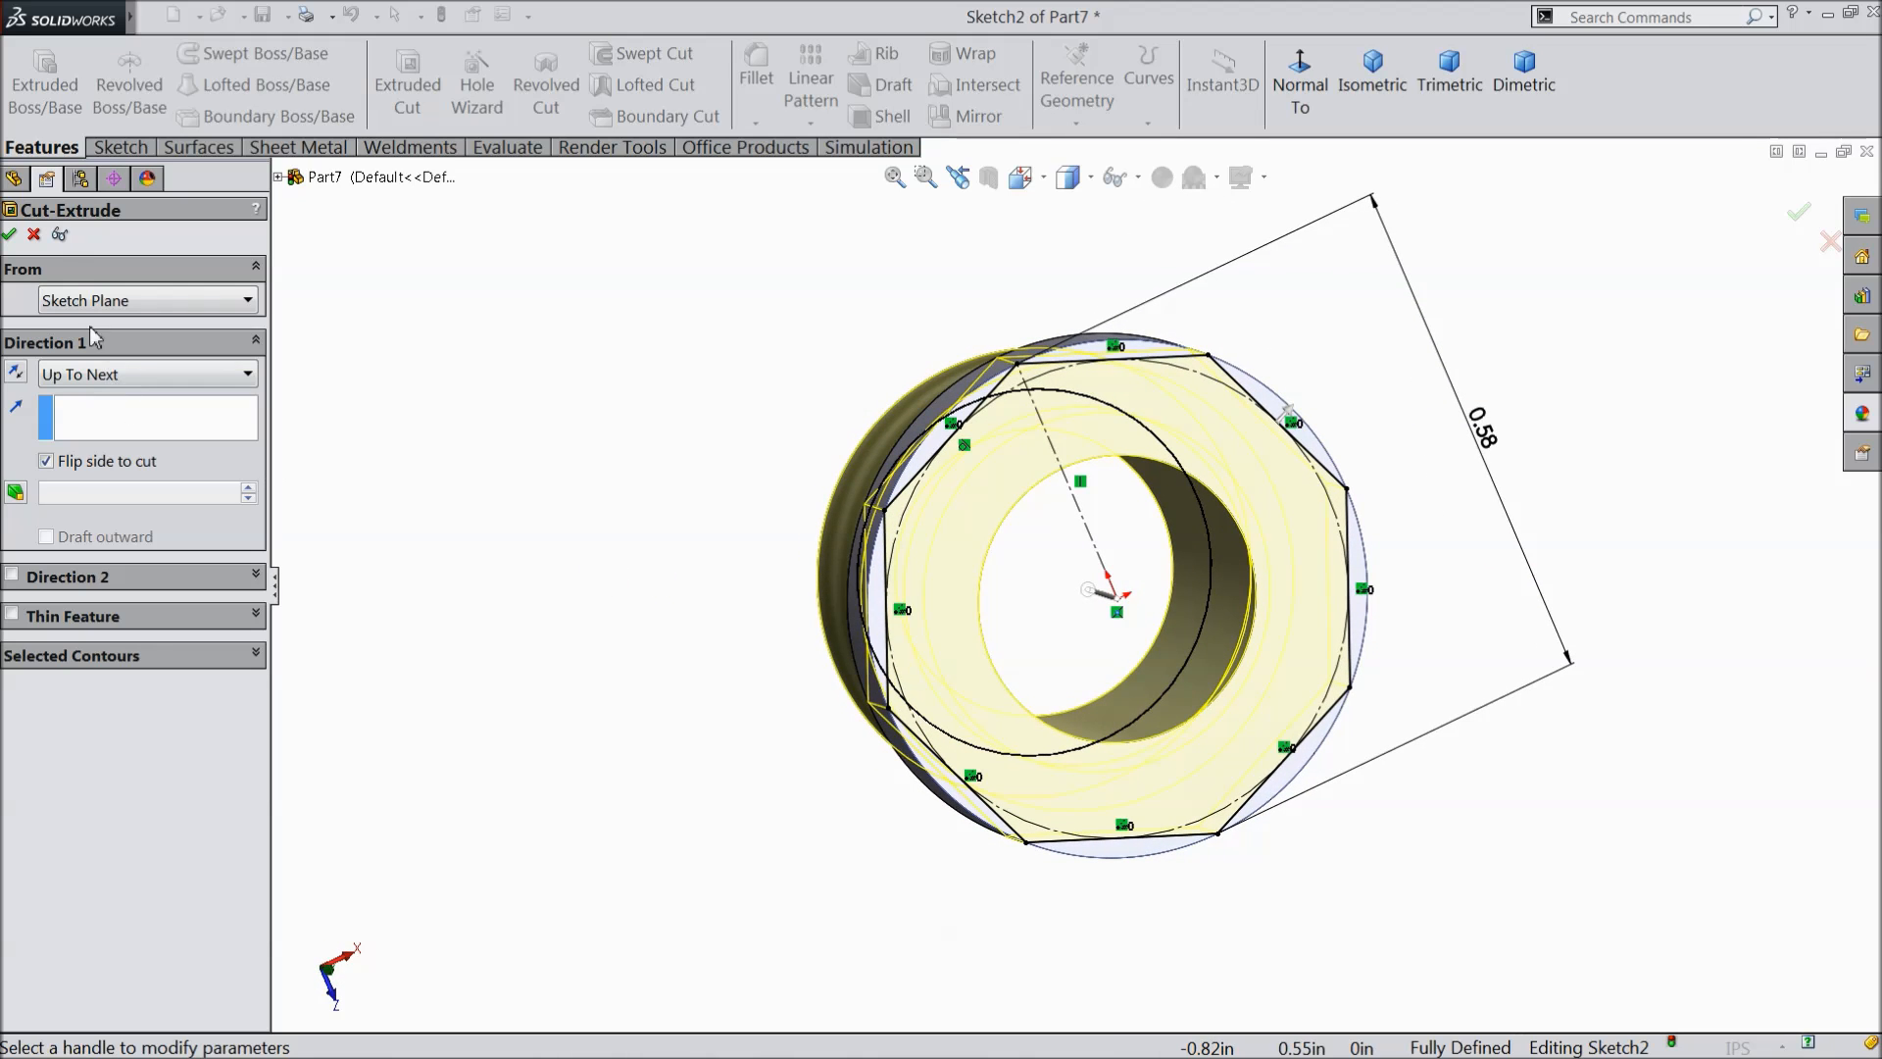
left_click(34, 235)
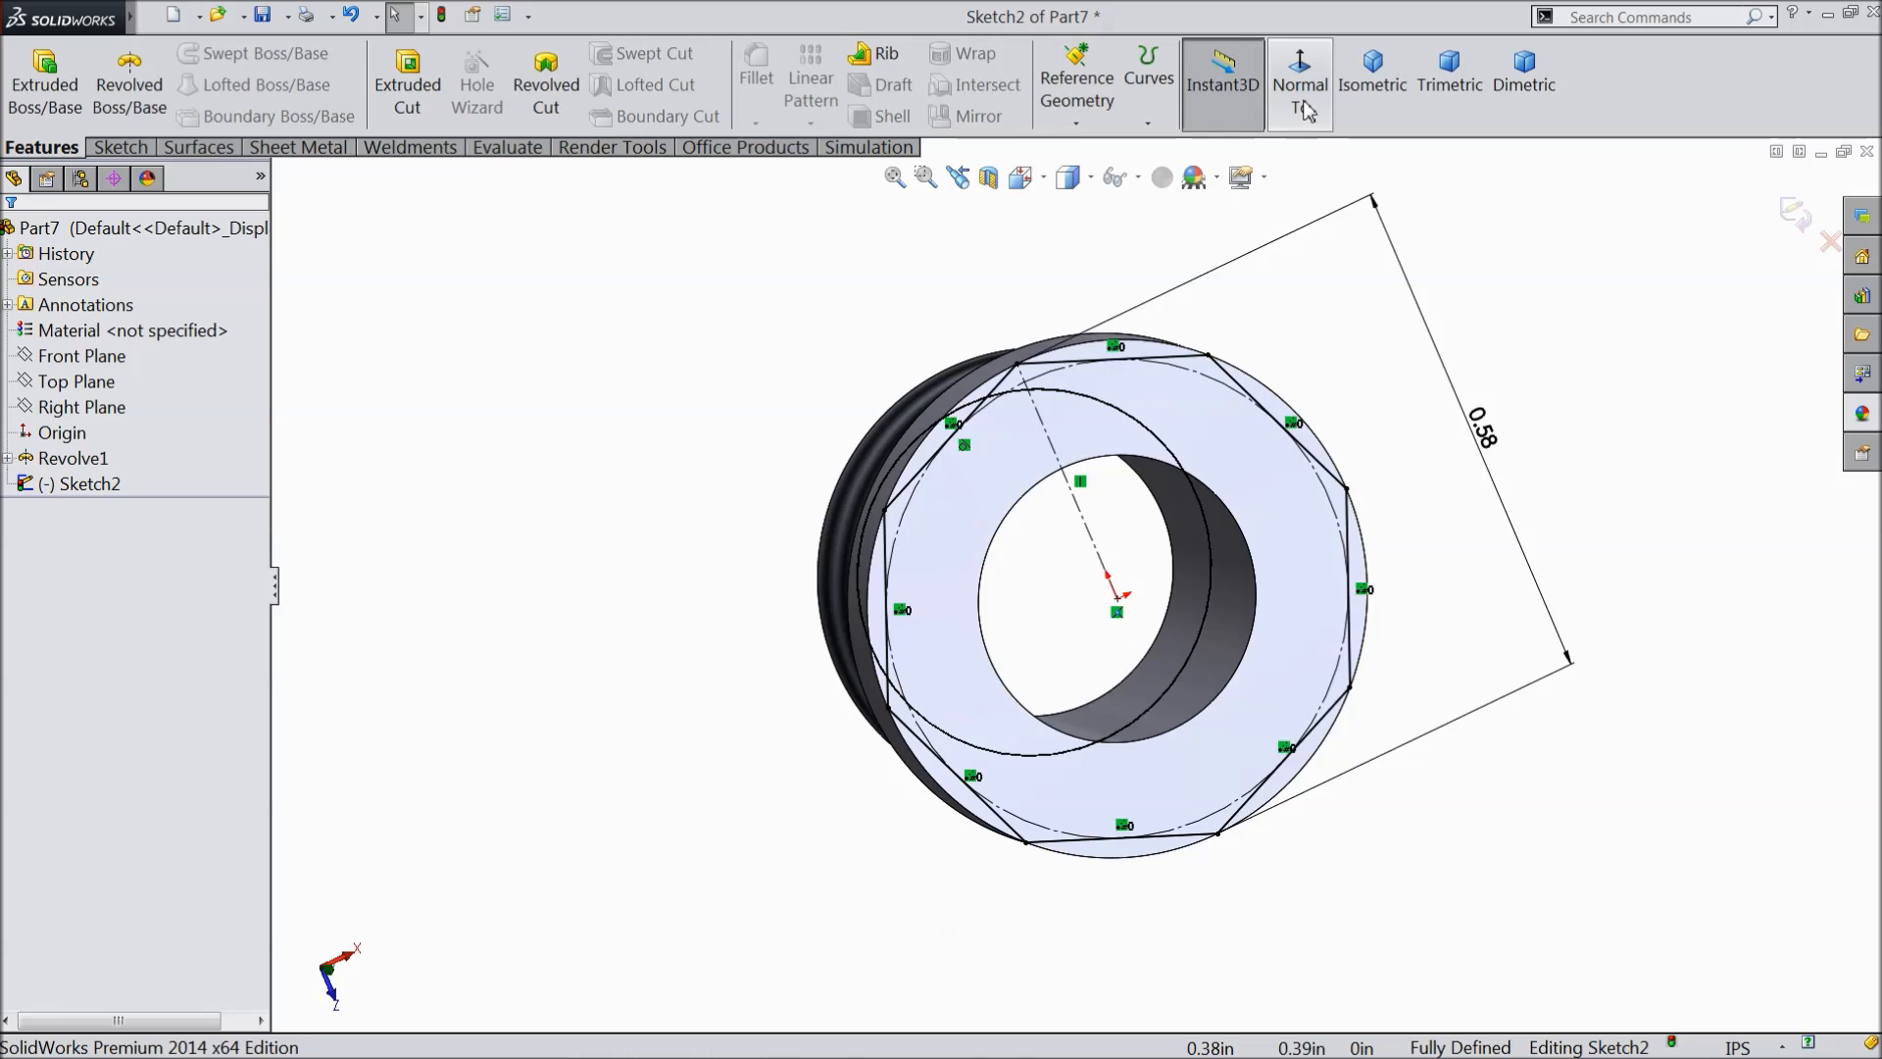
- Convert the flange's outer circular edge into the octagon sketch
left_click(1300, 93)
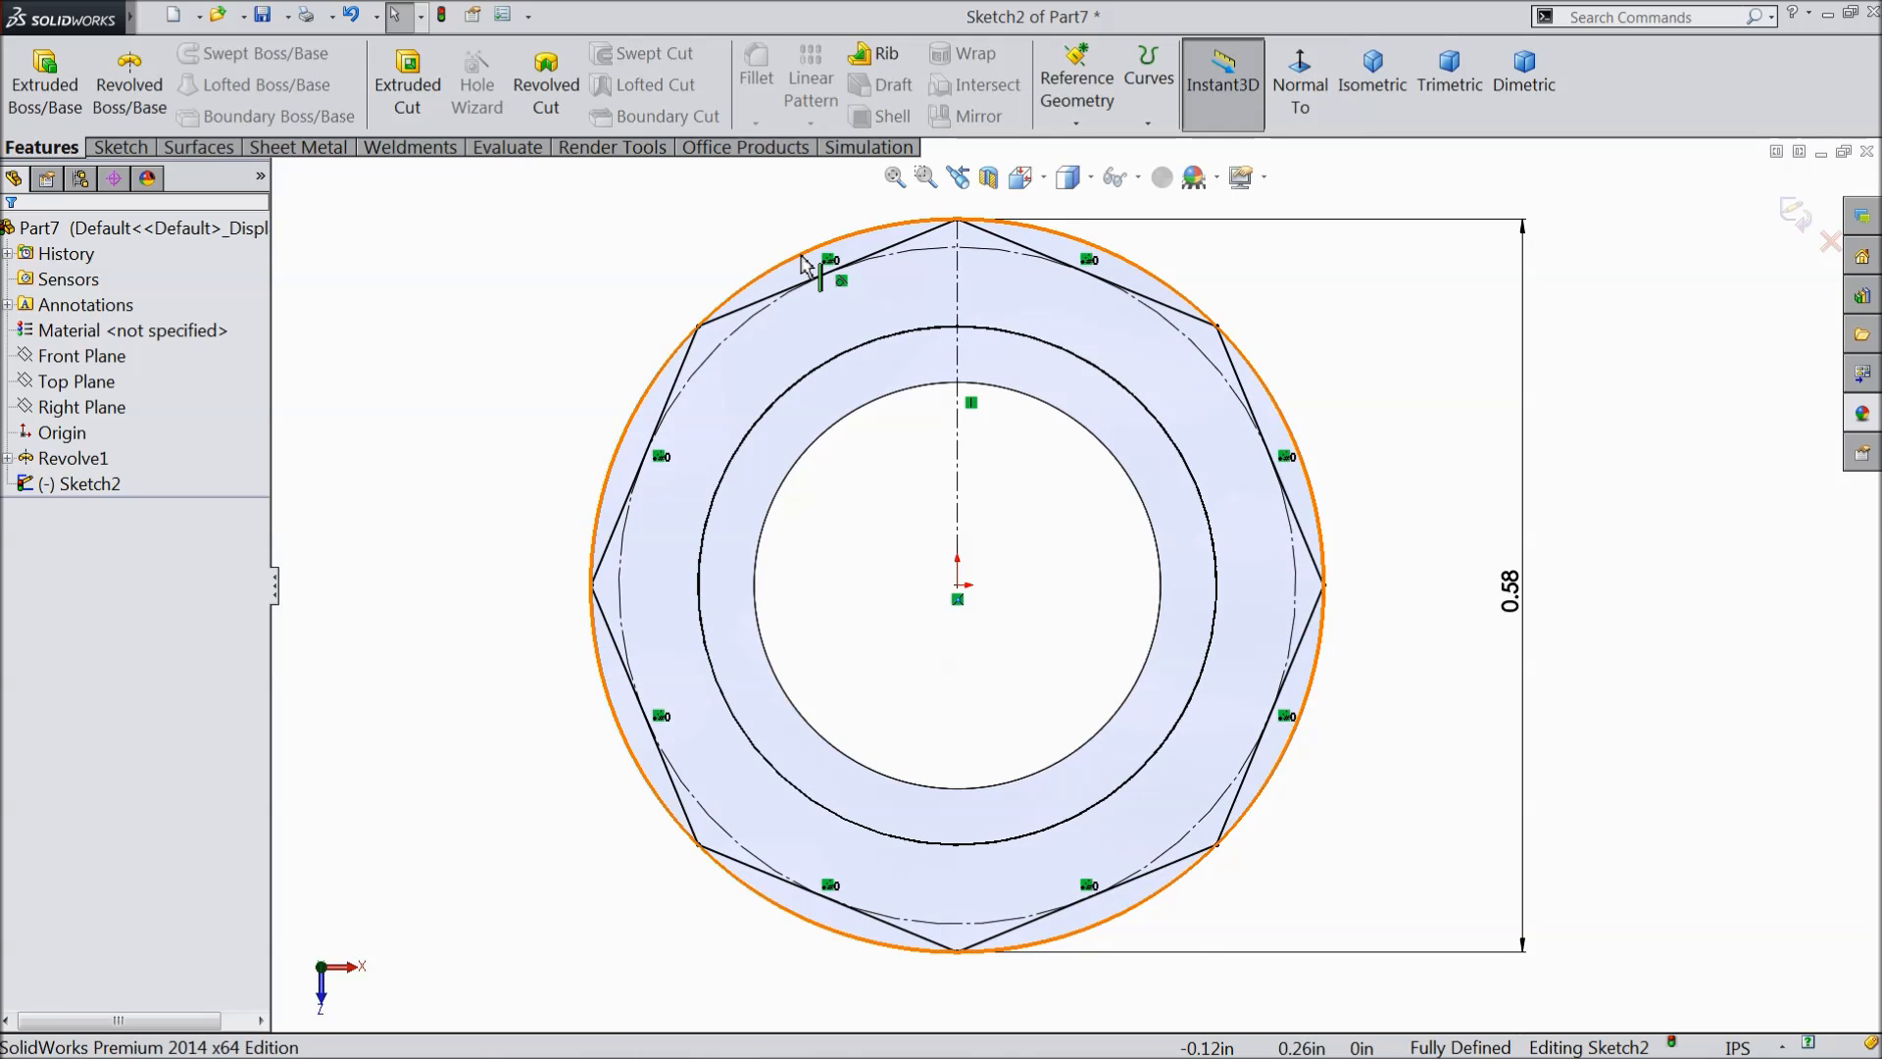
left_click(802, 265)
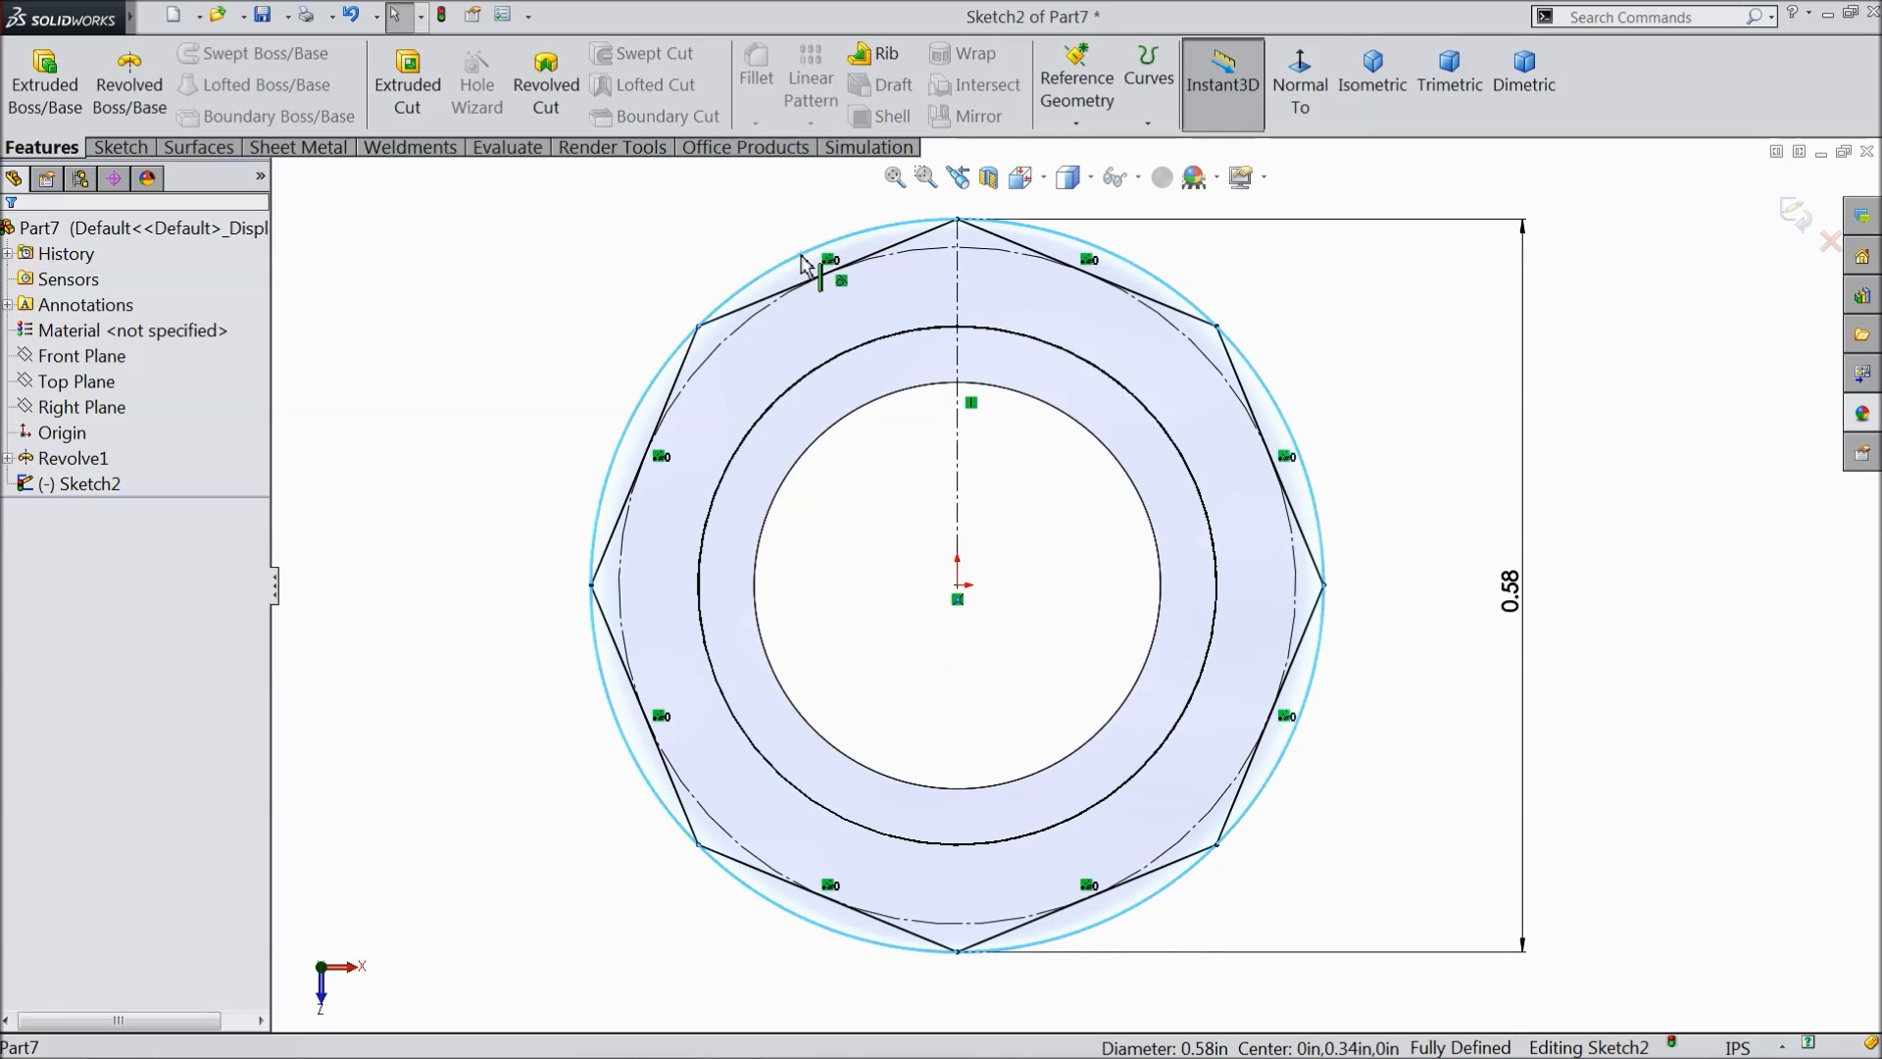
left_click(119, 147)
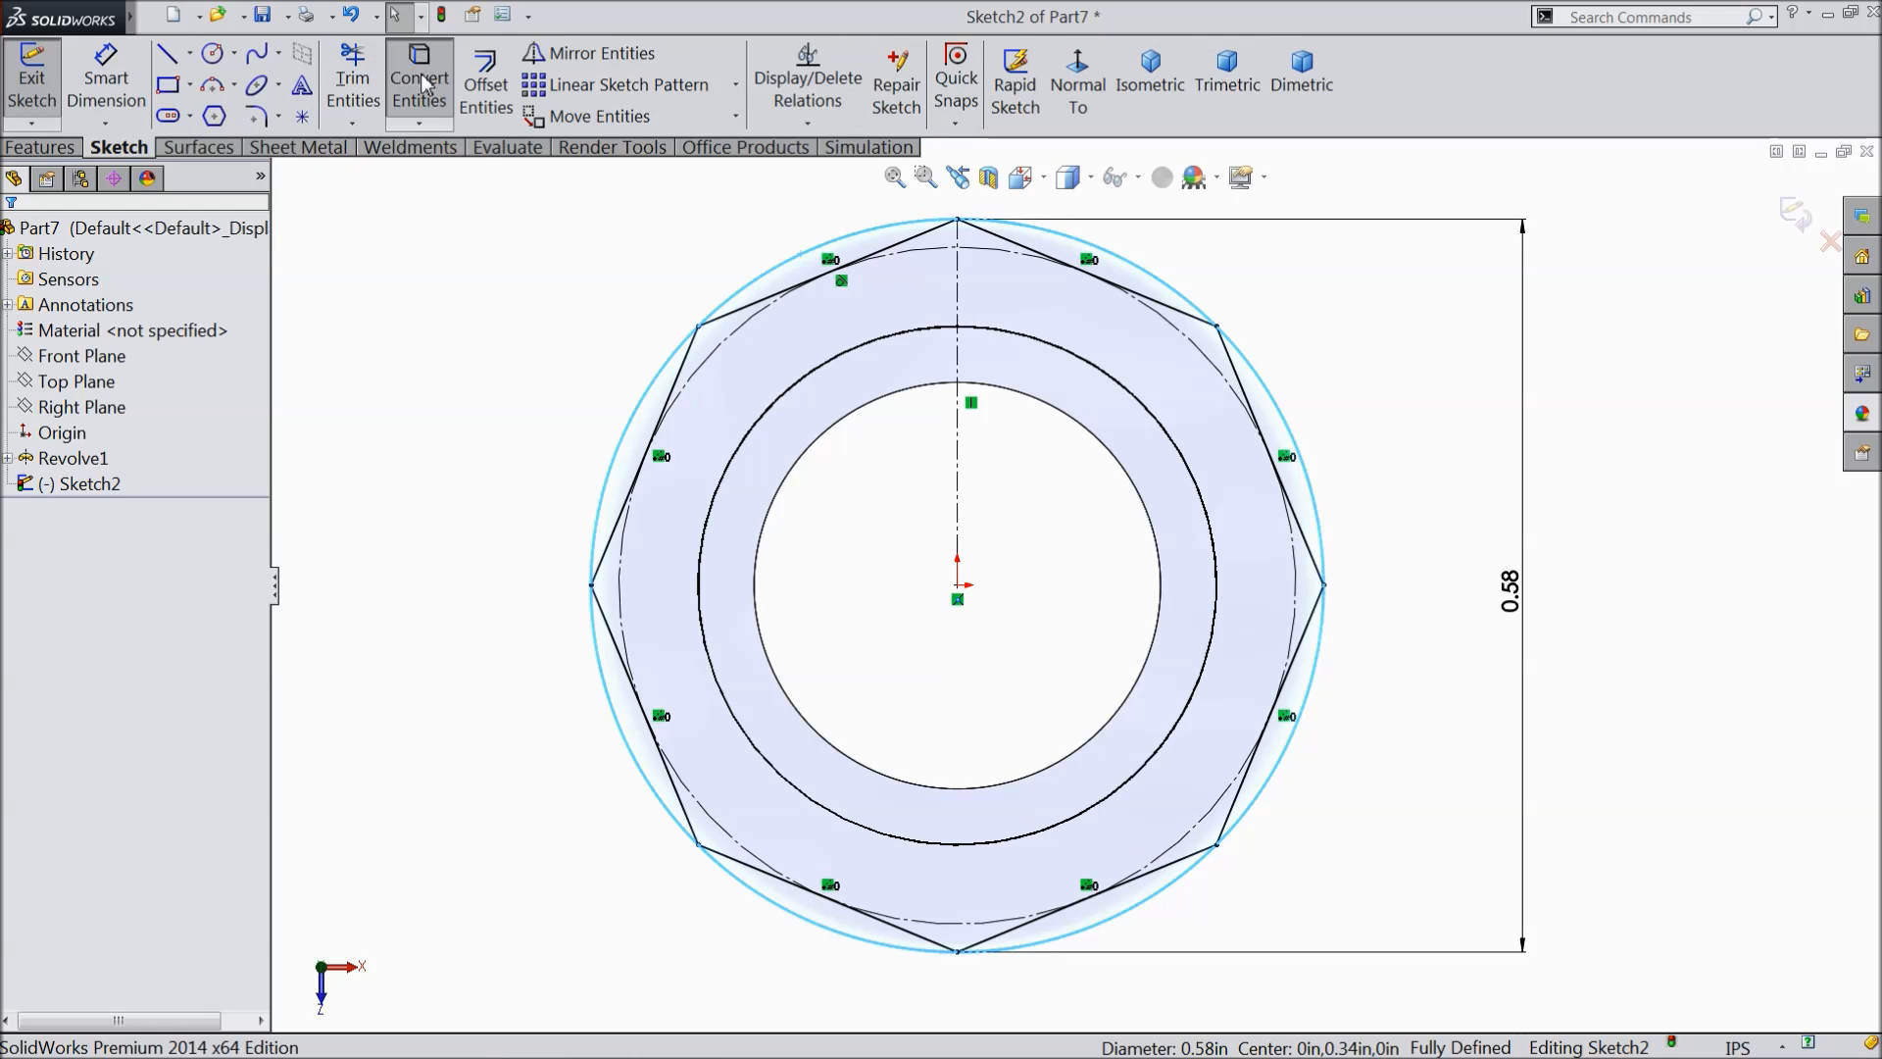
left_click(420, 78)
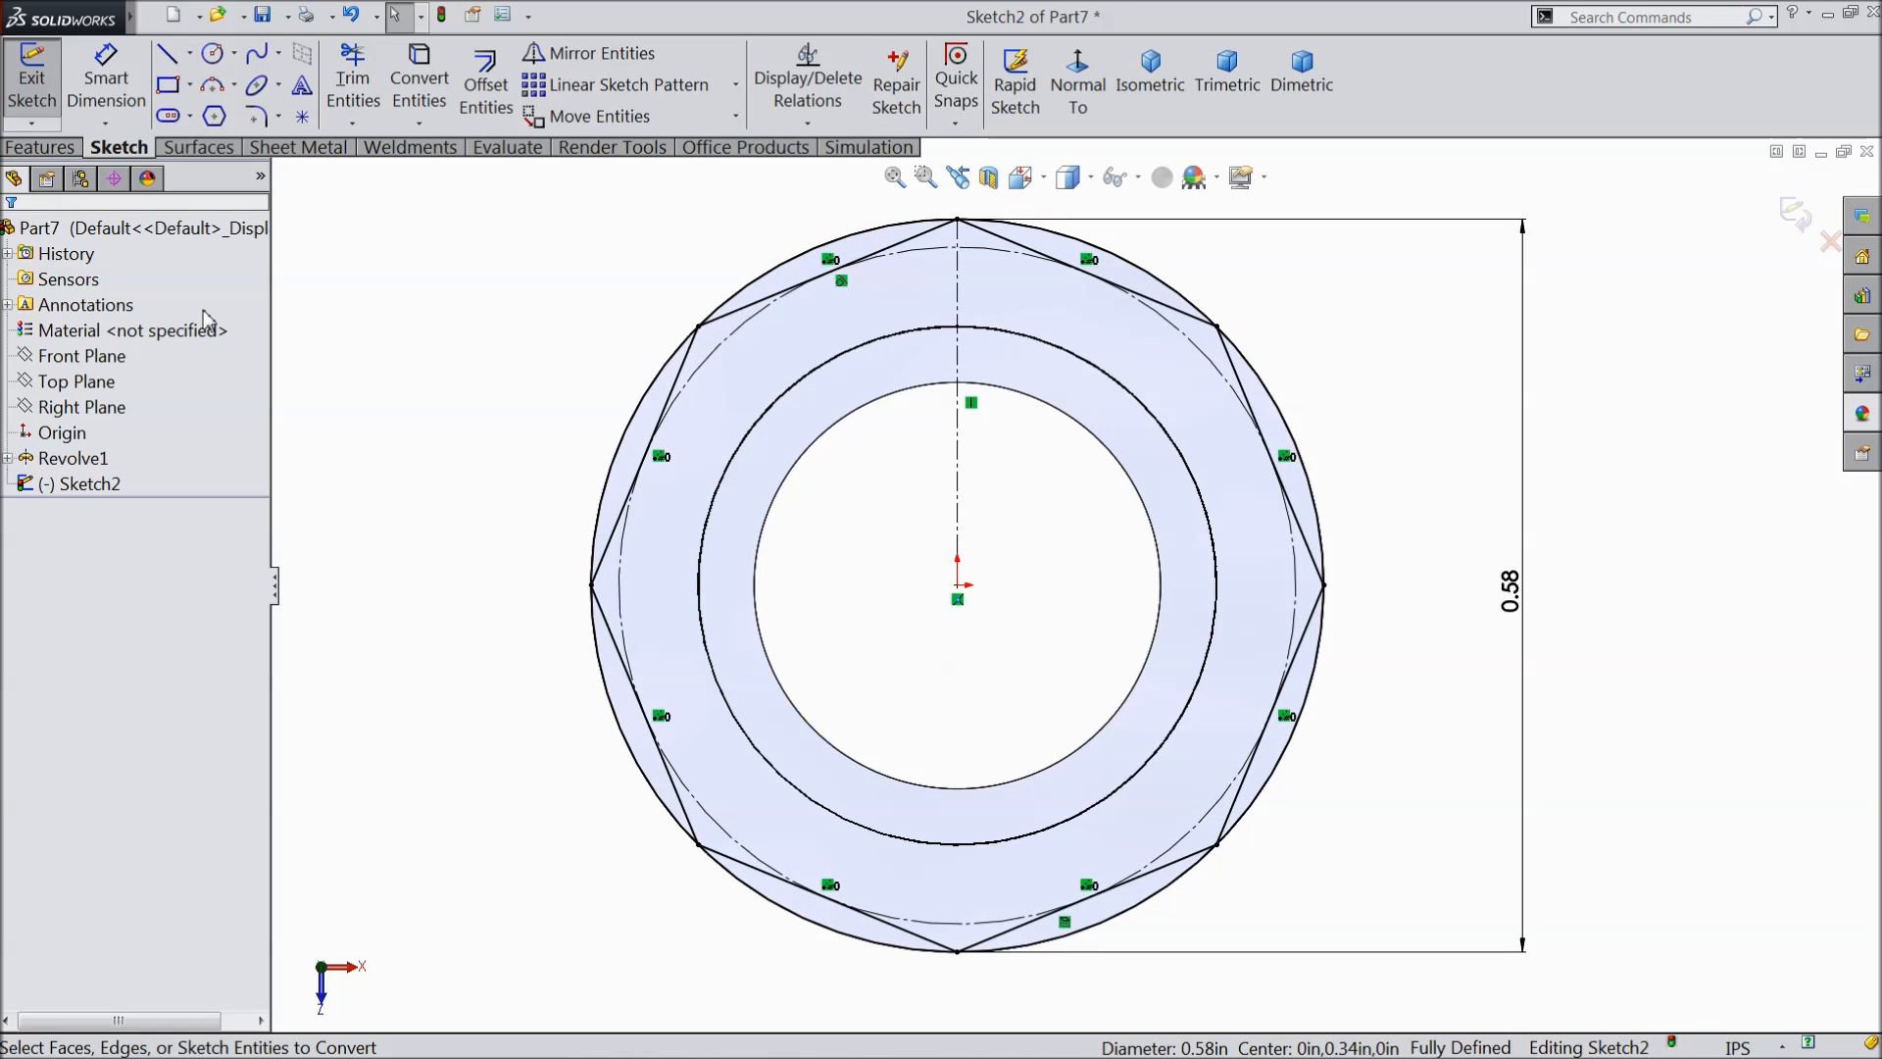
- Start an extruded cut and select the eight segments between the circle and the octagon as its contours
left_click(41, 147)
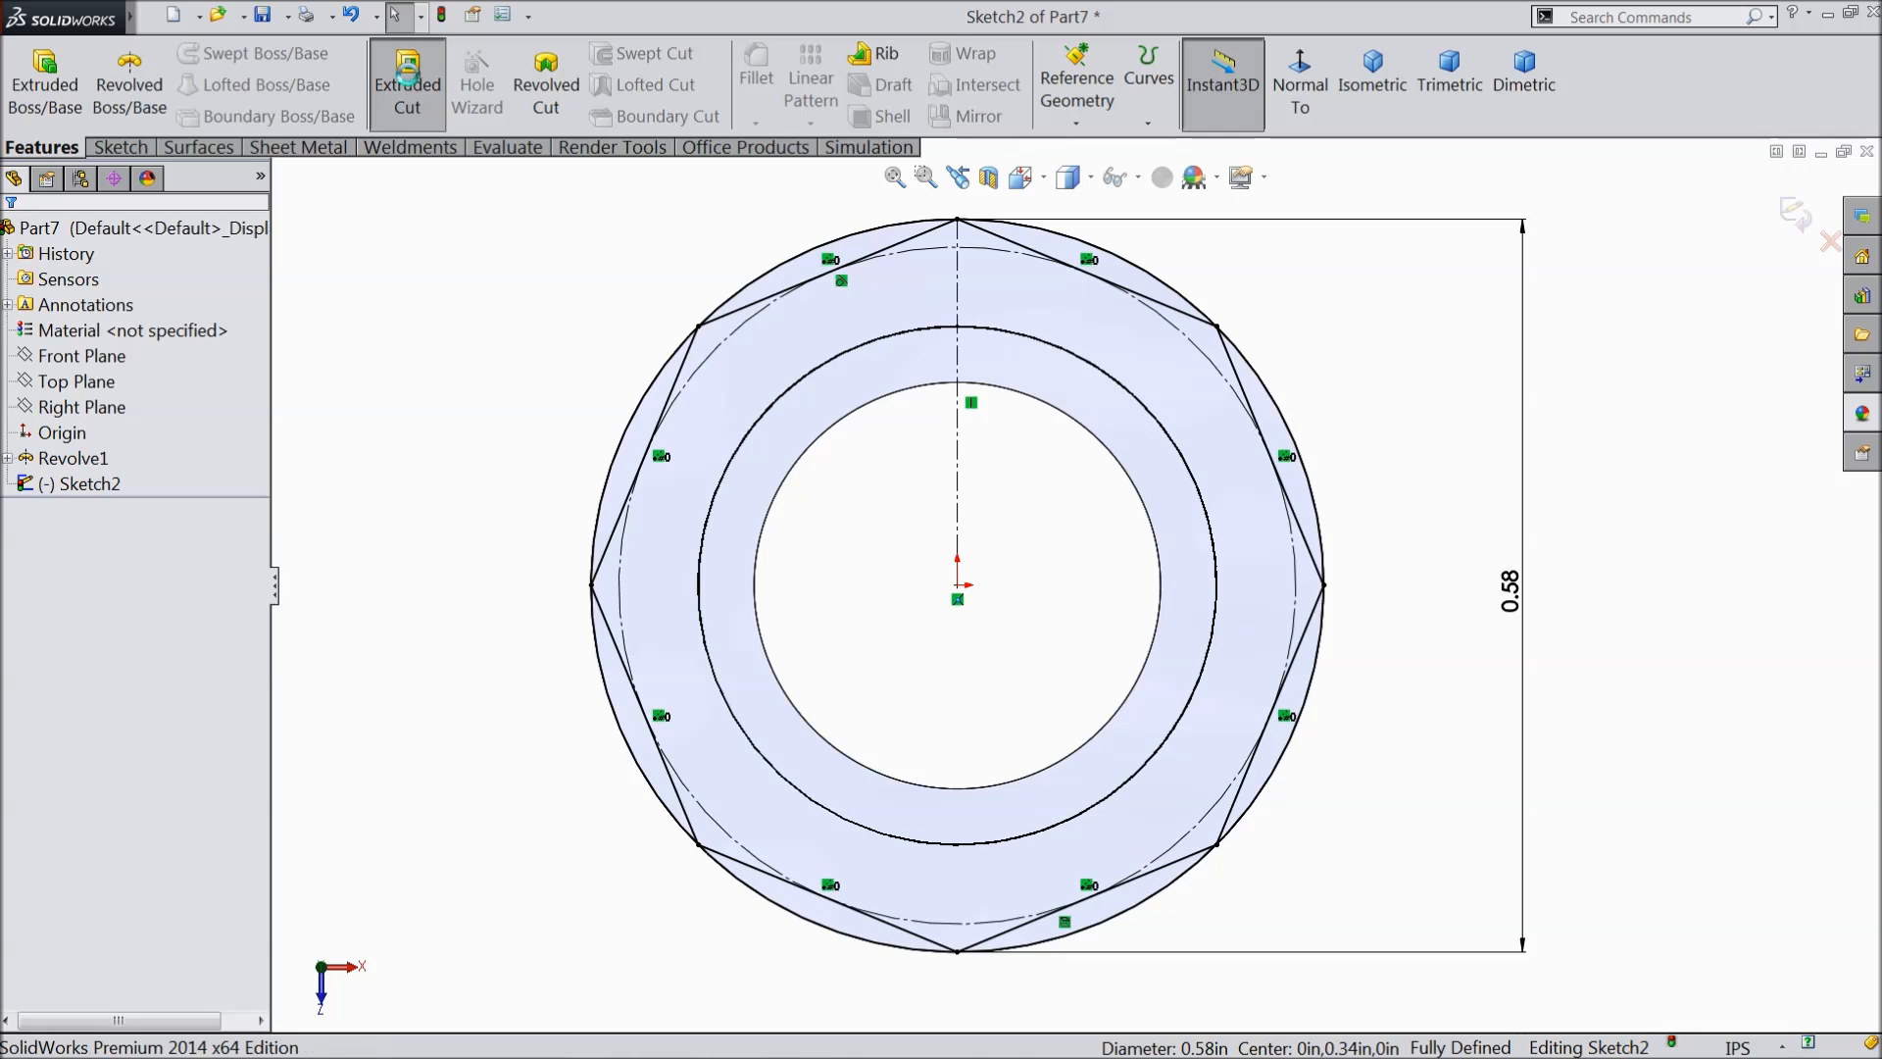
left_click(407, 83)
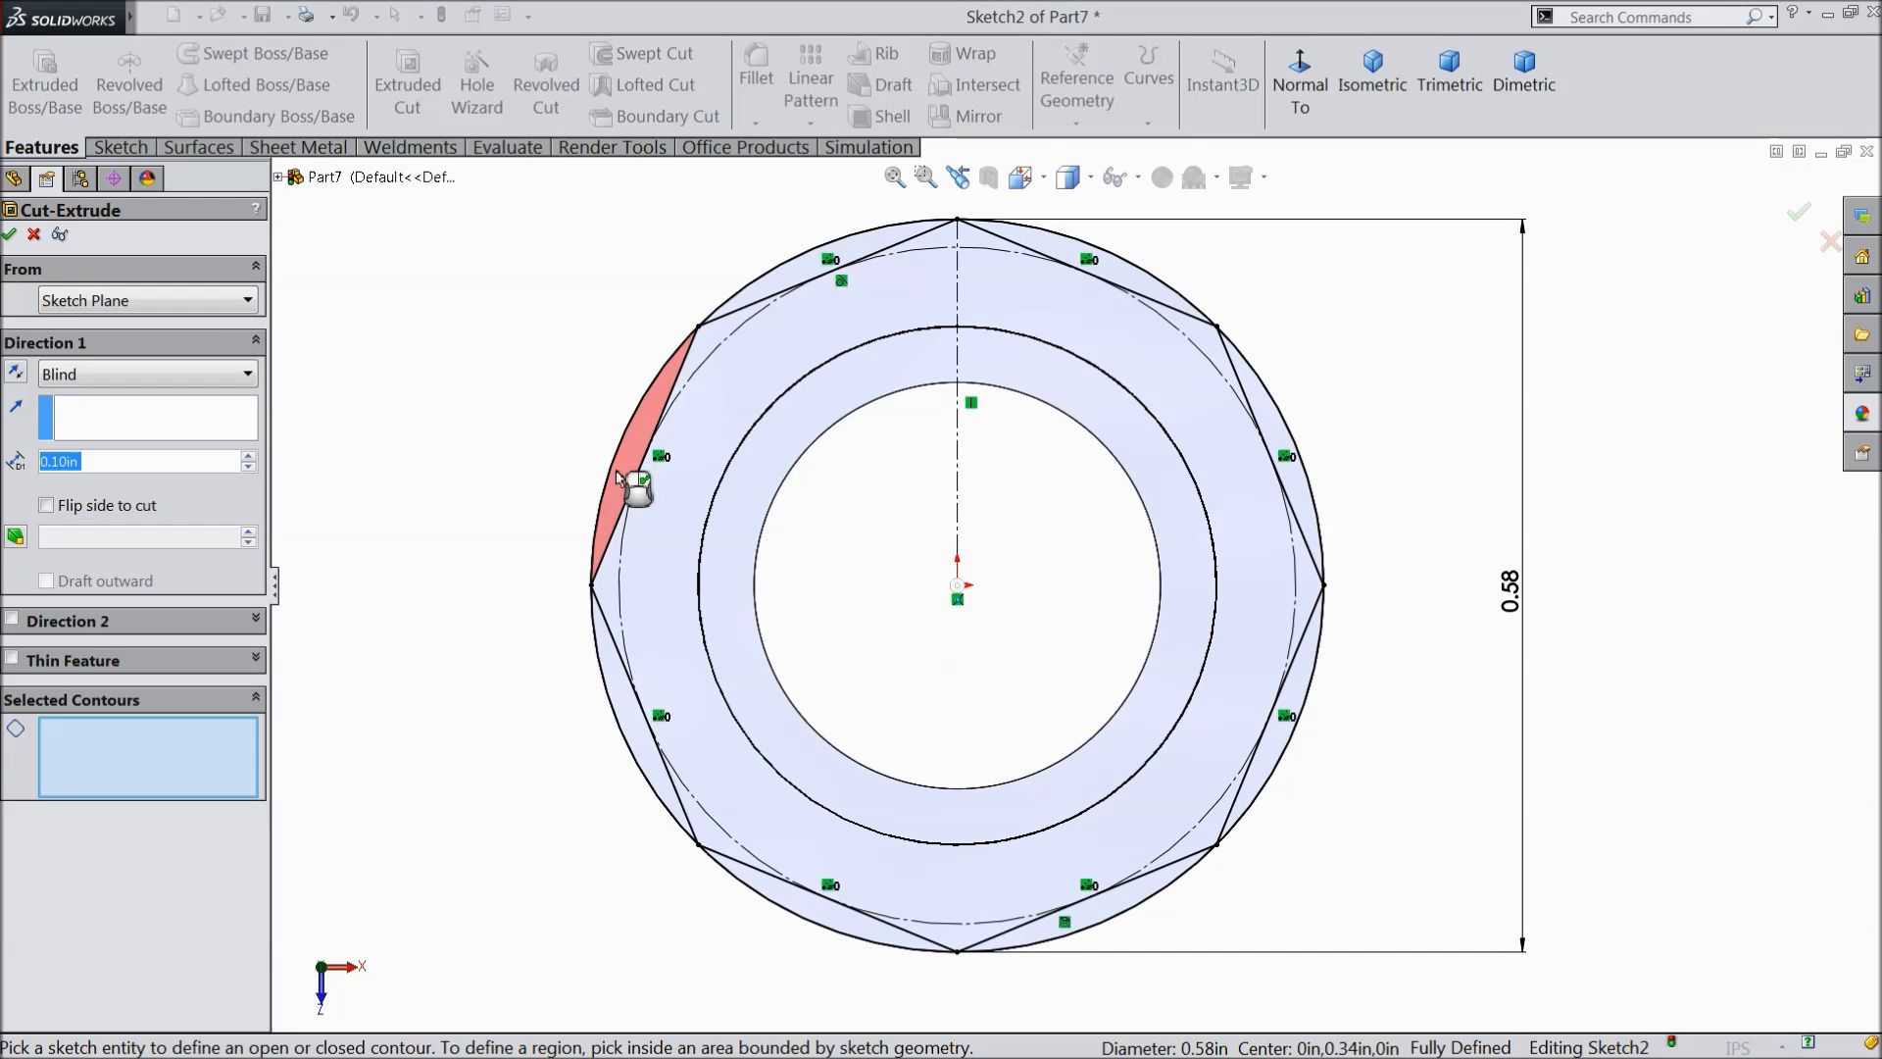
left_click(651, 472)
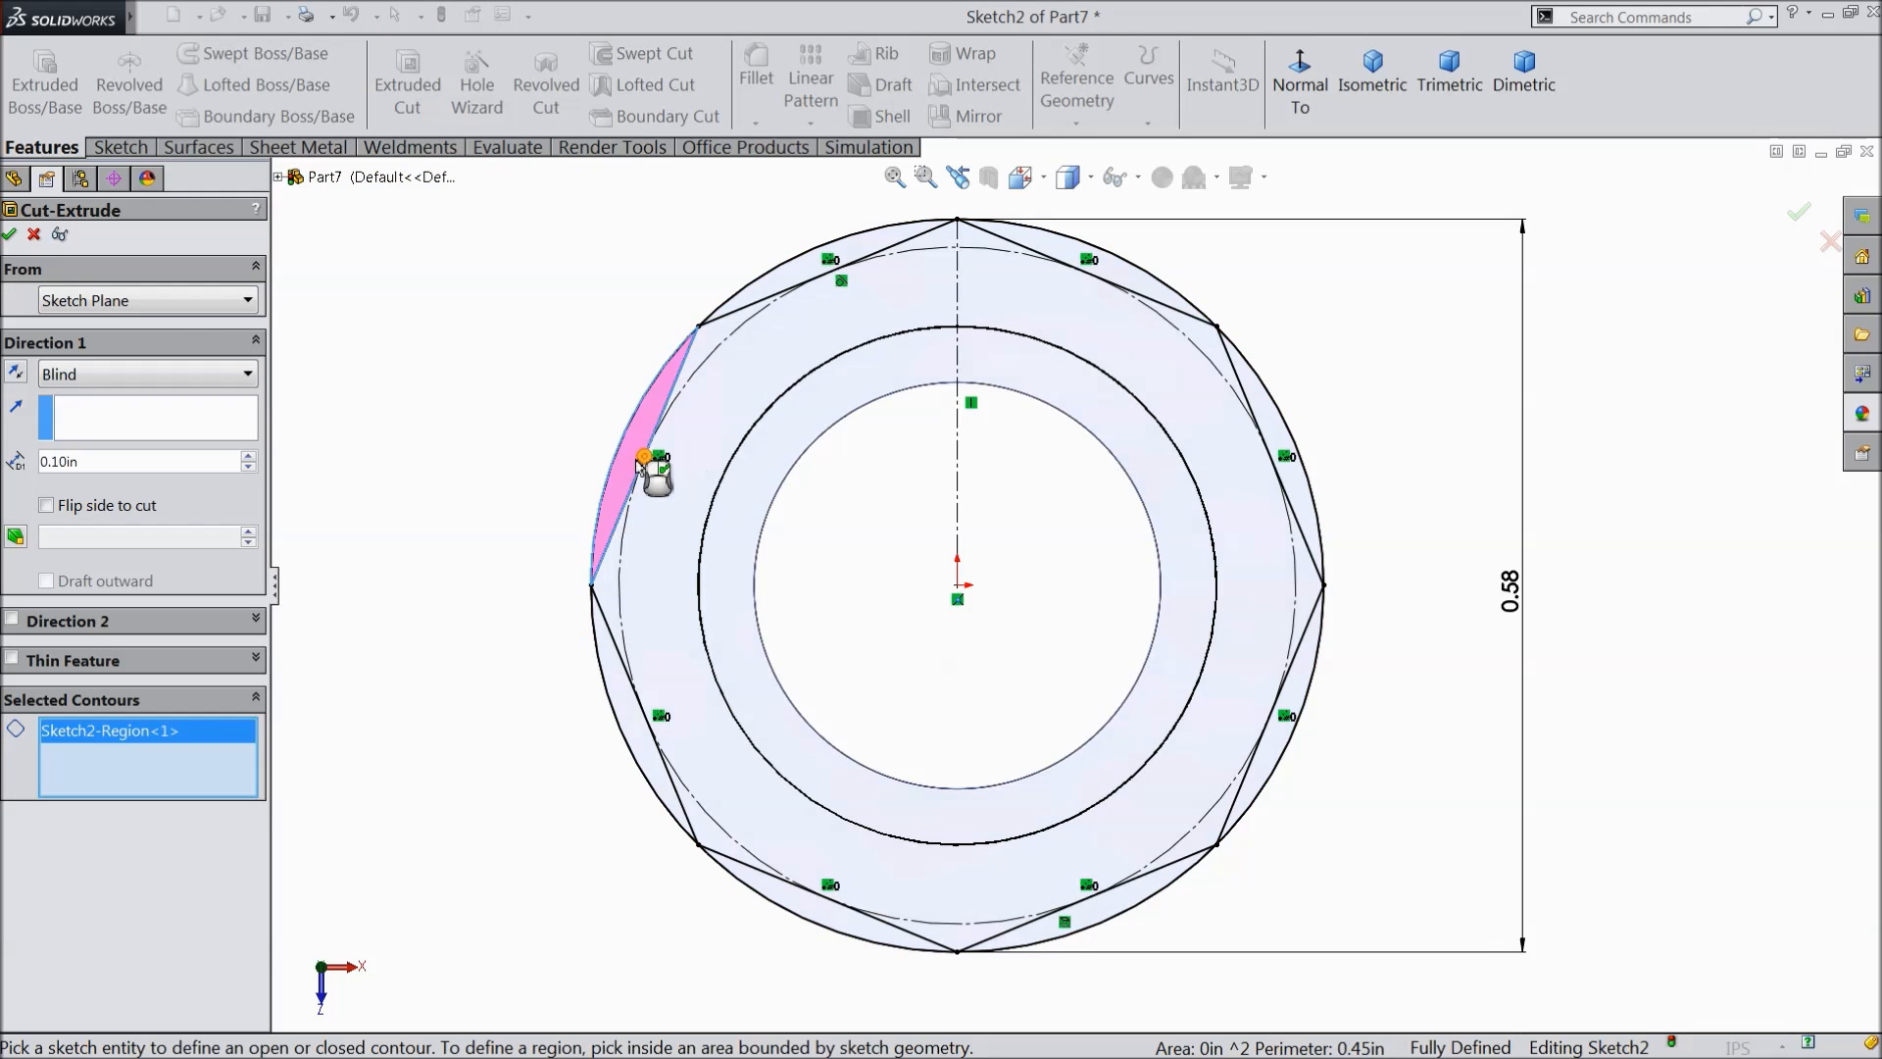
left_click(794, 284)
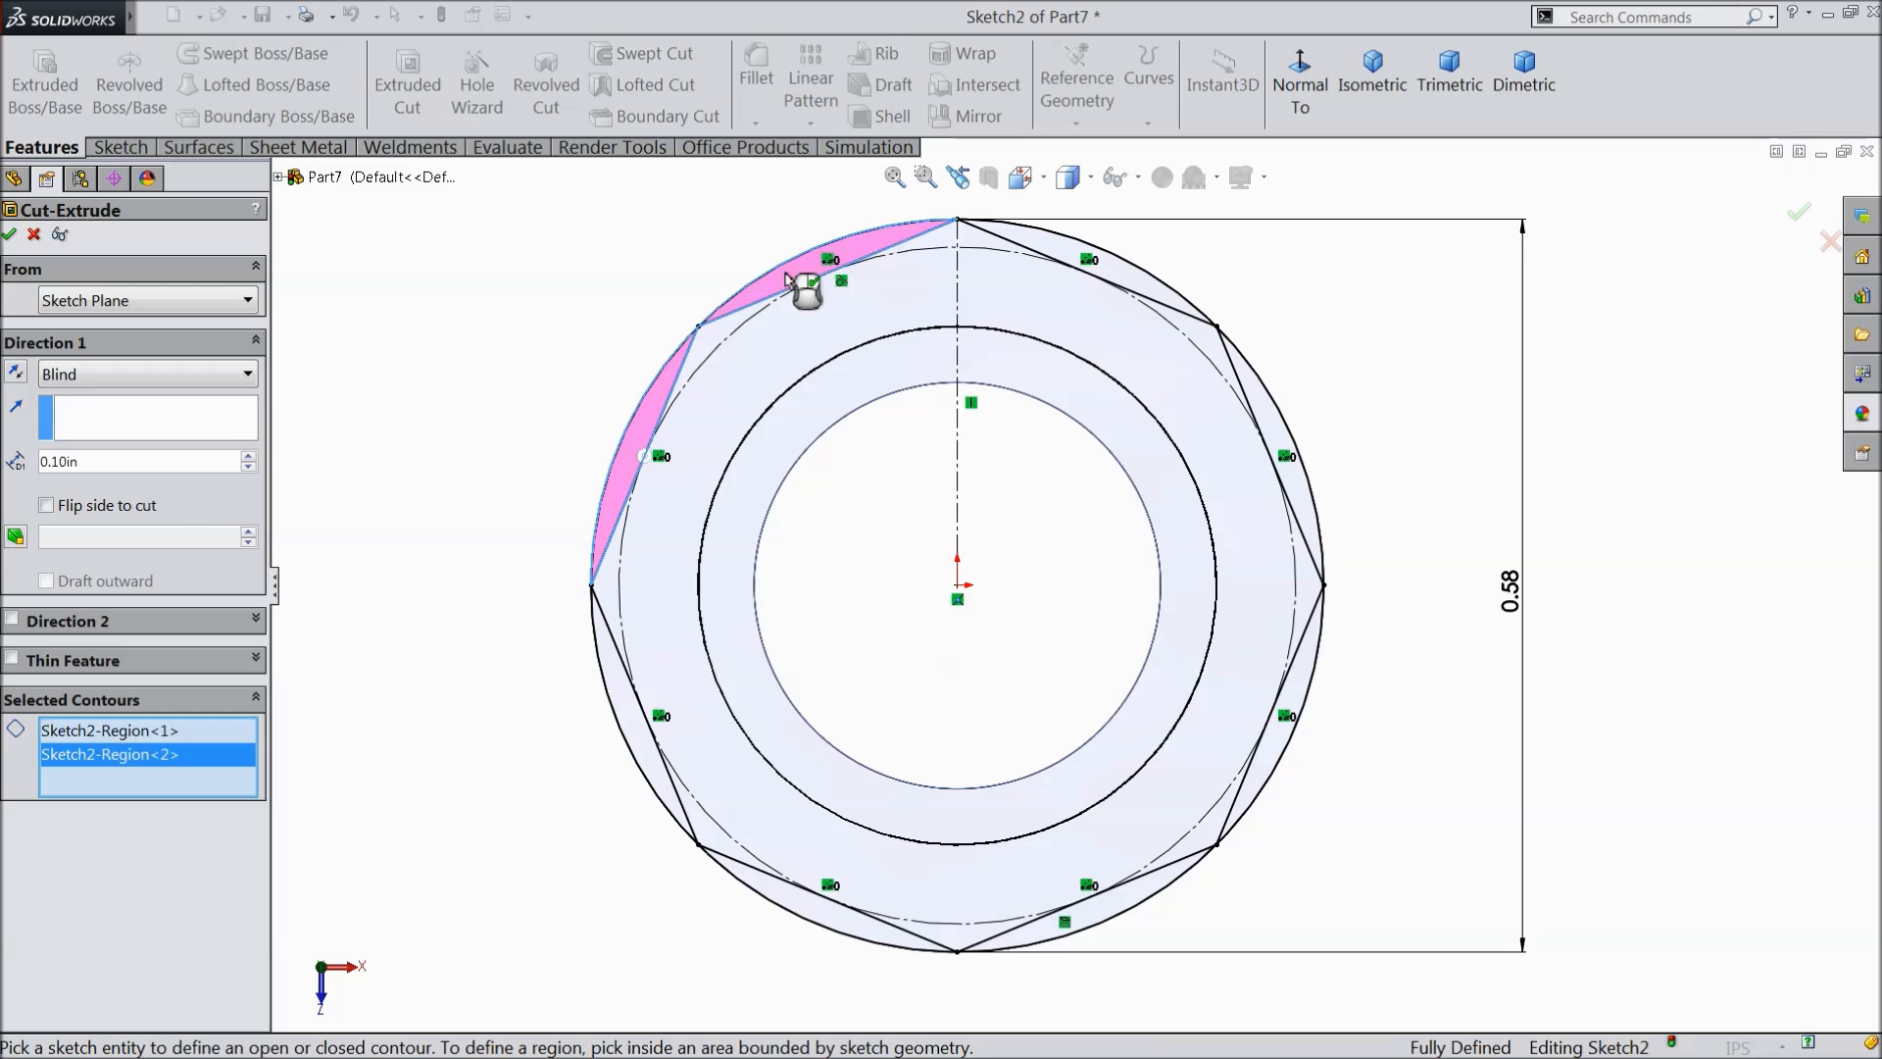
left_click(1084, 255)
left_click(1272, 421)
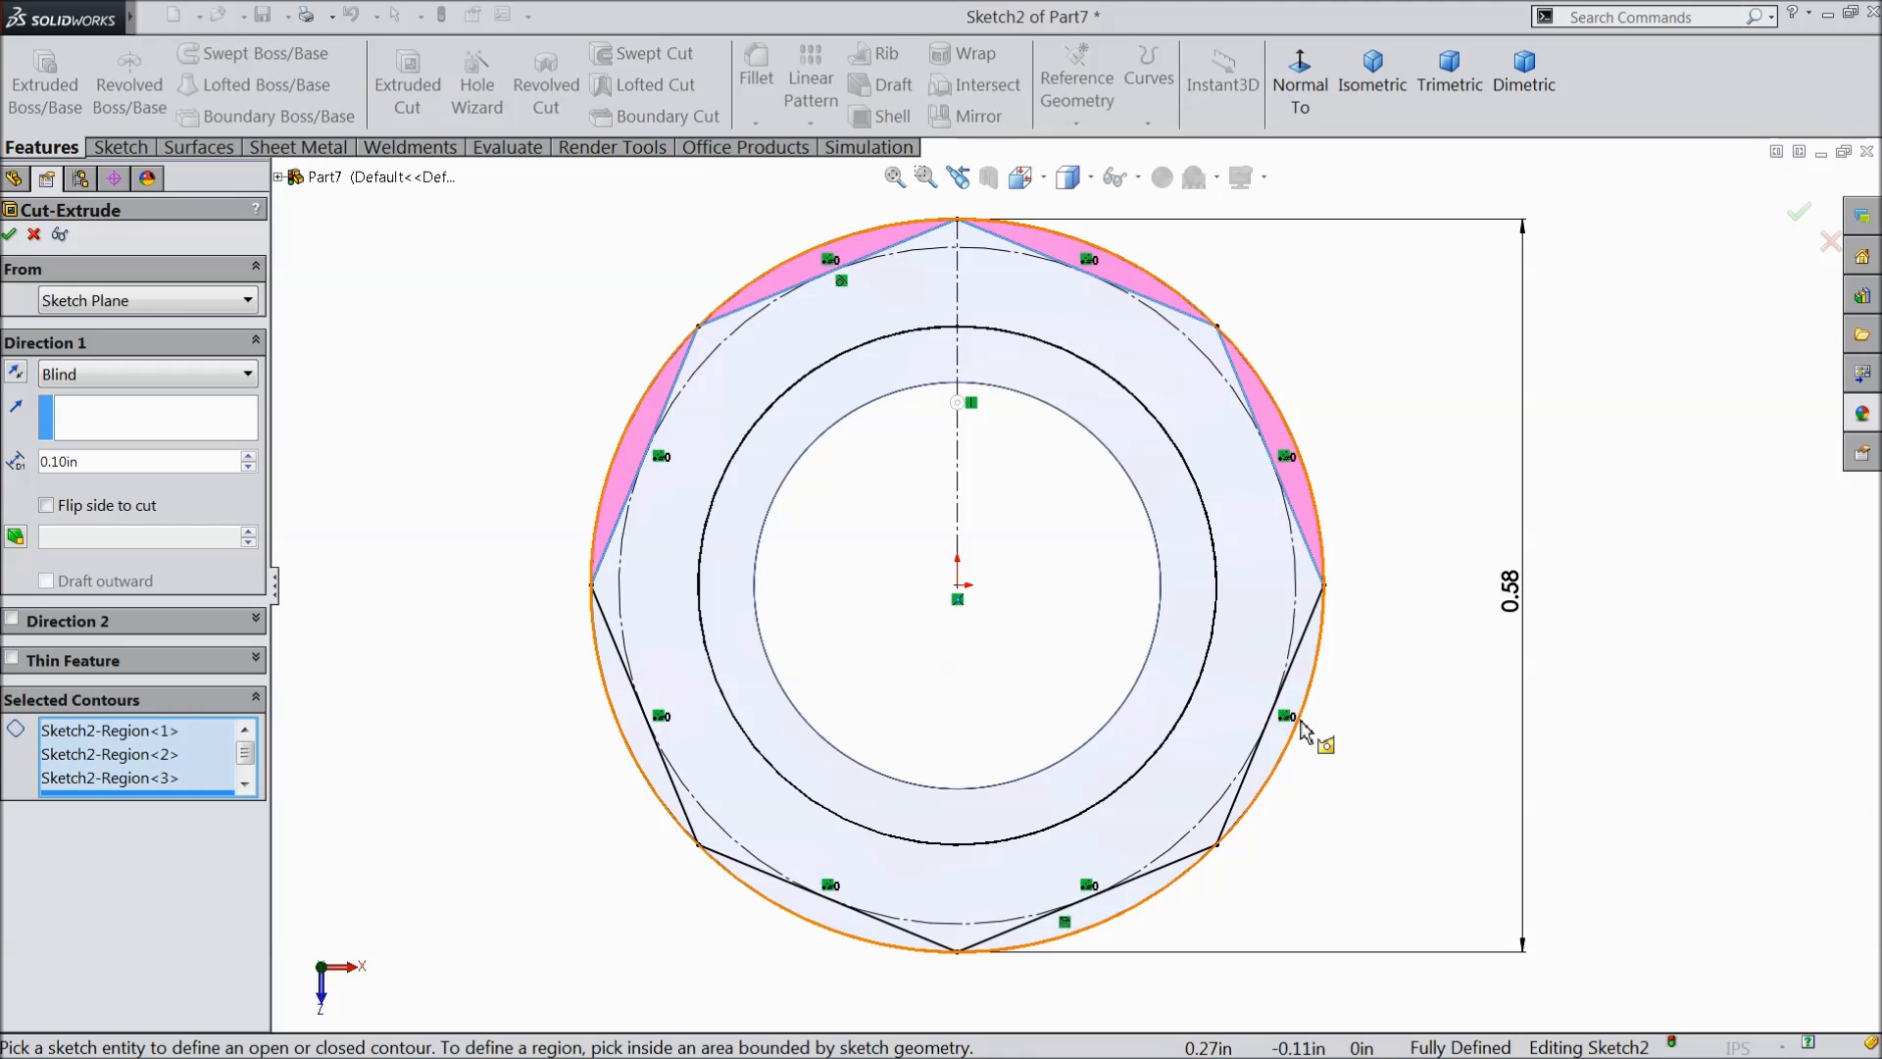
left_click(1301, 696)
left_click(1129, 897)
left_click(840, 921)
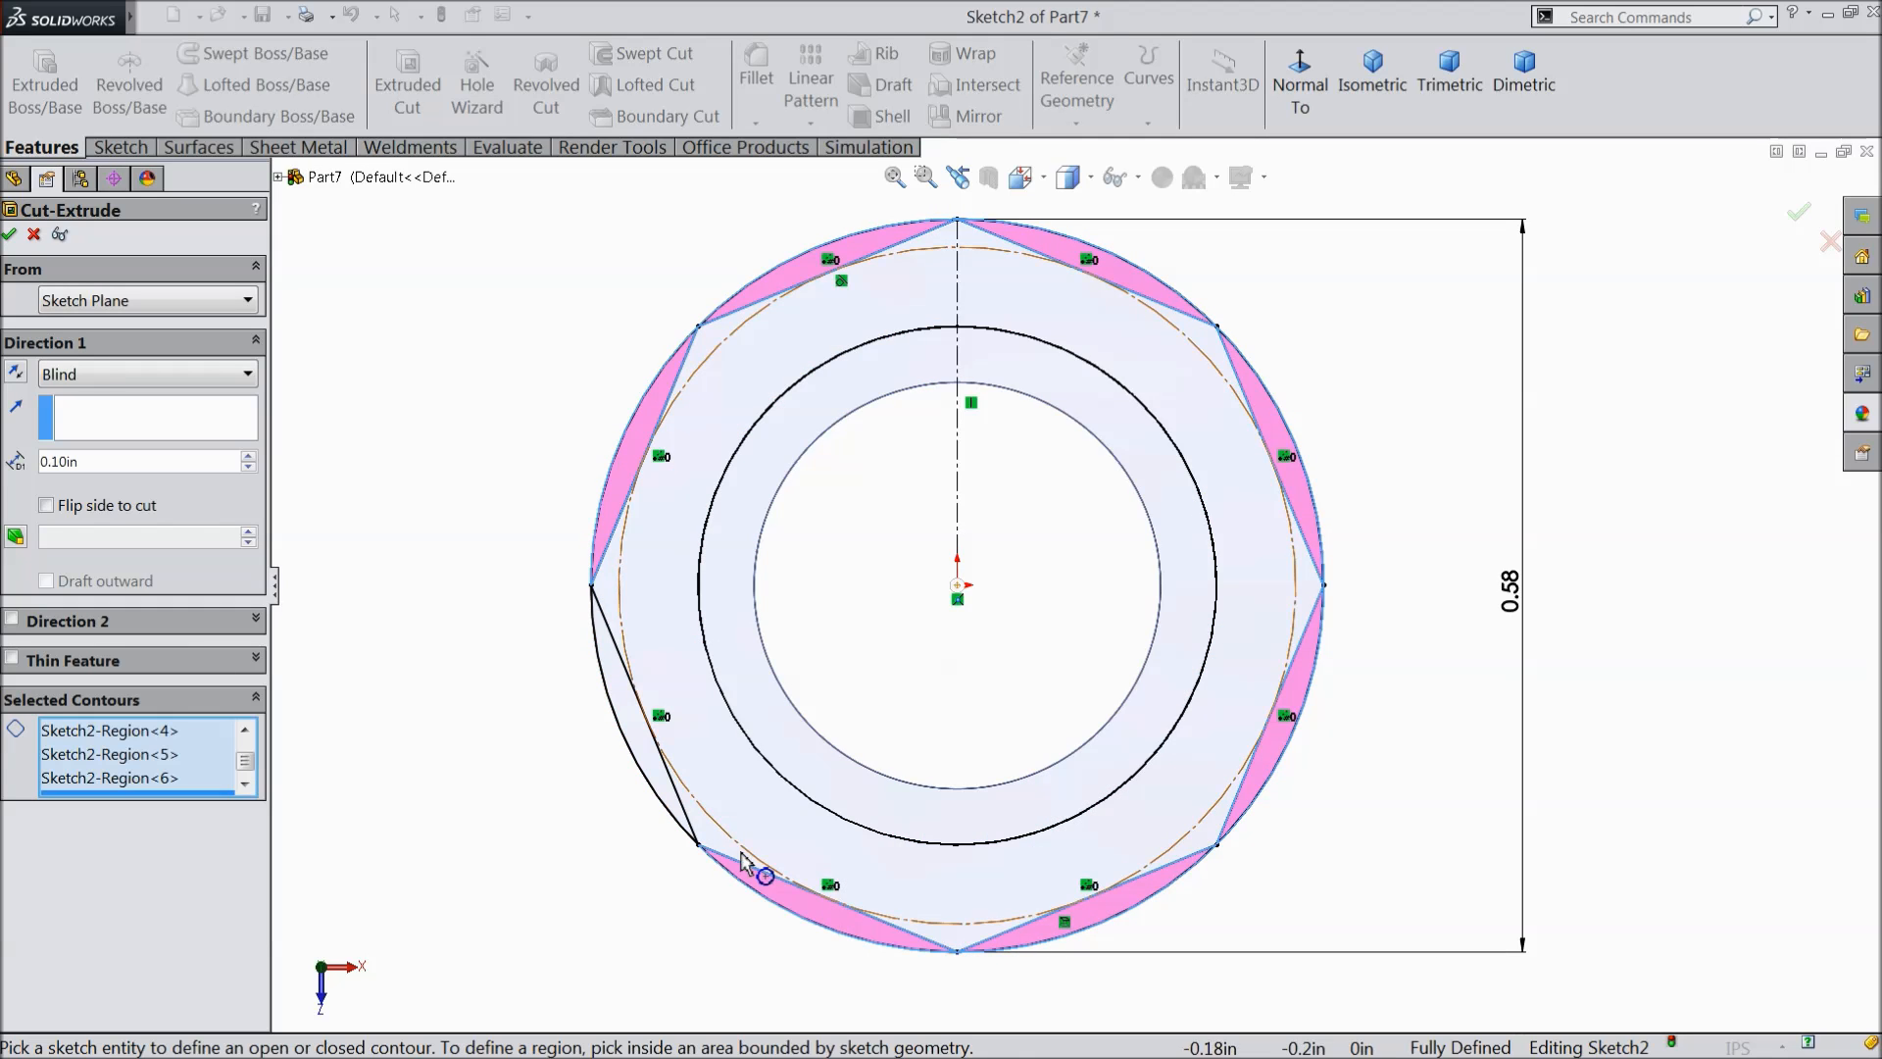
left_click(642, 750)
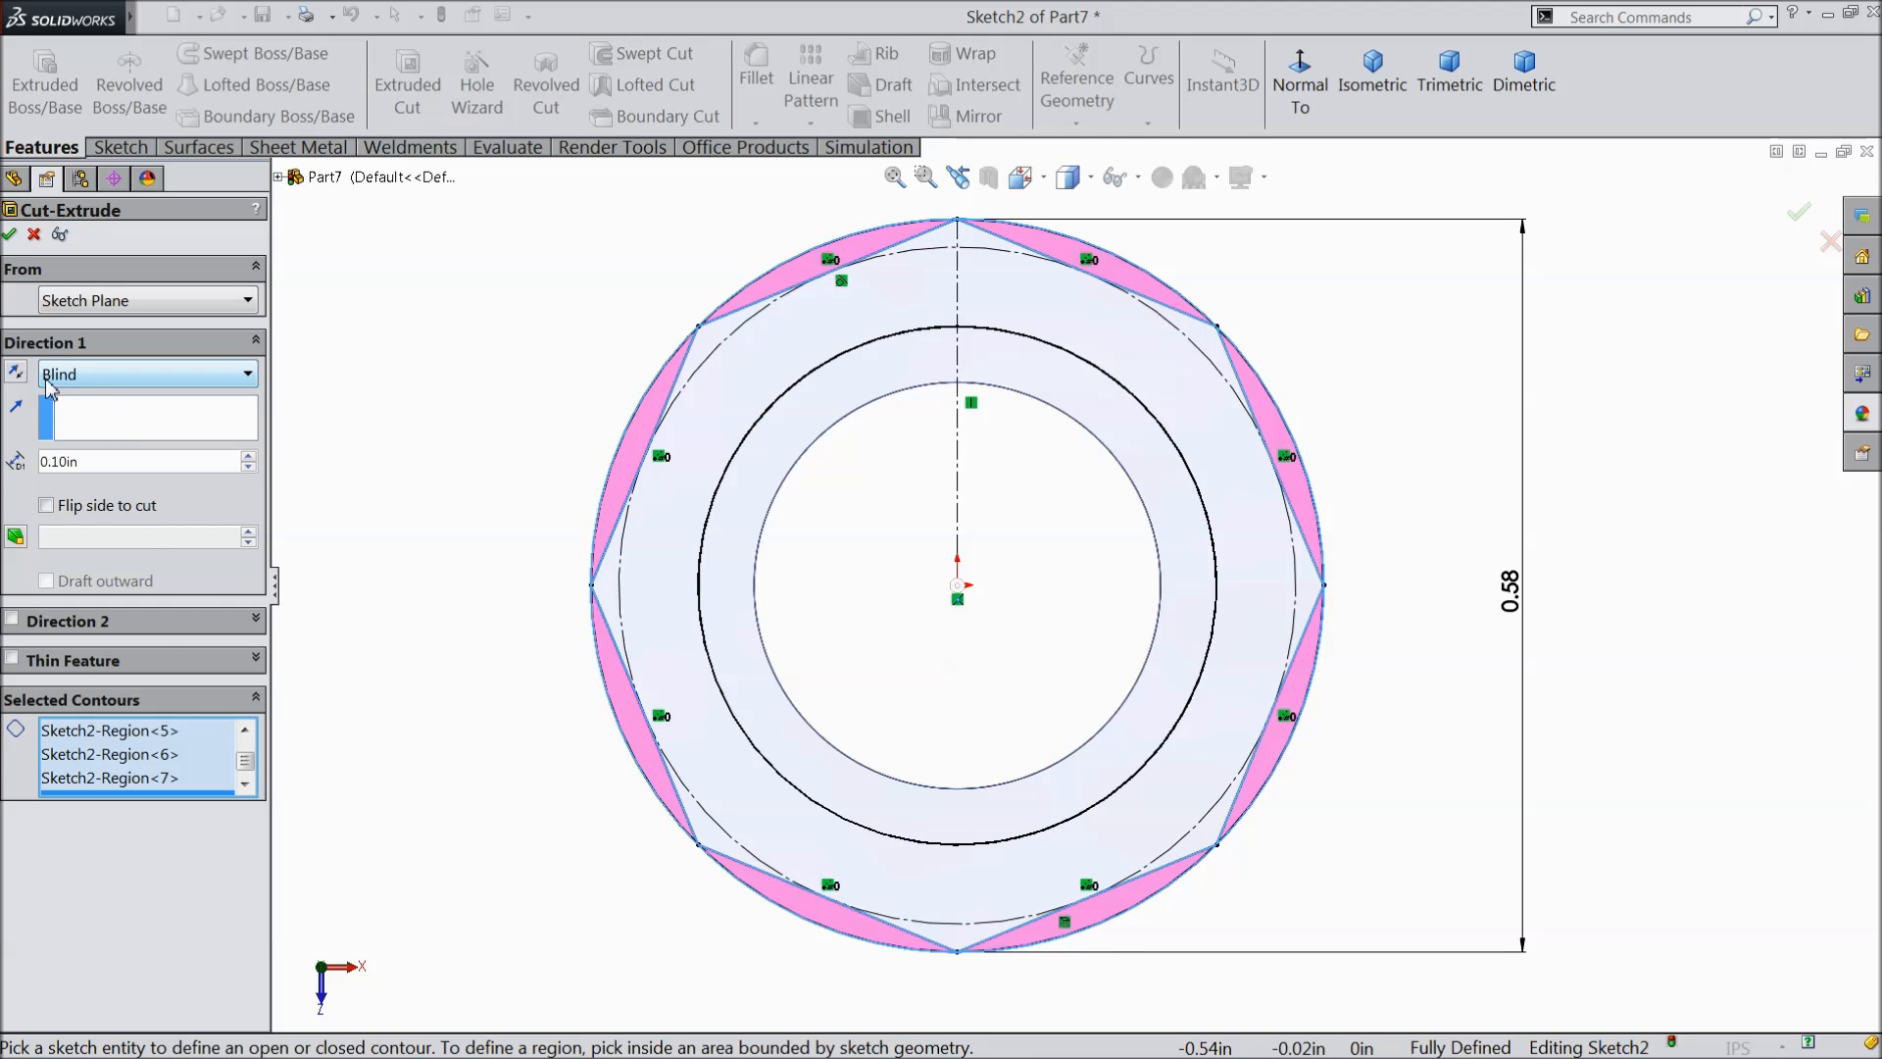
- Set the cut's end condition to Up To Next and complete the octagonal flange
left_click(77, 377)
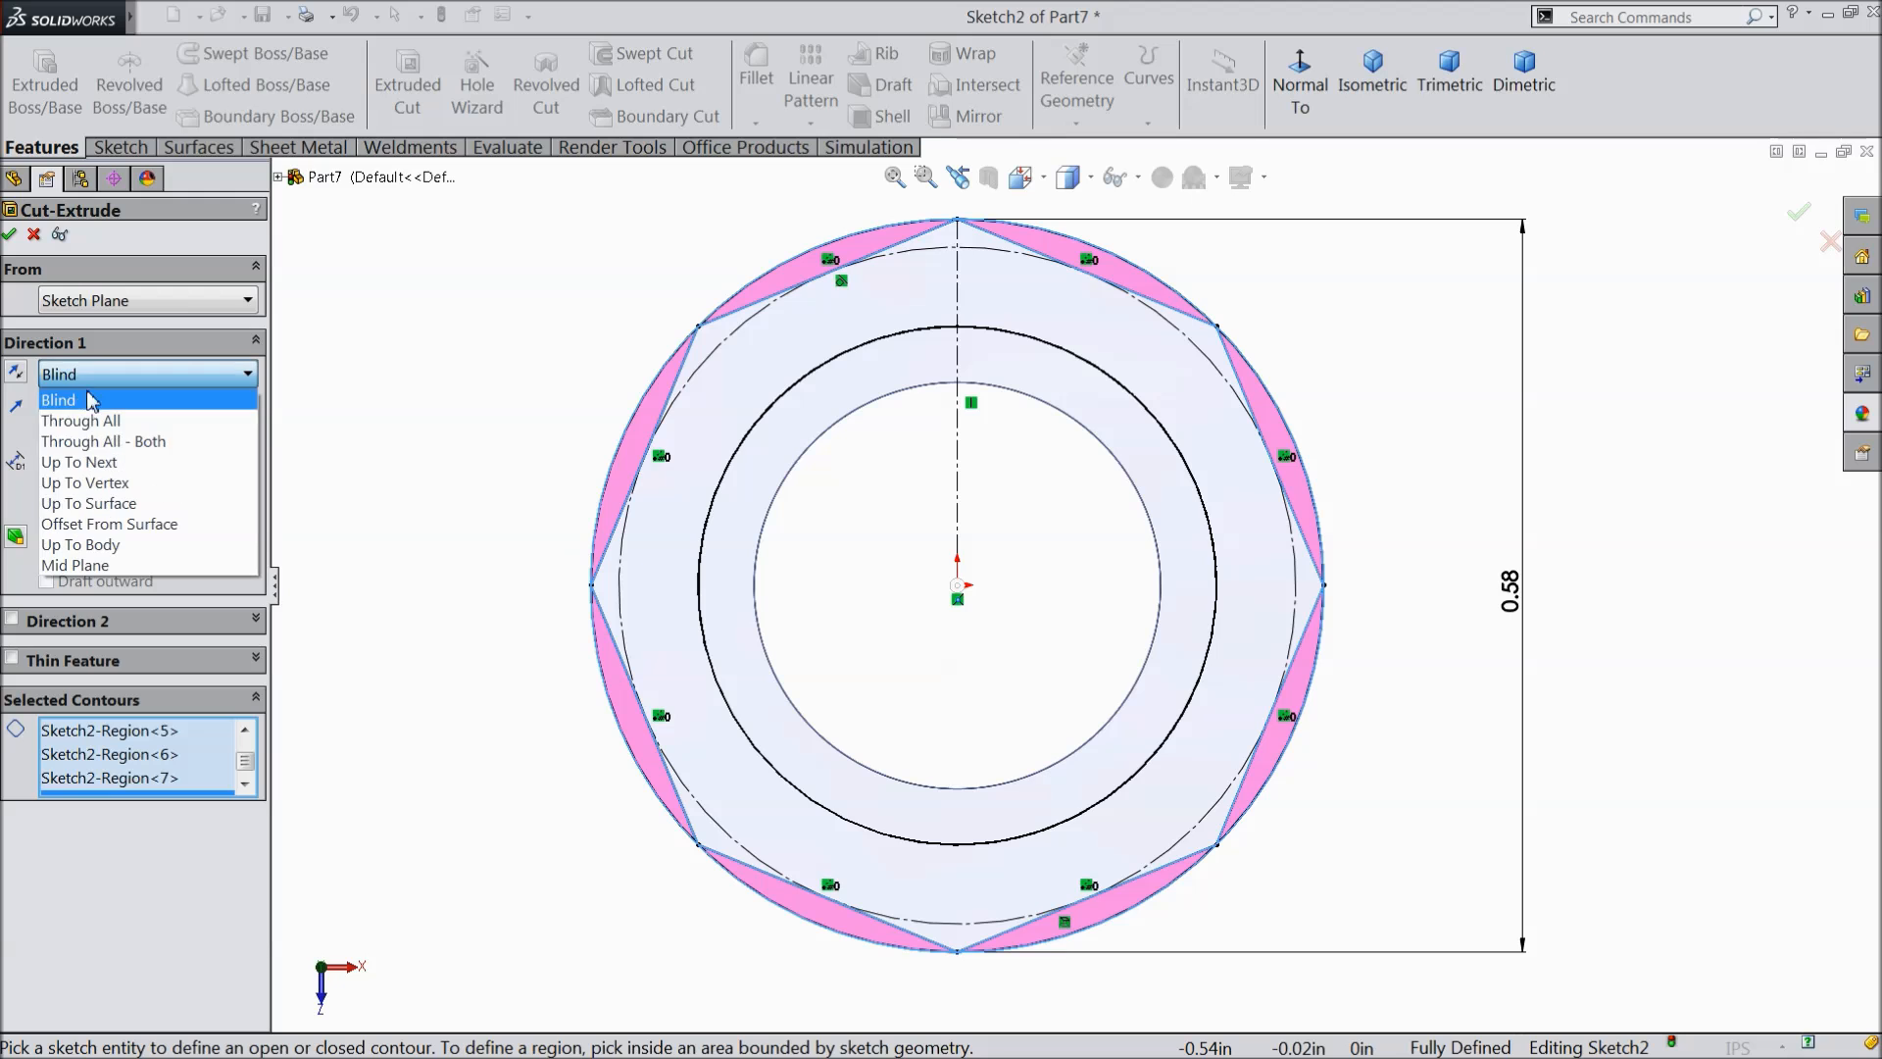
left_click(107, 463)
middle_click_drag(315, 470, 458, 555)
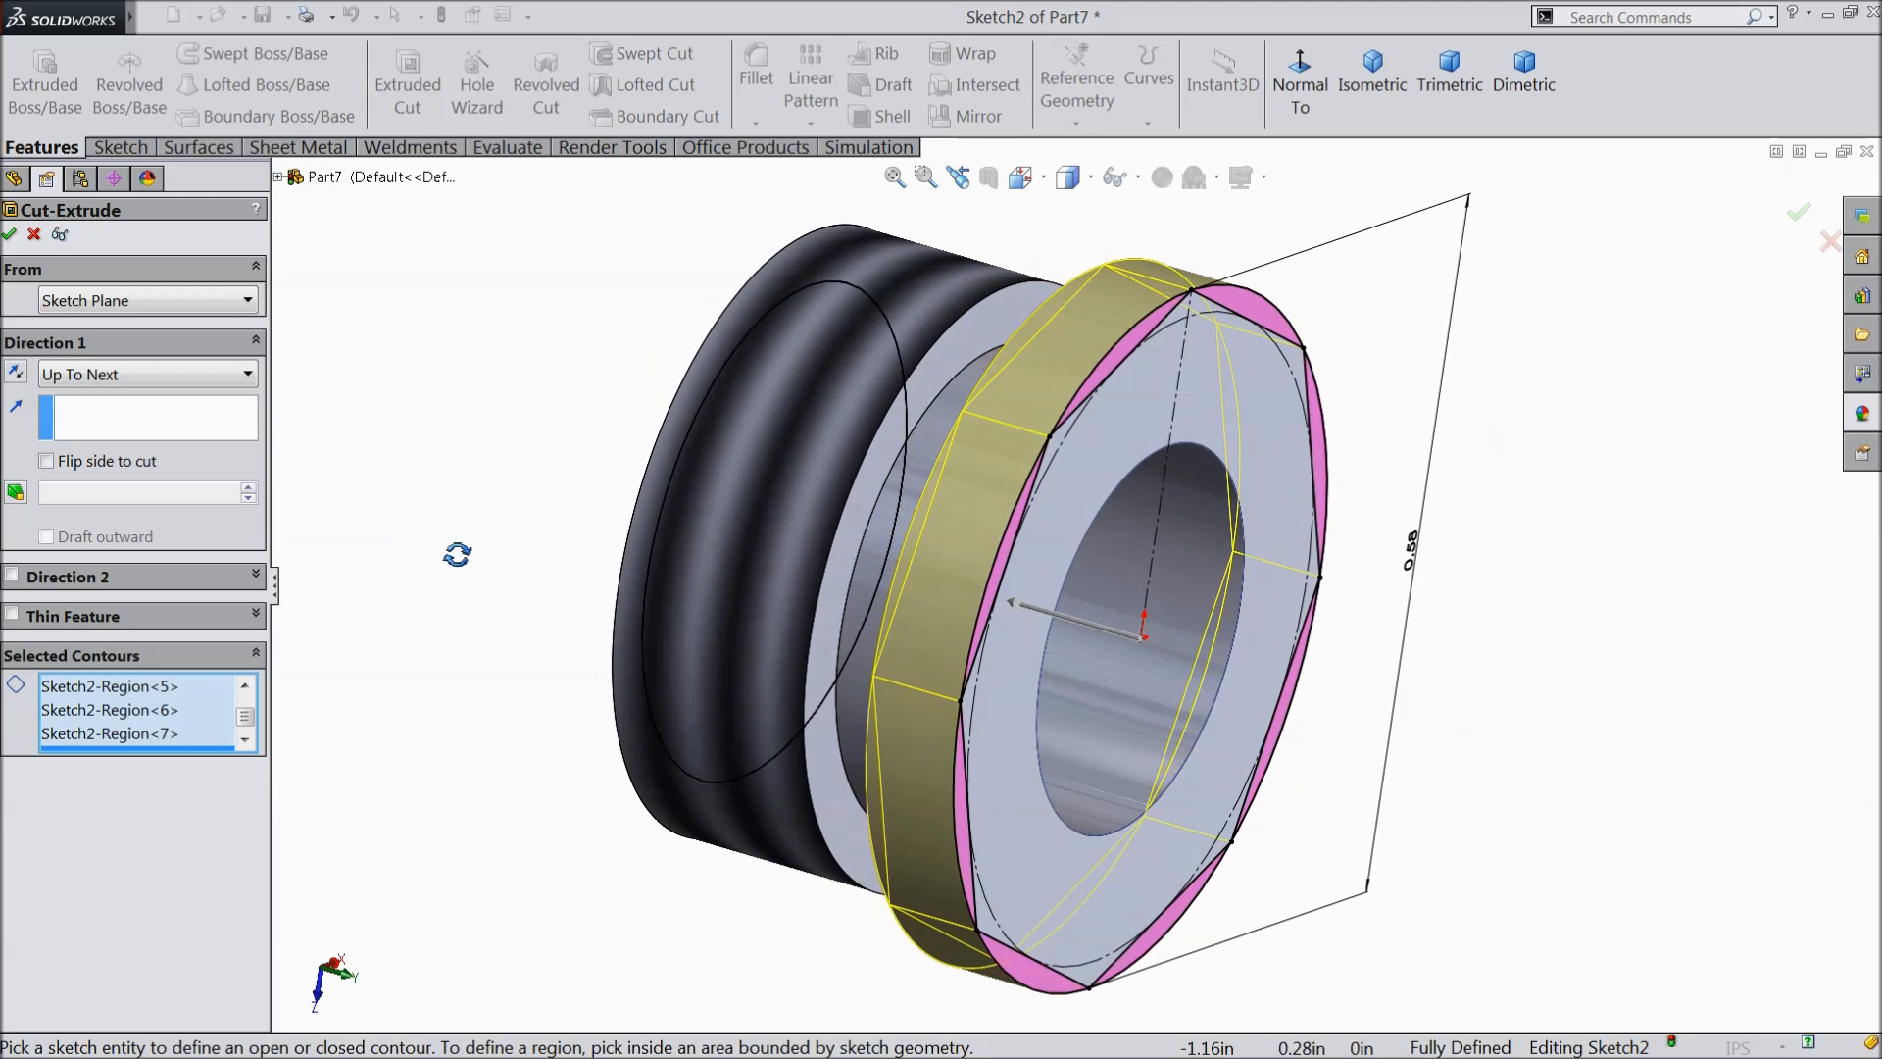
left_click(12, 235)
middle_click_drag(630, 512, 778, 599)
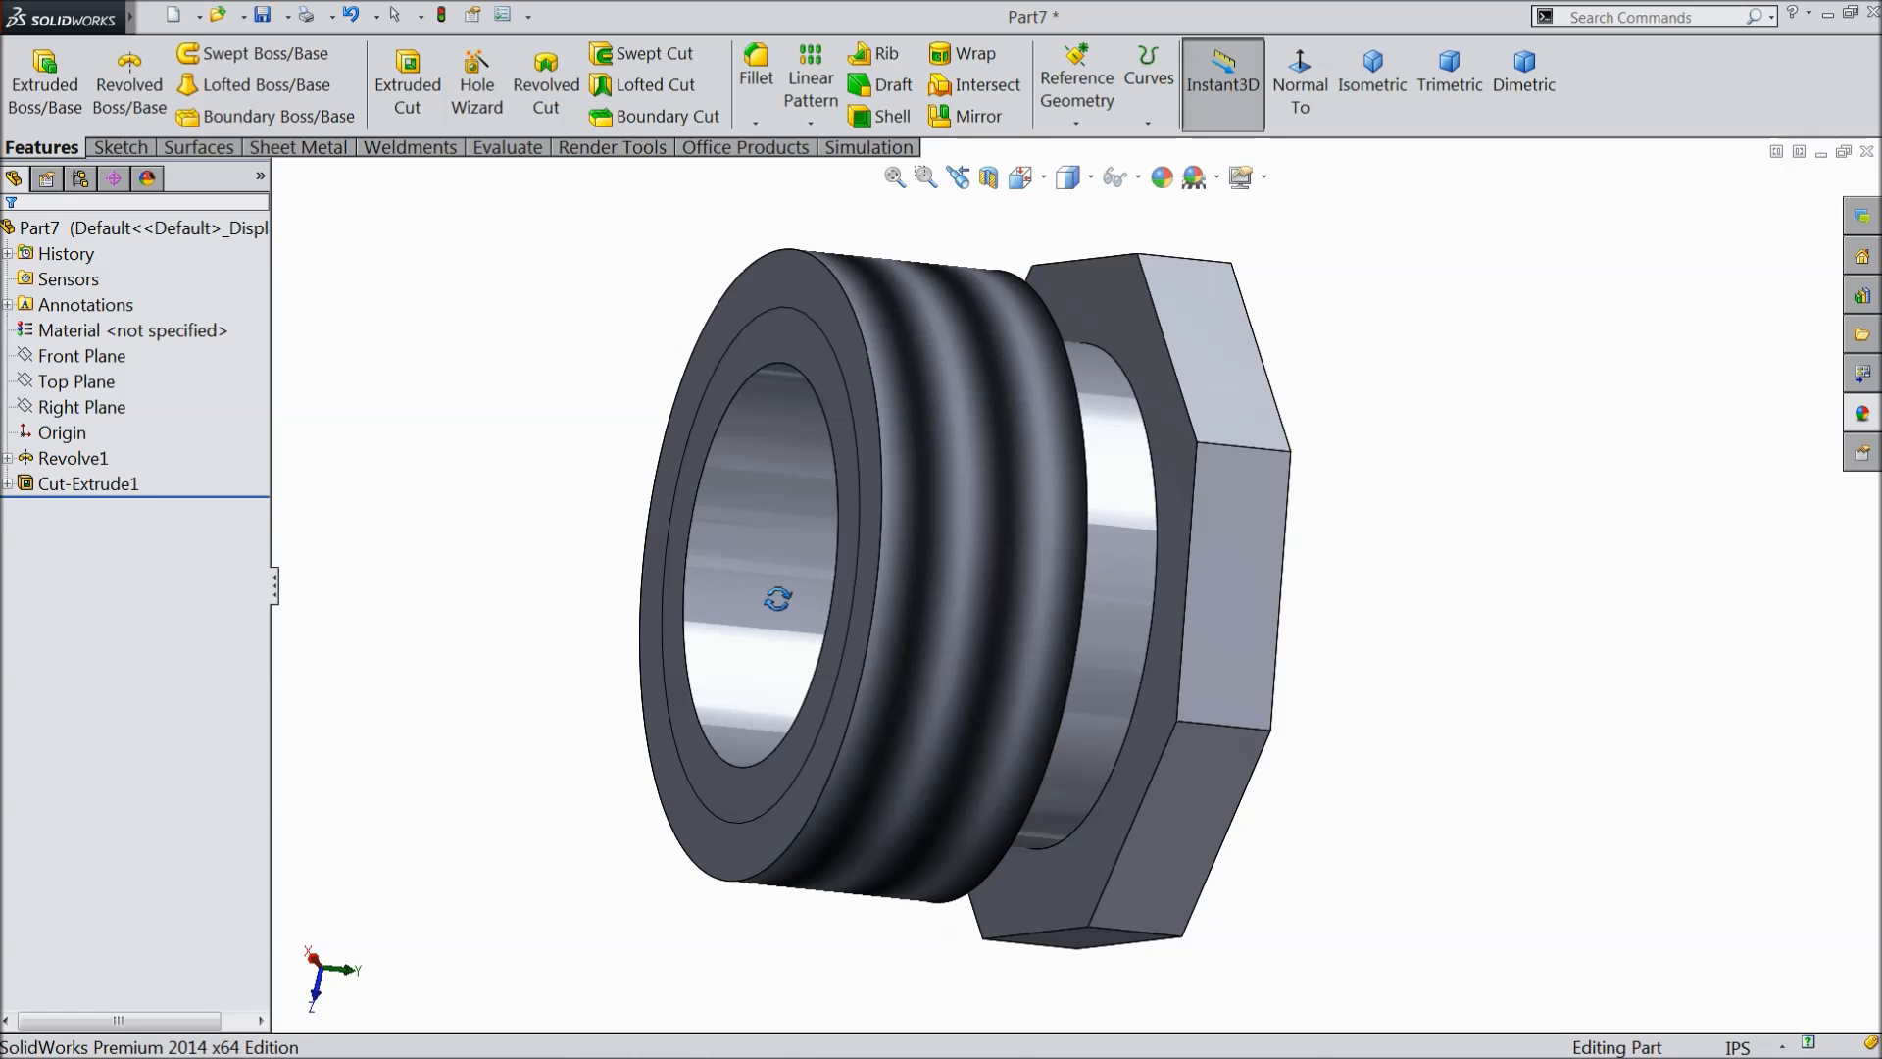
middle_click_drag(777, 599, 542, 575)
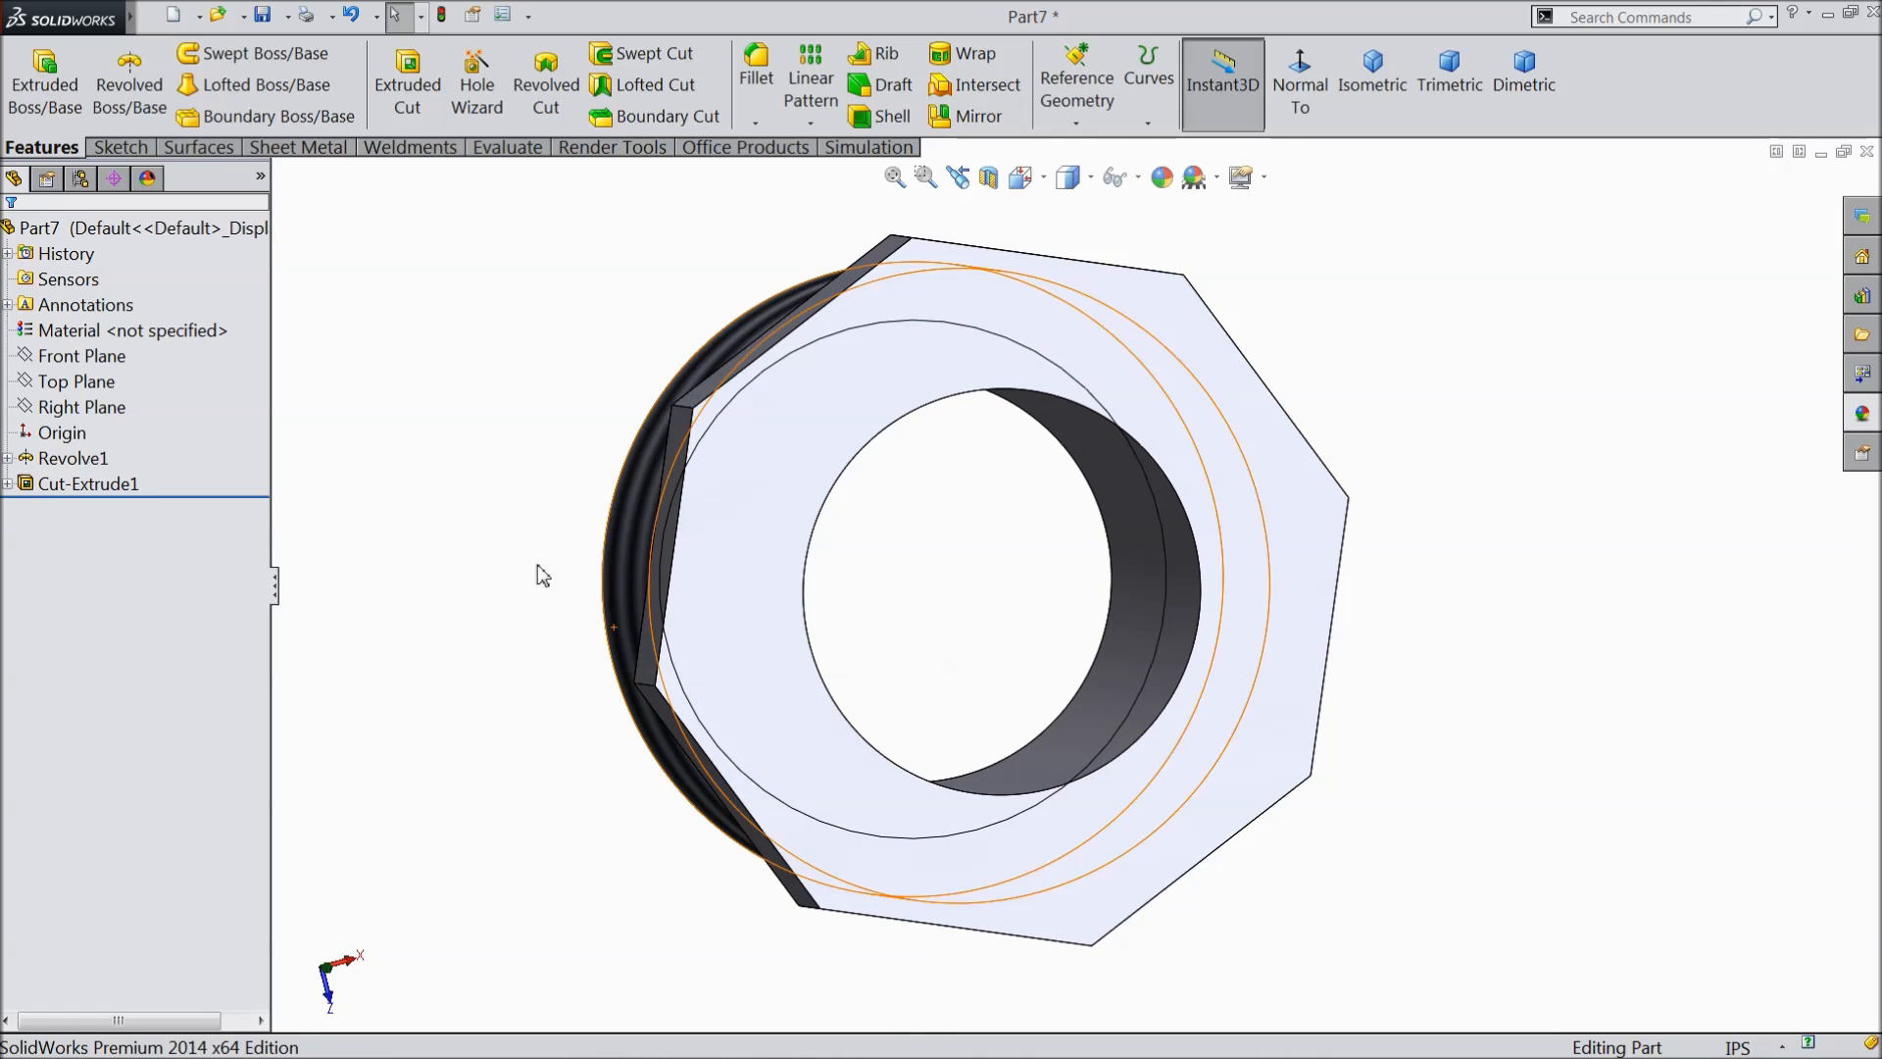
left_click(8, 483)
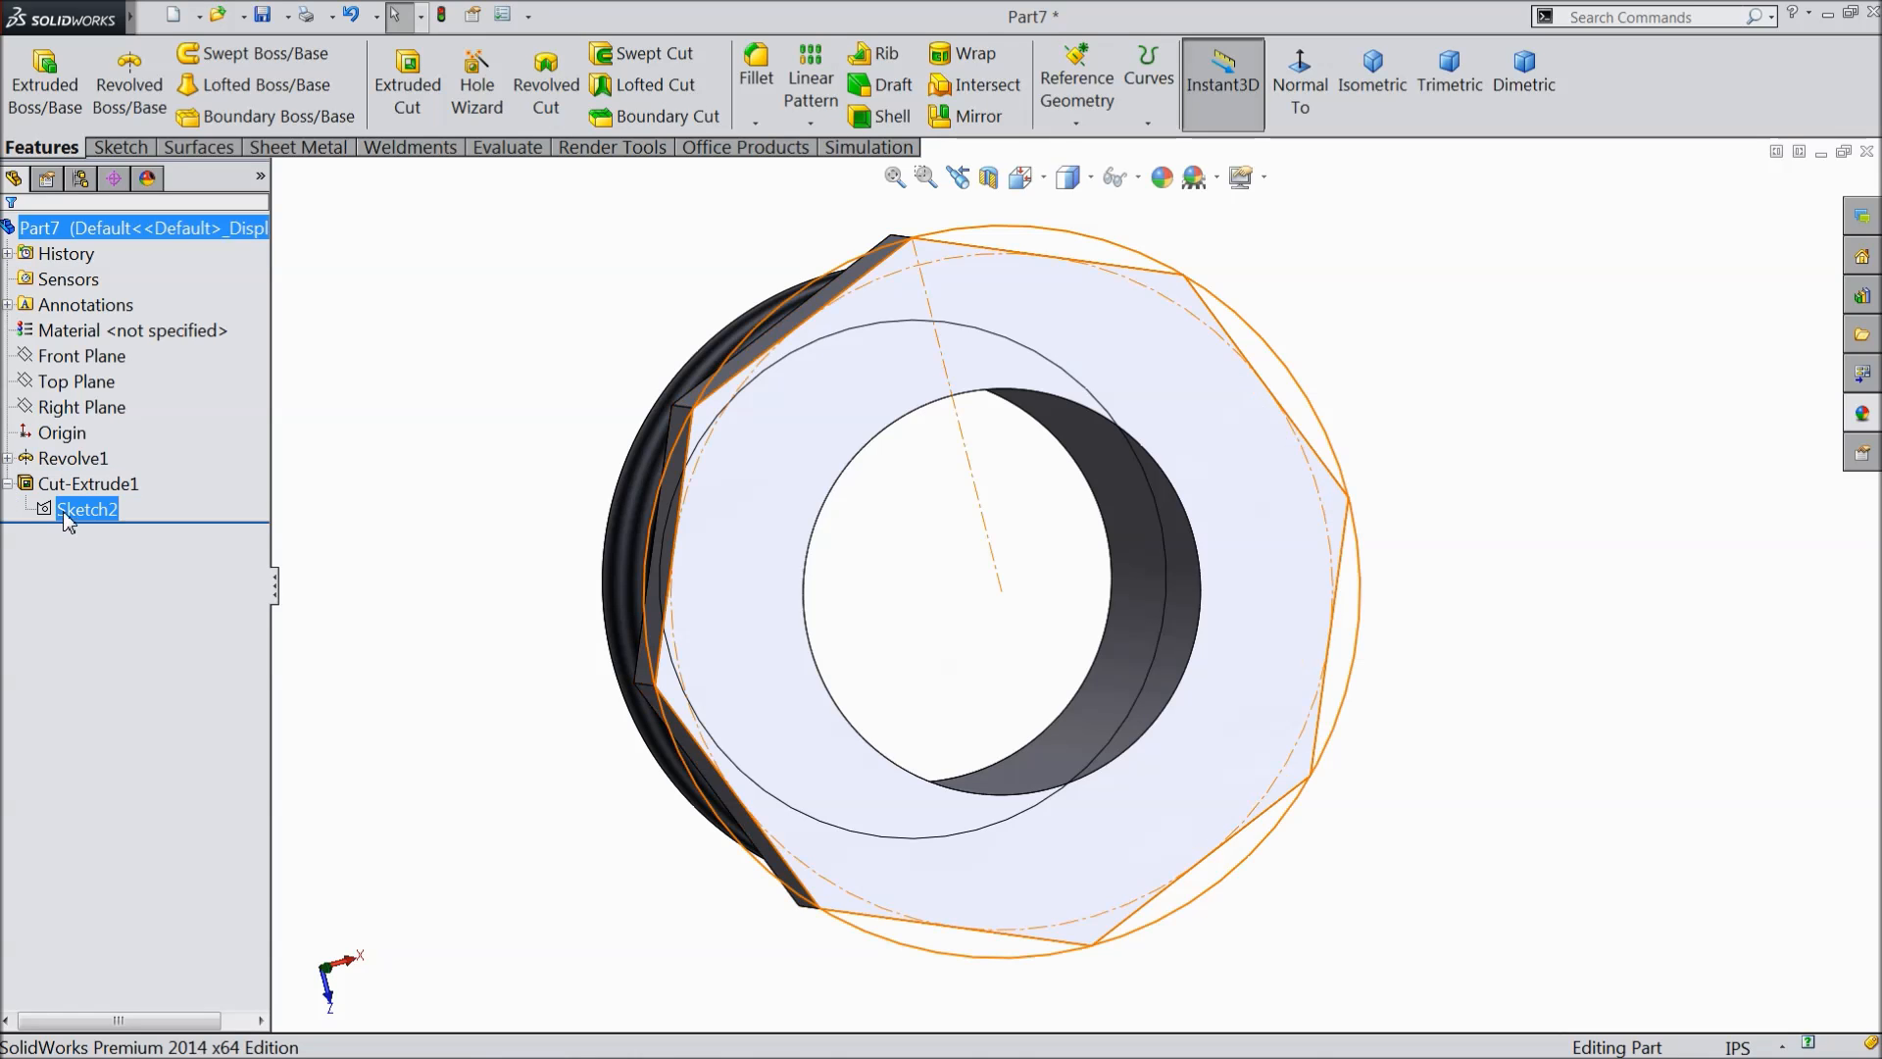
left_click(73, 509)
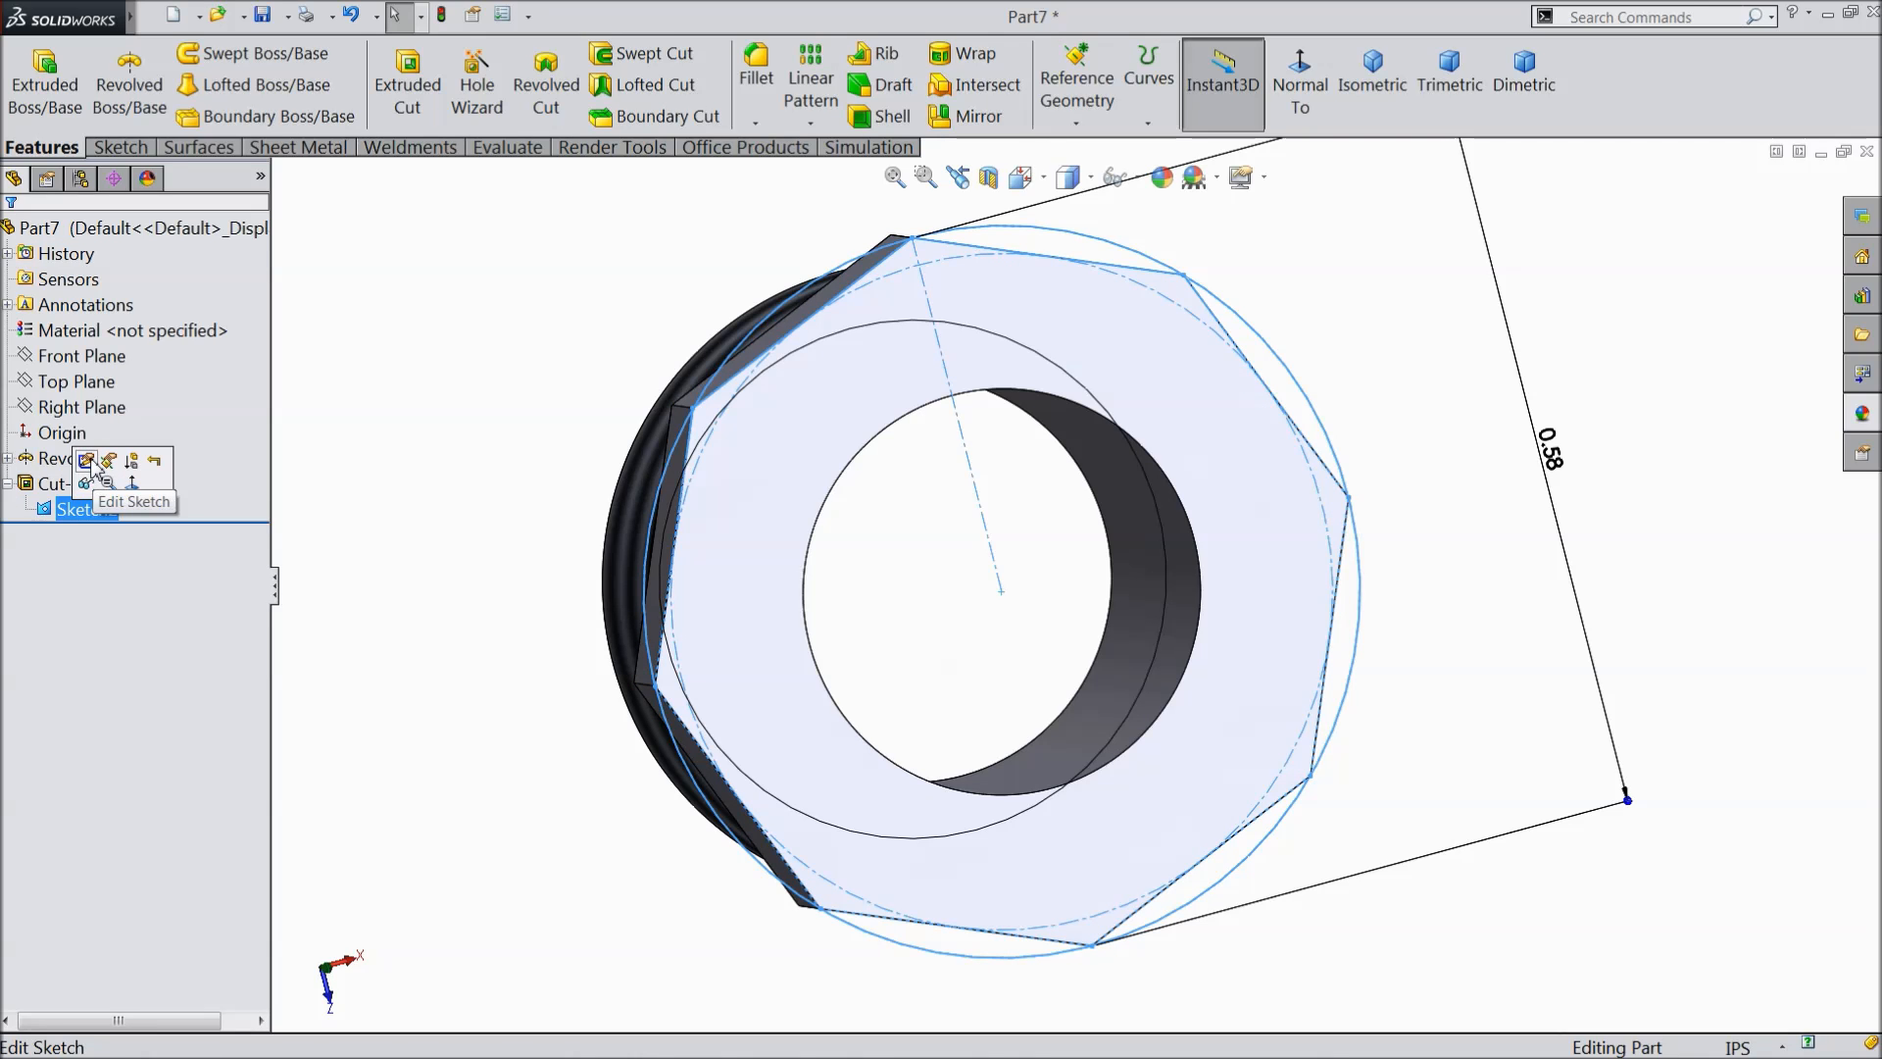
left_click(390, 423)
mouse_move(427, 506)
middle_mouse_down()
mouse_move(449, 509)
mouse_move(404, 513)
middle_mouse_up()
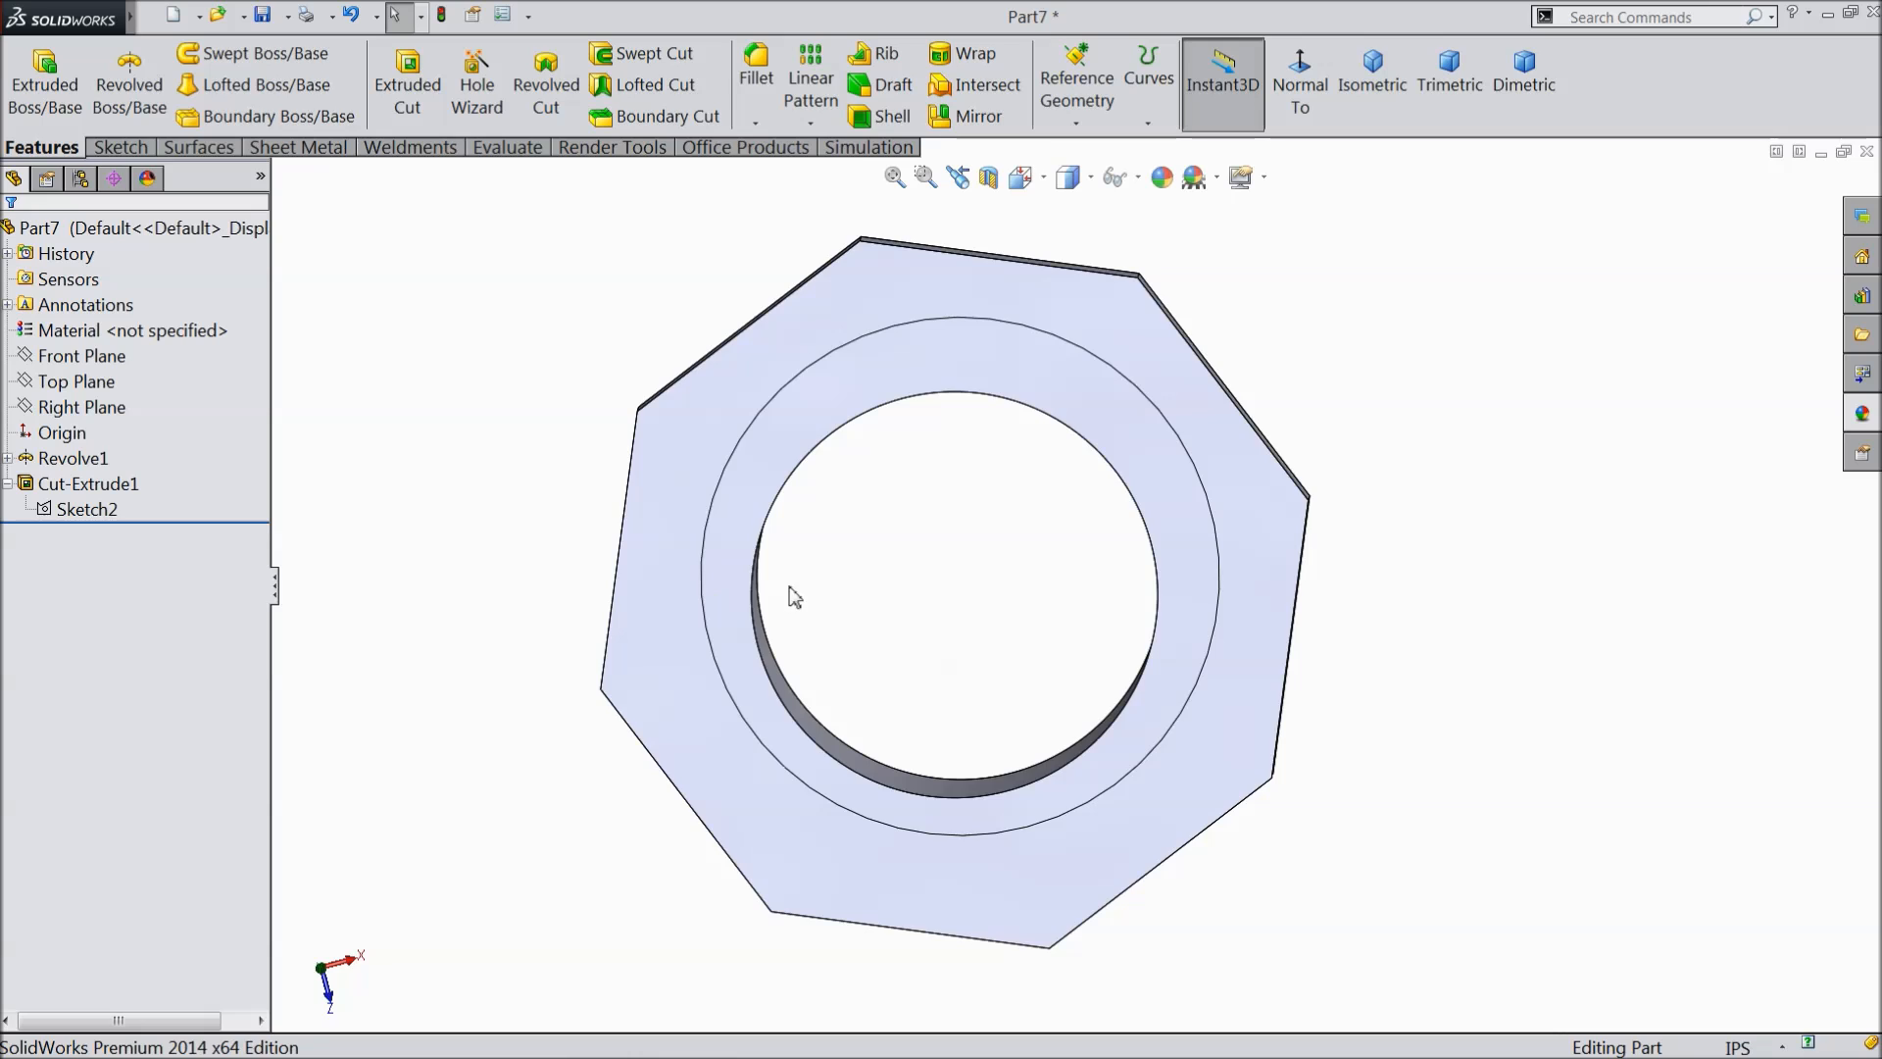
- Sketch a circle of about 0.27 in radius on the flange's outer face, centered on the origin and touching the octagon's sides
left_click(714, 496)
left_click(767, 434)
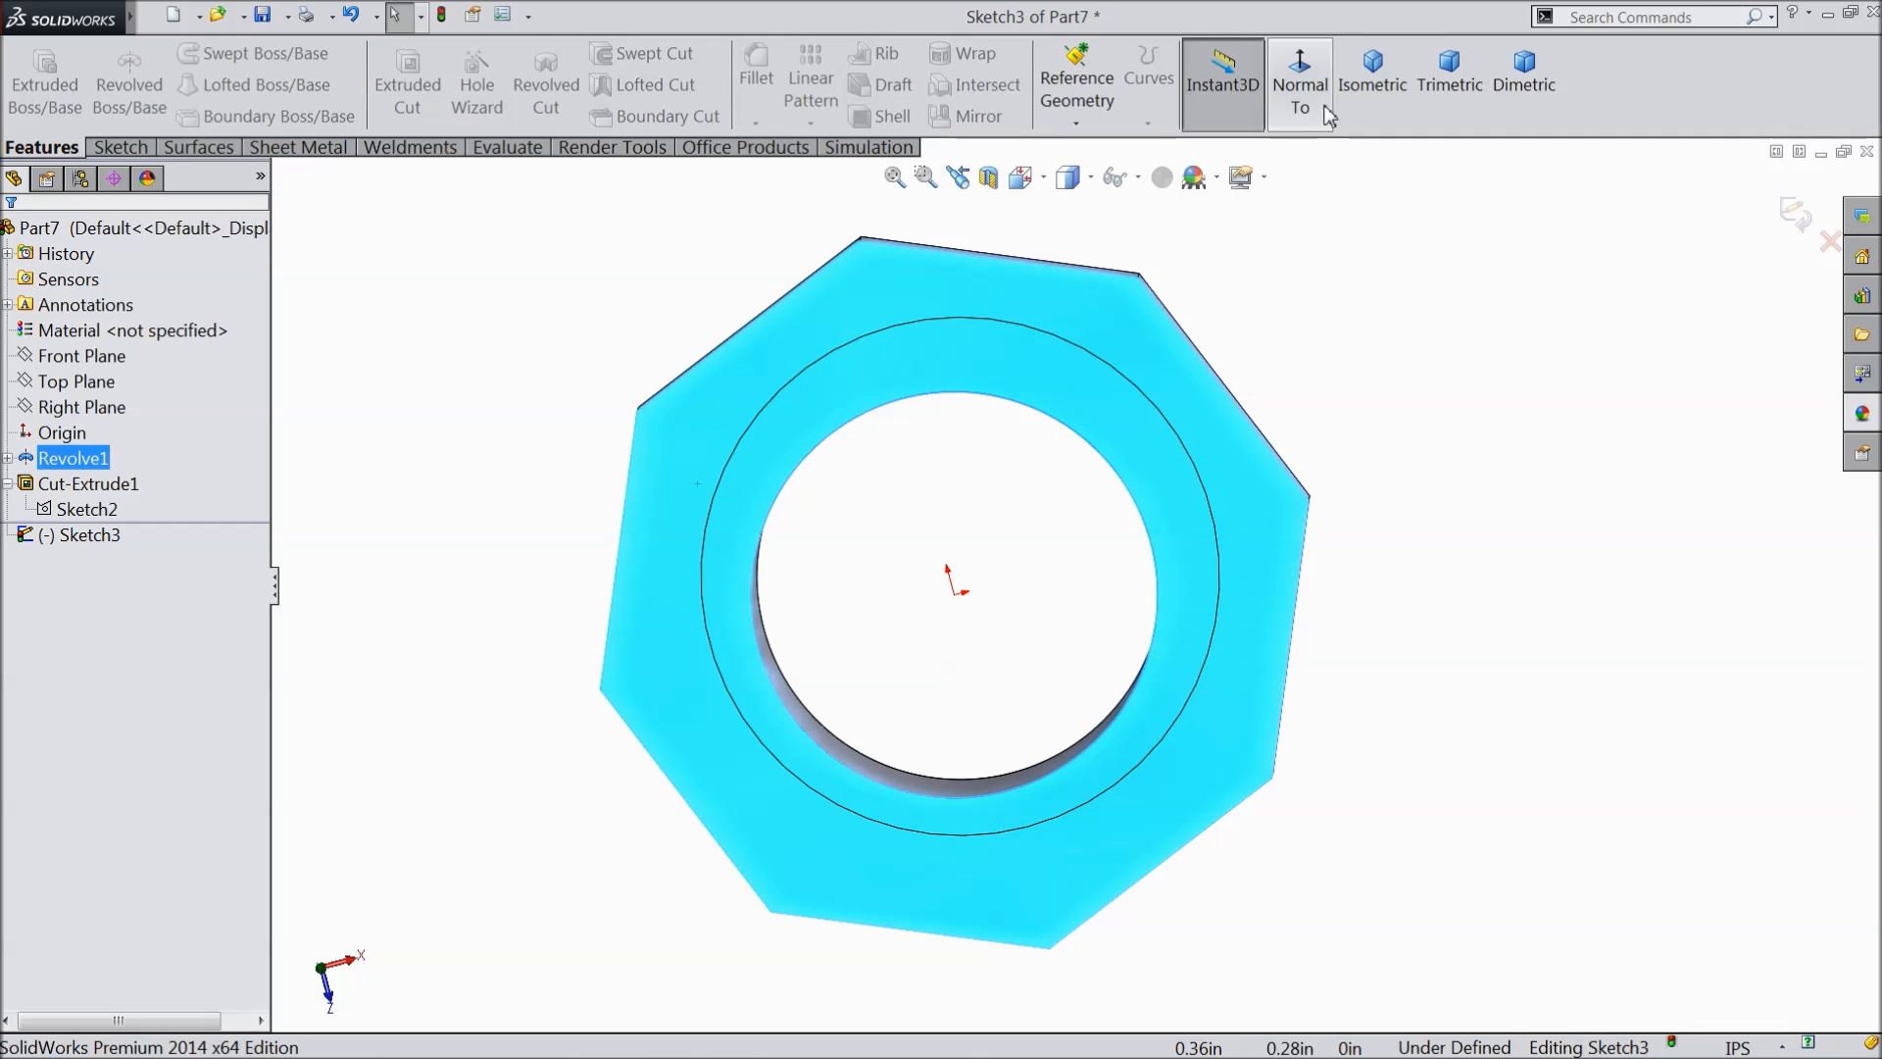
left_click(1323, 110)
left_click(139, 149)
left_click(213, 53)
left_click(1077, 585)
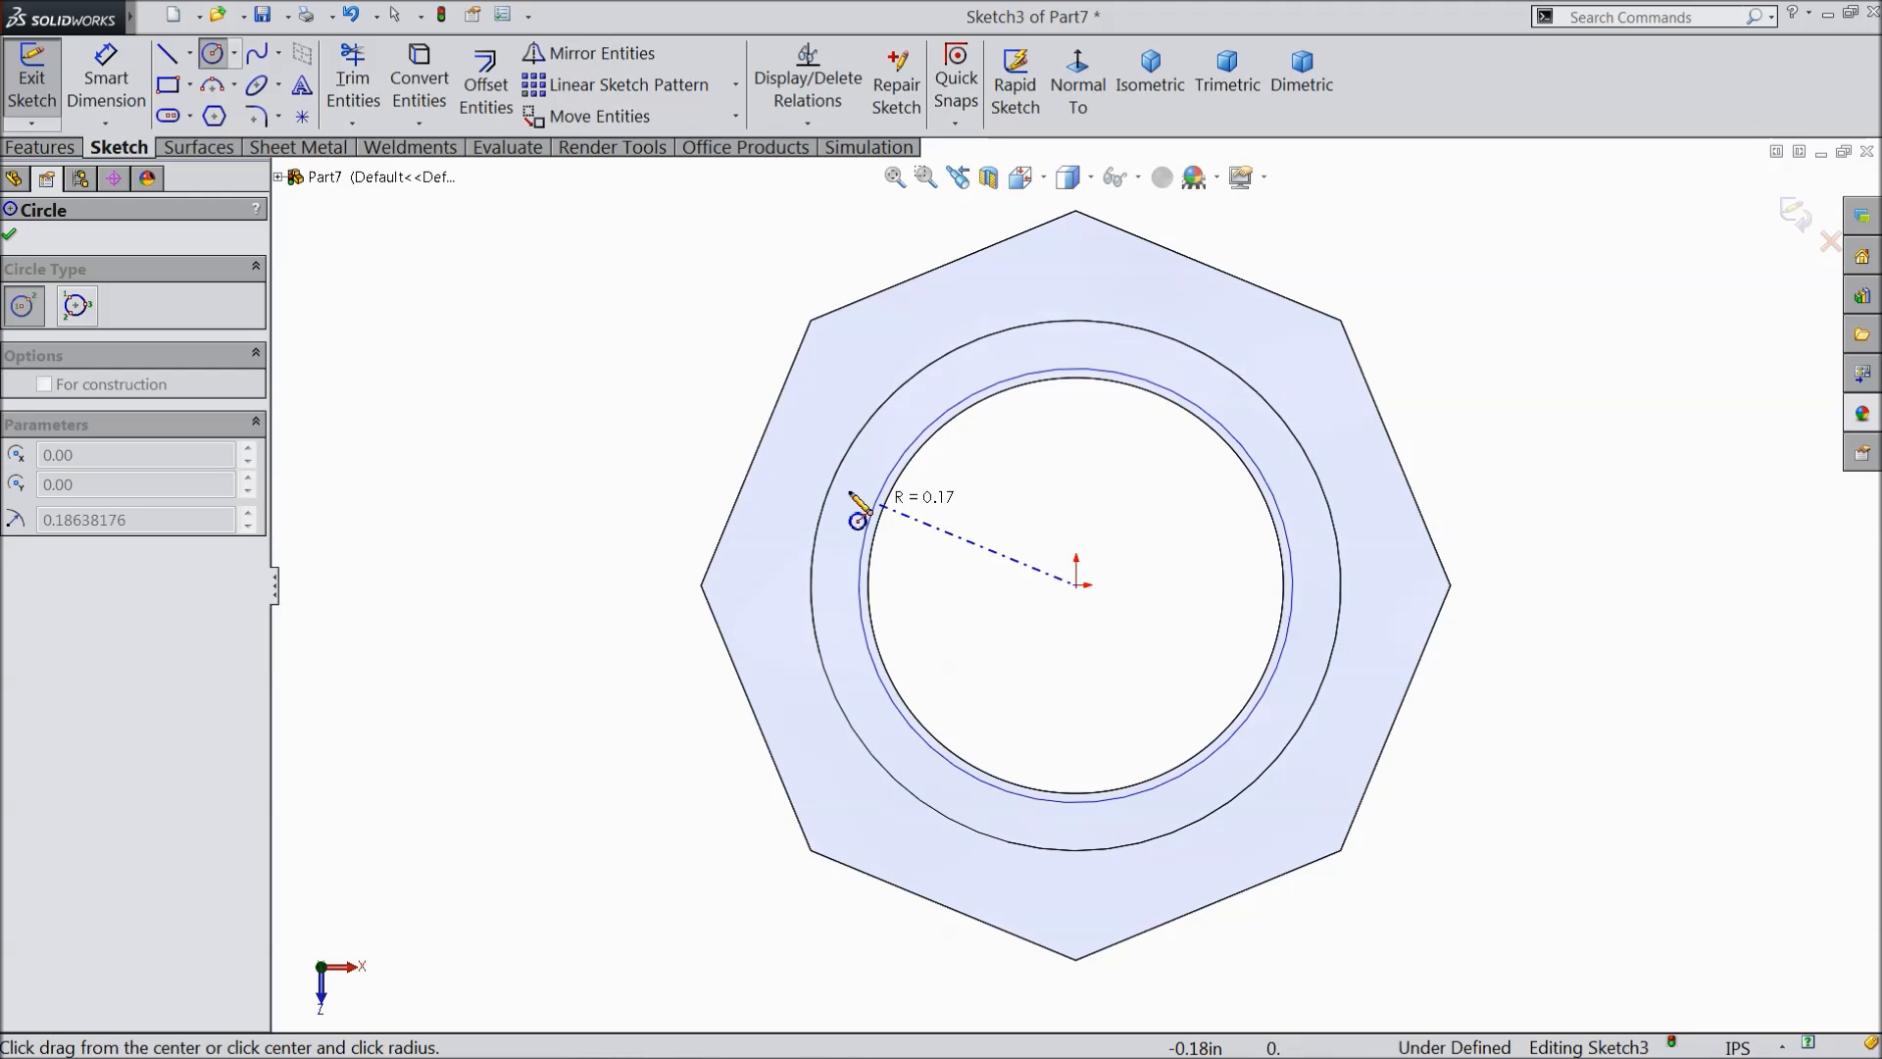
left_click(773, 461)
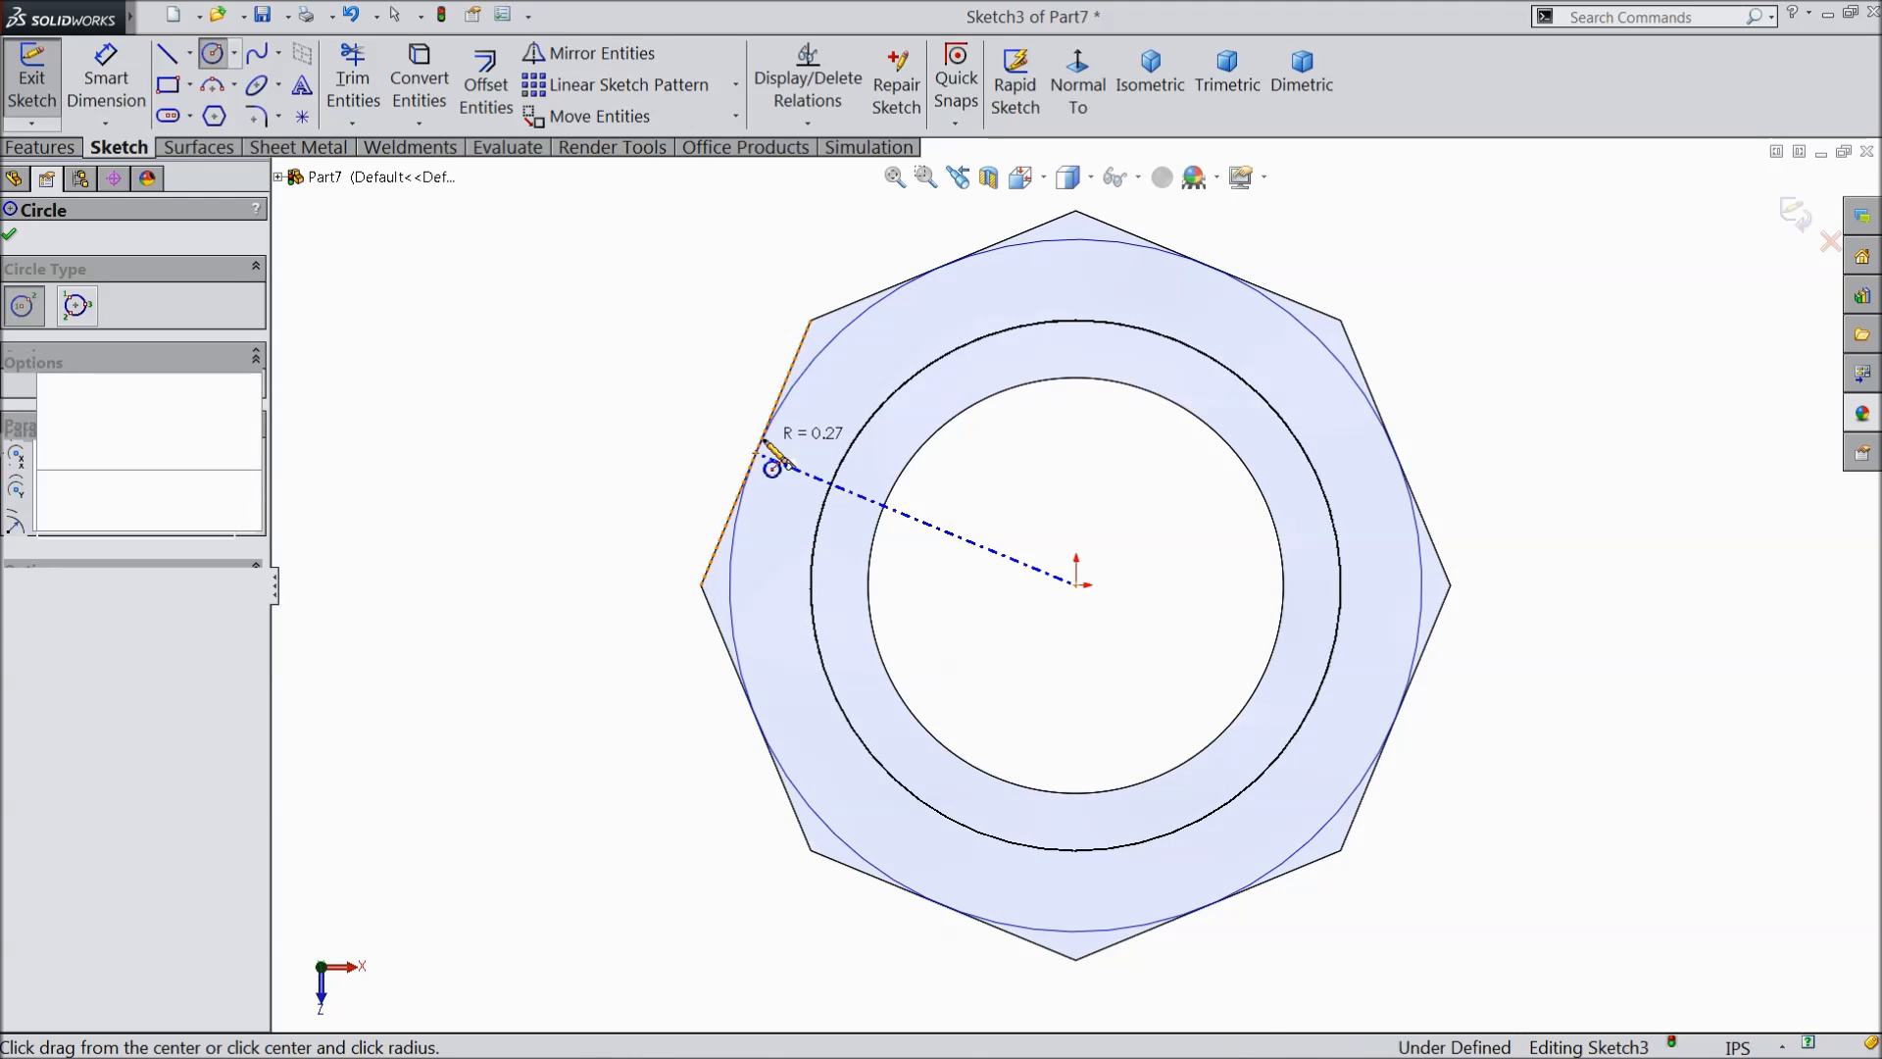
left_click(10, 234)
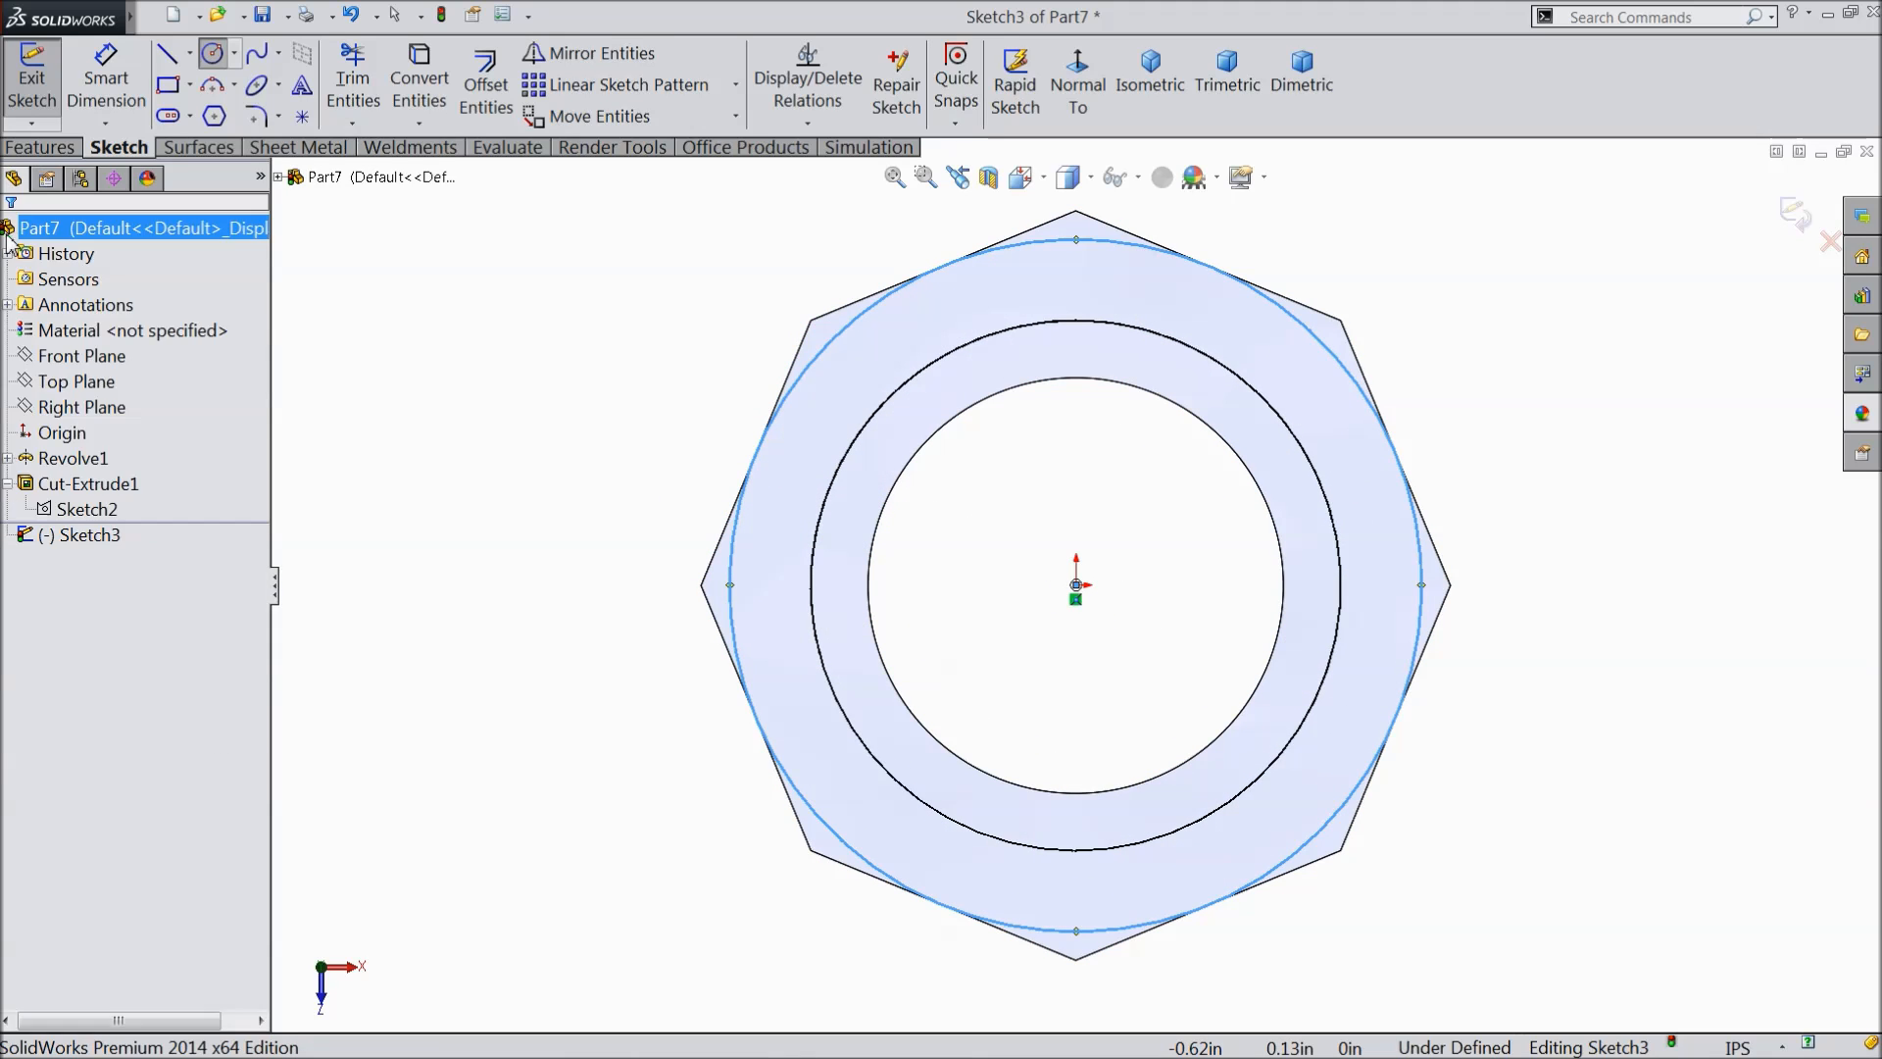
- Bevel the octagon's corners with a 0.10 in blind extruded cut outside the circle, flipping the cut side and applying a 40° draft
left_click(31, 149)
left_click(408, 88)
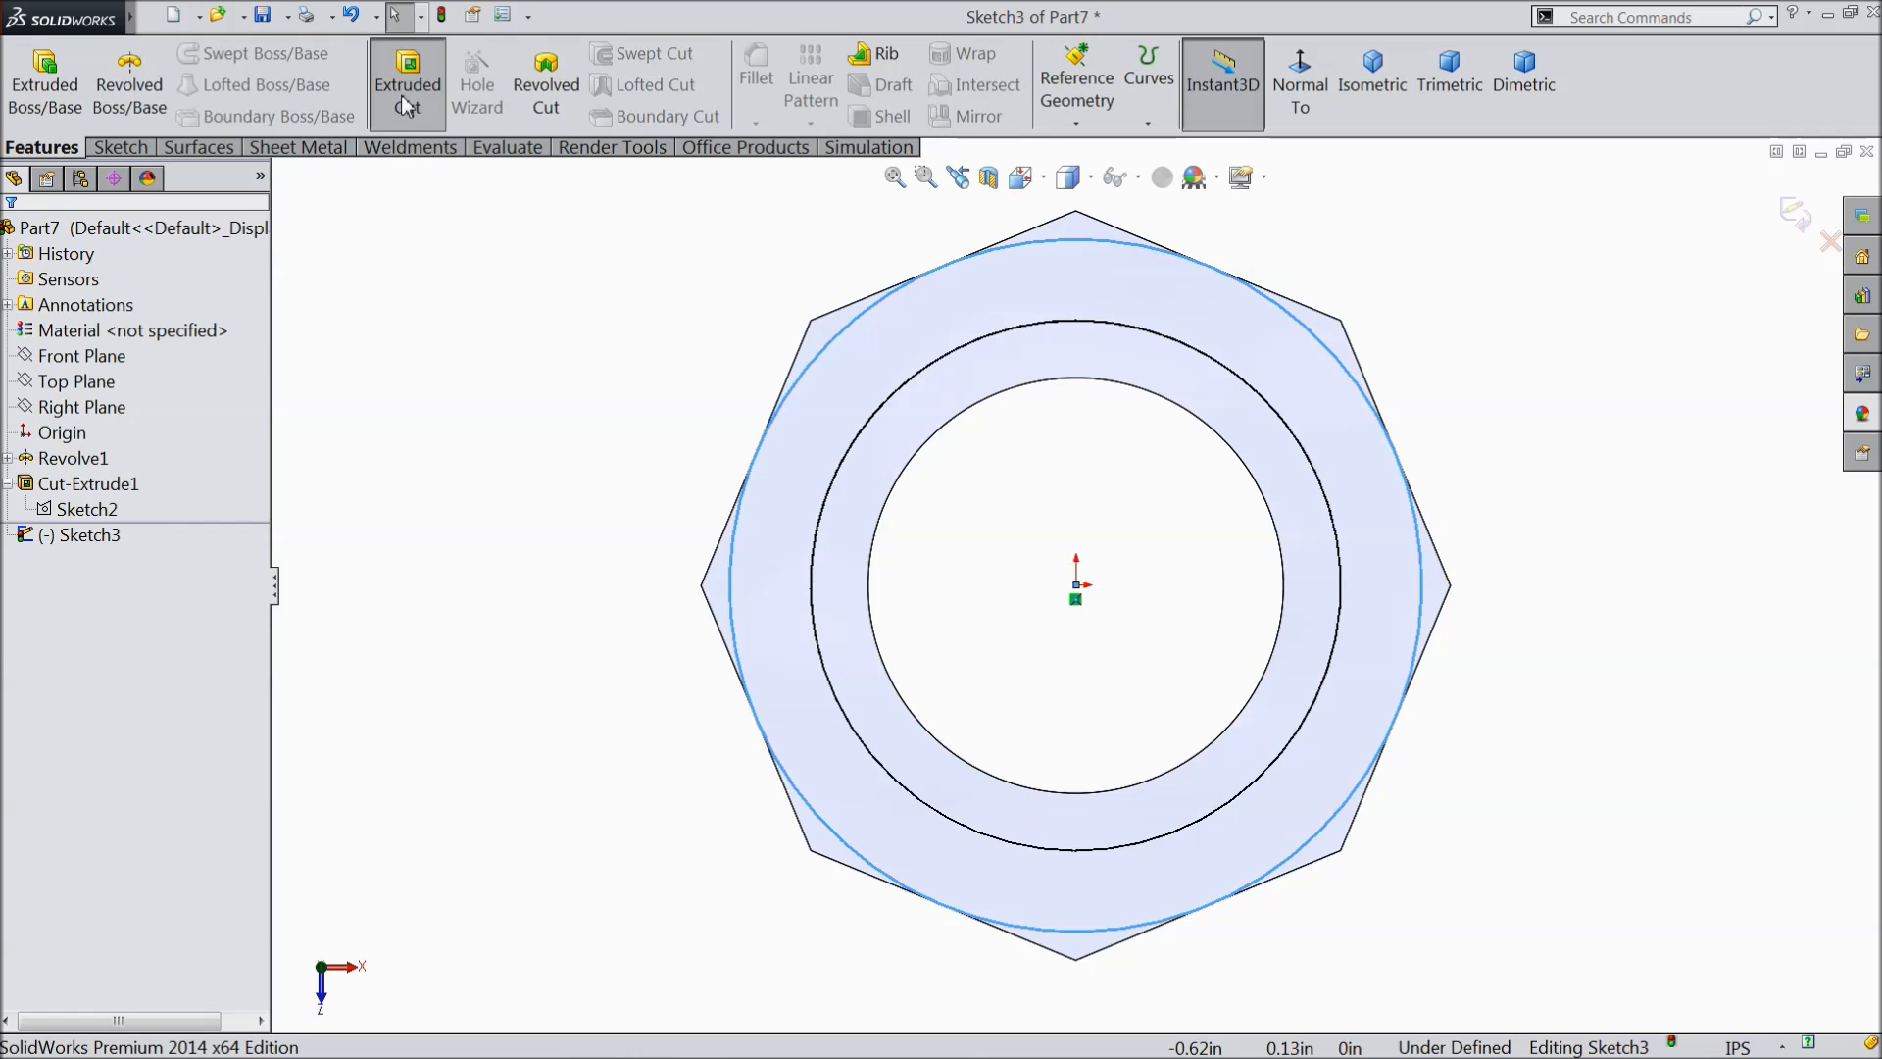
left_click(47, 506)
middle_click_drag(441, 597, 470, 591)
left_click(11, 539)
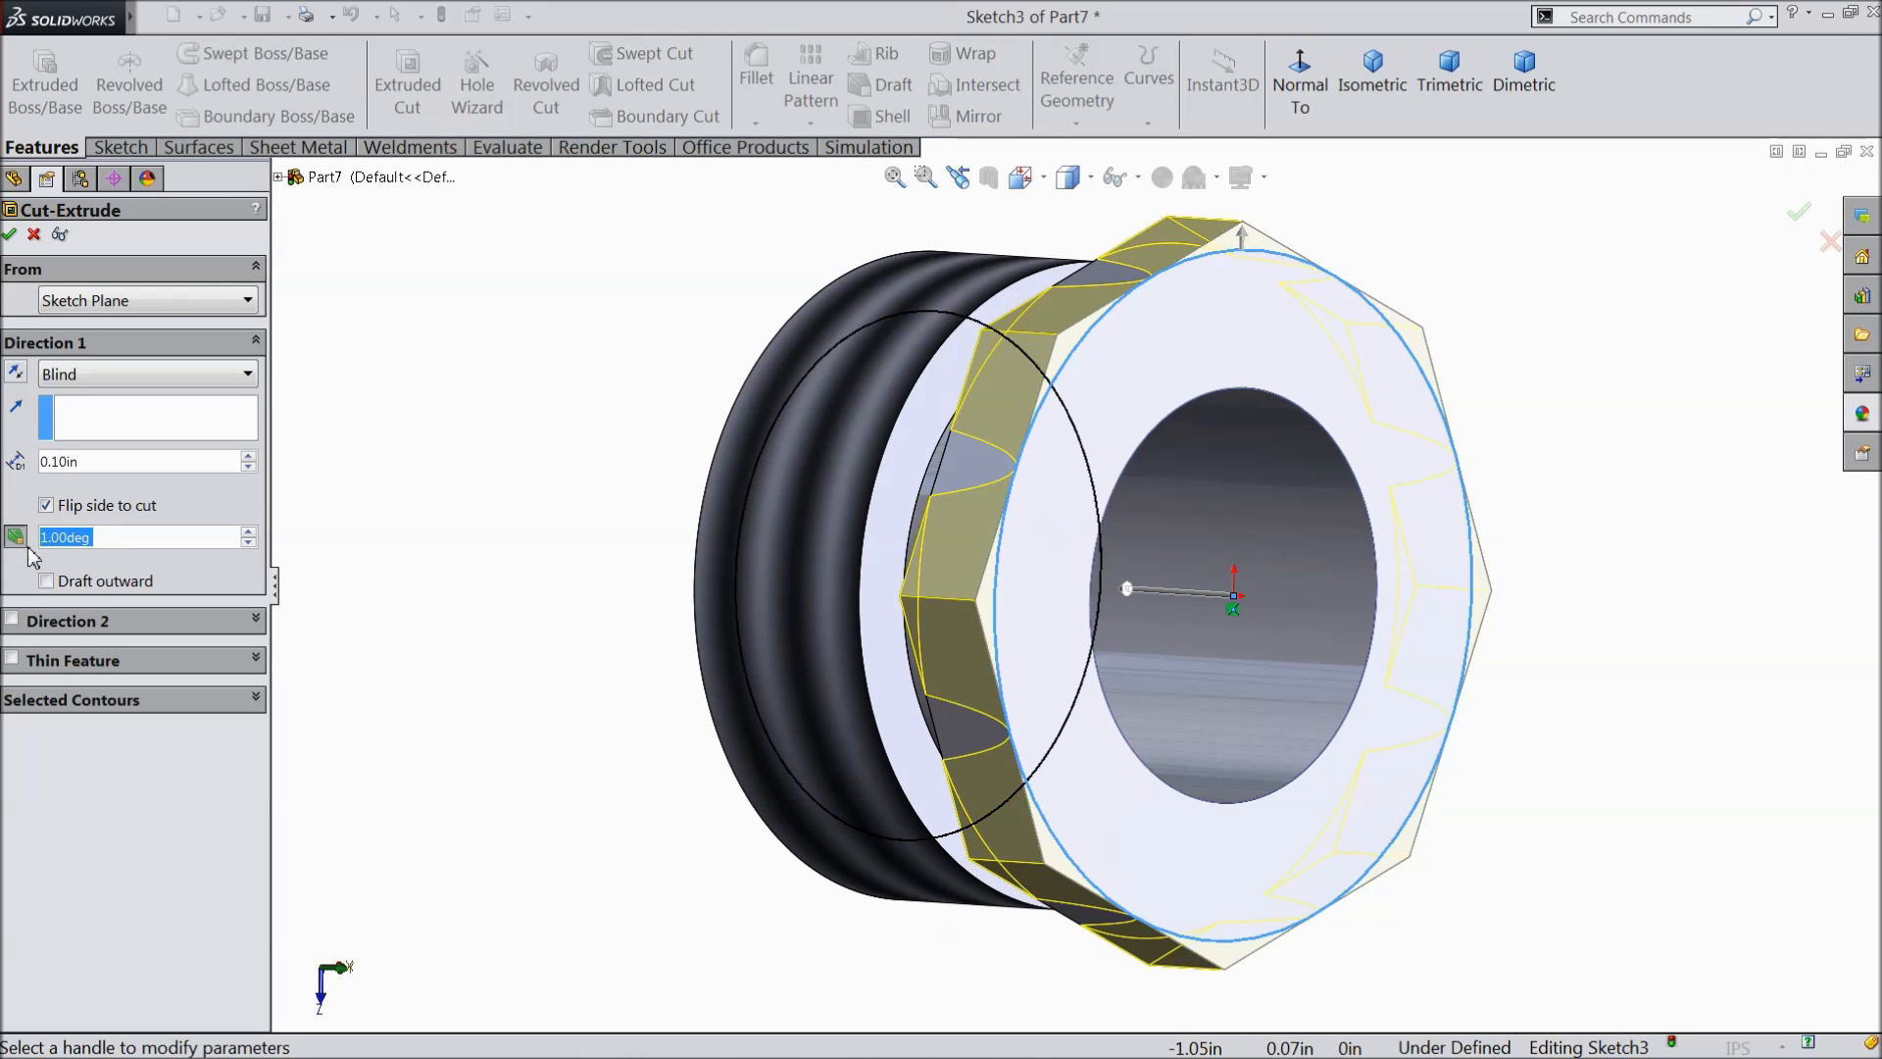
type("5")
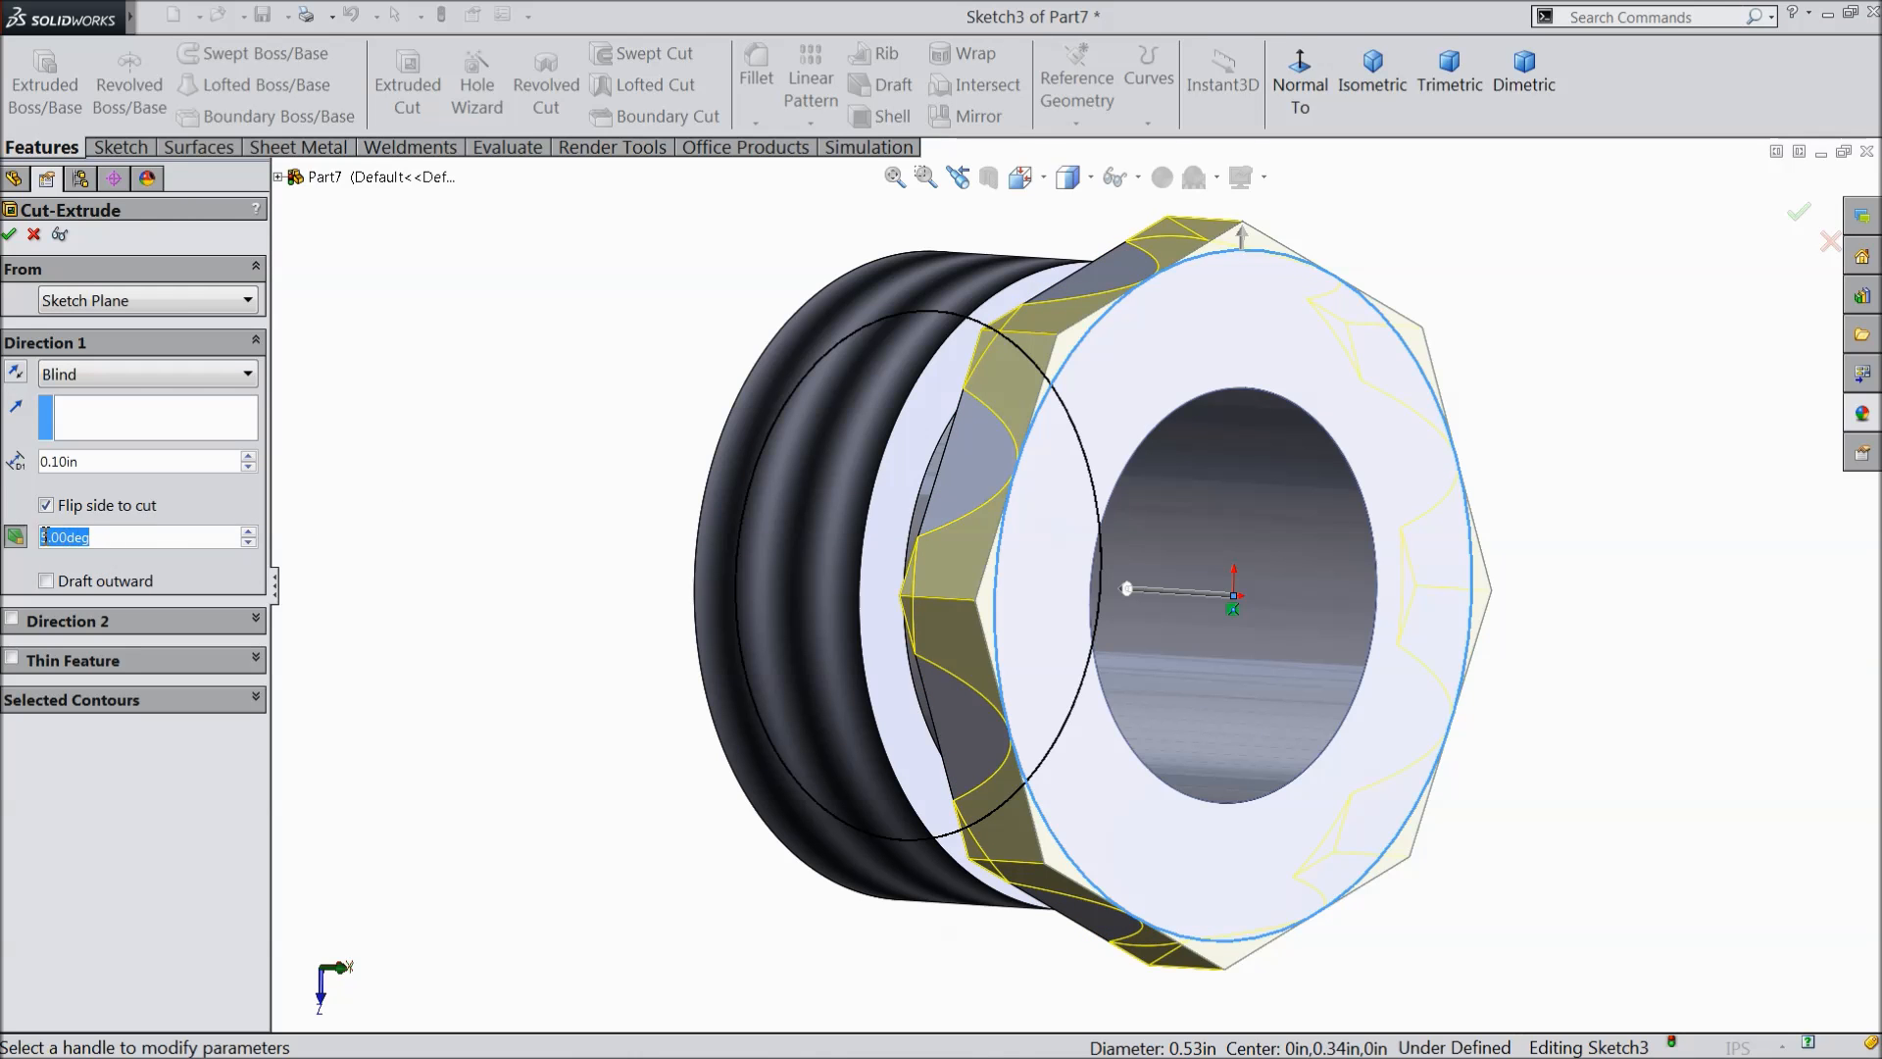
type("30")
middle_click_drag(586, 571, 657, 588)
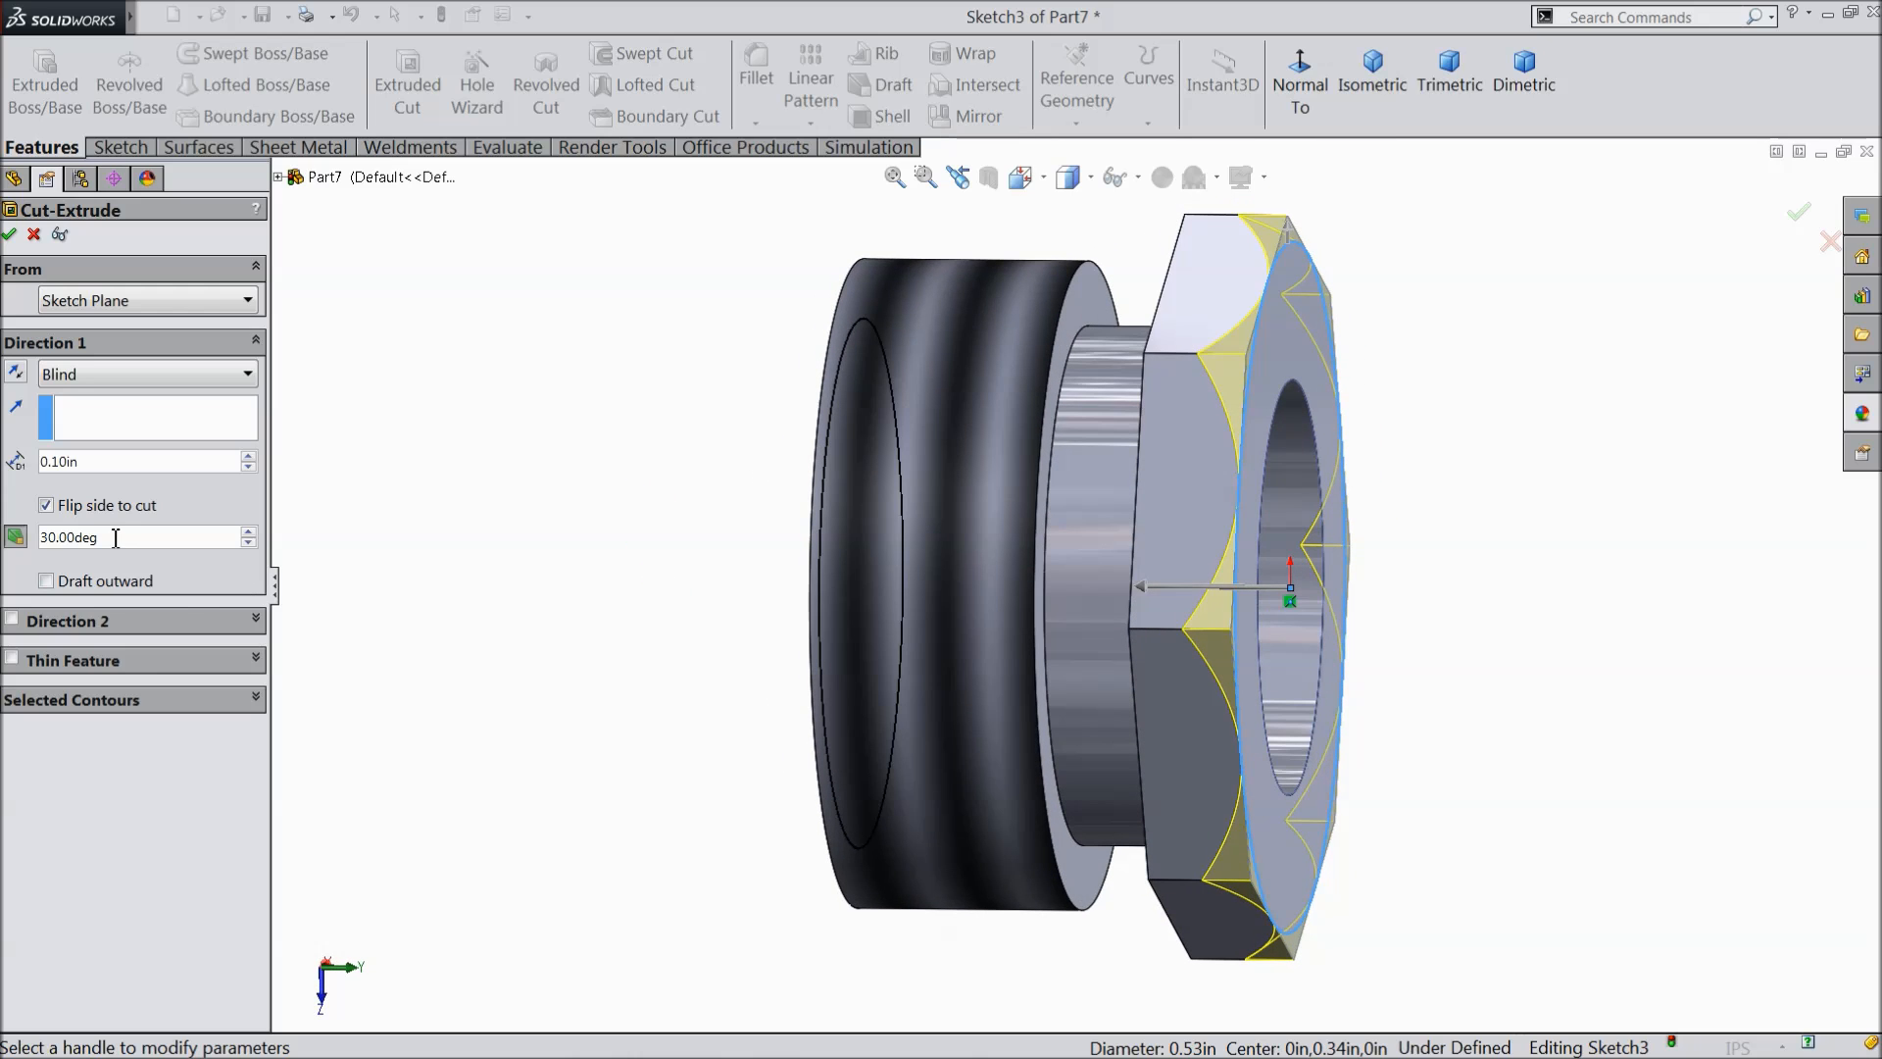
type("40")
middle_click_drag(618, 579, 527, 529)
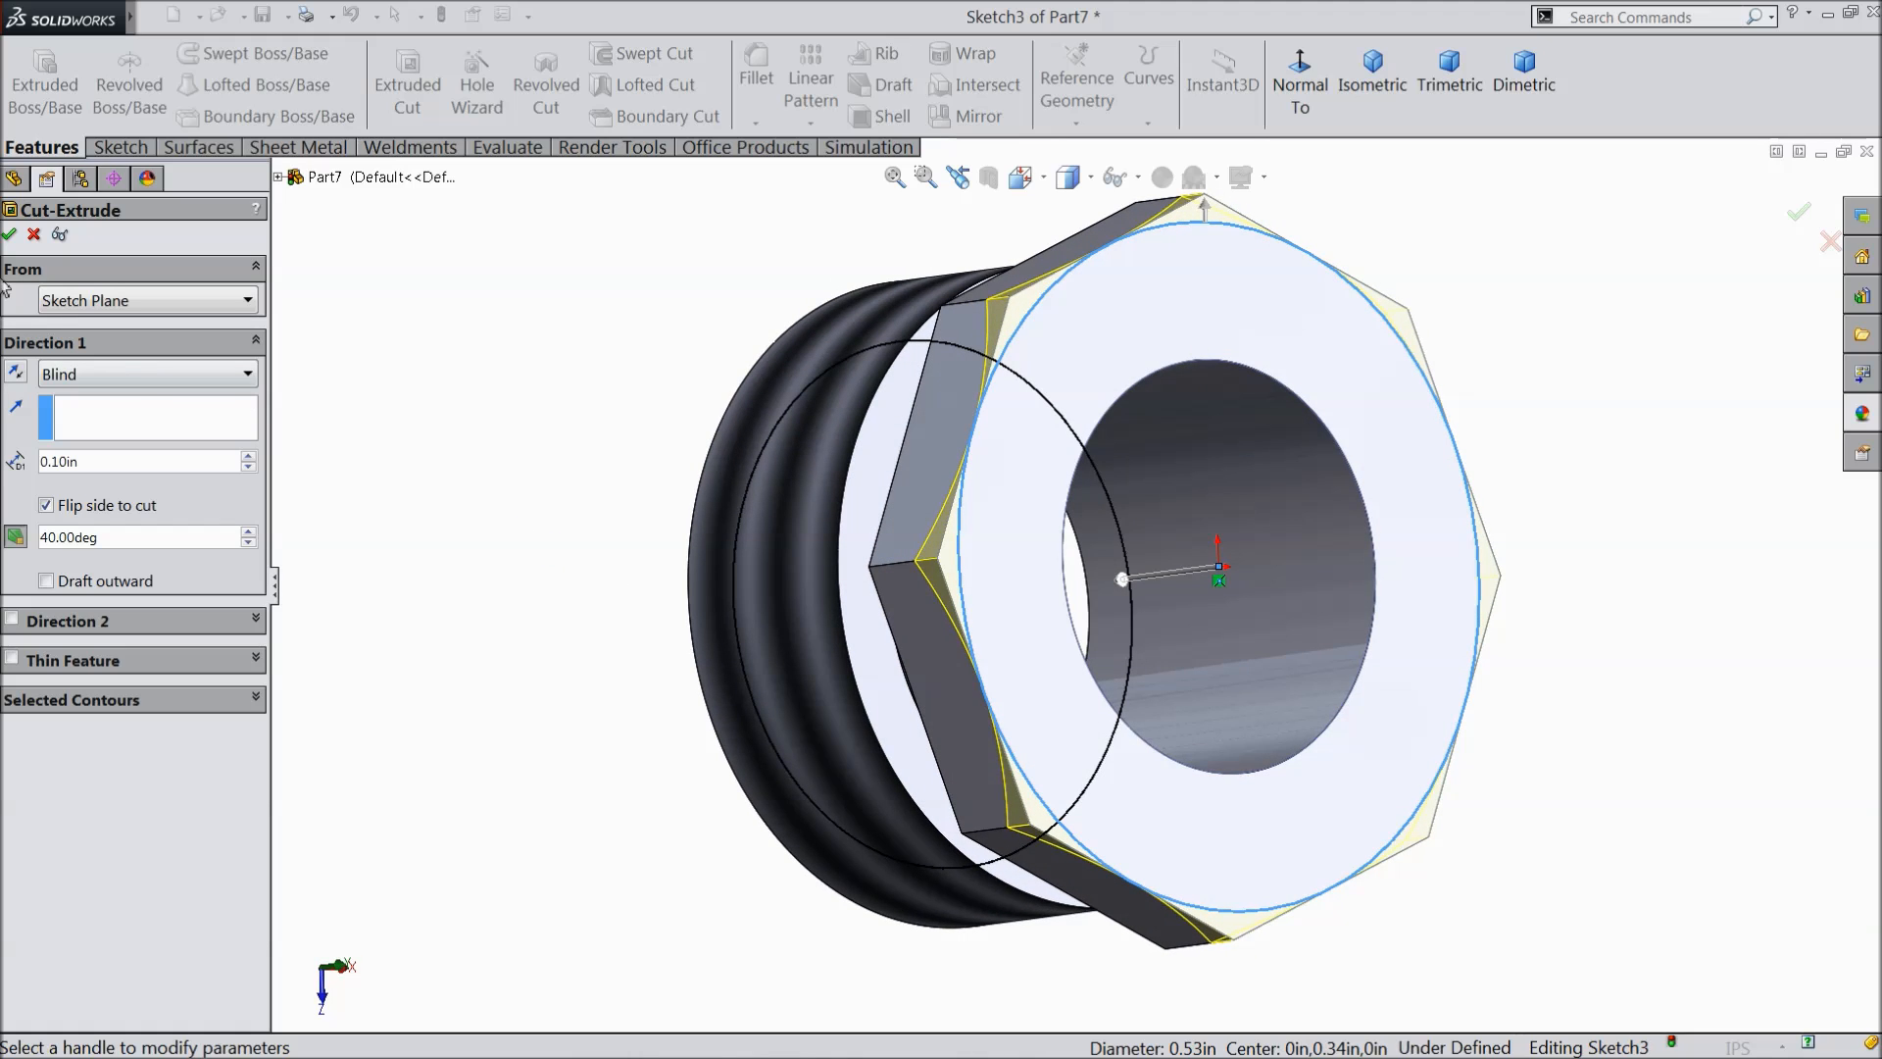
left_click(12, 238)
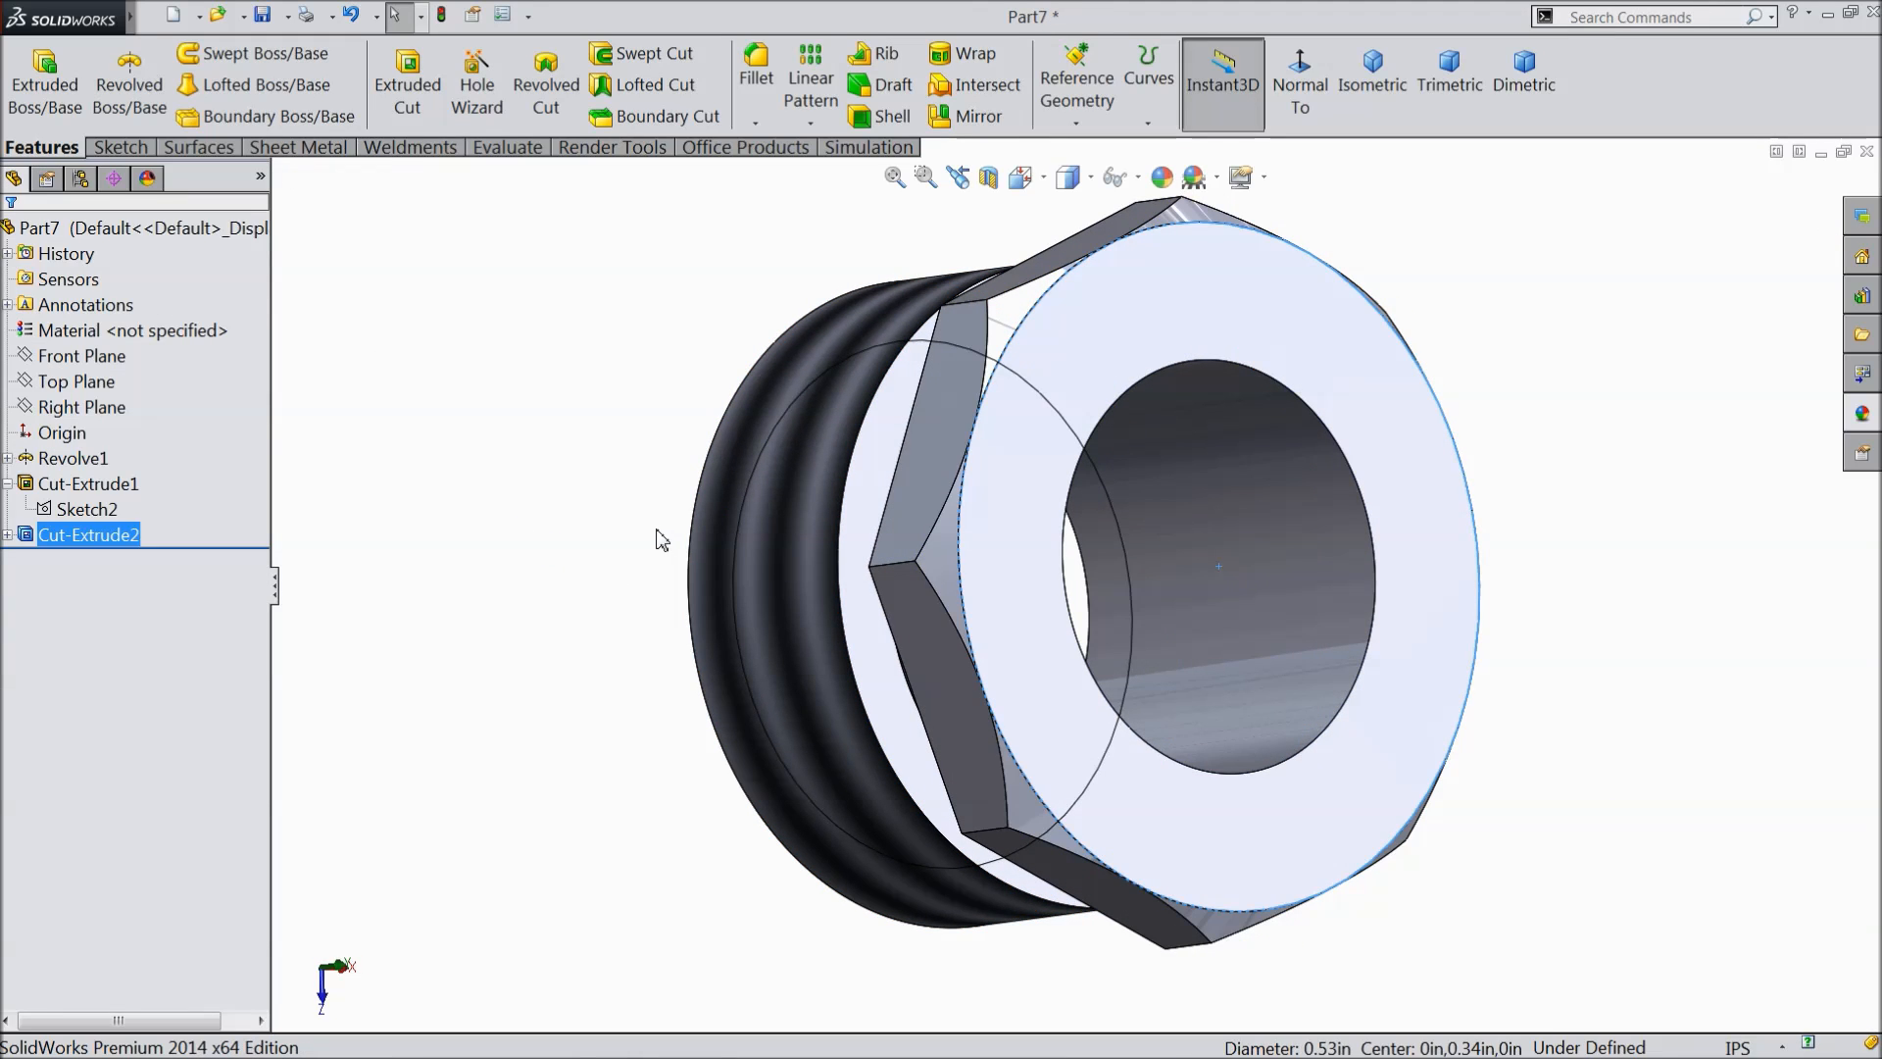
- Fillet the edges of the neck face between the octagonal flange and the threaded section with a 0.015 in radius
middle_click_drag(638, 601, 553, 421)
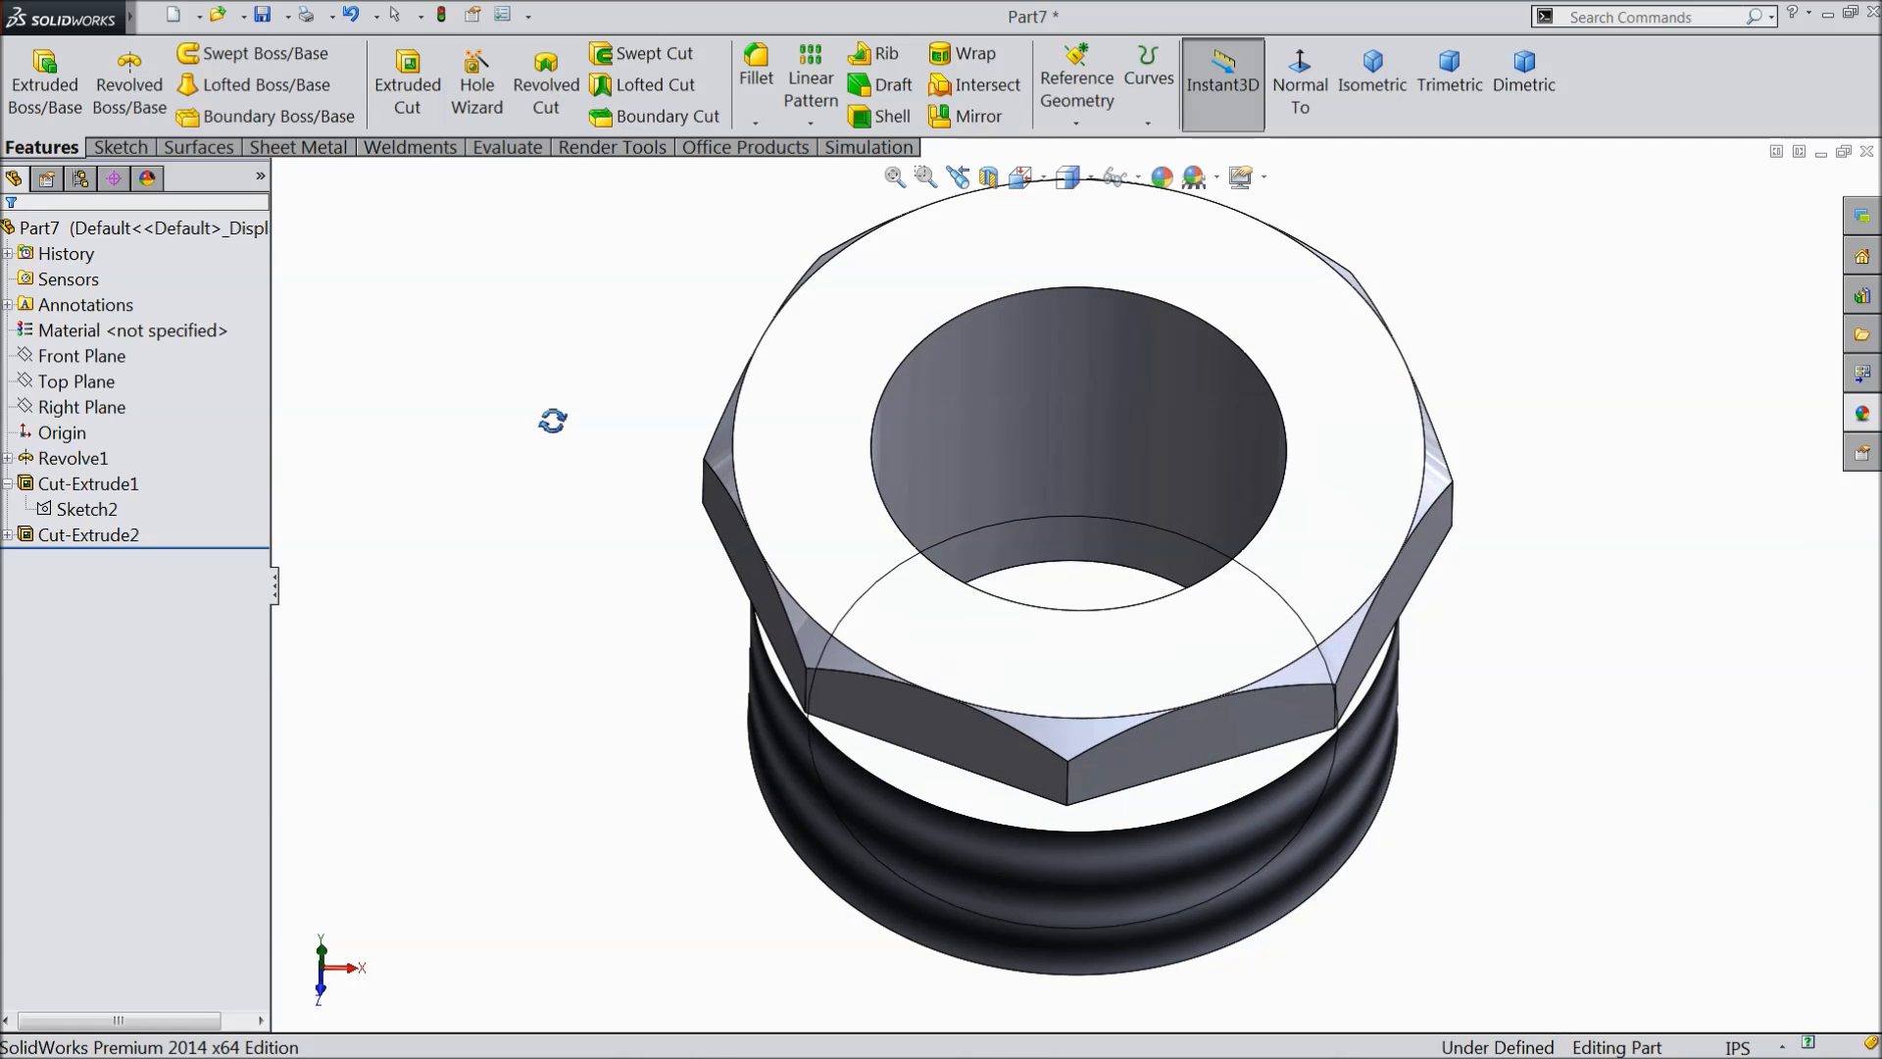
left_click(756, 79)
type("0.015")
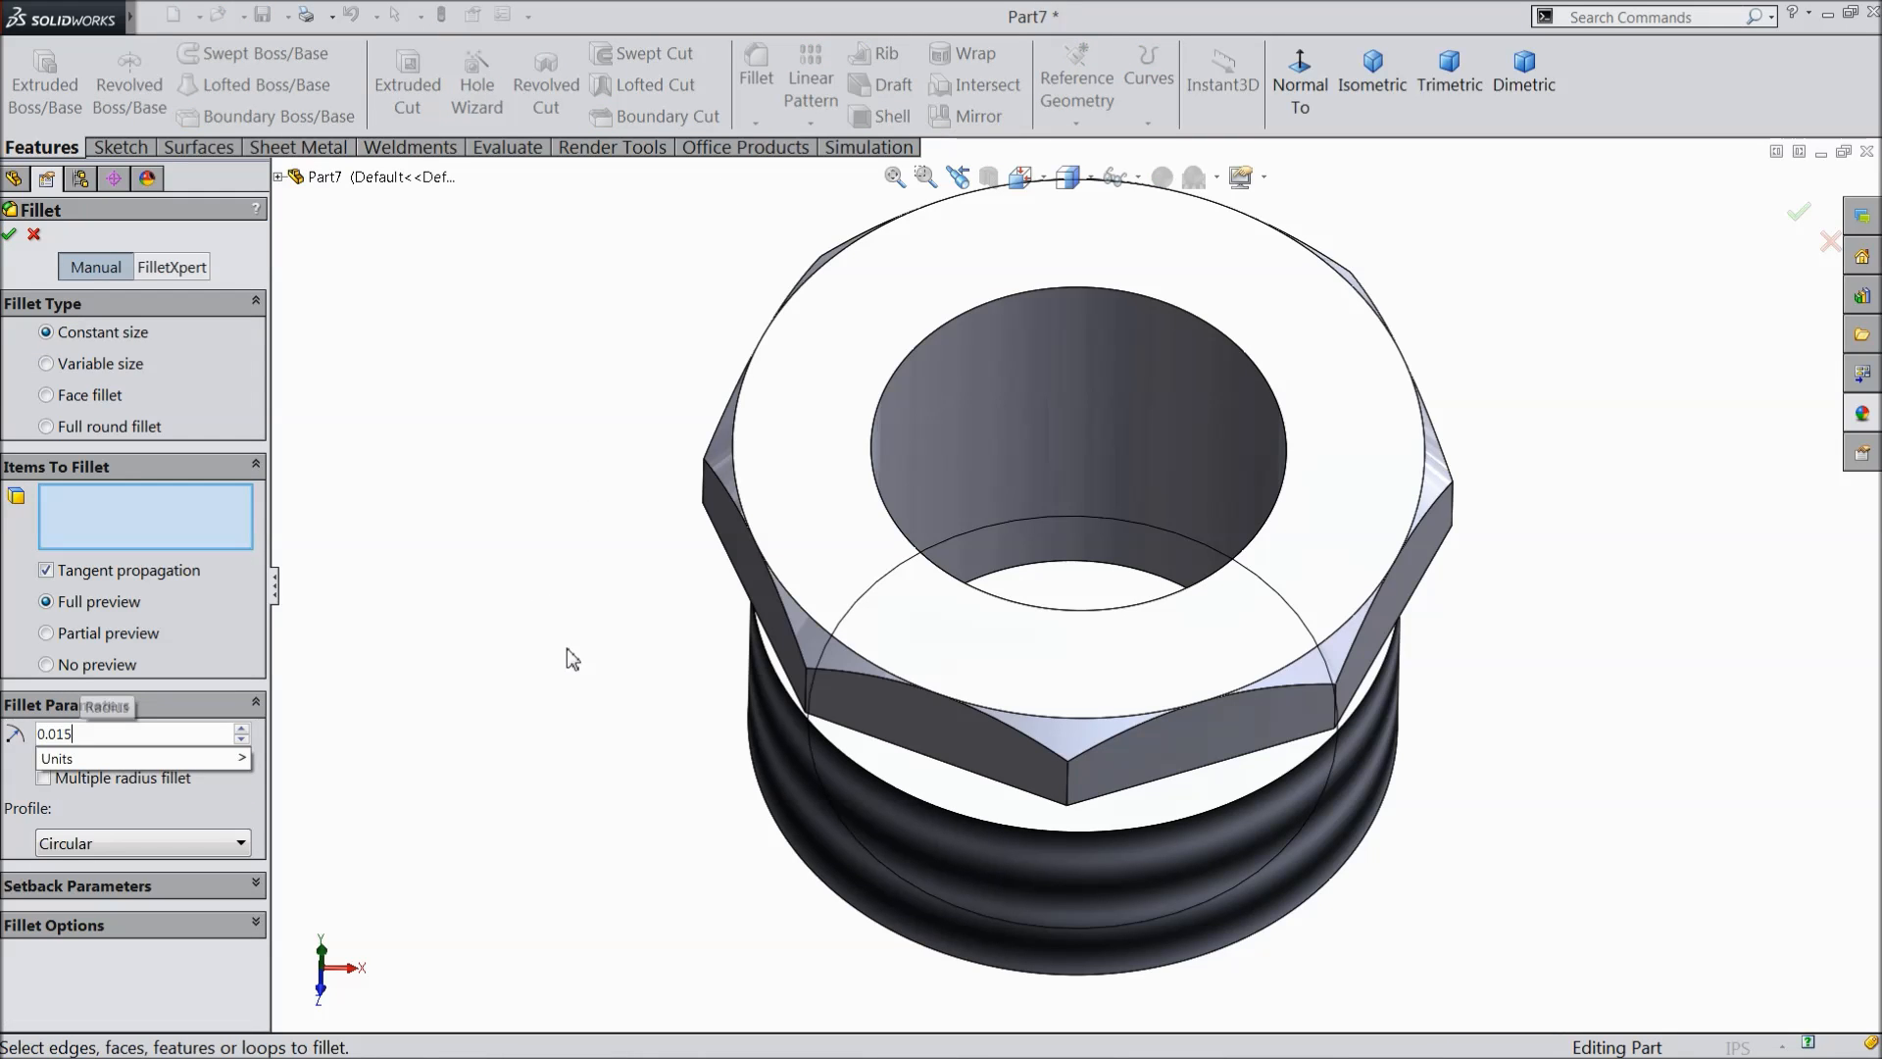
key("Return")
middle_click_drag(647, 820, 696, 546)
scroll(890, 490, "down", 5)
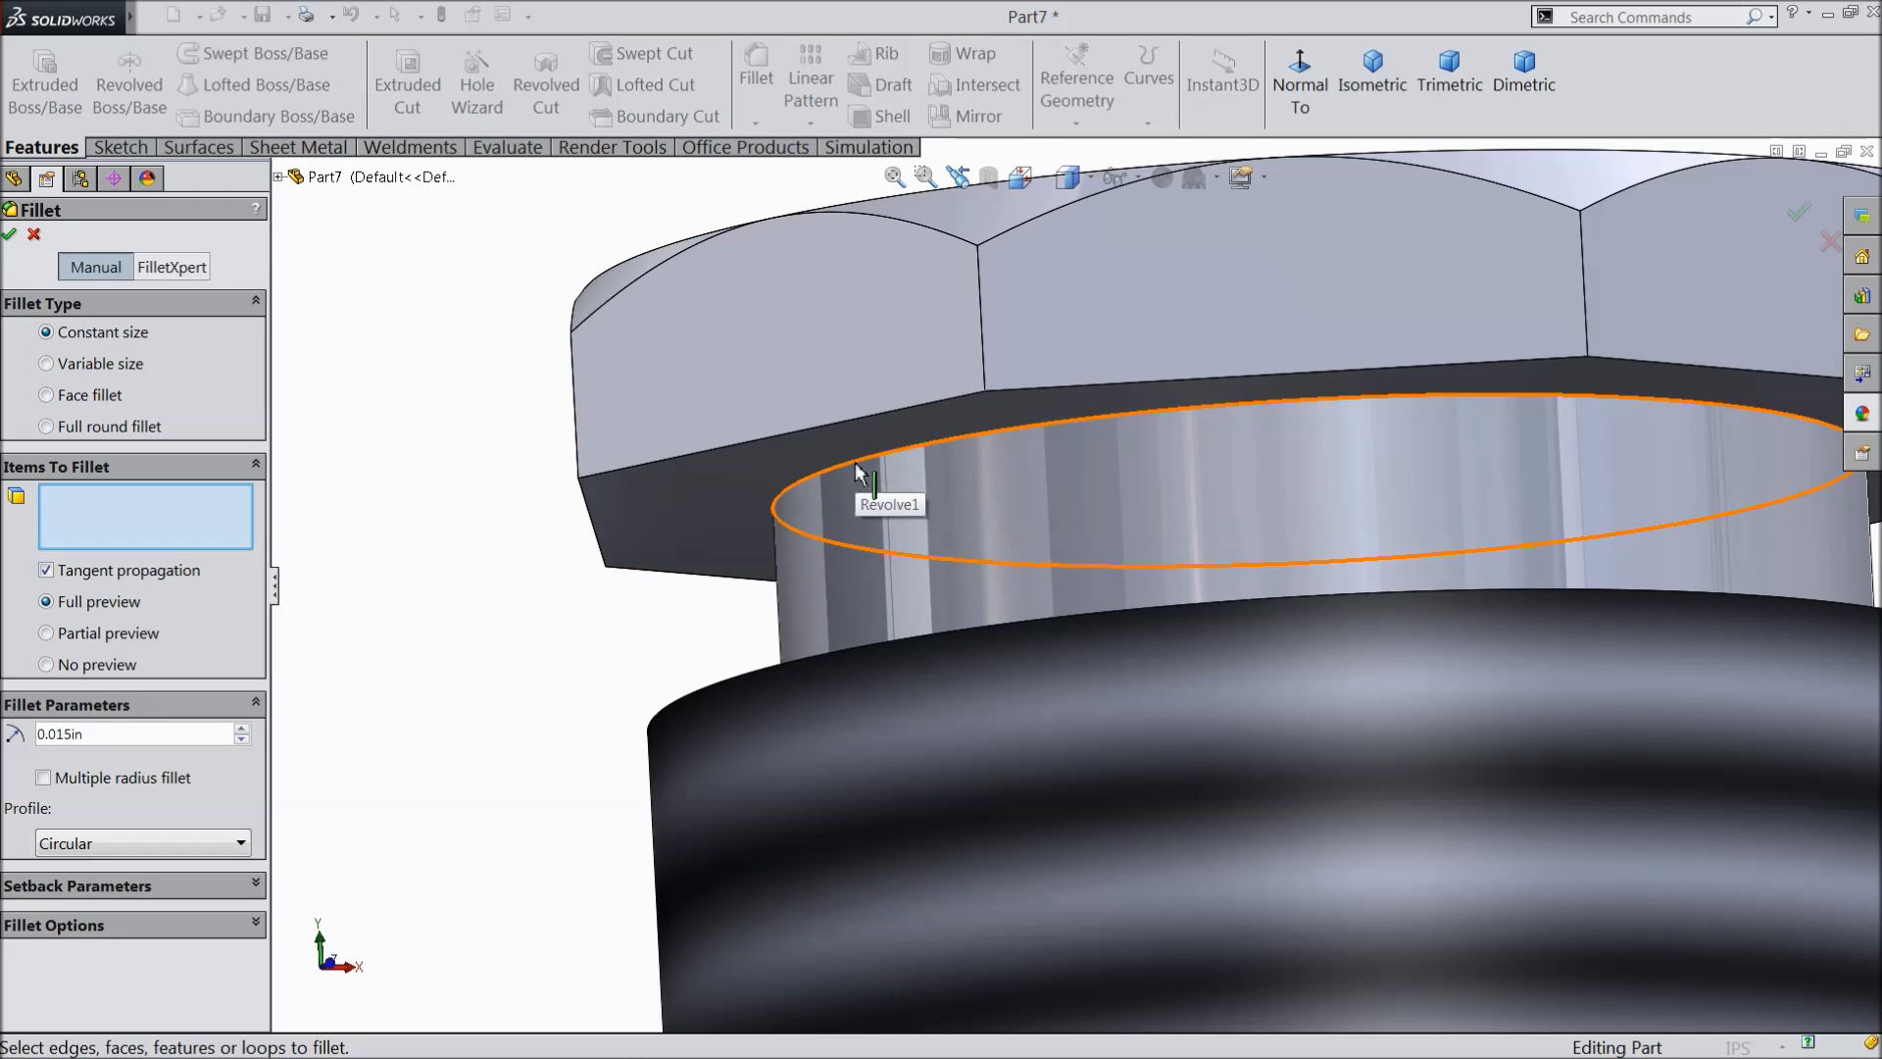
left_click(951, 503)
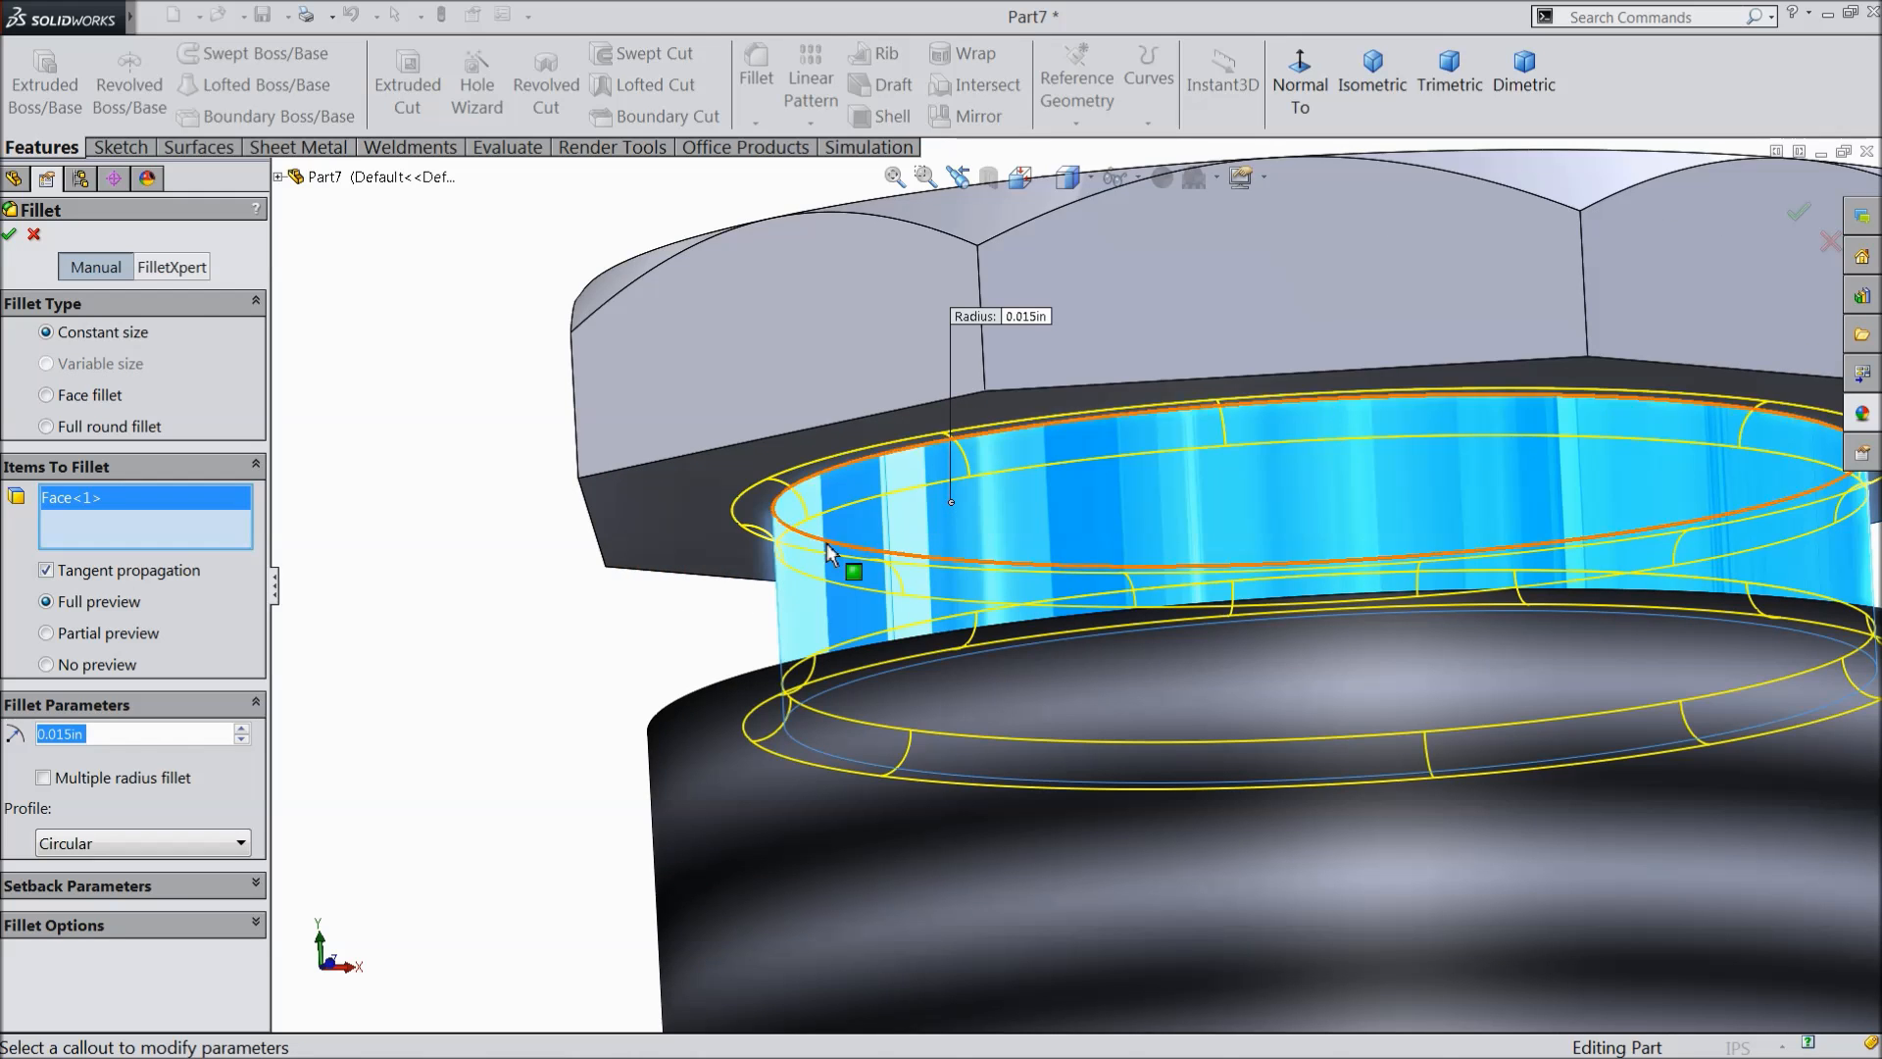
left_click(11, 235)
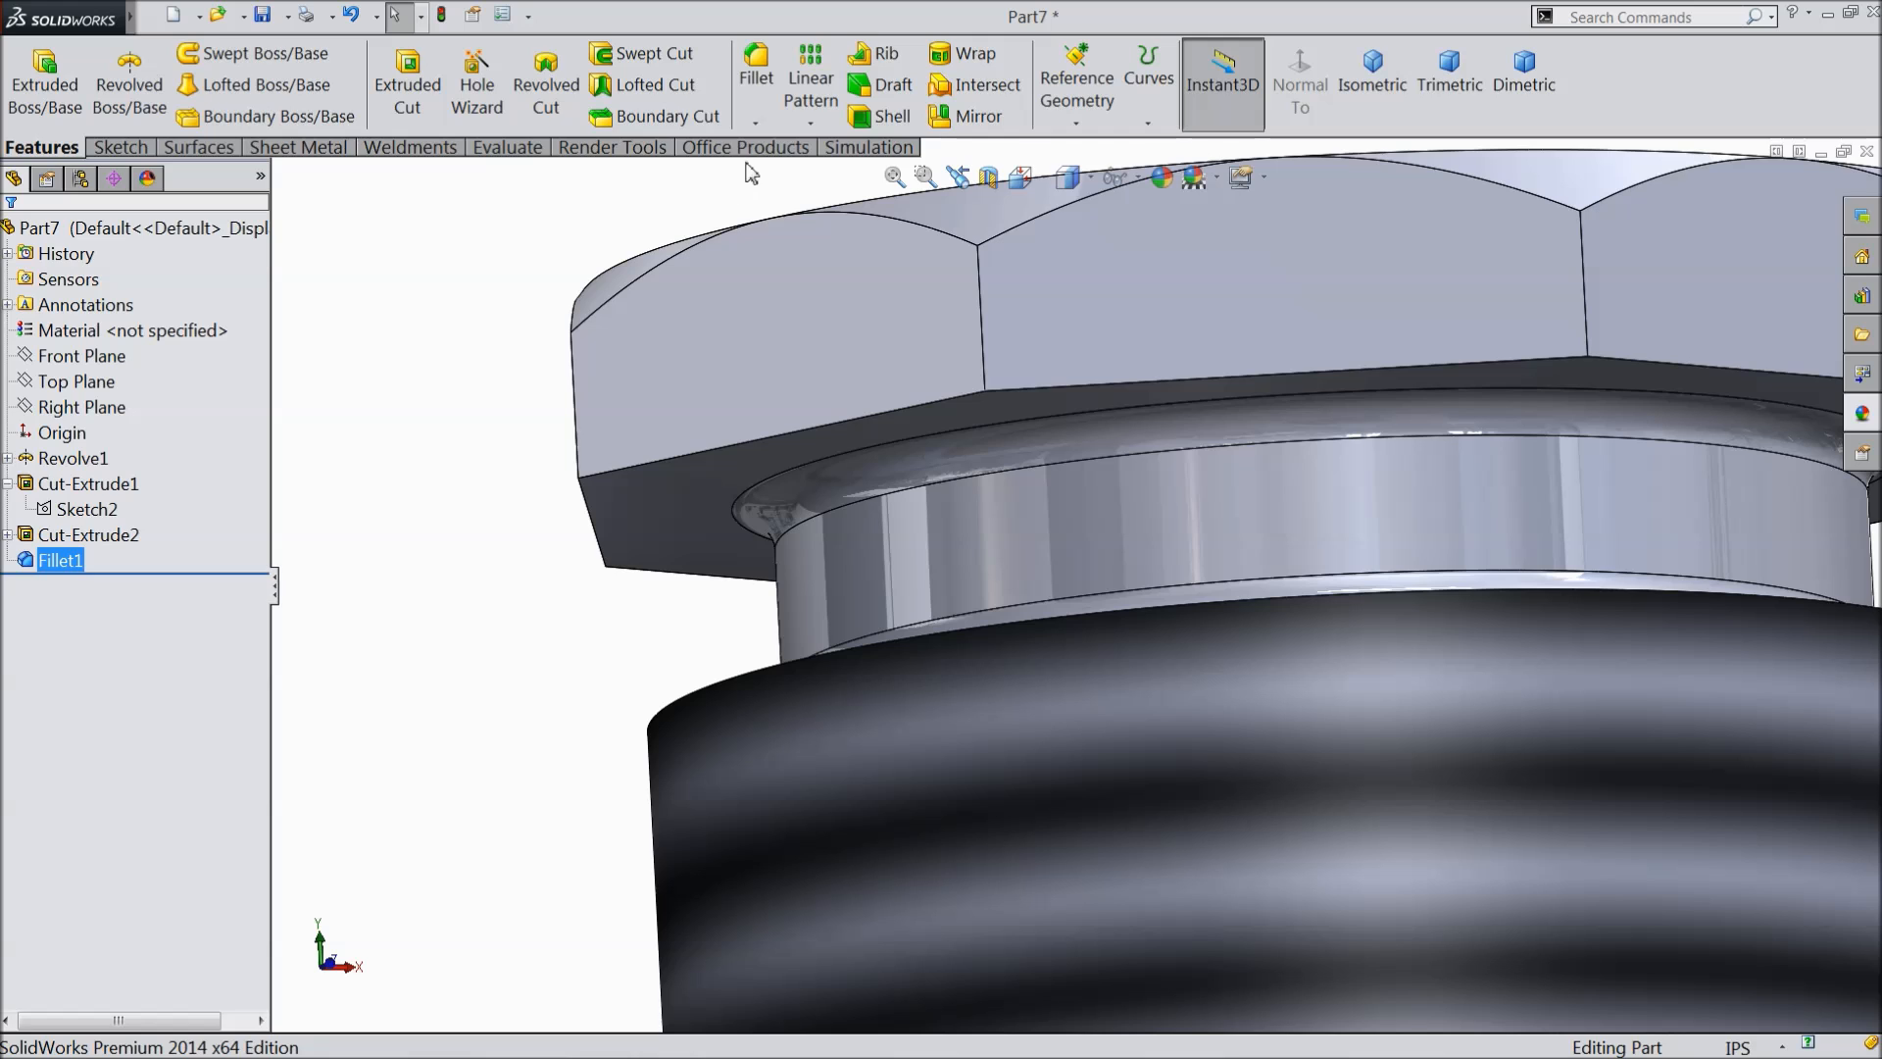
- Chamfer the bore edge at the threaded end by 0.015 in at 30°
left_click(756, 122)
left_click(769, 180)
key("f")
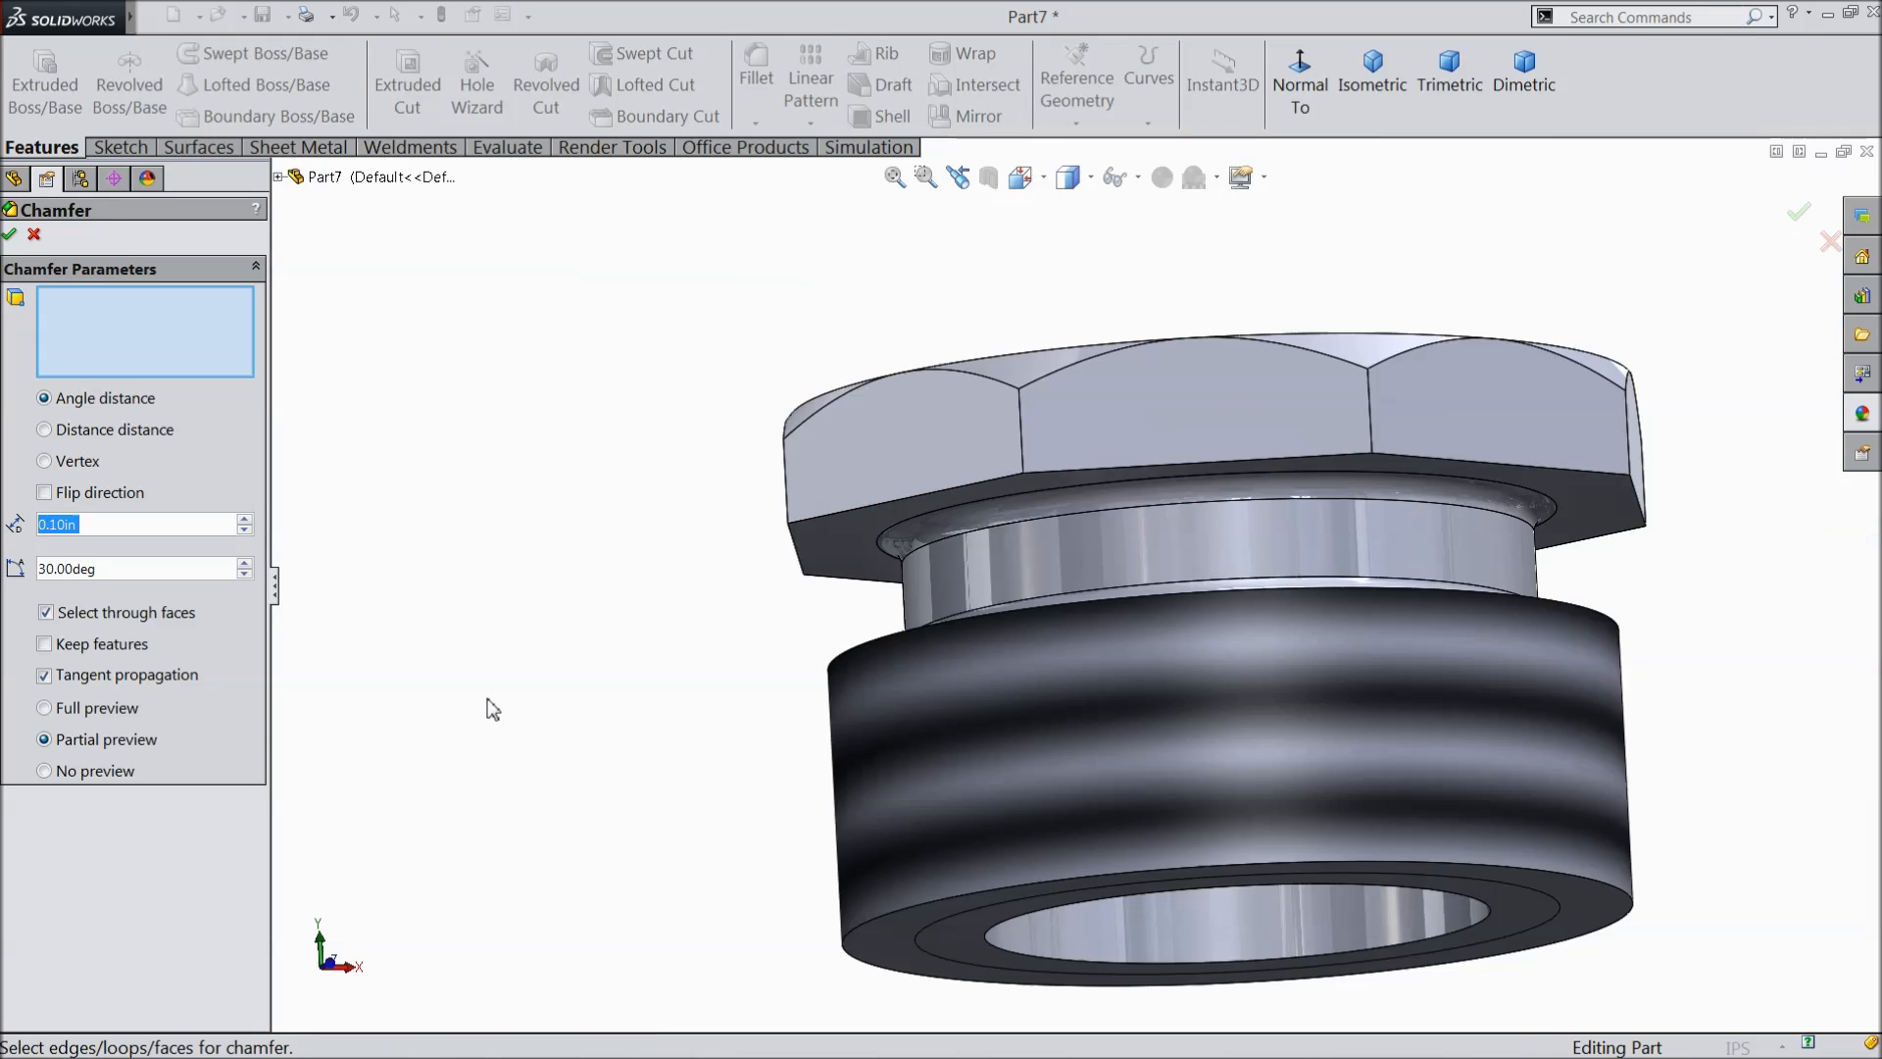
middle_click_drag(647, 808, 627, 598)
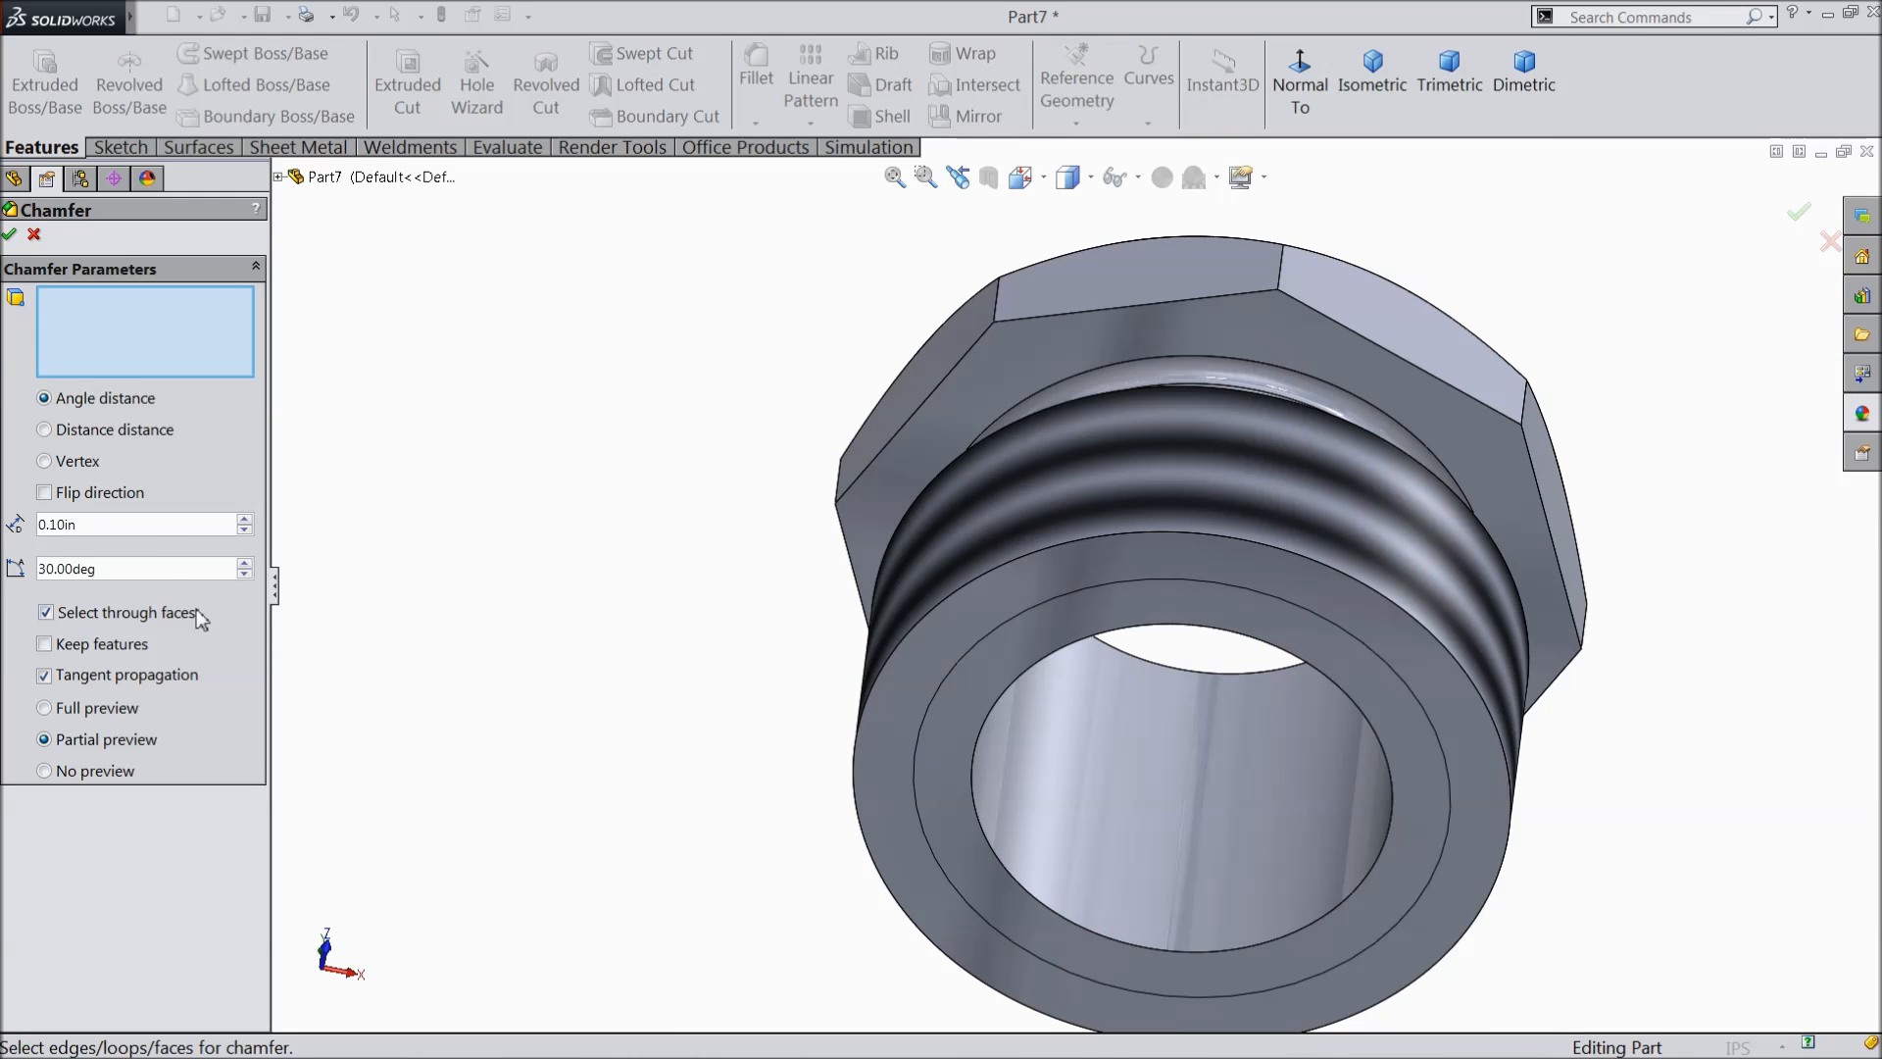
type("0.015")
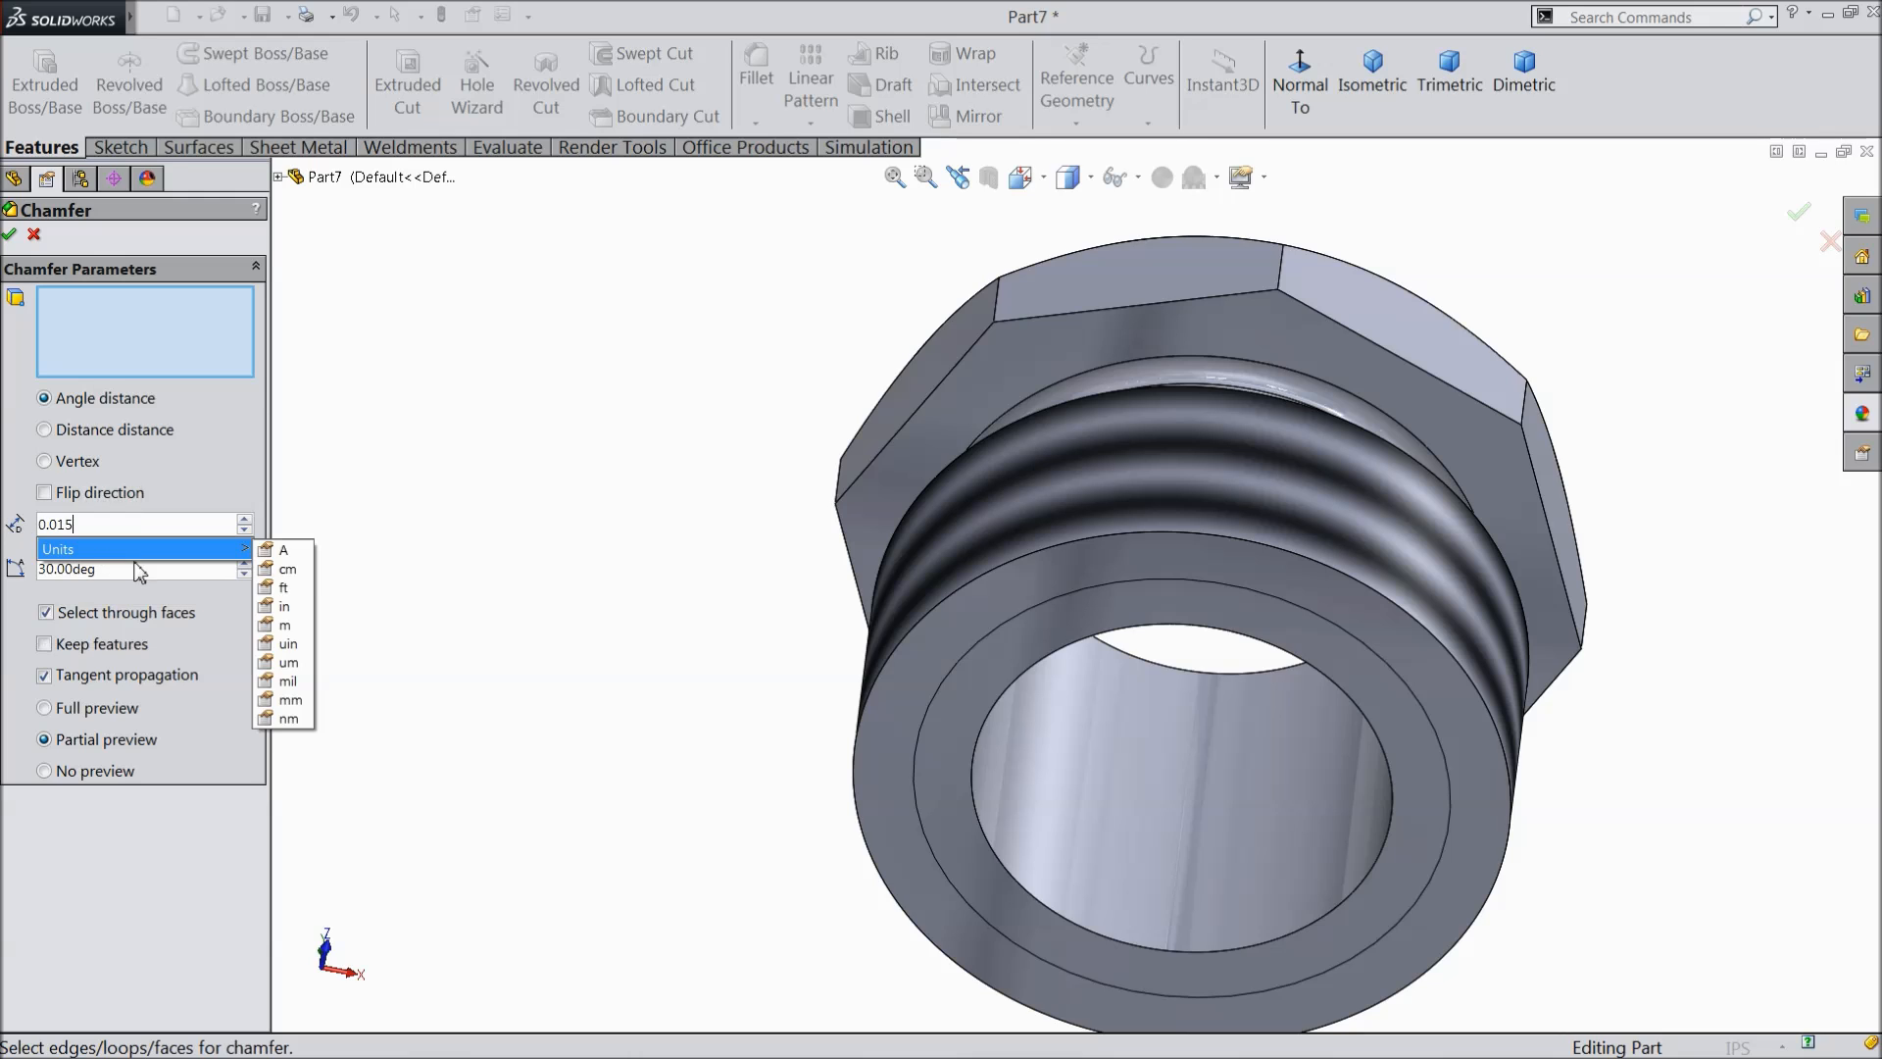
key("Return")
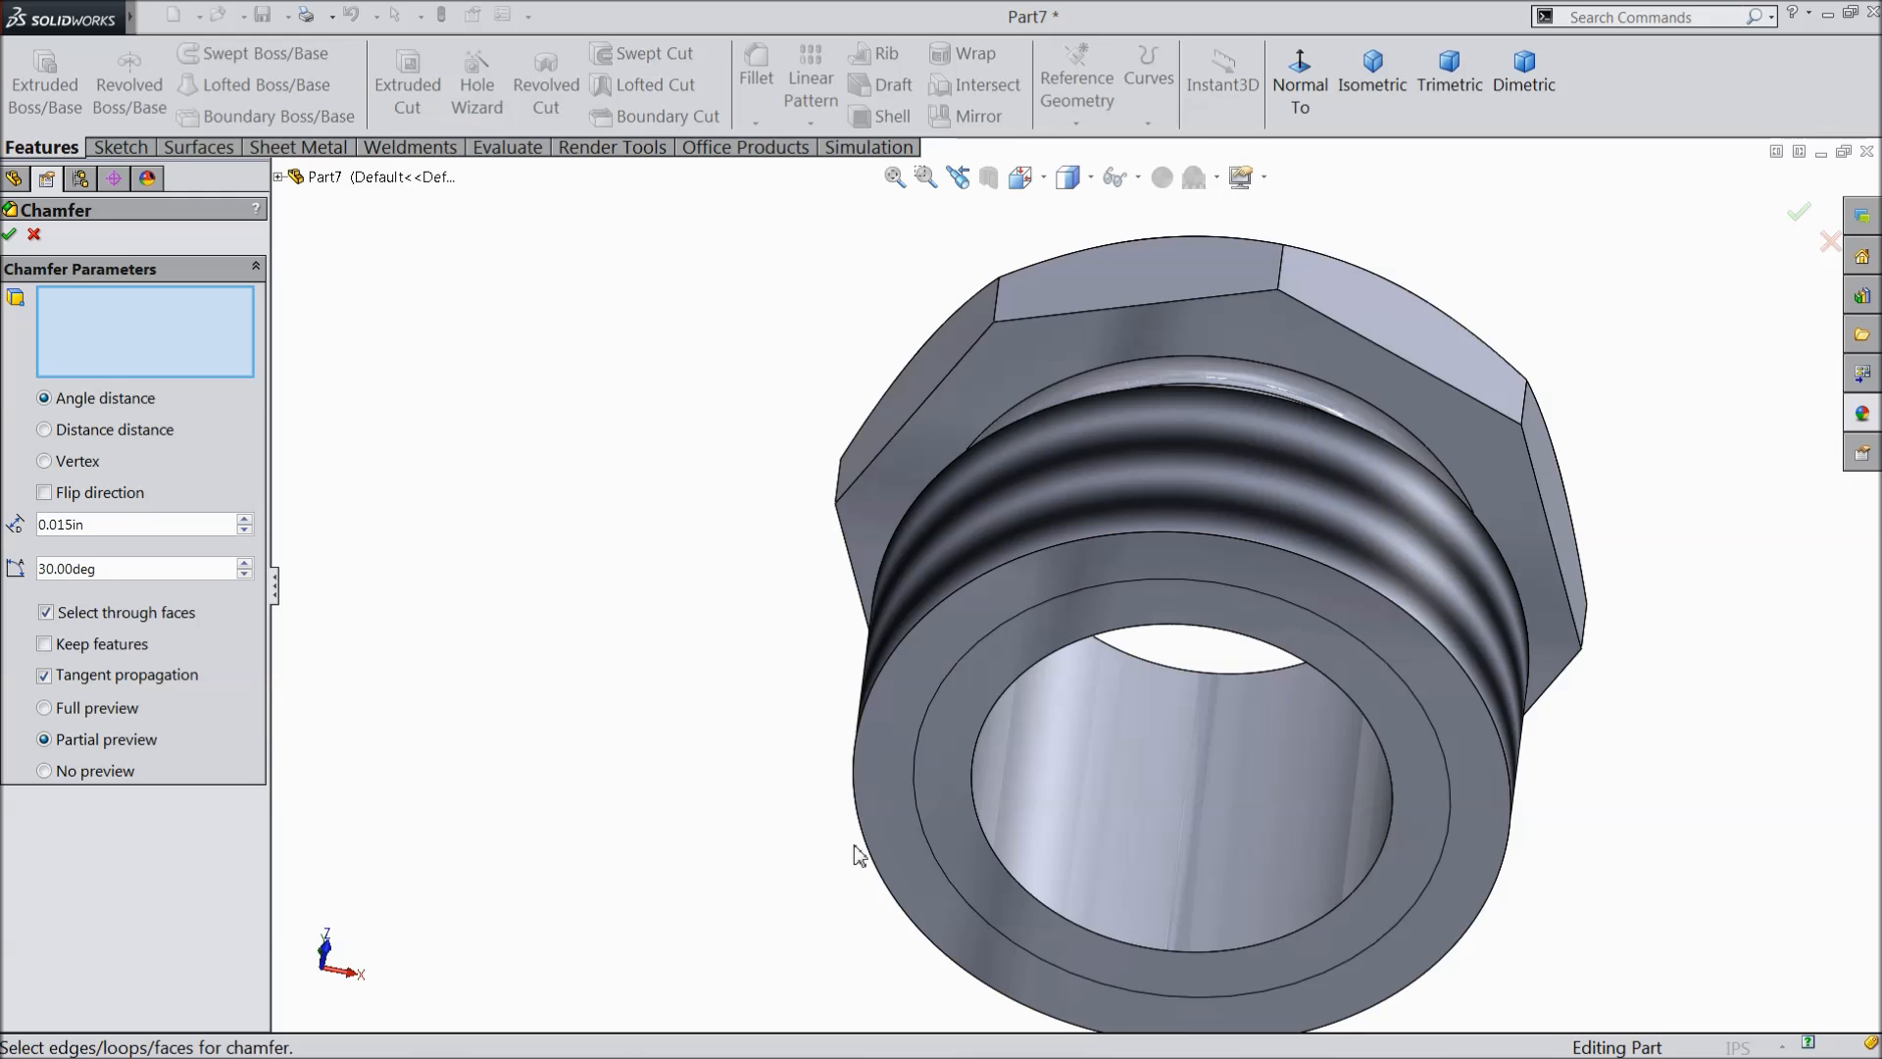
left_click(1033, 903)
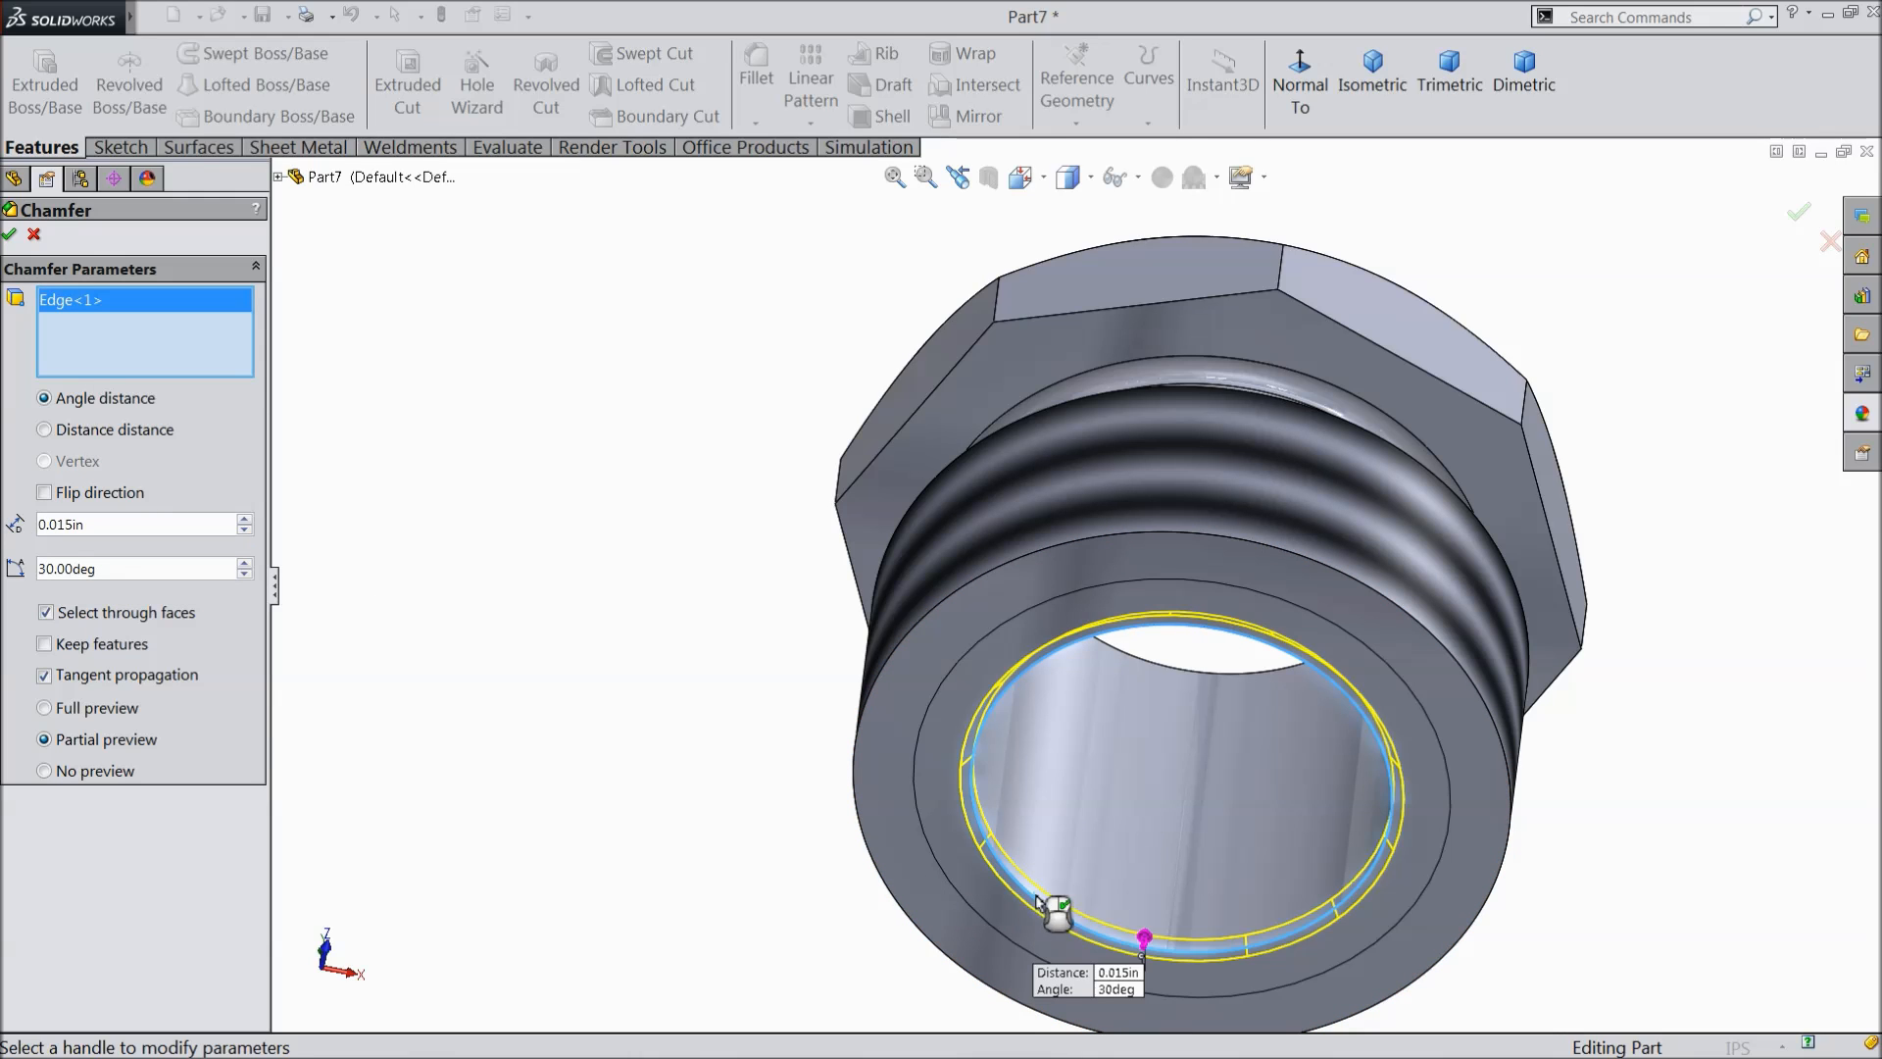
left_click(9, 236)
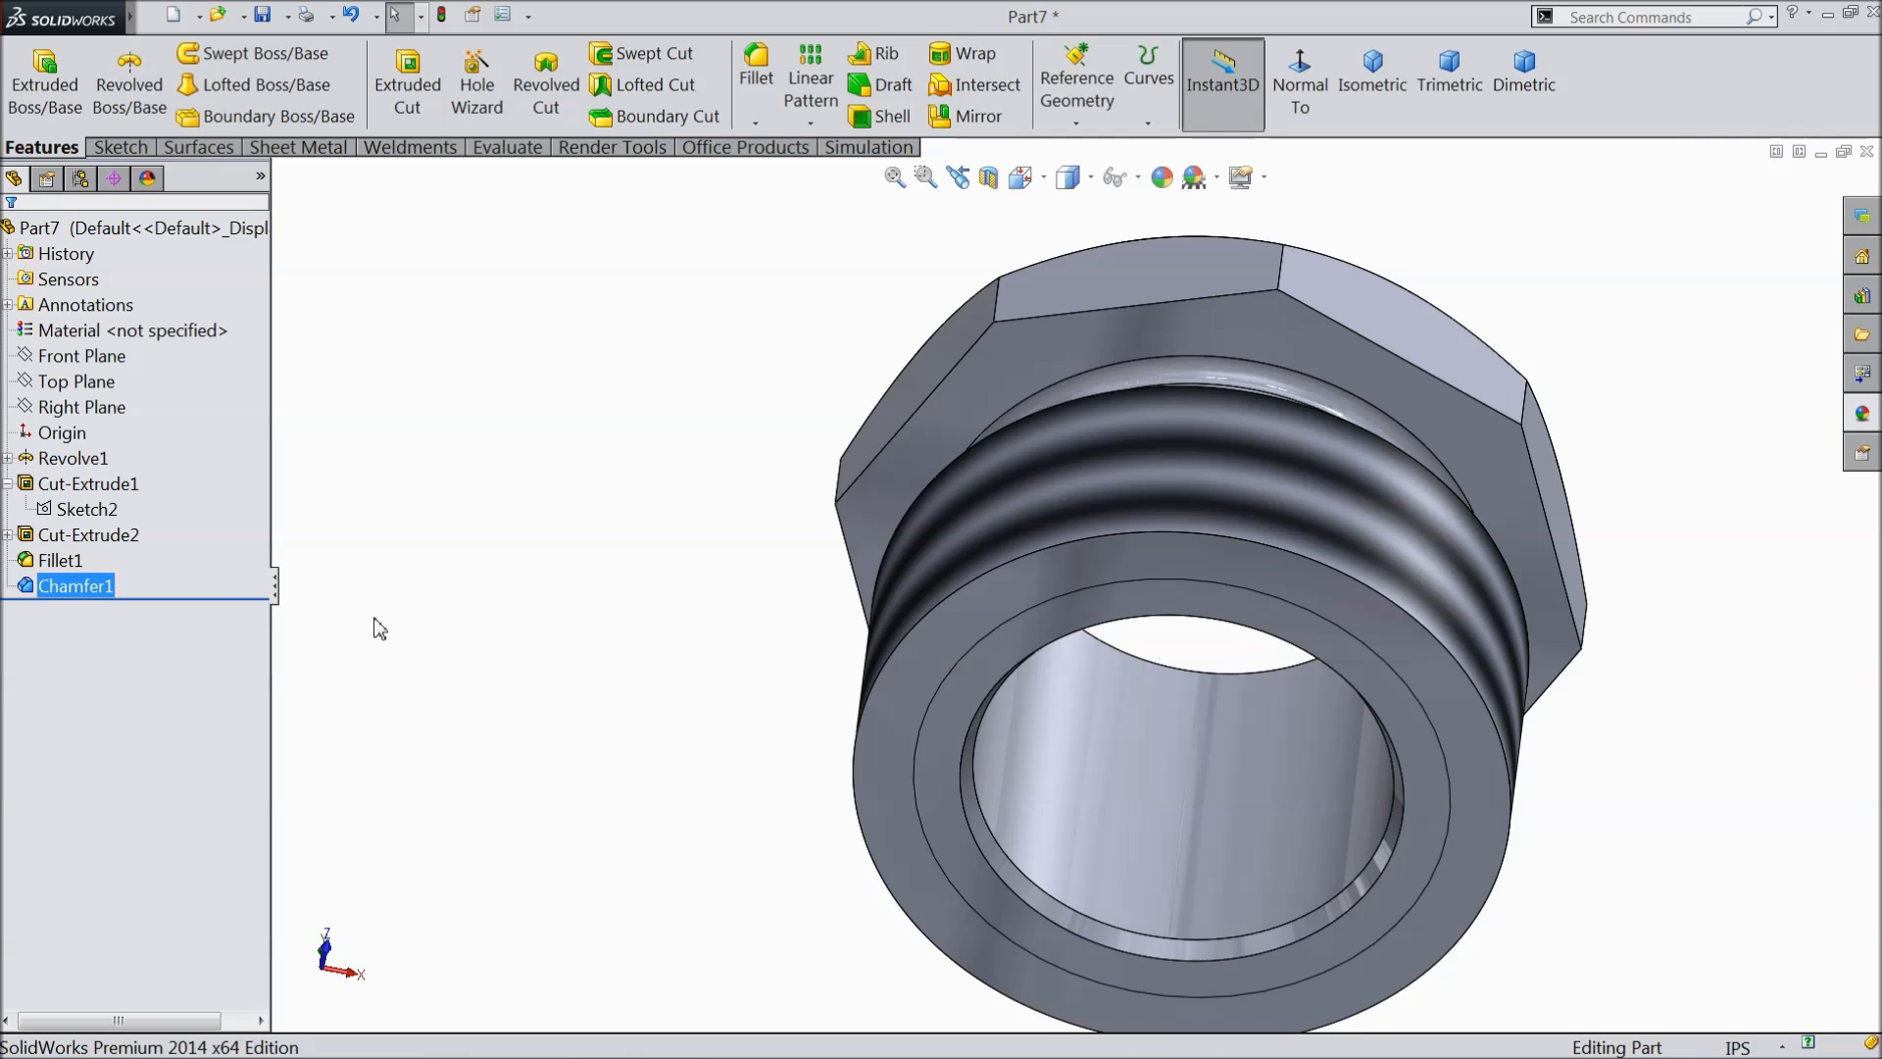
- Apply the brushed brass appearance to the whole part
middle_click_drag(718, 436, 891, 520)
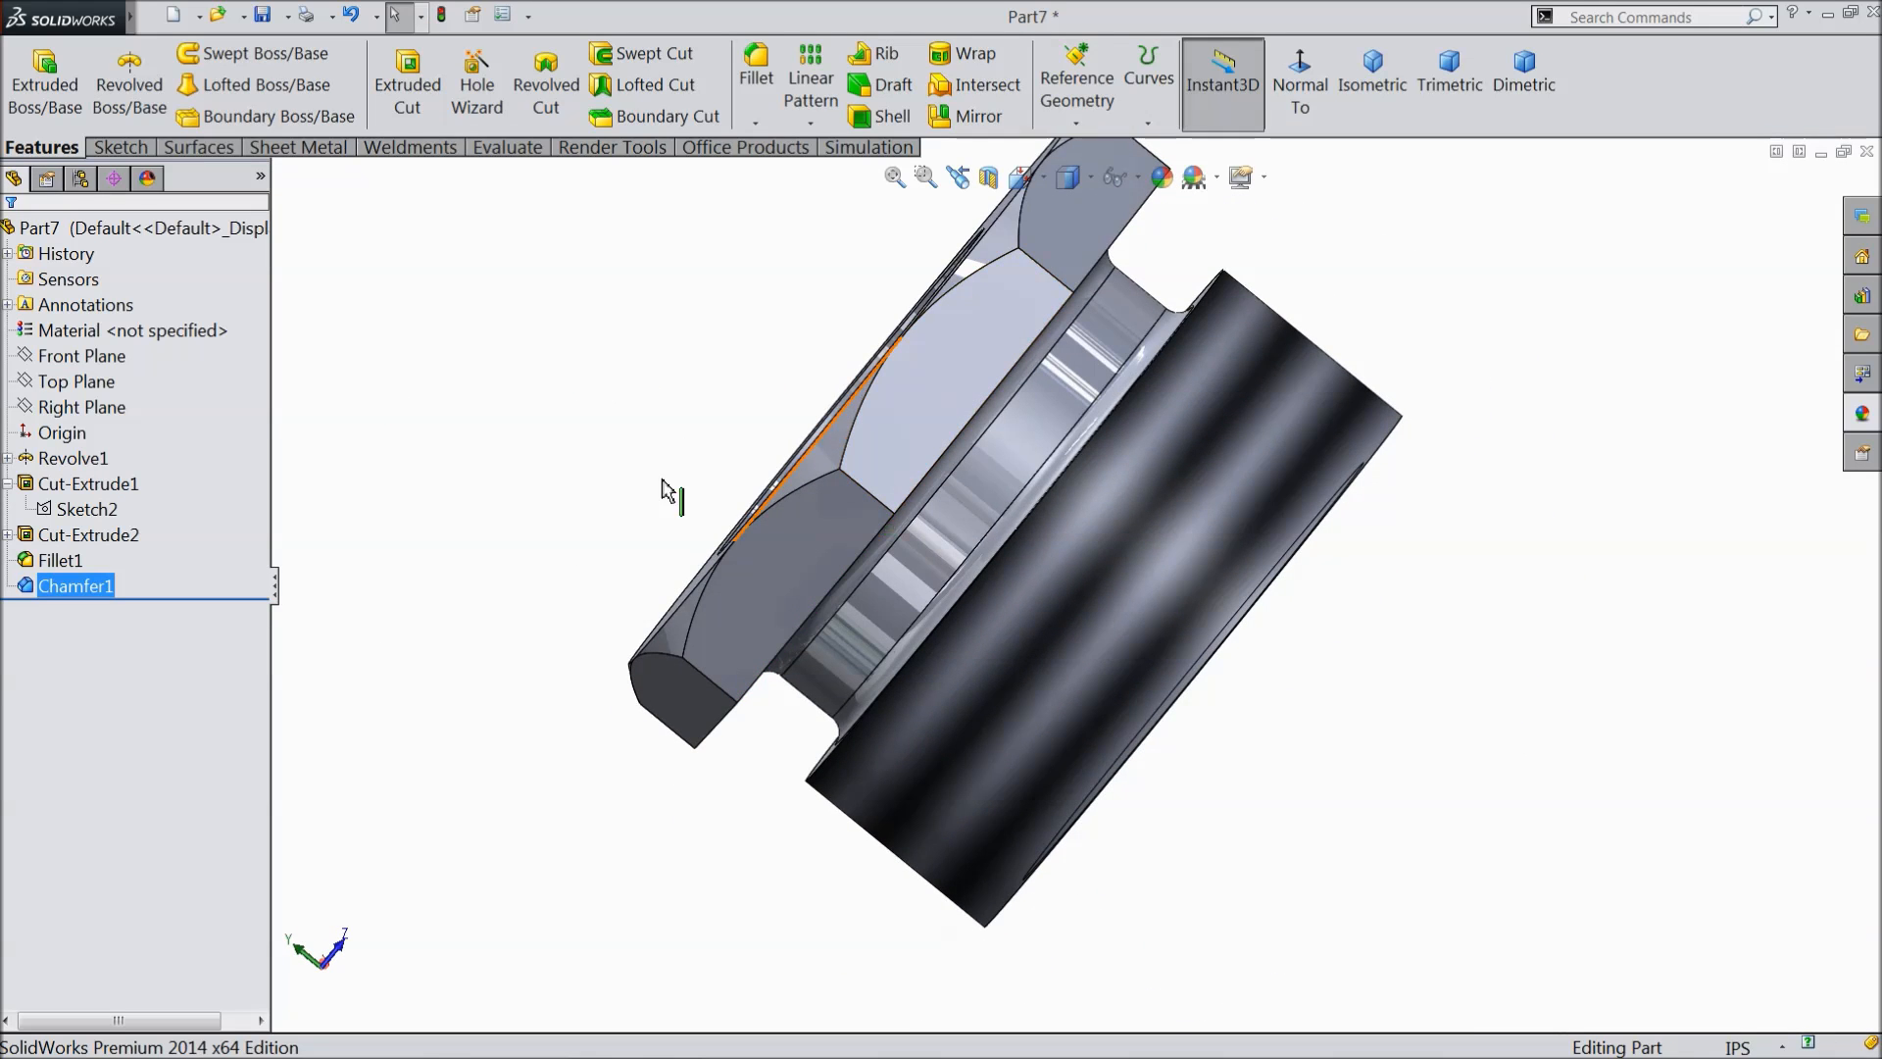
left_click(164, 230)
left_click(1384, 90)
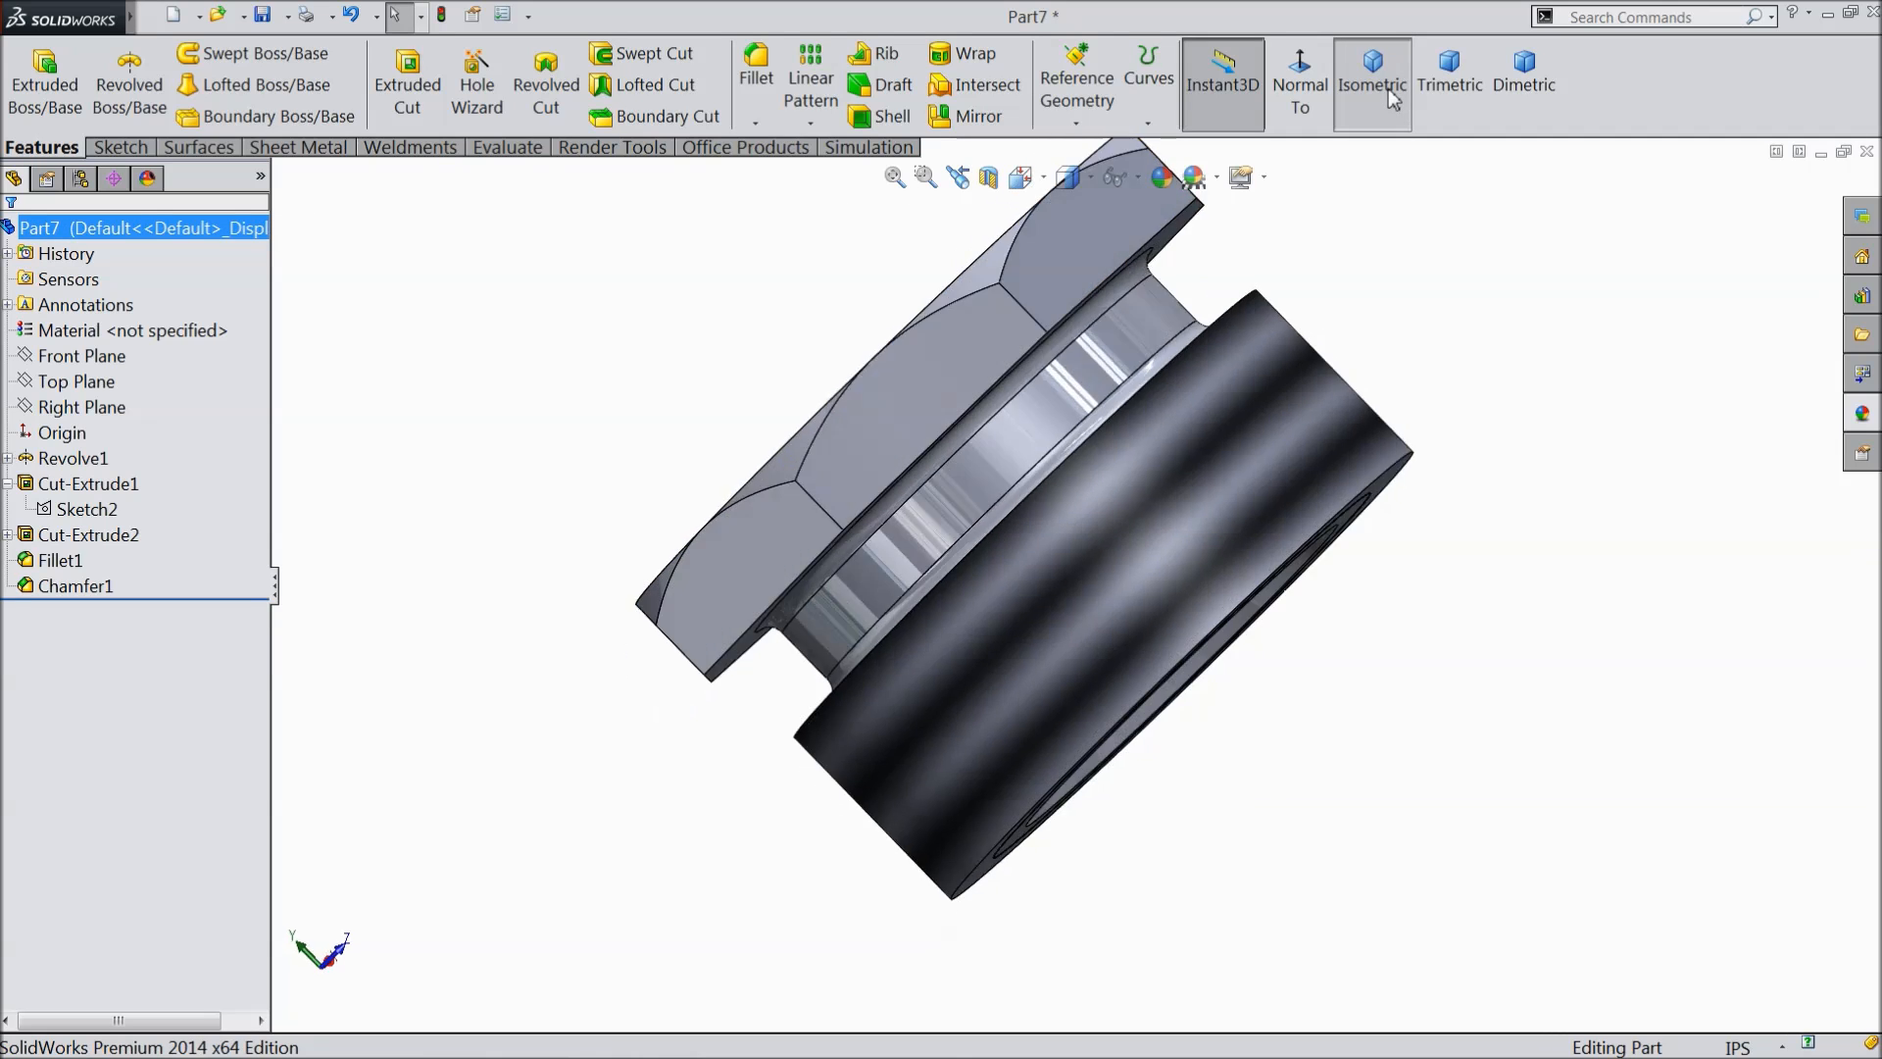
scroll(1488, 600, "down", 1)
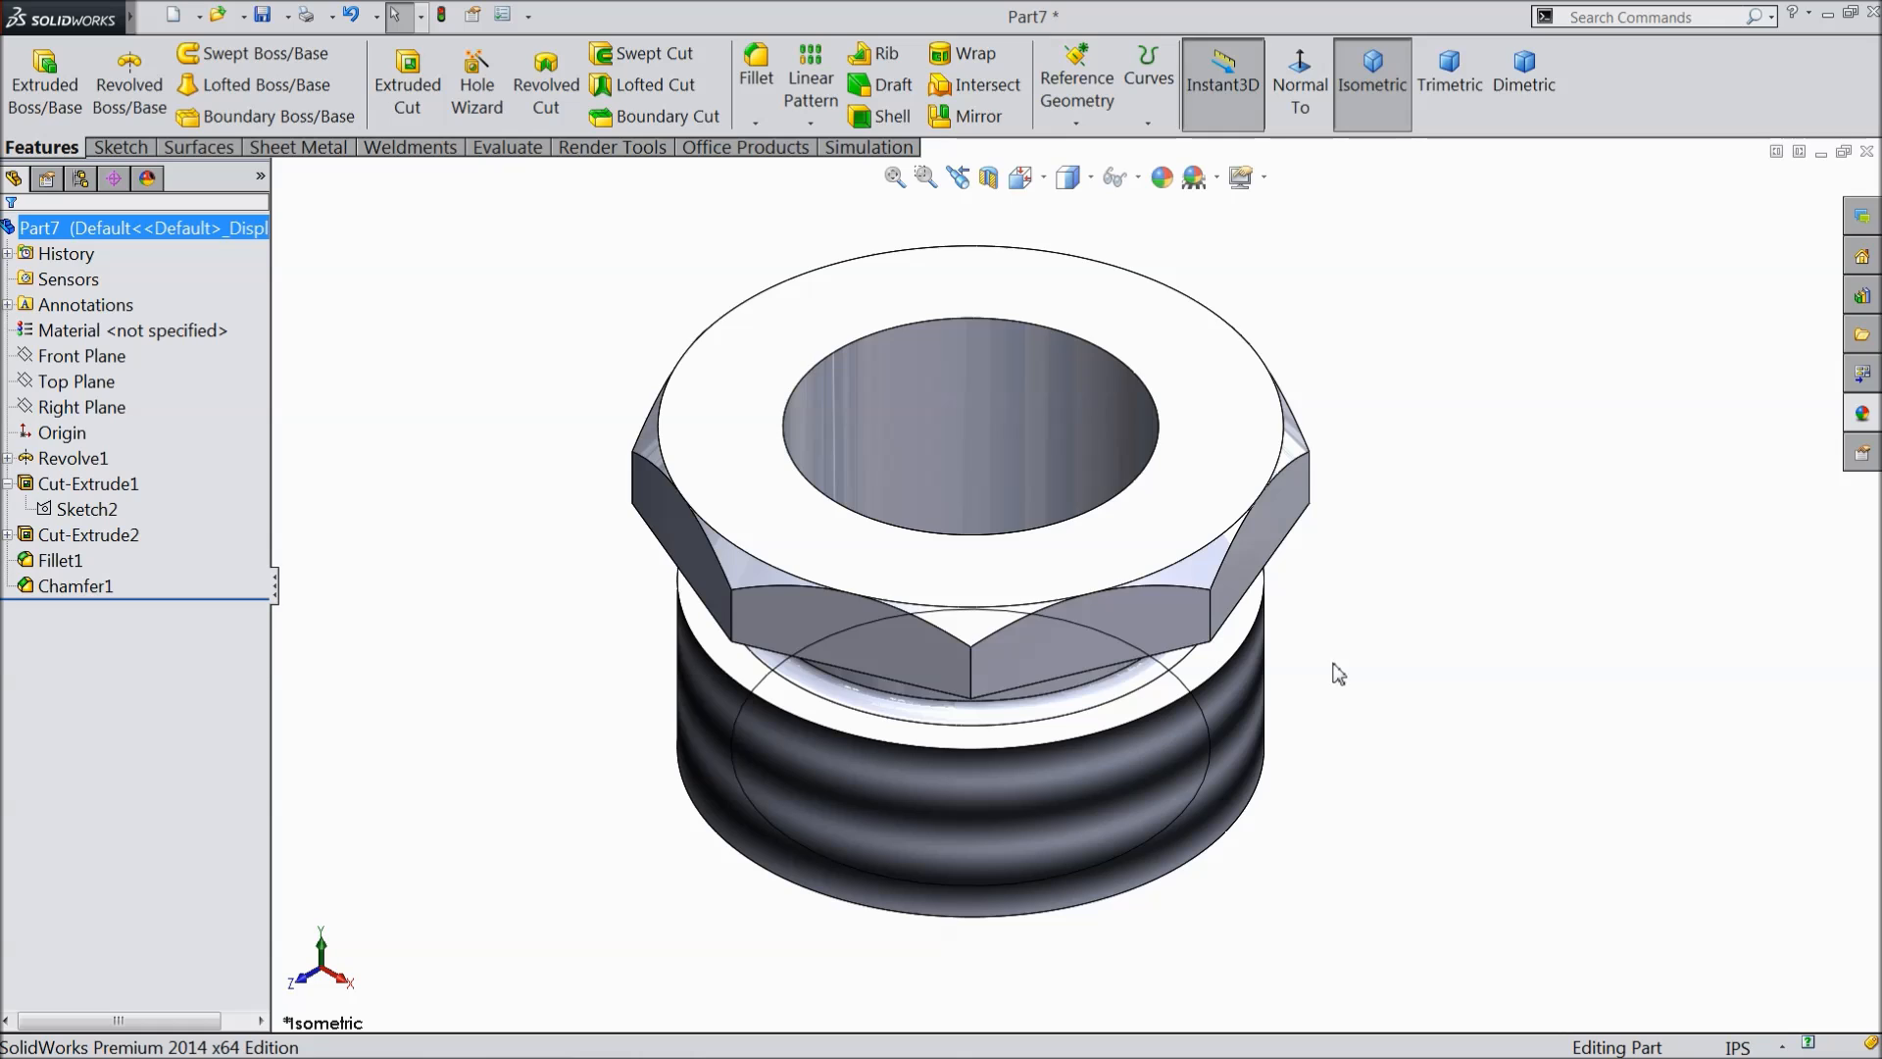
left_click(1862, 416)
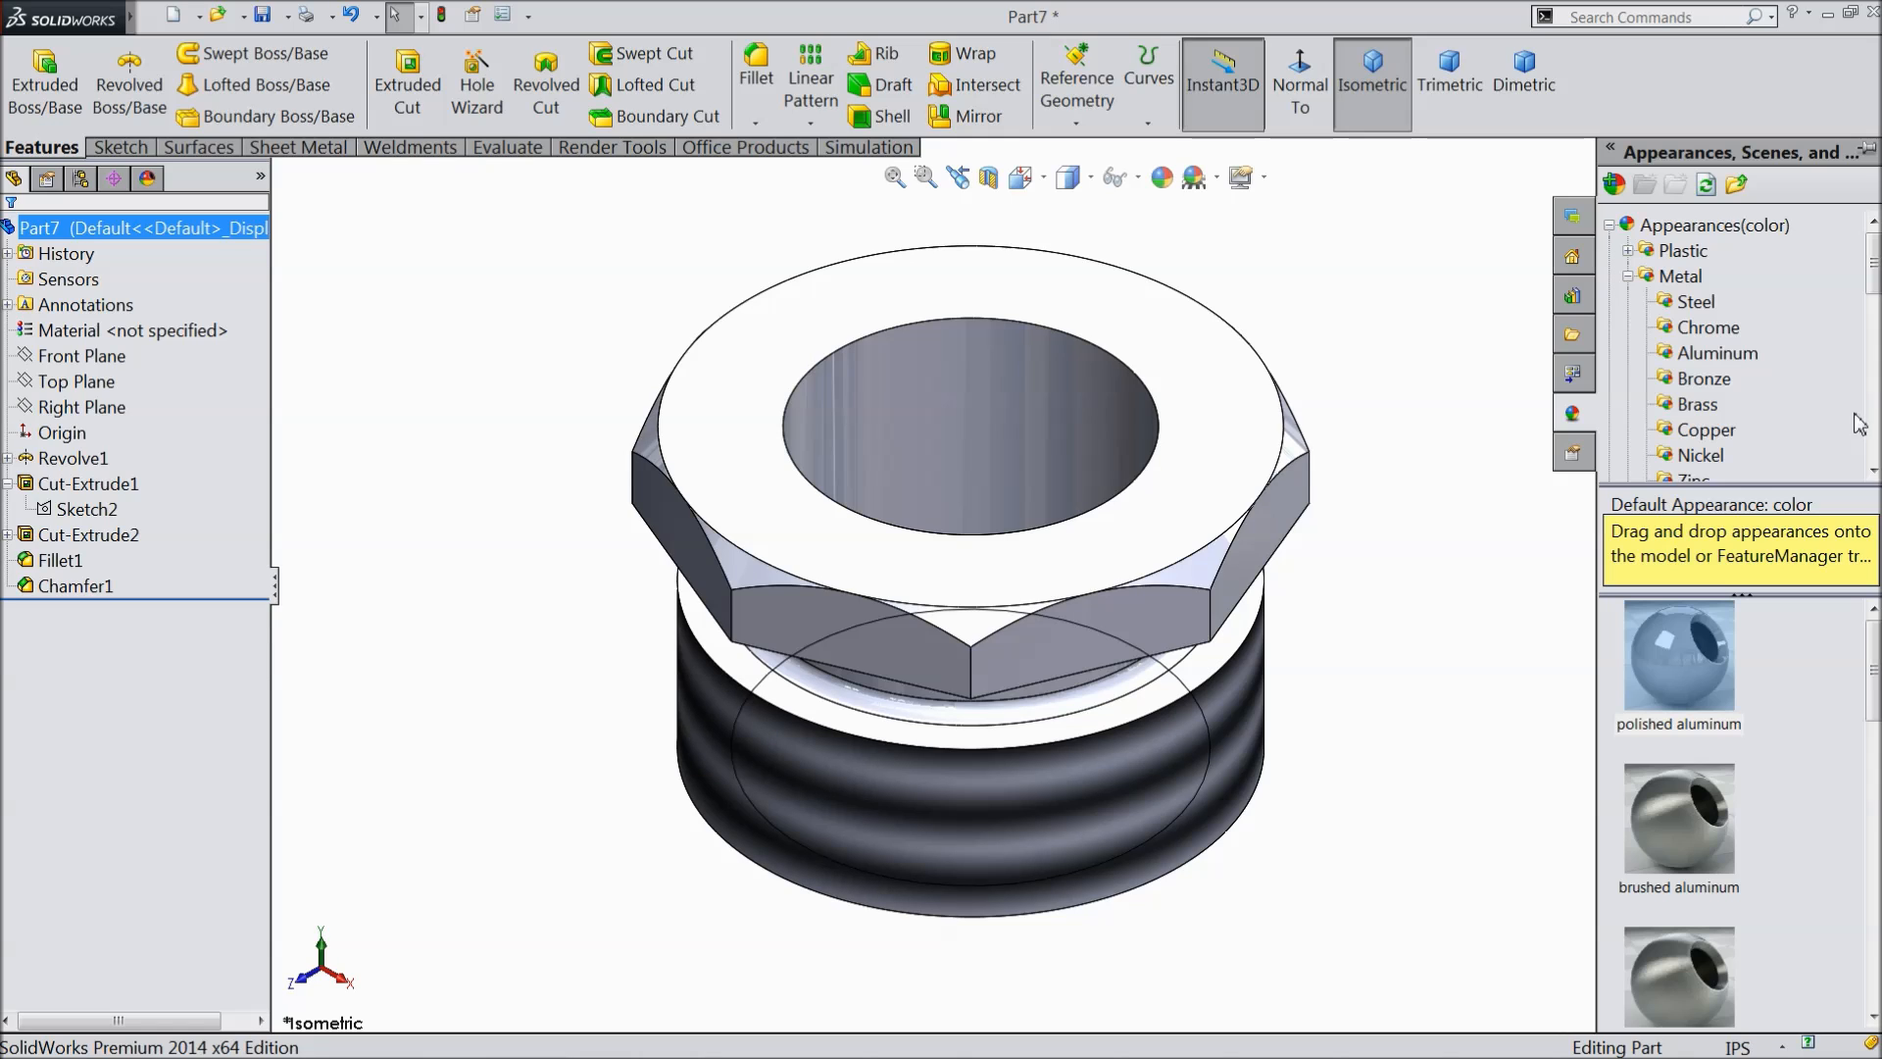
scroll(1701, 353, "down", 1)
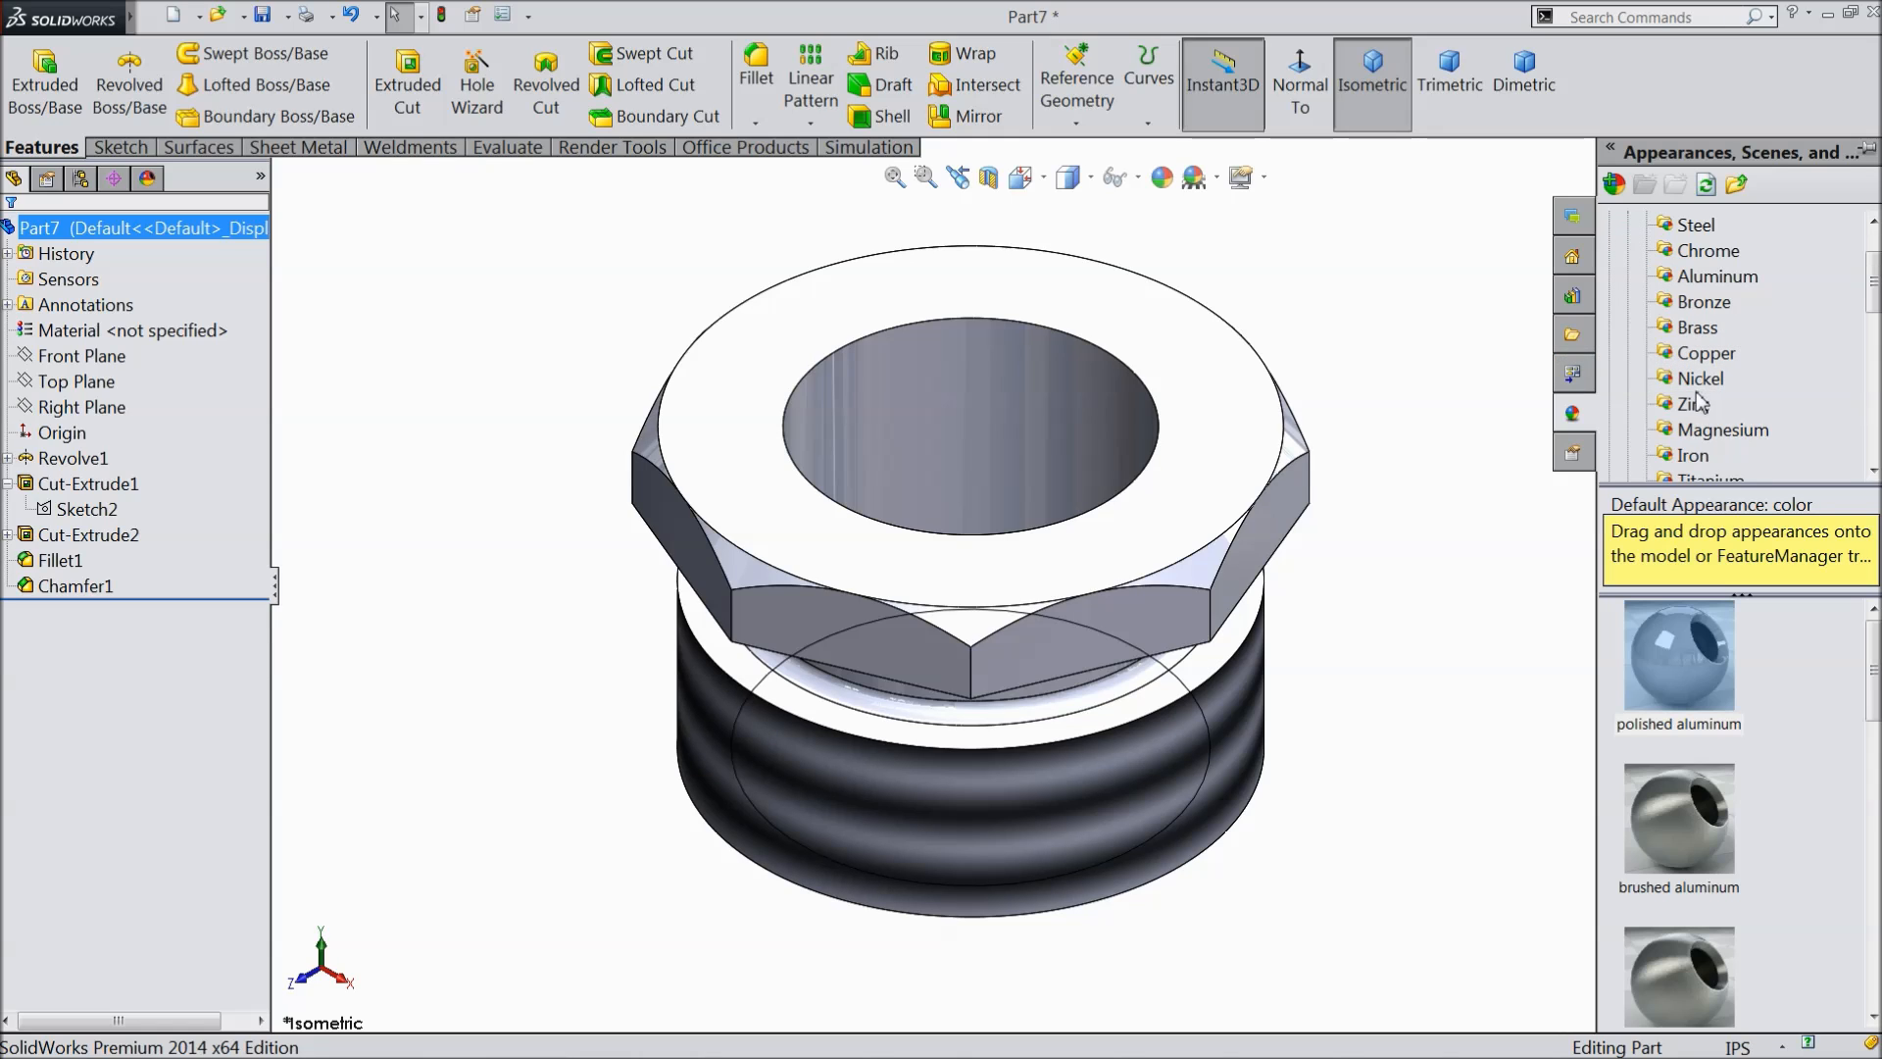
left_click(1696, 328)
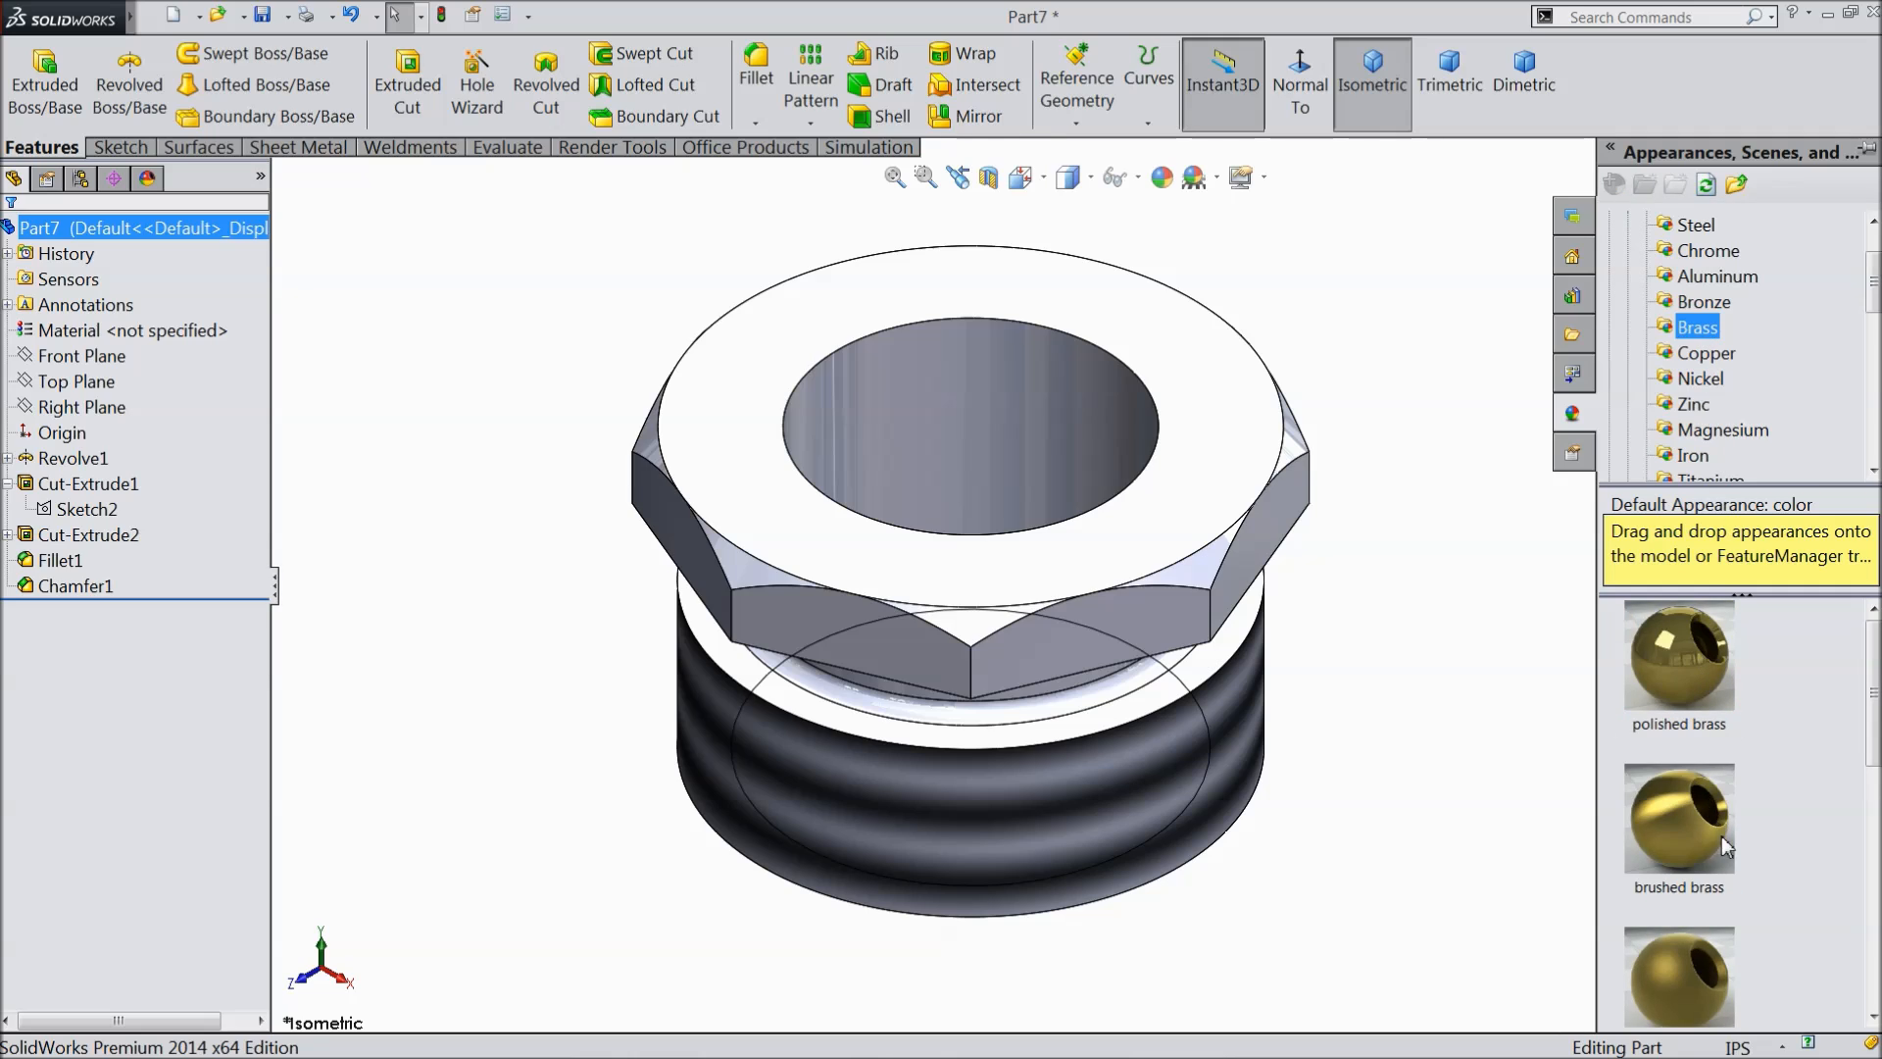
double_click(1725, 846)
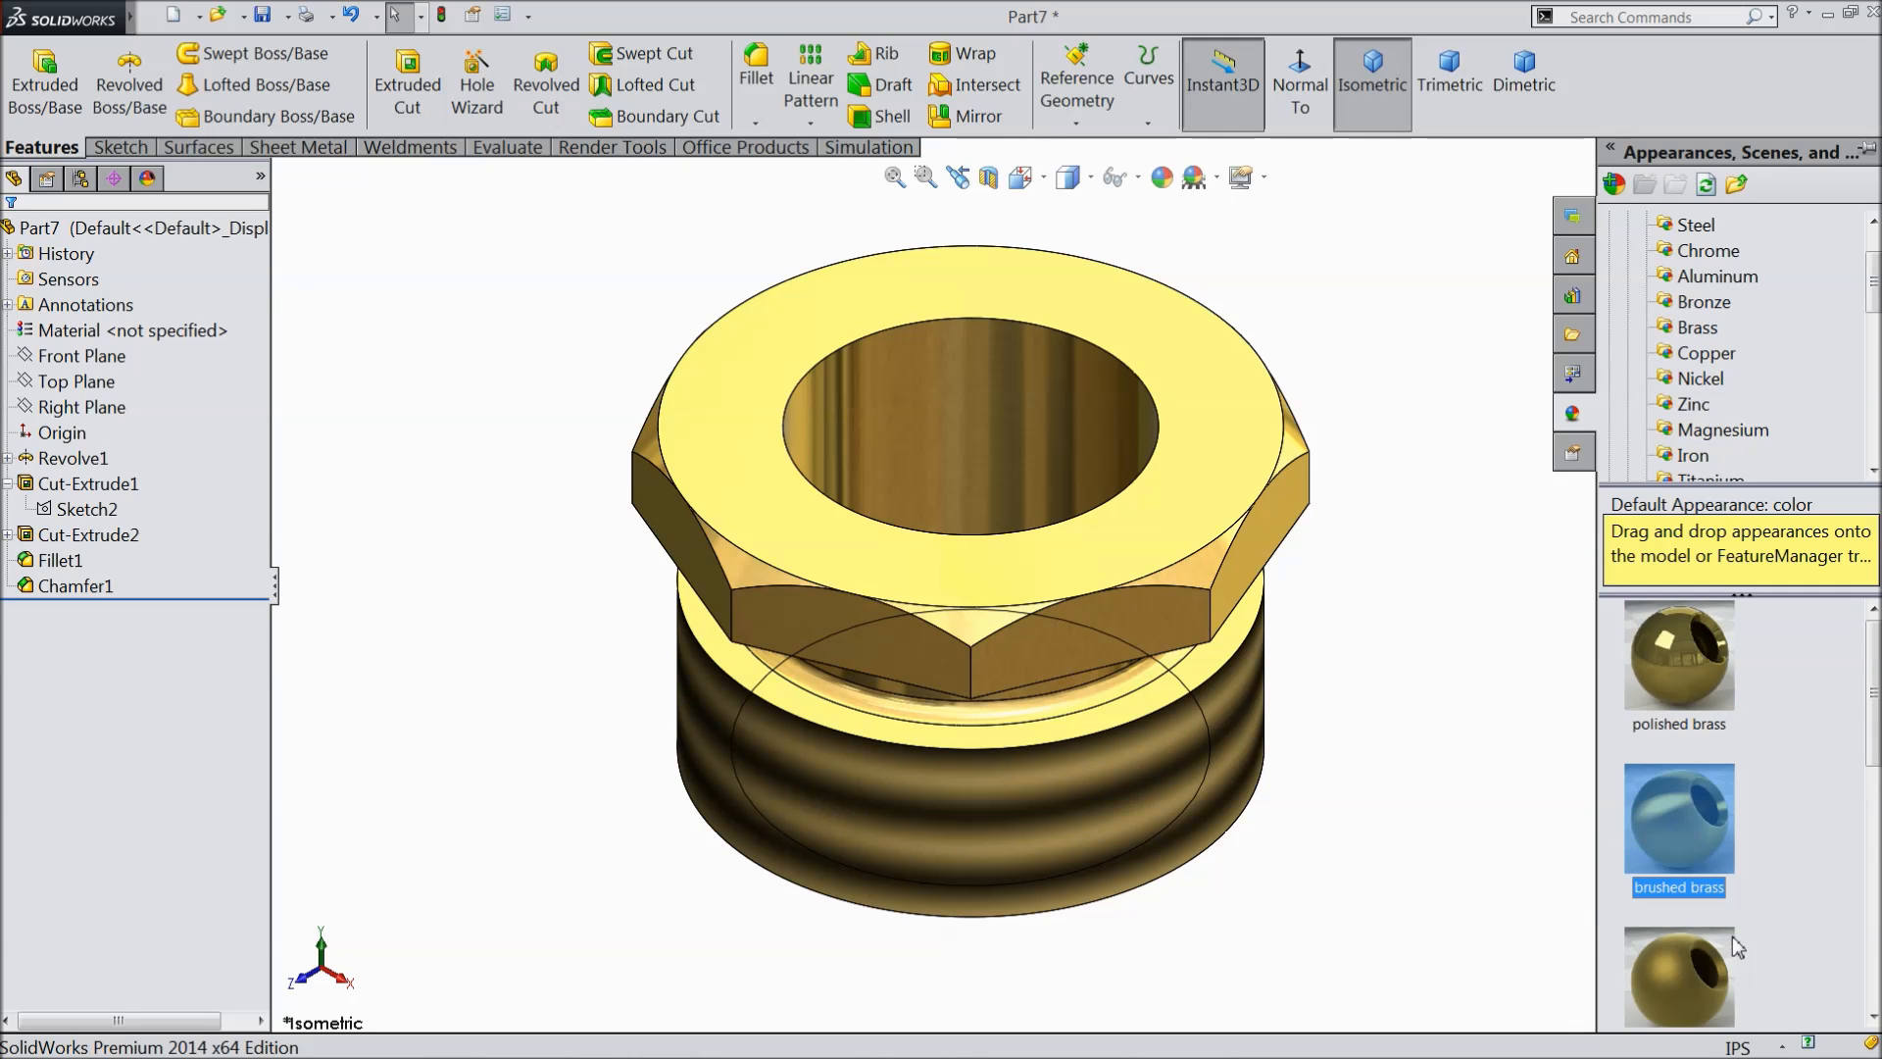
scroll(1737, 946, "down", 1)
scroll(1722, 936, "down", 1)
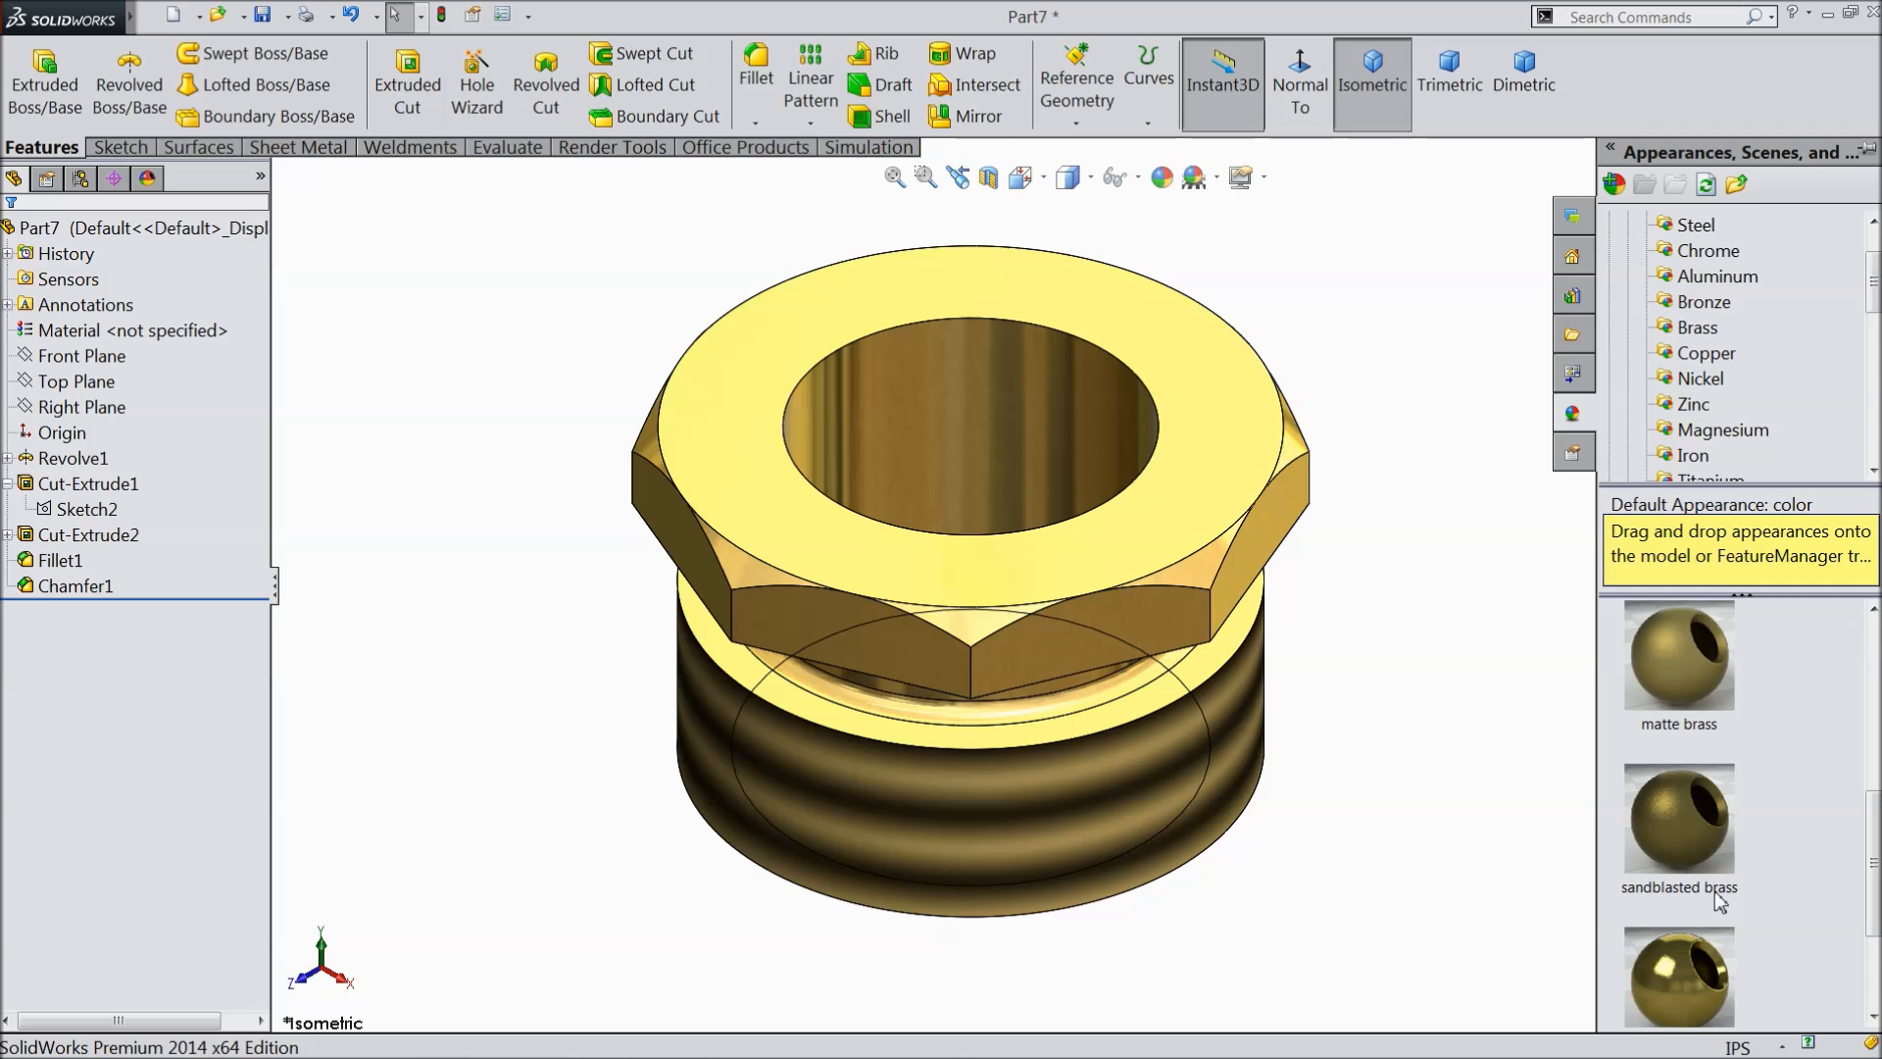
scroll(1696, 803, "down", 1)
scroll(1688, 745, "up", 2)
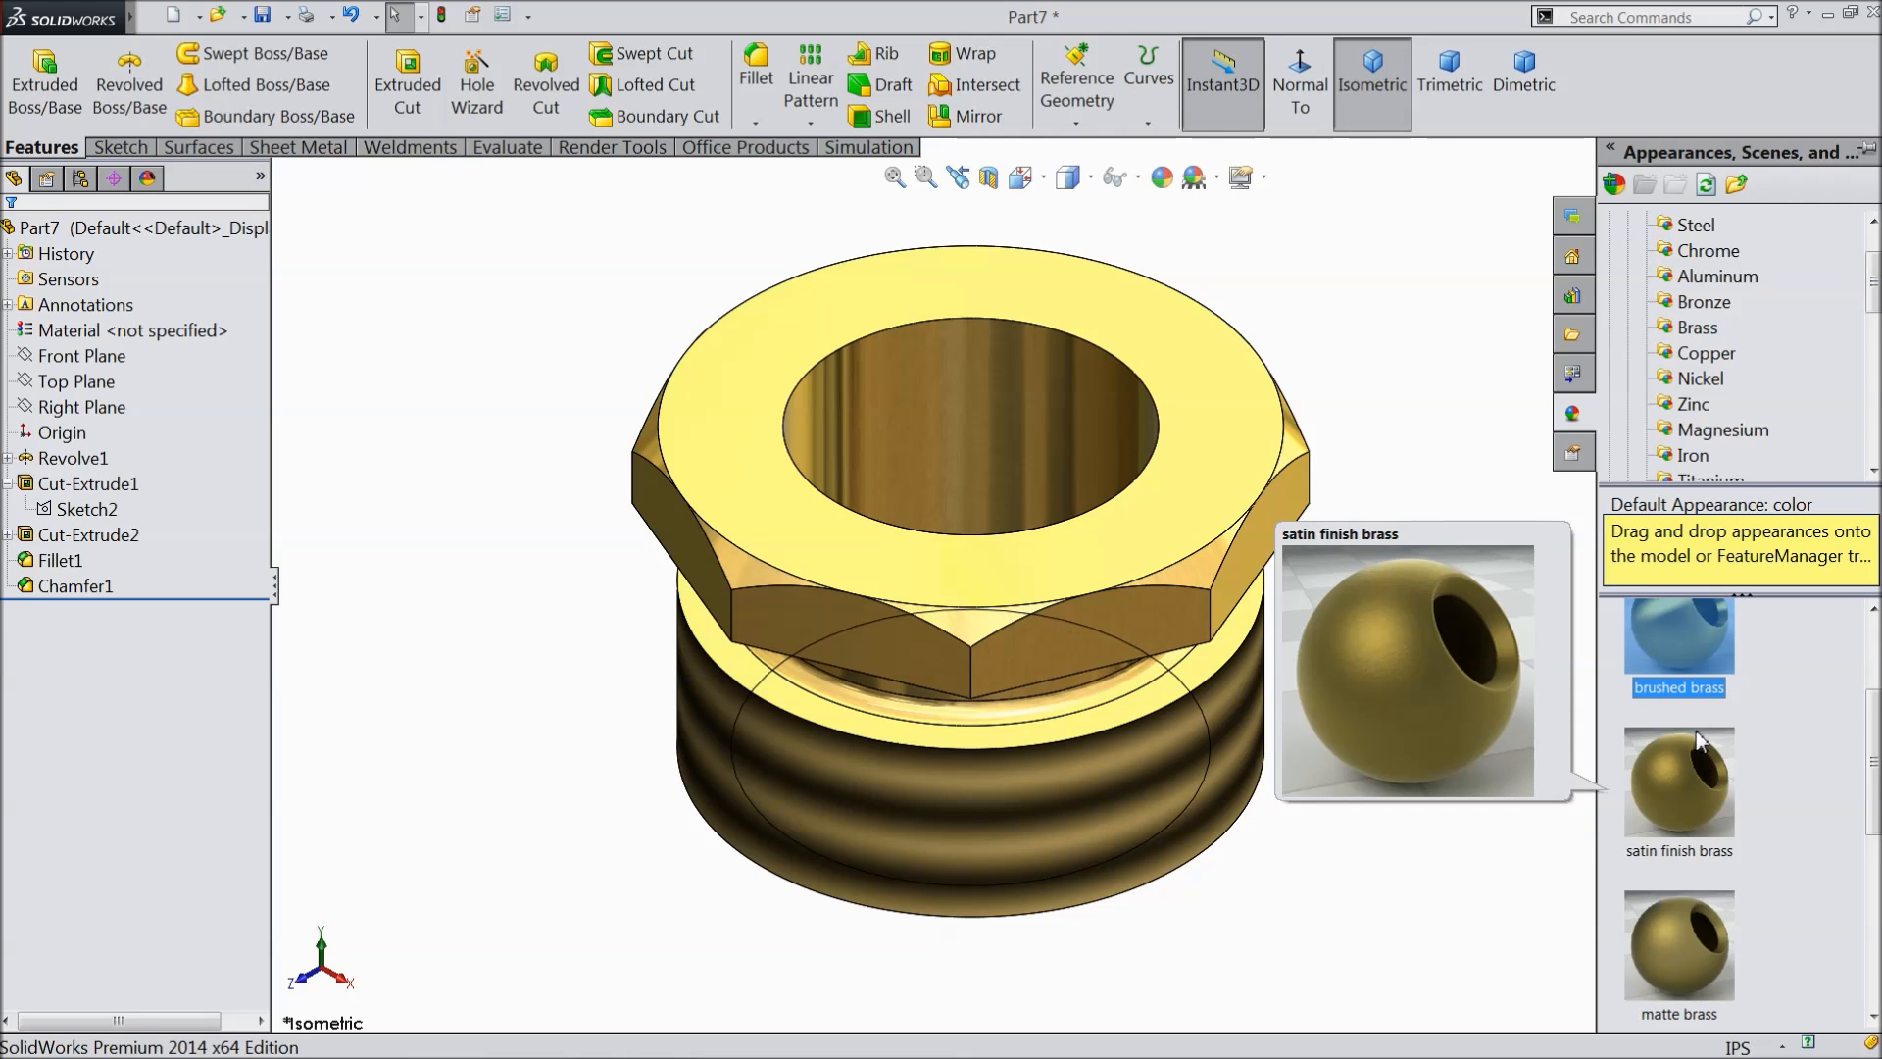
- Save the part as 5.Packing Gland in the 3-4 Ball Valve folder on the Desktop
middle_click_drag(1424, 735, 1343, 702)
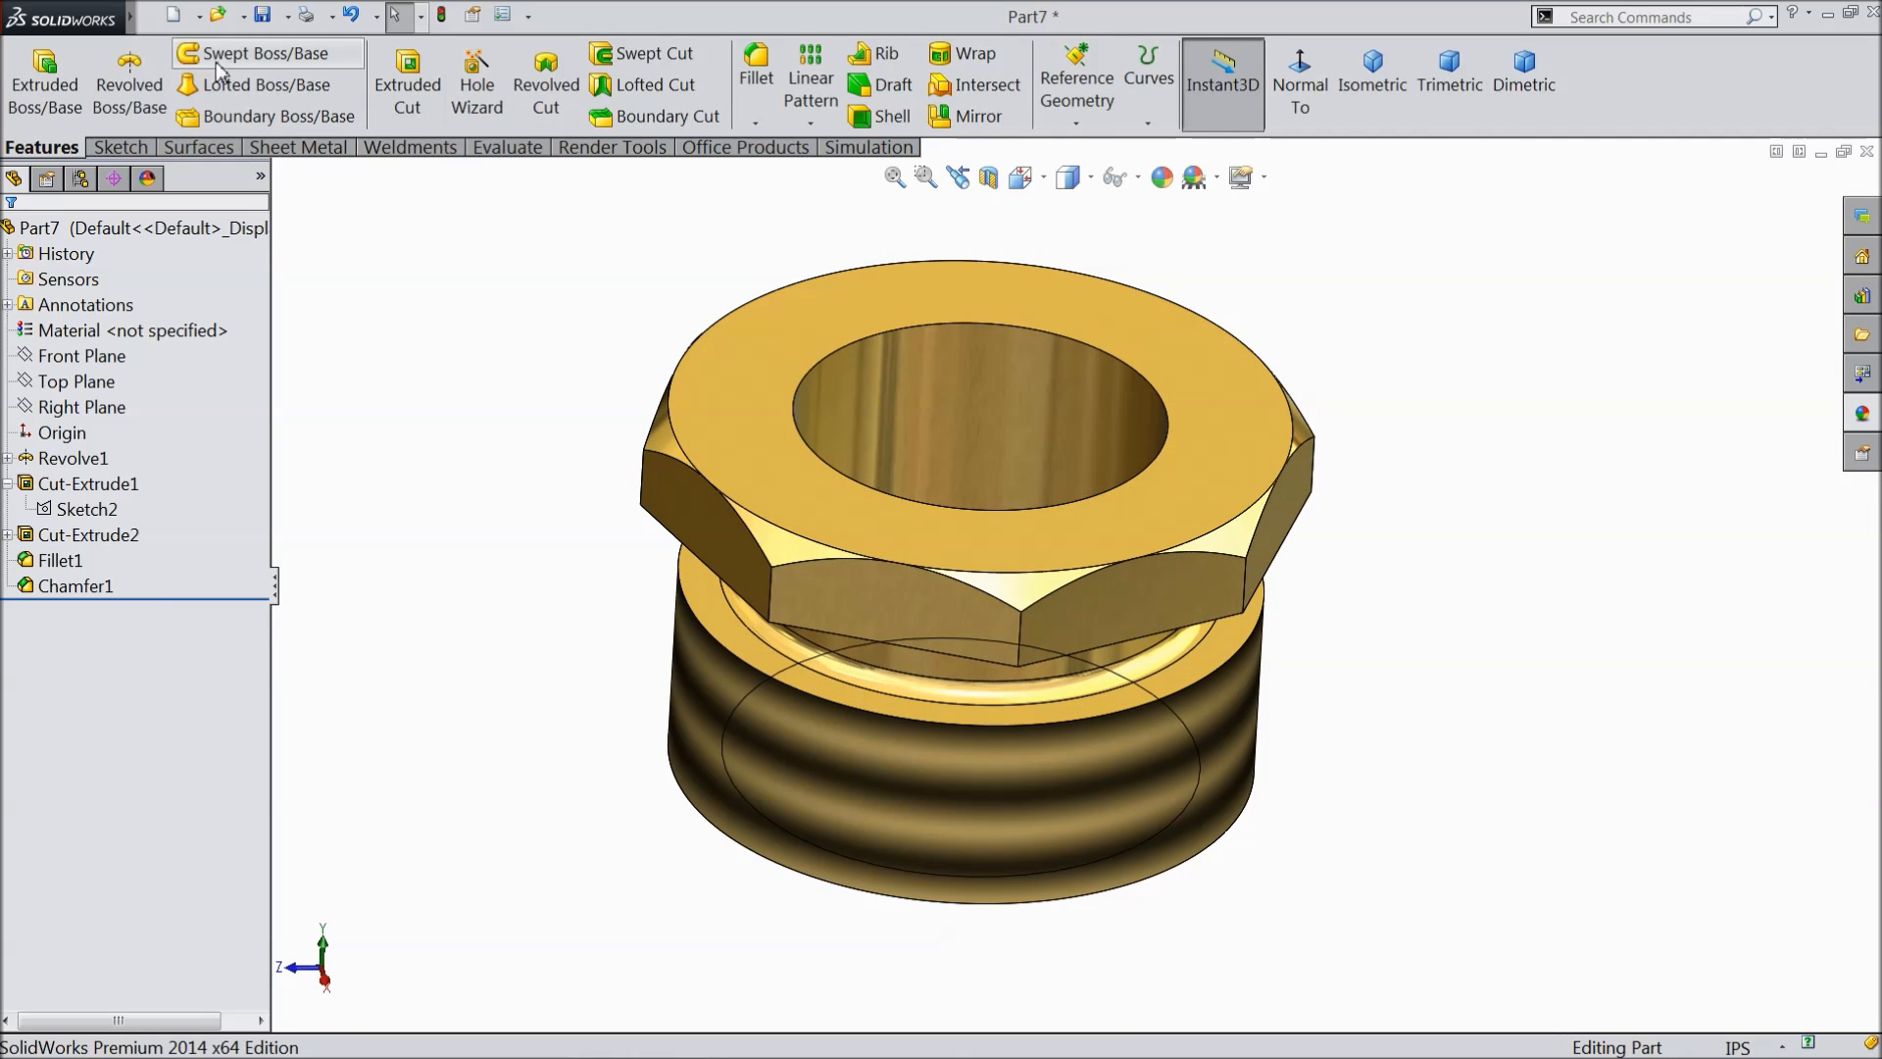
left_click(271, 17)
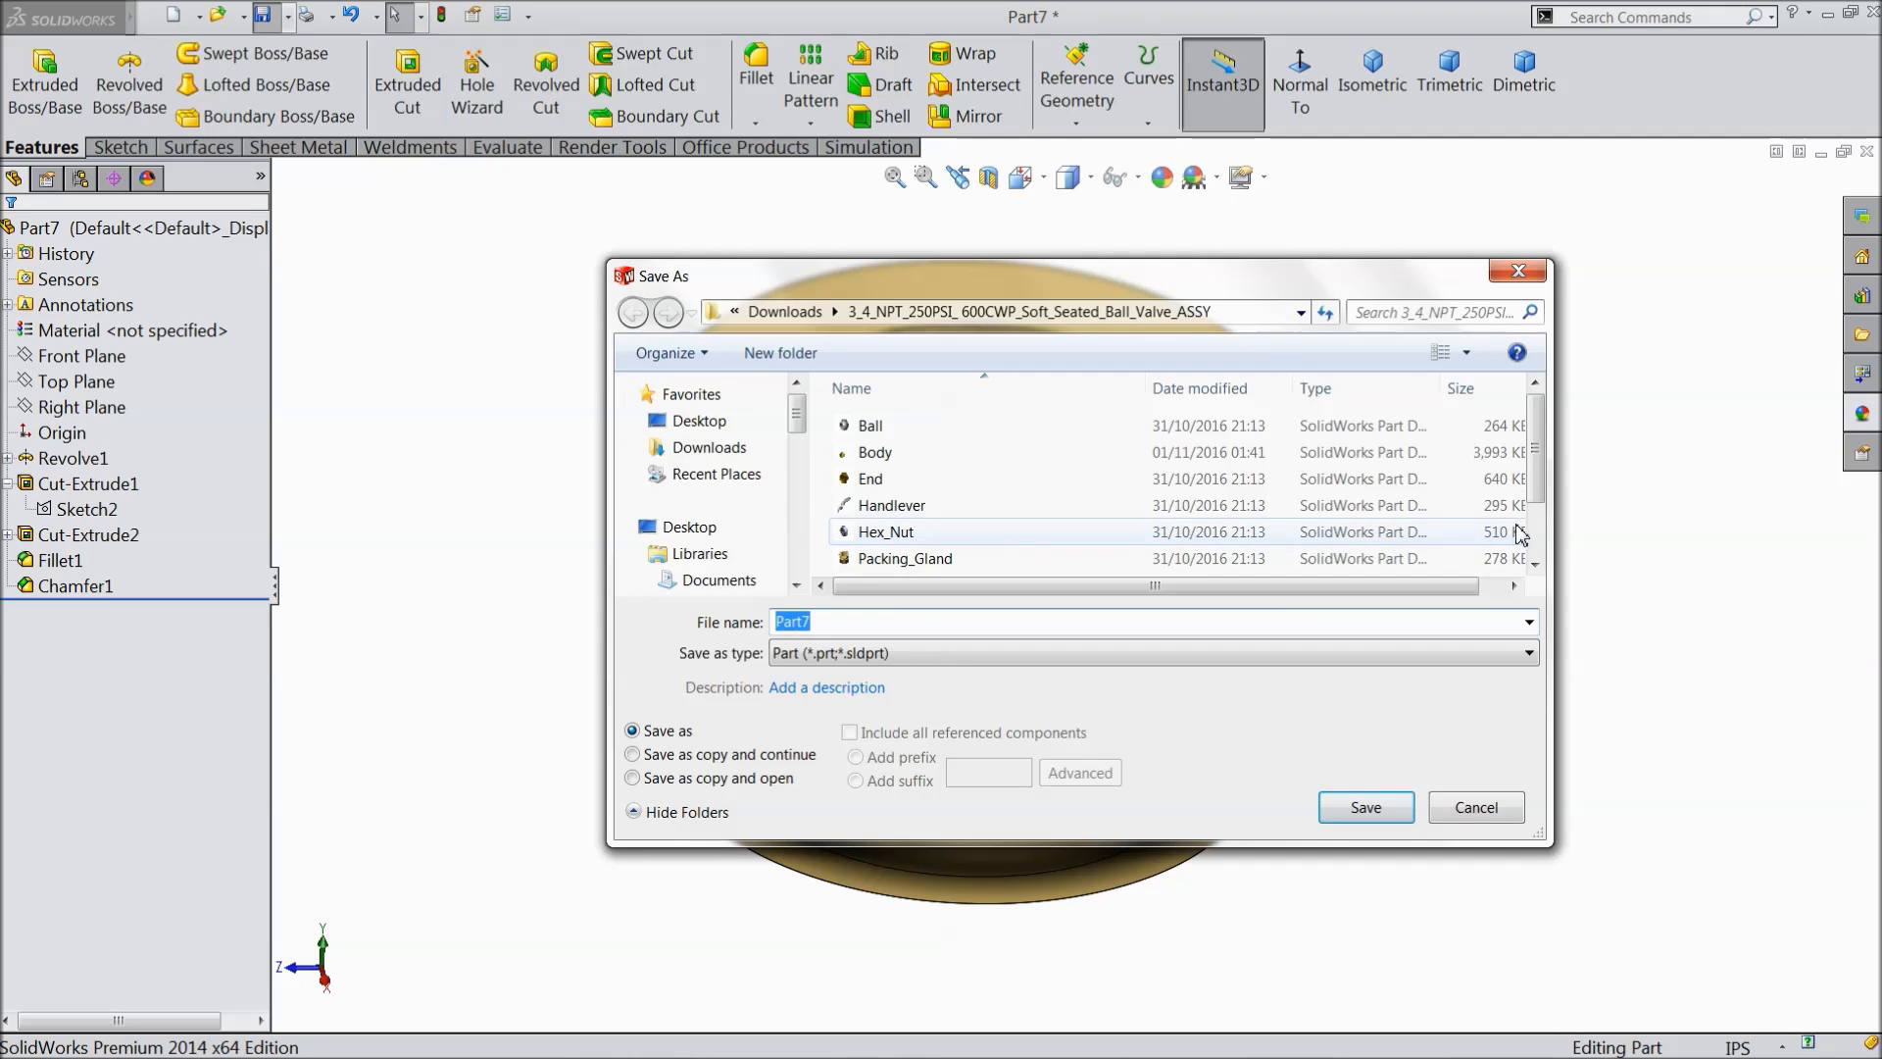
left_click(724, 429)
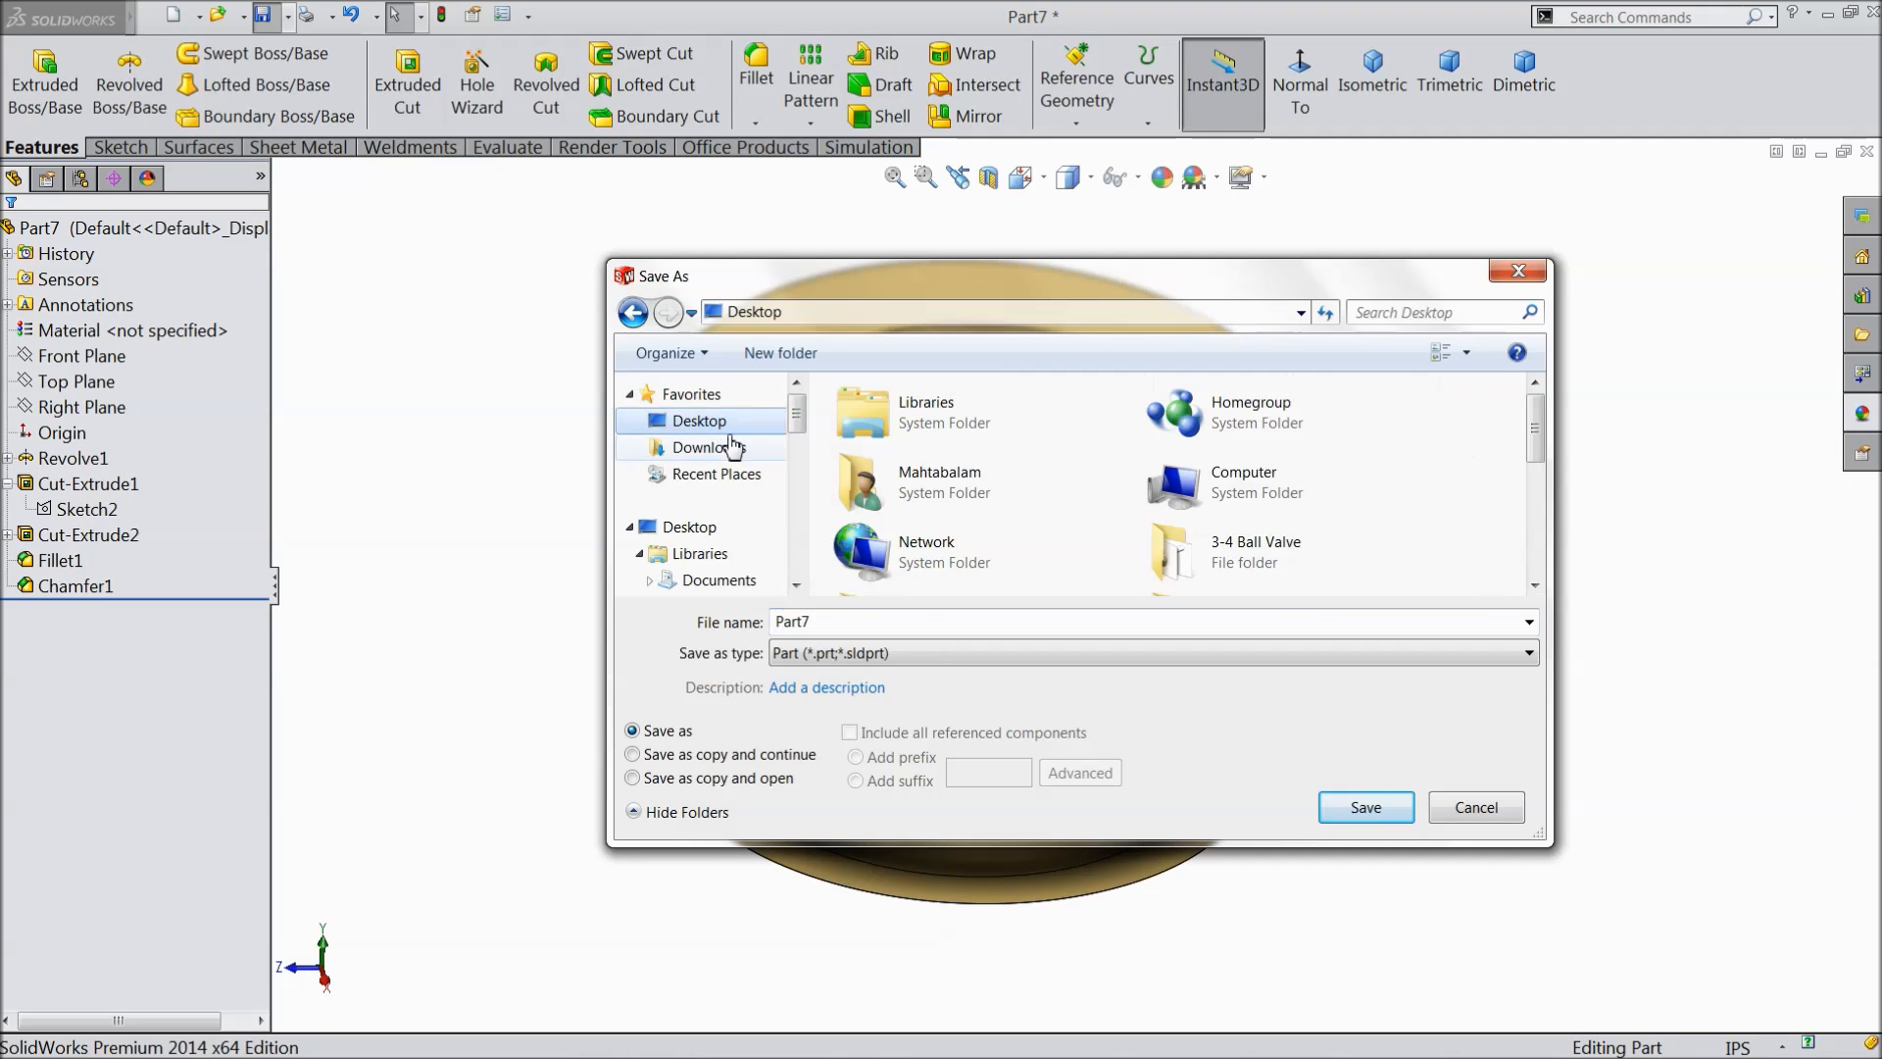
double_click(1299, 574)
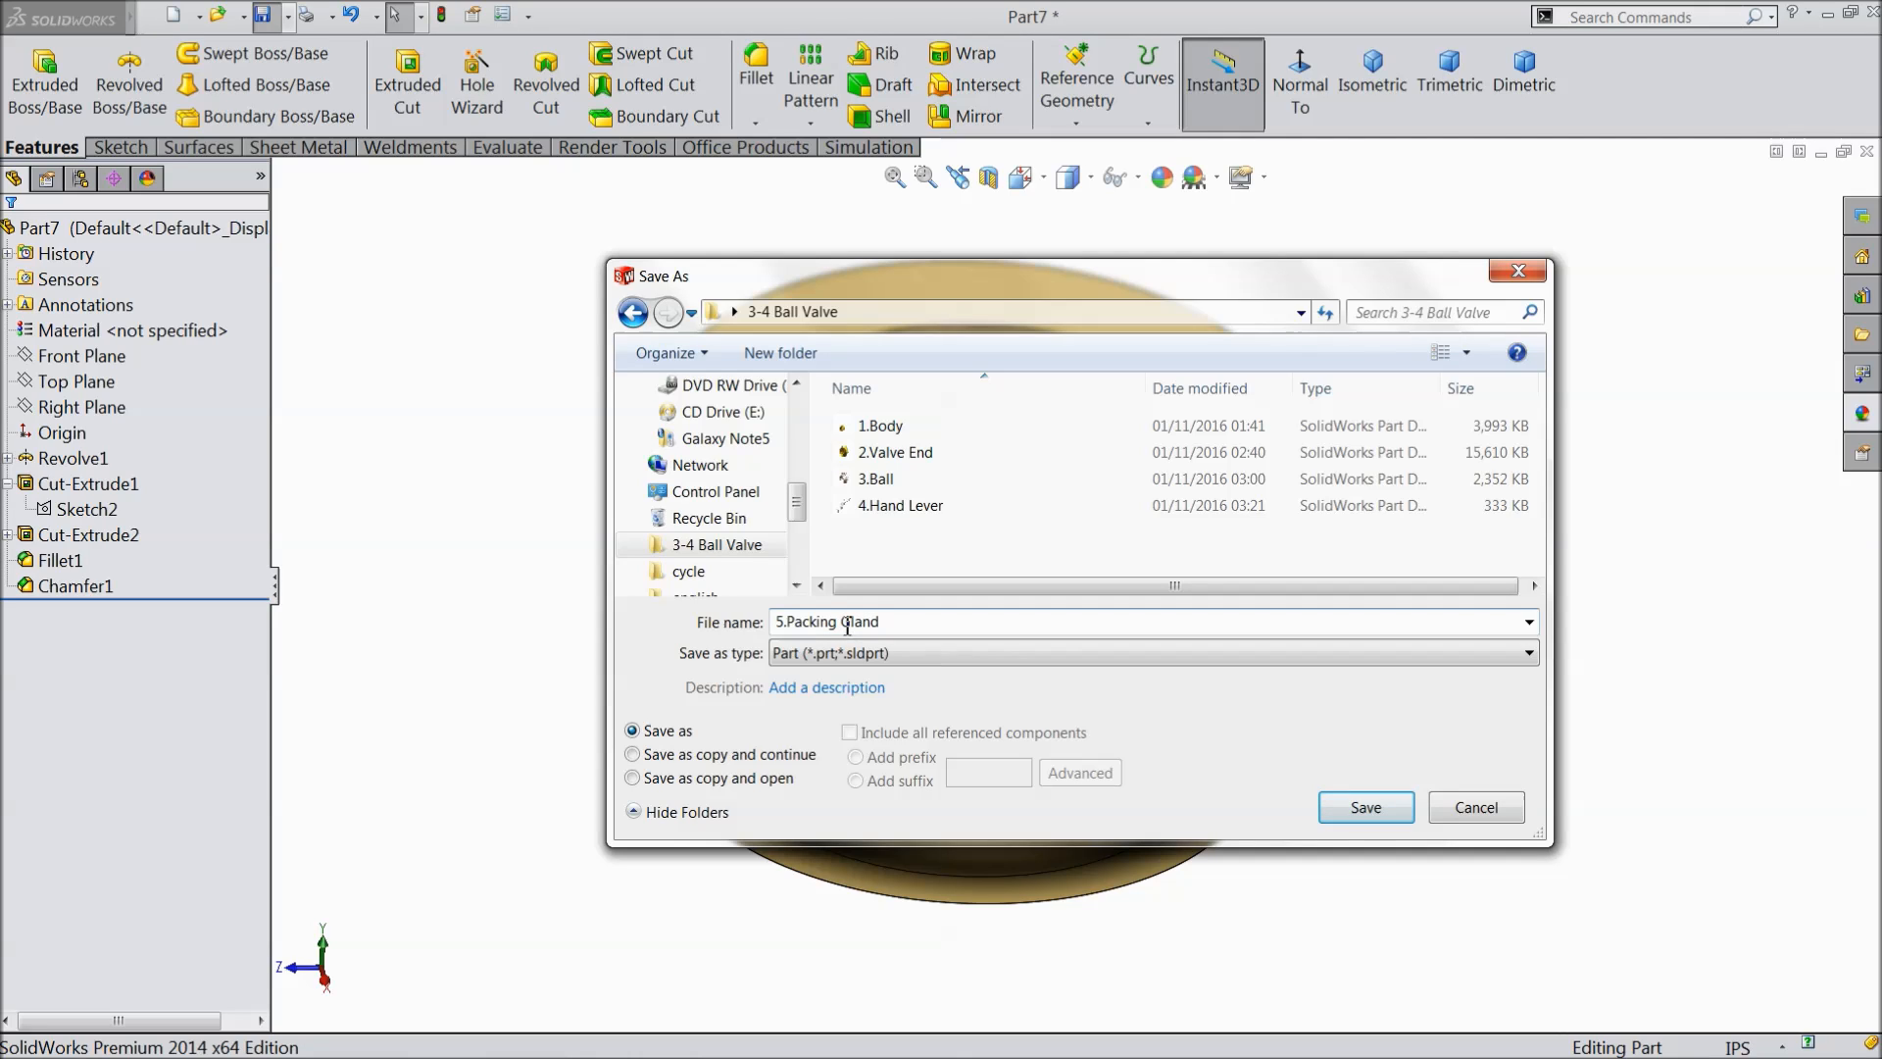
left_click(1371, 809)
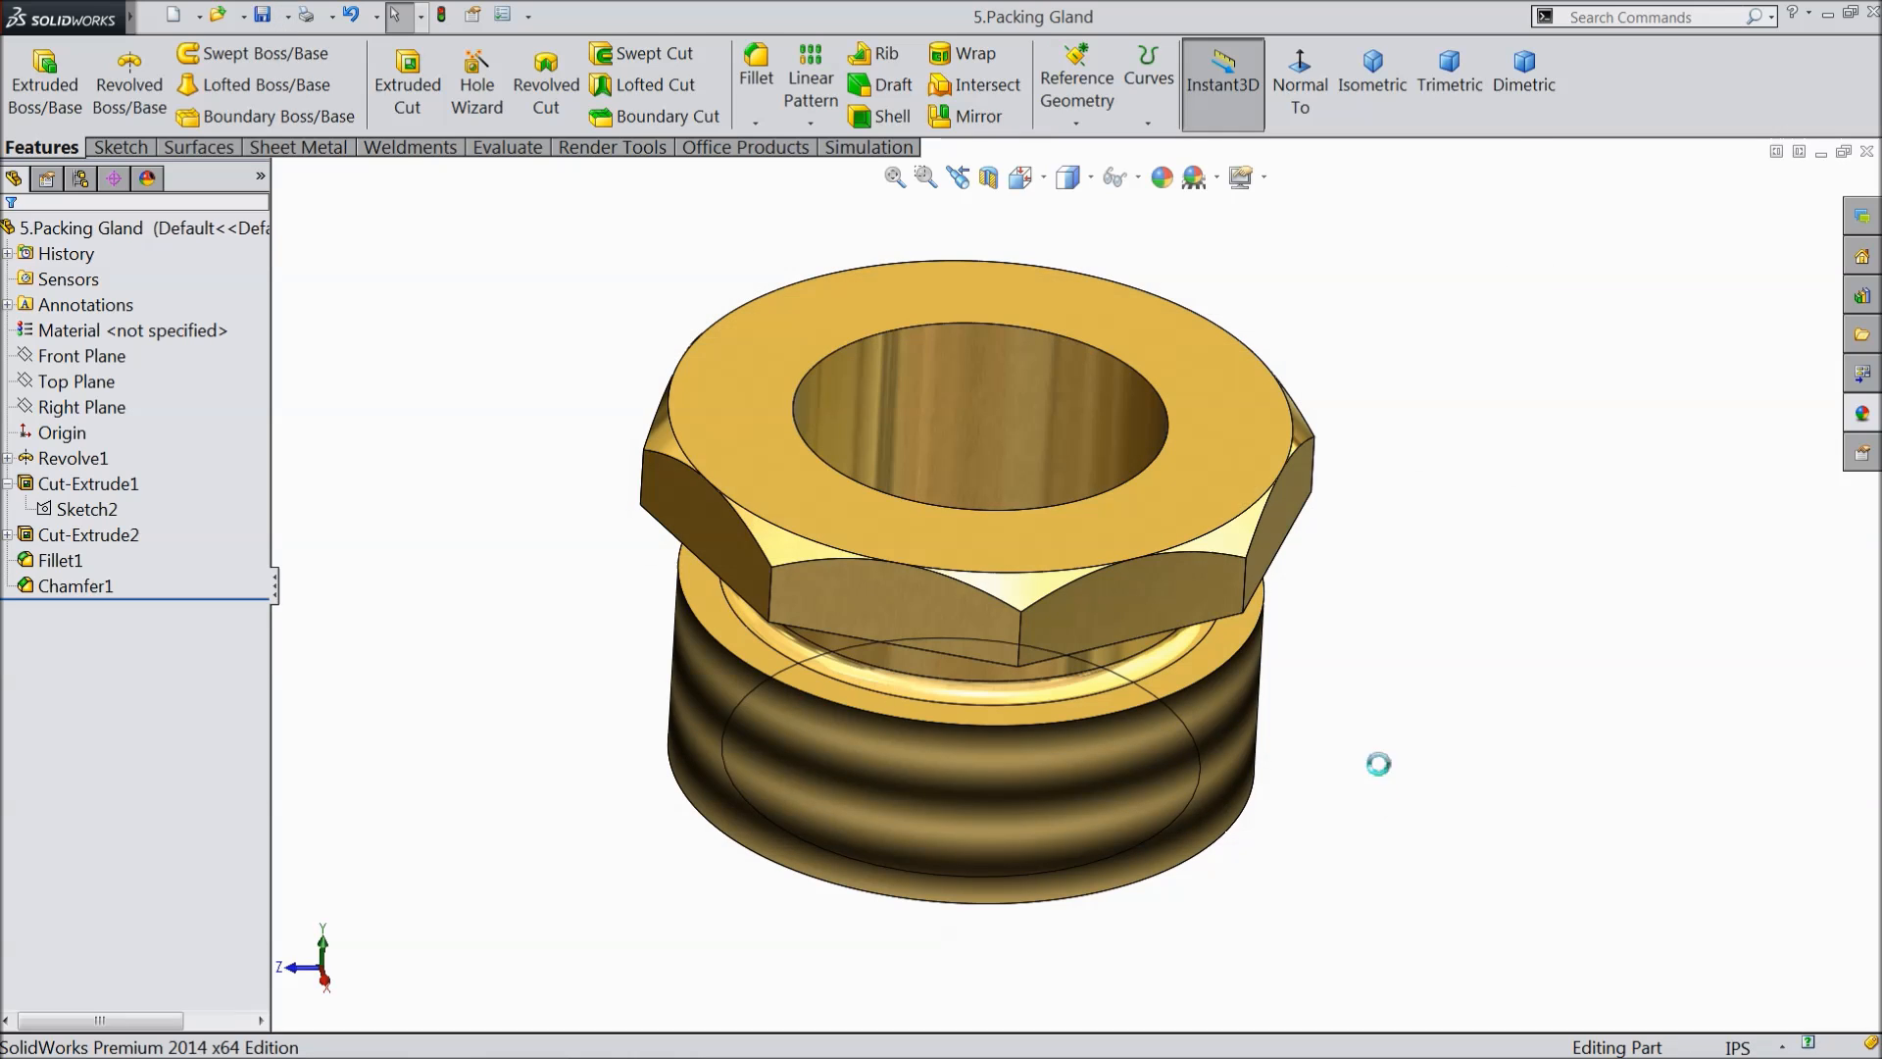
mouse_move(1380, 744)
middle_mouse_down()
mouse_move(1327, 660)
mouse_move(1346, 749)
middle_mouse_up()
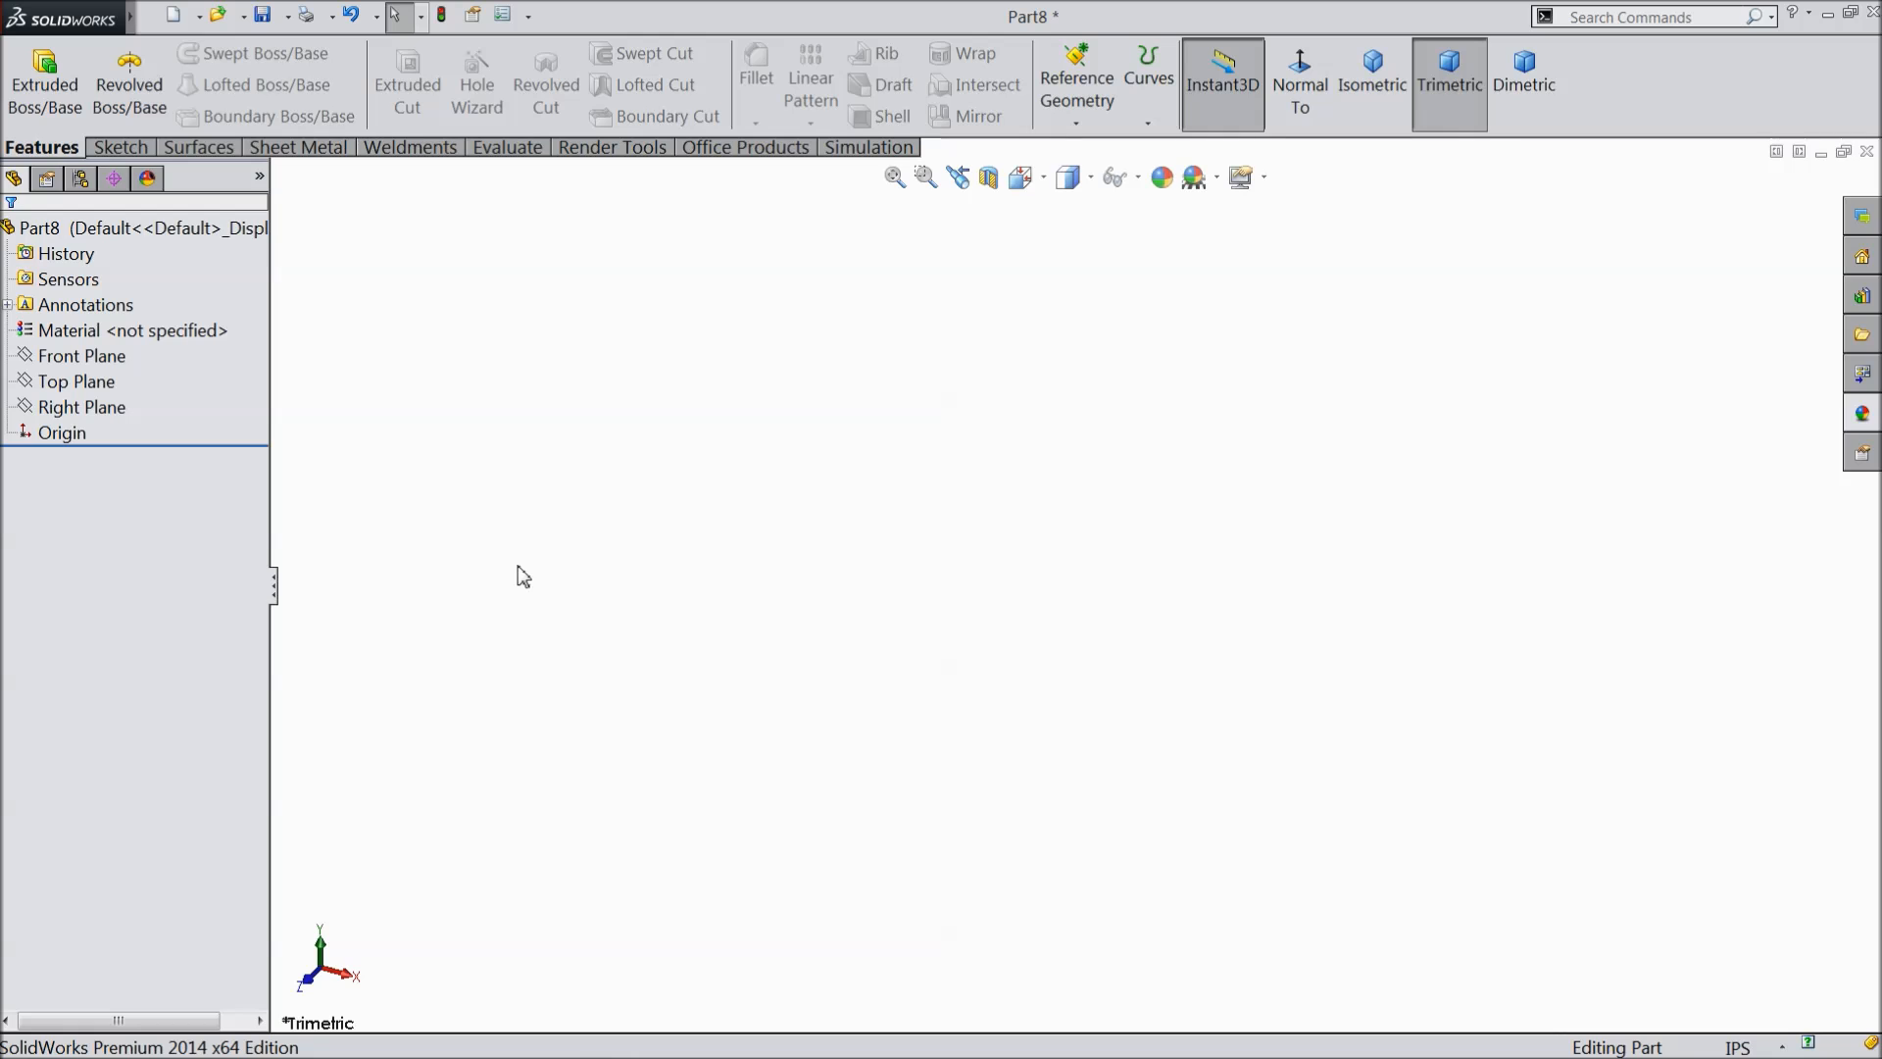
- Sketch a construction circle of about 3.27 in radius on the new part's Right Plane, centered on the origin
left_click(82, 407)
left_click(147, 382)
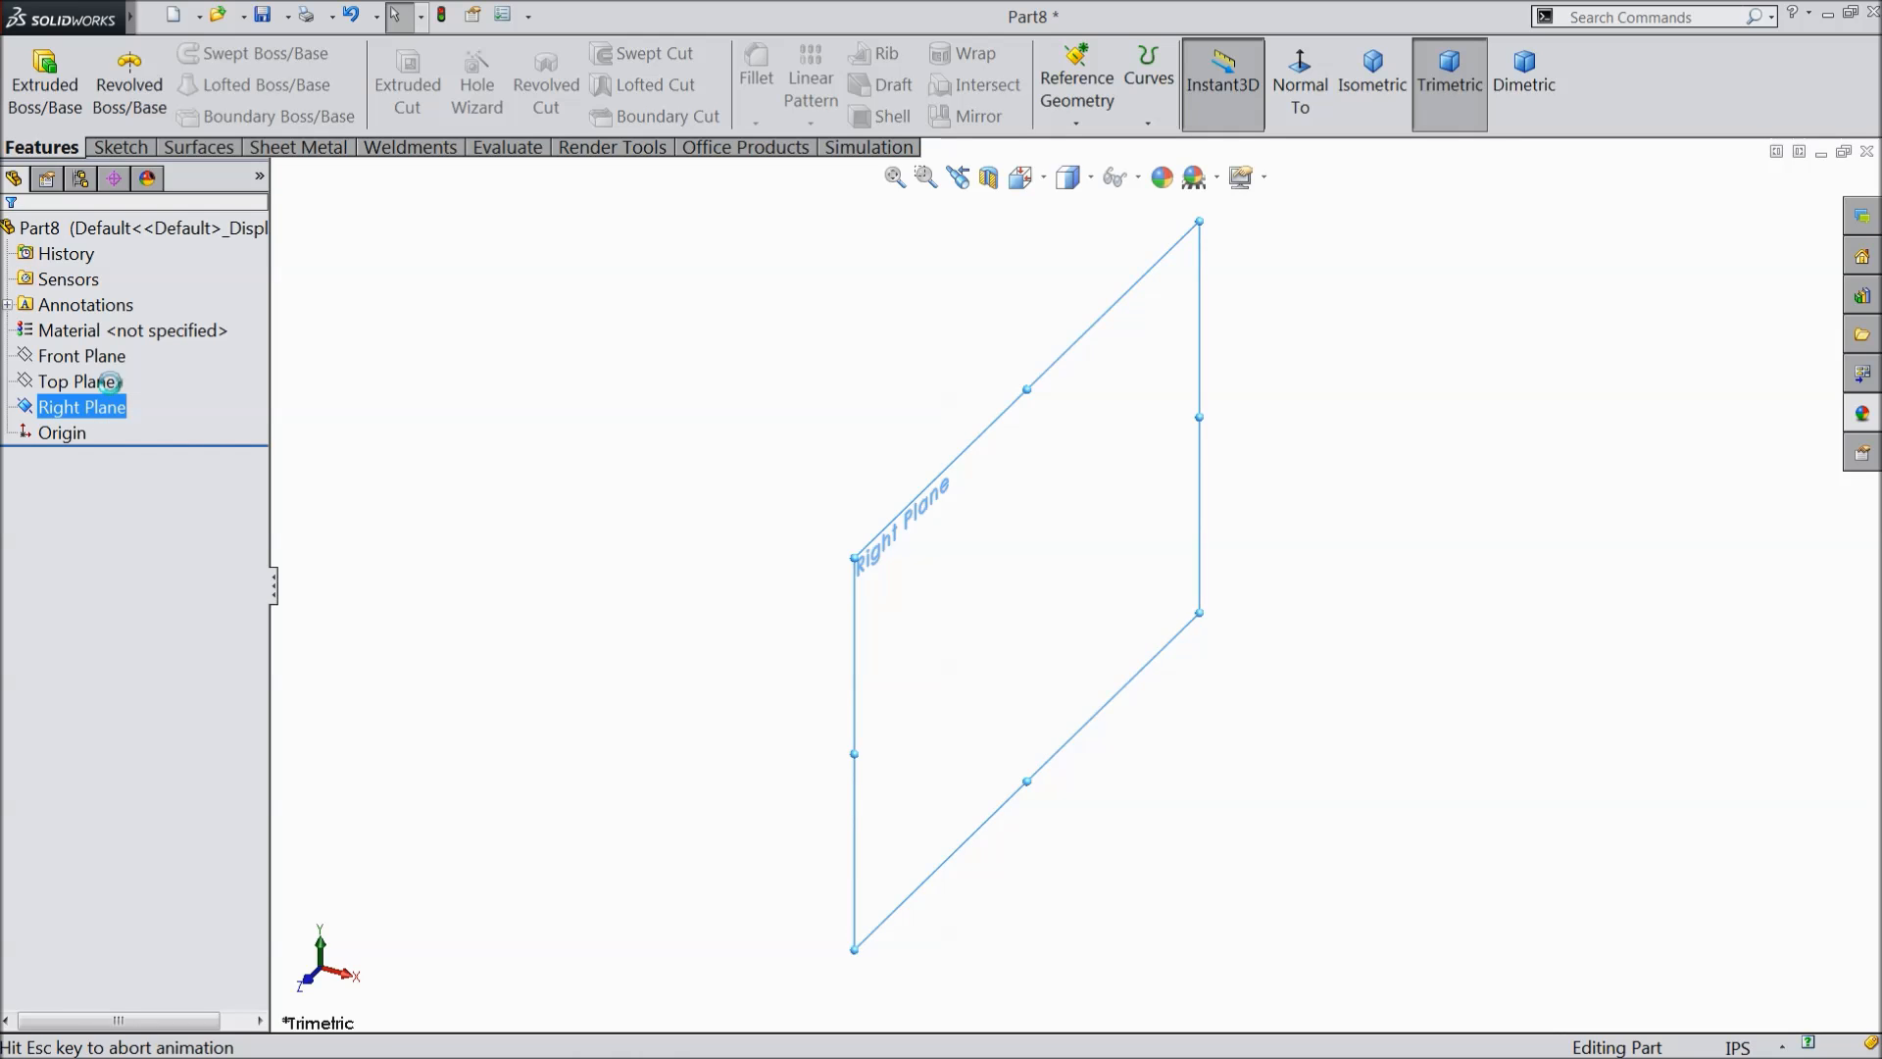
left_click(119, 149)
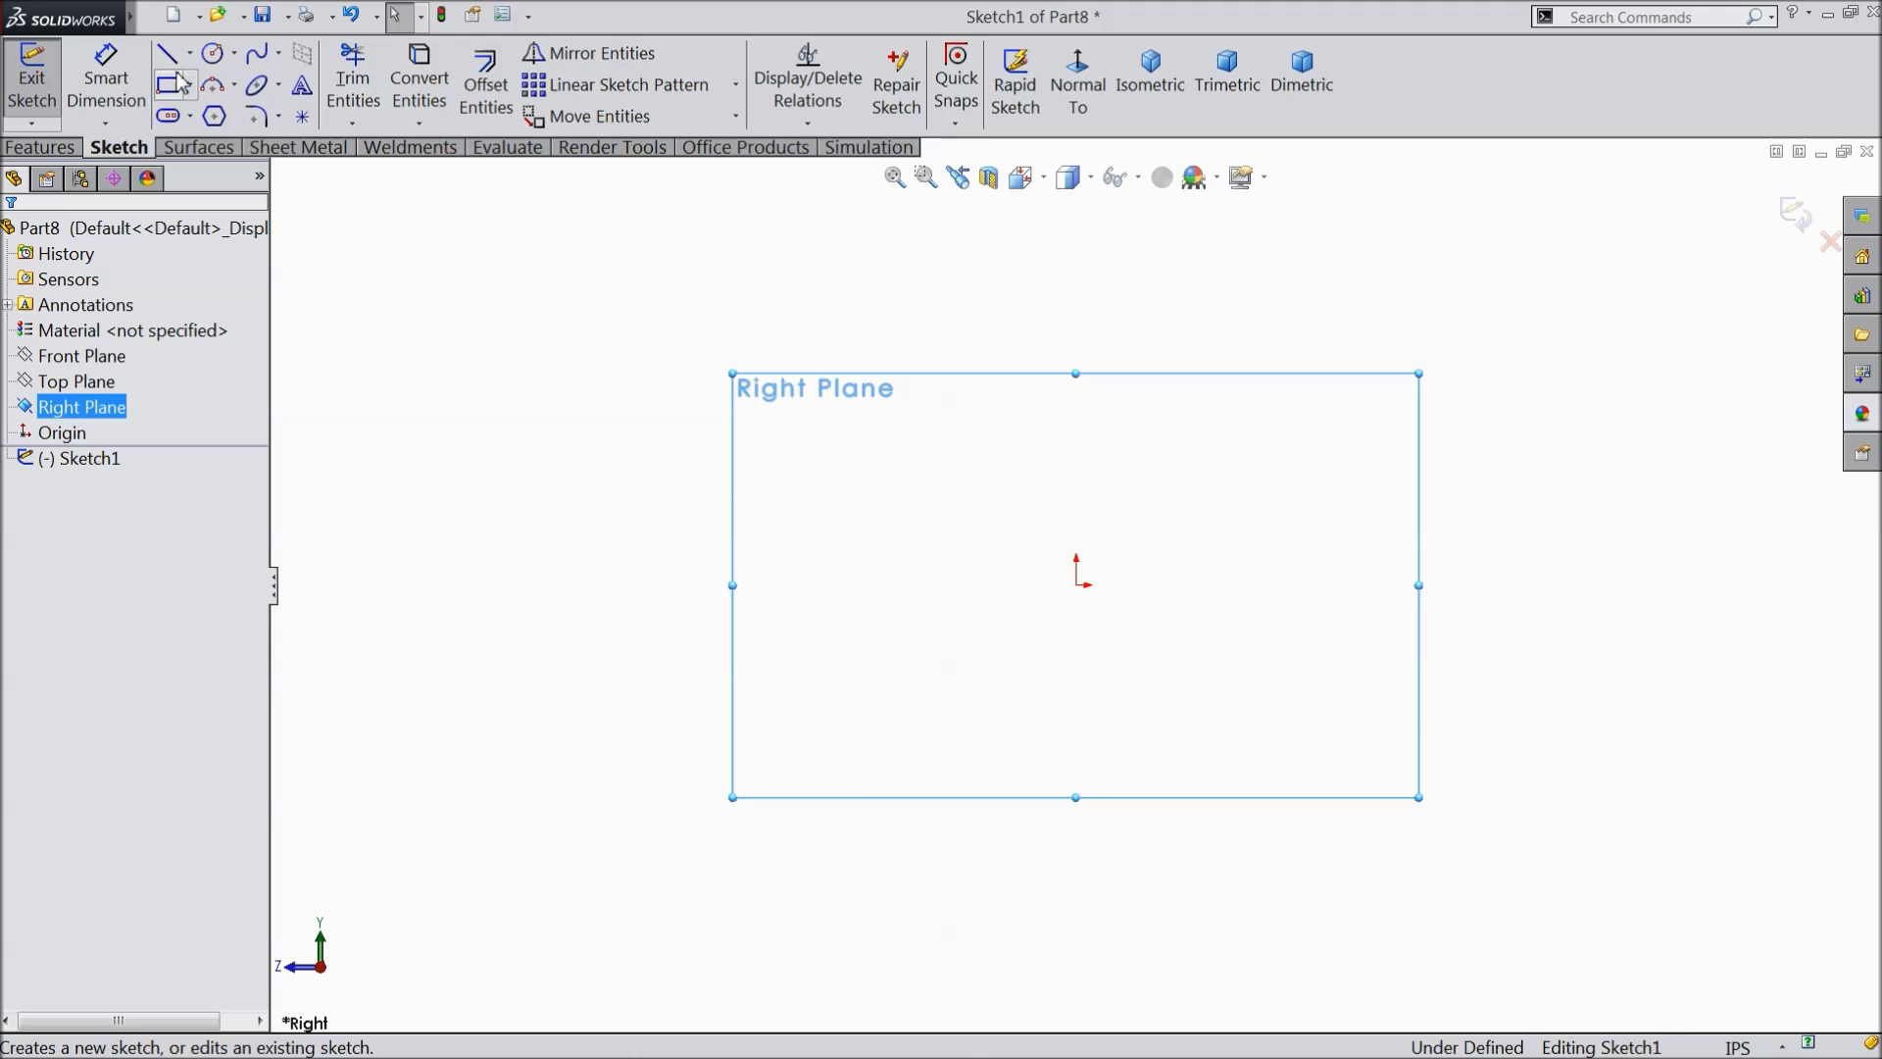
left_click(214, 54)
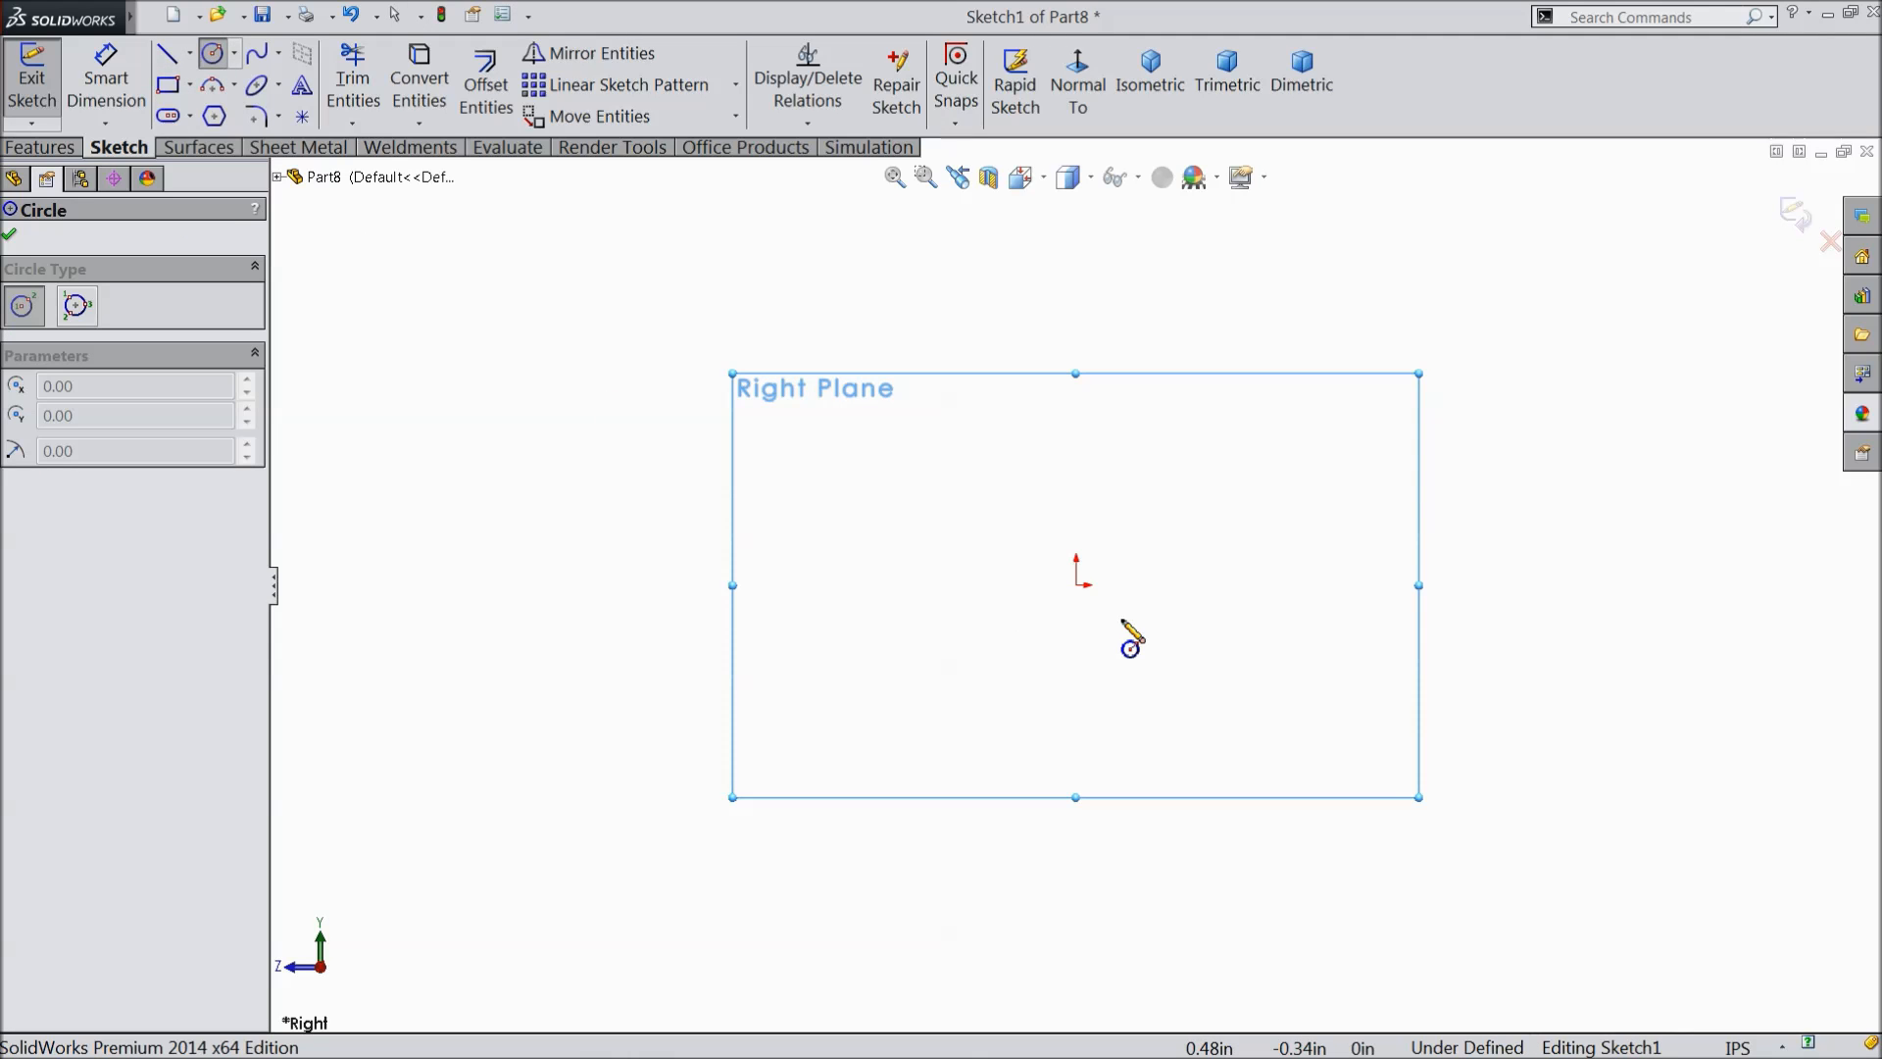
left_click(1076, 585)
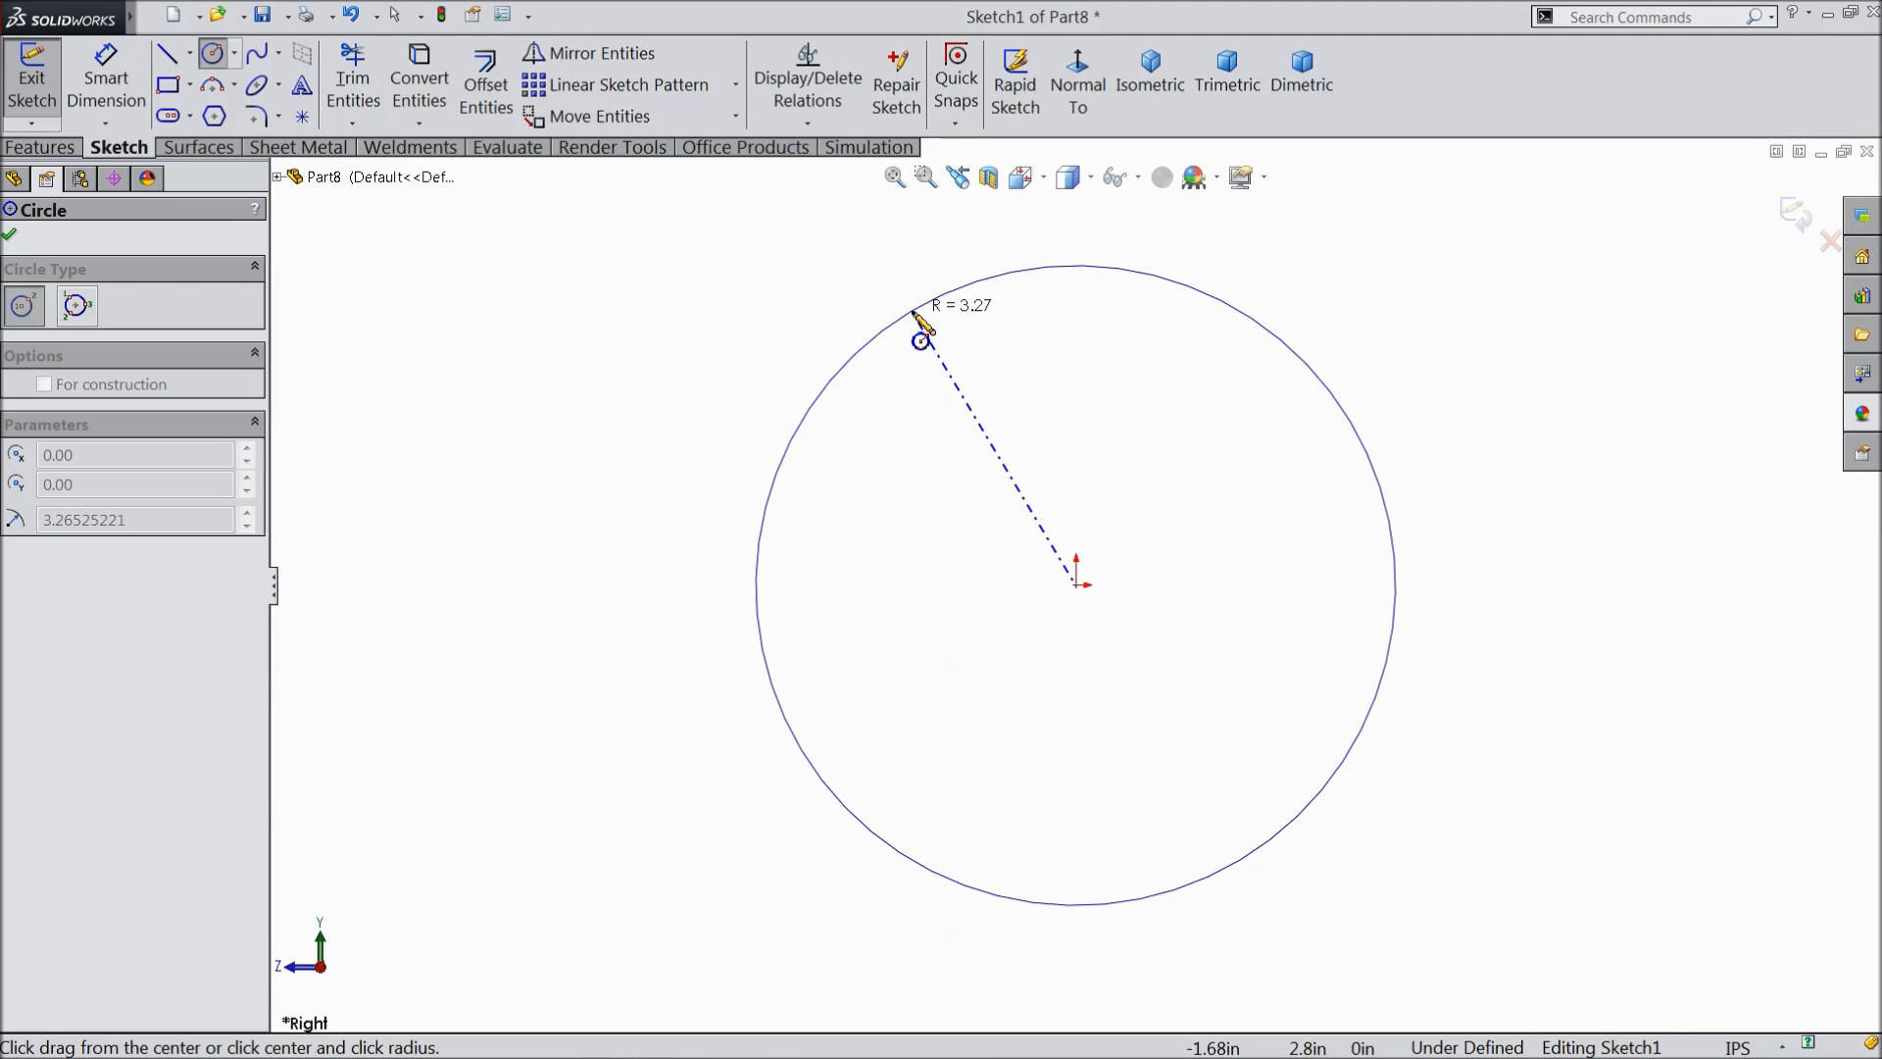
left_click(915, 307)
left_click(75, 605)
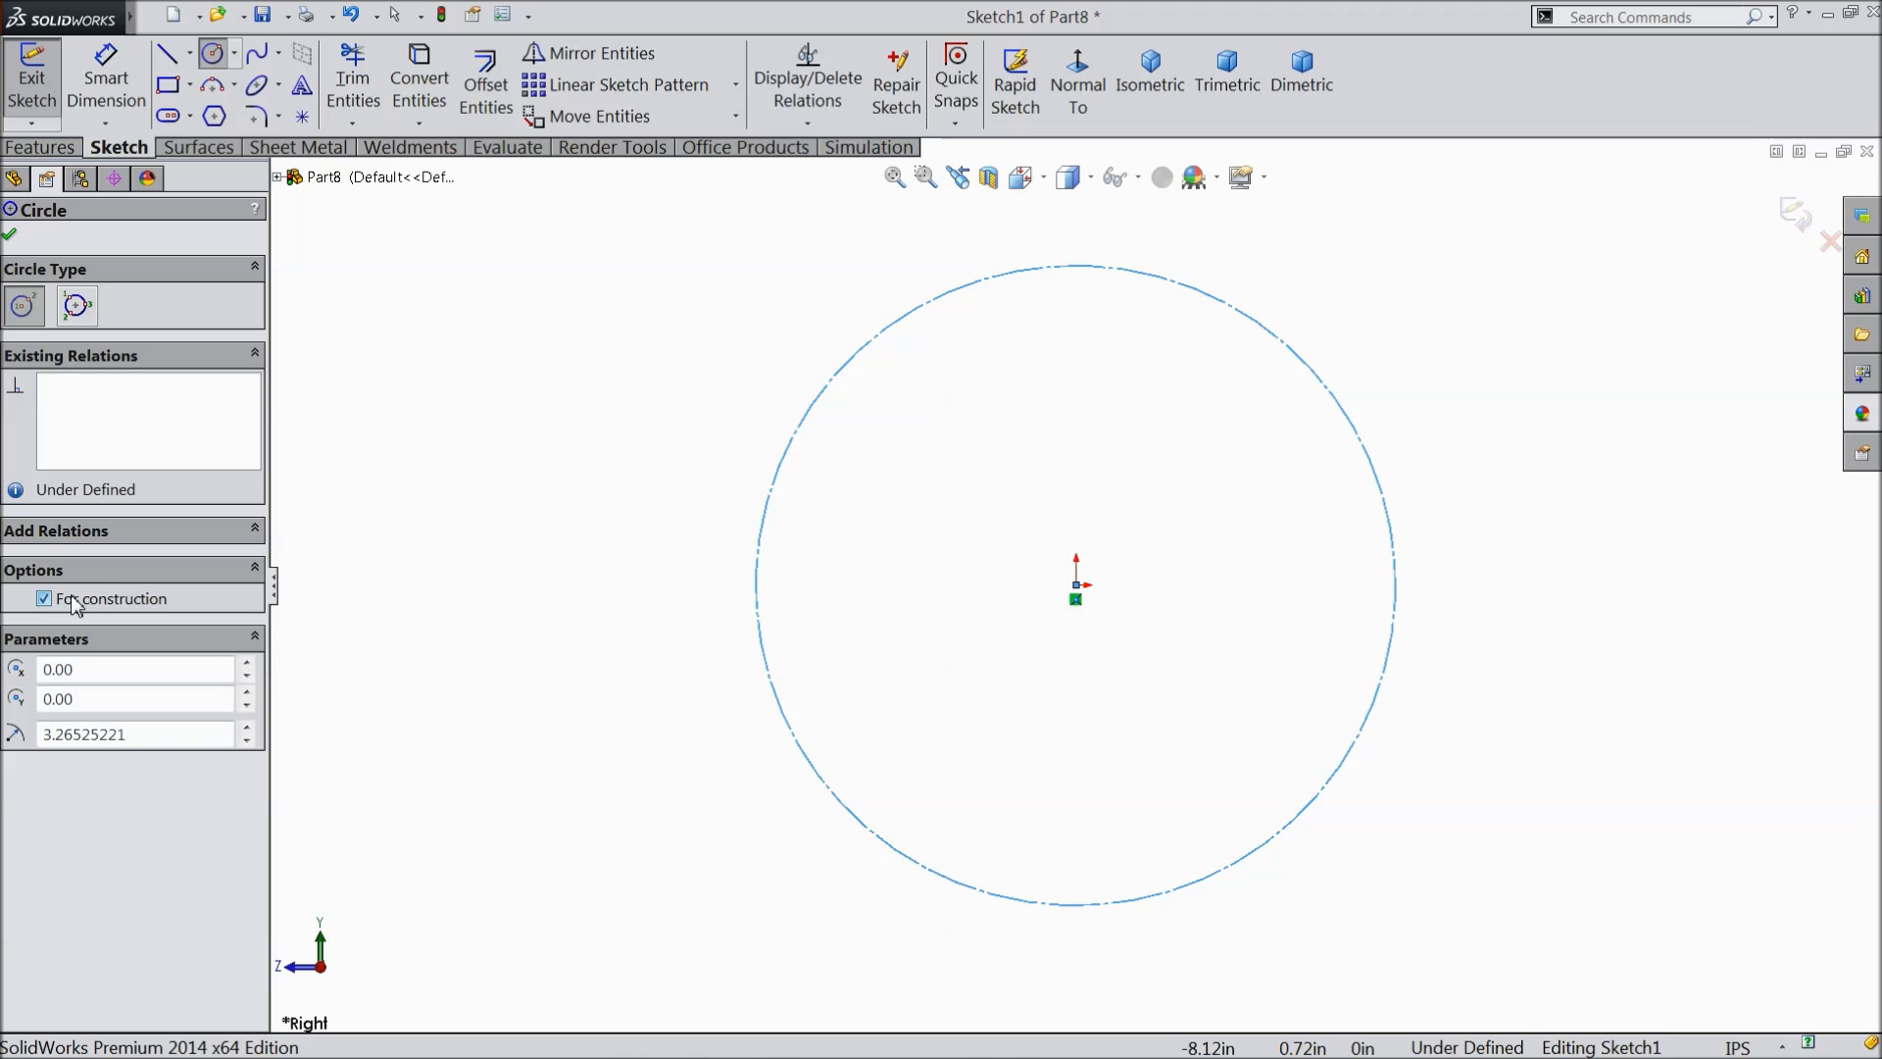
- Dimension the construction circle's diameter as 1.19 in
left_click(106, 78)
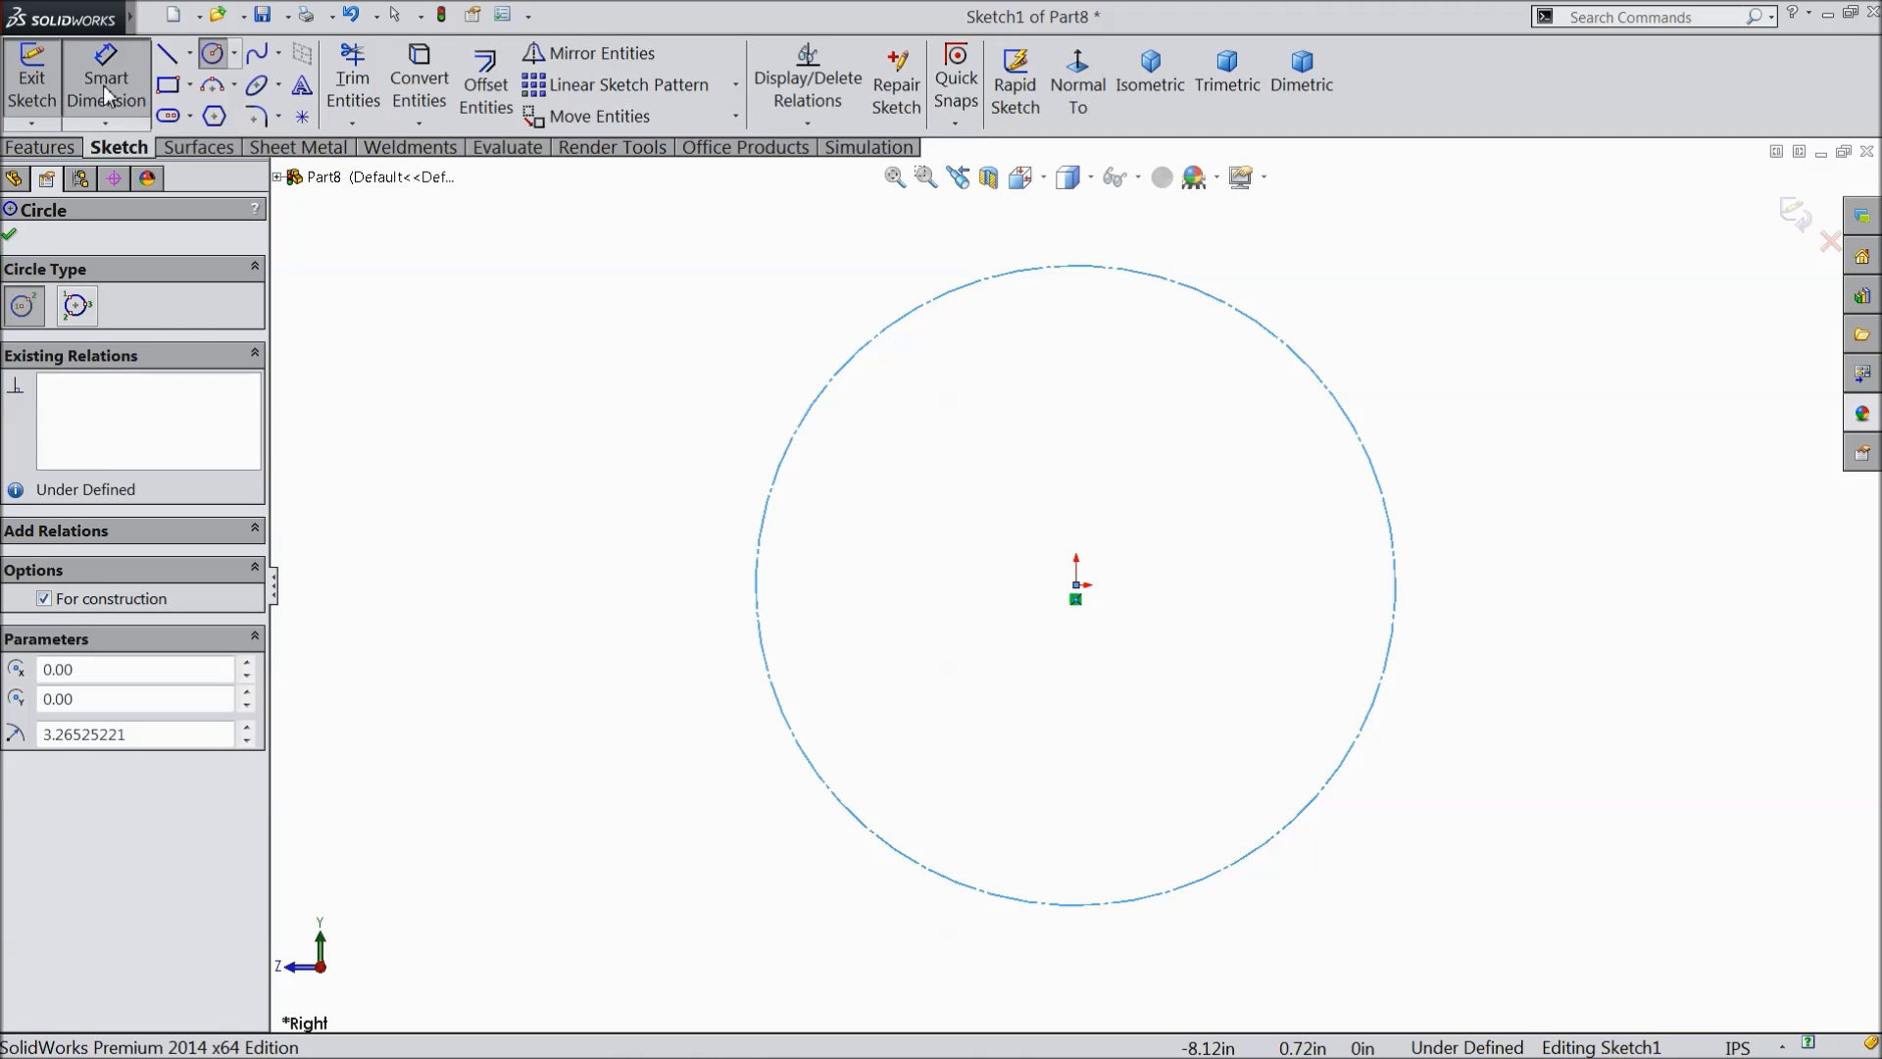
left_click(750, 598)
left_click(591, 627)
type("1.19")
key("Return")
- Draw a vertical centerline from the circle's top point to the origin and a horizontal one from the origin to its right-hand point
left_click(191, 54)
left_click(211, 108)
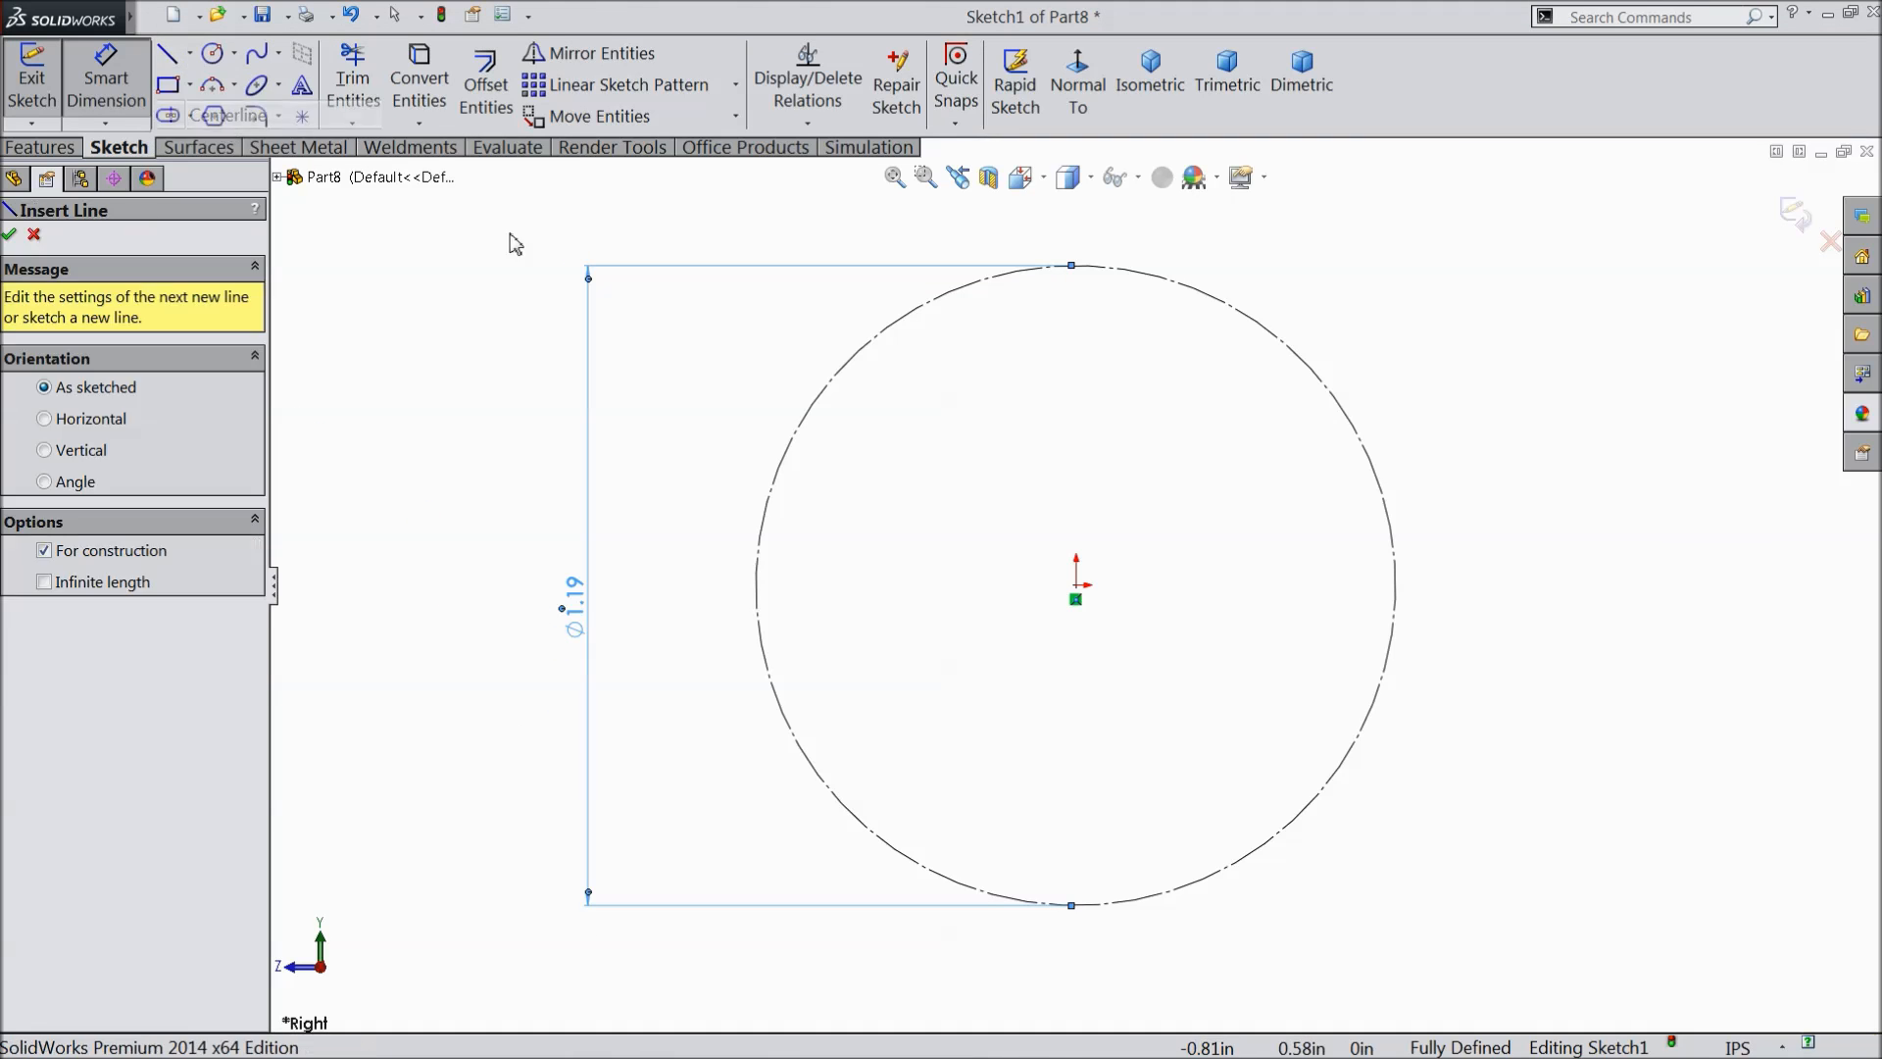
left_click(1075, 264)
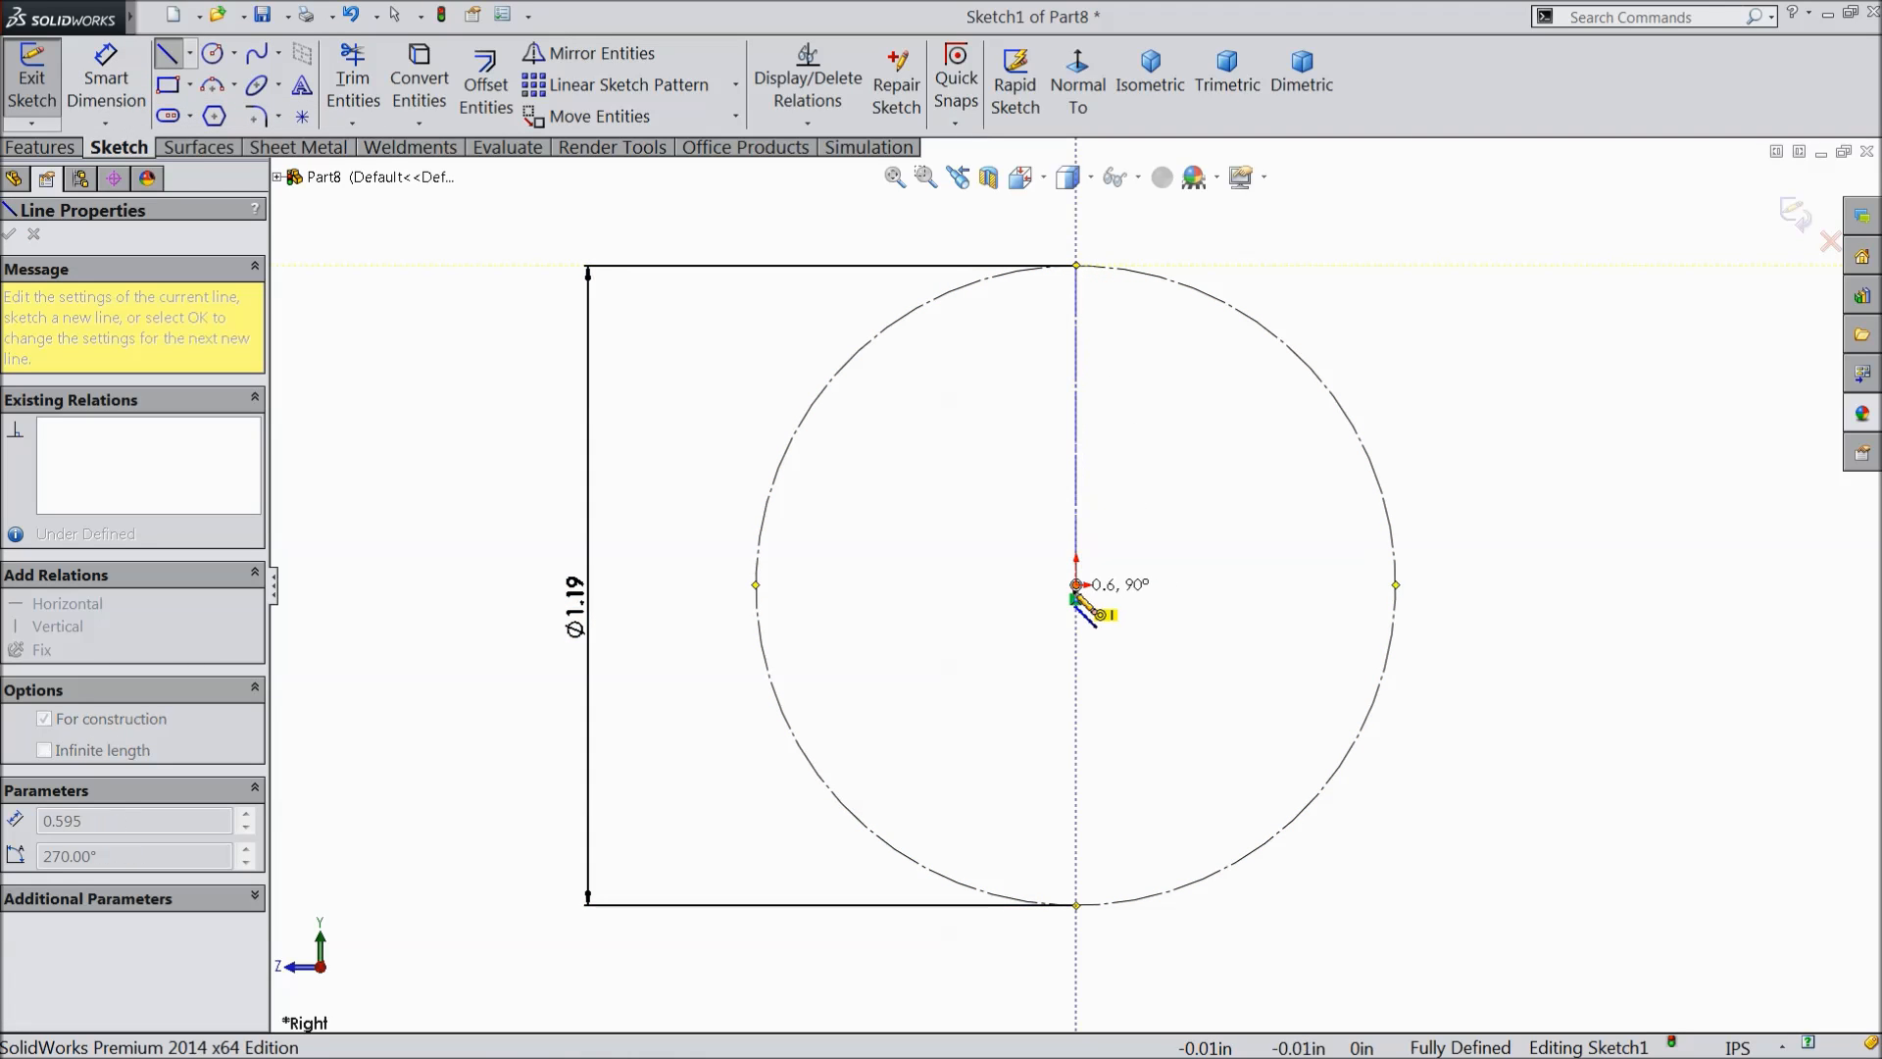
left_click(1075, 585)
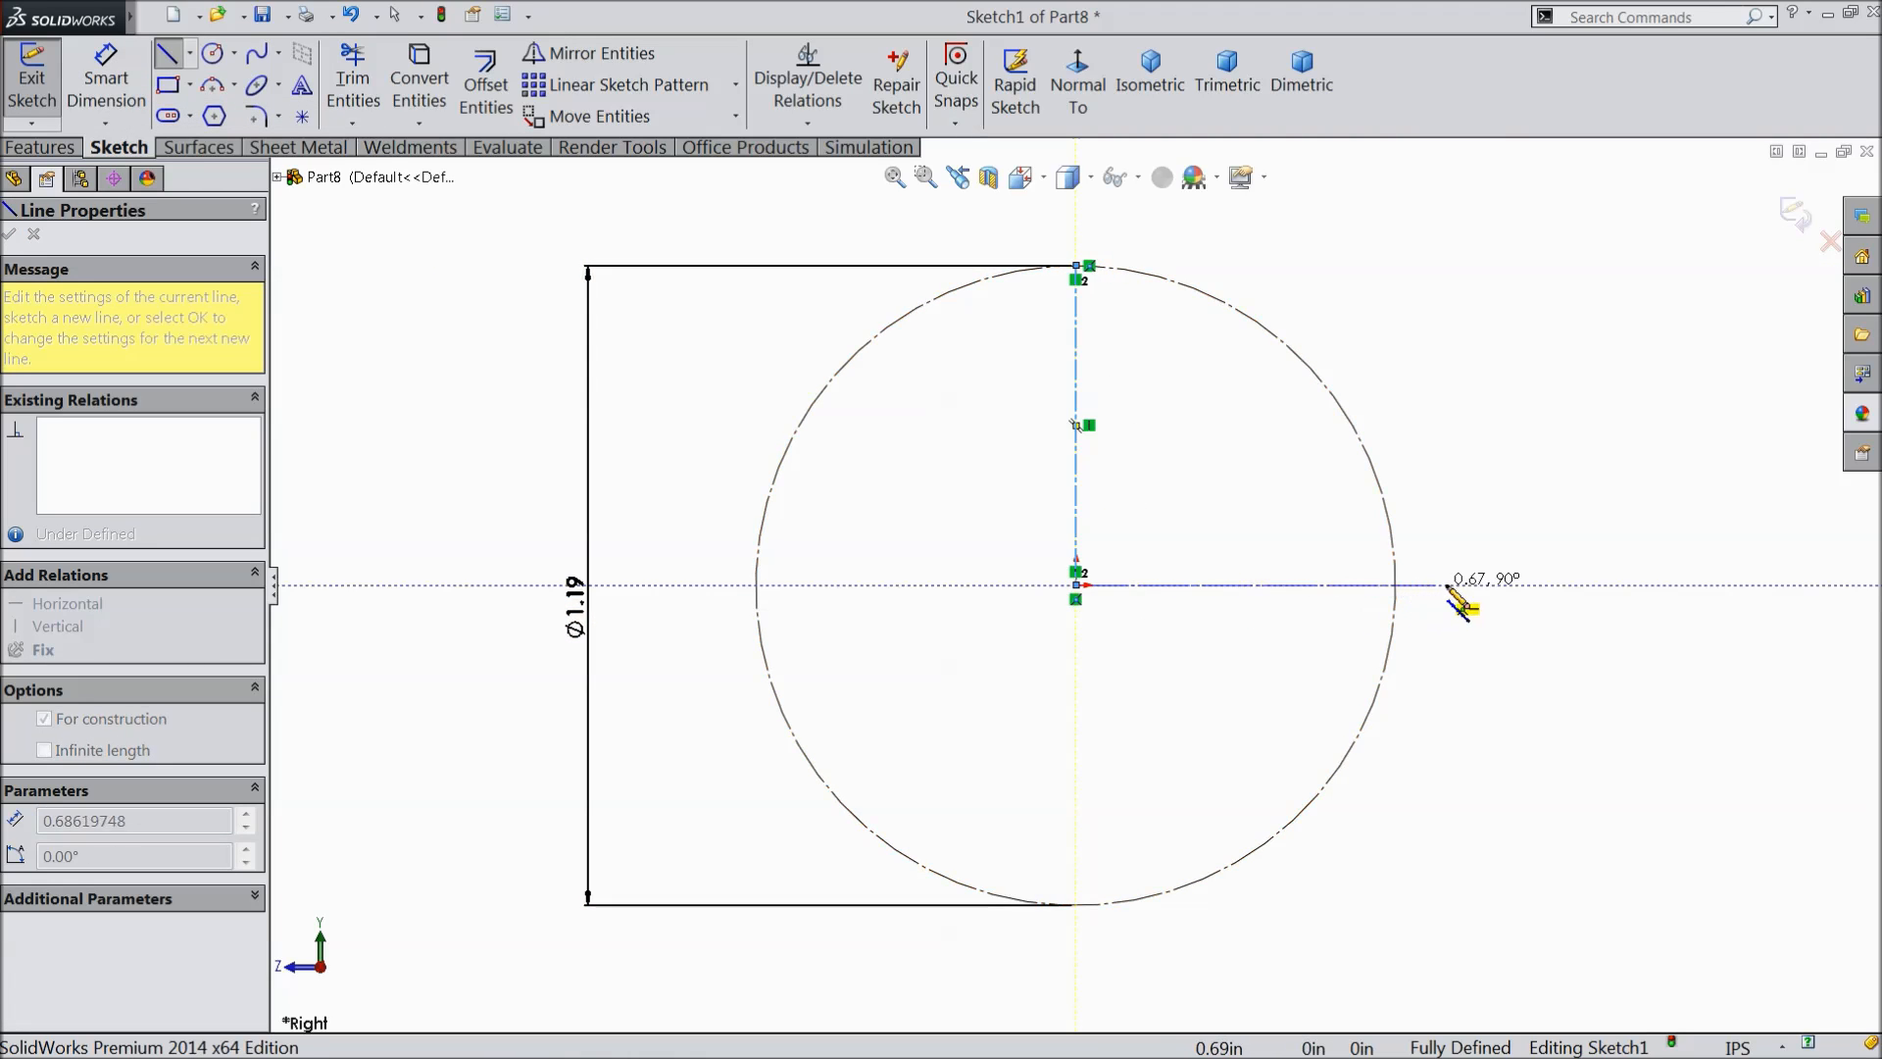
left_click(1396, 586)
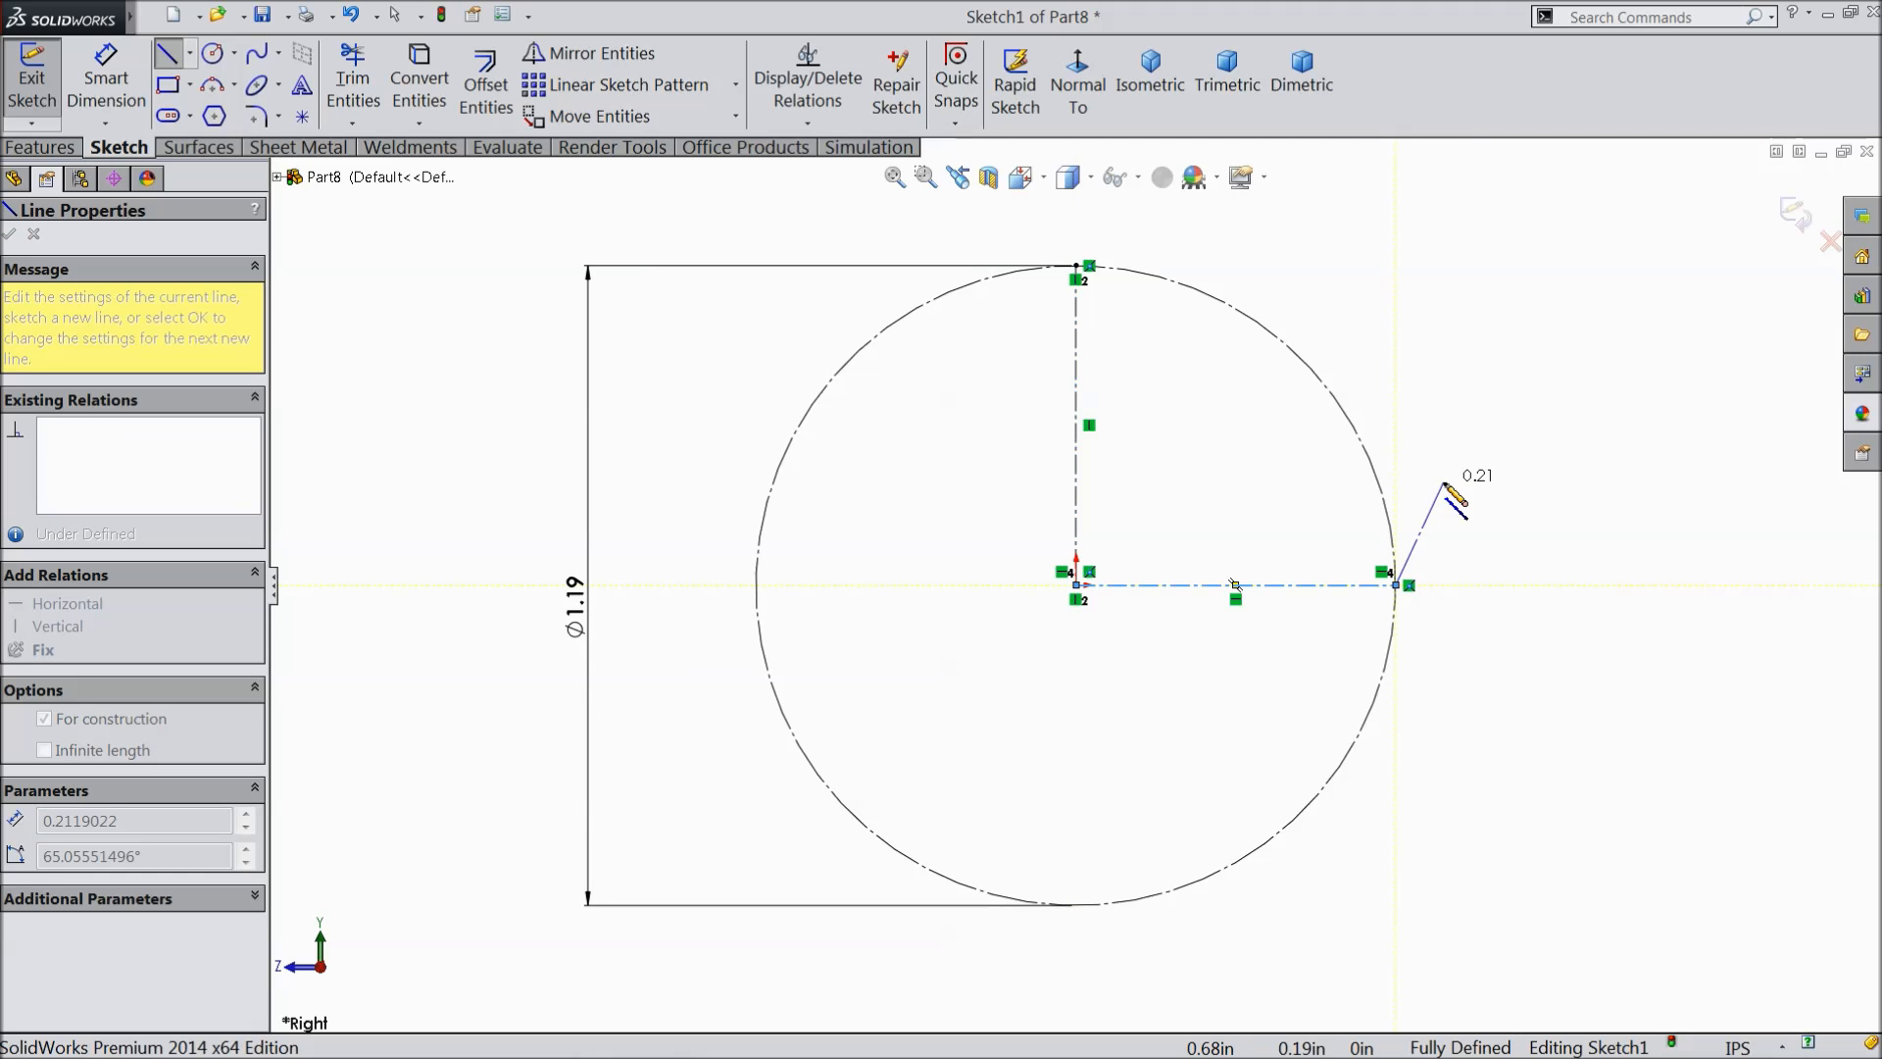
right_click(1443, 482)
left_click(1503, 194)
scroll(1448, 437, "up", 2)
scroll(1479, 576, "down", 1)
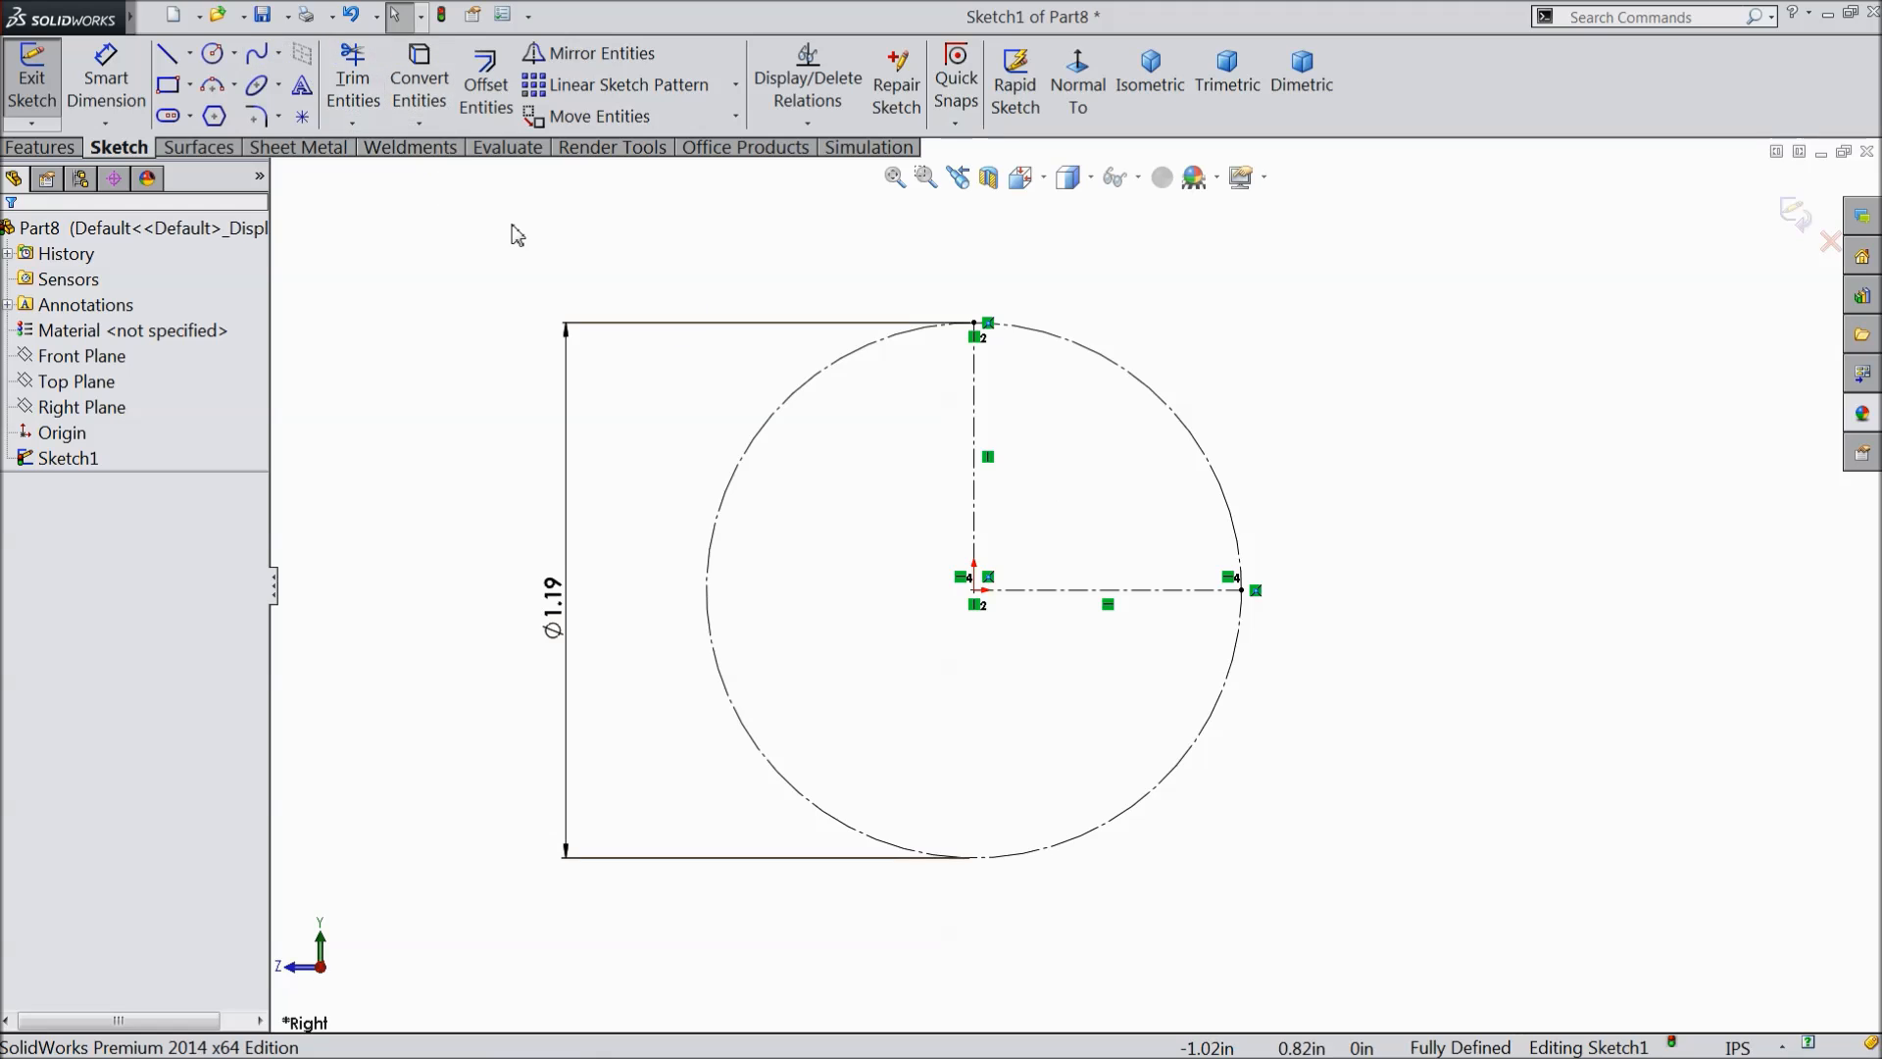
scroll(1064, 516, "down", 1)
scroll(1421, 550, "up", 1)
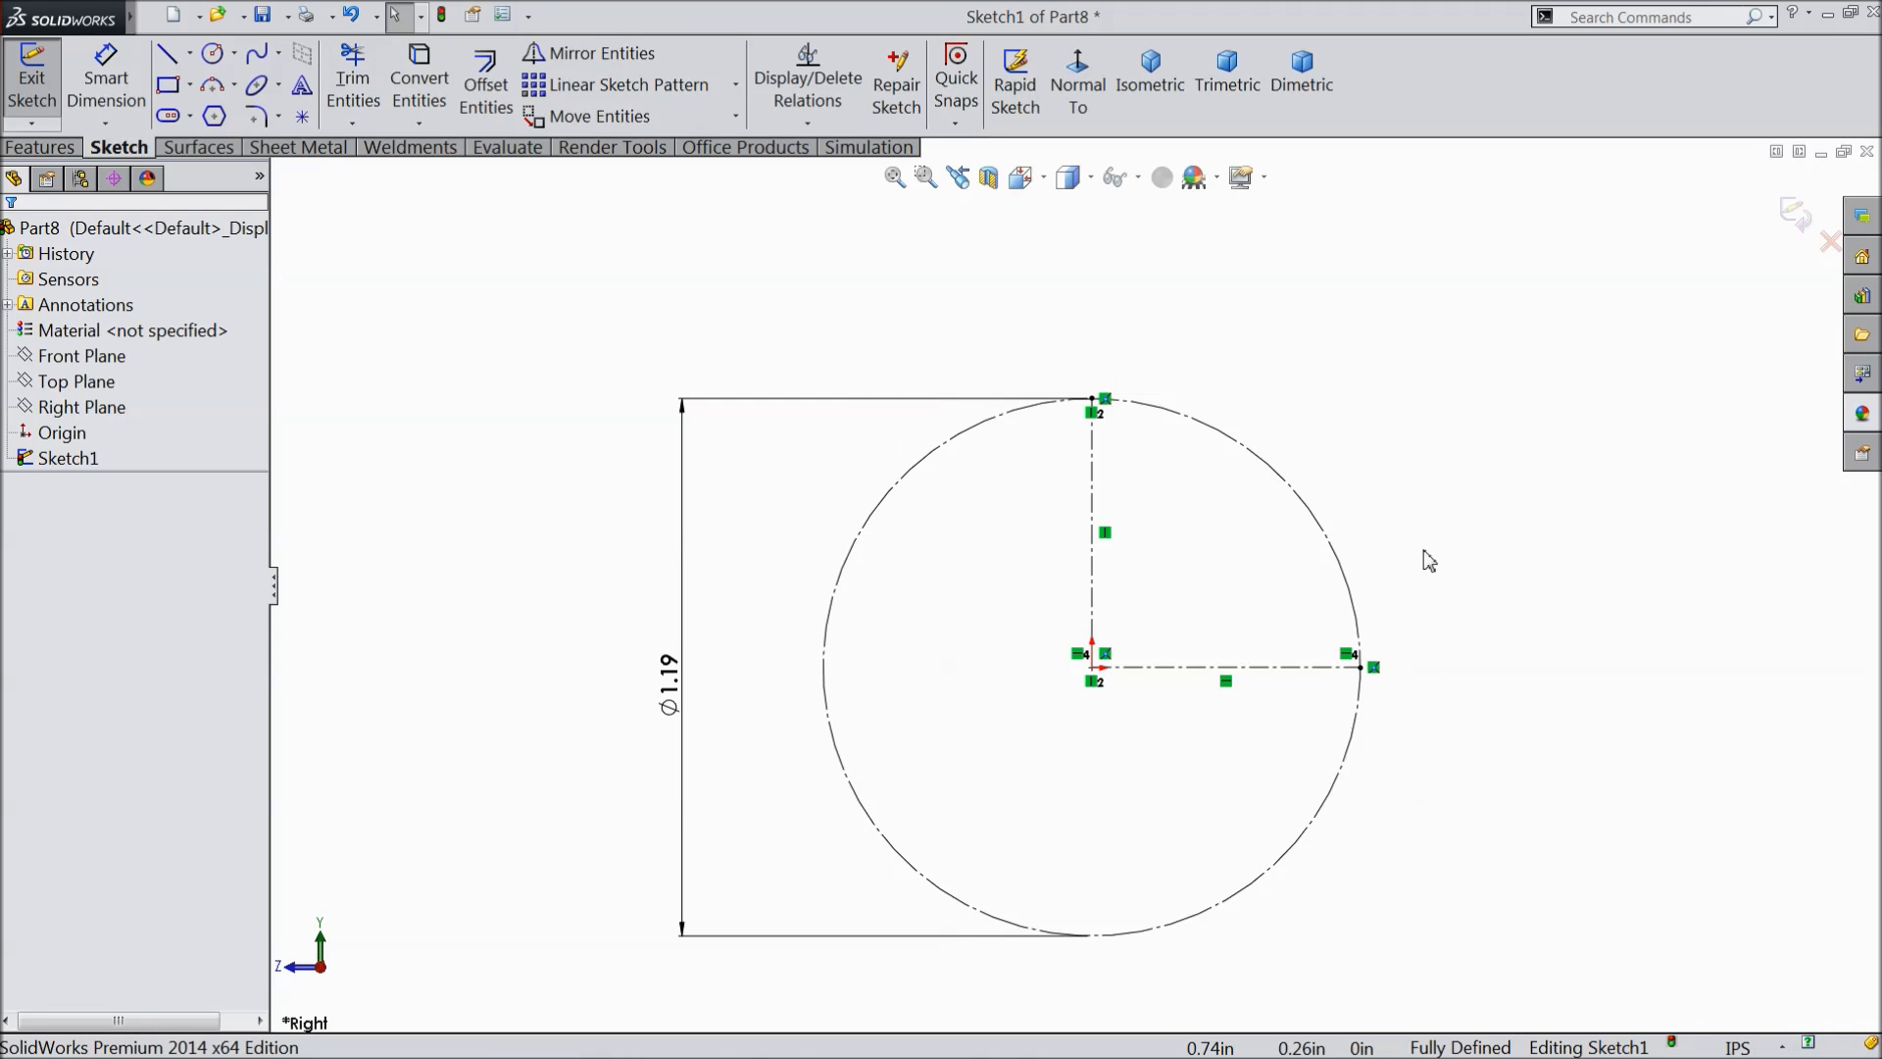
scroll(1420, 549, "down", 1)
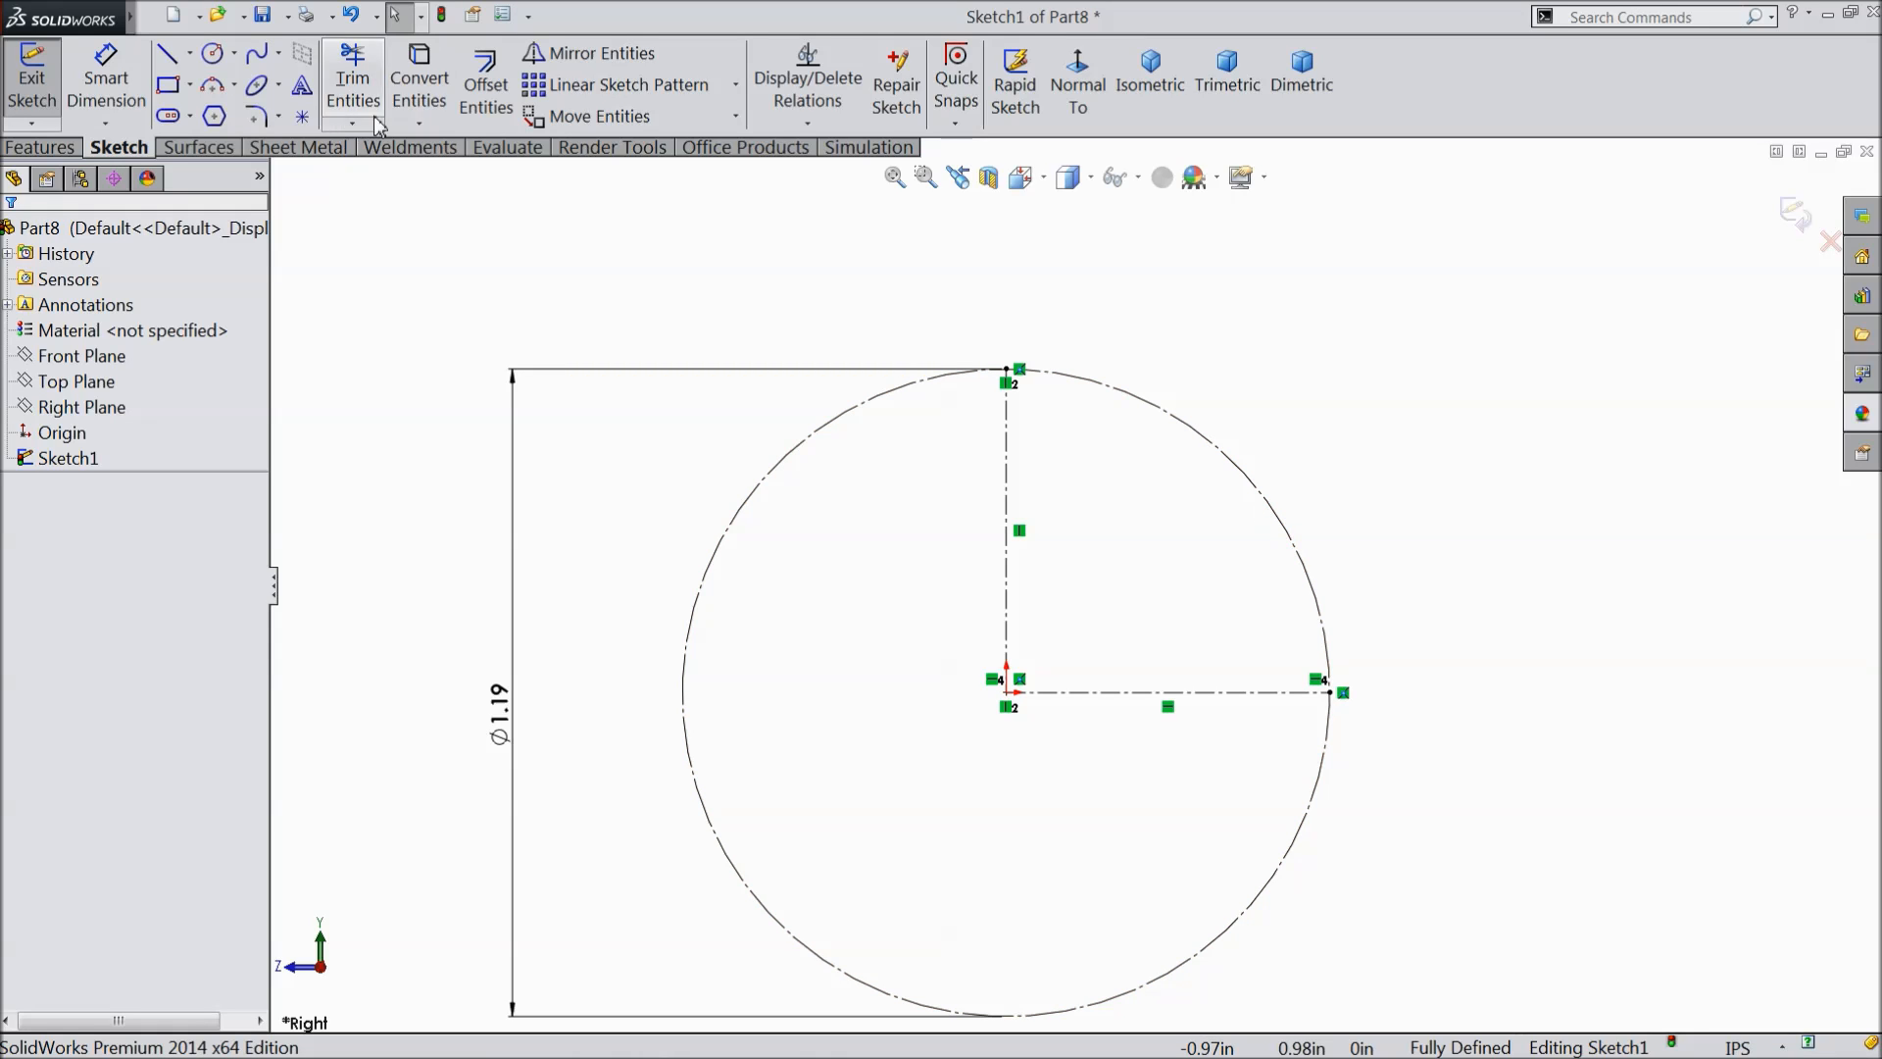
- Outline a small rectangular profile outside the circle's upper-right arc with vertical and horizontal lines starting and ending on the arc
left_click(168, 61)
scroll(1265, 490, "down", 2)
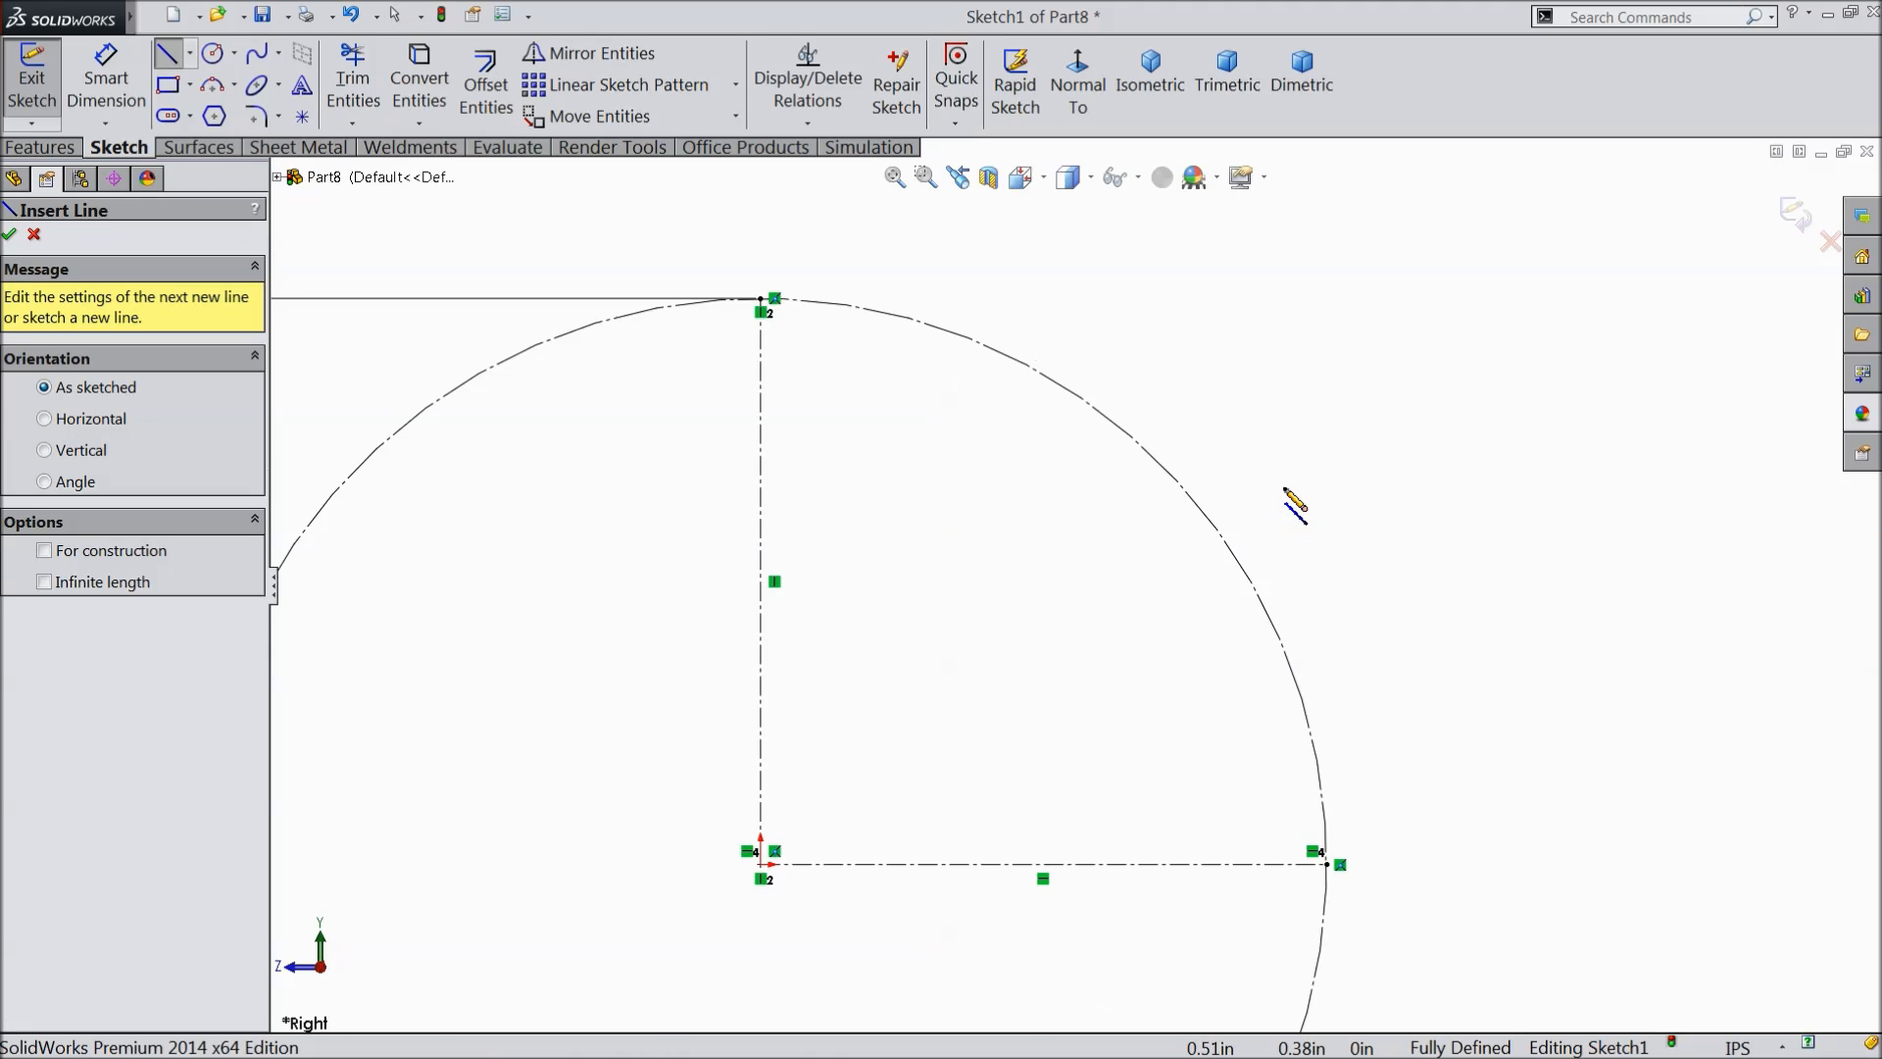
left_click_drag(1129, 434, 1128, 317)
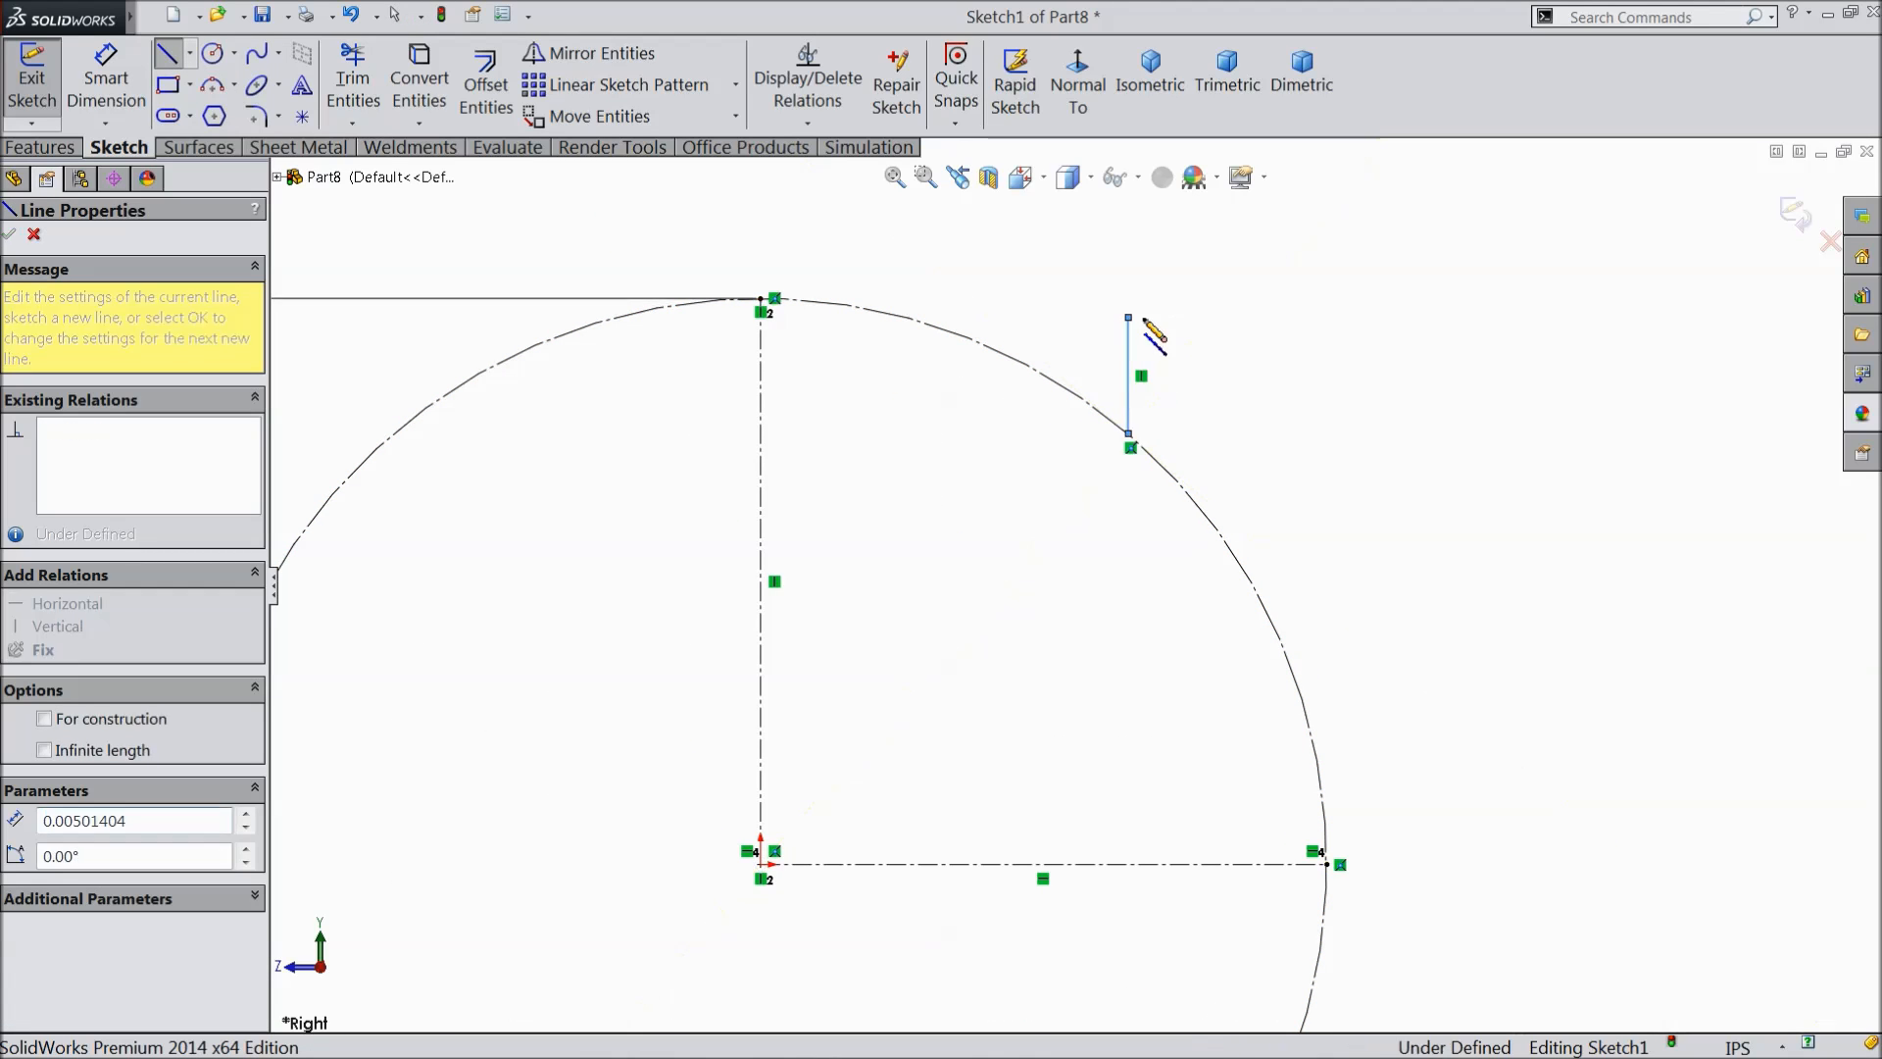
left_click(1282, 316)
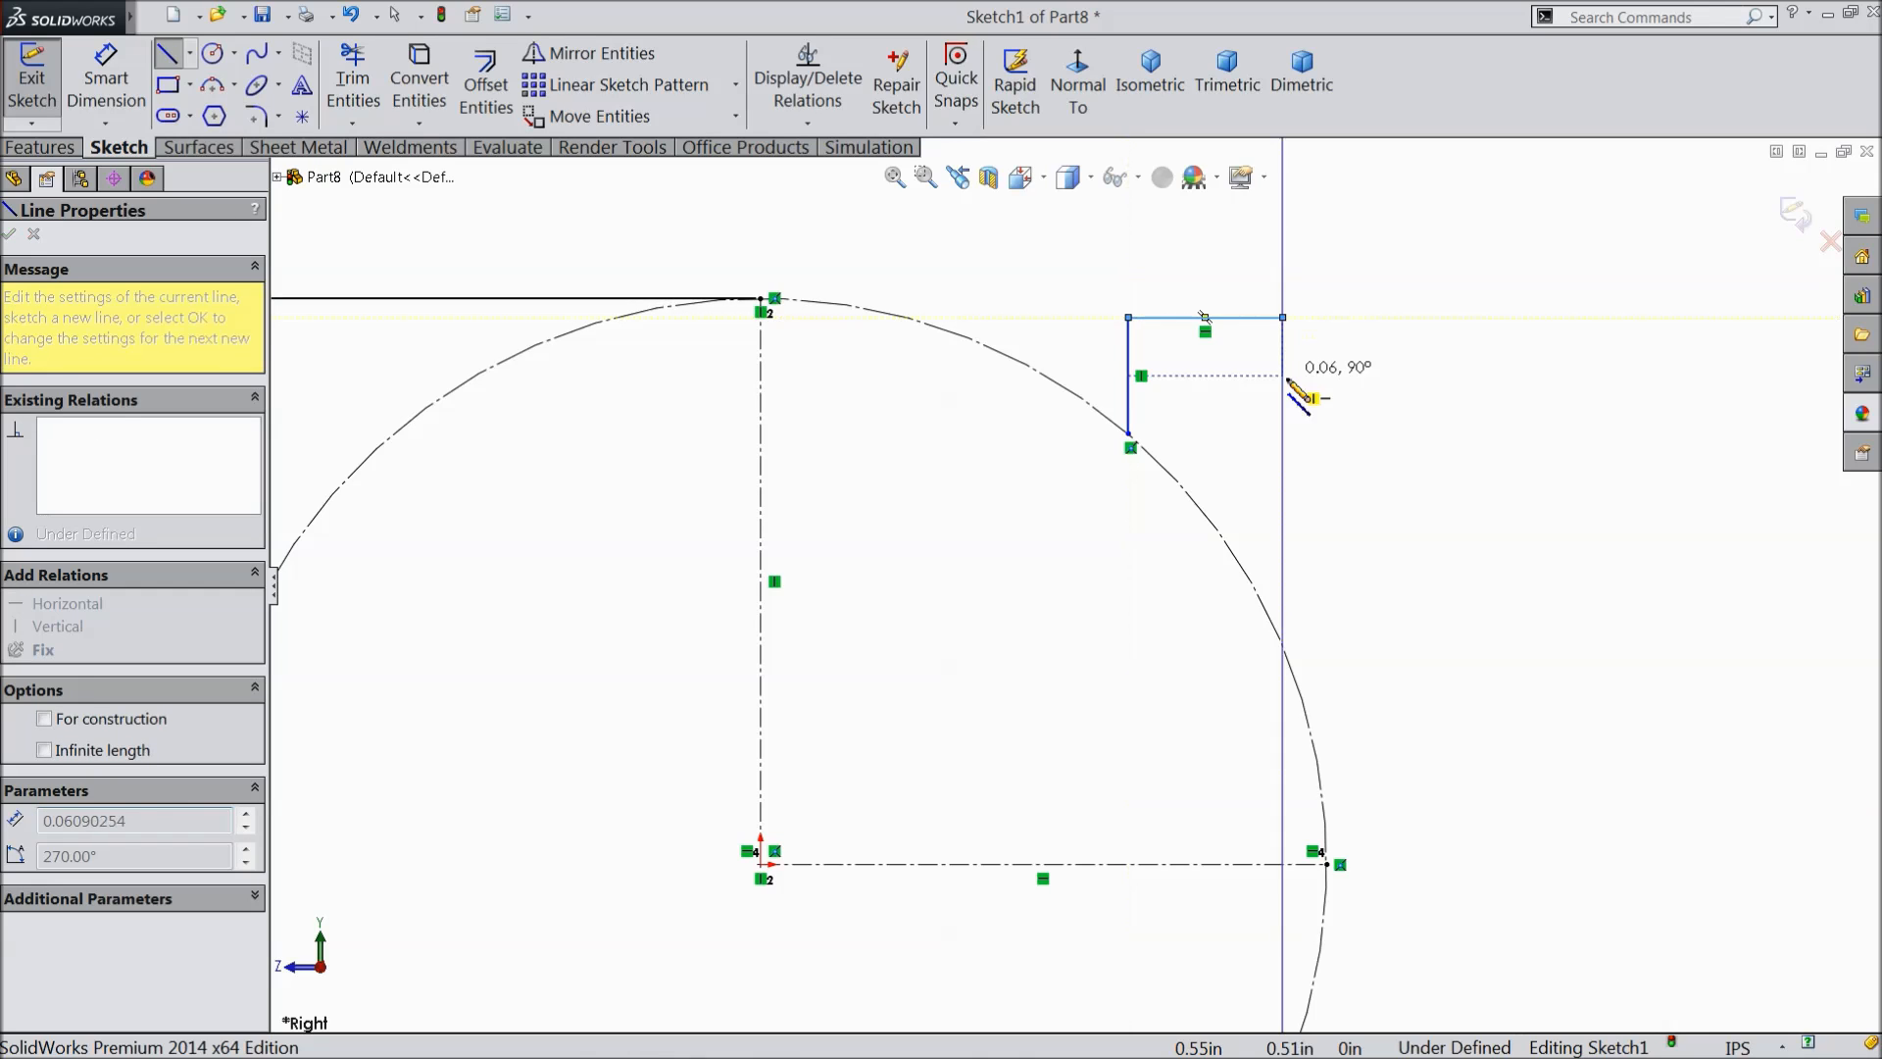
left_click(1282, 478)
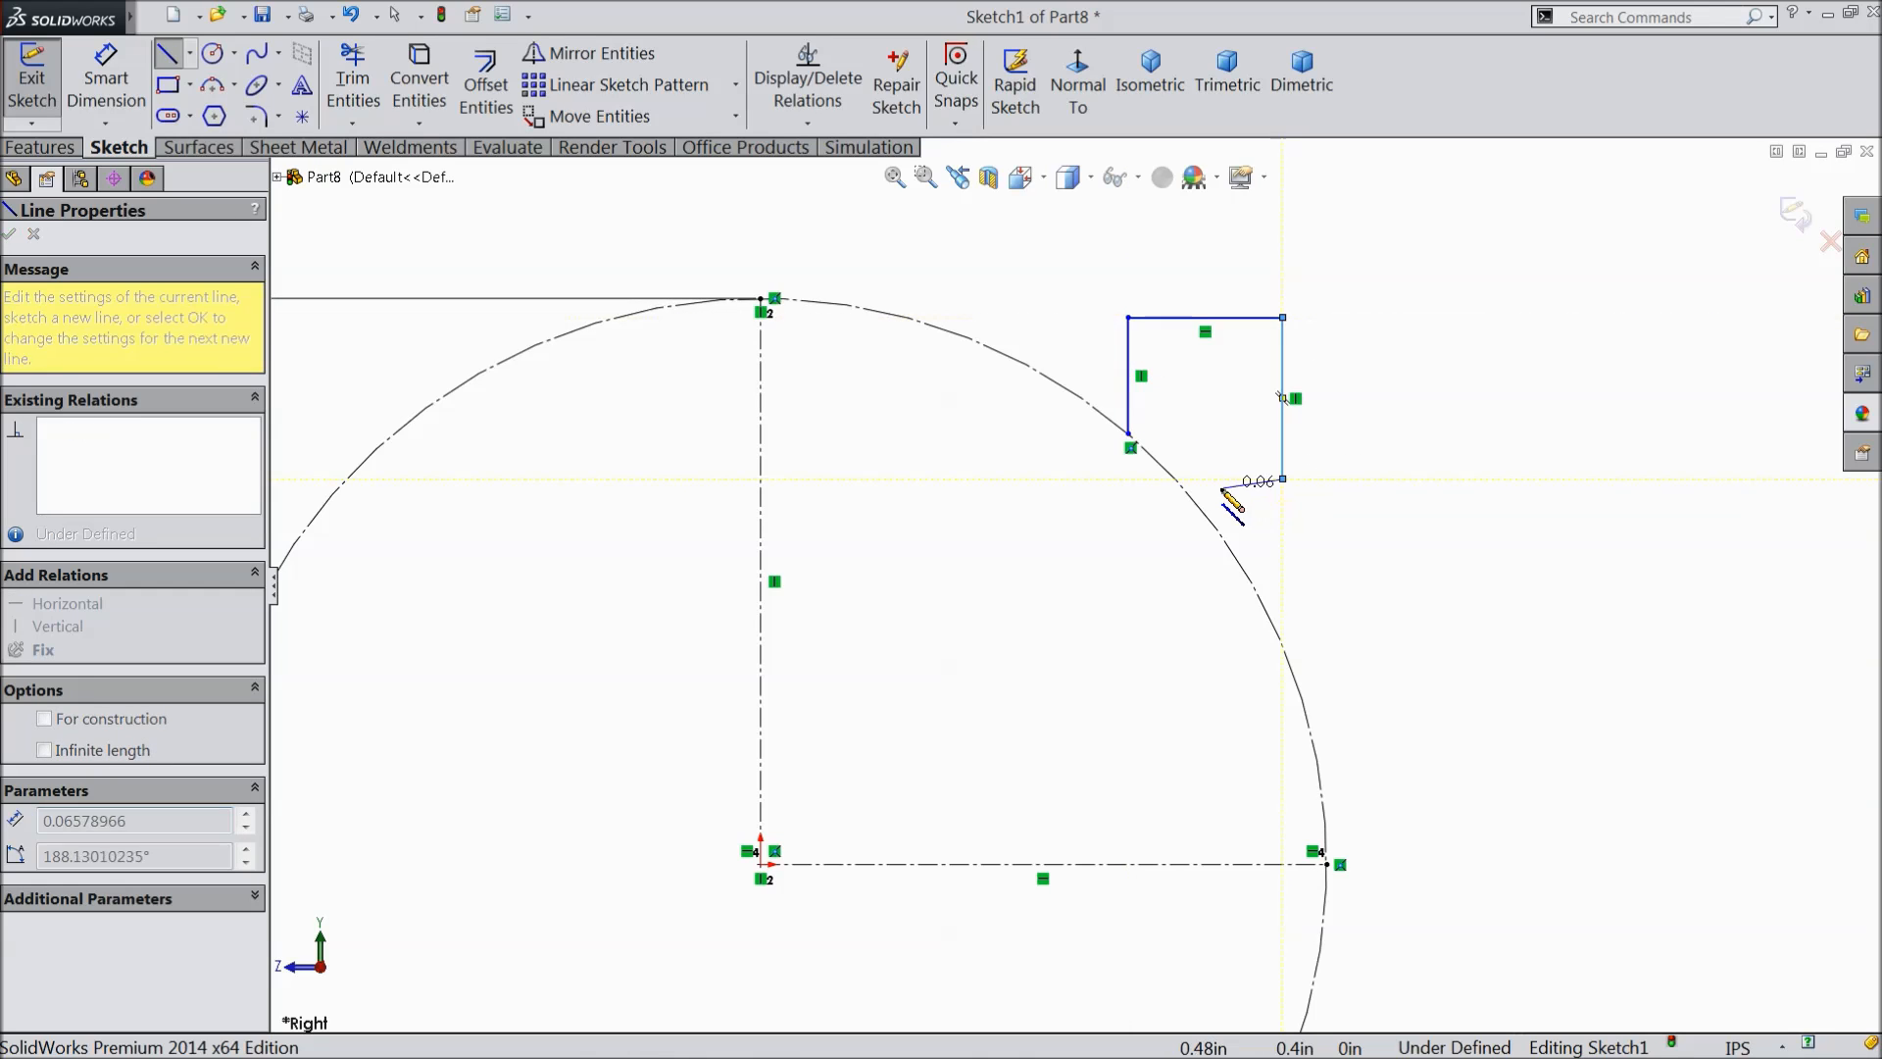
left_click(1176, 479)
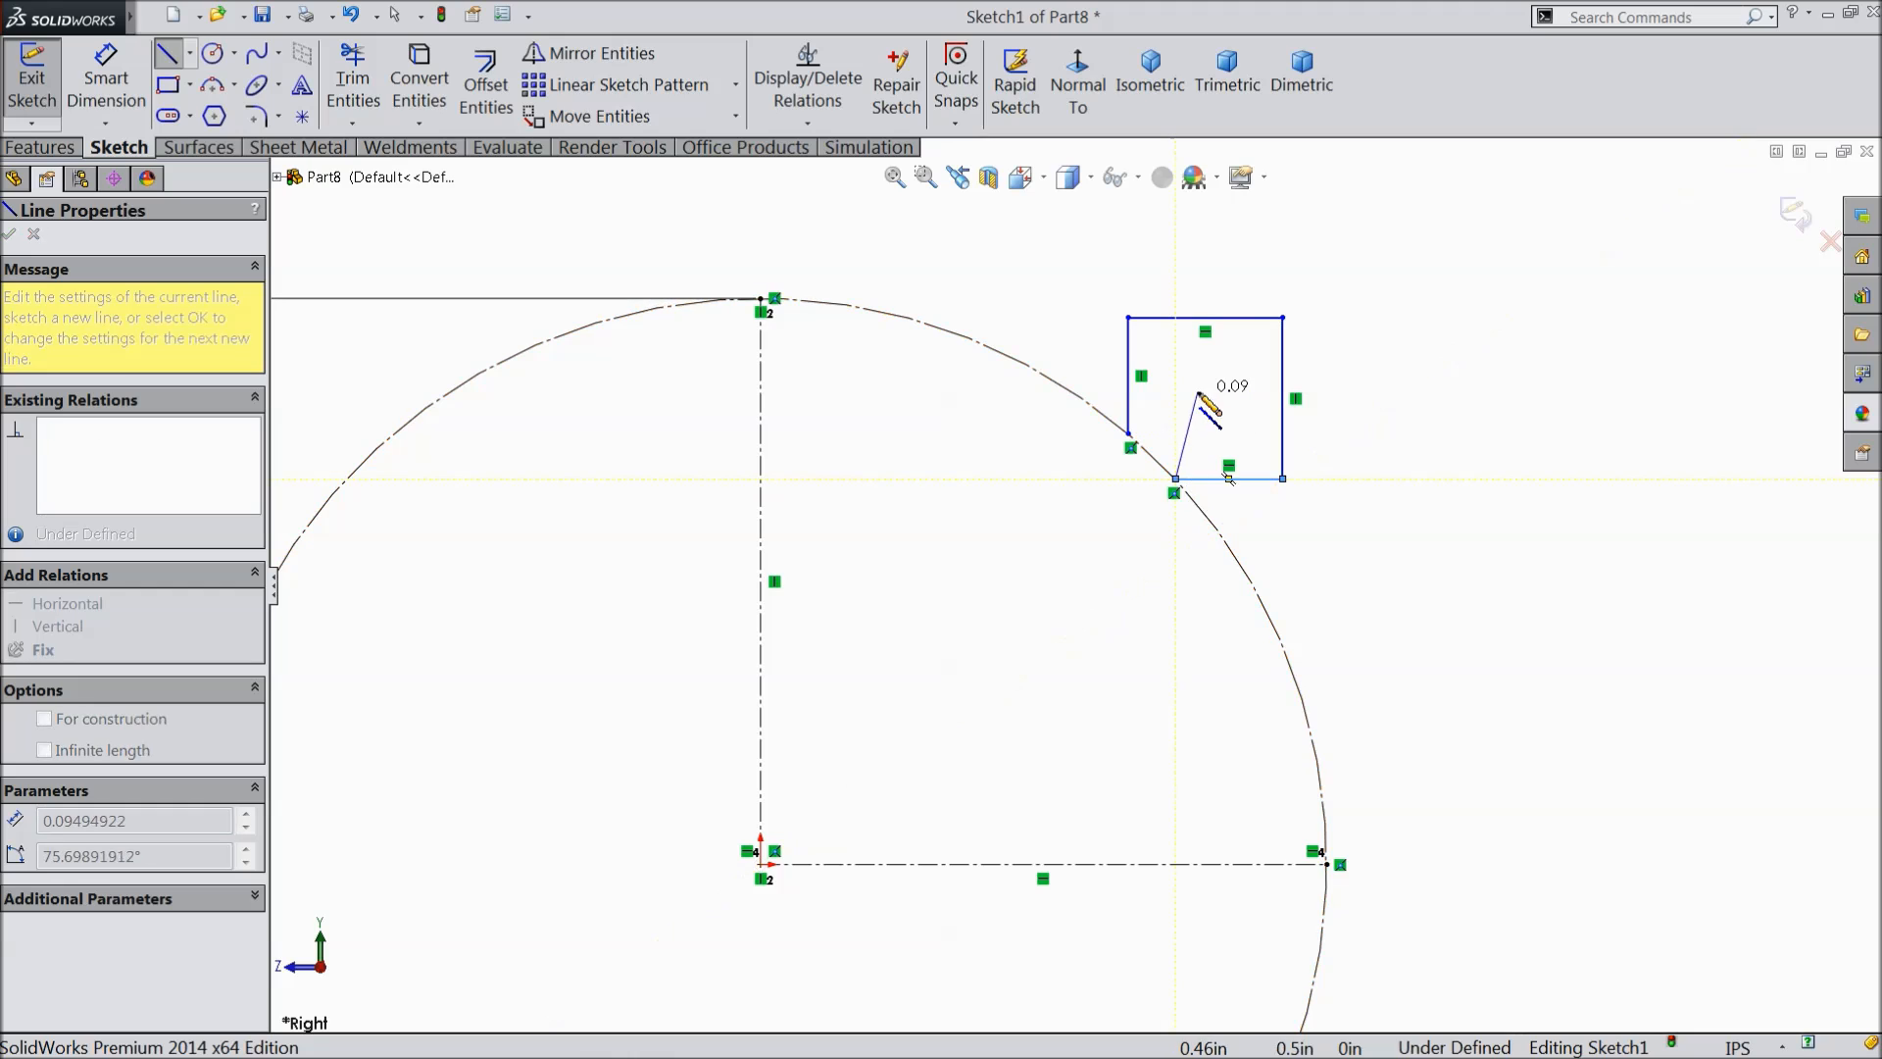
- End the line chain and close the profile with a centerpoint arc about the origin, joining its two open ends along the construction circle
right_click(1198, 392)
left_click(1245, 181)
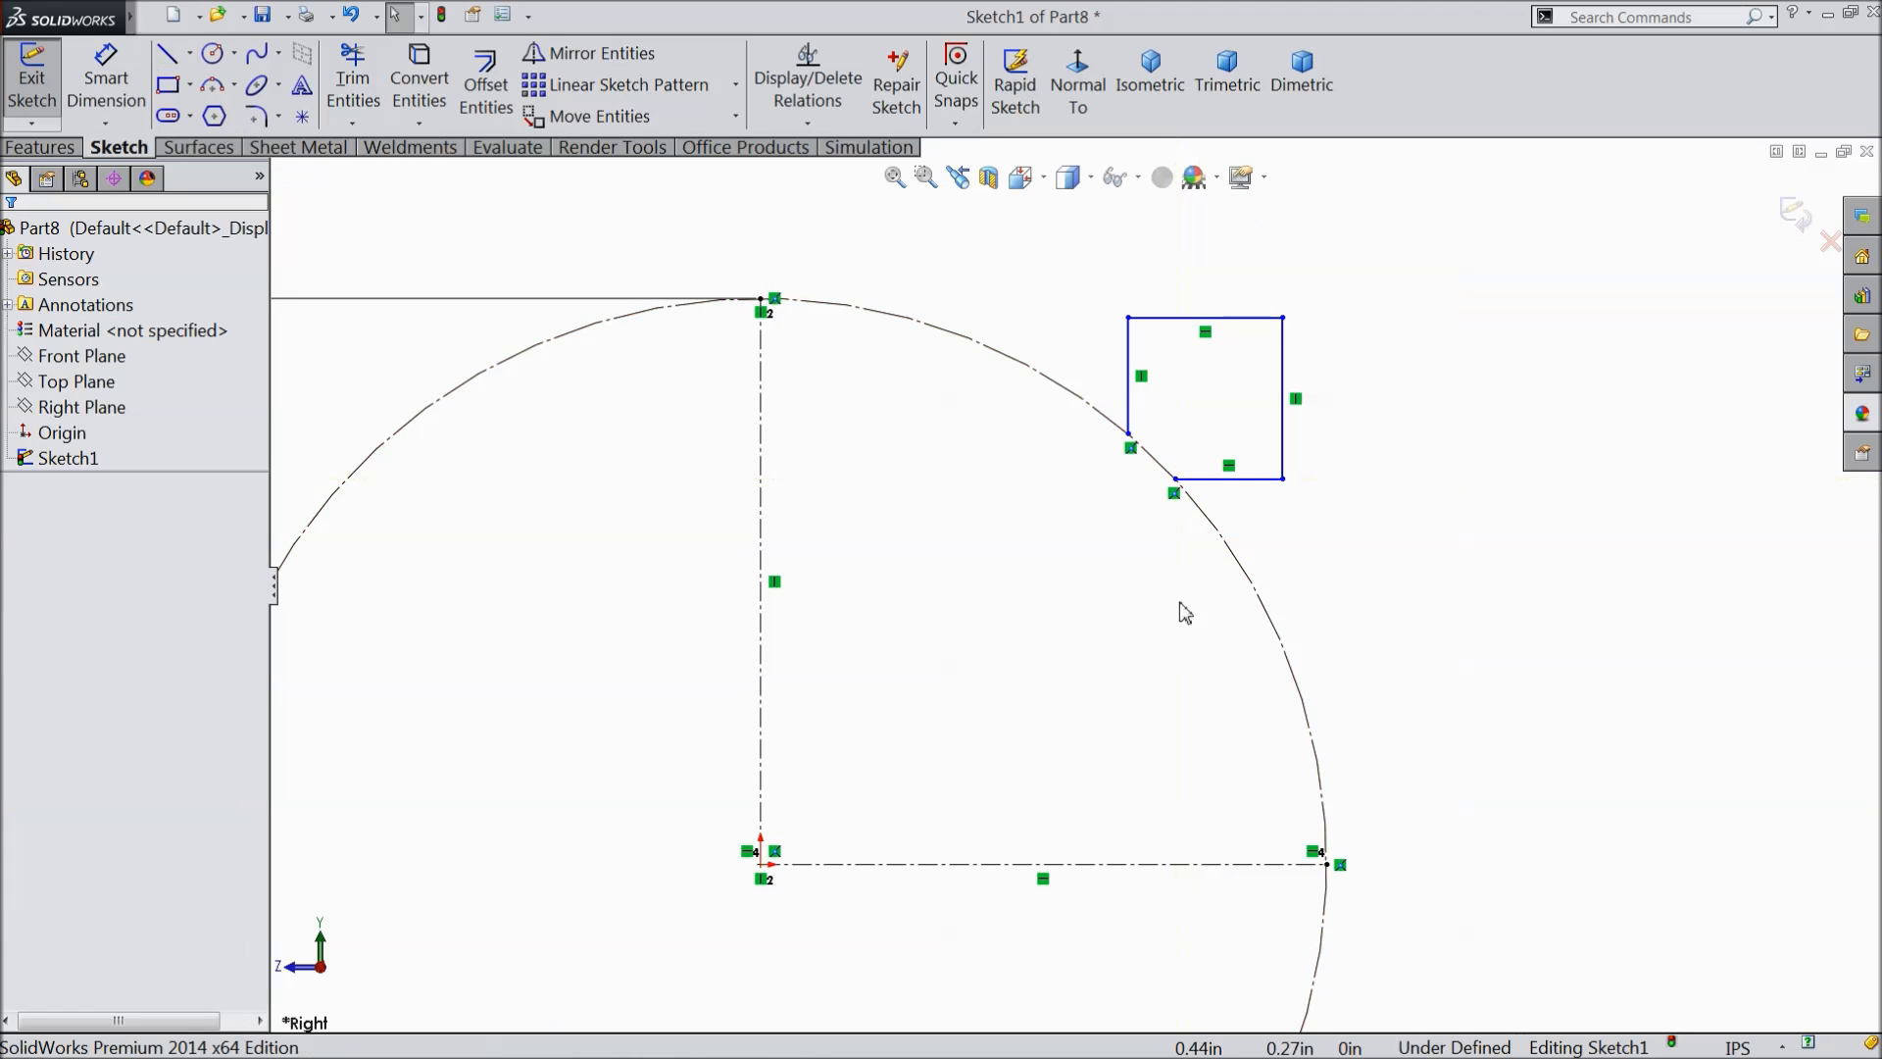
left_click(237, 86)
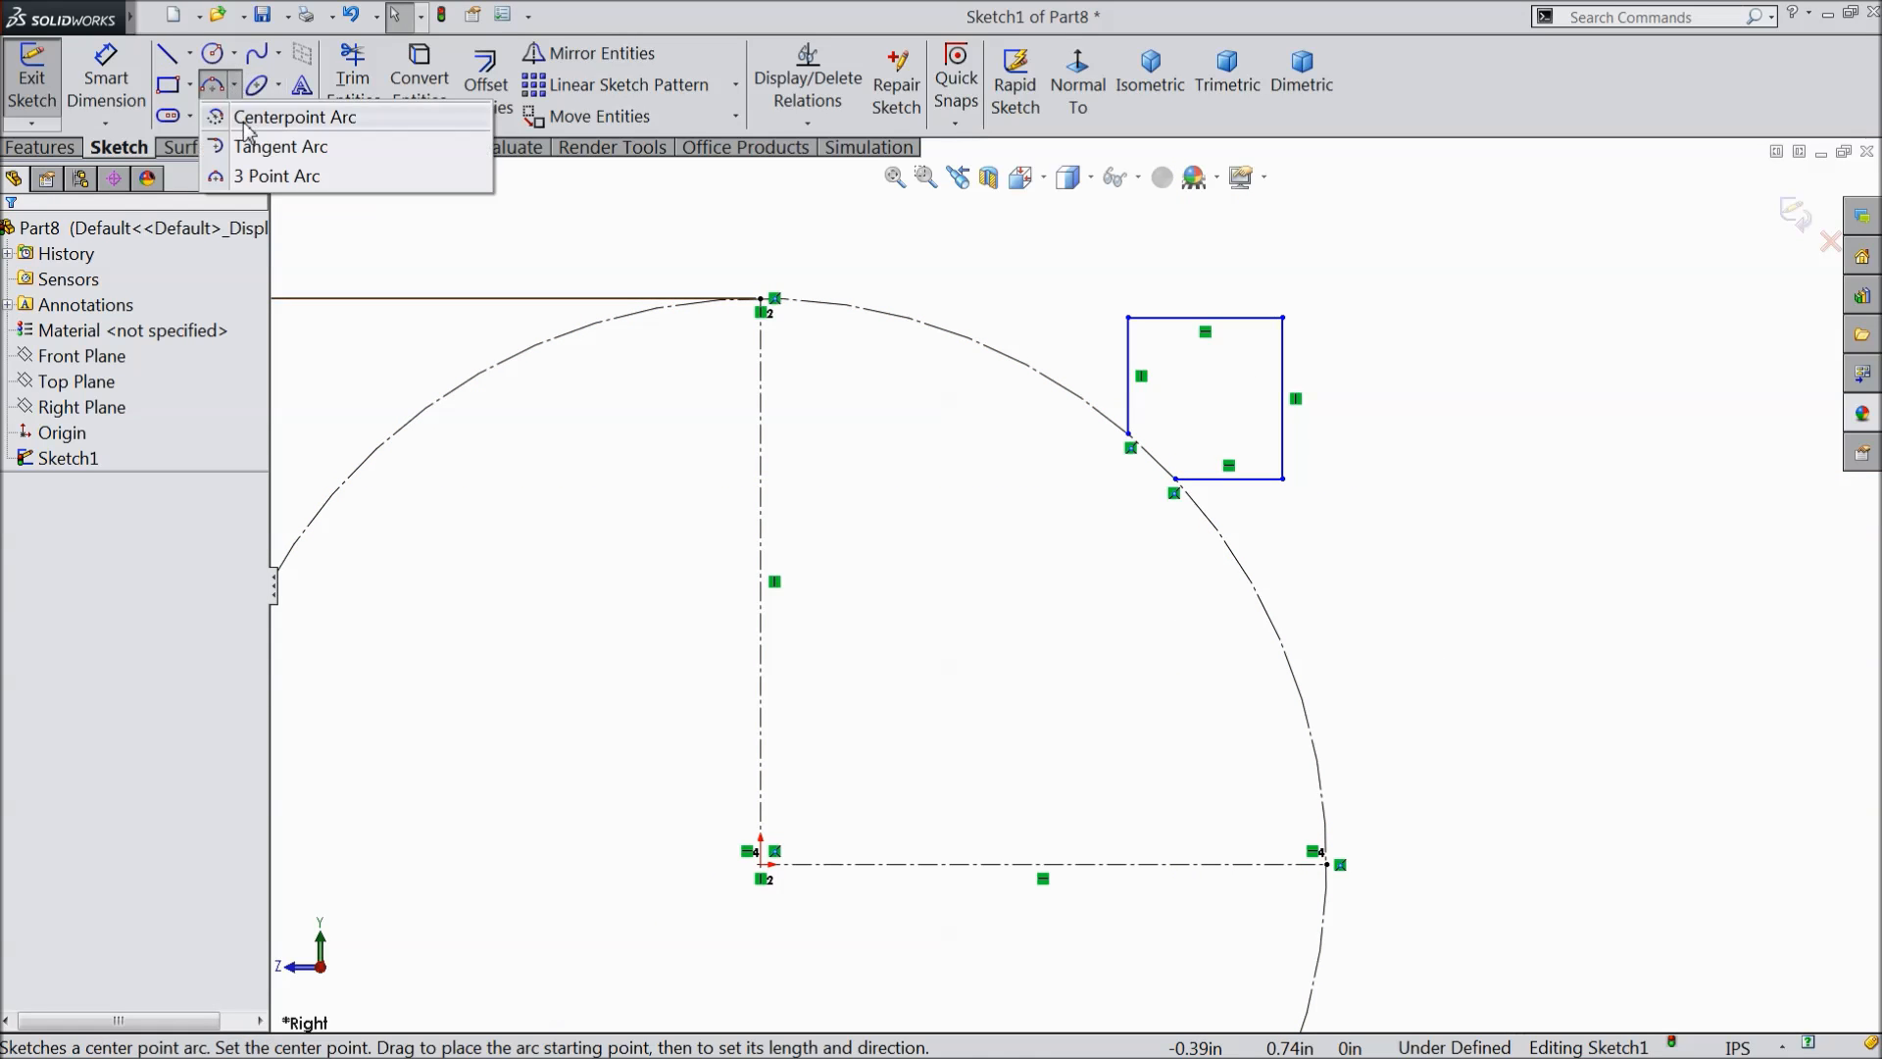
left_click(285, 114)
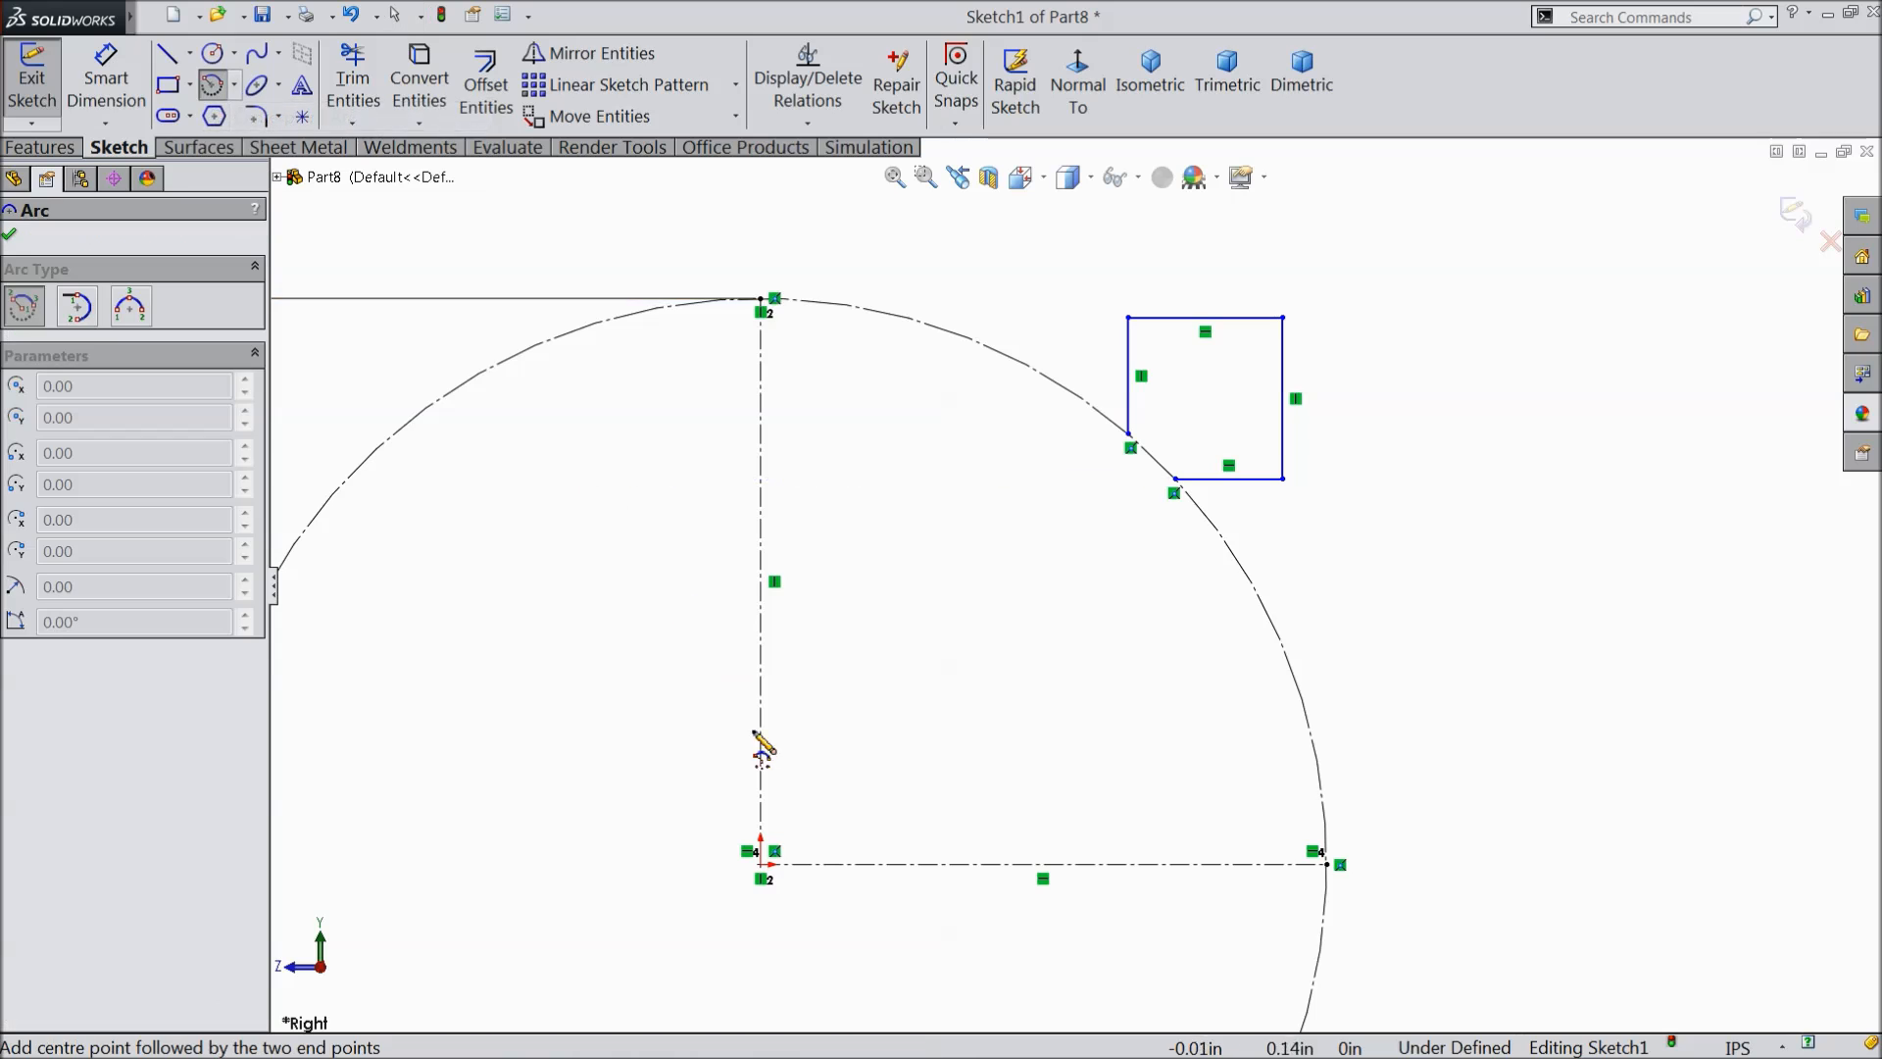
left_click(769, 861)
left_click(1176, 480)
left_click(1135, 453)
right_click(975, 289)
left_click(1014, 240)
- Dimension the distance from the vertical centerline to the profile's outer vertical edge as 0.526 in
scroll(1082, 588, "up", 2)
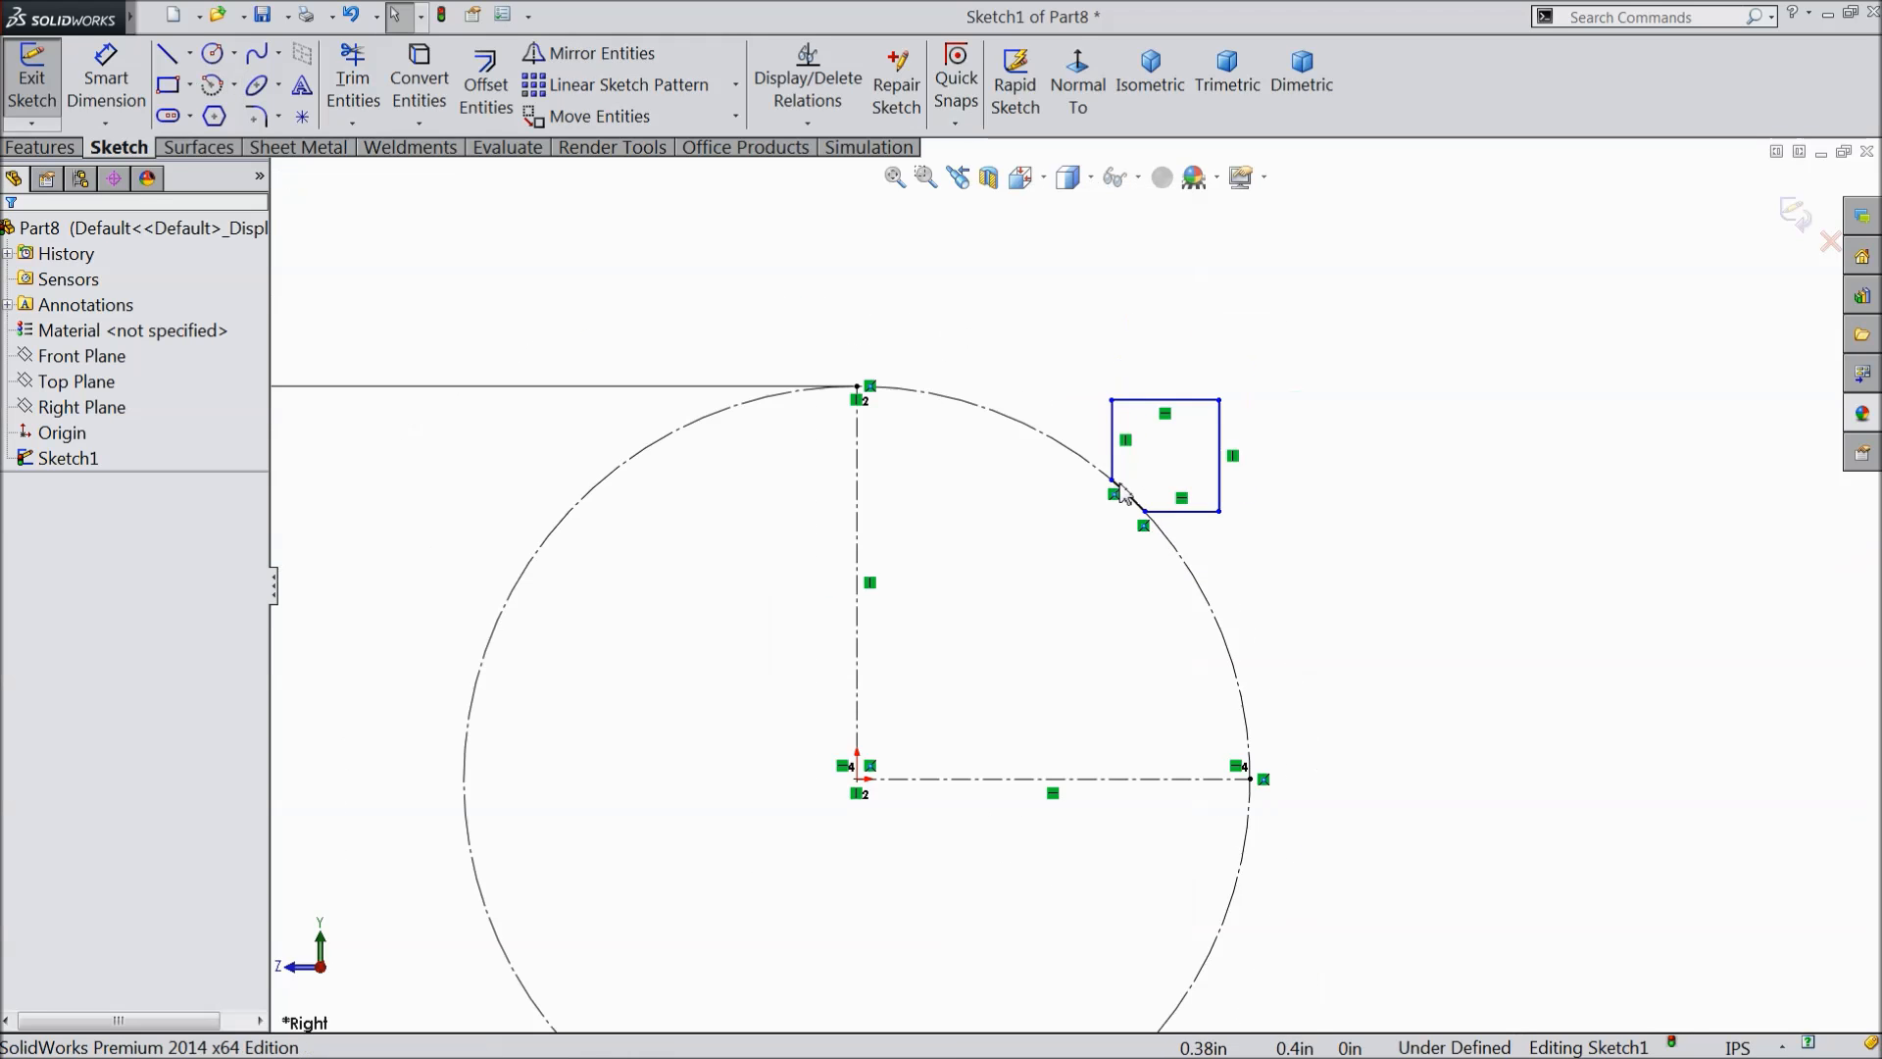
scroll(1113, 470, "down", 5)
scroll(990, 485, "up", 4)
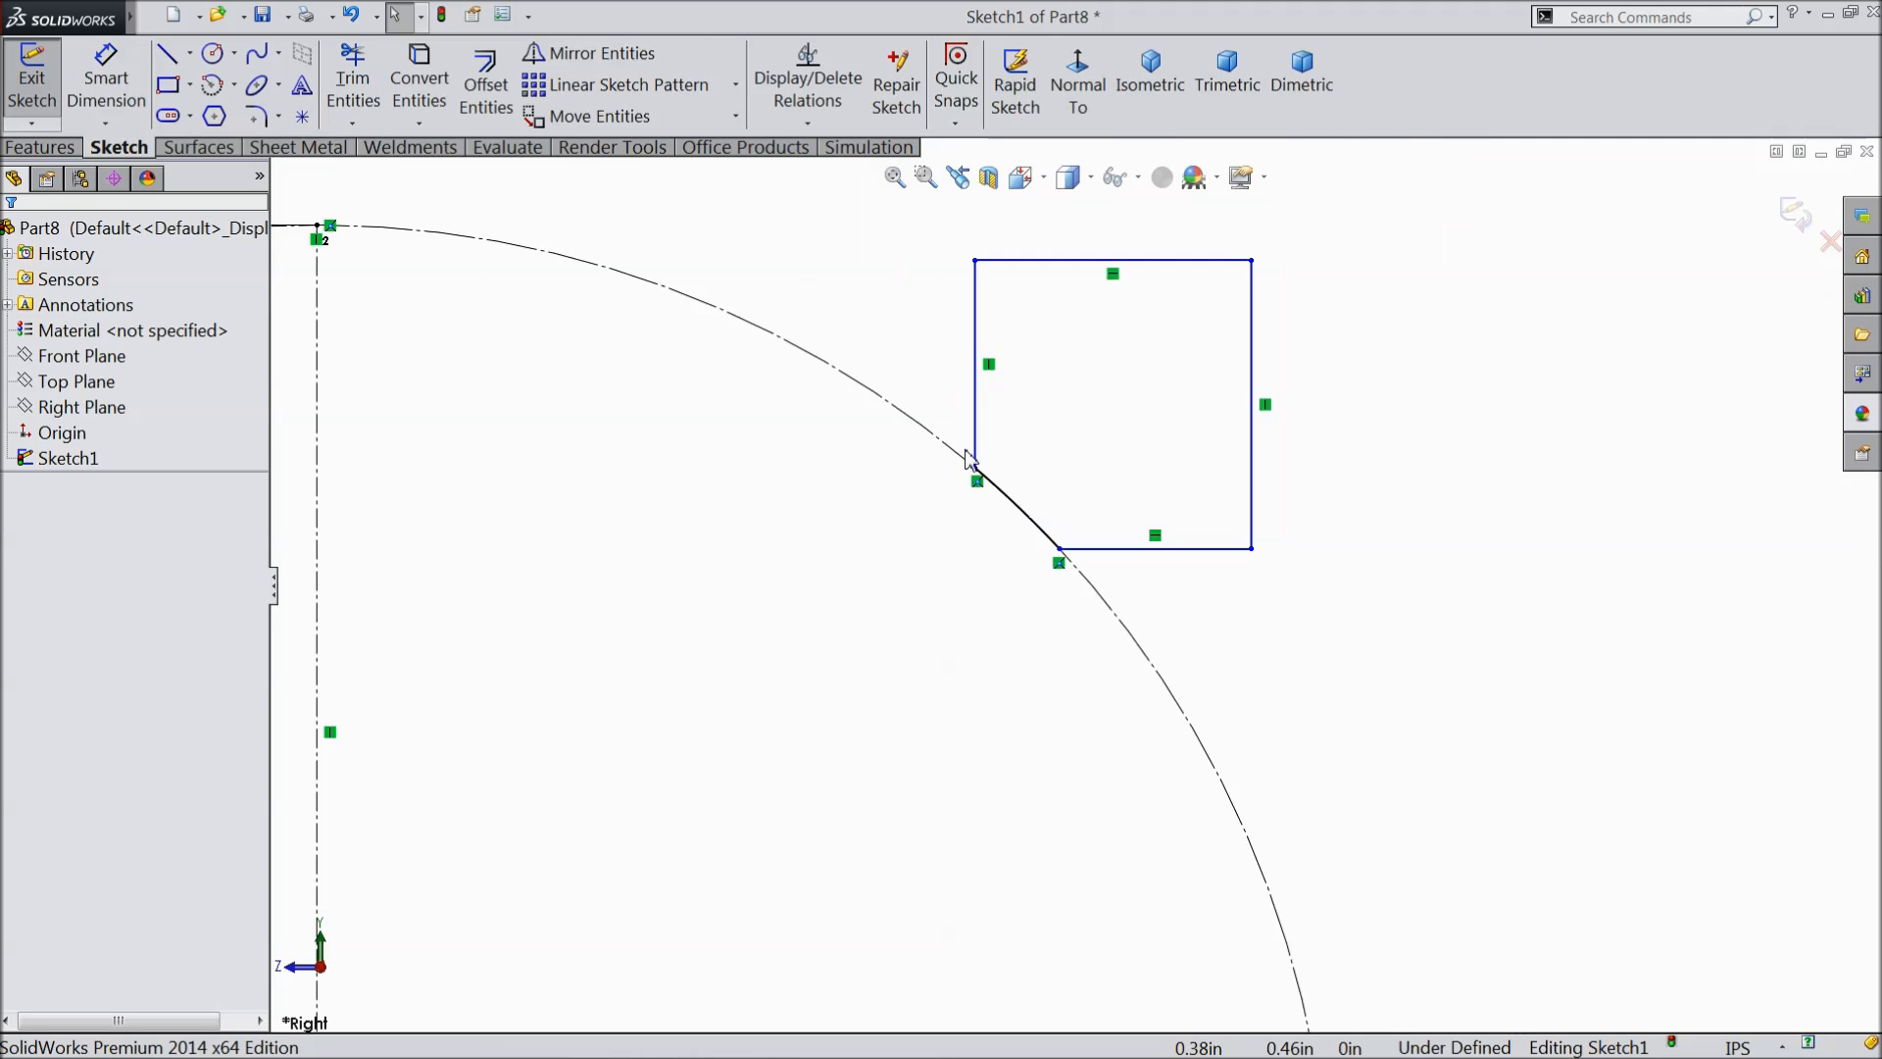
scroll(966, 481, "up", 2)
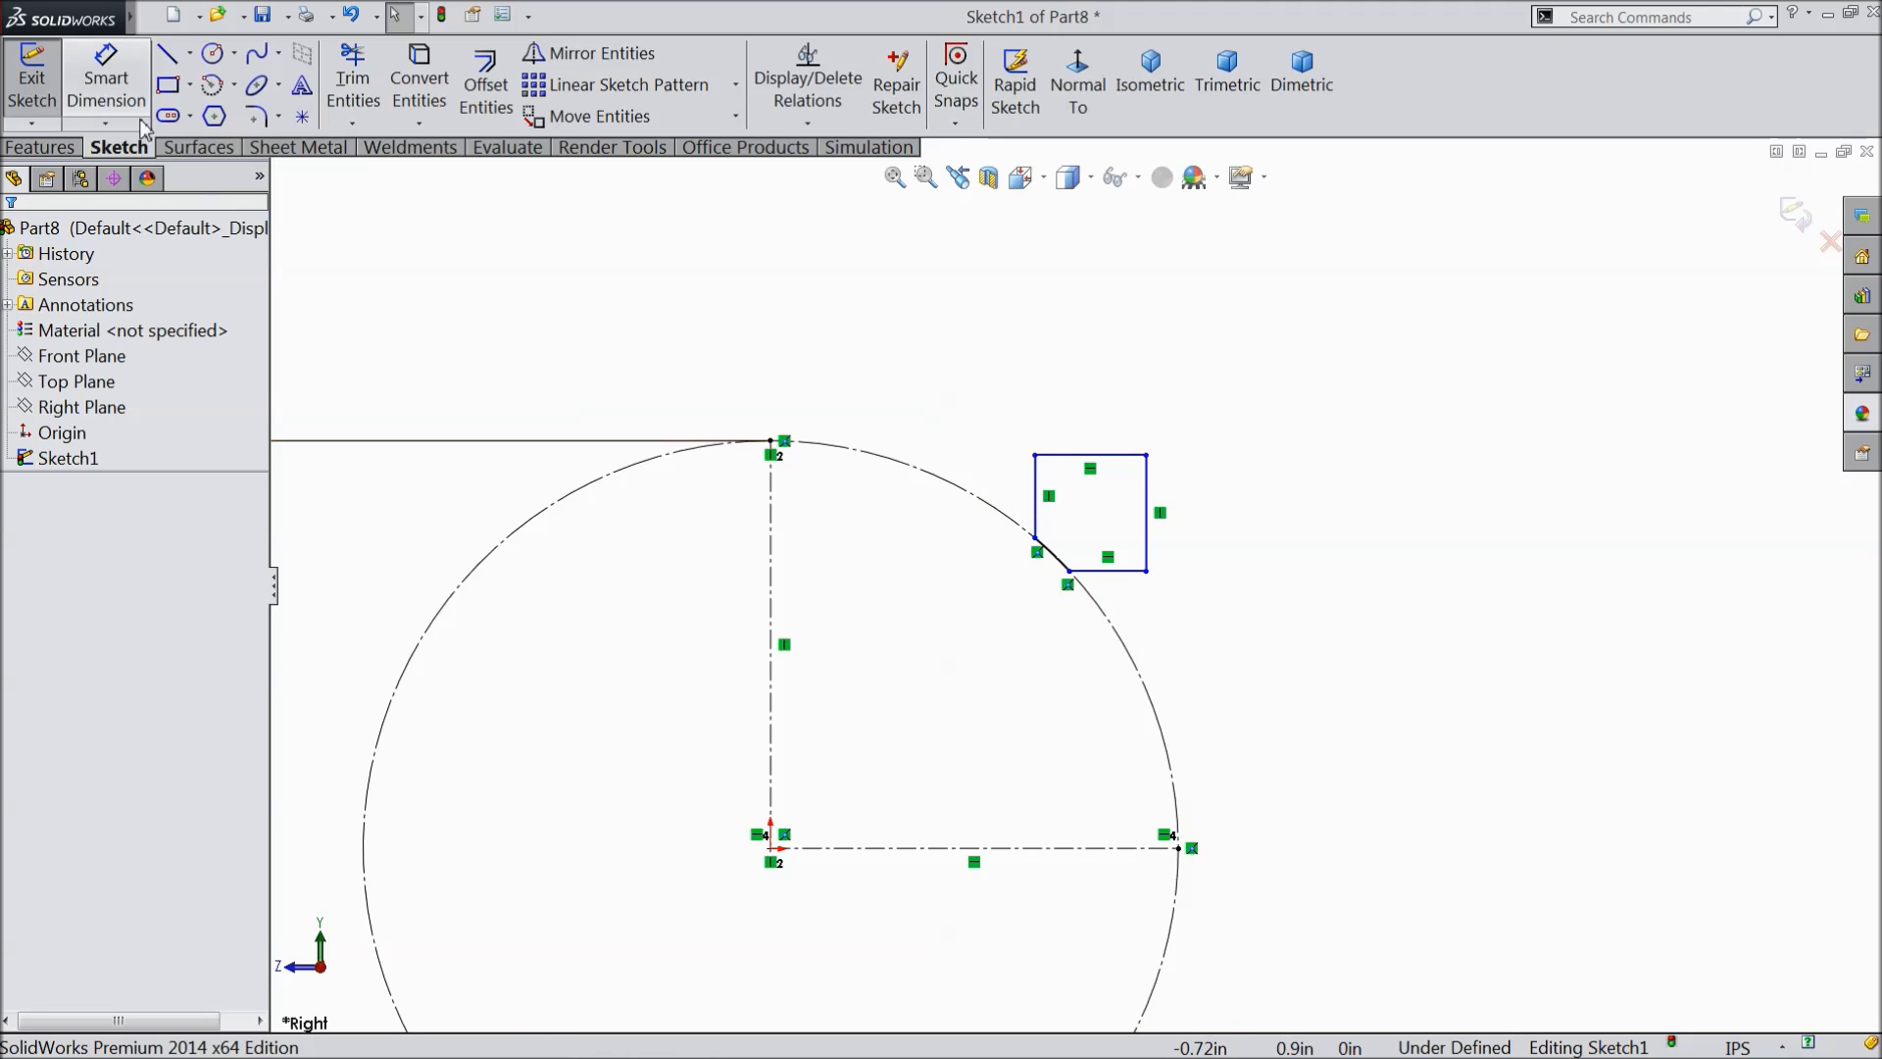
left_click(106, 79)
left_click(1149, 485)
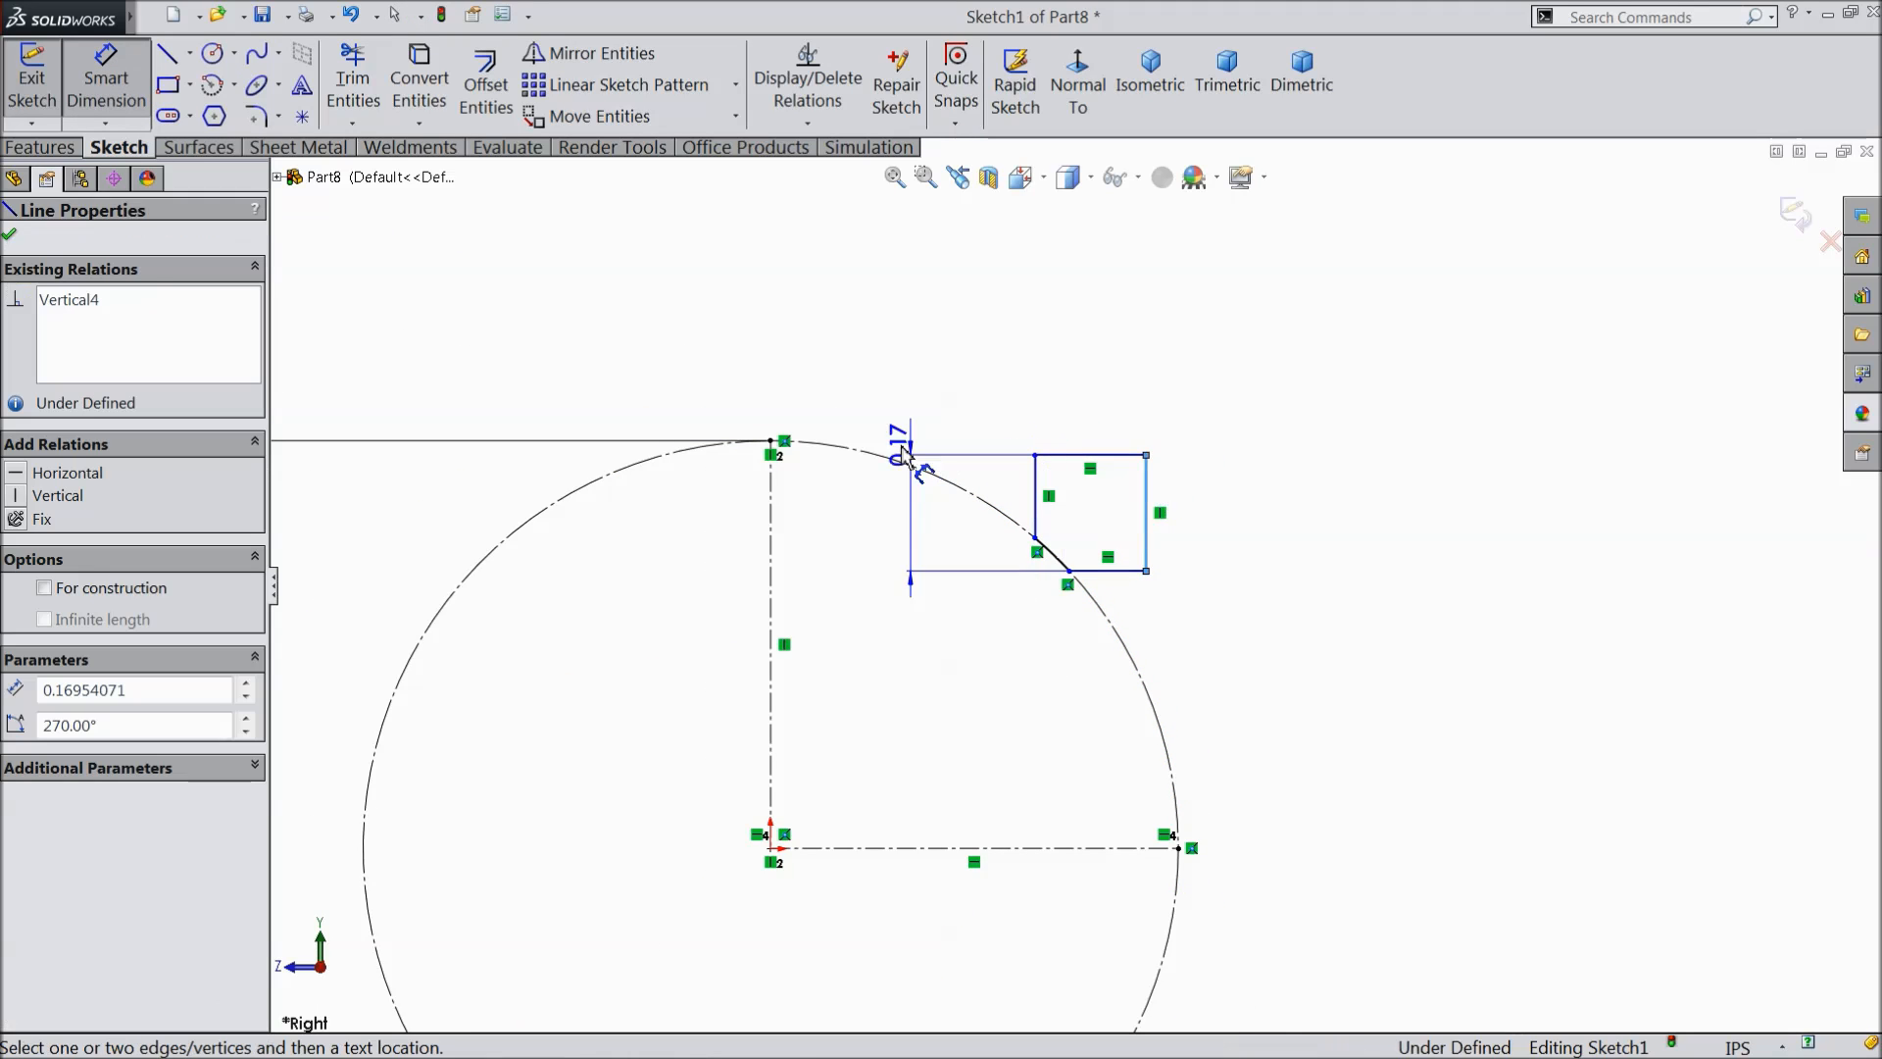
left_click(772, 511)
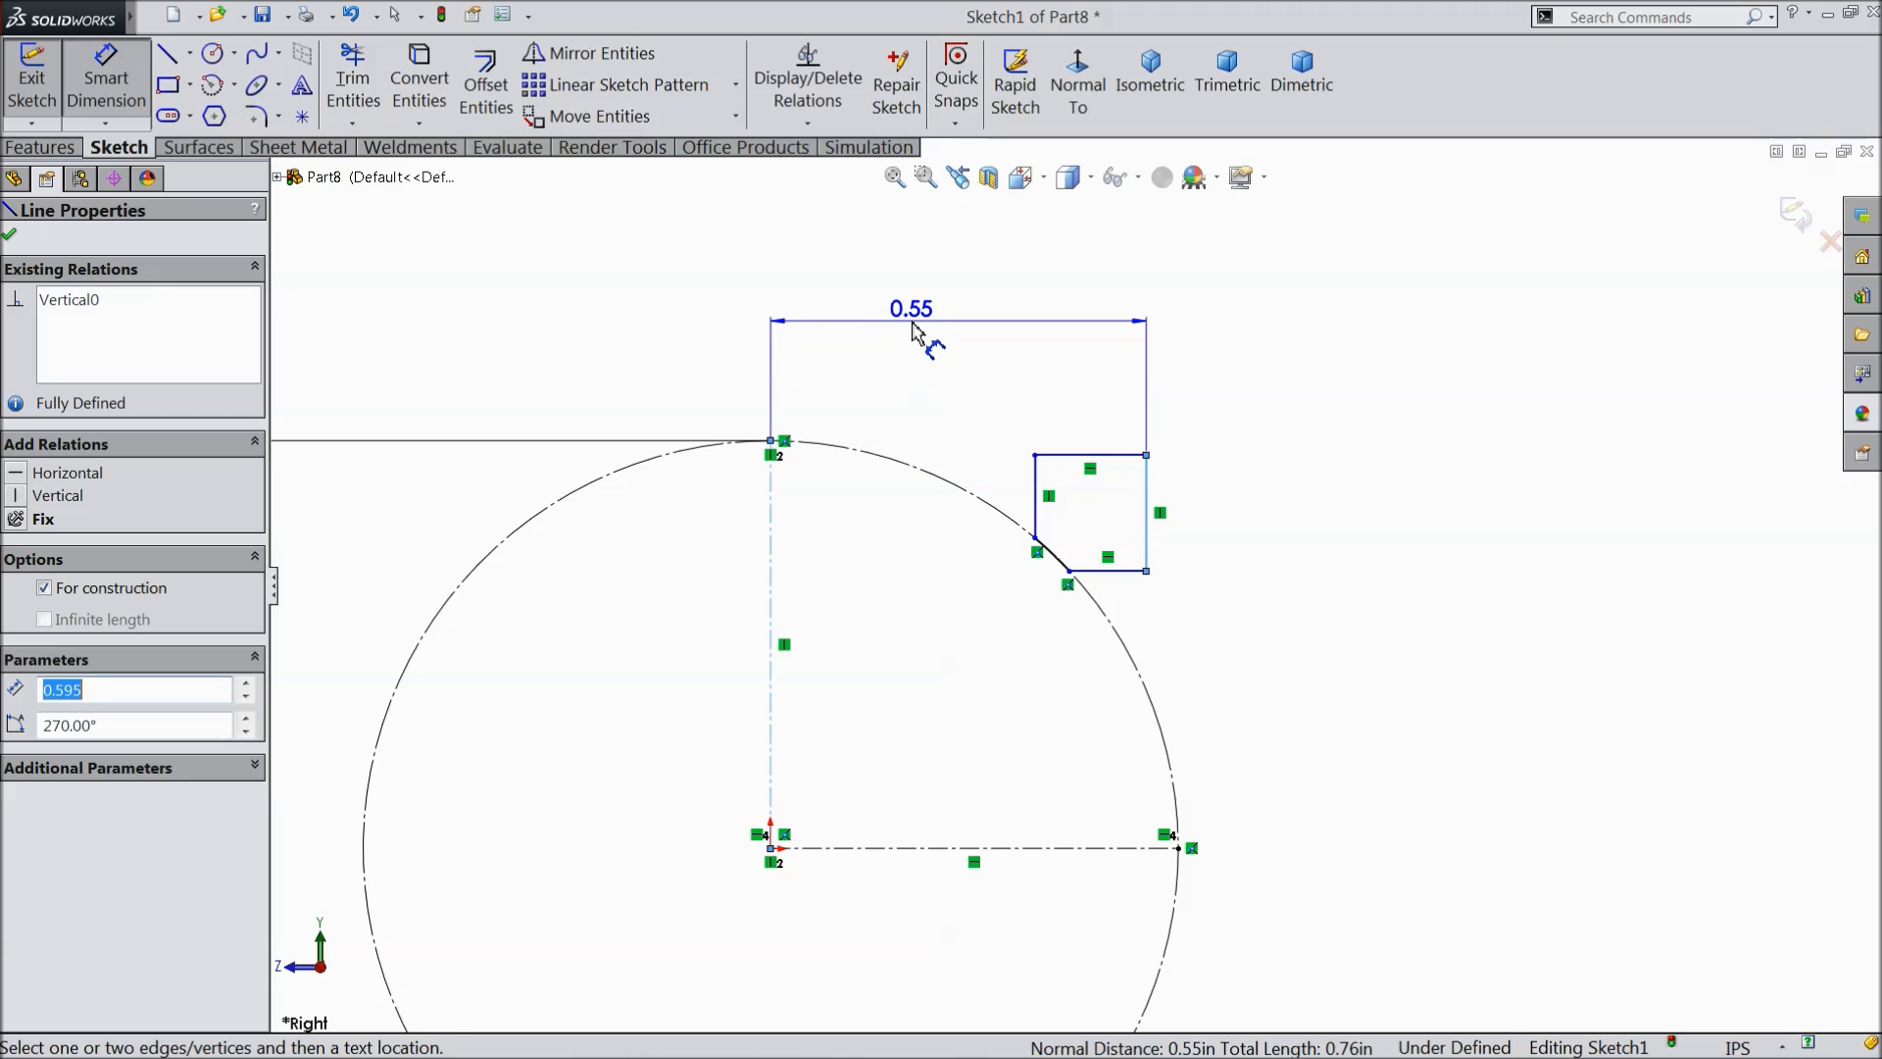
left_click(914, 329)
type("0.")
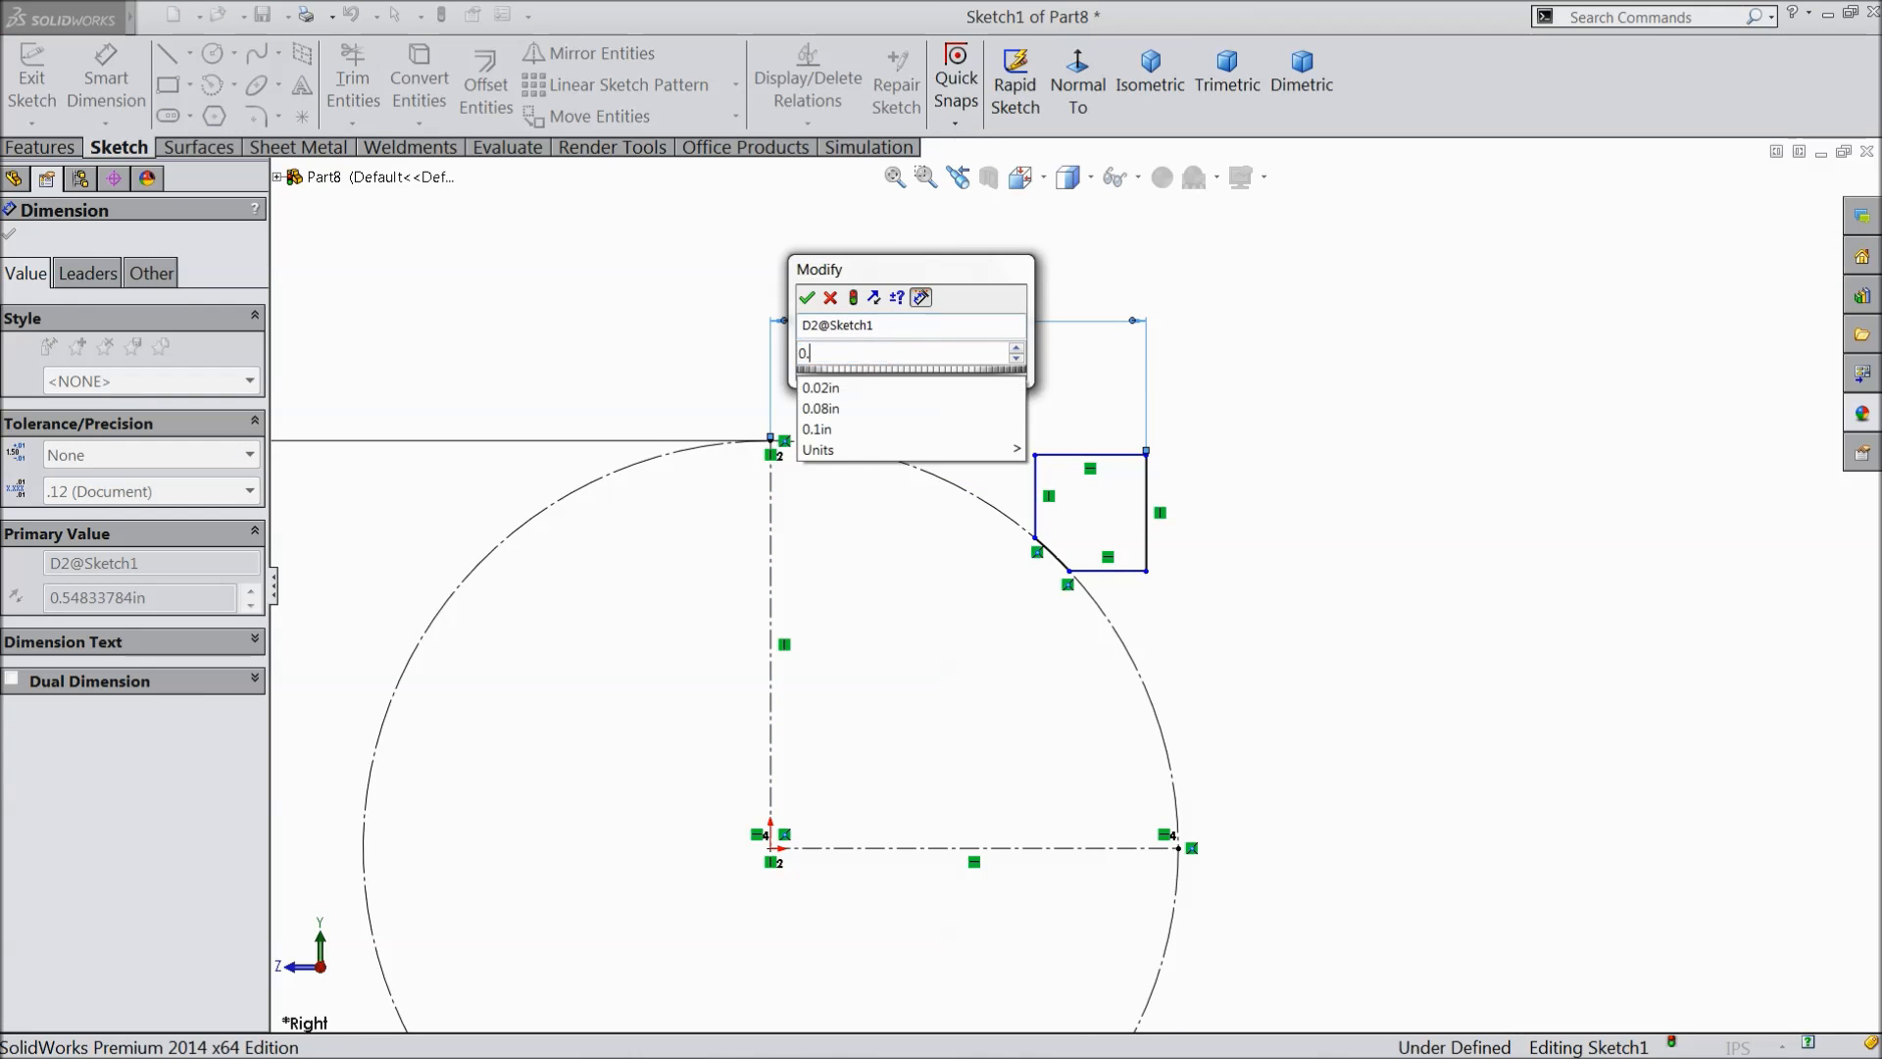
type("526")
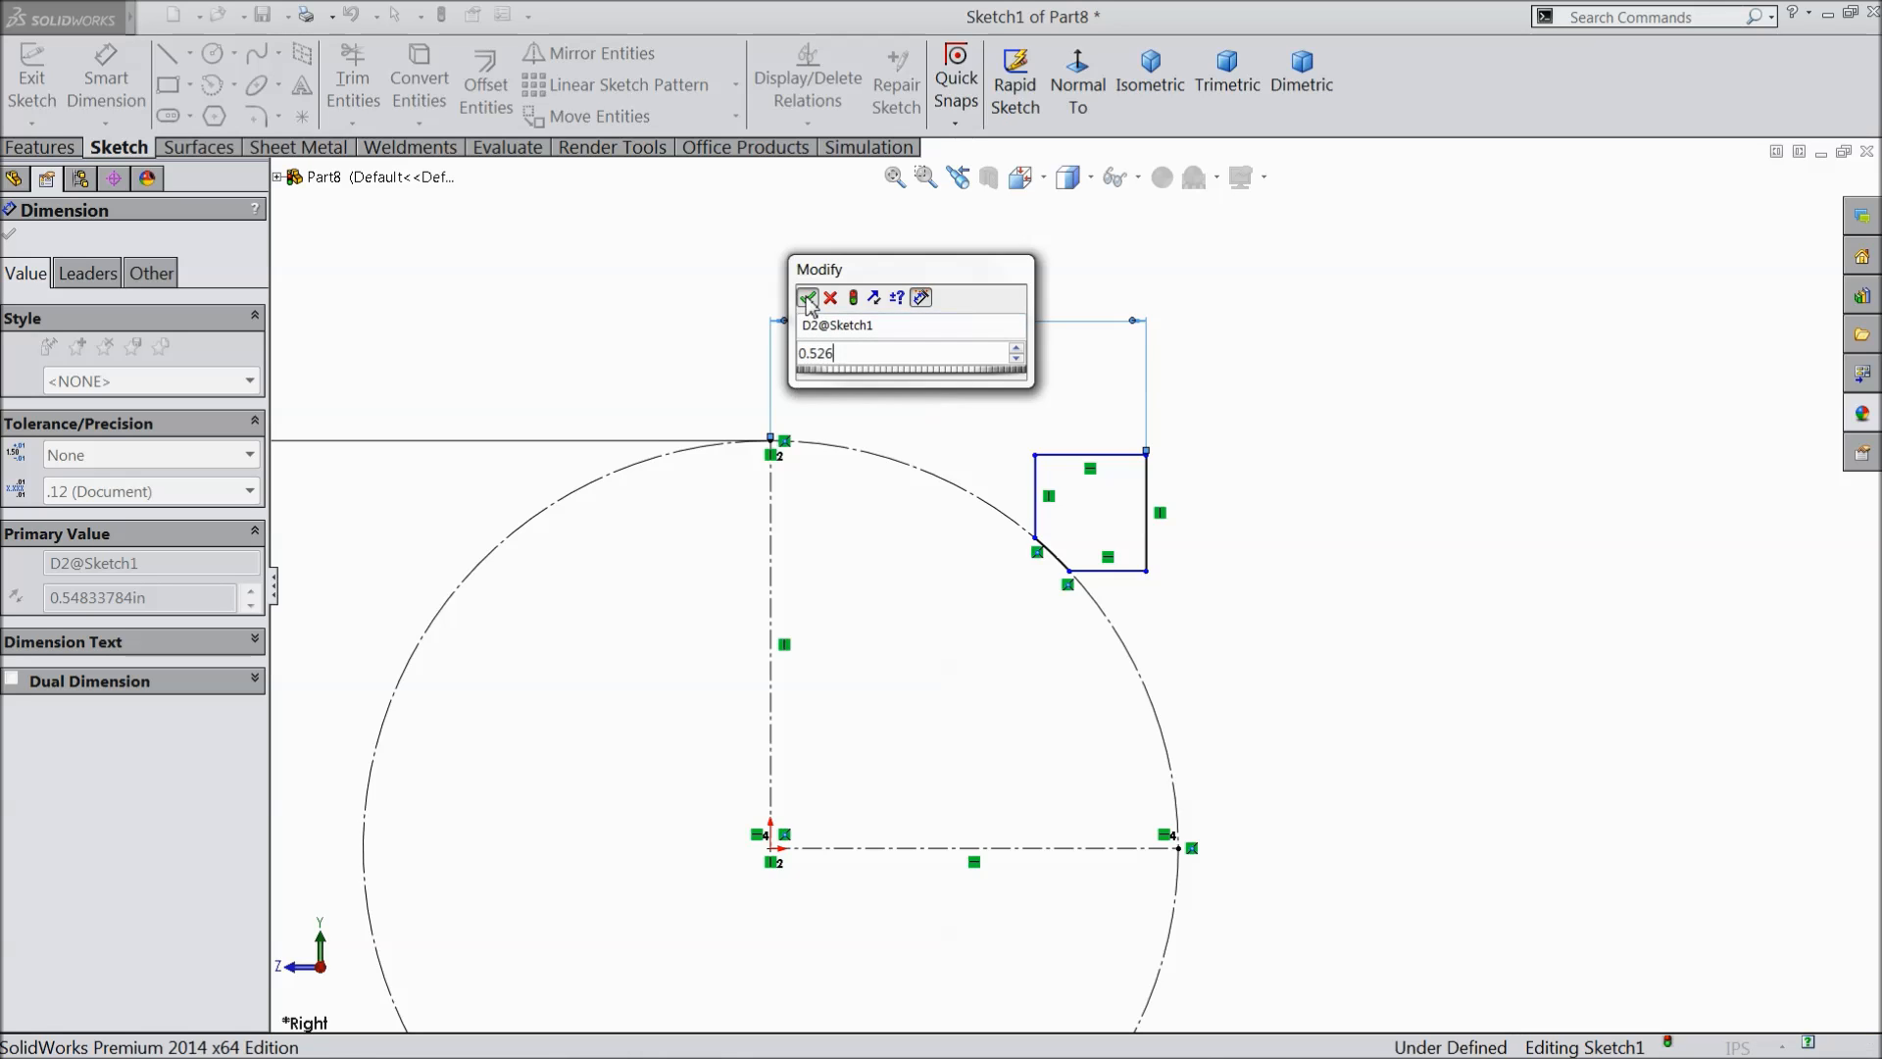
left_click(807, 298)
- Dimension the profile's upper horizontal edge to a width of 0.13 in
left_click(1077, 456)
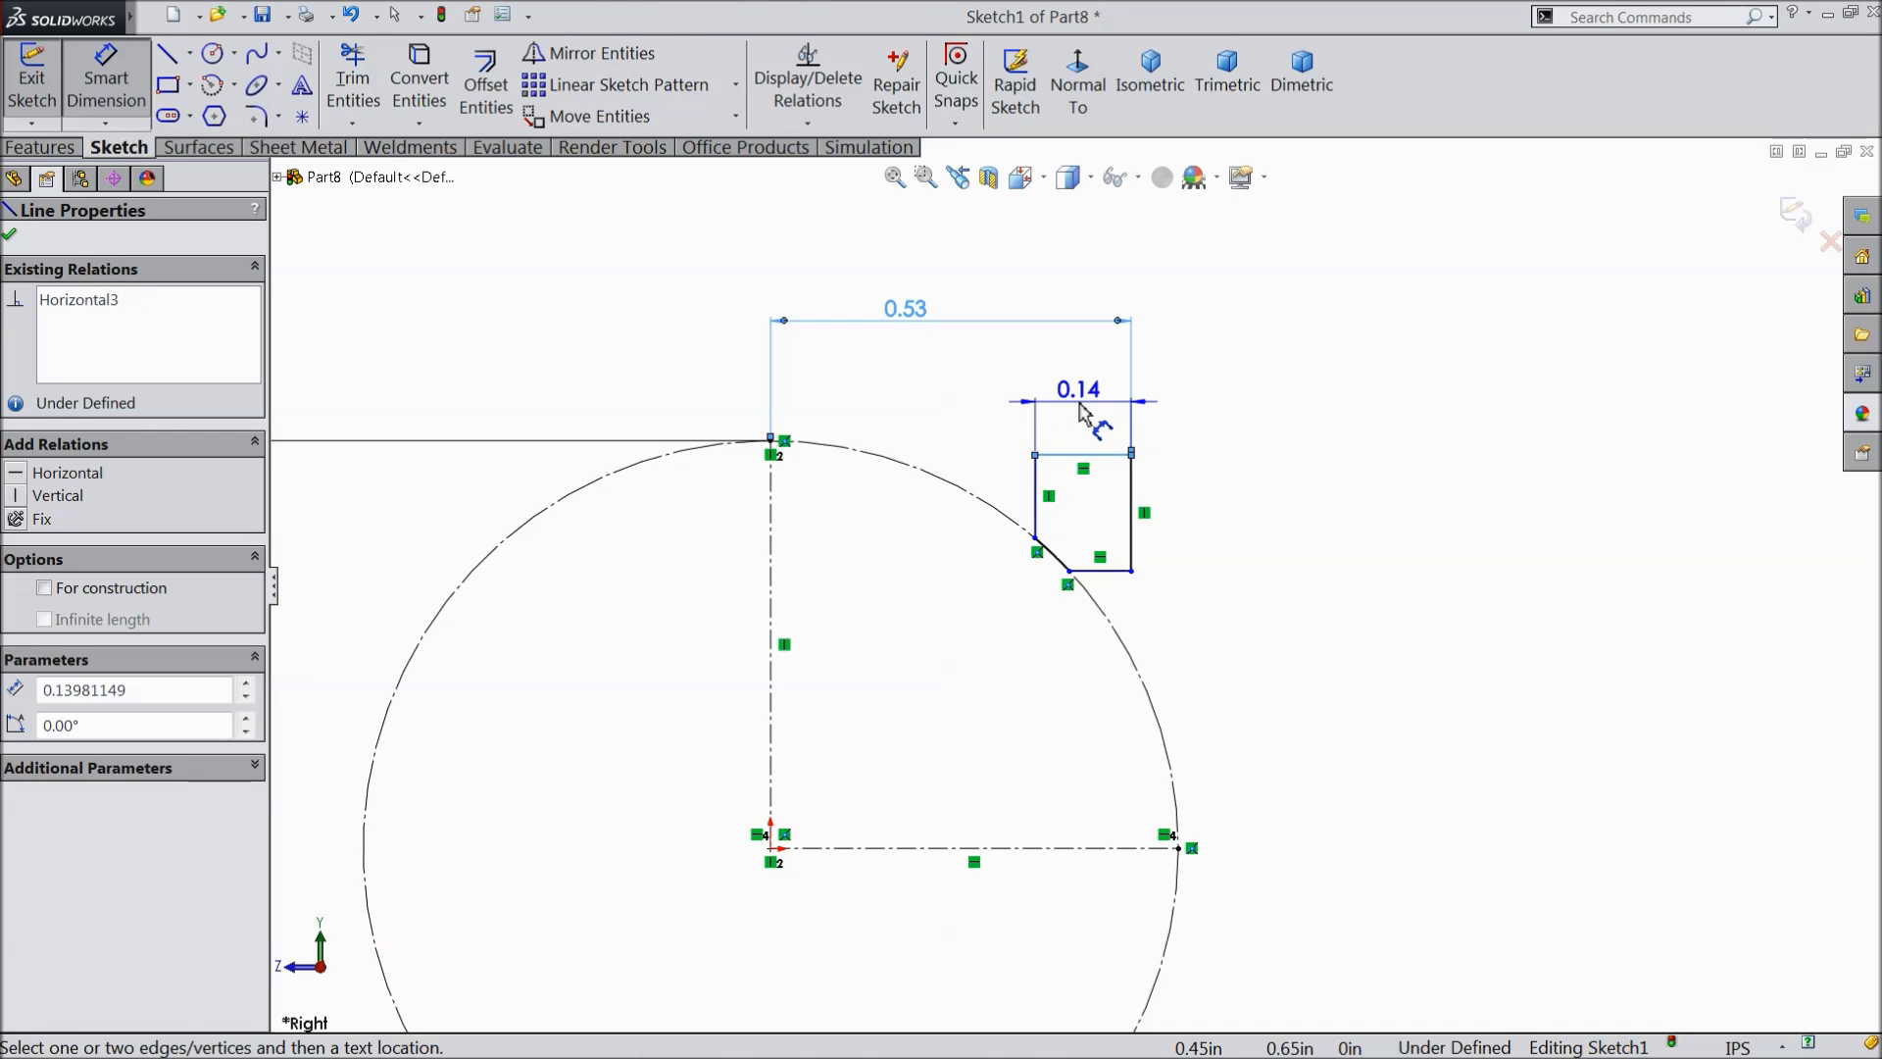
left_click(1084, 412)
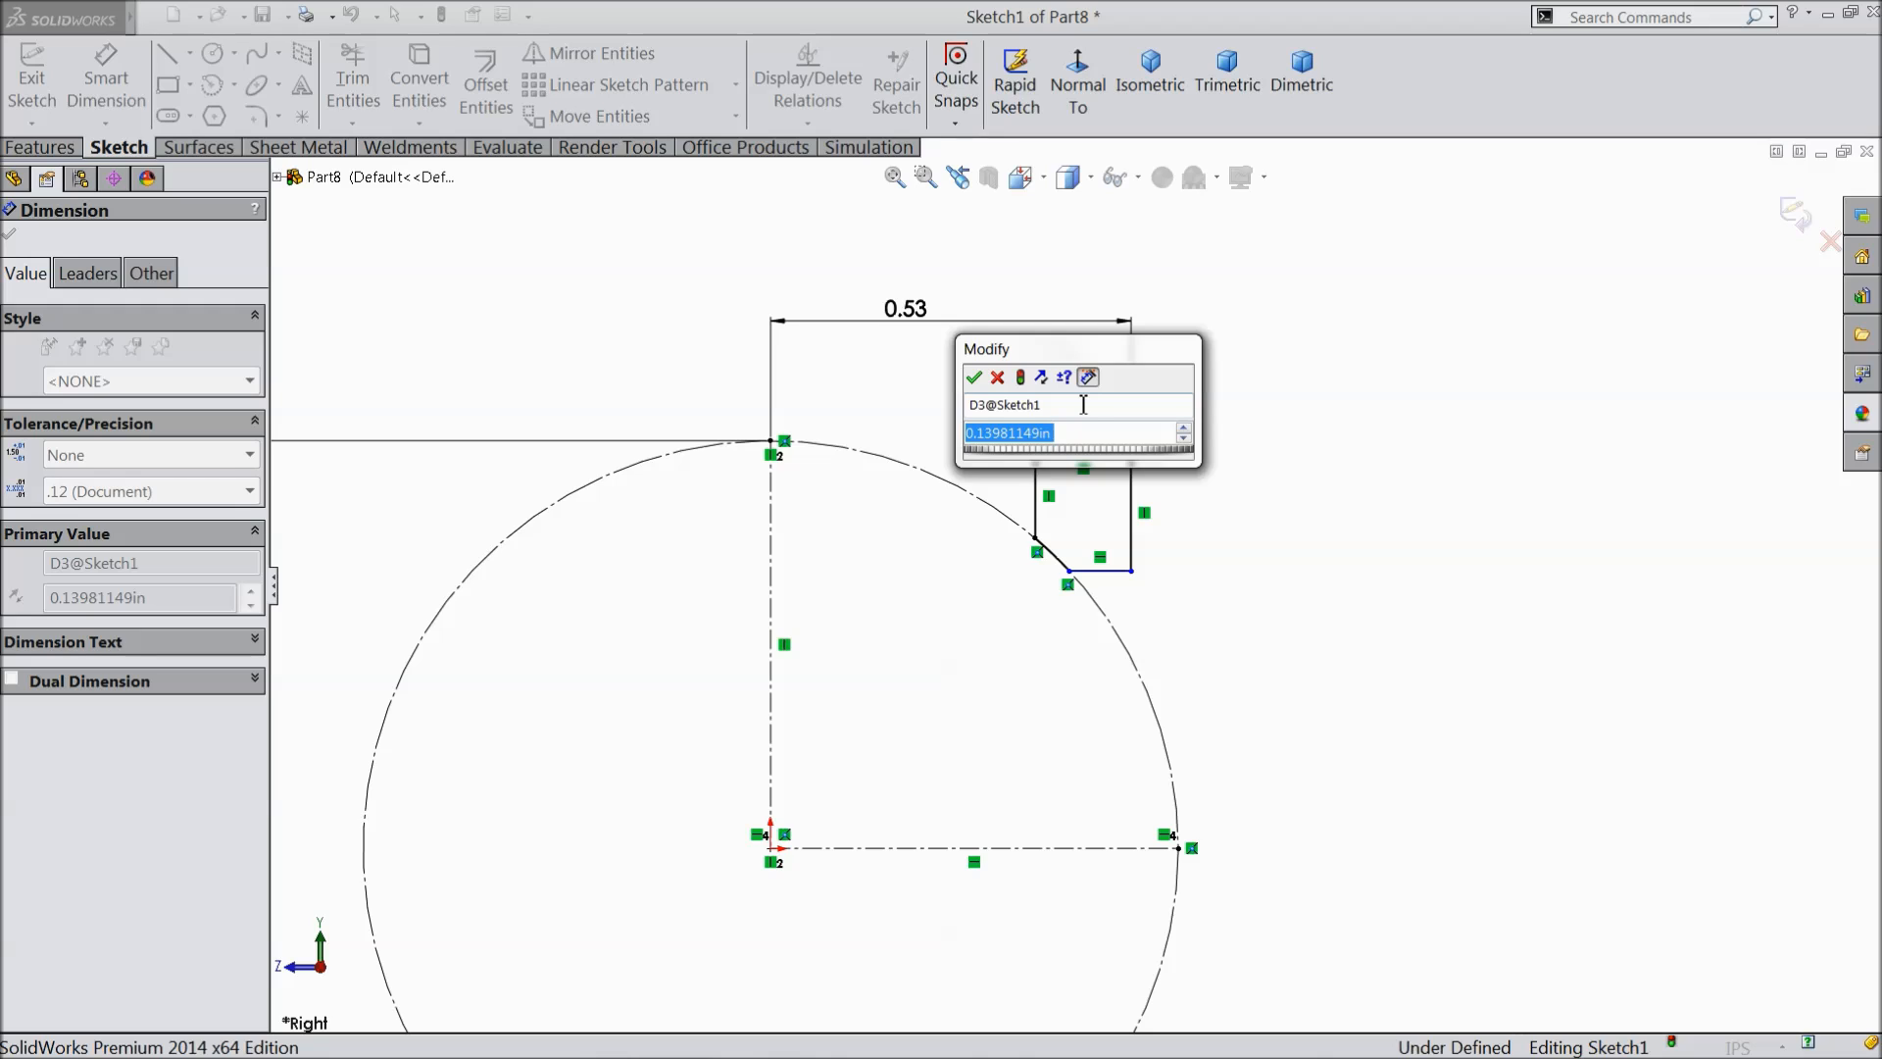
type("0.13")
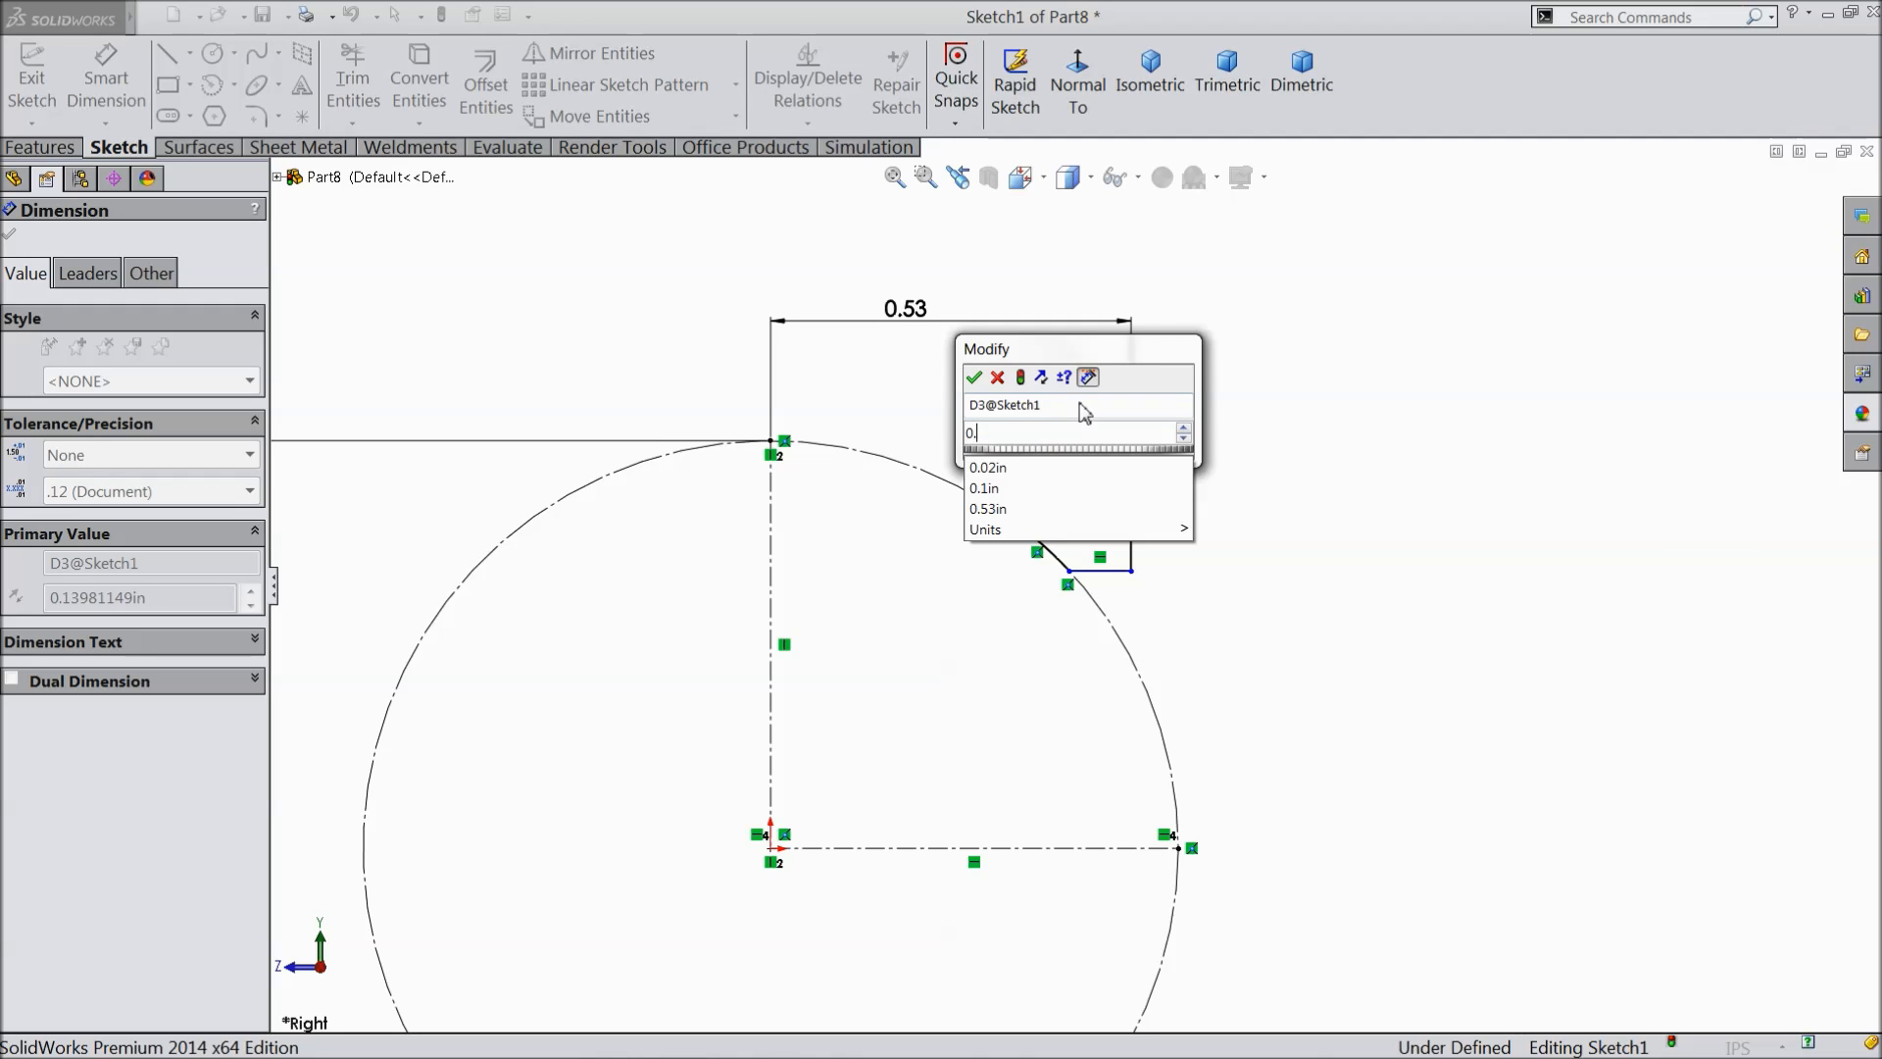
left_click(973, 377)
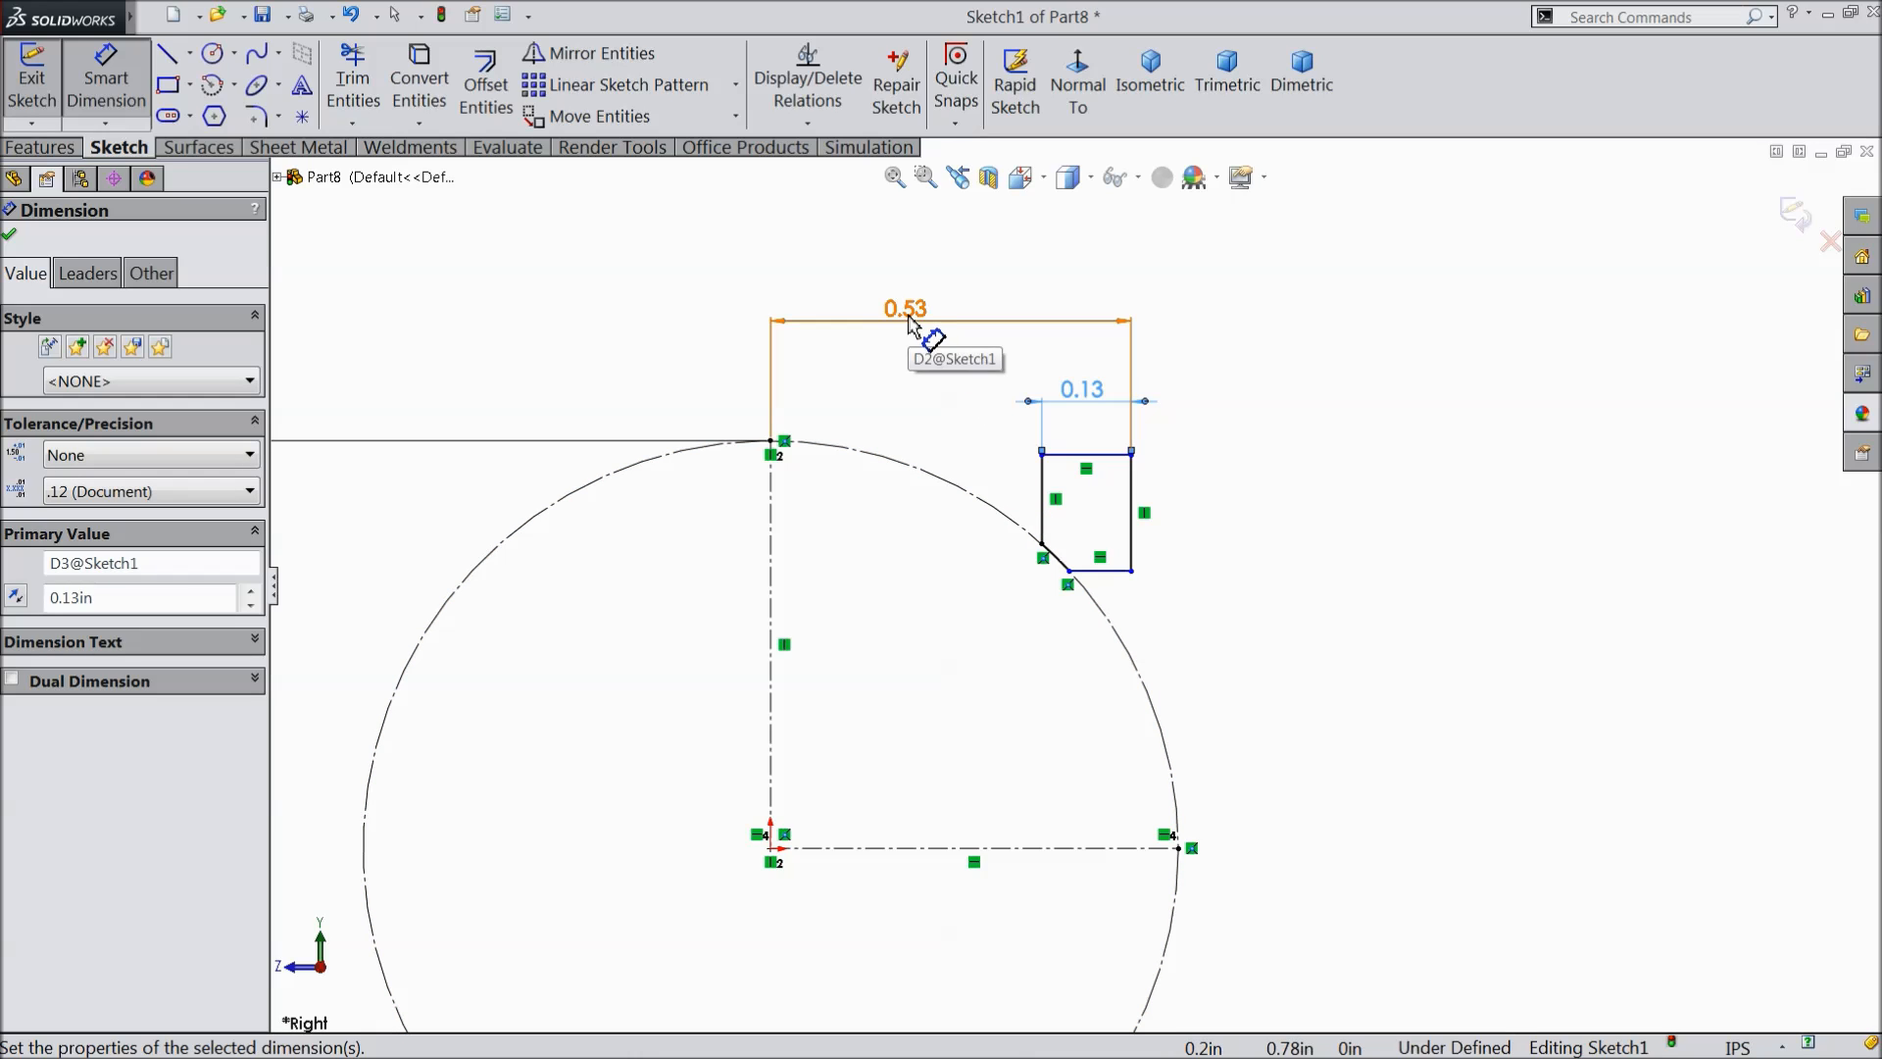
- Add a doubled dimension of 1.02 in from the profile's upper edge across the horizontal centerline
left_click(1118, 457)
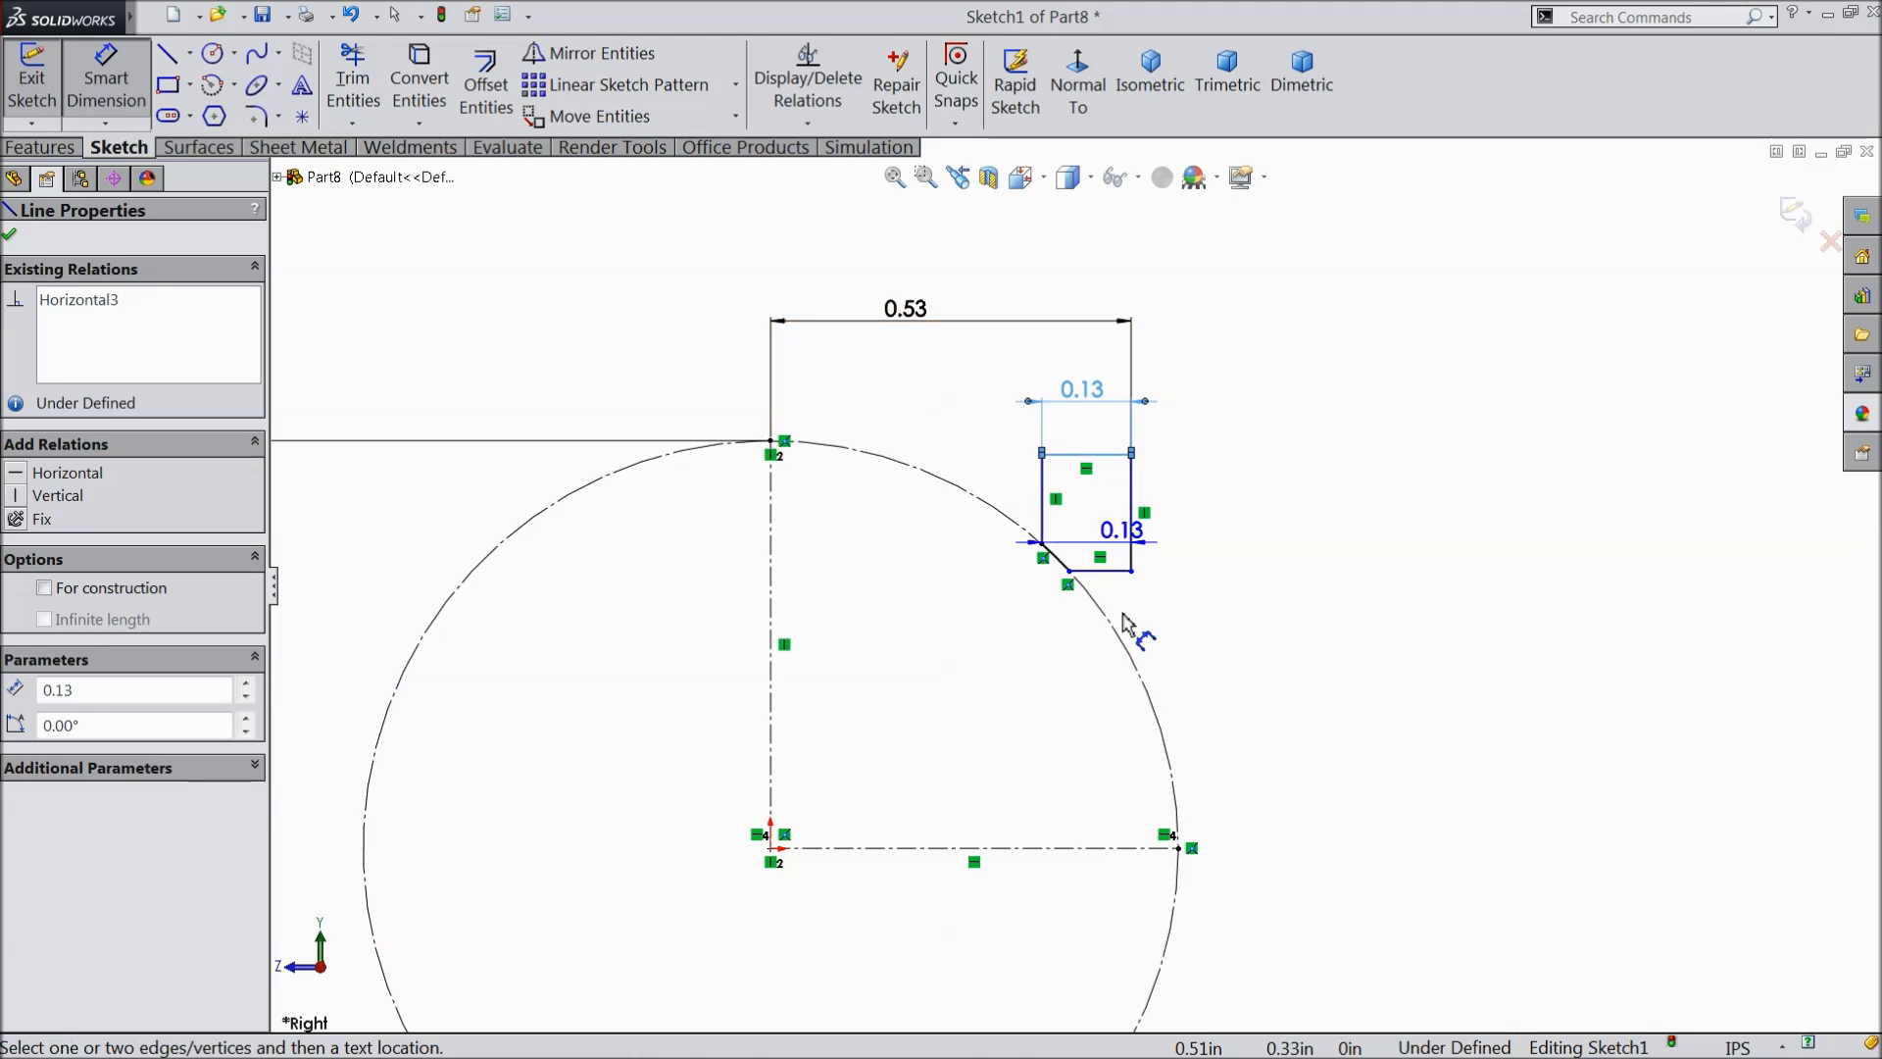
left_click(1129, 848)
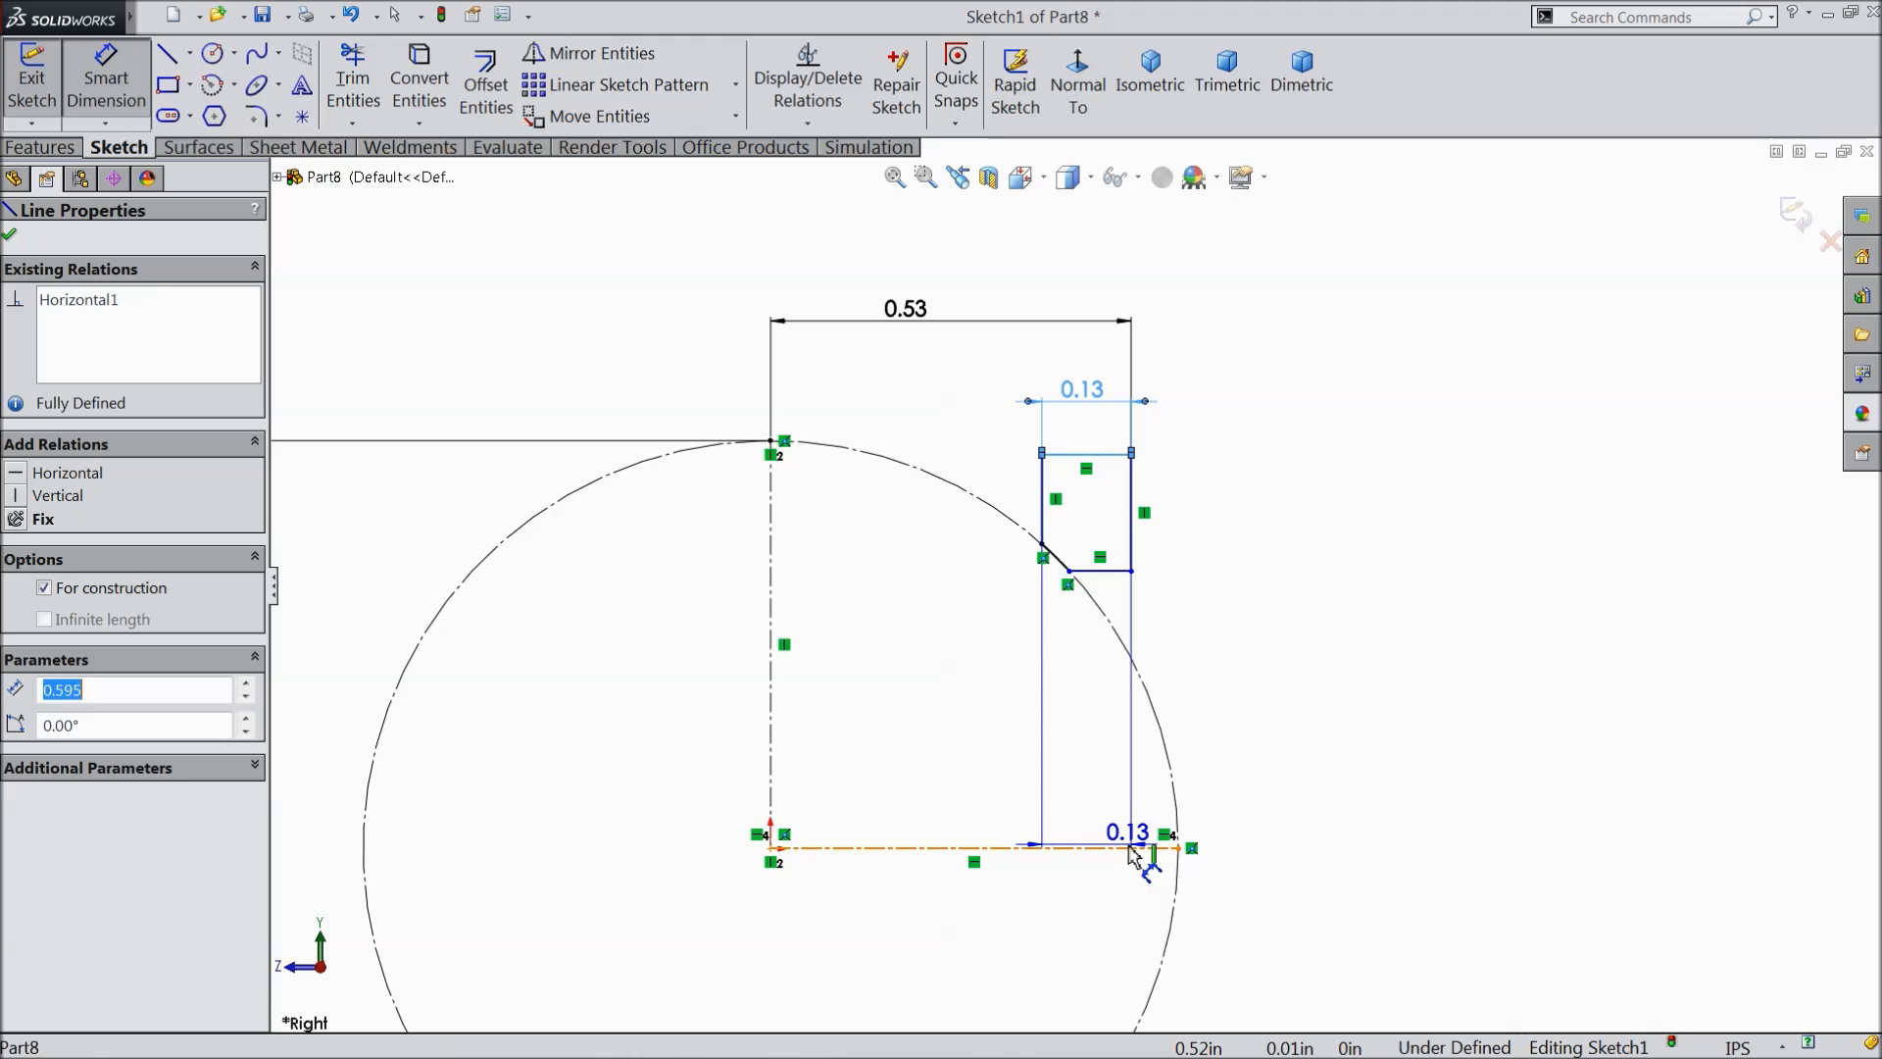
key("z")
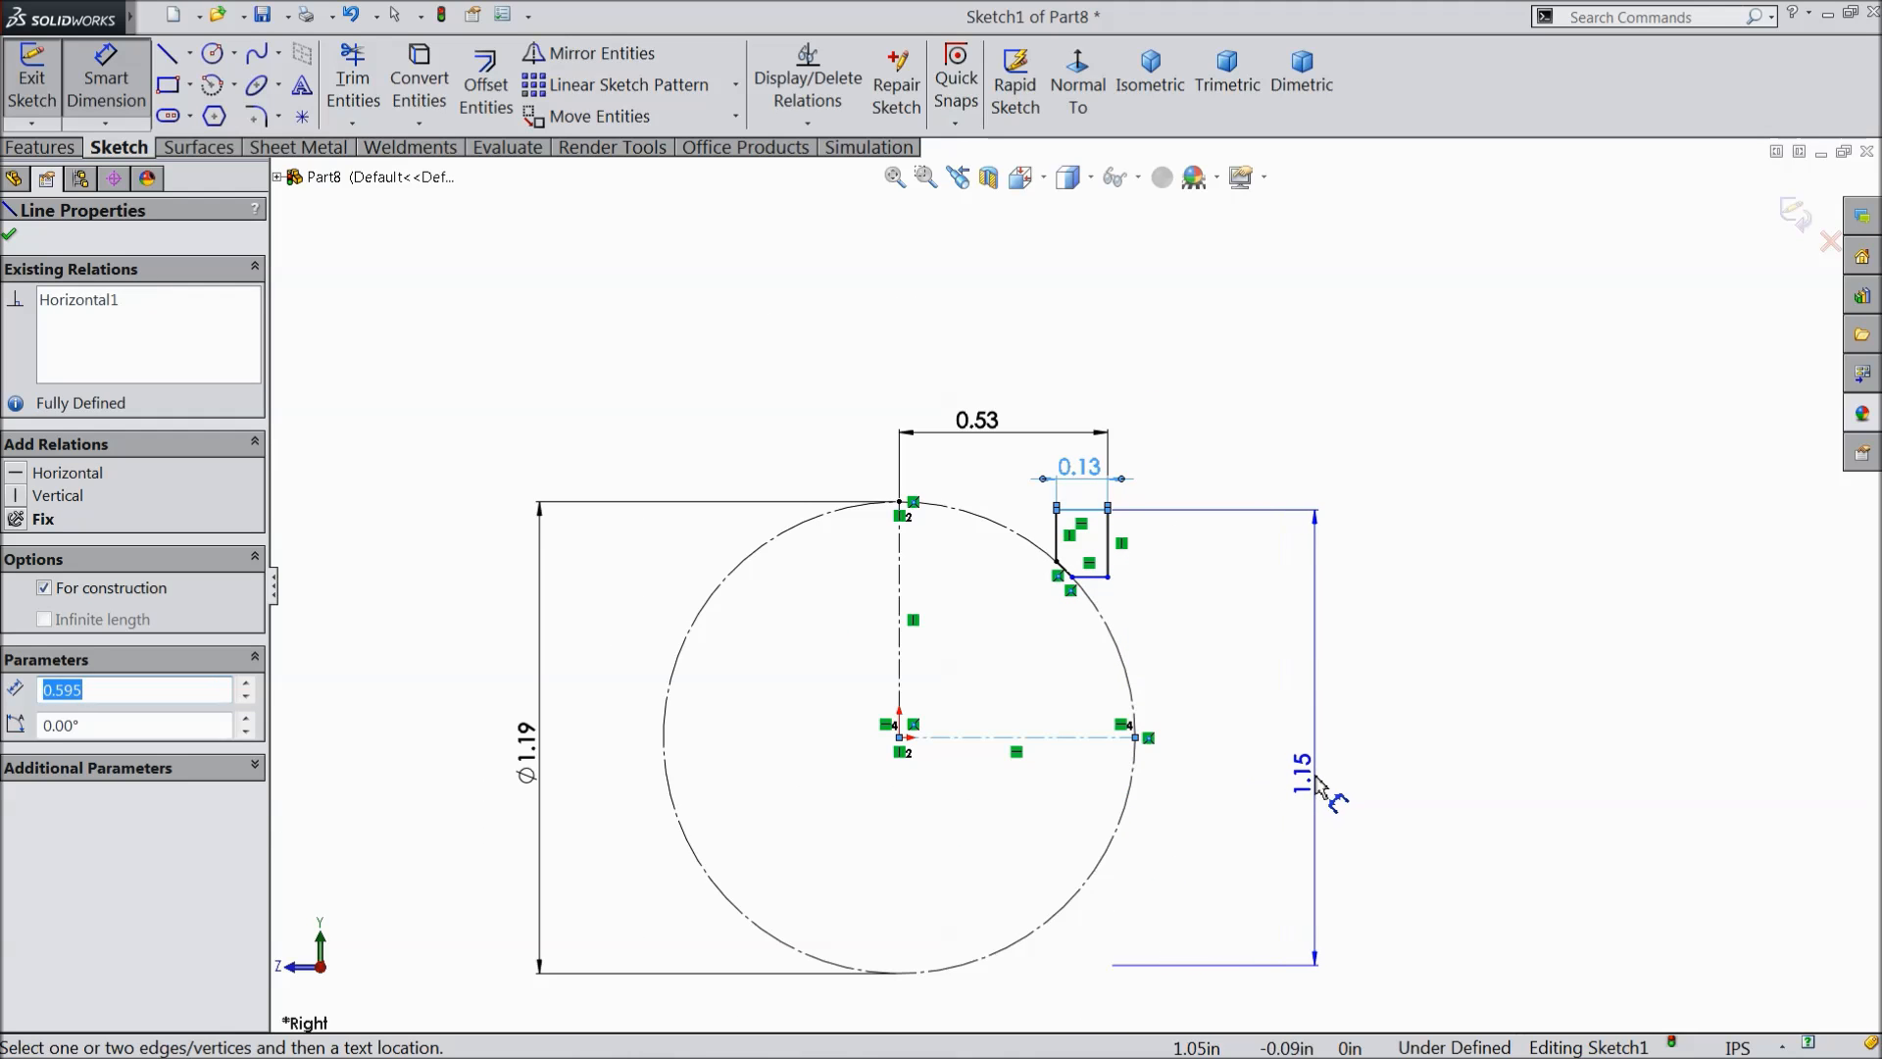
left_click(1328, 819)
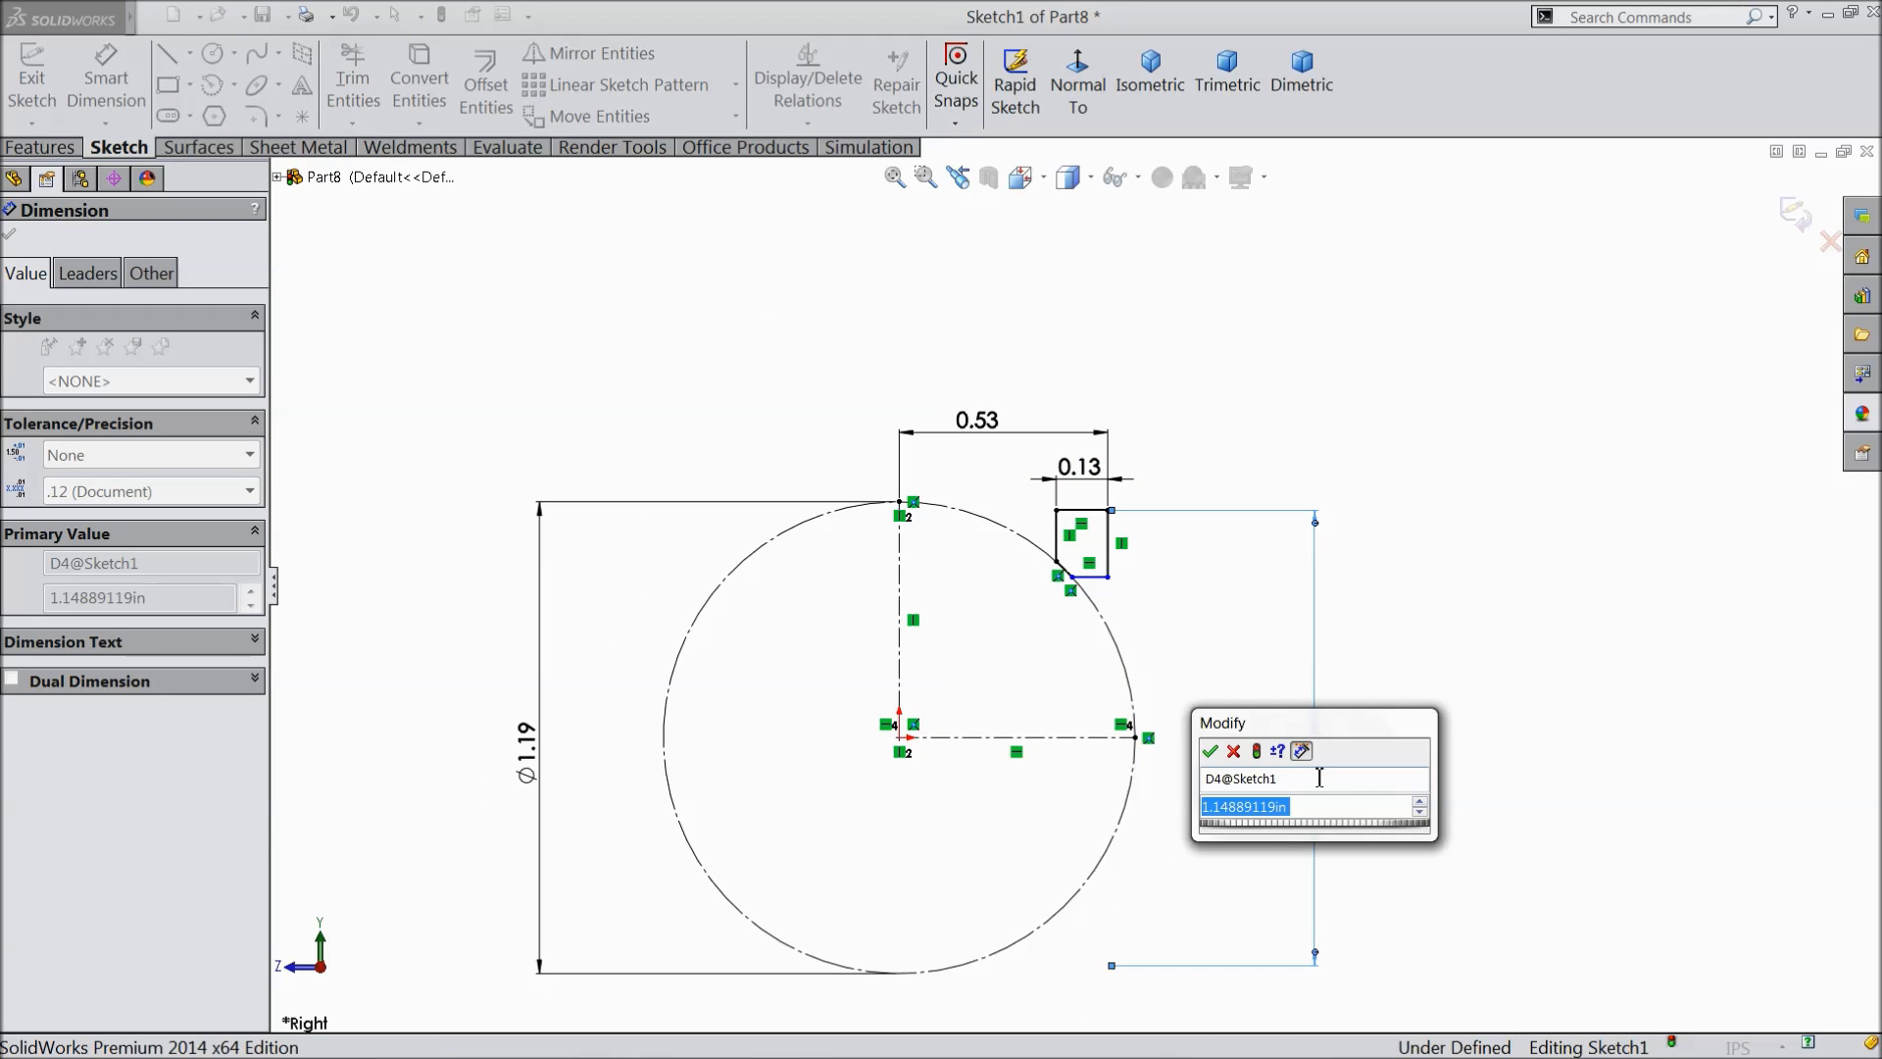
type("1.0")
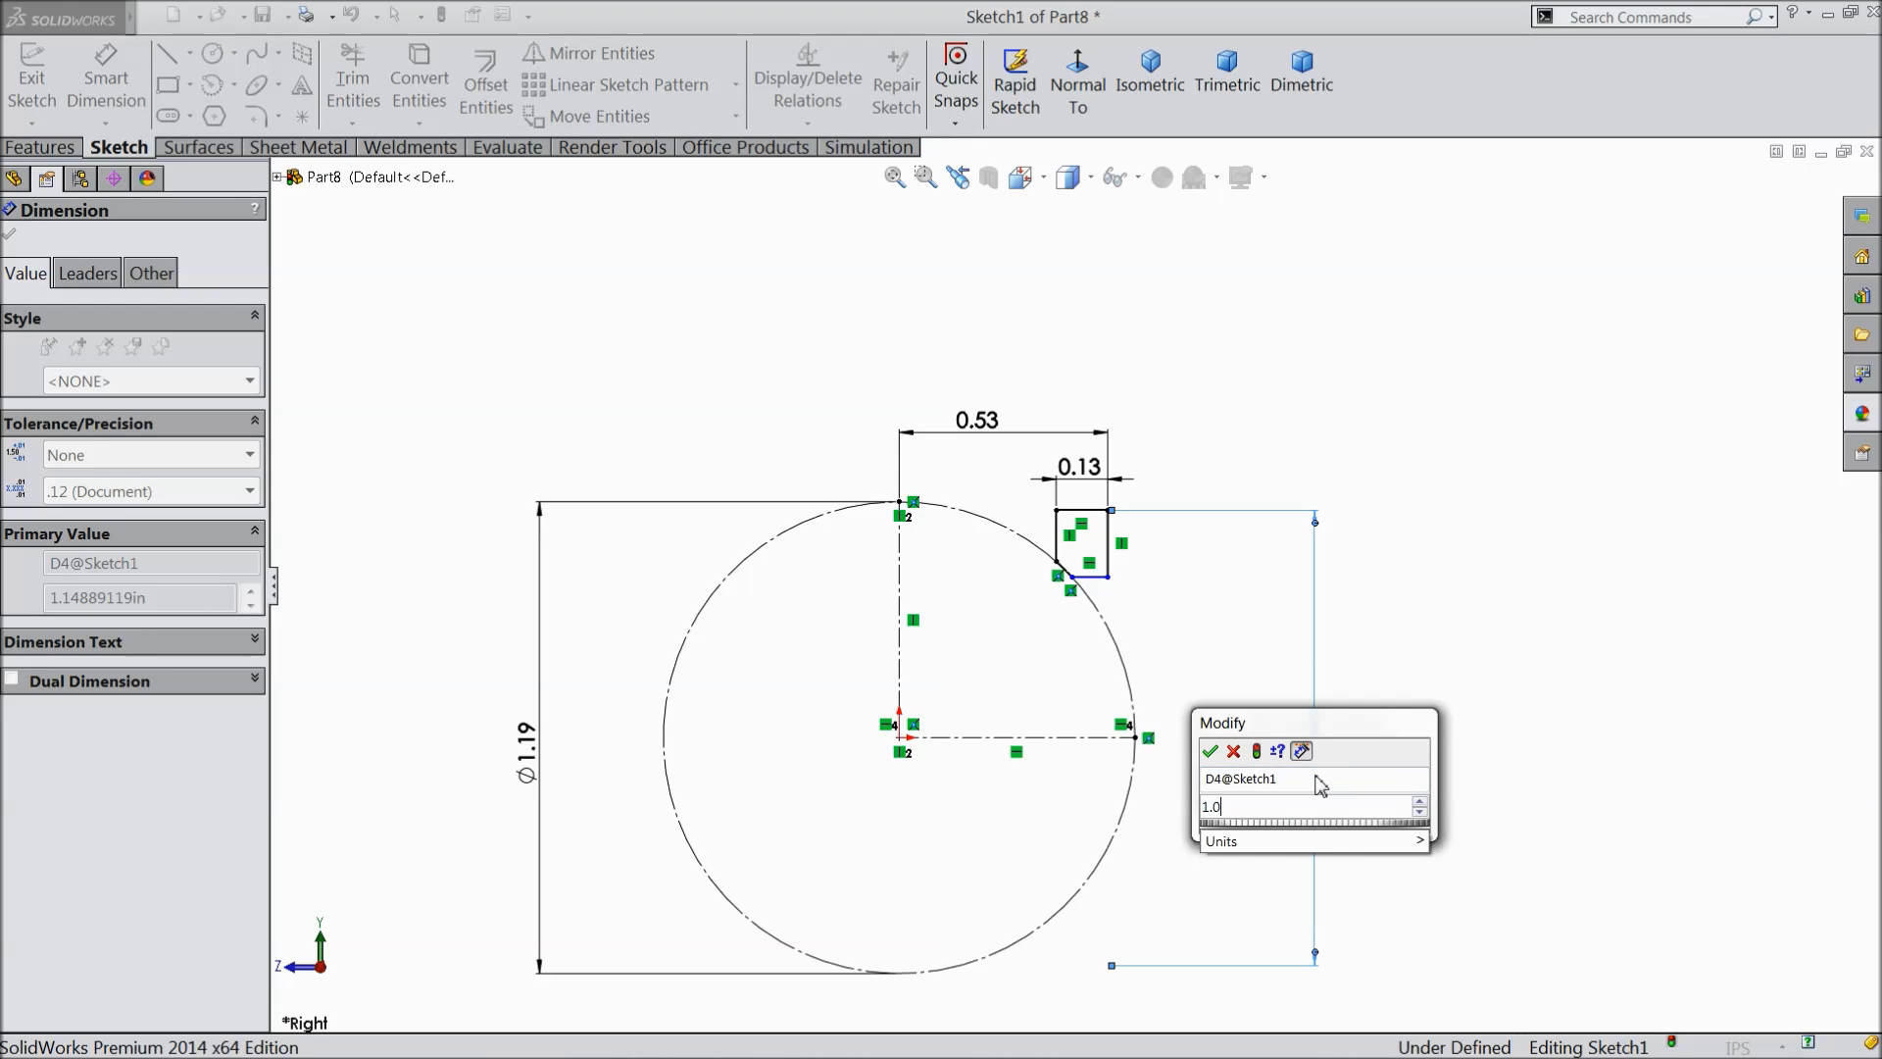
type("2")
left_click(1209, 753)
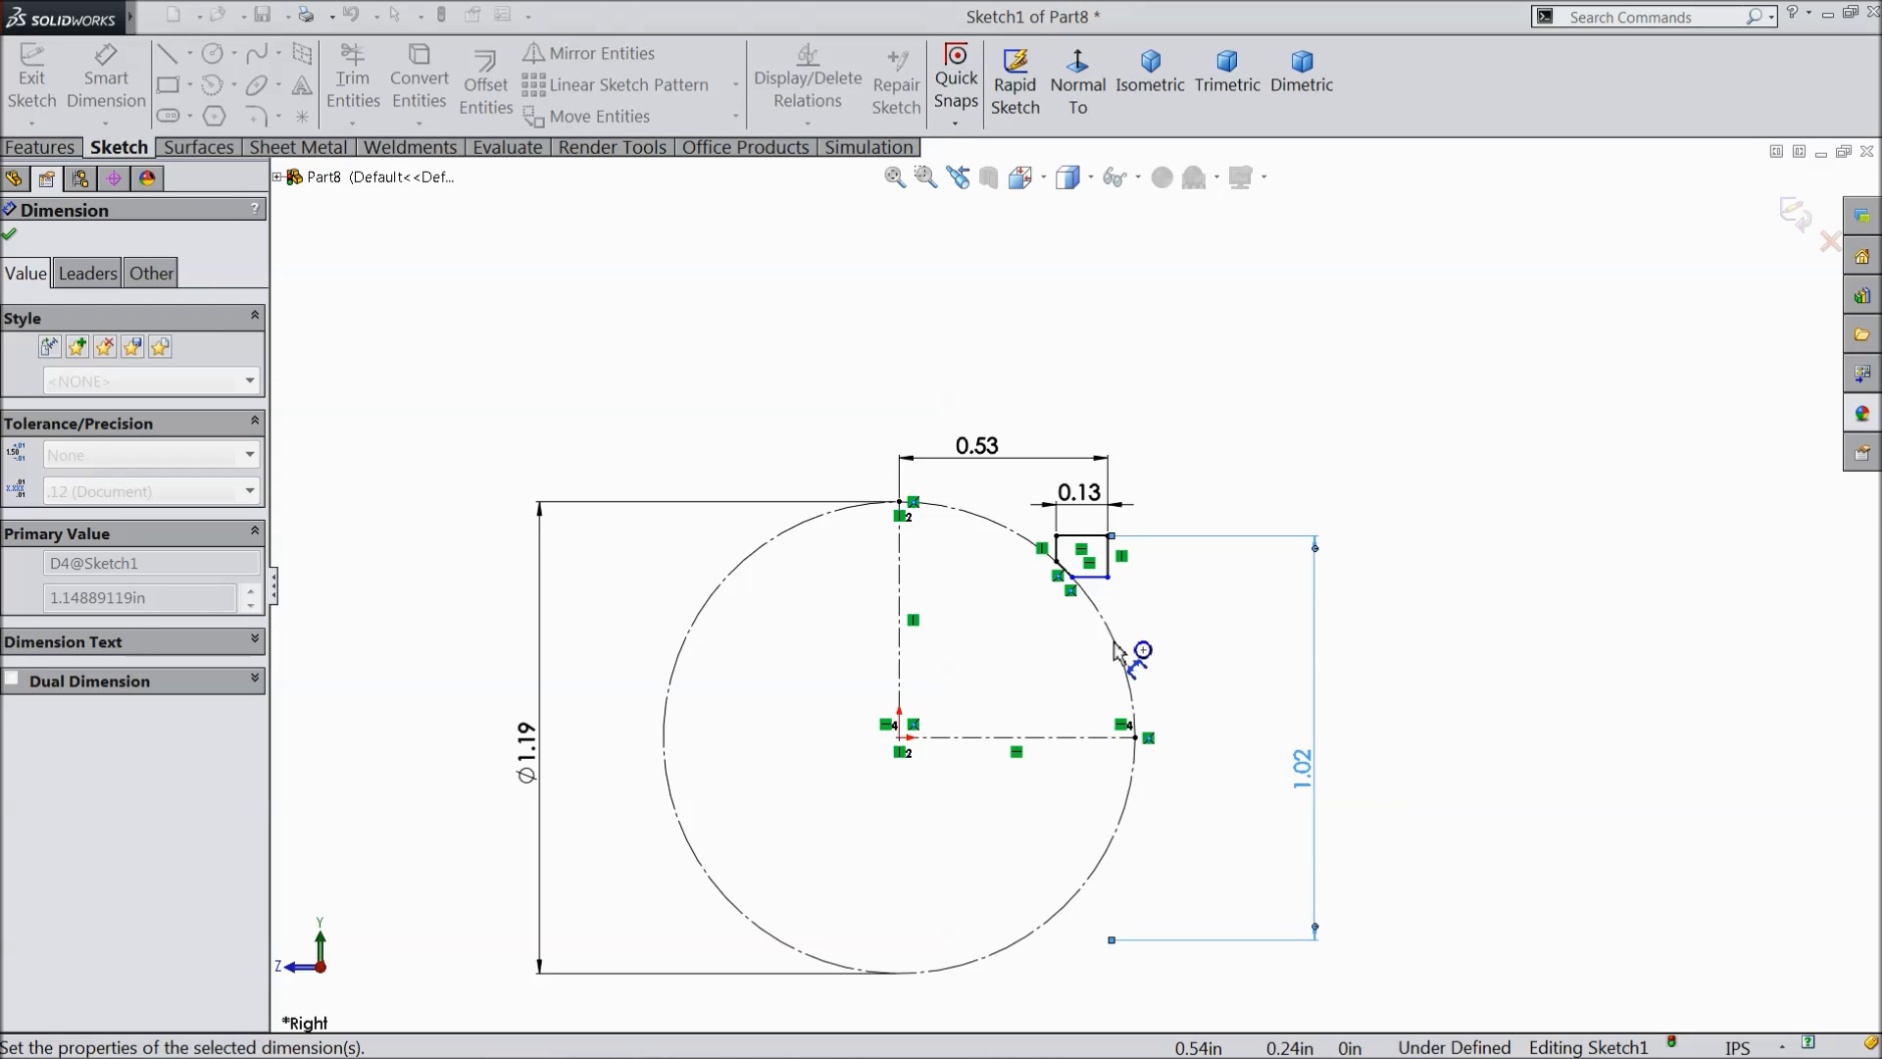
- Add a doubled dimension of 0.75 in from the profile's lower edge across the horizontal centerline
scroll(1102, 603, "down", 2)
left_click(1079, 555)
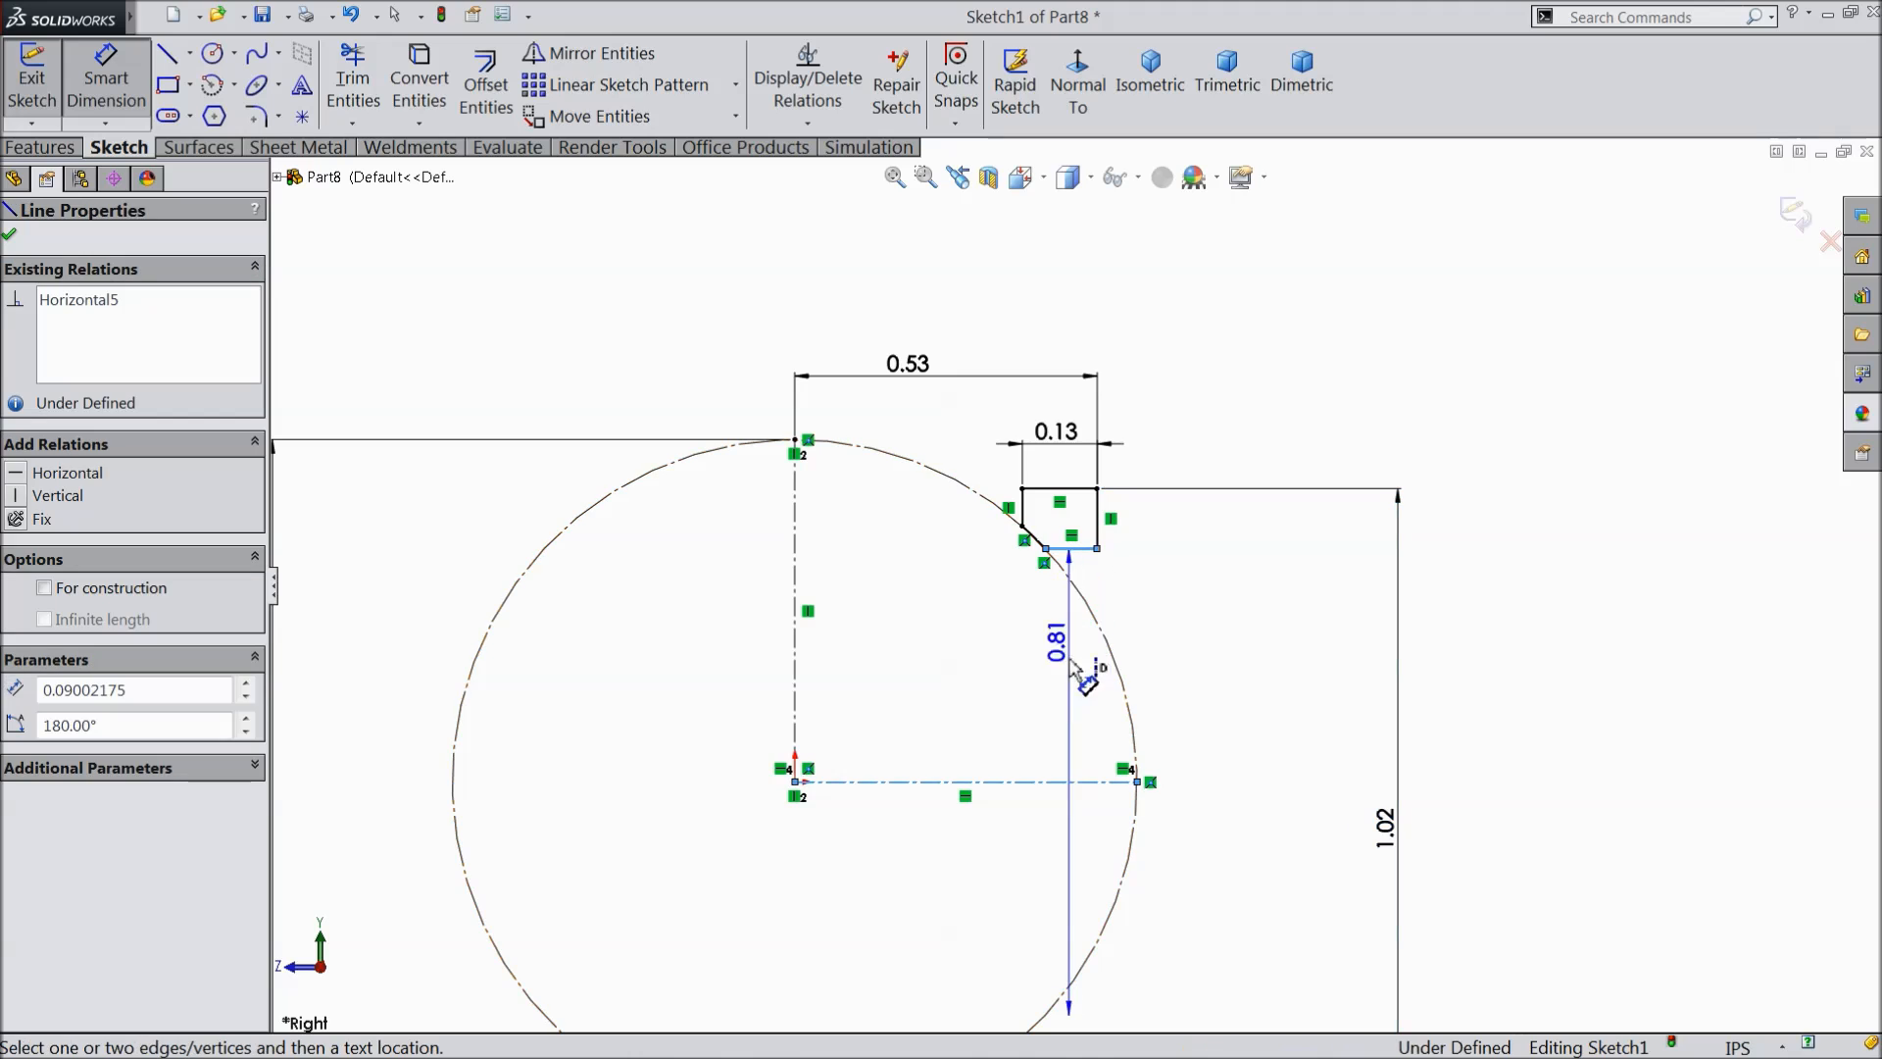
left_click(1262, 781)
type("0.7")
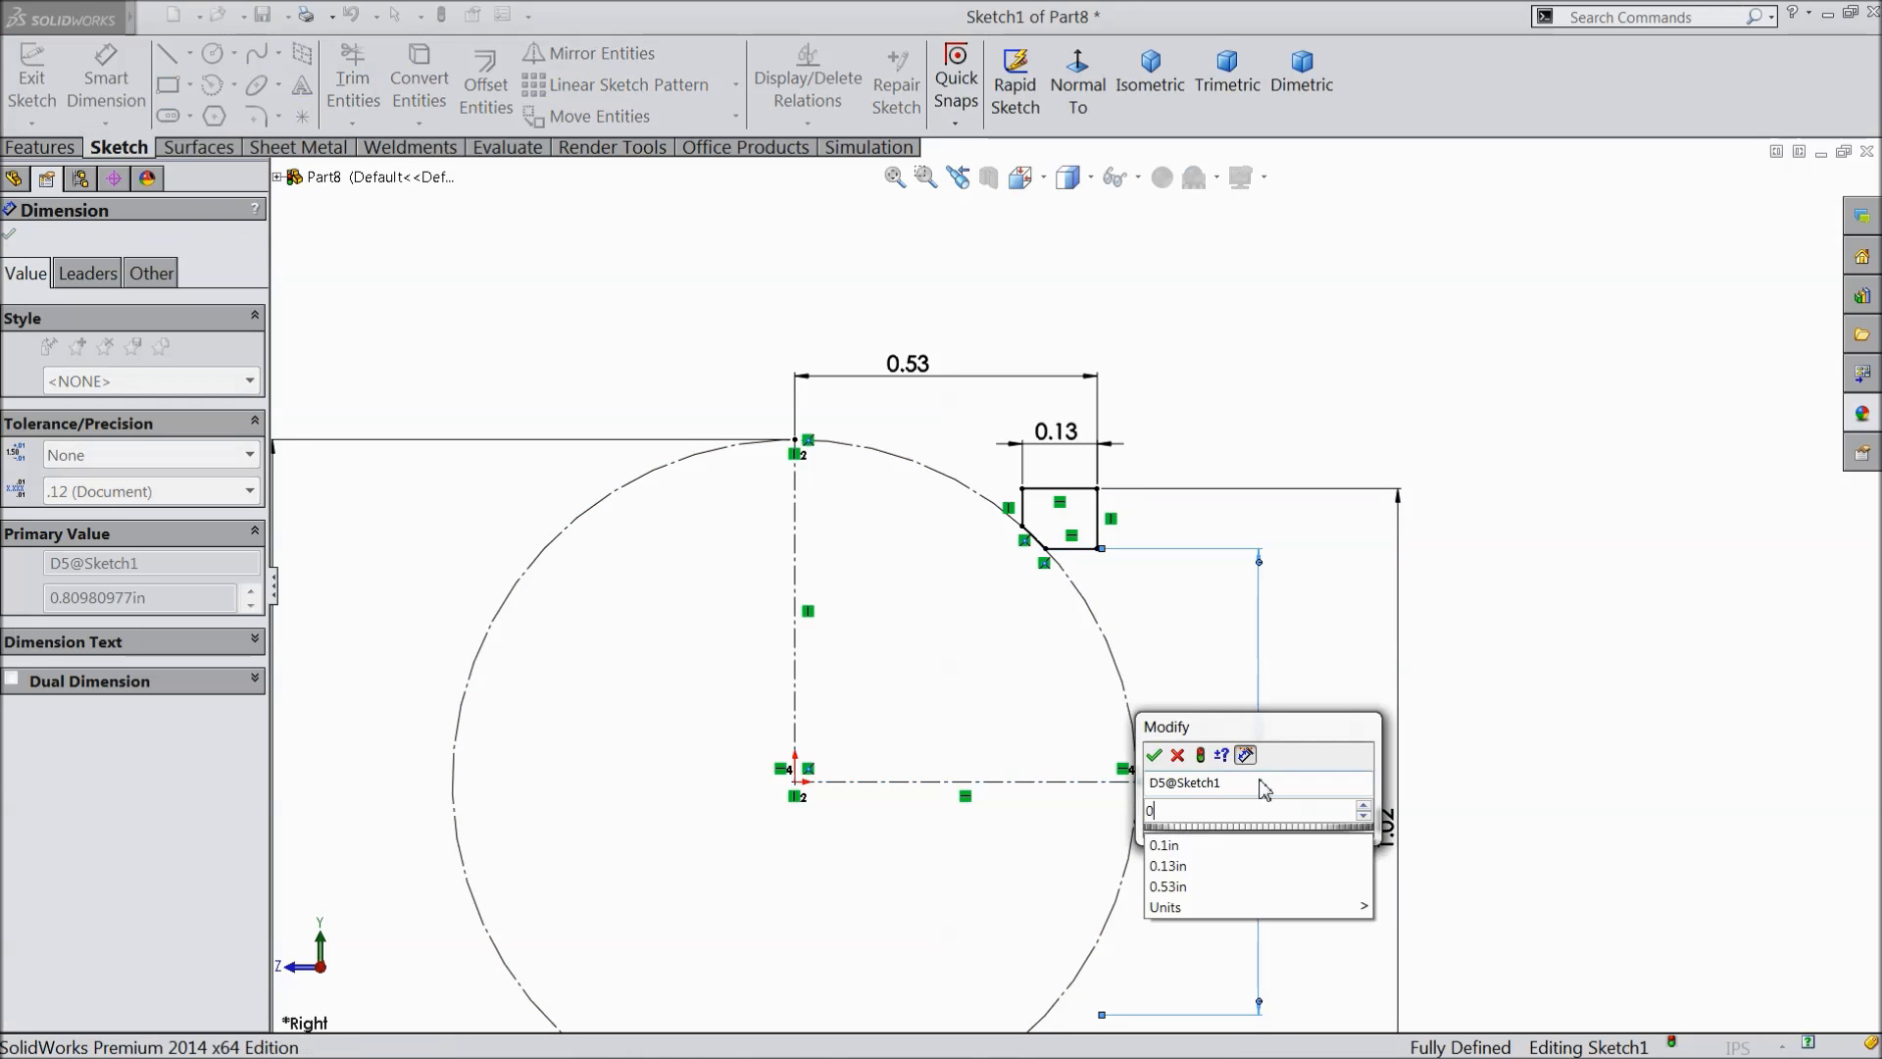
left_click(1153, 755)
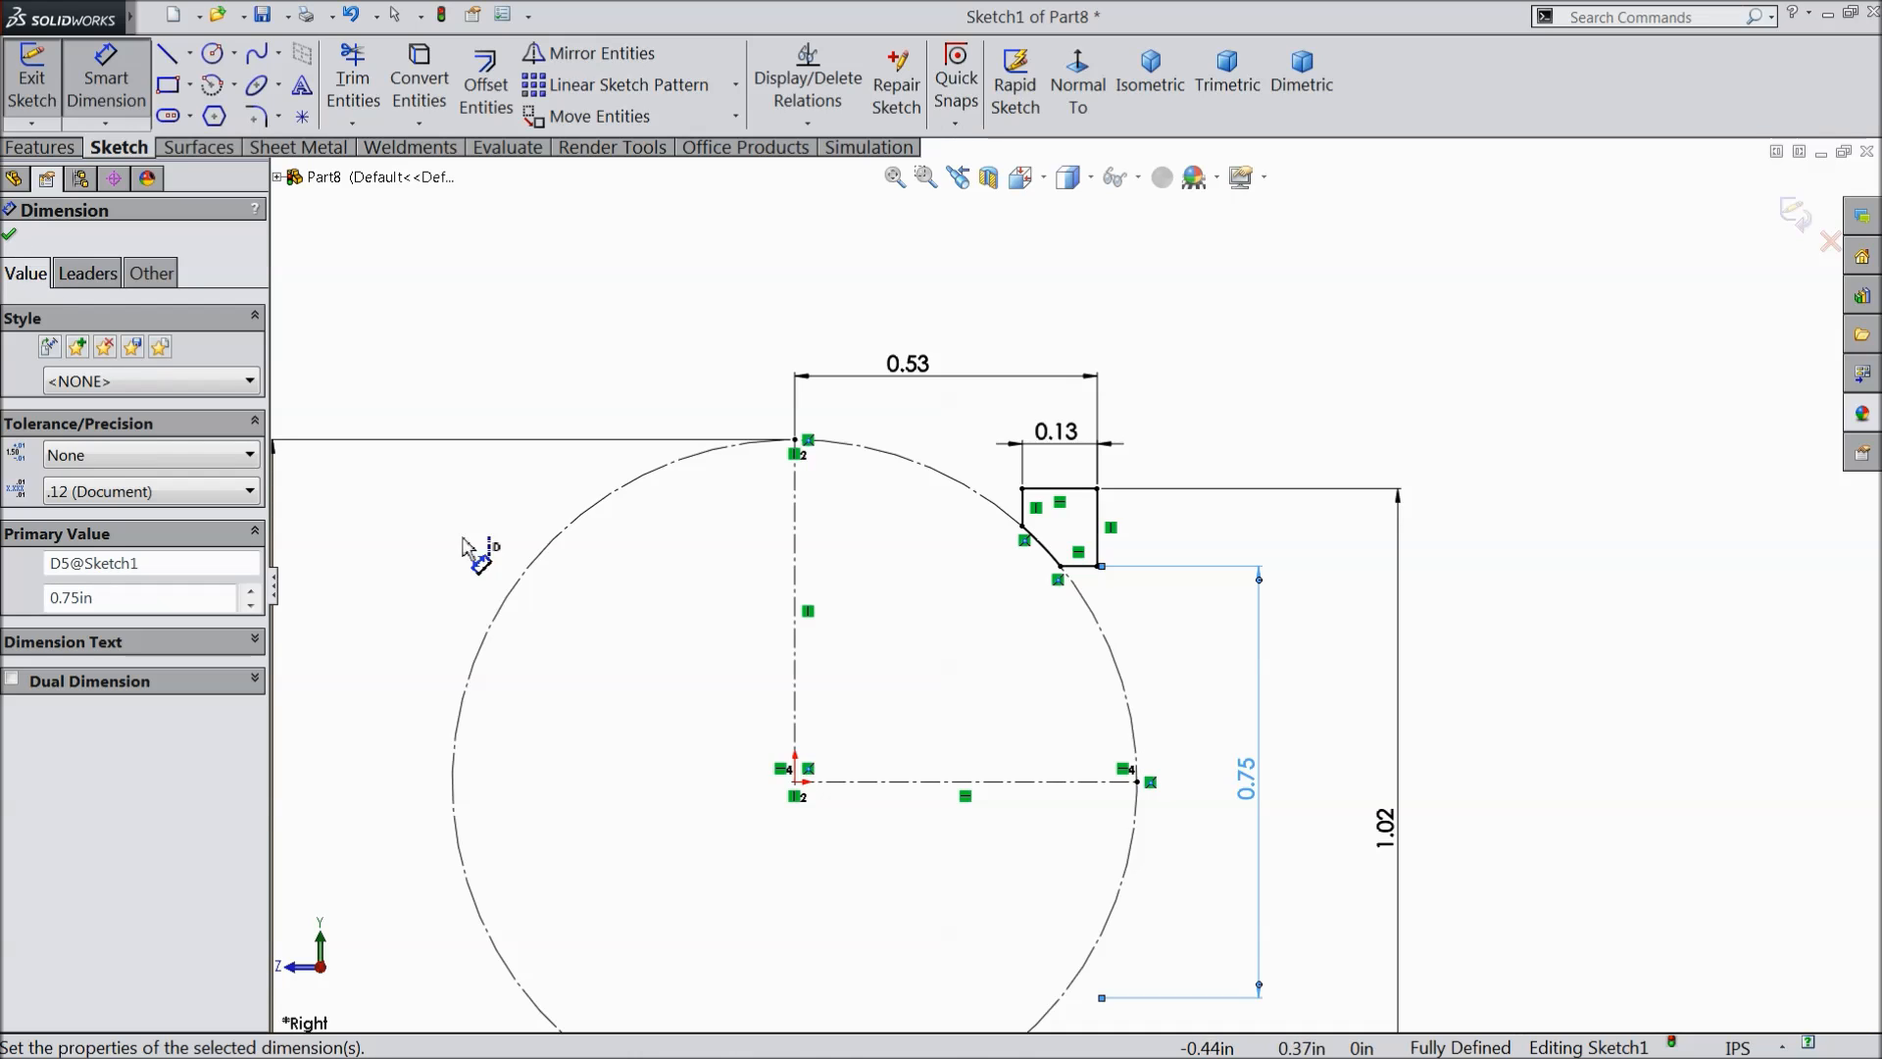
- Give the 0.75 in doubled dimension a bilateral tolerance with an upper deviation of 0.001 in
left_click(127, 459)
left_click(128, 518)
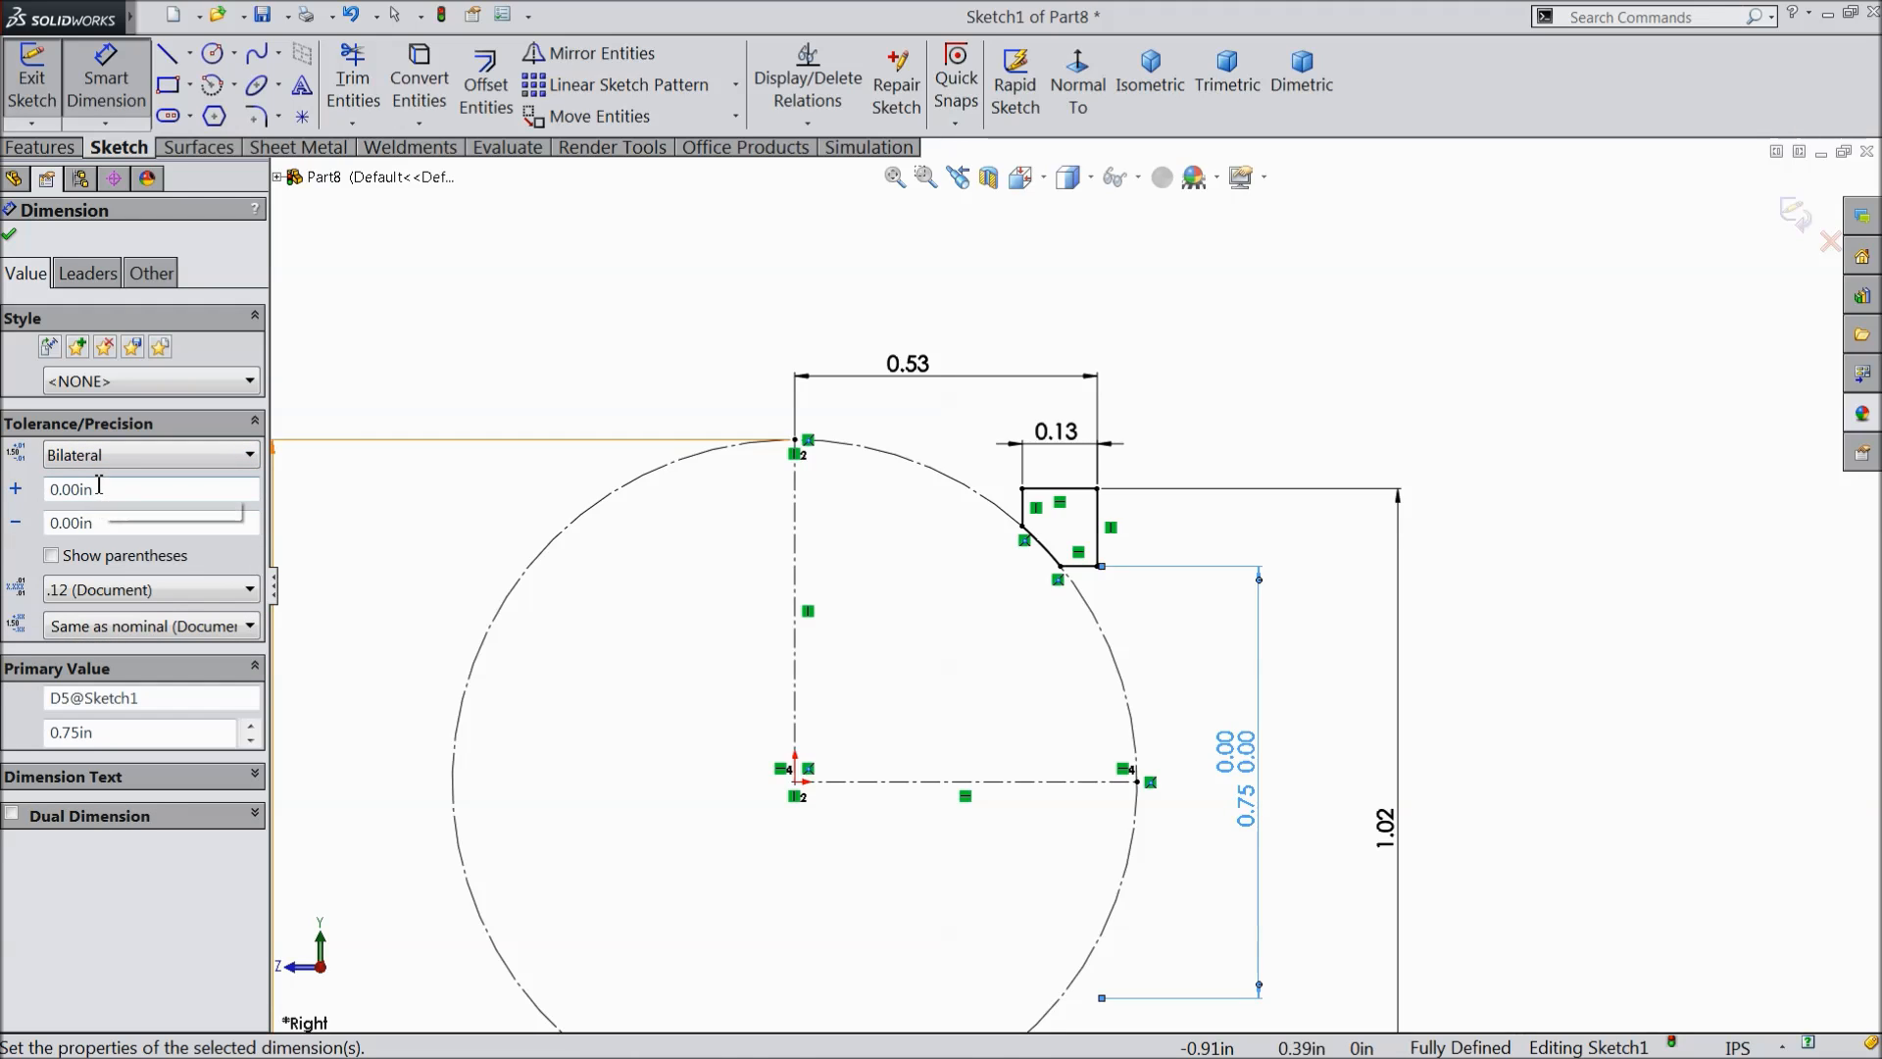
left_click_drag(101, 490, 51, 489)
type("0.00")
left_click(344, 526)
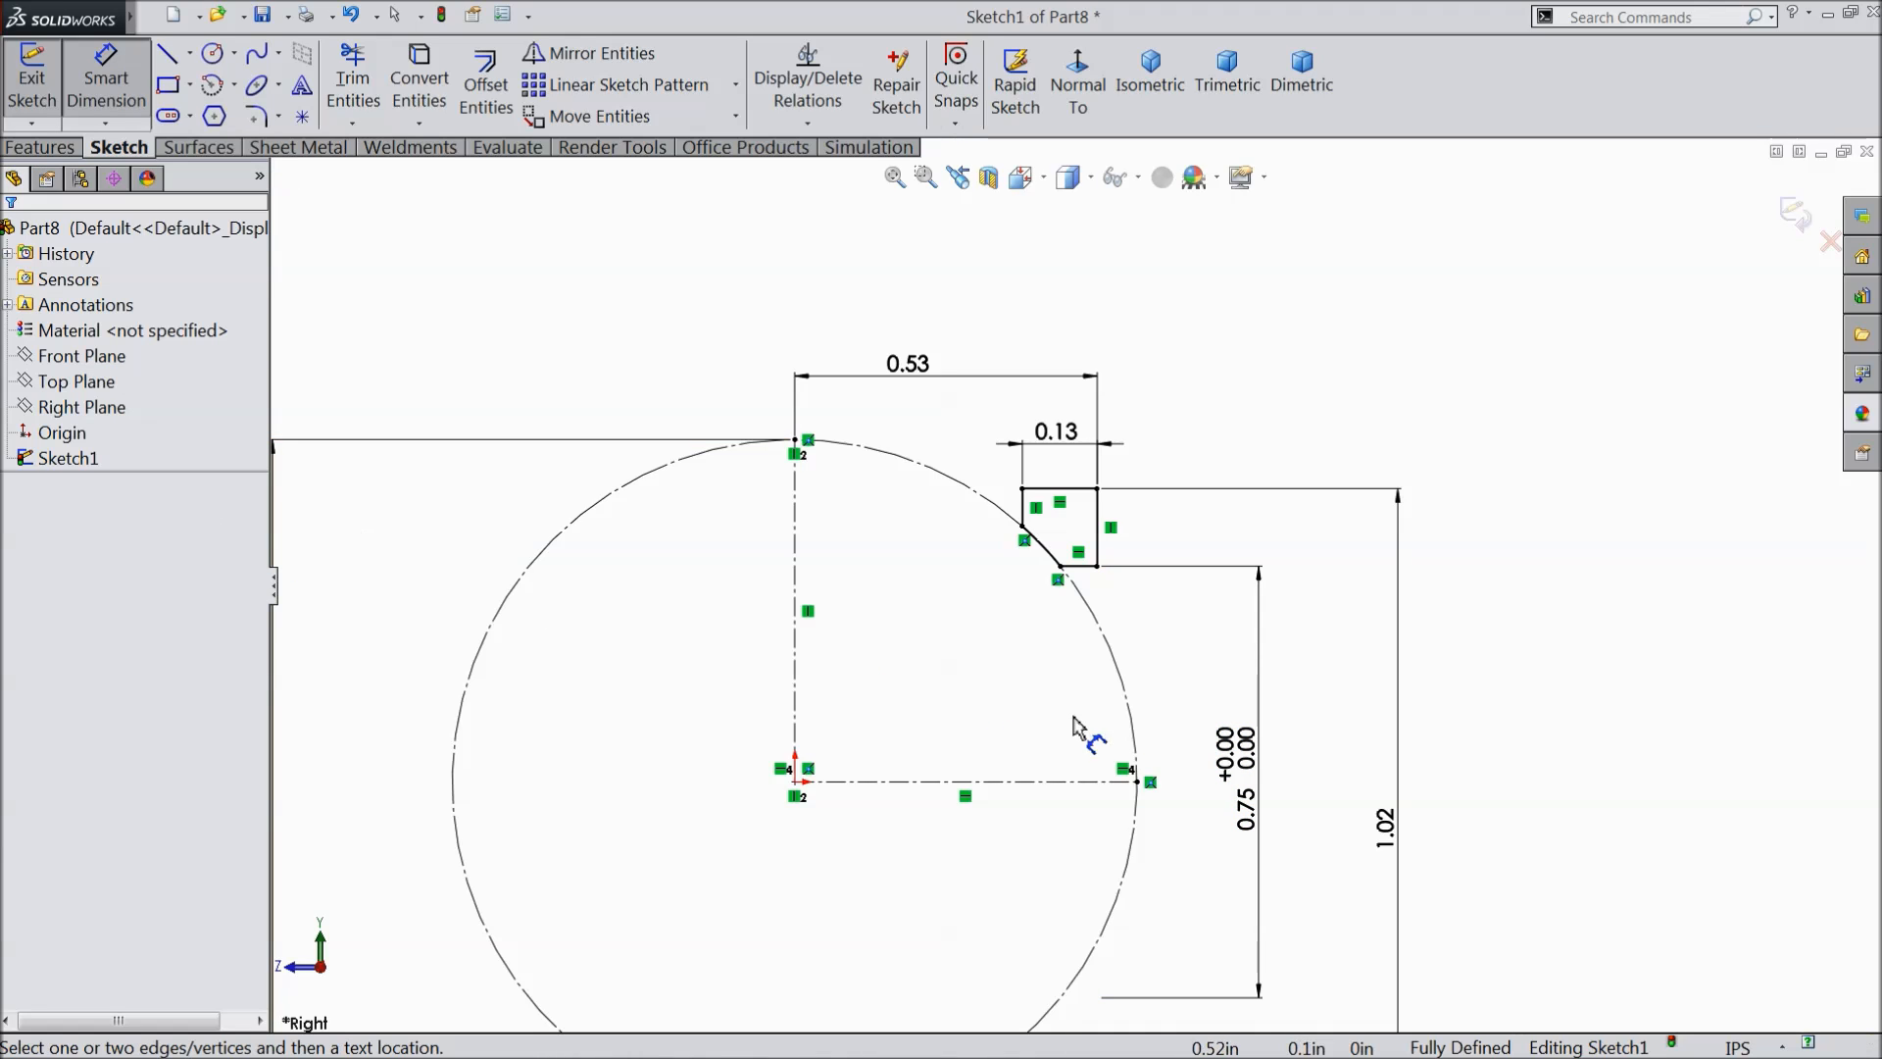
left_click(1248, 772)
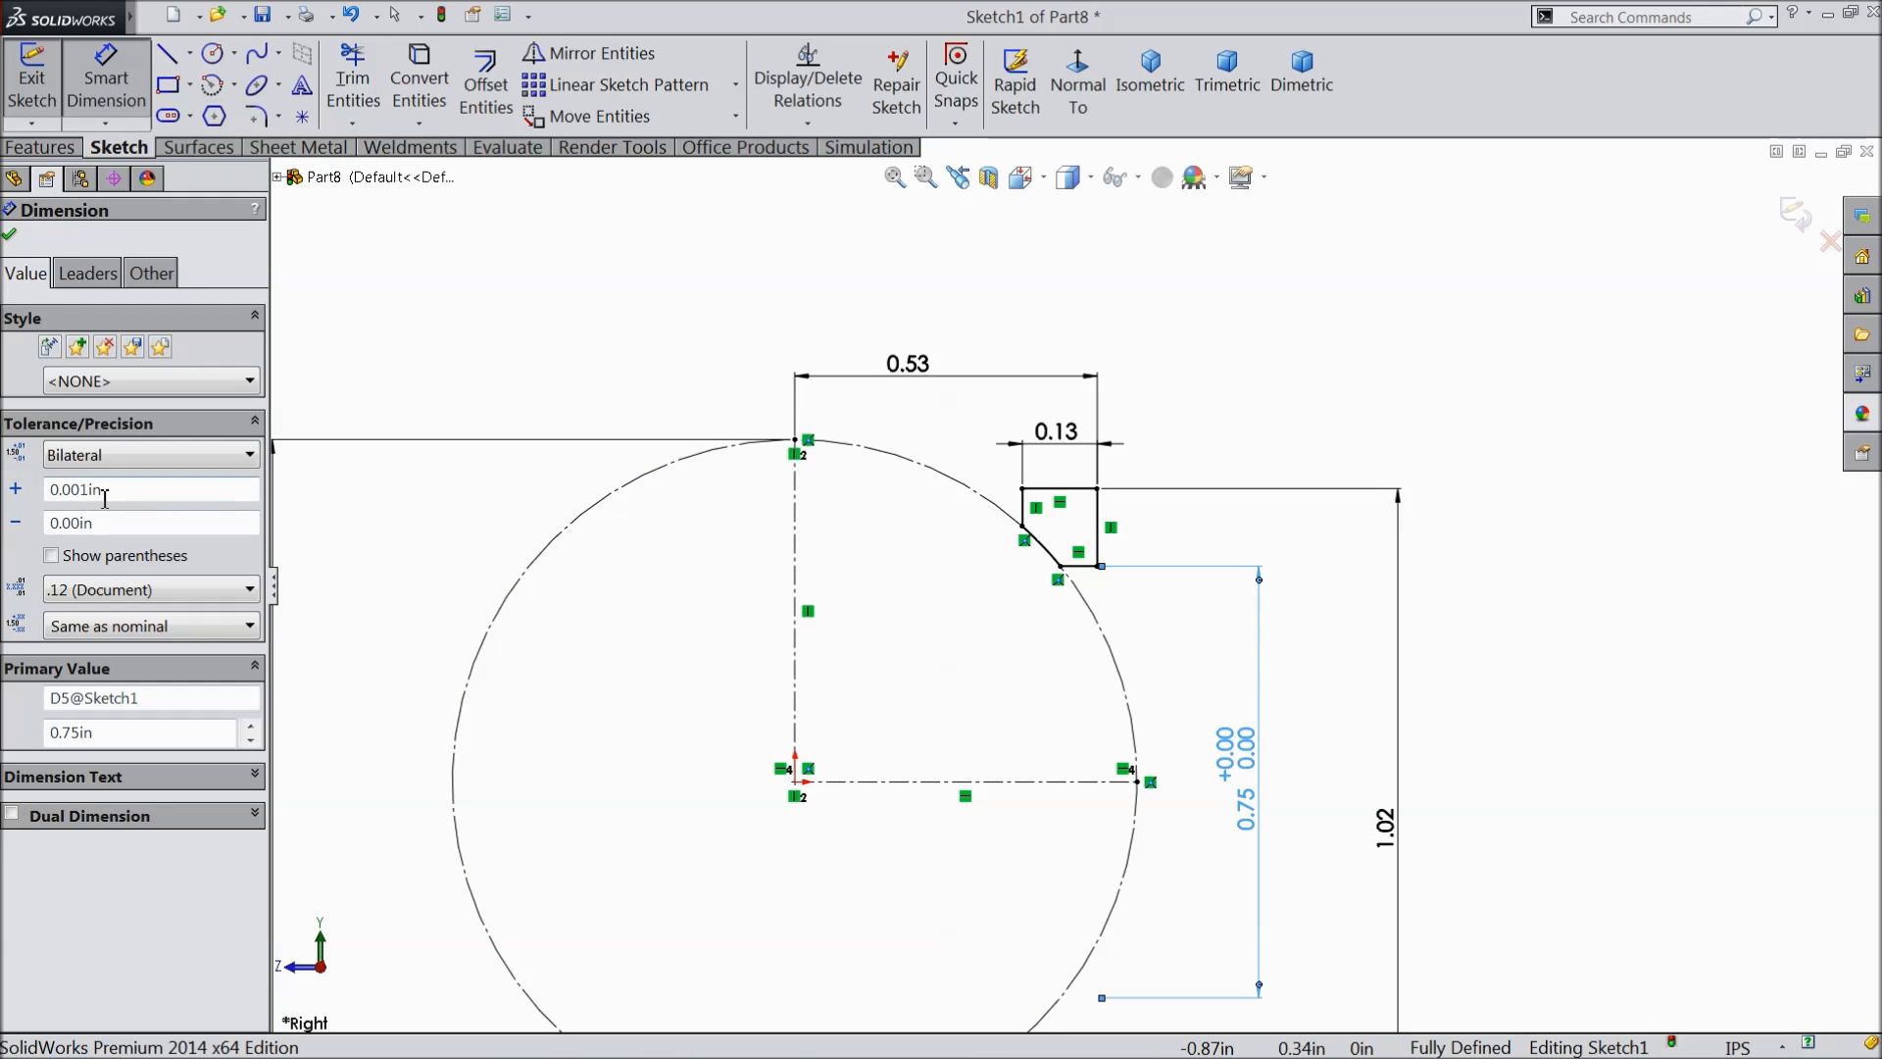
- Give the 1.02 in doubled dimension a bilateral tolerance with an upper deviation of 0.001 in
left_click(1384, 828)
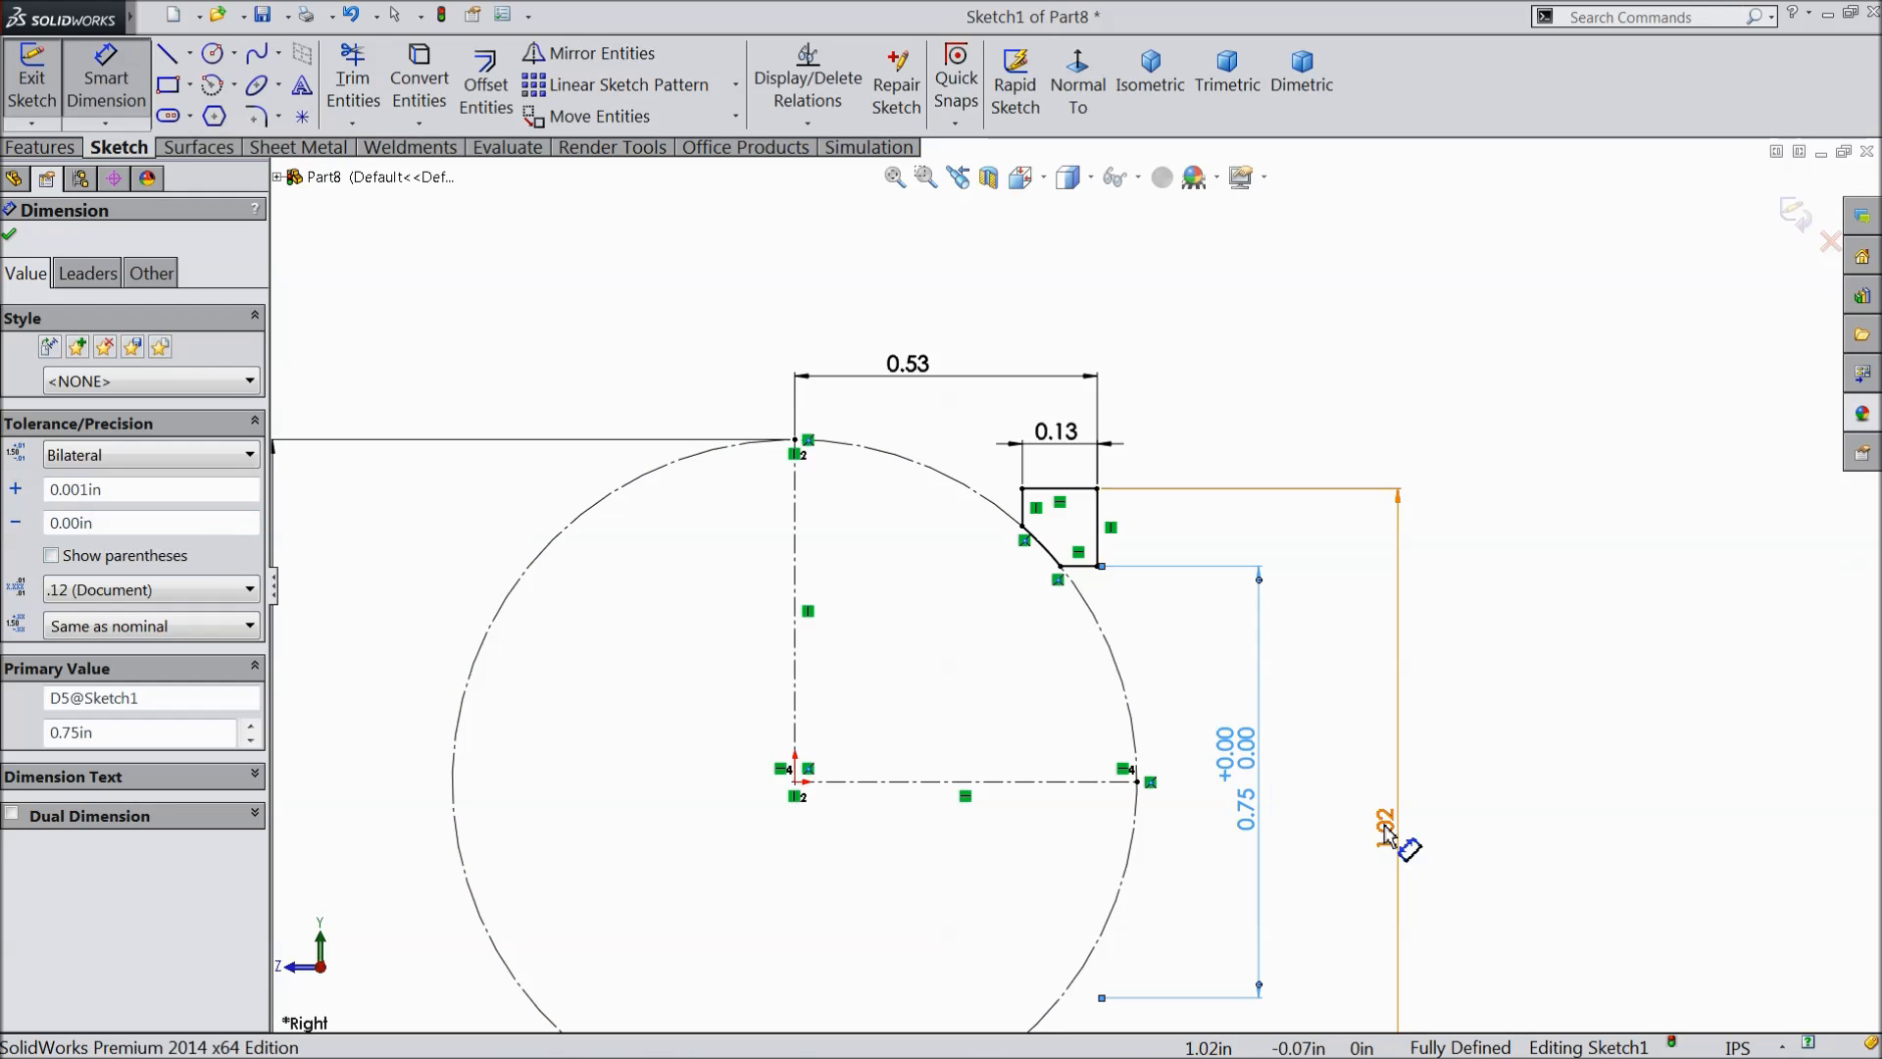
left_click(102, 457)
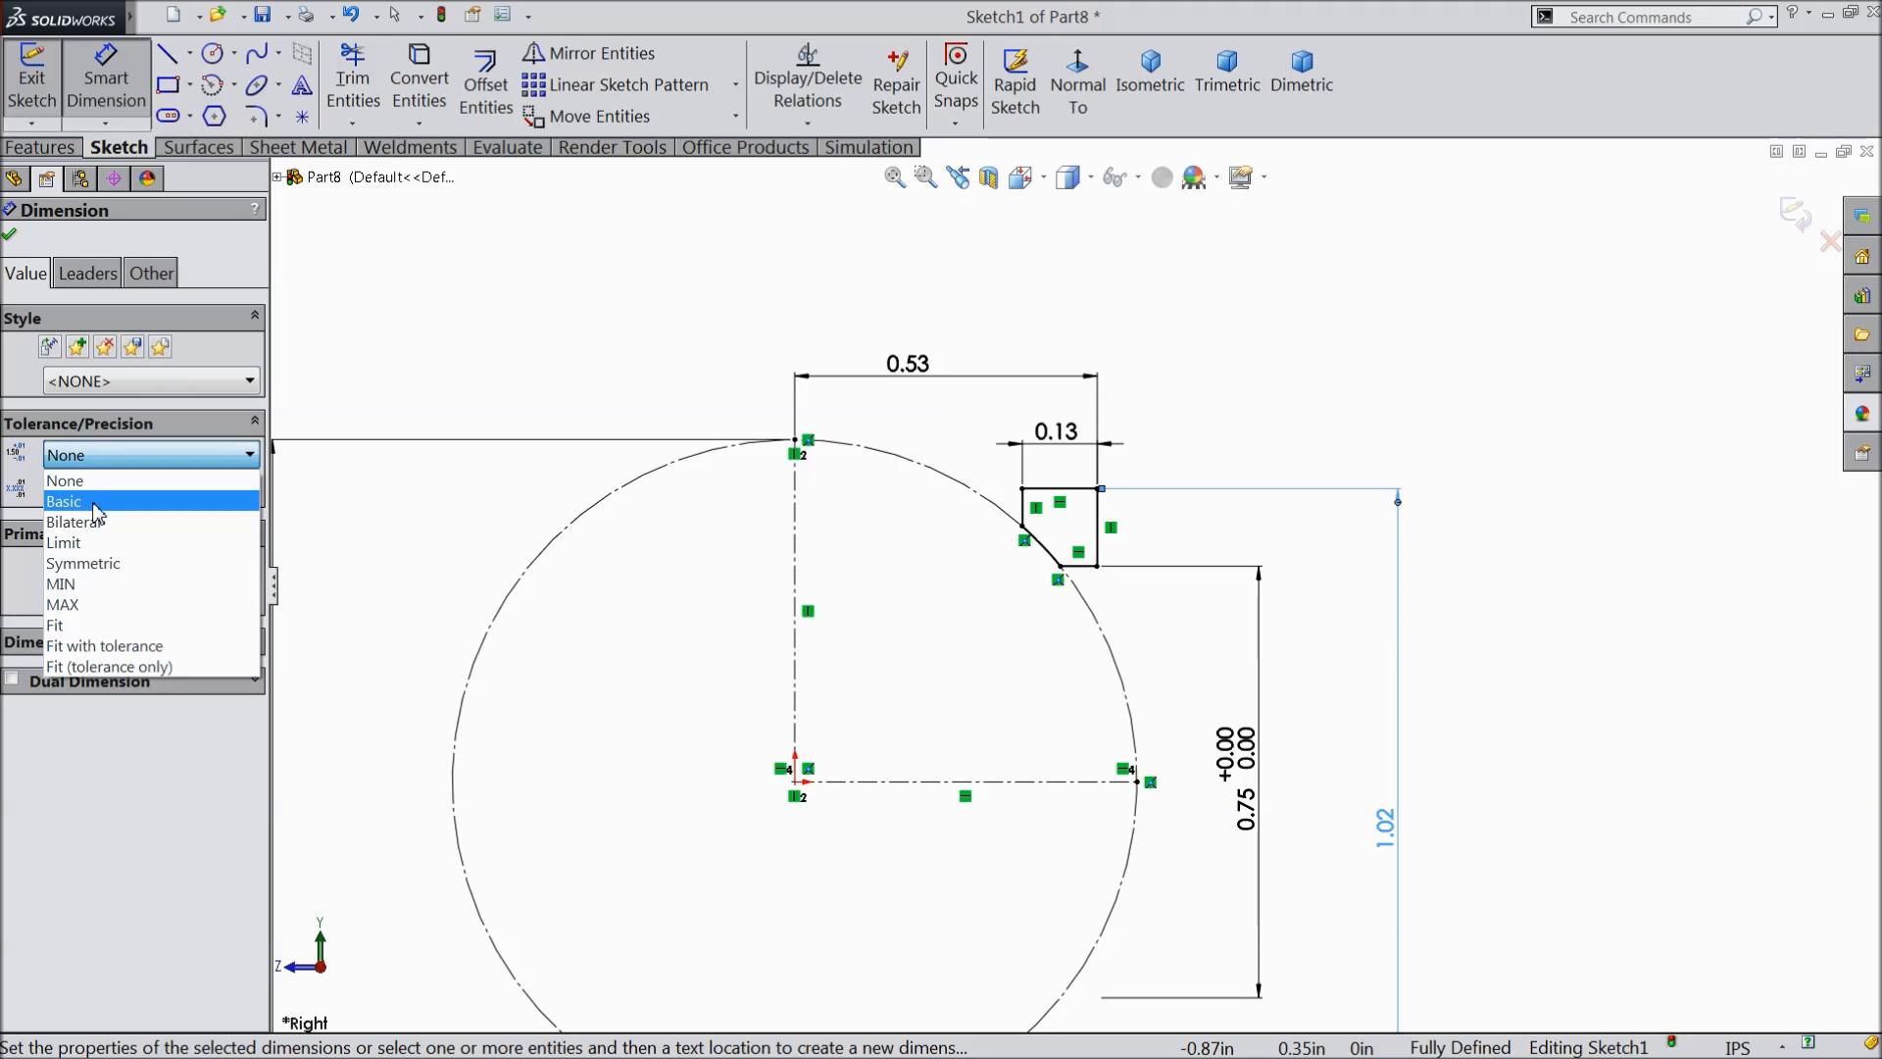
left_click(107, 518)
left_click_drag(120, 493, 26, 488)
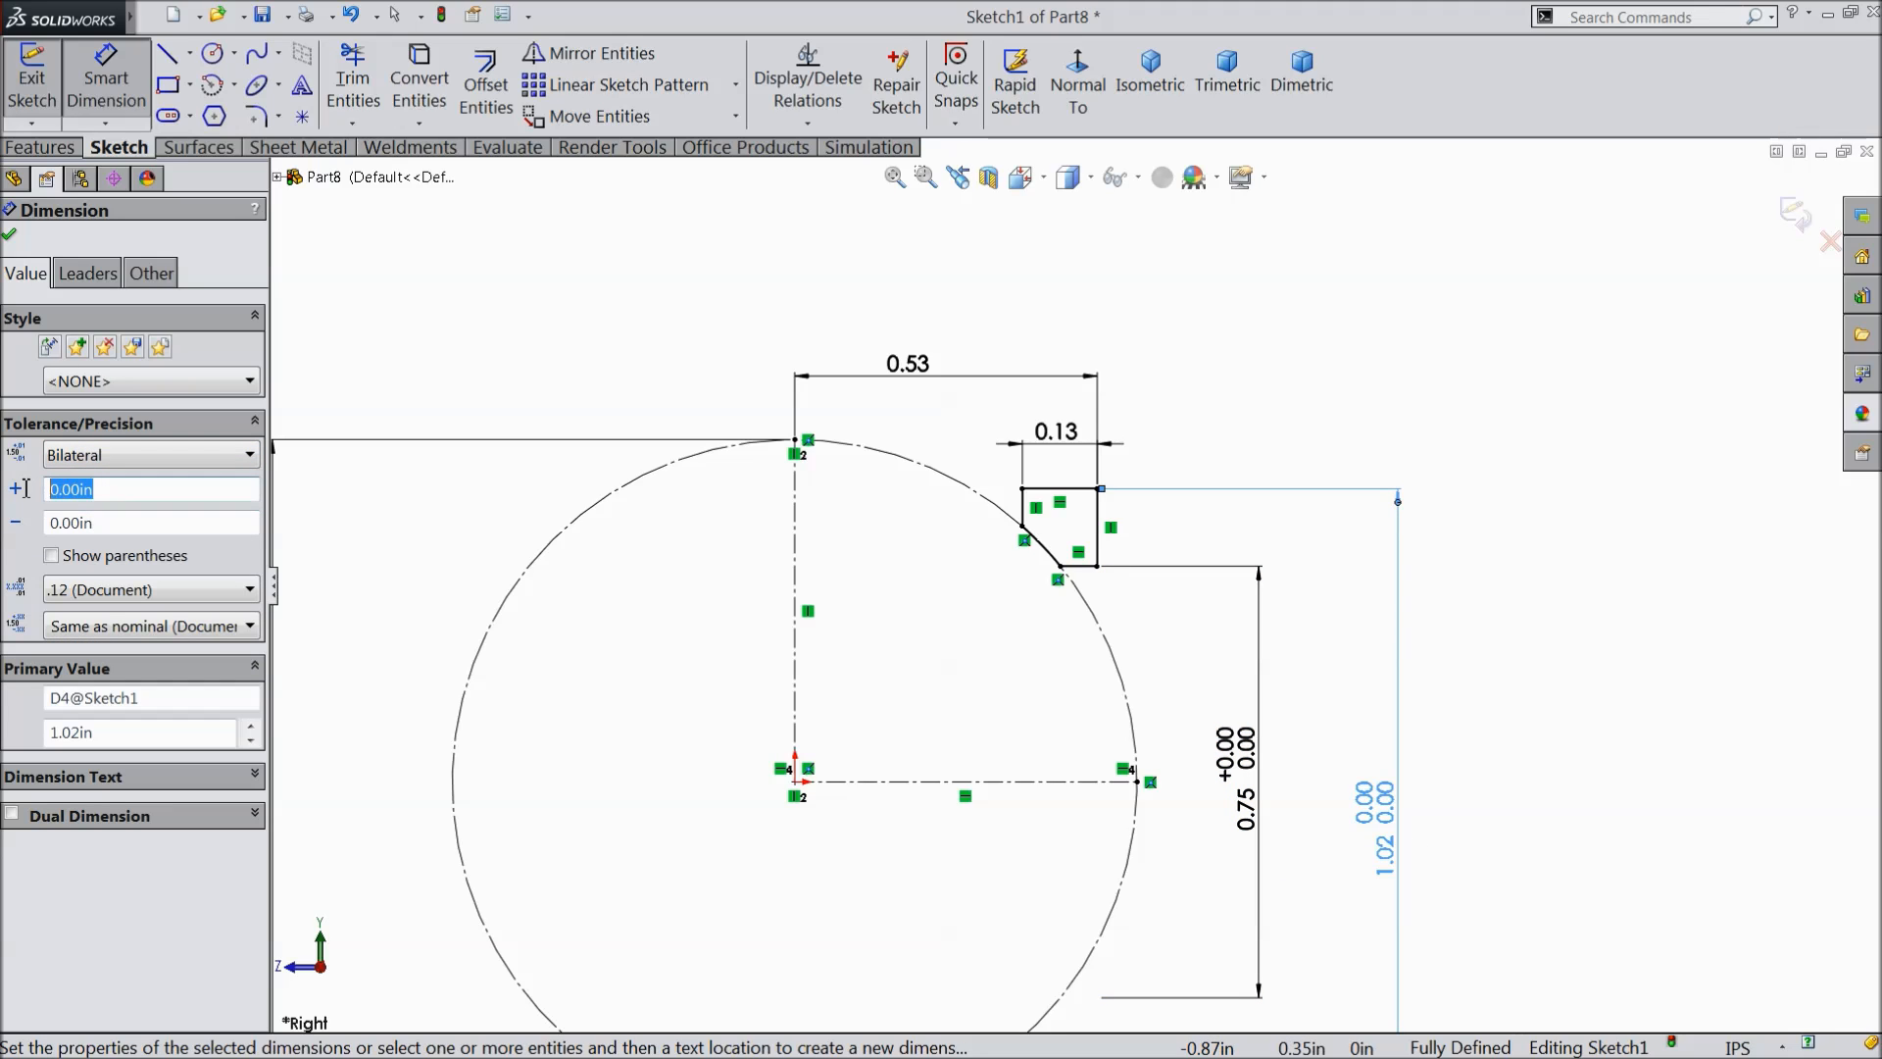
type("0.001")
left_click(385, 382)
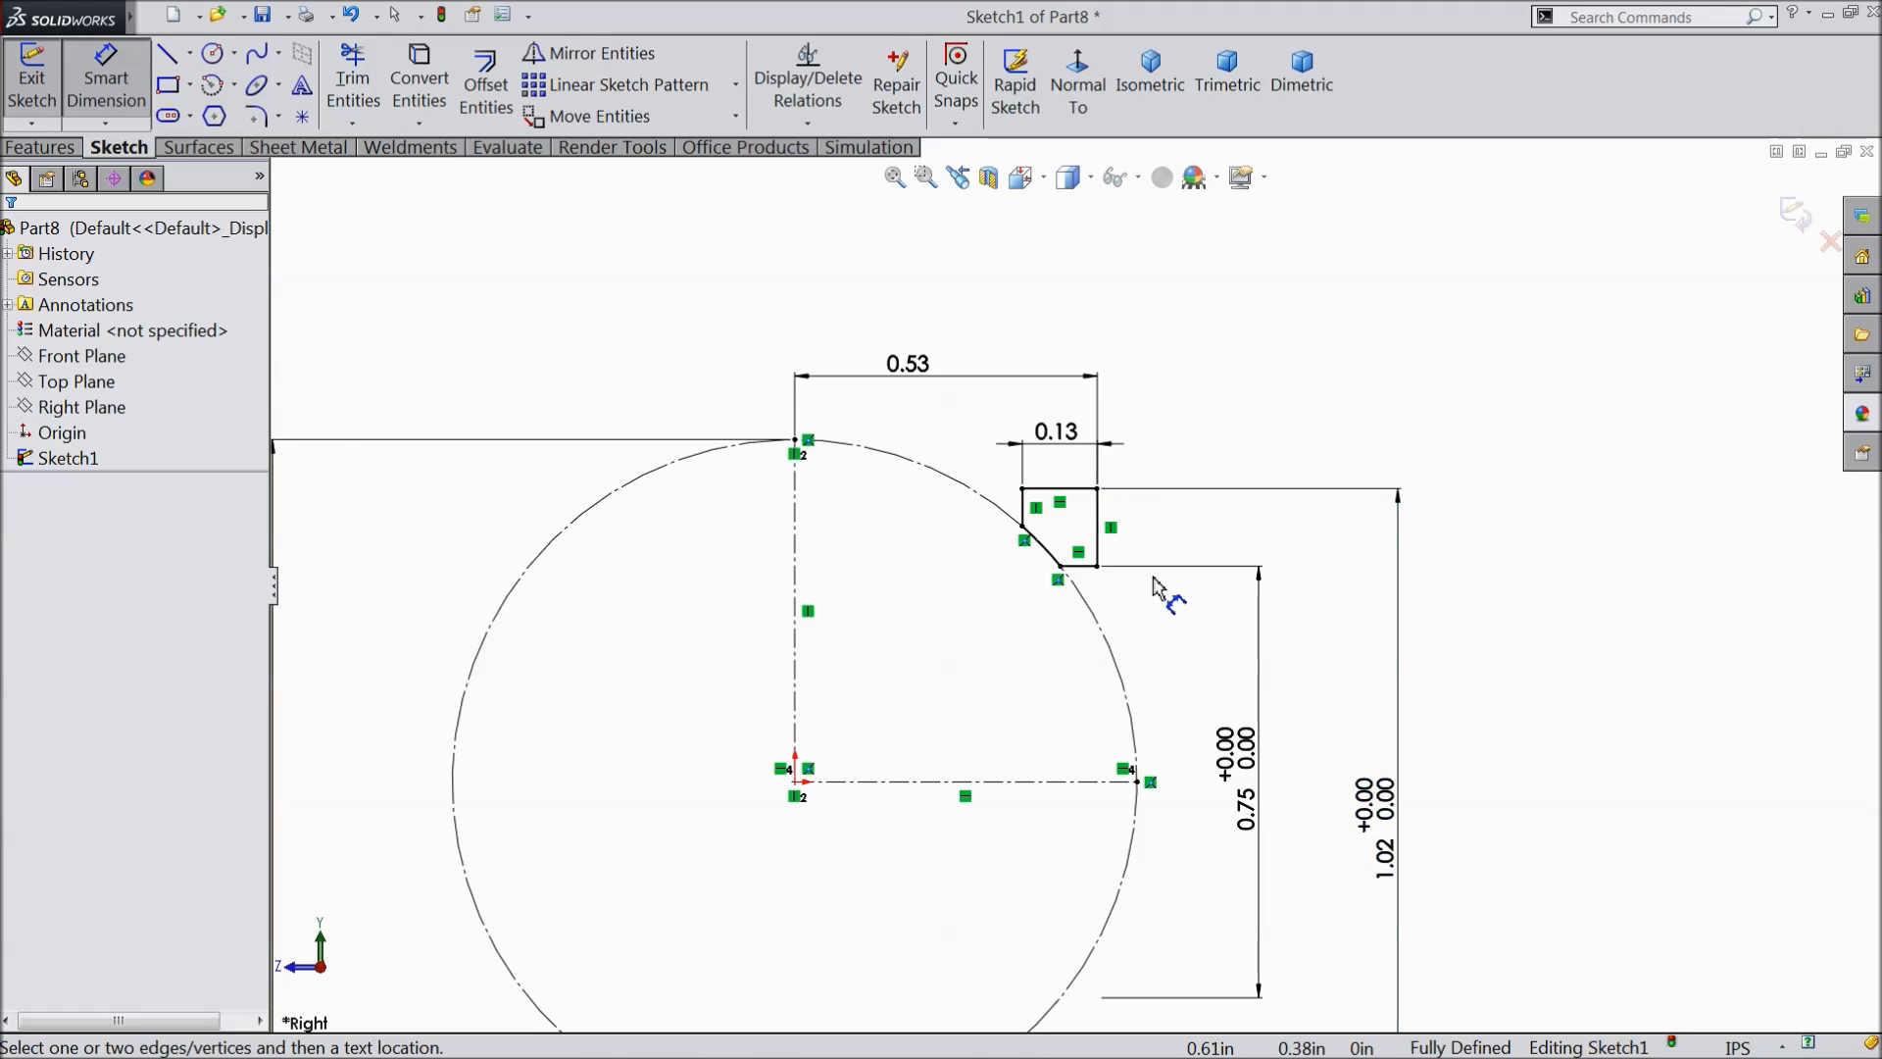
- Give the dimension between the vertical centerline and the outer edge a bilateral tolerance with a lower deviation
left_click(946, 376)
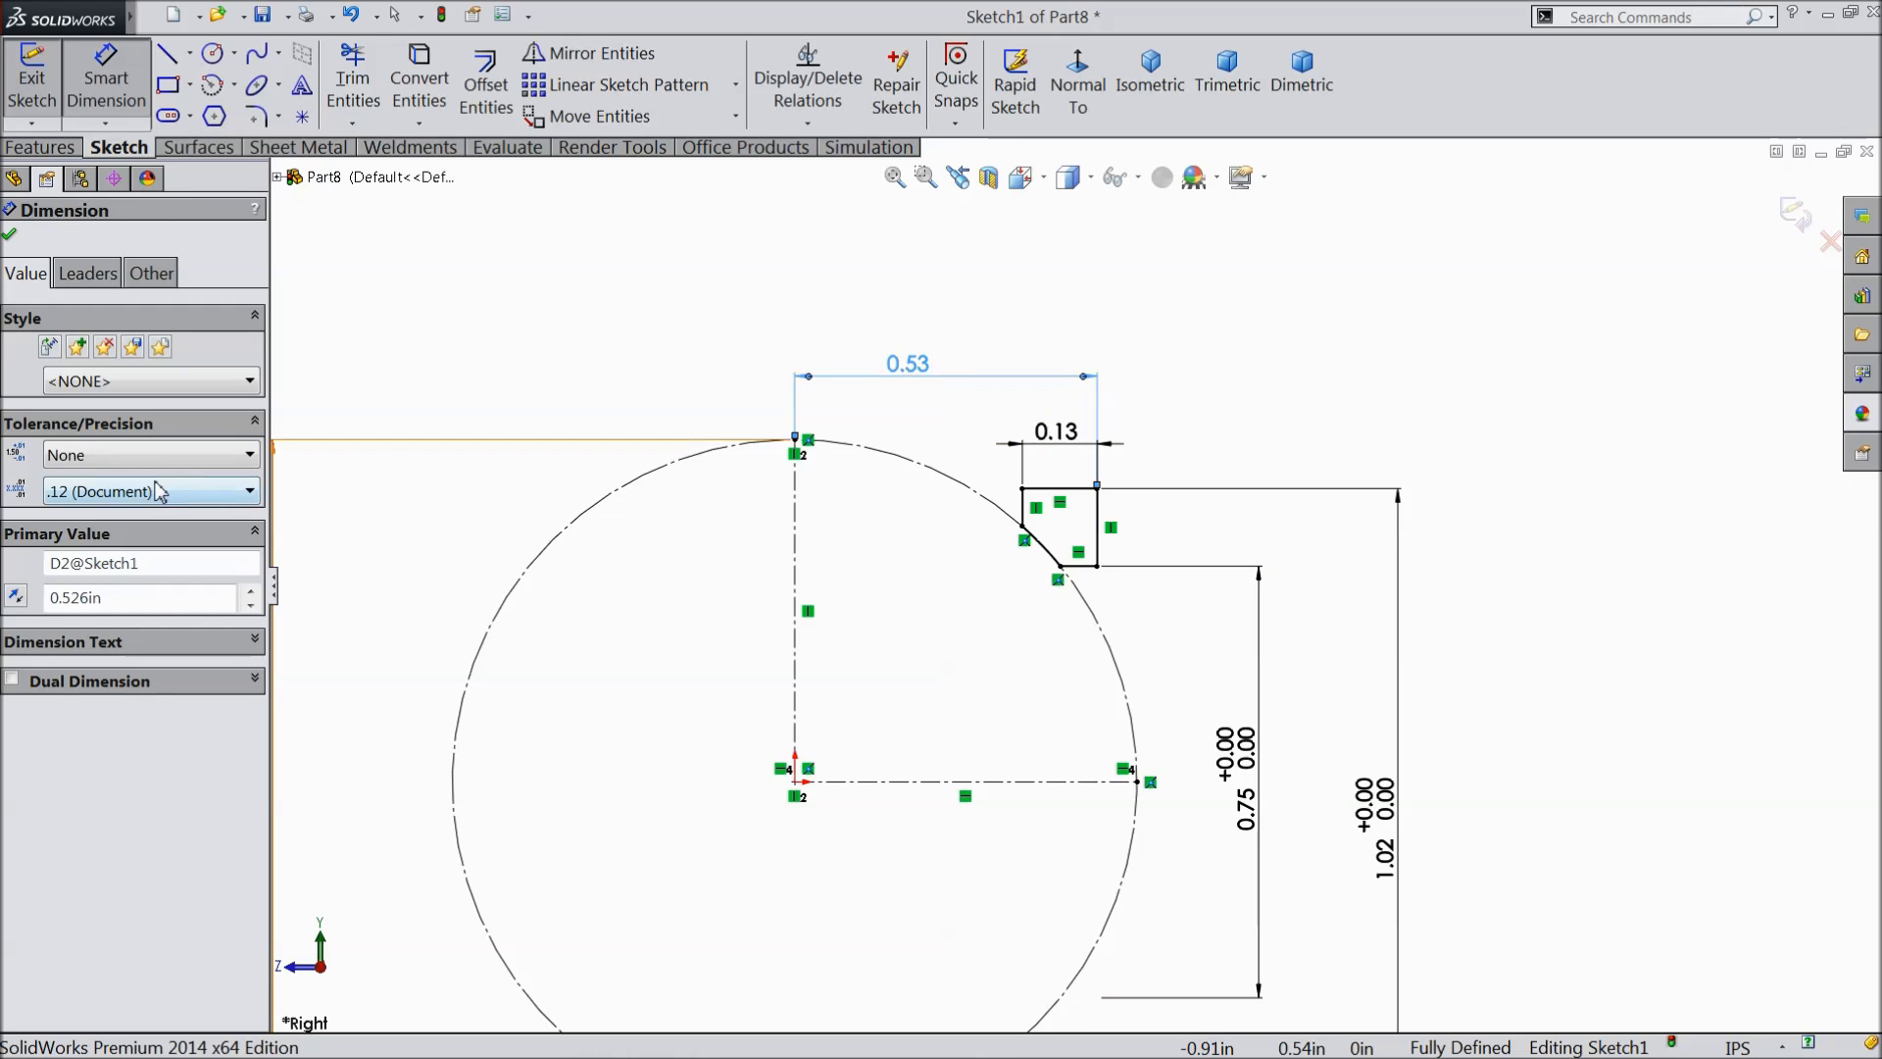
left_click(125, 463)
left_click(98, 521)
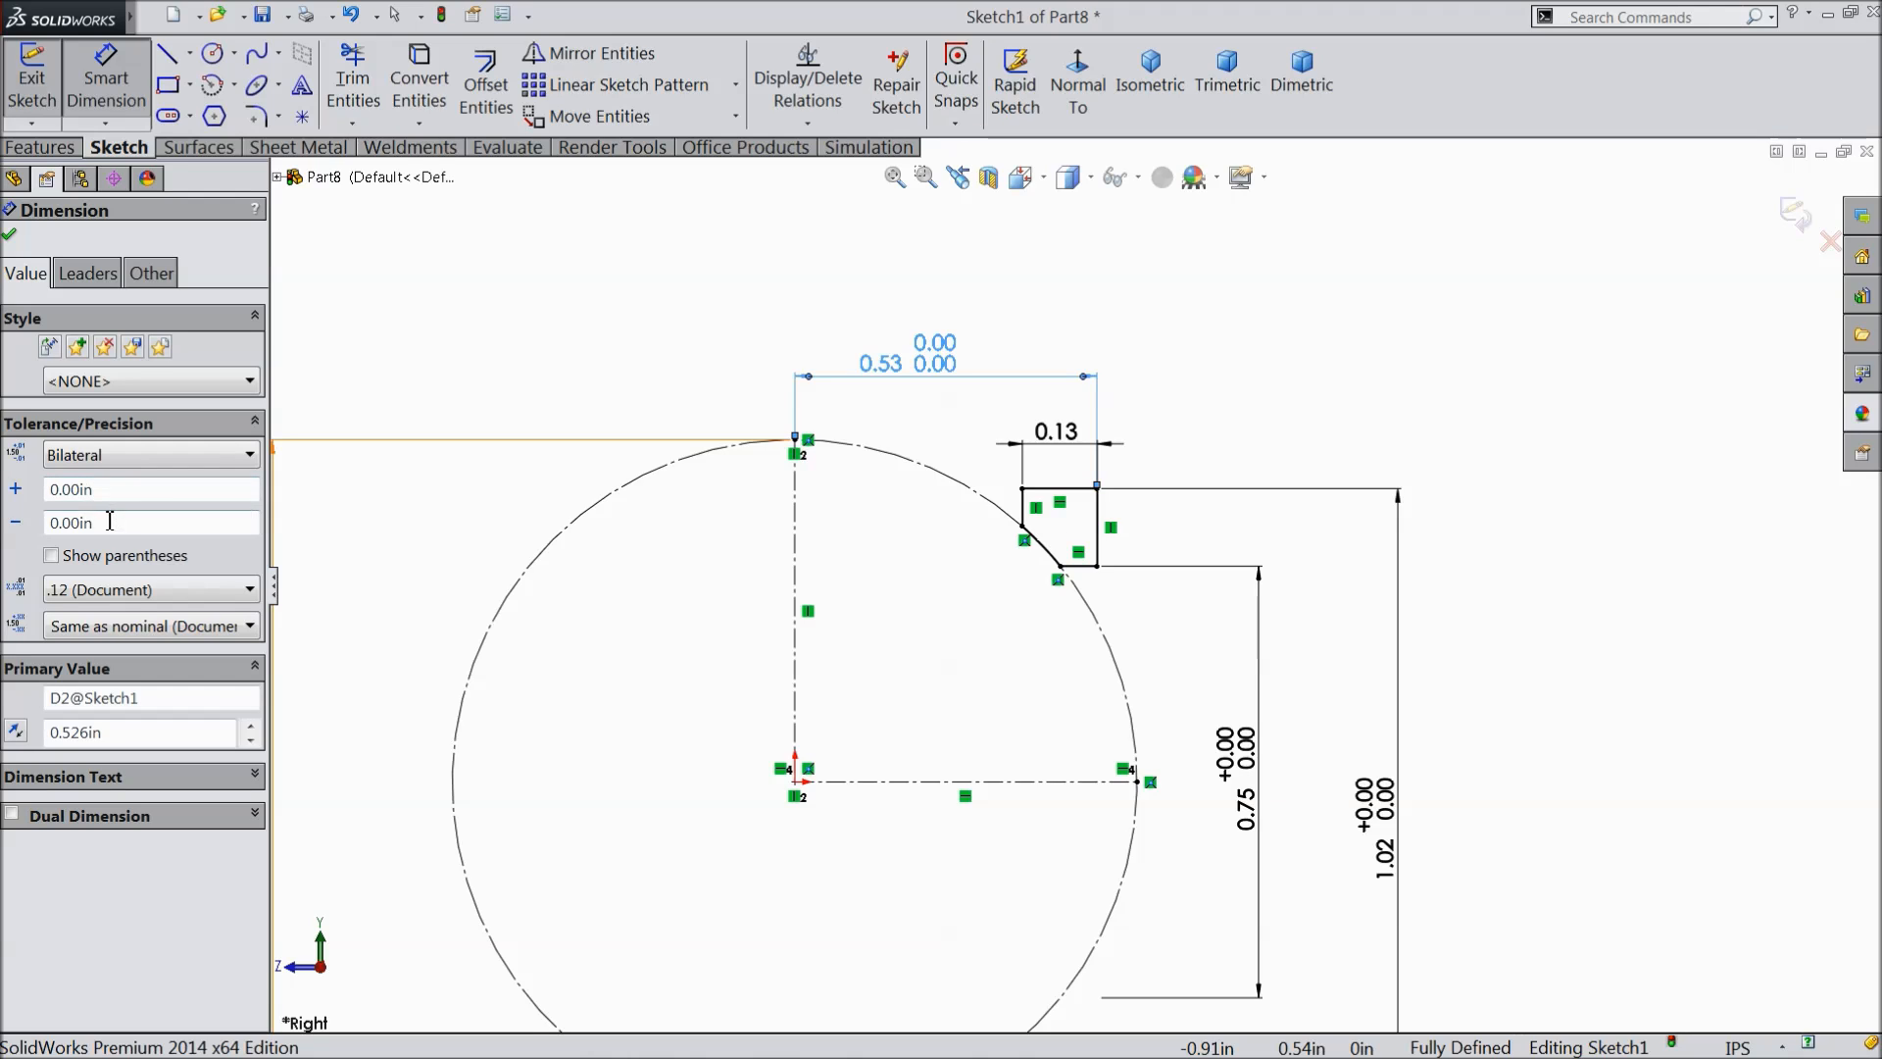
left_click_drag(102, 524, 47, 520)
left_click(382, 526)
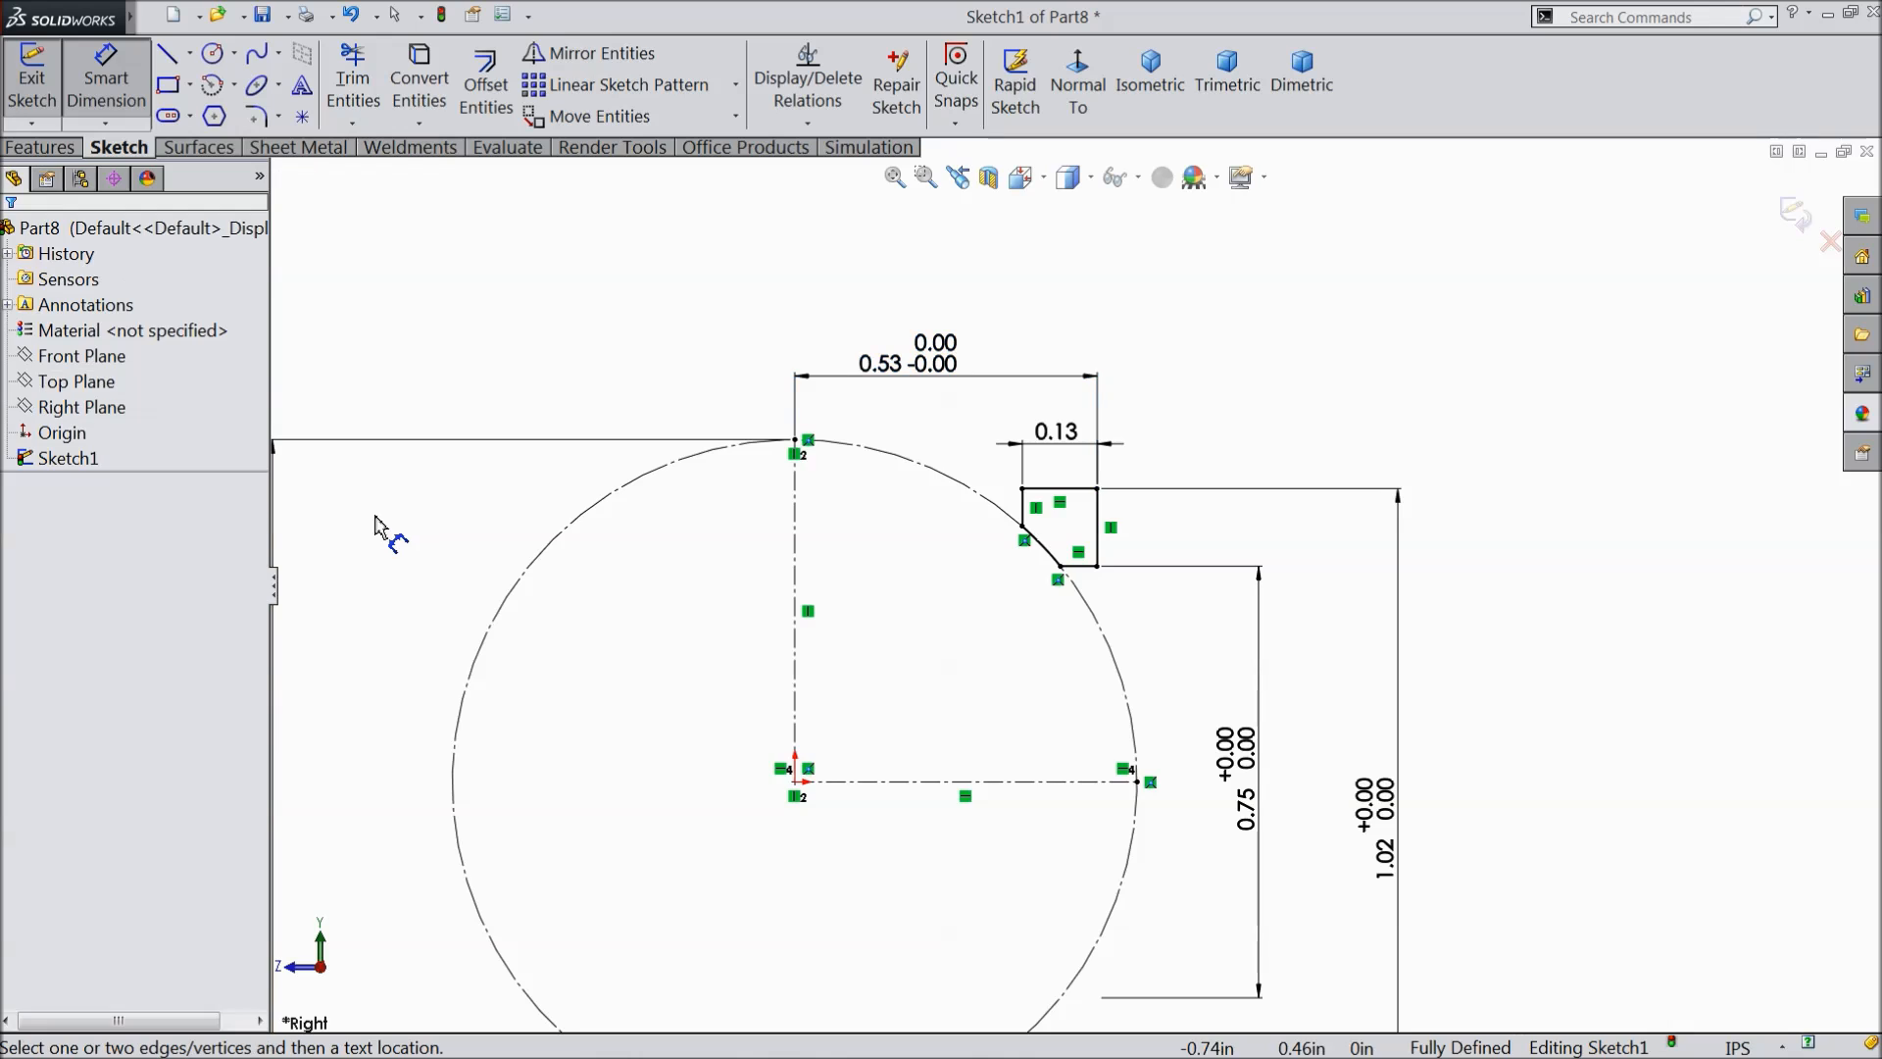
- Give the 0.13 in width dimension of the ring profile a bilateral tolerance with an upper deviation of 0.015 in
left_click(1068, 446)
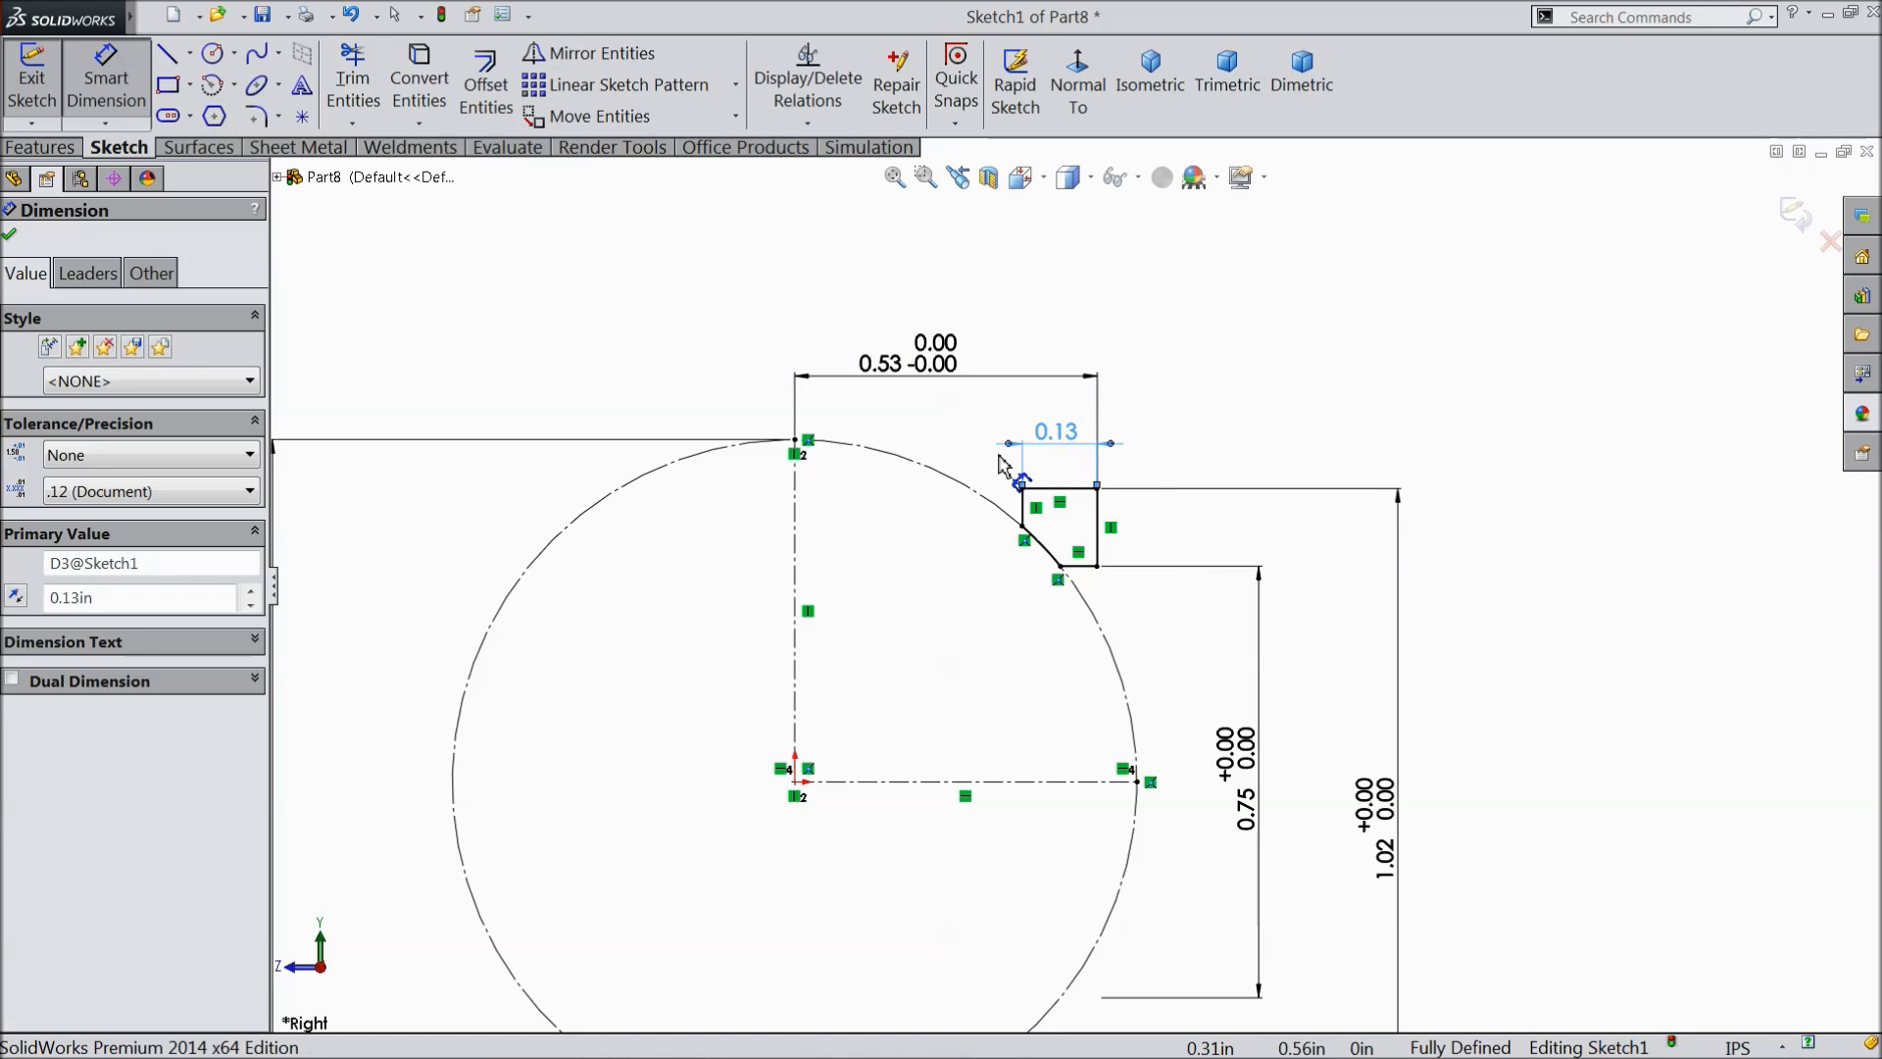
left_click(138, 455)
left_click(105, 526)
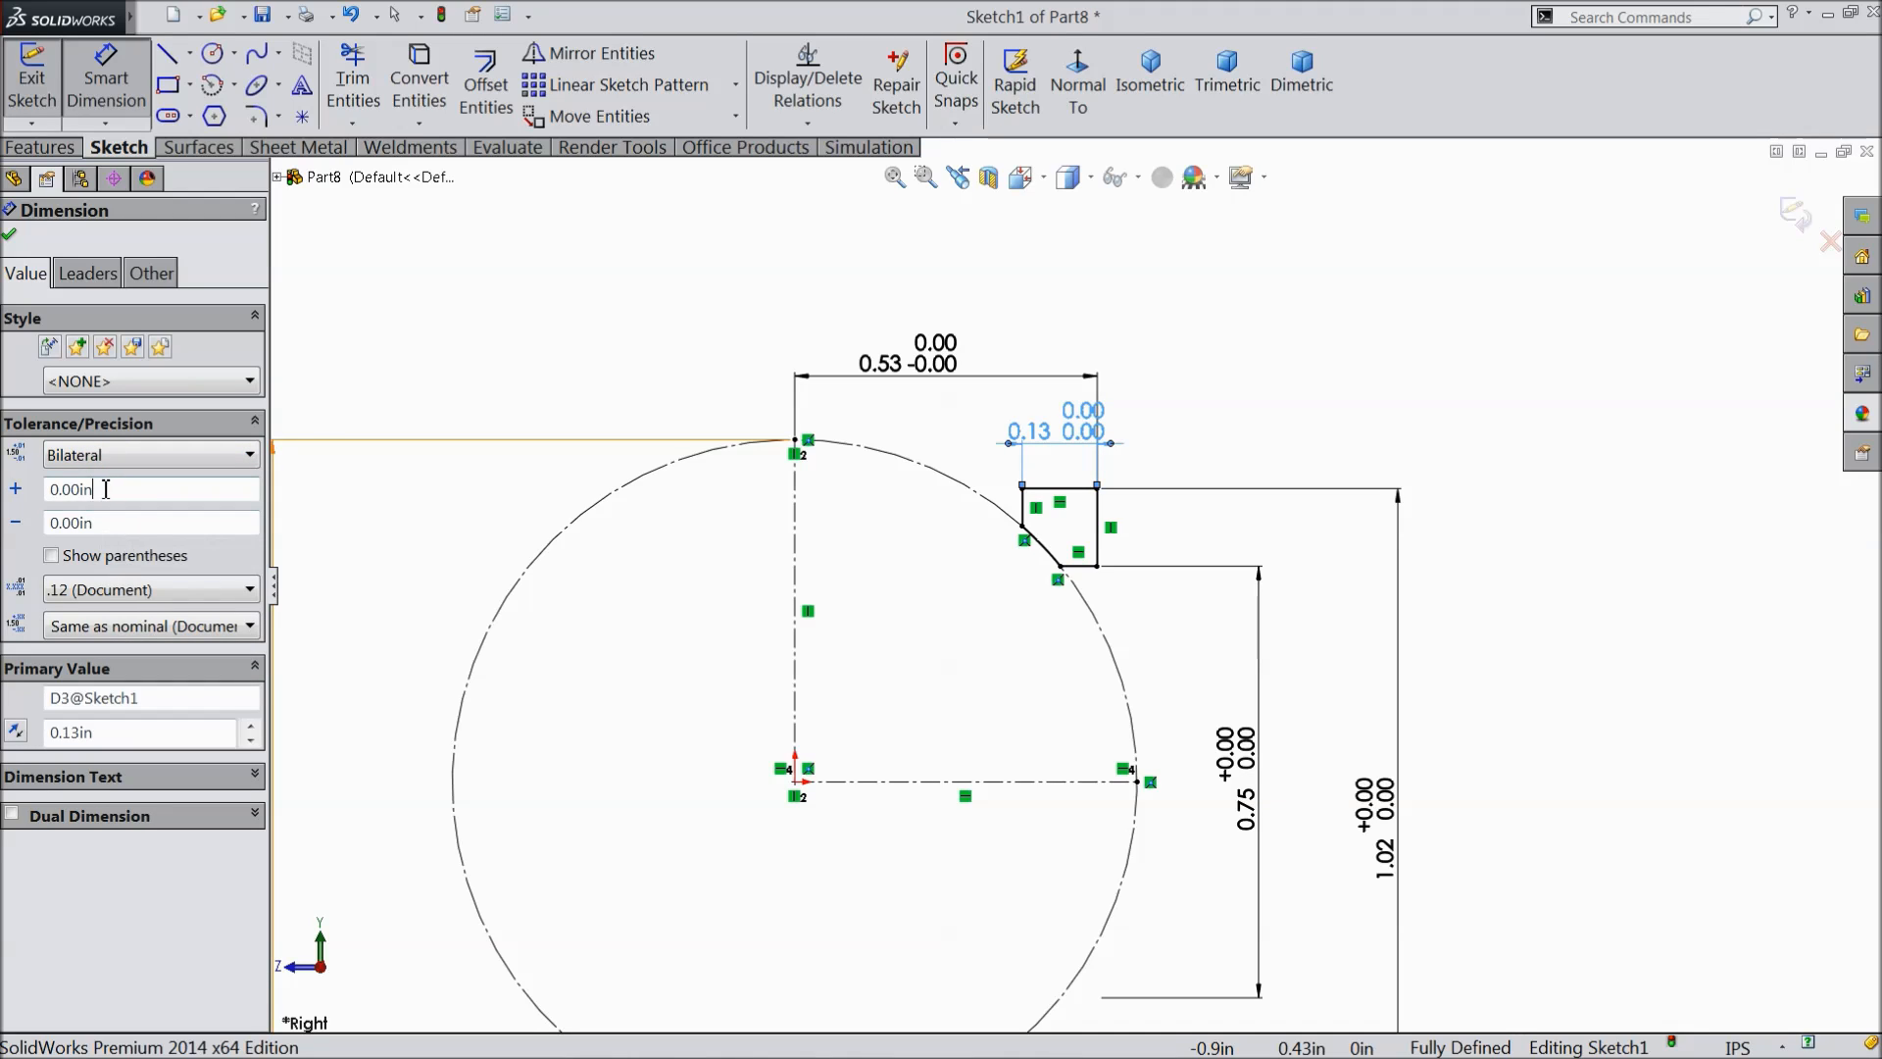
type("0.015")
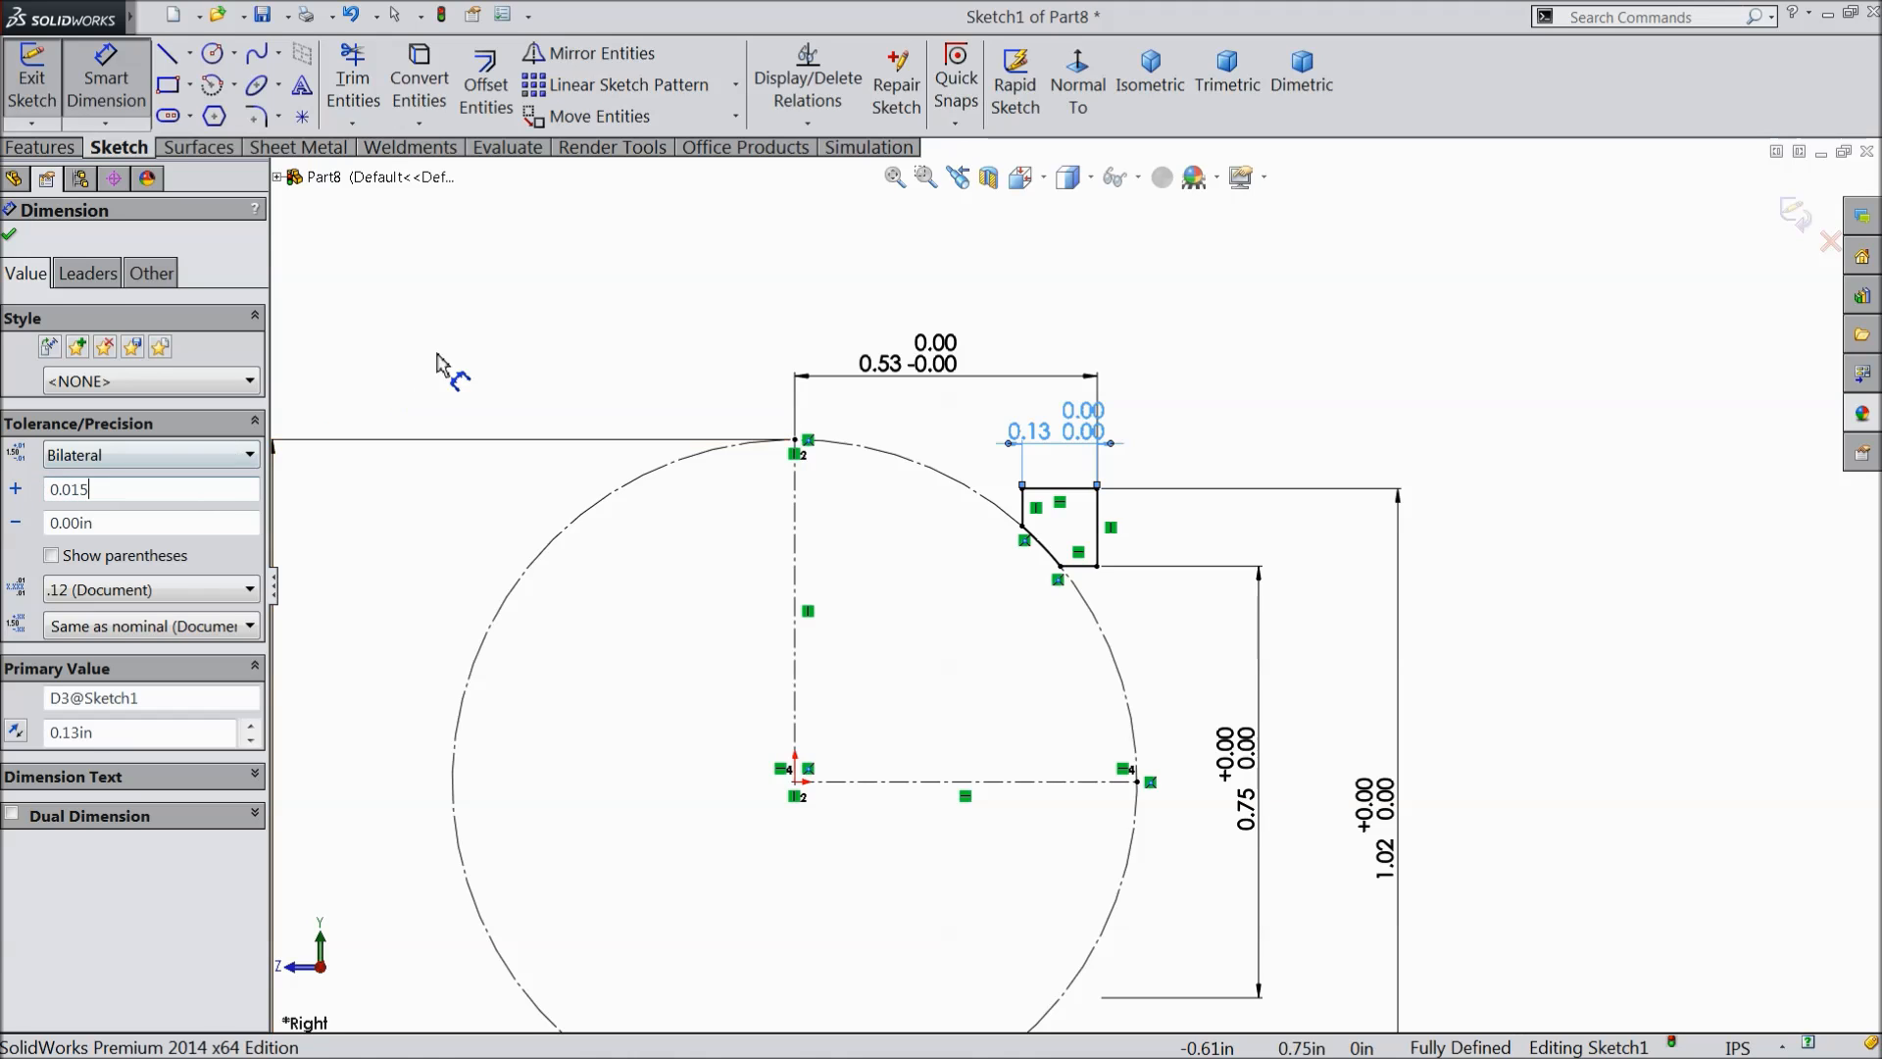
left_click(446, 373)
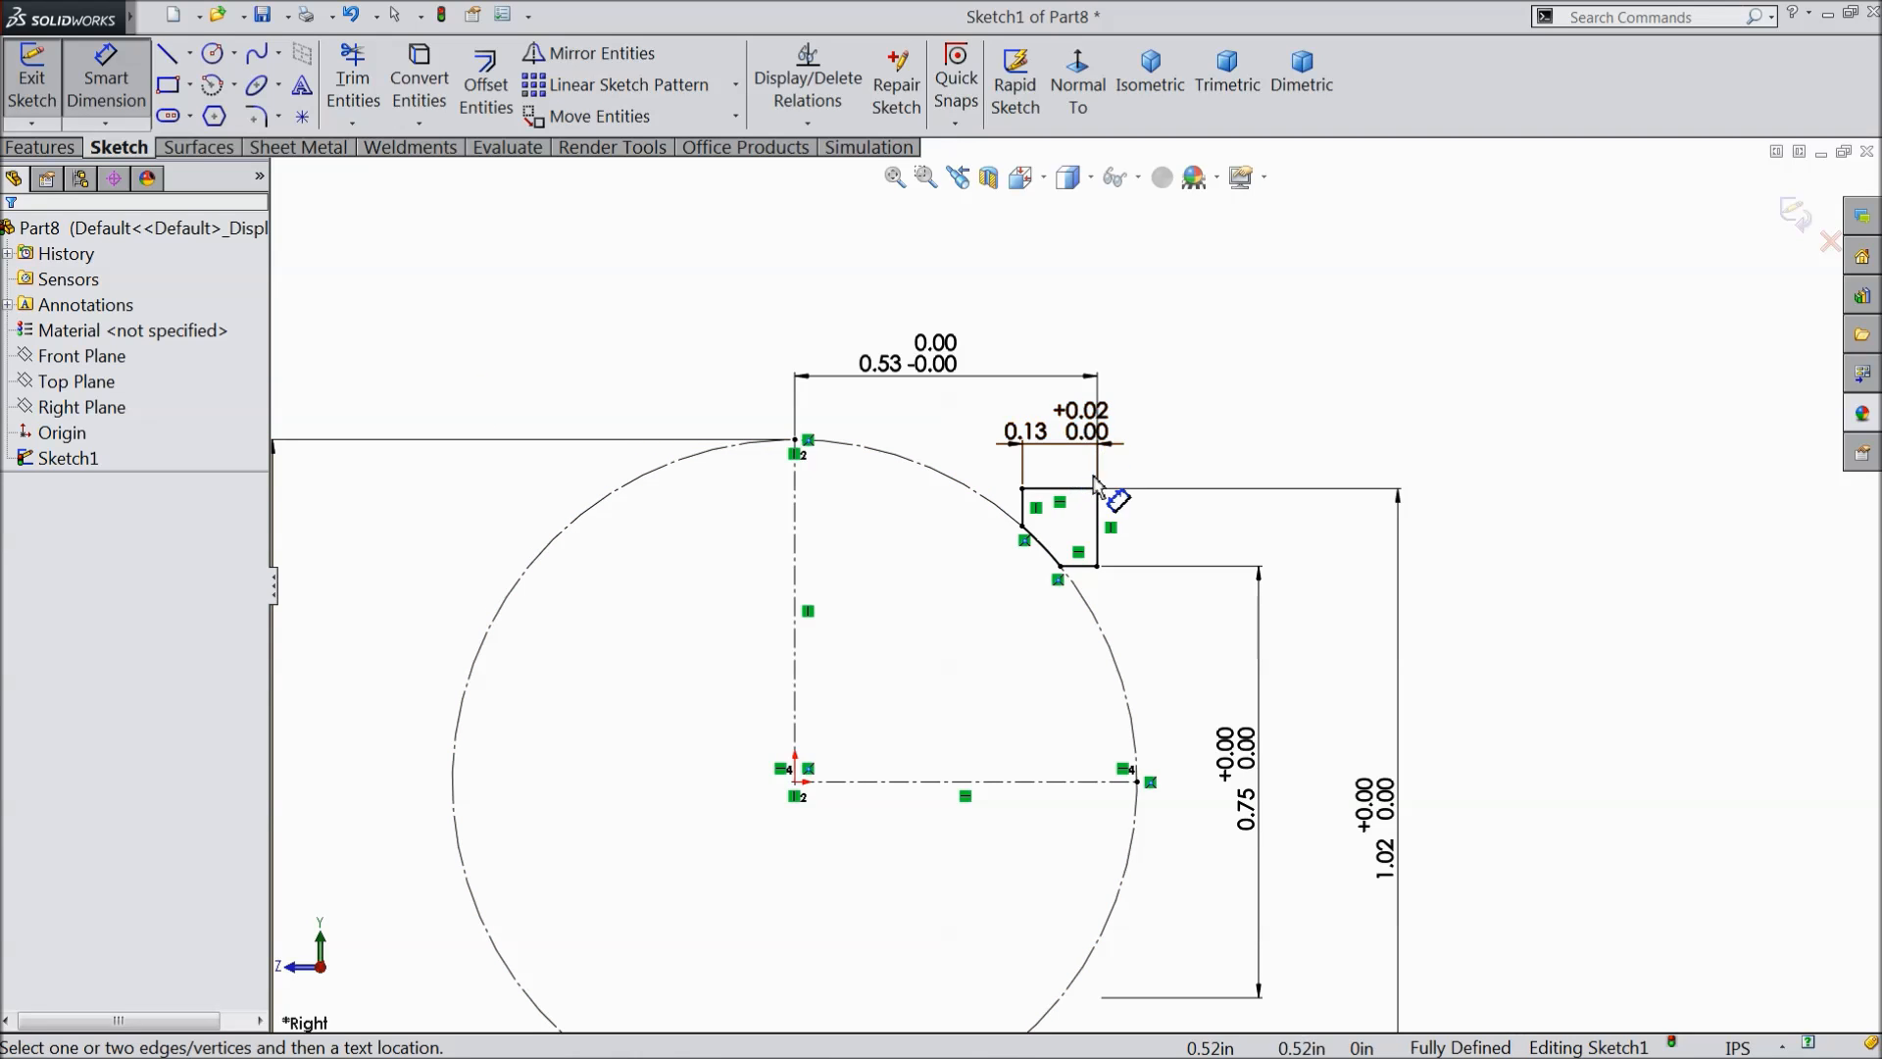
- Revolve the ring profile 360 degrees about the horizontal centerline to form the solid ring
scroll(1079, 529, "up", 4)
scroll(1161, 697, "down", 2)
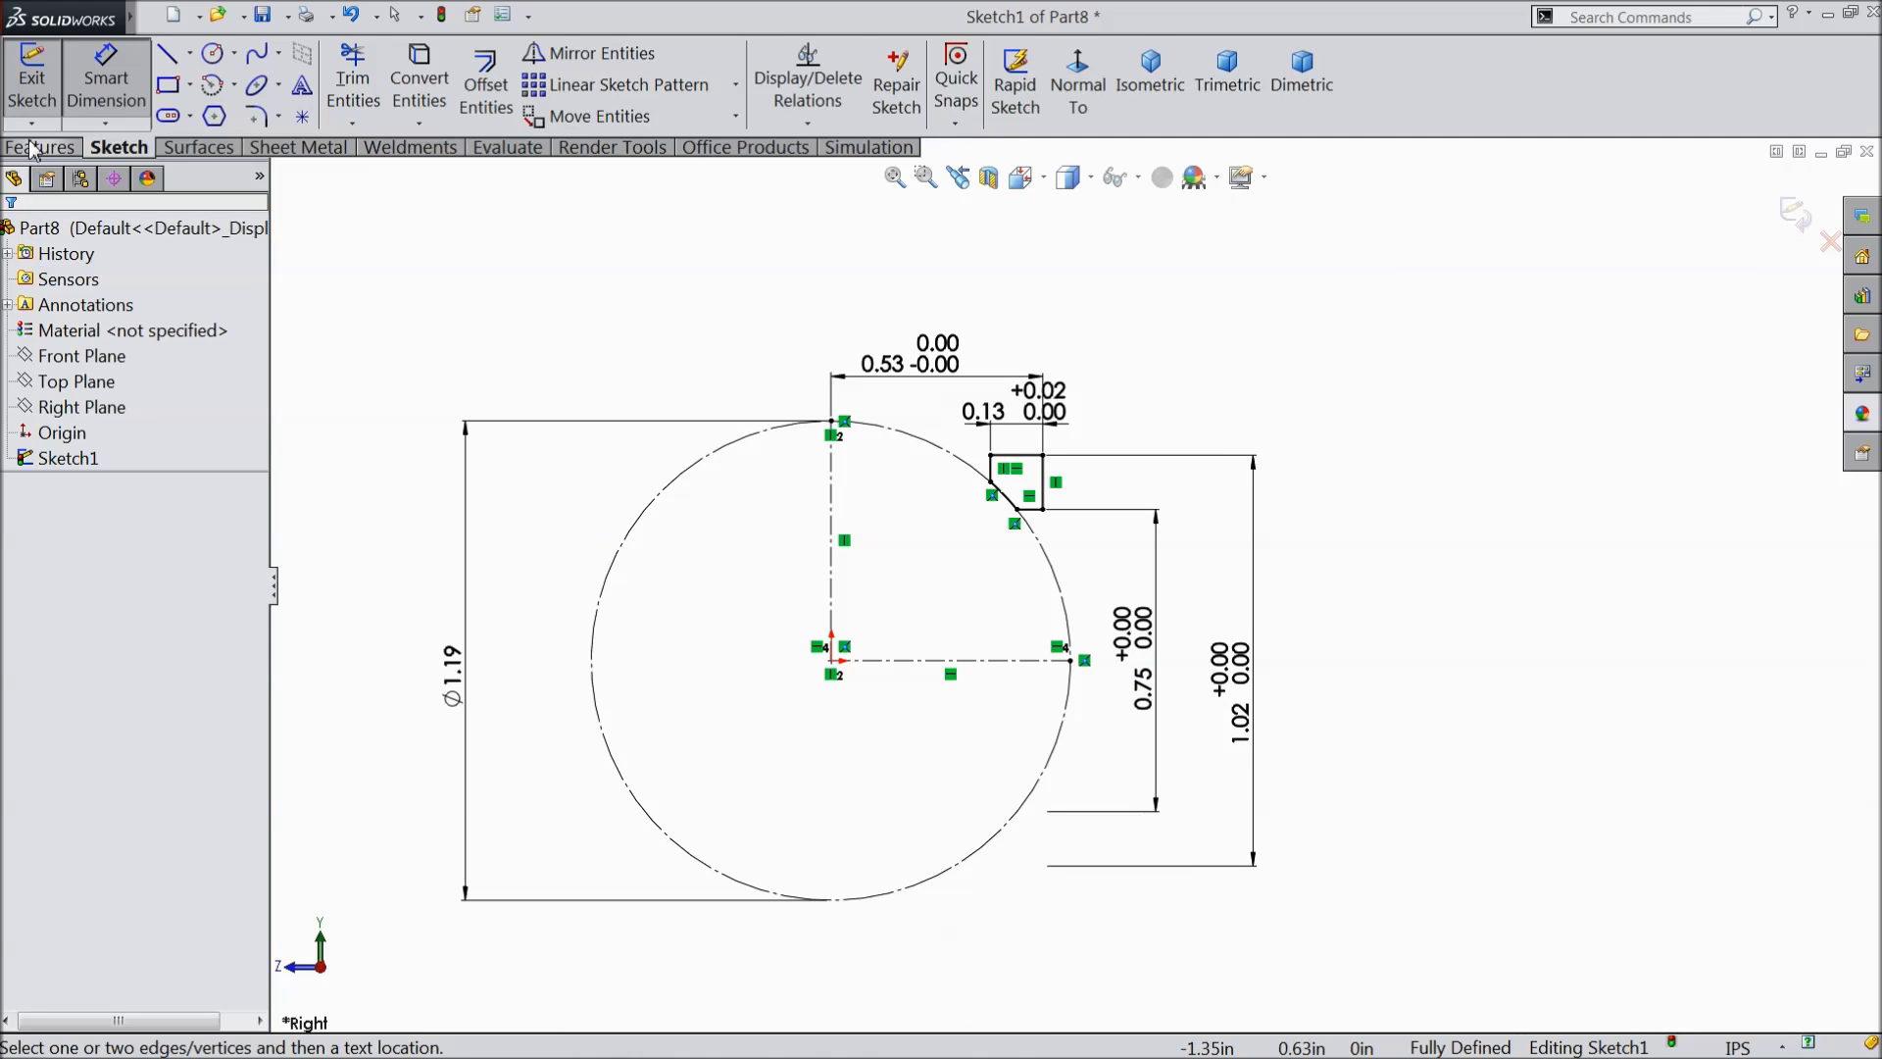
left_click(69, 146)
left_click(131, 96)
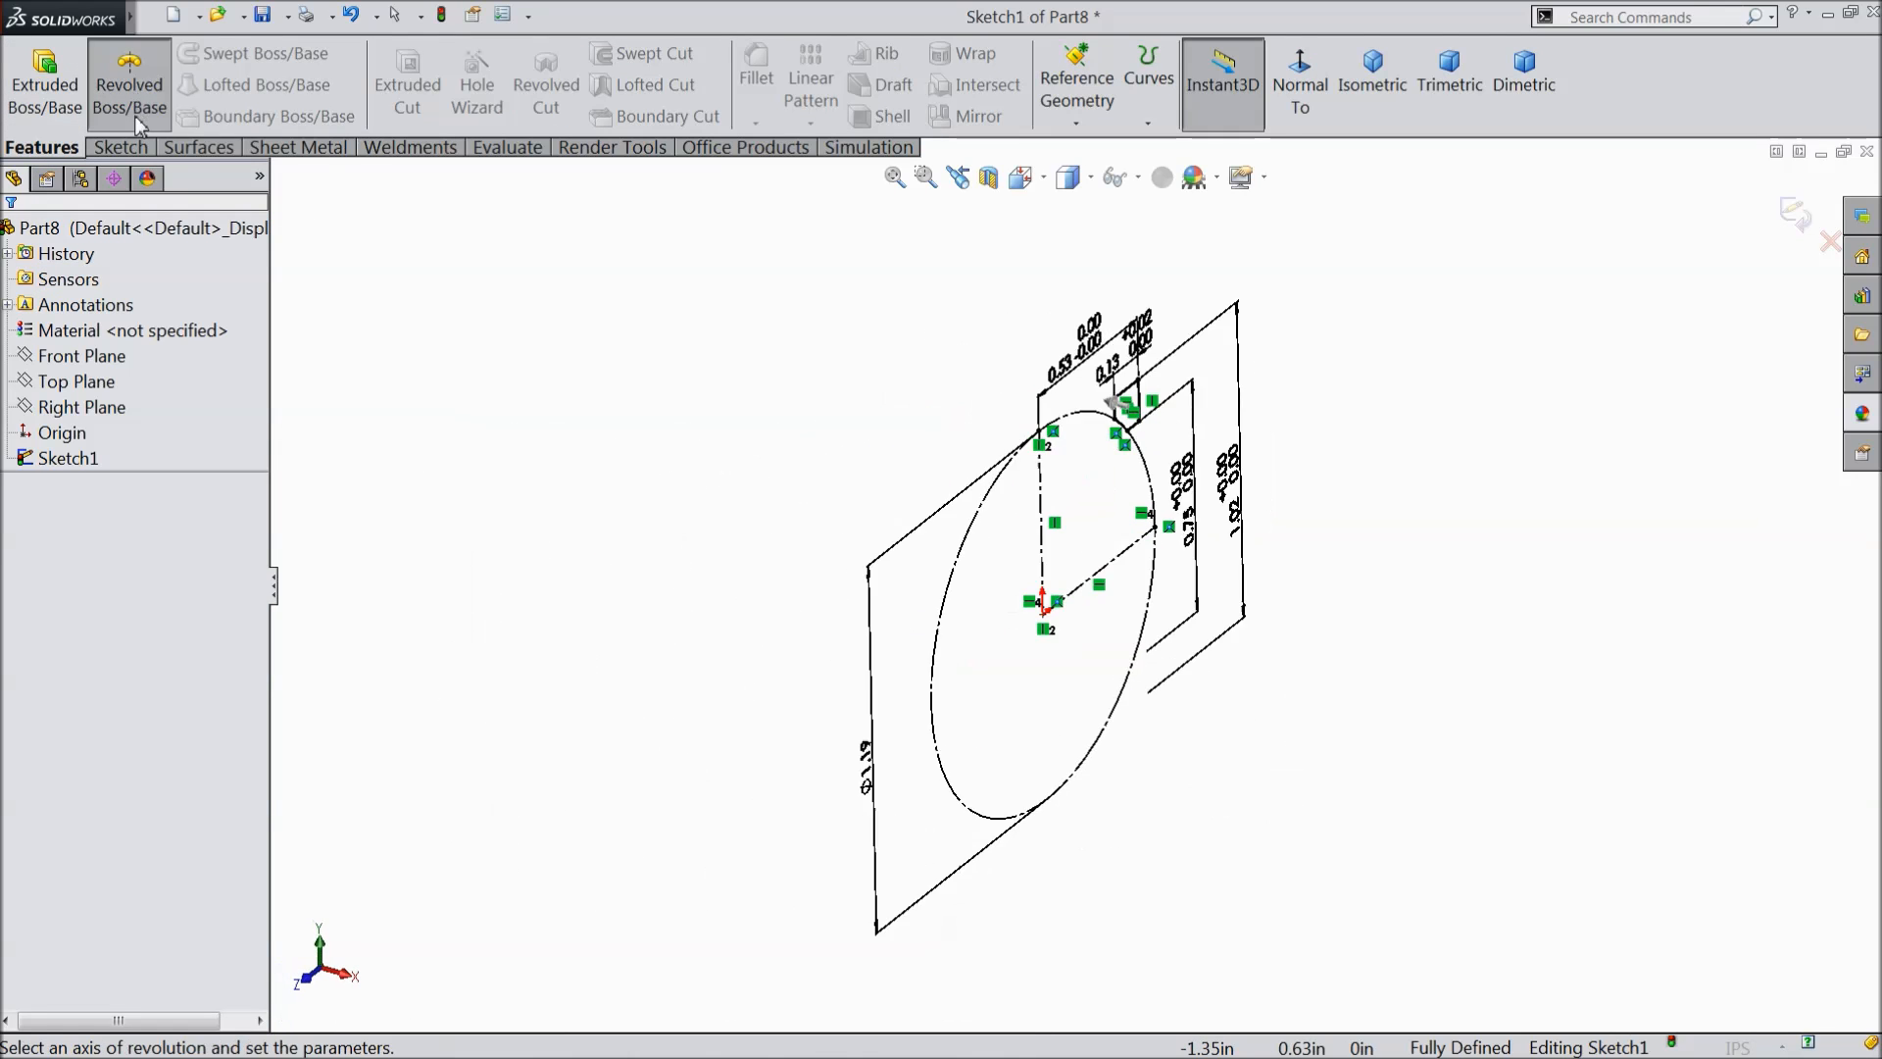
left_click(1111, 562)
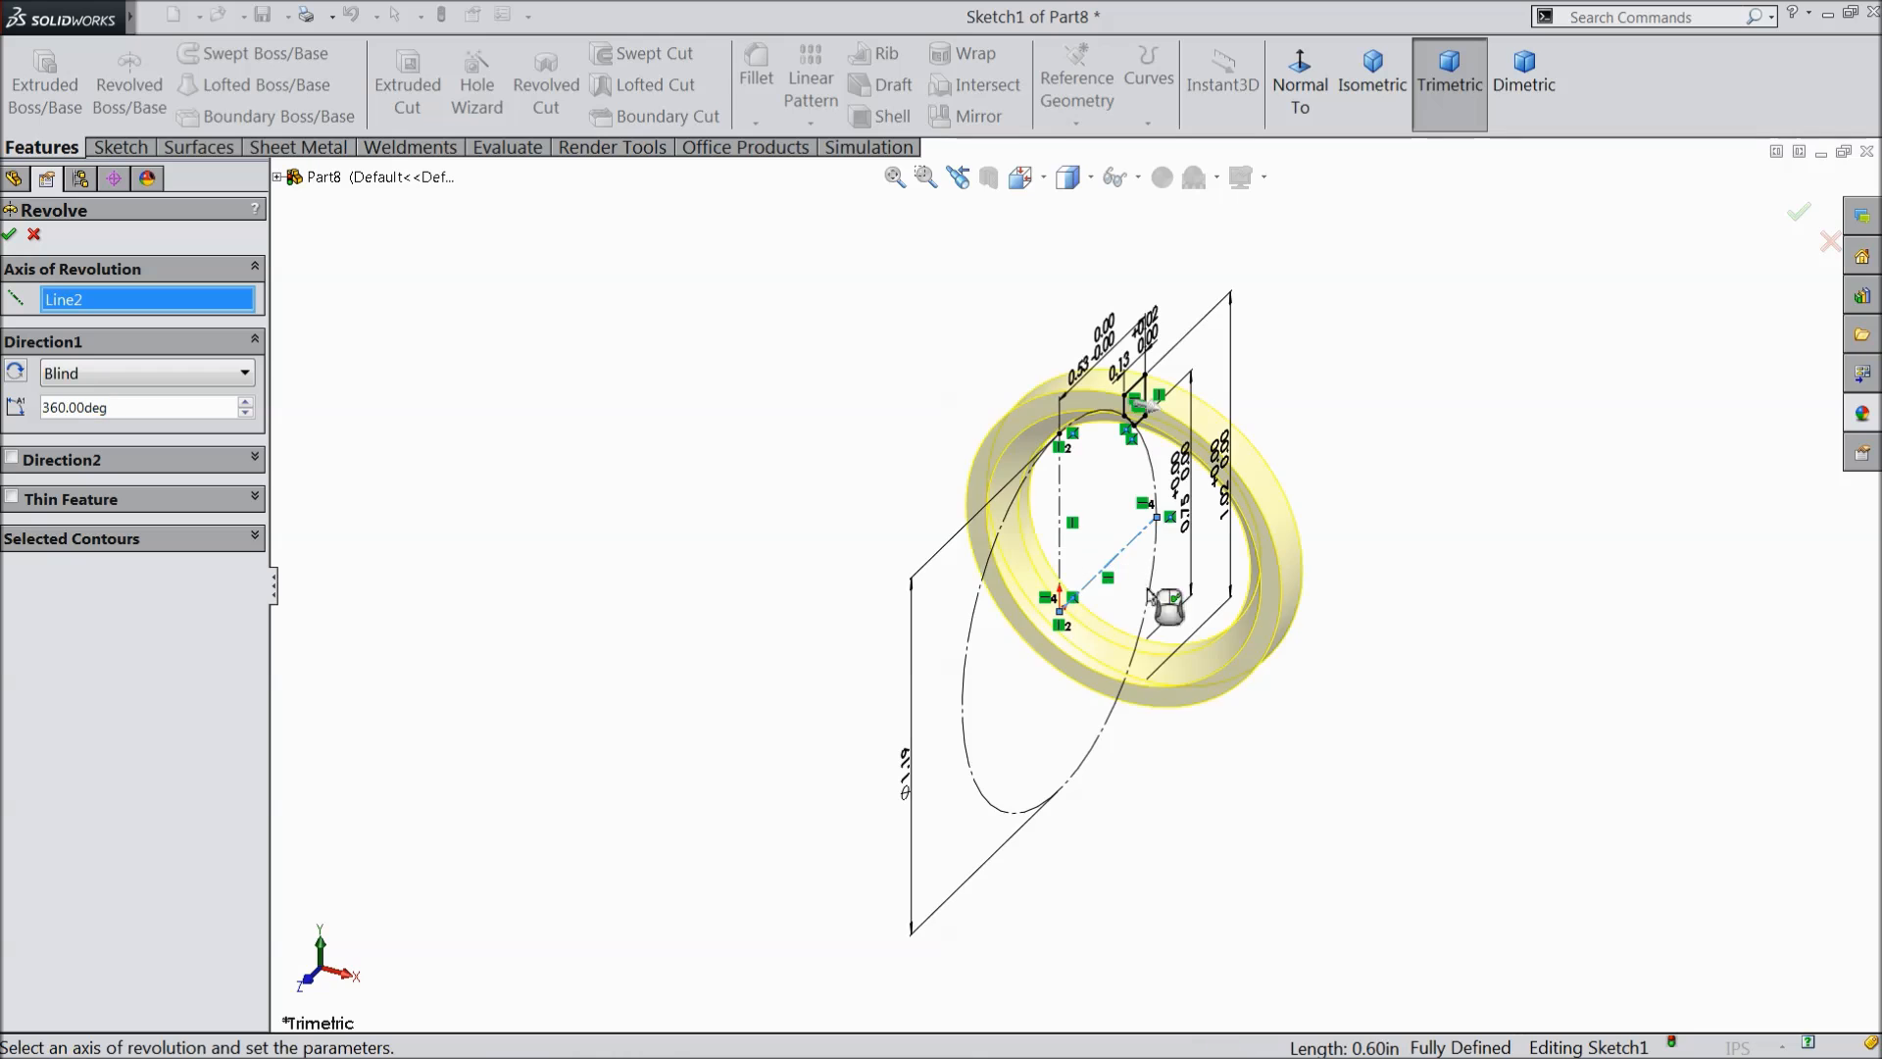
scroll(1183, 578, "down", 2)
left_click(10, 234)
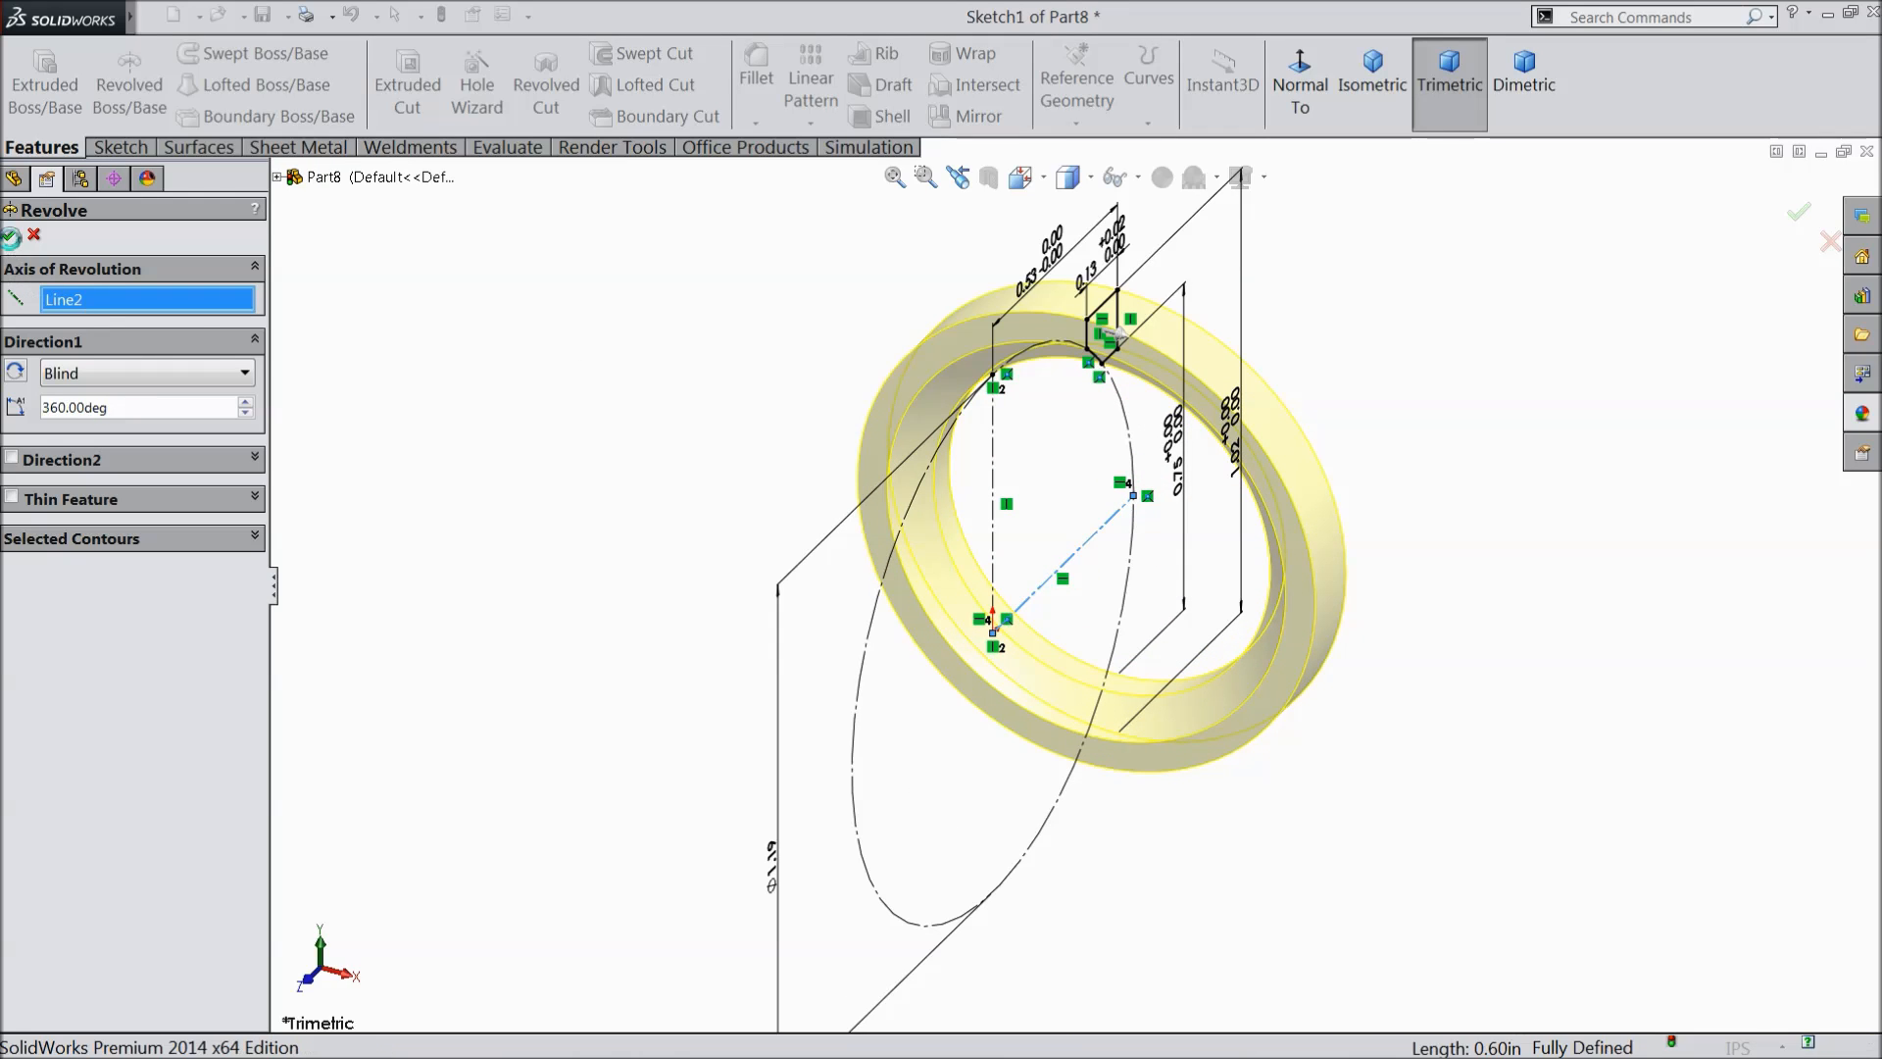
- Apply the textured plastic appearance PW-MT11150 to the whole part
left_click(44, 228)
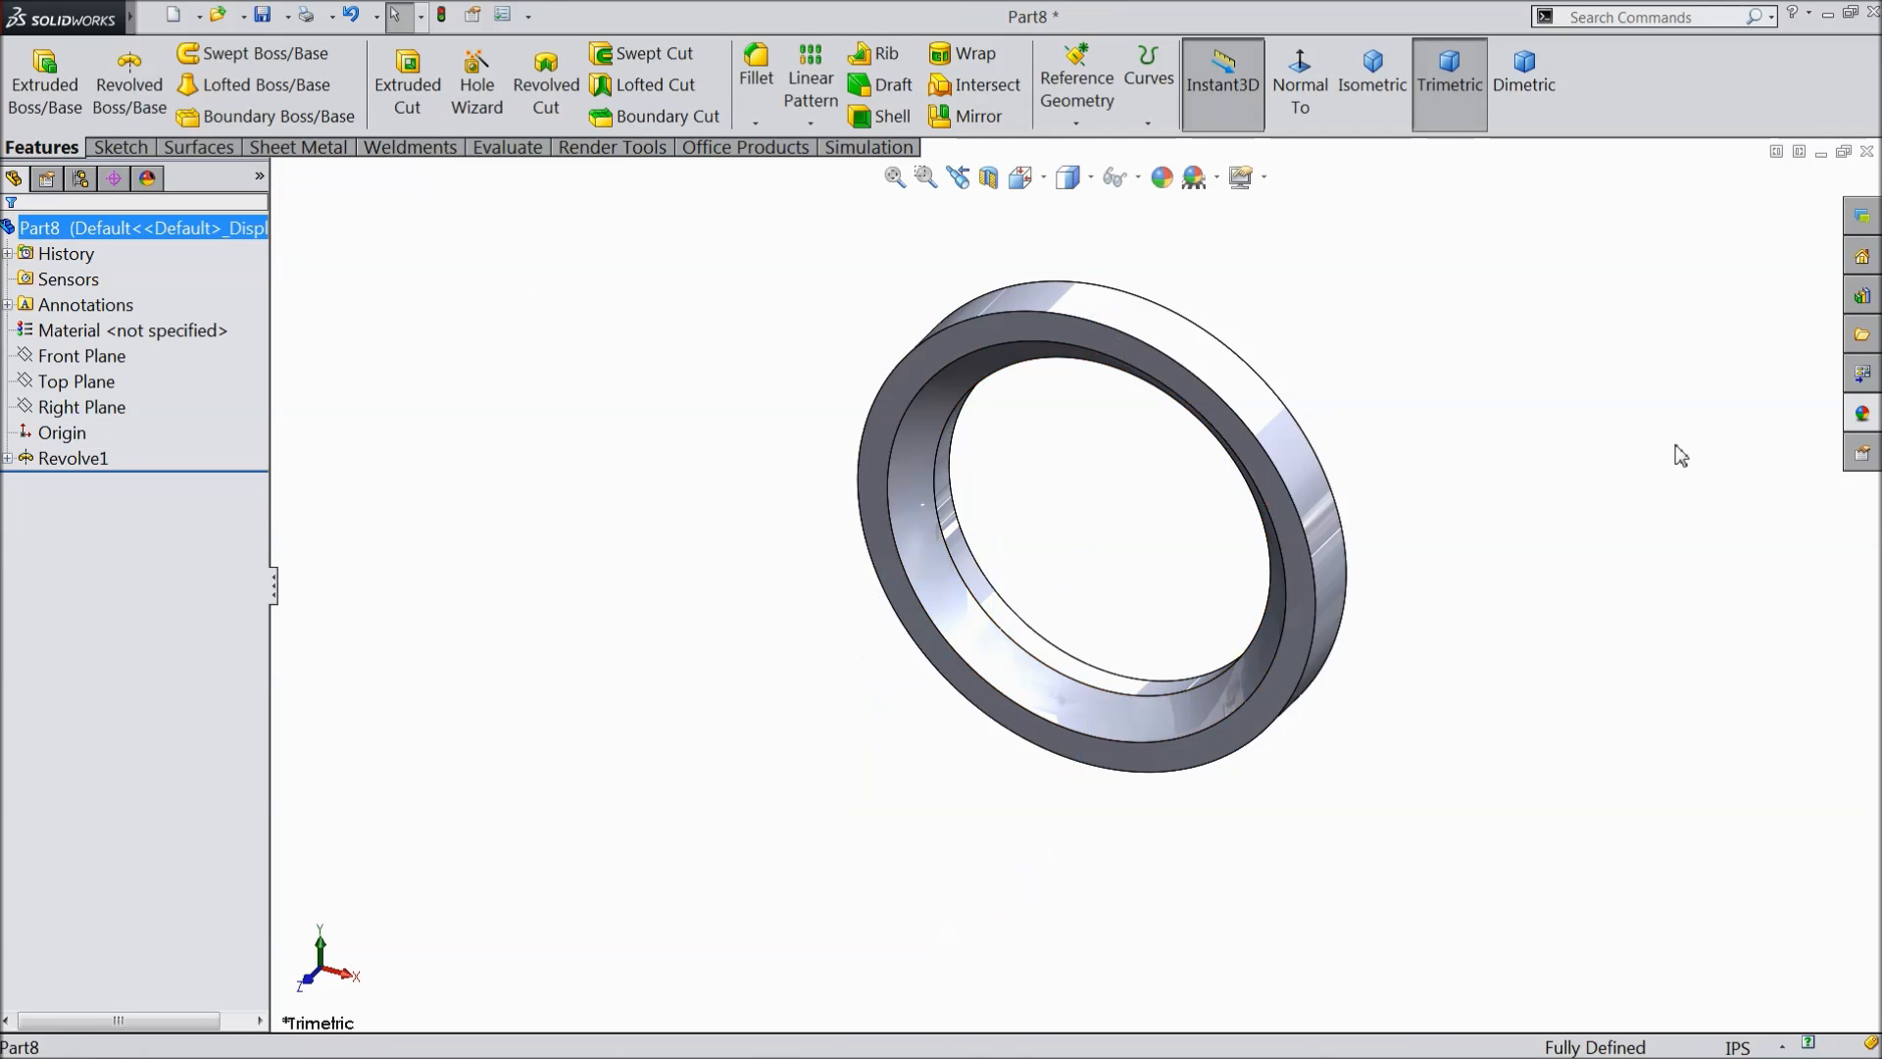
left_click(1862, 414)
scroll(1670, 338, "up", 1)
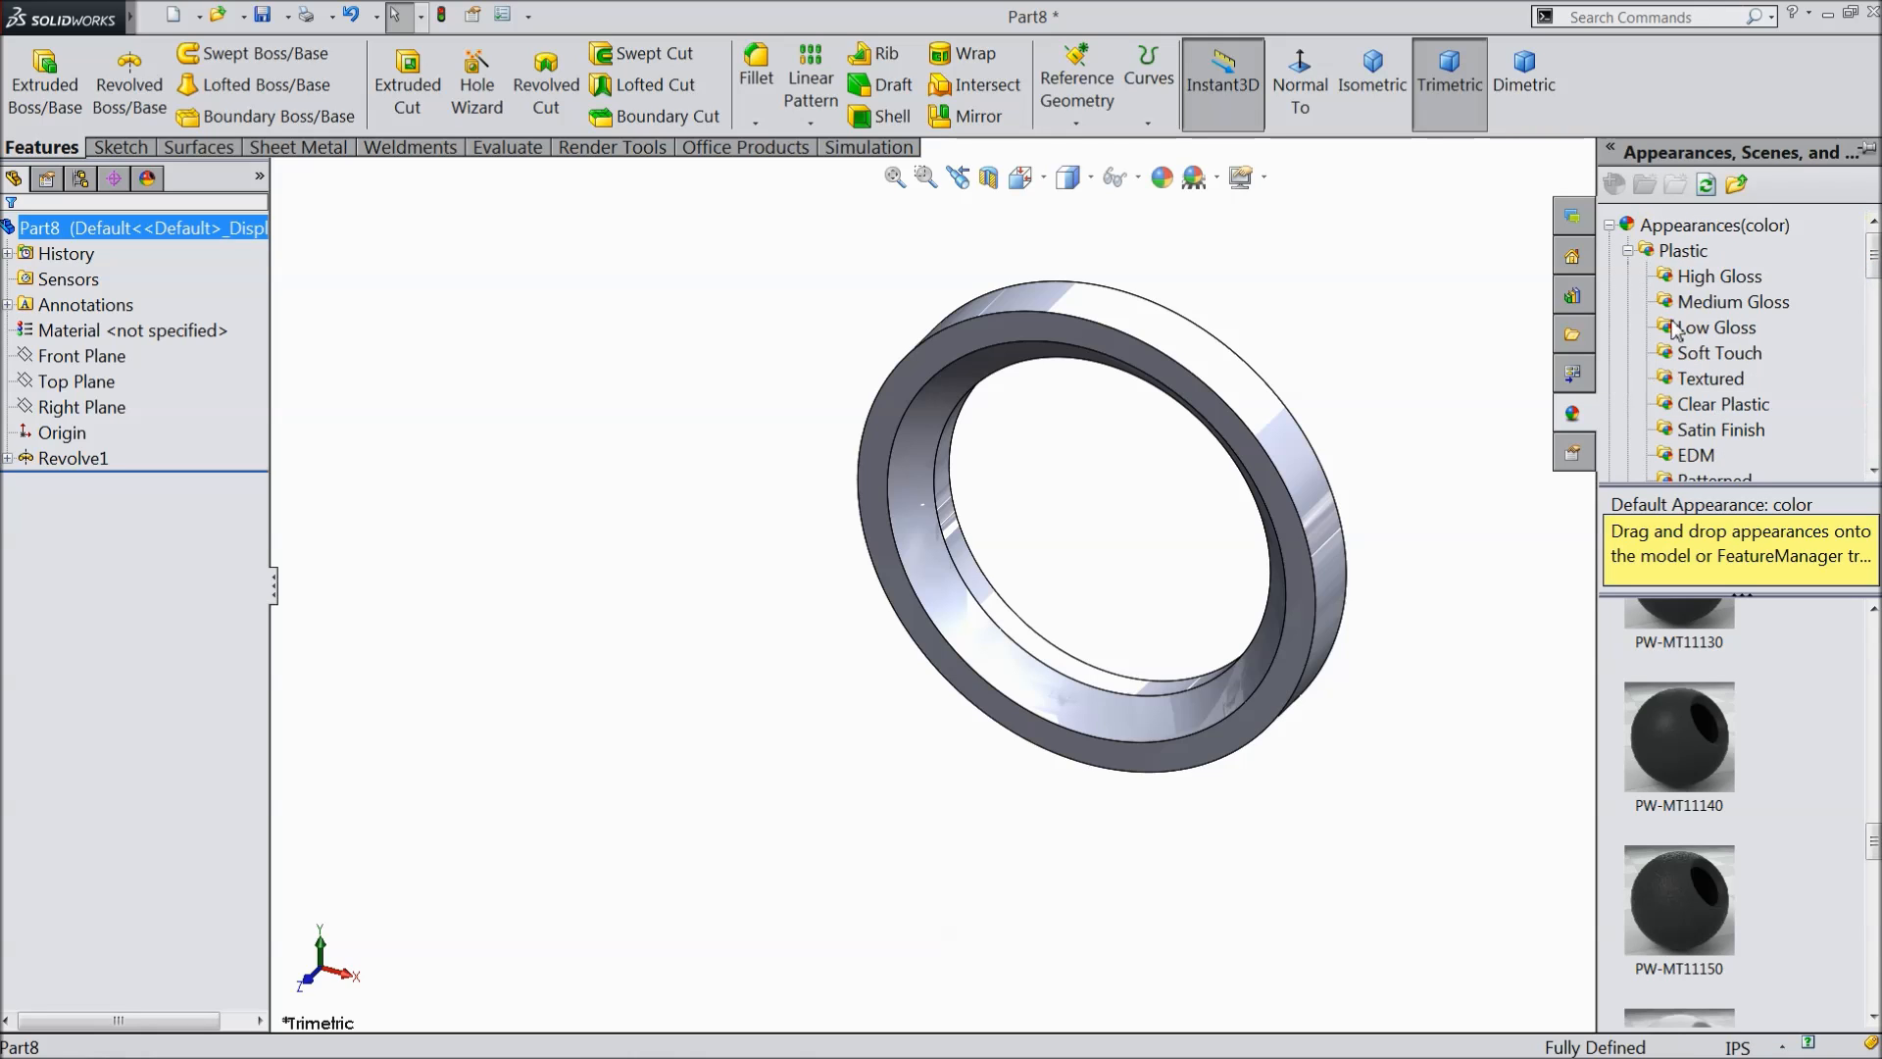
left_click(1686, 252)
left_click(1713, 381)
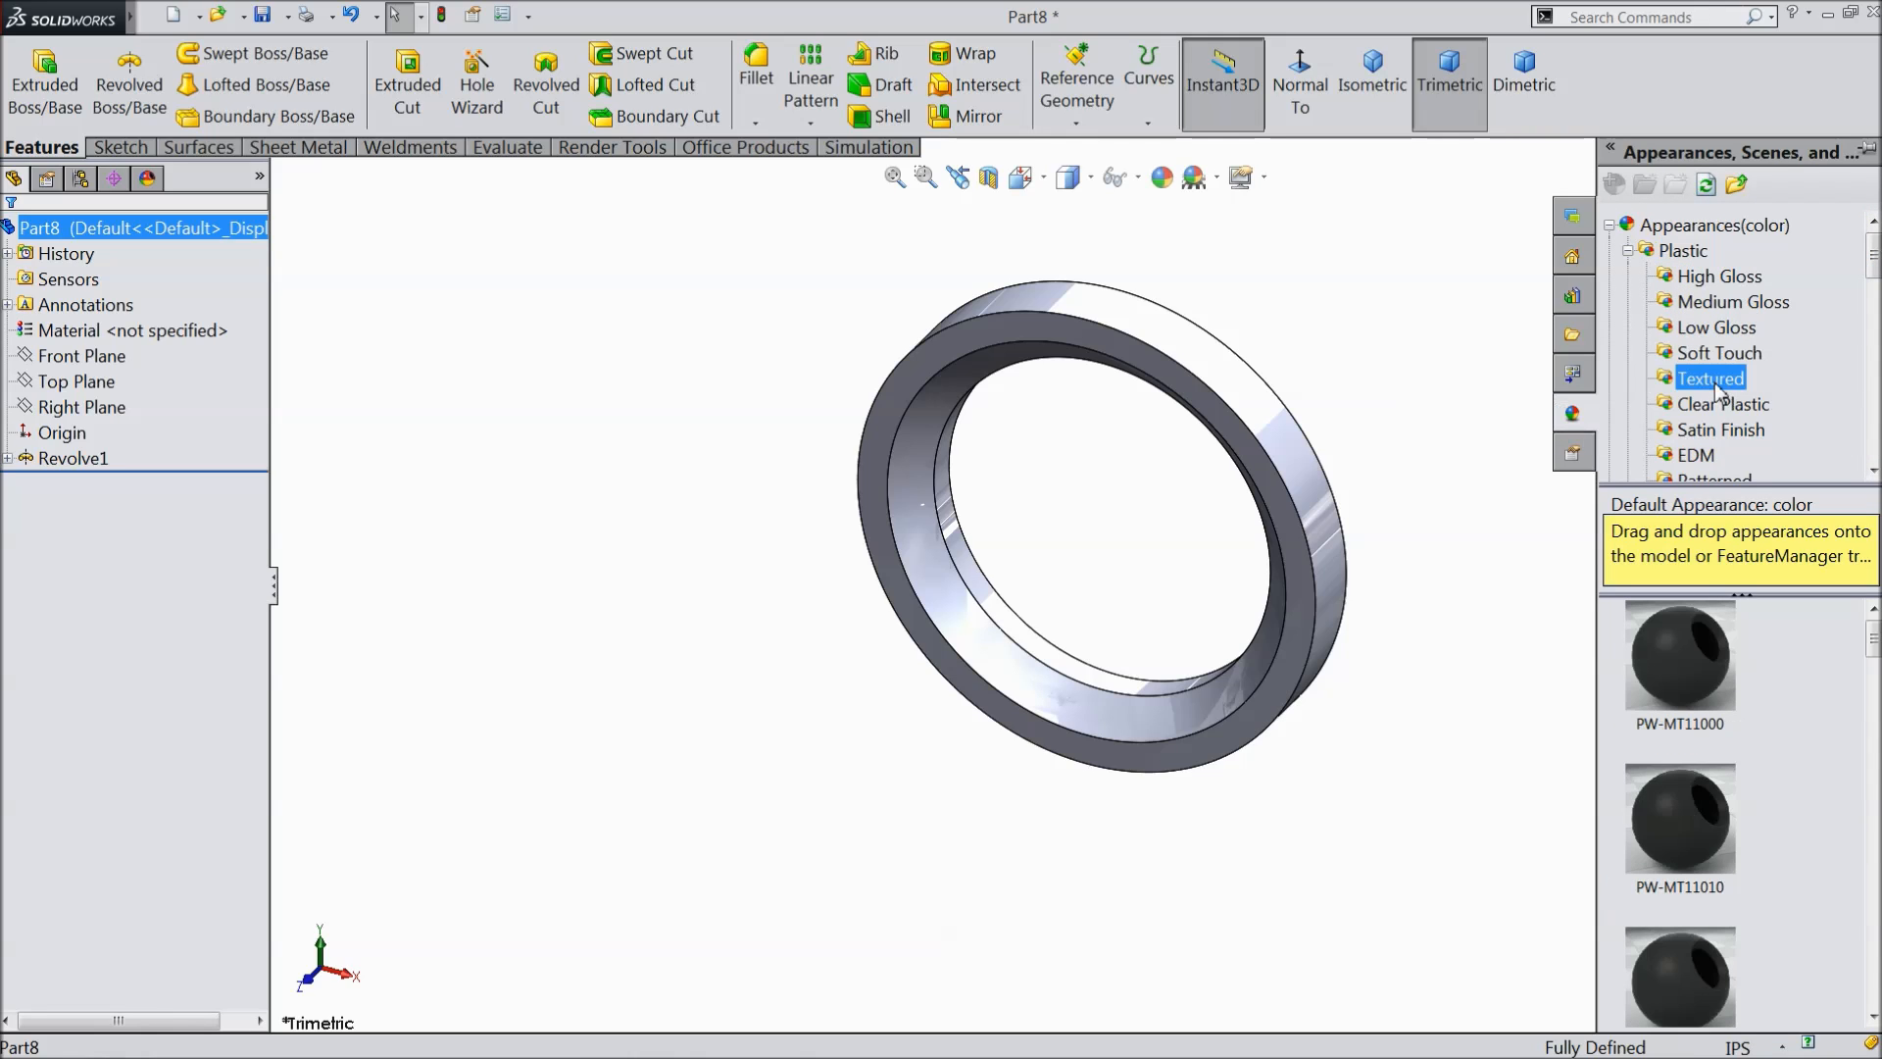
scroll(1754, 813, "down", 8)
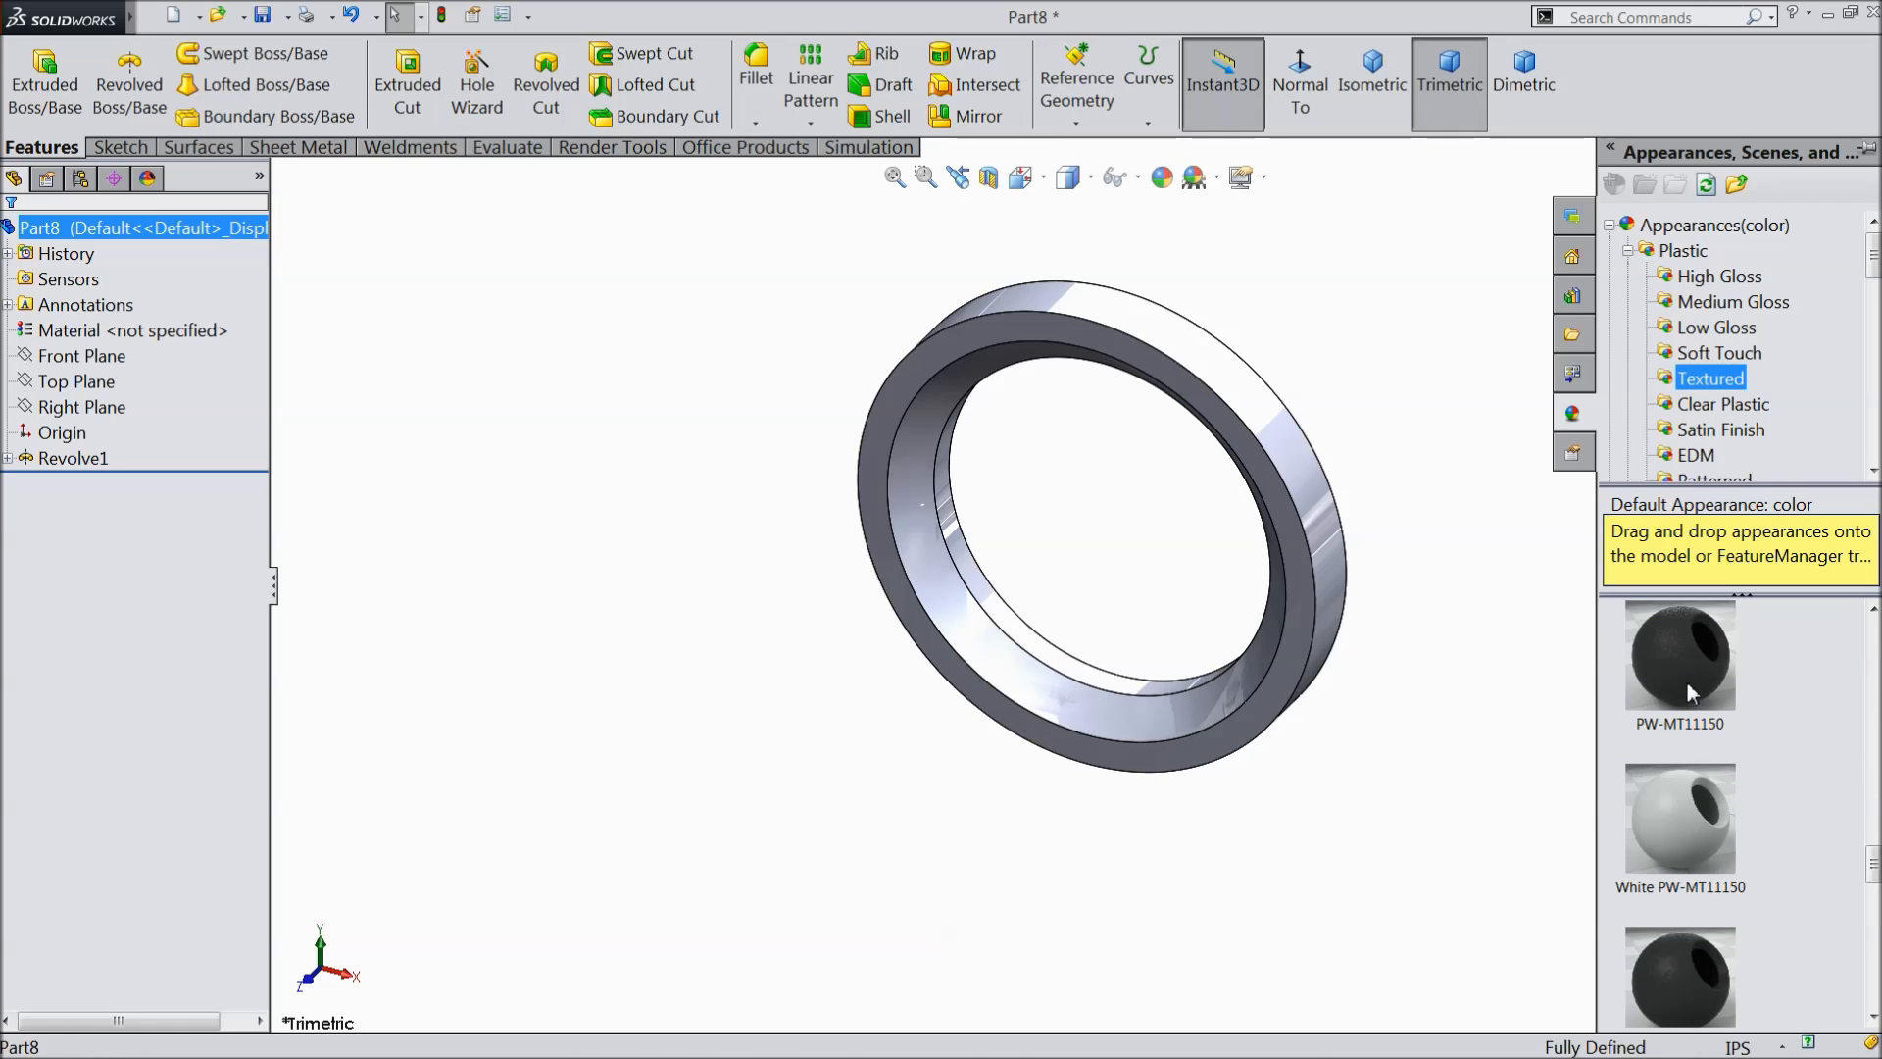
double_click(1680, 655)
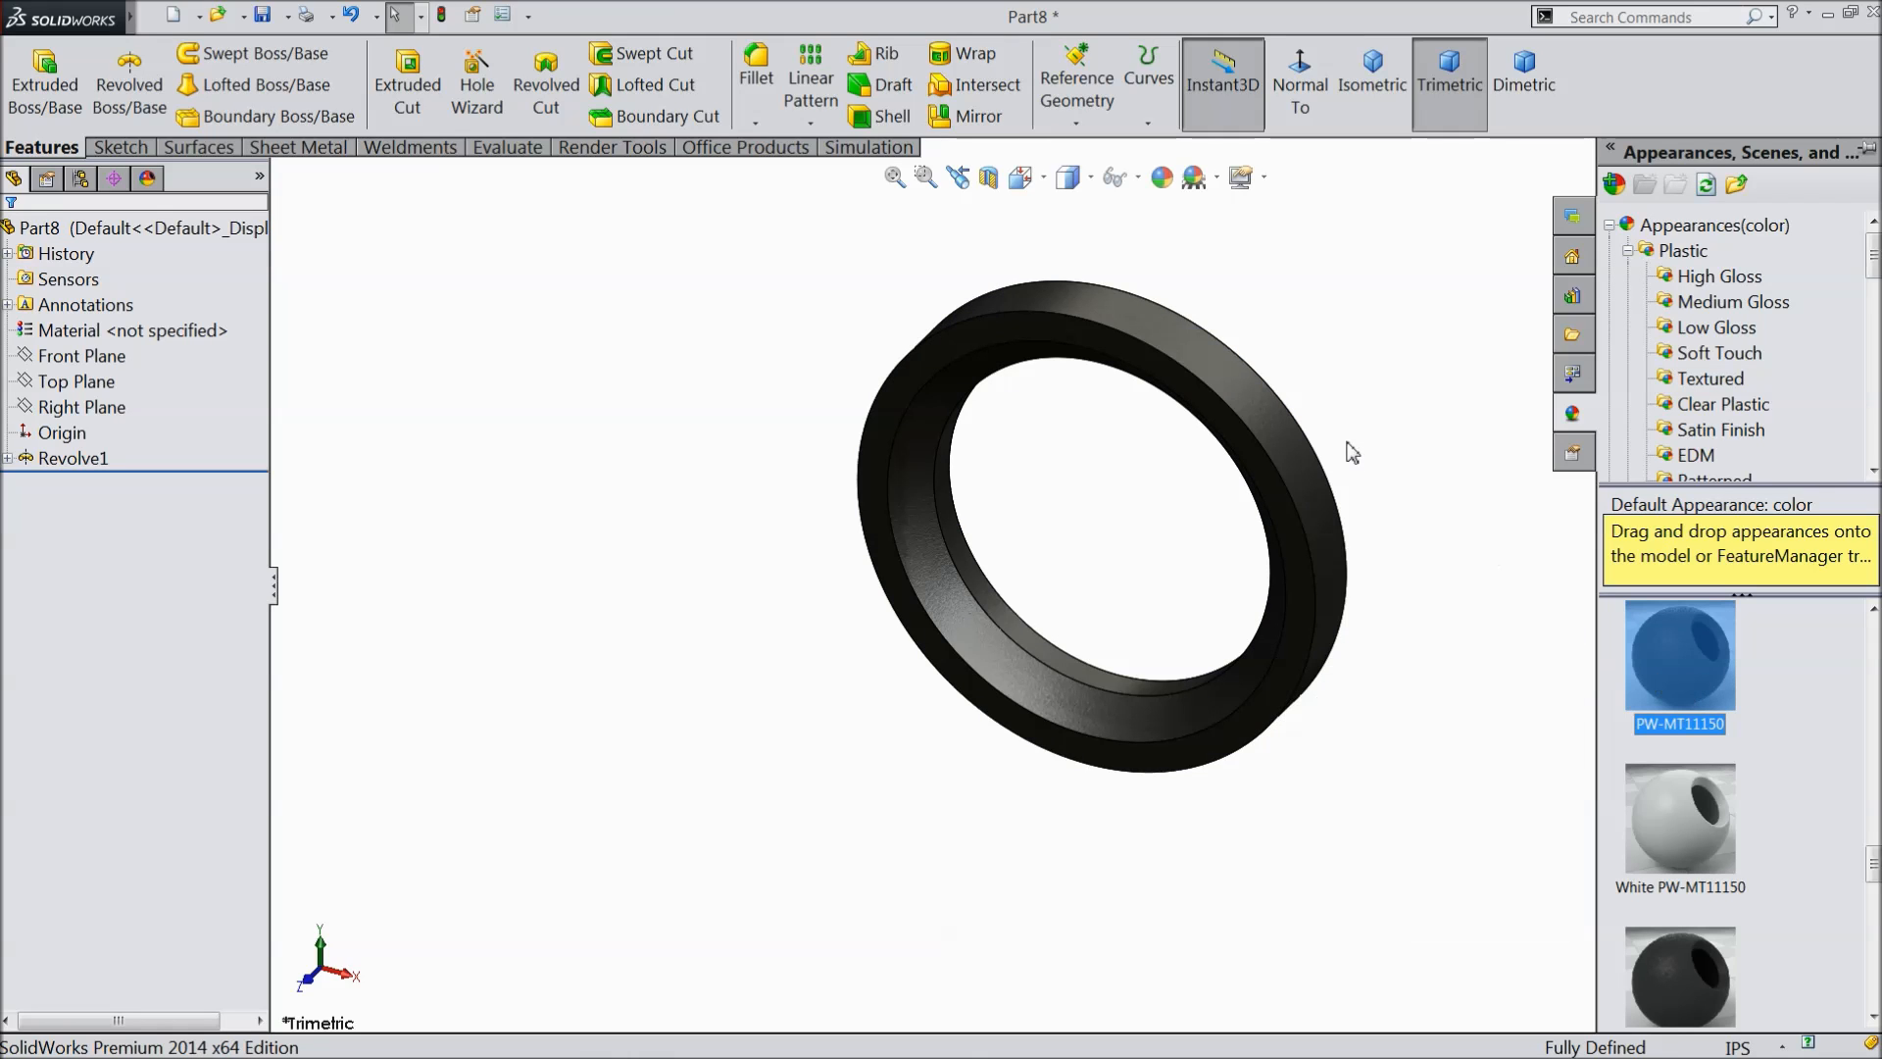
middle_click_drag(1344, 533, 1077, 647)
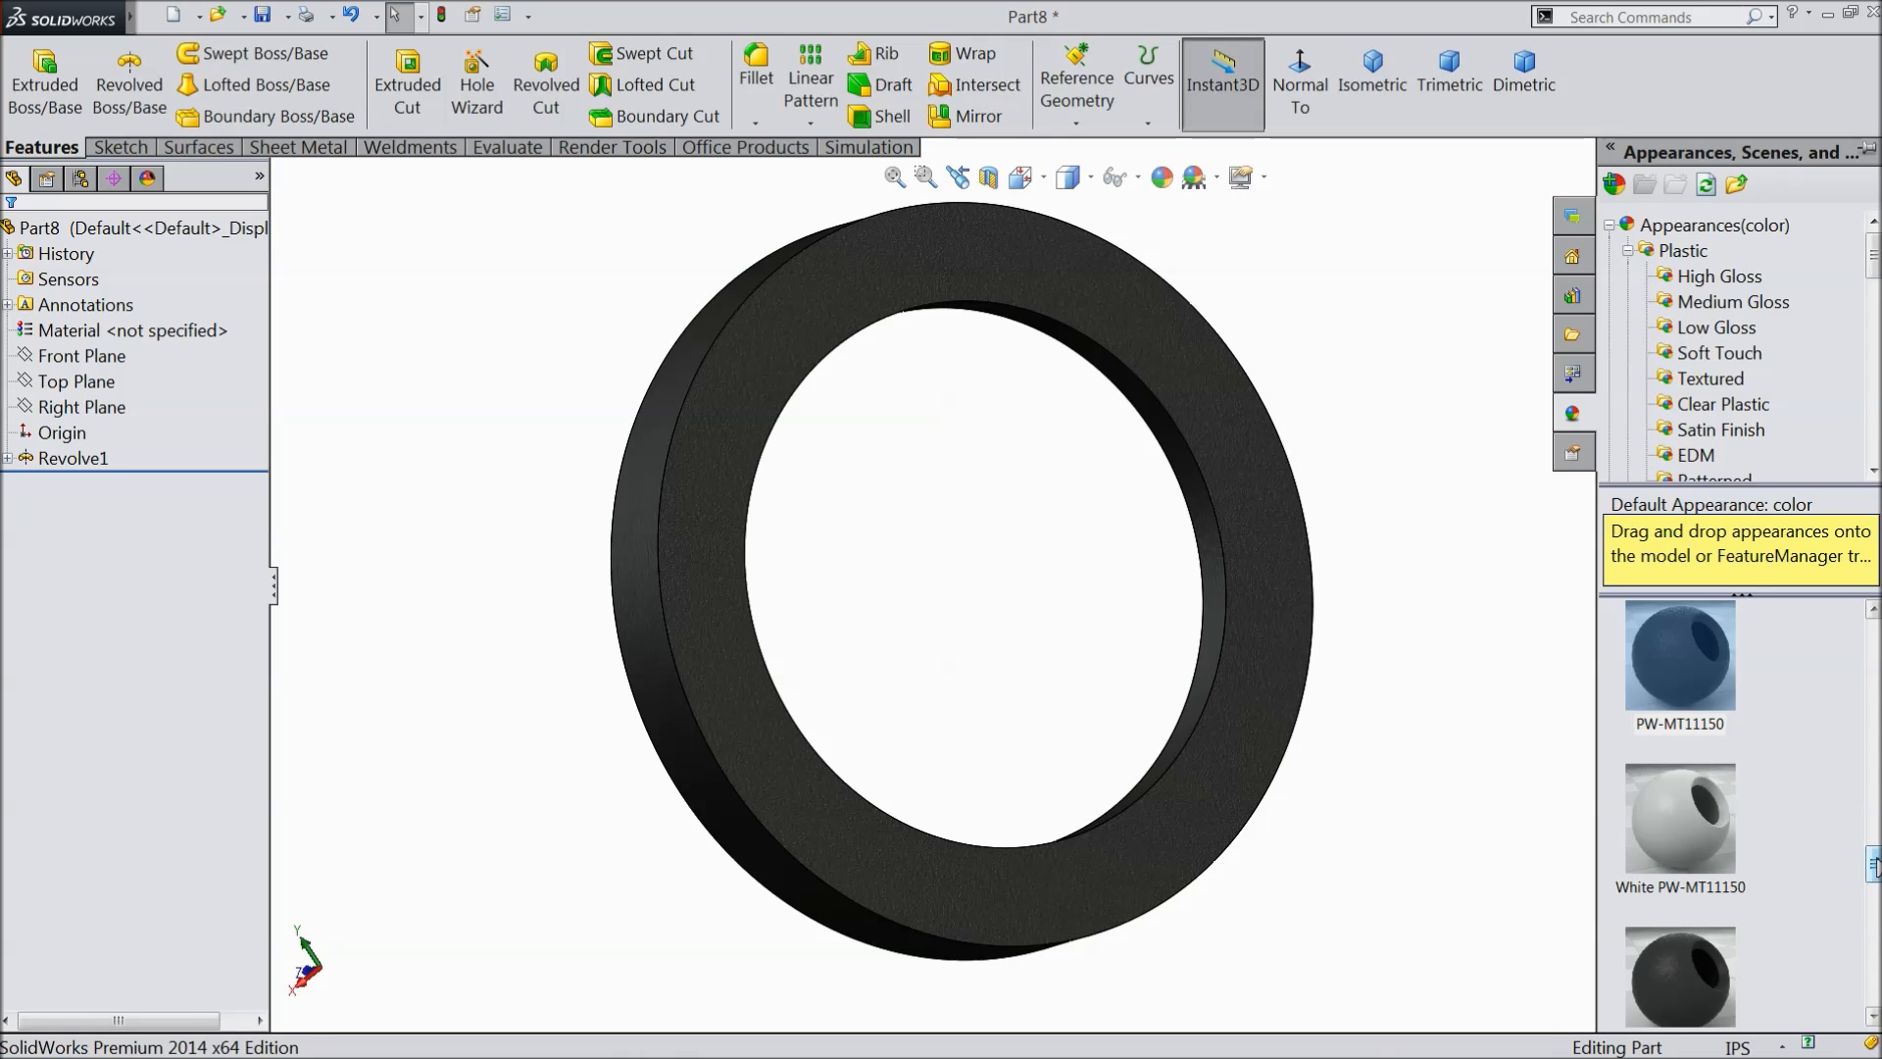
mouse_move(1874, 864)
left_mouse_down()
mouse_move(1873, 882)
mouse_move(1873, 863)
left_mouse_up()
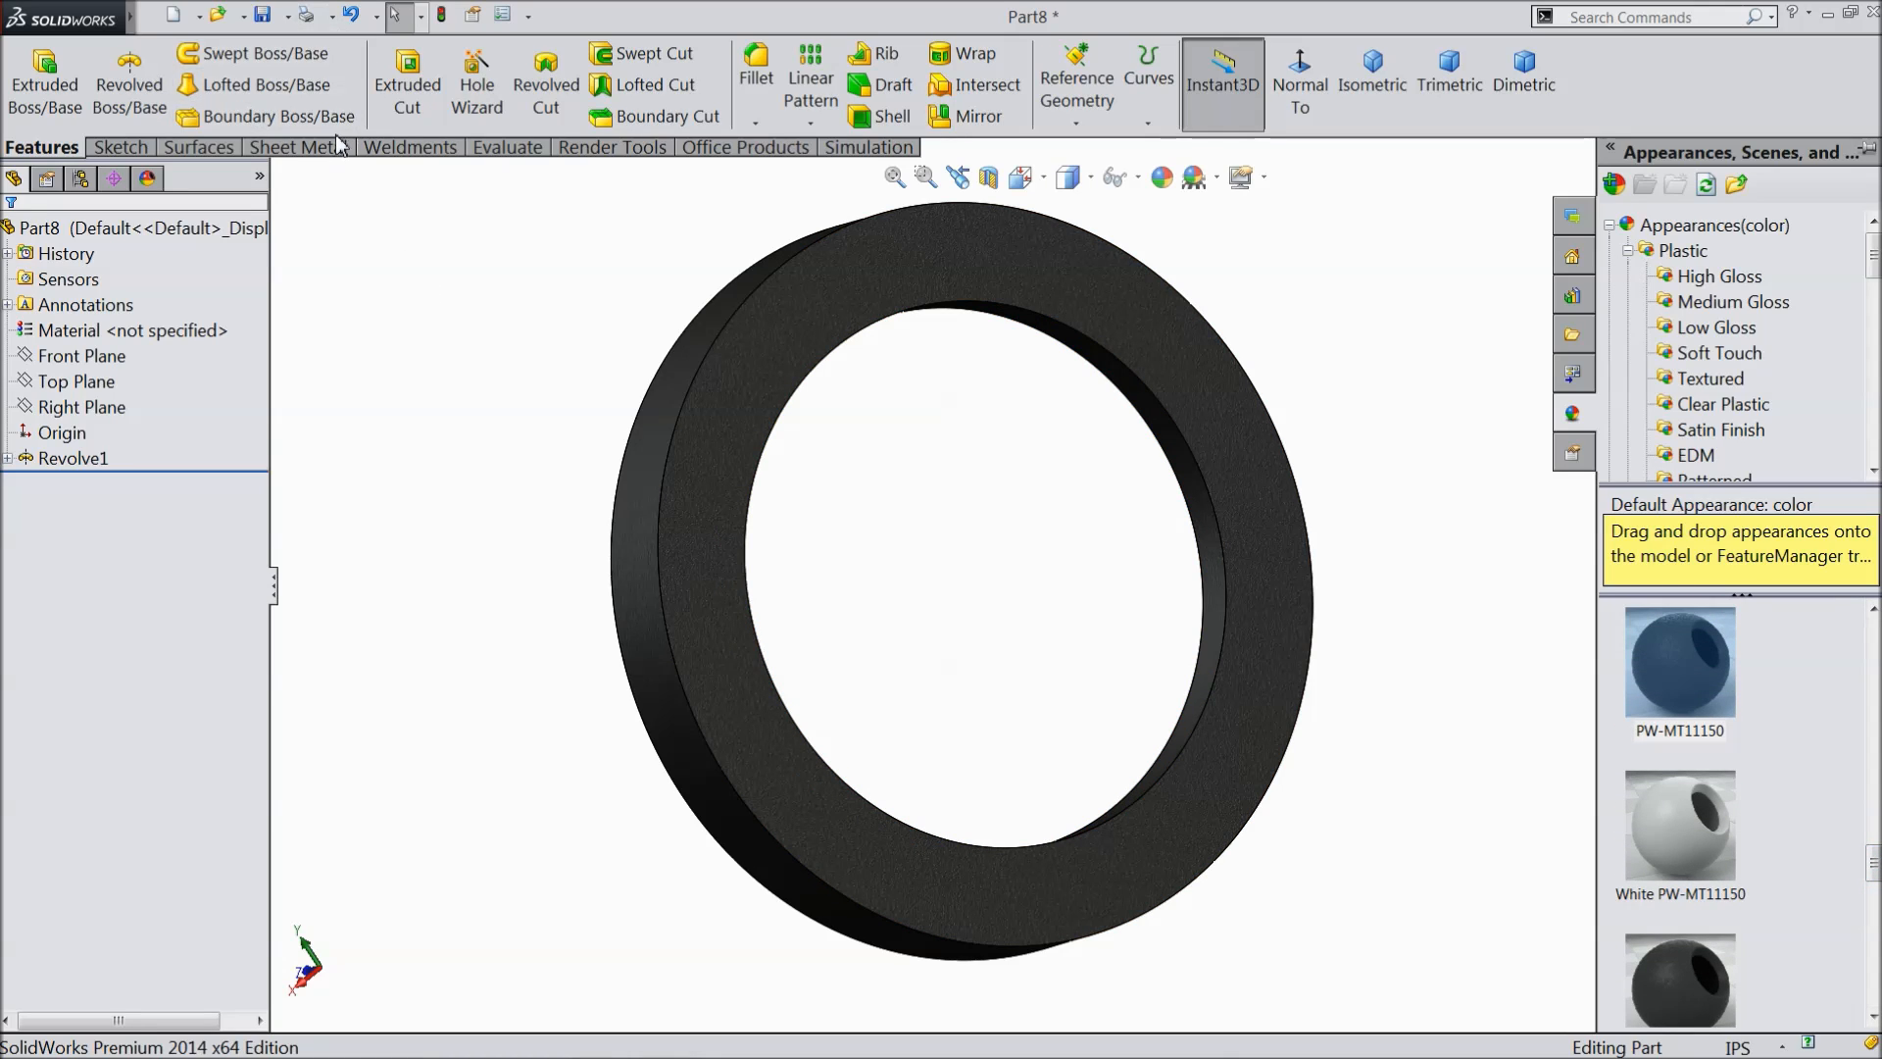
- Chamfer the outer circular edge of the ring's flat face by 0.03 in at 45 degrees
left_click(755, 122)
left_click(784, 182)
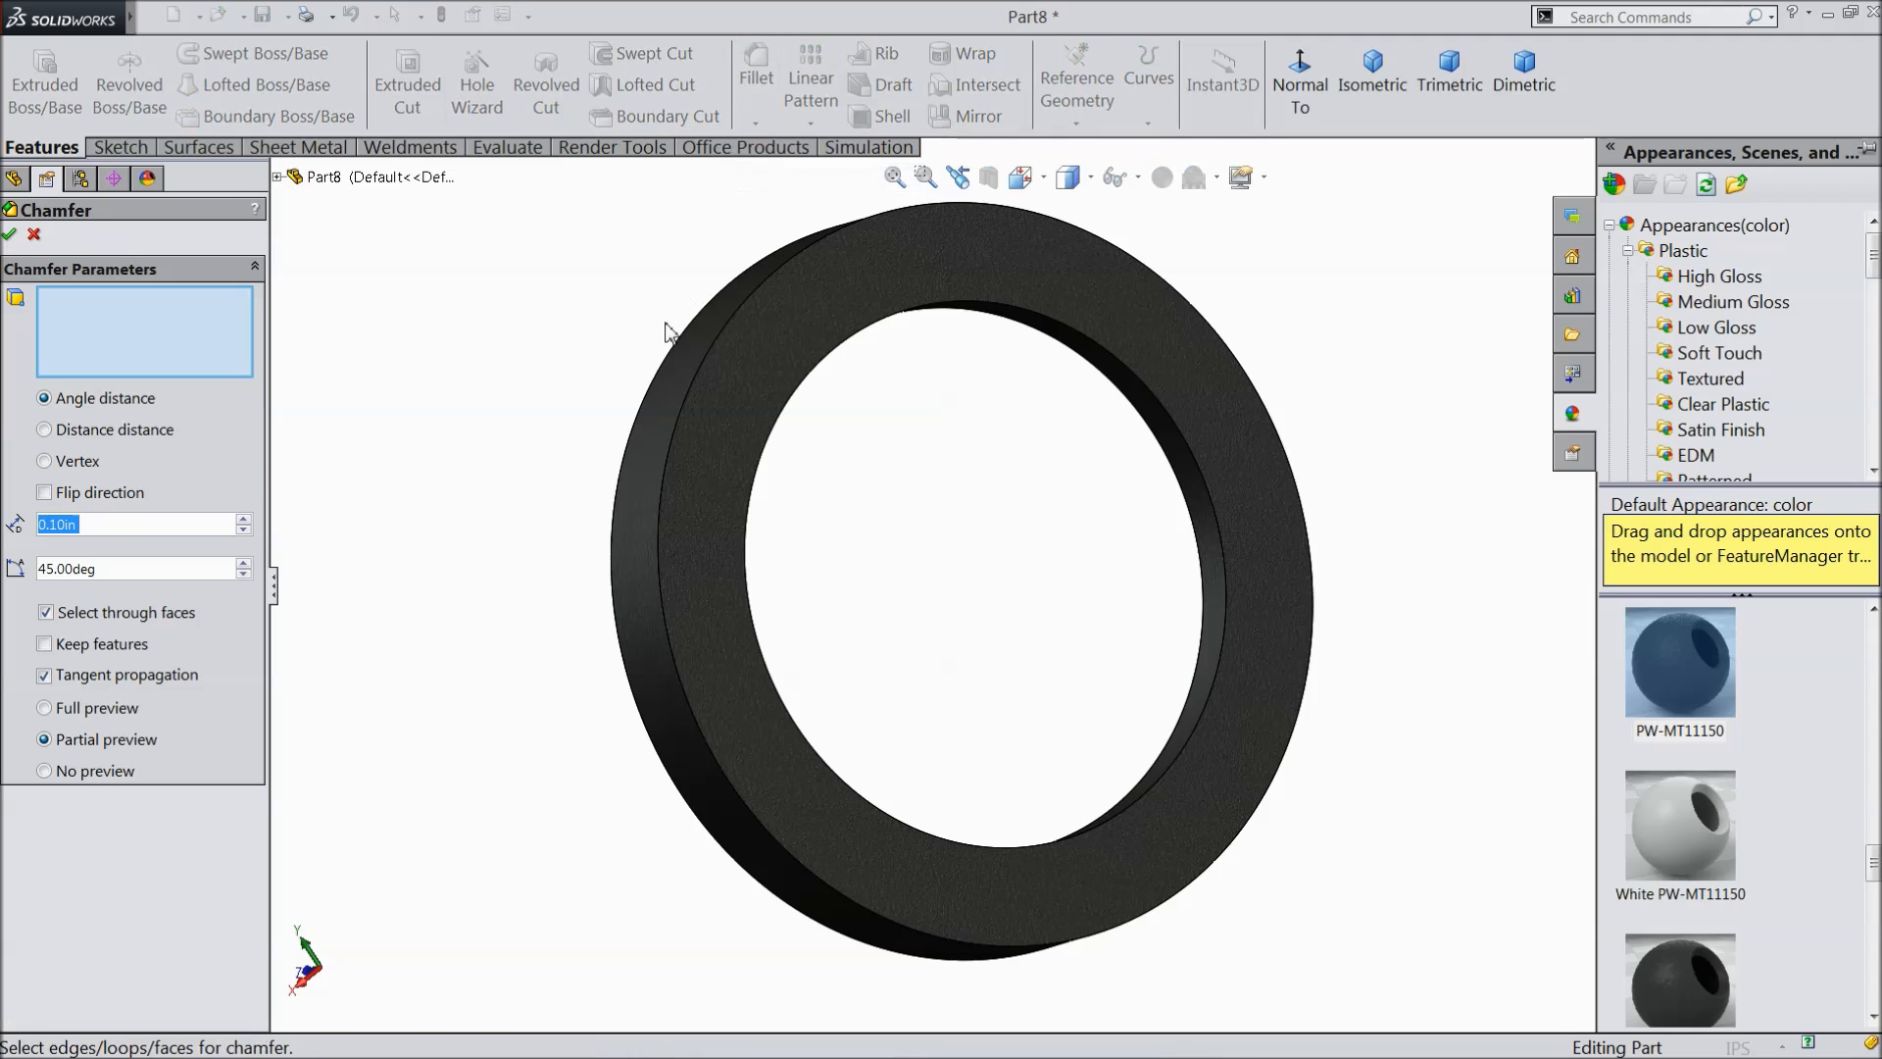
type("0.3")
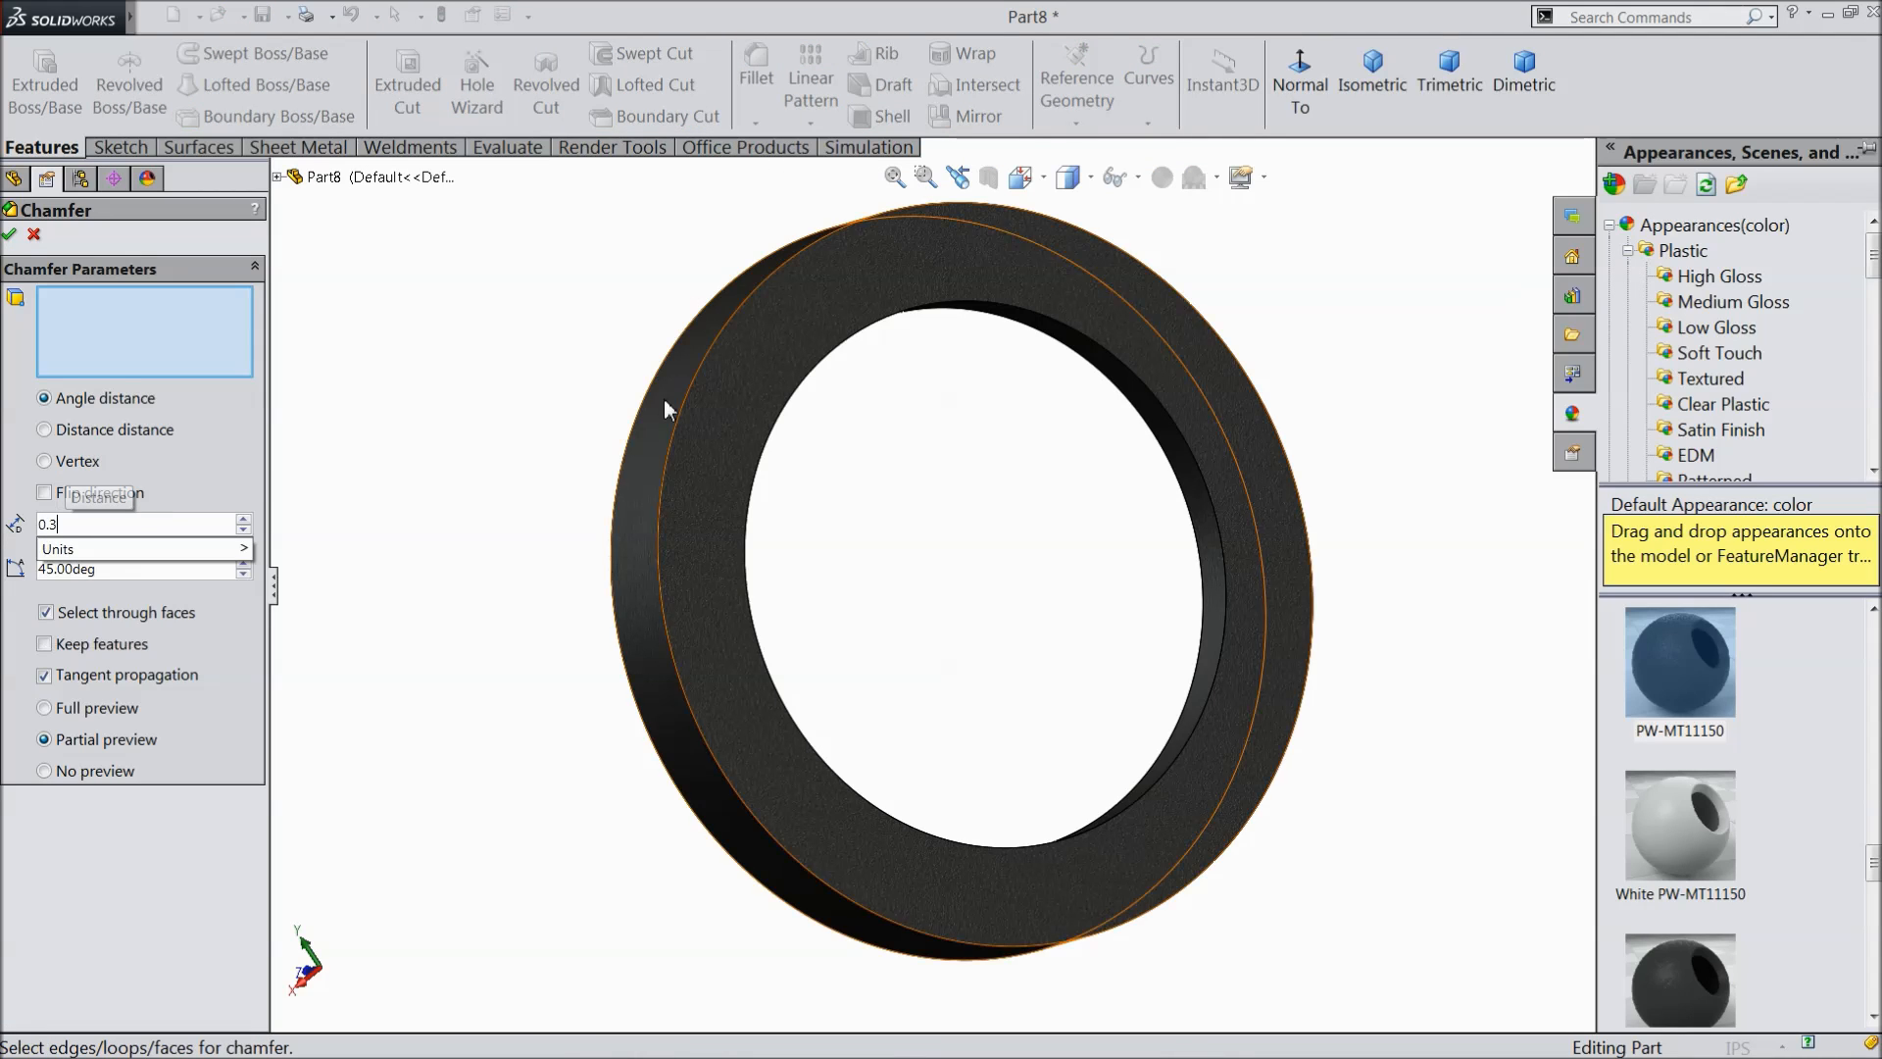
key("Return")
left_click(649, 468)
middle_click_drag(521, 550, 597, 556)
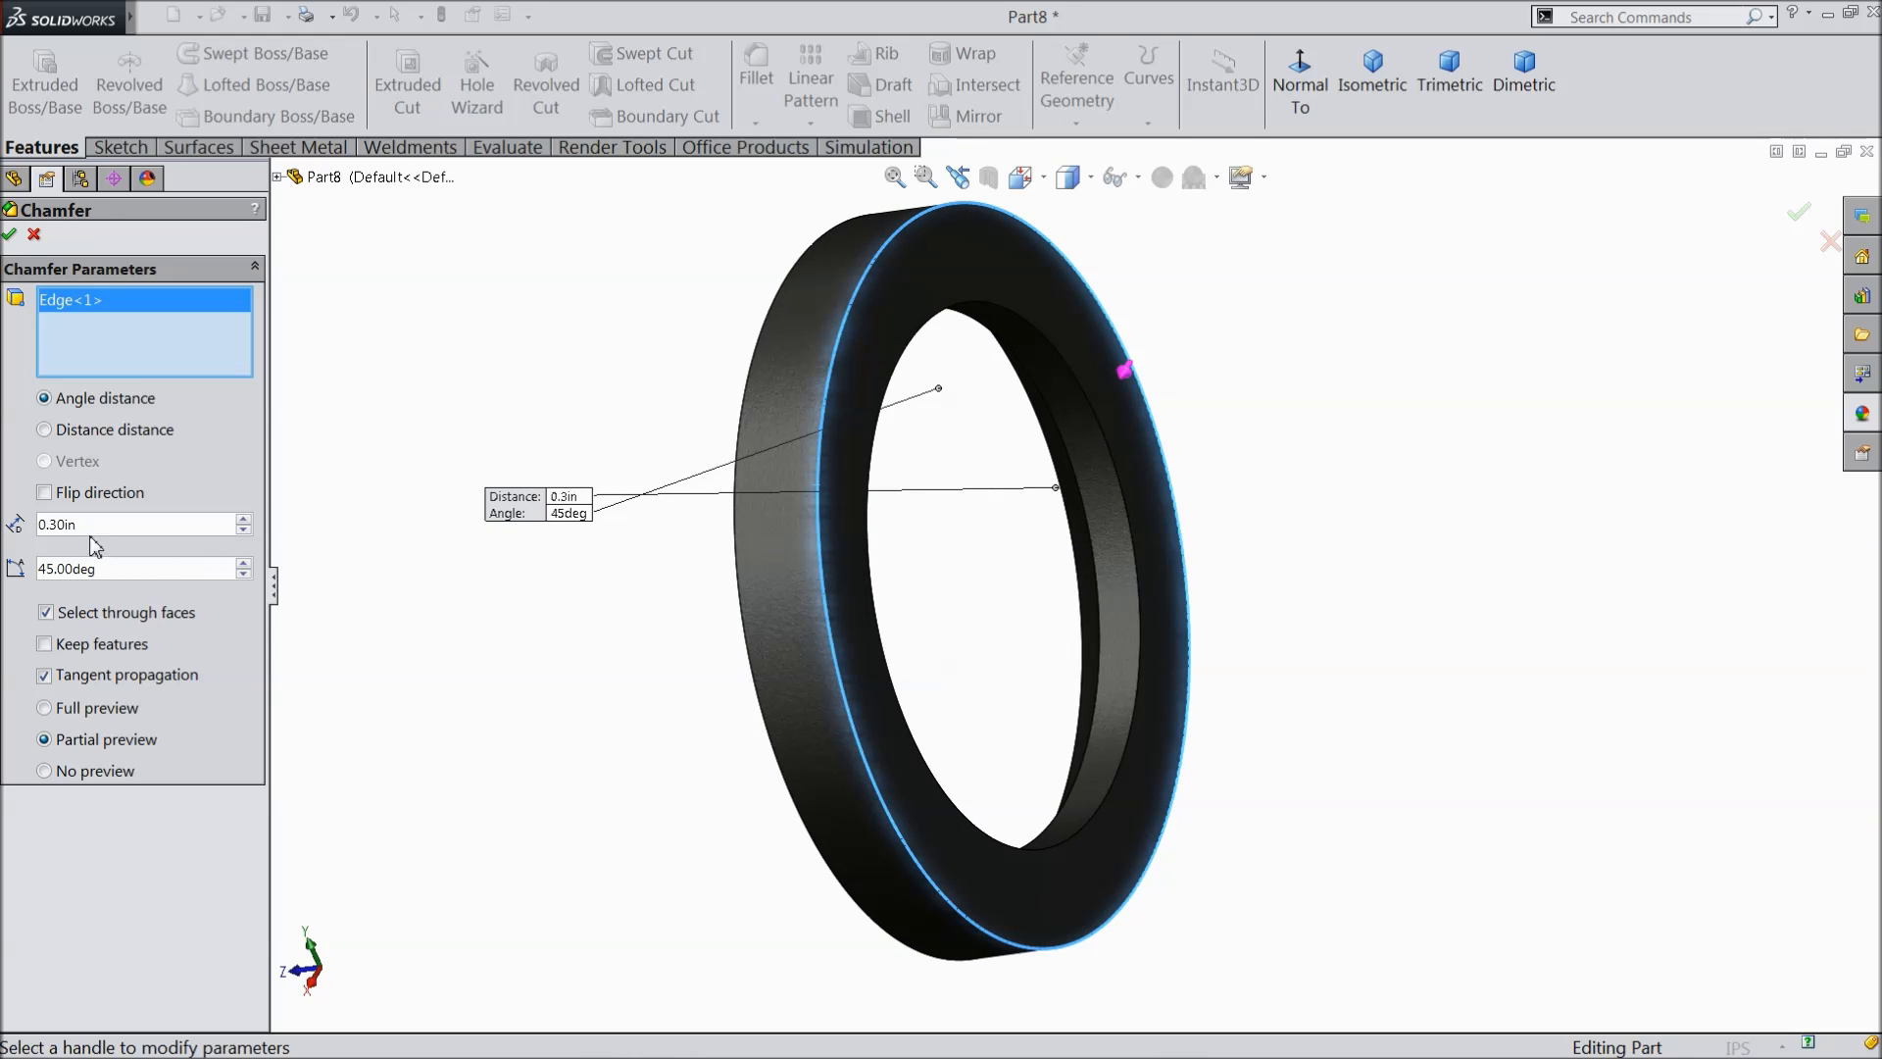
type("0.03")
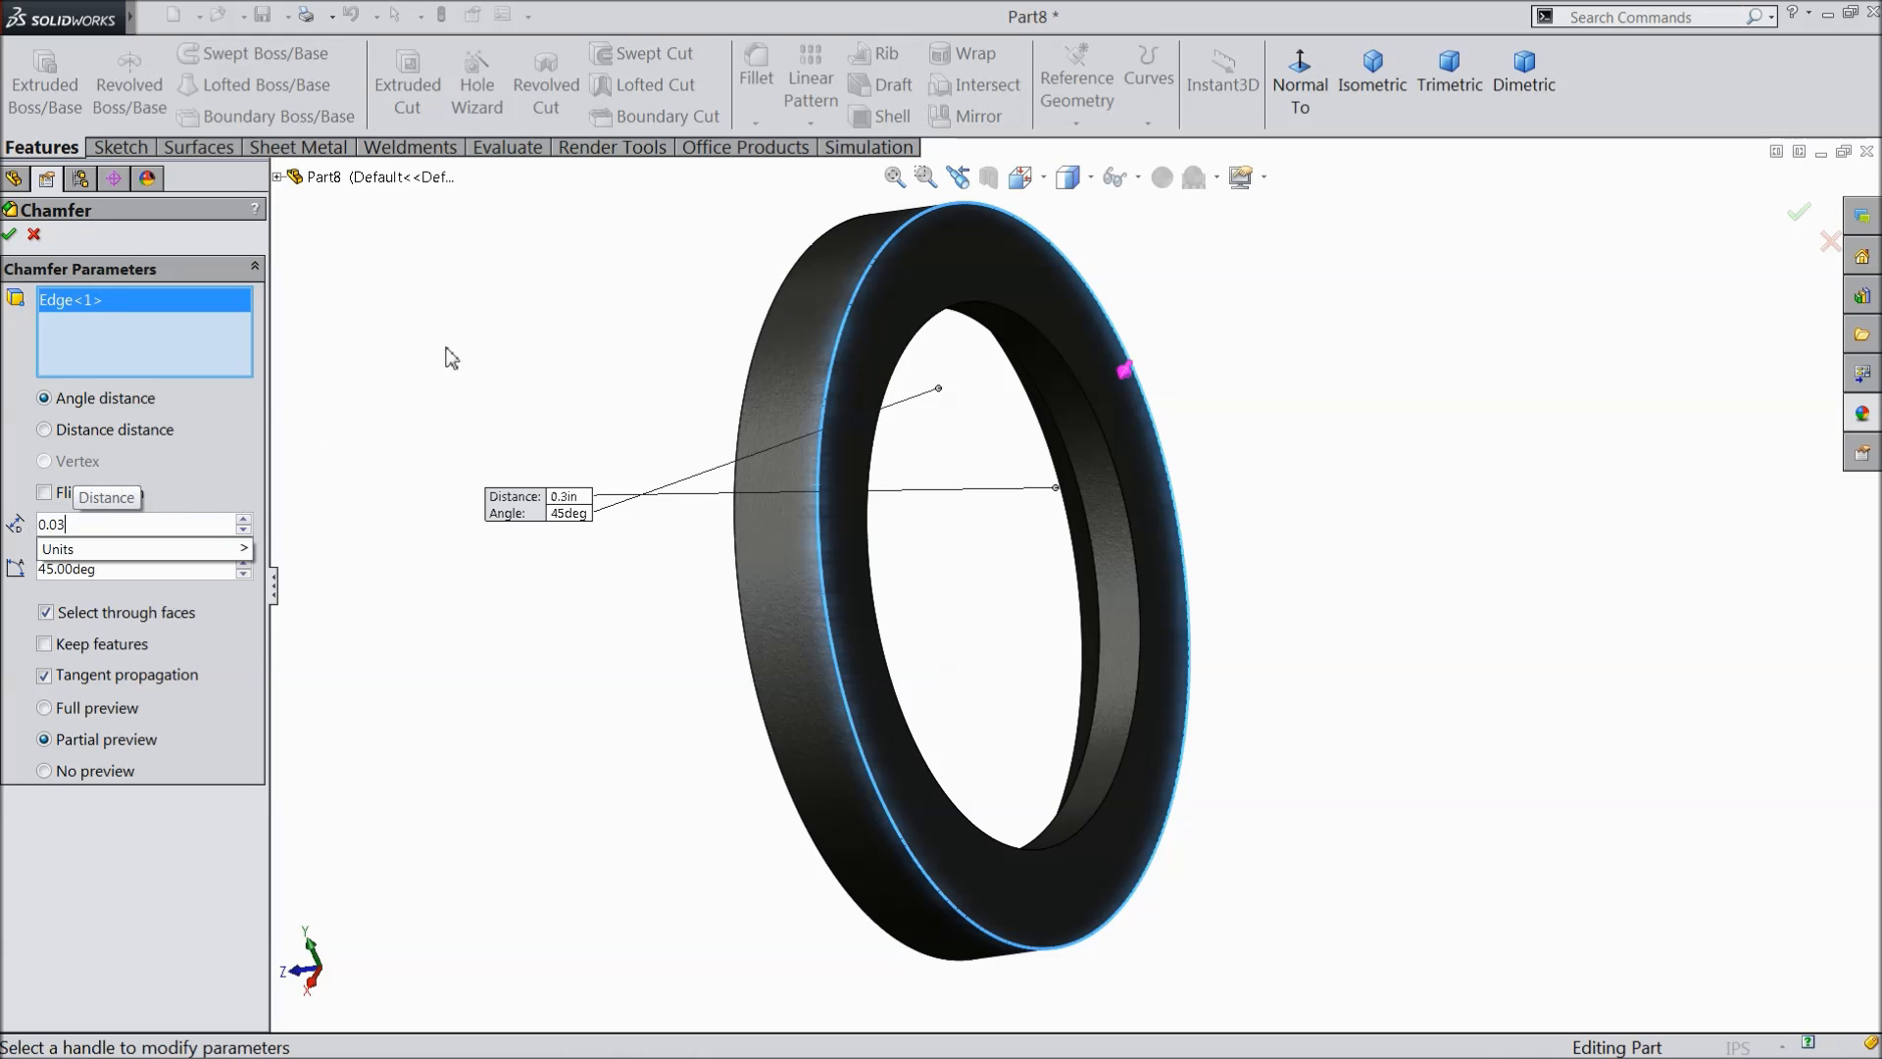
key("Return")
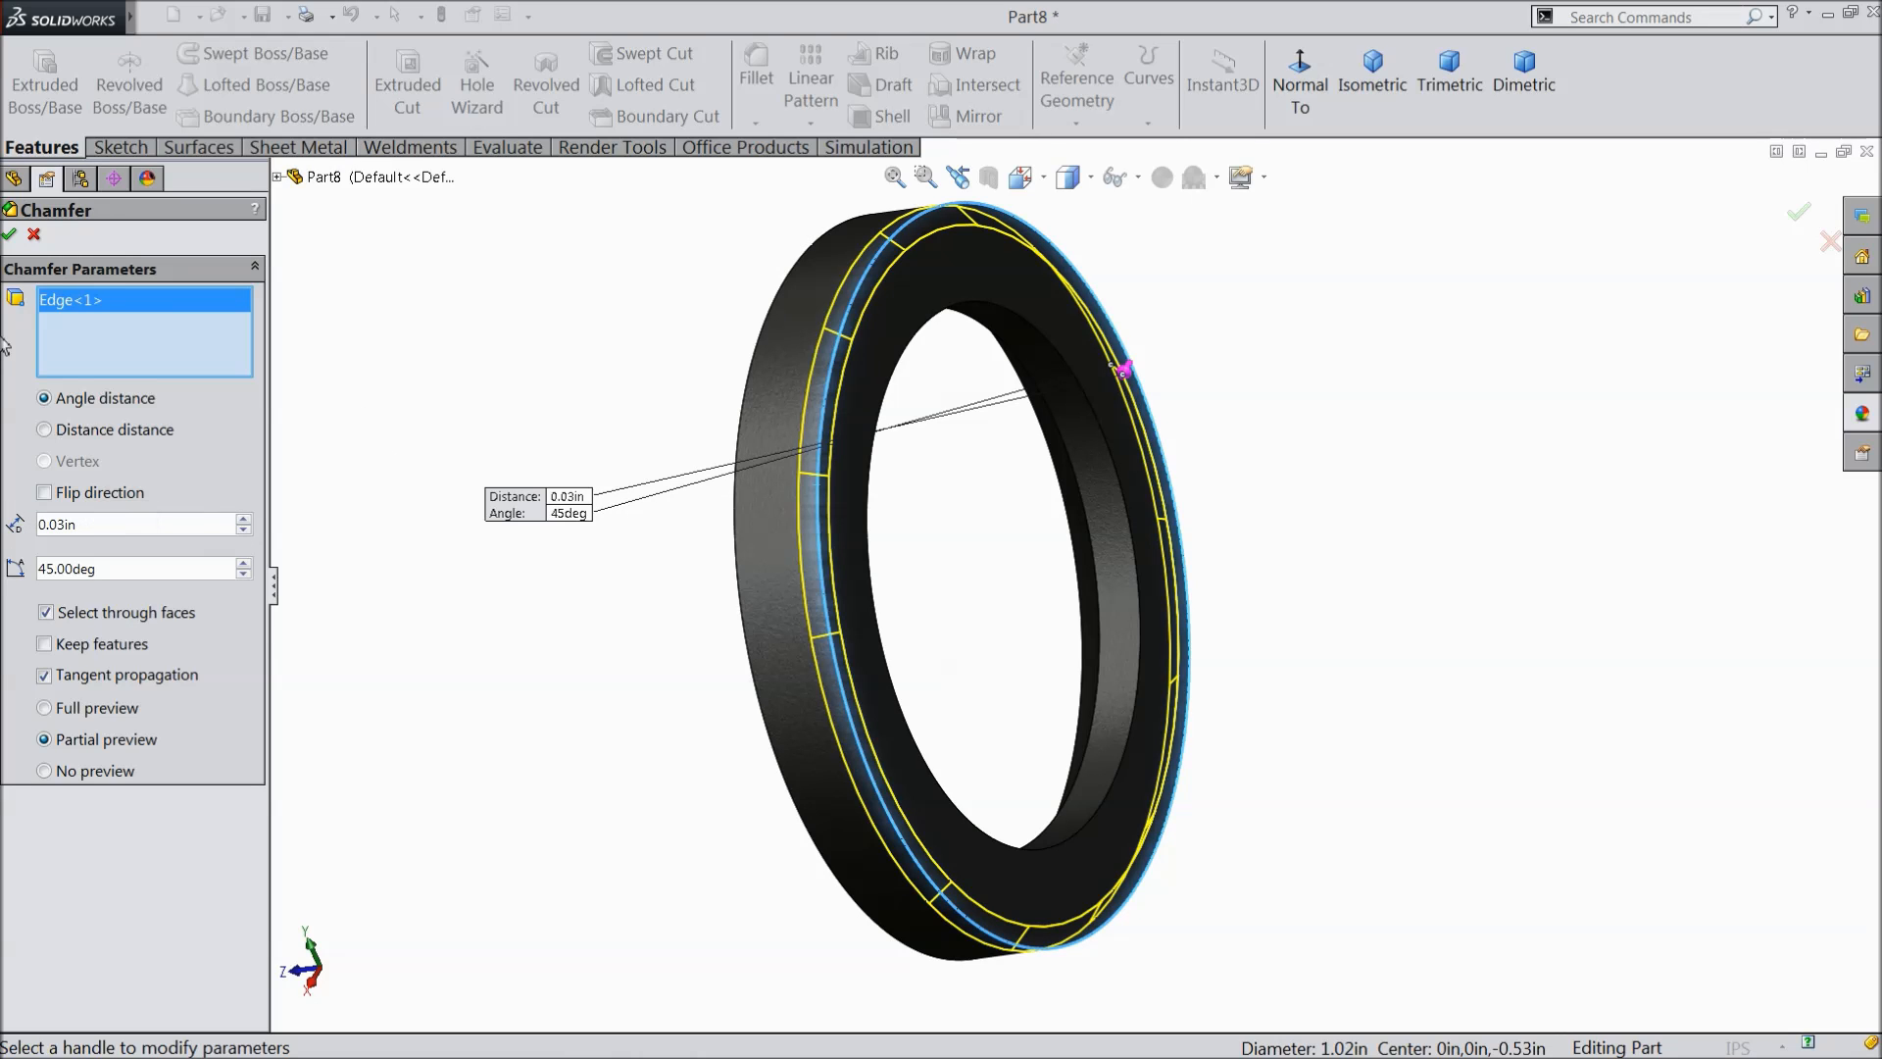
left_click(10, 235)
- Save the part as "6.Seat ring" in the 3-4 Ball Valve folder
middle_click_drag(437, 558, 642, 640)
left_click(261, 15)
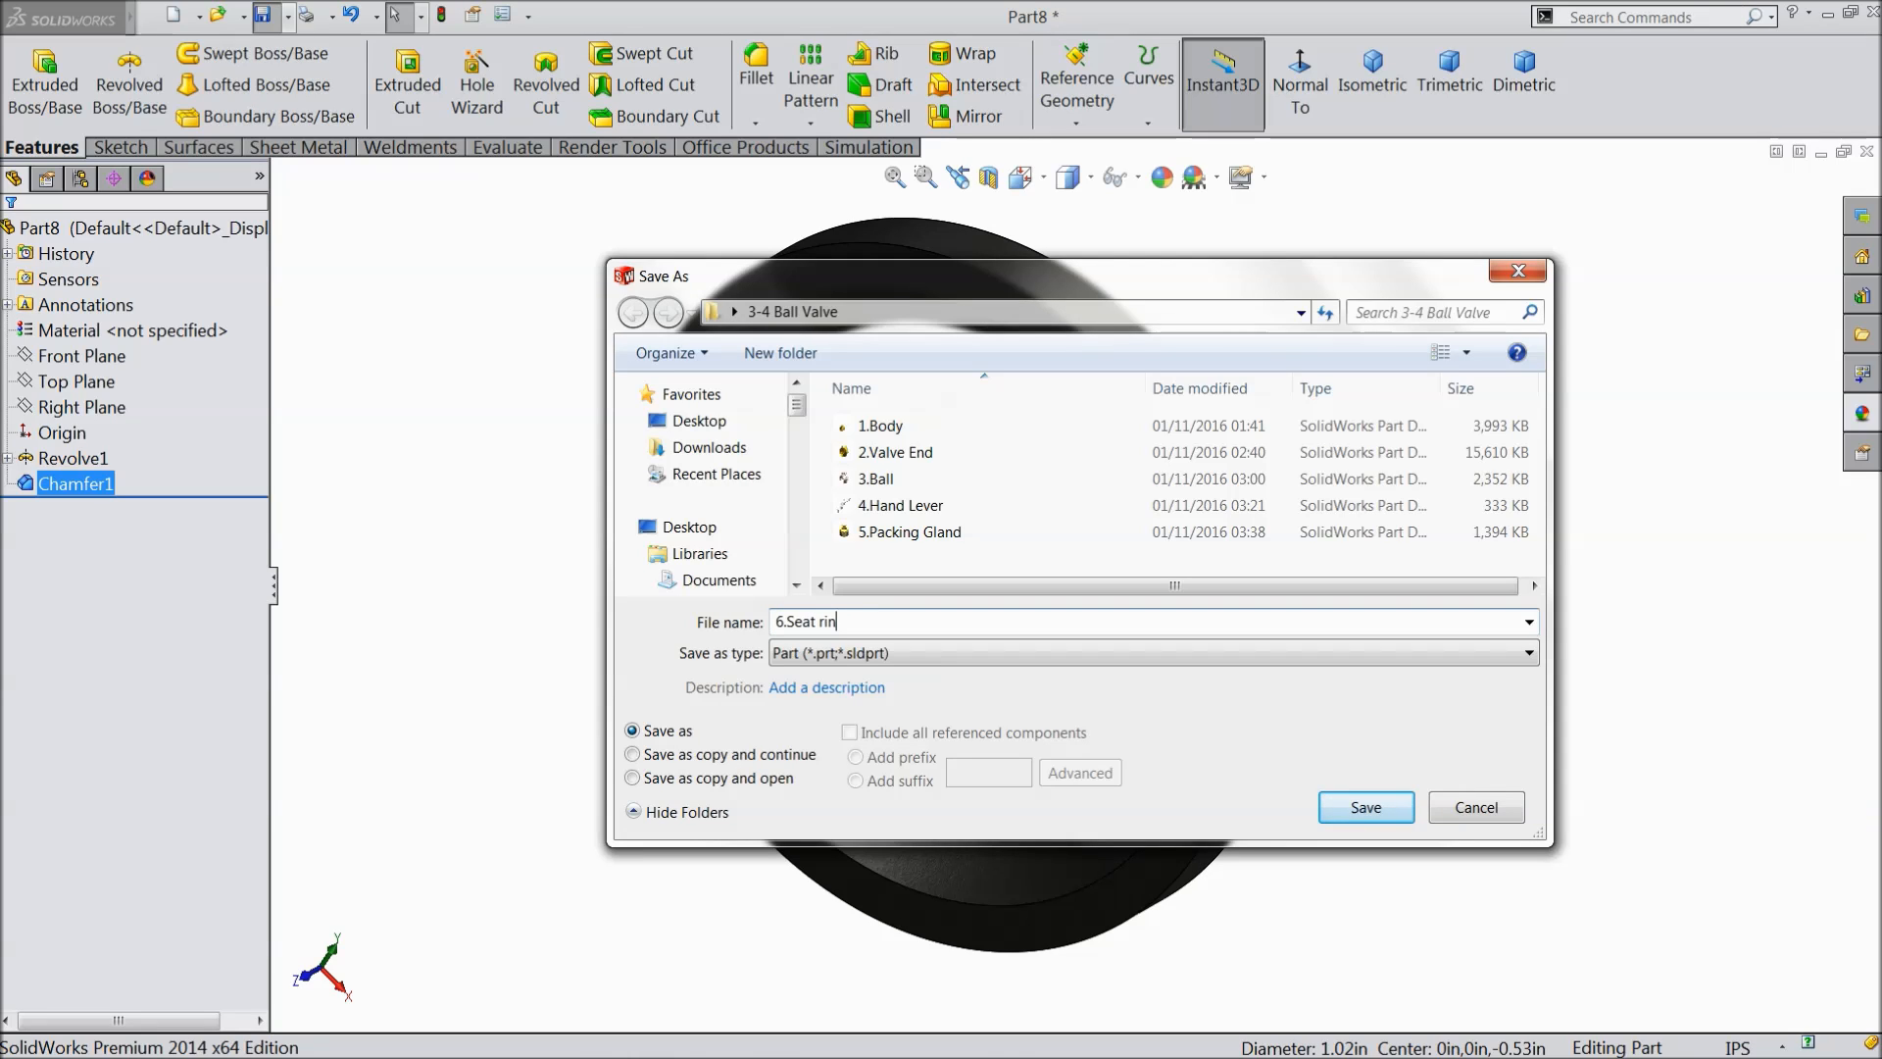
left_click(1364, 807)
middle_click_drag(1017, 588, 1033, 550)
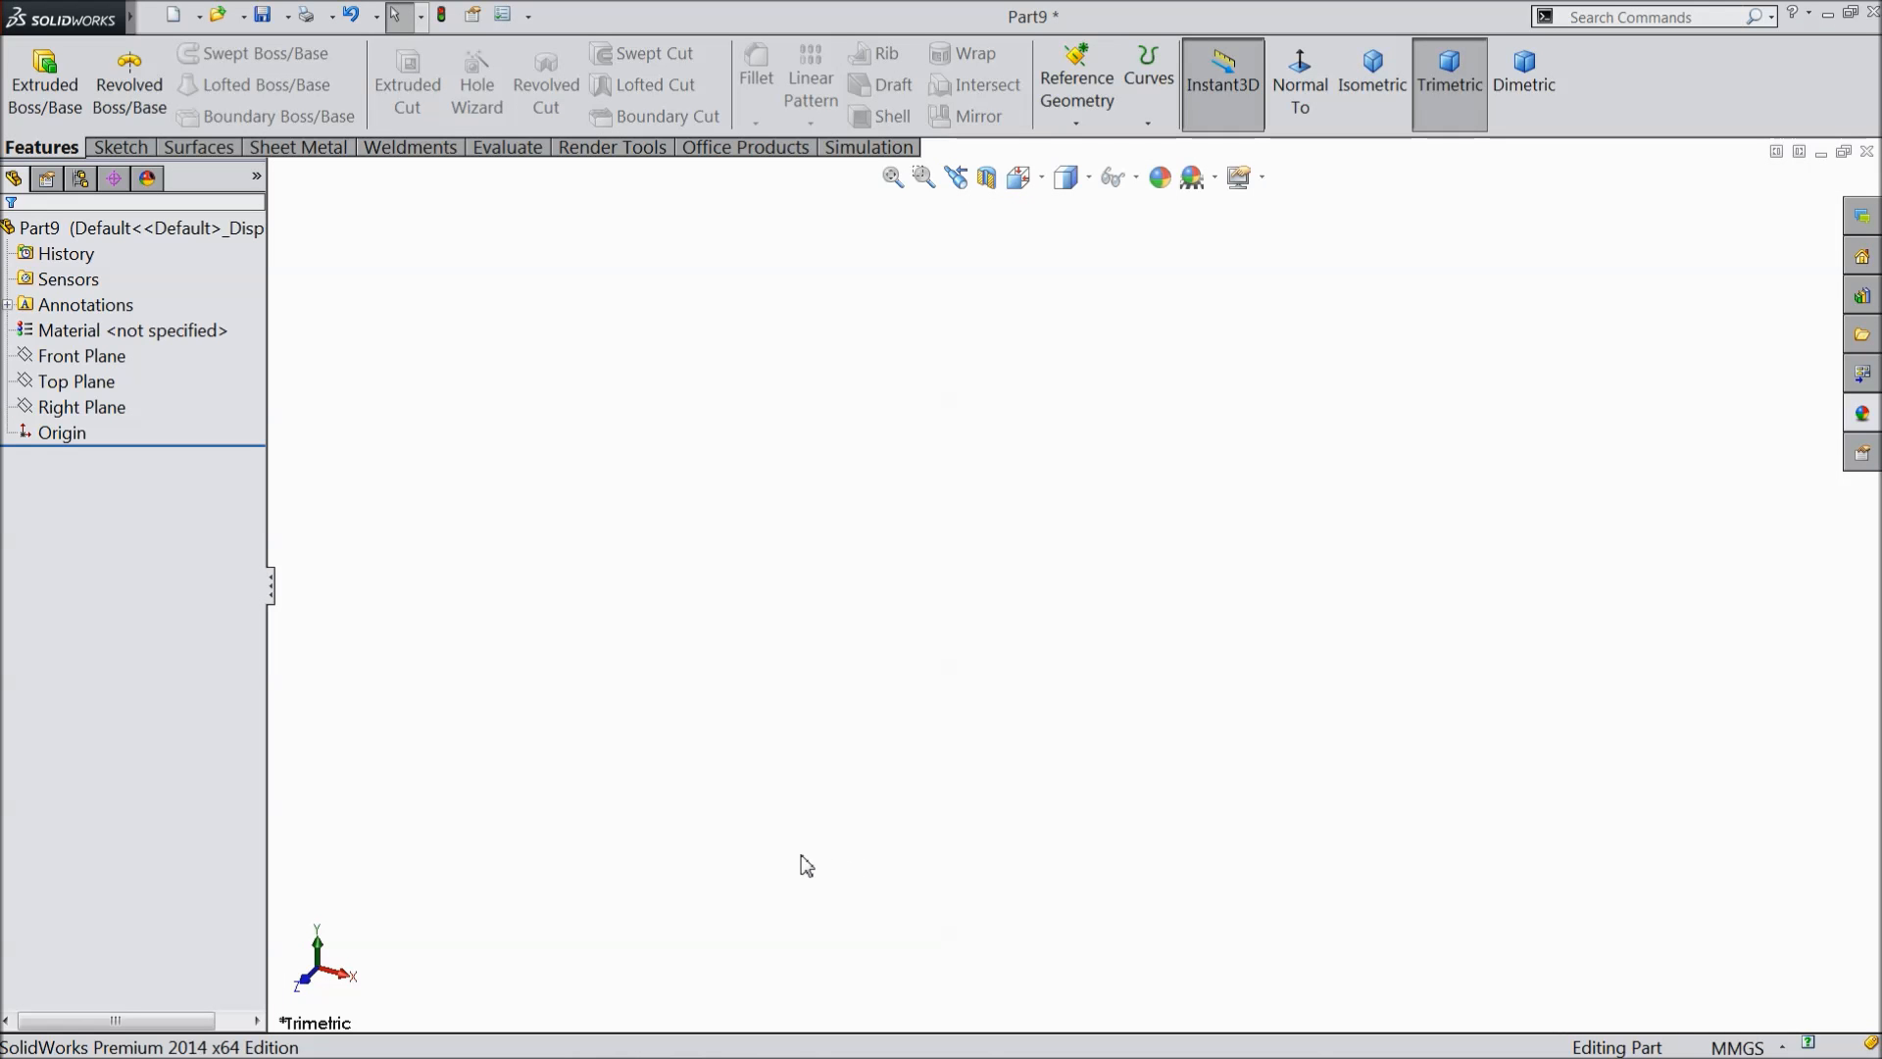
- Start a sketch on the Right Plane of the new part and draw a horizontal and a longer vertical centerline from the origin
left_click(88, 406)
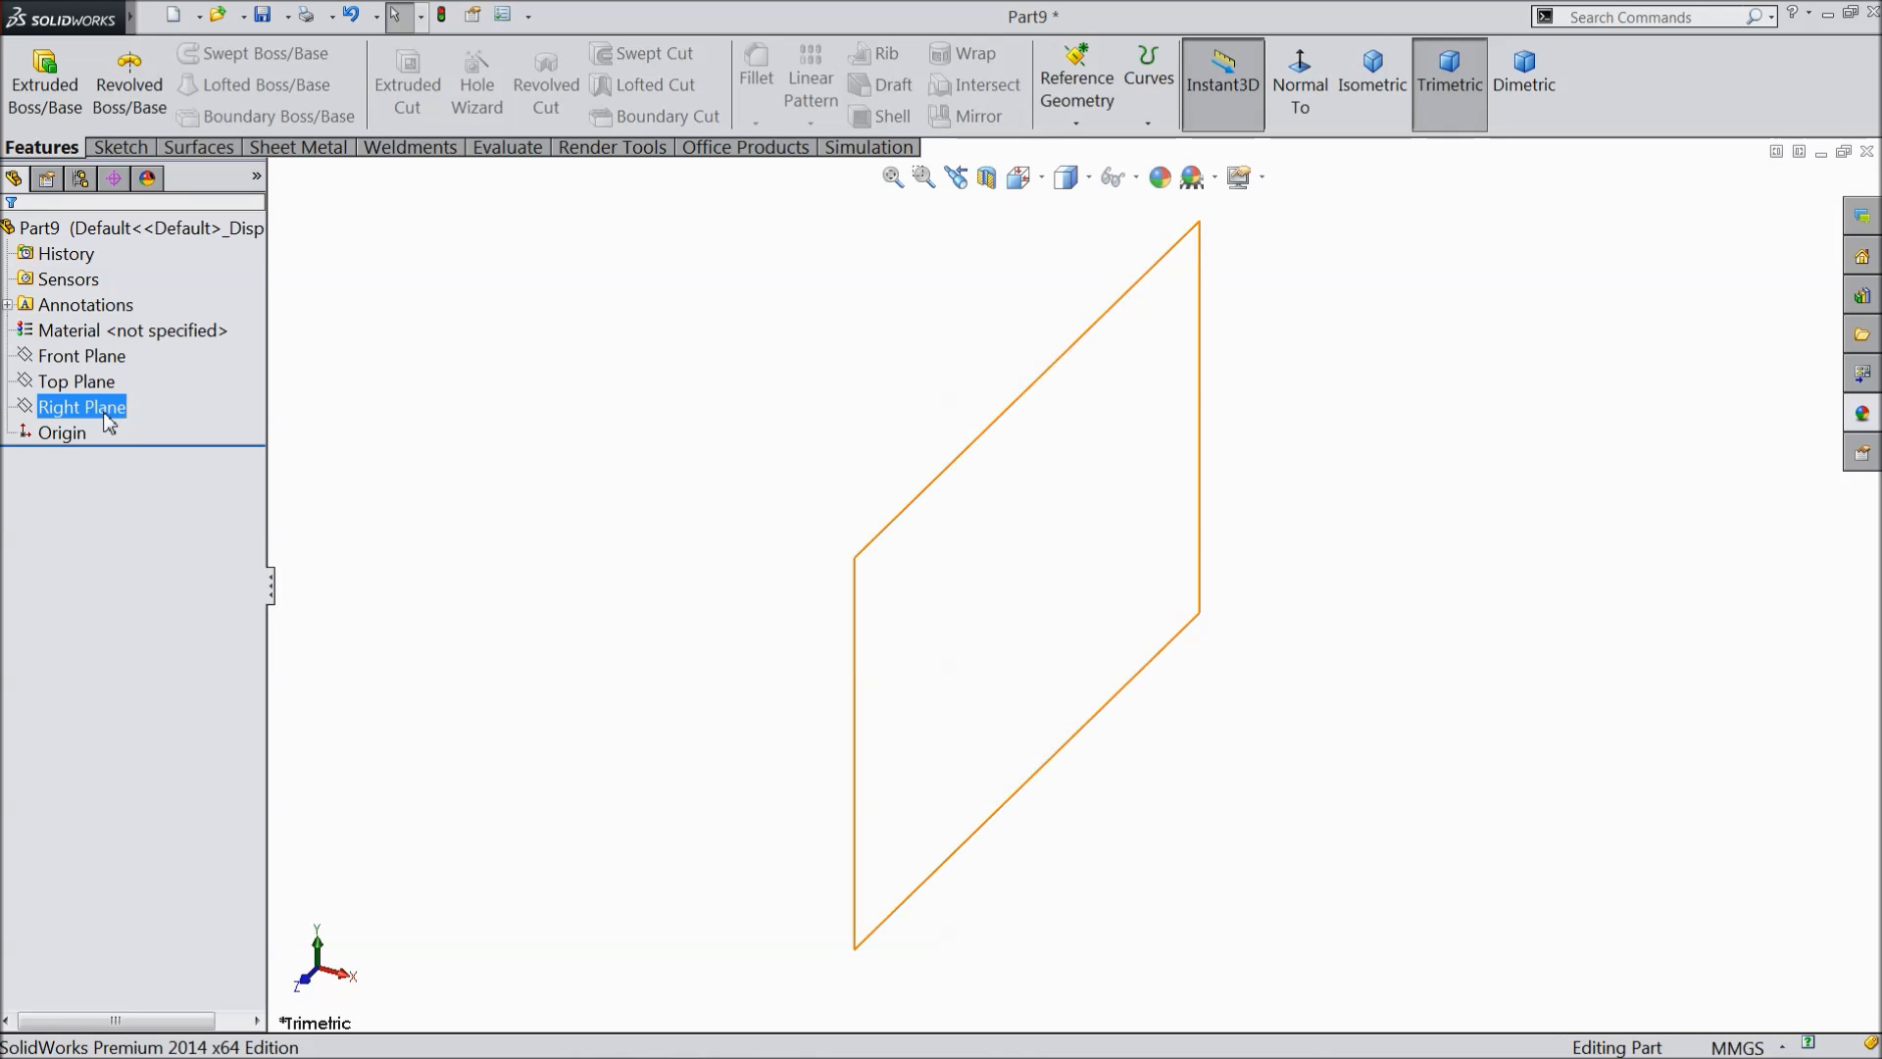
left_click(116, 379)
left_click(121, 149)
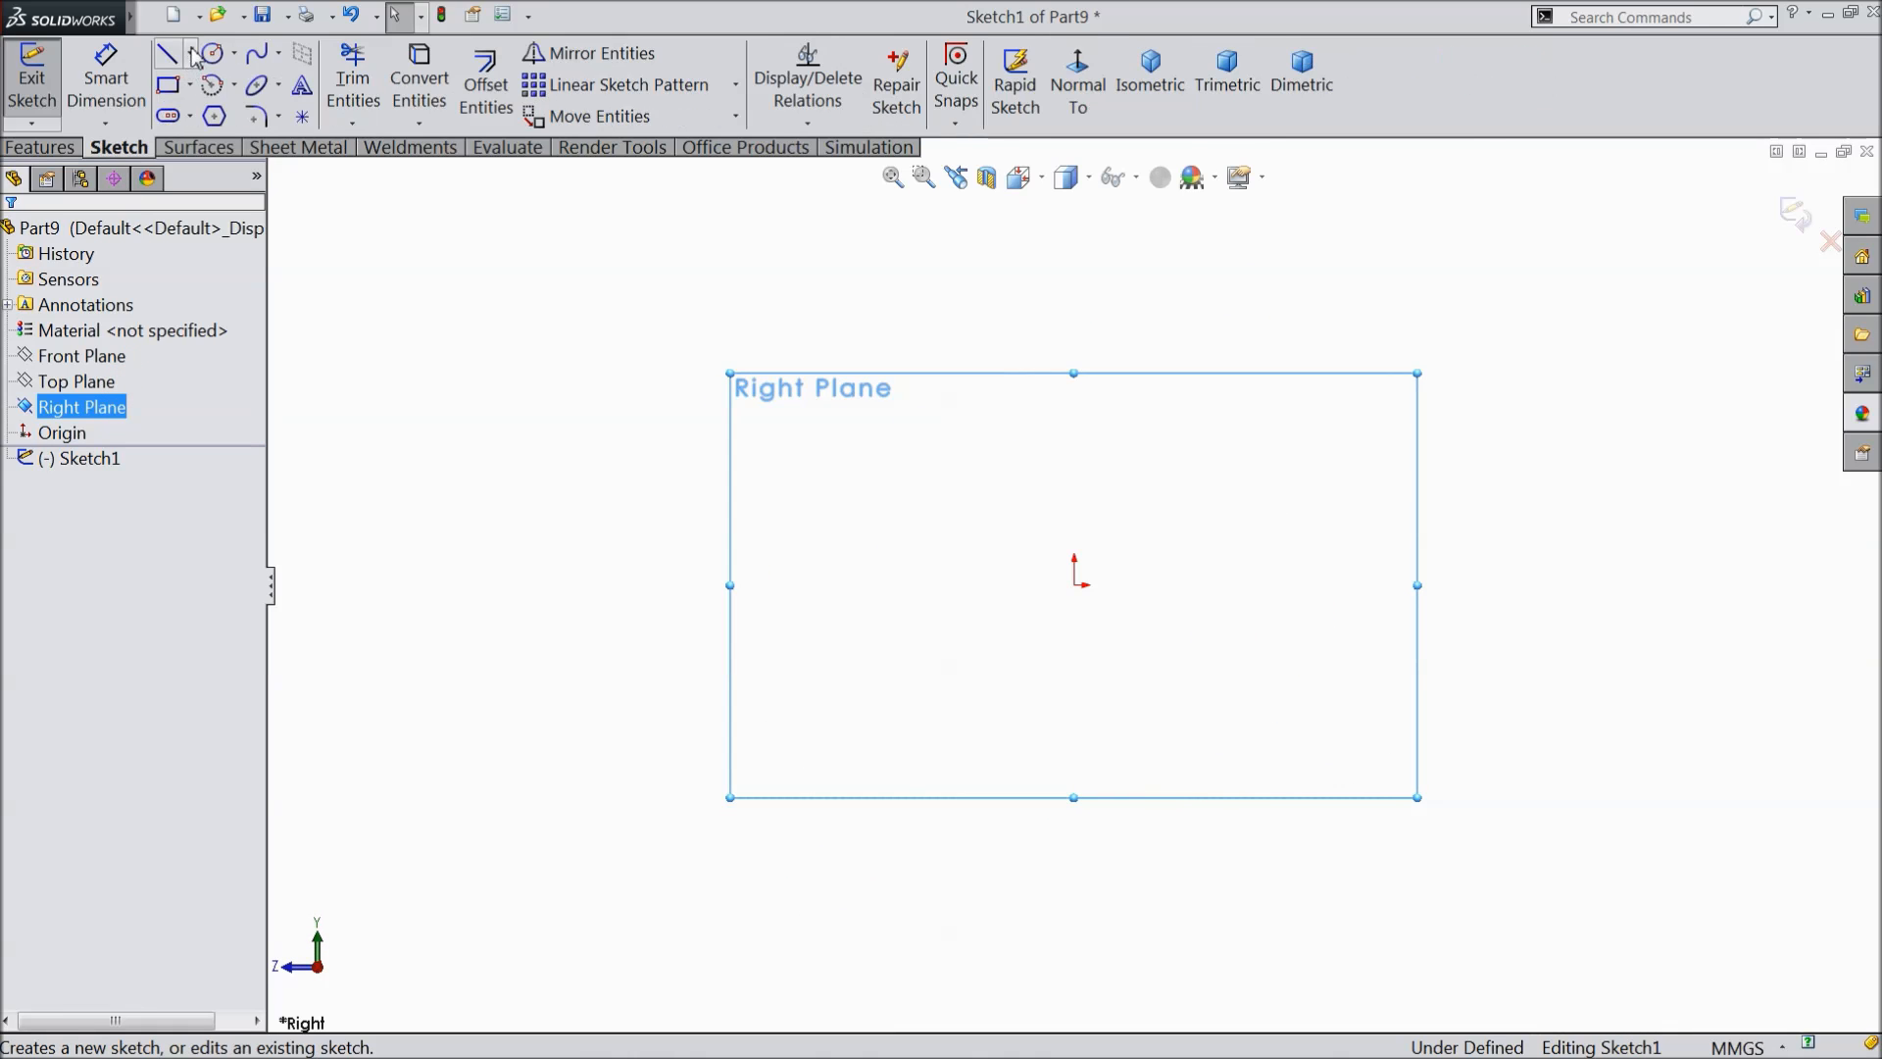
left_click(189, 53)
left_click(208, 116)
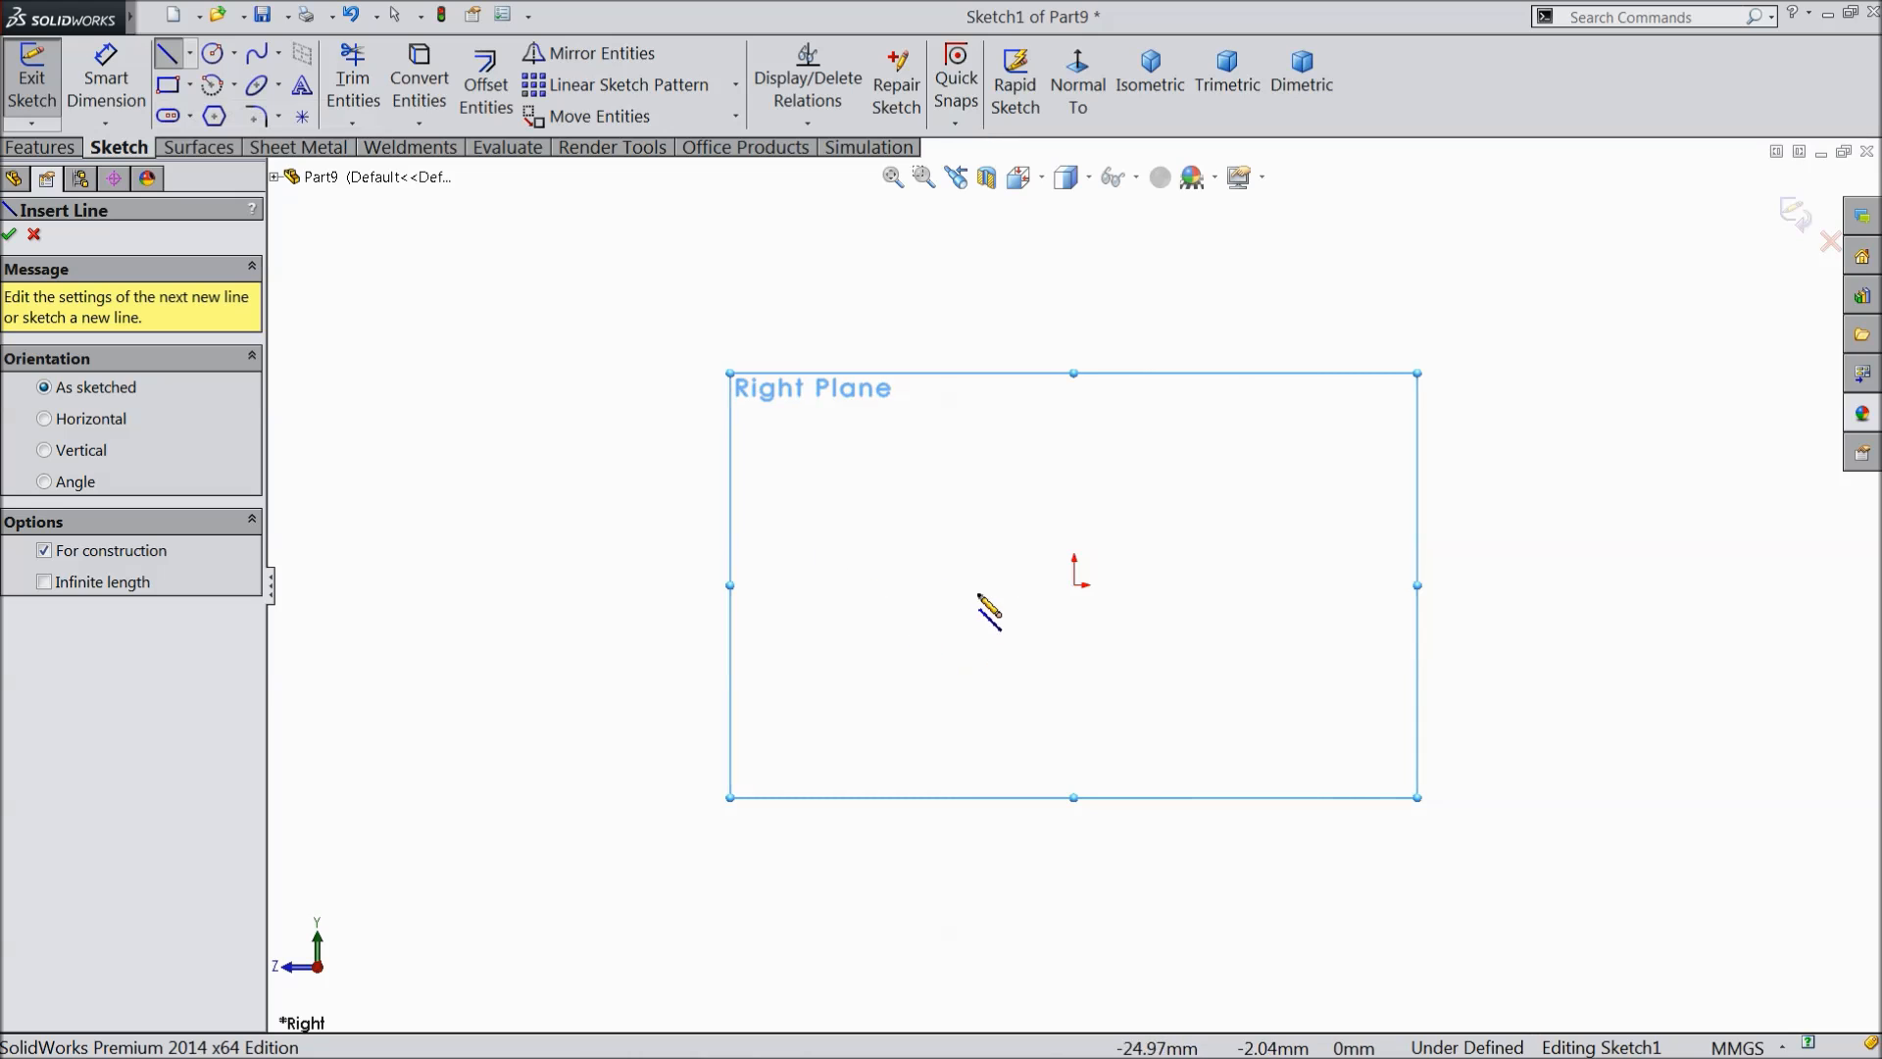
left_click(935, 585)
left_click(1074, 585)
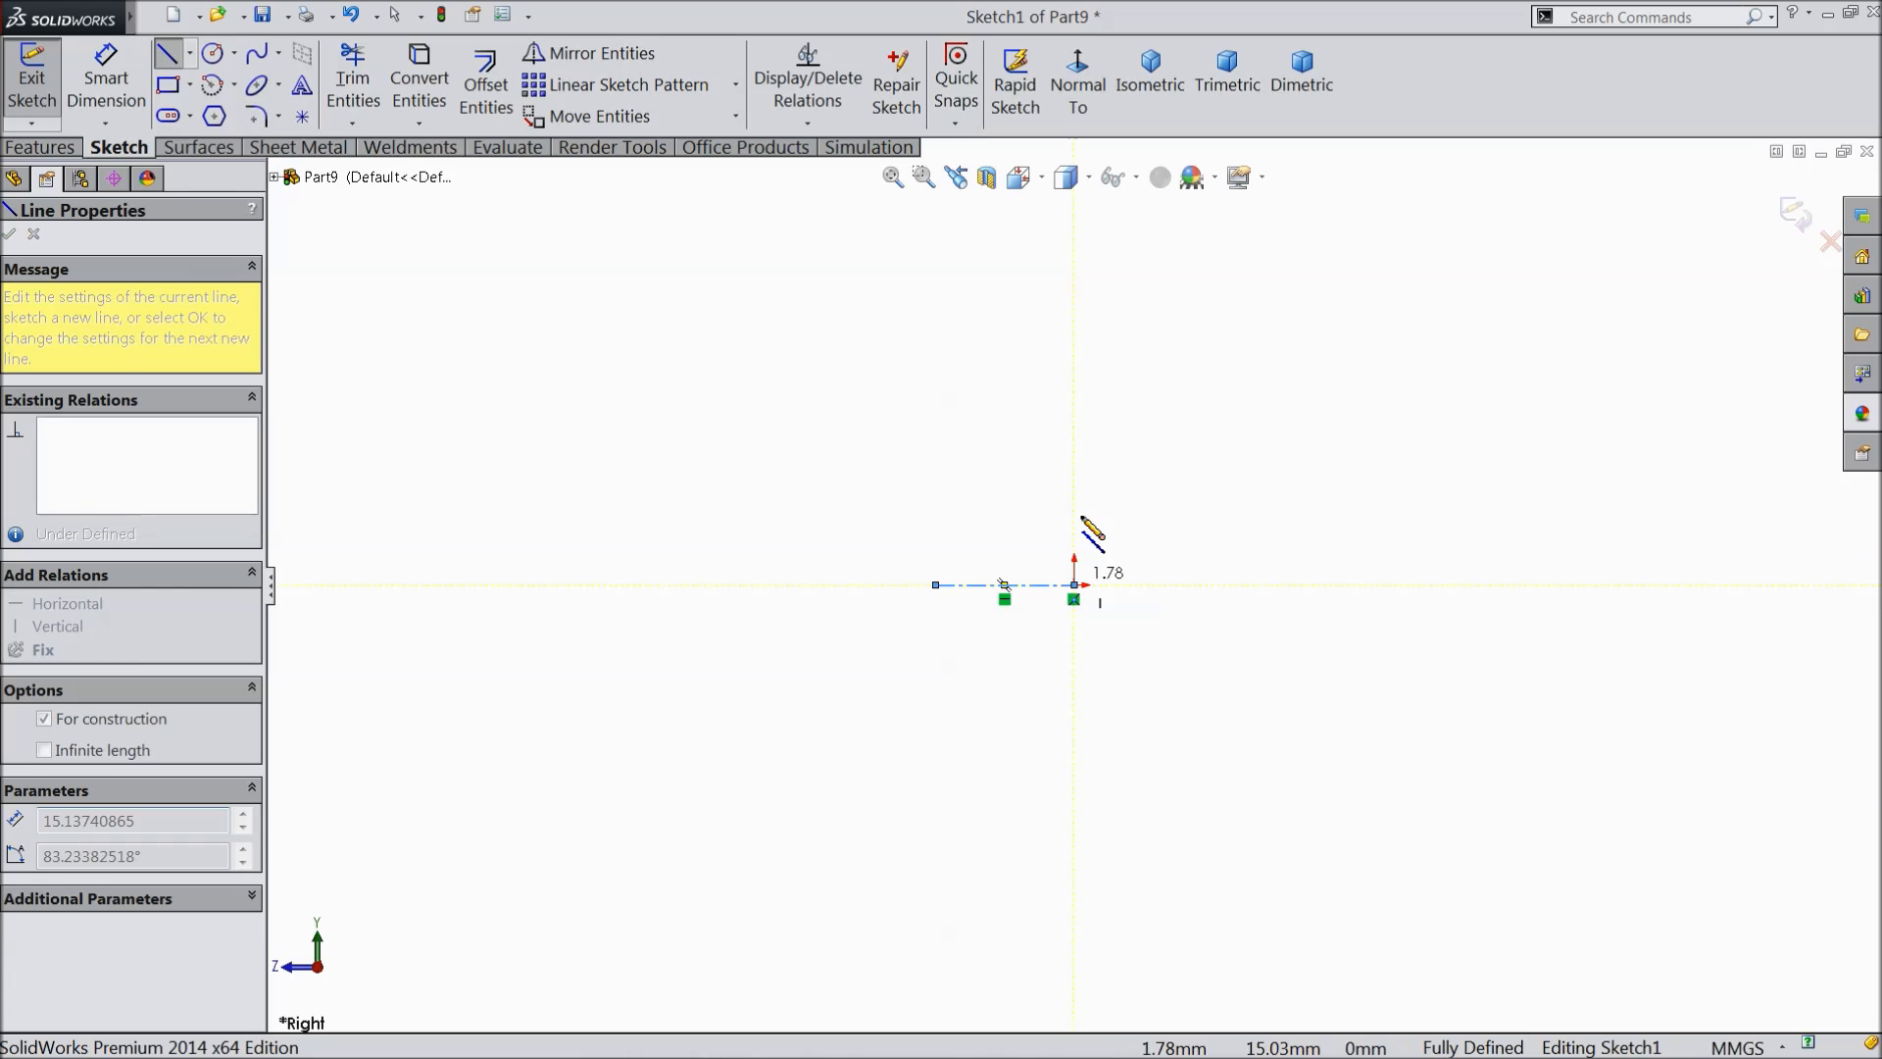
left_click(1074, 210)
right_click(1113, 196)
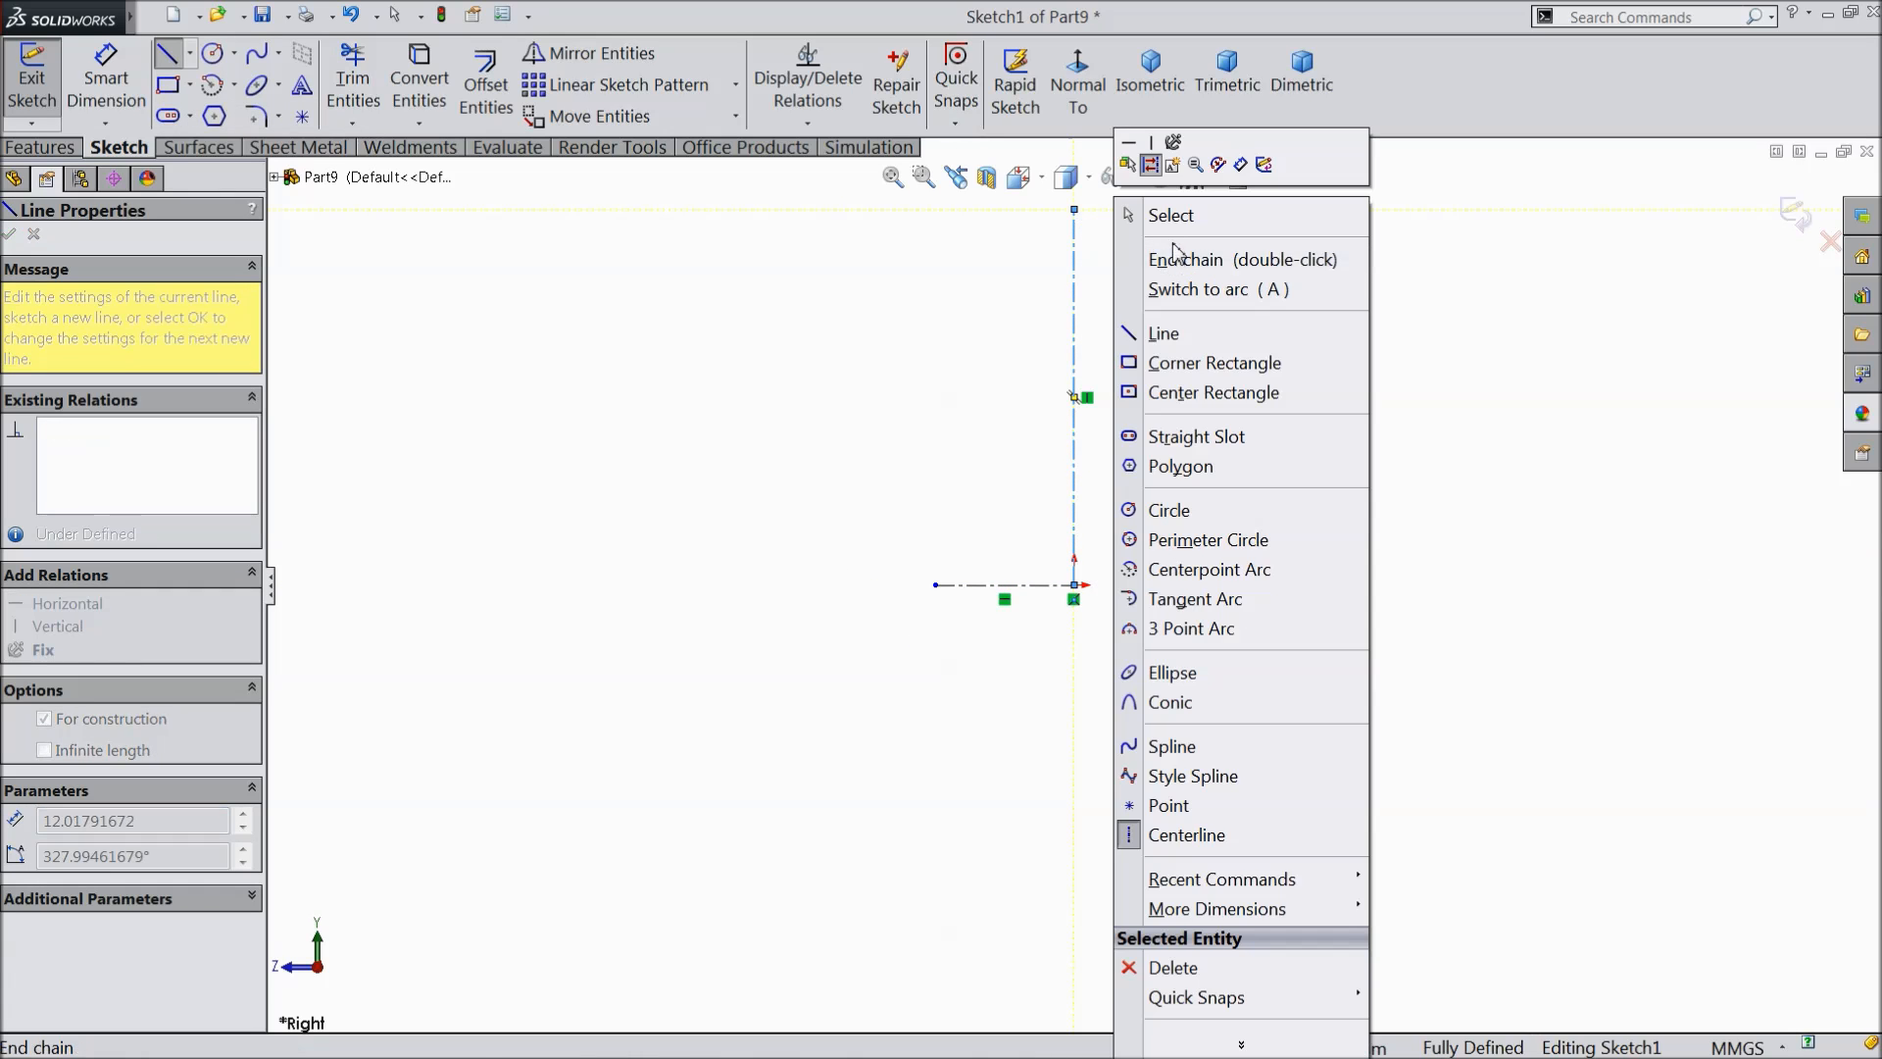
left_click(1176, 210)
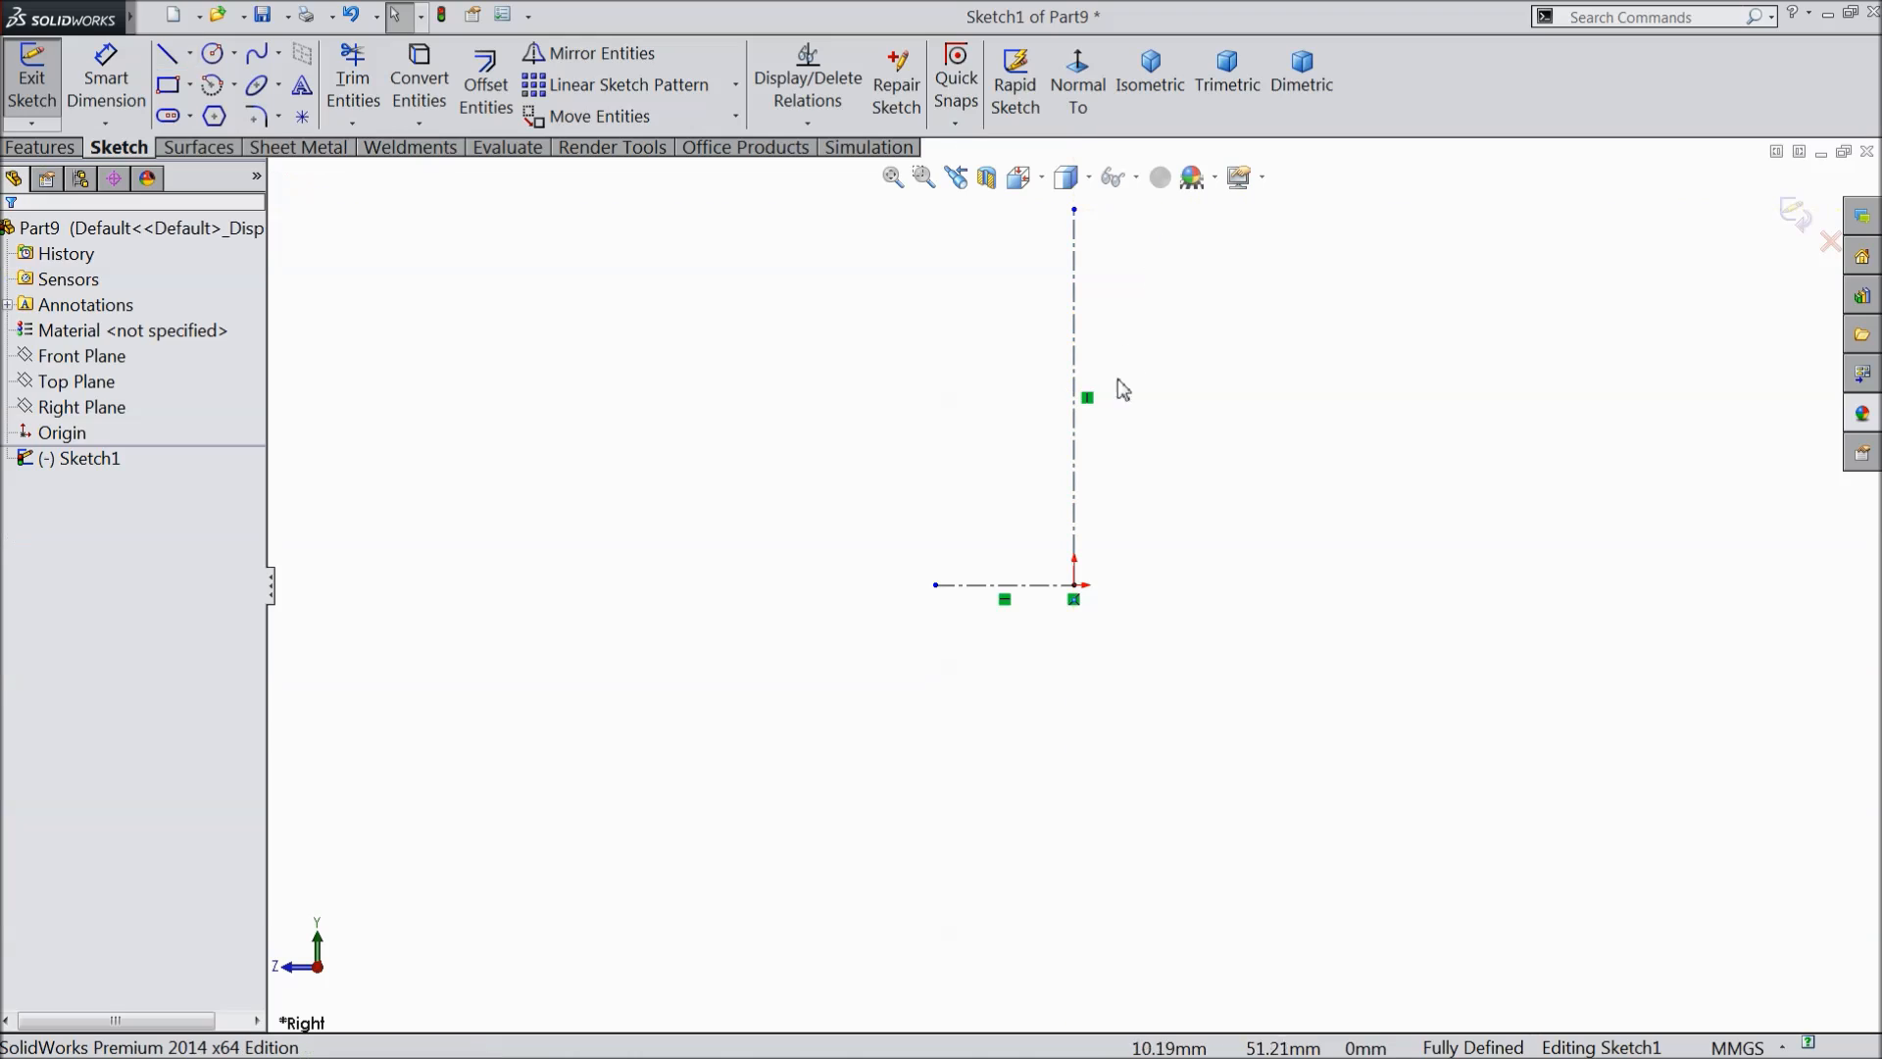
- Sketch a closed L-shaped line profile along both centerlines, about 18 mm wide at its upper edge, and make its slanted side vertical
left_click(166, 53)
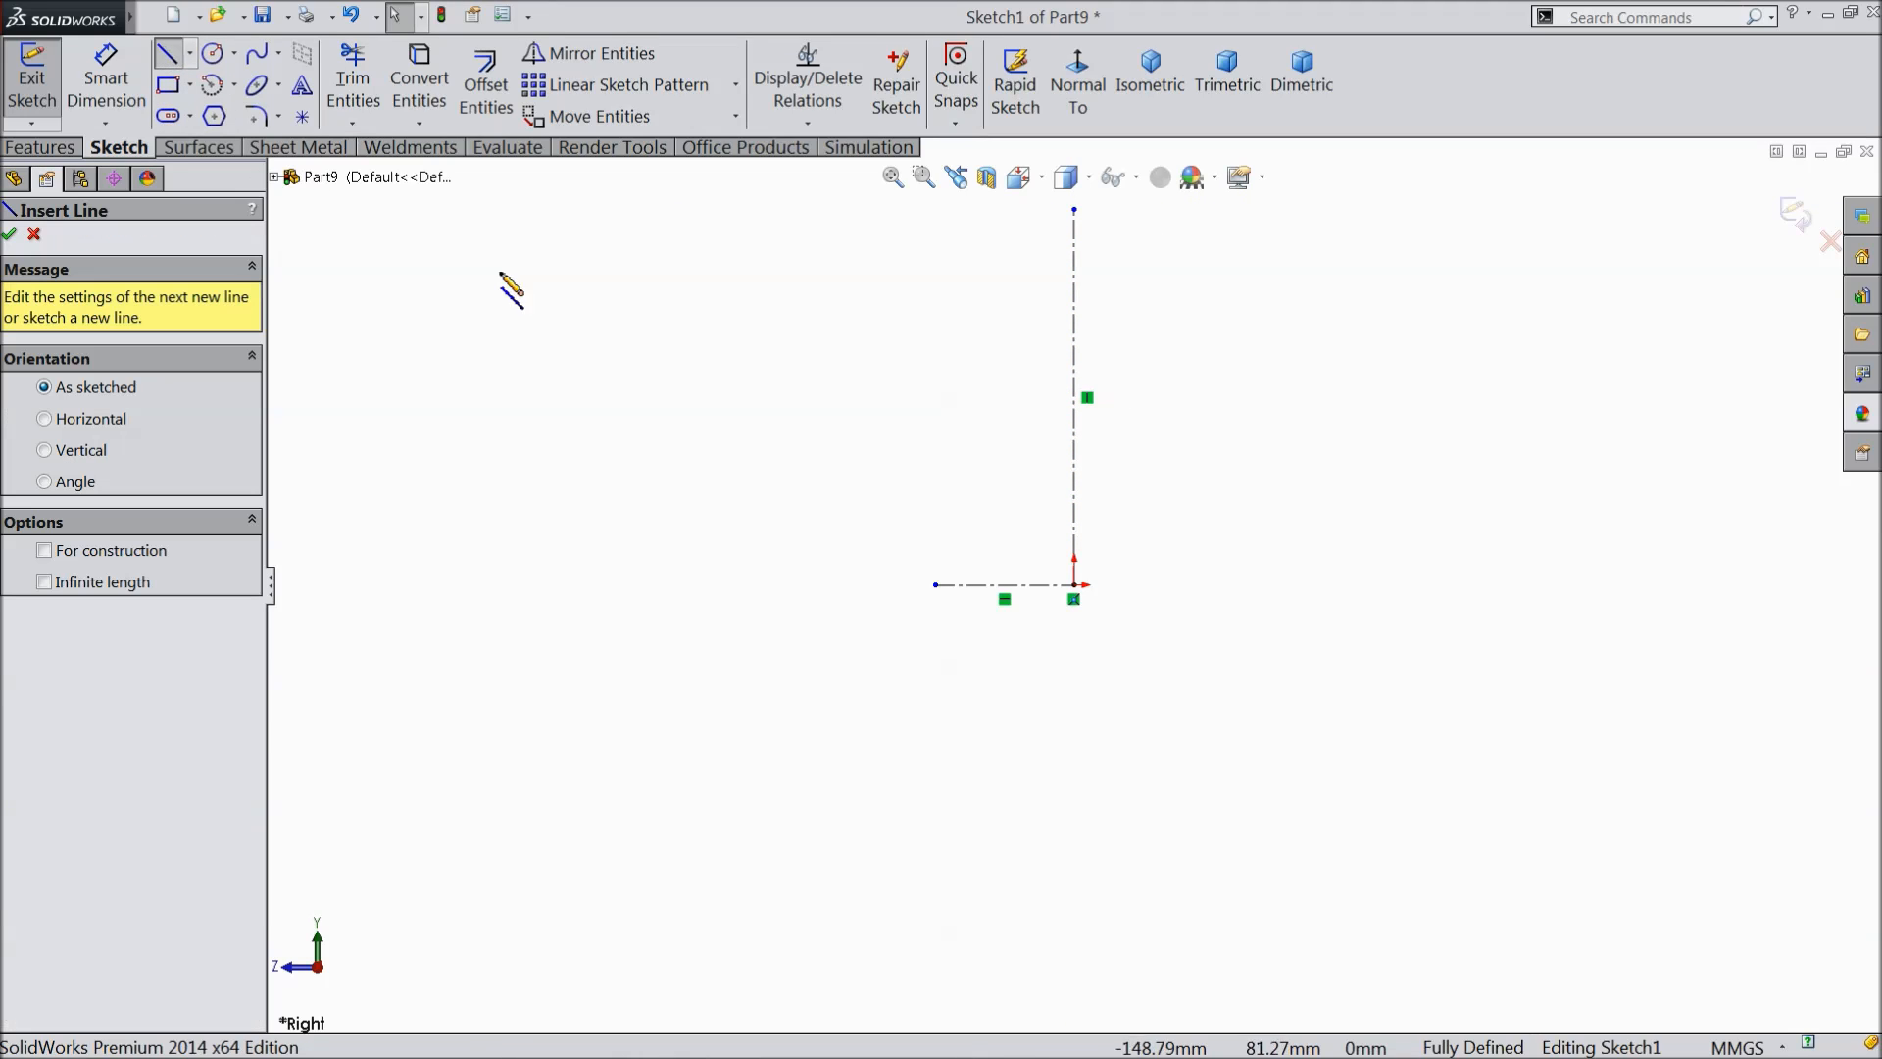
left_click(1074, 209)
left_click(1074, 585)
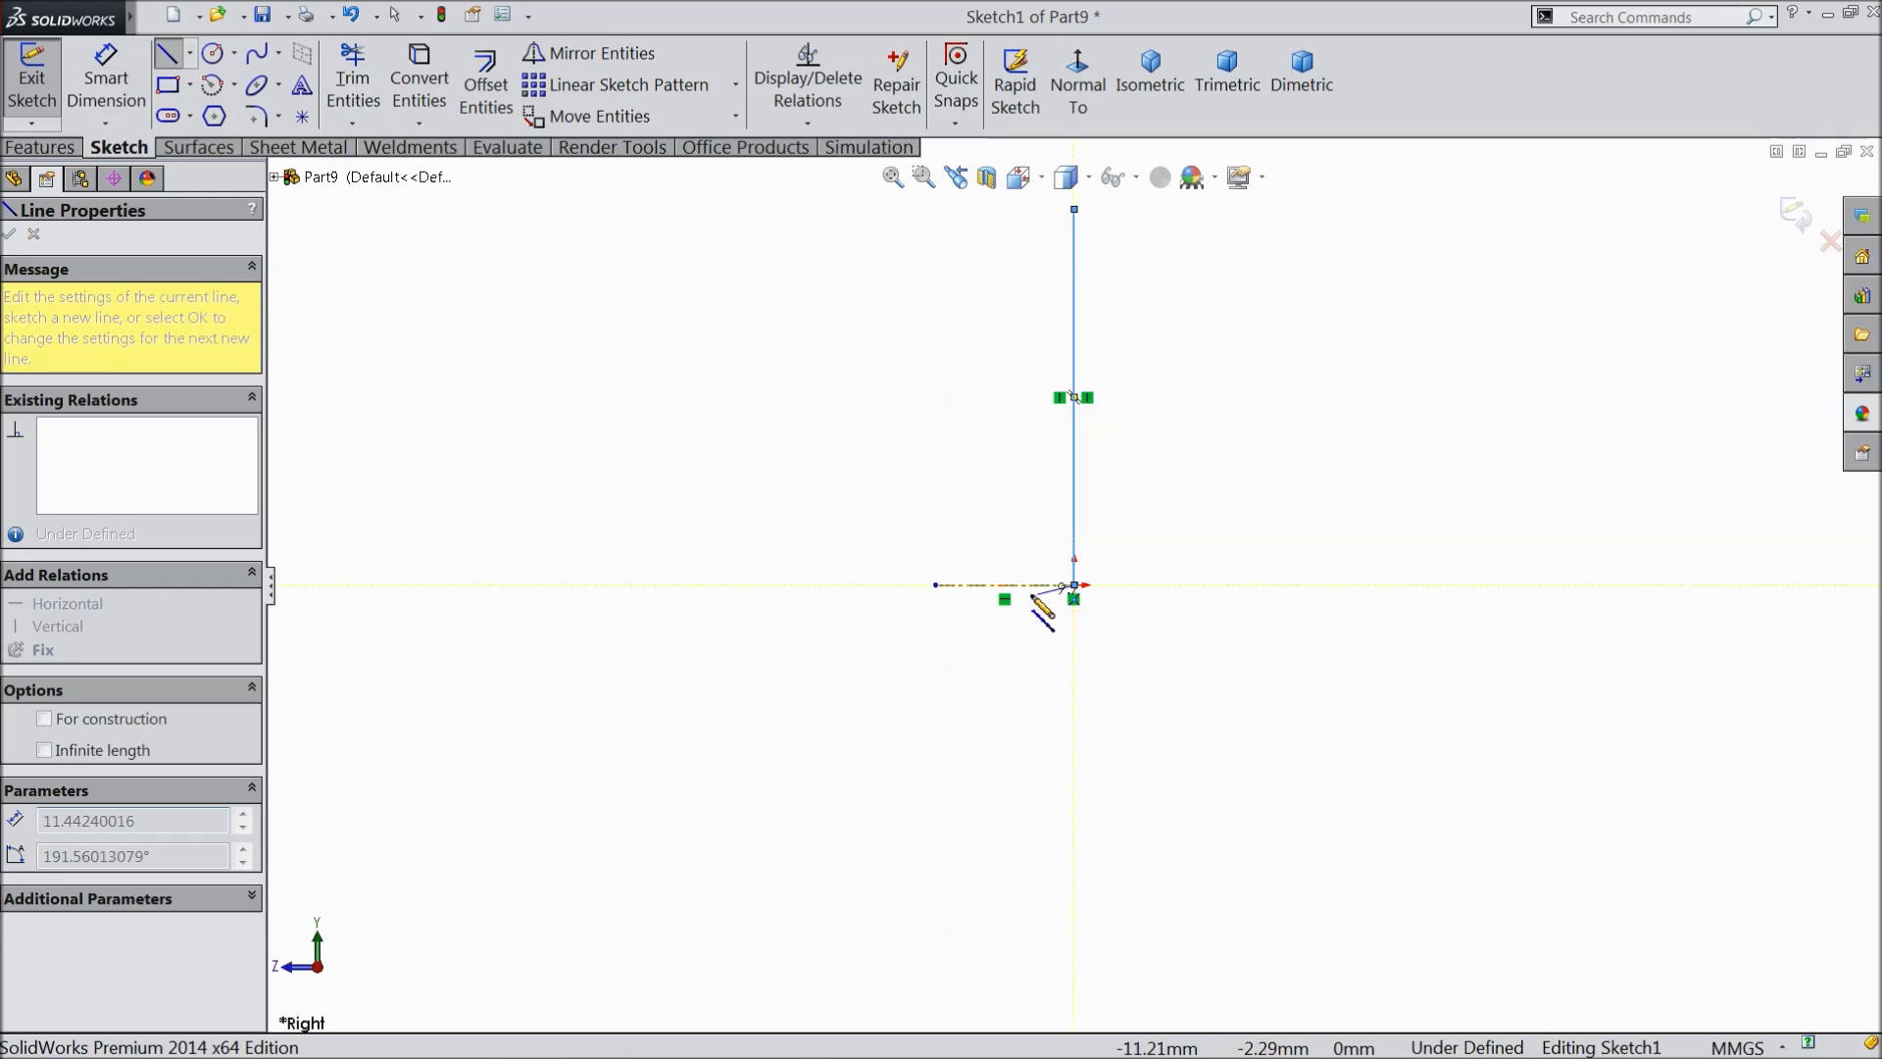
left_click(962, 586)
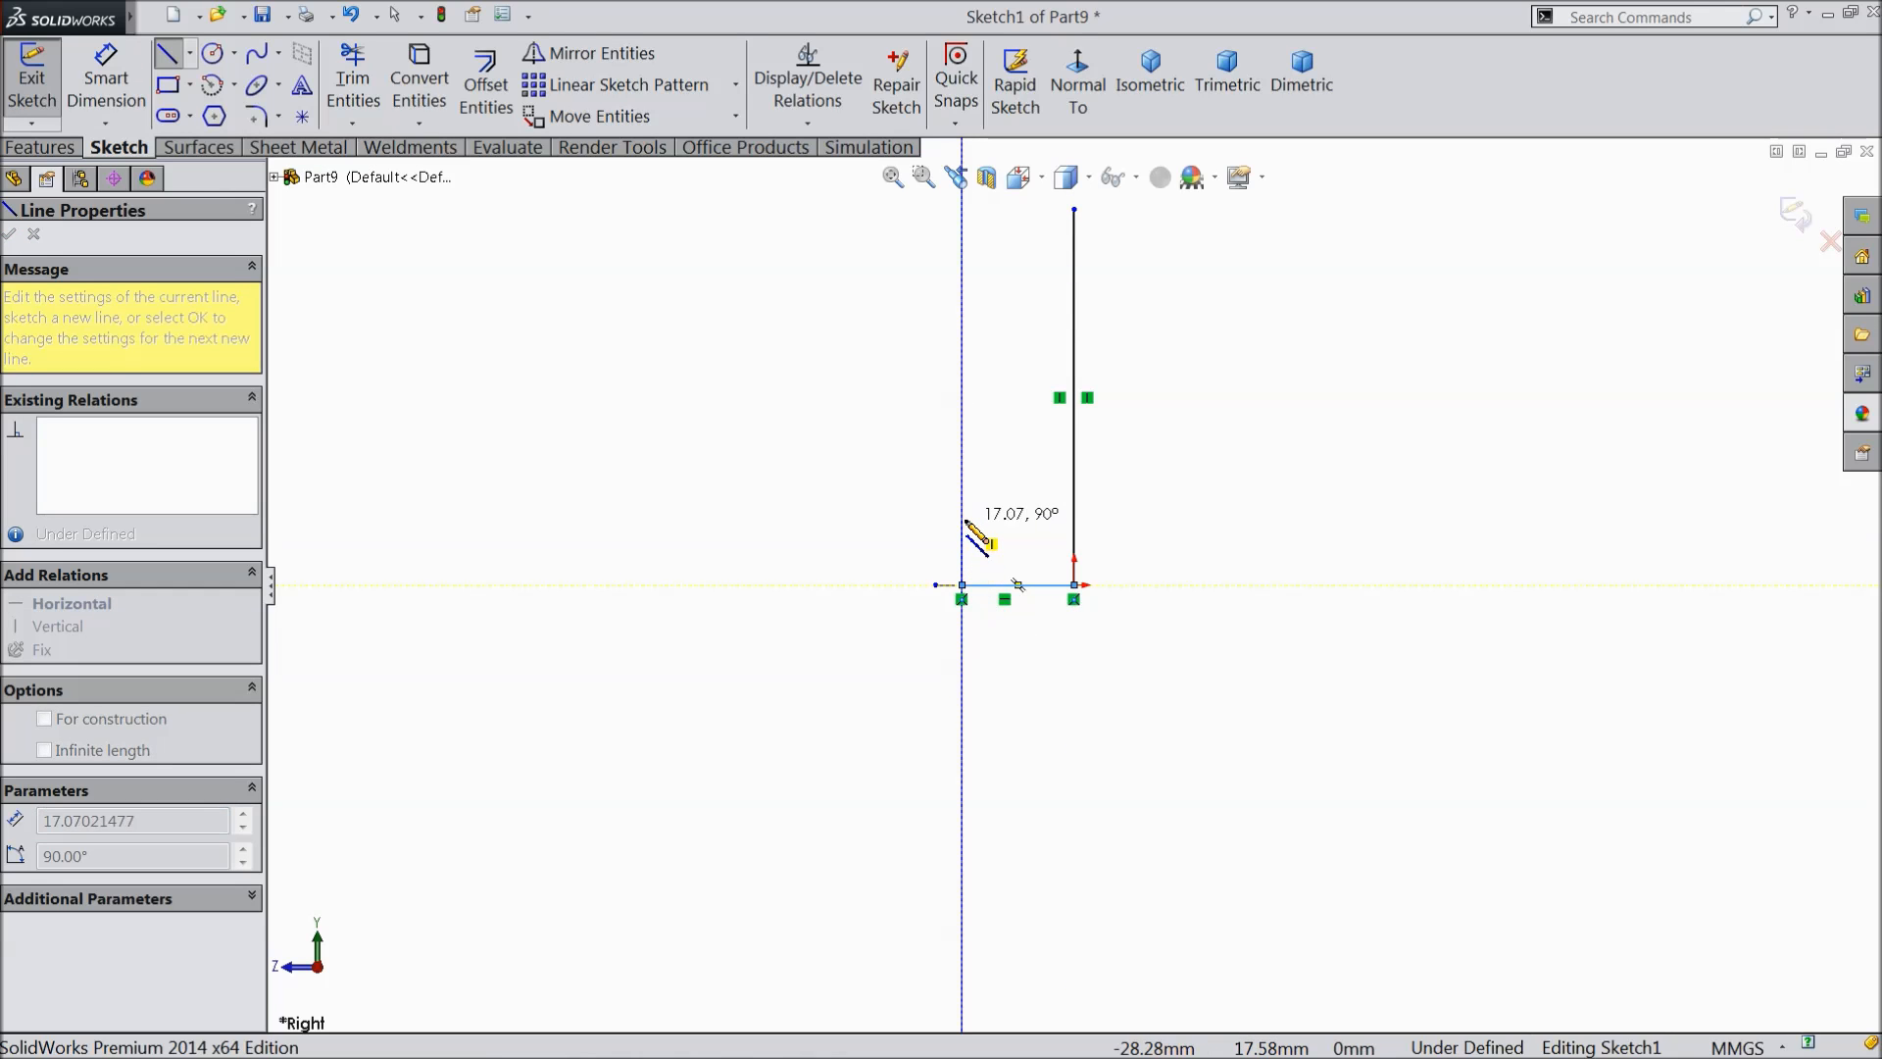
left_click(997, 515)
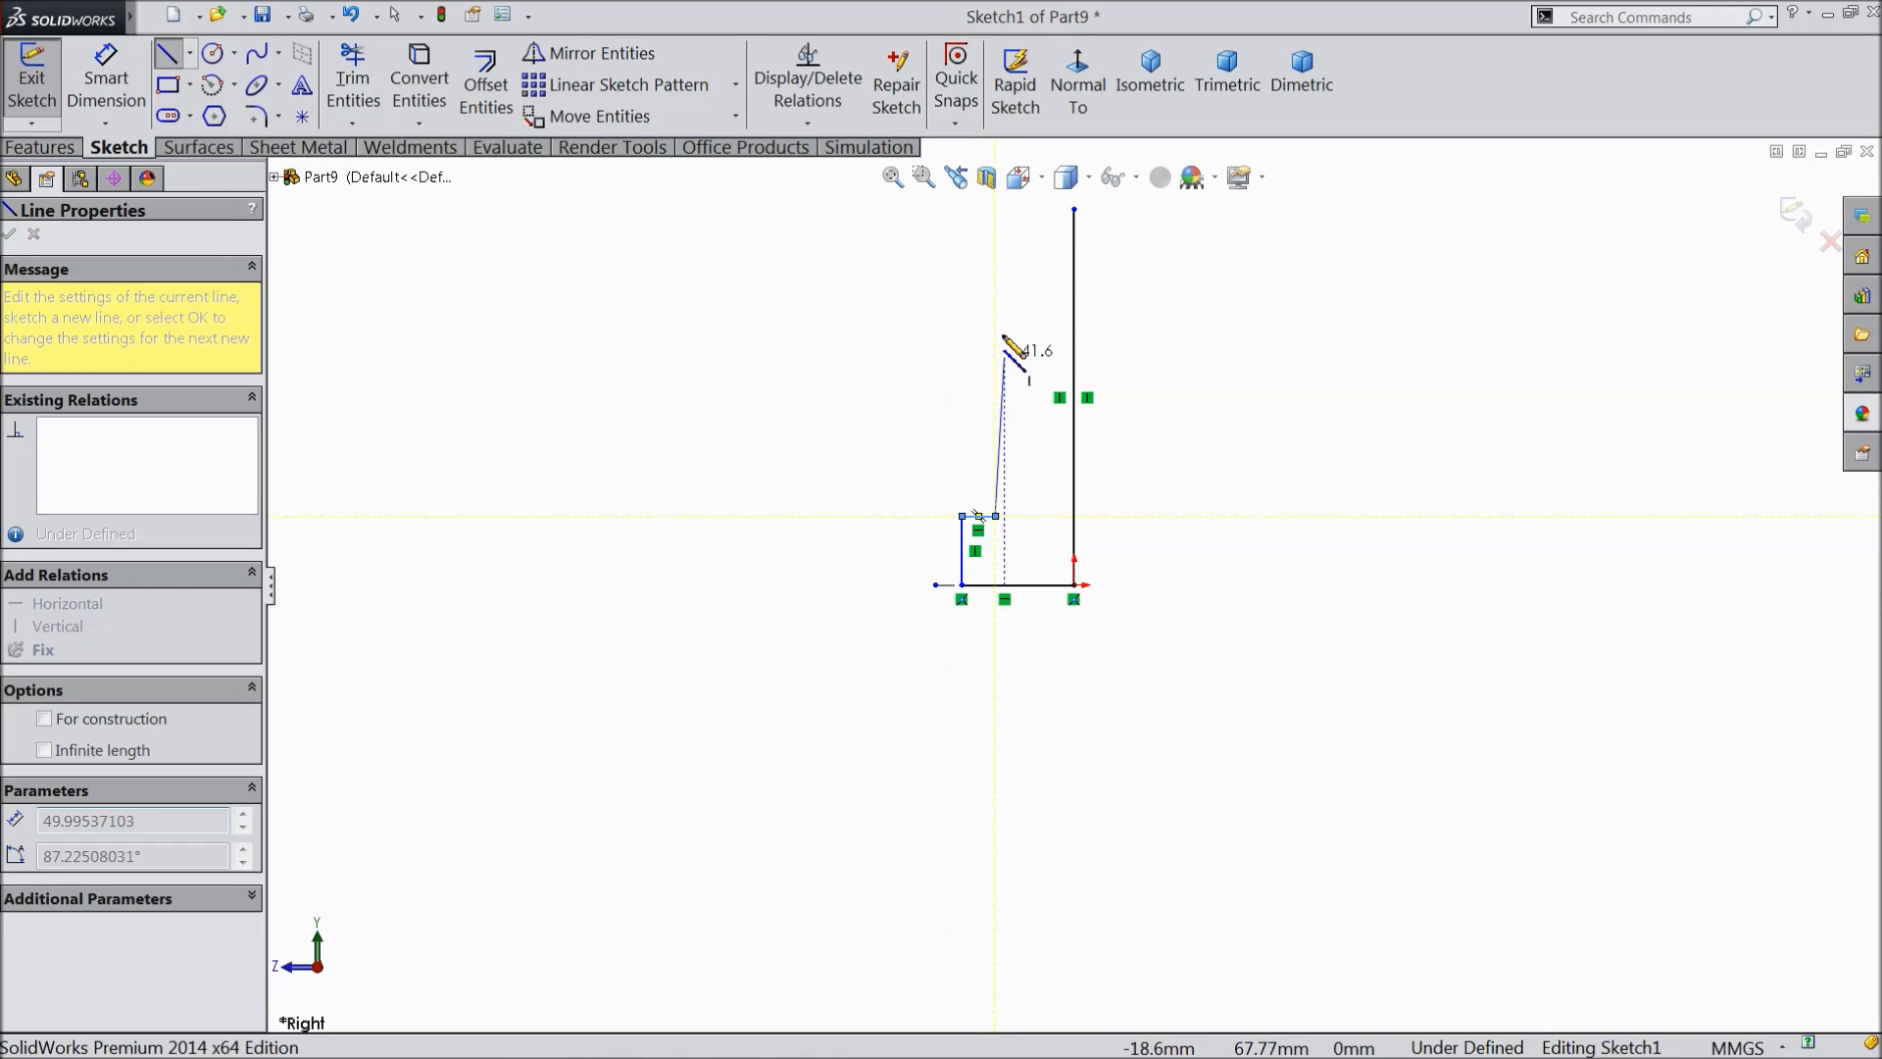
left_click(1004, 209)
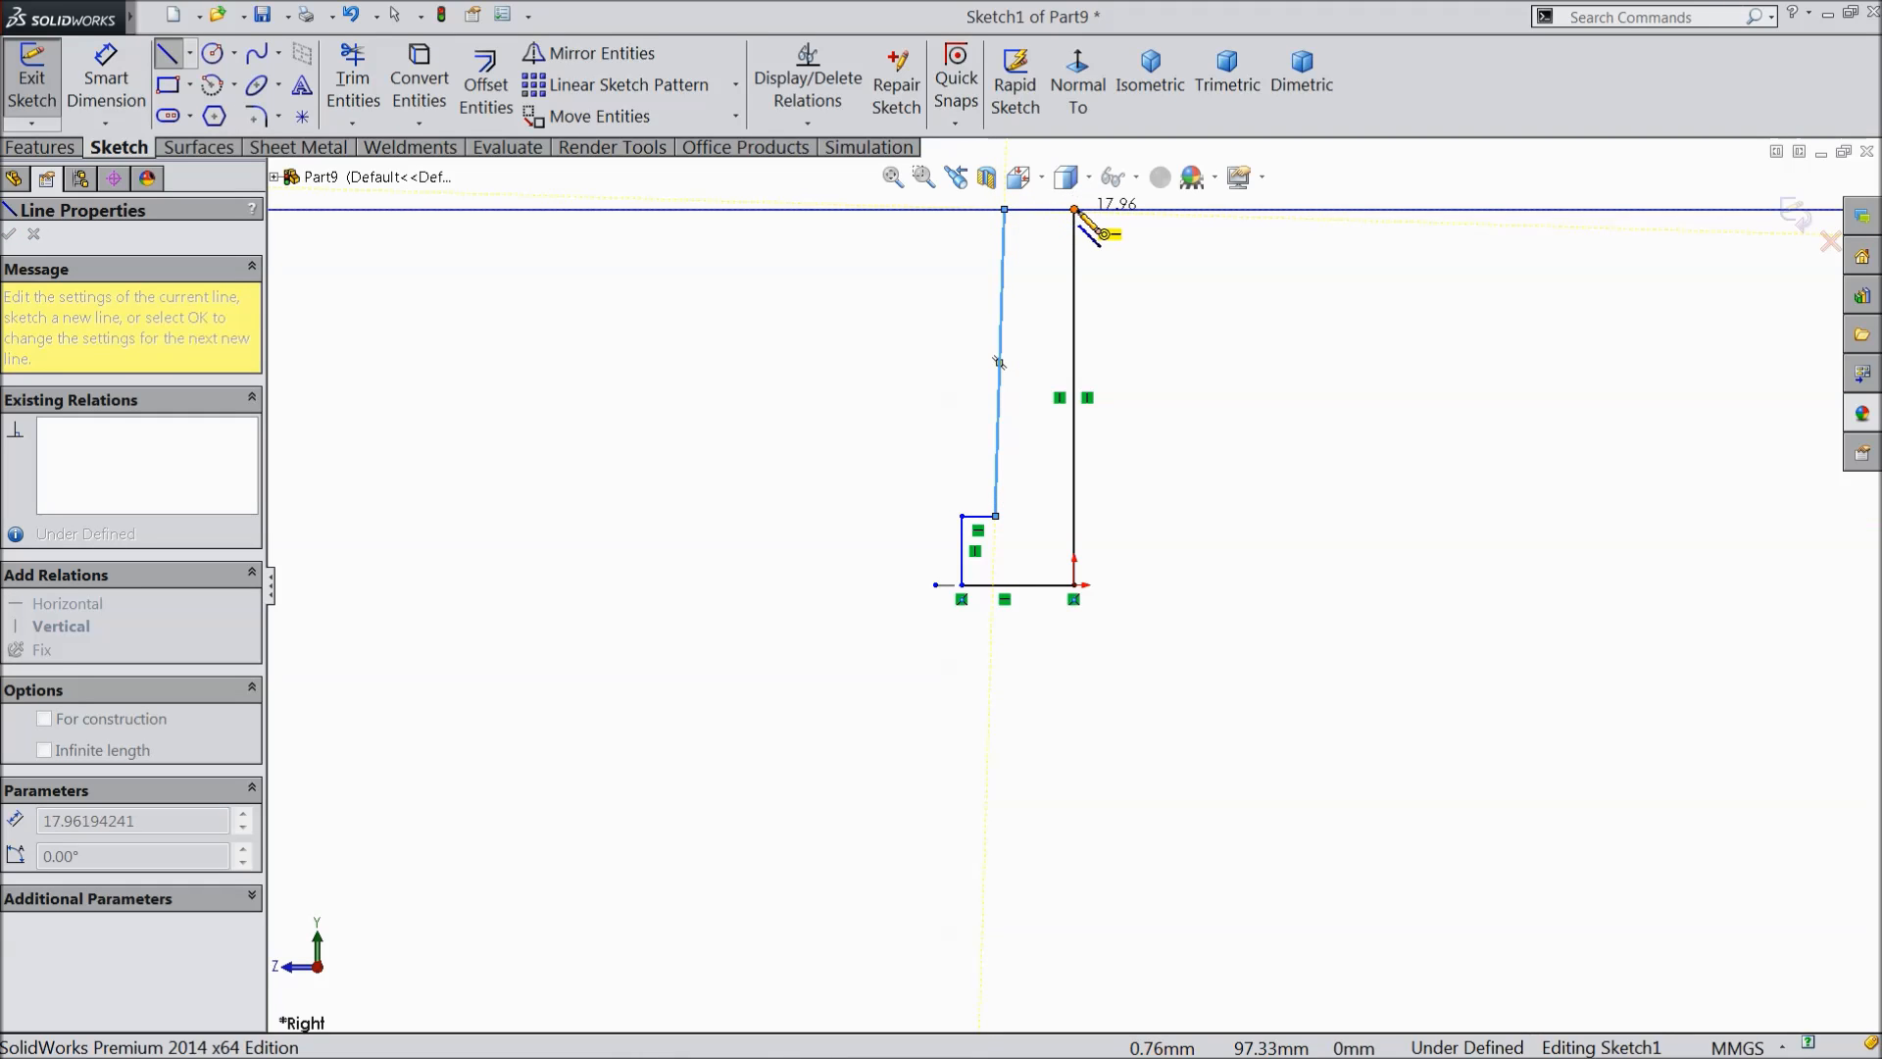
left_click(1074, 209)
right_click(1223, 270)
left_click(1222, 283)
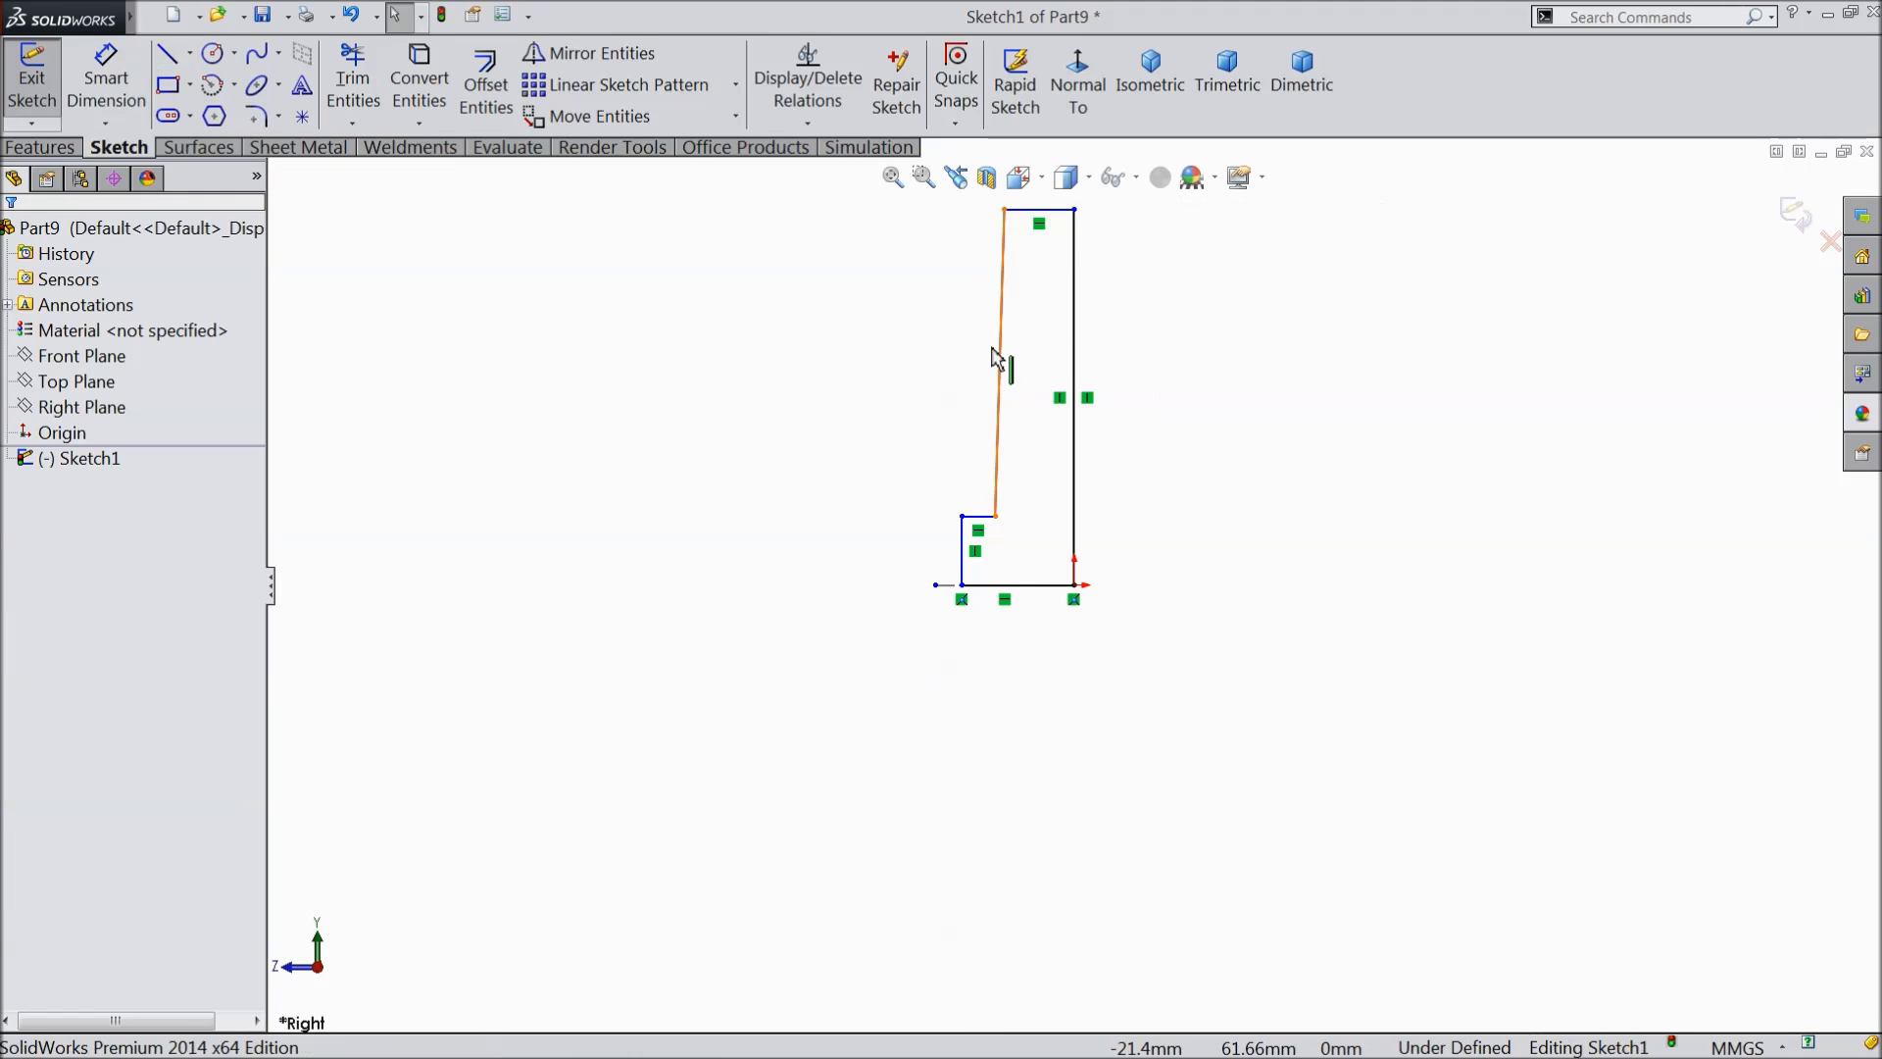
left_click(1001, 364)
left_click(1078, 271)
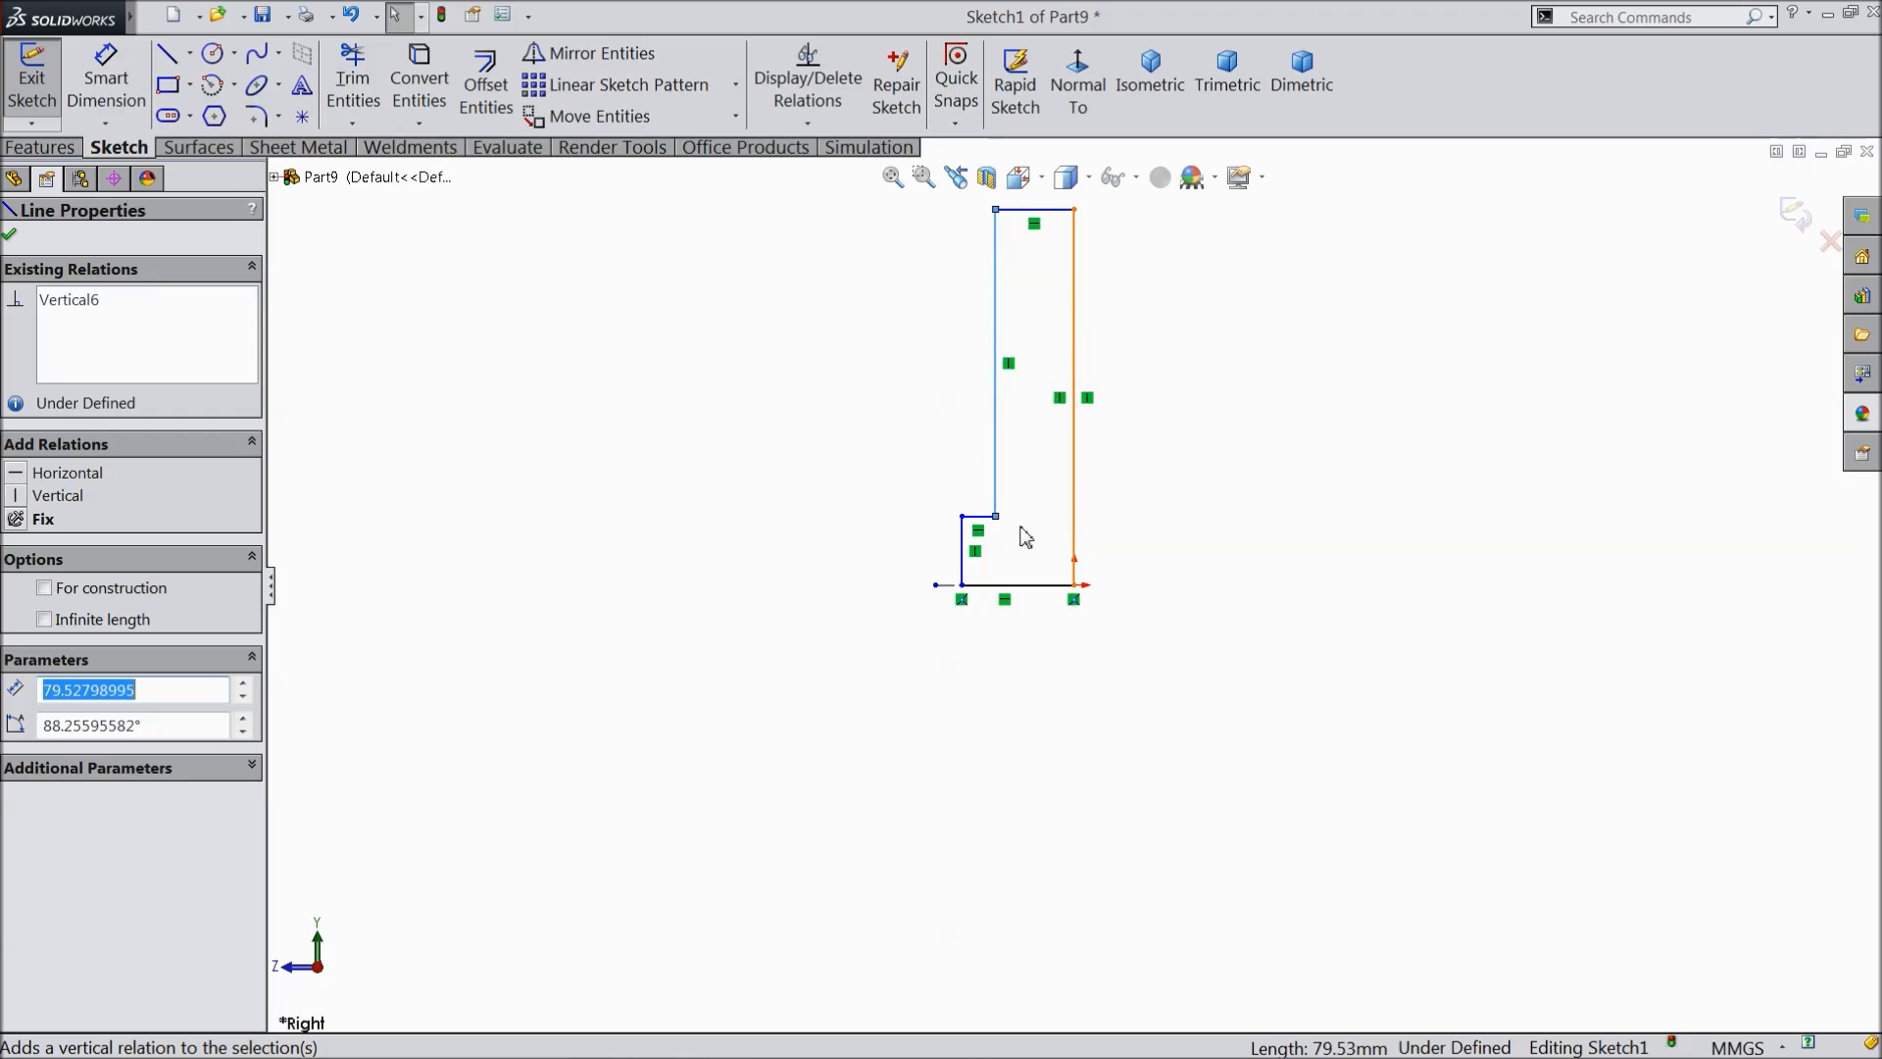
- Dimension the profile's lower horizontal edge and switch the document units to IPS (inch, pound, second)
scroll(1021, 526, "up", 2)
scroll(1061, 426, "down", 4)
left_click(105, 83)
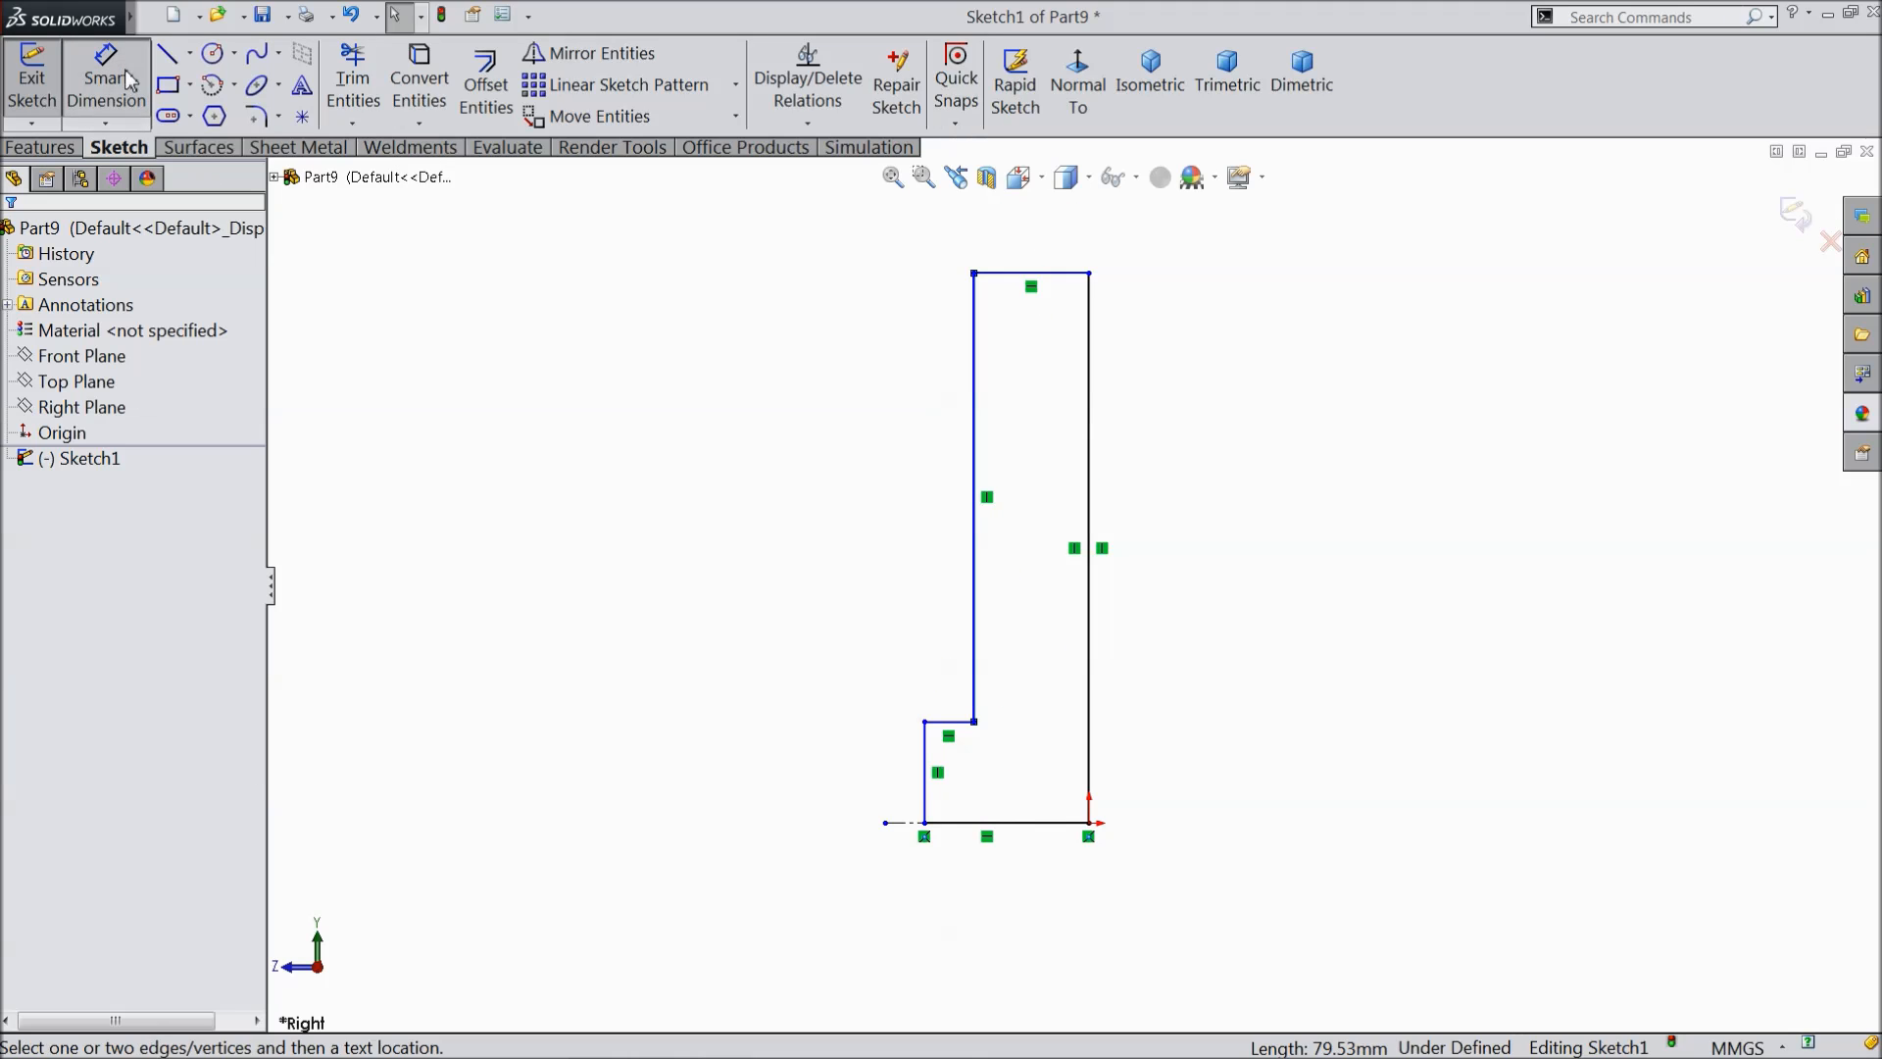
left_click(990, 831)
left_click(996, 887)
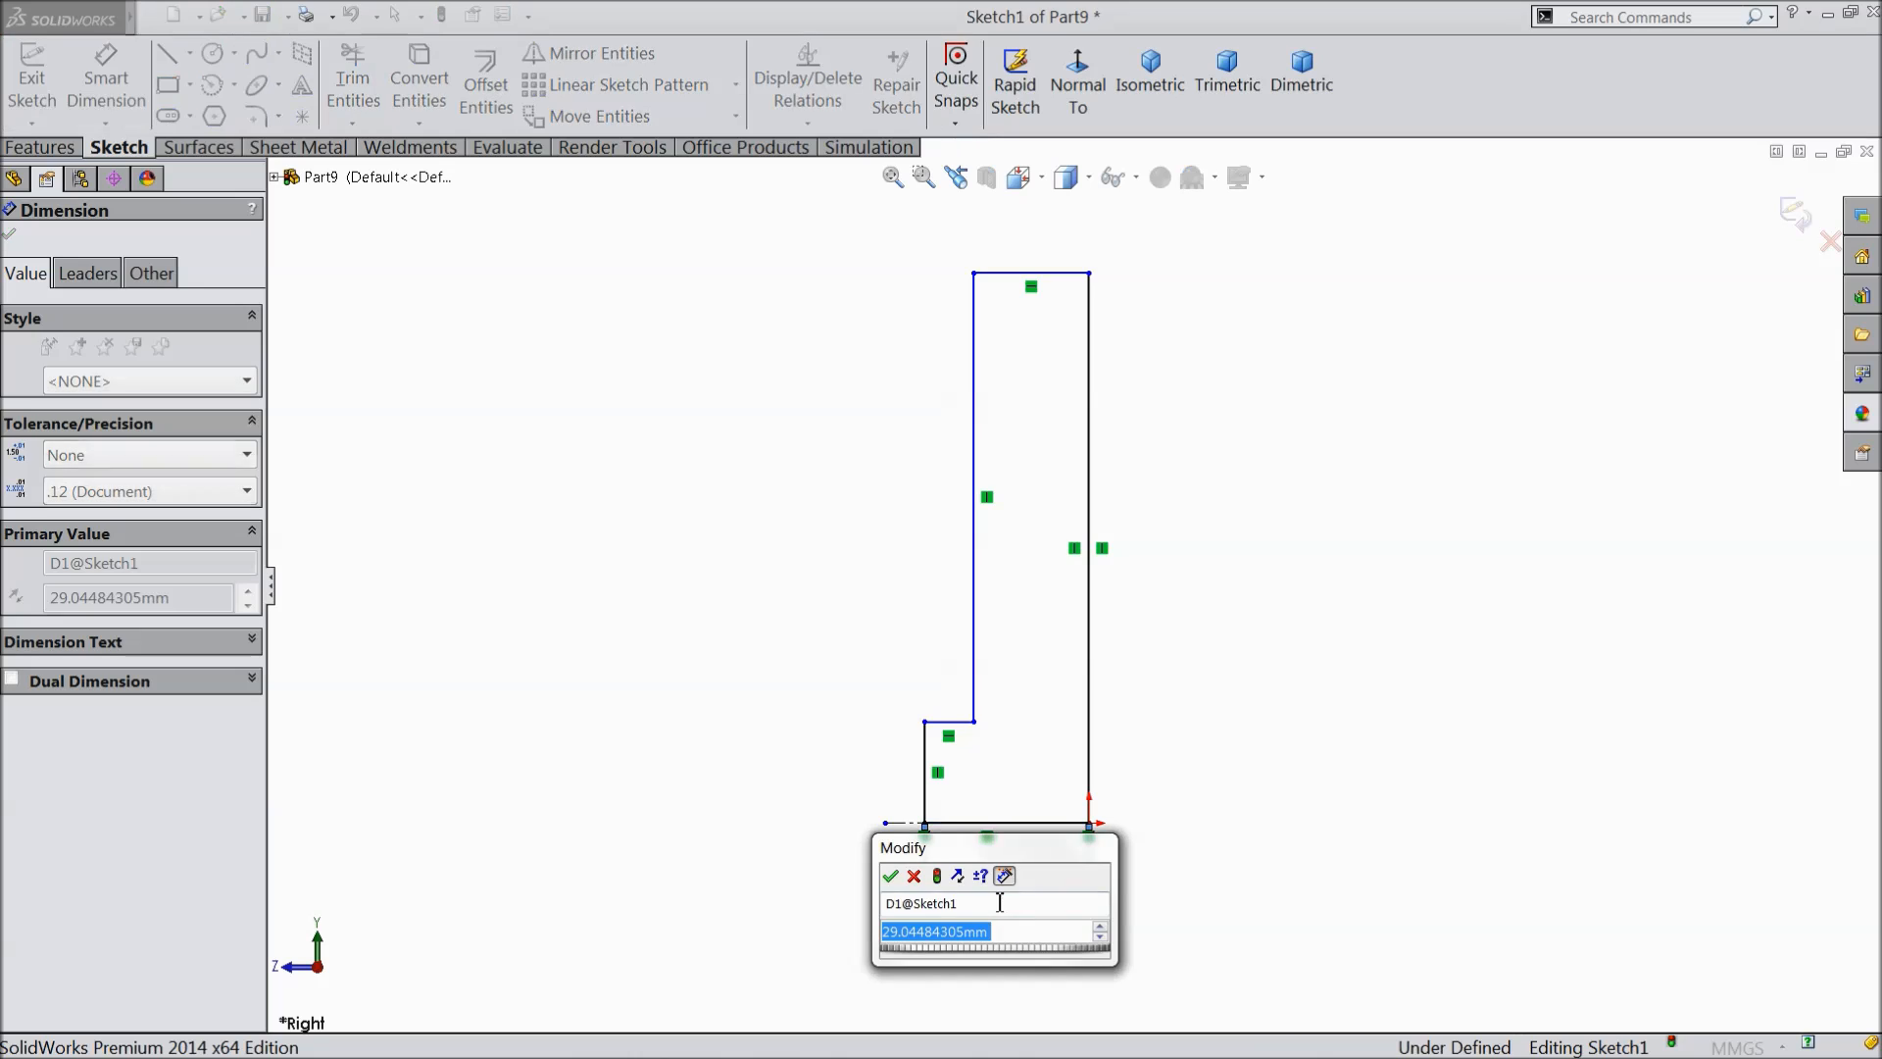
left_click(913, 875)
left_click(1738, 1047)
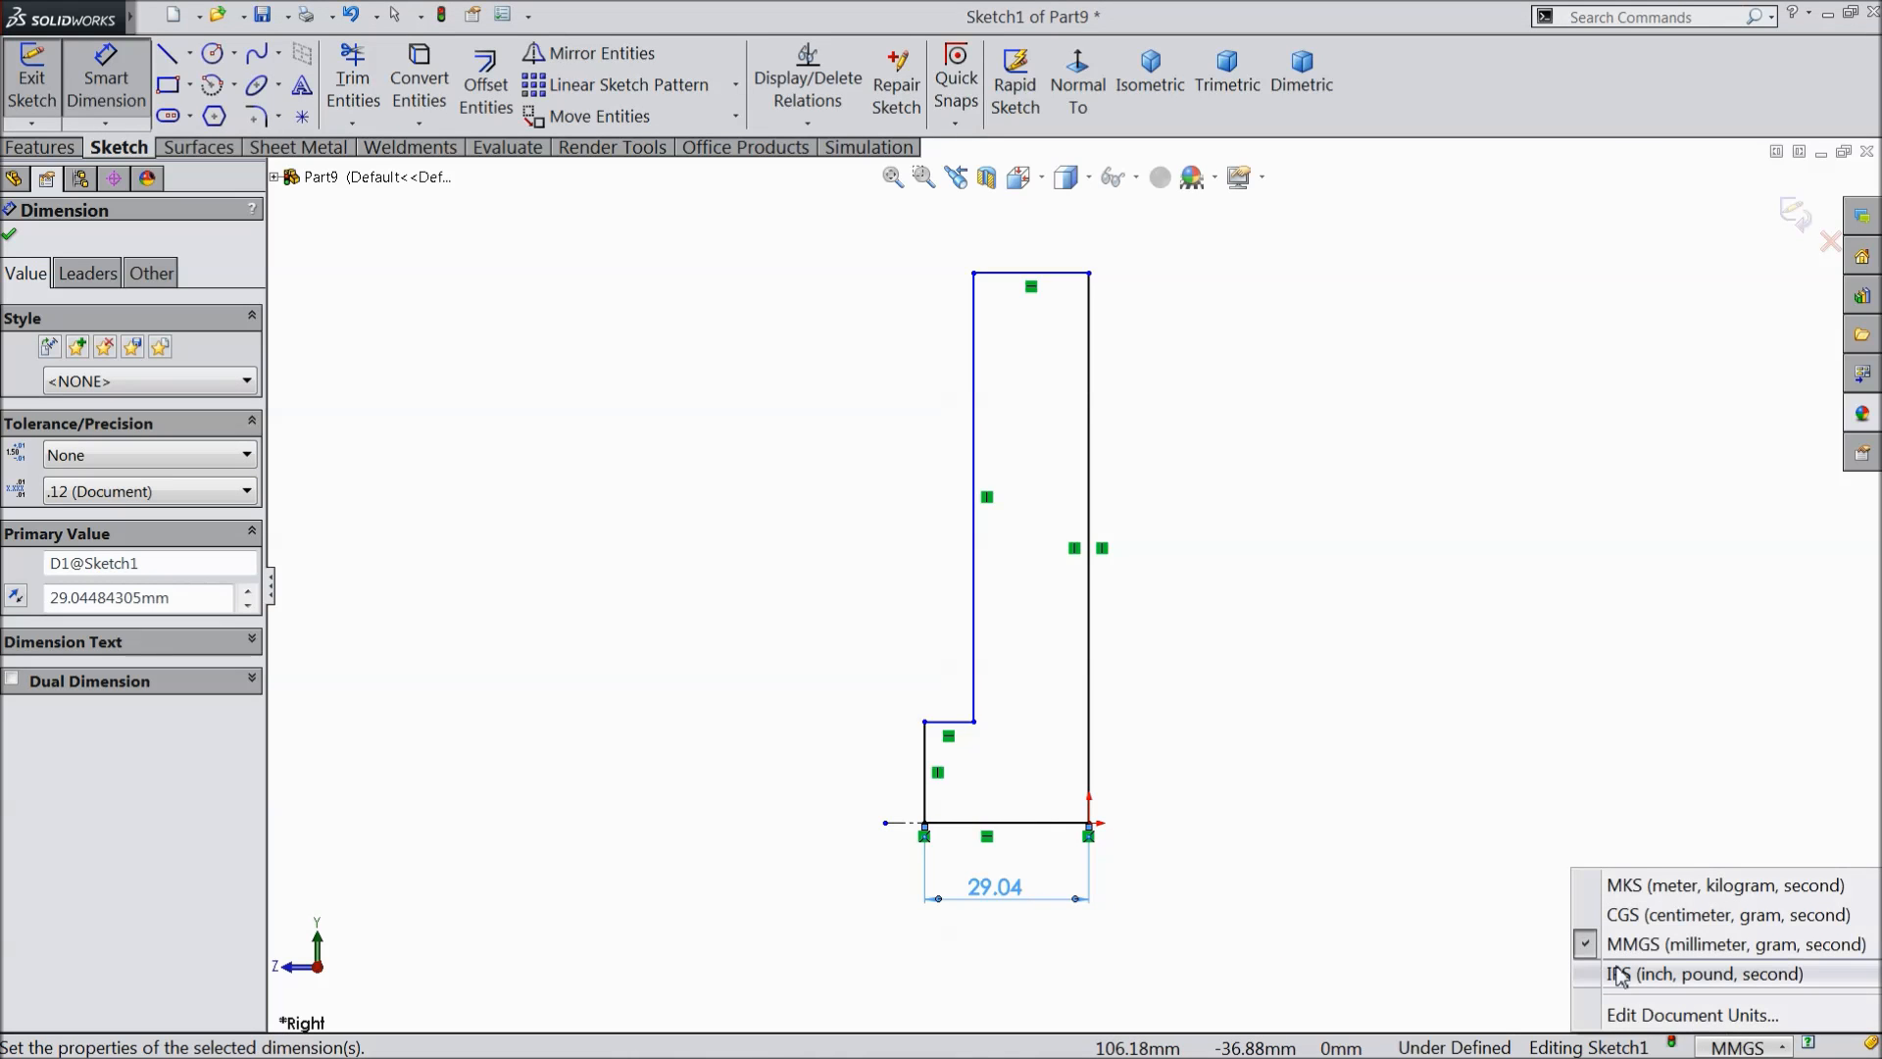
left_click(1623, 974)
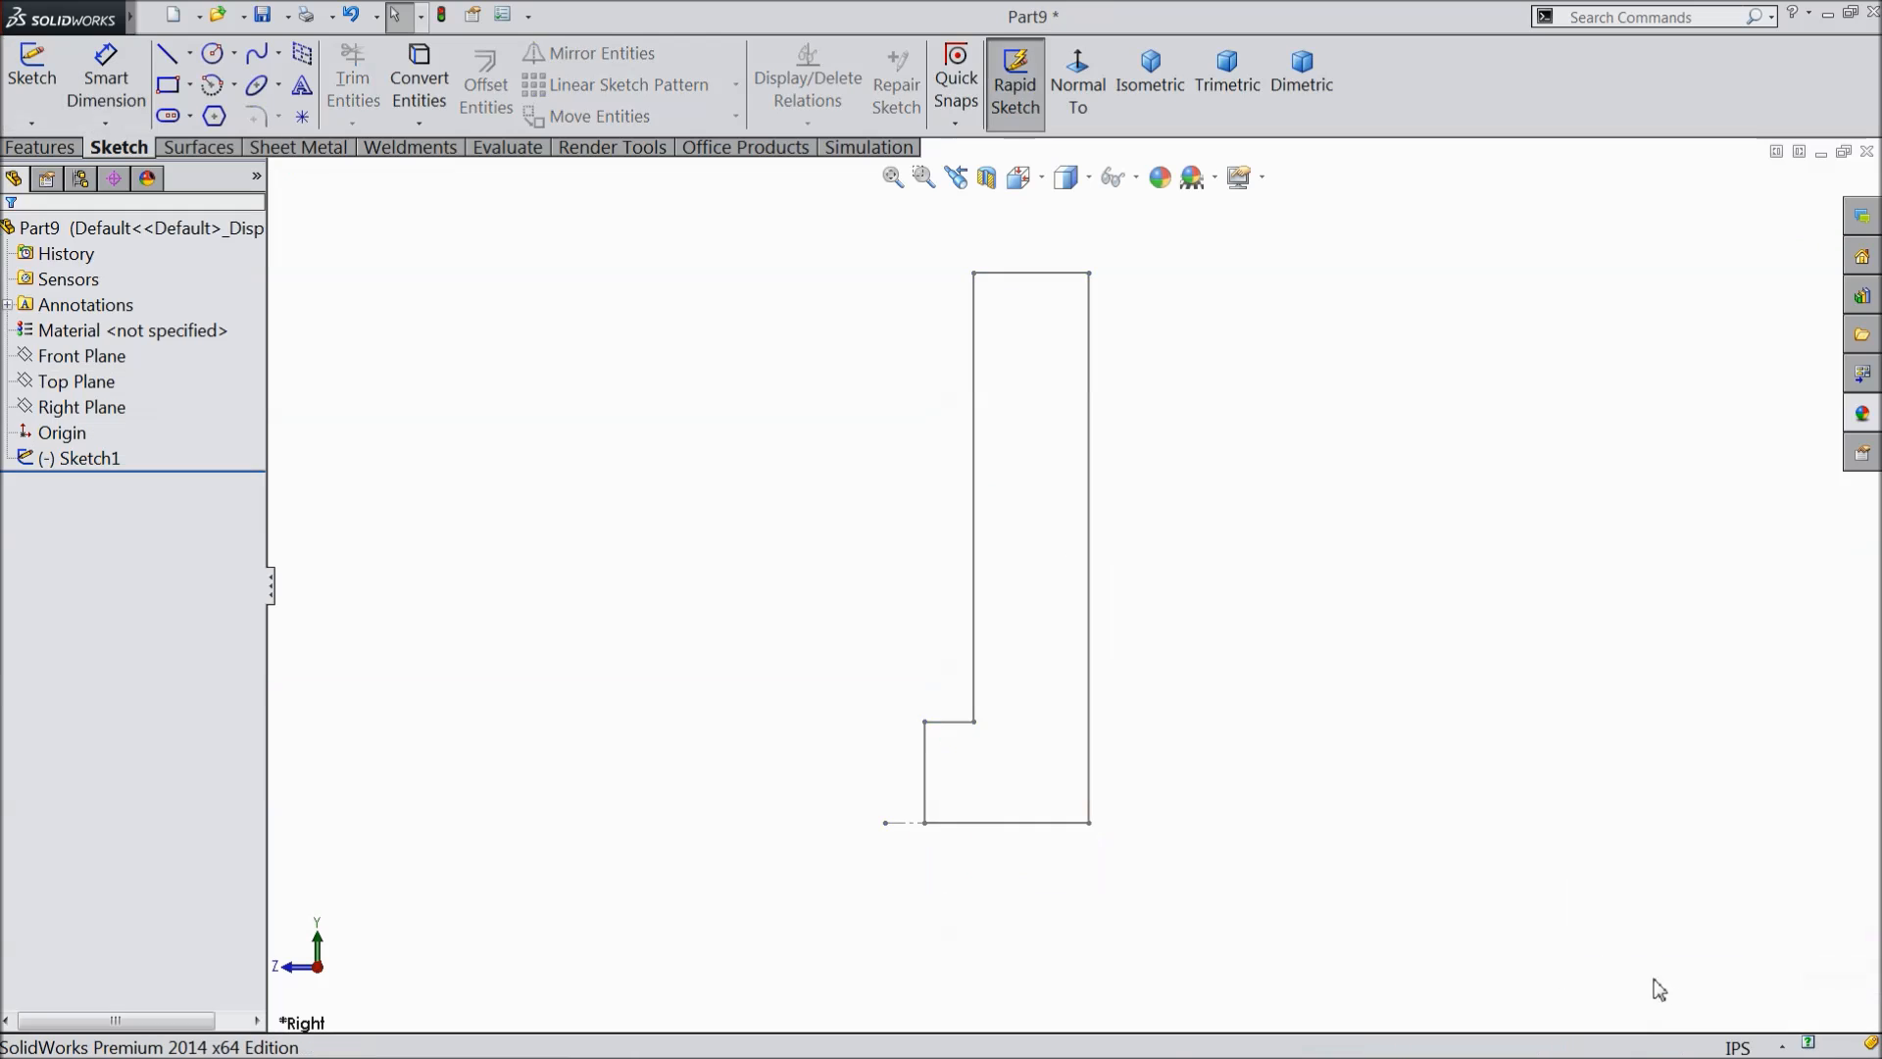
- Reopen the profile sketch for editing and set the lower edge's length to 0.395 in
left_click(79, 457)
left_click(70, 396)
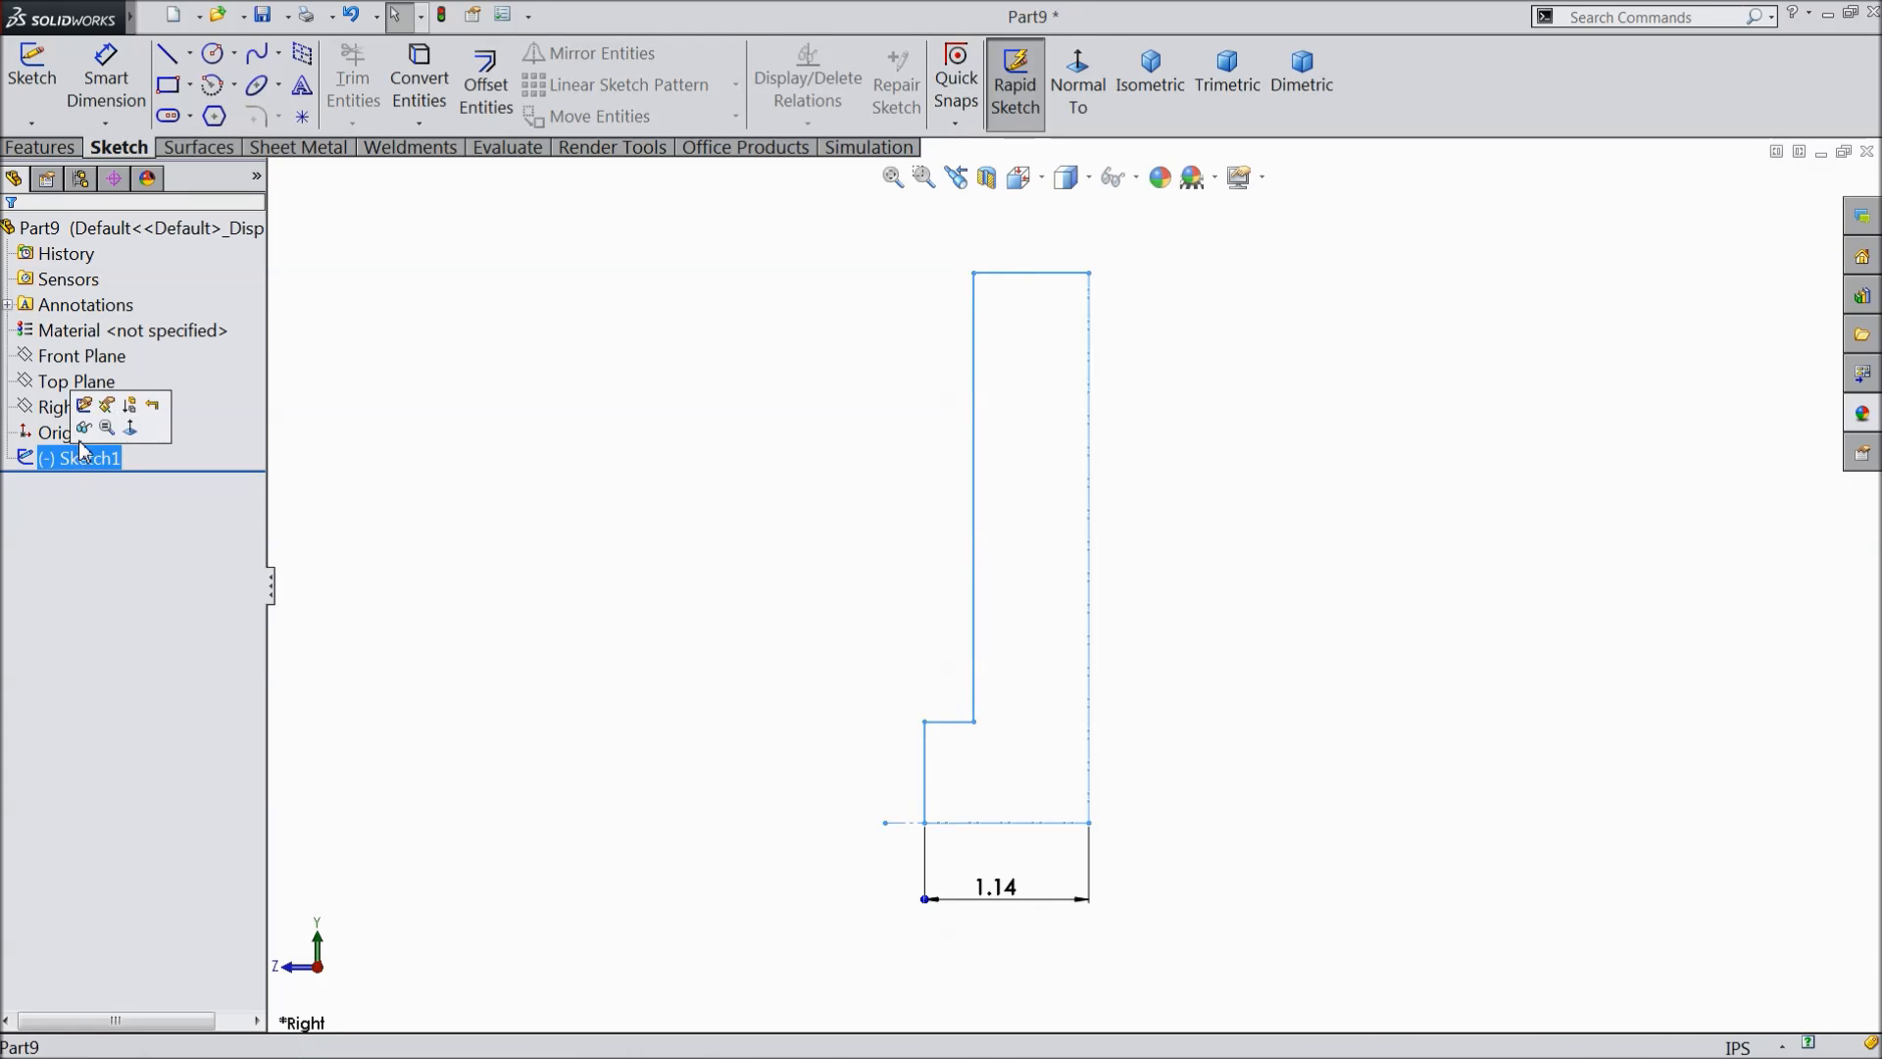
left_click(86, 408)
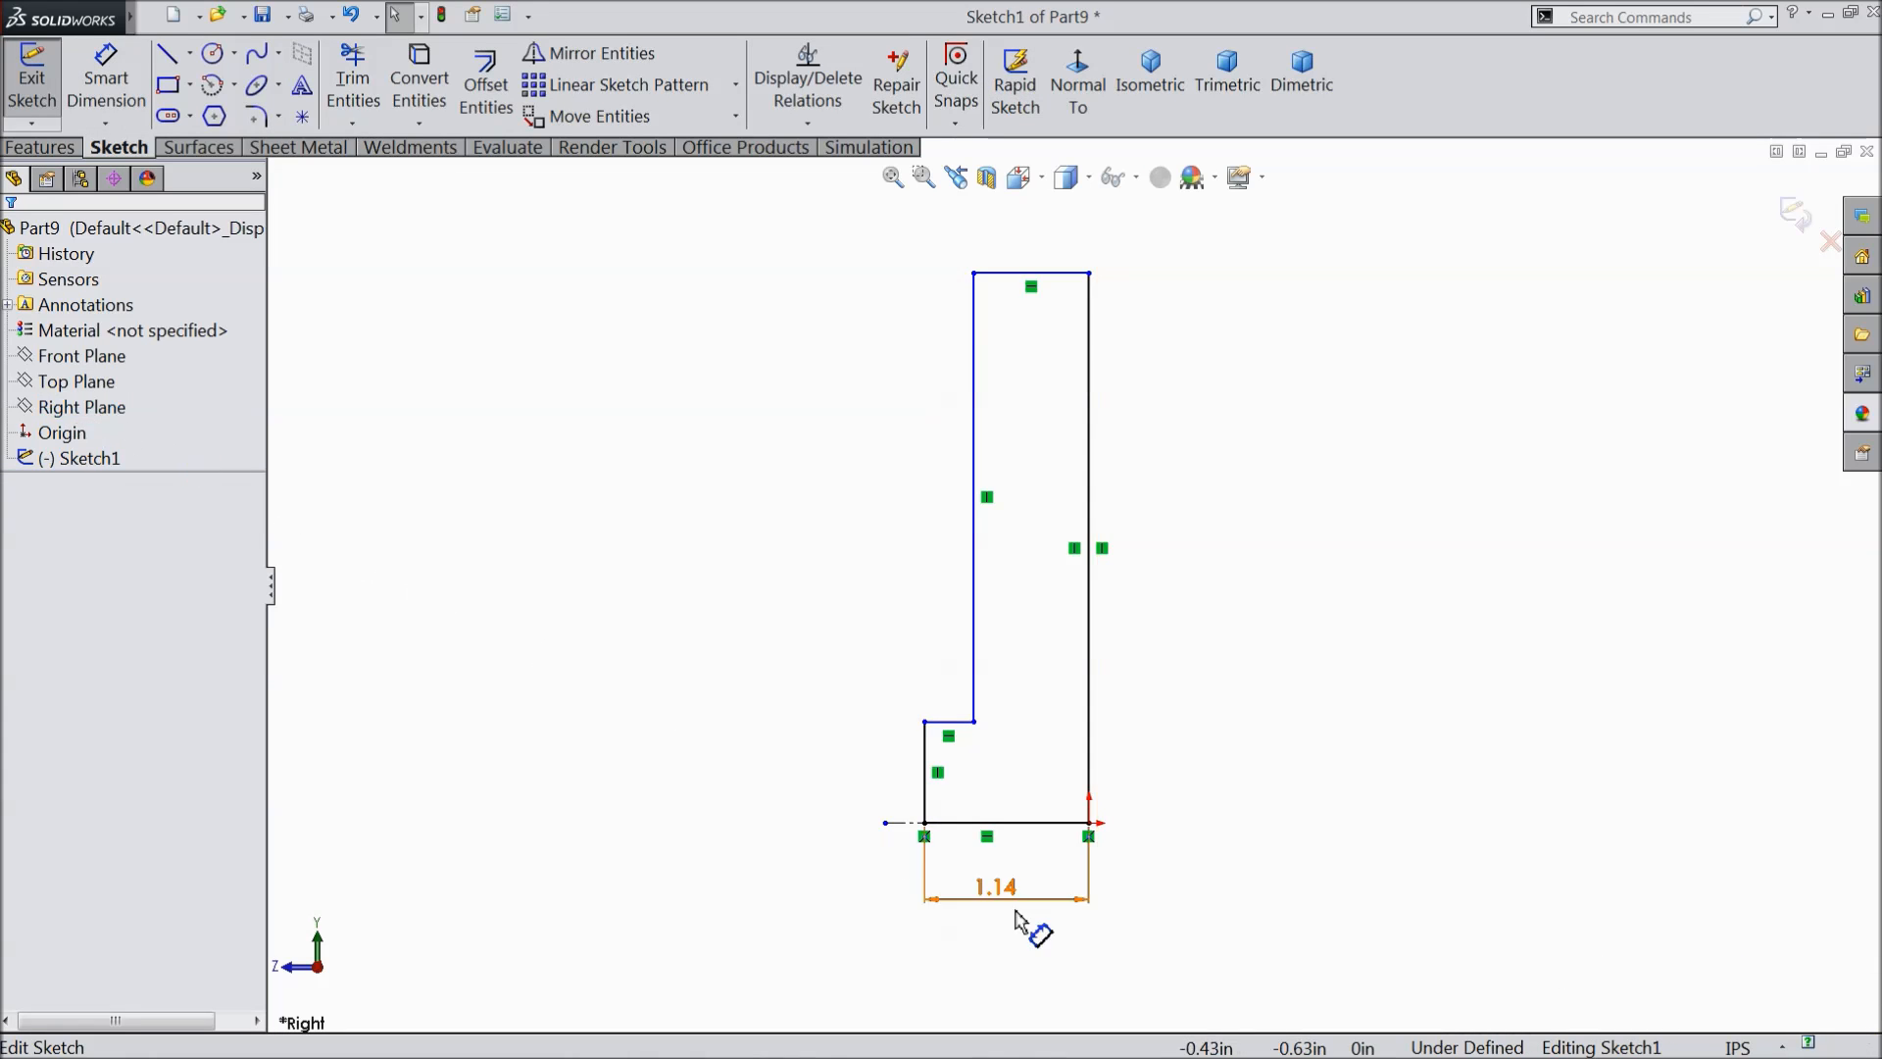
double_click(1001, 910)
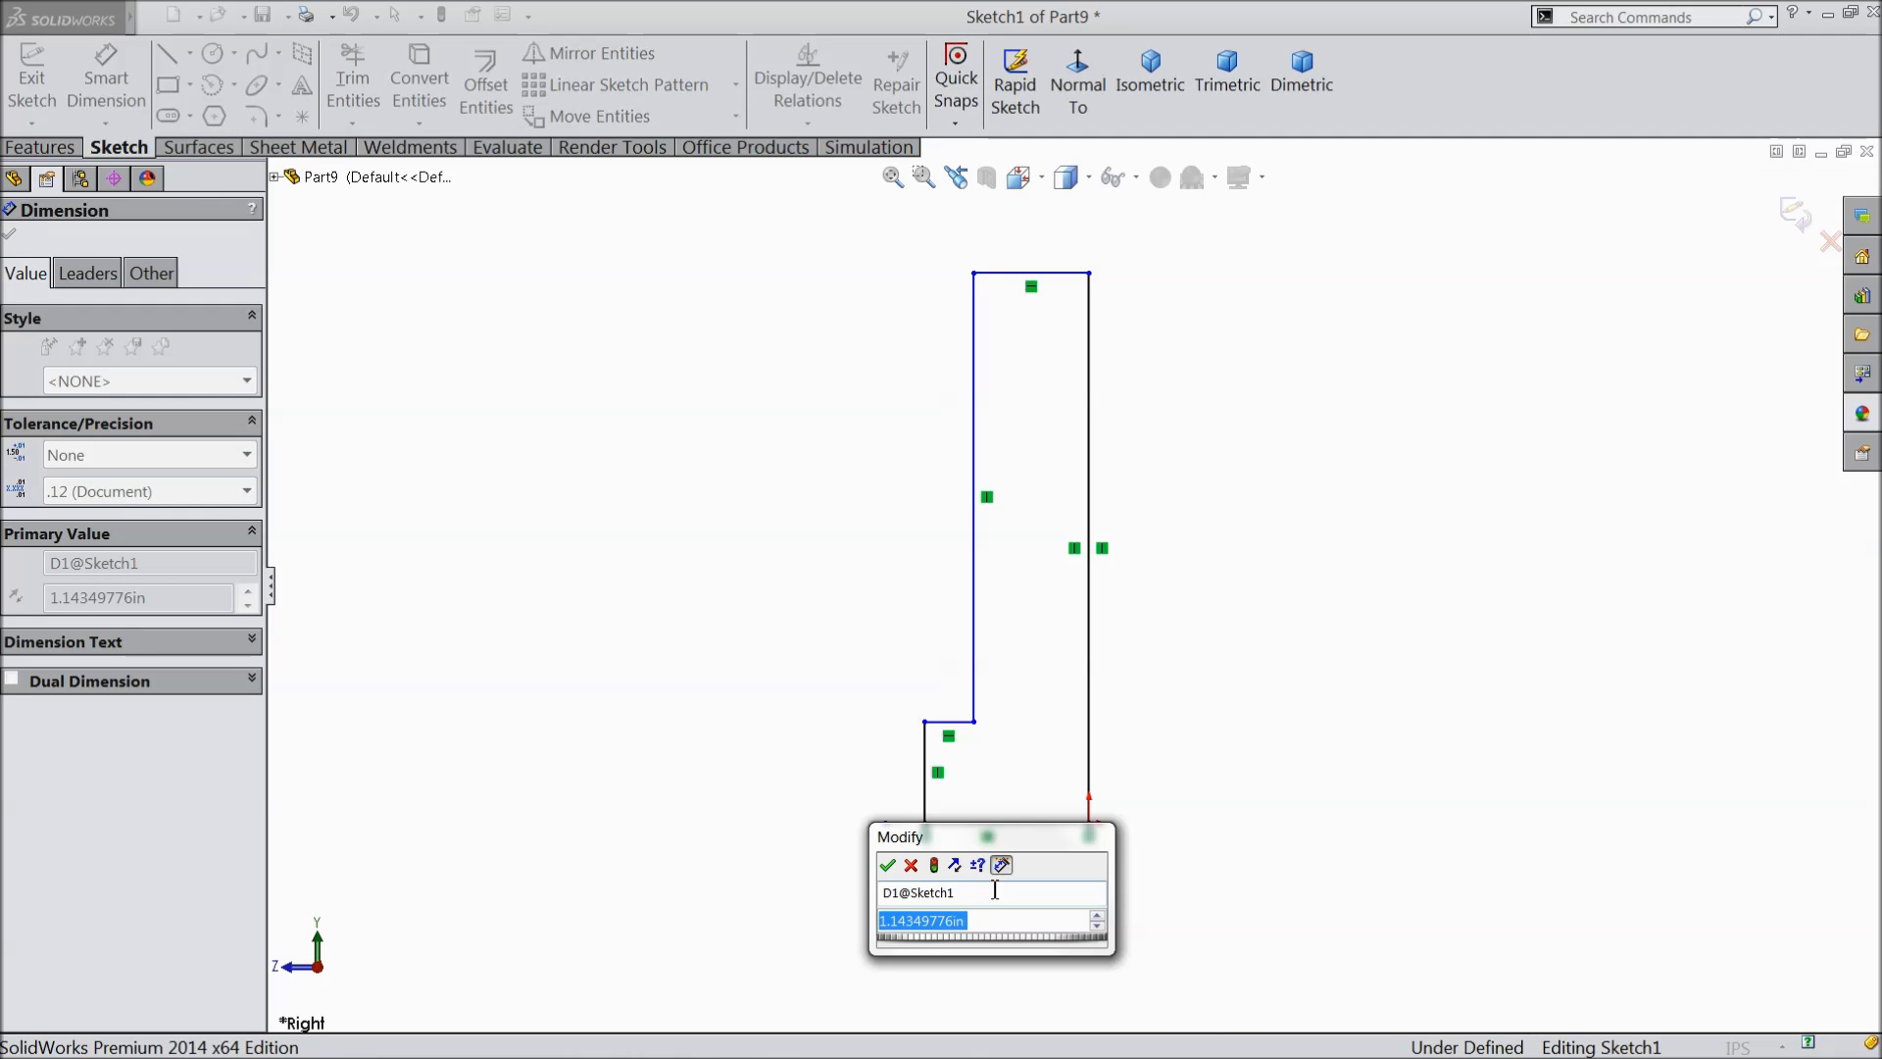
type("0.395")
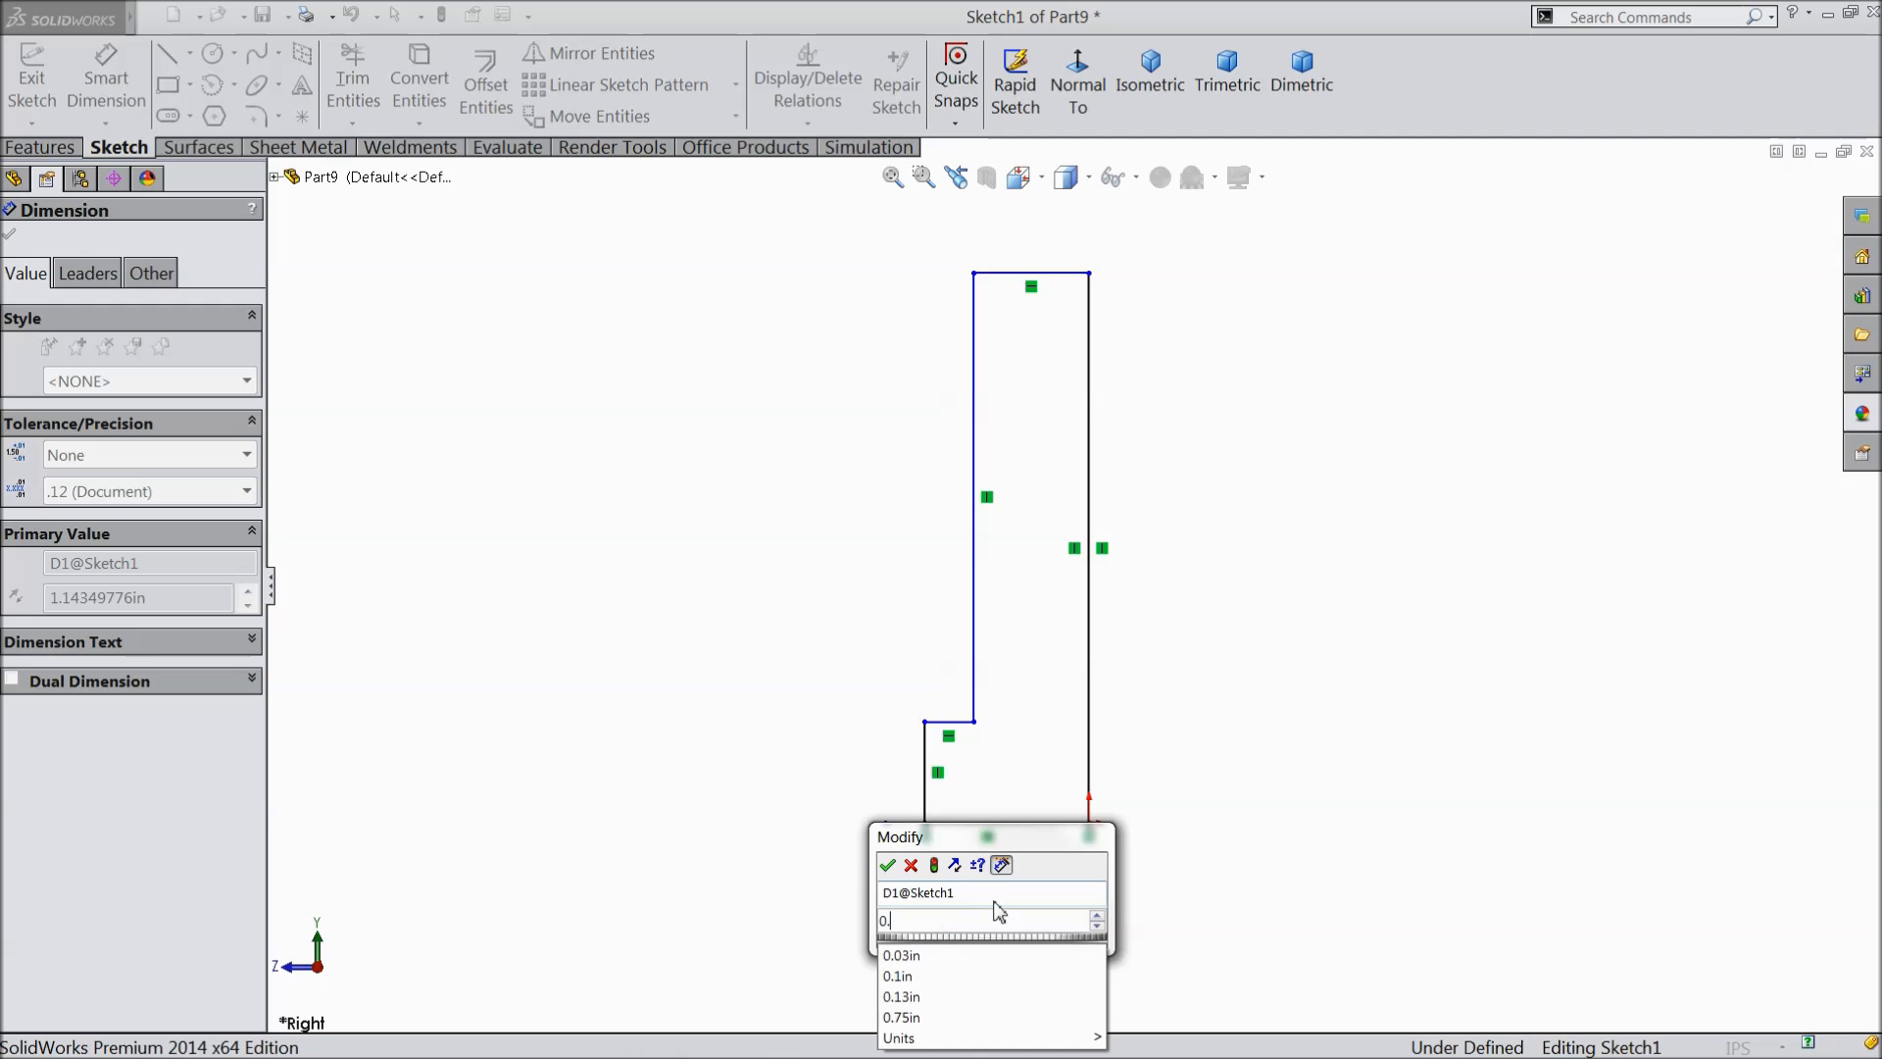
left_click(887, 865)
- Dimension the long vertical edge on the centerline and set its height to 1.27 in
left_click(1098, 595)
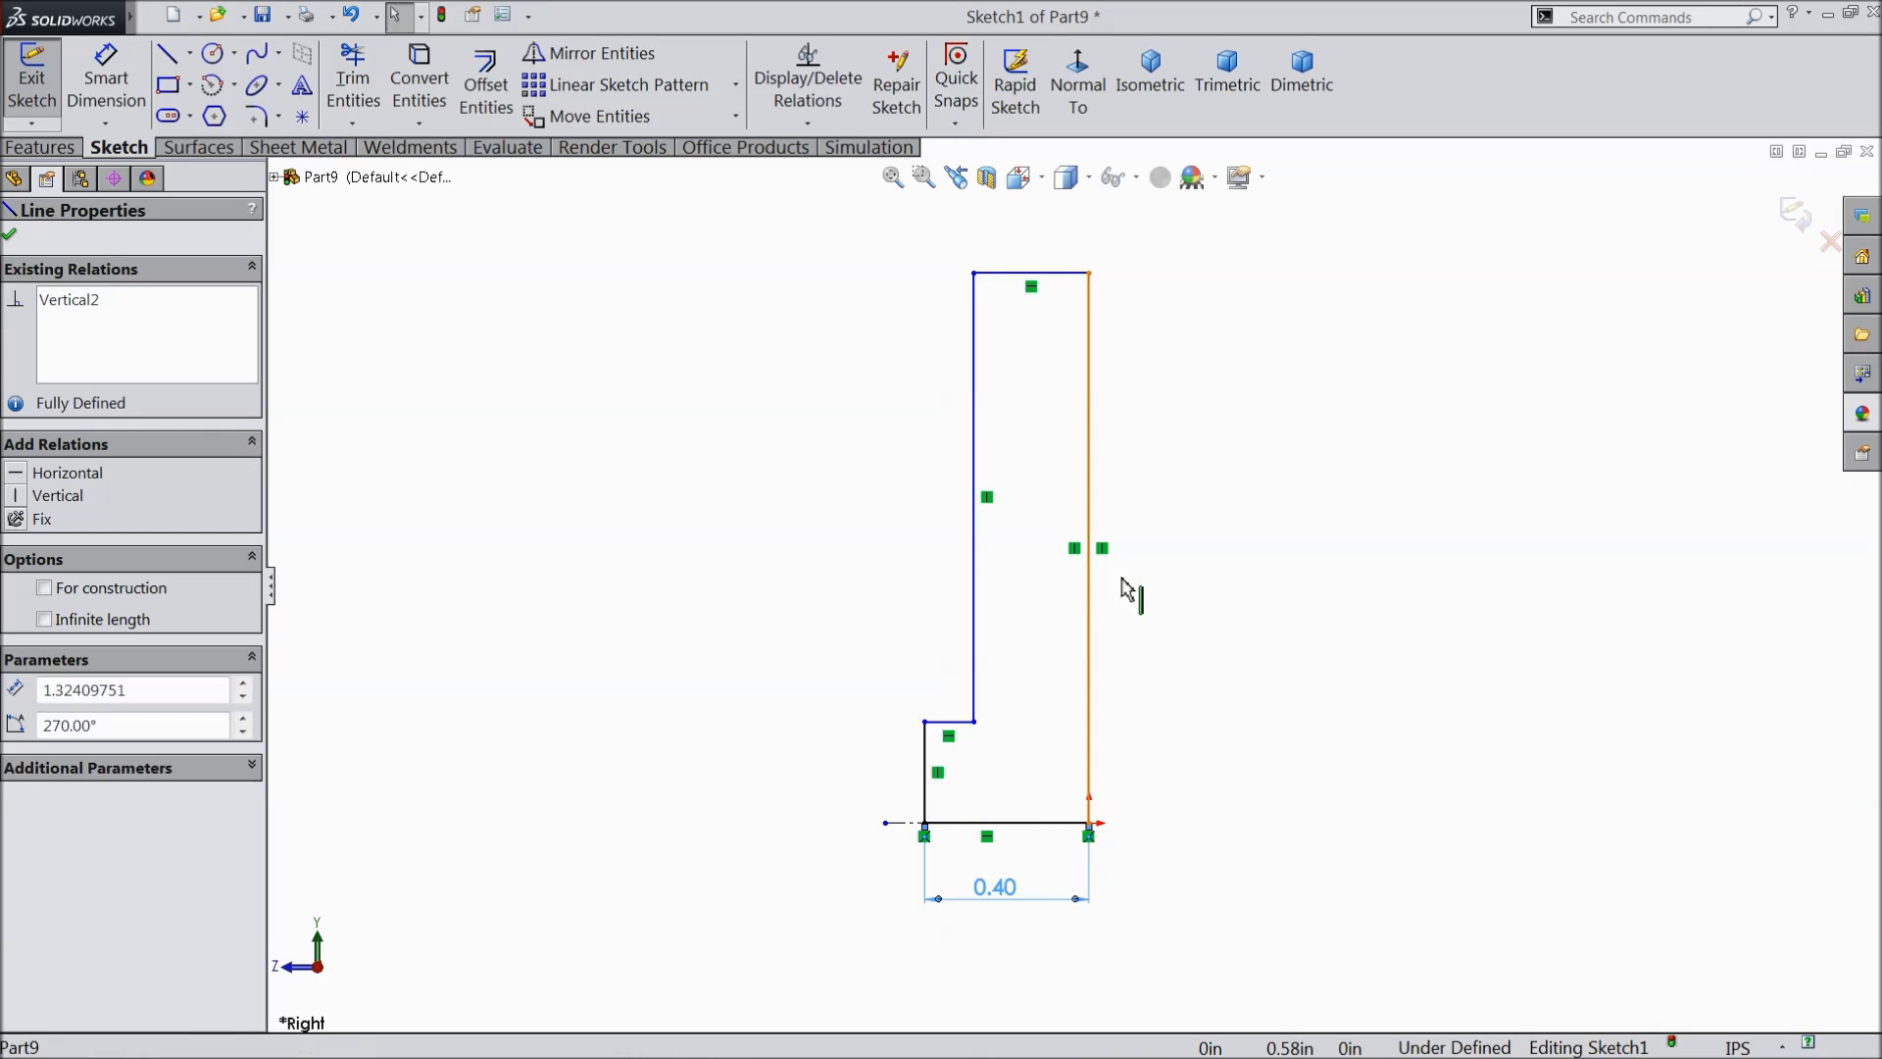
left_click(118, 66)
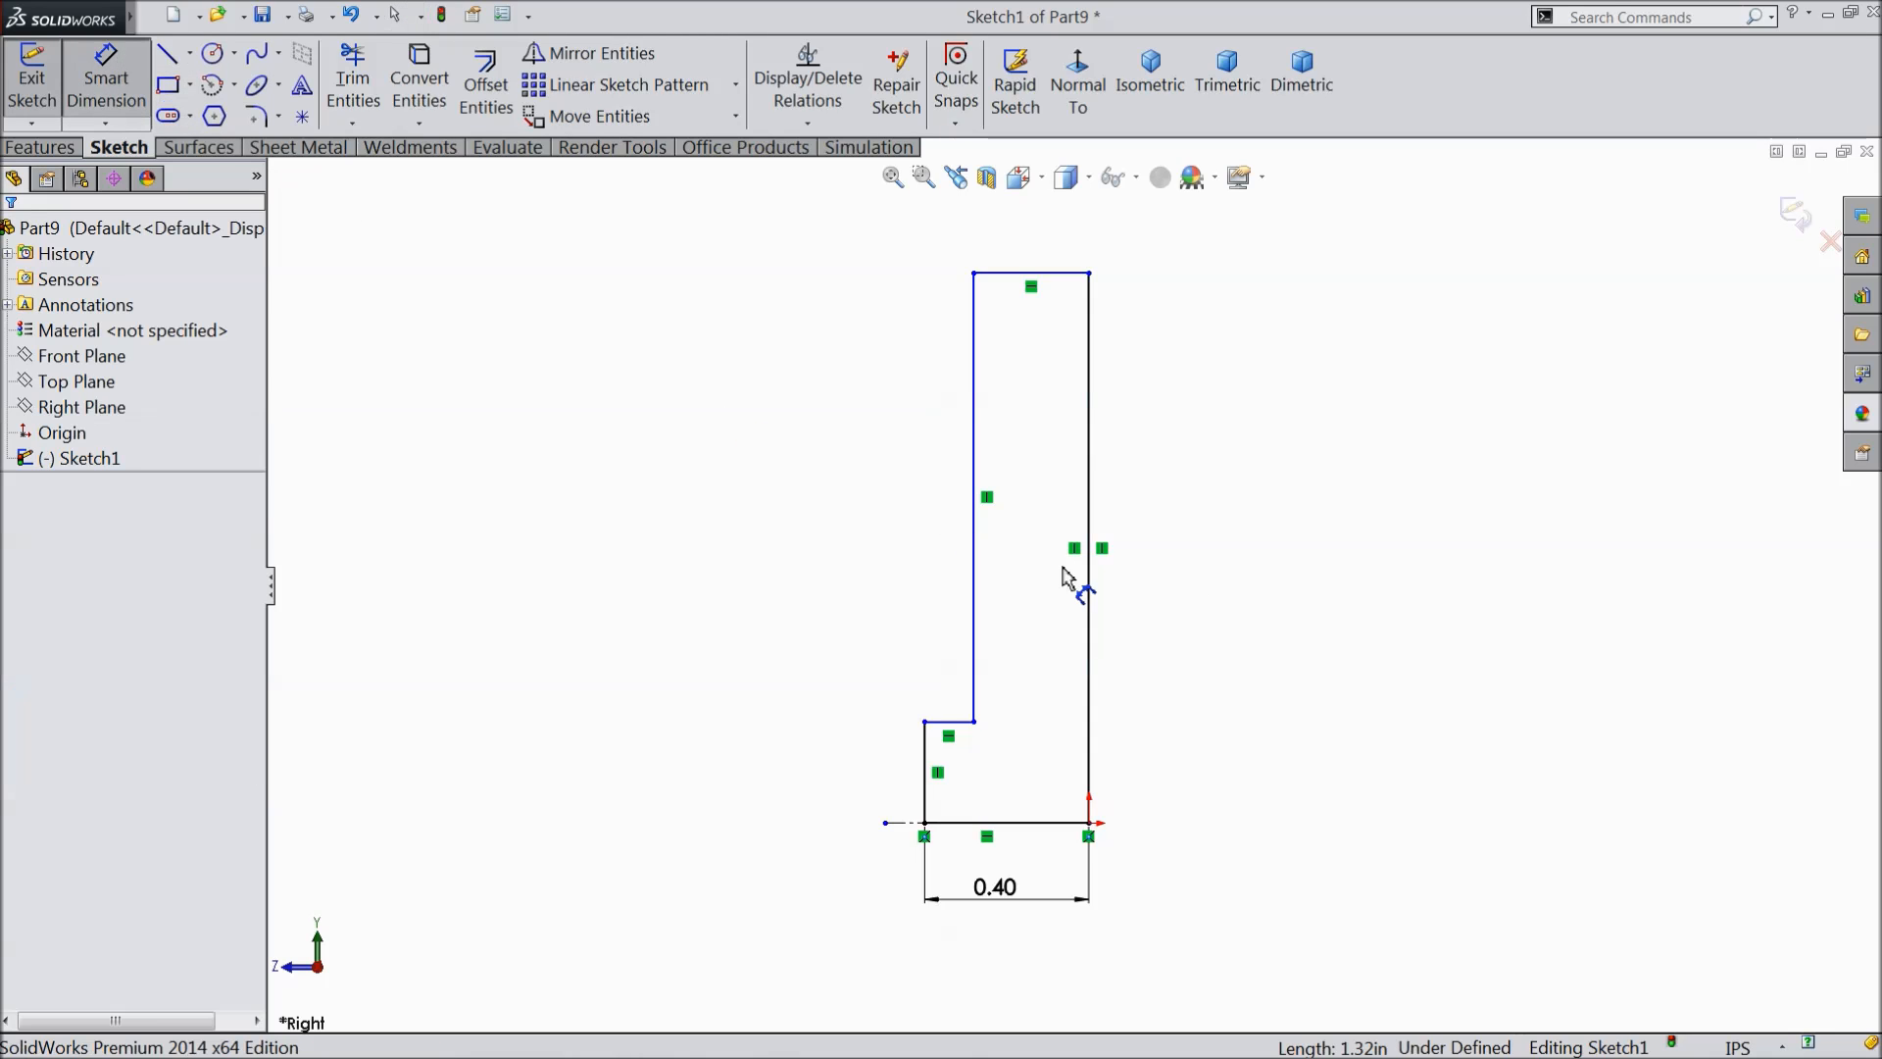
left_click(1094, 581)
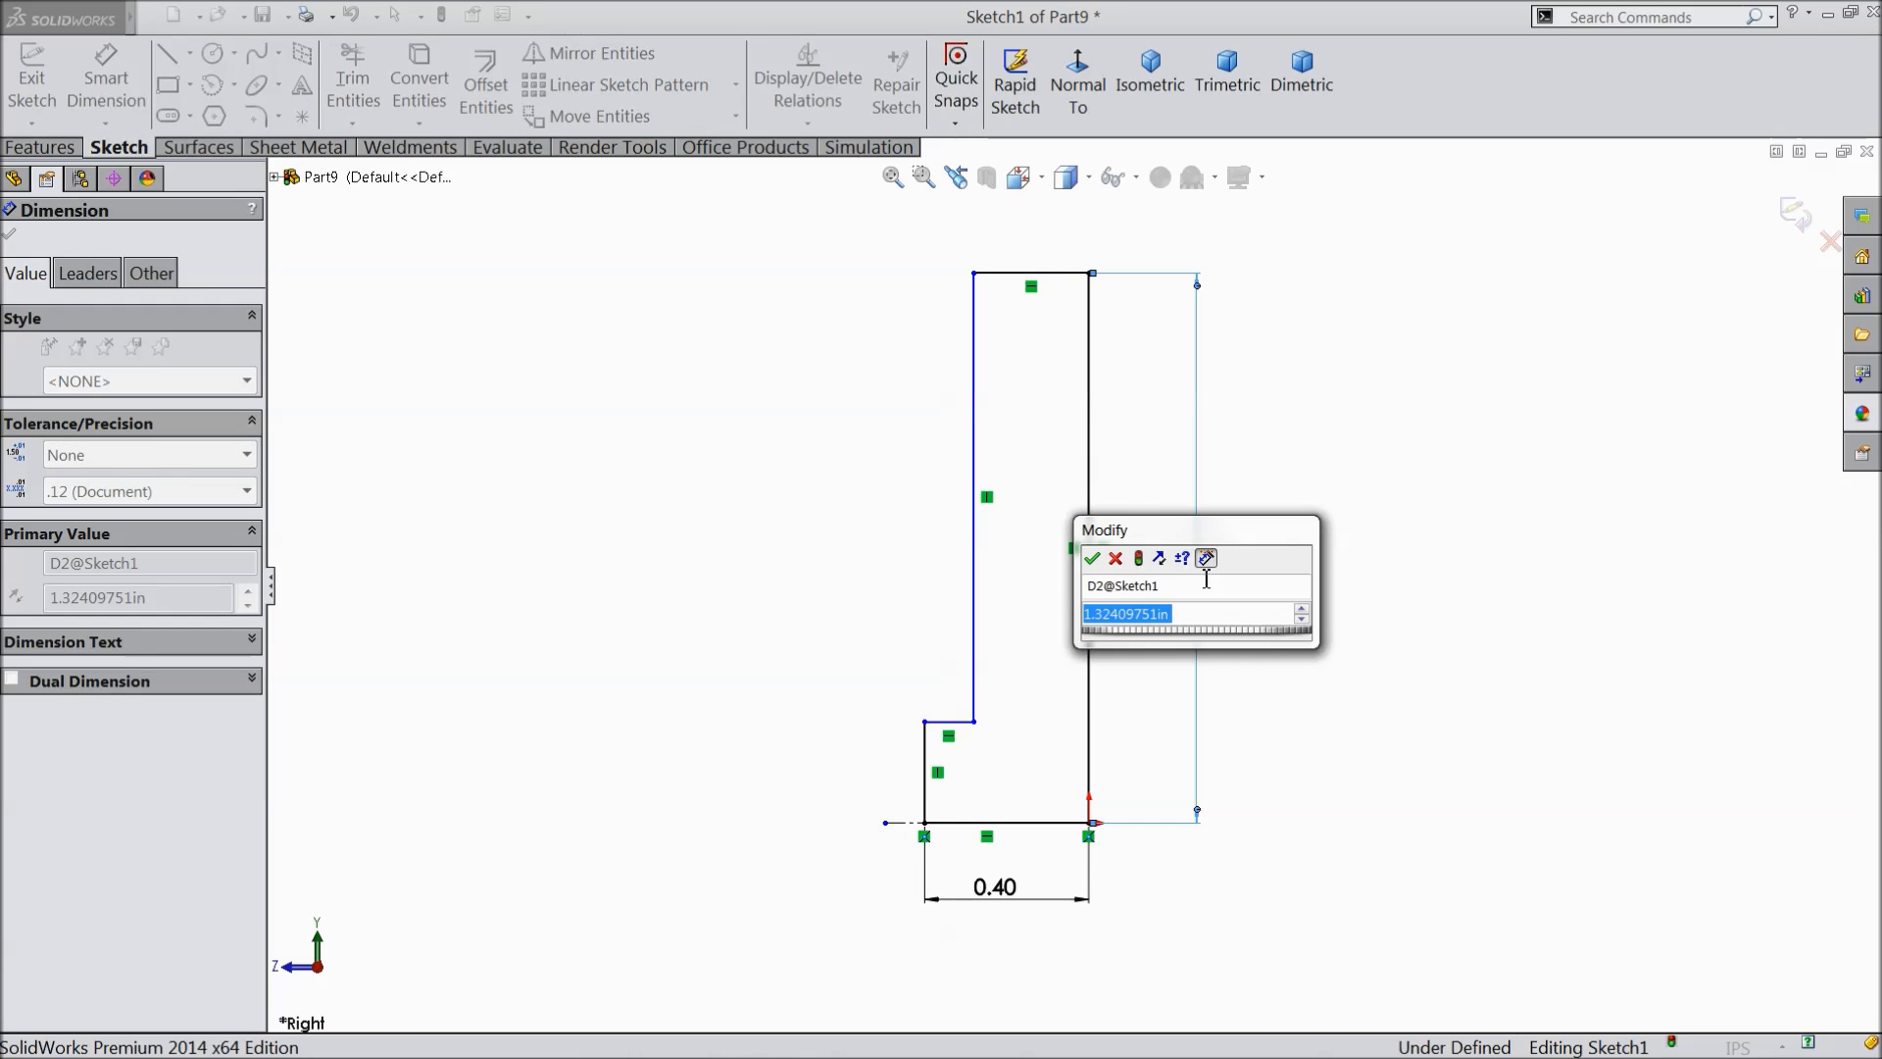
type("1.27")
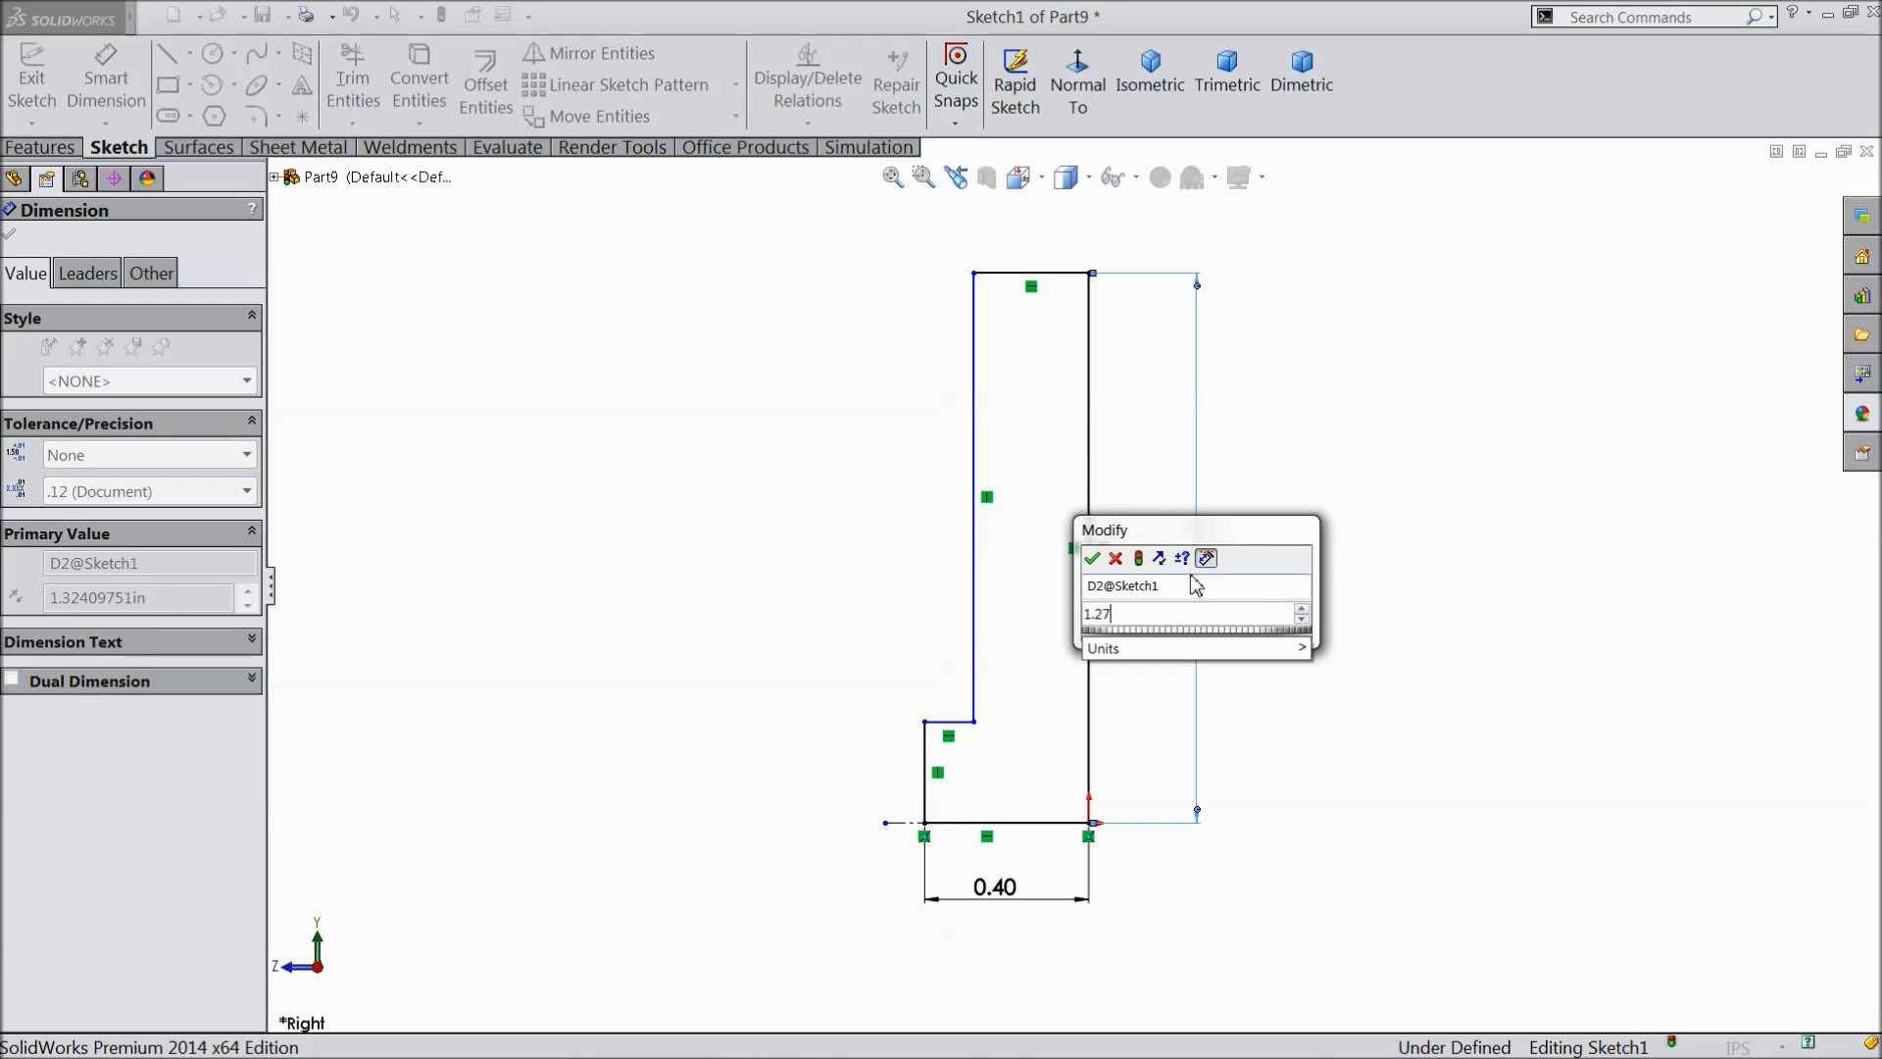
left_click(1094, 559)
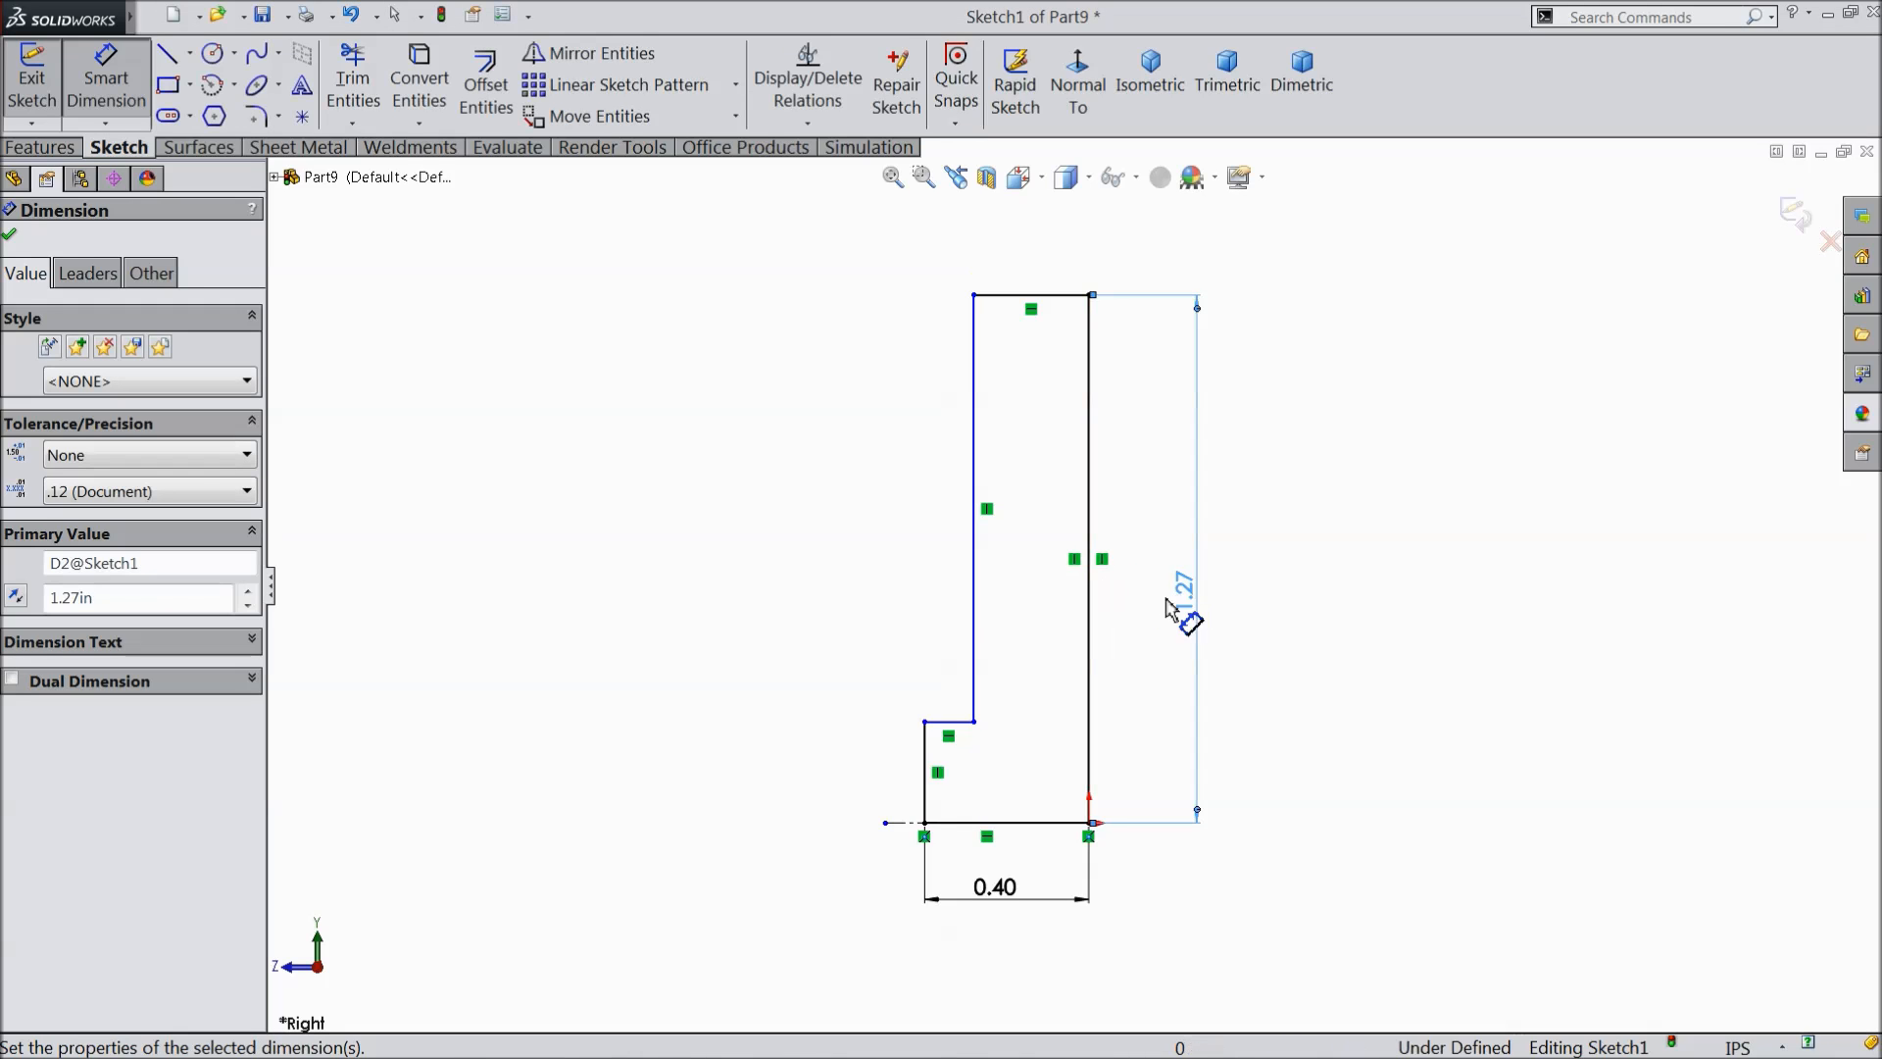
- Give the 1.27 in height dimension a bilateral tolerance with an upper variation of 0.01 in
left_click(154, 456)
left_click(115, 524)
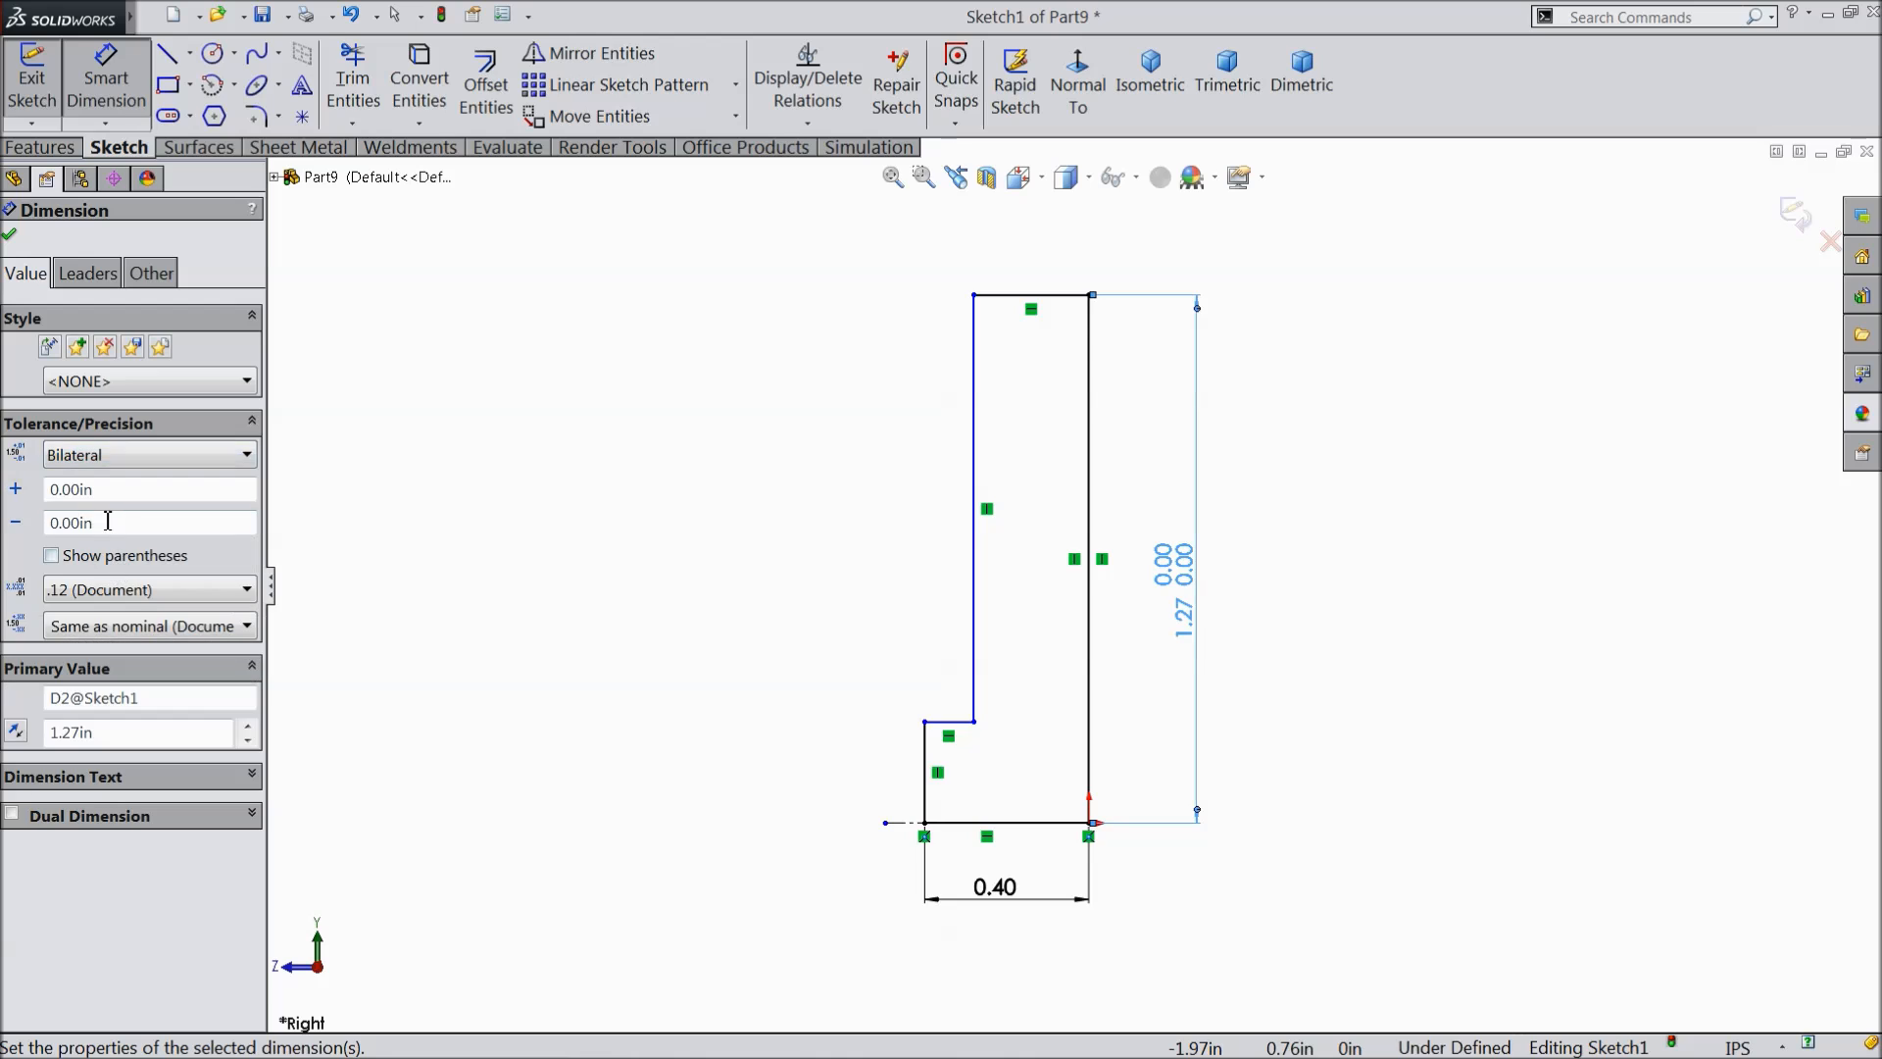
type("0.01")
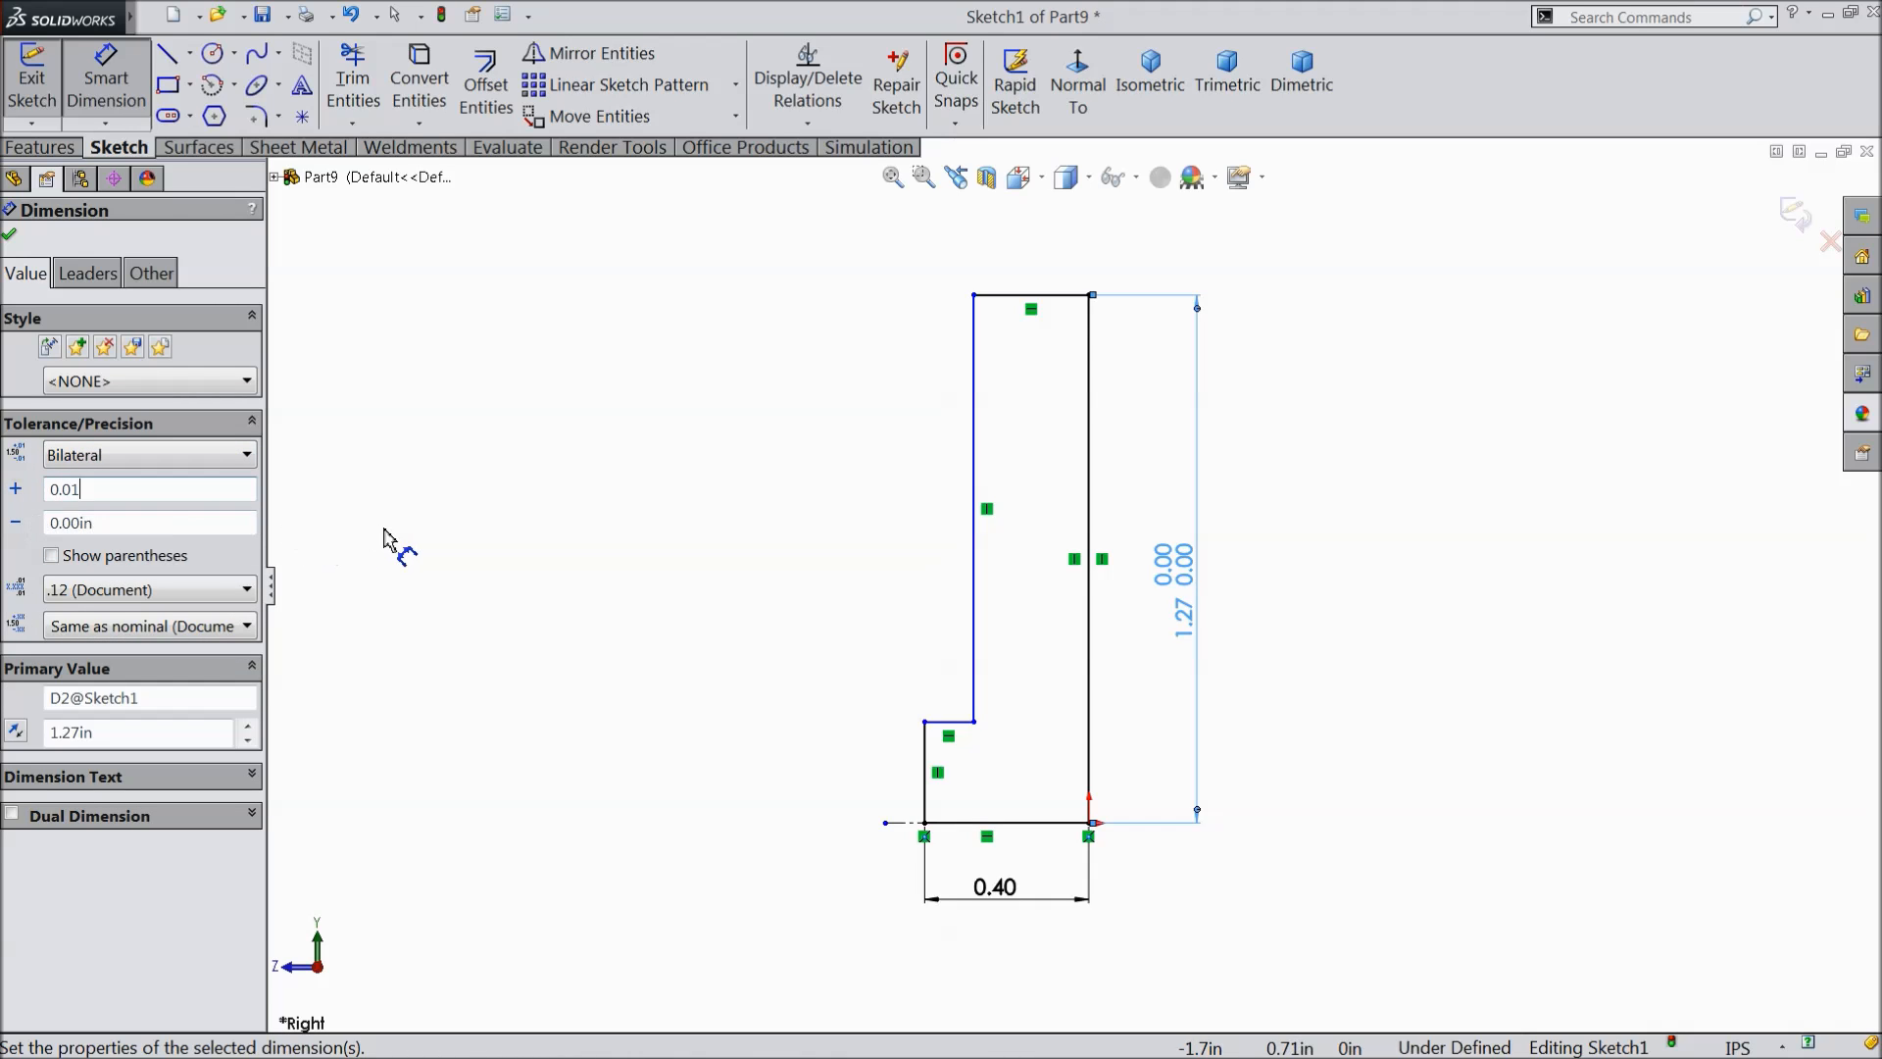
left_click(457, 517)
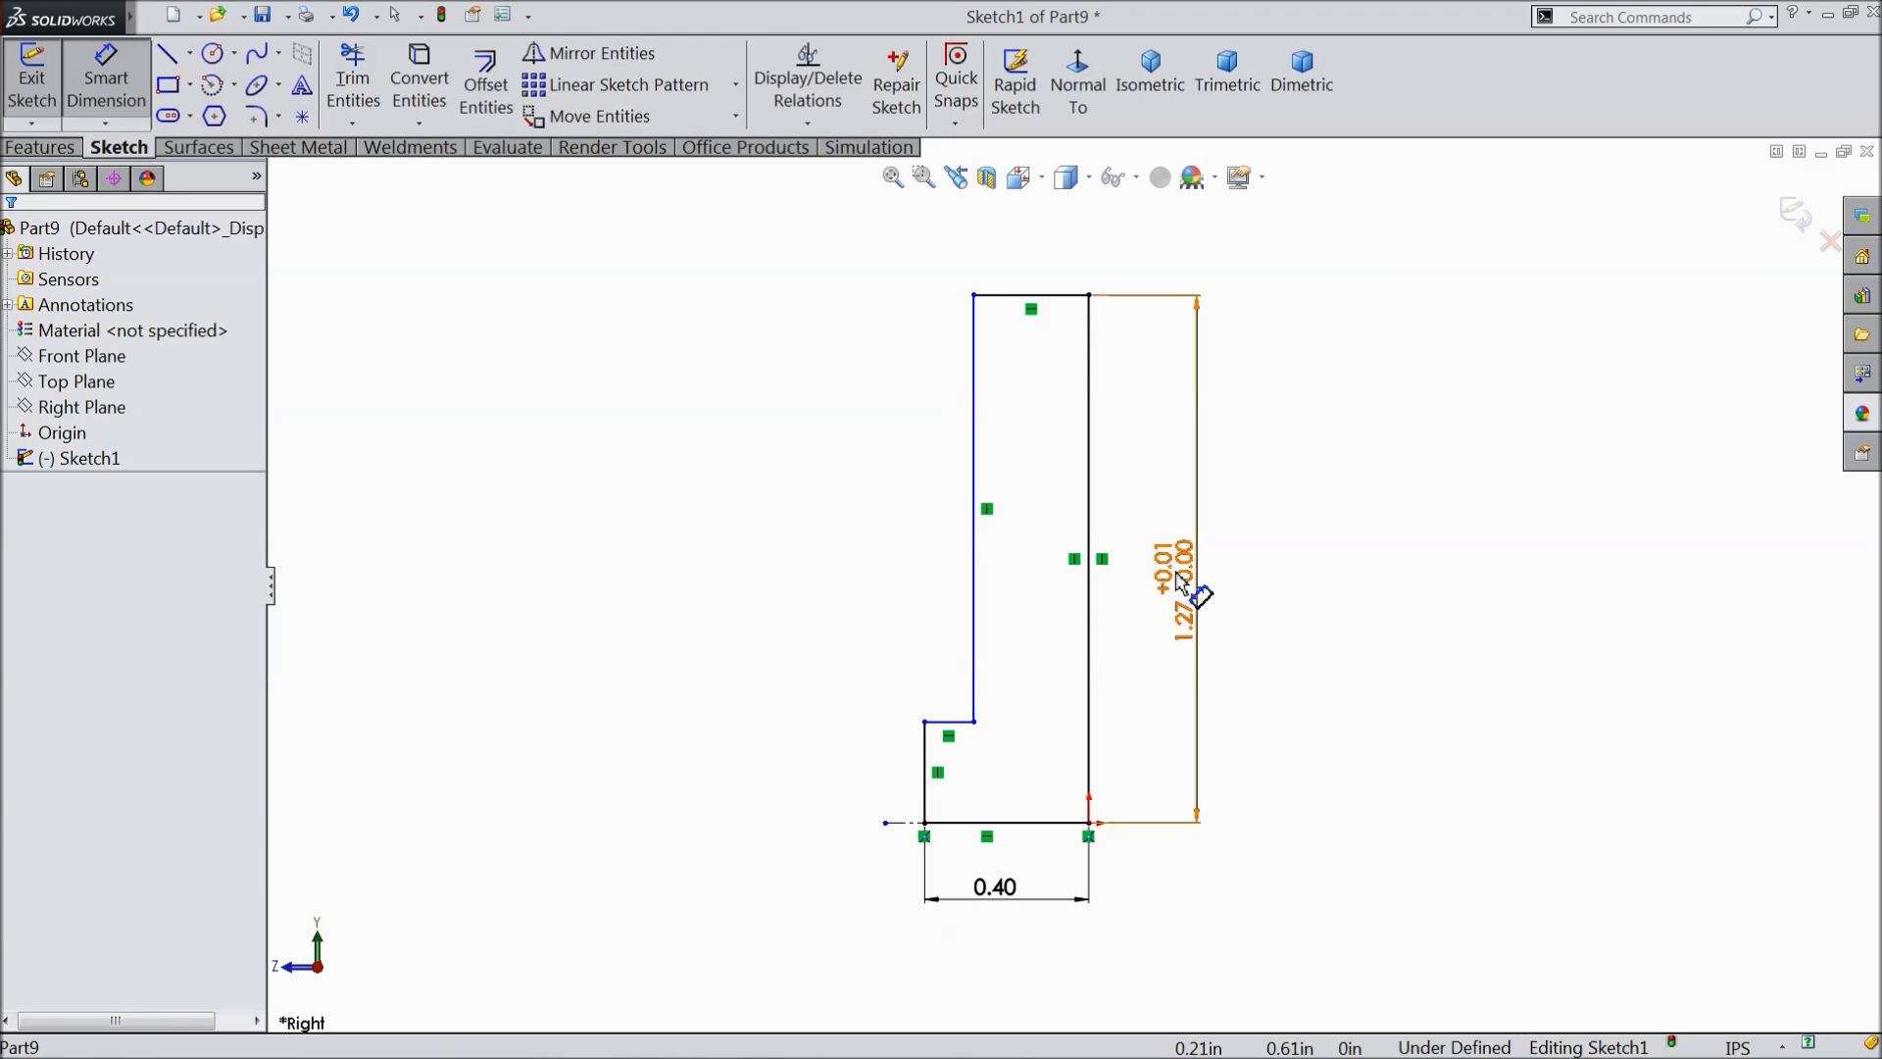
left_click(1188, 593)
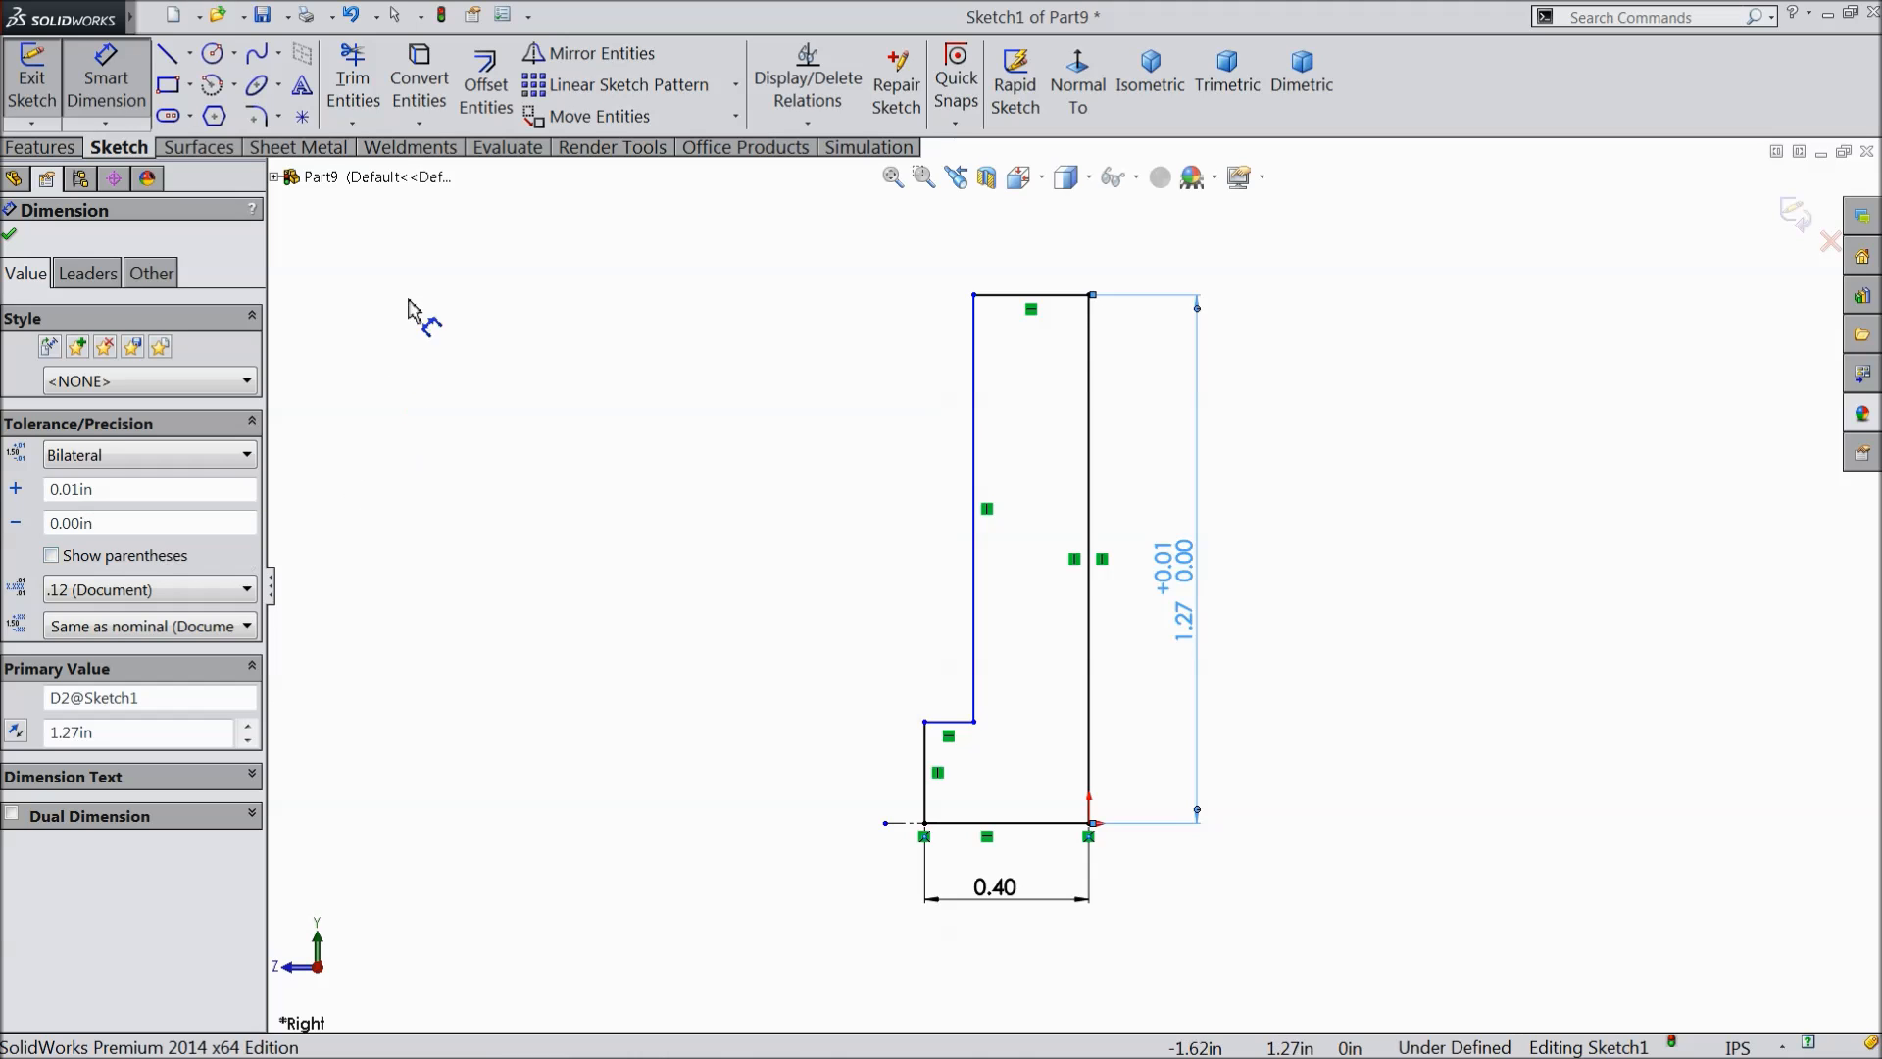
- Dimension the profile's upper horizontal edge and set its length to 0.314 in
left_click(1029, 295)
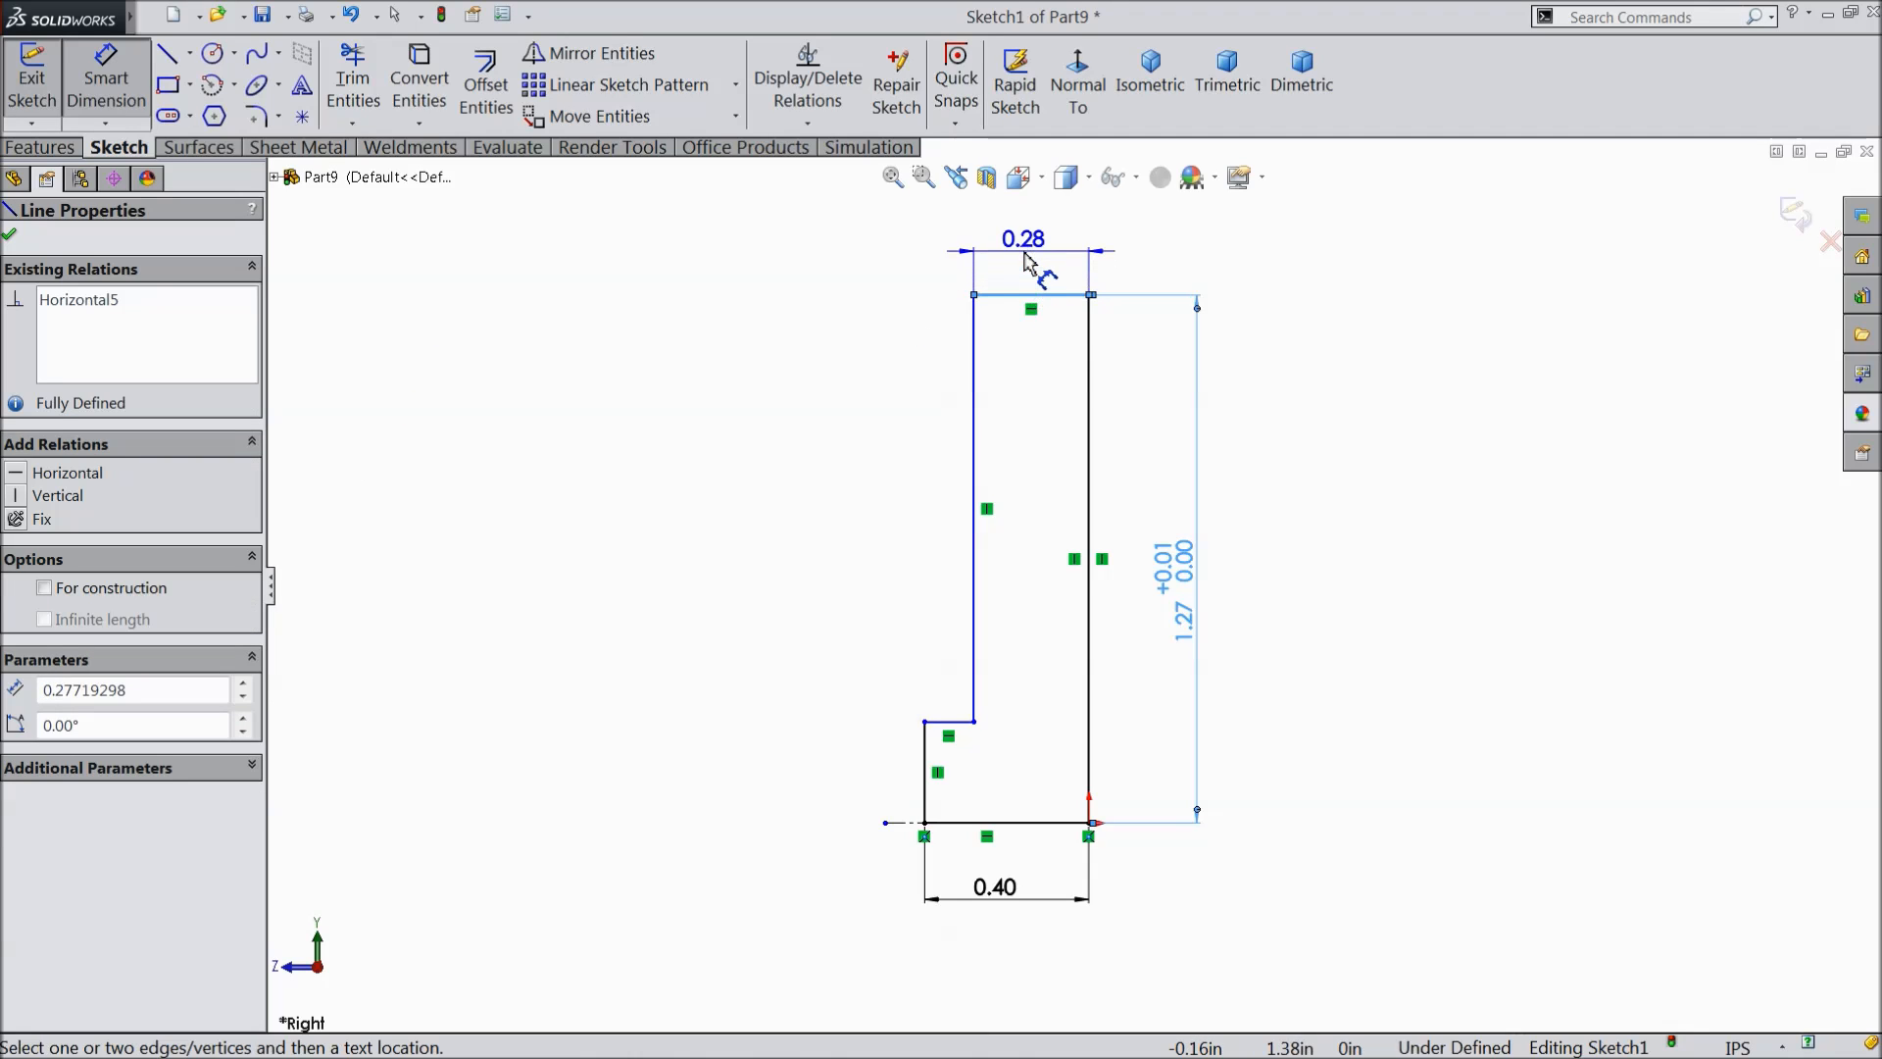
left_click(1024, 260)
type("0.314")
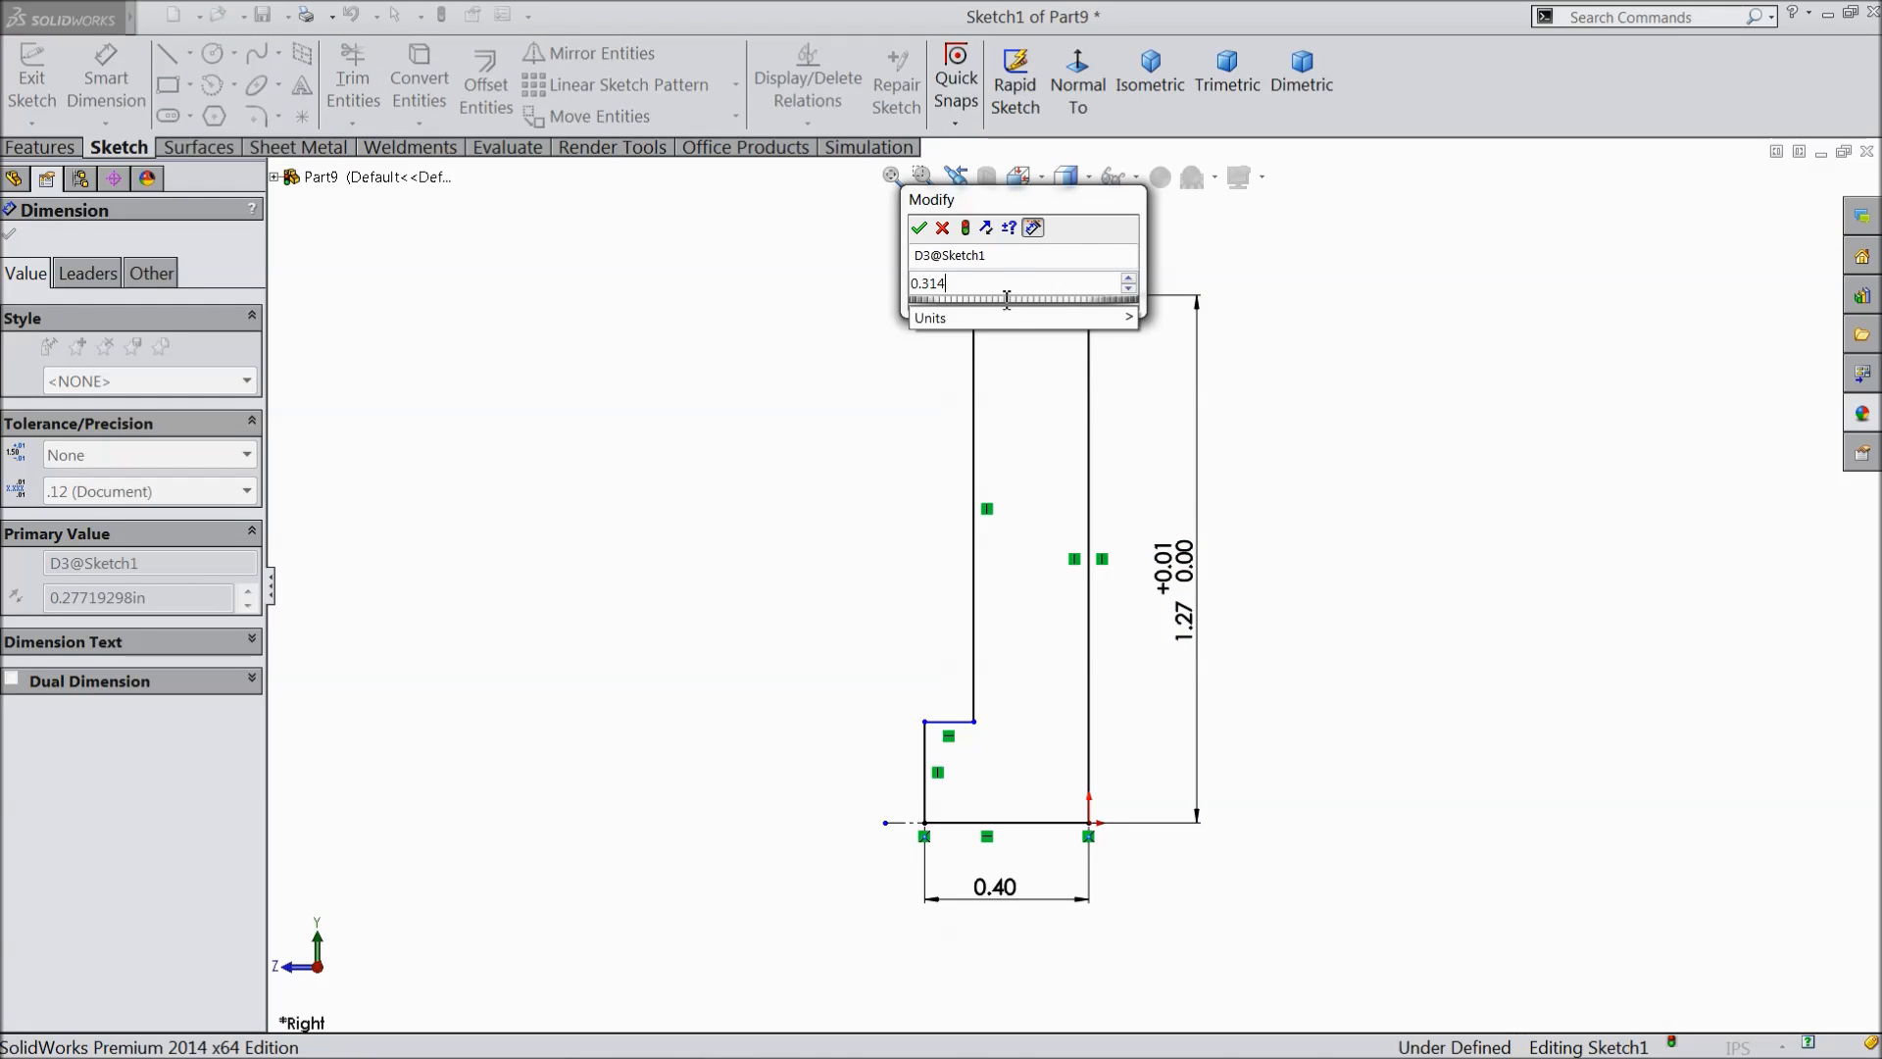
mouse_move(1000, 318)
left_click(919, 228)
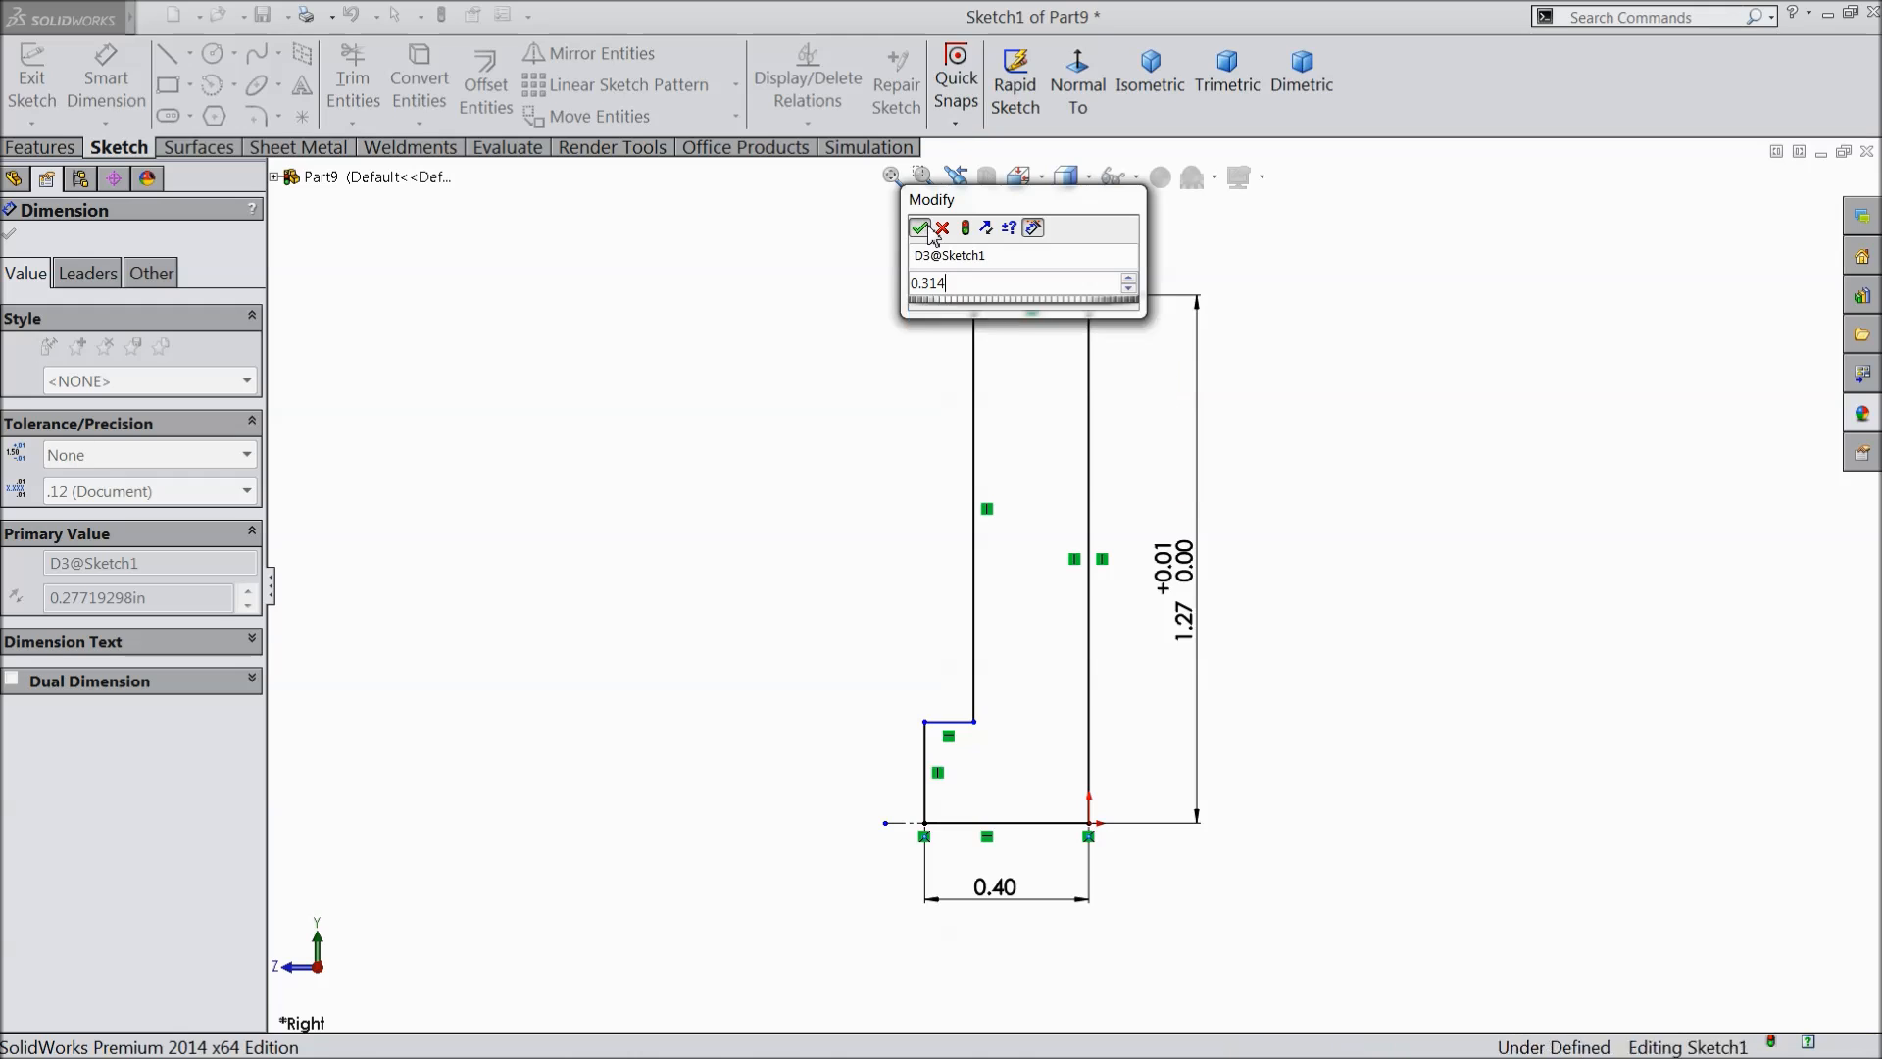
- Give the upper edge's dimension a bilateral tolerance with a lower variation of 0.002 in
left_click(106, 456)
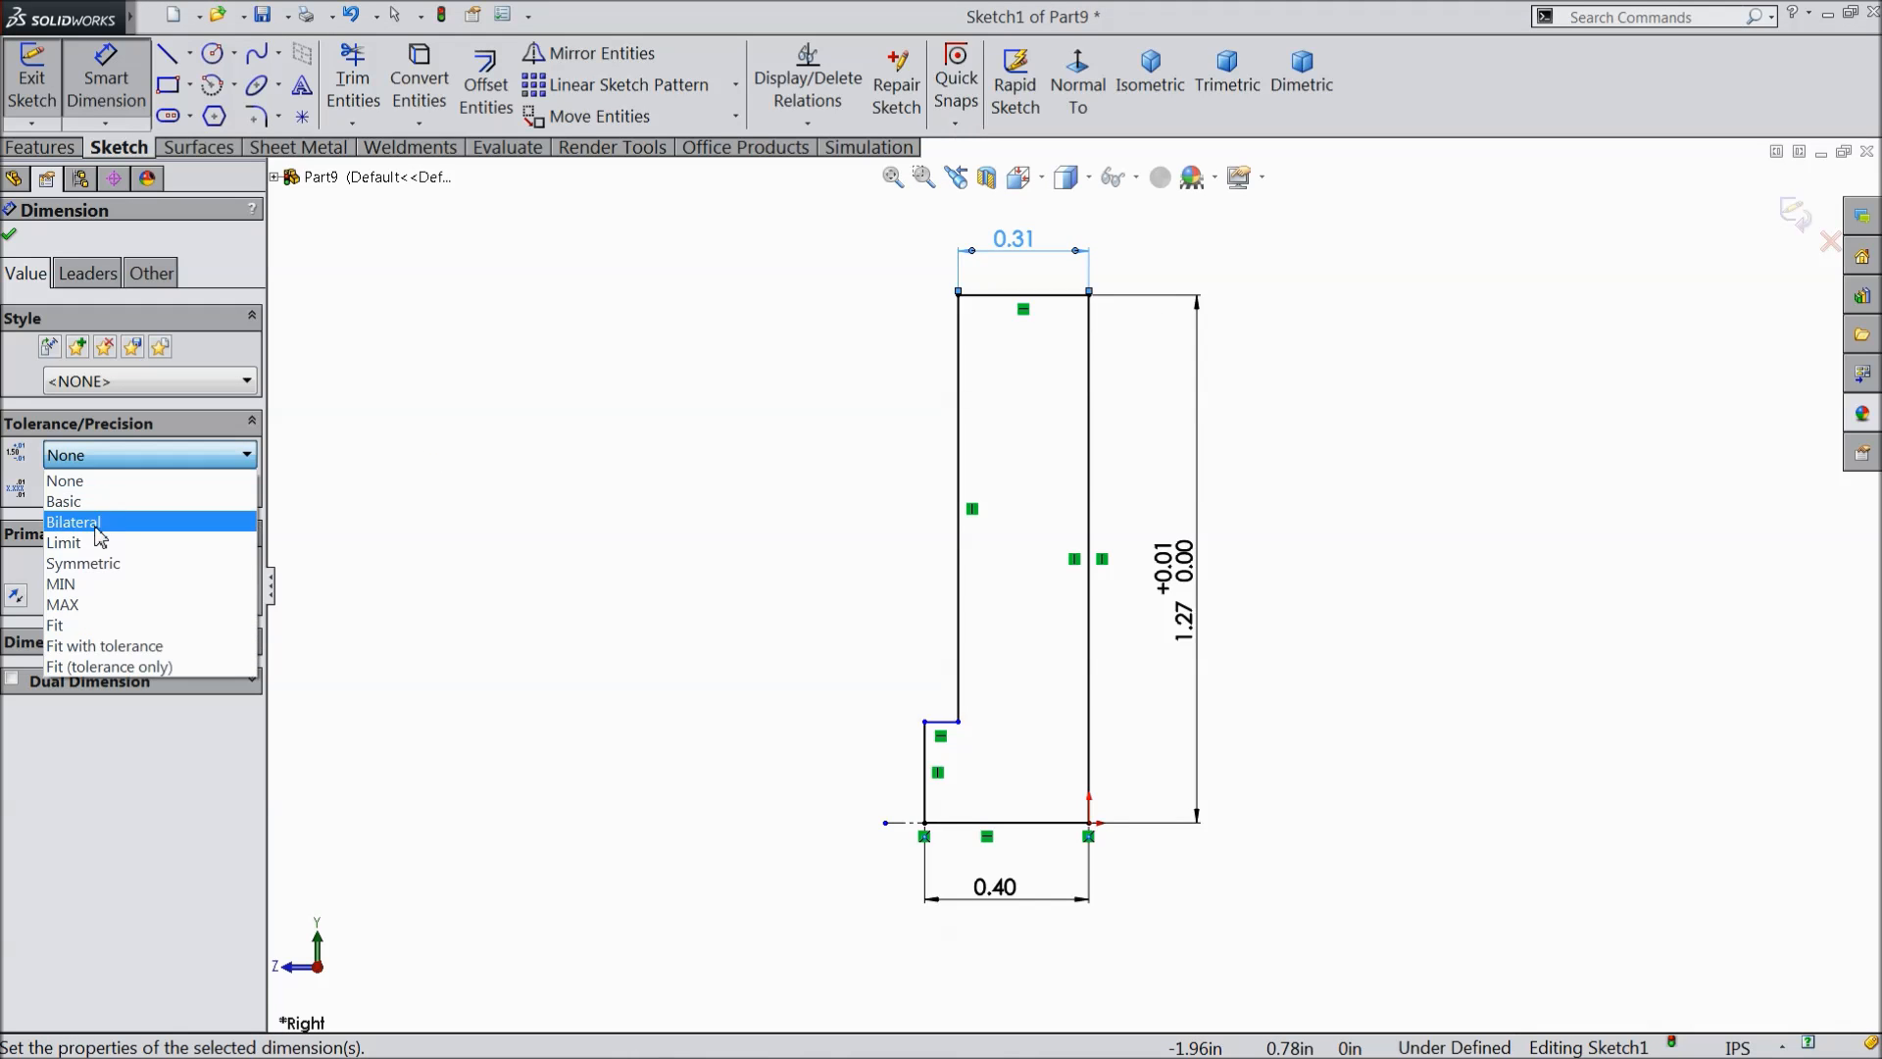
left_click(98, 515)
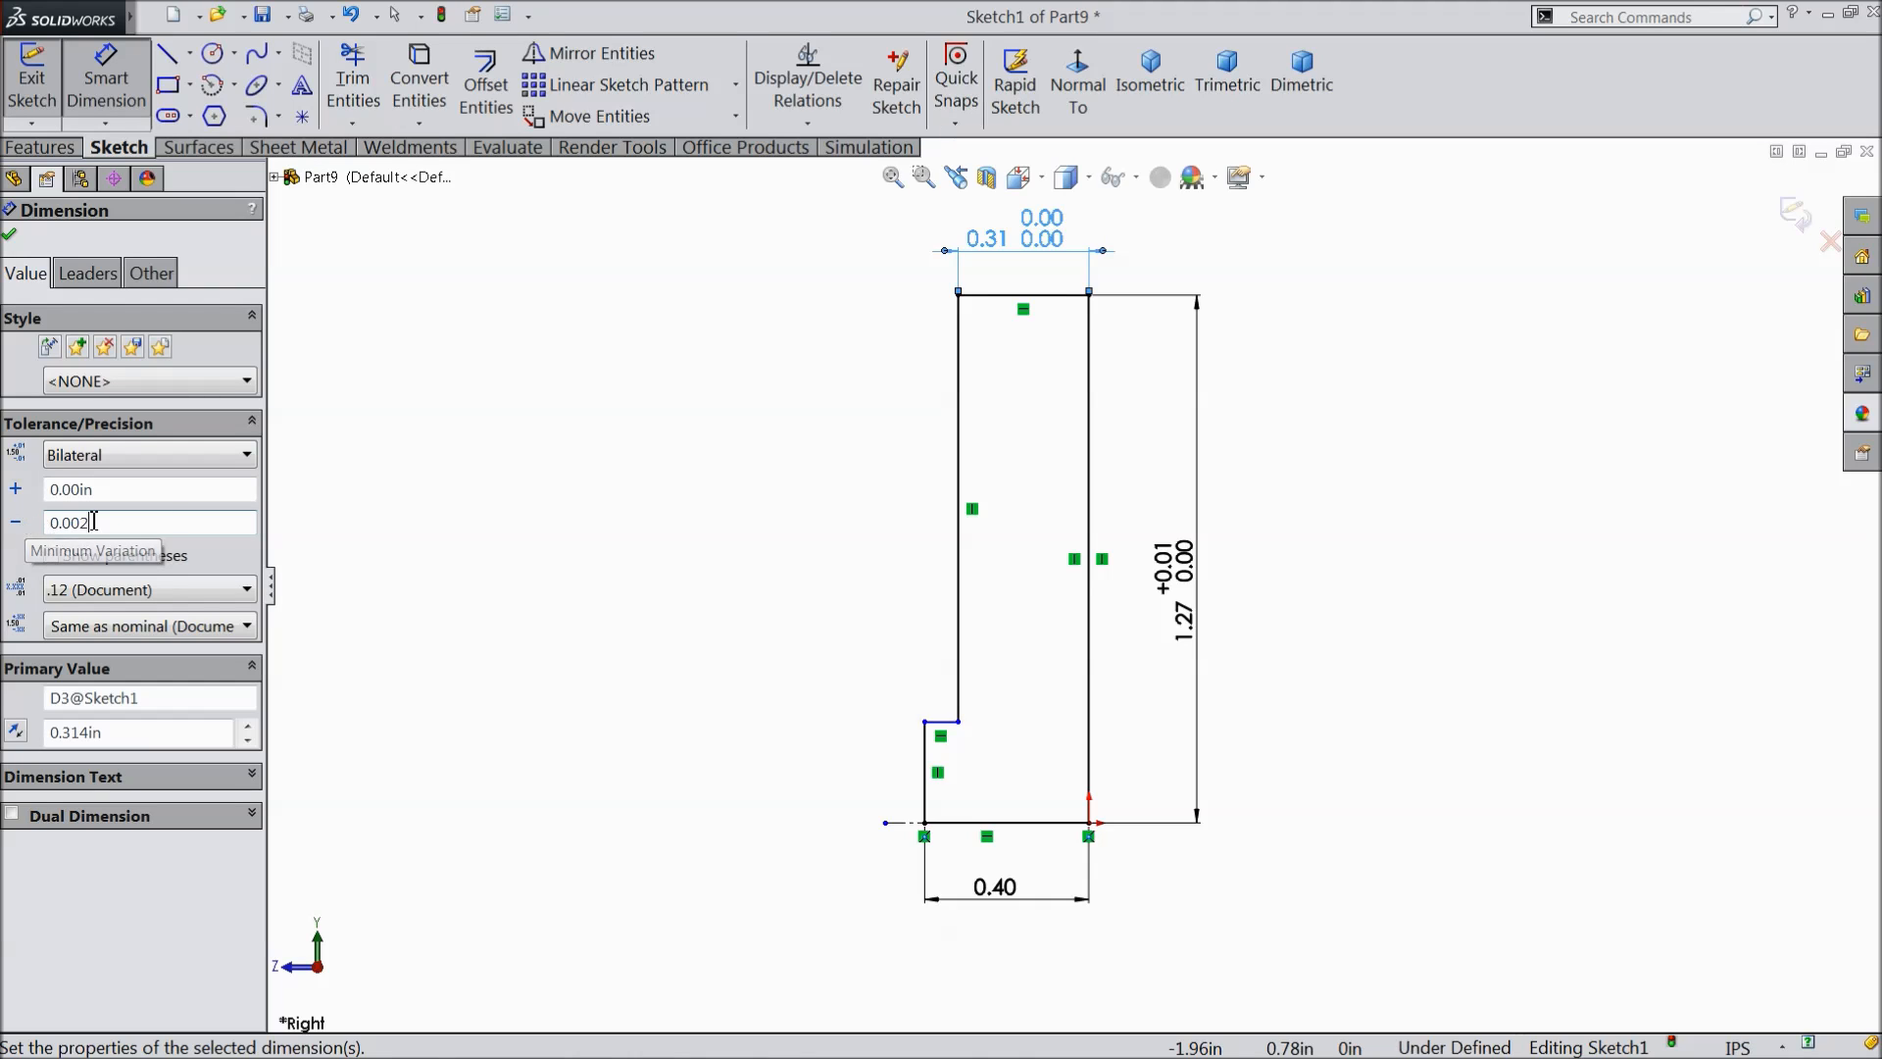
left_click(520, 509)
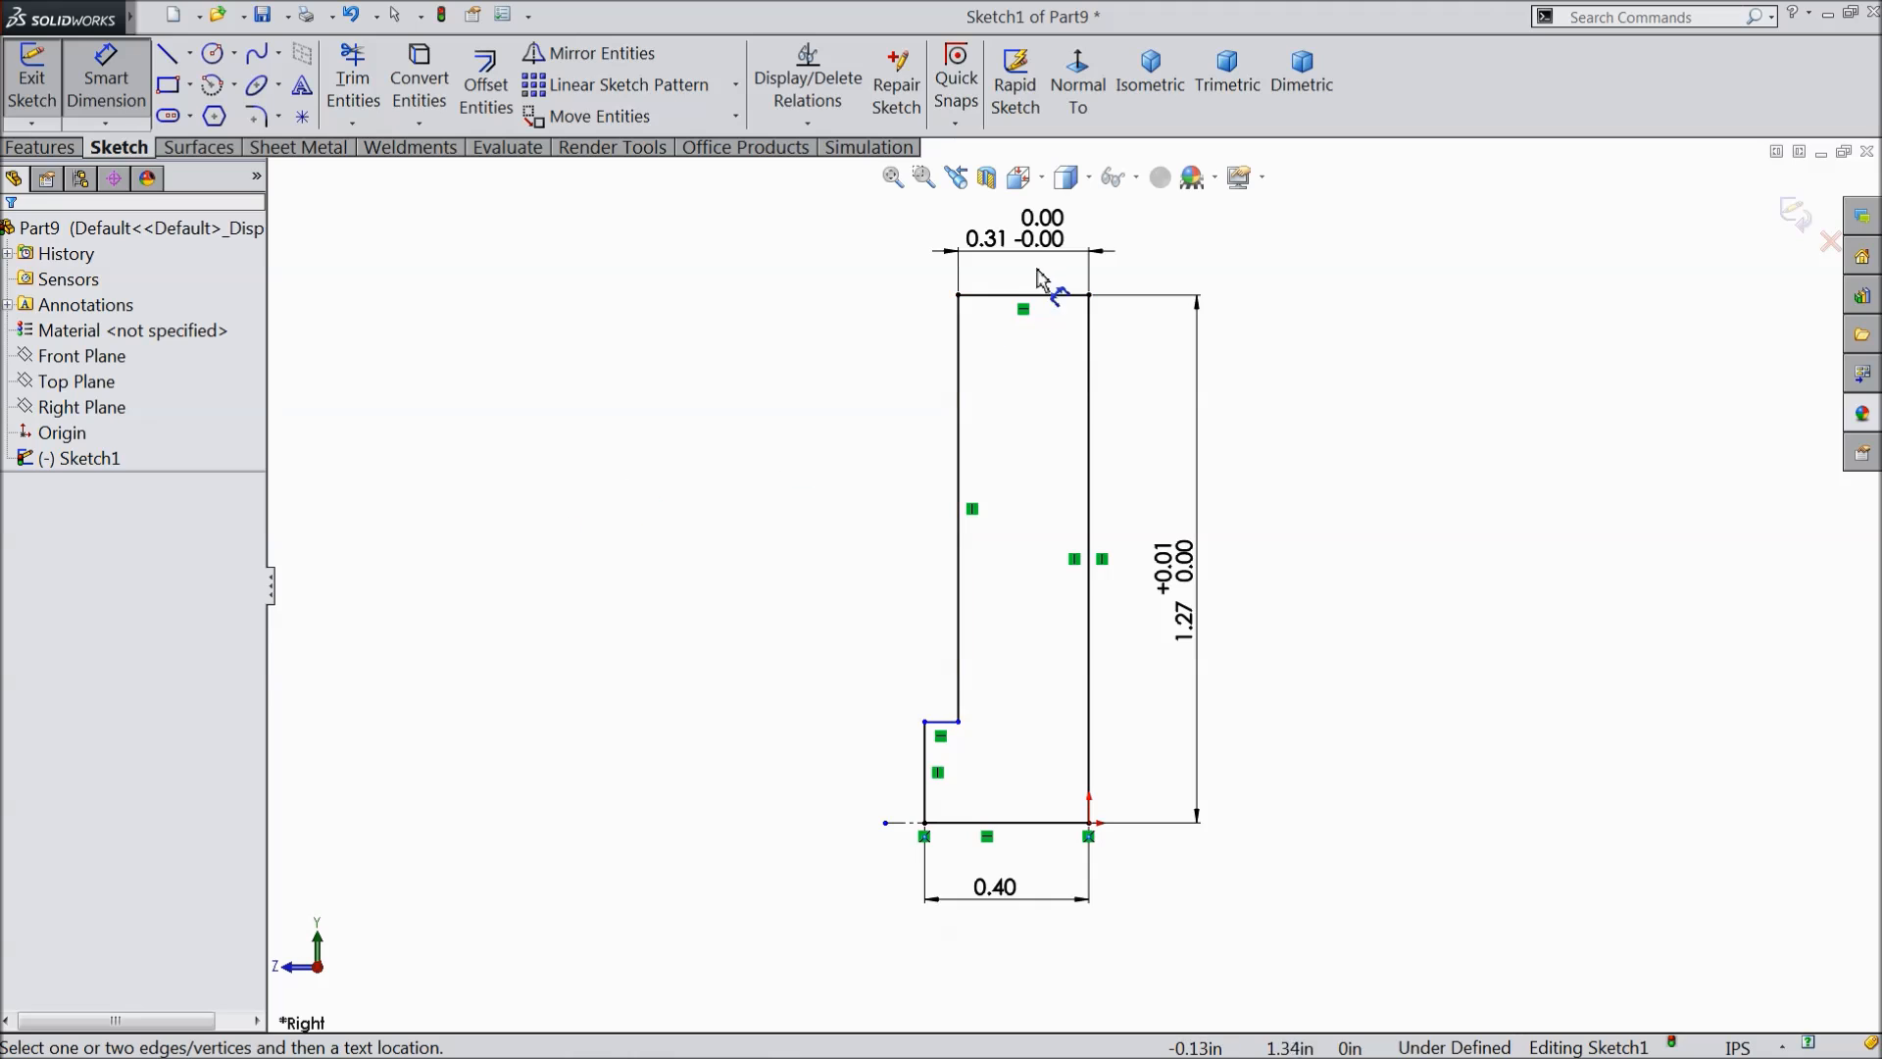
left_click(1068, 251)
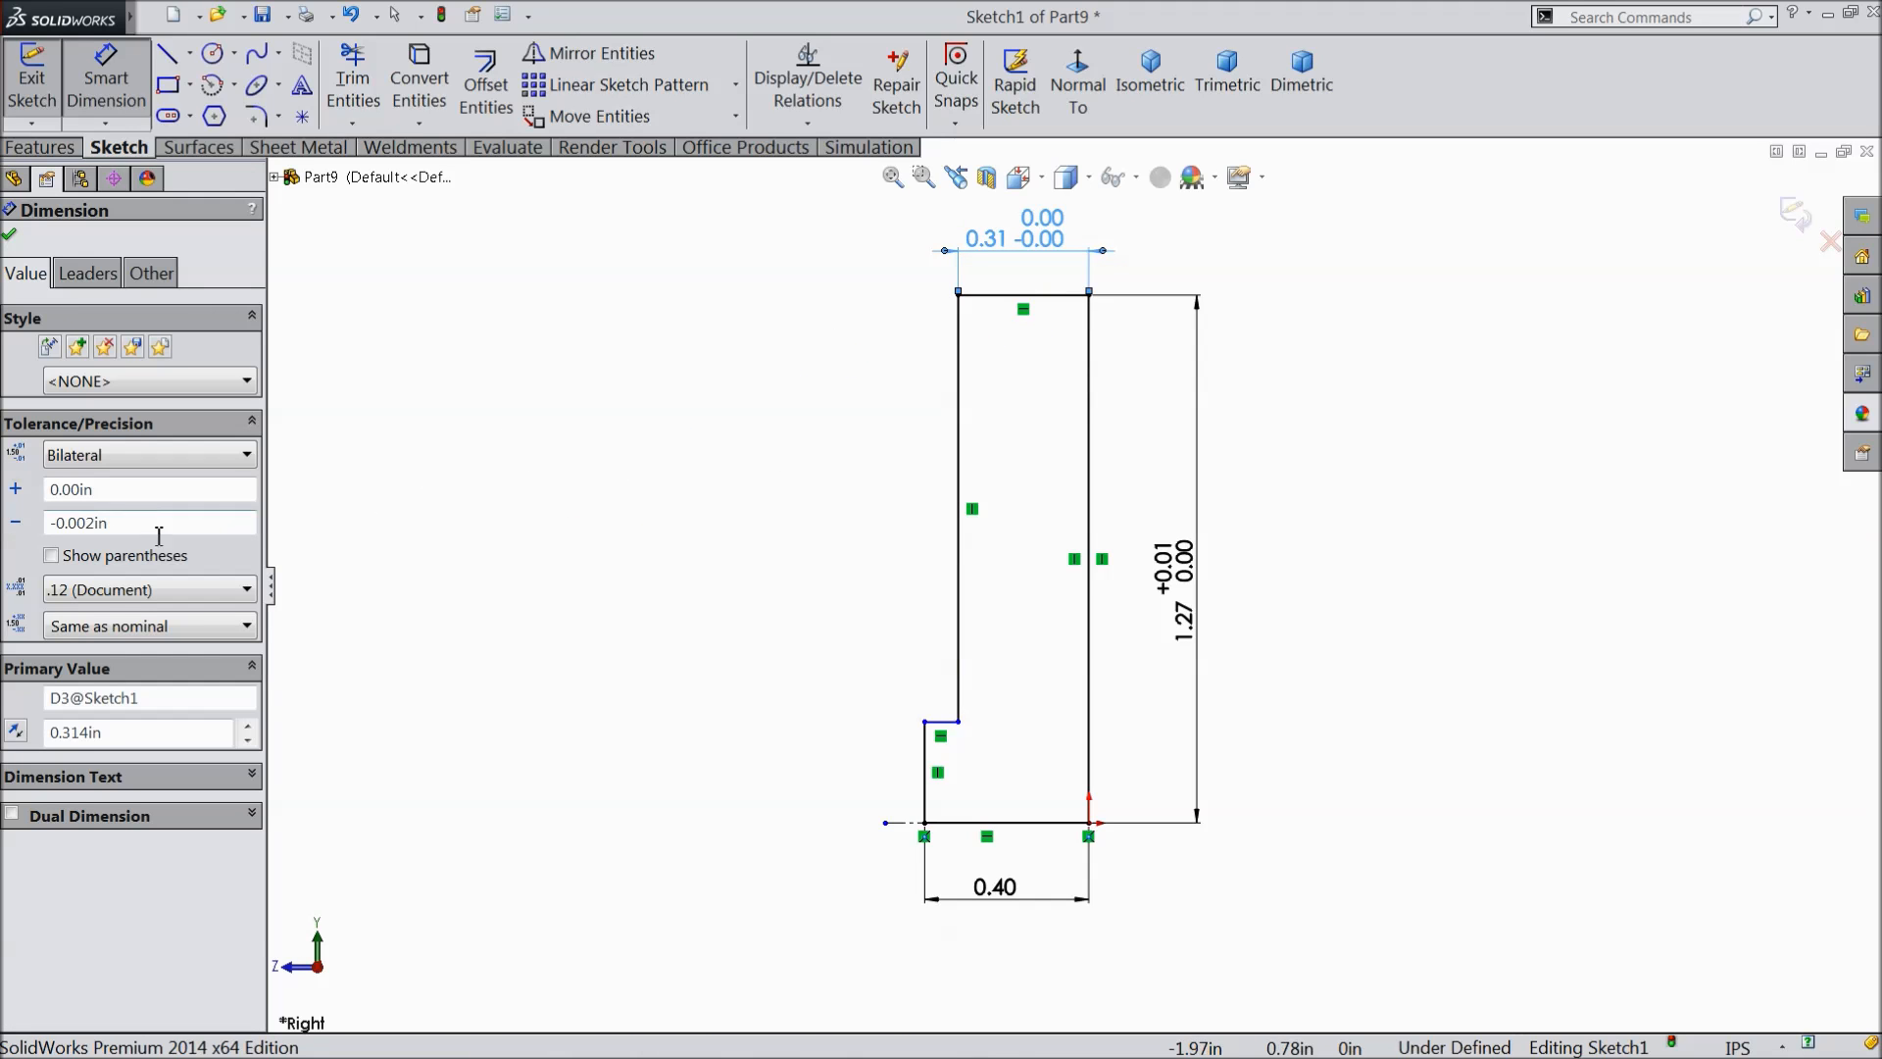
- Dimension the short vertical edge of the profile's foot and set its height to 0.25 in
left_click(926, 773)
left_click(927, 774)
left_click(773, 784)
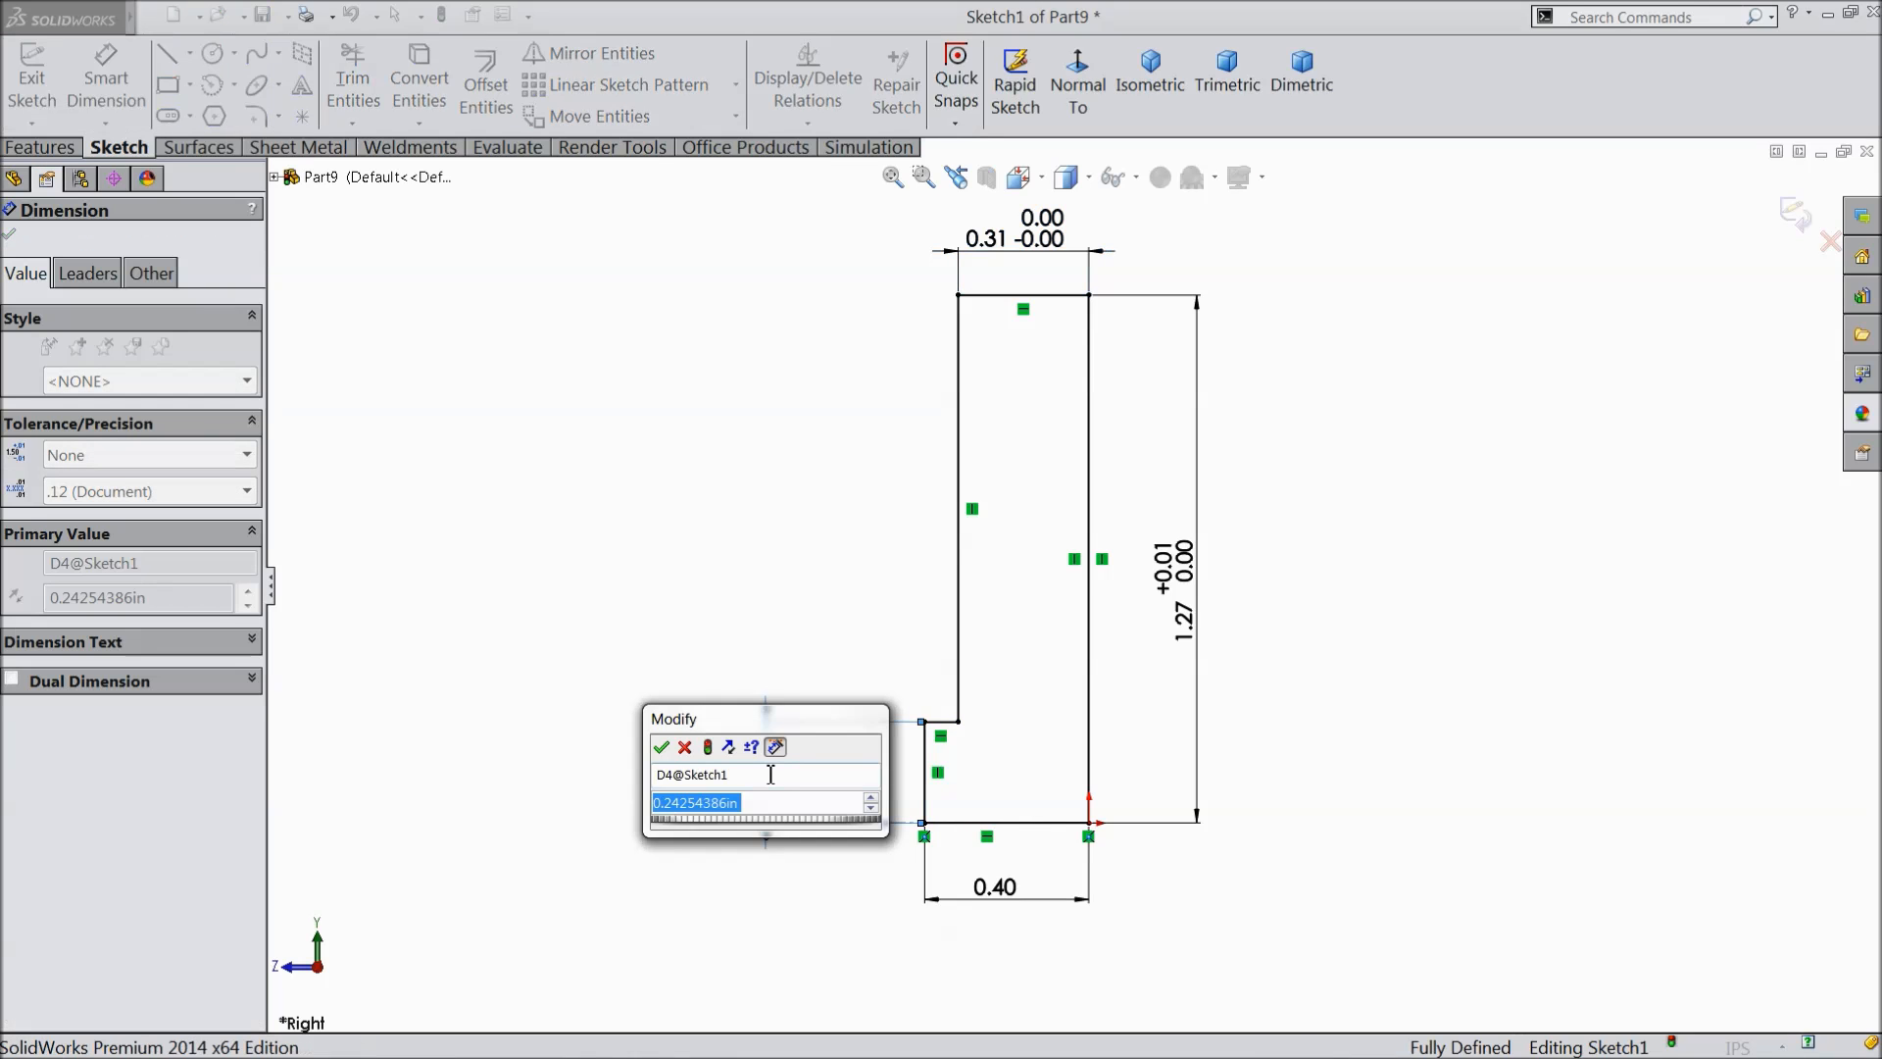
type("0.25")
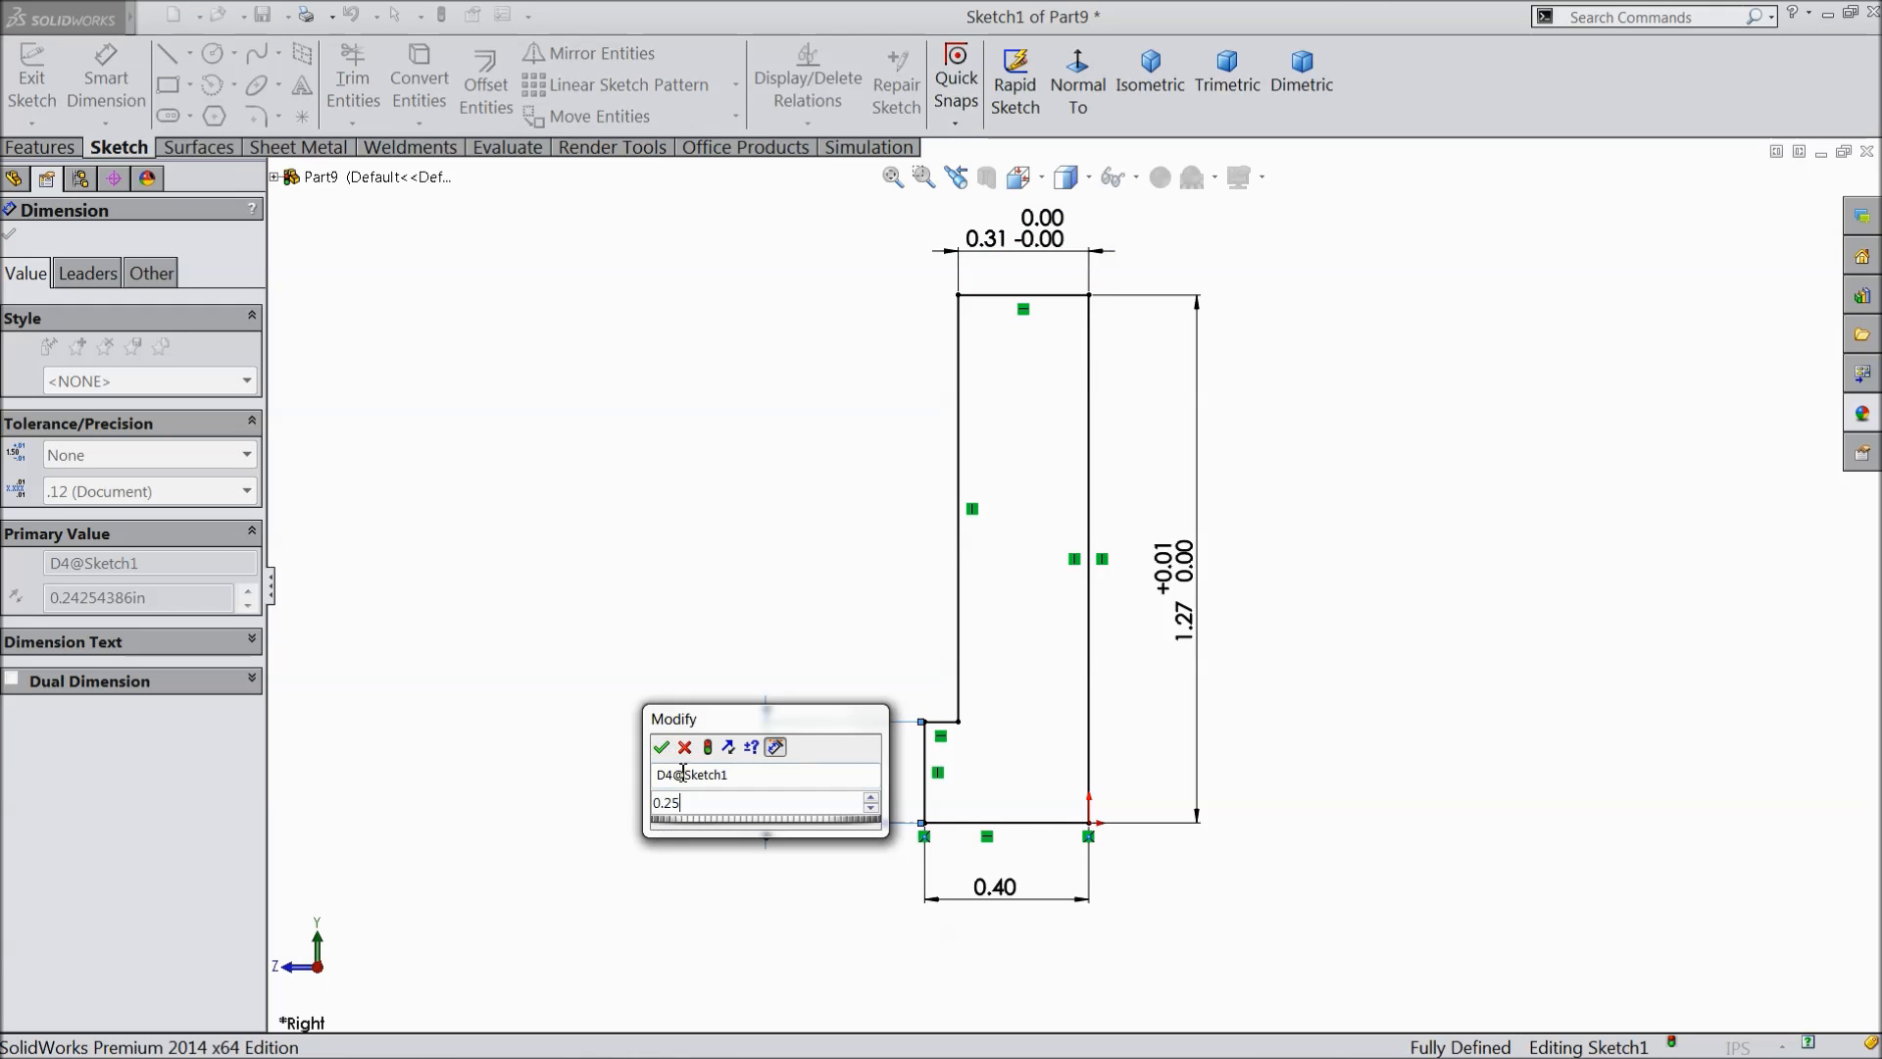
left_click(663, 749)
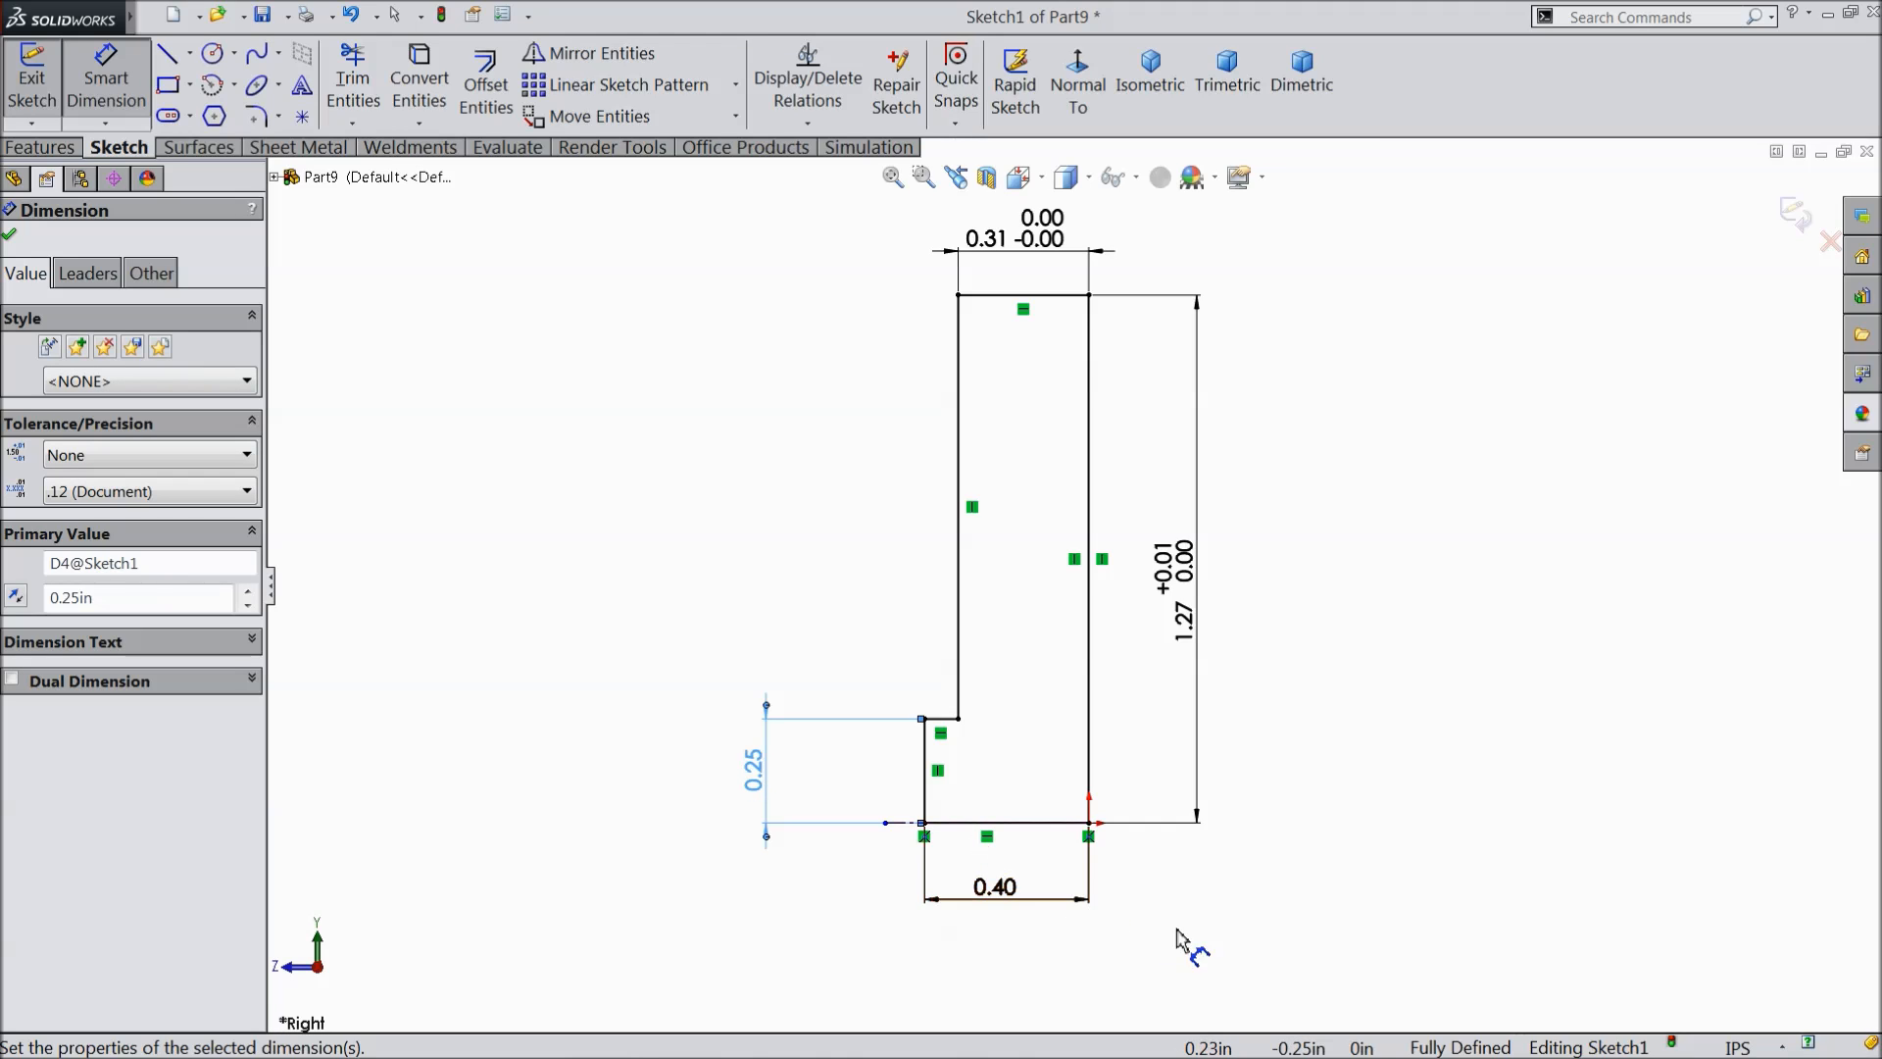
- Give the lower edge's dimension a bilateral tolerance with a lower variation of 0.005 in
left_click(995, 888)
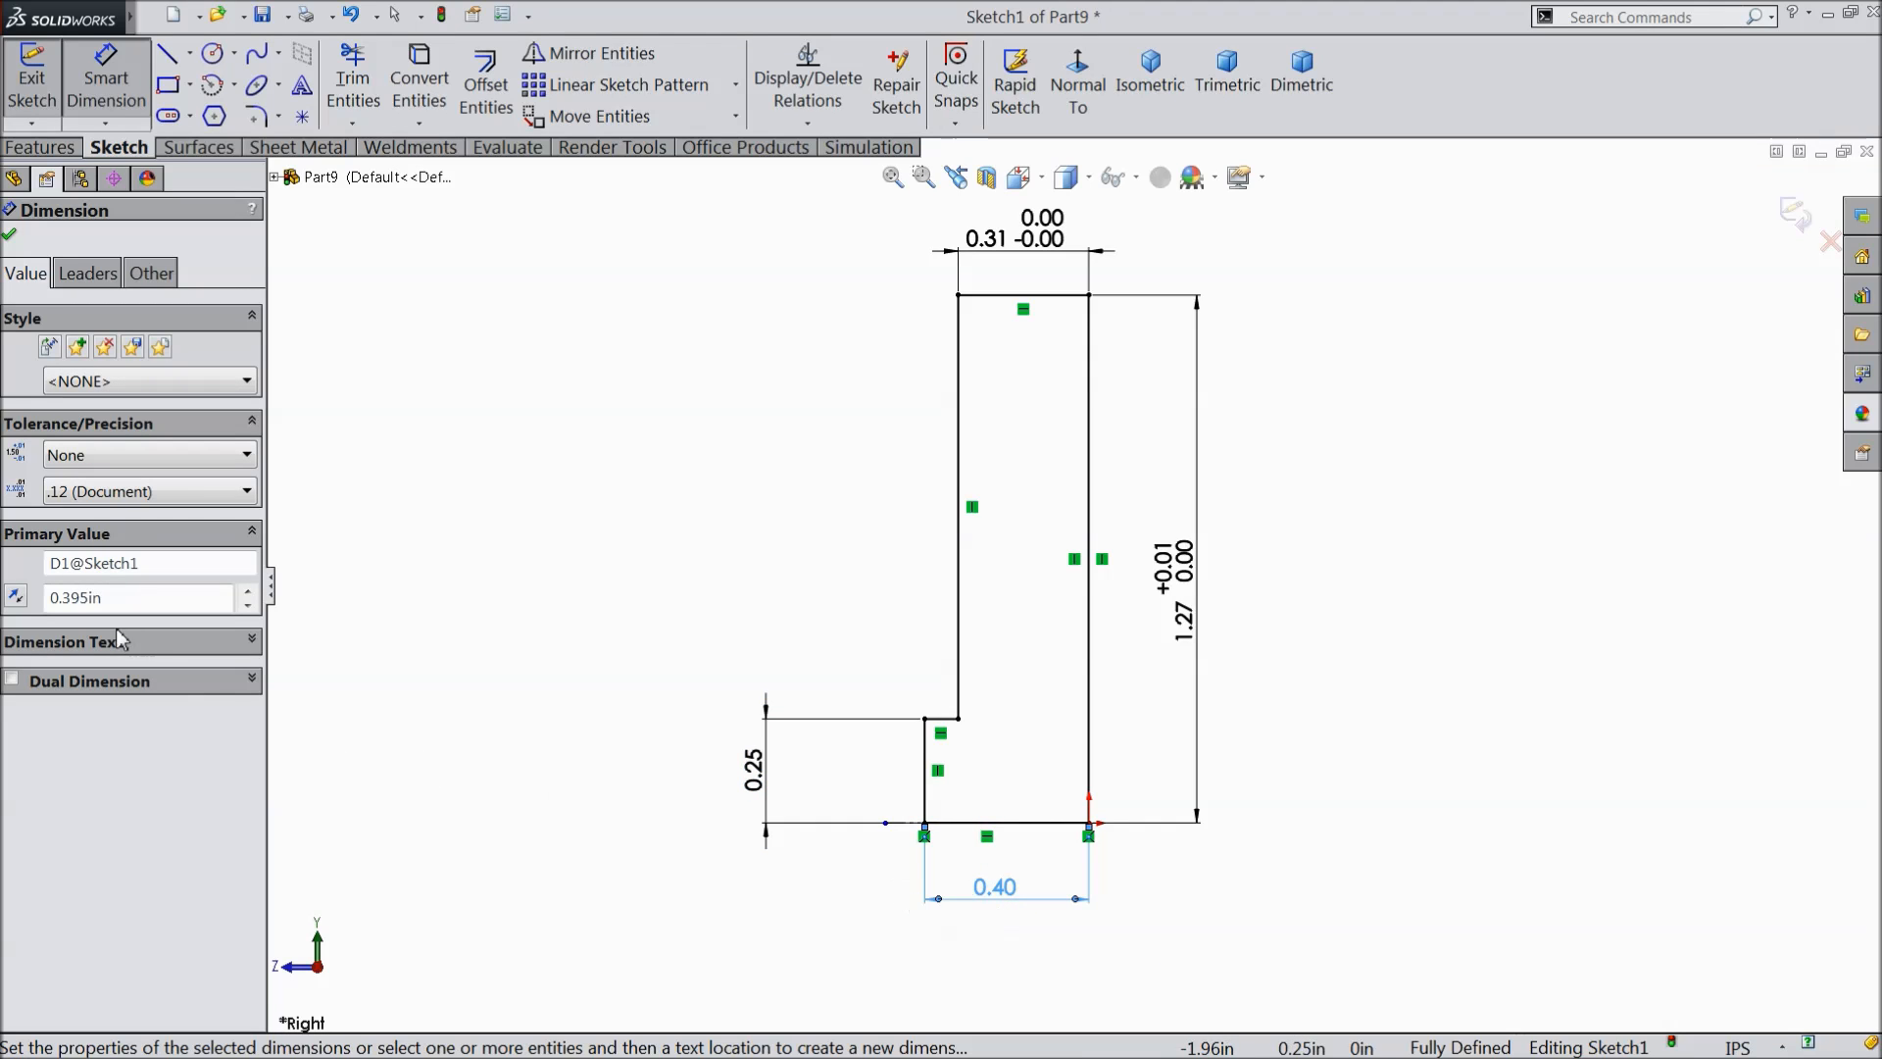
left_click(88, 454)
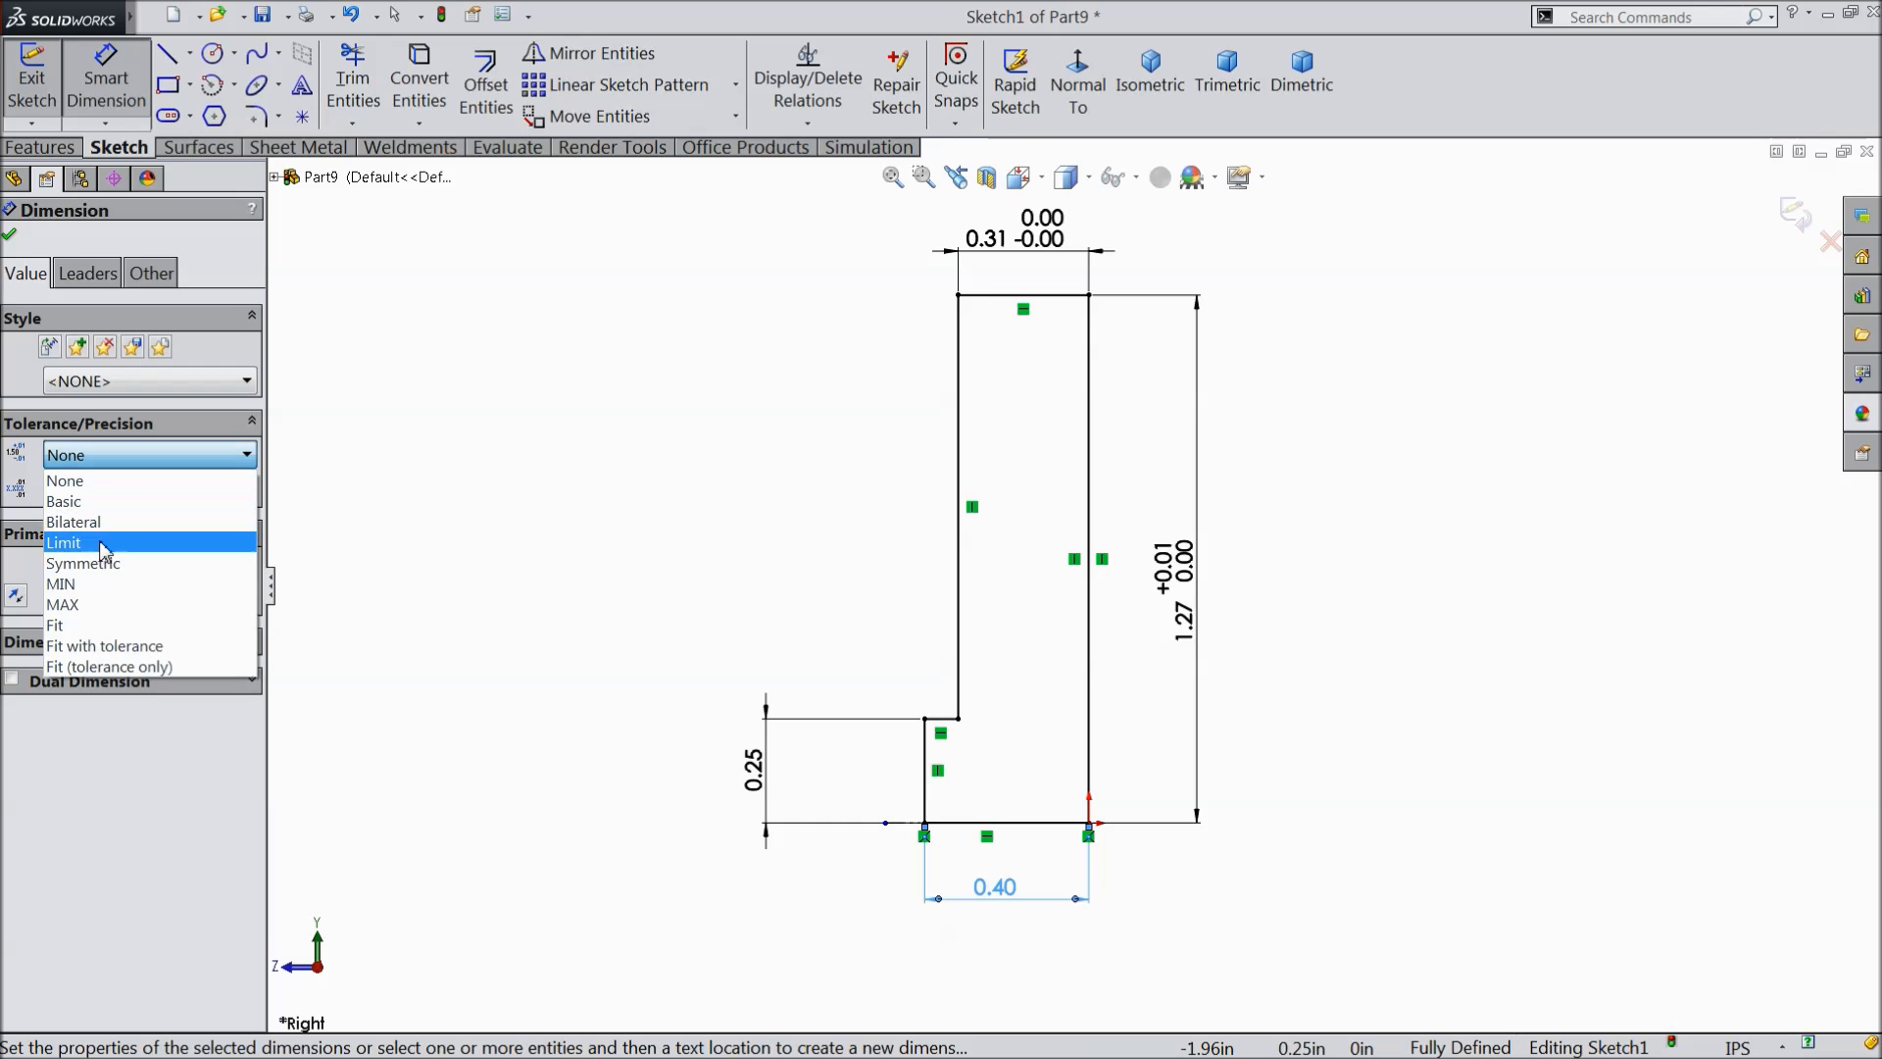
left_click(101, 525)
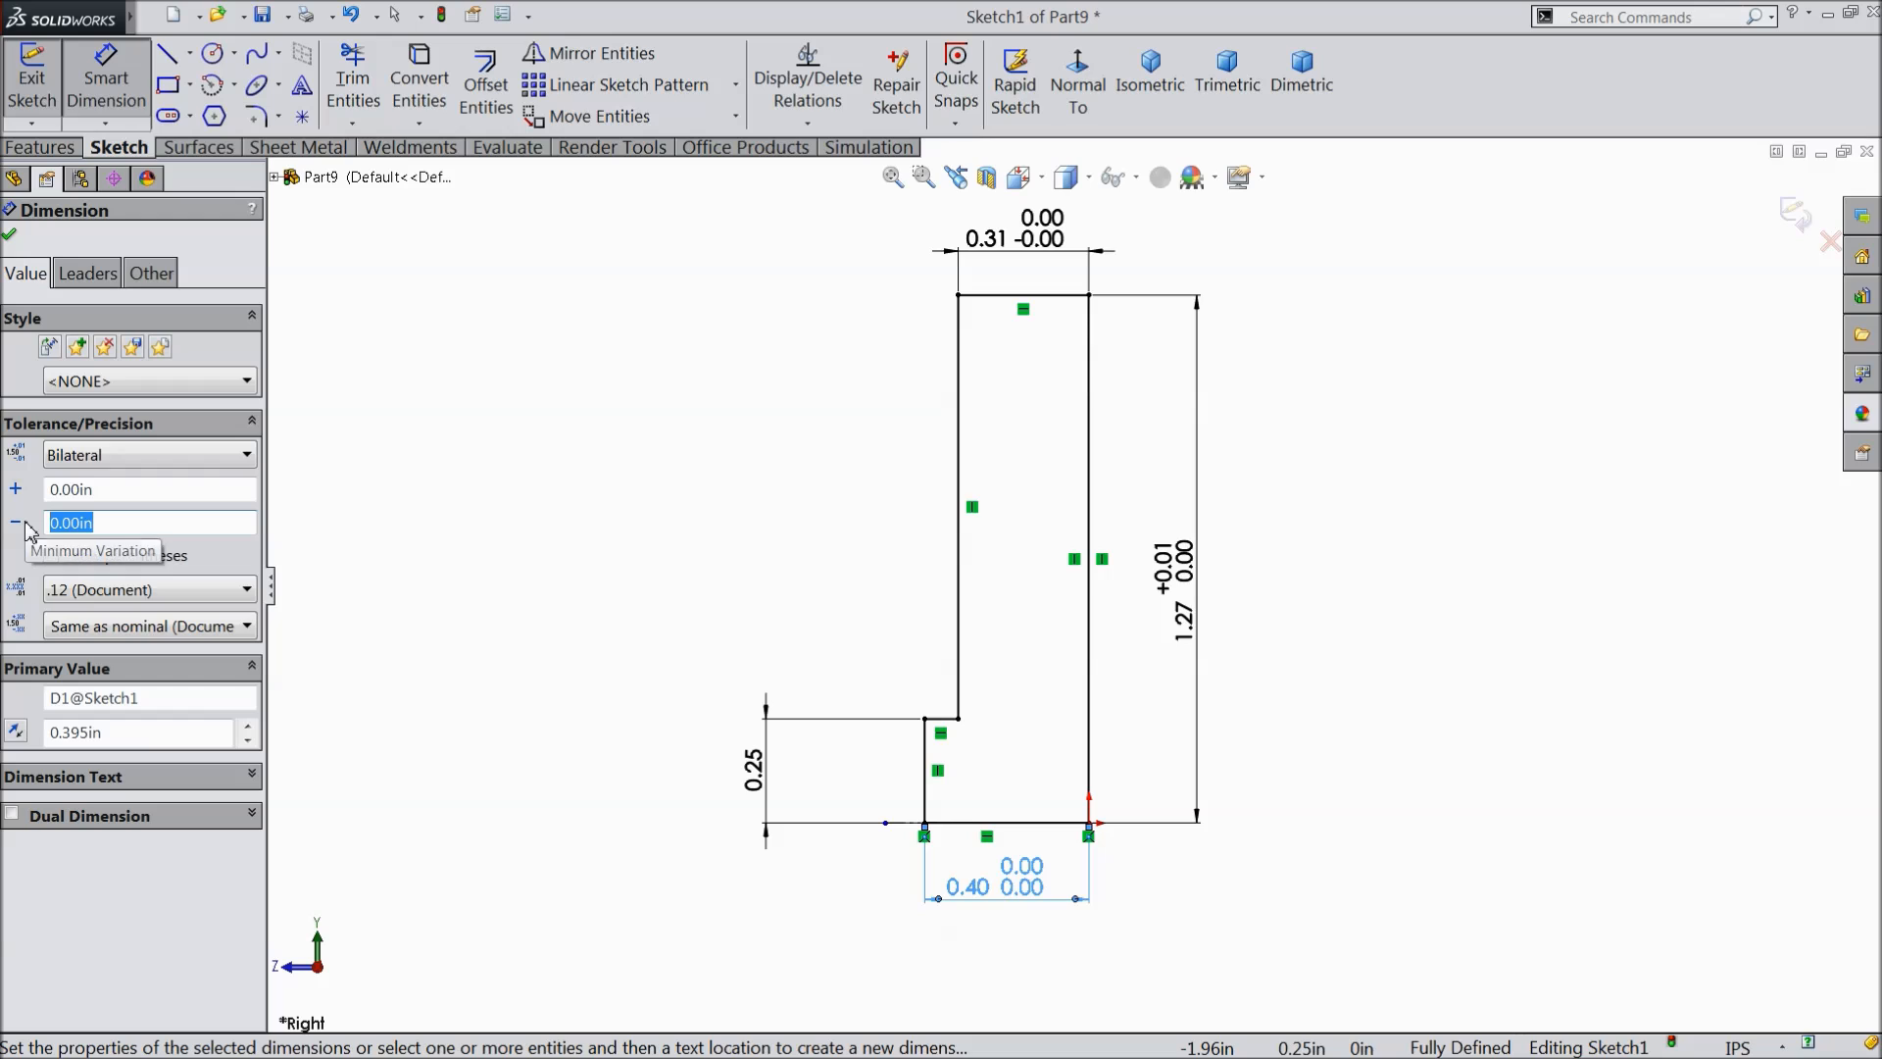
type("05")
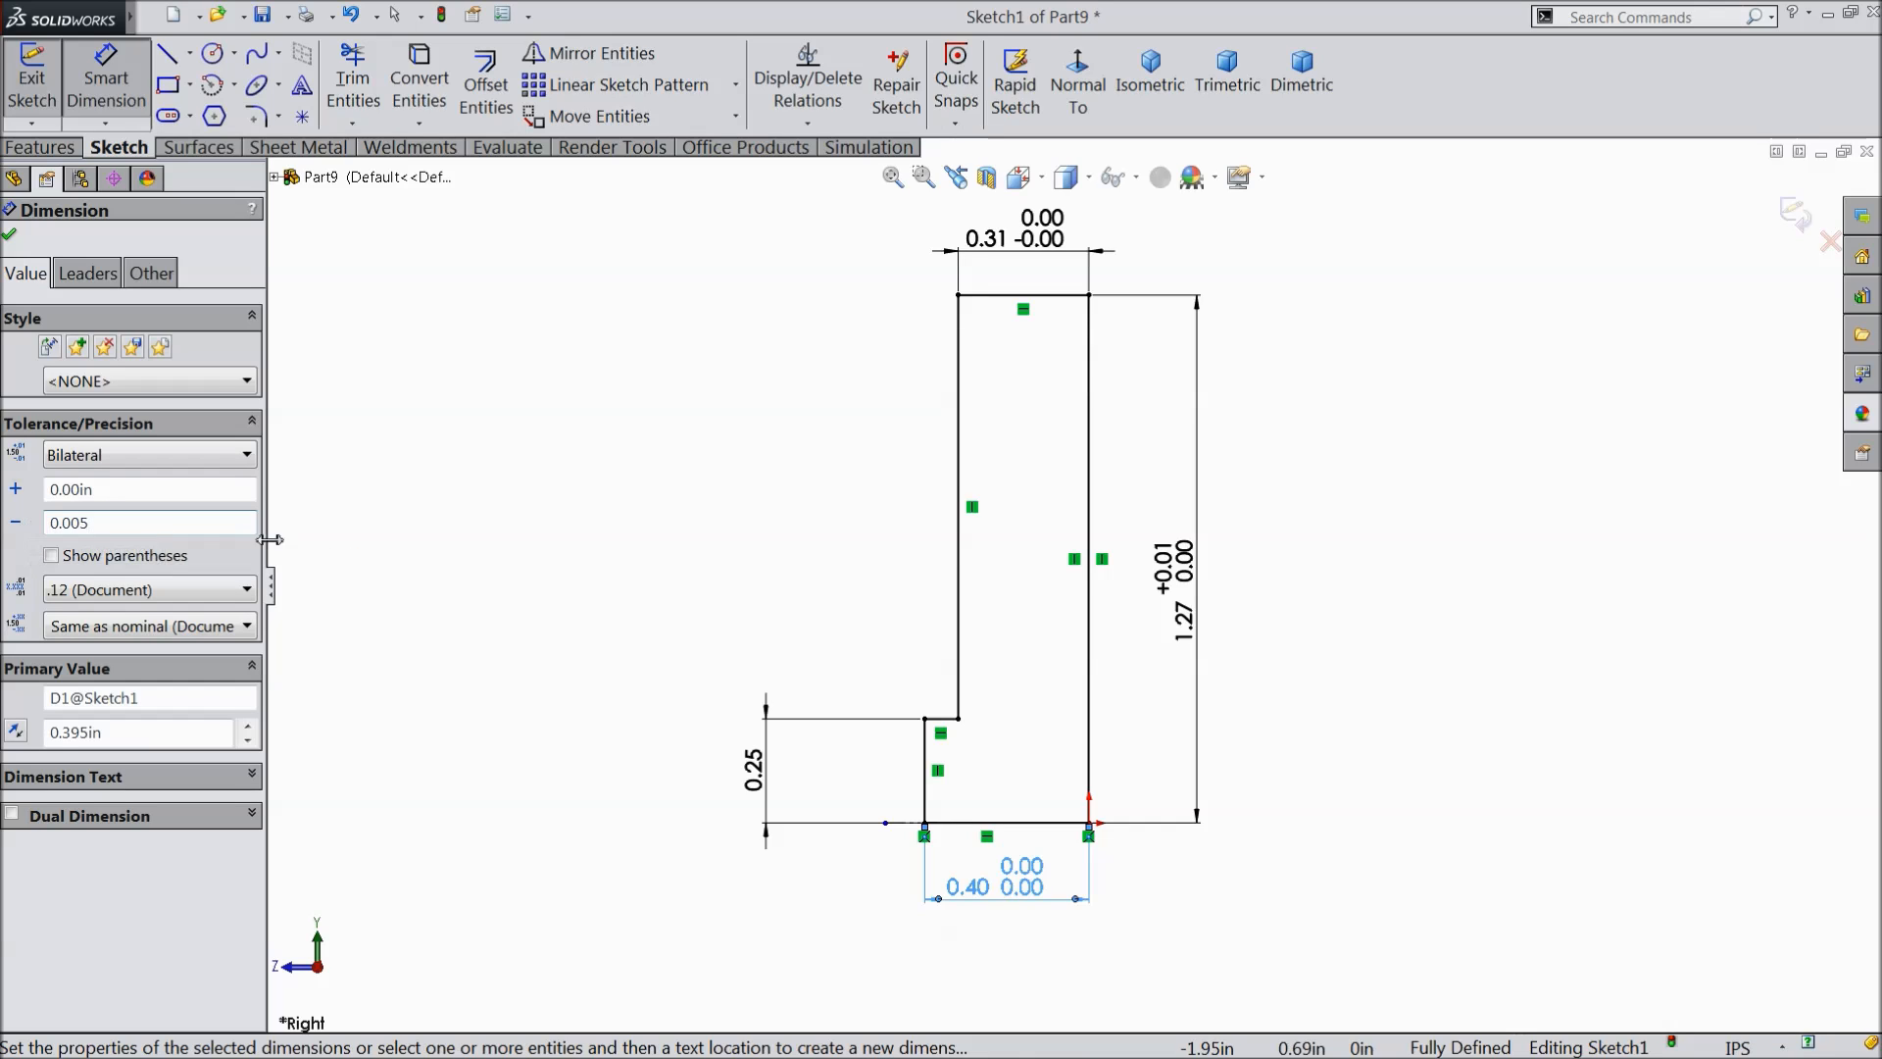
left_click(542, 535)
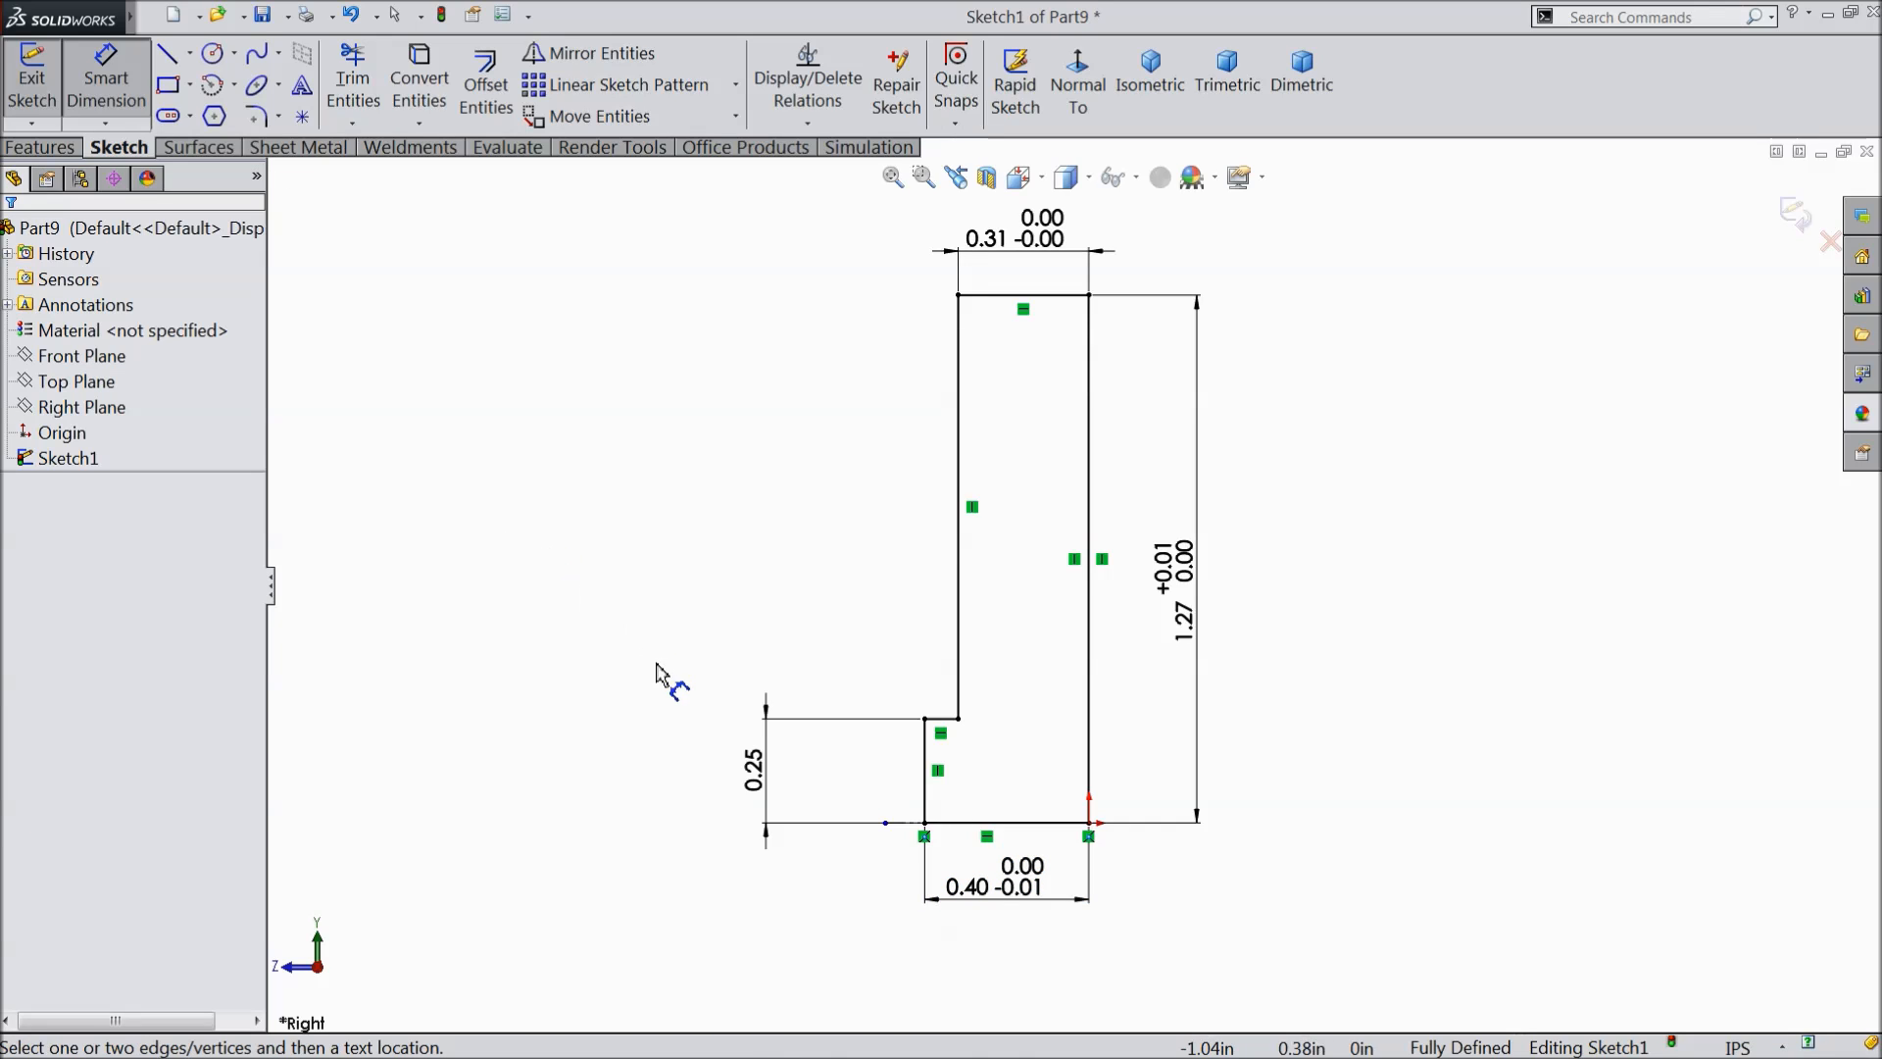
- Revolve the stepped profile a full 360 degrees about its long vertical edge to create the solid
left_click(61, 153)
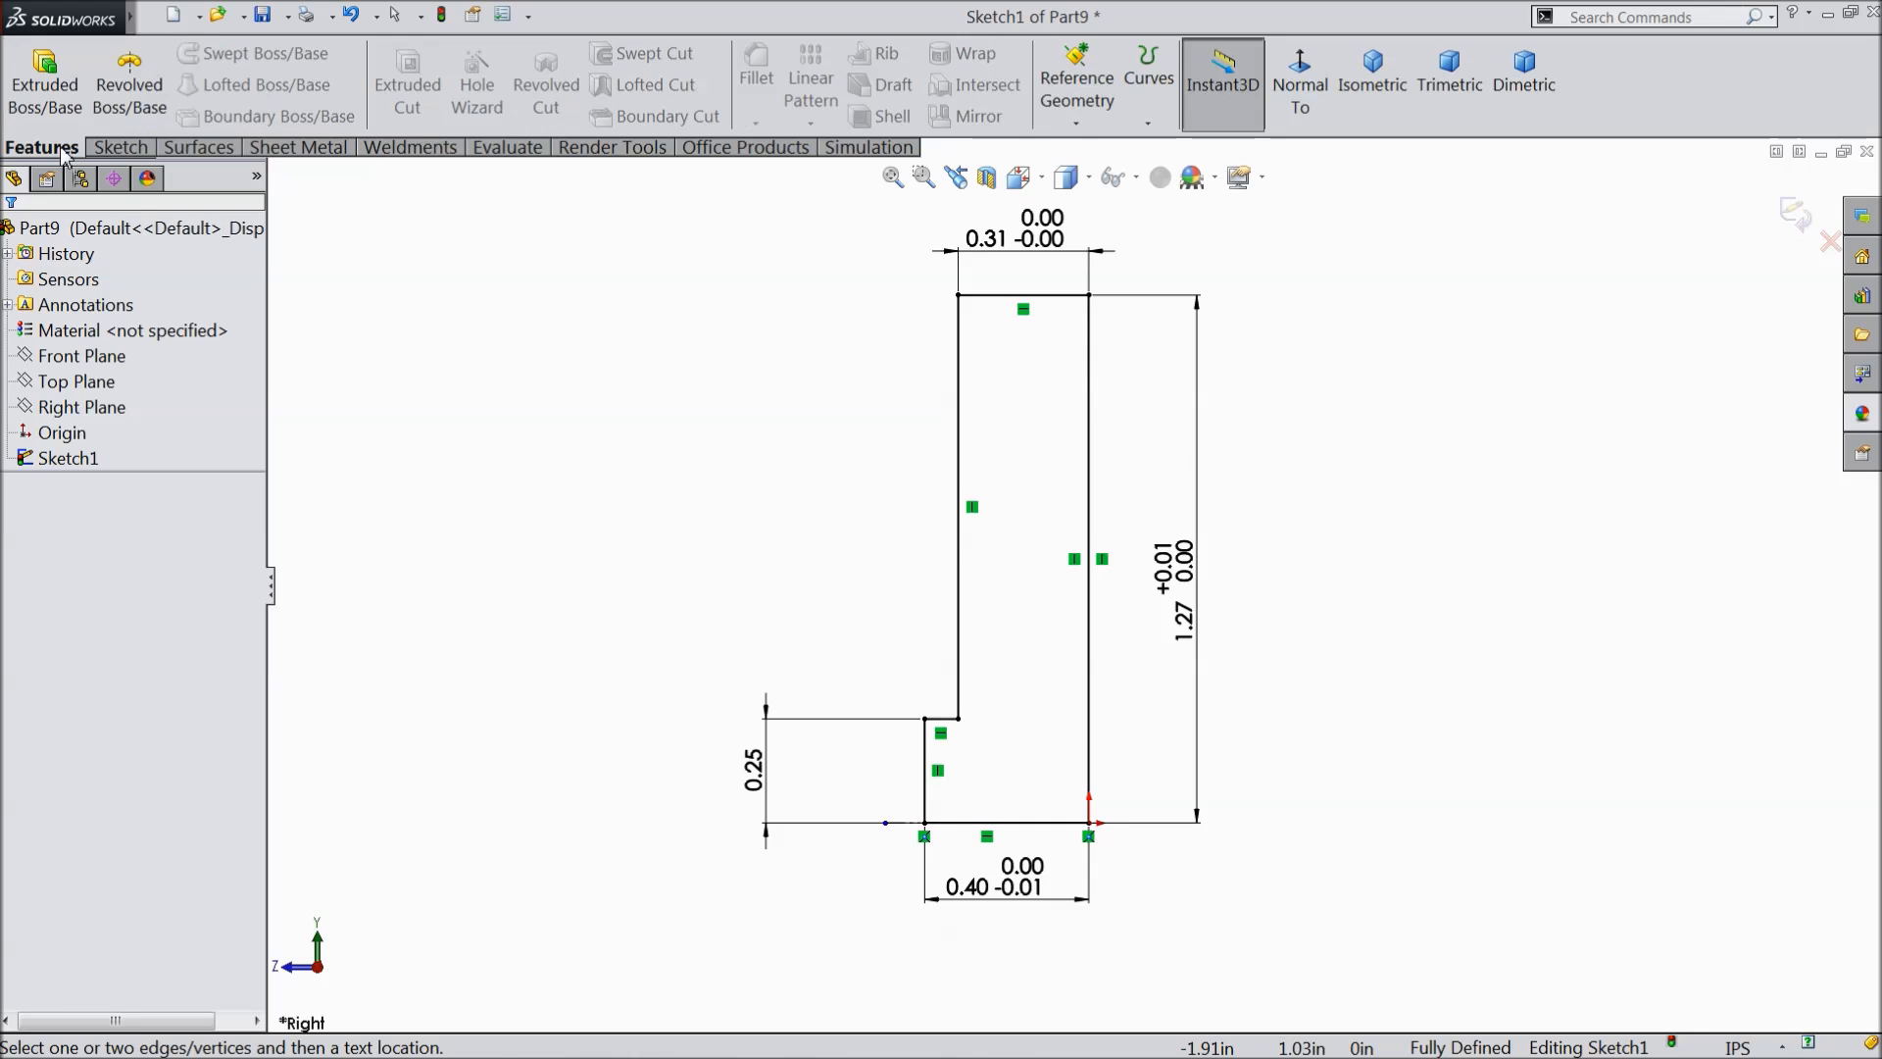
left_click(129, 88)
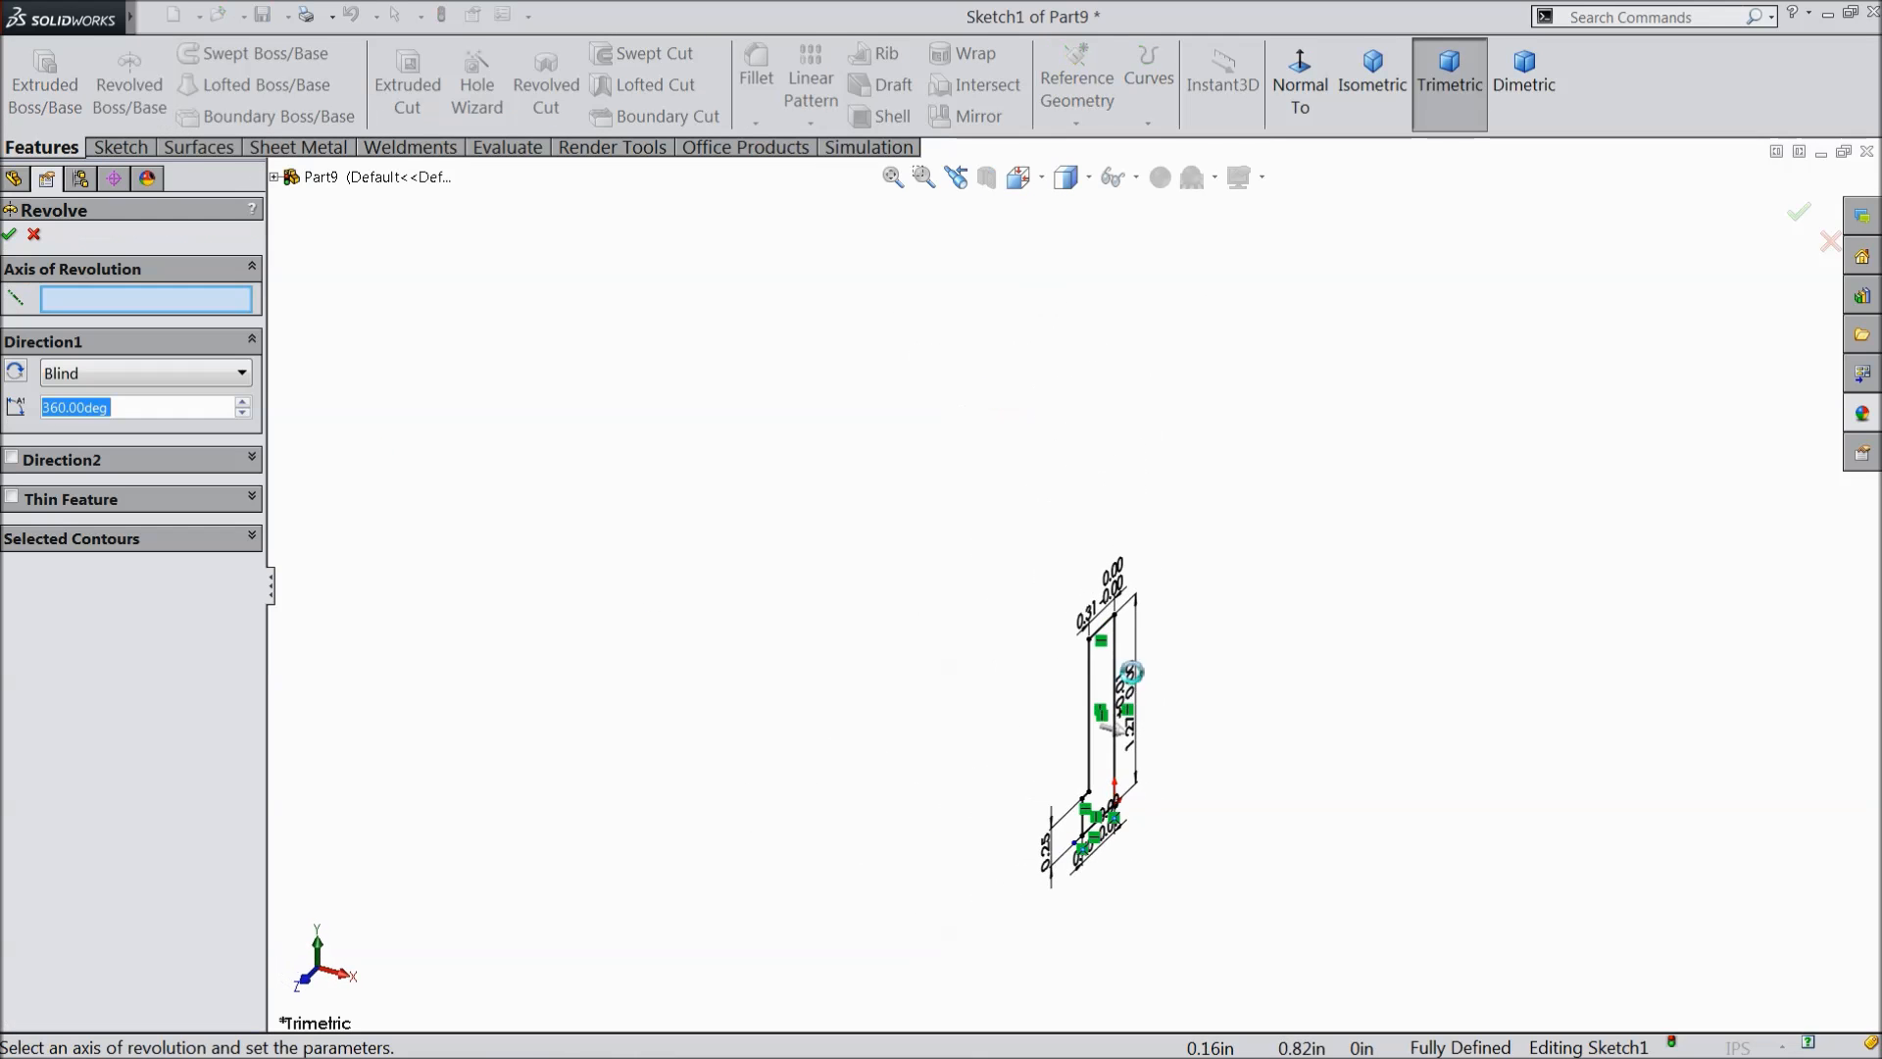
left_click(1075, 477)
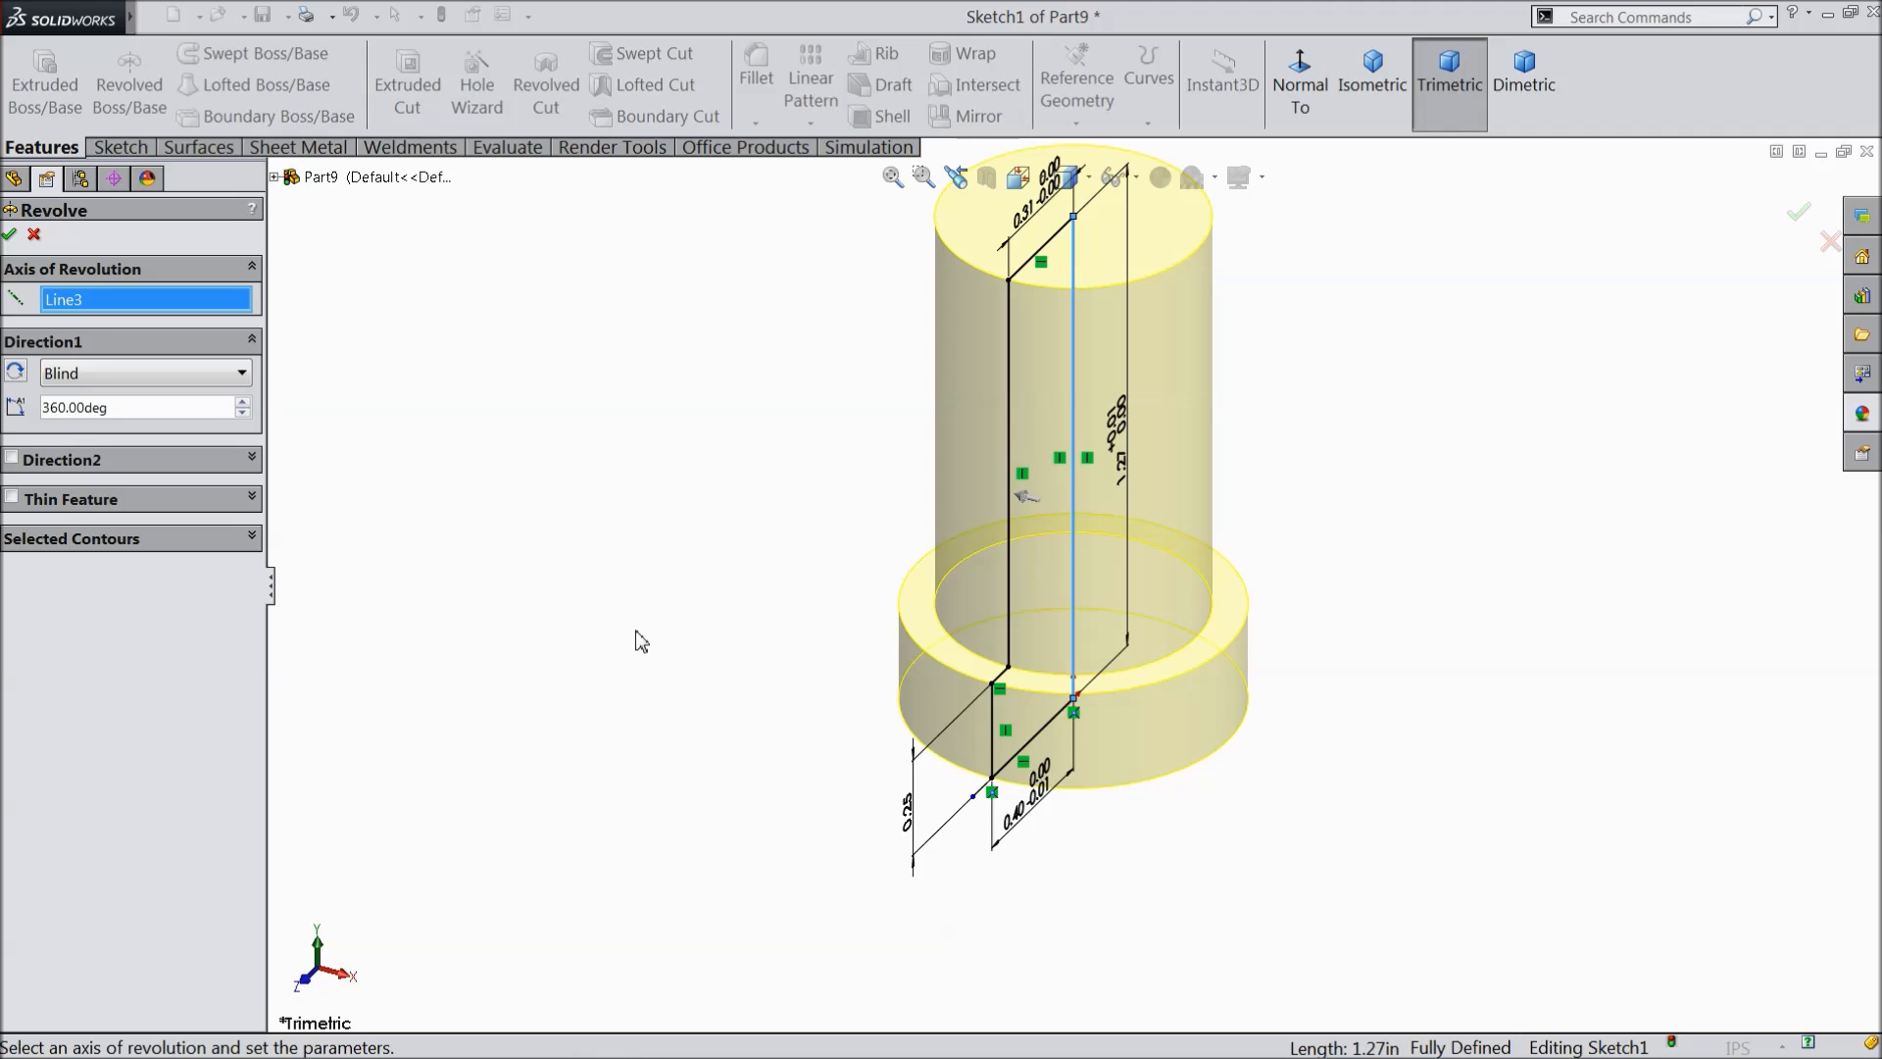
left_click(7, 236)
scroll(612, 596, "up", 3)
middle_click_drag(679, 639, 702, 579)
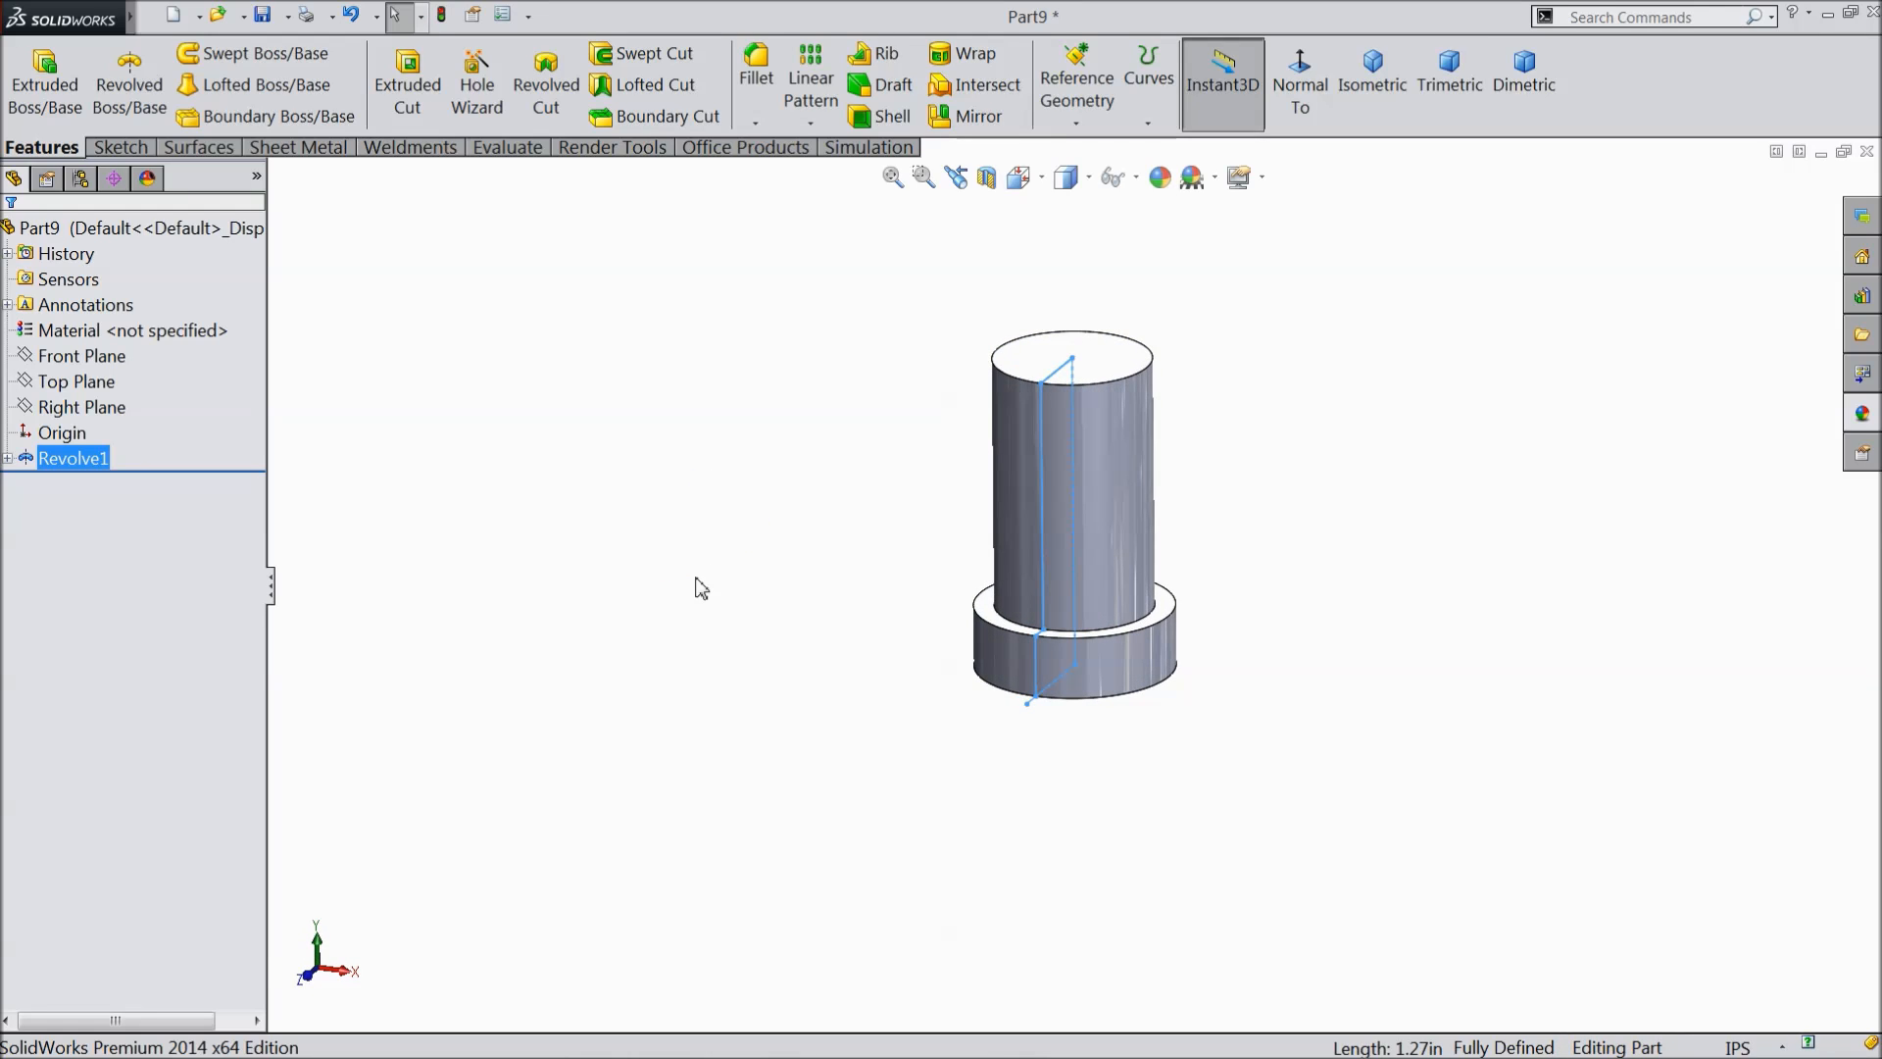
scroll(1215, 485, "down", 2)
middle_click_drag(1210, 500, 1161, 564)
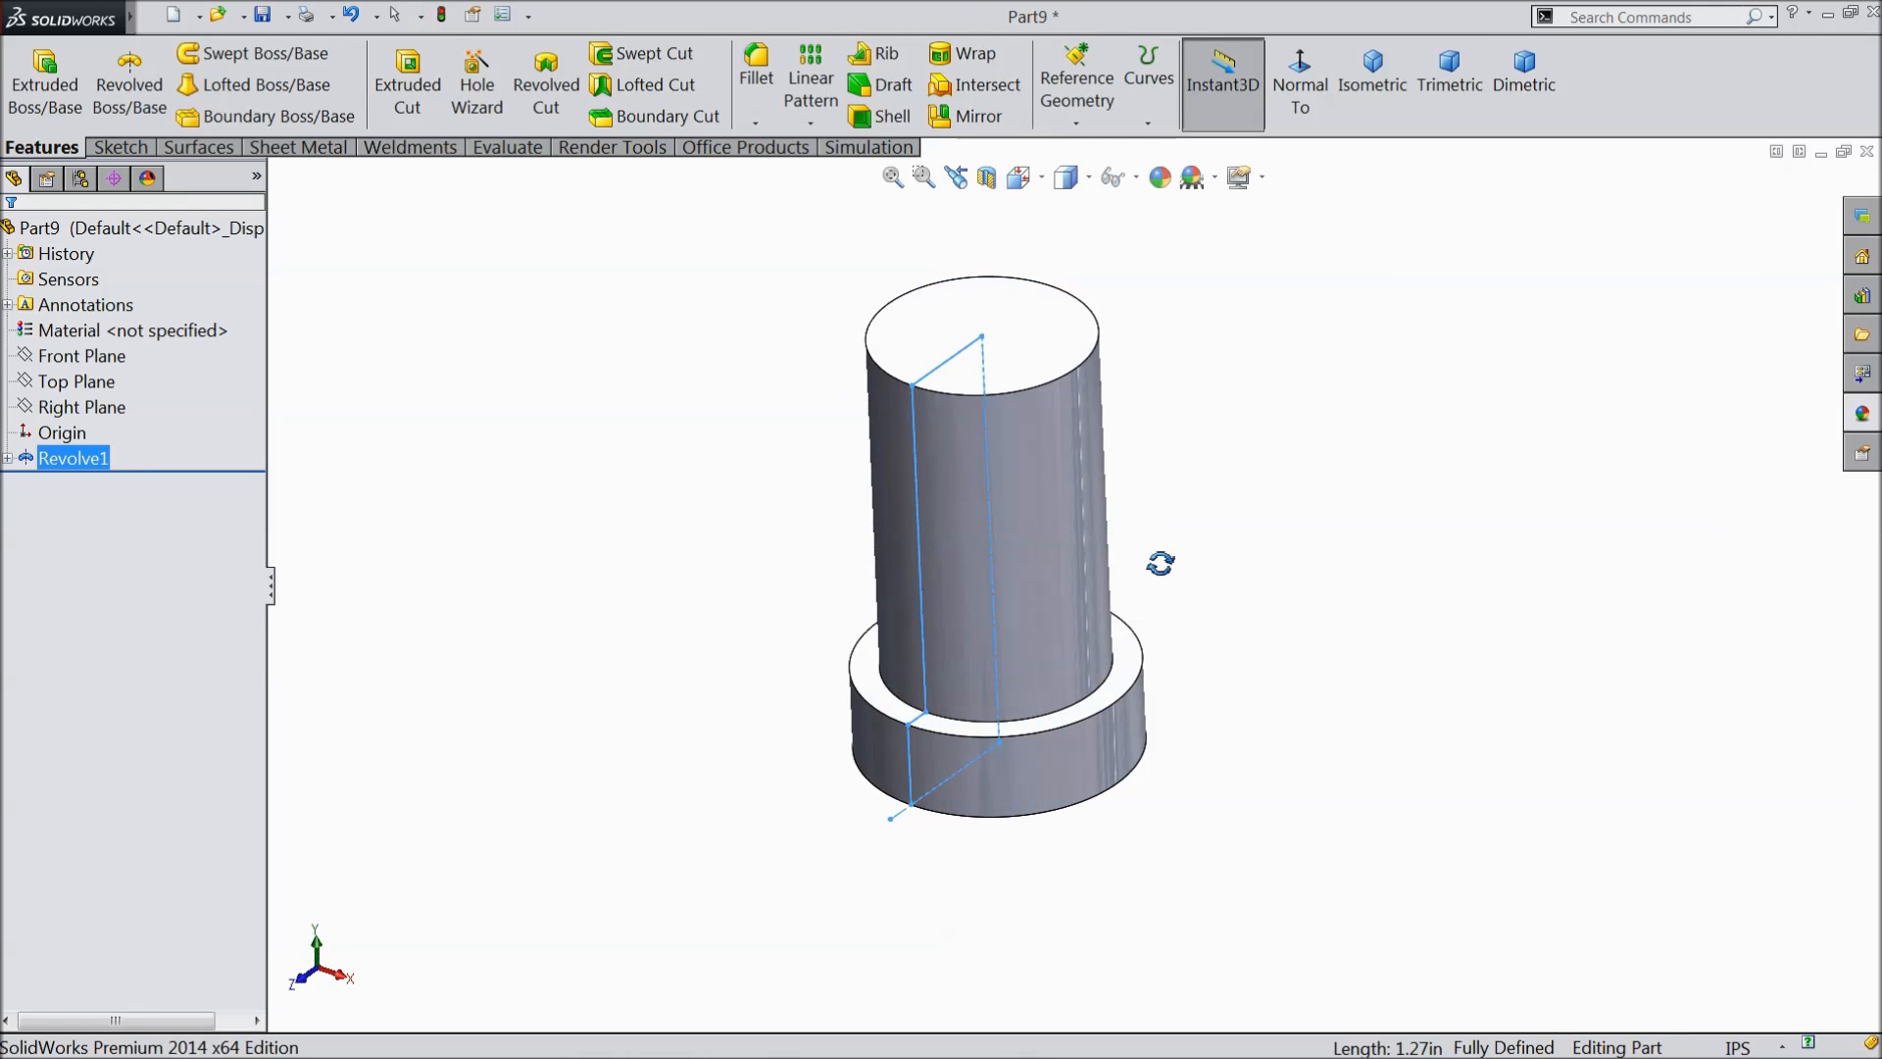
- Edit the revolve's sketch and halve the upper edge's dimension by setting it to 0.314in/2
left_click(8, 458)
left_click(86, 484)
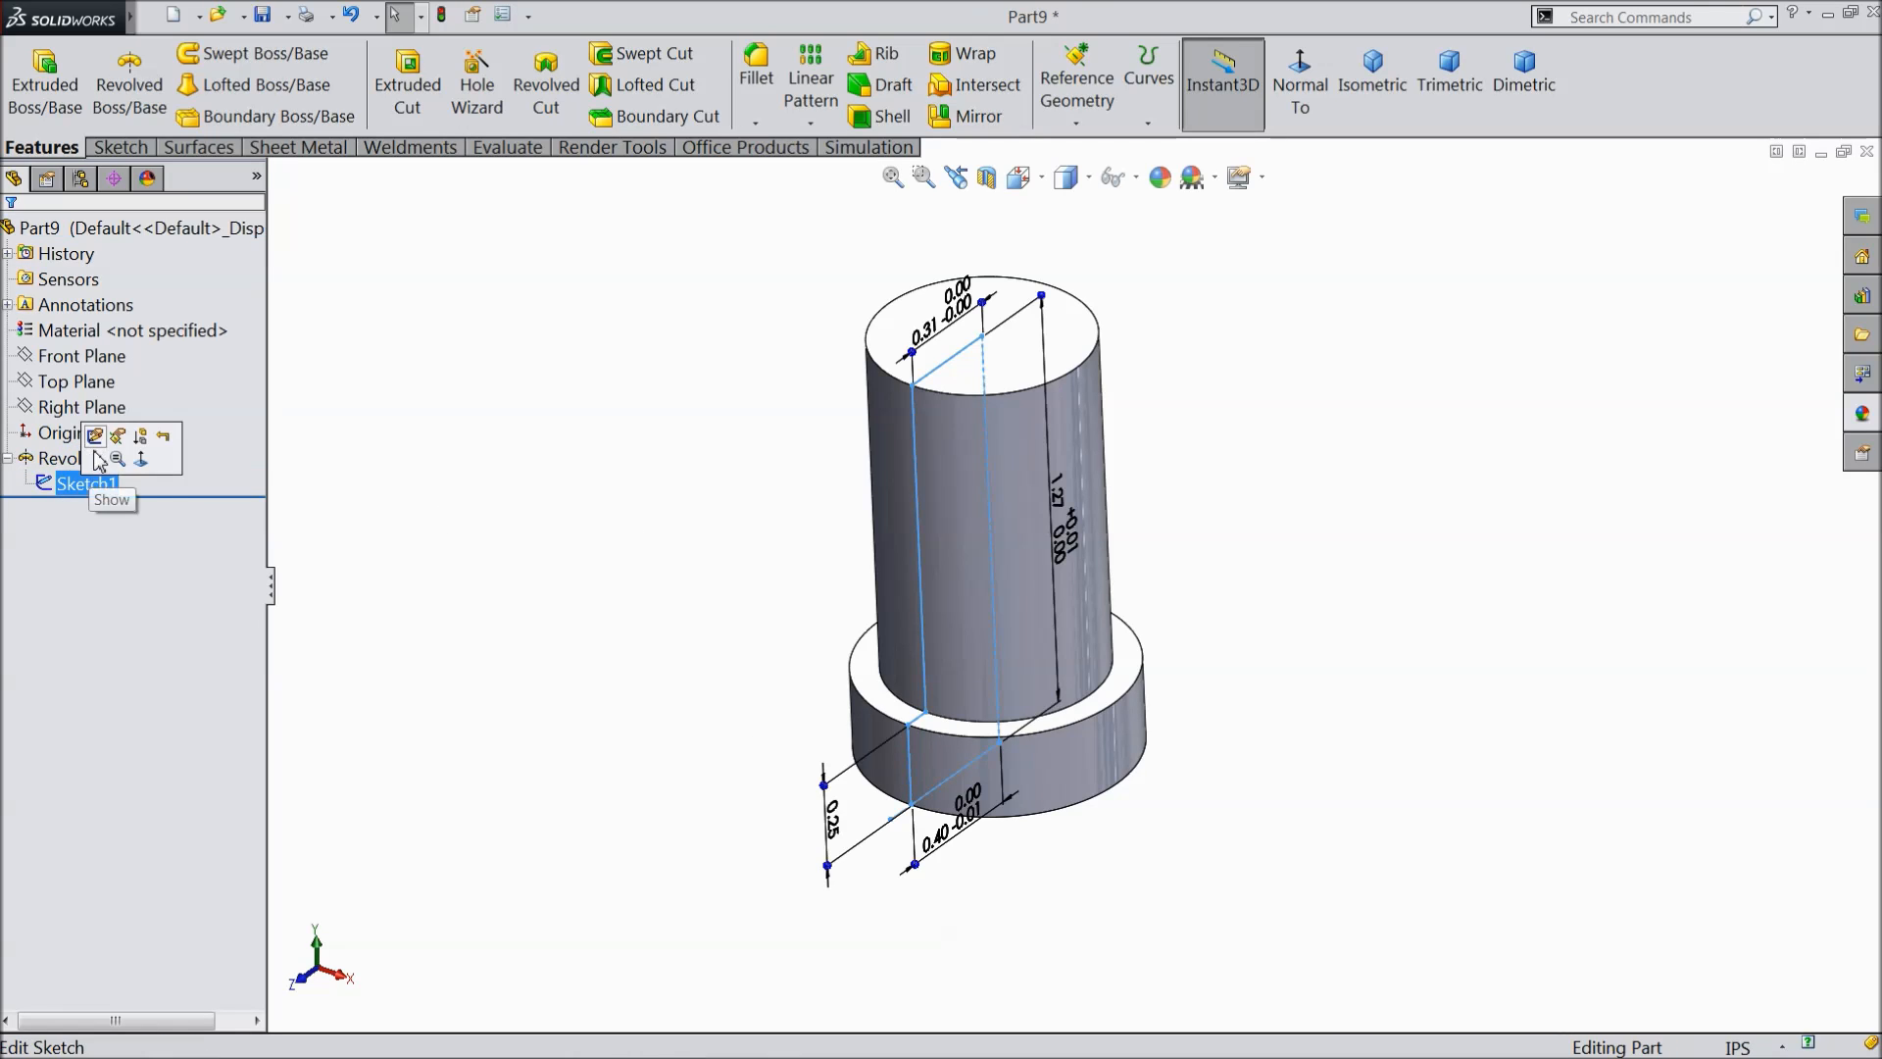
left_click(101, 446)
left_click(1300, 86)
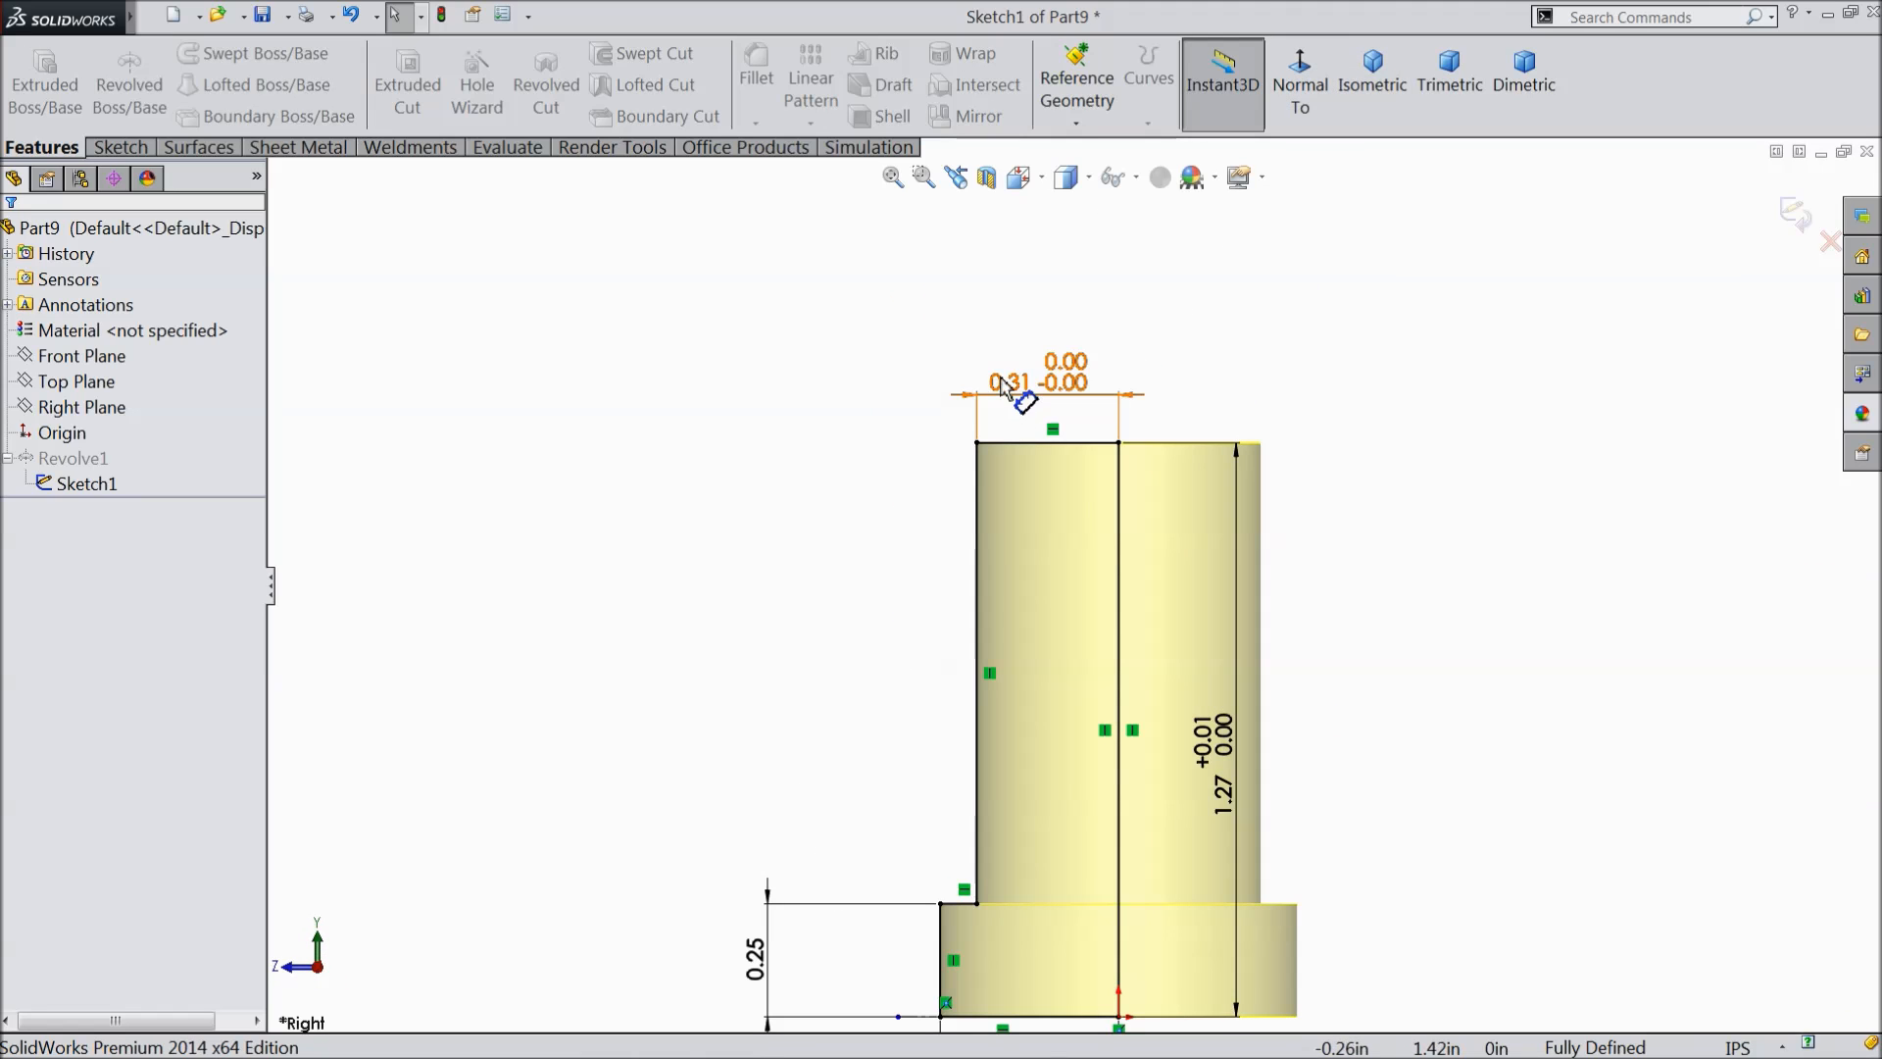
double_click(1015, 382)
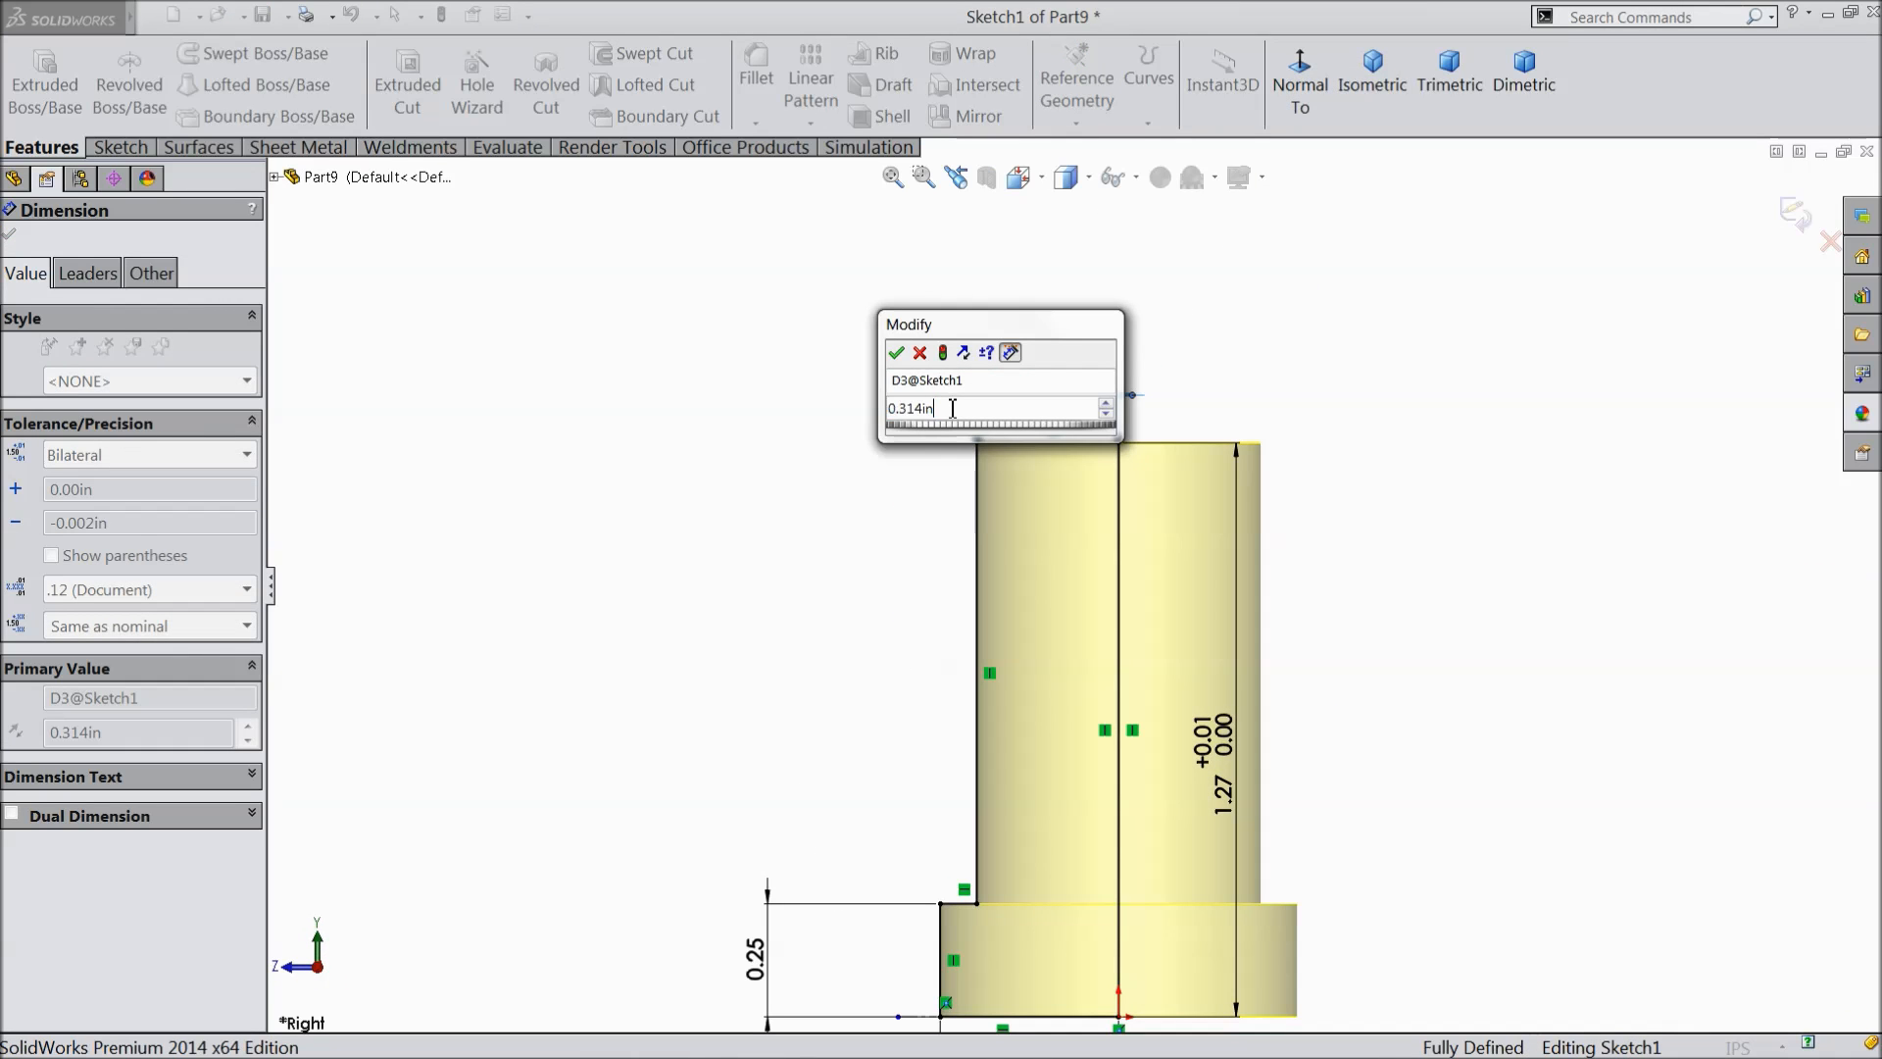
type("/2")
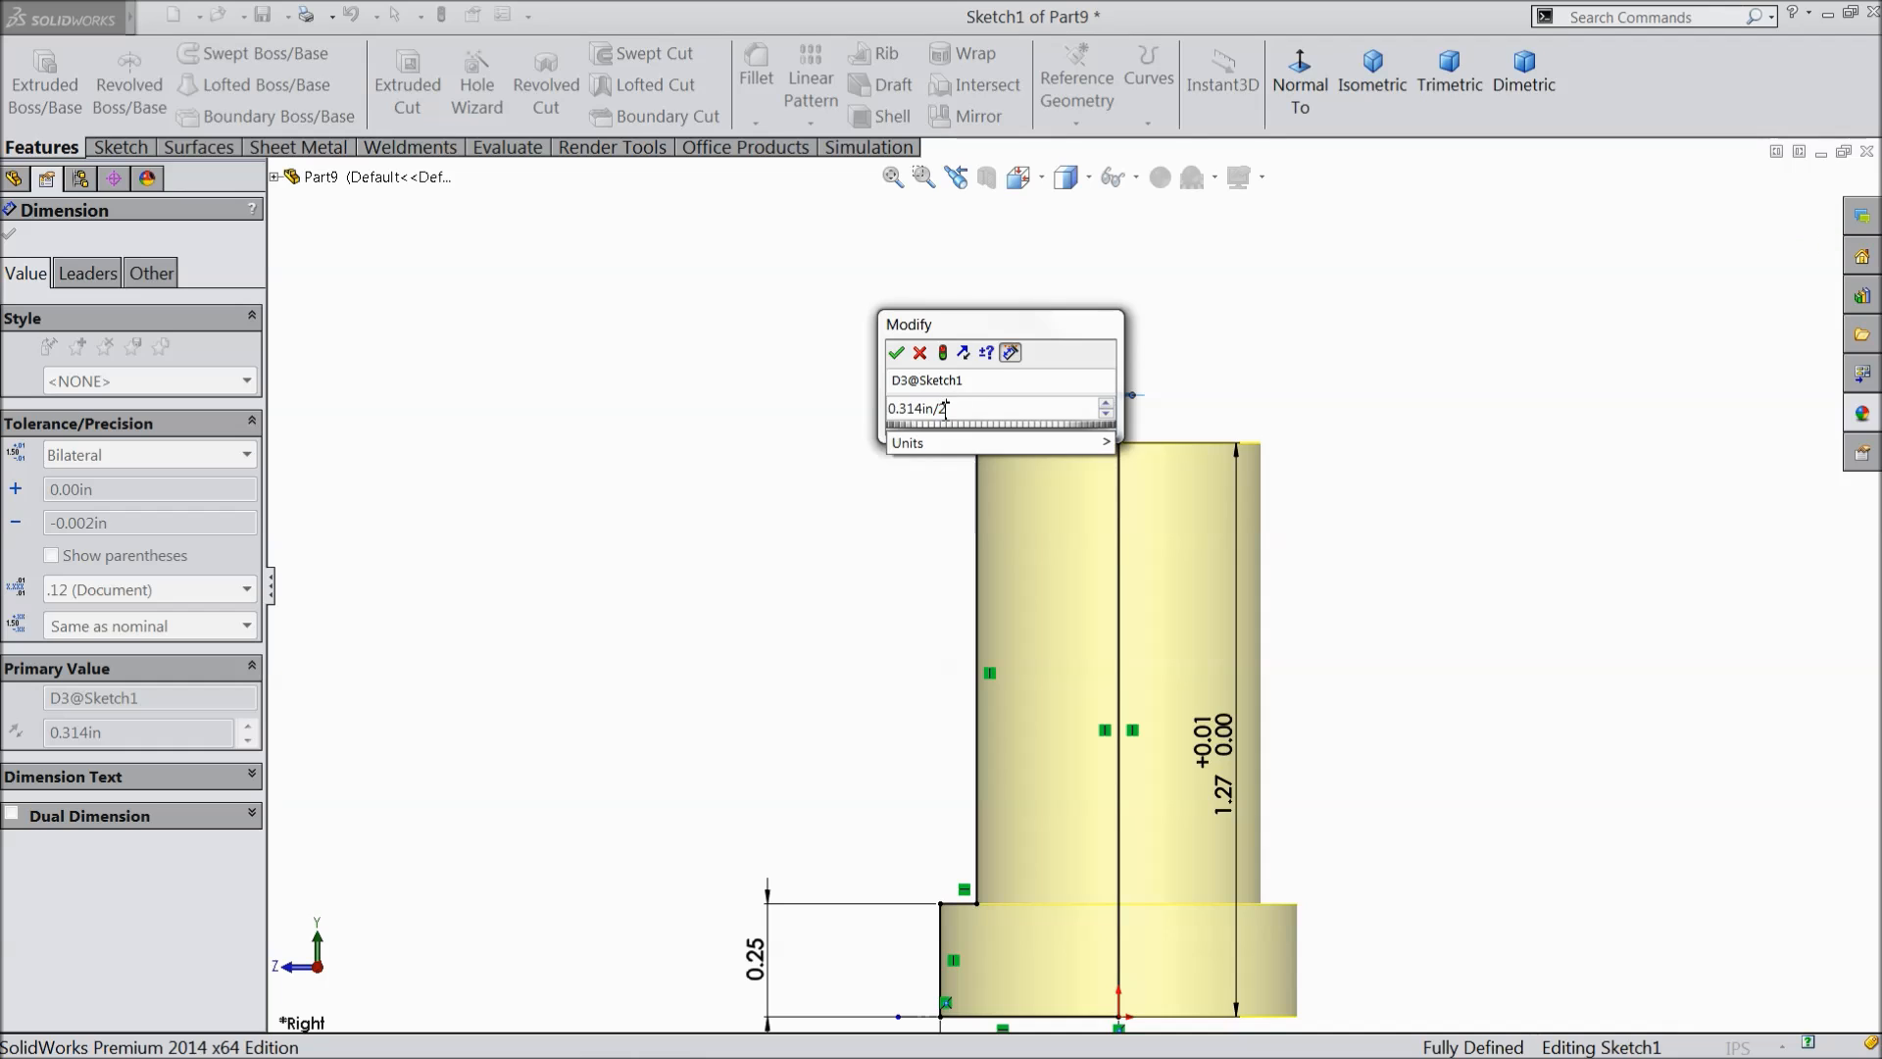
left_click(896, 354)
- Halve the lower edge's dimension by setting it to 0.395in/2 and exit the sketch to rebuild the part
scroll(1054, 534, "up", 3)
scroll(1088, 814, "down", 4)
double_click(968, 833)
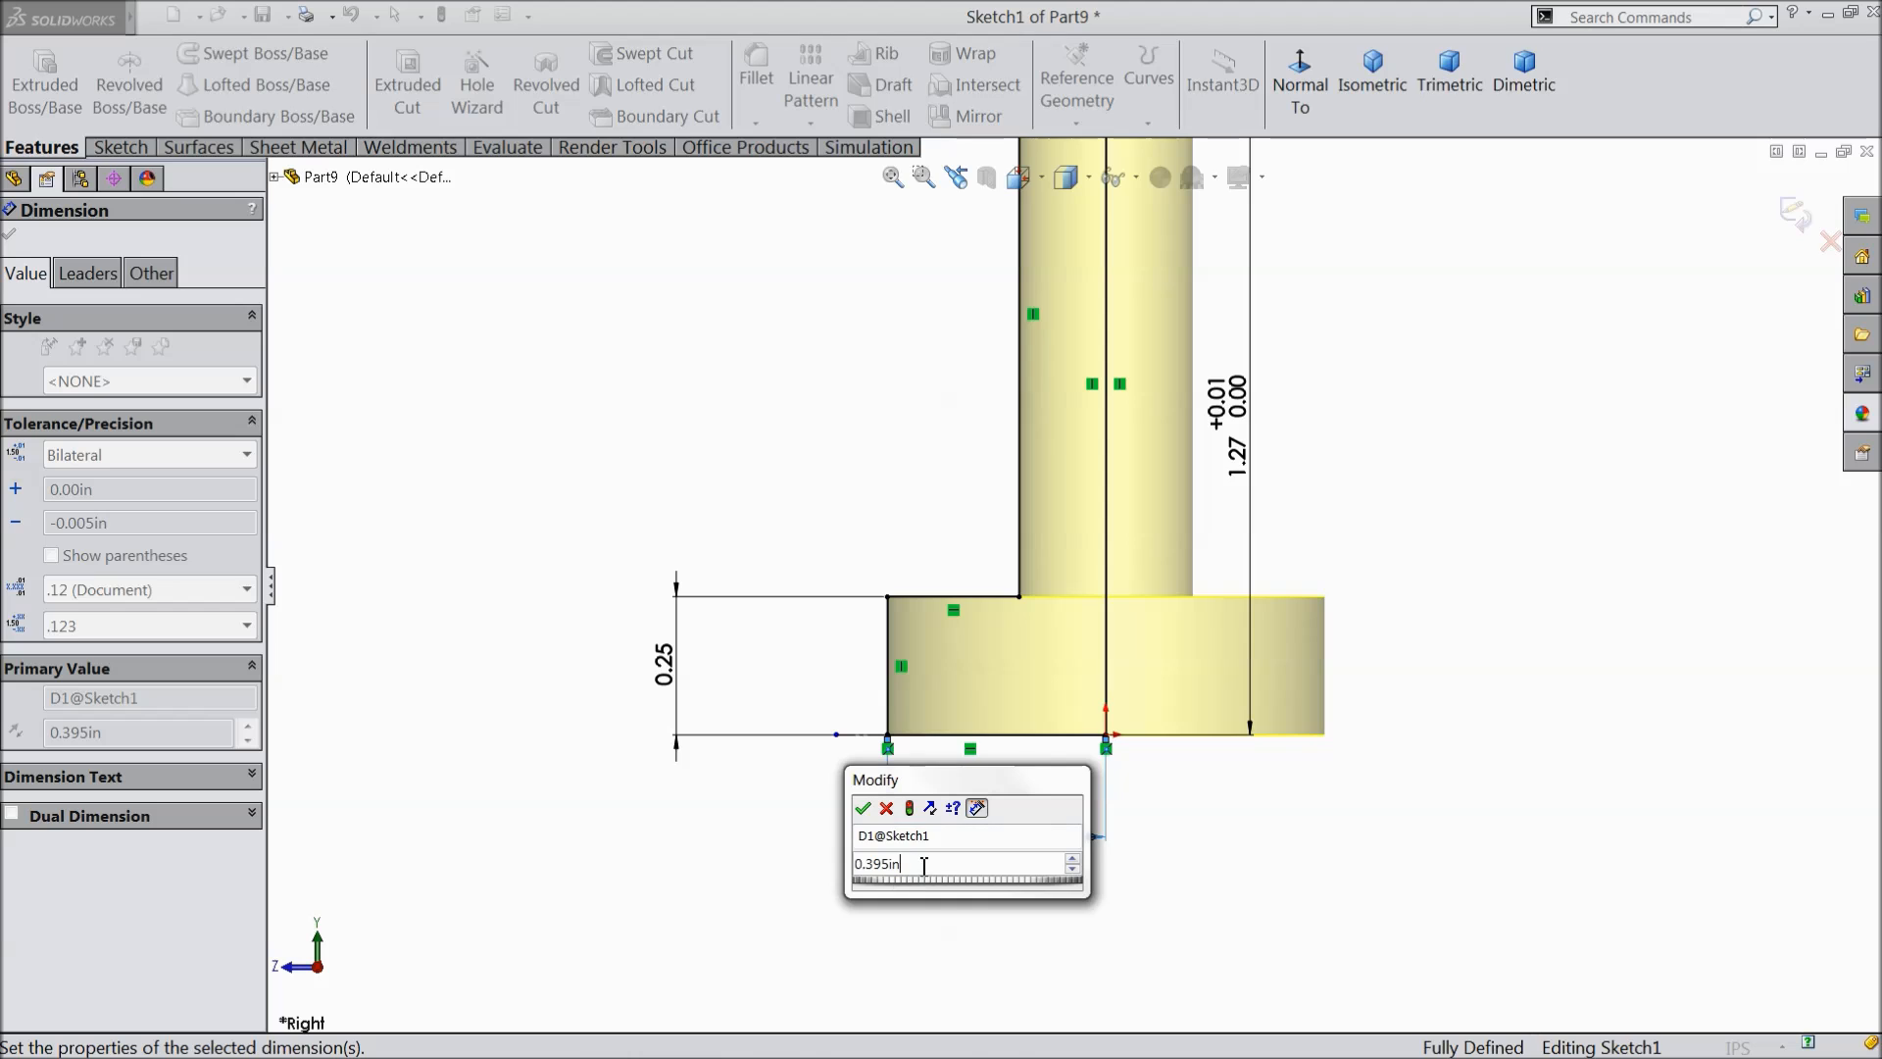
type("/2")
key("Return")
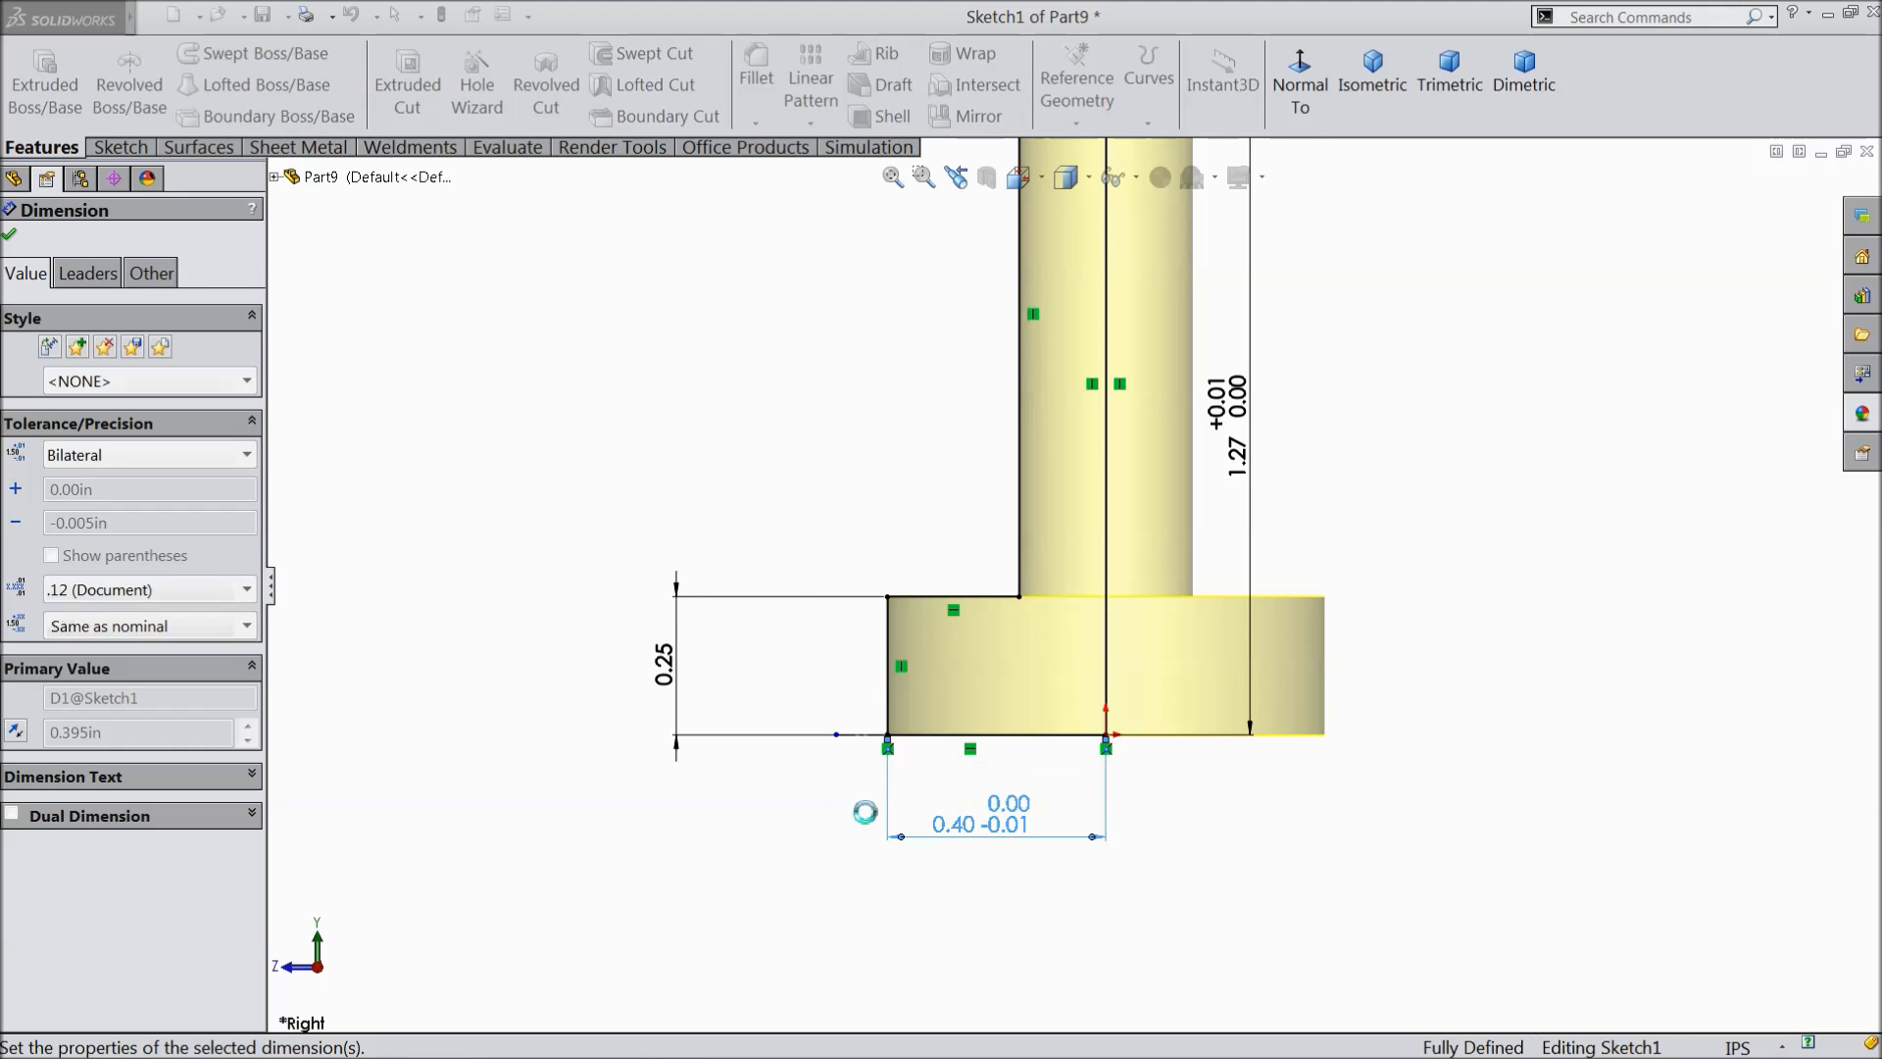
scroll(1191, 725, "up", 3)
scroll(1184, 482, "down", 2)
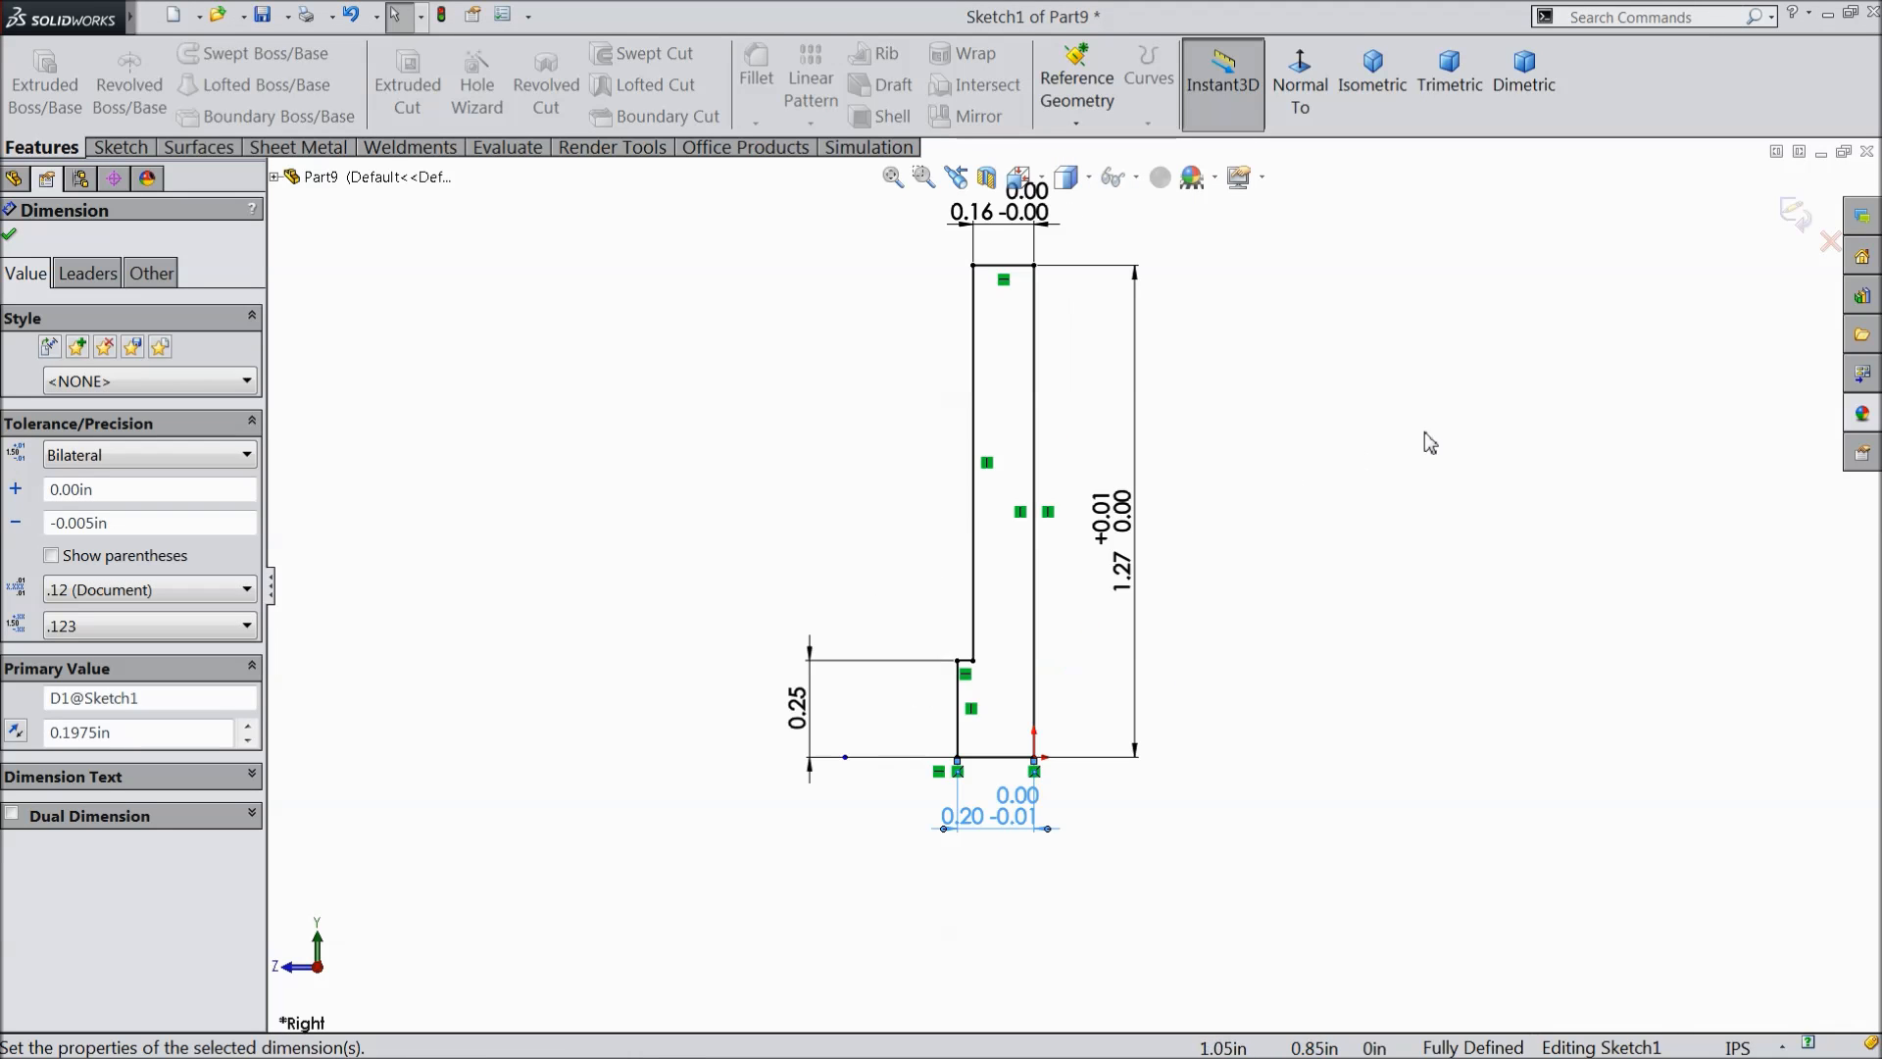
left_click(1797, 218)
middle_click_drag(1129, 571, 1200, 624)
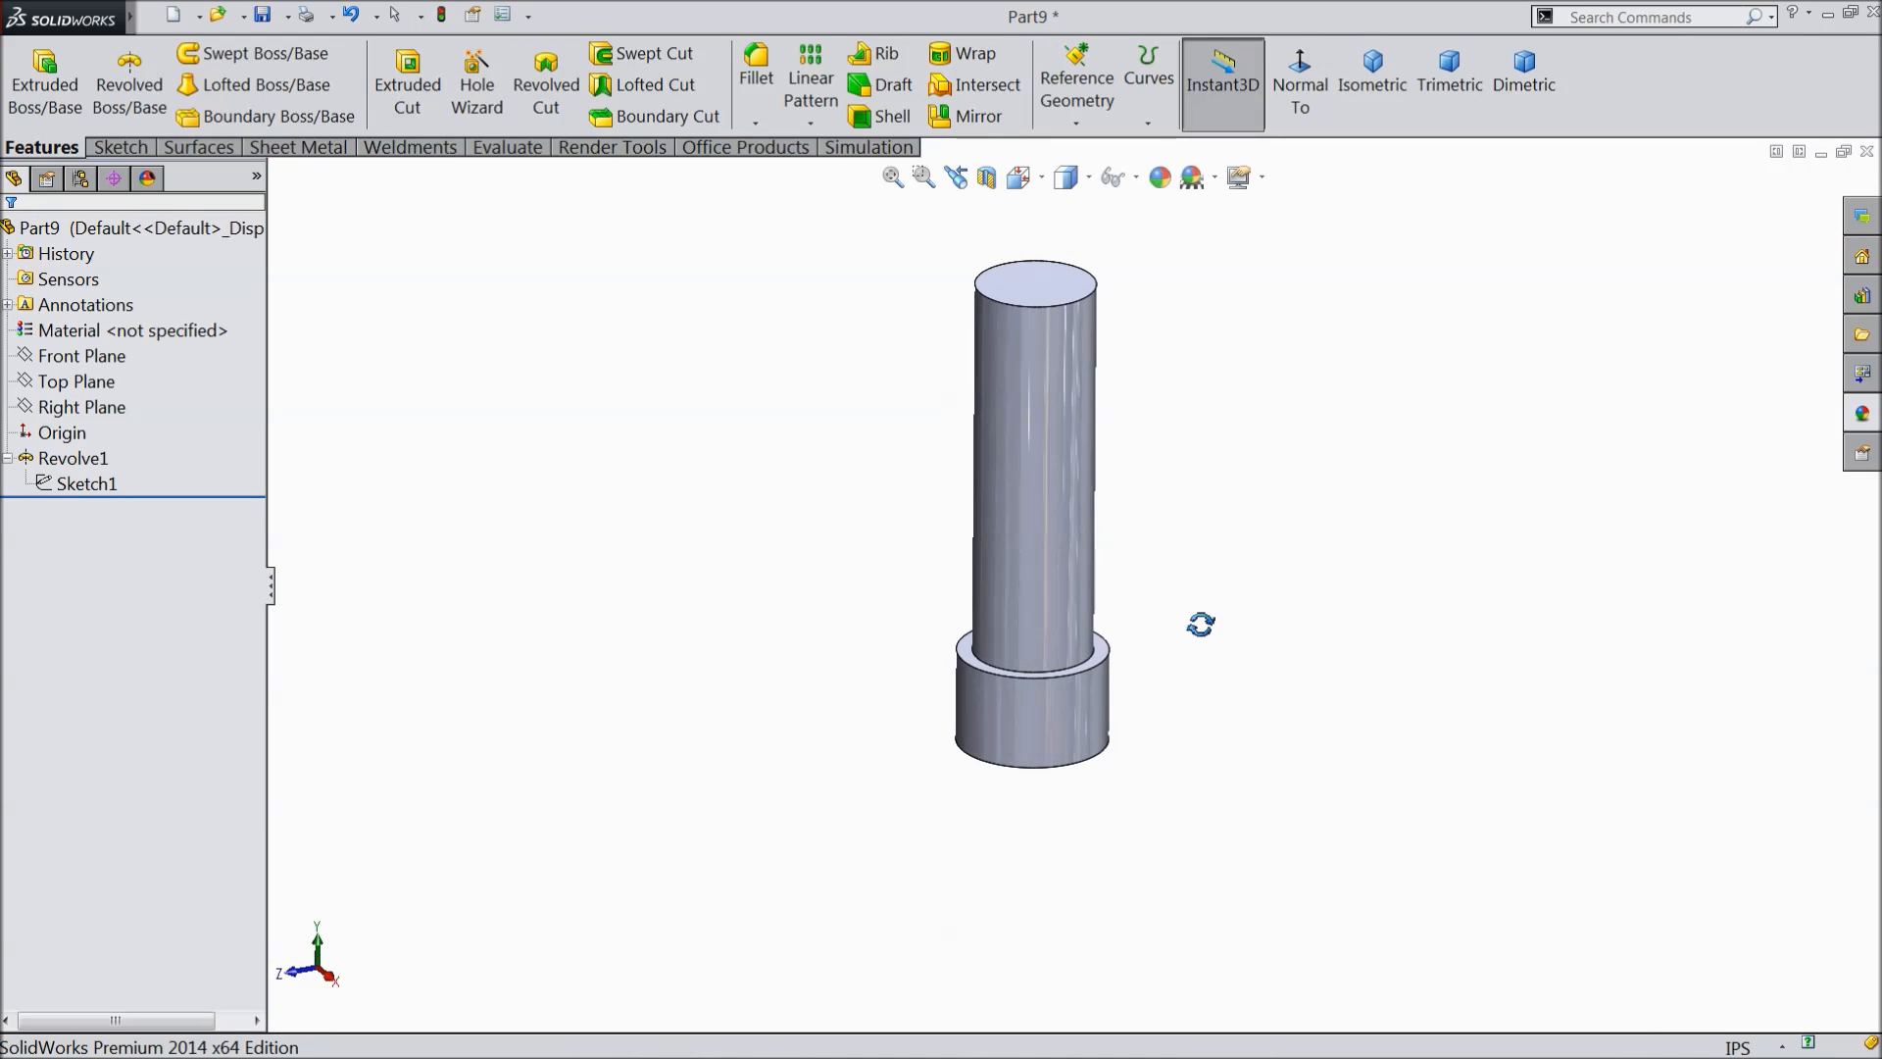
- Add a blind cosmetic thread to the shaft's top circular edge: ANSI Inch, Machine Threads, size 5/16-18, 0.3125 in deep
mouse_move(130, 17)
left_click(245, 17)
mouse_move(299, 17)
mouse_move(535, 863)
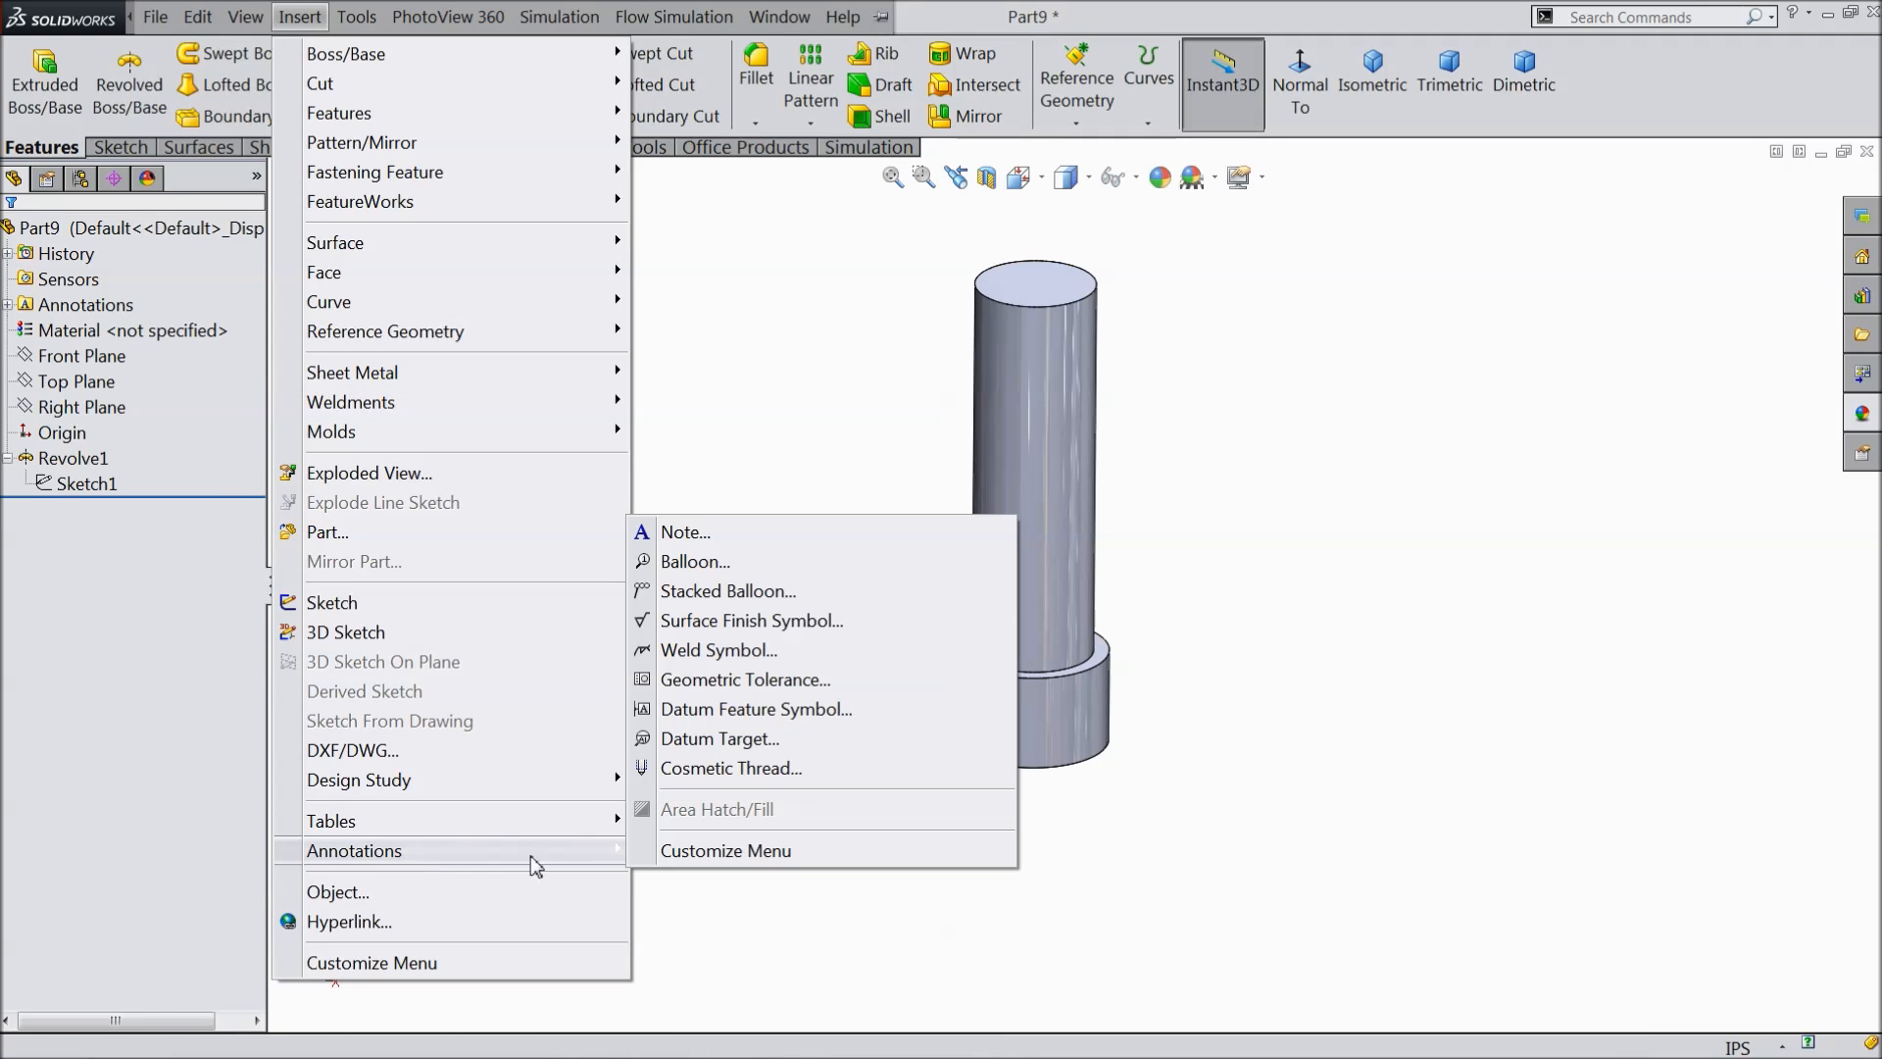
left_click(730, 768)
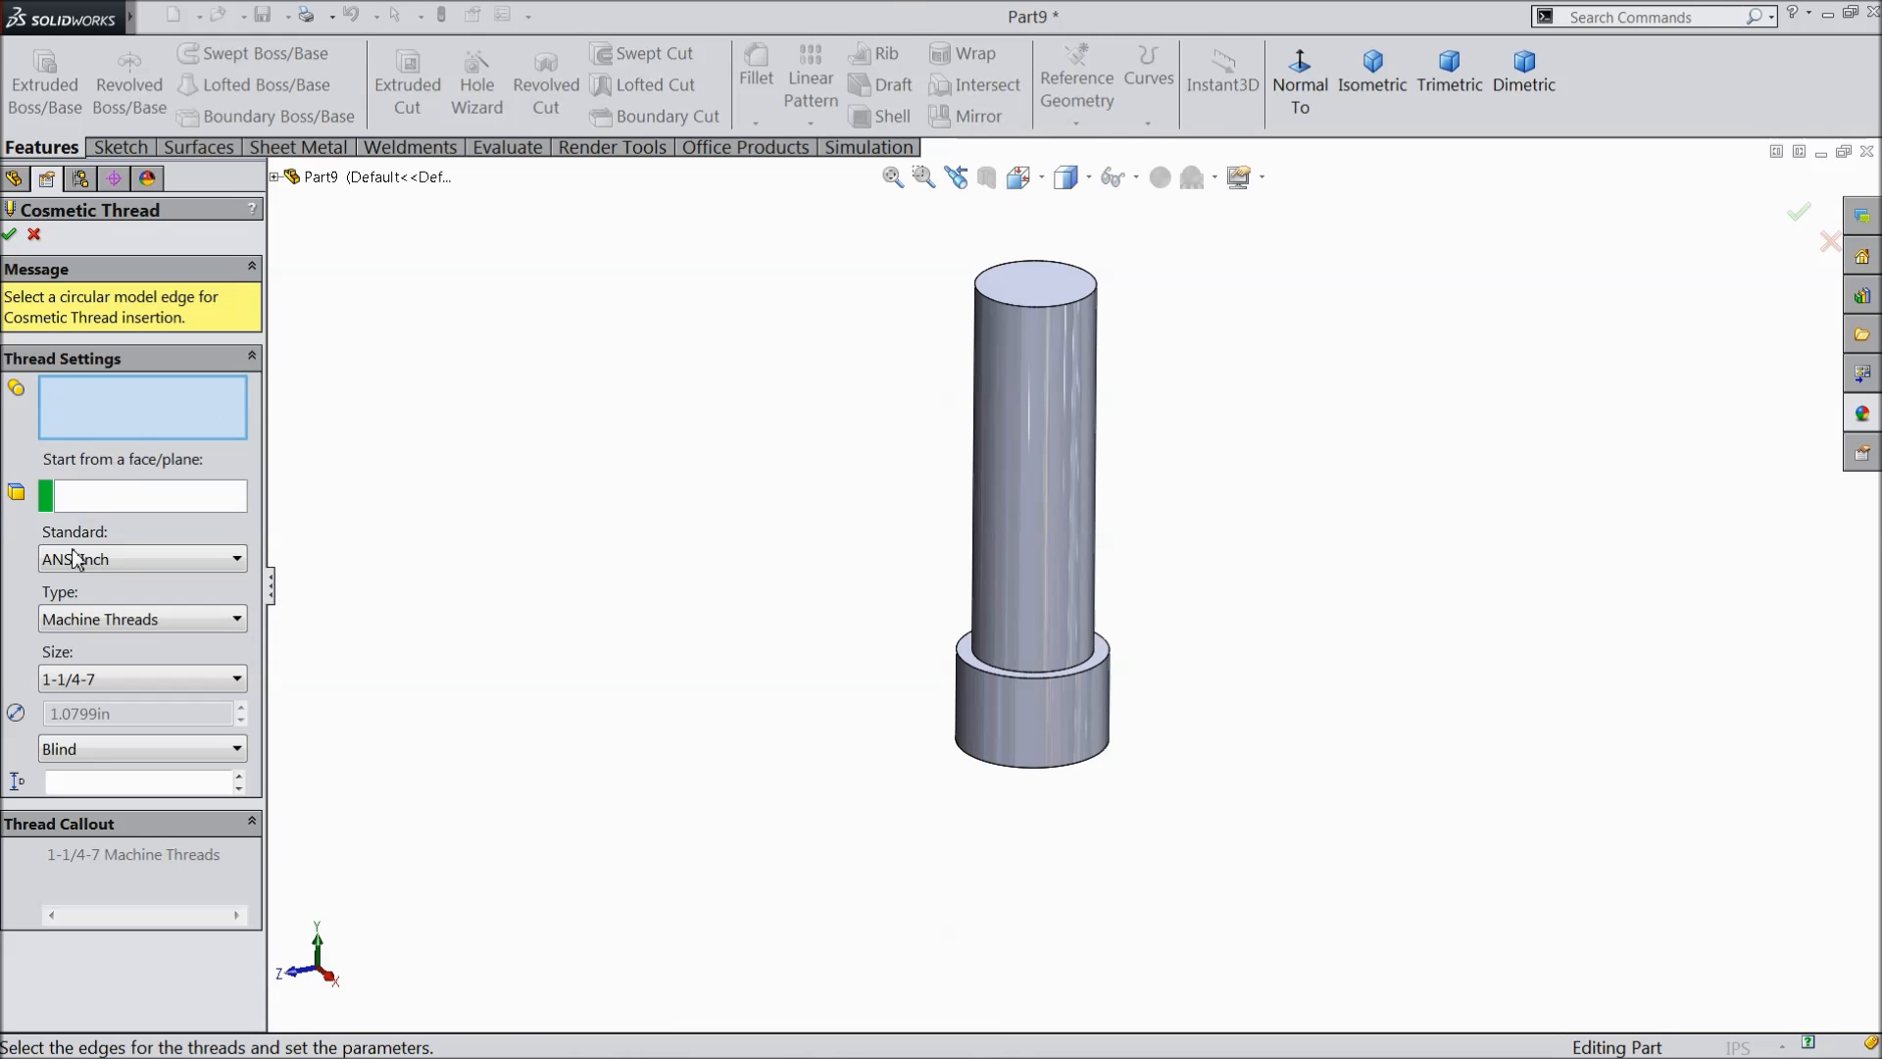
left_click(1071, 304)
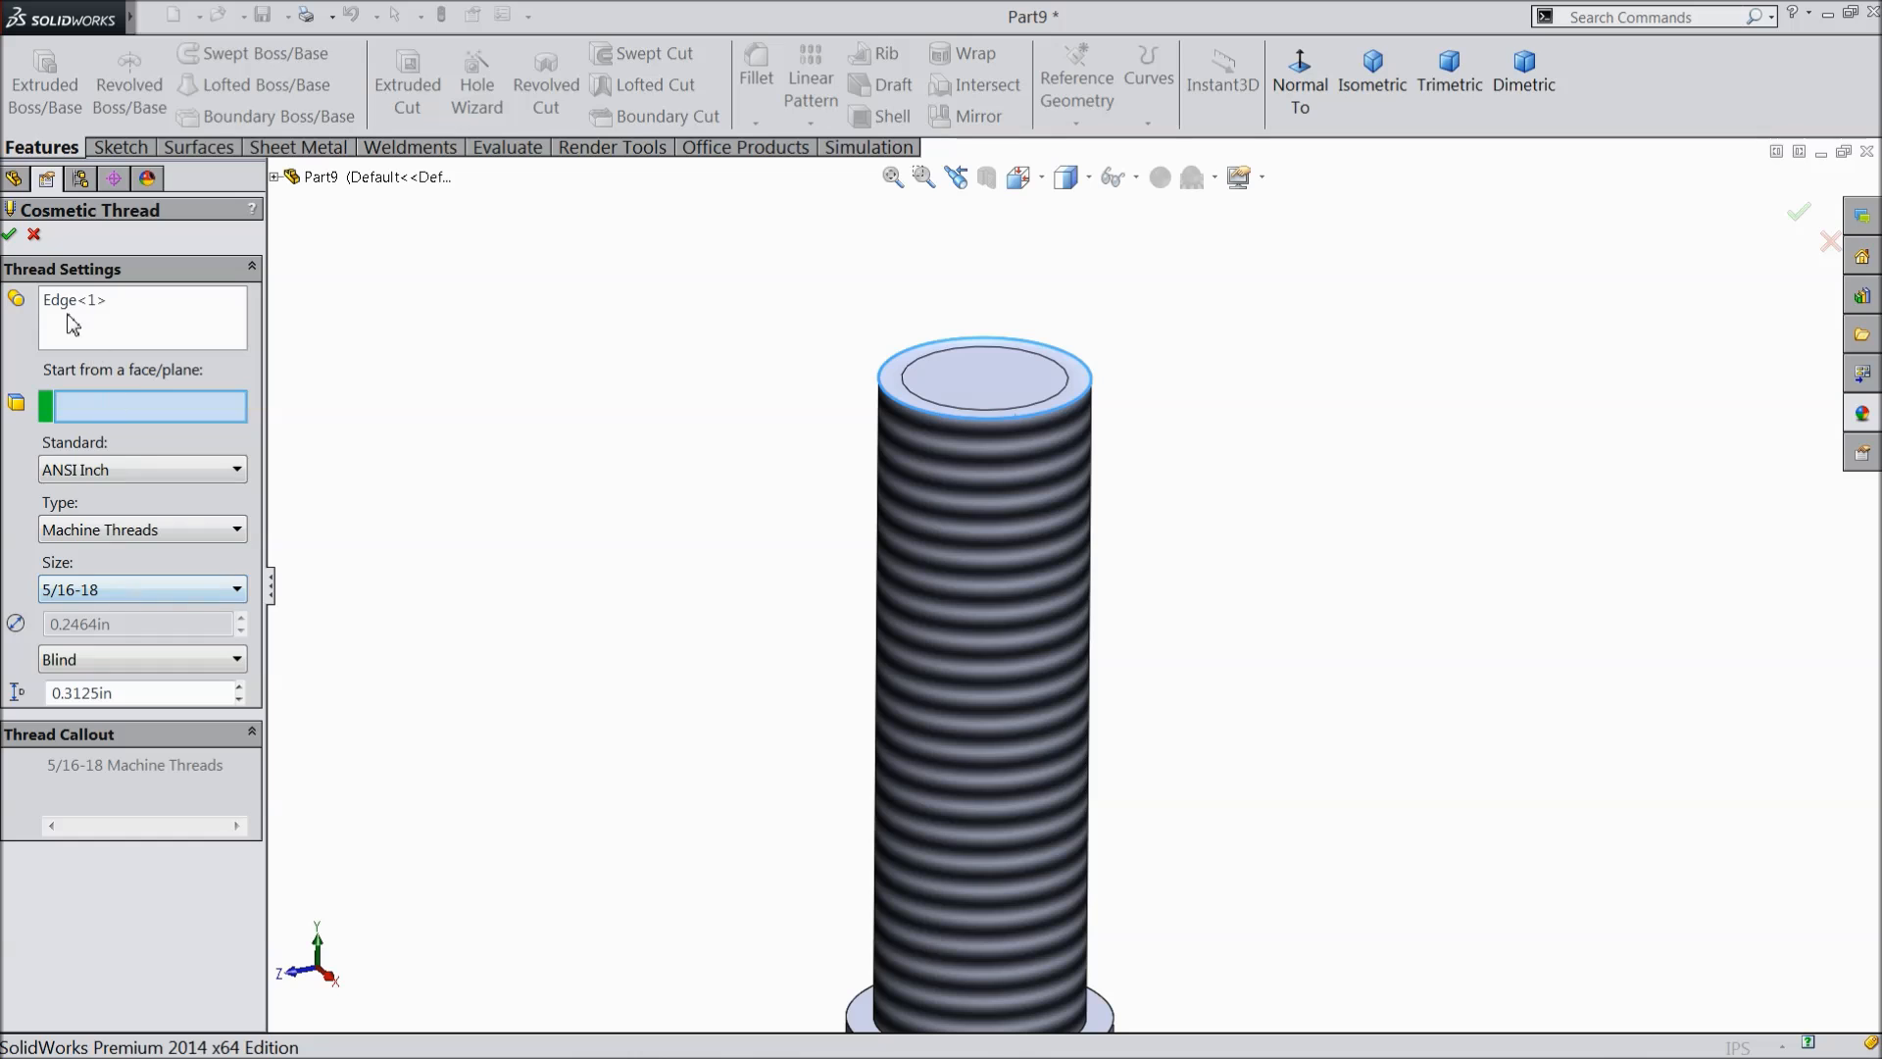
left_click(11, 236)
scroll(1071, 743, "up", 3)
scroll(1071, 743, "down", 2)
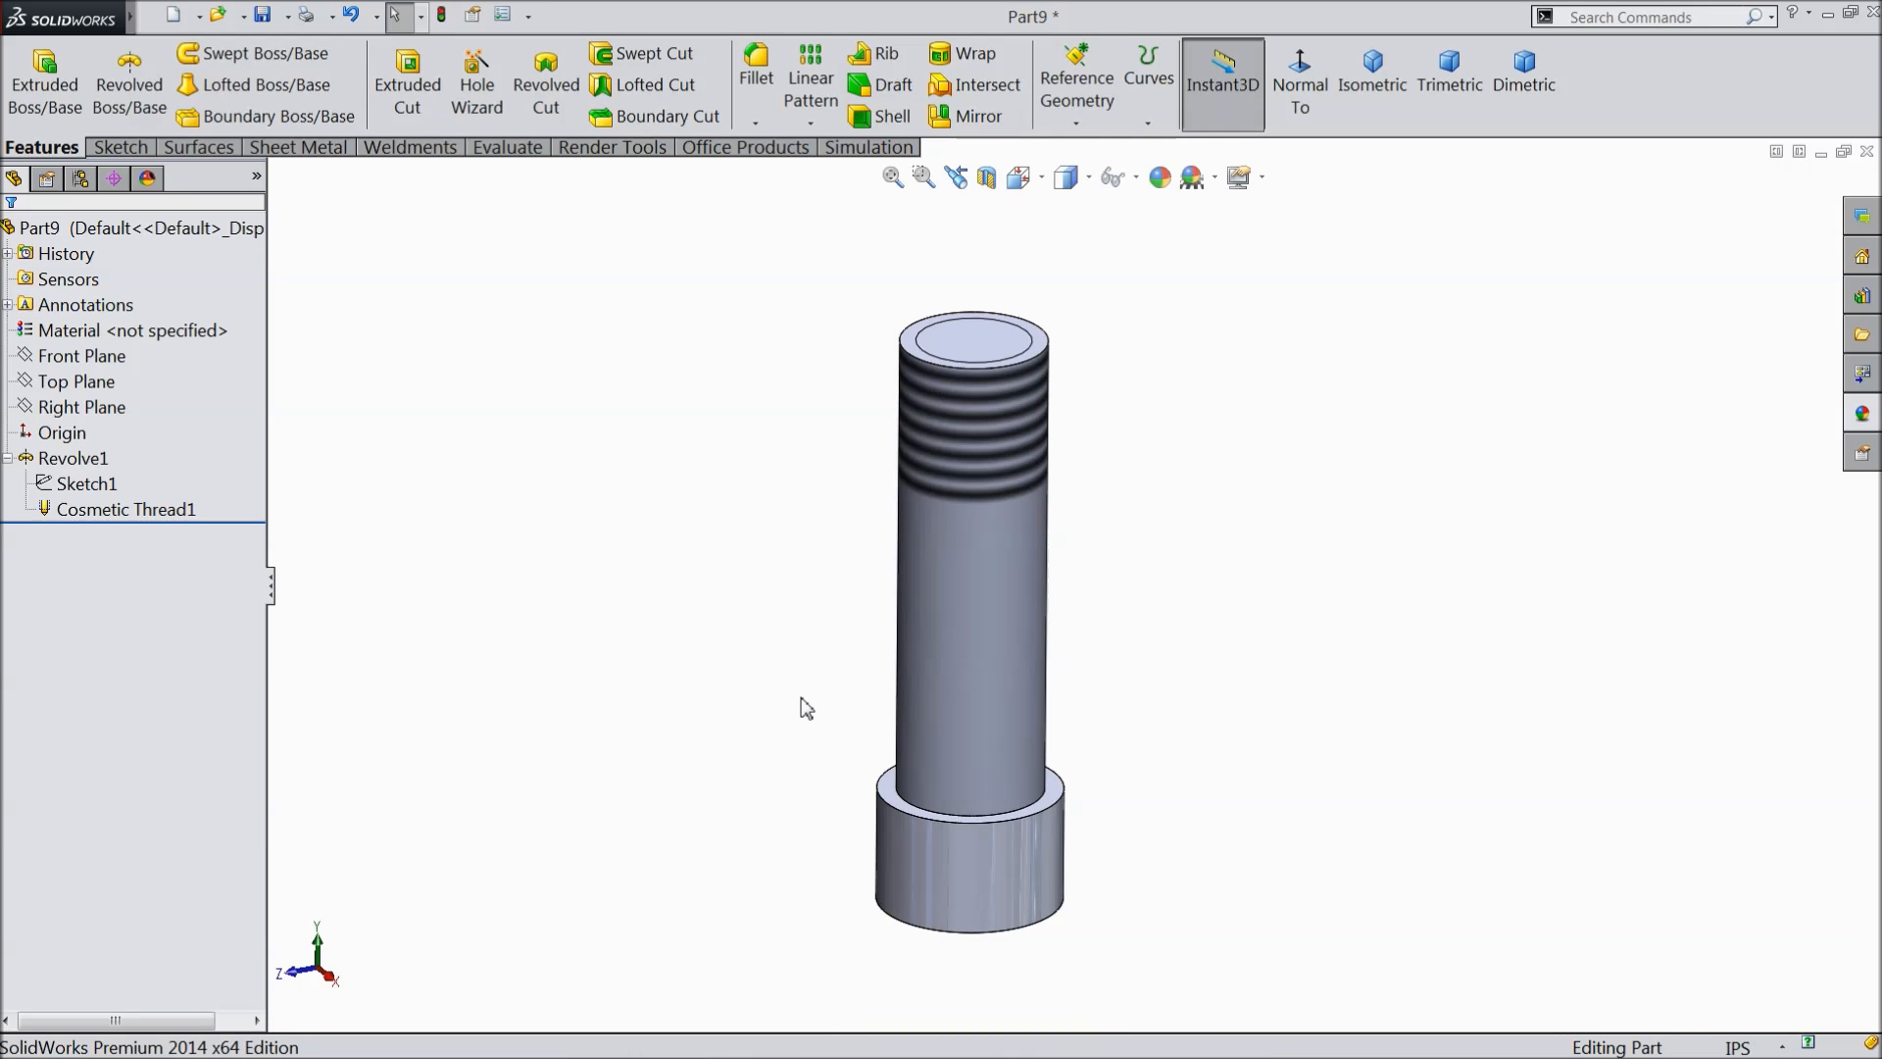
- Start a sketch on the Right Plane and draw a vertical centerline down the shaft's axis from the midpoint of its top edge
left_click(98, 460)
left_click(82, 407)
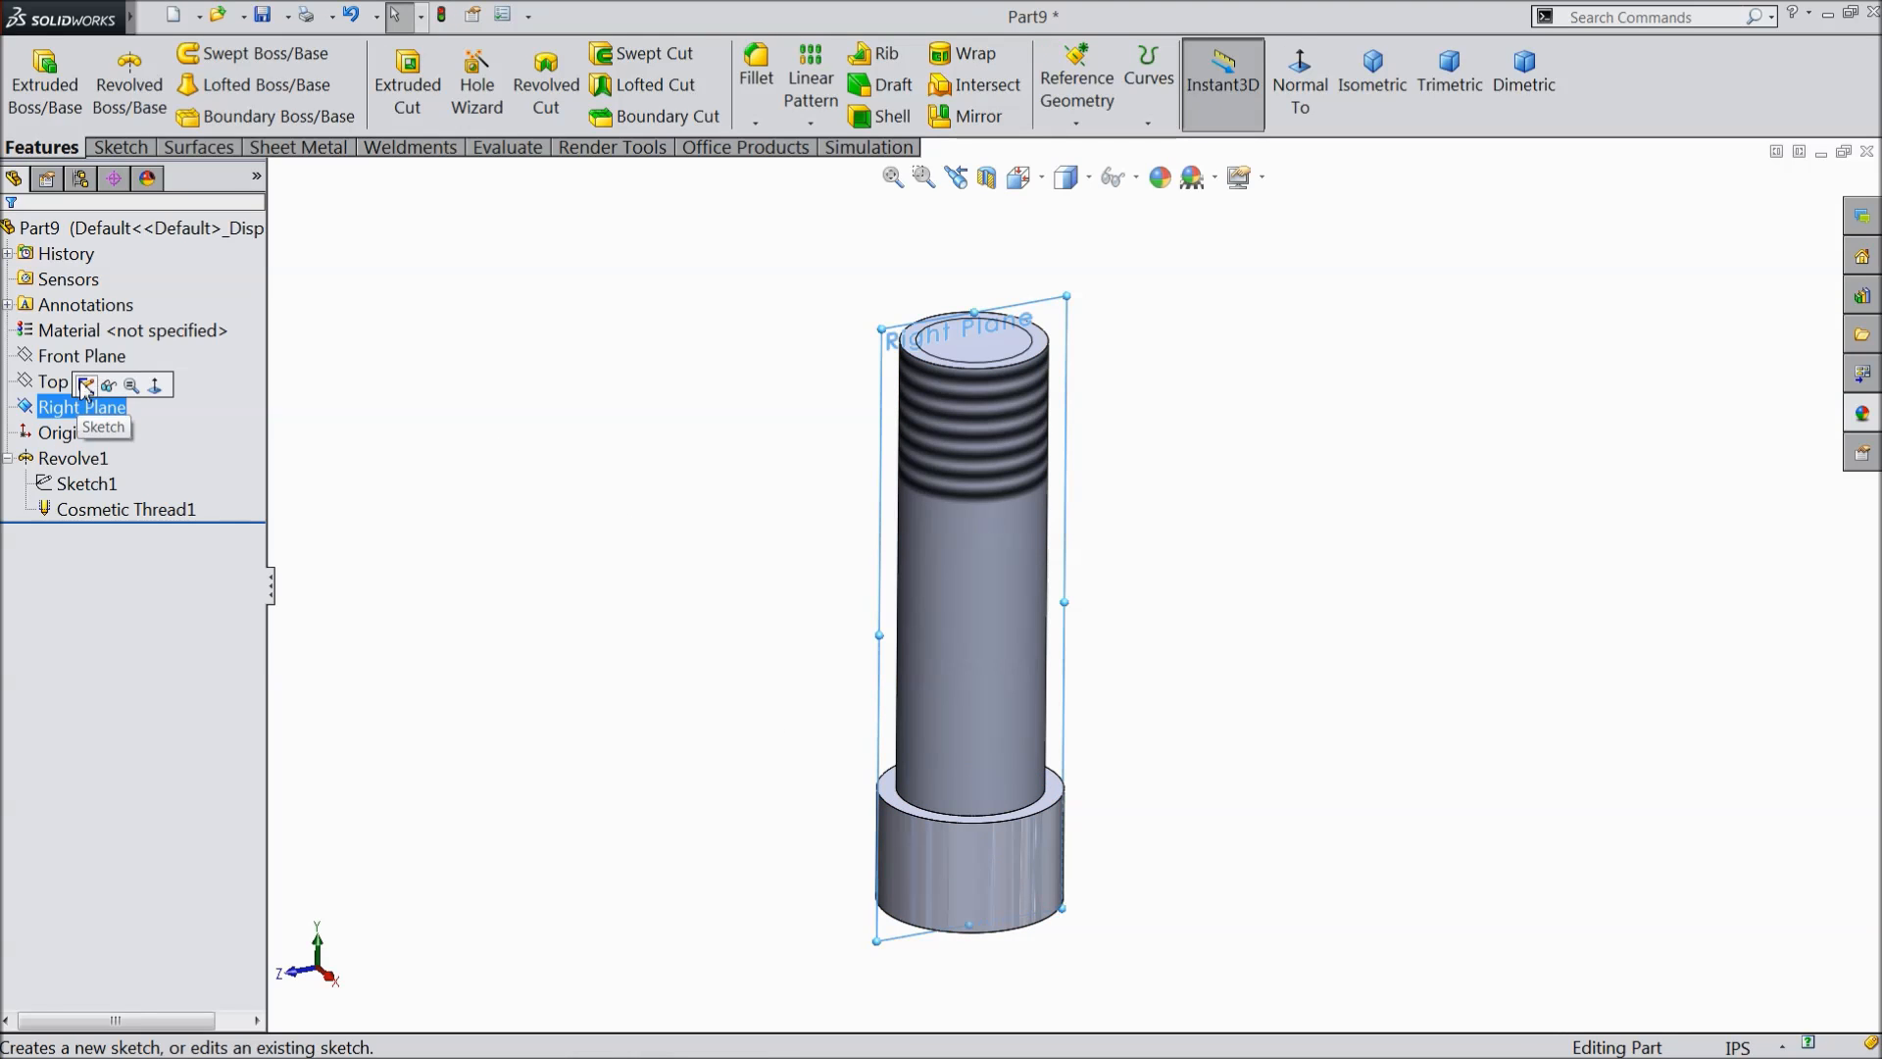
left_click(86, 386)
left_click(1296, 90)
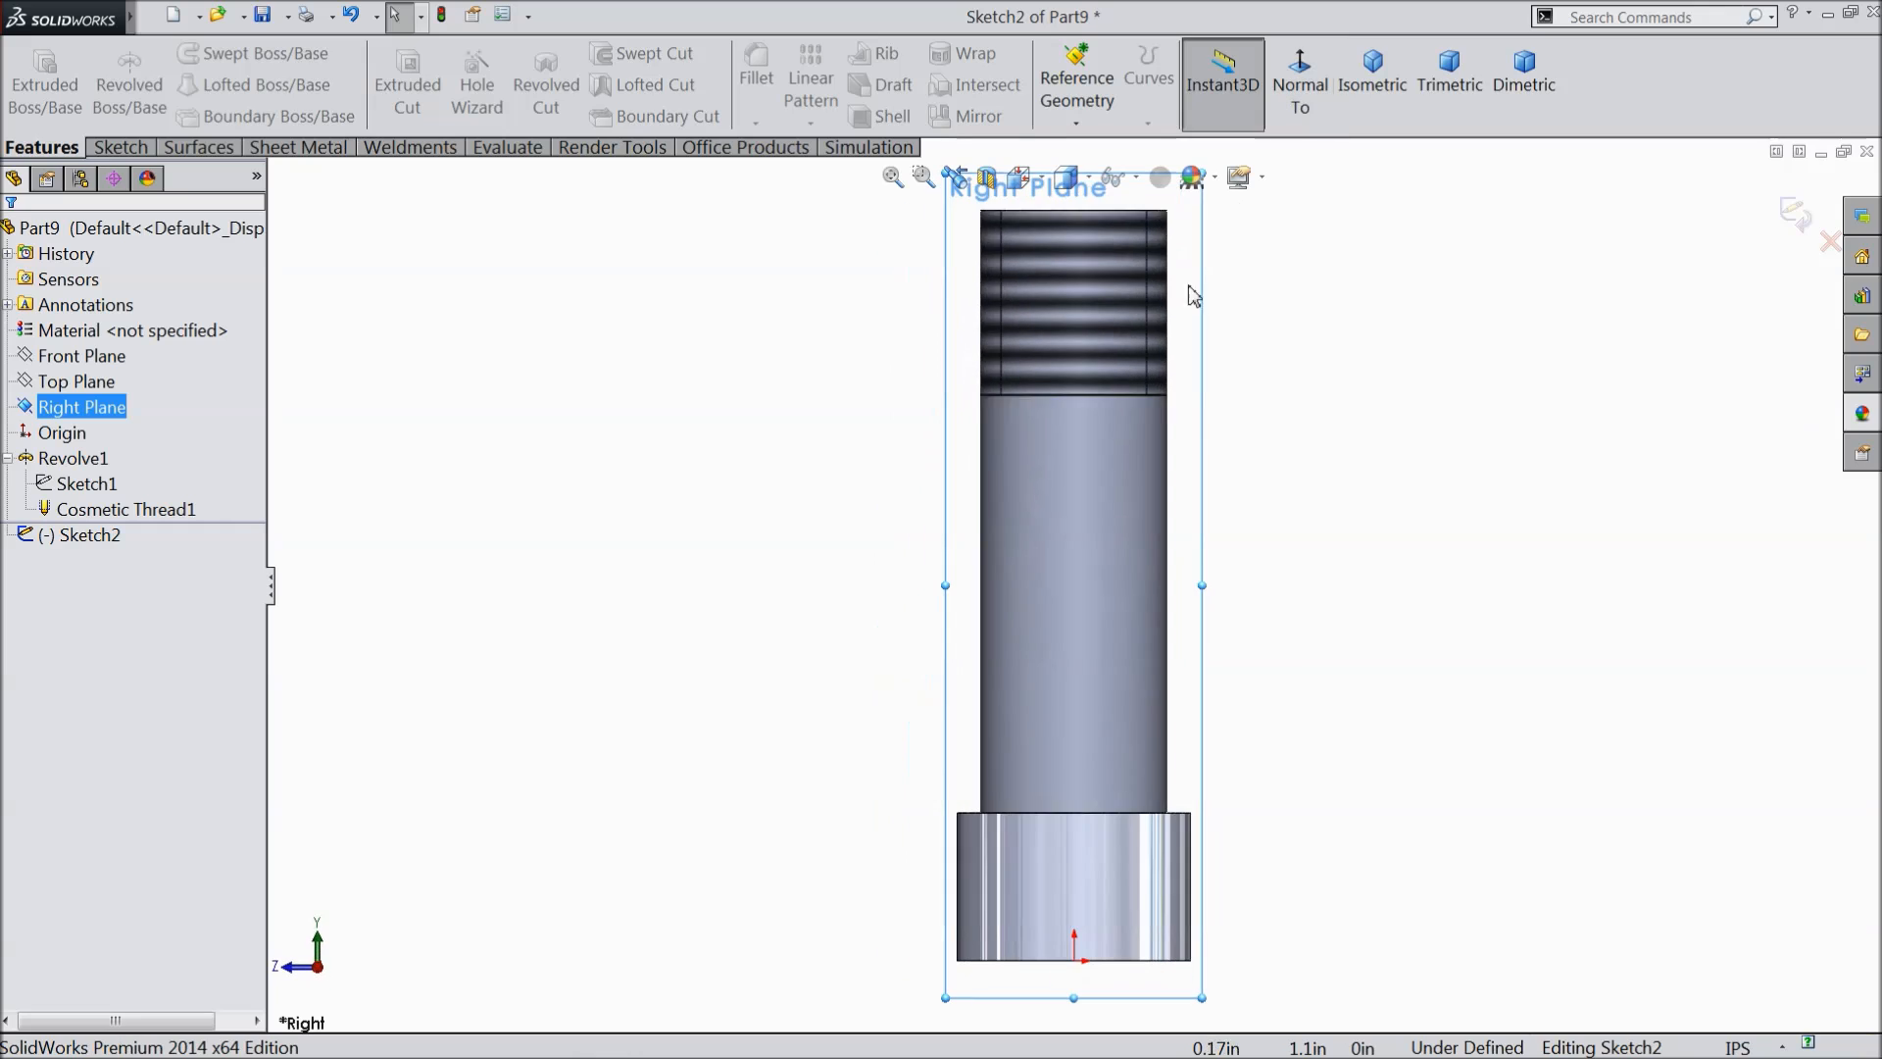
scroll(1157, 568, "up", 1)
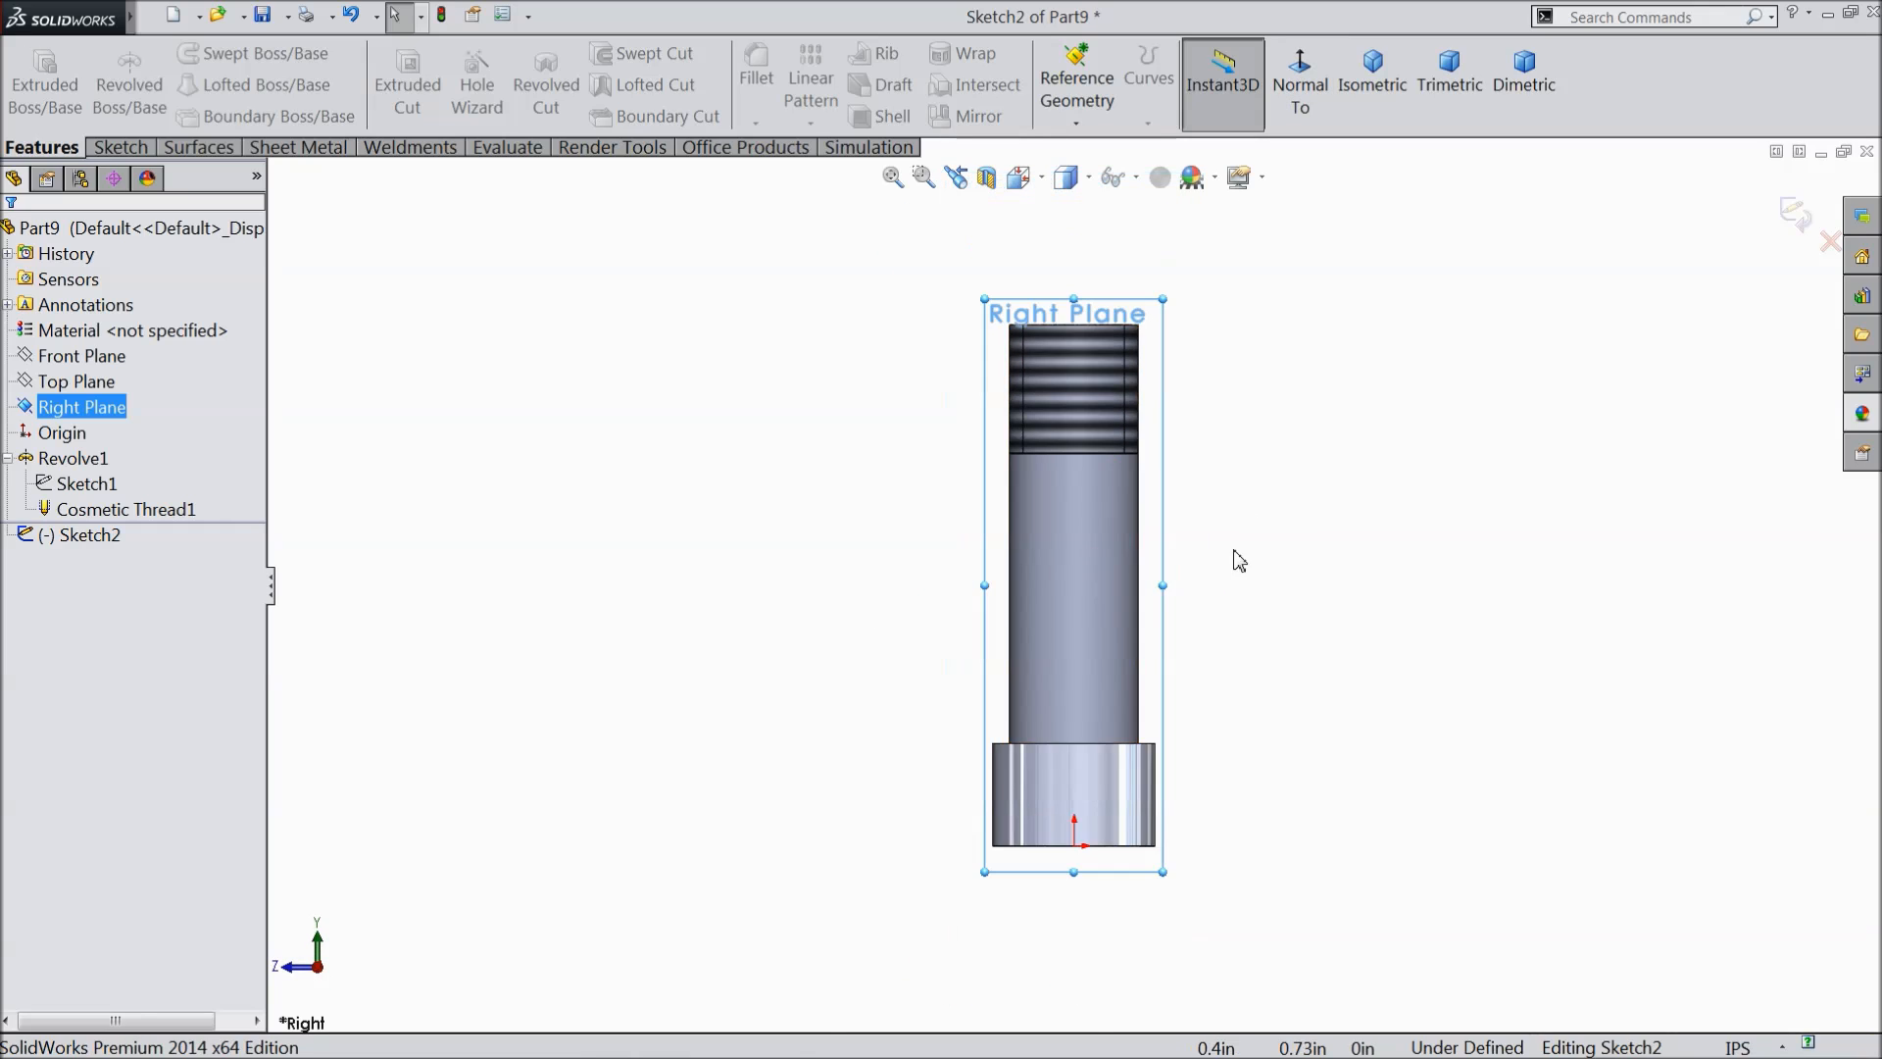
scroll(1128, 441, "down", 3)
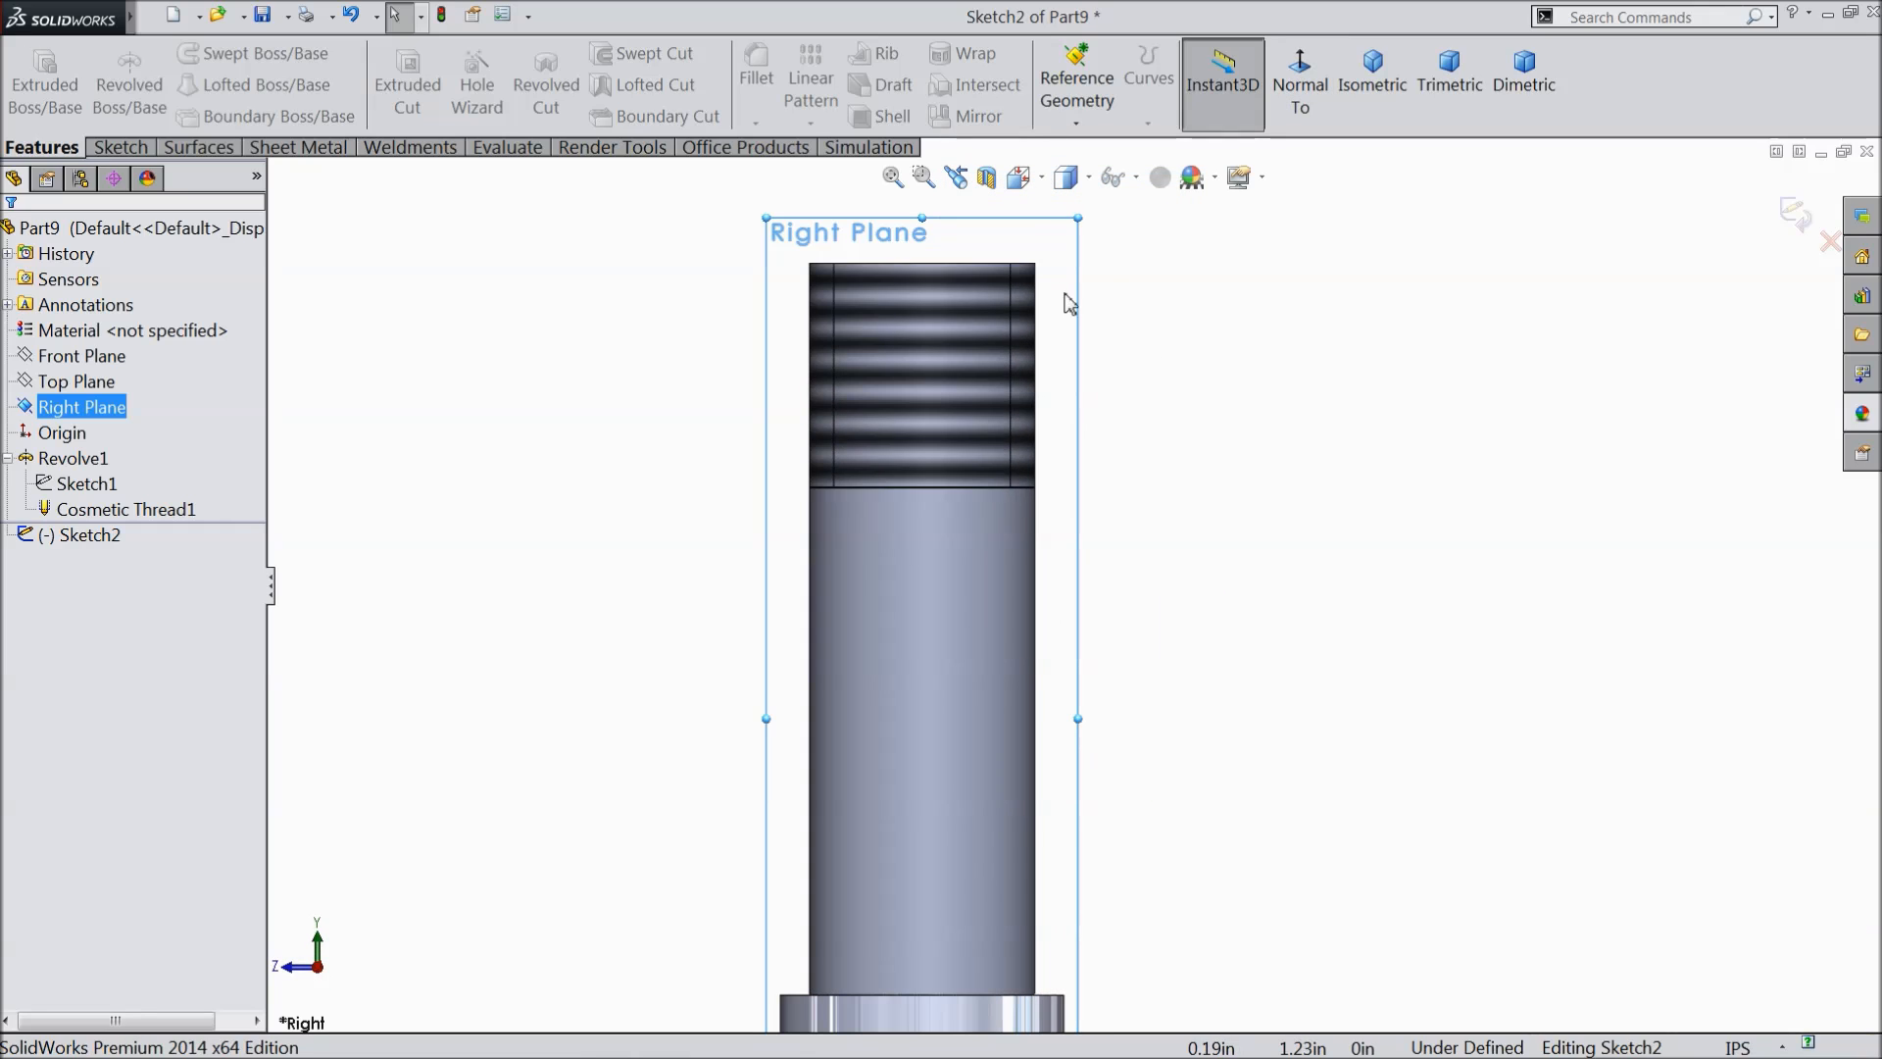
left_click(119, 147)
left_click(189, 55)
left_click(214, 110)
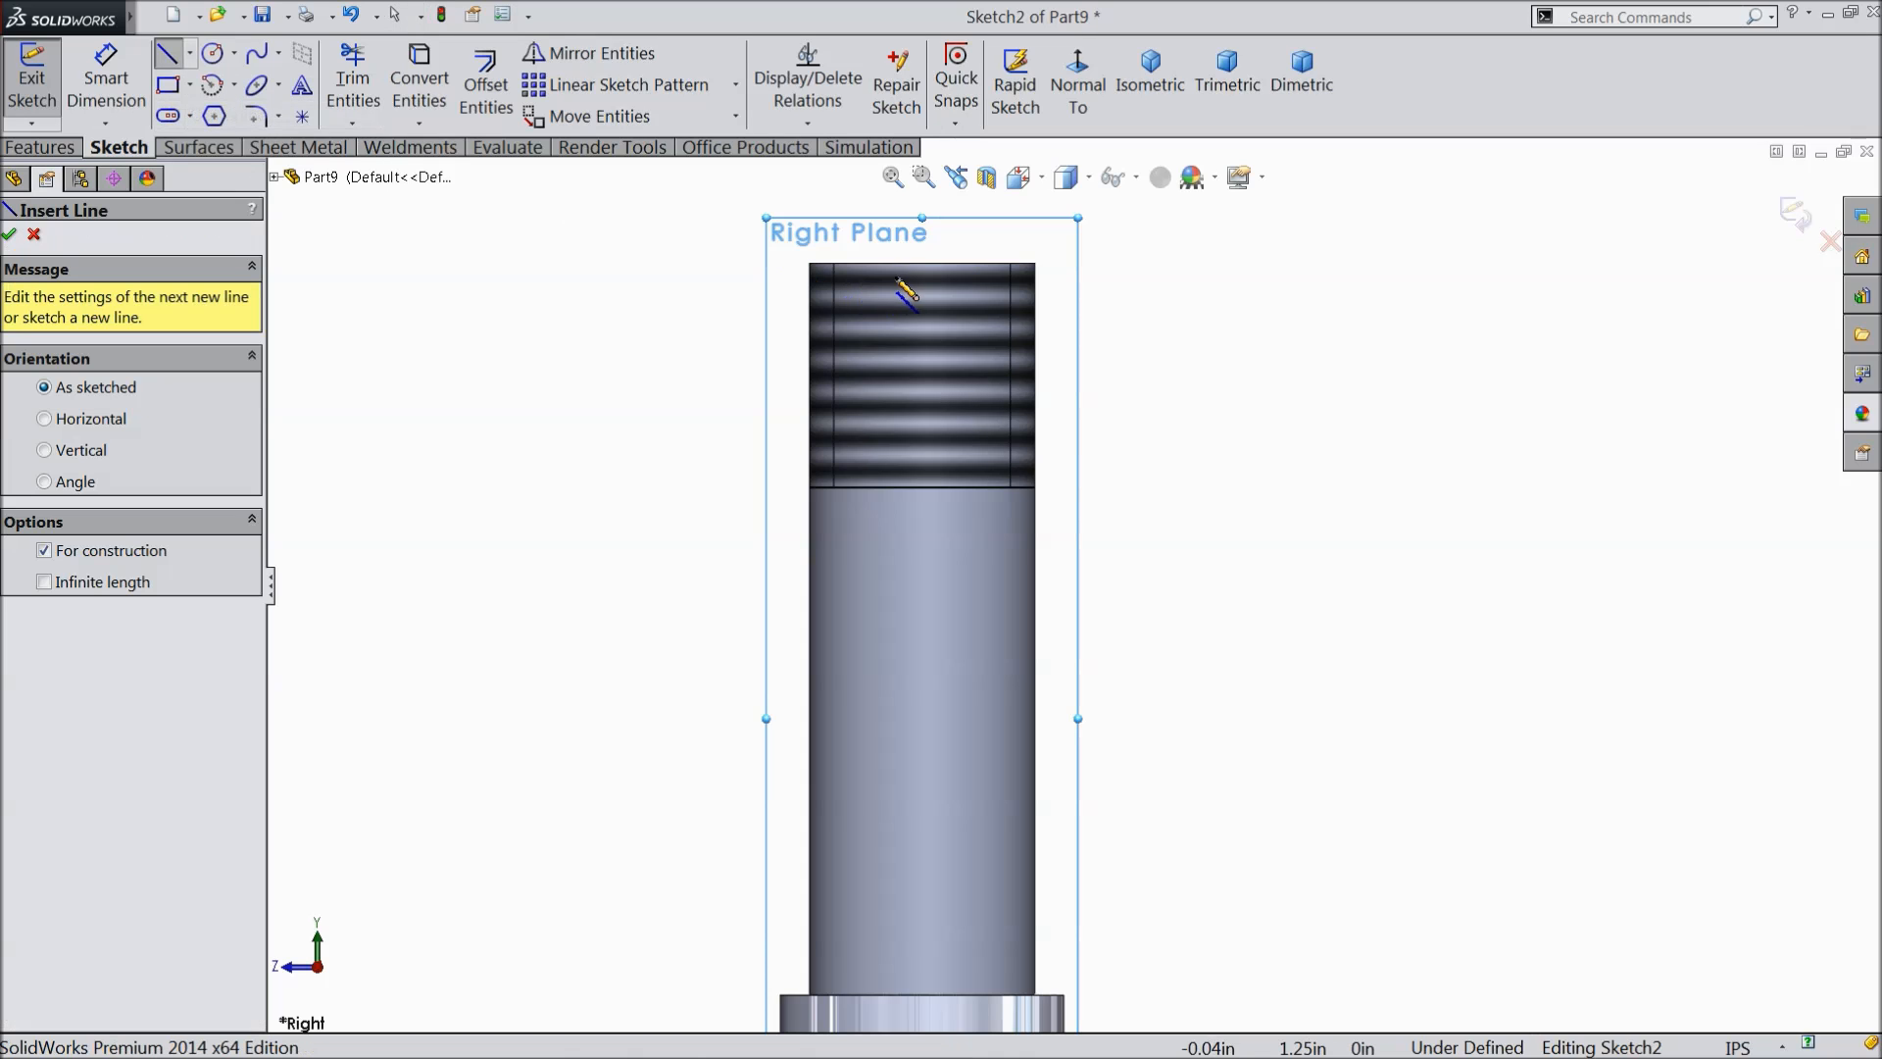
left_click(922, 263)
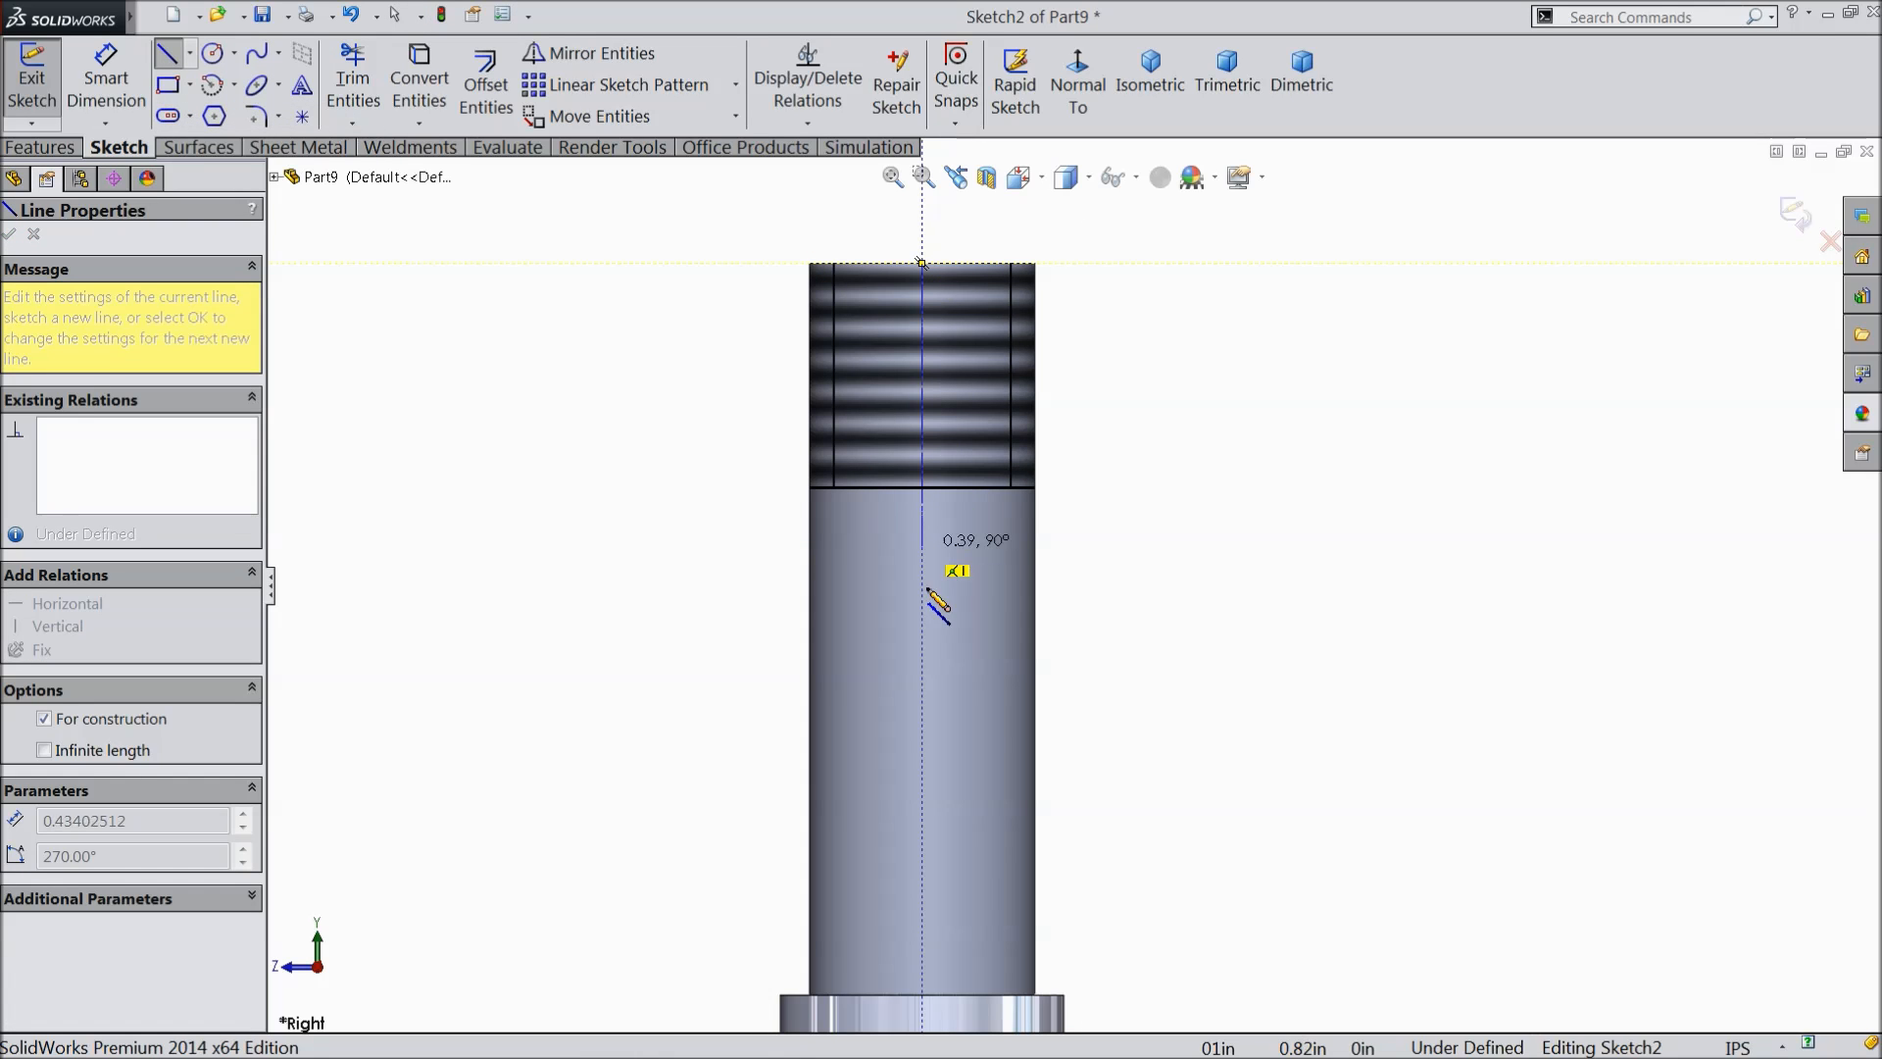
left_click(922, 715)
right_click(962, 658)
left_click(1056, 195)
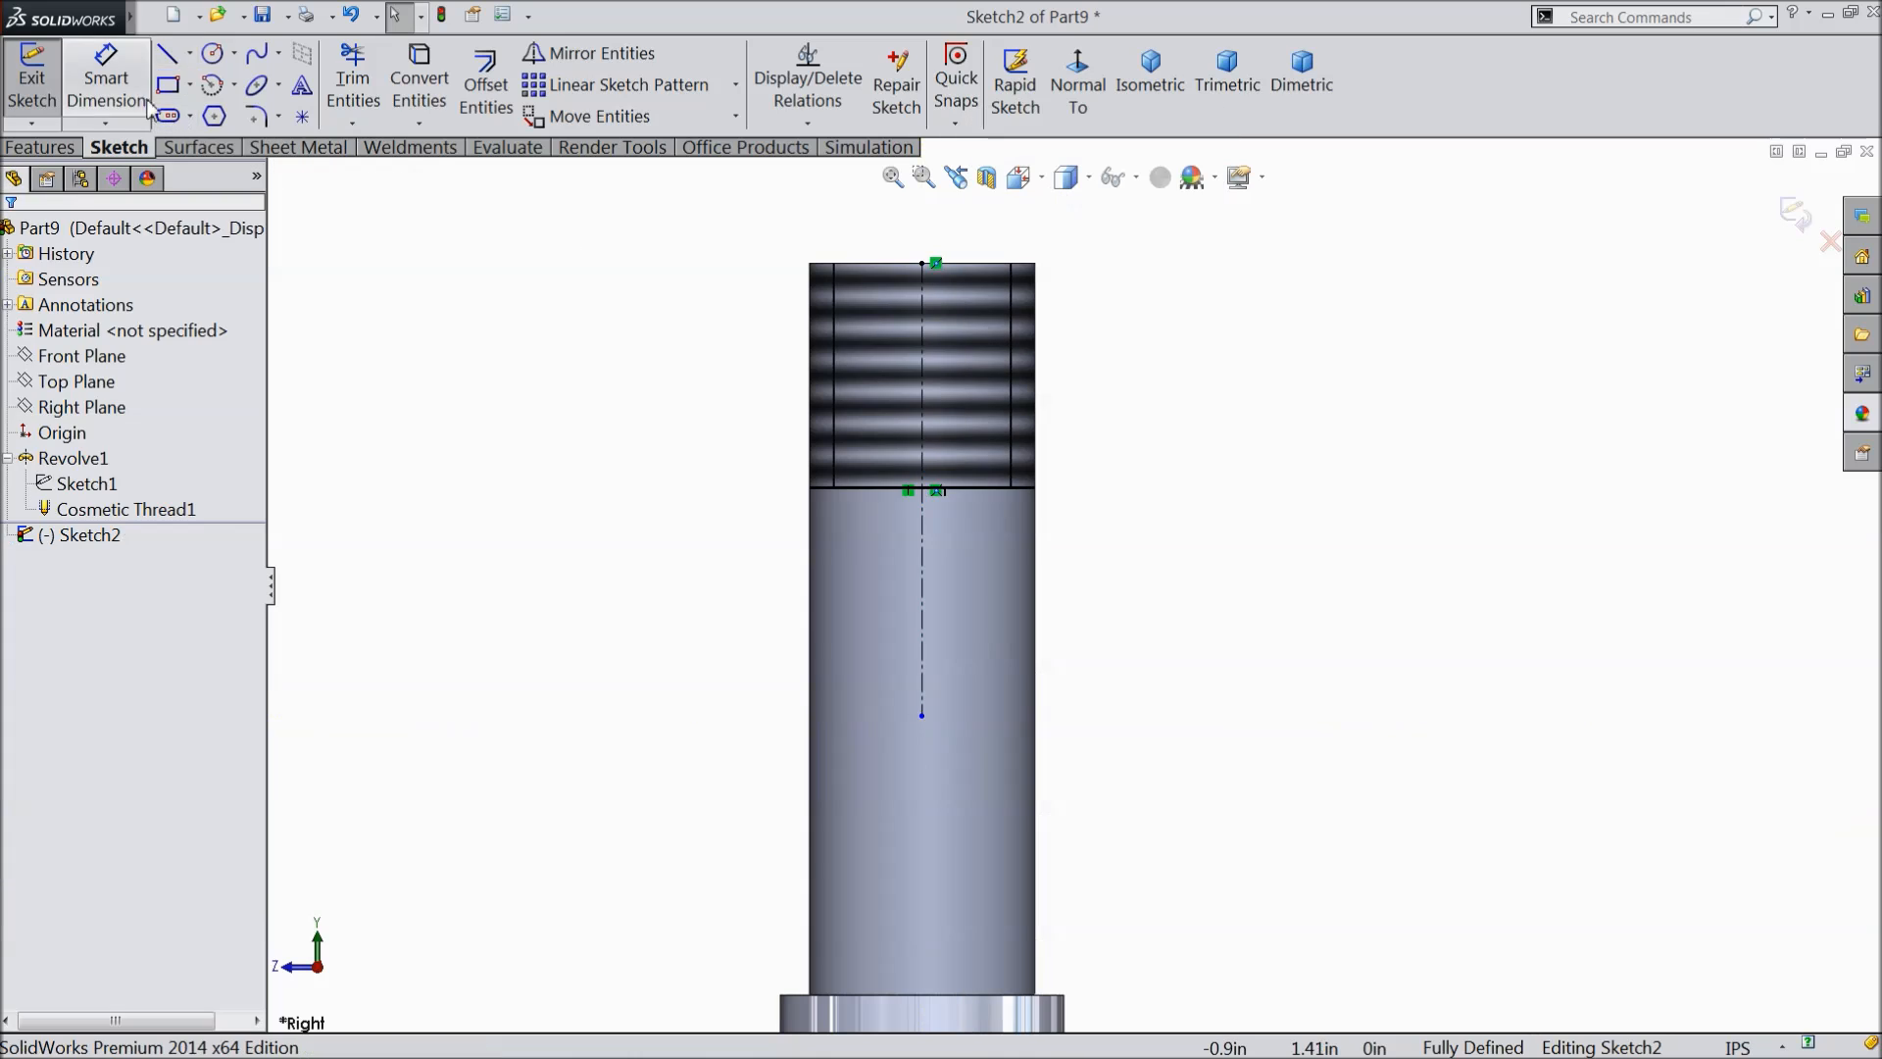
- Sketch two rectangles about 0.29 in tall from the shaft's top edge, one on each side of the centerline and extending past the shaft
left_click(167, 90)
scroll(887, 260, "down", 2)
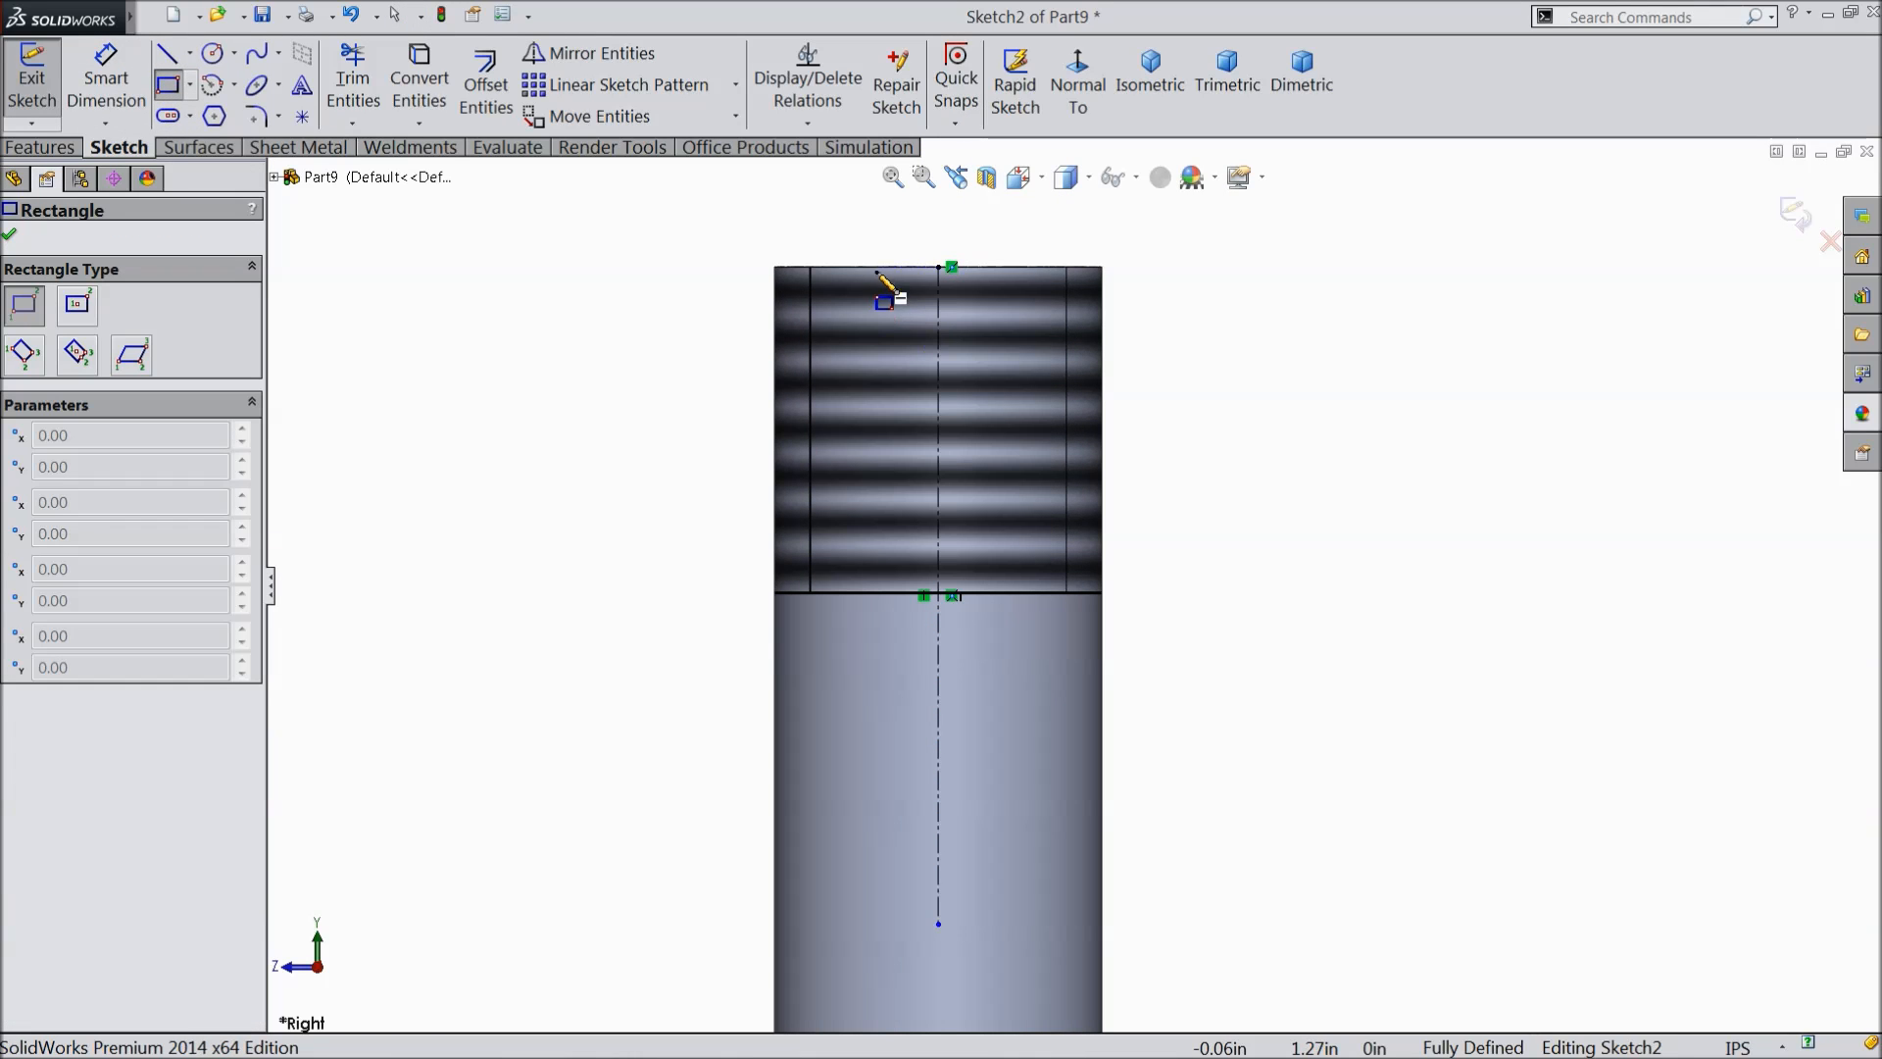
left_click(875, 268)
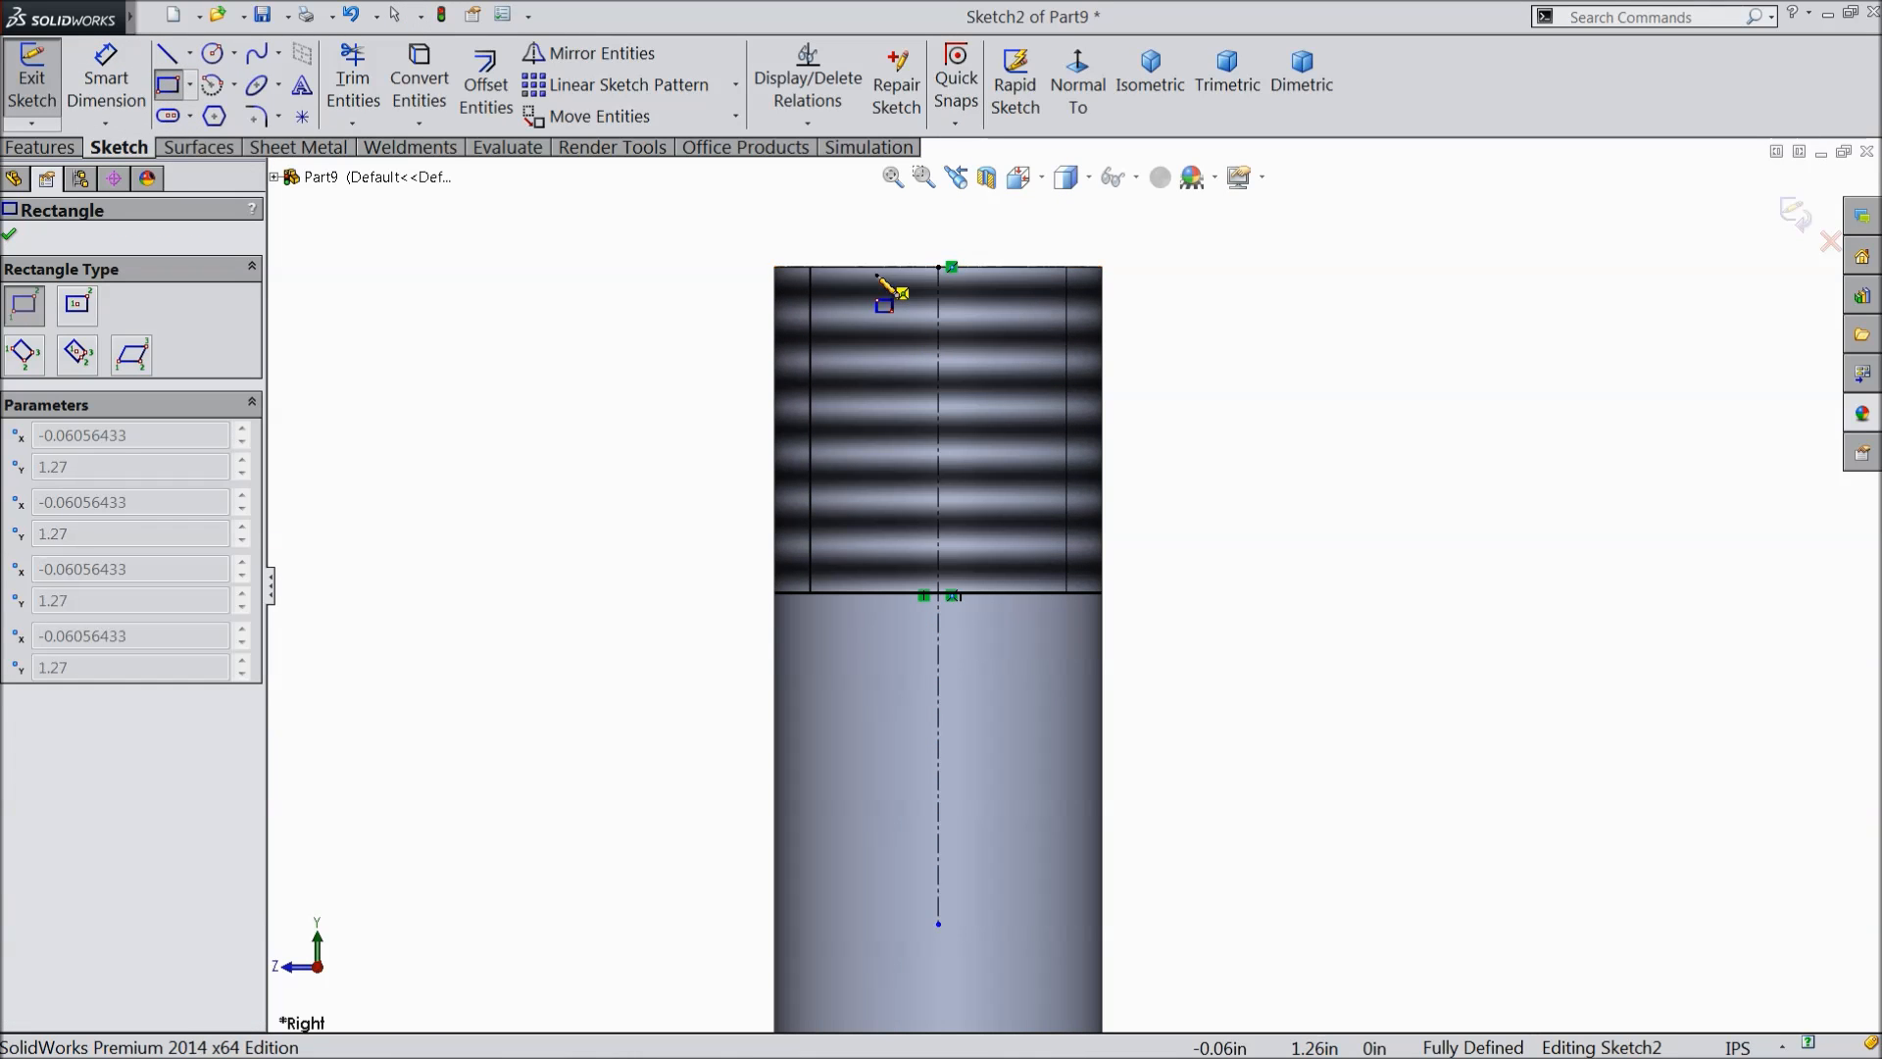
left_click(749, 574)
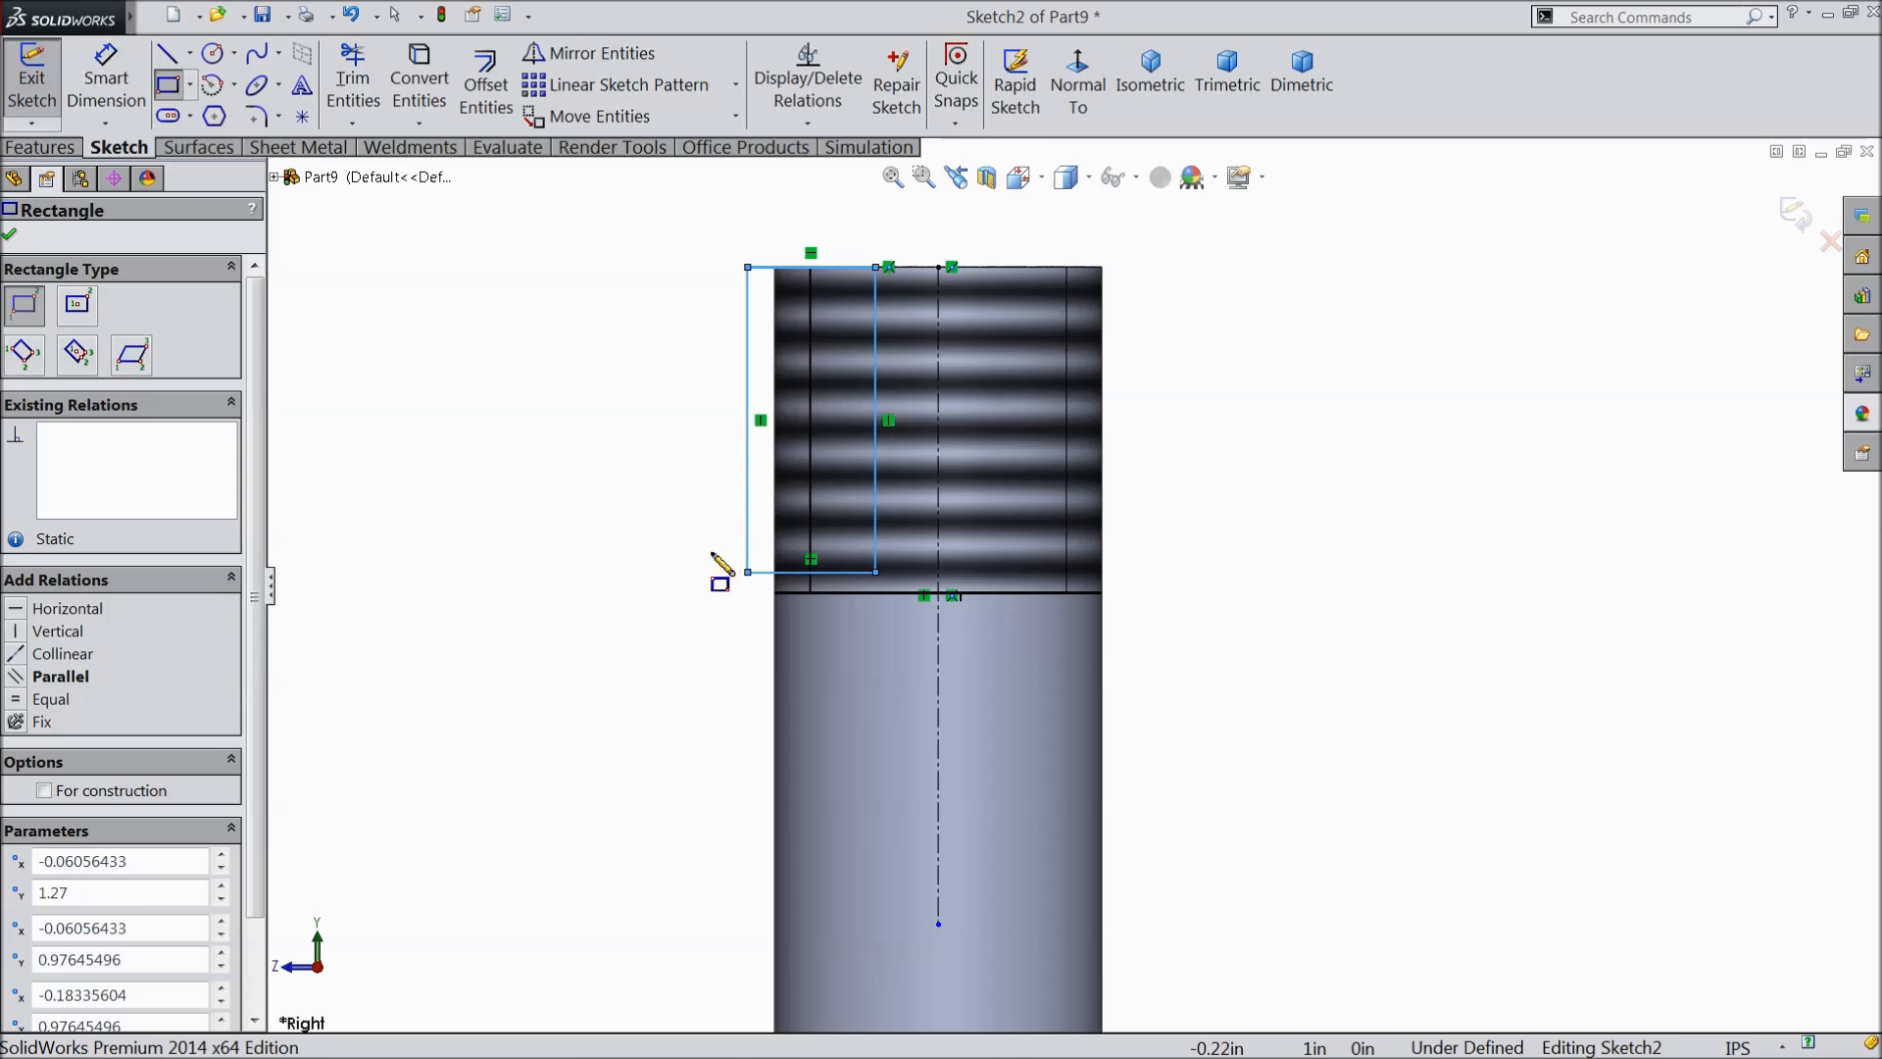
left_click(1001, 267)
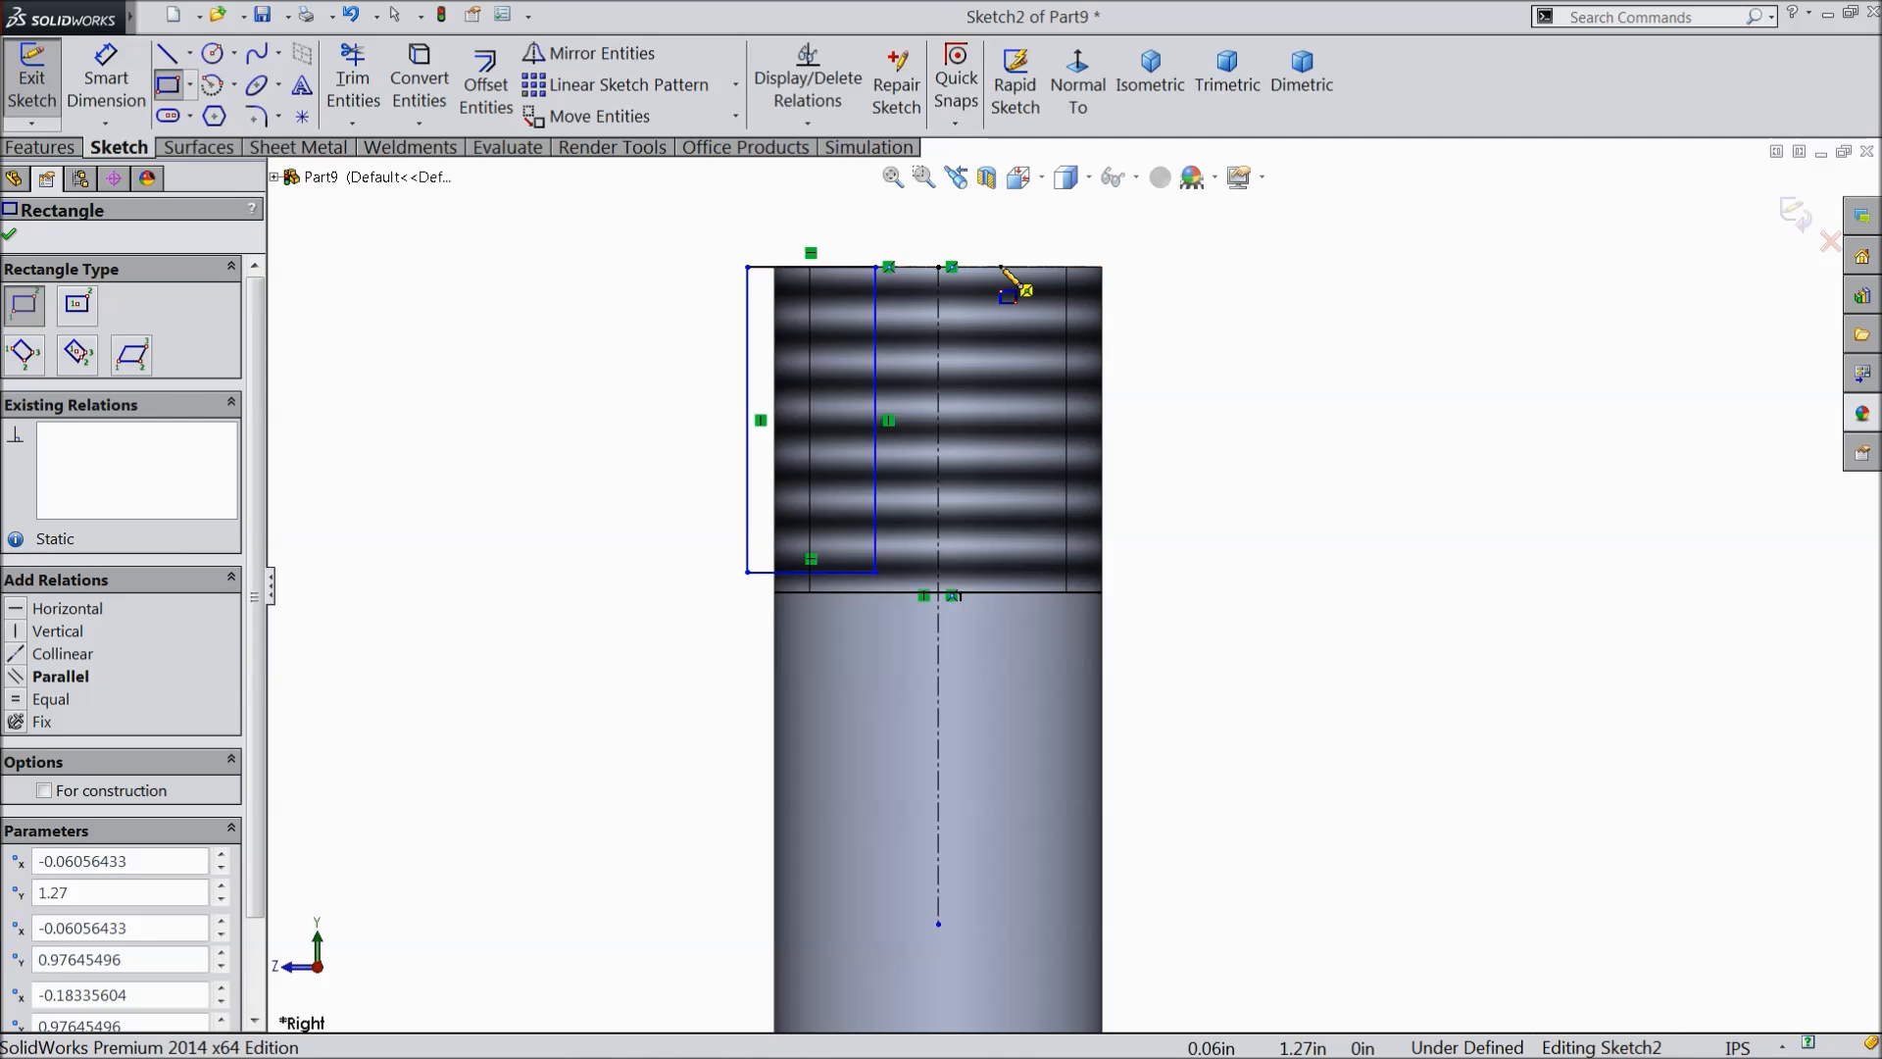
left_click(1179, 573)
right_click(549, 227)
left_click(588, 244)
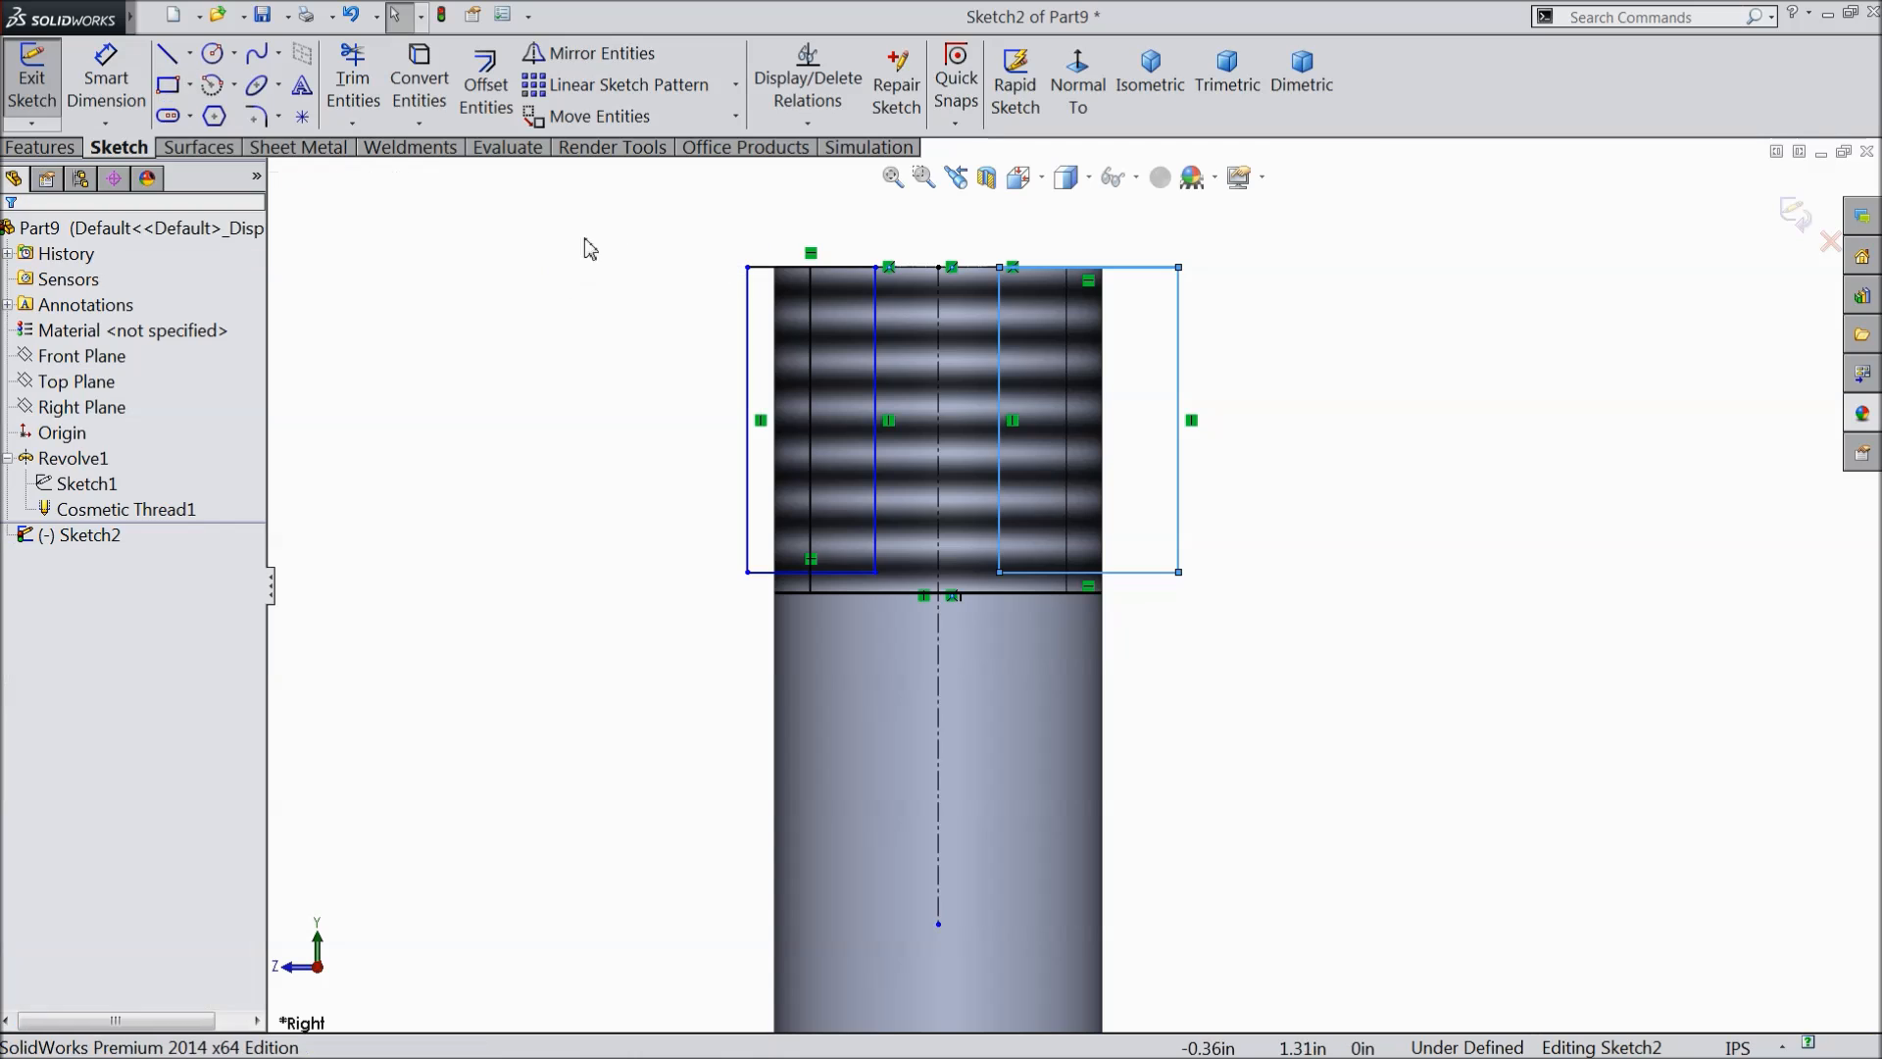
left_click(111, 95)
left_click(749, 520)
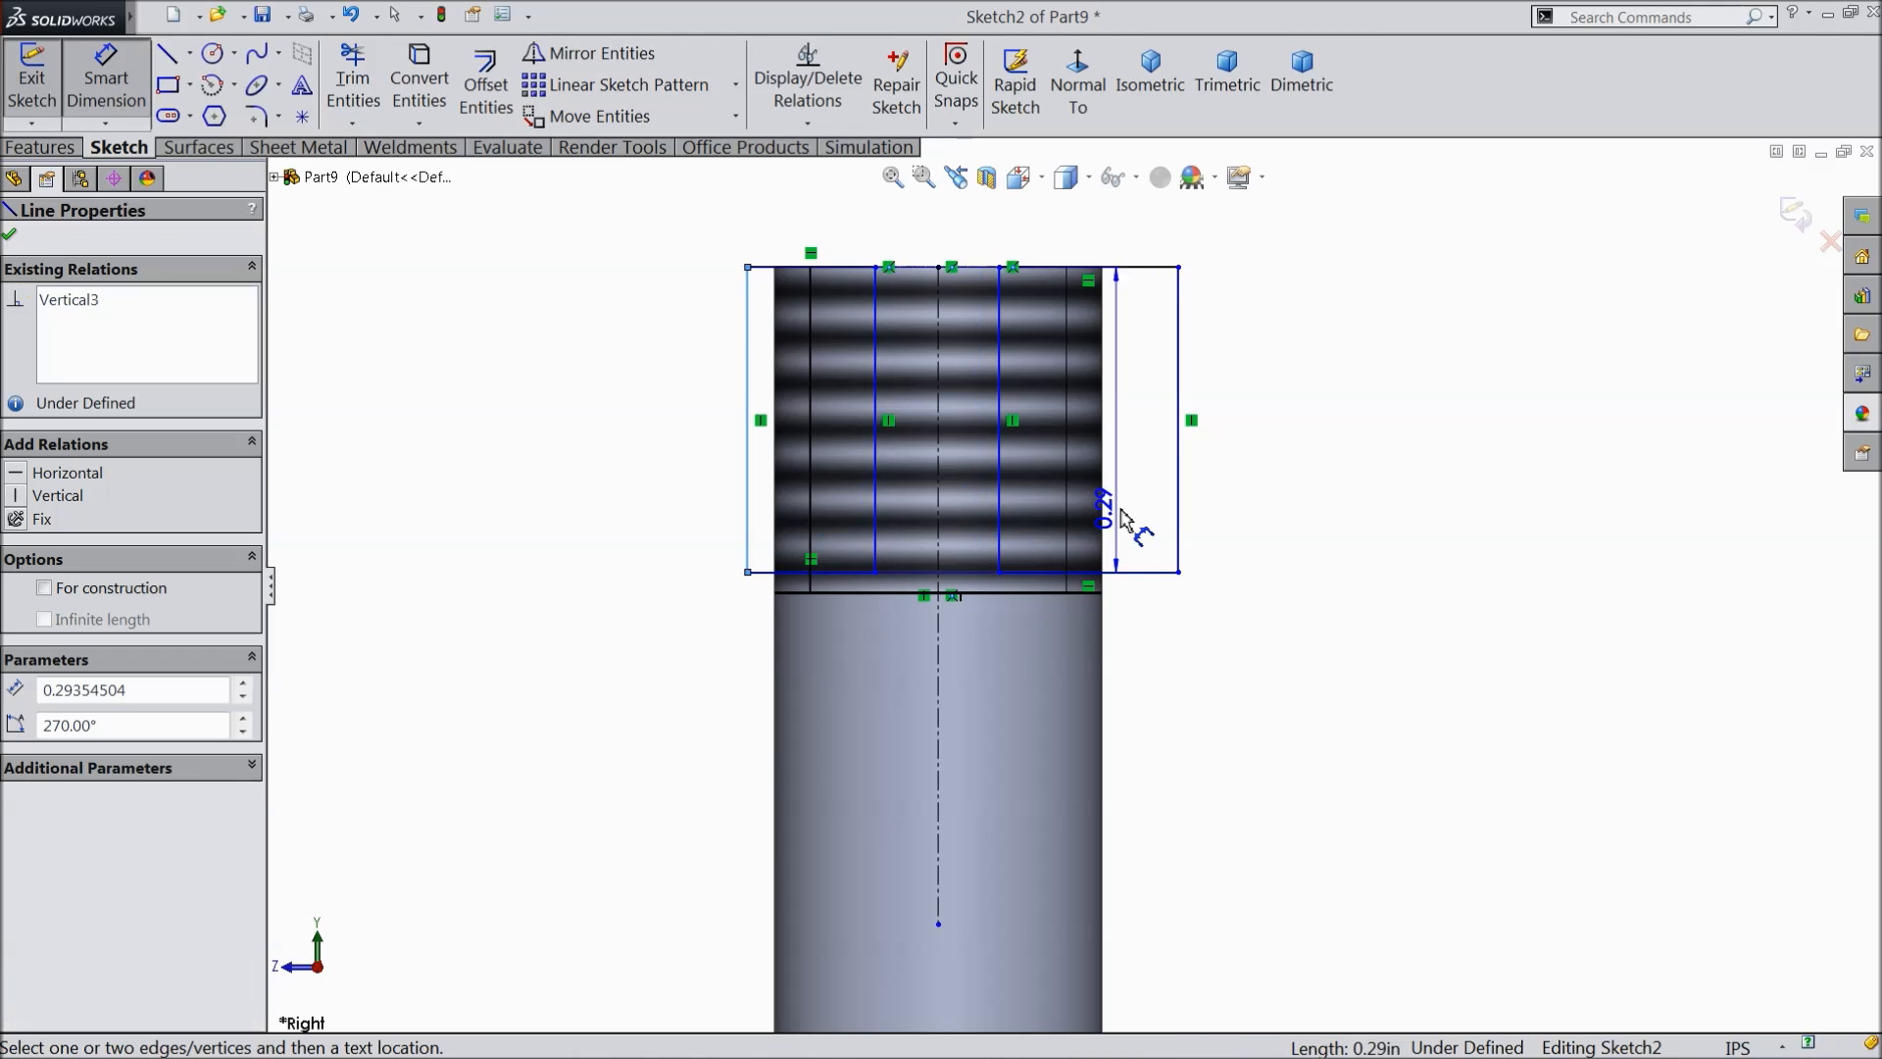
left_click(1180, 512)
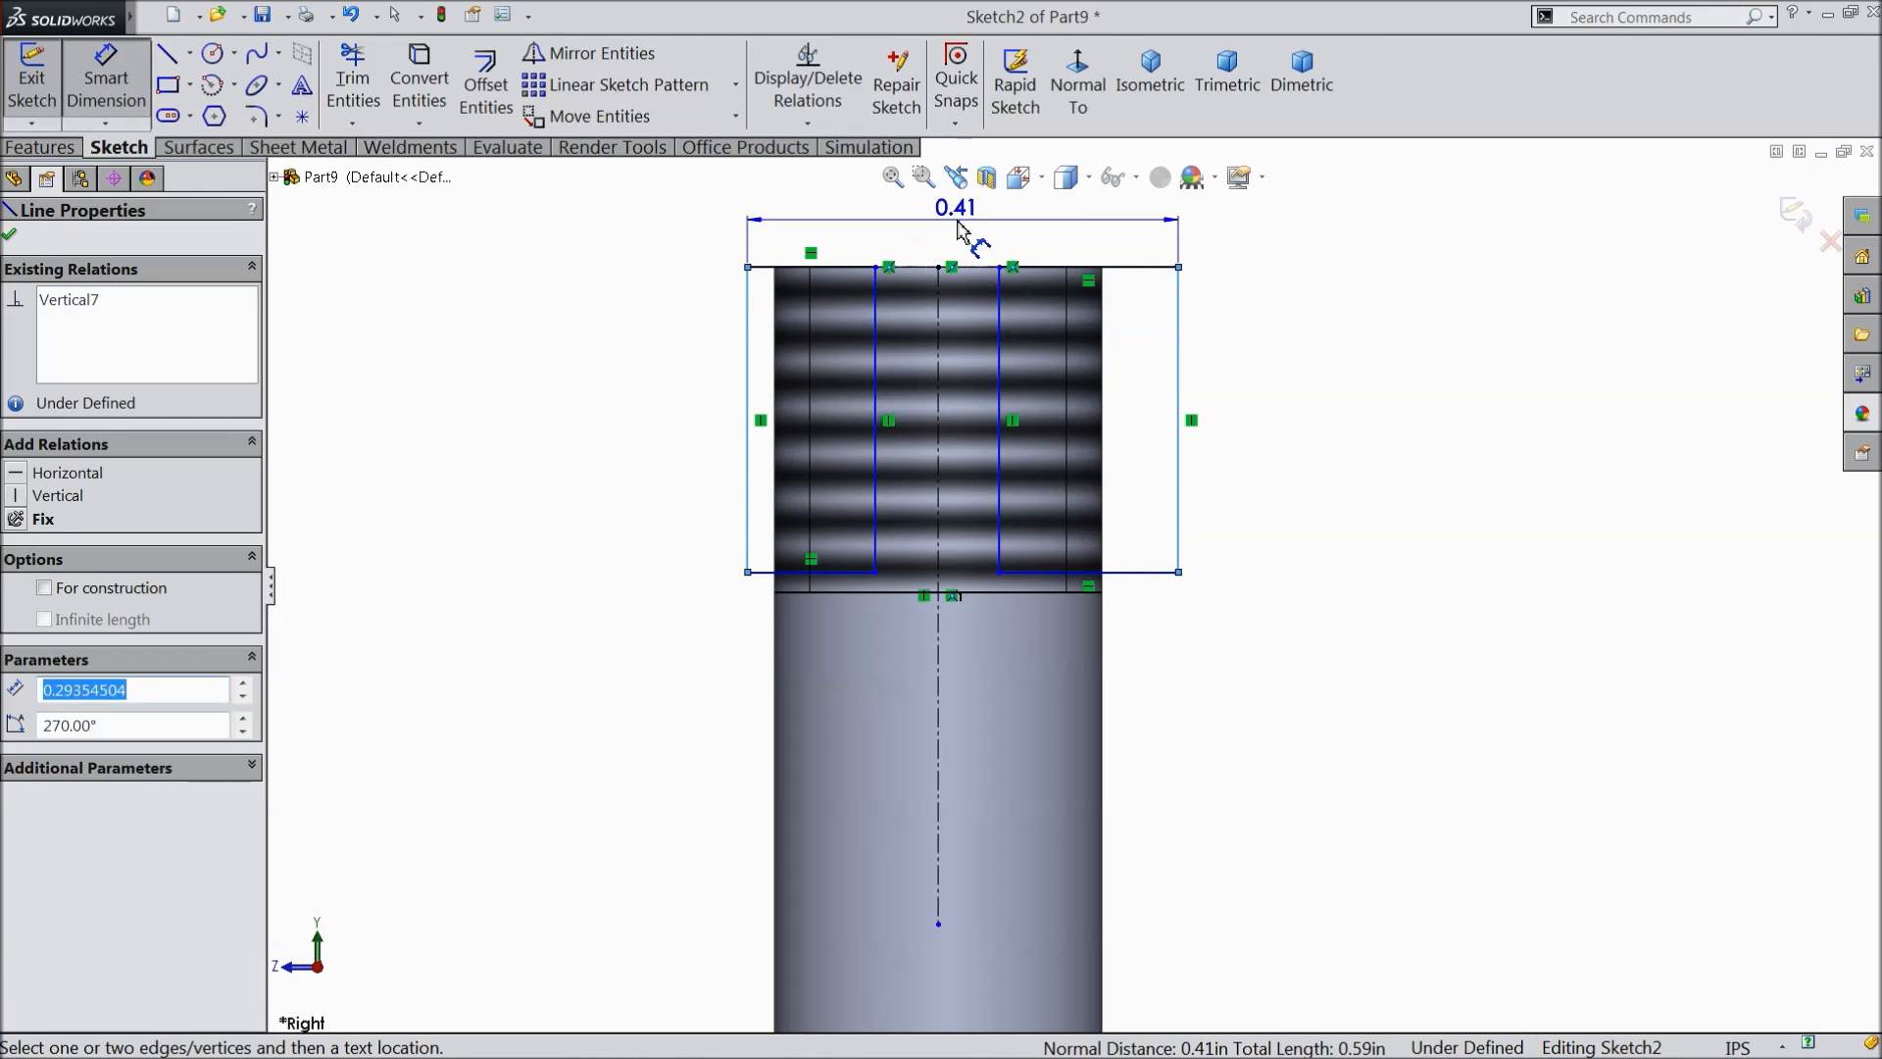
left_click(957, 222)
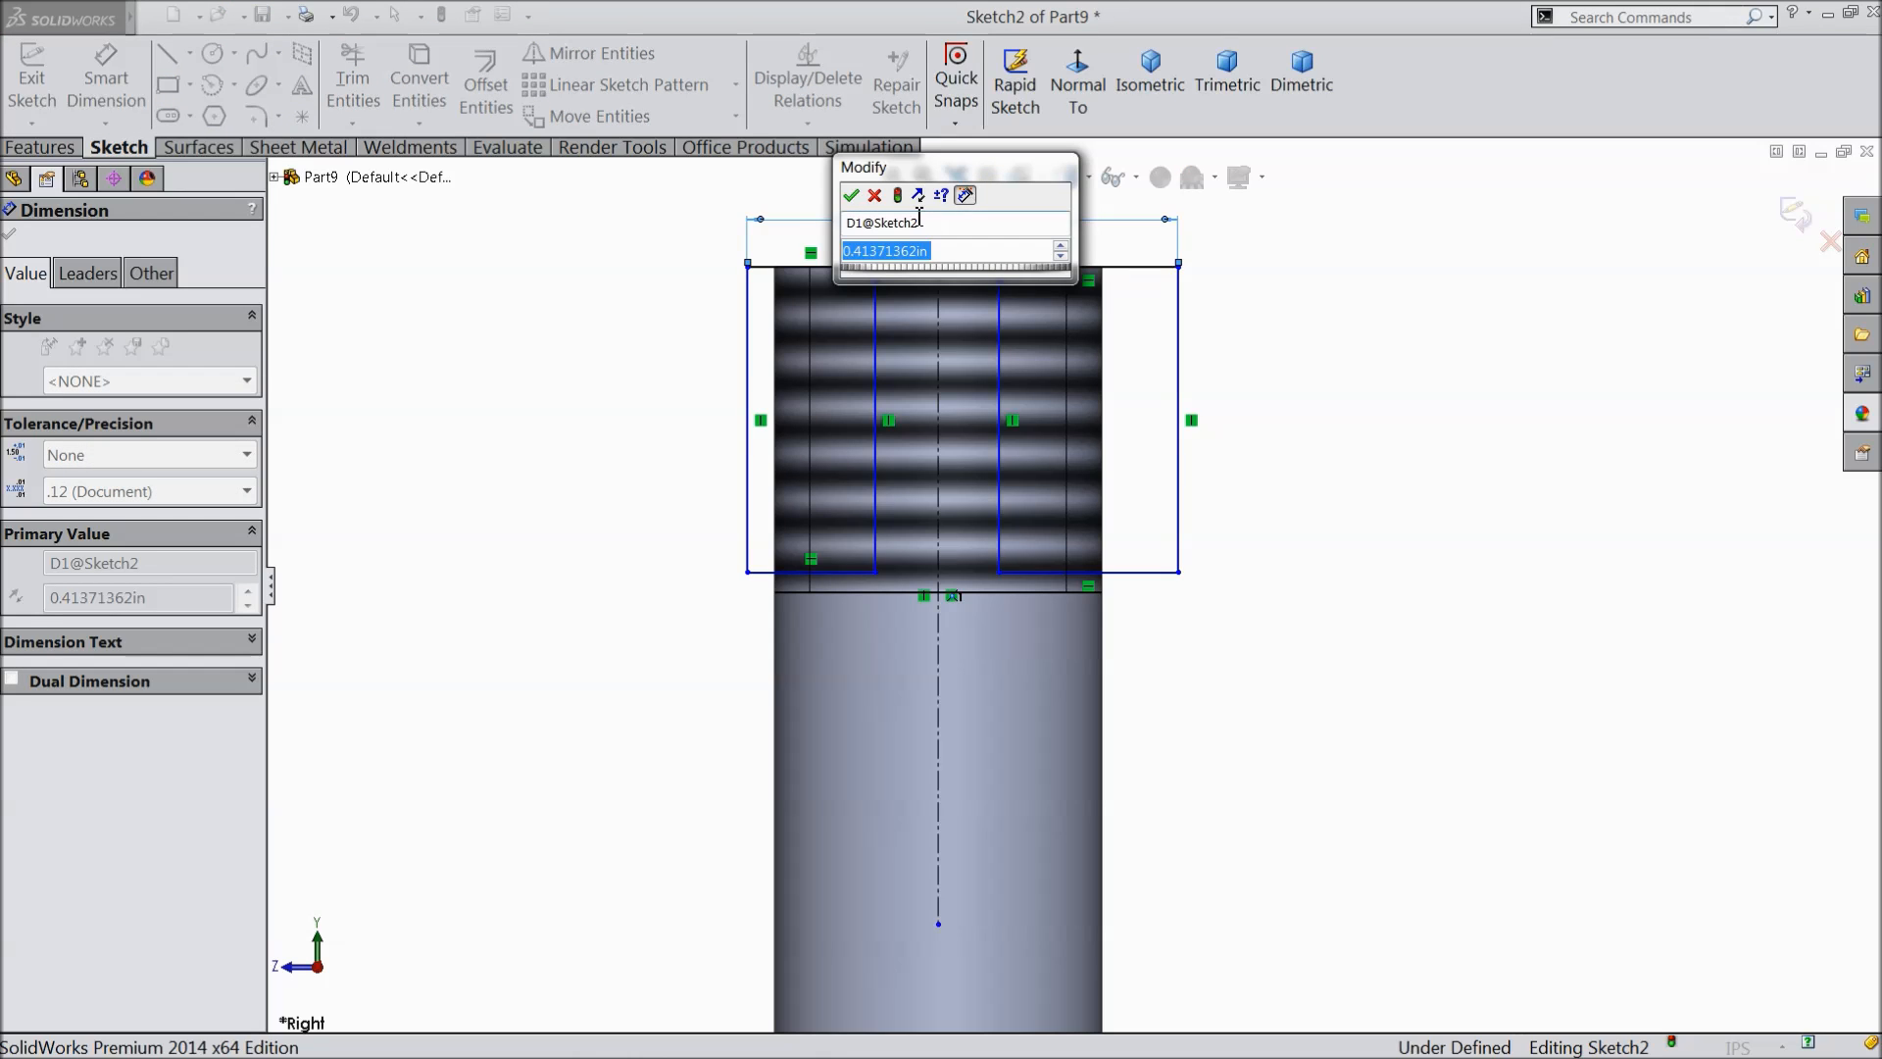
left_click(876, 197)
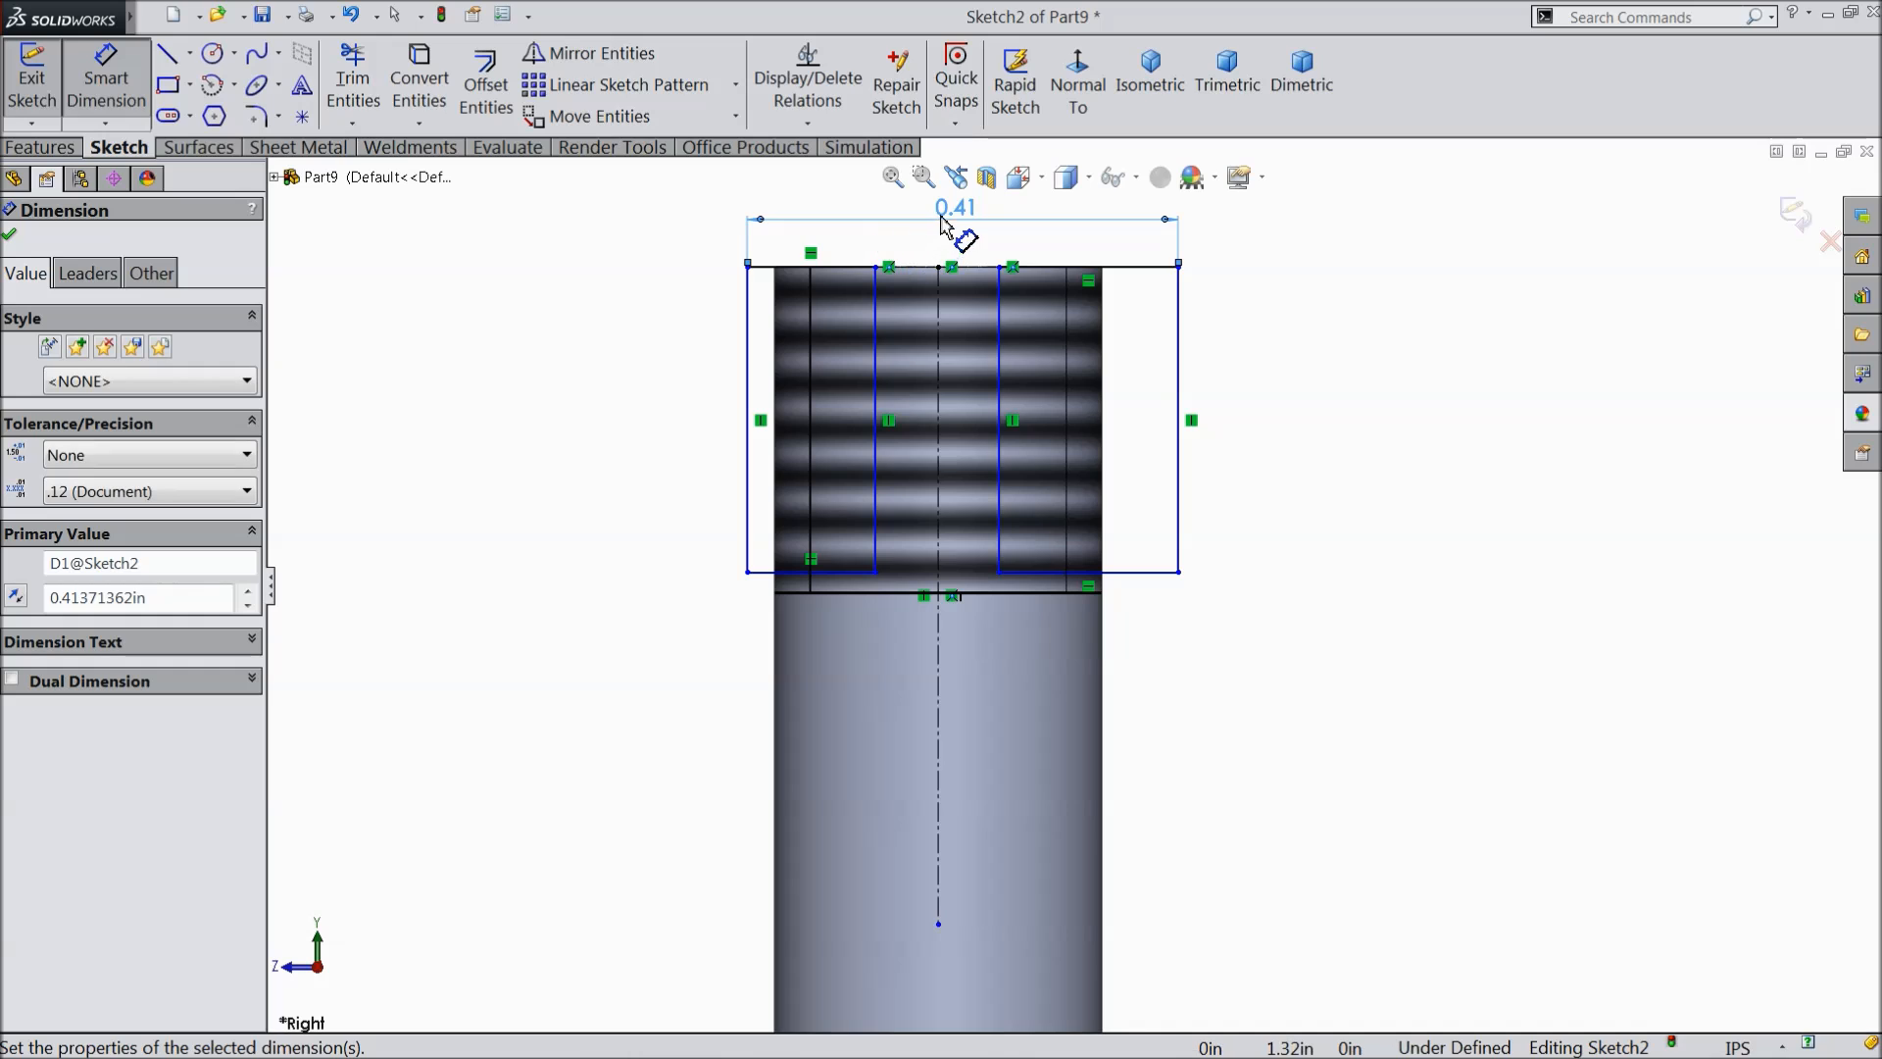
key("Delete")
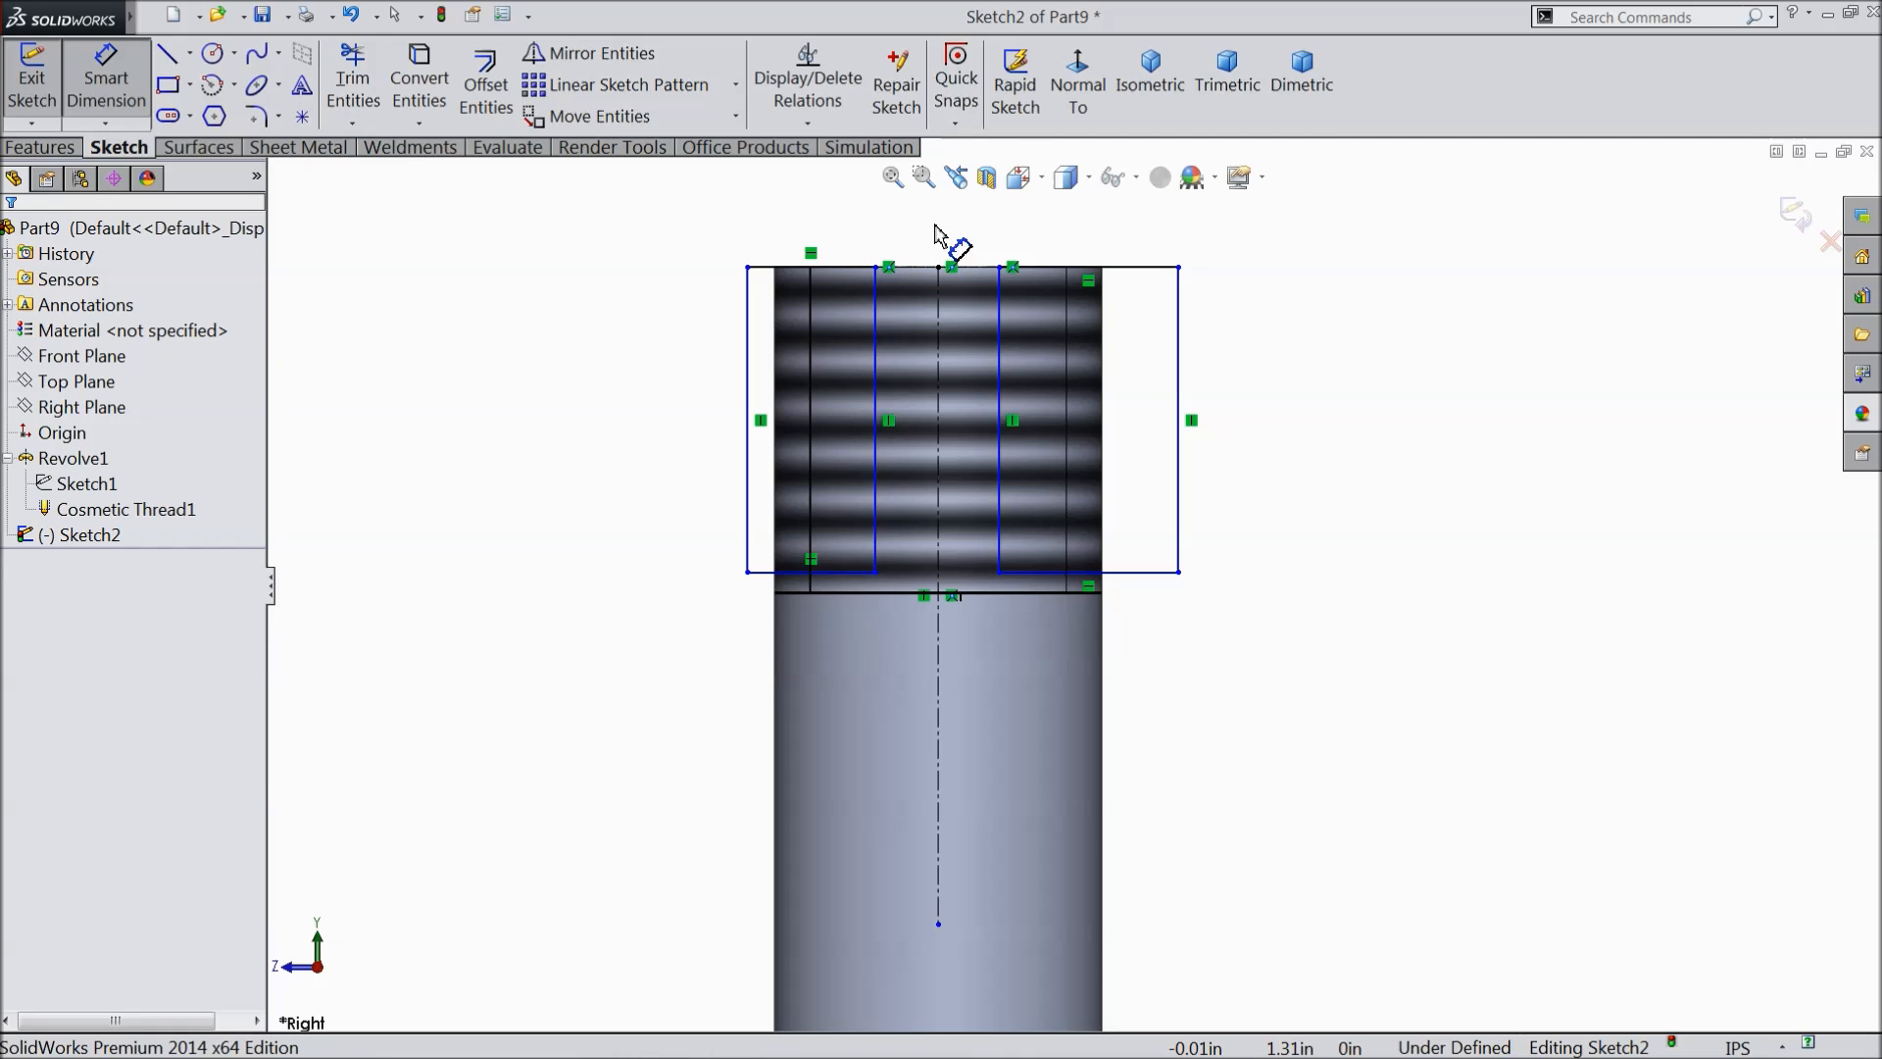
- Dimension the distance between the two rectangles' inner vertical edges and set it to 0.23 in
left_click(875, 309)
left_click(1003, 302)
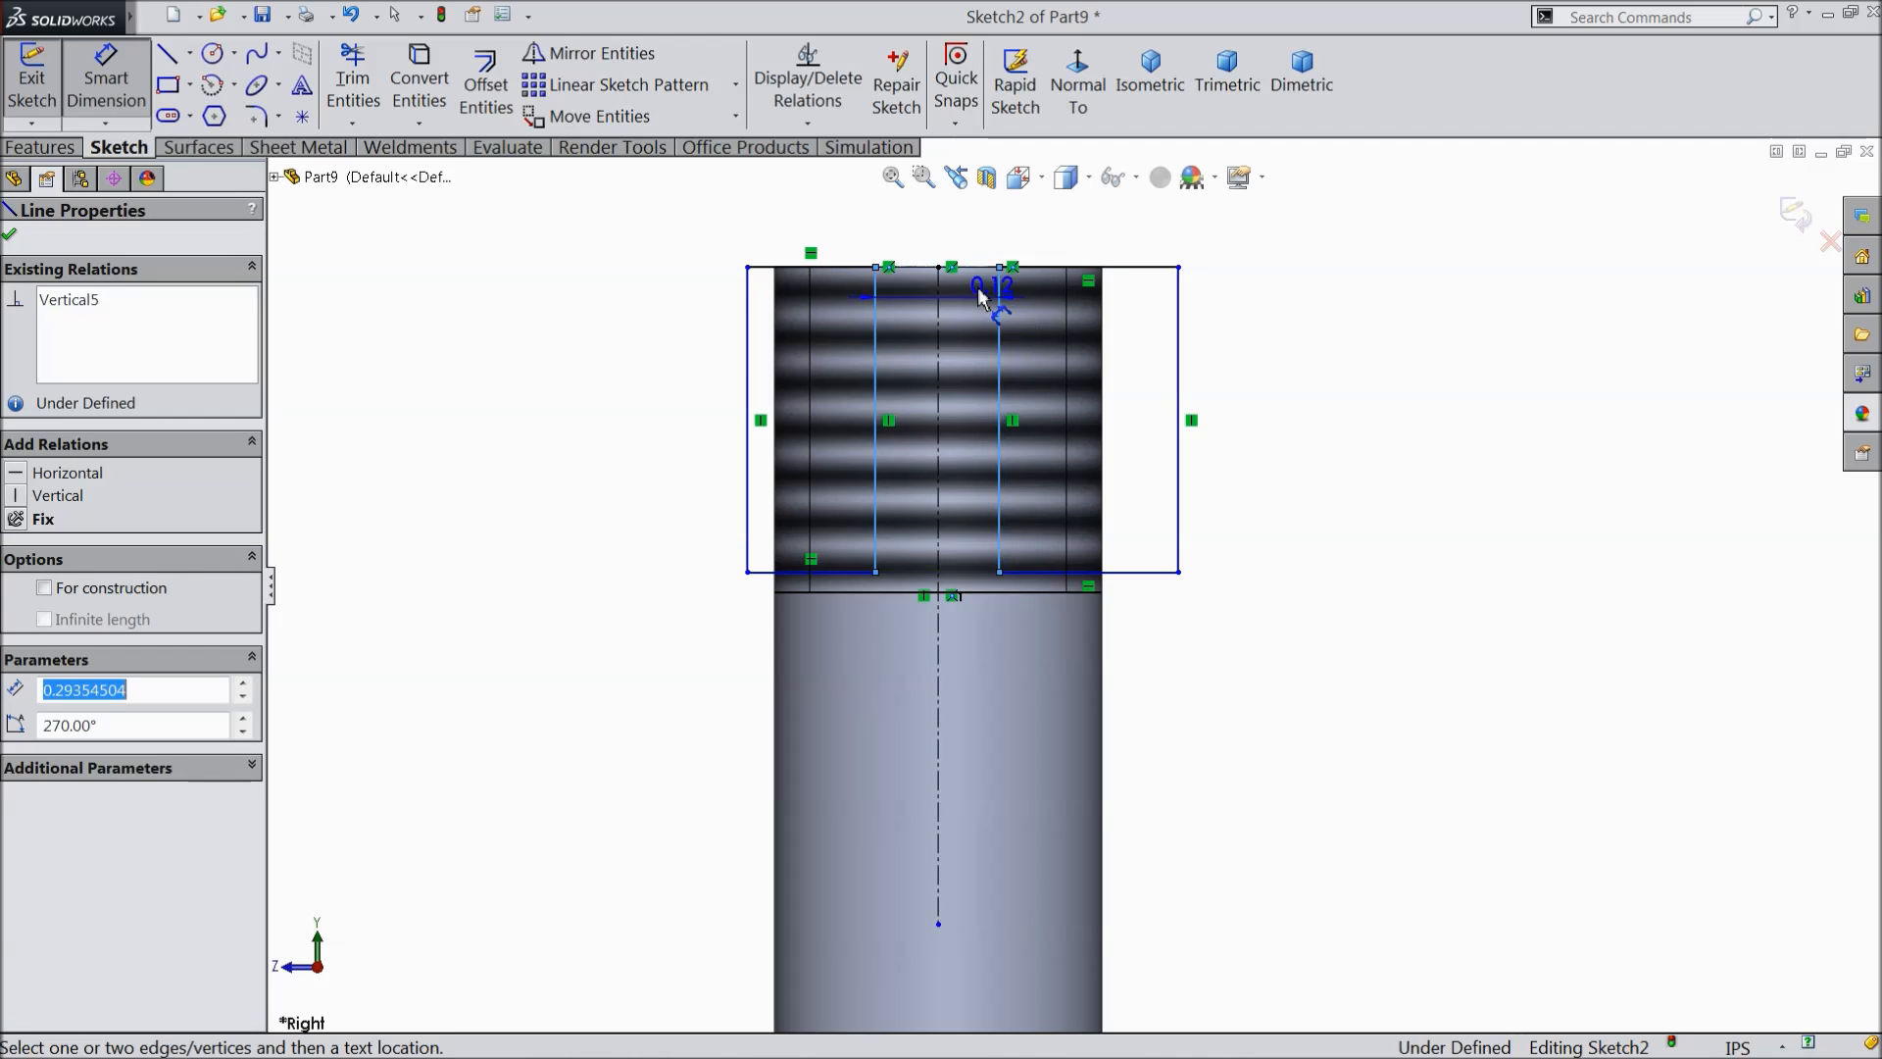
left_click(929, 236)
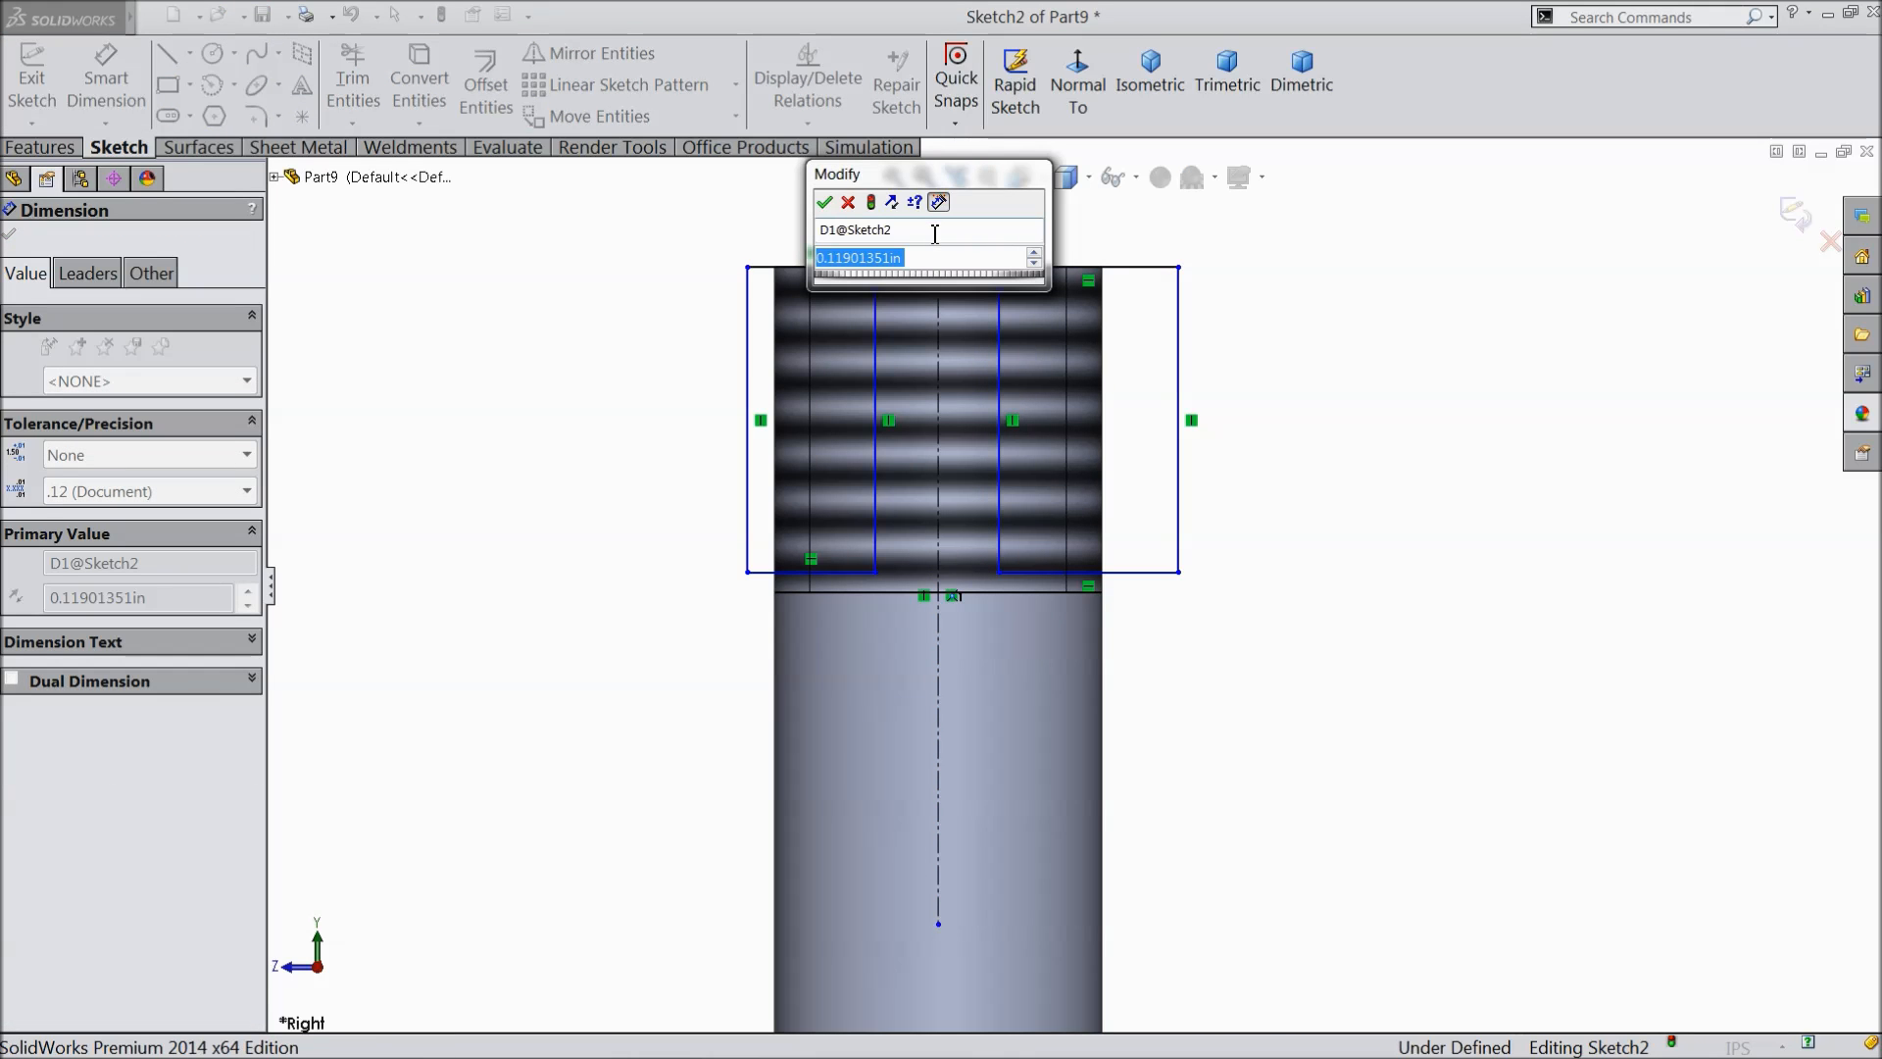
type("0.23")
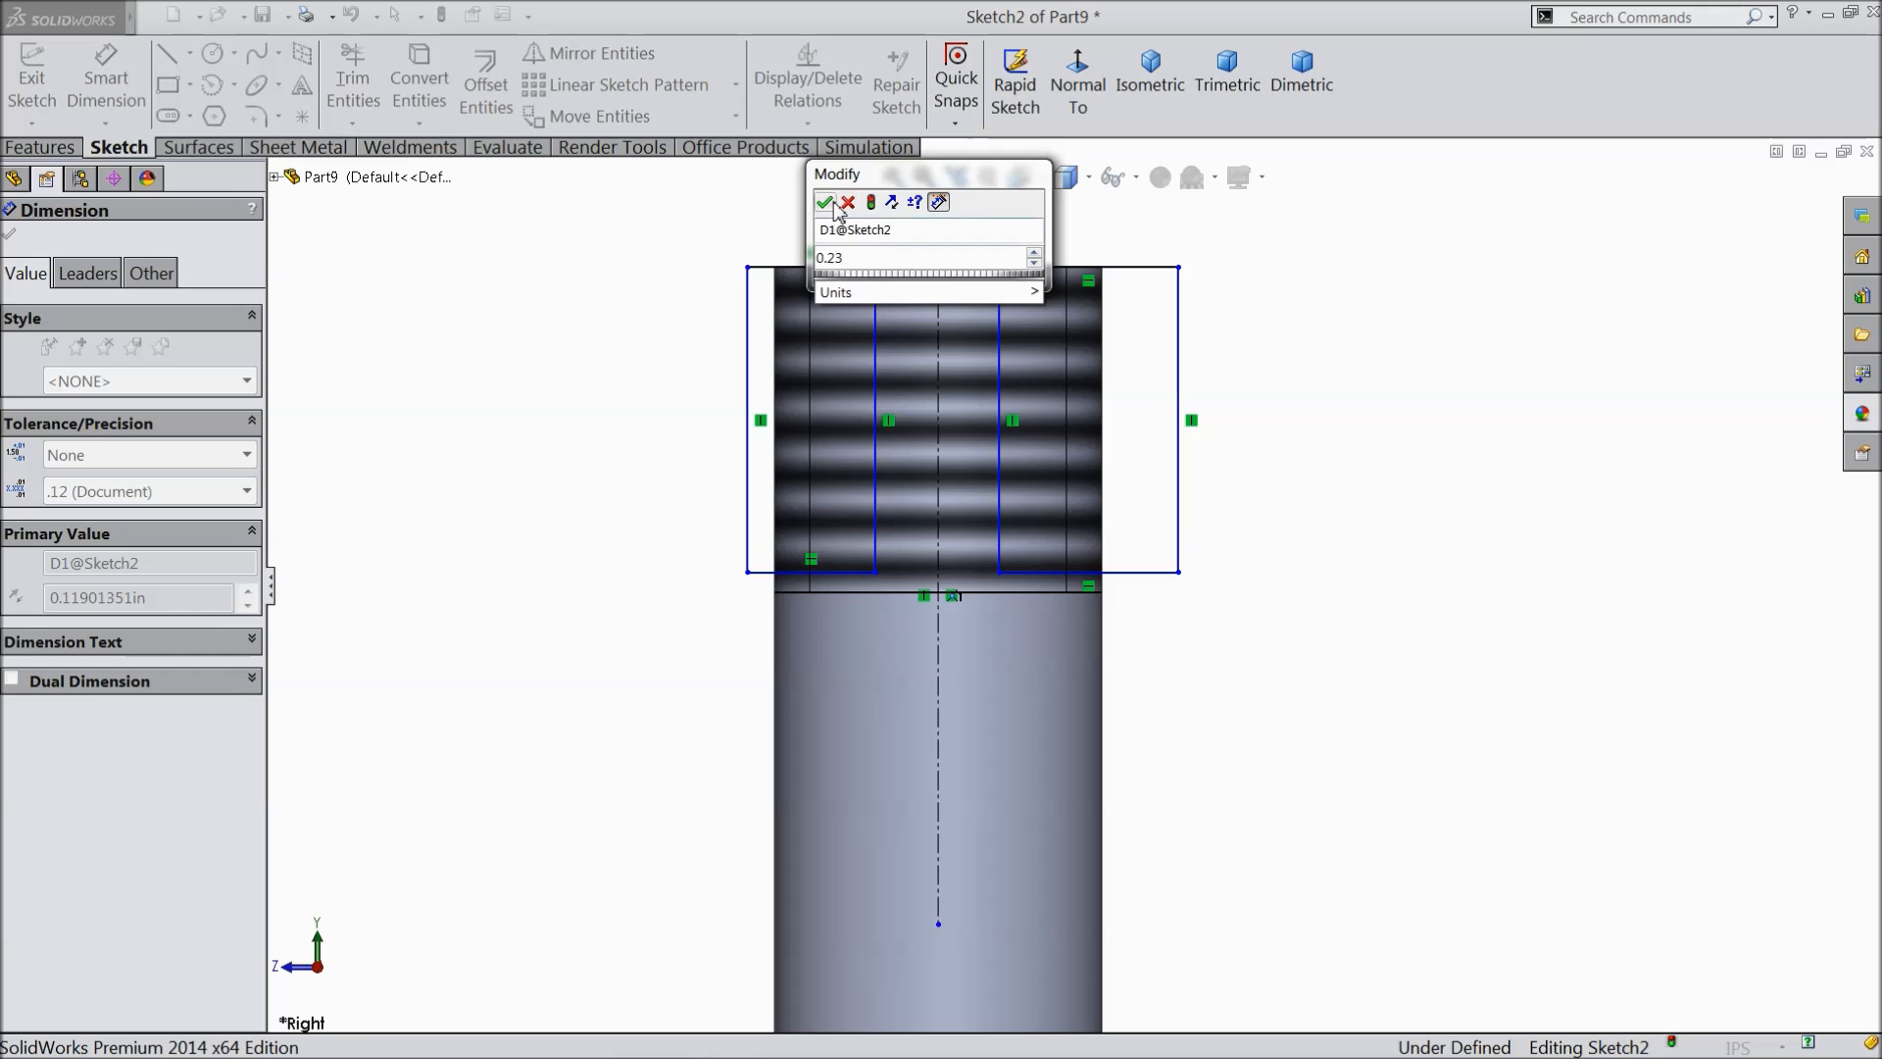
left_click(832, 203)
key("Escape")
- Make the rectangles' inner vertical edges and their outer vertical edges symmetric about the centerline
left_click_drag(1154, 354, 844, 398)
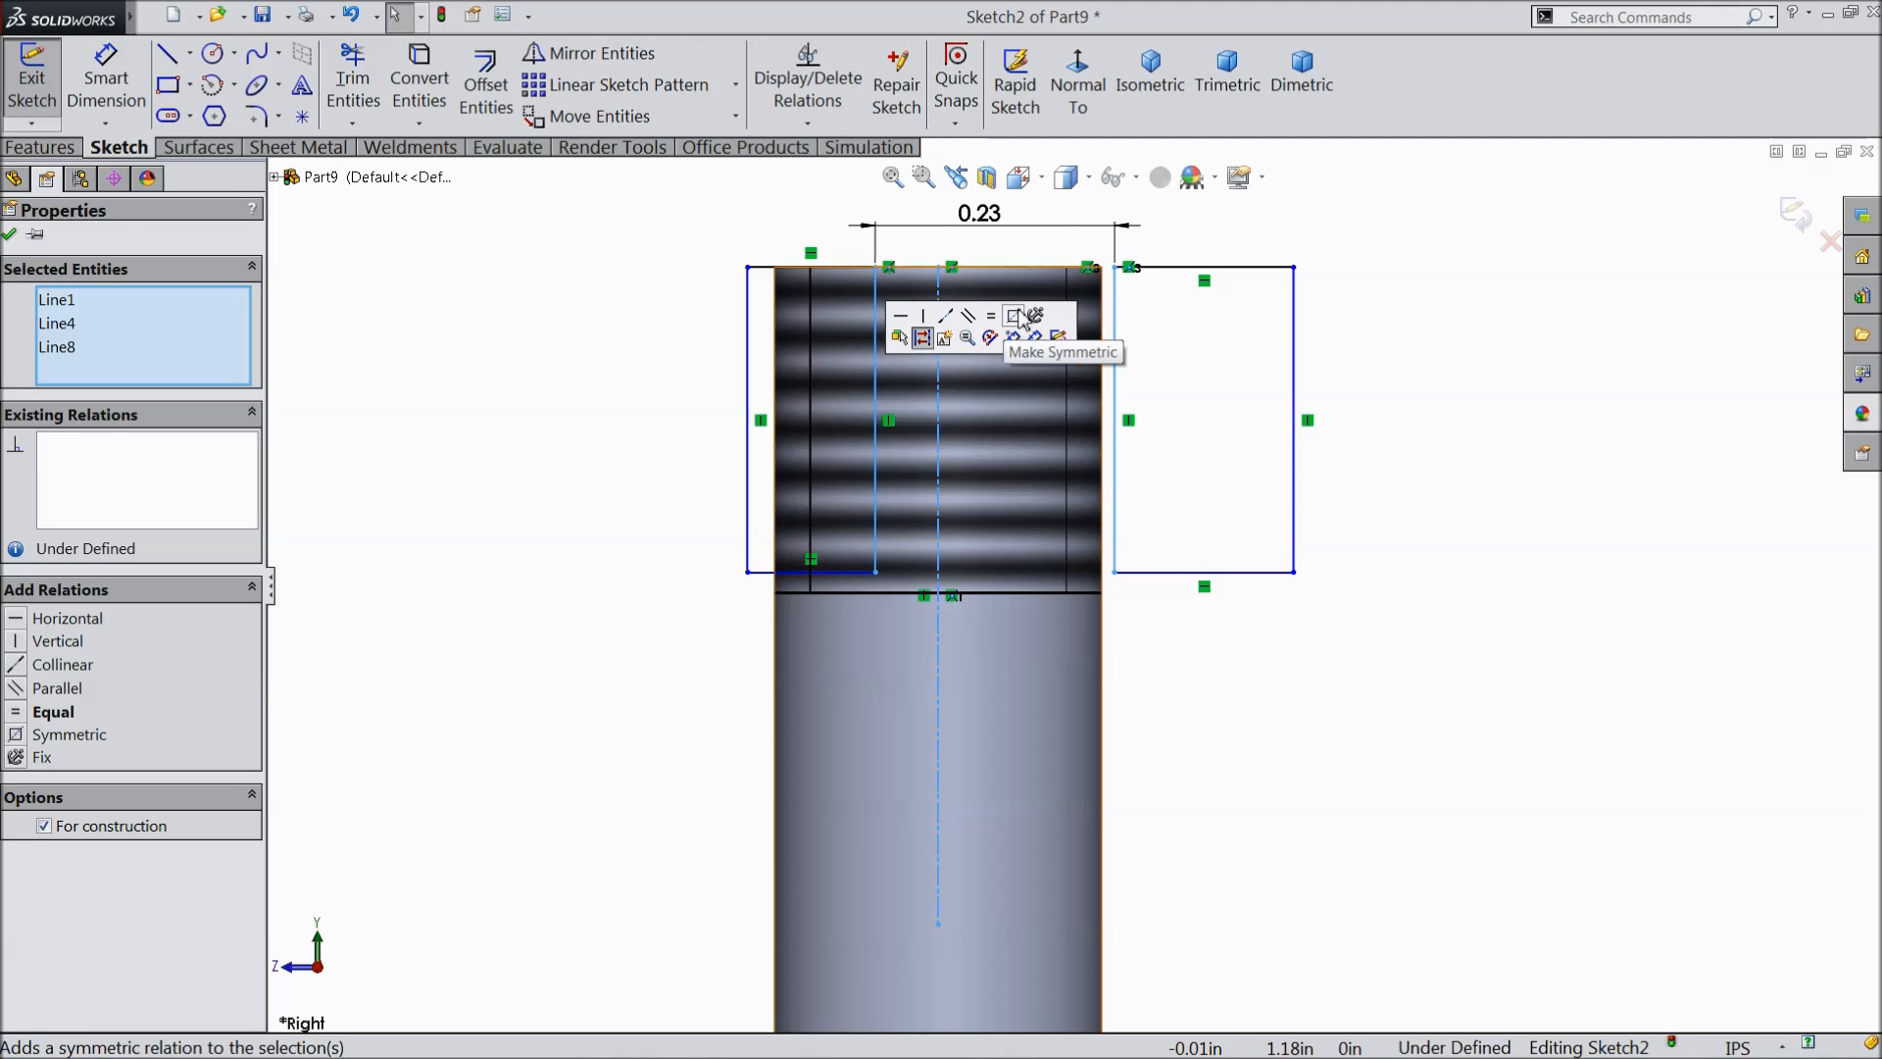
left_click(983, 339)
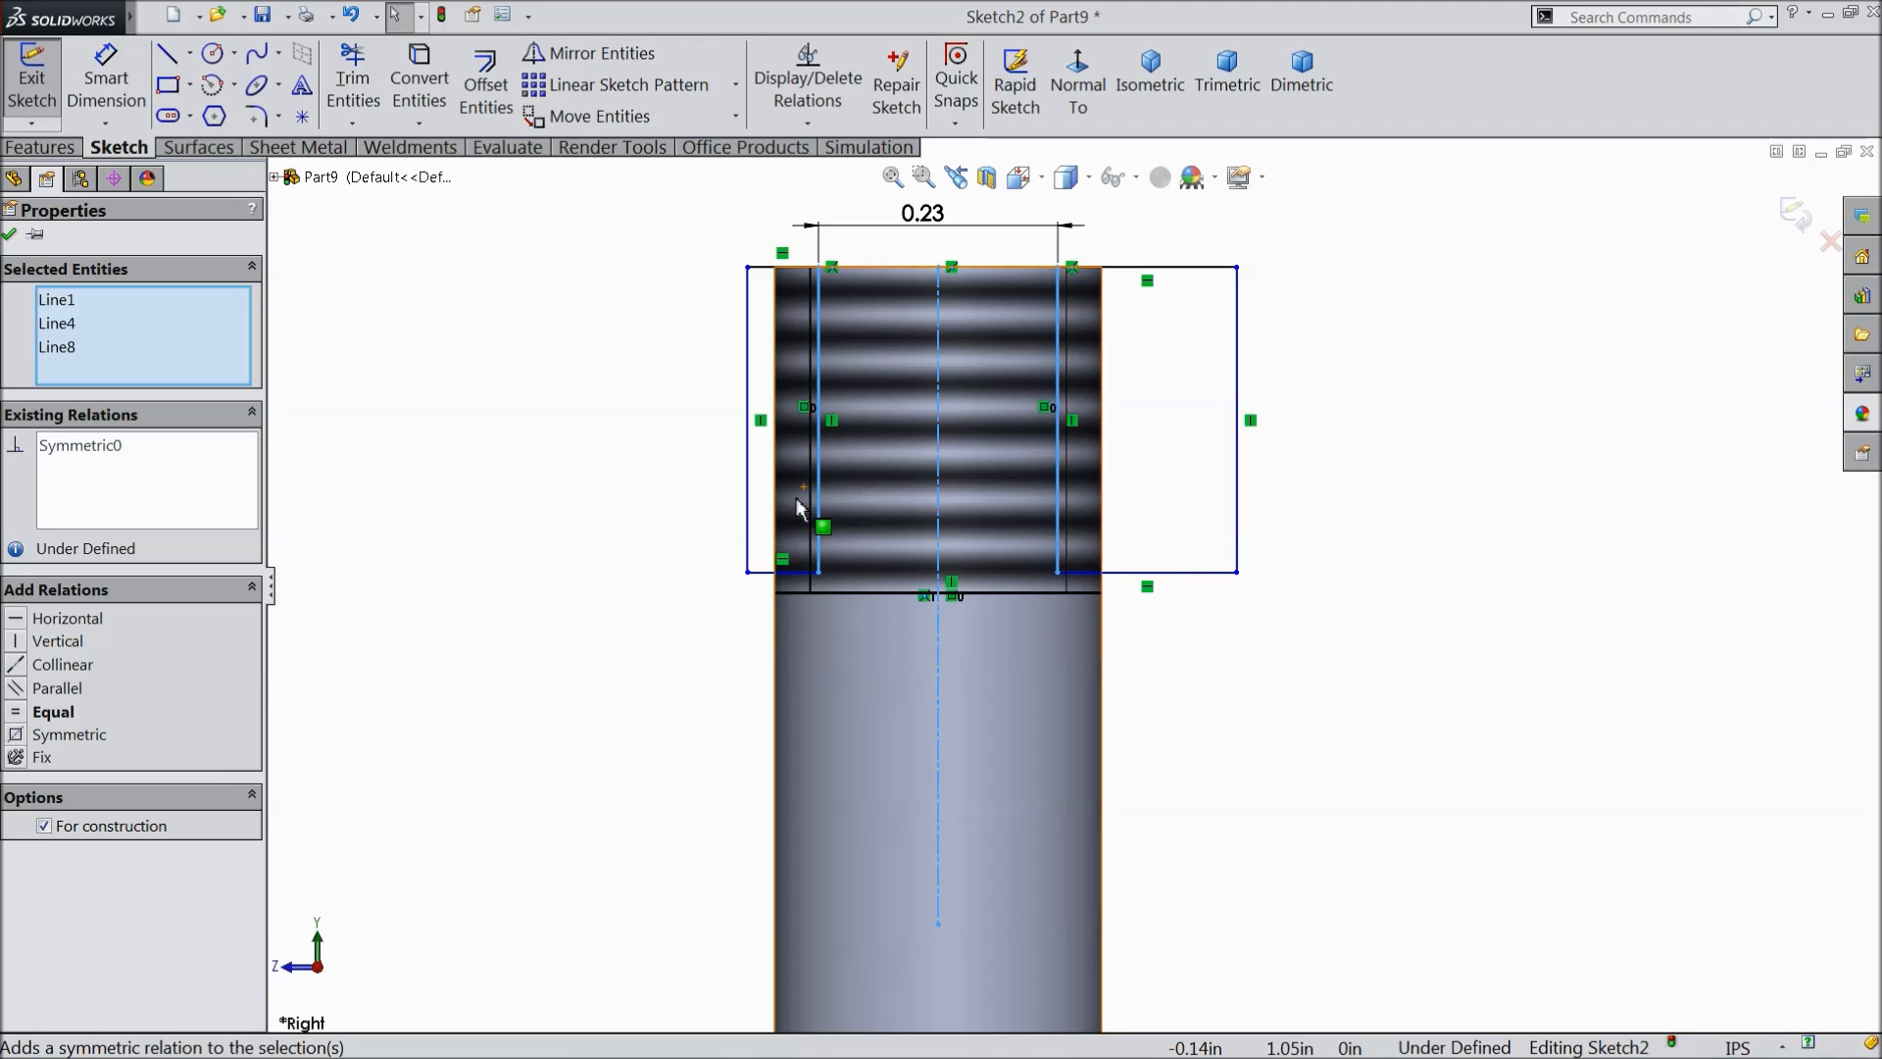
left_click(1240, 454, "ctrl")
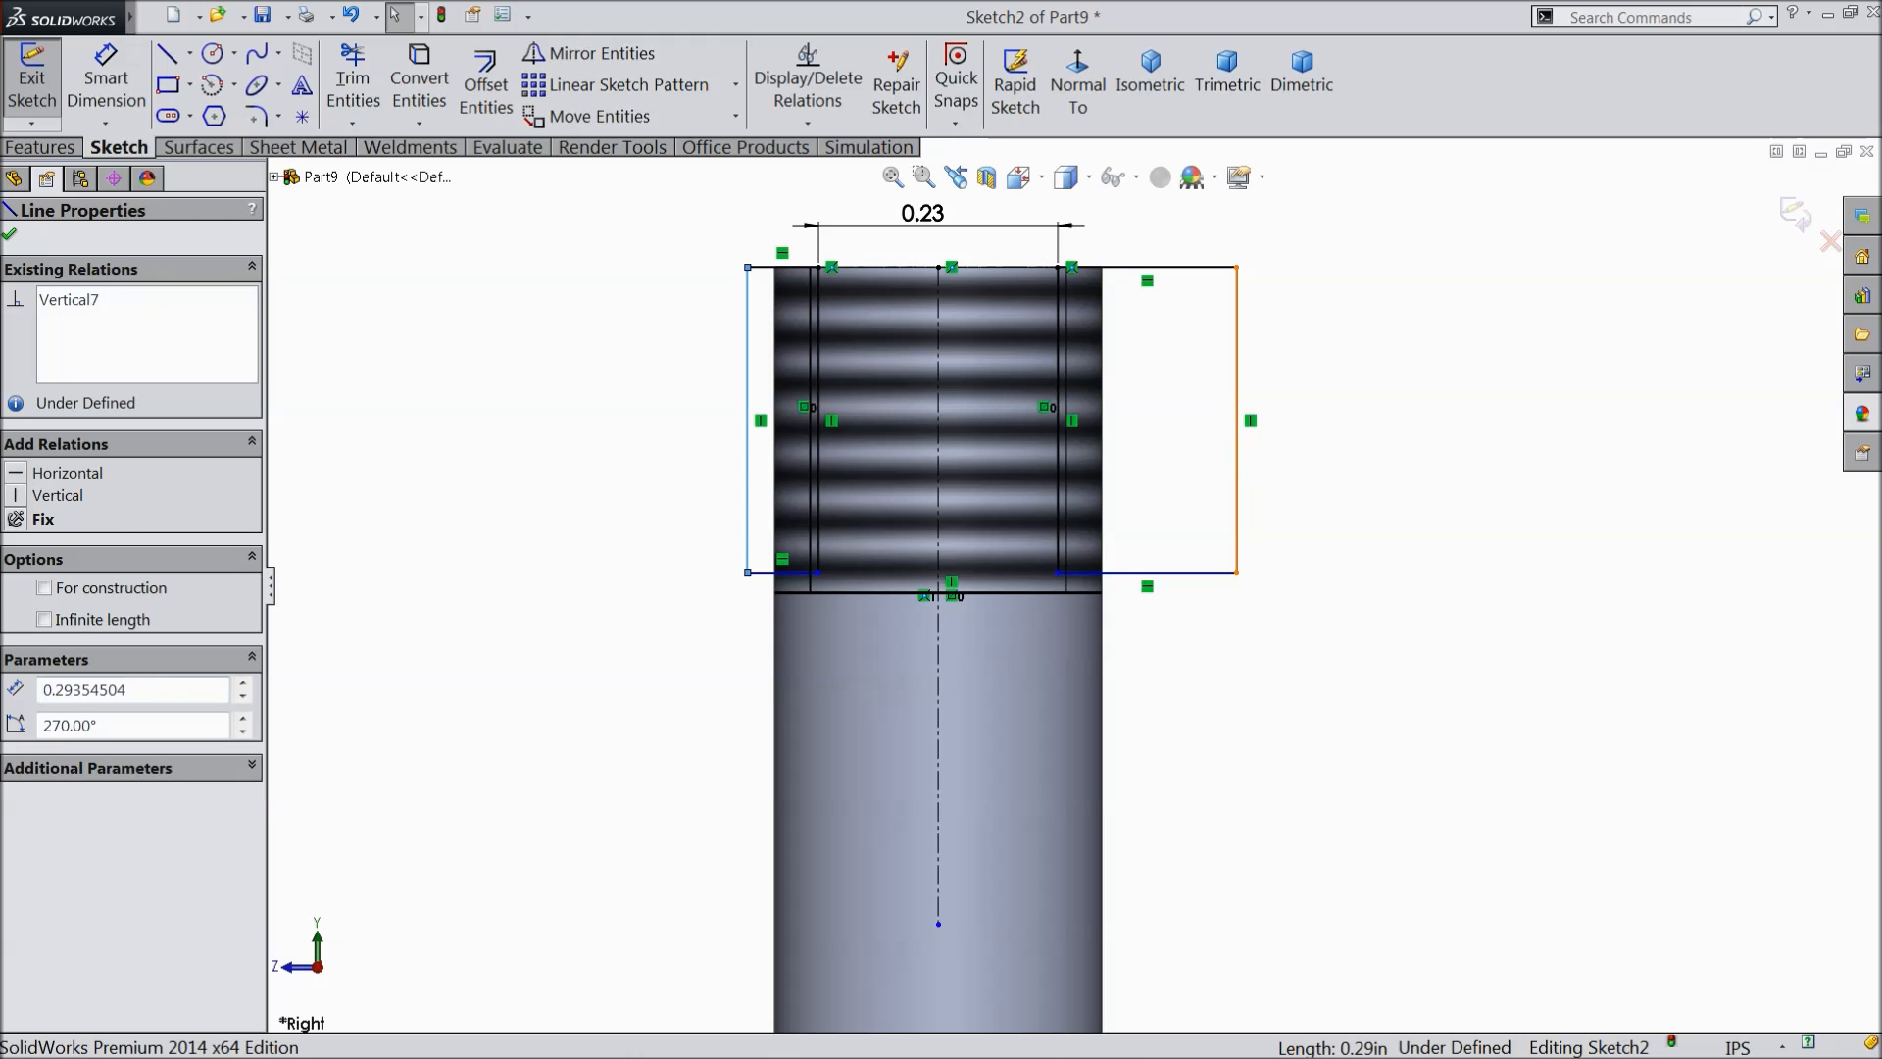
left_click(939, 447, "ctrl")
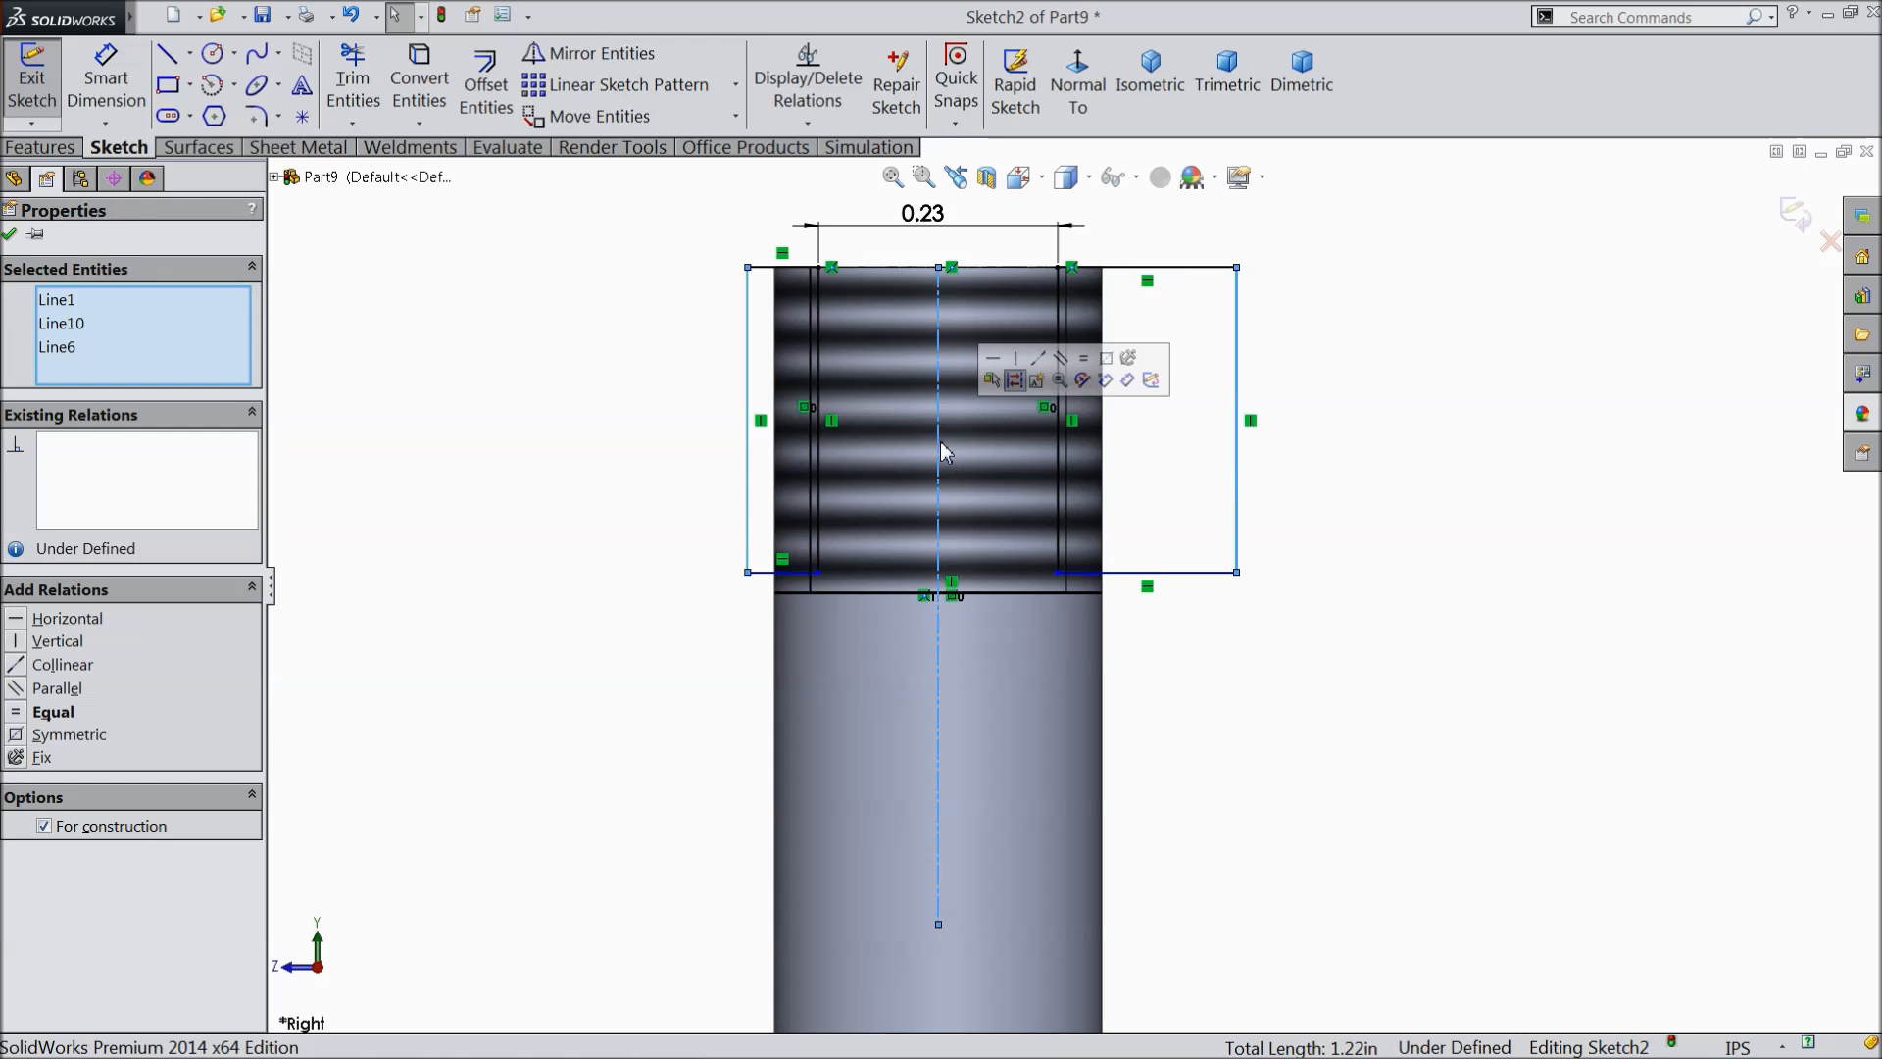
left_click(1106, 357)
left_click(10, 238)
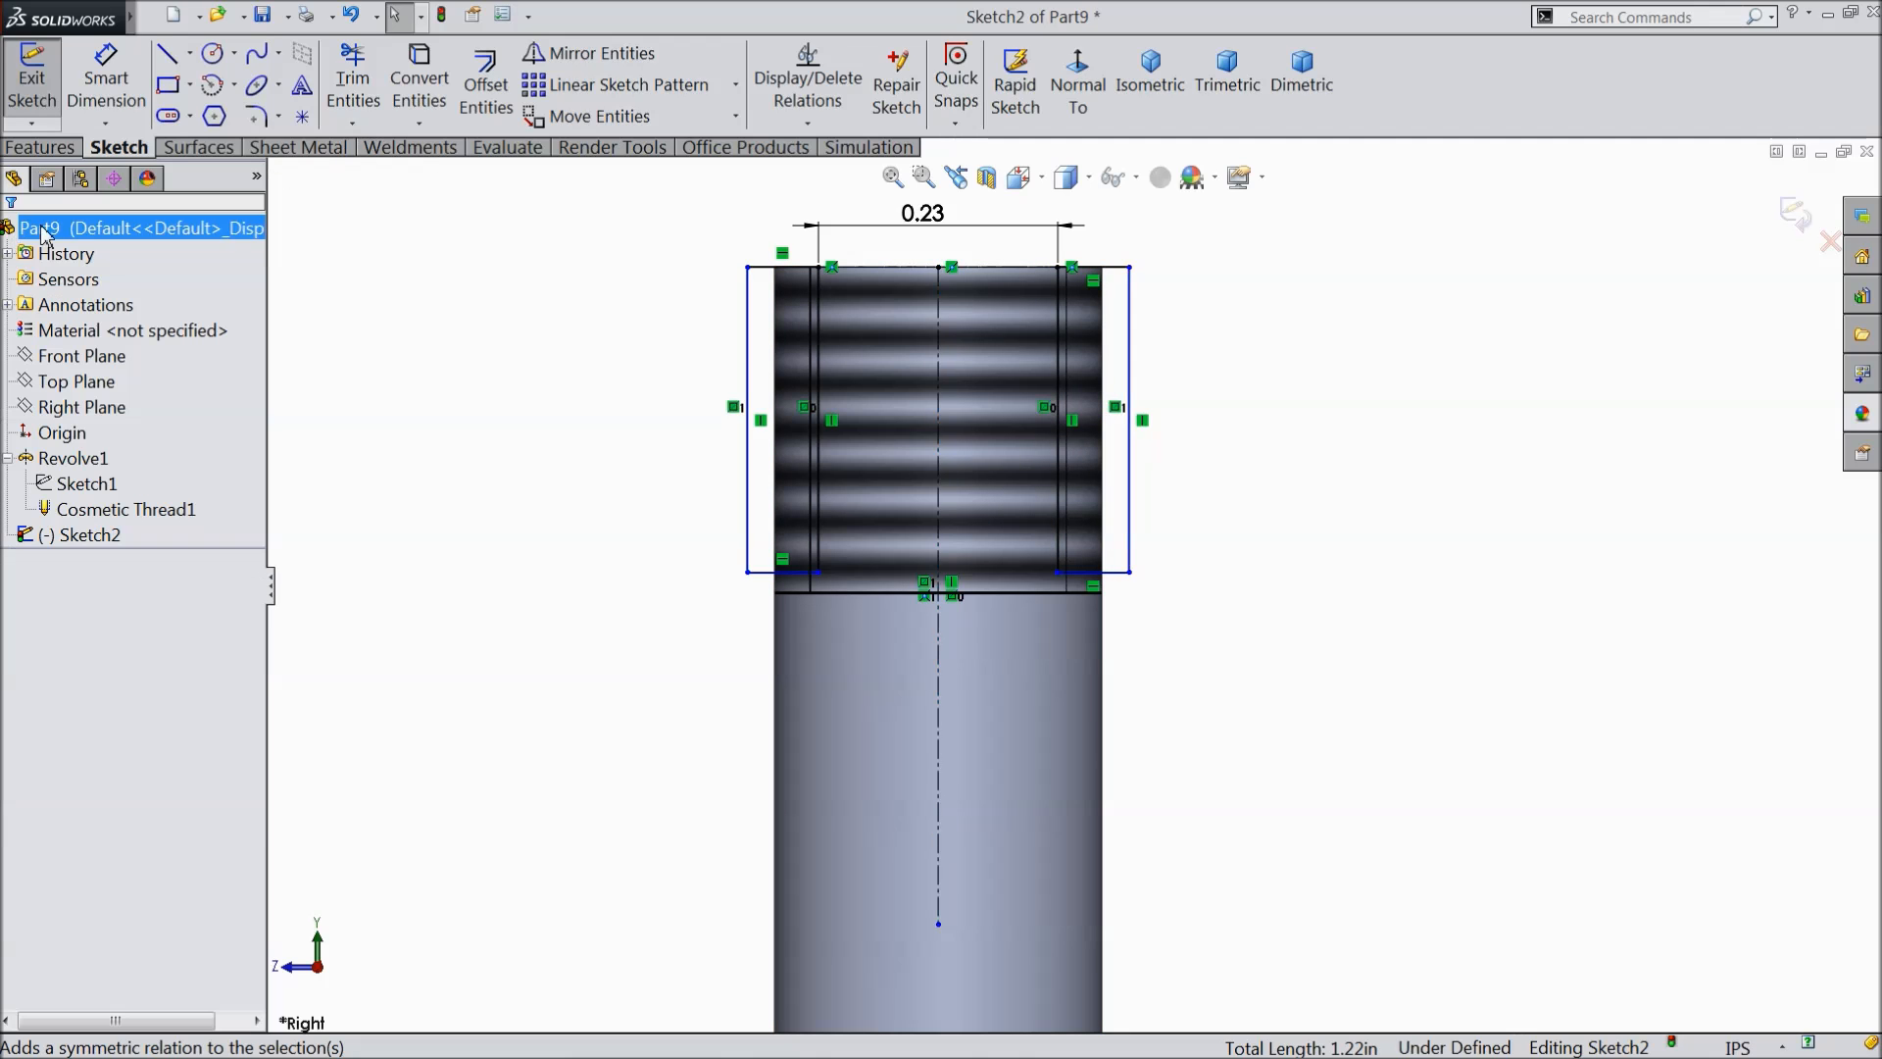
- Dimension the outer vertical edge of each rectangle and set both heights to 0.39 in
left_click(106, 84)
left_click(1132, 441)
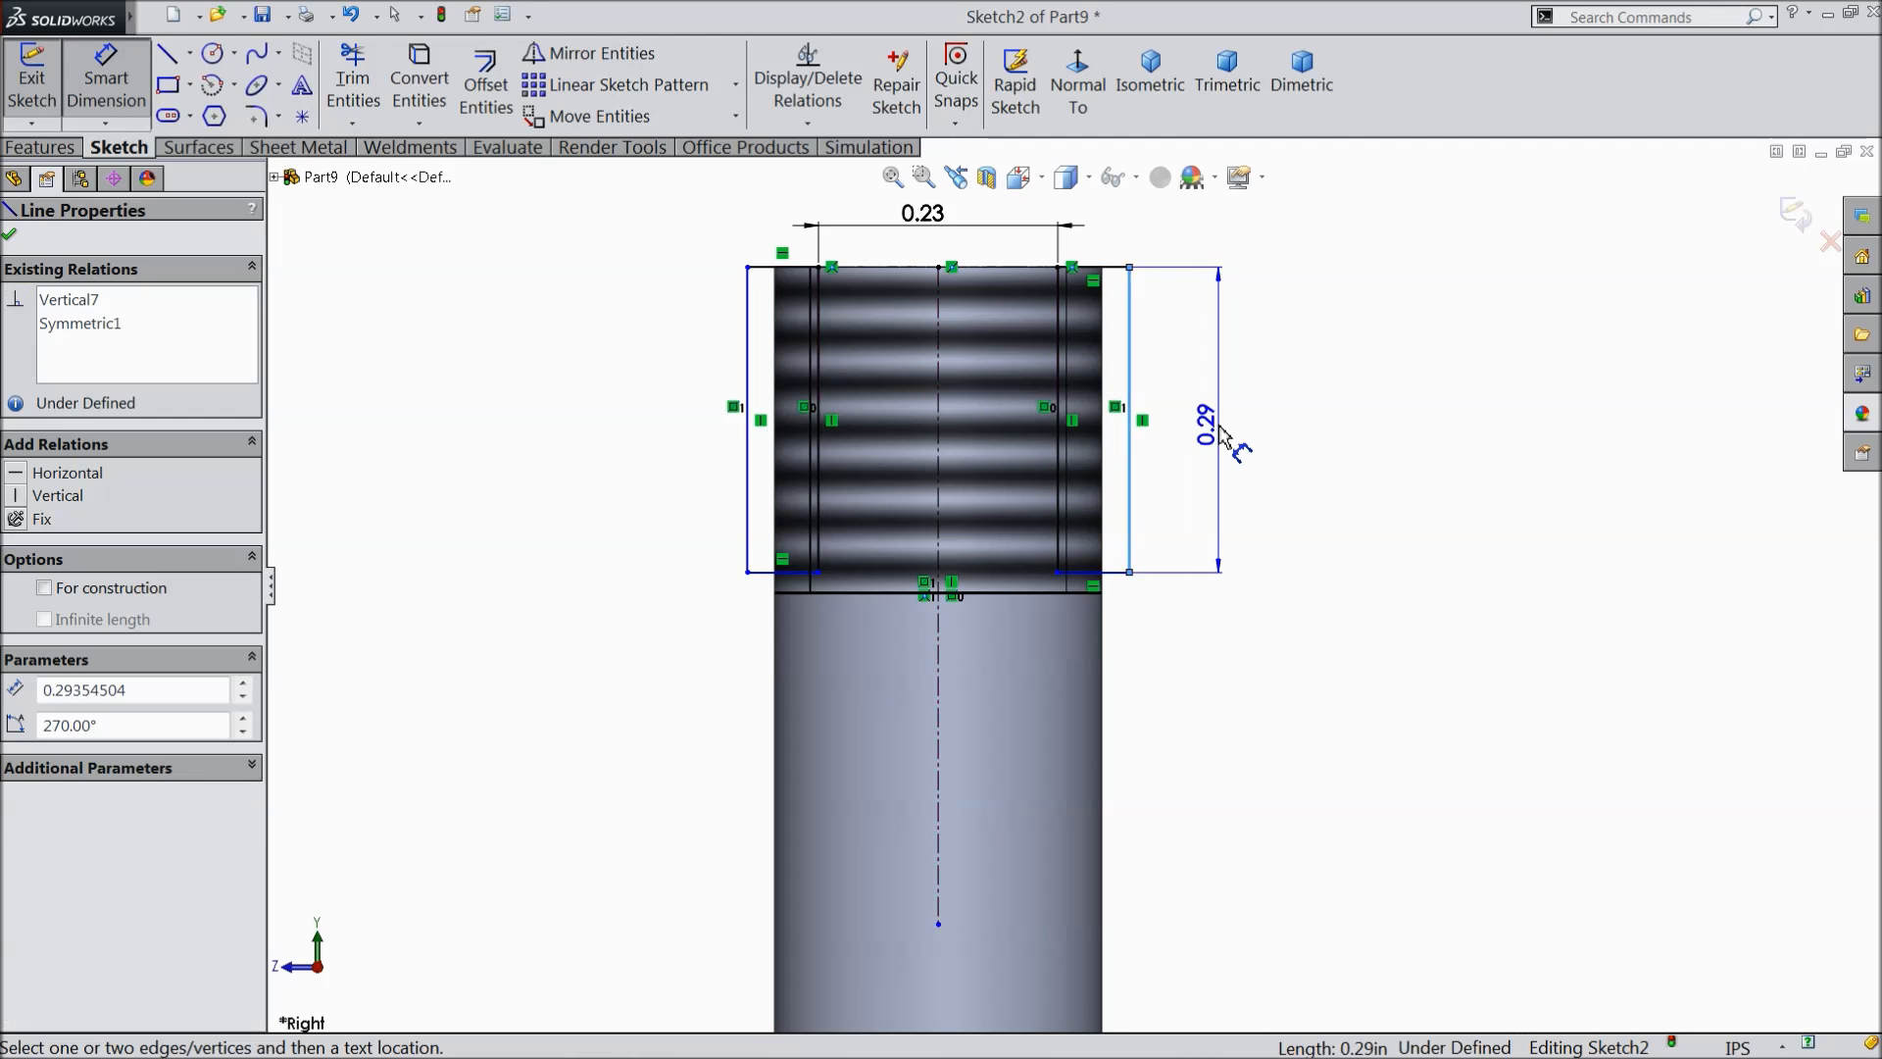
left_click(1226, 437)
type("0.39")
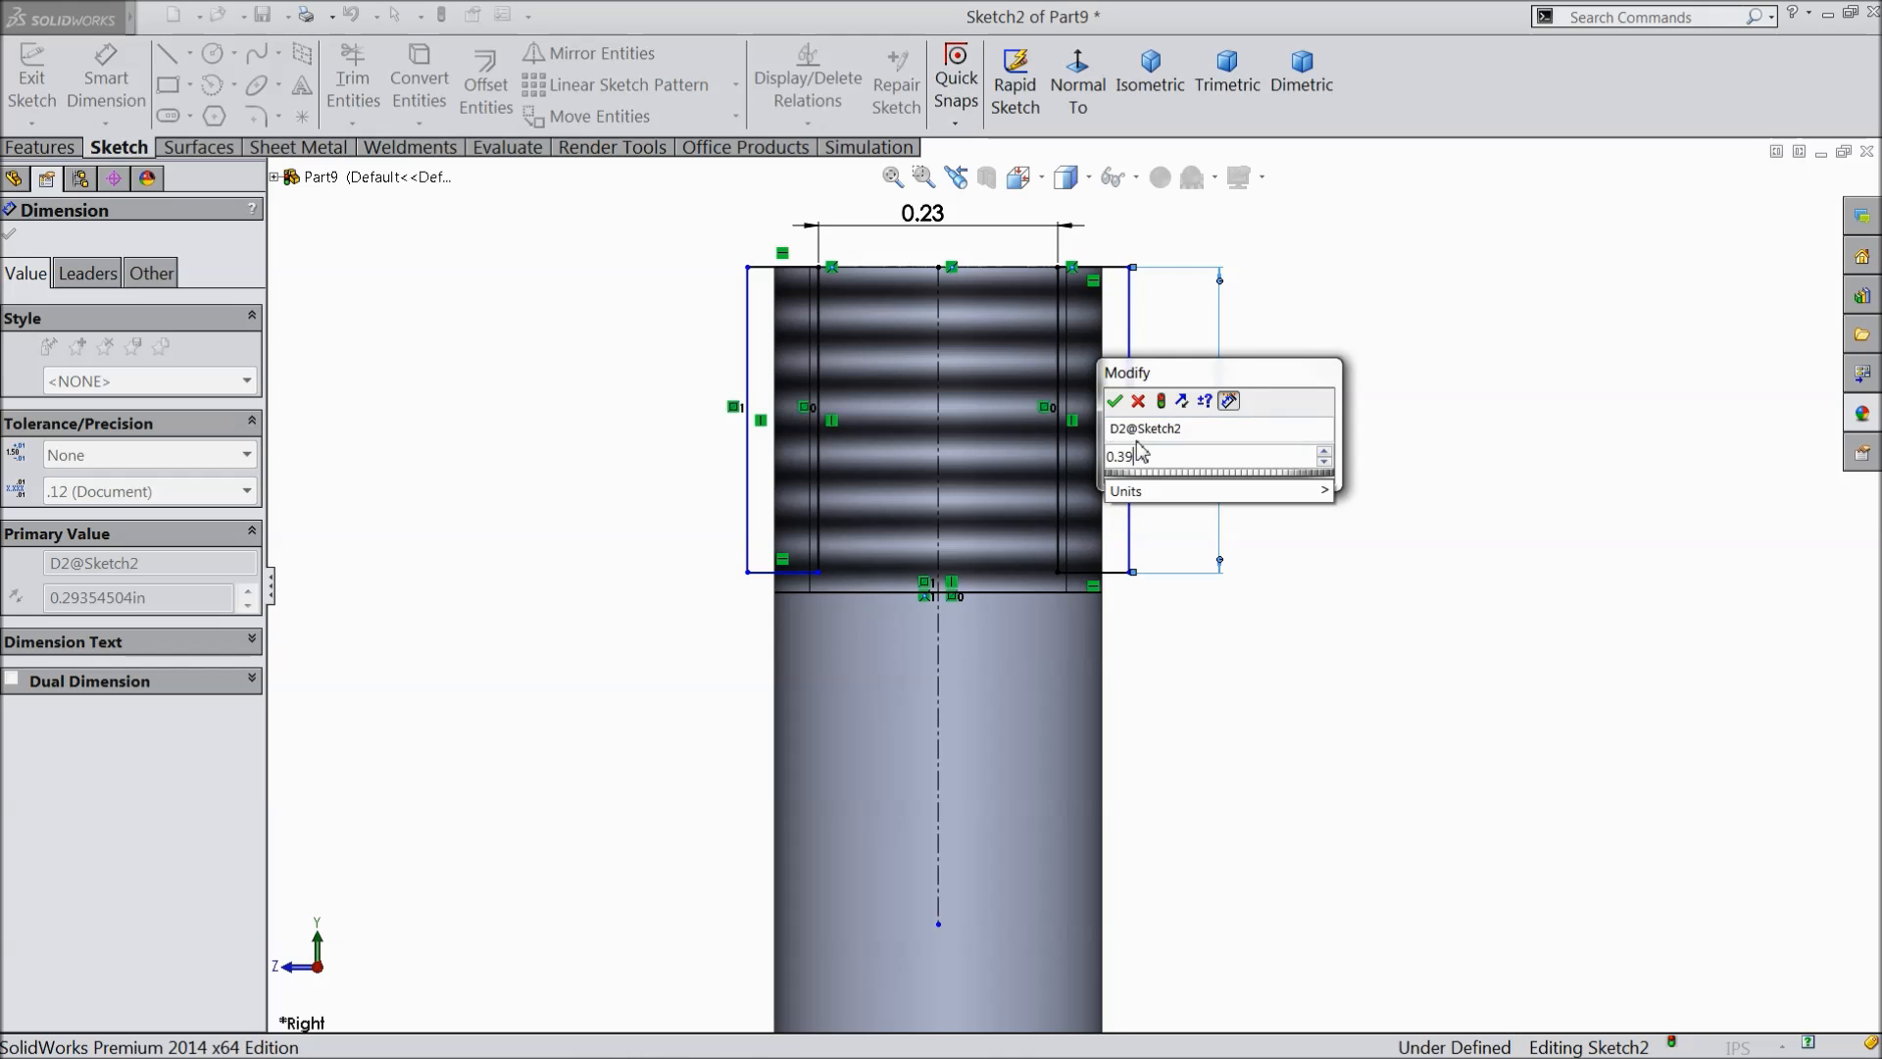
left_click(1115, 402)
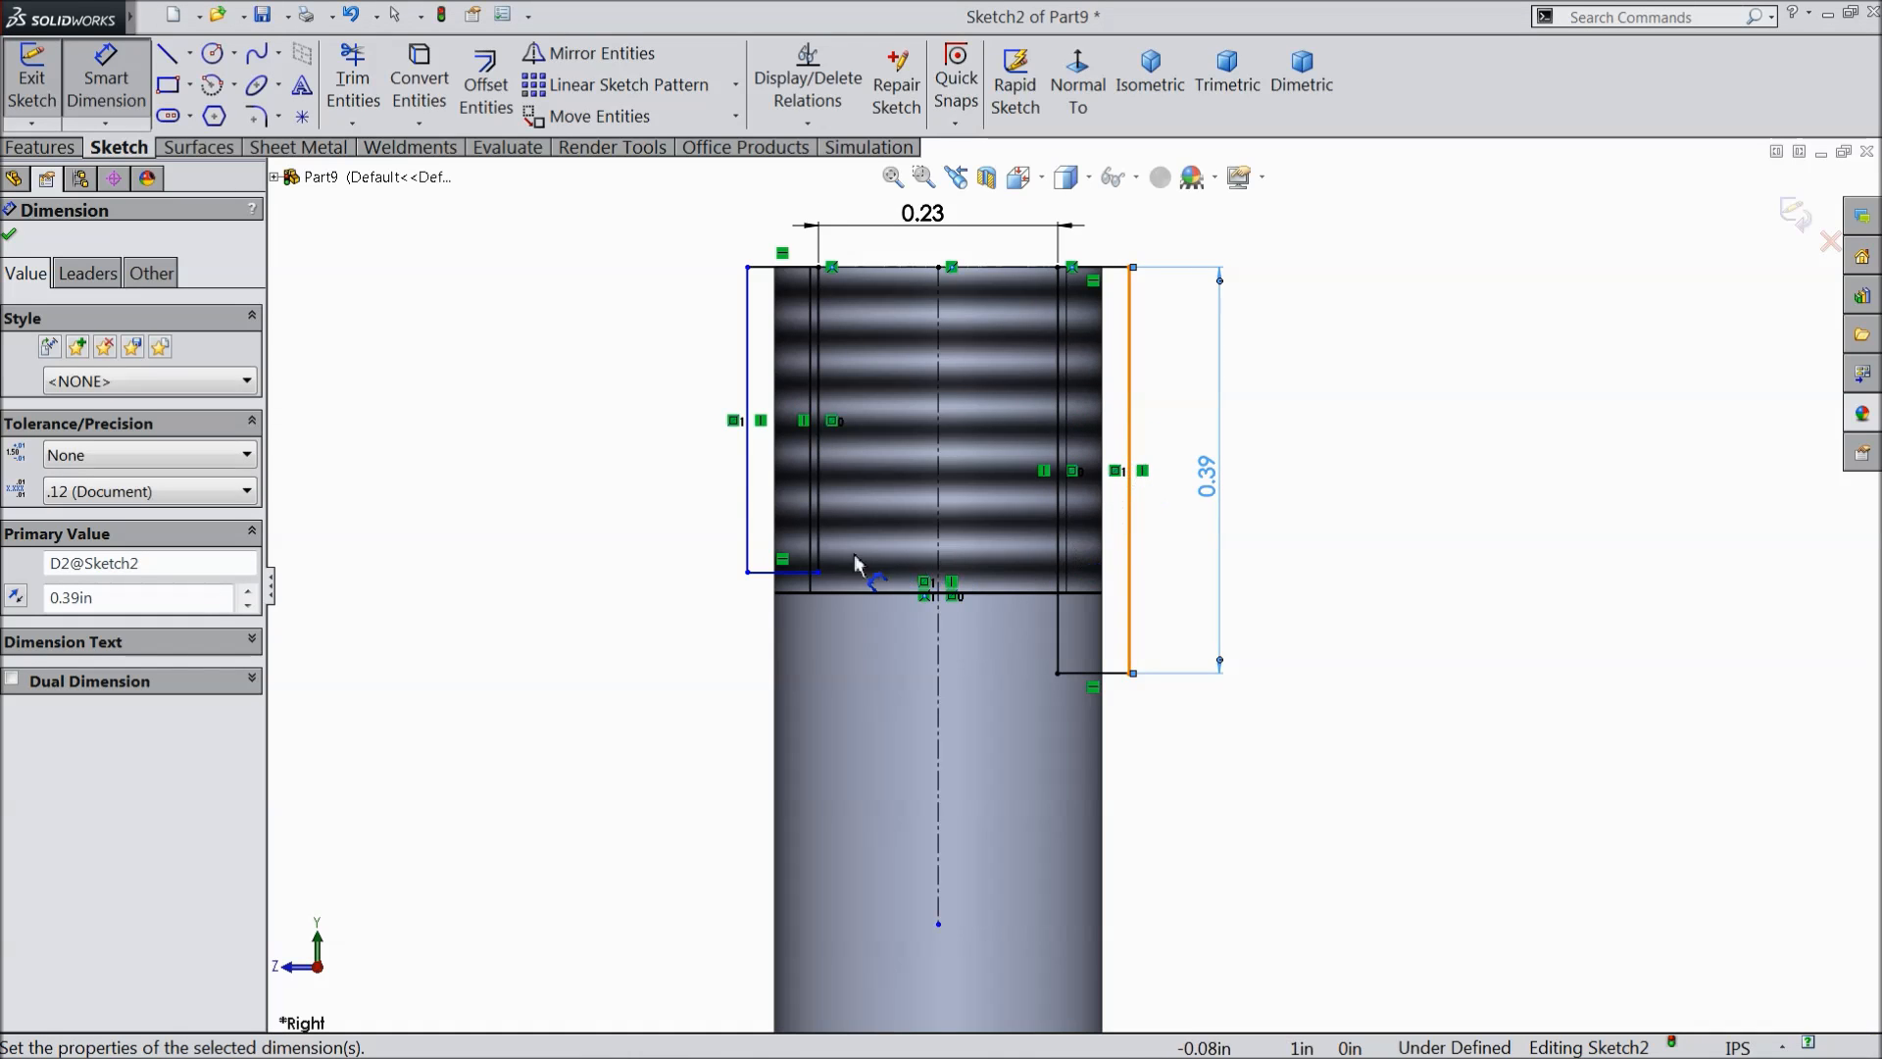
left_click(750, 497)
left_click(628, 480)
type("0.39")
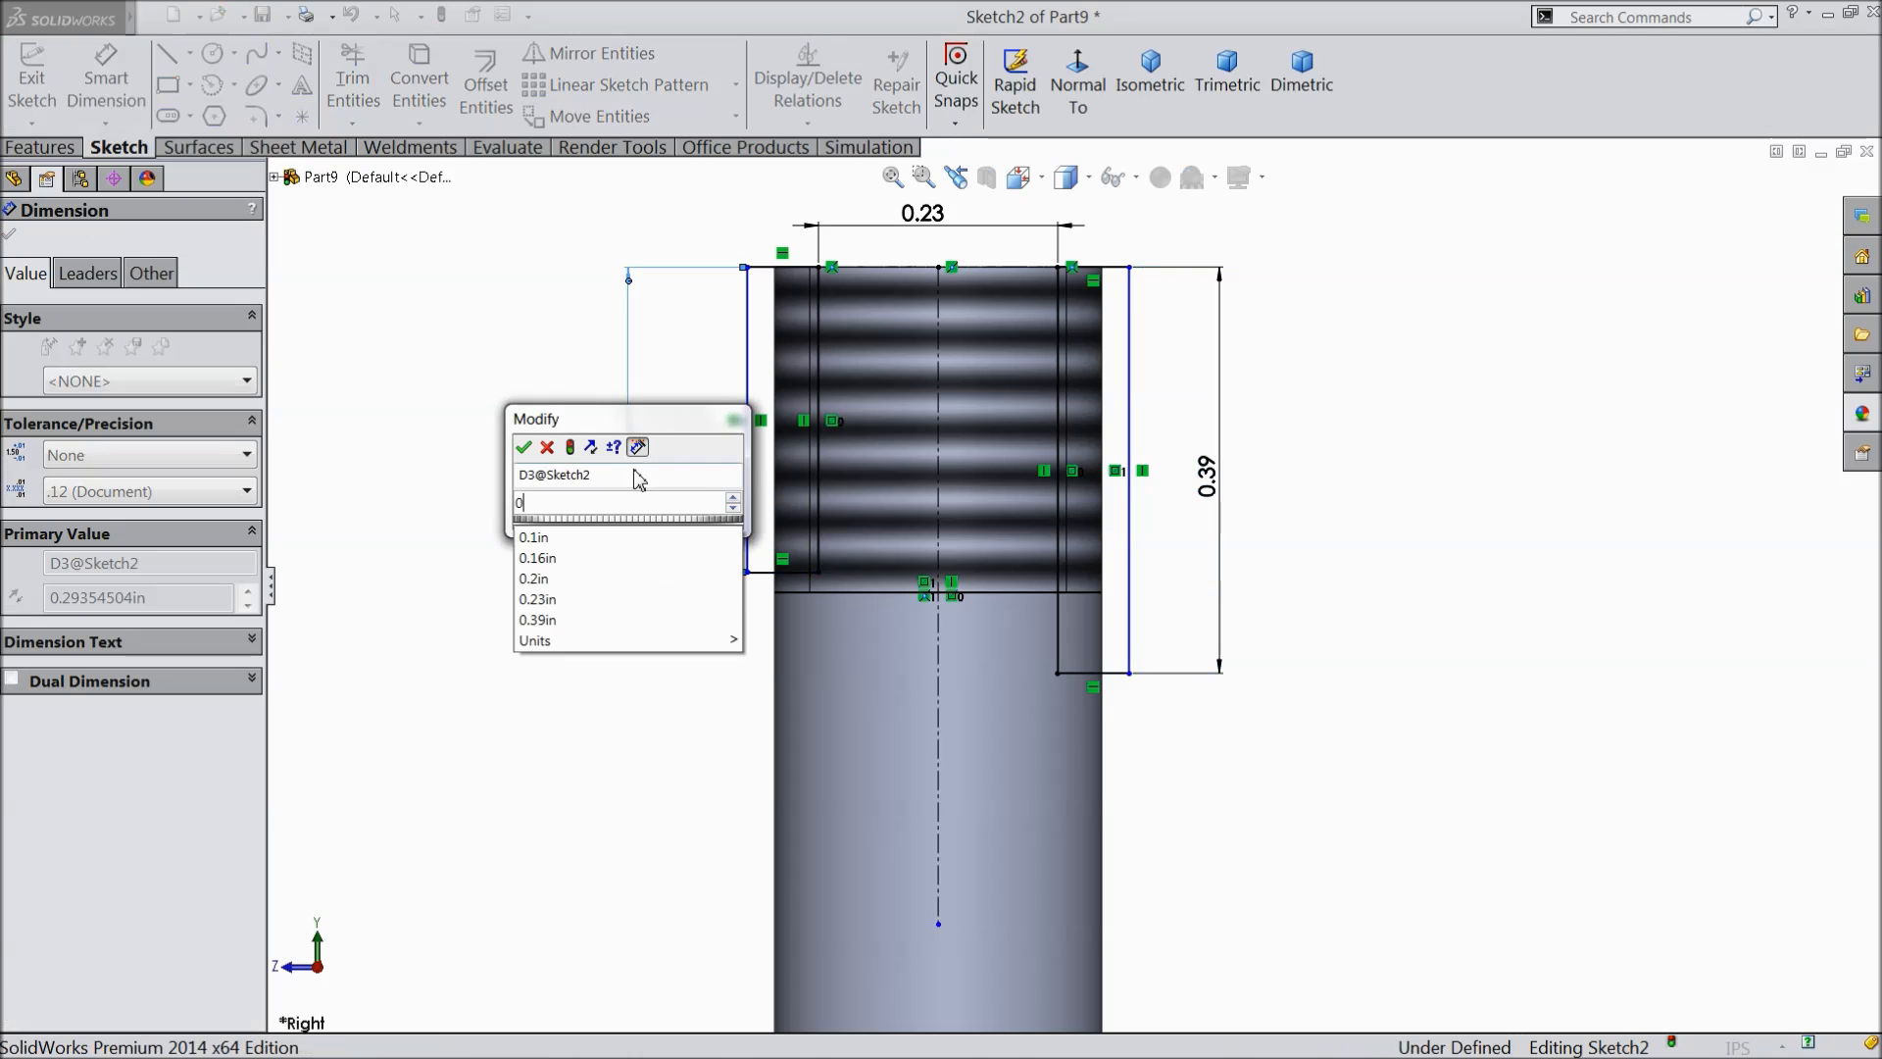
left_click(523, 447)
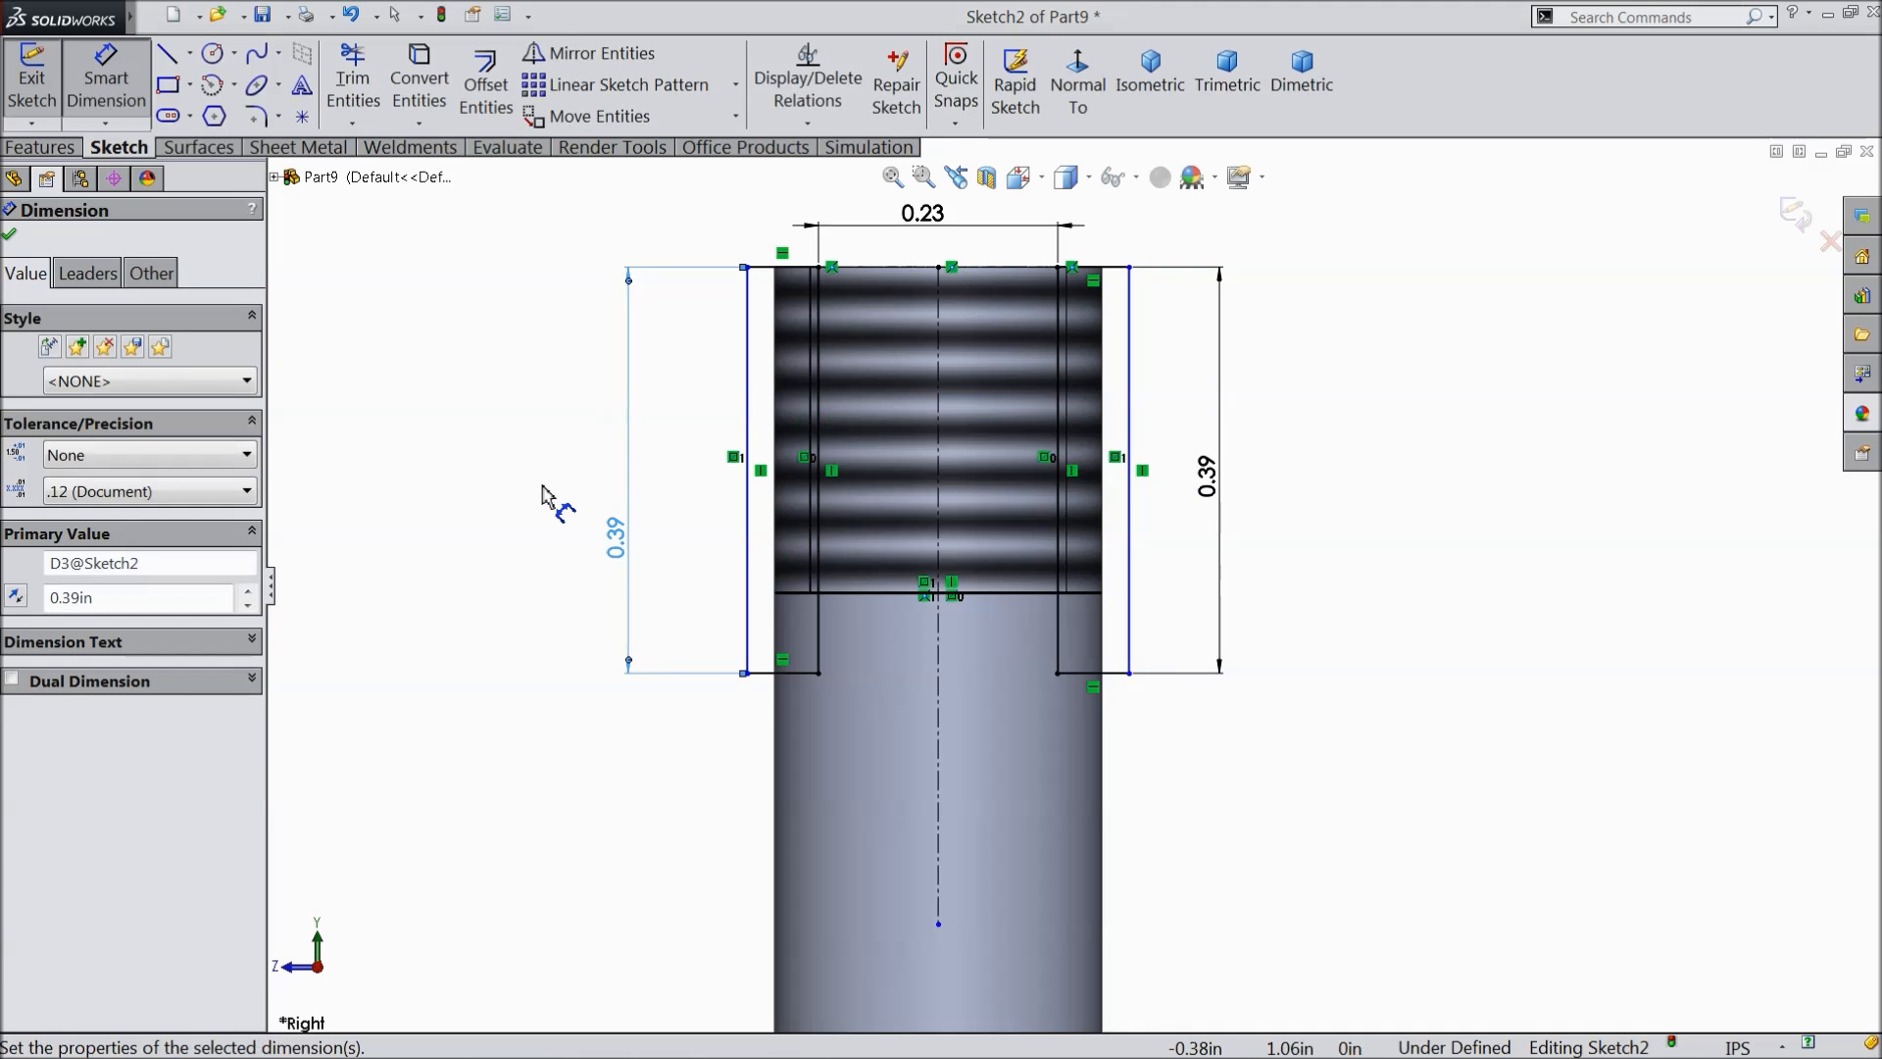
left_click(14, 238)
key("Escape")
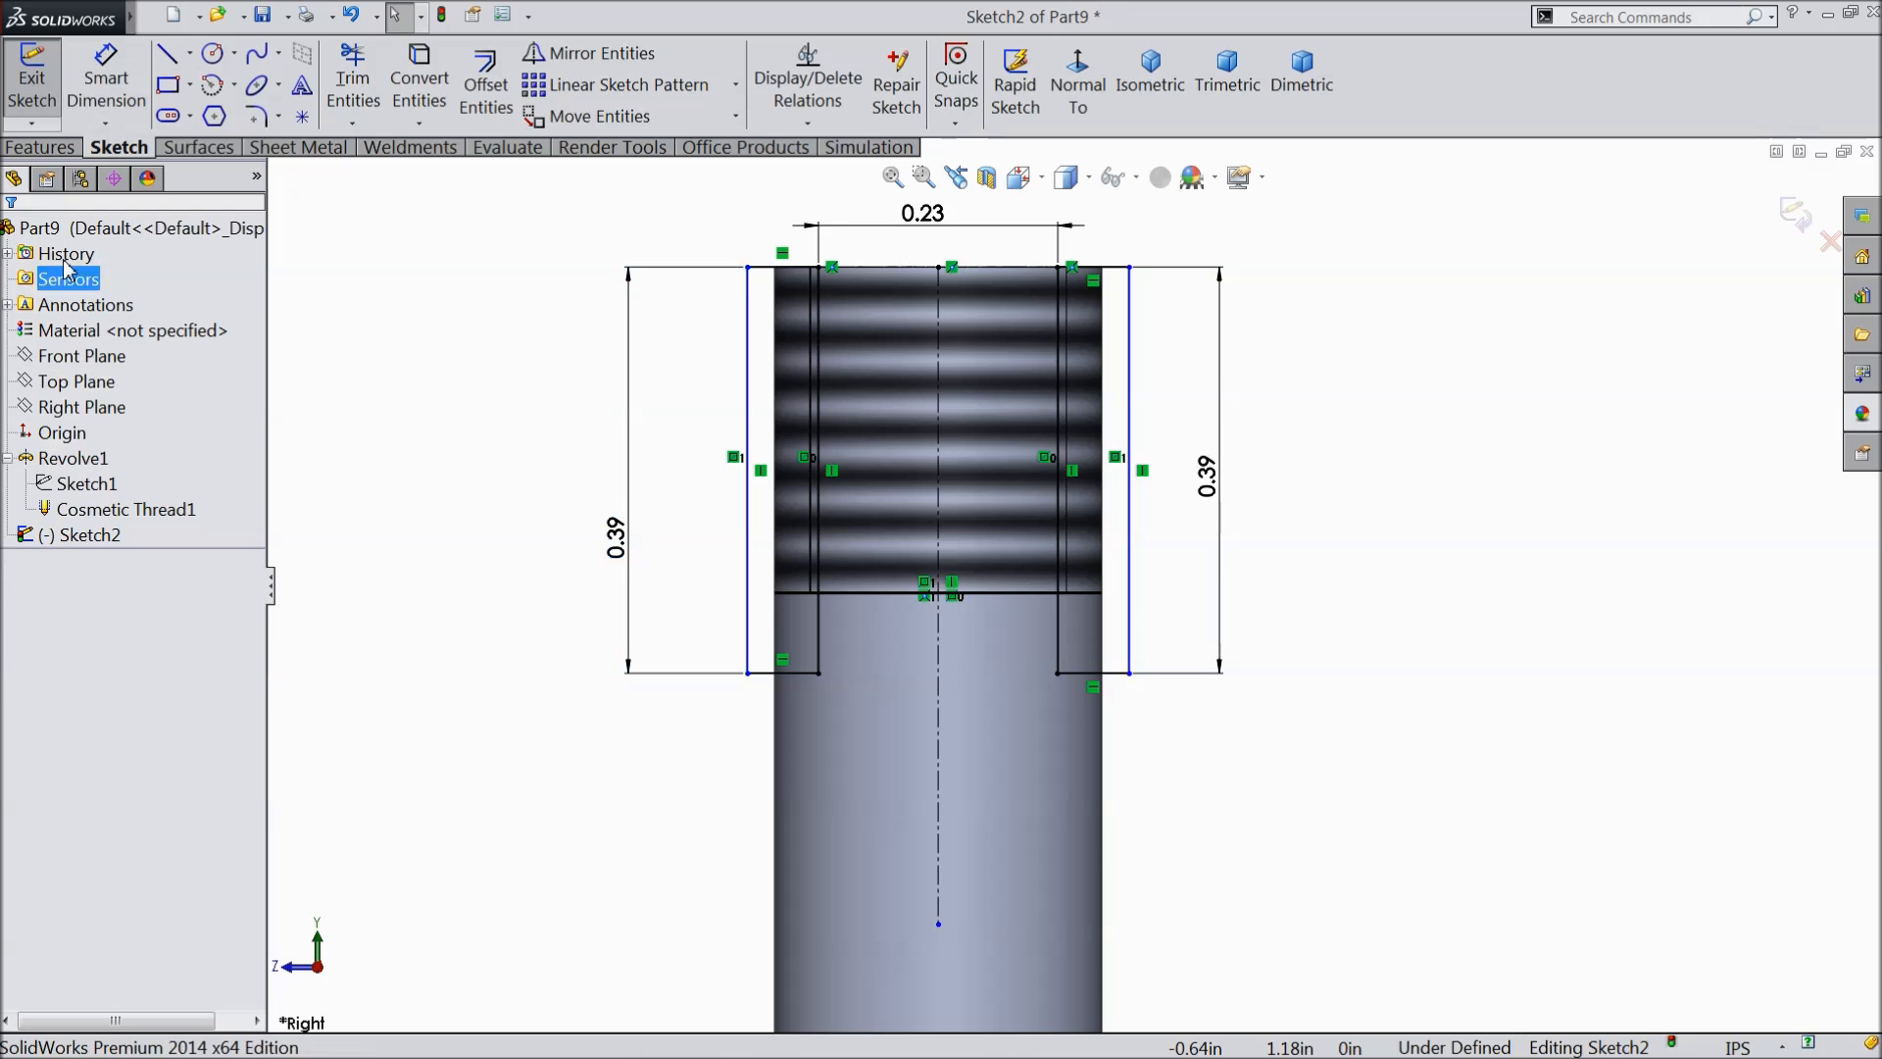
- Cut-extrude the two rectangles Through All - Both to form flats on the stem's threaded end
scroll(882, 534, "up", 3)
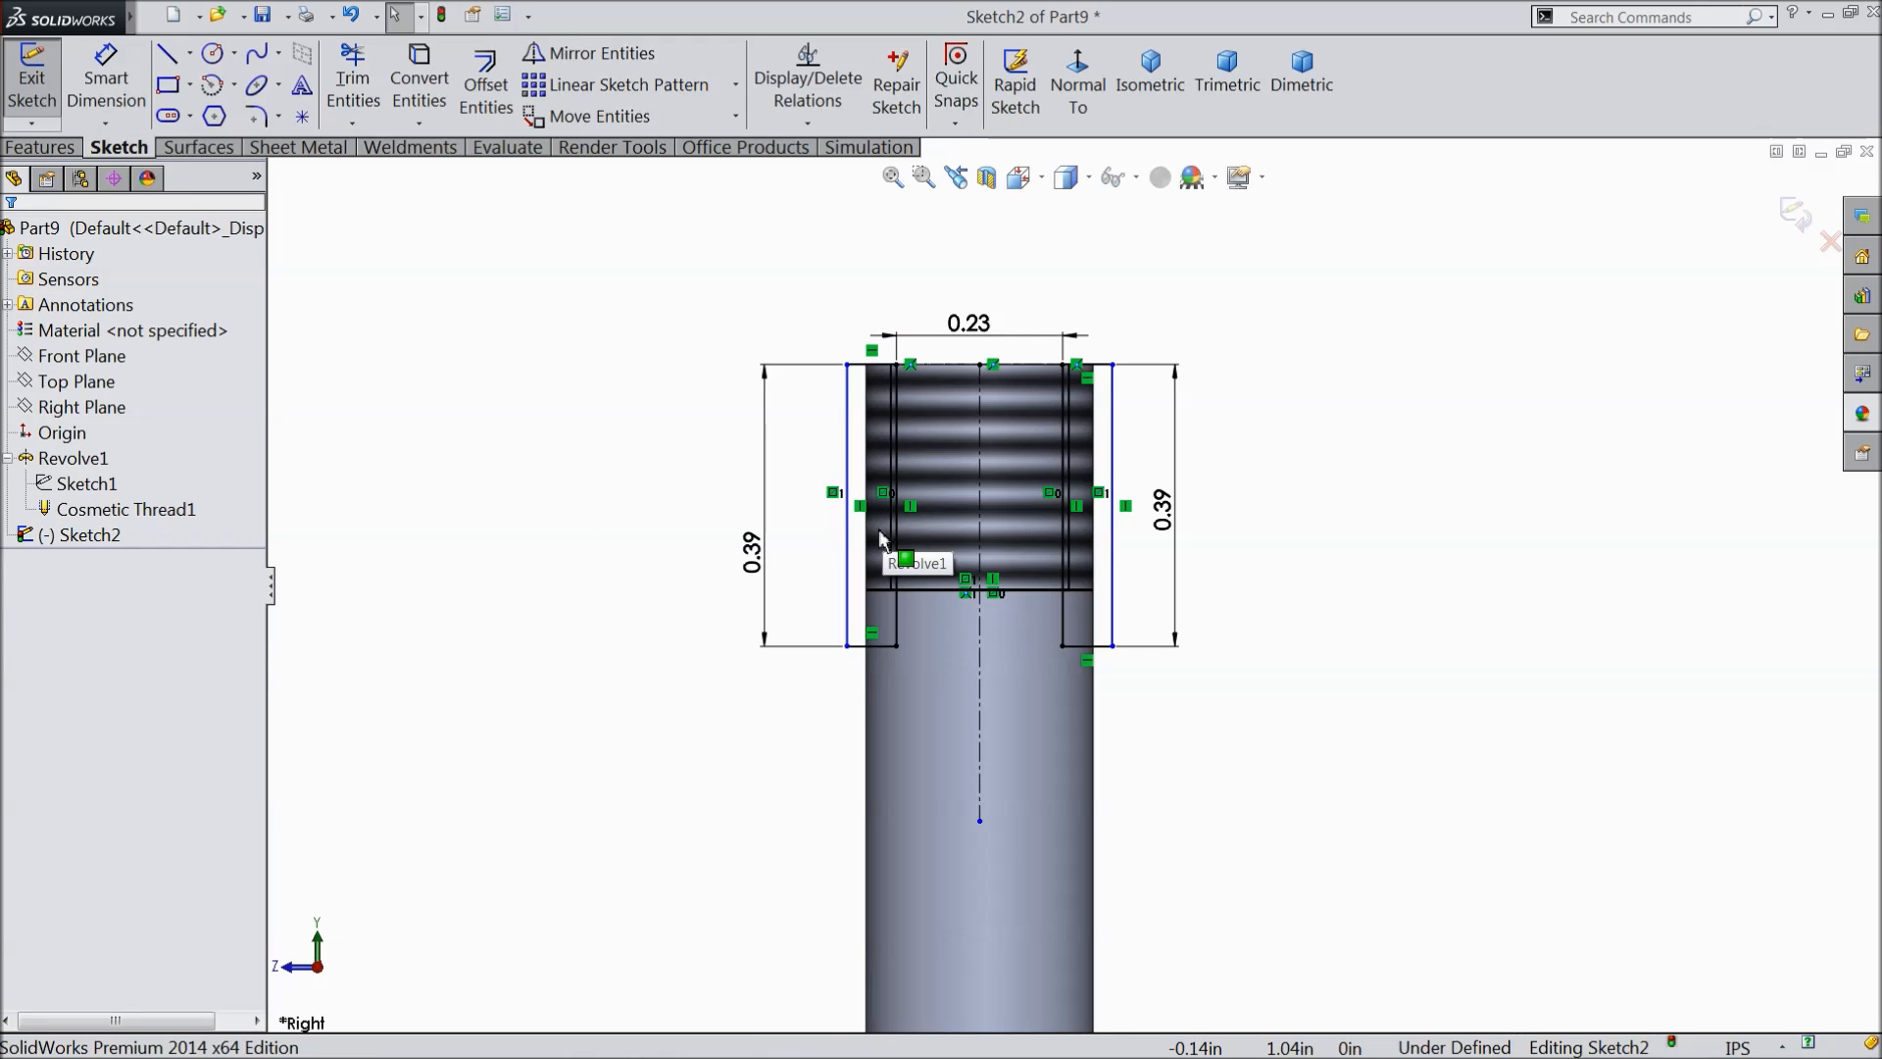
middle_click_drag(698, 390, 755, 511)
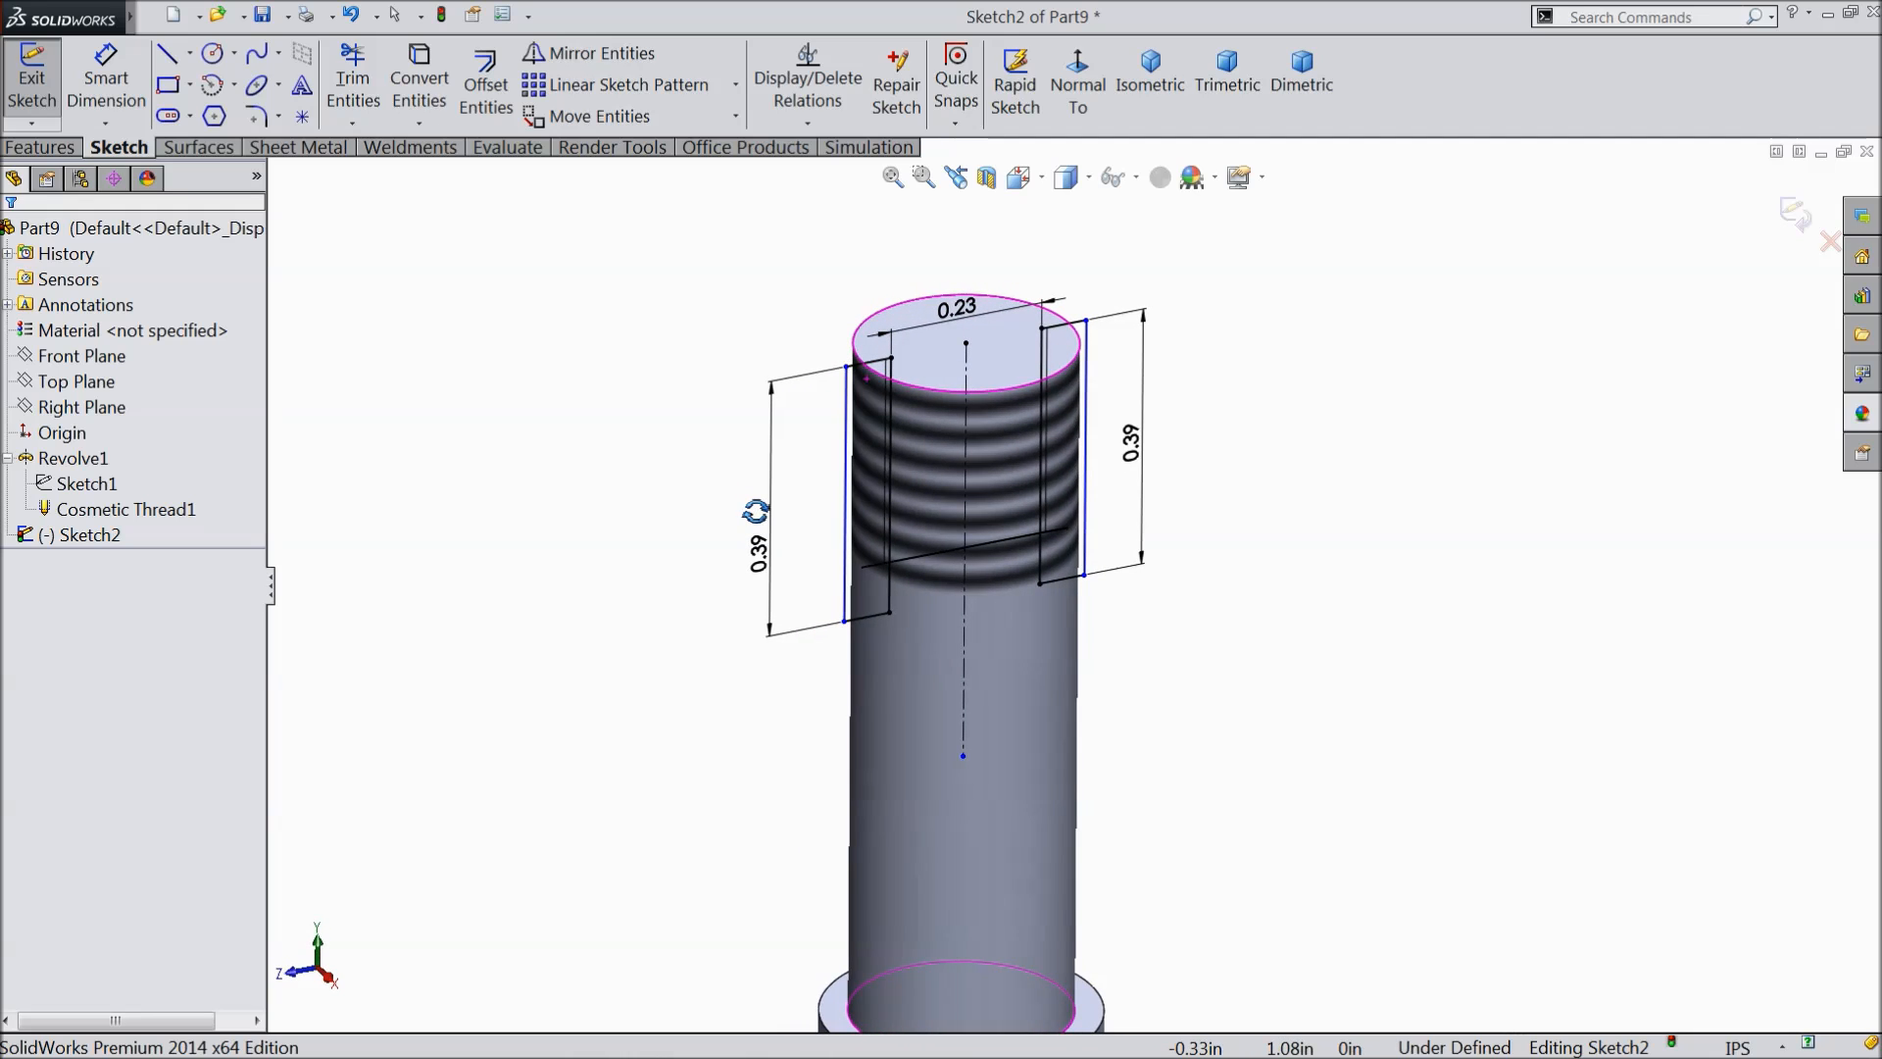
left_click(39, 147)
left_click(407, 83)
left_click(93, 368)
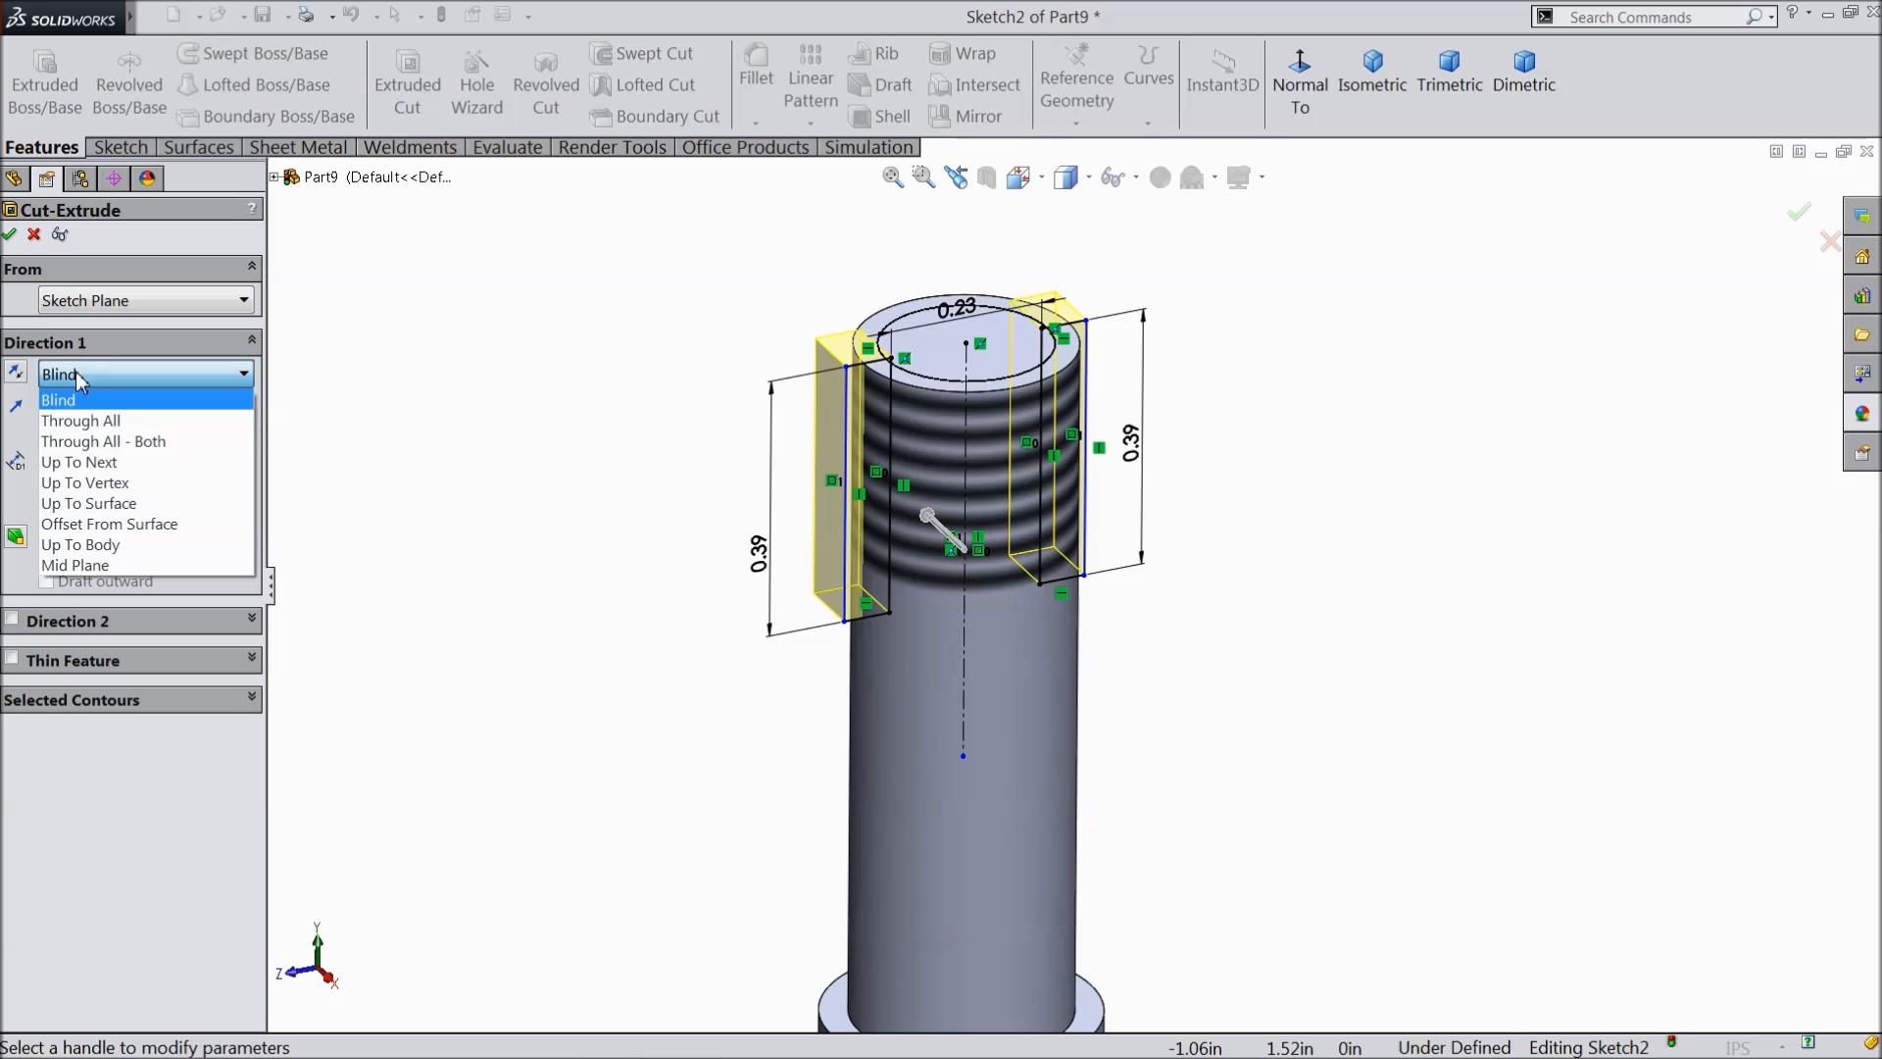
left_click(98, 432)
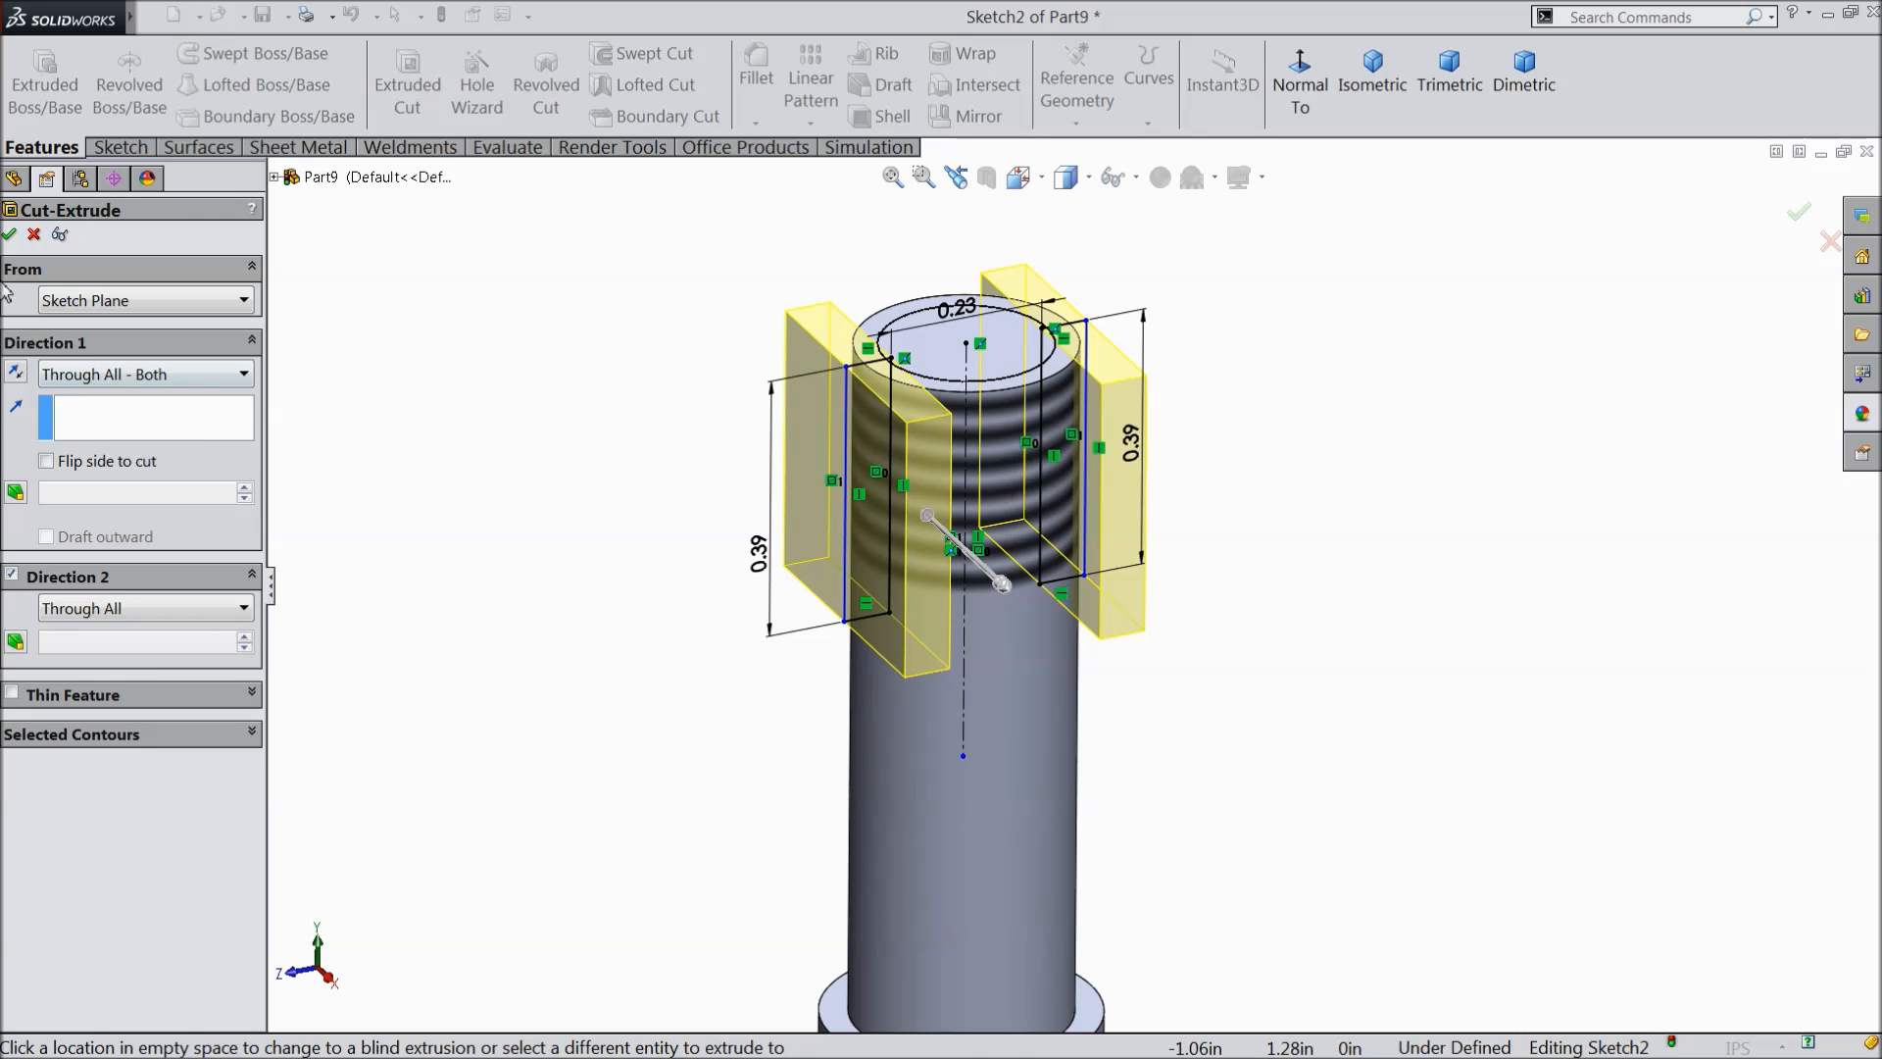
left_click(12, 235)
- Start a new sketch on the Right Plane, viewed normal to it at the stem's wide base
middle_click_drag(618, 549, 630, 461)
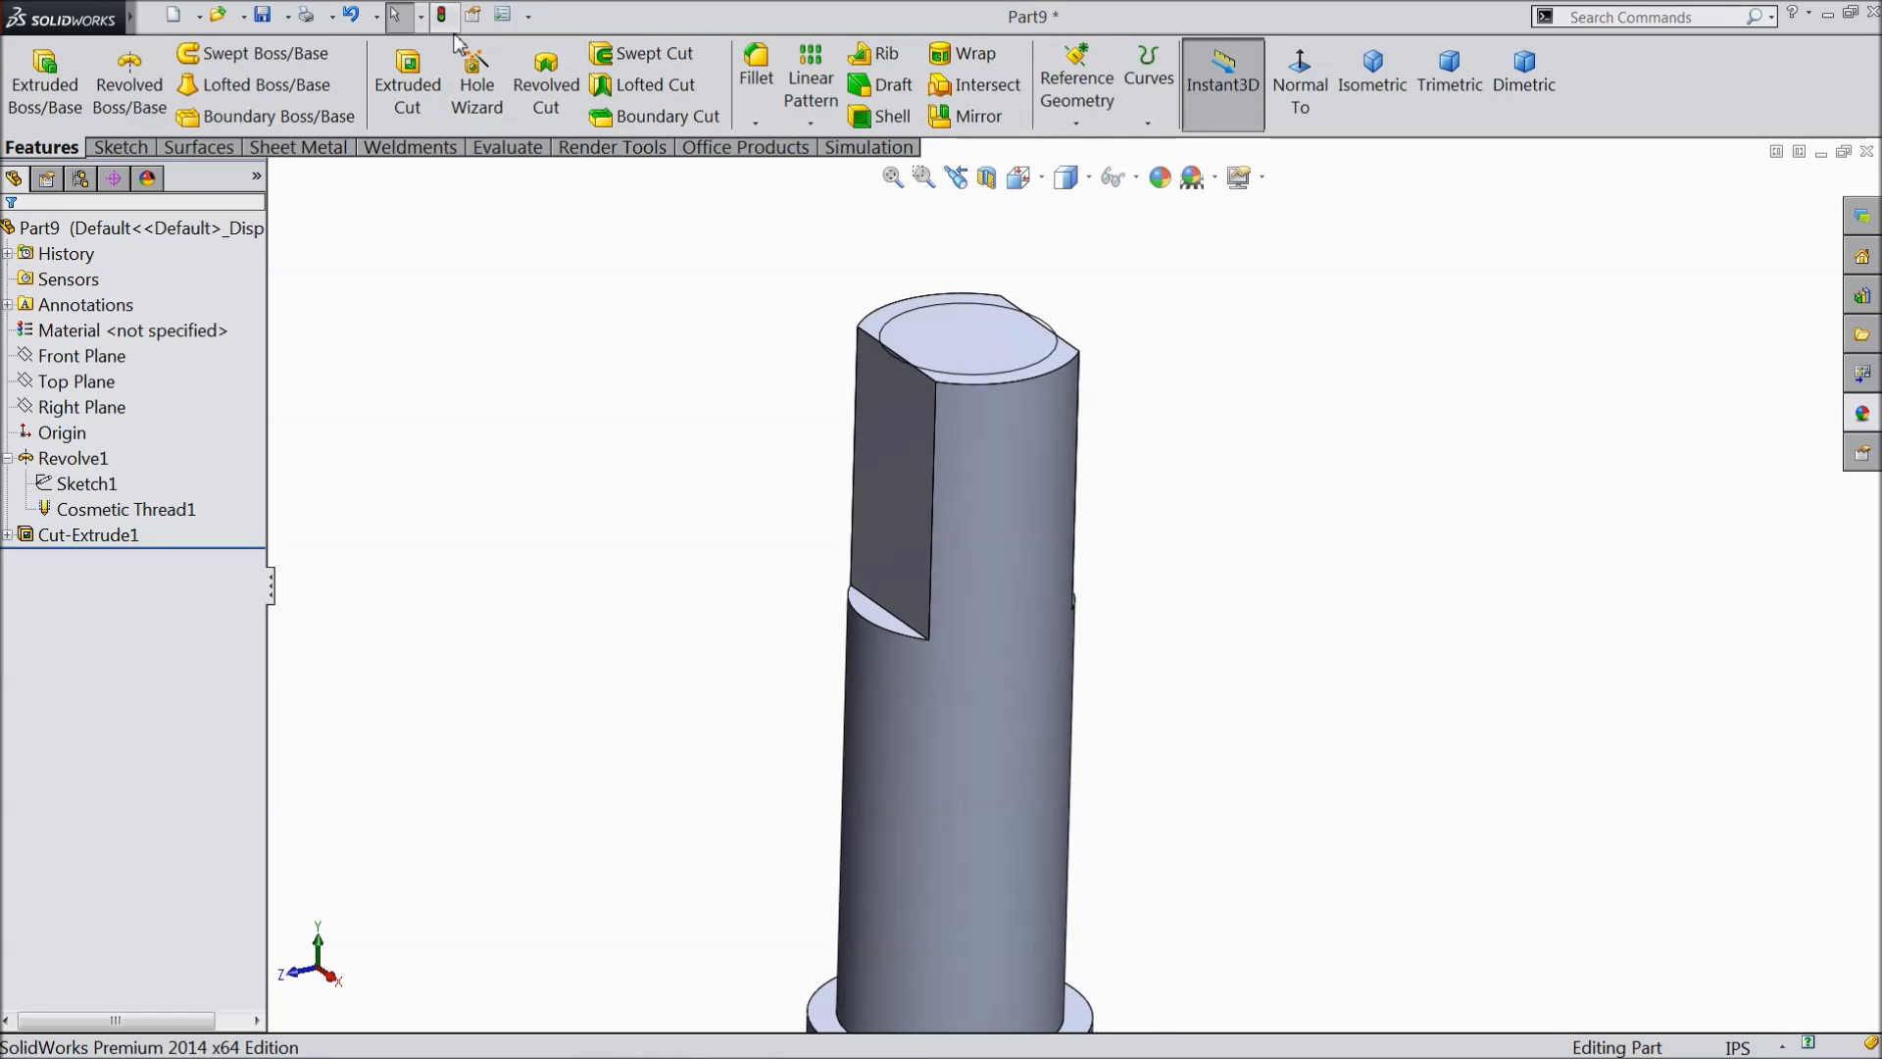
key("f")
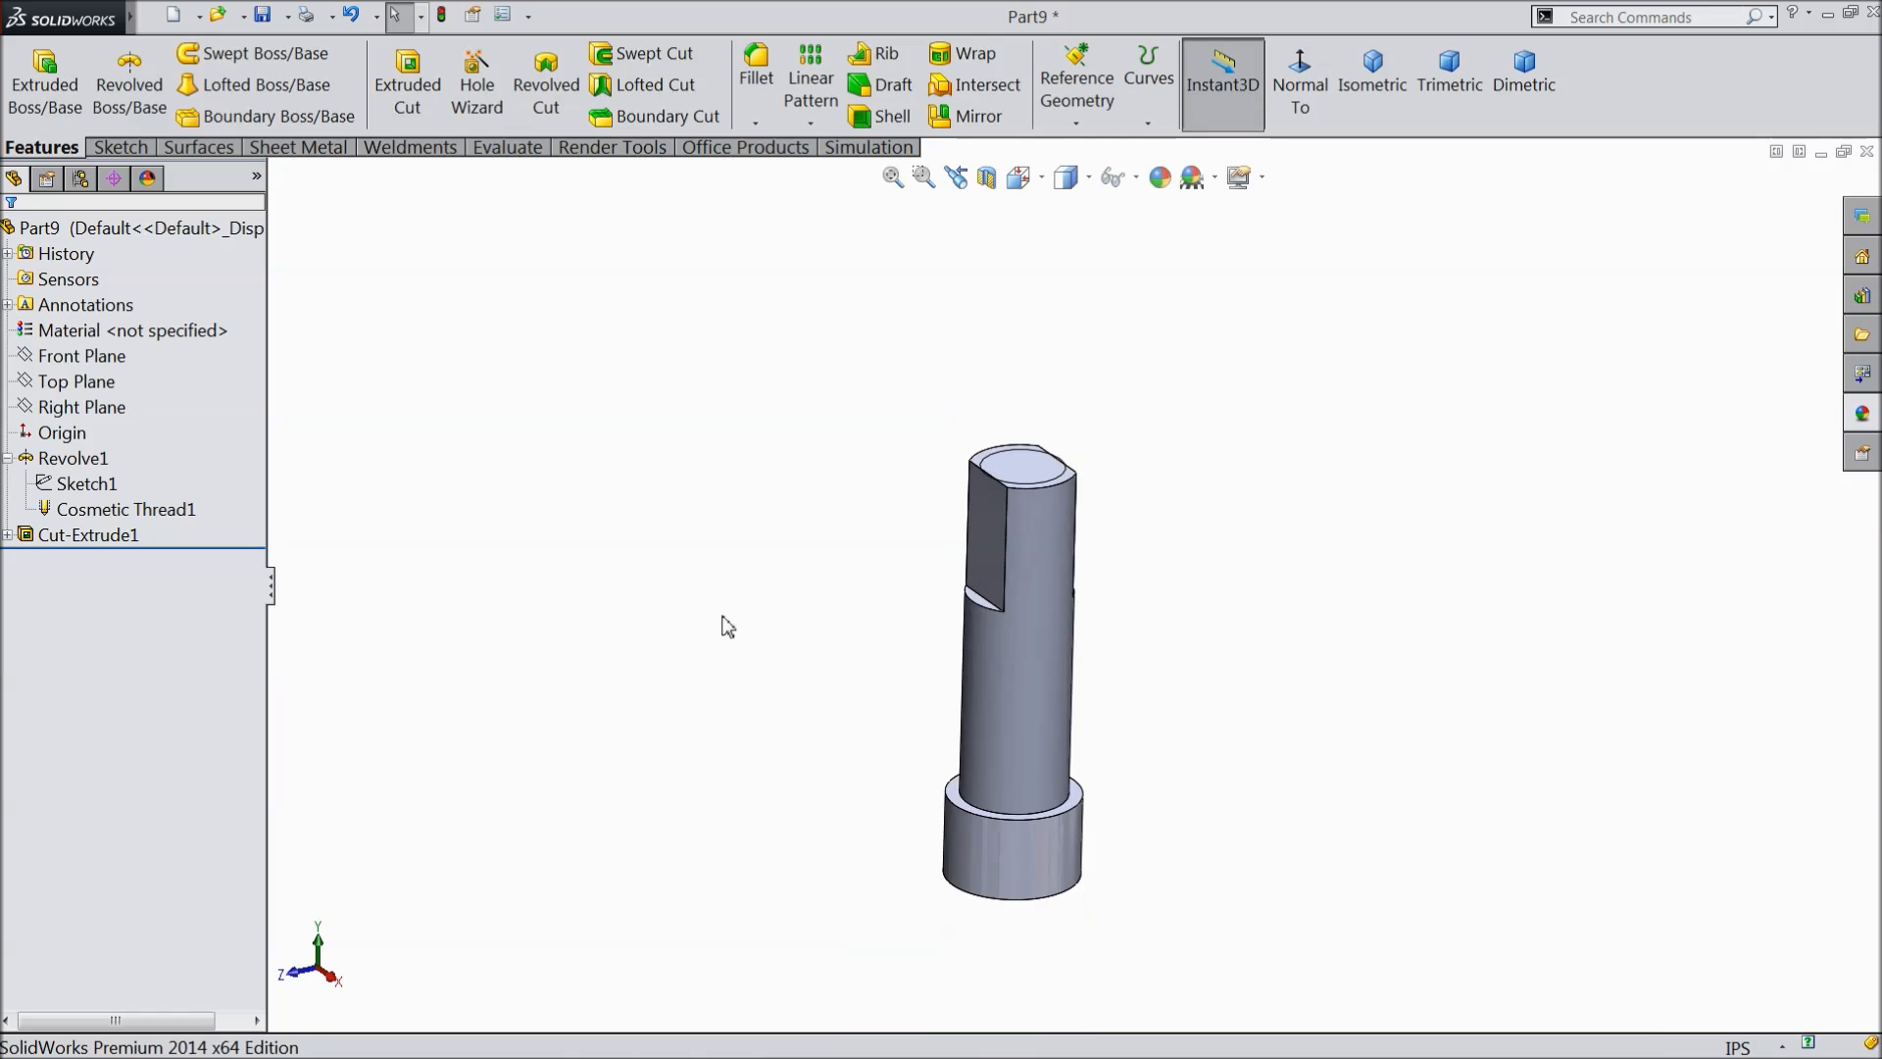
scroll(1152, 894, "down", 3)
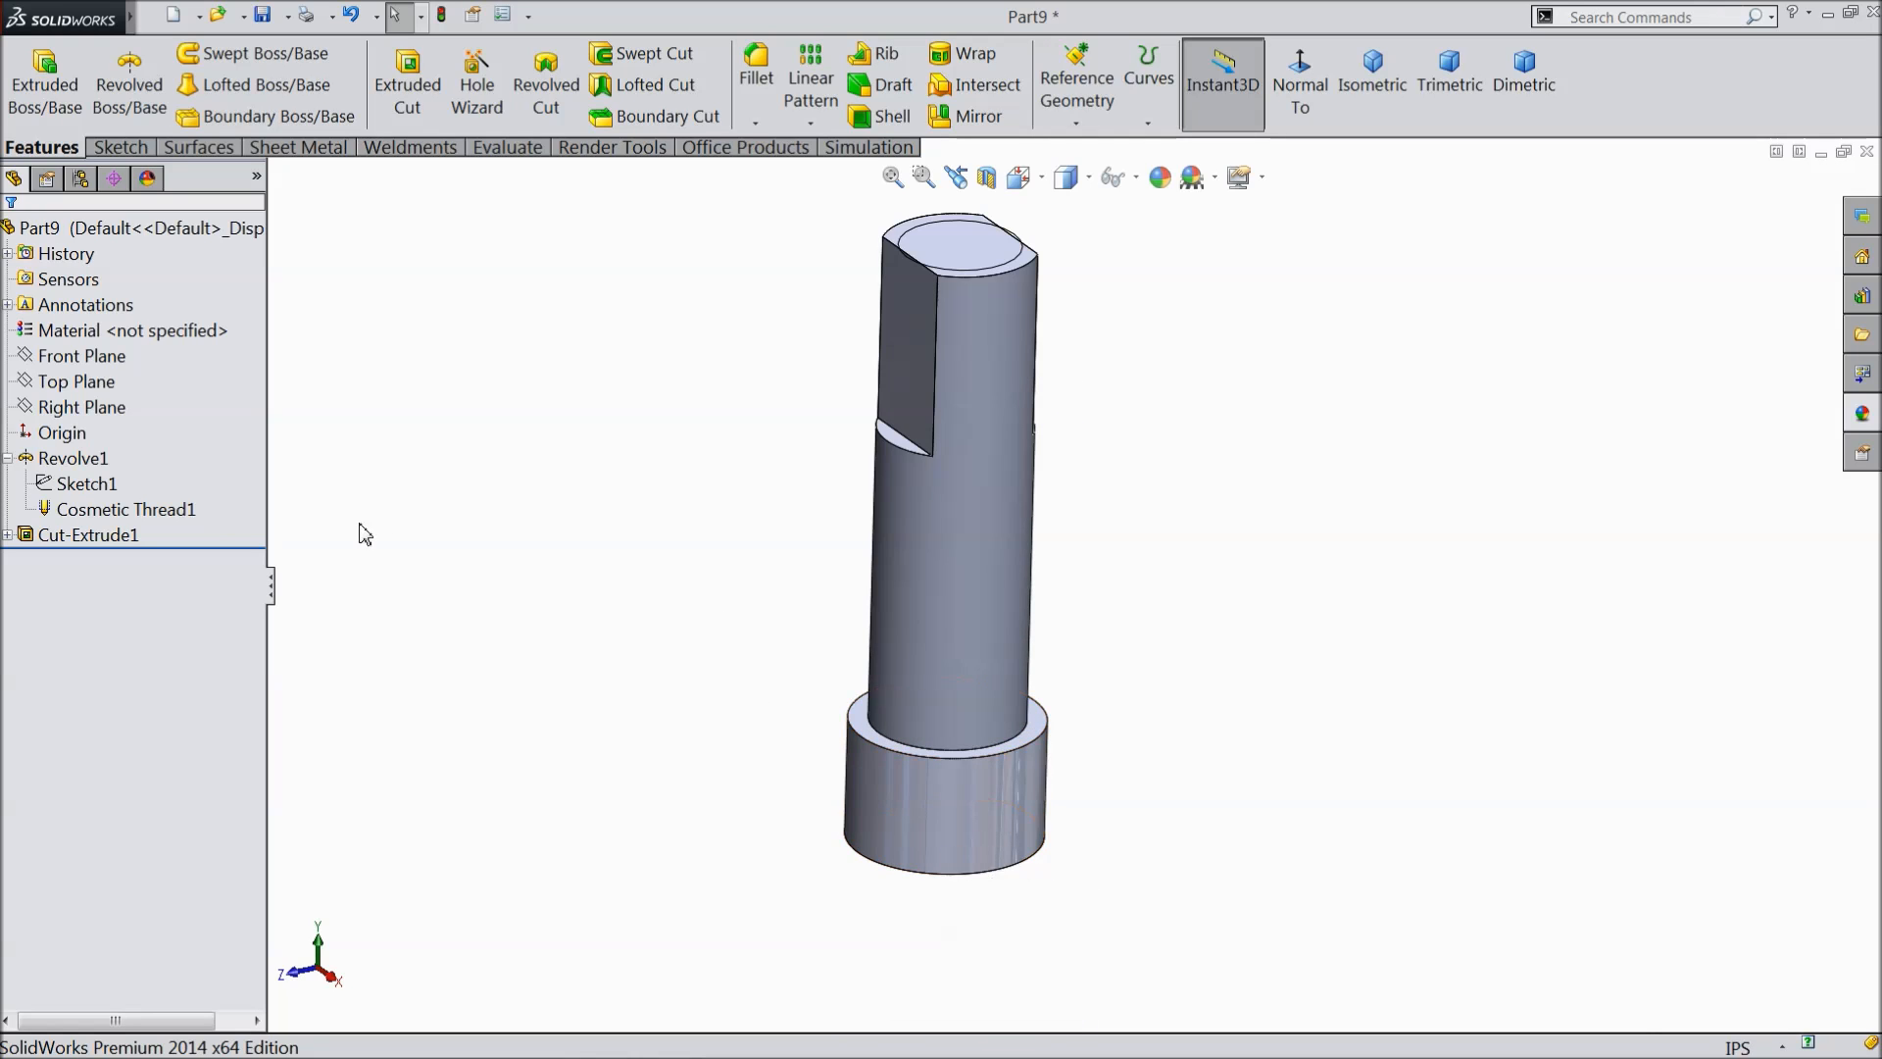
left_click(64, 414)
left_click(94, 385)
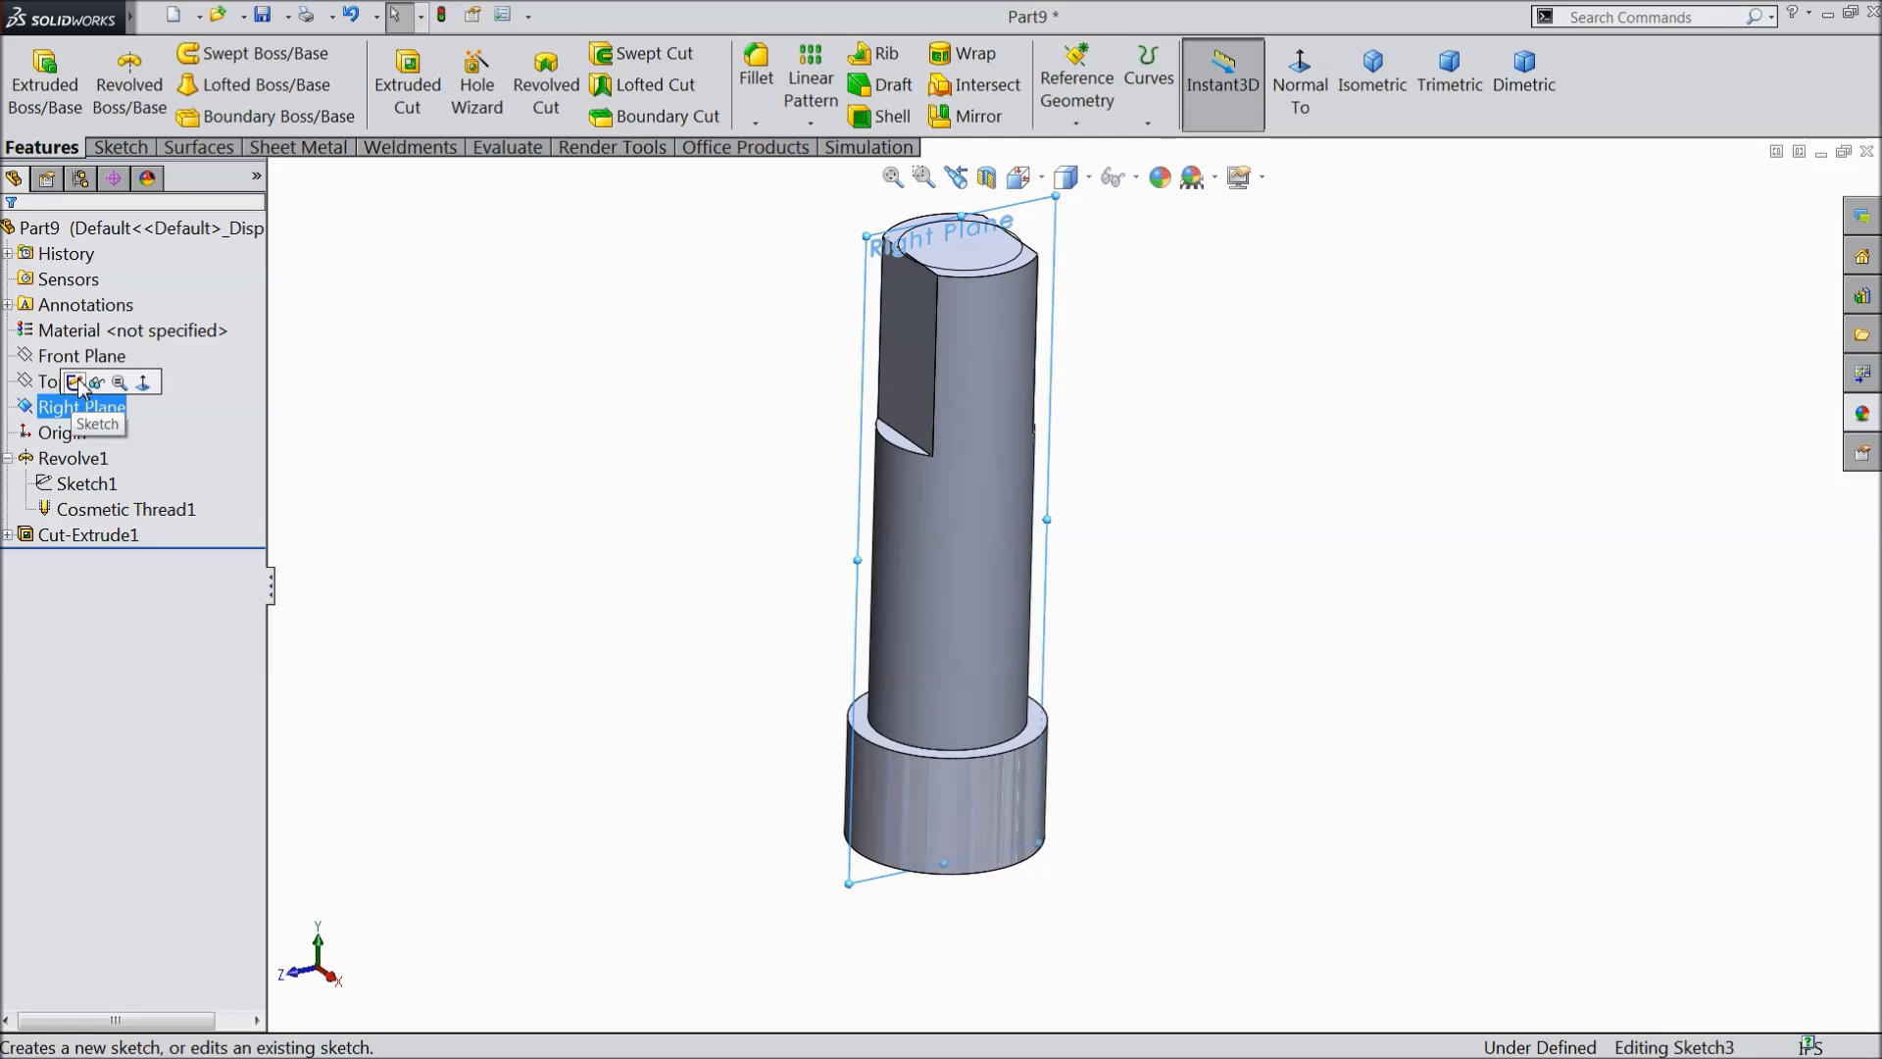
left_click(1299, 93)
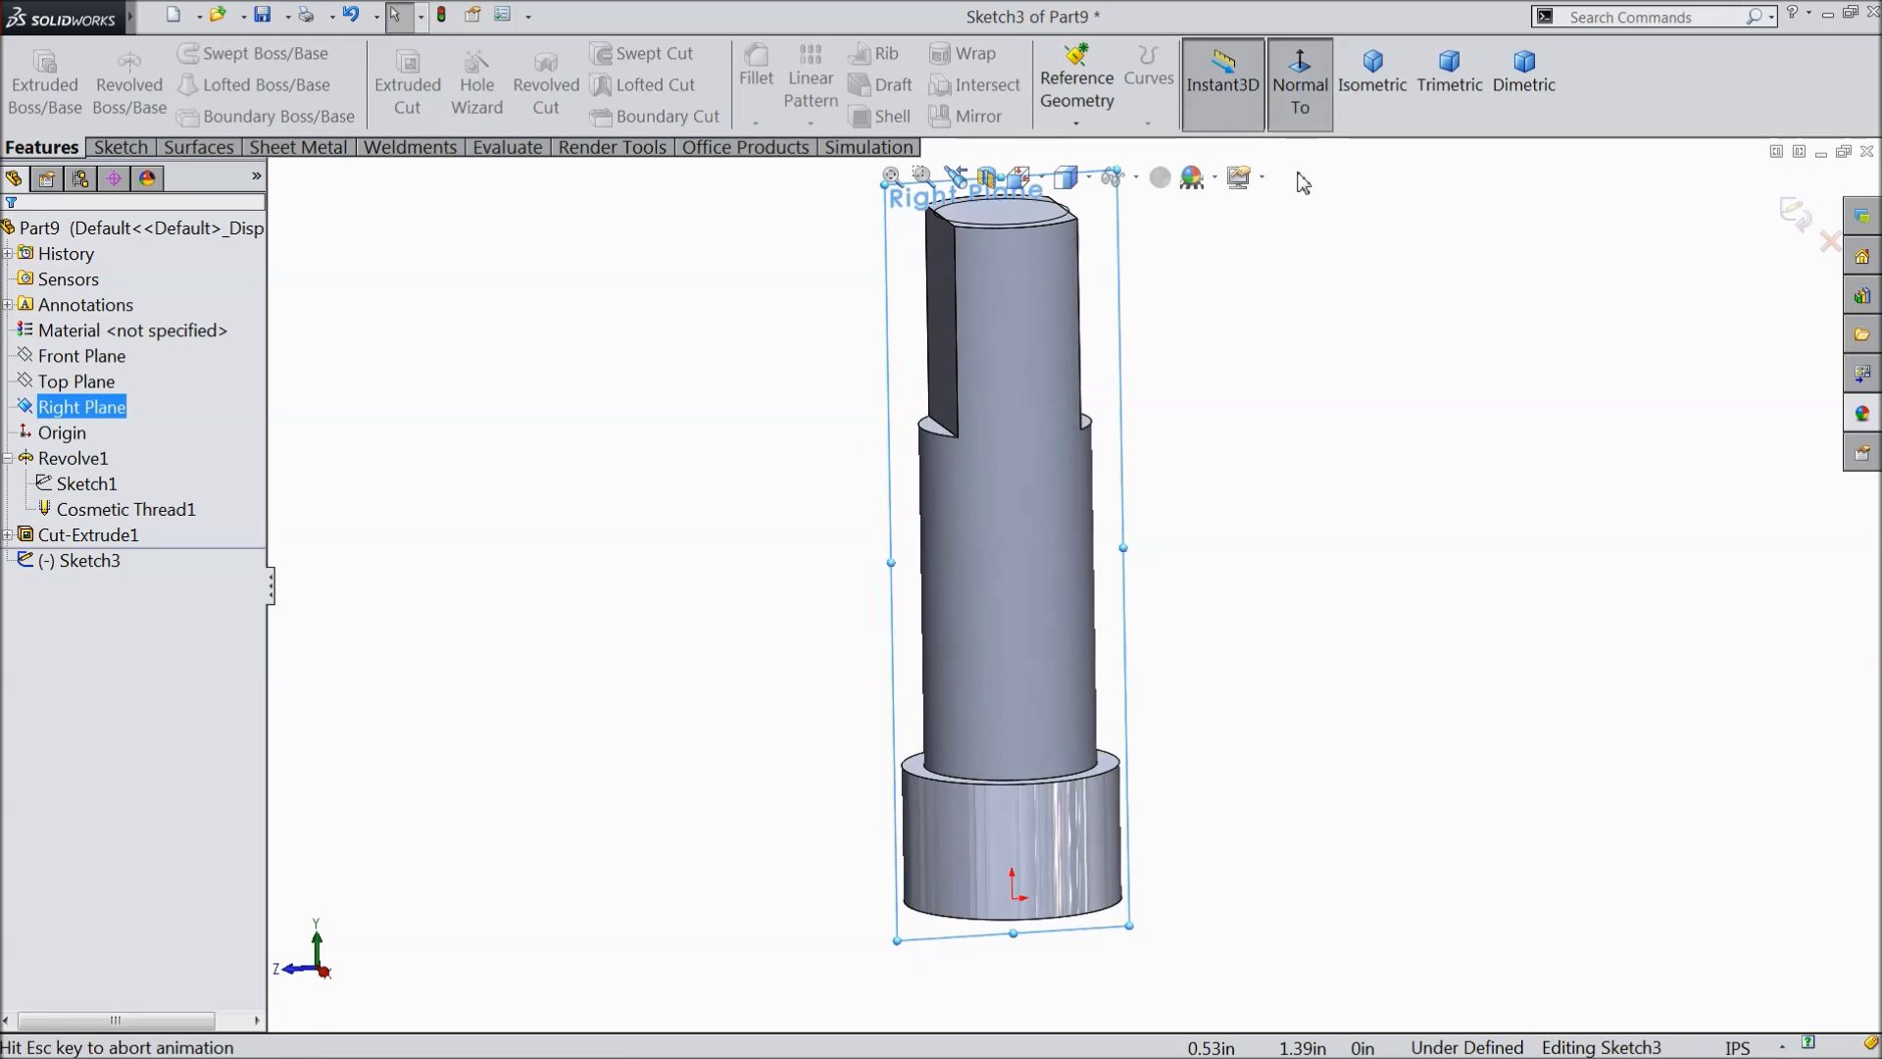
scroll(1058, 814, "down", 5)
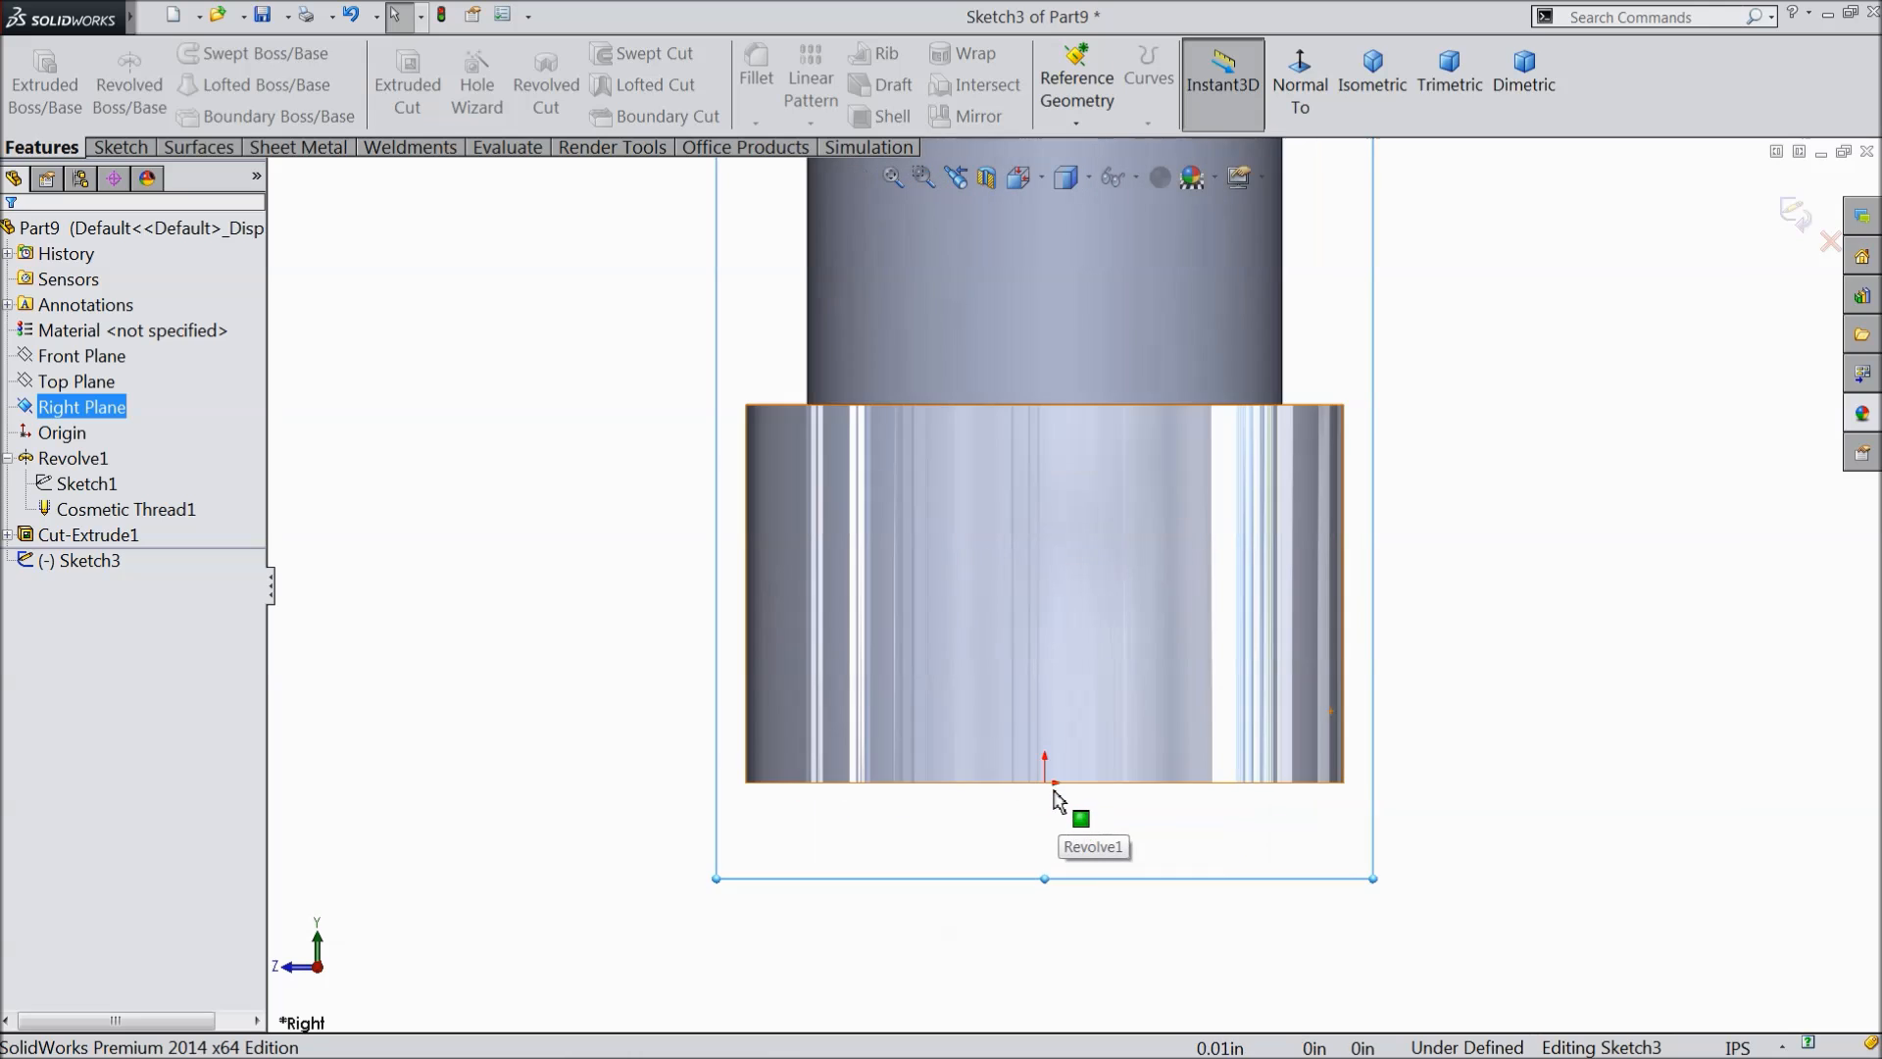
- Sketch a closed right triangle about 0.16 in wide and 0.06 in high in the base's lower corner on the +Z side
left_click(120, 147)
left_click(169, 56)
scroll(779, 750, "down", 2)
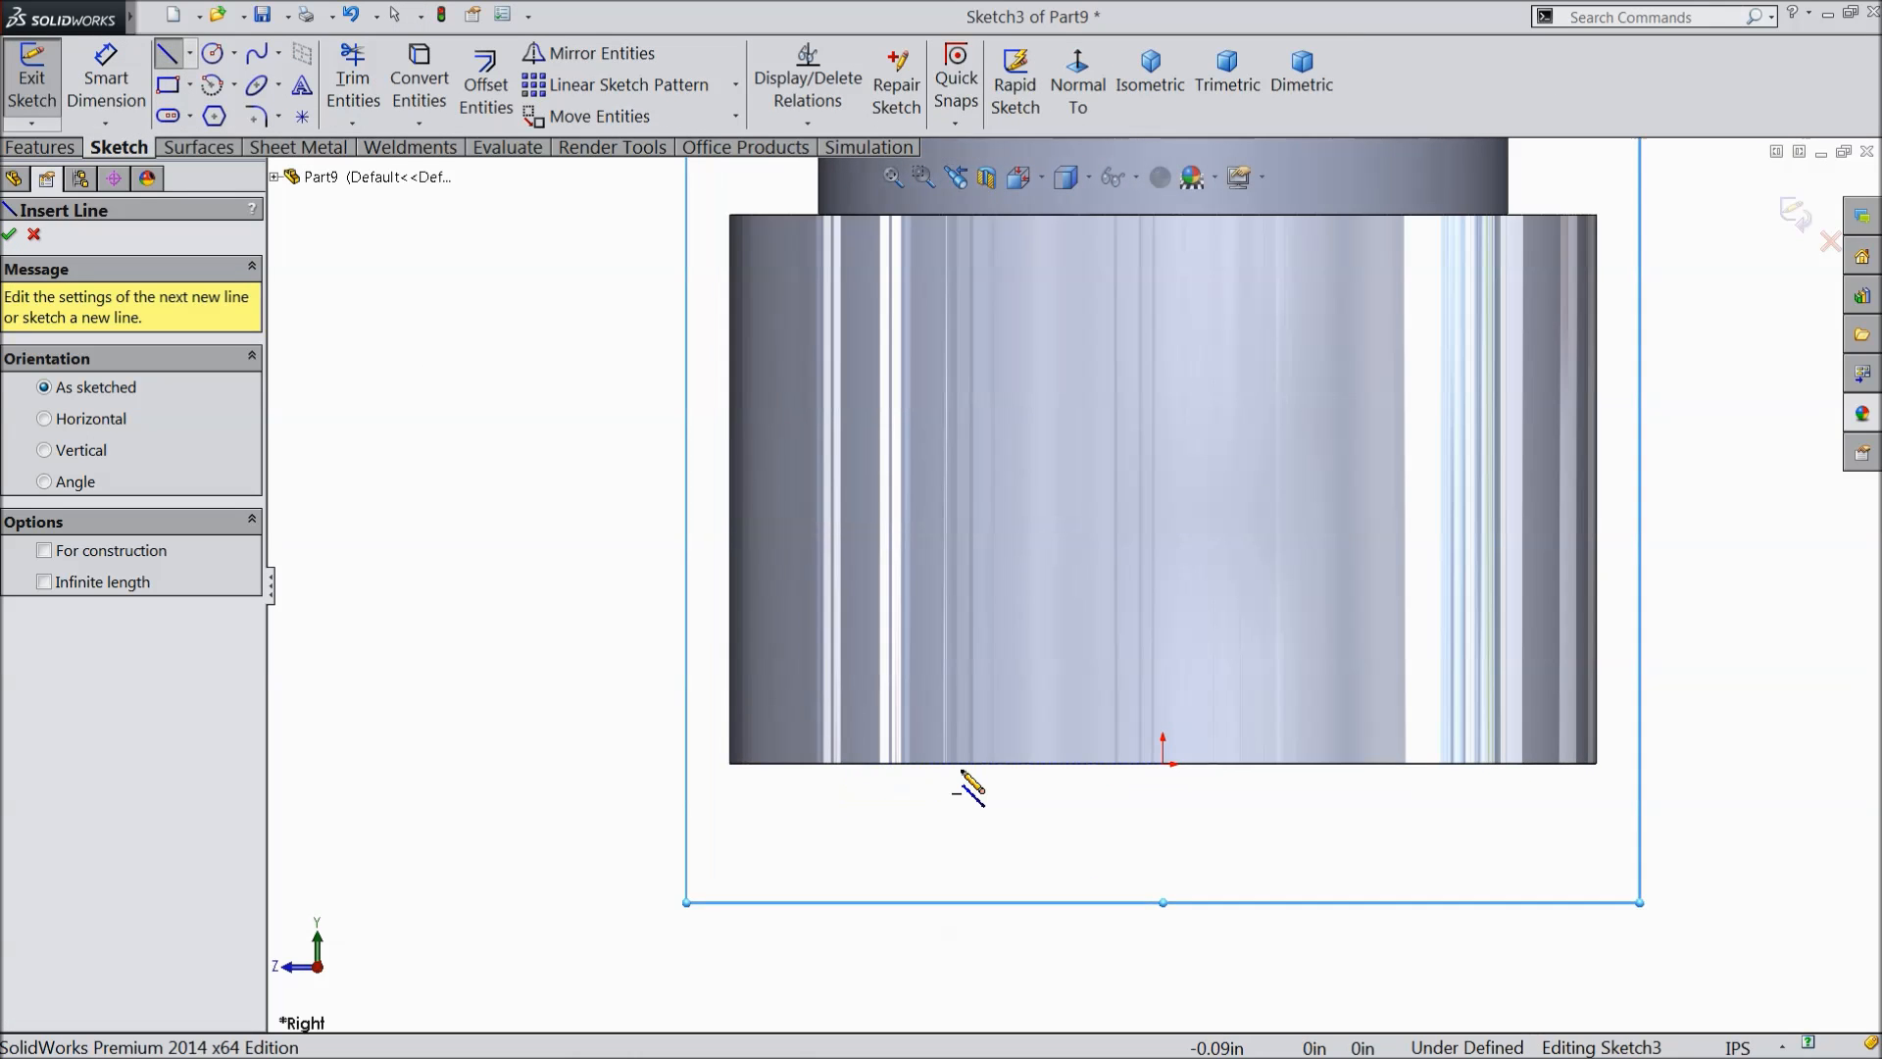
left_click(1074, 764)
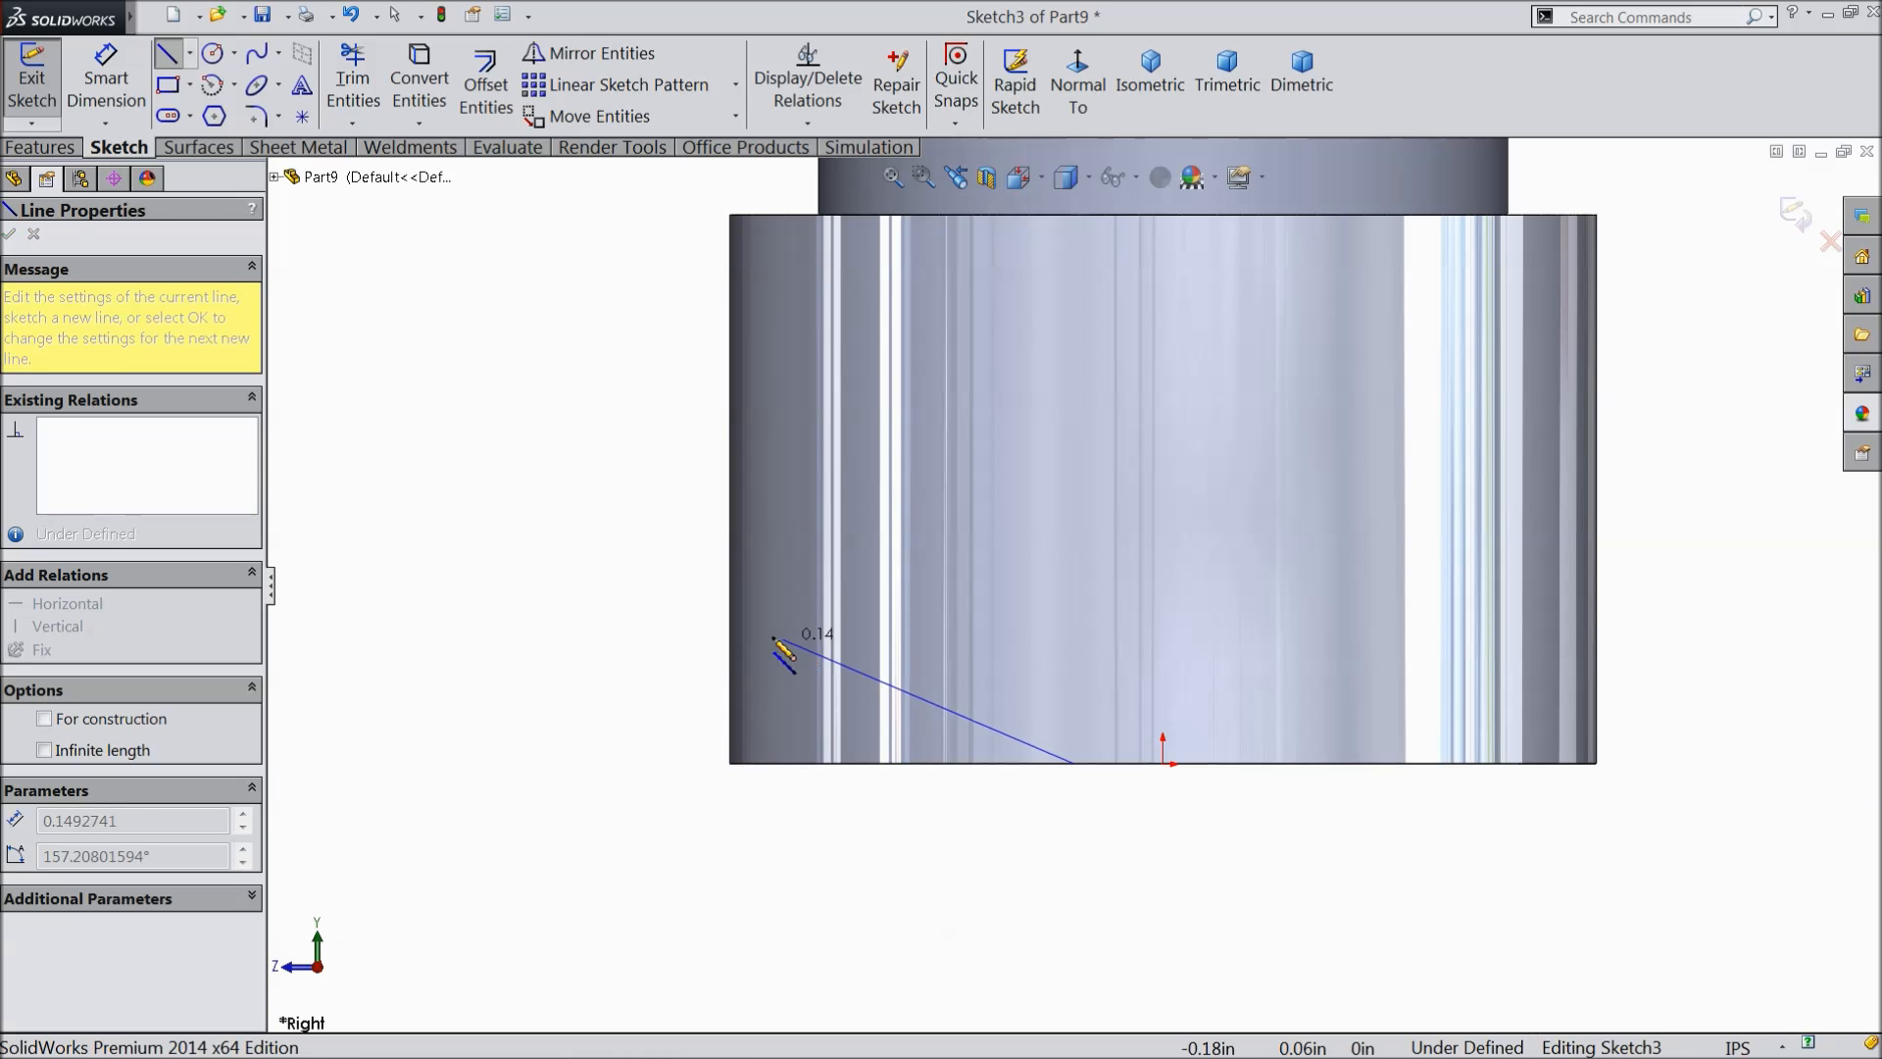
left_click(730, 633)
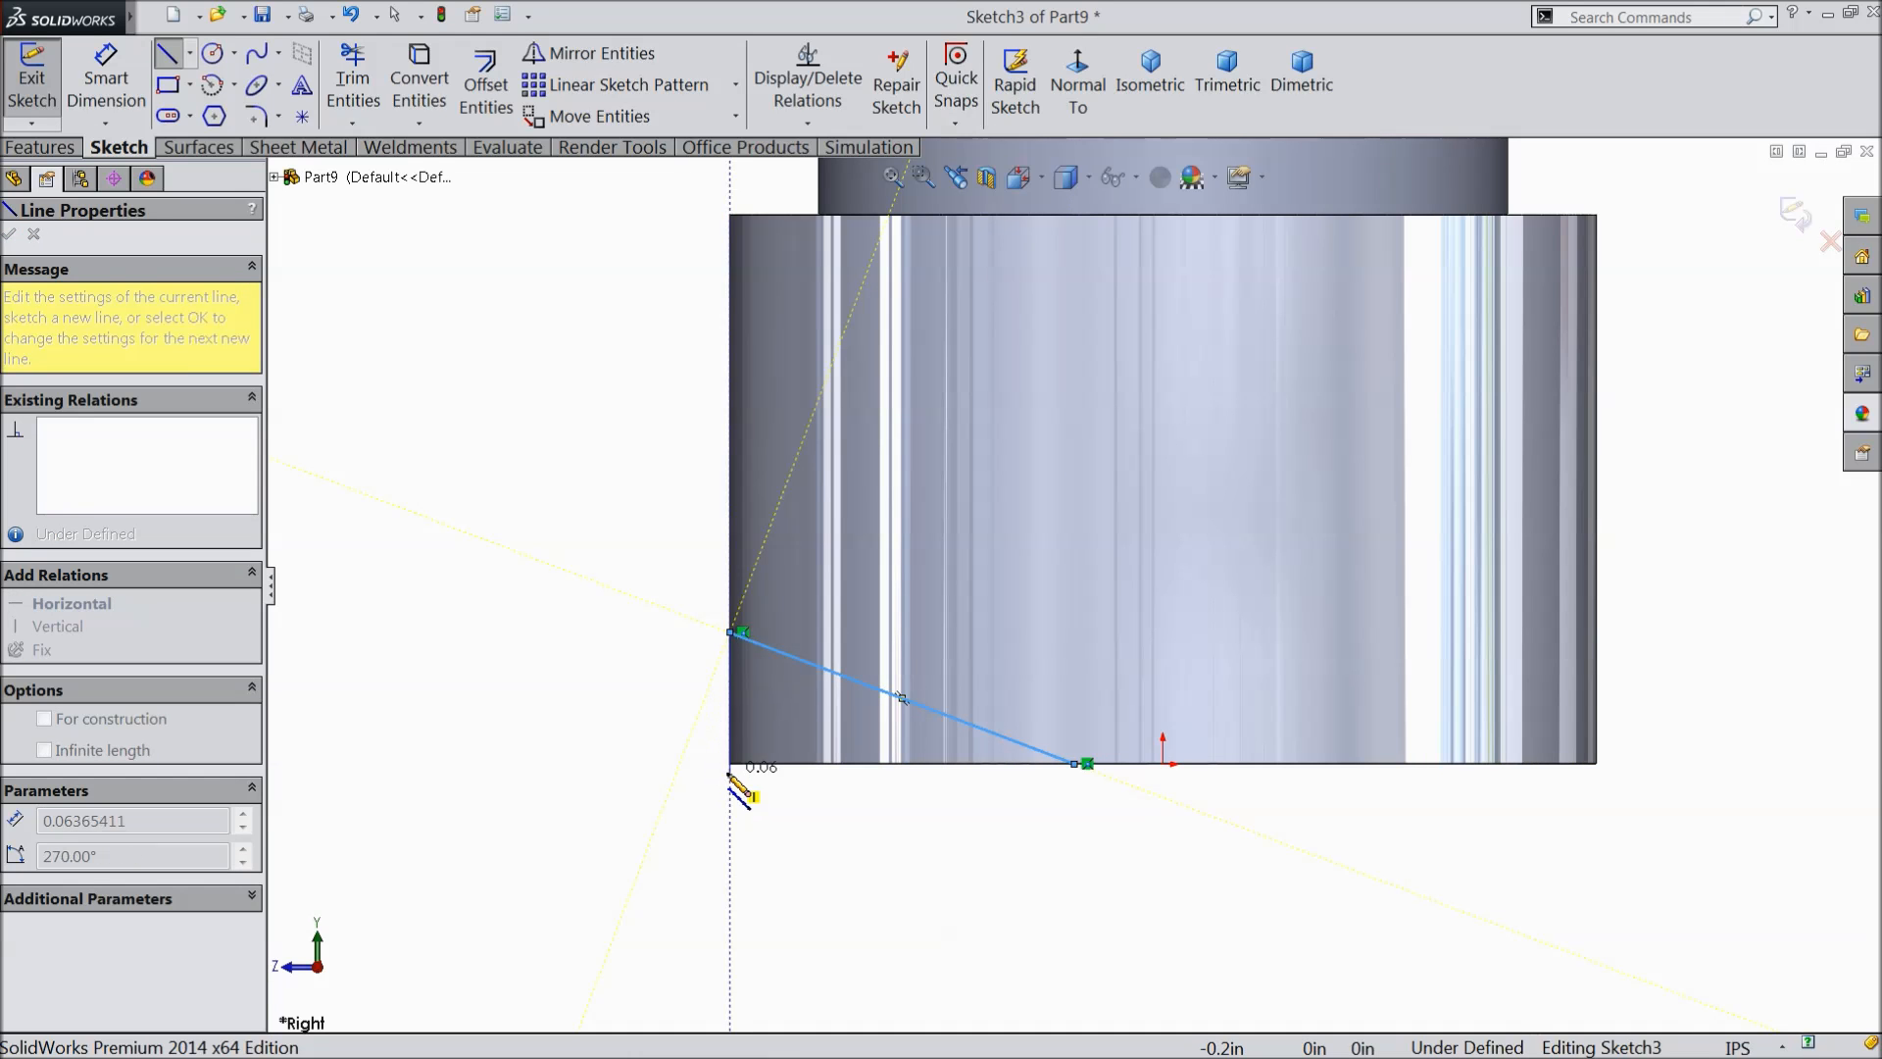
left_click(730, 763)
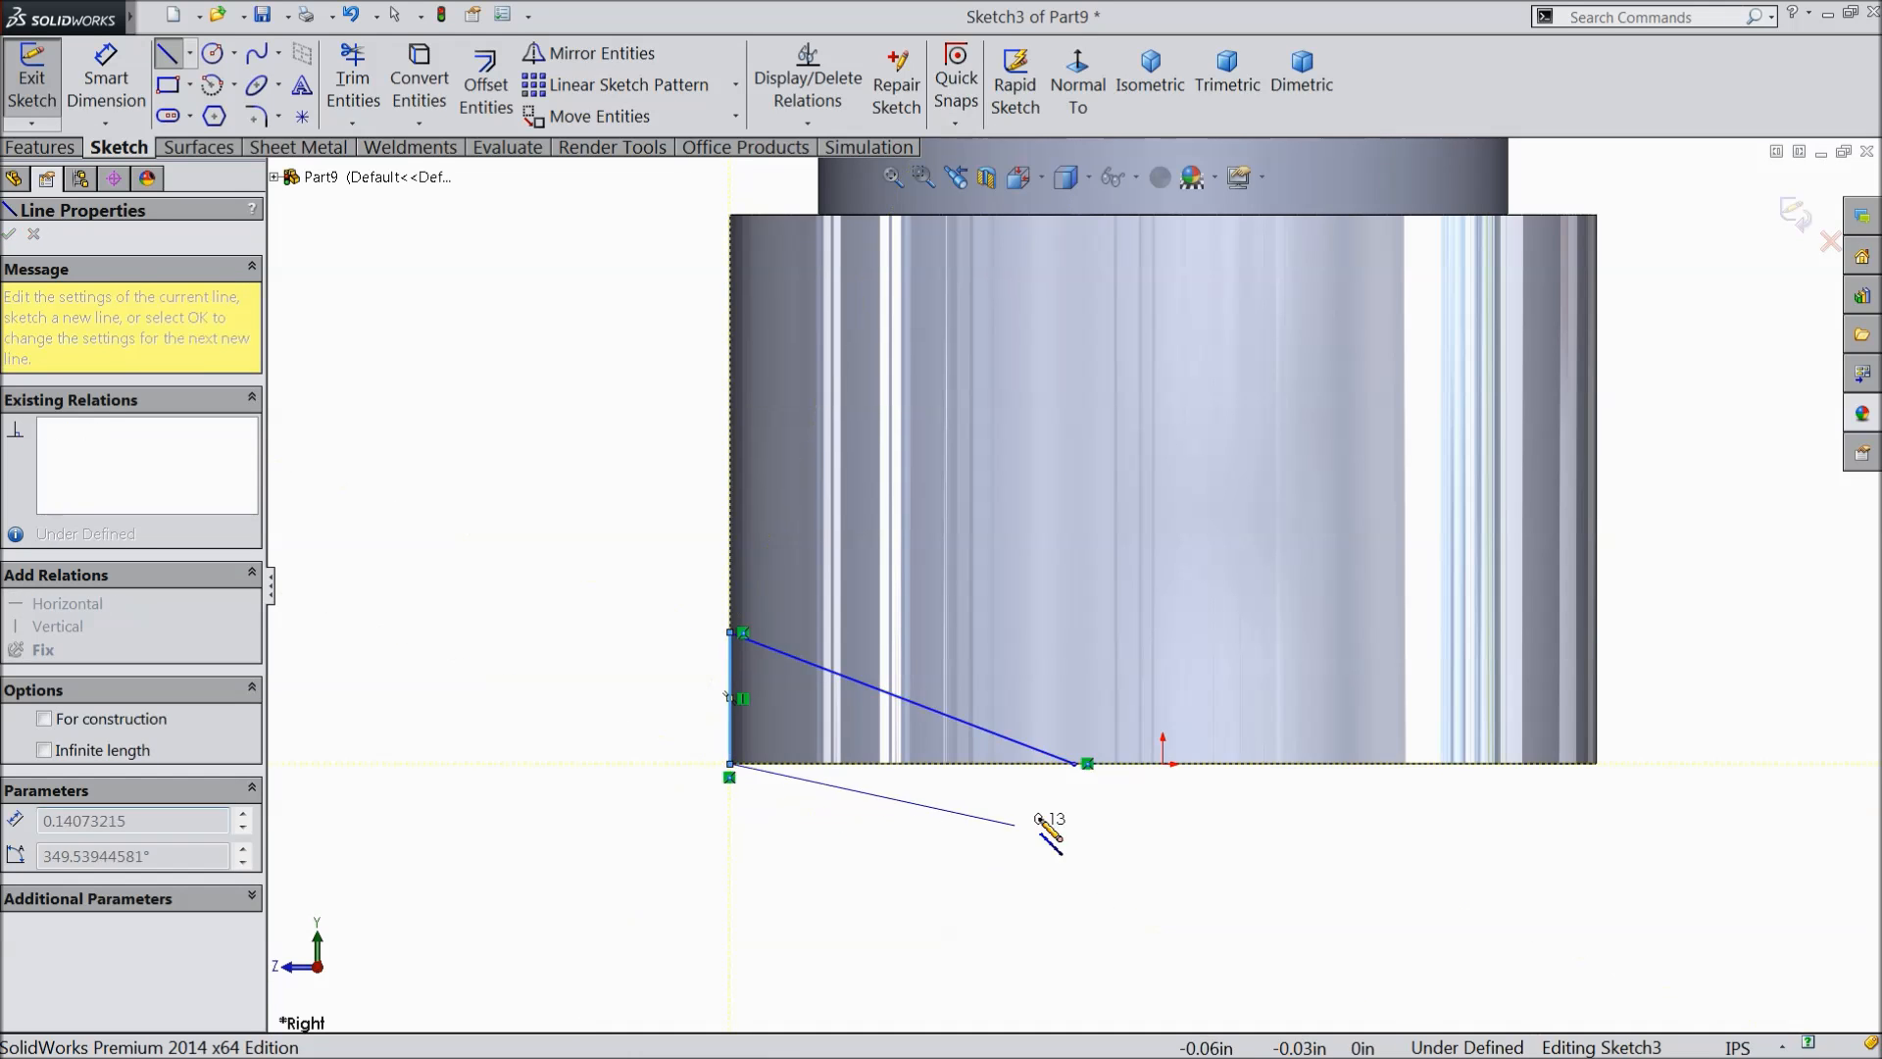
left_click(1075, 764)
- Dimension the triangle's inner tip horizontally from the origin and set the distance to 0.03 in
left_click(106, 78)
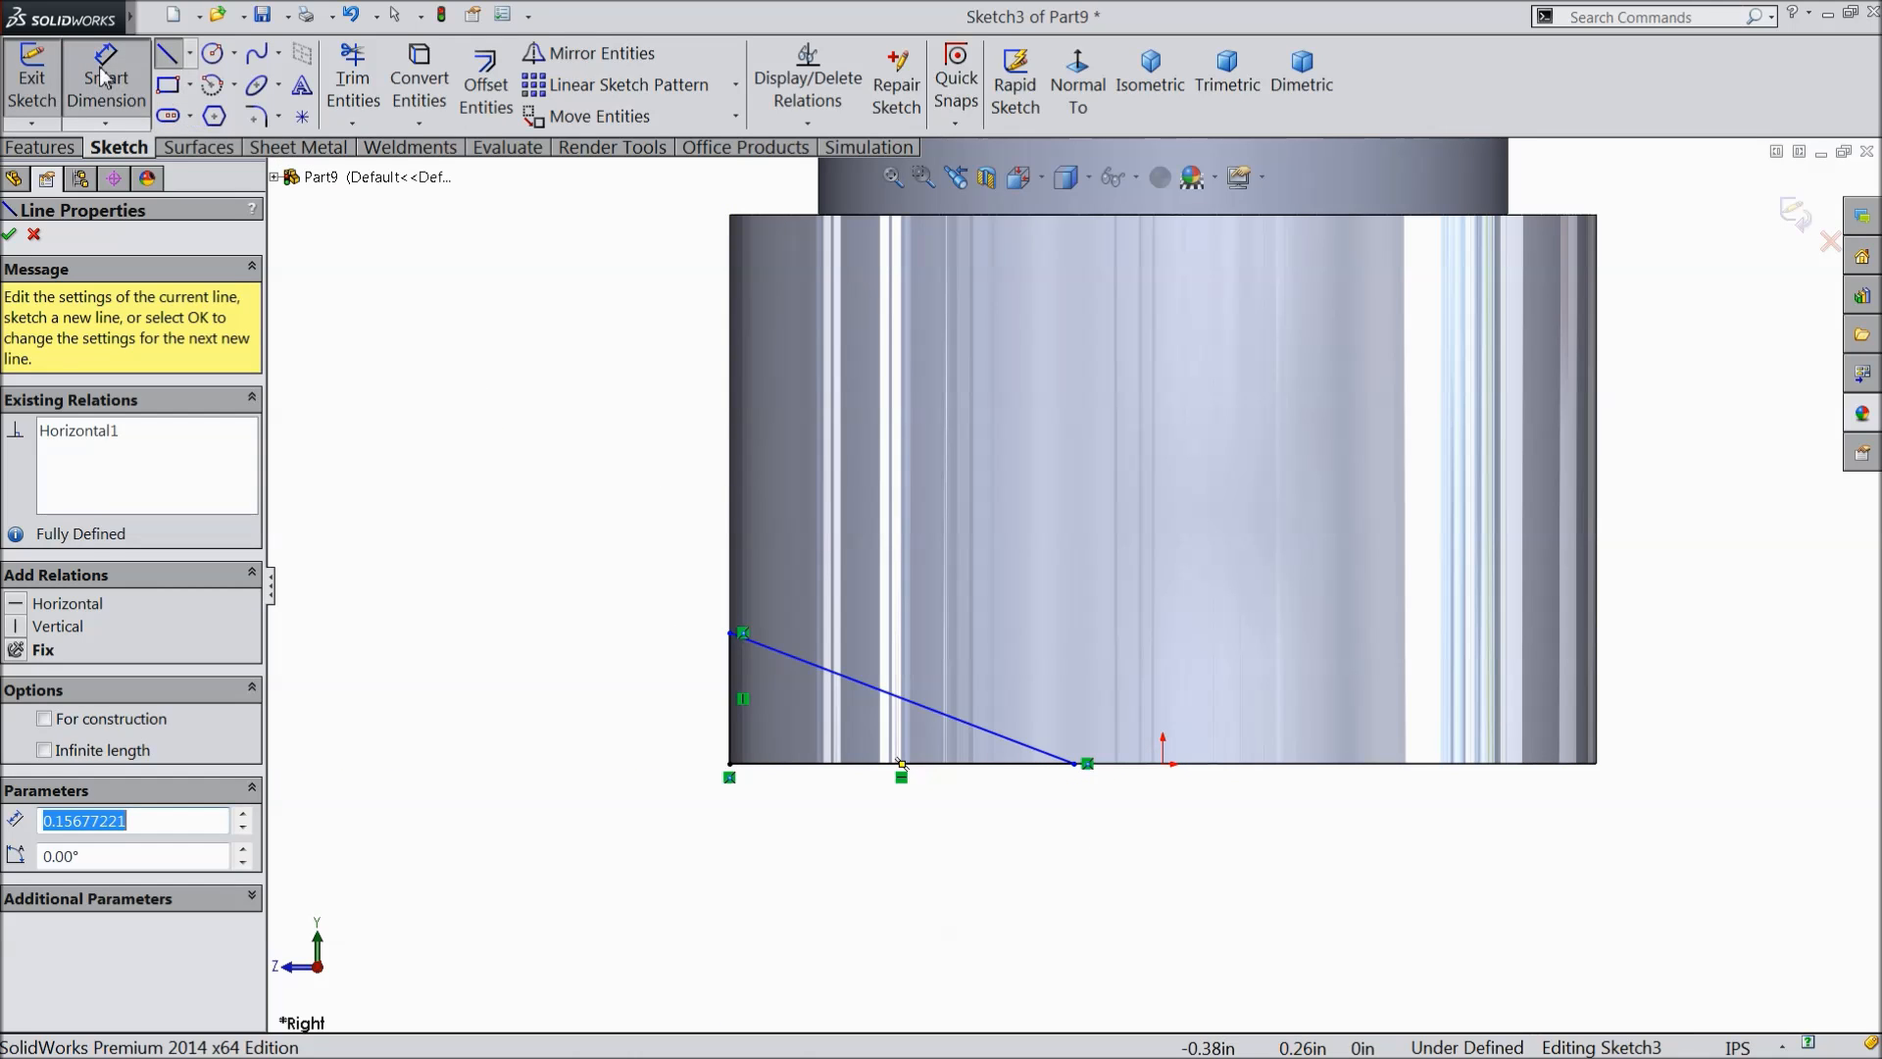
left_click(1075, 766)
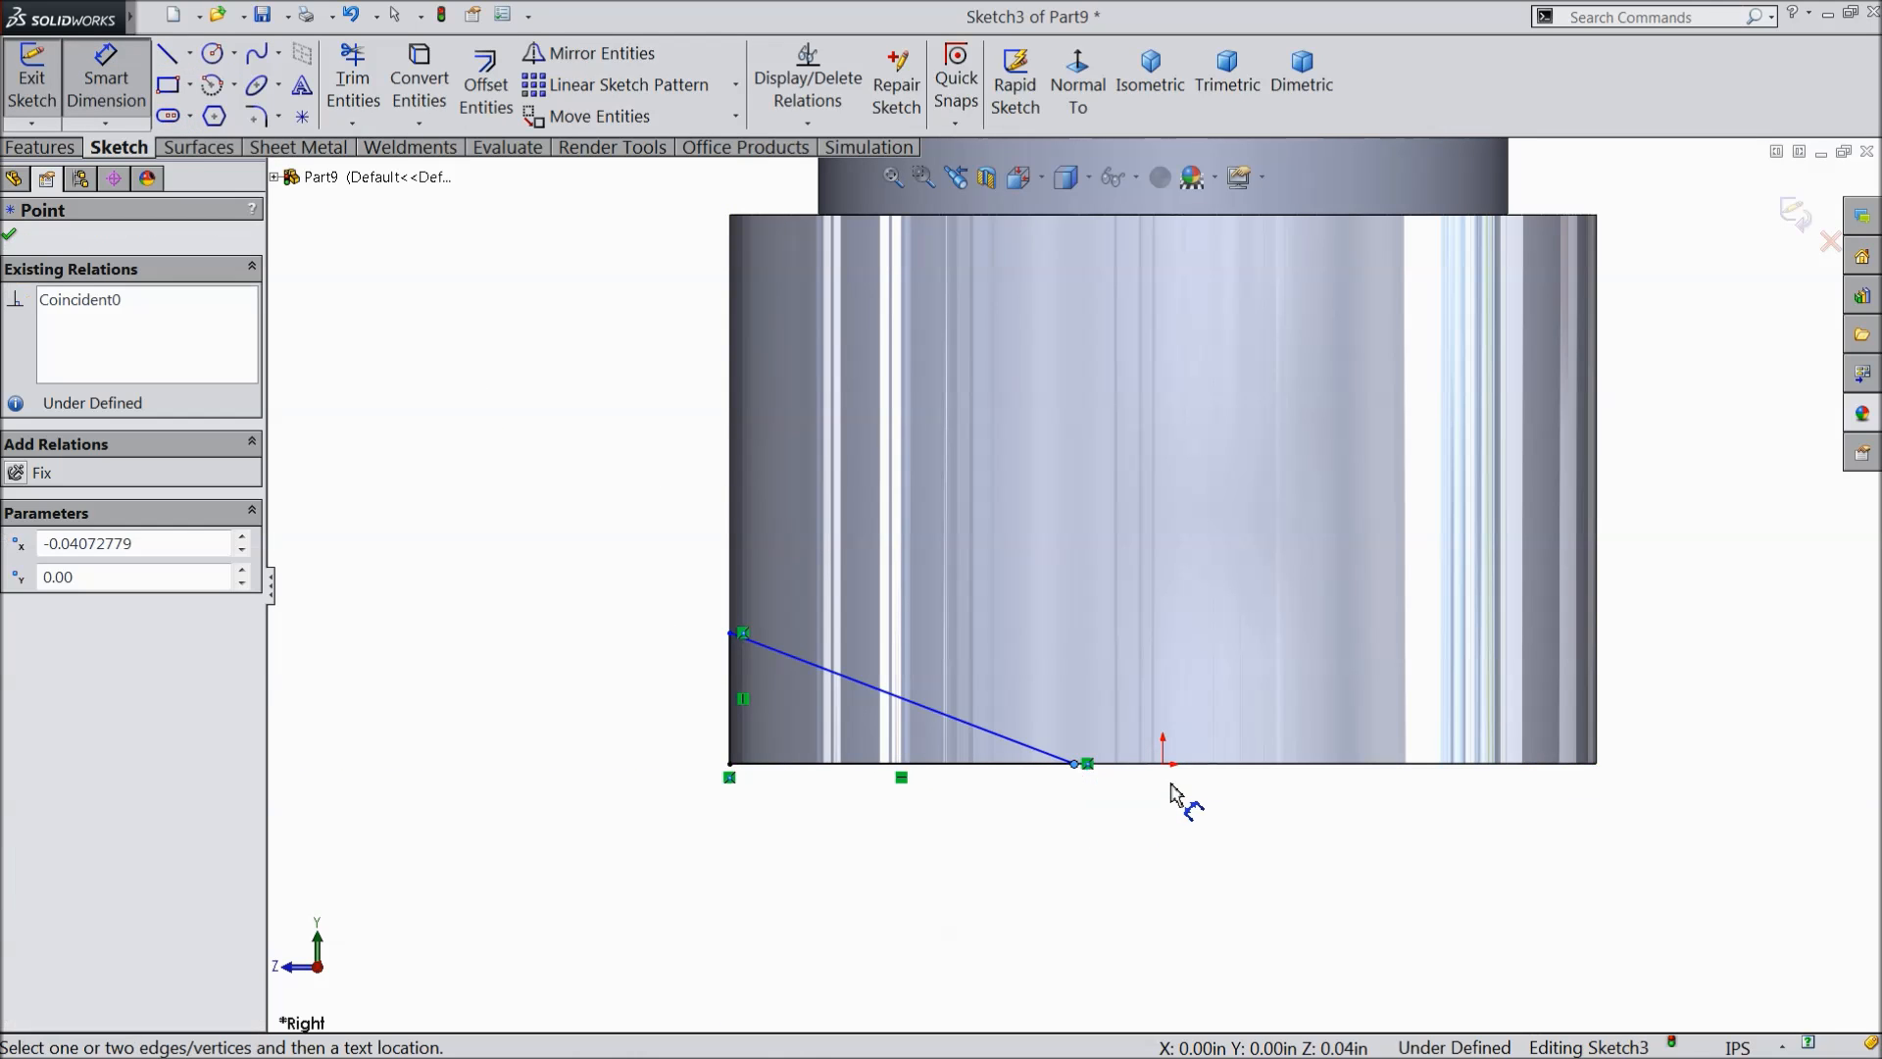
left_click(1164, 764)
left_click(1127, 841)
type("0.03")
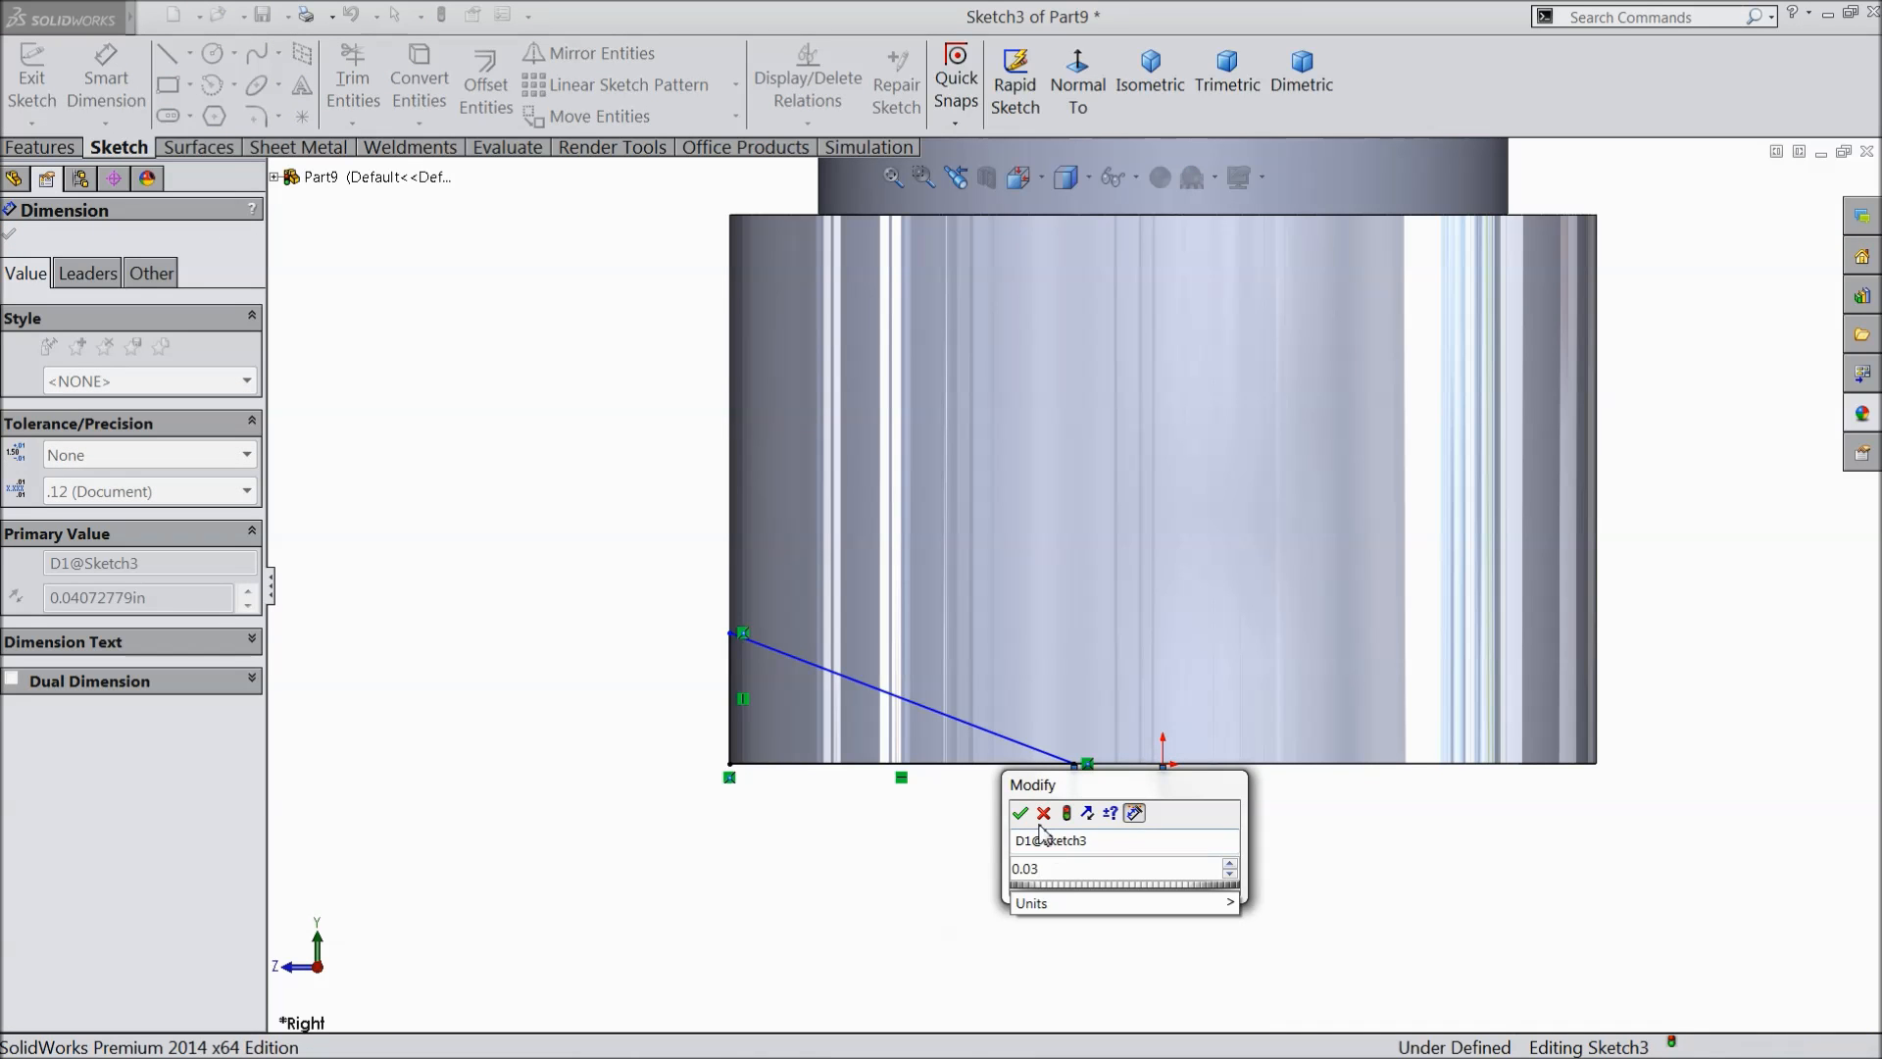
left_click(1019, 813)
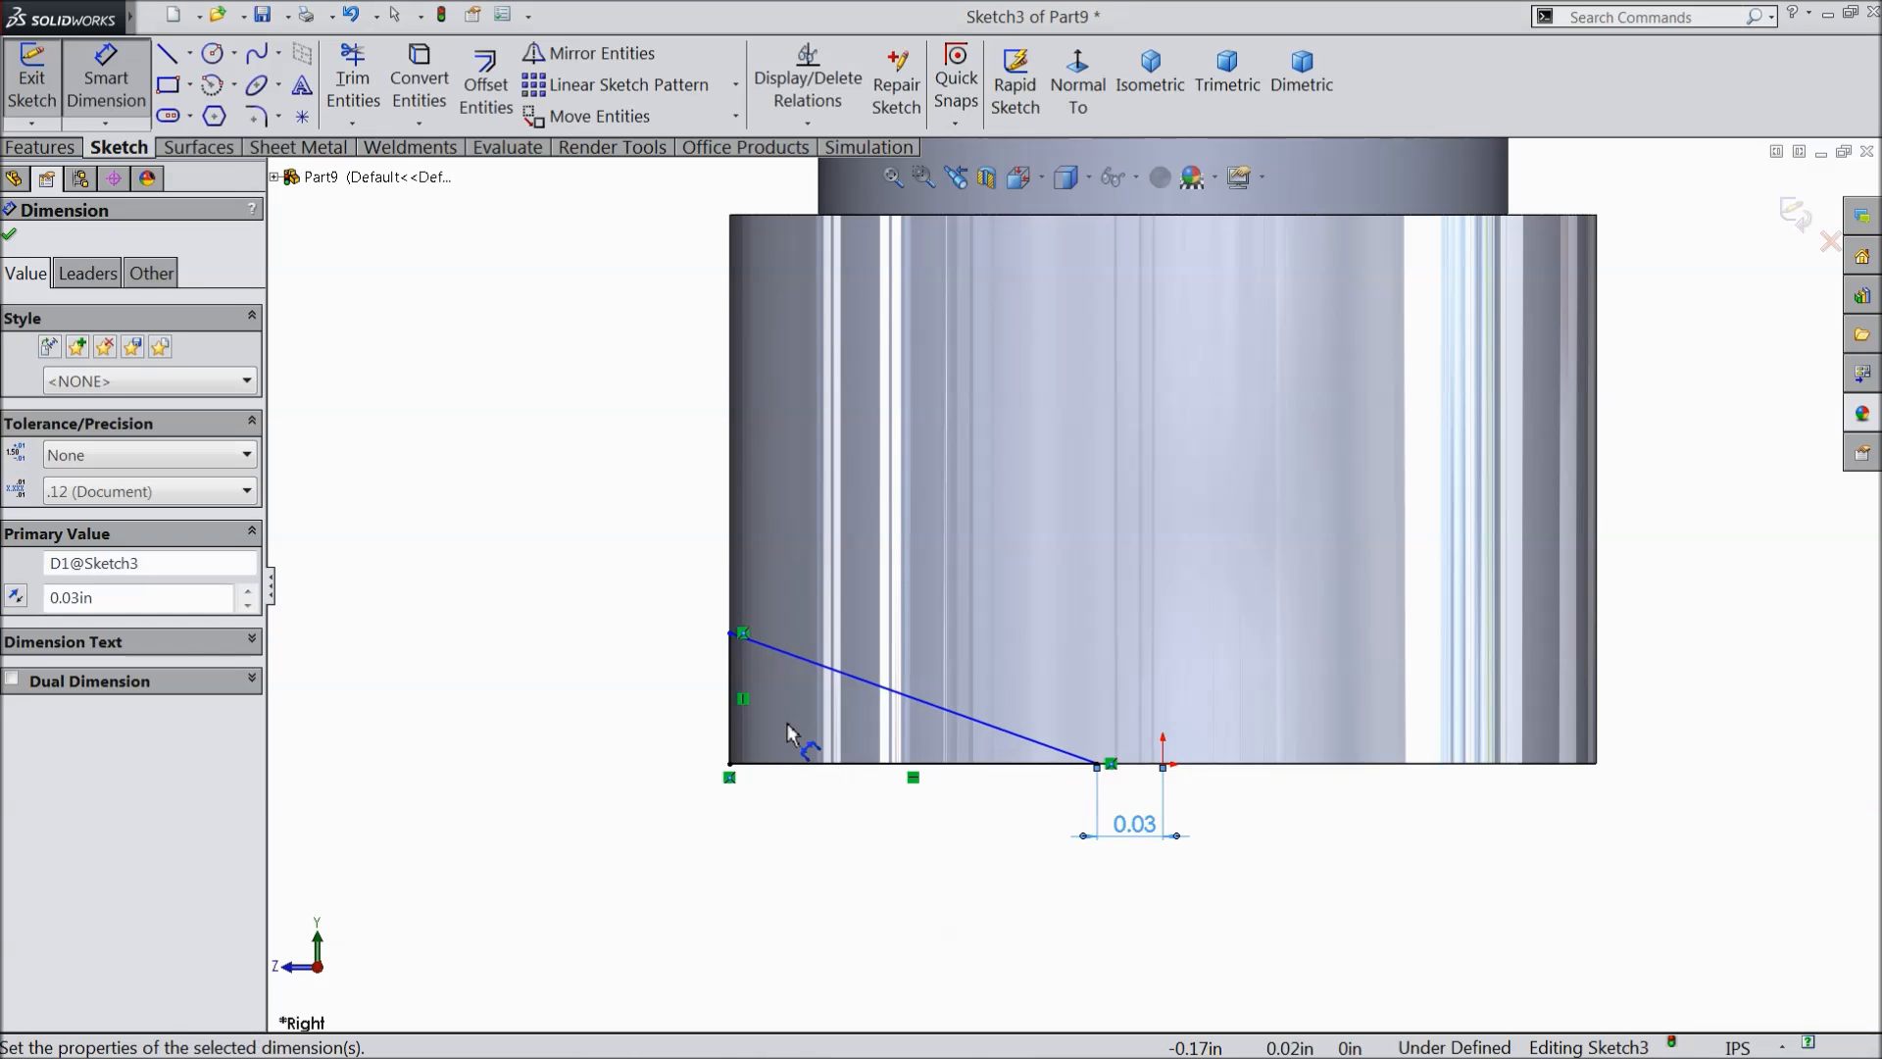
- Dimension the angle between the triangle's sloped line and its bottom line and set it to 15°
left_click(862, 694)
left_click(859, 764)
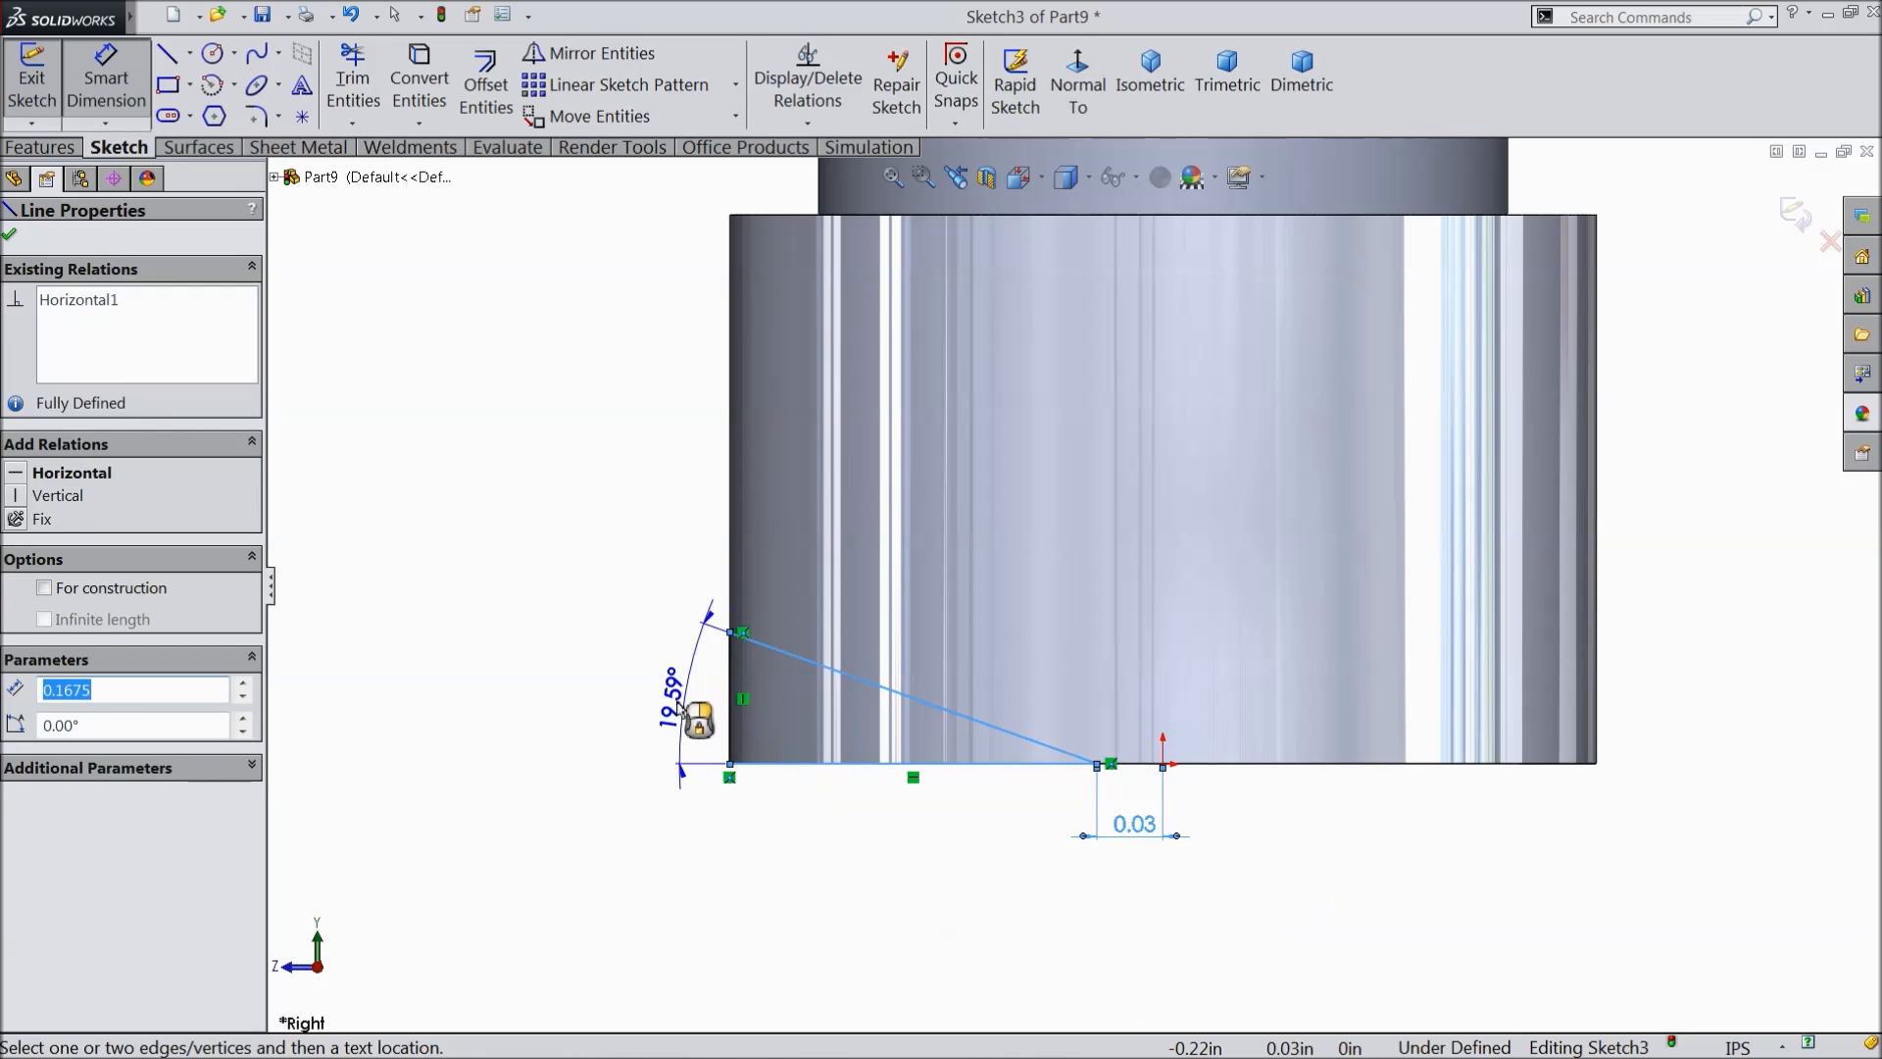
left_click(683, 707)
type("1")
key("Return")
- Draw a vertical centerline upward from the origin along the stem's axis and end the line command
left_click(191, 55)
left_click(213, 114)
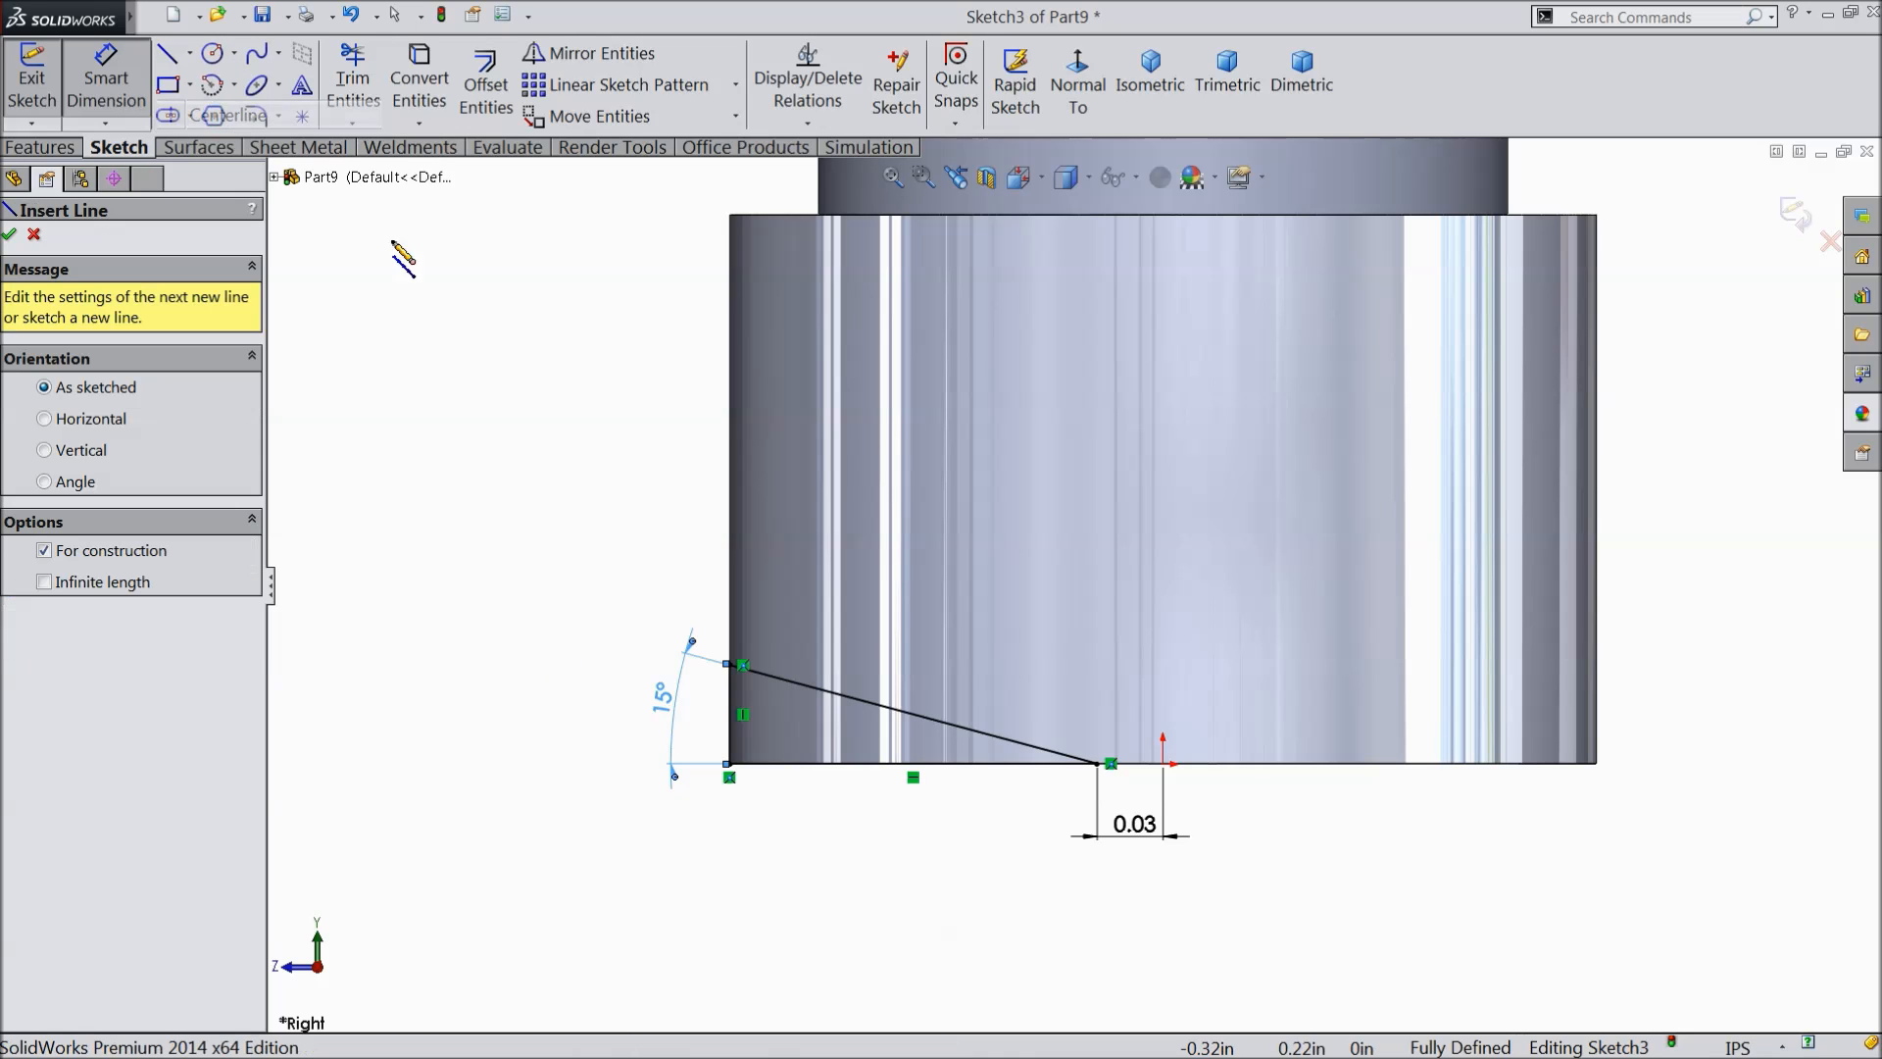
left_click(1163, 764)
left_click(1162, 410)
right_click(1177, 392)
left_click(1226, 190)
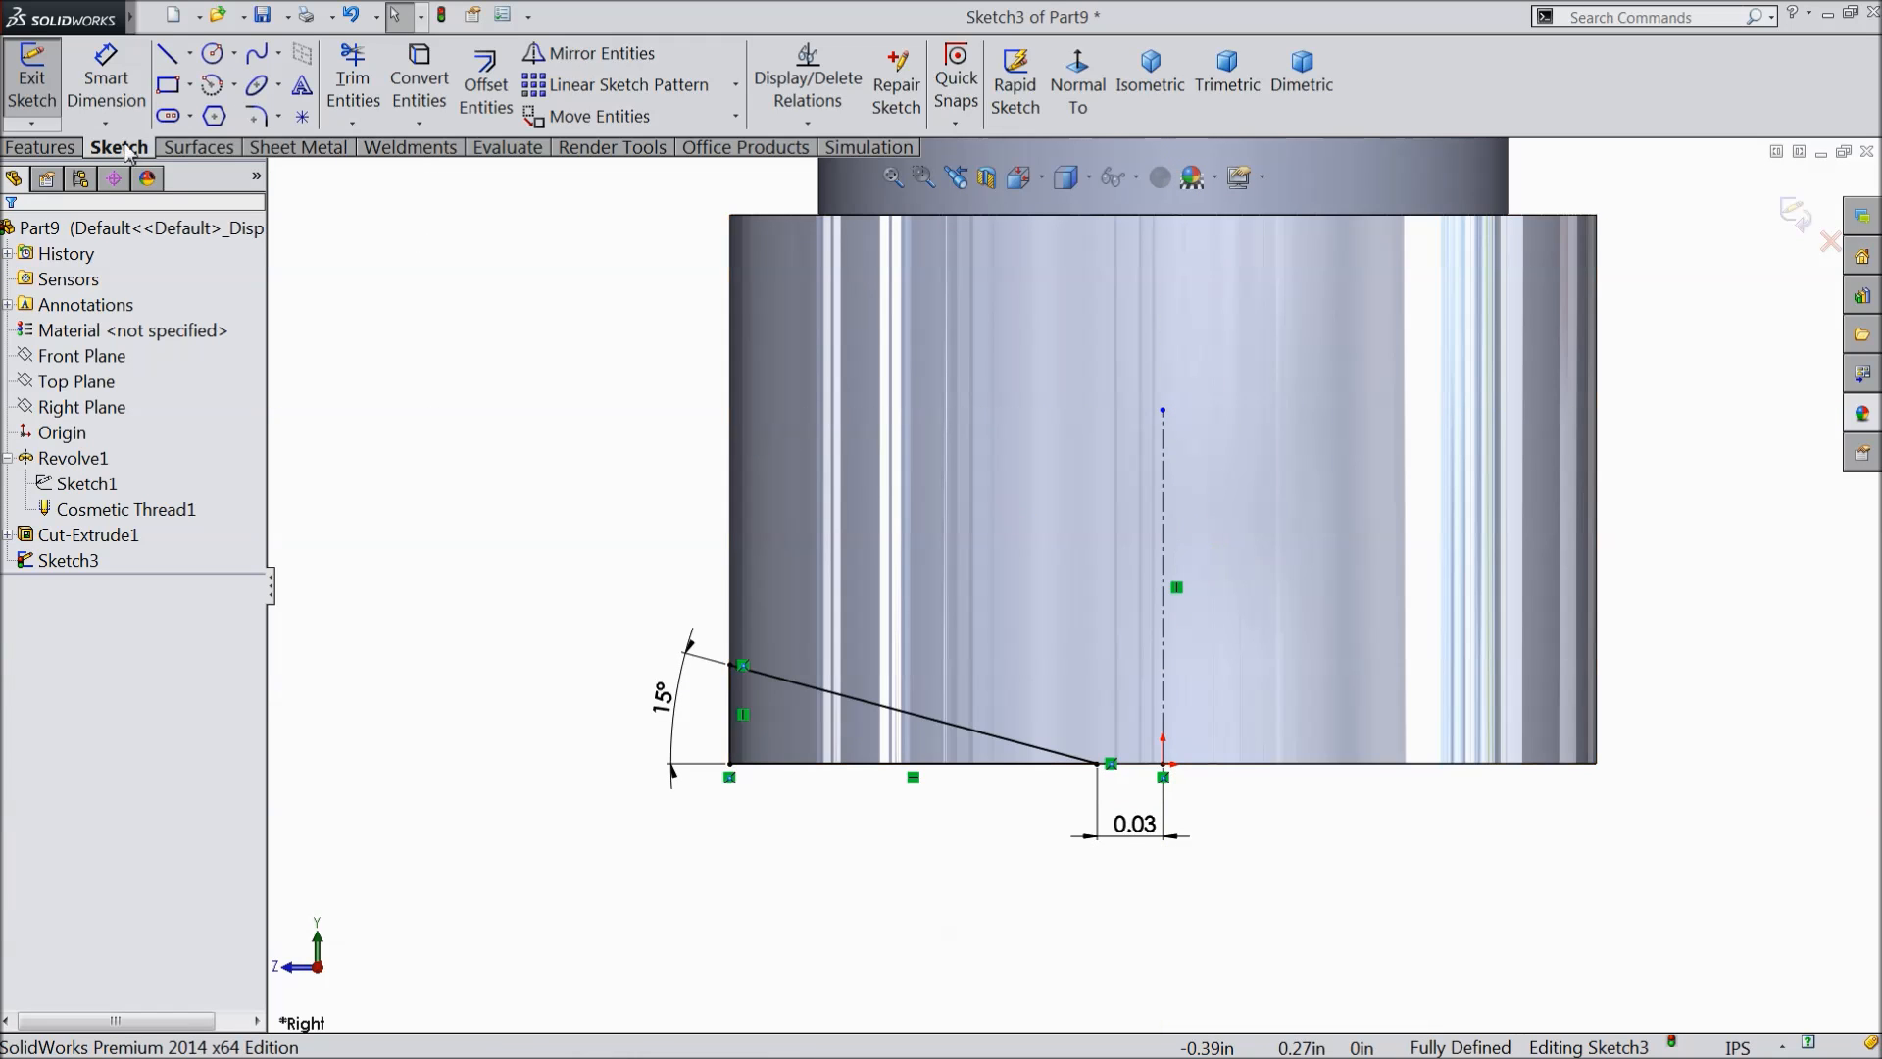
- Revolve-cut the triangular profile 360° around the vertical centerline at the stem's base
left_click(71, 151)
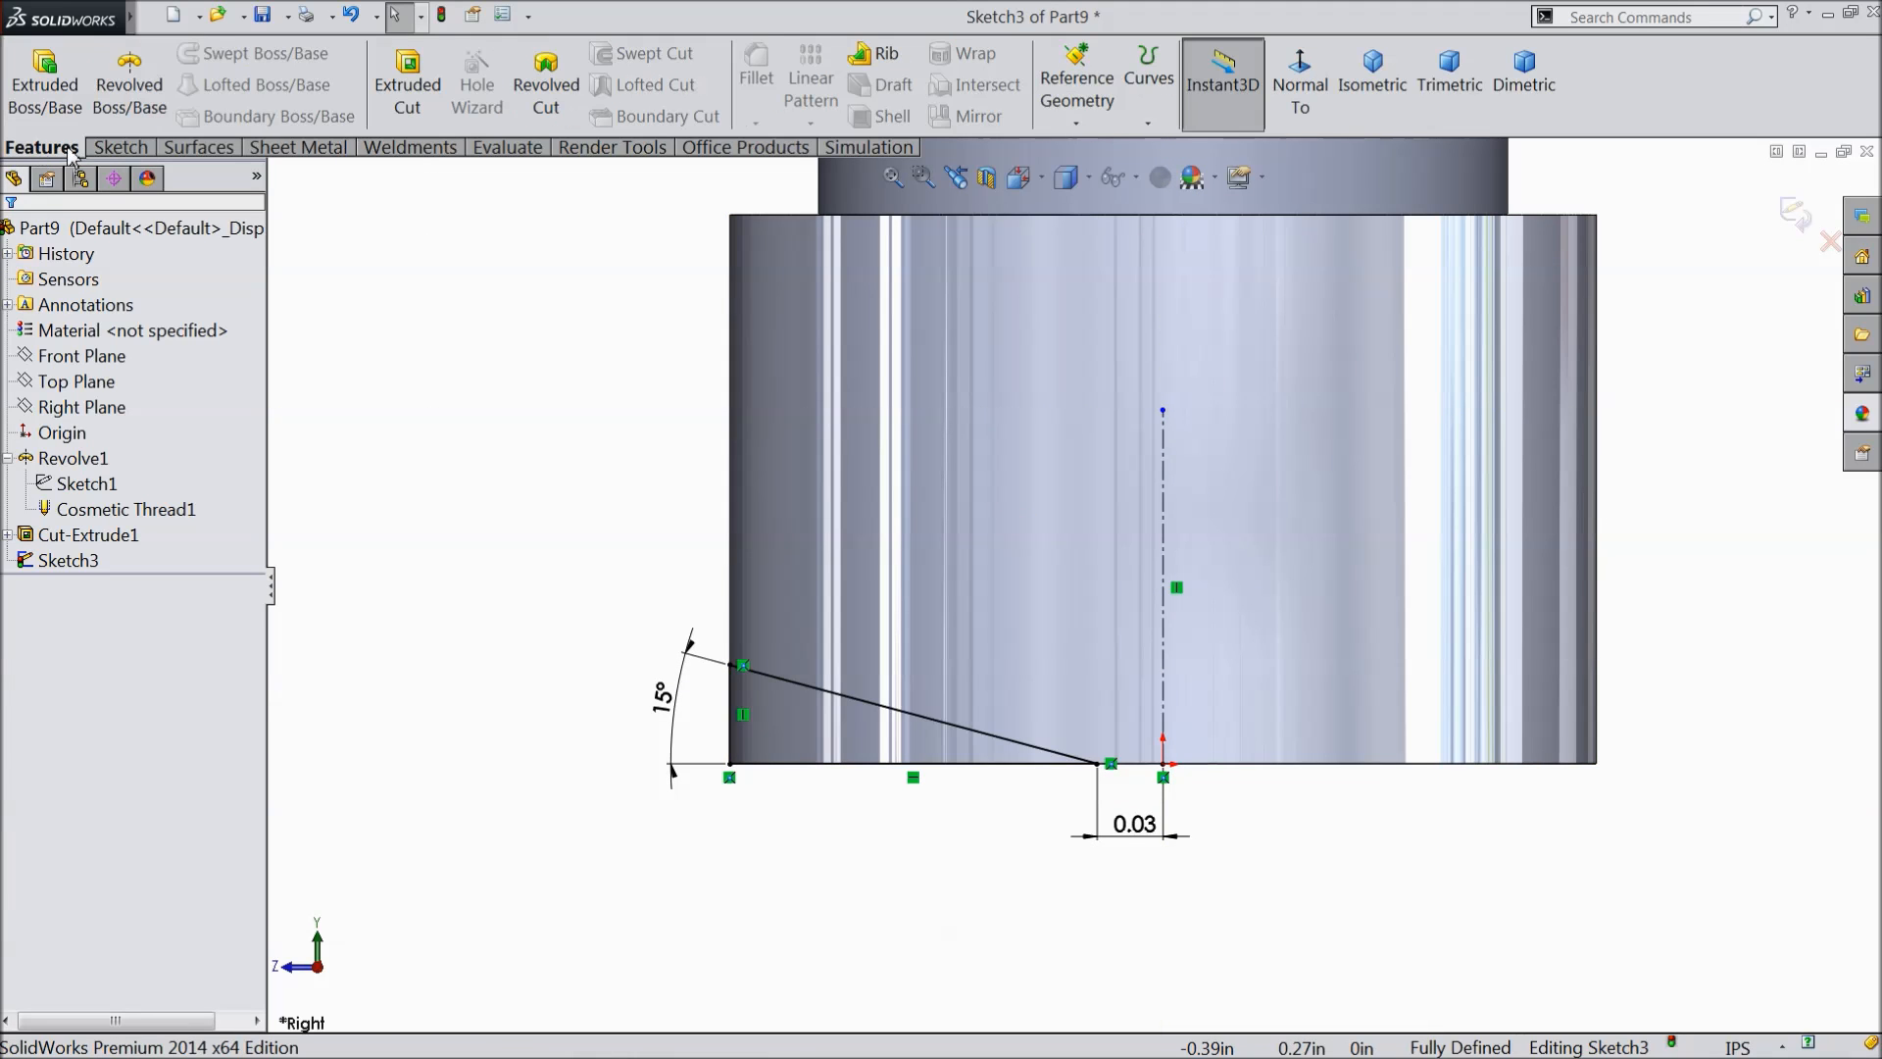
left_click(546, 84)
middle_click_drag(322, 421, 370, 504)
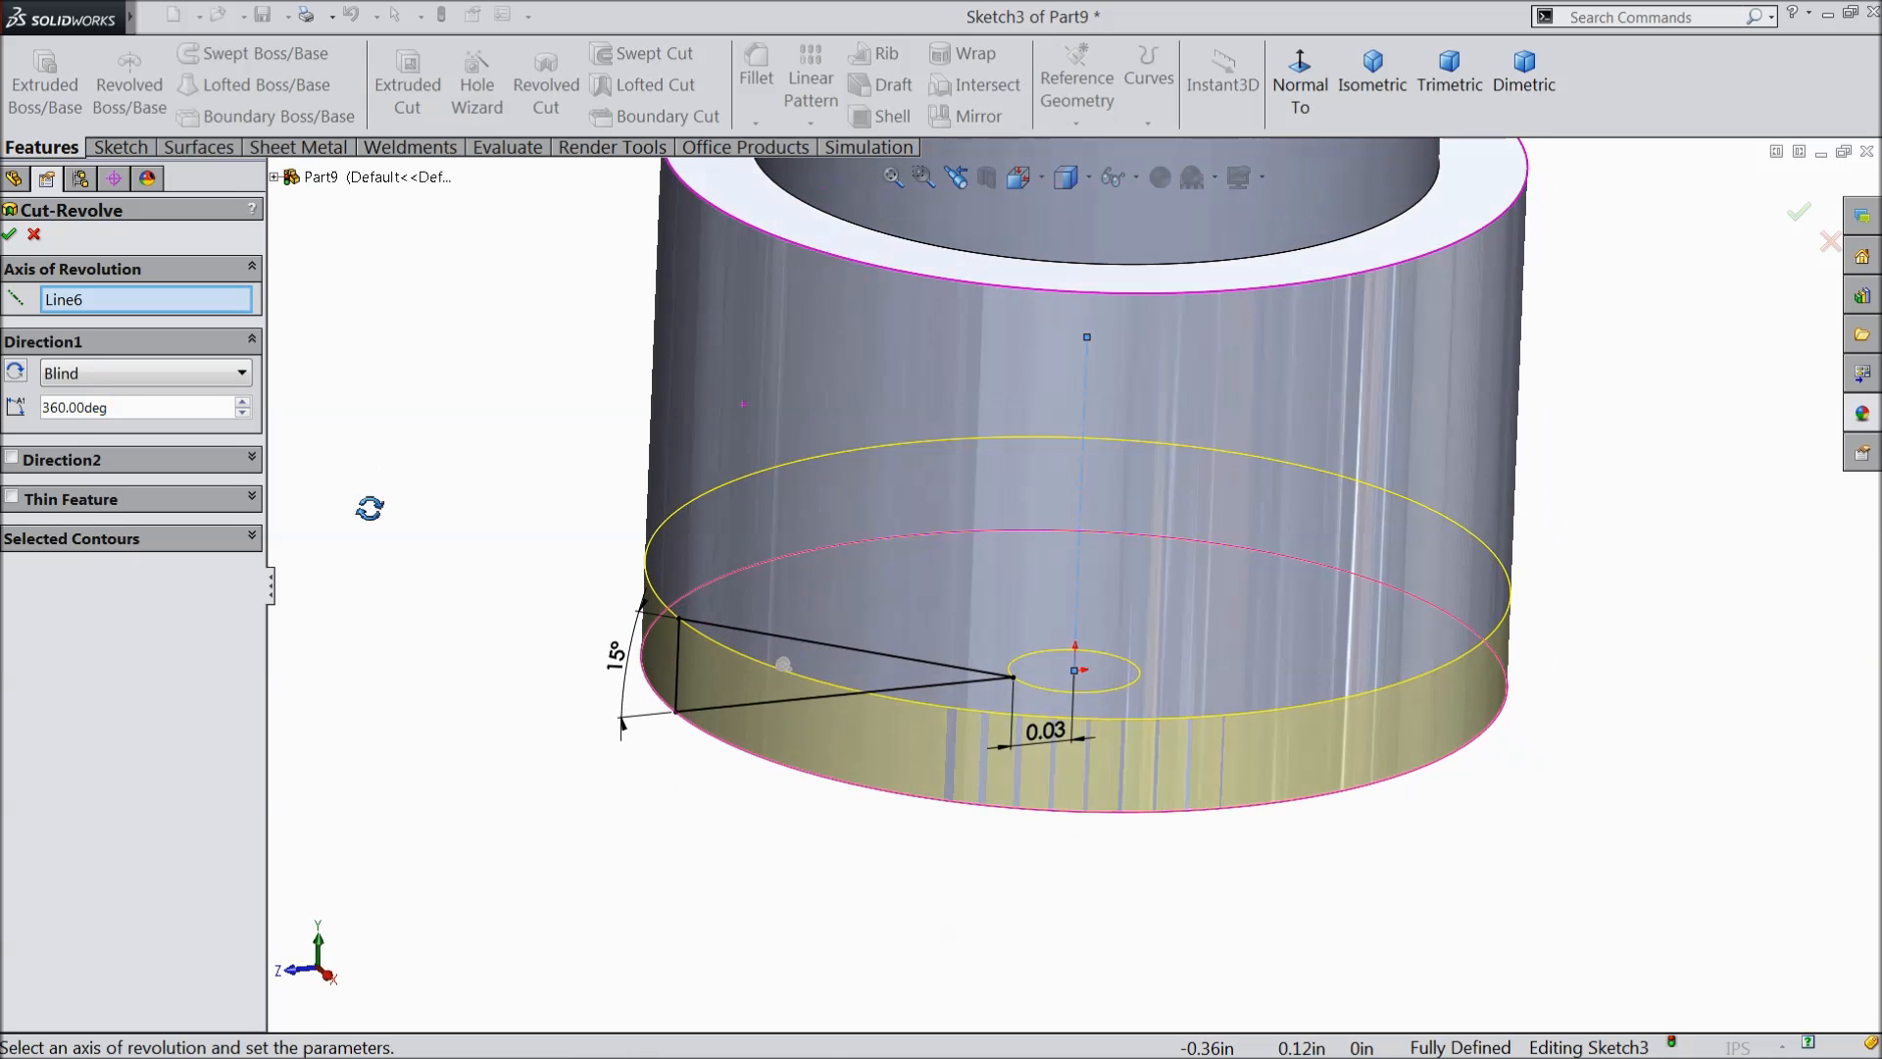
left_click(11, 236)
middle_click_drag(550, 714, 606, 735)
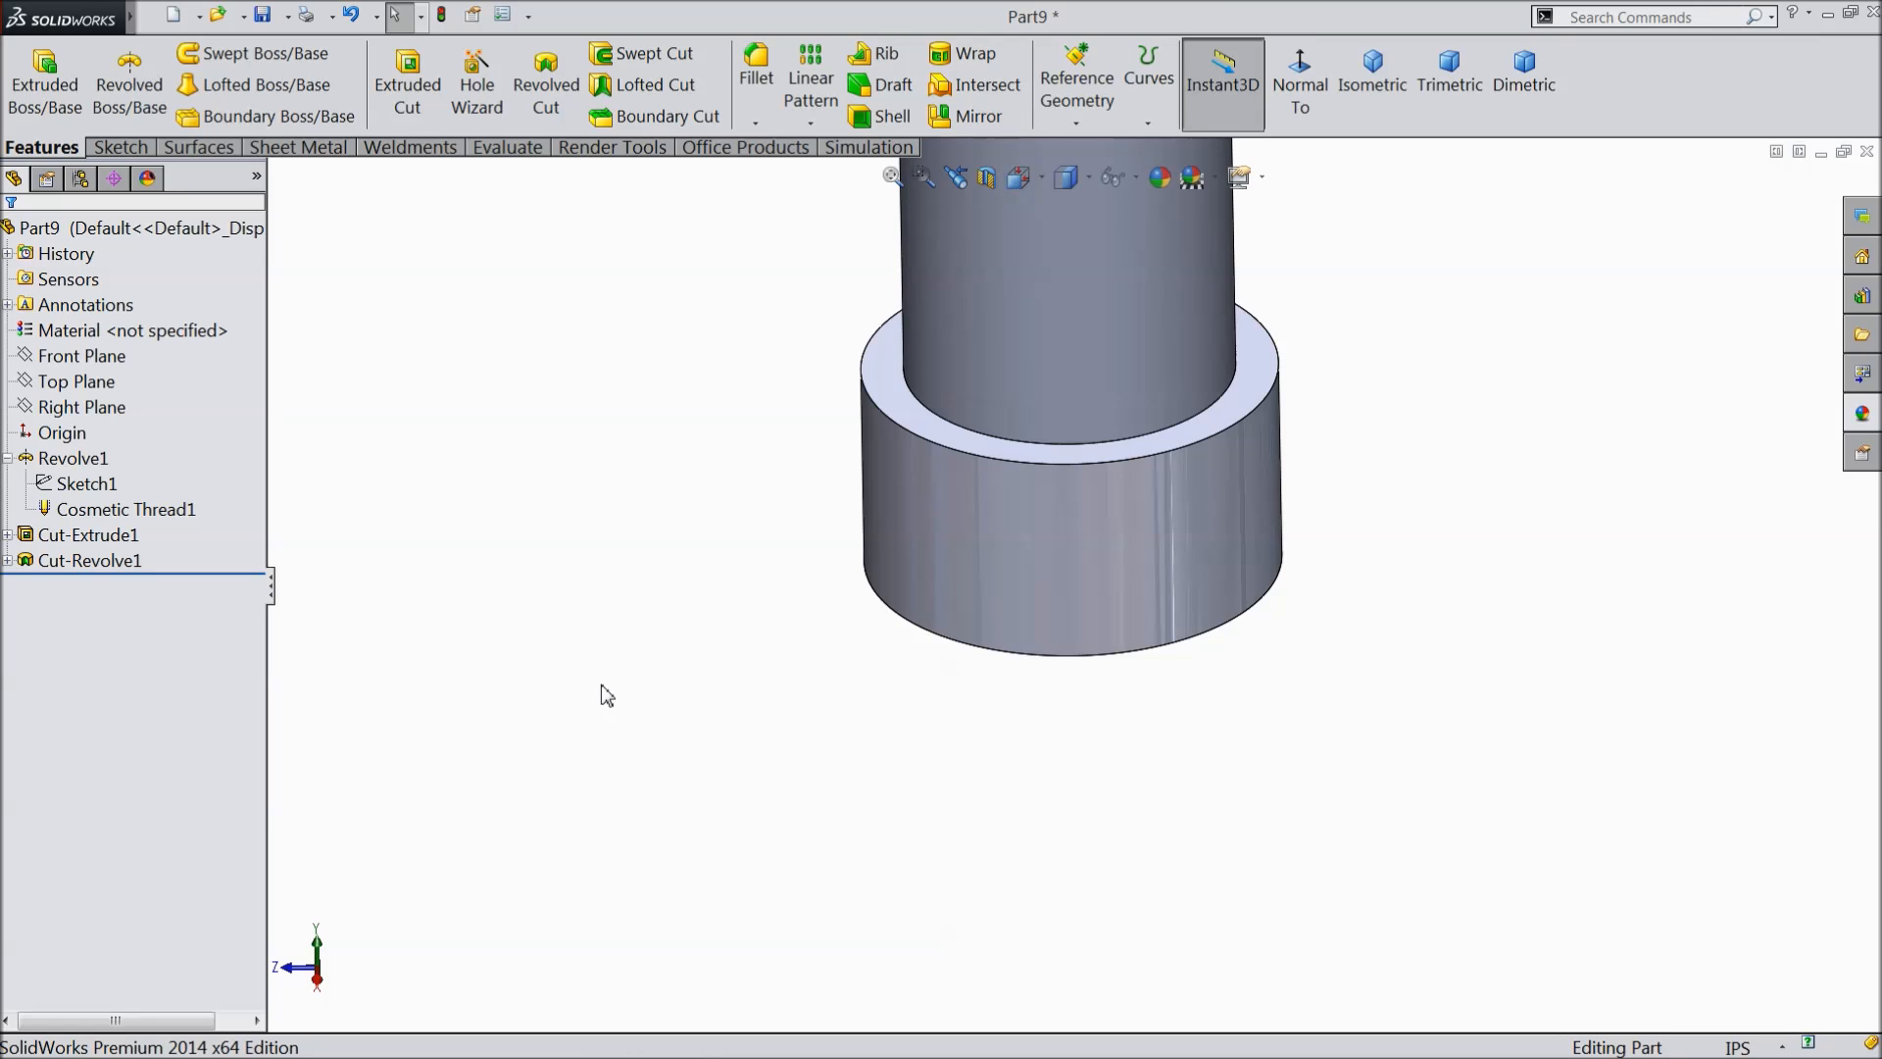
middle_click_drag(607, 696, 489, 577, "shift")
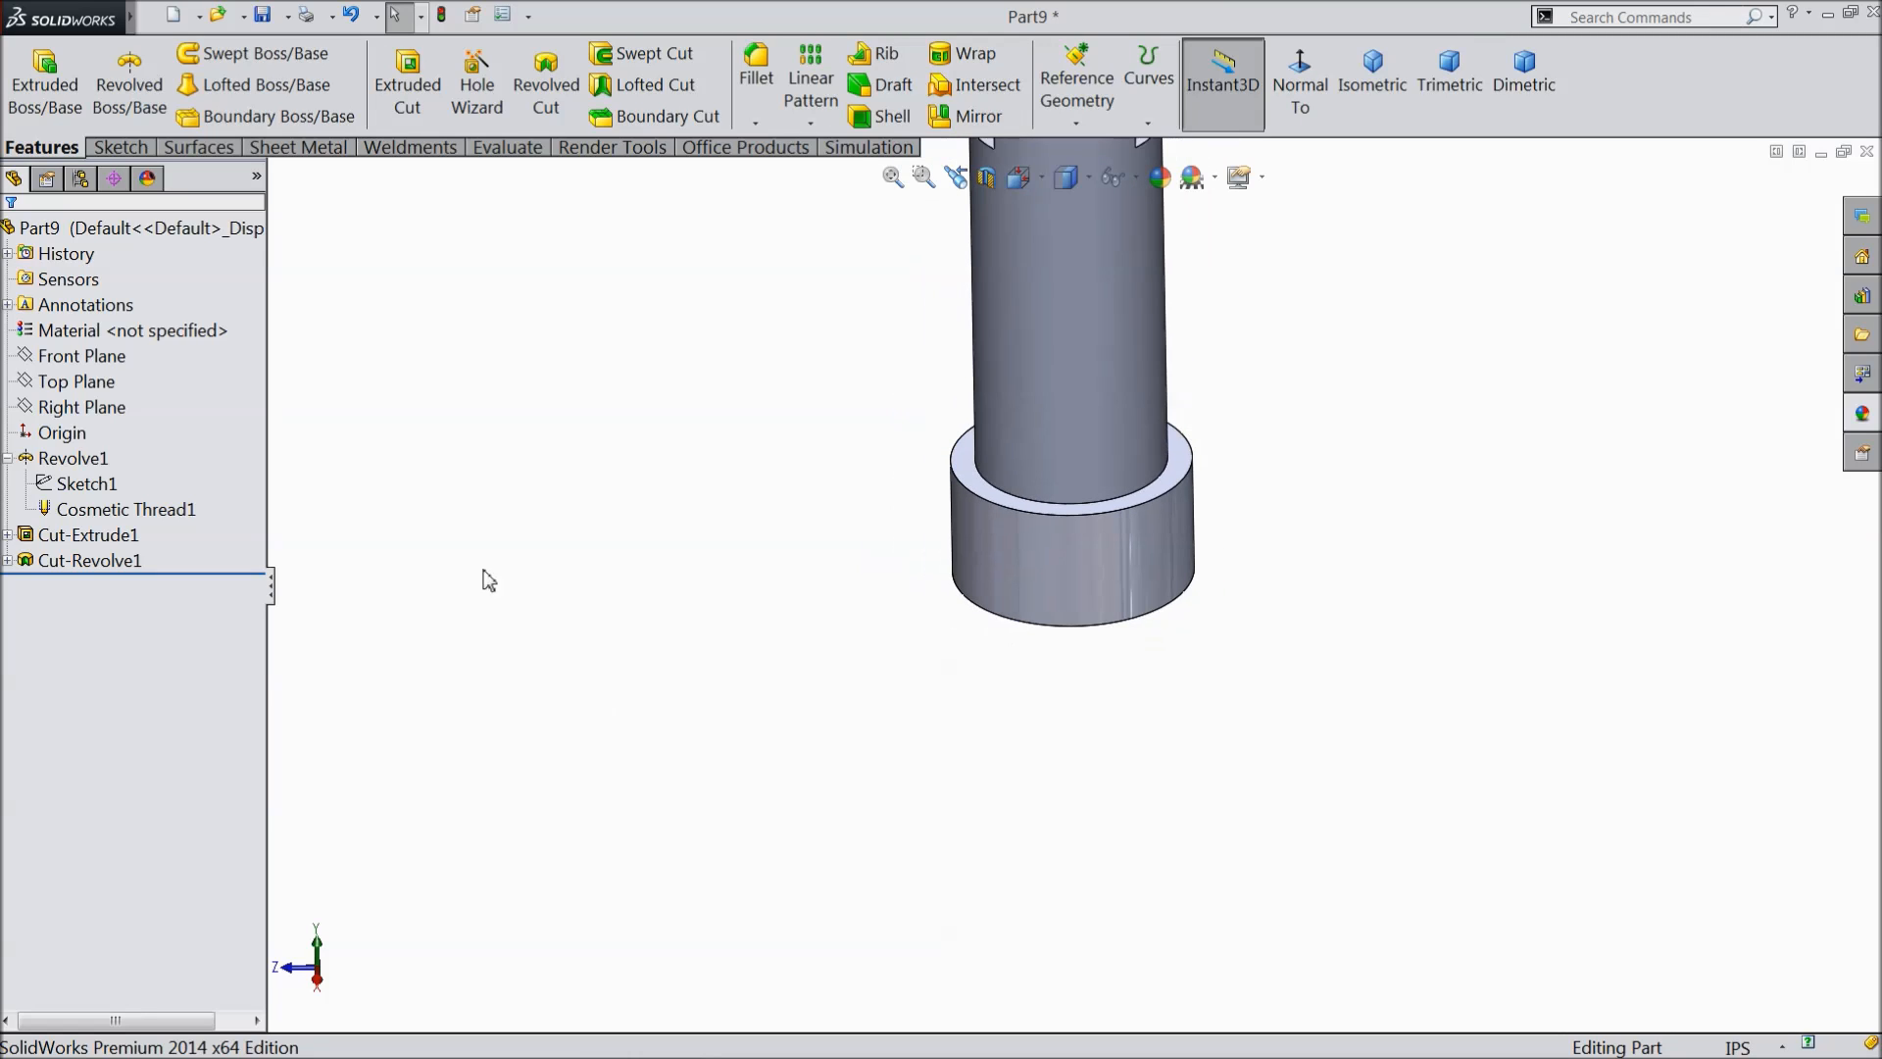
- Start a sketch on the Front Plane and draw a vertical centerline about 0.58 in long upward from the origin
left_click(84, 359)
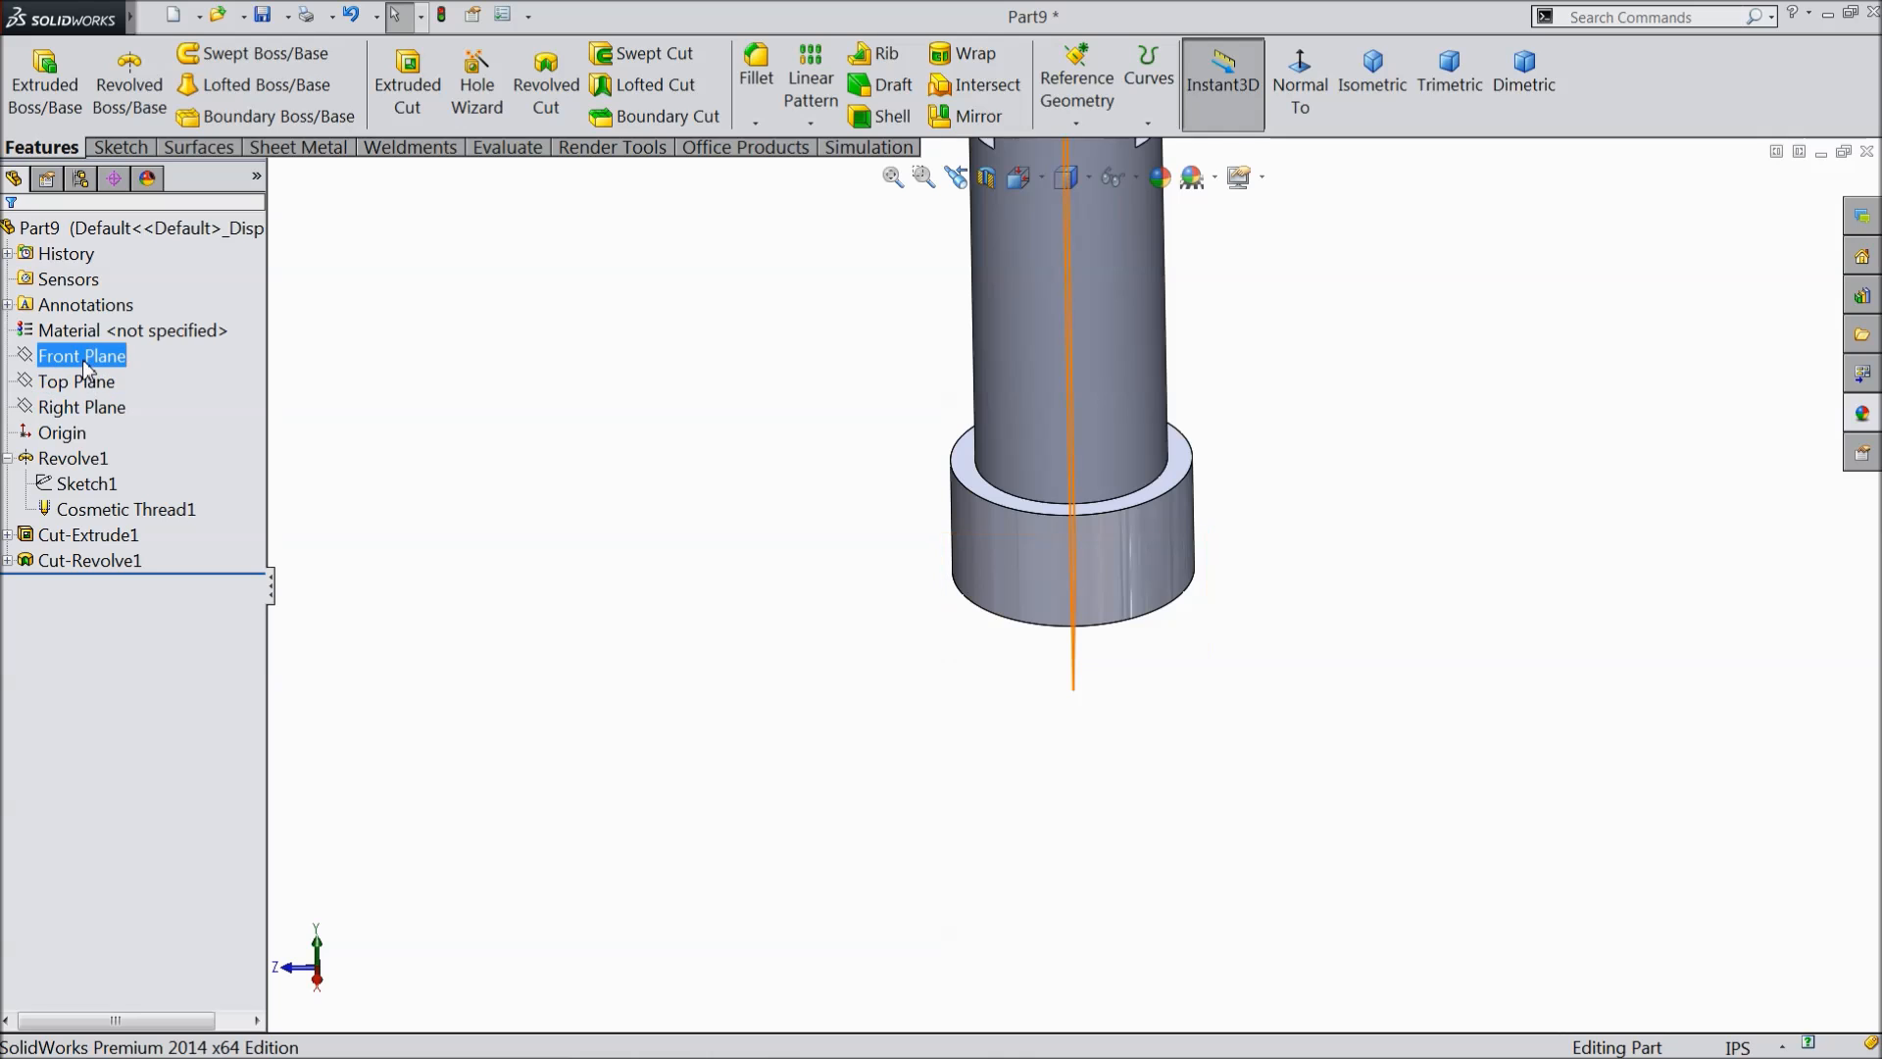
left_click(93, 327)
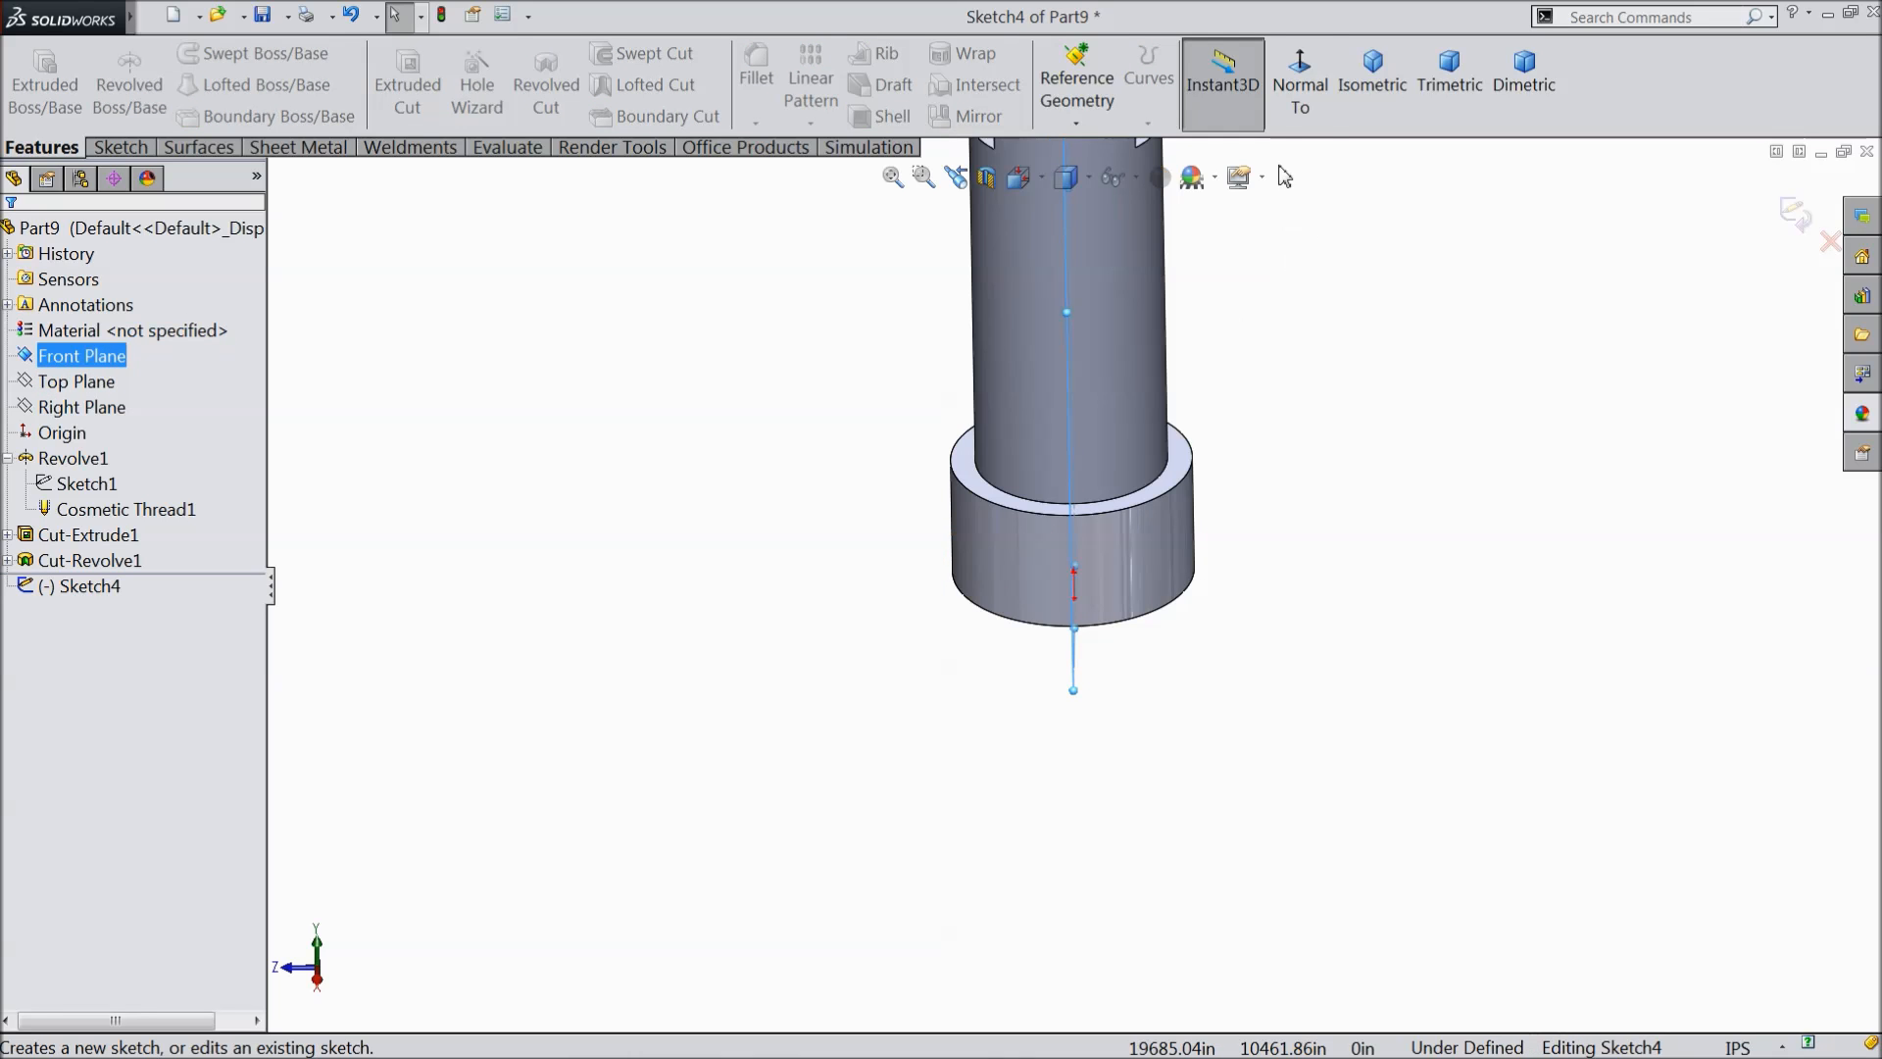
left_click(1299, 107)
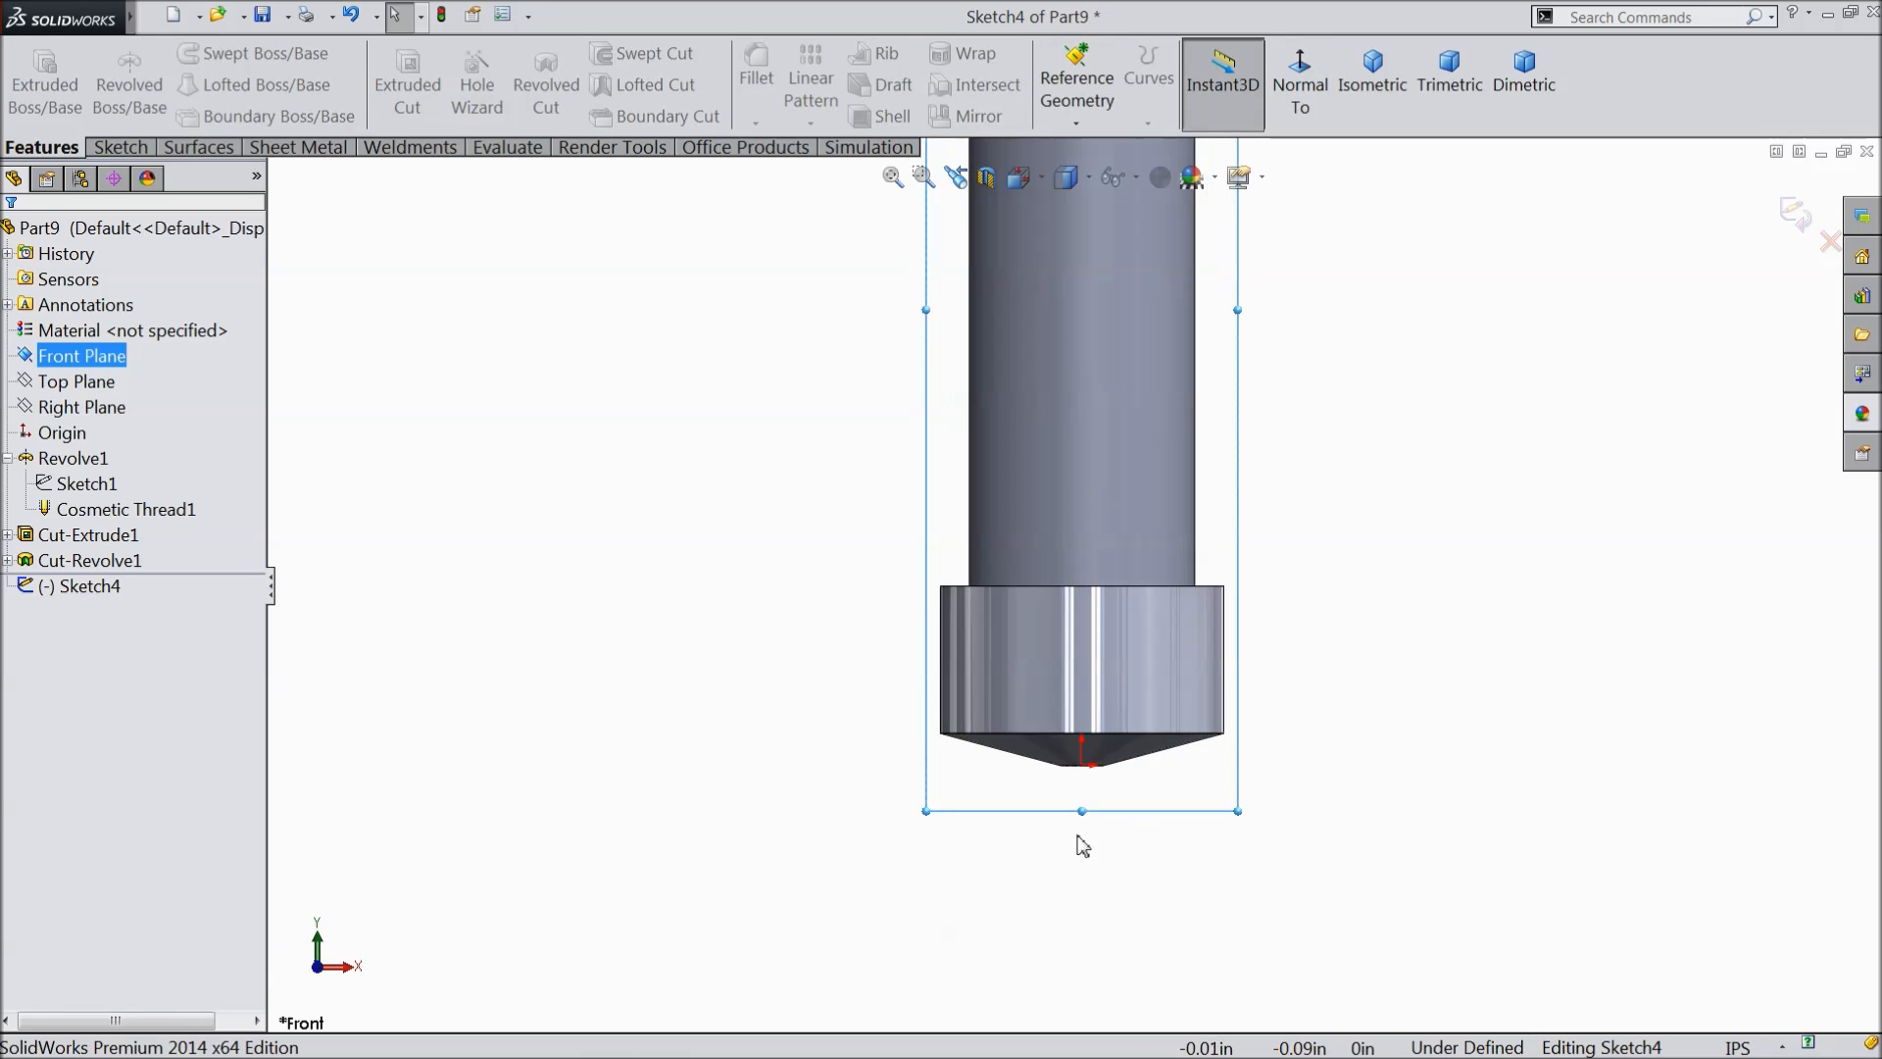
left_click(108, 147)
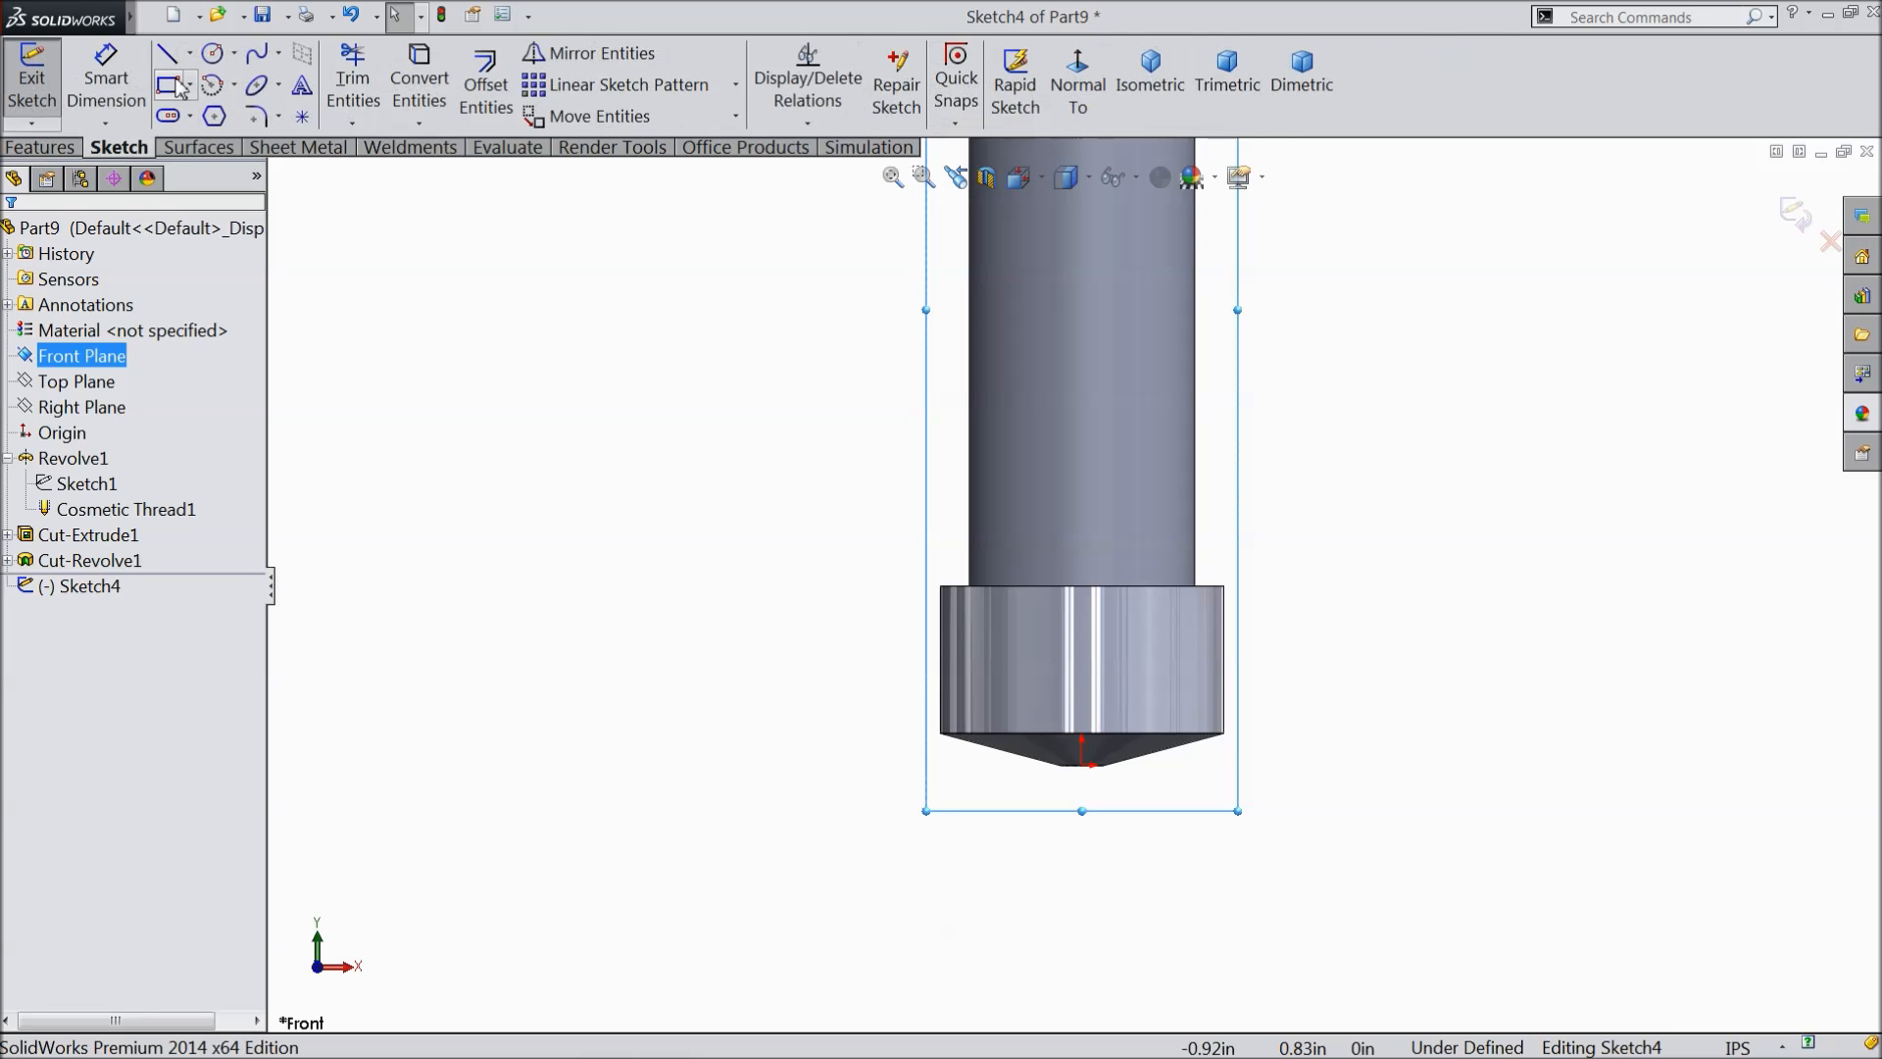
left_click(191, 54)
left_click(201, 114)
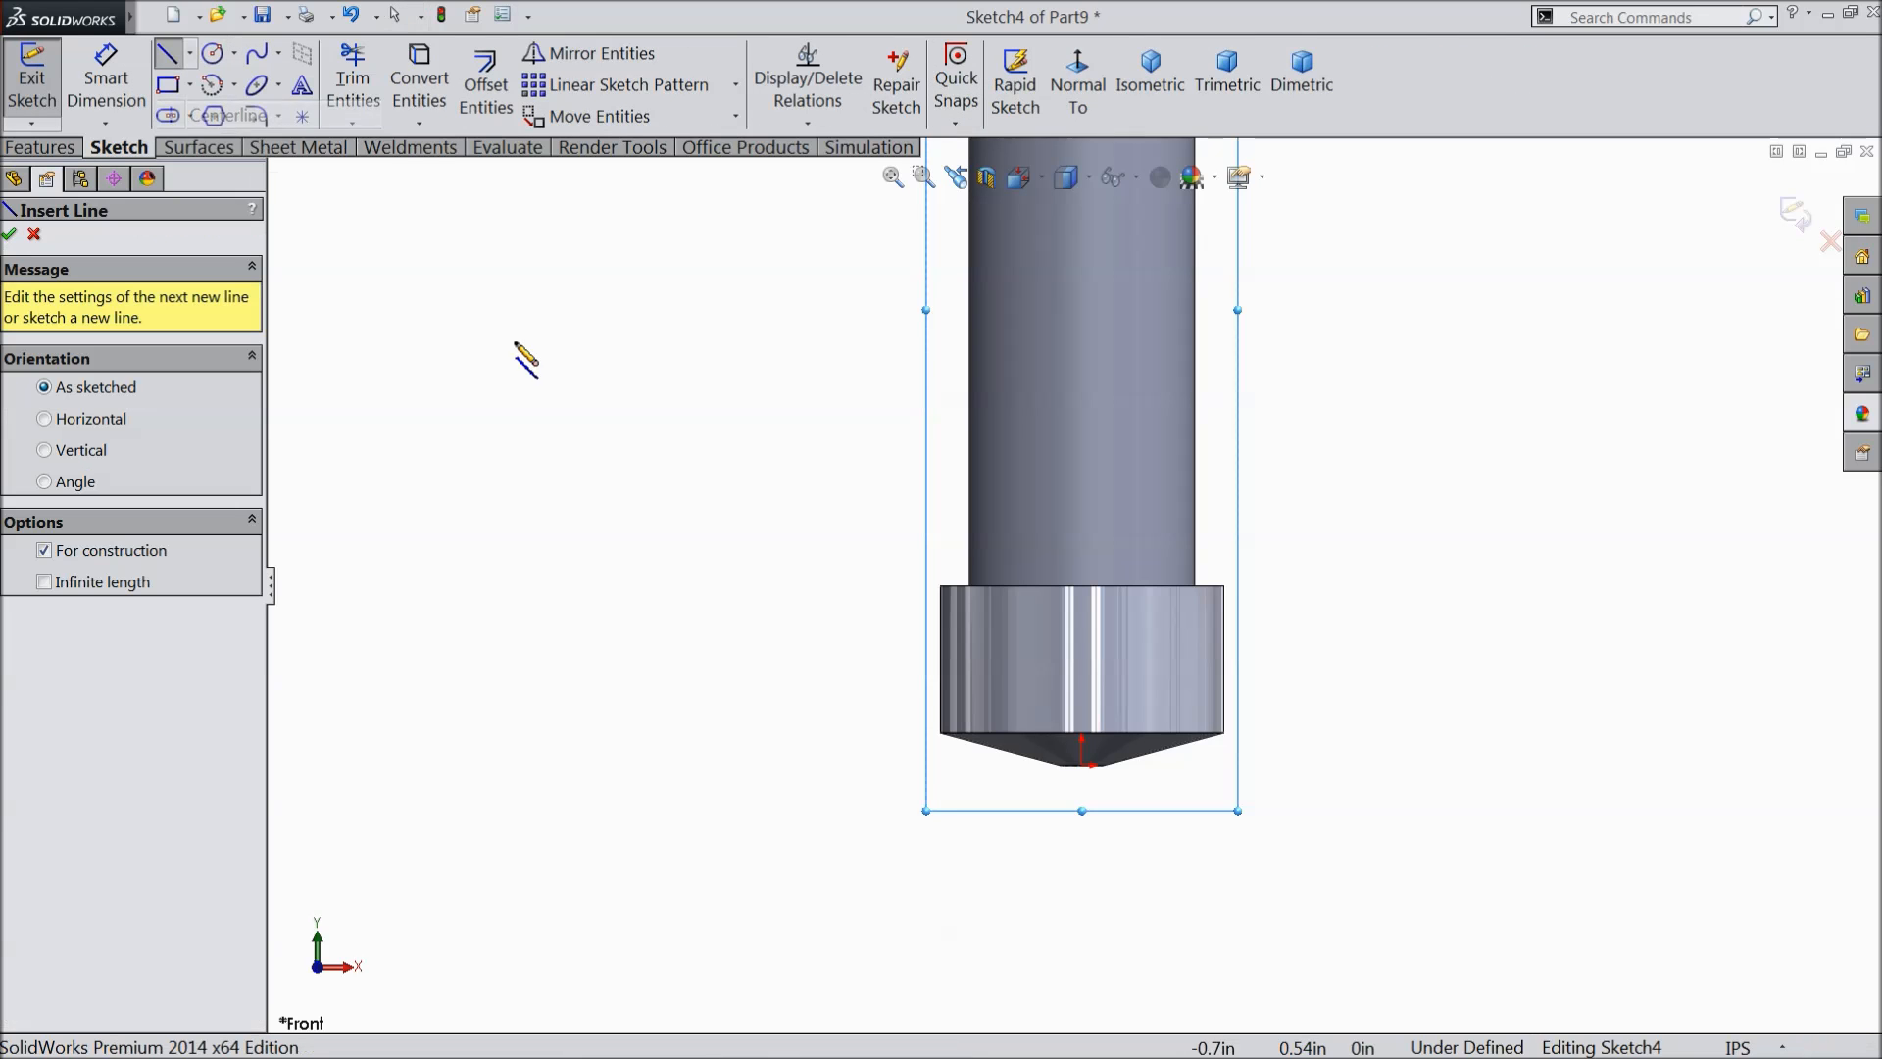
left_click(1082, 775)
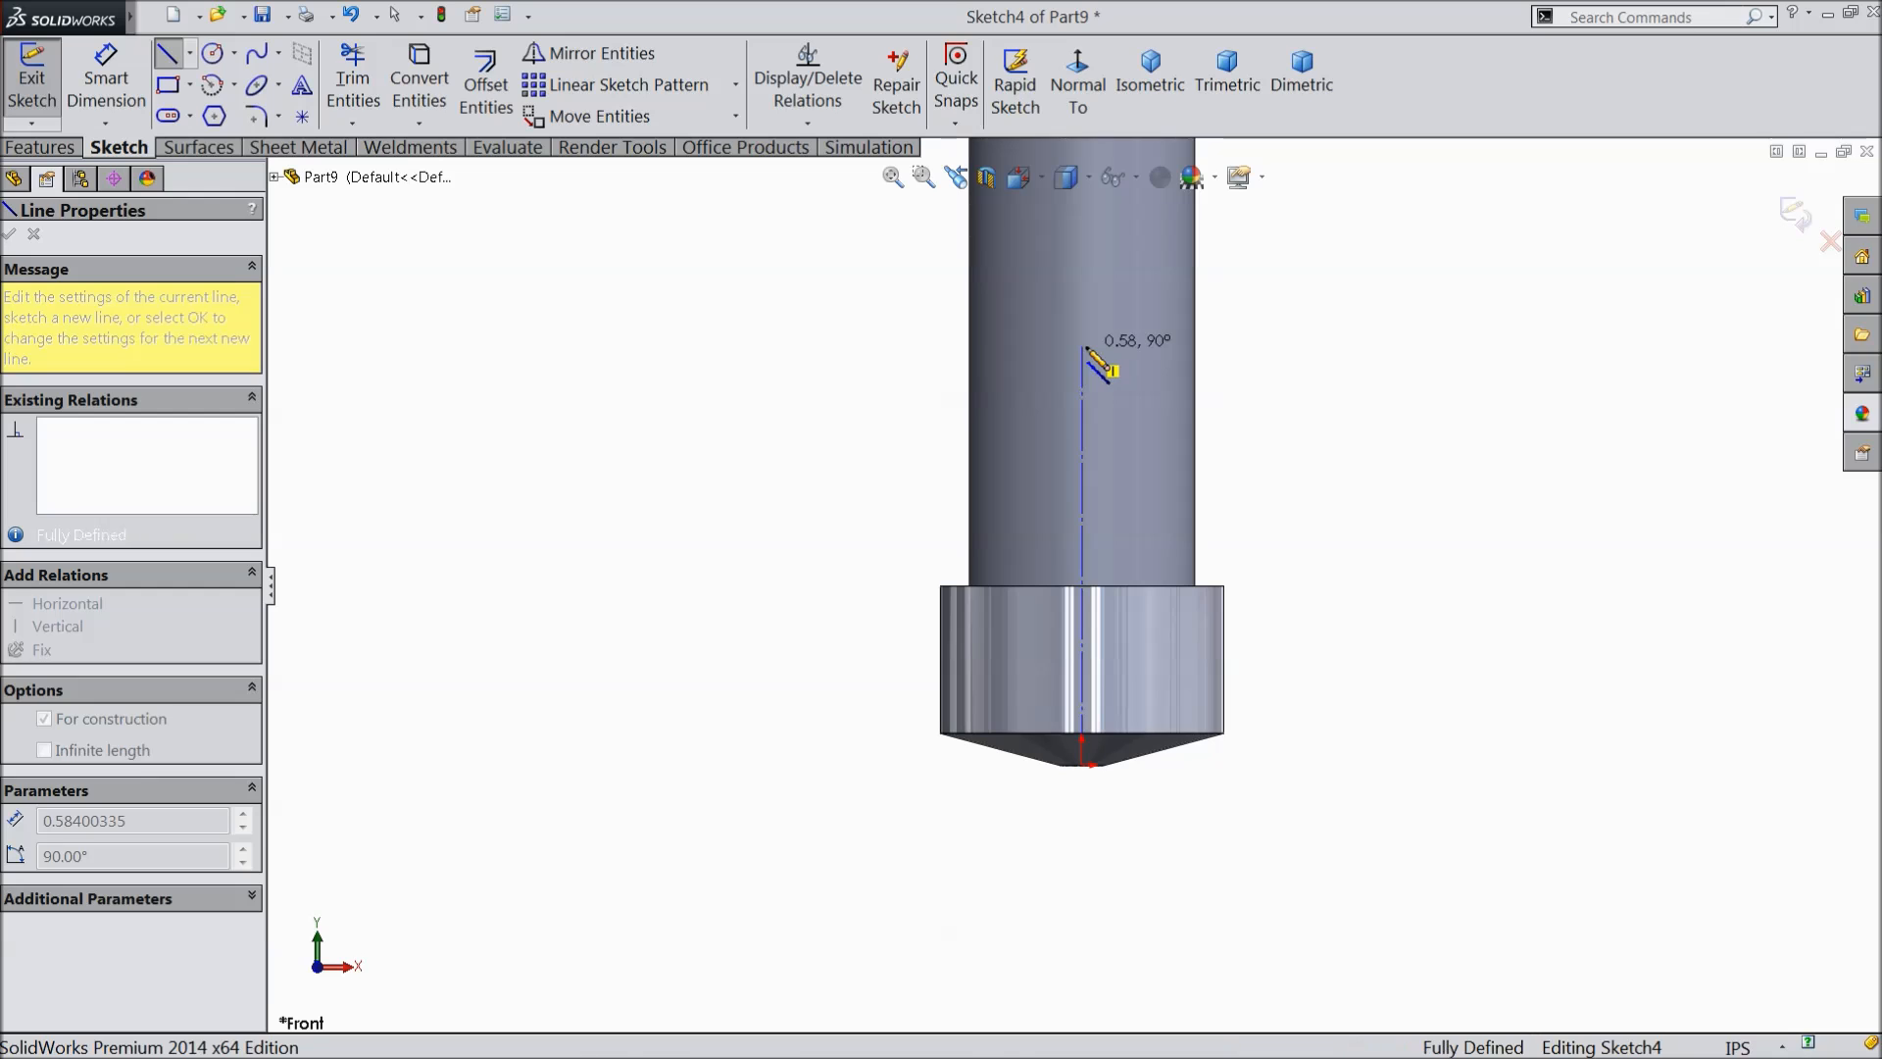
right_click(1100, 314)
left_click(1154, 215)
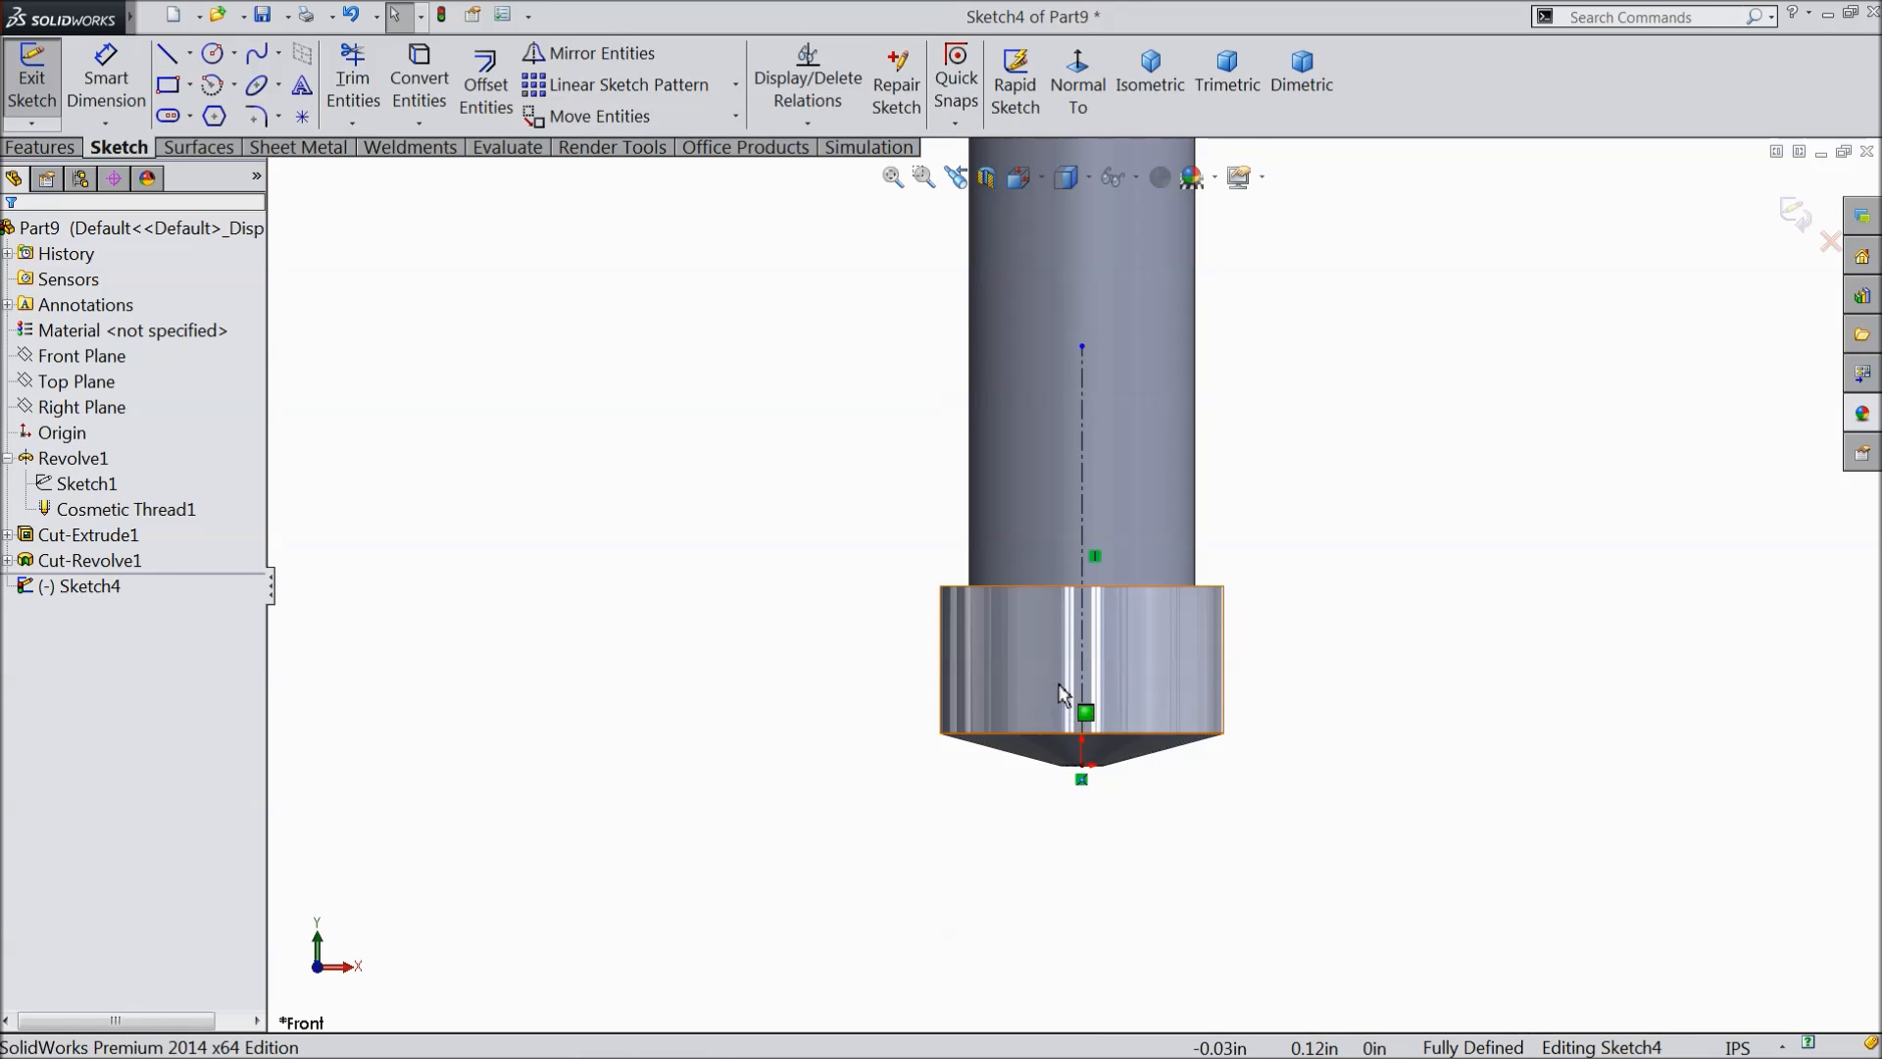
- Draw a horizontal centerline from the origin toward the -X side, extending past the head's outer edge
scroll(1068, 691, "down", 2)
left_click(190, 54)
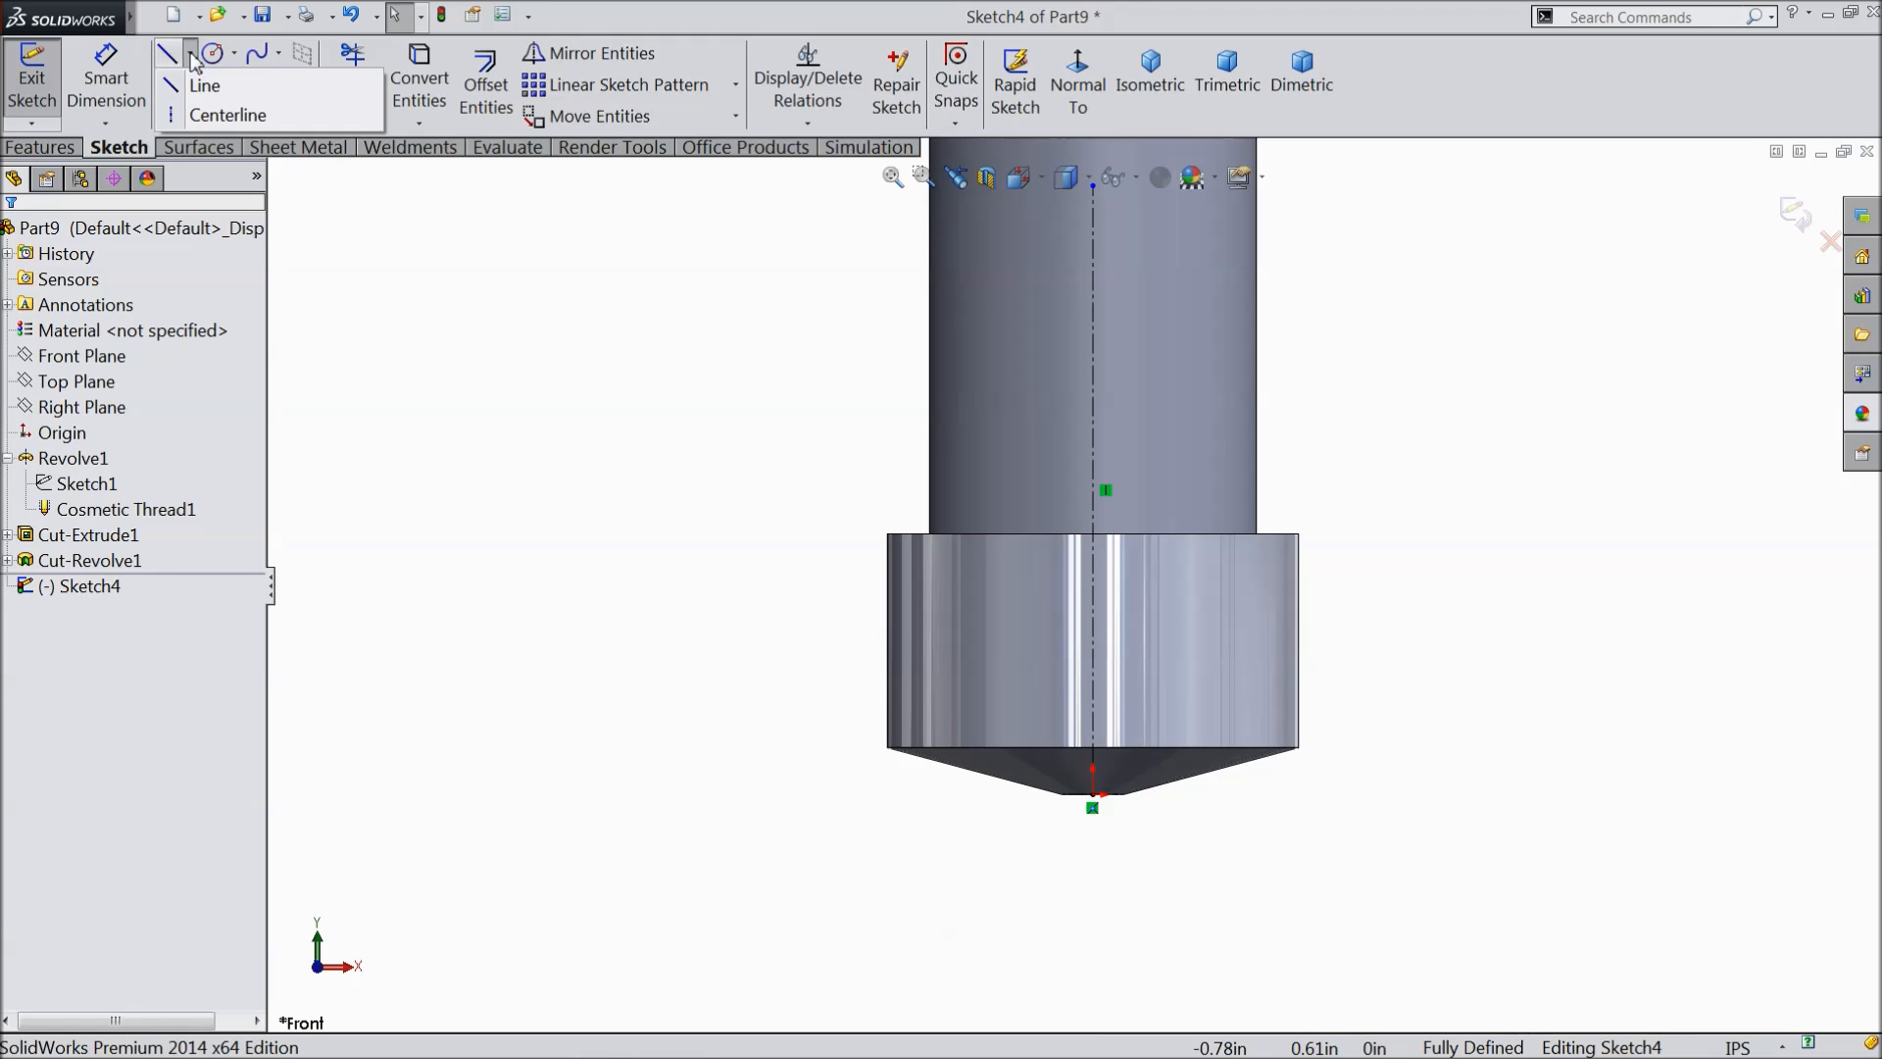
left_click(206, 116)
scroll(975, 708, "down", 3)
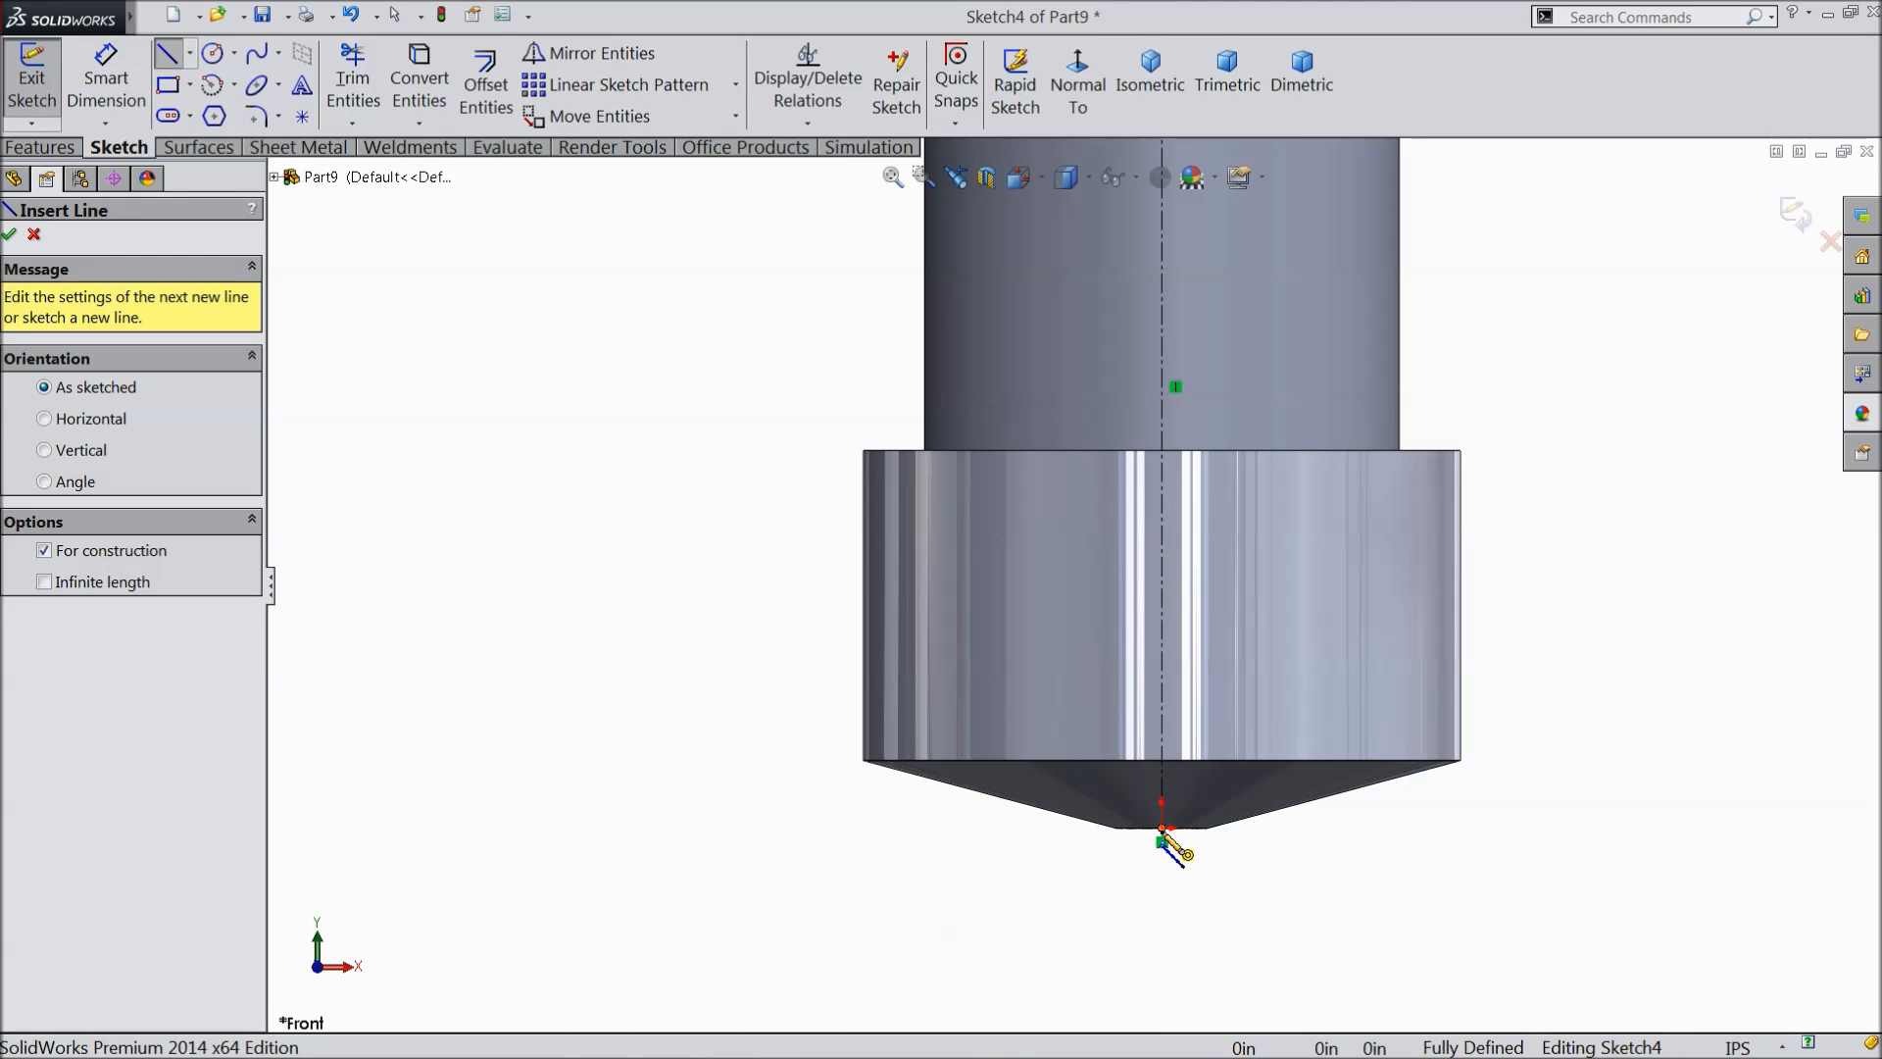
left_click(1161, 831)
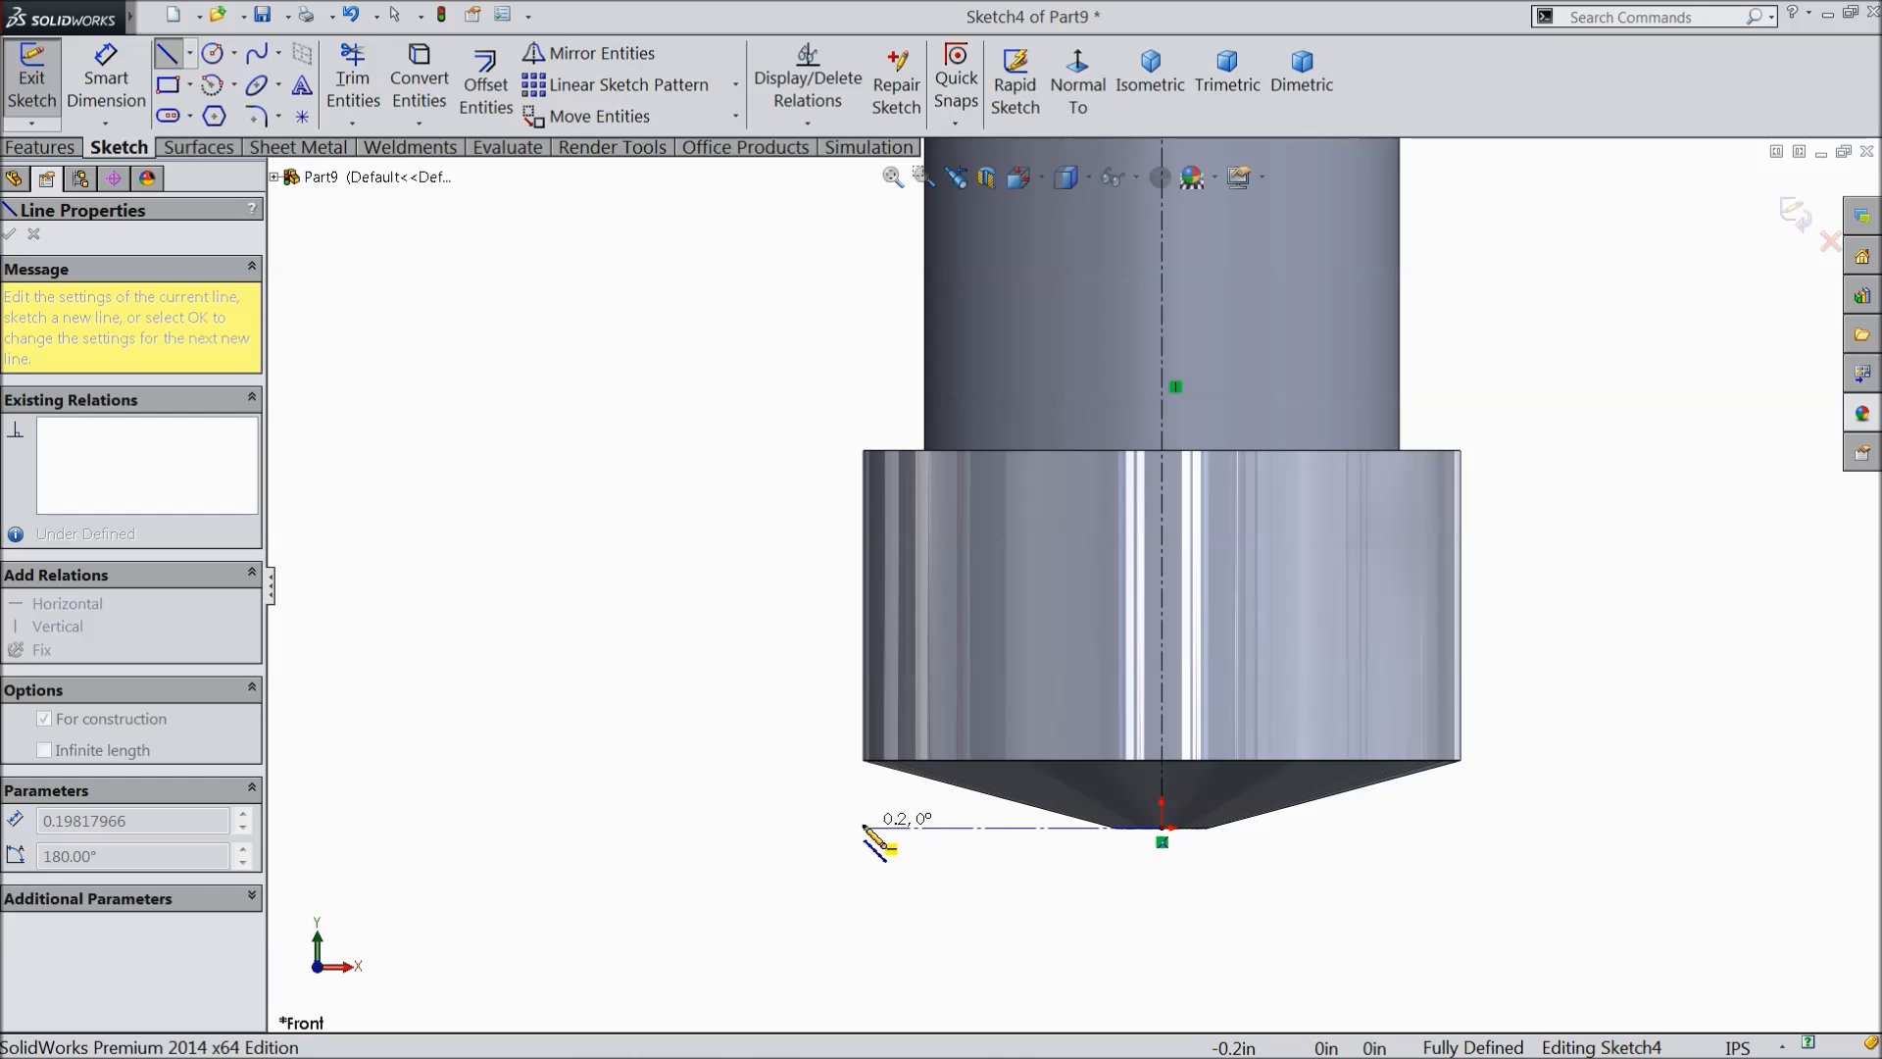
left_click(730, 829)
right_click(606, 173)
left_click(627, 191)
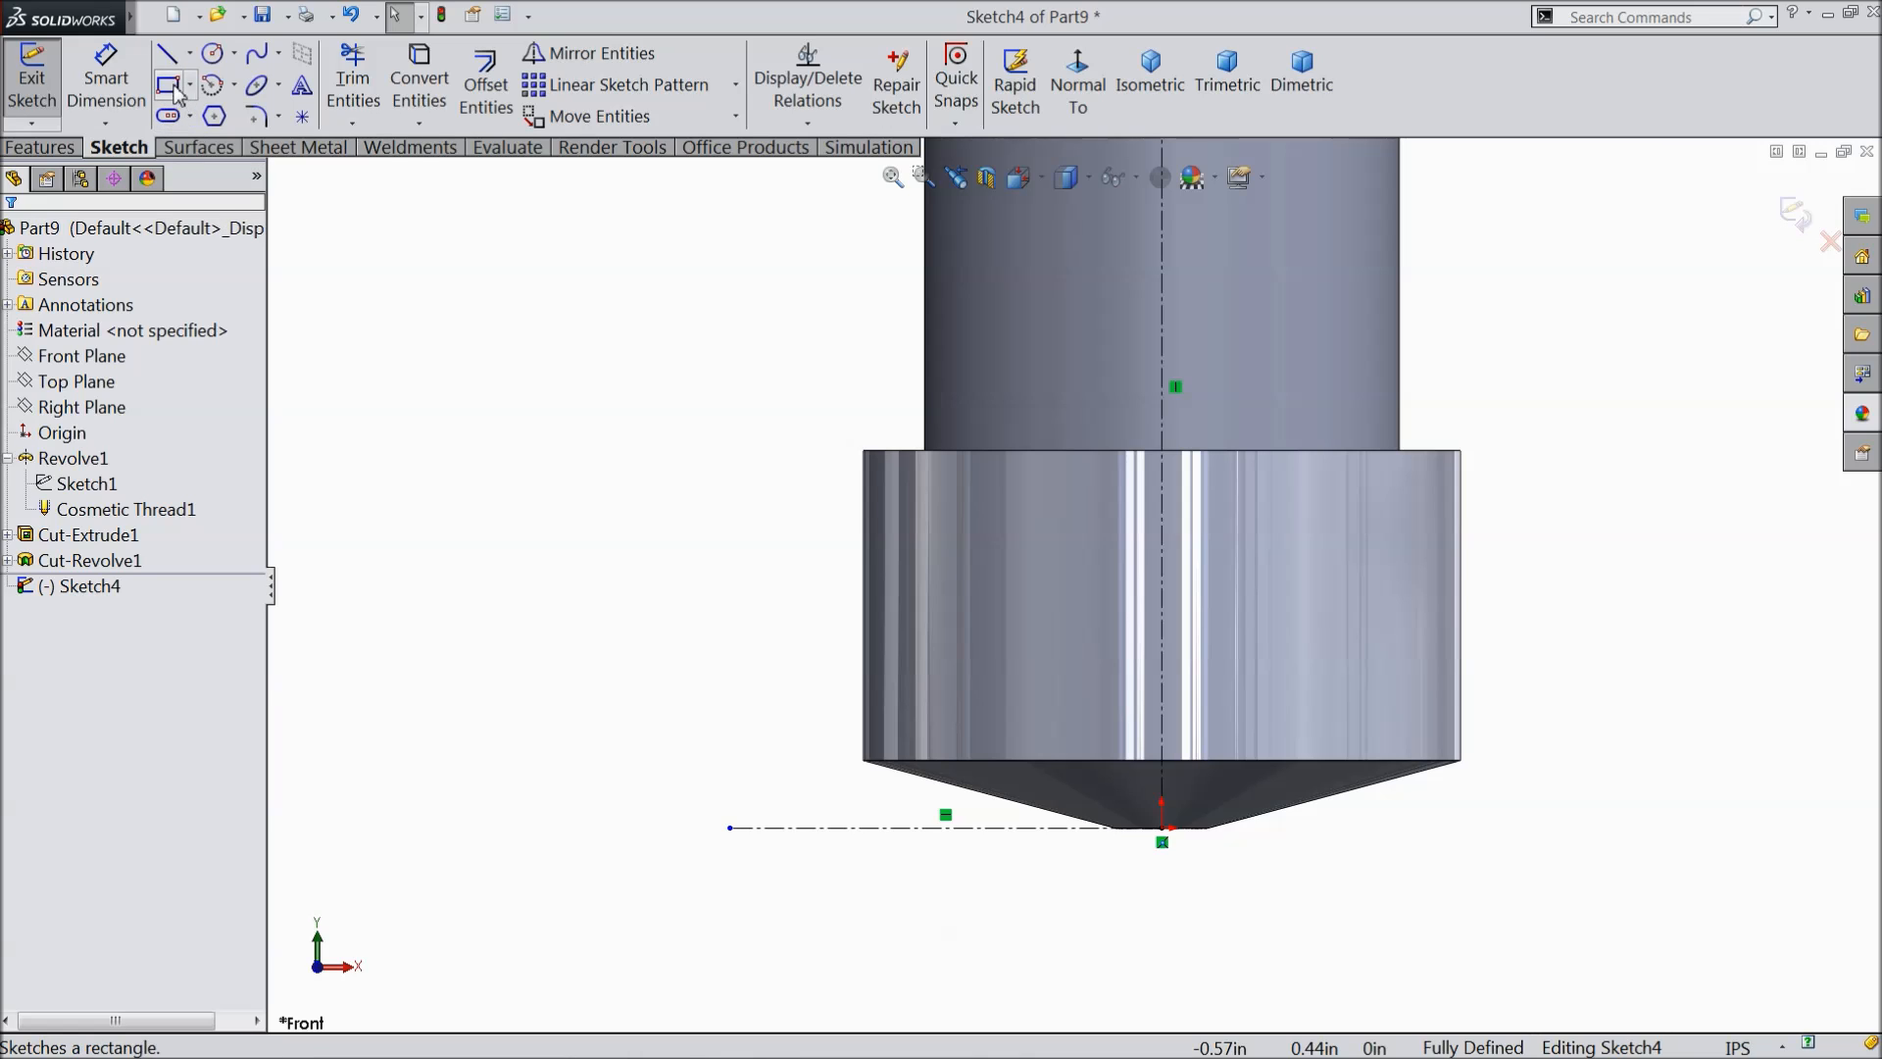
- Sketch a corner rectangle about 0.075 in wide and 0.12 in high from the head's -X edge down to the horizontal centerline
left_click(168, 85)
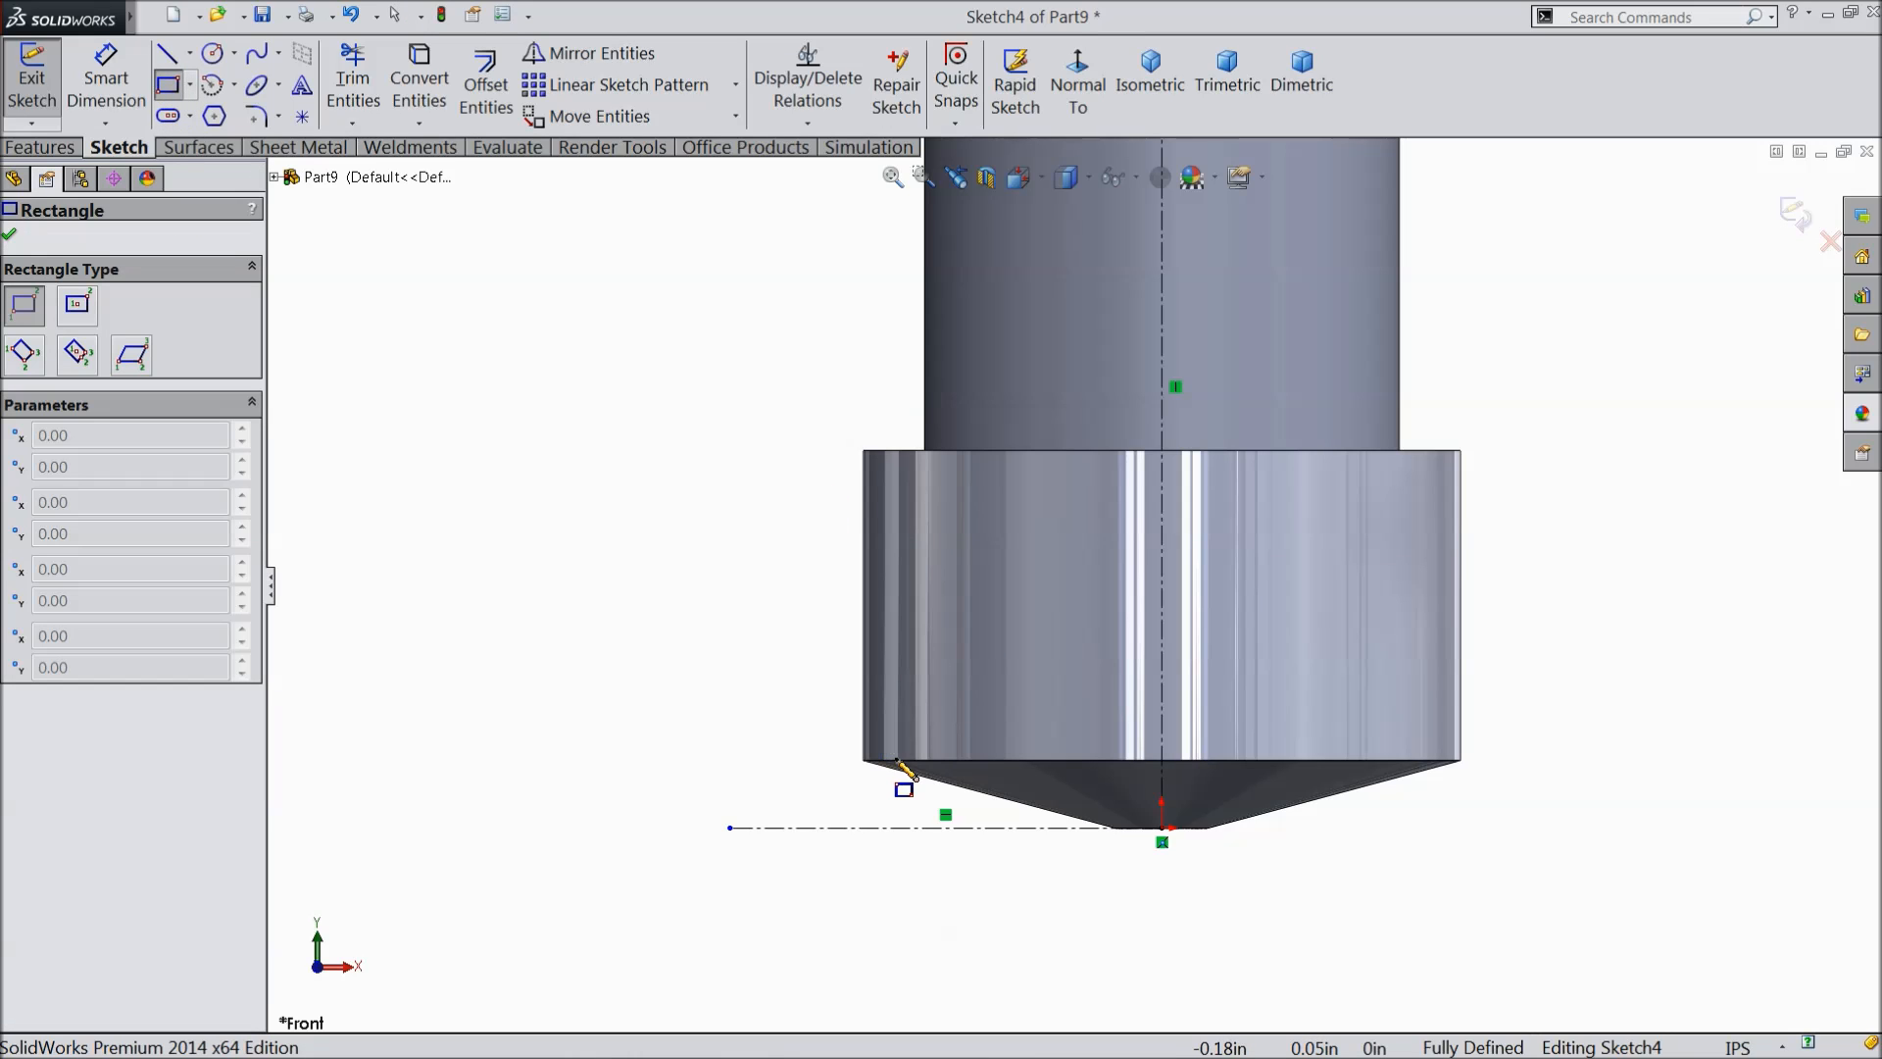
left_click(864, 641)
left_click(979, 831)
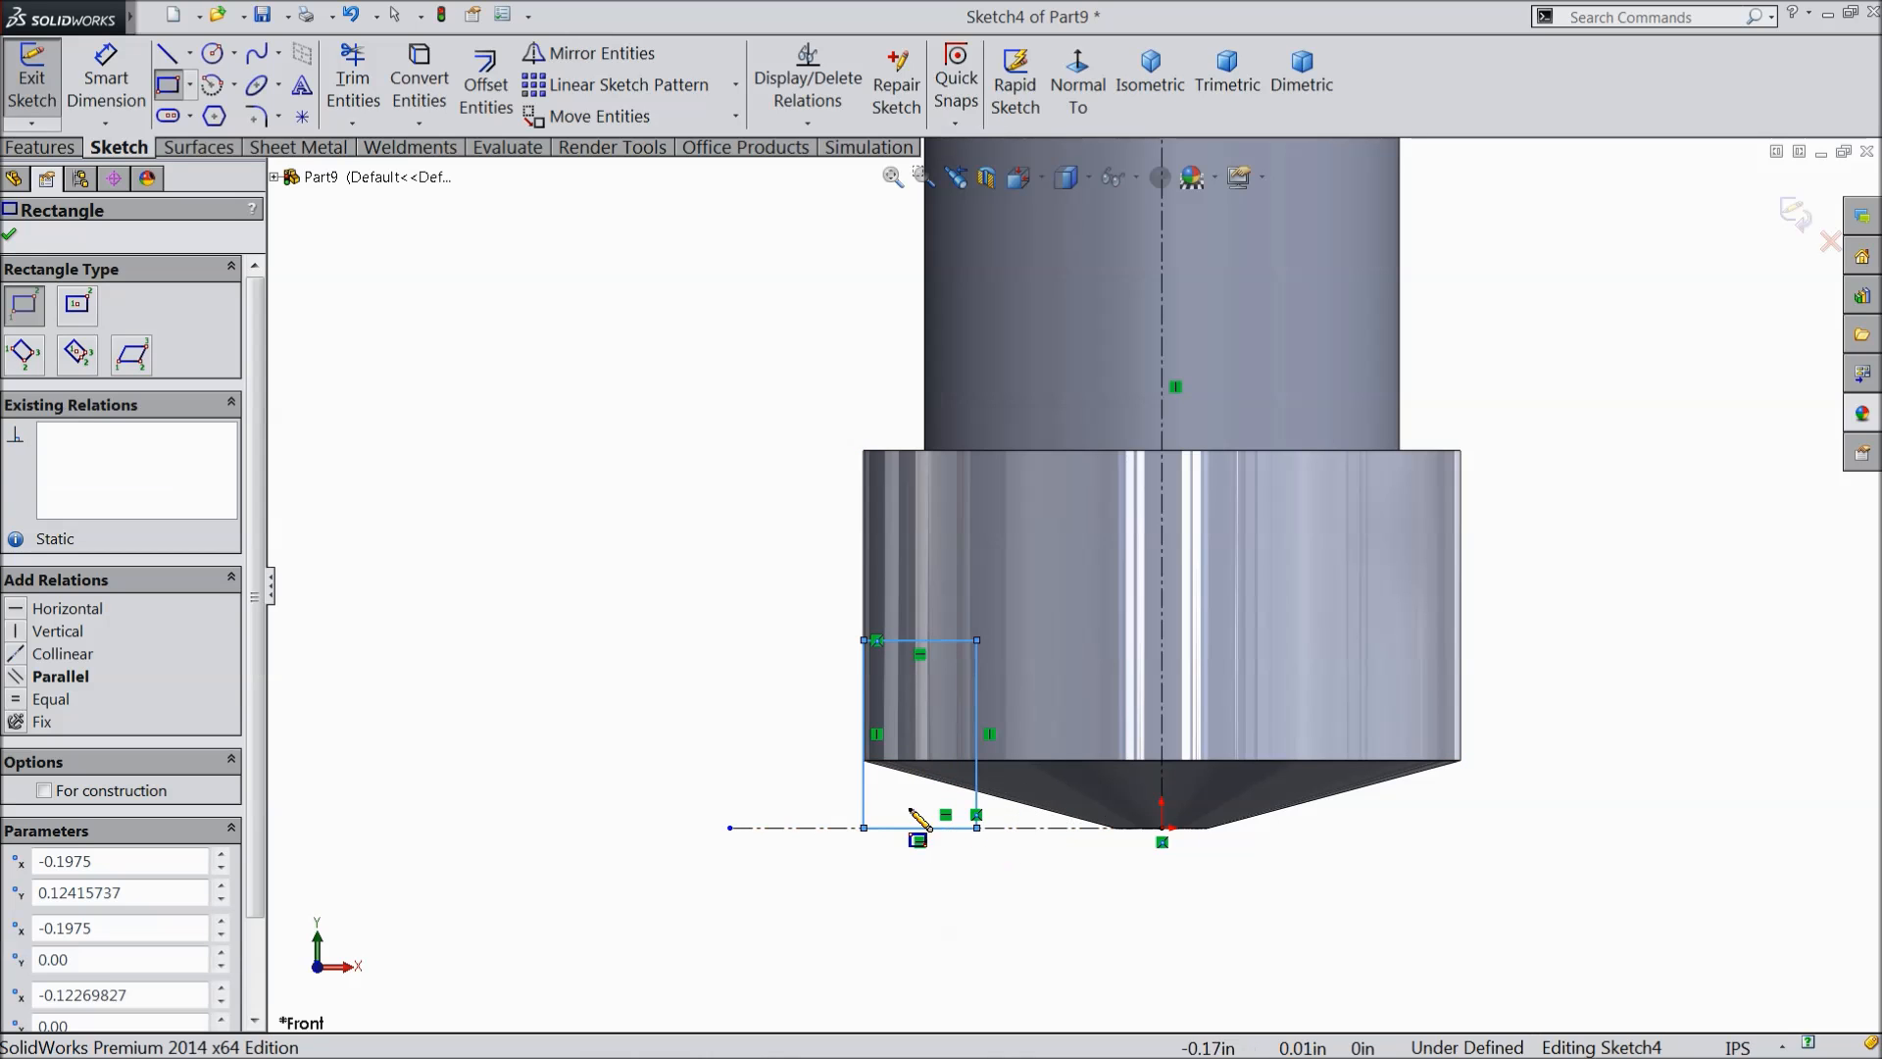
left_click(13, 238)
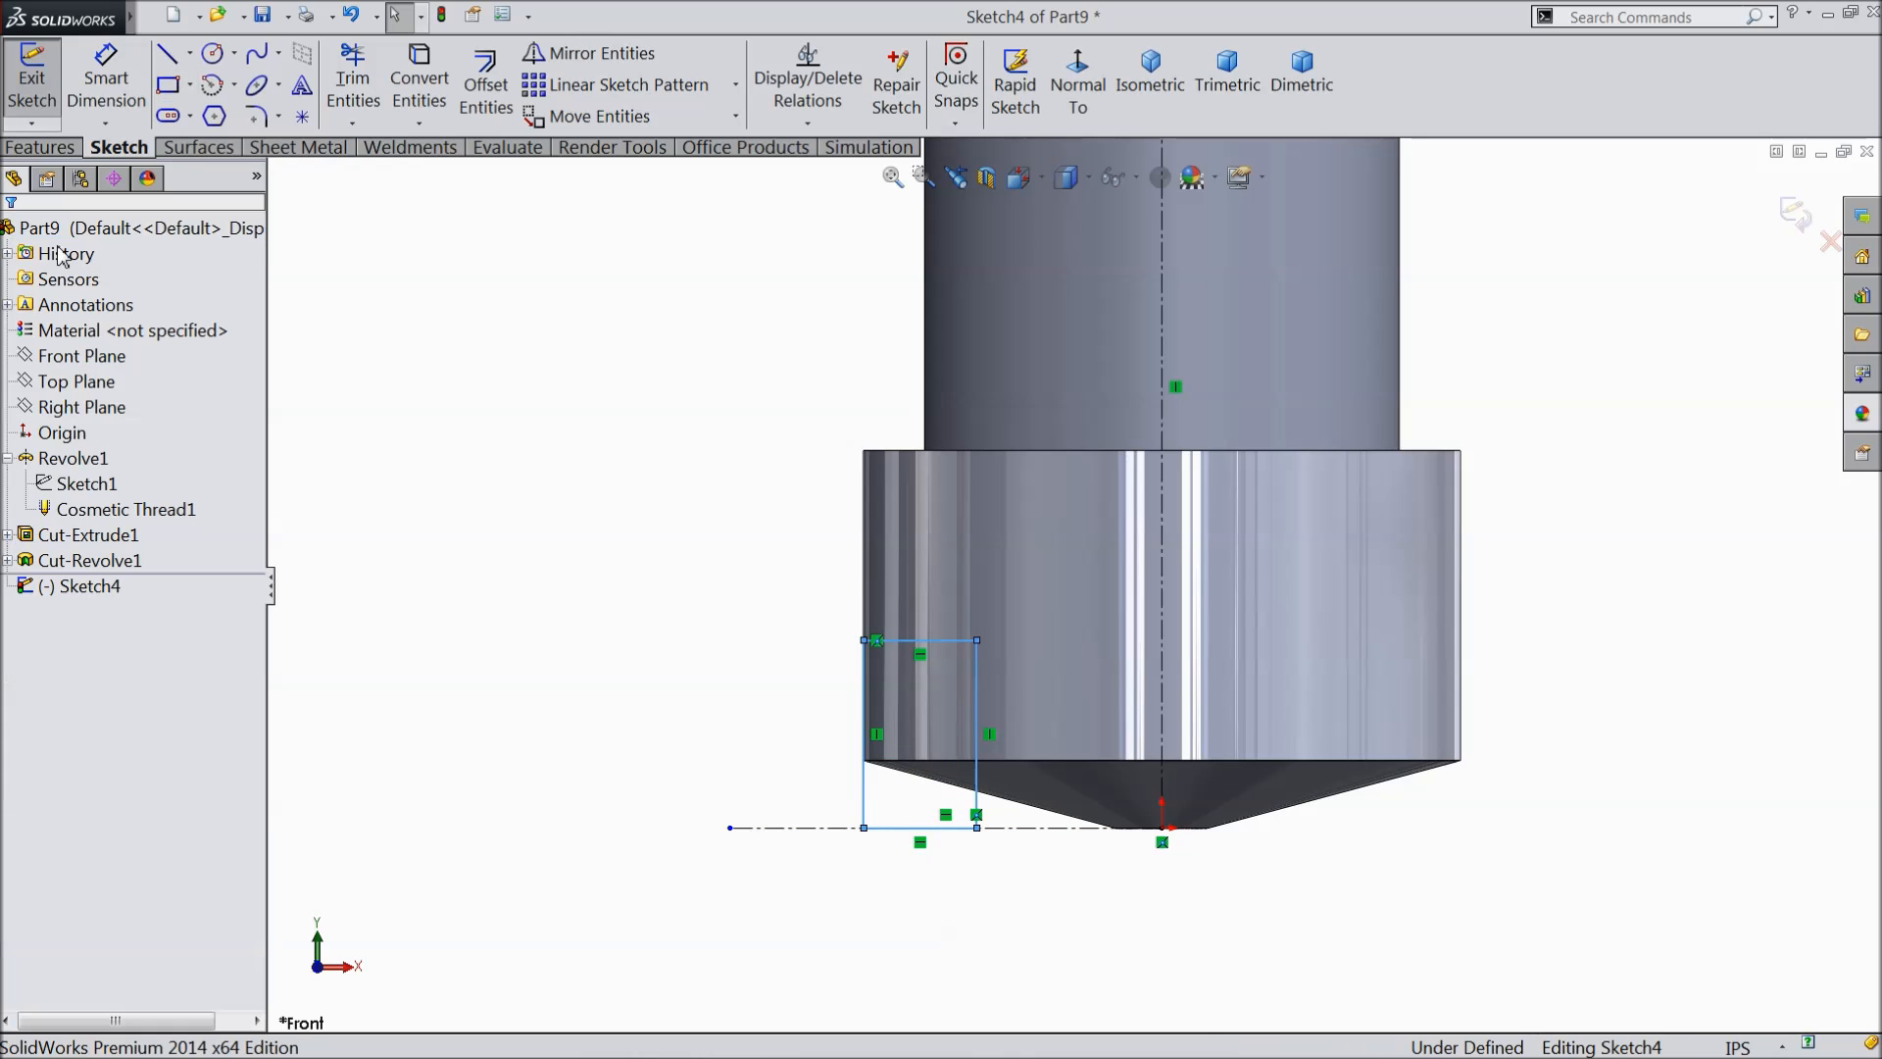
- Mirror the rectangle about the vertical centerline, keeping the original
left_click(698, 55)
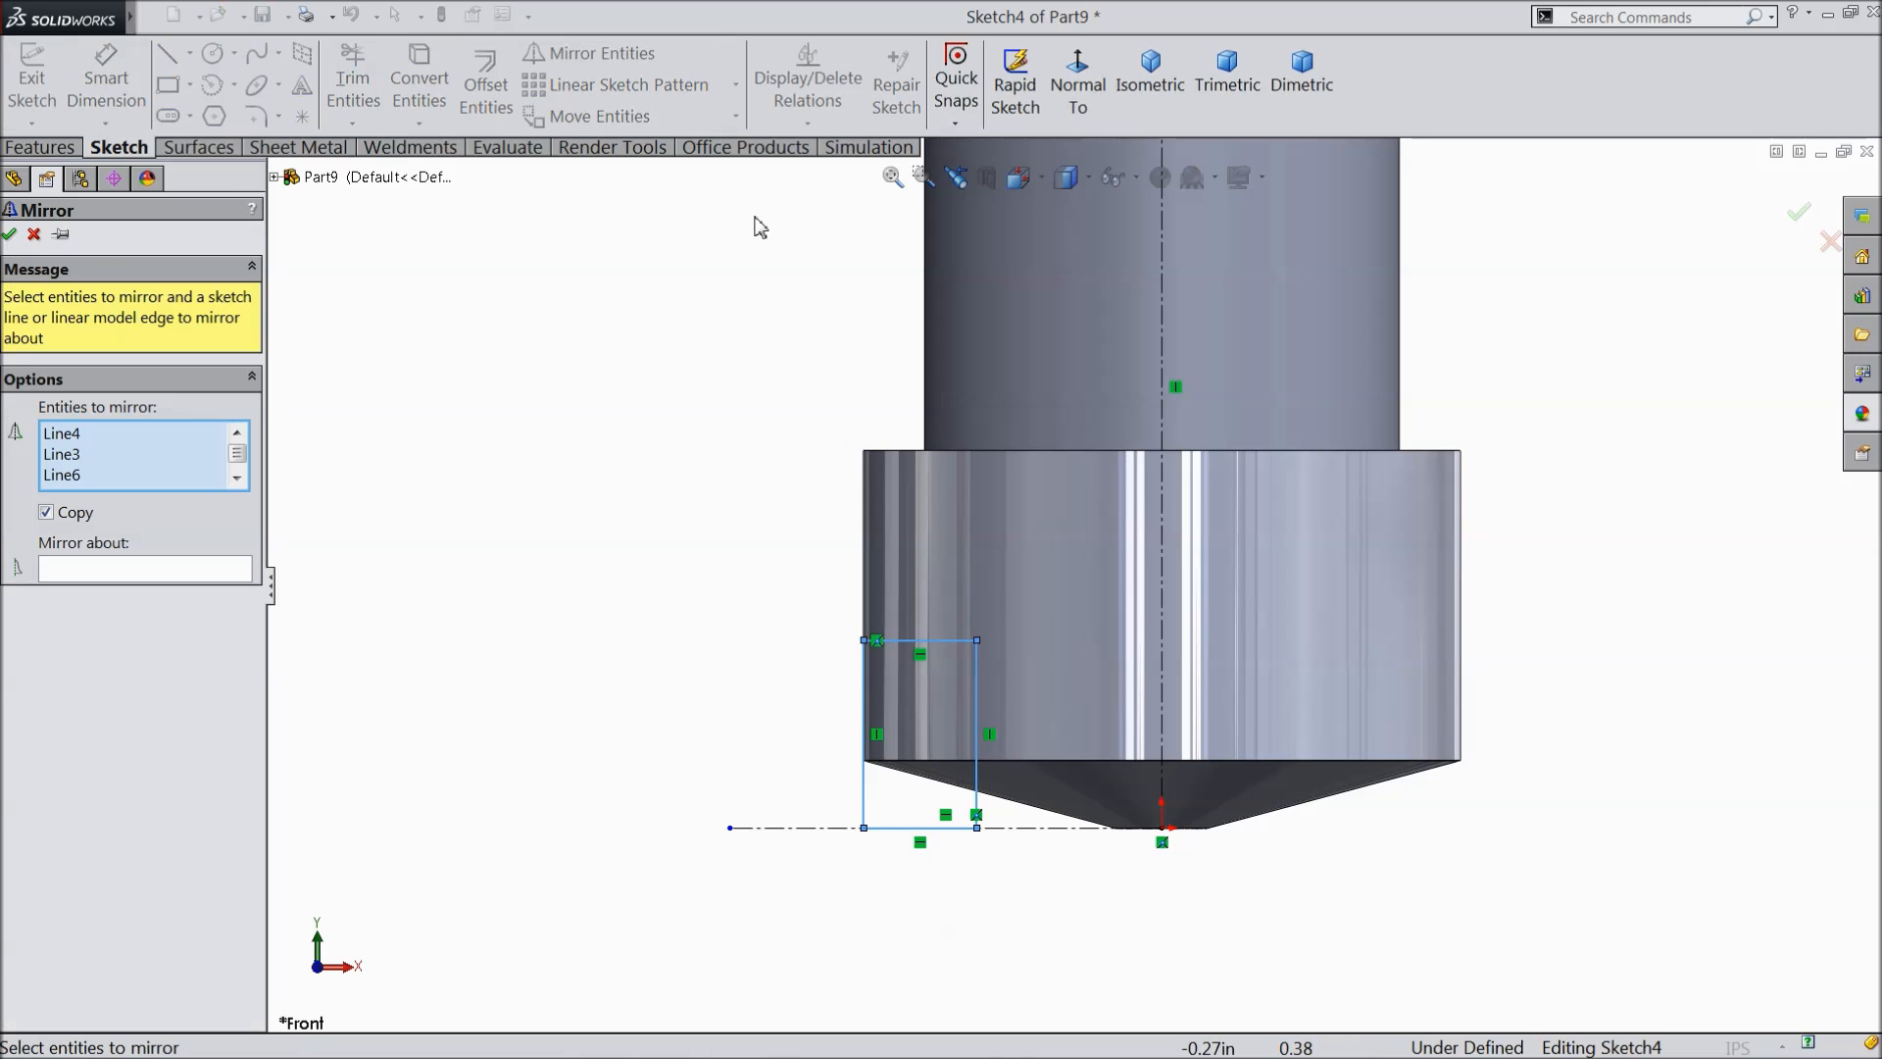
left_click(210, 570)
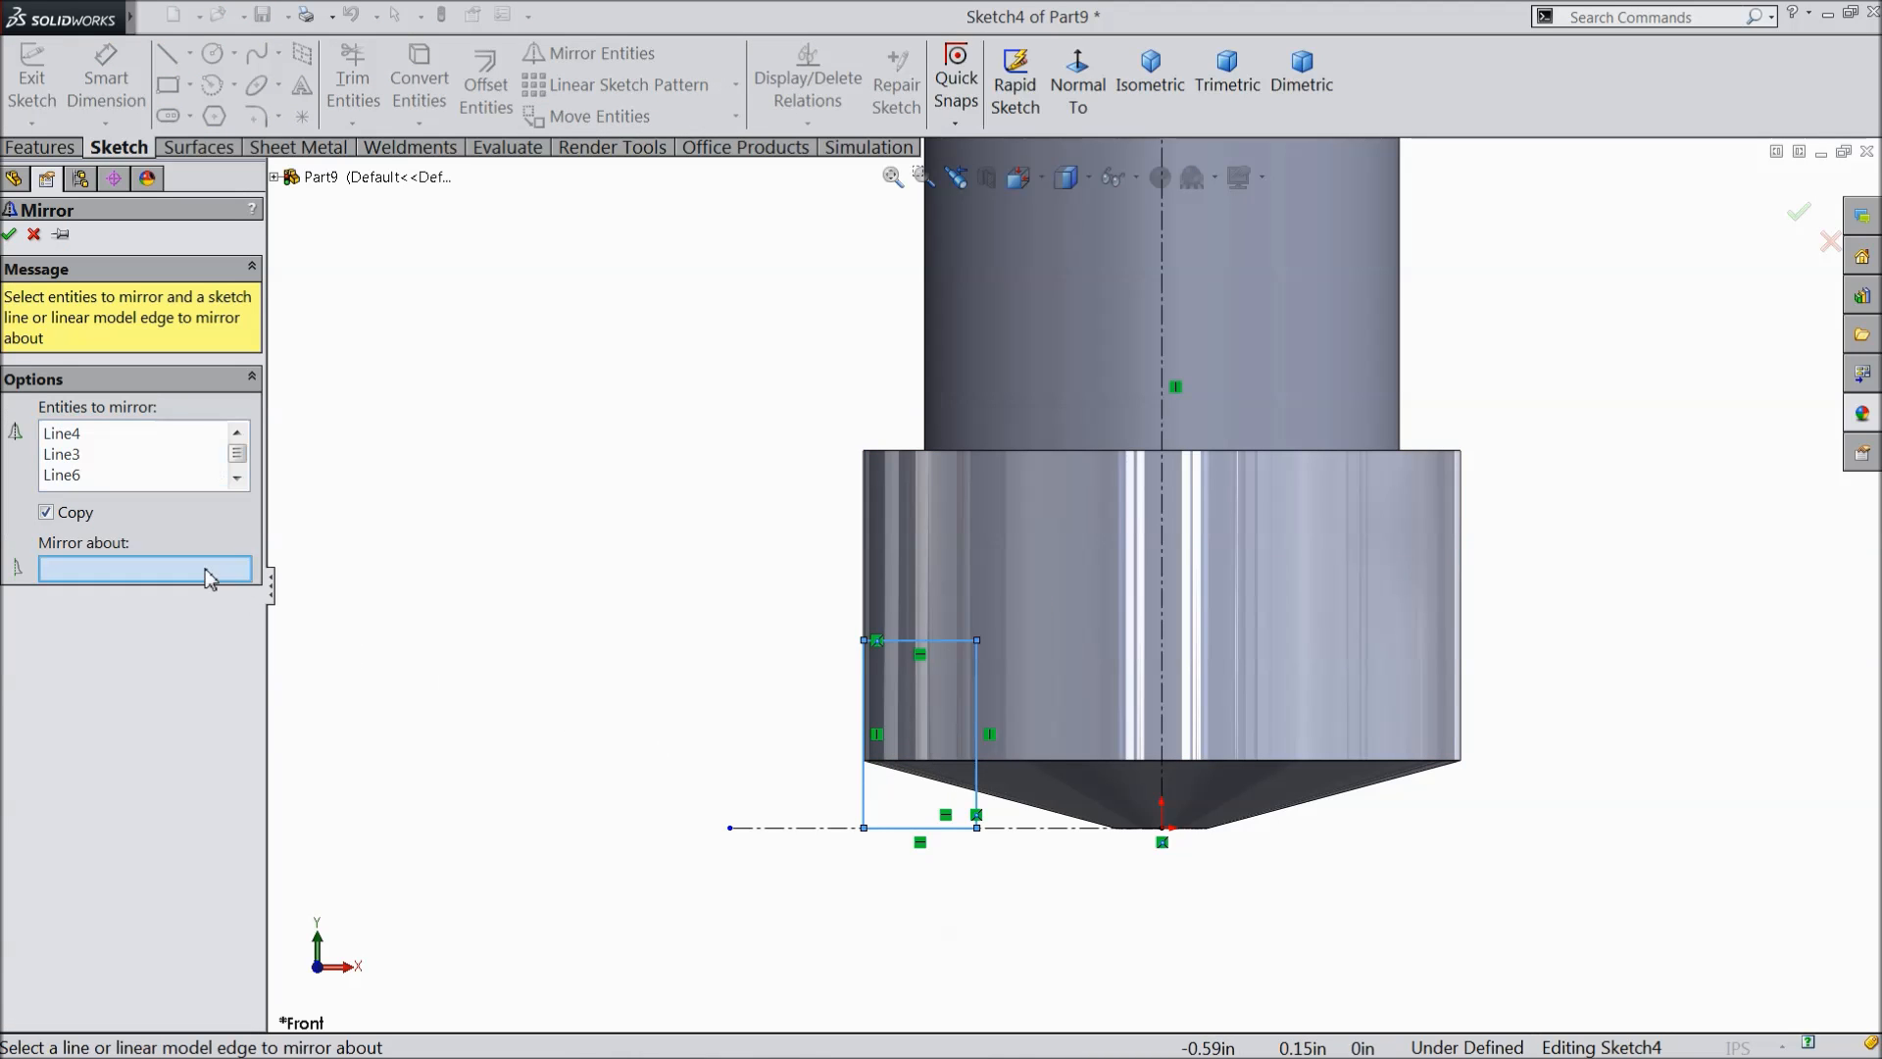
left_click(1163, 680)
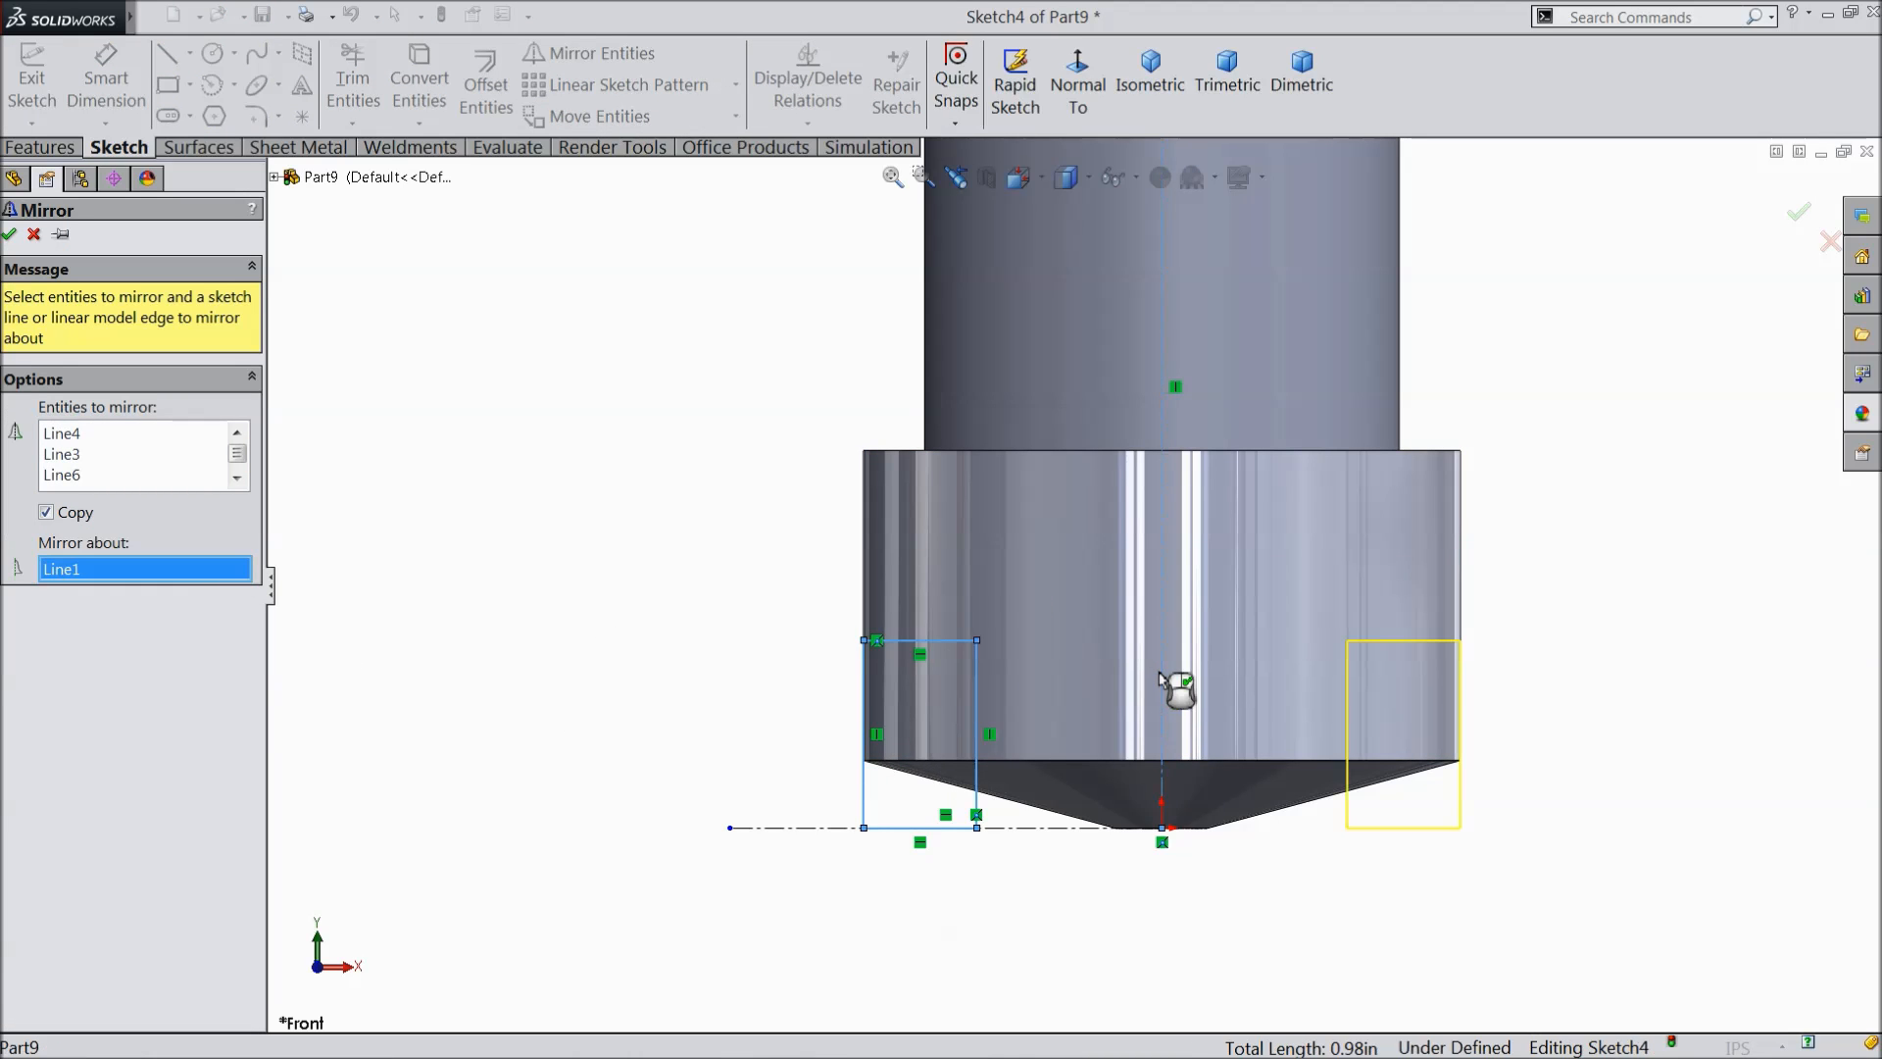
left_click(8, 233)
- Dimension the overall width between the two rectangles' outer sides and make it a driven dimension
left_click(106, 79)
key("z")
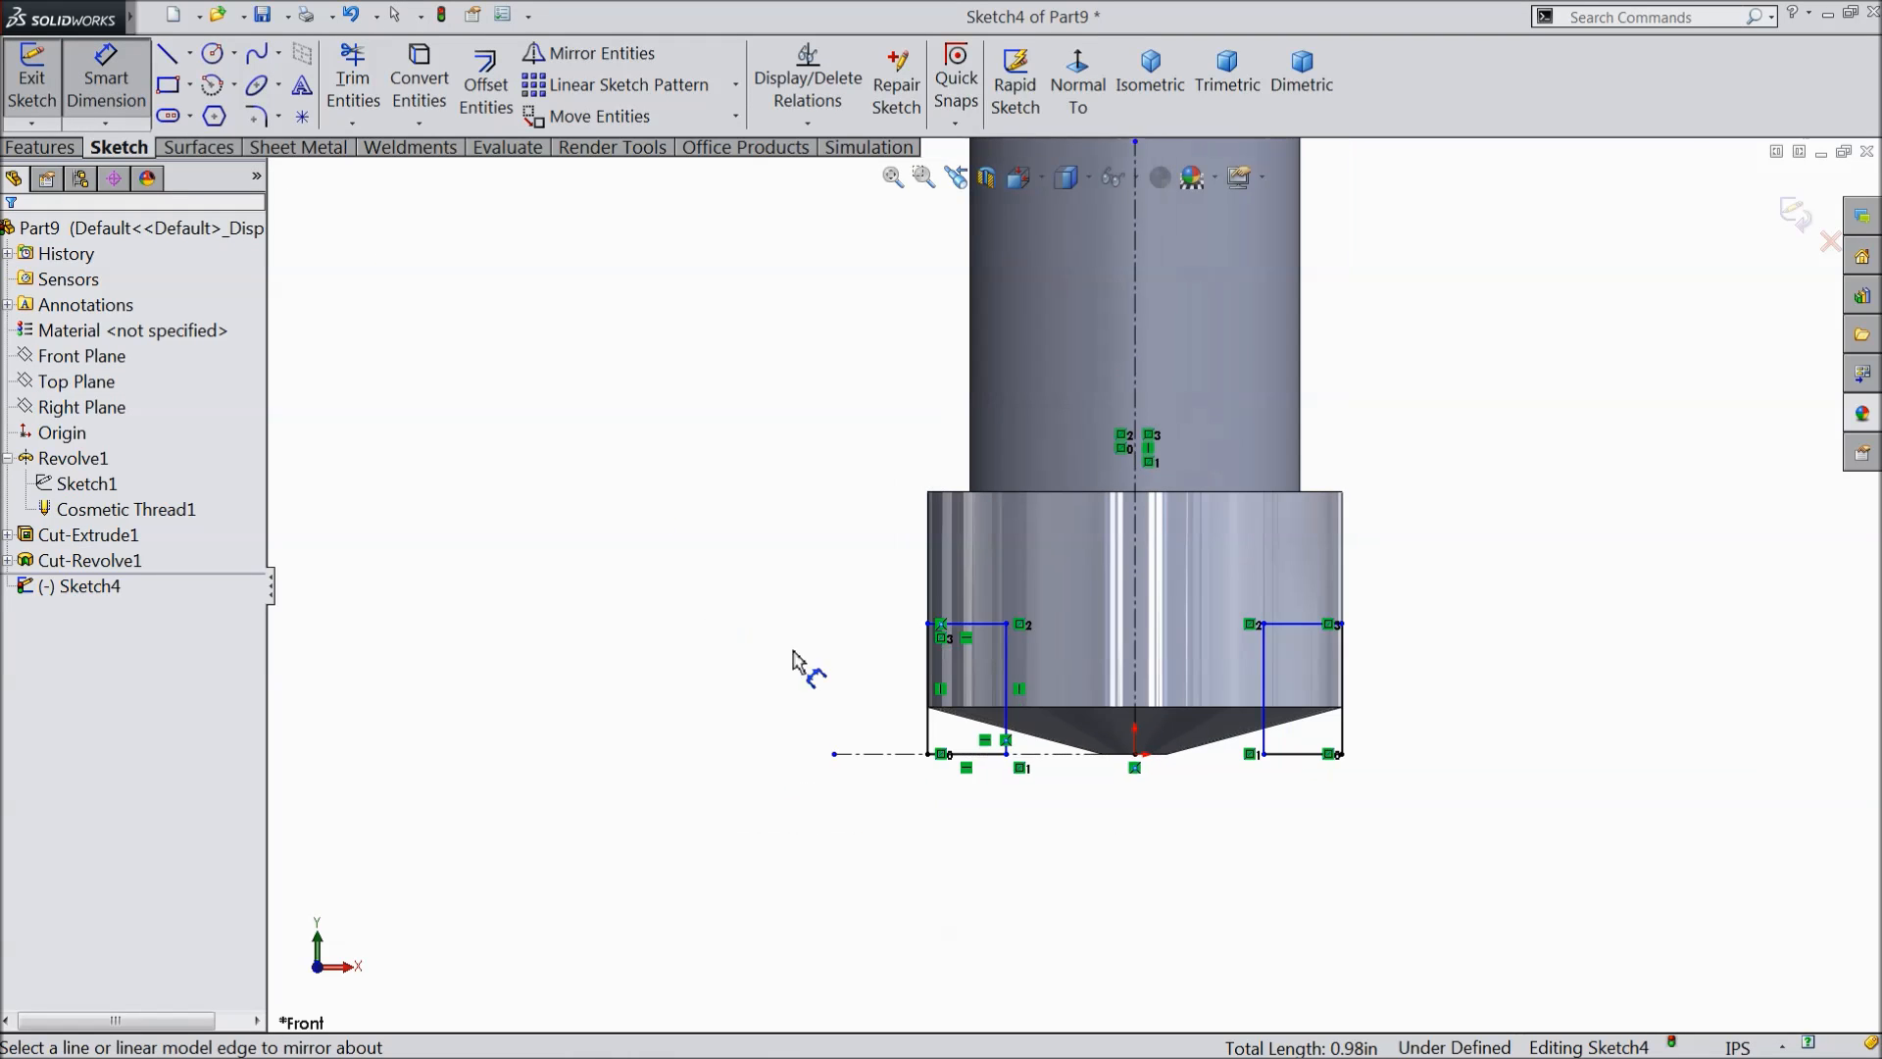
scroll(1238, 860, "down", 3)
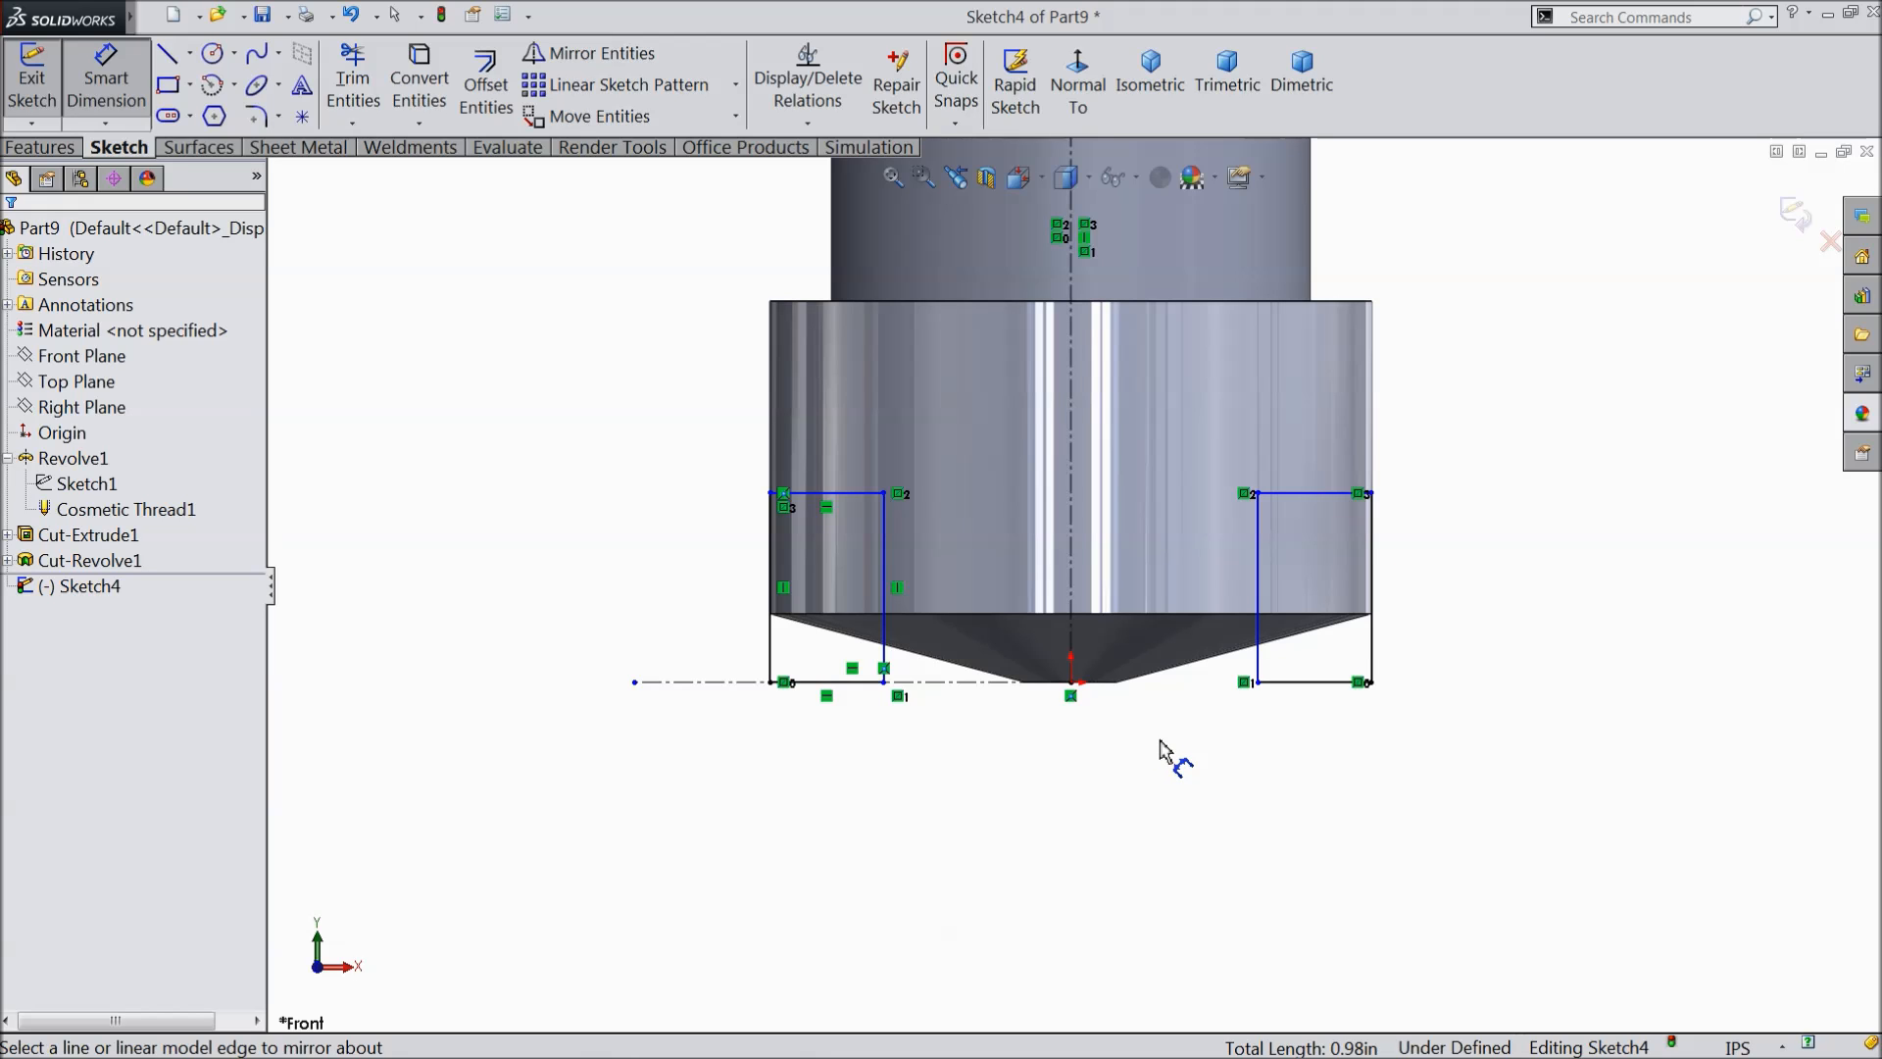
left_click(1371, 653)
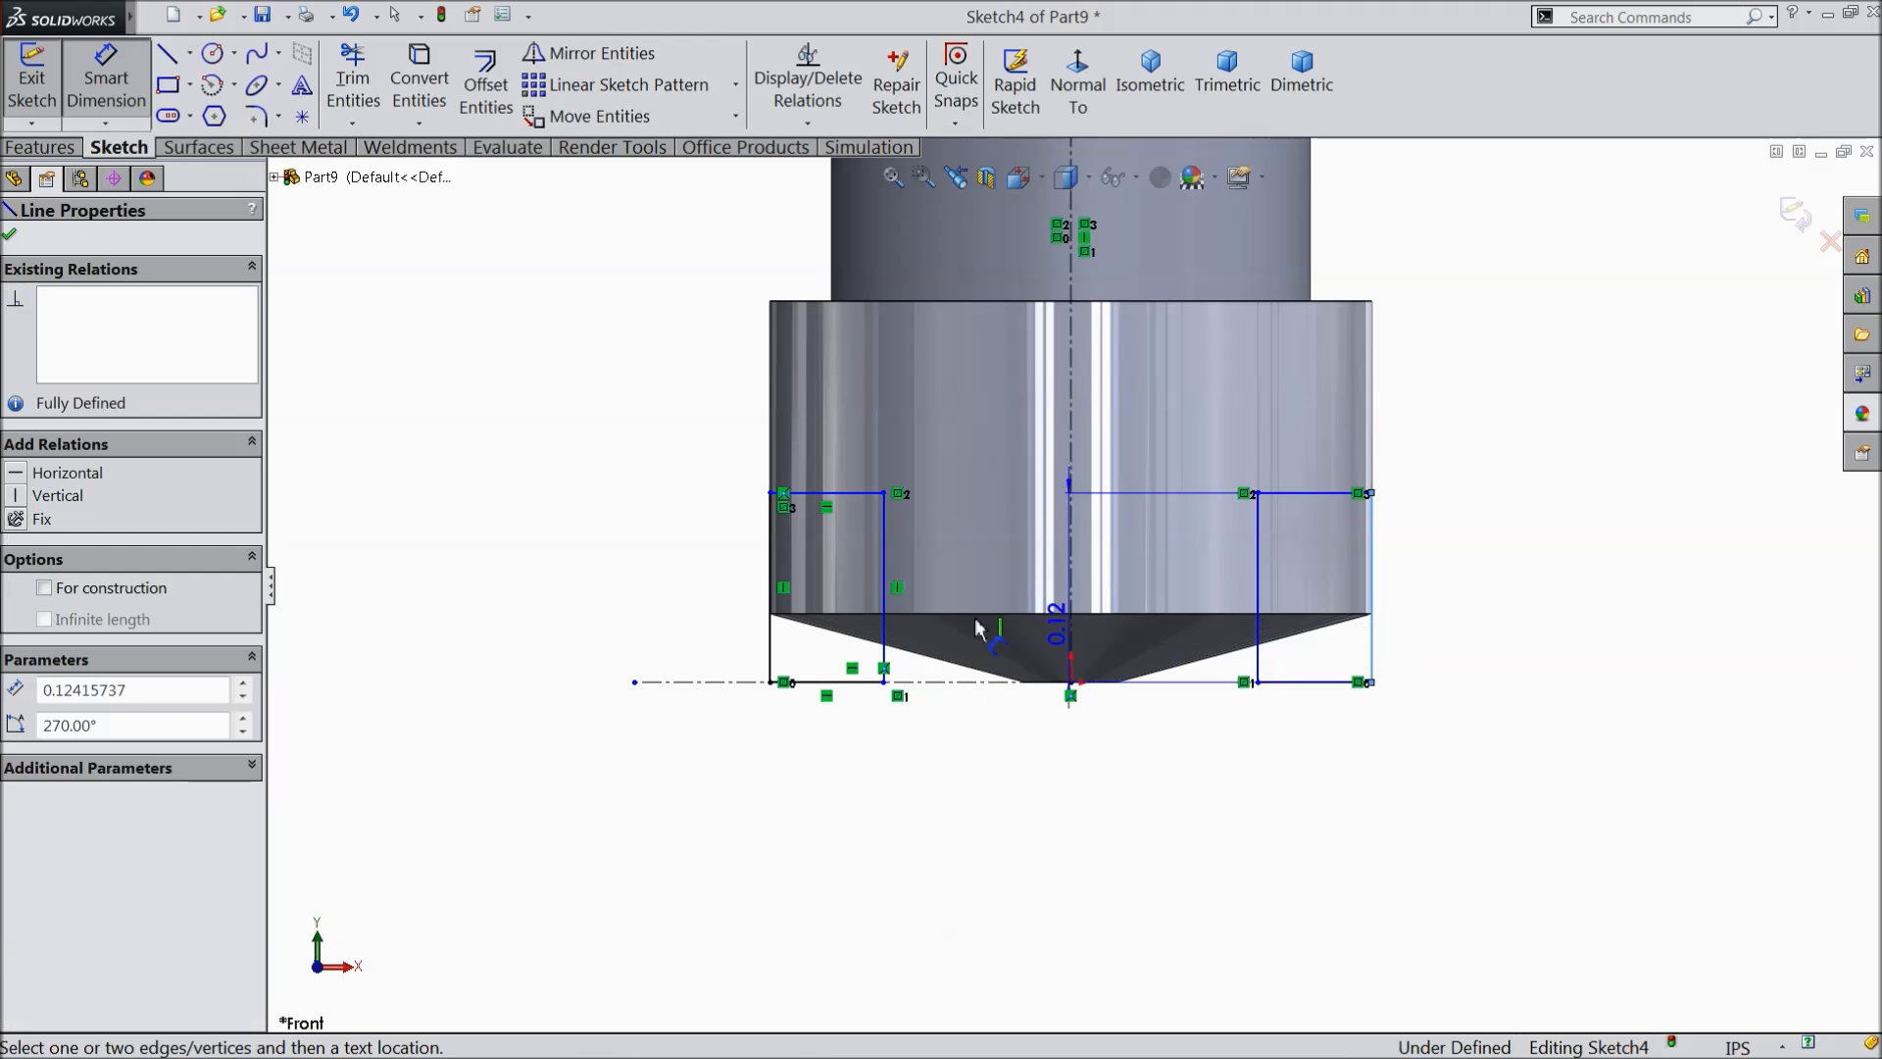
left_click(770, 637)
left_click(1002, 778)
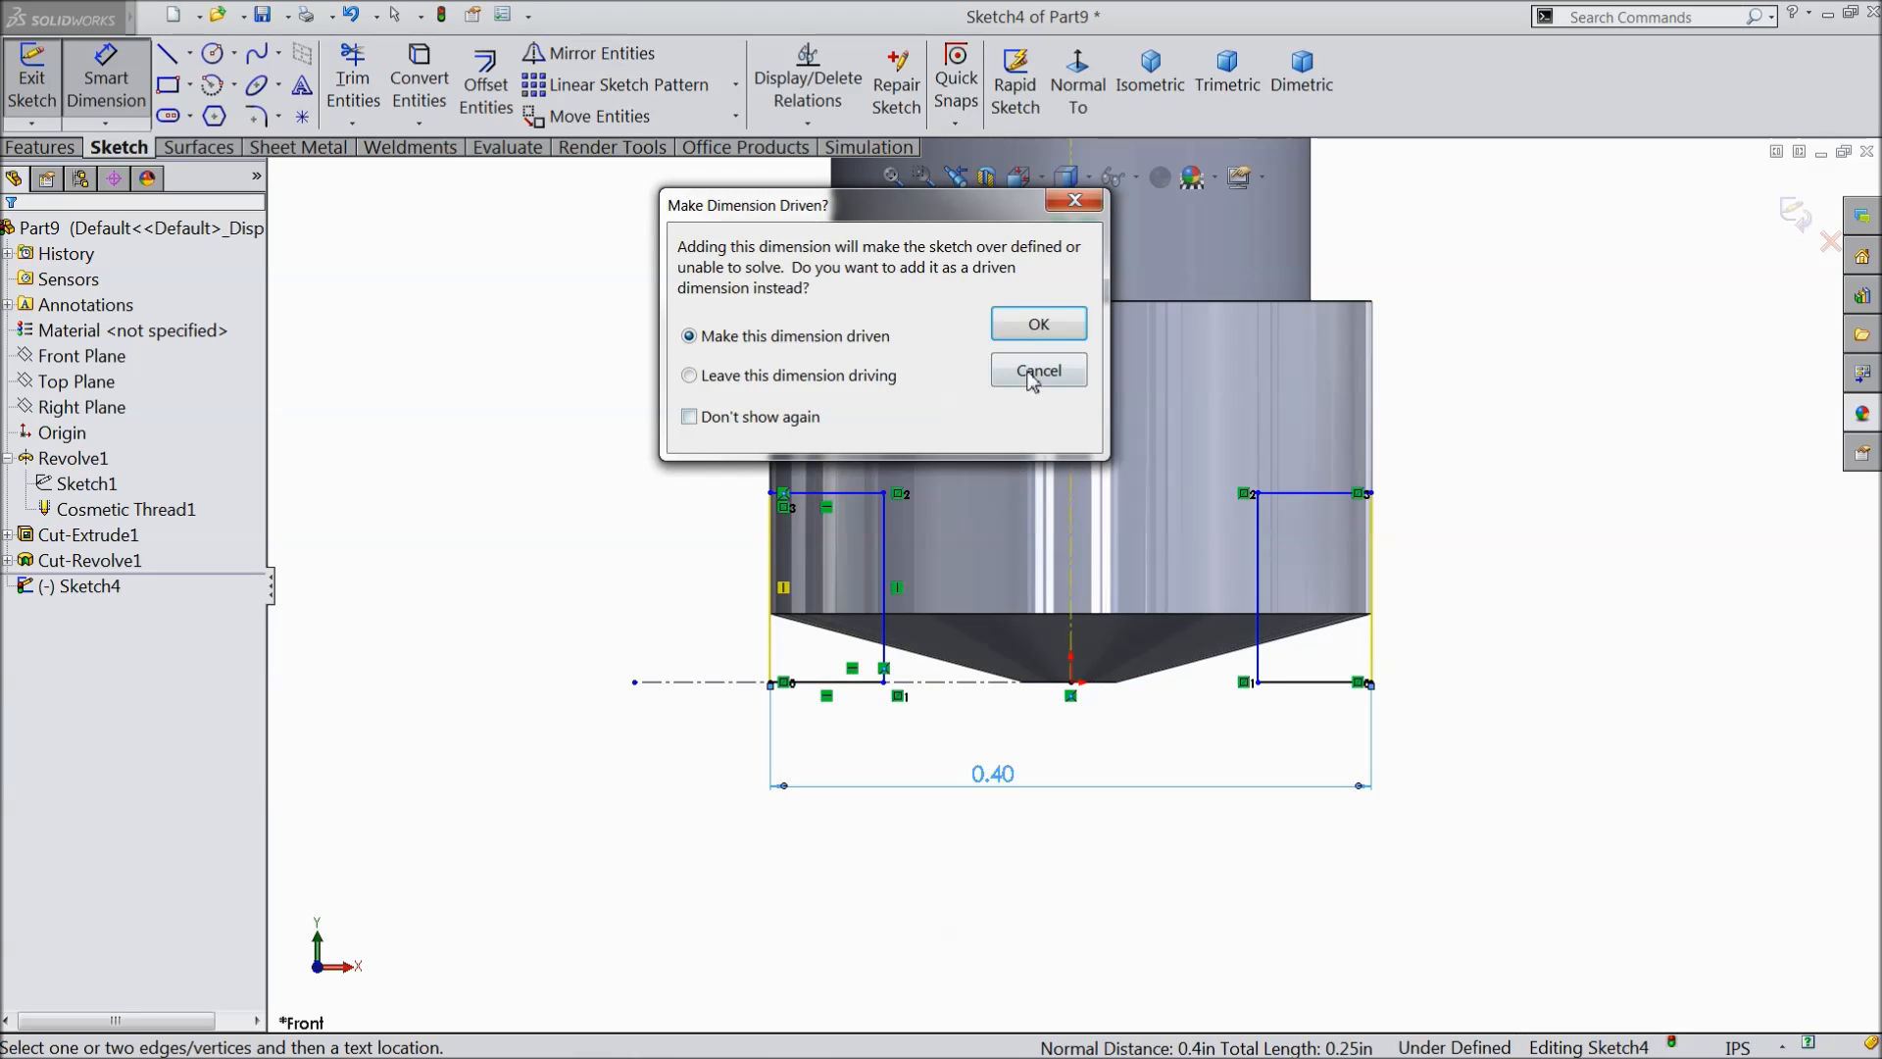
left_click(1036, 331)
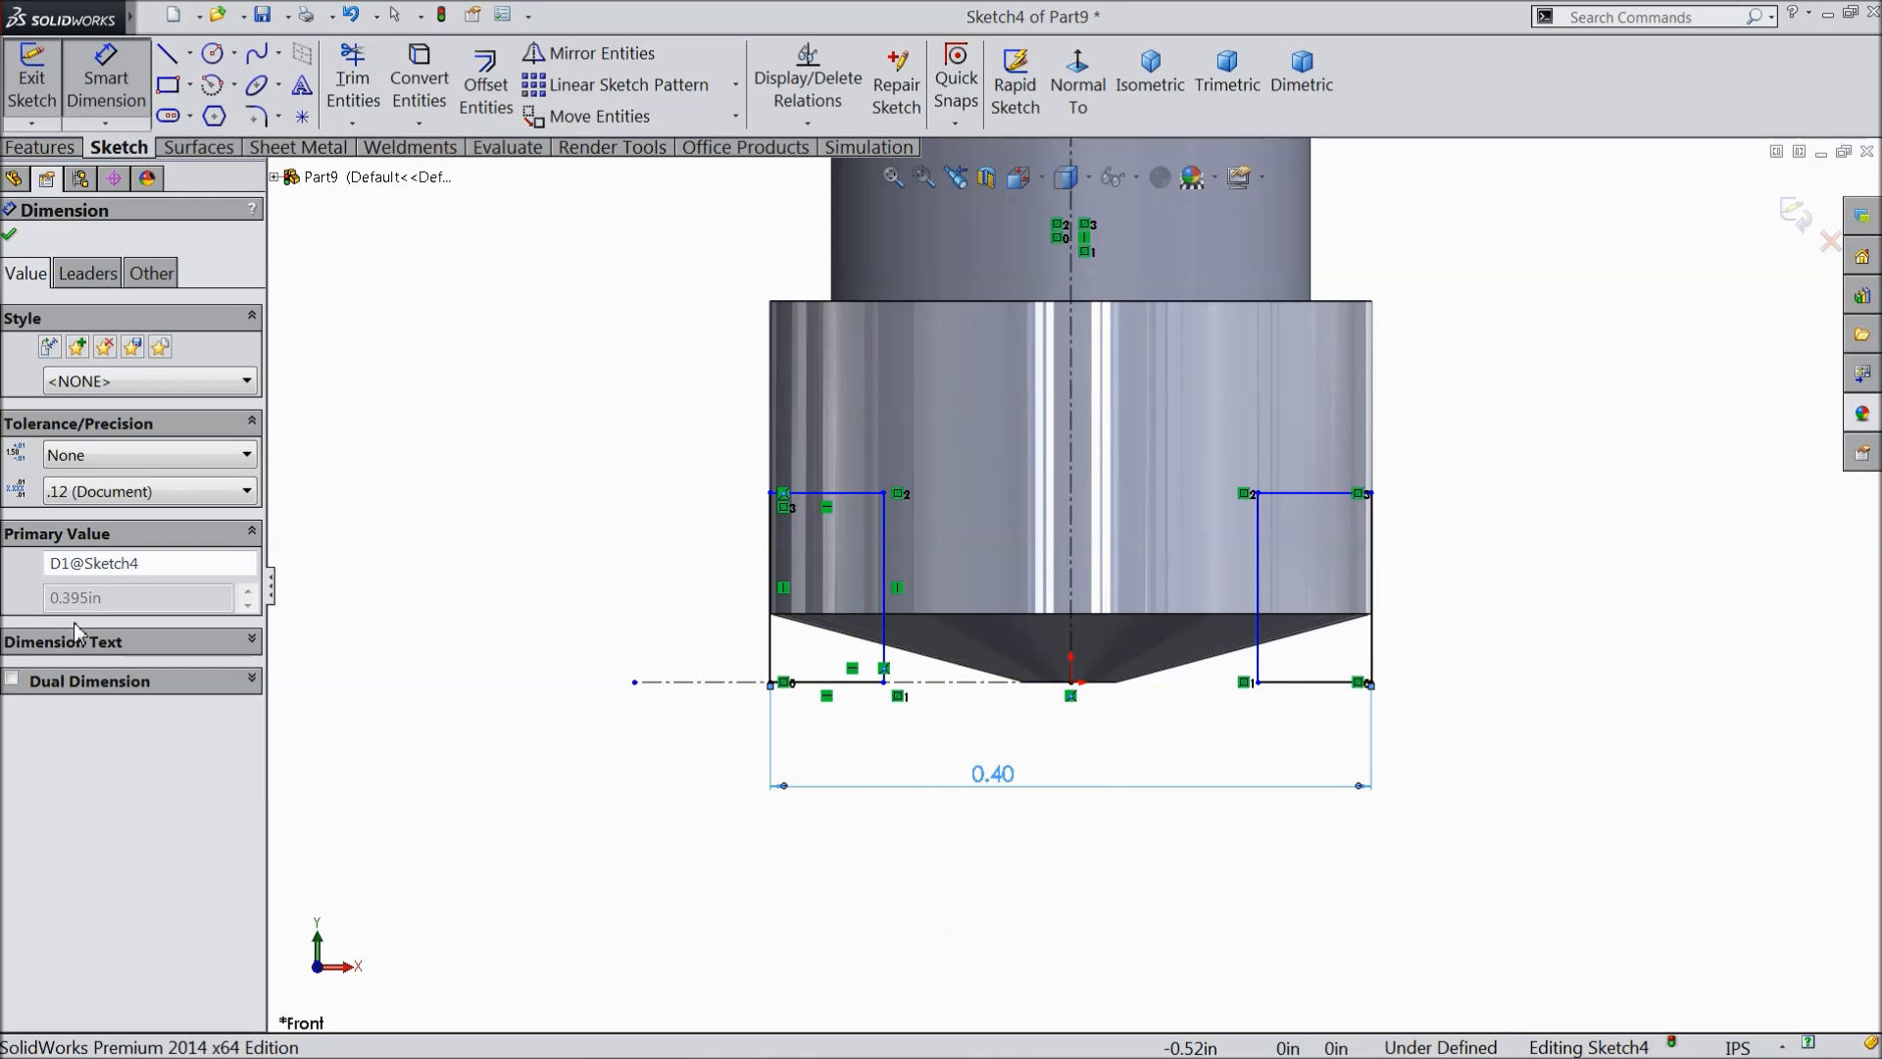
left_click(10, 235)
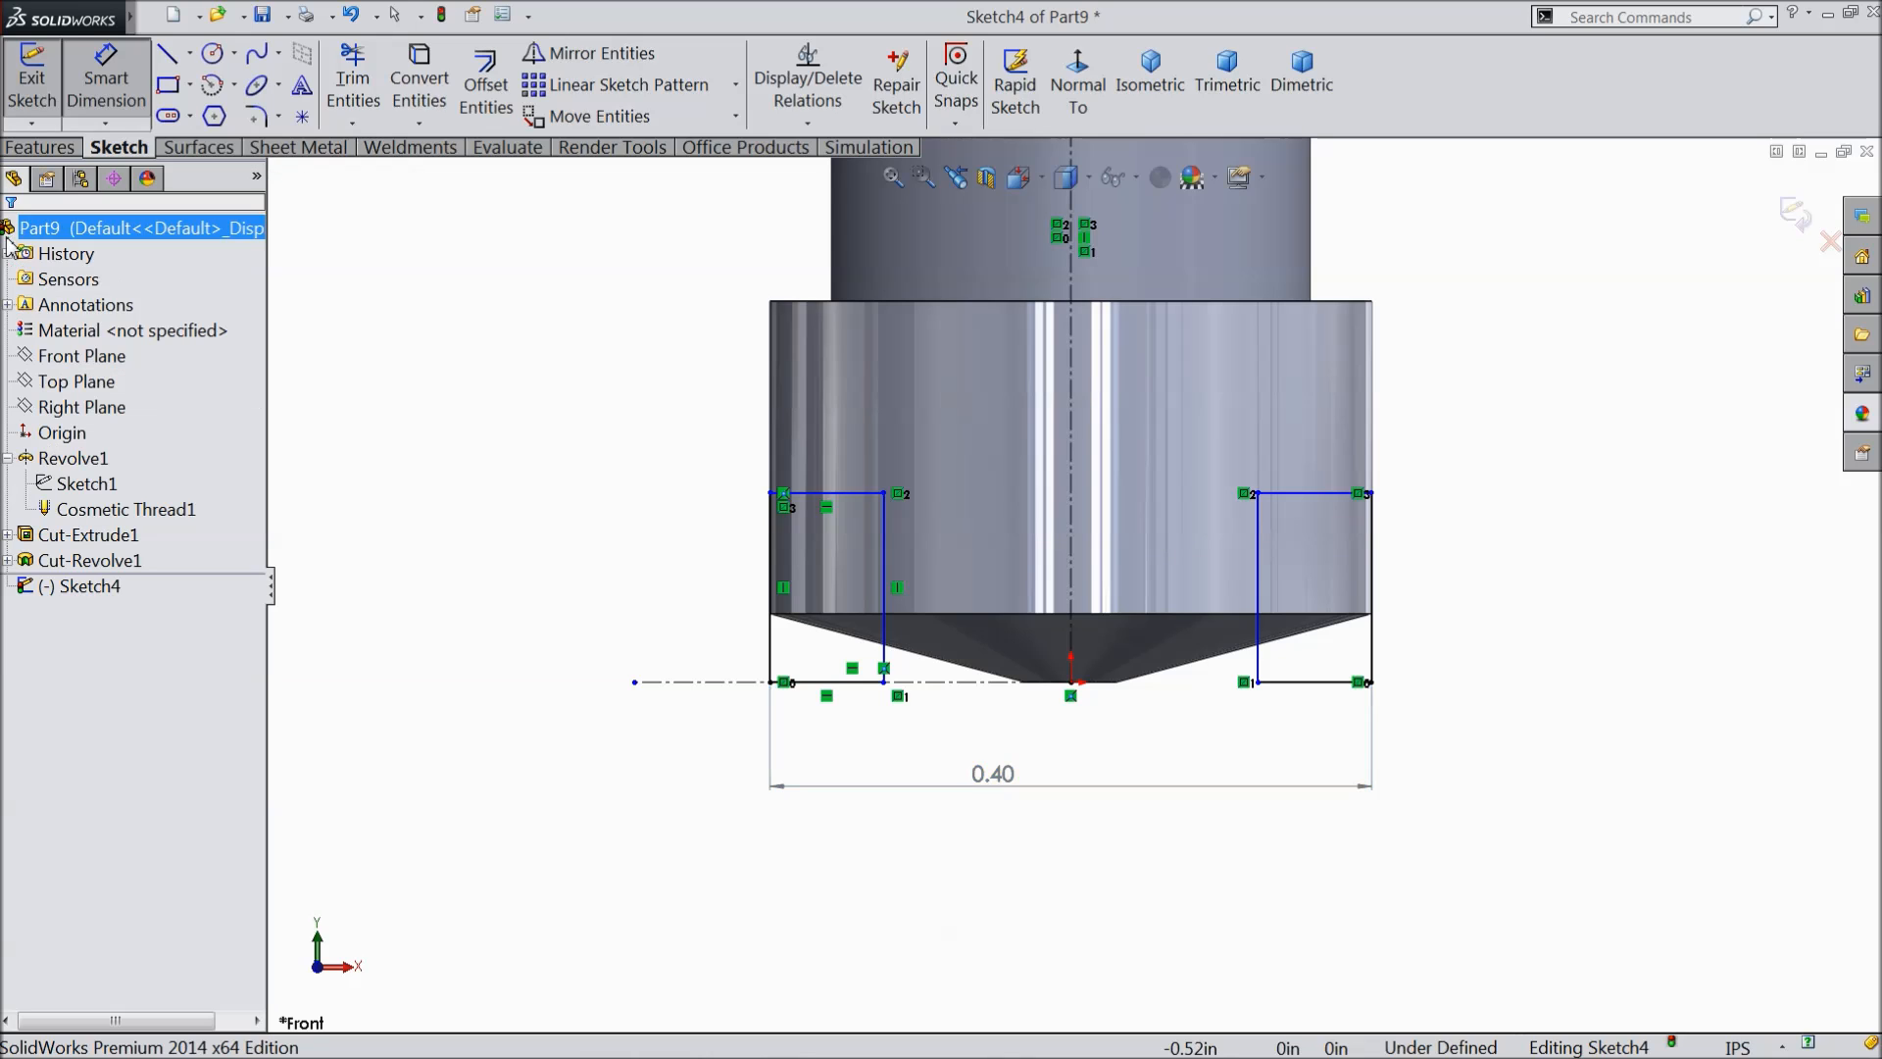
- Dimension the gap between the two rectangles' inner sides and set it to 0.16 in
left_click(884, 659)
left_click(106, 78)
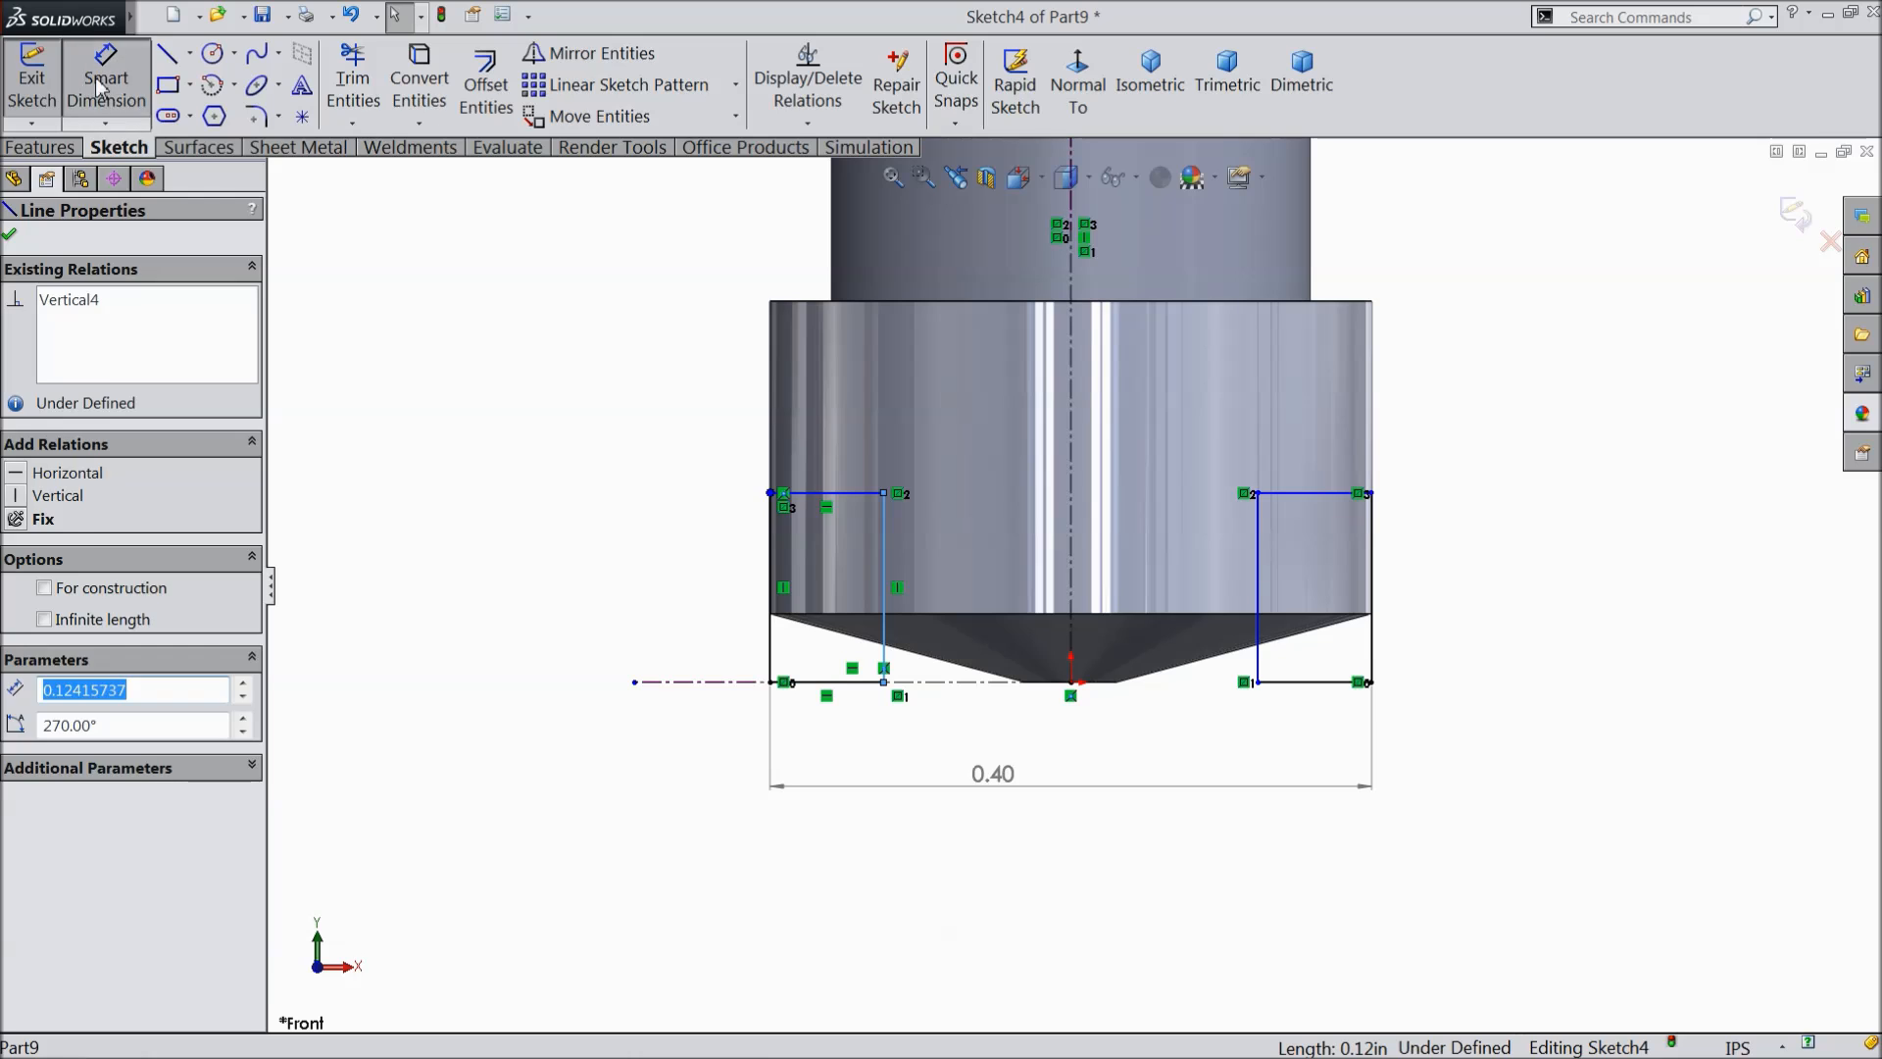
left_click(1256, 659)
left_click(1085, 738)
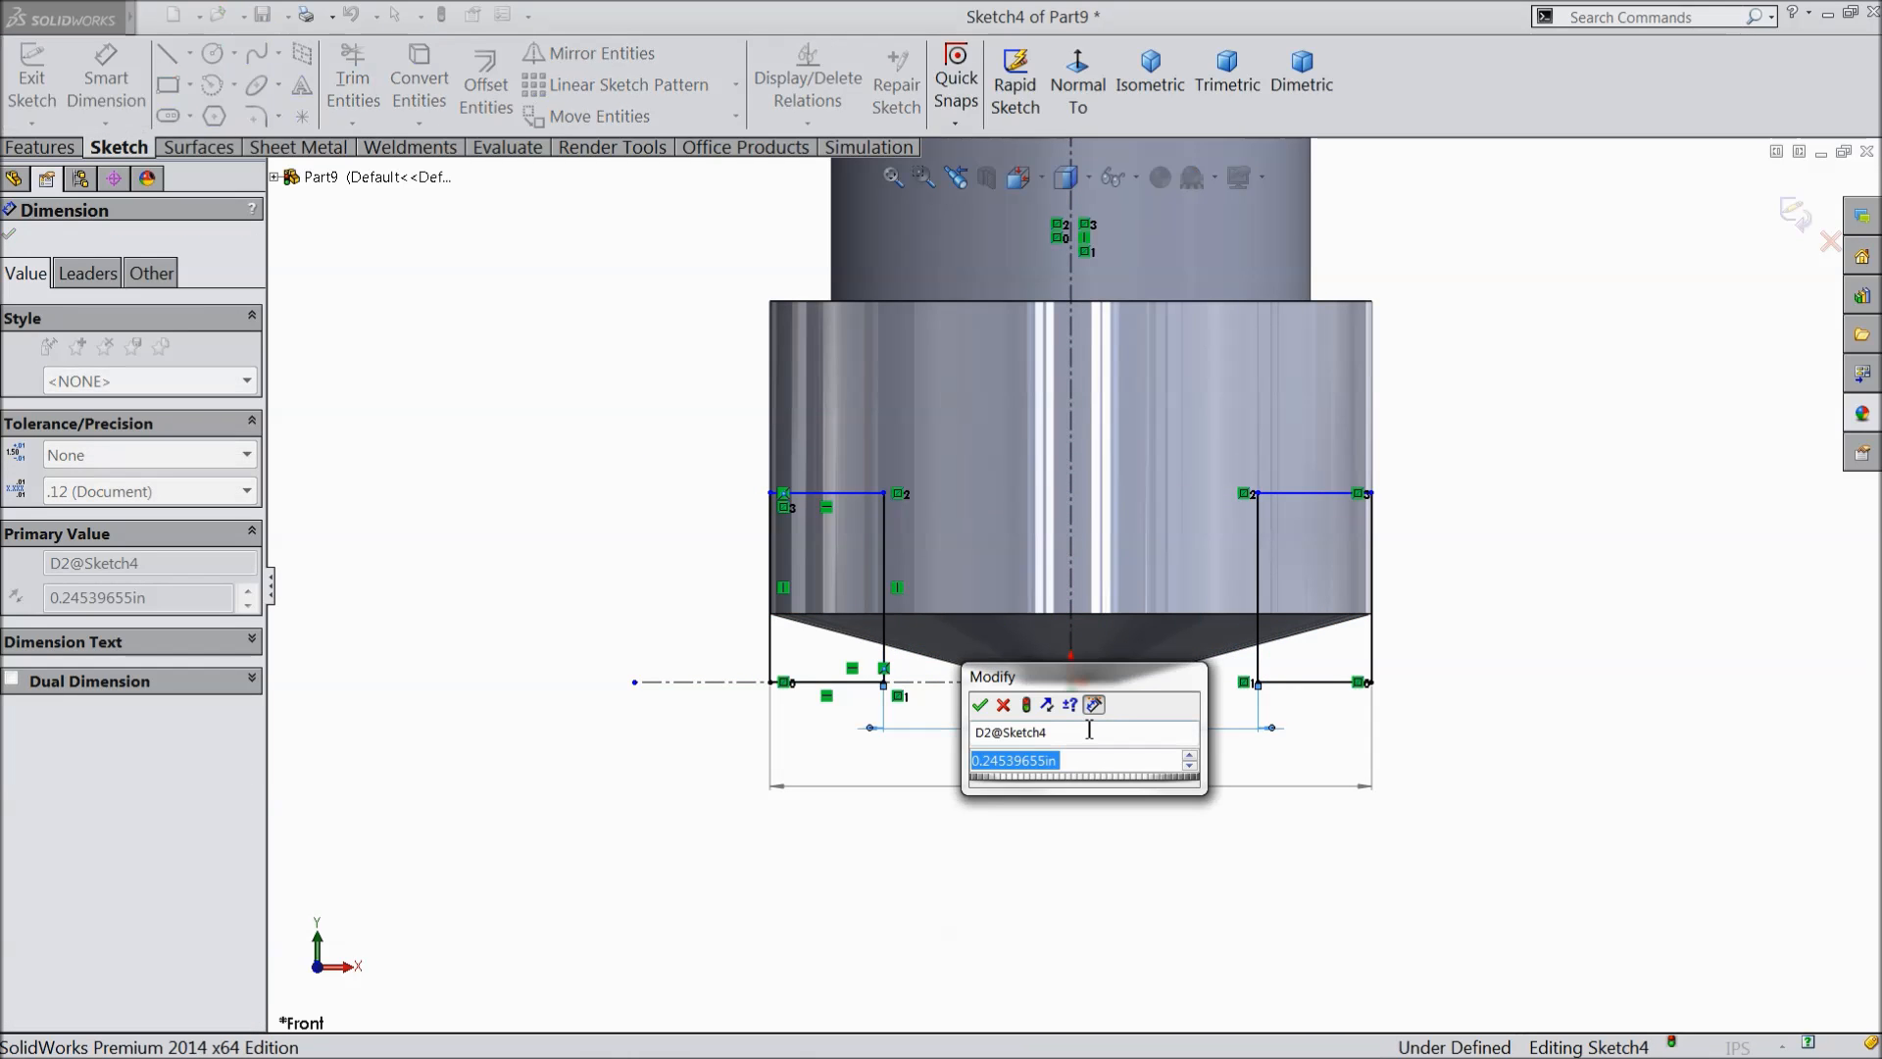
type("0.16")
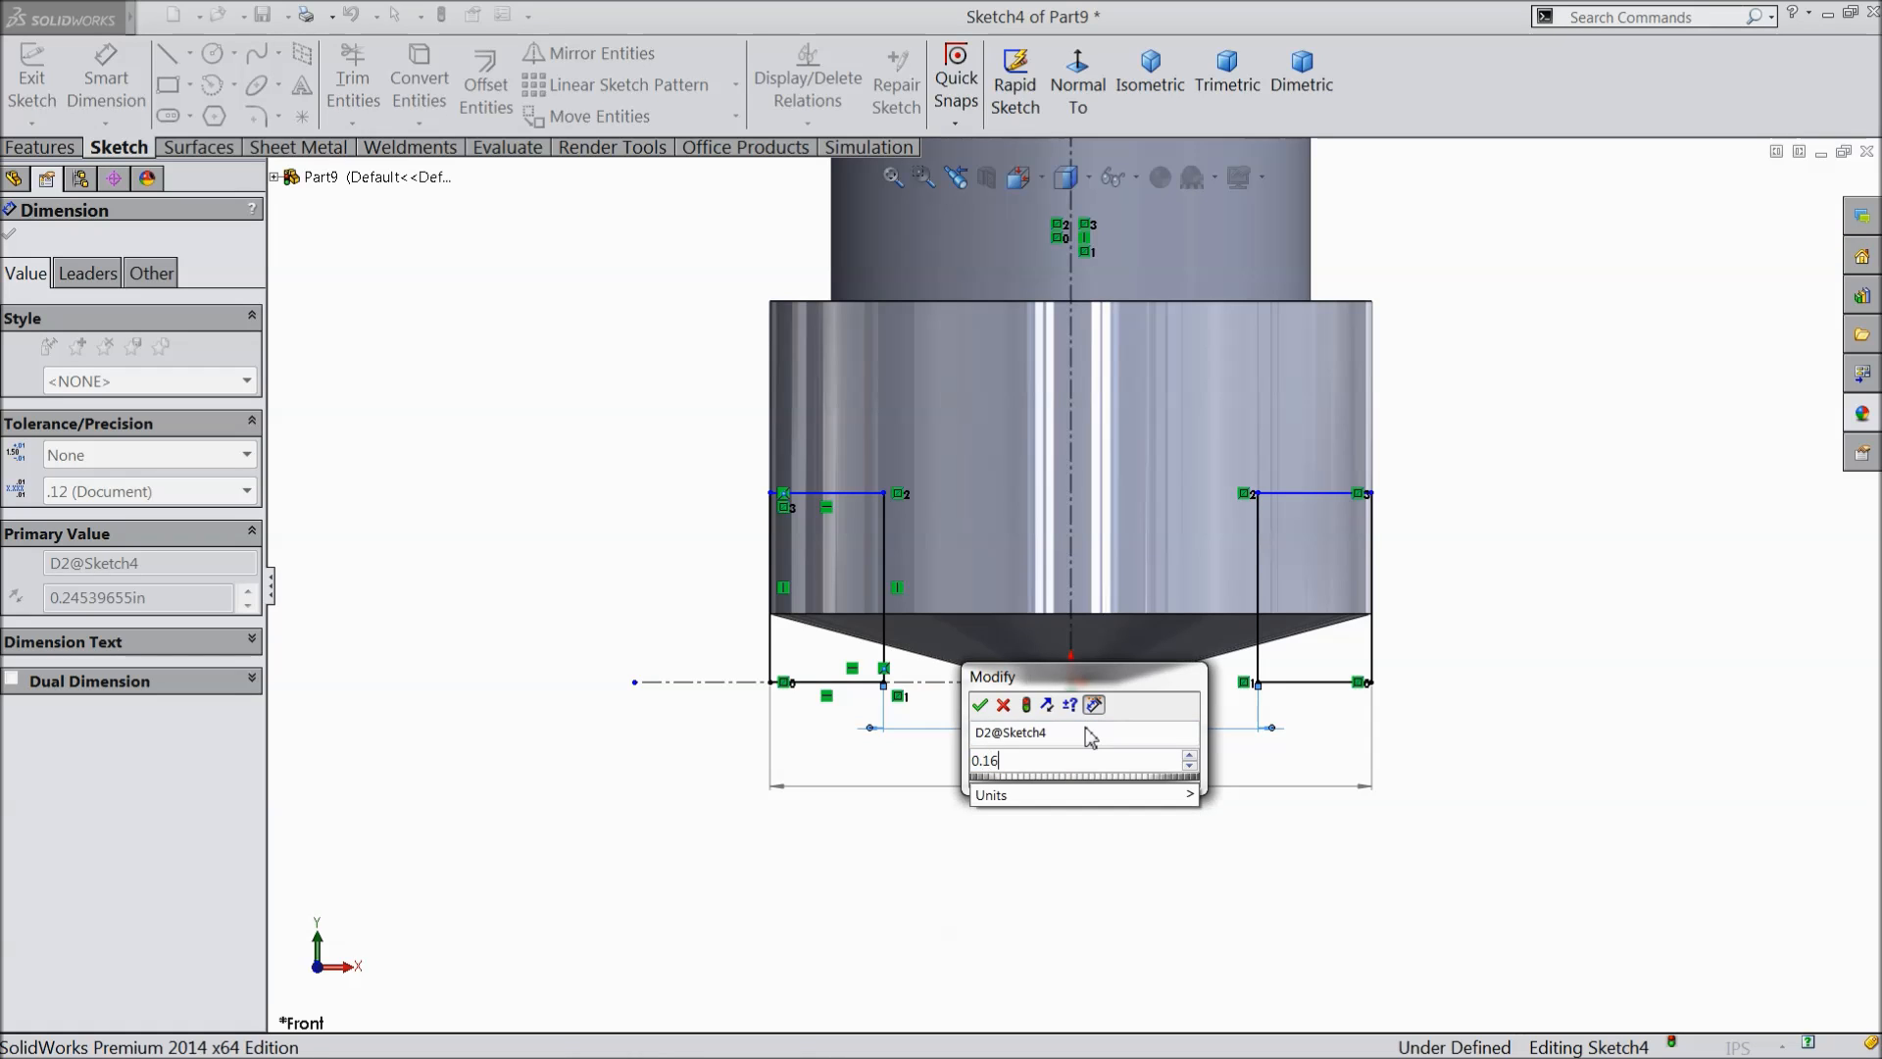
left_click(980, 706)
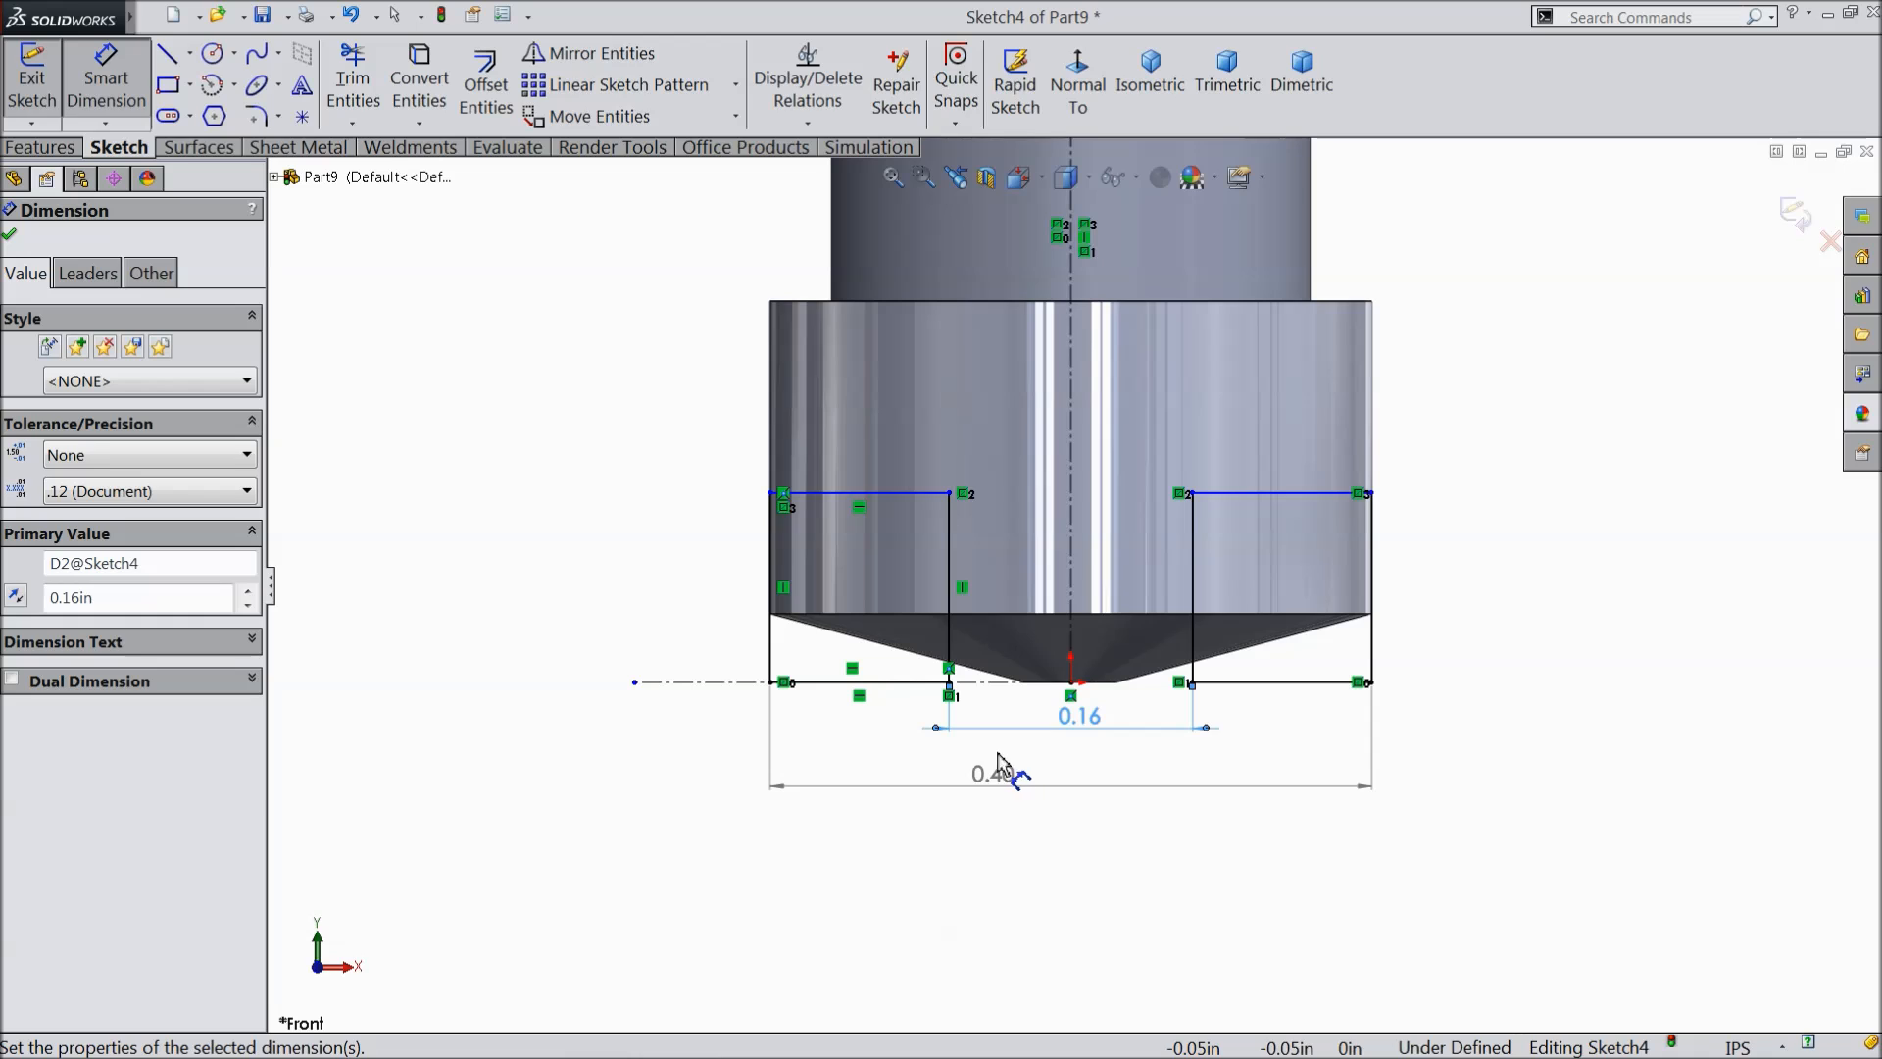
- Give the 0.16 in gap dimension a bilateral tolerance of +0.00/-0.01 in, and slightly reposition the overall width dimension
left_click(79, 457)
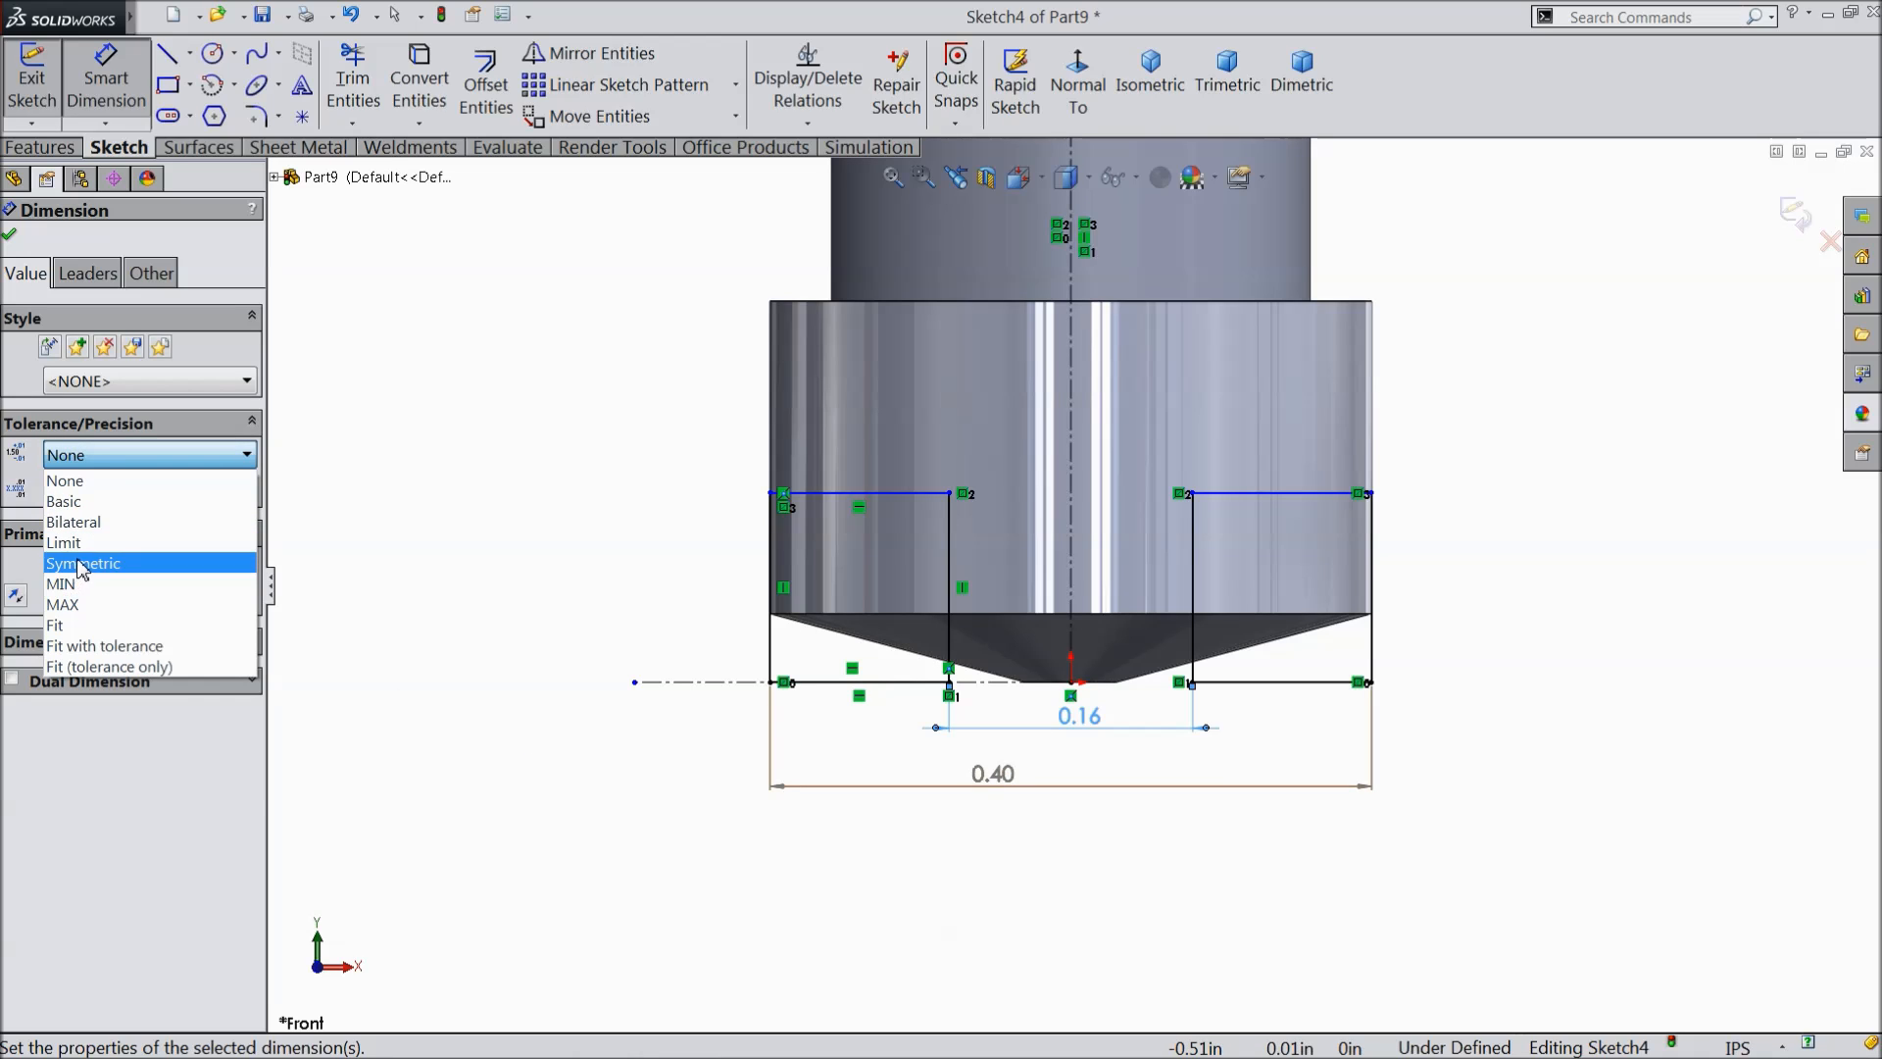
left_click(91, 534)
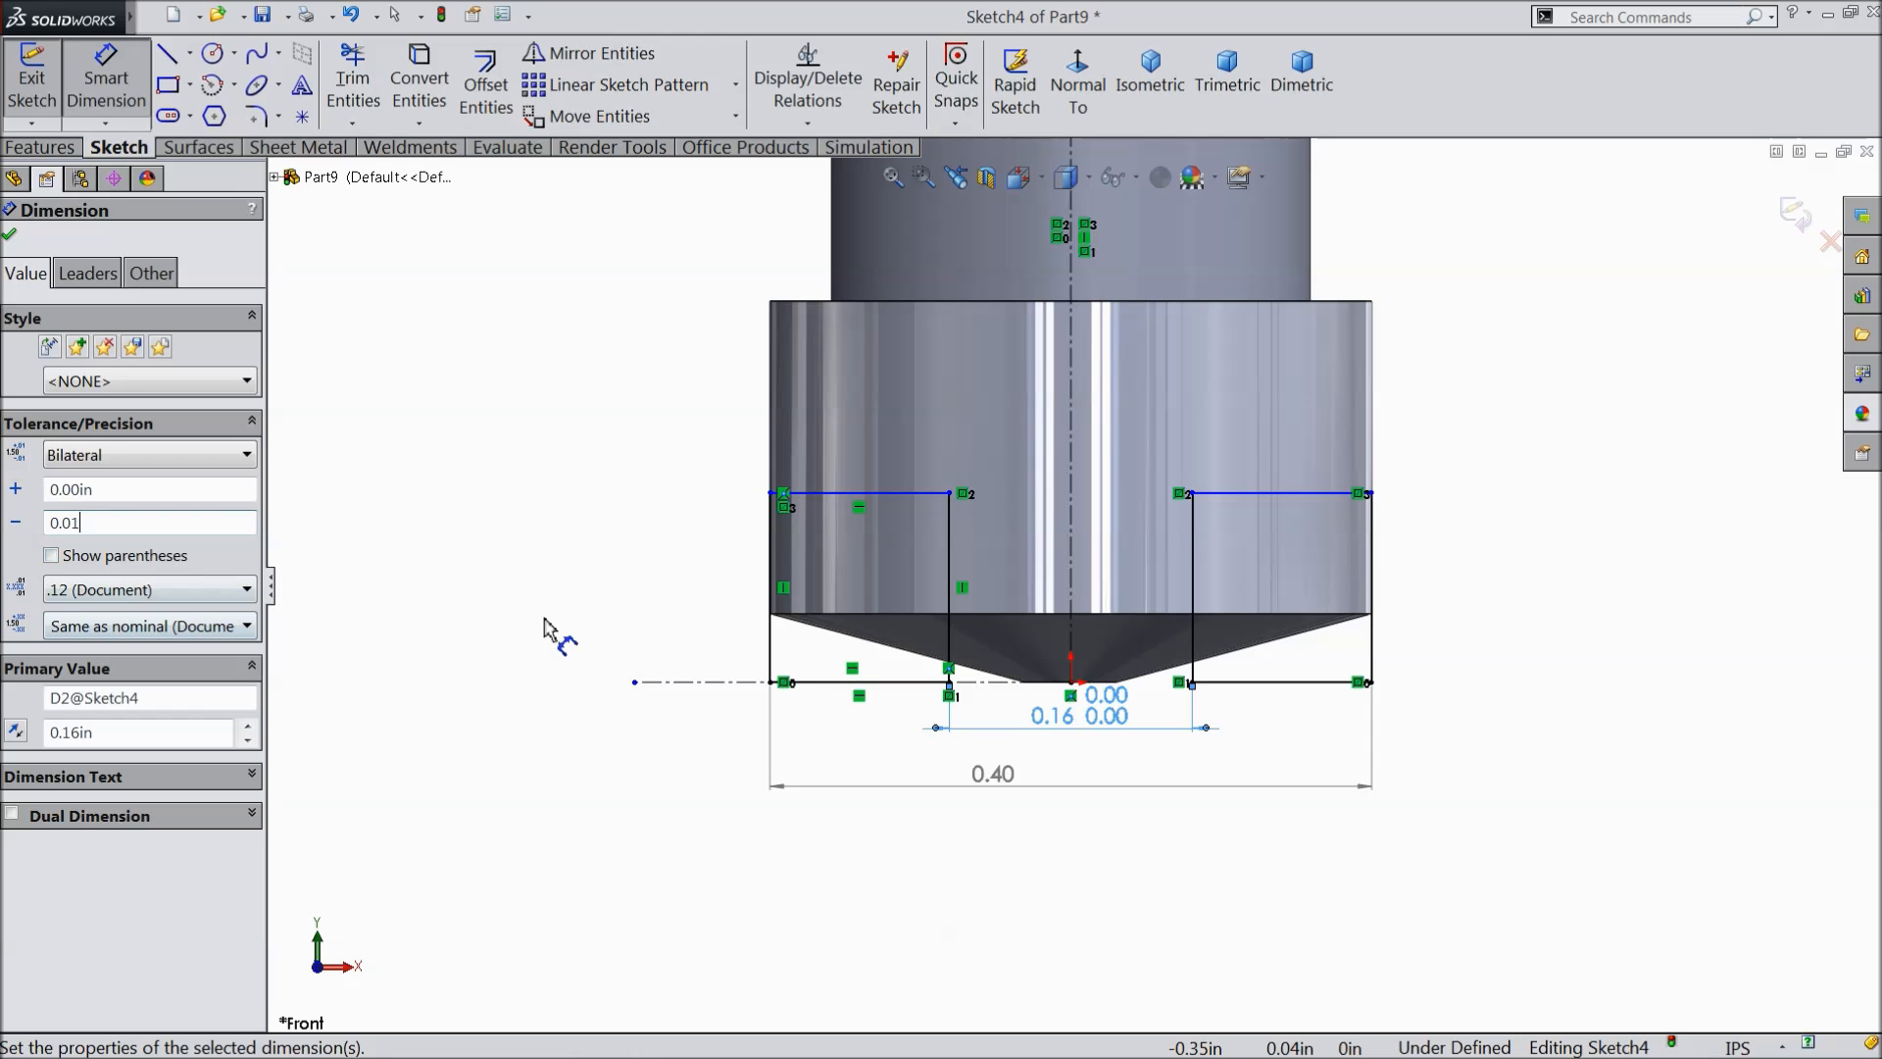
left_click(554, 563)
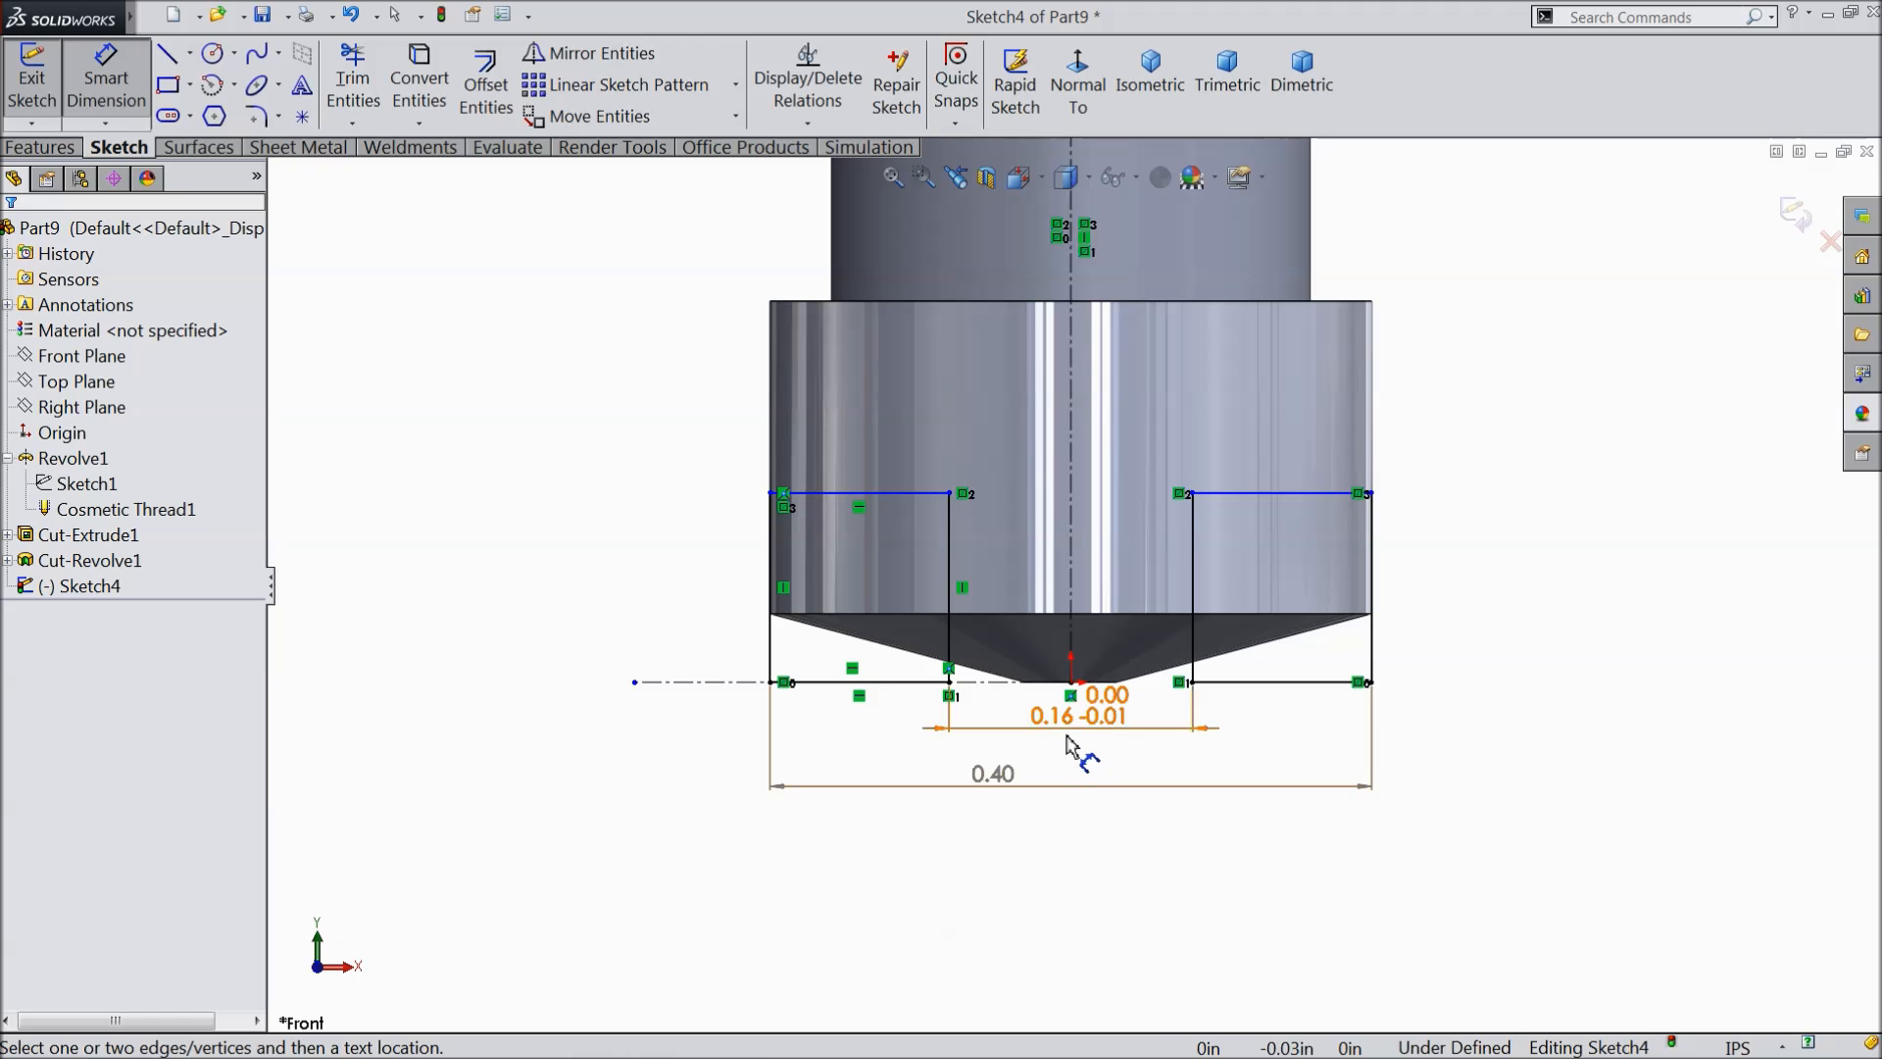
left_click(1010, 780)
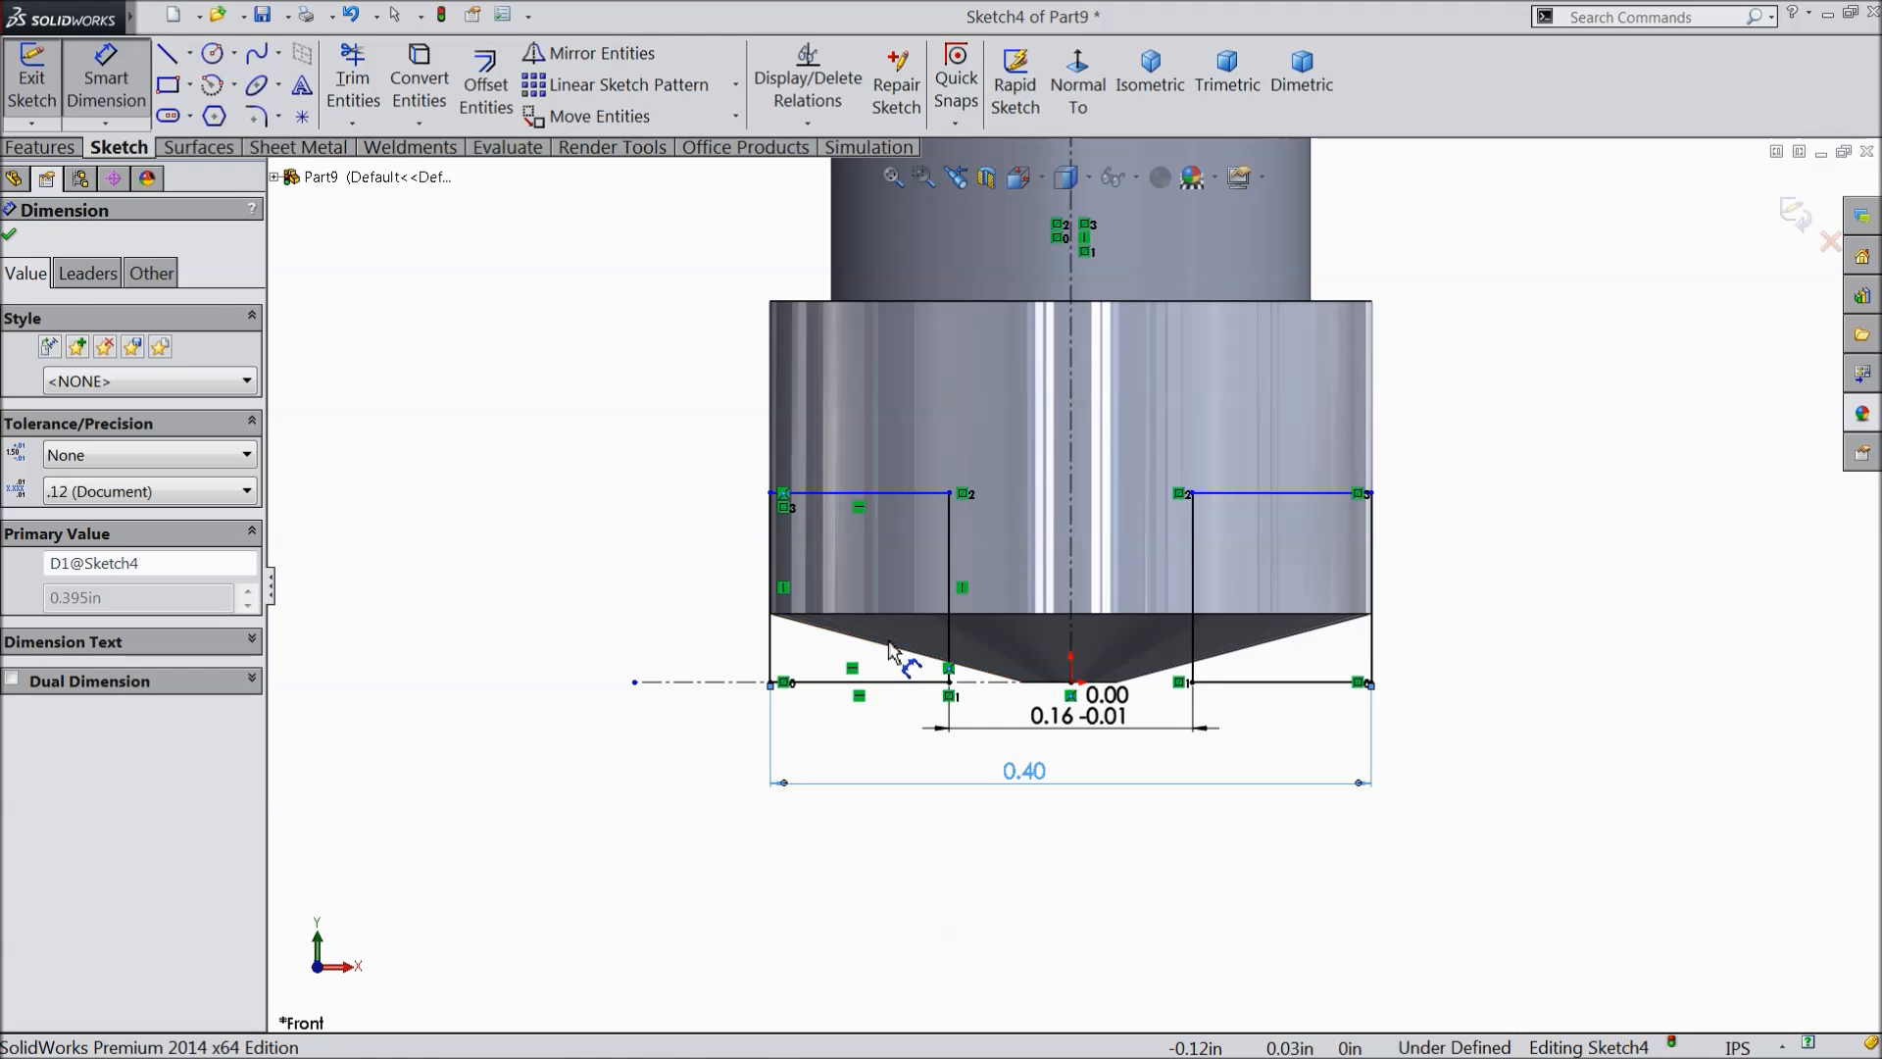
- Dimension the height of the tang's outer rectangle and set it to 0.15 in
left_click(780, 593)
left_click(686, 569)
type("0.15")
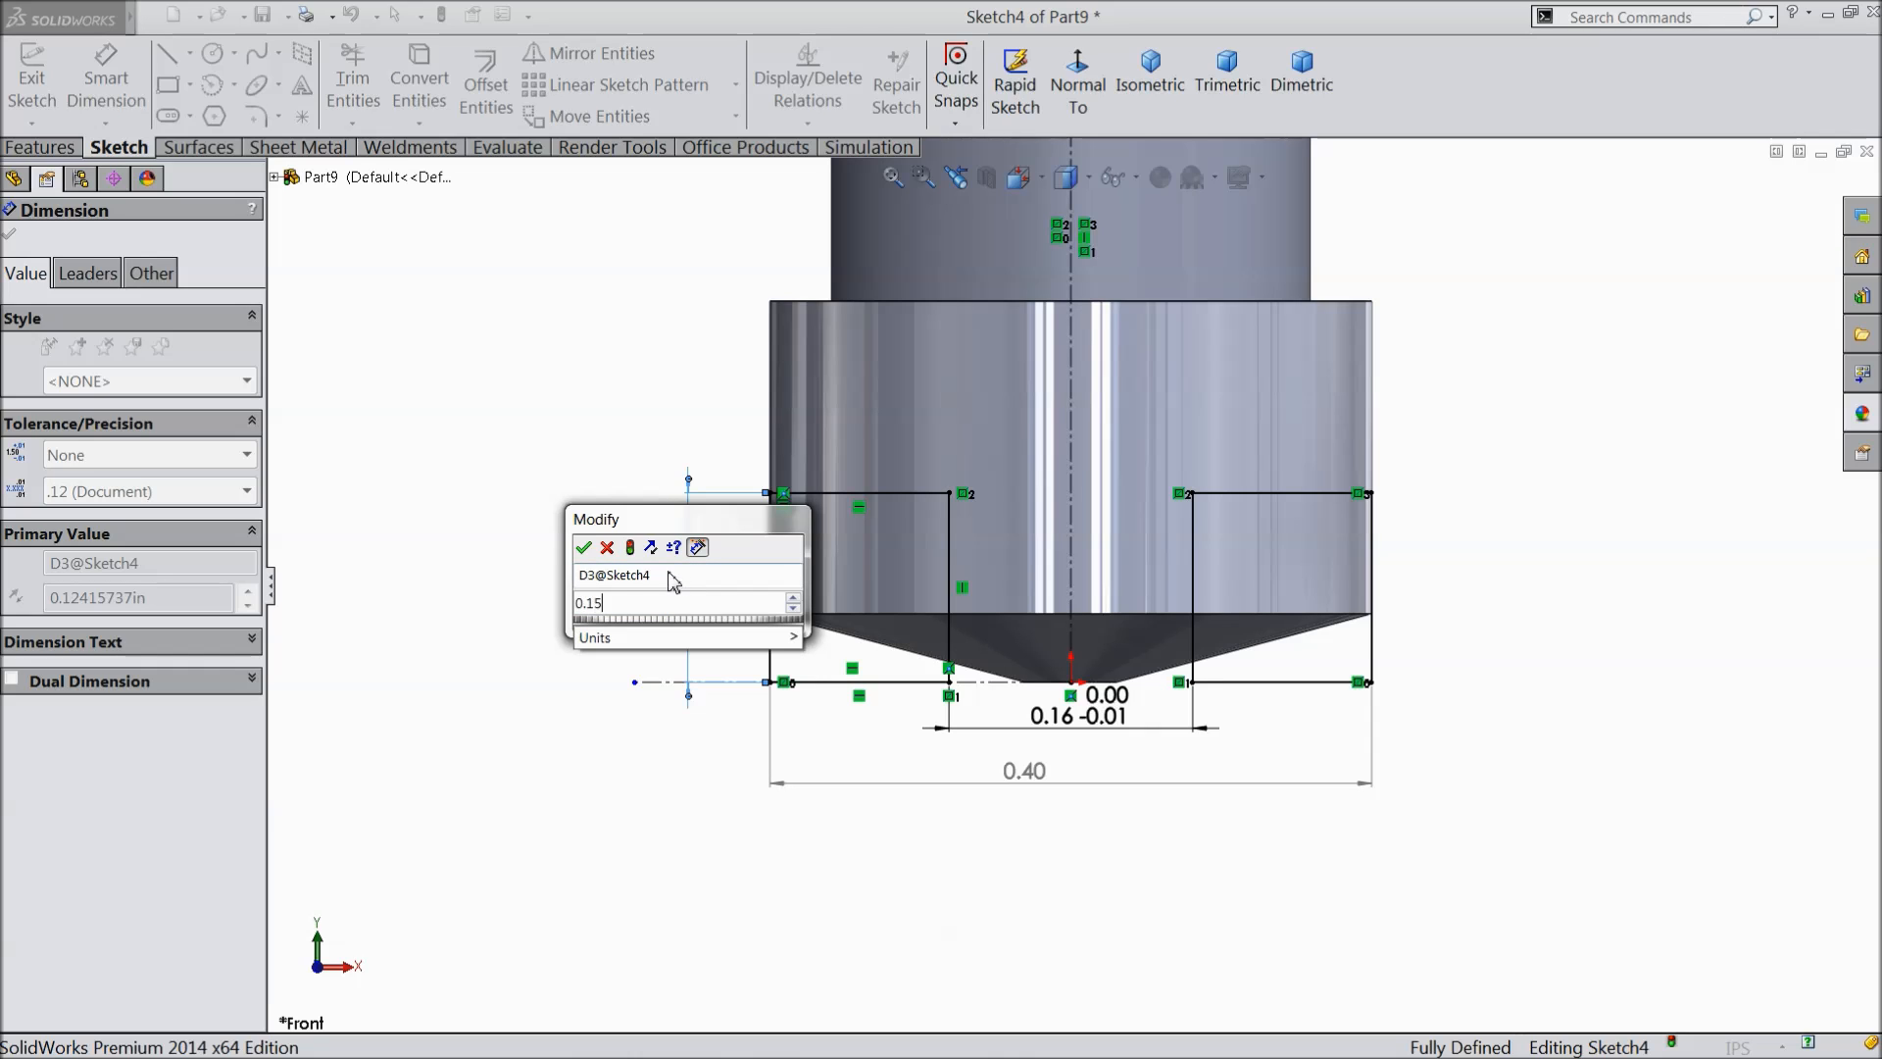
left_click(583, 547)
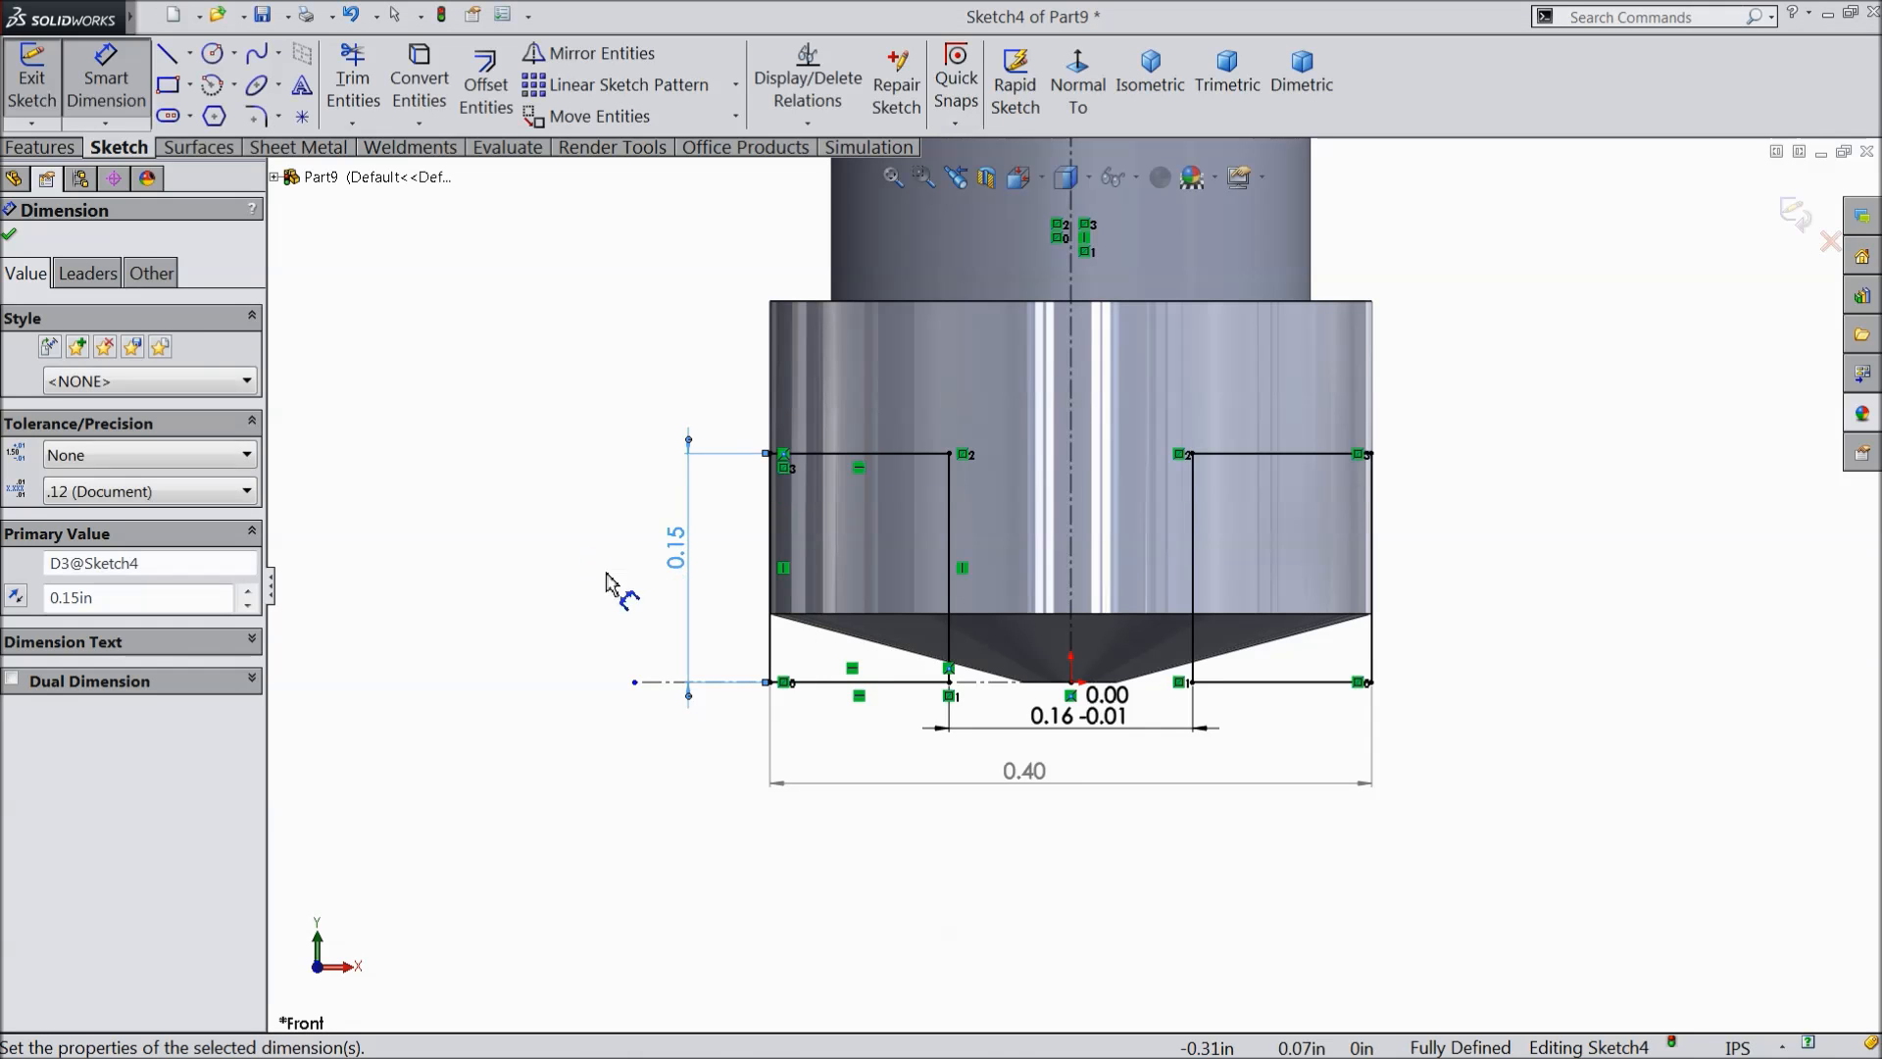
left_click(11, 235)
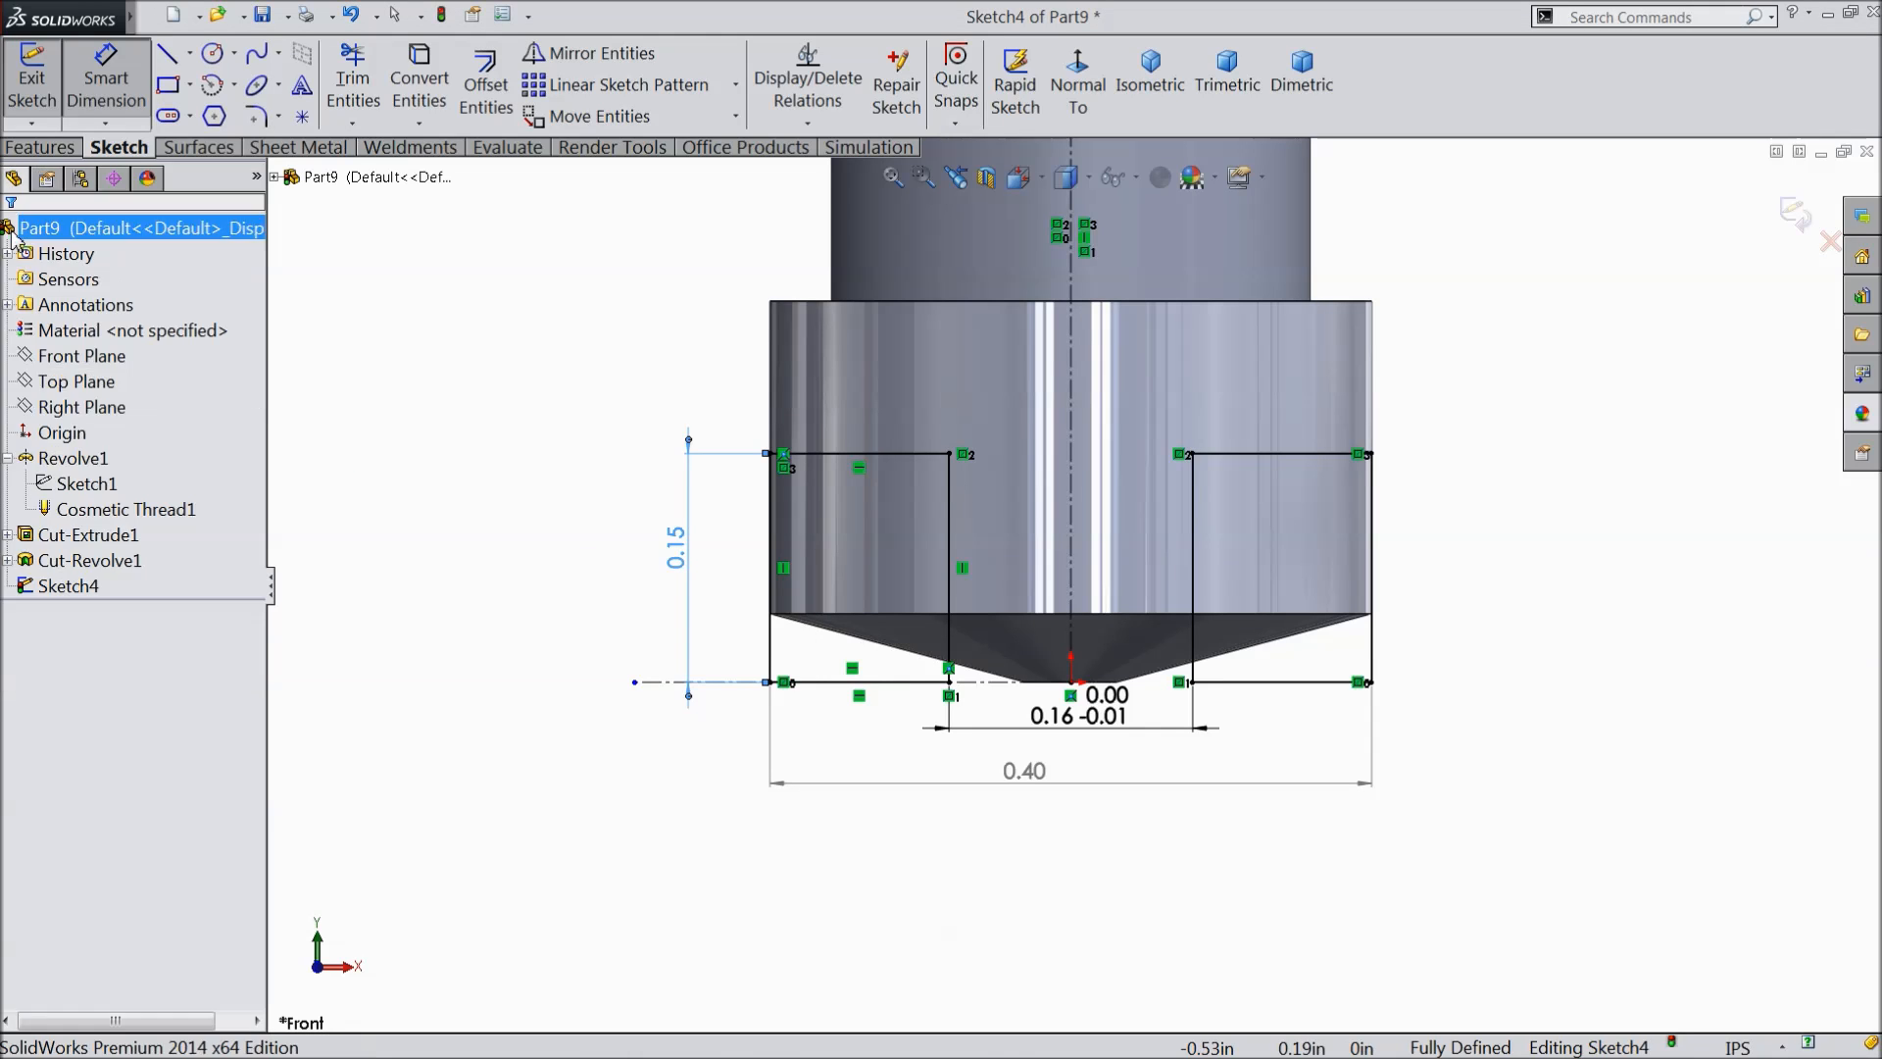
- Cut-extrude the two rectangles through all in both directions to form the tang at the stem's base
left_click(47, 147)
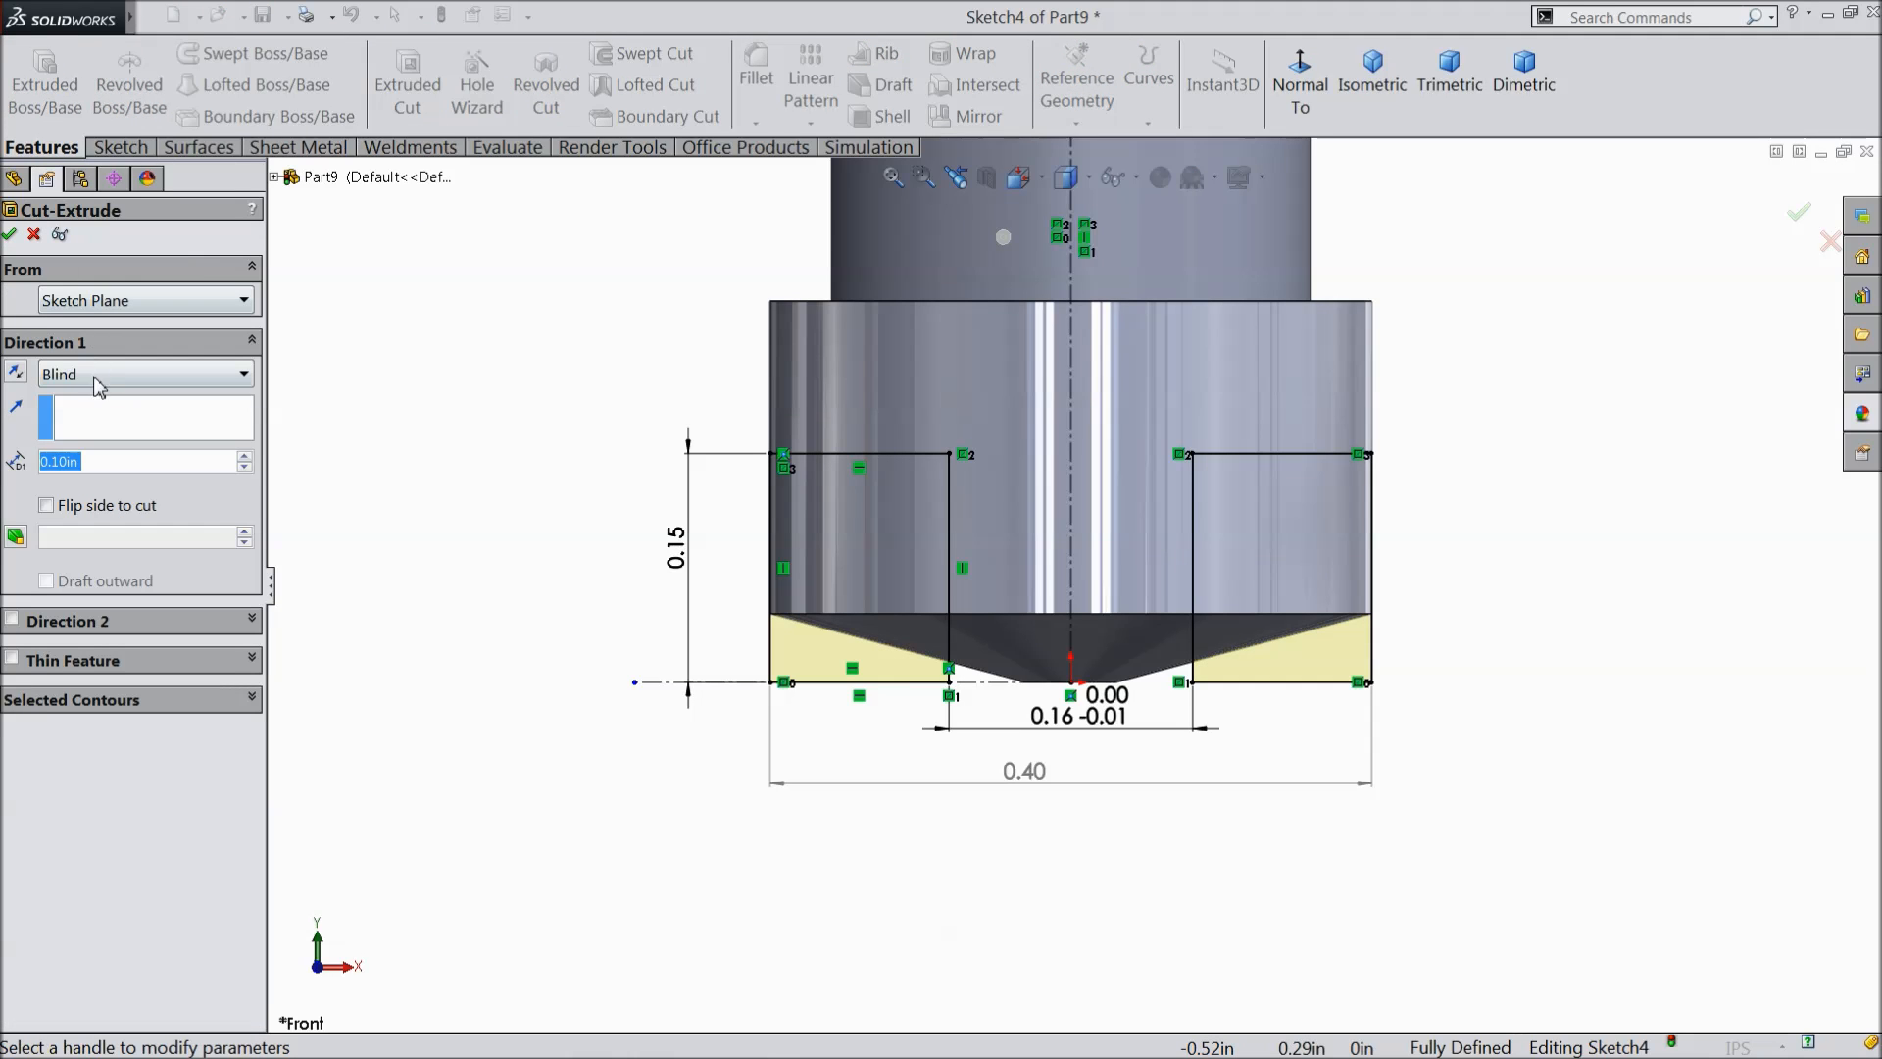
left_click(98, 384)
left_click(147, 435)
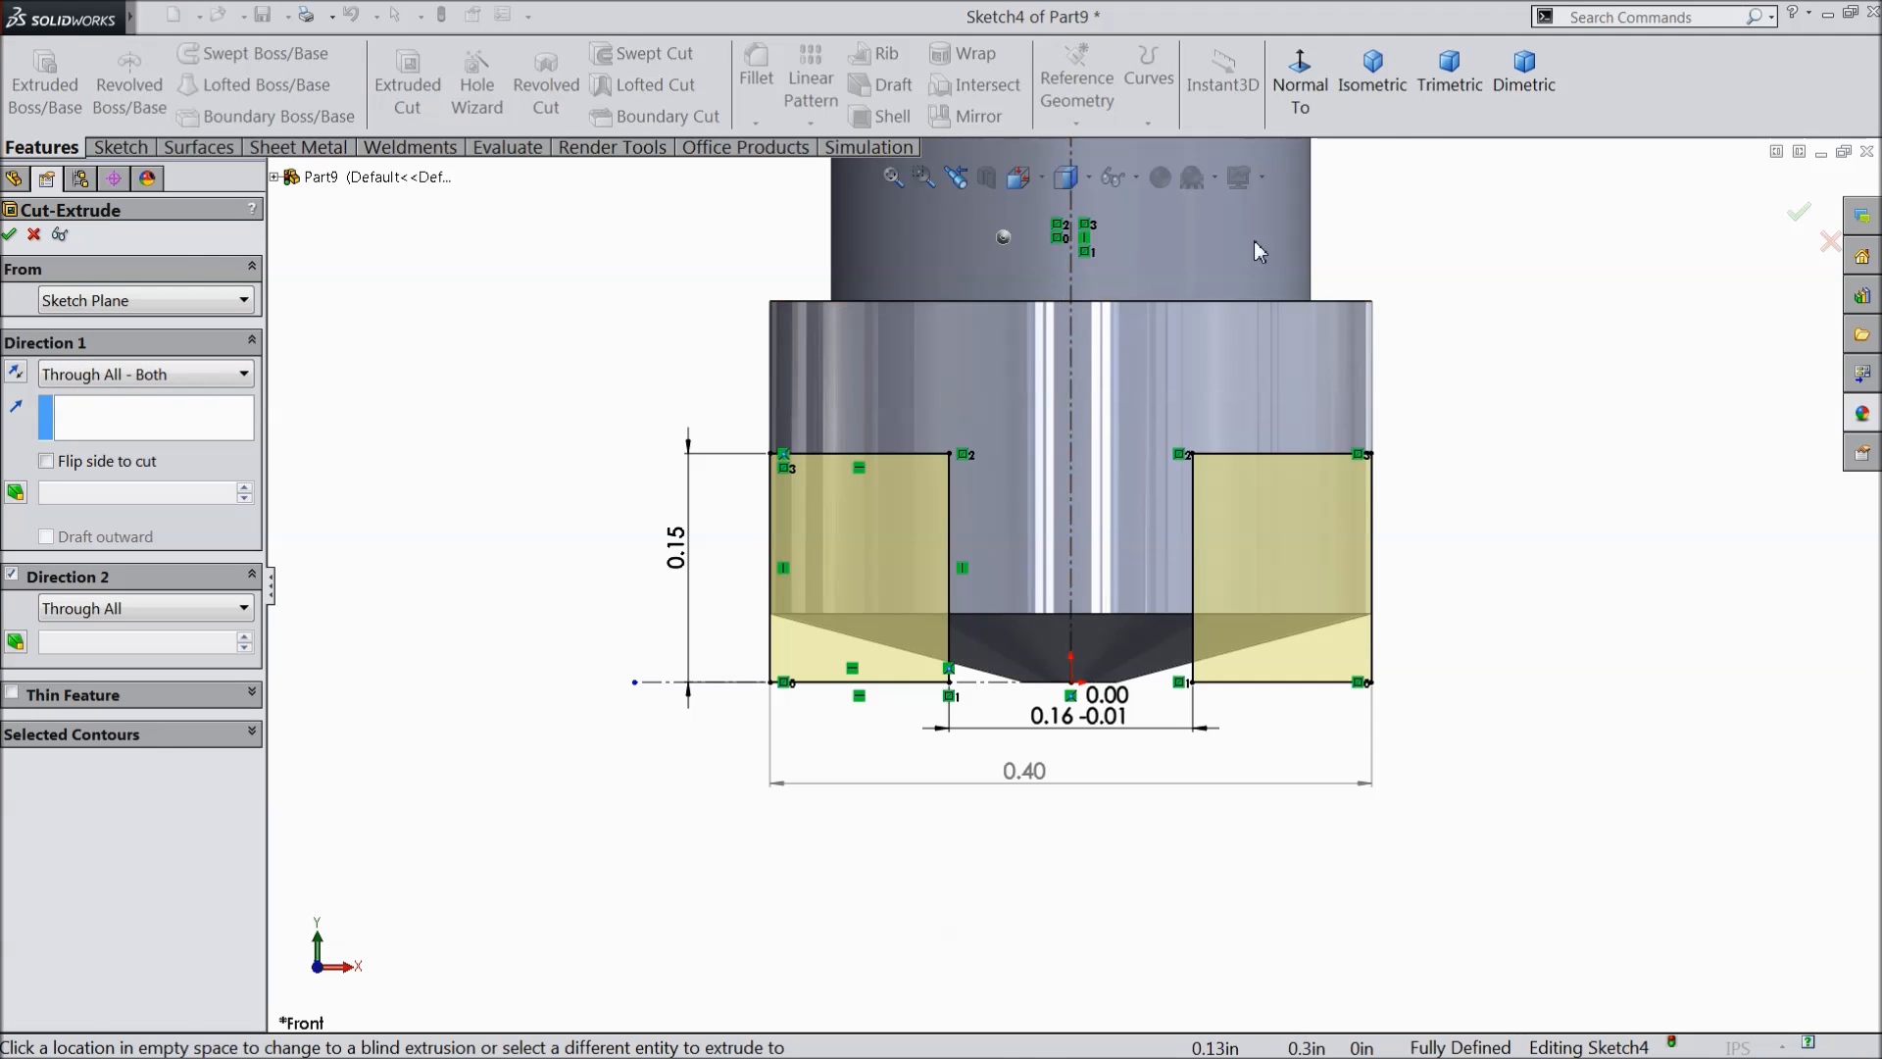
left_click(1373, 74)
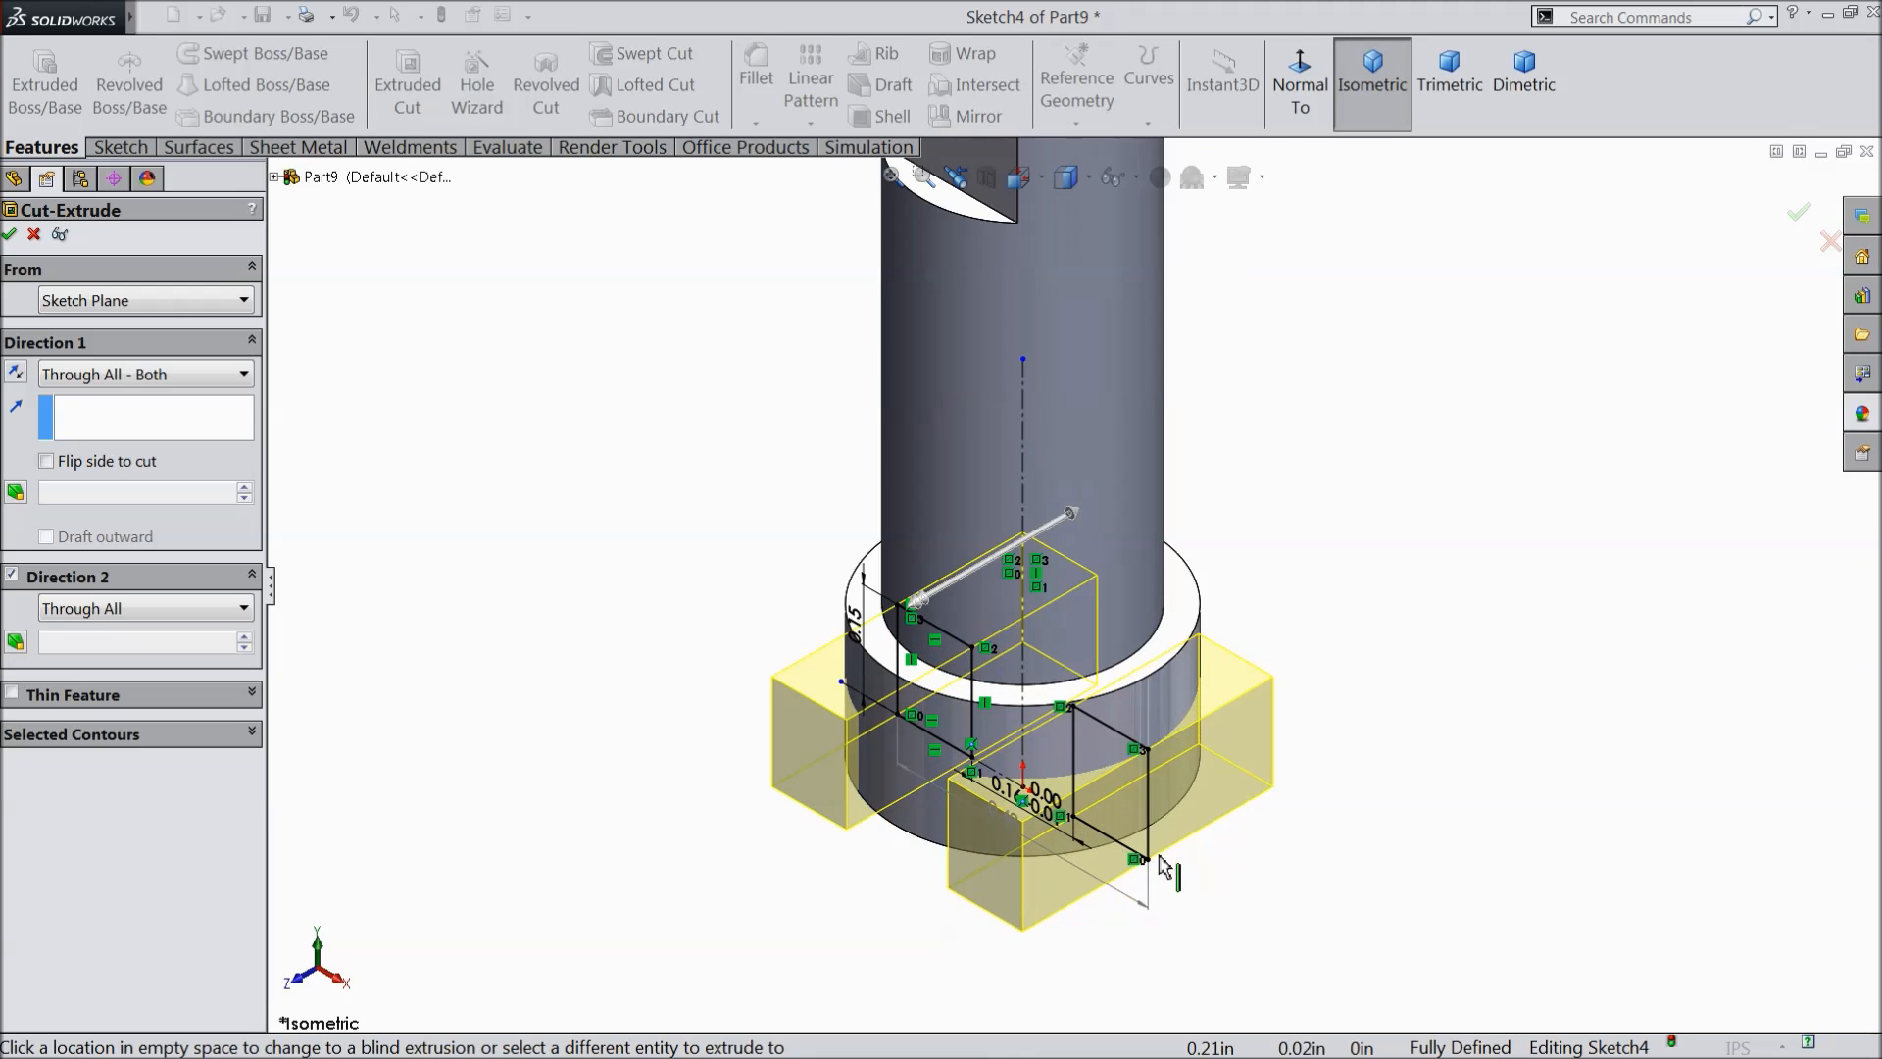
scroll(1164, 866, "down", 3)
left_click(11, 235)
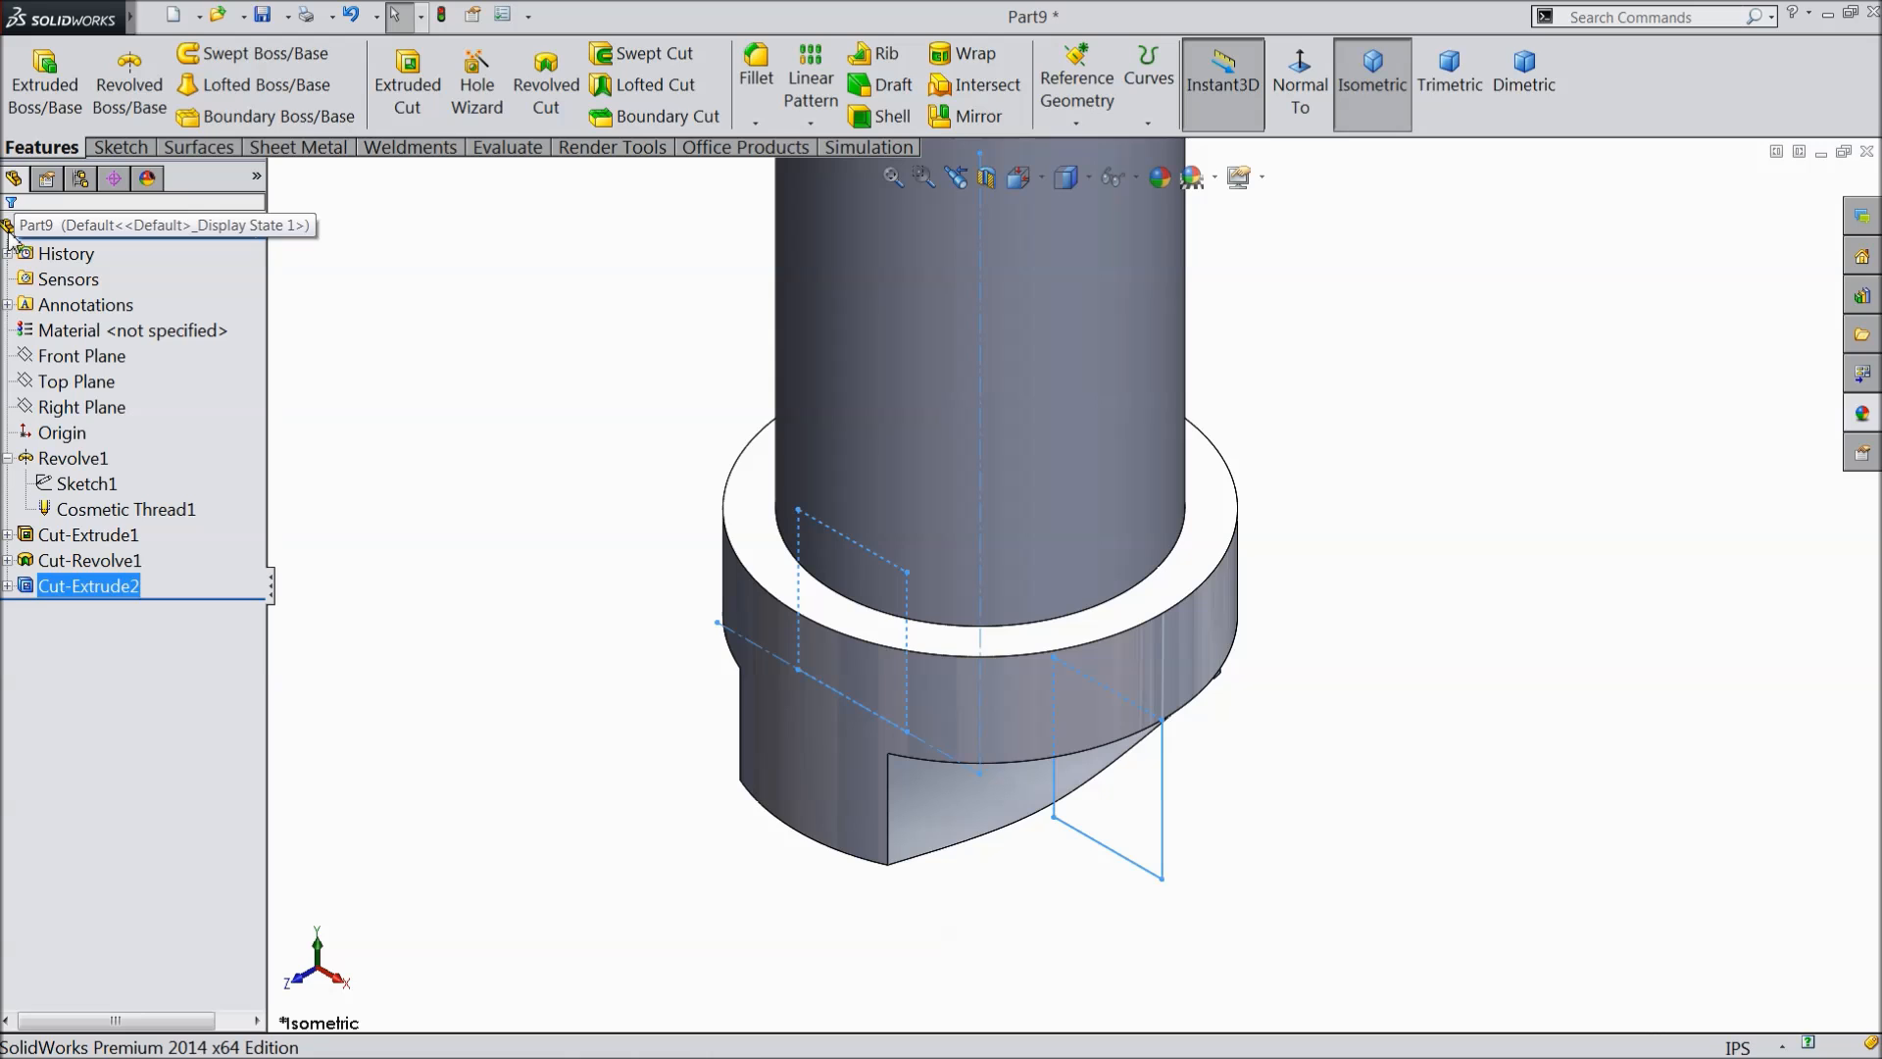
scroll(623, 578, "up", 5)
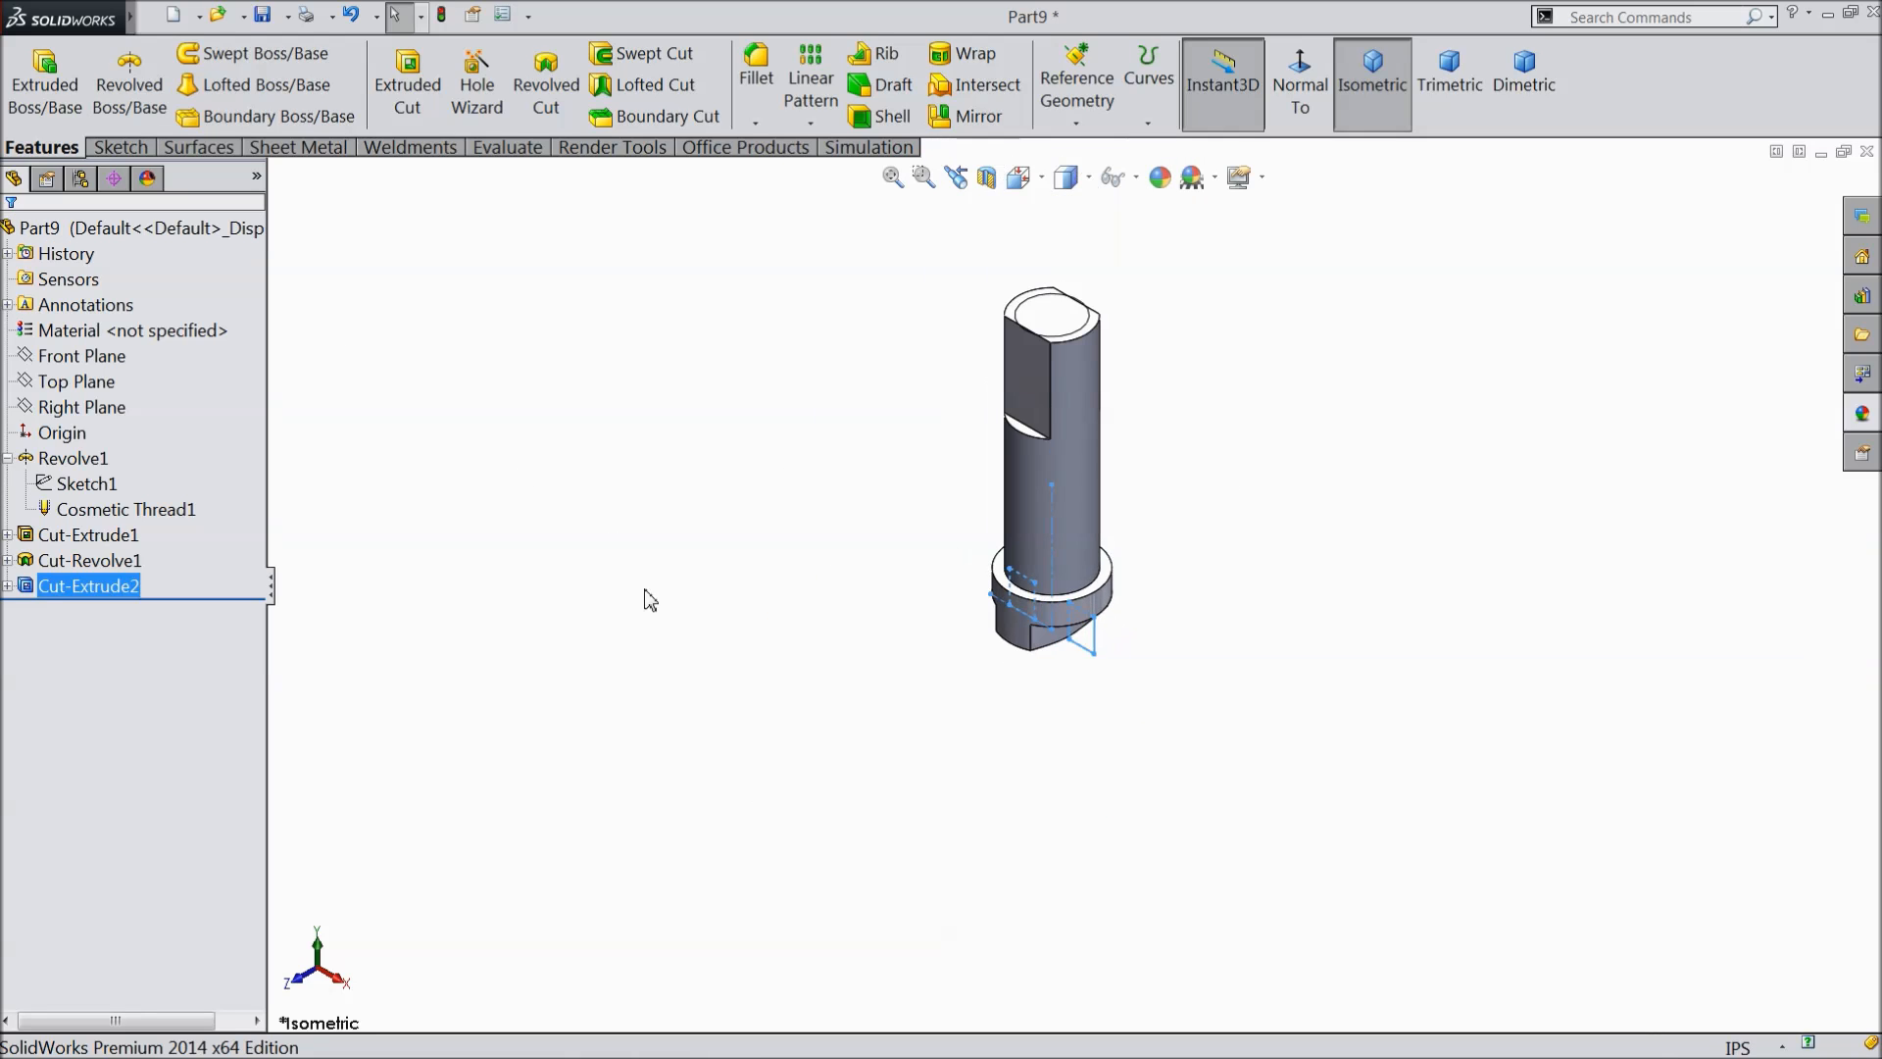
- Select the whole stem part and browse to the chrome metal appearances
left_click(766, 584)
middle_click_drag(766, 583, 846, 505)
scroll(1065, 390, "down", 3)
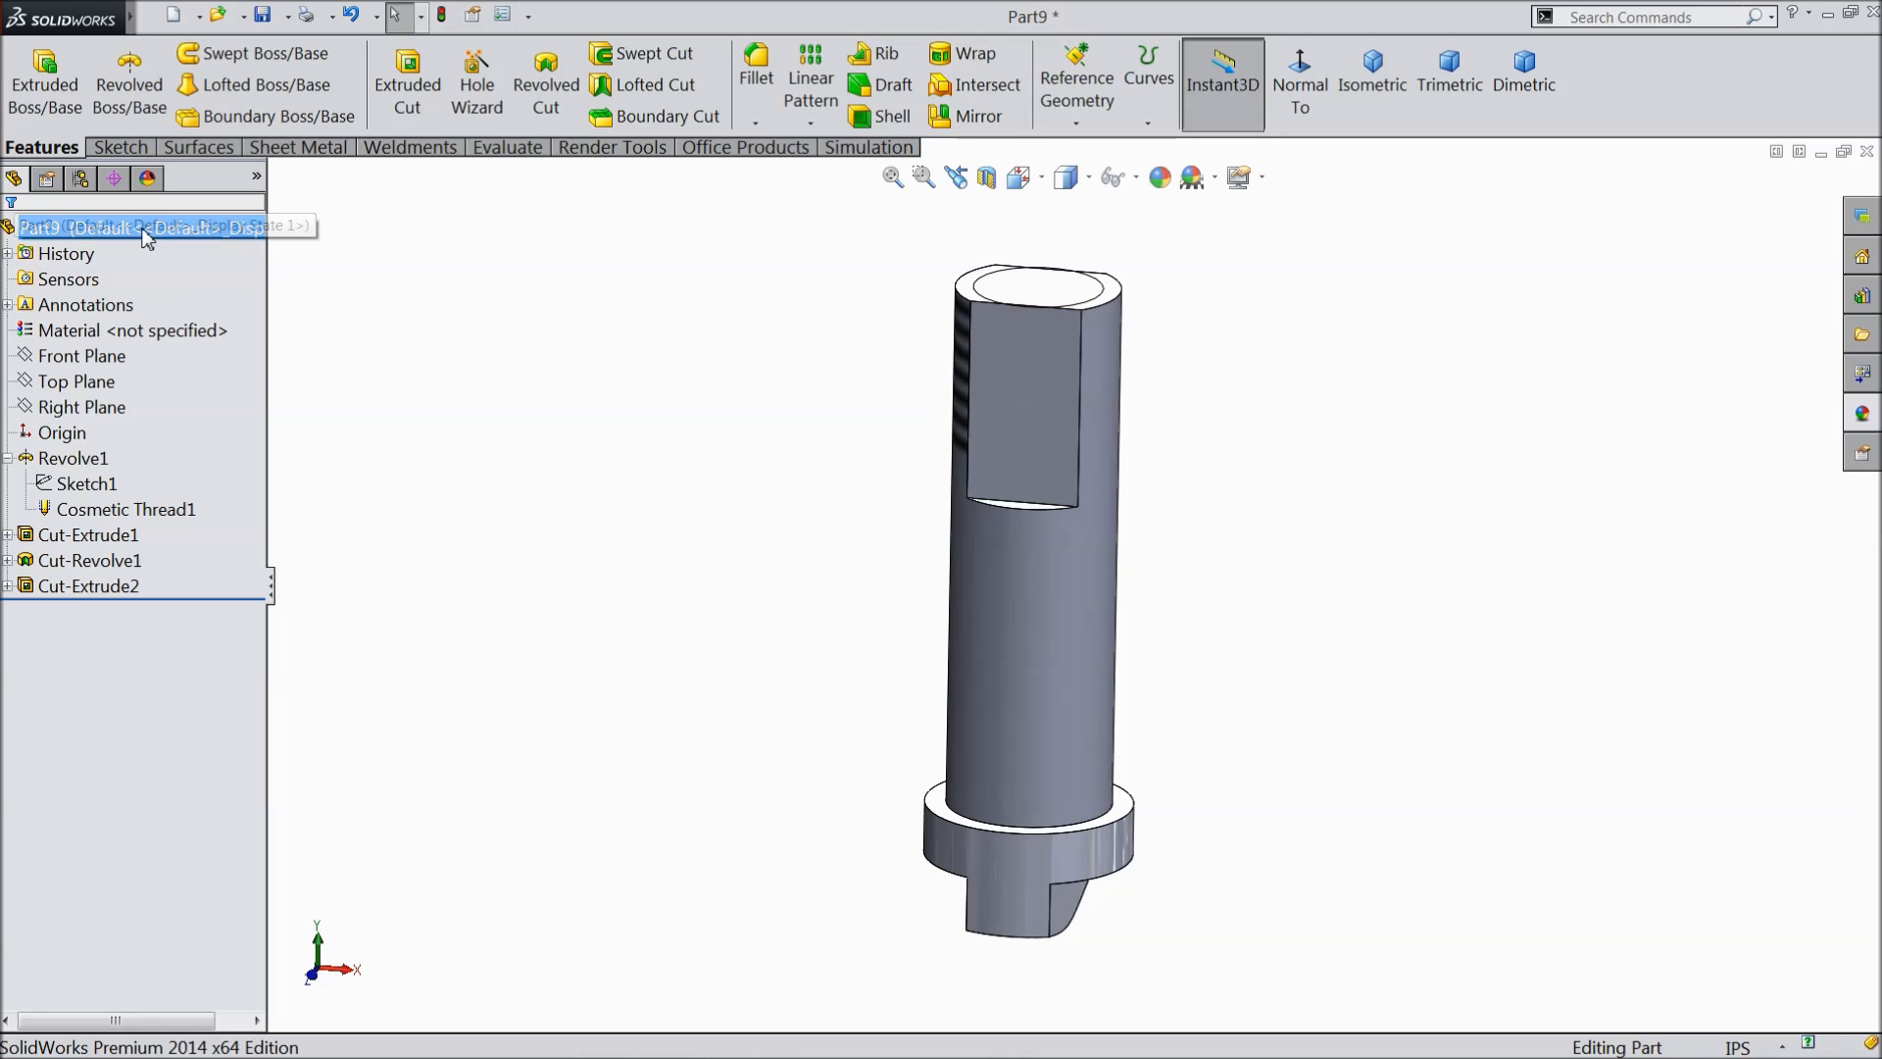
left_click(143, 233)
left_click(1864, 415)
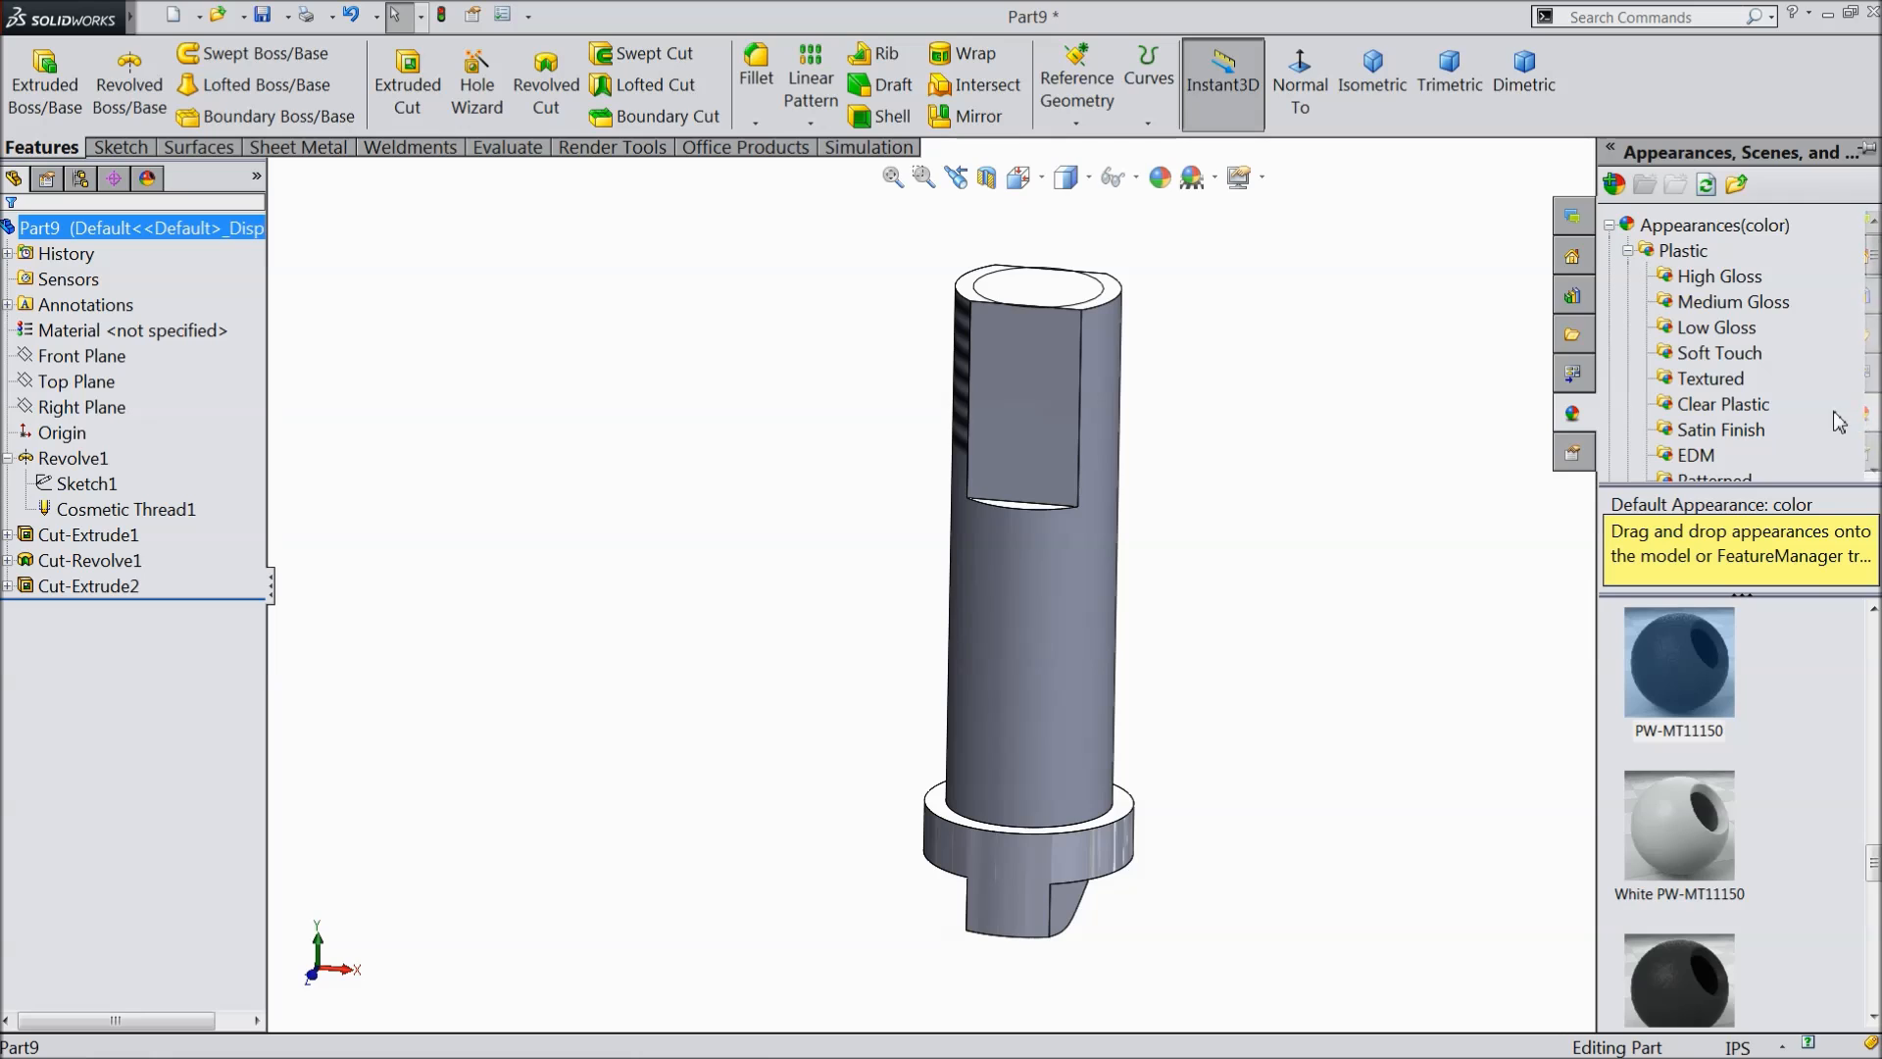
left_click(1628, 251)
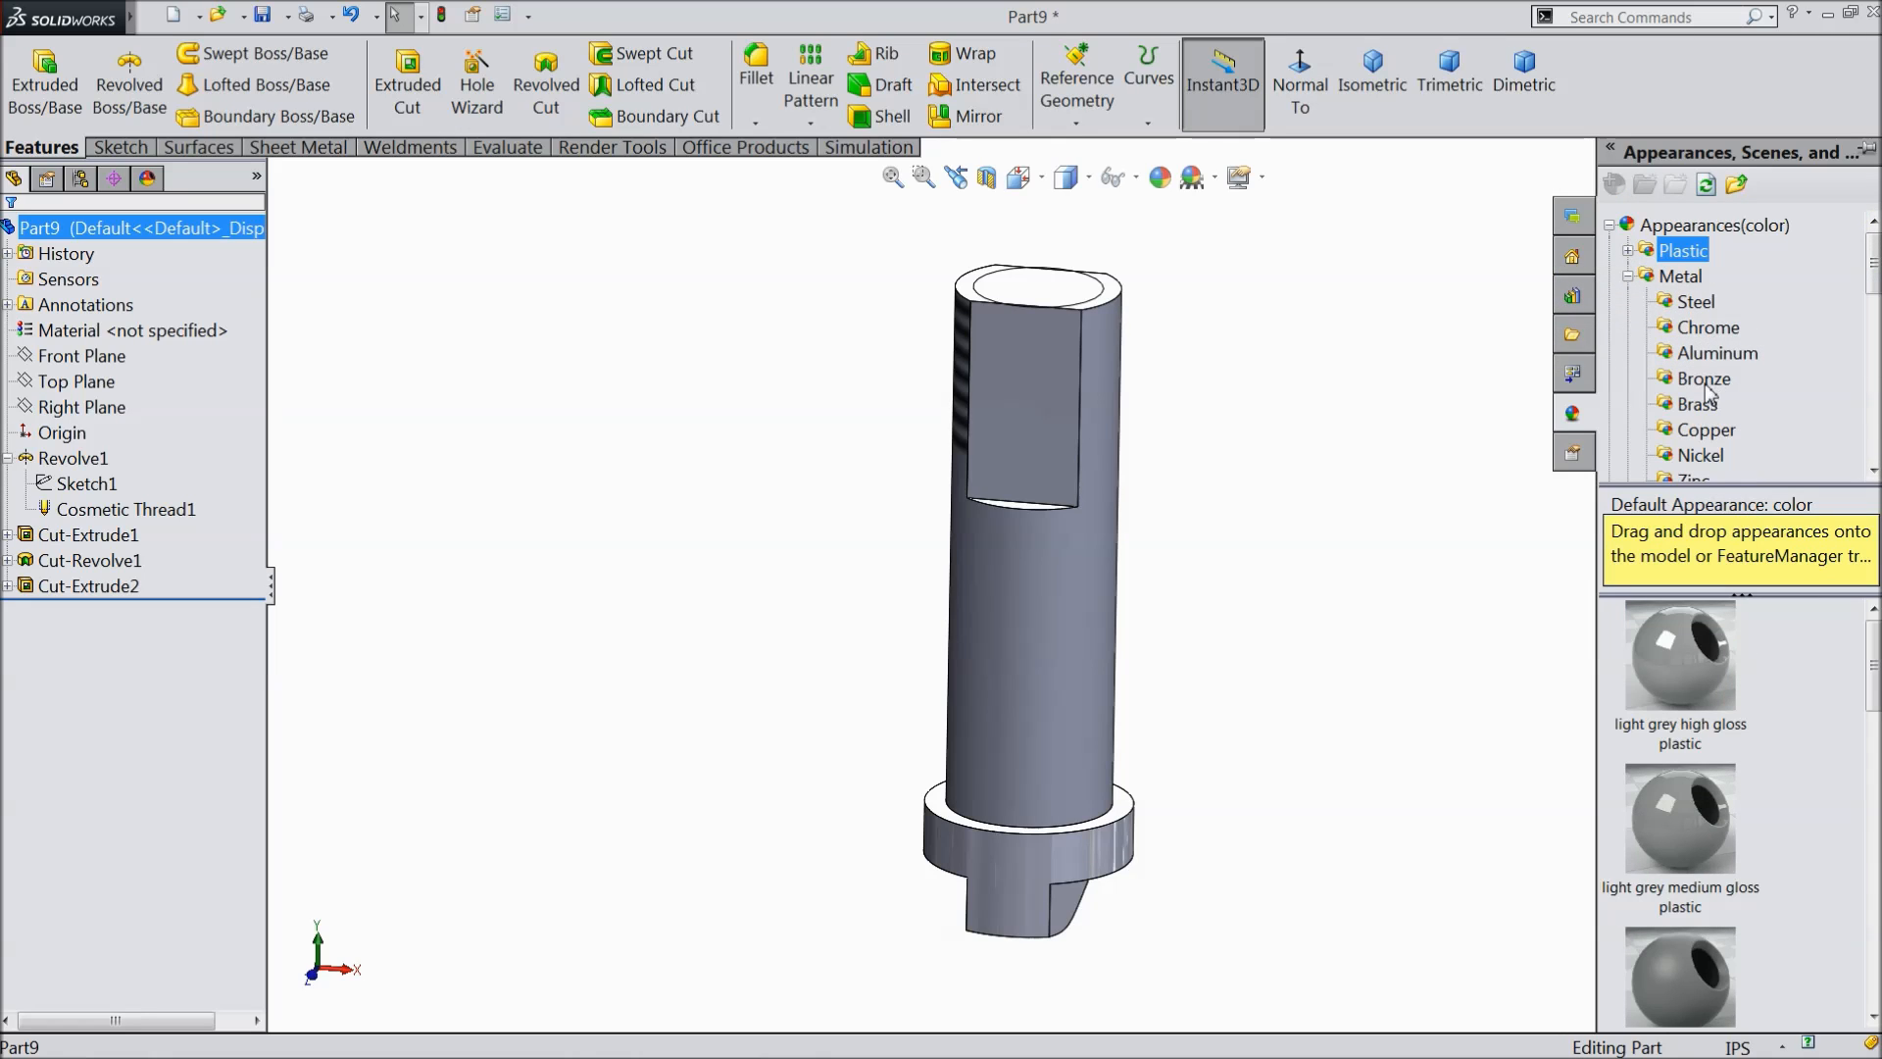
left_click(1705, 327)
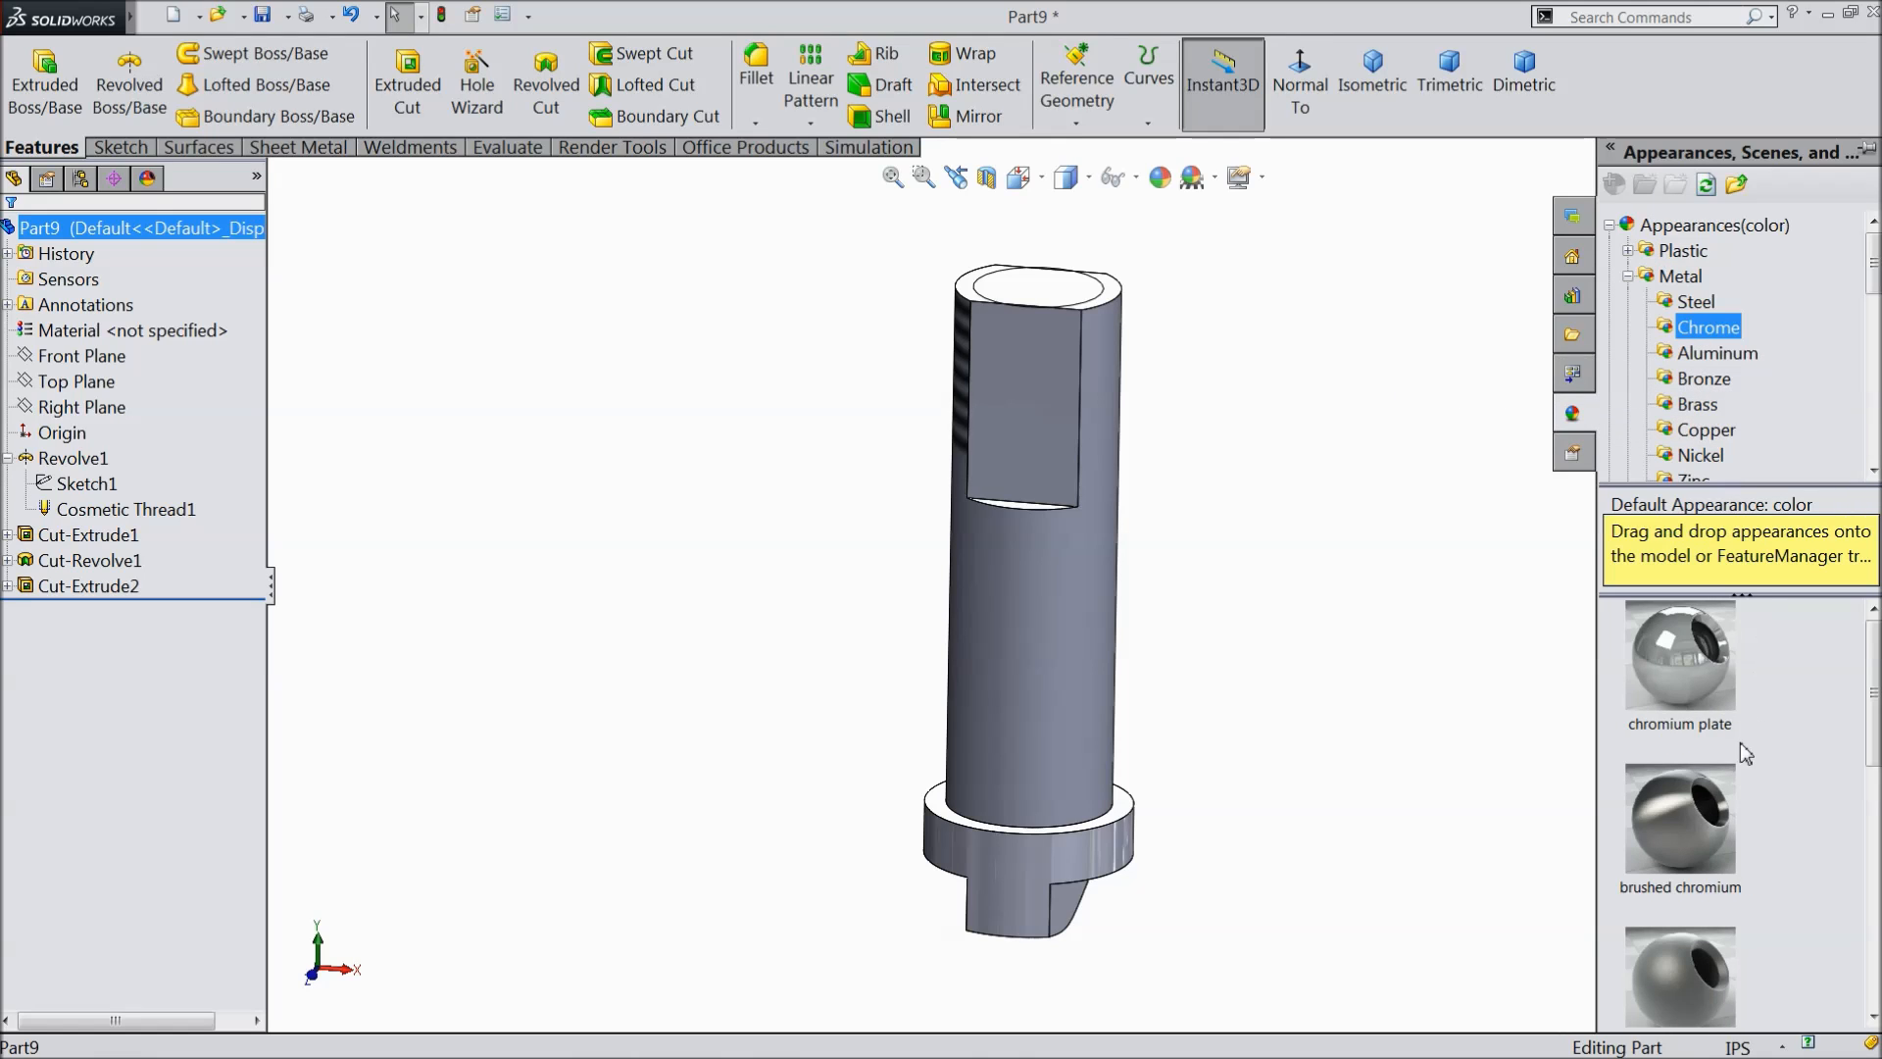
- Try the brushed chromium appearance and the chrome finish listed after it on the stem
left_click(1692, 837)
mouse_move(1355, 715)
middle_mouse_down()
mouse_move(1468, 562)
mouse_move(1285, 638)
mouse_move(1320, 722)
mouse_move(1291, 698)
middle_mouse_up()
scroll(1325, 644, "down", 2)
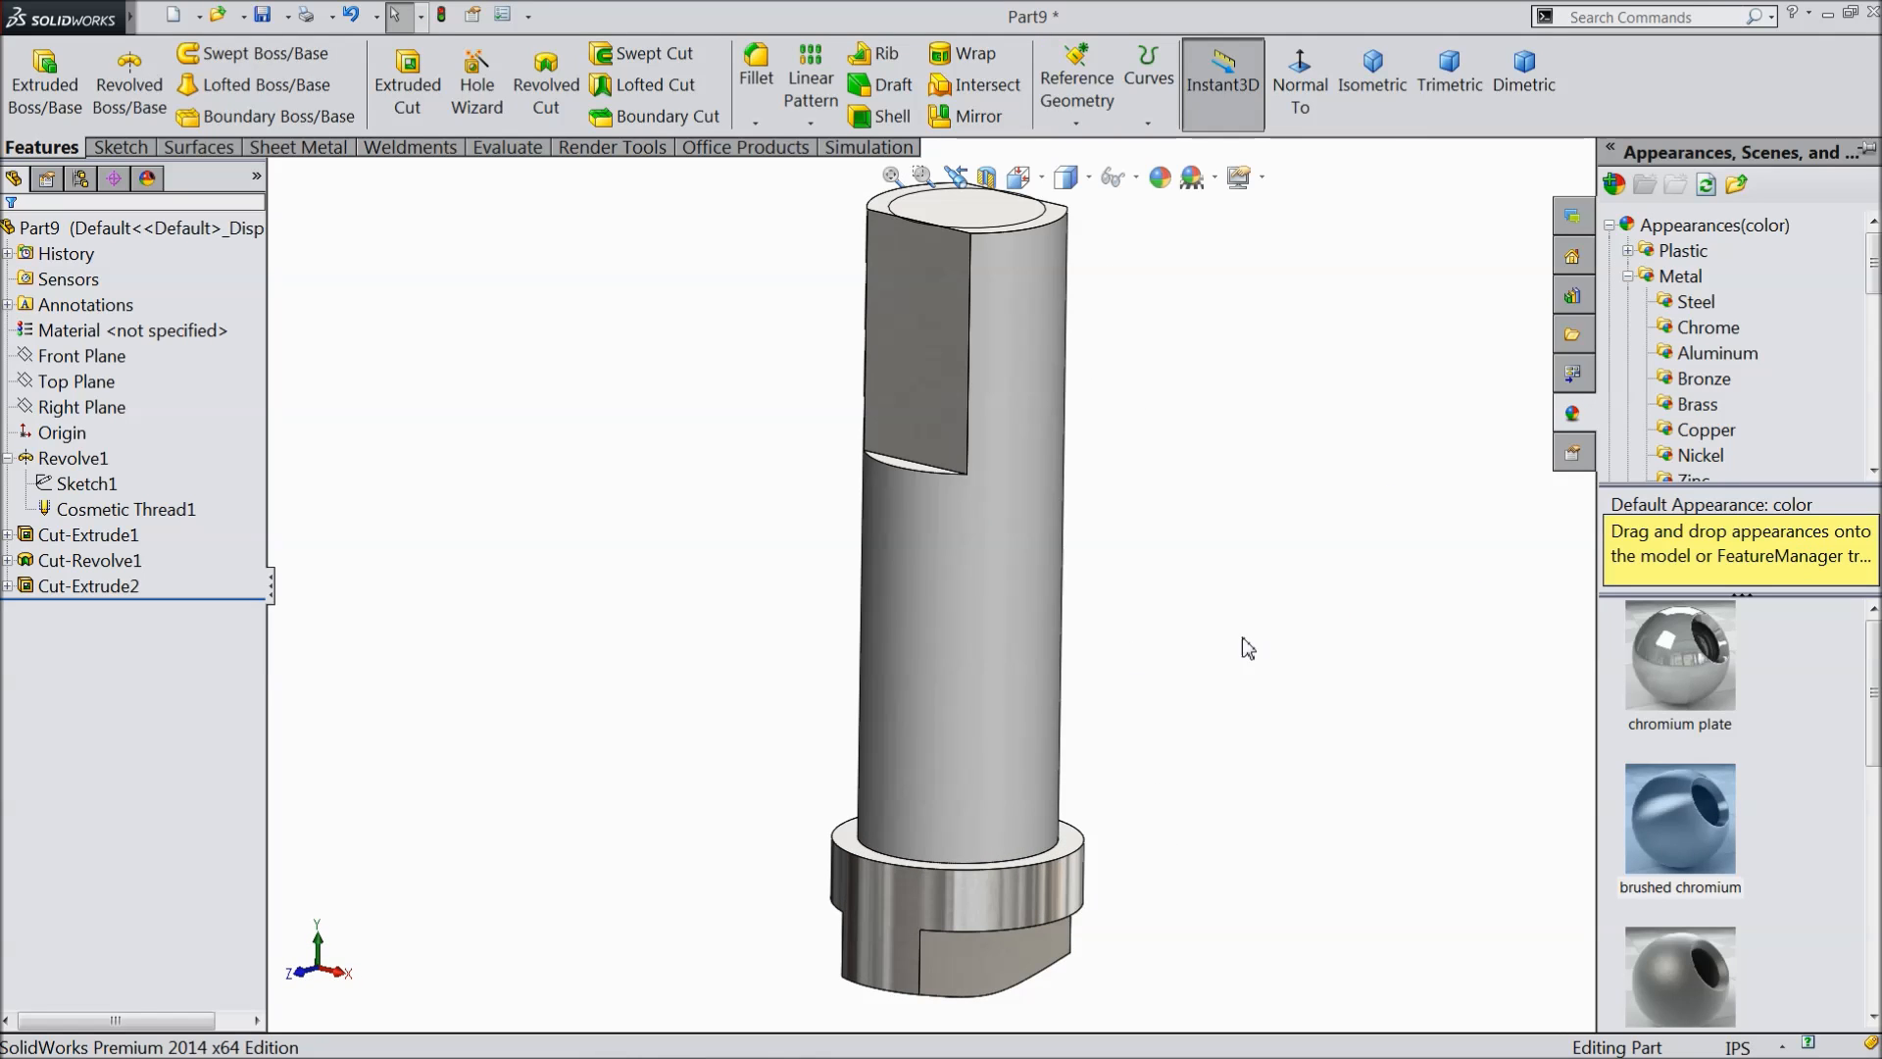
scroll(1699, 781, "down", 2)
left_click(1686, 777)
mouse_move(1232, 816)
middle_mouse_down()
mouse_move(1327, 504)
mouse_move(1504, 491)
mouse_move(1274, 601)
mouse_move(1166, 821)
mouse_move(1122, 790)
mouse_move(1323, 777)
mouse_move(1212, 804)
mouse_move(1248, 797)
middle_mouse_up()
scroll(1725, 758, "up", 2)
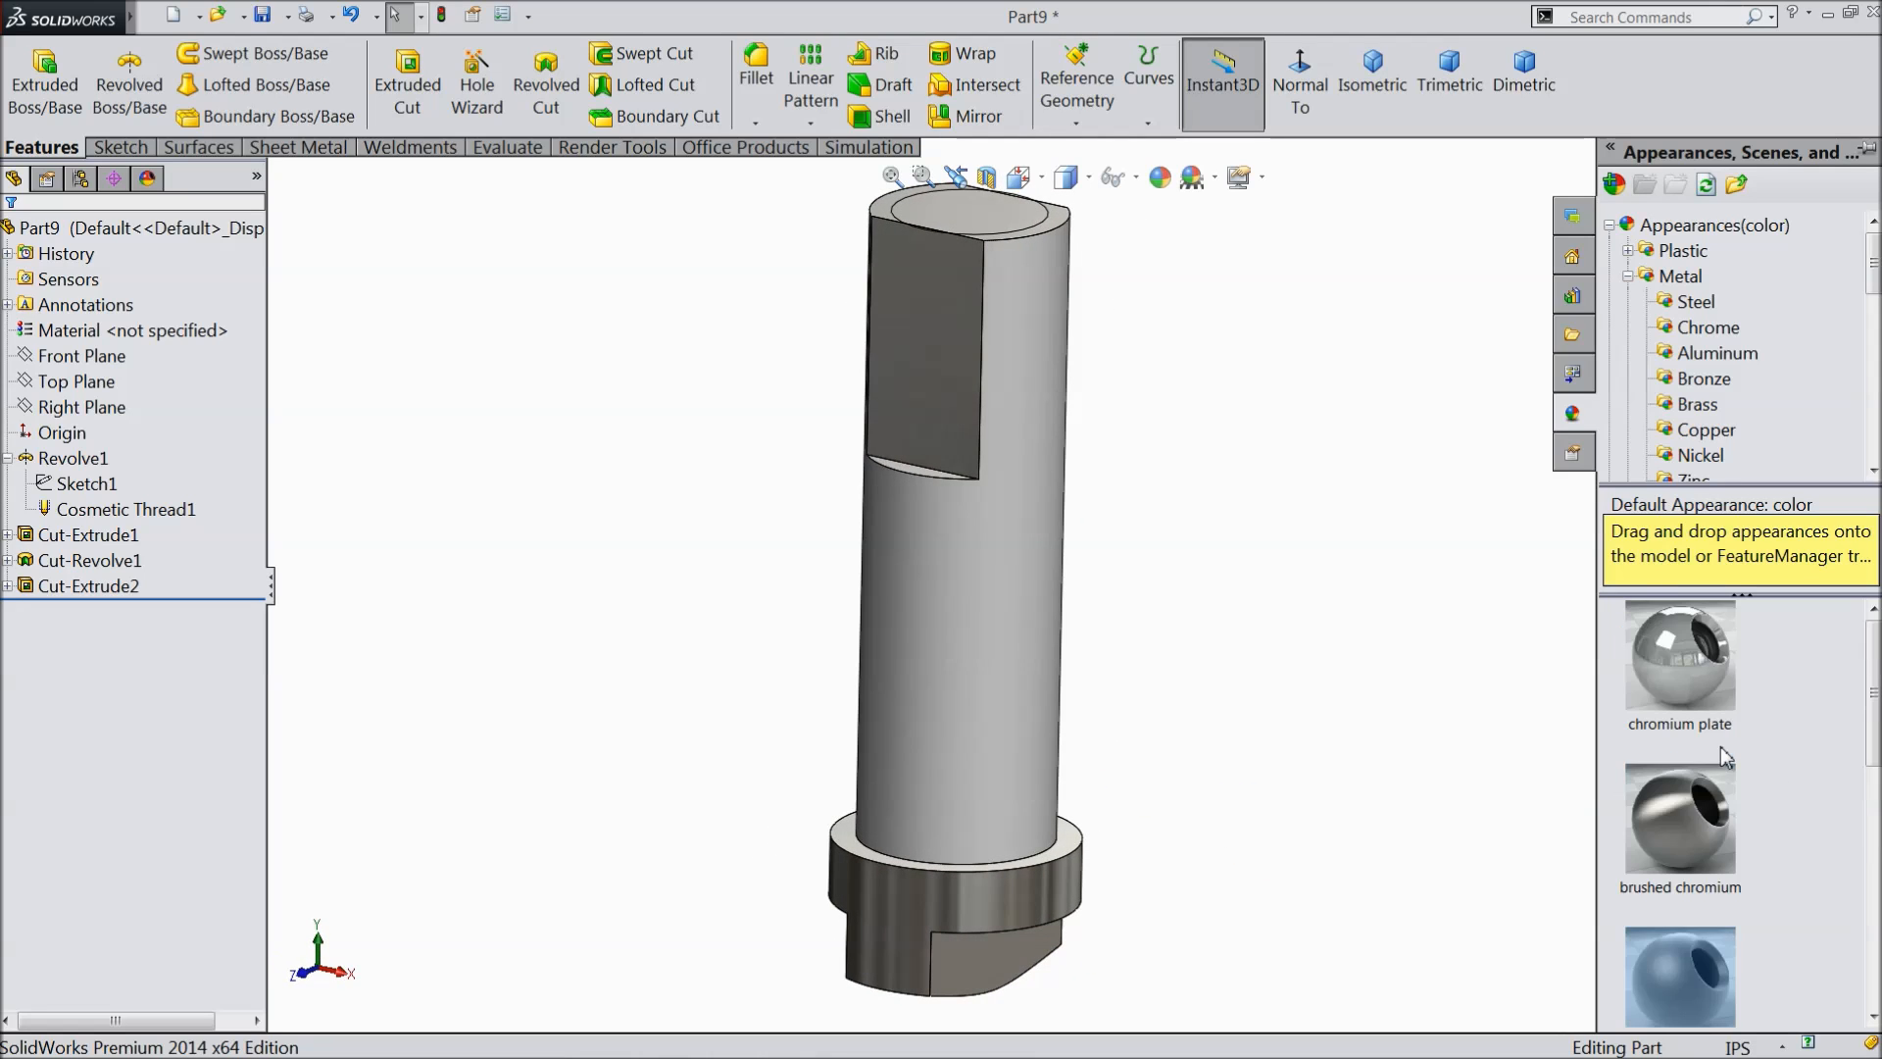
- Apply the chromium plate appearance to the whole stem
left_click(1659, 643)
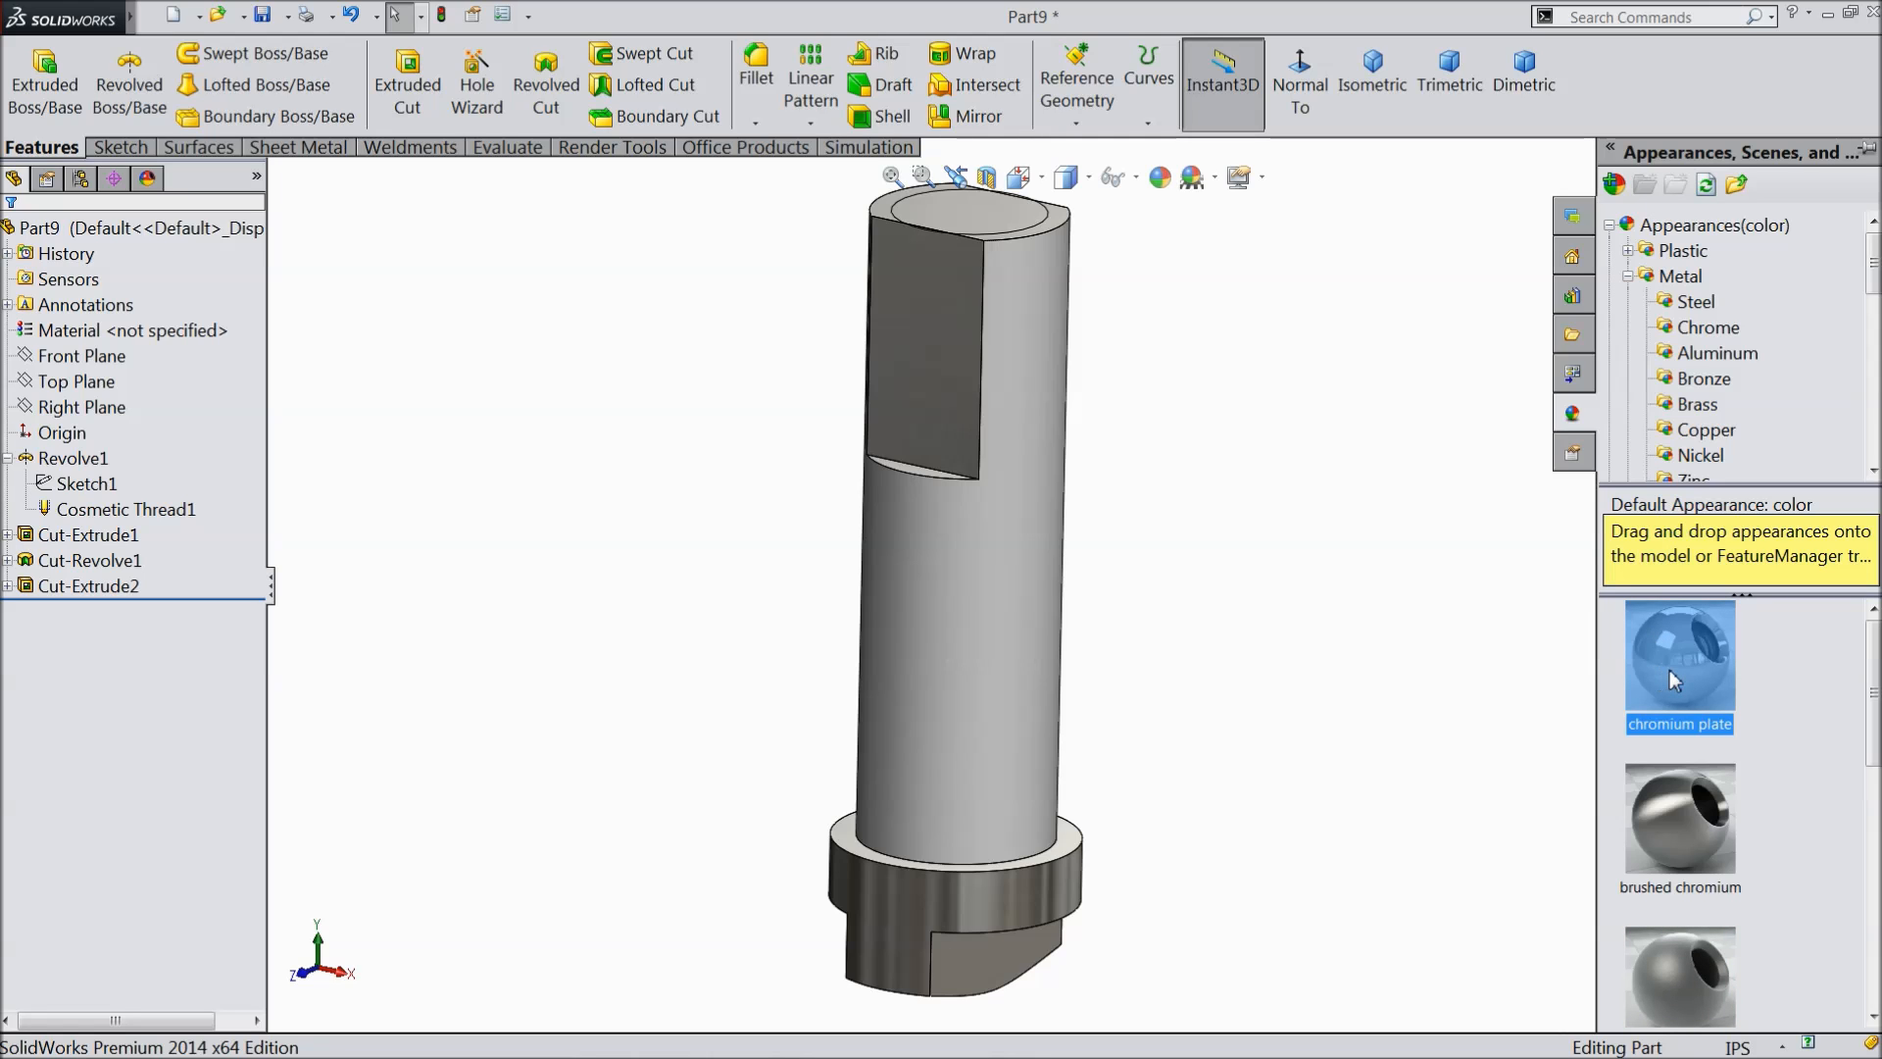
double_click(1675, 680)
mouse_move(1403, 789)
middle_mouse_down()
mouse_move(1277, 680)
mouse_move(1314, 702)
mouse_move(1121, 756)
mouse_move(1298, 727)
mouse_move(1420, 739)
mouse_move(1393, 804)
middle_mouse_up()
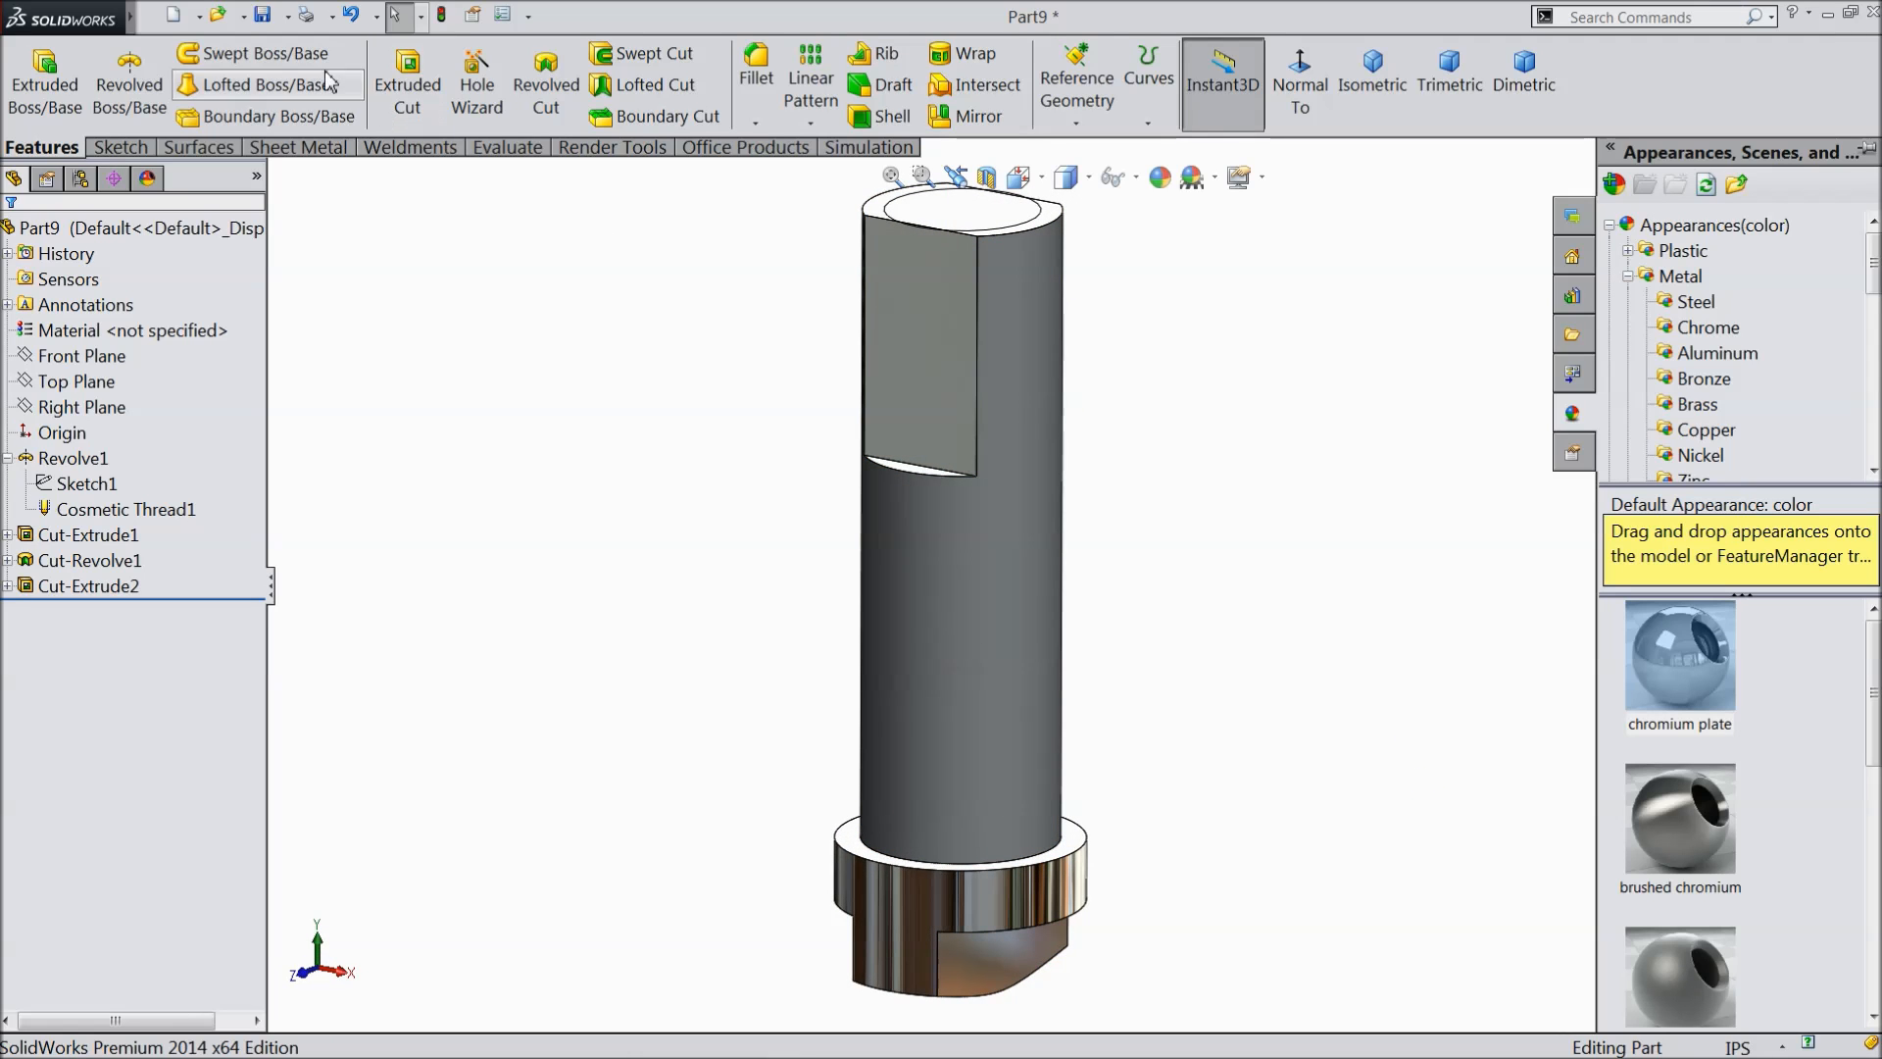
- Save the part as 7.Stem in the 3-4 Ball Valve folder
left_click(262, 15)
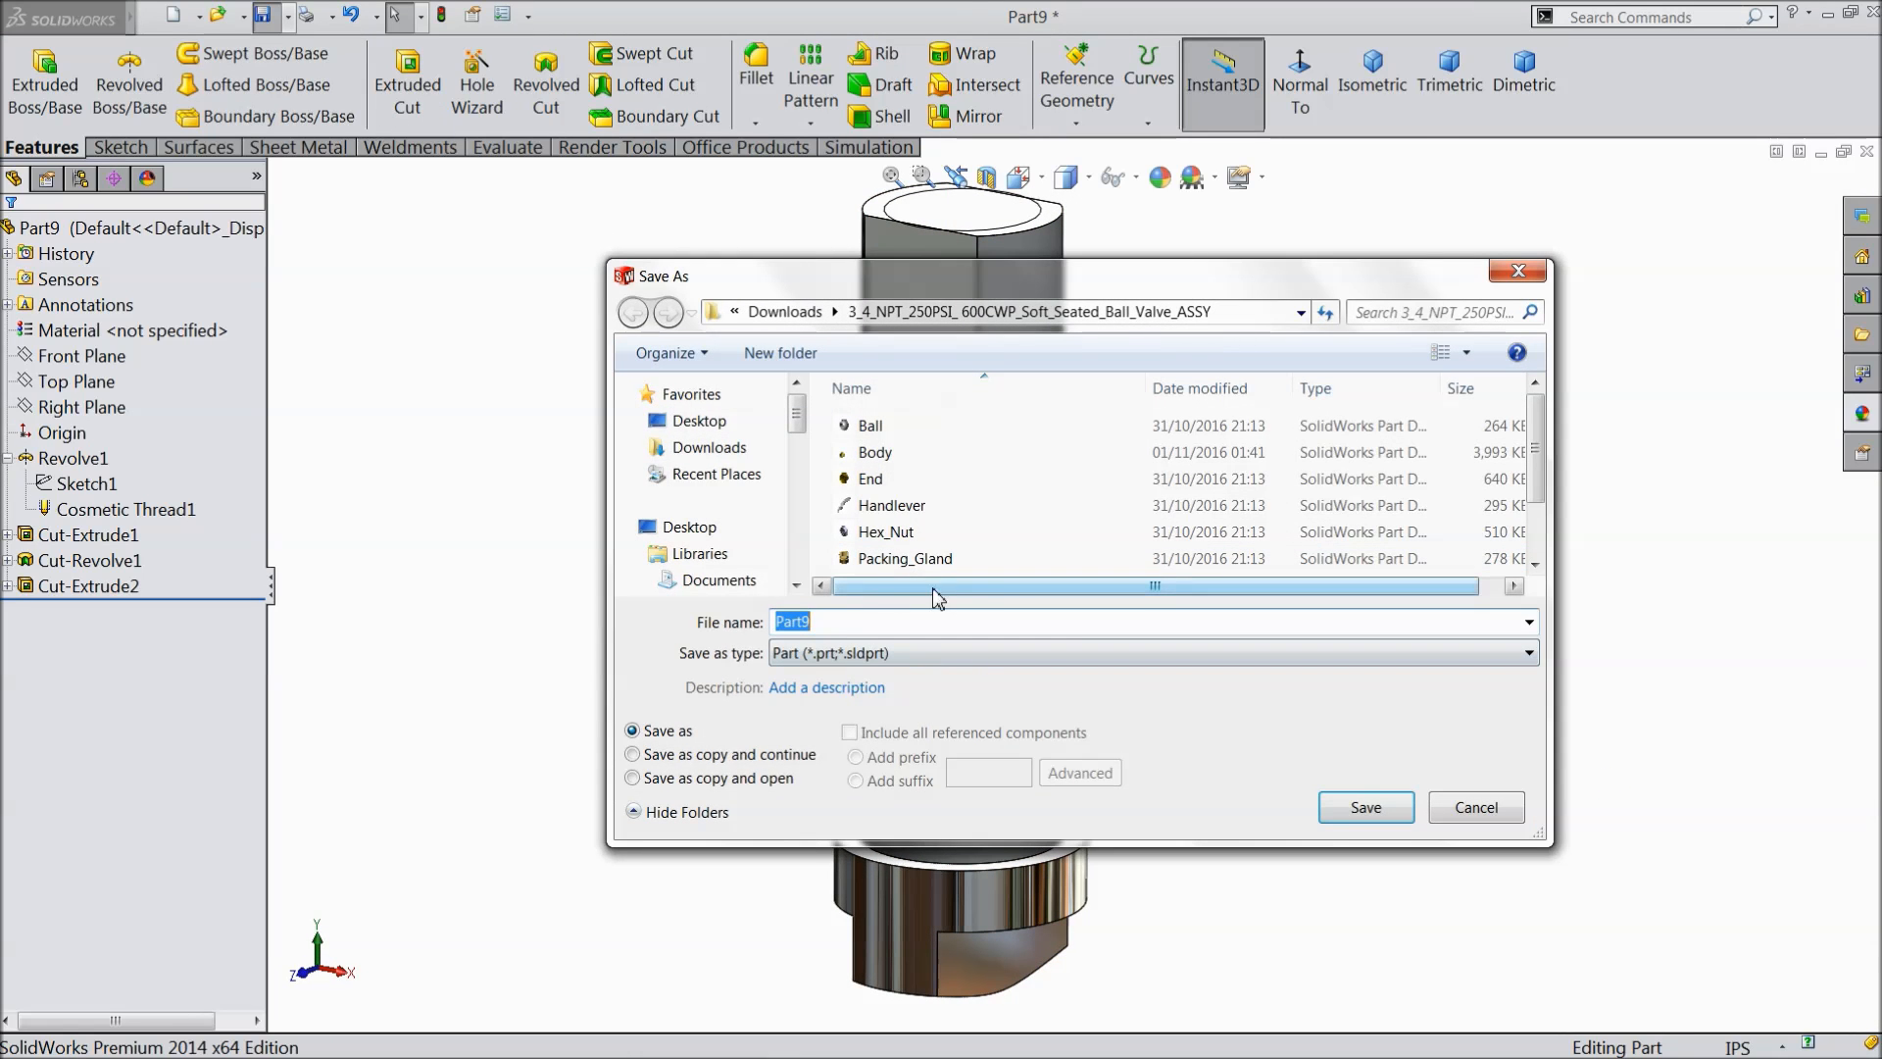
left_click(749, 425)
double_click(1255, 552)
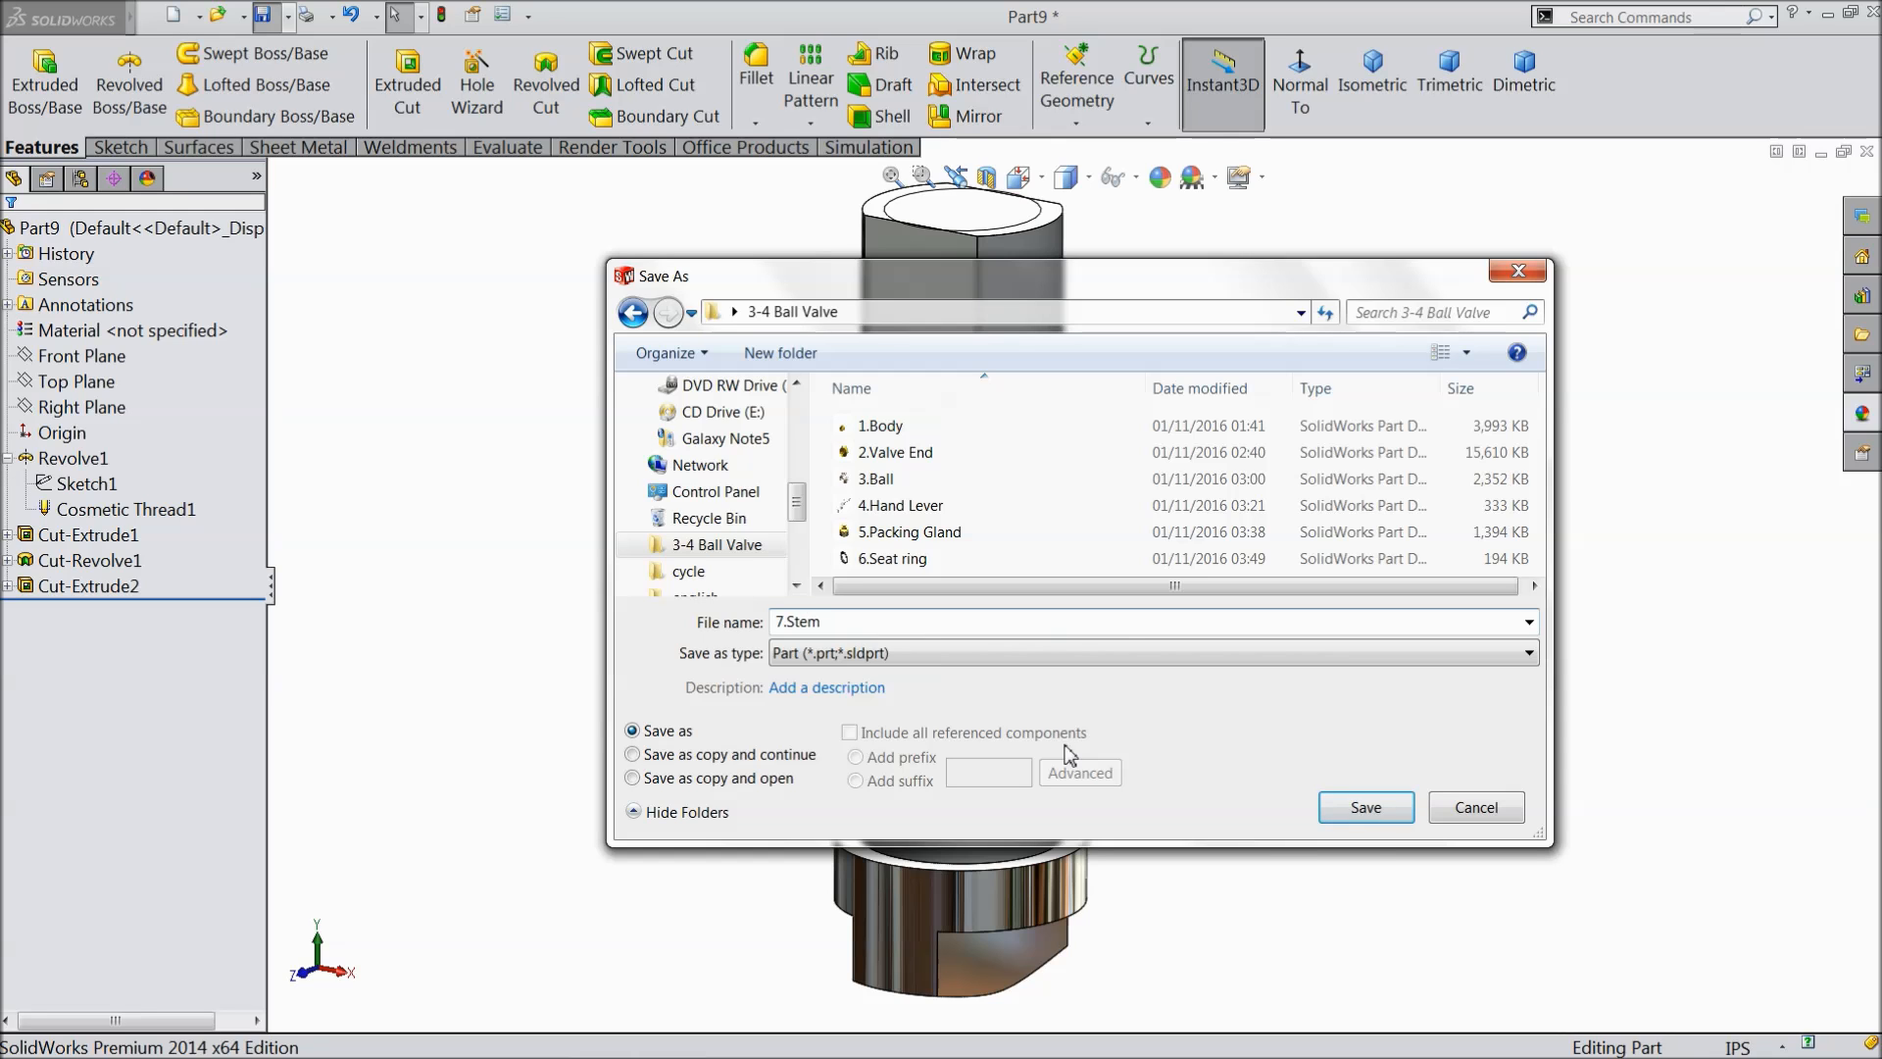
left_click(1371, 813)
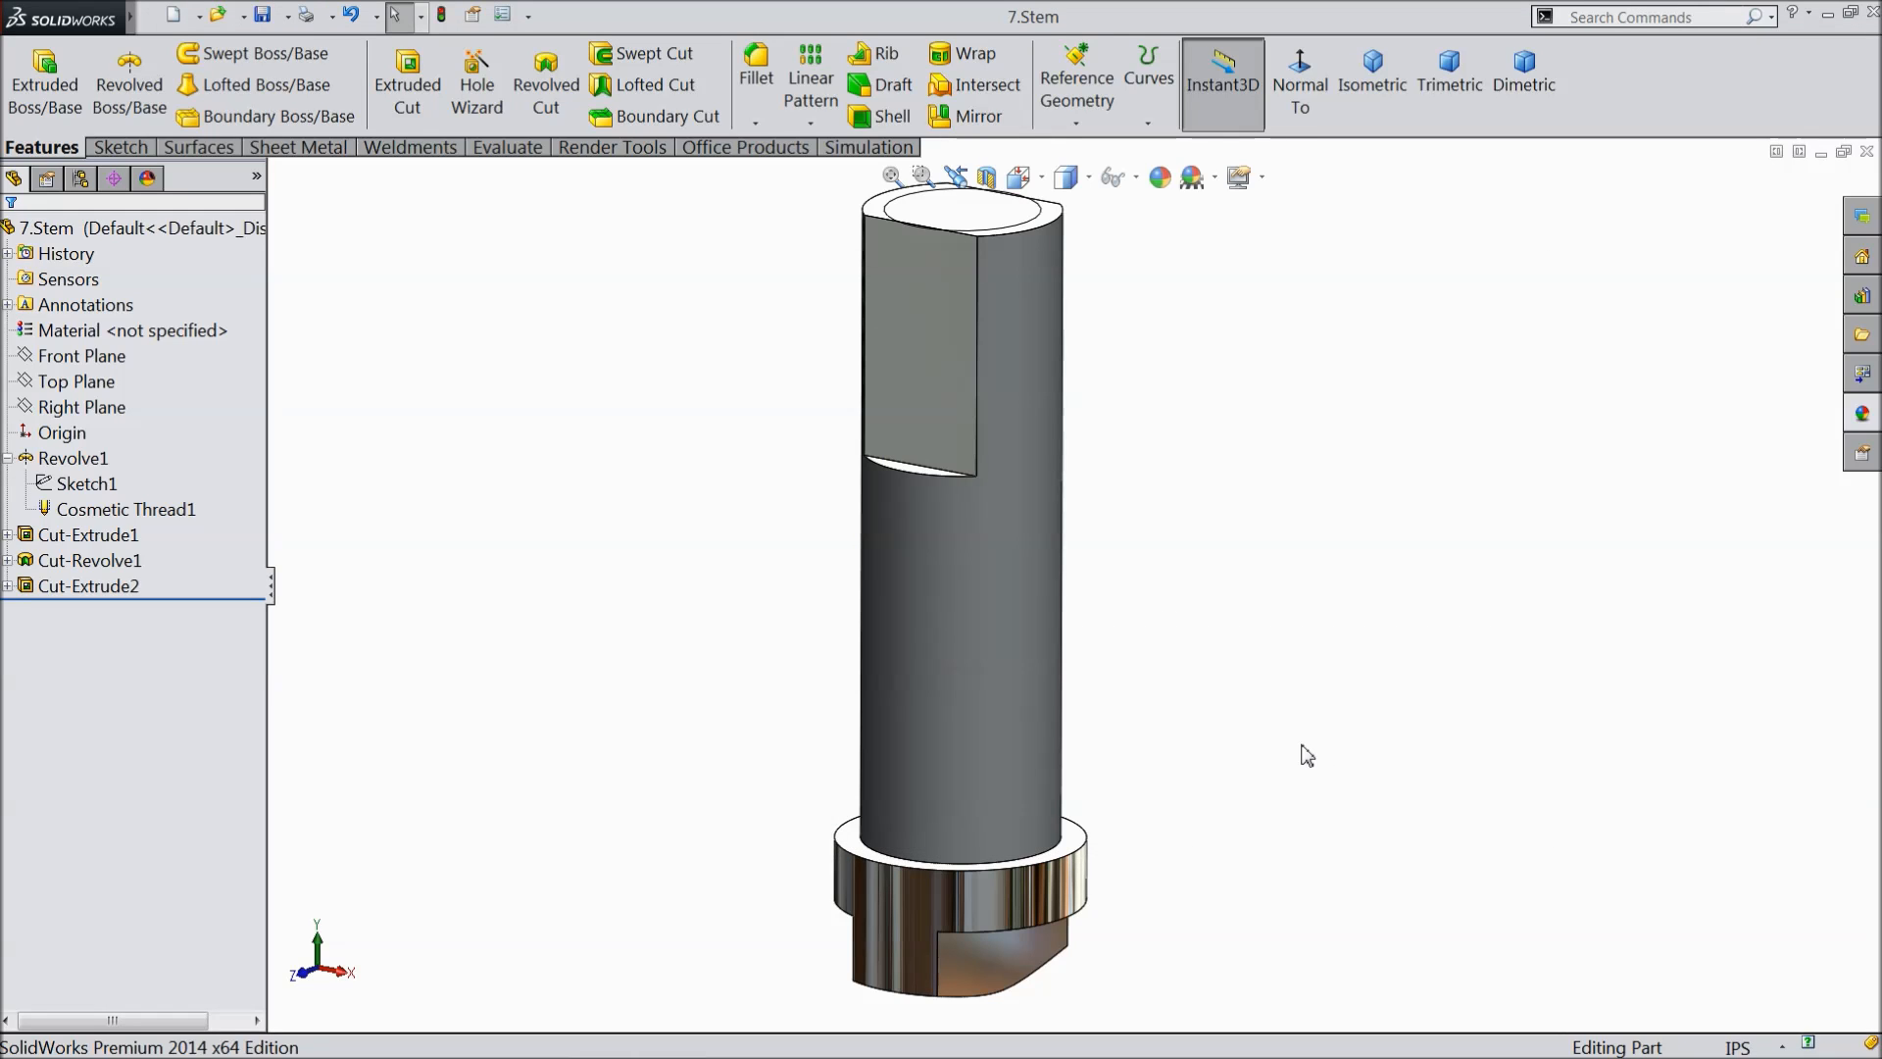
middle_click_drag(1268, 737, 1226, 737)
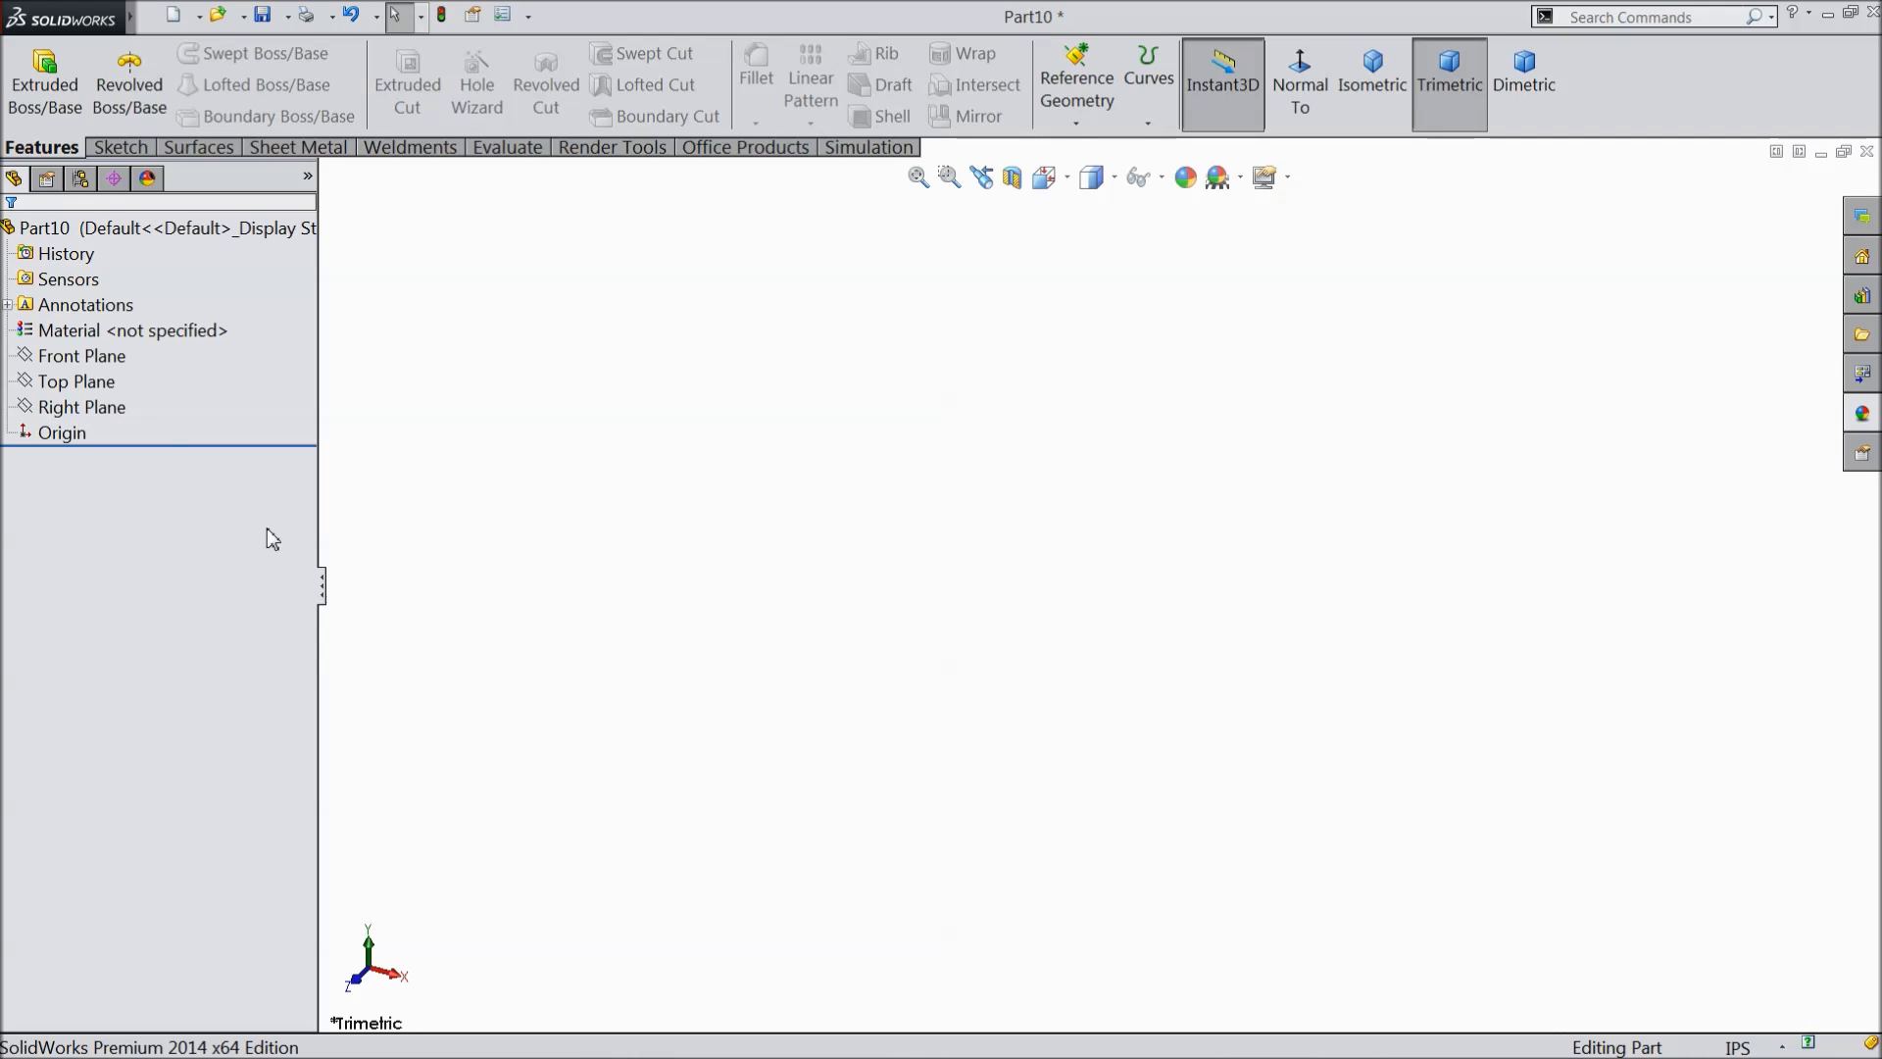
- On the new part's Right Plane, sketch a vertical centerline down to the origin and a horizontal one about 0.93 in long
left_click(109, 408)
left_click(130, 383)
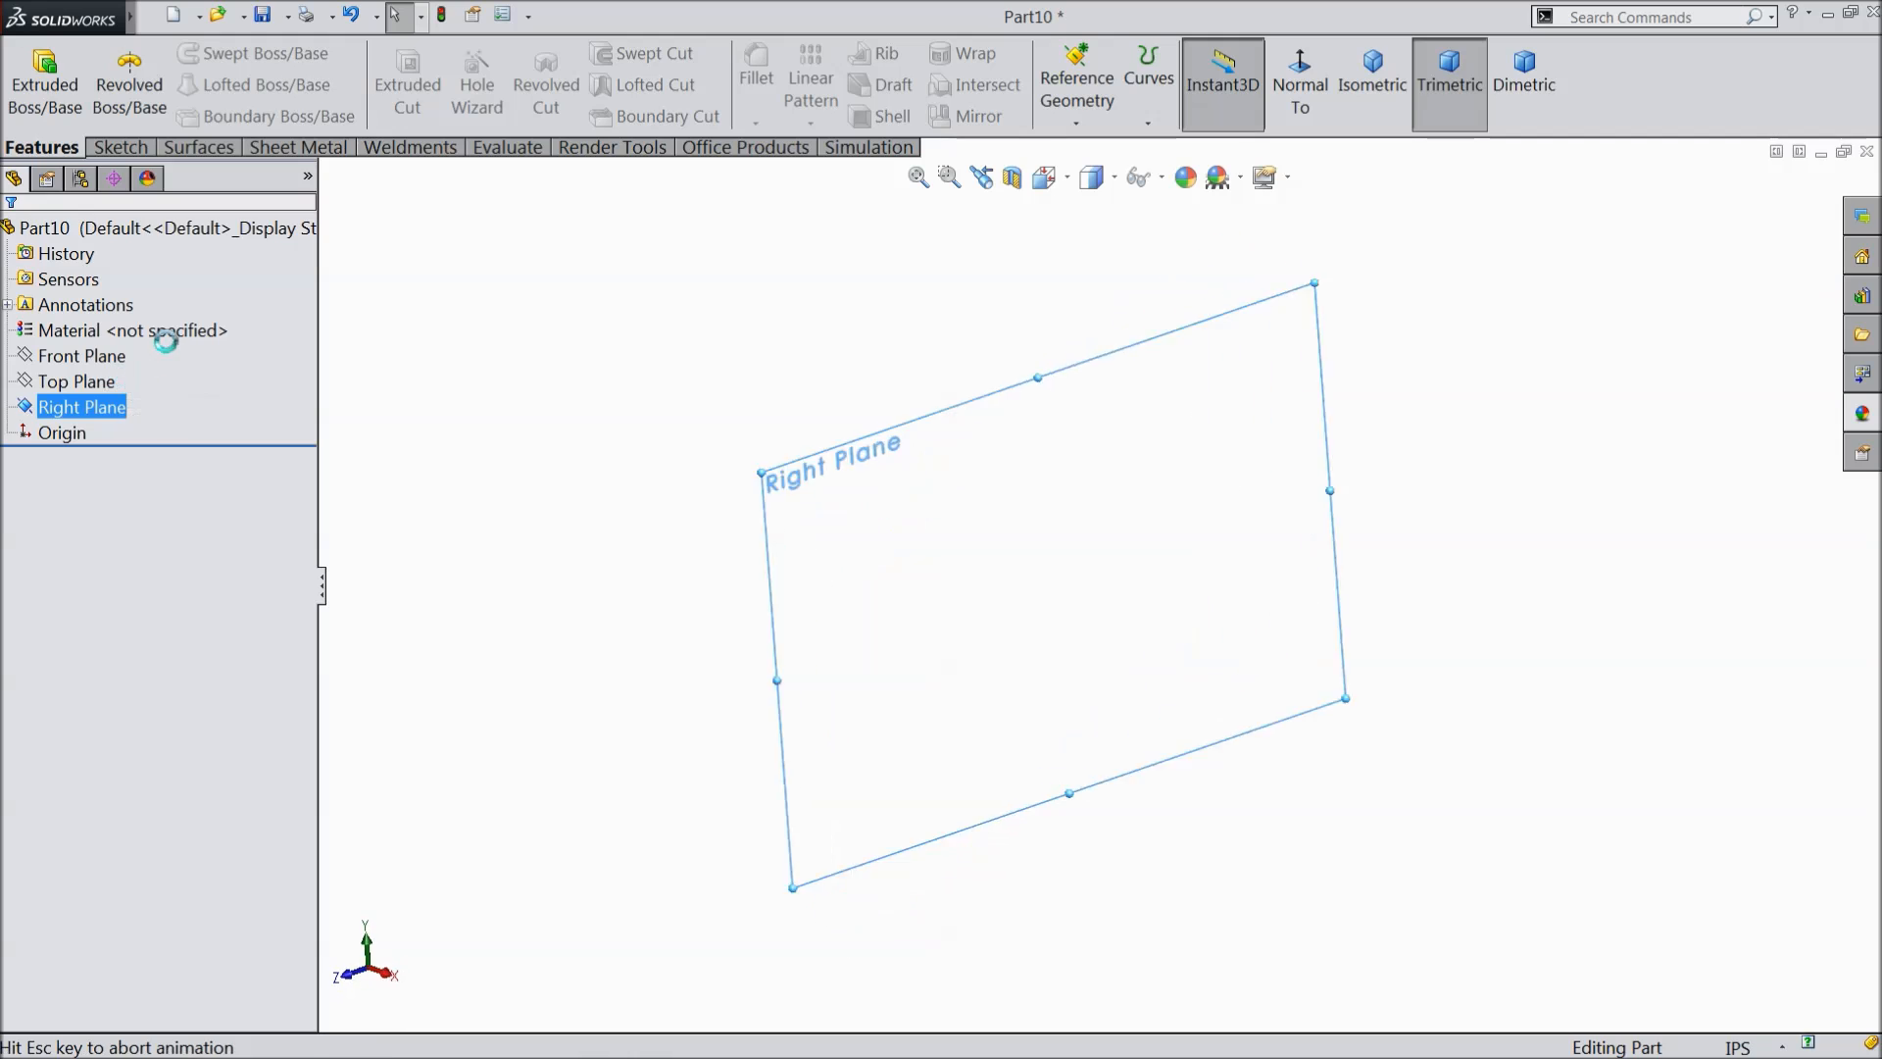
left_click(119, 147)
left_click(190, 55)
left_click(216, 109)
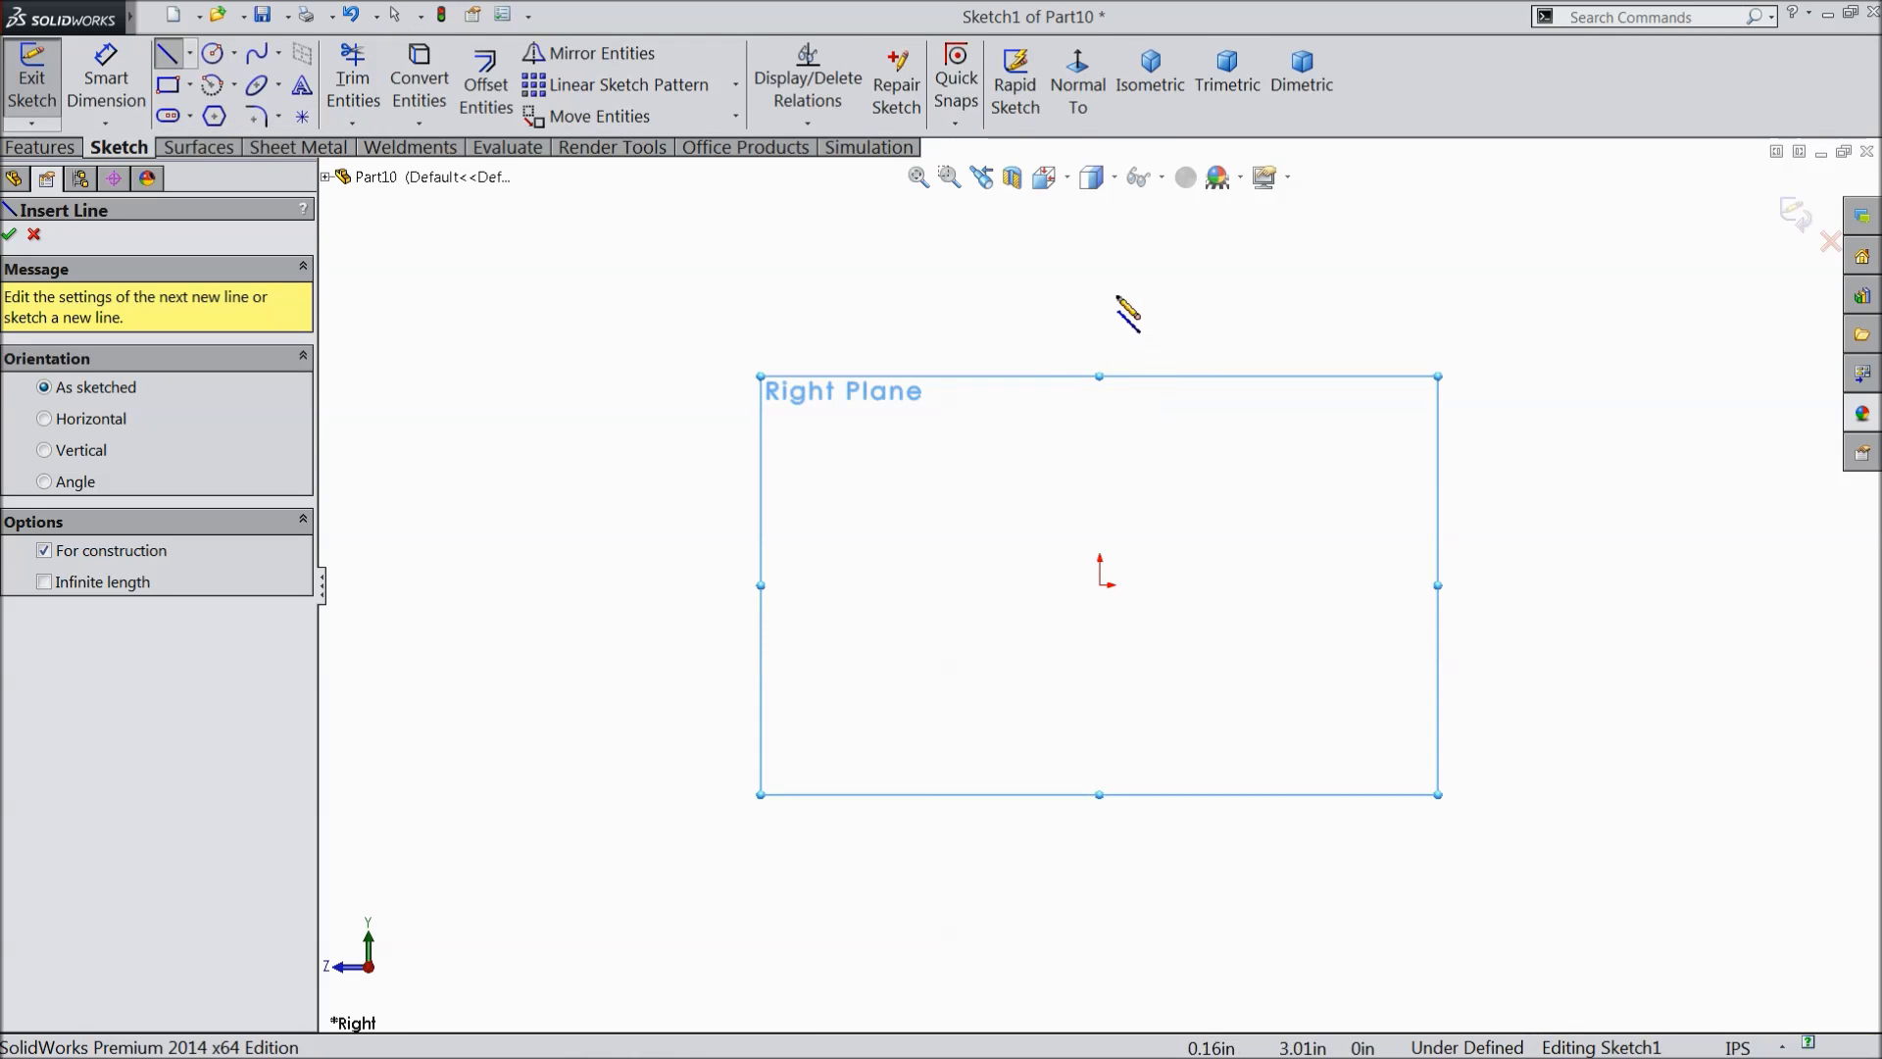
left_click(1100, 259)
left_click(1099, 586)
left_click(1189, 585)
right_click(1228, 175)
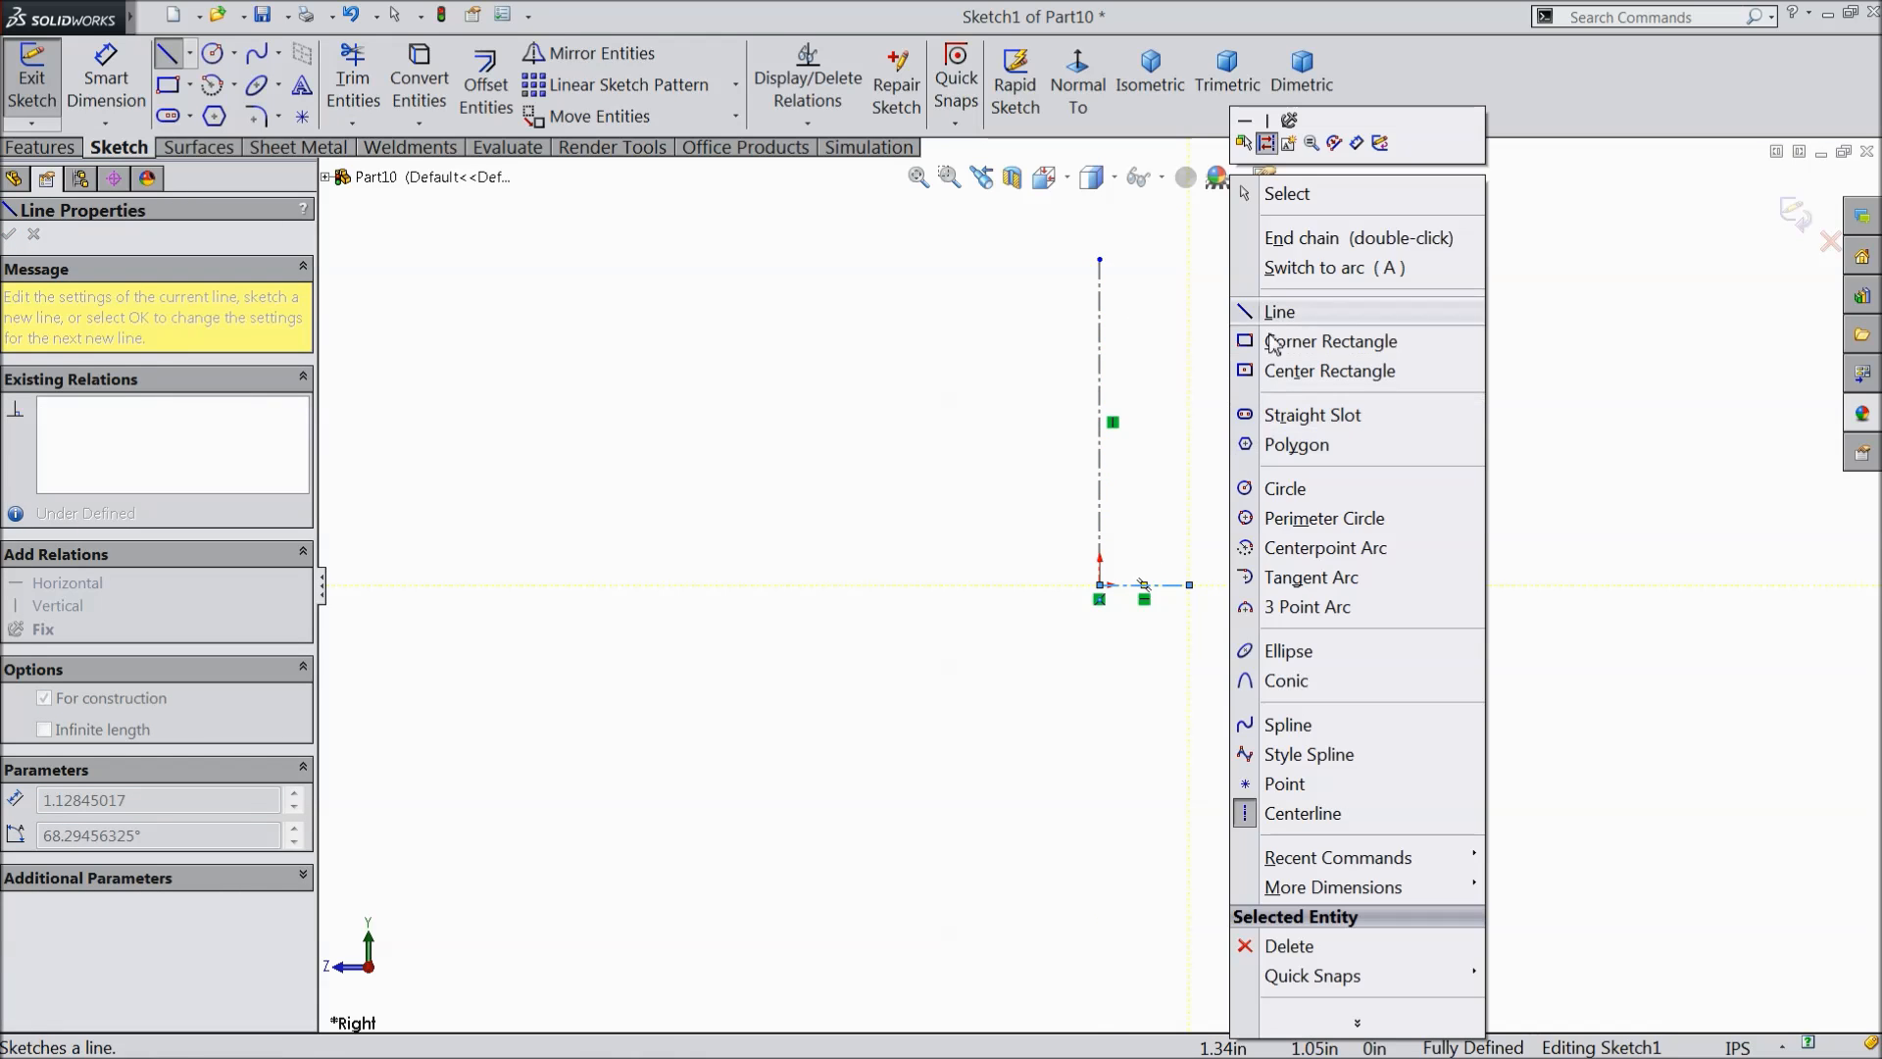
left_click(1245, 191)
- From the horizontal centerline's free end, sketch a vertical line about 3.07 in high and a horizontal top line about 0.96 in long
left_click(169, 55)
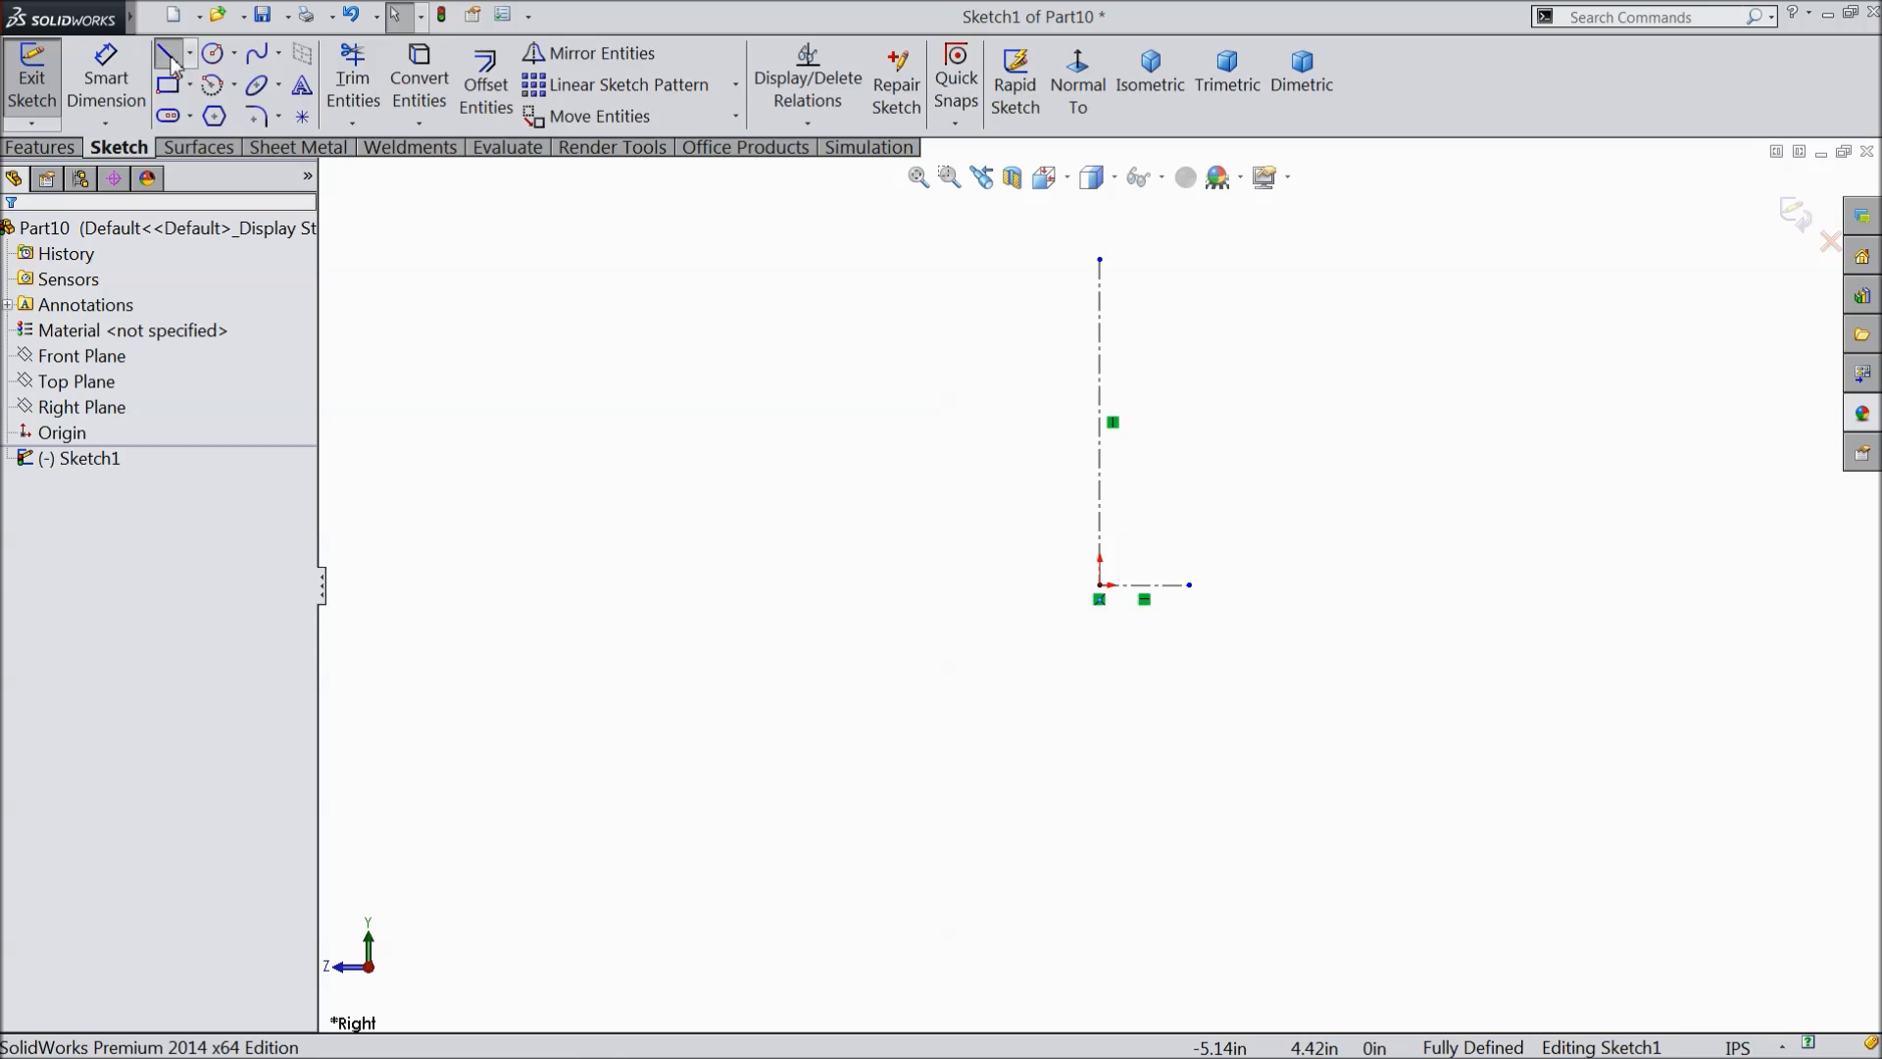
scroll(1294, 360, "down", 2)
scroll(1301, 382, "down", 1)
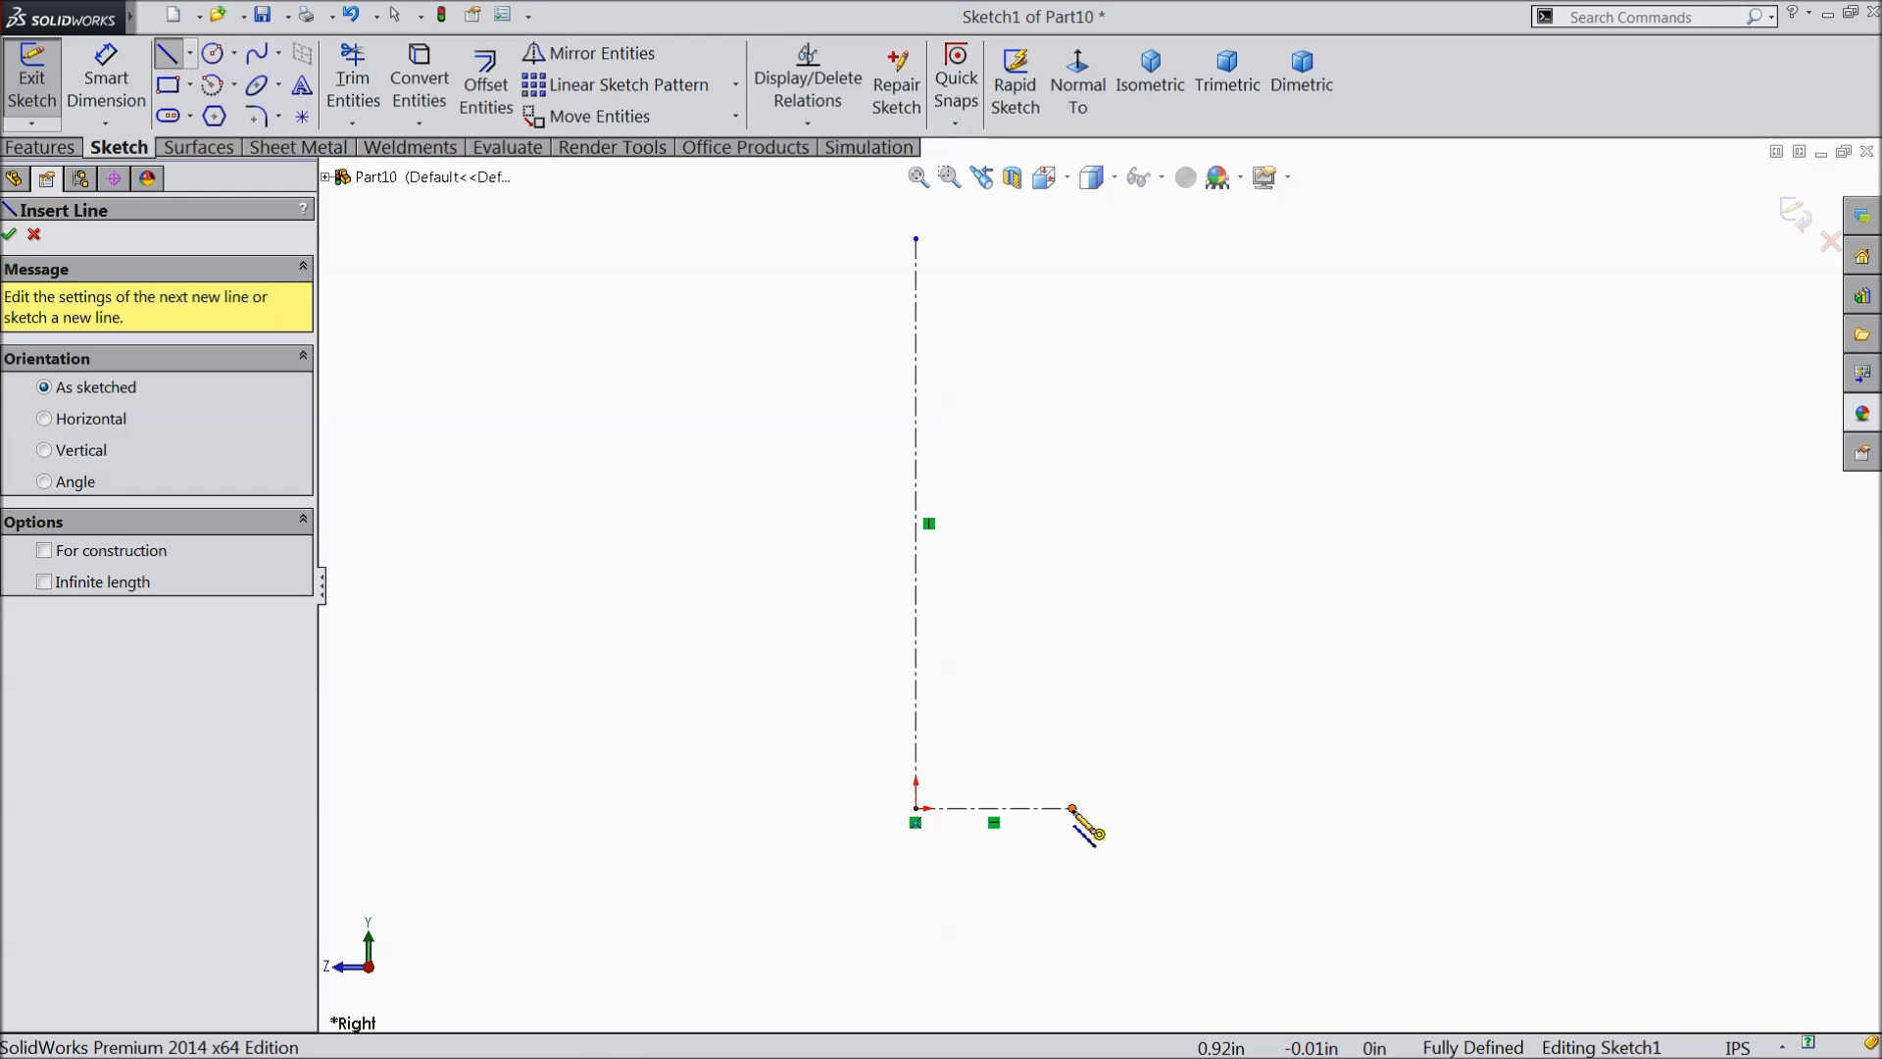
left_click(1073, 808)
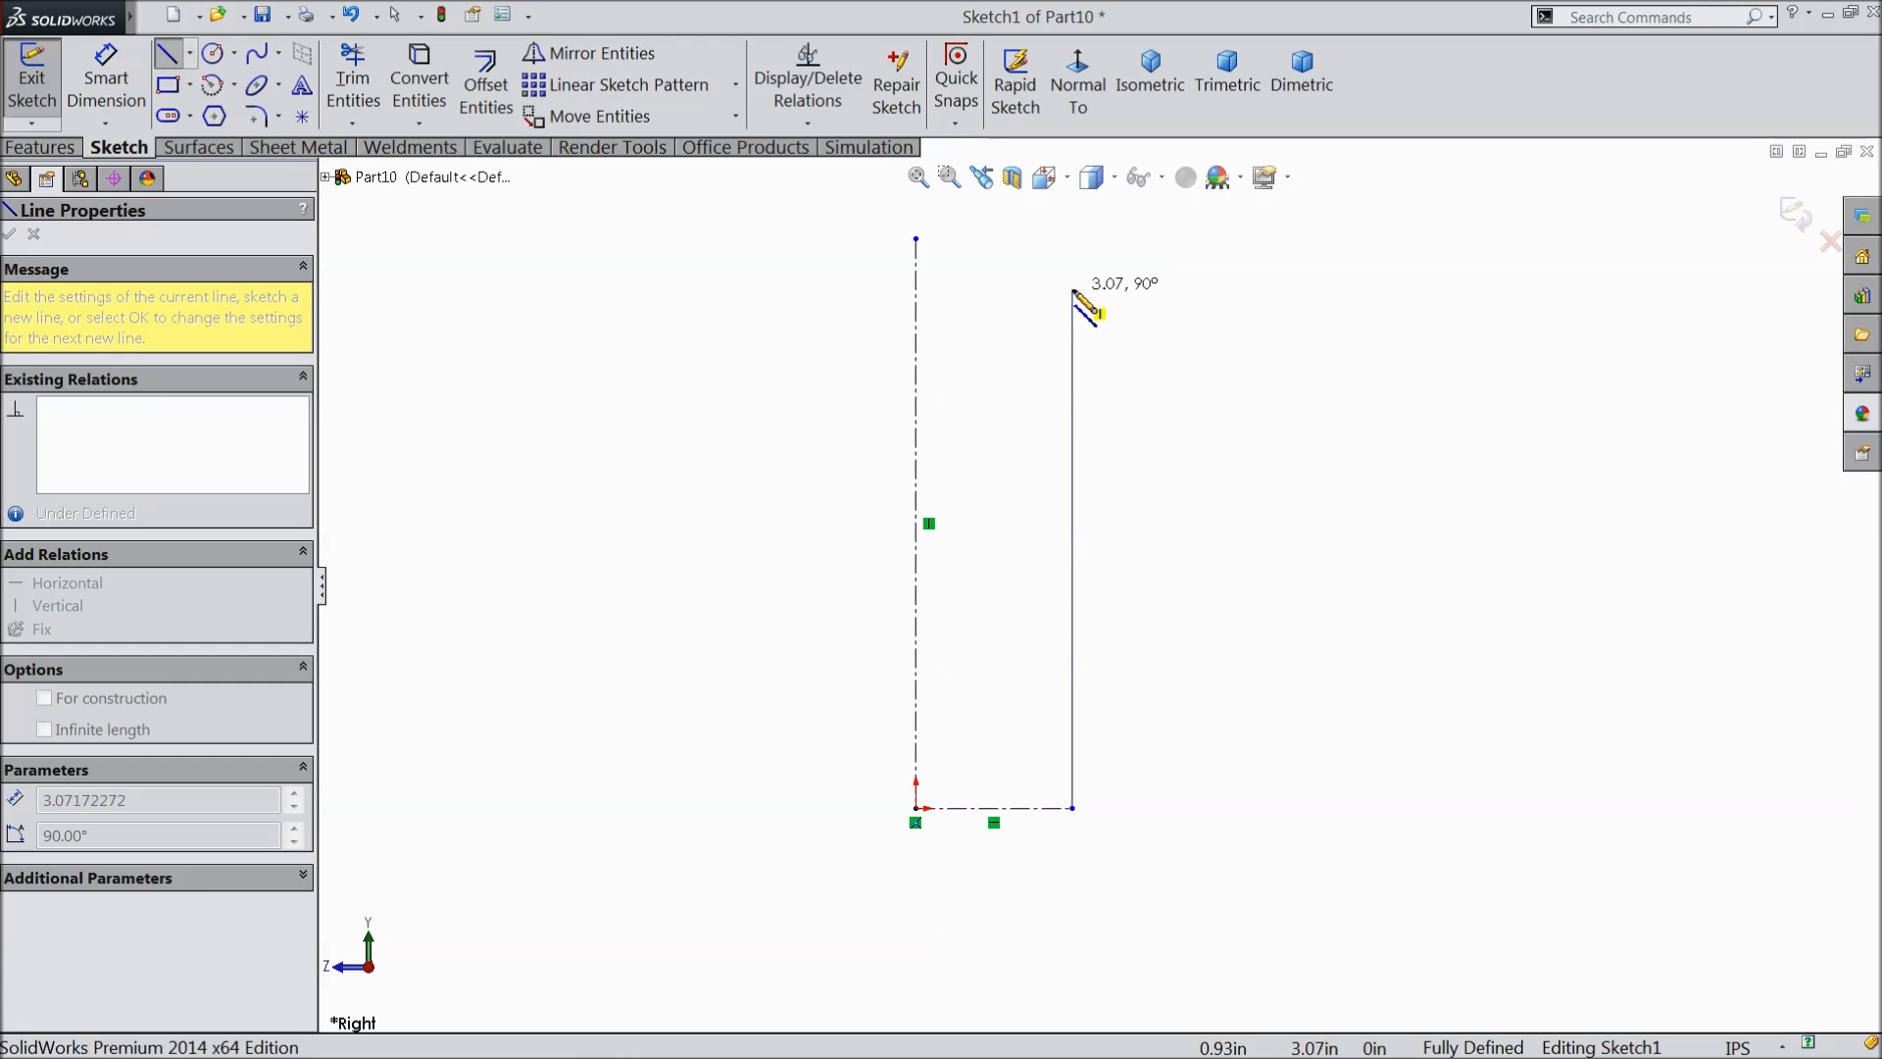
left_click(1073, 287)
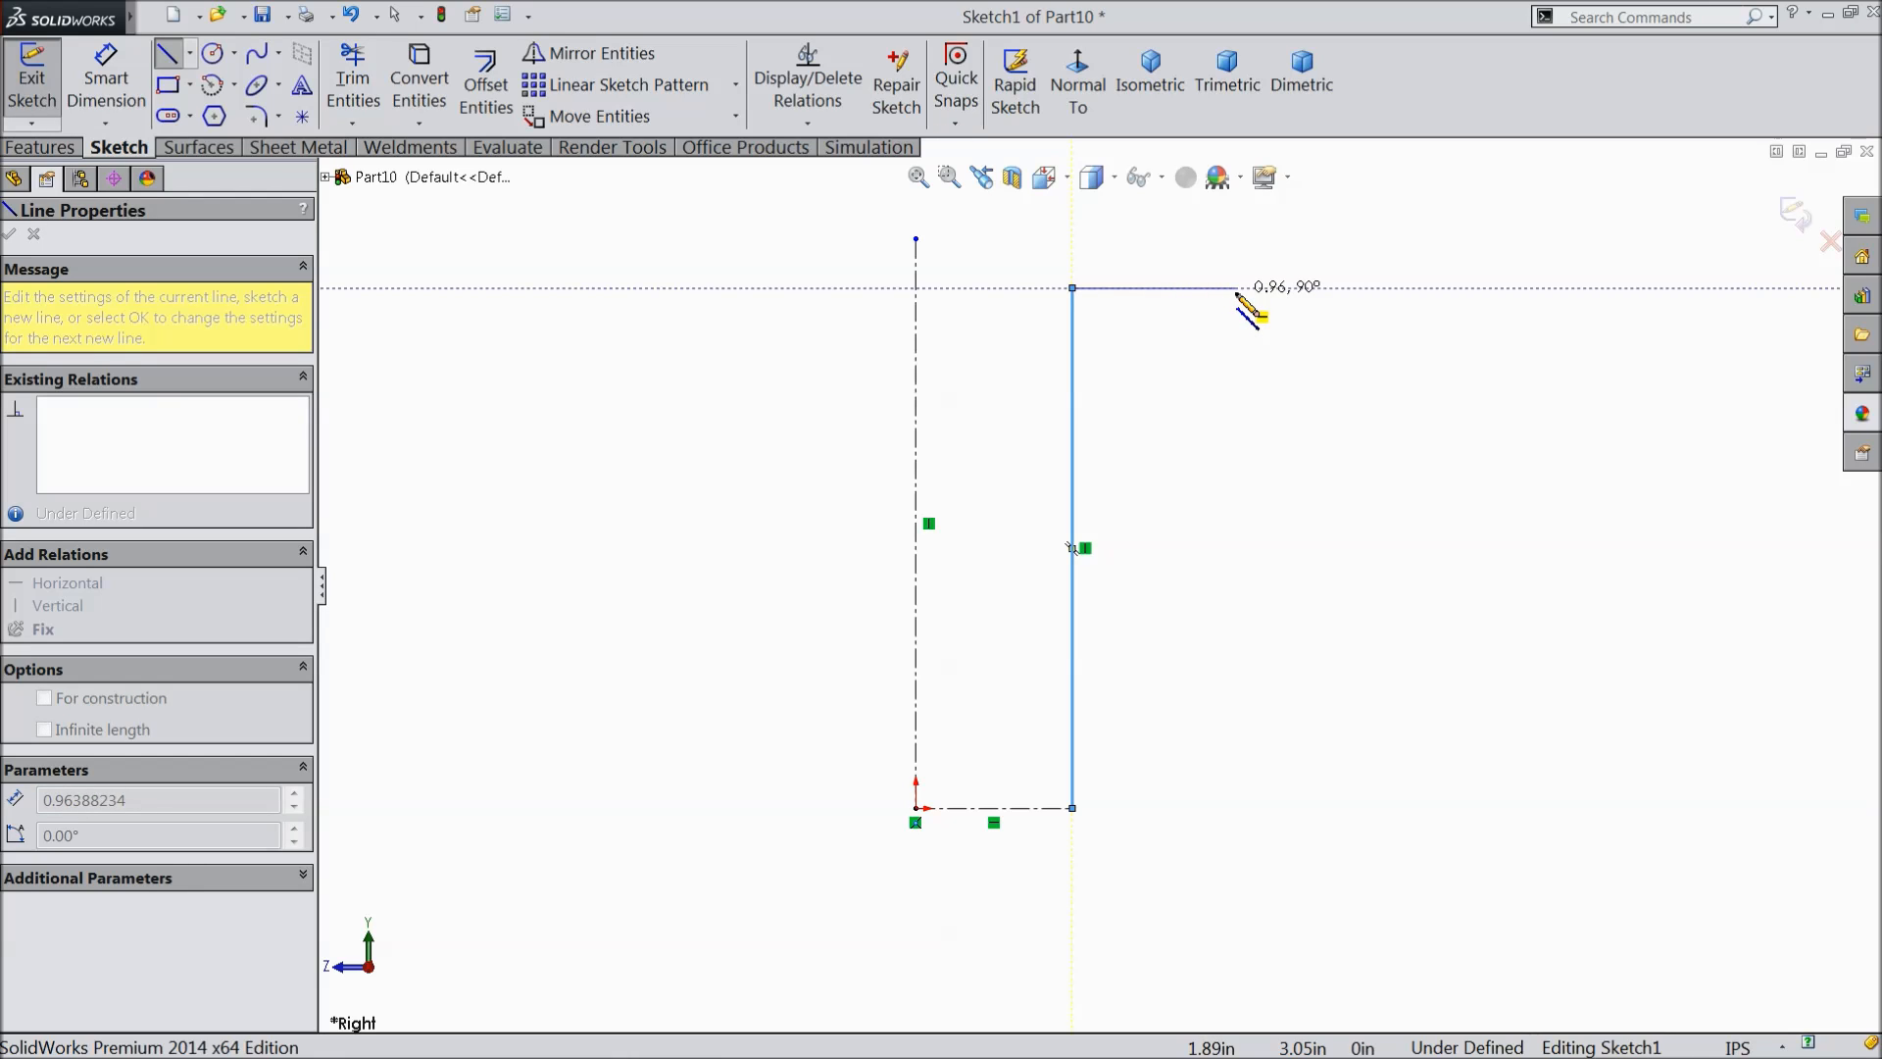
left_click(1236, 288)
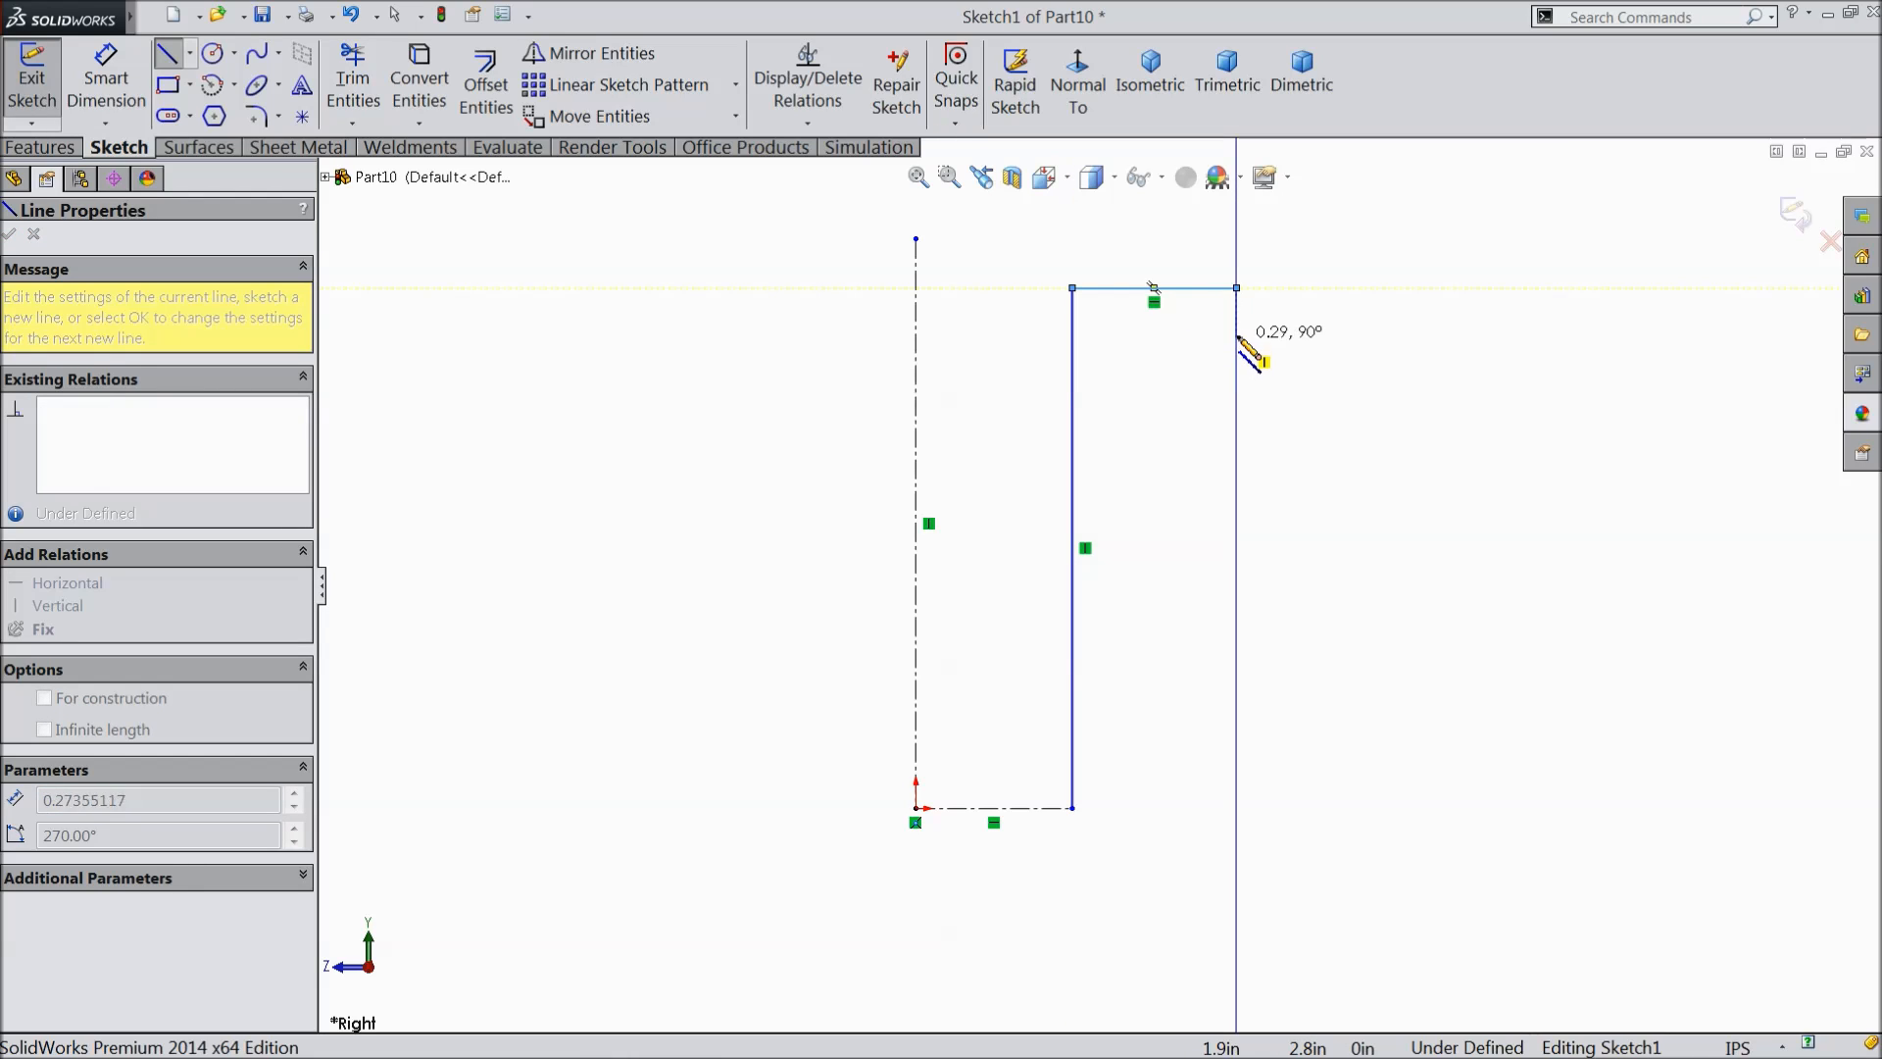
- Continue the profile with an outer side notched by a groove below the top, and close it along a base about 0.73 in wide
left_click(1236, 329)
left_click(1196, 329)
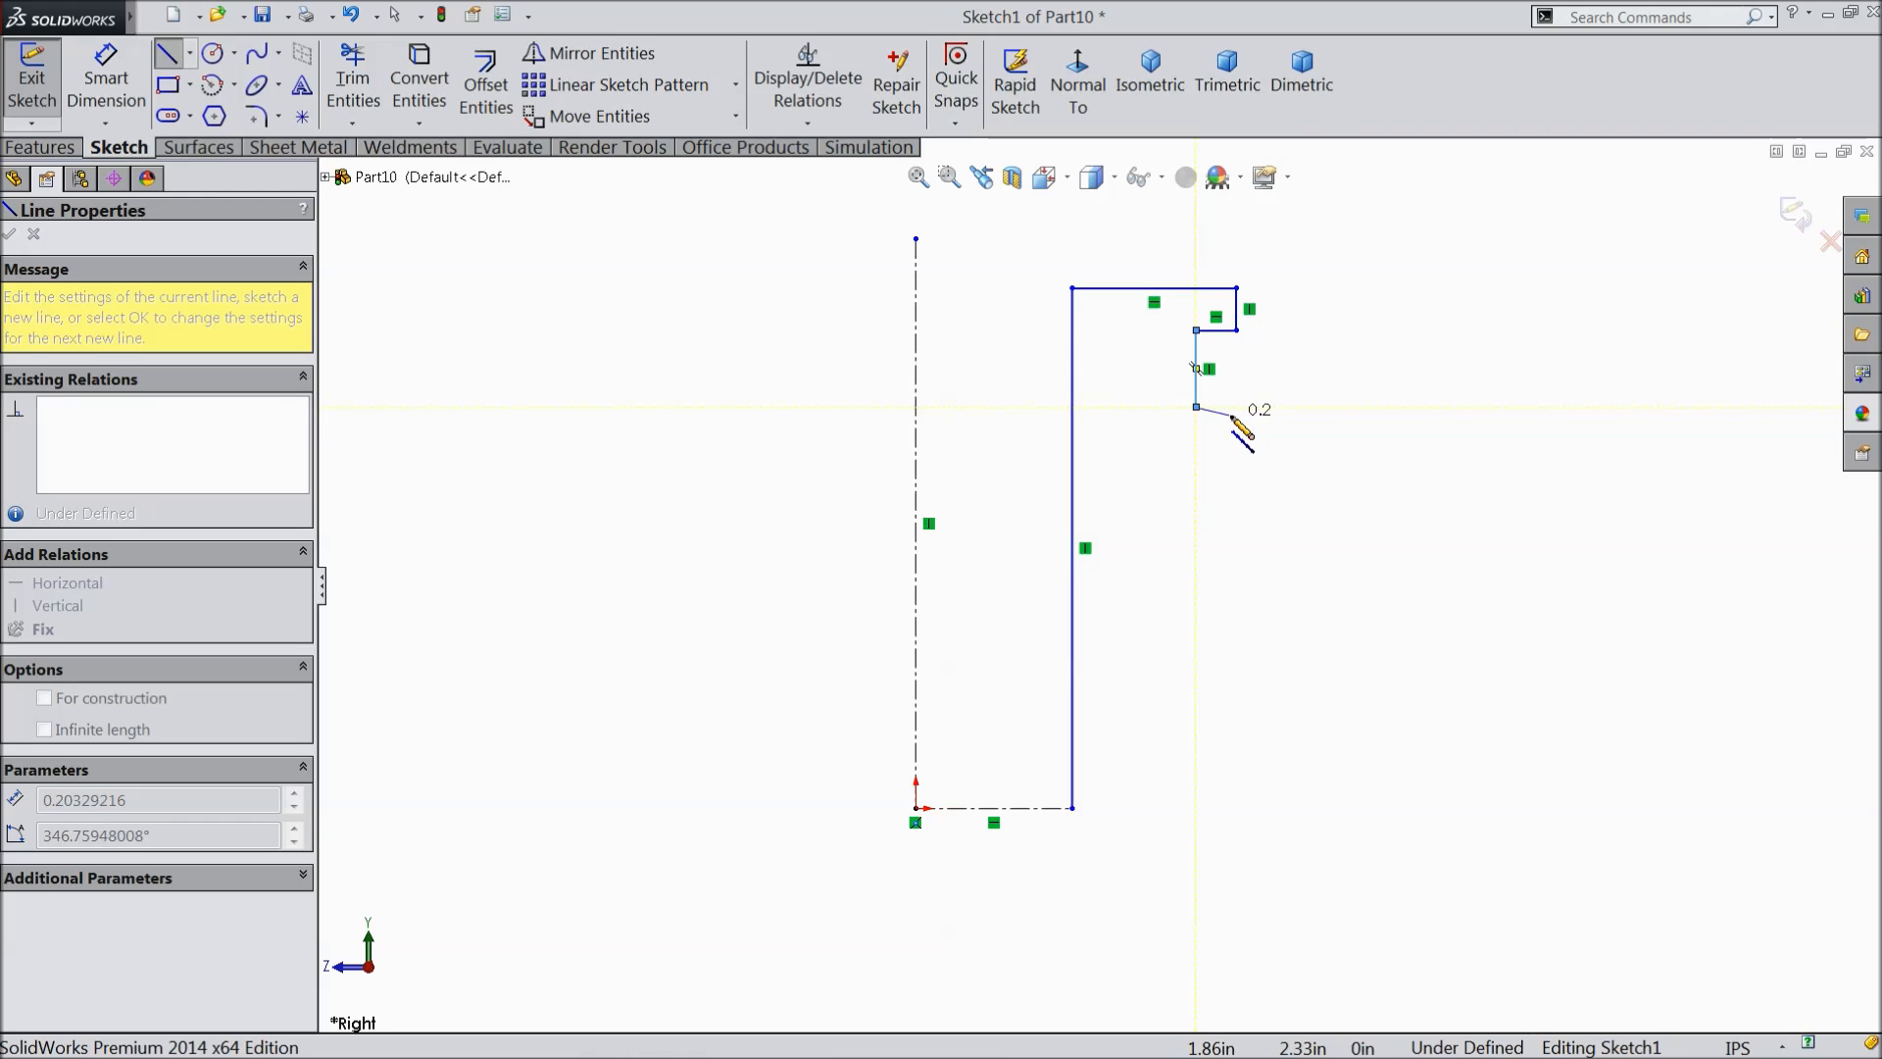
left_click(1196, 405)
left_click(1236, 406)
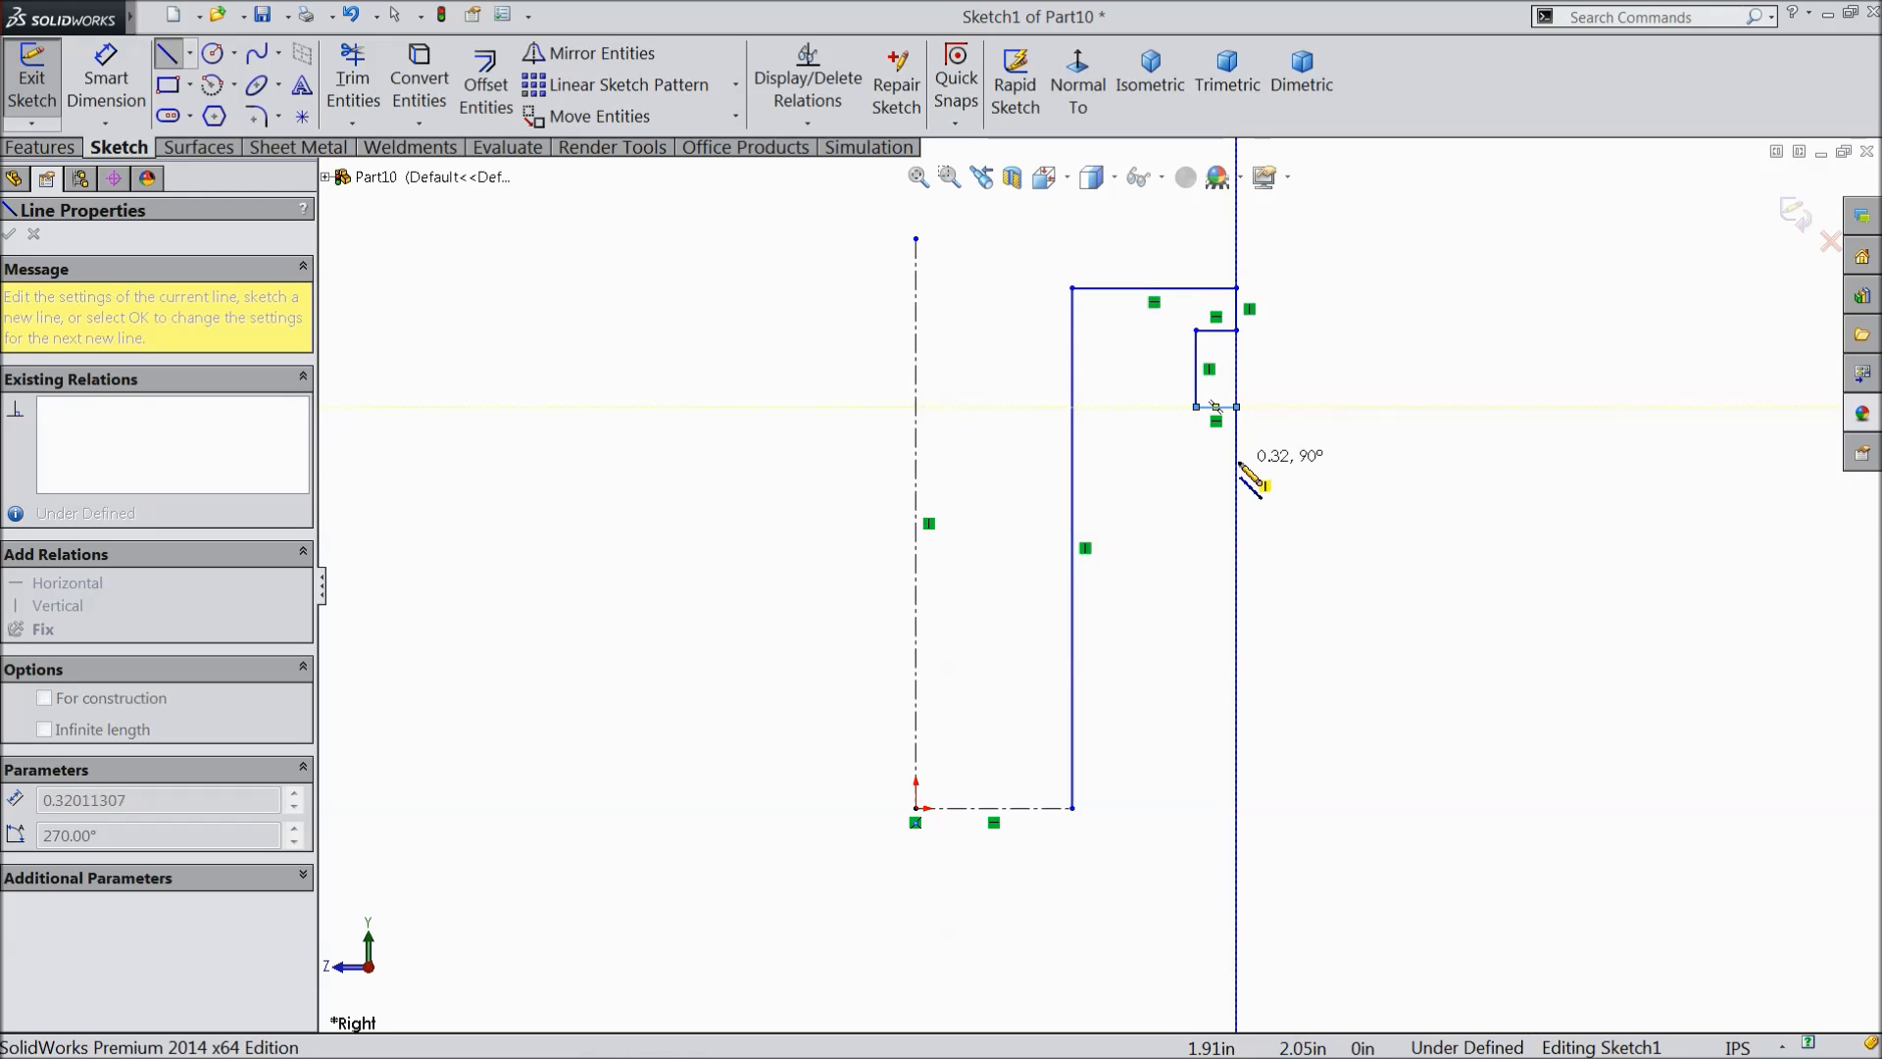
left_click(1196, 460)
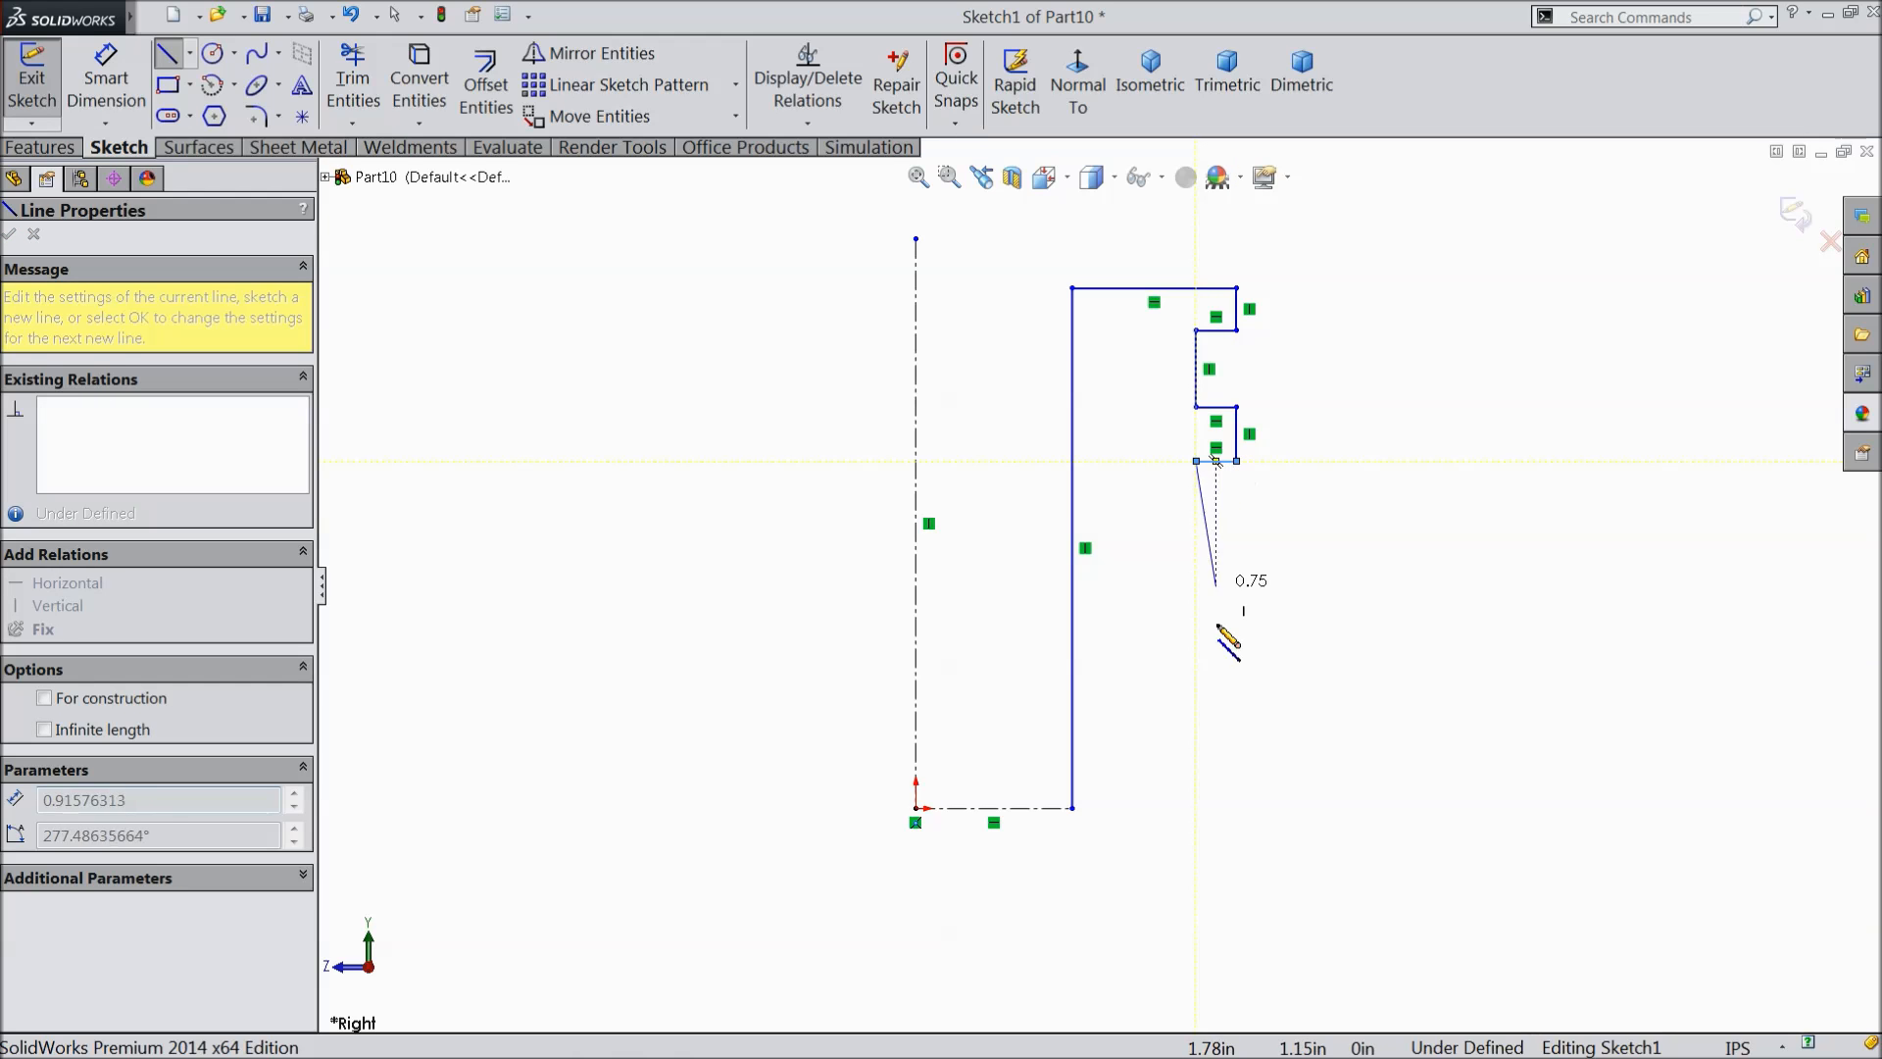
left_click(1196, 808)
left_click(1072, 808)
right_click(1303, 642)
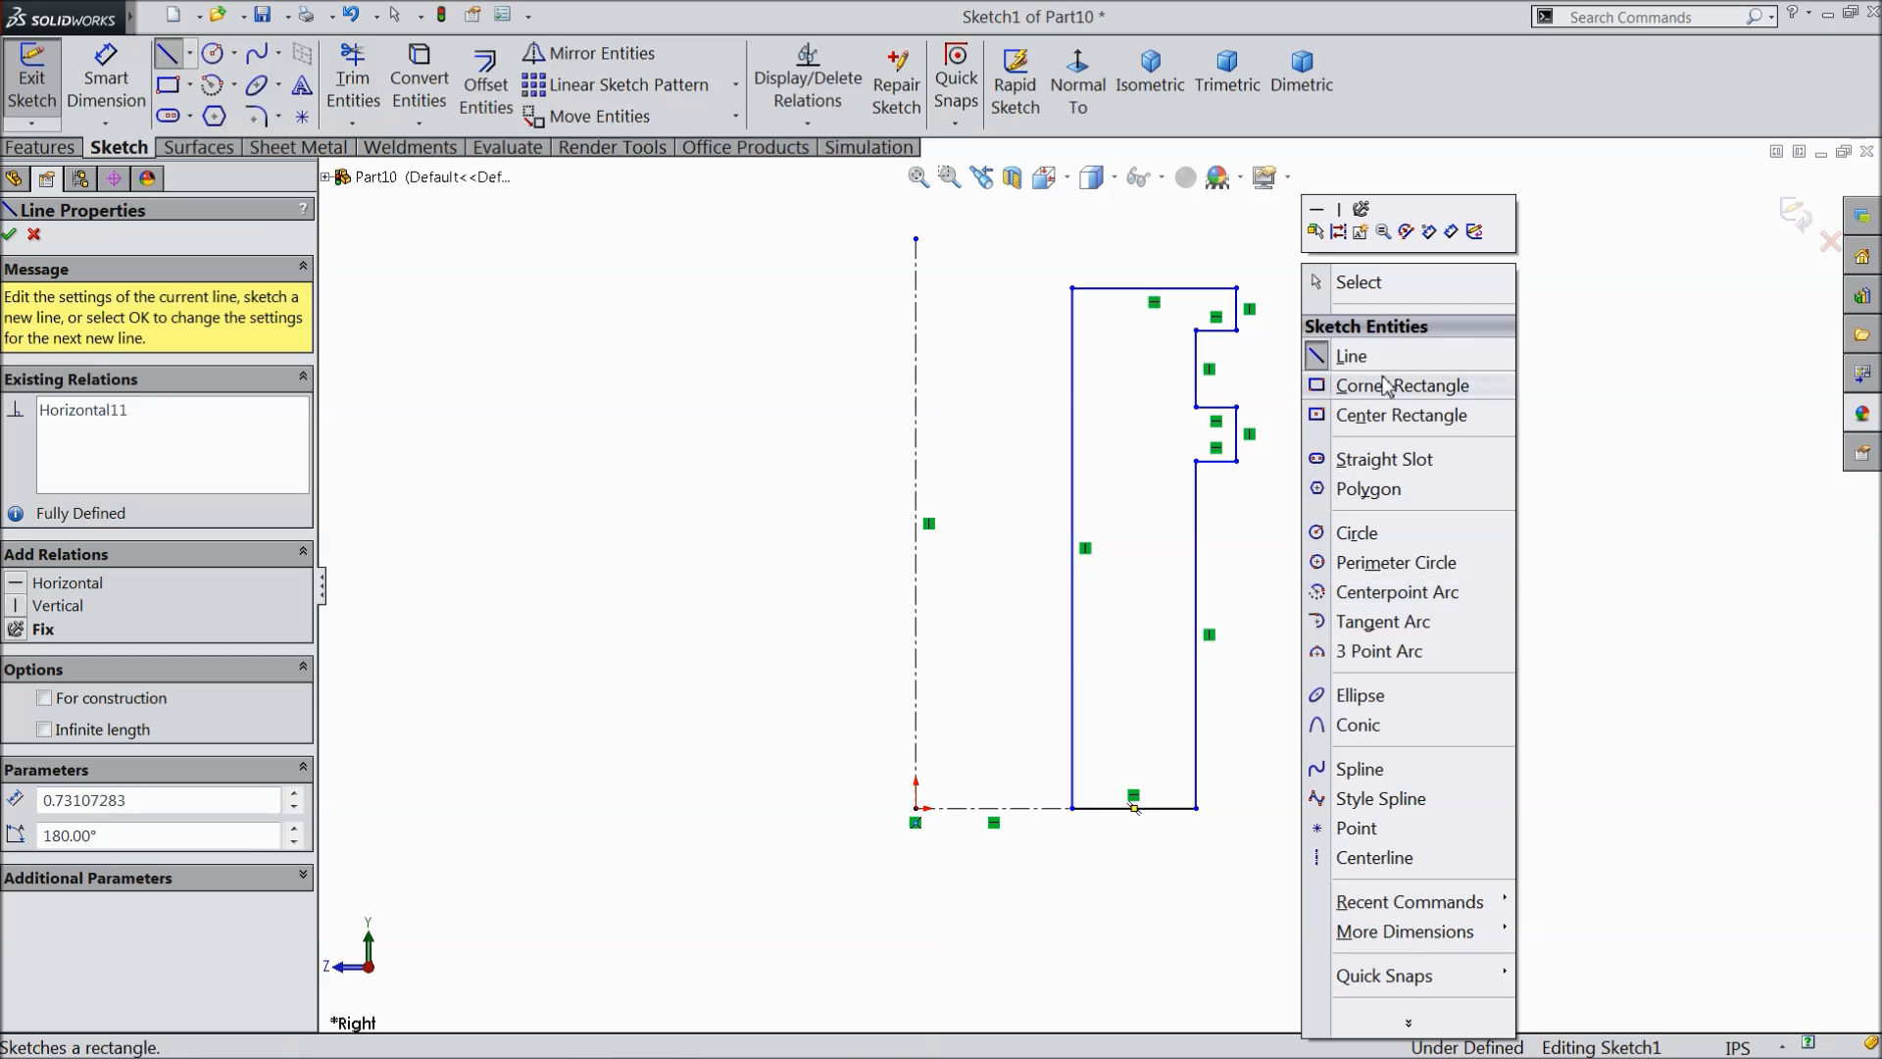
left_click(1318, 282)
- Make the two short outer vertical lines above and below the groove collinear
scroll(1310, 352, "down", 2)
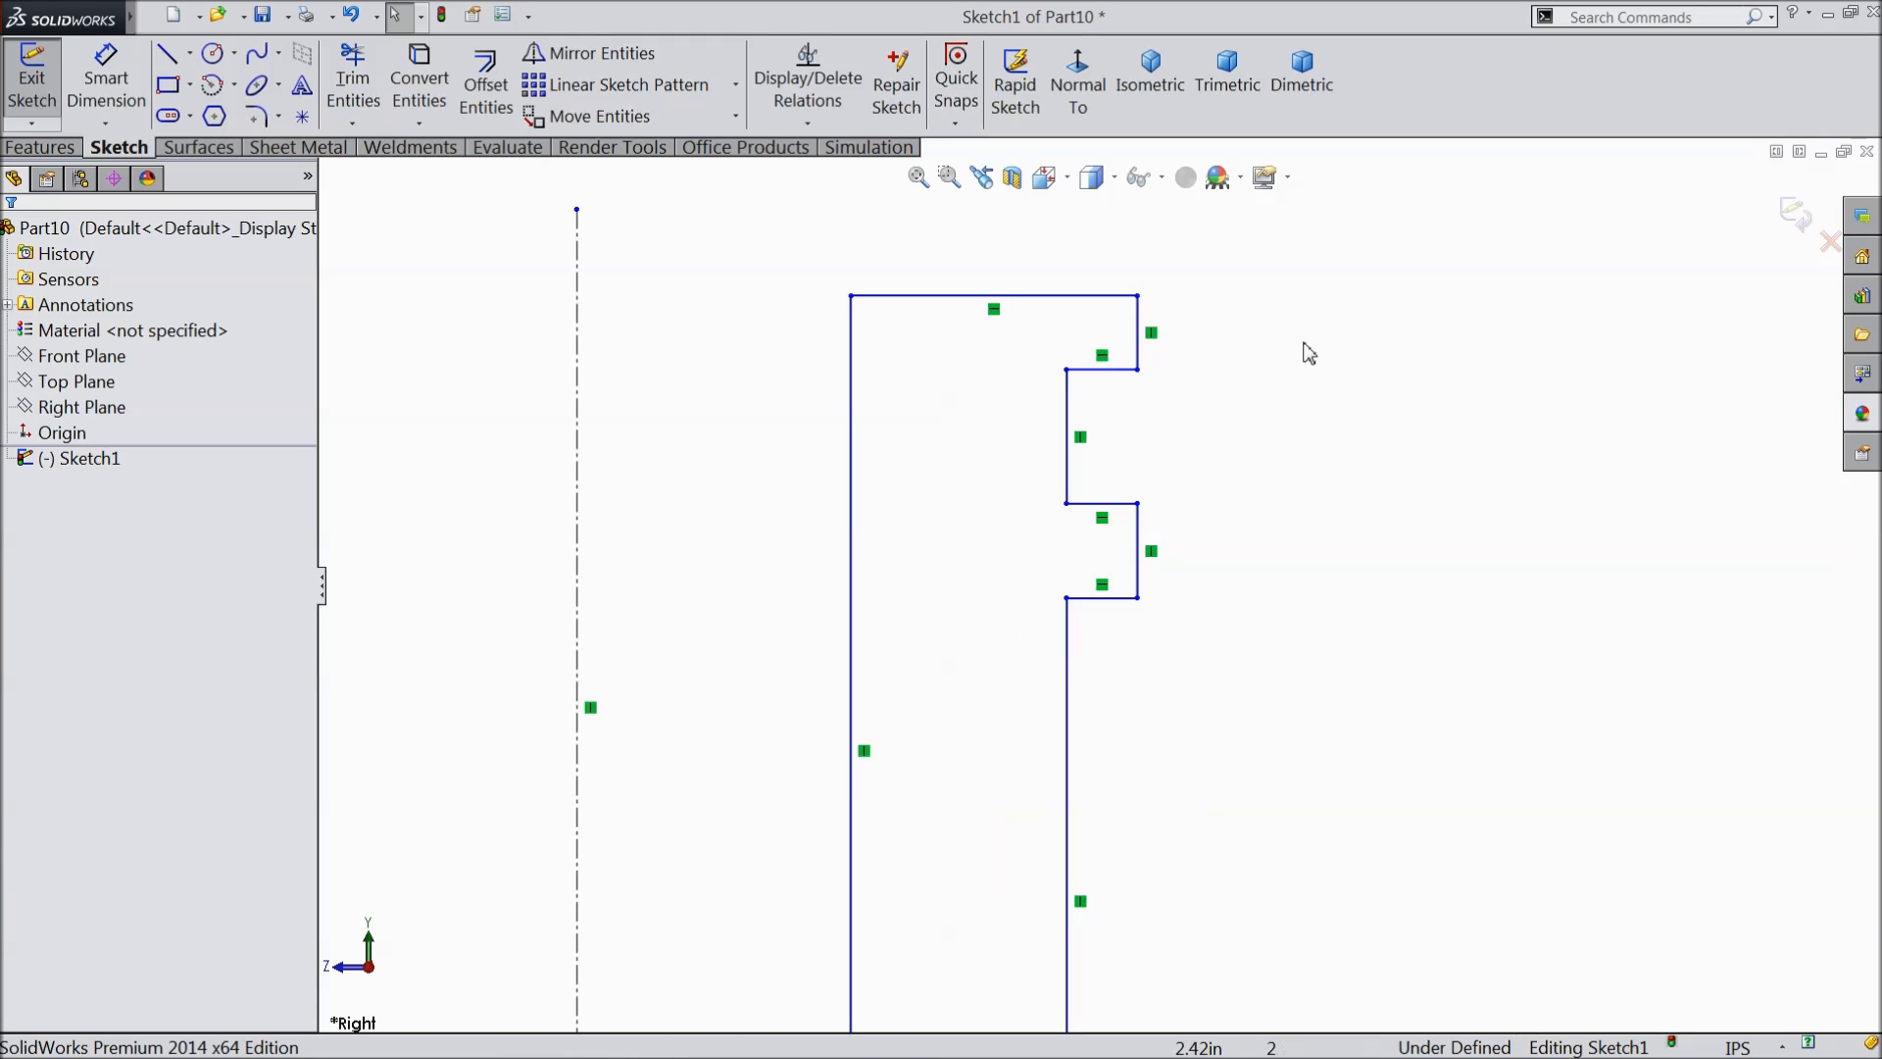
left_click(1139, 345)
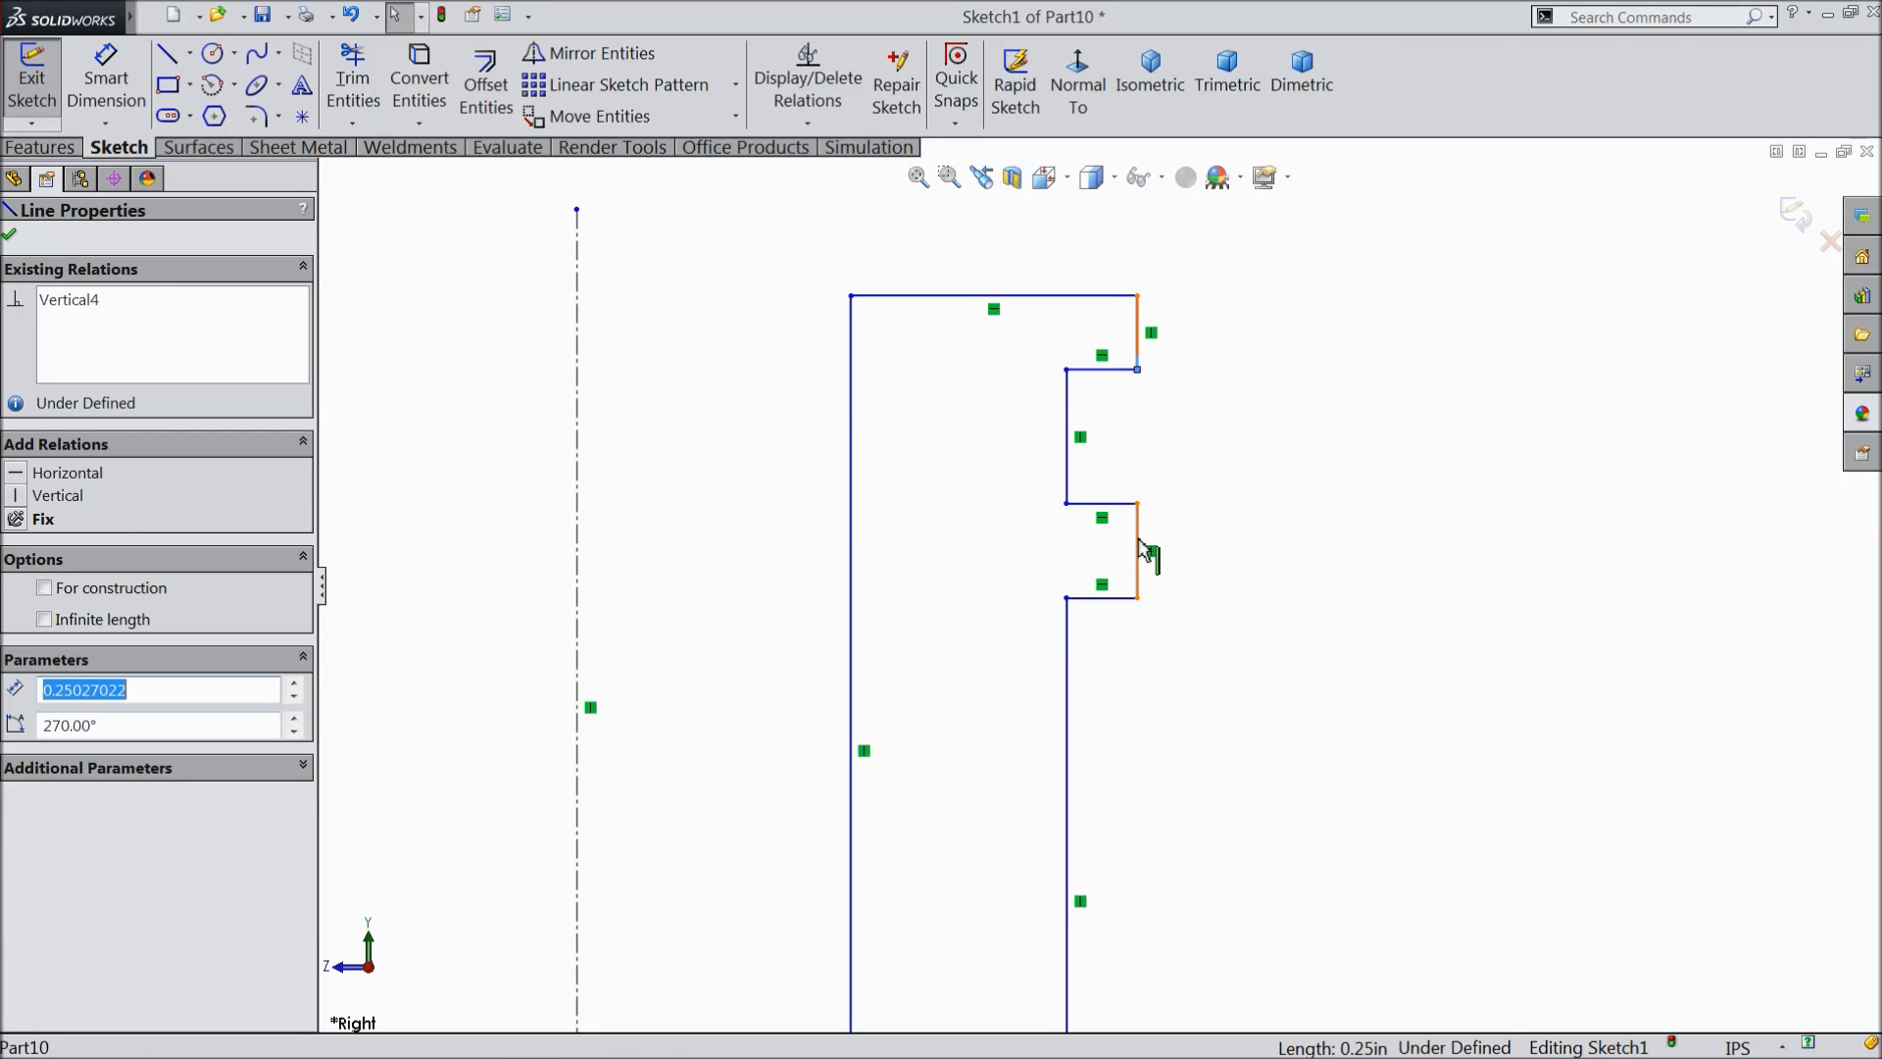
left_click(1140, 547, "ctrl")
left_click(1238, 455)
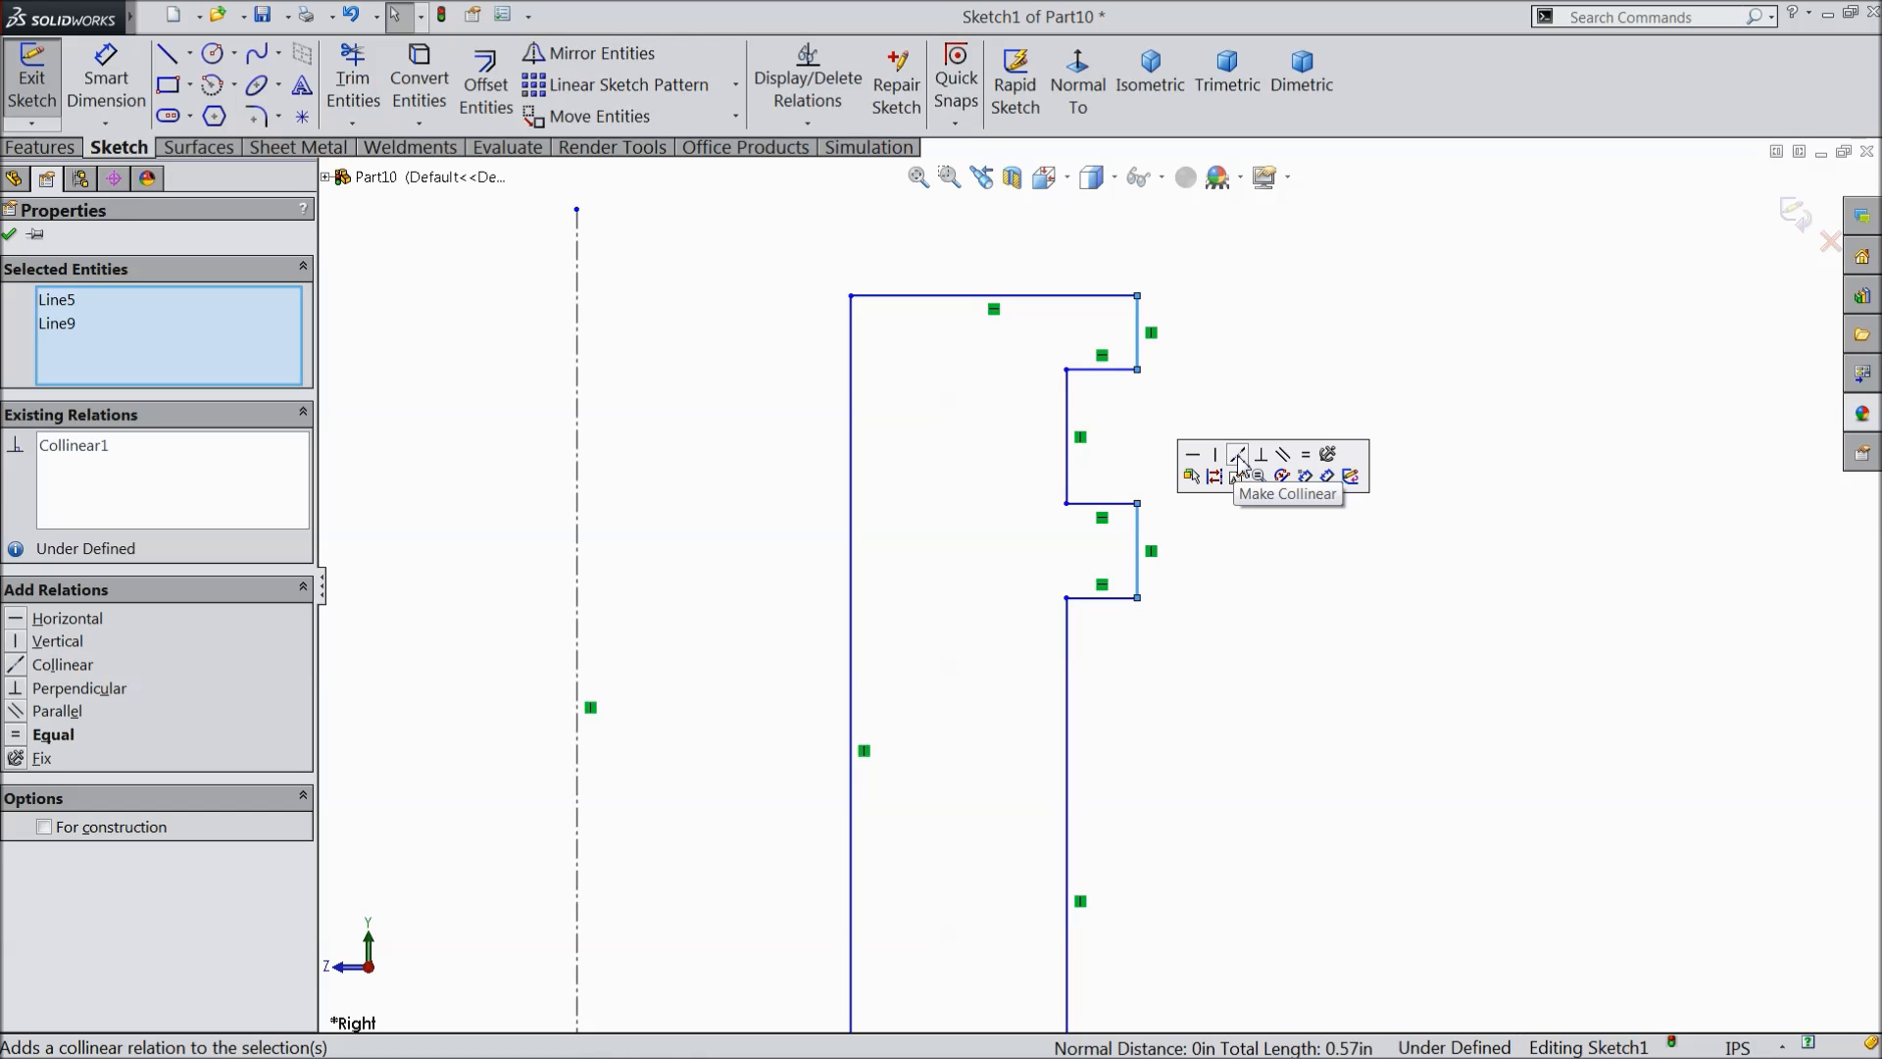
- Make the two short outer vertical lines equal, and the groove's inner vertical line collinear with the long outer side below it
left_click(49, 737)
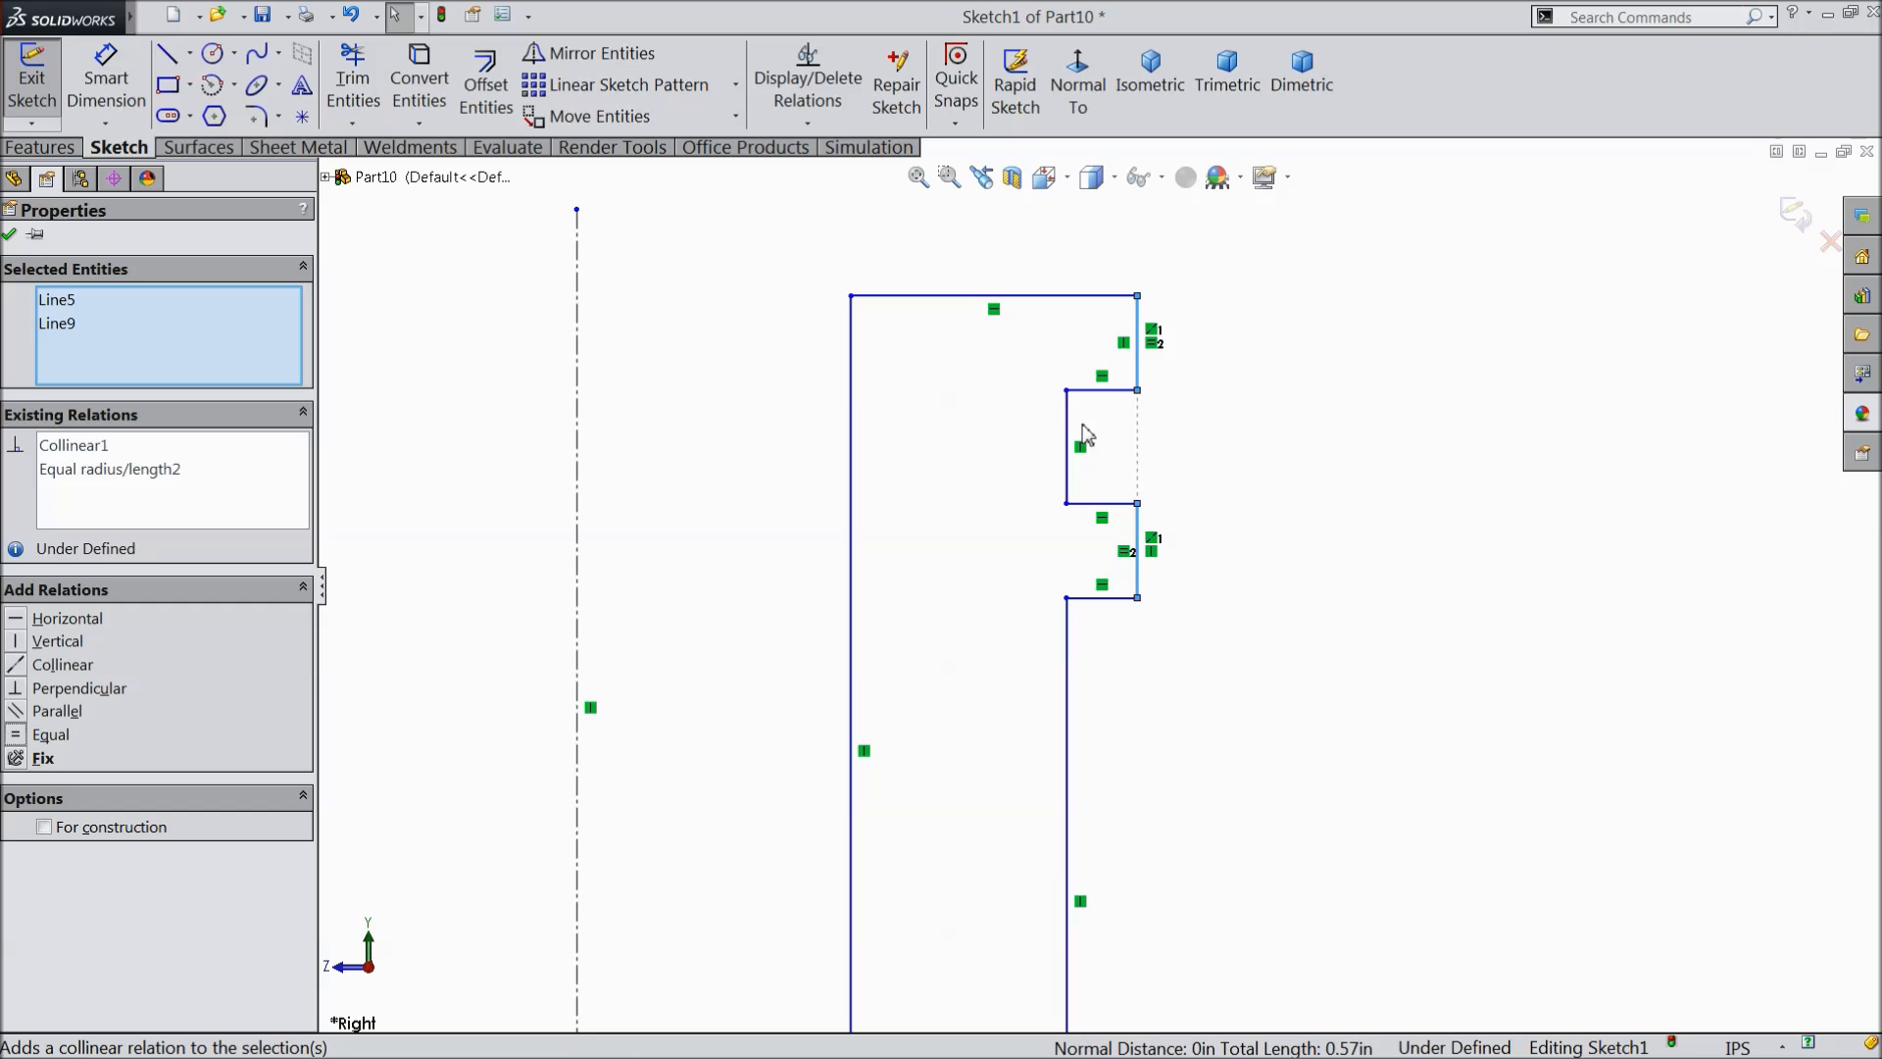
left_click(1069, 473)
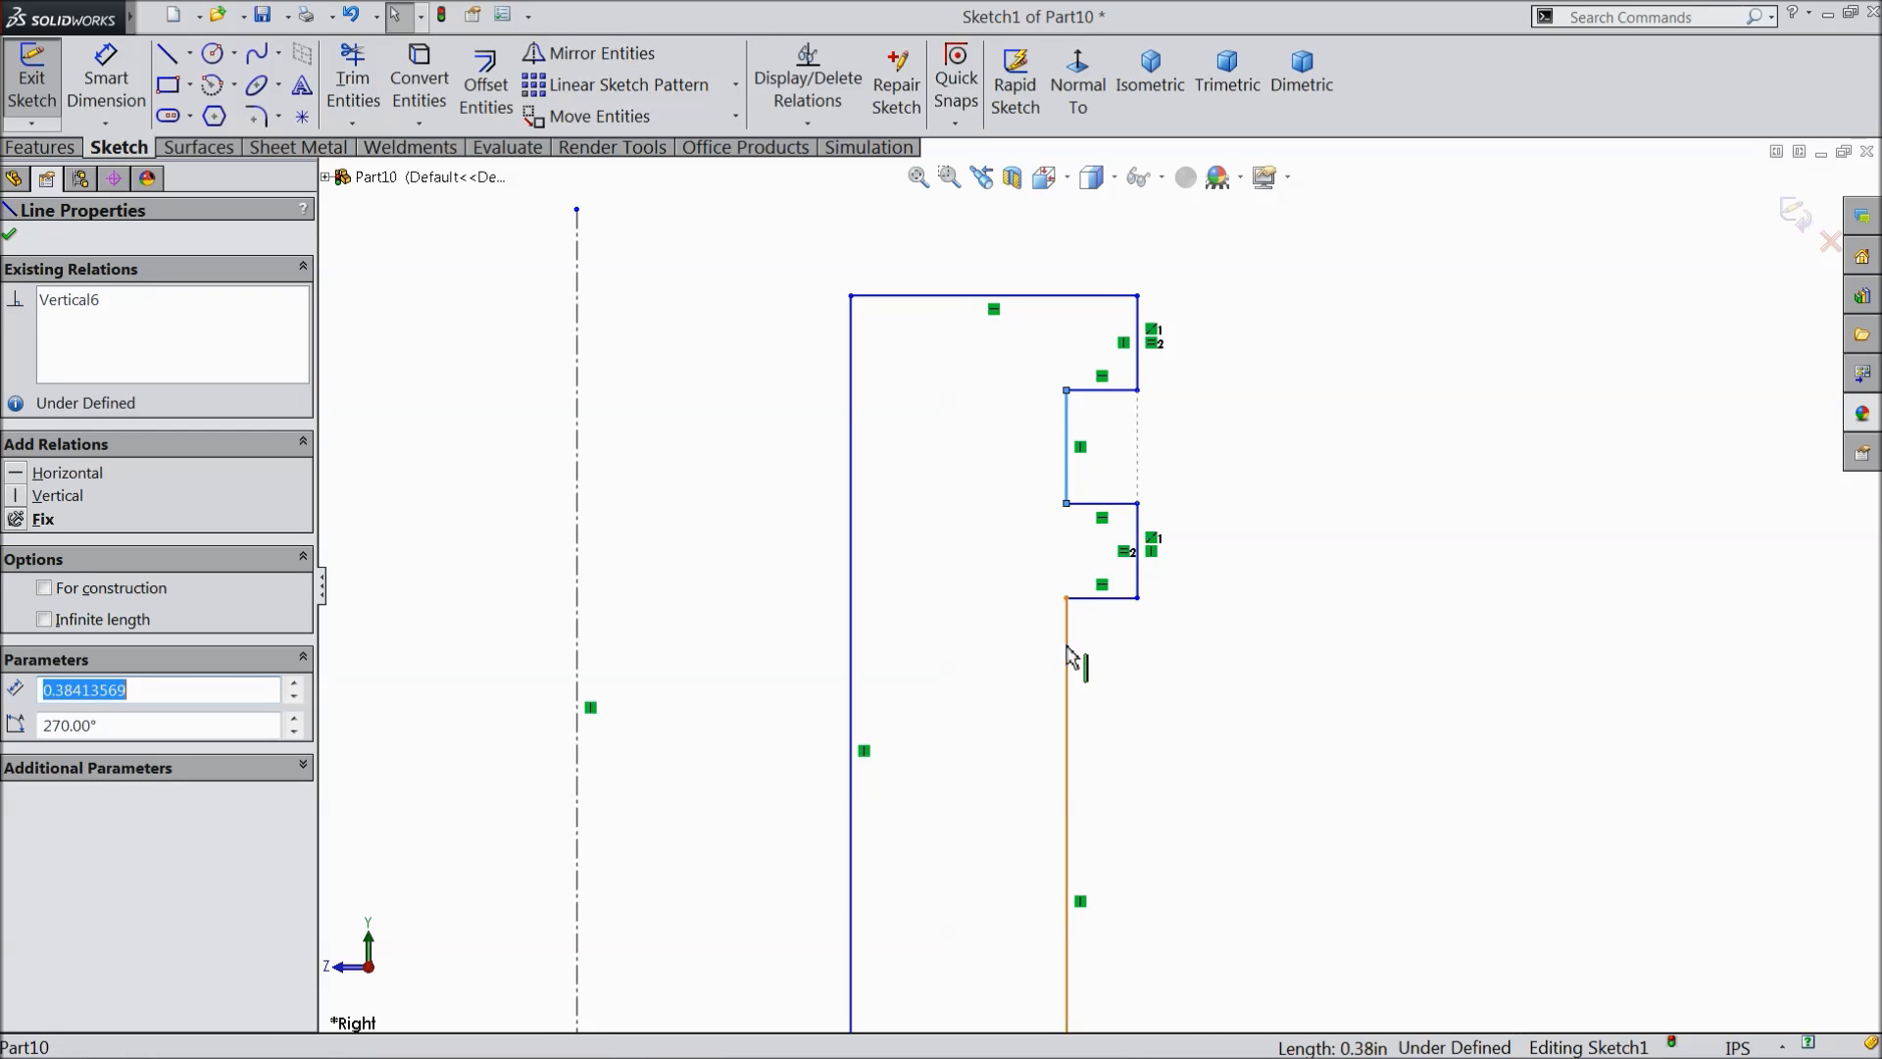
left_click(1070, 659, "ctrl")
left_click(1162, 560)
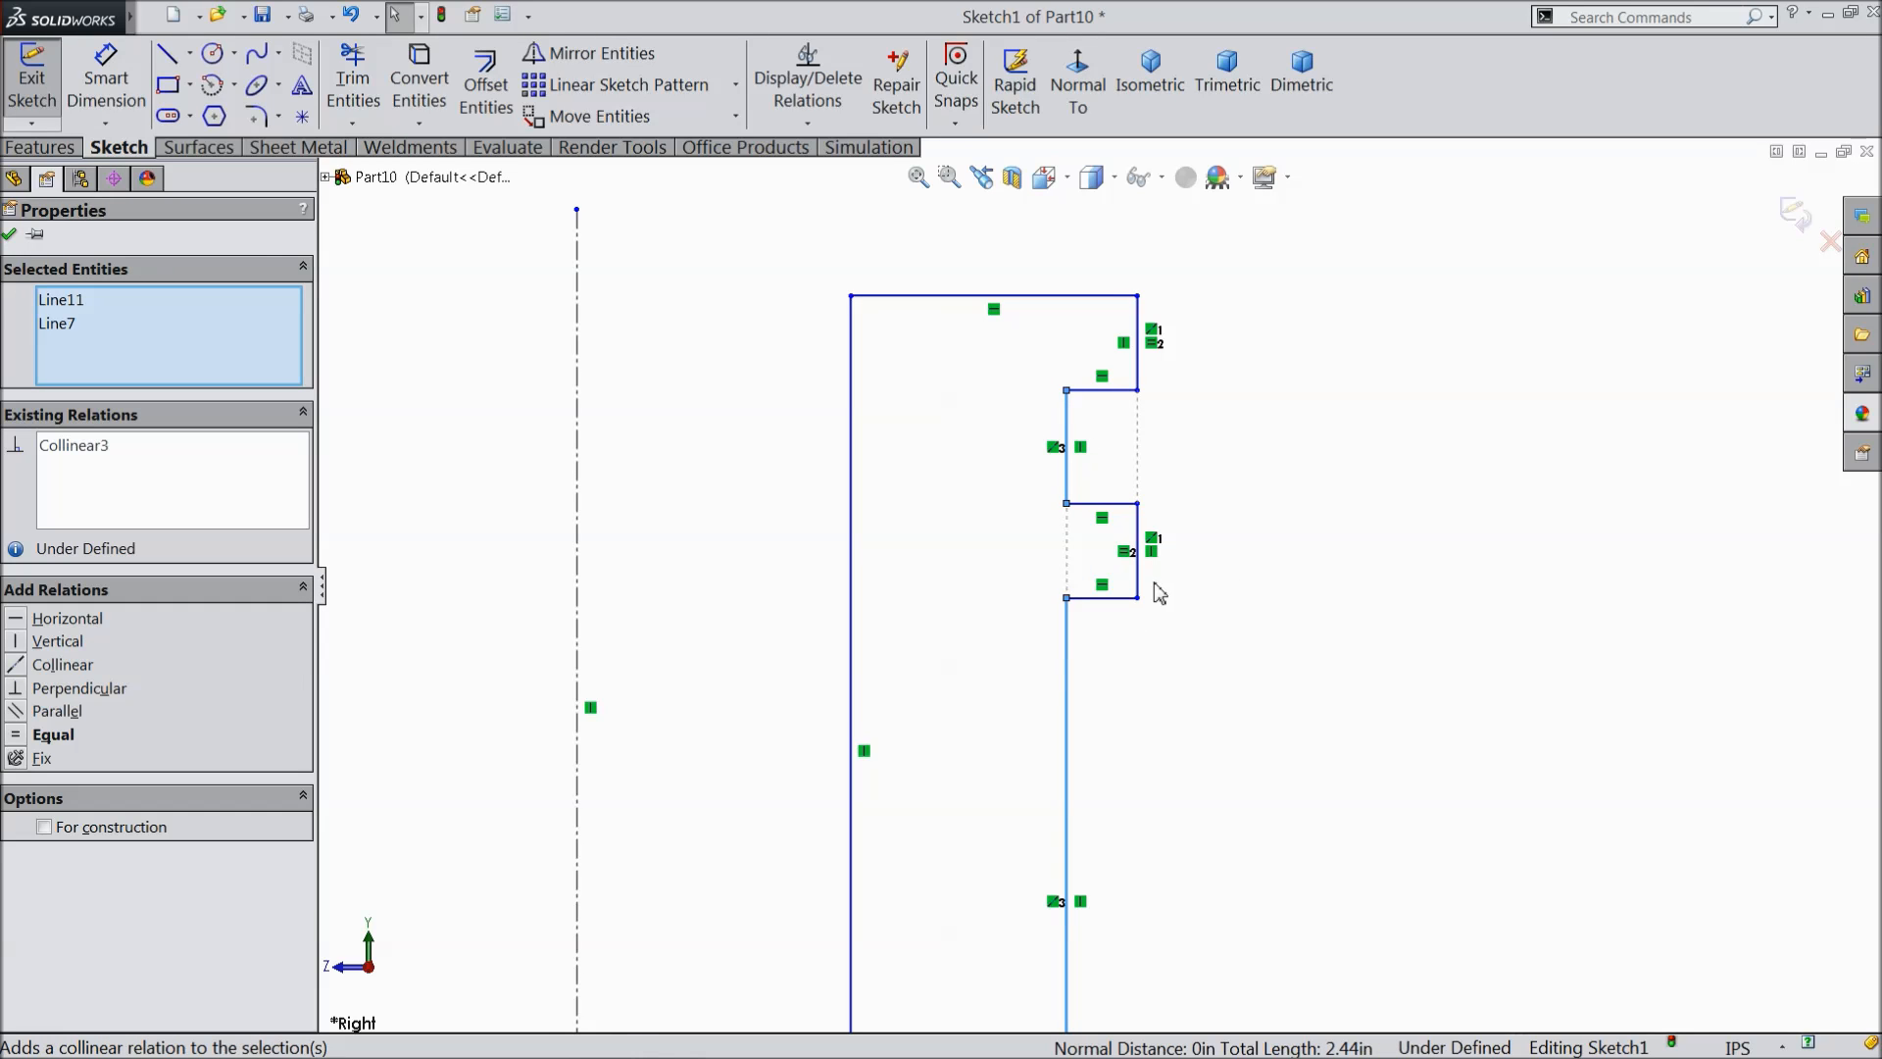
left_click(10, 235)
- Dimension the profile's inner vertical line and set its height to 0.152 in
left_click(105, 84)
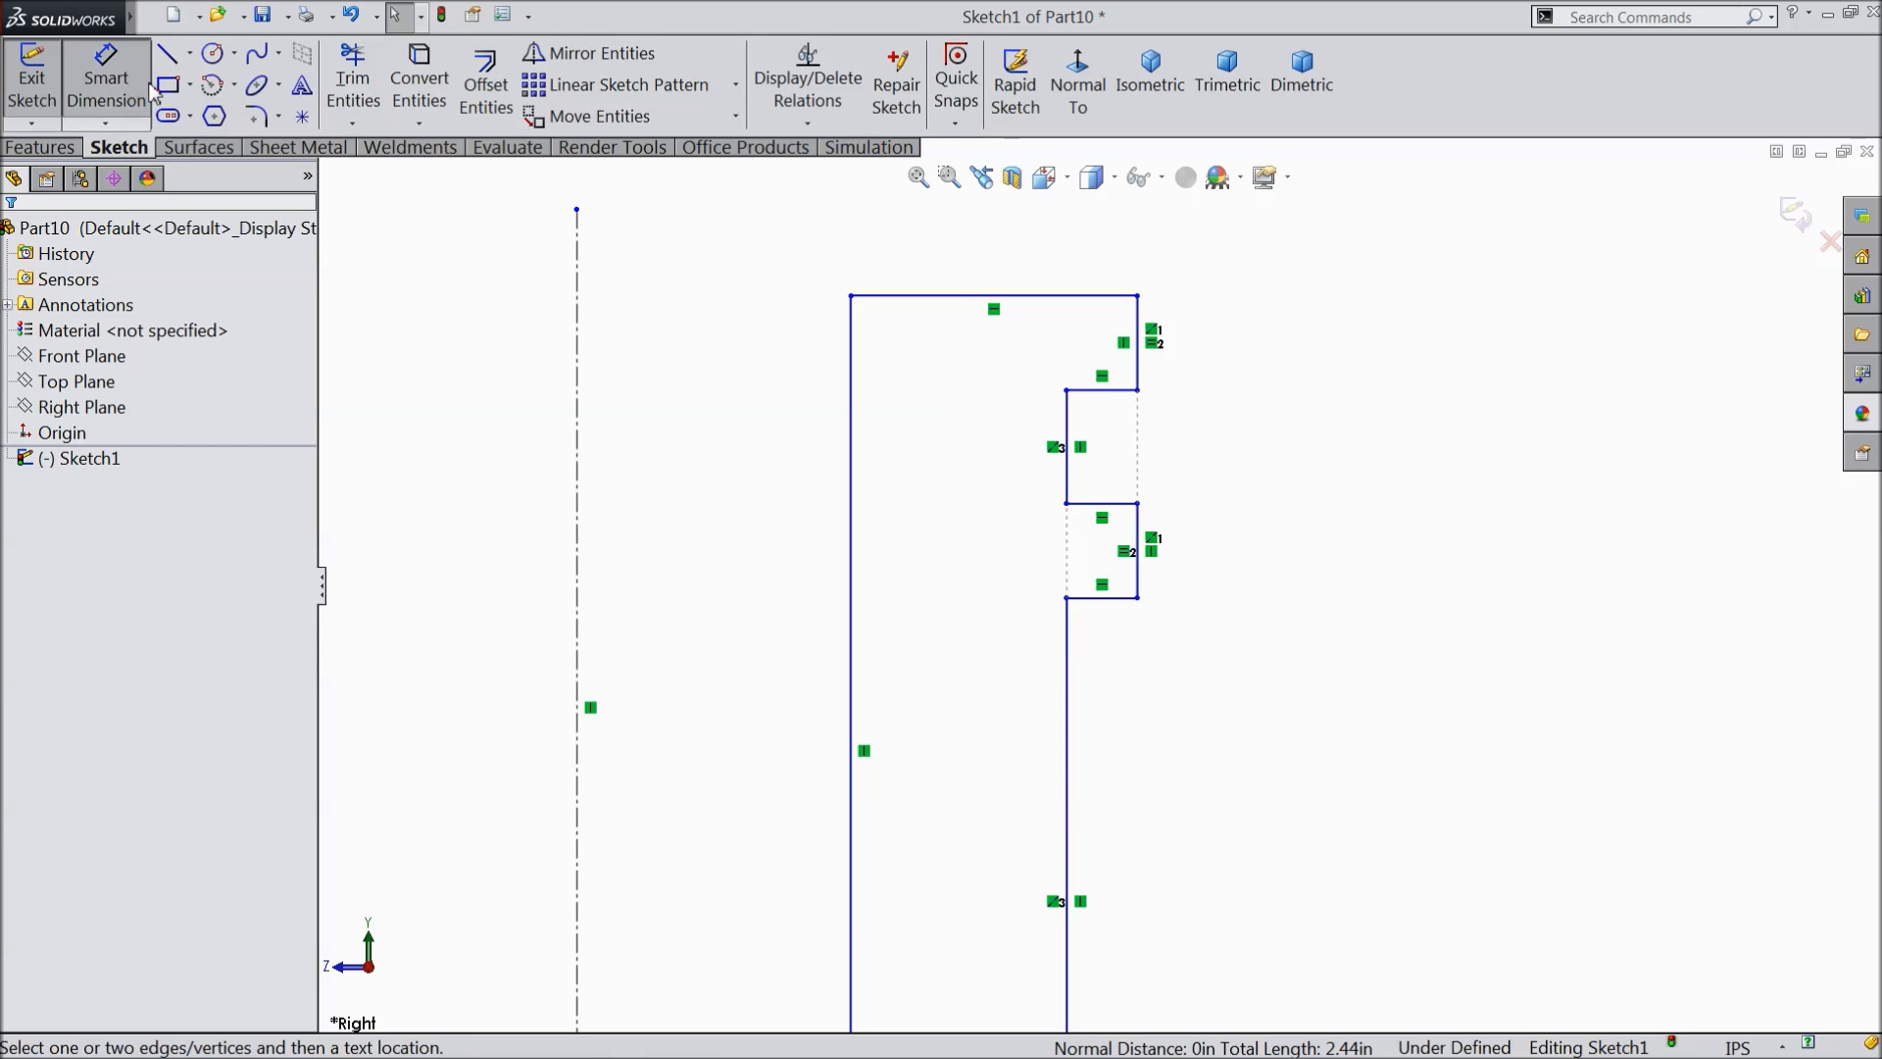
scroll(1099, 588, "up", 3)
scroll(1102, 698, "down", 2)
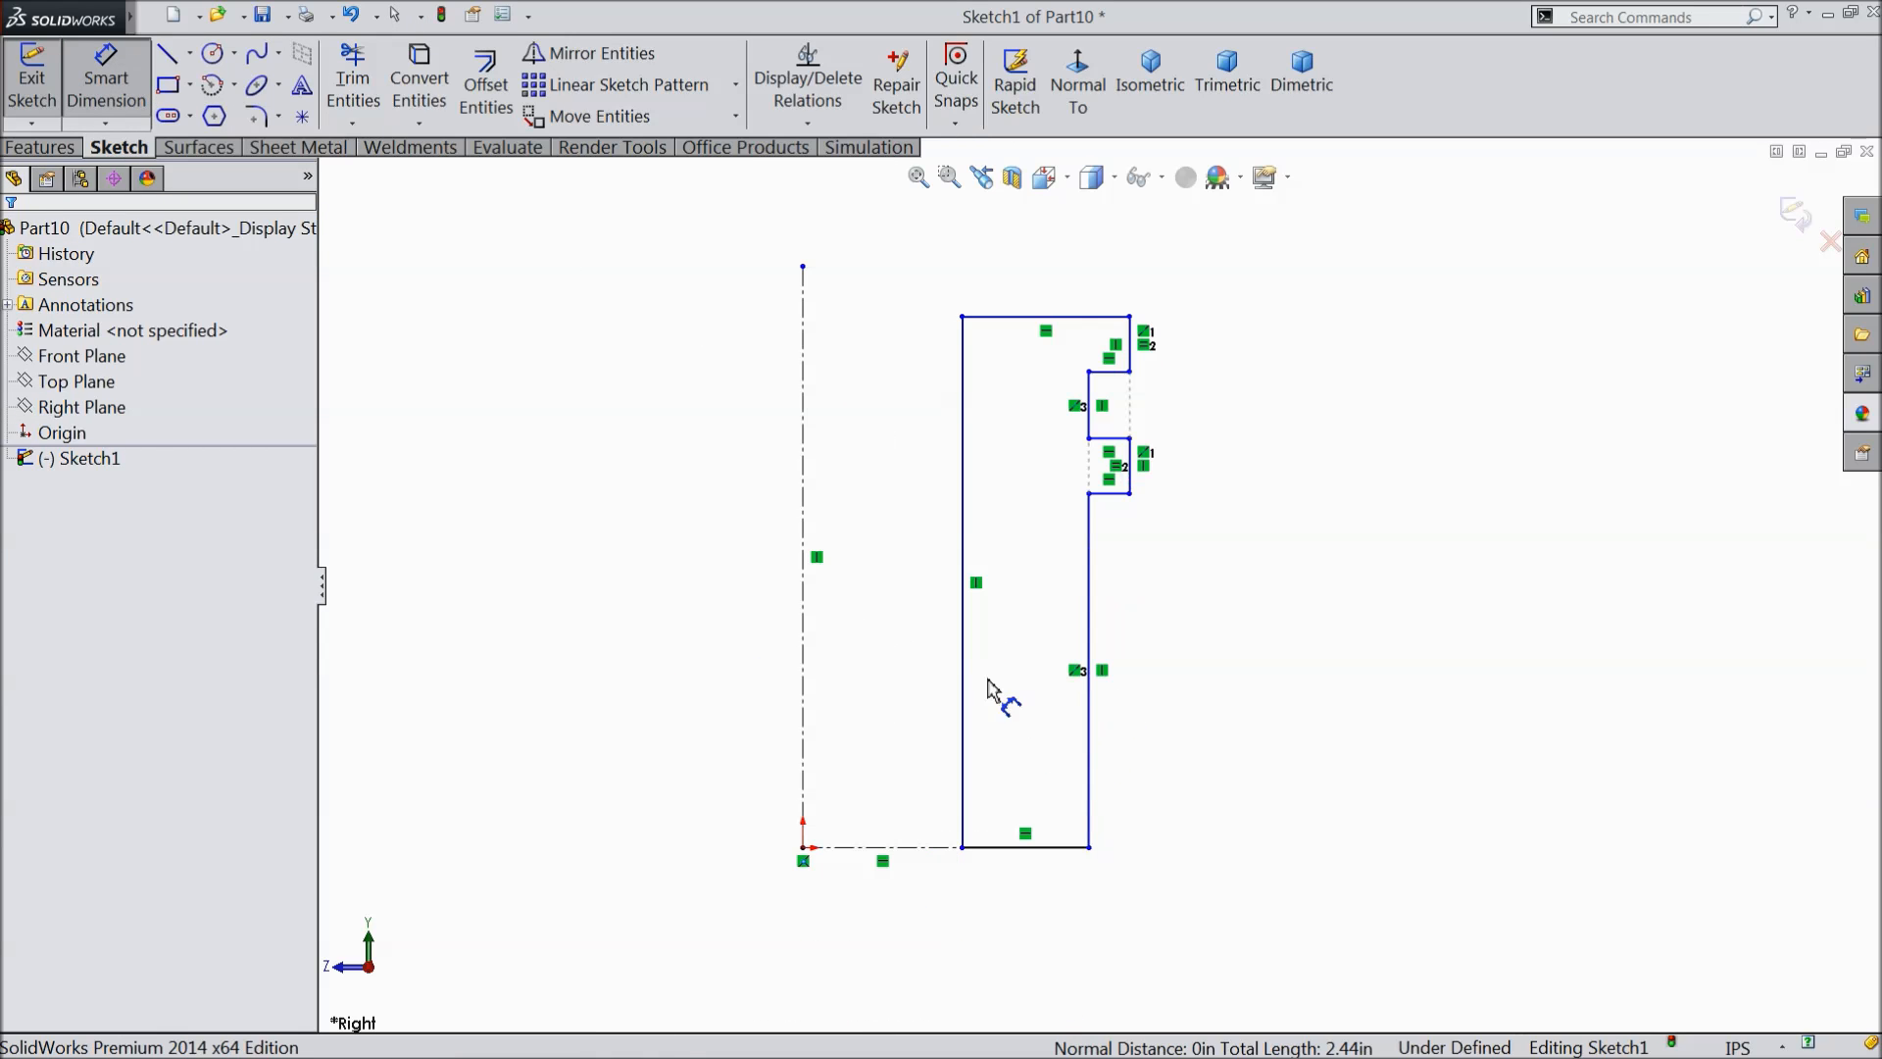
left_click(964, 627)
left_click(686, 614)
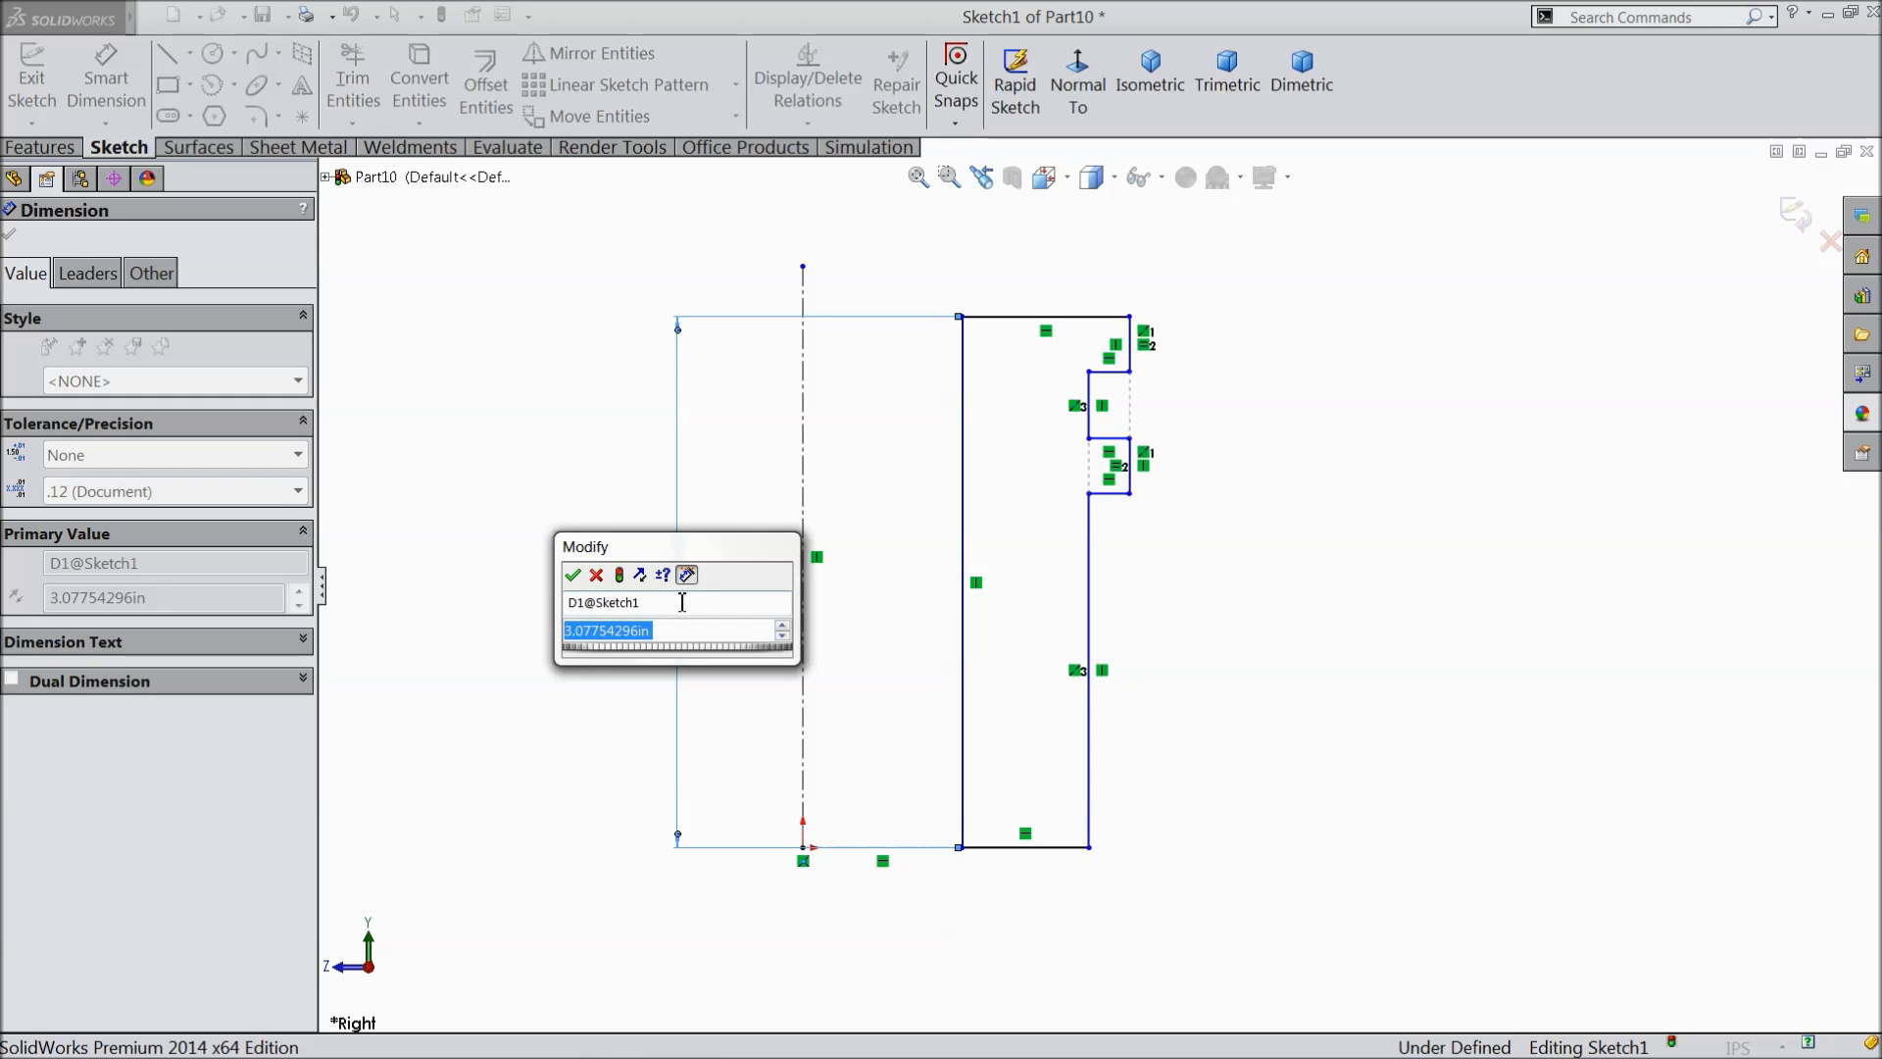
type("0.152")
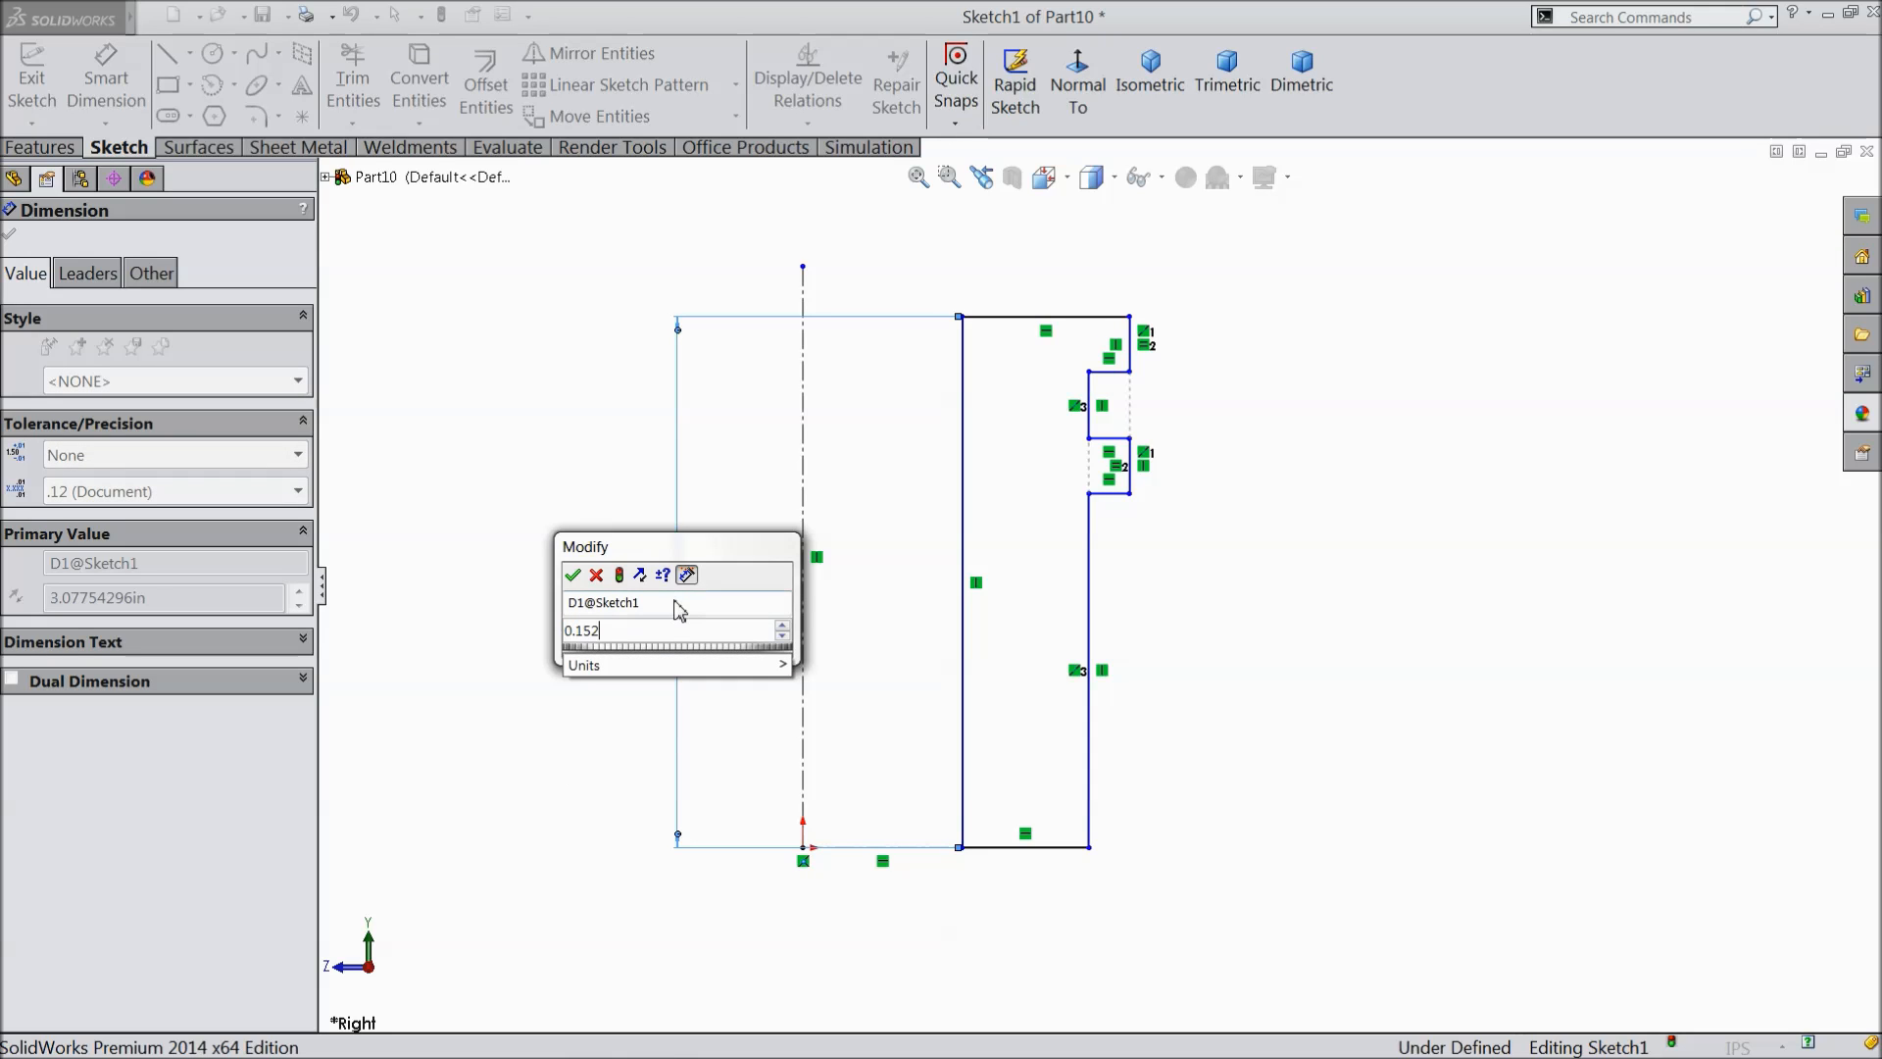
left_click(573, 576)
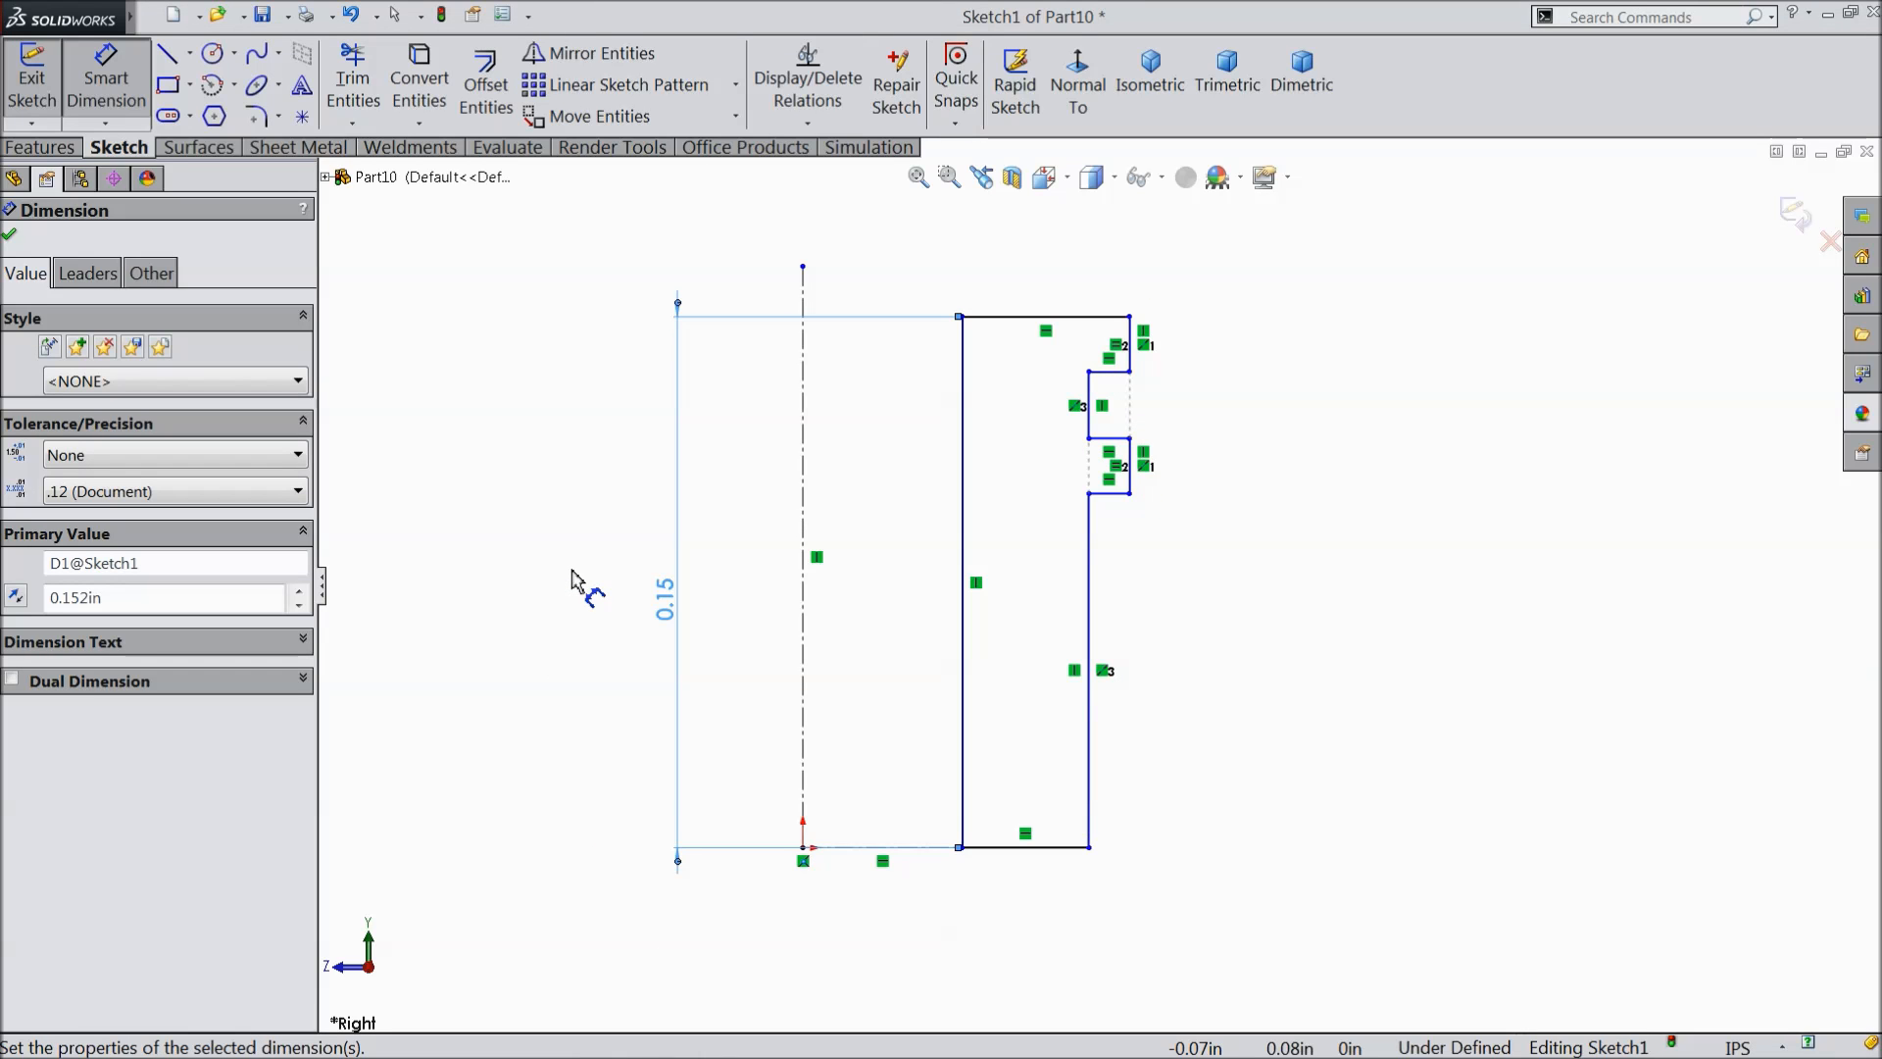
- Give the profile's height dimension a bilateral tolerance with a maximum variation of 0.001 in
left_click(178, 463)
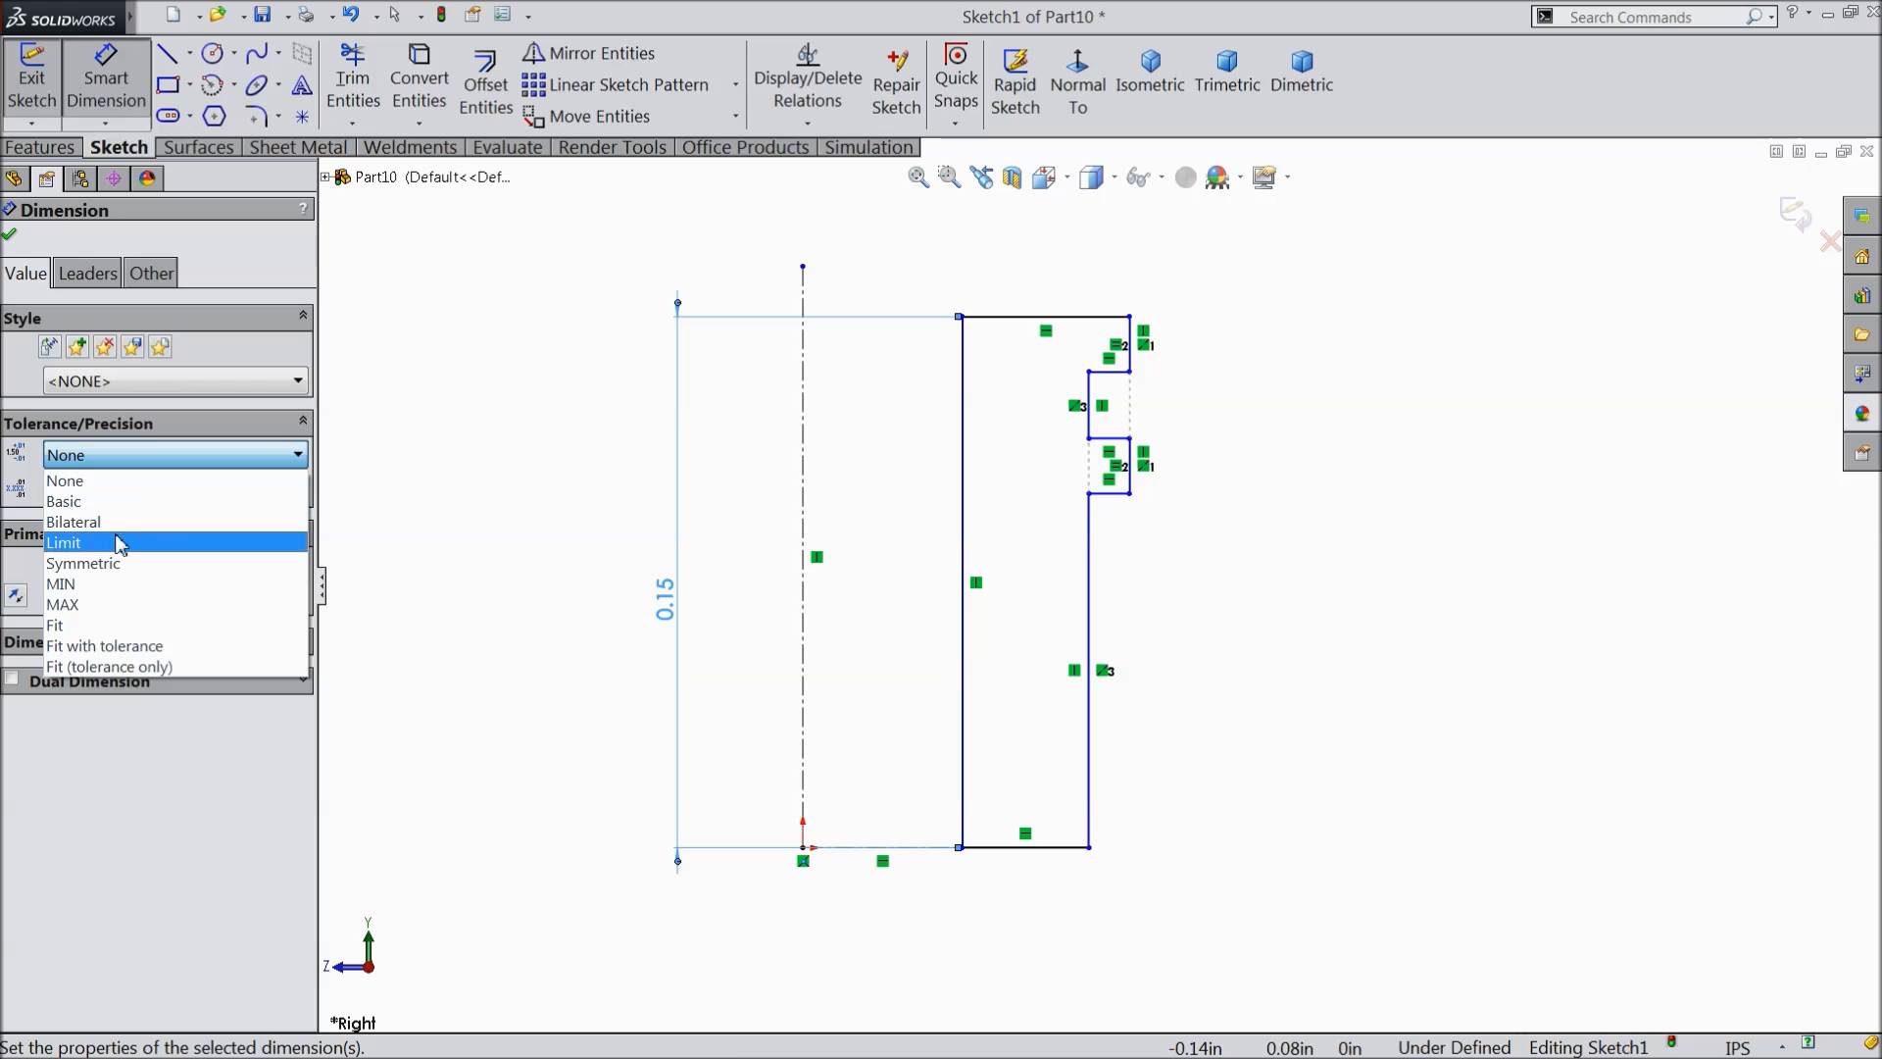
left_click(109, 522)
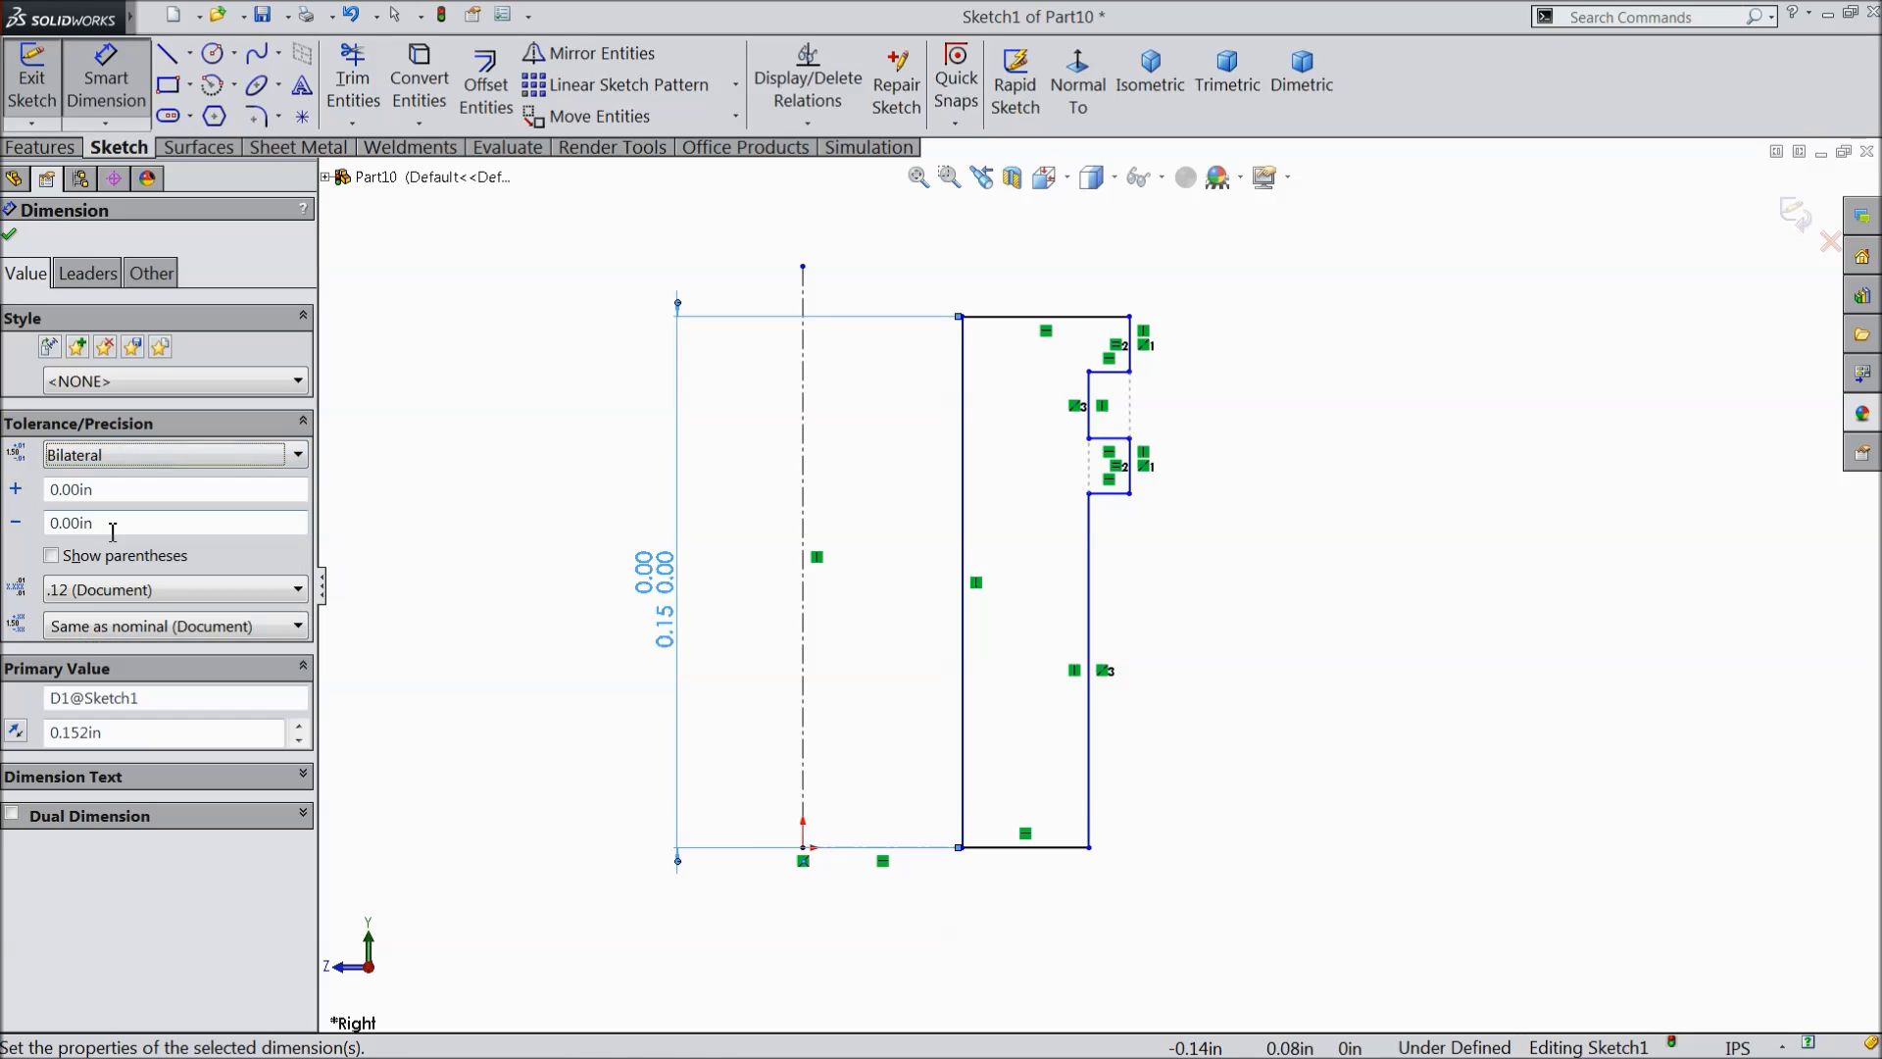
left_click(59, 488)
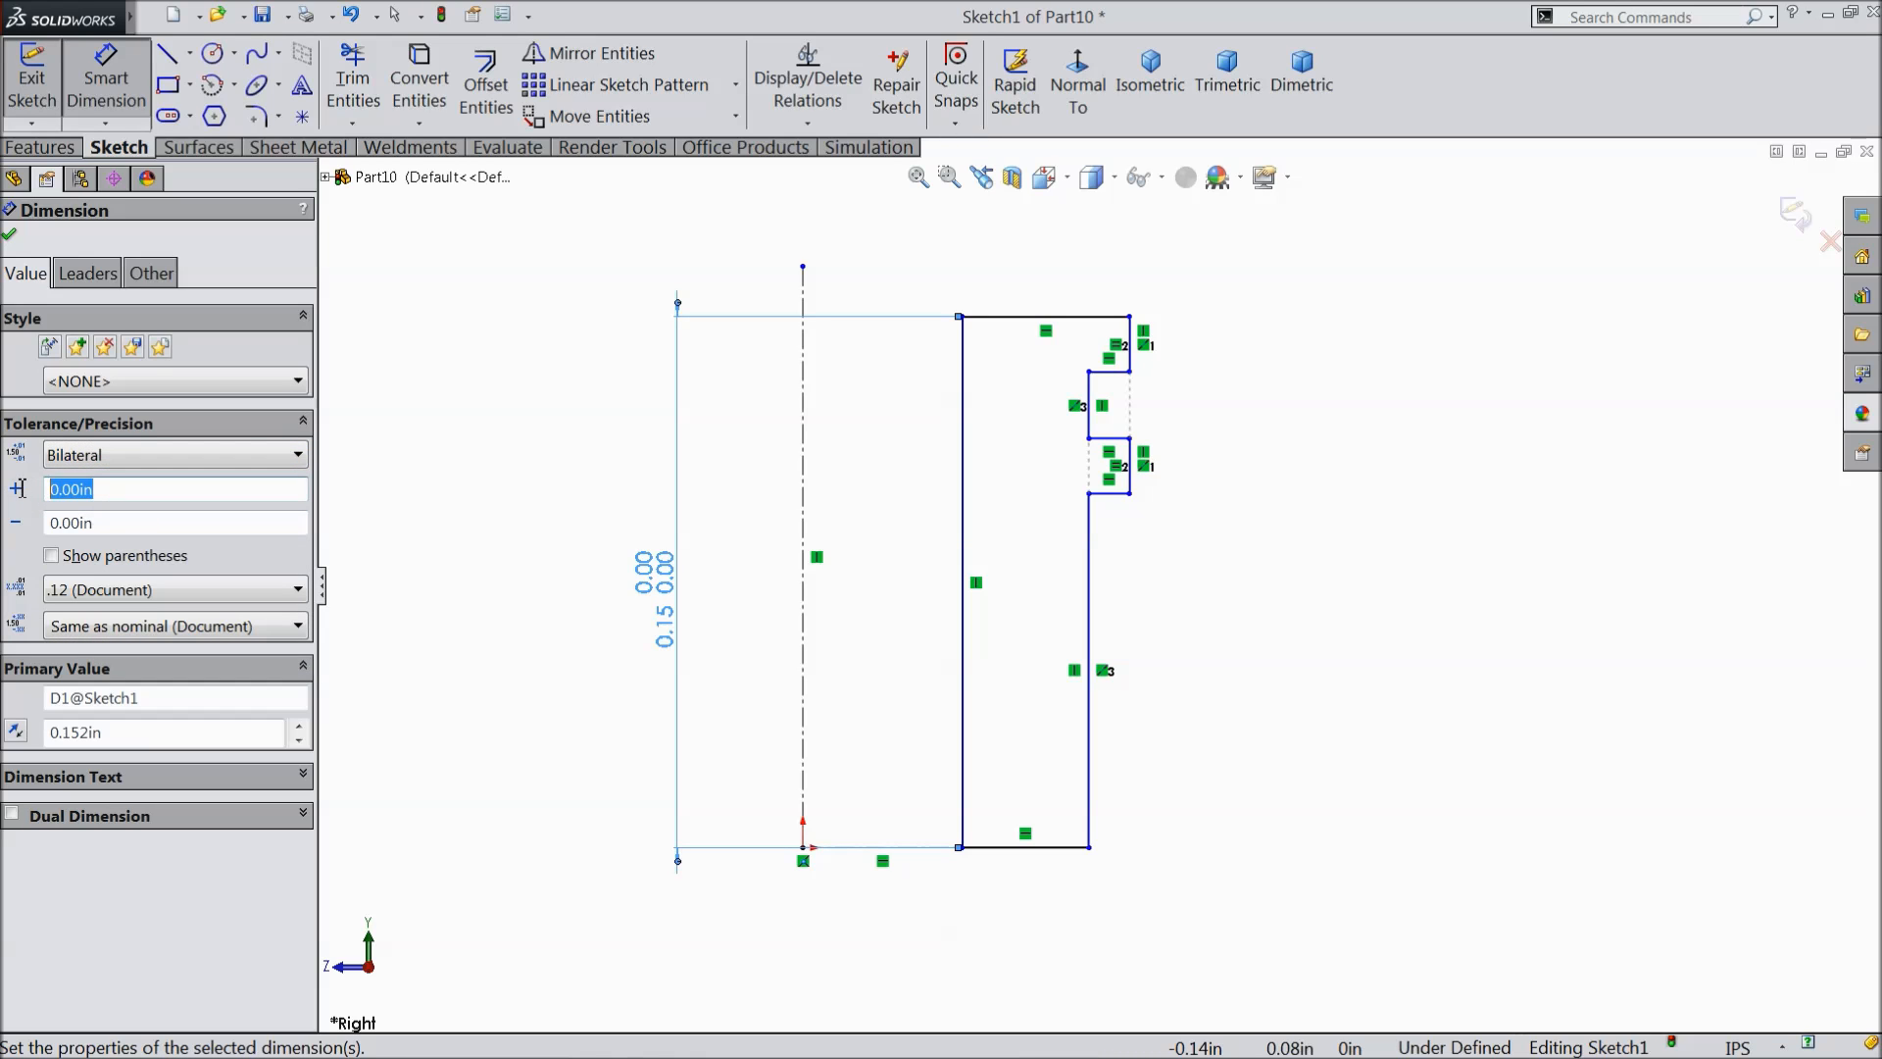
left_click(440, 452)
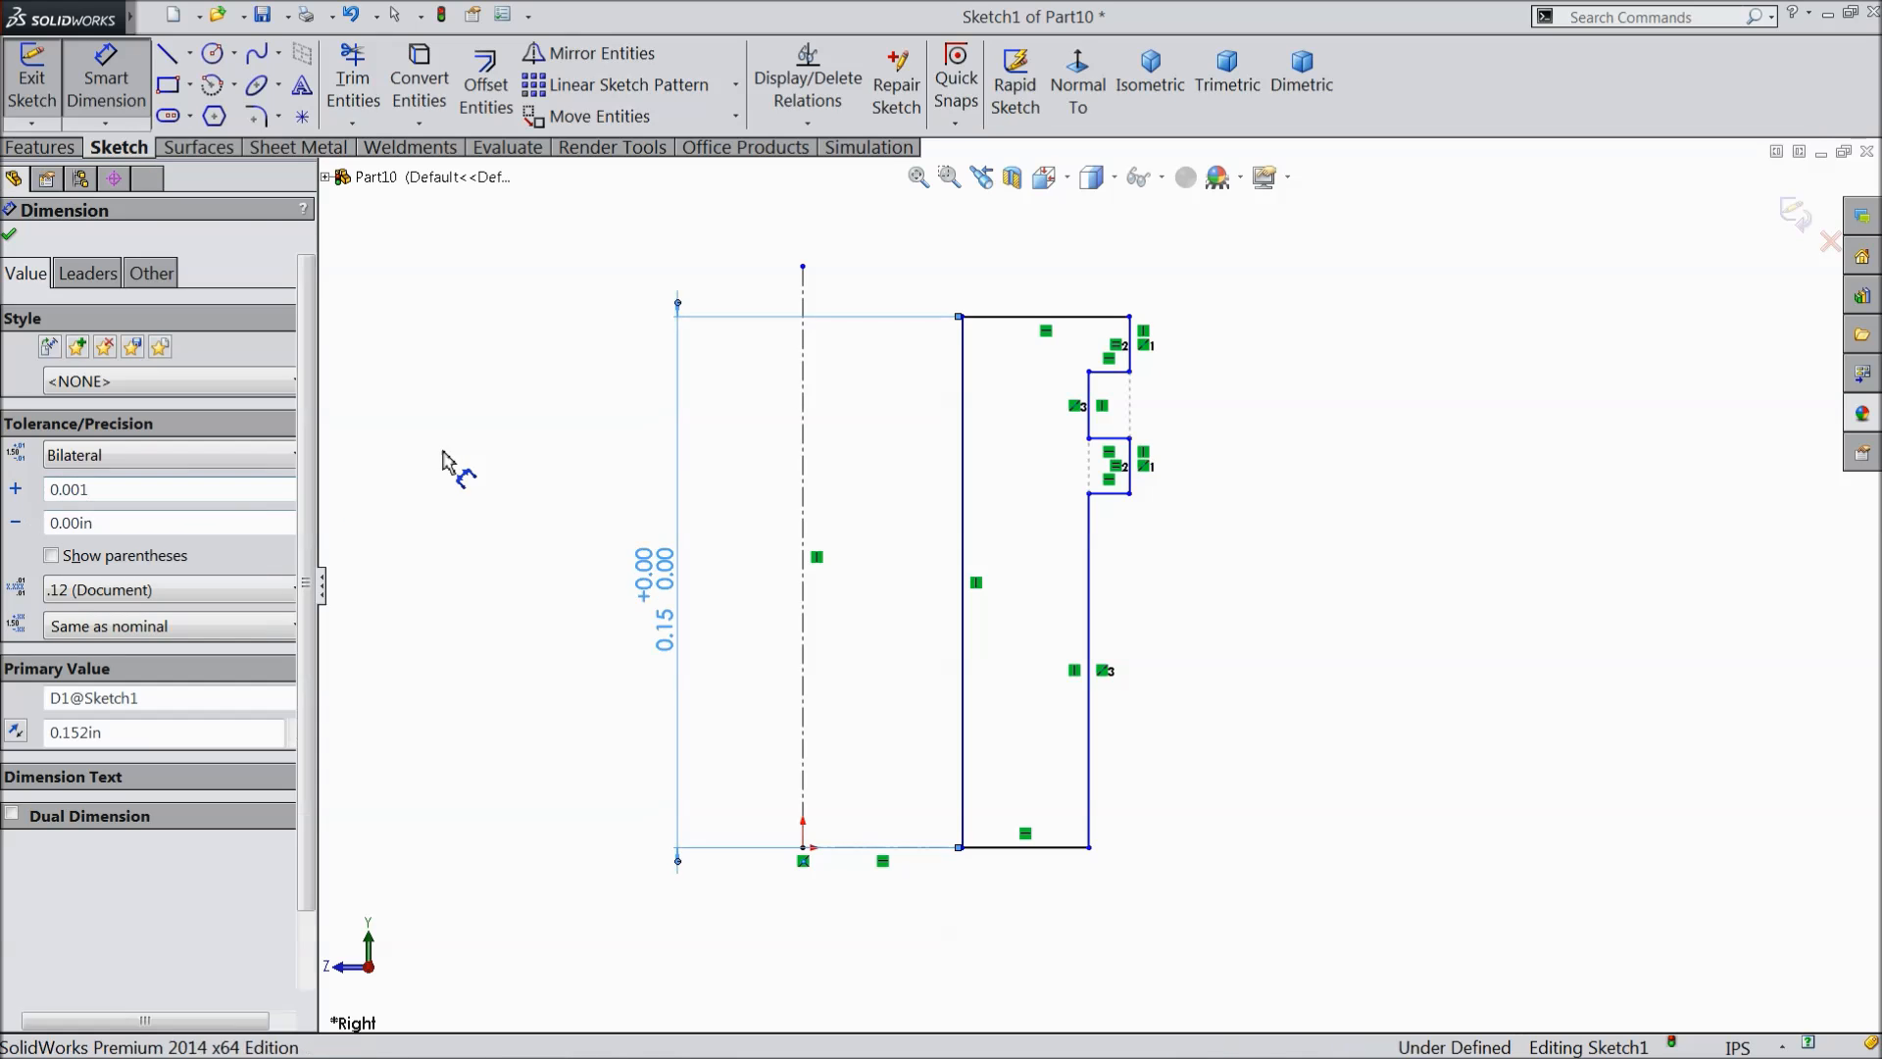
- Dimension the long outer side across the vertical centerline as a doubled distance and set the diameter to 0.414 in
scroll(1020, 828, "up", 1)
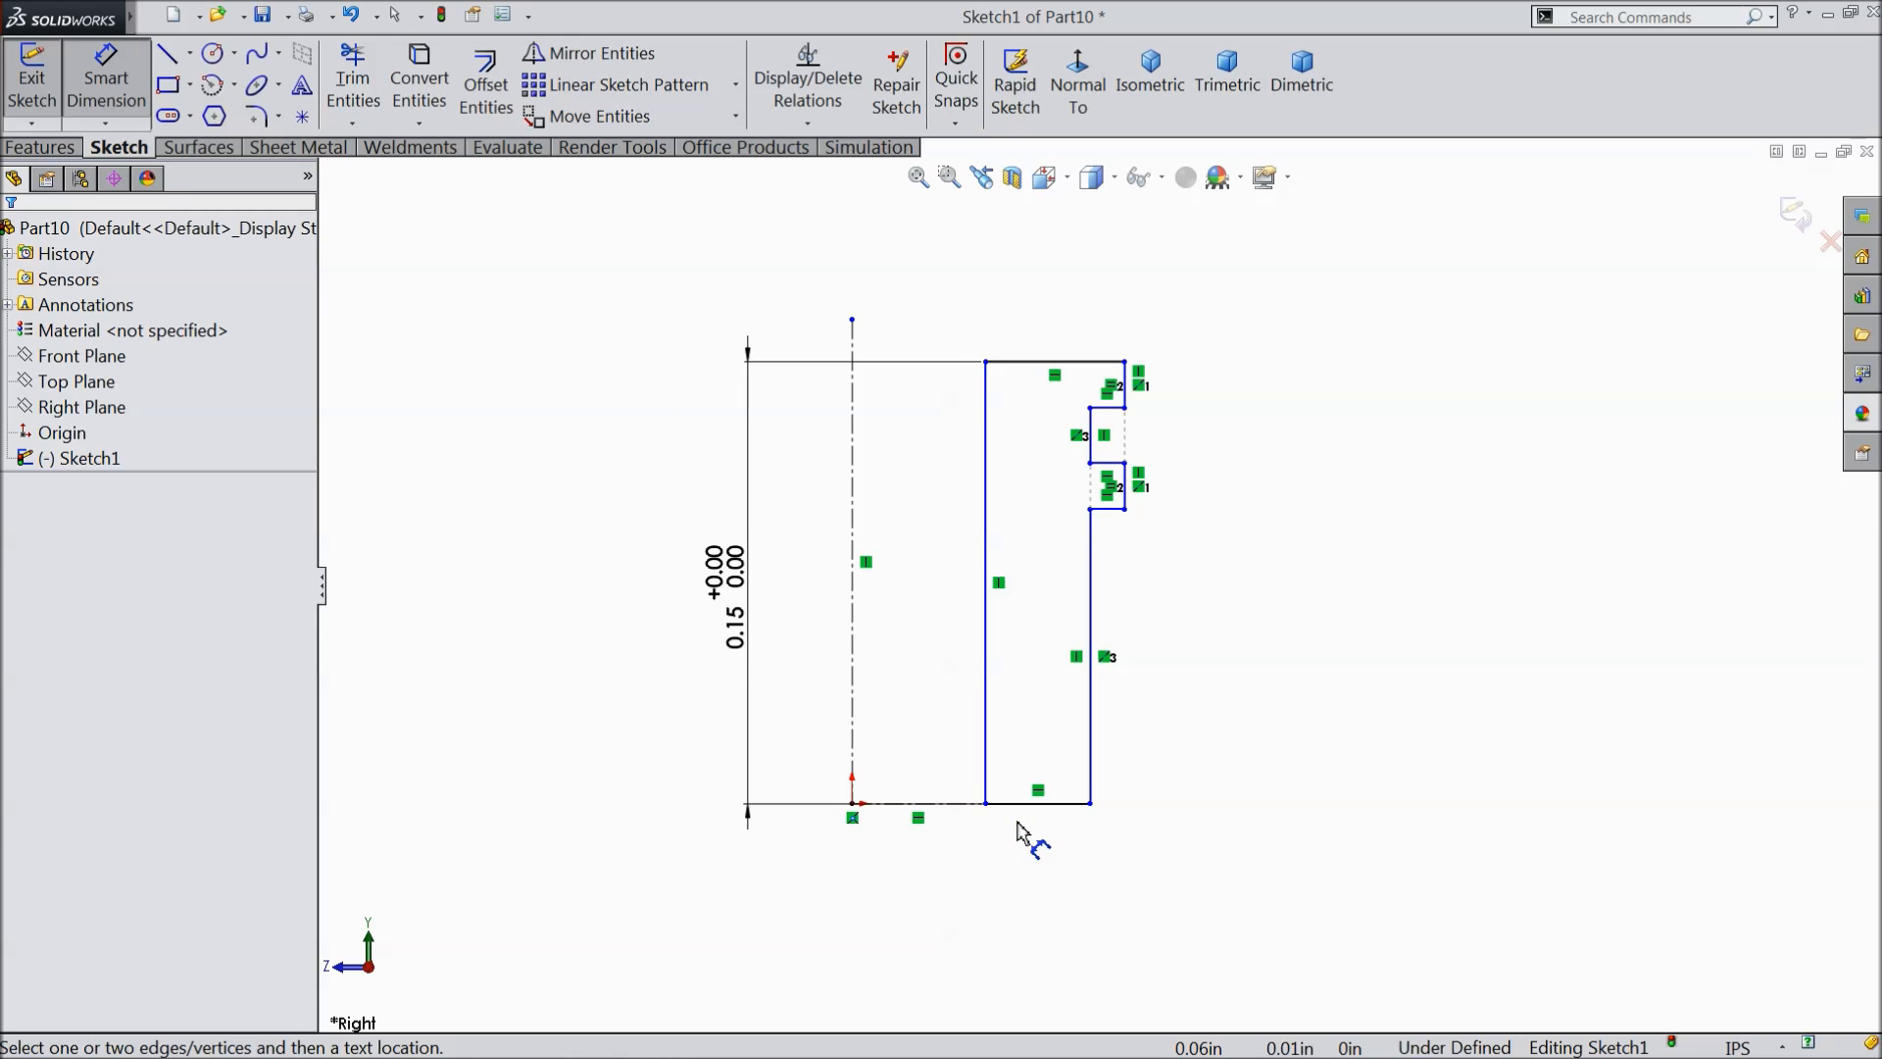
scroll(891, 734, "up", 2)
scroll(1021, 820, "down", 3)
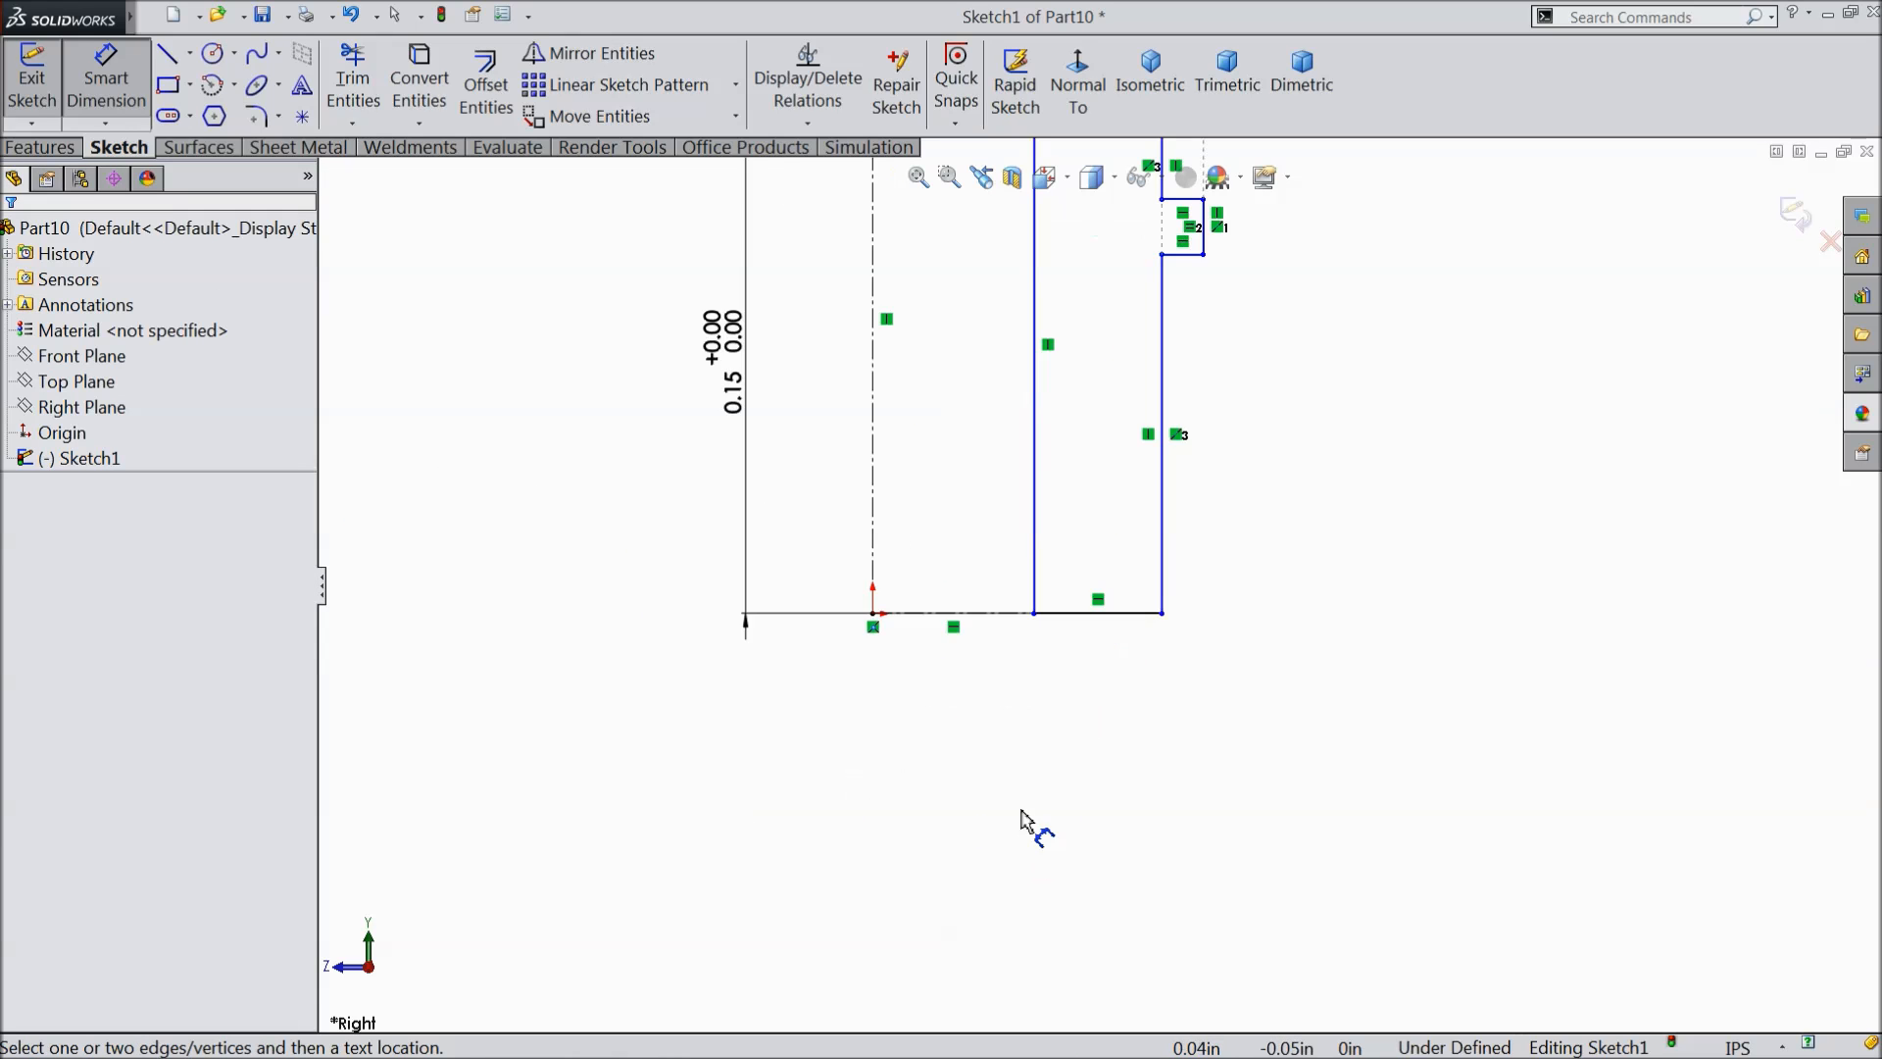
left_click(1166, 586)
left_click(873, 563)
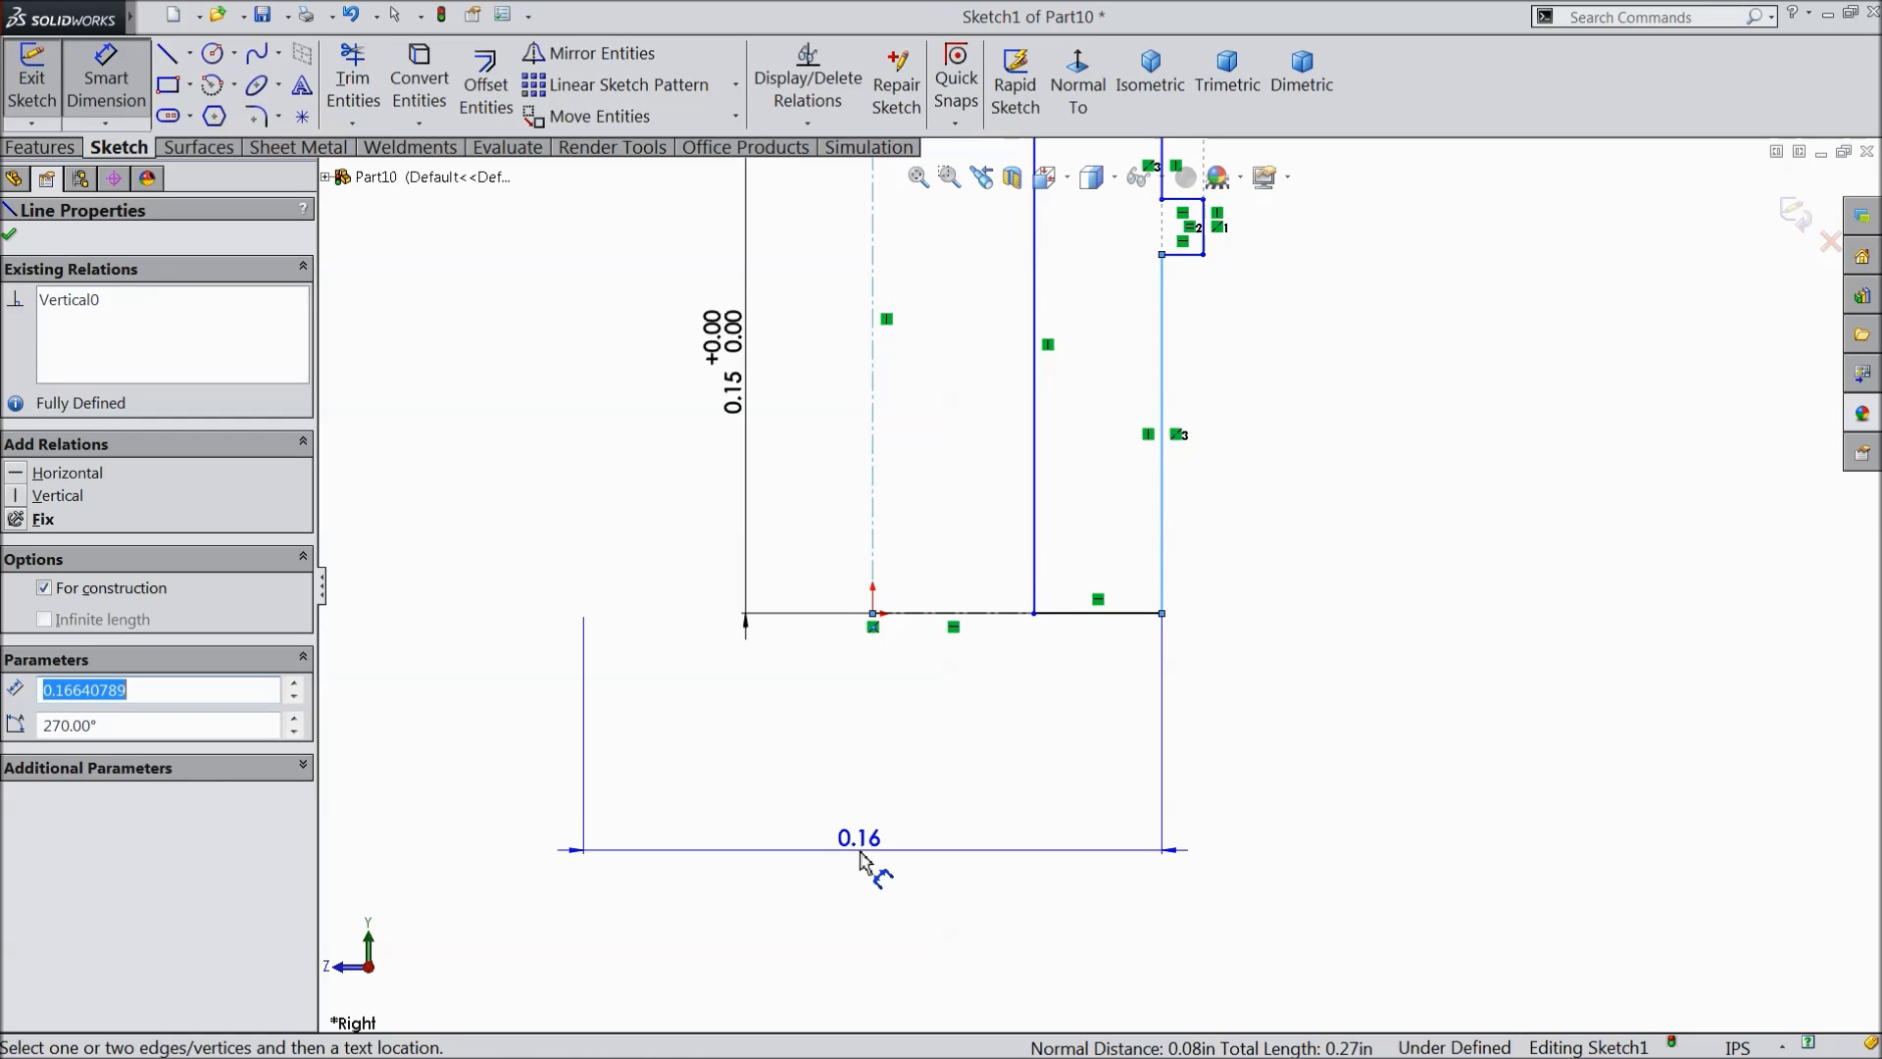
left_click(862, 858)
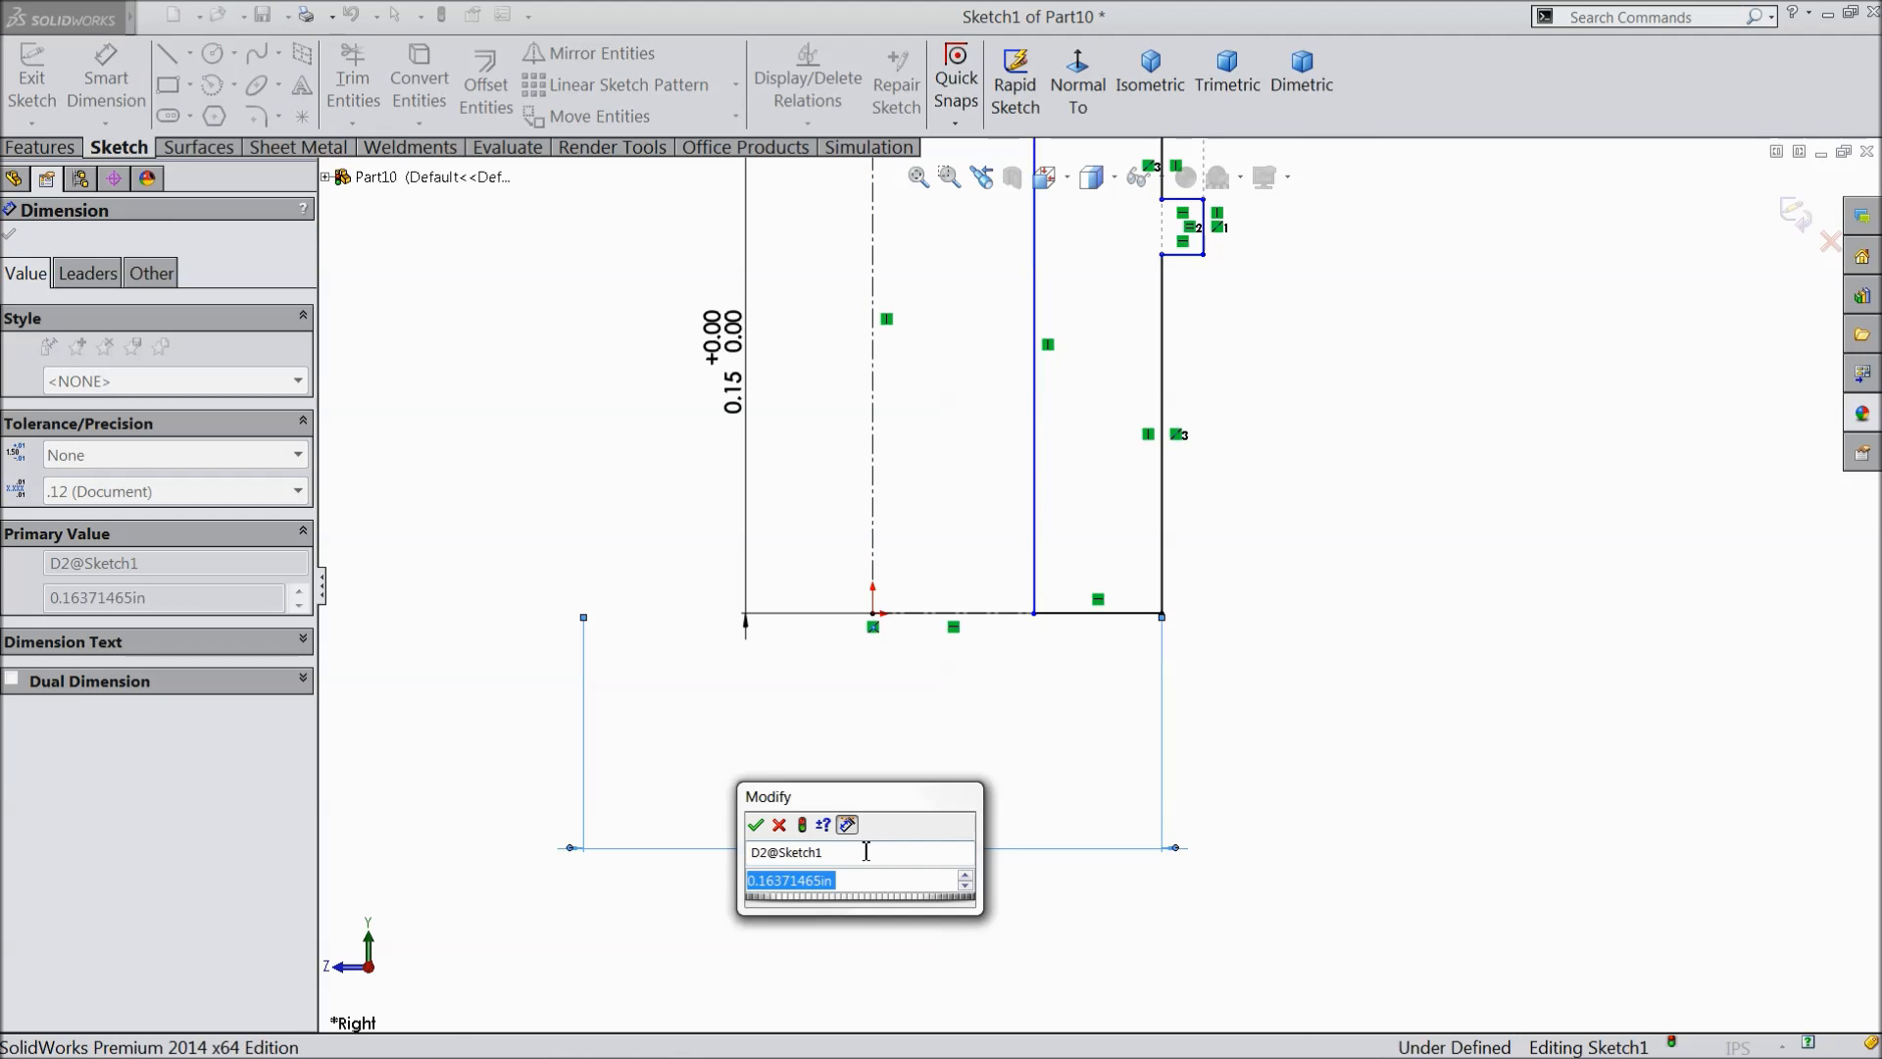
type("0.414")
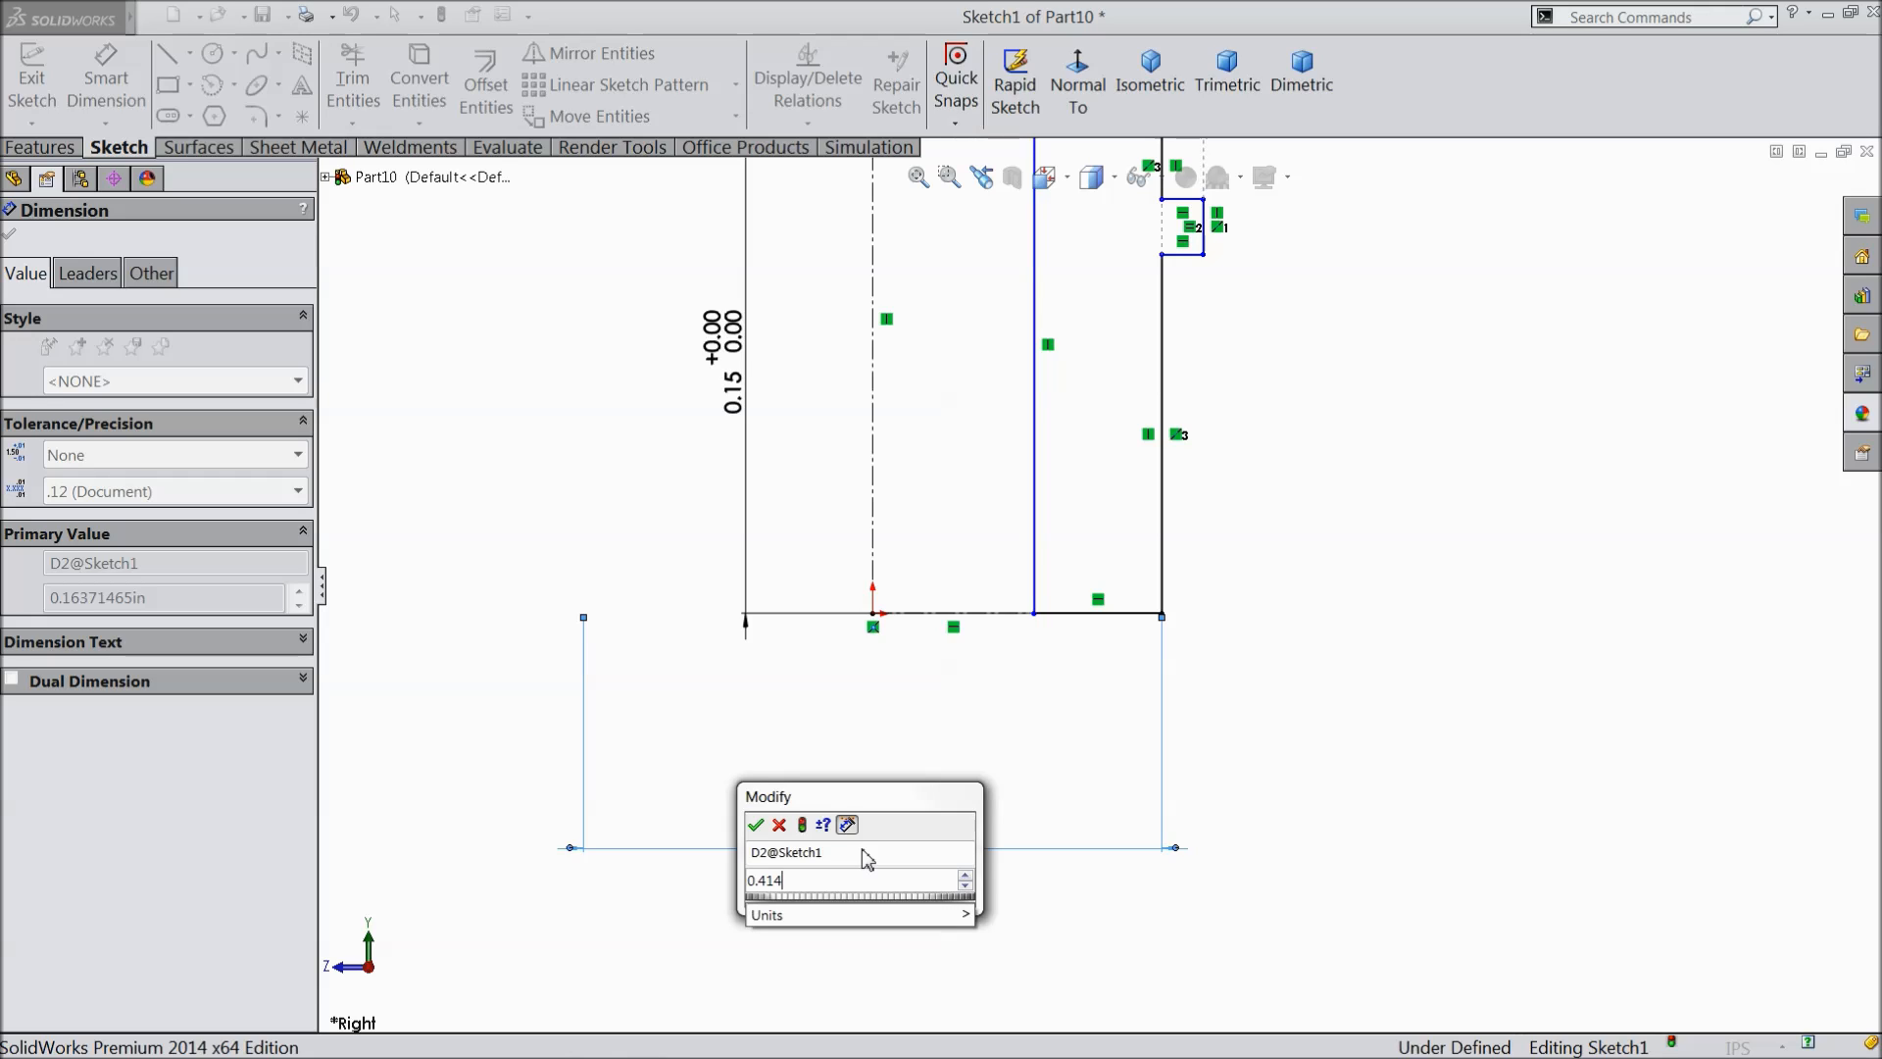
left_click(756, 827)
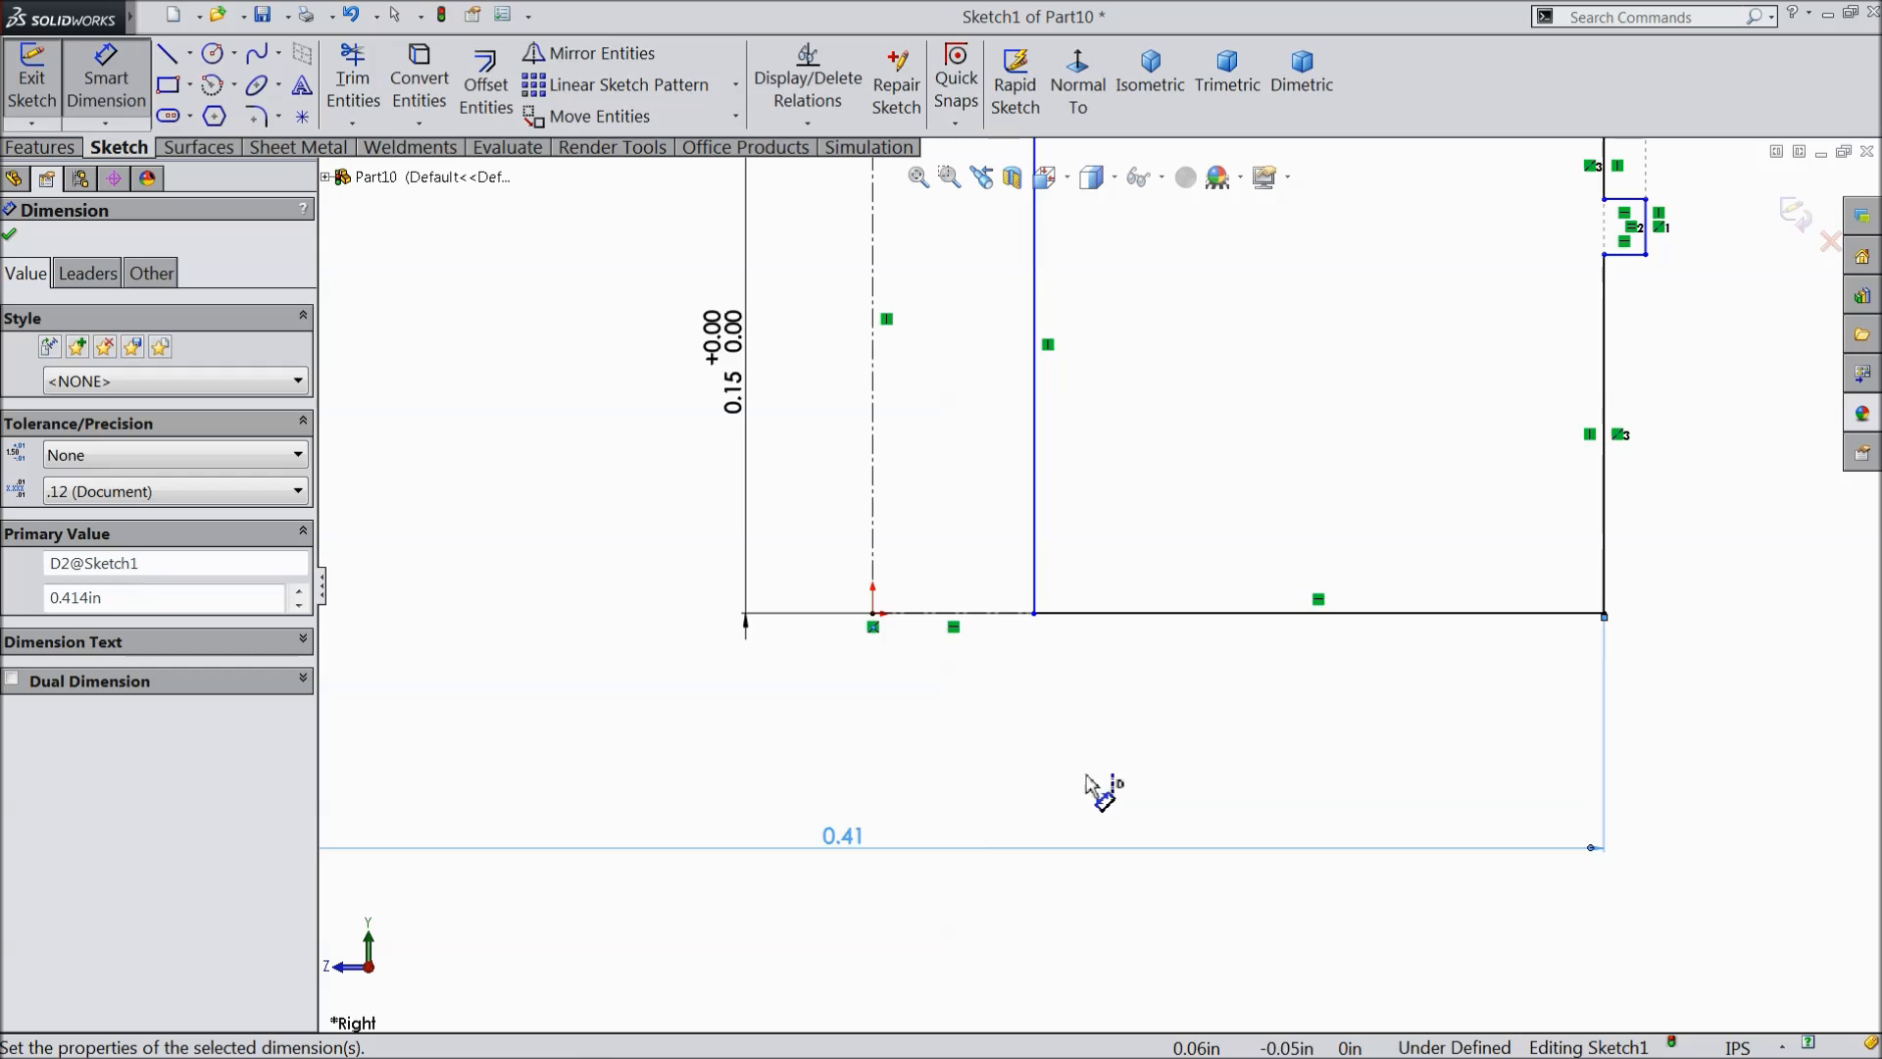
- Give the outer diameter dimension a bilateral tolerance with a maximum variation of 0.002 in
scroll(1029, 786, "up", 3)
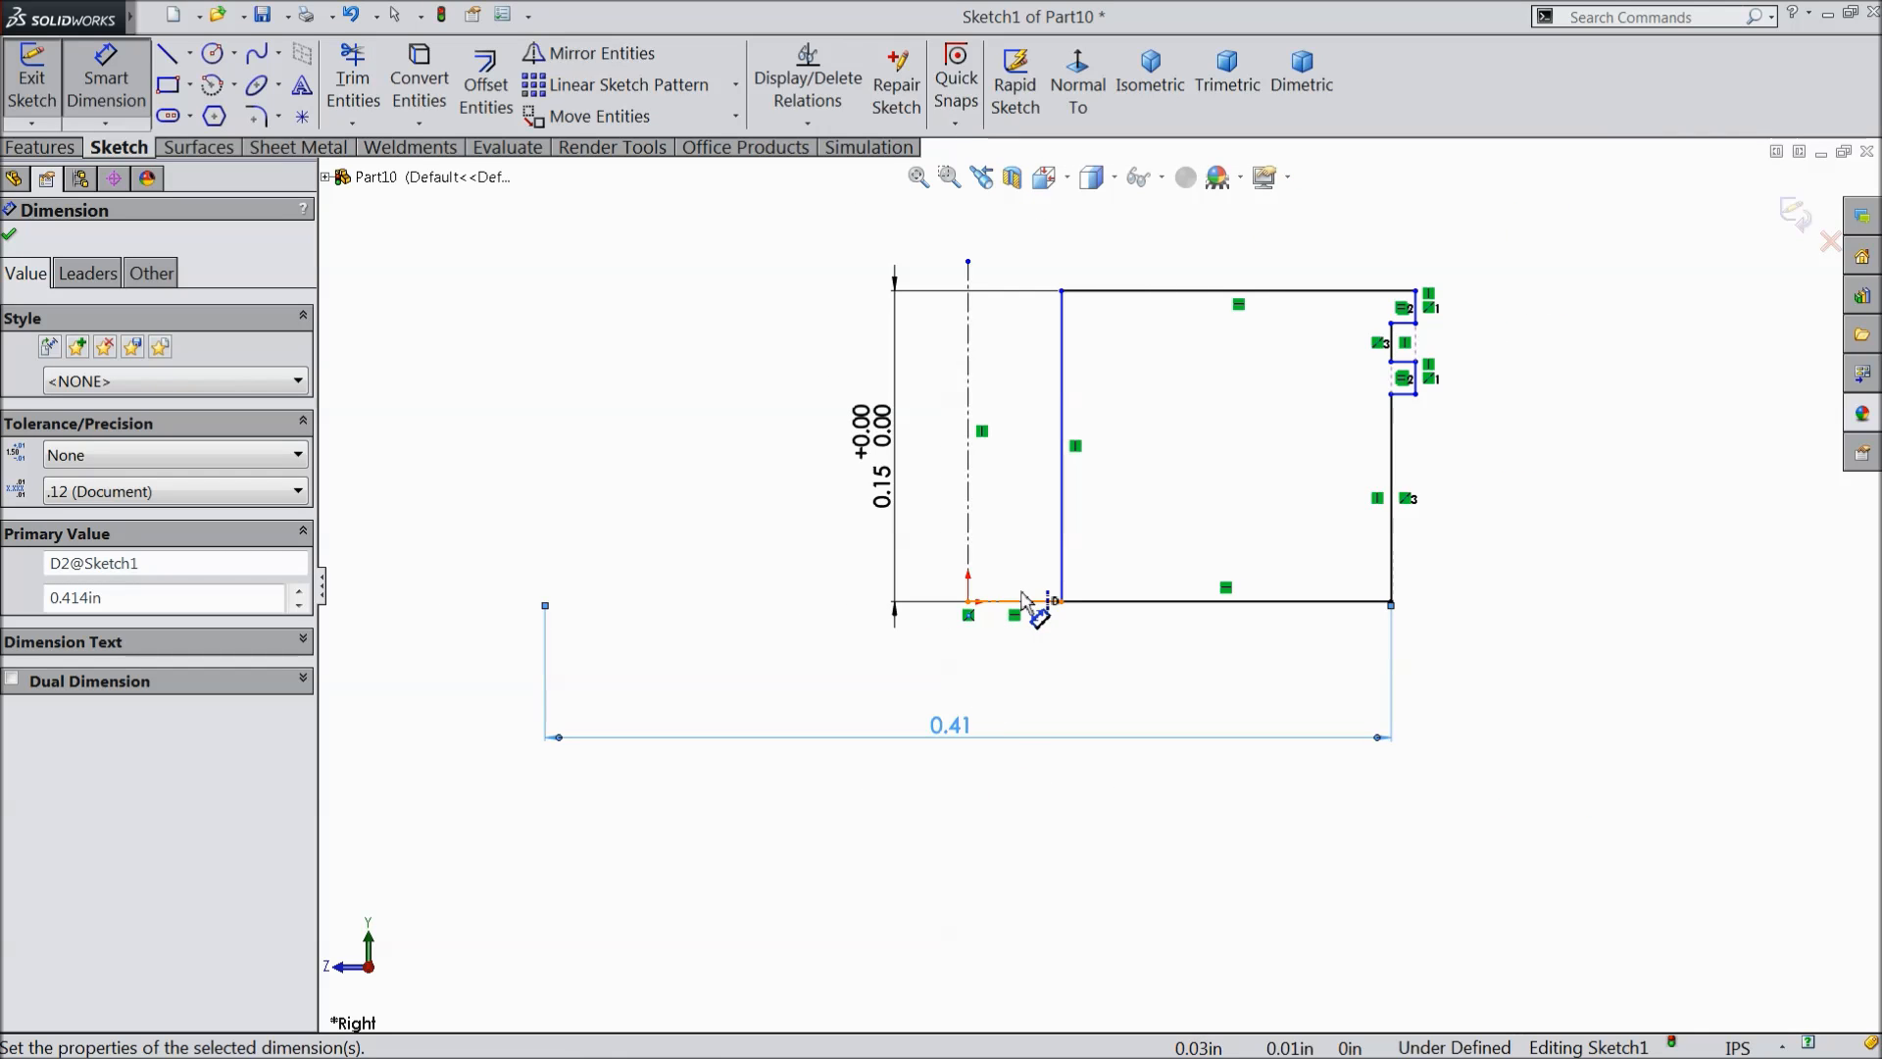
scroll(1020, 618, "down", 1)
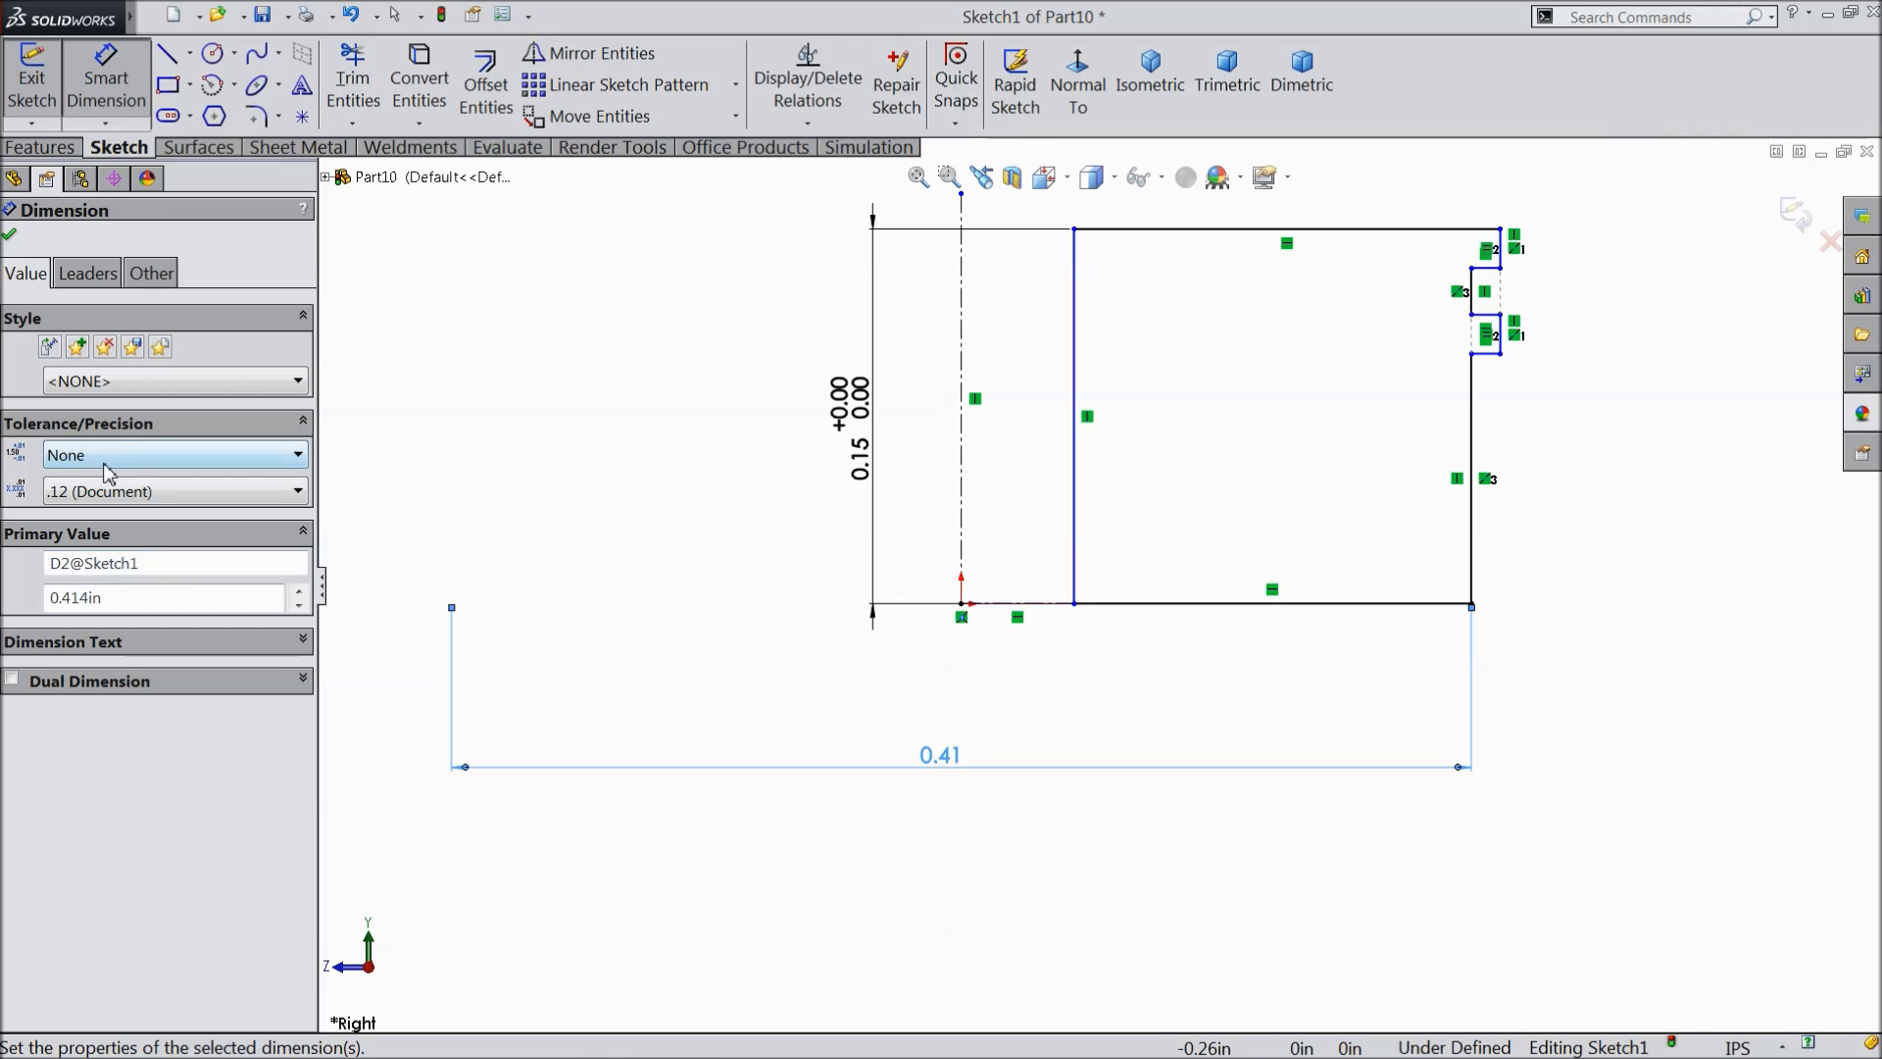
left_click(108, 471)
left_click(100, 518)
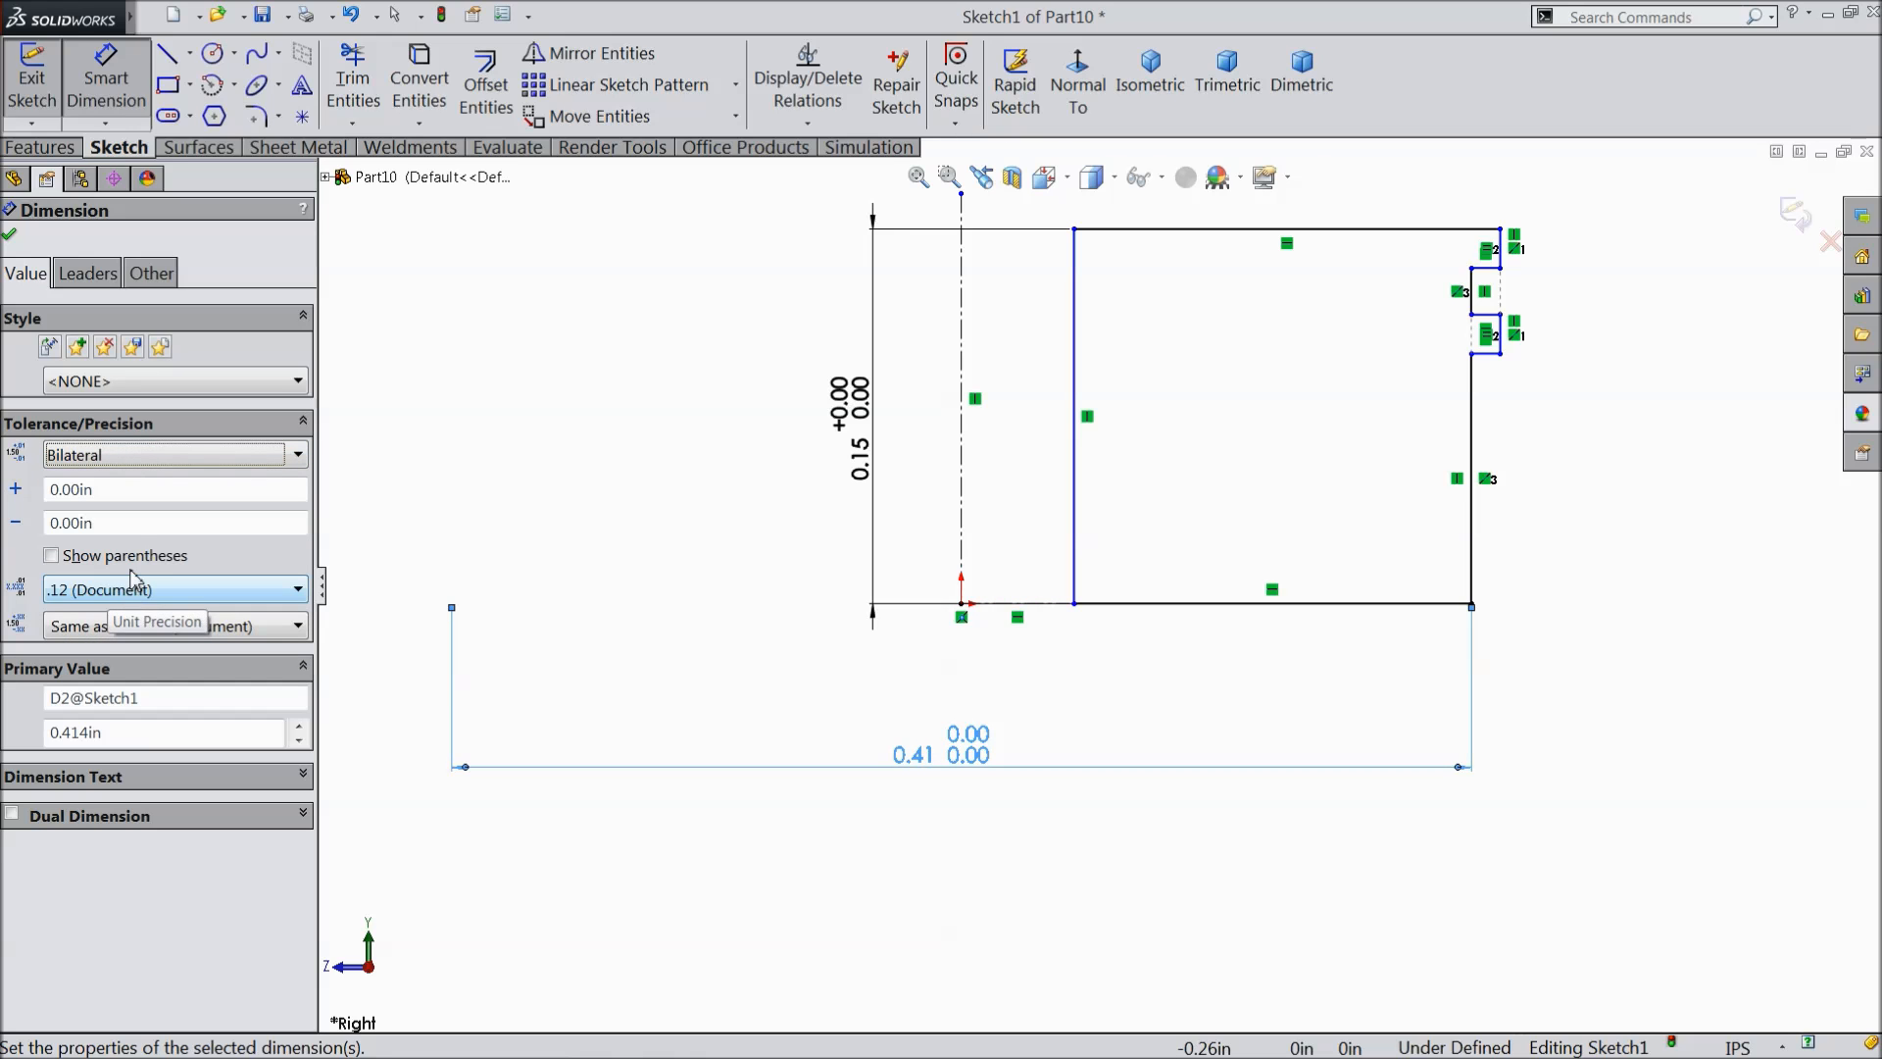
double_click(66, 488)
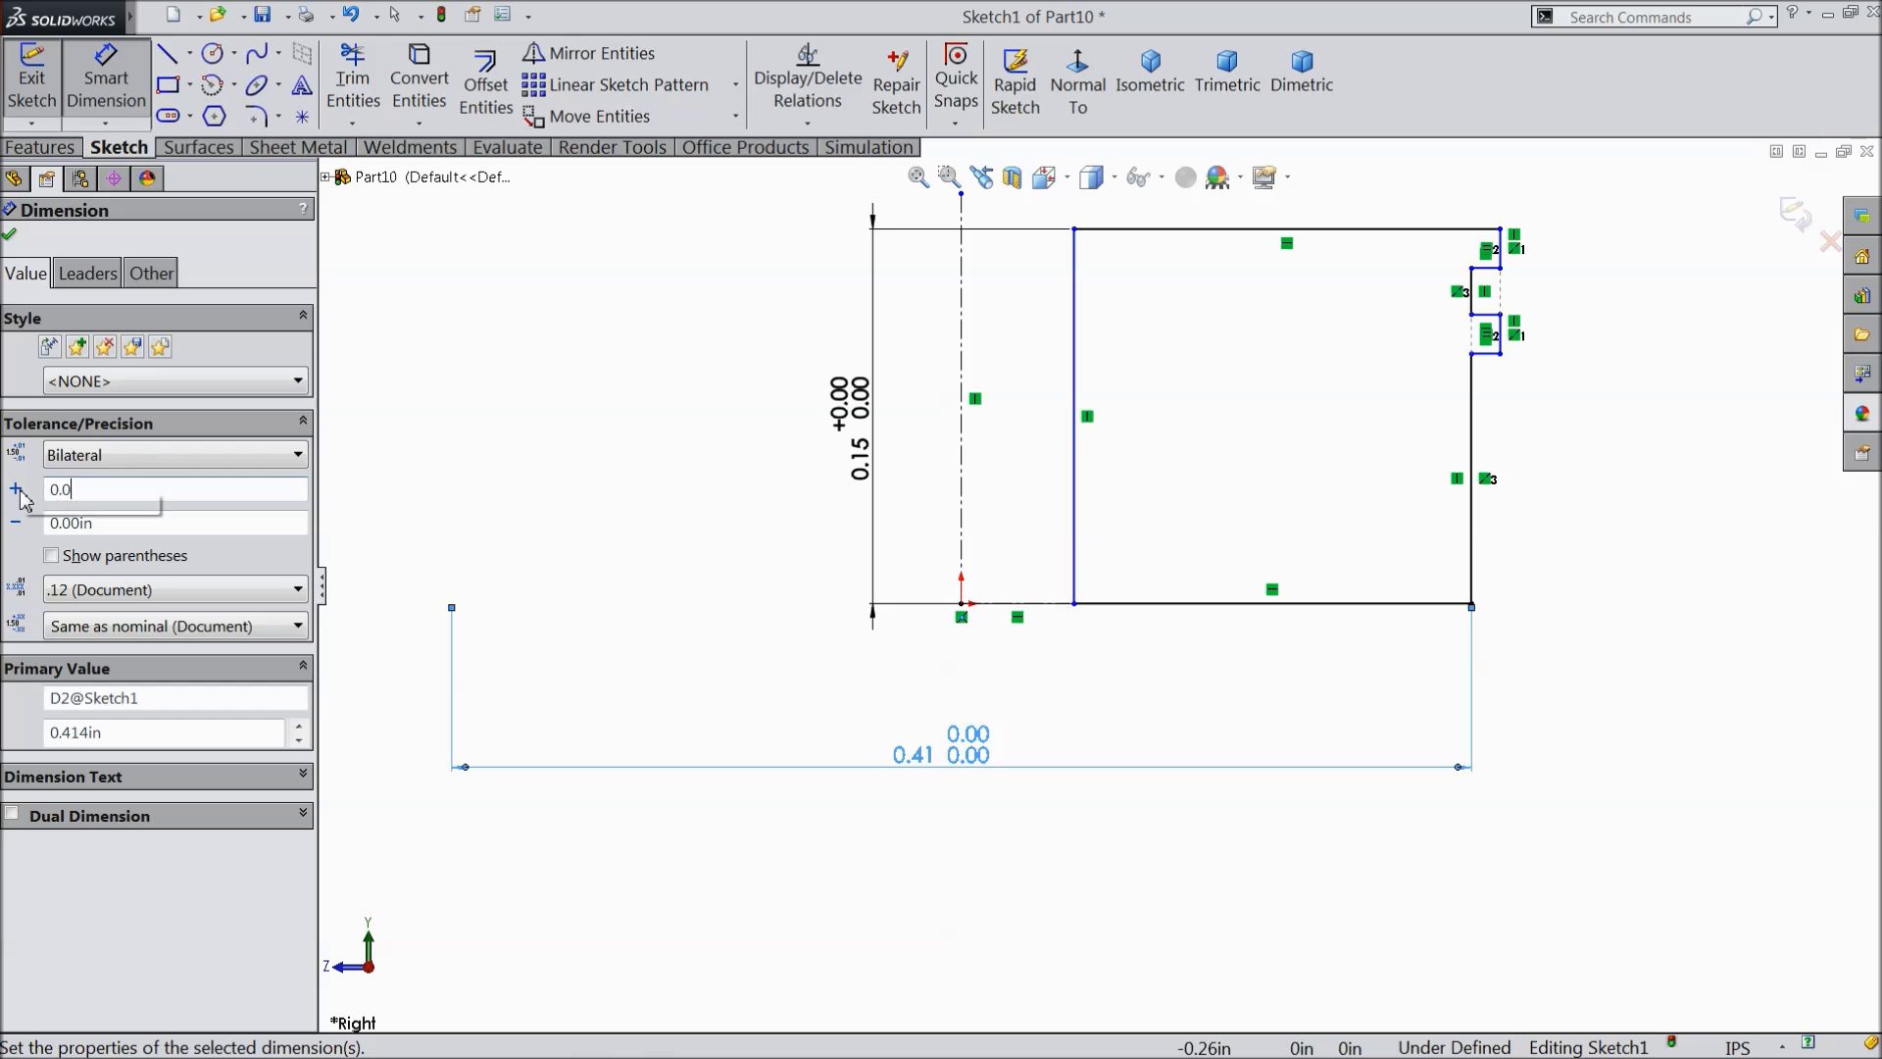
type("002")
left_click(466, 495)
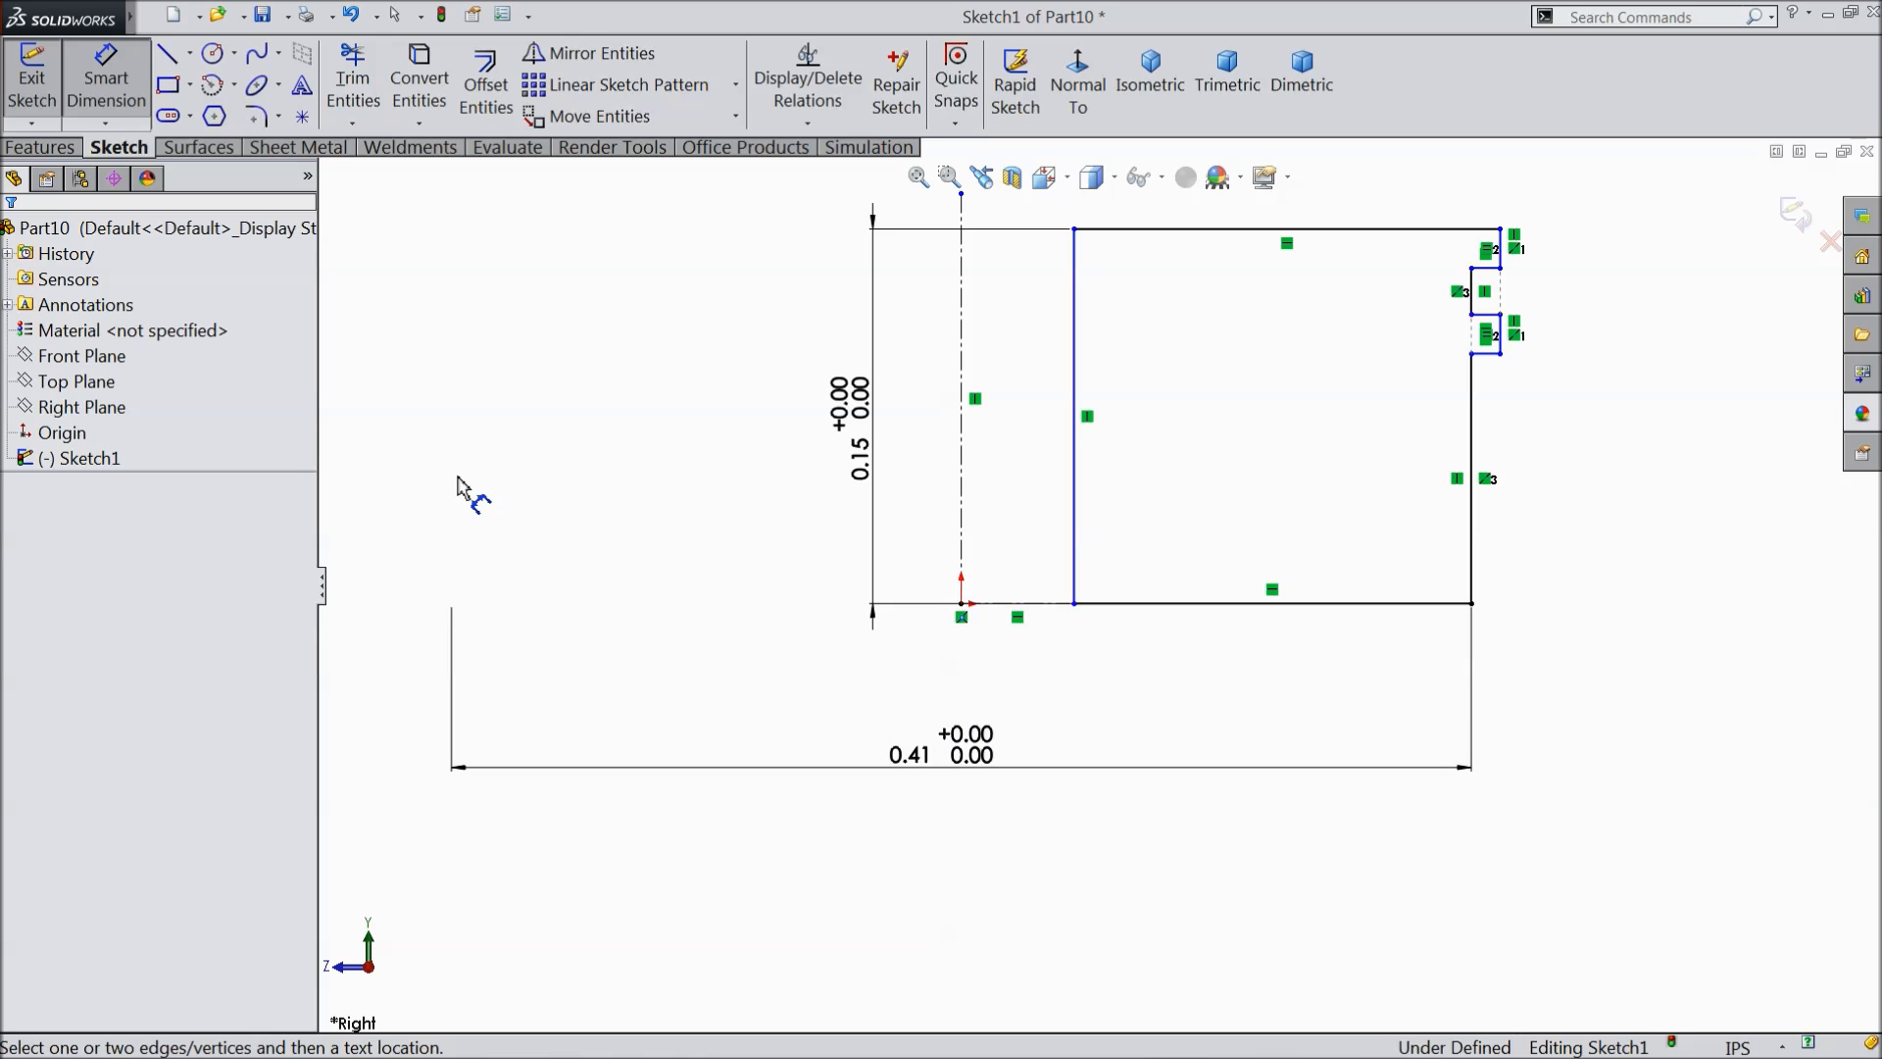
- Dimension the profile's inner side across the vertical centerline as a doubled distance and set the diameter to 0.314 in
left_click(1075, 564)
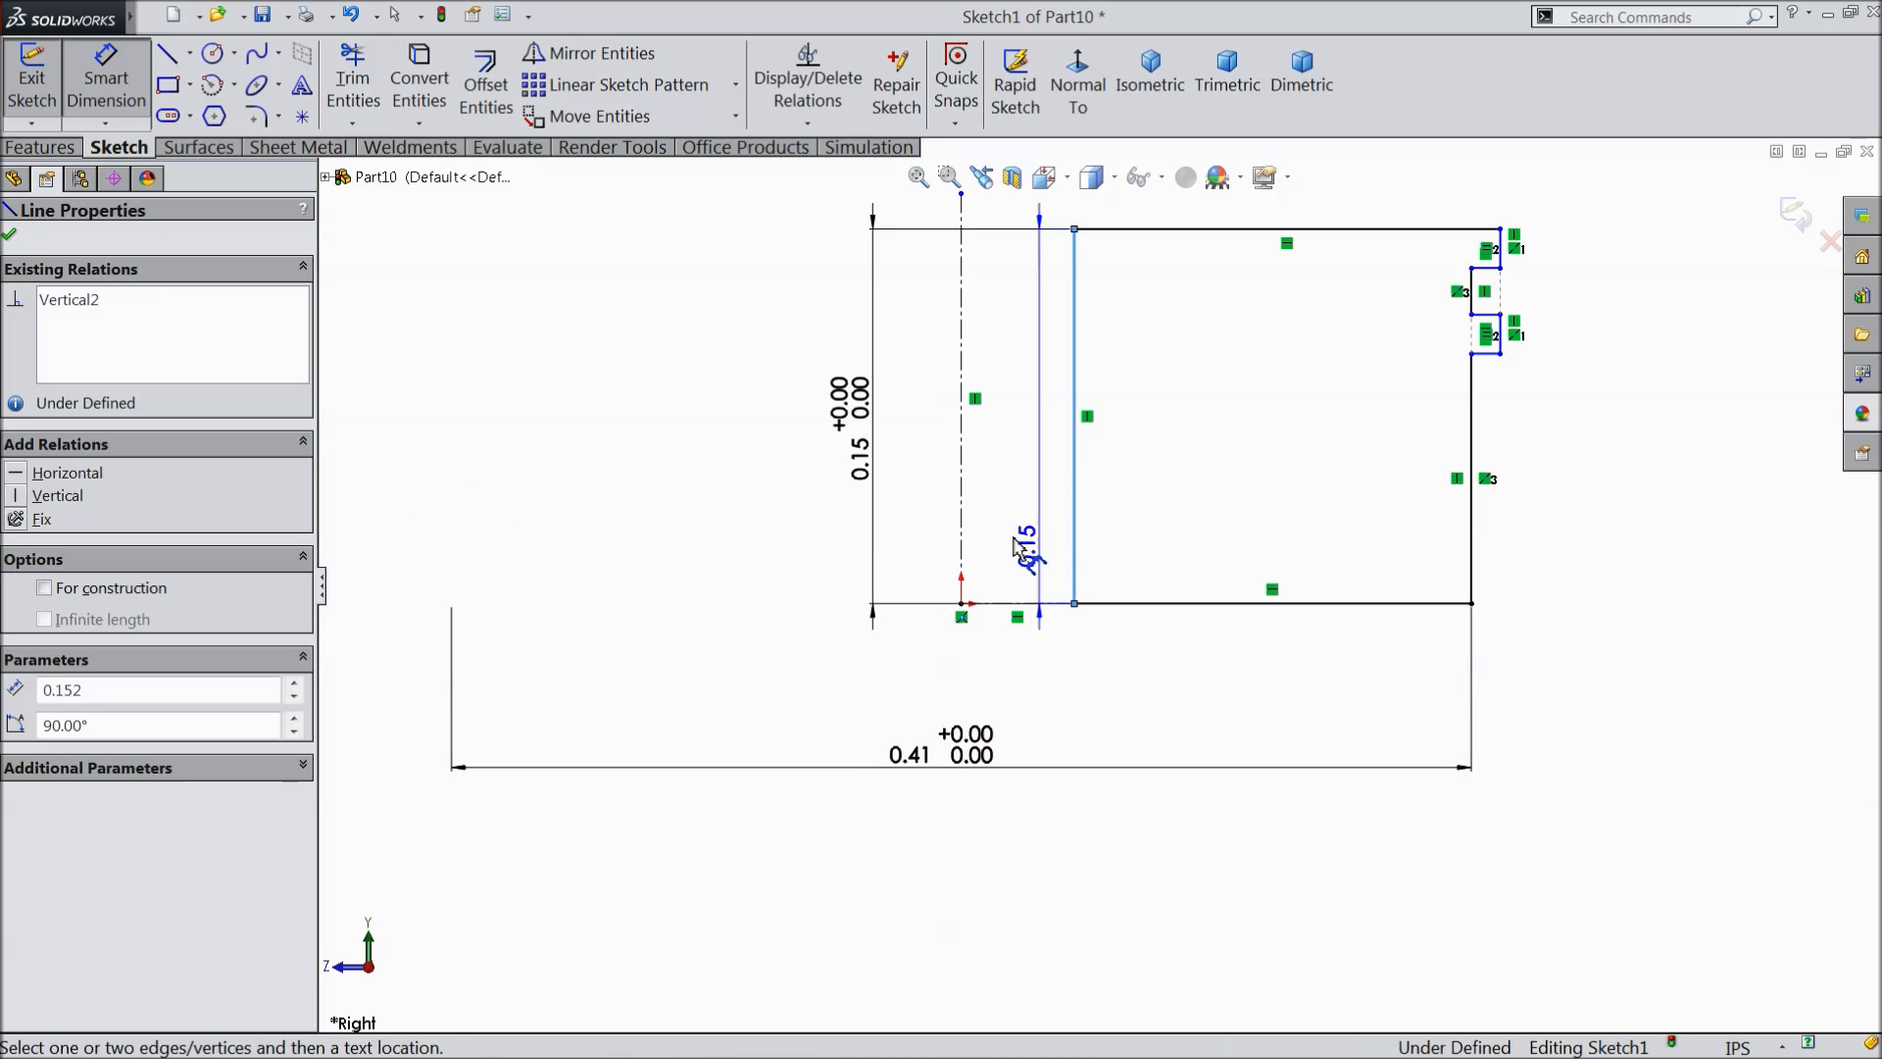
left_click(963, 536)
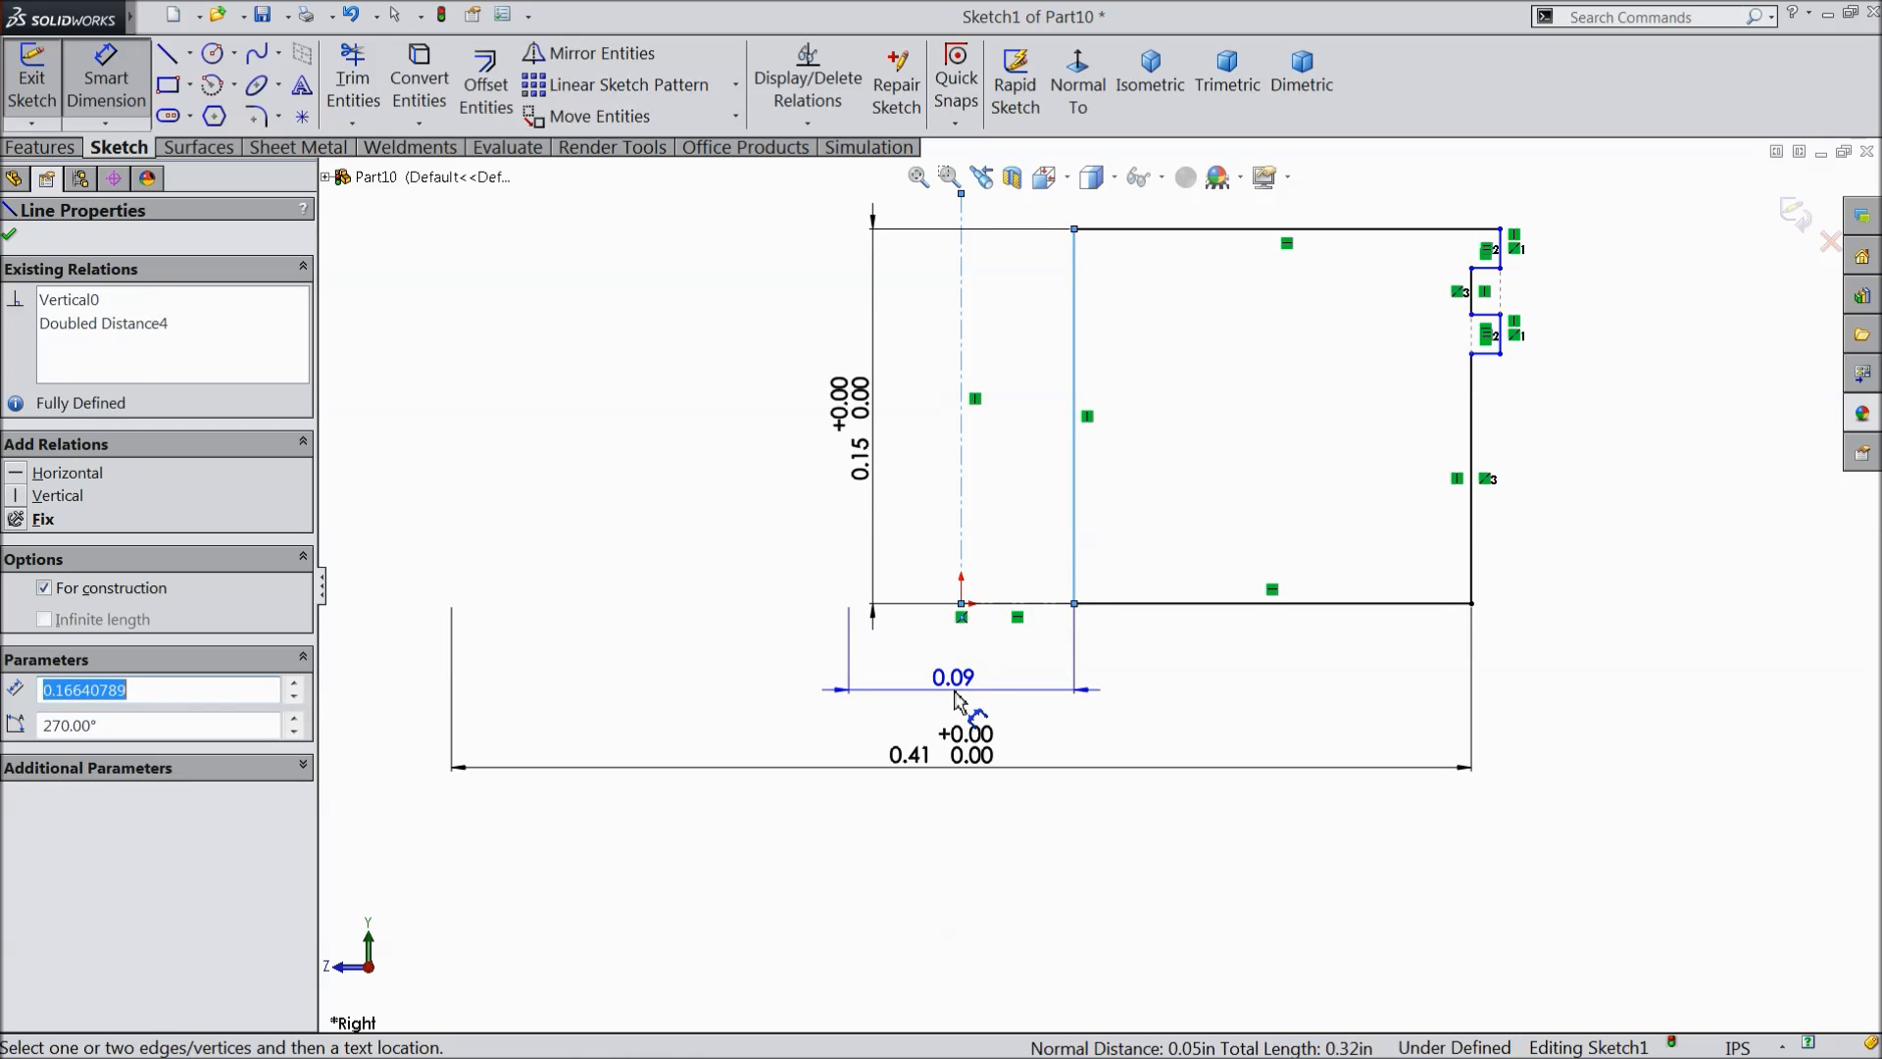
left_click(956, 696)
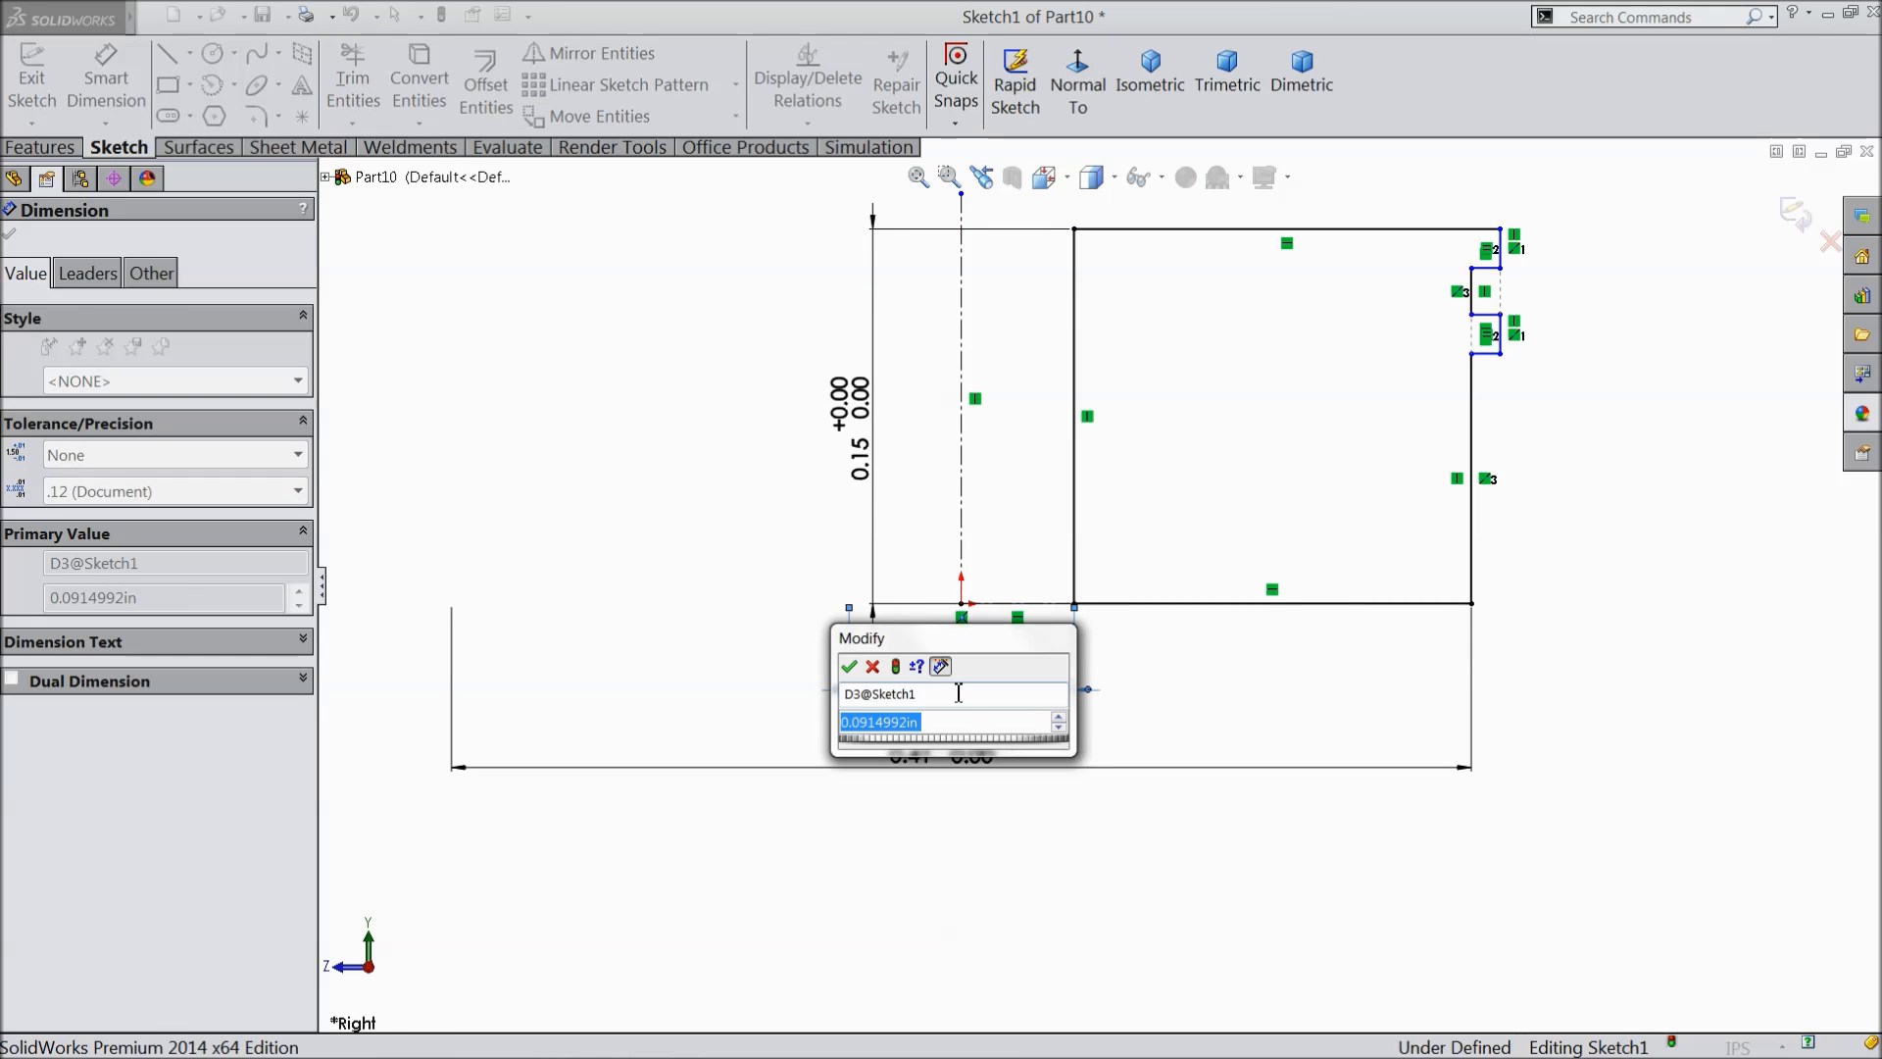
type("0.314")
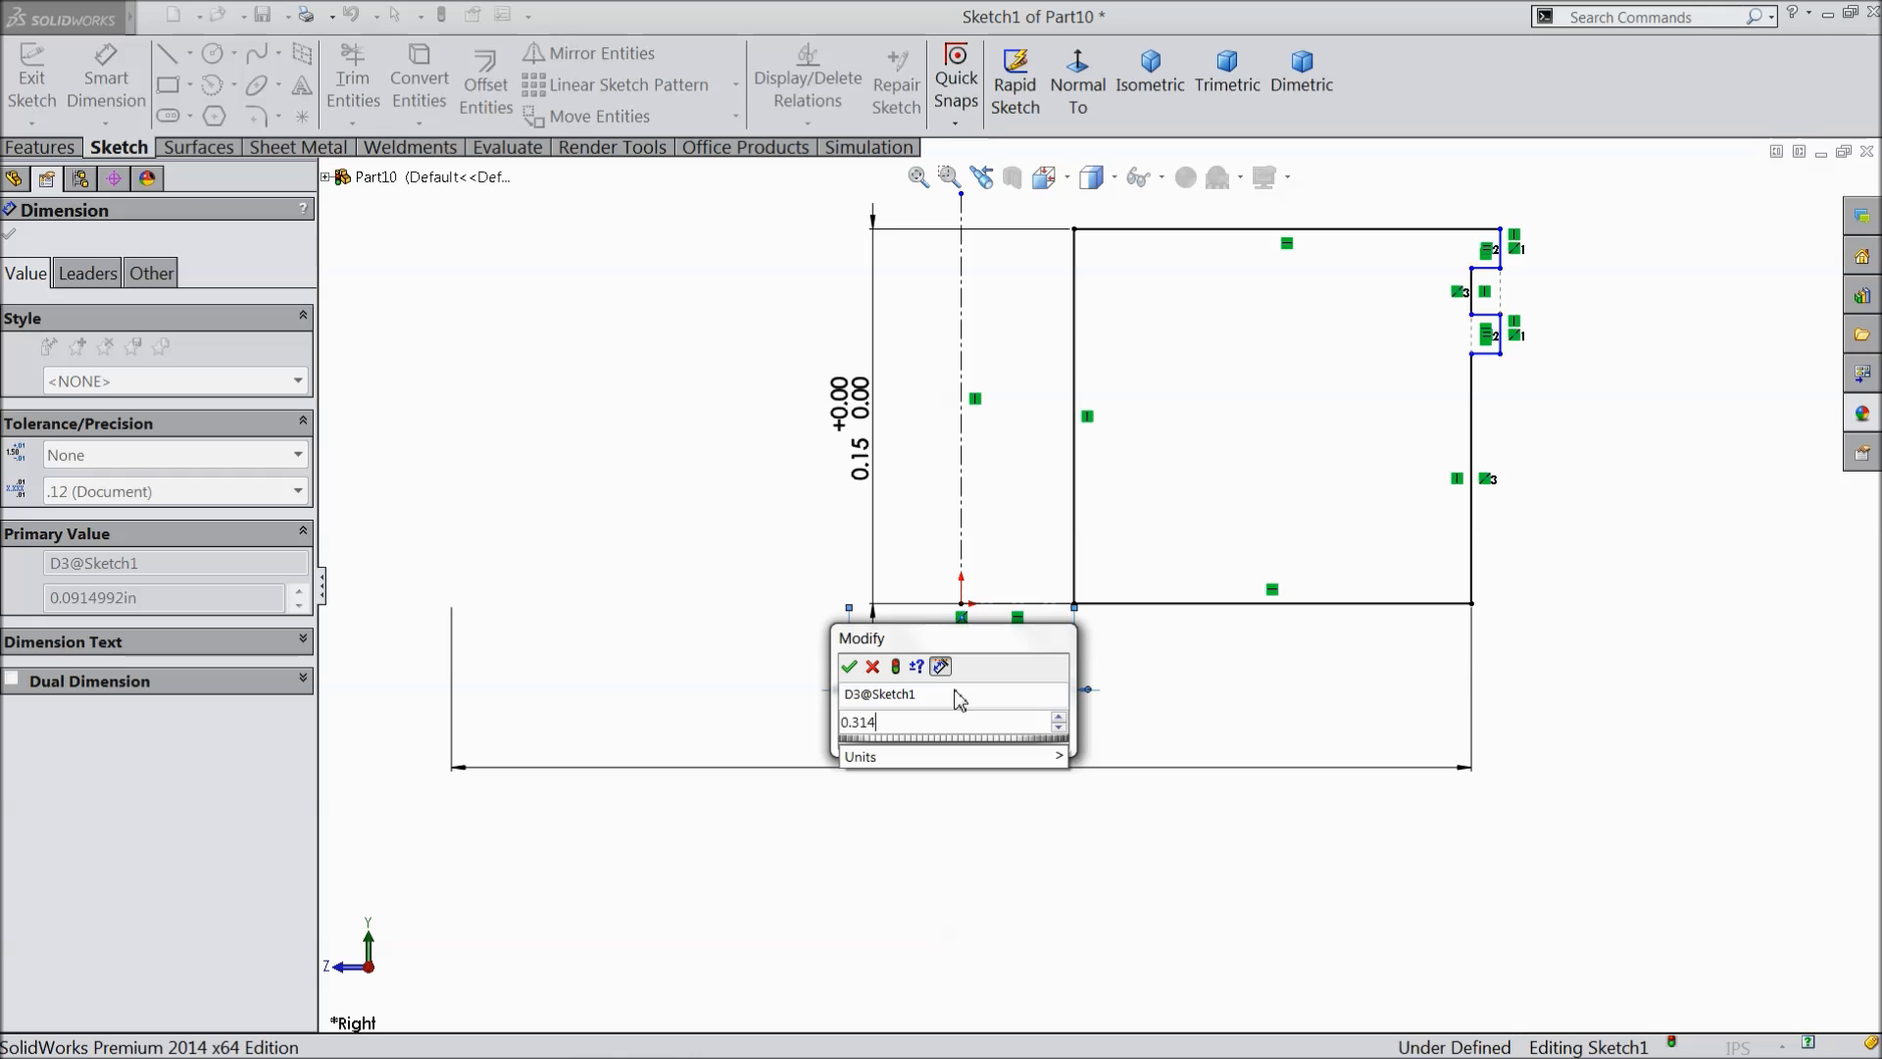
left_click(850, 667)
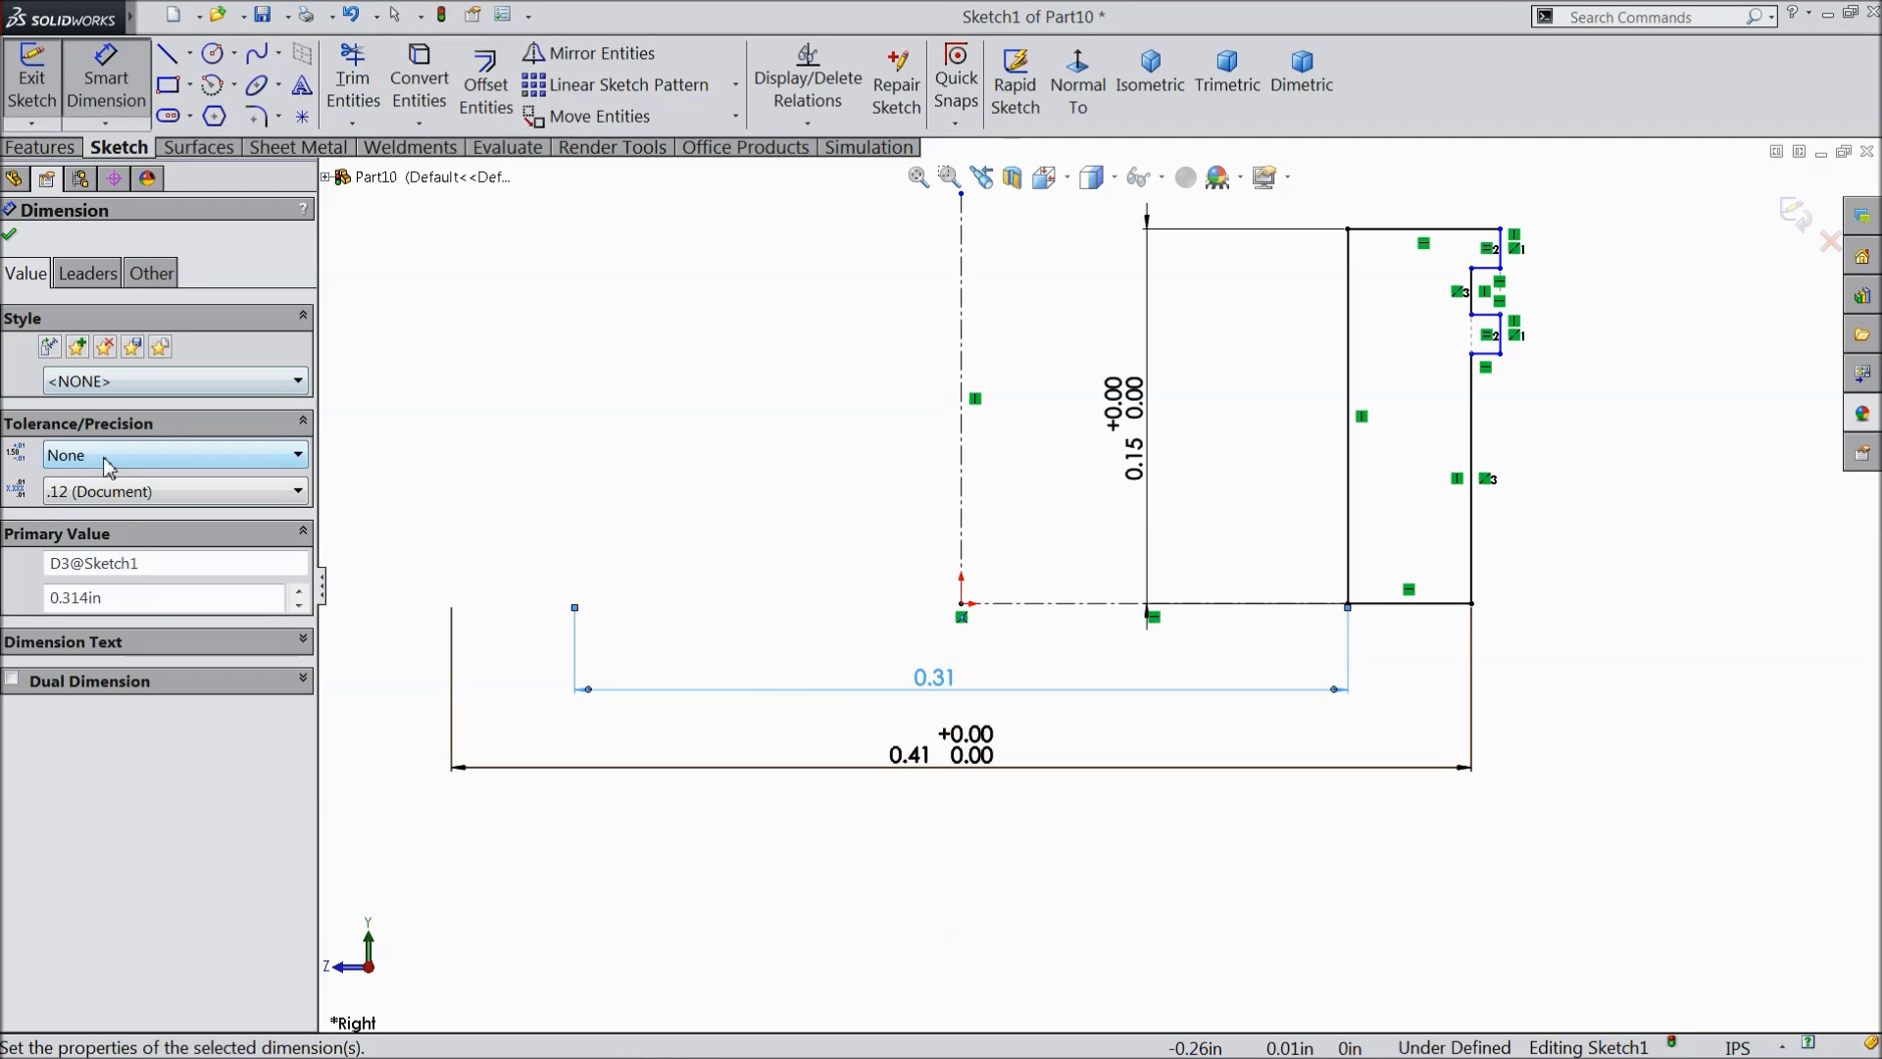
- Give the inner diameter dimension a bilateral tolerance with a maximum variation of 0.003 in
left_click(108, 459)
left_click(95, 519)
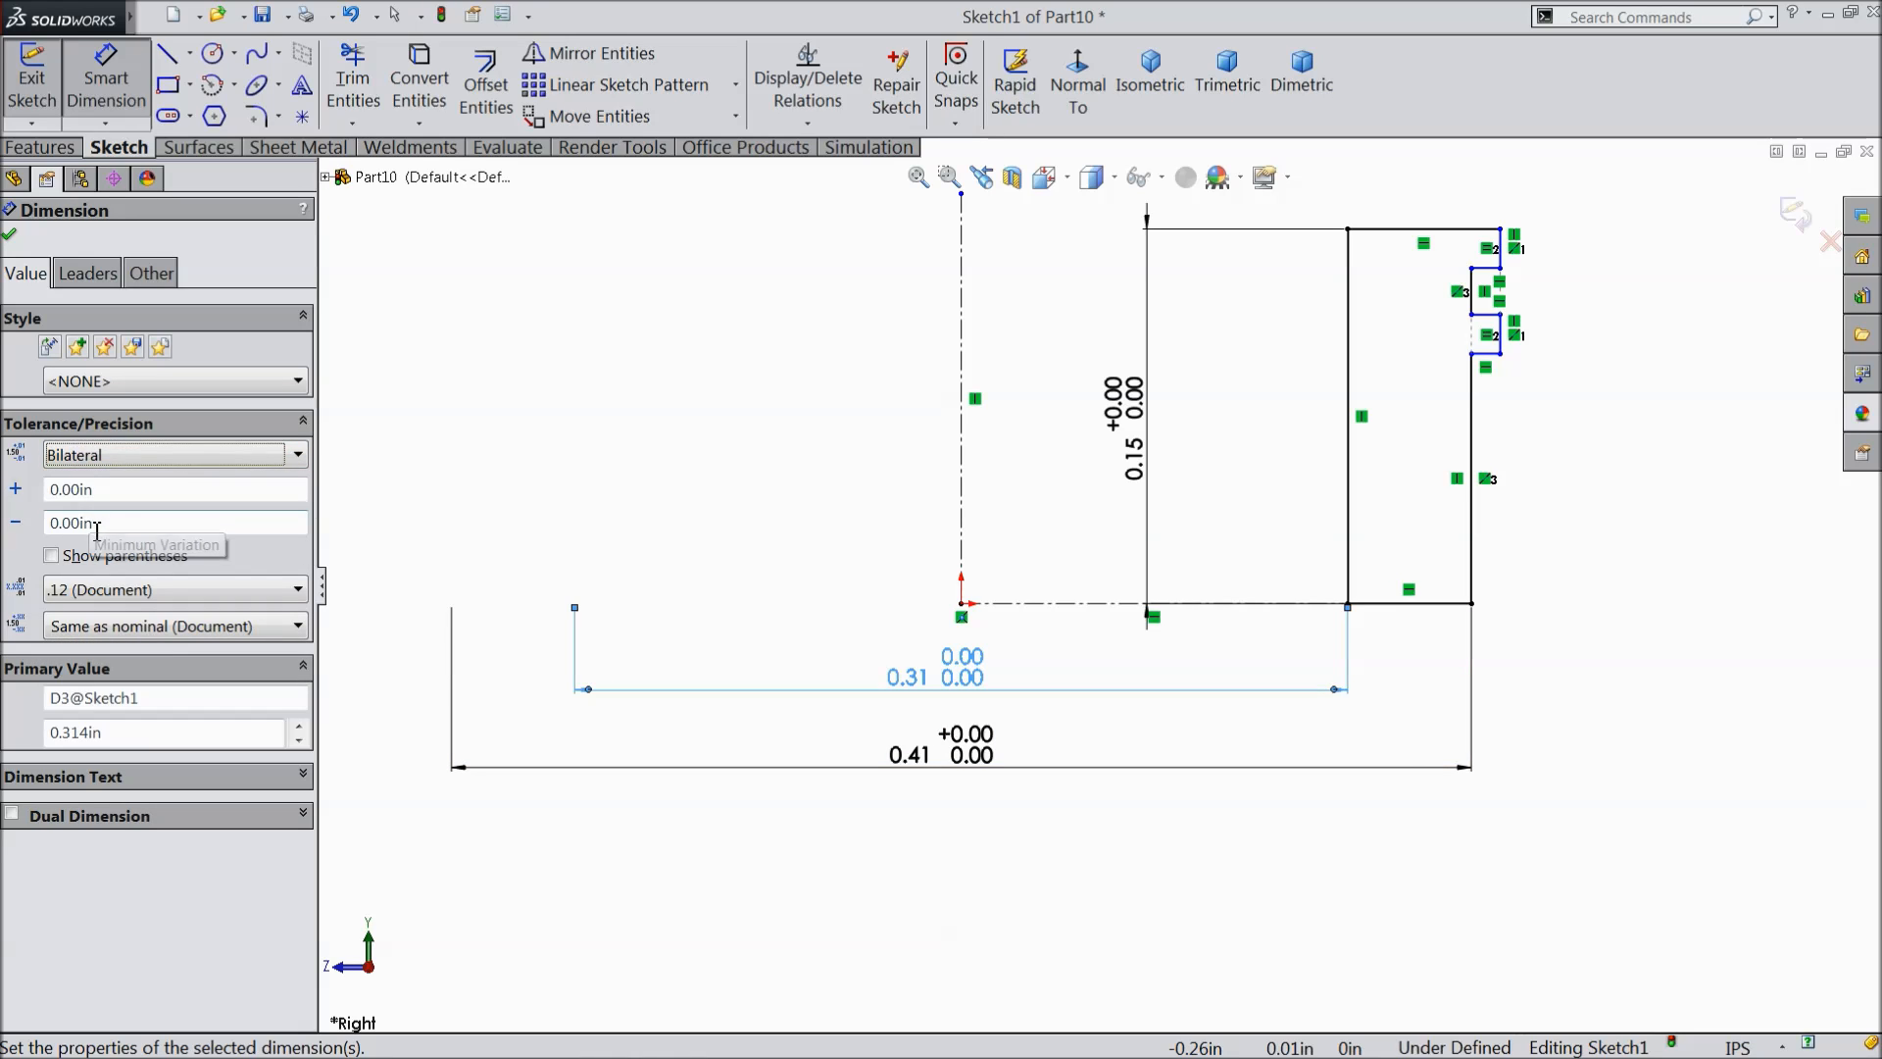
left_click(124, 491)
type("0.003")
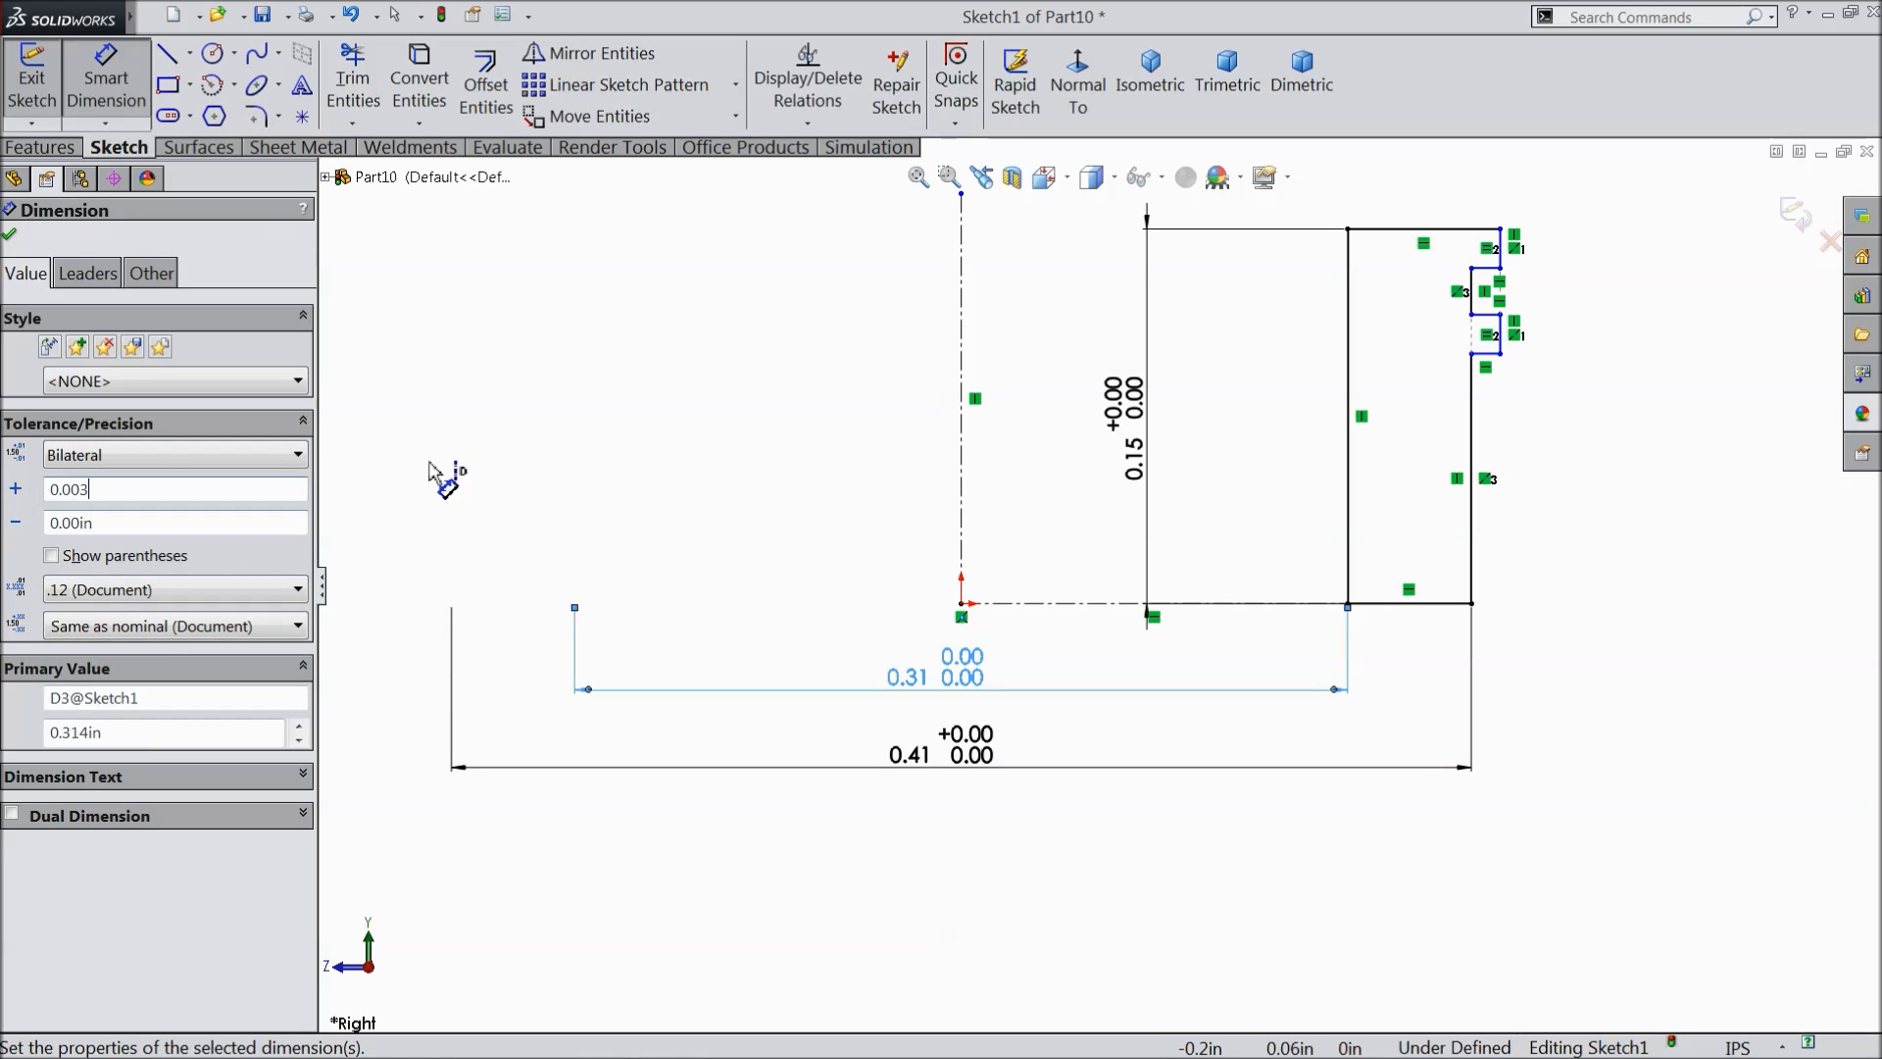
left_click(551, 458)
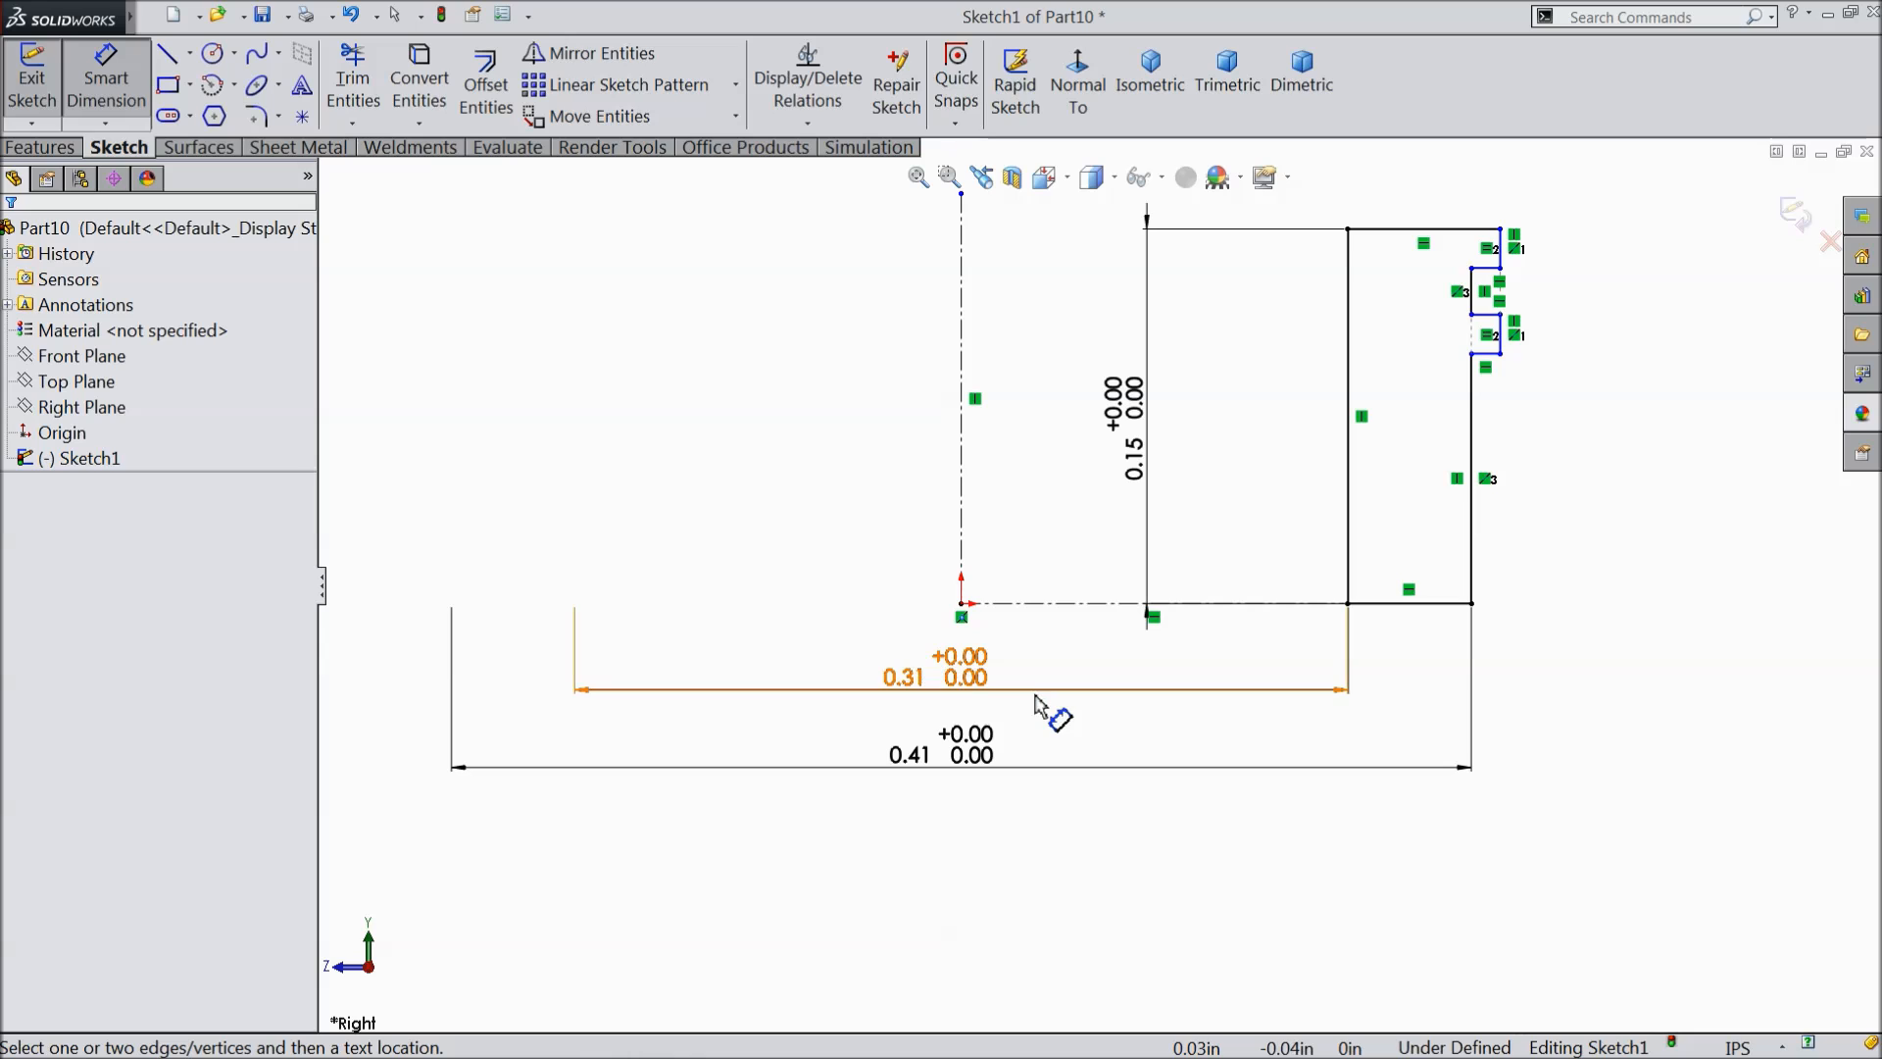
- Dimension the short vertical side of the upper lip above the groove and set it to 0.01 in
scroll(1050, 706, "up", 3)
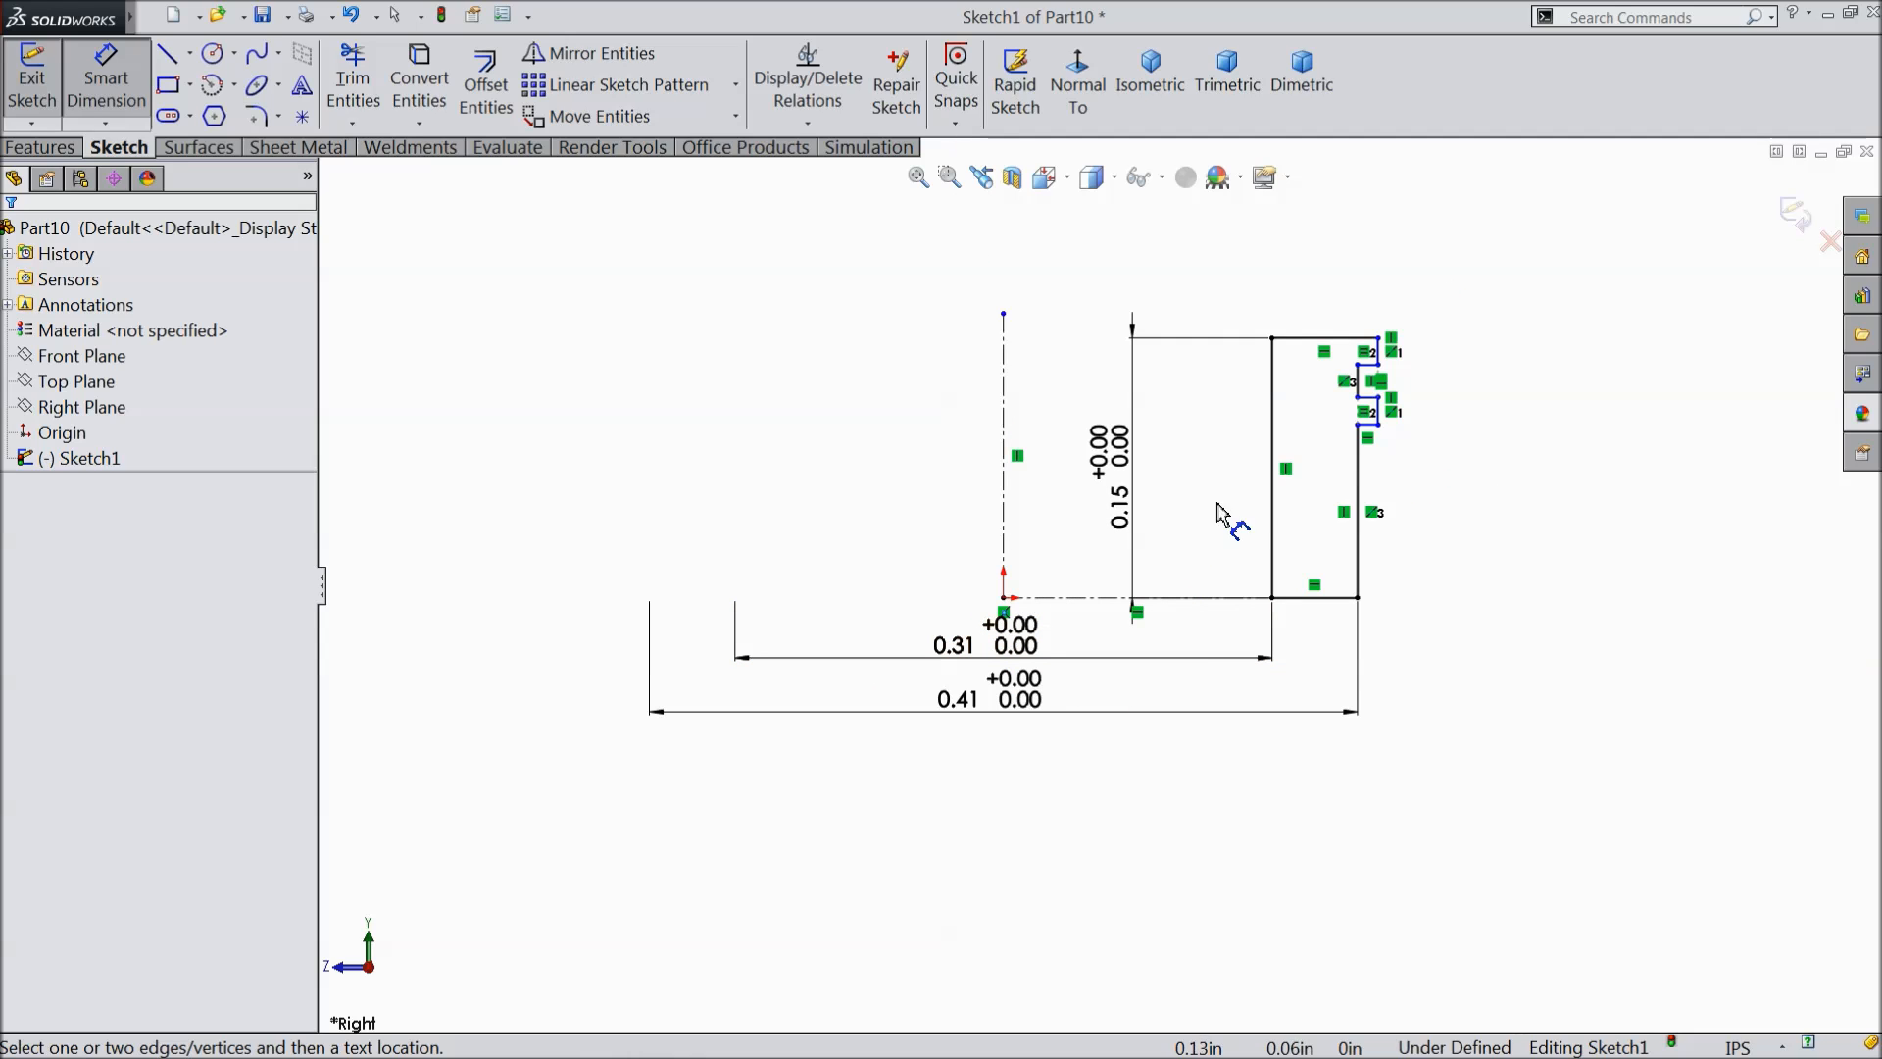
scroll(1373, 377, "down", 5)
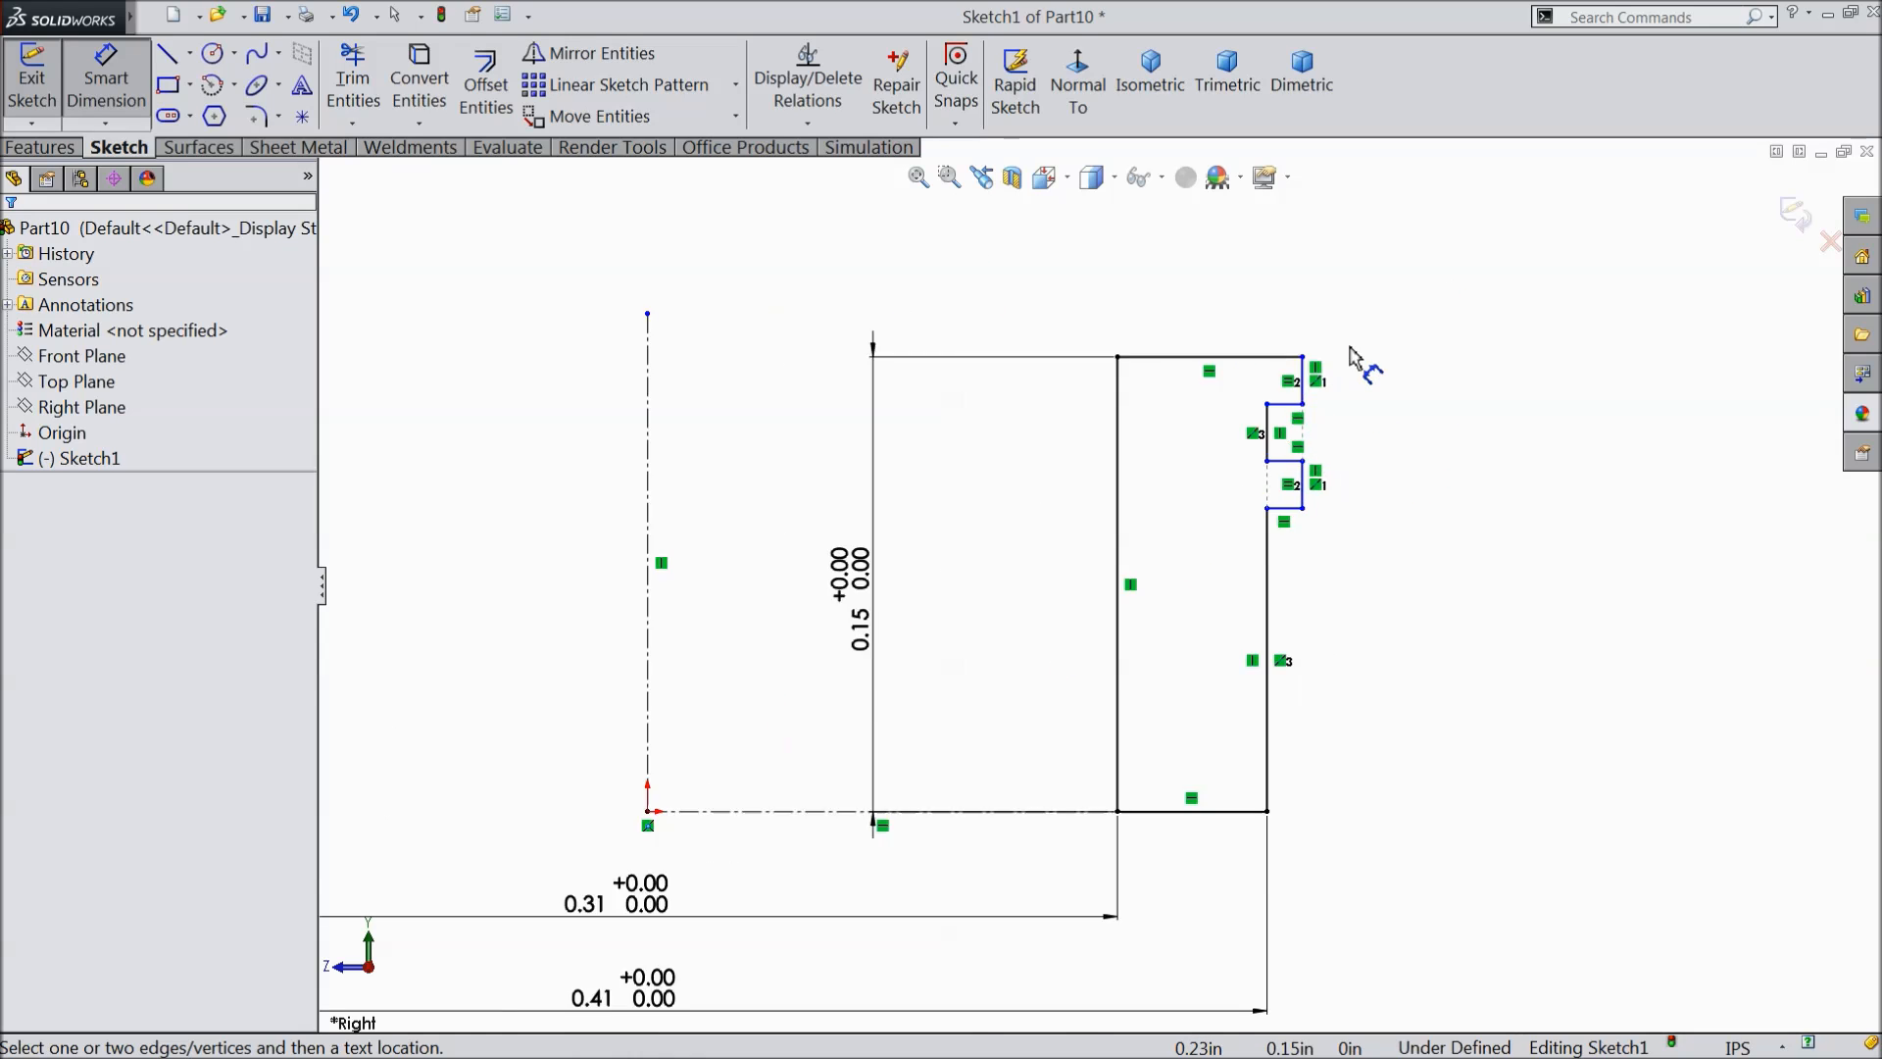
left_click(1262, 426)
left_click(1344, 432)
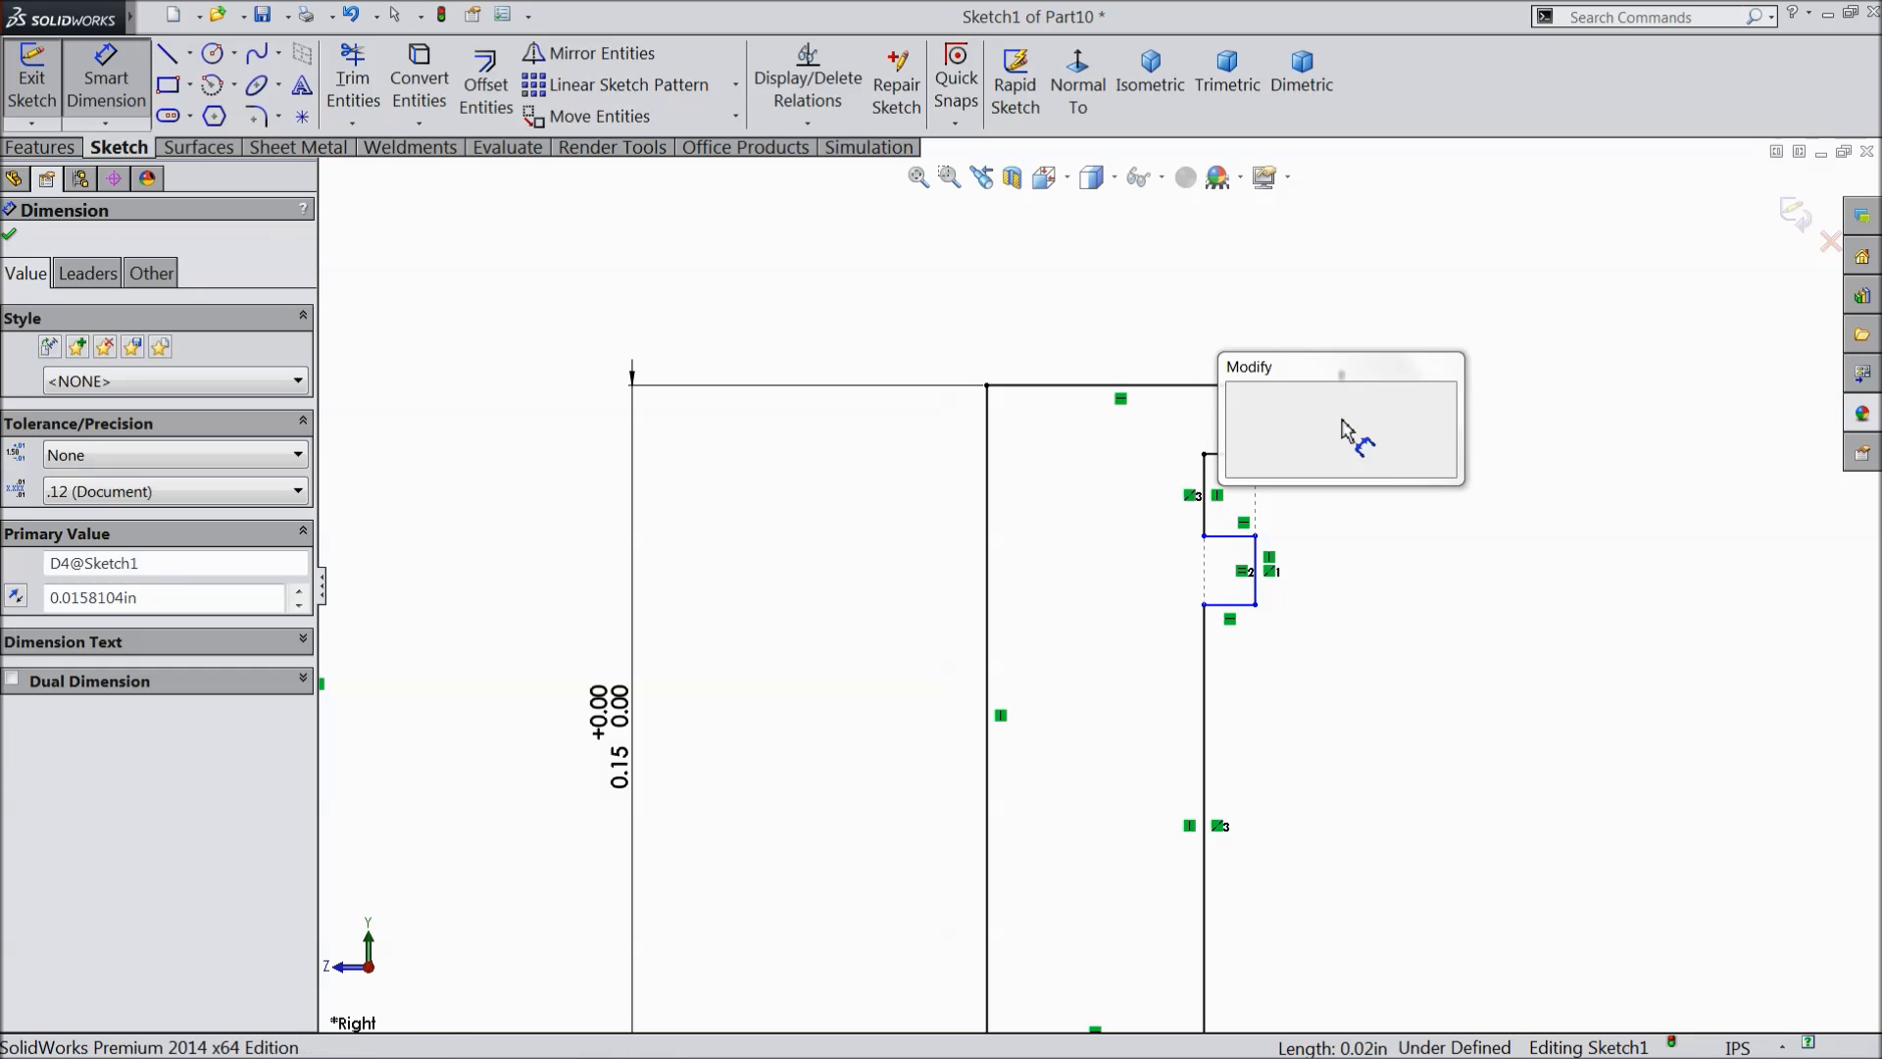
type("0.")
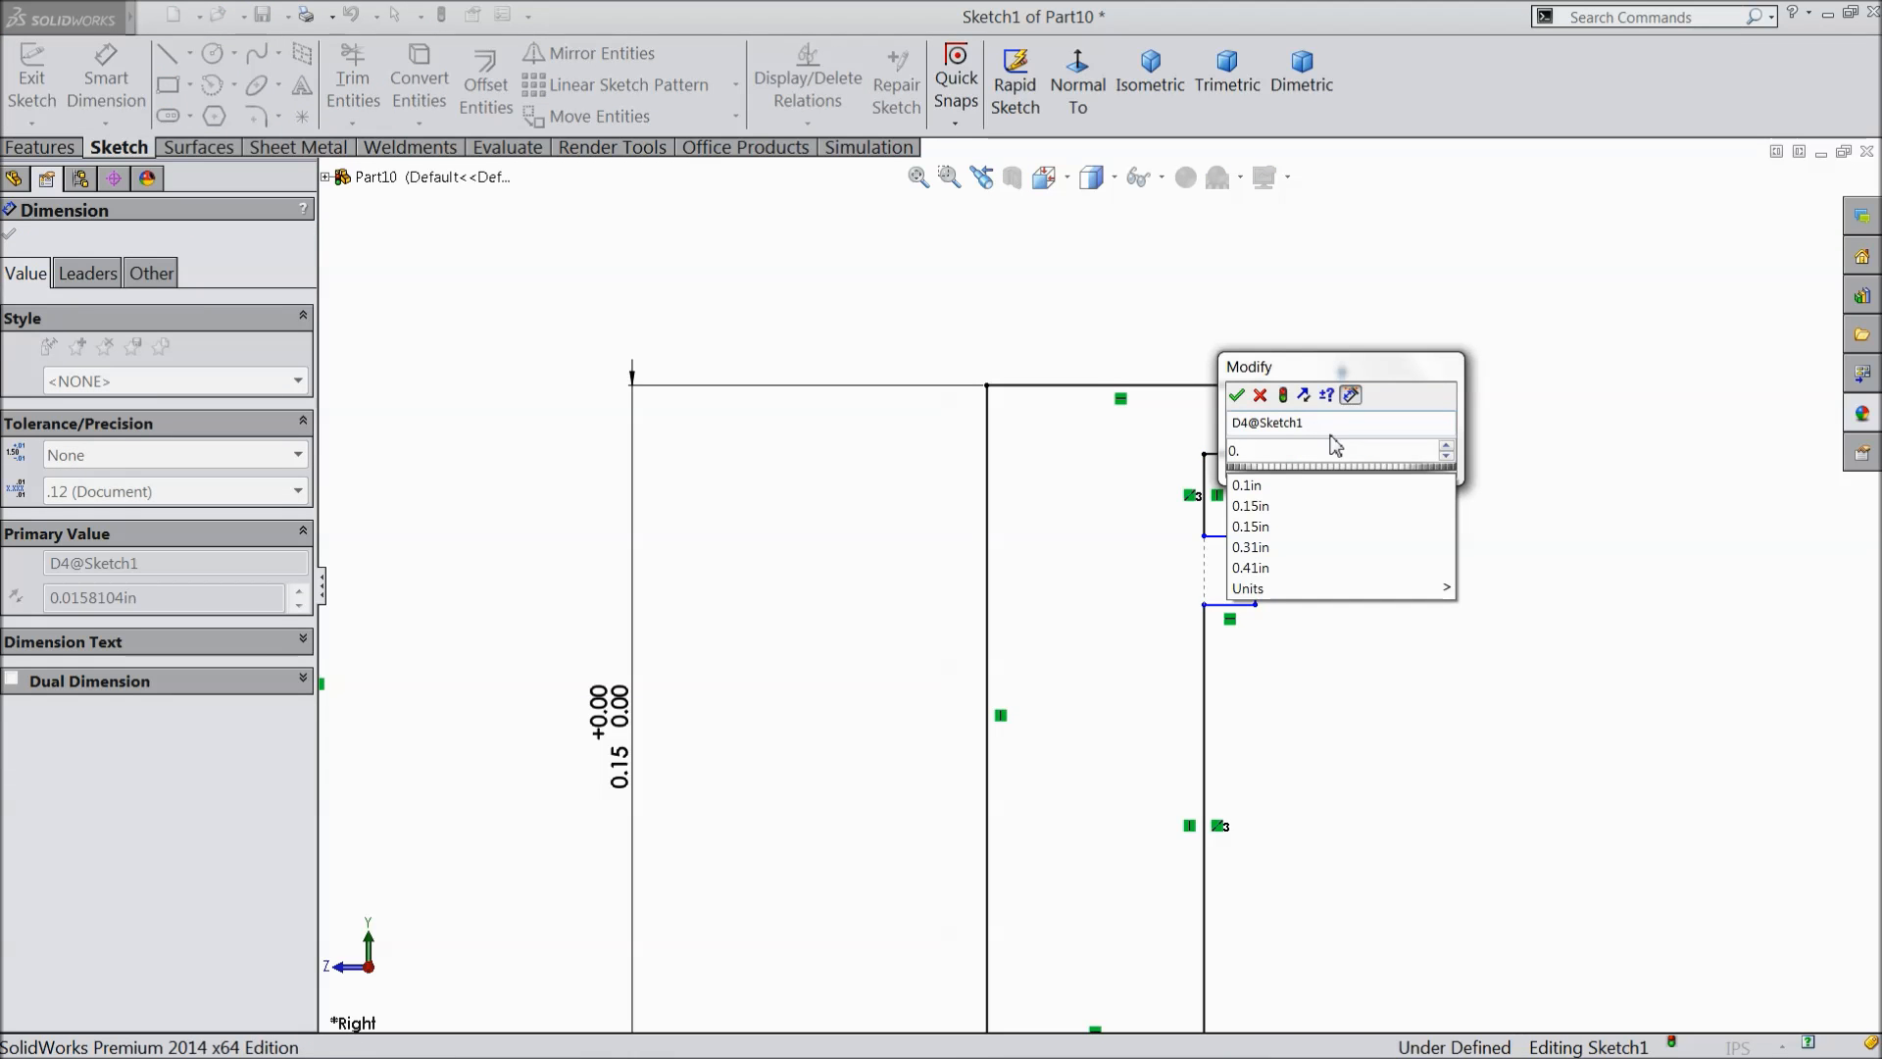
type("01")
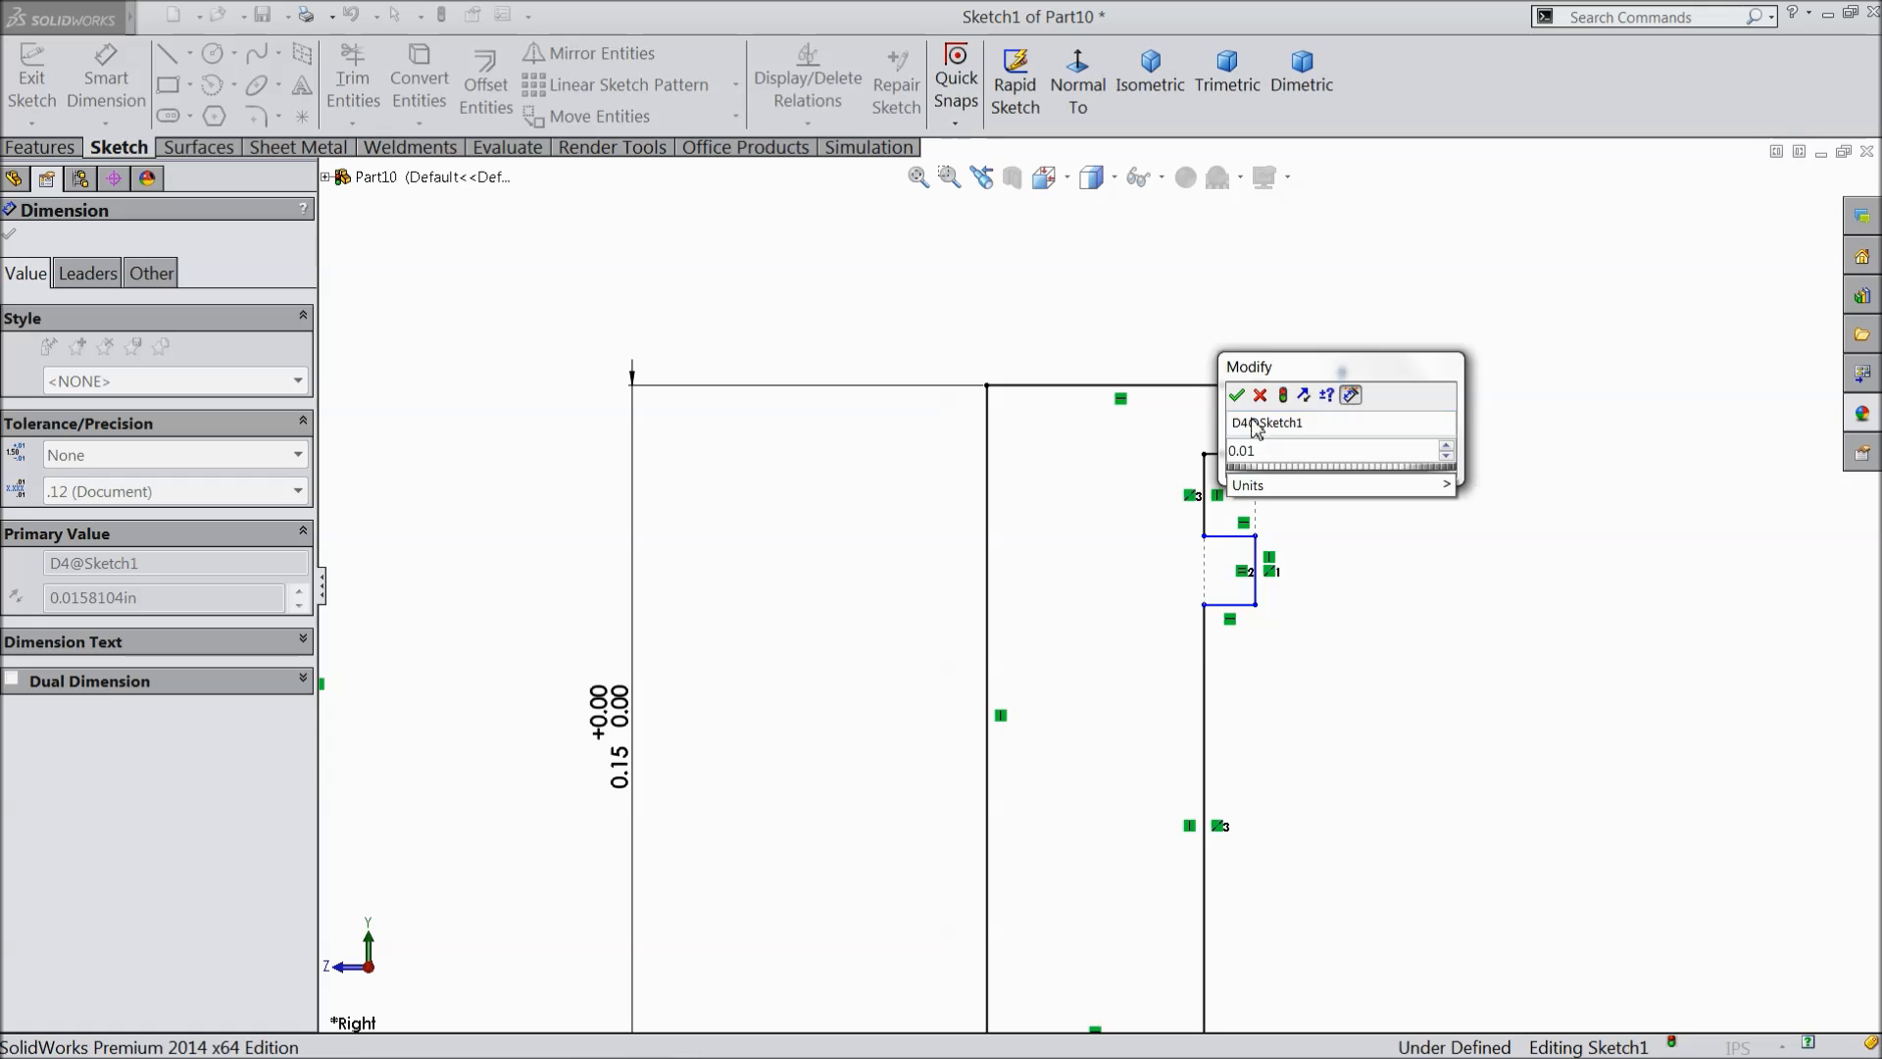
left_click(1236, 394)
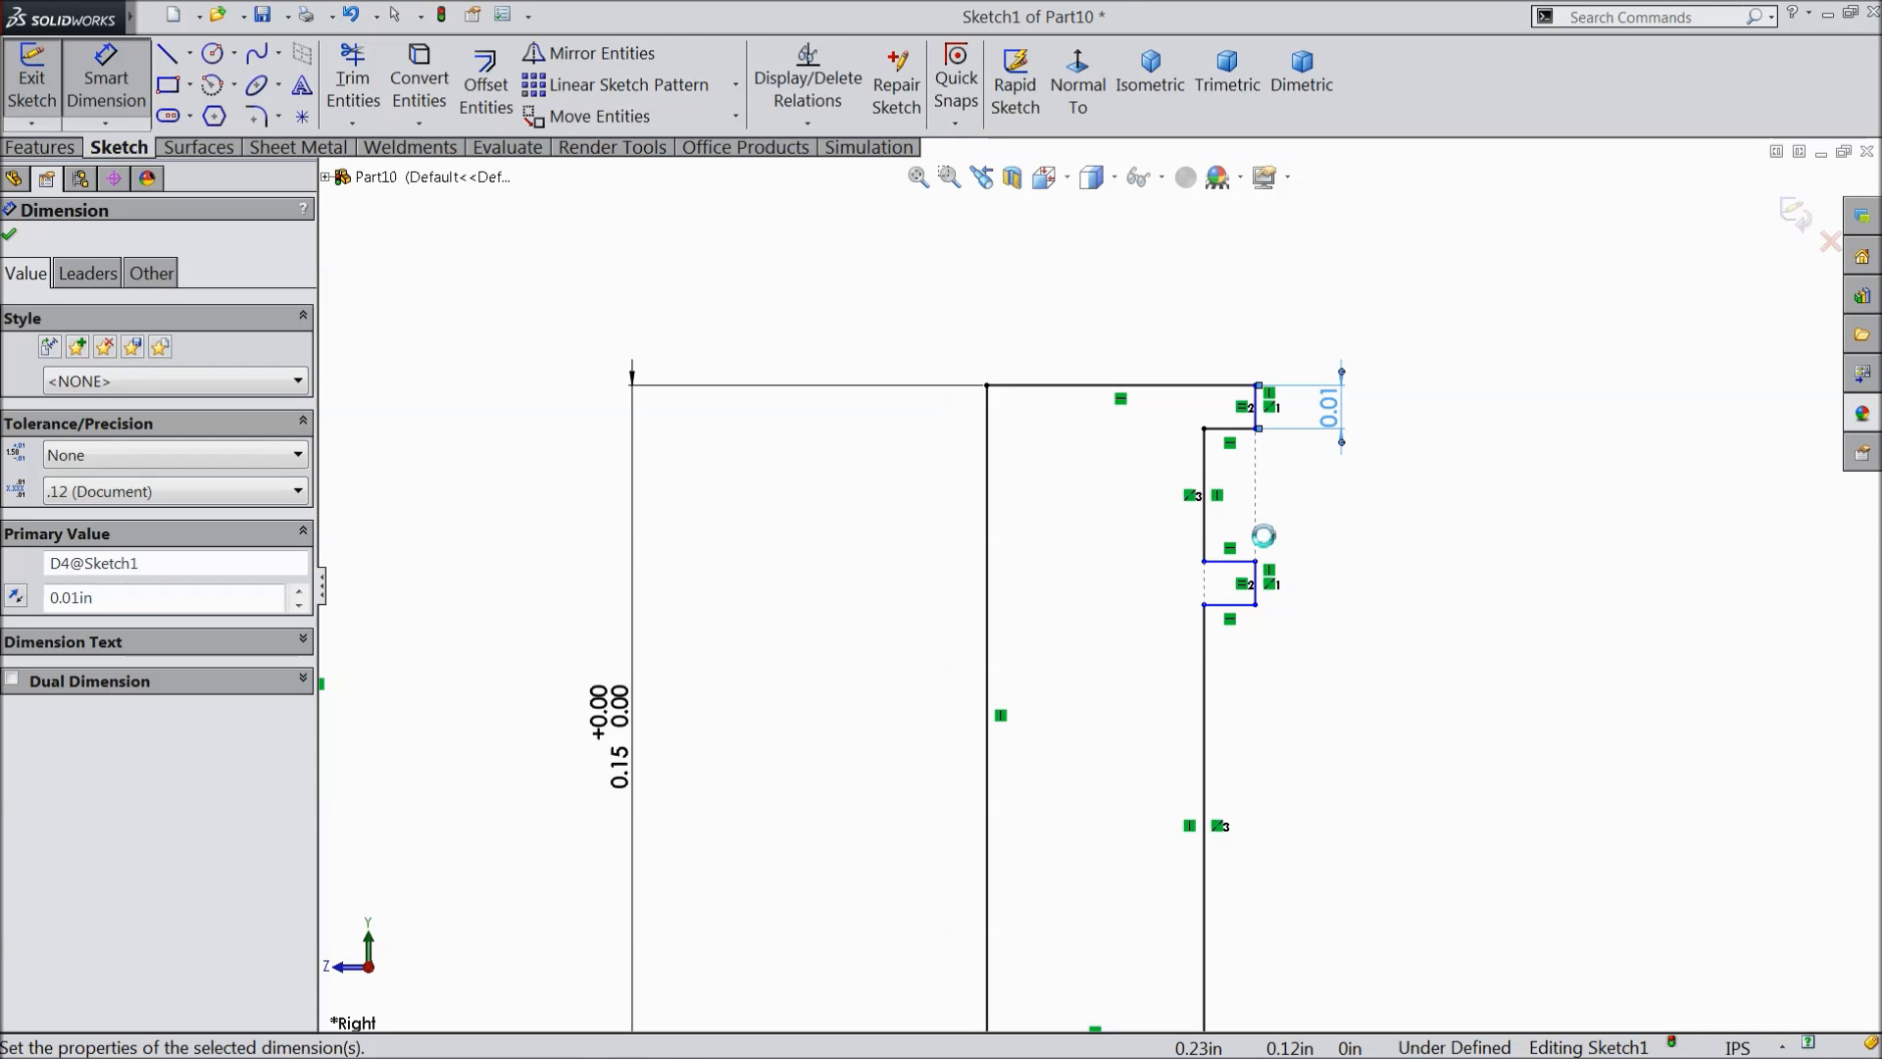
- Dimension the groove's vertical inner side between the two lips and set its width to 0.02 in
left_click(1209, 519)
left_click(1406, 500)
type("0.")
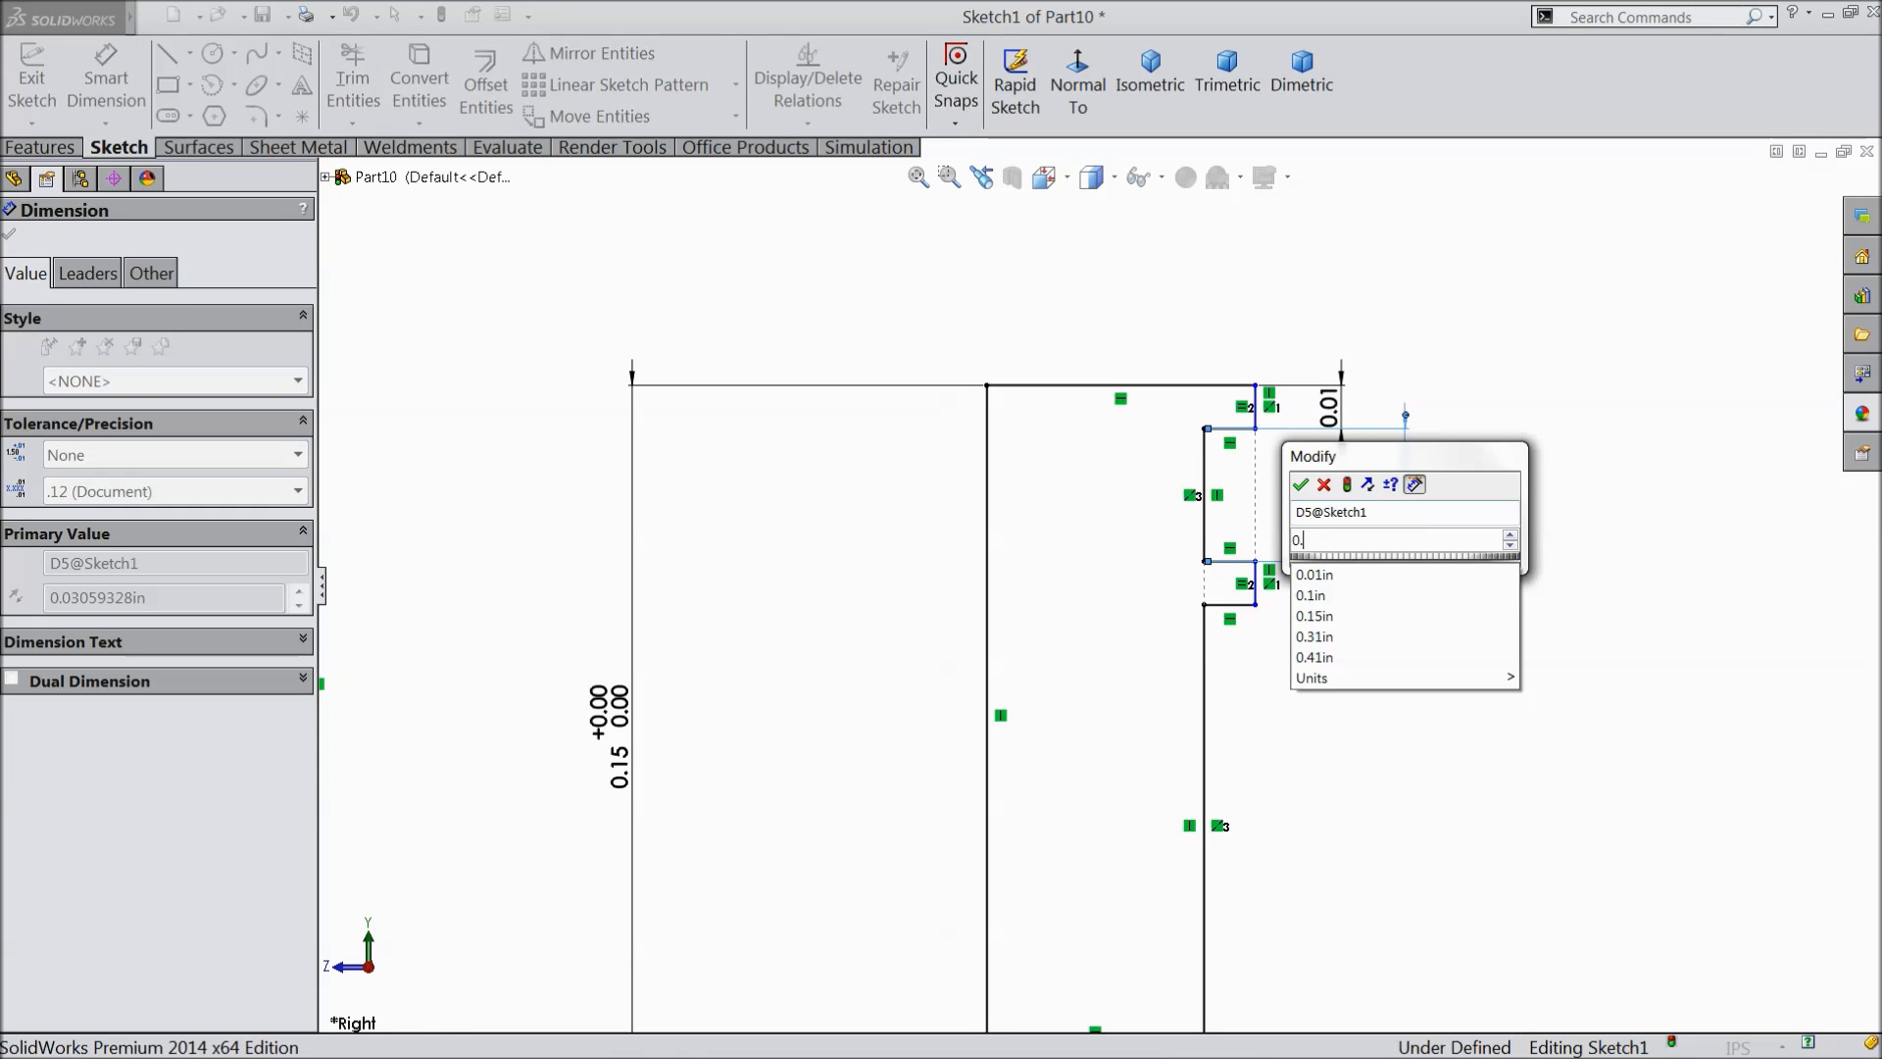
type("02")
left_click(1301, 484)
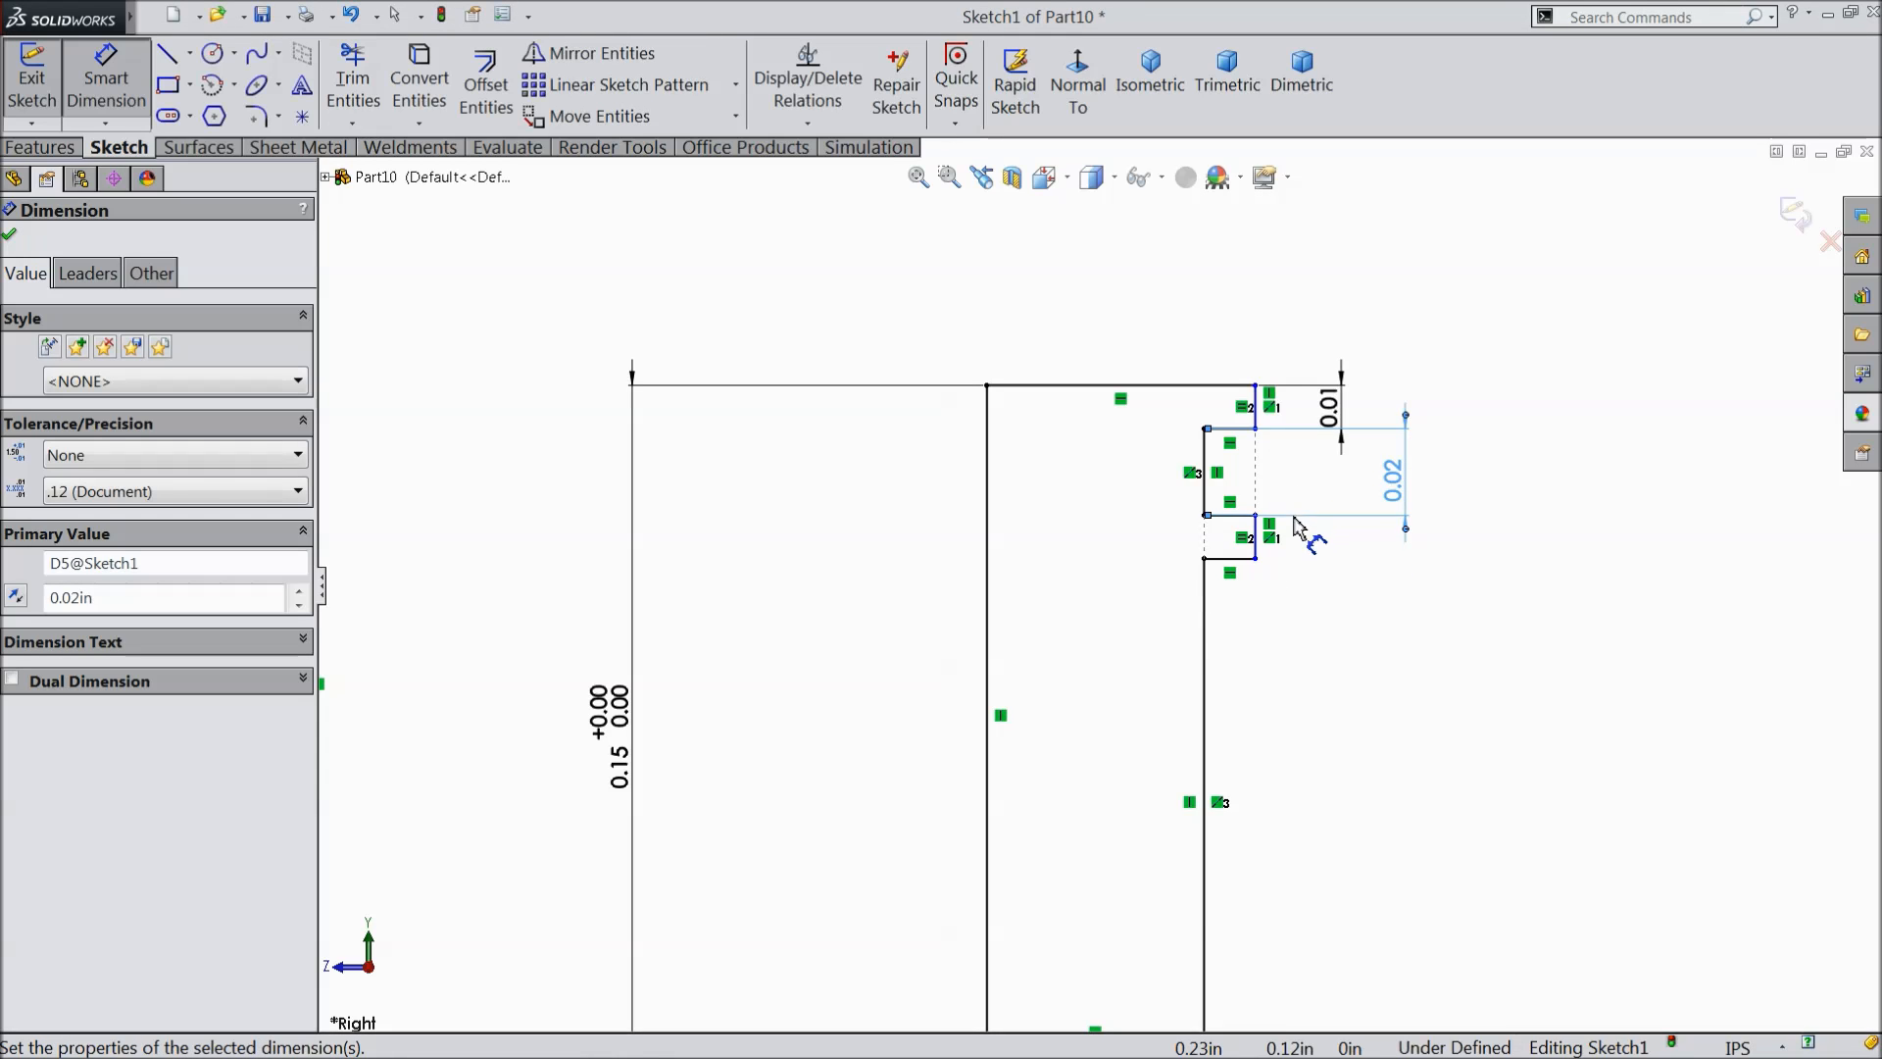
- Dimension the upper lip's outer side across the vertical centerline as a doubled distance and set the diameter to 0.434 in
scroll(1250, 586, "up", 2)
scroll(1208, 699, "up", 2)
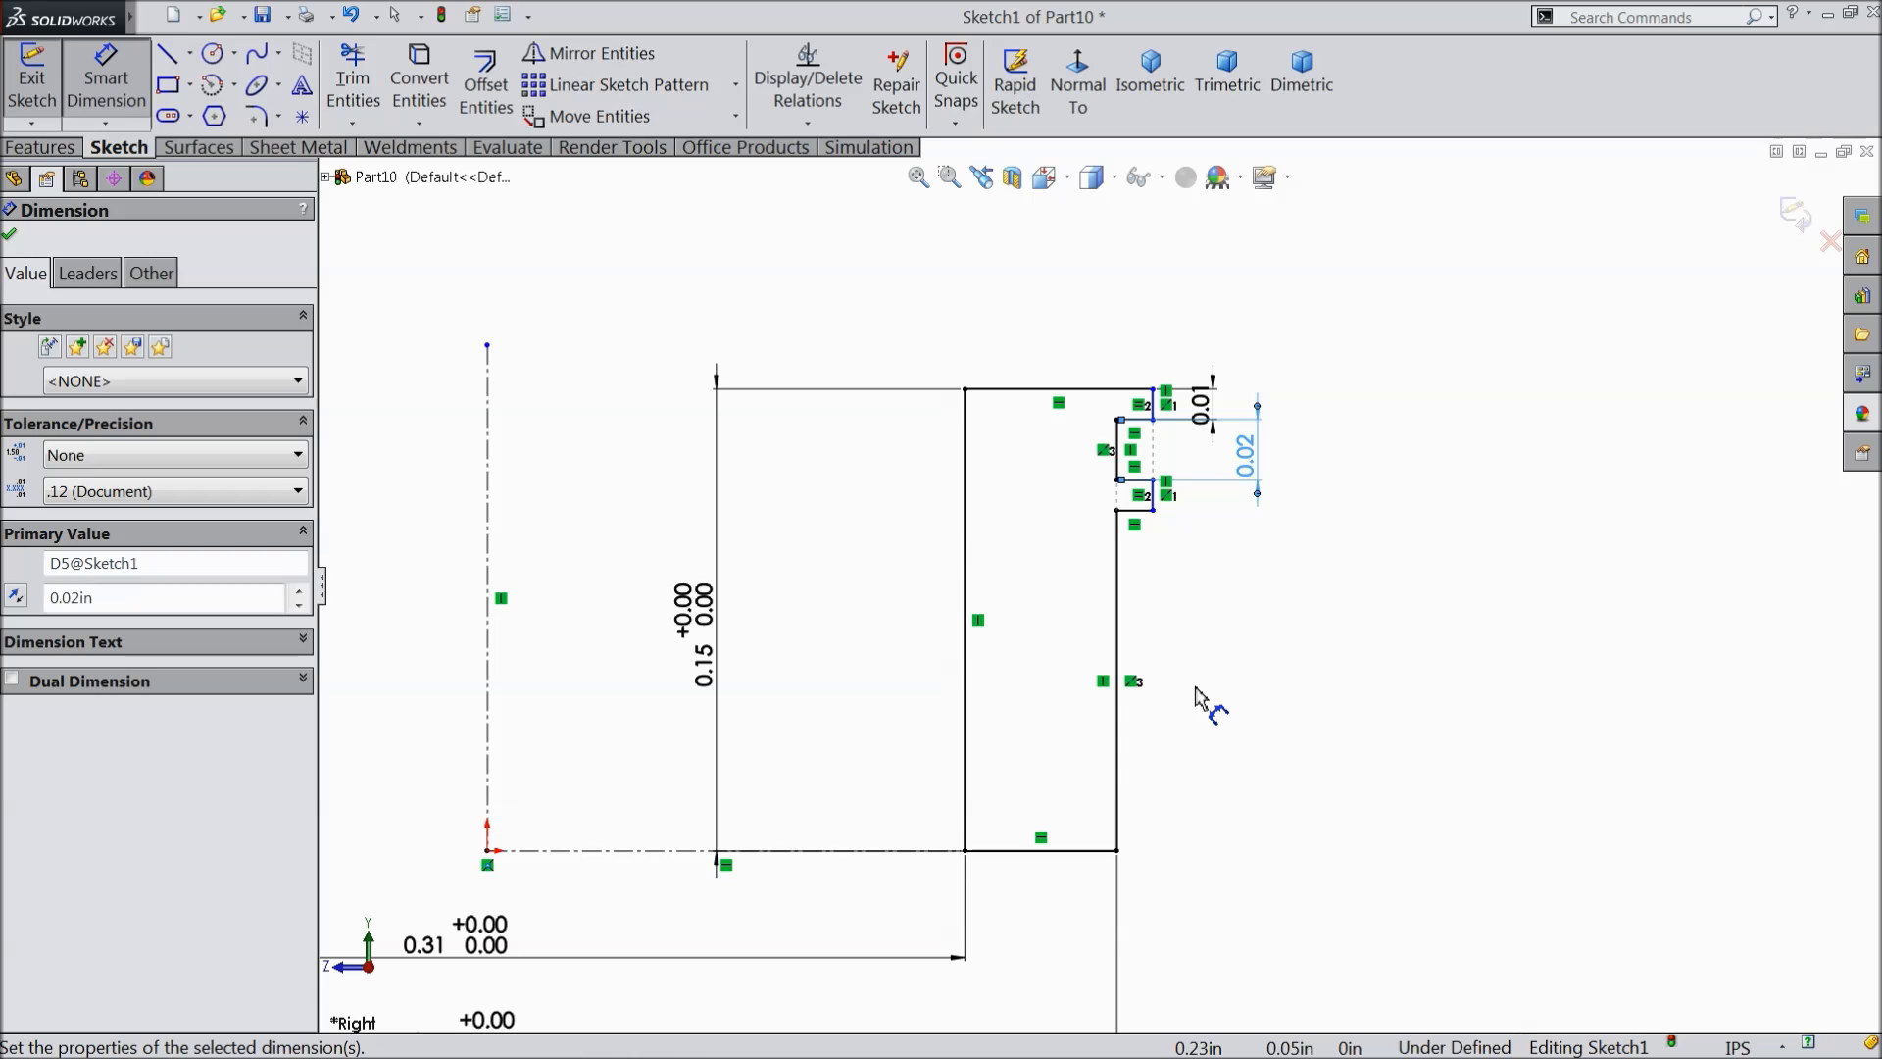
scroll(1176, 461, "down", 2)
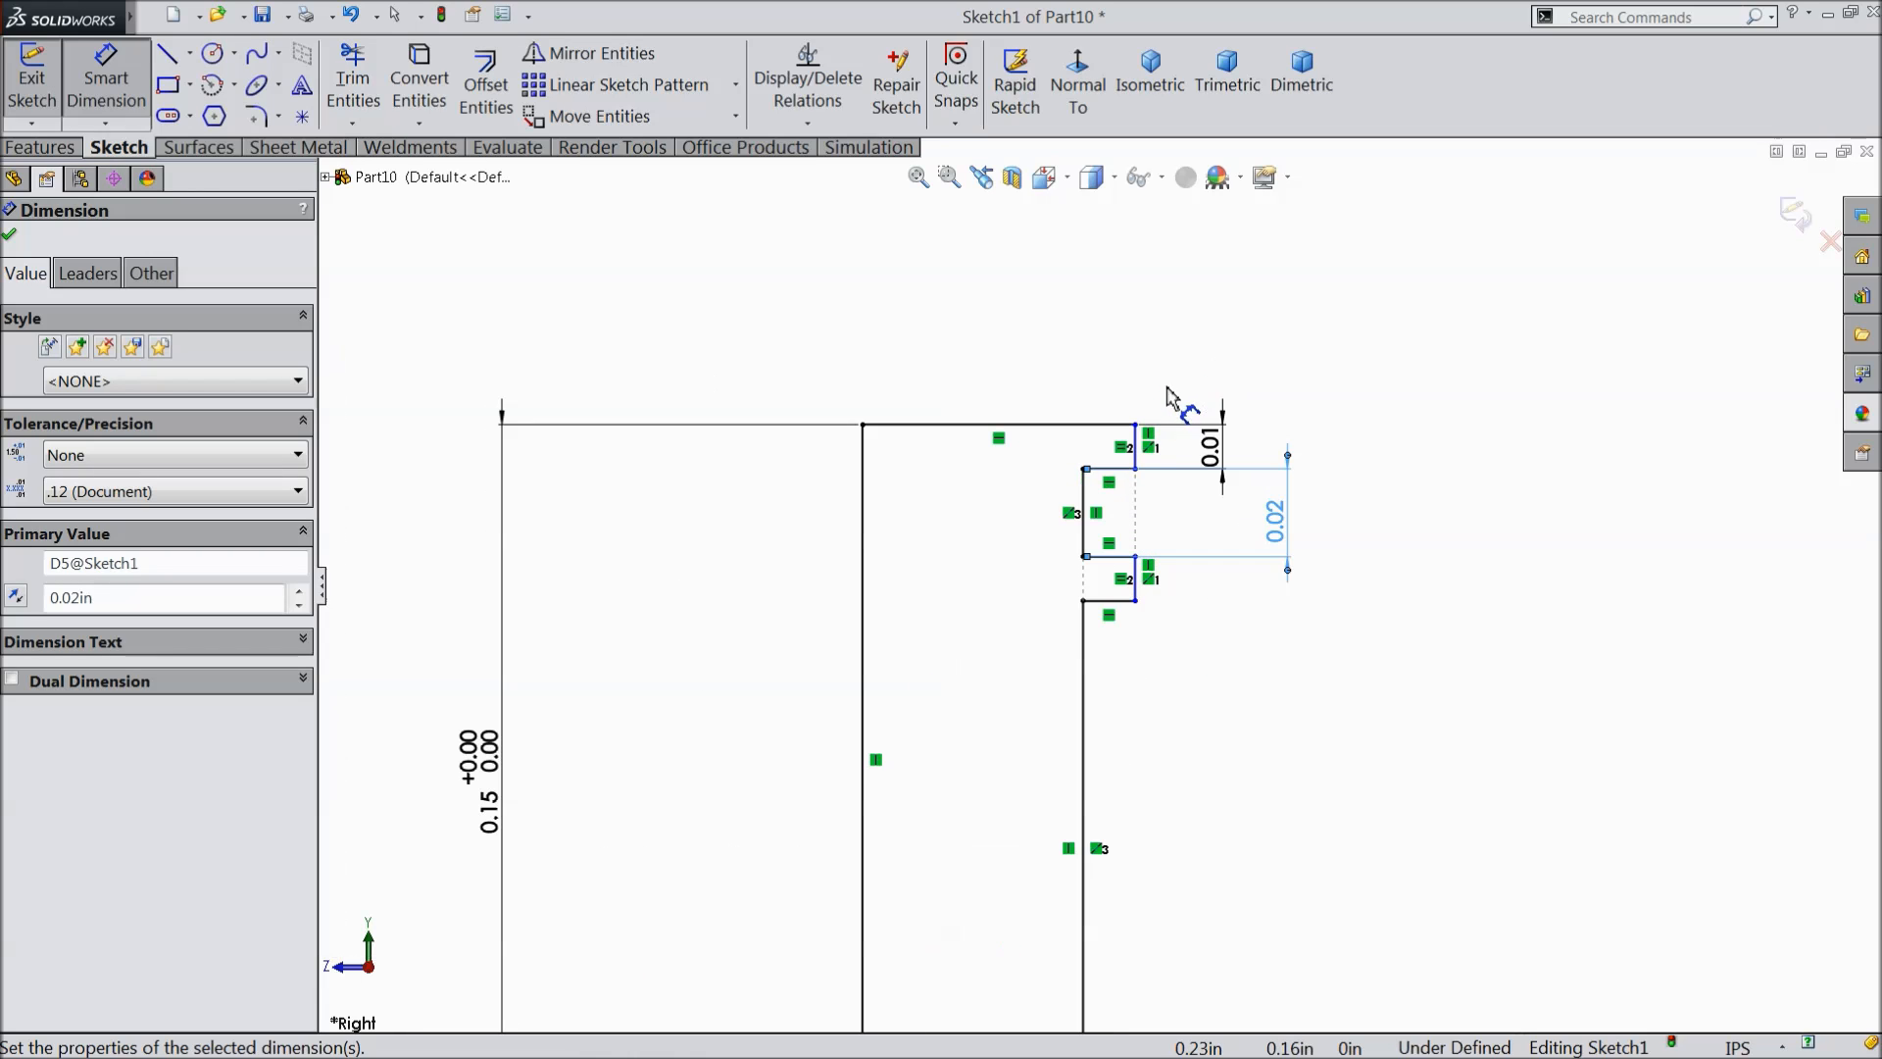
left_click(1137, 466)
scroll(1127, 475, "up", 3)
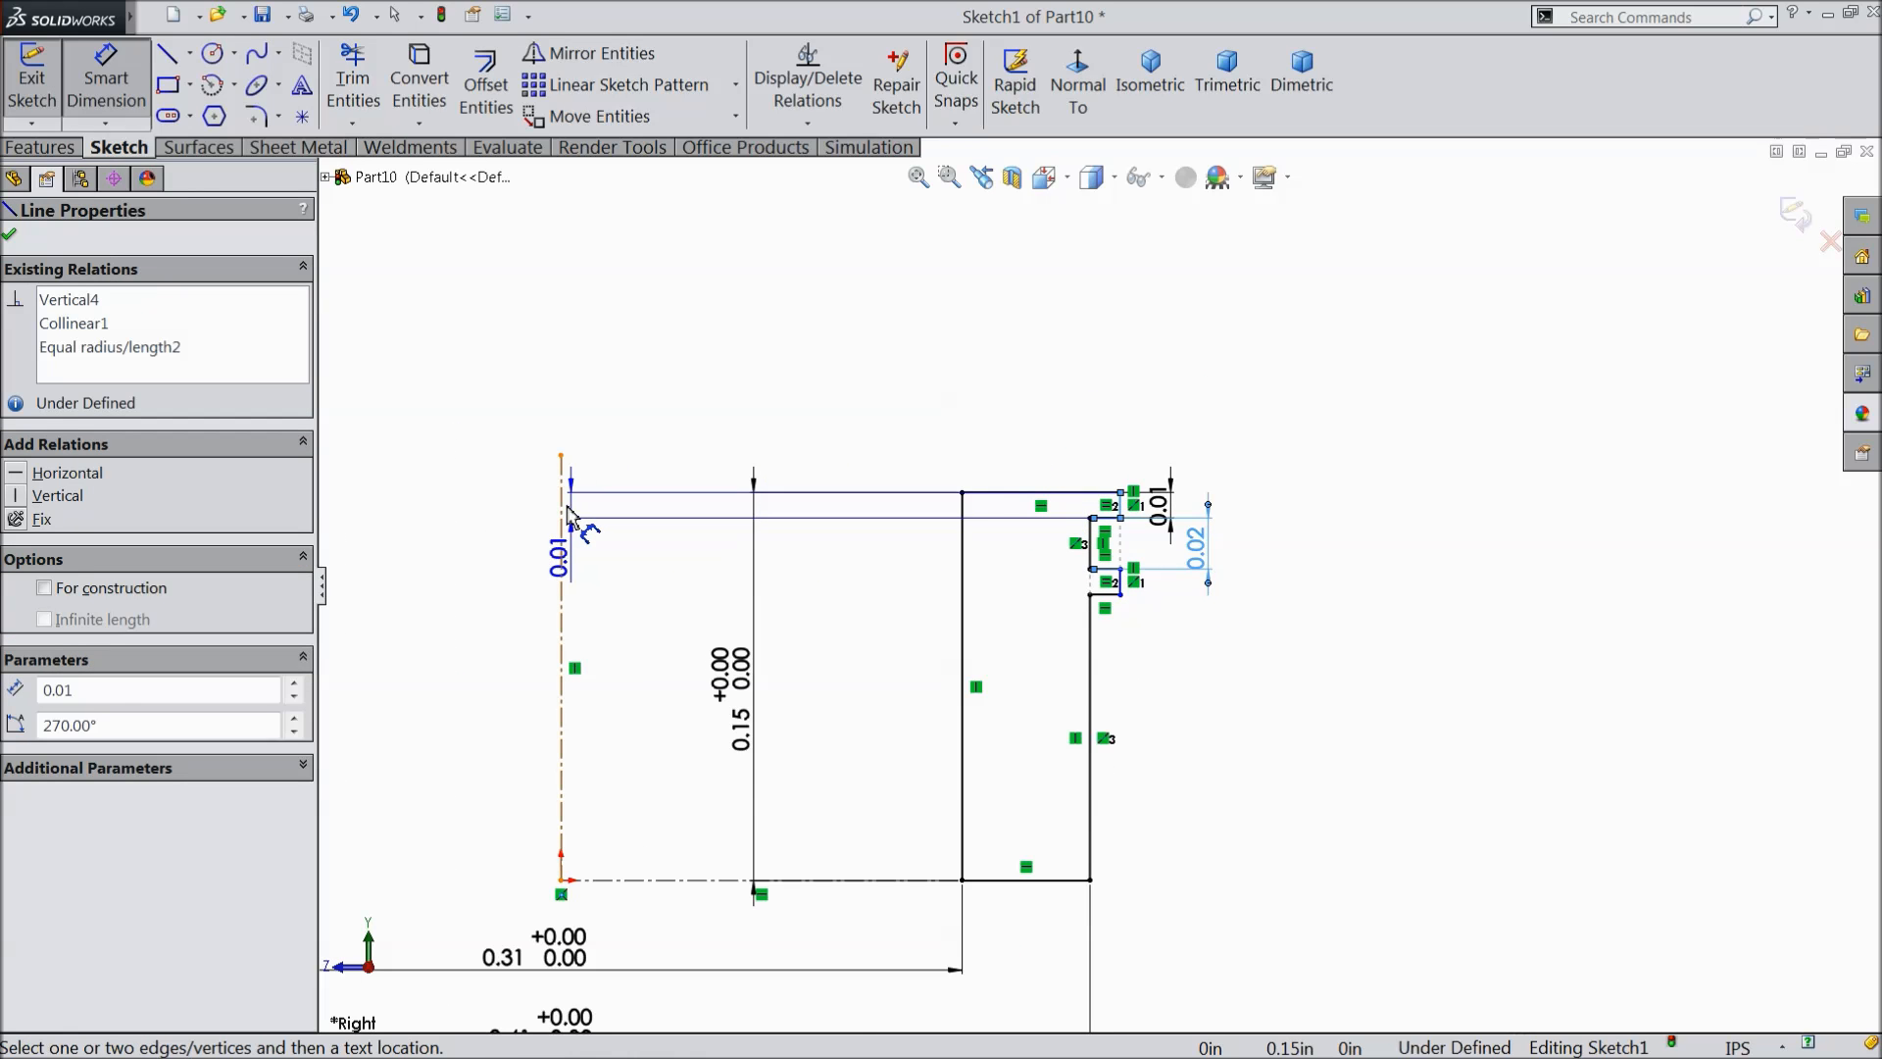
left_click(562, 514)
scroll(1098, 583, "up", 3)
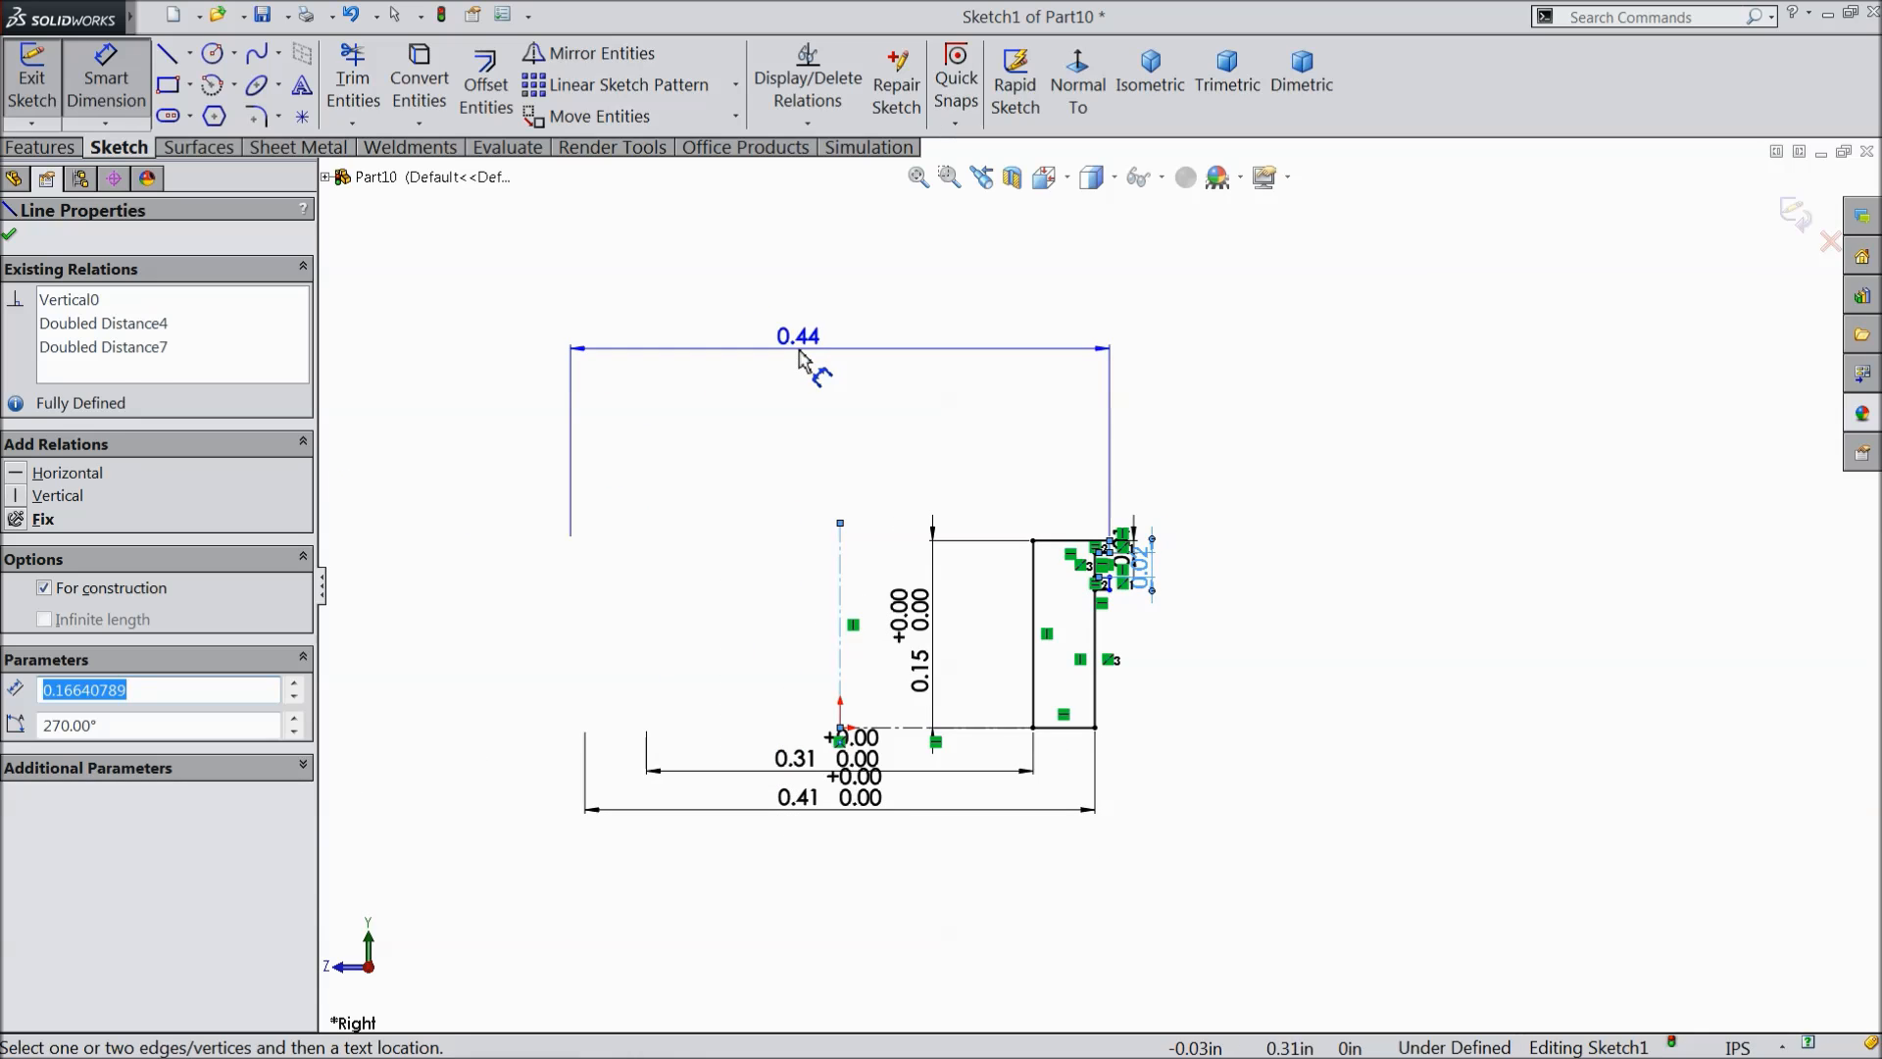
left_click(802, 360)
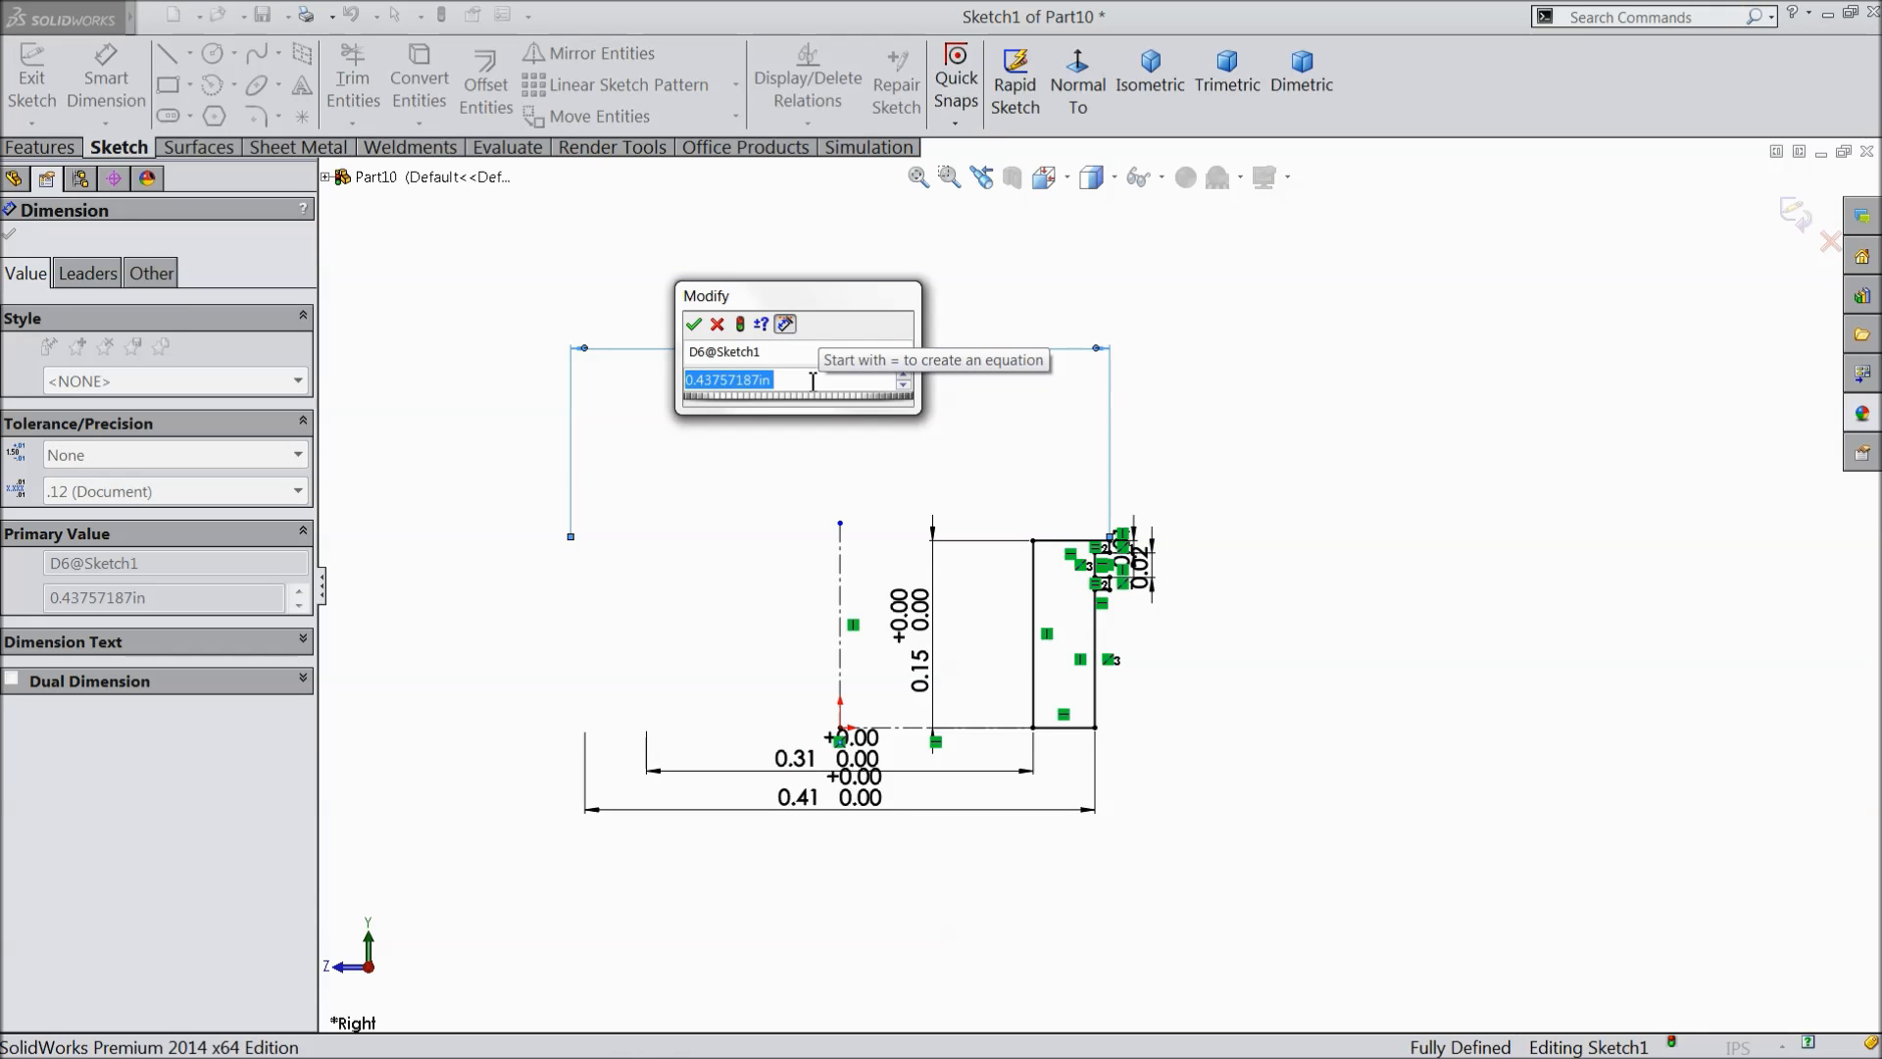
type("0.4")
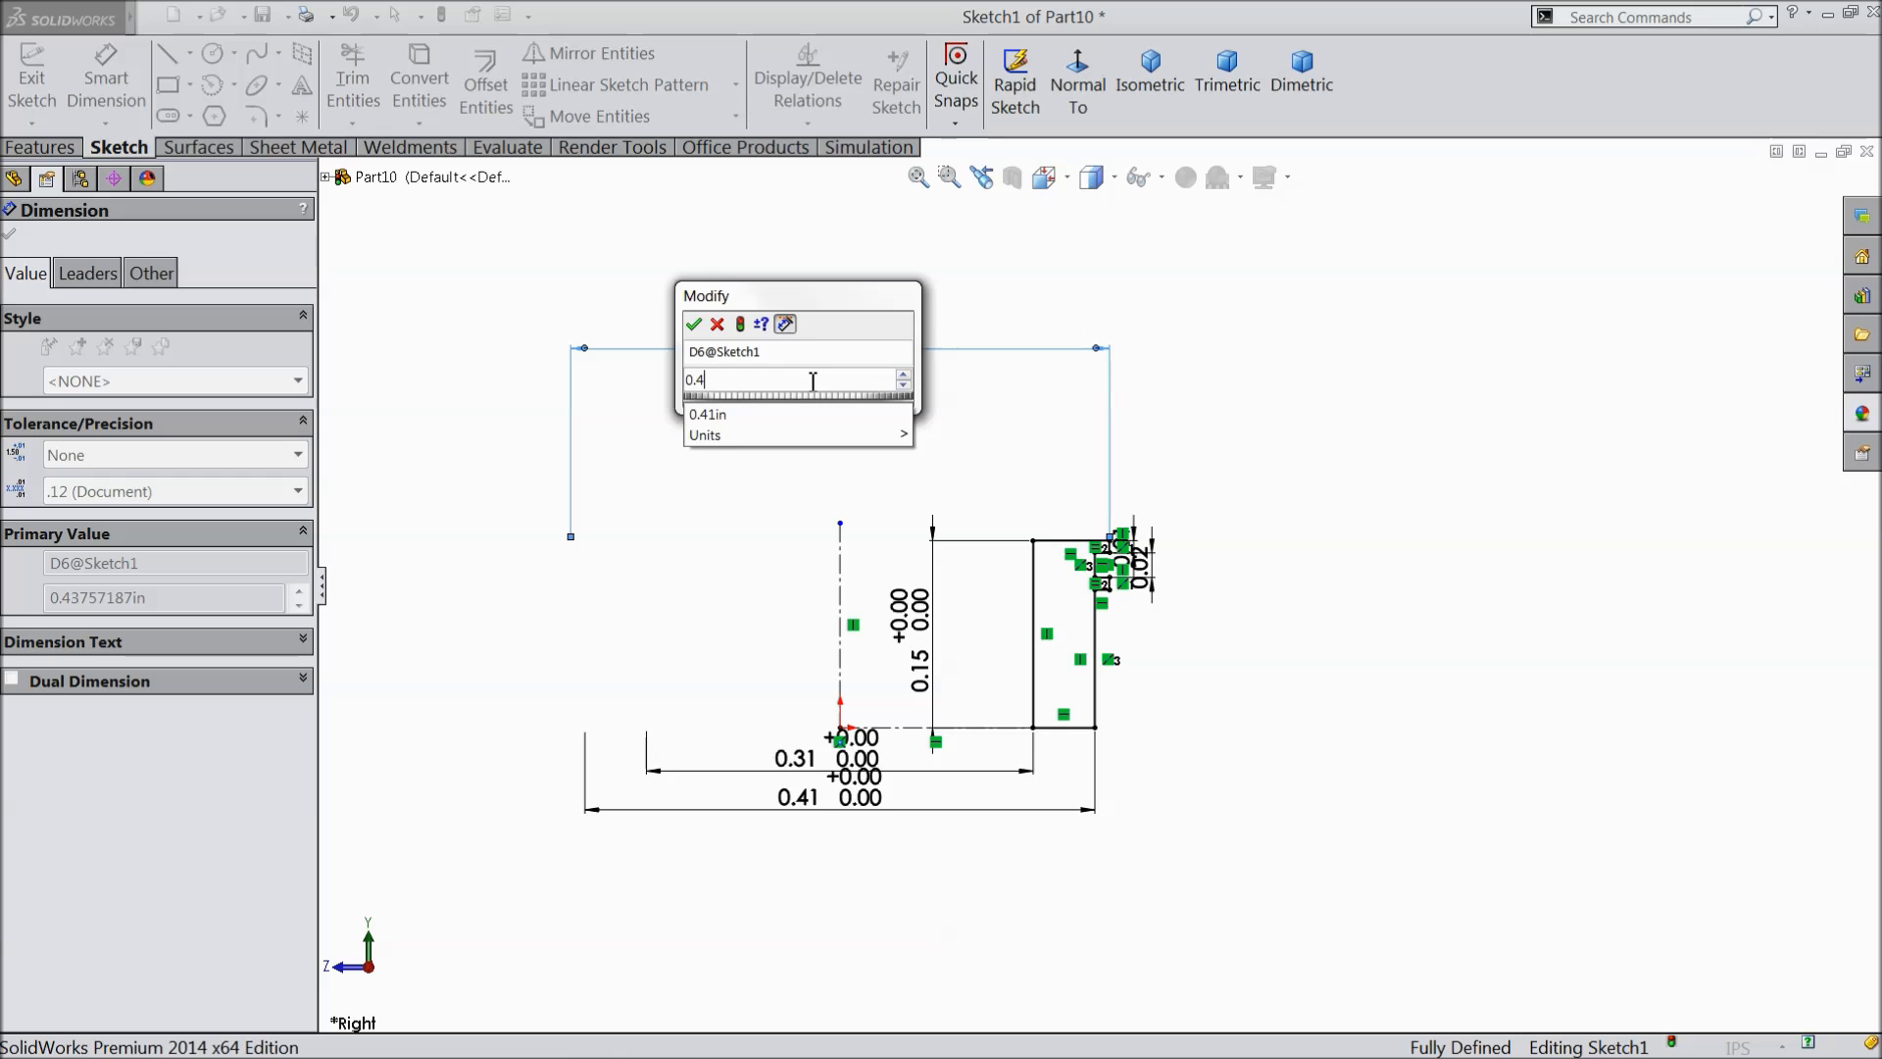
type("34")
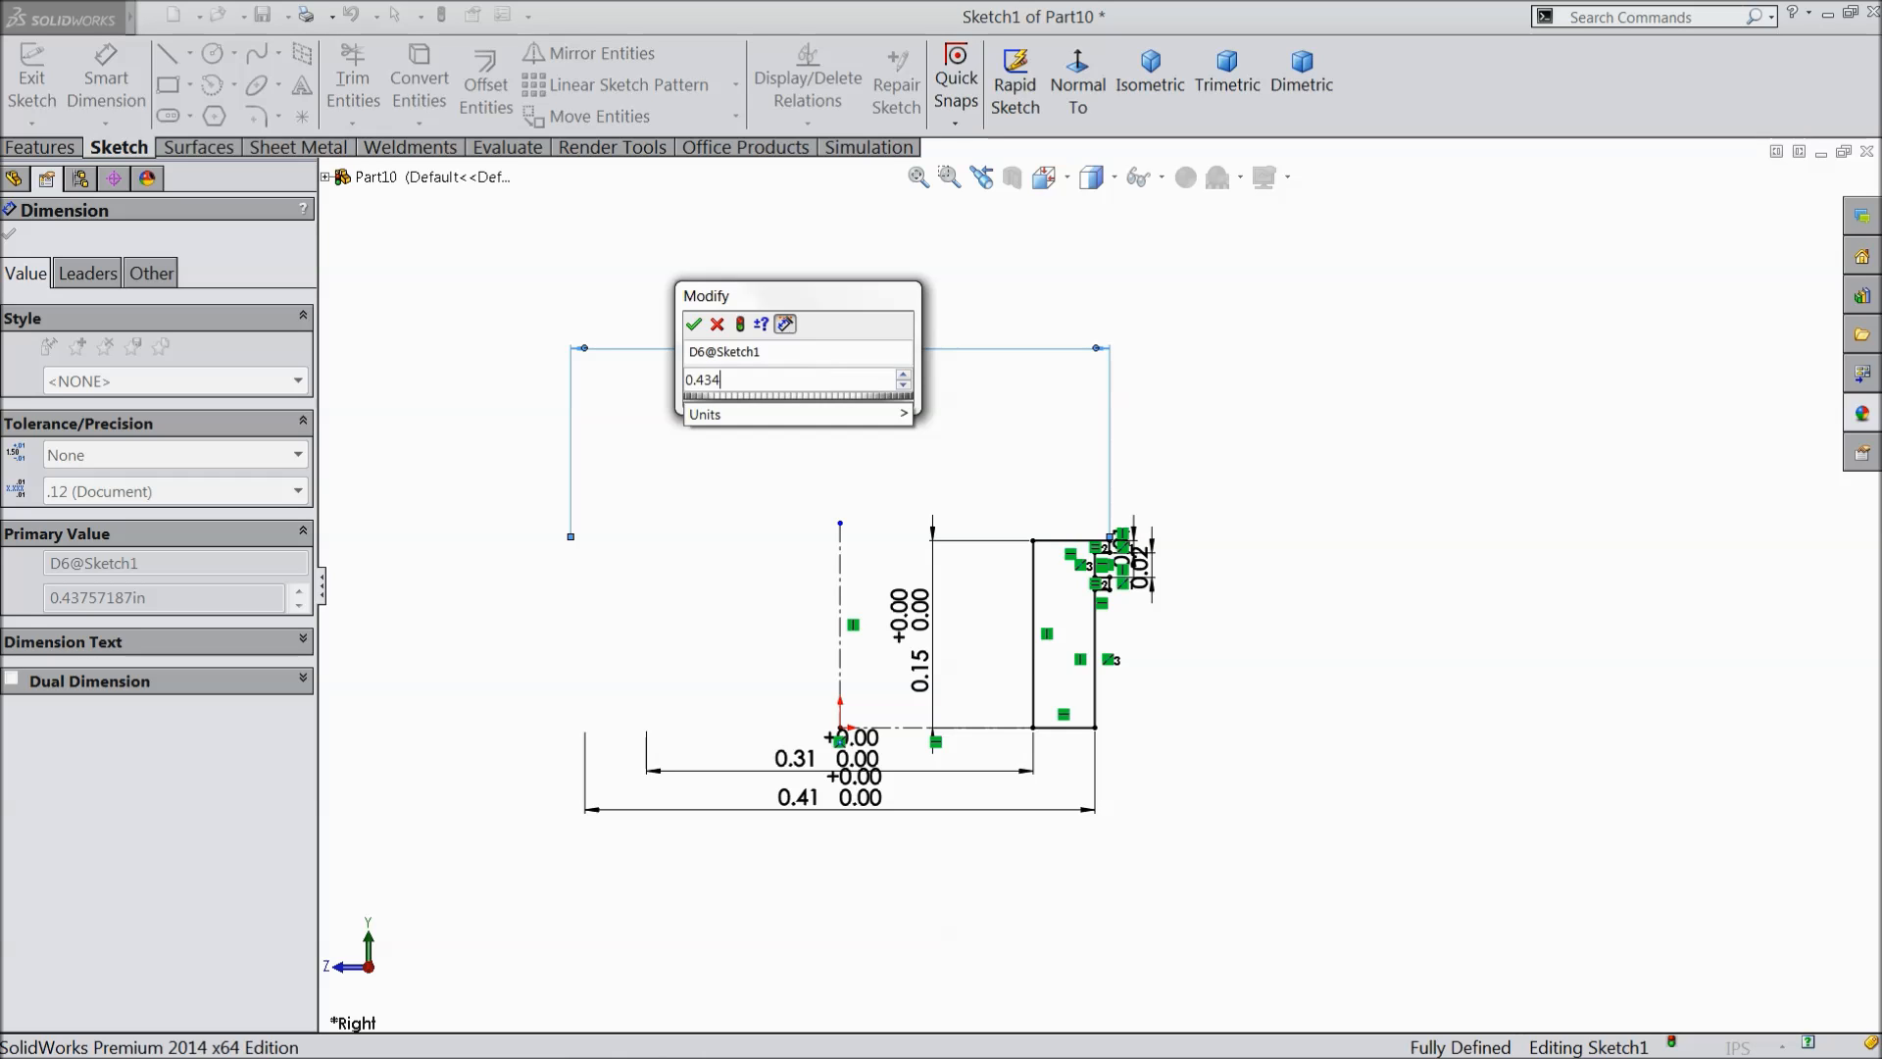
left_click(694, 325)
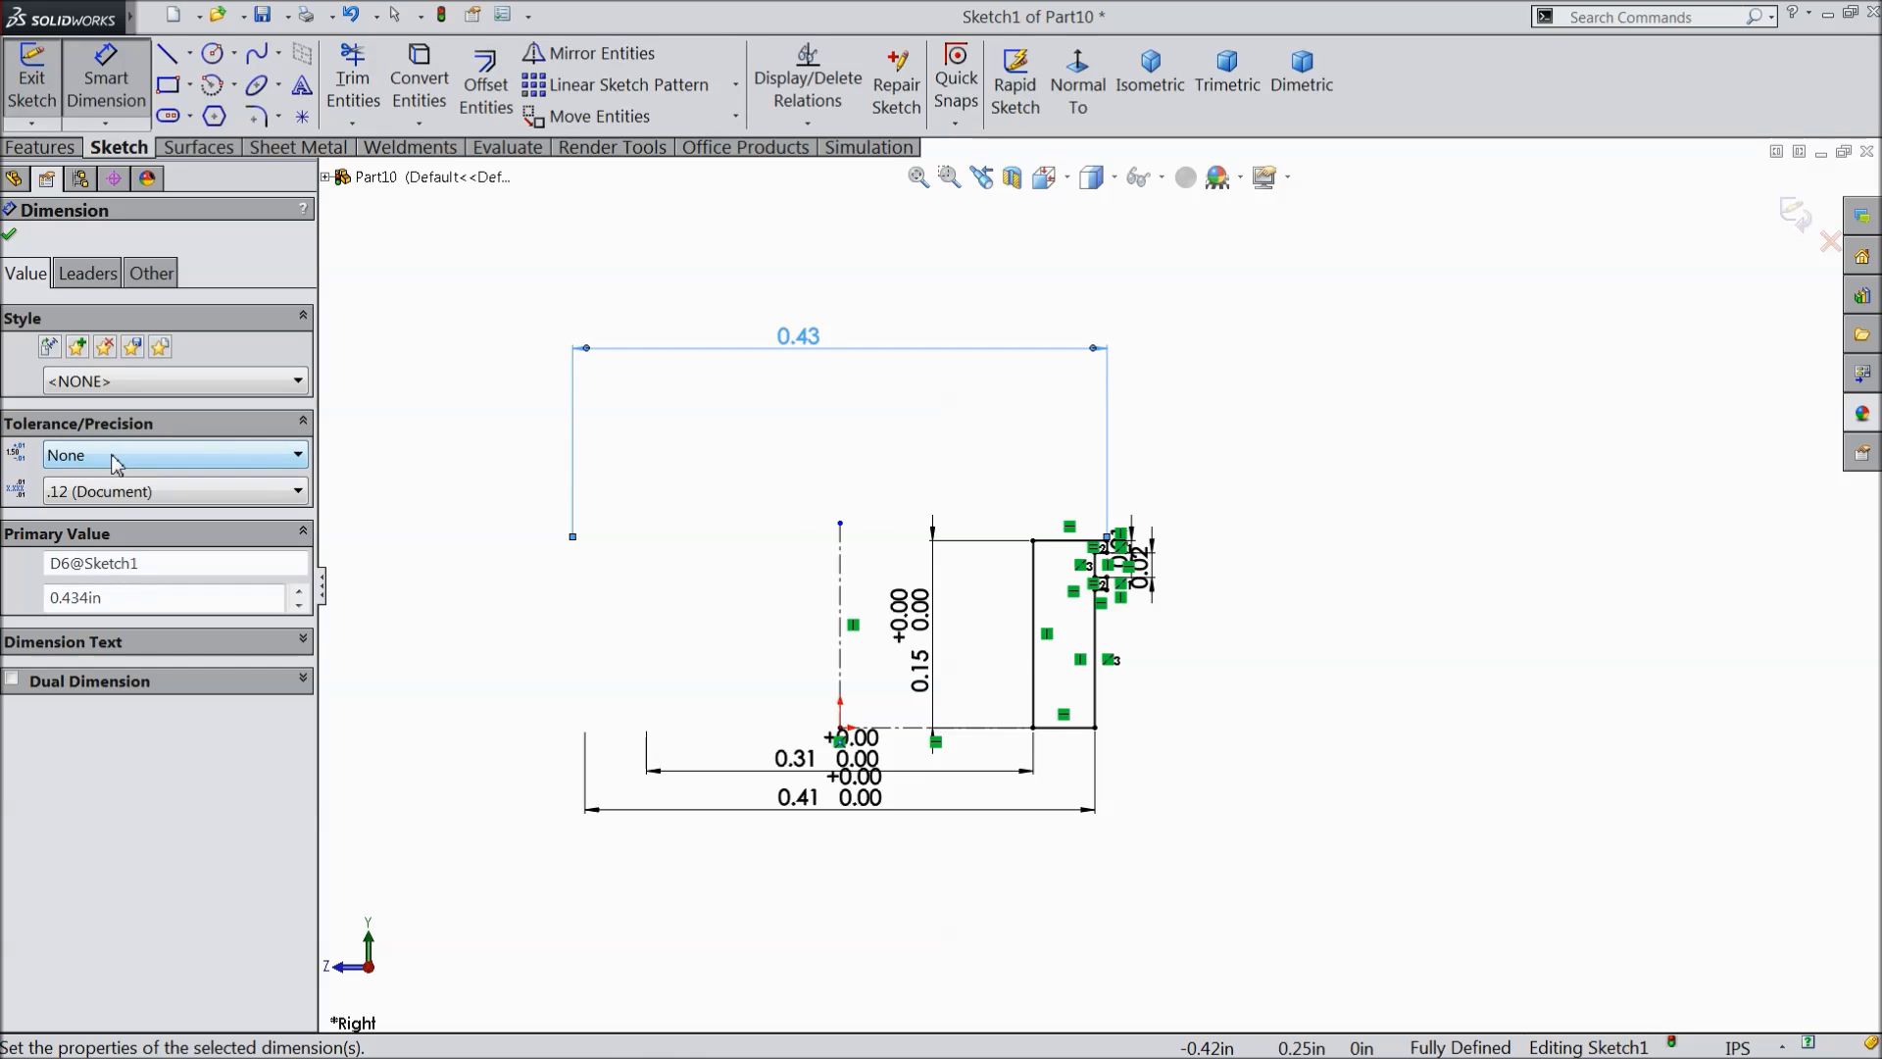
- Give the lip diameter dimension a bilateral tolerance with a maximum variation of 0.001 in
left_click(113, 456)
left_click(104, 523)
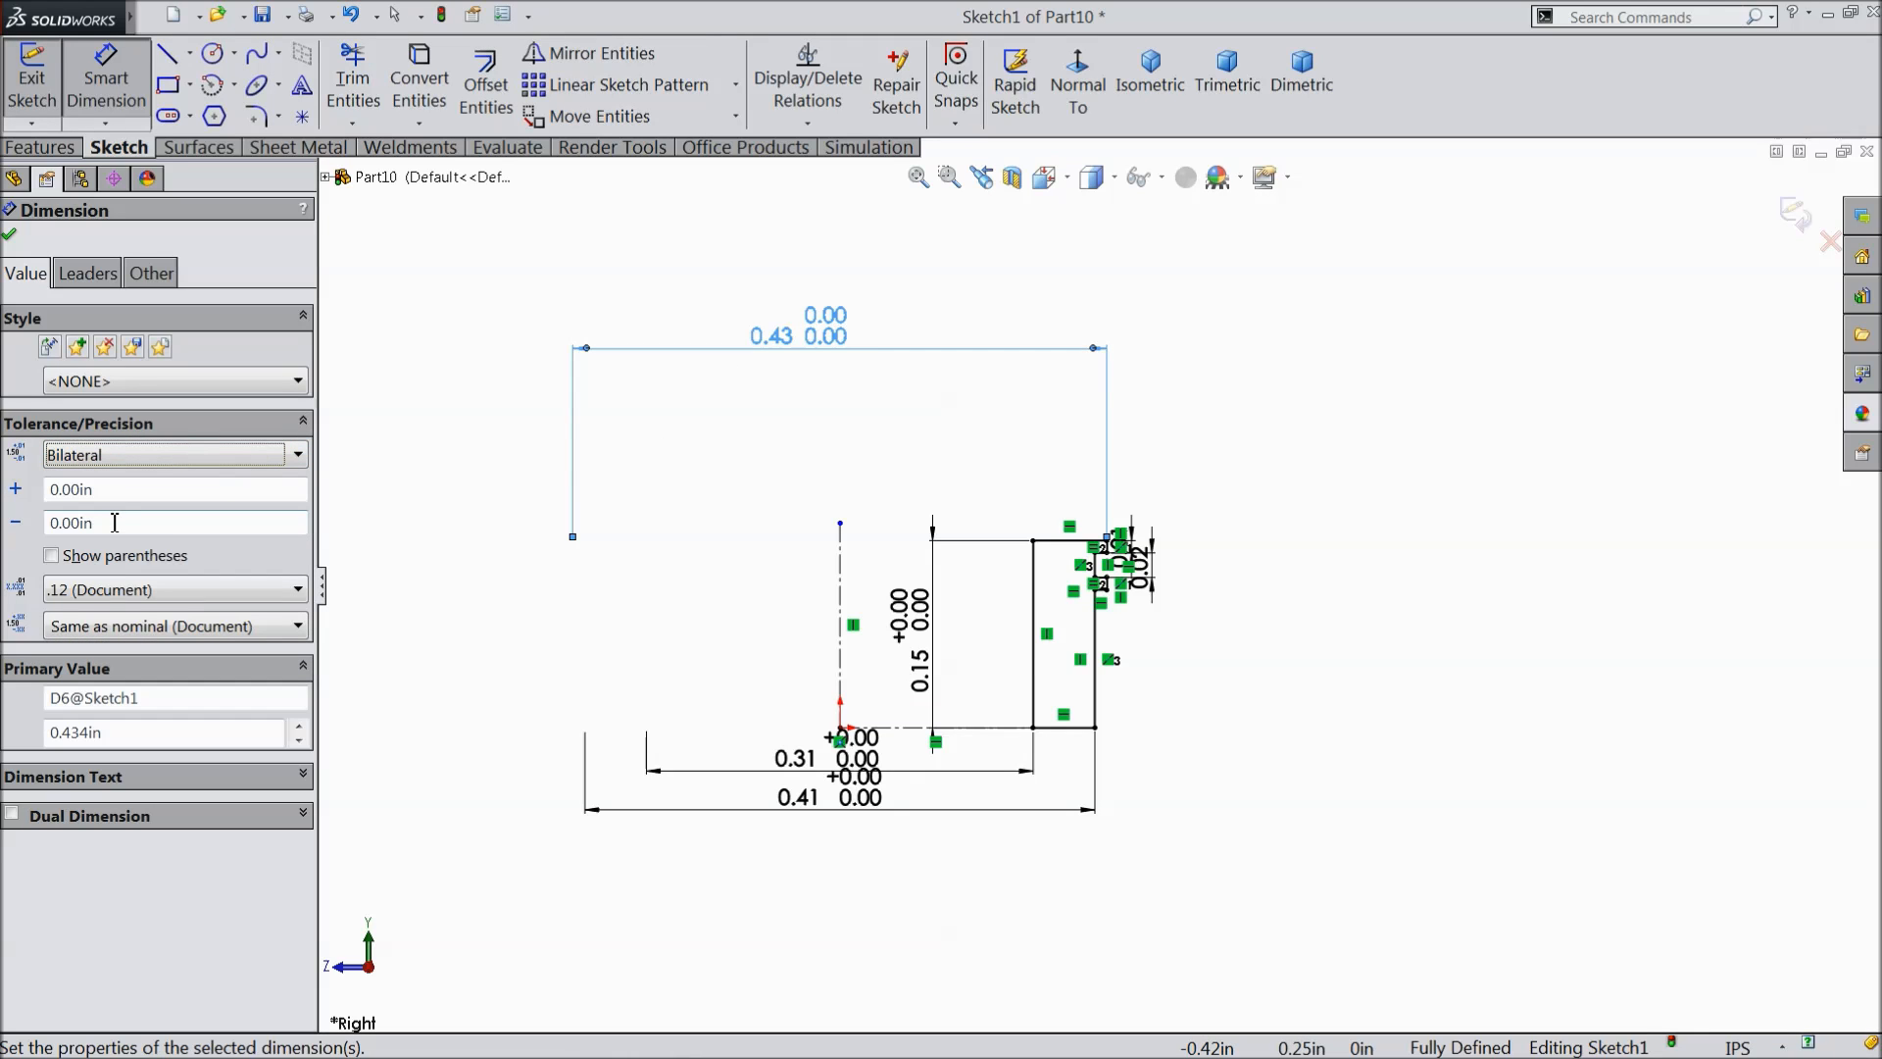
left_click(93, 489)
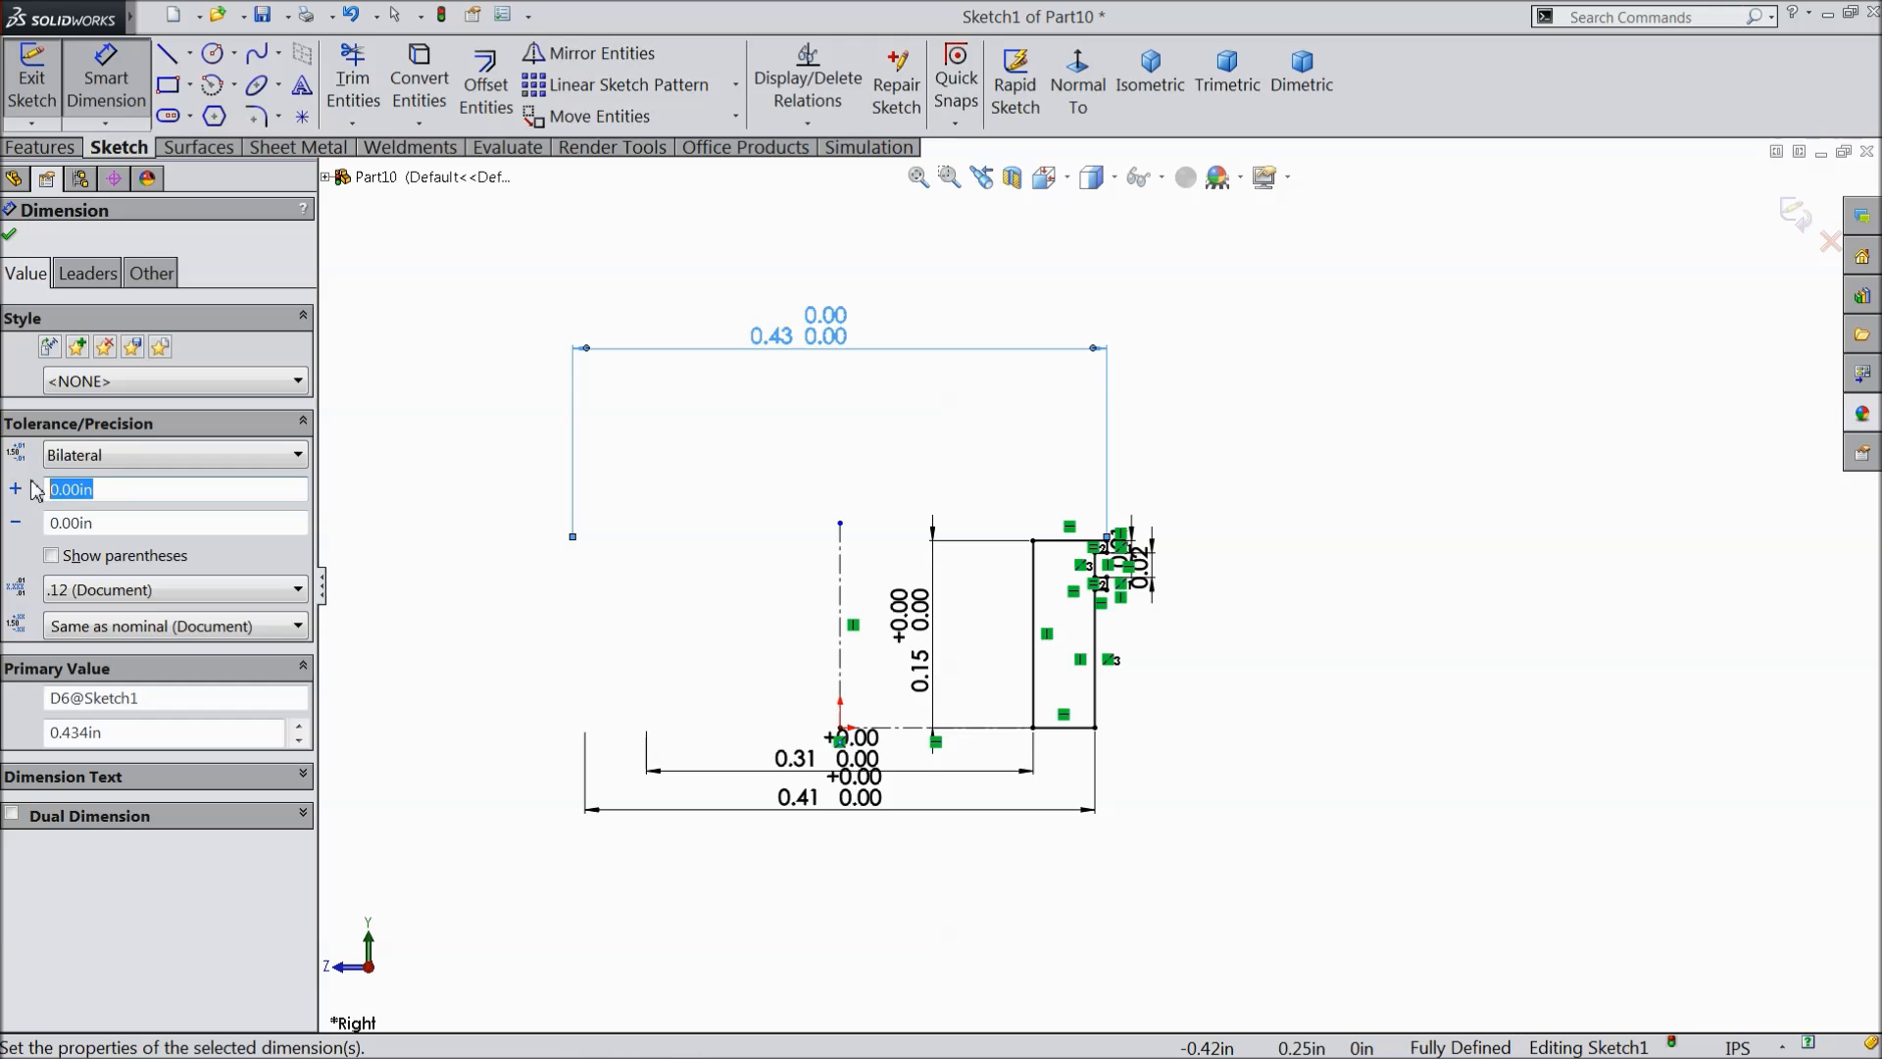
left_click(417, 363)
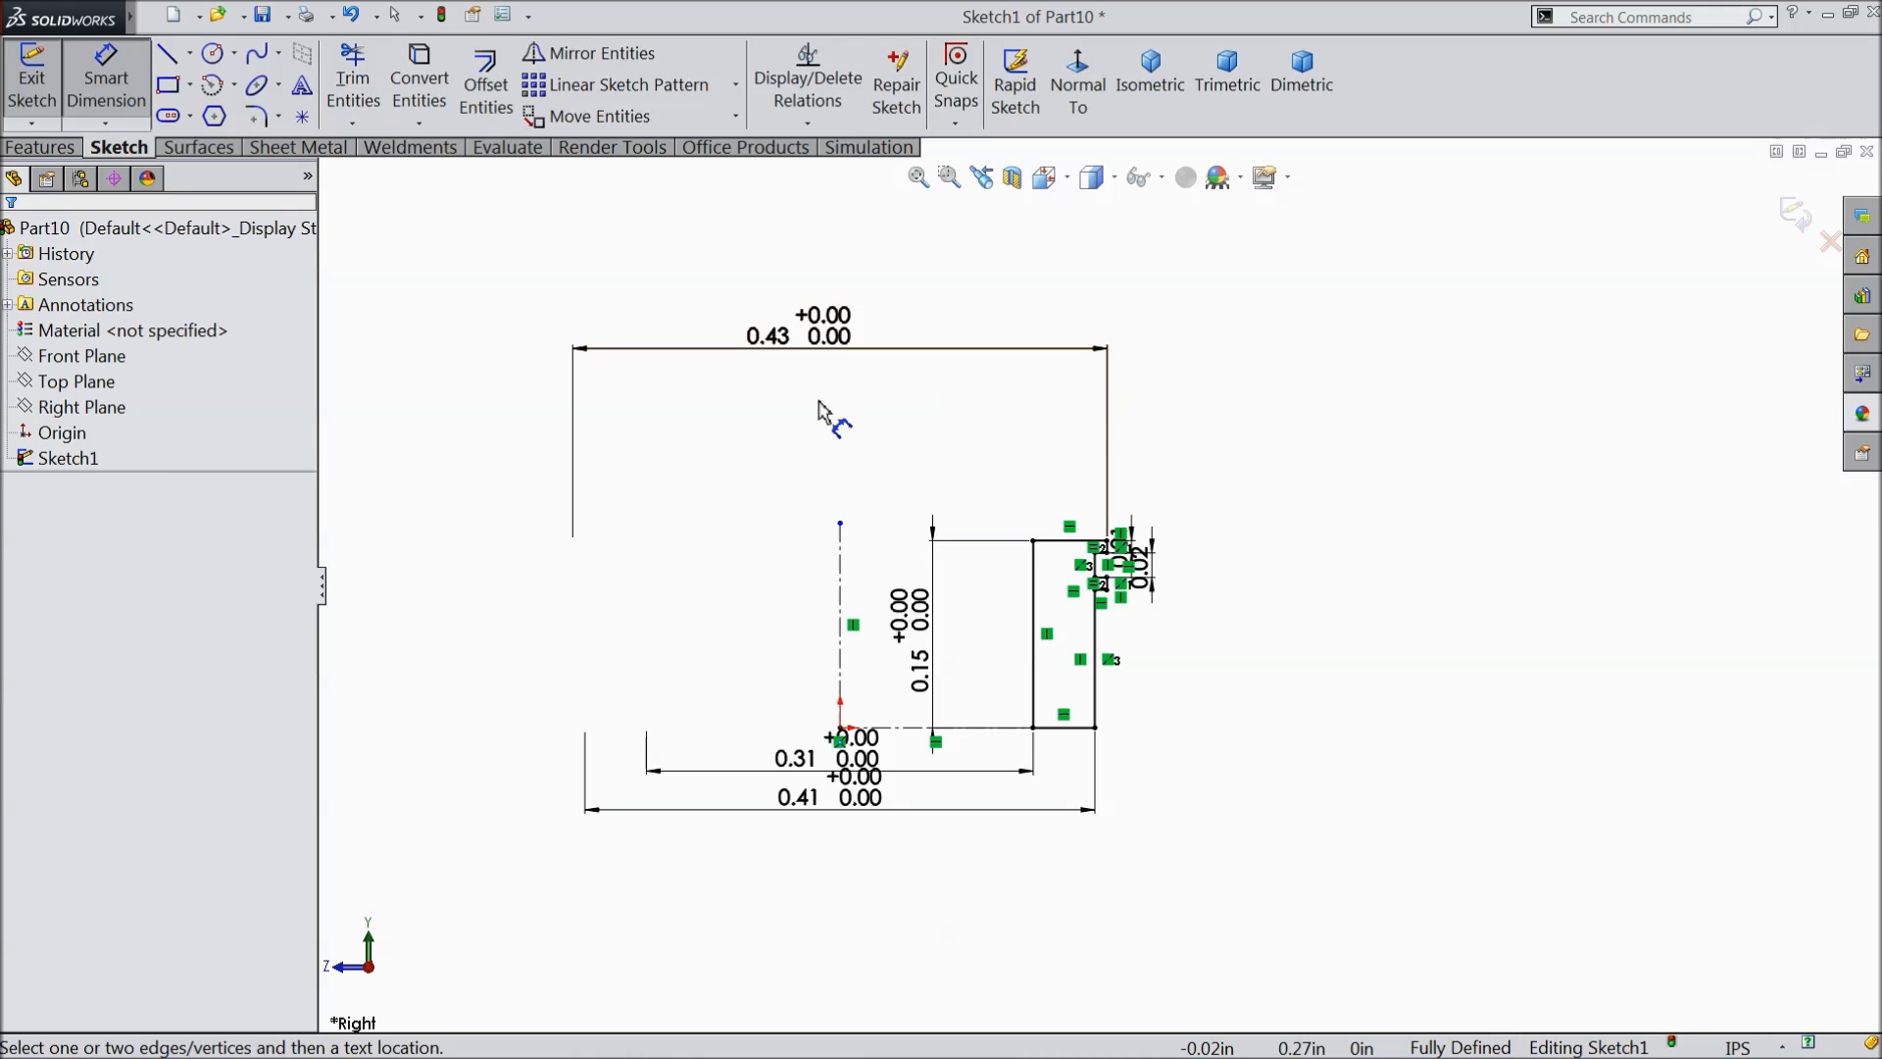
- Set the tolerance precision of the 0.434 in lip diameter dimension to three decimal places
left_click(836, 328)
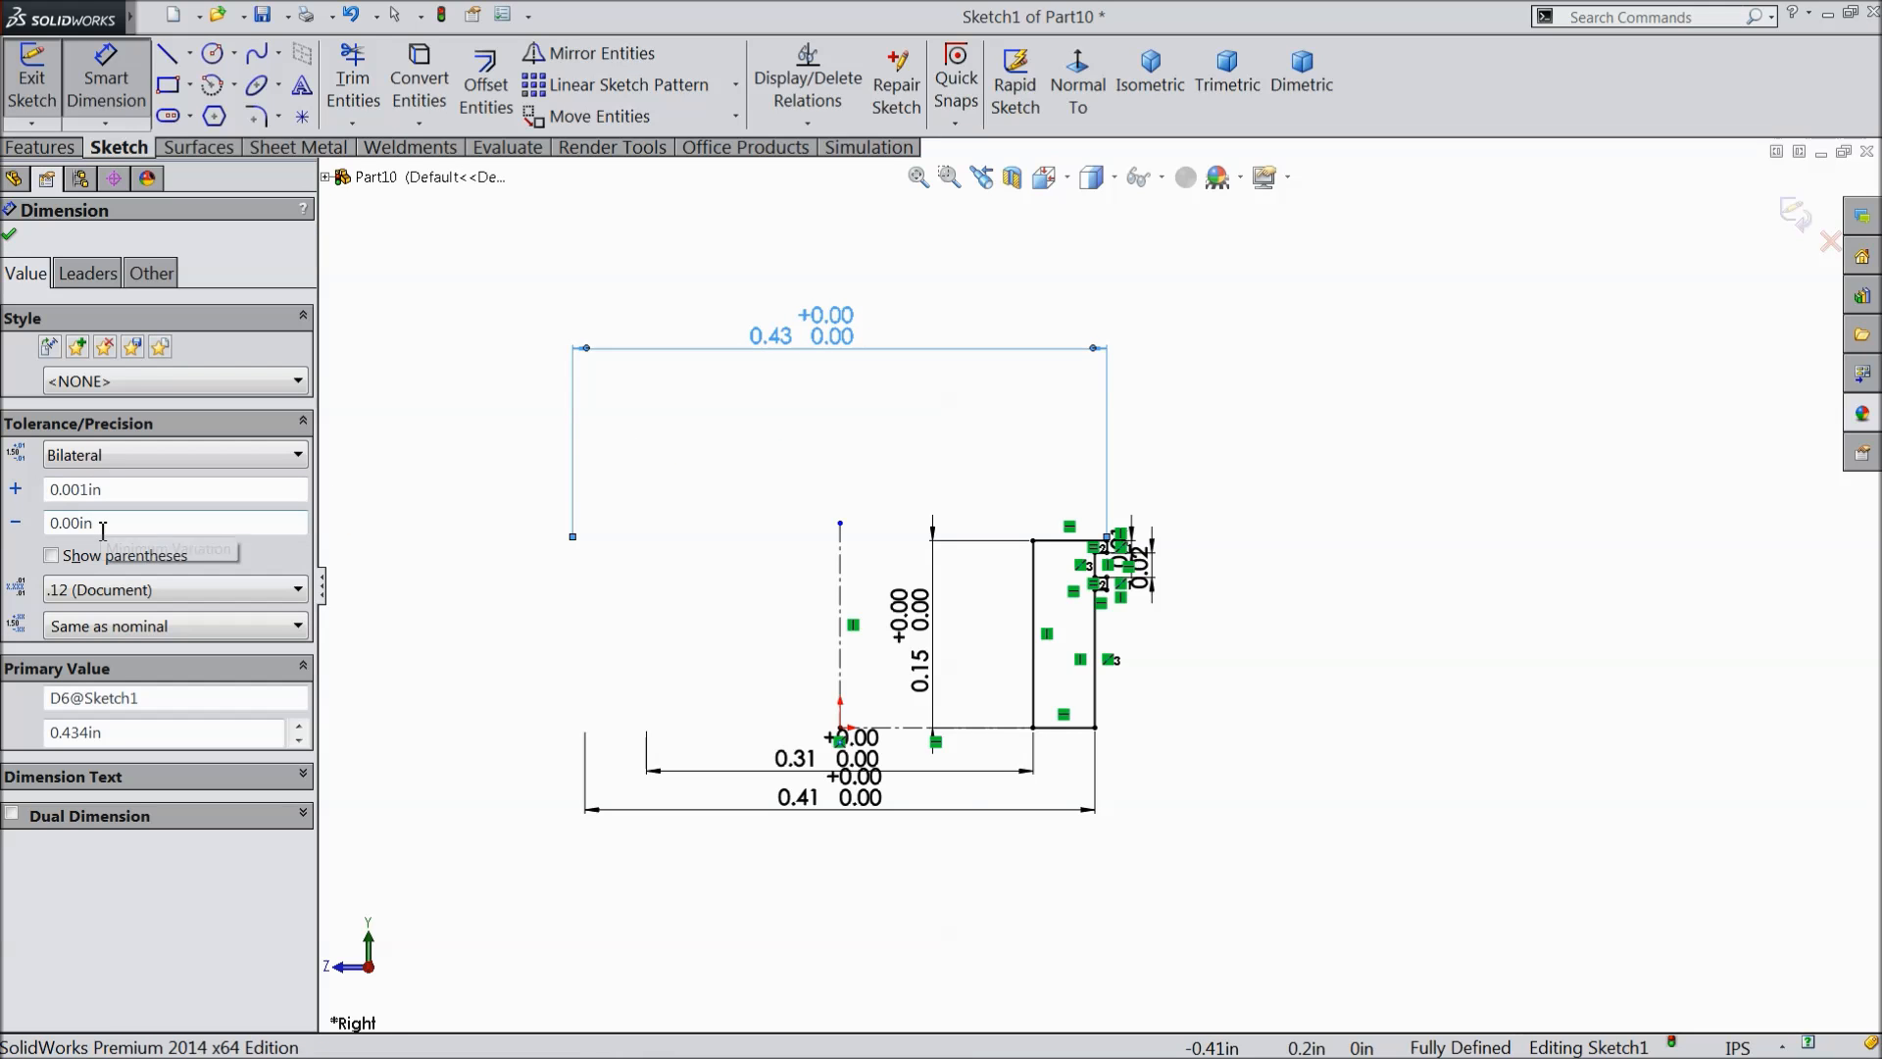
left_click(96, 635)
left_click(86, 647)
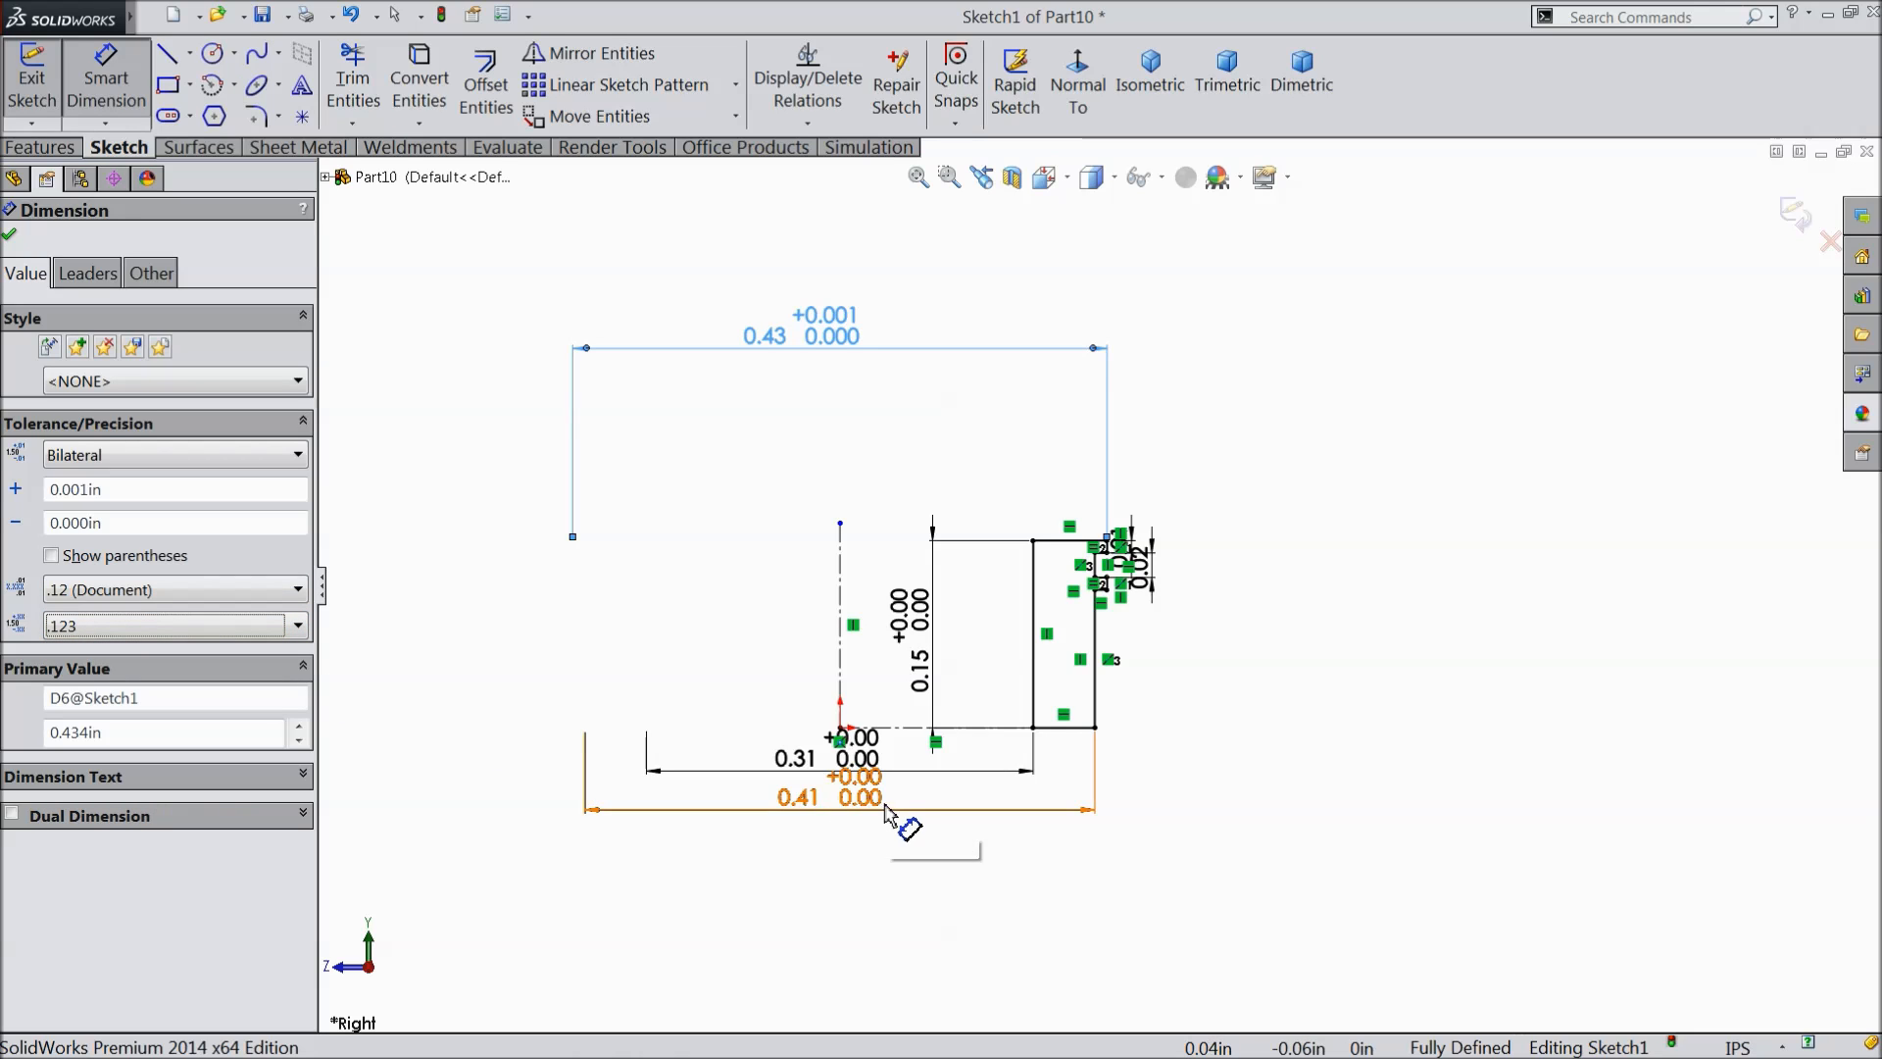
- Set the tolerance precision of the 0.414 in outer diameter dimension to three decimal places
scroll(892, 818, "down", 2)
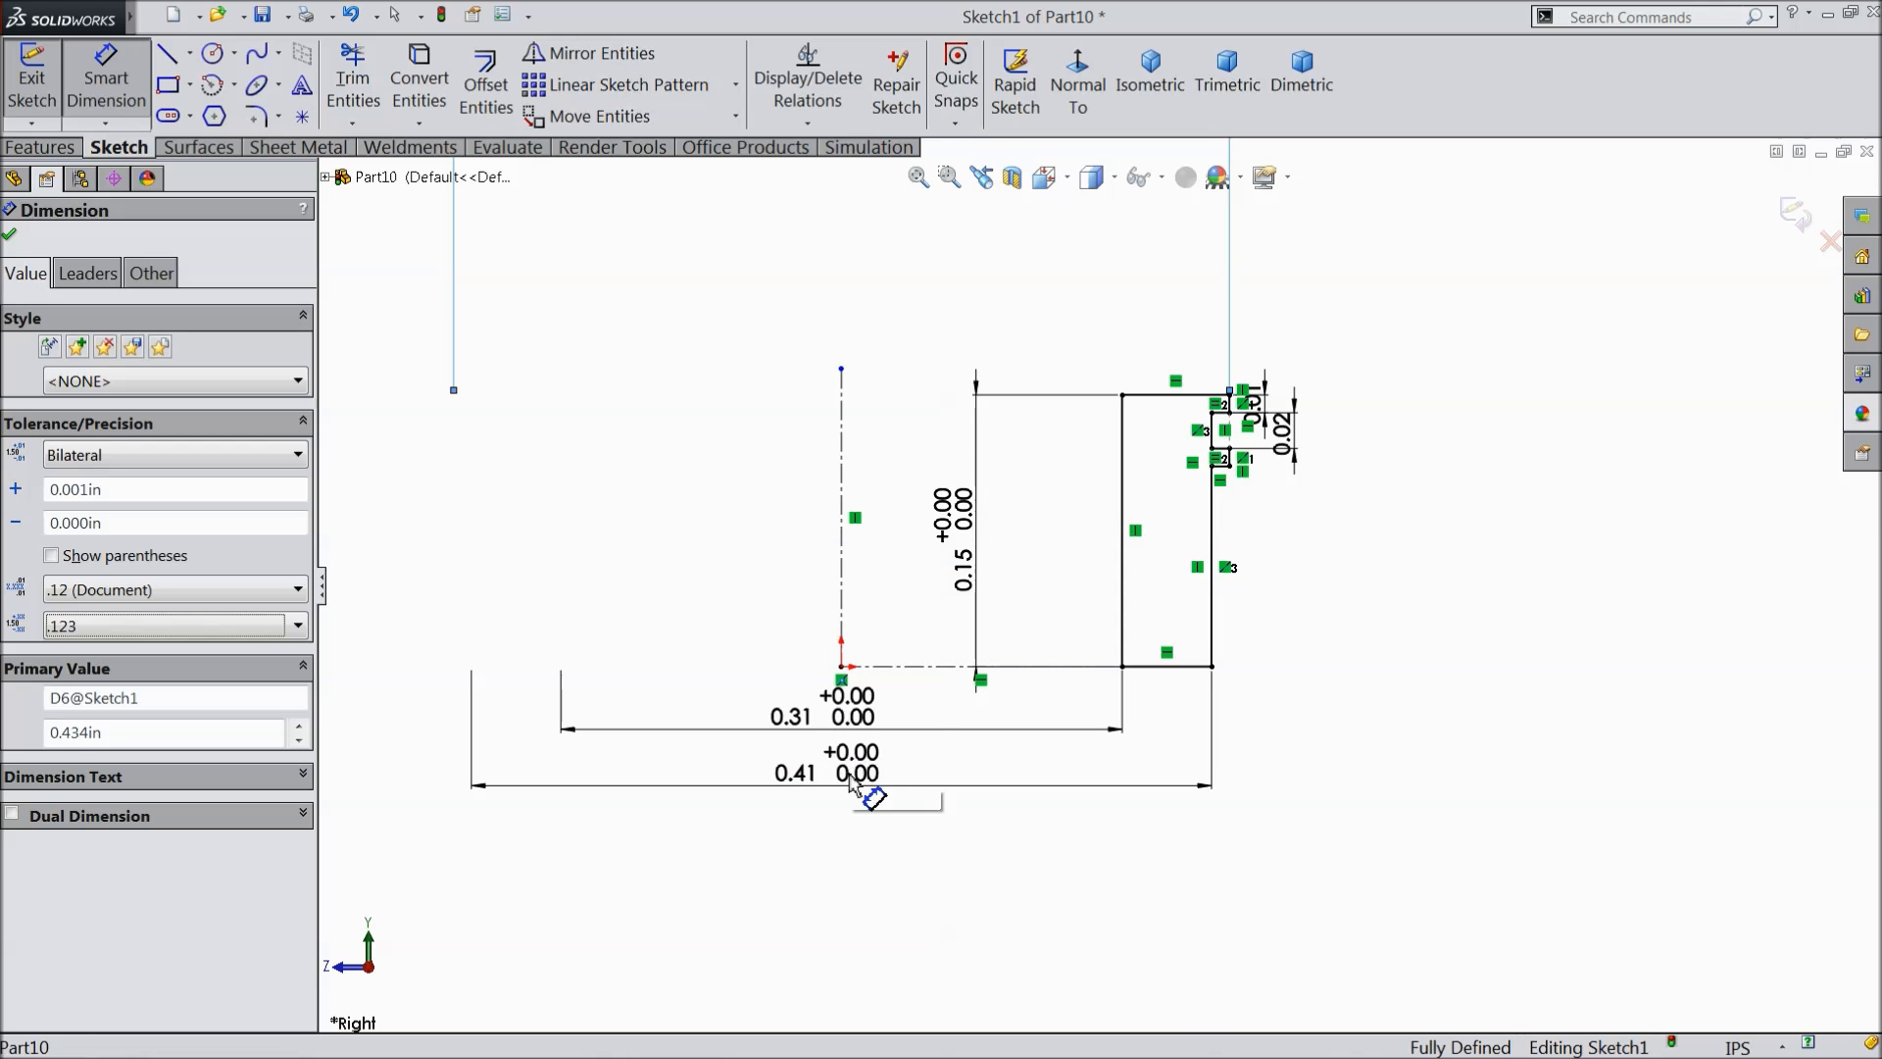
left_click(849, 821)
left_click(121, 632)
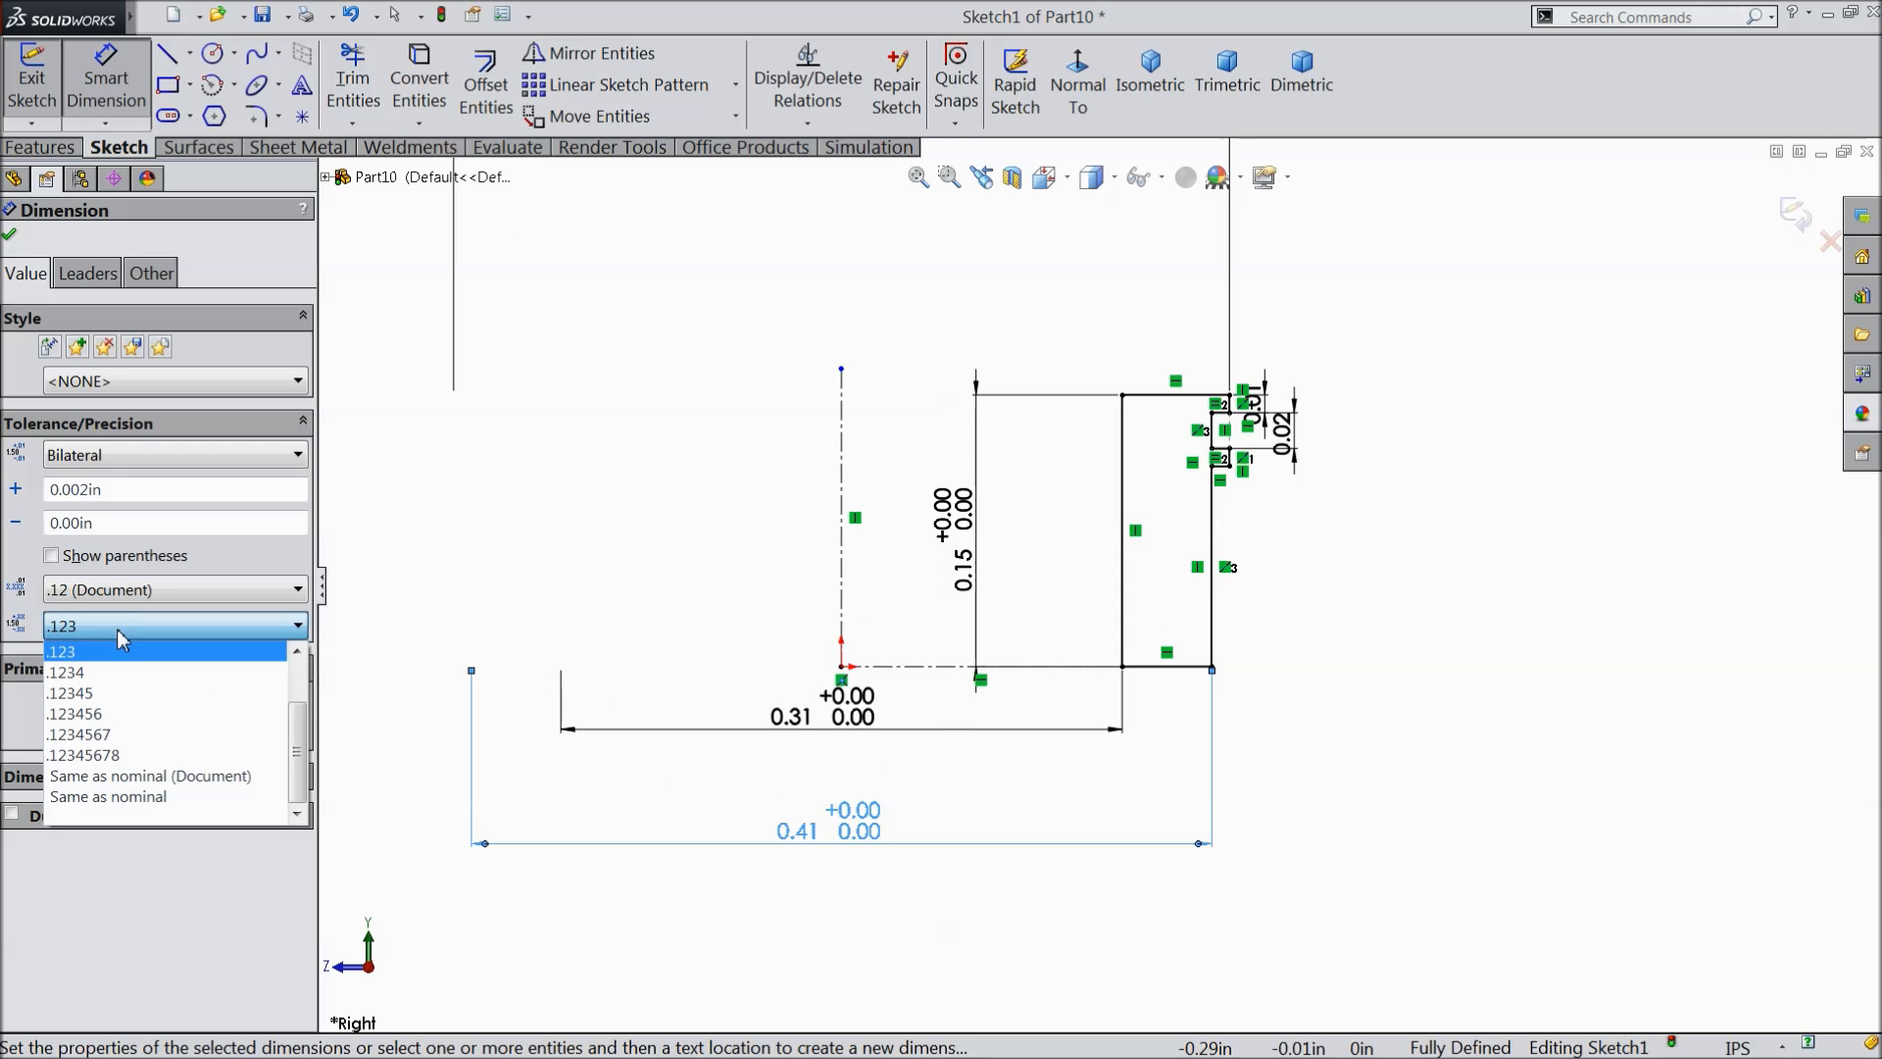
left_click(109, 653)
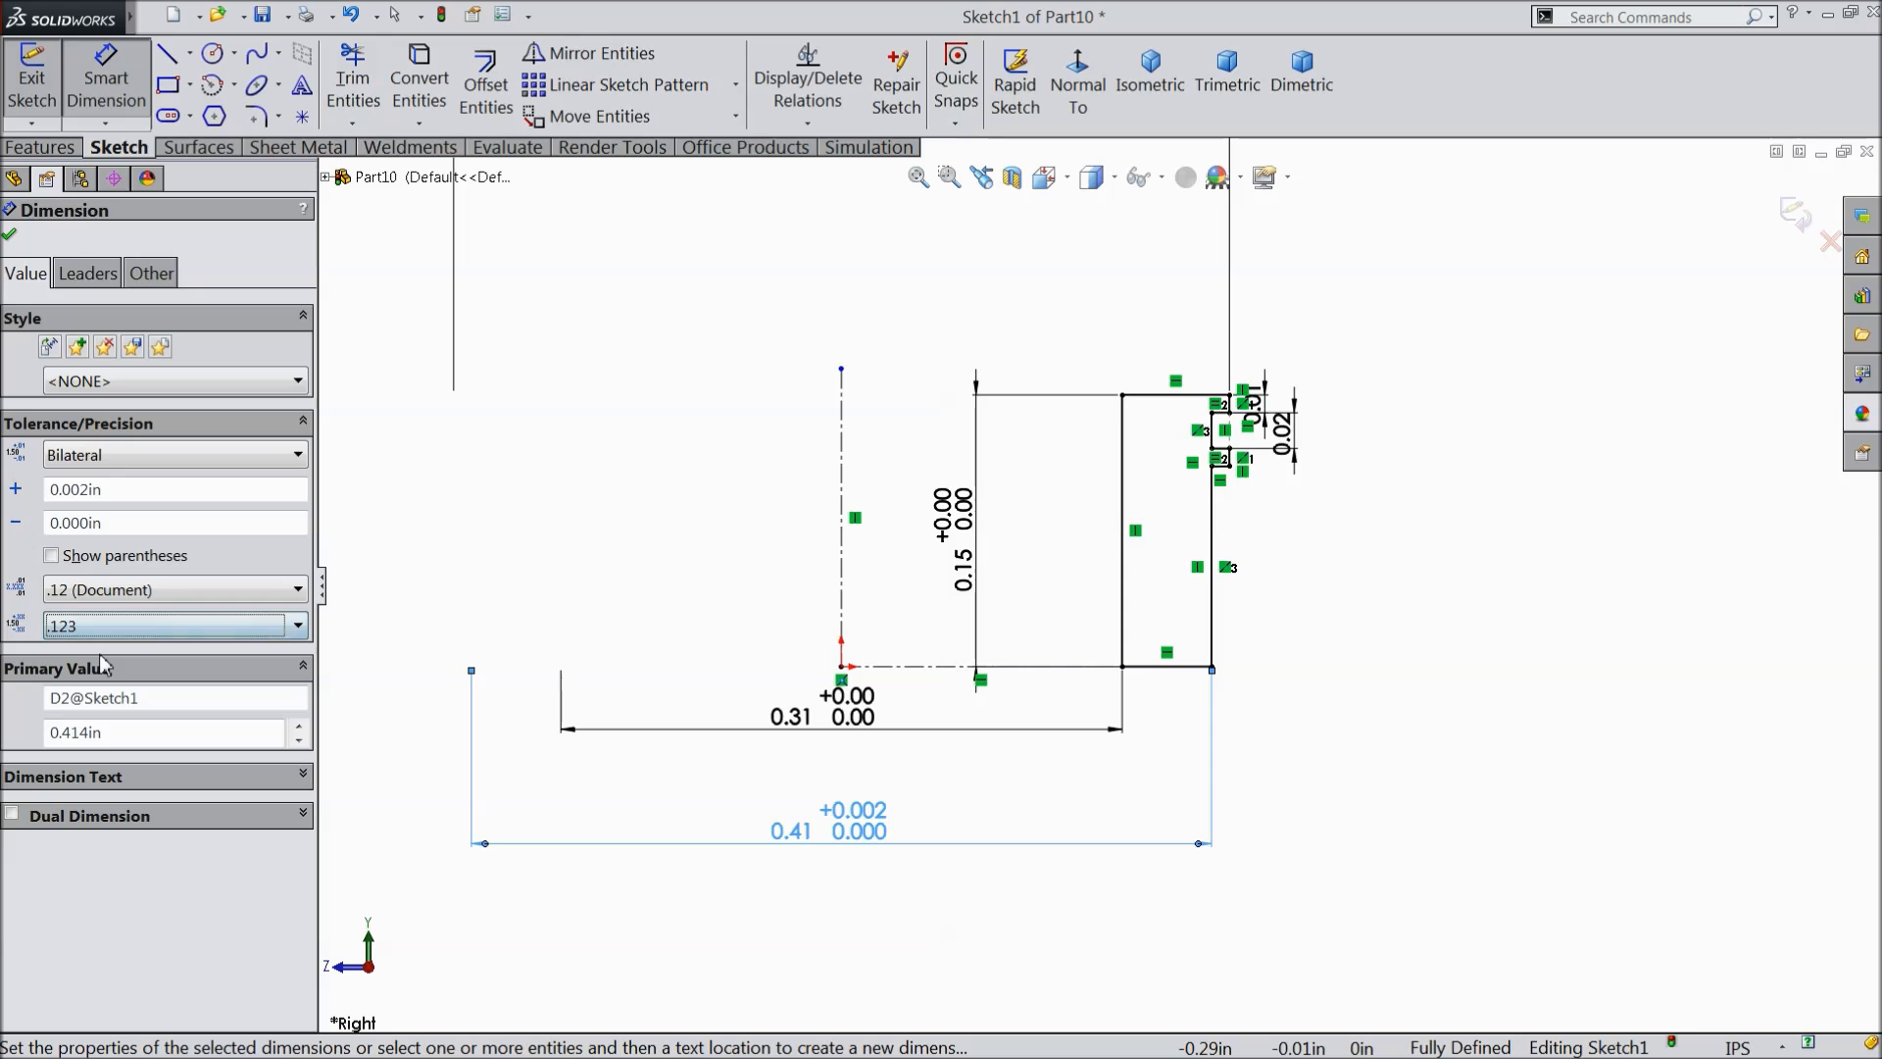
- Set the tolerance precision of the 0.314 in inner diameter dimension to three decimal places and finish dimensioning
left_click(866, 719)
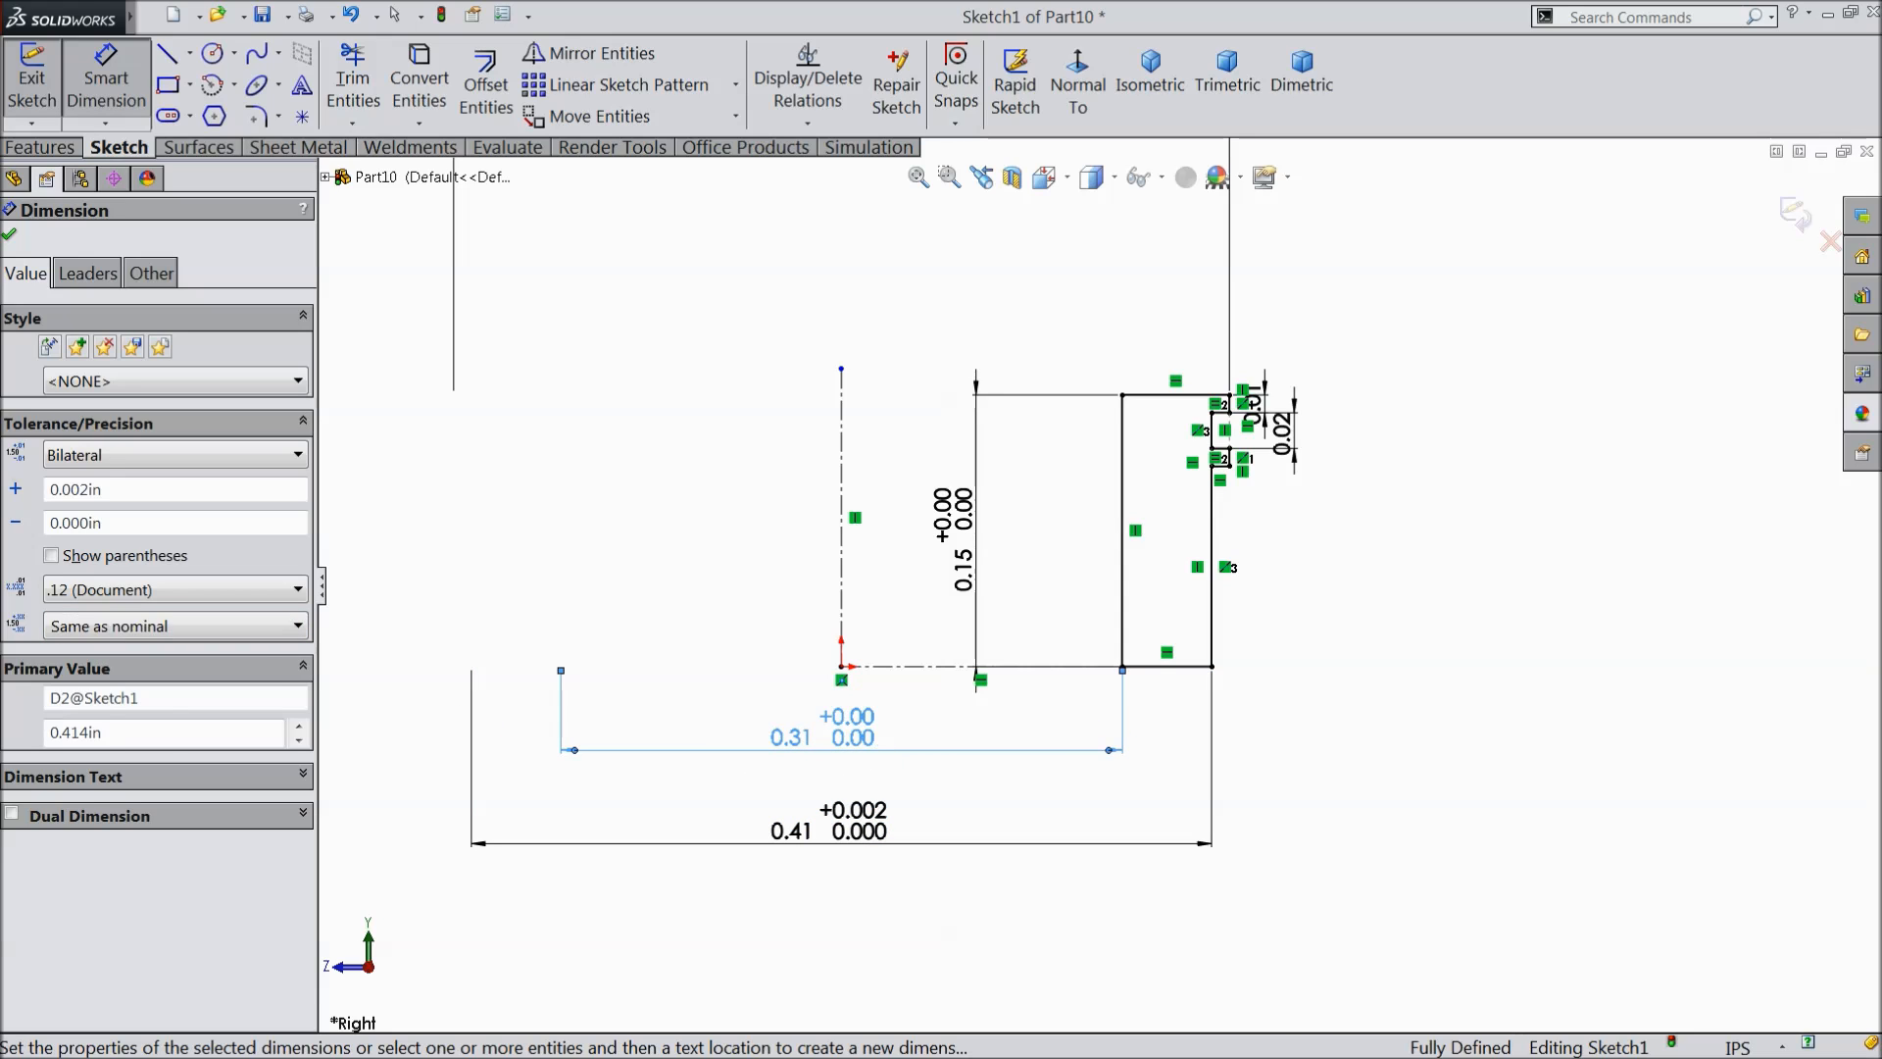
scroll(101, 621, "down", 3)
left_click(101, 625)
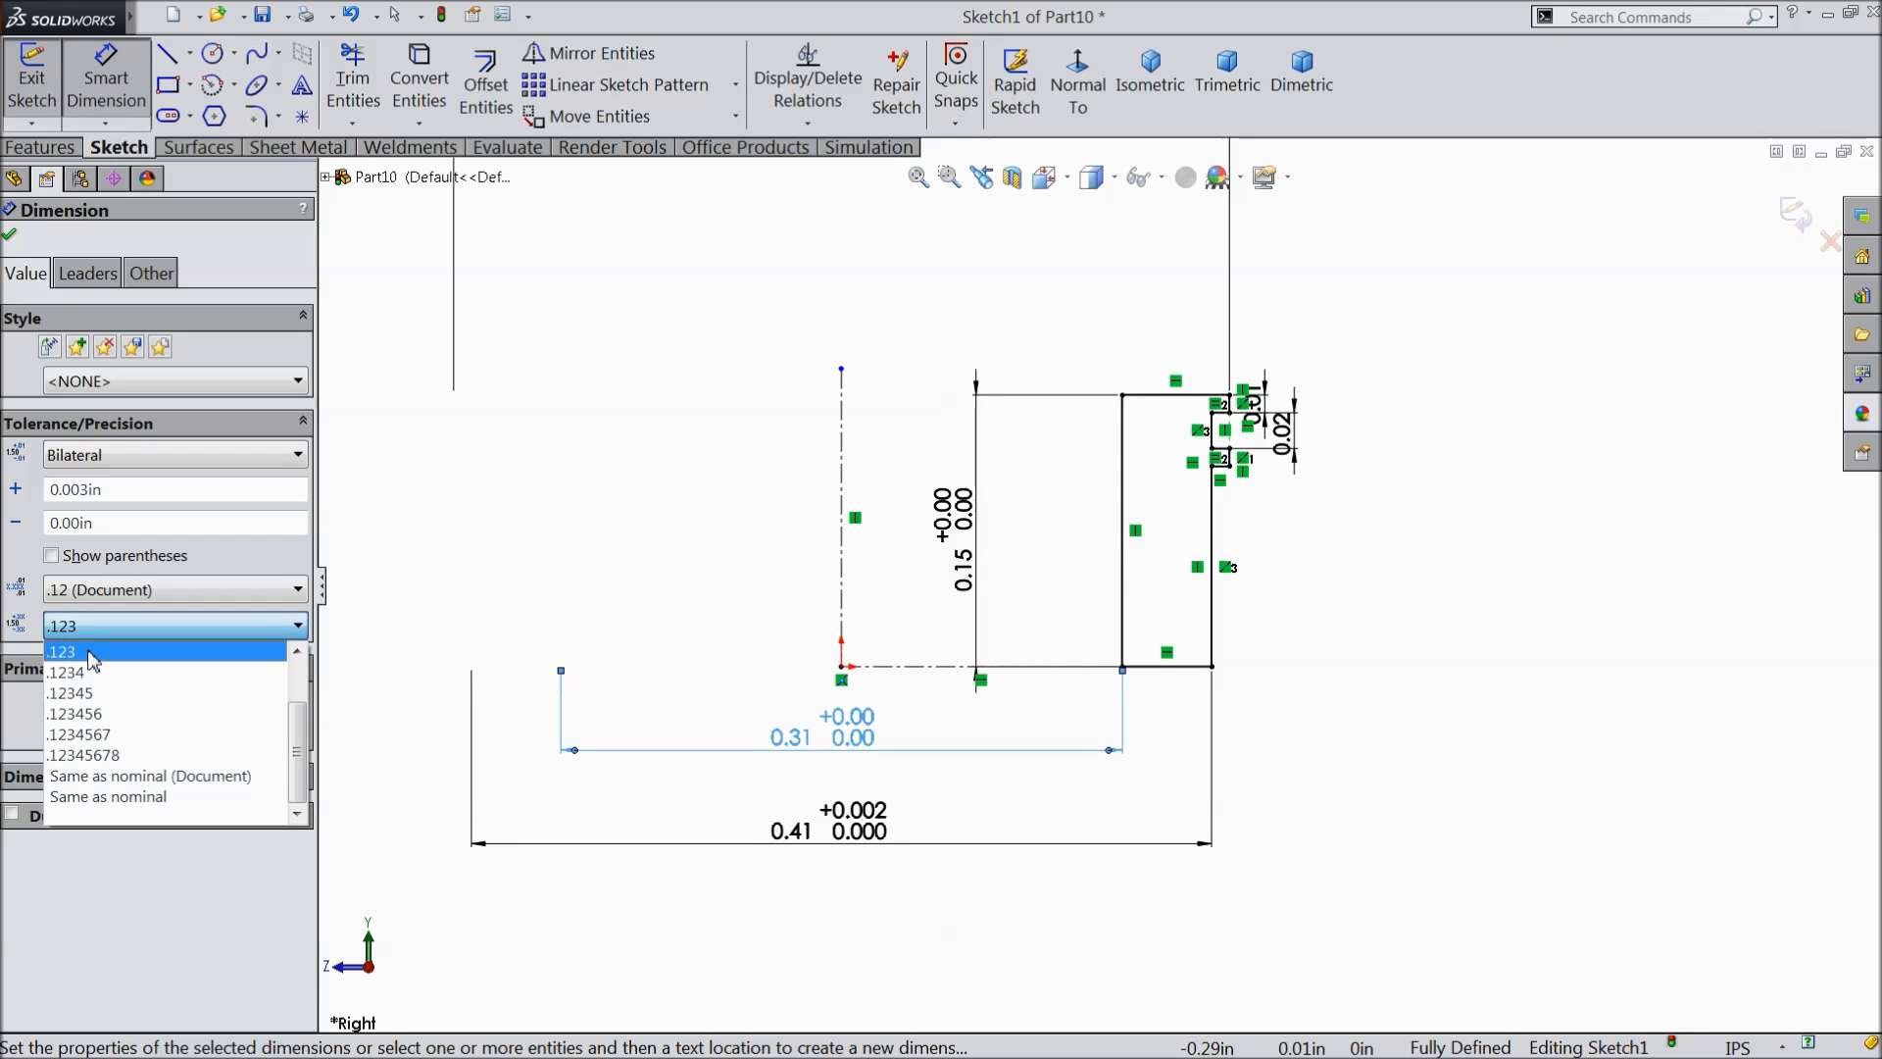
left_click(93, 654)
scroll(1212, 563, "up", 2)
scroll(1231, 511, "down", 3)
scroll(1237, 517, "up", 3)
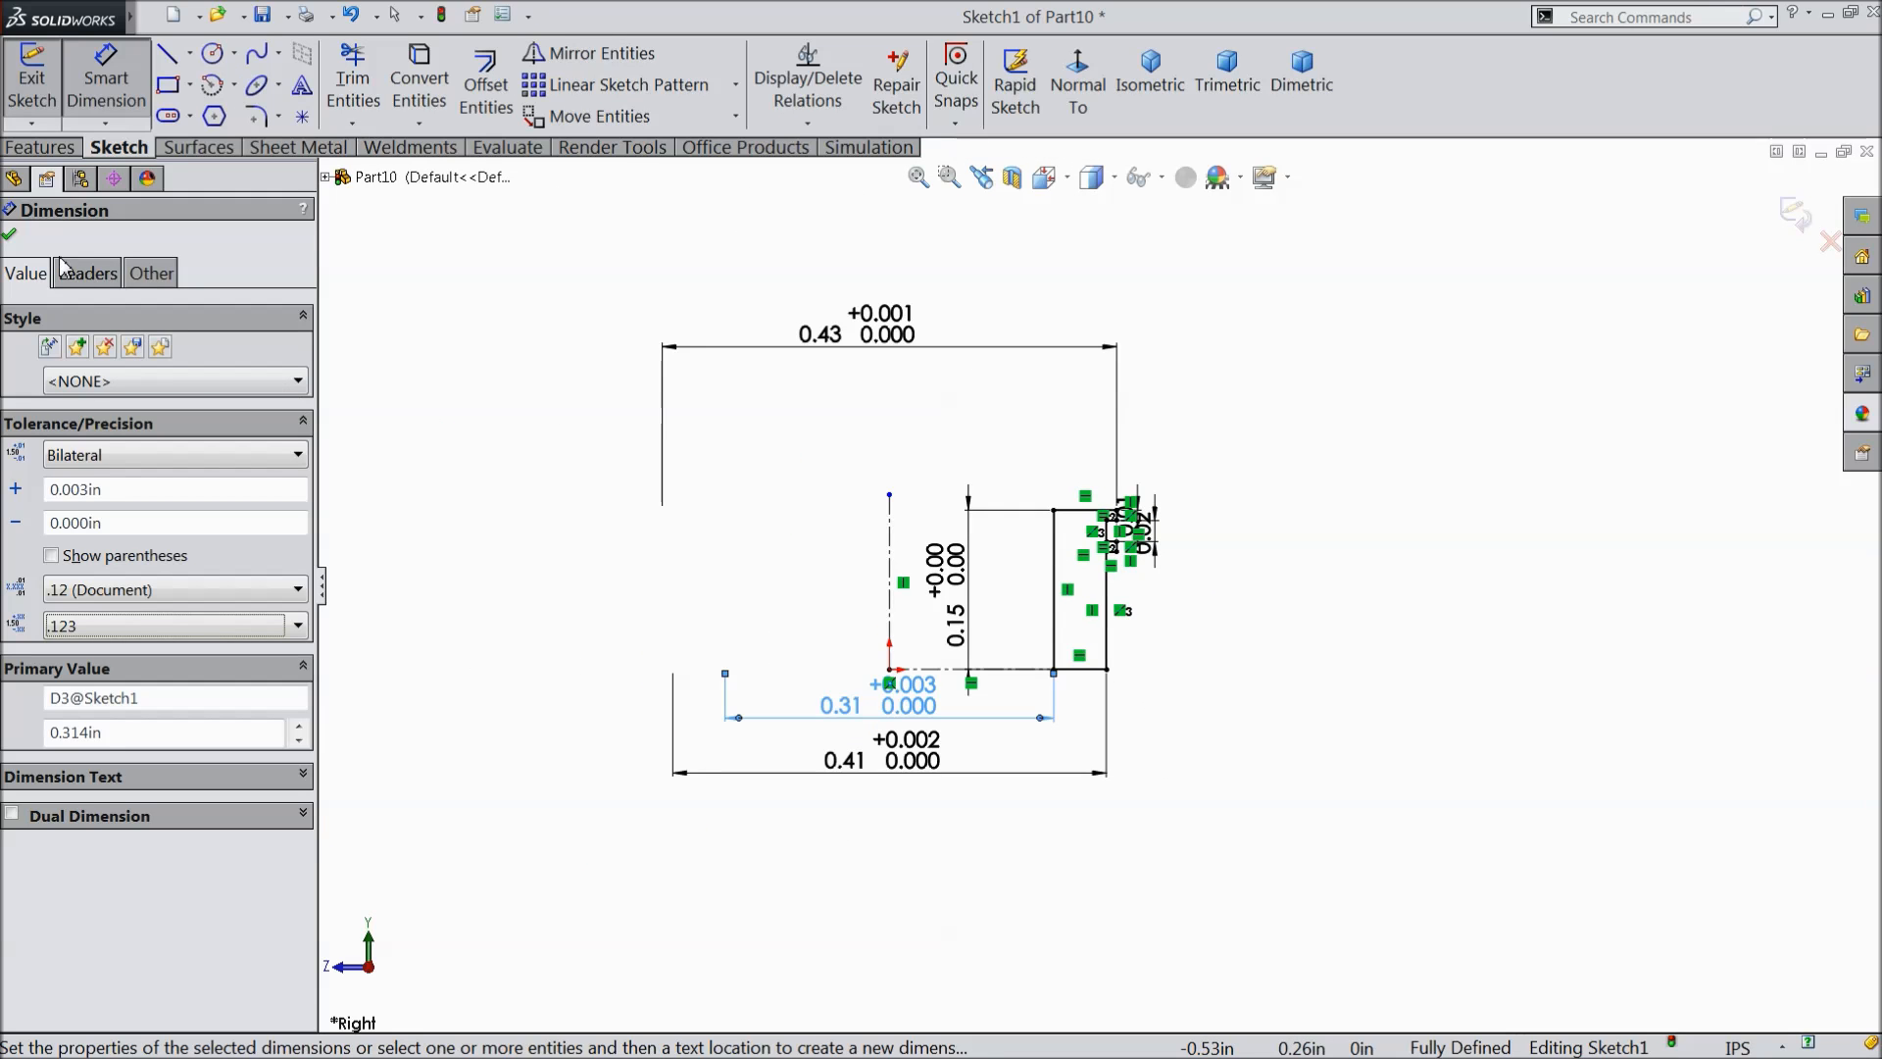
left_click(9, 238)
- Revolve the grooved profile 360 degrees about the vertical centerline into a solid ring
left_click(40, 147)
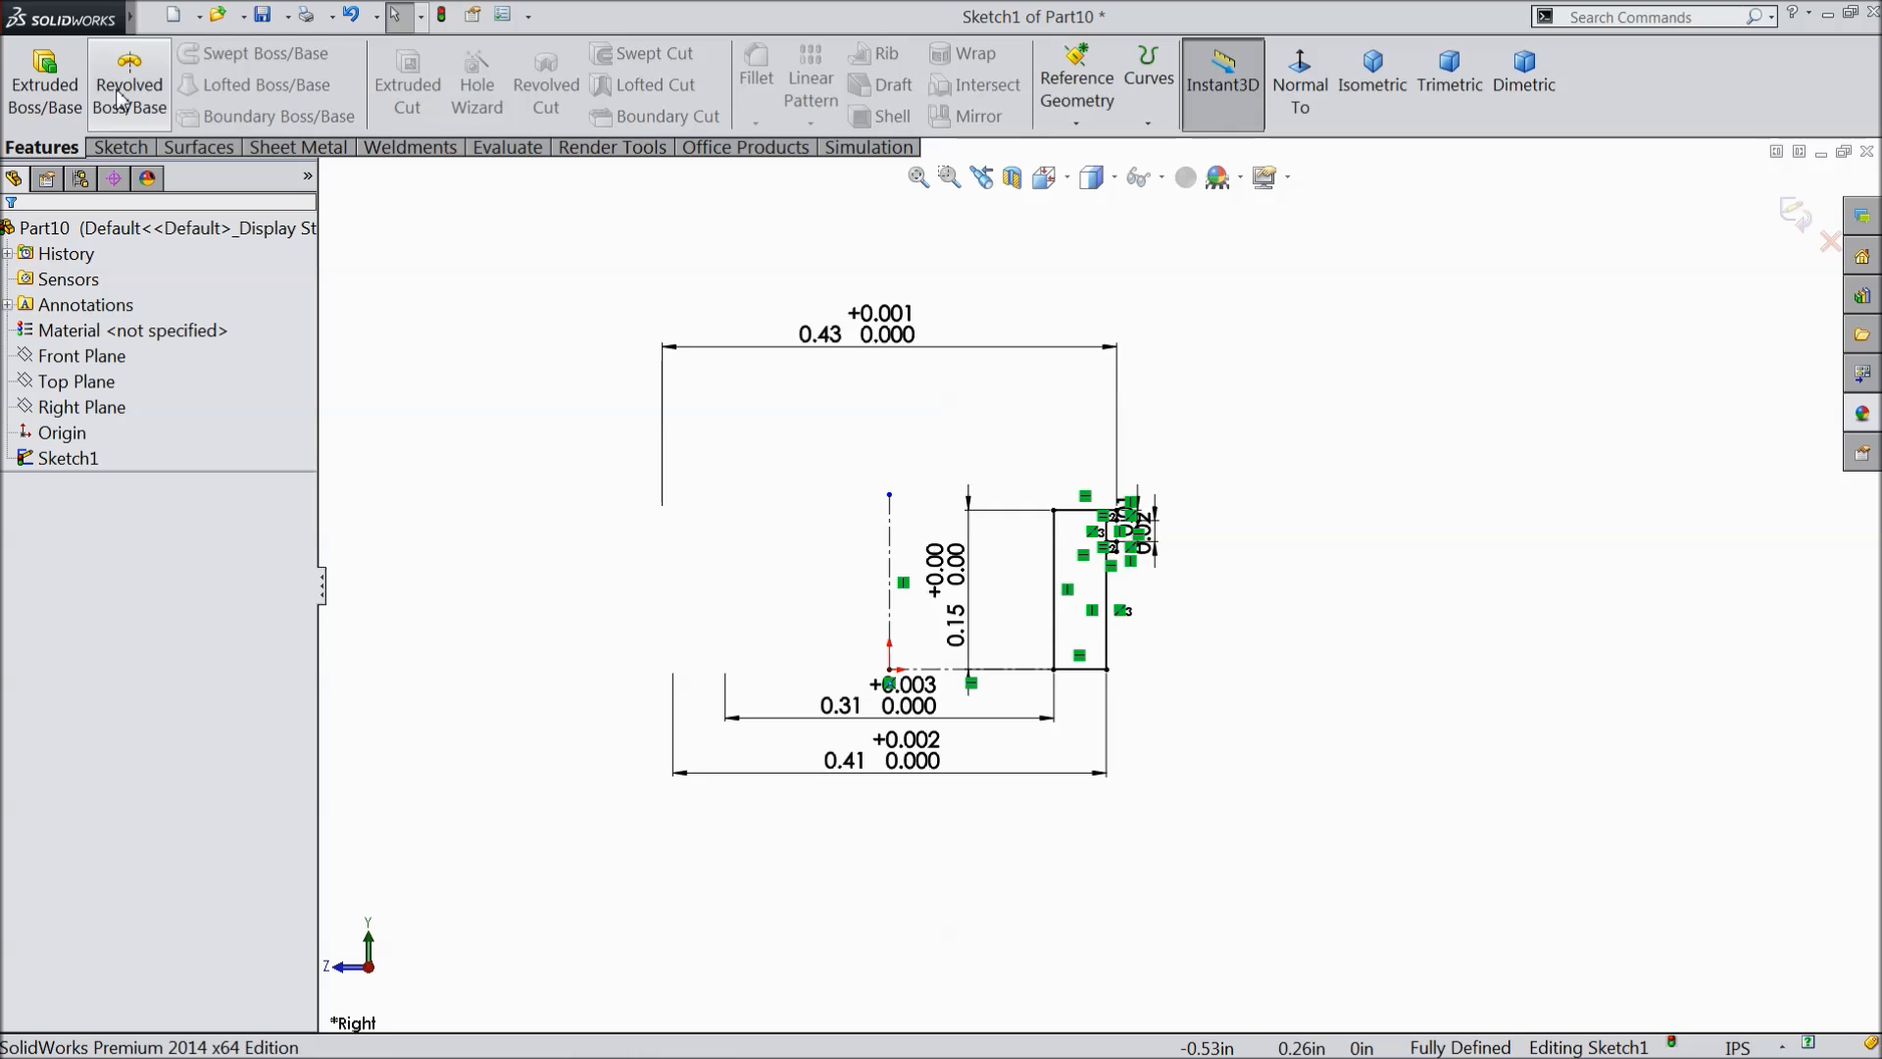
left_click(129, 84)
left_click(1039, 657)
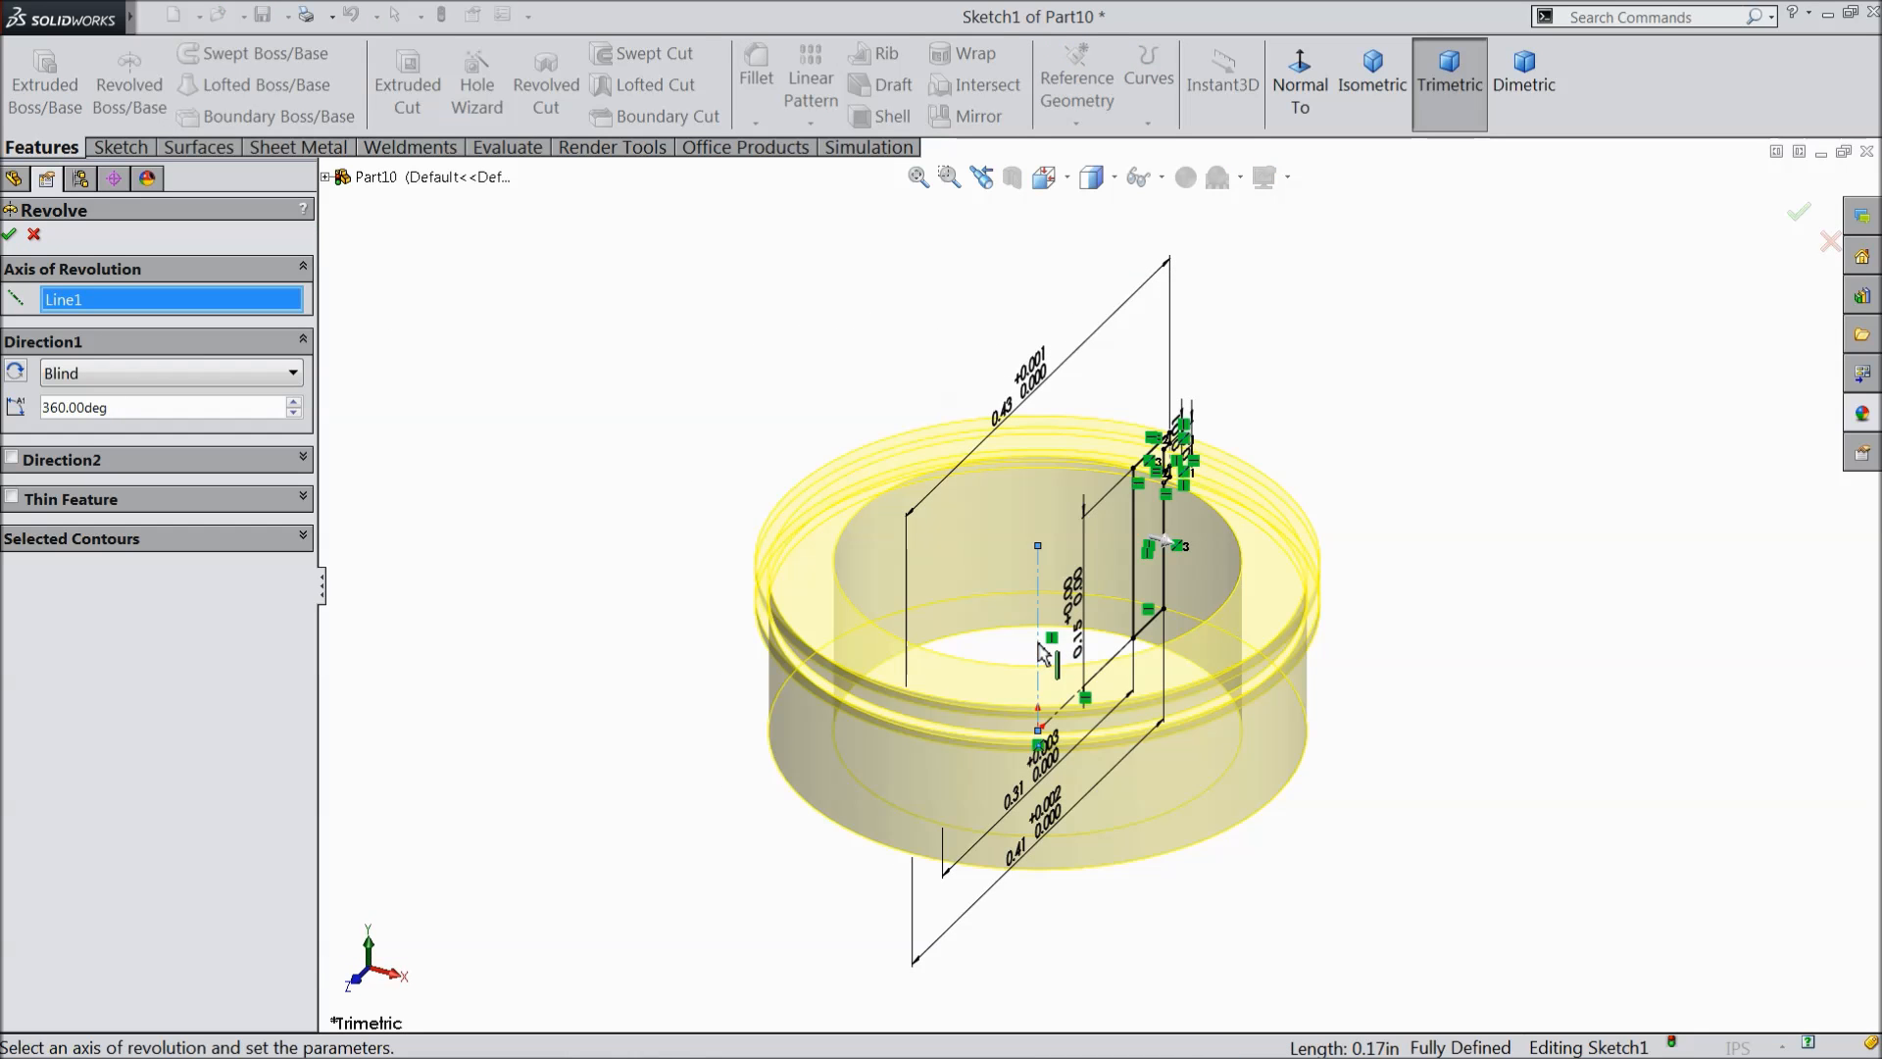
left_click(10, 235)
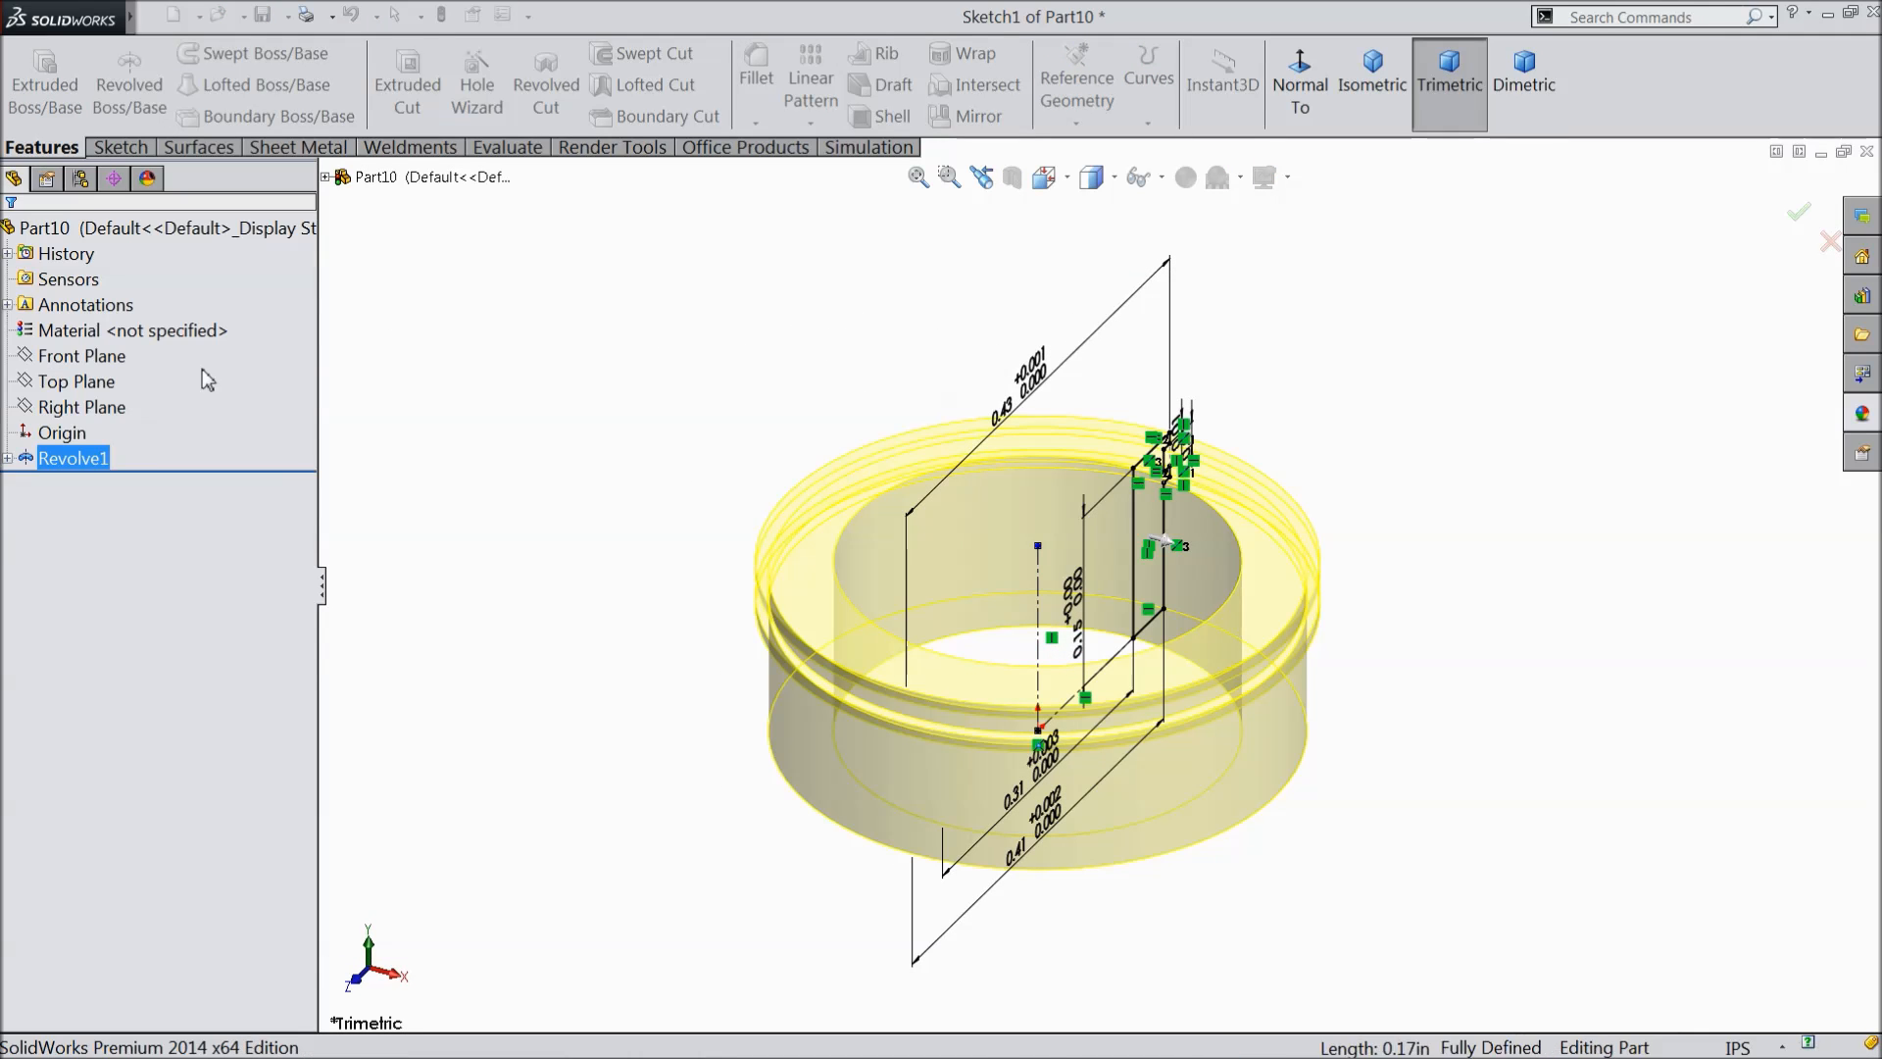
- Apply the textured plastic appearance White PW-MT11150 to the whole part
scroll(1190, 679, "down", 2)
left_click(142, 229)
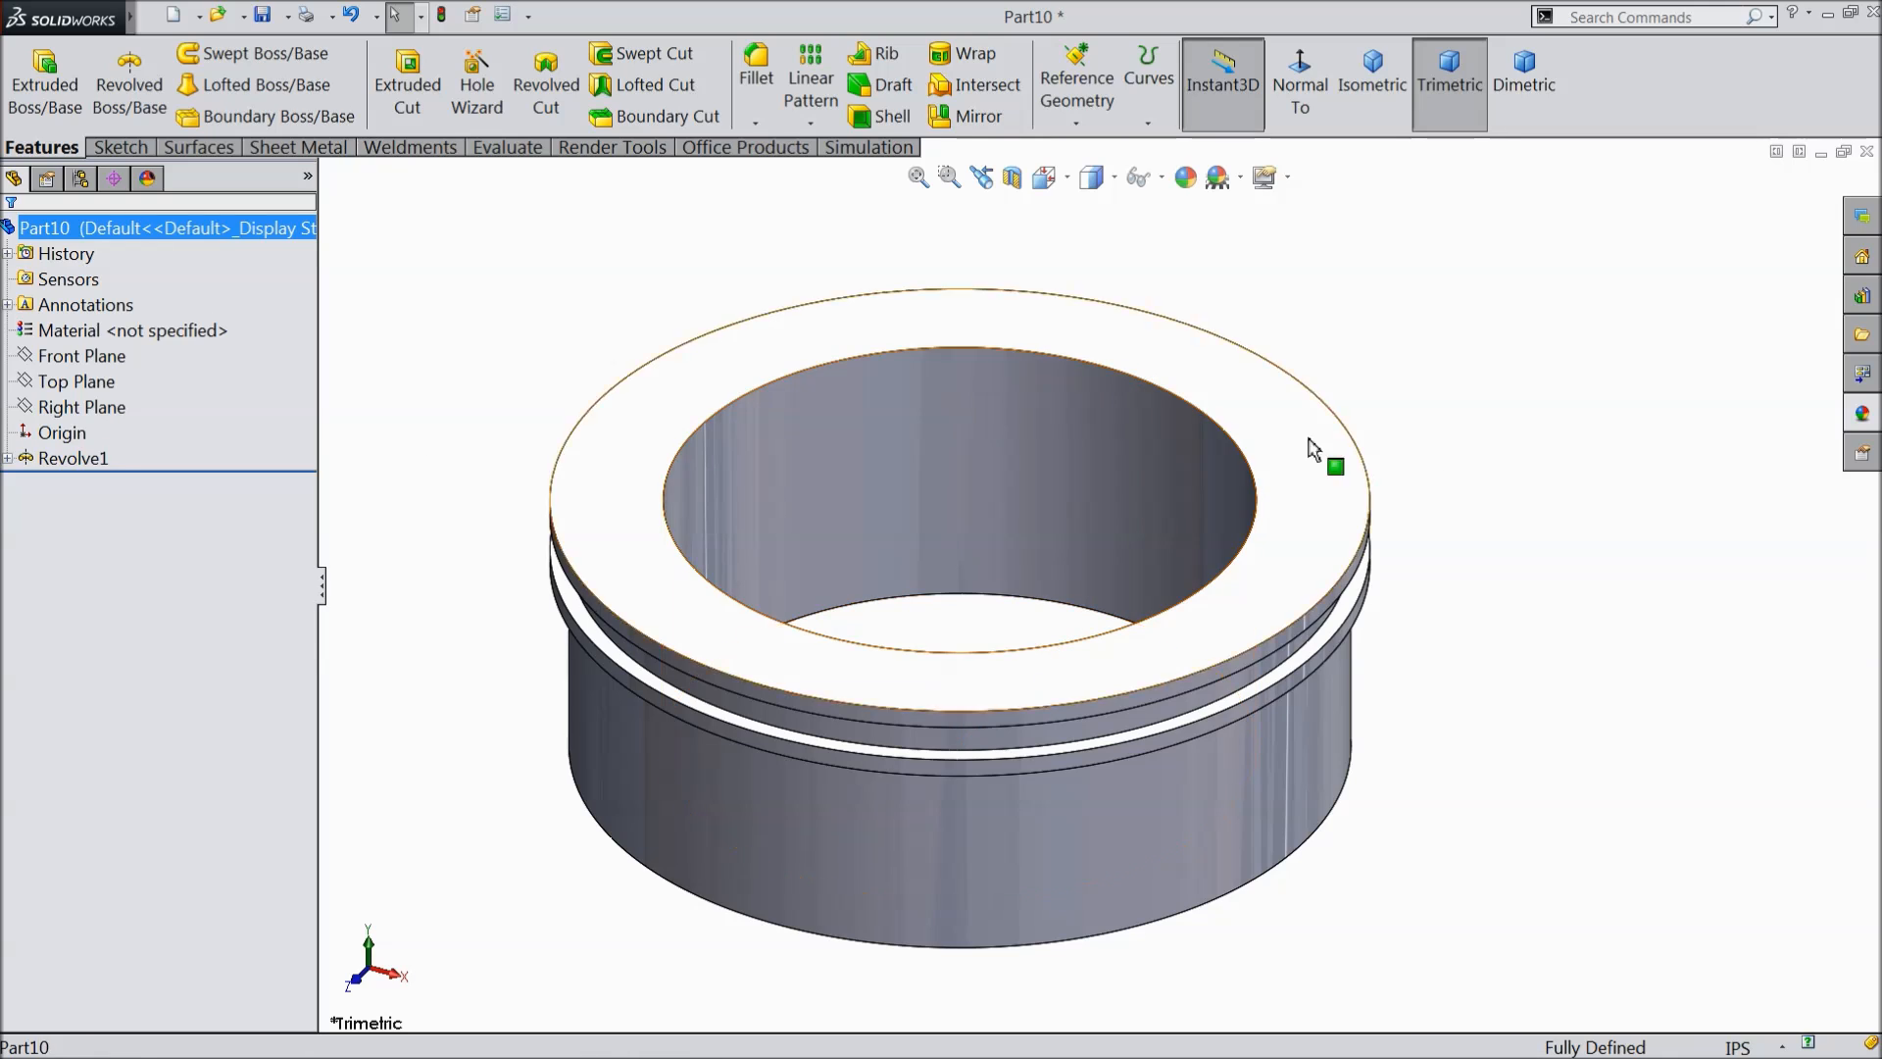
left_click(1862, 413)
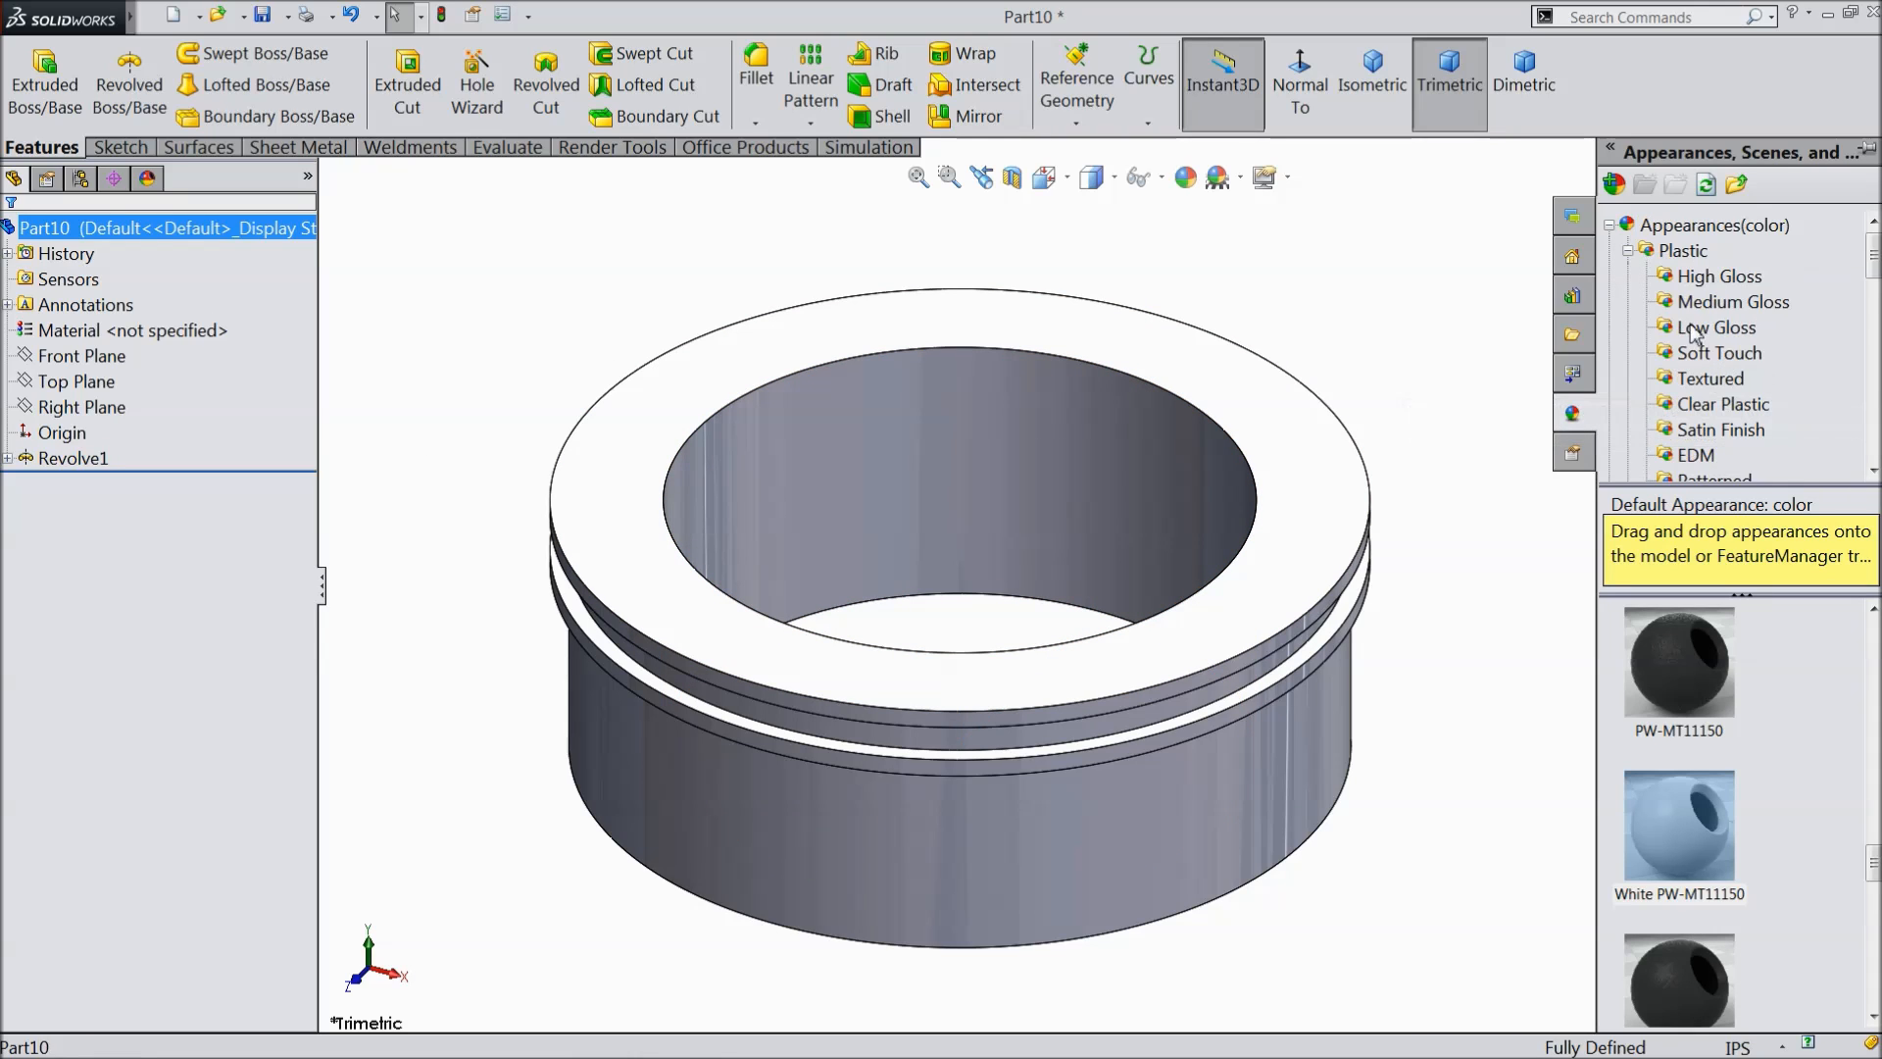
left_click(1713, 381)
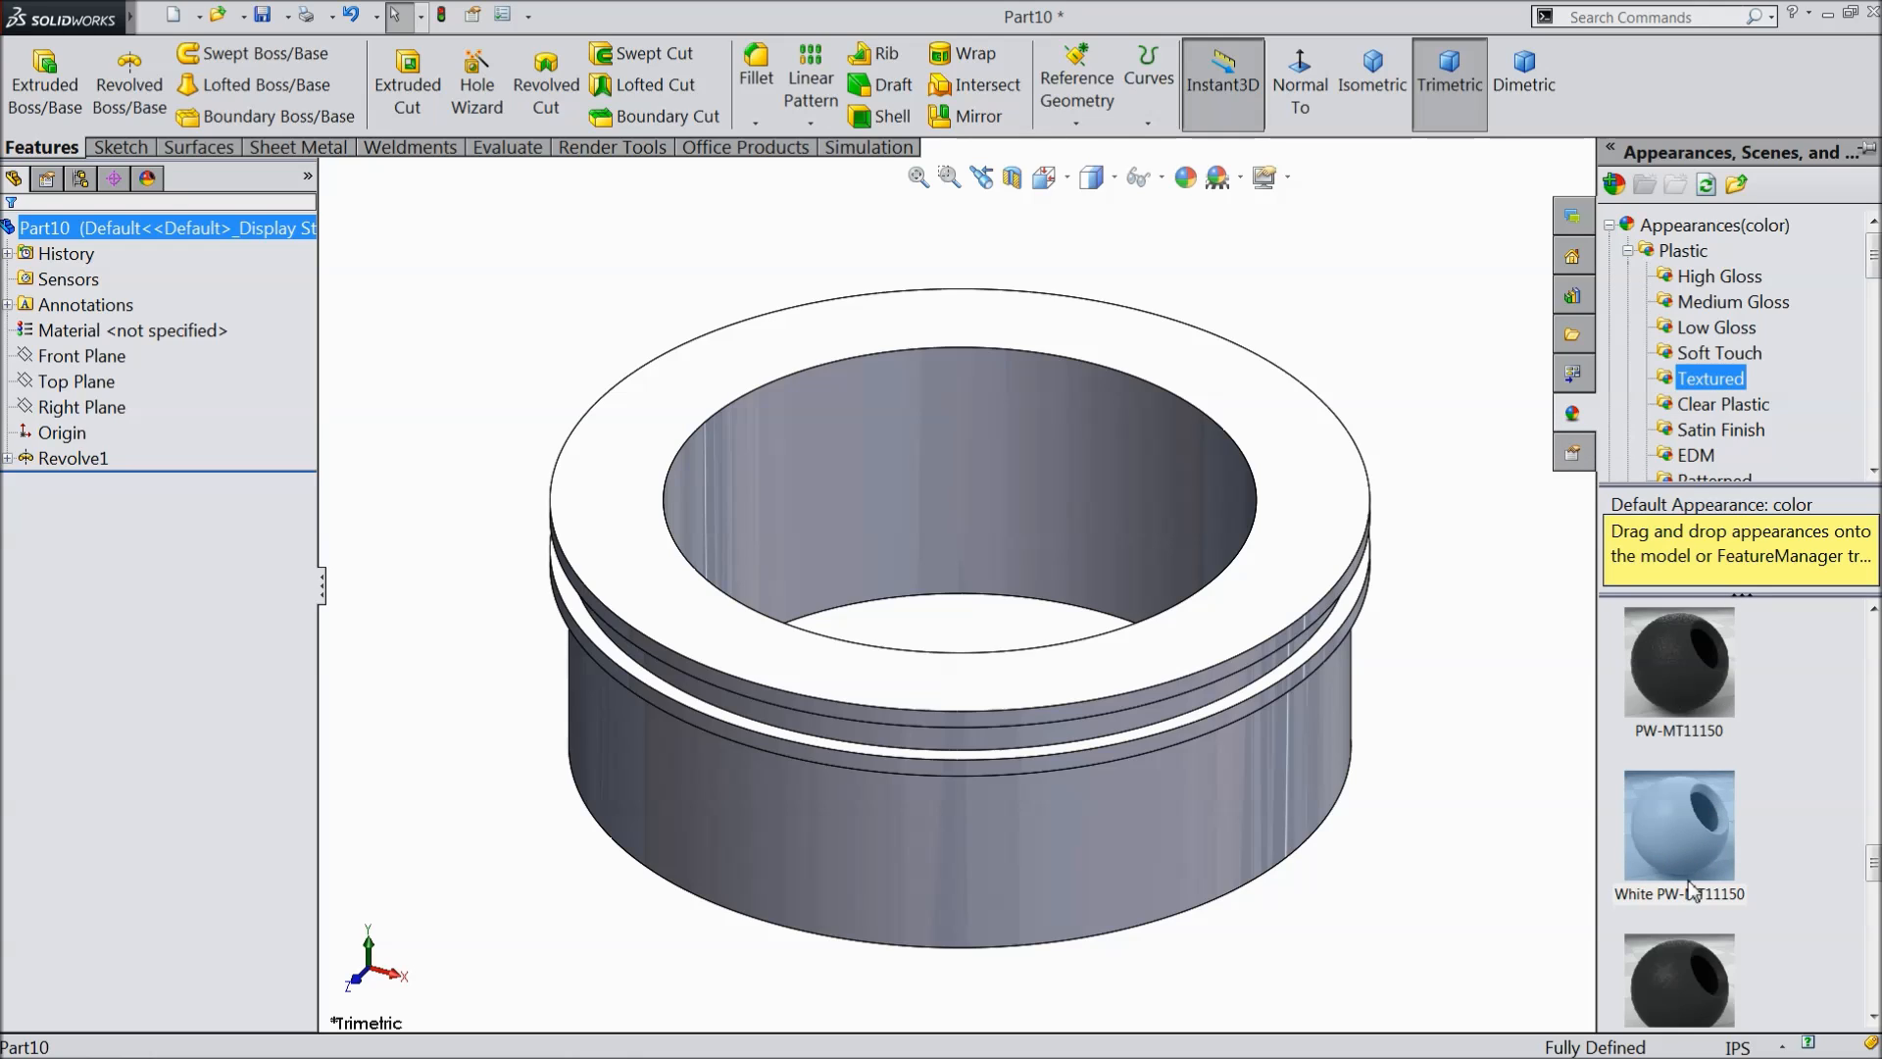
mouse_move(1684, 863)
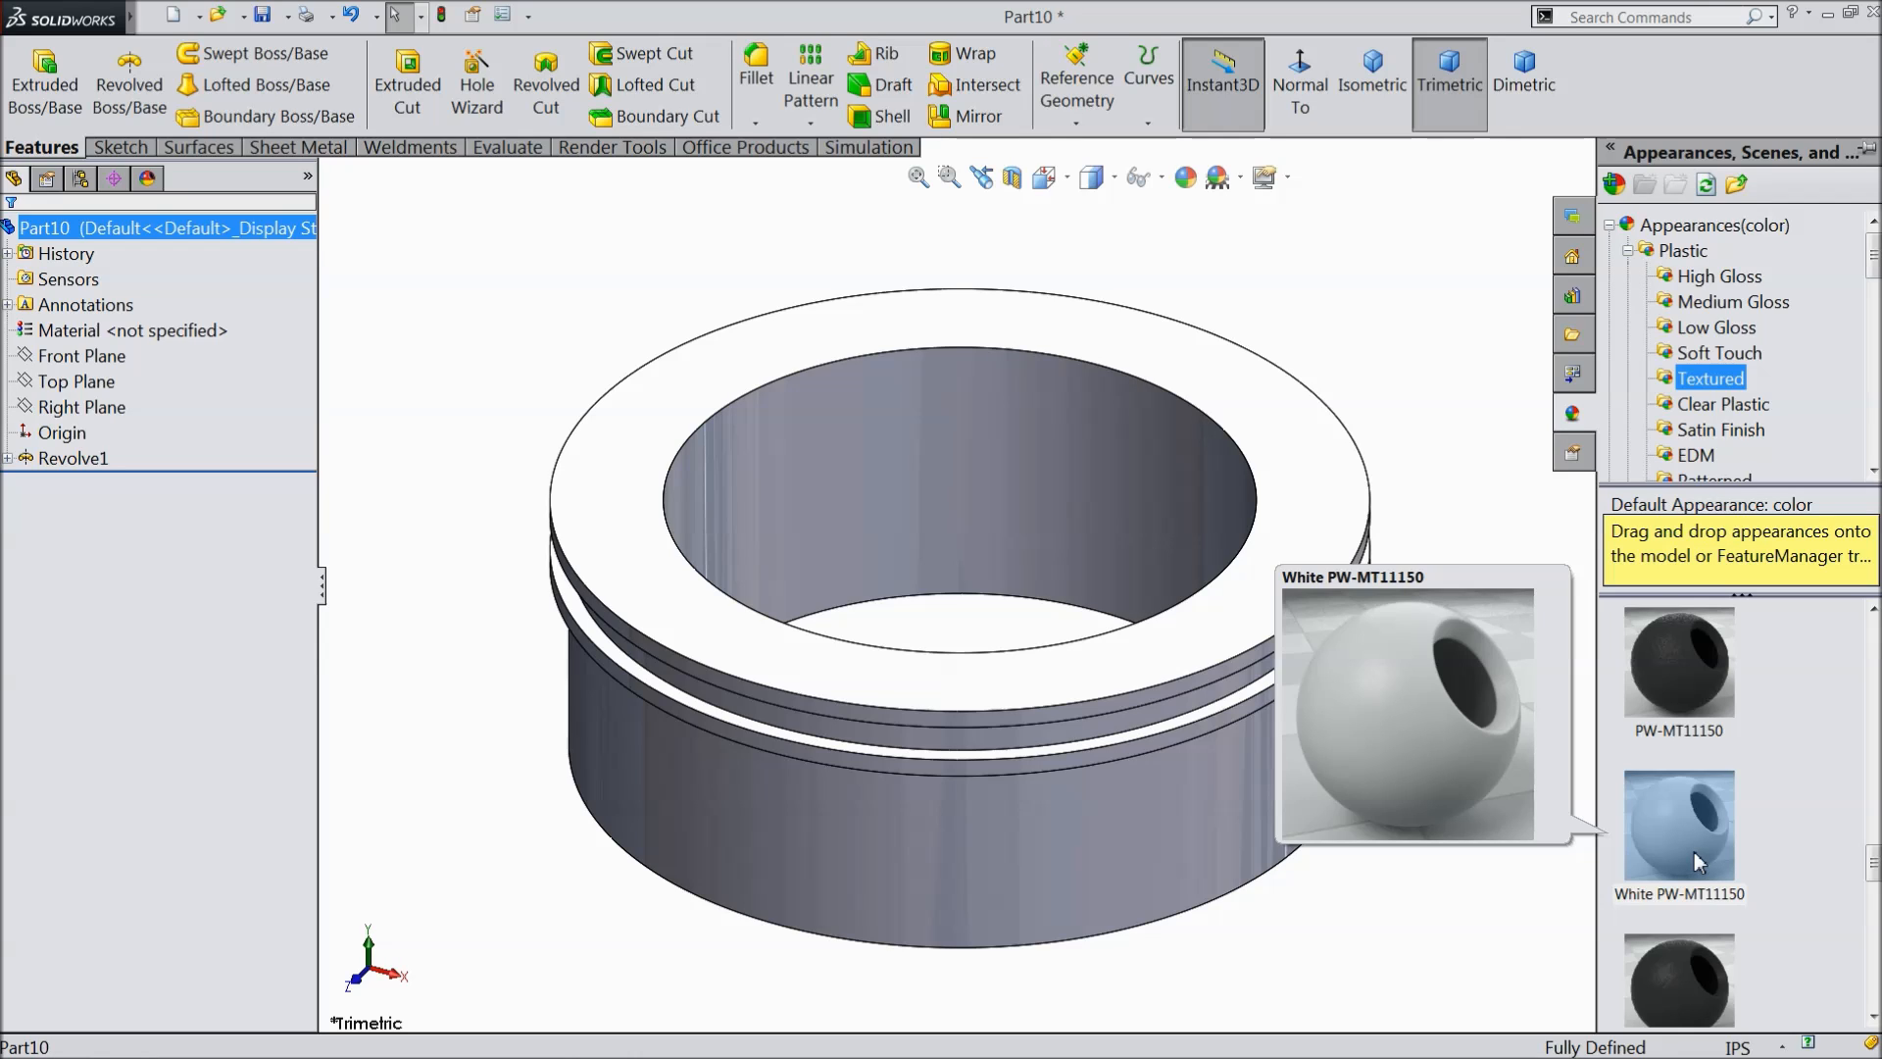
double_click(1696, 859)
middle_click_drag(1544, 815, 1430, 803)
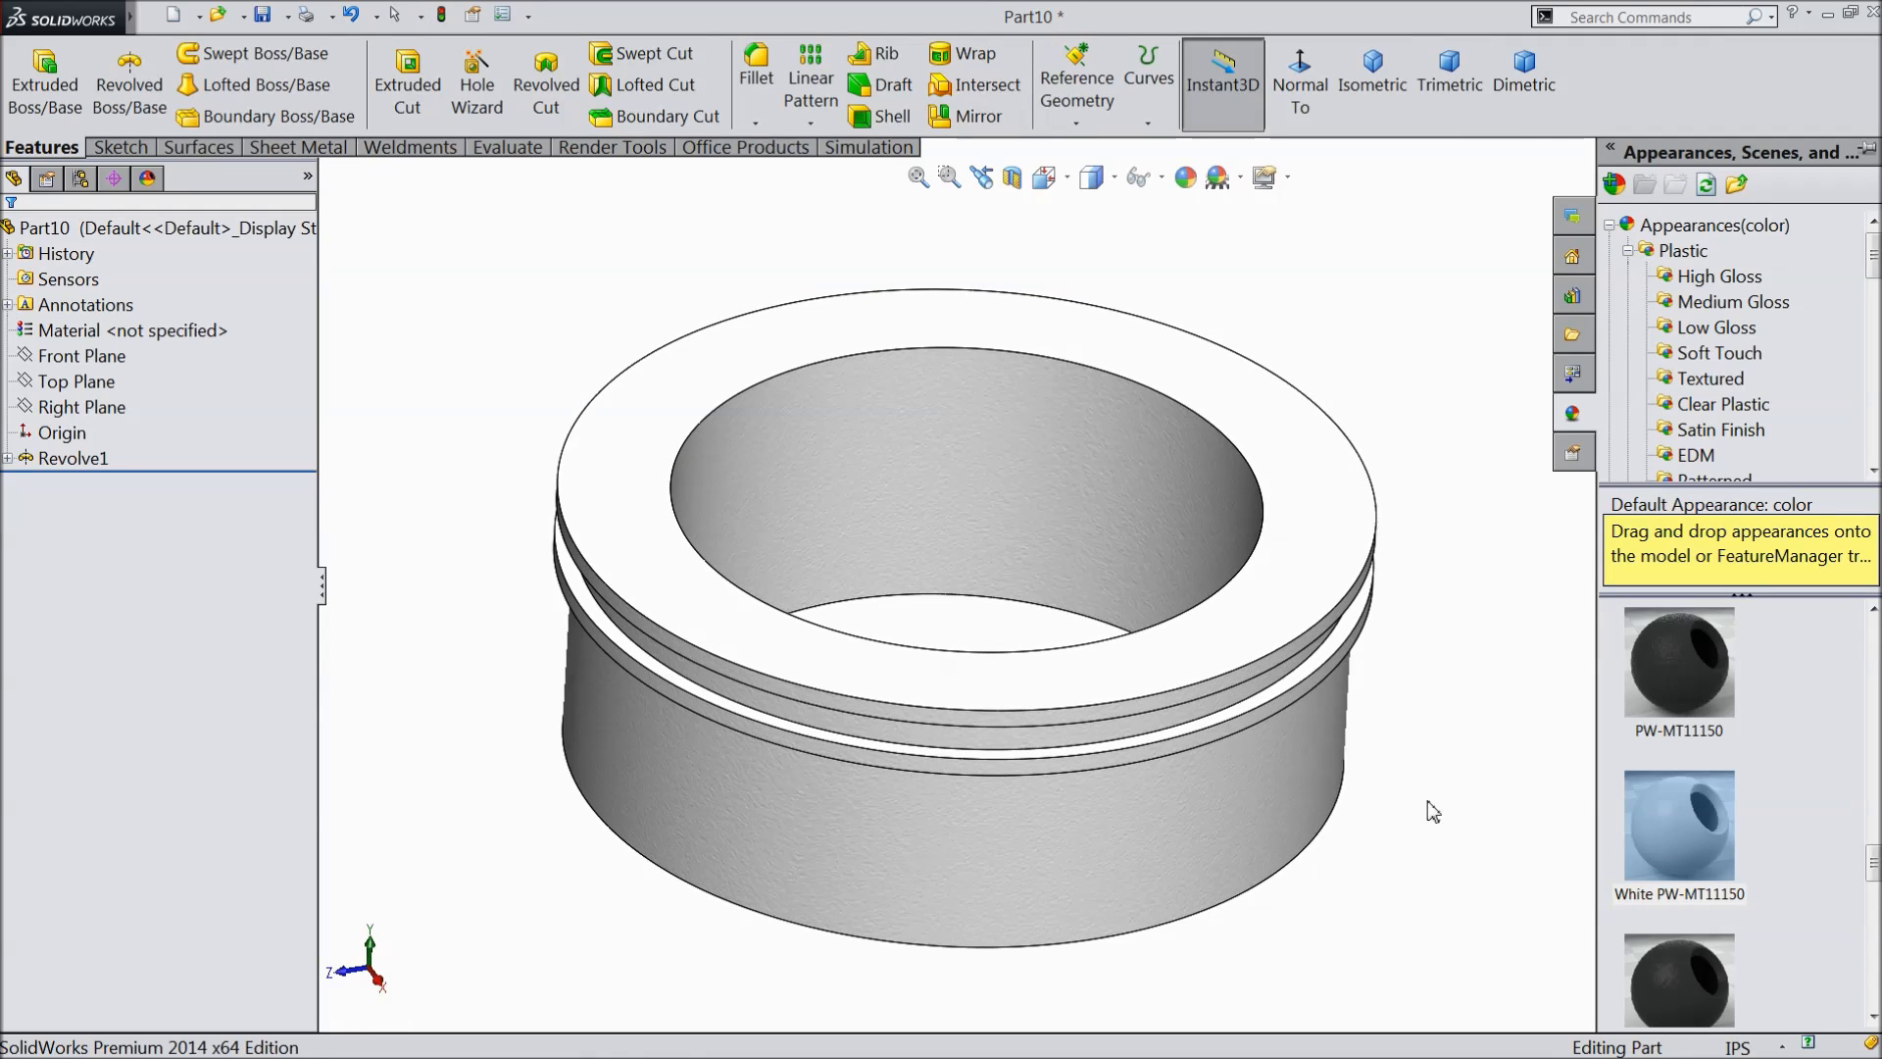
- Recolor the whole white ring part to the light grey swatch with RGB 192, 192, 192
scroll(1110, 589, "down", 1)
mouse_move(1110, 589)
middle_mouse_down()
mouse_move(1056, 535)
mouse_move(1097, 578)
middle_mouse_up()
left_click(1186, 177)
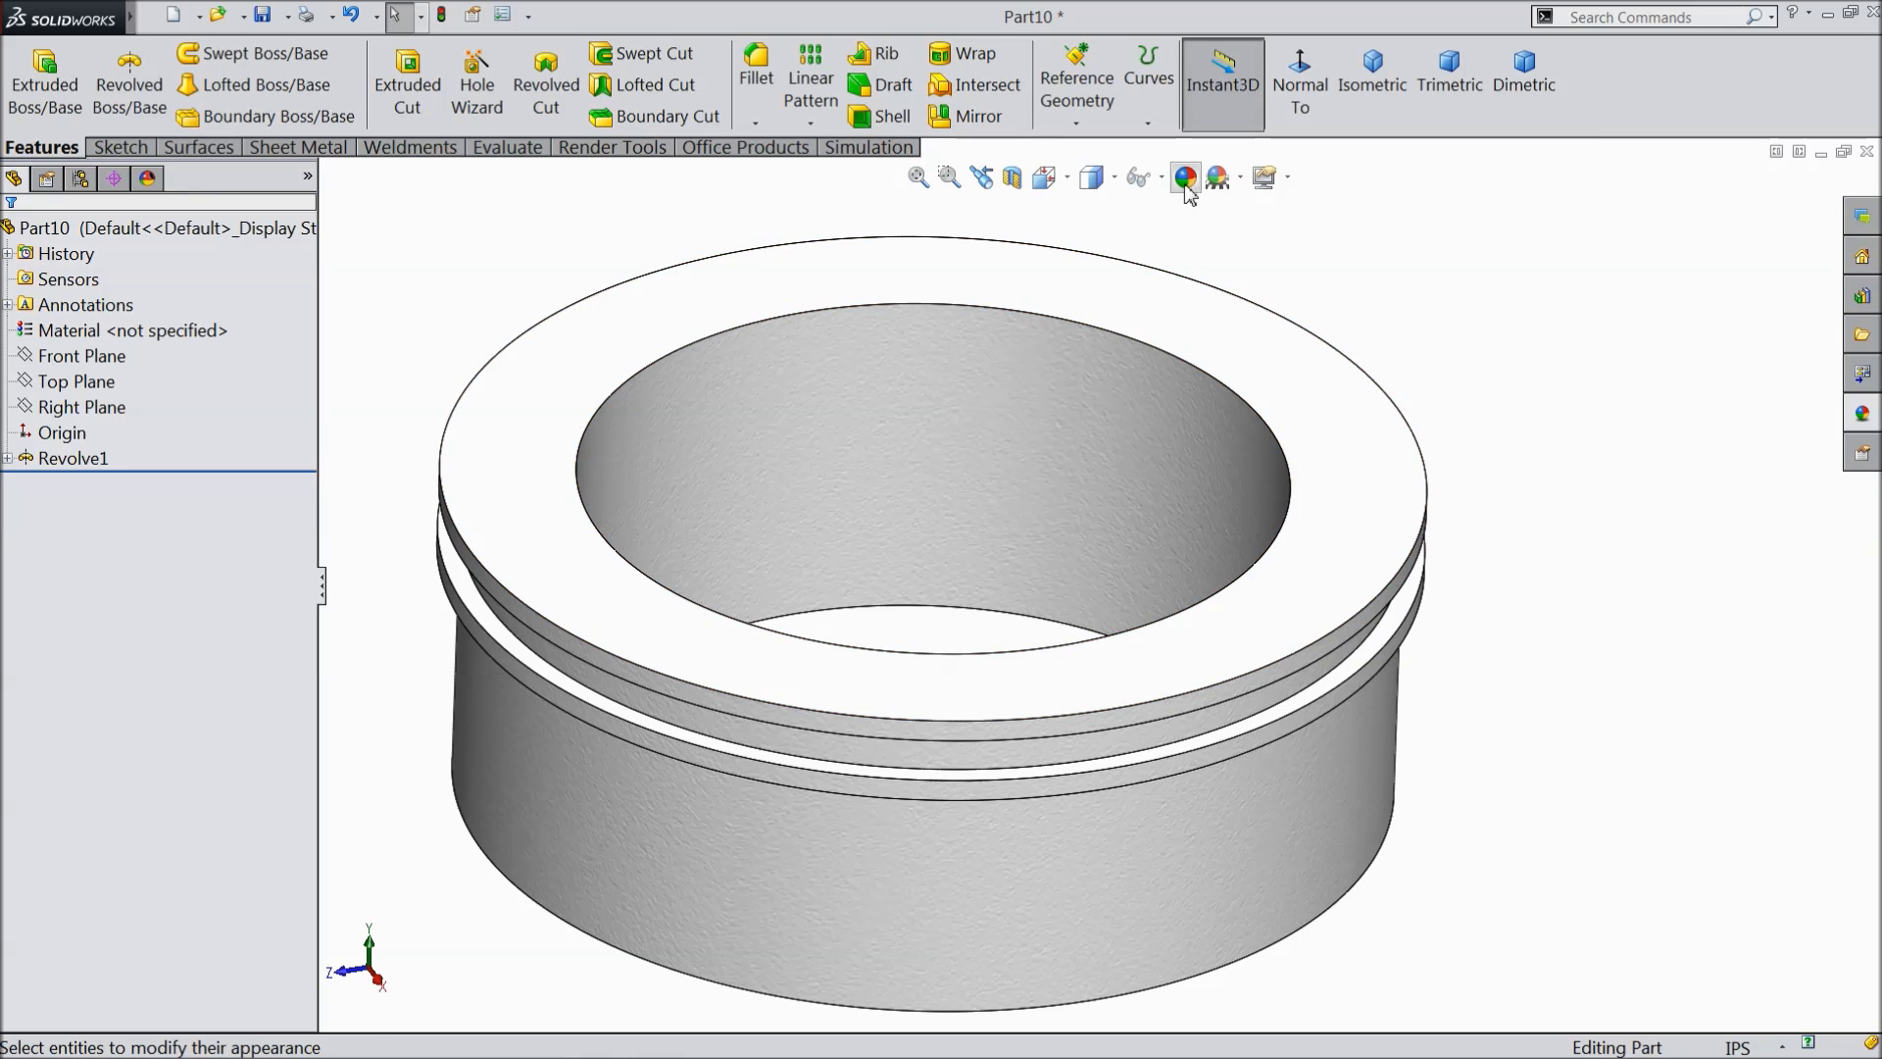
left_click(208, 716)
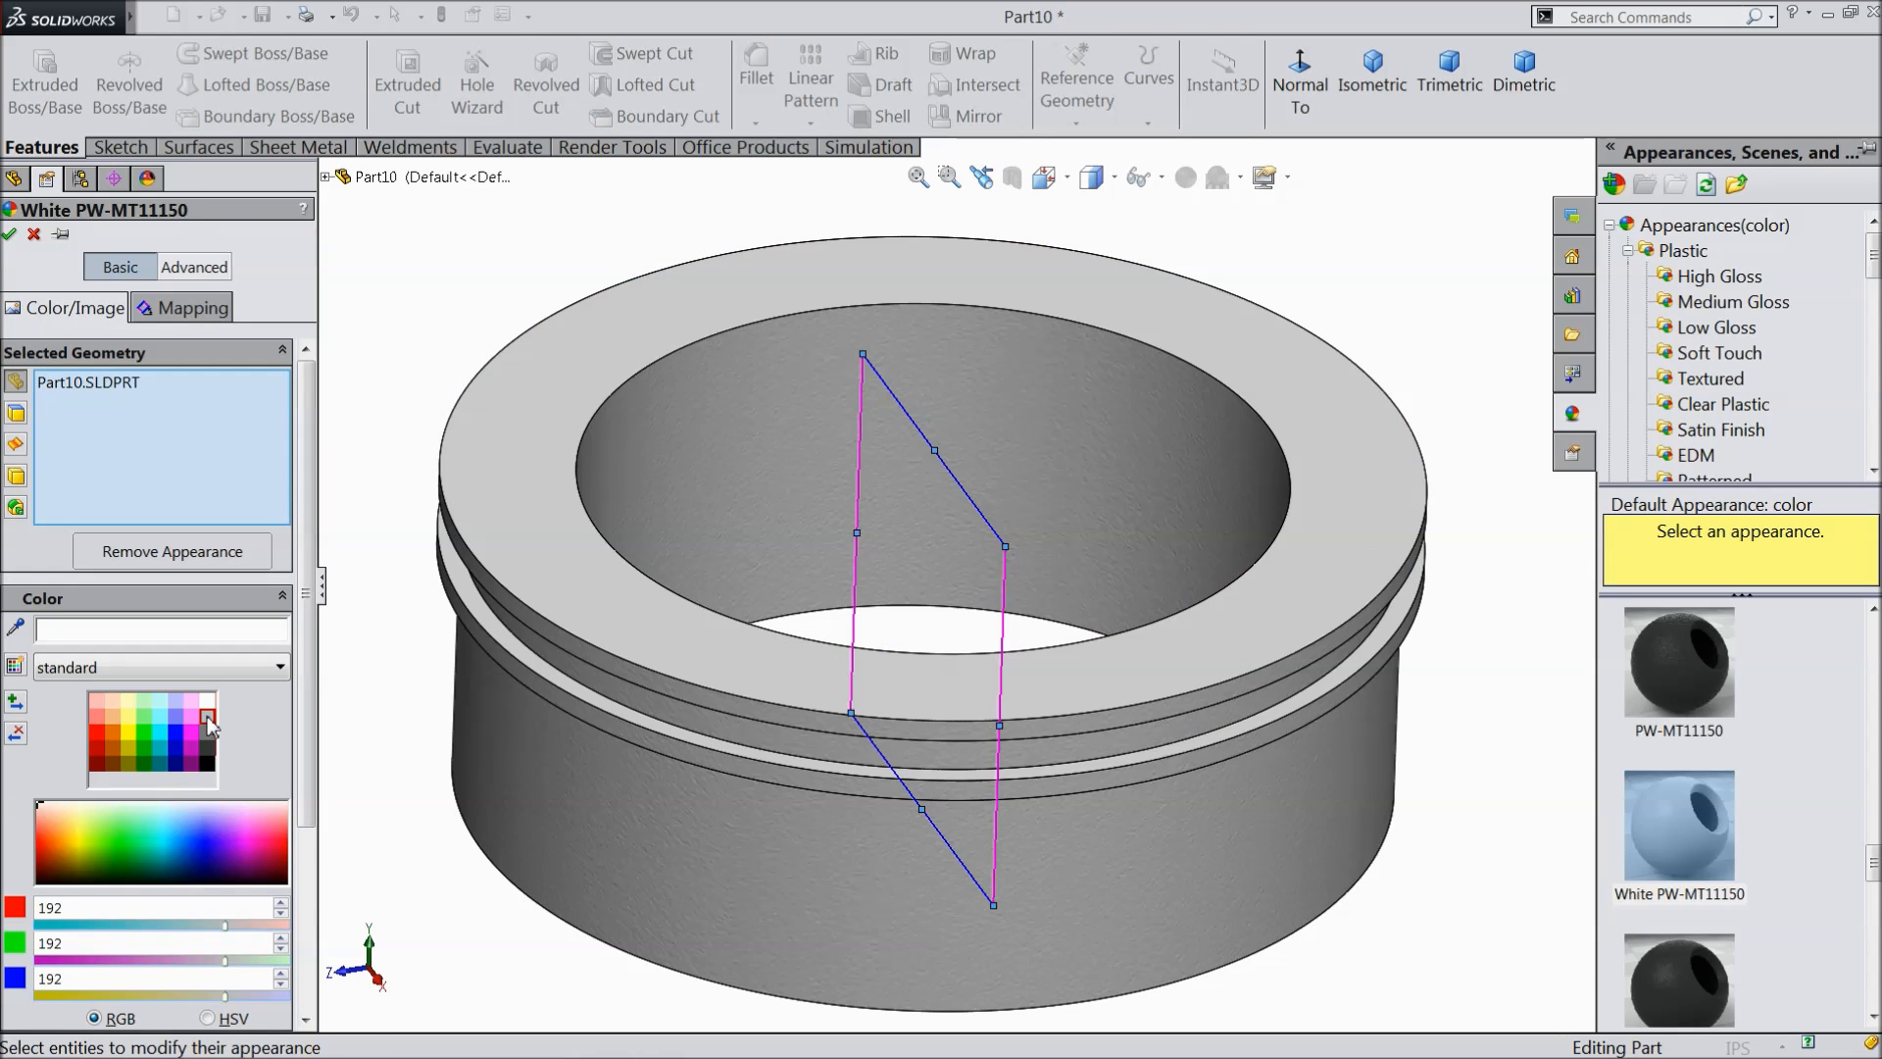
left_click(10, 235)
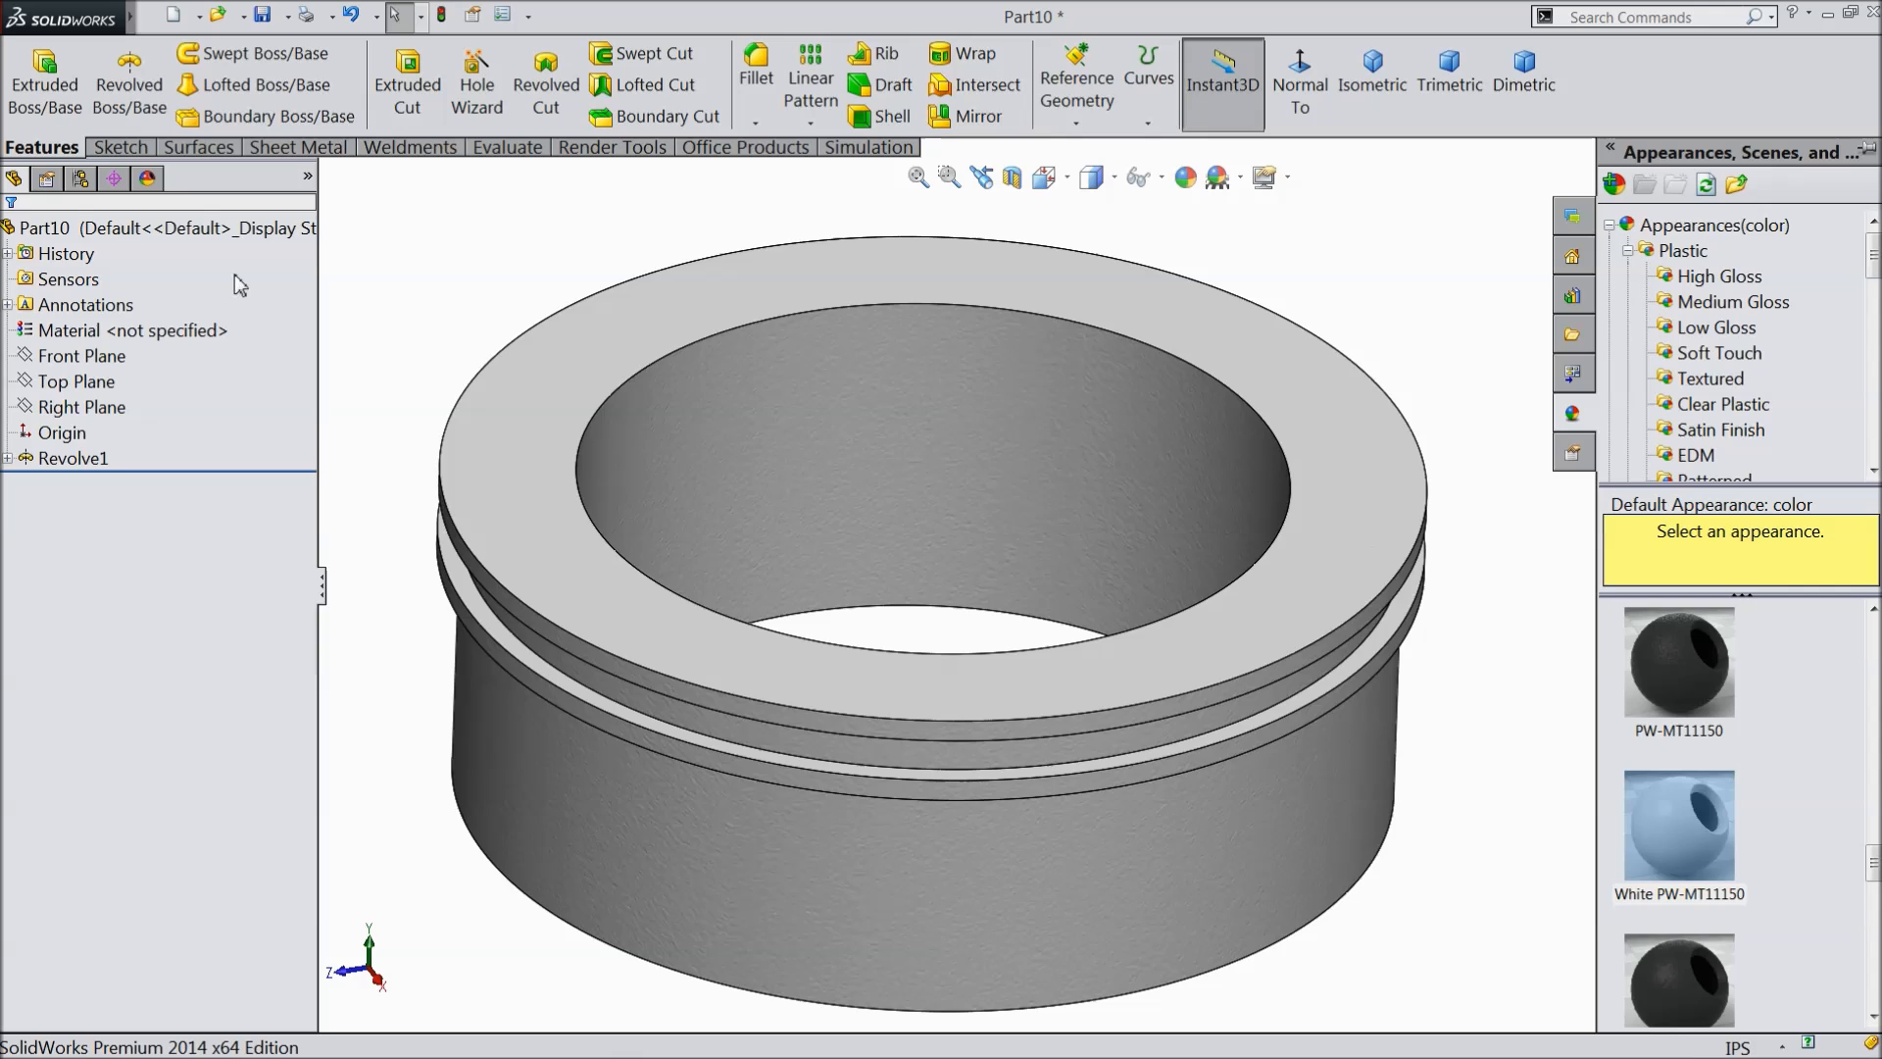
scroll(424, 462, "up", 3)
mouse_move(425, 462)
middle_mouse_down()
mouse_move(504, 336)
mouse_move(451, 466)
middle_mouse_up()
- Save the ring part as 8.Stem Packing in the 3-4 Ball Valve folder
left_click(263, 15)
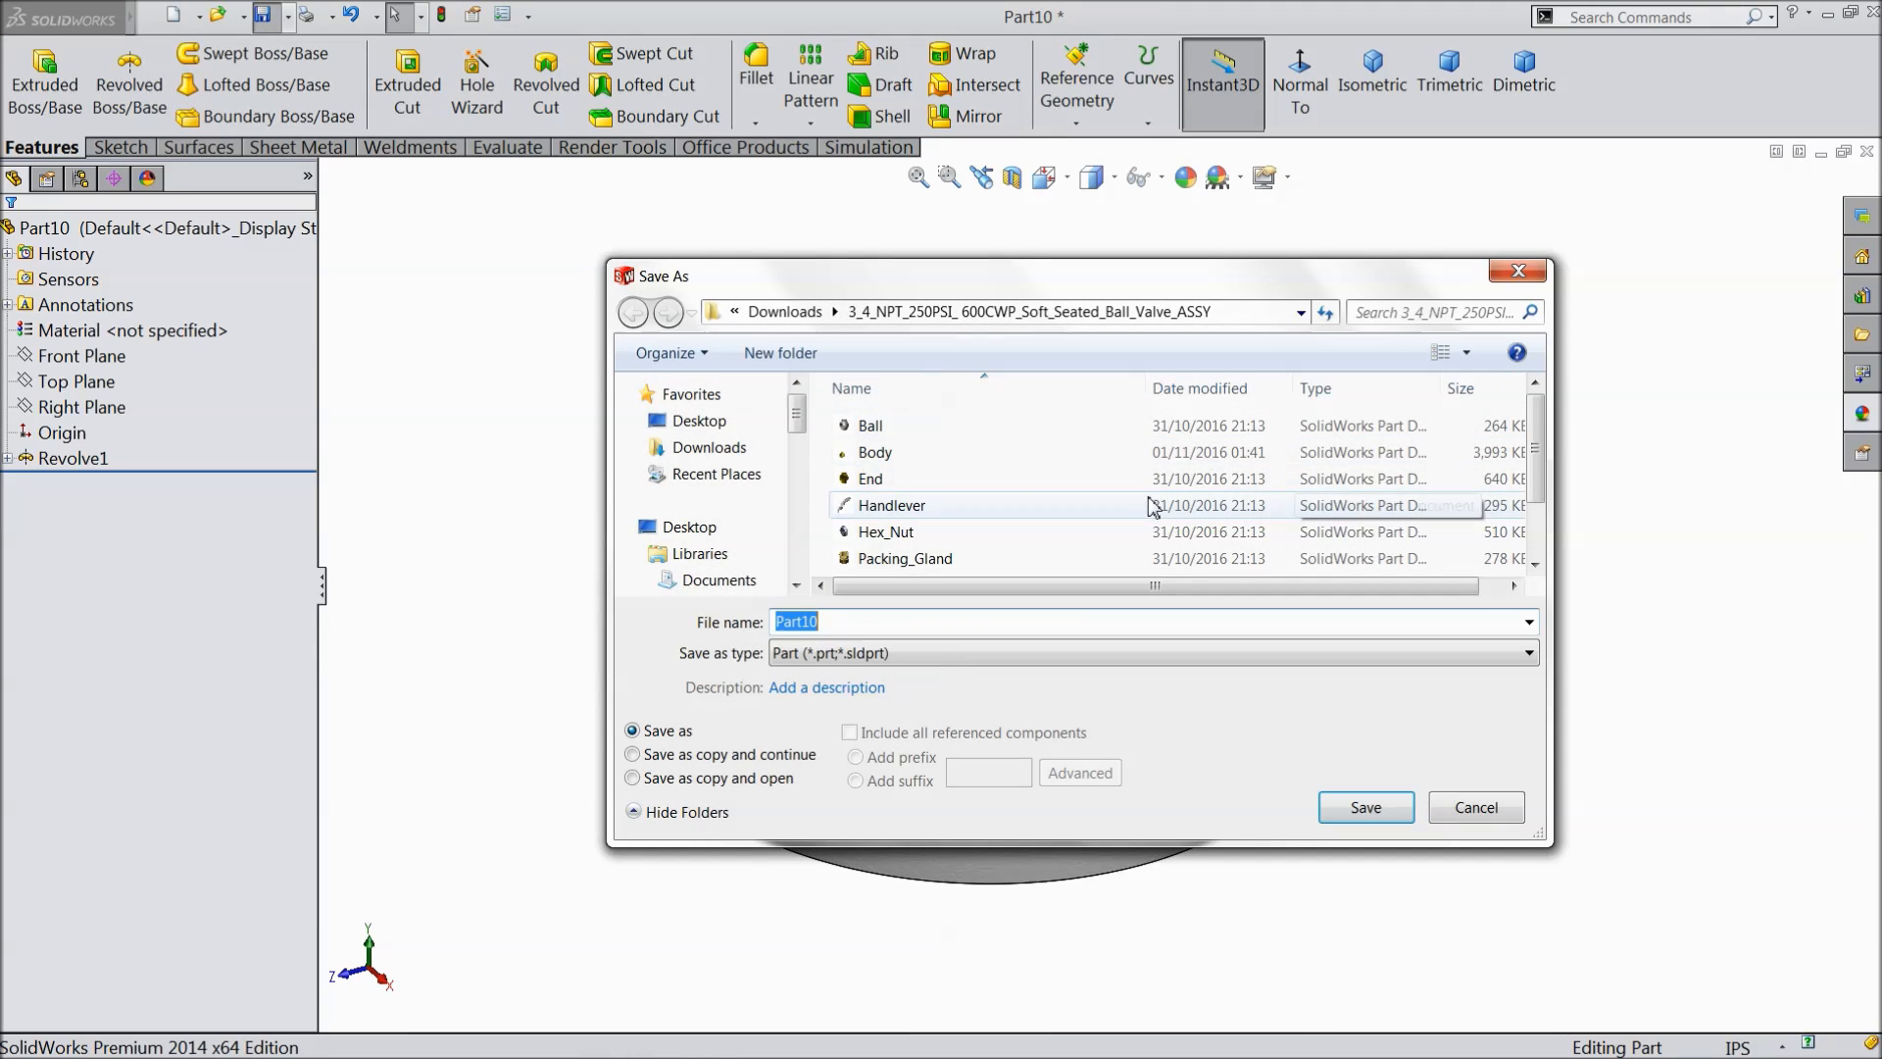
left_click(714, 421)
left_click(1198, 571)
double_click(1198, 571)
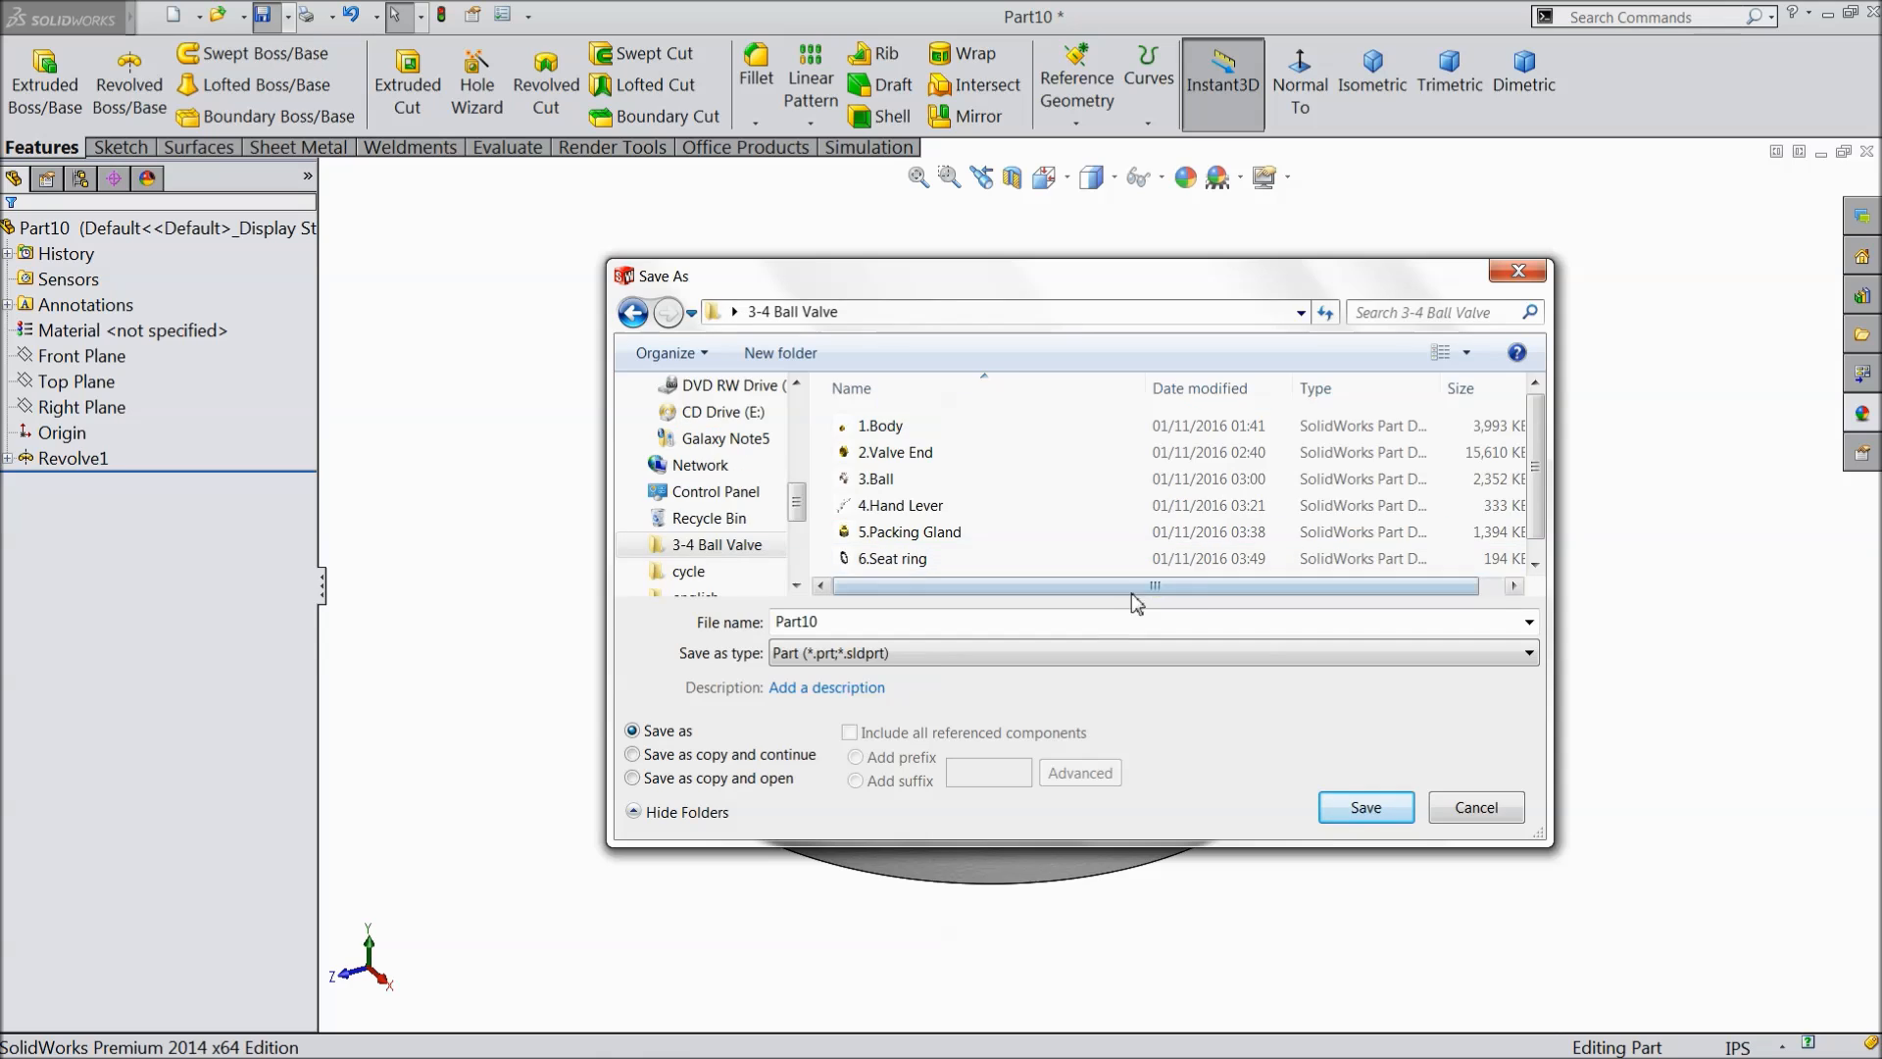
scroll(1372, 593, "down", 1)
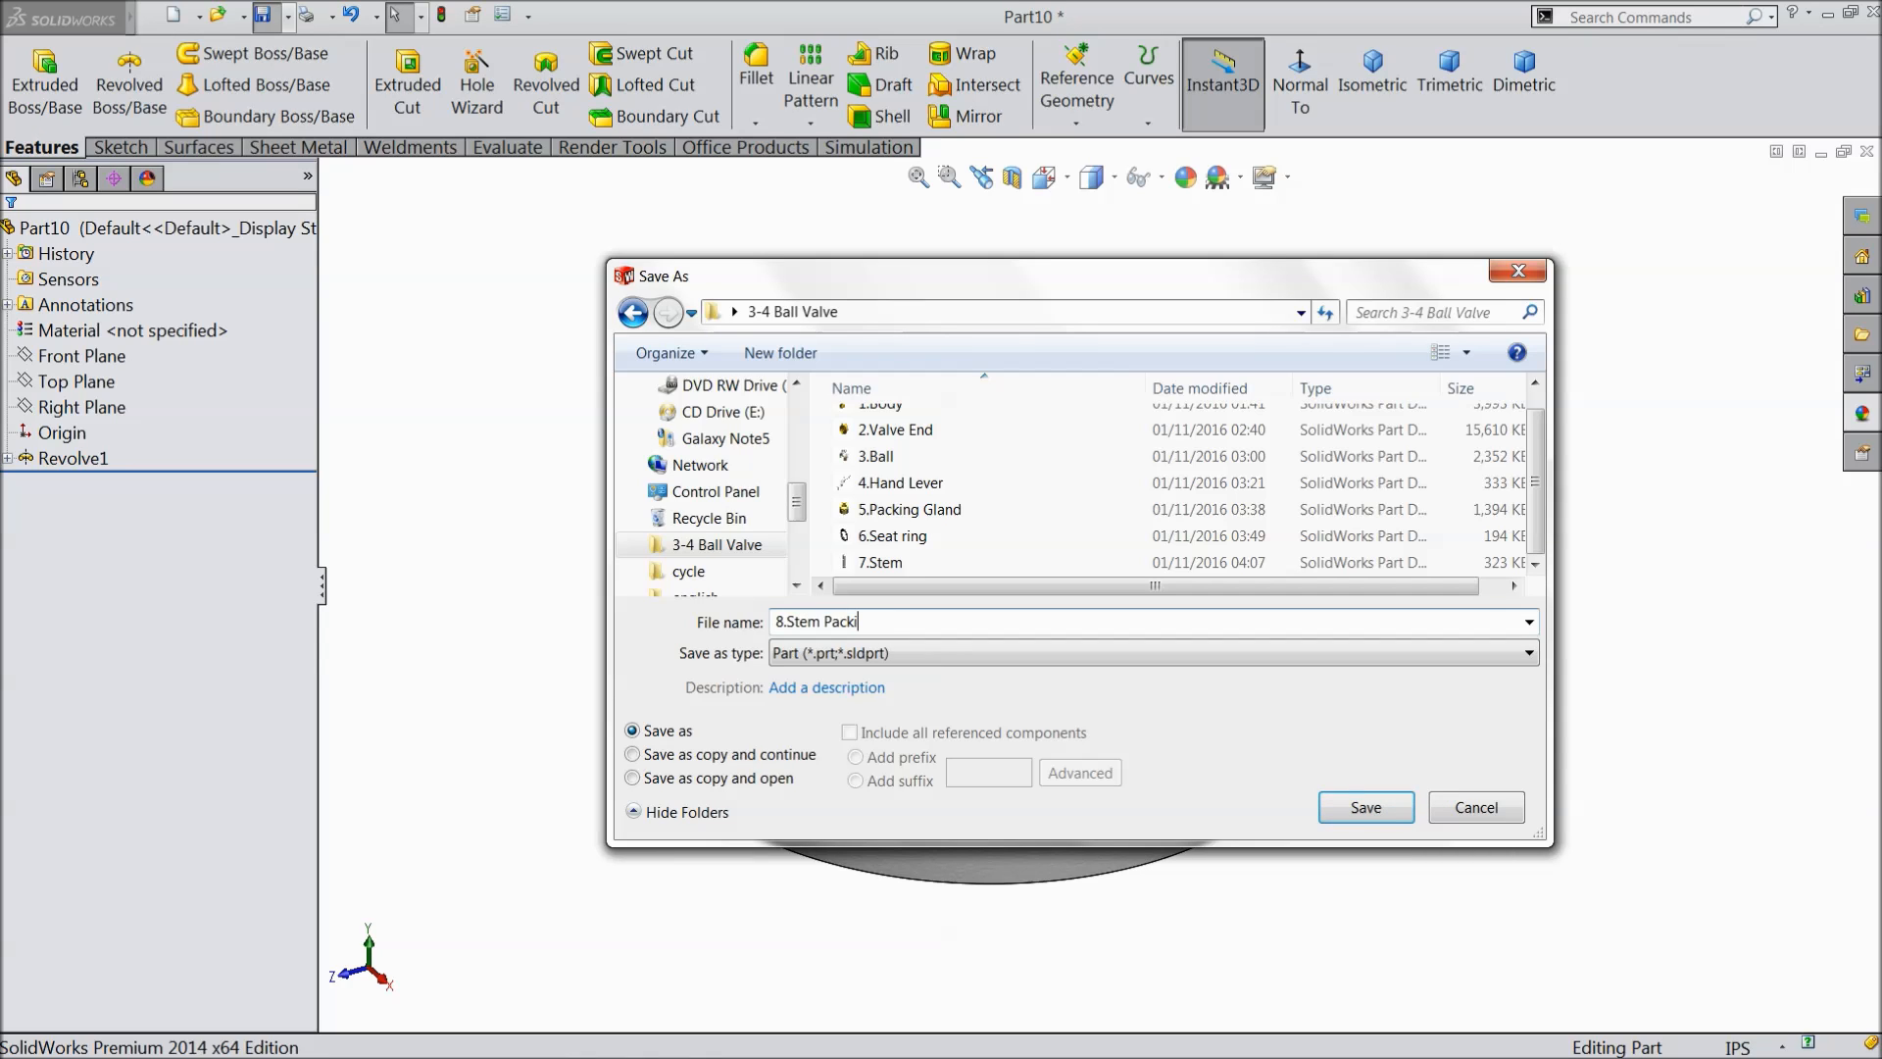
left_click(1363, 808)
middle_click_drag(993, 465, 991, 536)
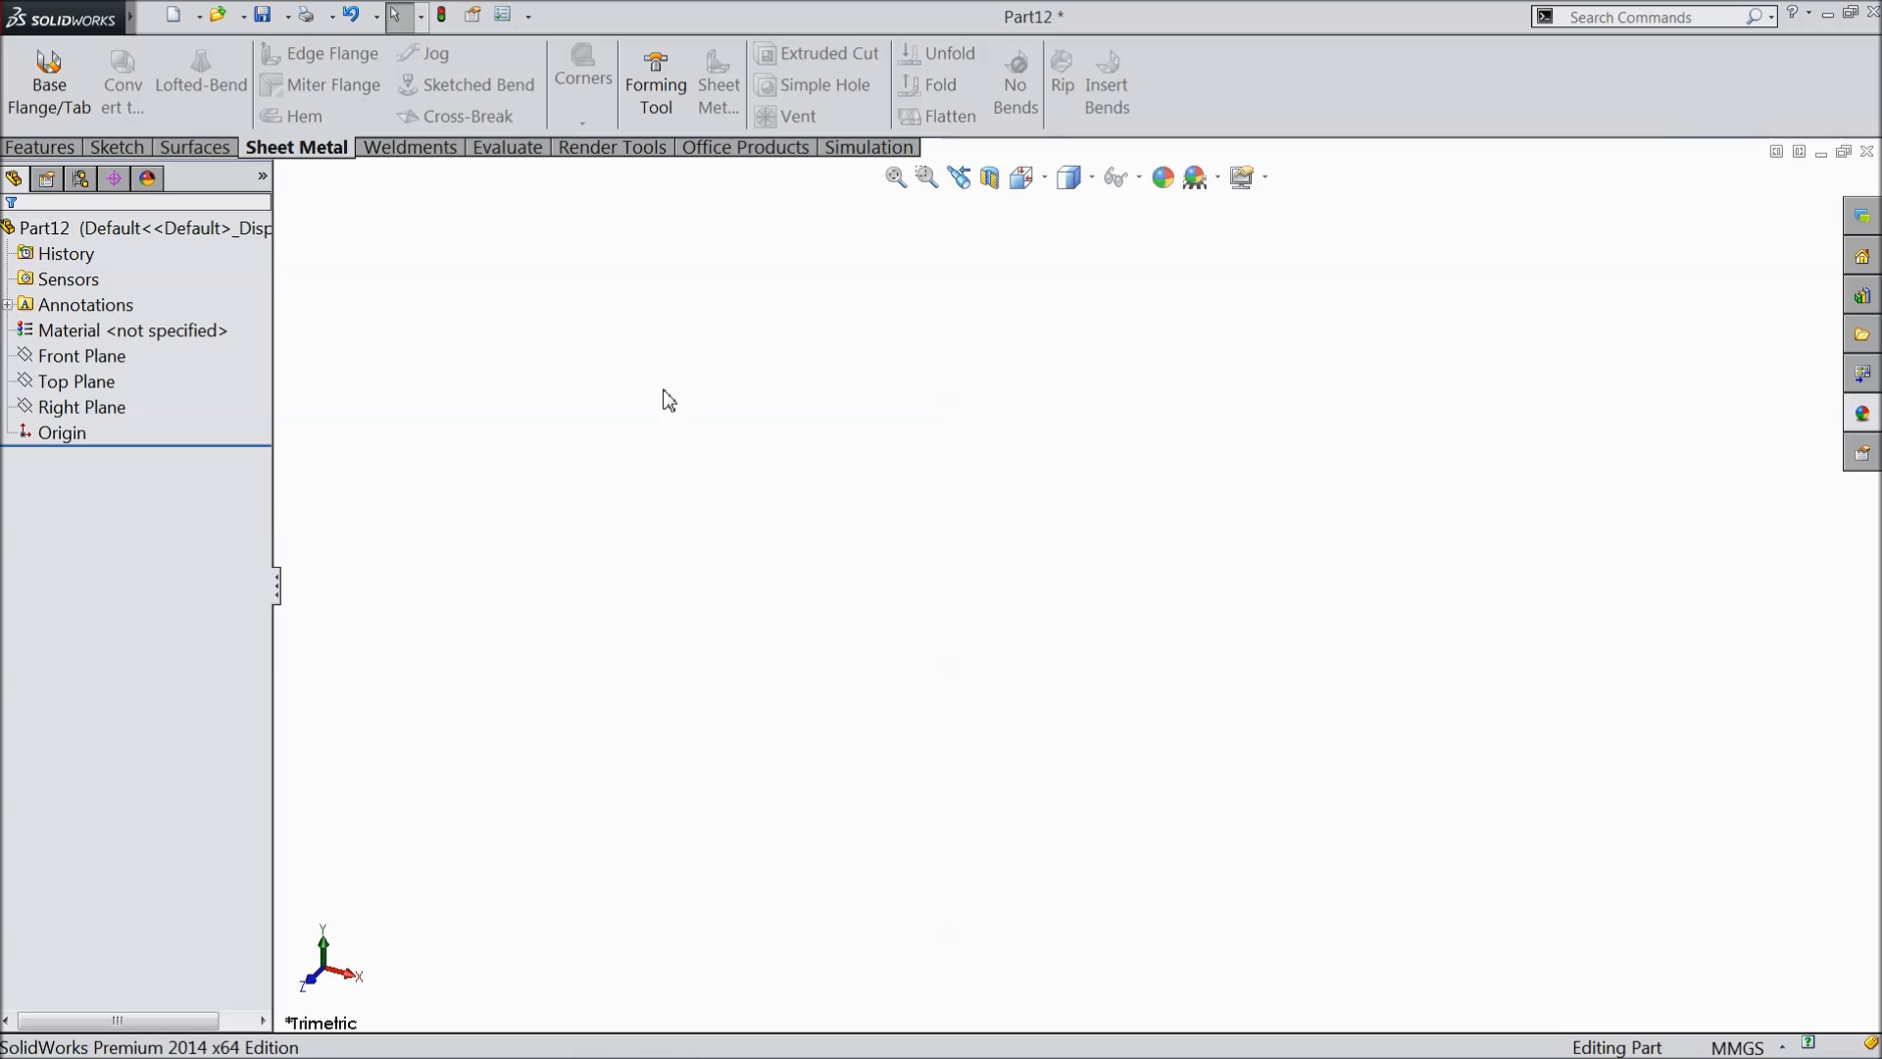
- Set the new part's unit system to IPS (inch, pound, second)
left_click(85, 406)
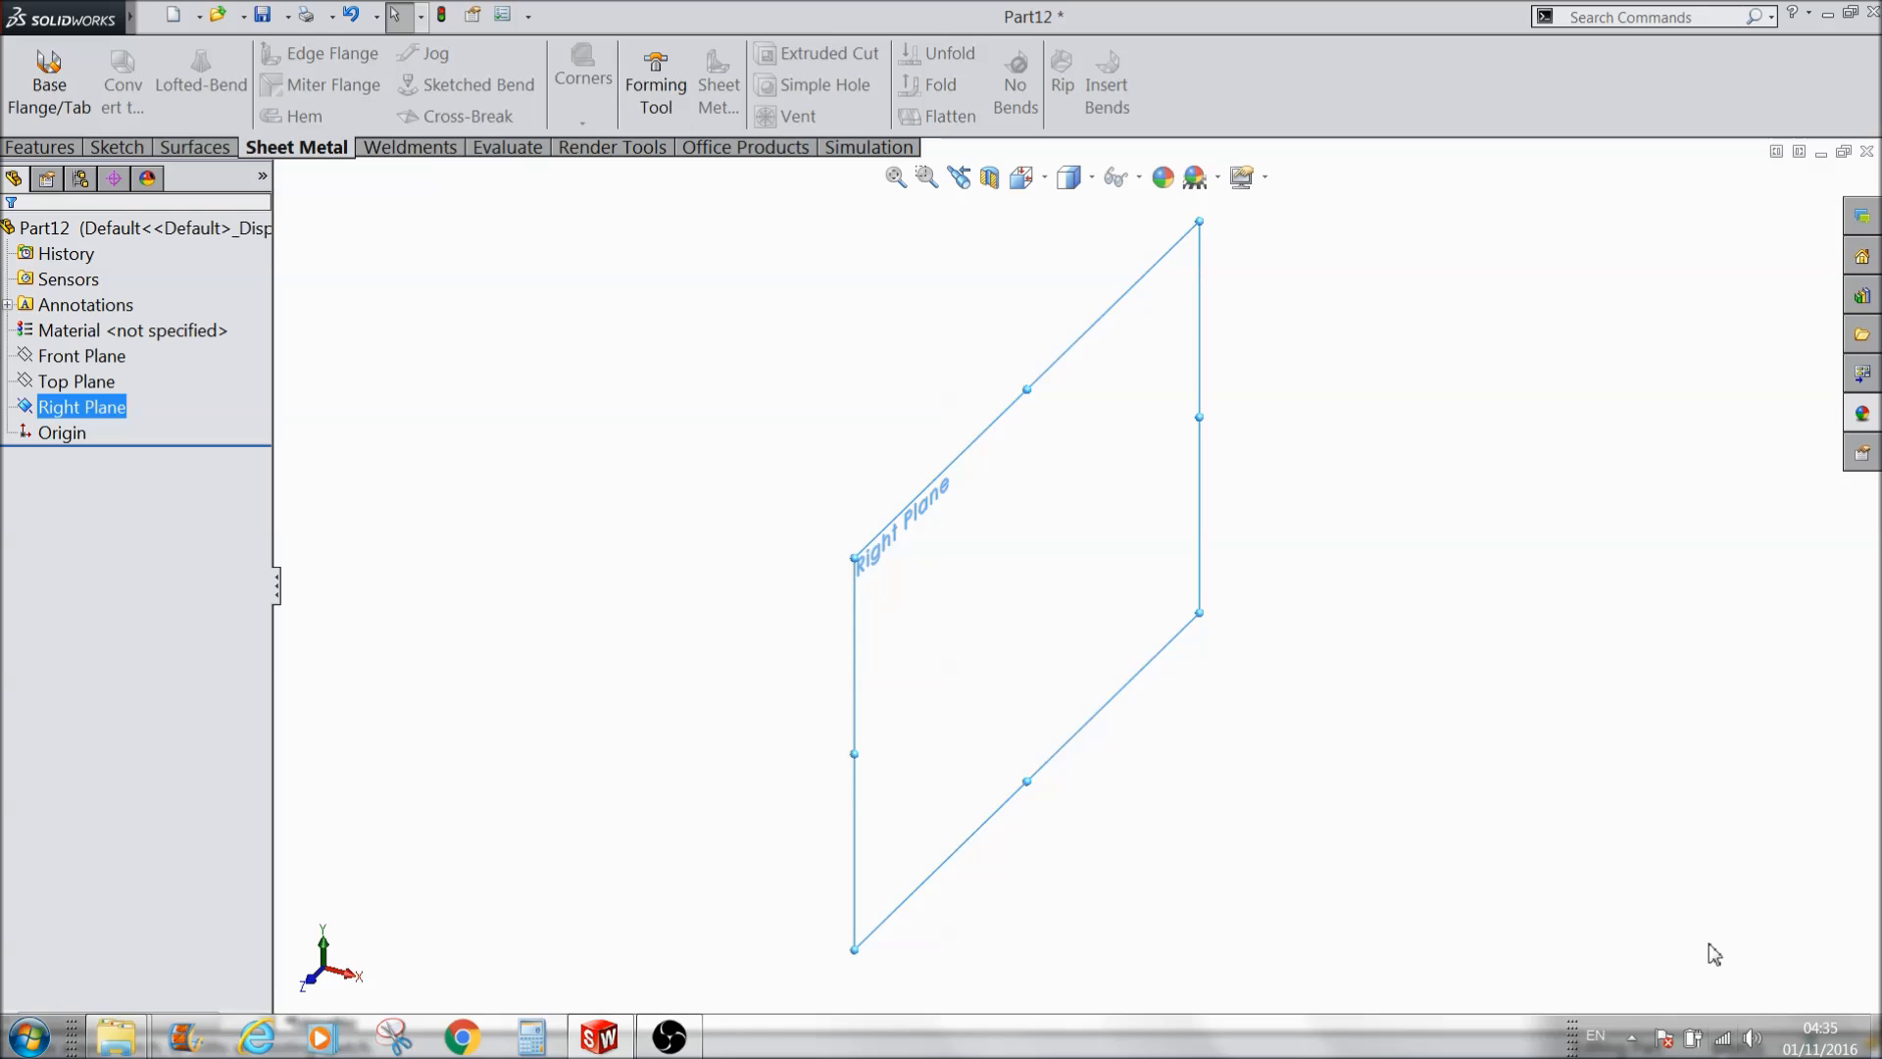
left_click(1731, 1049)
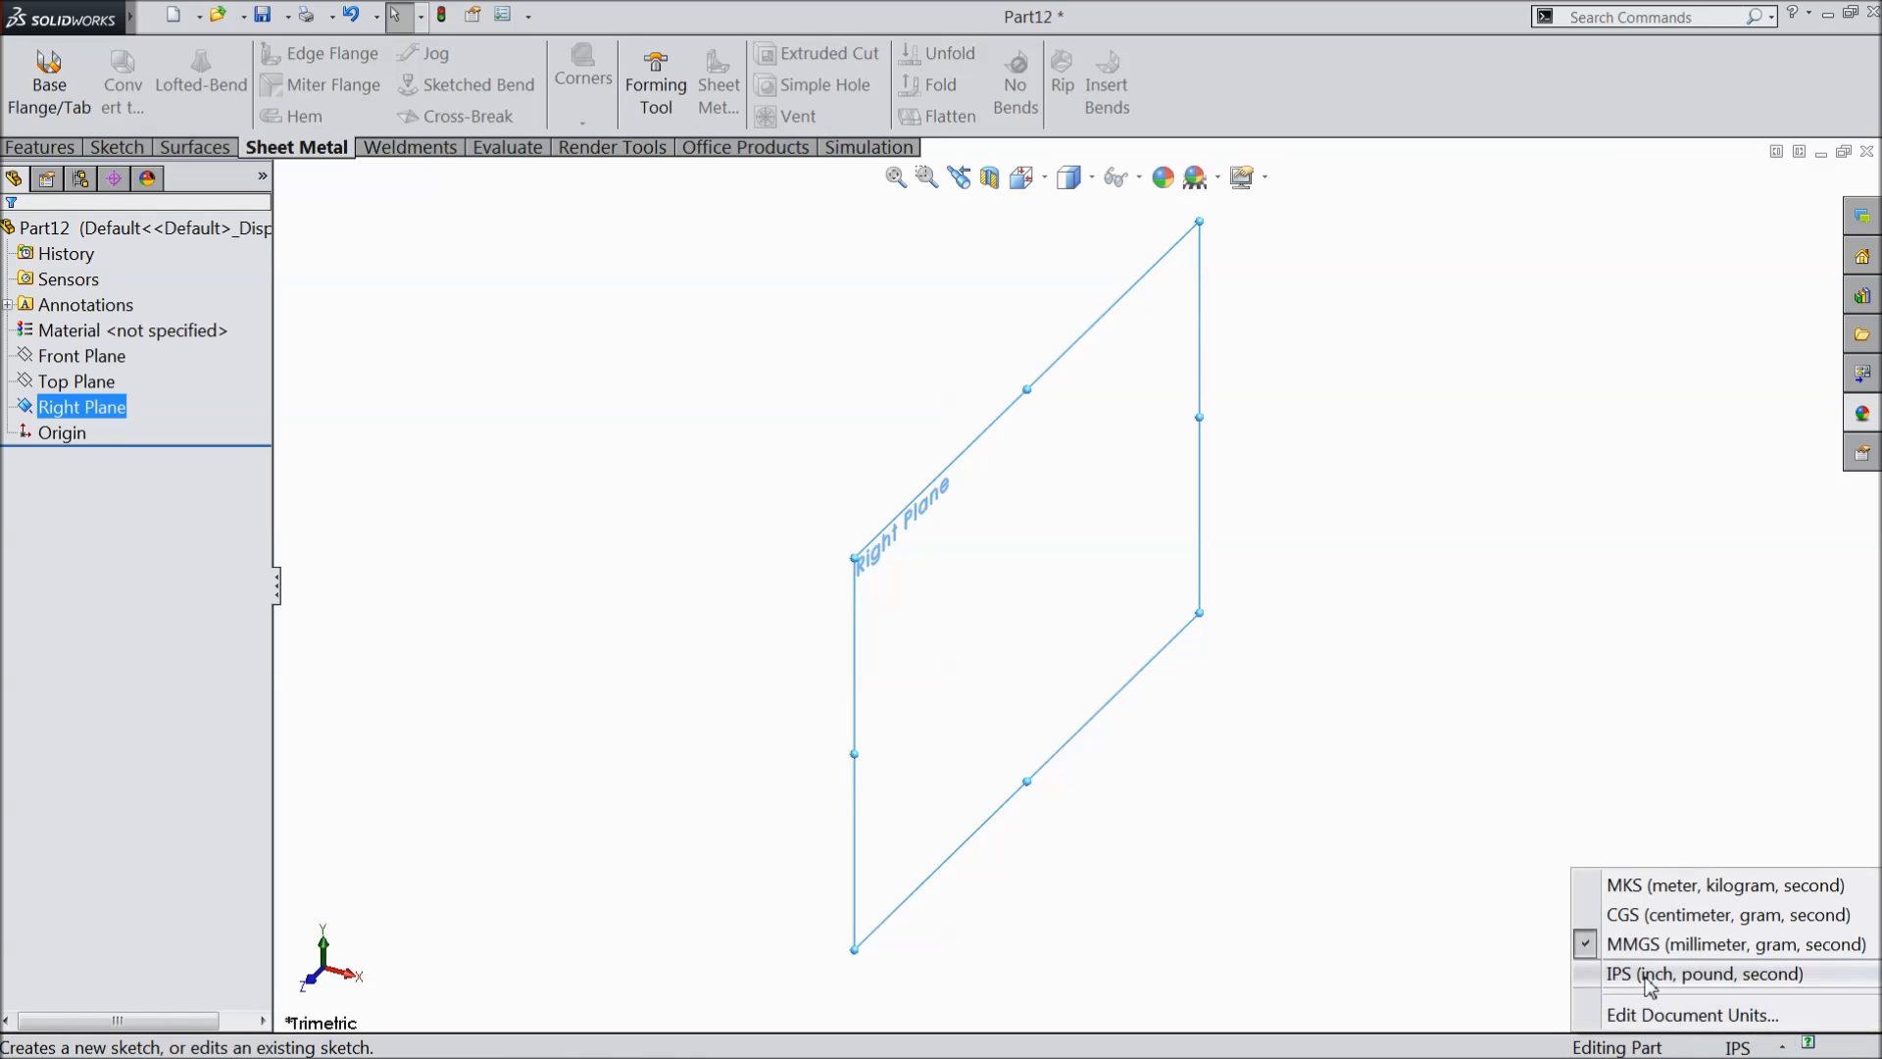
left_click(1659, 969)
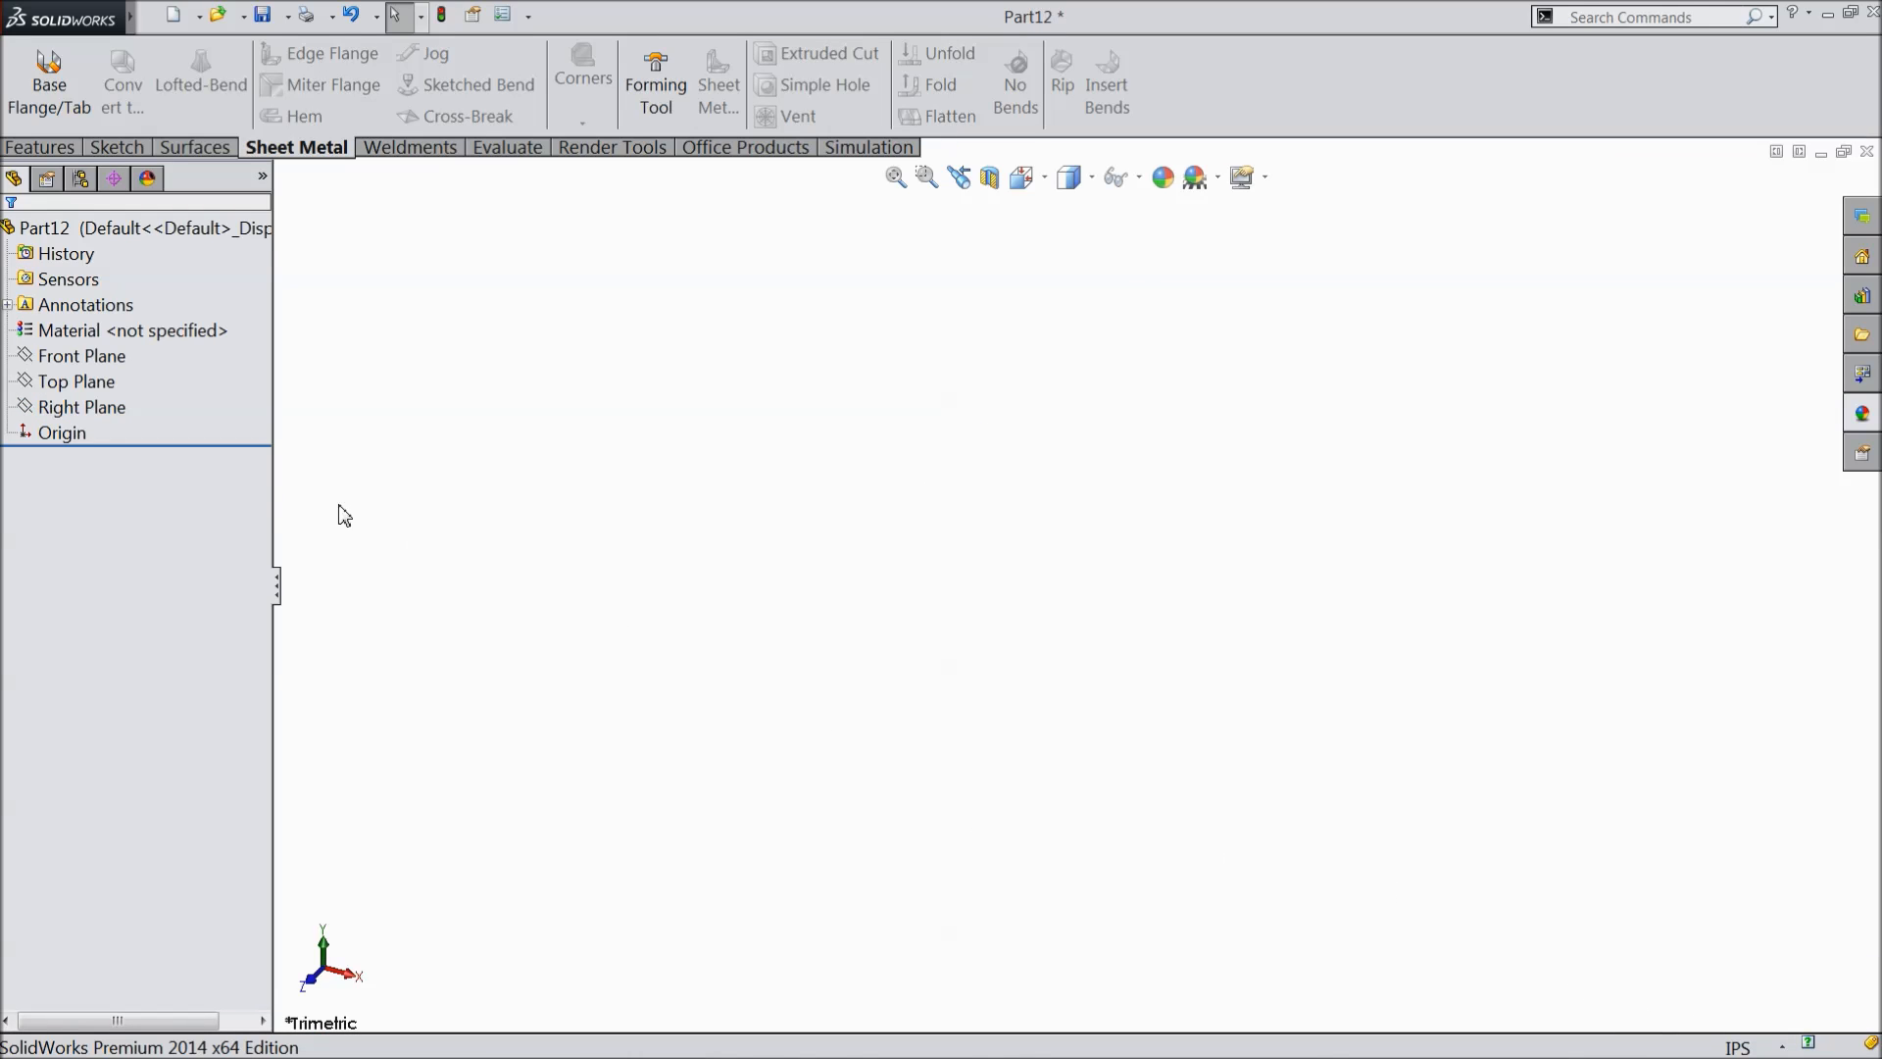
- On the Right Plane, sketch a slanted line about 2.13 in long from the origin, joined to a horizontal line about 5.54 in long
left_click(85, 407)
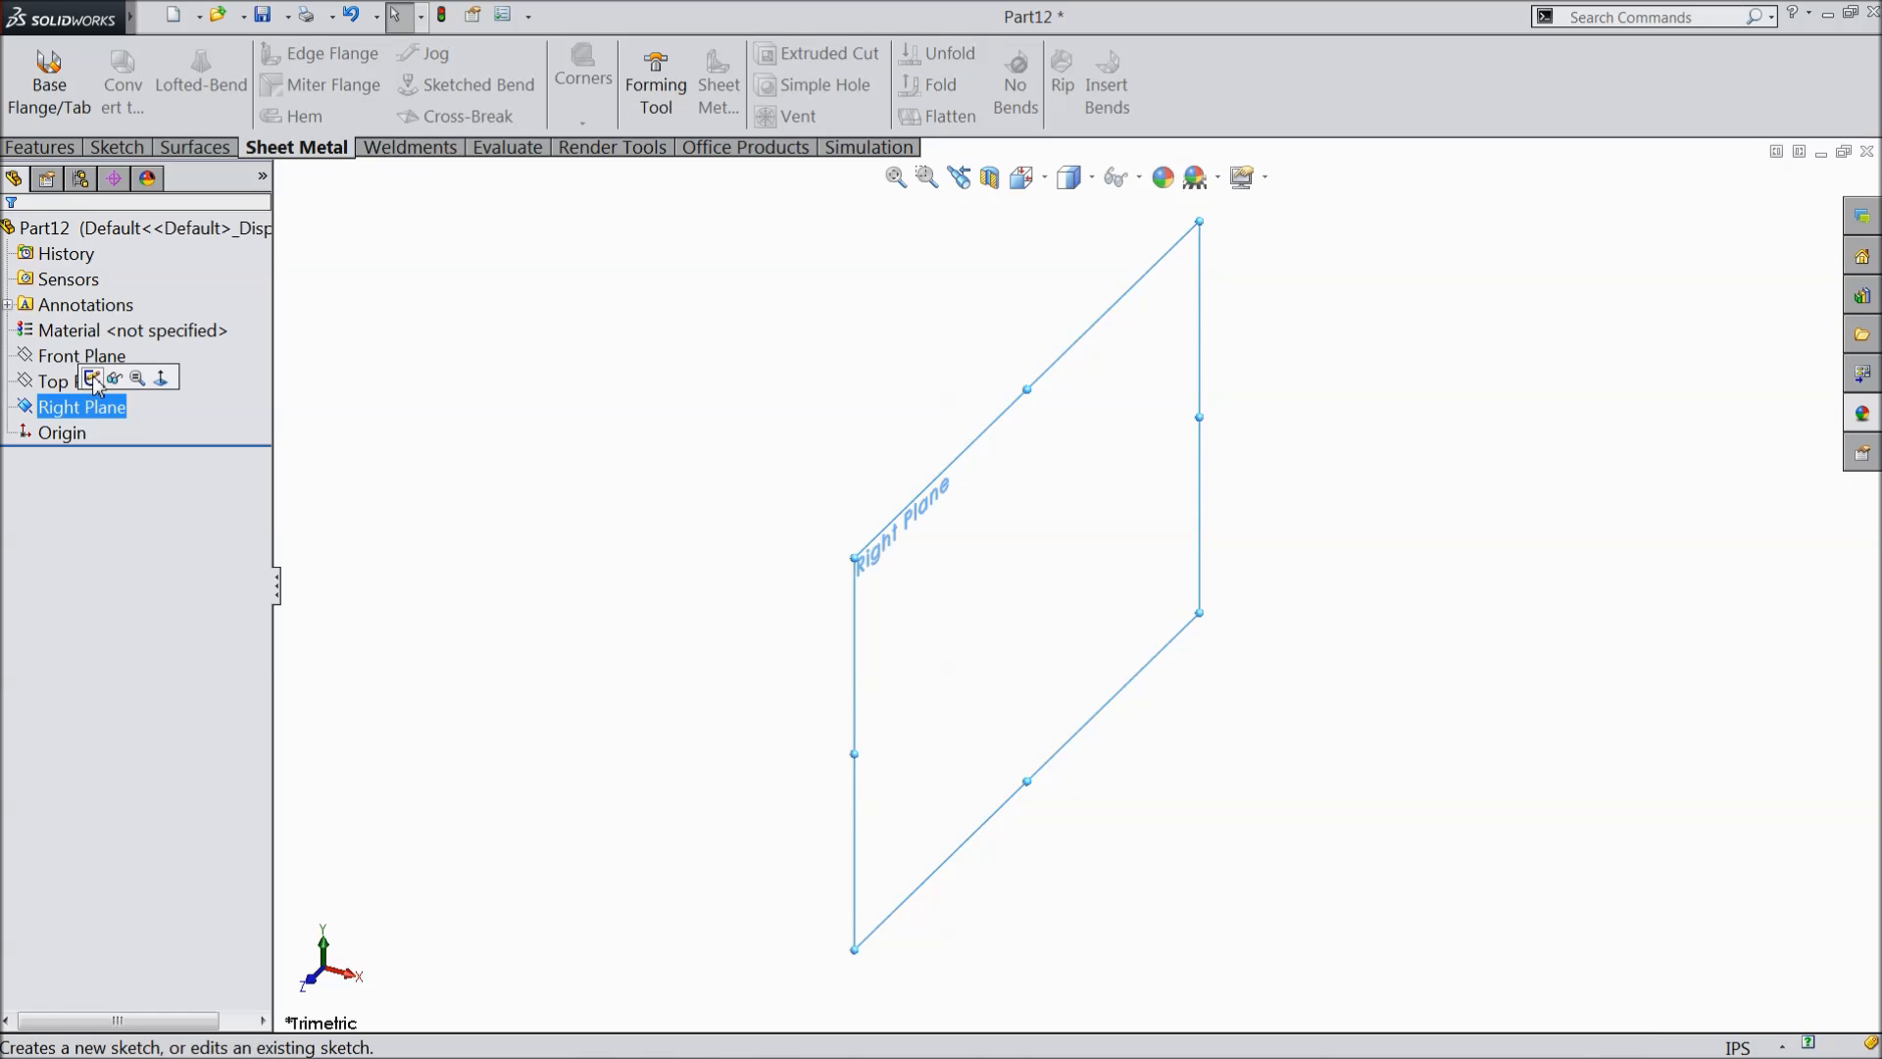
left_click(93, 378)
left_click(99, 148)
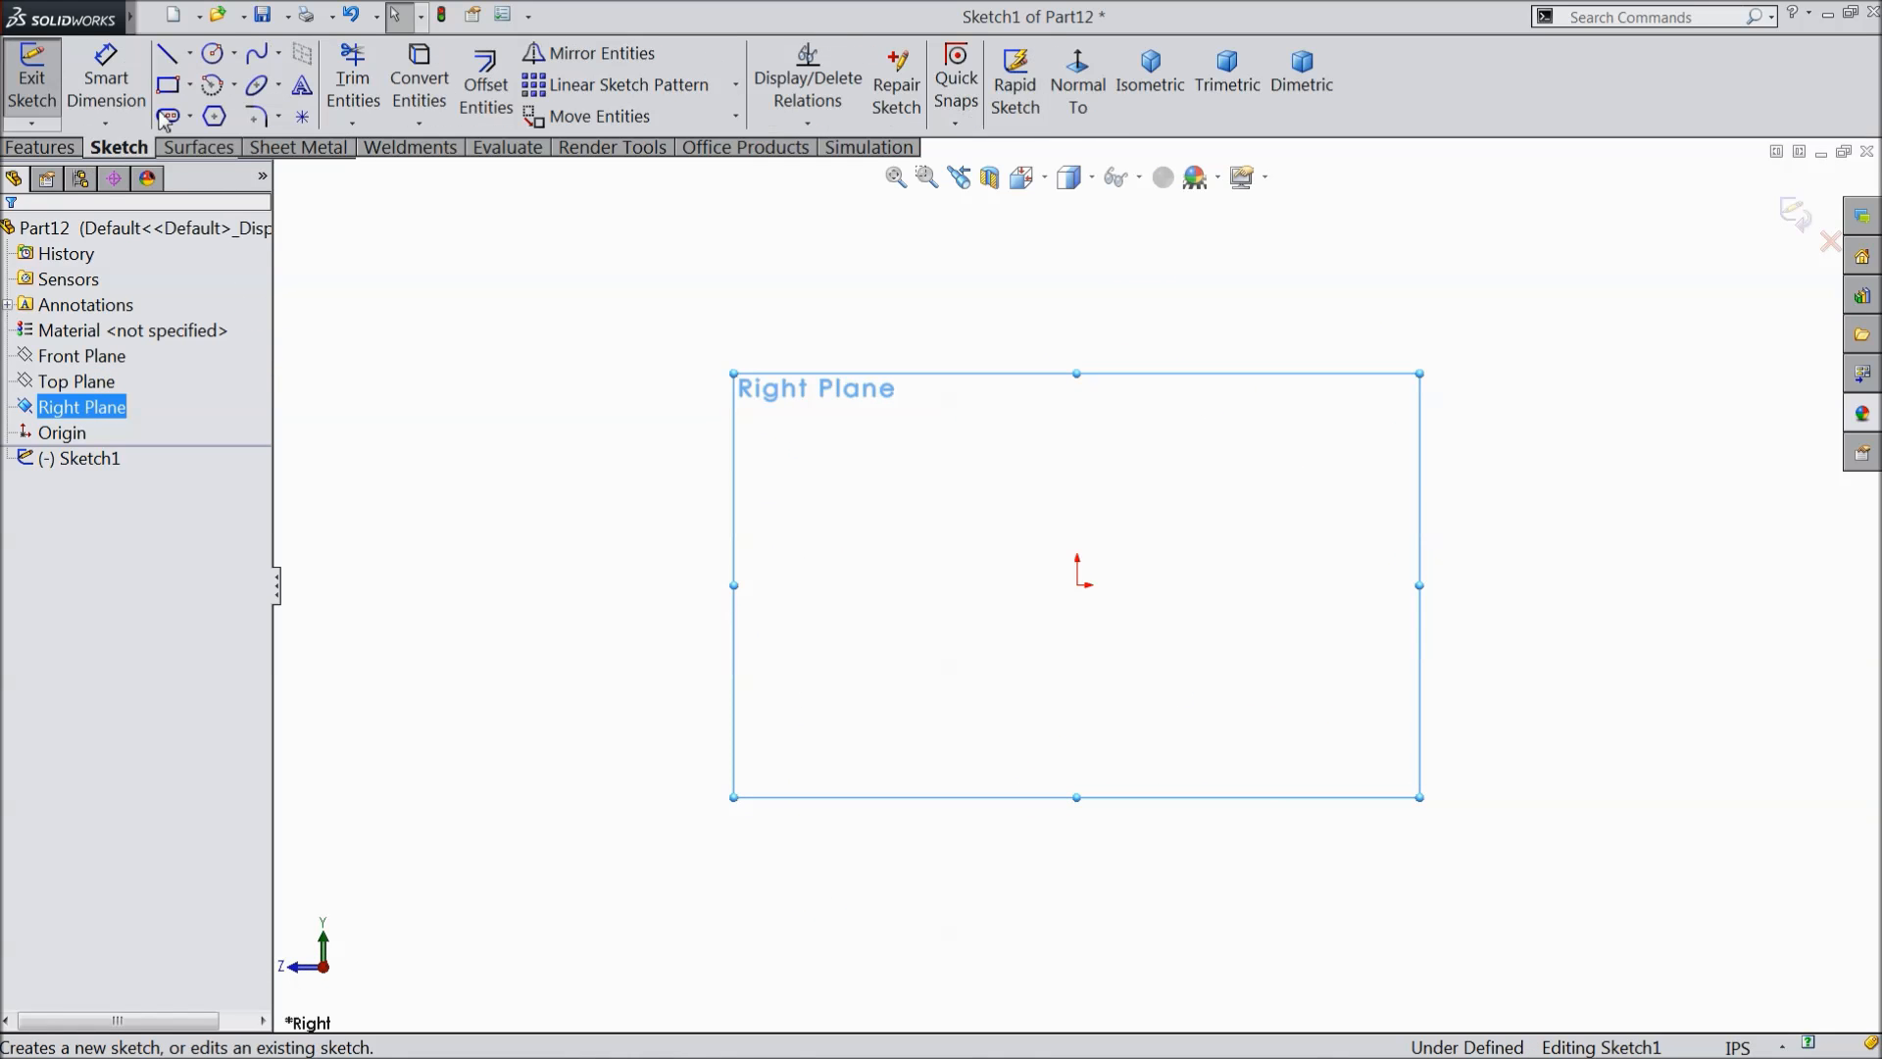
left_click(168, 62)
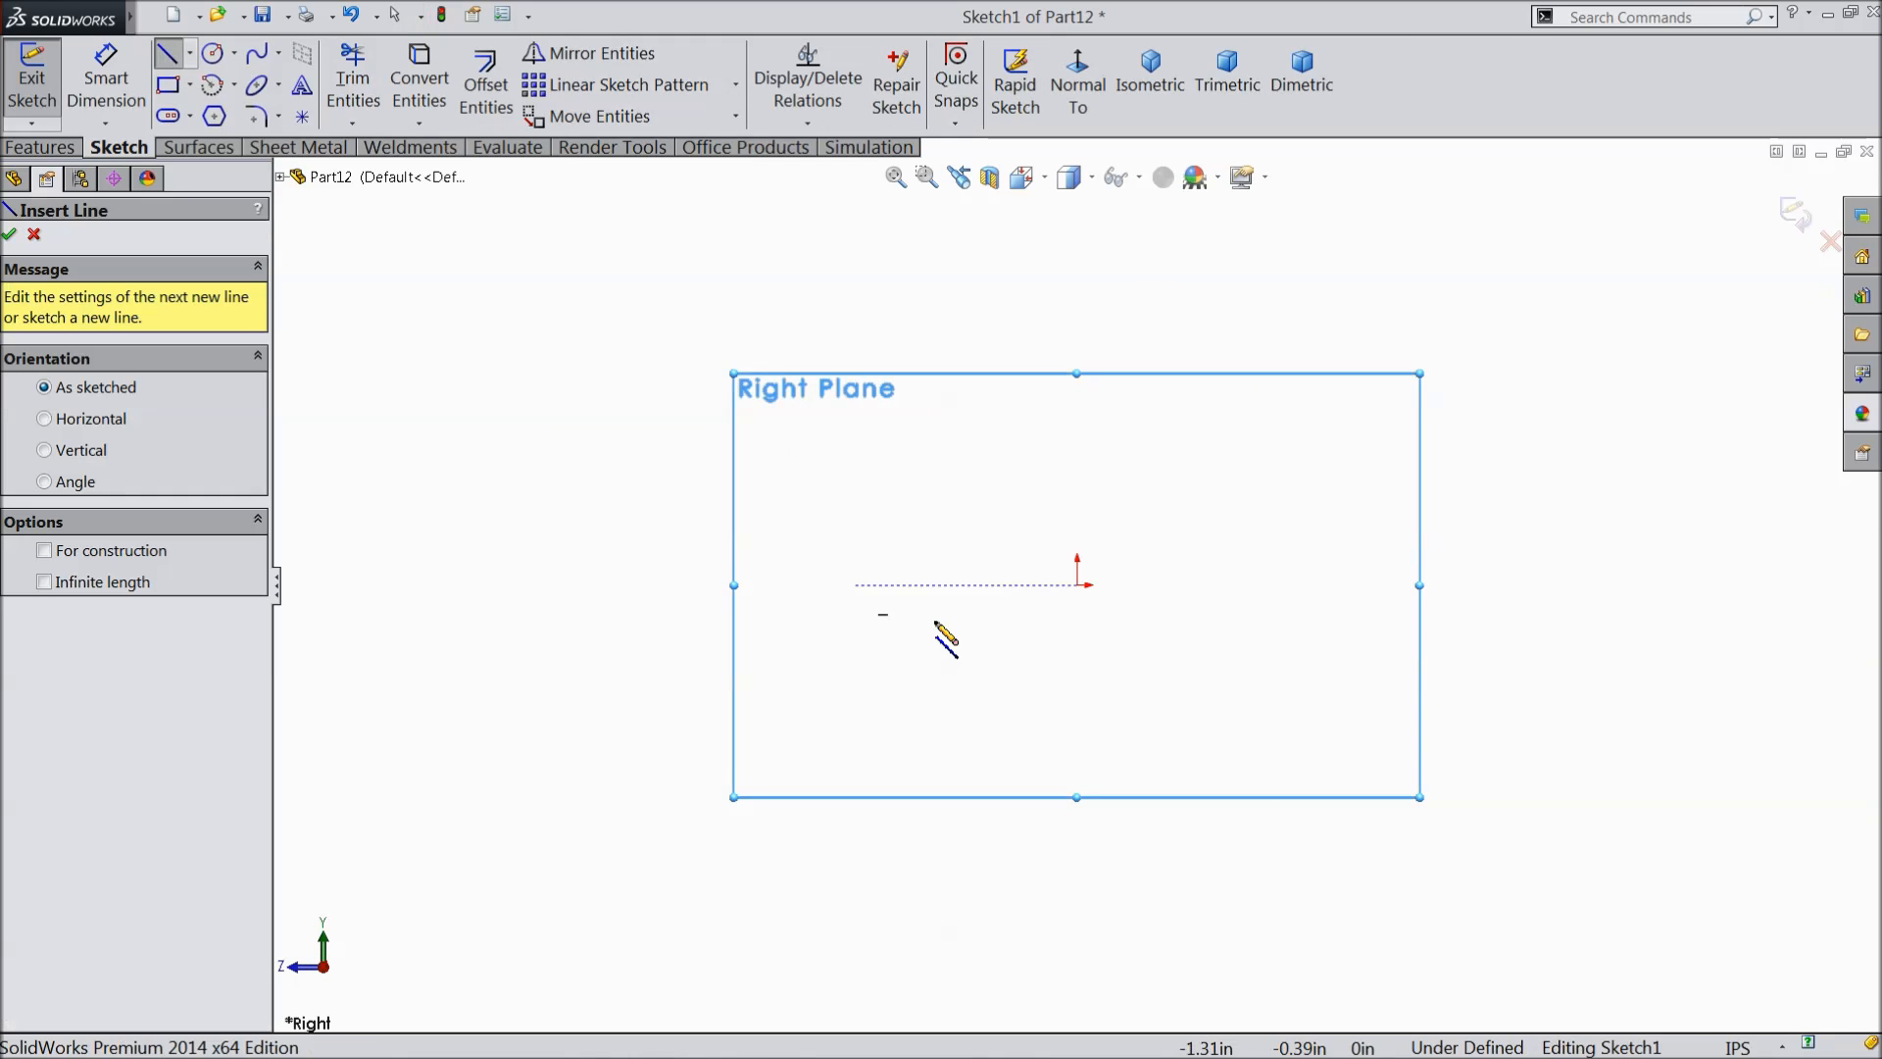
left_click(1078, 584)
left_click(1208, 424)
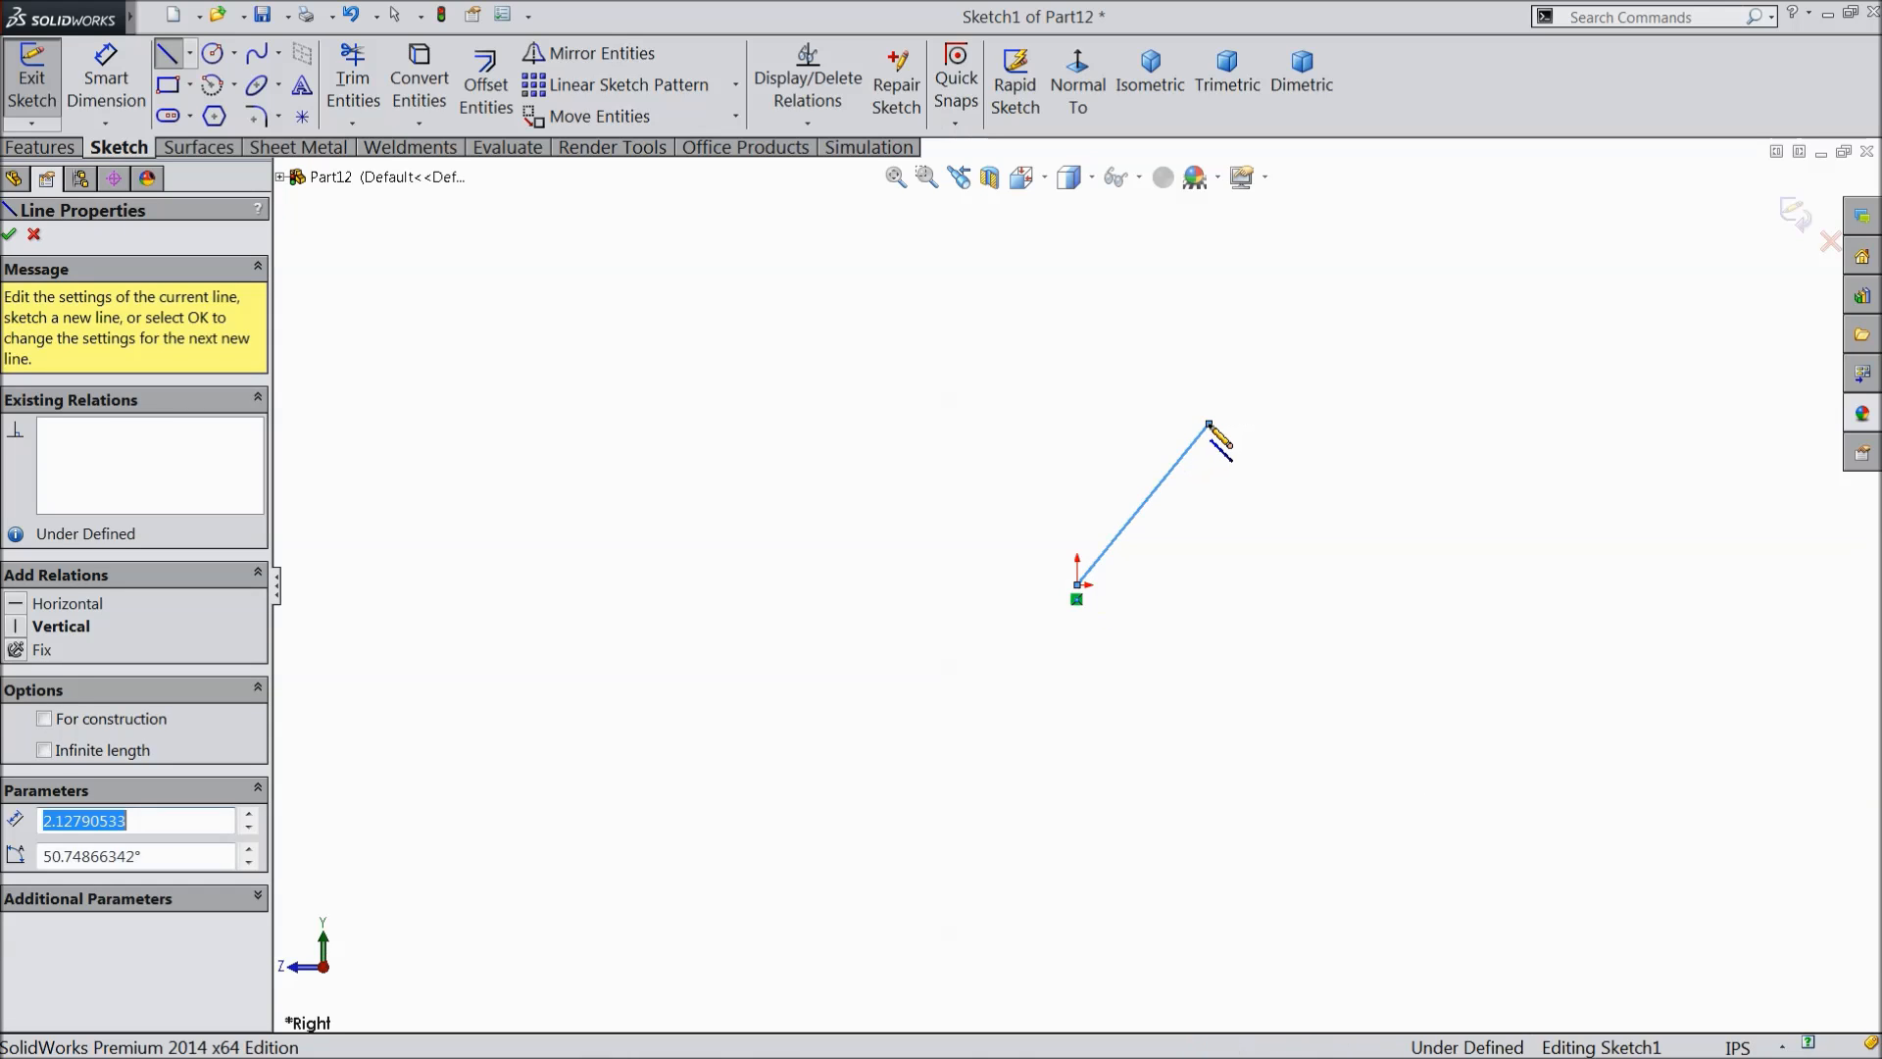
left_click(1728, 423)
right_click(1573, 304)
left_click(1649, 225)
scroll(1731, 435, "down", 2)
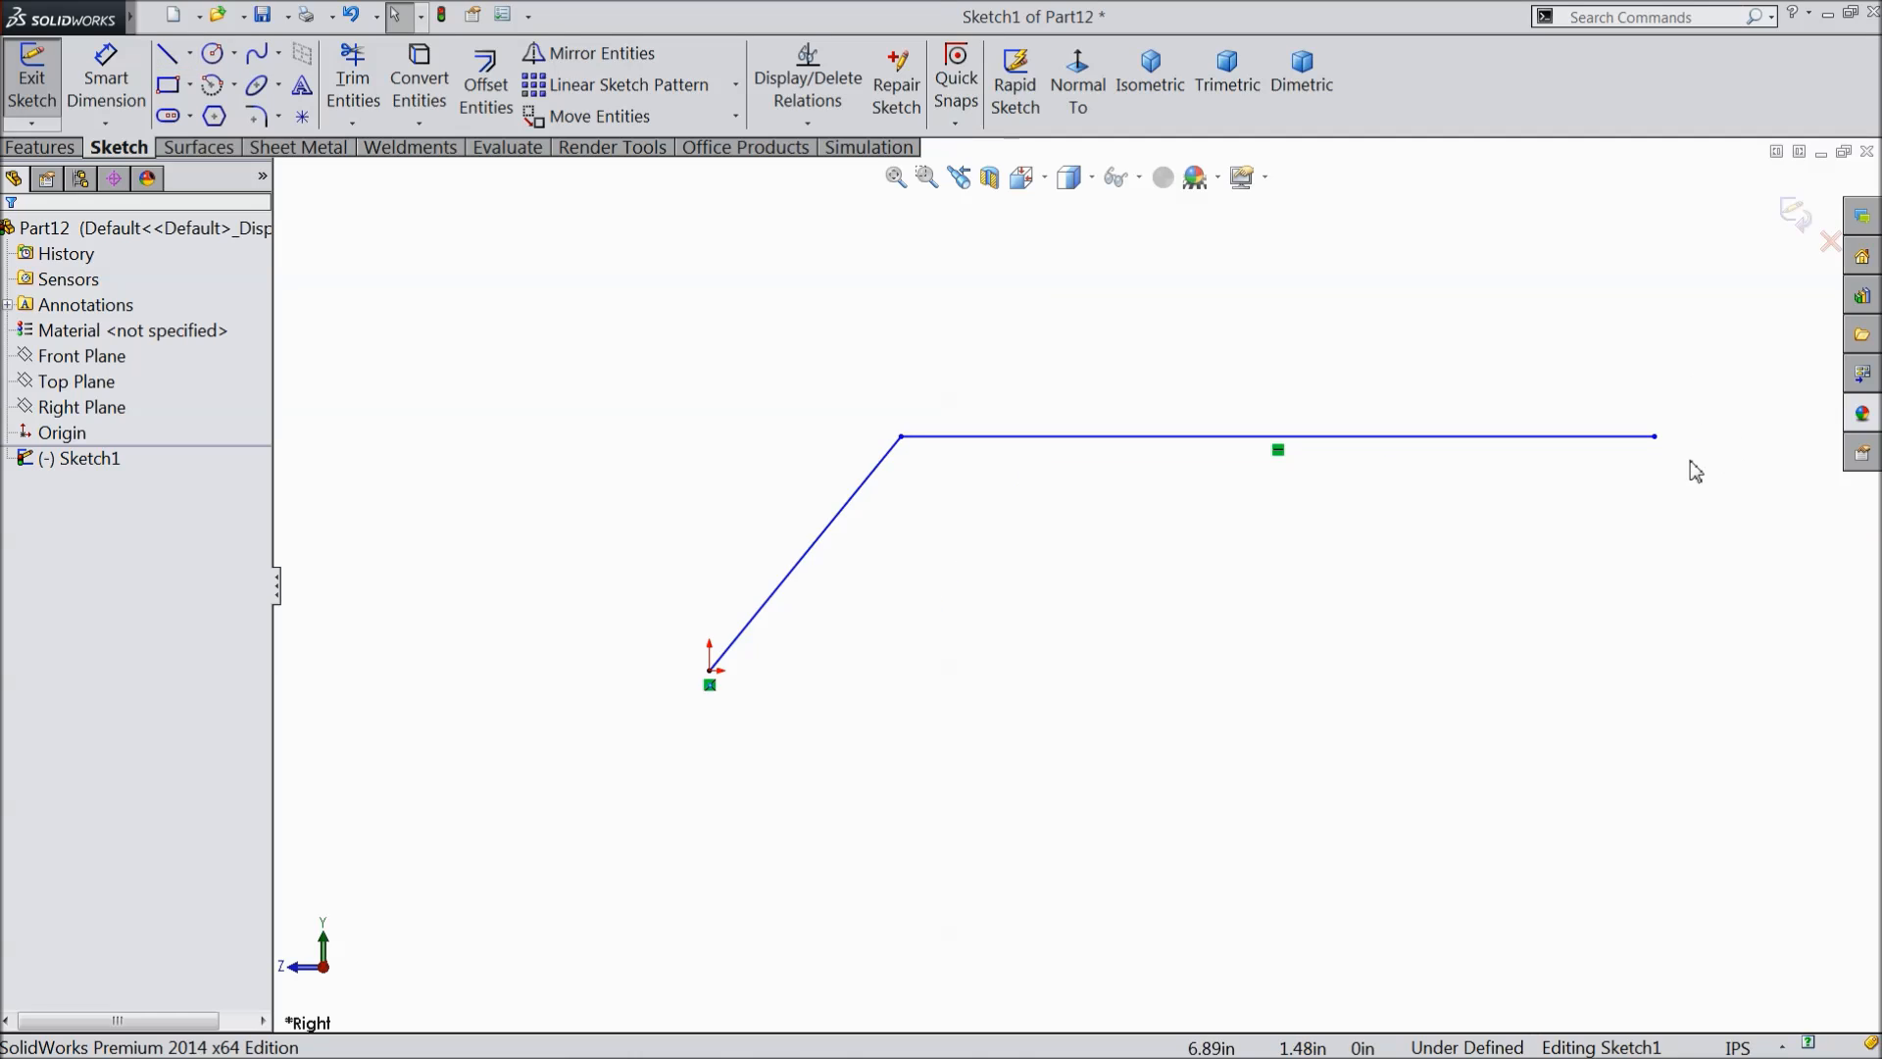
- Dimension the angle between the slanted and horizontal sketch lines as 135 degrees
left_click(100, 61)
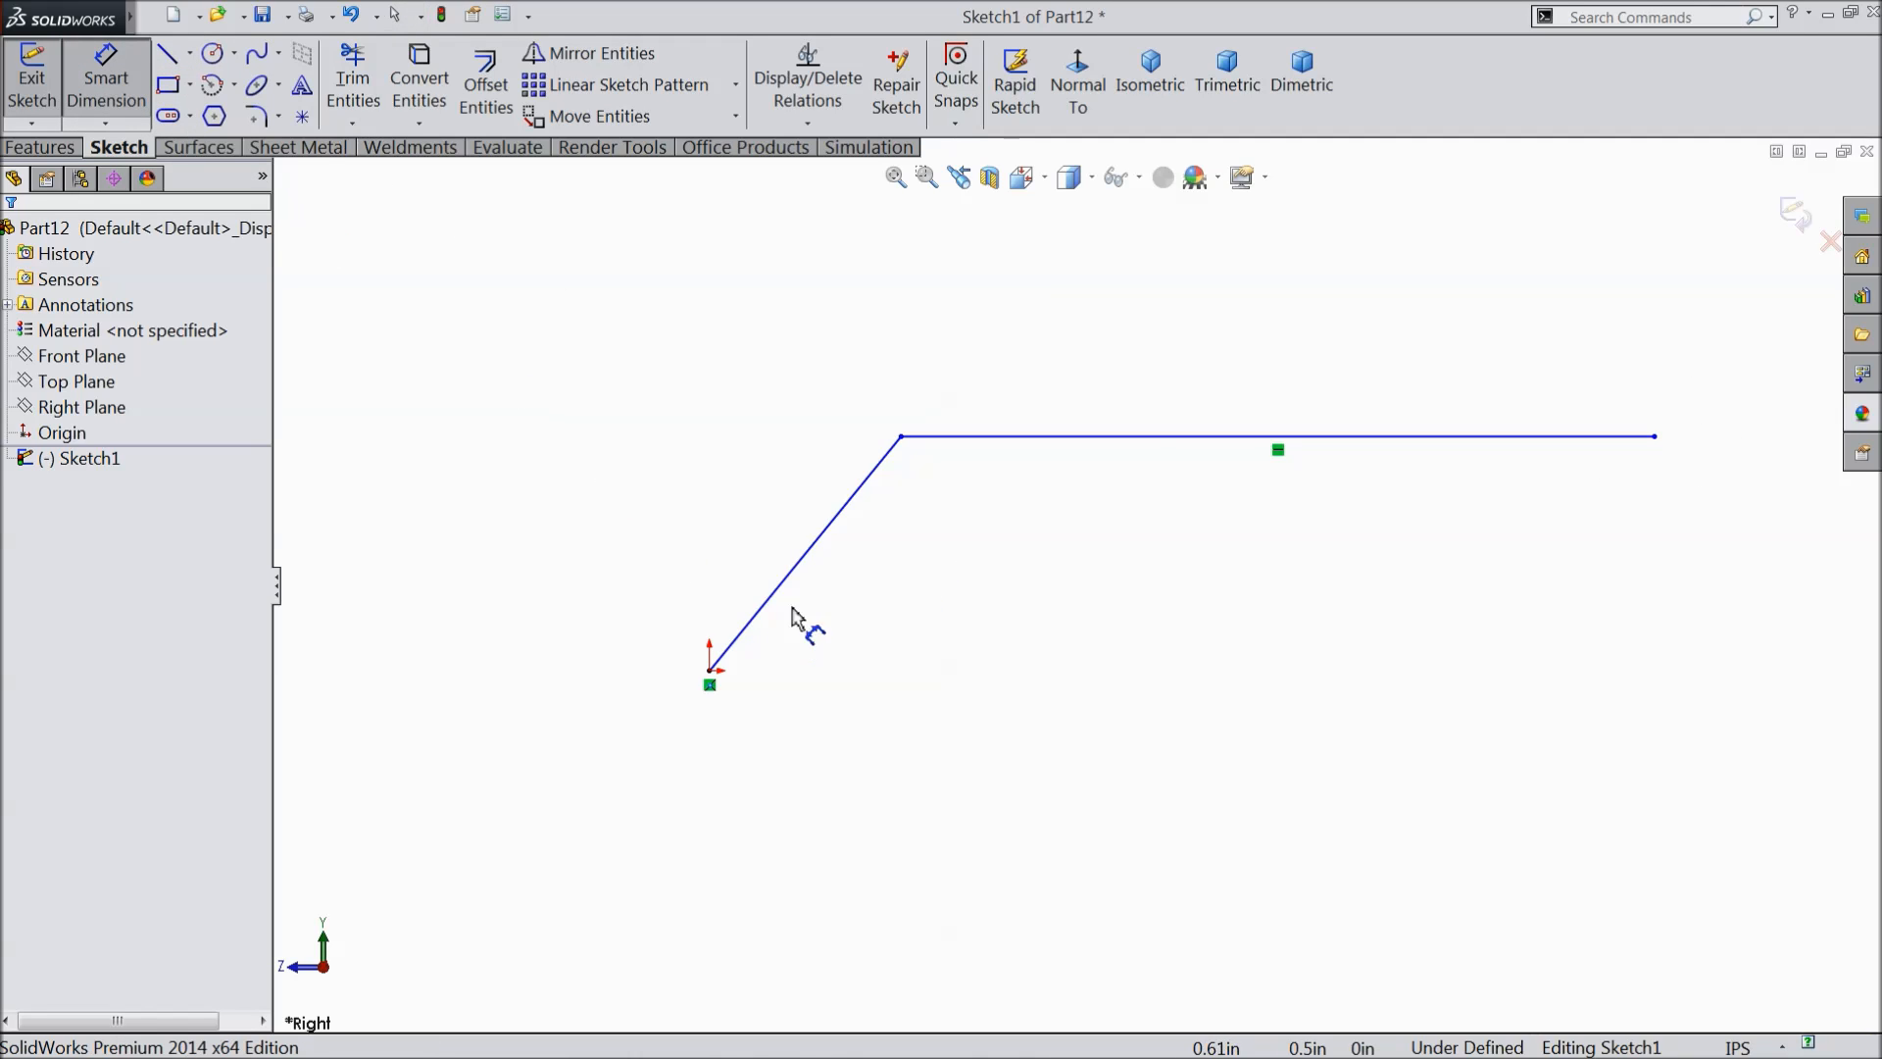
left_click(894, 460)
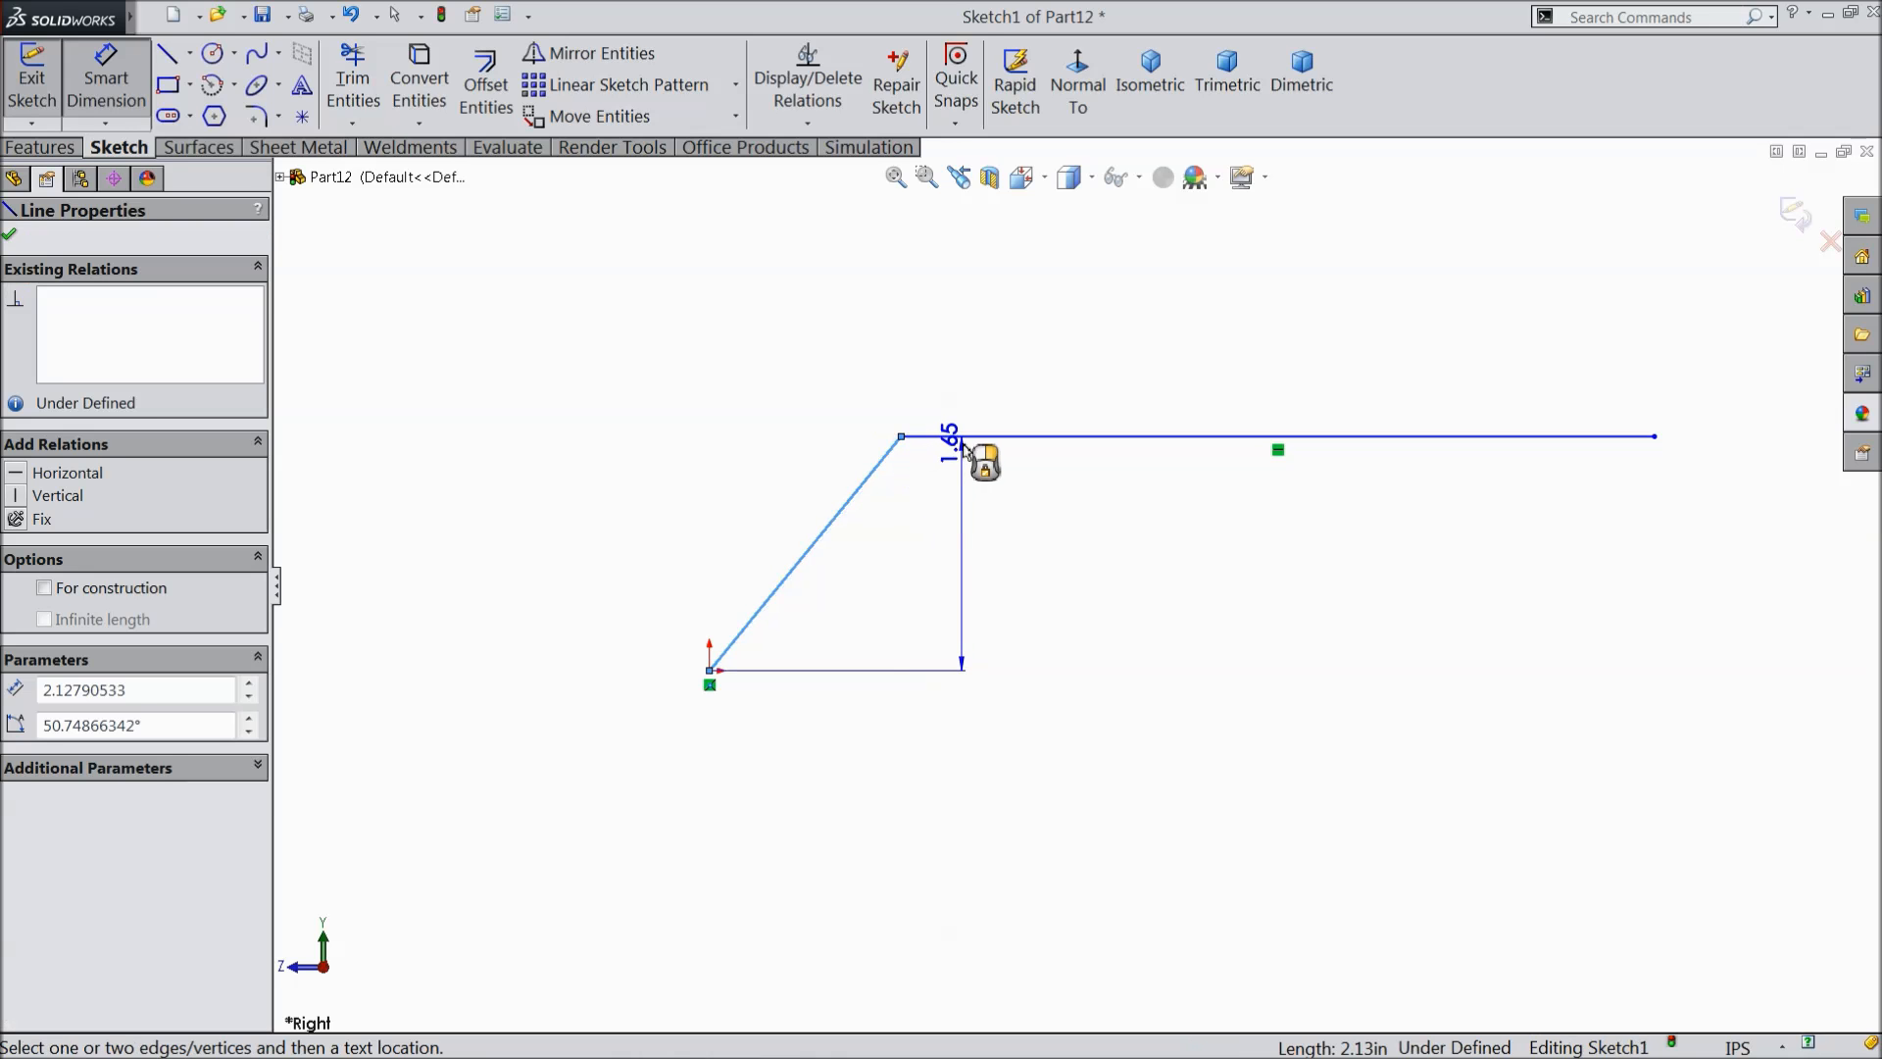
left_click(976, 437)
left_click(952, 525)
type("135")
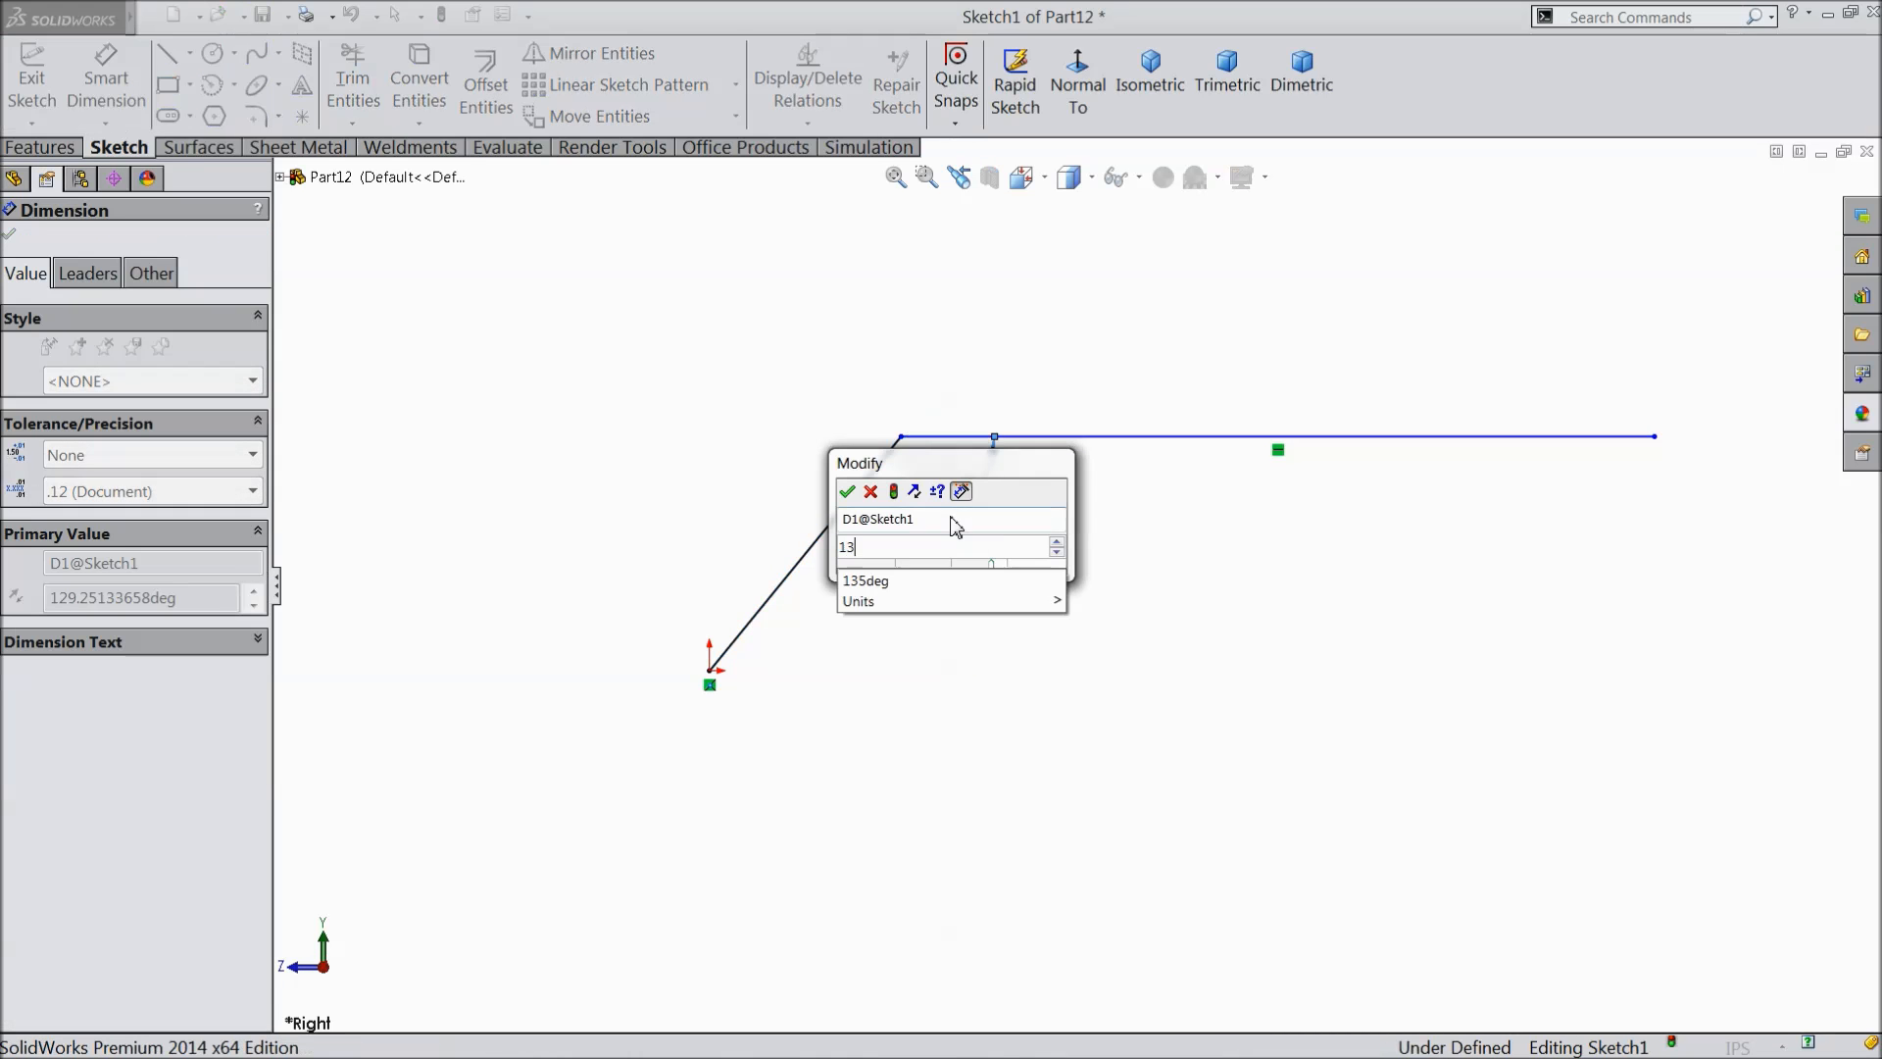
left_click(849, 491)
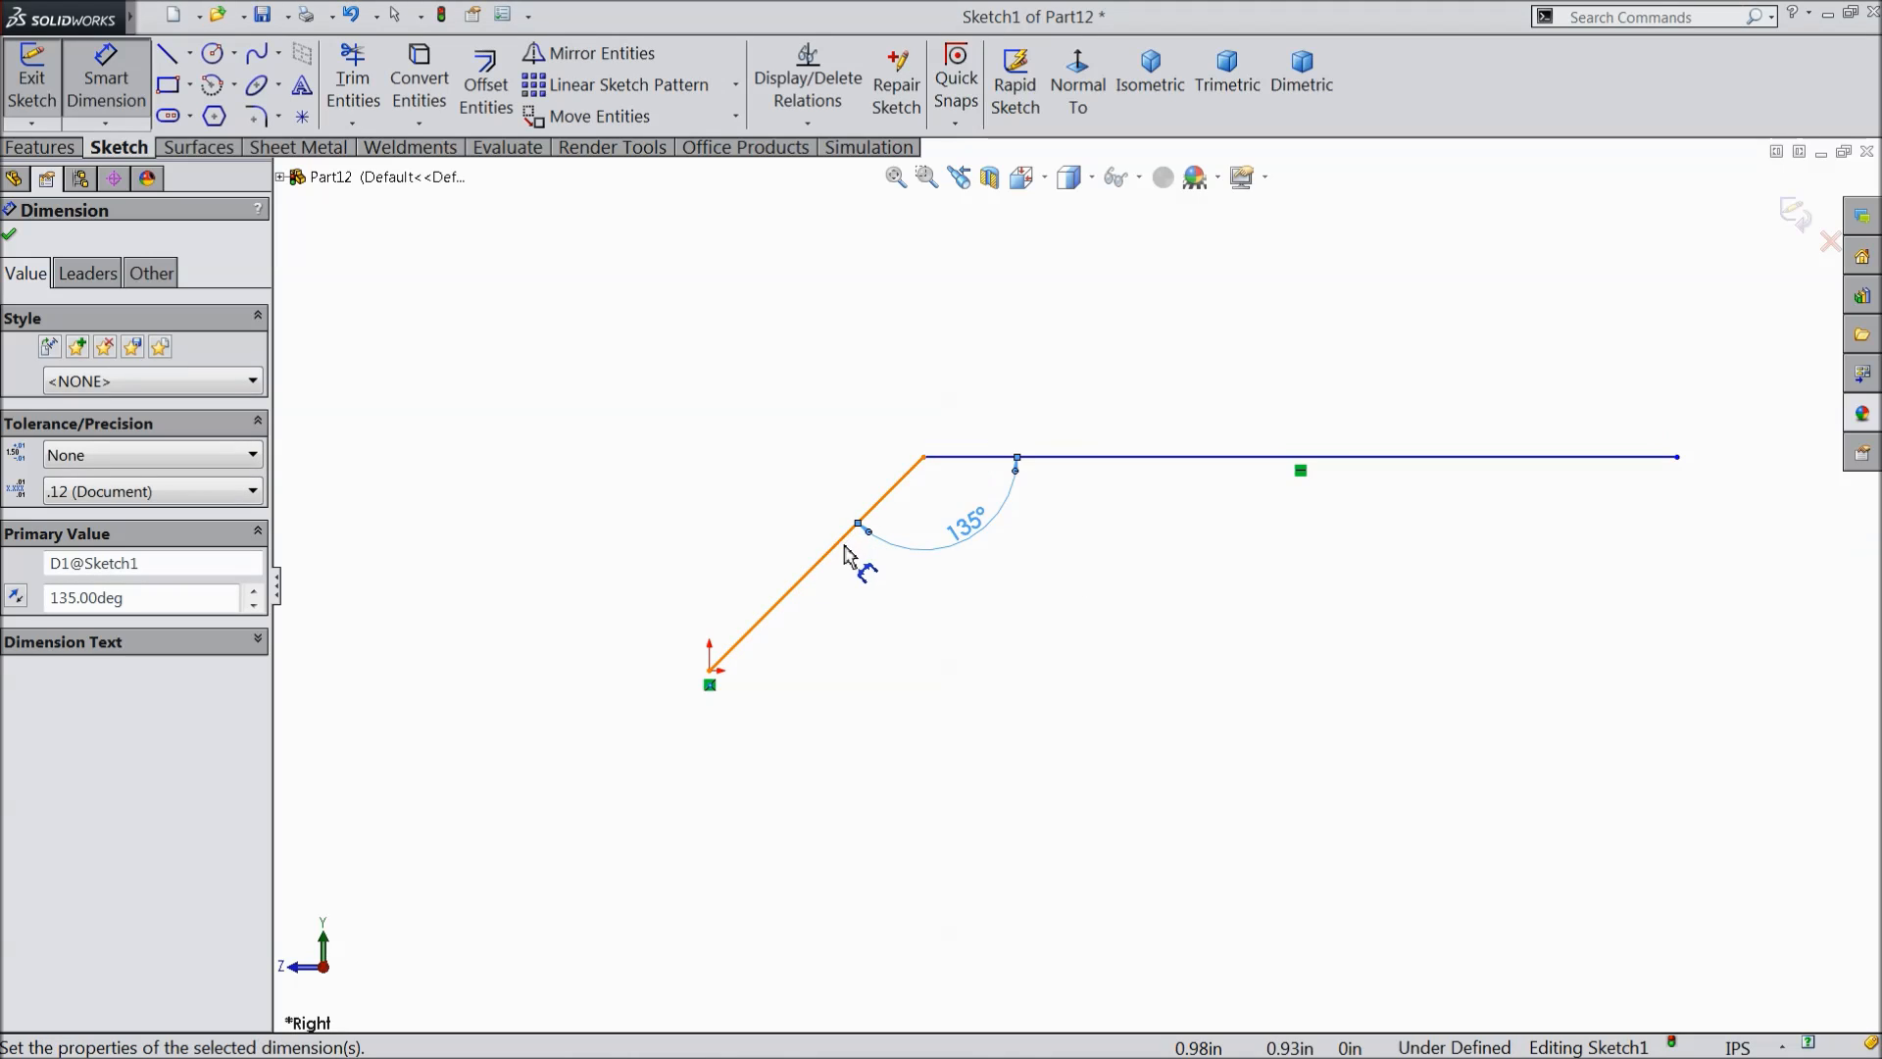
- Dimension the slanted line's length as 0.55 in
left_click(847, 535)
left_click(792, 533)
type("0.55")
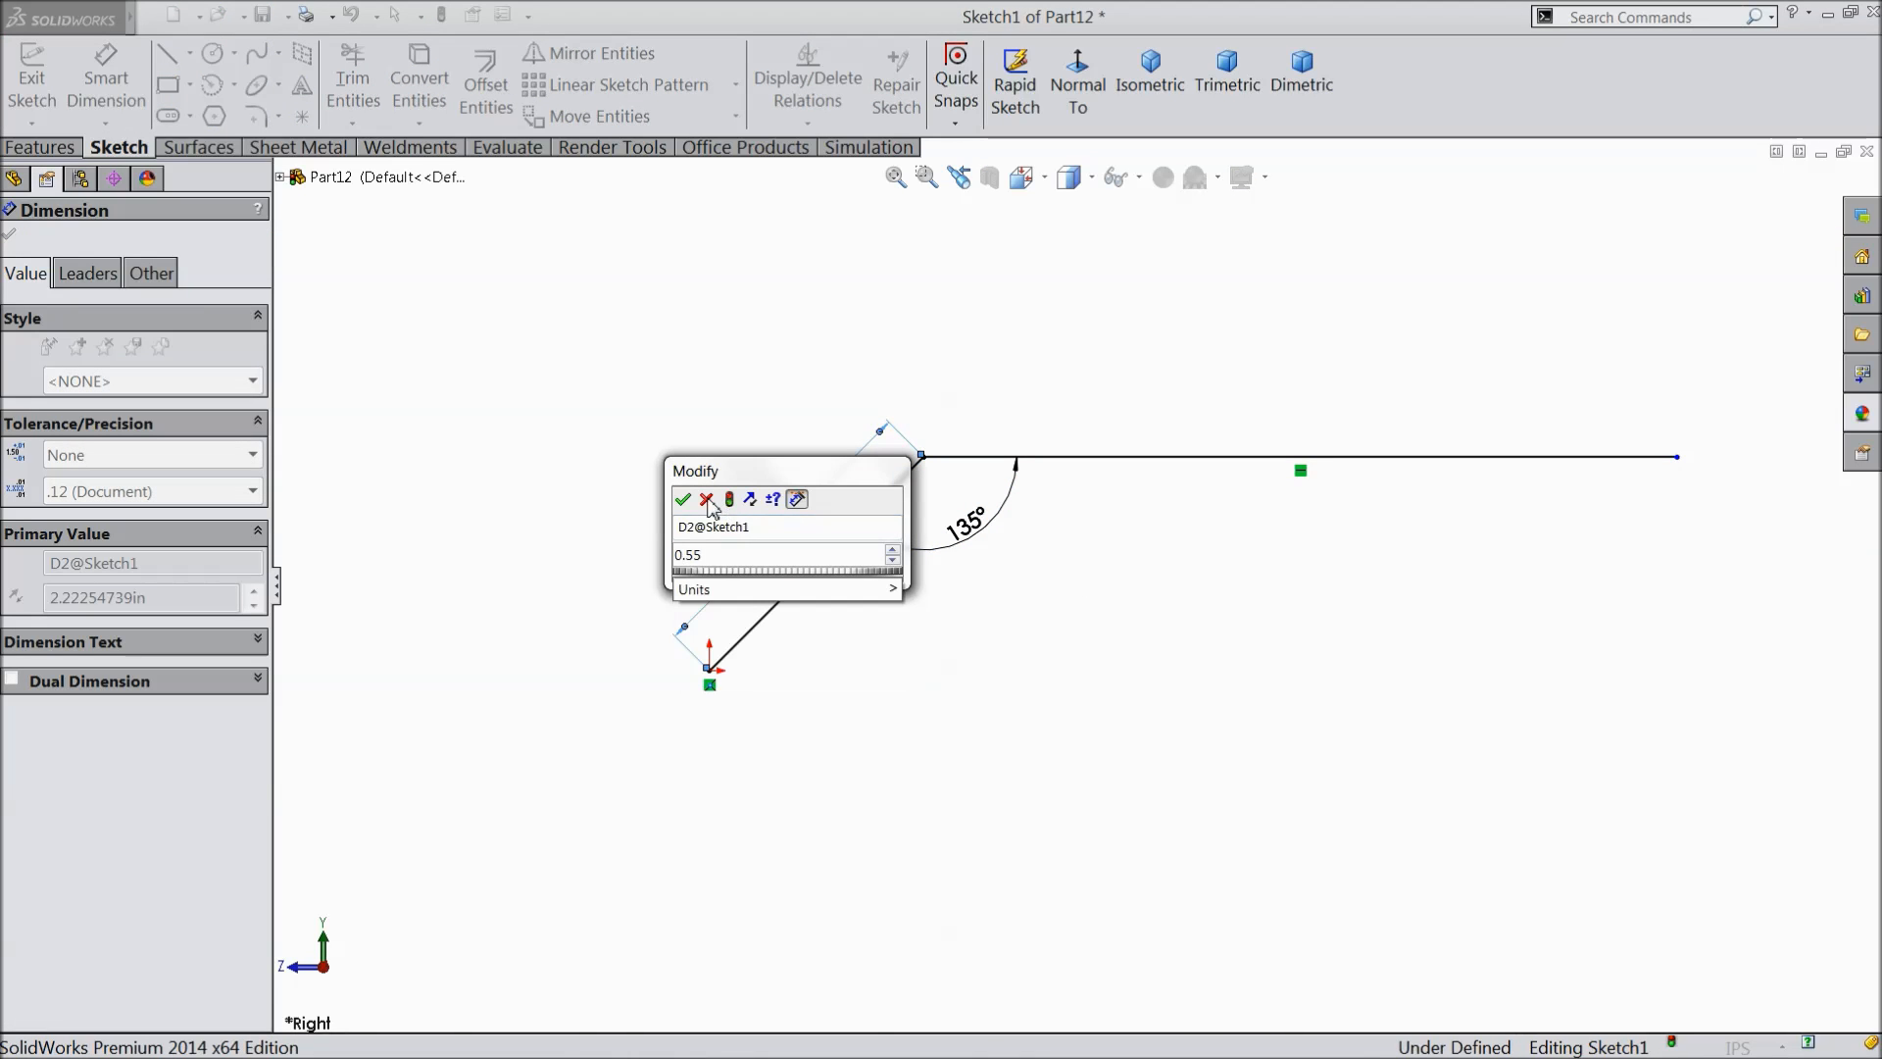
left_click(685, 500)
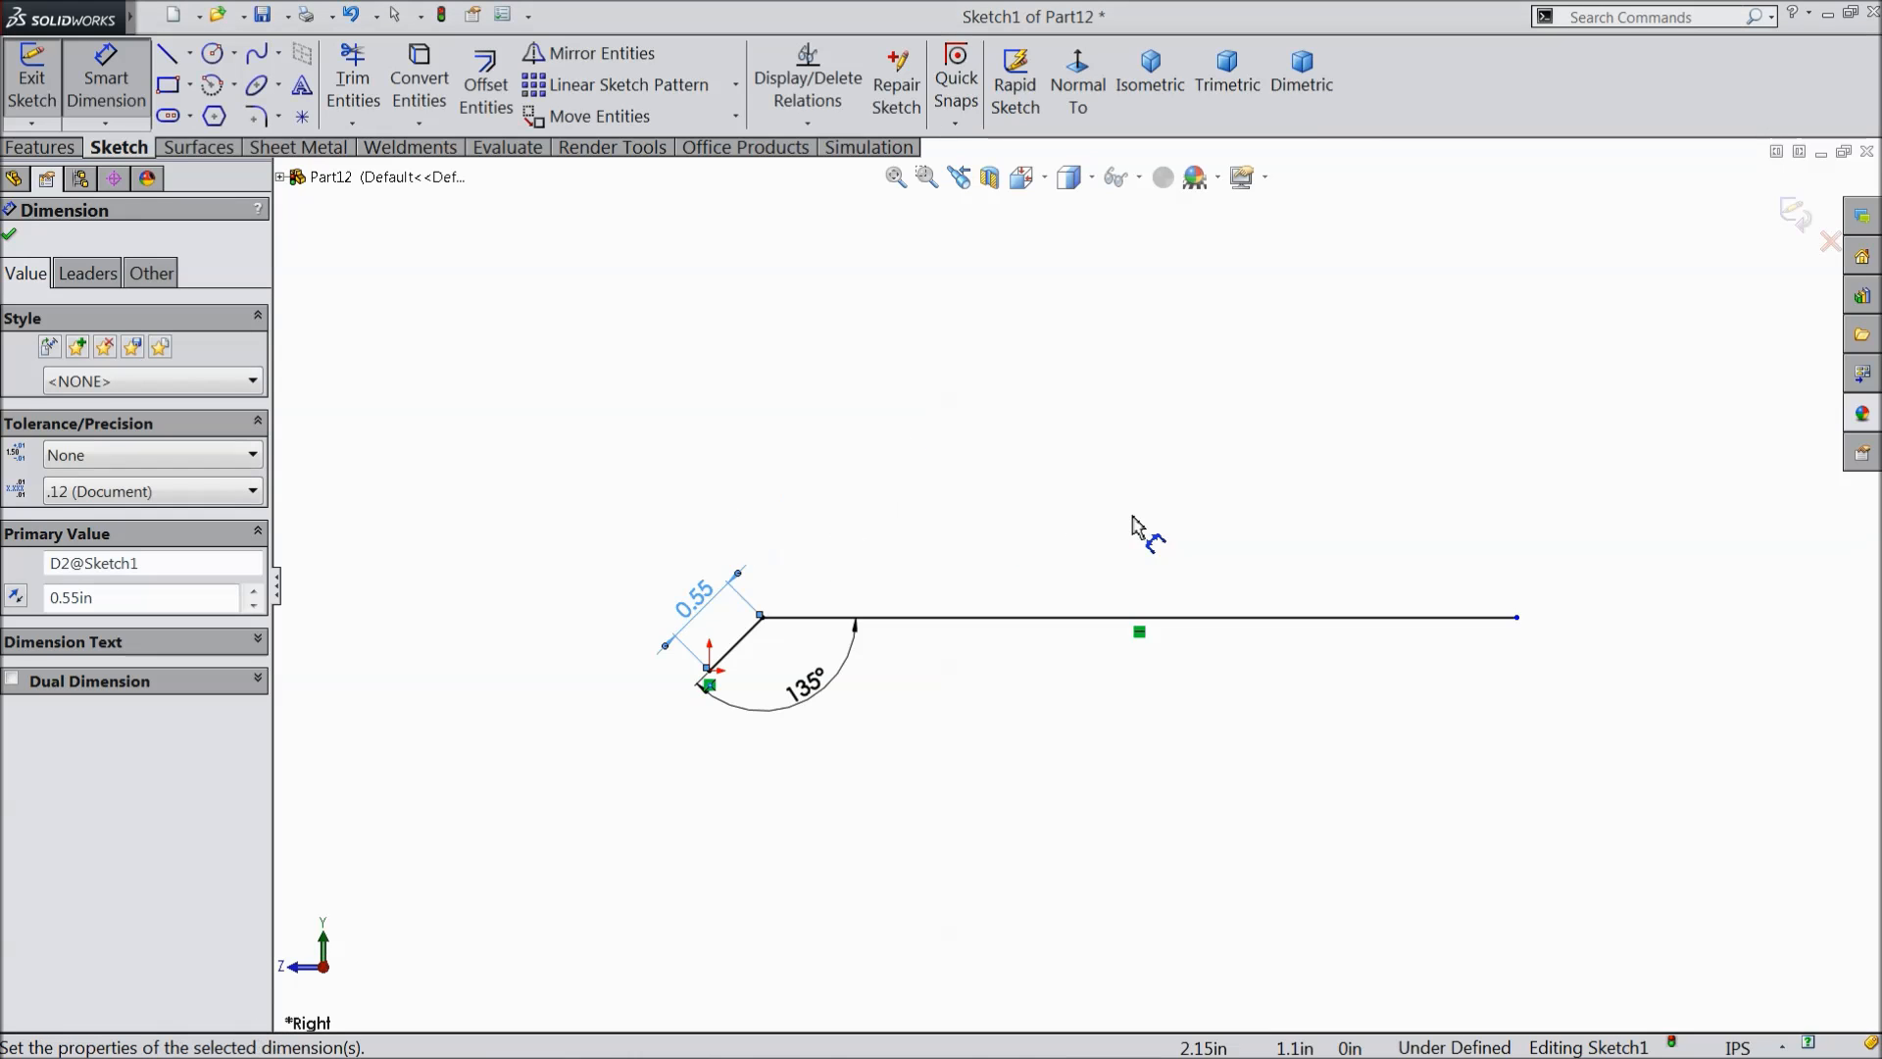
- Dimension the horizontal line's length as 2.2625 in and finish dimensioning
left_click(1059, 618)
left_click(1056, 560)
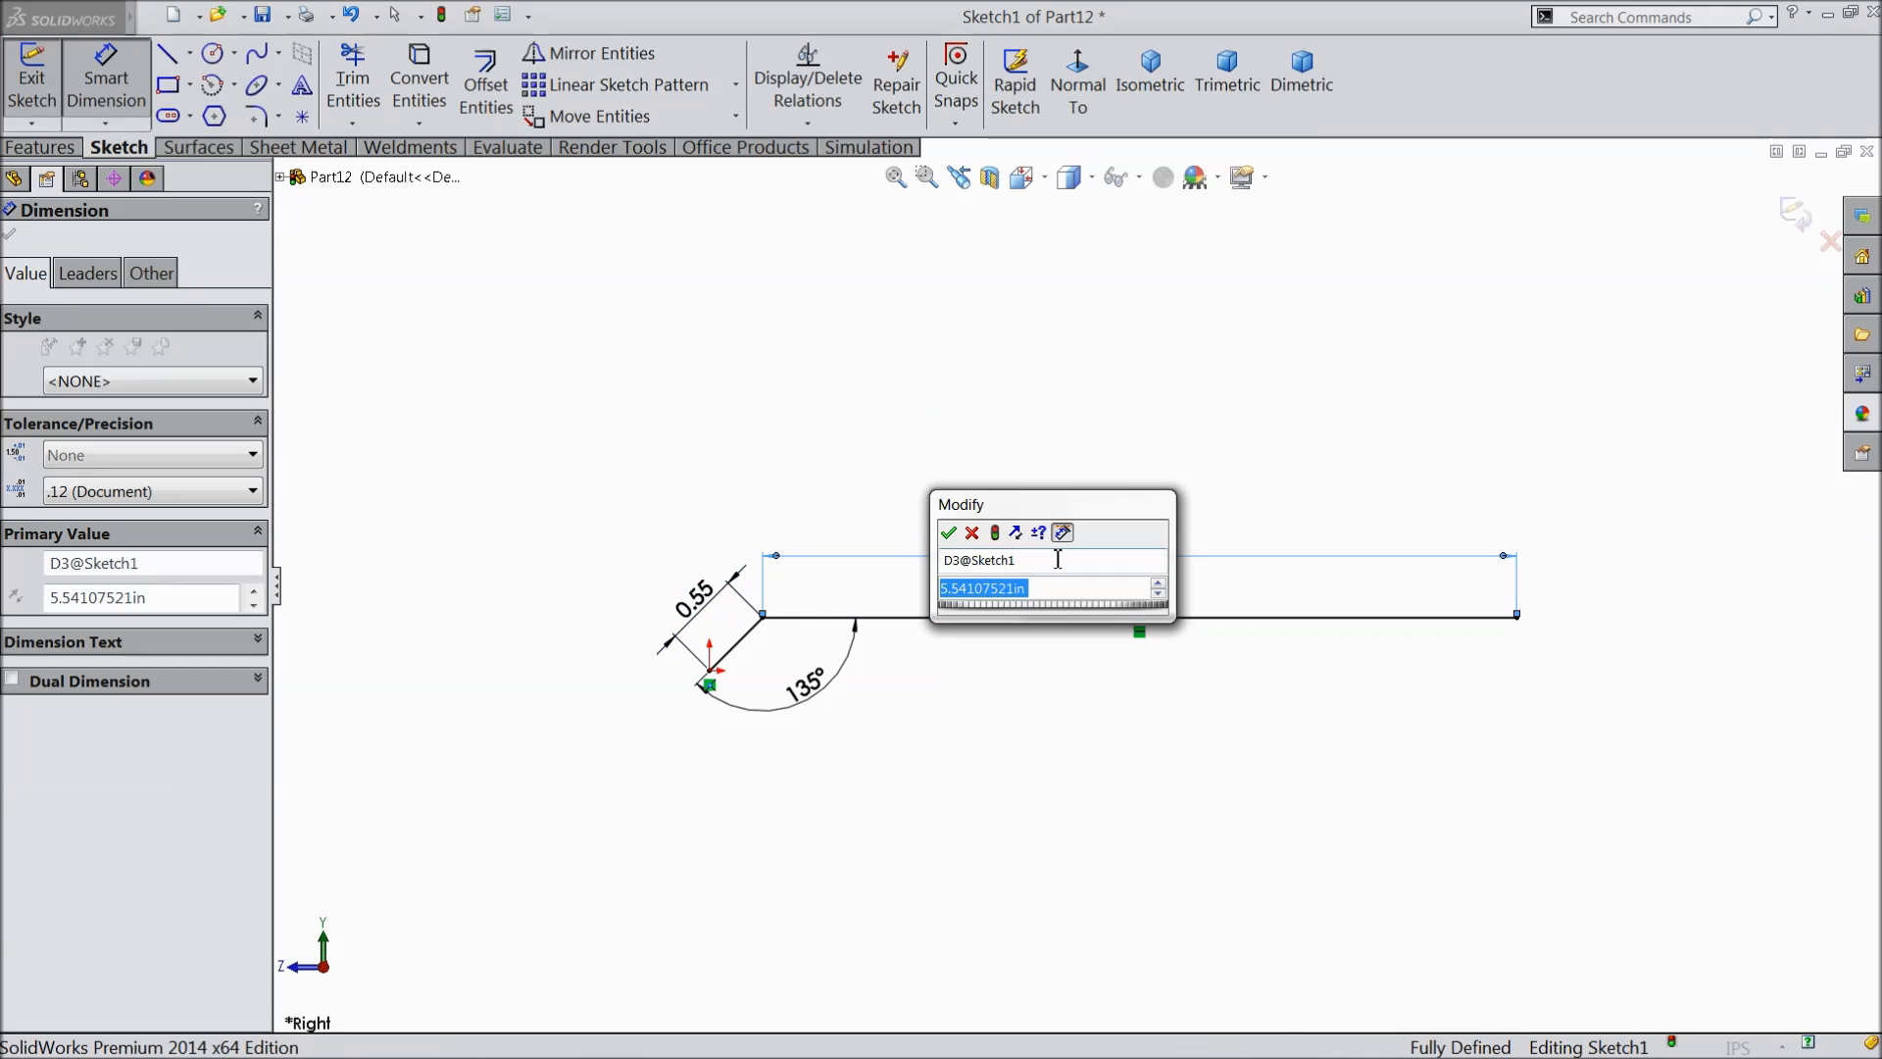
type("2.2")
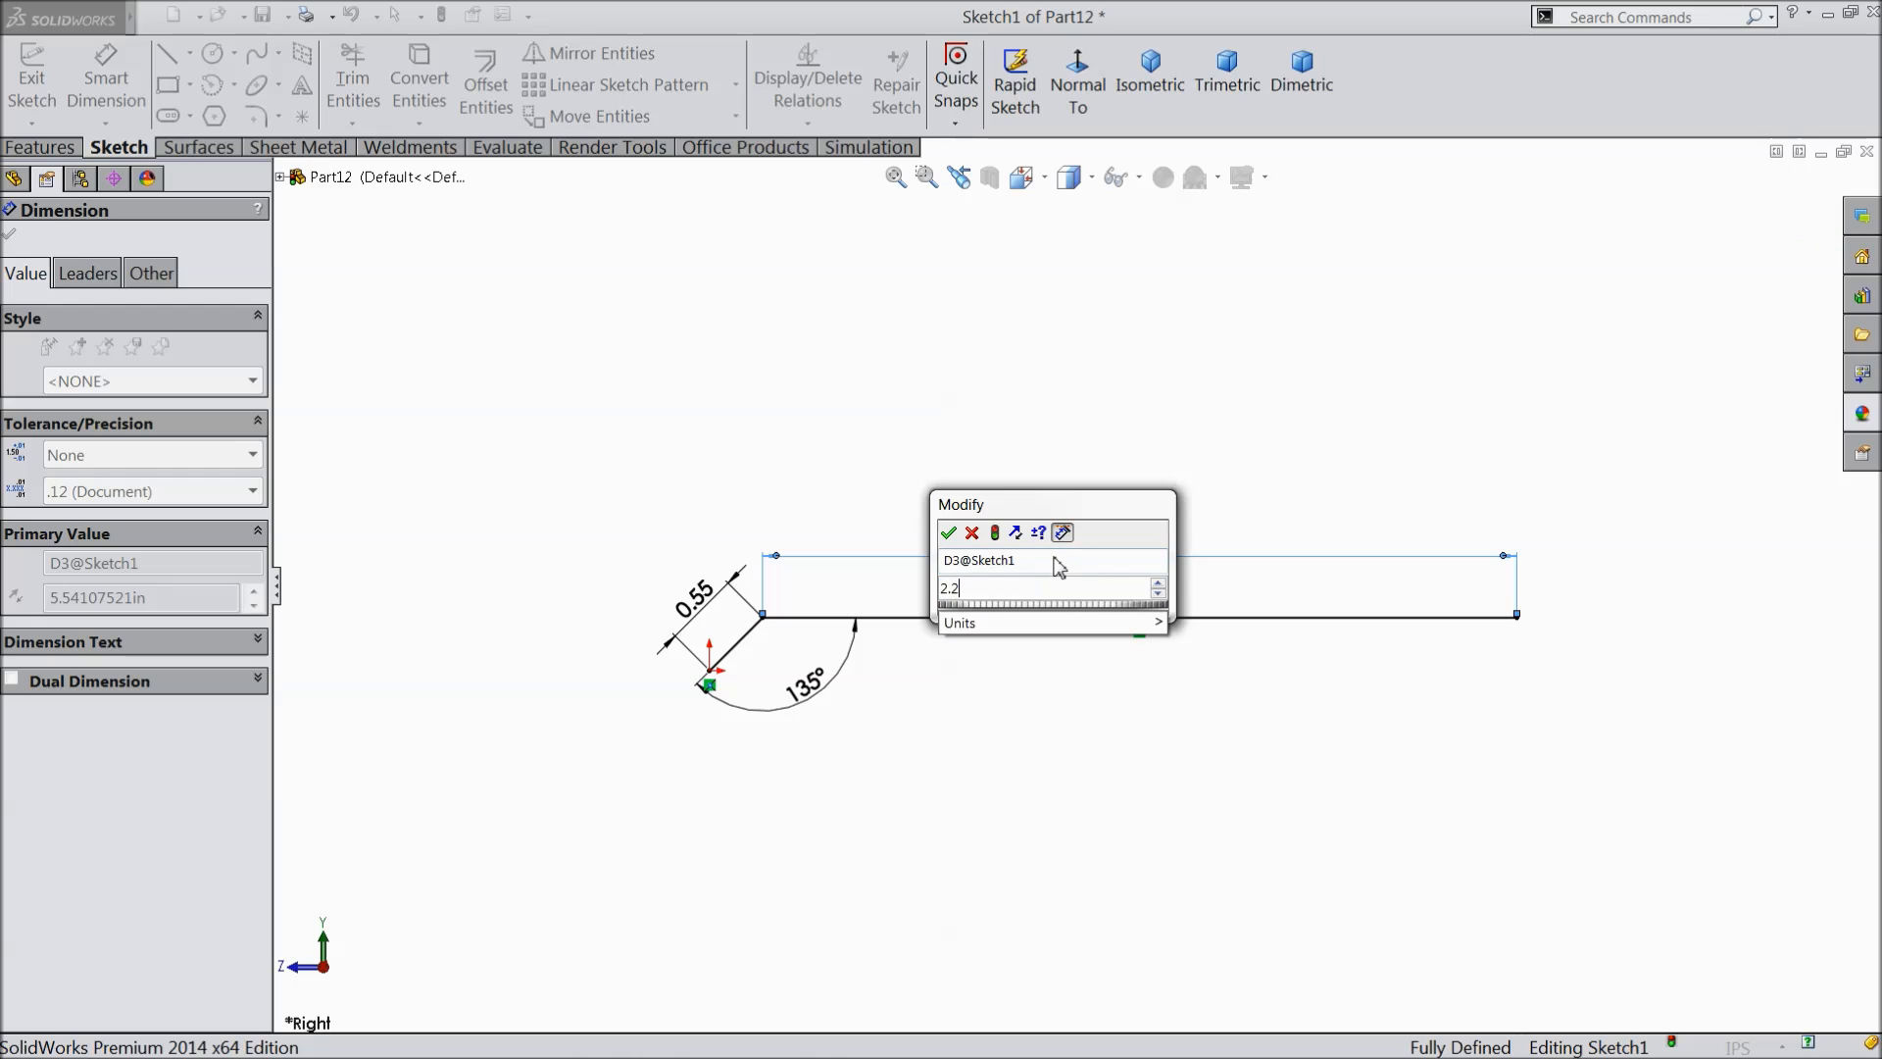
type("625")
left_click(948, 534)
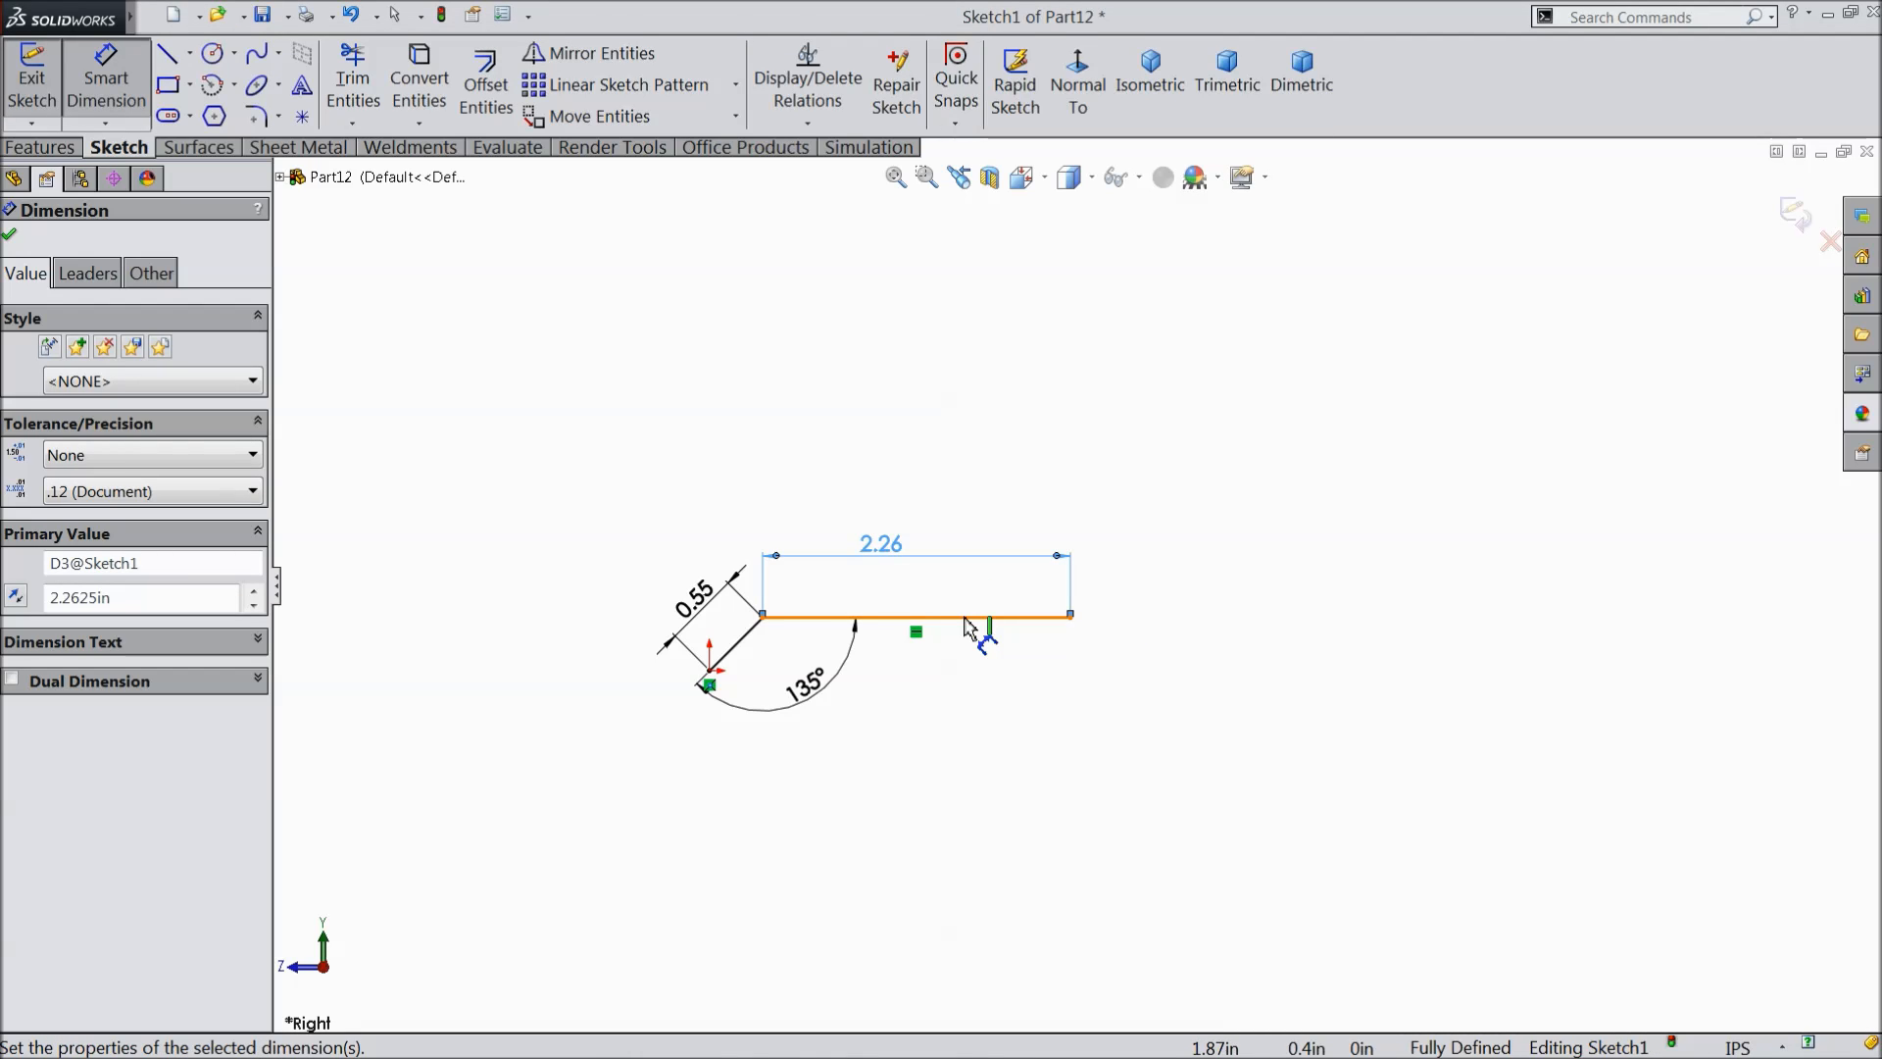
scroll(930, 639, "down", 2)
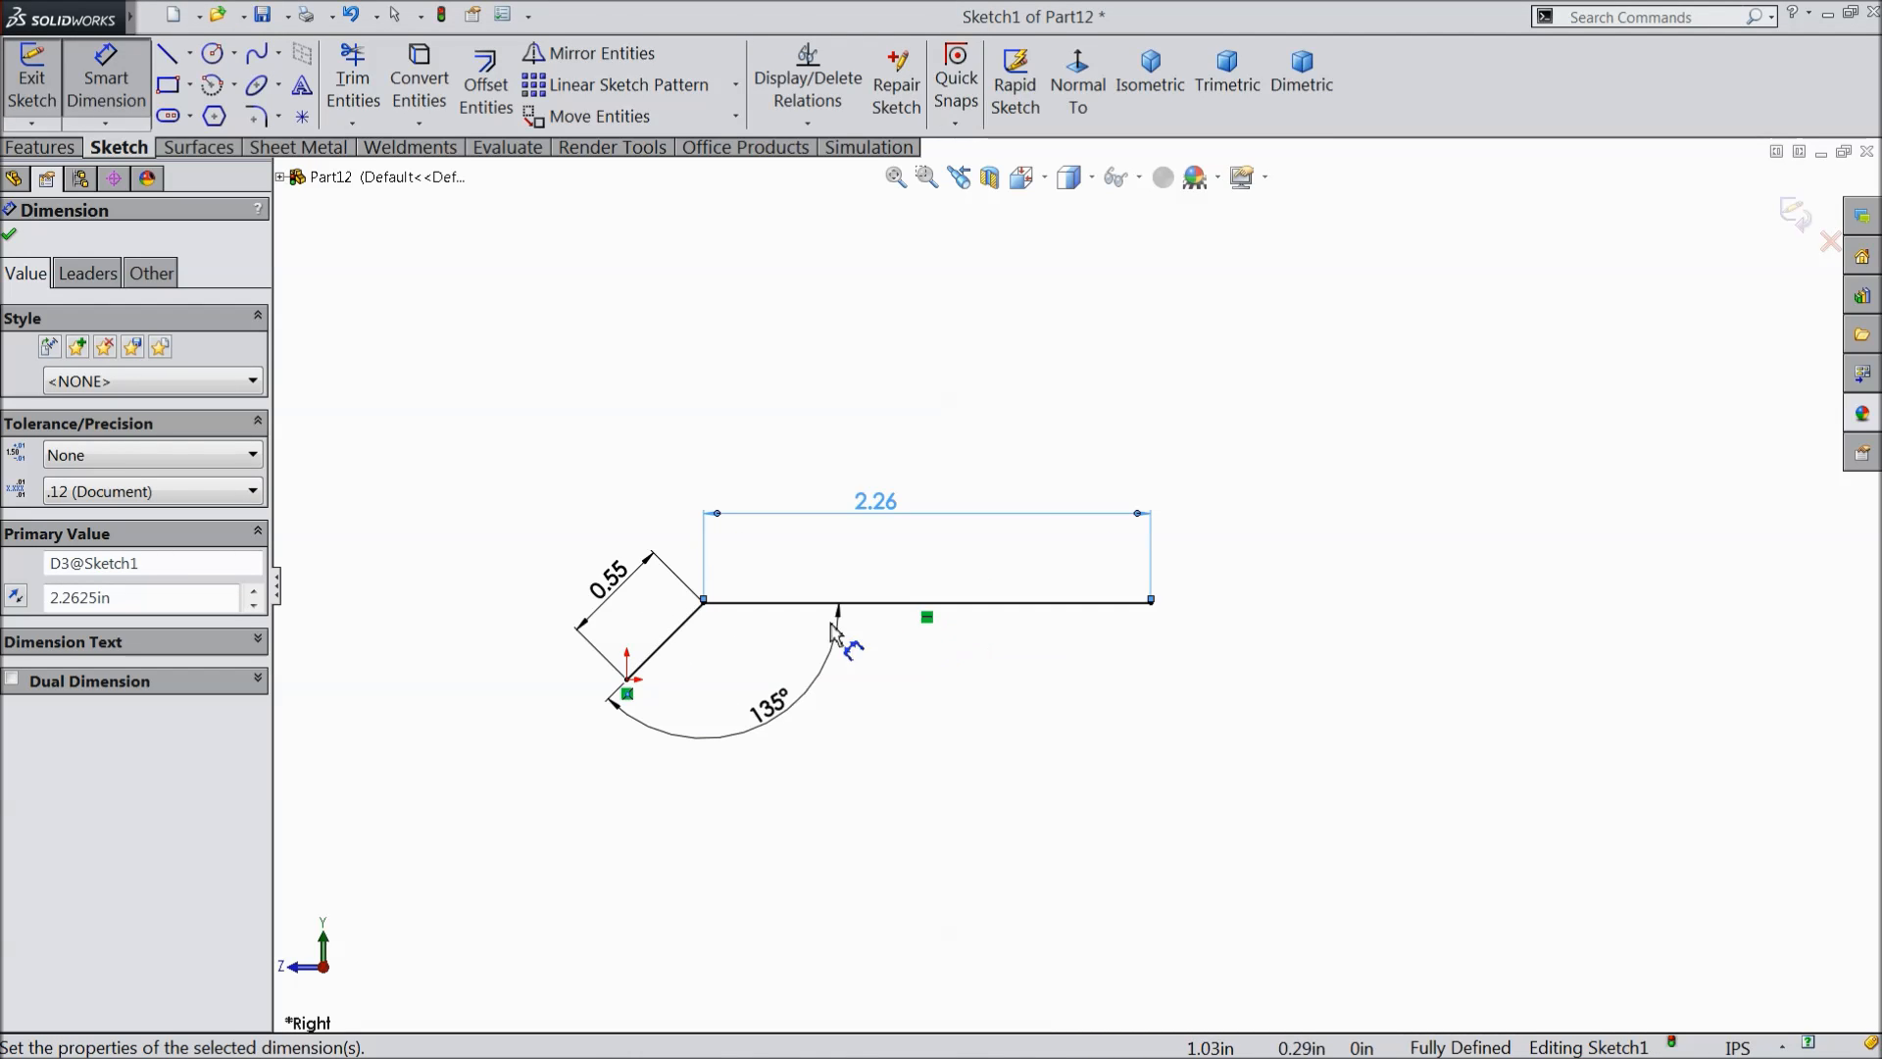
left_click(12, 236)
- Create a sheet metal base flange from the bent profile, Mid Plane with 0.7 in depth and 0.15 in thickness
left_click(312, 148)
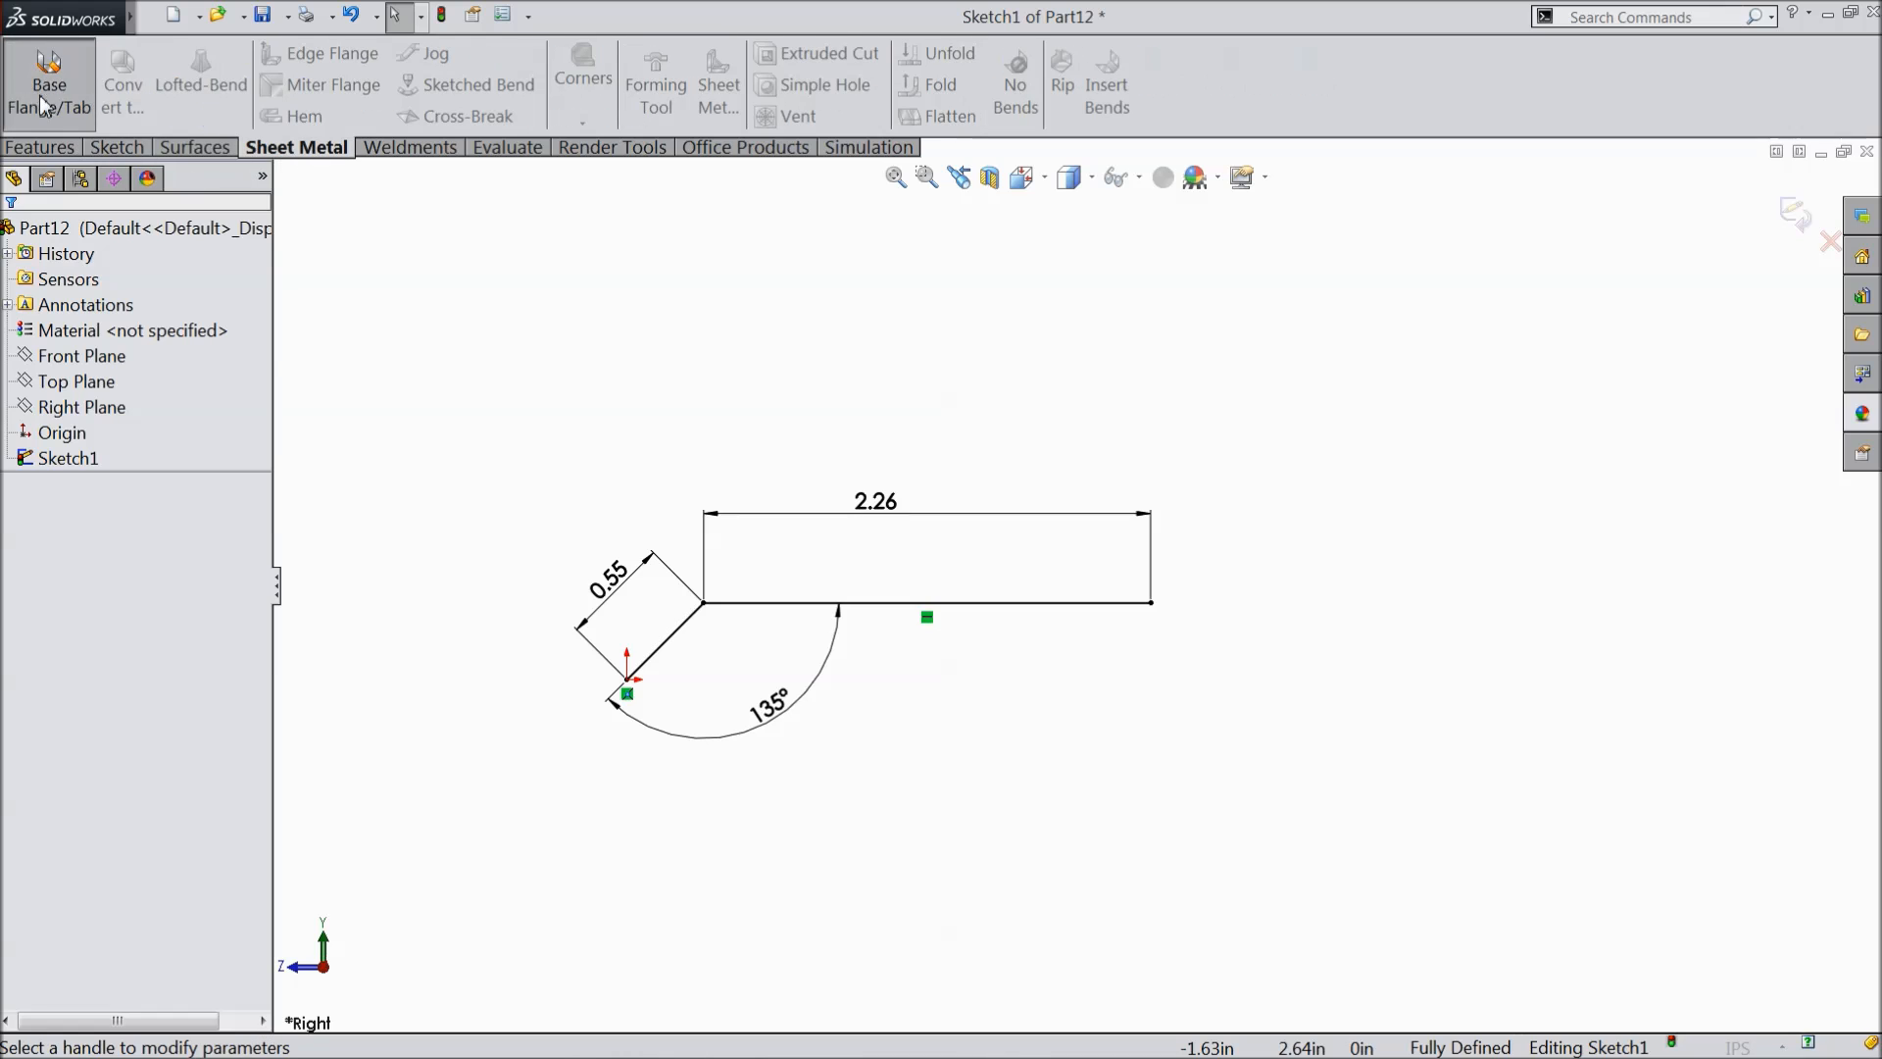
left_click(43, 102)
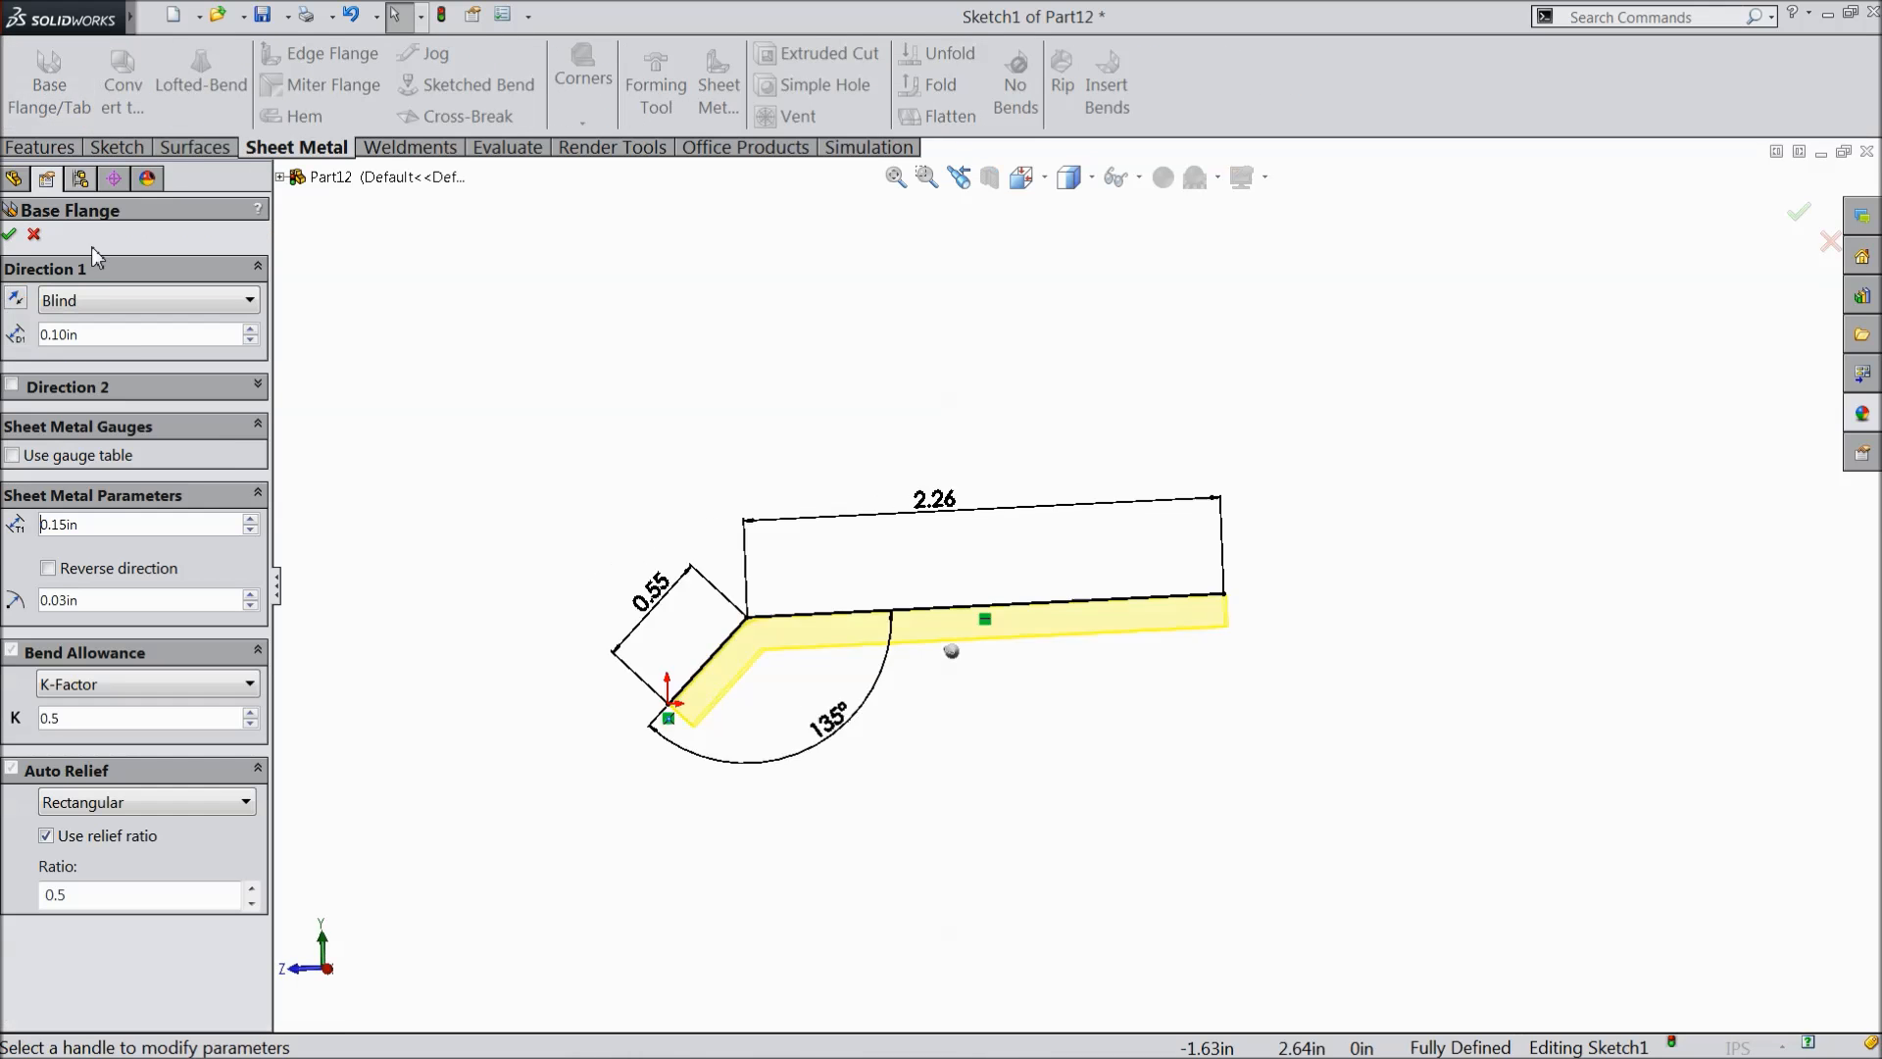
left_click(96, 303)
left_click(93, 410)
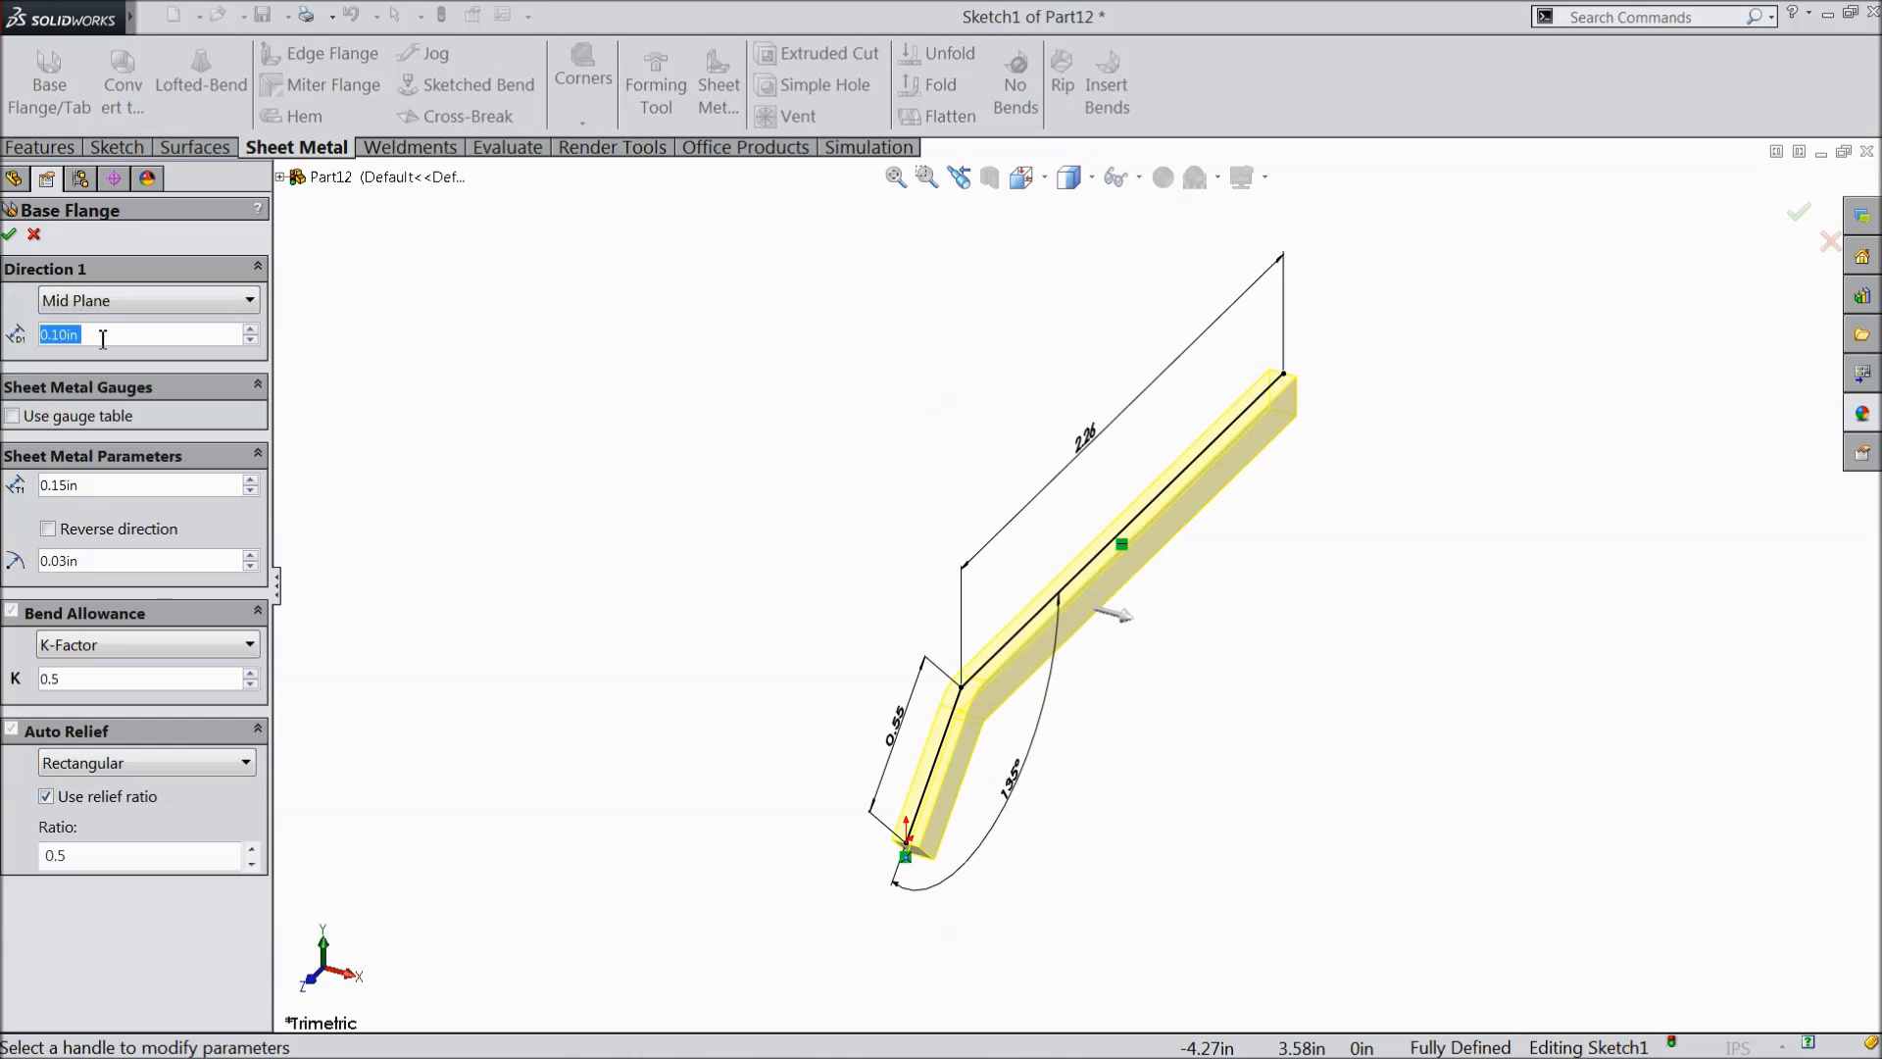
type("0.7")
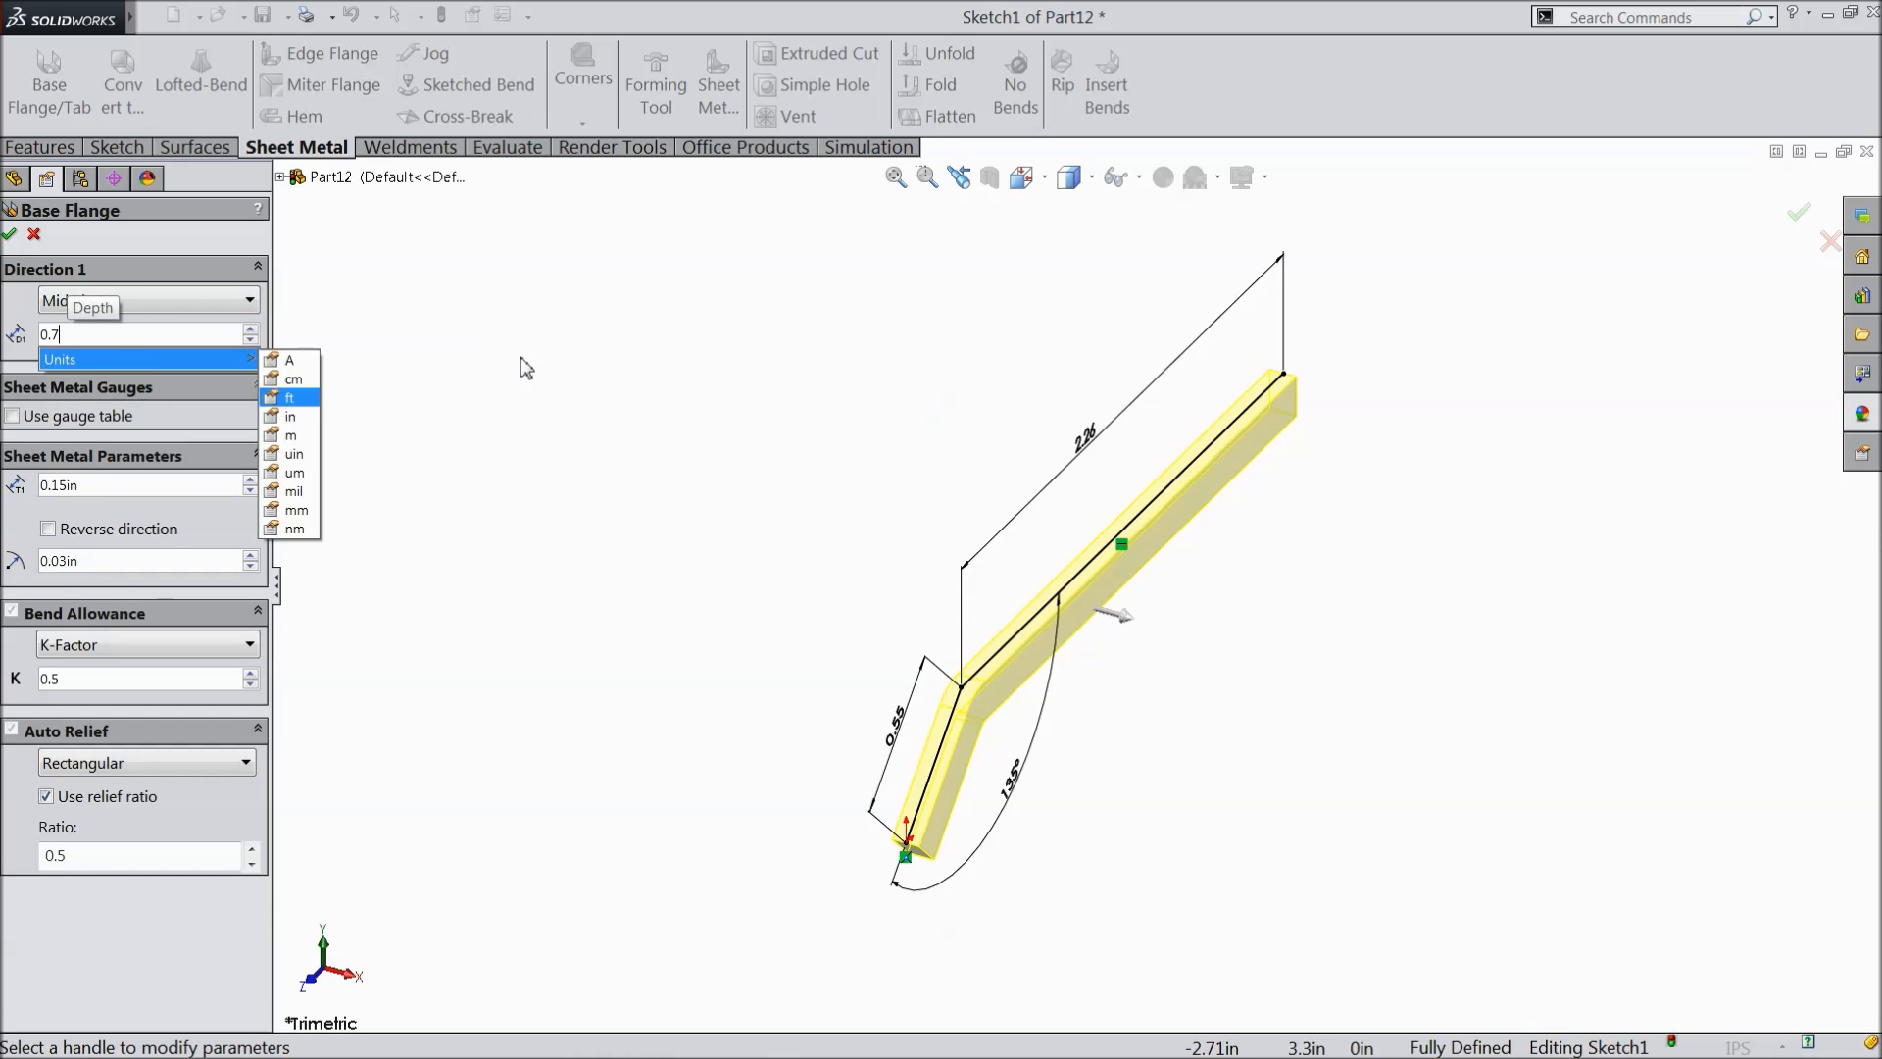
key("Return")
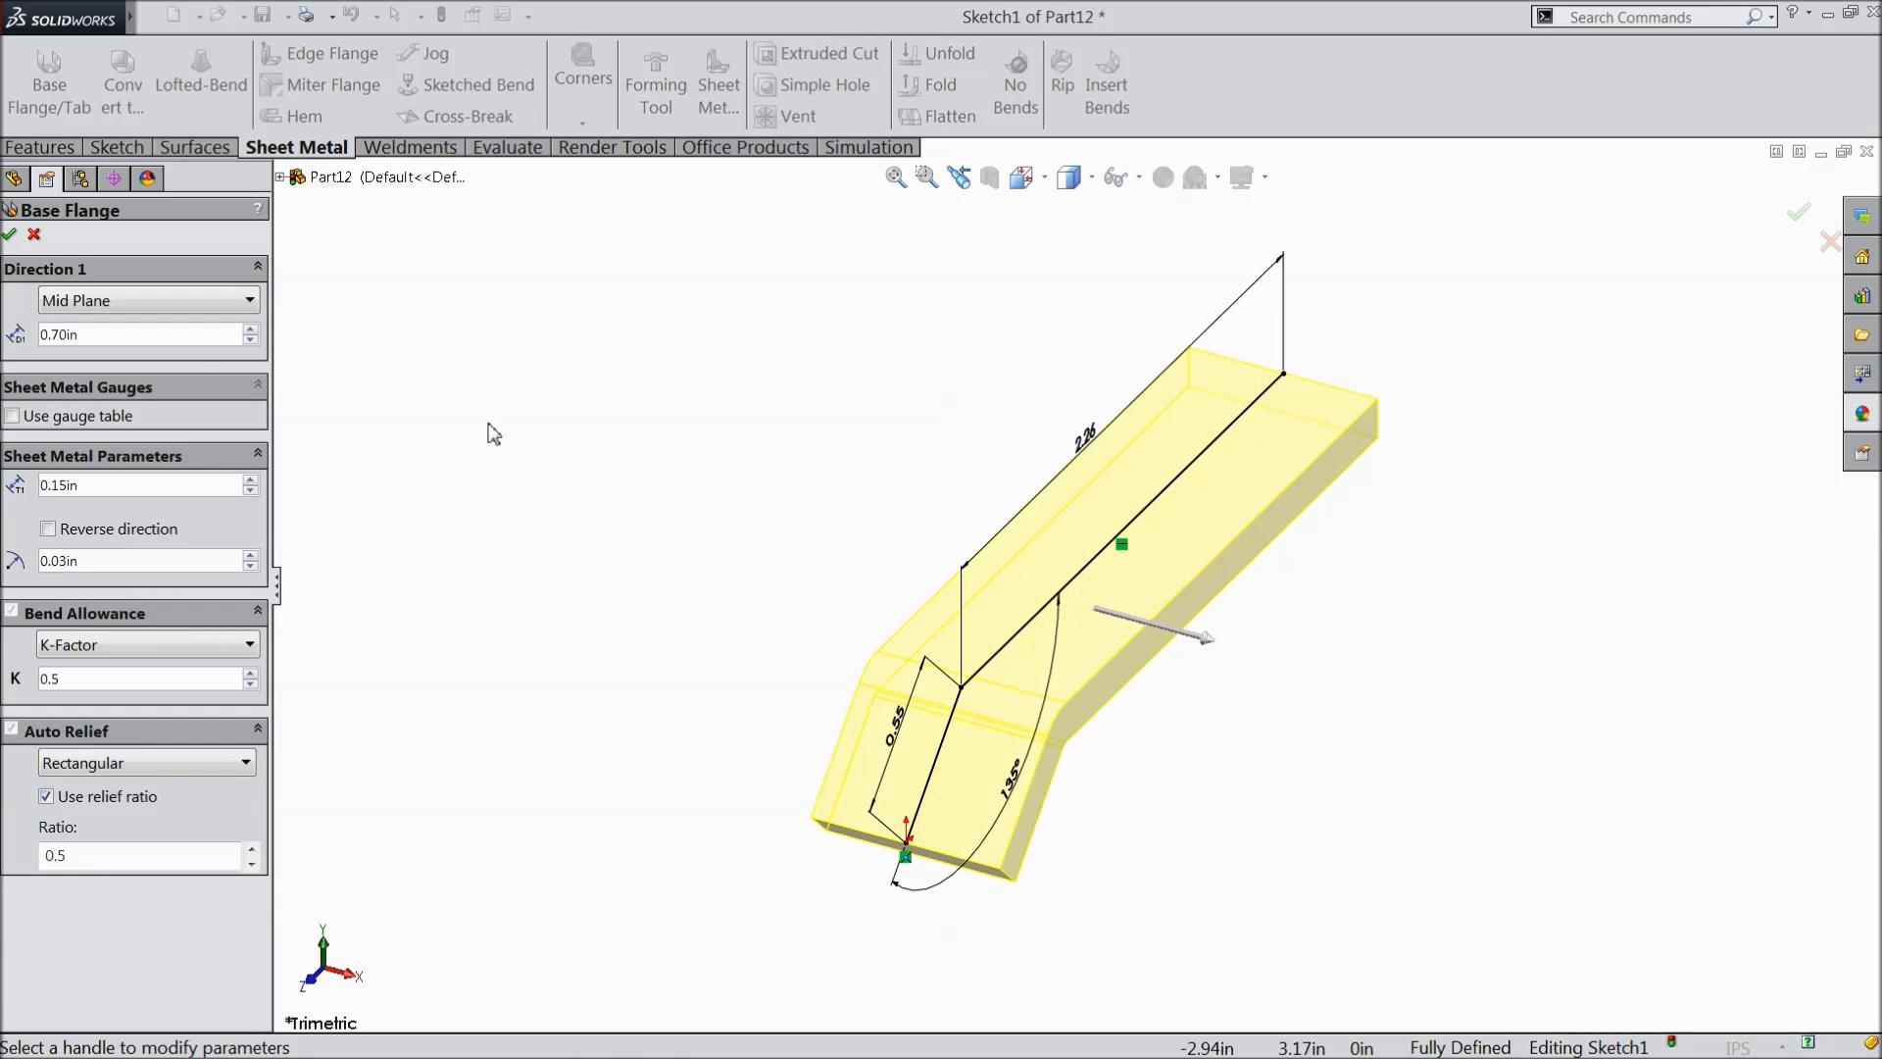
left_click(89, 487)
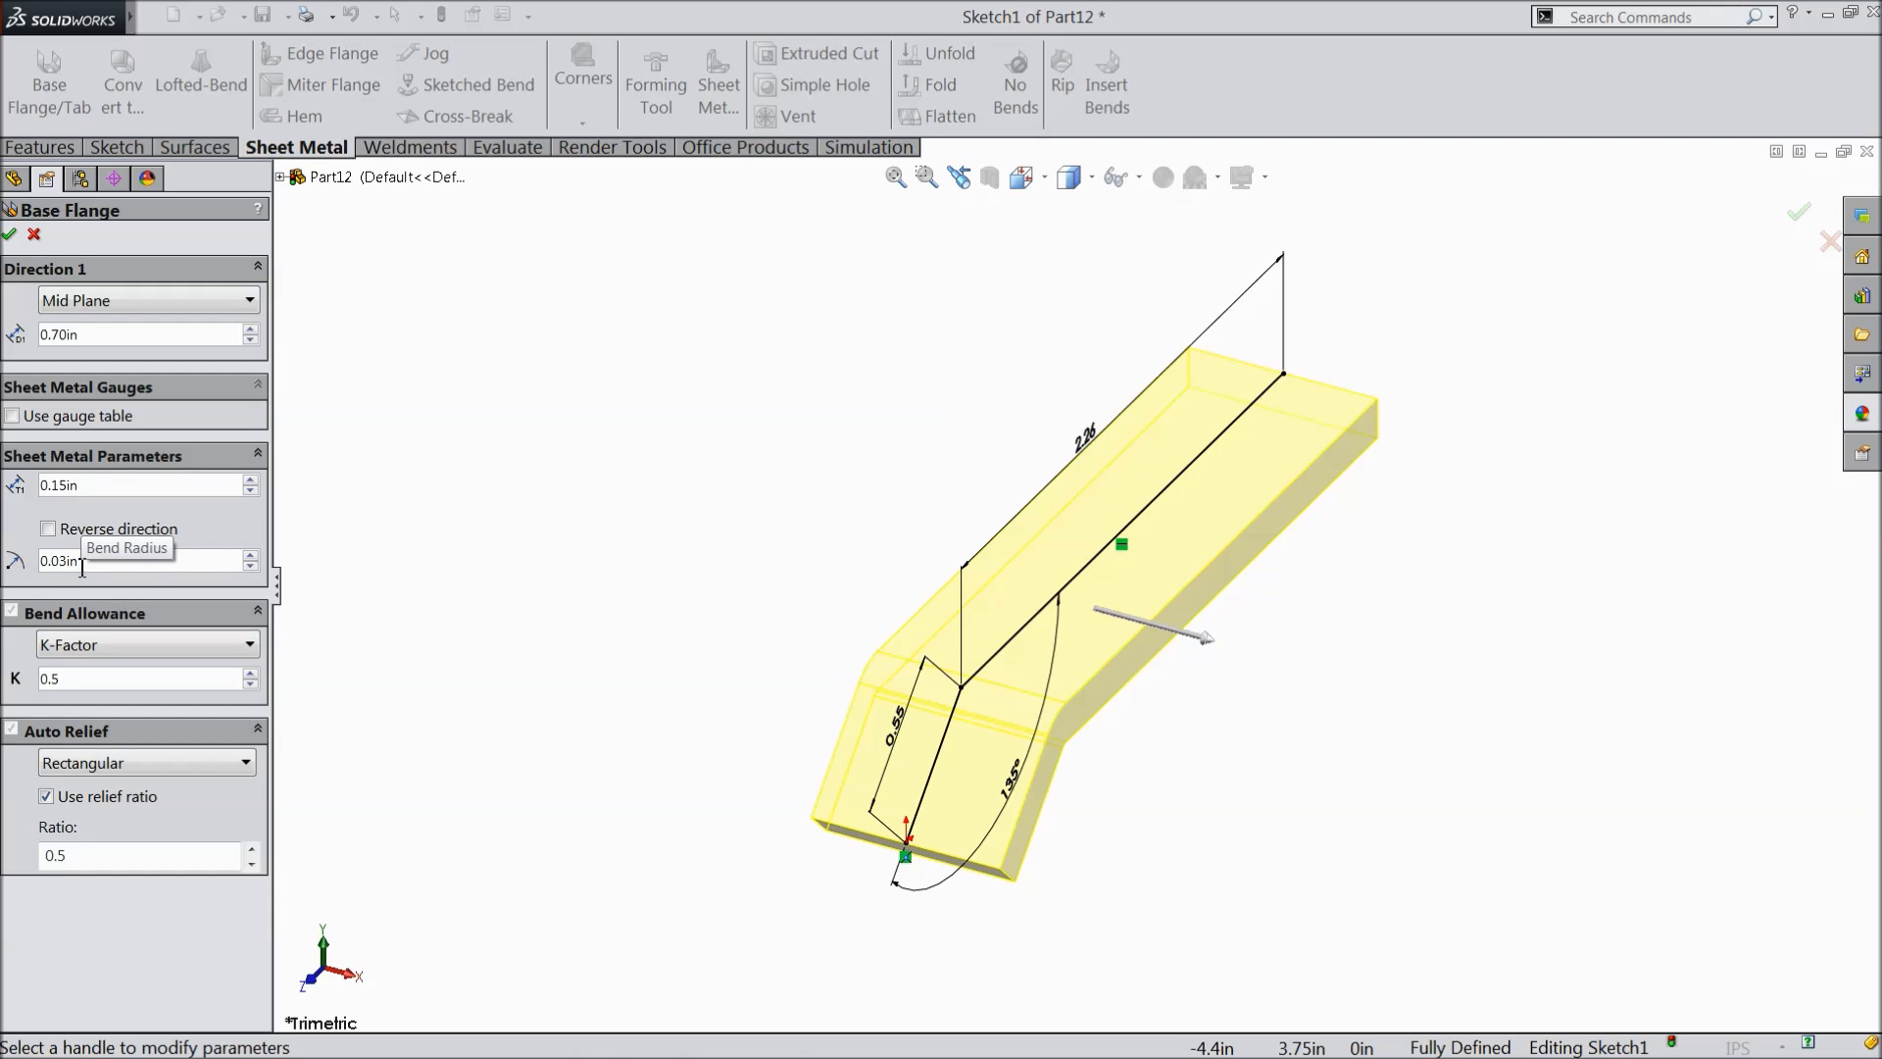
middle_click_drag(530, 677, 474, 605)
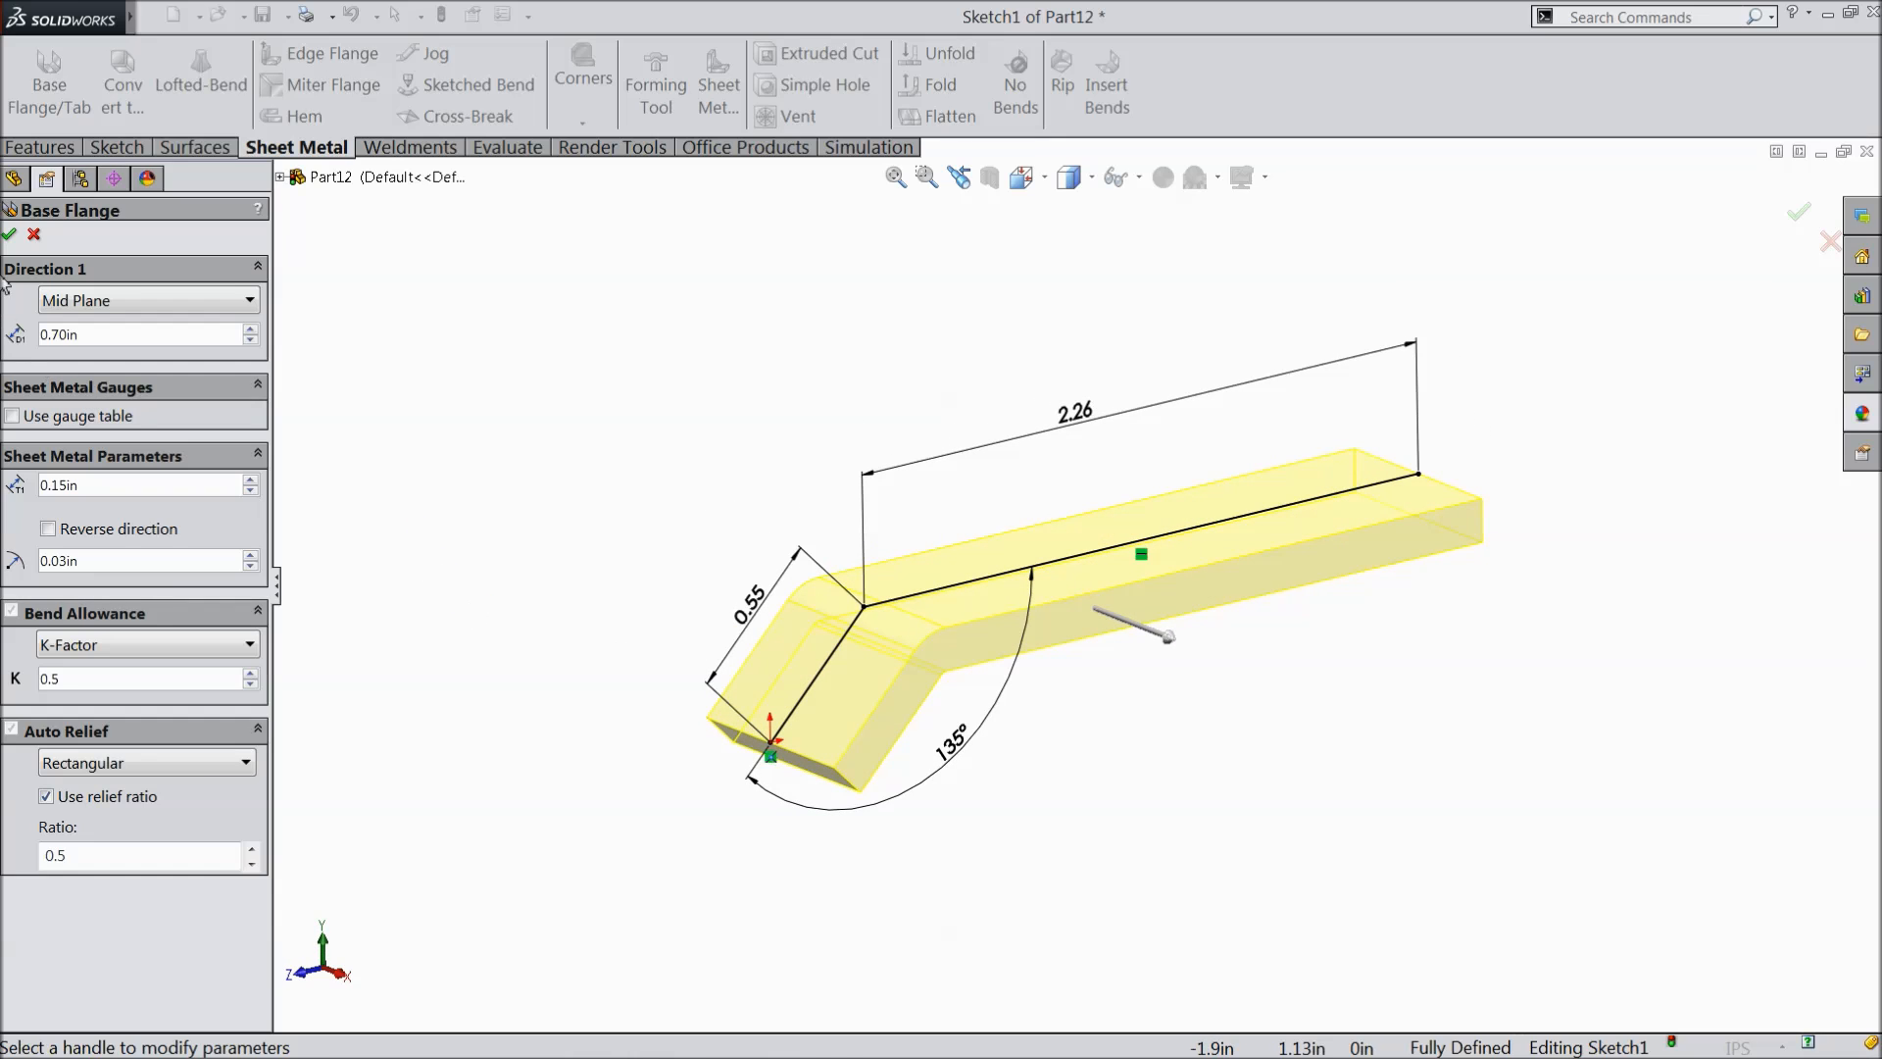
left_click(11, 235)
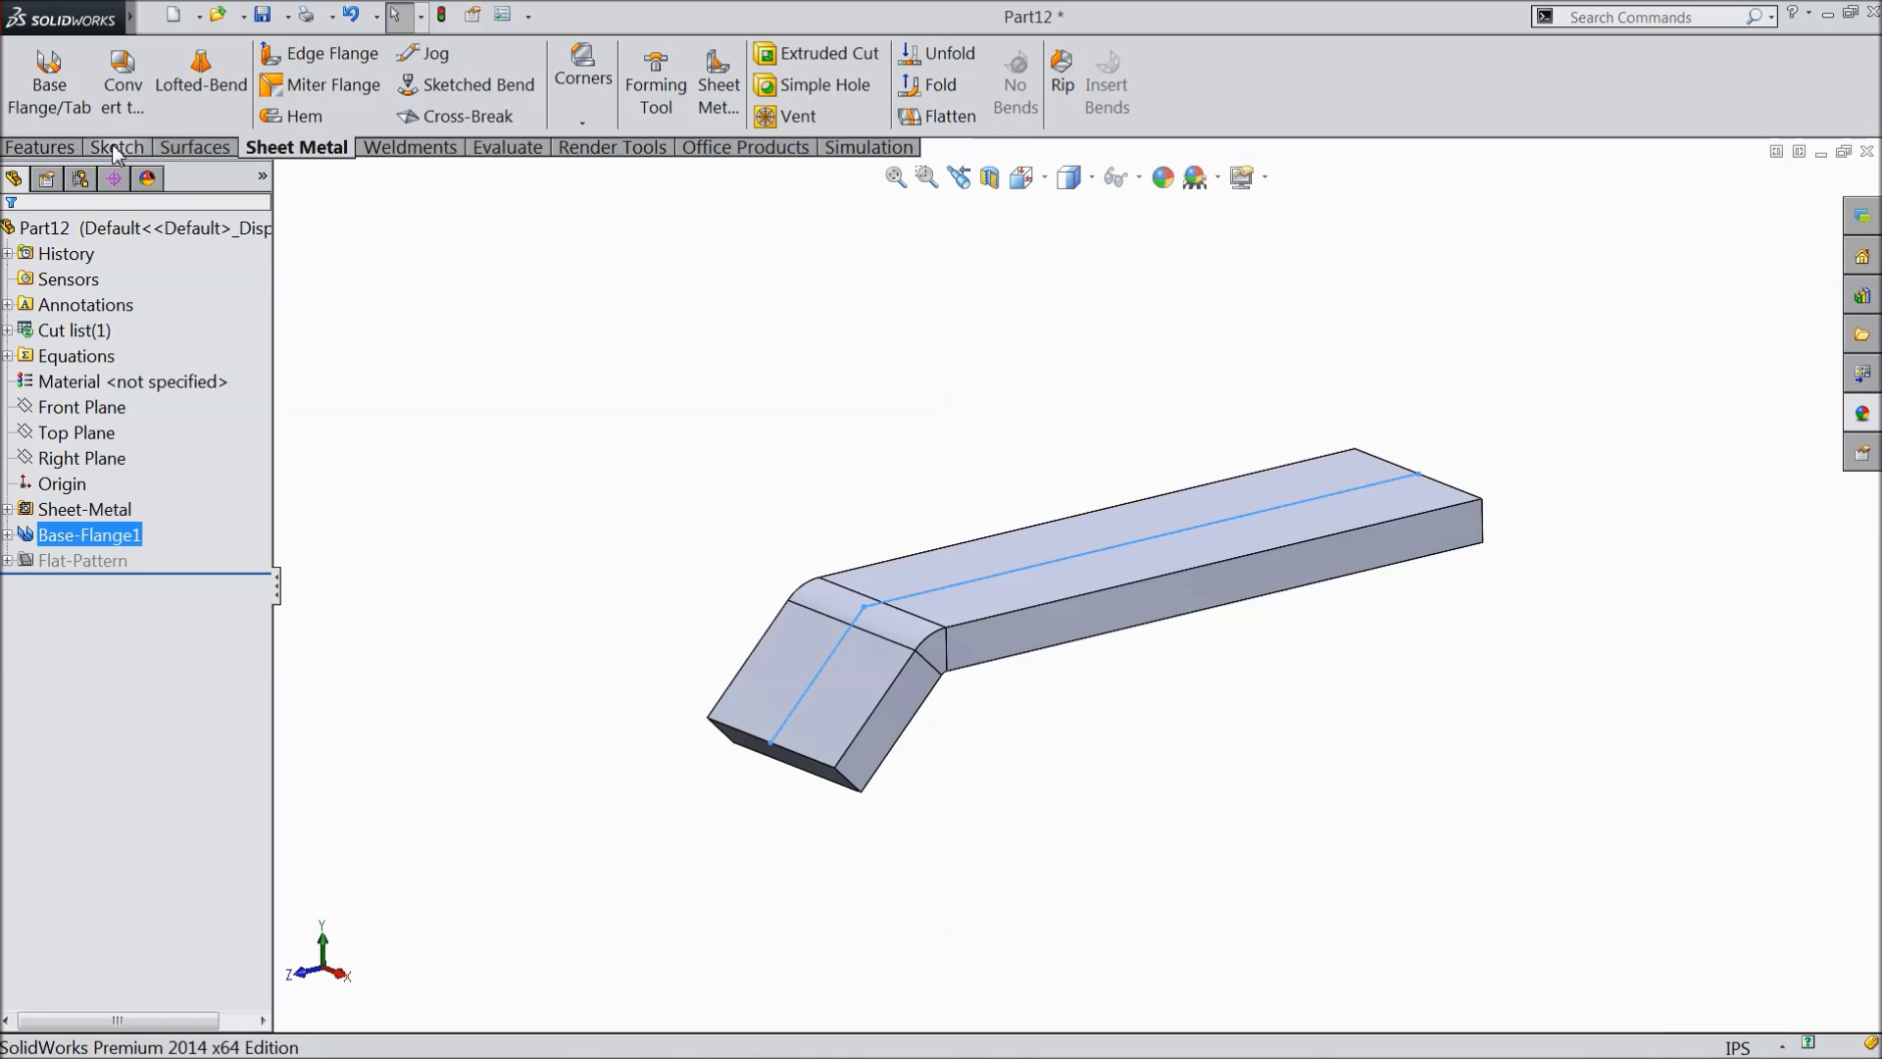
- Apply a full round fillet to the free end of the flange's long leg, using its end face as center and both side faces
left_click(40, 147)
left_click(765, 88)
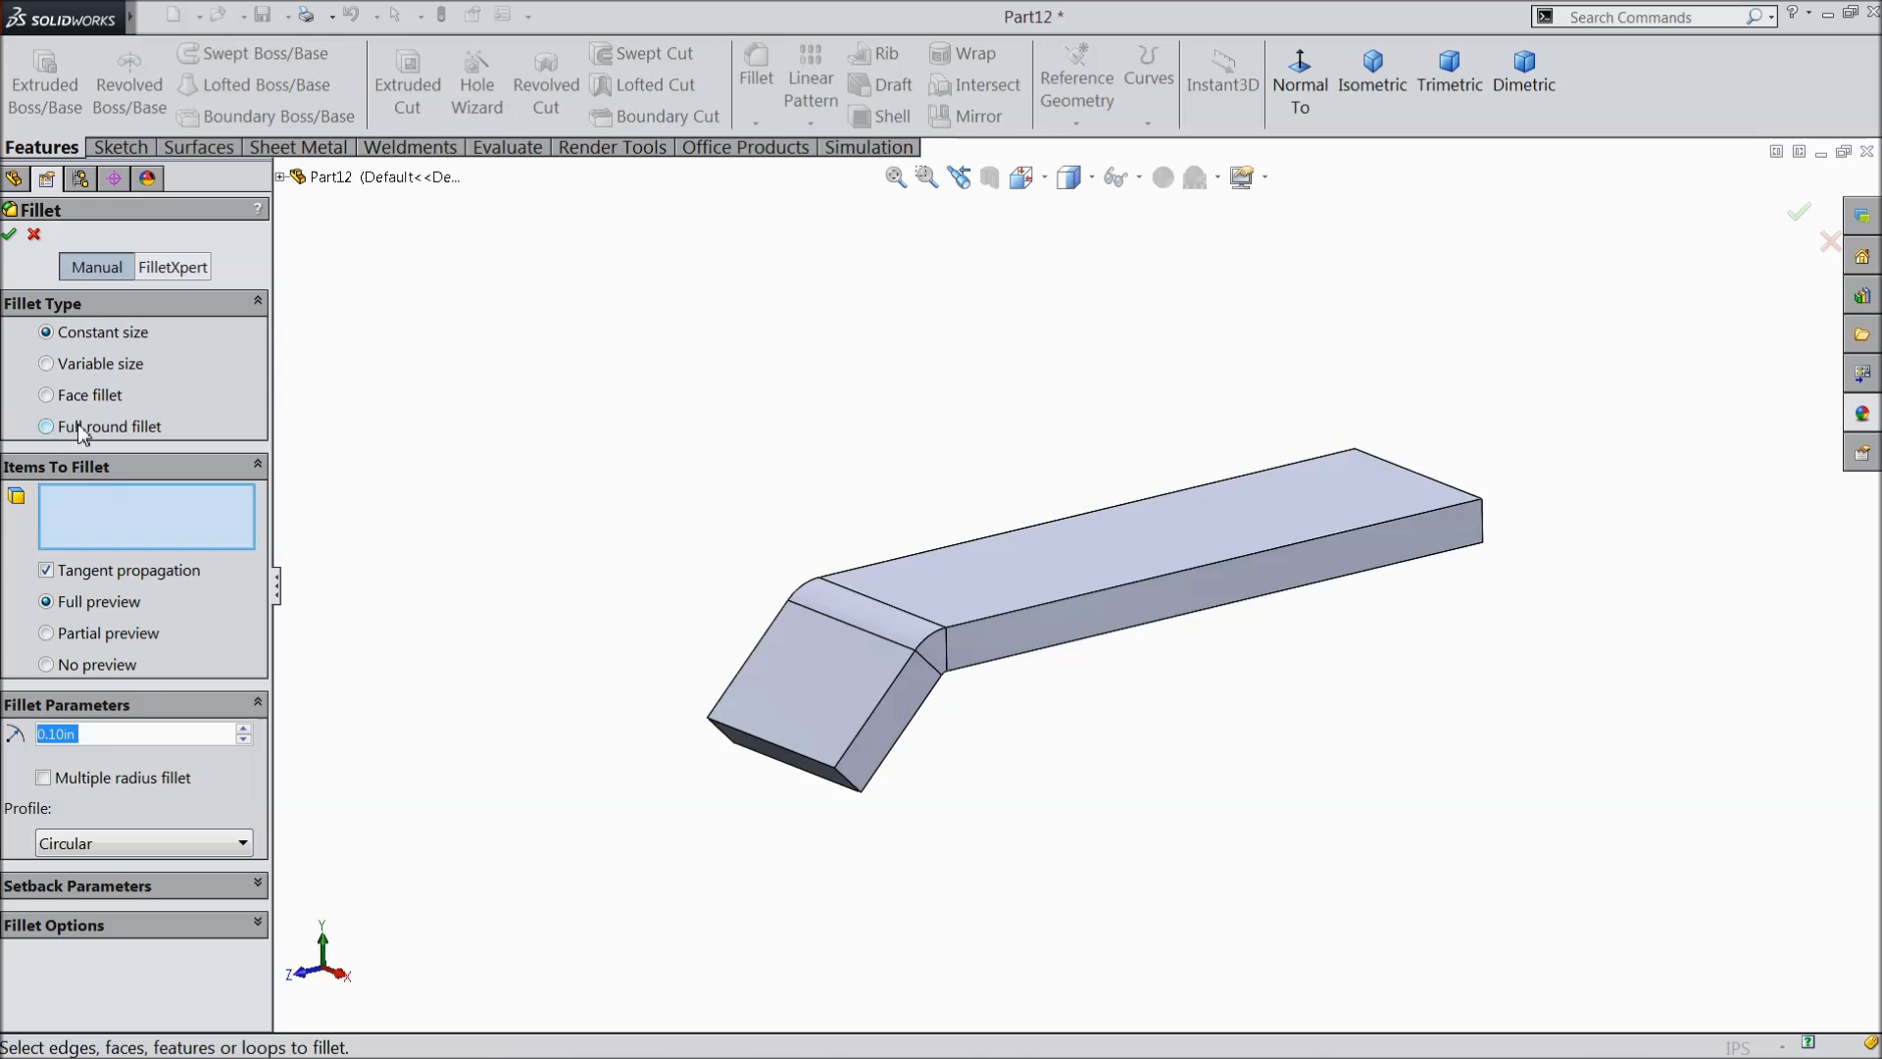
left_click(82, 428)
left_click(1262, 565)
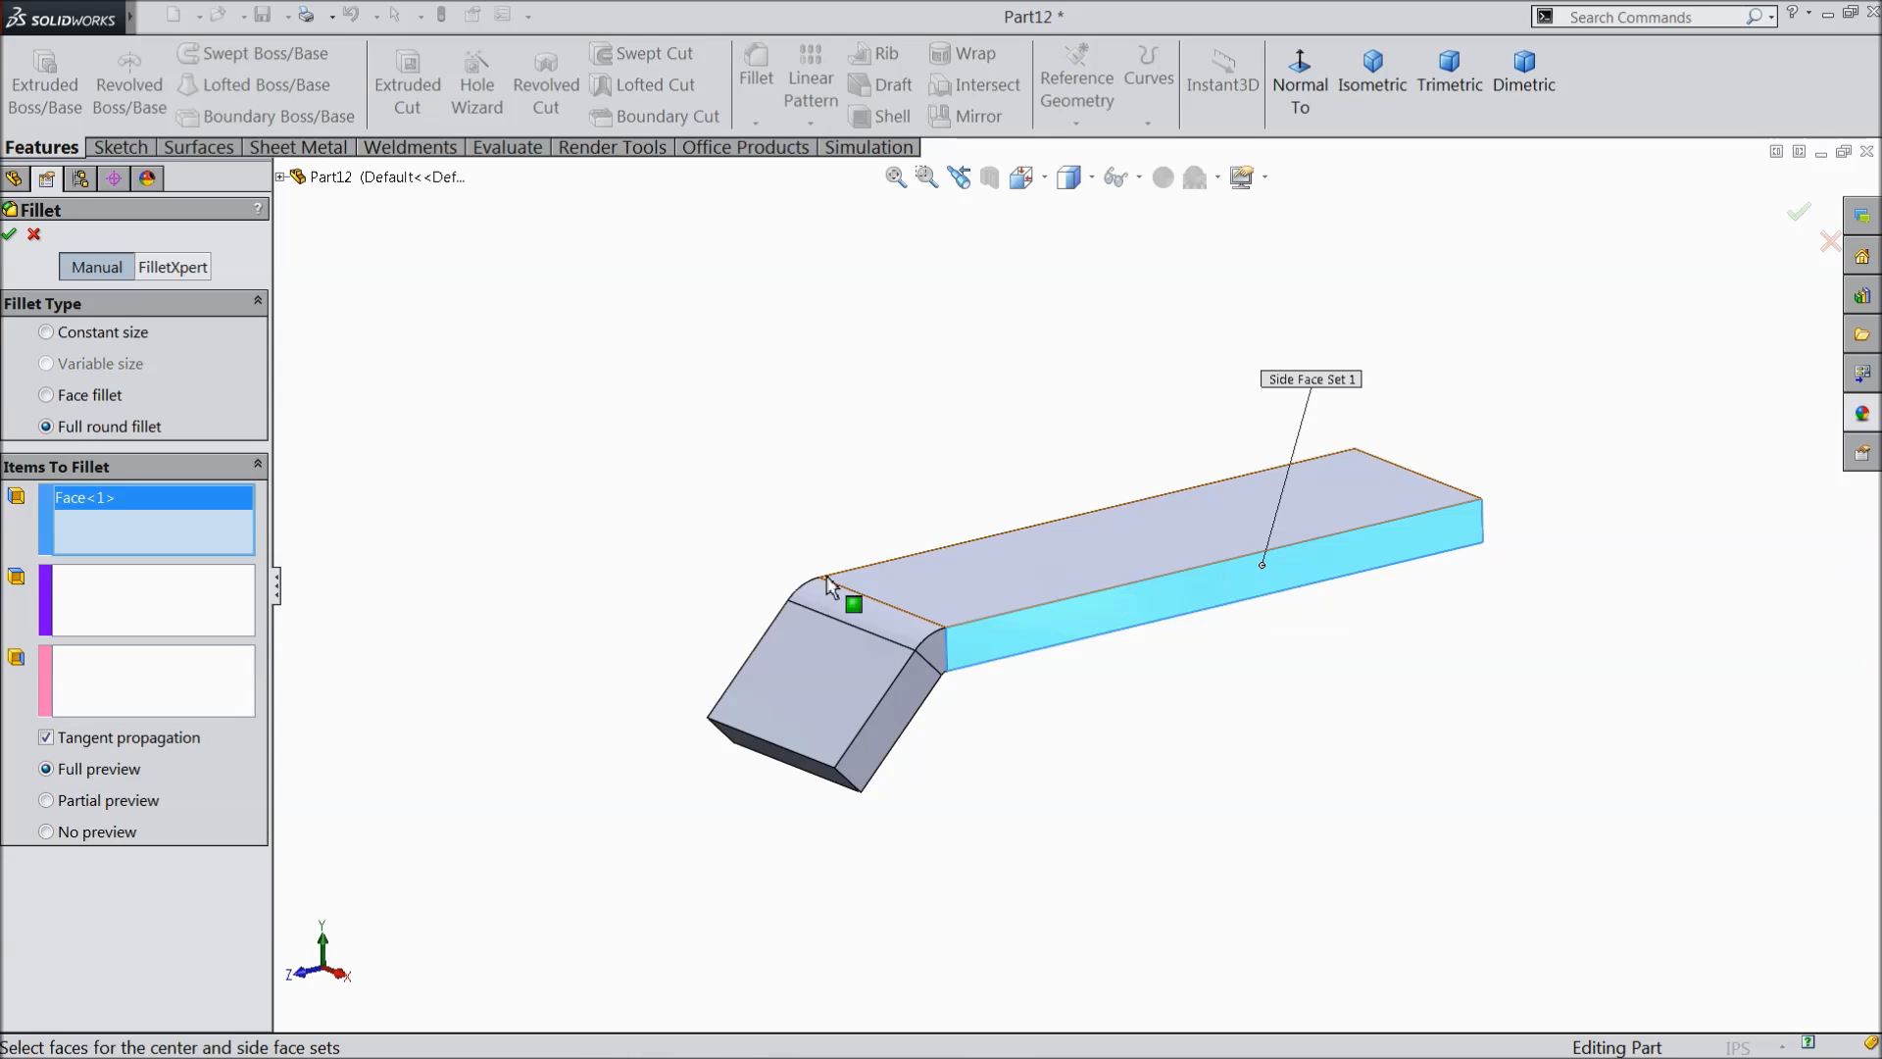
middle_click_drag(1017, 458, 1155, 609)
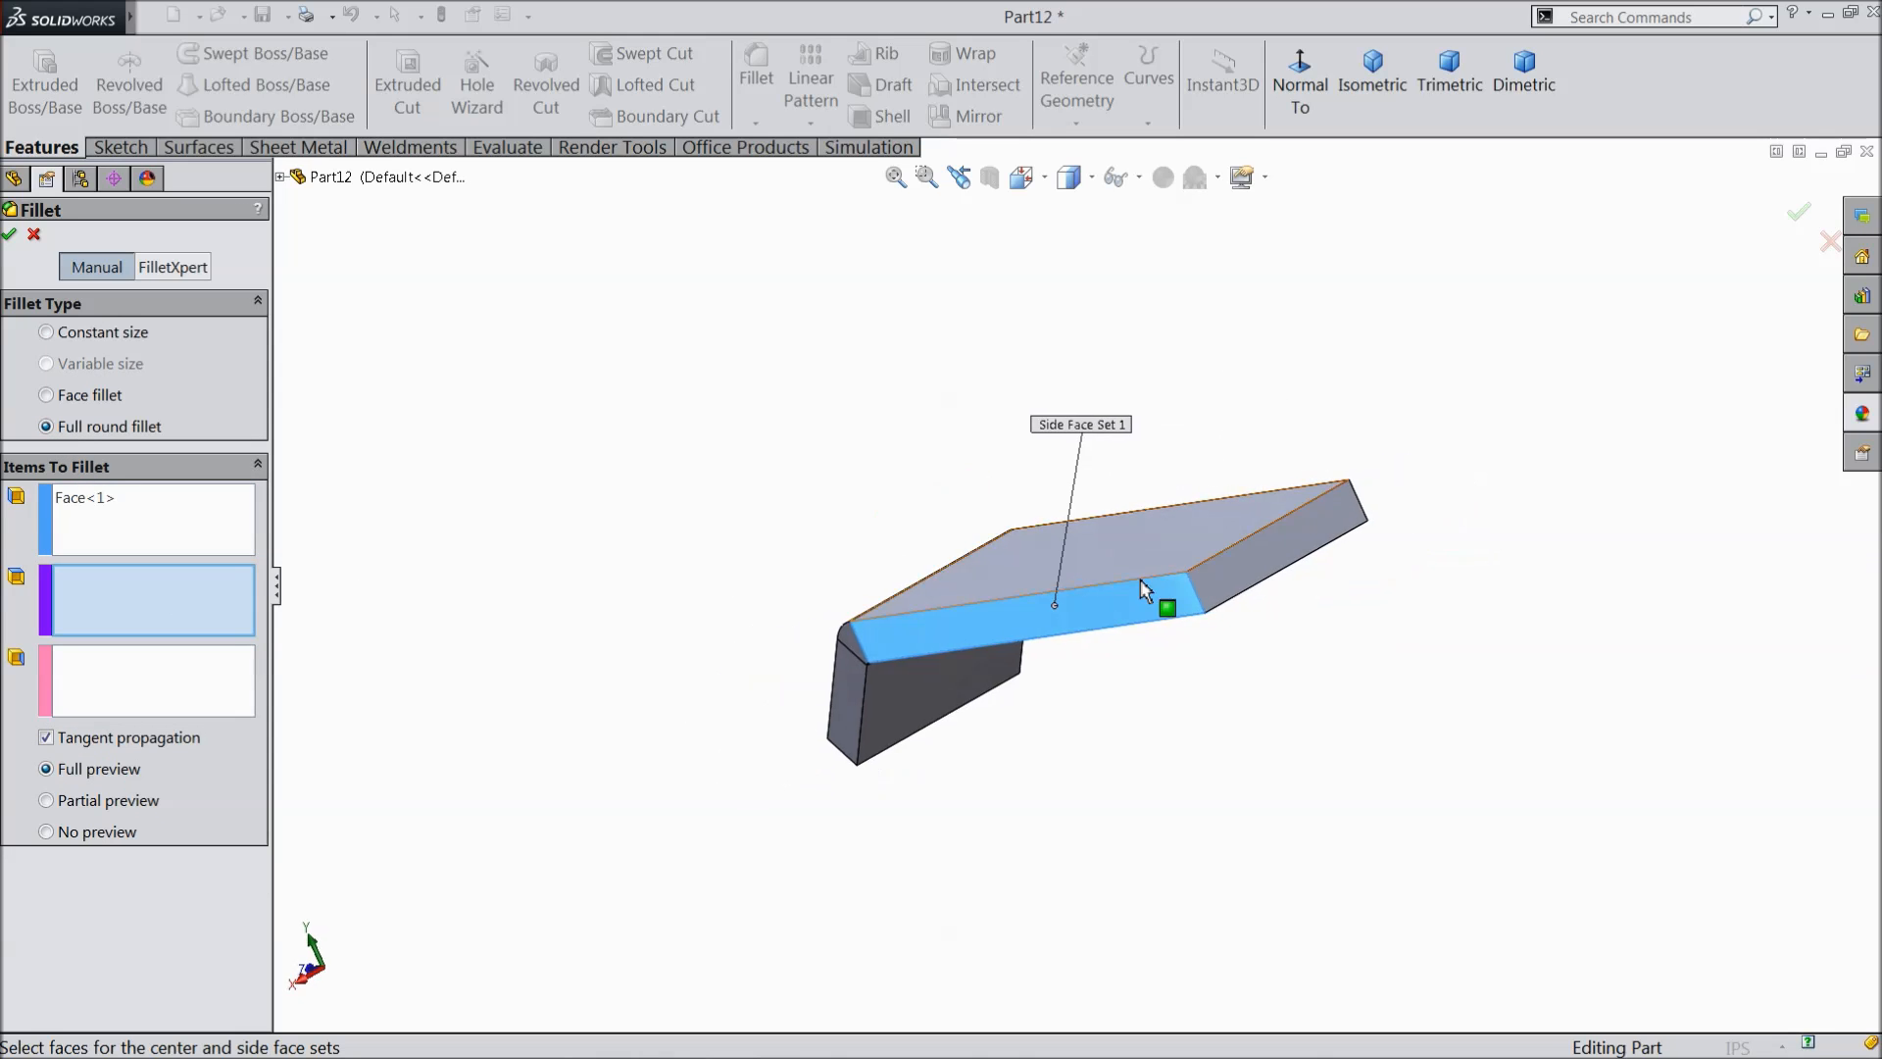
left_click(1281, 549)
scroll(1281, 549, "down", 3)
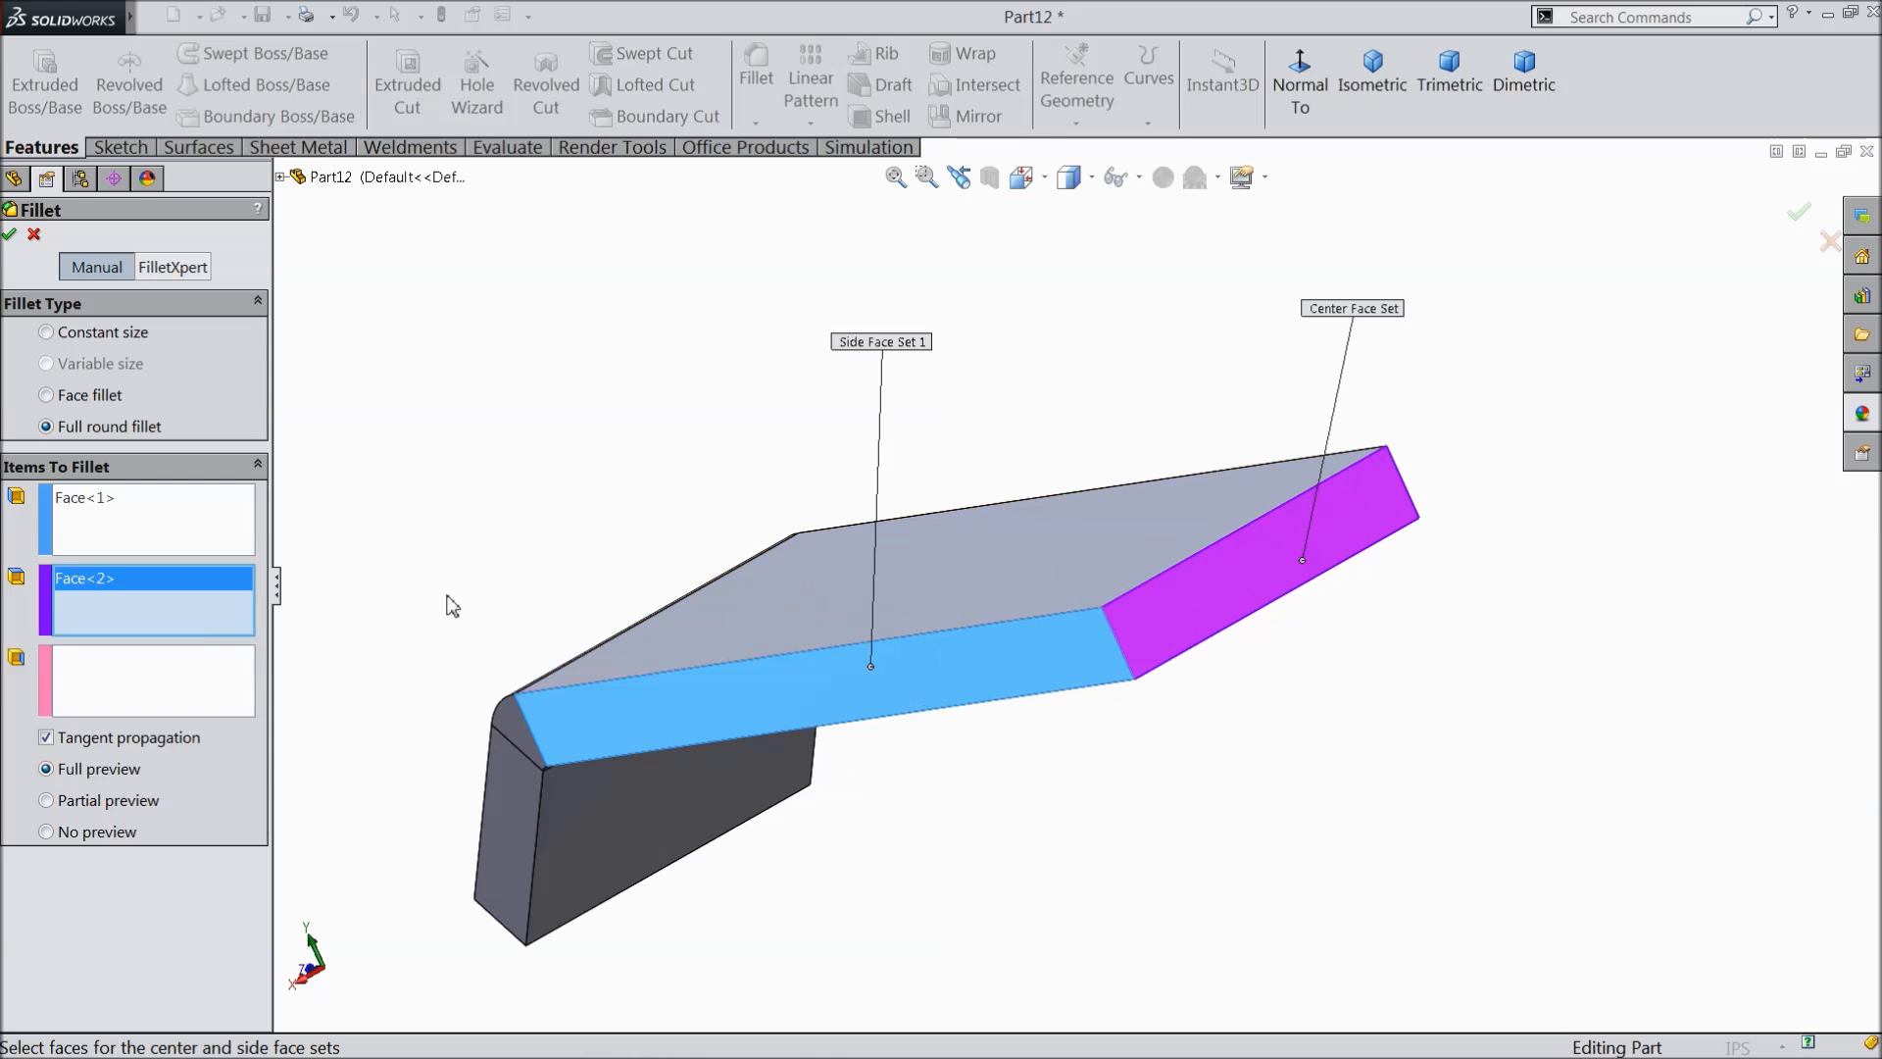
left_click(117, 691)
middle_click_drag(1092, 391, 941, 474)
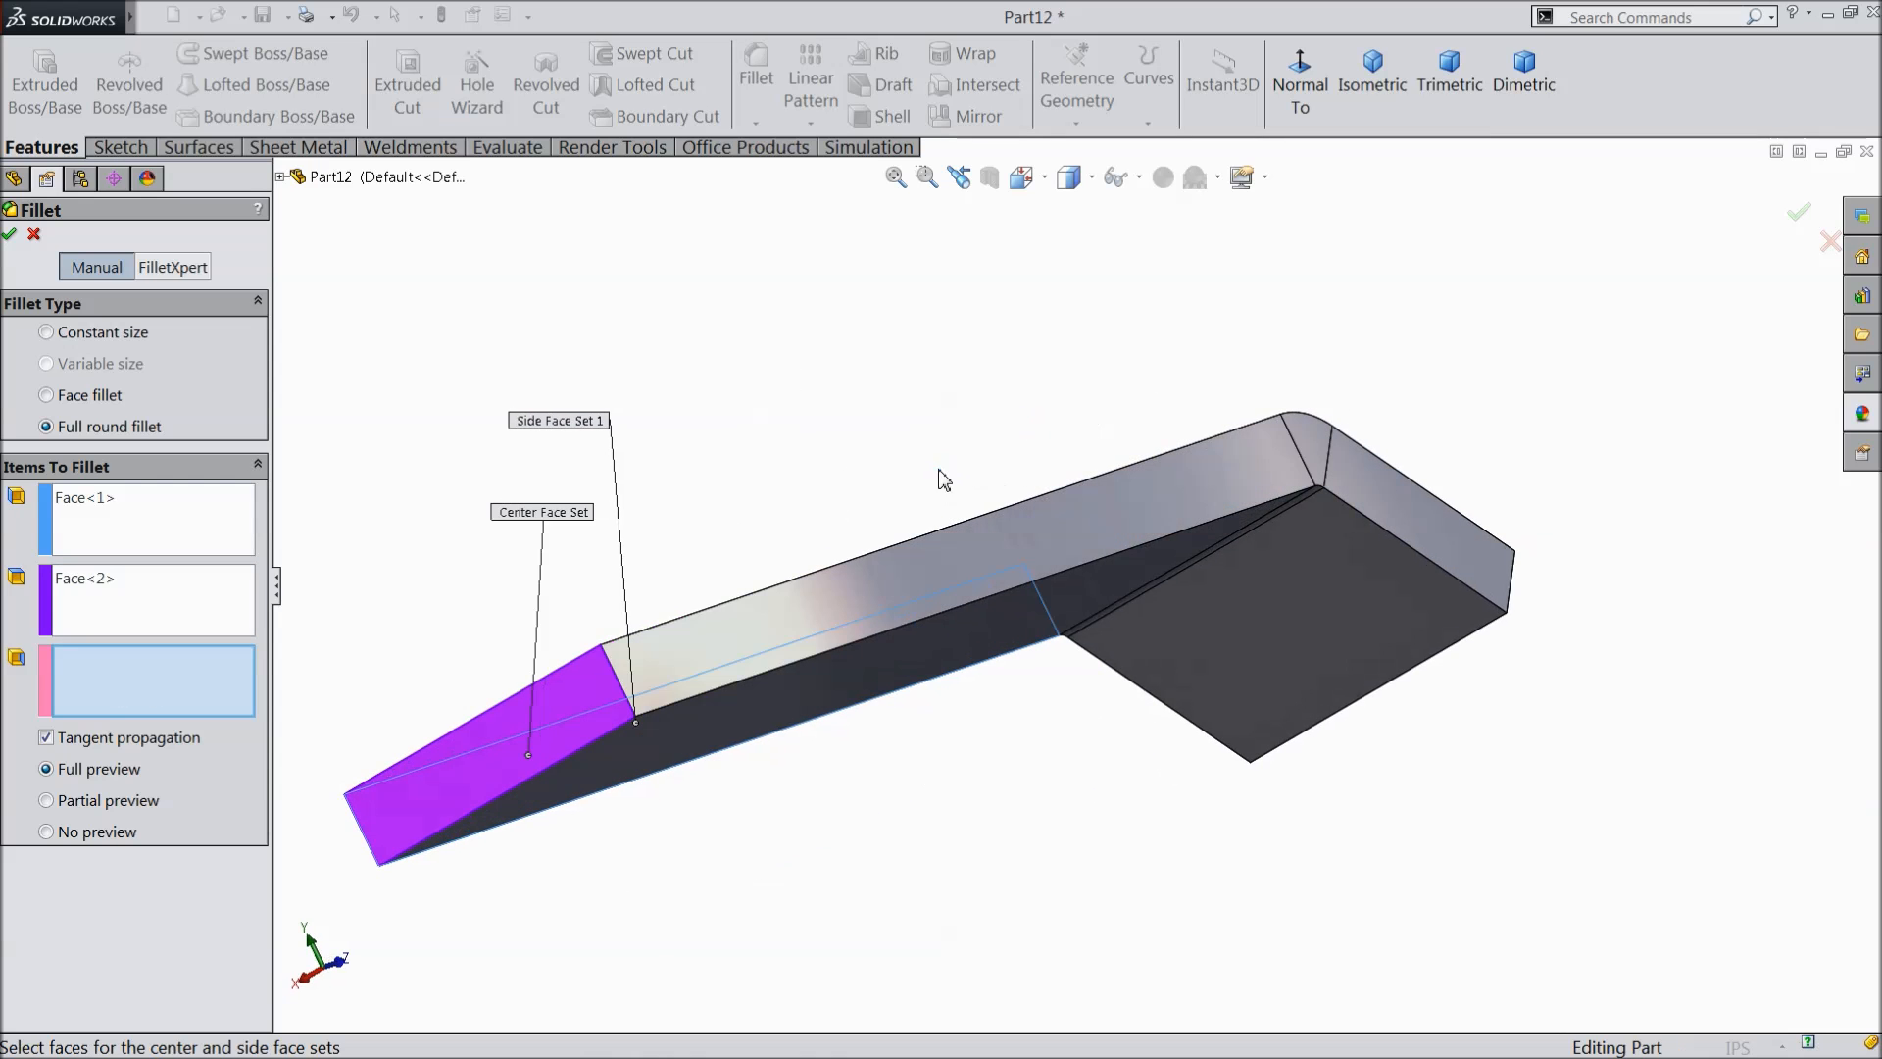
left_click(866, 585)
middle_click_drag(849, 436, 1420, 630)
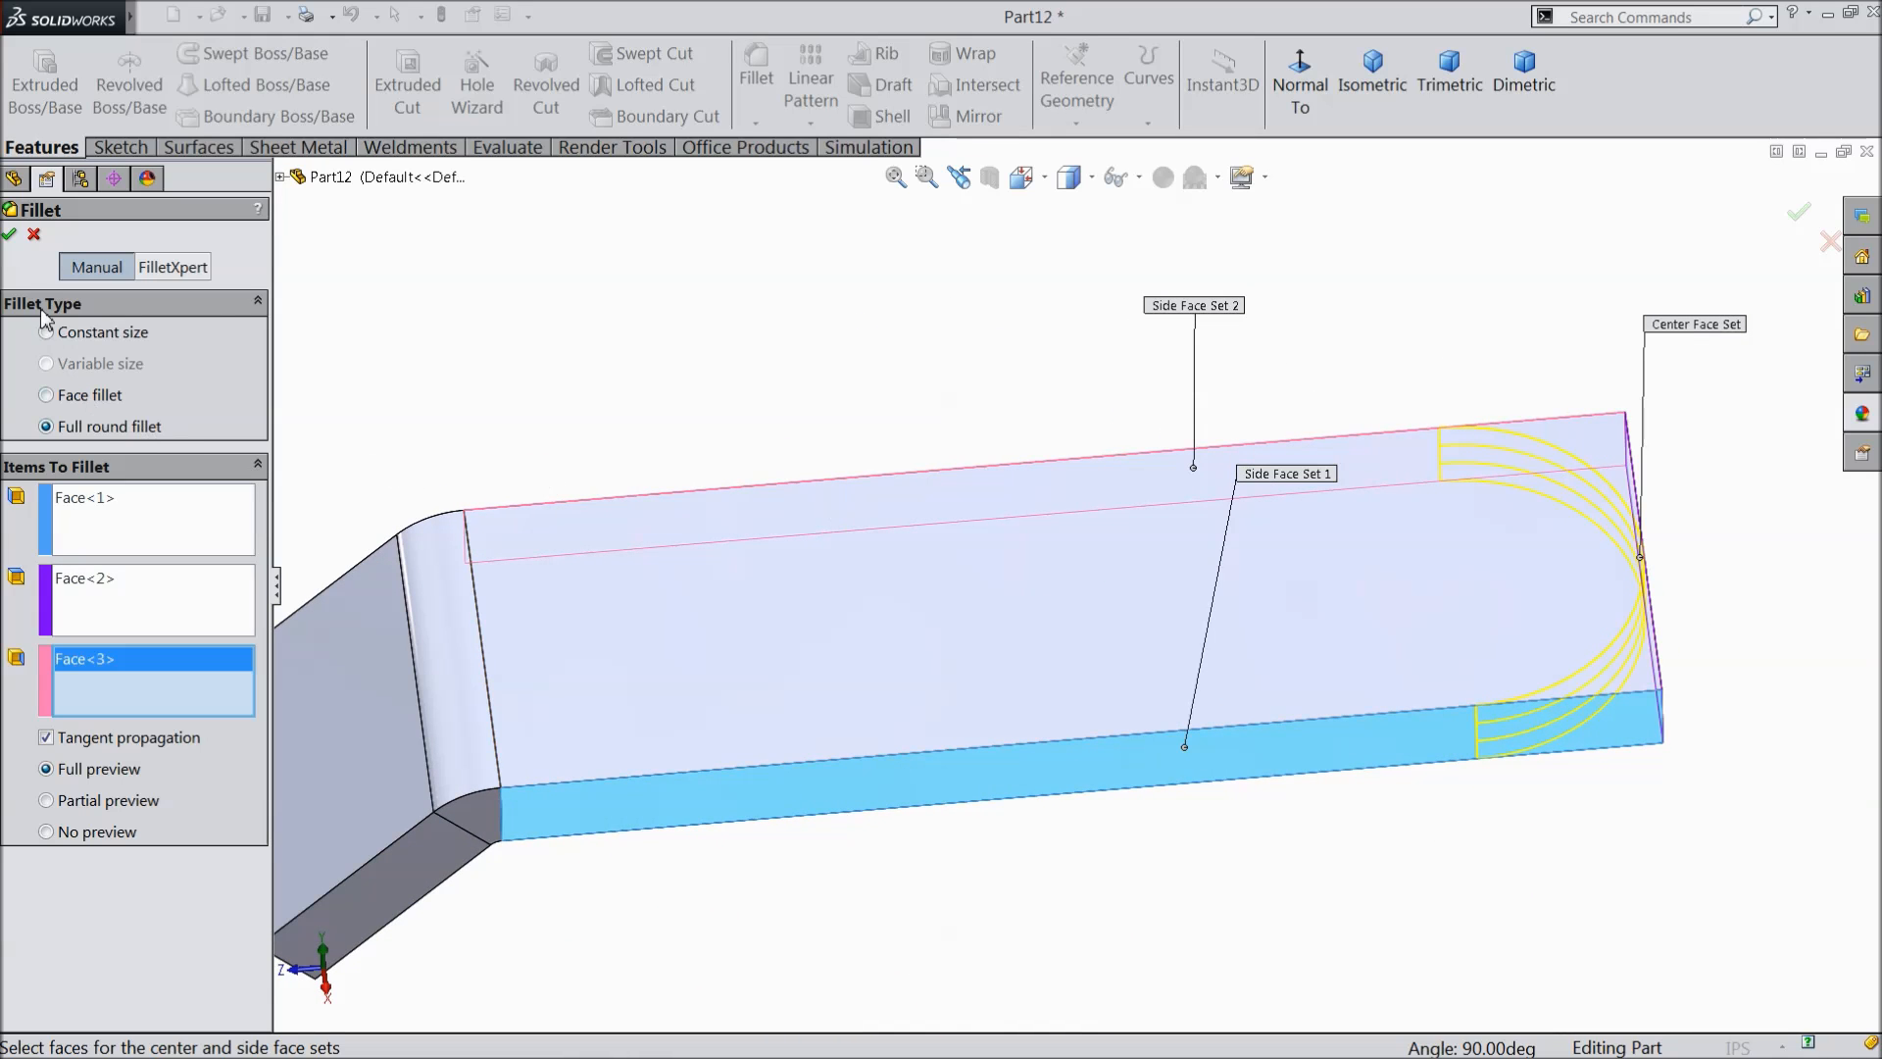
left_click(10, 236)
middle_click_drag(1226, 502, 1191, 549)
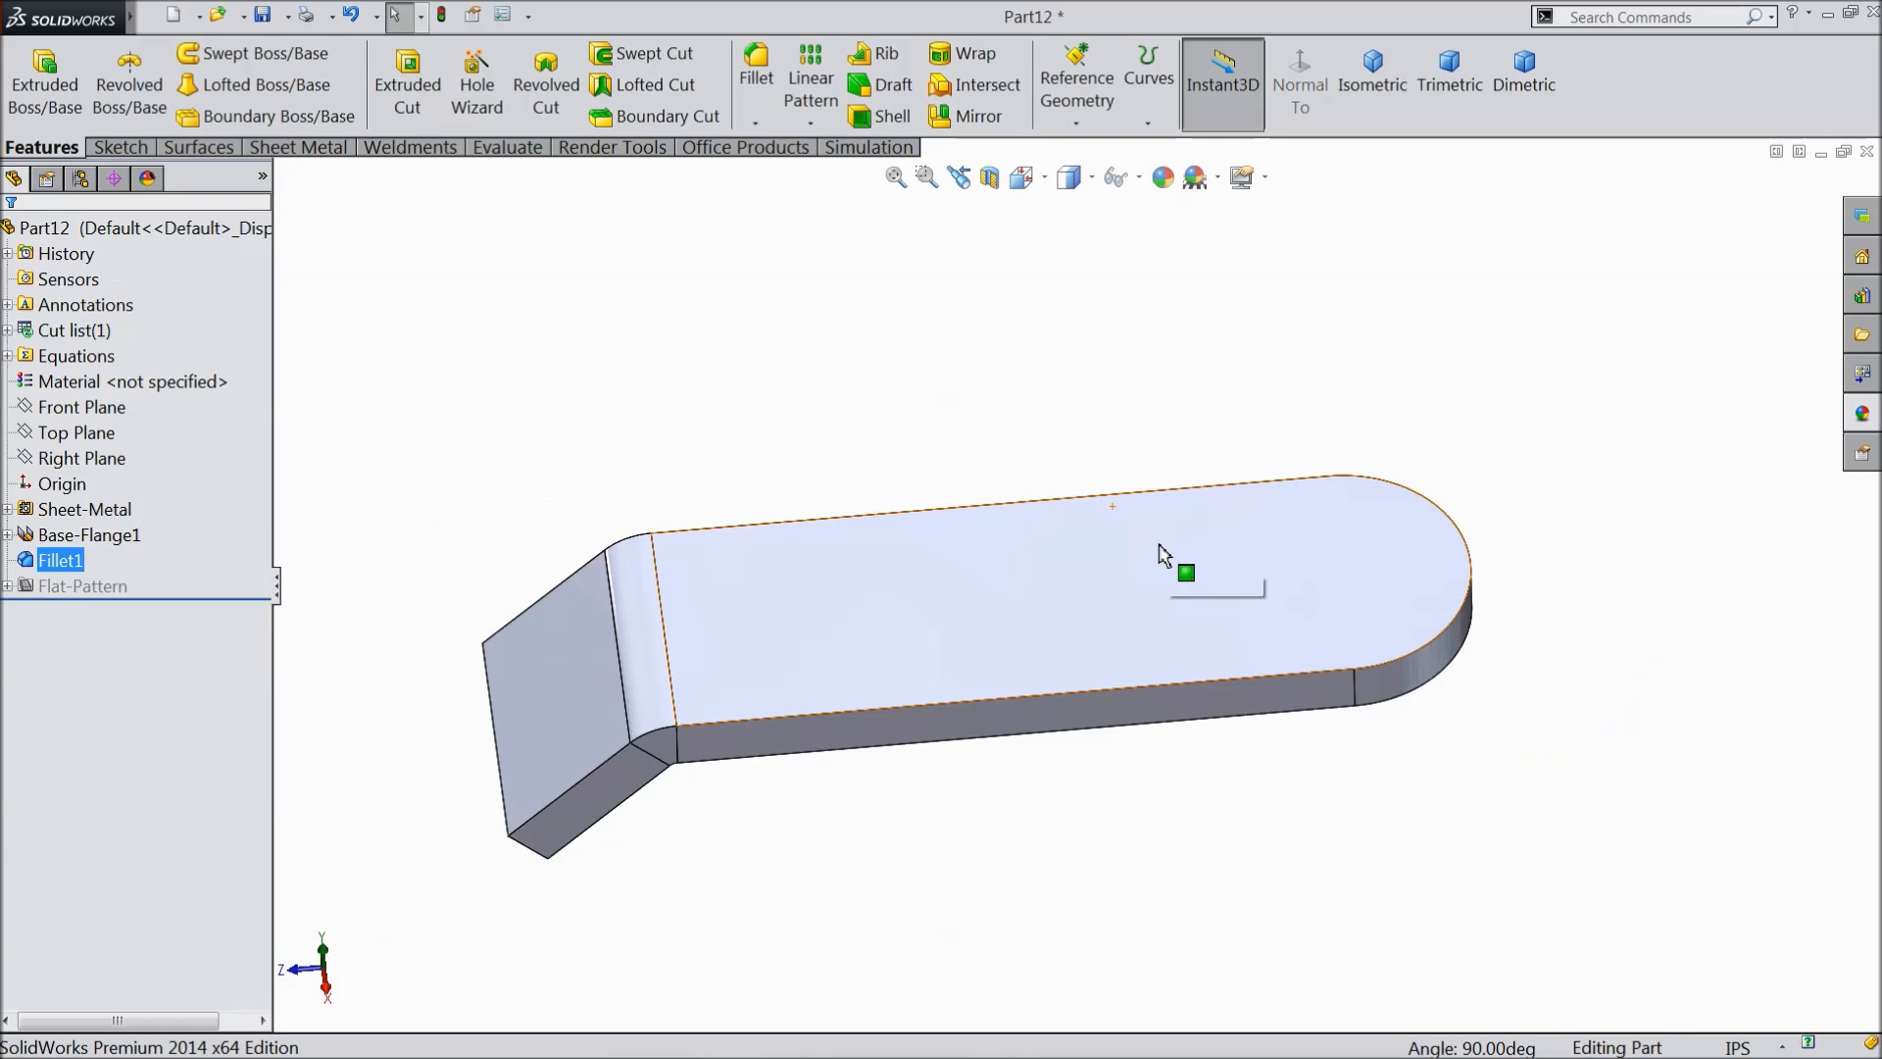
- Add a 0.005 in constant-size fillet to the upper and lower outer edges along the side of the bent handle
middle_click_drag(1056, 447, 1126, 320)
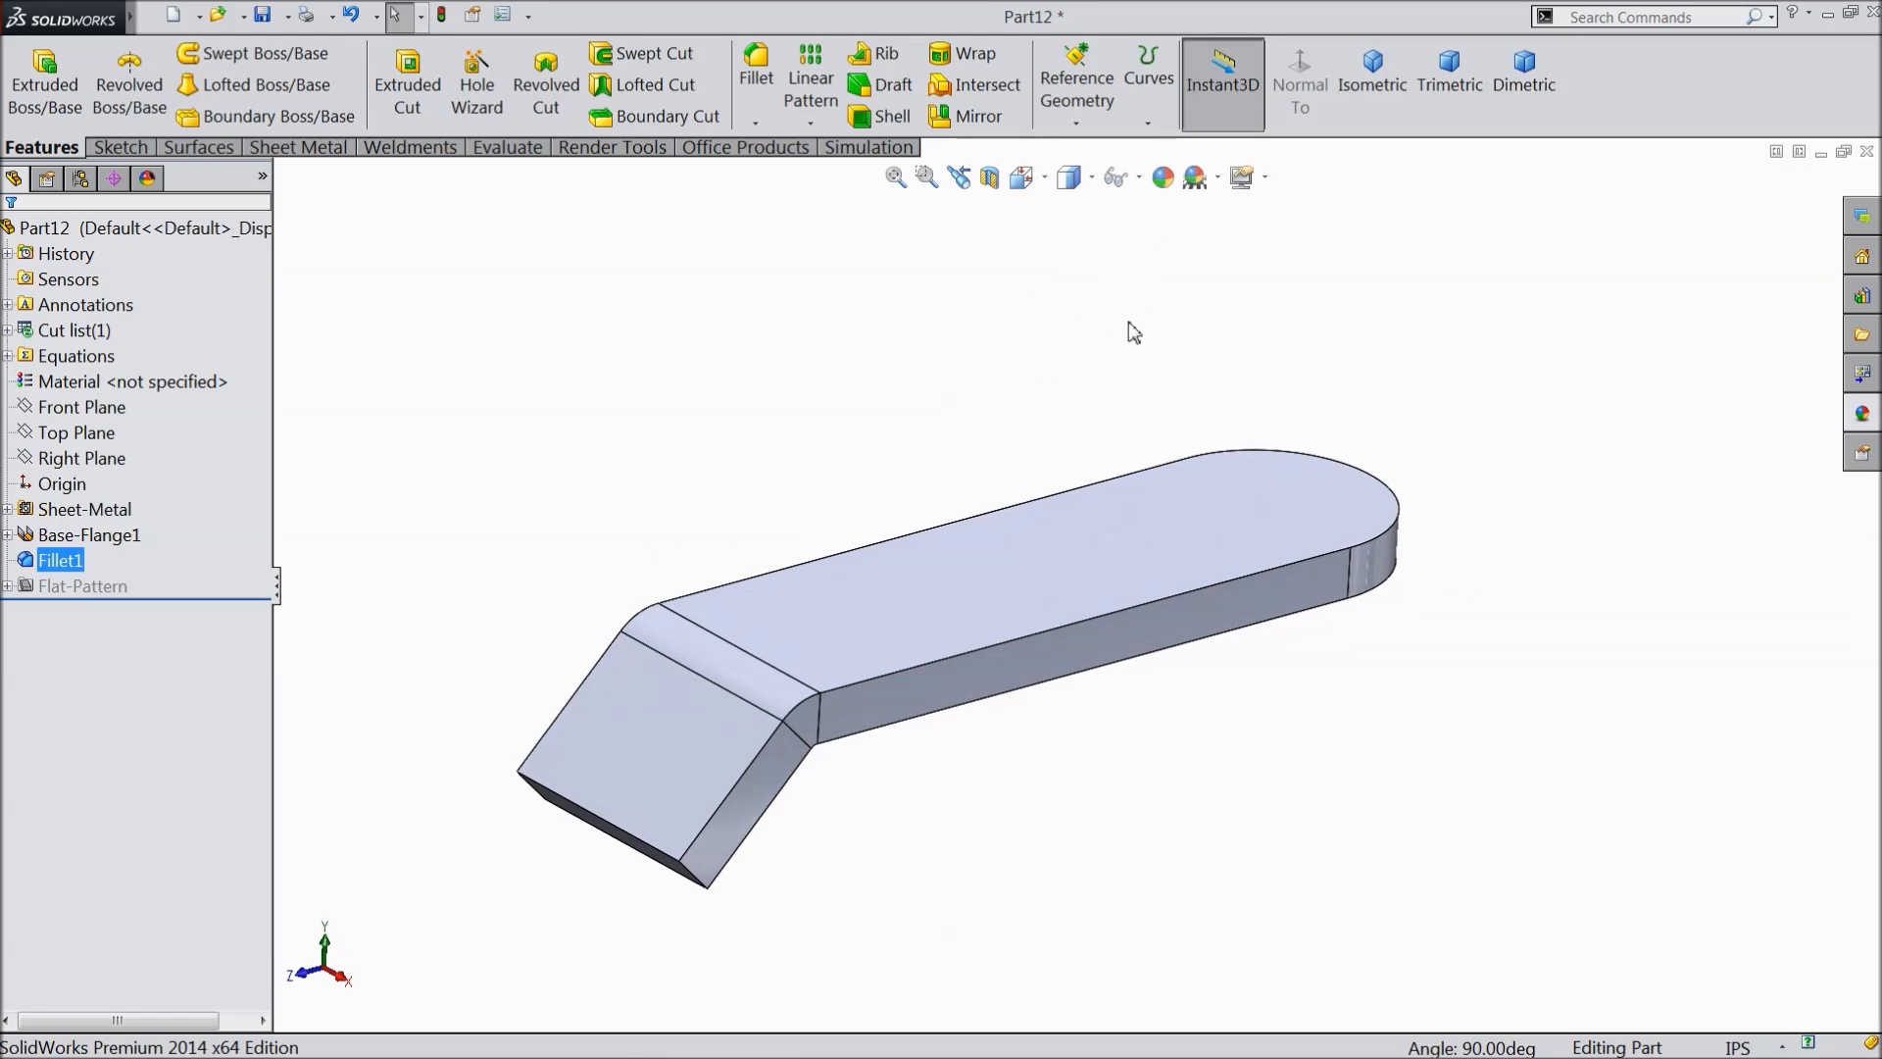
left_click(755, 76)
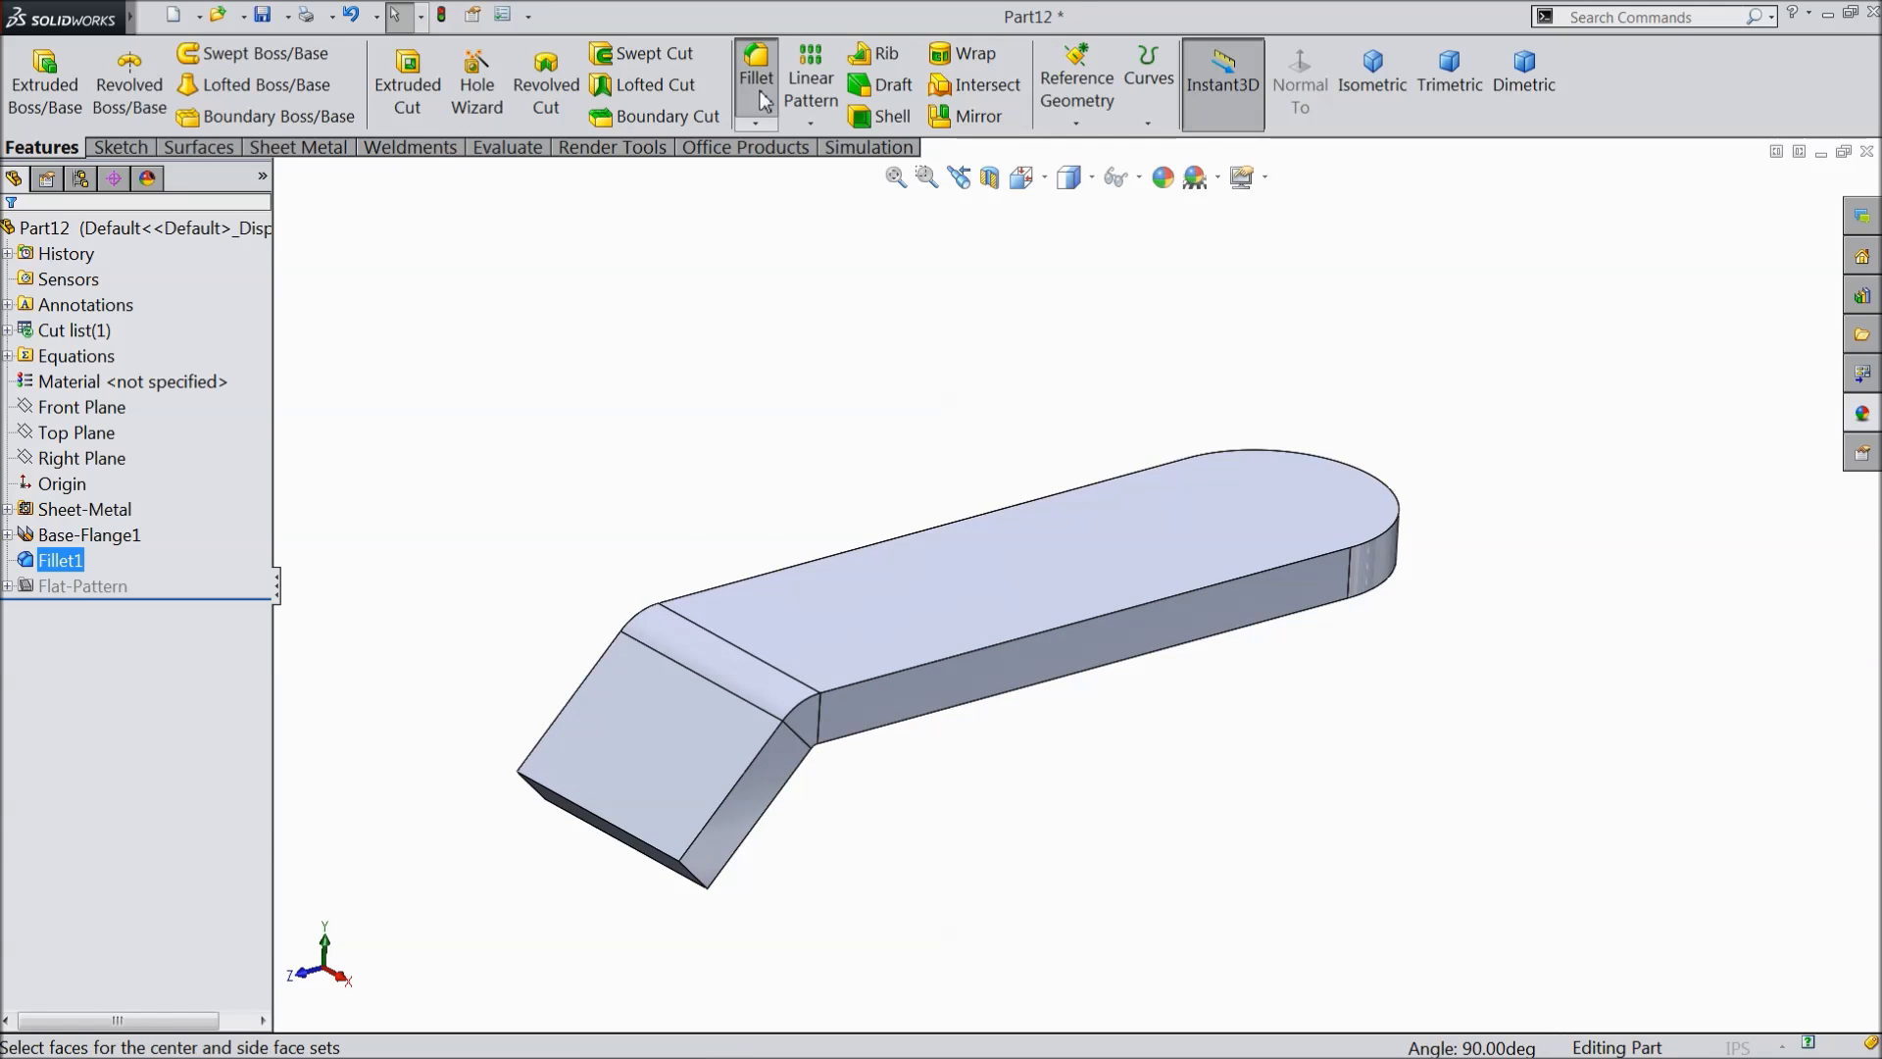
left_click(86, 333)
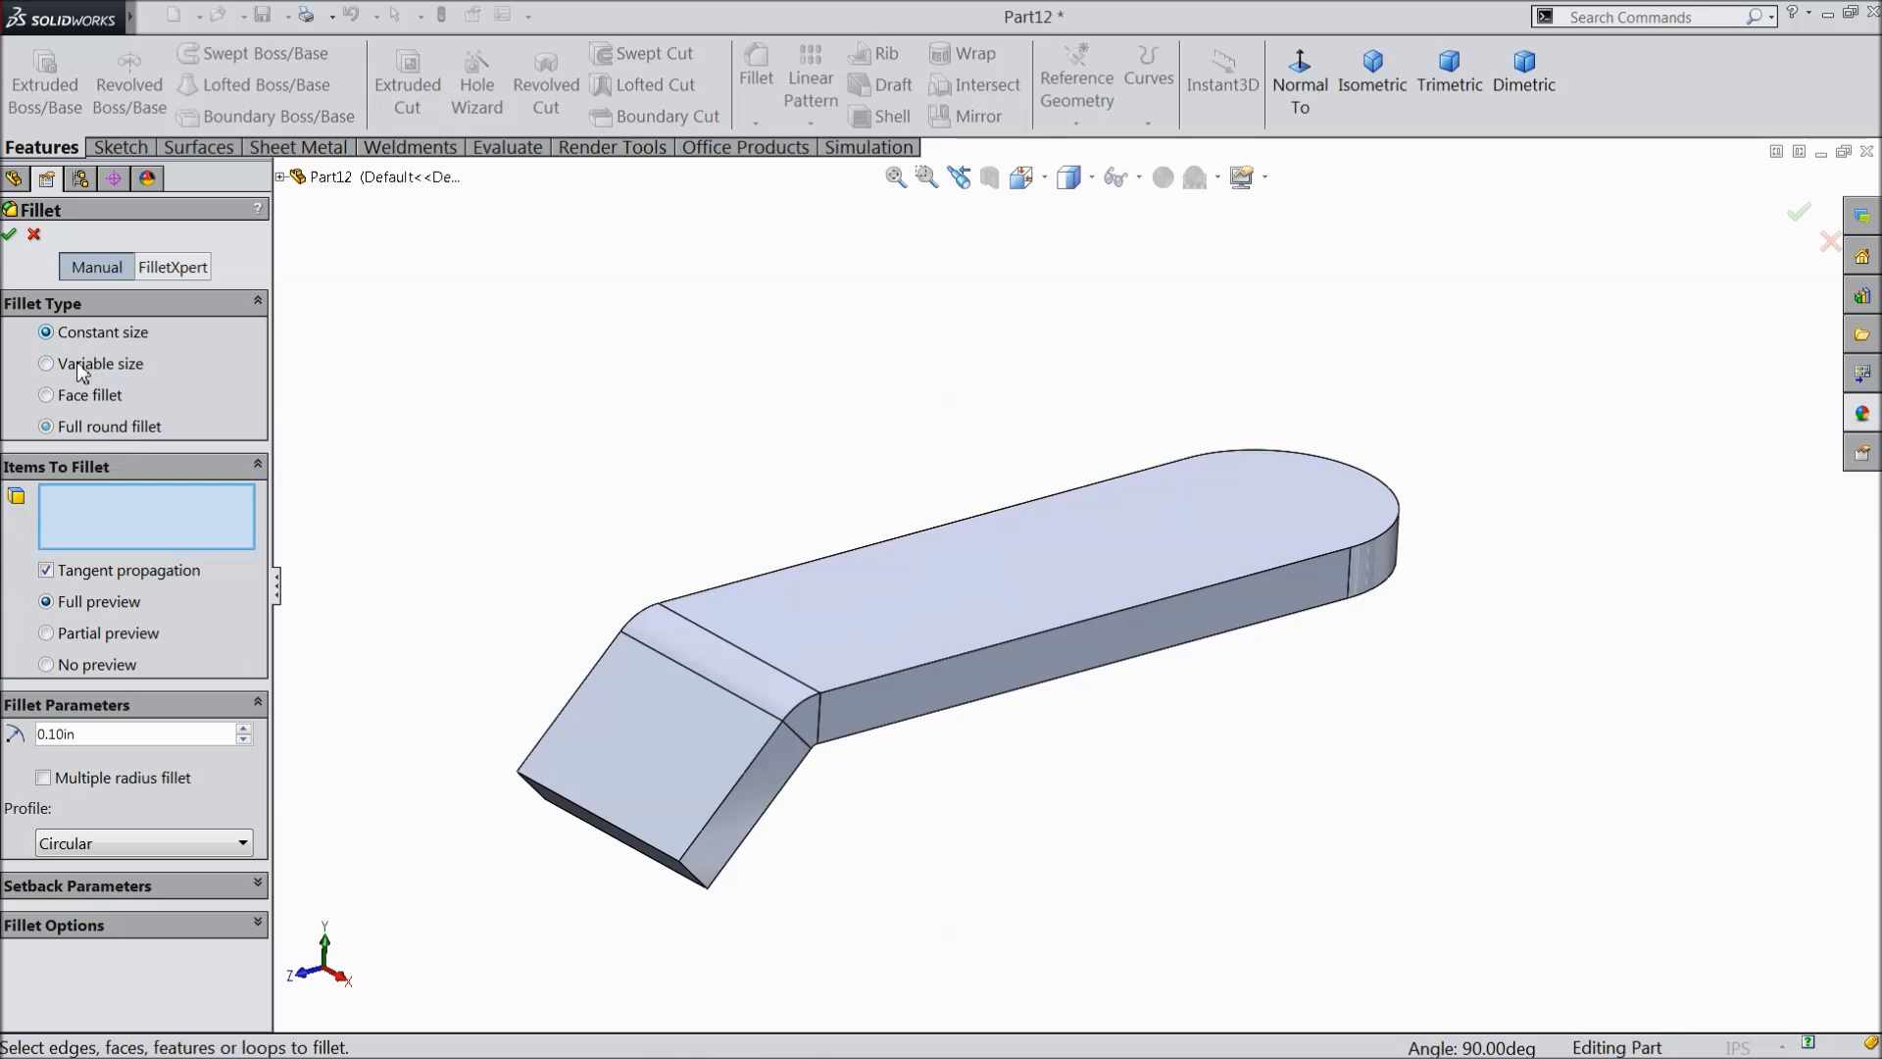
type("0.005")
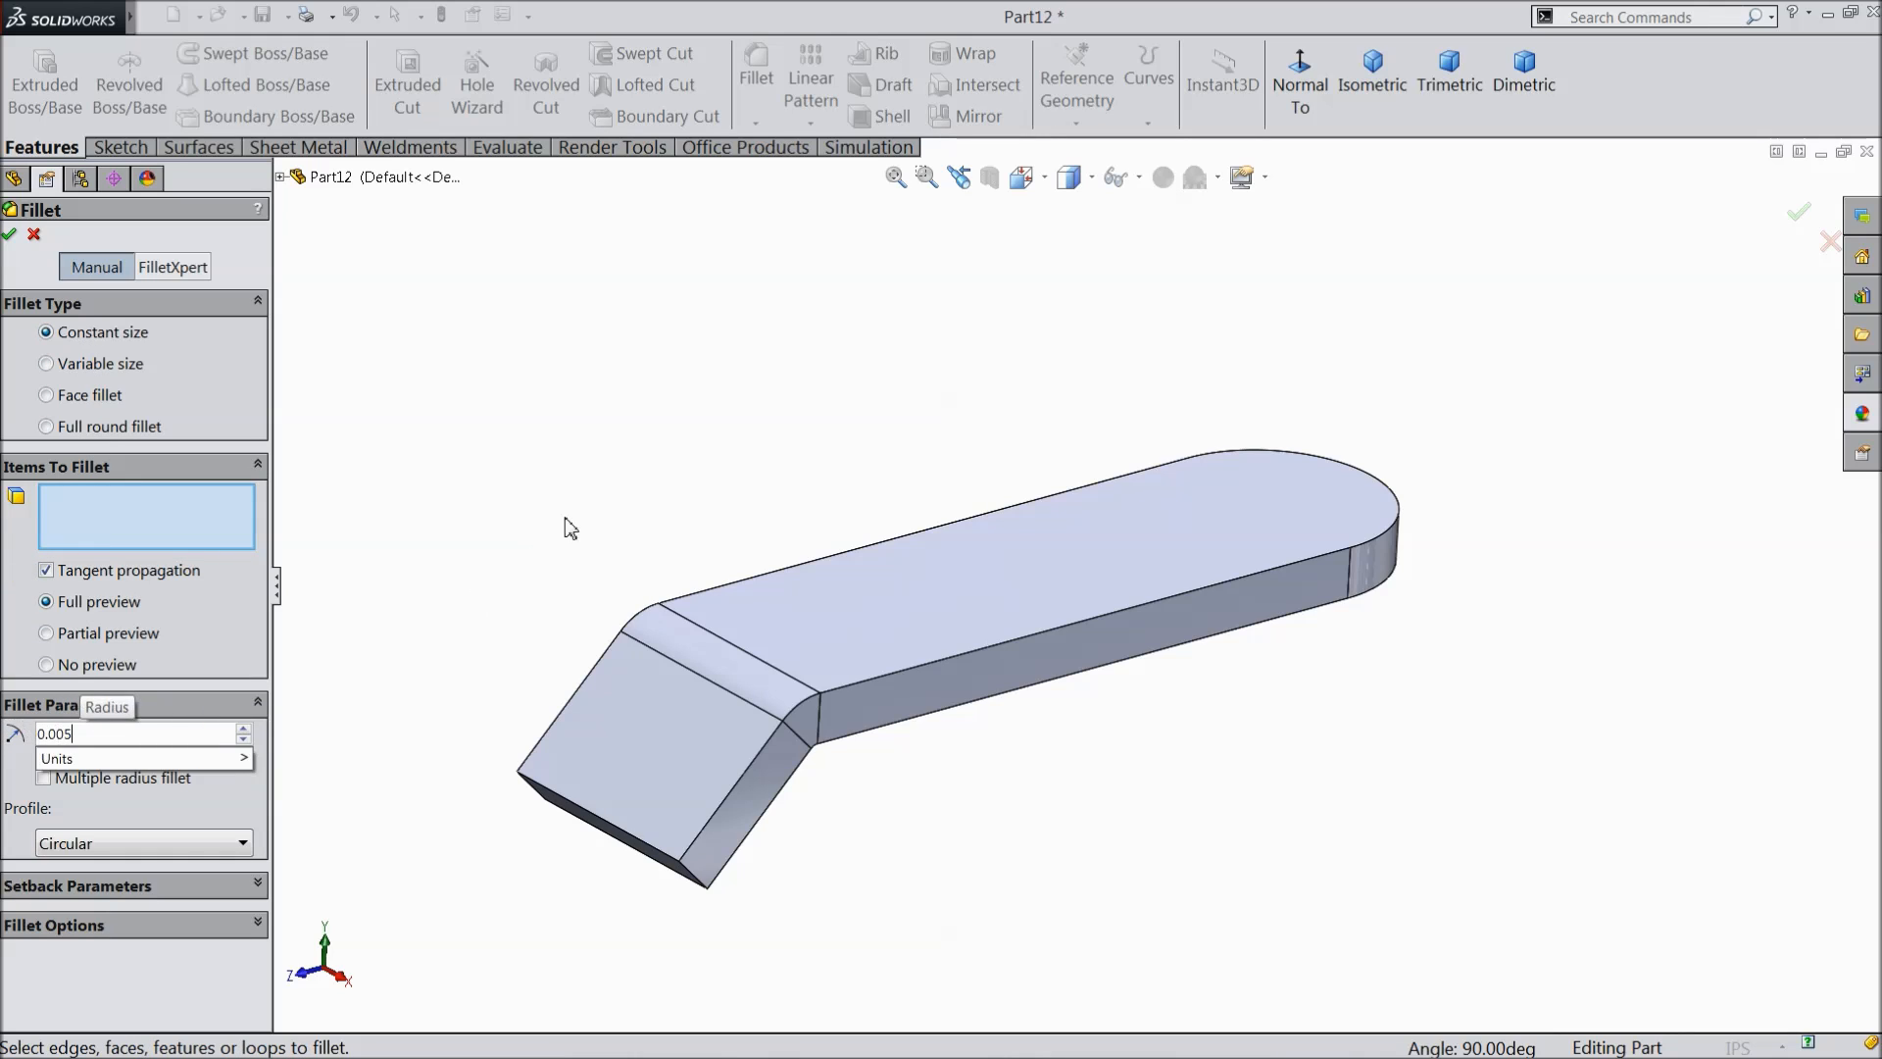
key("Return")
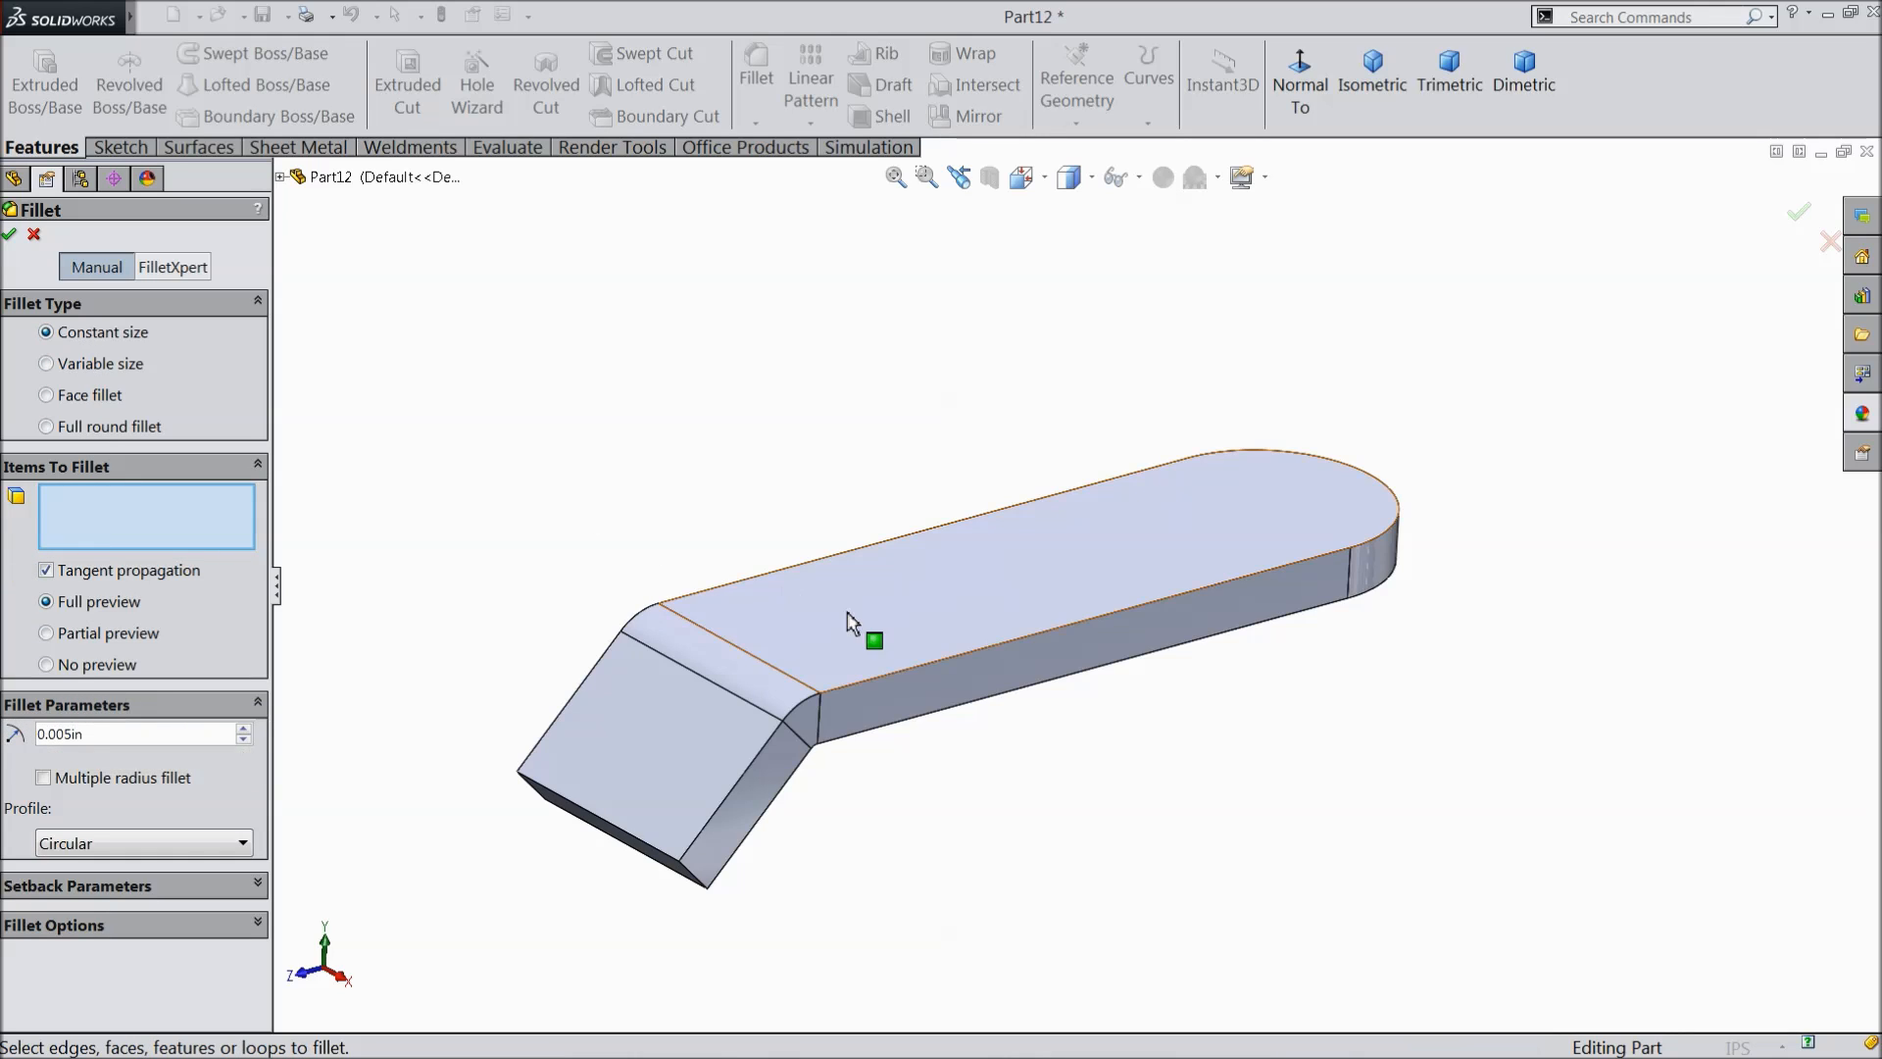
left_click(896, 671)
left_click(928, 724)
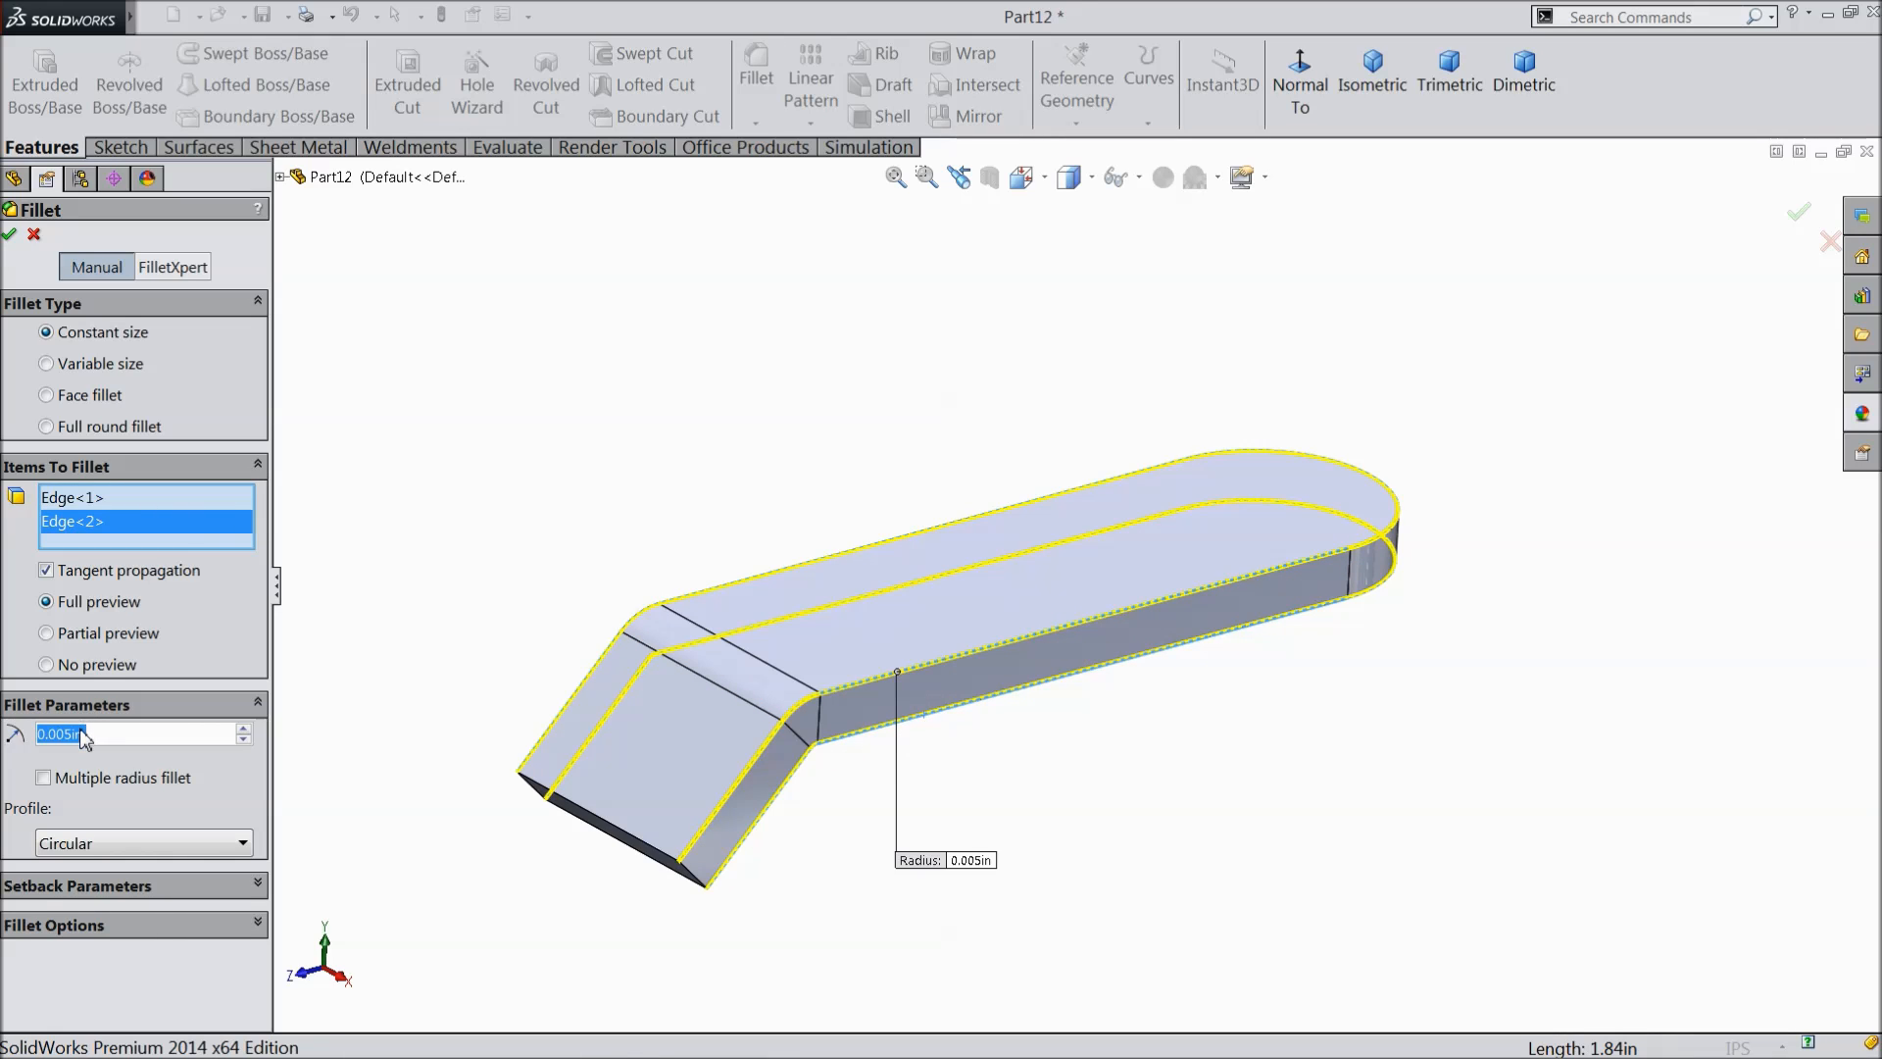
left_click(9, 233)
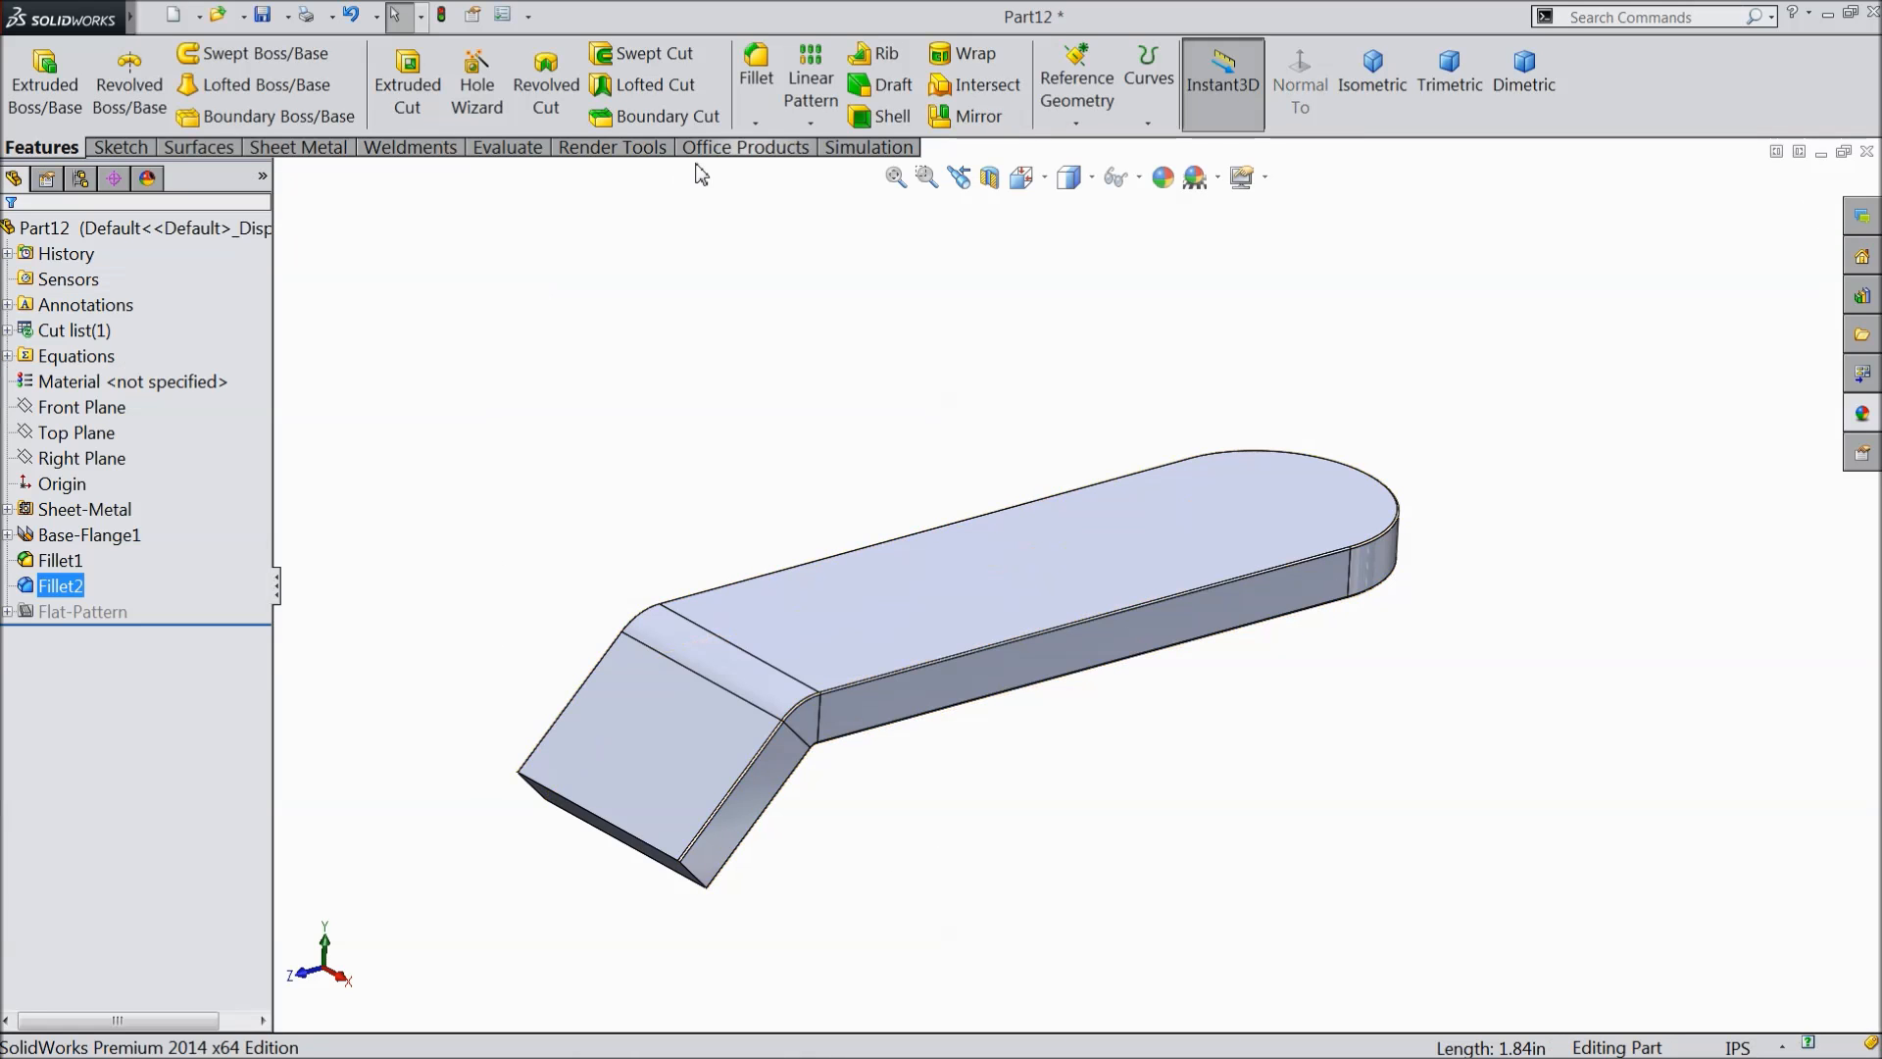
- Shell the handle with a 0.0125 in wall thickness, removing the end face of the short bent flange
left_click(884, 116)
middle_click_drag(520, 501, 586, 332)
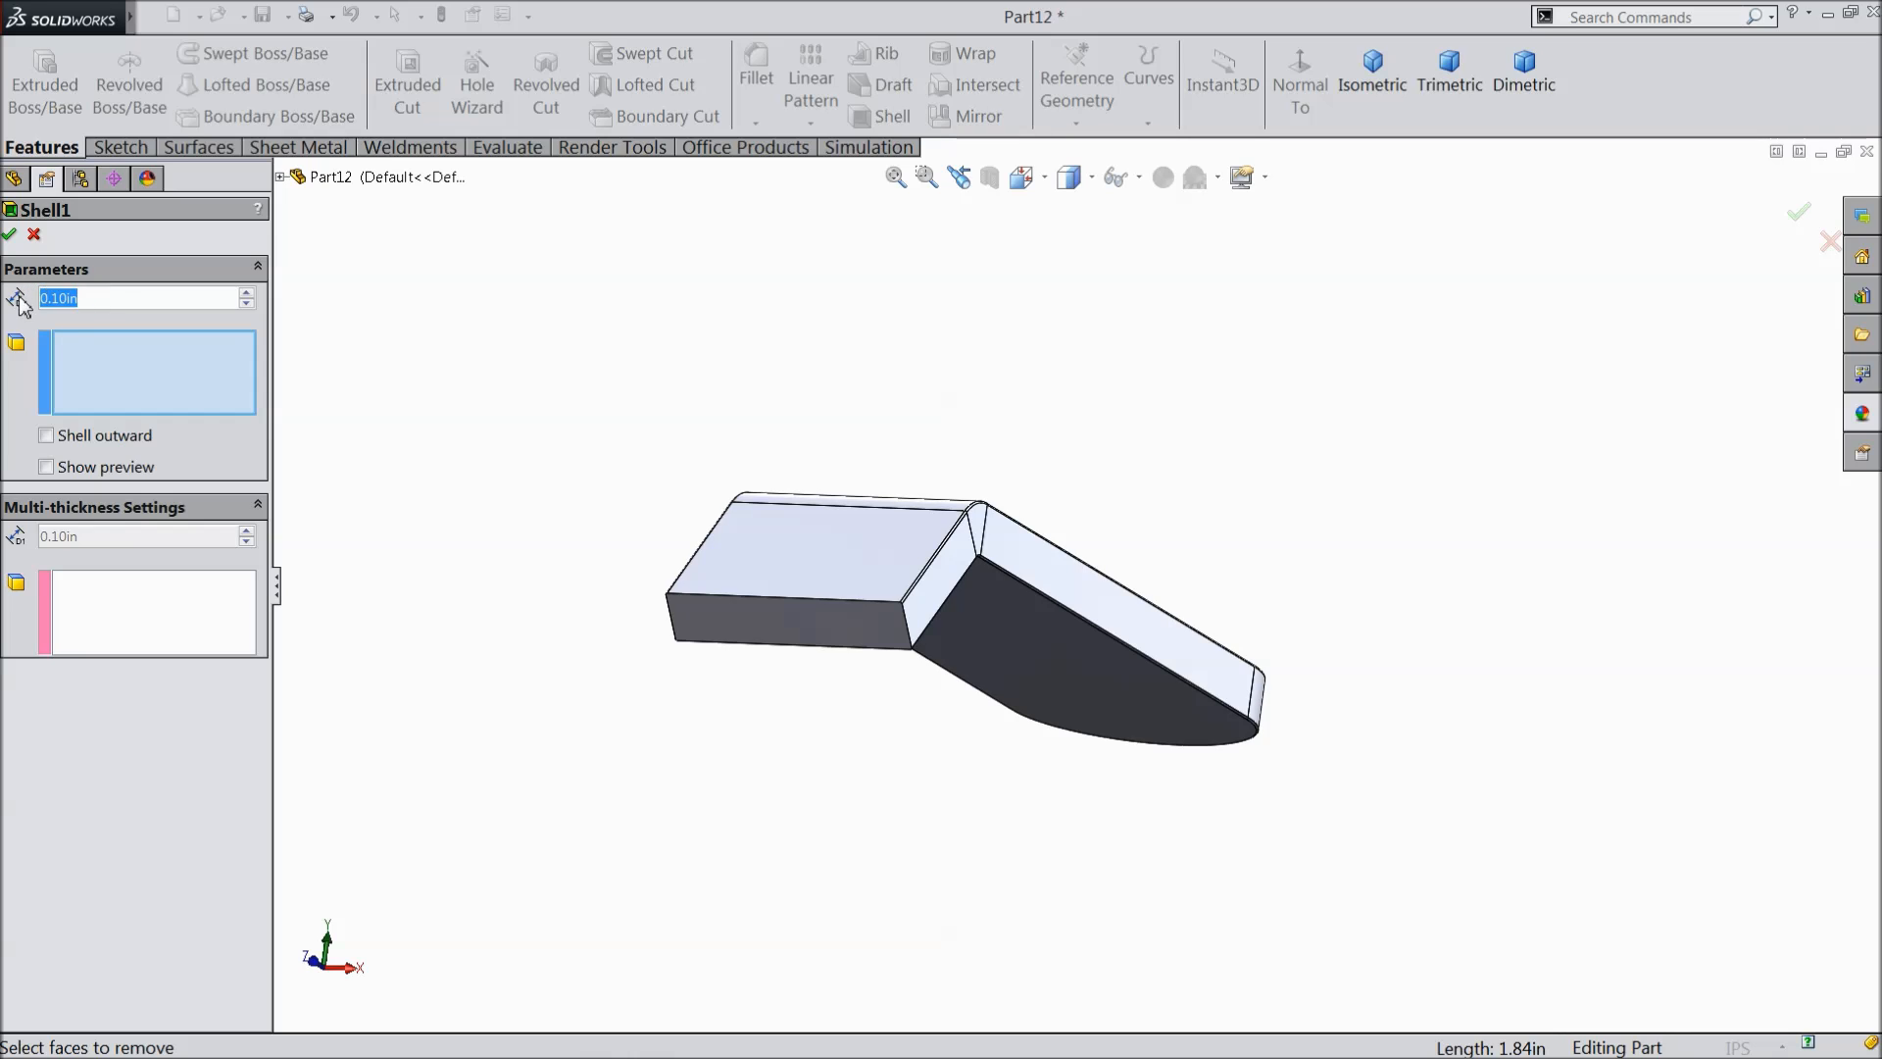
type("0.0125")
key("Return")
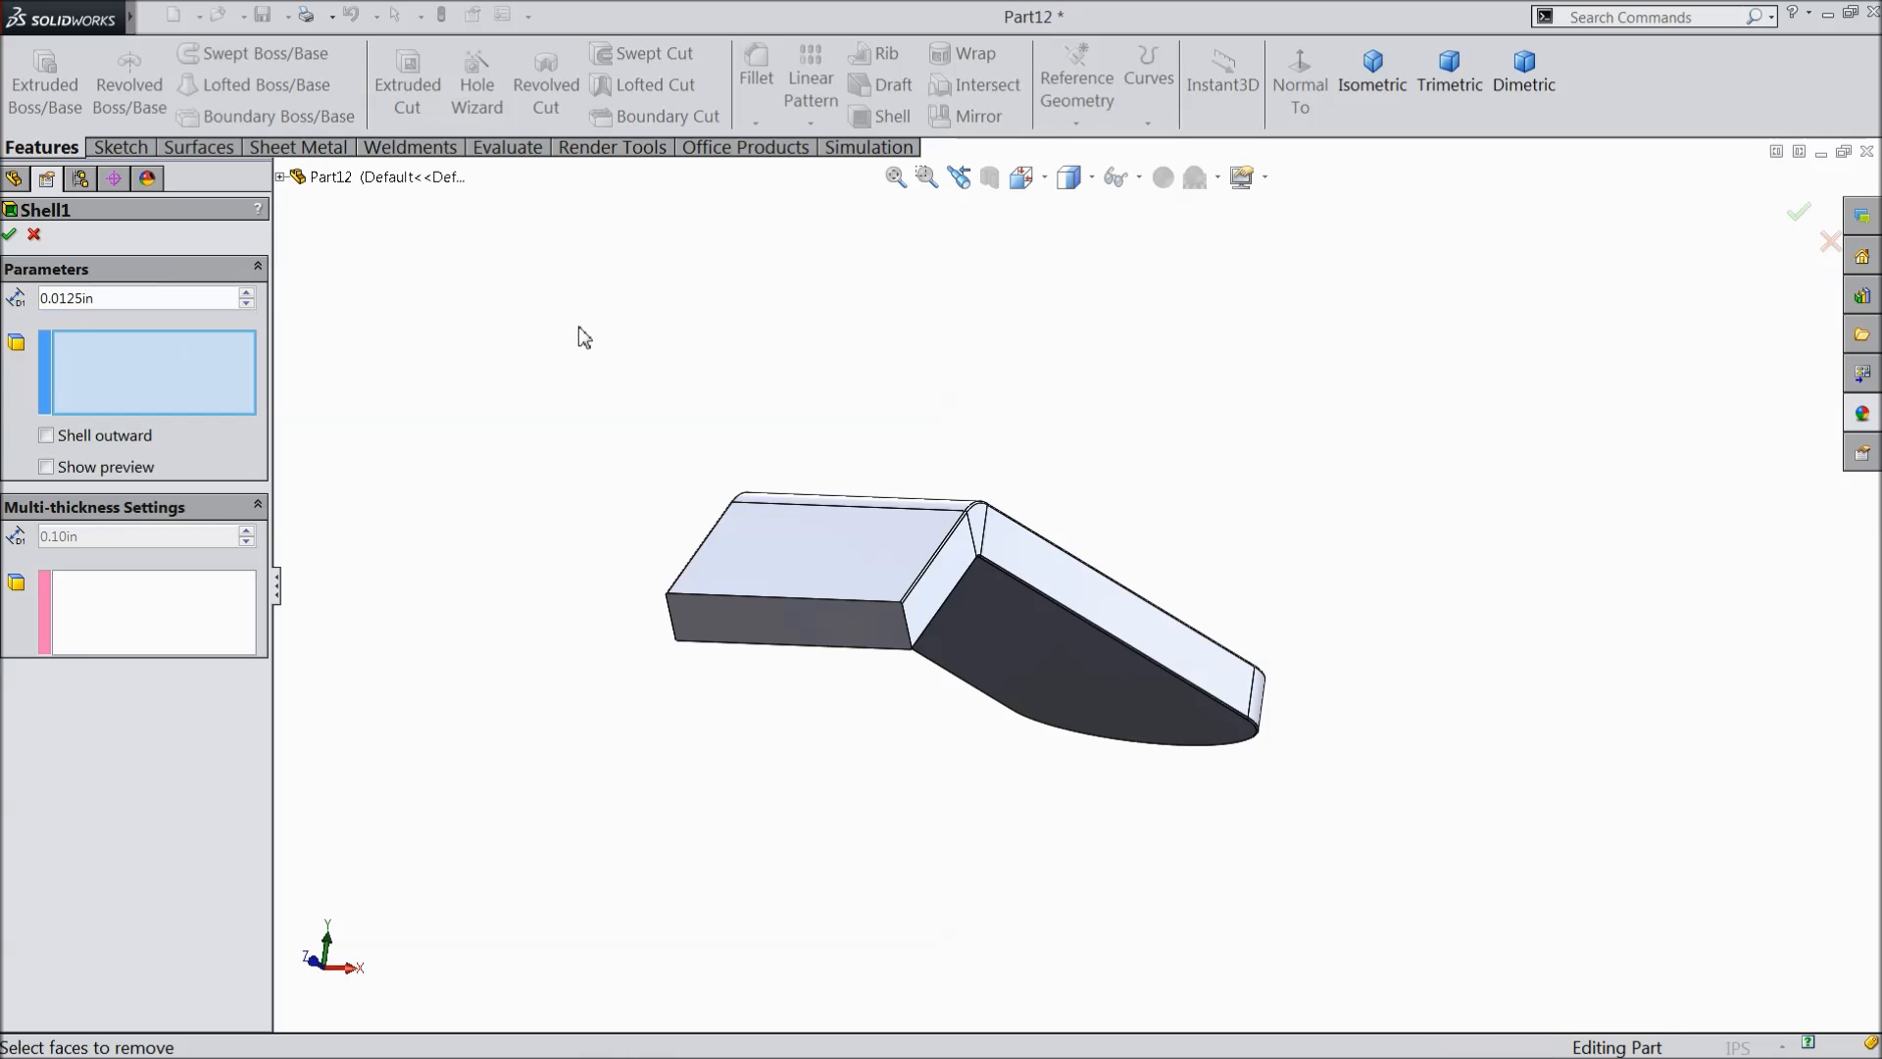
left_click(799, 622)
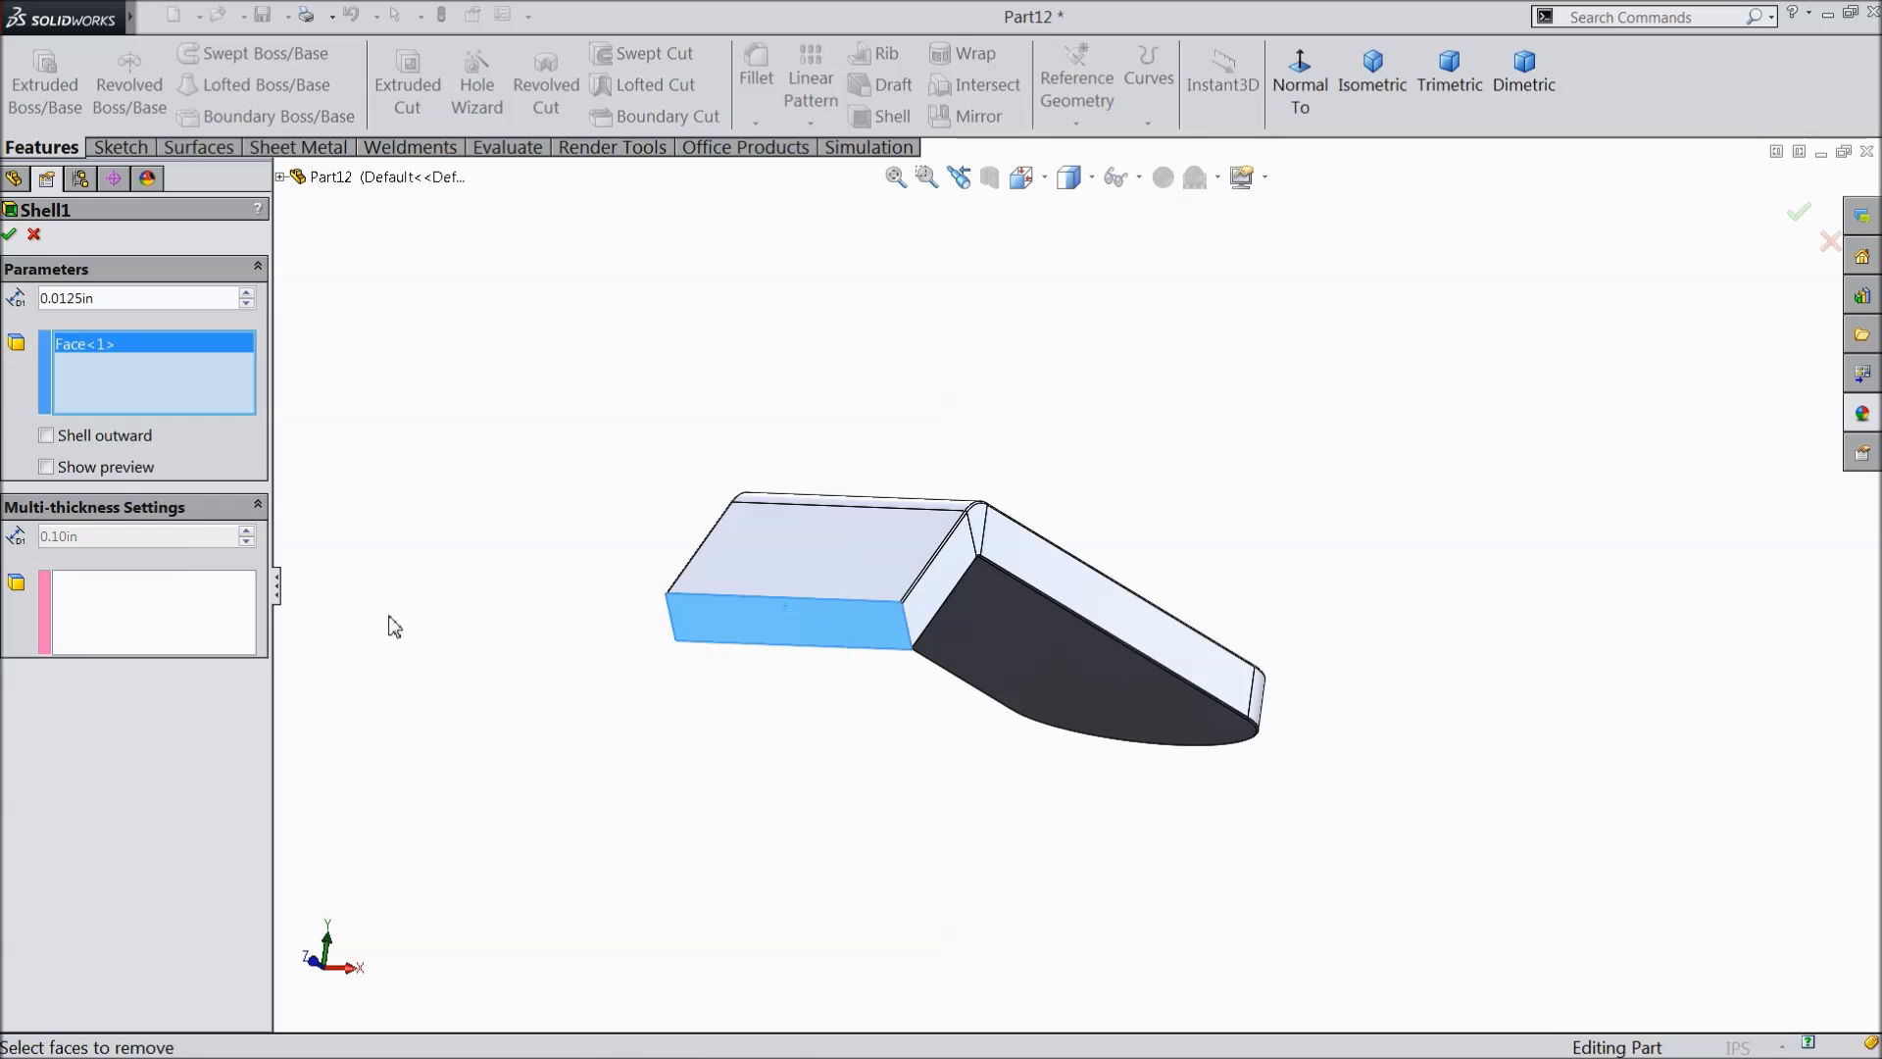
left_click(46, 467)
middle_click_drag(544, 509, 952, 702)
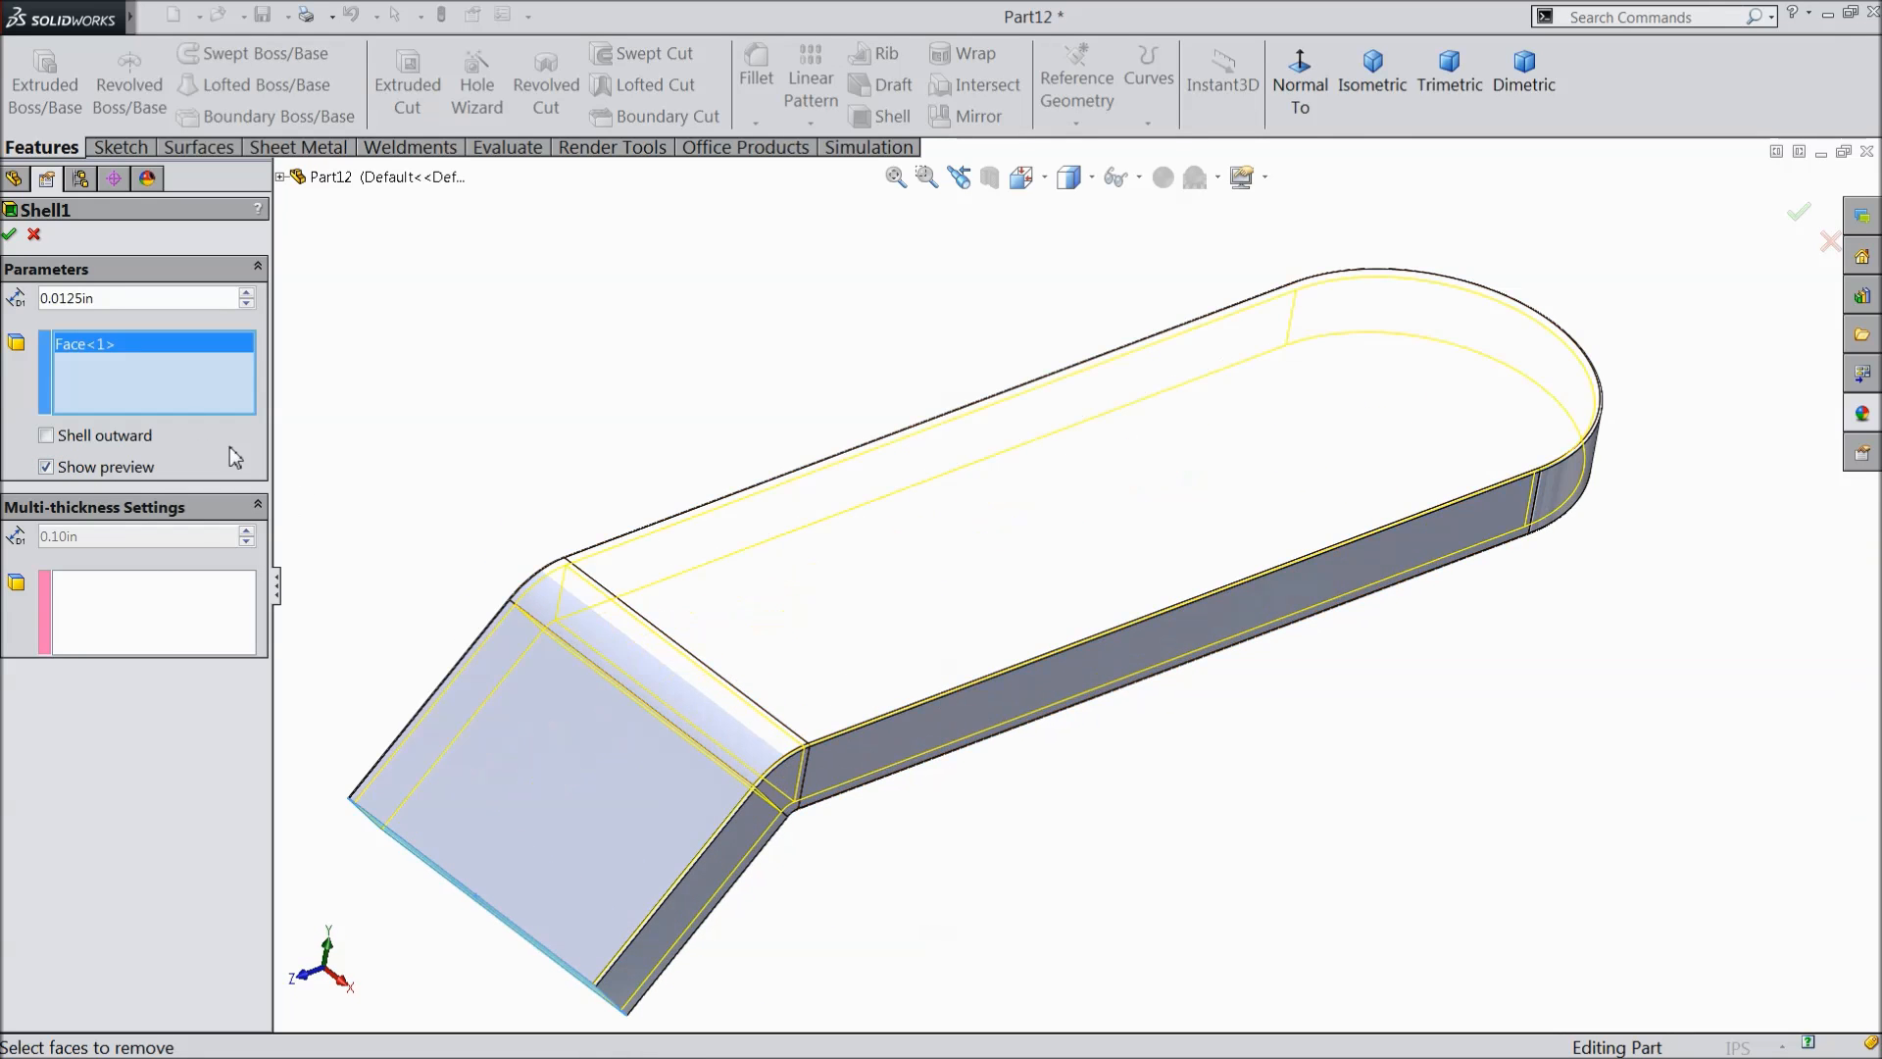
left_click(11, 234)
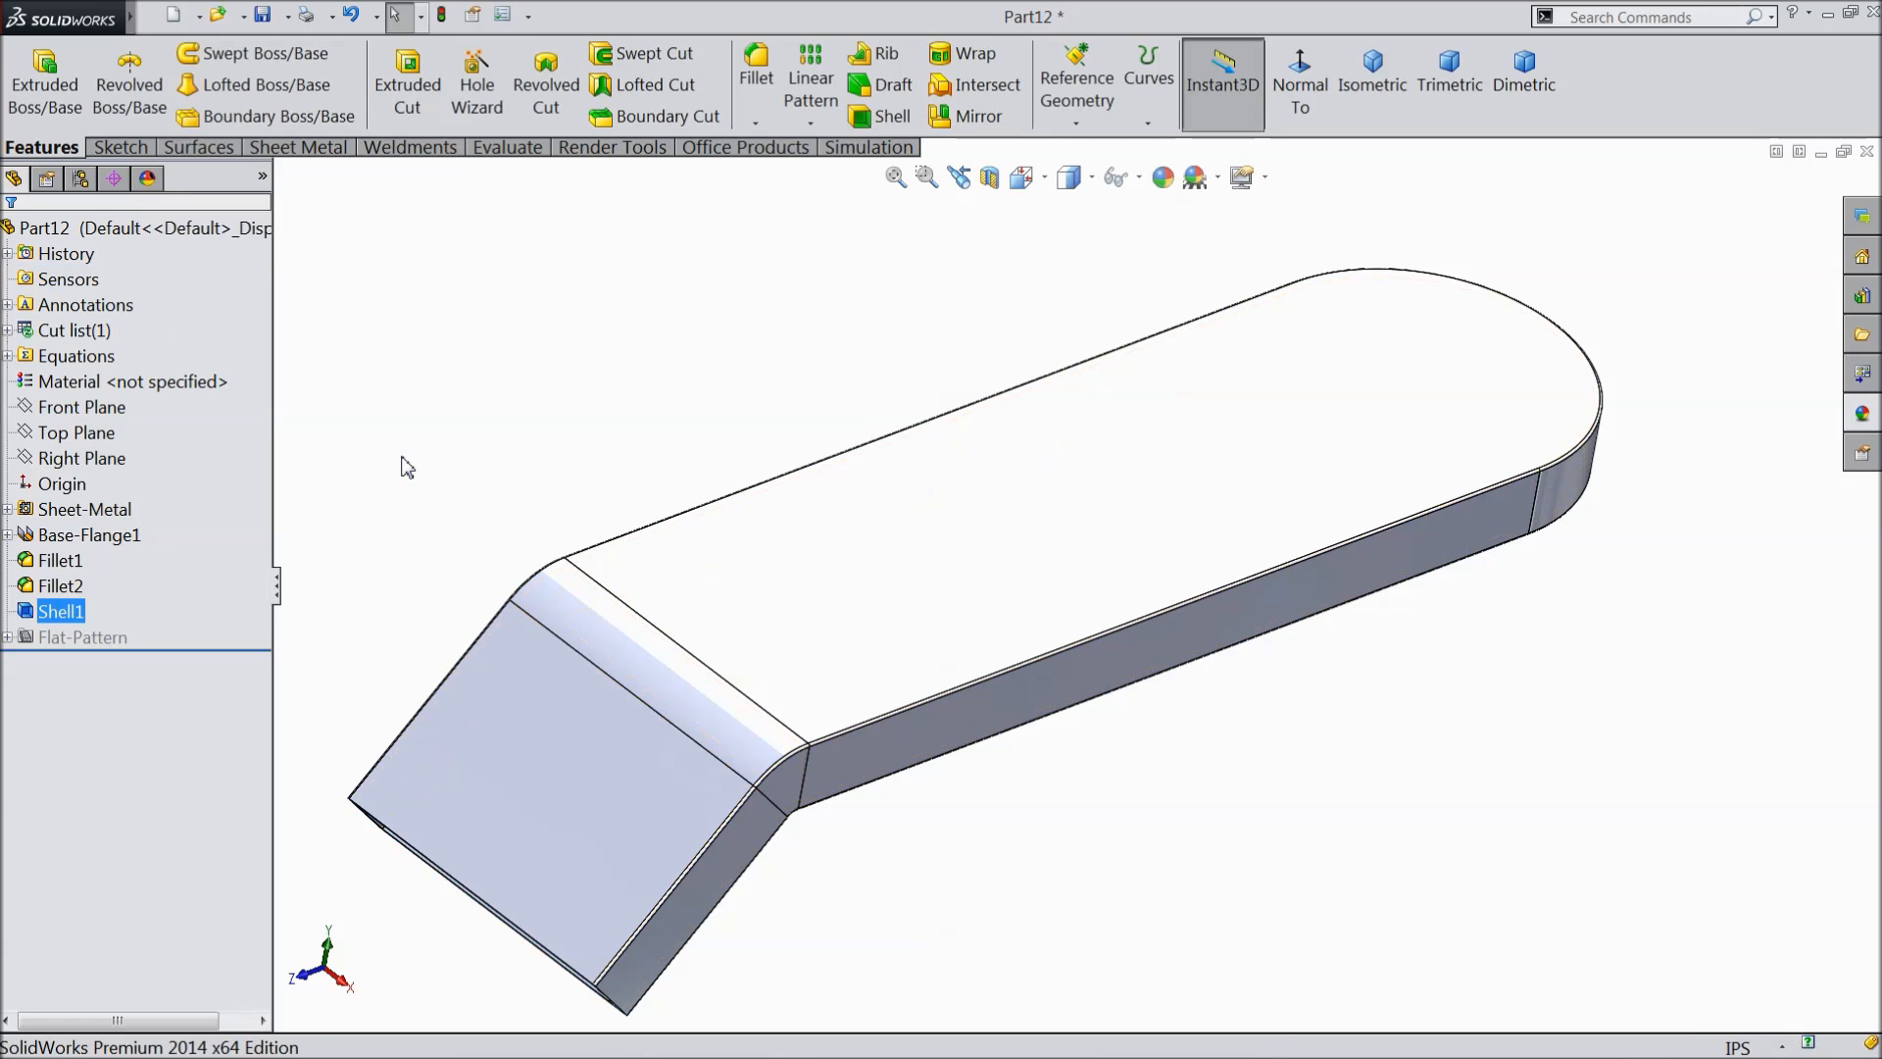
- Apply the glossy rubber appearance to the whole part
middle_click_drag(424, 538, 456, 561)
middle_click_drag(711, 481, 1071, 638)
left_click(225, 230)
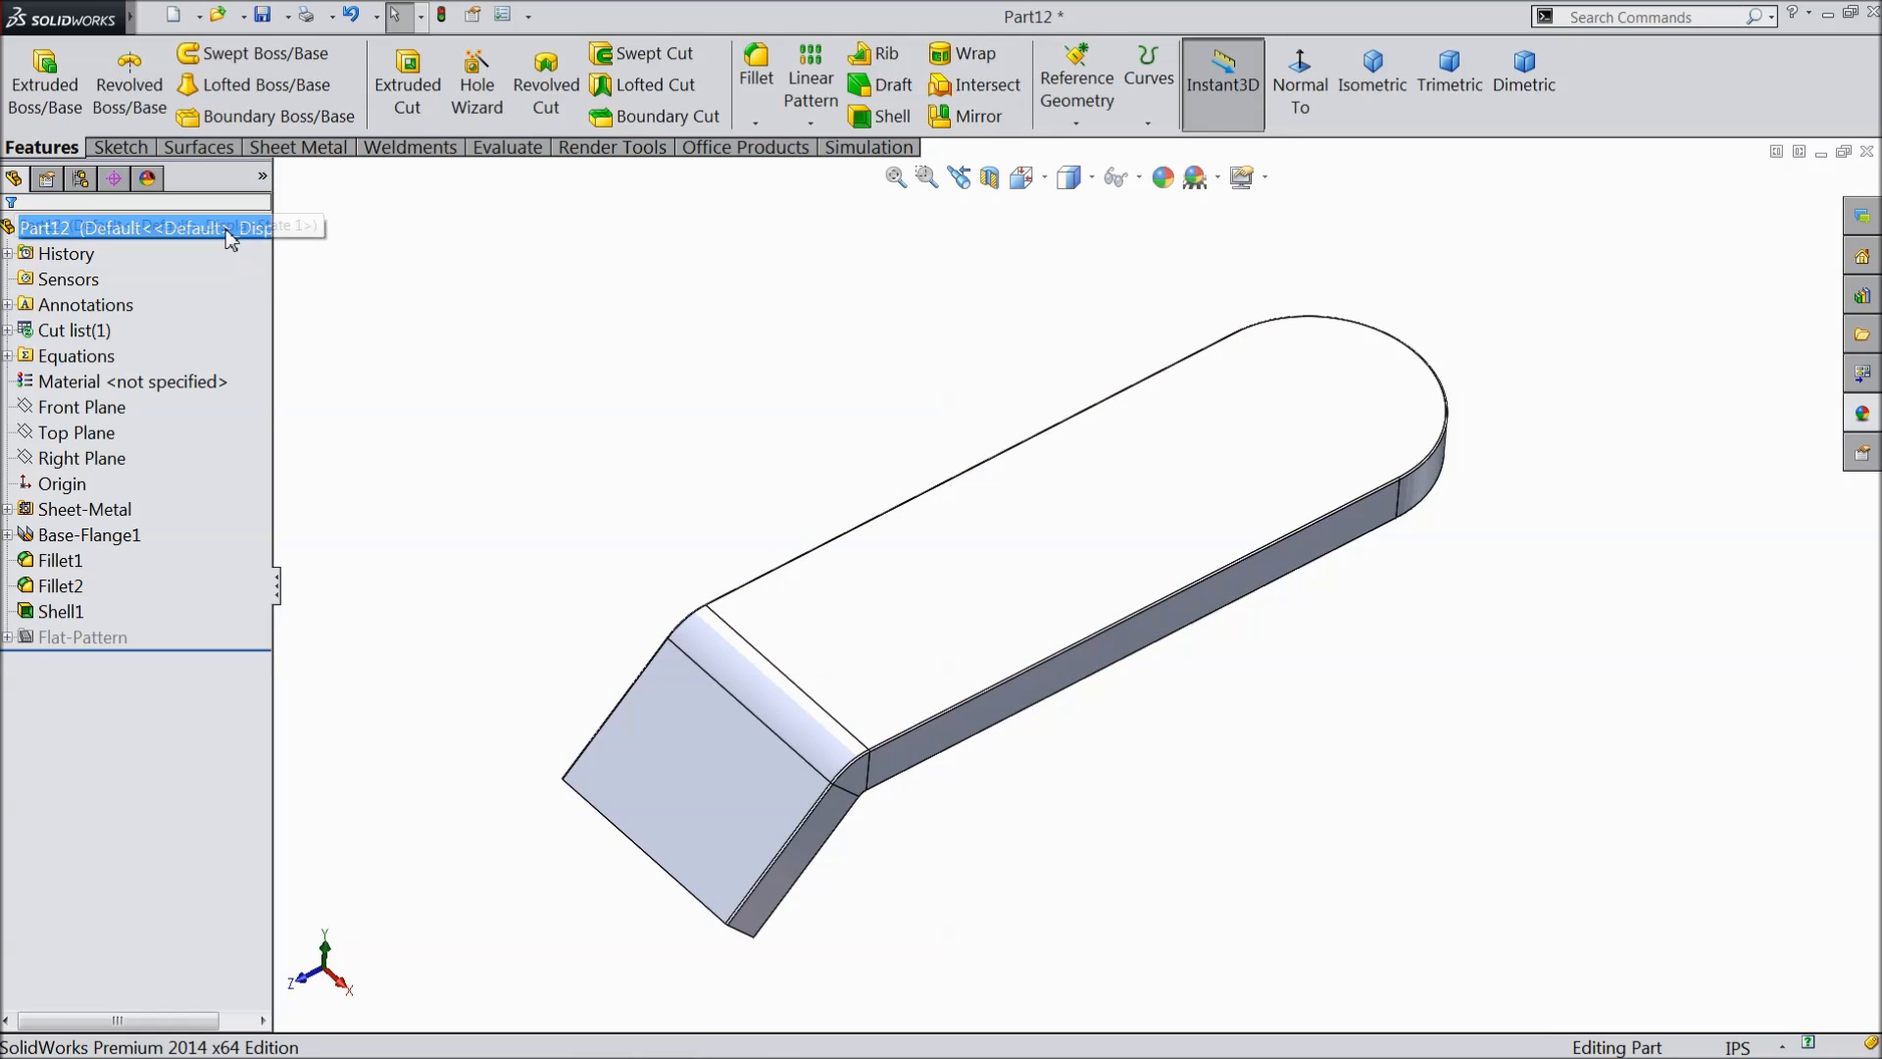
left_click(1873, 418)
scroll(1701, 427, "down", 3)
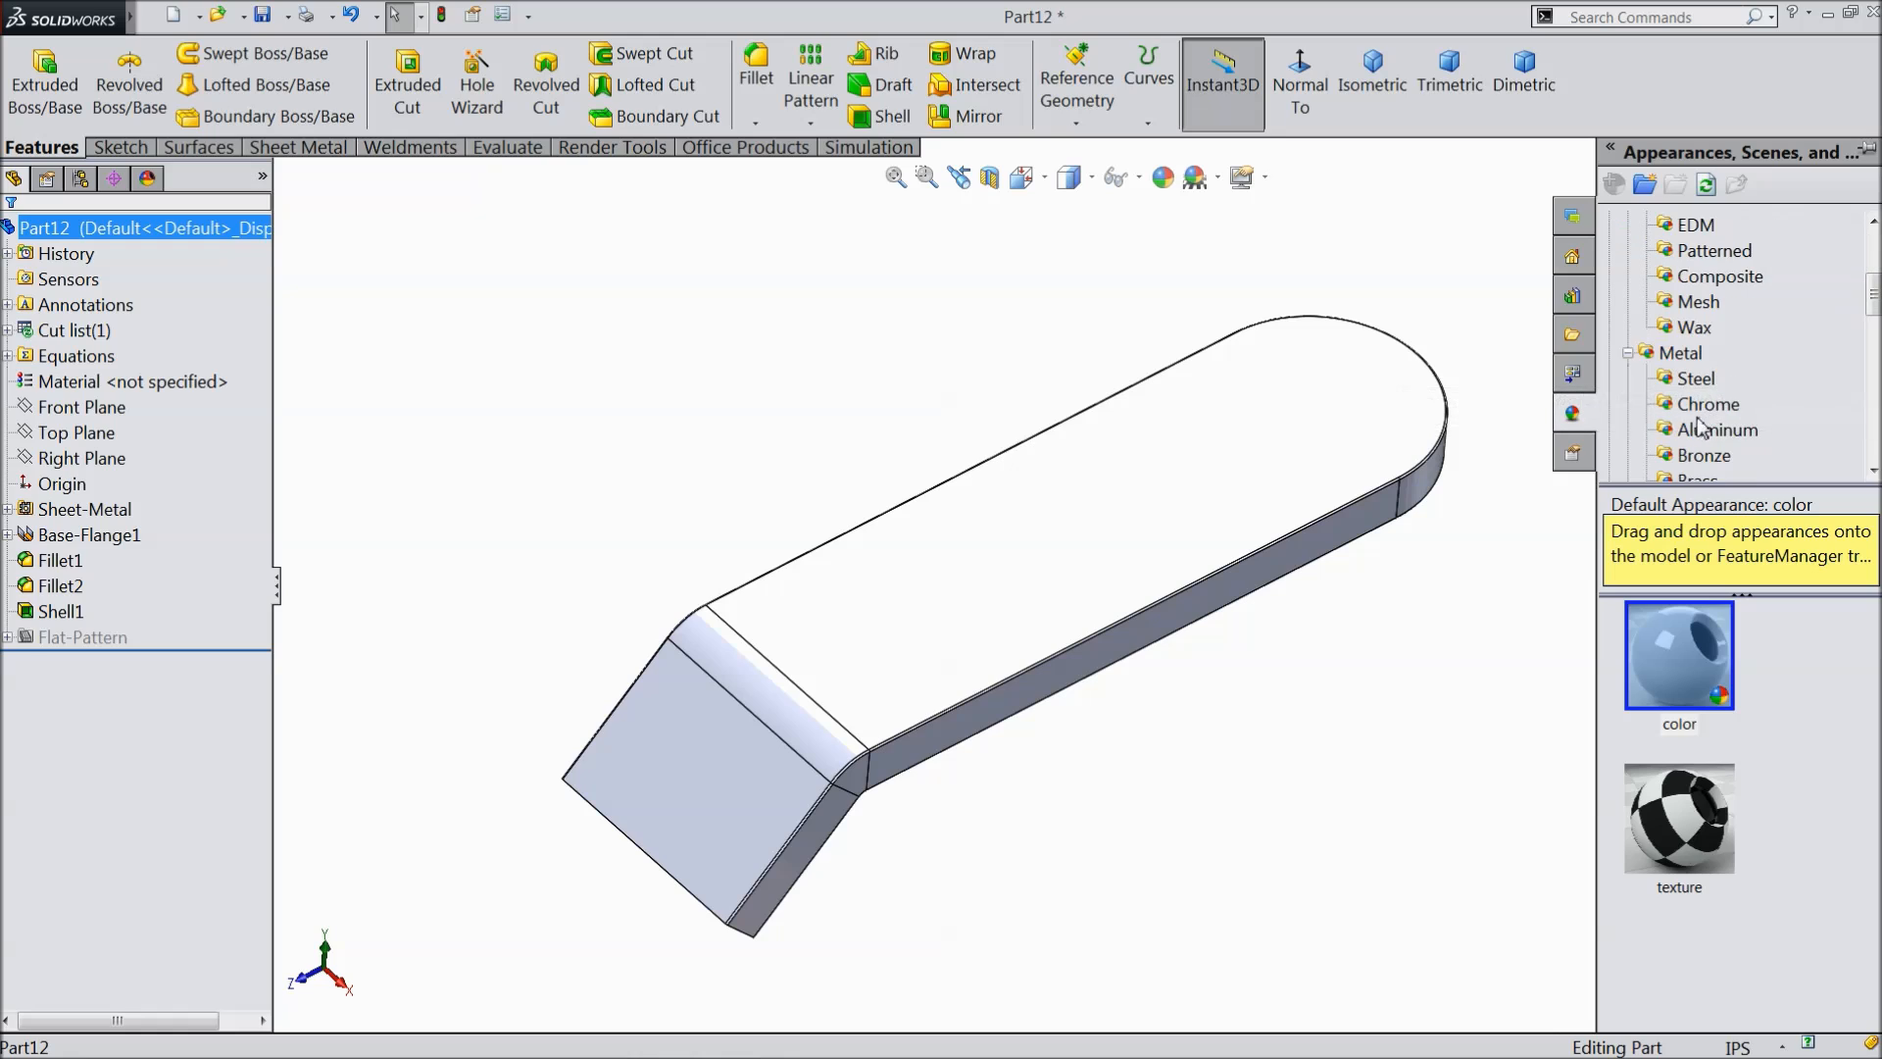
scroll(1706, 441, "down", 4)
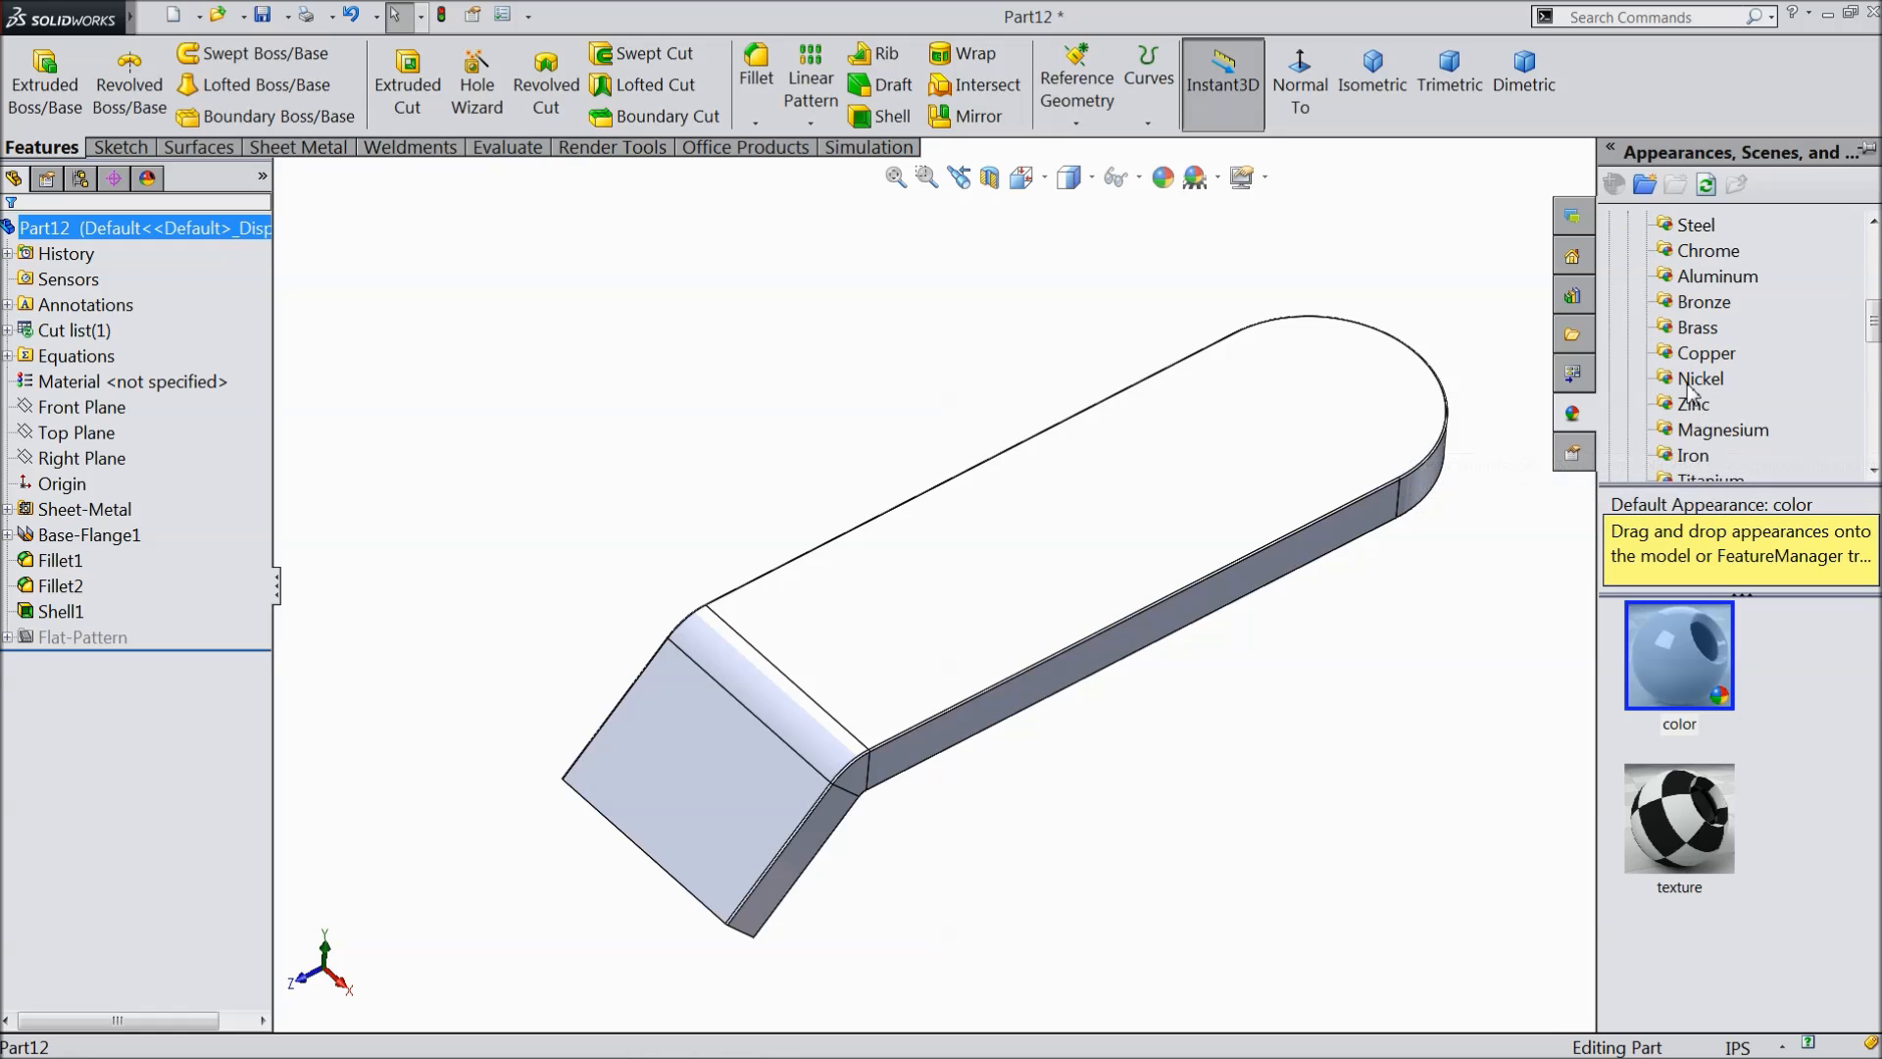
scroll(1688, 392, "down", 3)
left_click(1699, 327)
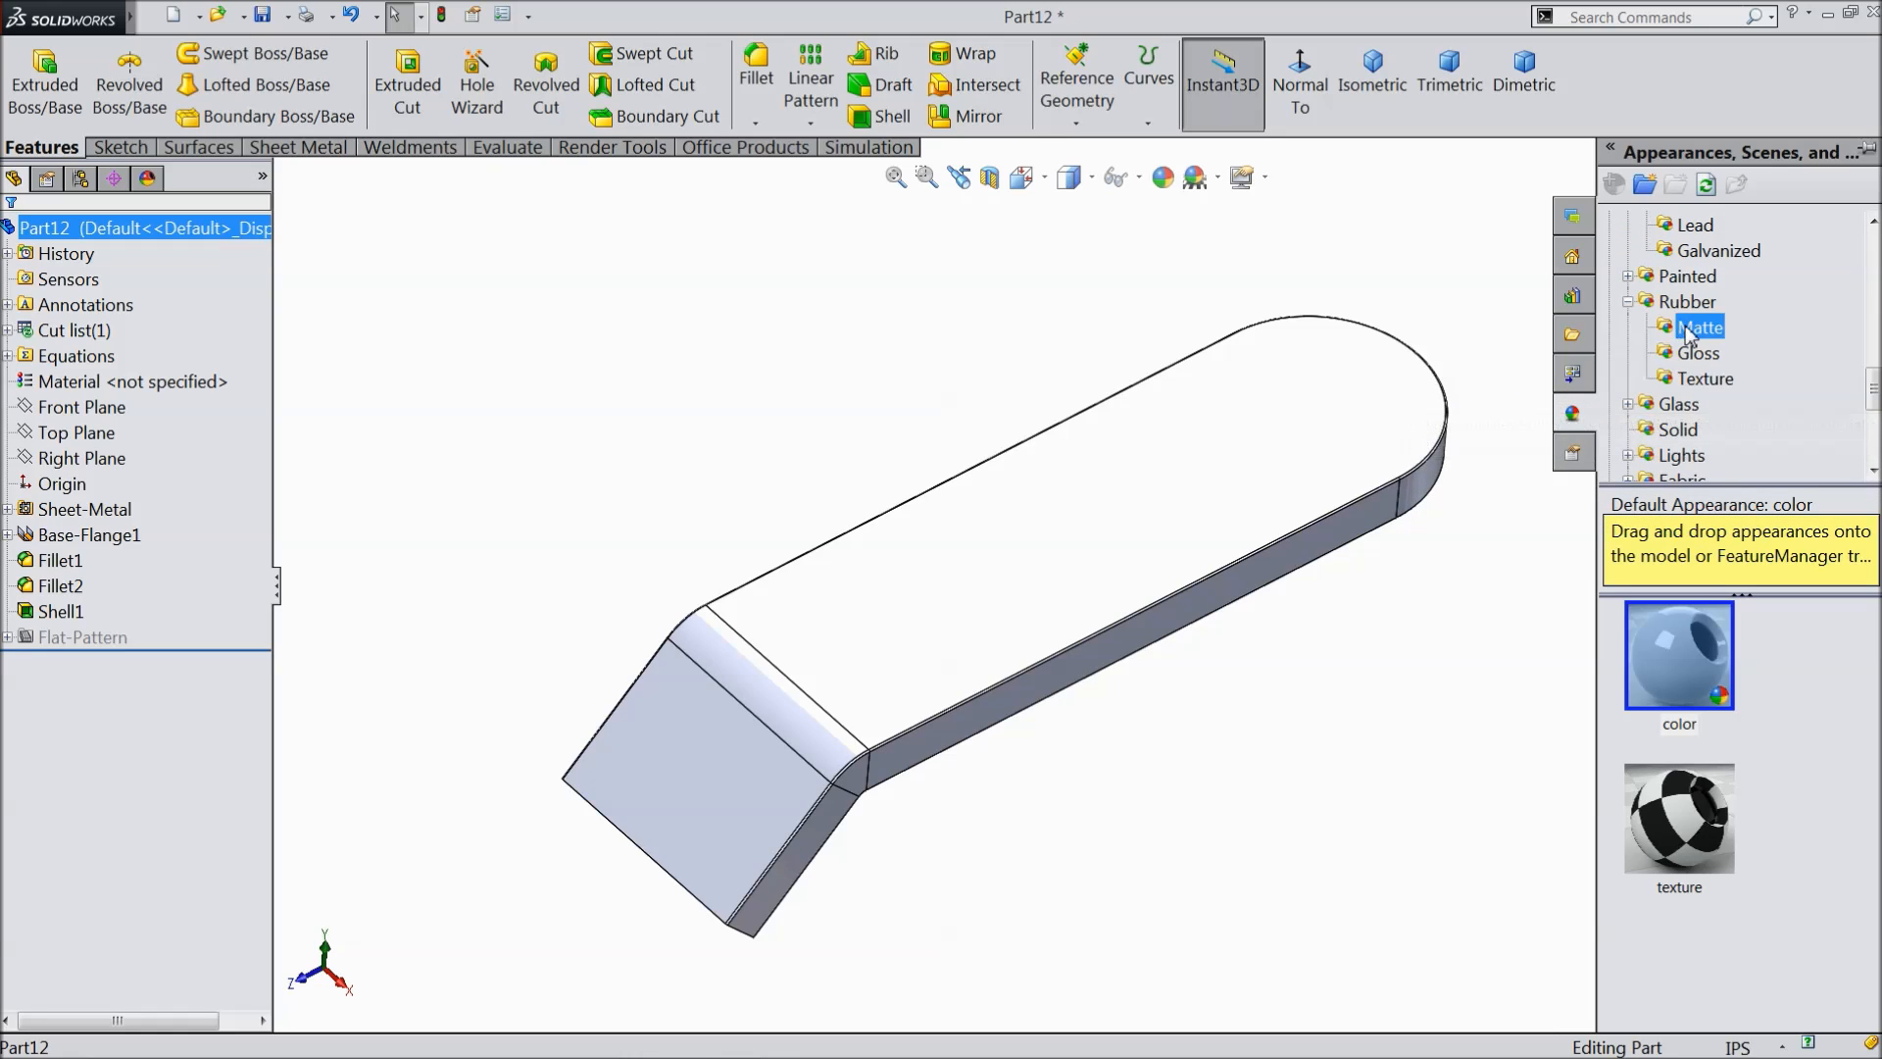
left_click(1698, 354)
double_click(1715, 671)
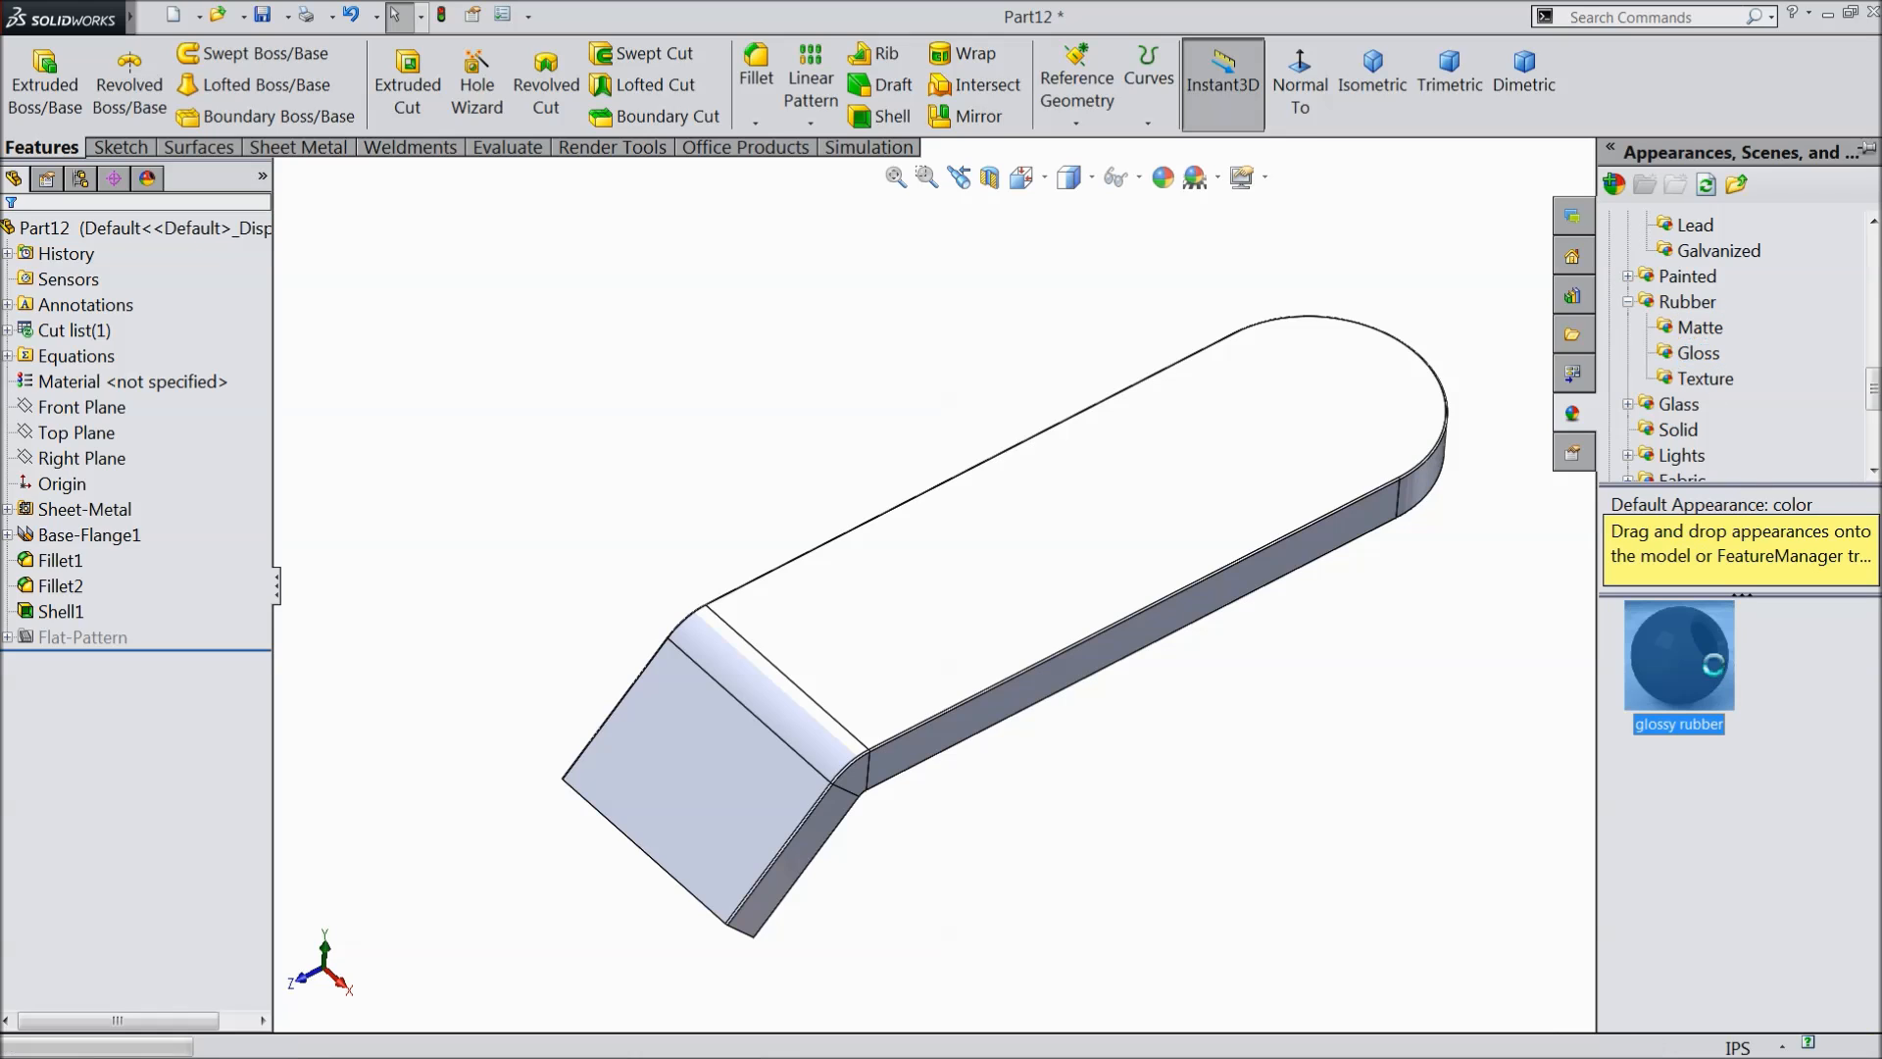
- Change the part's glossy rubber colour to standard red (RGB 255, 0, 0)
left_click(1164, 179)
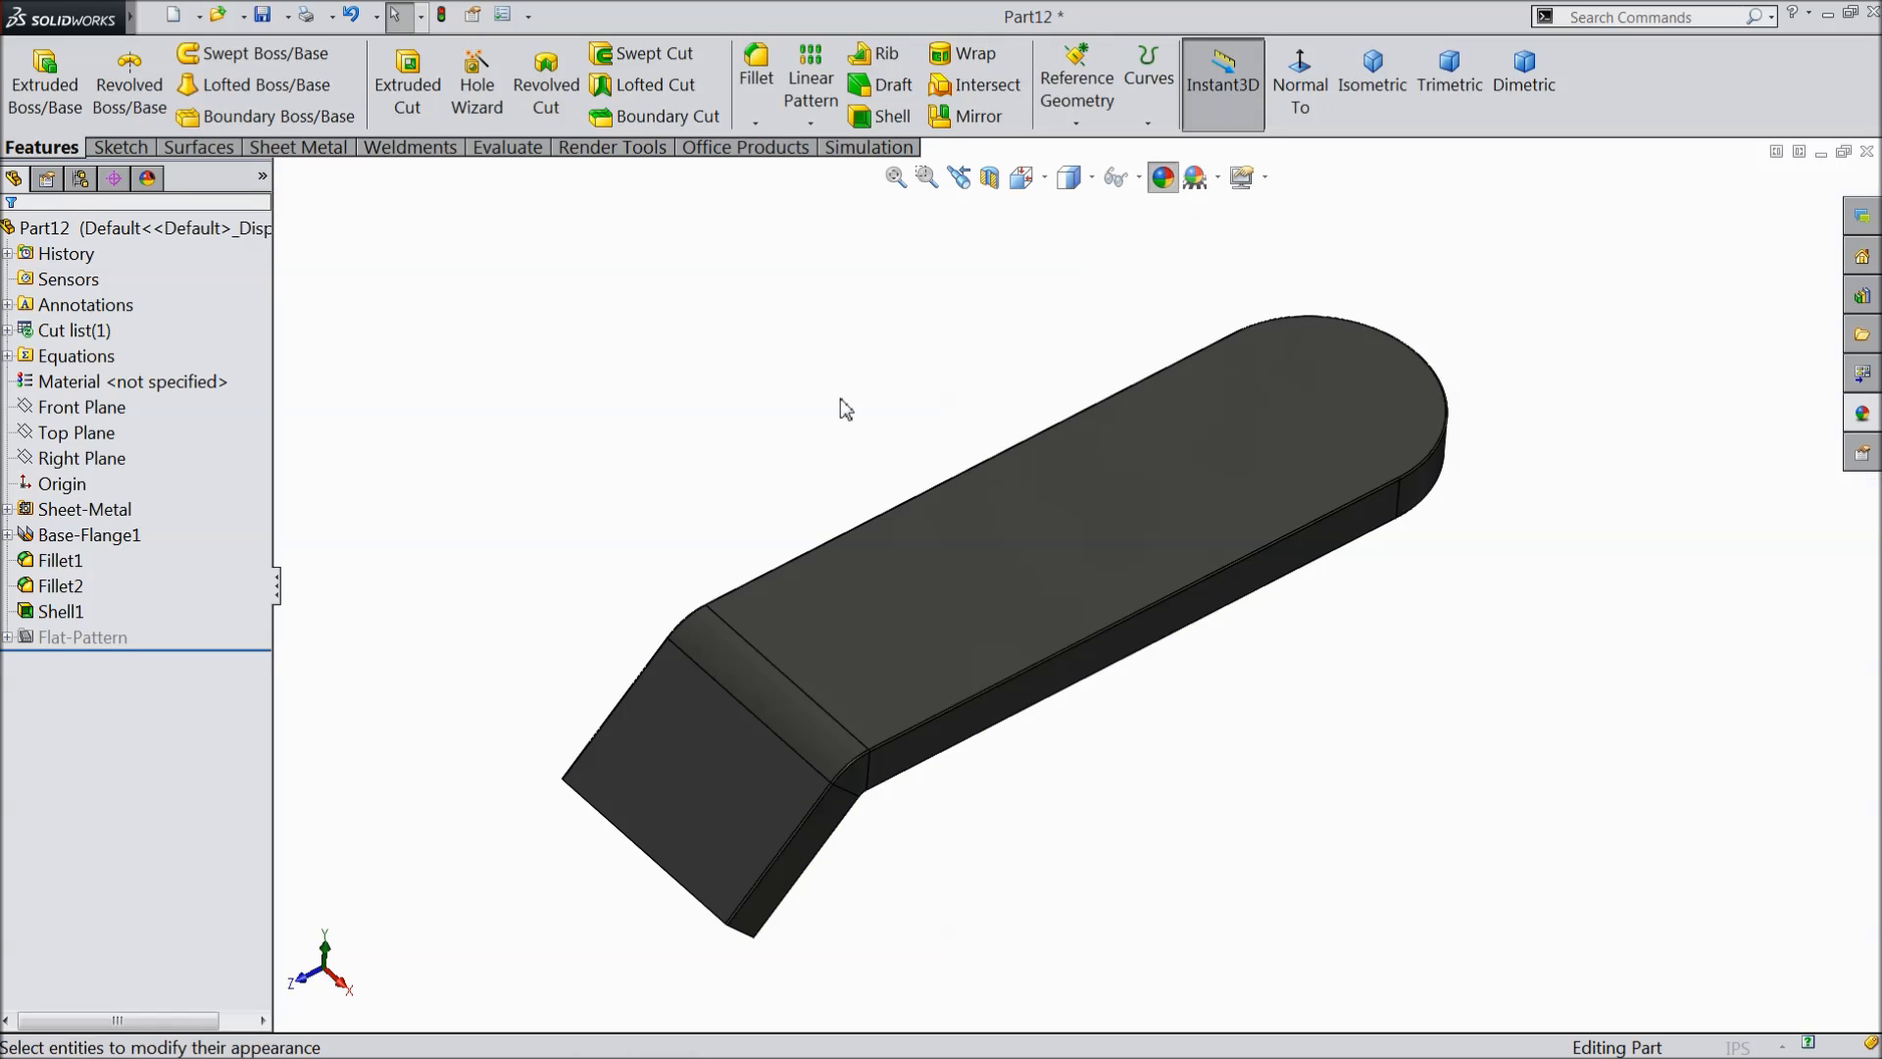
left_click(78, 729)
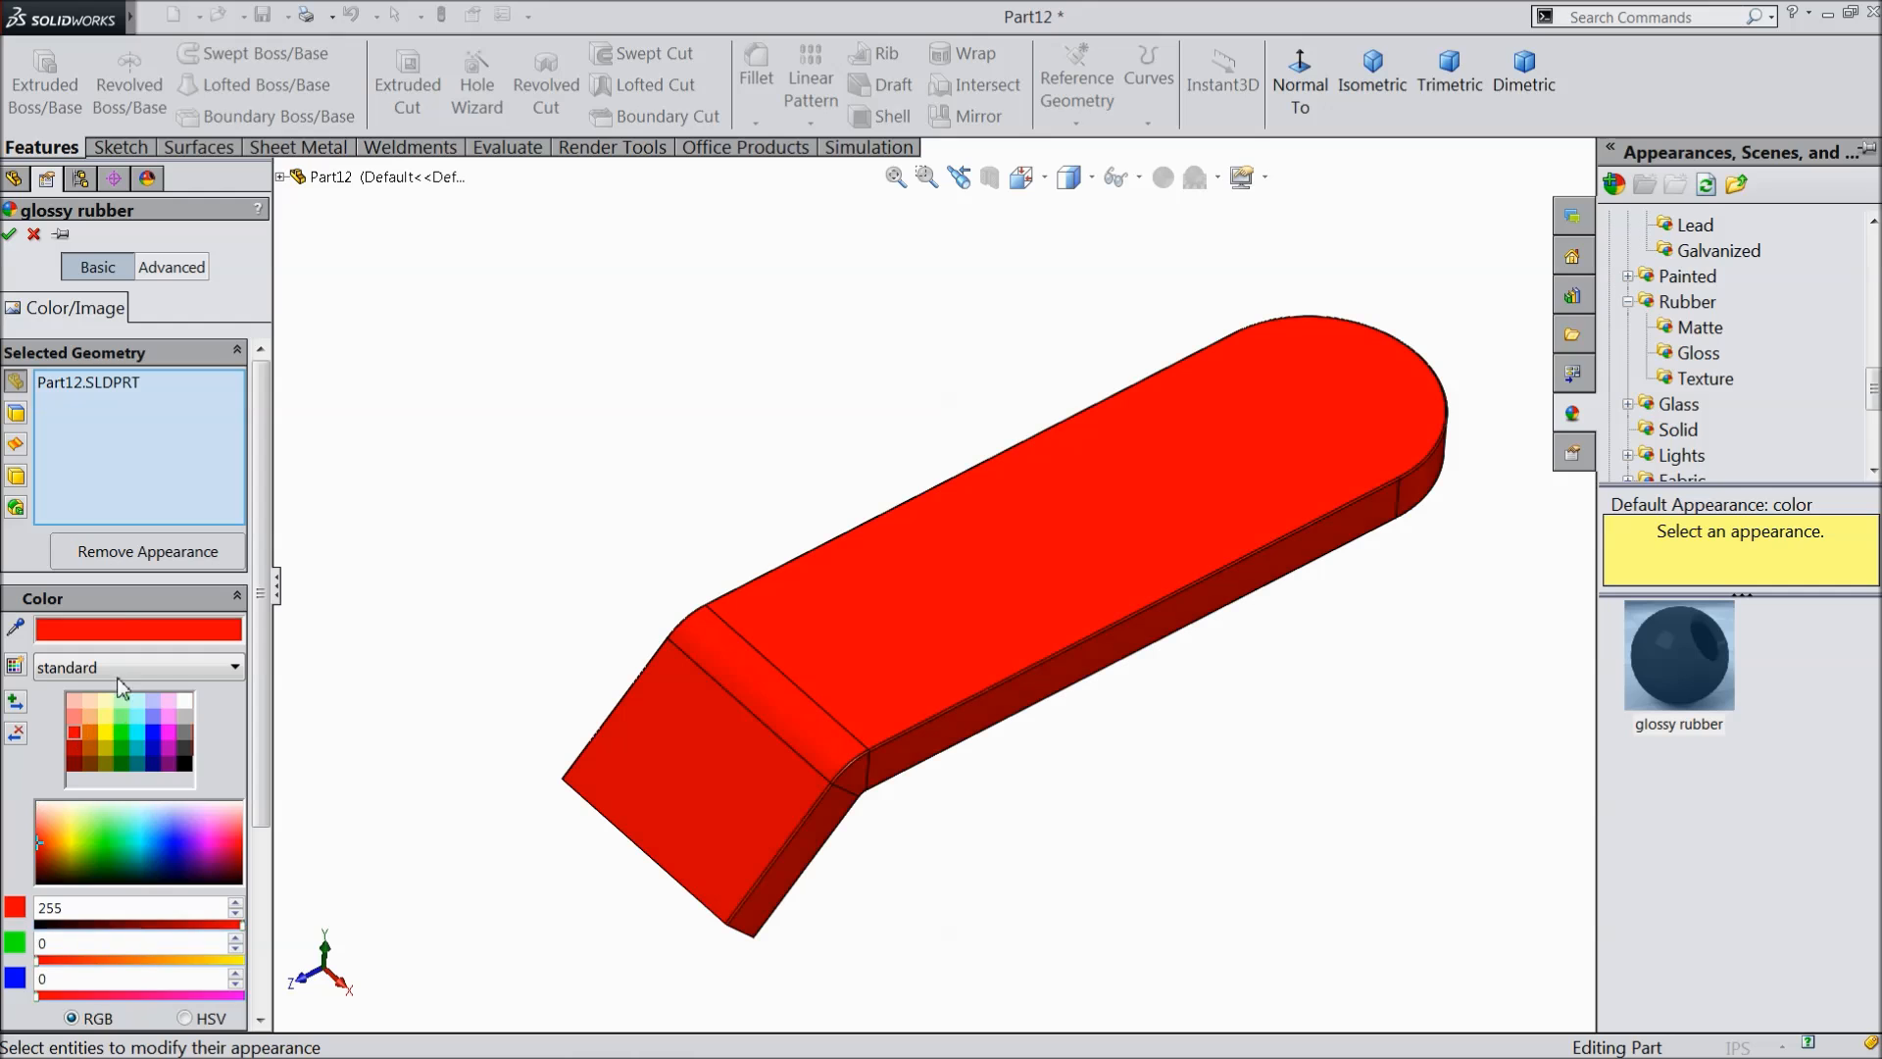
left_click(10, 236)
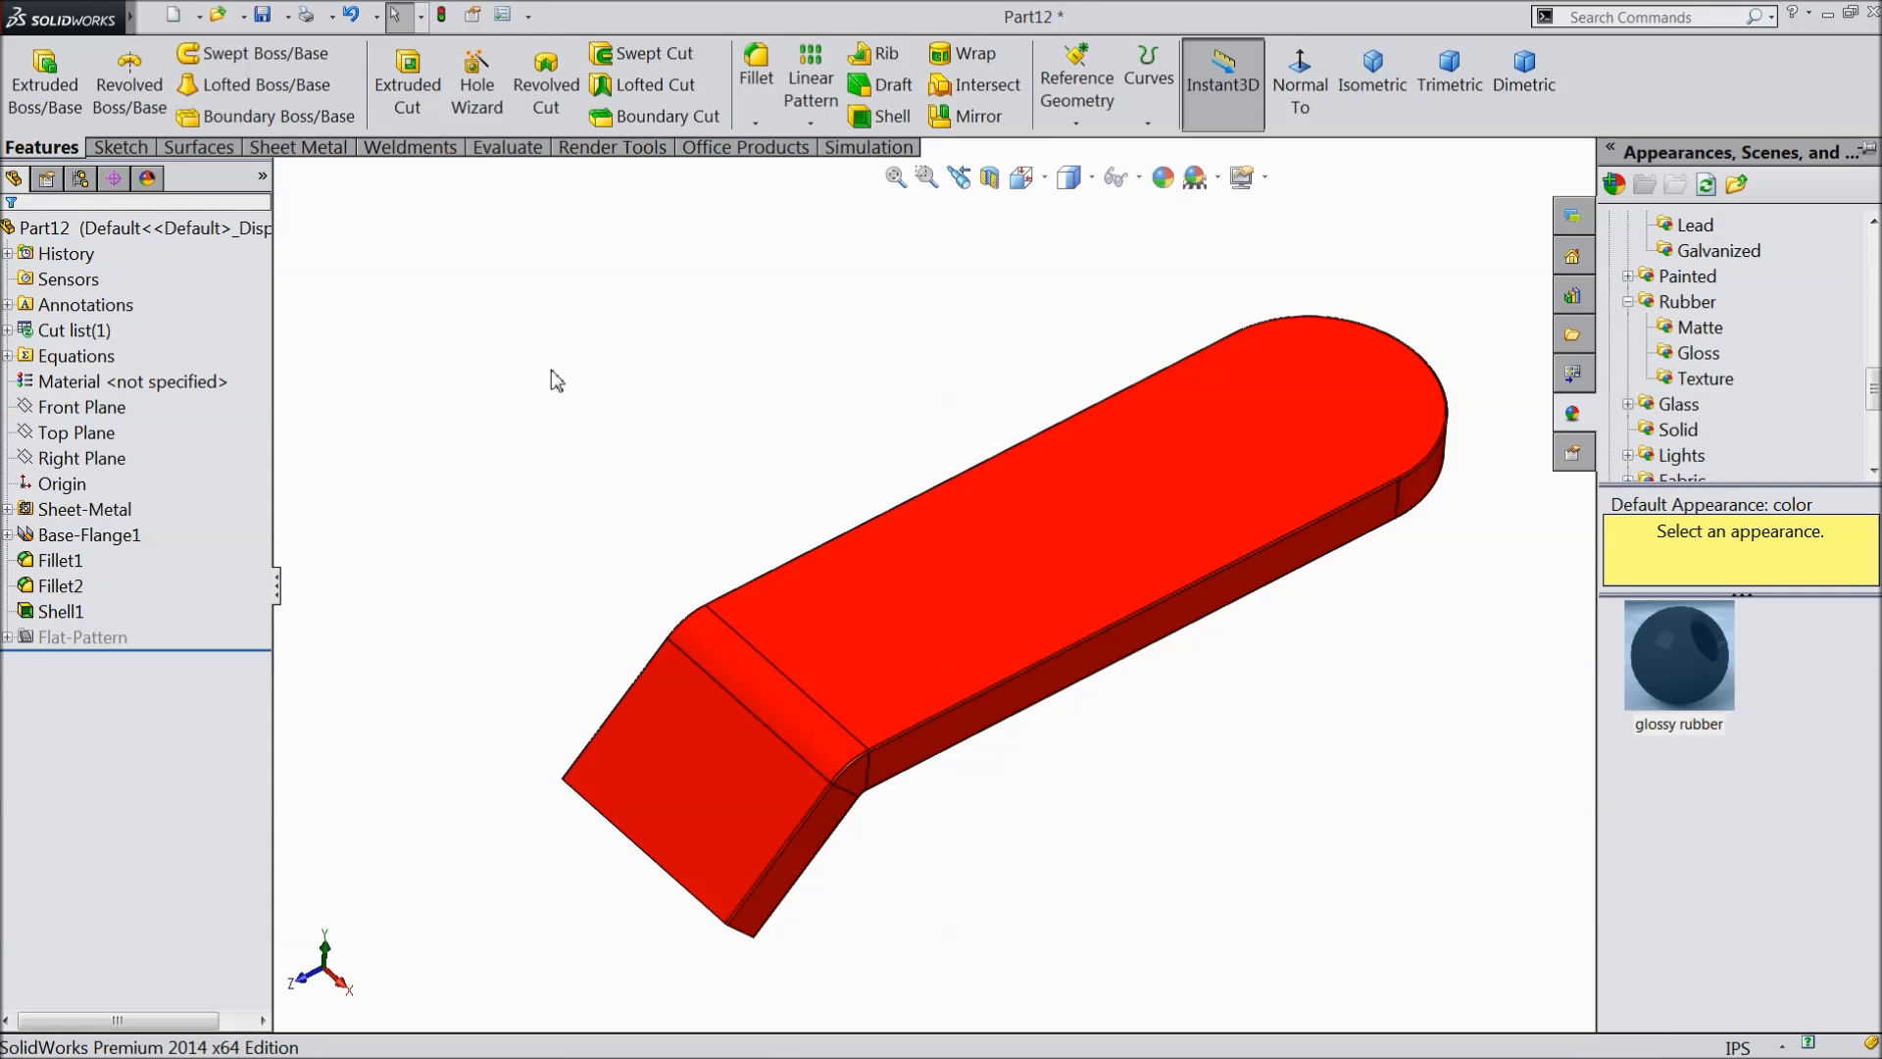
middle_click_drag(550, 385, 550, 385)
key("Escape")
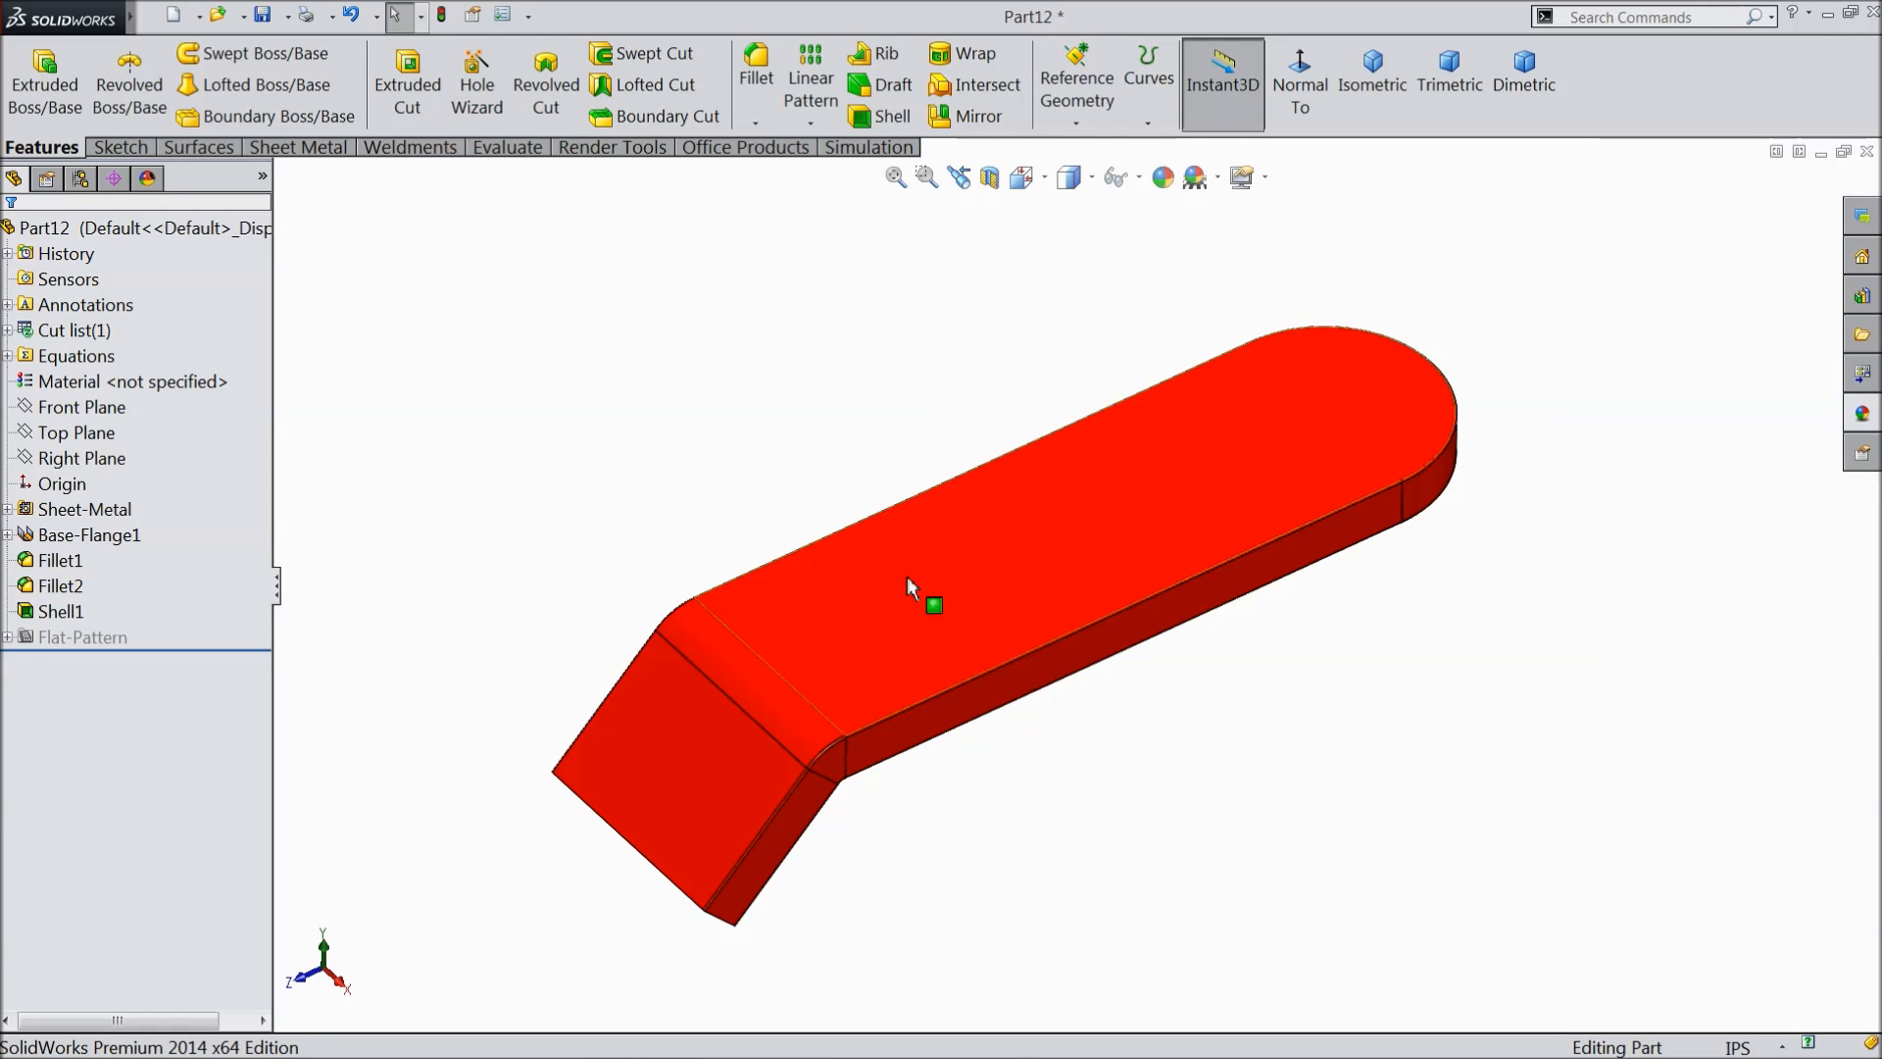
- Start a sketch on the long flat top face and draw a vertical centerline about 1.76 in long near its right edge
left_click(1029, 586)
left_click(1020, 535)
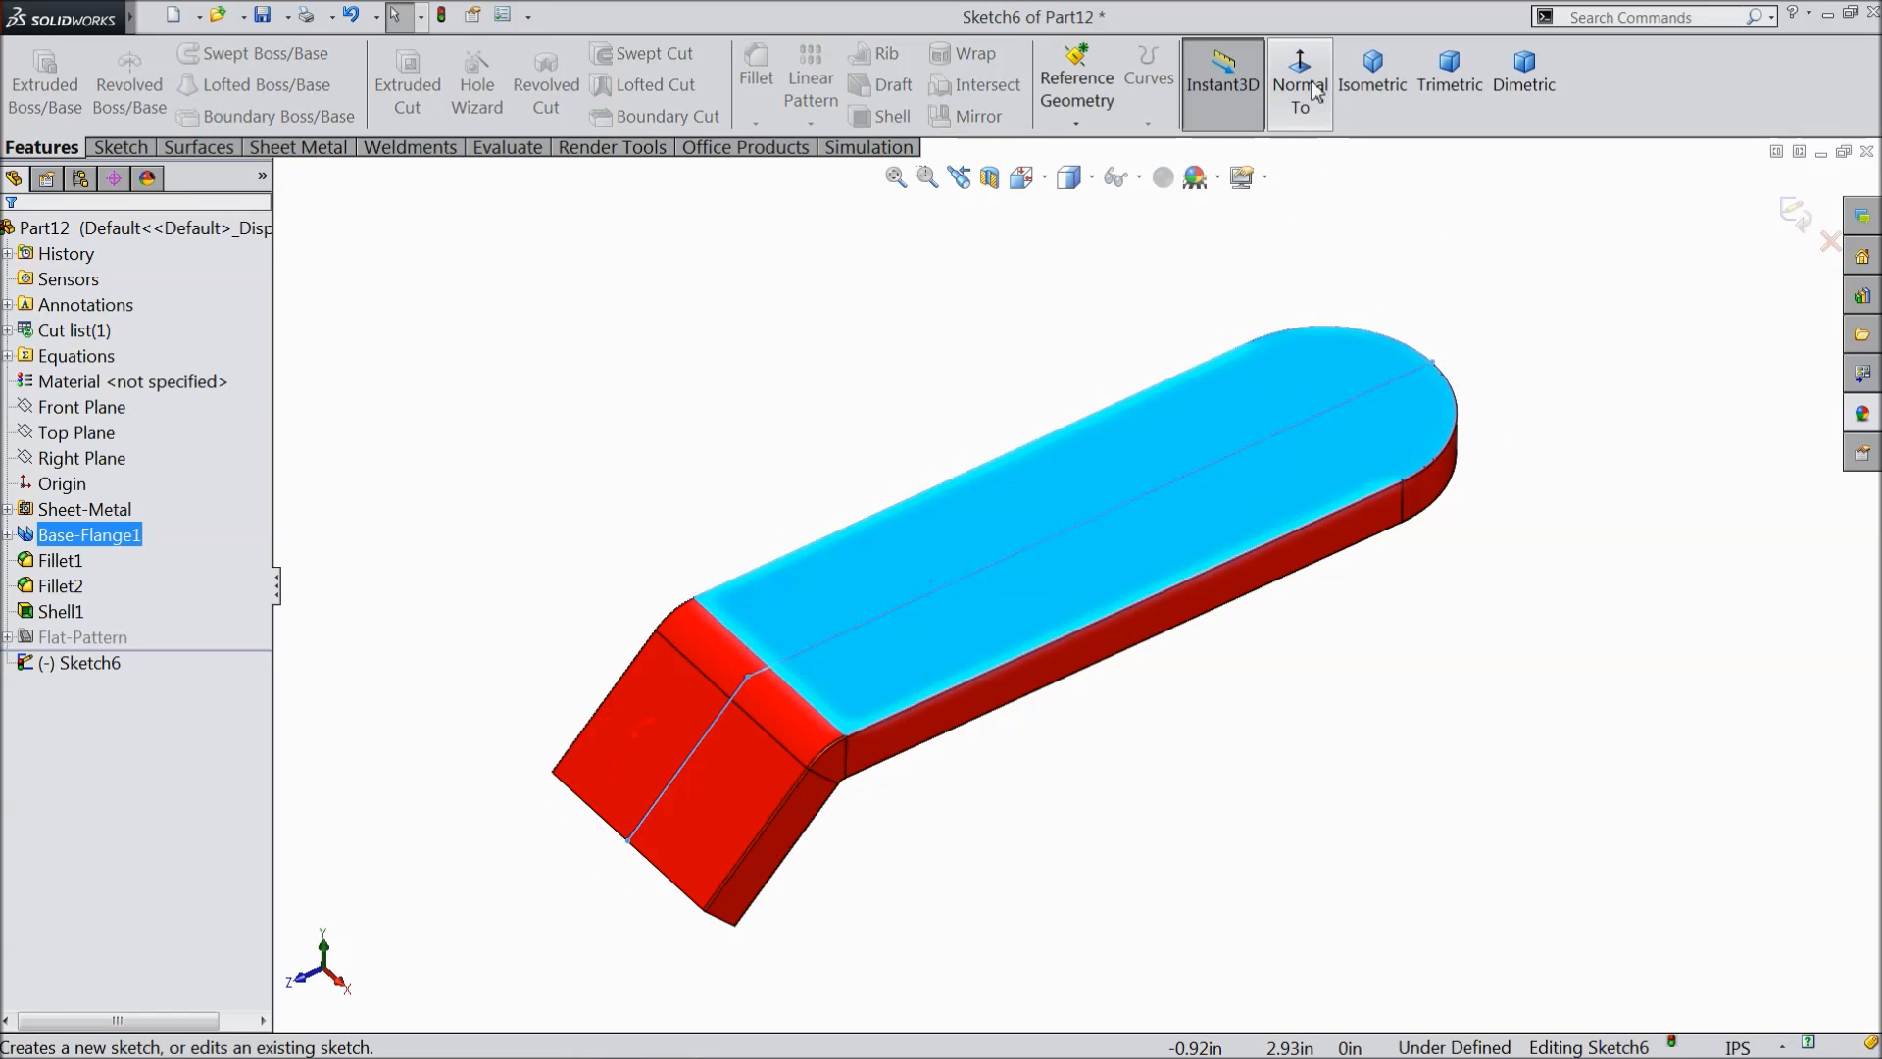
left_click(120, 147)
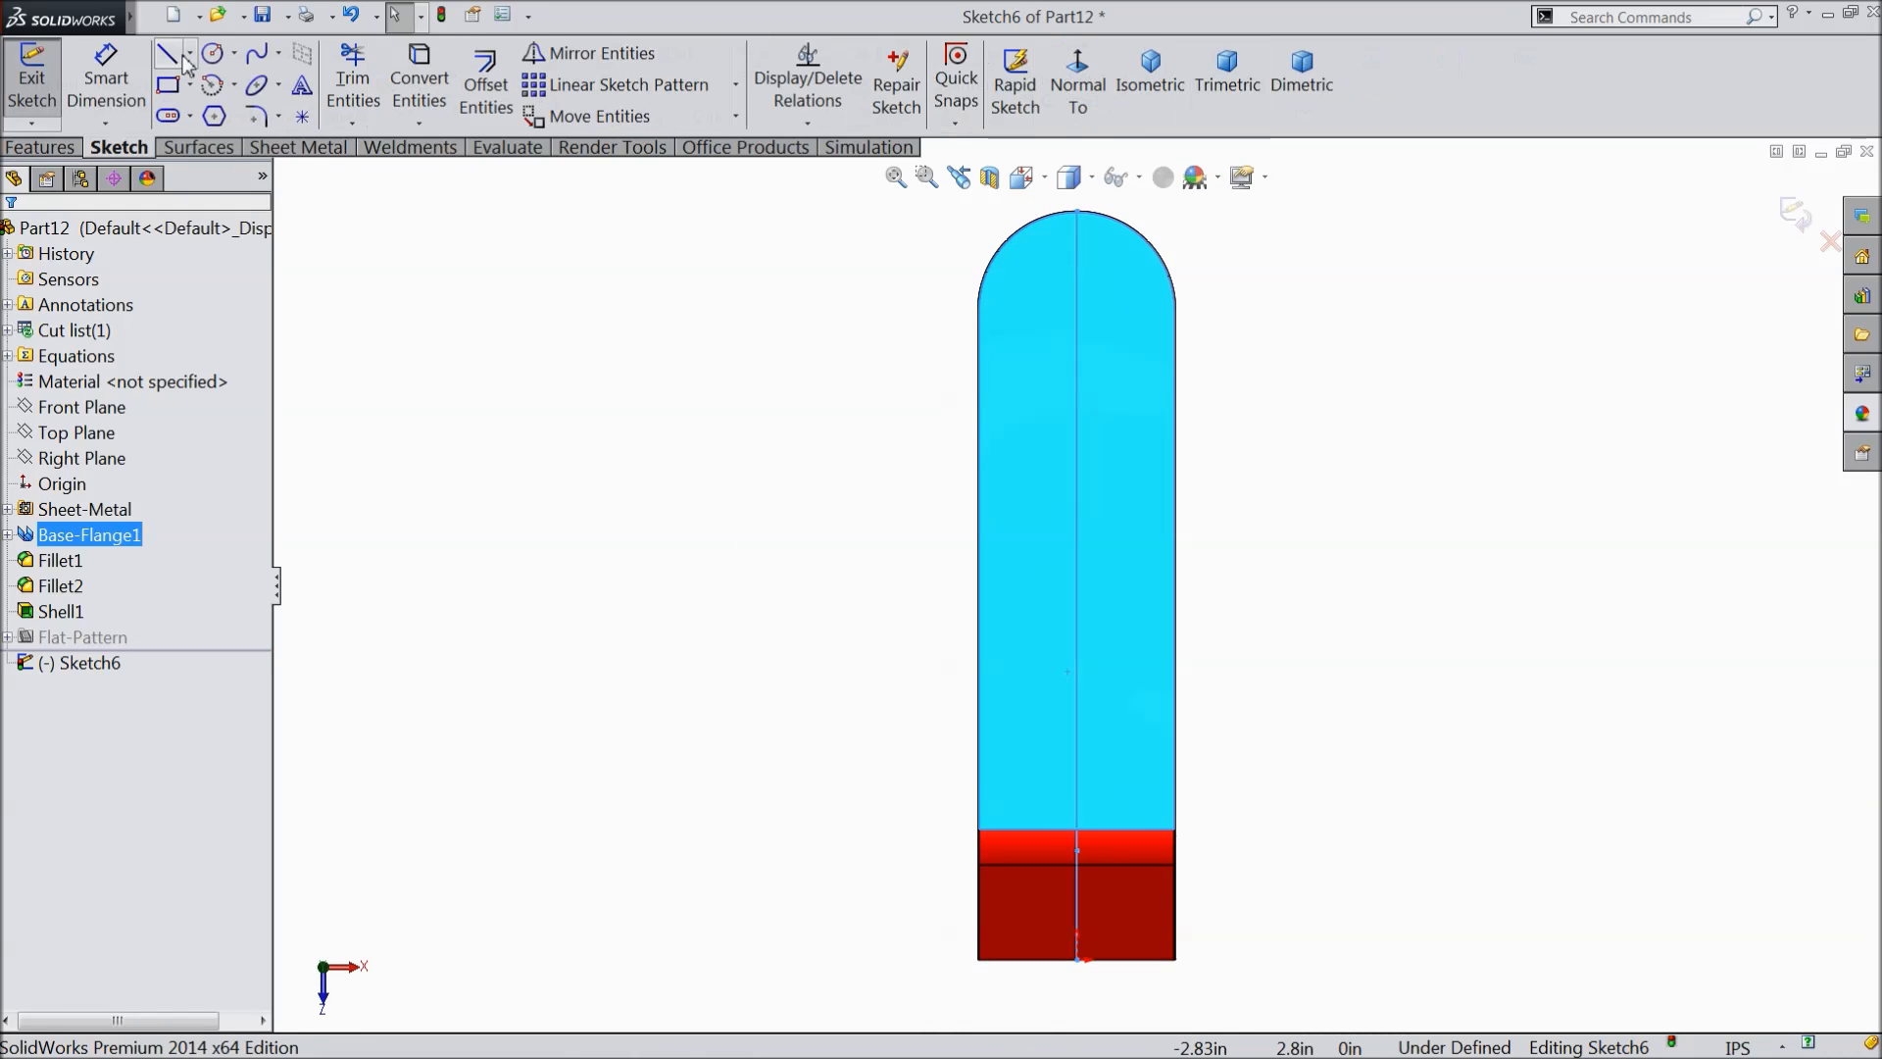
left_click(190, 55)
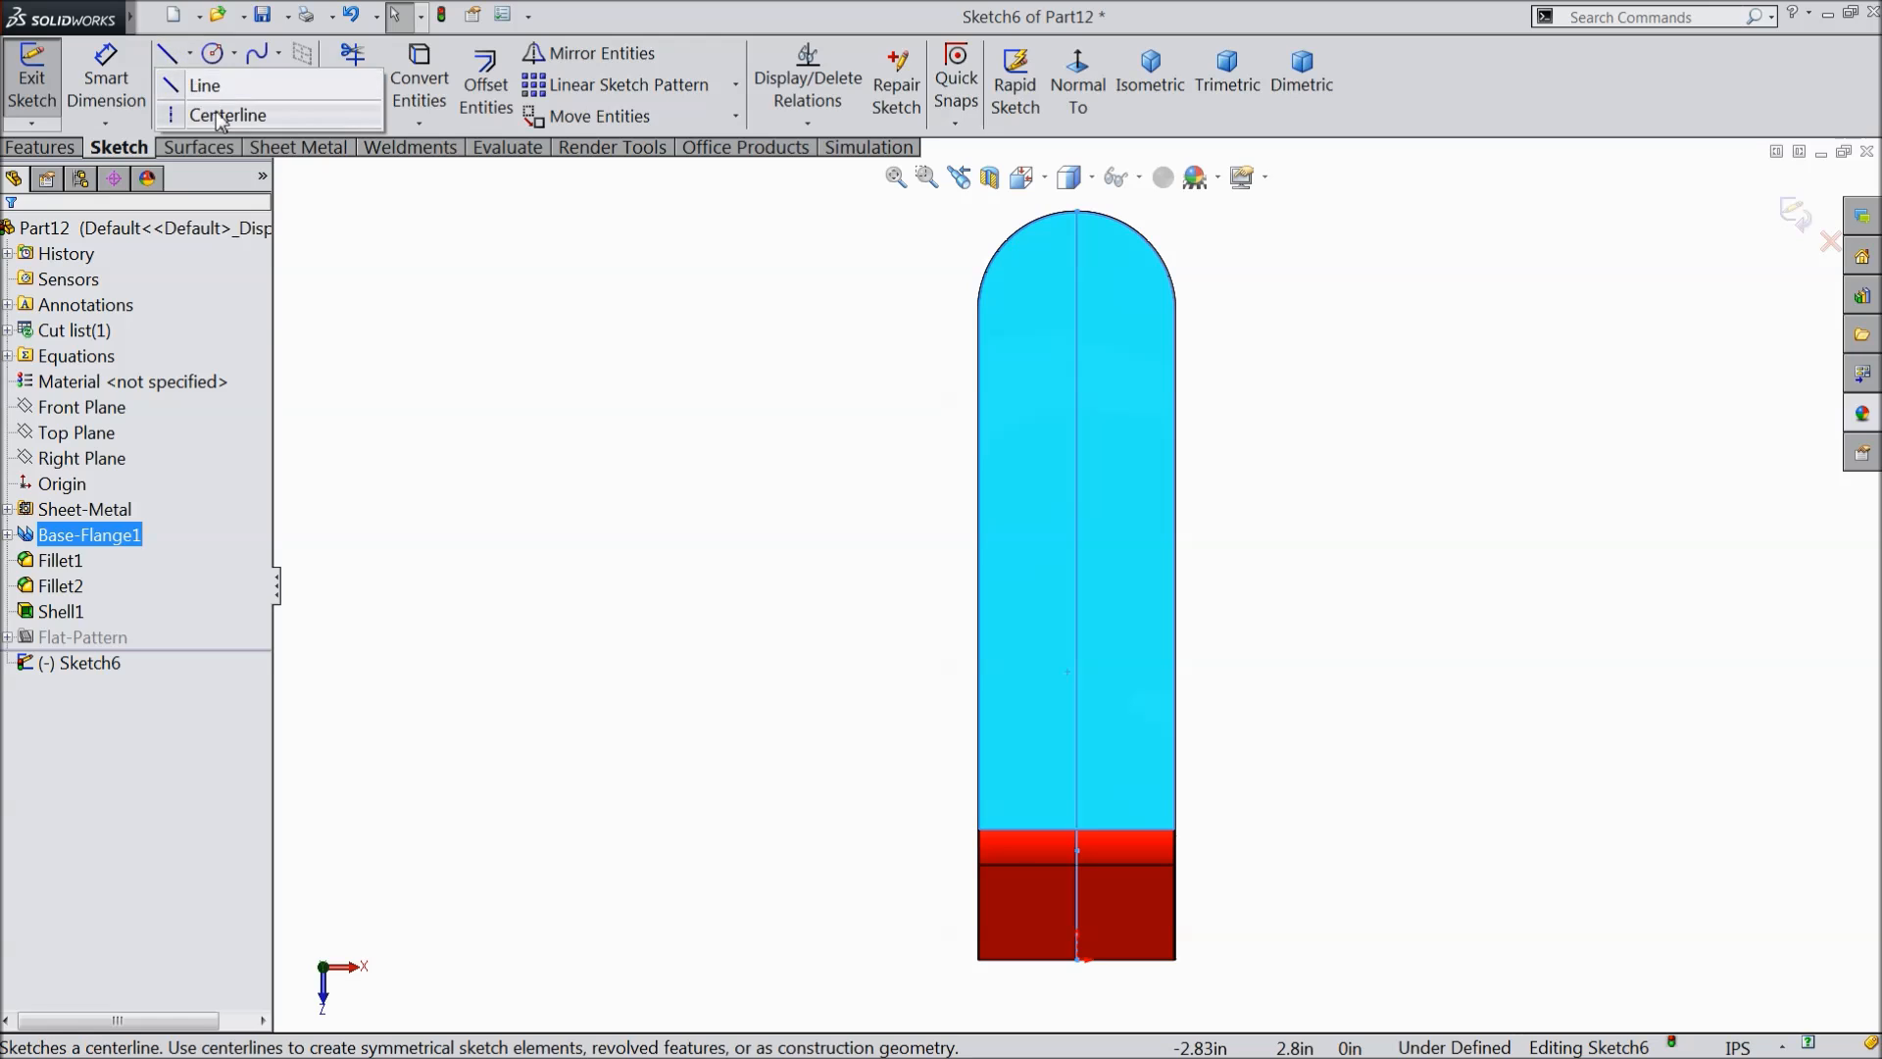
left_click(206, 113)
left_click(1135, 308)
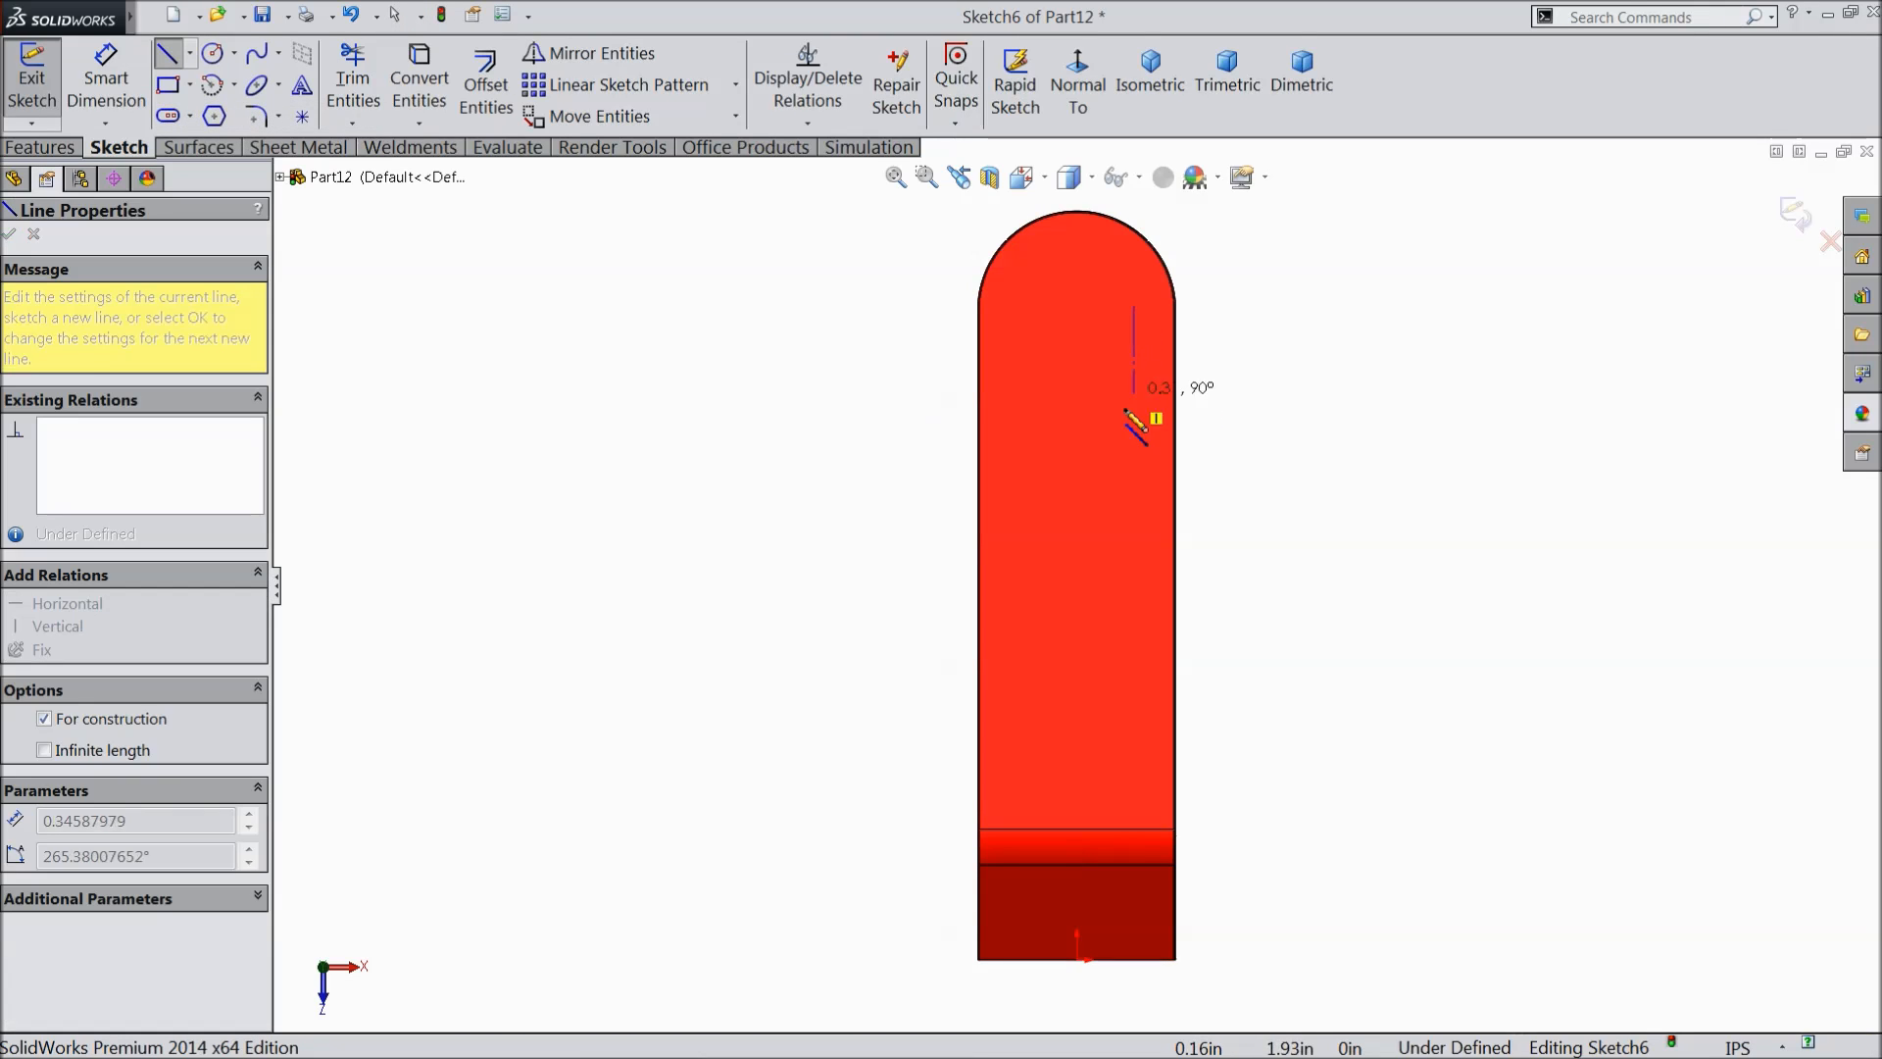
left_click(1134, 802)
right_click(1134, 809)
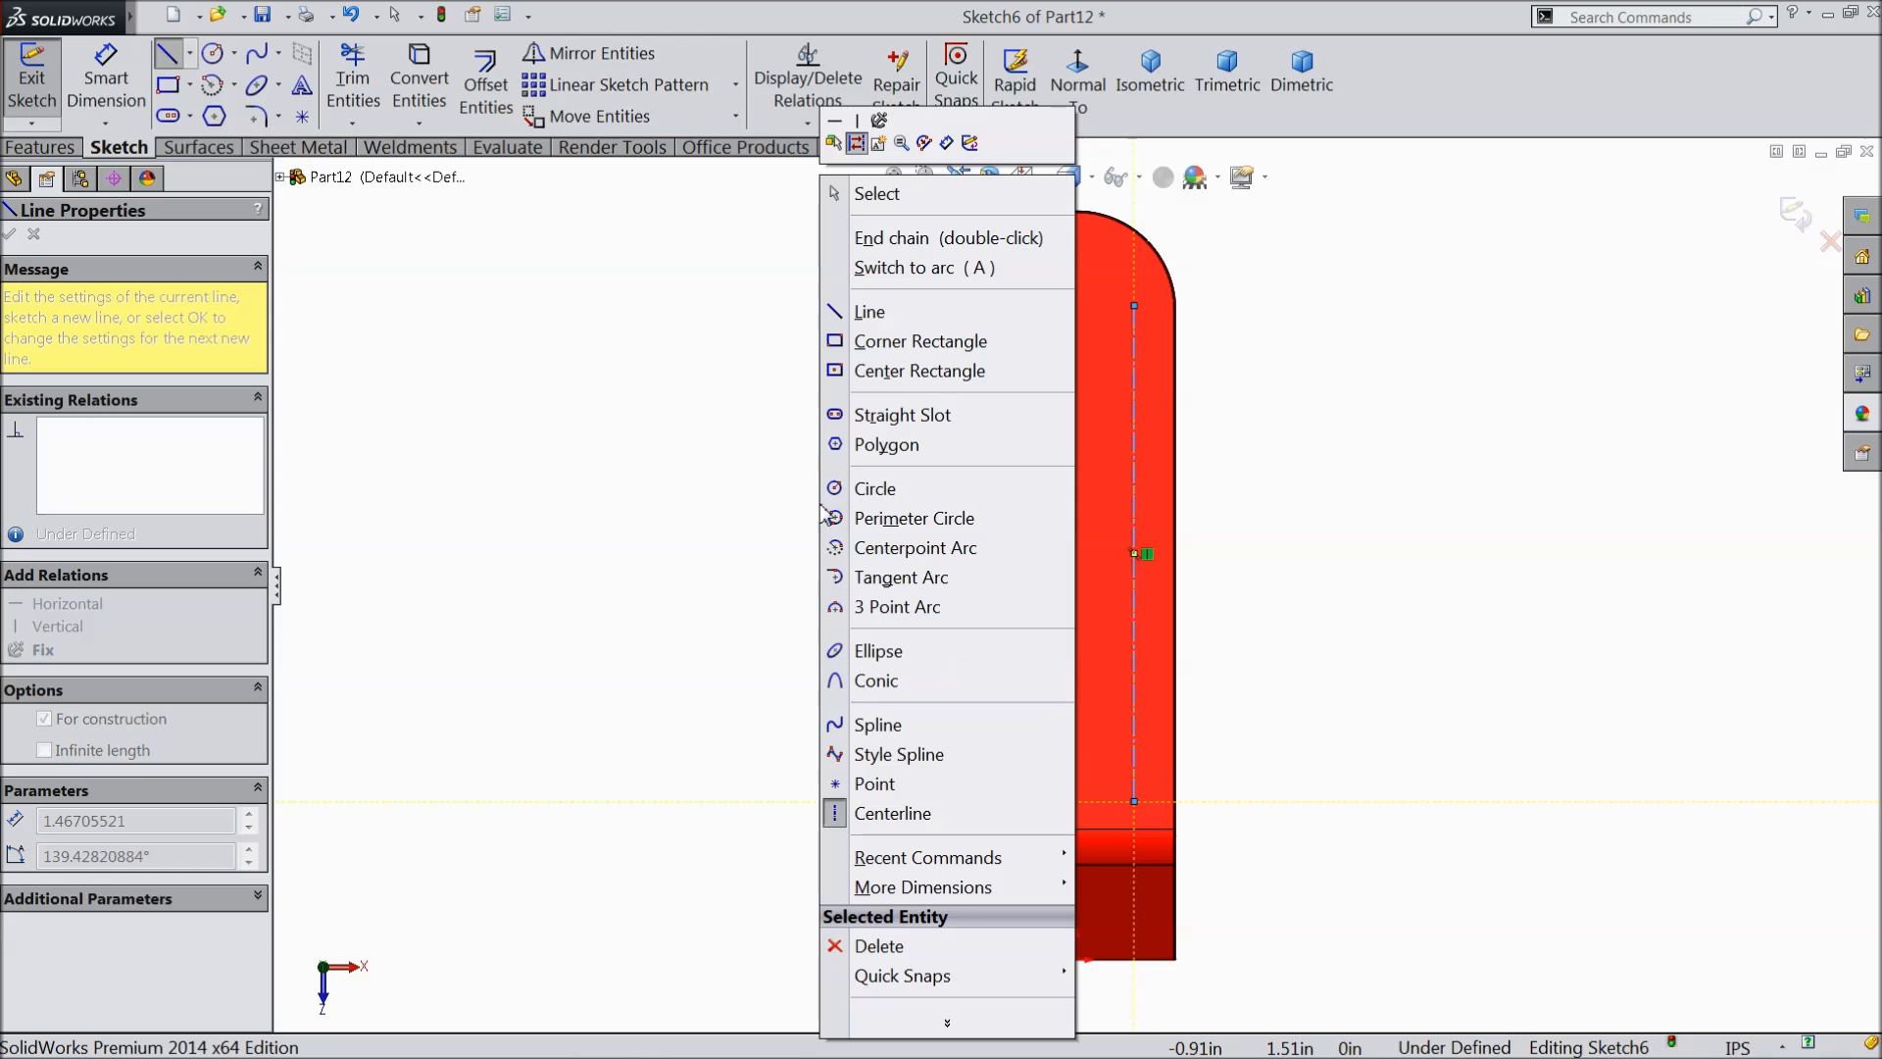
left_click(838, 191)
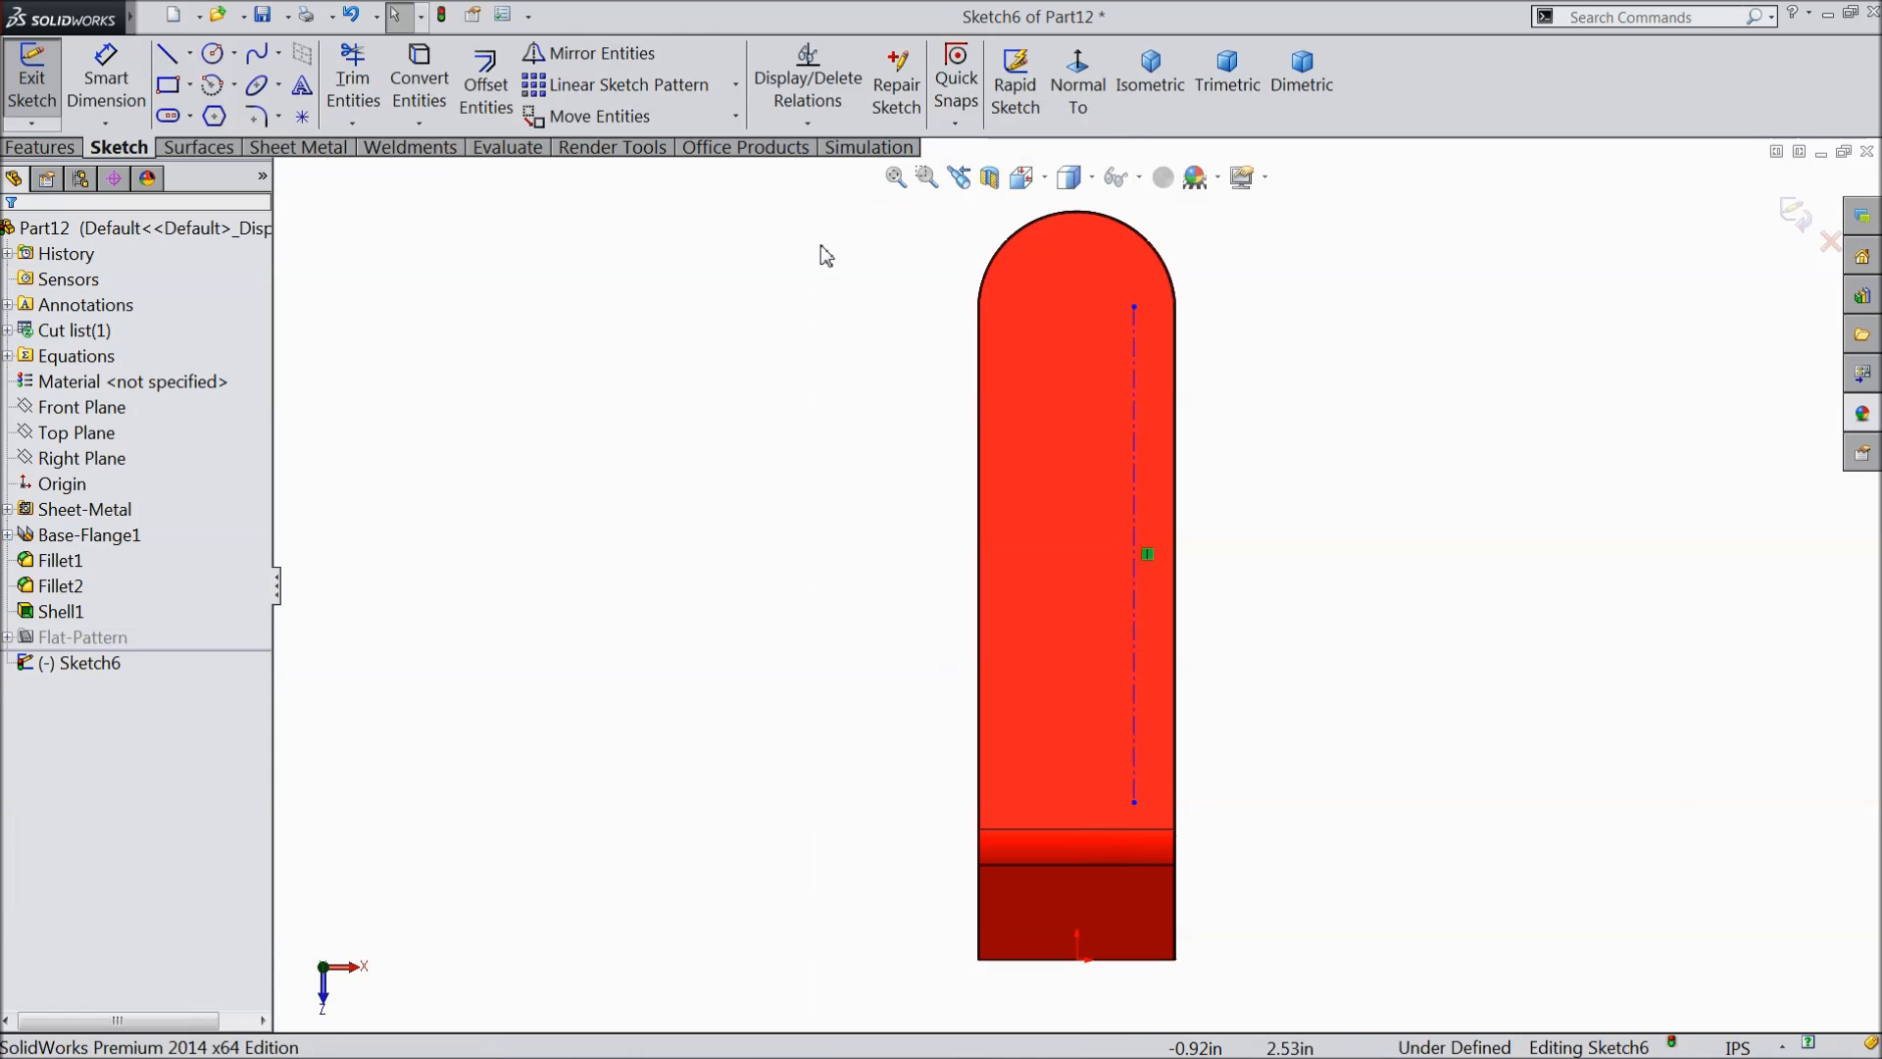
- Add the sketch text 3/4" BALL VALVE along the centerline with centre alignment
left_click(303, 86)
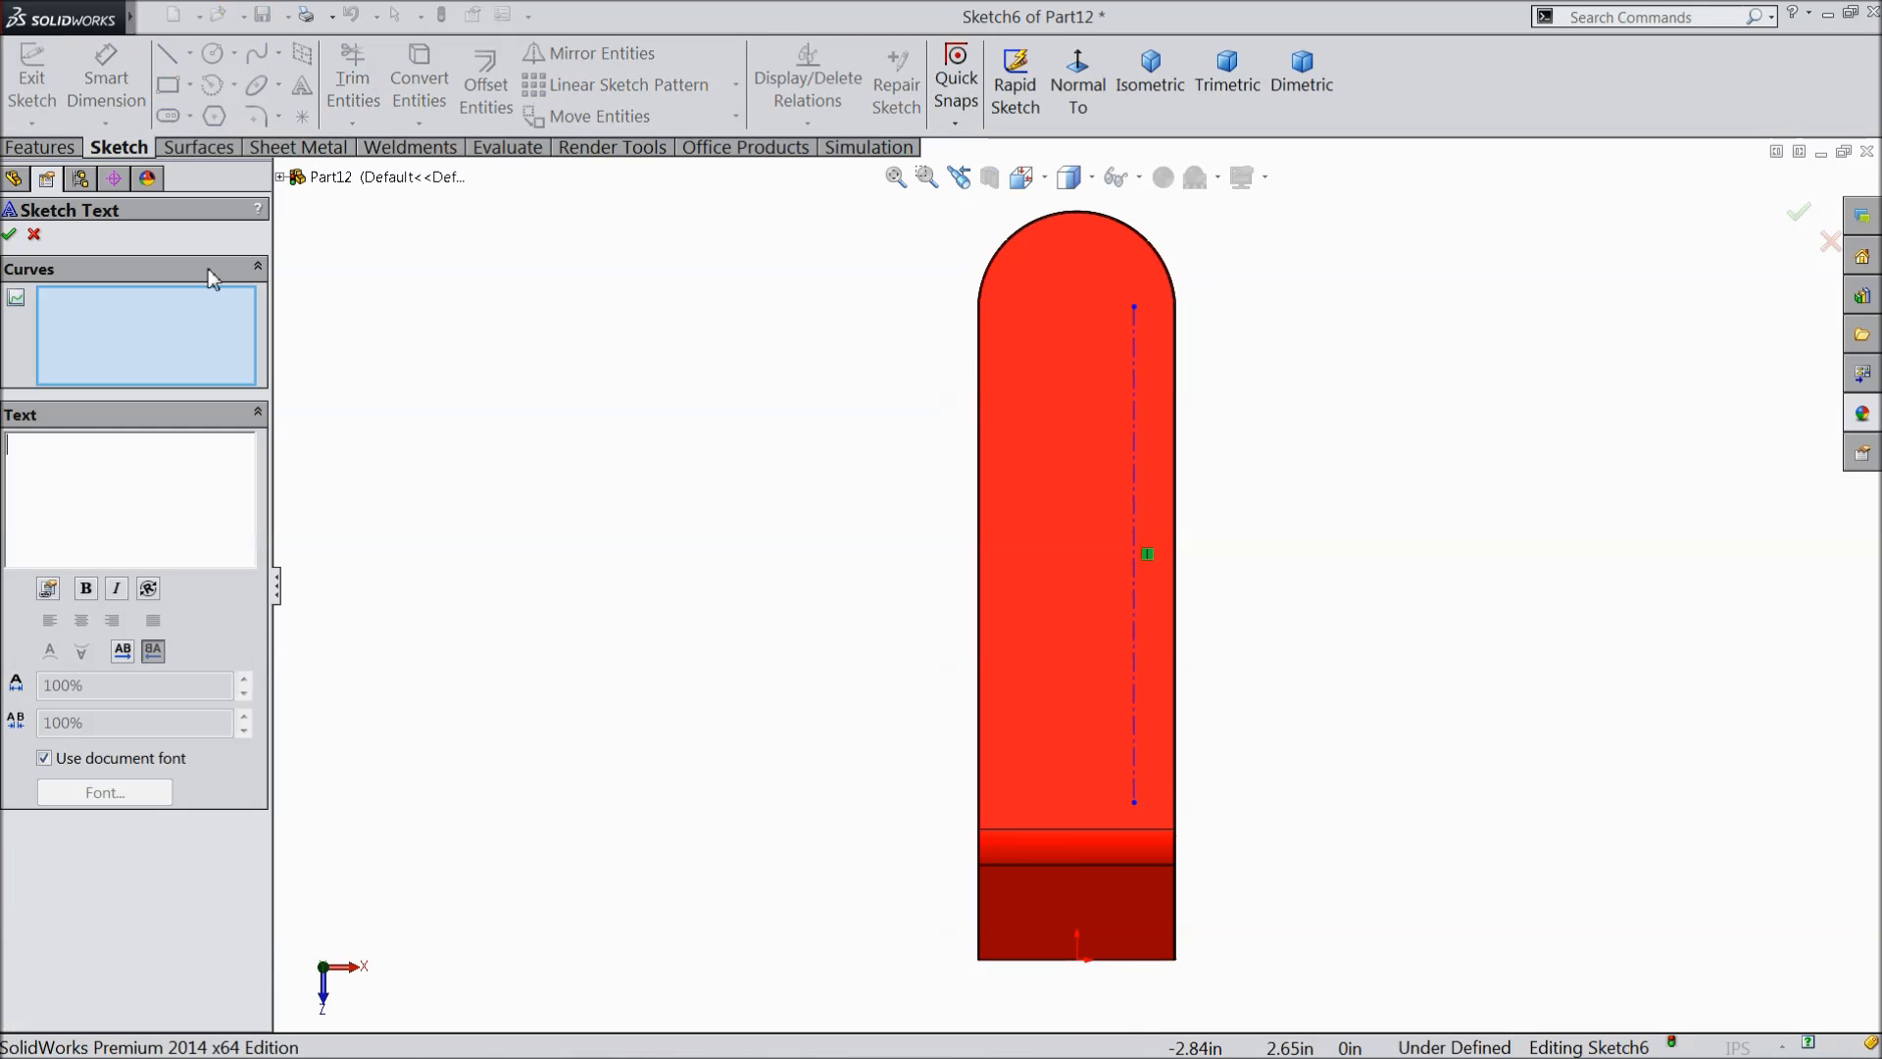
left_click(1137, 534)
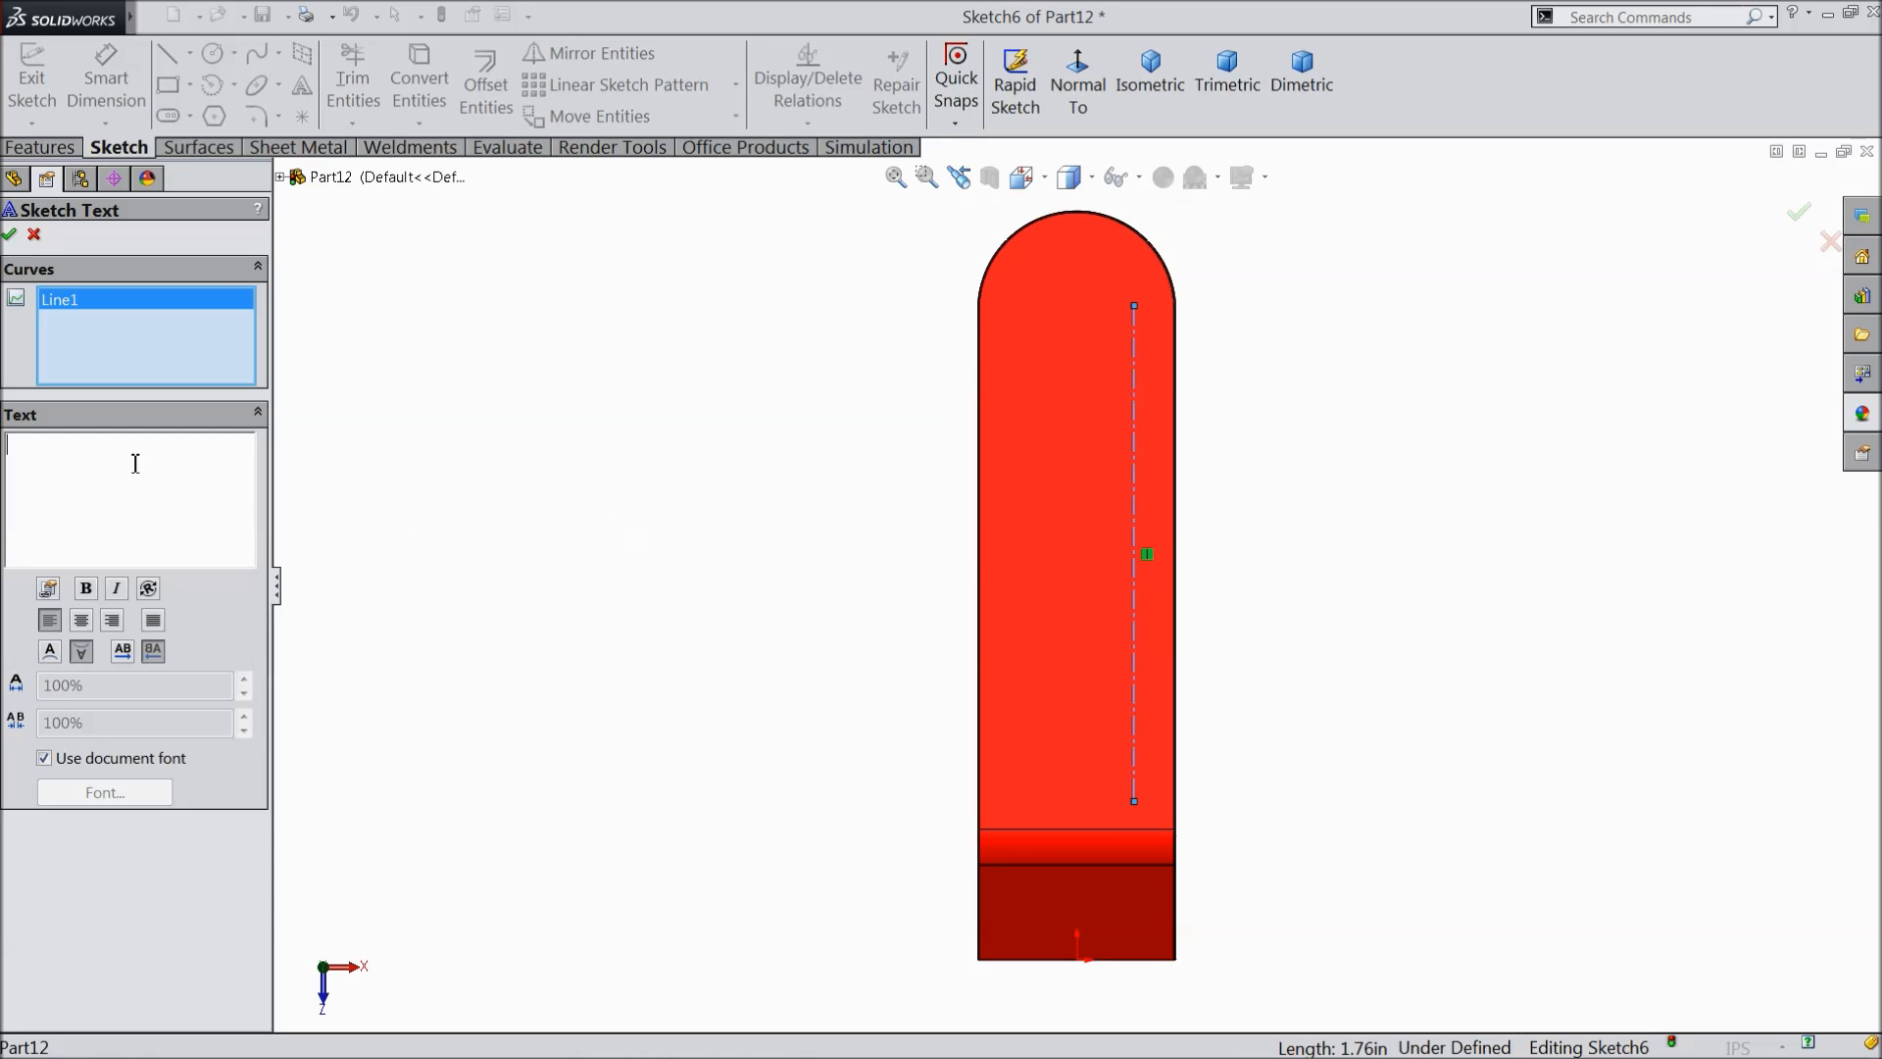
type("3/4")
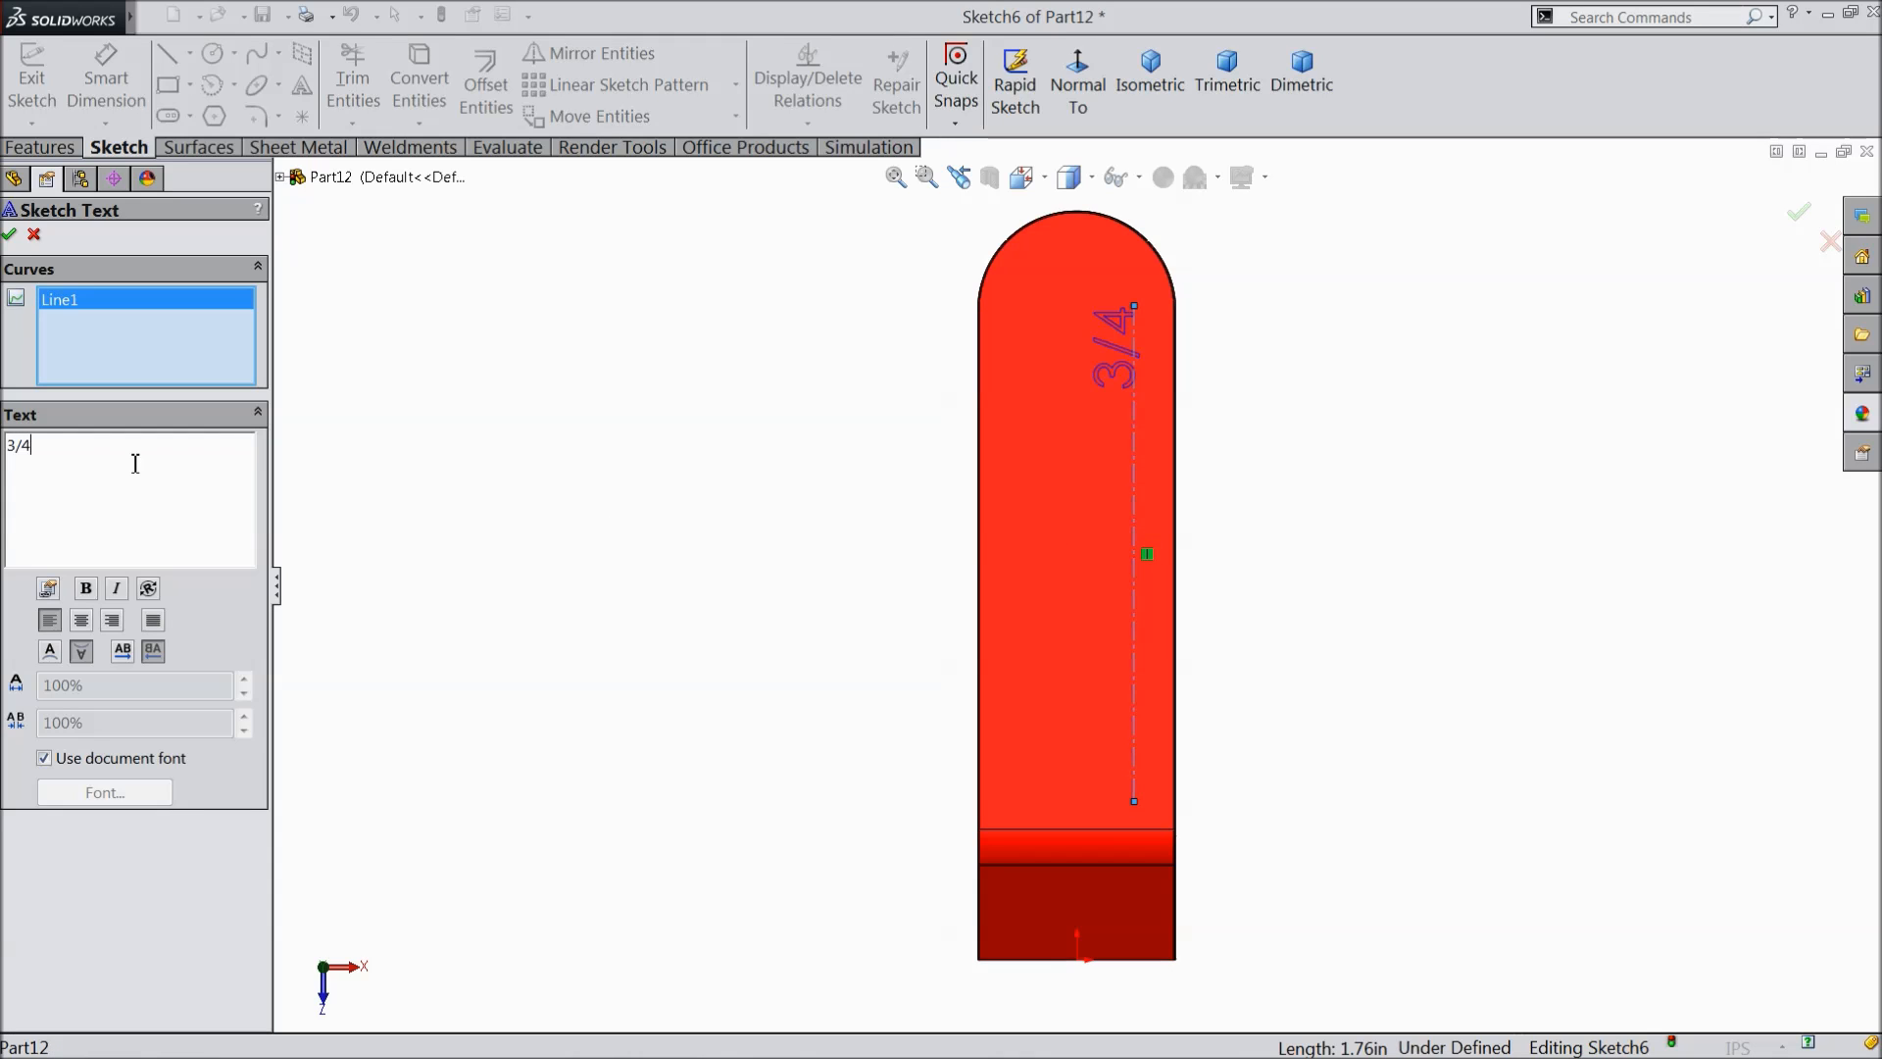
type("\" B")
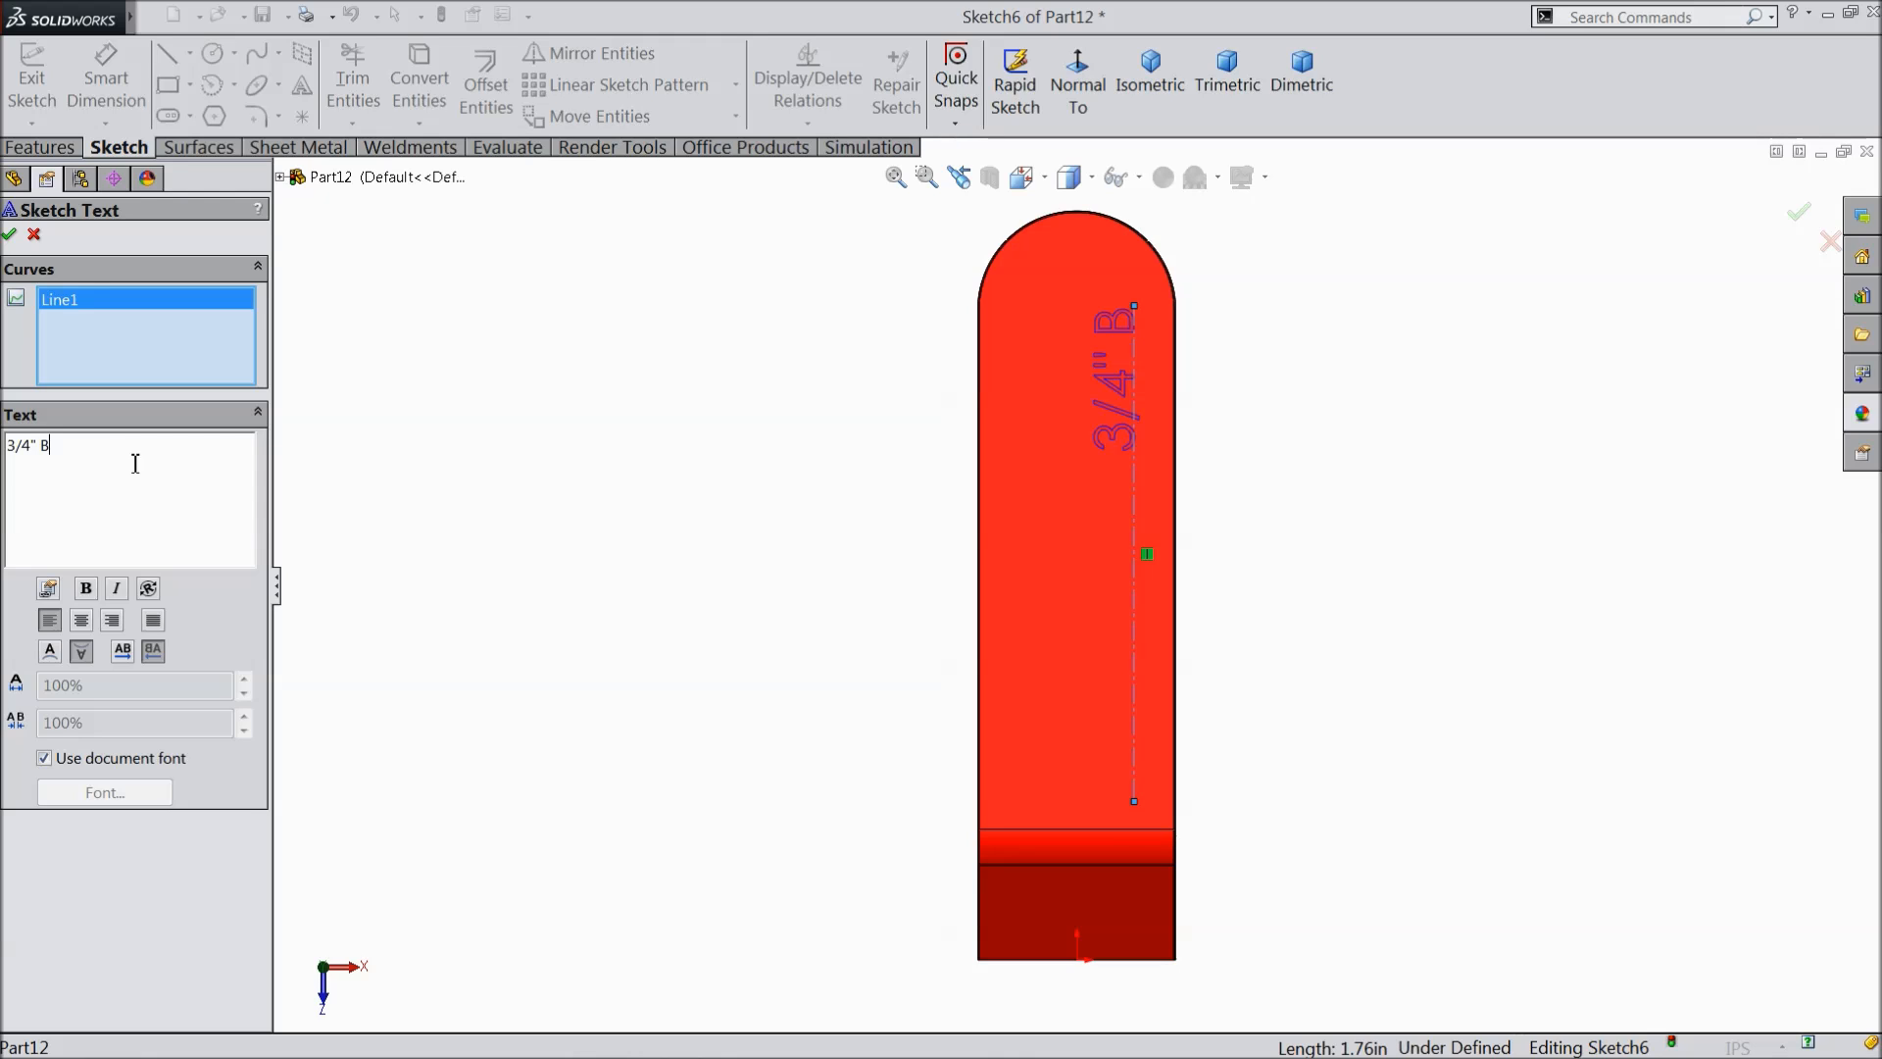
type("ALL")
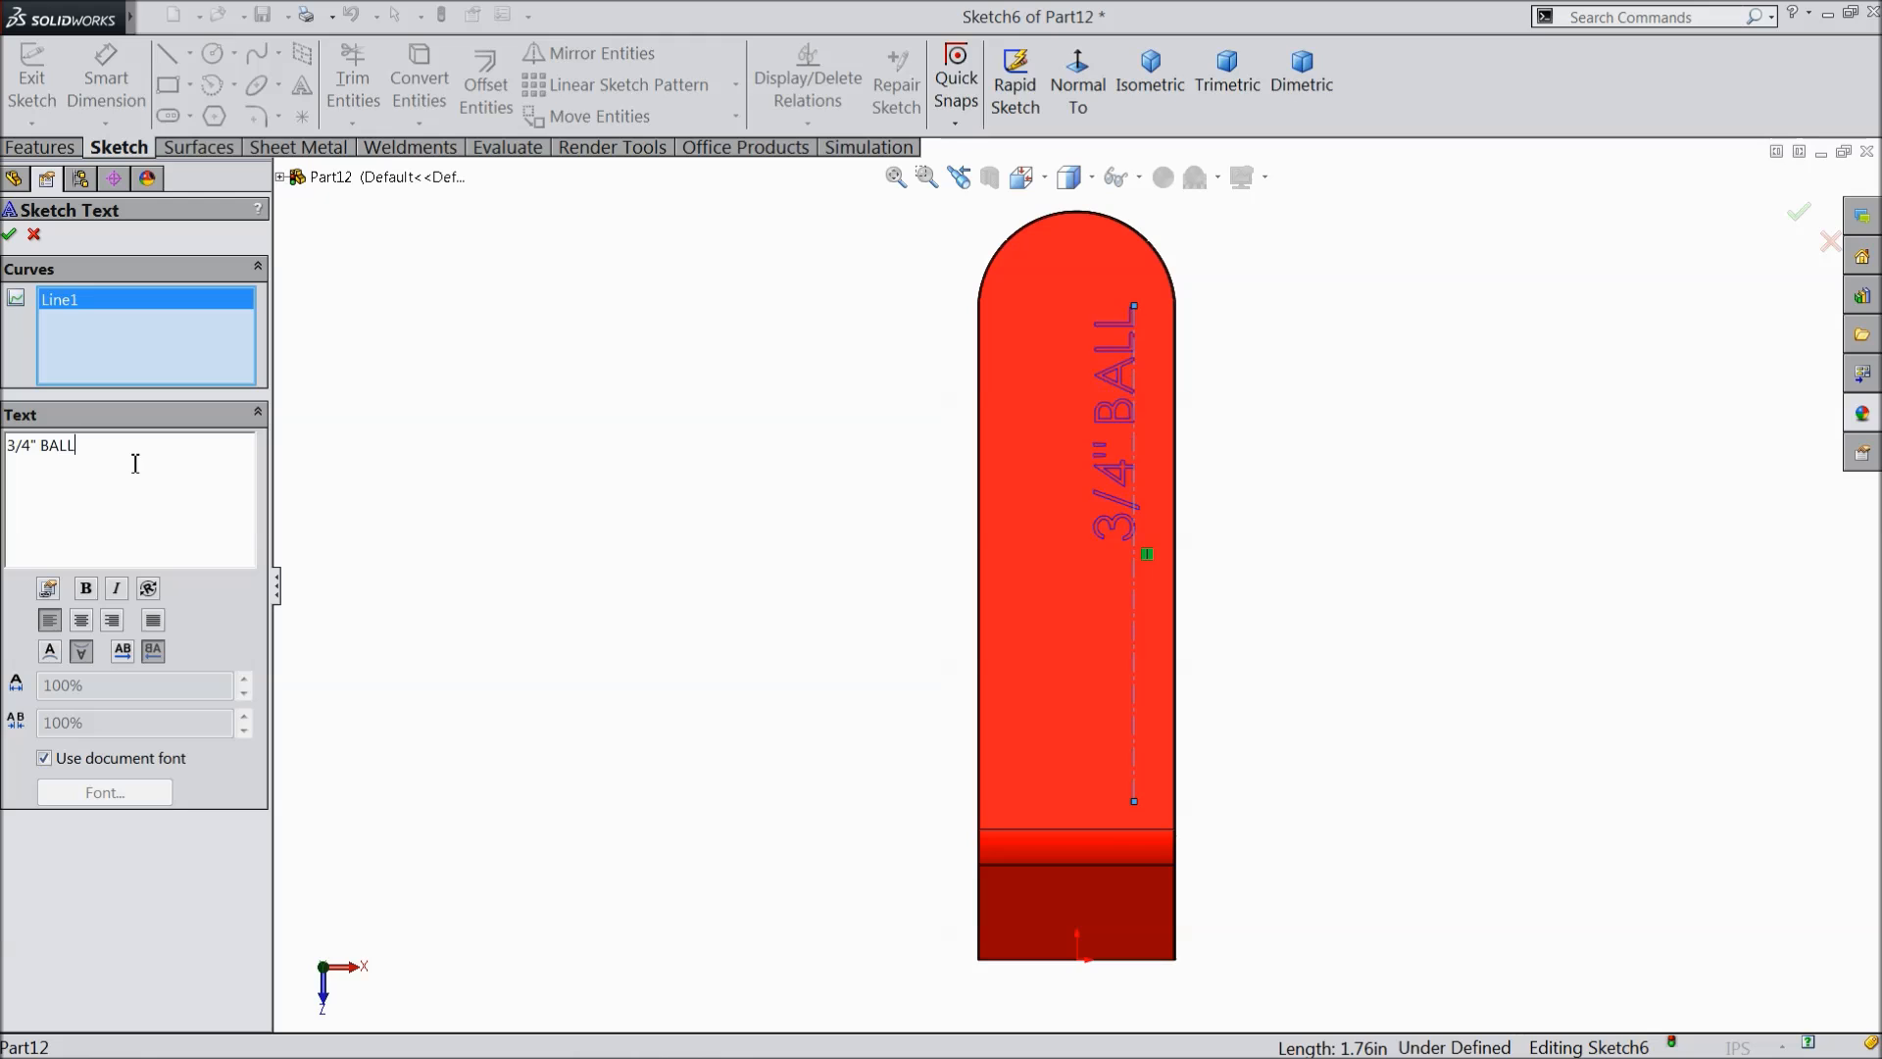
type(" VALVE")
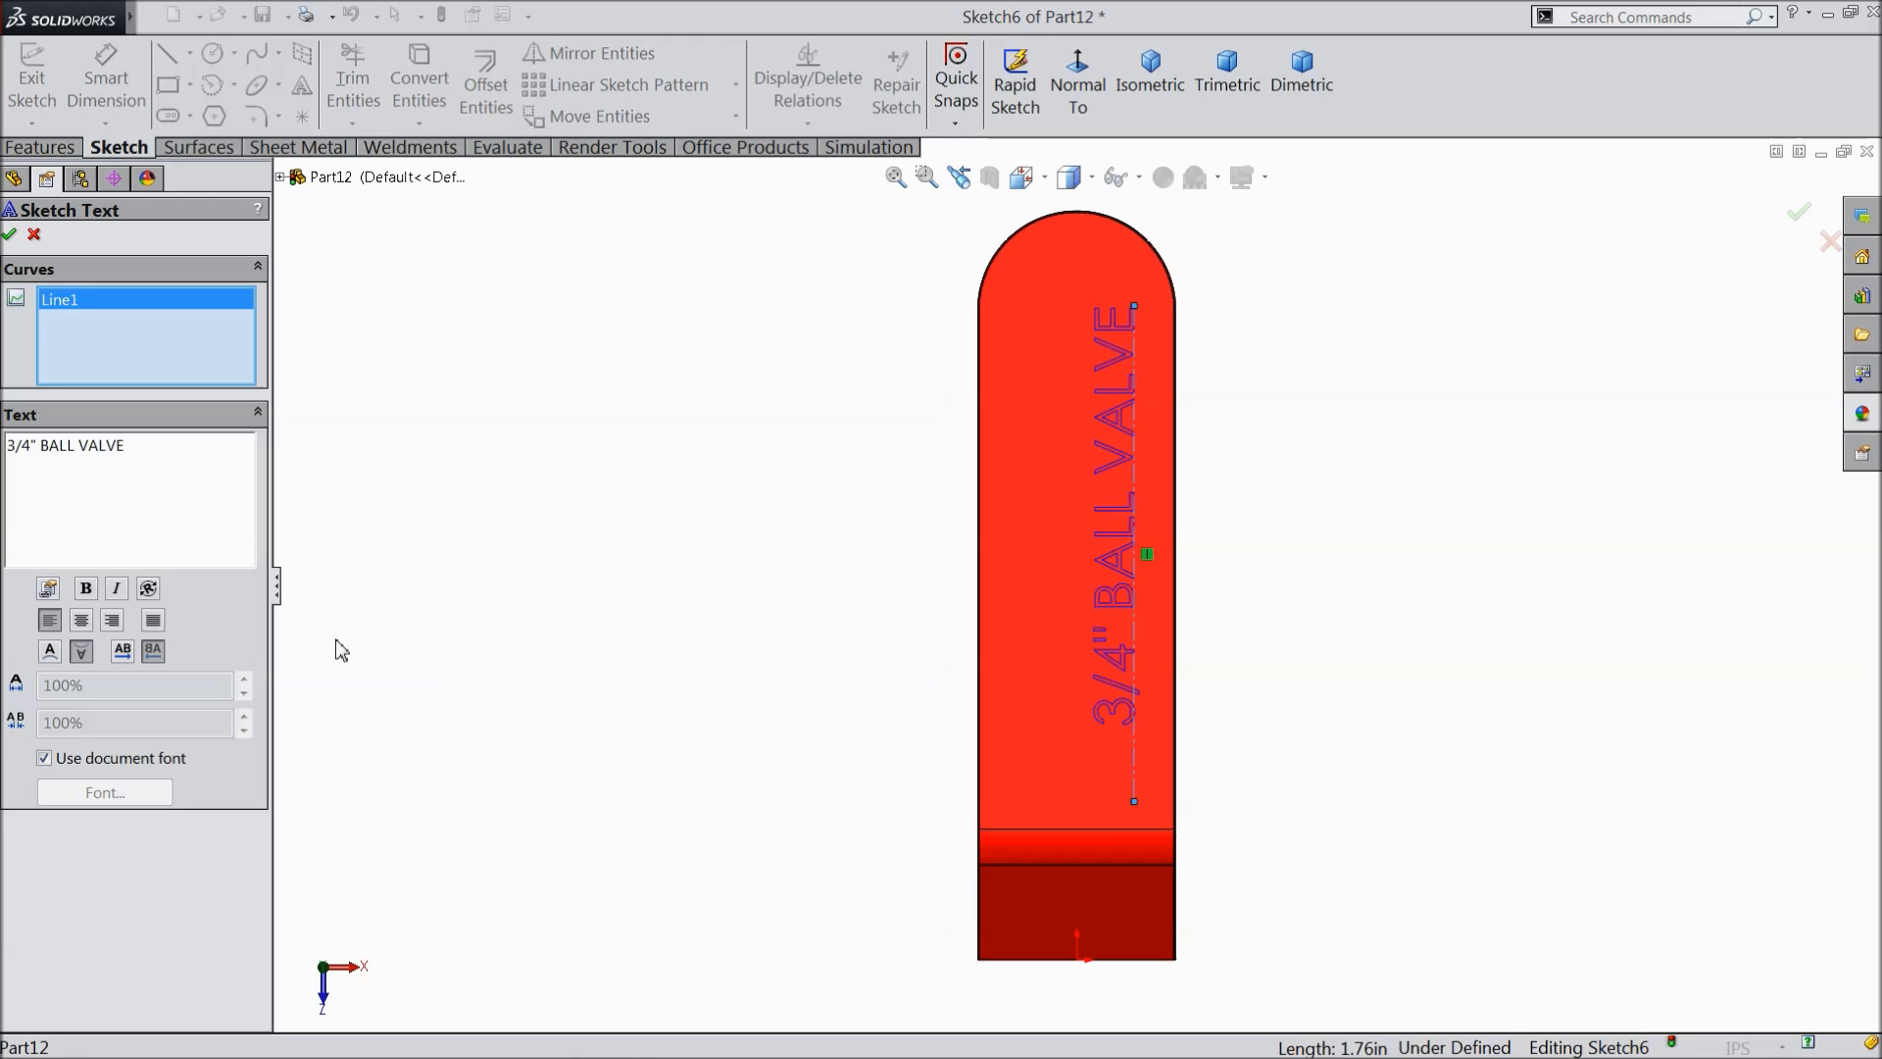
left_click(81, 621)
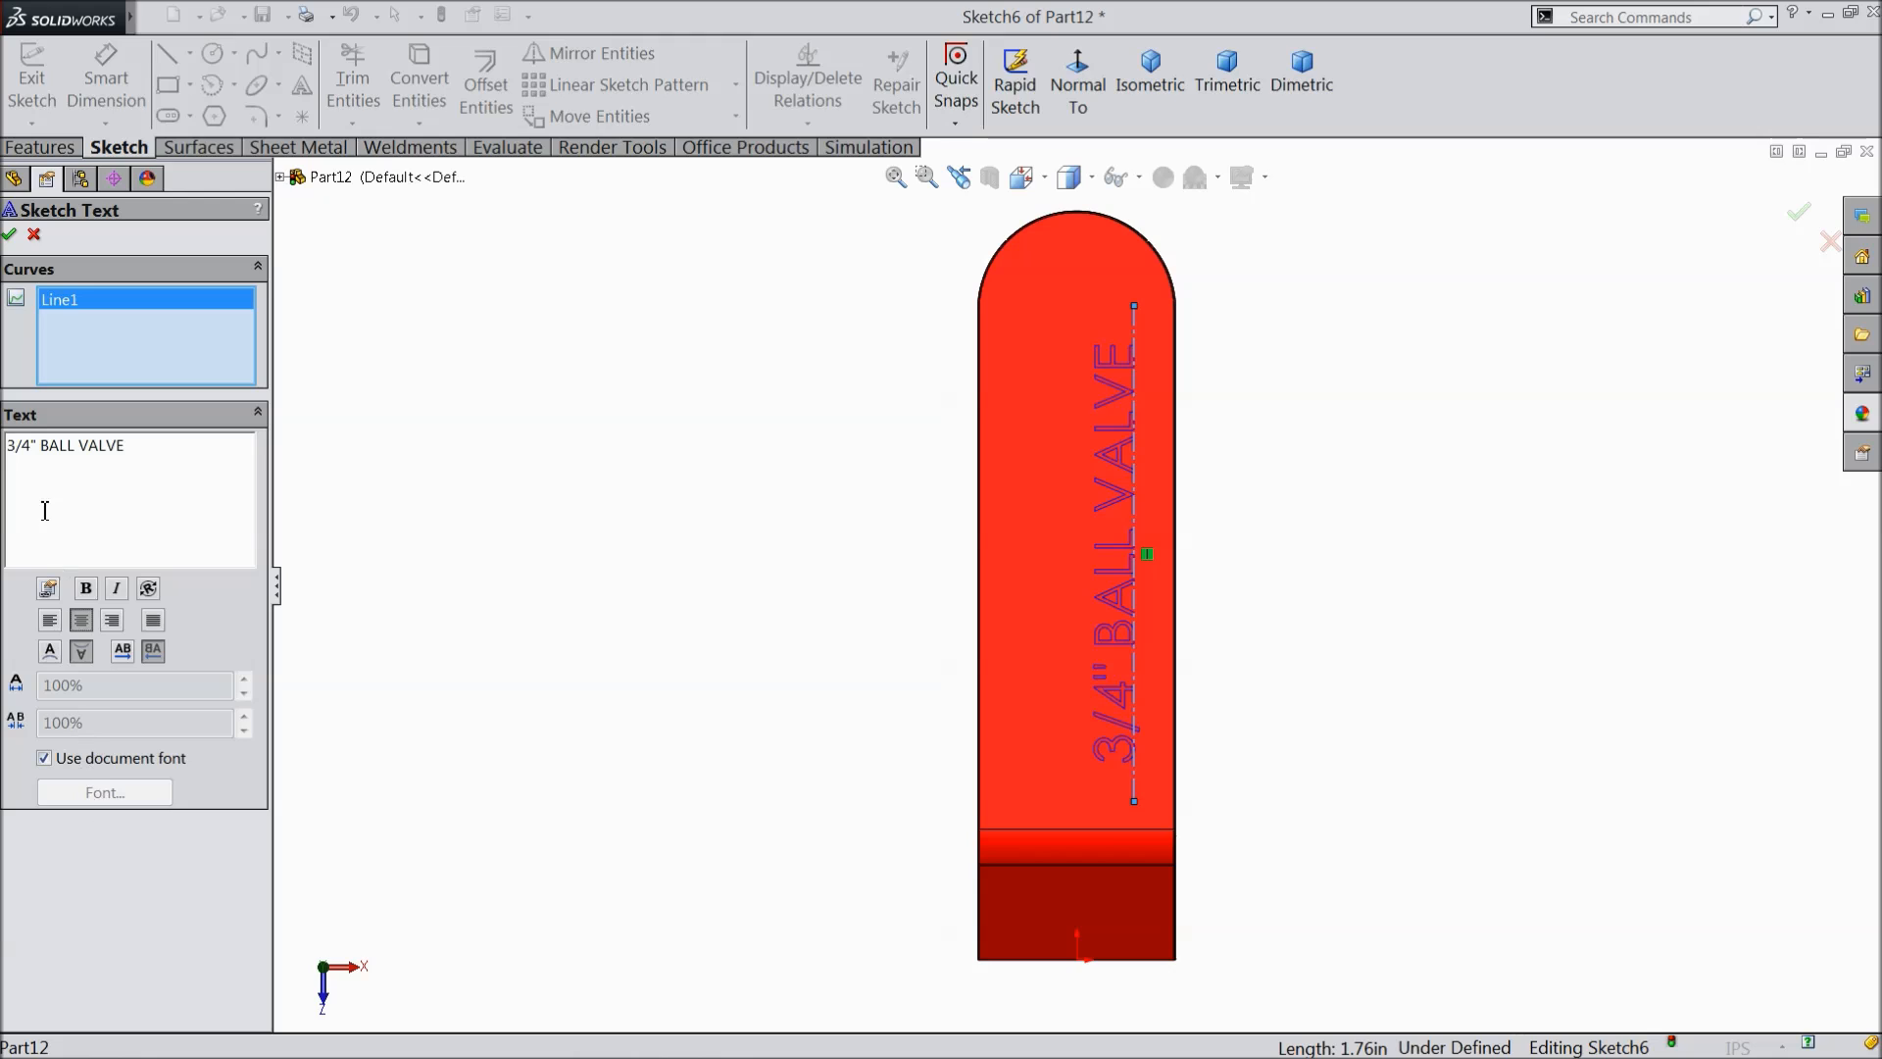
left_click(9, 236)
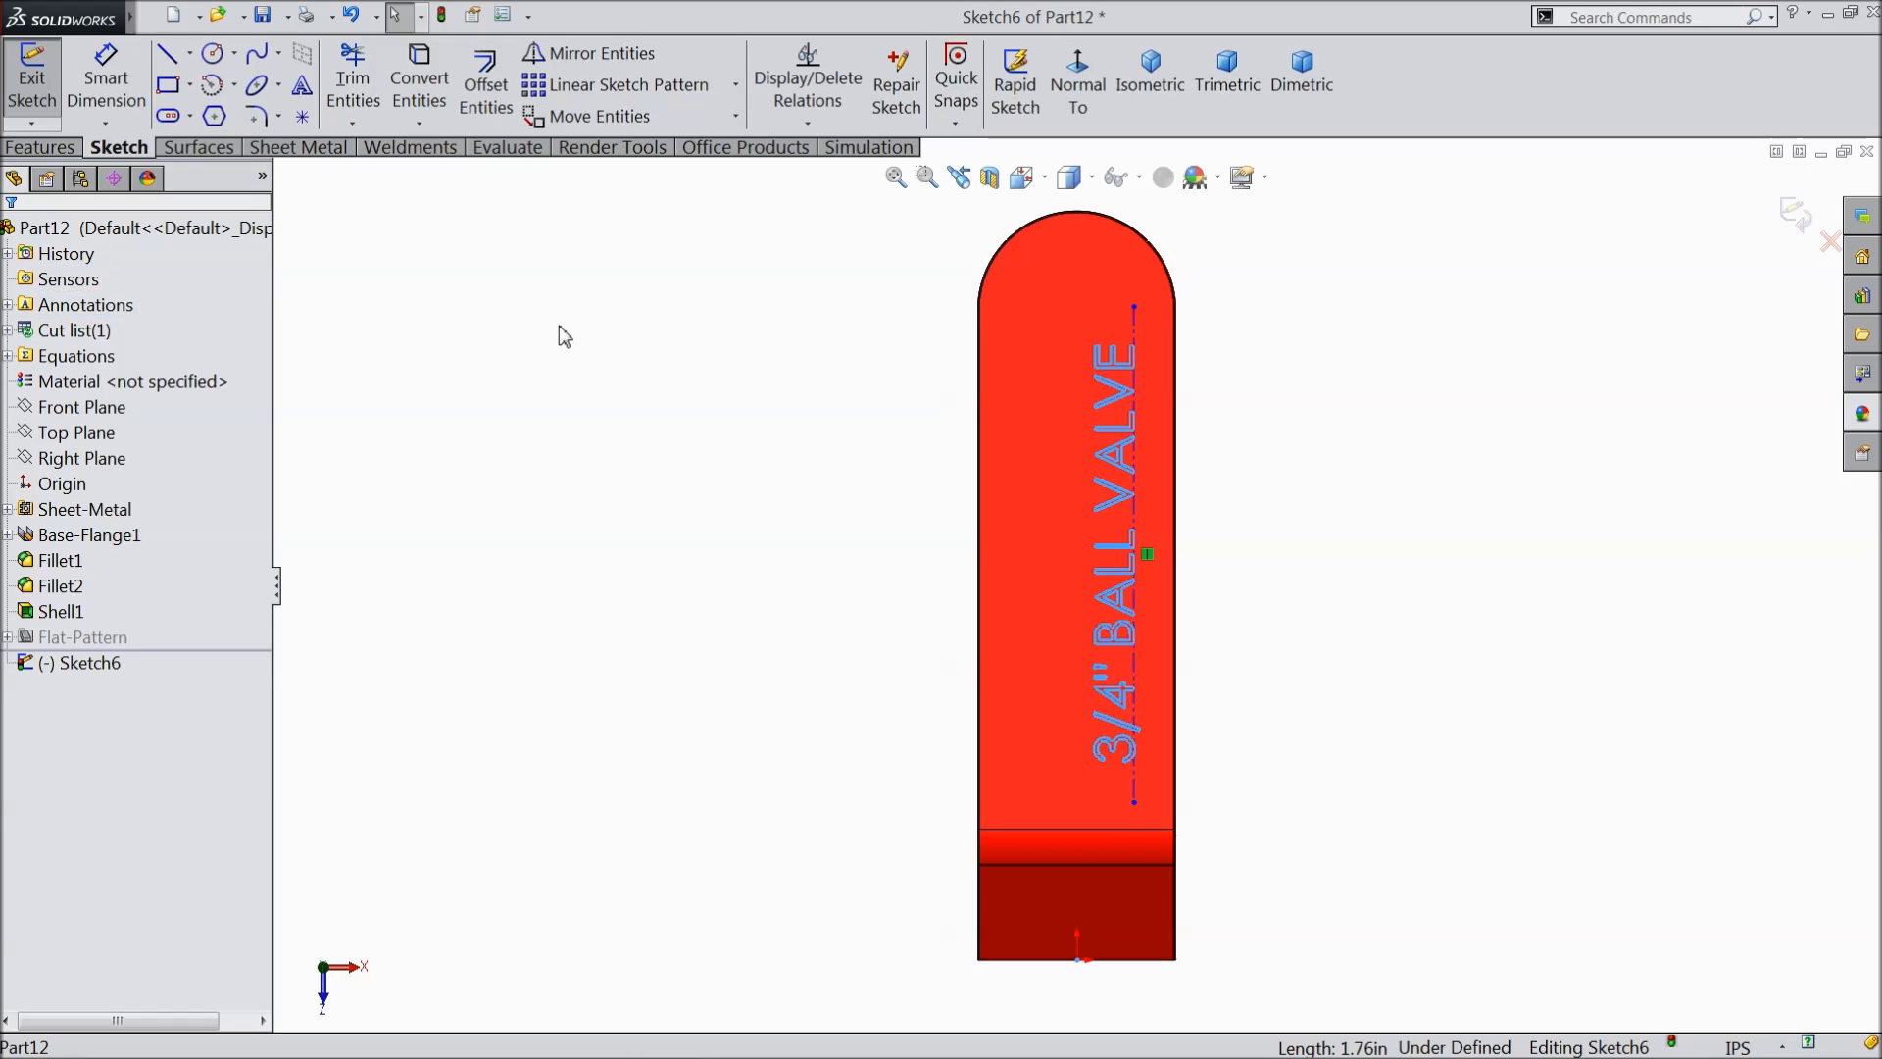
- Project the lettering sketch onto the long flat top face with a projection Split Line
left_click(44, 147)
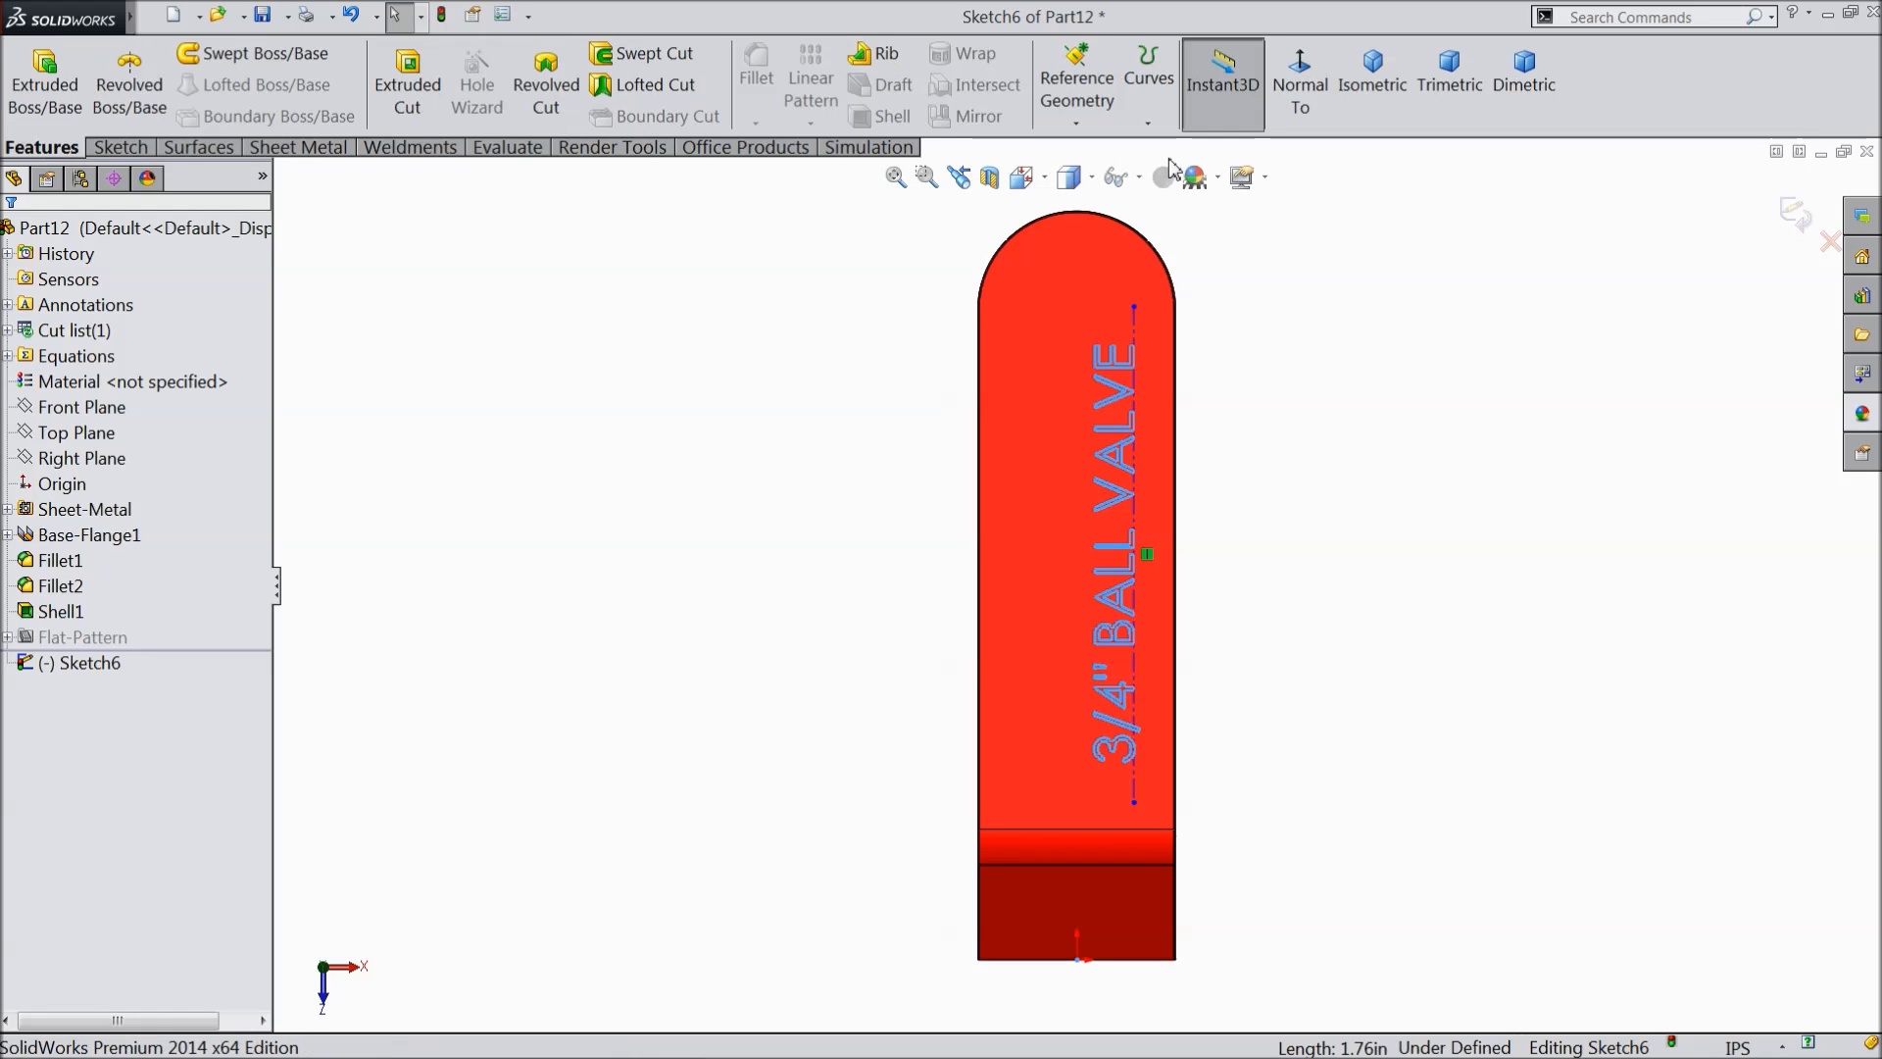
left_click(1154, 130)
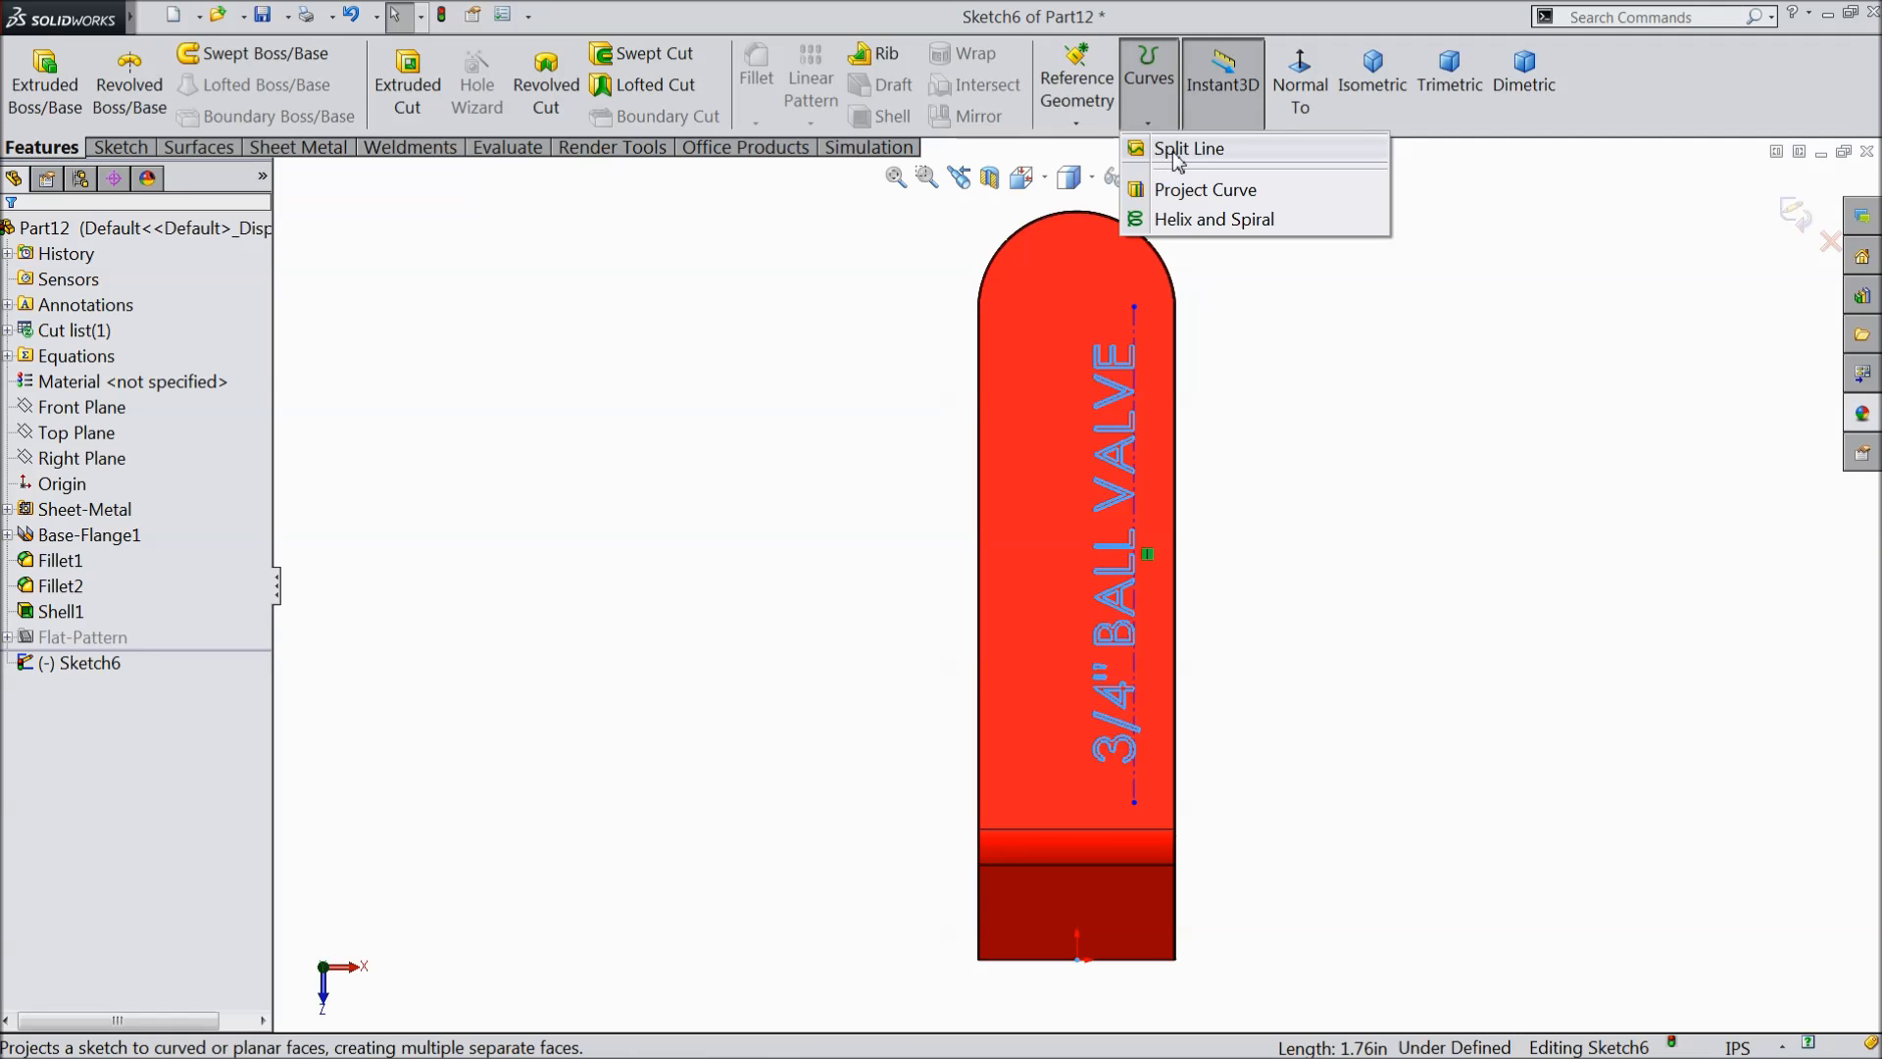
left_click(1177, 159)
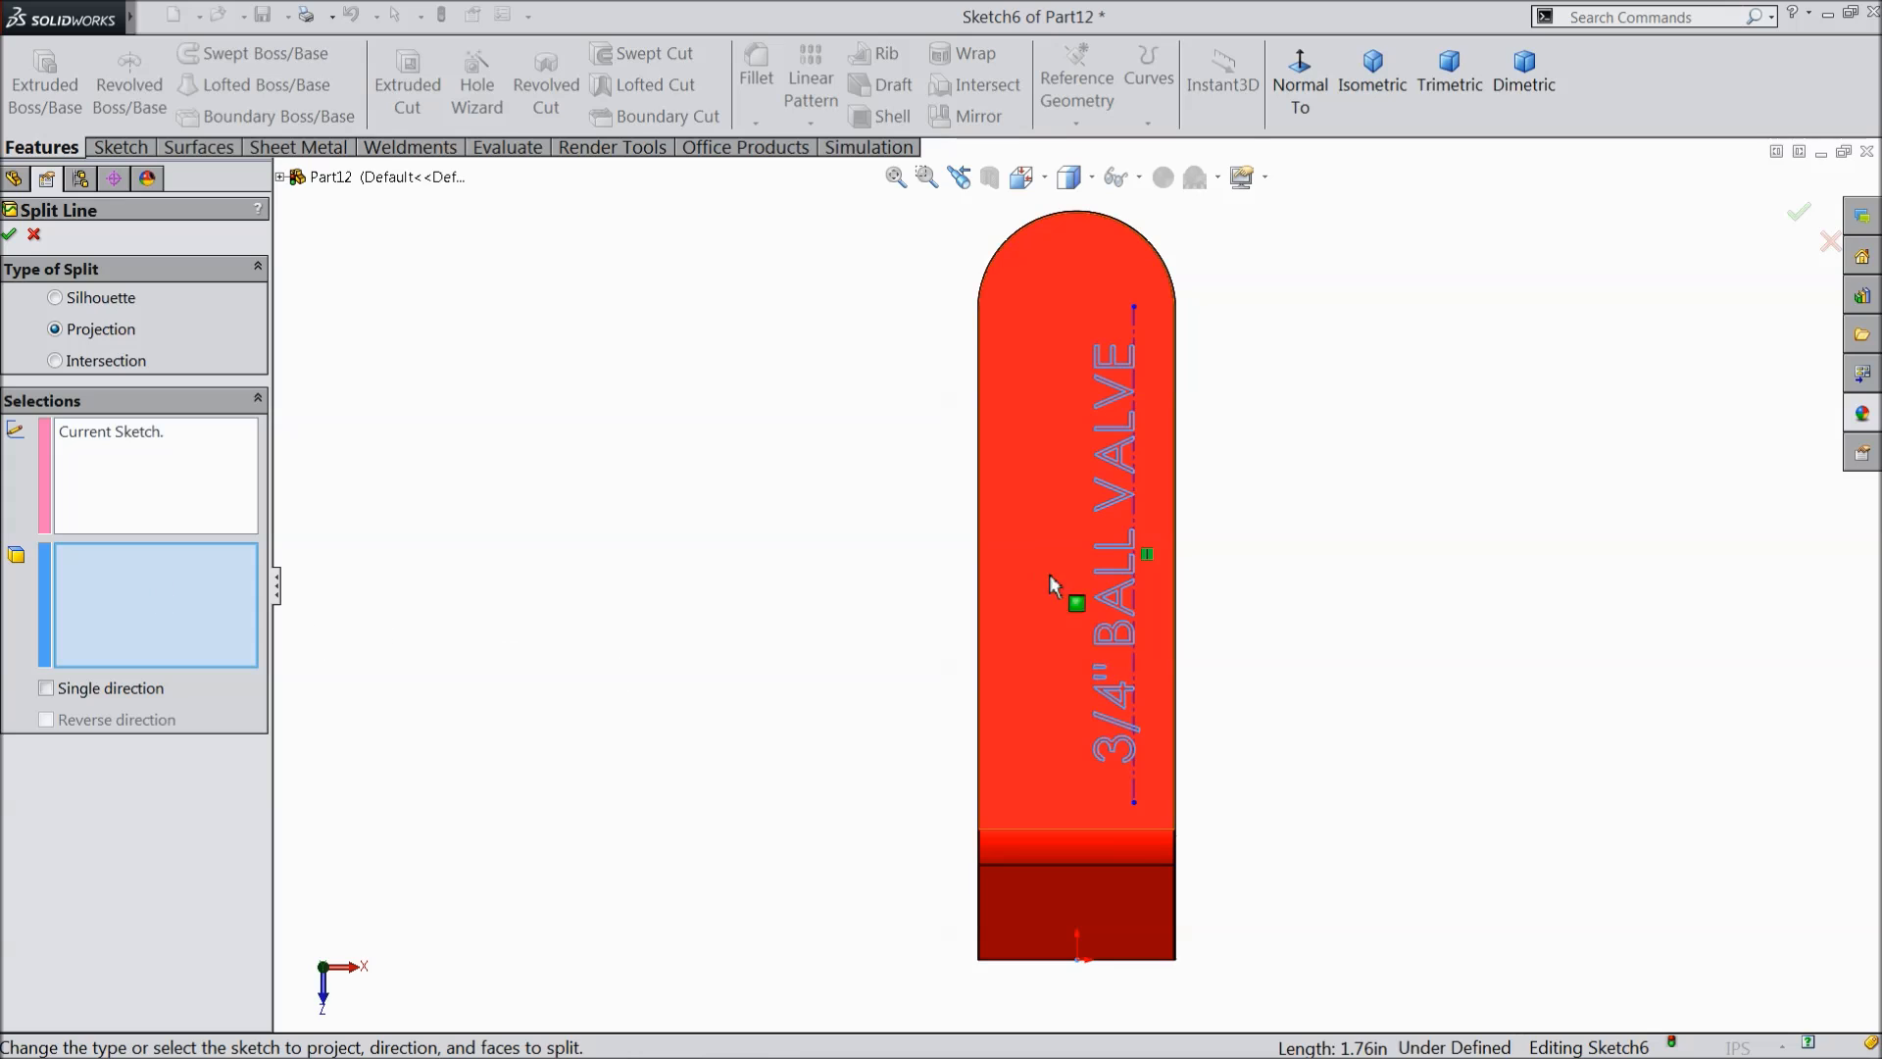
left_click(1043, 504)
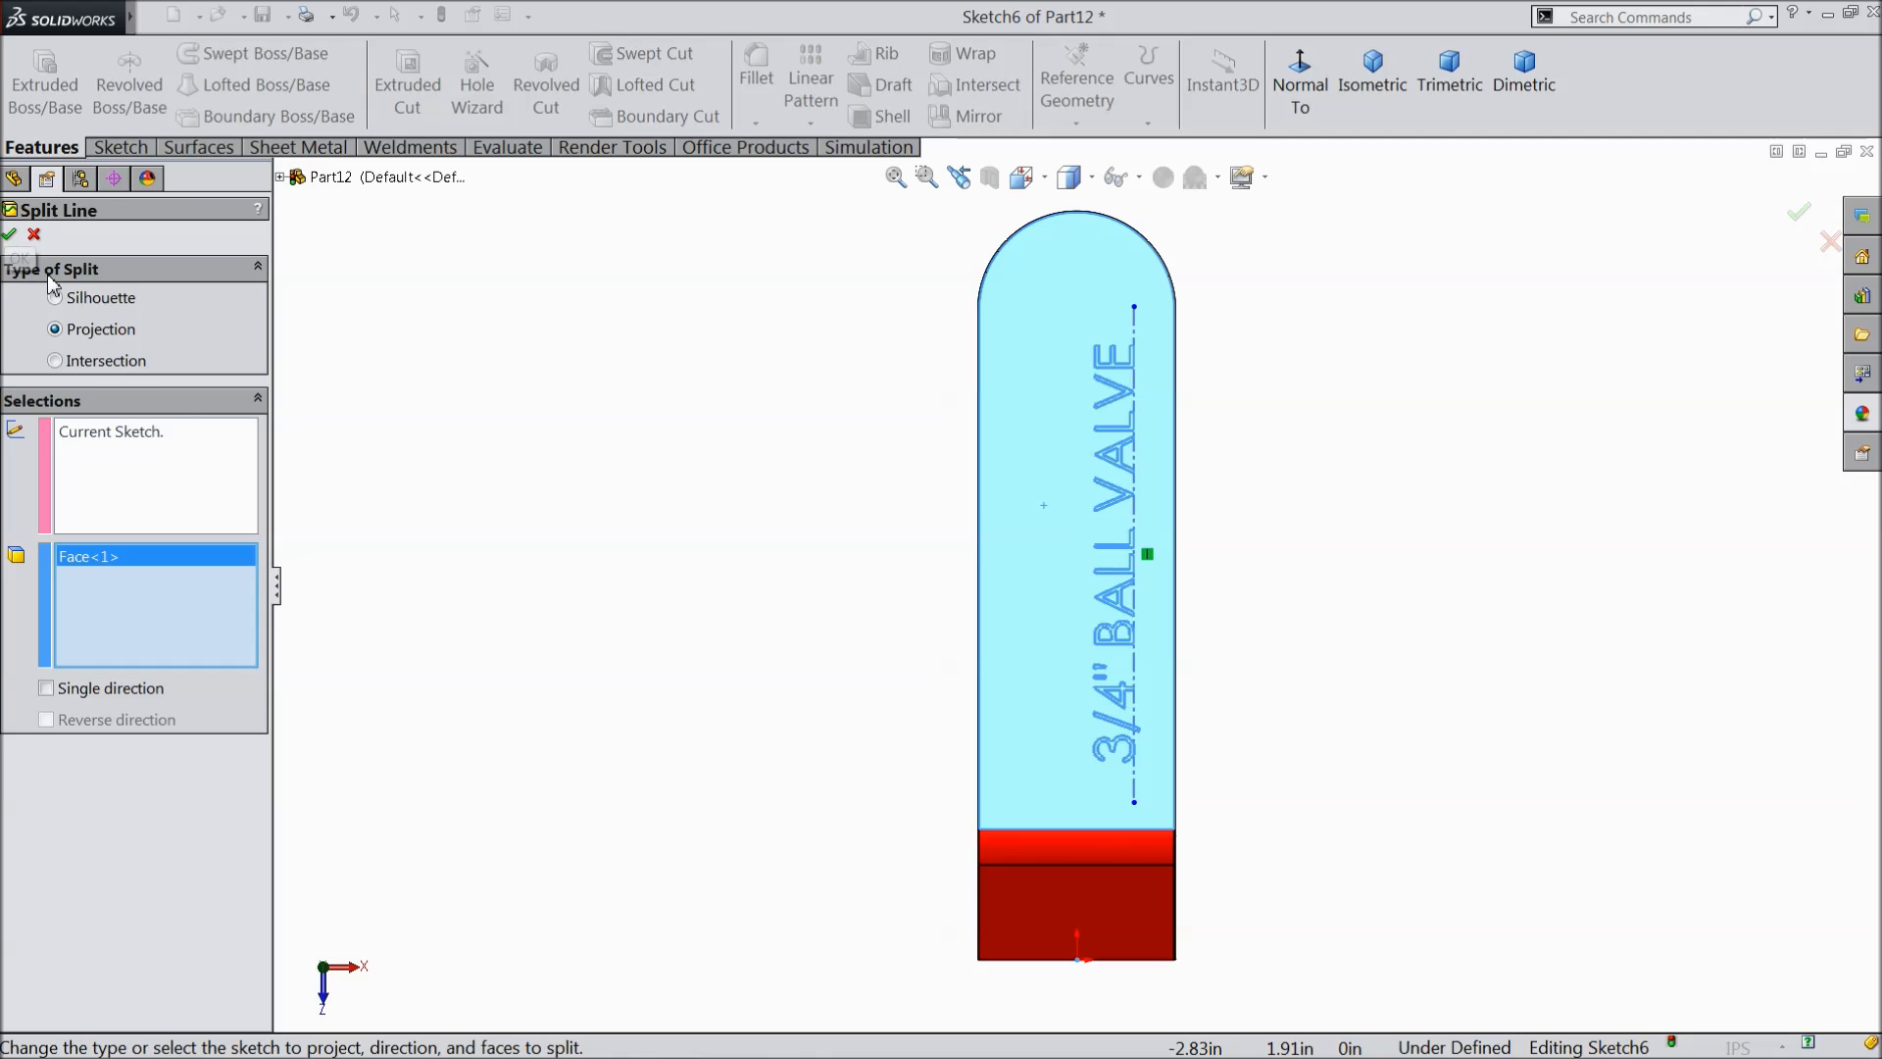
left_click(11, 240)
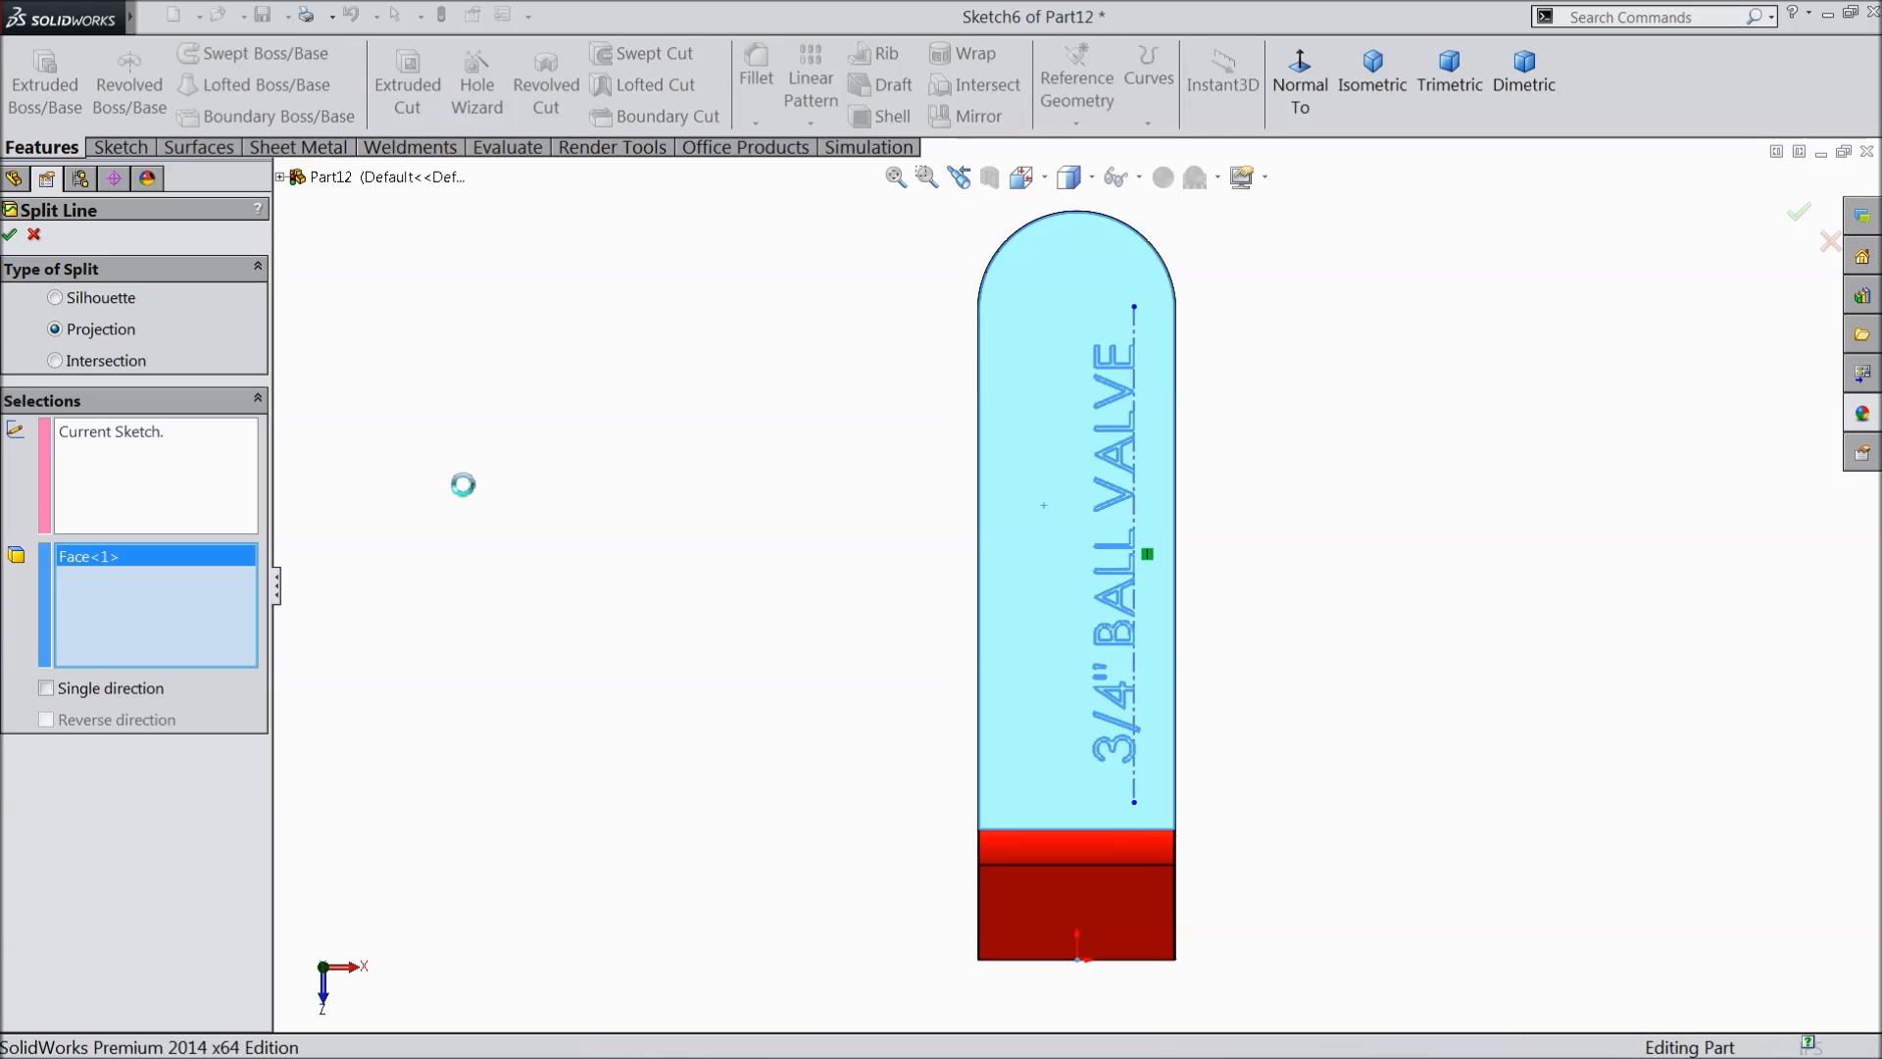
- Set the colour of the letter B's face to white (RGB 255, 255, 255)
middle_click_drag(764, 673, 691, 594)
scroll(1156, 553, "down", 3)
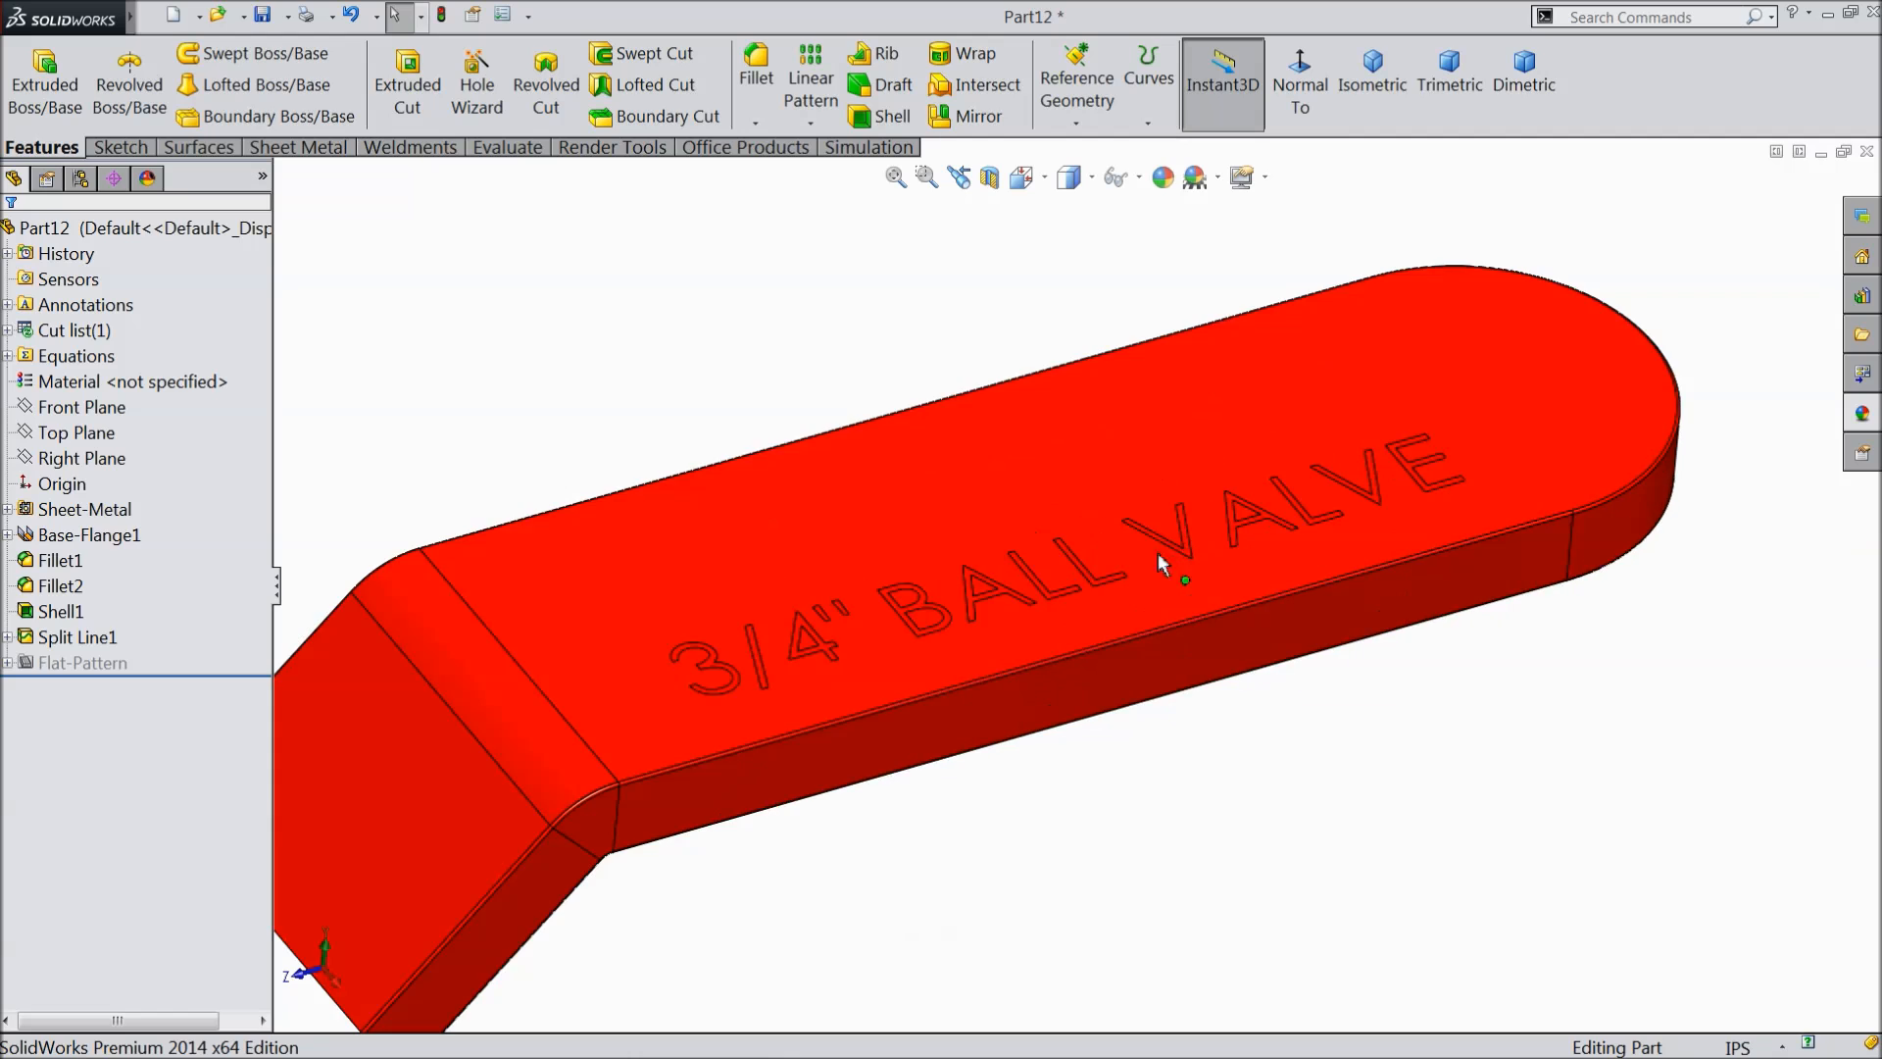
scroll(950, 638, "down", 3)
scroll(932, 672, "up", 3)
scroll(876, 642, "down", 3)
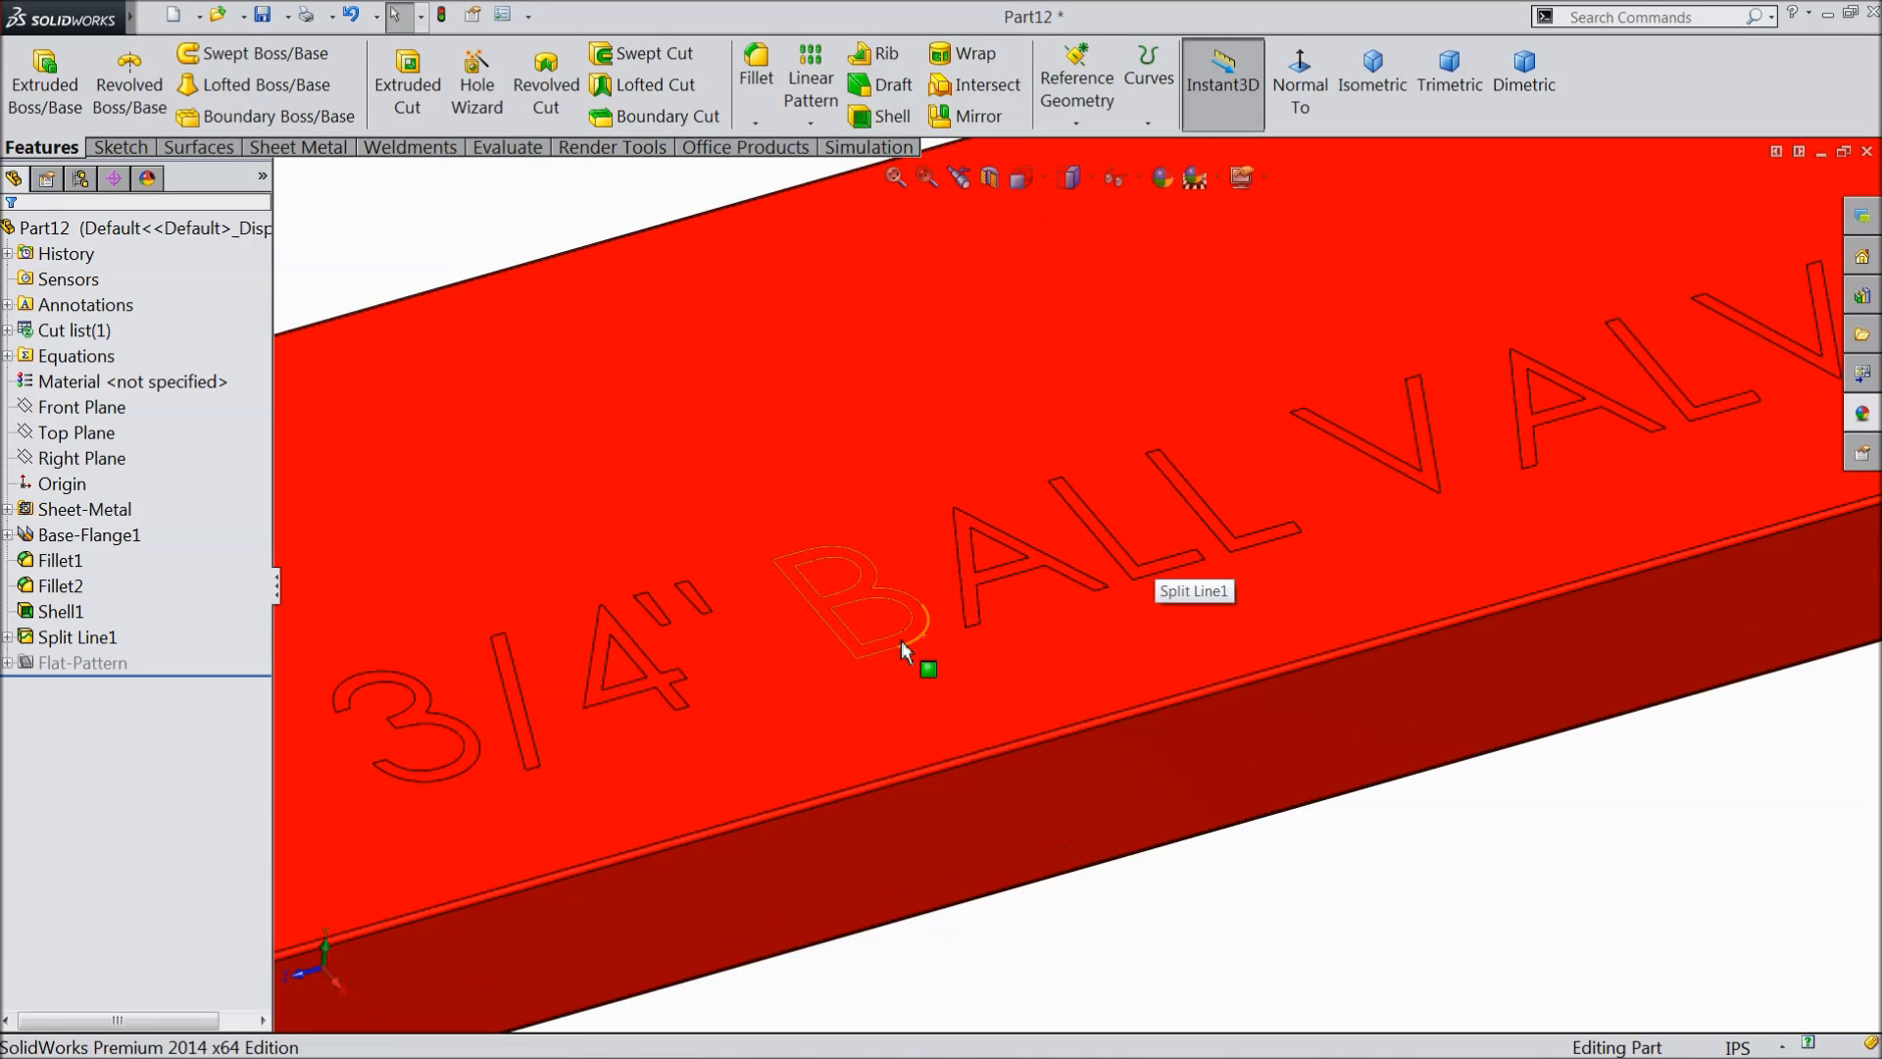
left_click(902, 639)
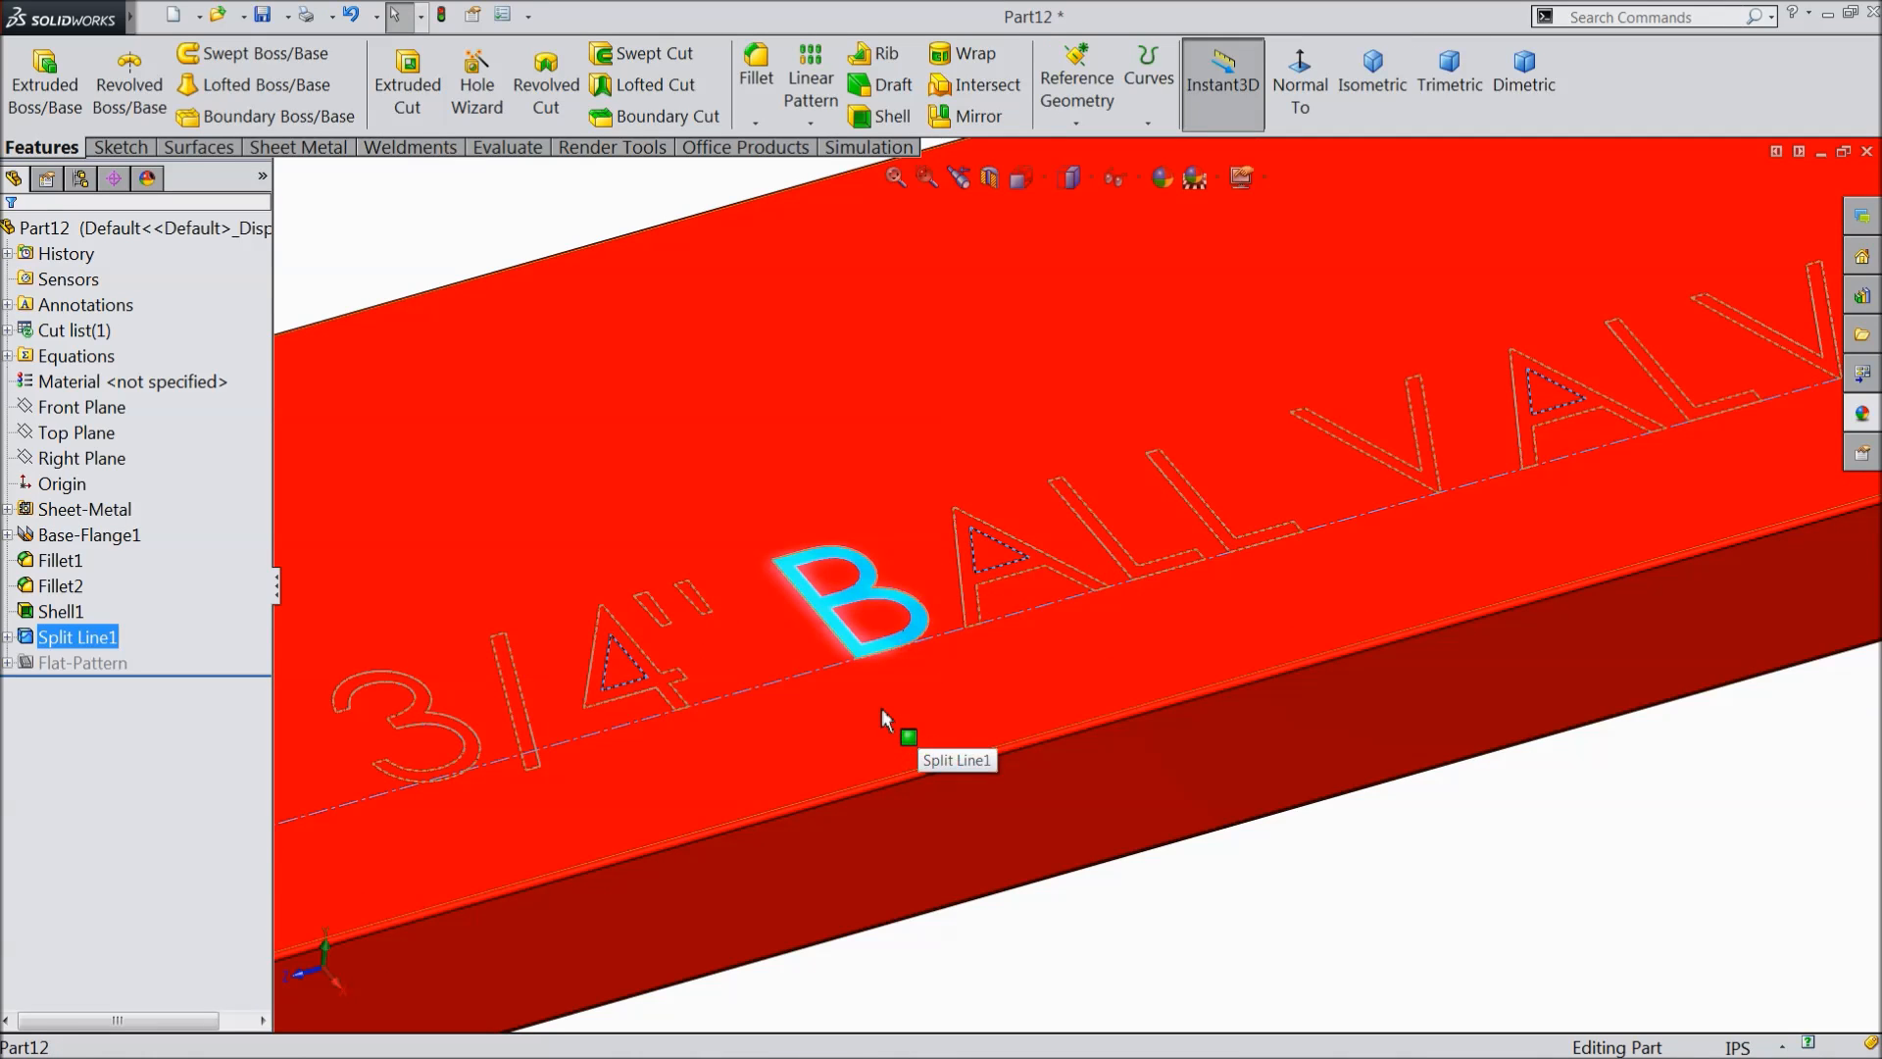
left_click(880, 708)
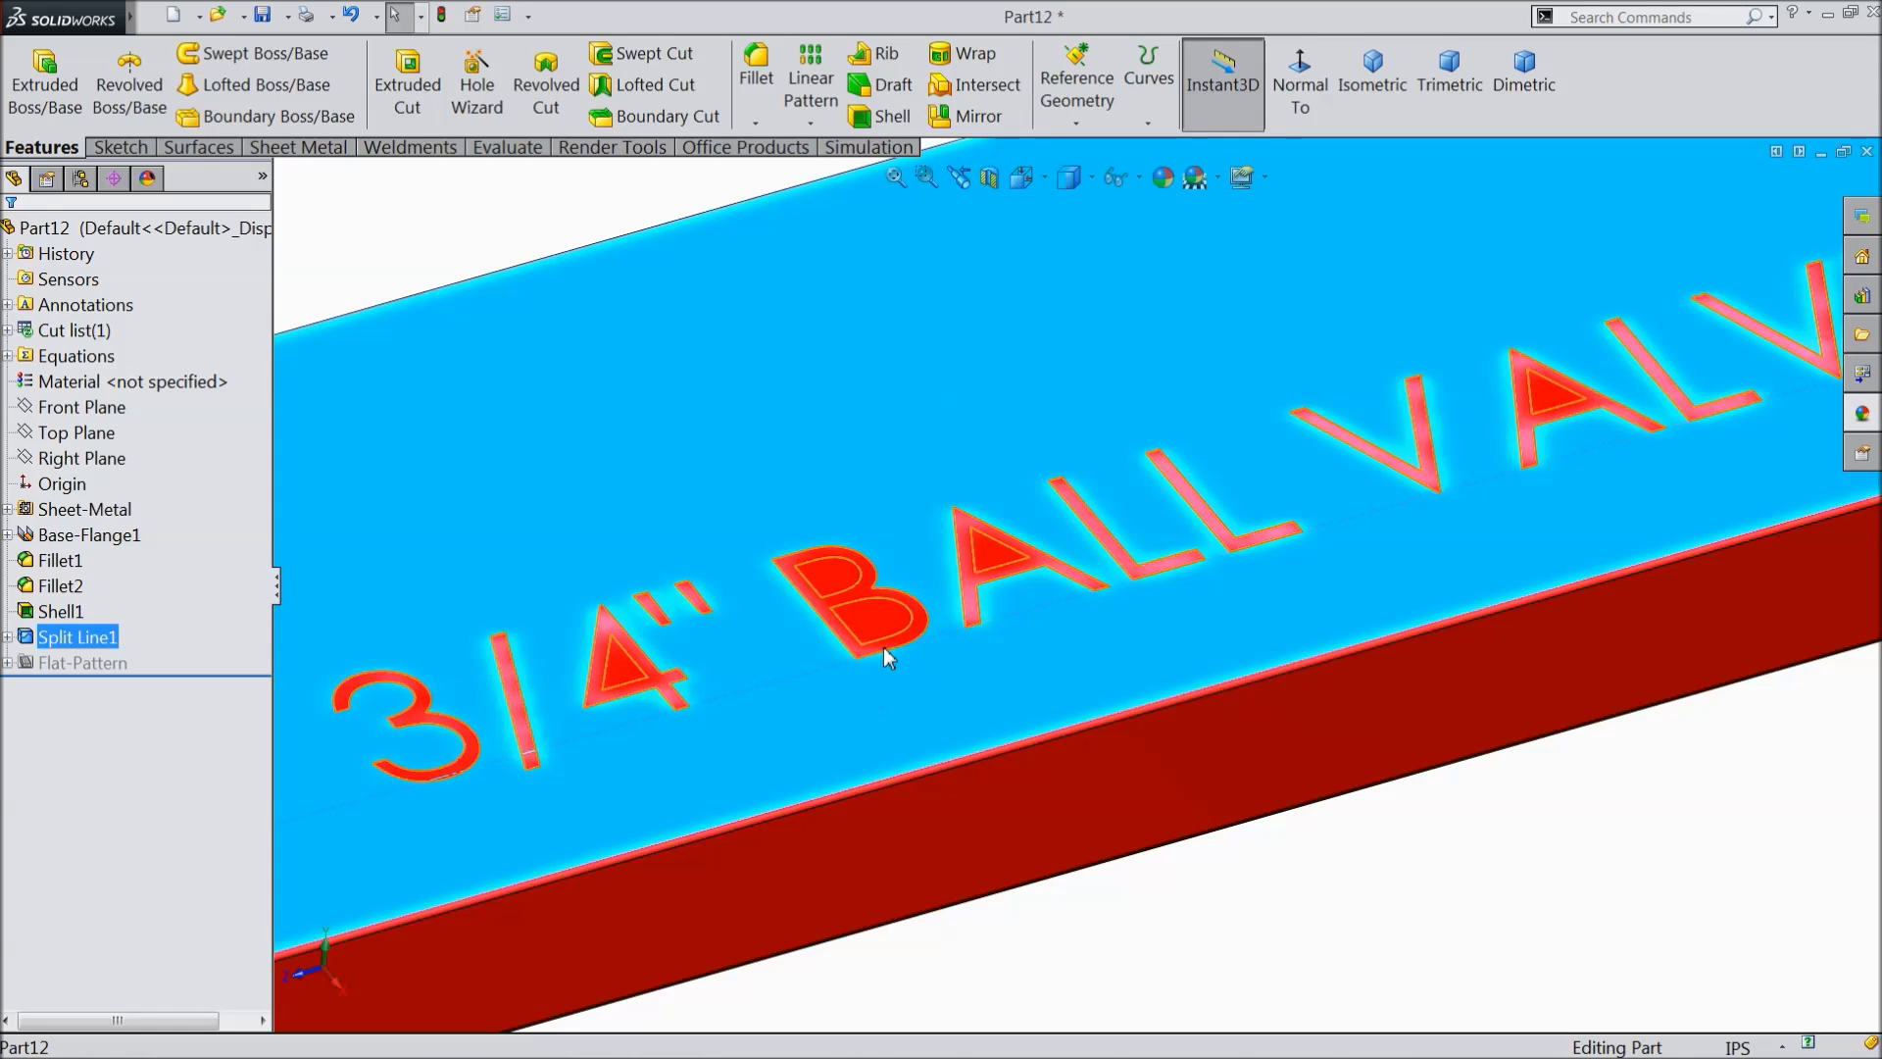
key("Escape")
left_click(863, 651)
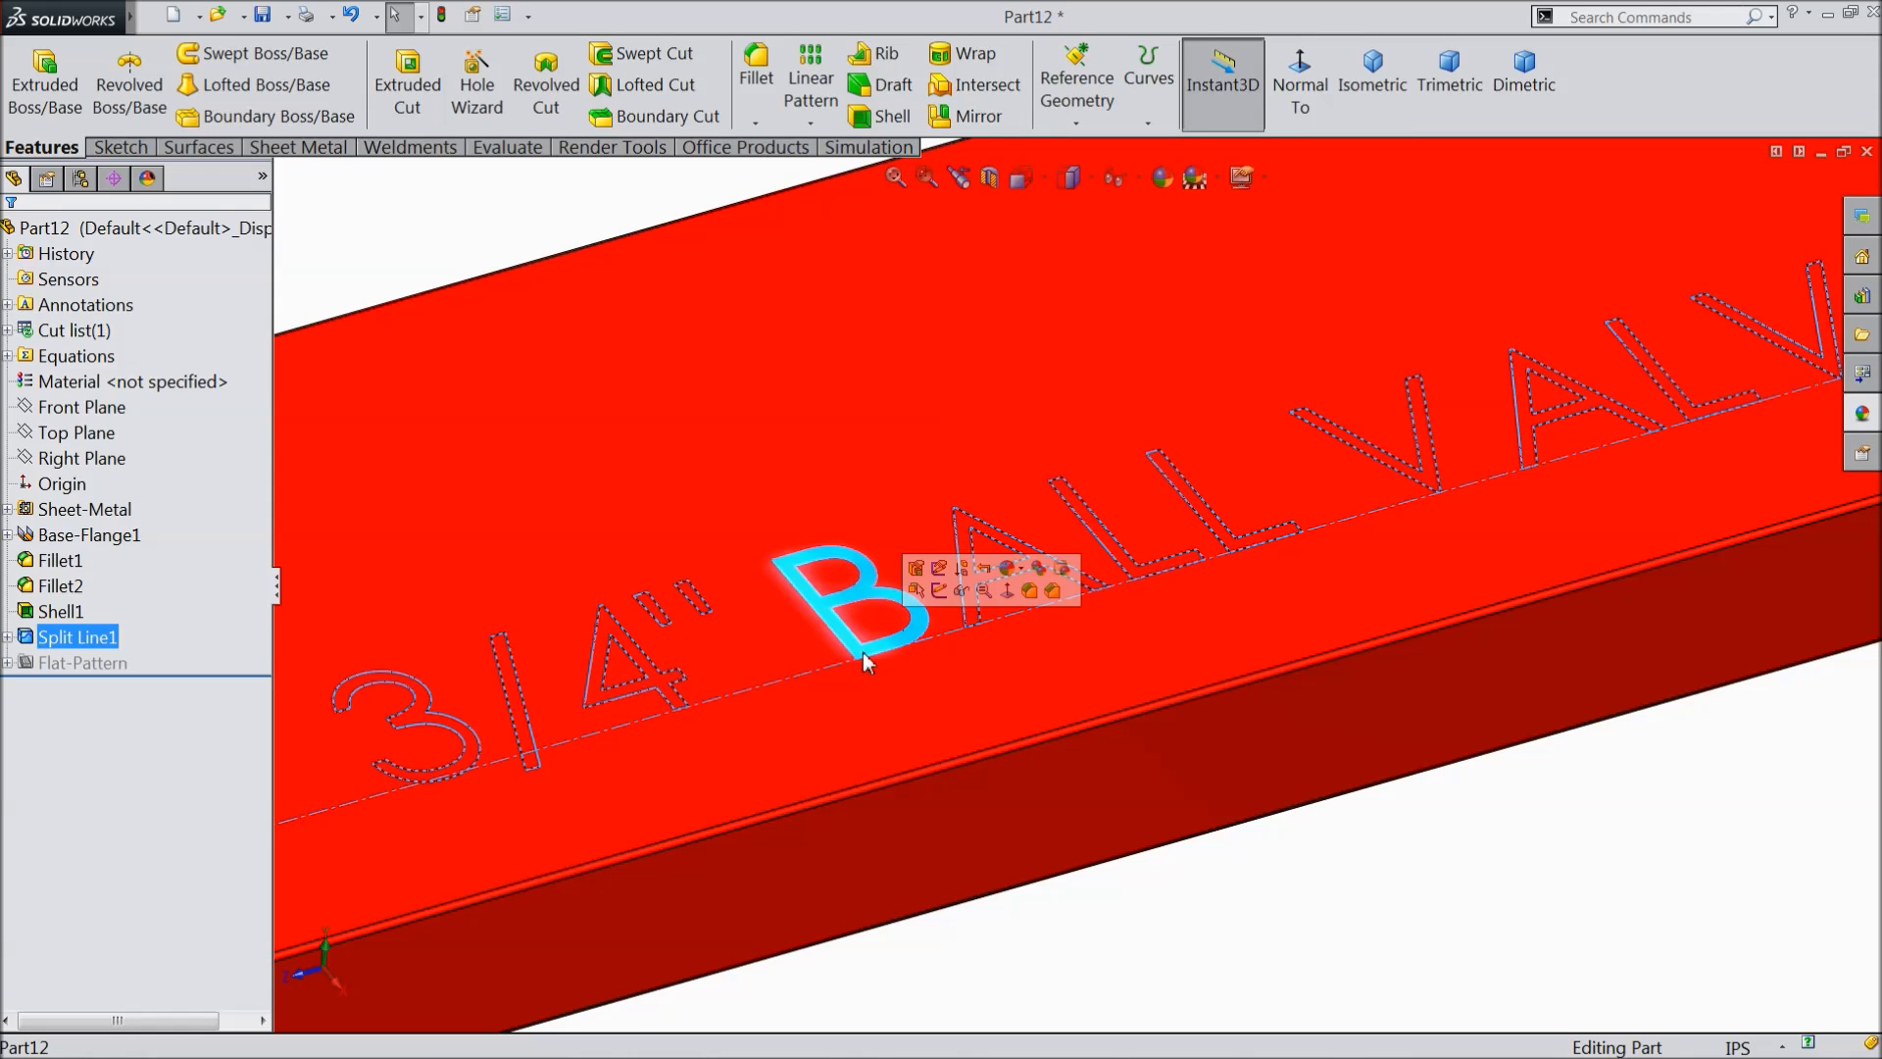
left_click(1161, 185)
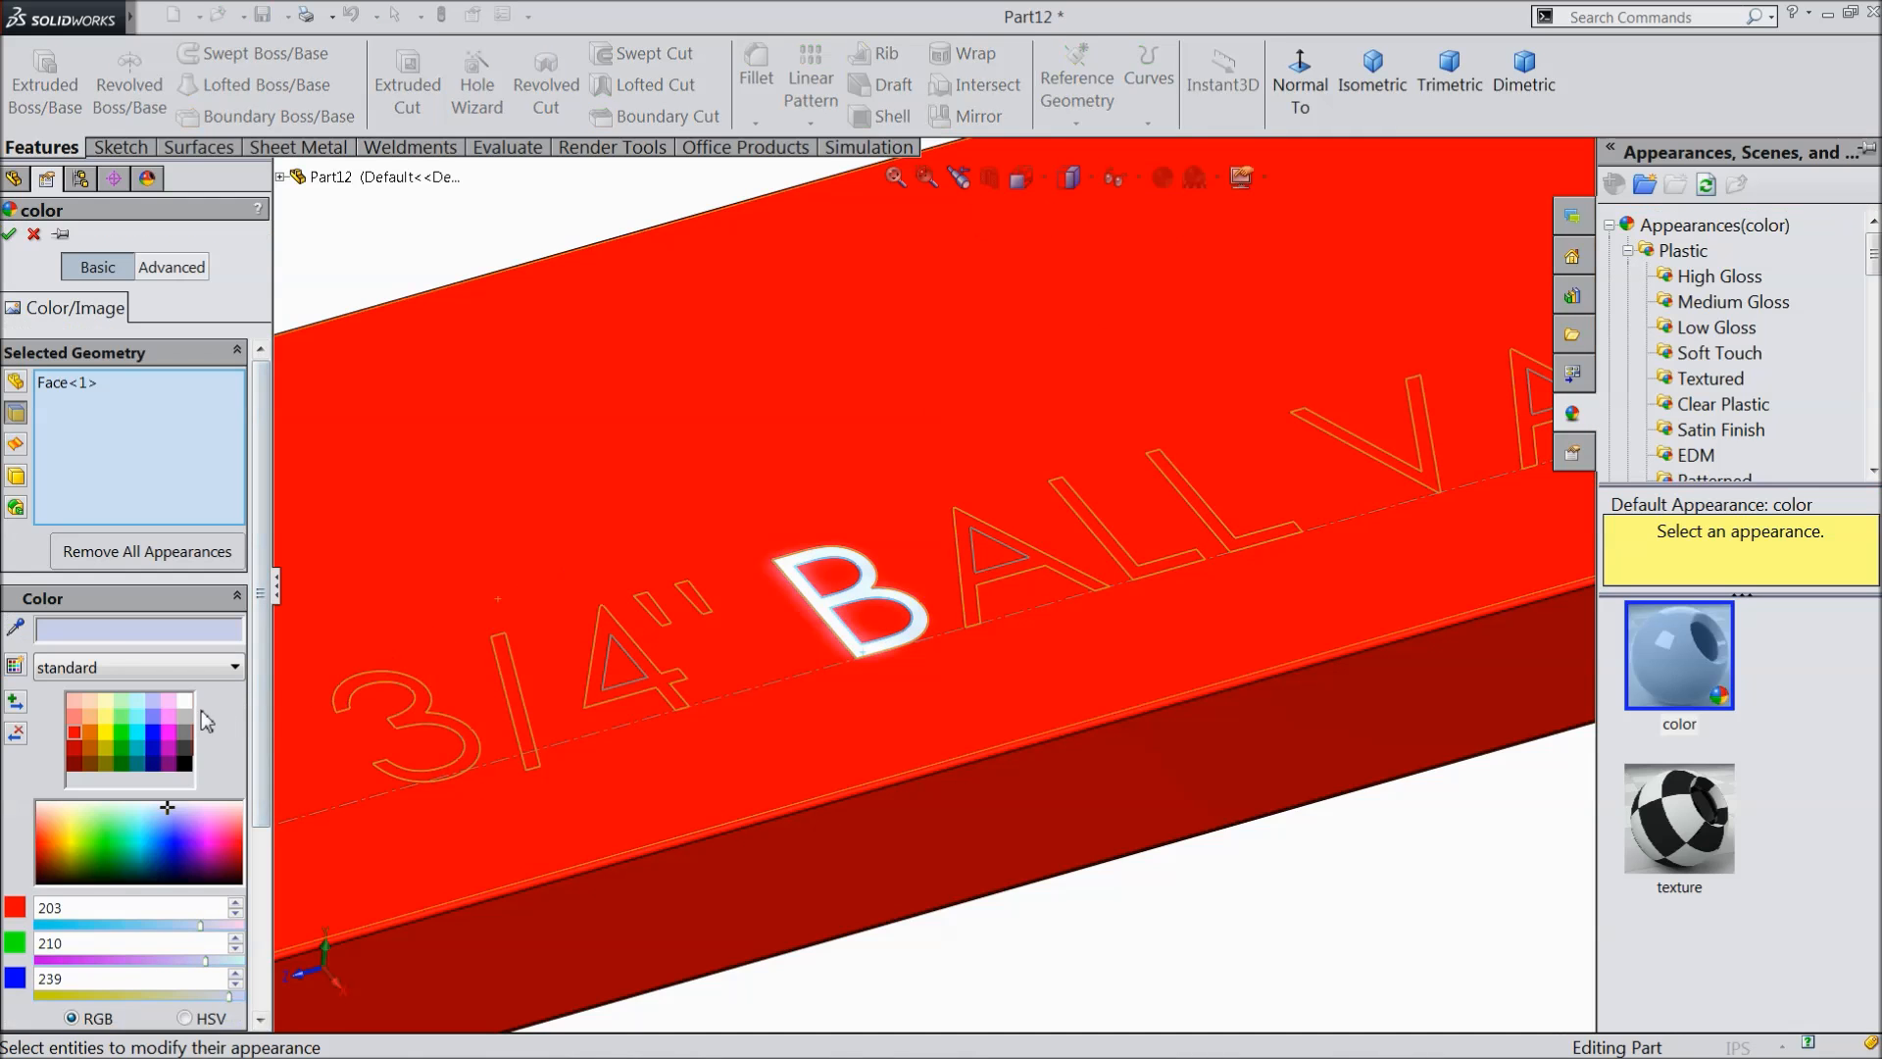
left_click(185, 699)
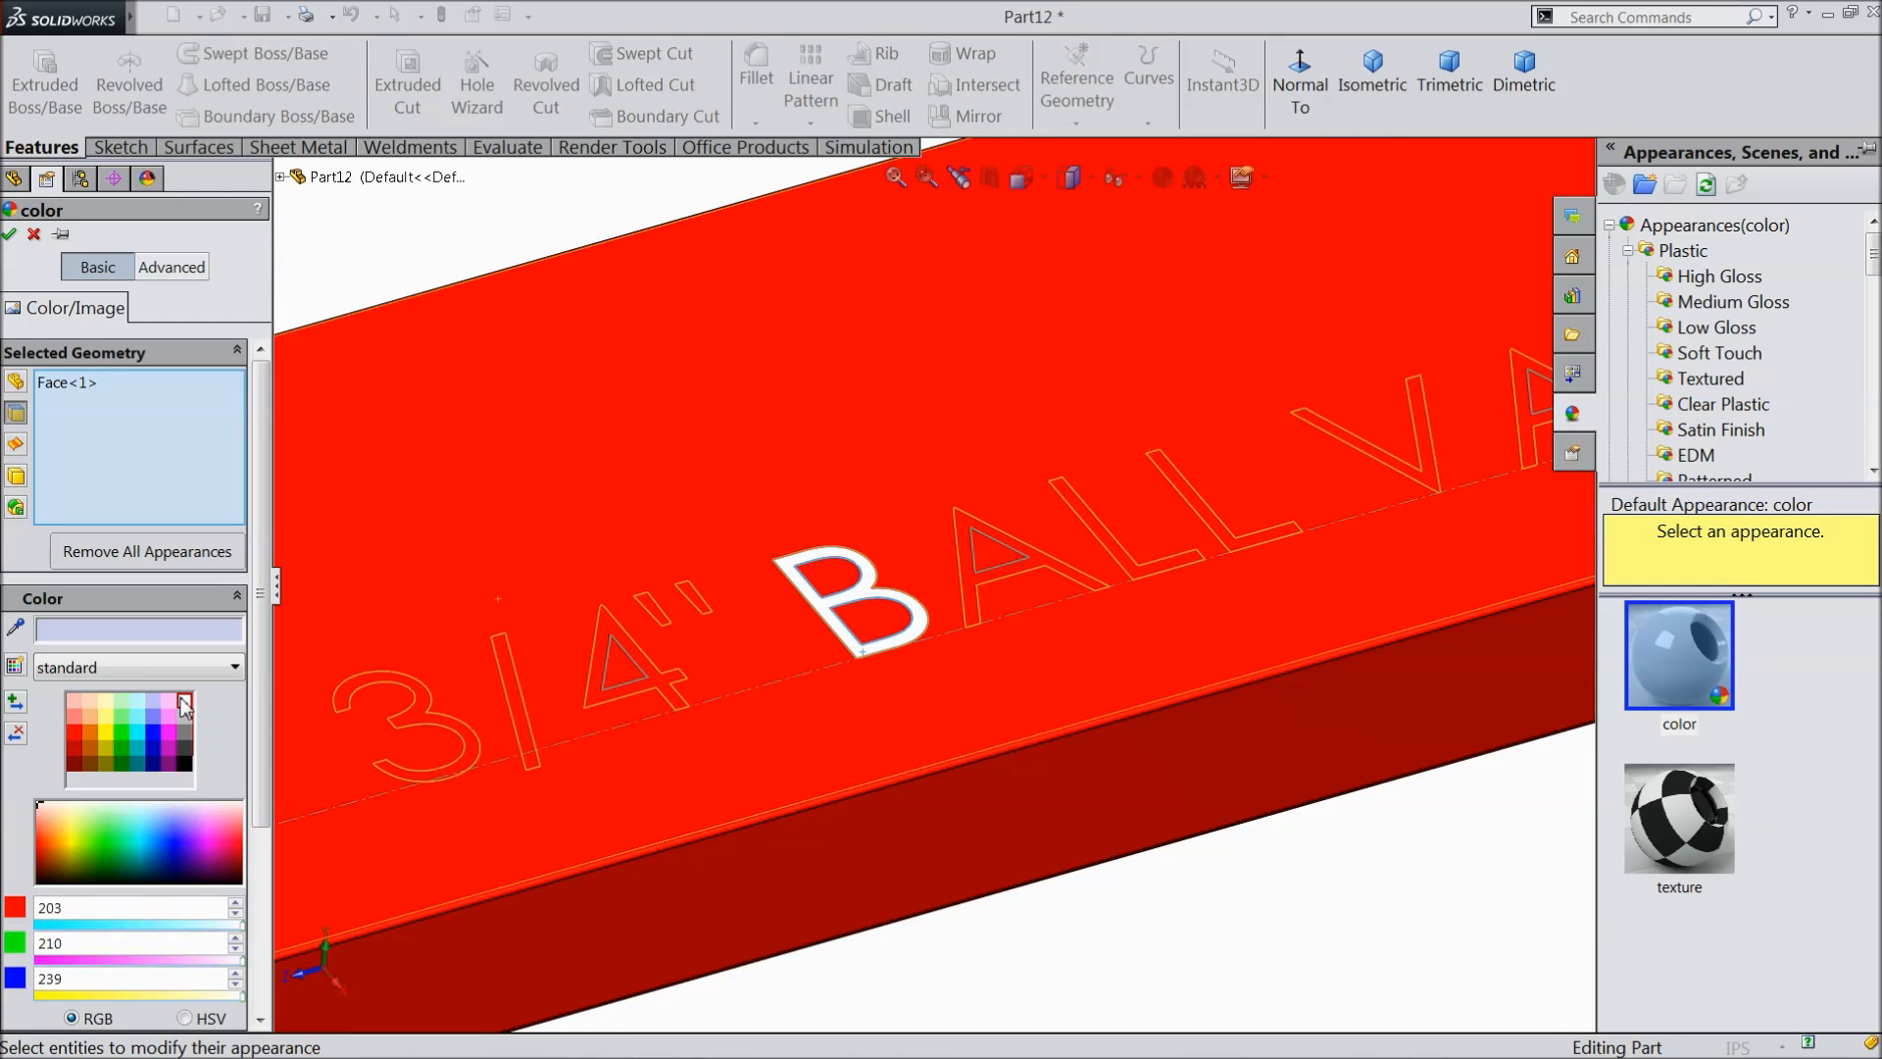
- Add the faces of the 3/4" characters and the remaining letters of BALL to the white colour selection
left_click(463, 750)
left_click(518, 721)
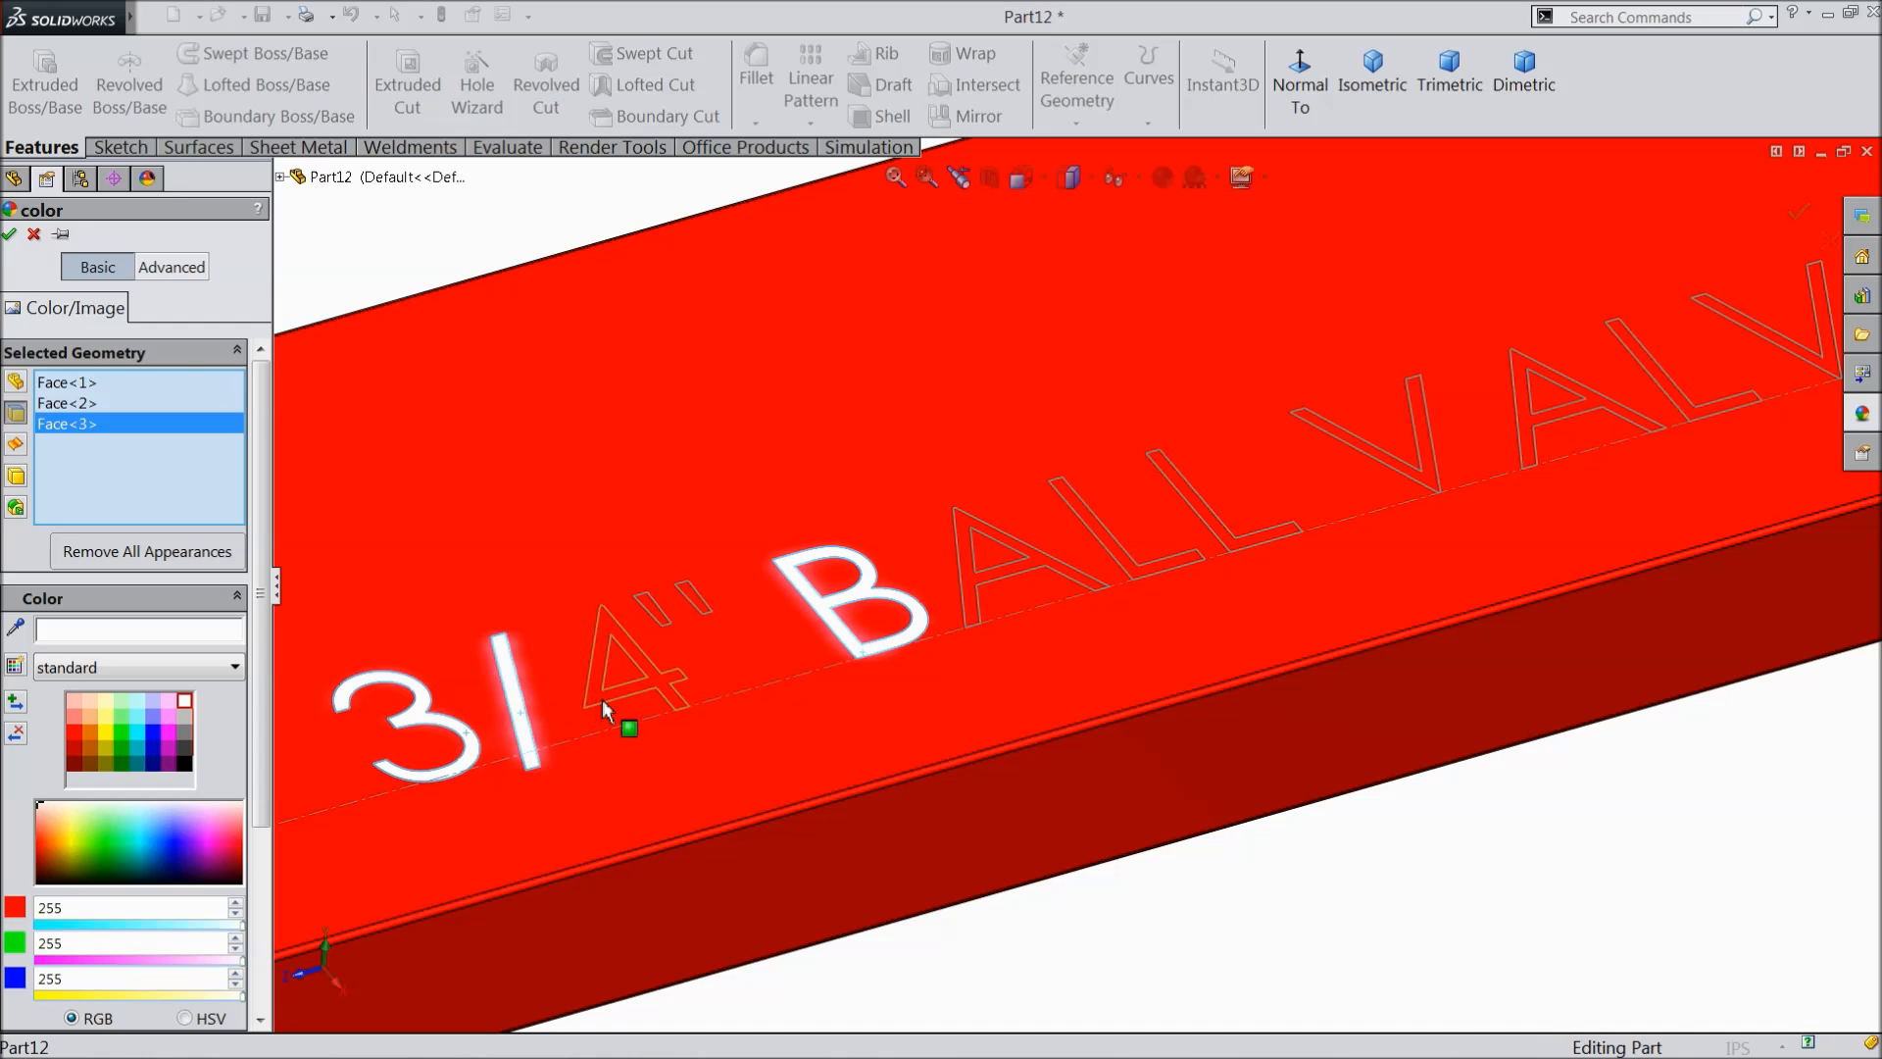
left_click(610, 692)
left_click(651, 605)
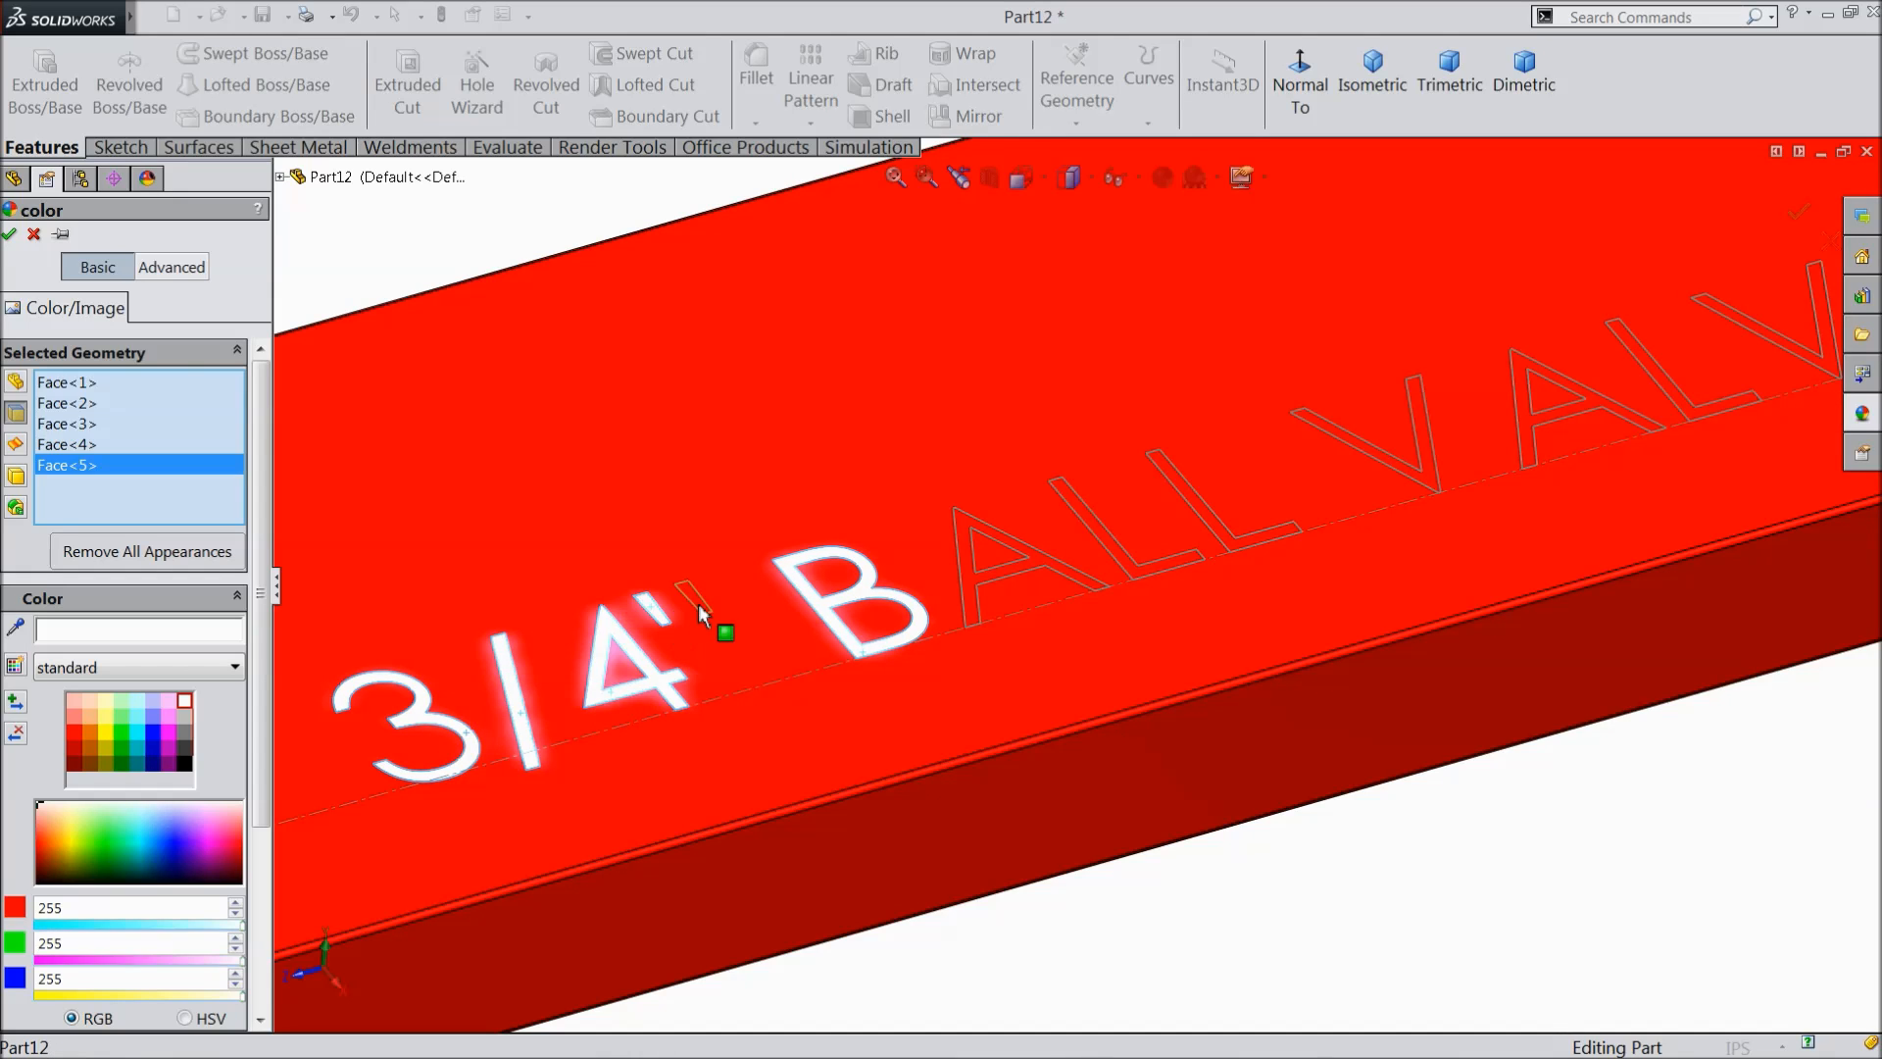
left_click(702, 603)
left_click(970, 583)
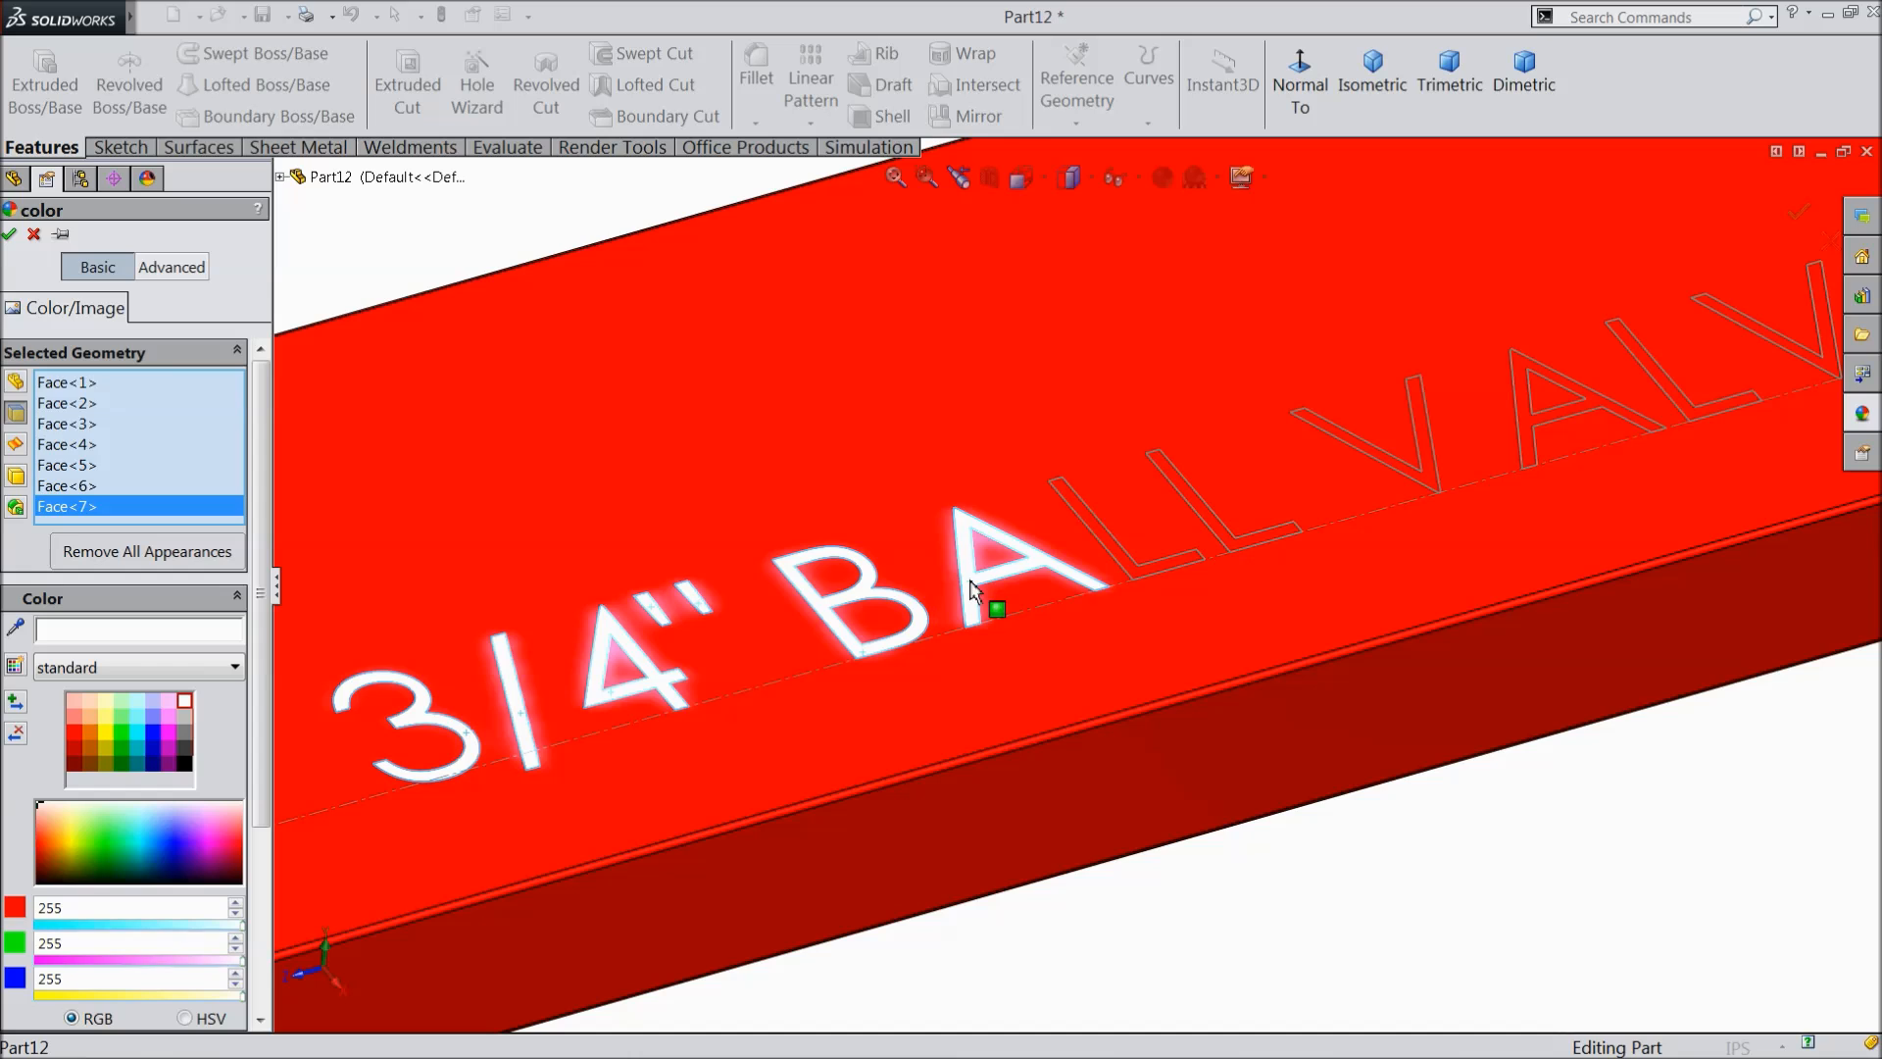
left_click(1160, 566)
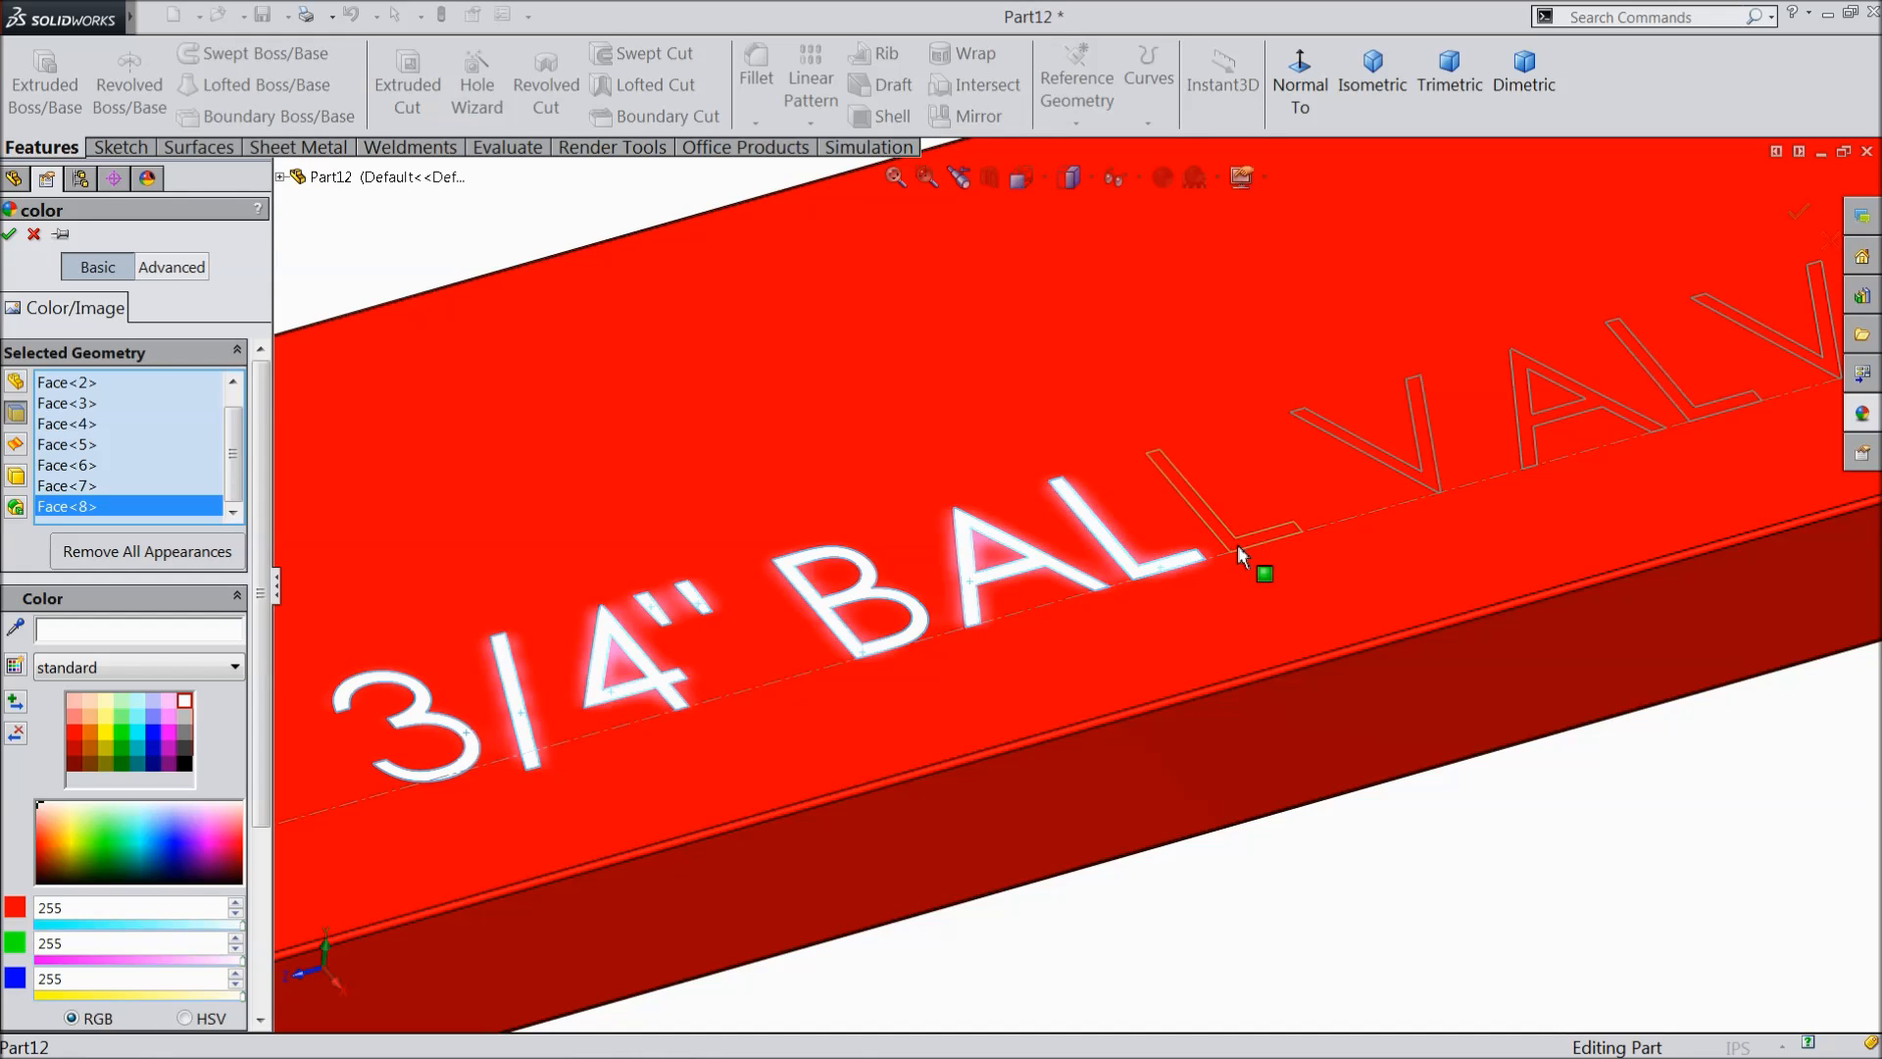
left_click(1249, 541)
- Add the letter faces of VALVE to the selection and apply the white colour to the whole lettering
left_click(1403, 465)
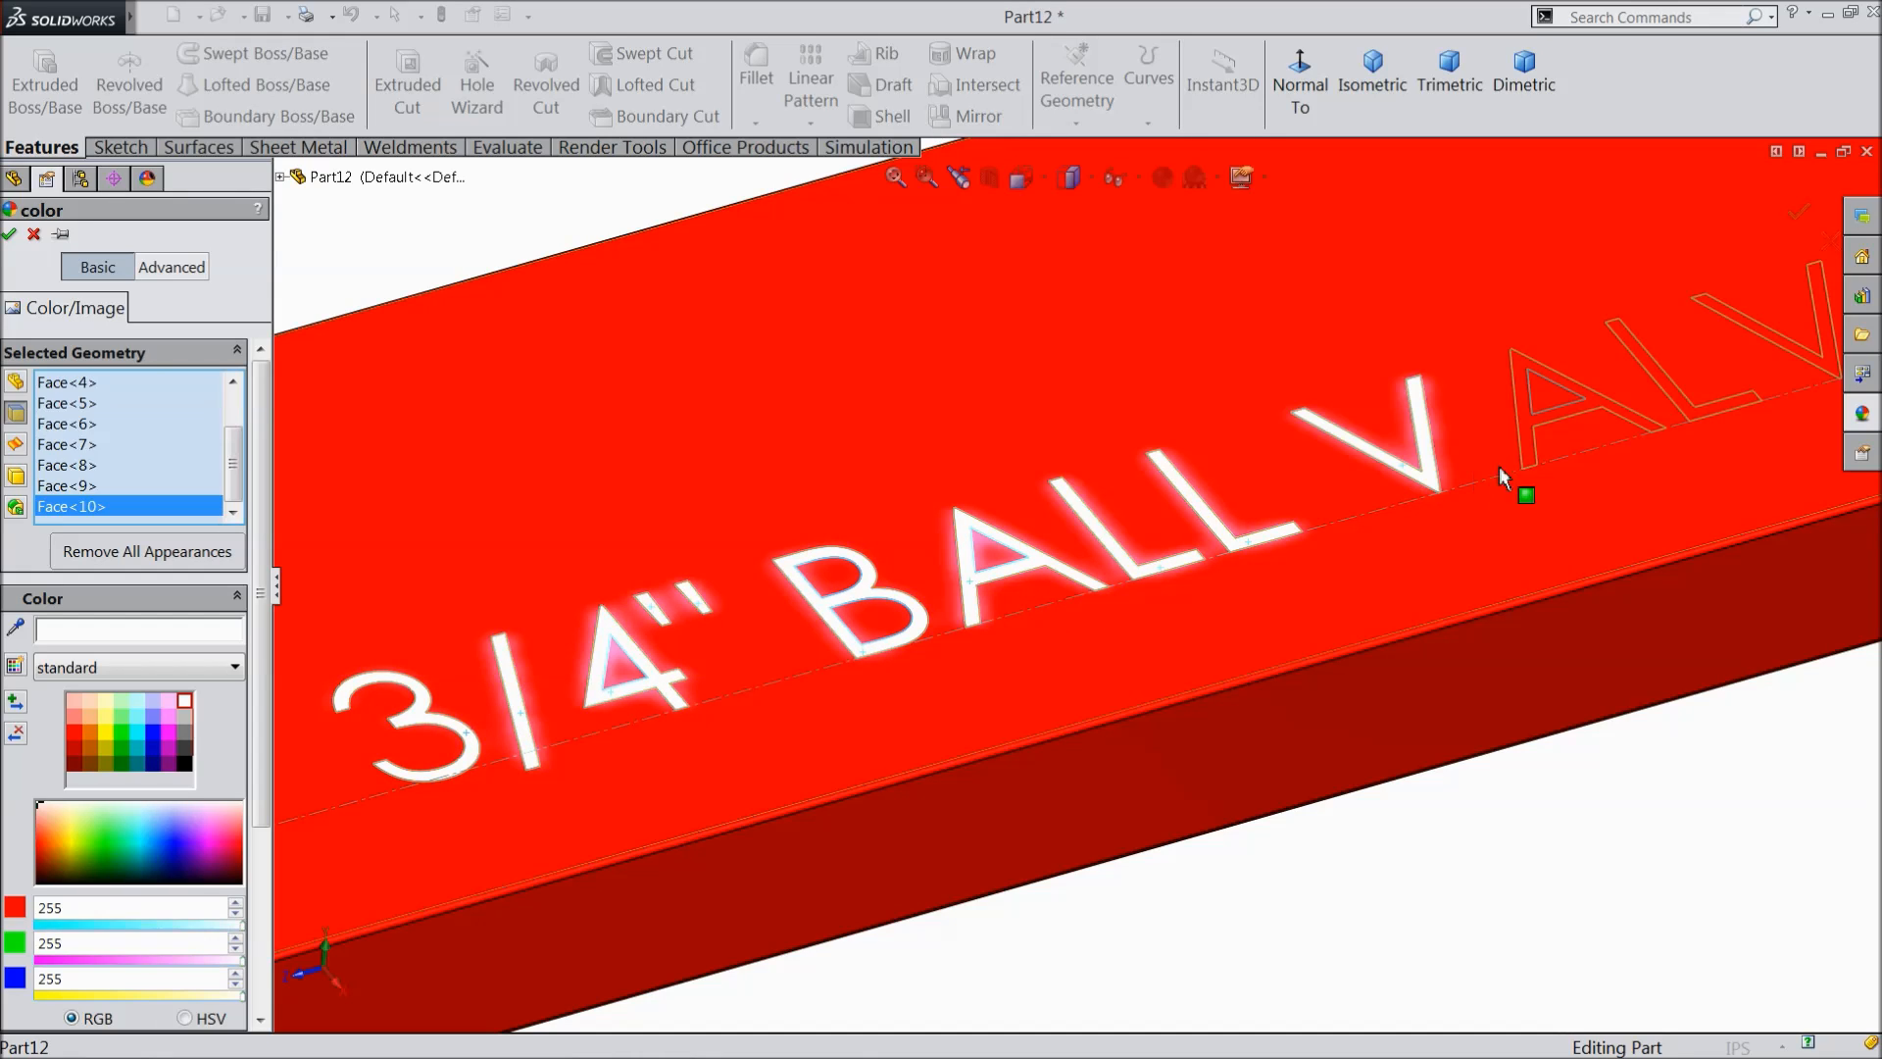
left_click(1664, 425)
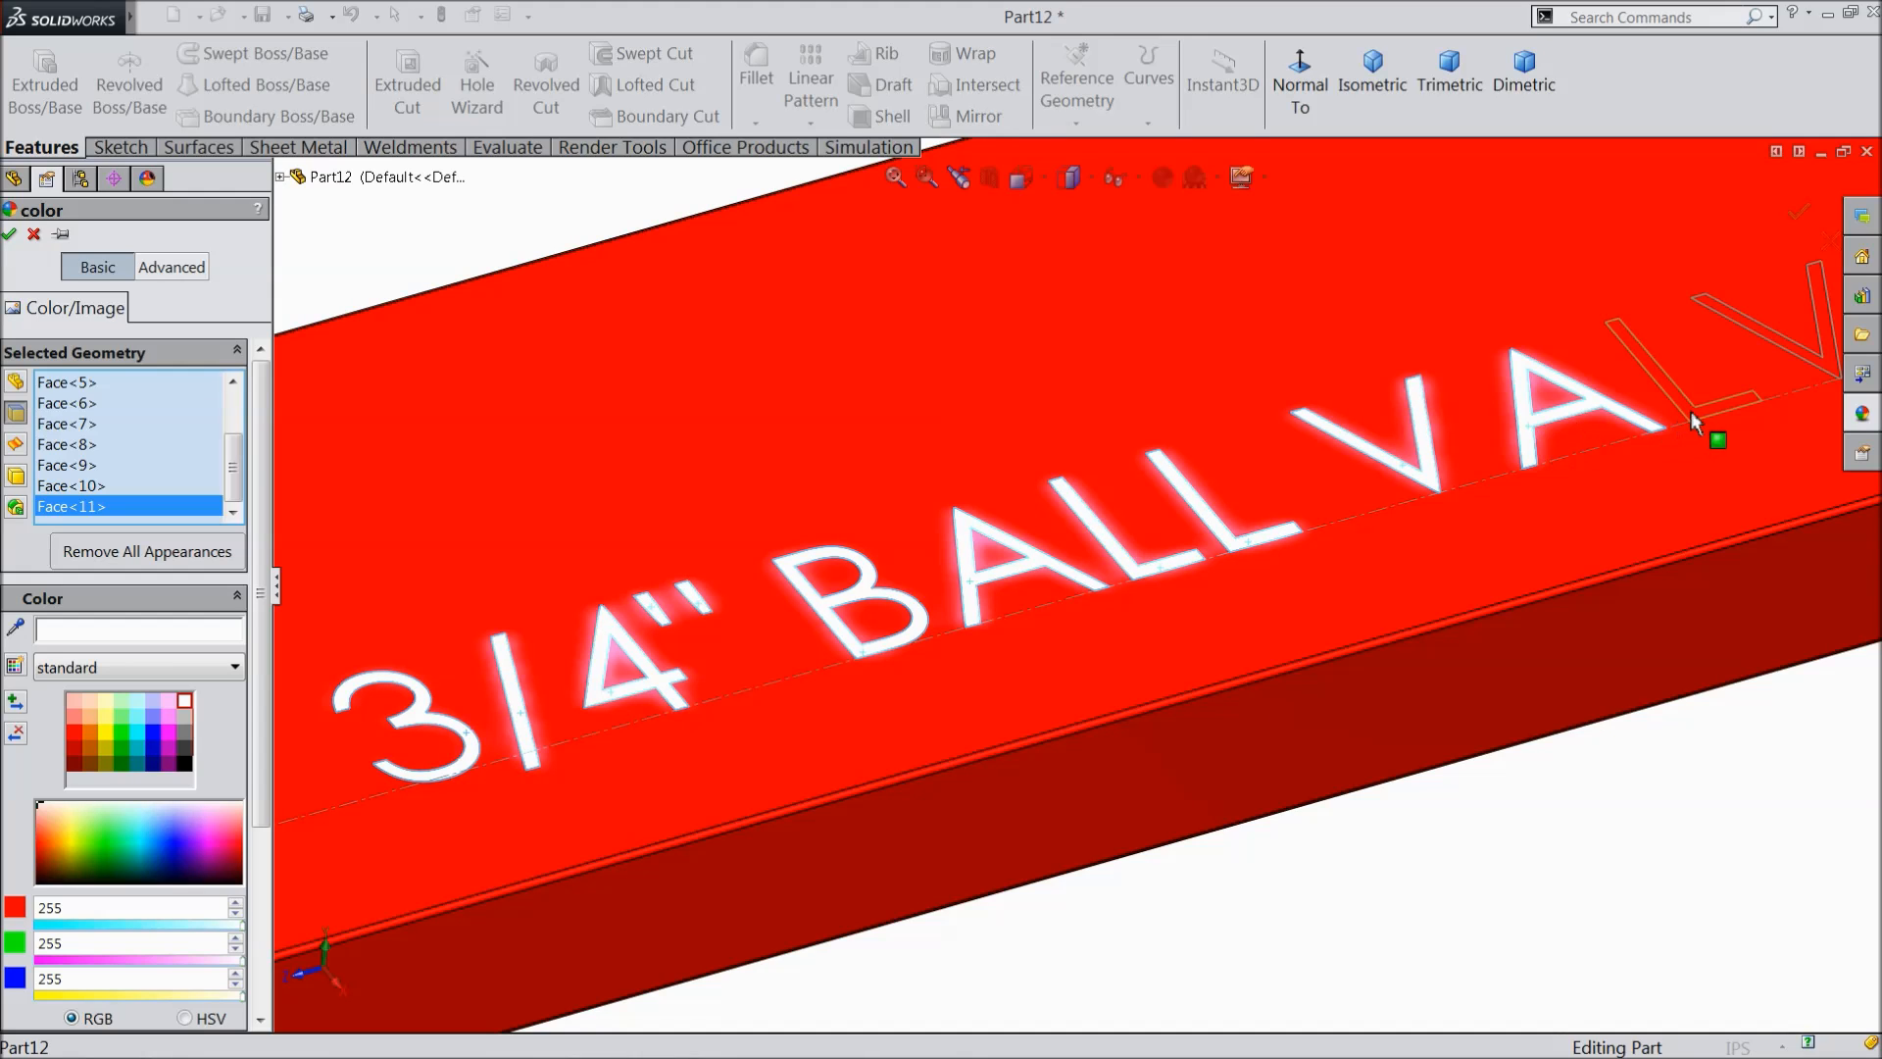
left_click(1690, 410)
left_click(1771, 333)
scroll(1659, 372, "up", 1)
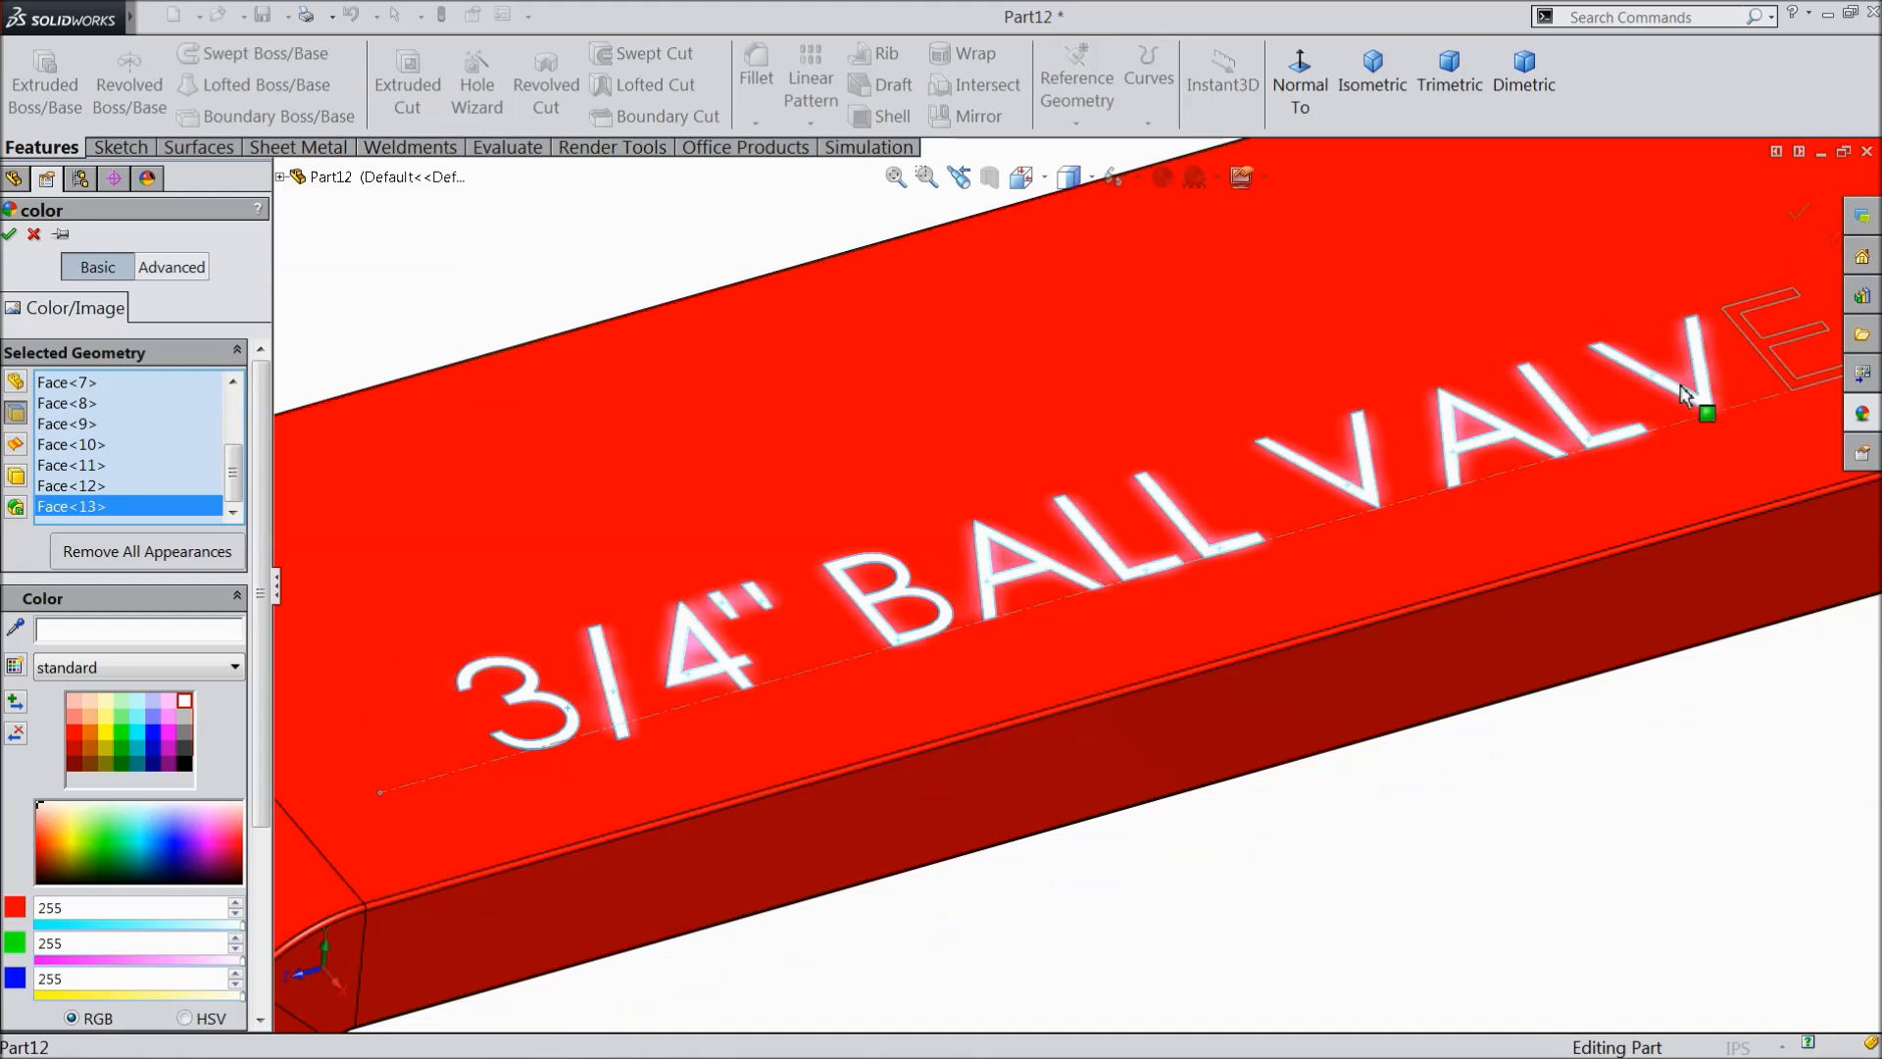
left_click(1762, 343)
scroll(969, 455, "up", 2)
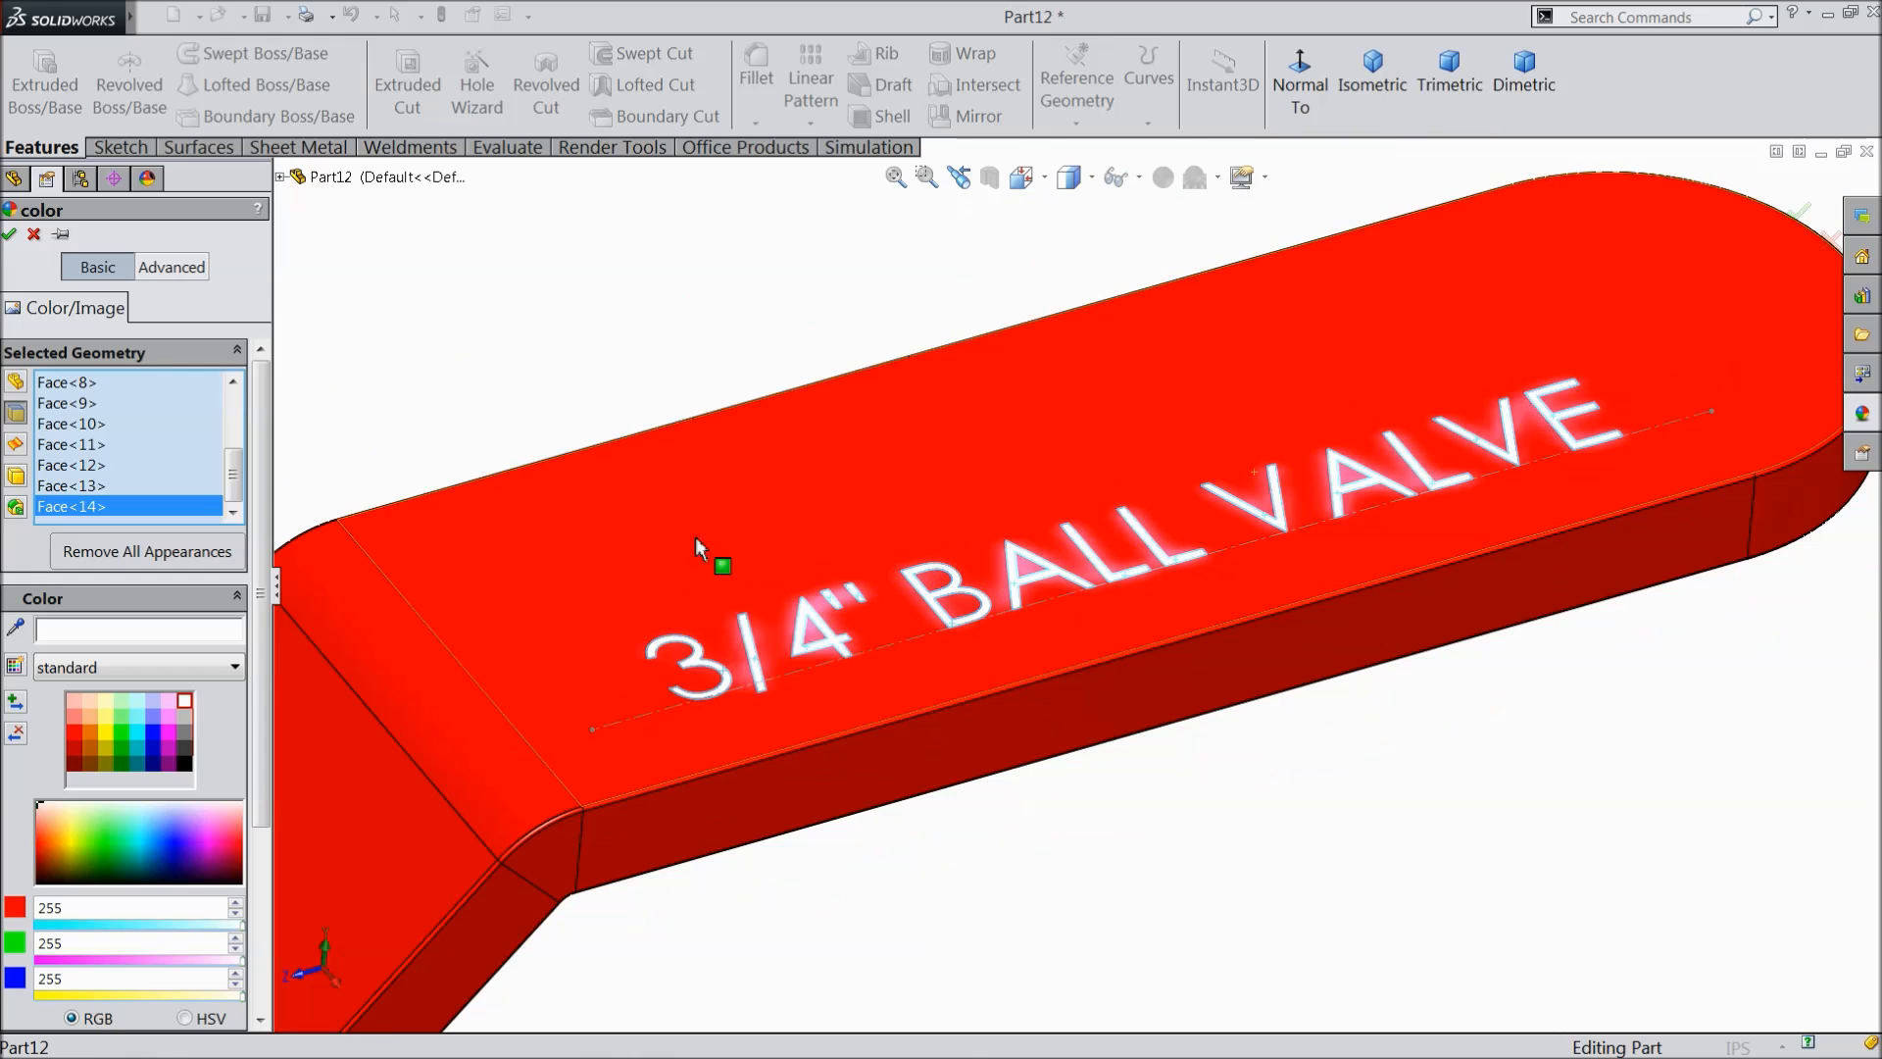
left_click(9, 234)
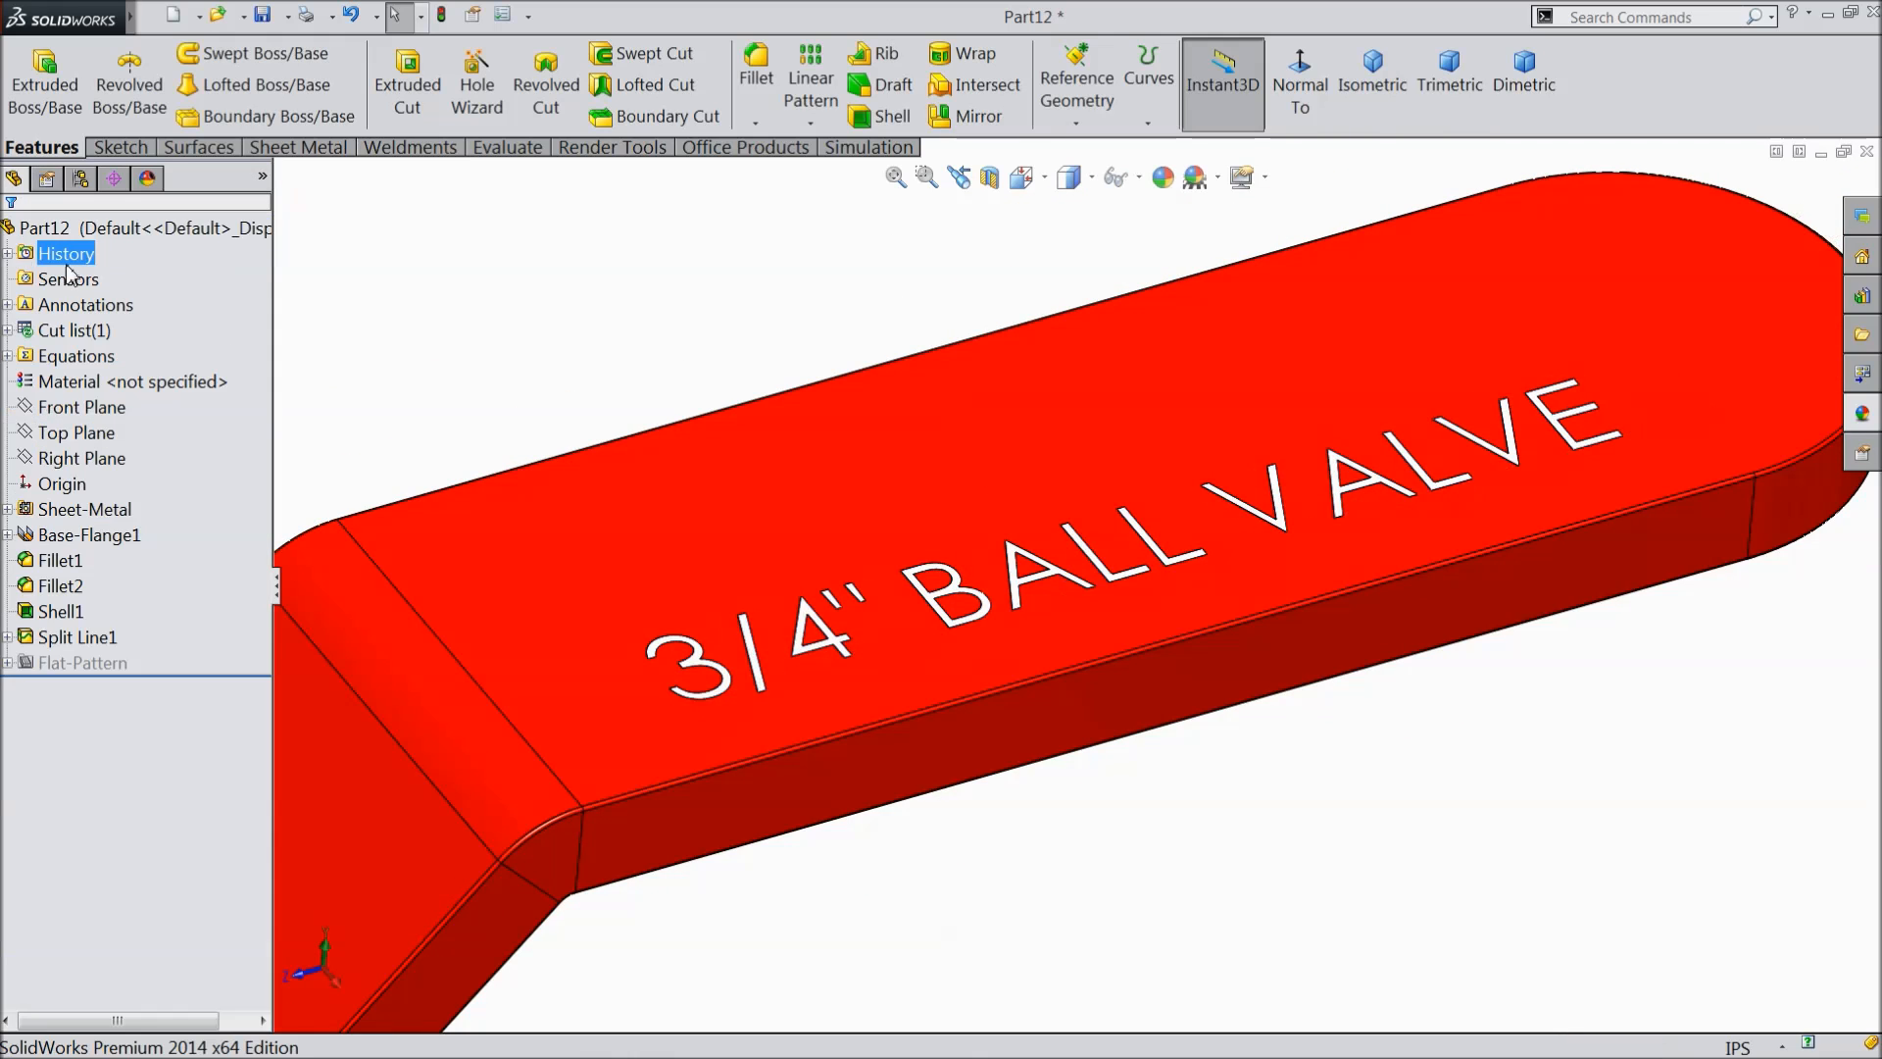
- Save the part as 9.Grip in the 3-4 Ball Valve folder
scroll(835, 509, "up", 2)
middle_click_drag(835, 510, 685, 458)
scroll(968, 605, "down", 2)
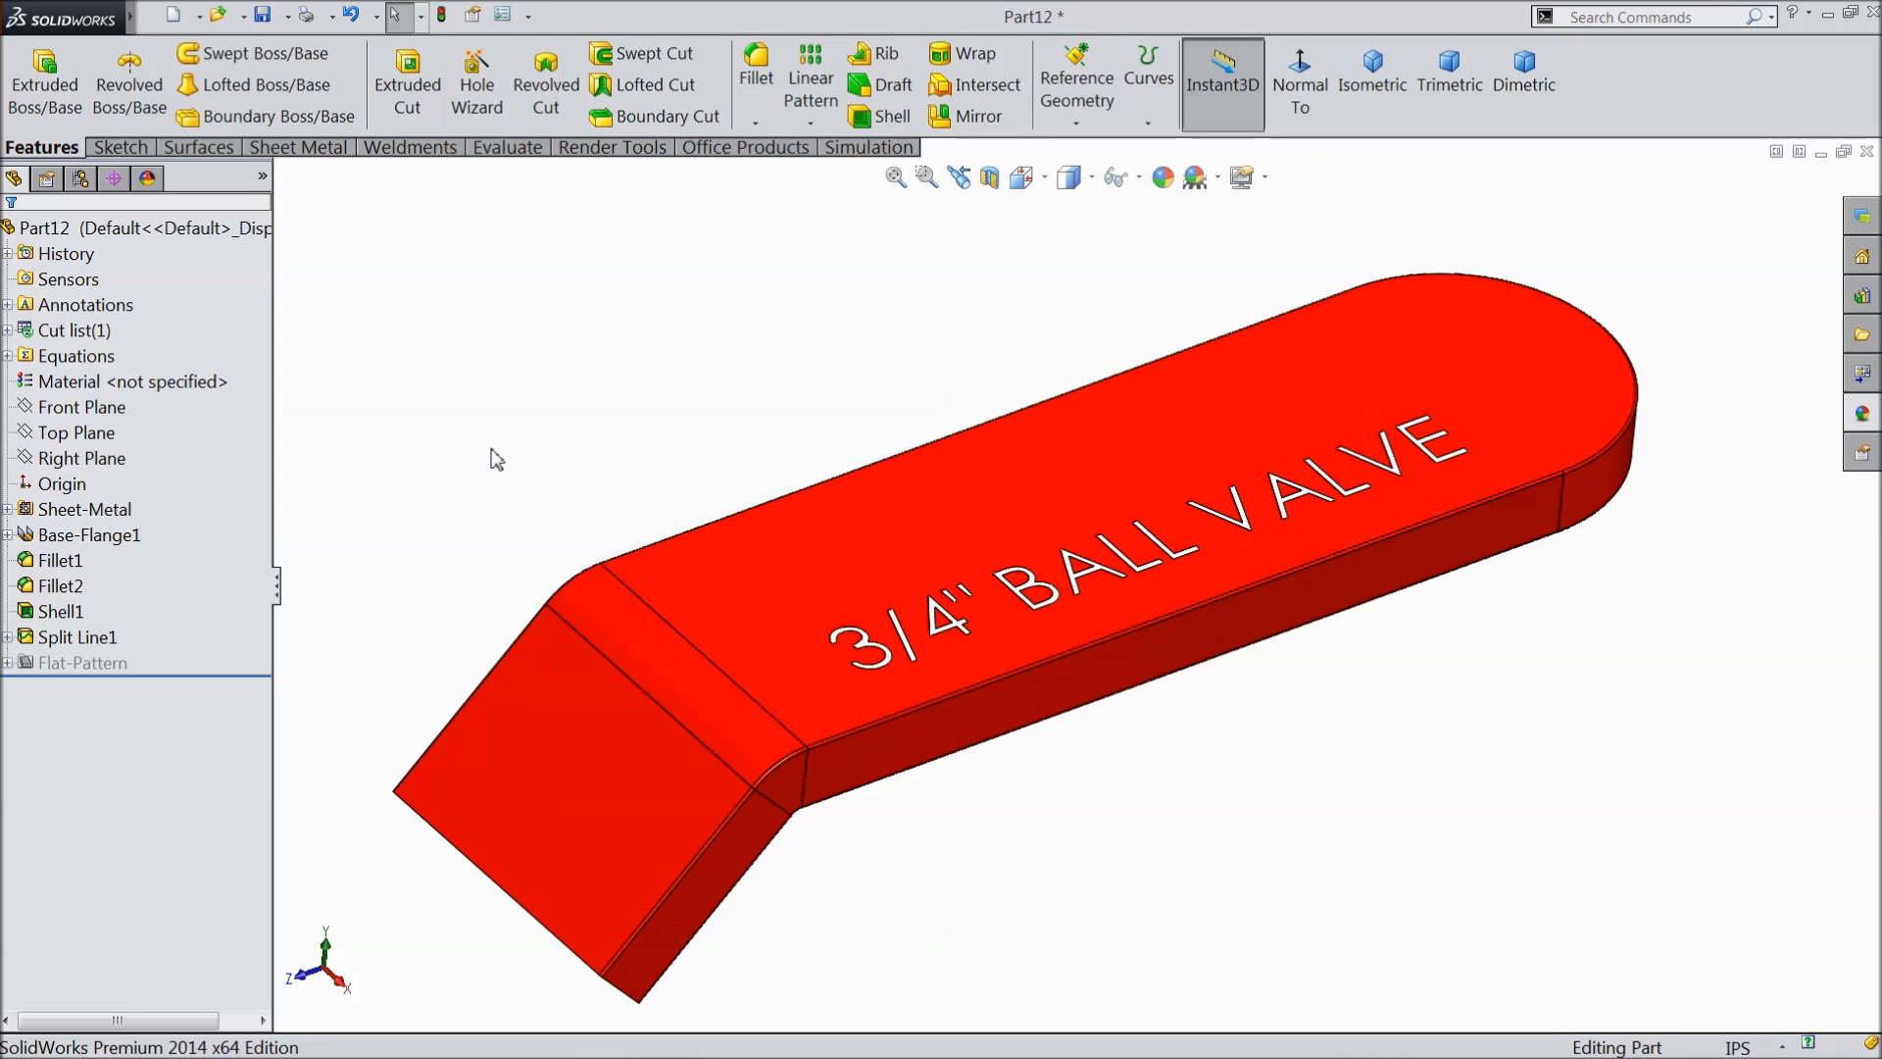
left_click(263, 20)
left_click(698, 420)
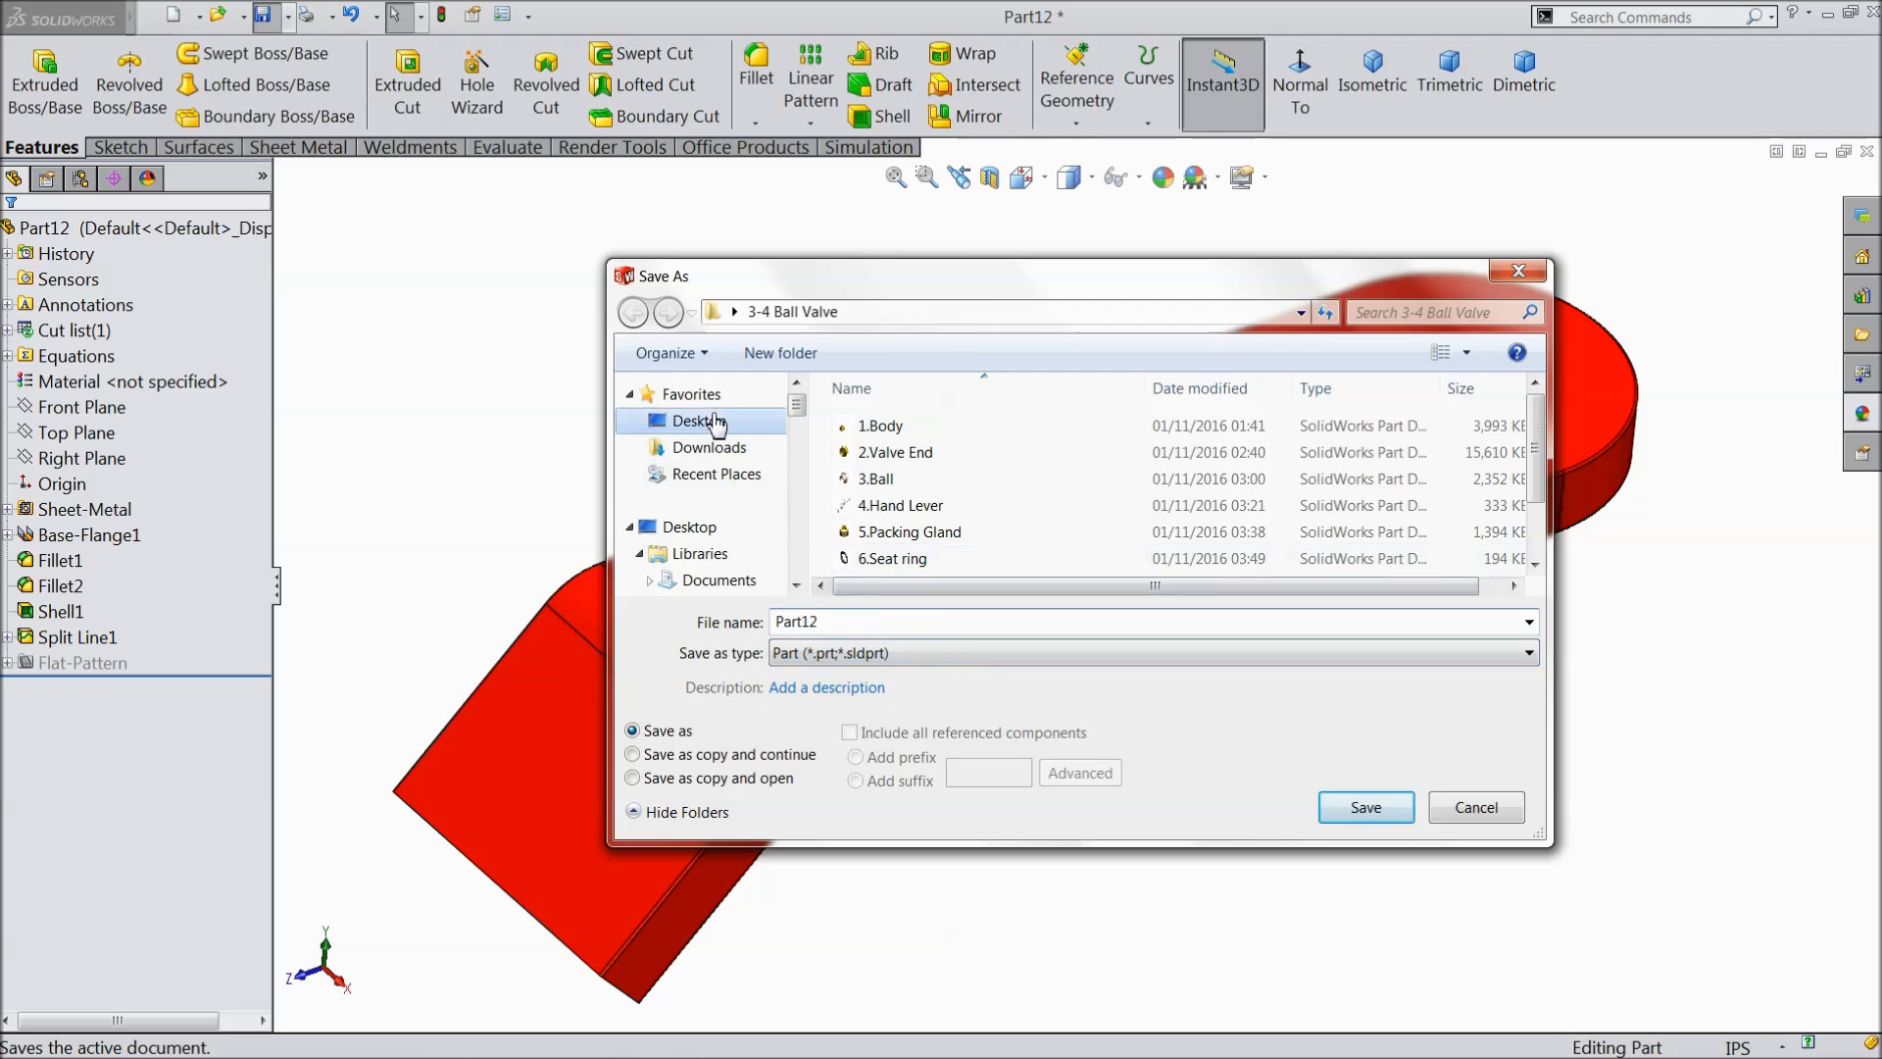
double_click(1263, 572)
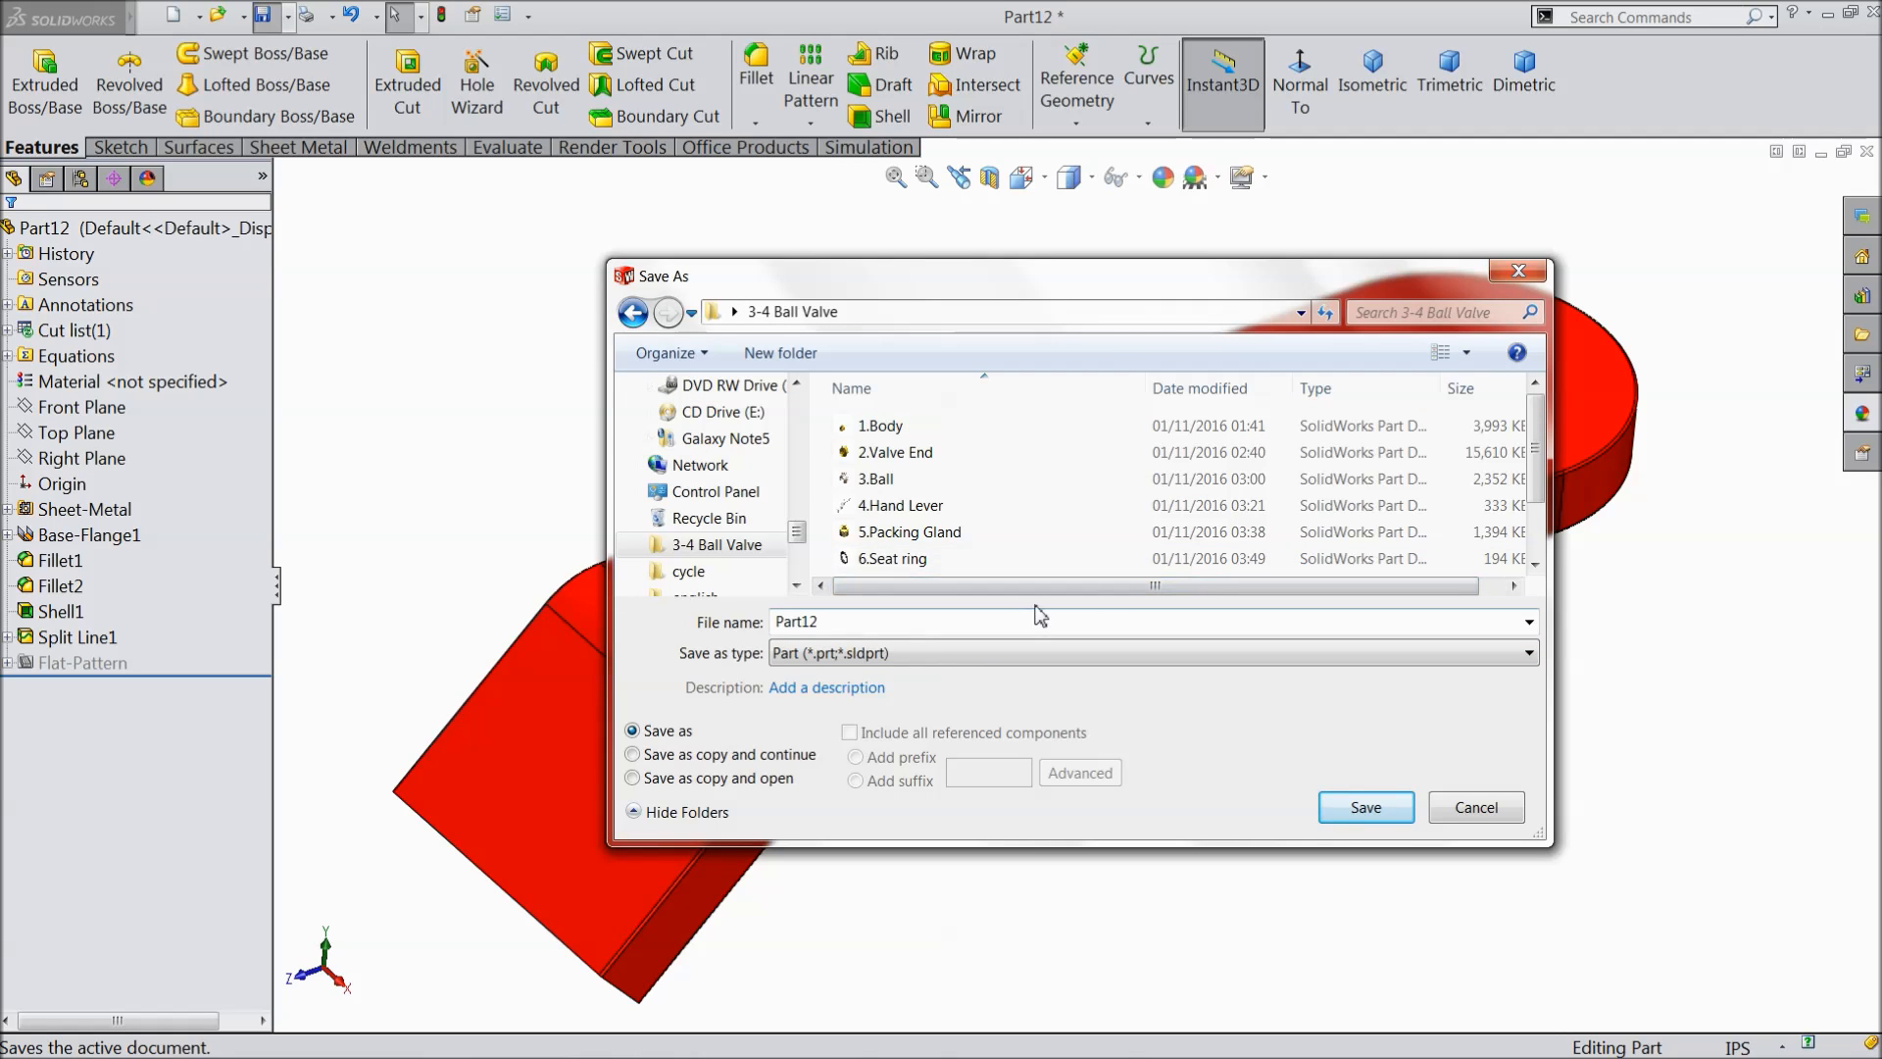
mouse_move(1546, 480)
left_mouse_down()
mouse_move(1546, 525)
mouse_move(1546, 500)
left_mouse_up()
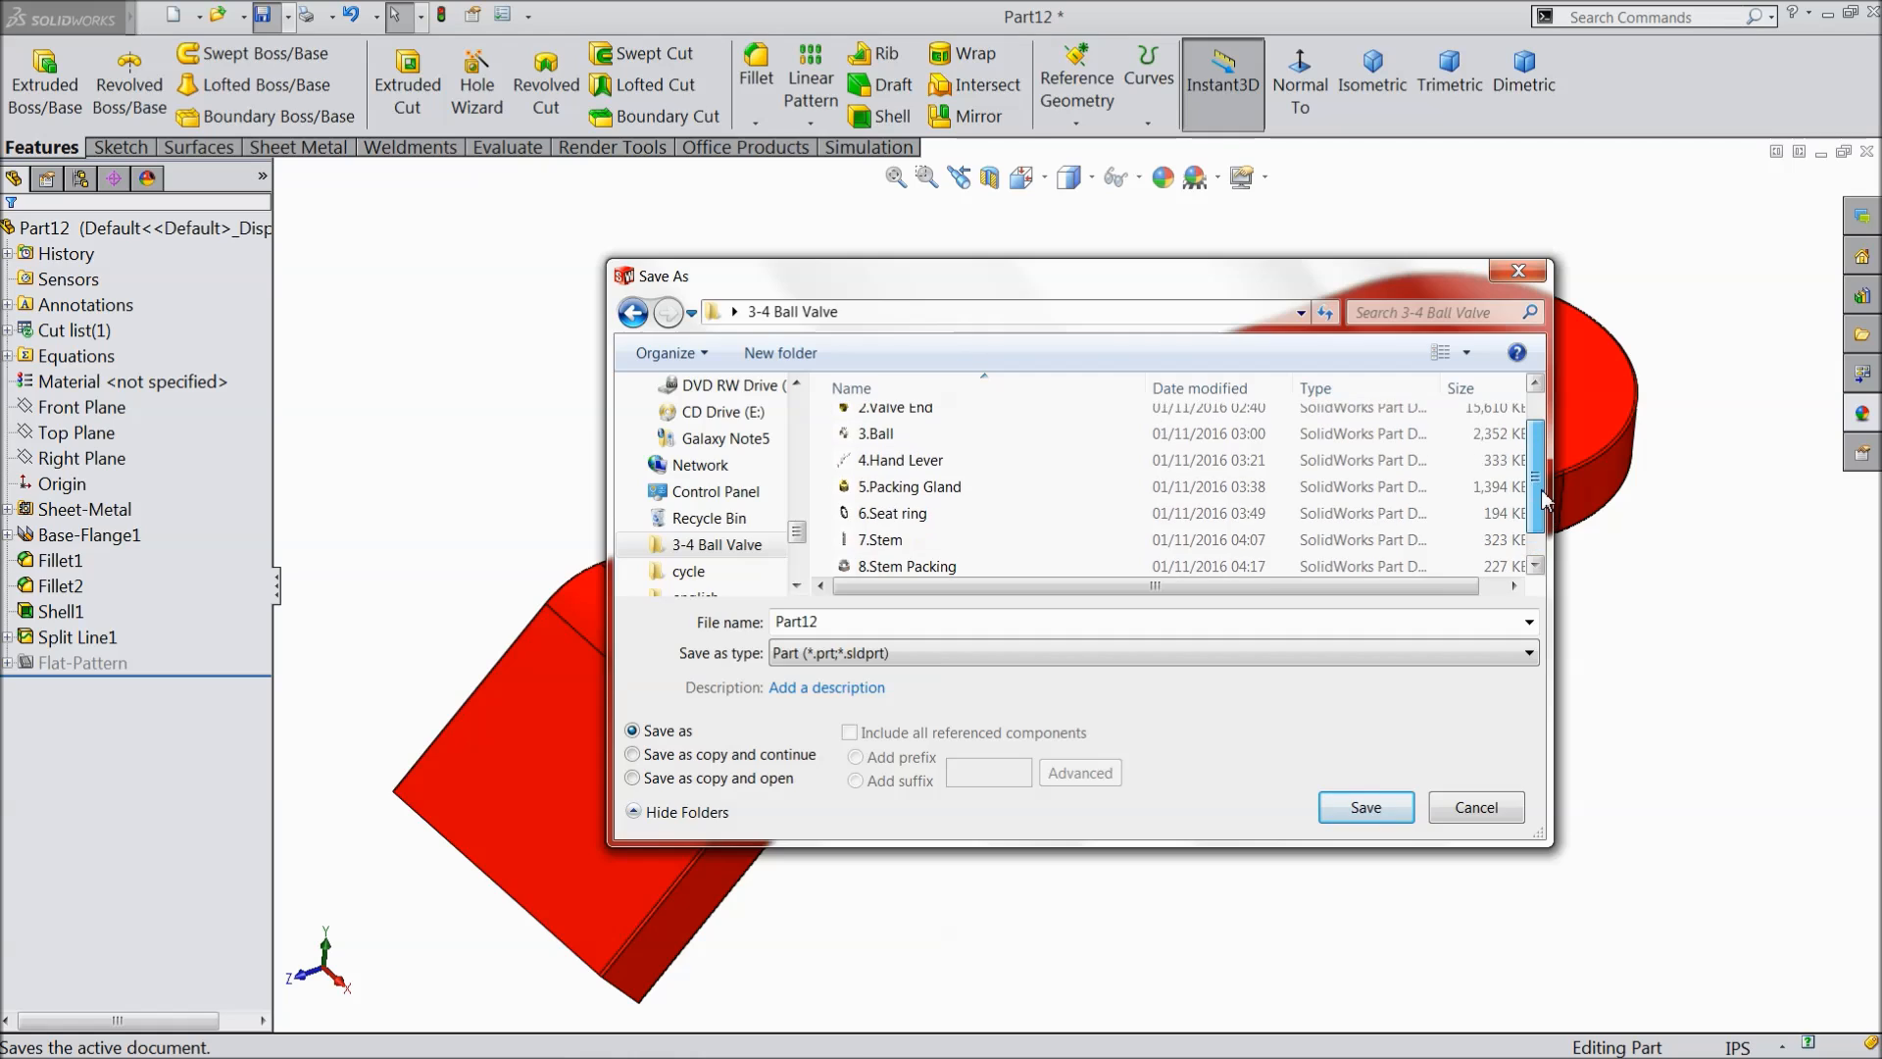
double_click(854, 626)
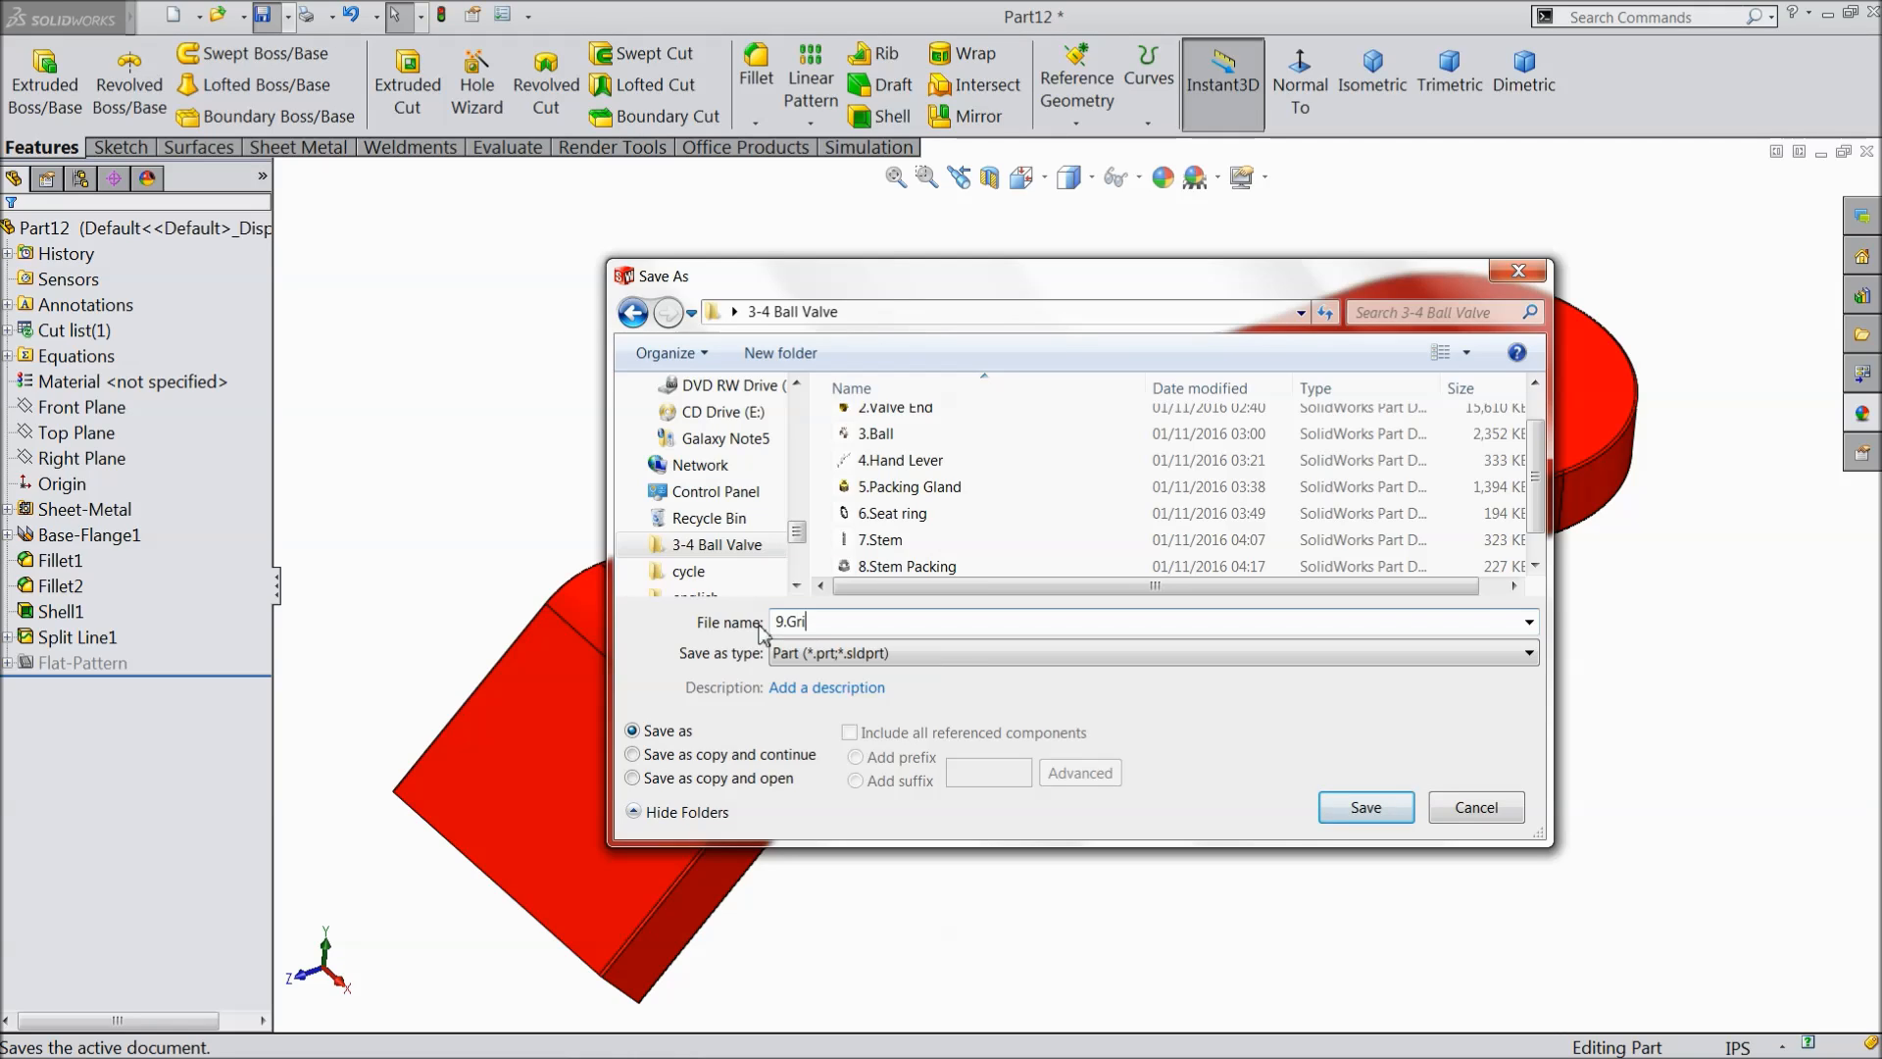
left_click(1365, 806)
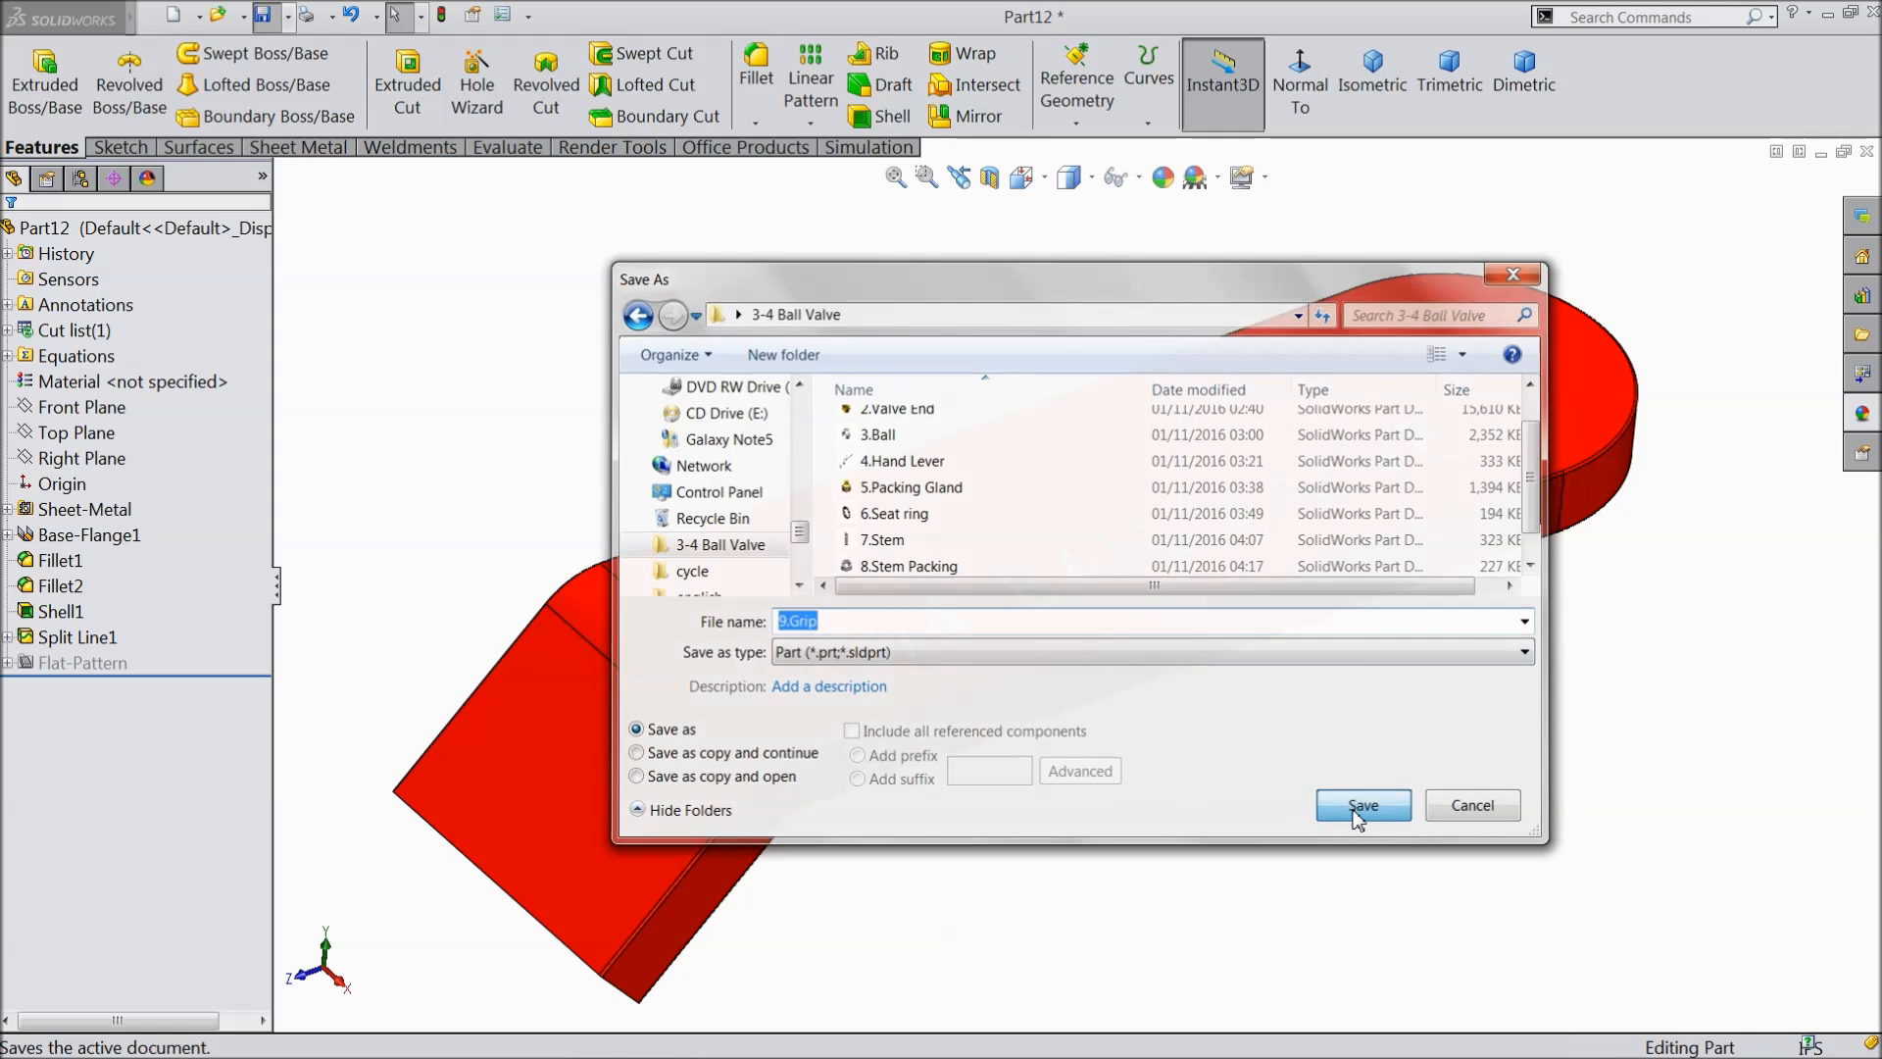
- Create a new assembly document and maximize its window
middle_click_drag(1083, 794, 1088, 731)
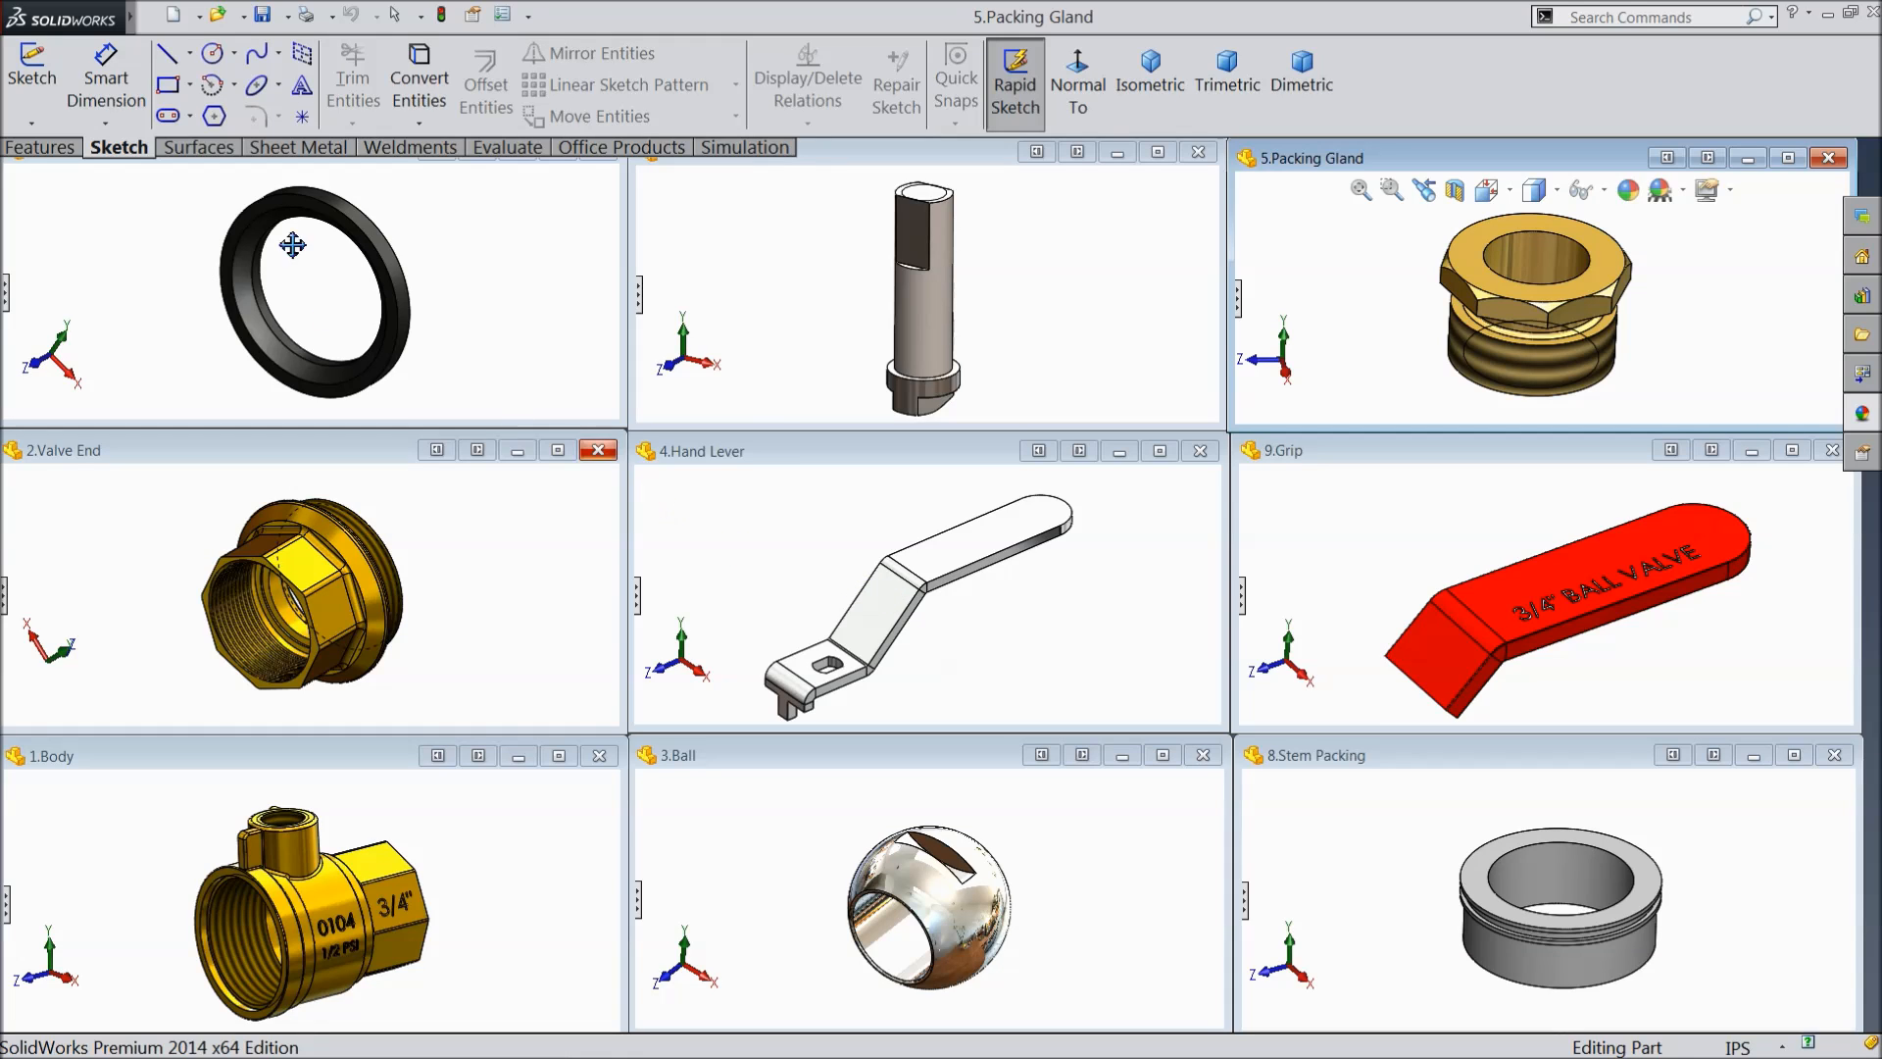
left_click(177, 18)
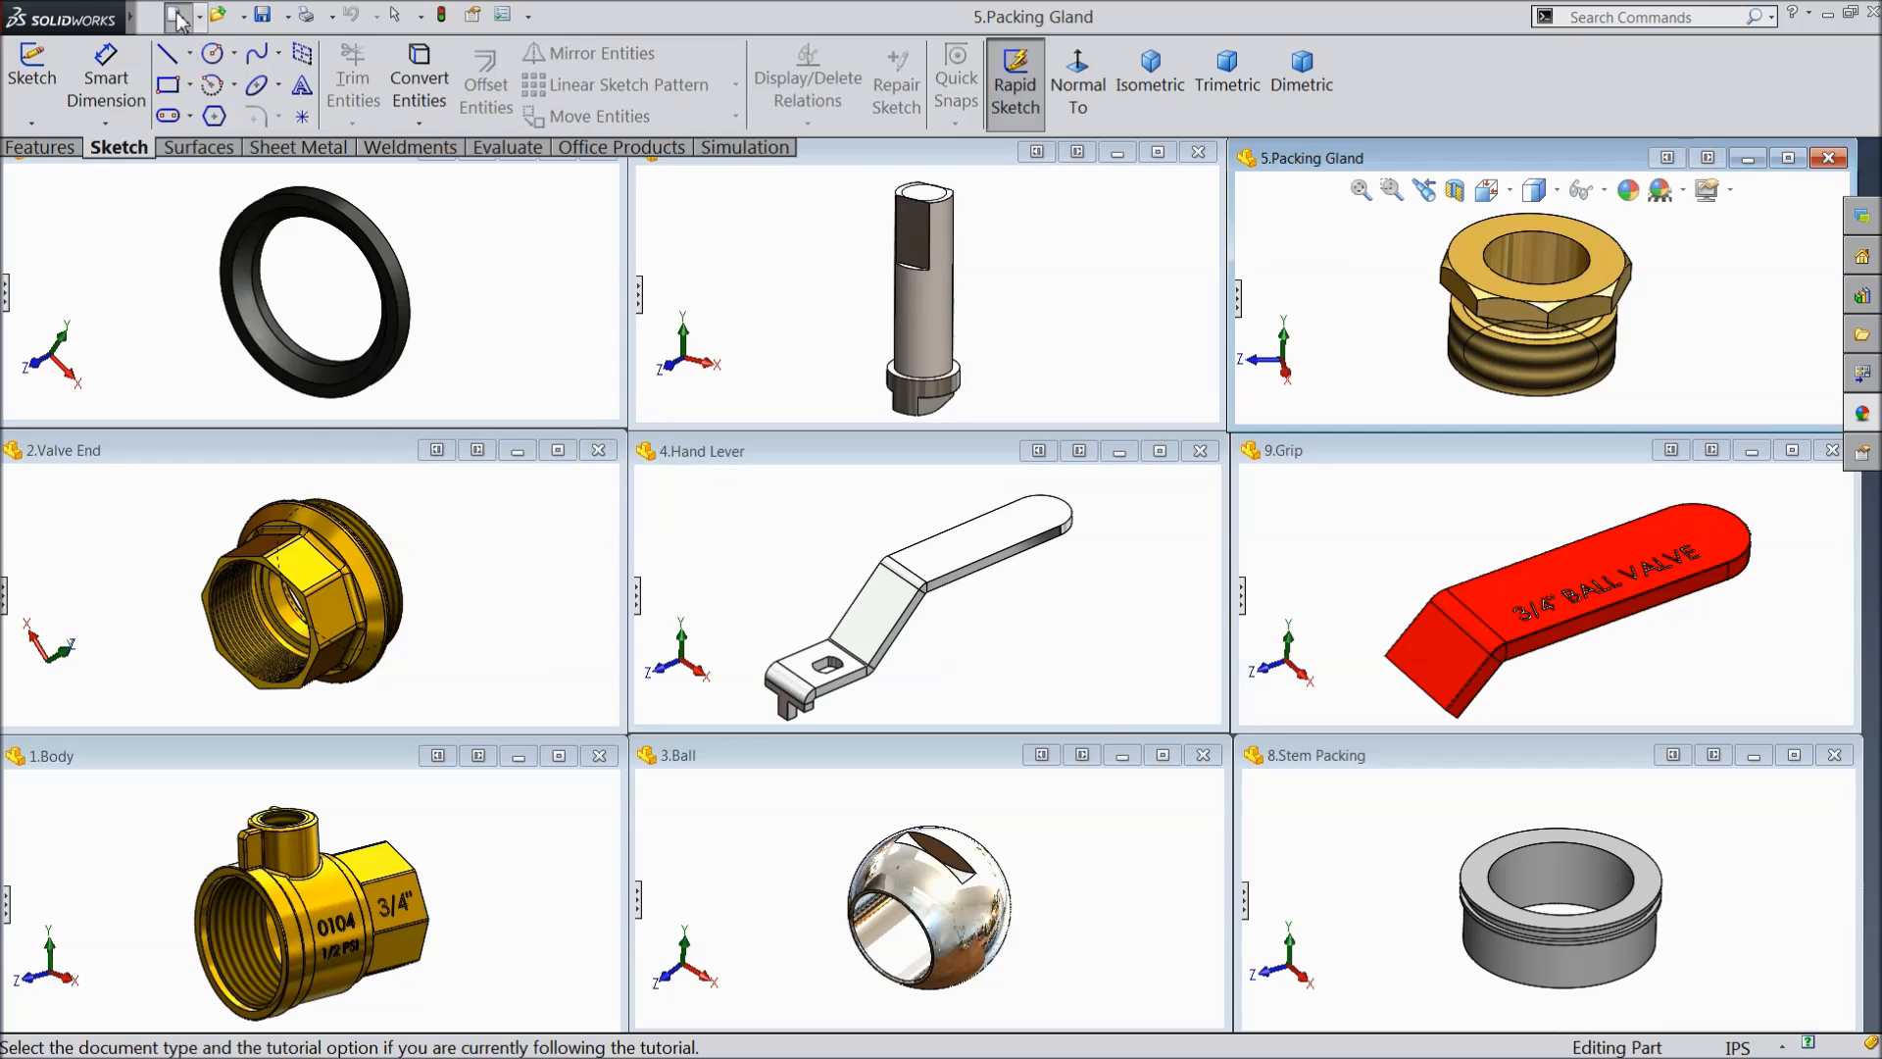
left_click(410, 555)
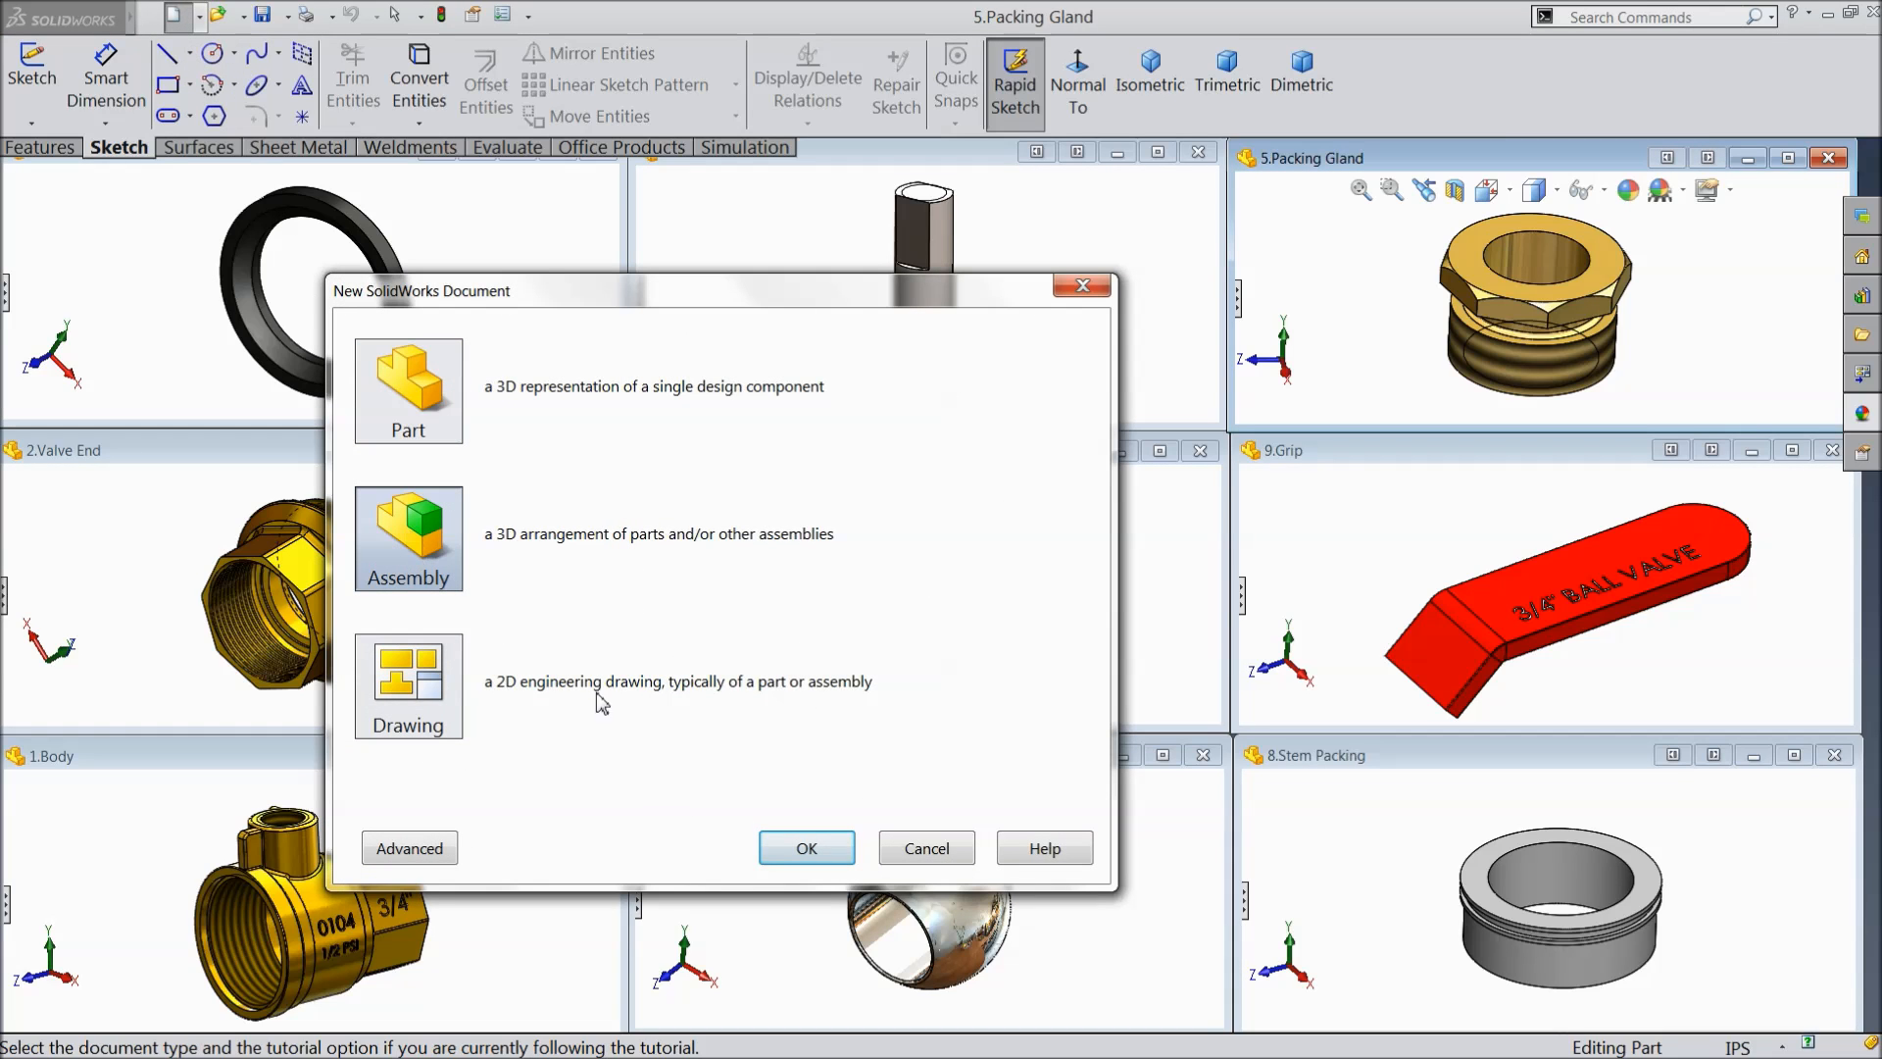
left_click(806, 848)
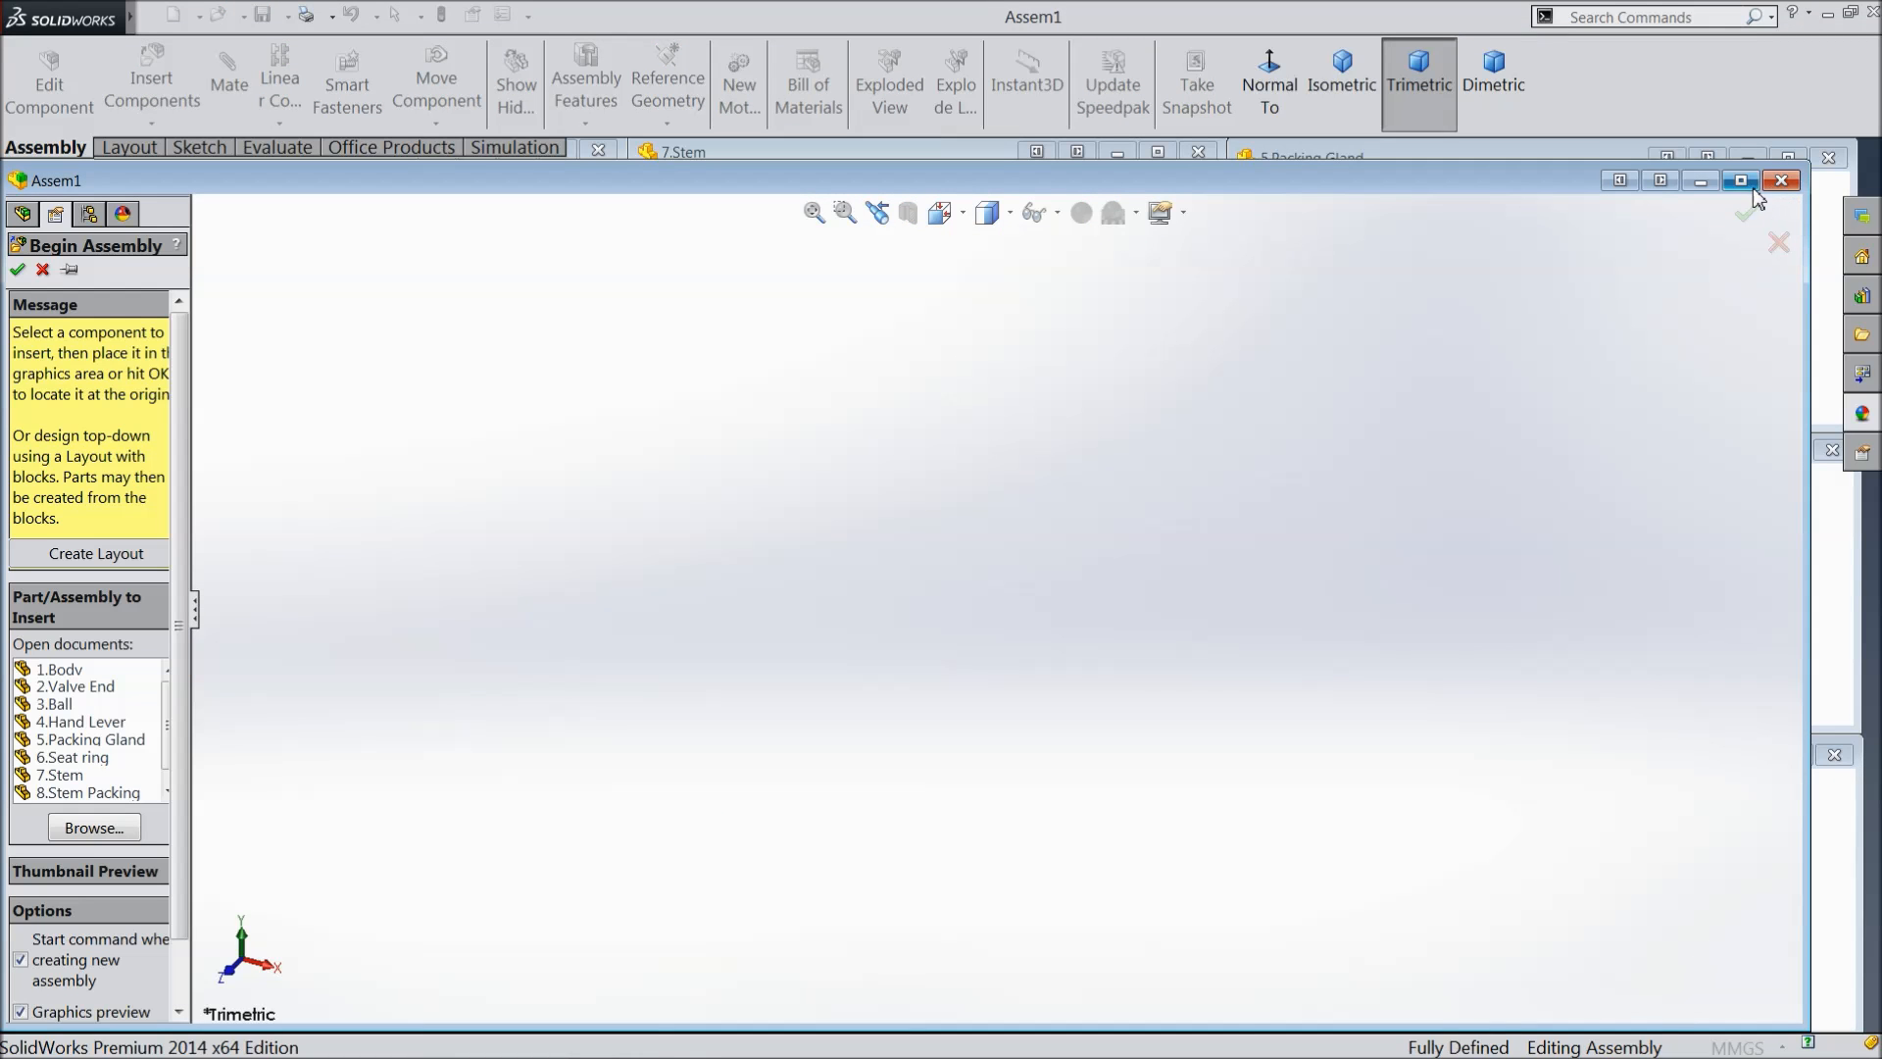
left_click(1741, 180)
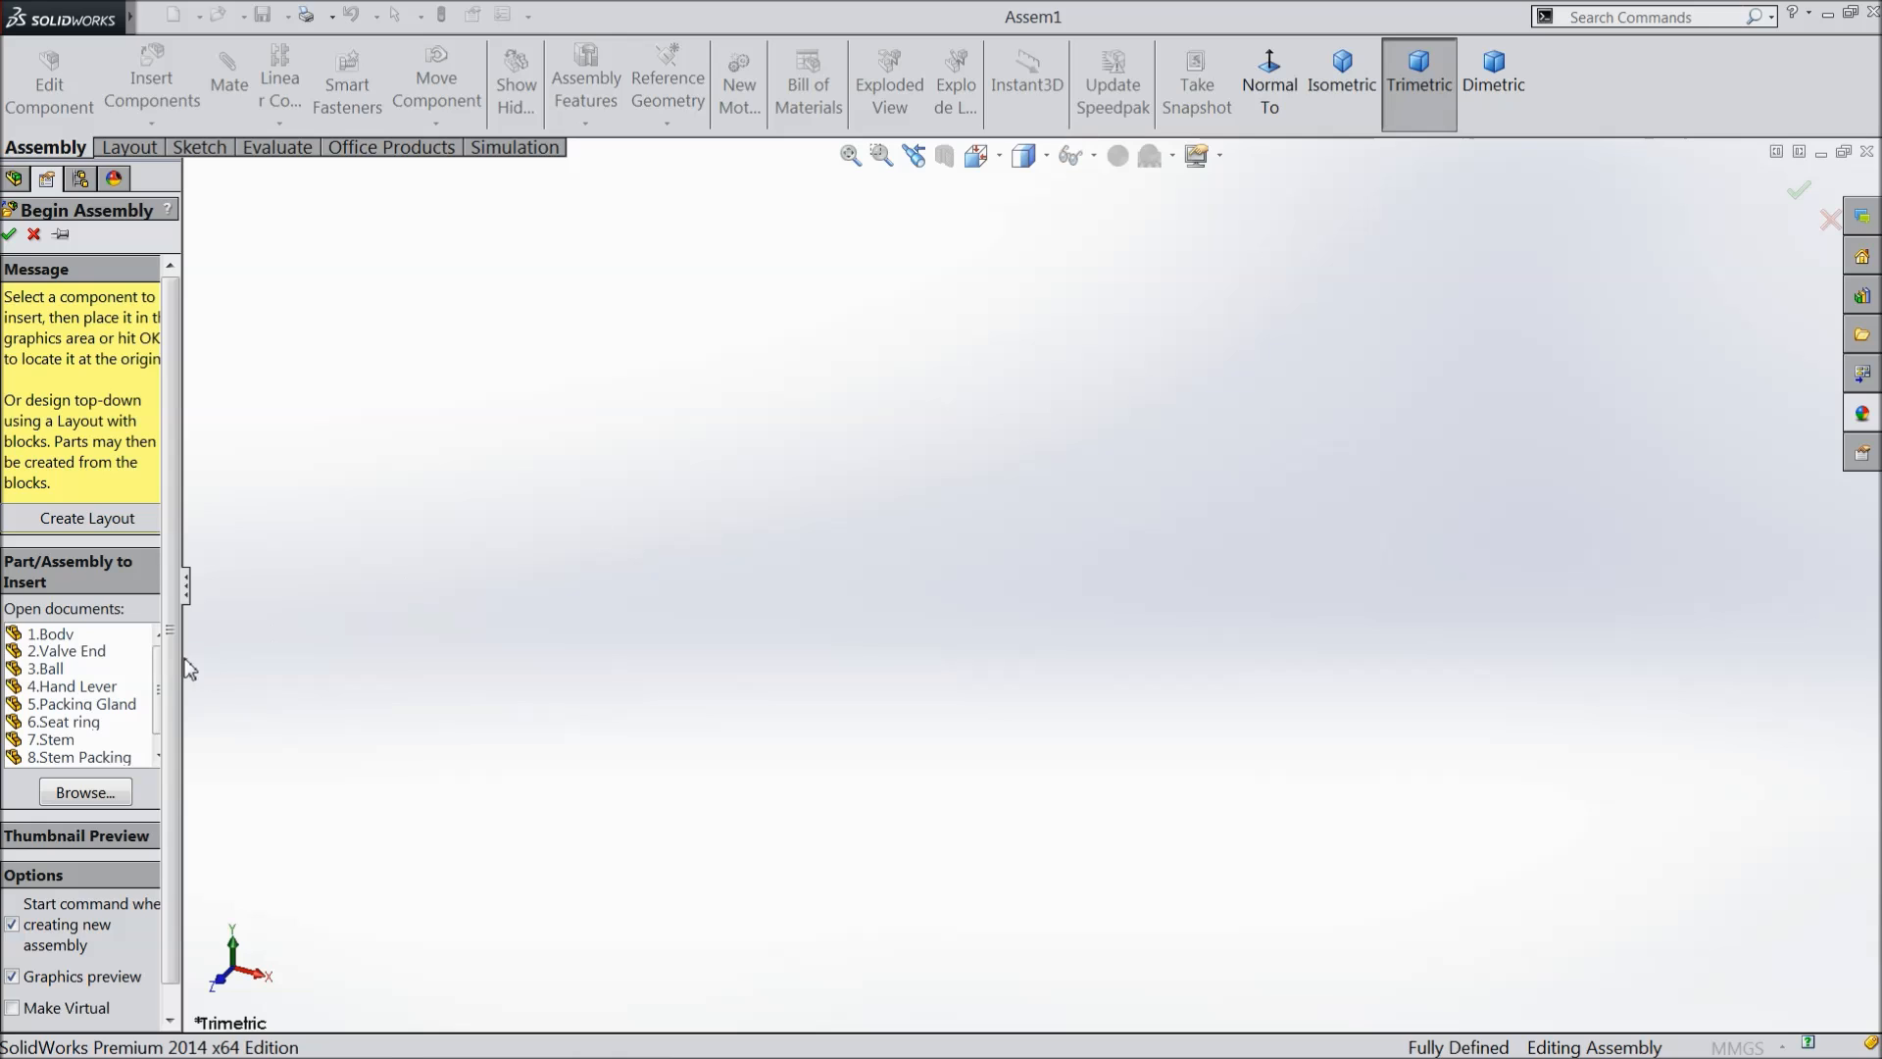
- Insert the open part 1.Body as the first component, placing it near the middle of the graphics area
left_click_drag(185, 663, 256, 659)
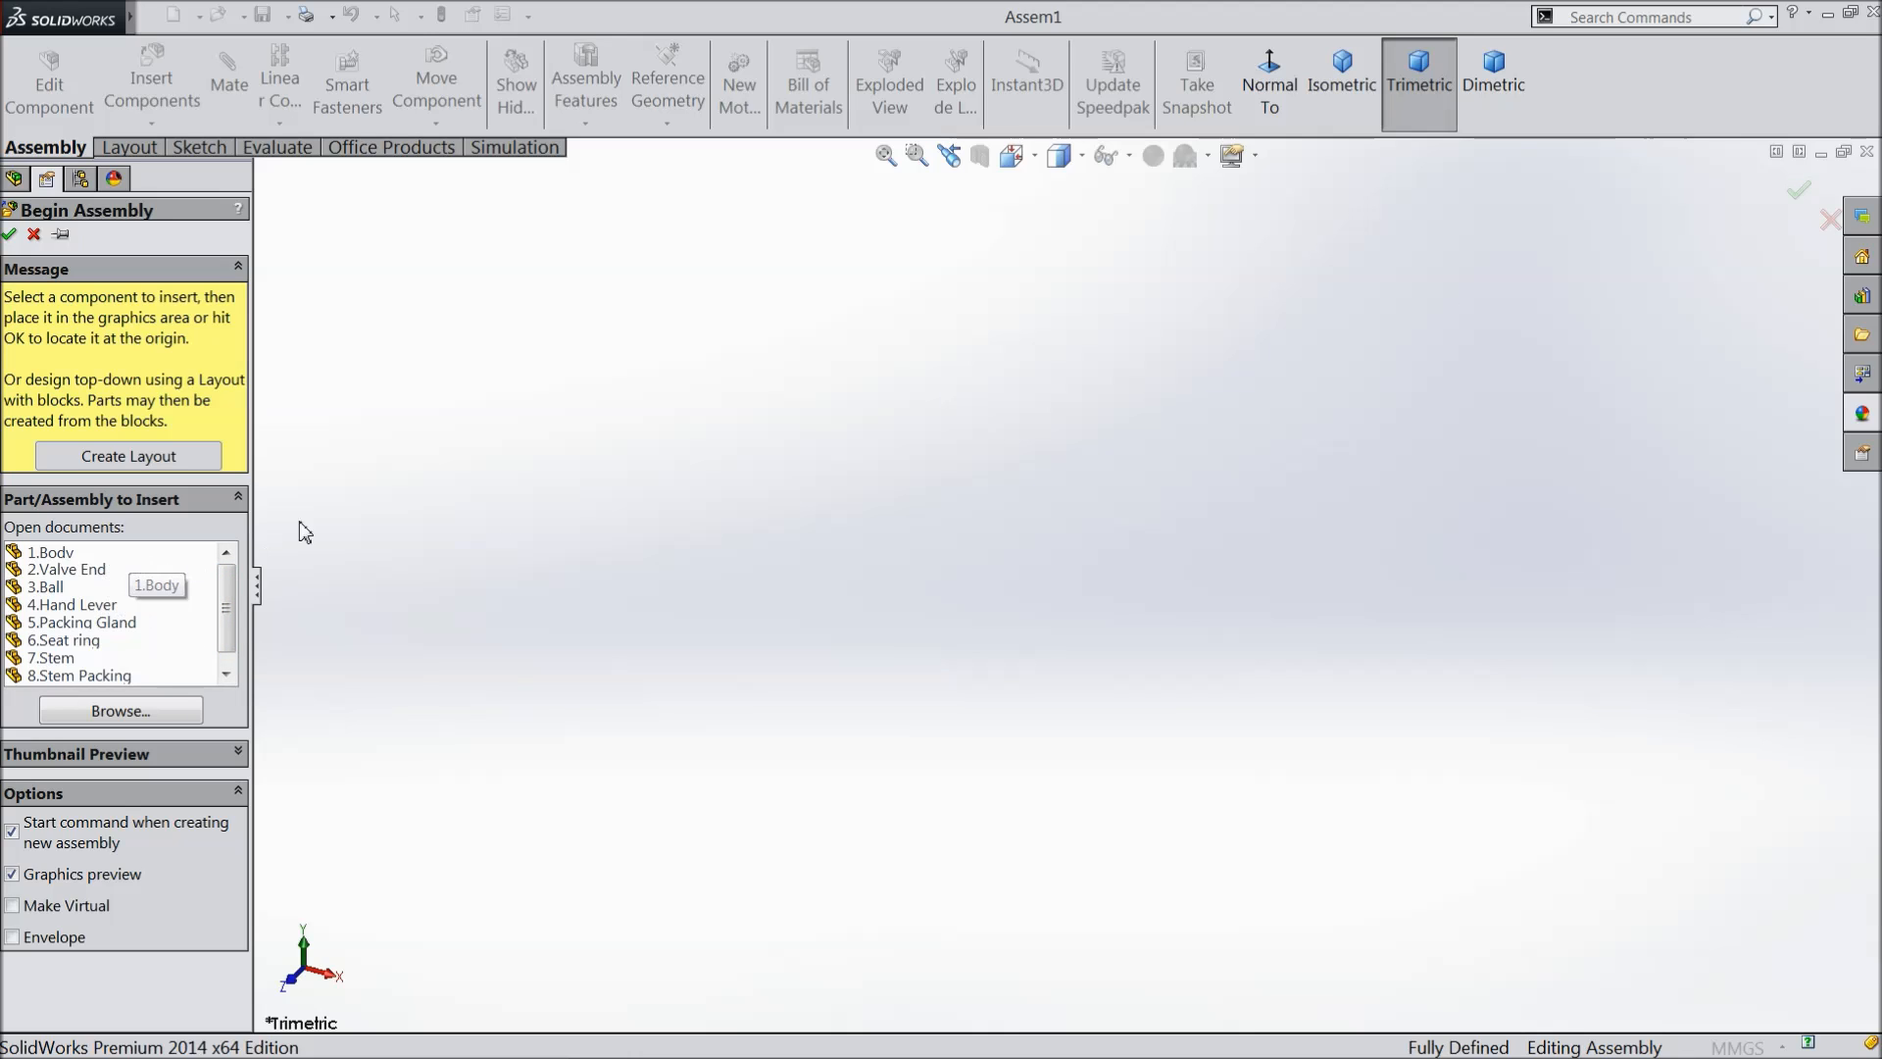
left_click(94, 555)
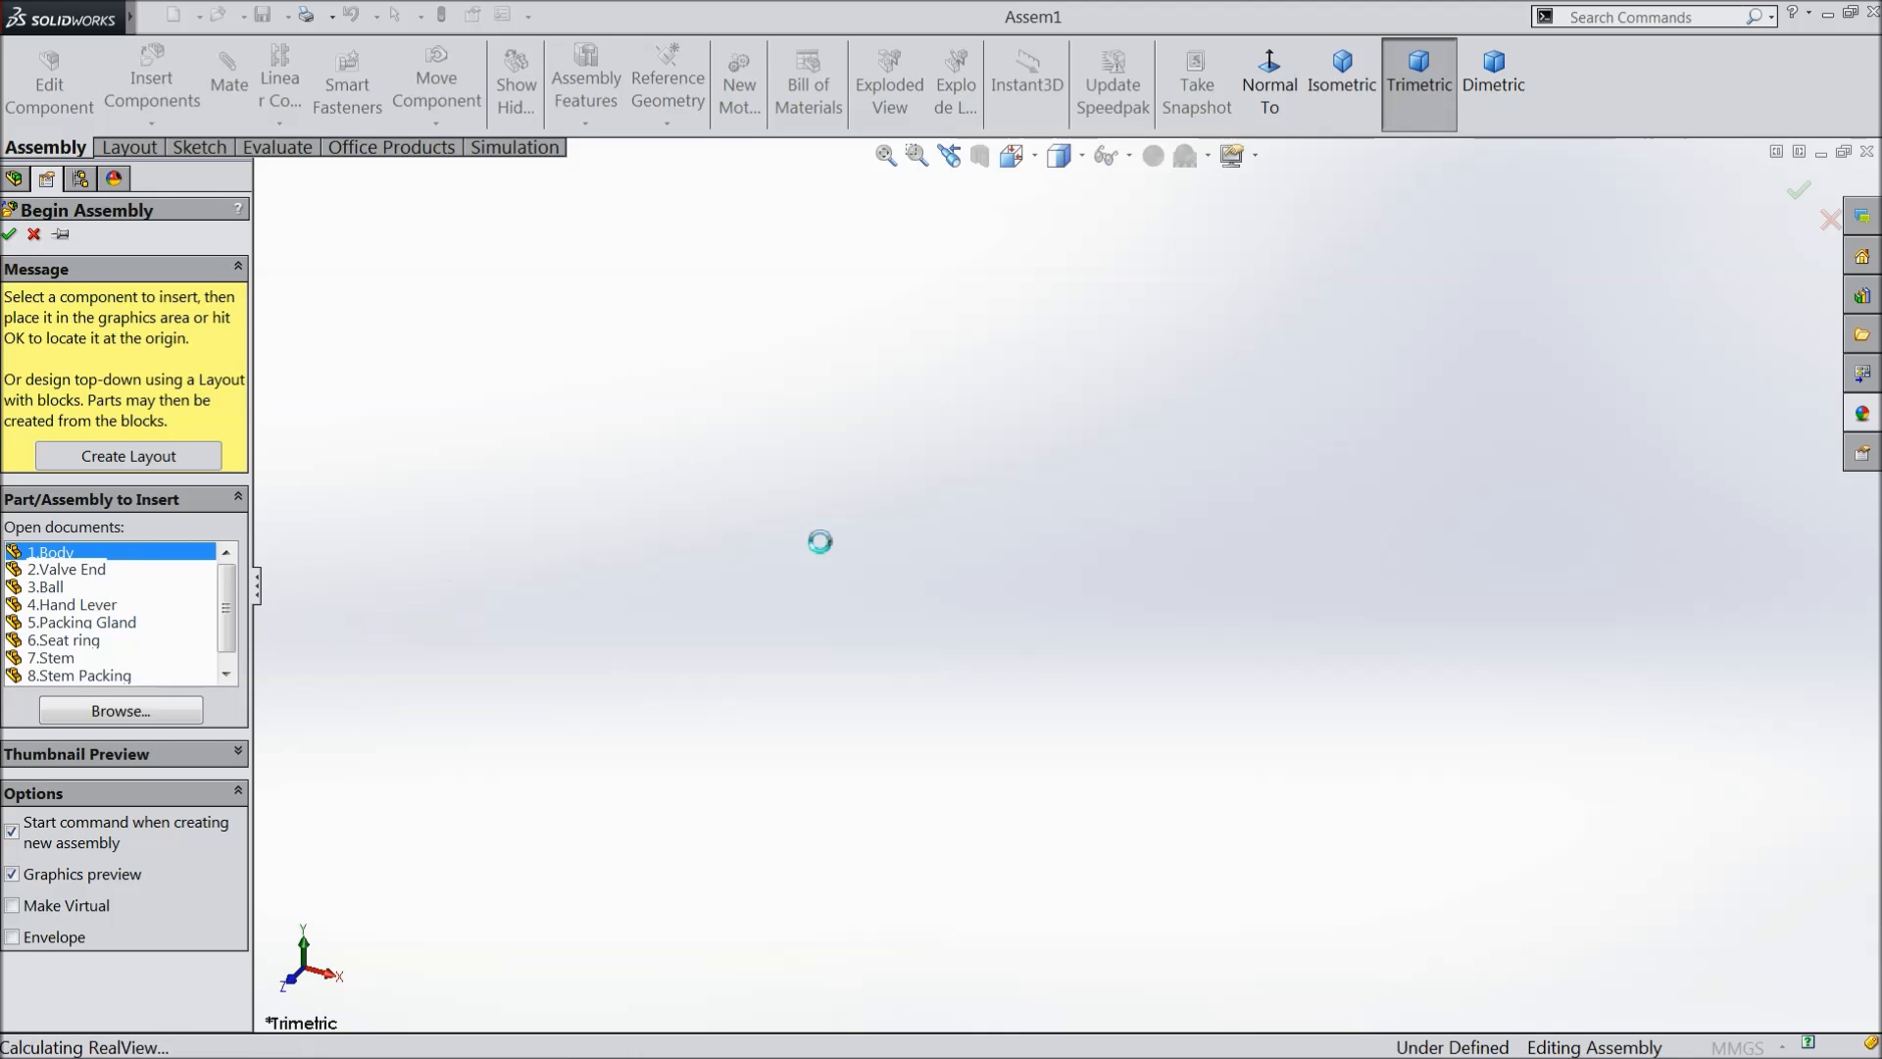
left_click(1020, 553)
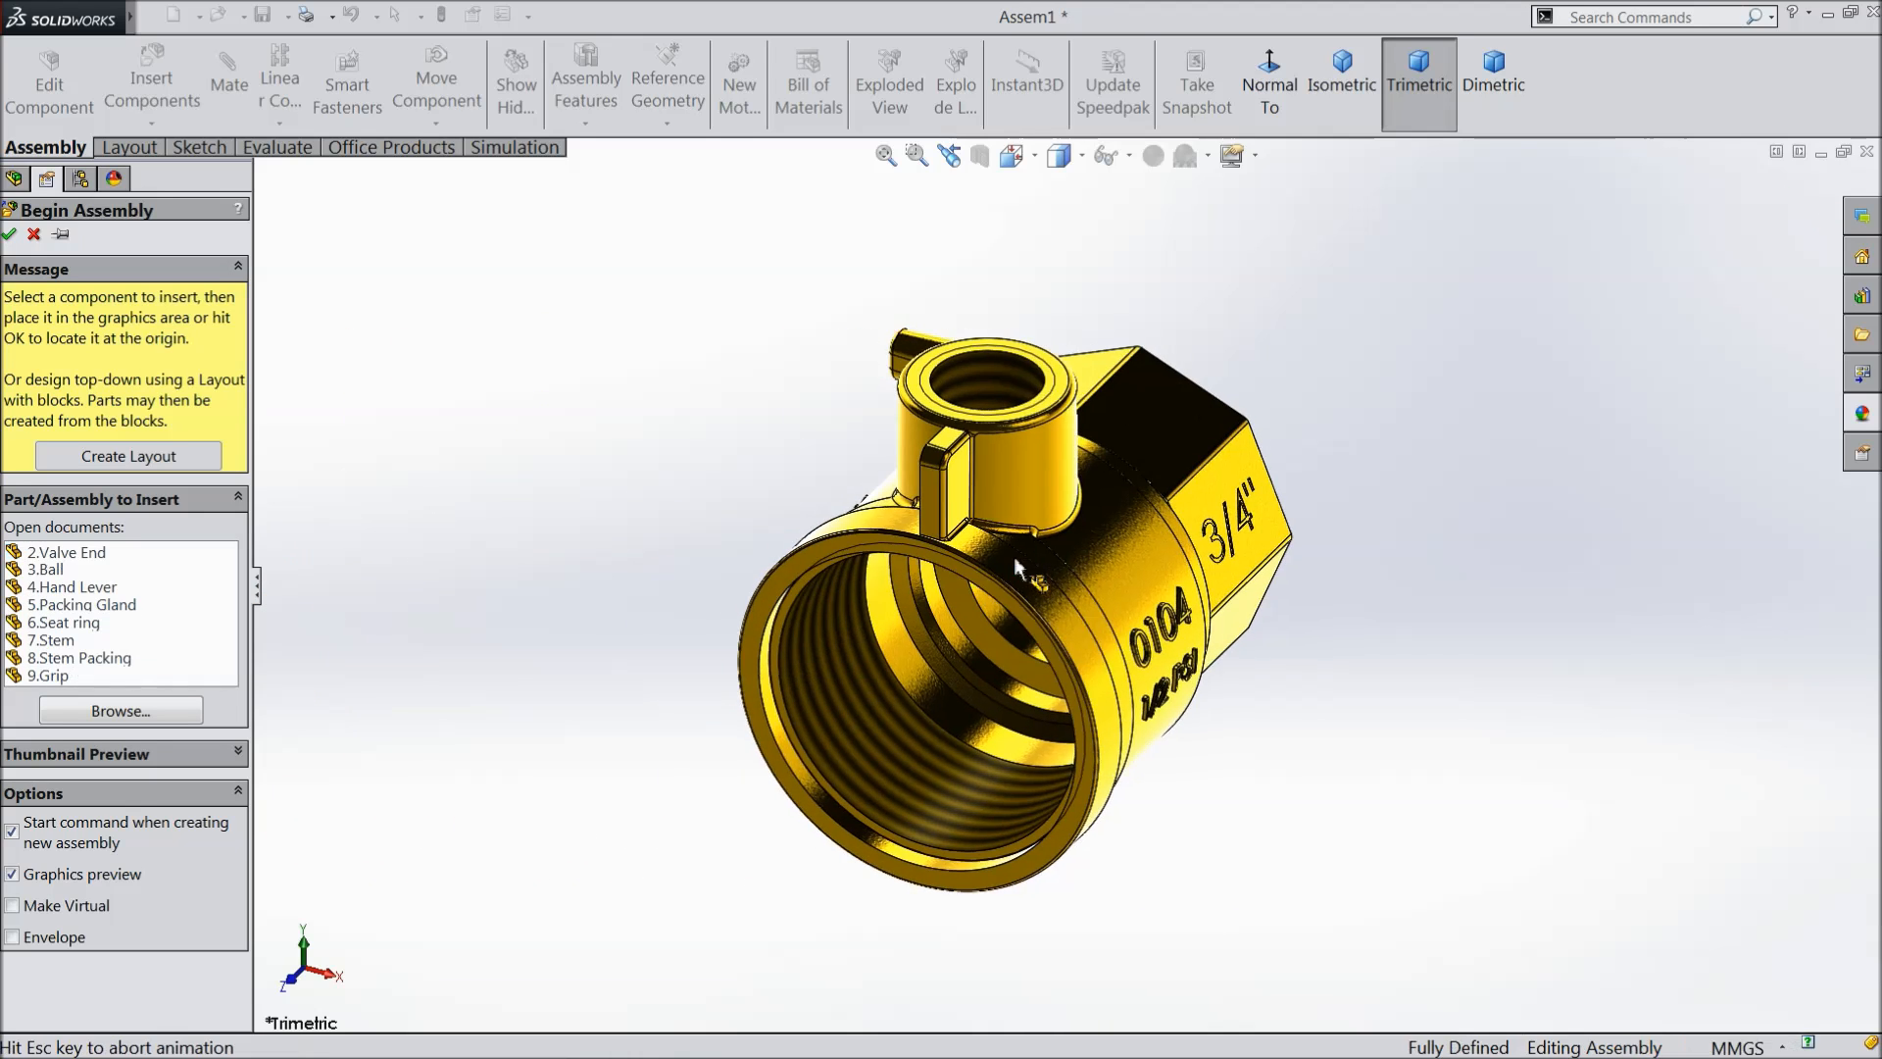
- Set the scene to Plain White and expand the 1.Body component in the feature tree
left_click(1208, 155)
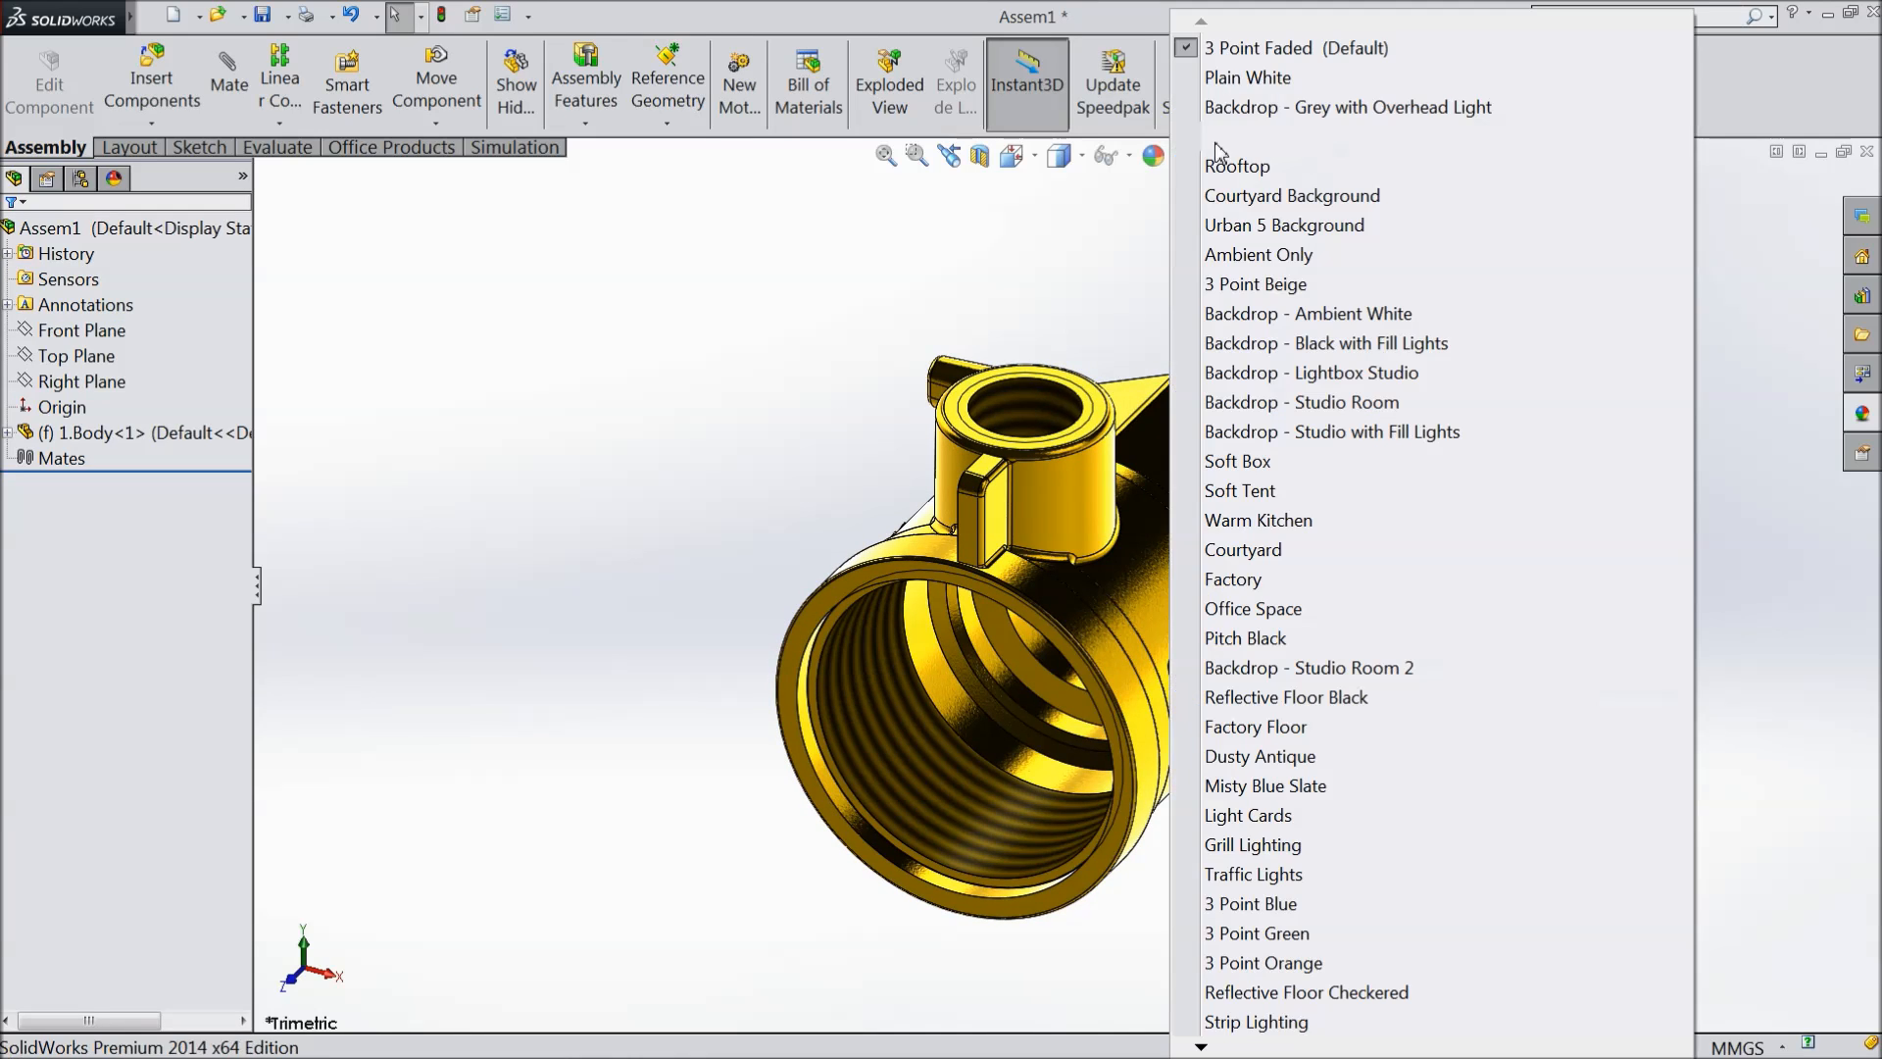
left_click(1255, 77)
middle_click_drag(684, 482, 681, 425)
left_click(59, 458)
left_click(74, 334)
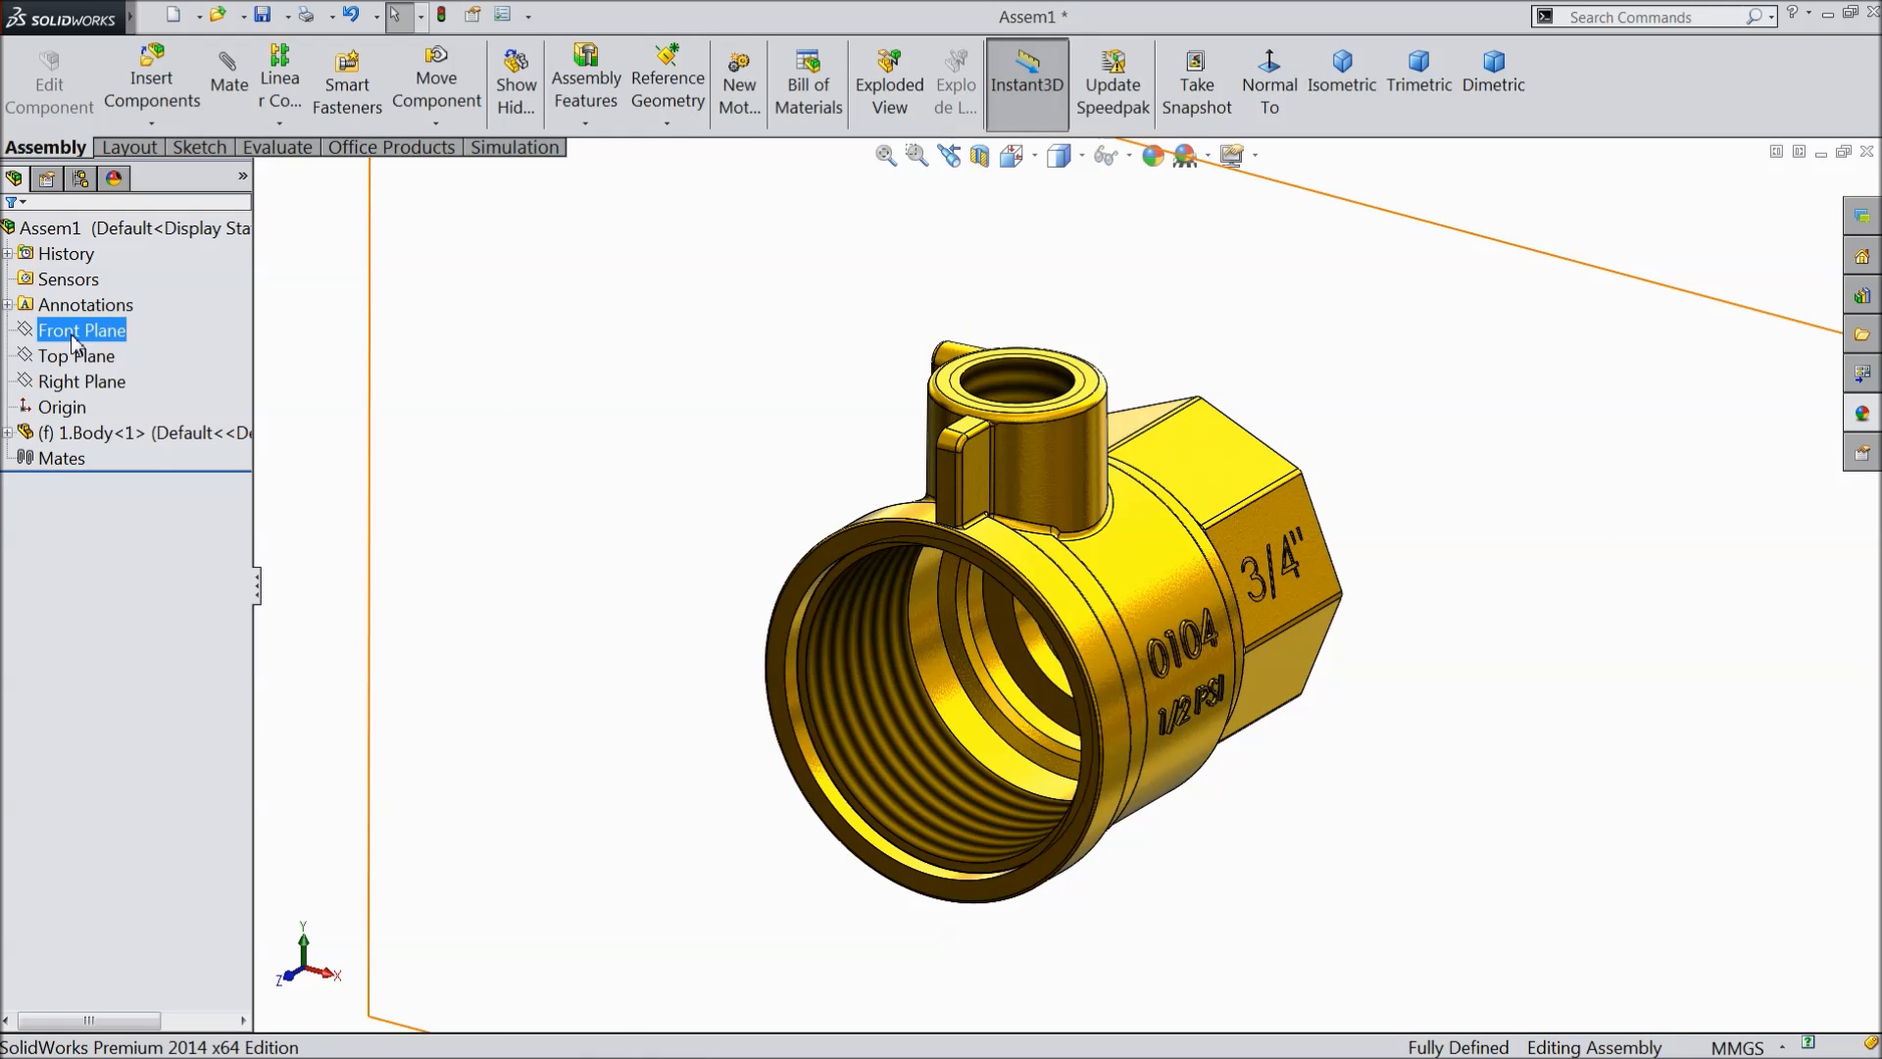
key("Escape")
left_click(10, 432)
left_click_drag(238, 422, 281, 297)
left_click(73, 460)
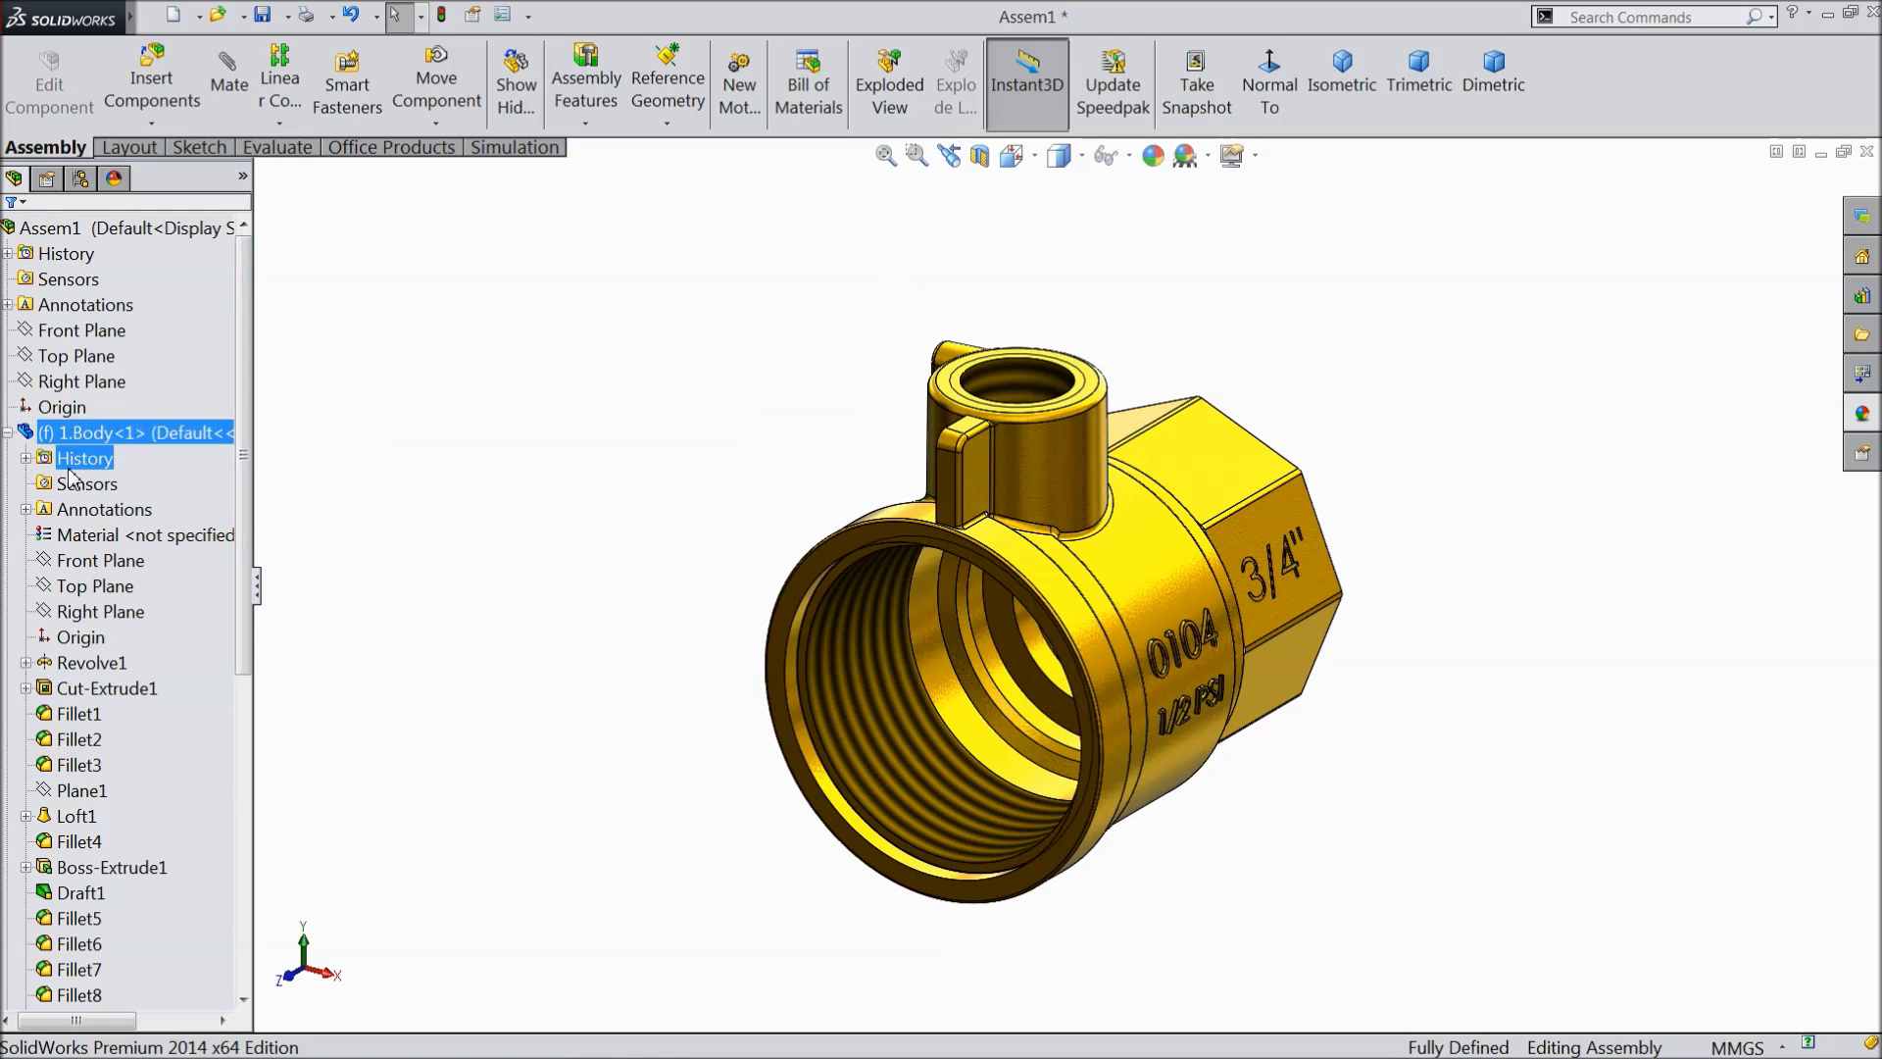
left_click(83, 330)
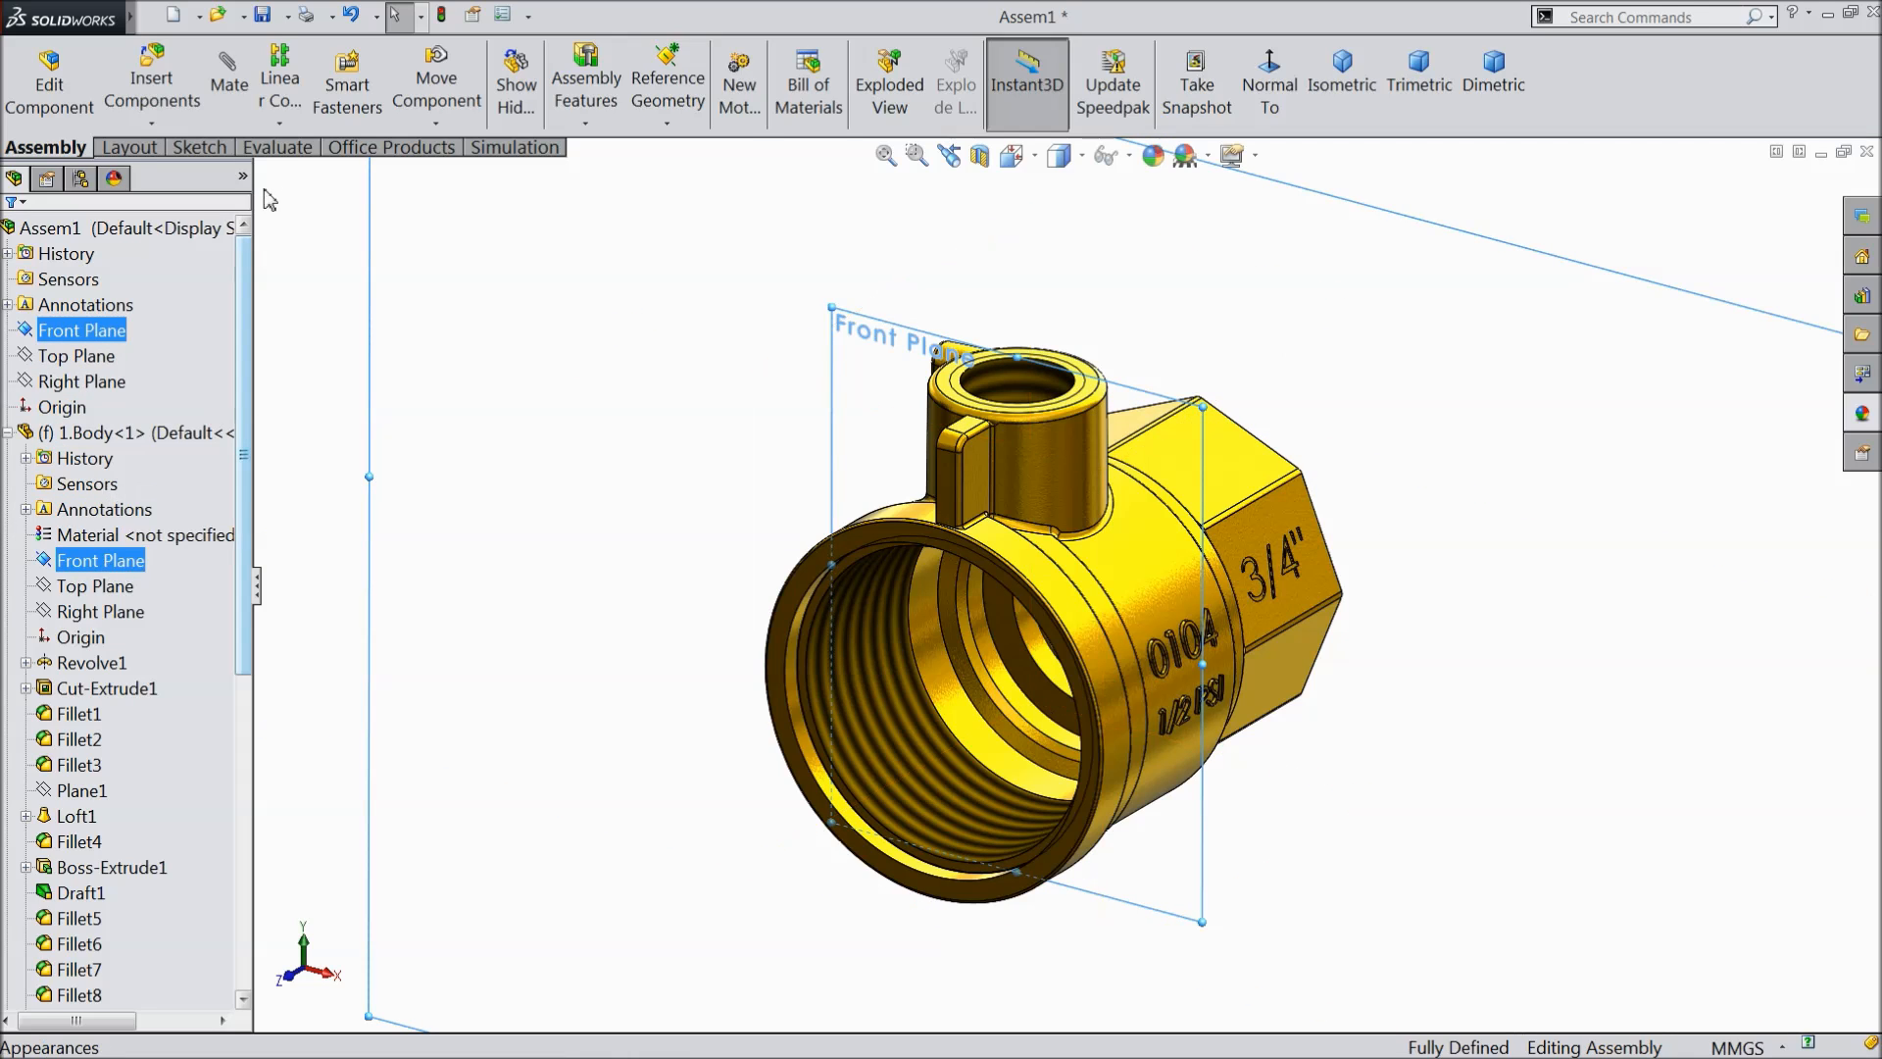
left_click(229, 86)
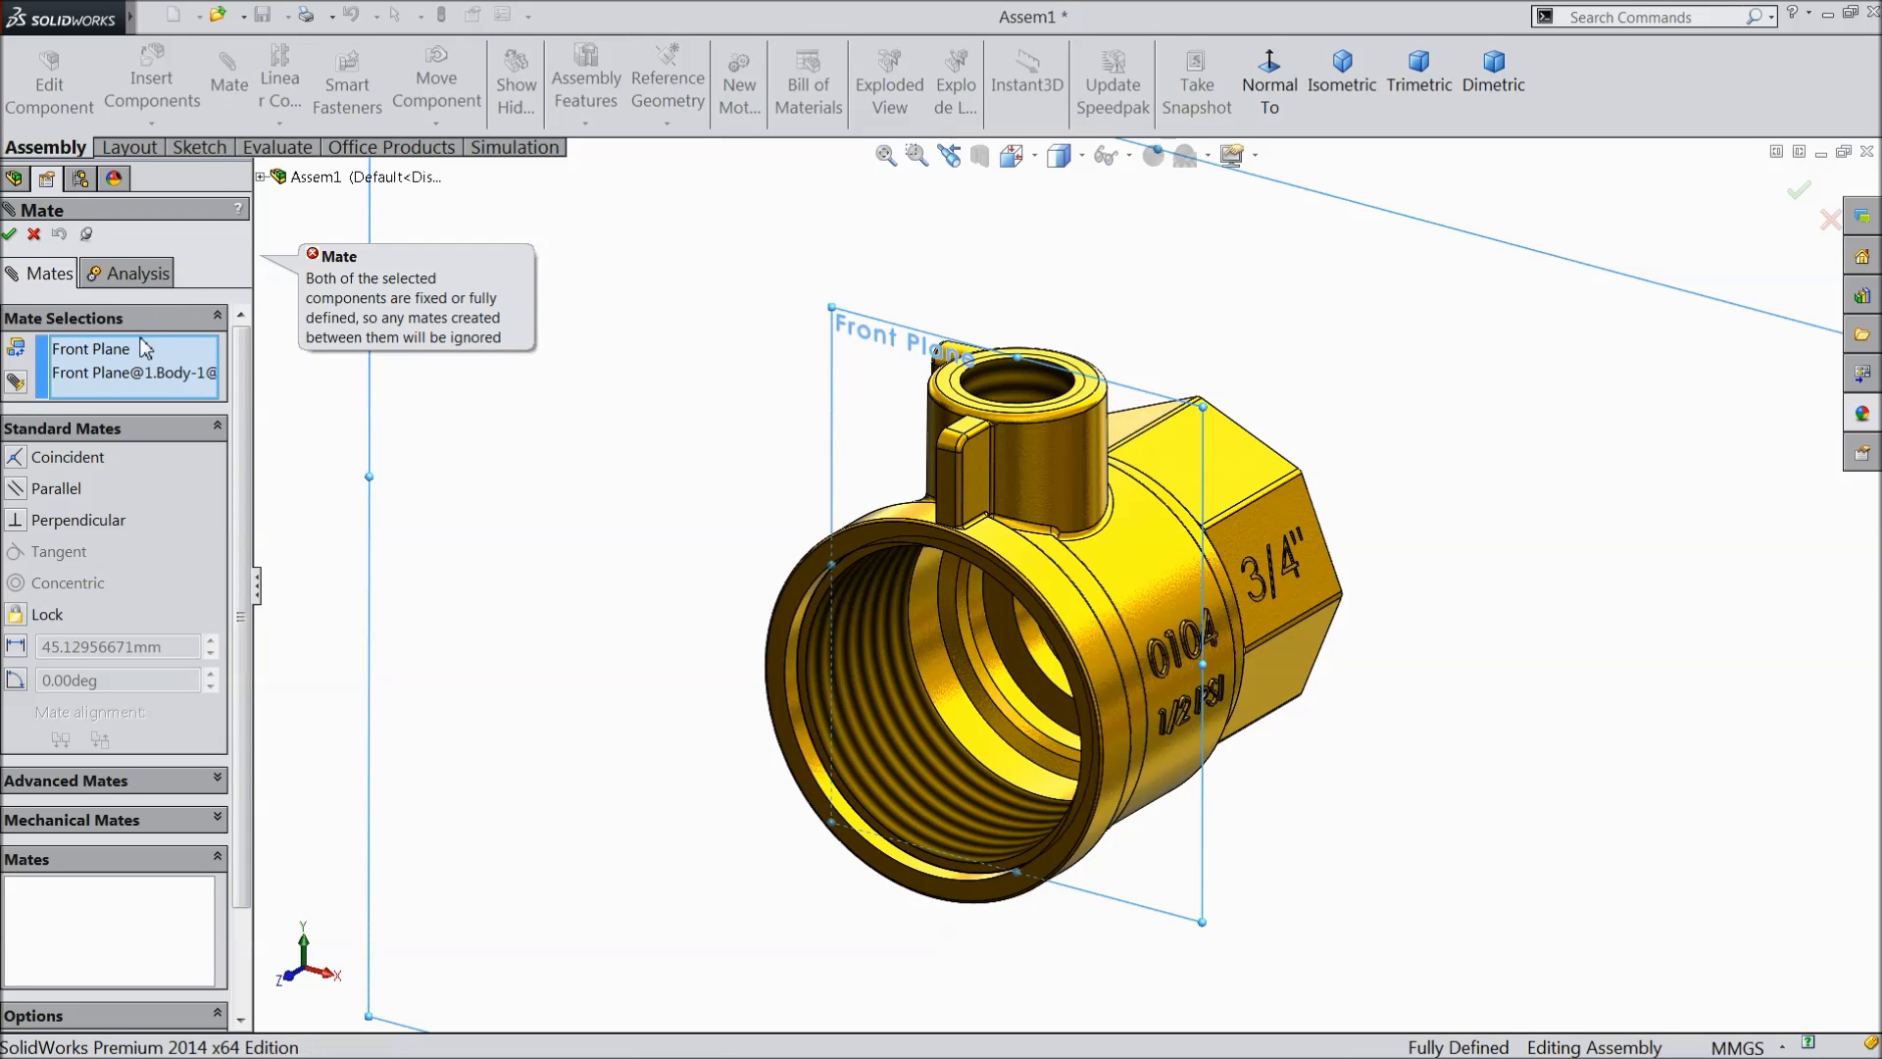
left_click(35, 235)
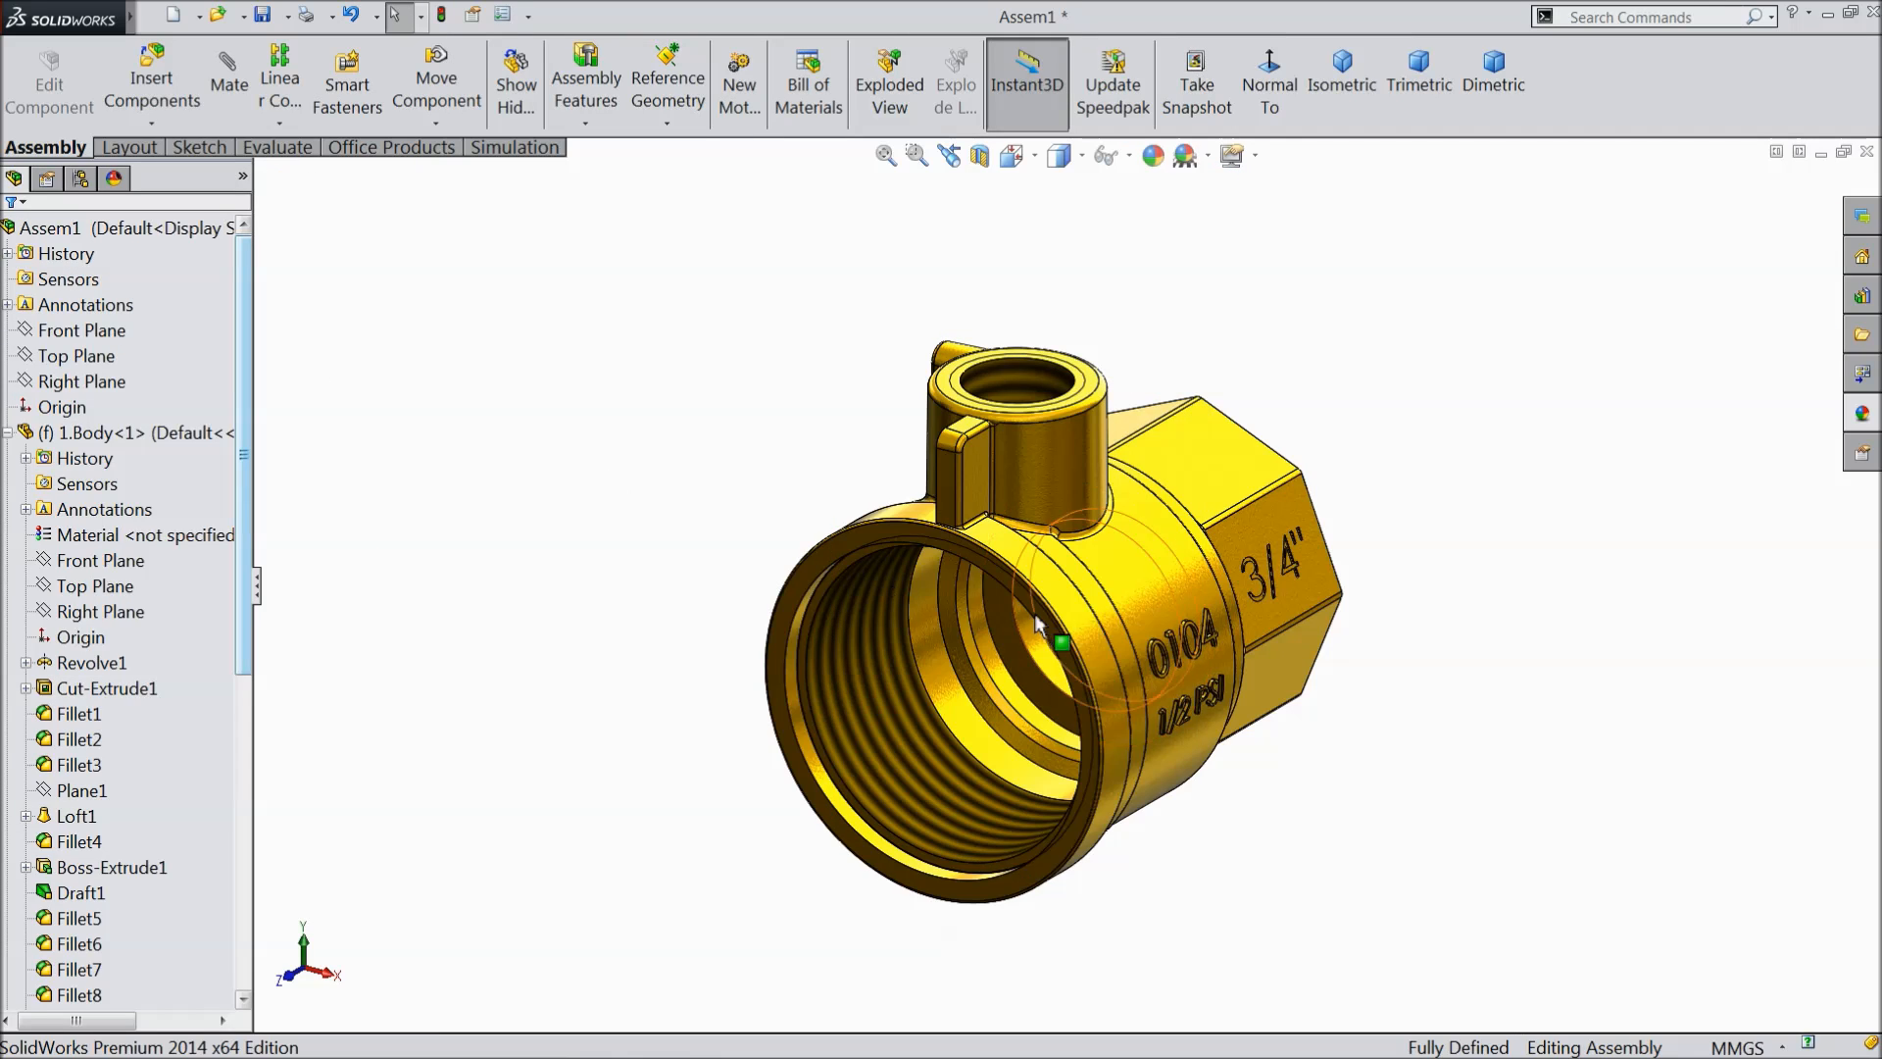
- Float the 1.Body component and mate its Front Plane coincident with the assembly's Front Plane
right_click(1153, 554)
left_click(1204, 629)
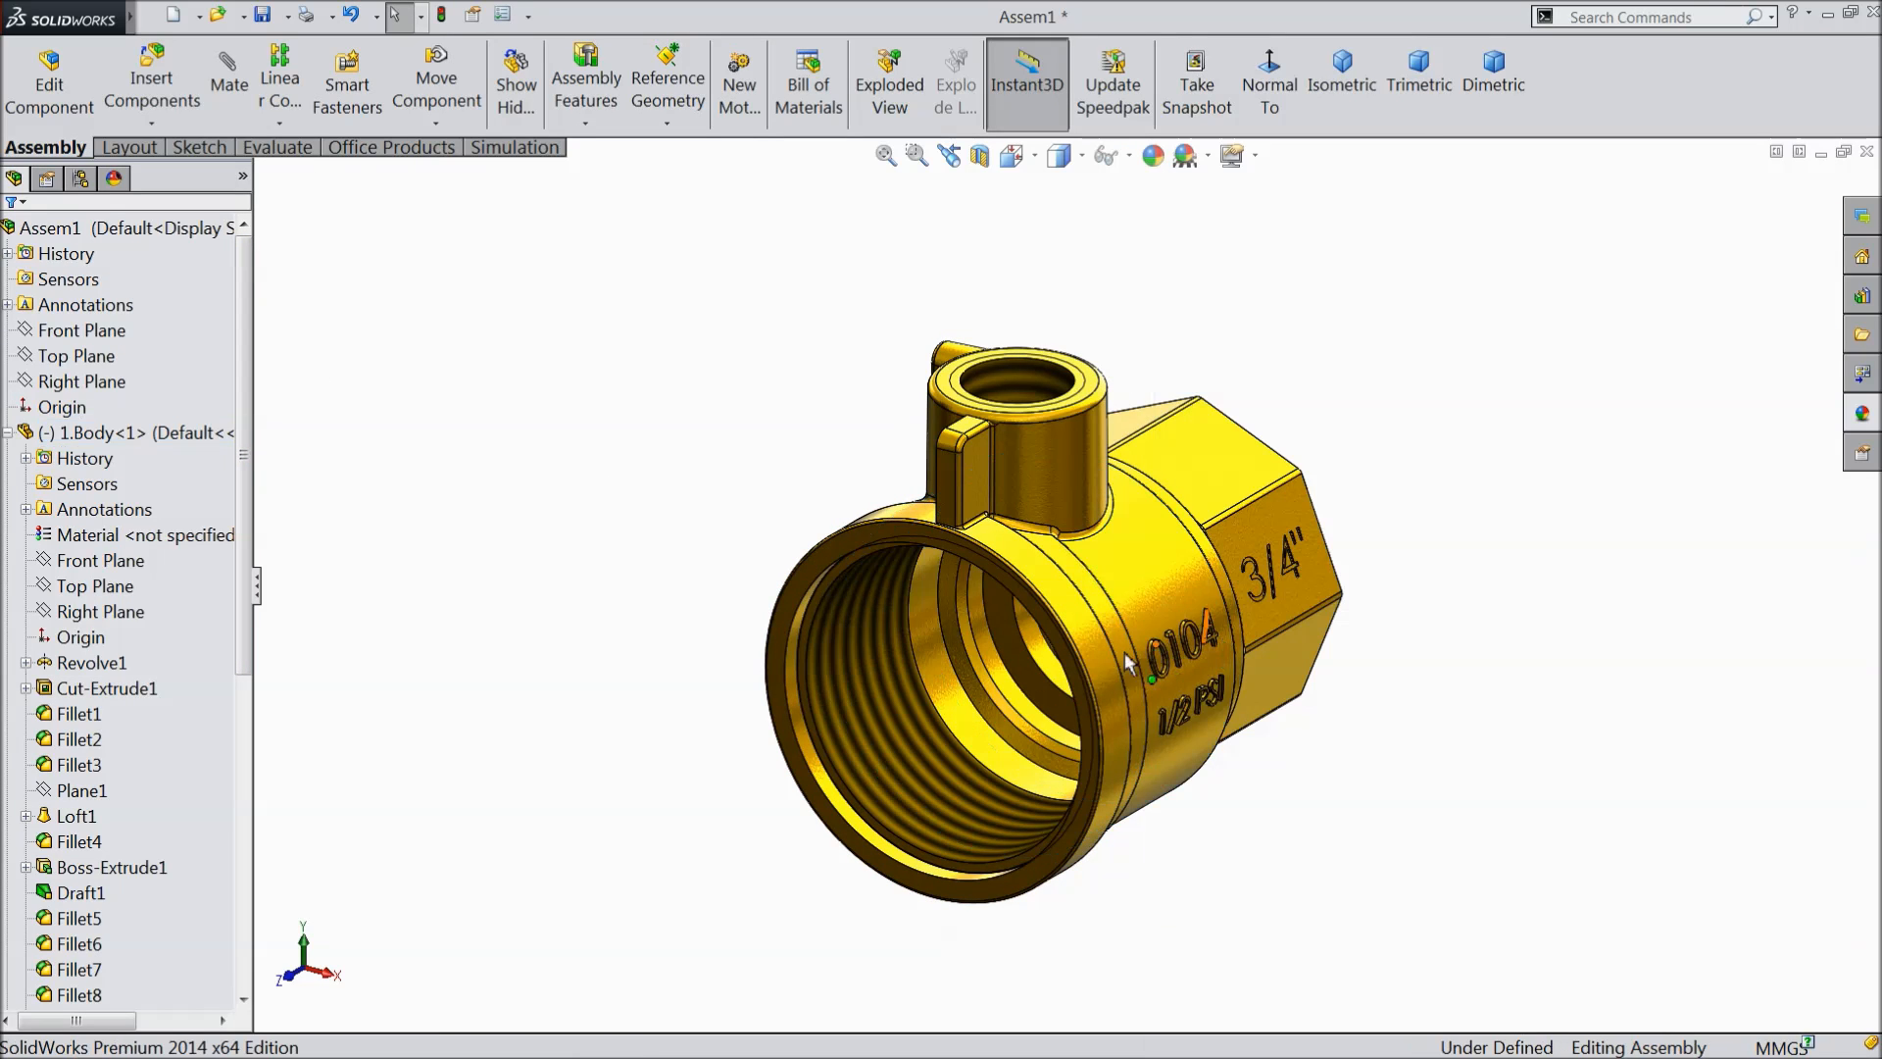
left_click(74, 333)
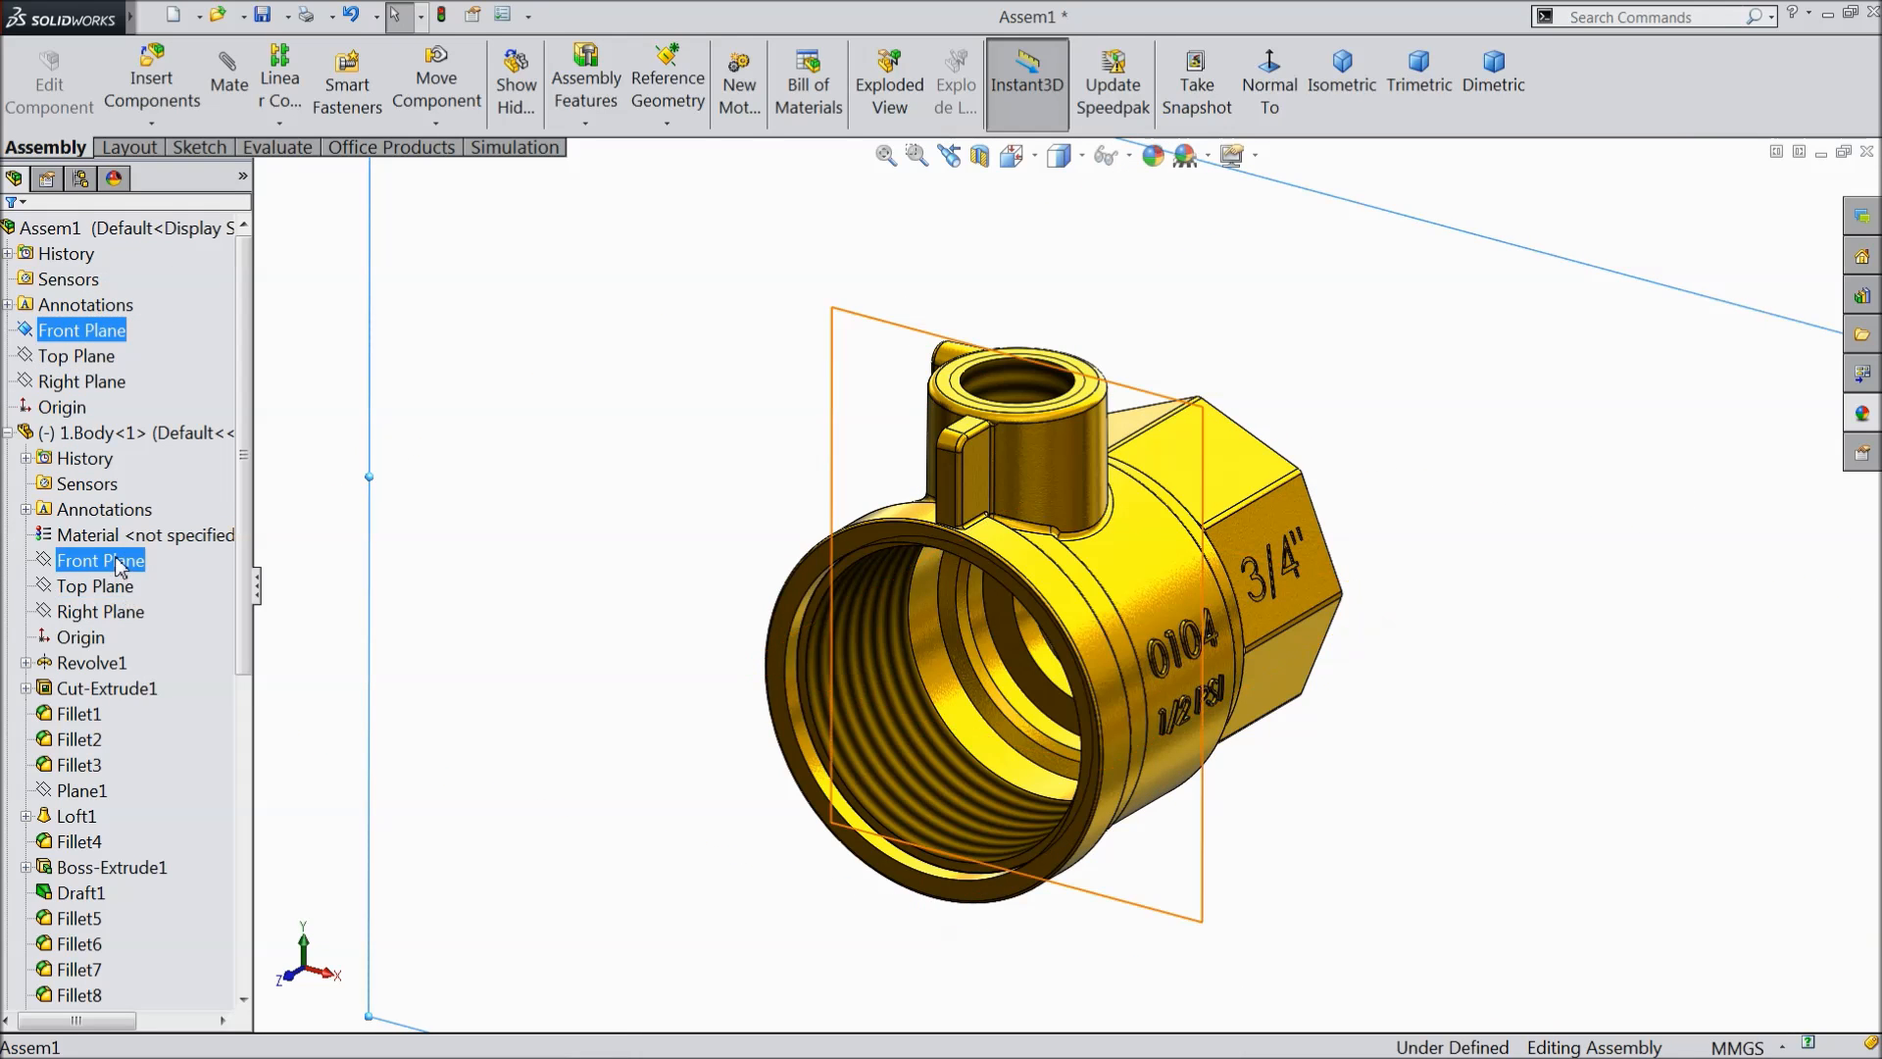
left_click(98, 559, "ctrl")
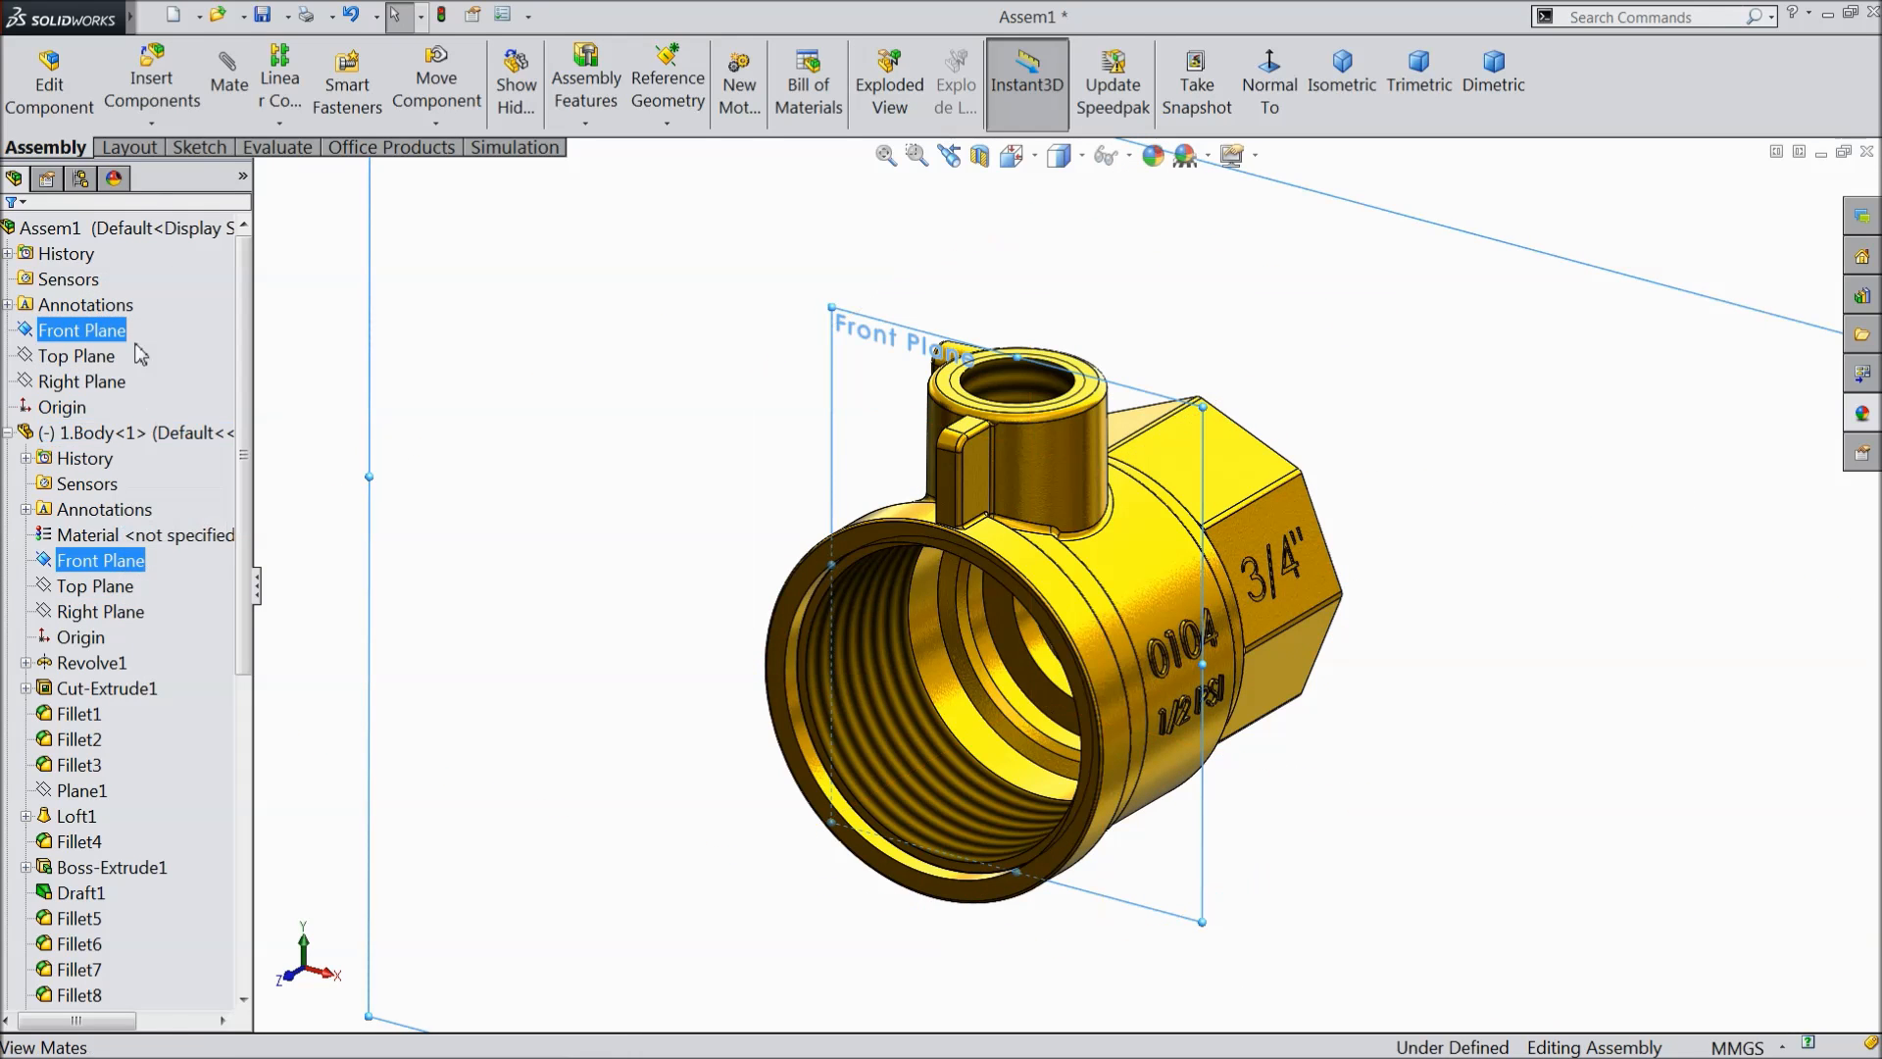
left_click(227, 76)
scroll(742, 478, "up", 4)
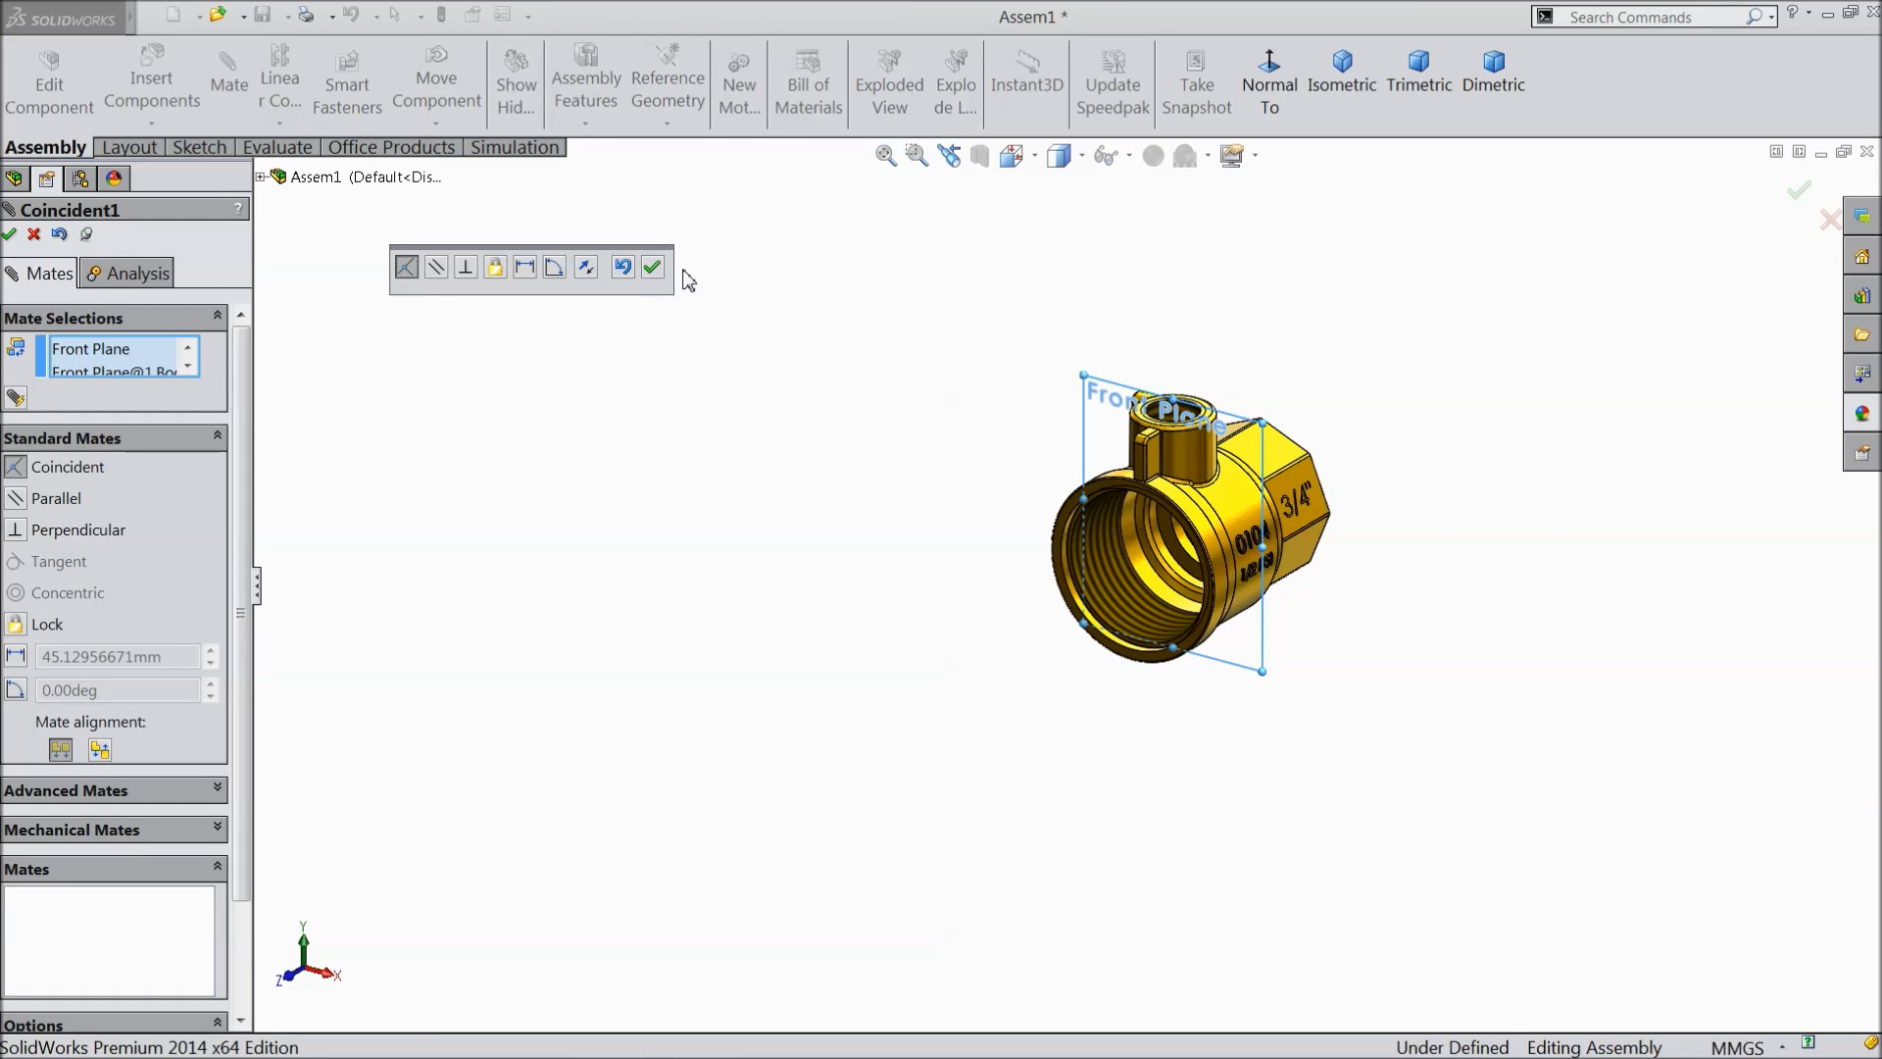
left_click(652, 268)
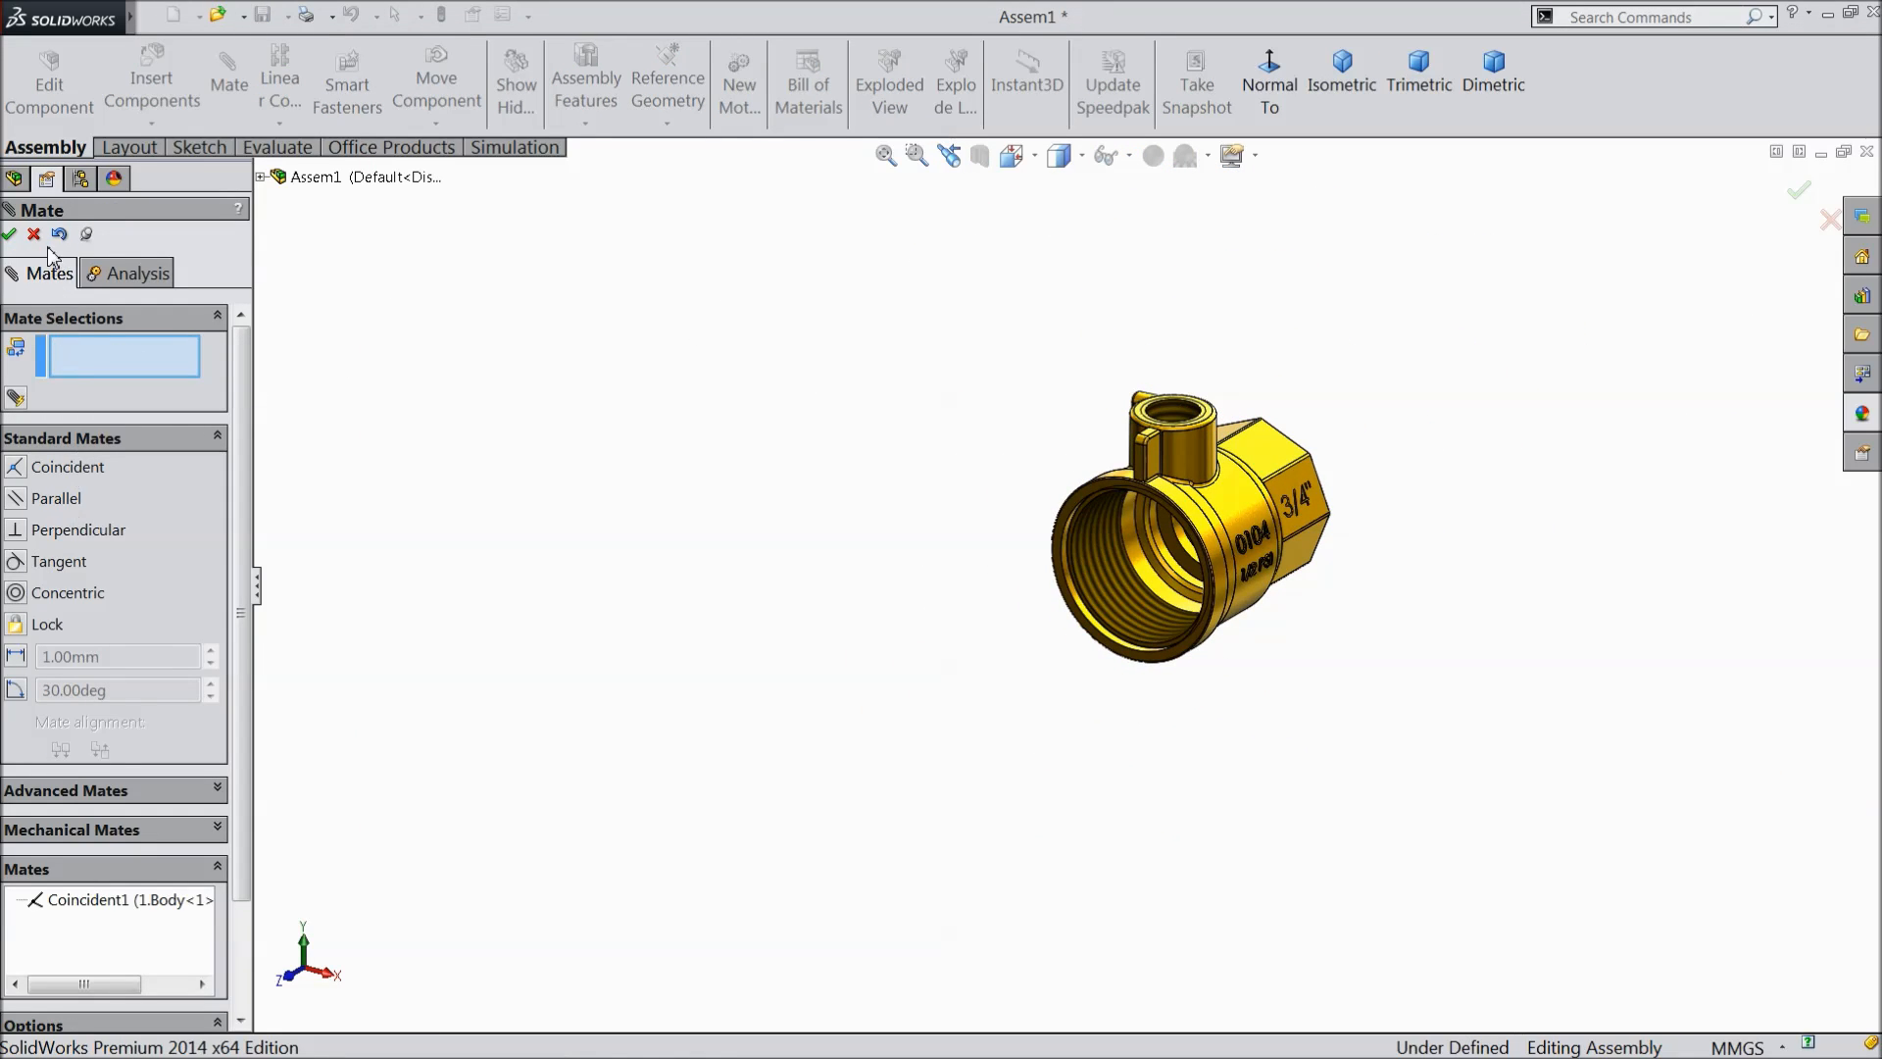
left_click(9, 234)
- Add a coincident mate between the assembly's Top Plane and the Top Plane of 1.Body
left_click(77, 355)
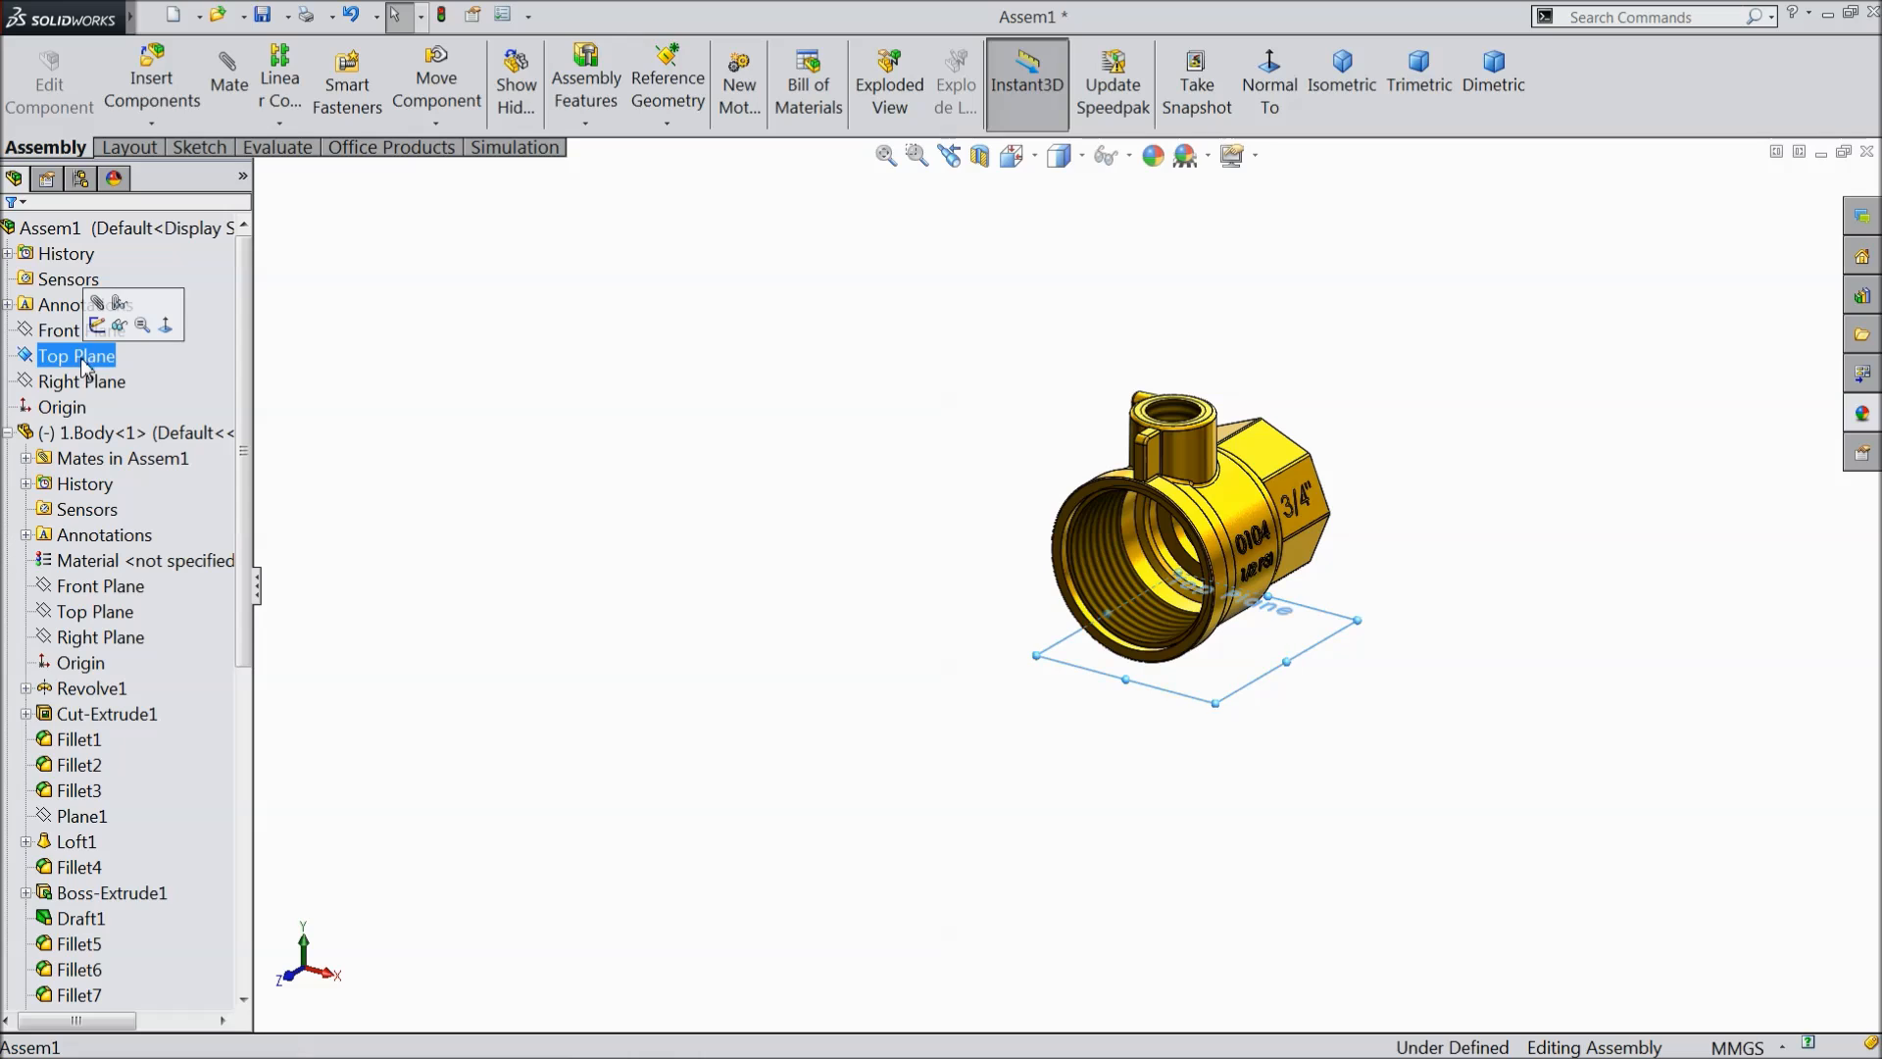
left_click(114, 613, "ctrl")
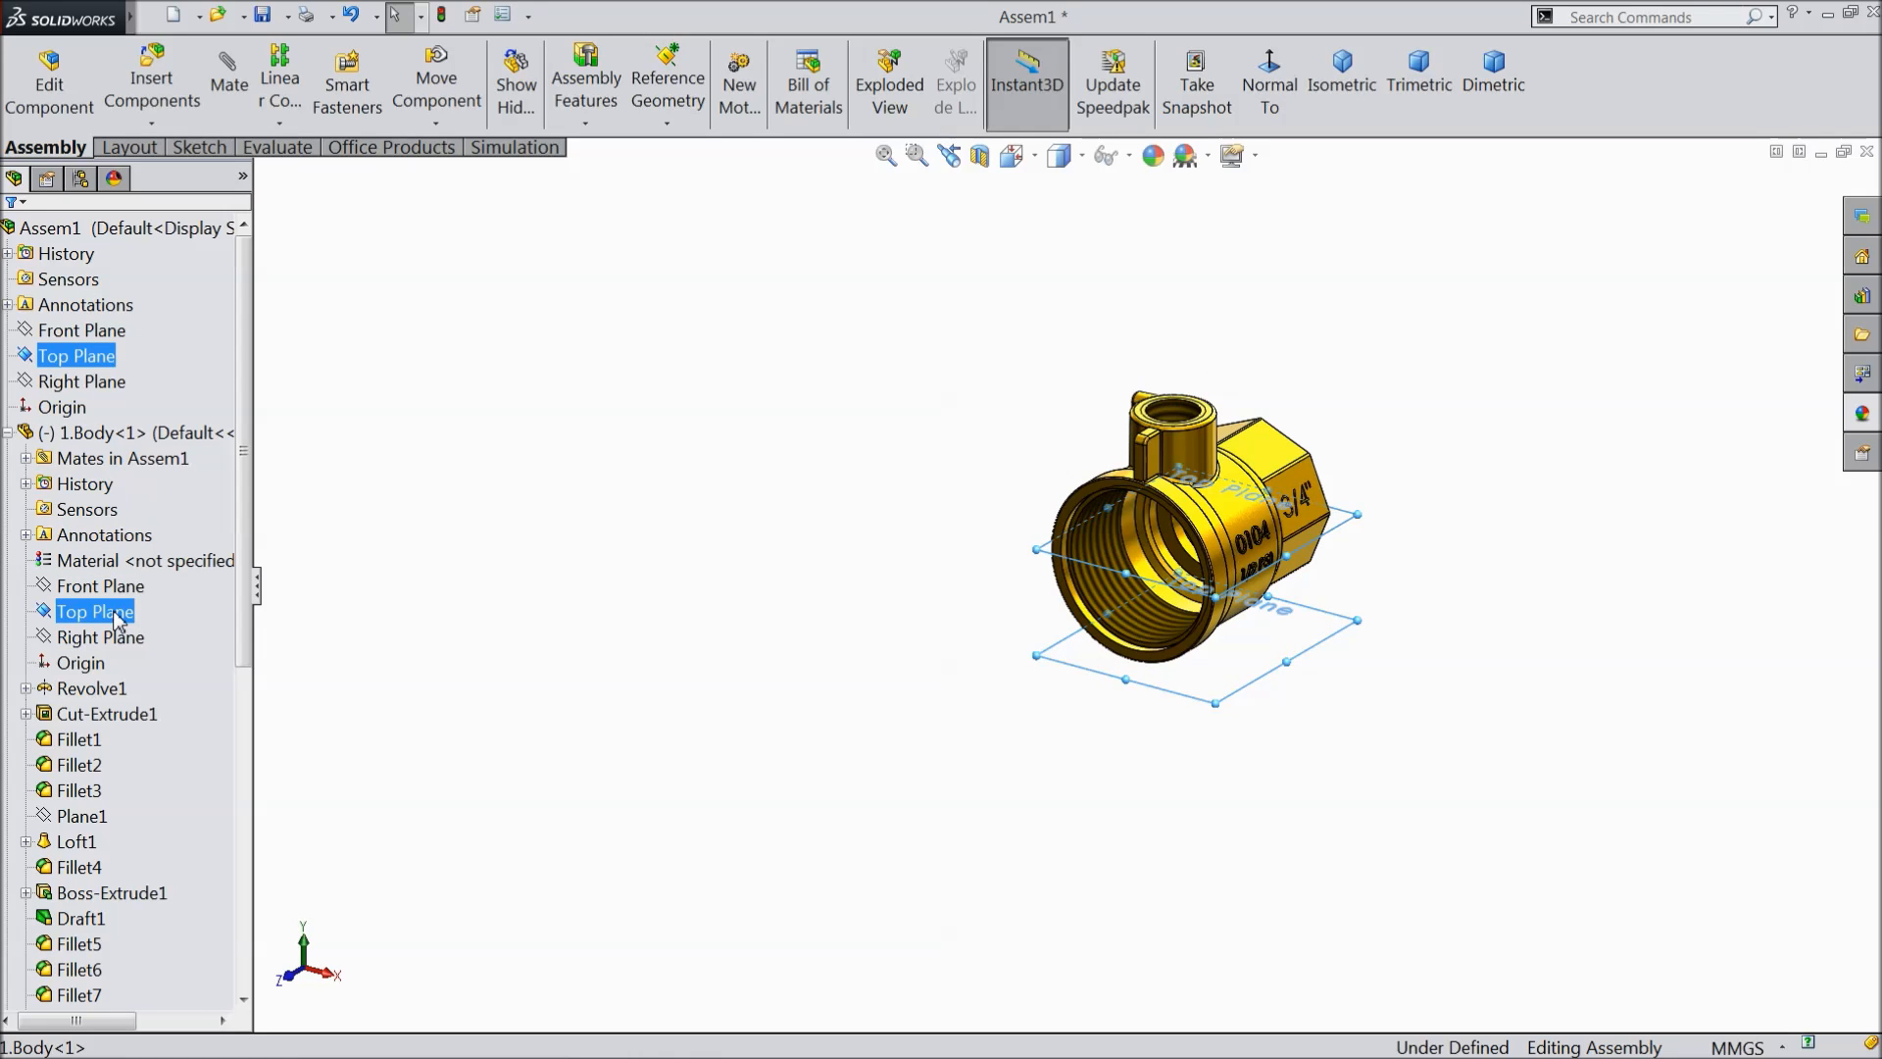
left_click(229, 88)
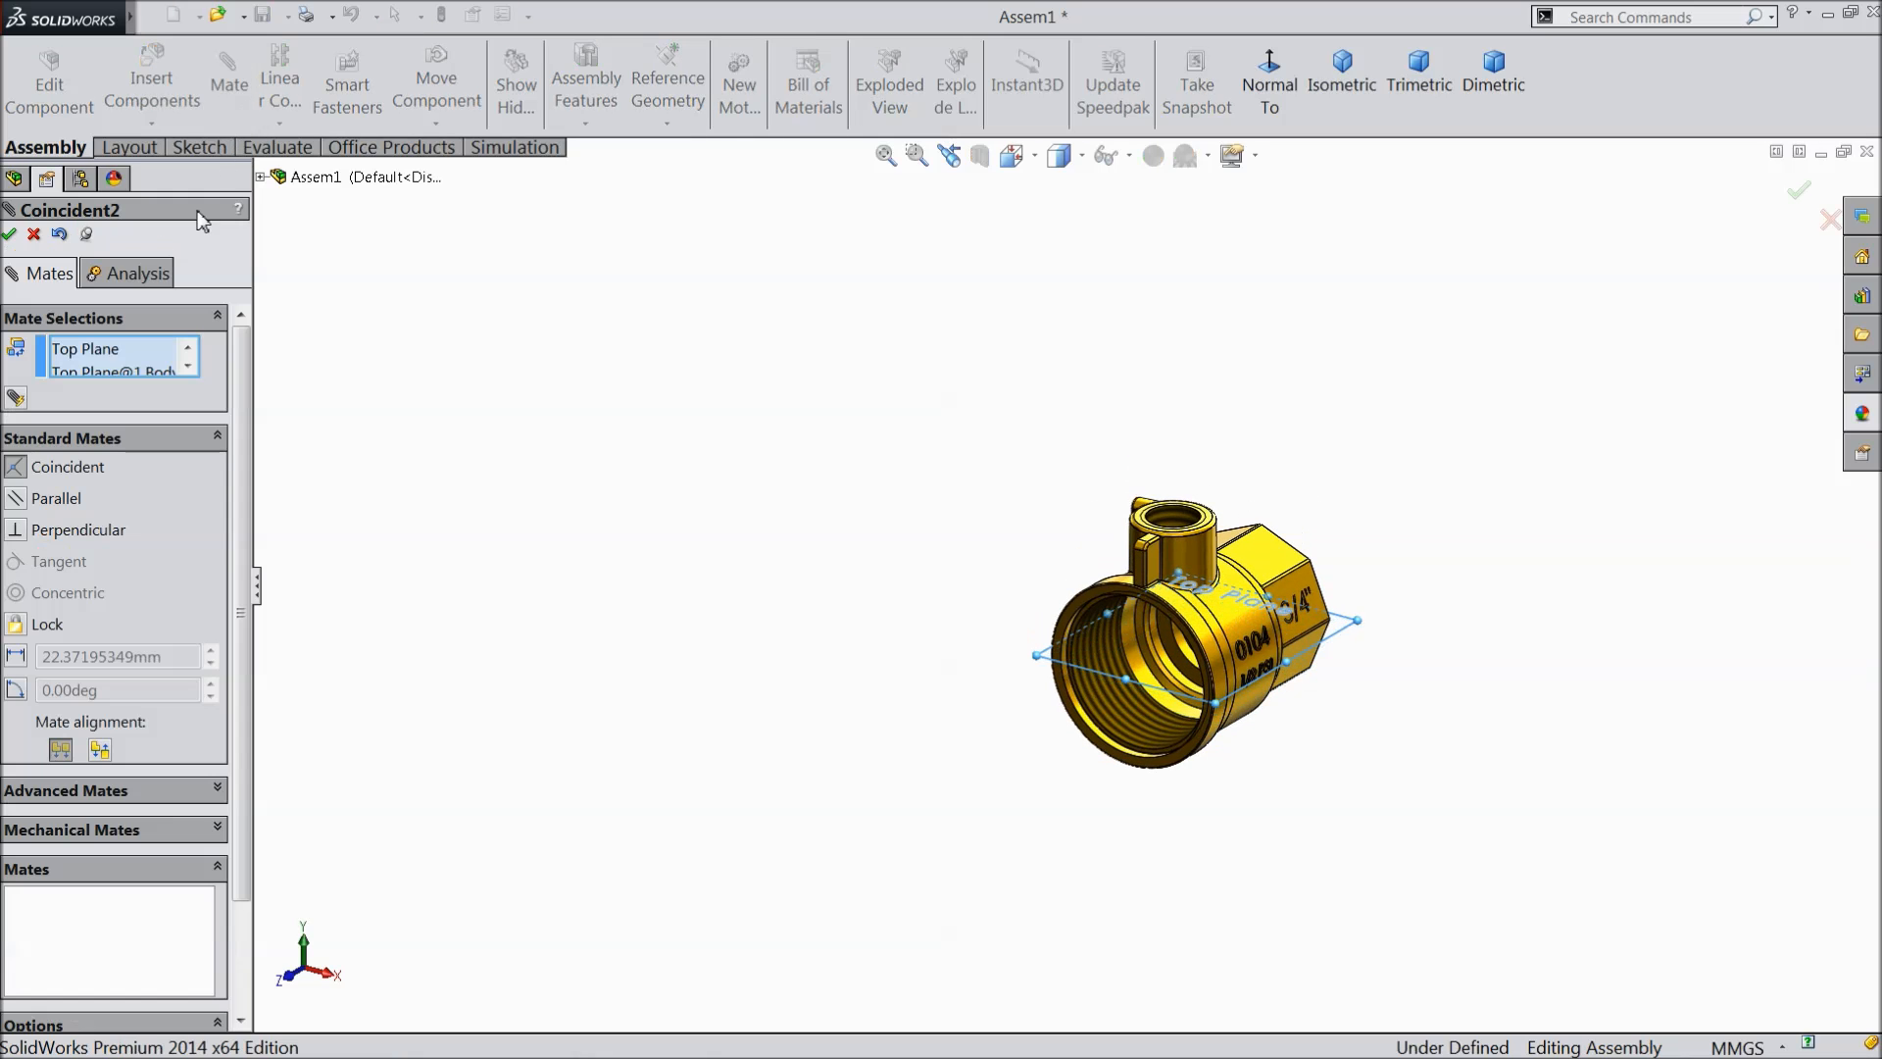
left_click(9, 234)
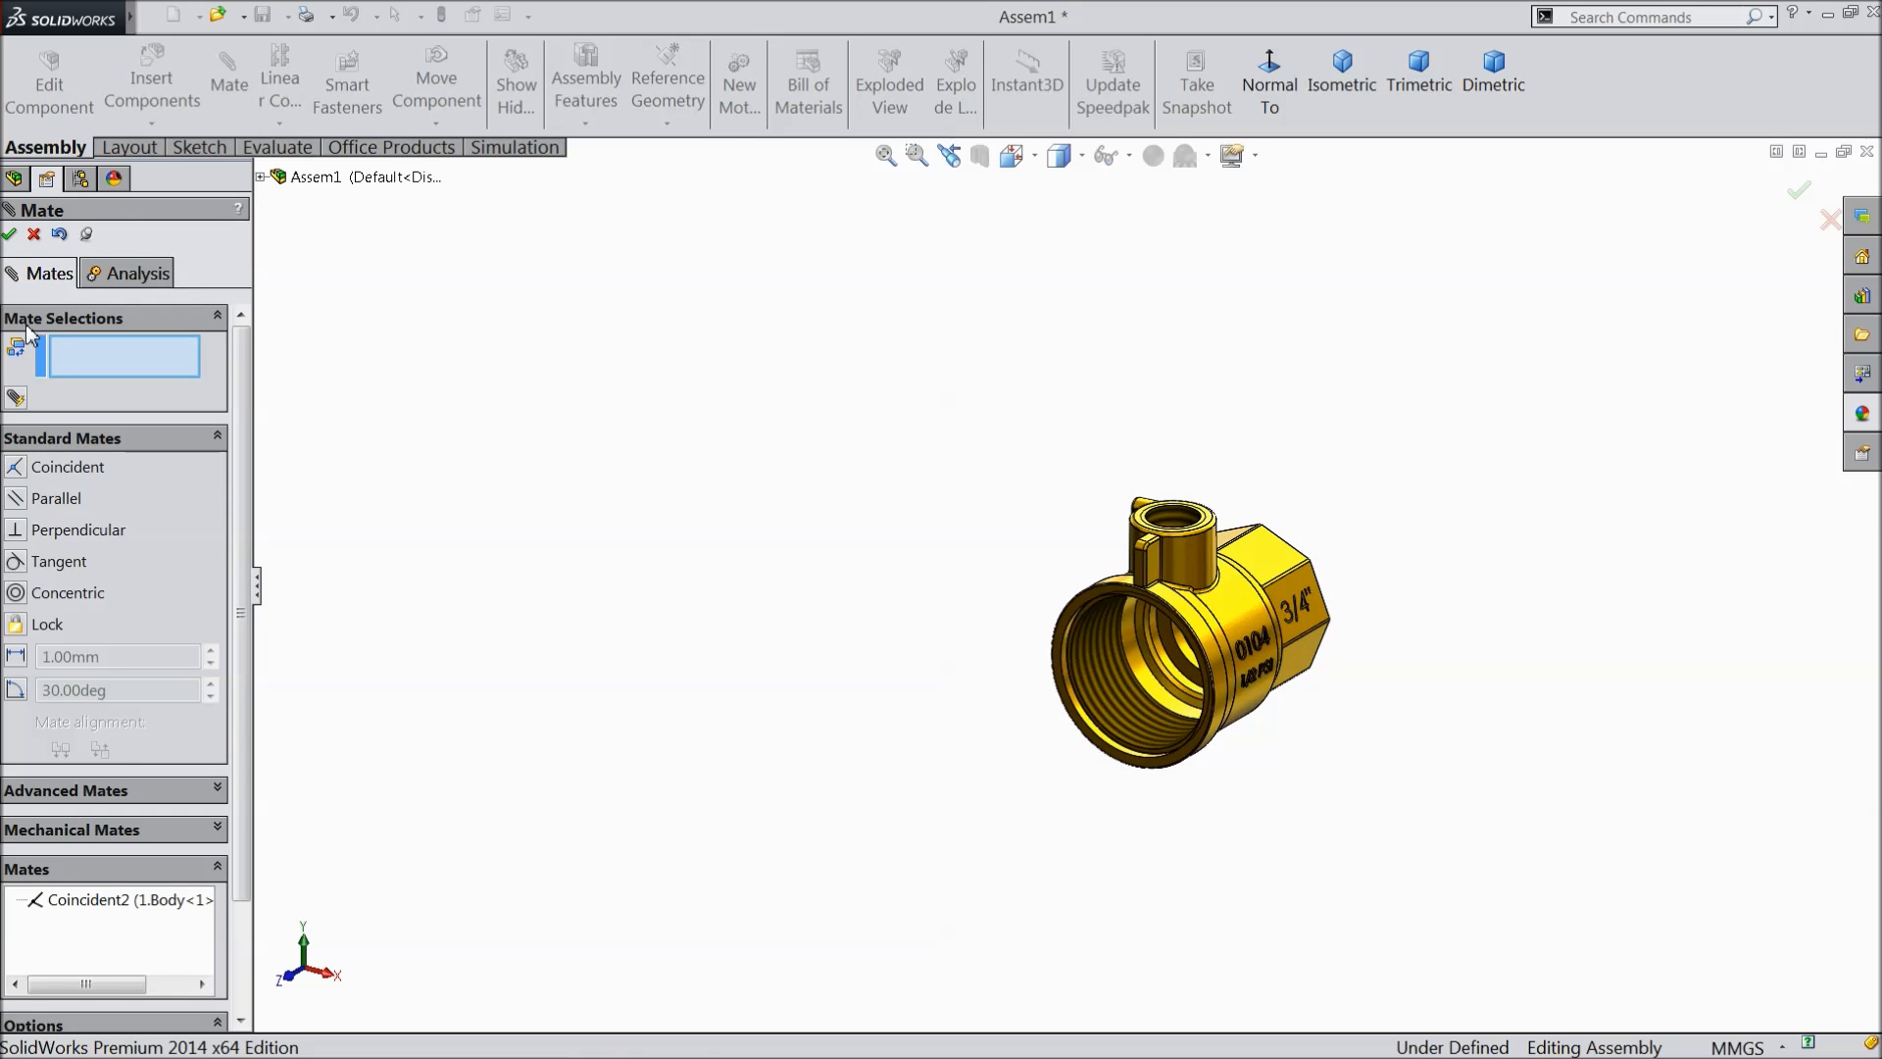
left_click(9, 234)
- Add a coincident mate between the assembly's Right Plane and the Right Plane of 1.Body
left_click(89, 381)
left_click(102, 586, "ctrl")
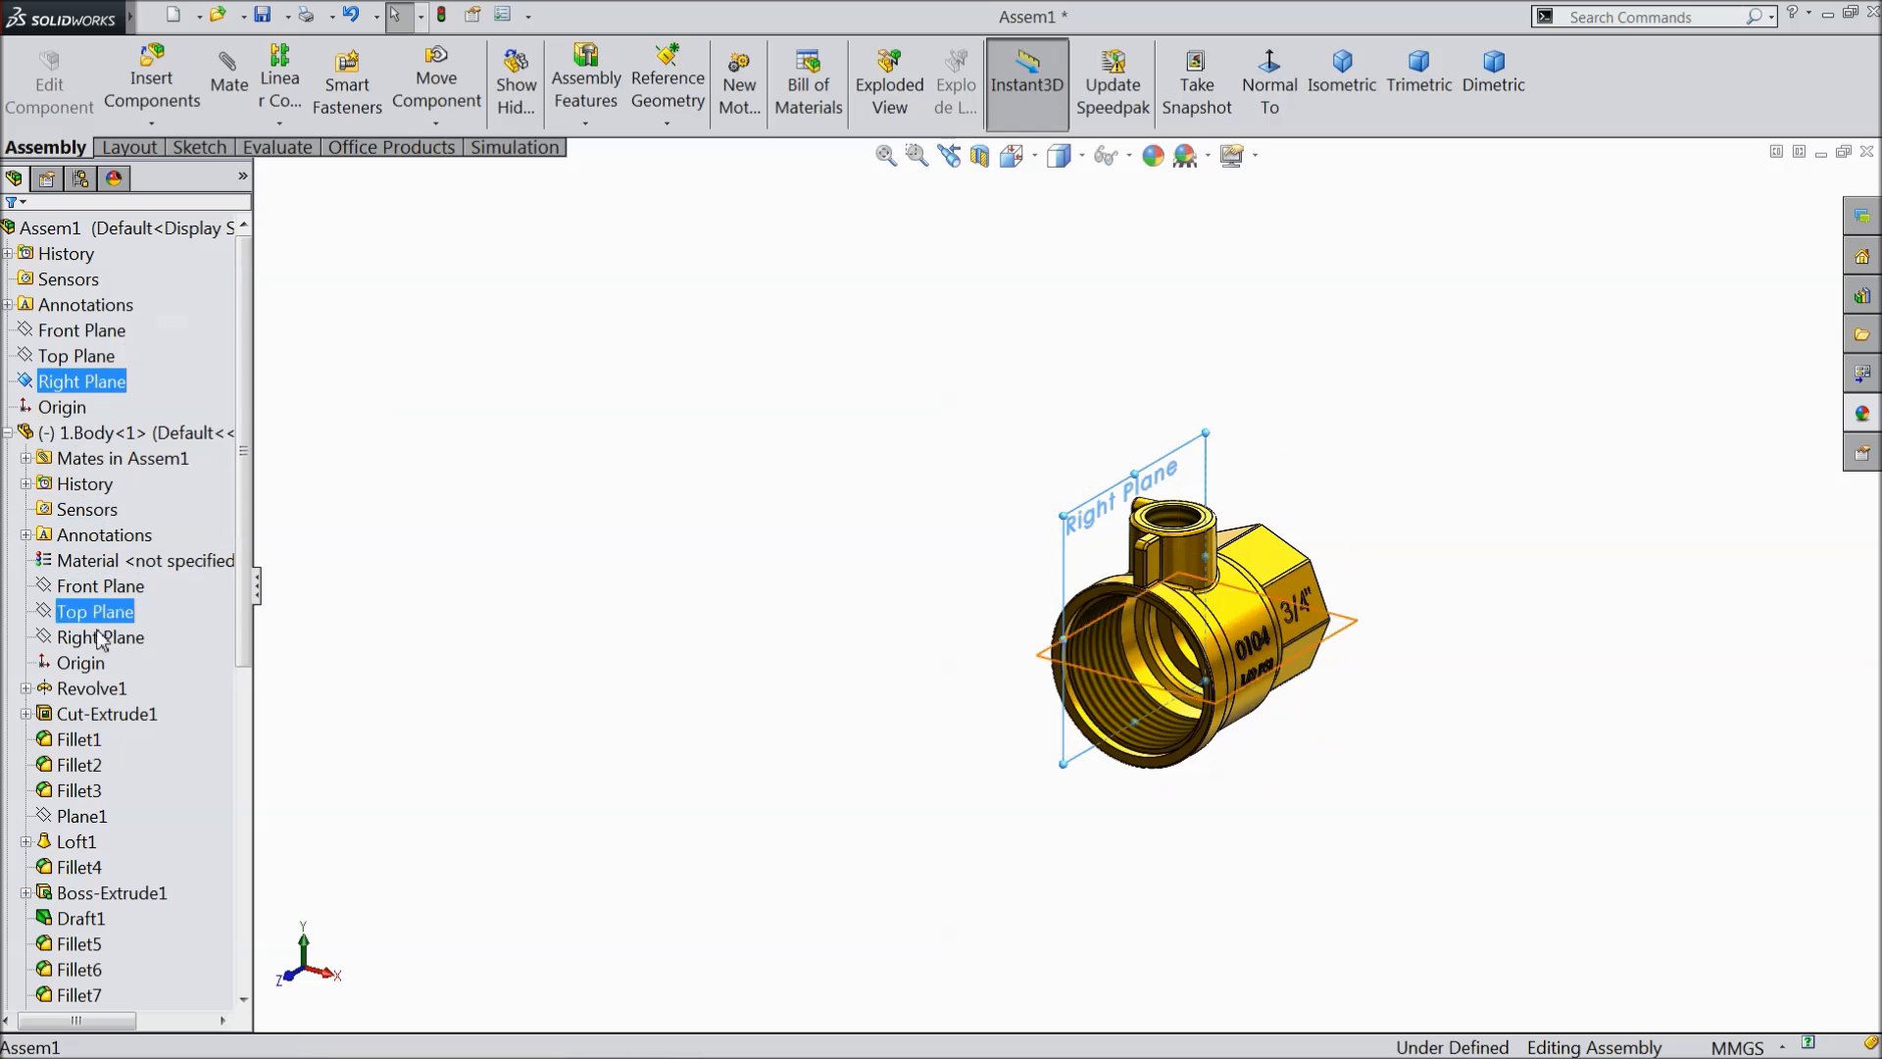
left_click(108, 588, "ctrl")
left_click(103, 637, "ctrl")
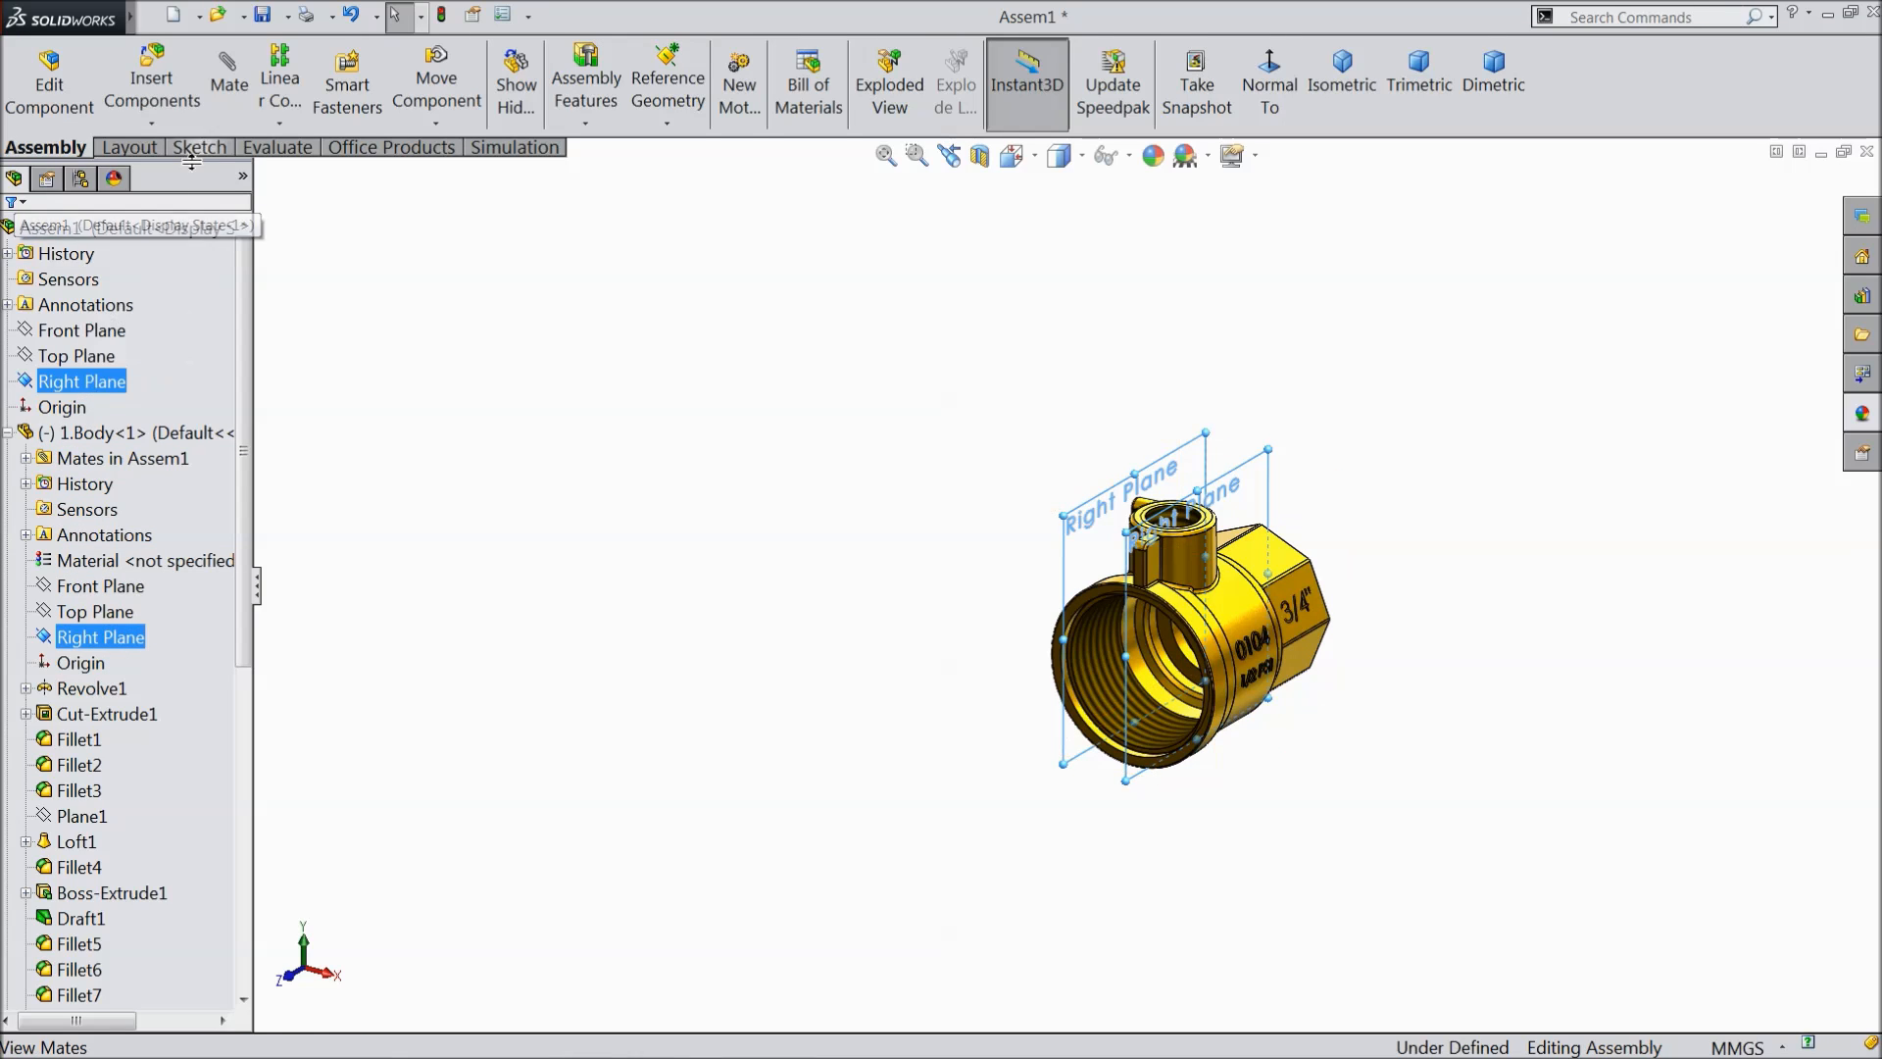
left_click(233, 98)
scroll(1234, 545, "down", 3)
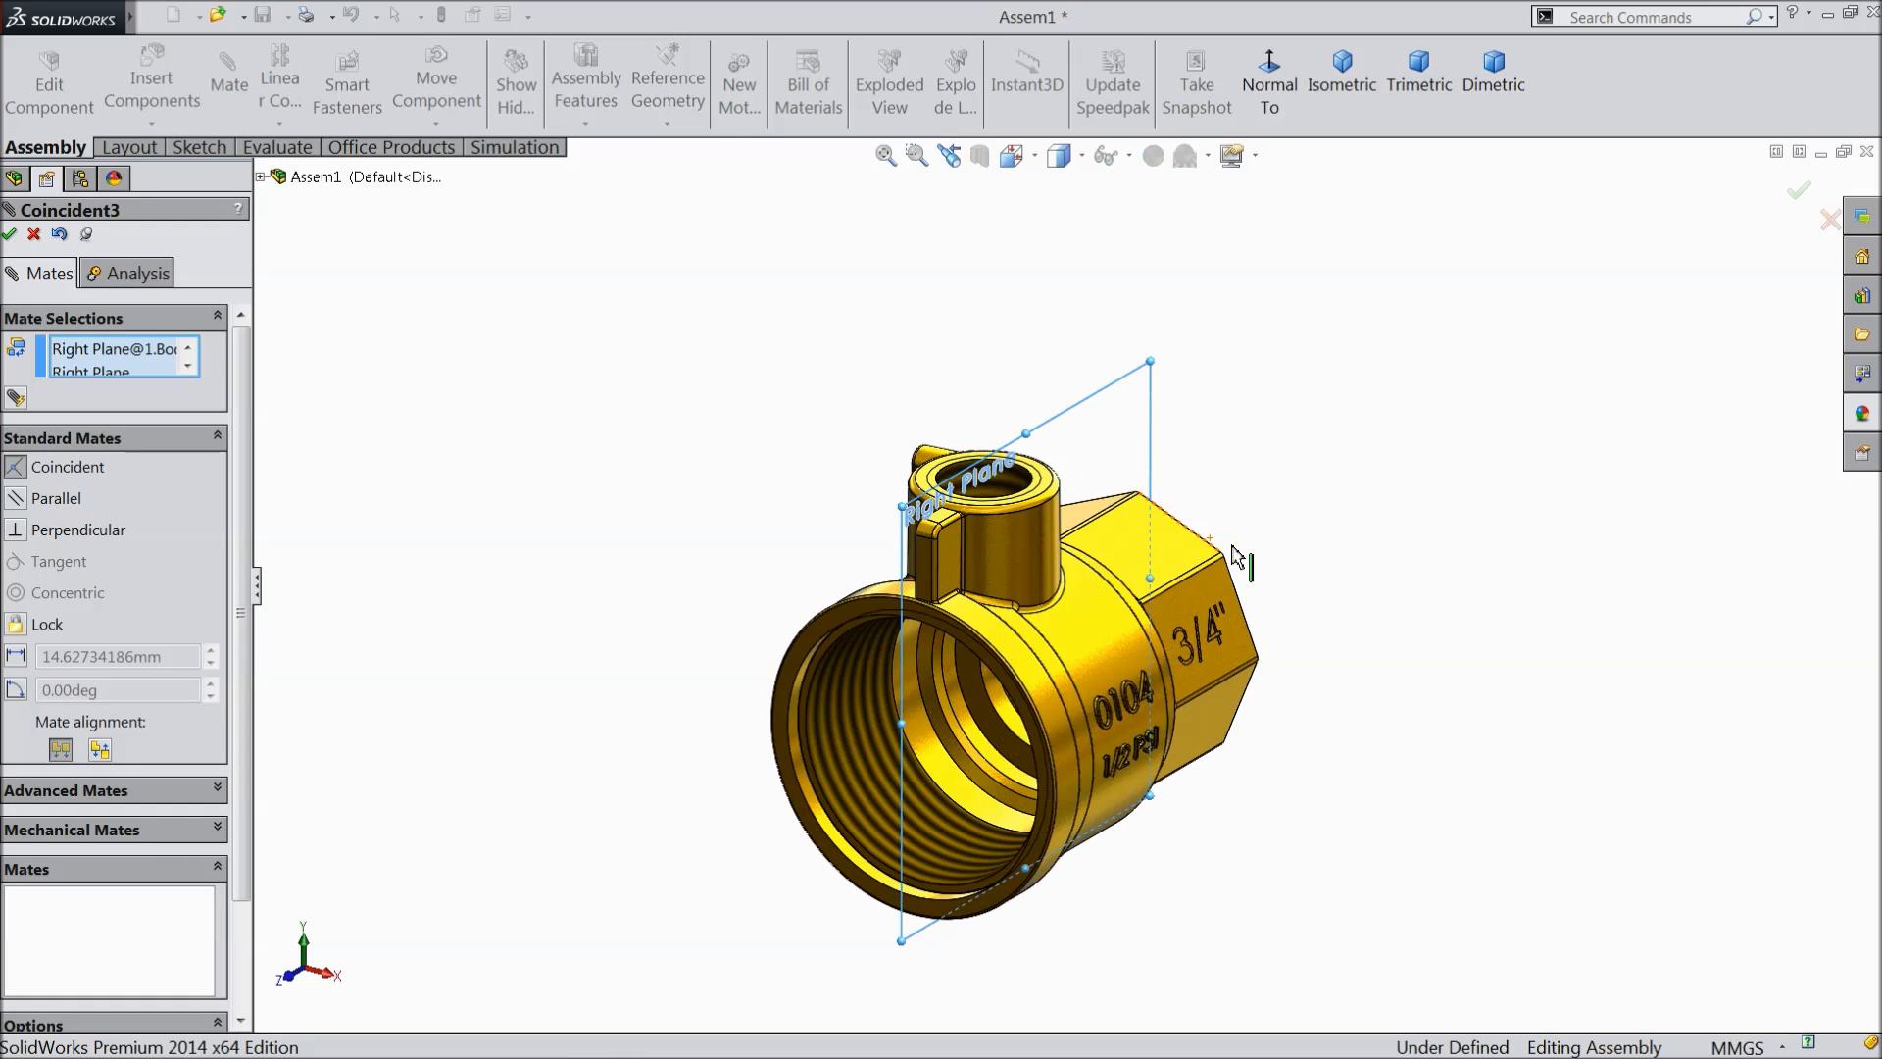
left_click(11, 234)
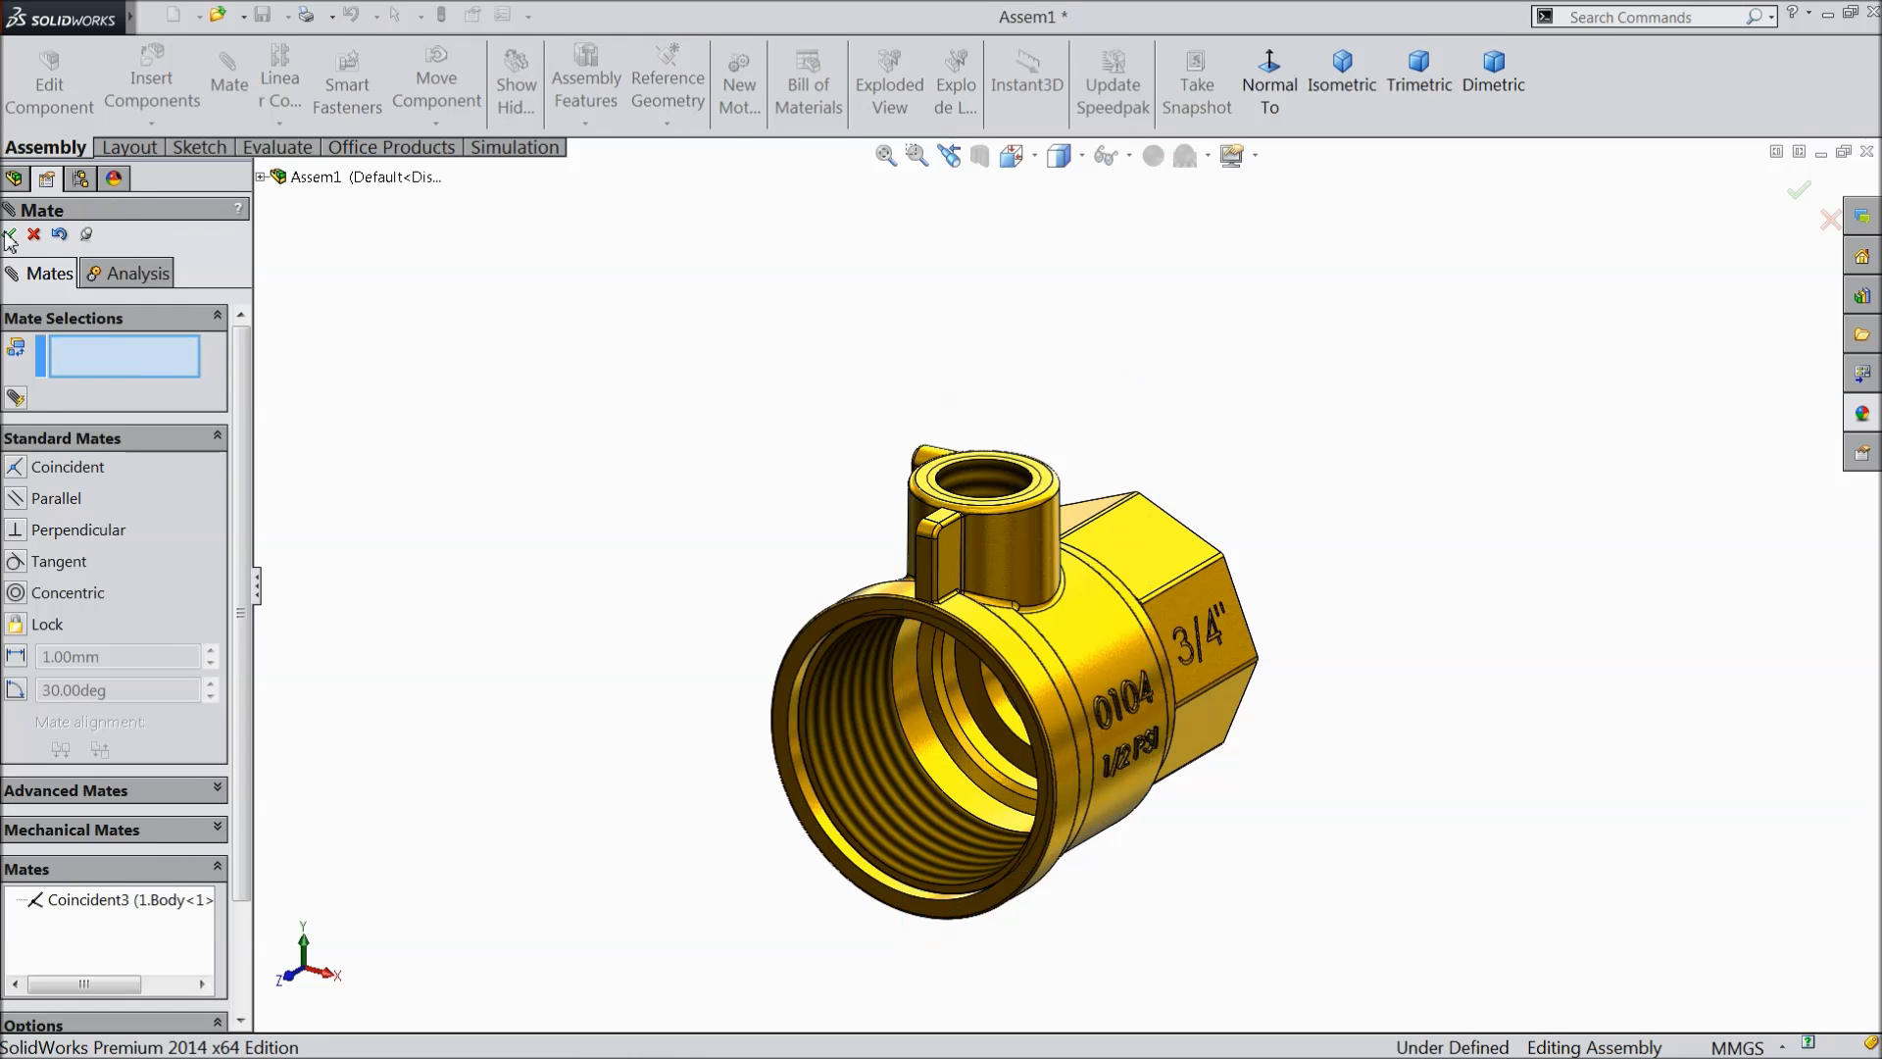
left_click(11, 234)
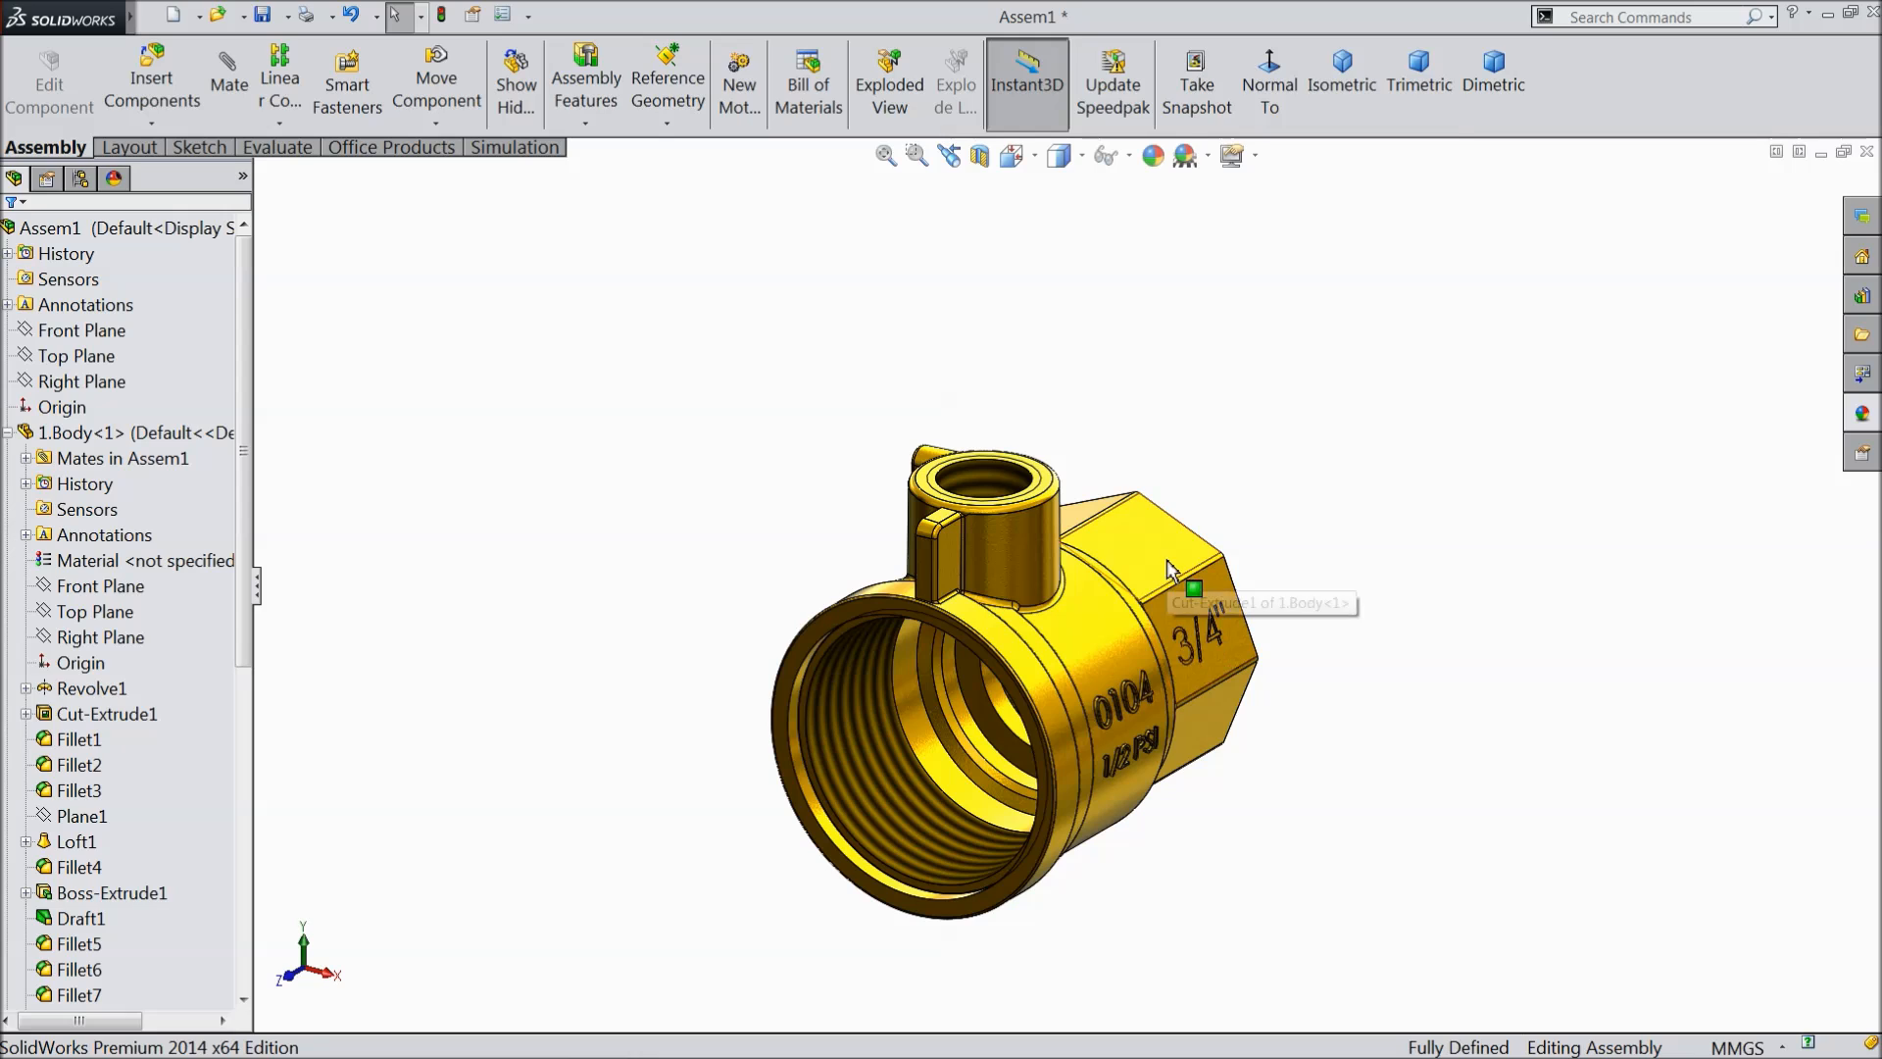
- Fix the 1.Body component in place and collapse its entry in the feature tree
right_click(1185, 593)
left_click(1227, 603)
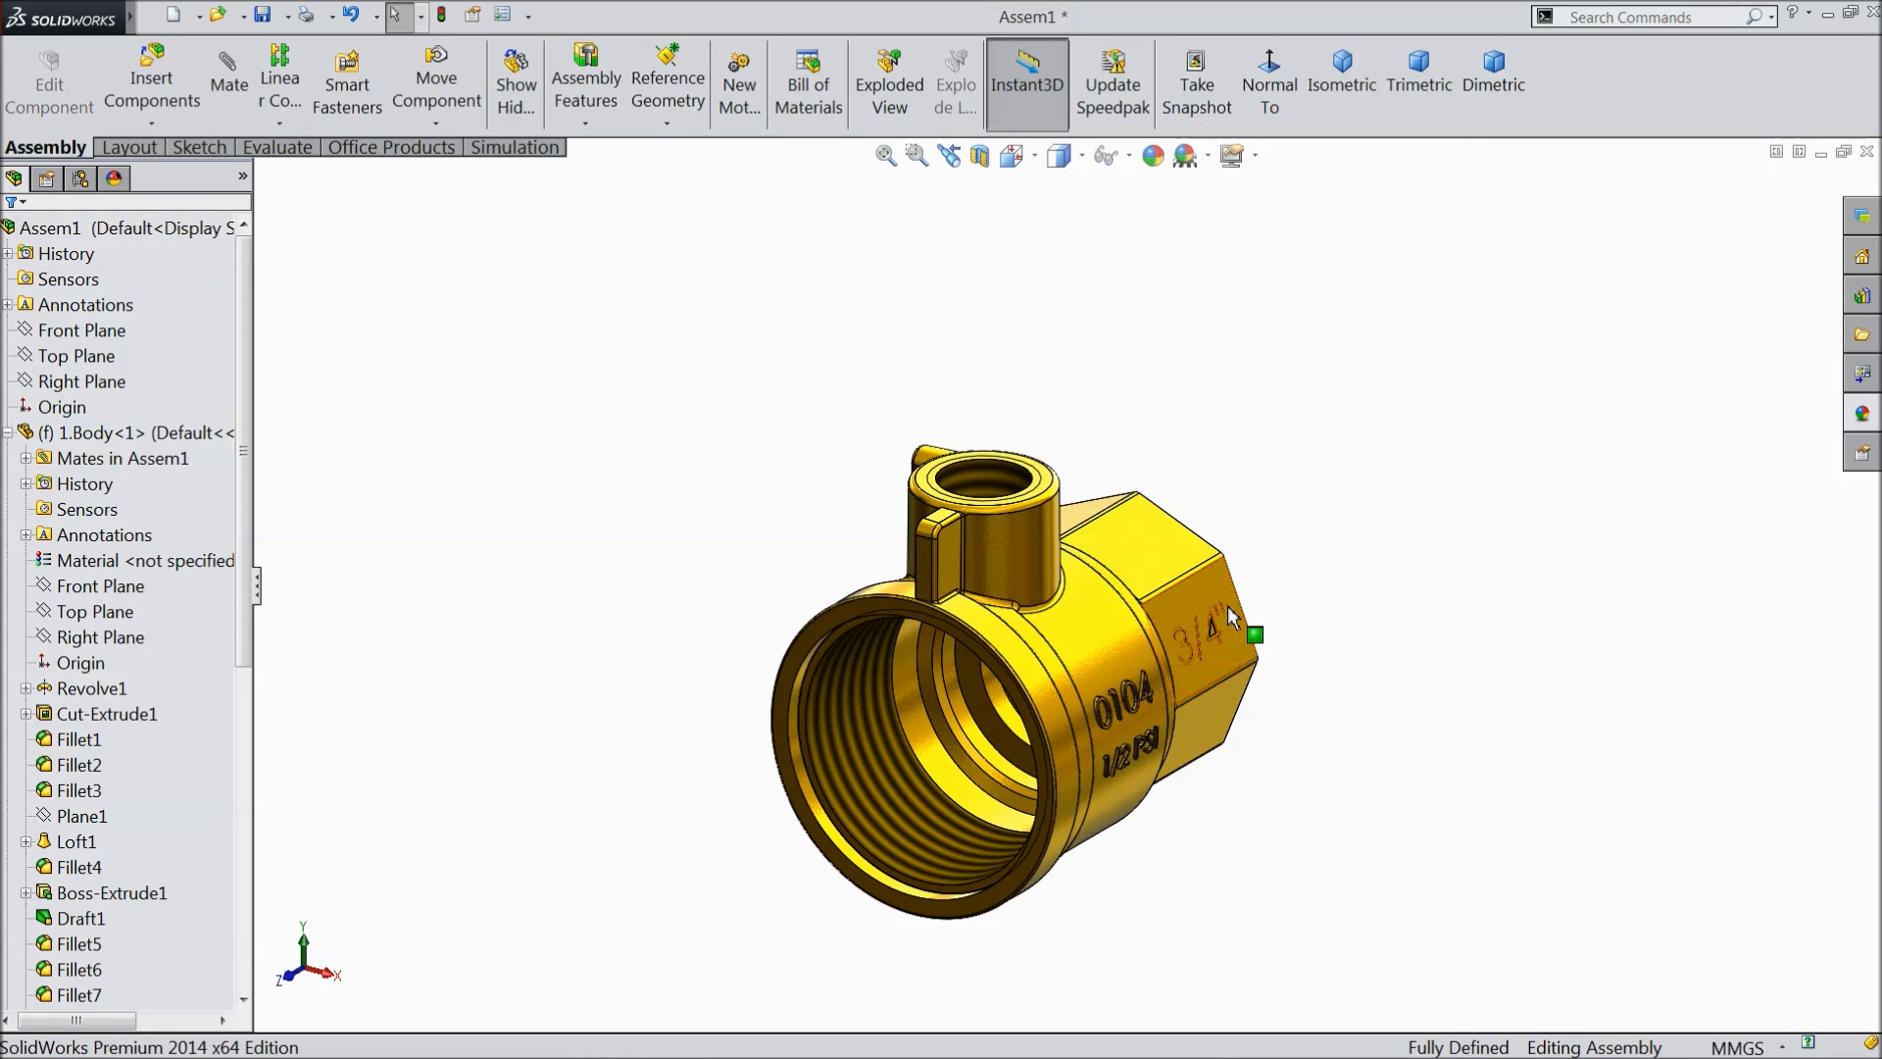
middle_click_drag(1349, 529, 1340, 524)
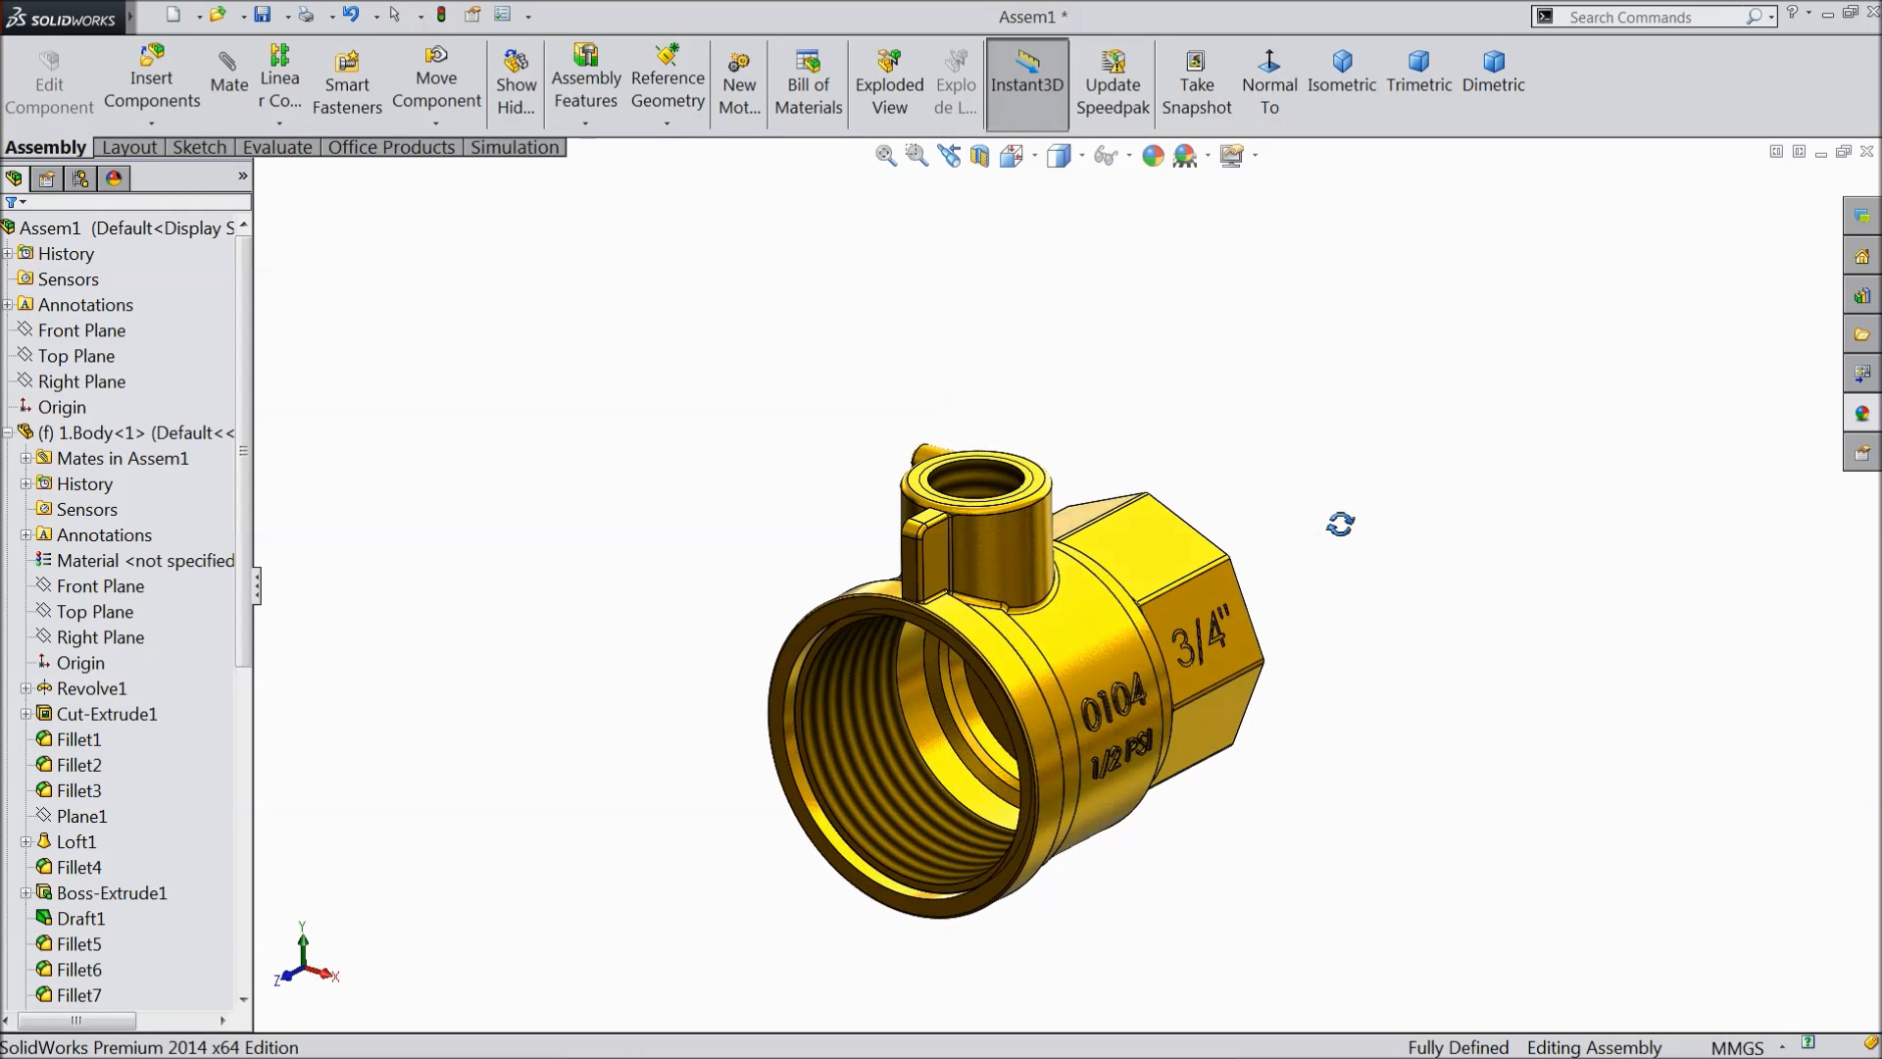
left_click(8, 433)
- Insert the open part 6.Seat ring as a component, placing it in front of the body's large threaded opening
left_click(152, 83)
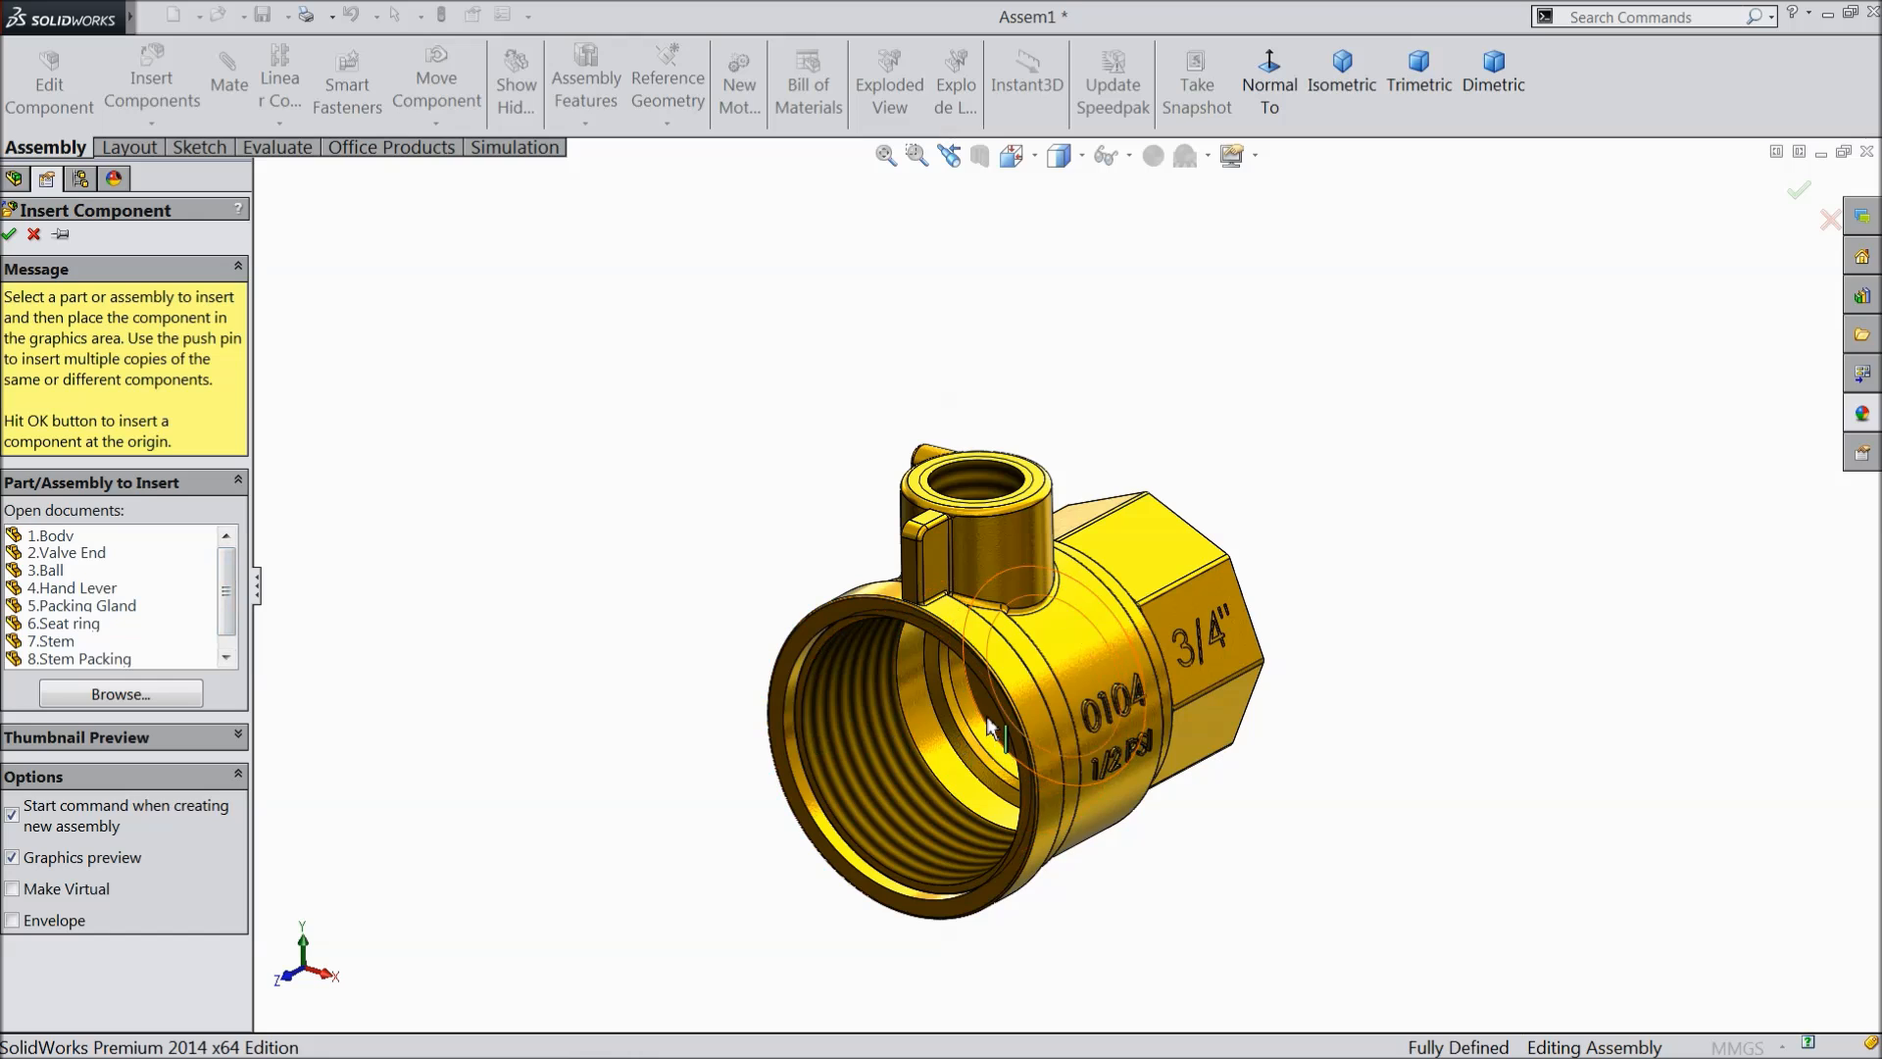
scroll(967, 746, "down", 1)
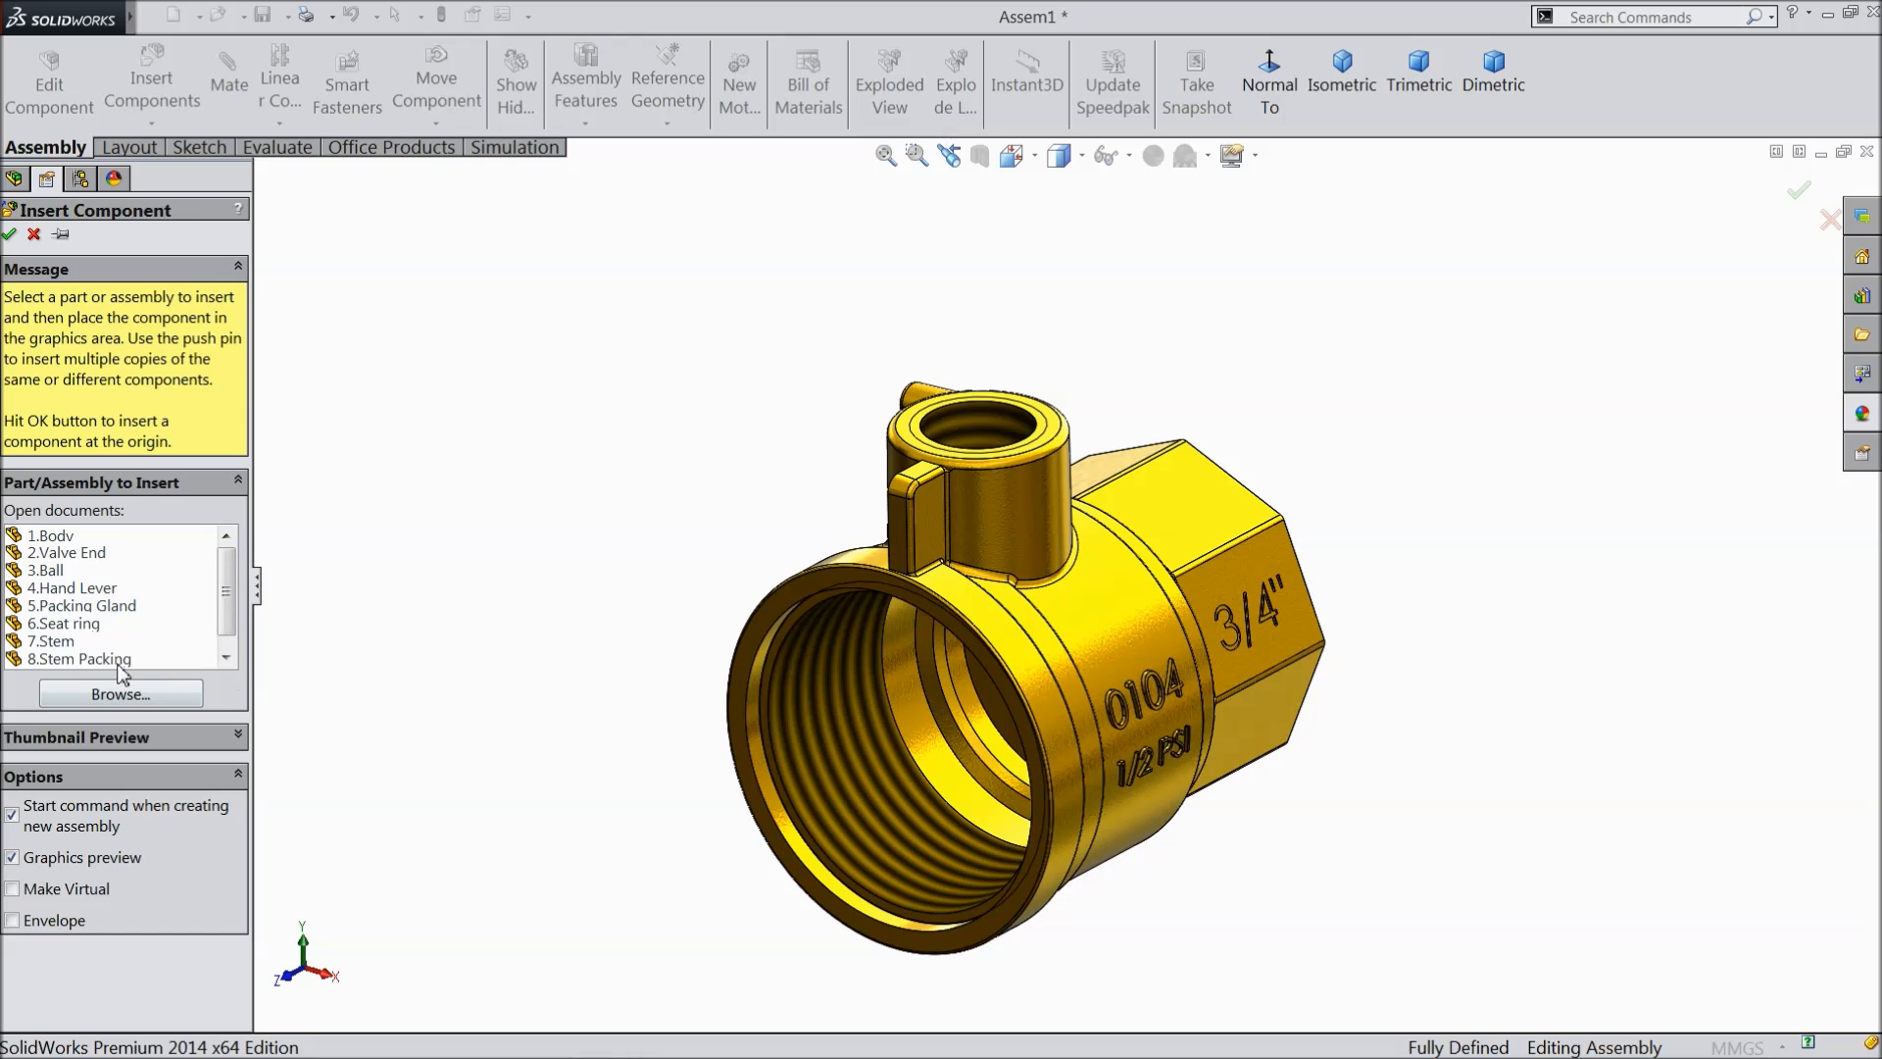
left_click(93, 623)
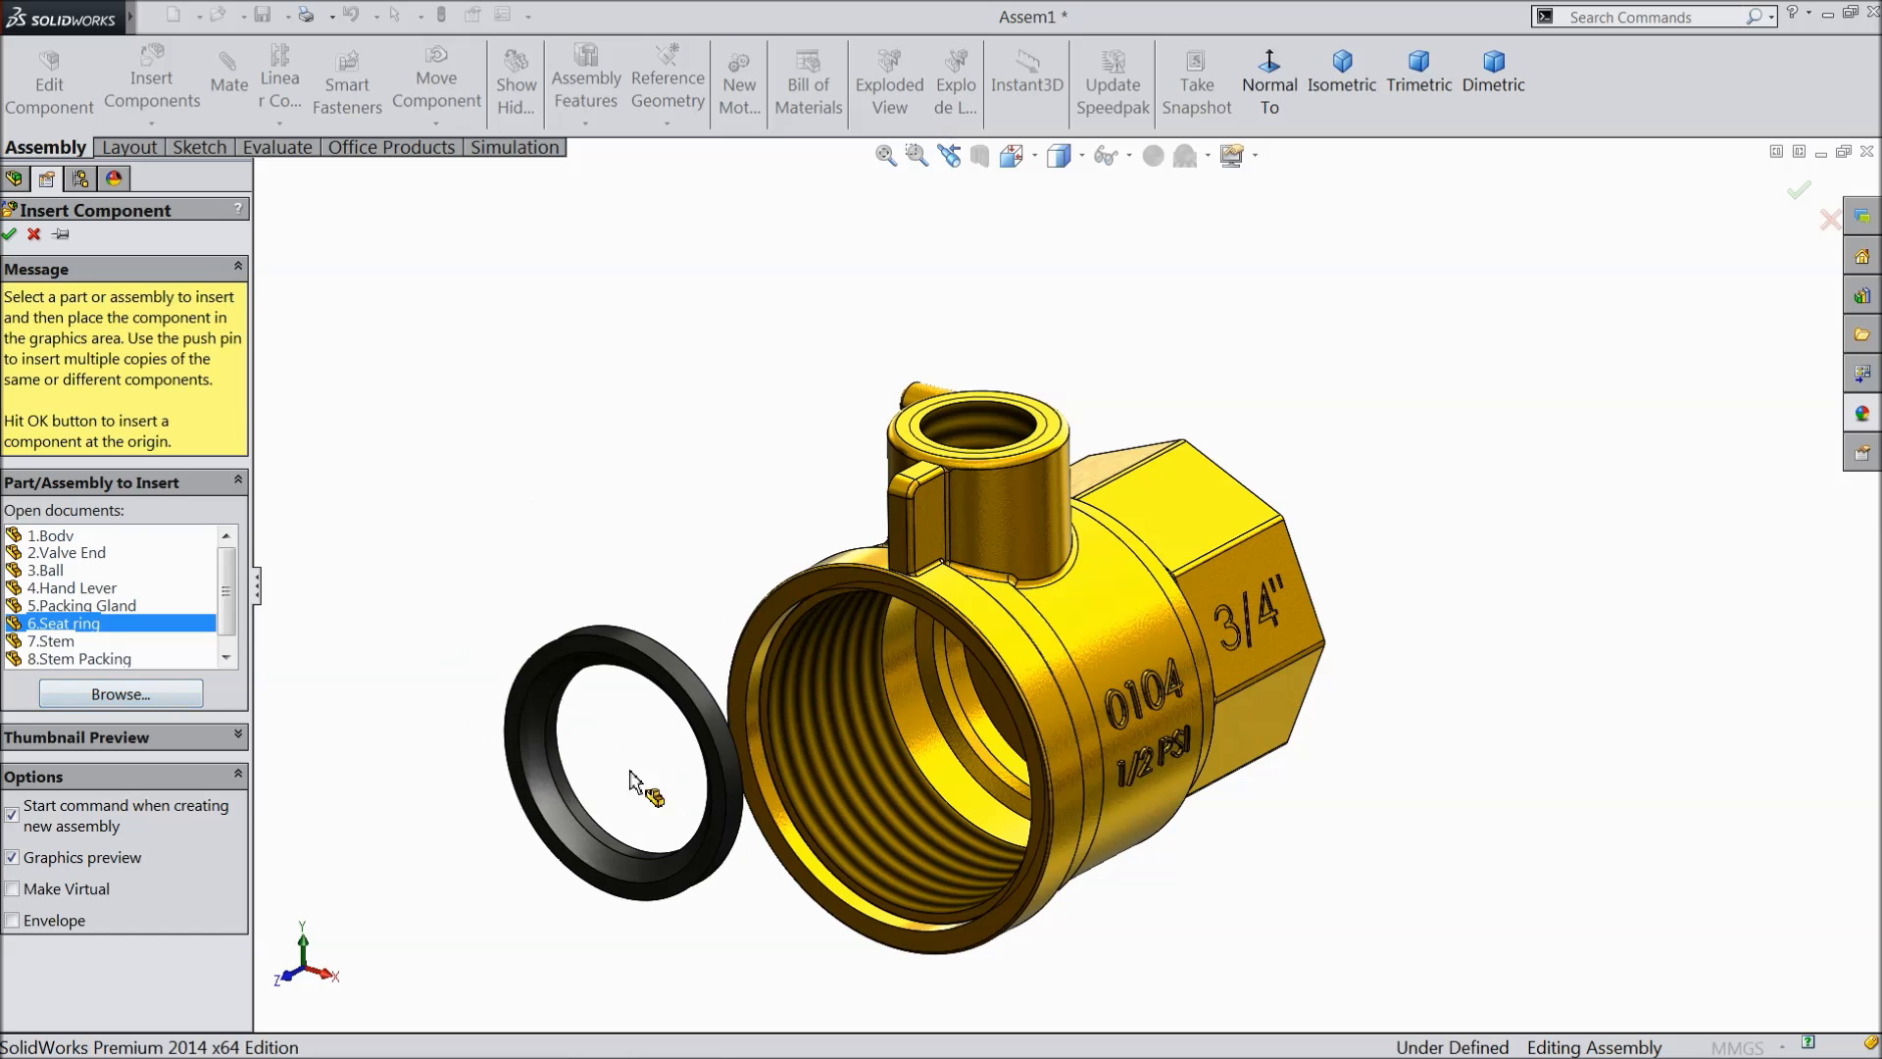
left_click(861, 808)
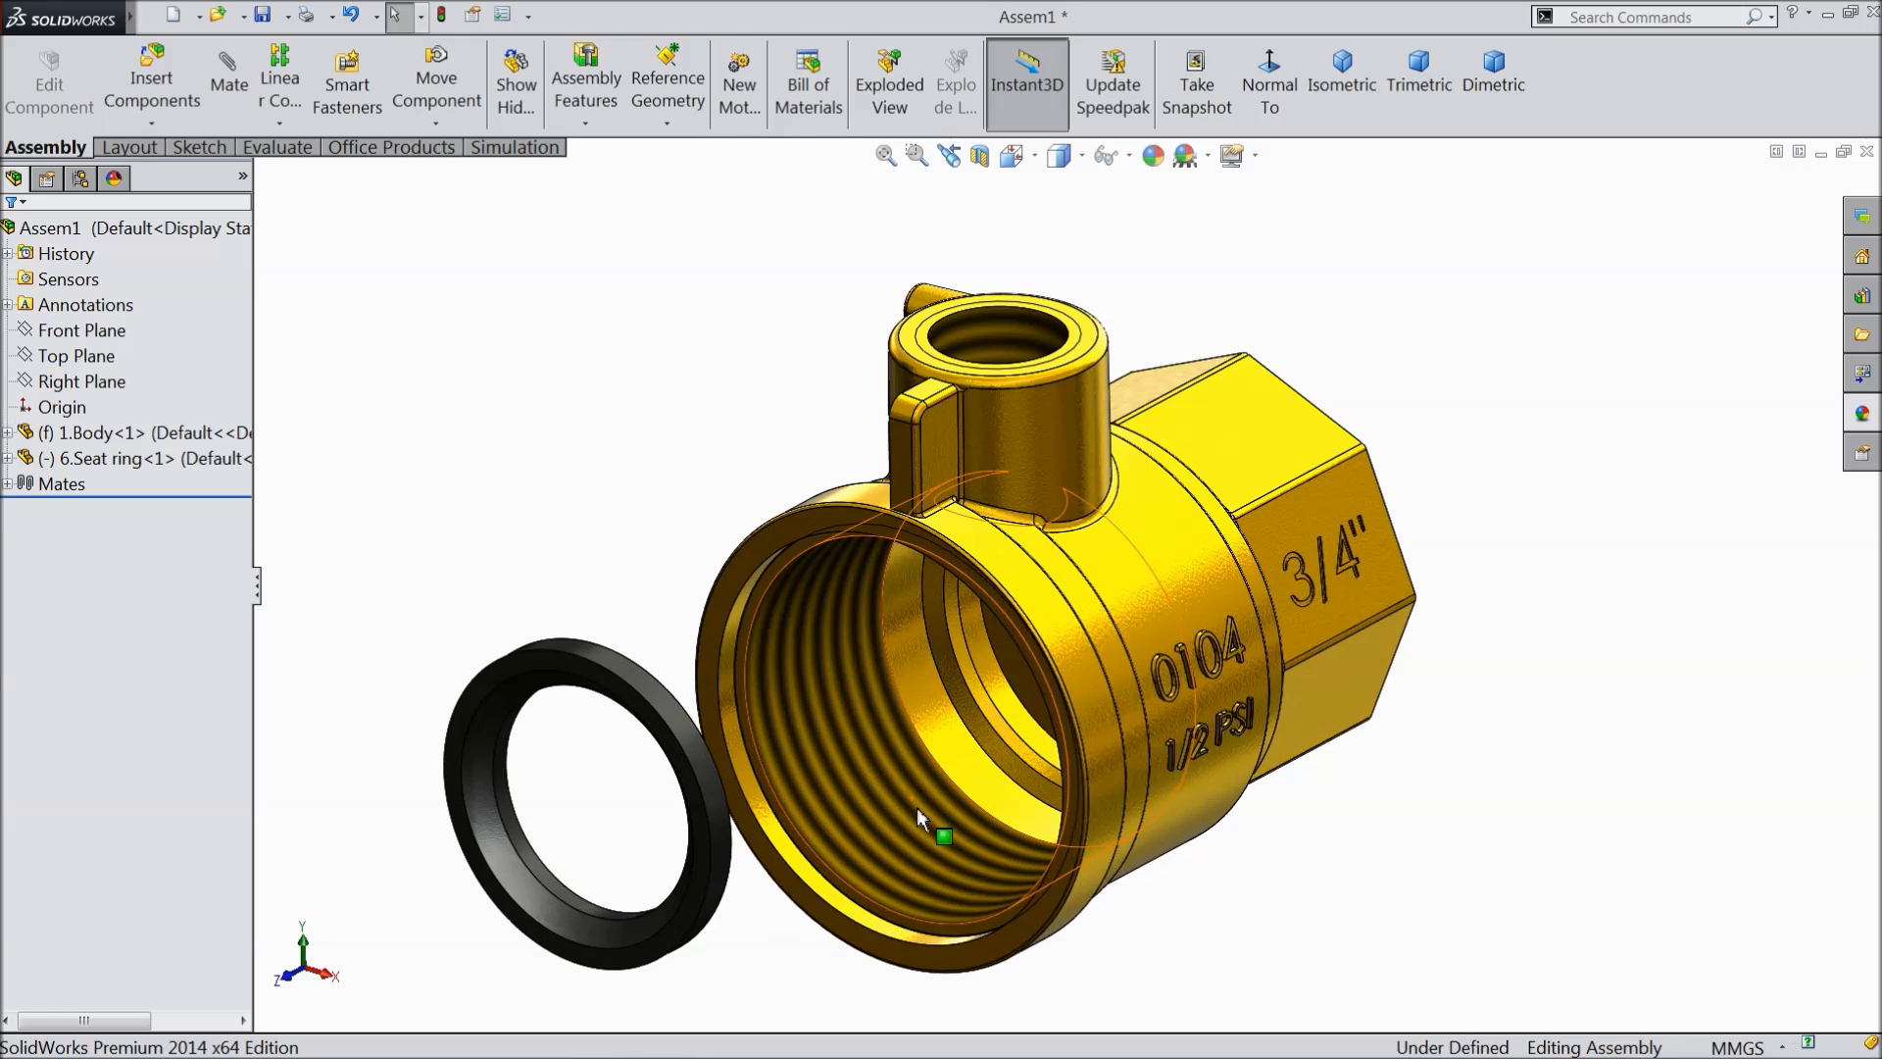
- Add a concentric mate between the seat ring's outer cylindrical face and the cylindrical seat recess inside the body
scroll(917, 808, "down", 3)
left_click(235, 101)
scroll(660, 722, "down", 3)
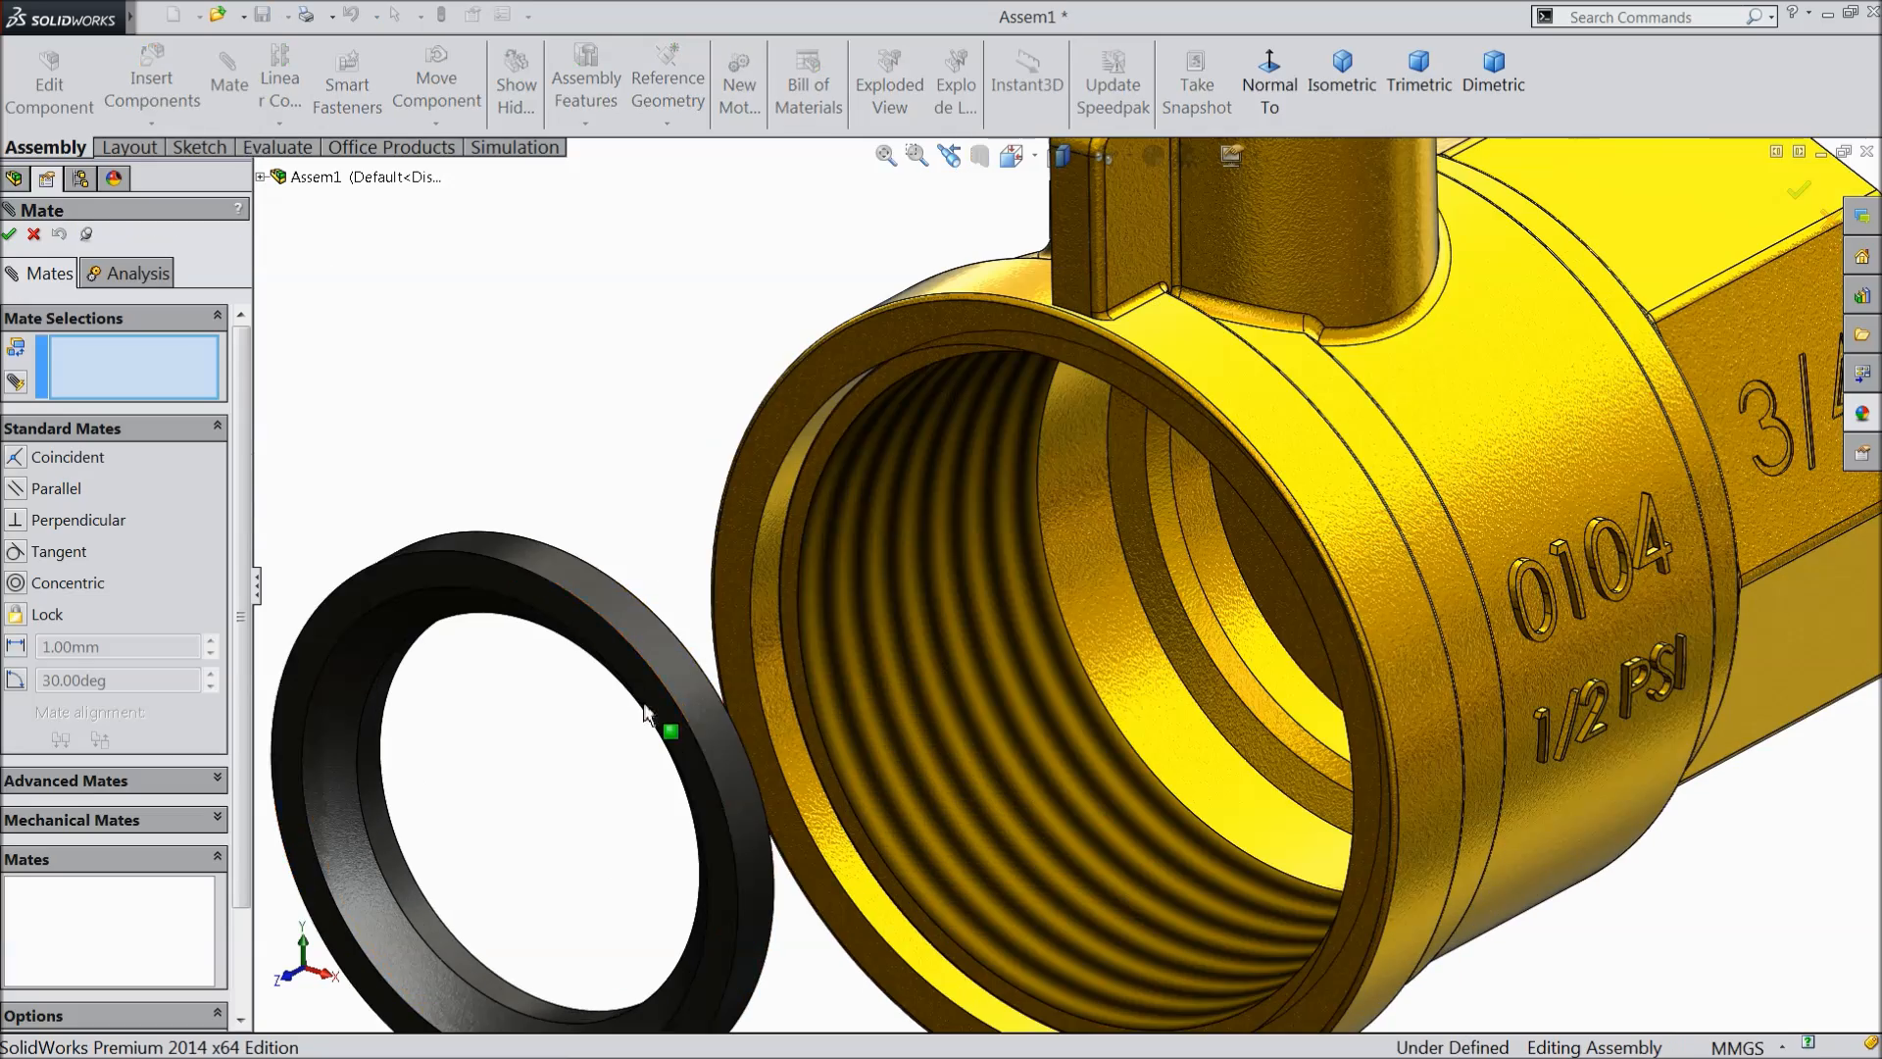
left_click(664, 659)
middle_click_drag(1264, 698, 1304, 691)
left_click(1304, 694)
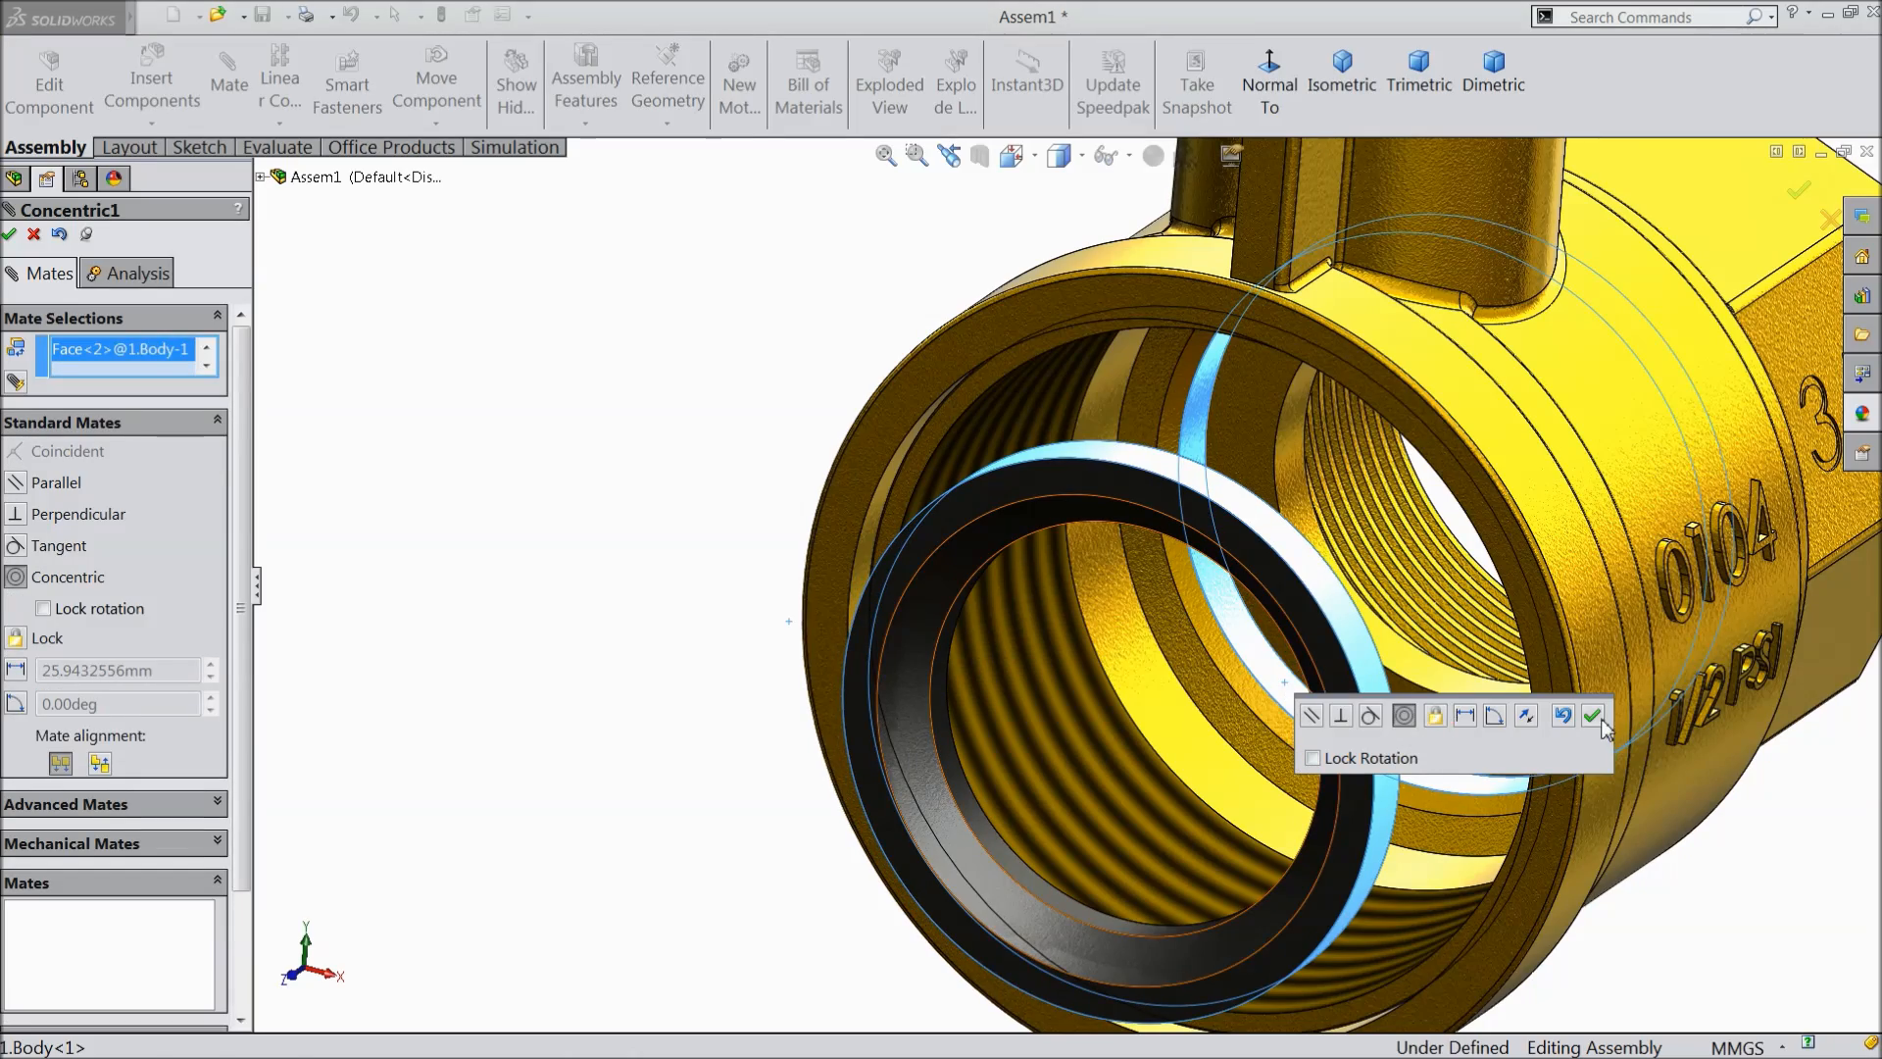
left_click(1600, 722)
- Seat the ring with a coincident mate between its flat back face and the shoulder of the recess inside the body
left_click(1435, 716)
middle_click_drag(1433, 723, 1266, 757)
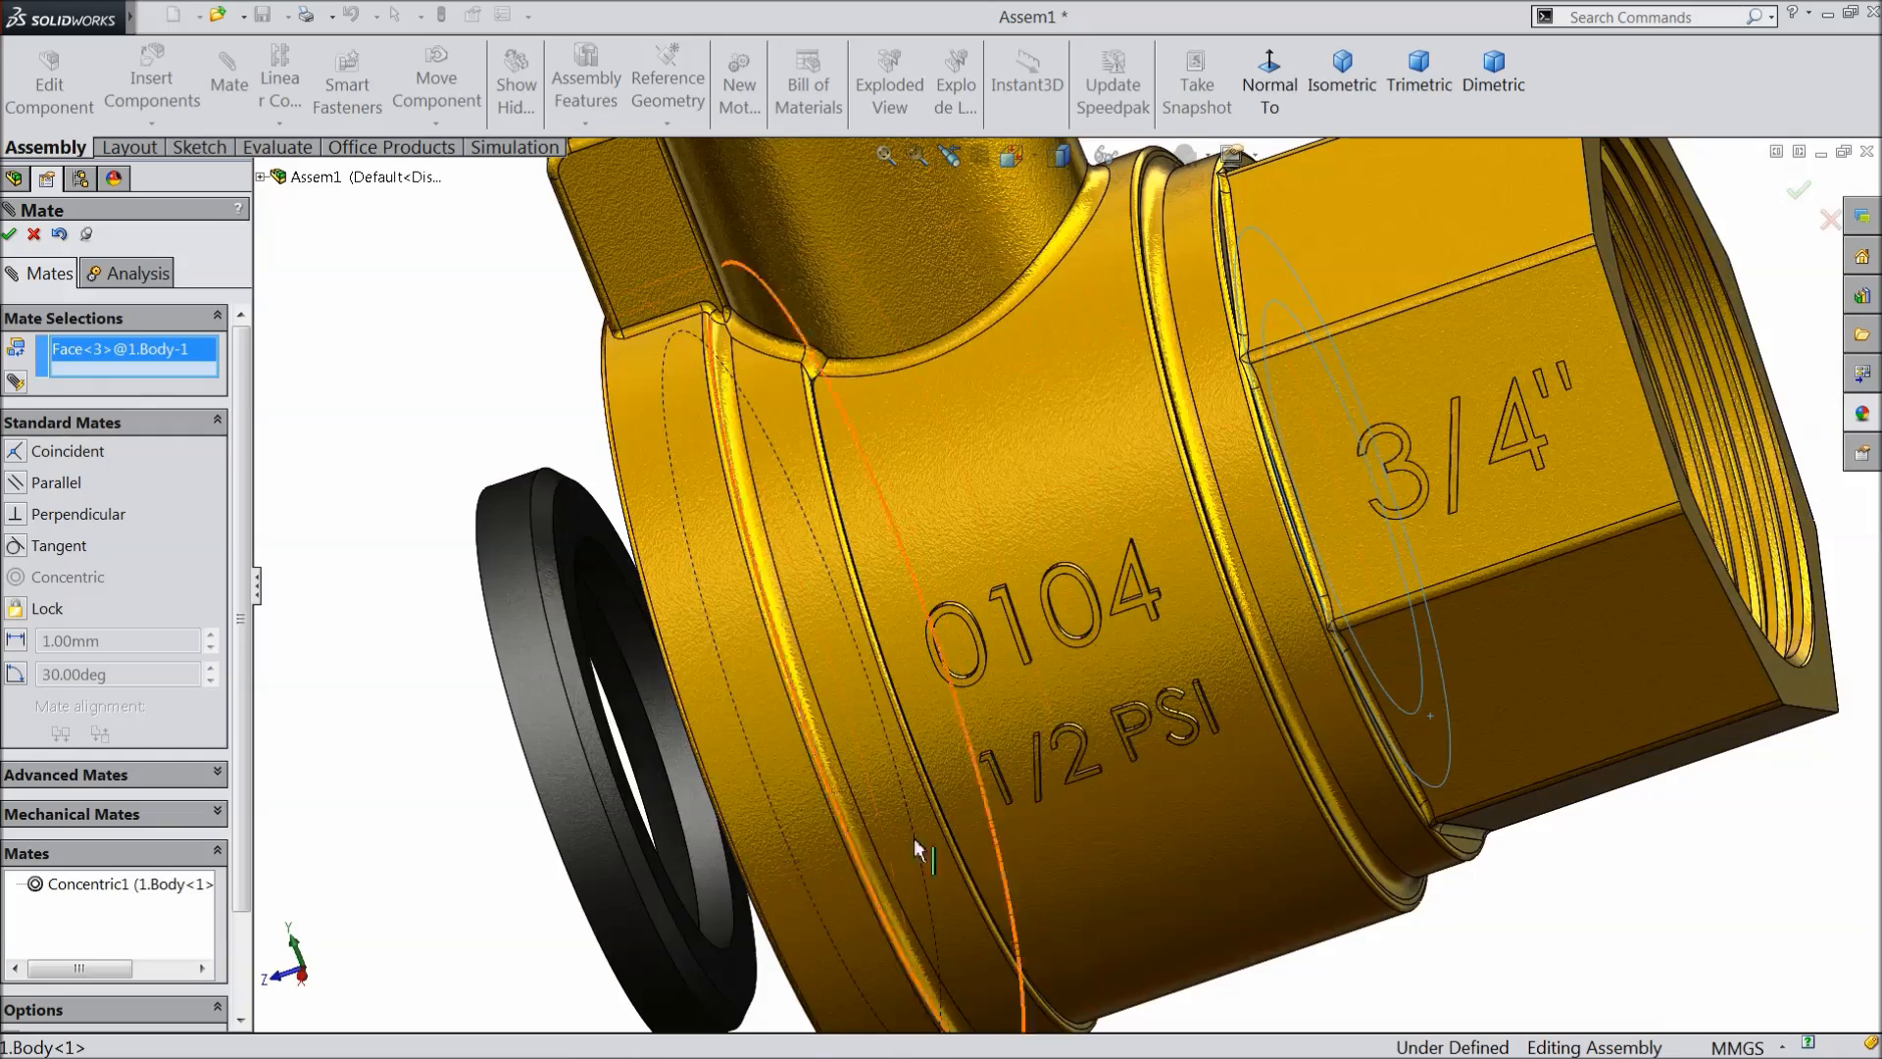
middle_click_drag(990, 814, 944, 857)
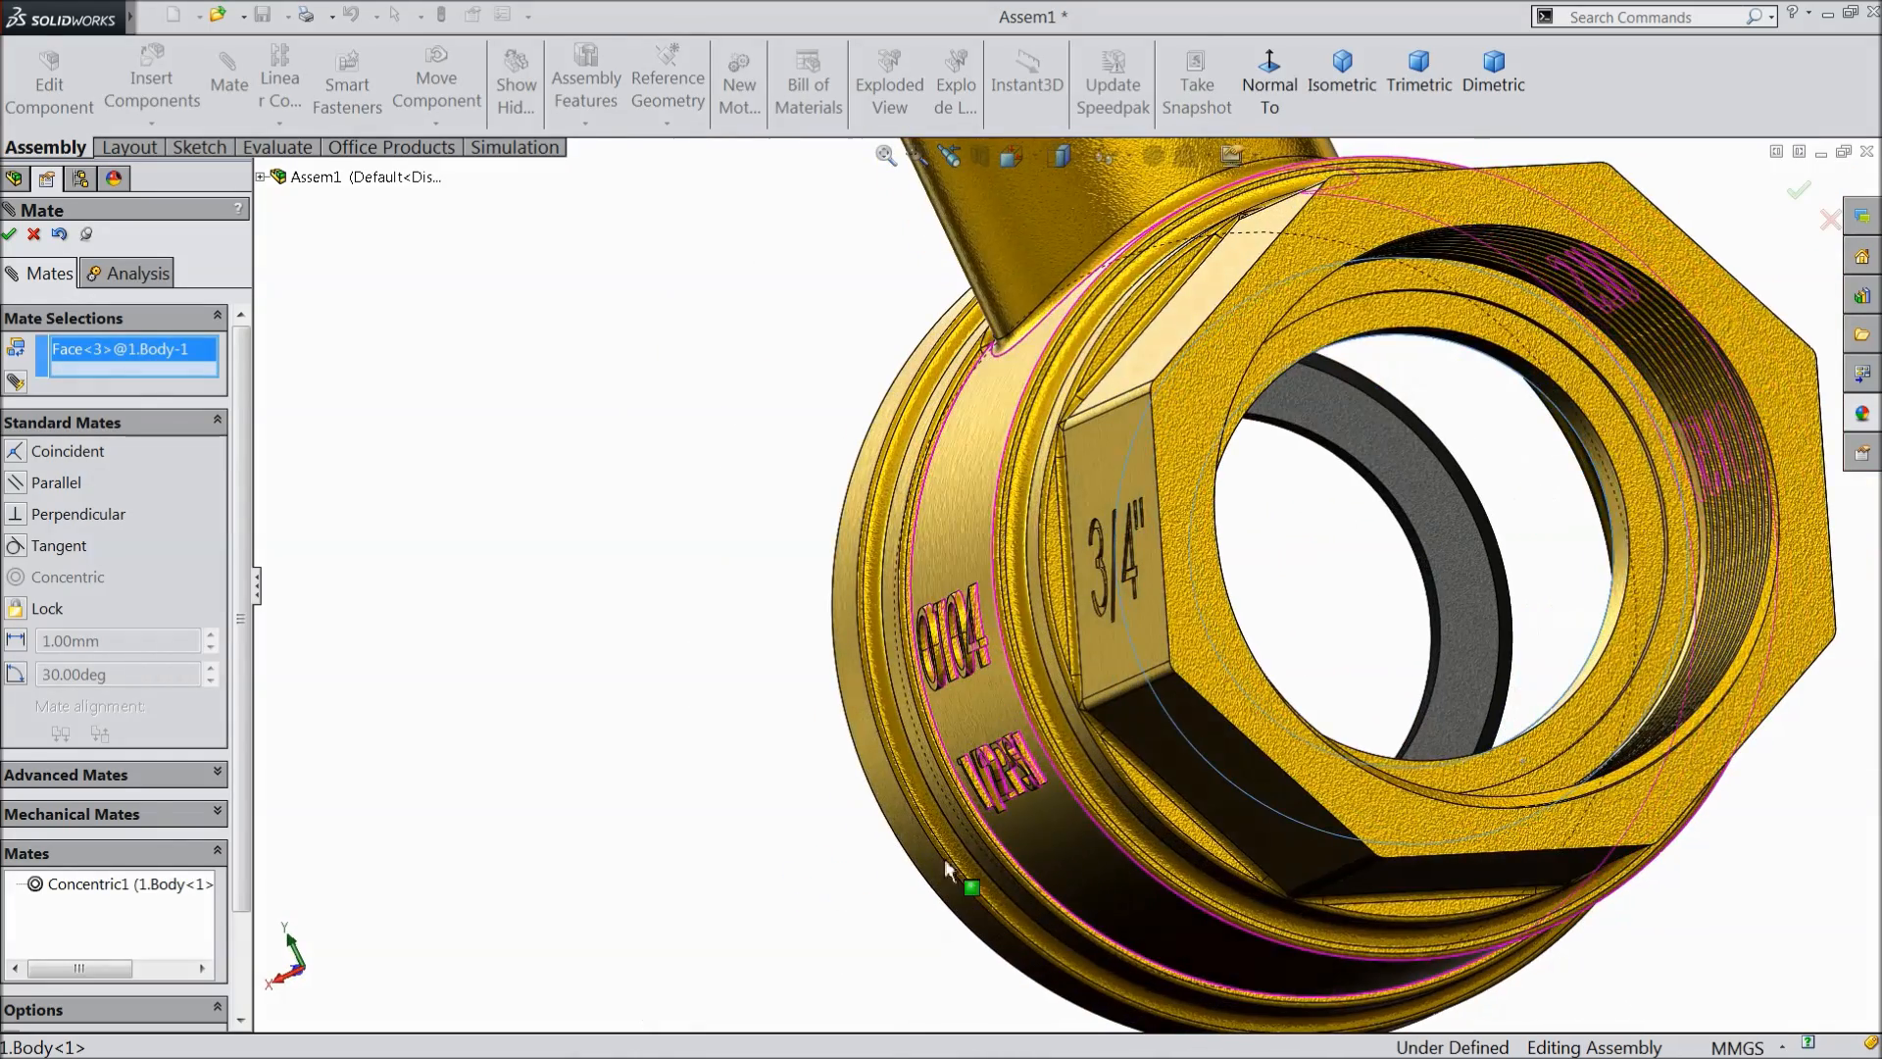
left_click(1474, 608)
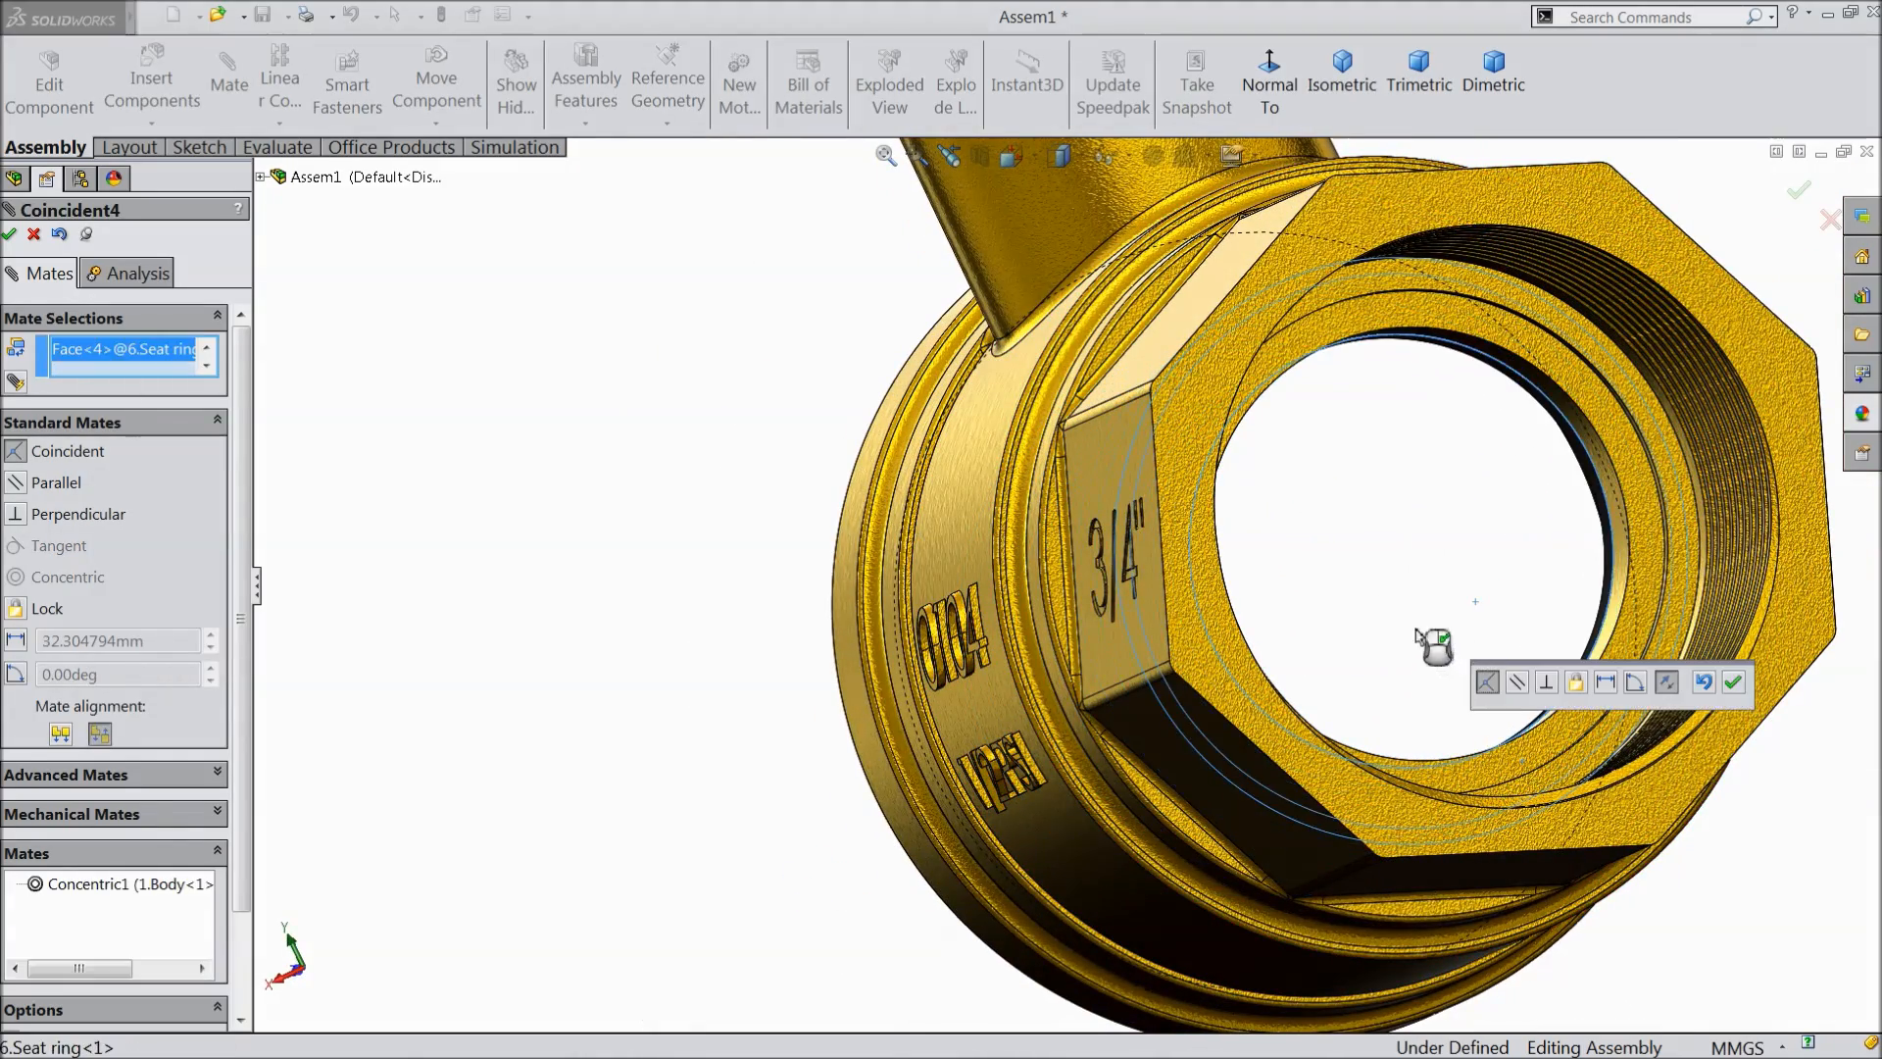
mouse_move(1397, 622)
middle_mouse_down()
mouse_move(1314, 630)
mouse_move(1314, 647)
mouse_move(1421, 642)
middle_mouse_up()
left_click(1733, 681)
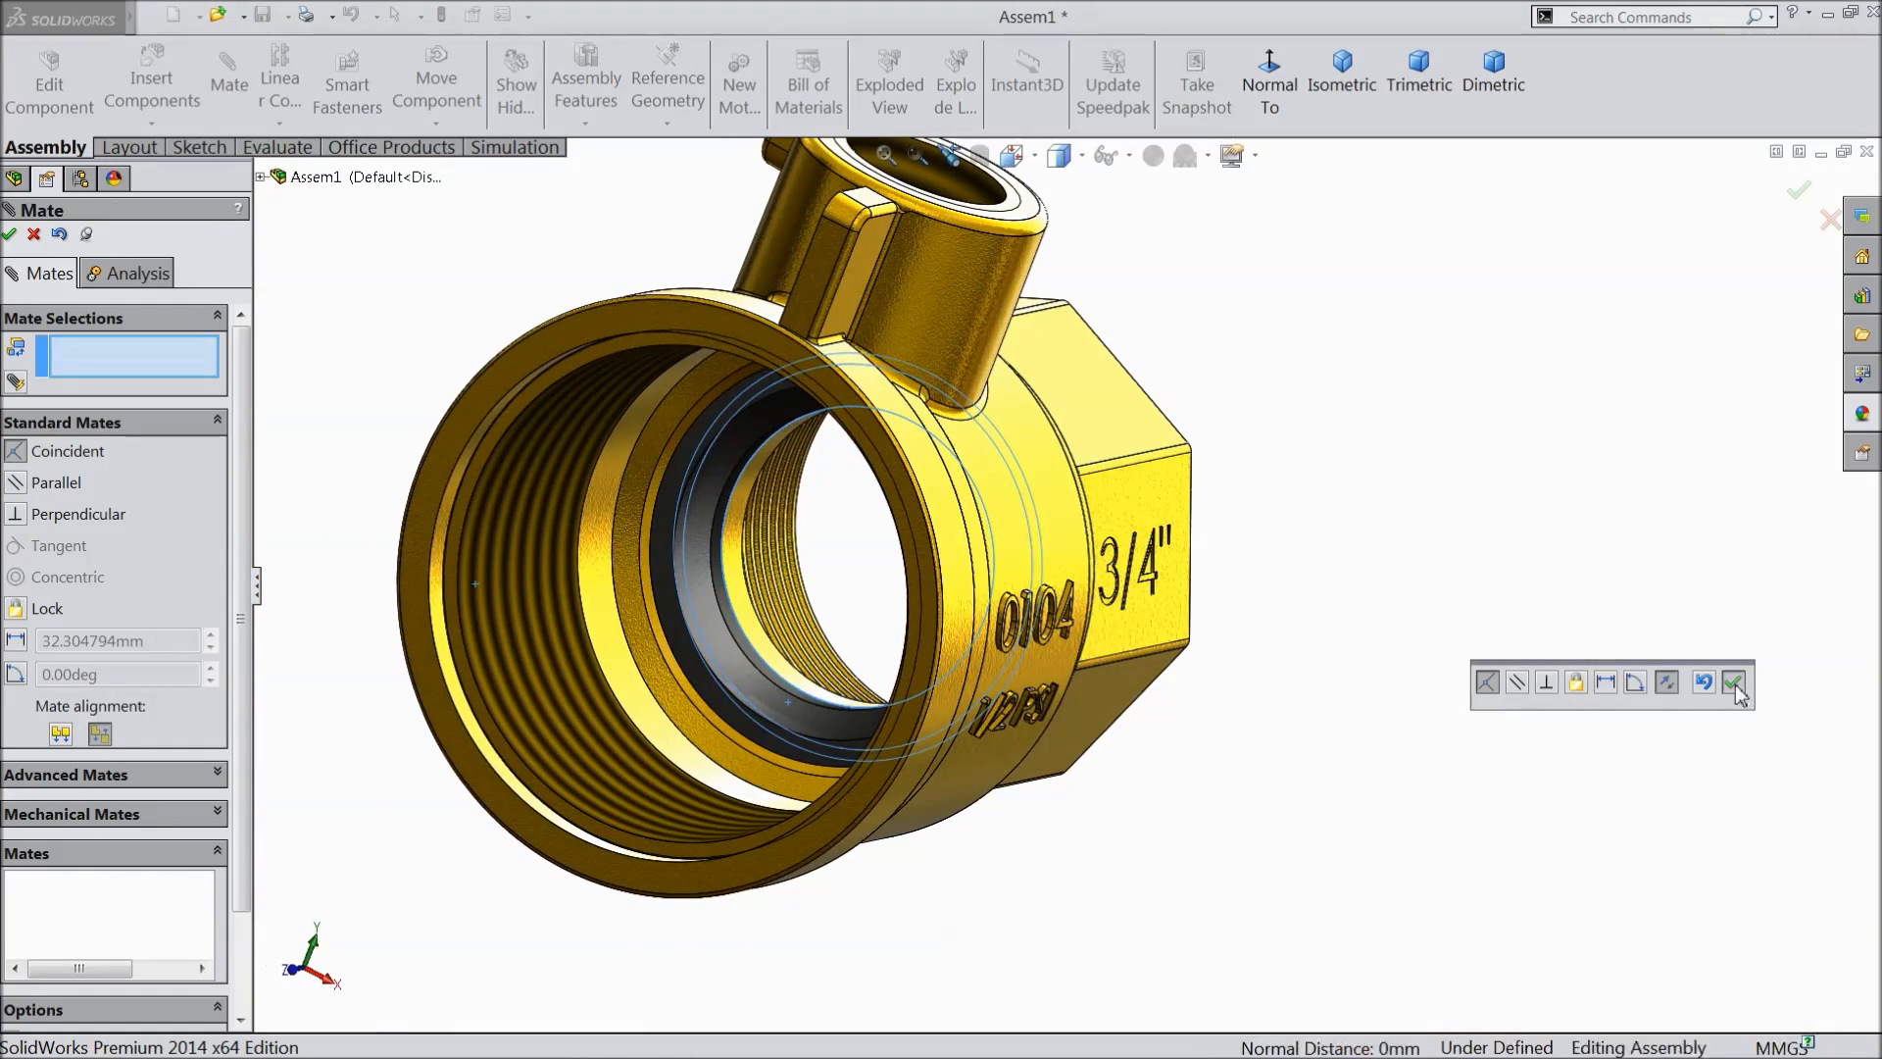
scroll(698, 551, "down", 2)
middle_click_drag(880, 647, 965, 588)
scroll(957, 634, "up", 3)
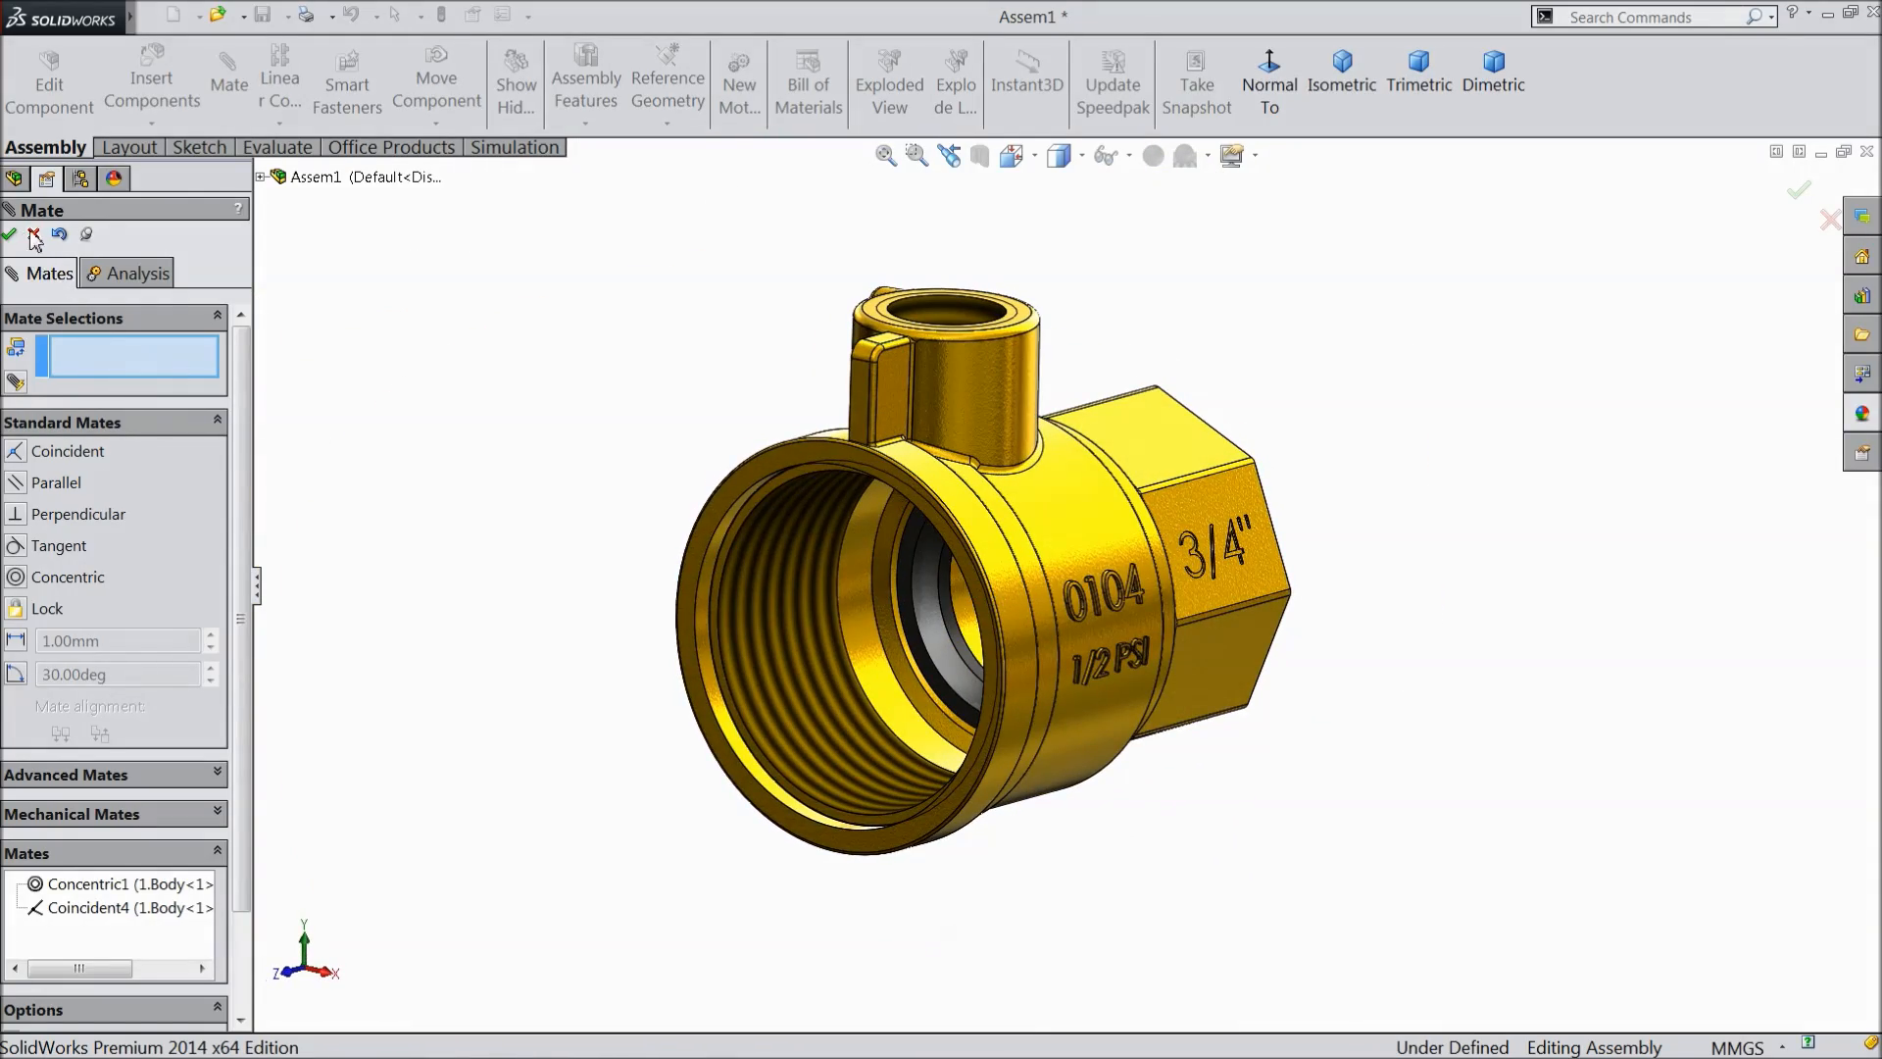
left_click(32, 235)
left_click(152, 86)
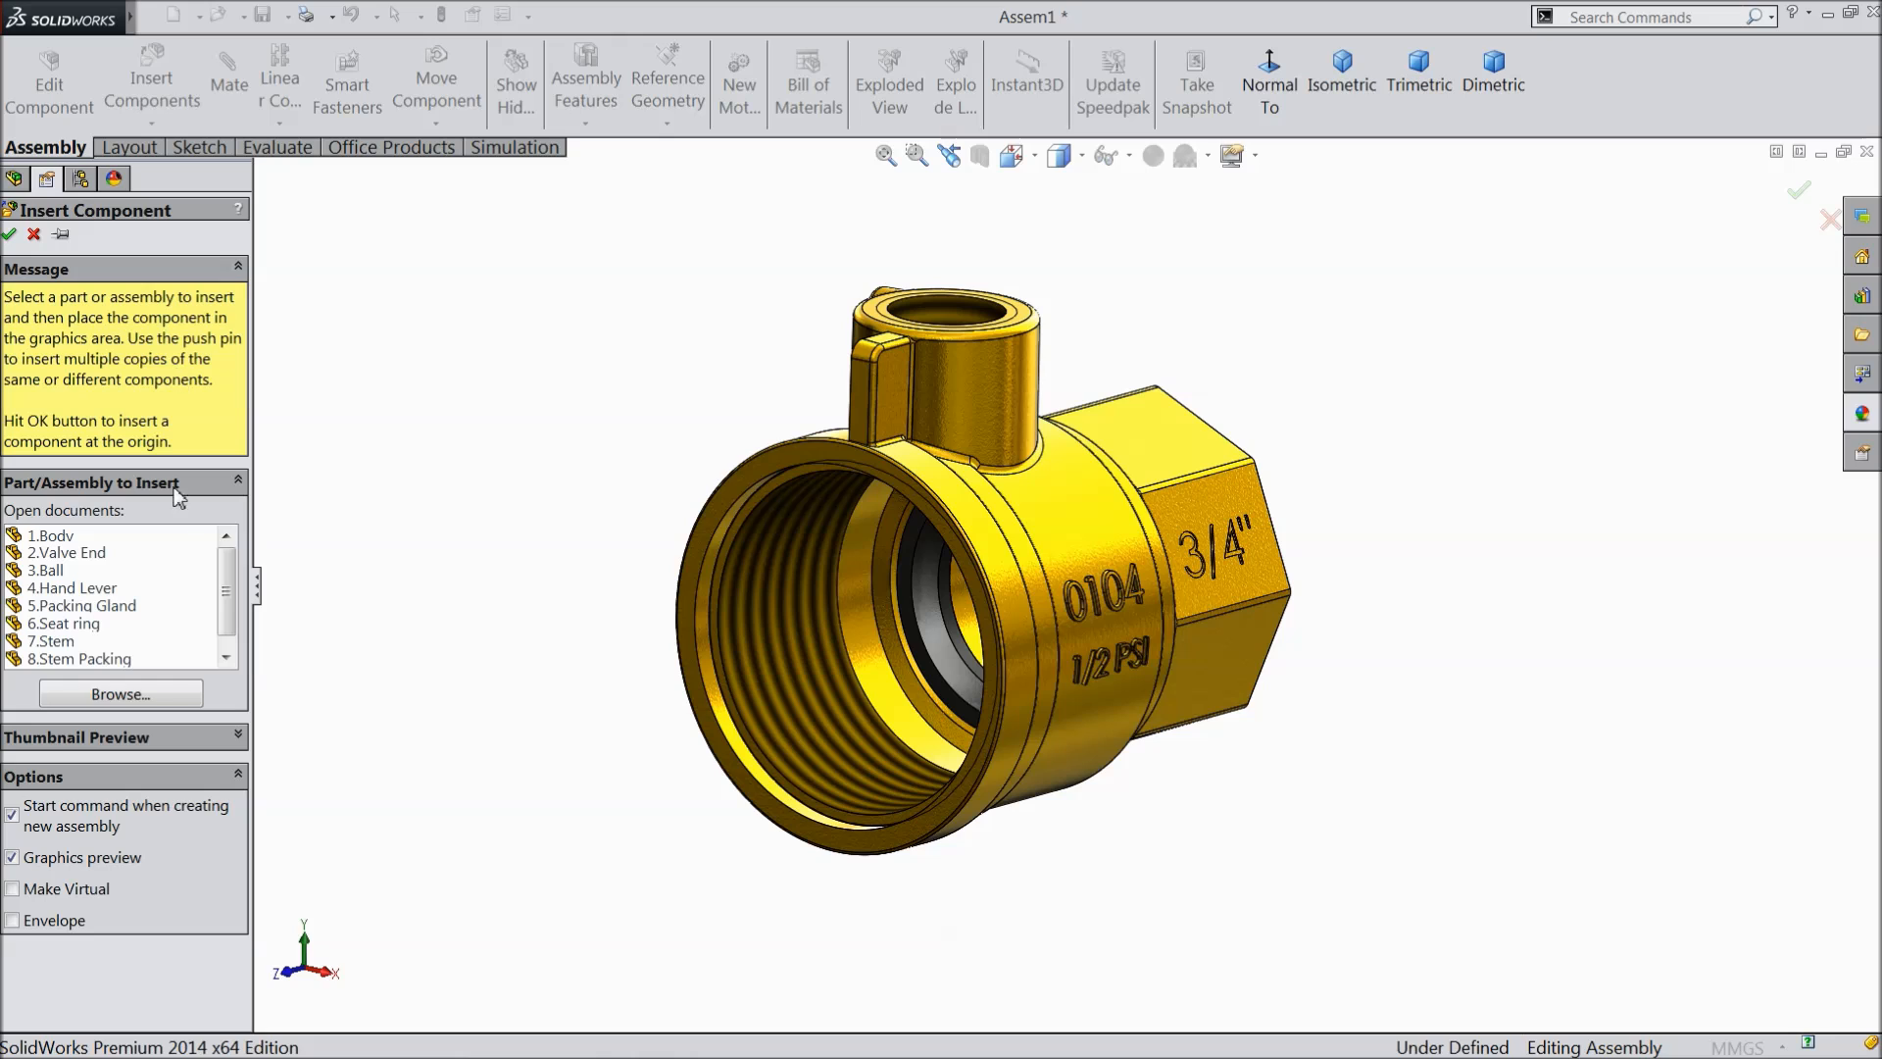
left_click(136, 702)
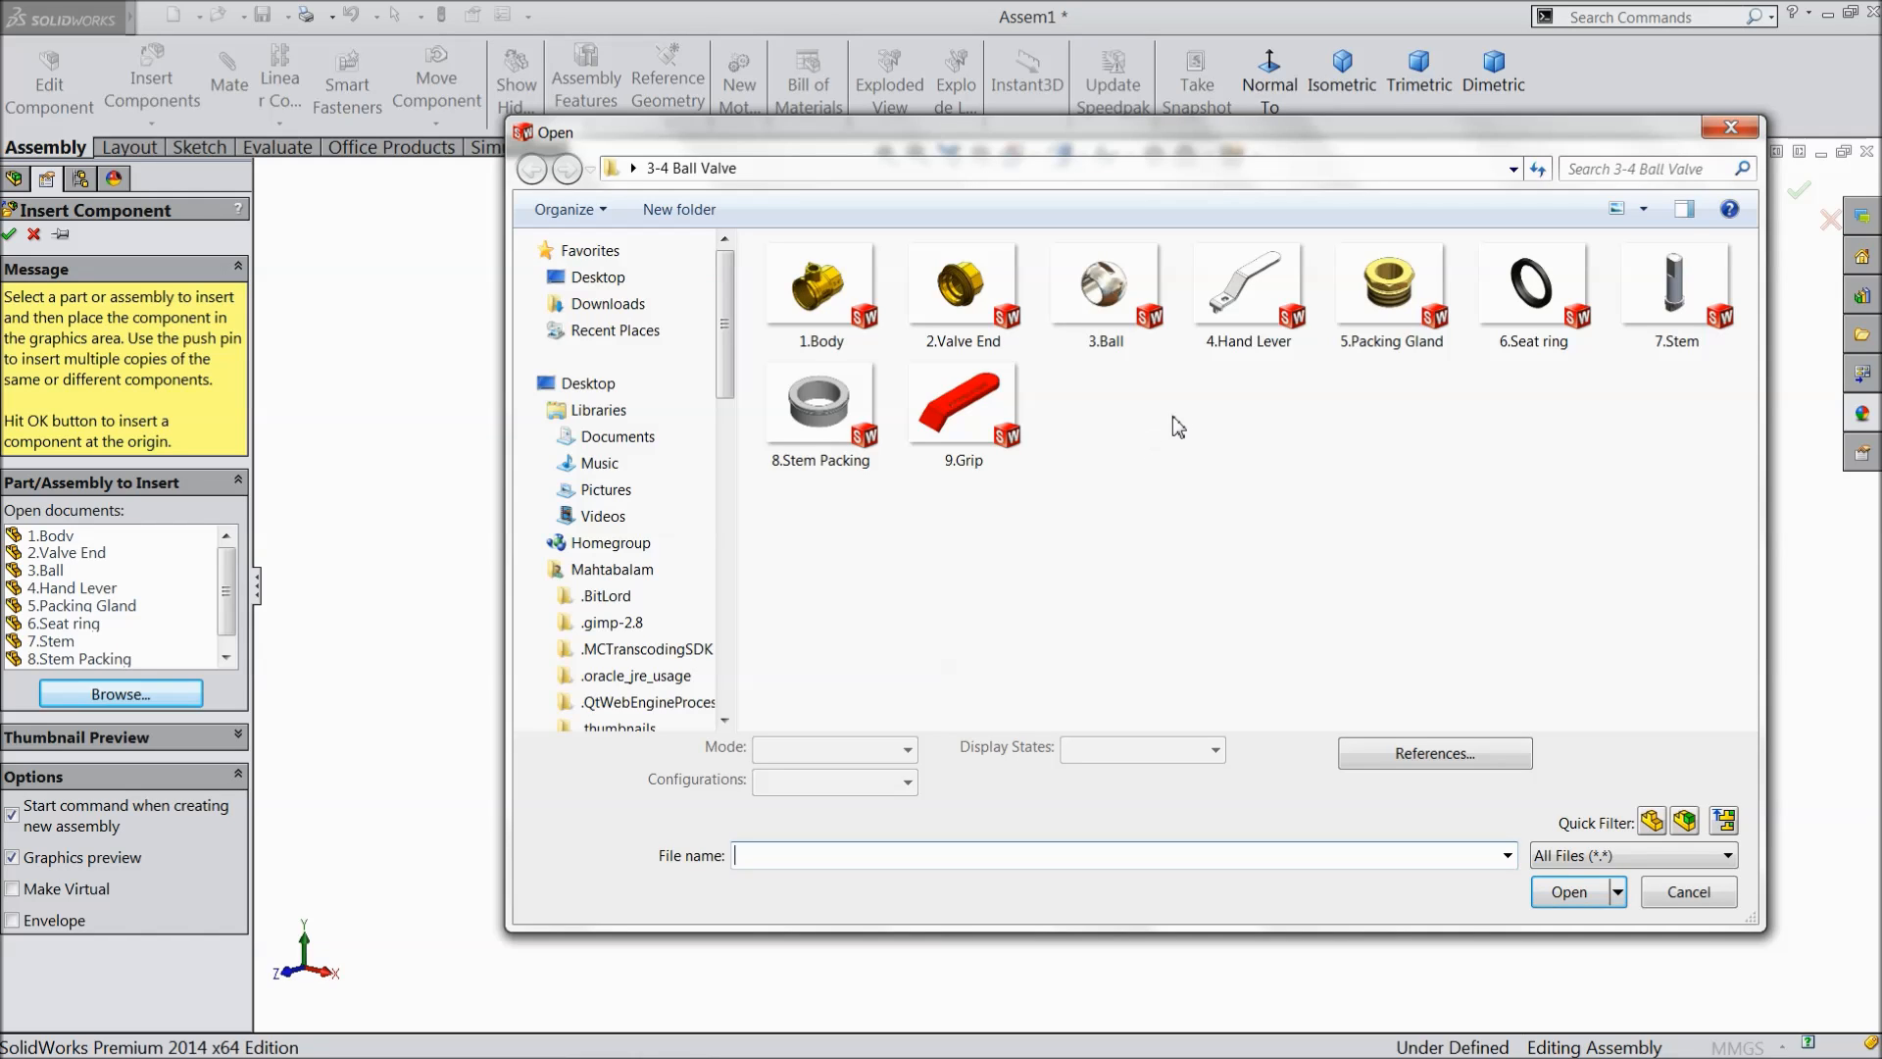
left_click(1105, 322)
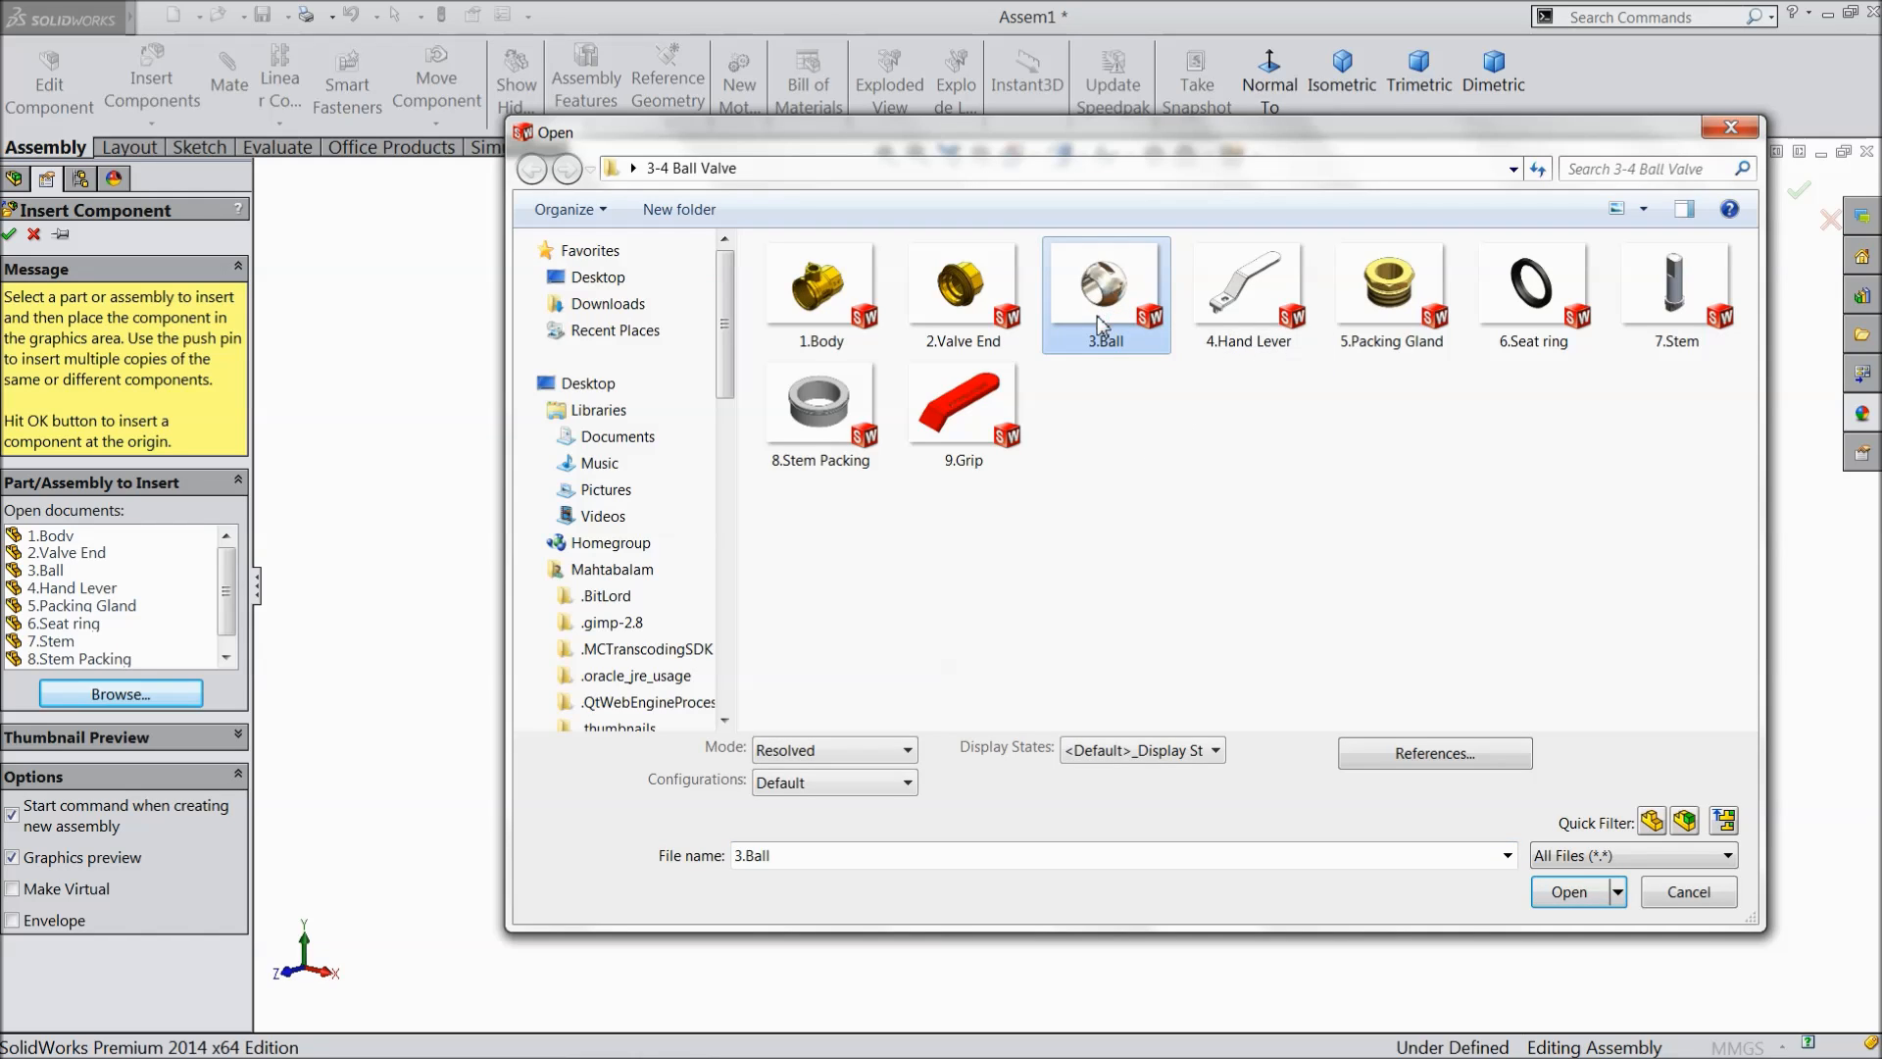
left_click(1241, 320, "ctrl")
left_click(1392, 313, "ctrl")
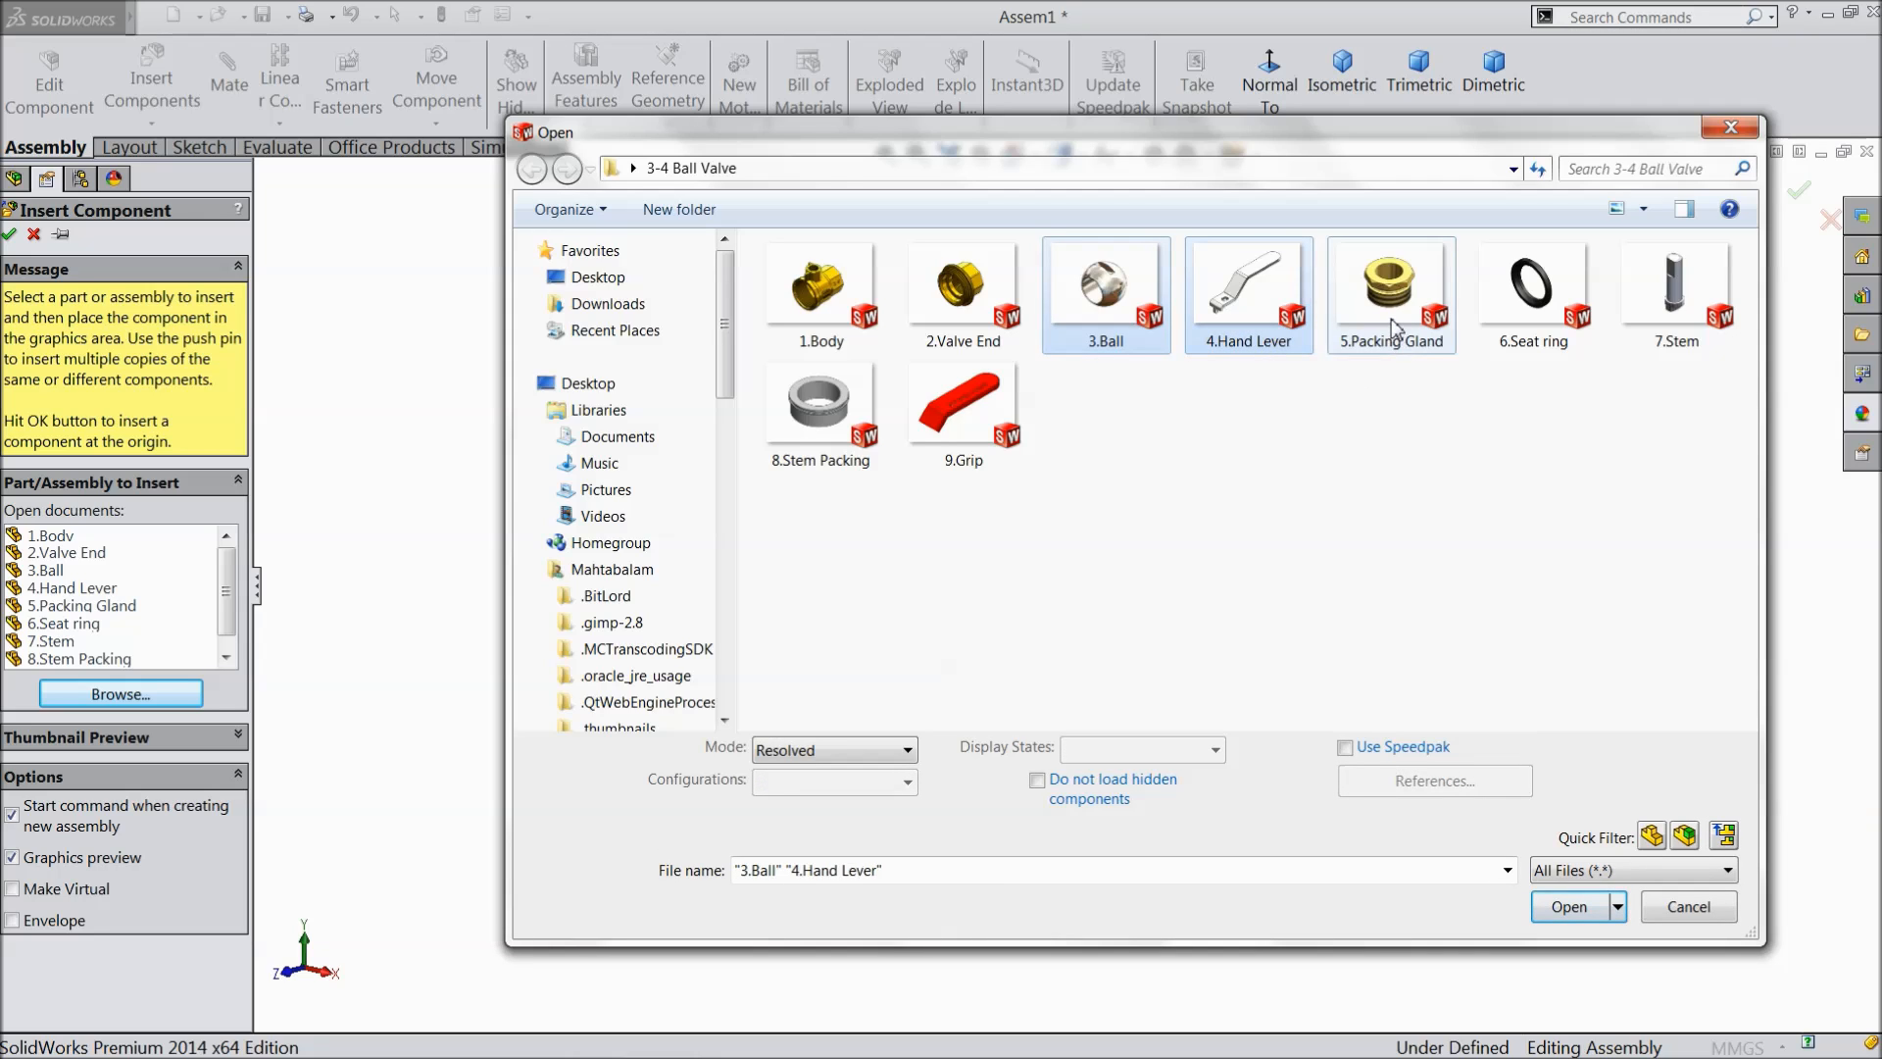
left_click(1678, 323, "ctrl")
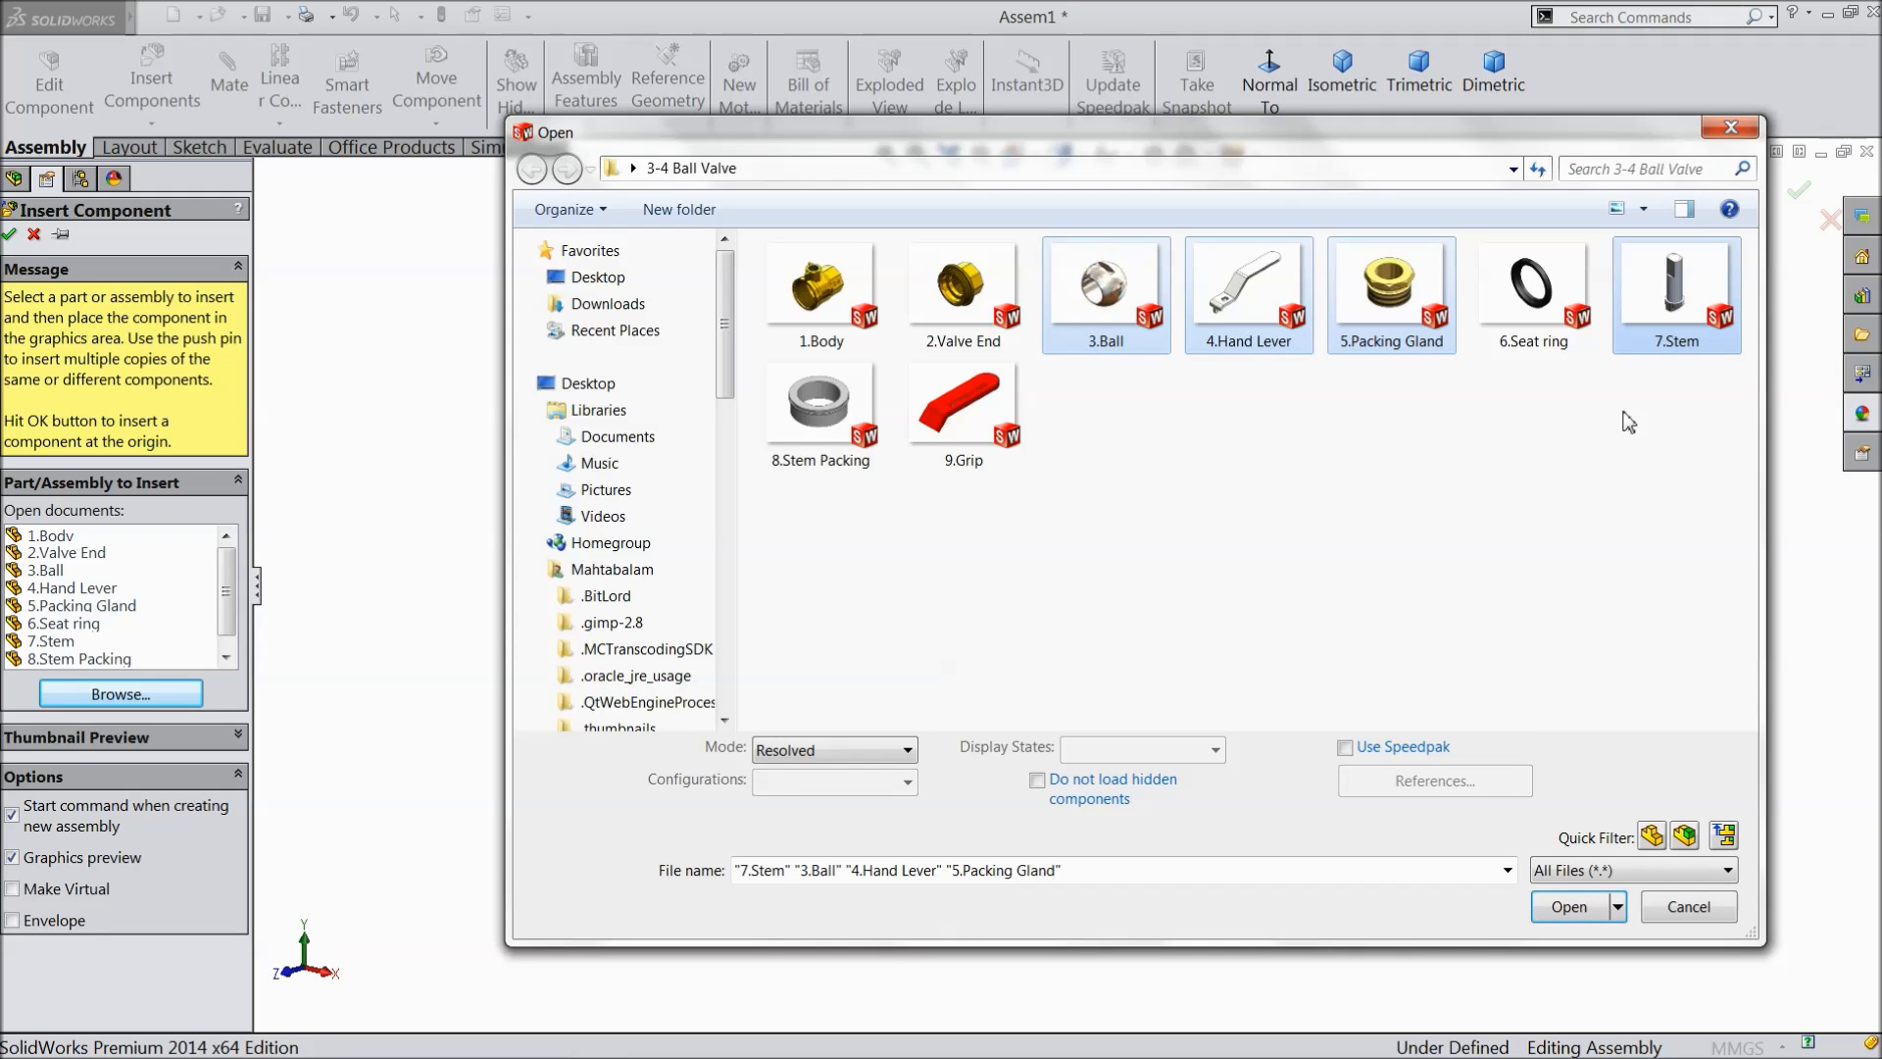
left_click(974, 455, "ctrl")
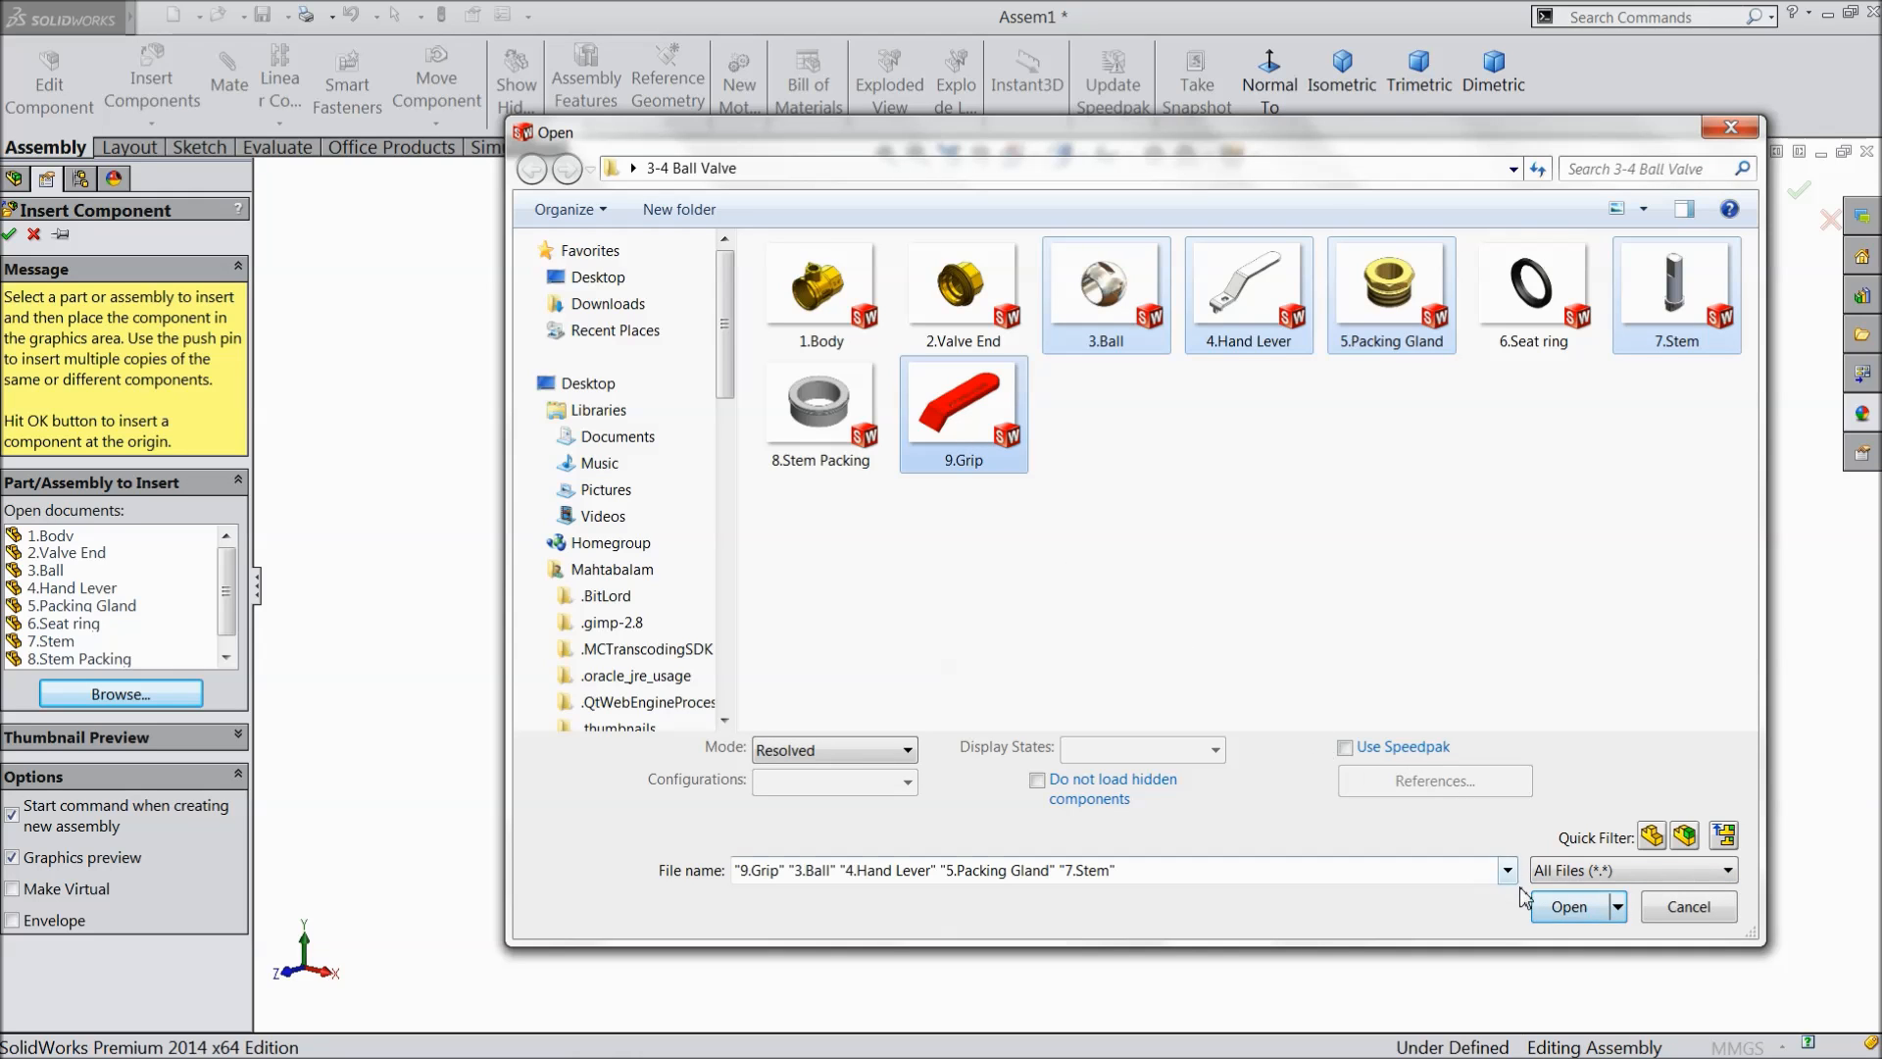
left_click(1562, 907)
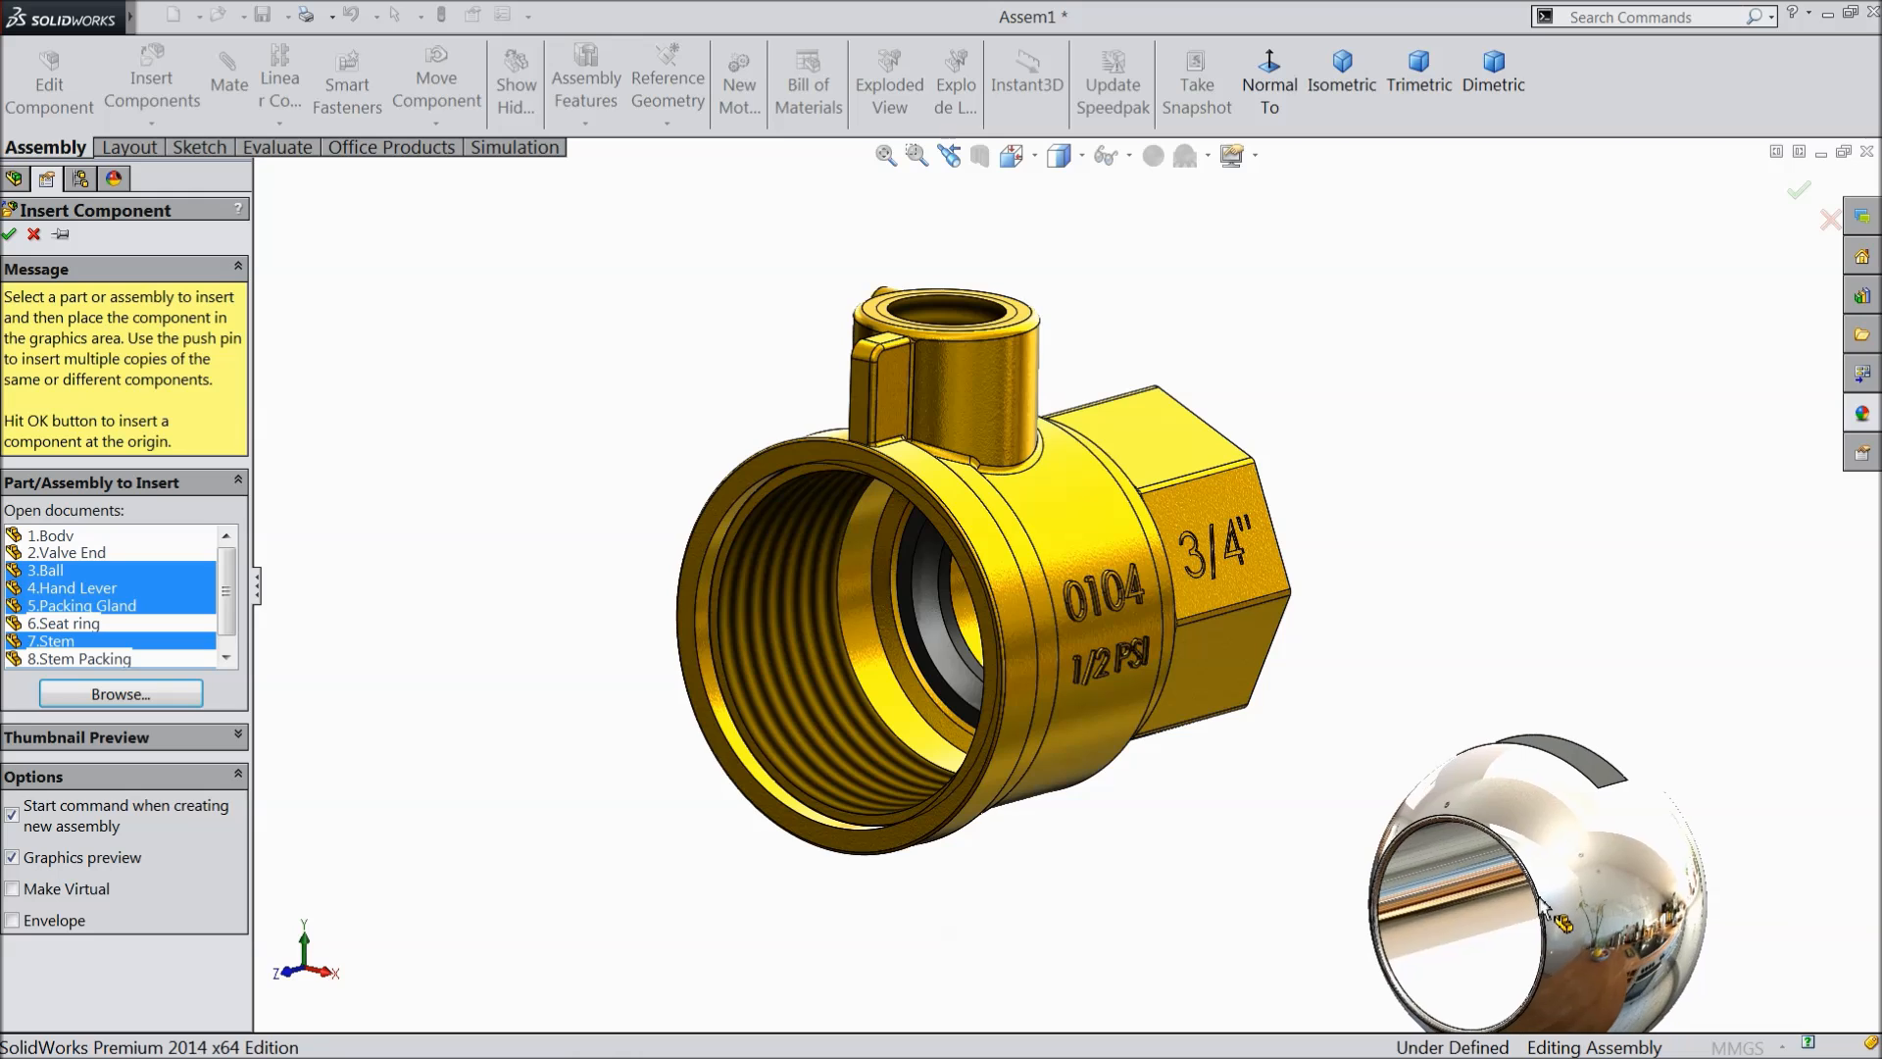
key("Escape")
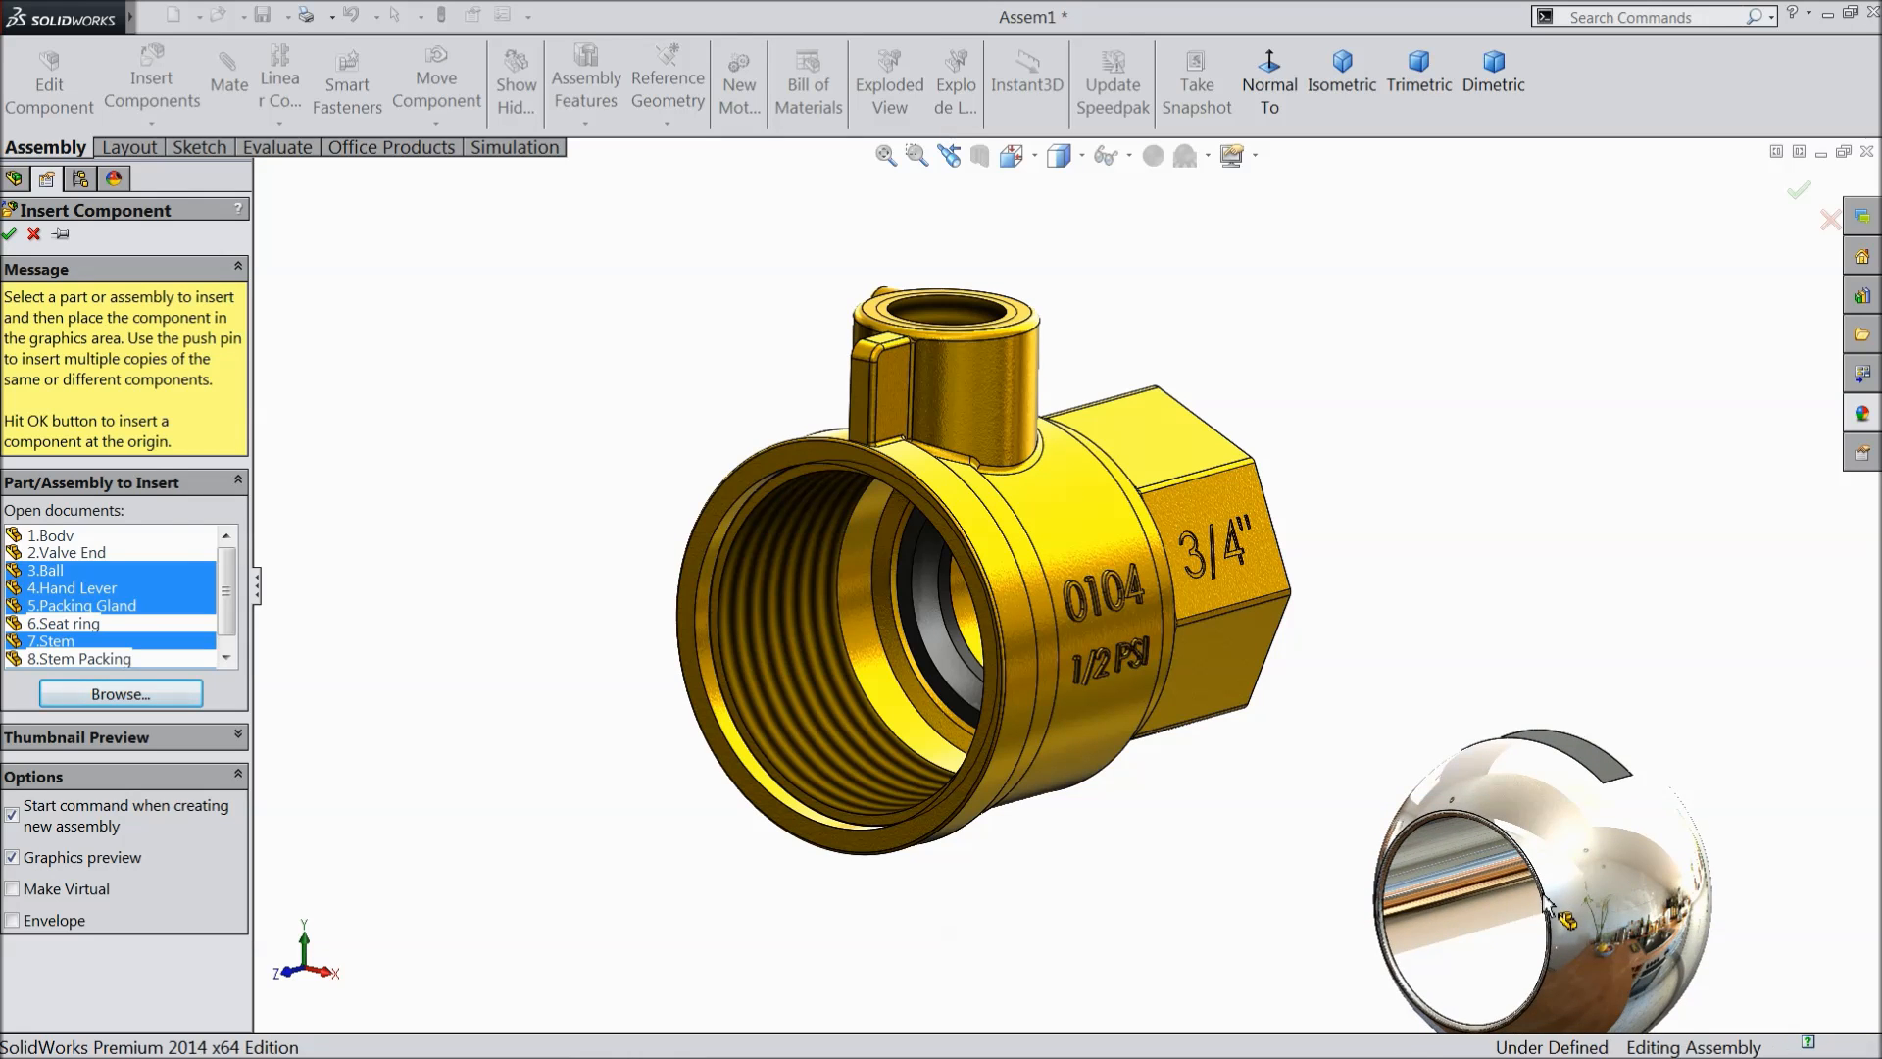
- Insert the open parts 3.Ball and 4.Hand Lever as components, placing them on opposite sides of the body
left_click(152, 86)
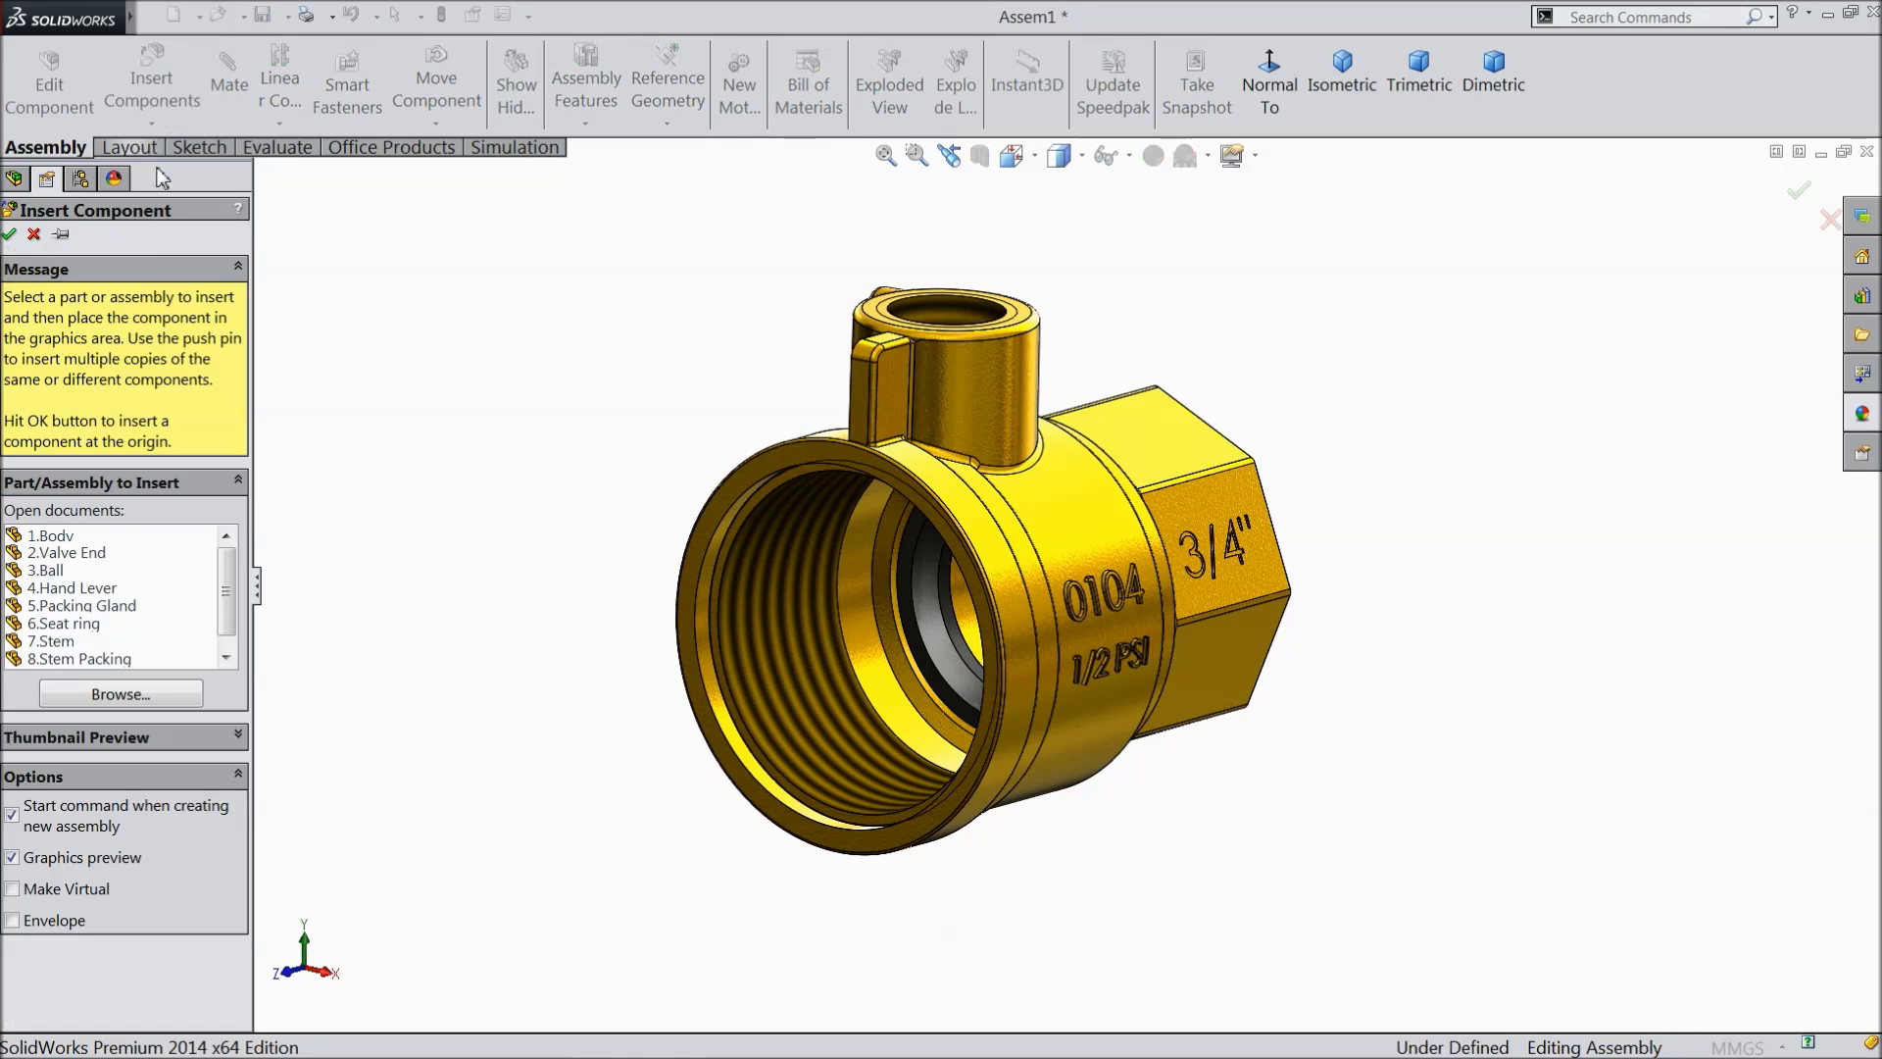
left_click(61, 577)
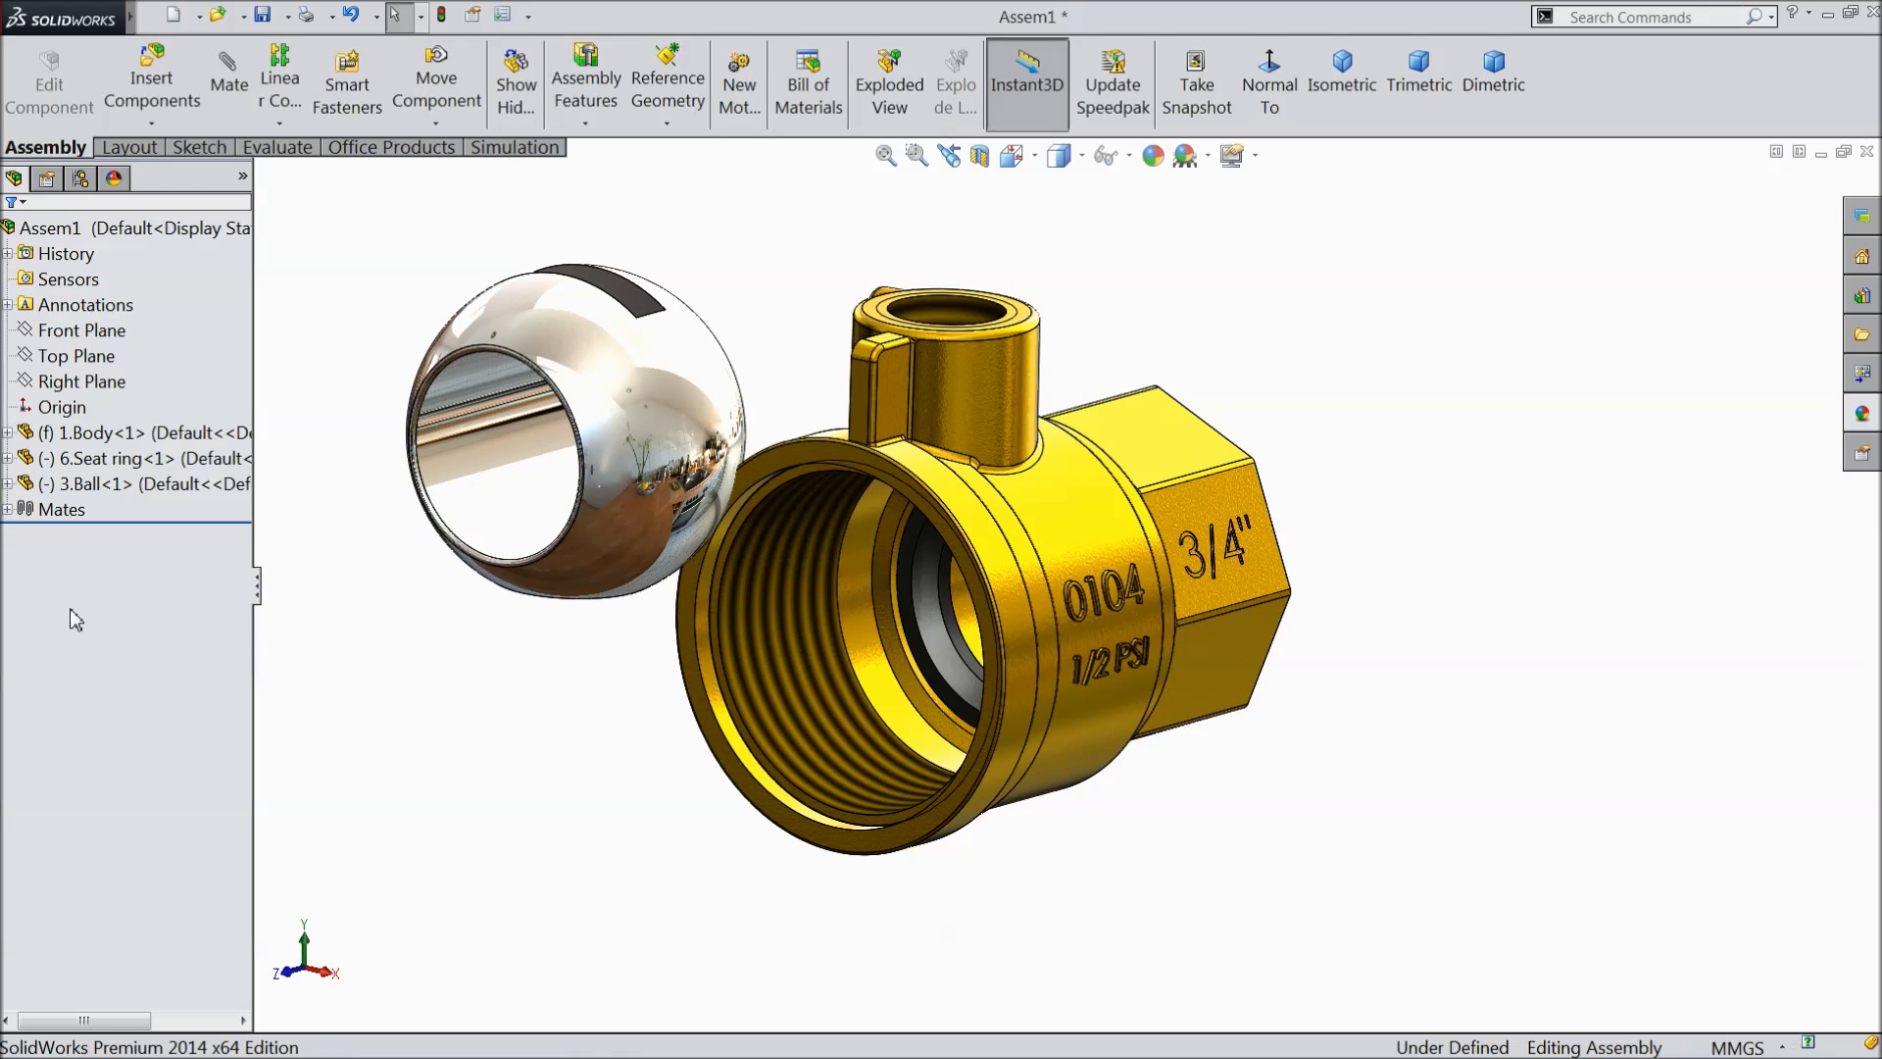
left_click(138, 78)
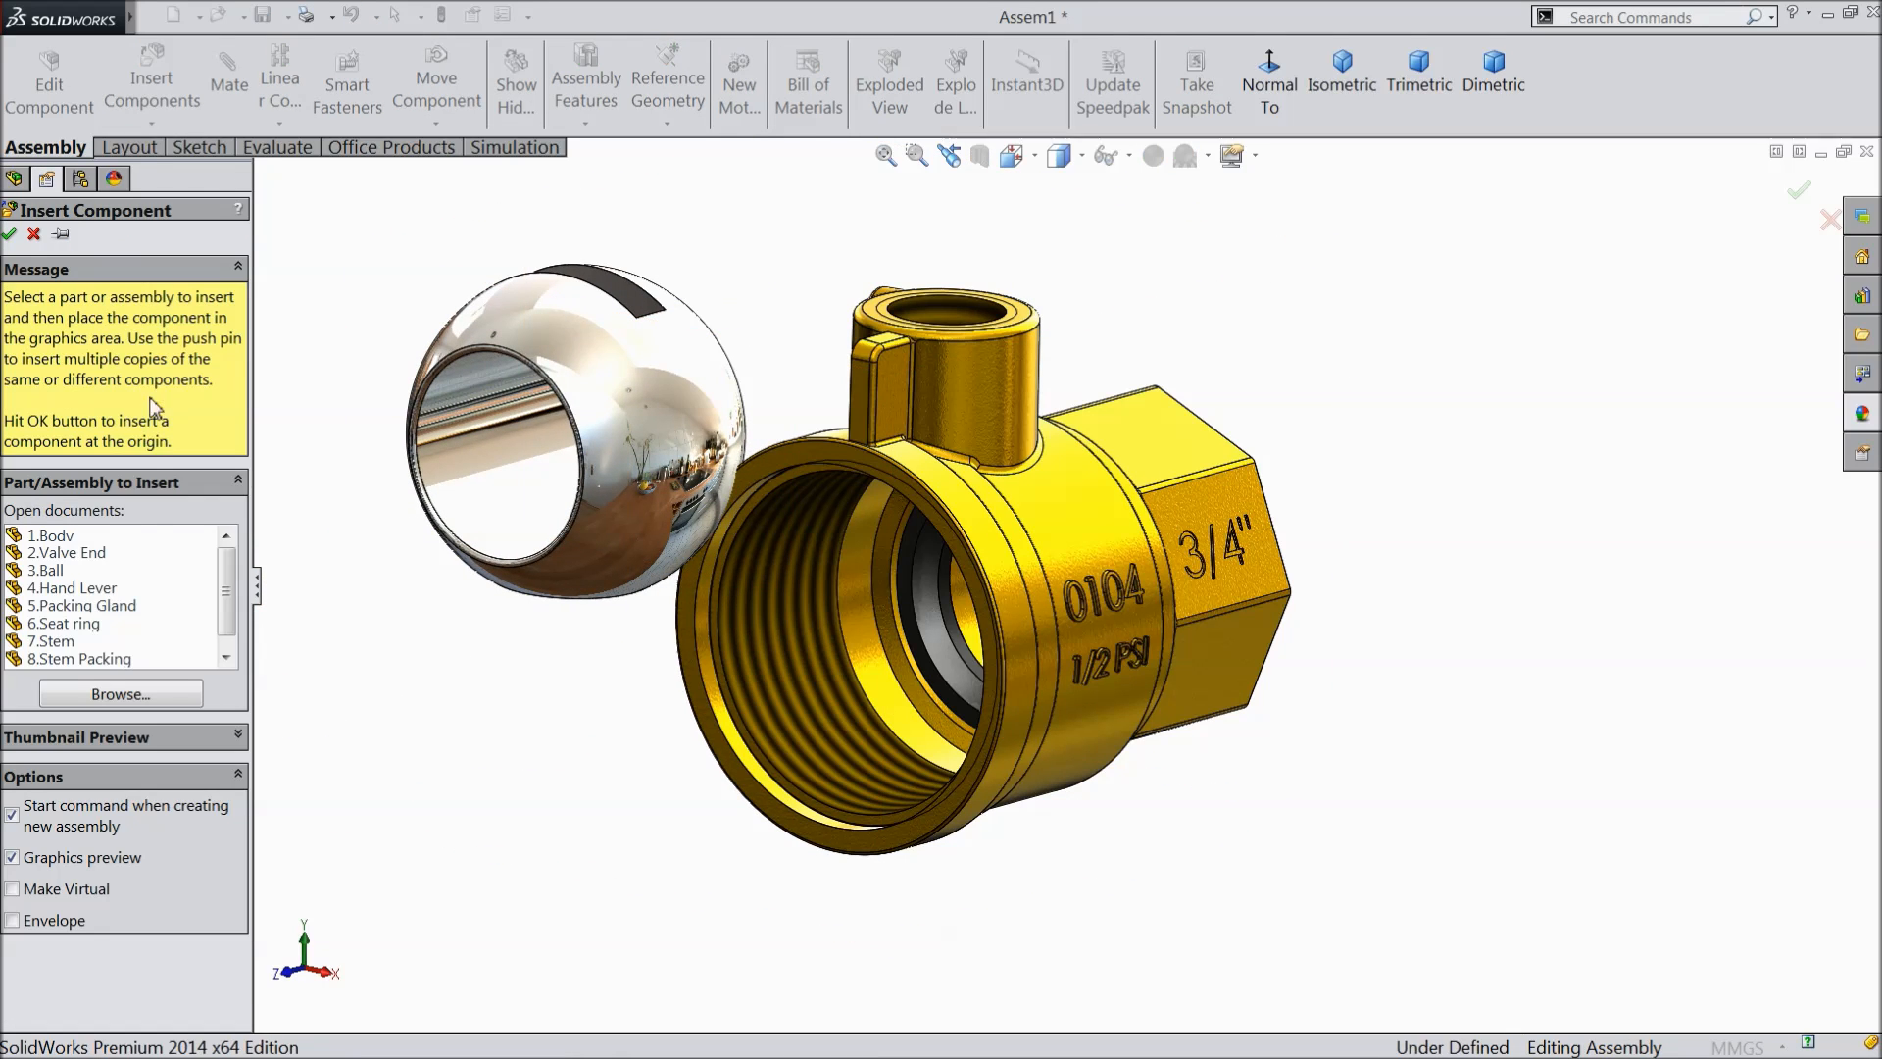
left_click(83, 588)
left_click(1431, 654)
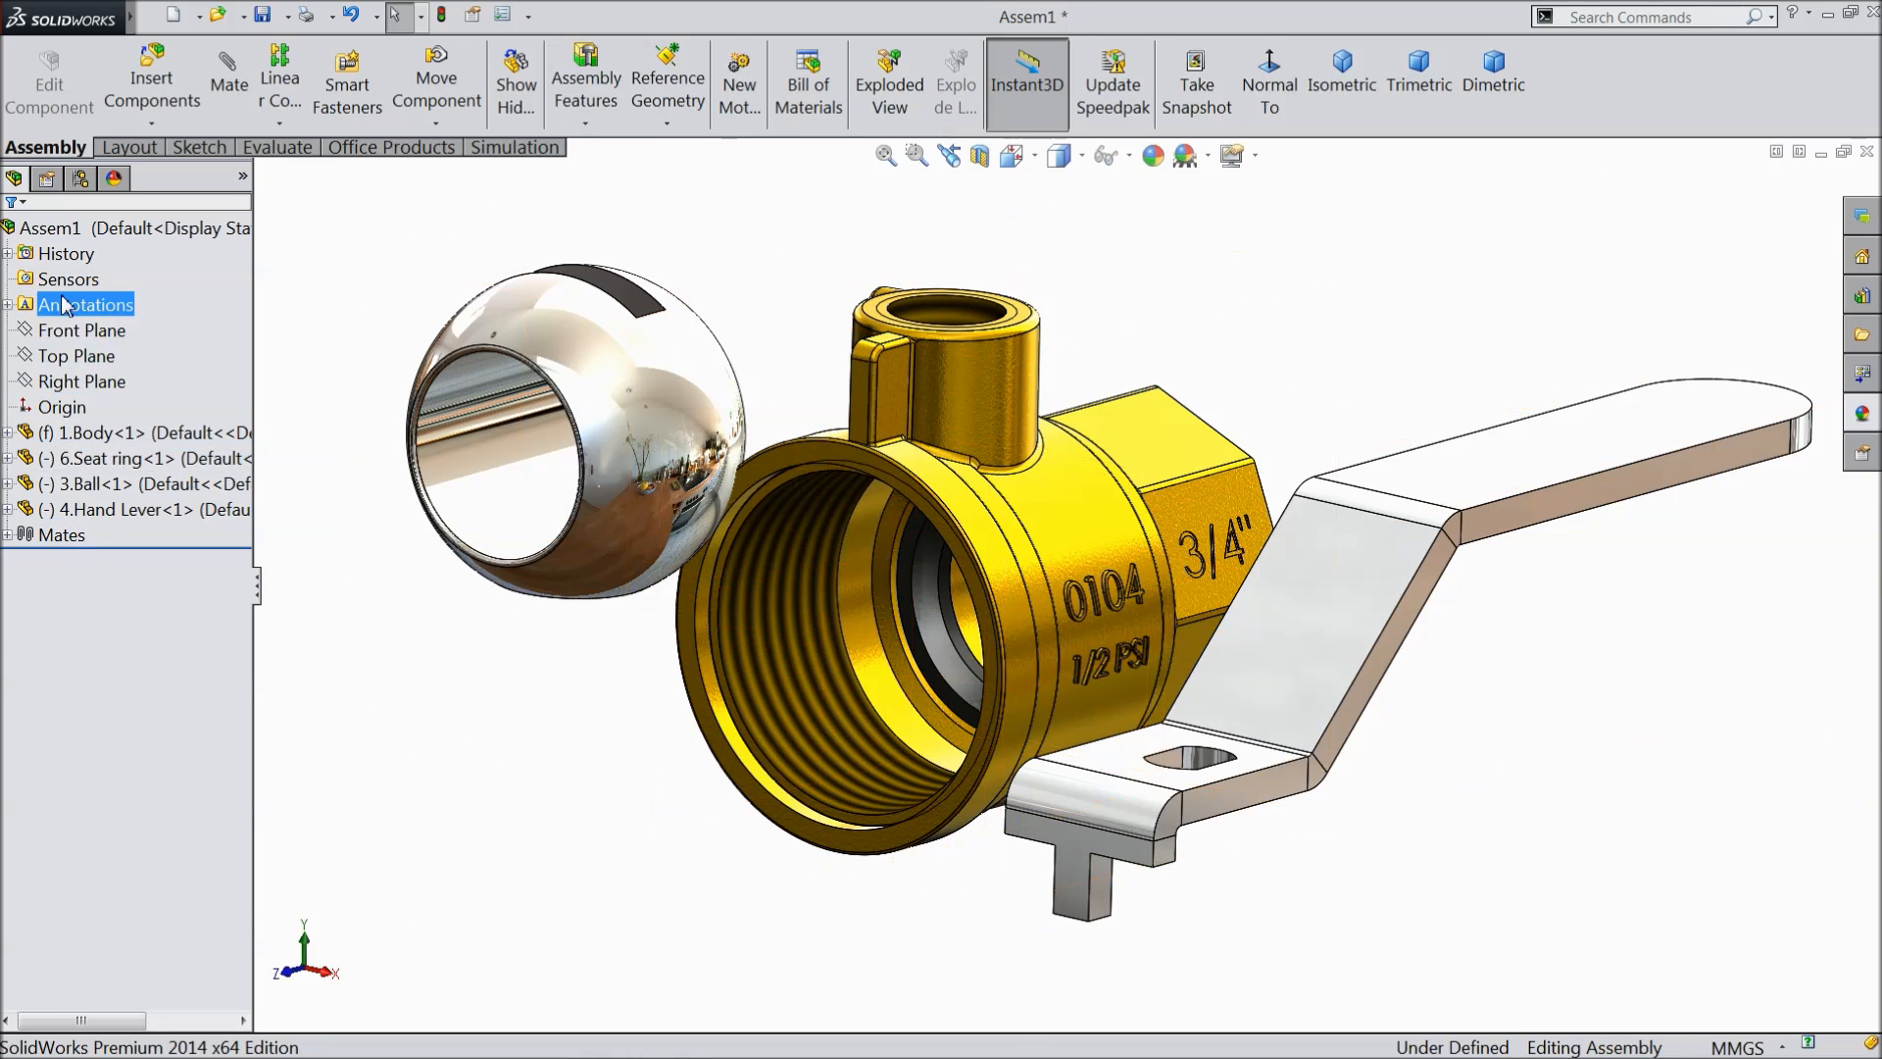
- Insert the open parts 5.Packing Gland and 7.Stem, placing the gland below the ball and the stem beside the hand lever
left_click(151, 78)
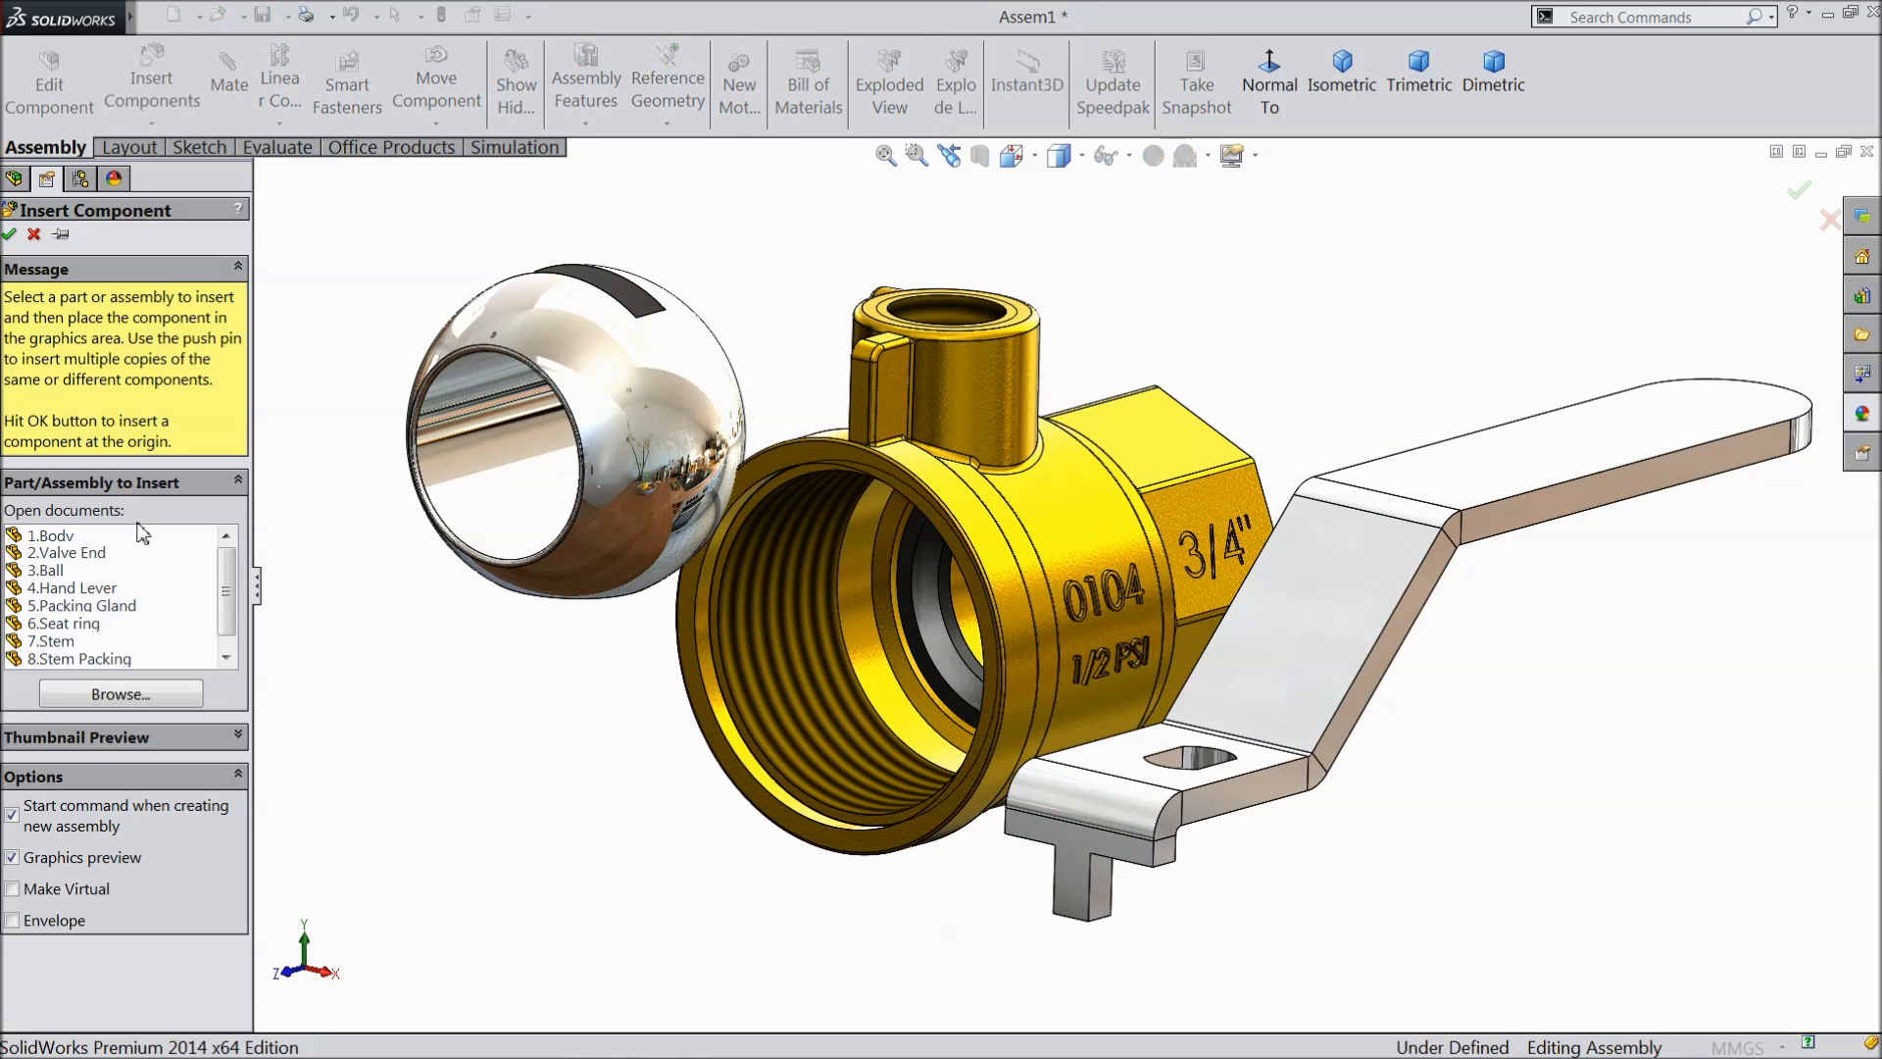
left_click(93, 606)
left_click(521, 747)
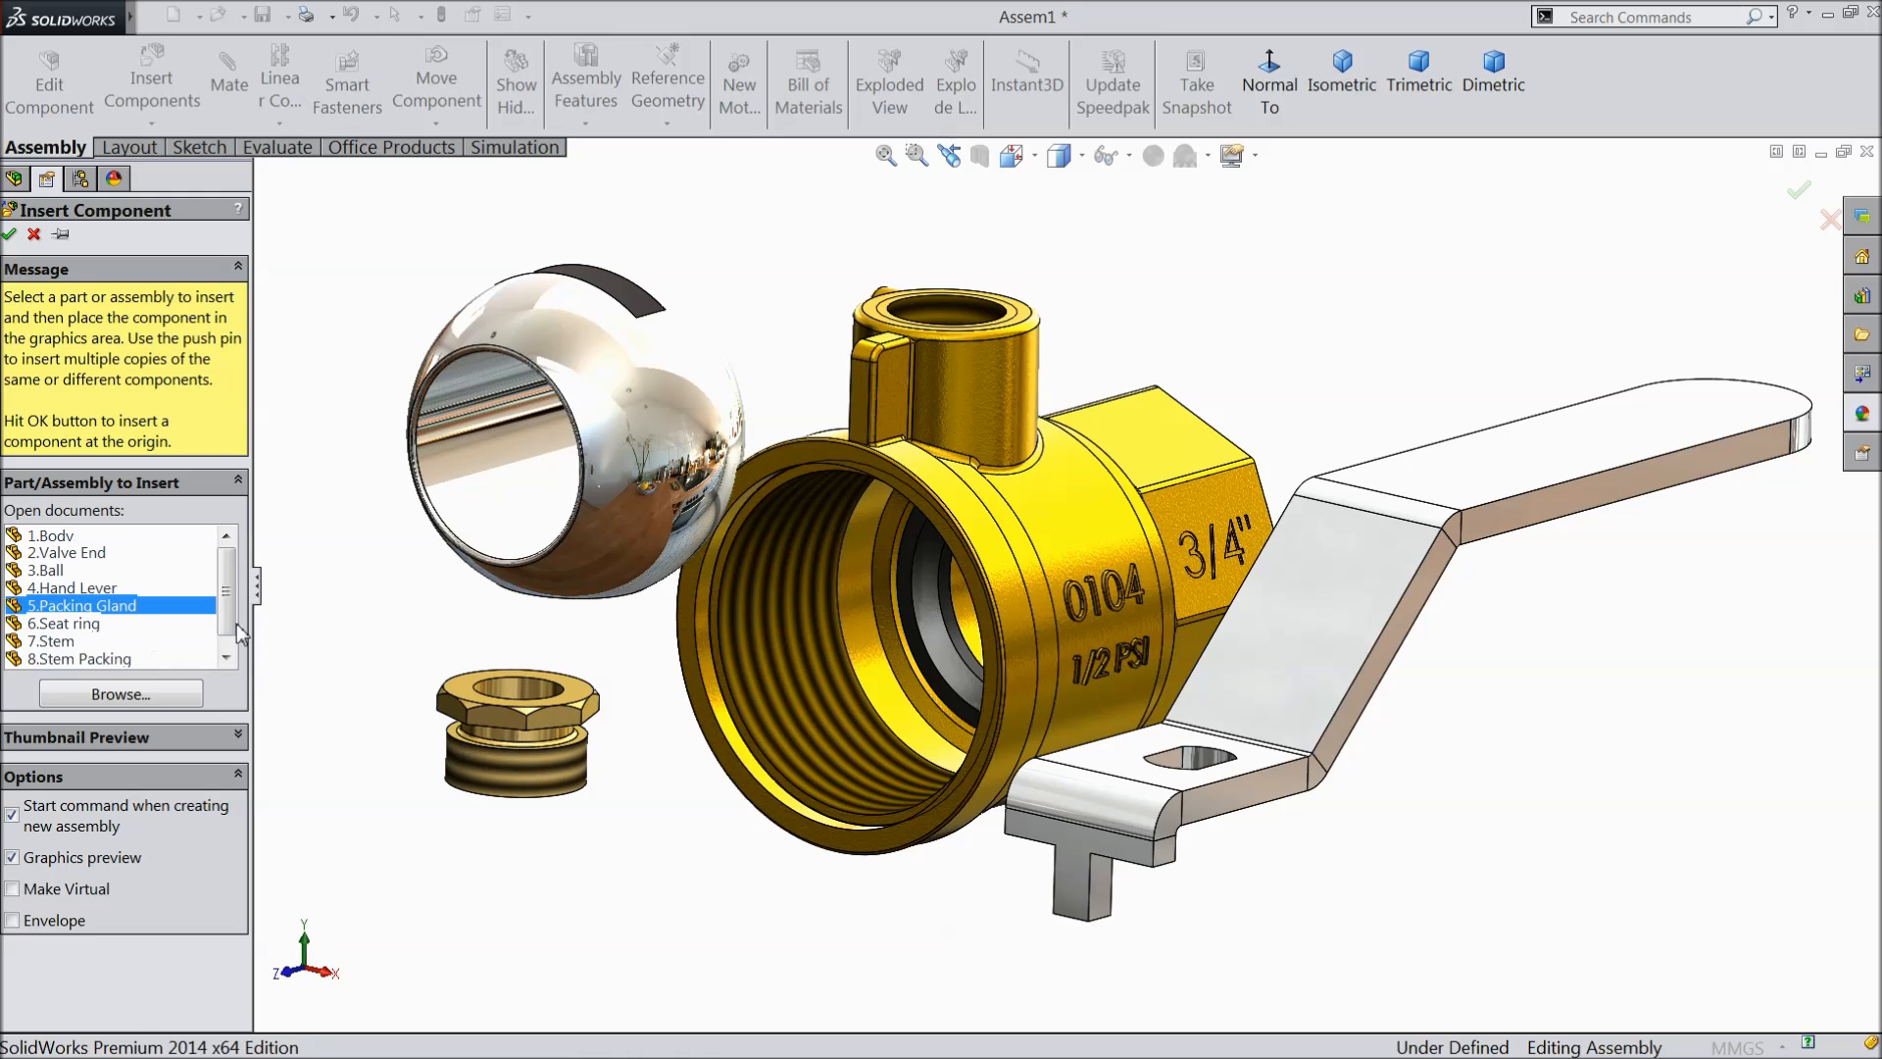
left_click(161, 79)
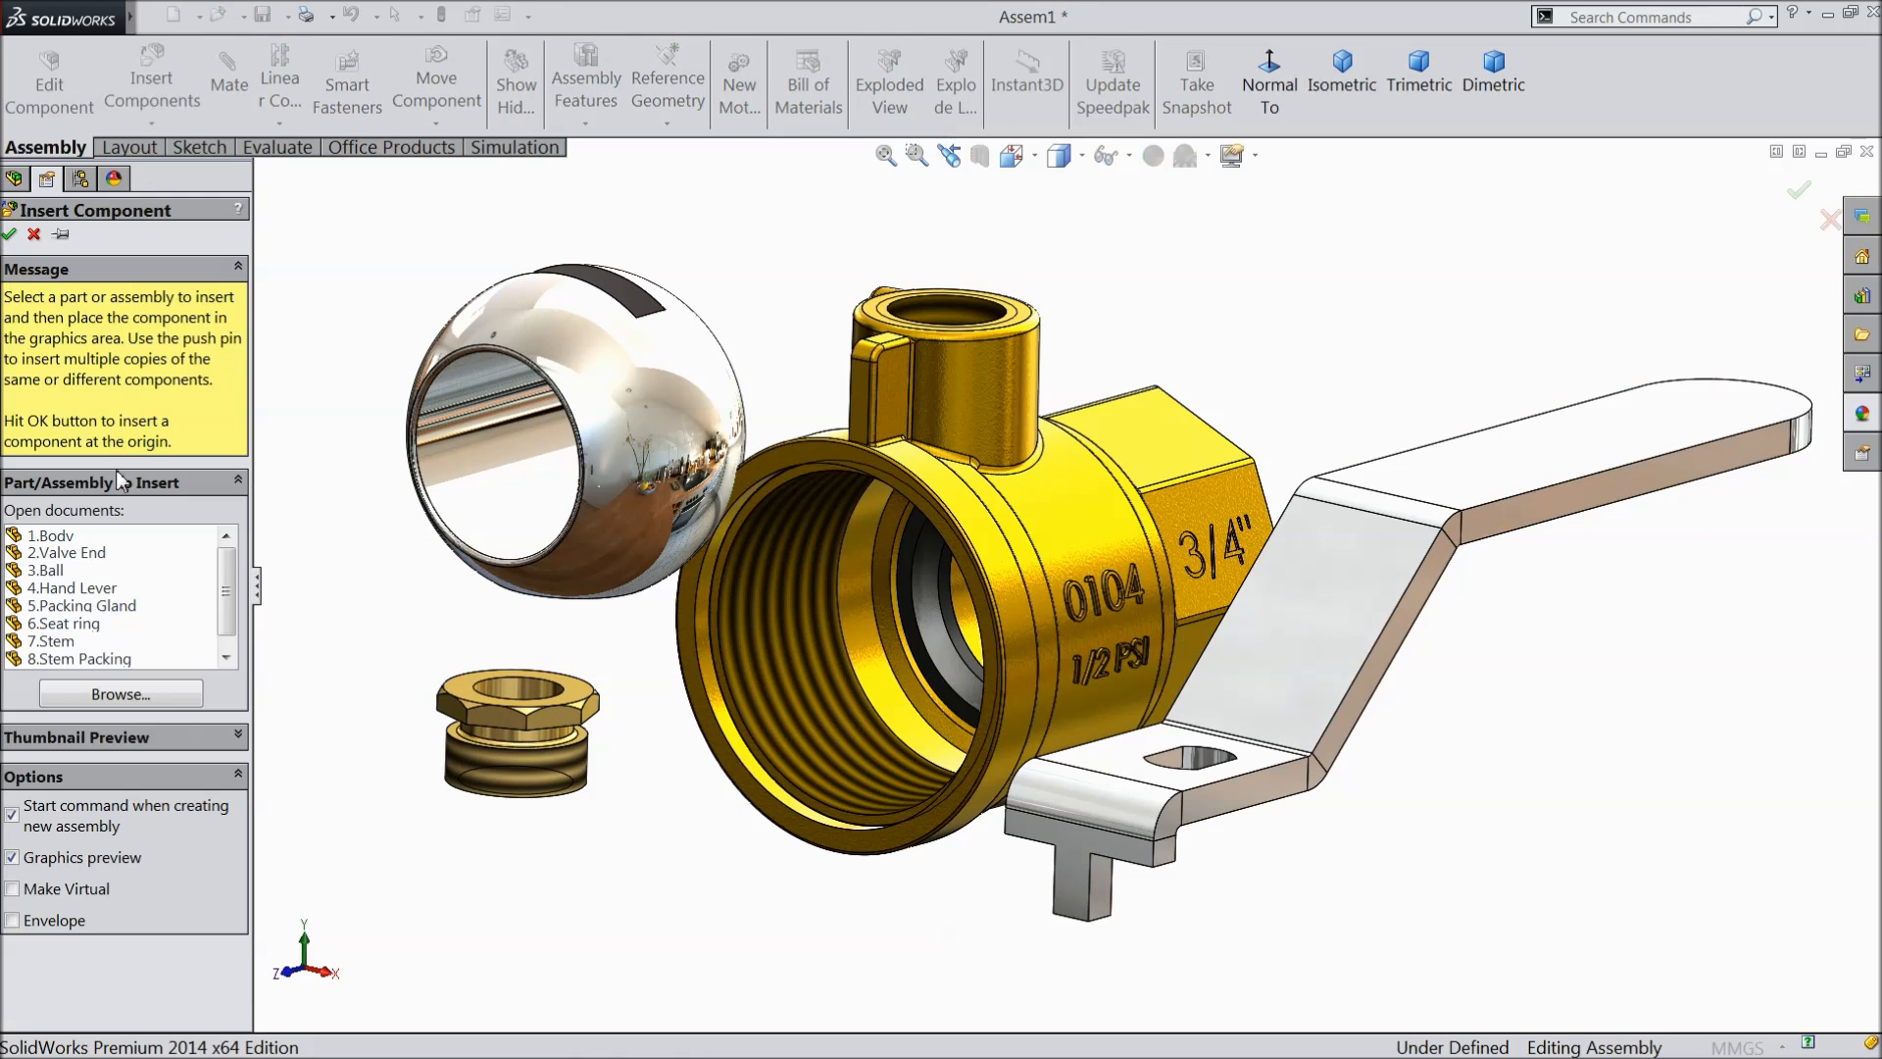
left_click(87, 641)
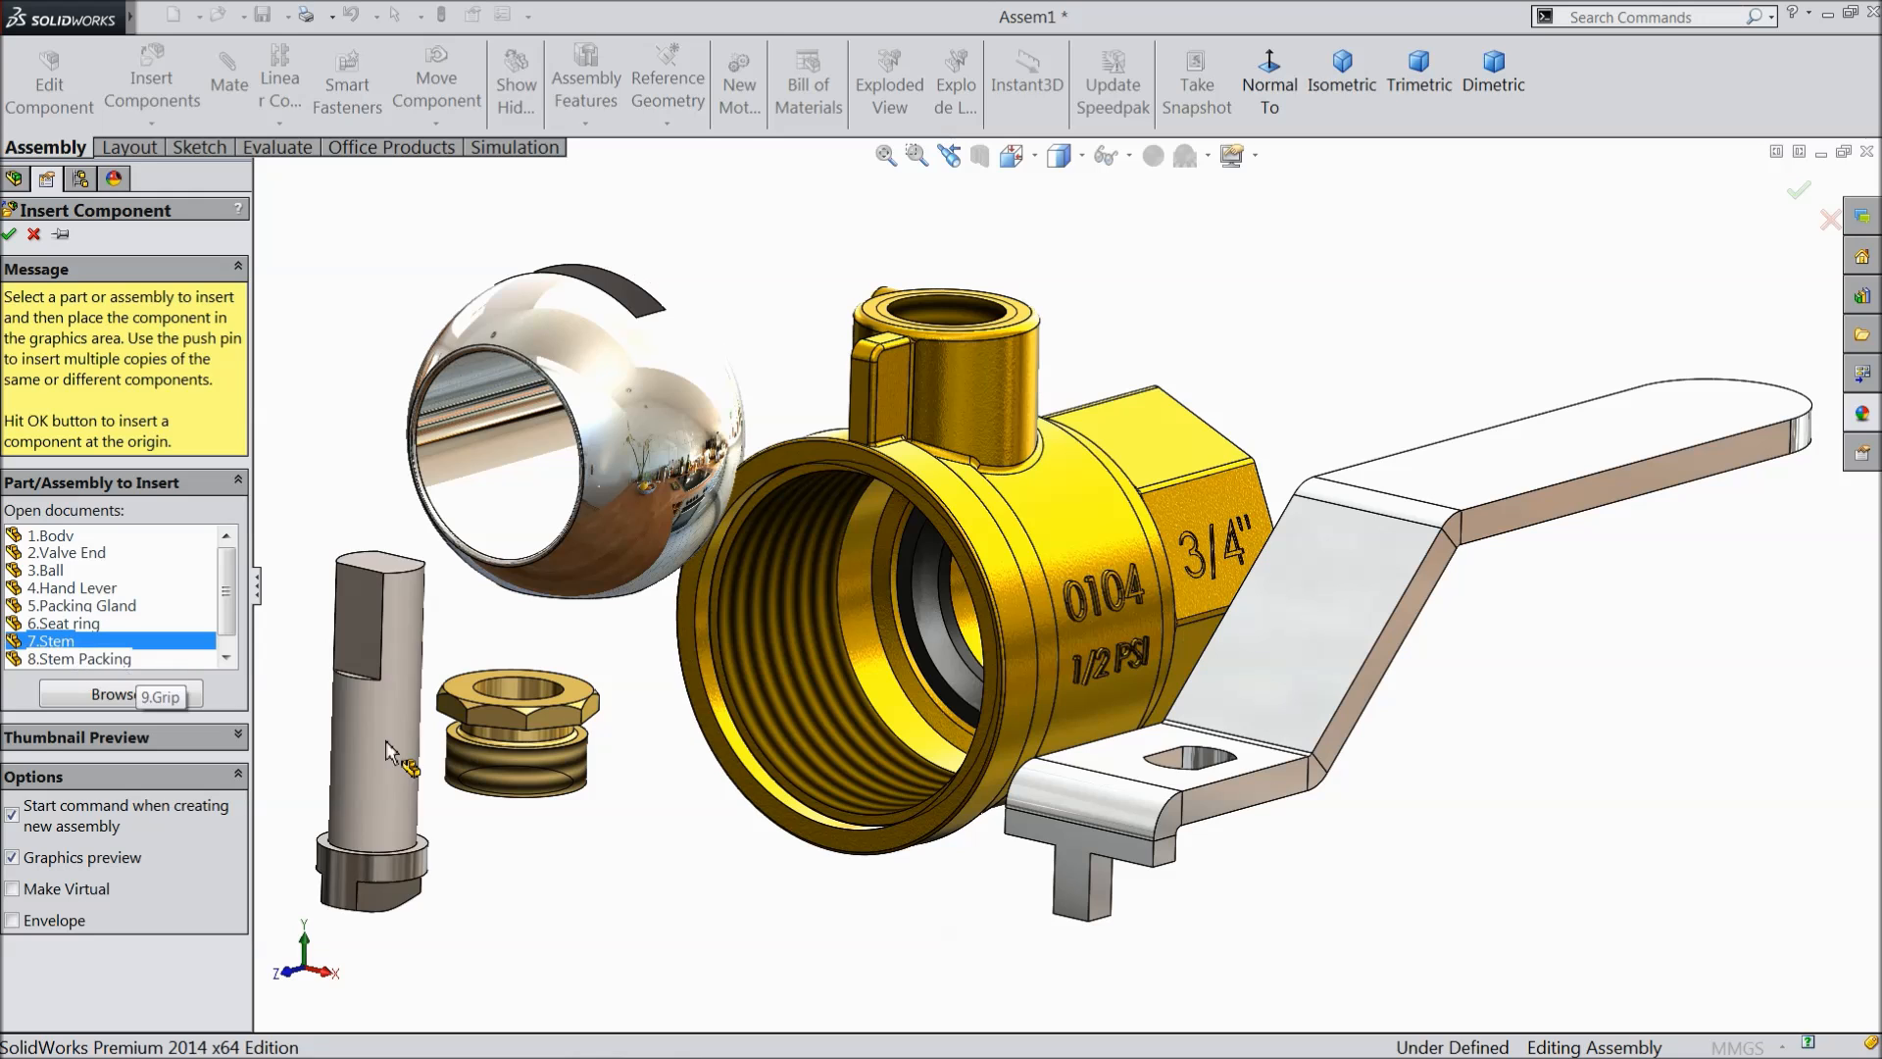
left_click(1488, 784)
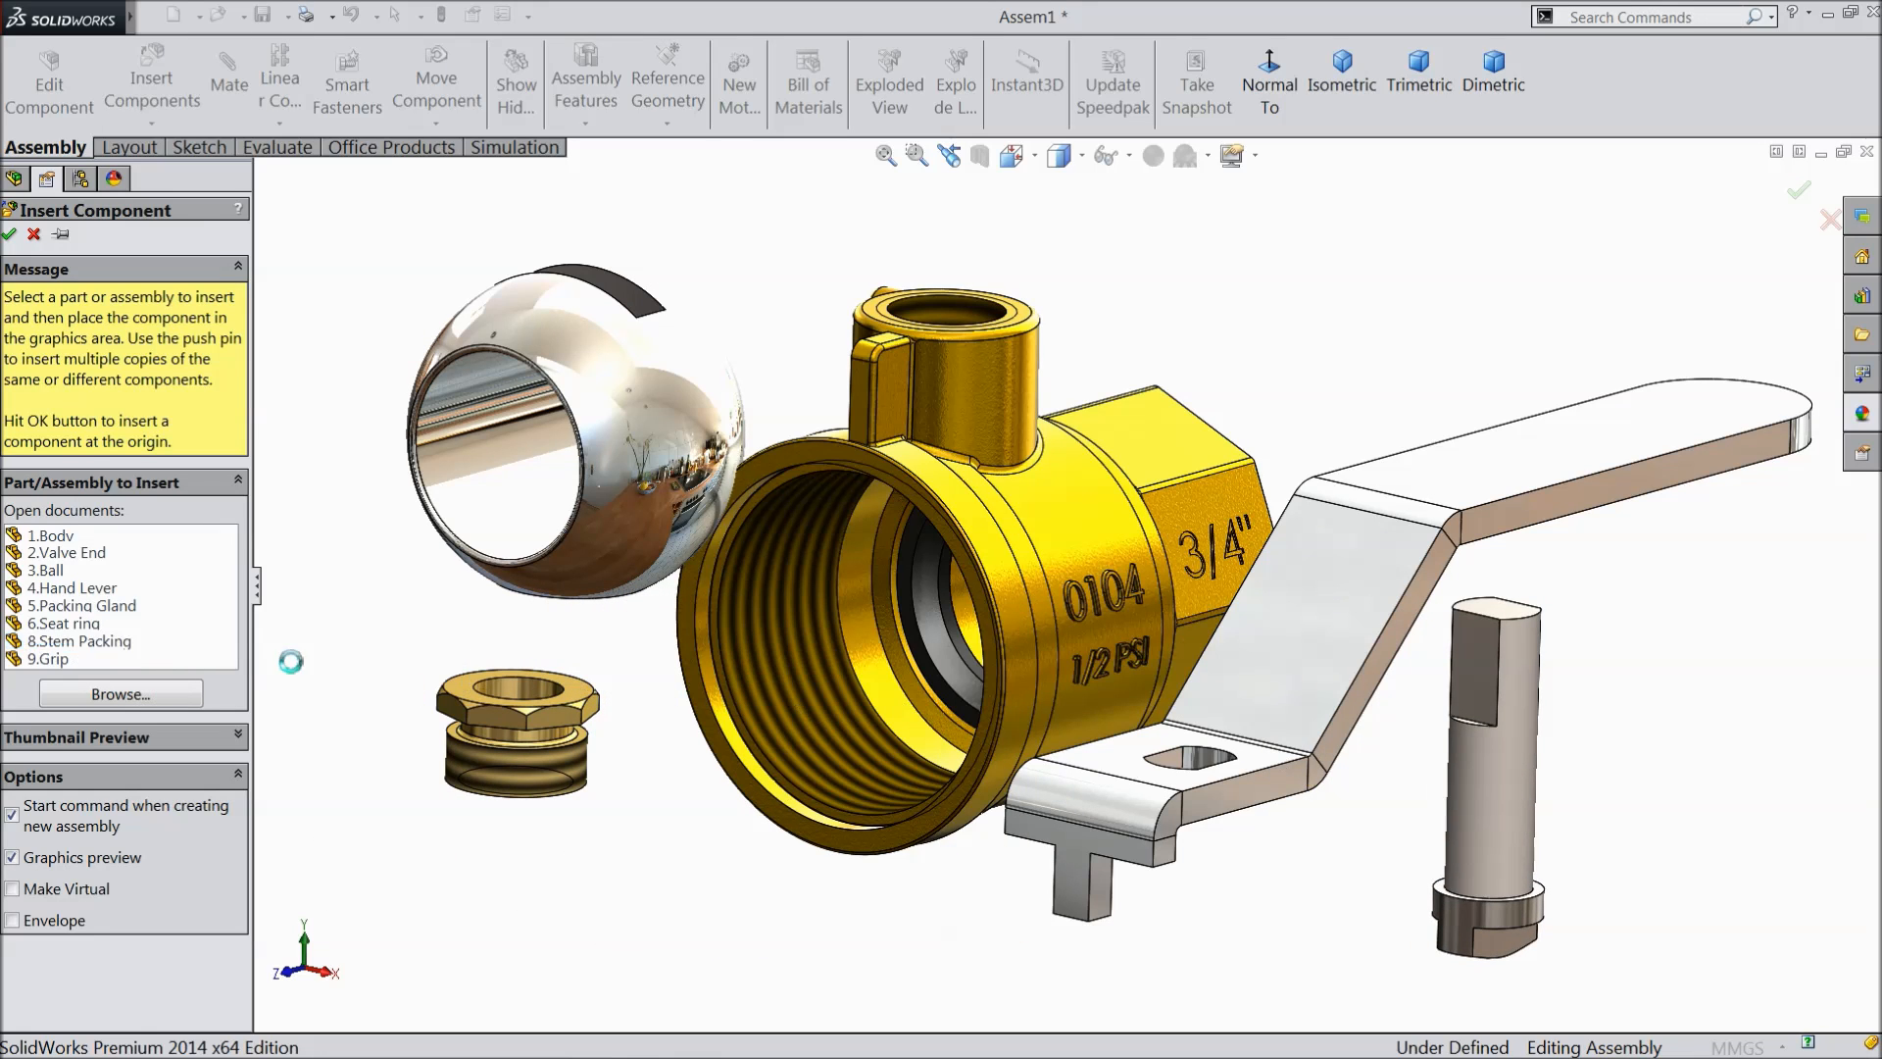
left_click(1378, 767)
- Add a concentric mate between the curved face of the hand lever's hole and the stem's cylindrical face
scroll(1374, 765, "up", 3)
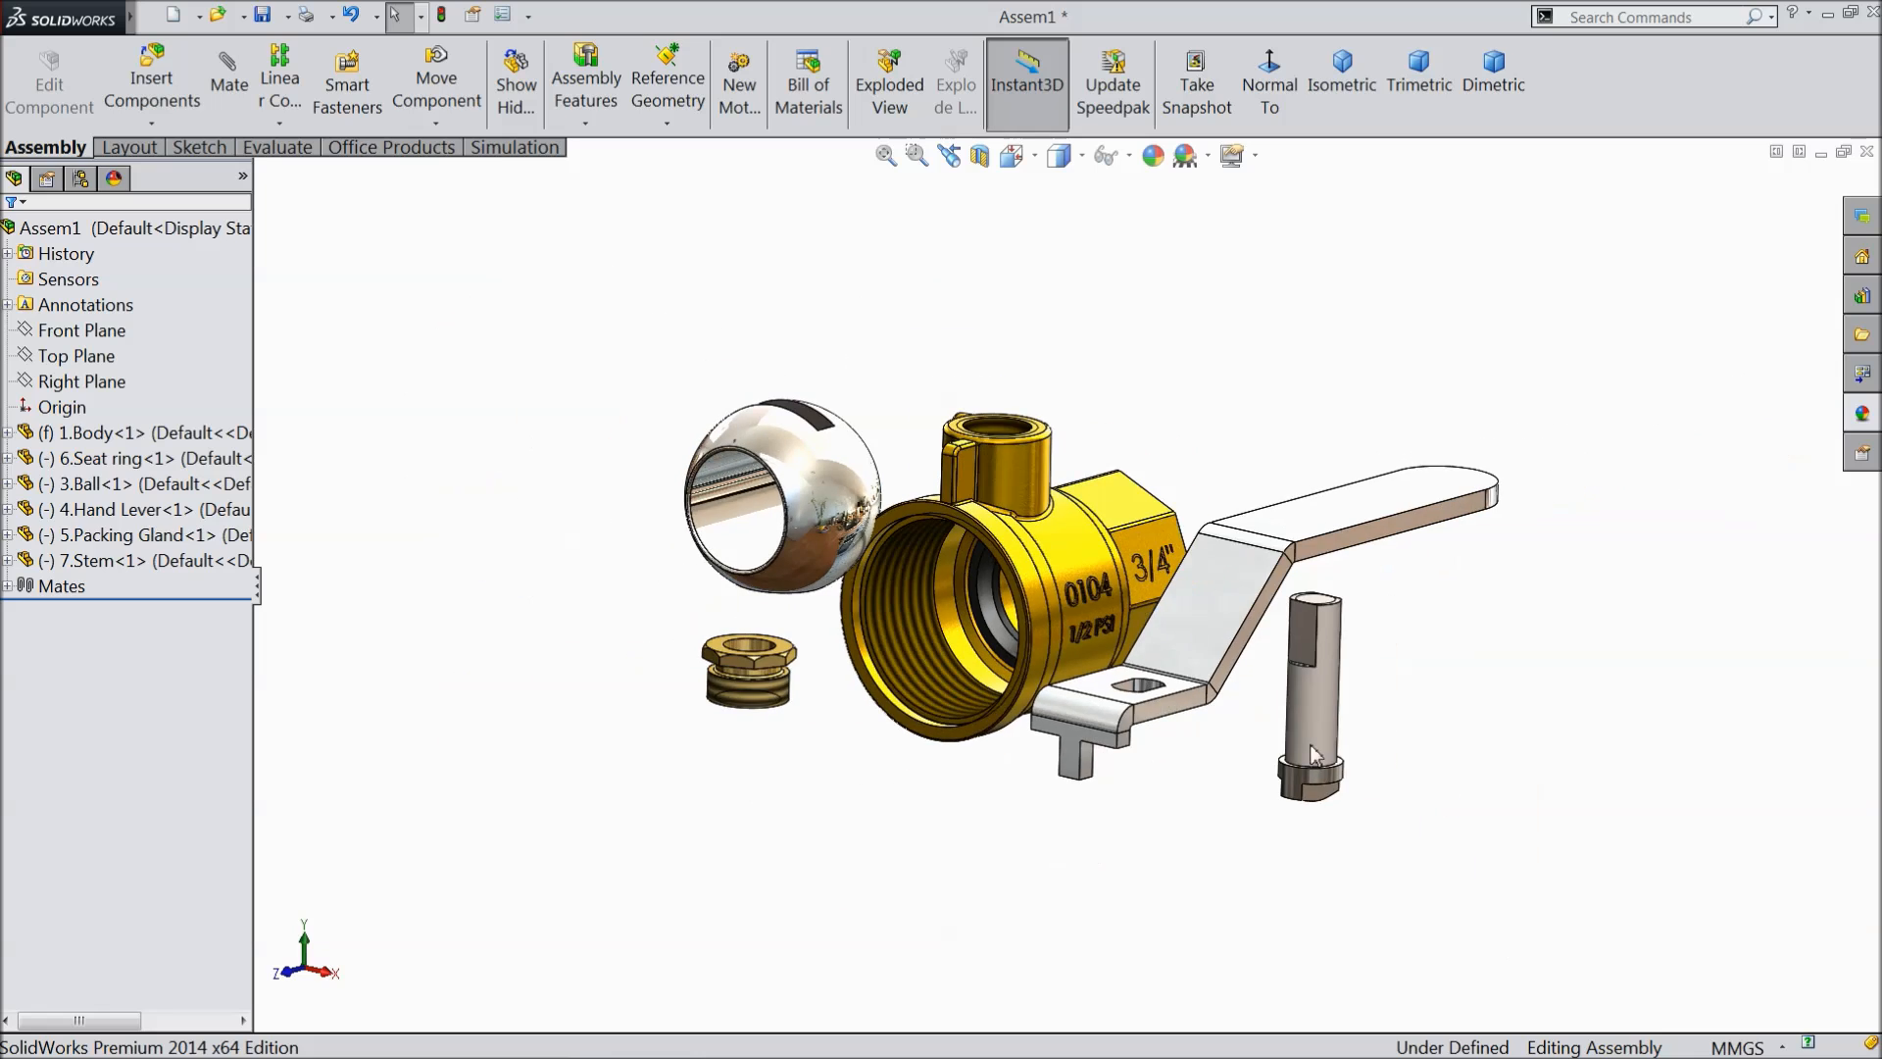
scroll(1237, 760, "down", 2)
scroll(1135, 843, "down", 4)
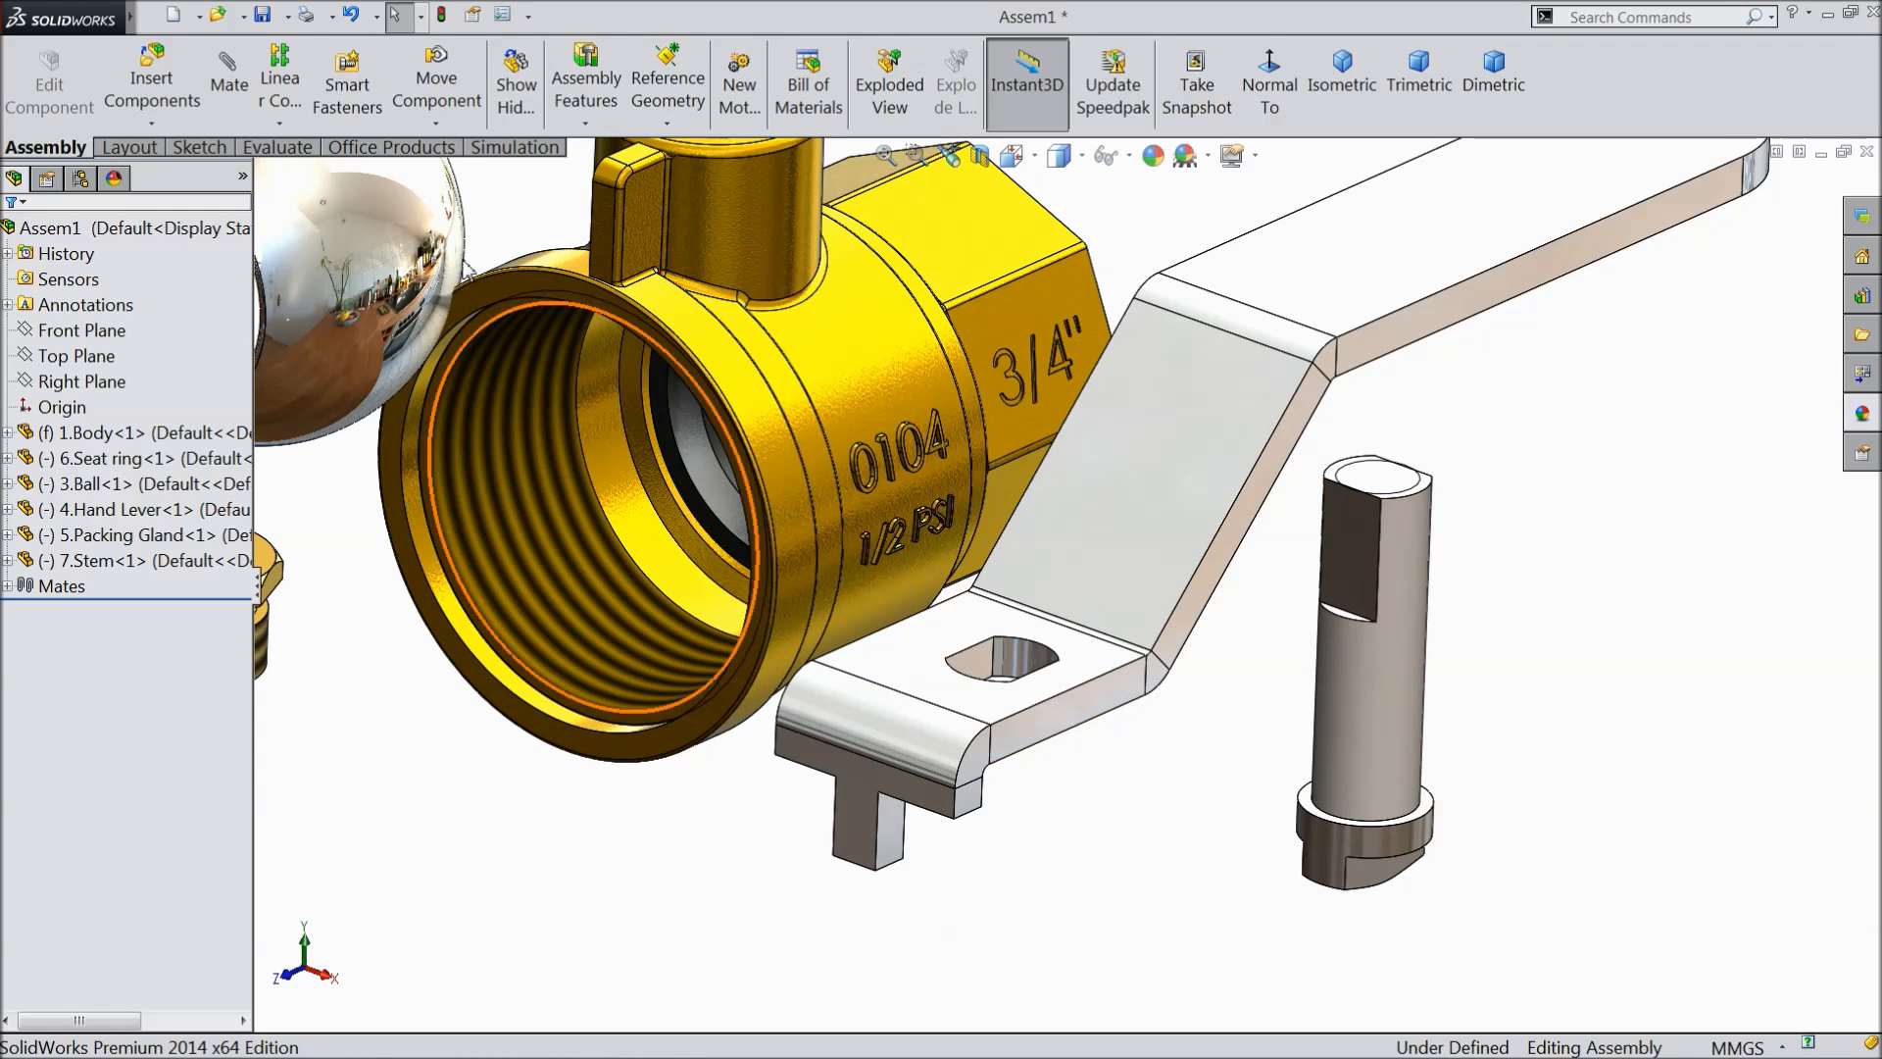
left_click(228, 78)
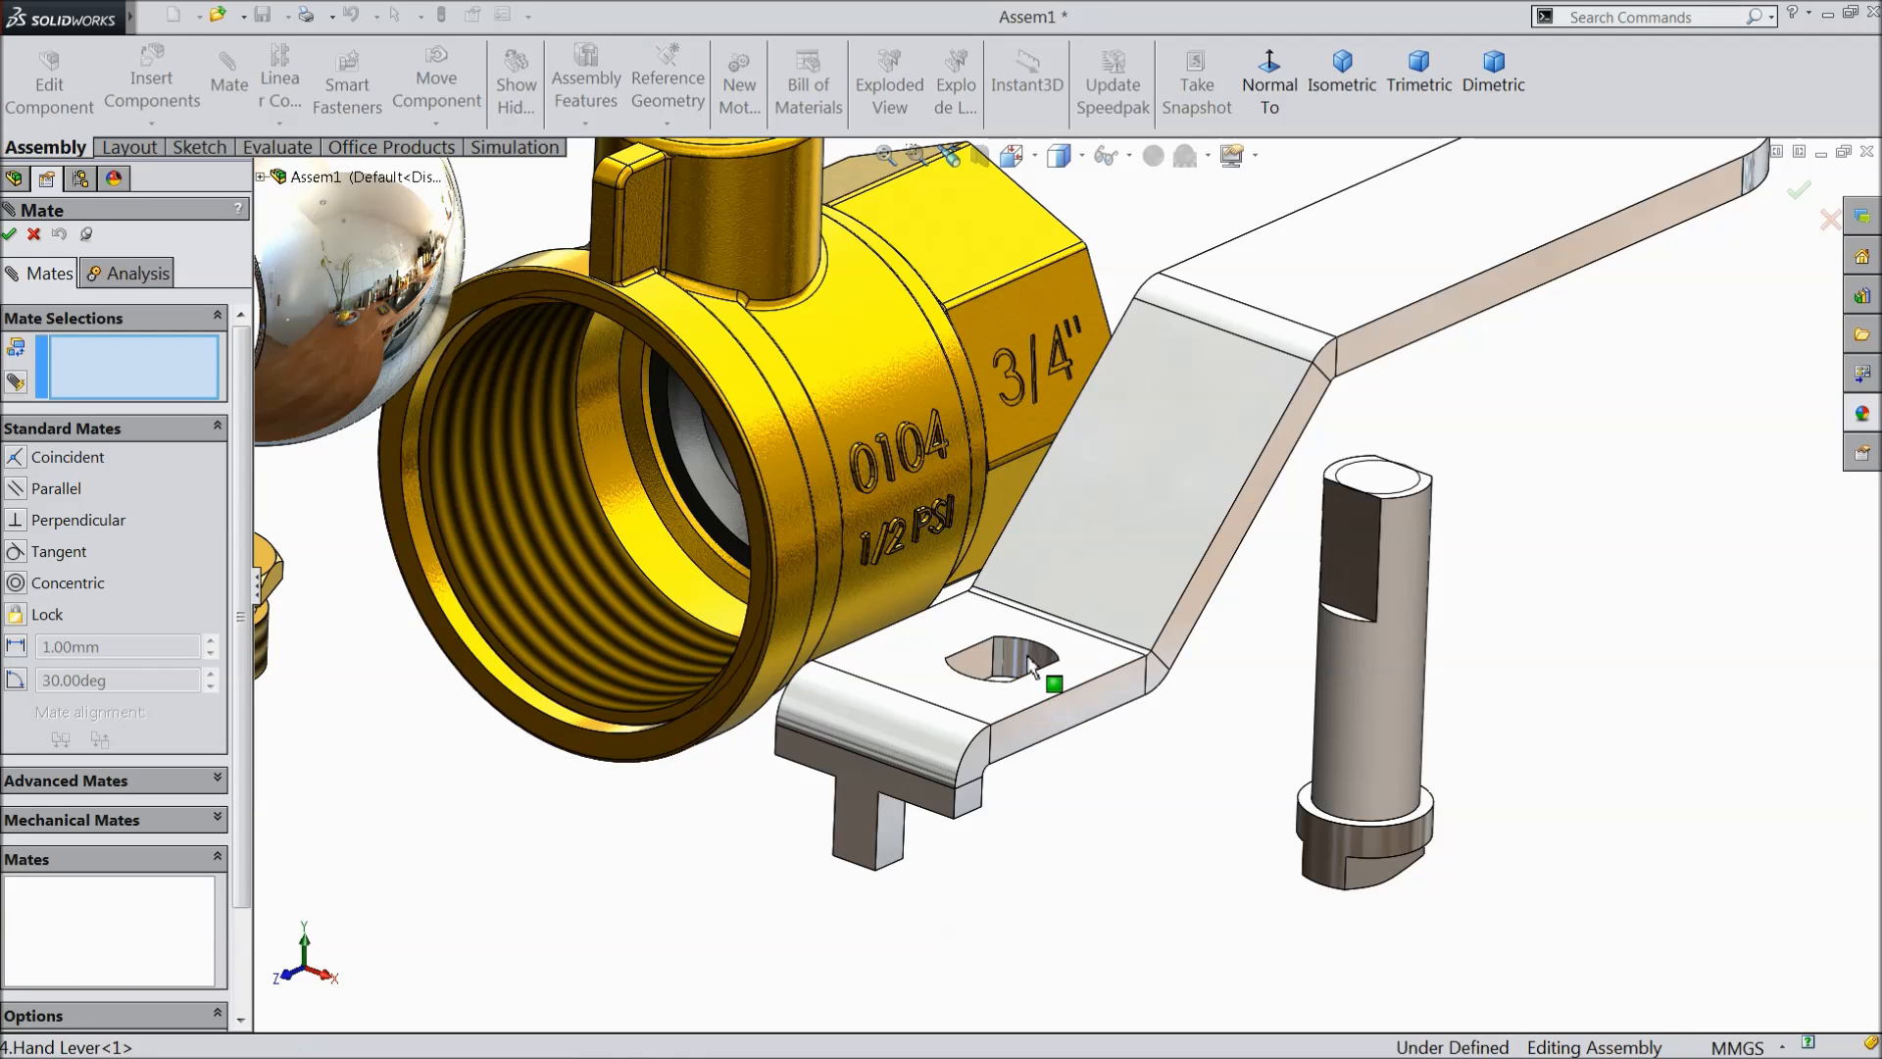
left_click(1024, 659)
left_click(1409, 533)
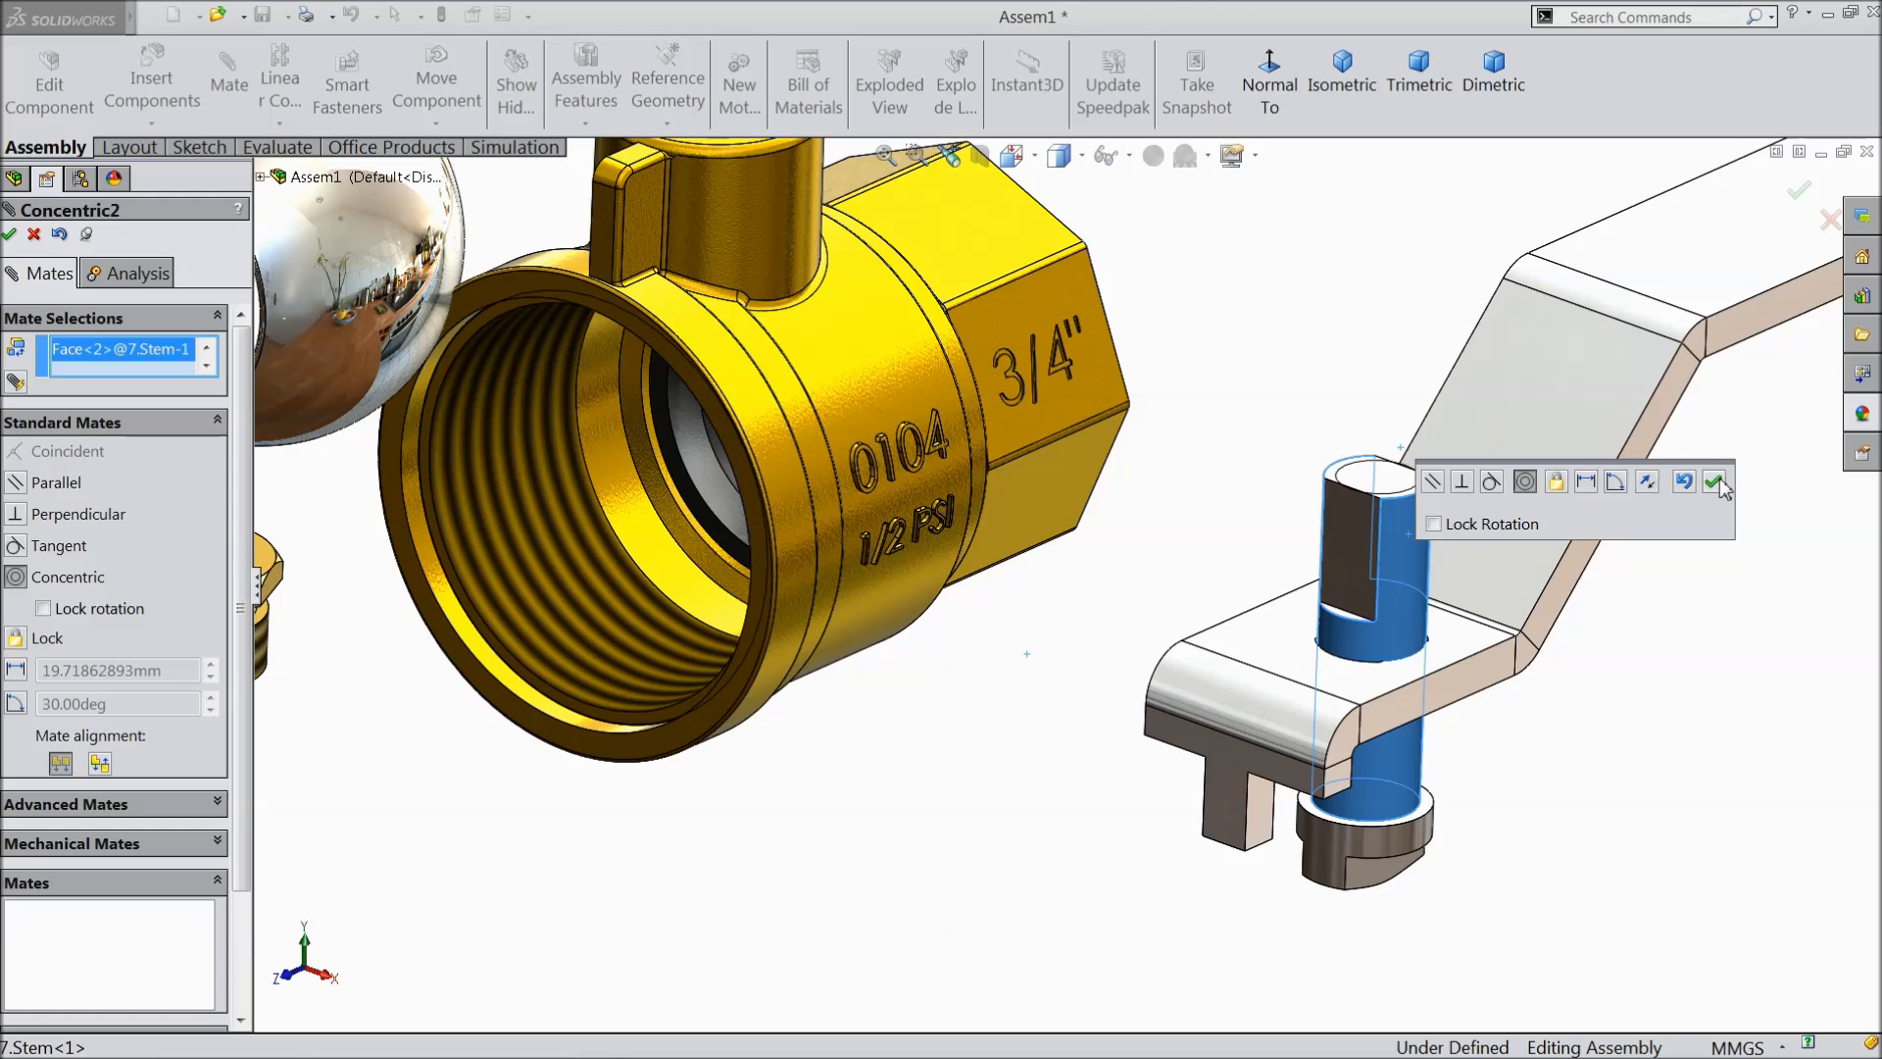
left_click(1720, 478)
- Slide the stem down below the lever's hole and add a parallel mate between the hole's flat side and the stem's upper flat
scroll(1471, 529, "down", 5)
left_click_drag(1308, 673, 1317, 951)
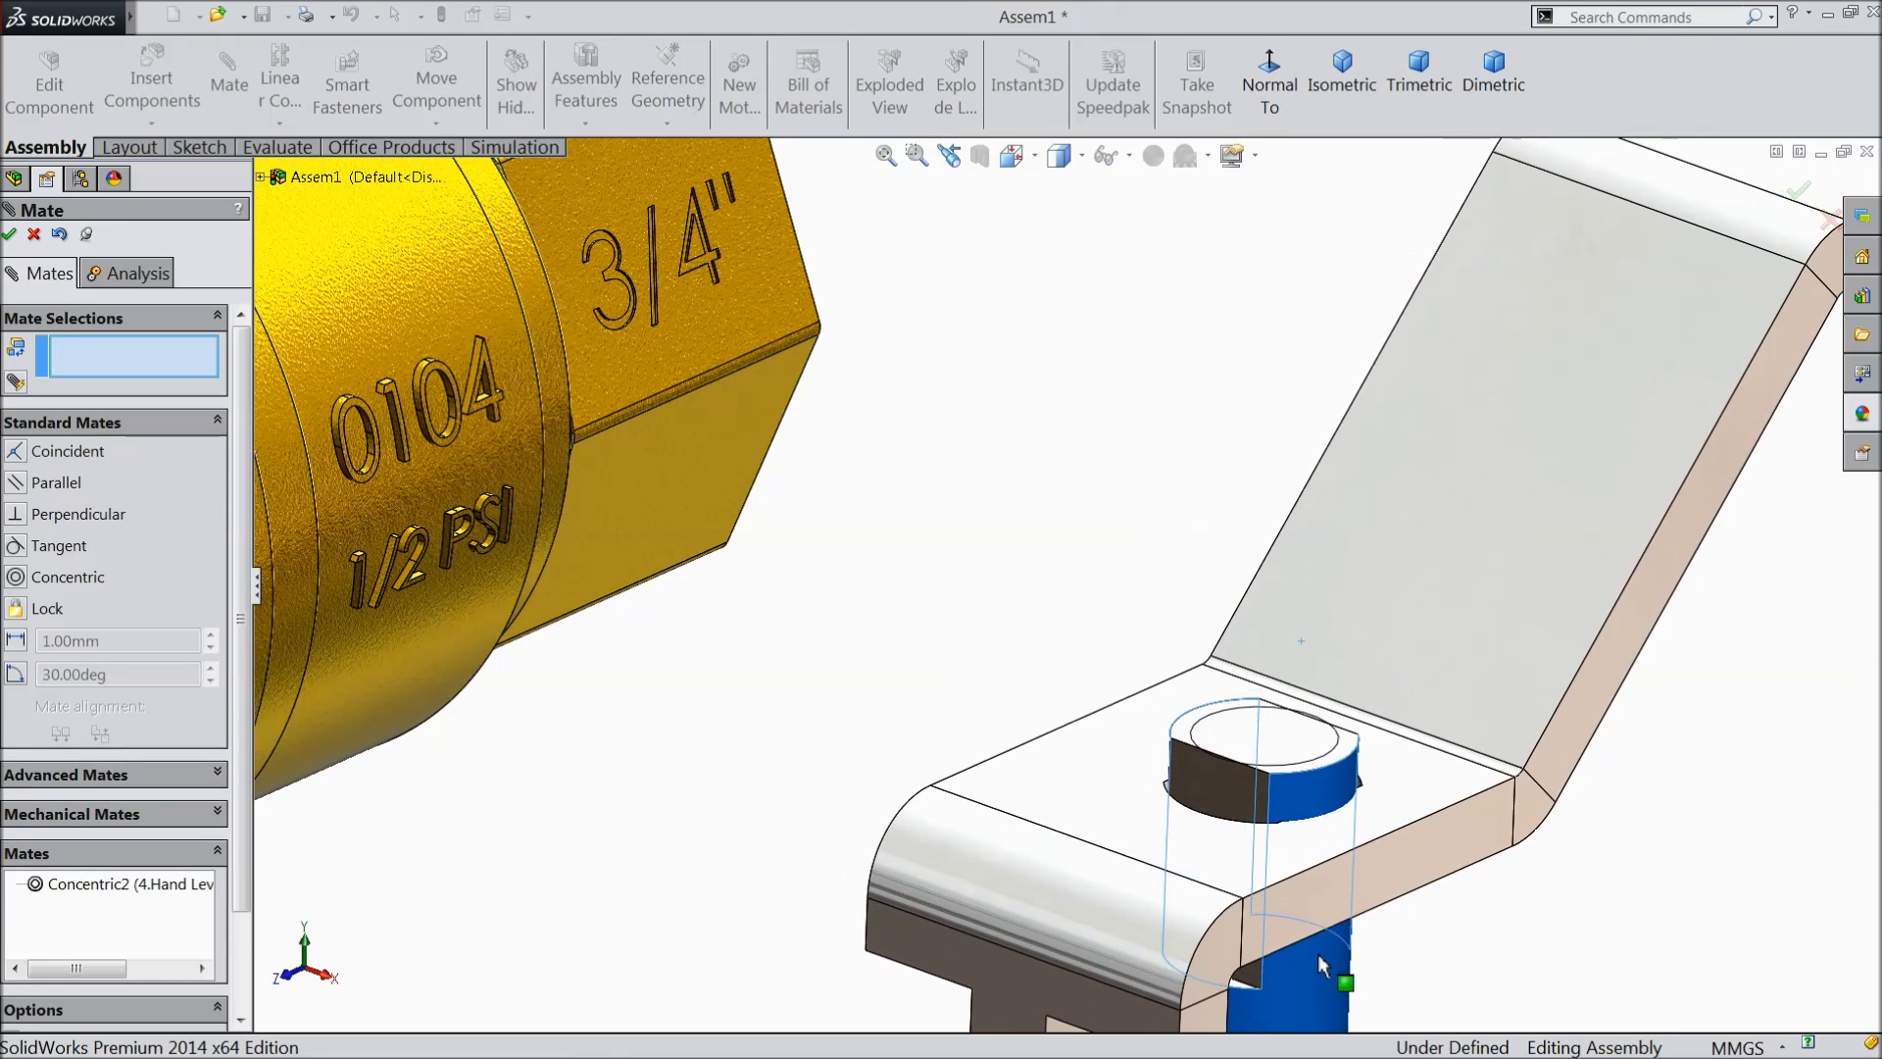
middle_click_drag(1325, 843, 1349, 882)
left_click_drag(1189, 886, 1205, 979)
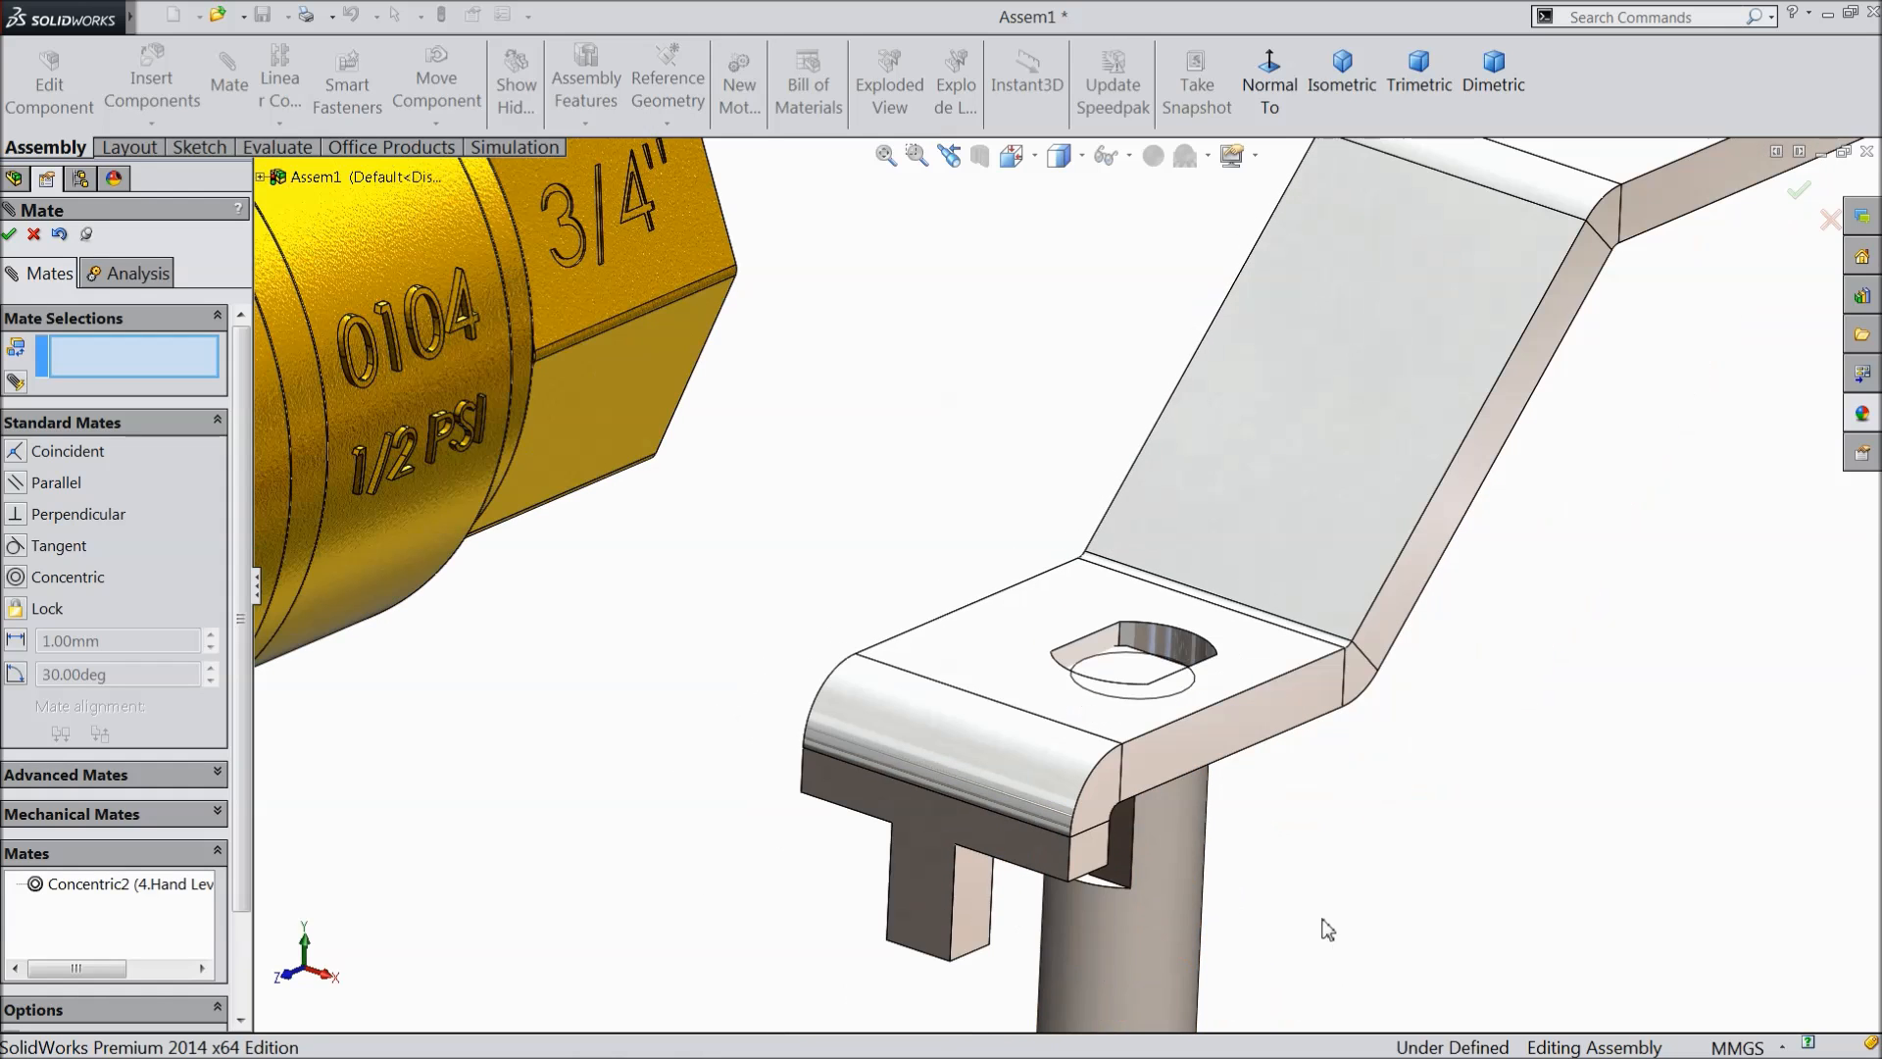
left_click_drag(1176, 847, 1317, 889)
middle_click_drag(1294, 833, 1249, 891)
scroll(1248, 891, "down", 2)
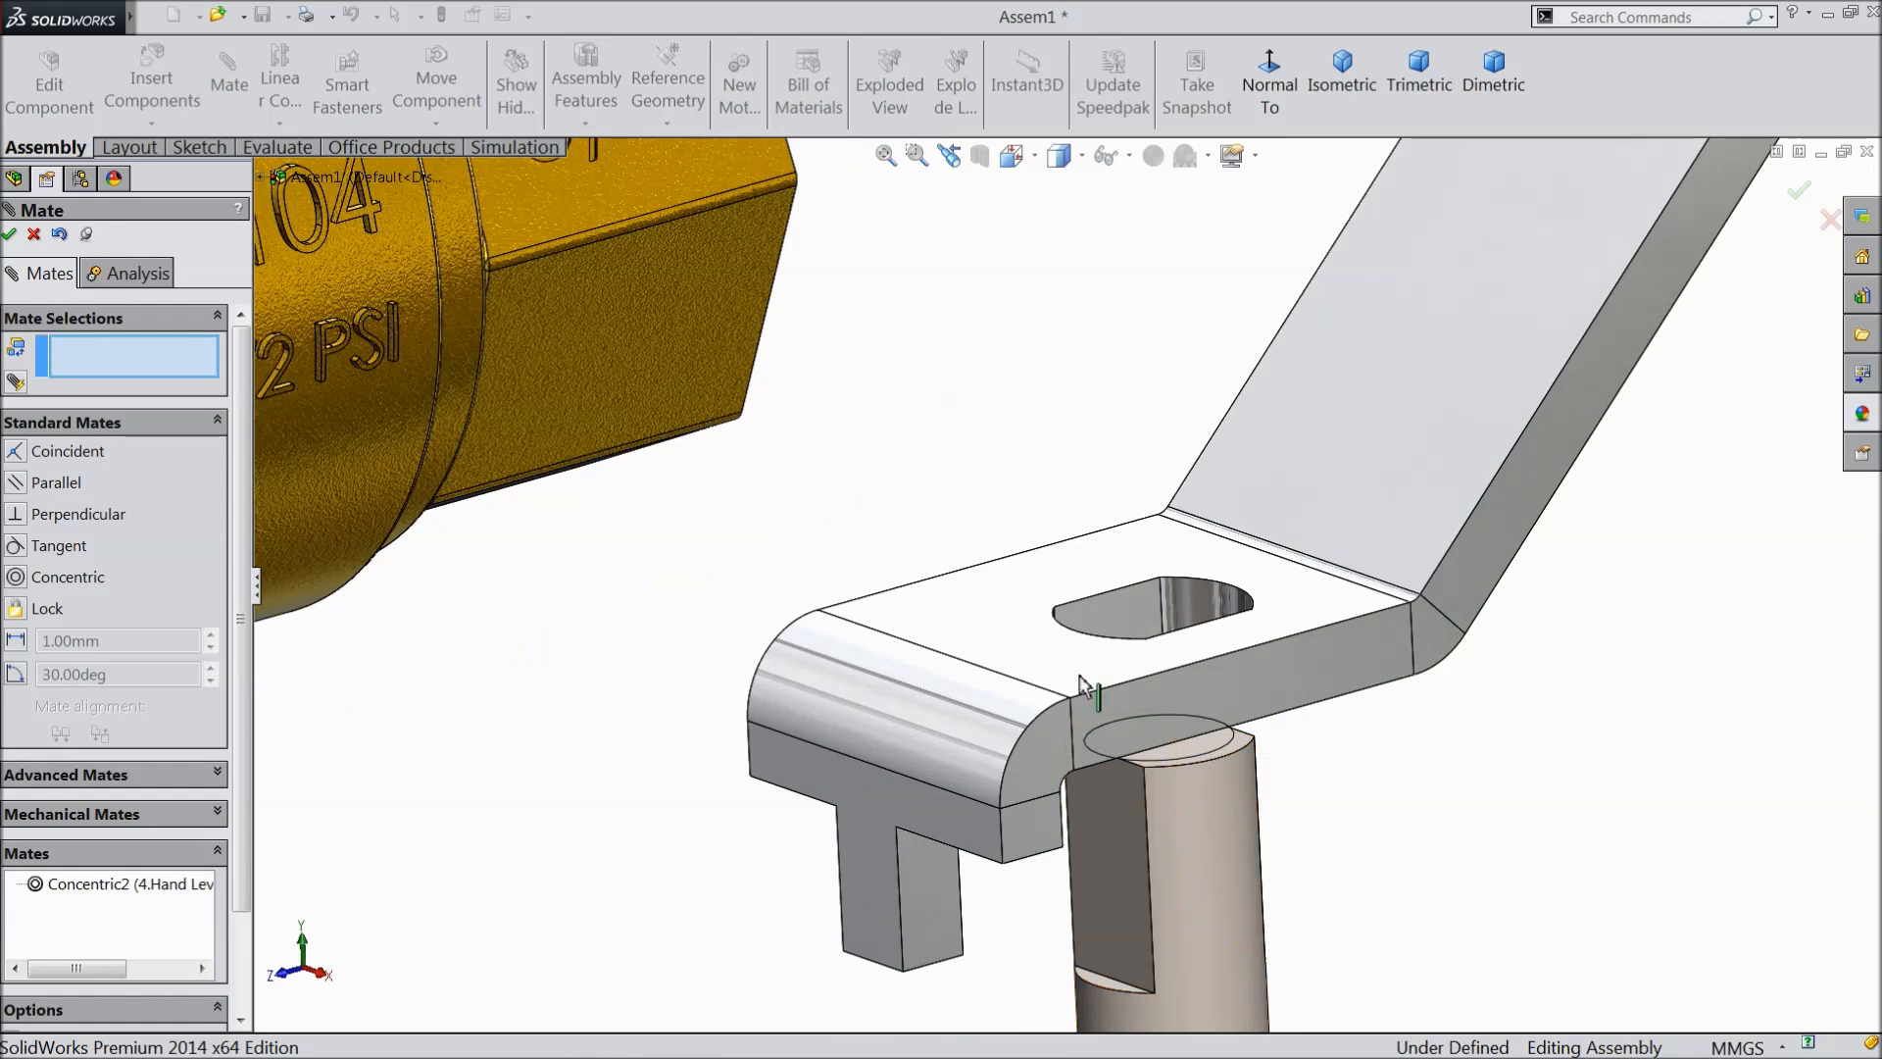
left_click(1121, 608)
left_click(1120, 855)
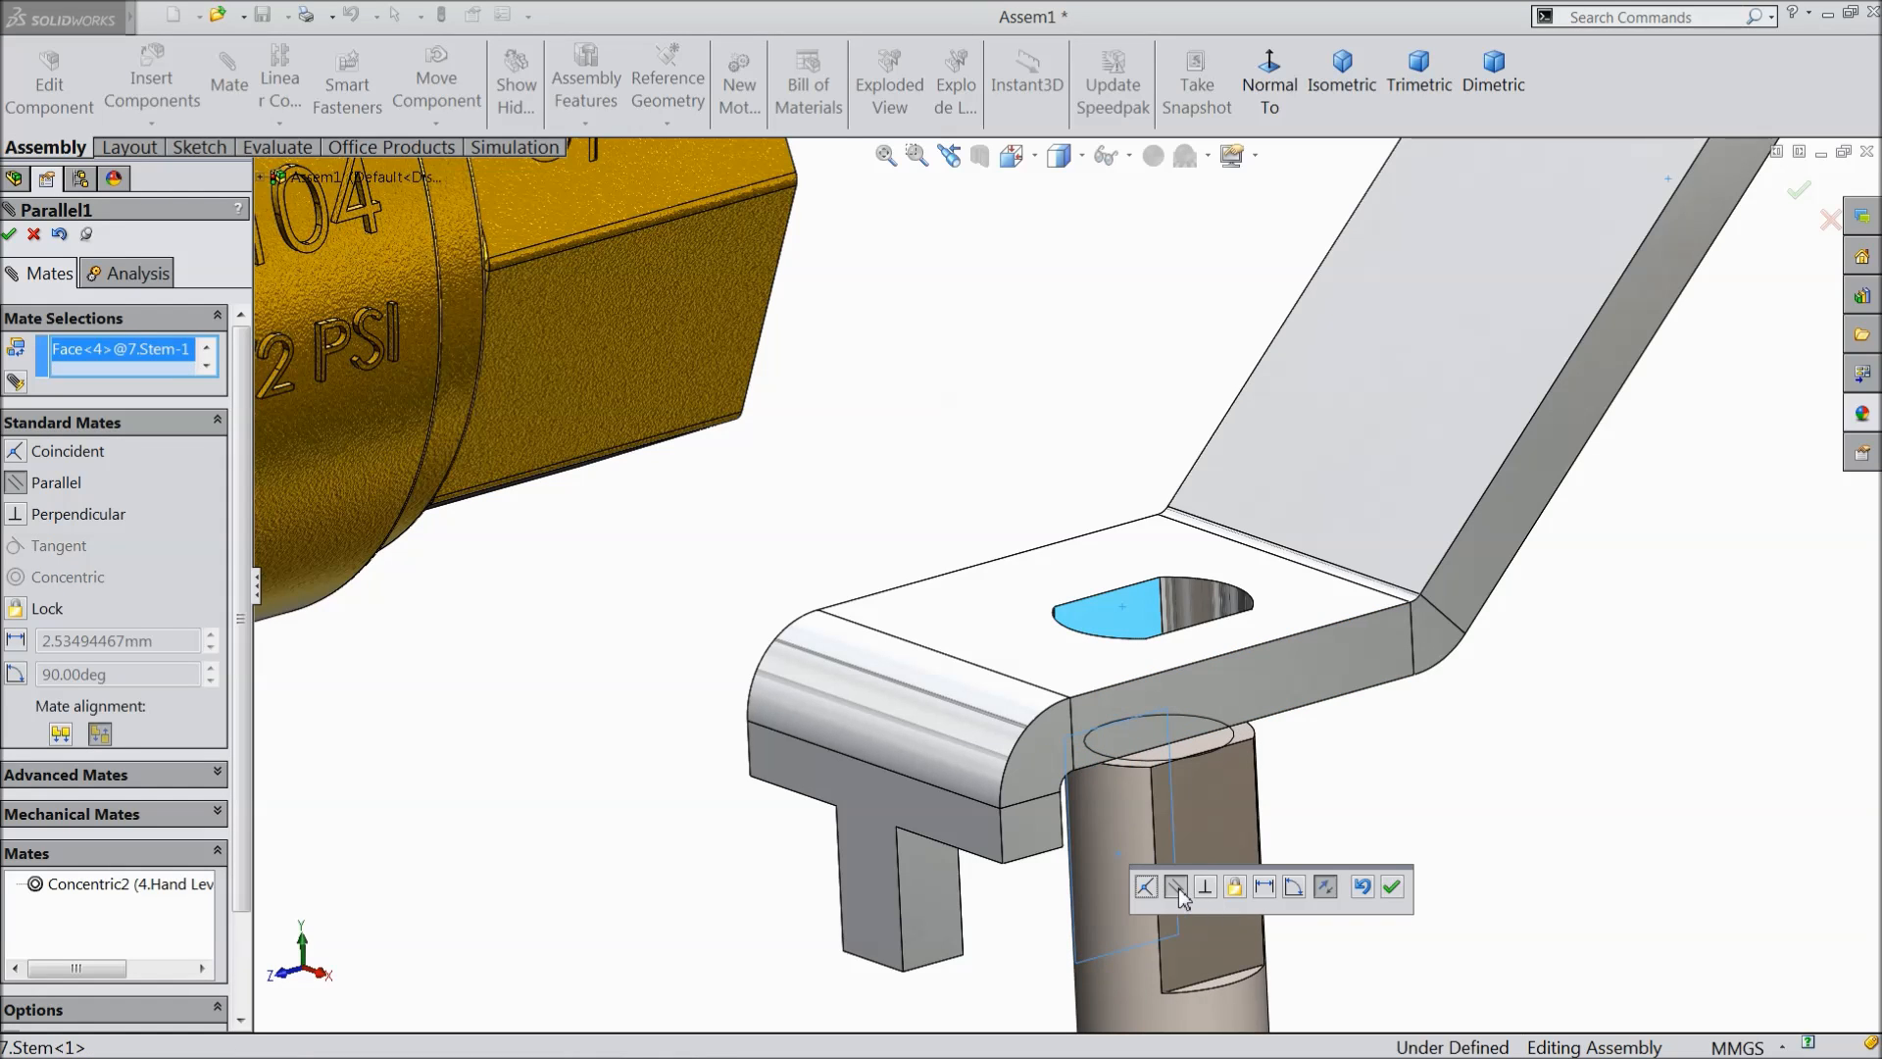
left_click(1392, 886)
- Add a coincident mate between the ledge below the stem's upper flat and the underside of the hand lever
scroll(1274, 956, "down", 3)
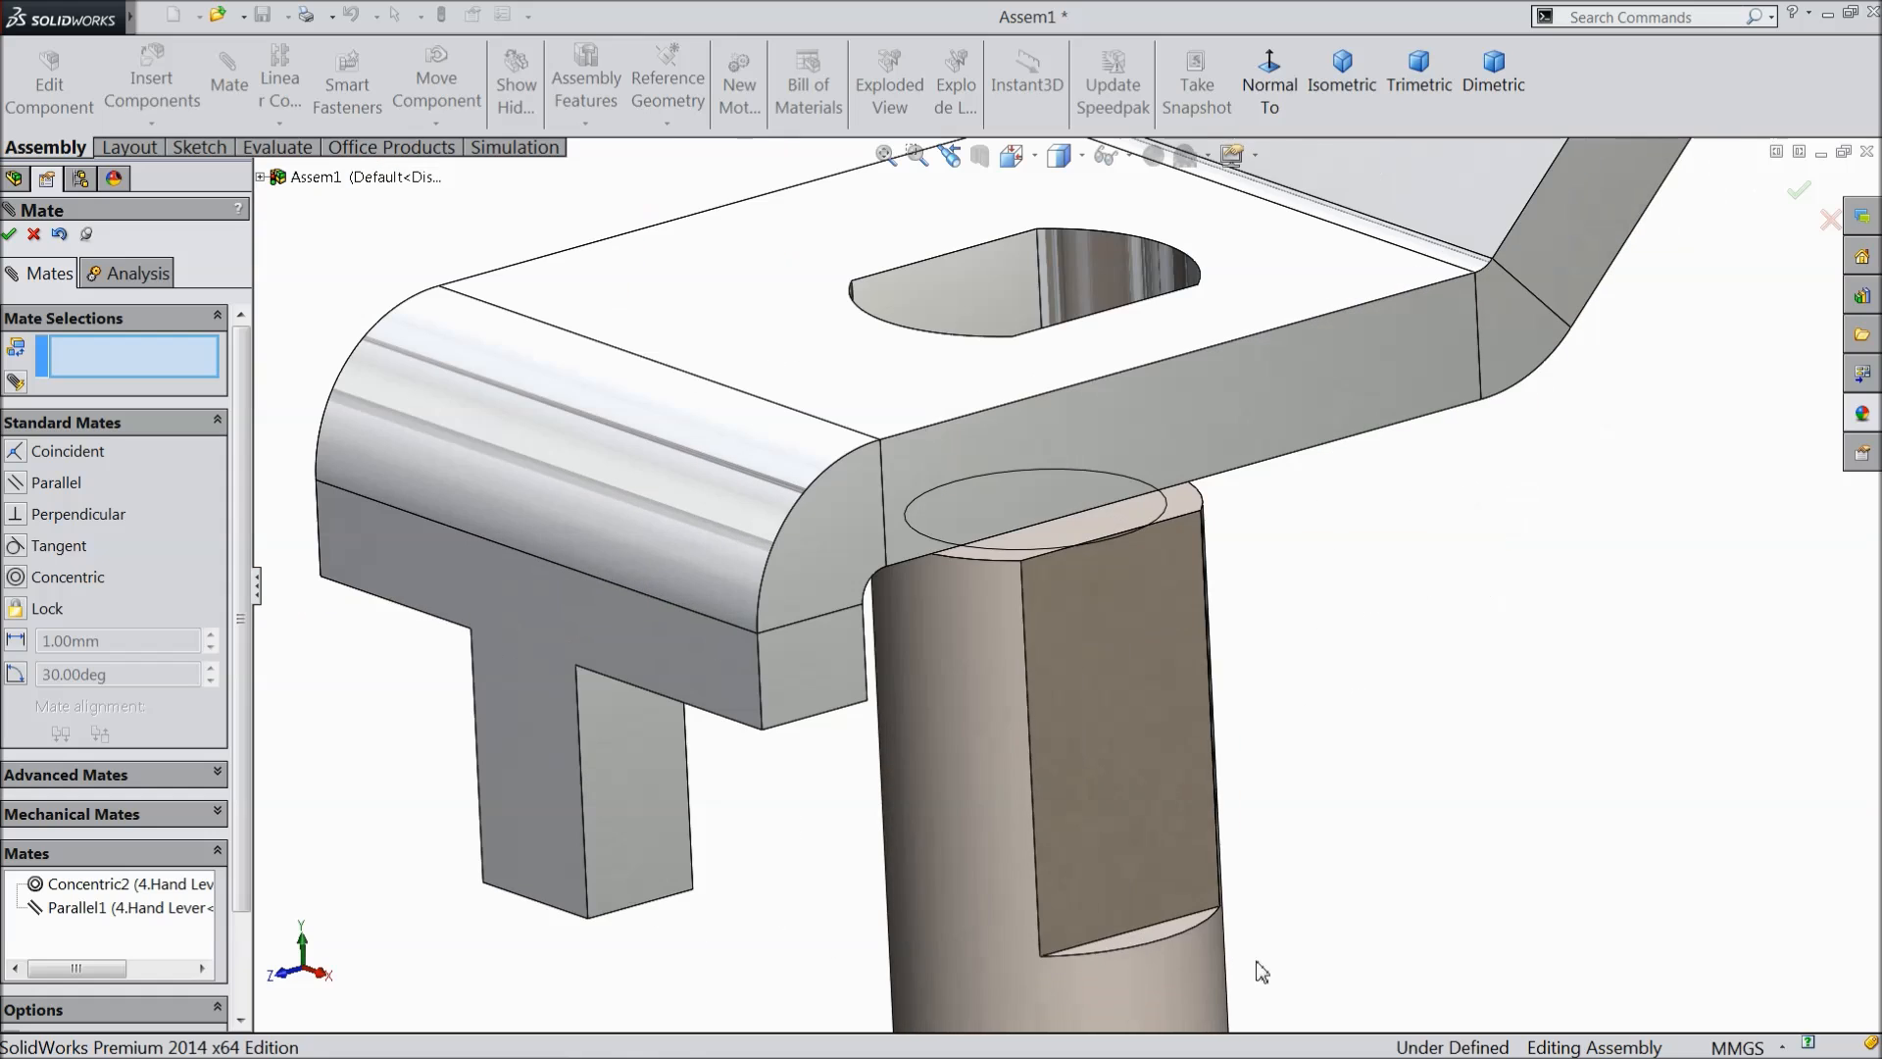
left_click(1139, 939)
middle_click_drag(1323, 882, 1248, 520)
left_click(1247, 468)
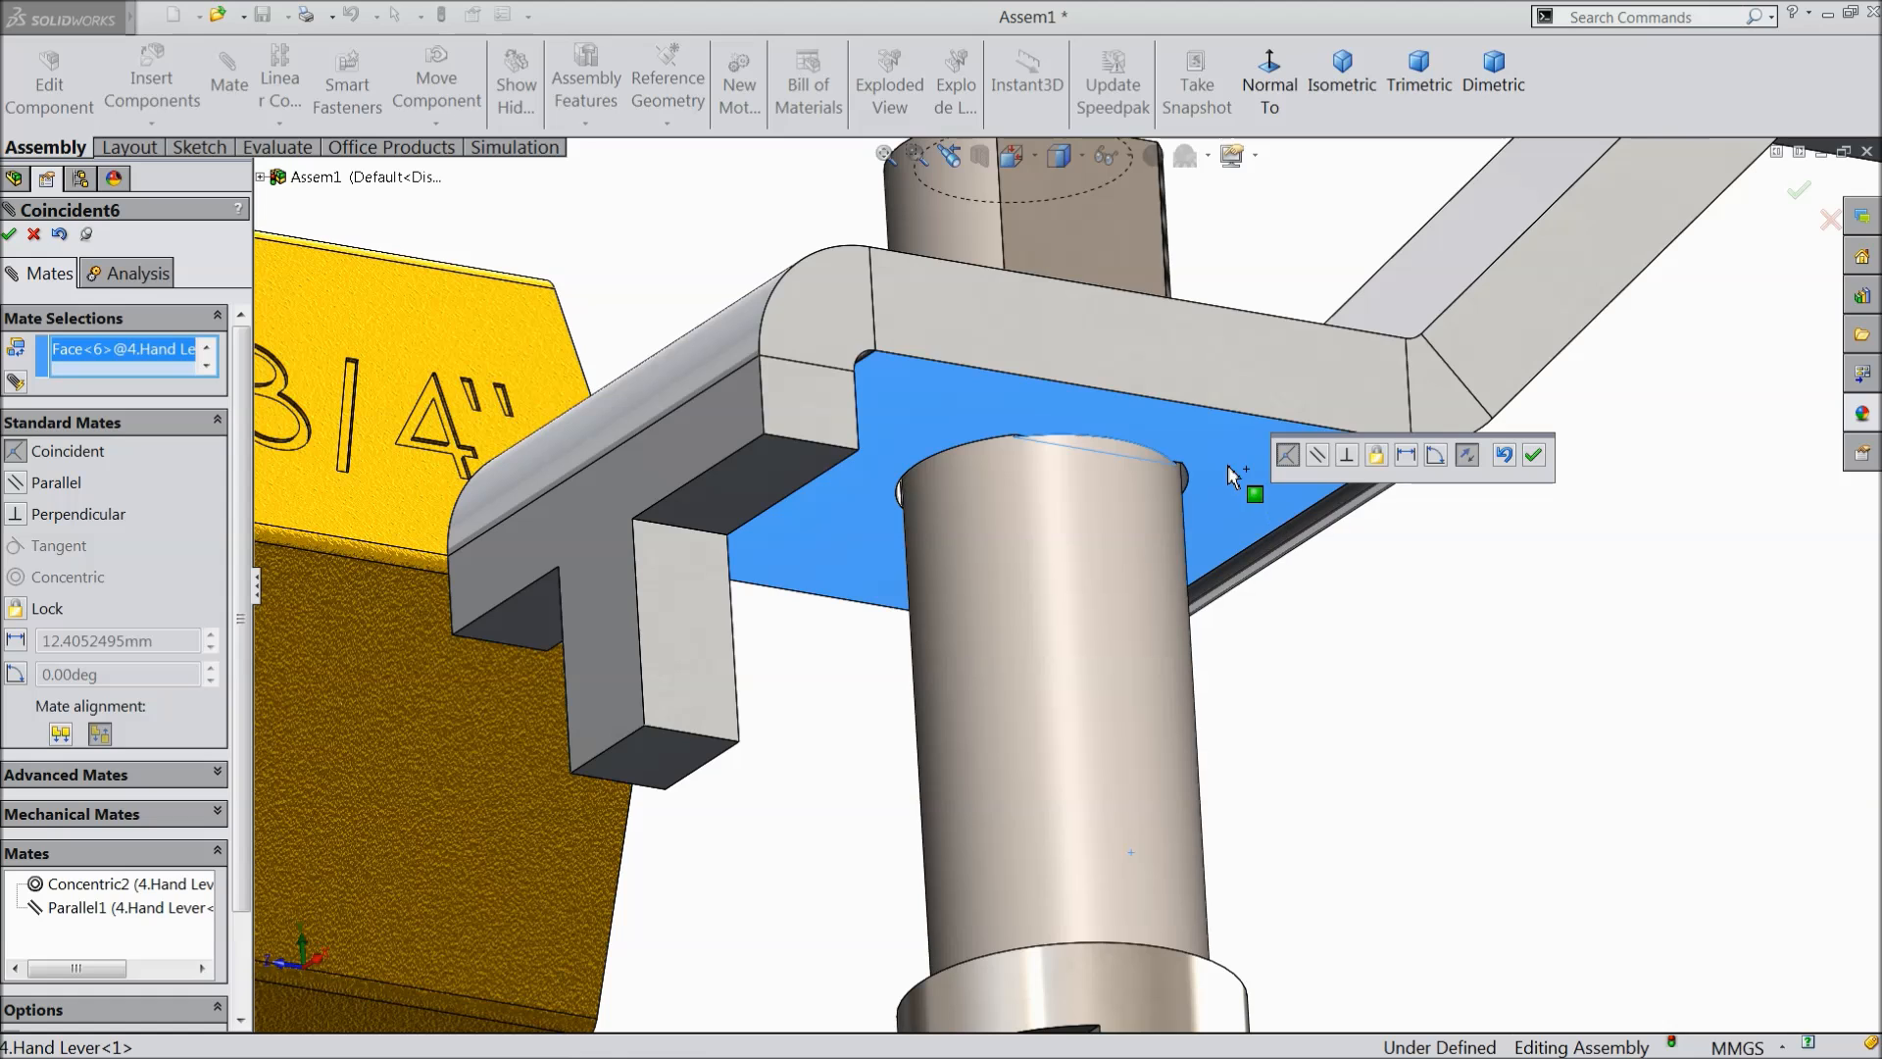
left_click(1534, 461)
- Add a coincident mate between the flat face of the ball's top slot and the flat face of the tongue at the stem's lower end
scroll(1358, 525, "up", 5)
middle_click_drag(1200, 431, 1239, 572)
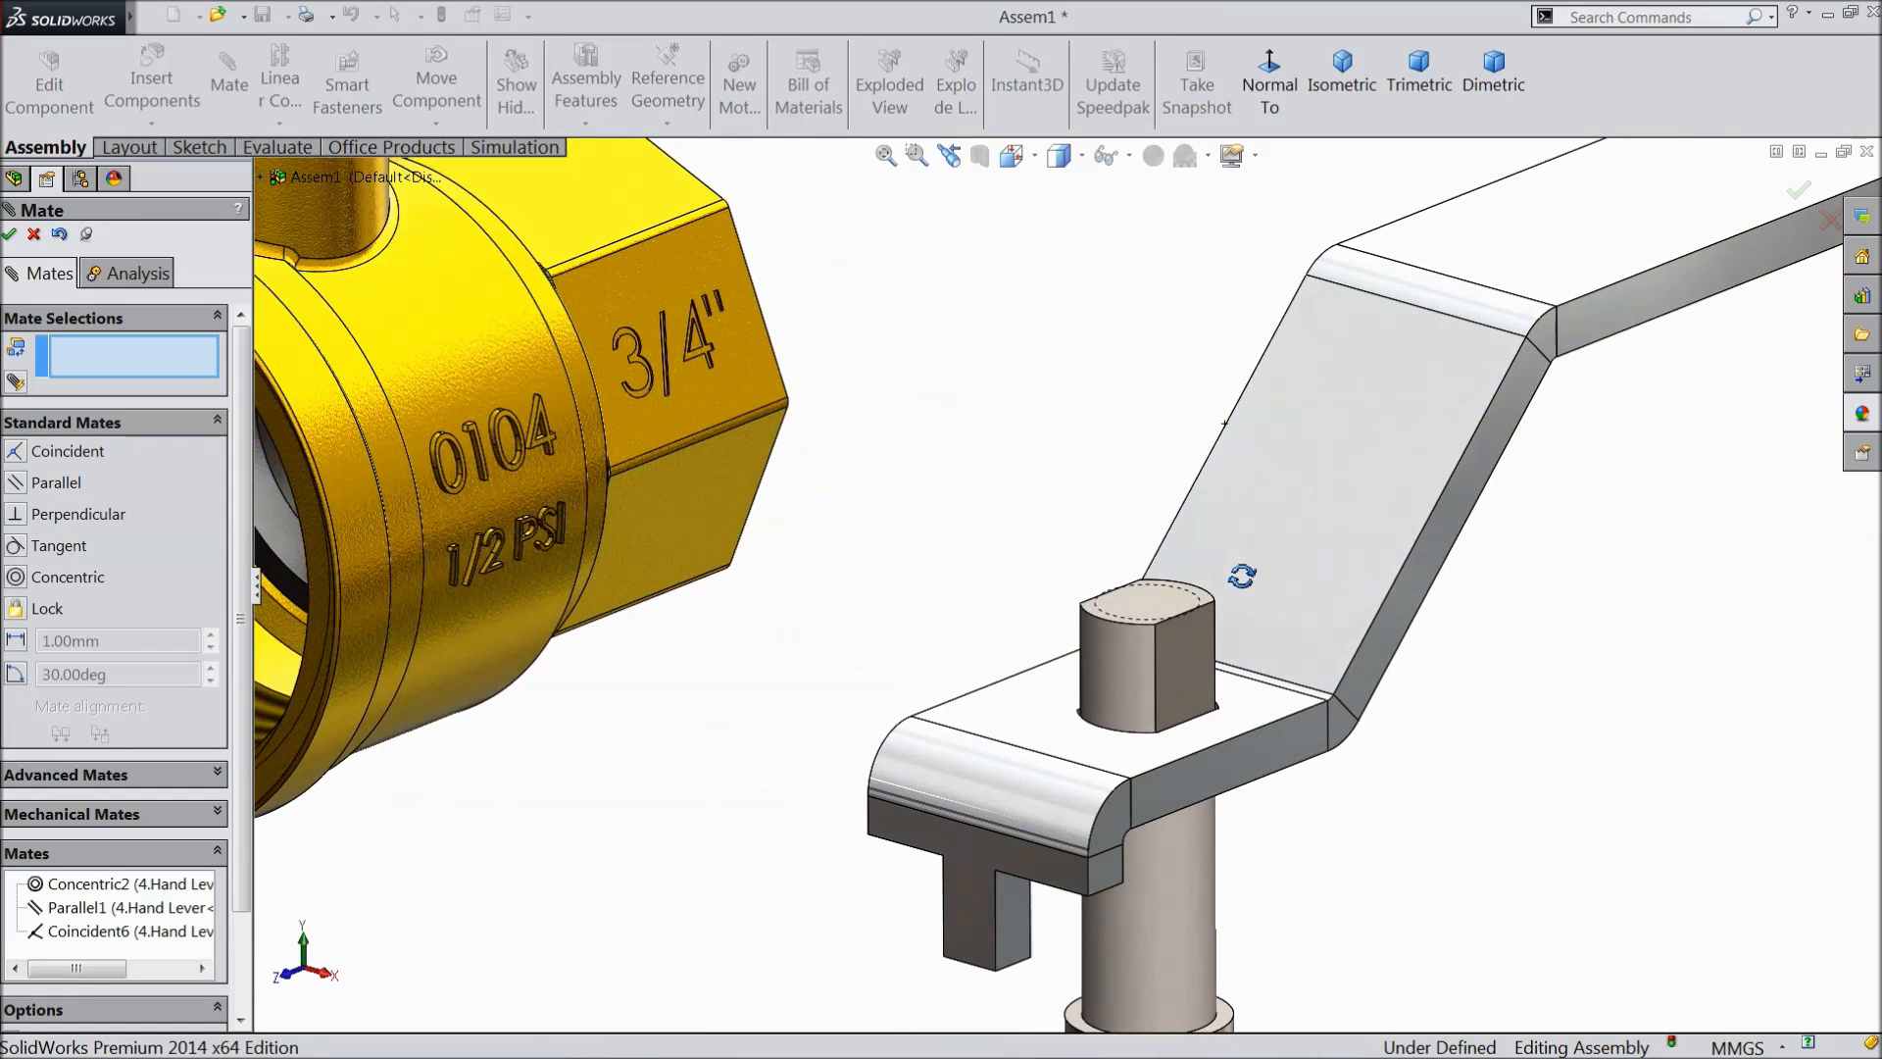
scroll(1196, 684, "up", 3)
scroll(1243, 755, "down", 5)
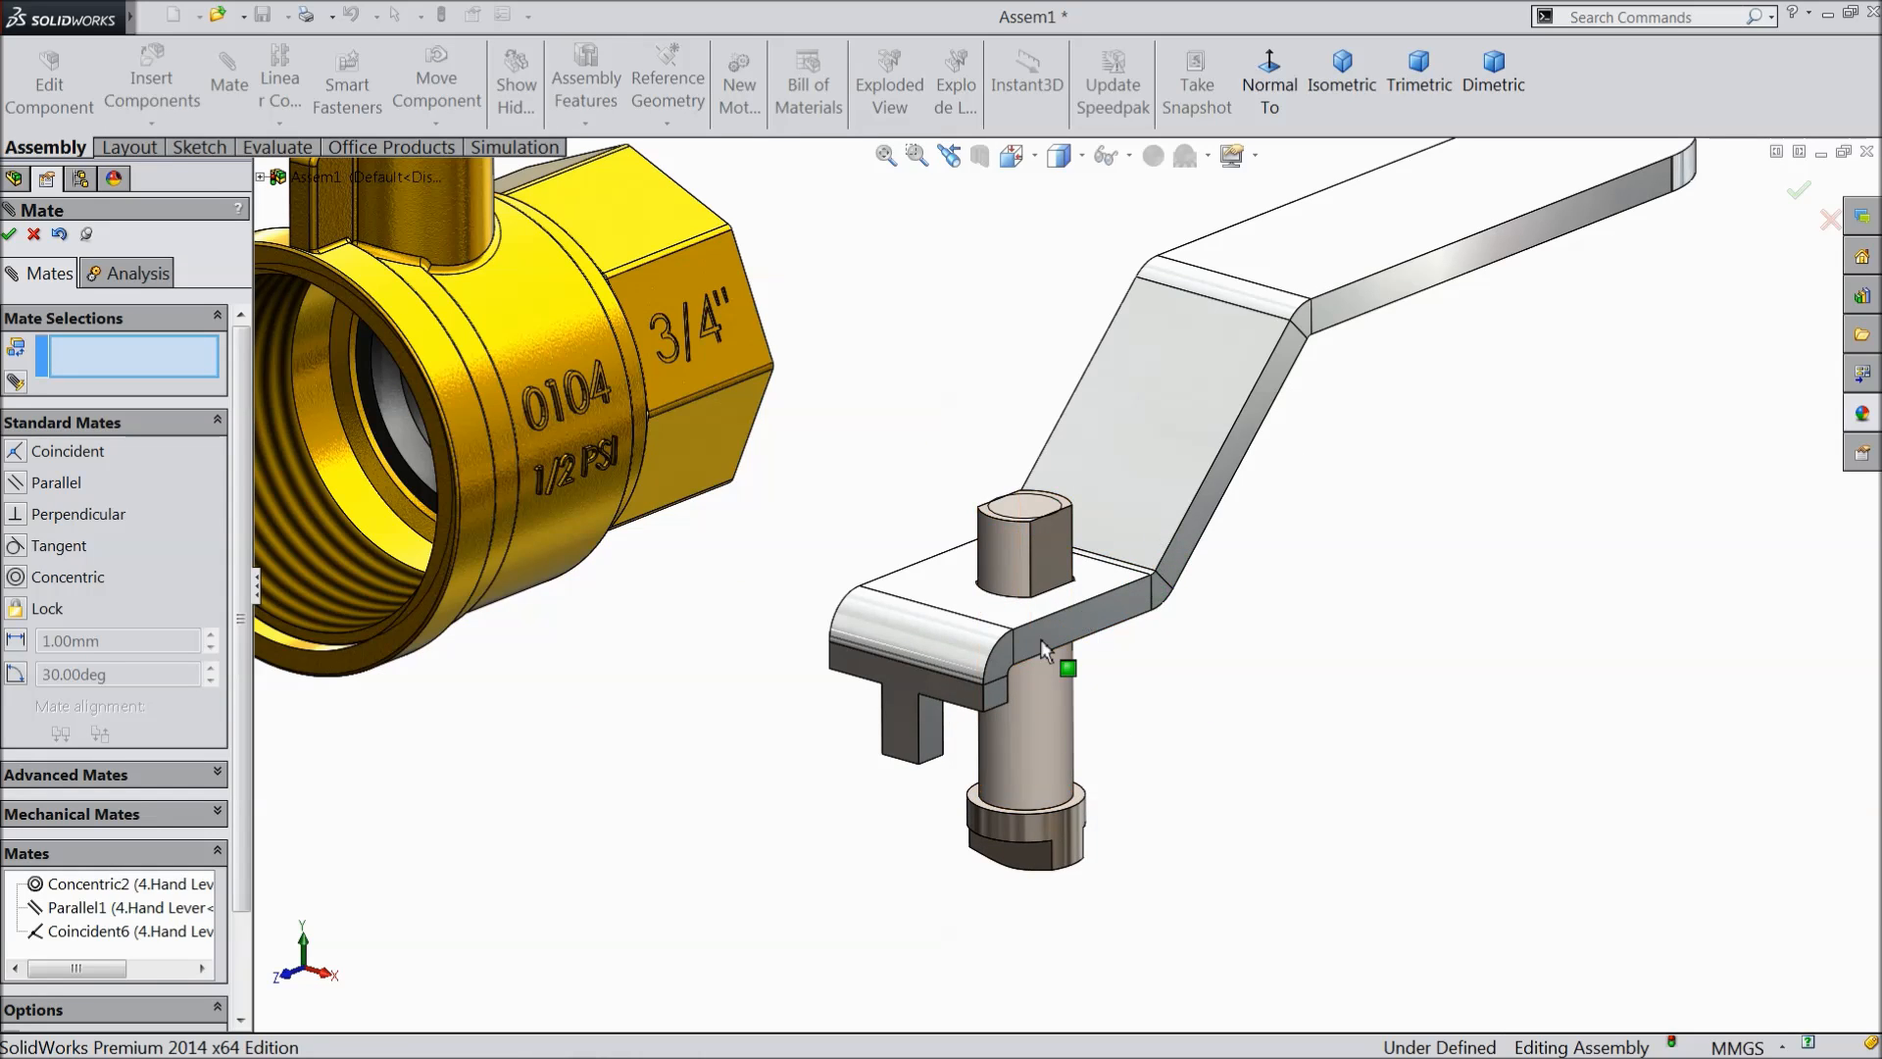
scroll(1039, 638, "up", 5)
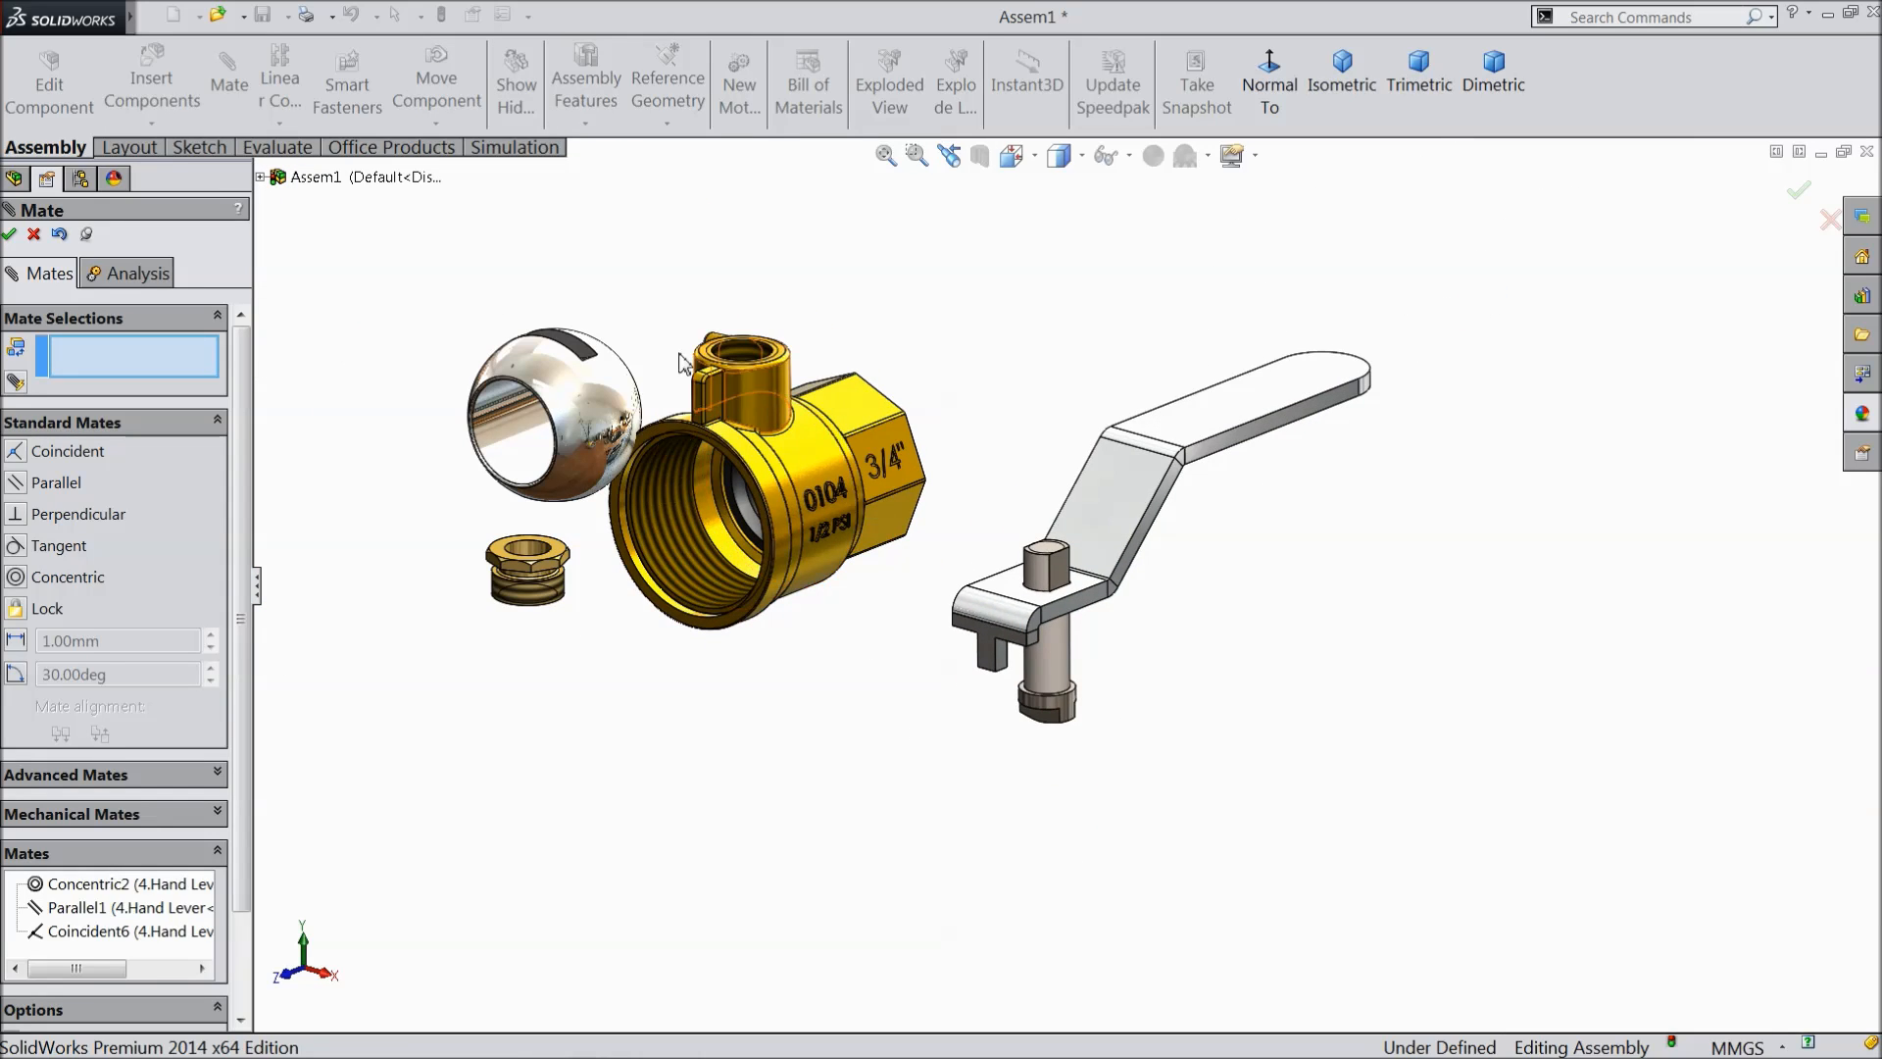
scroll(683, 363, "down", 2)
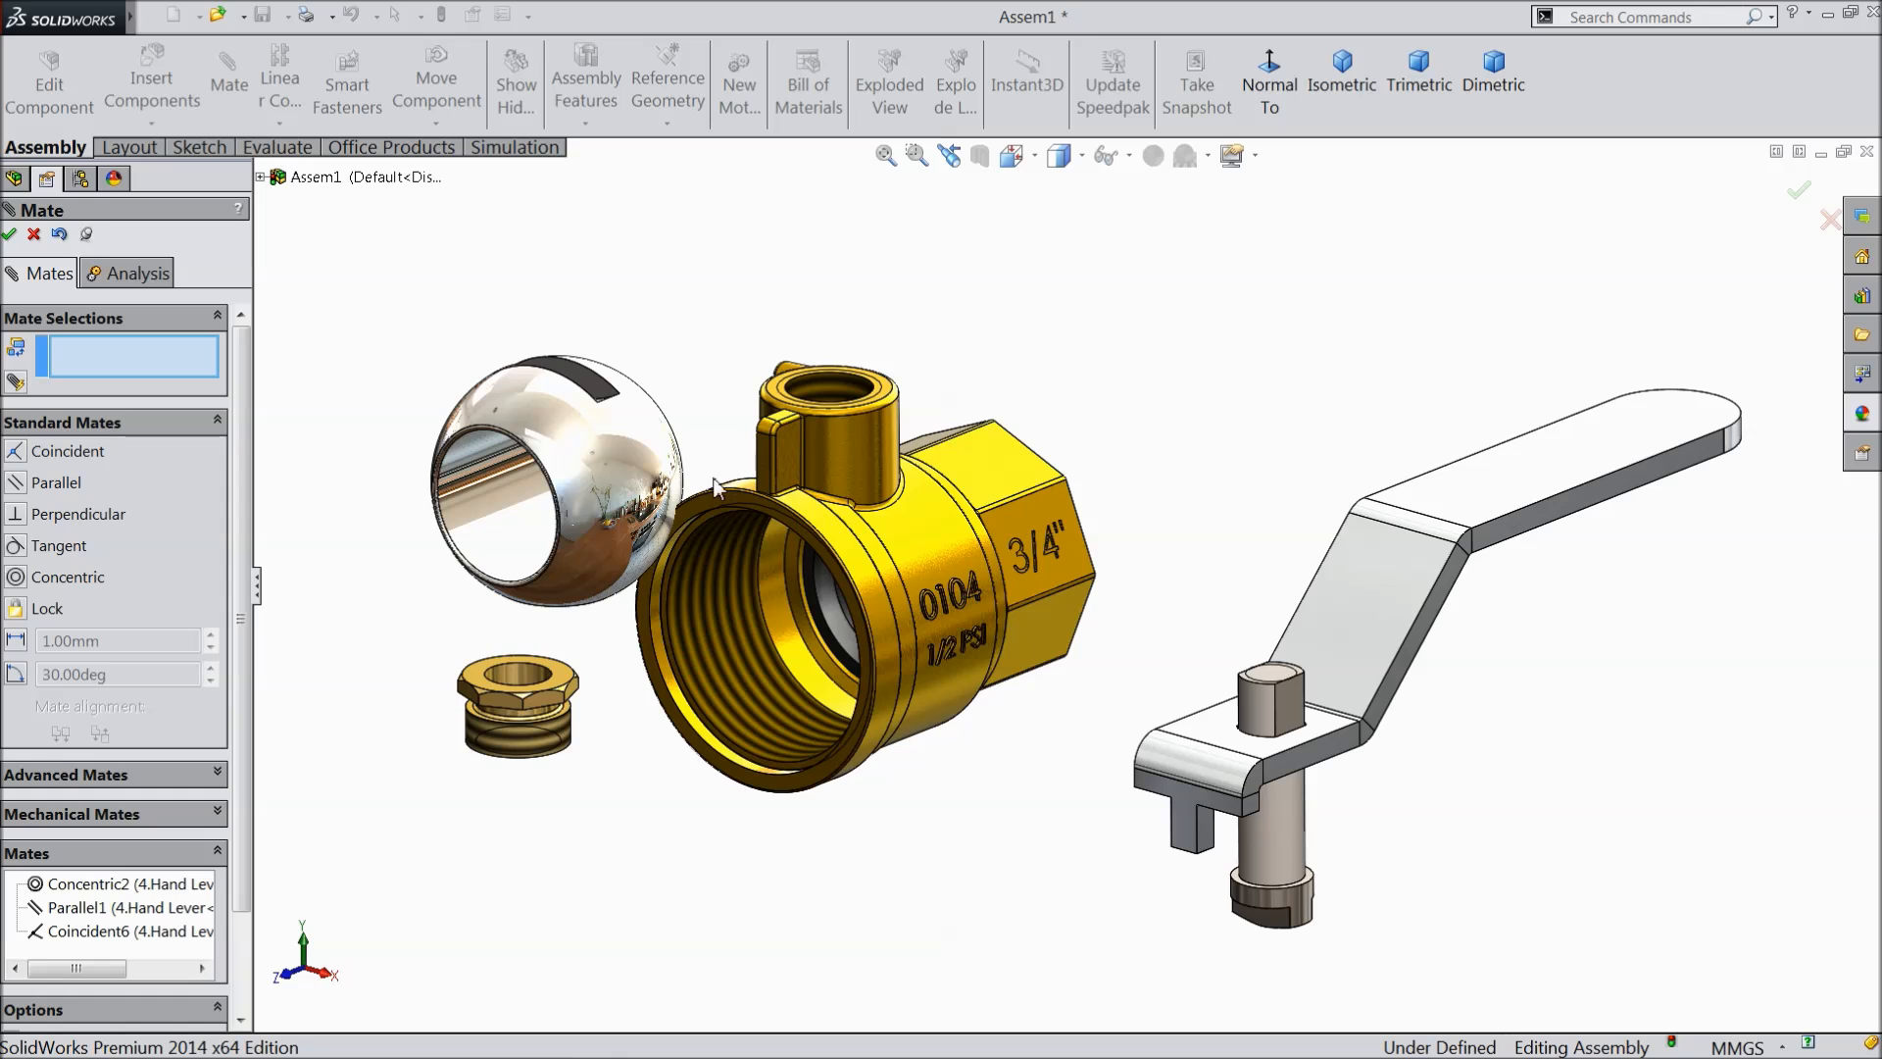
scroll(617, 390, "down", 2)
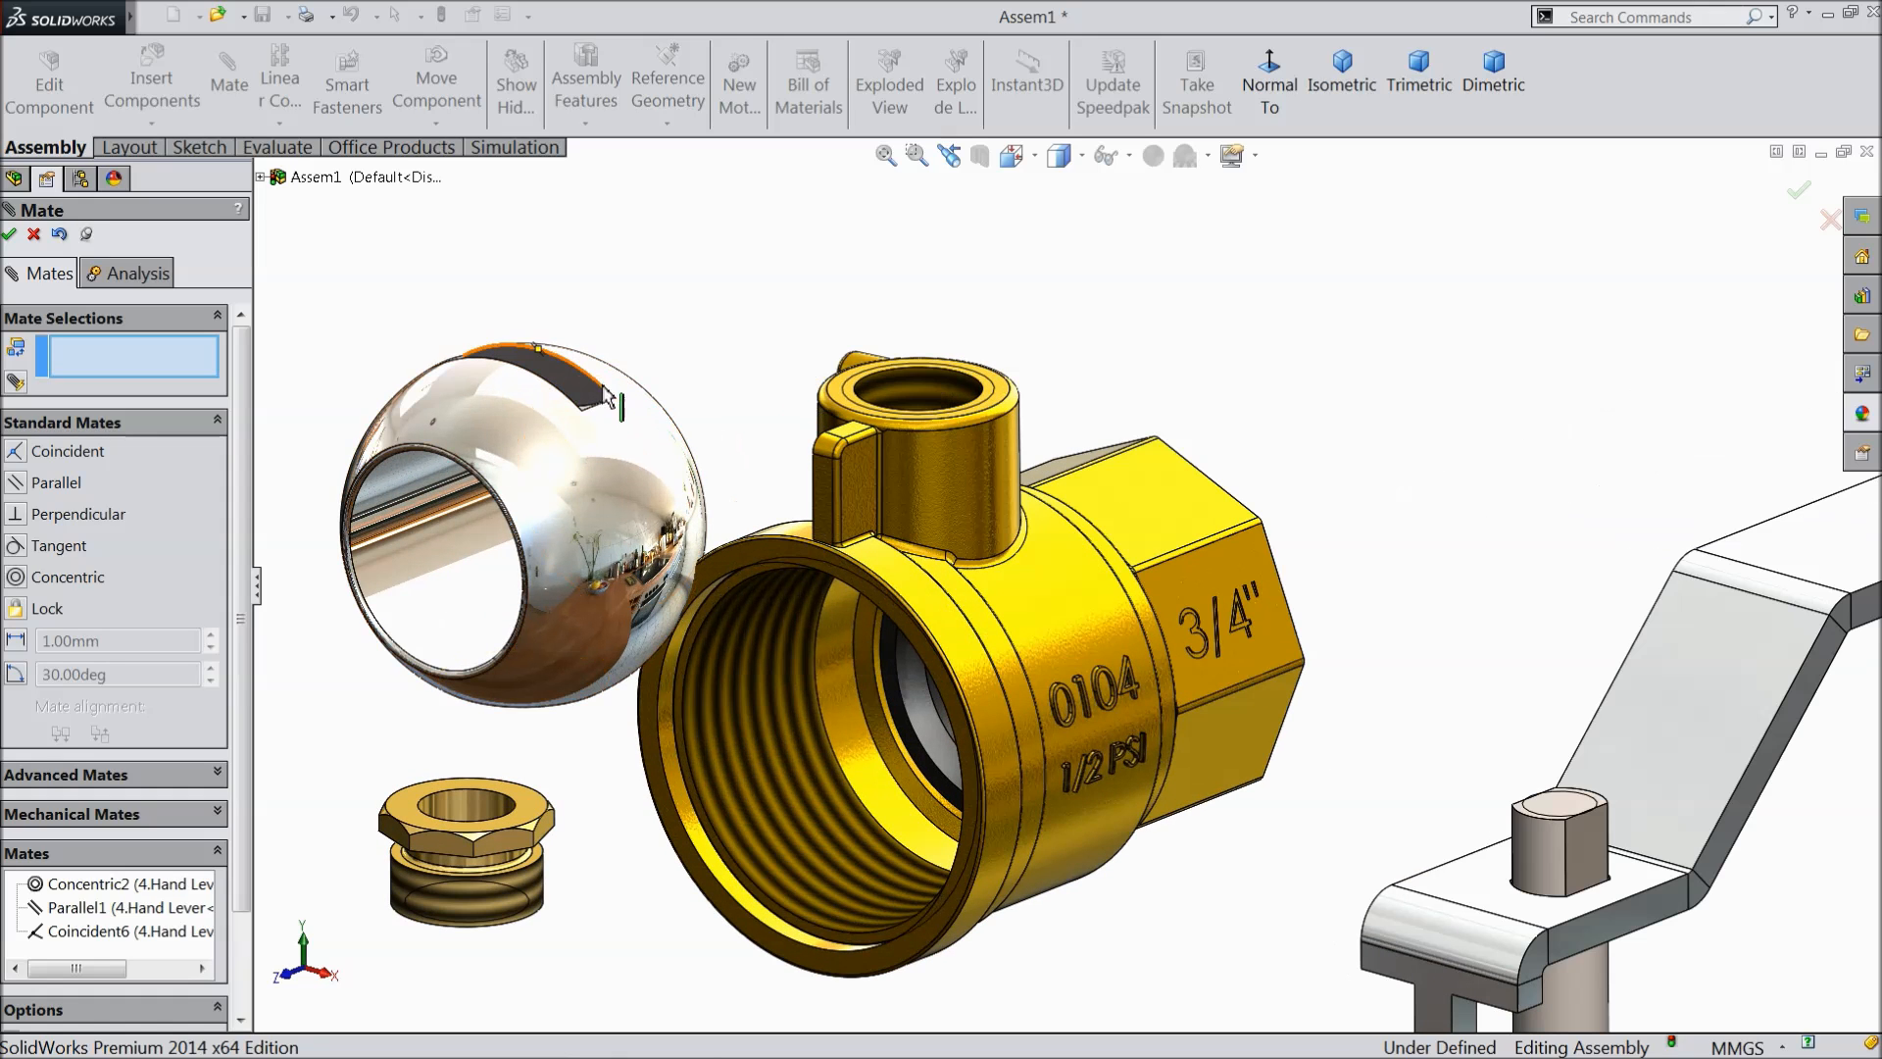
left_click(566, 378)
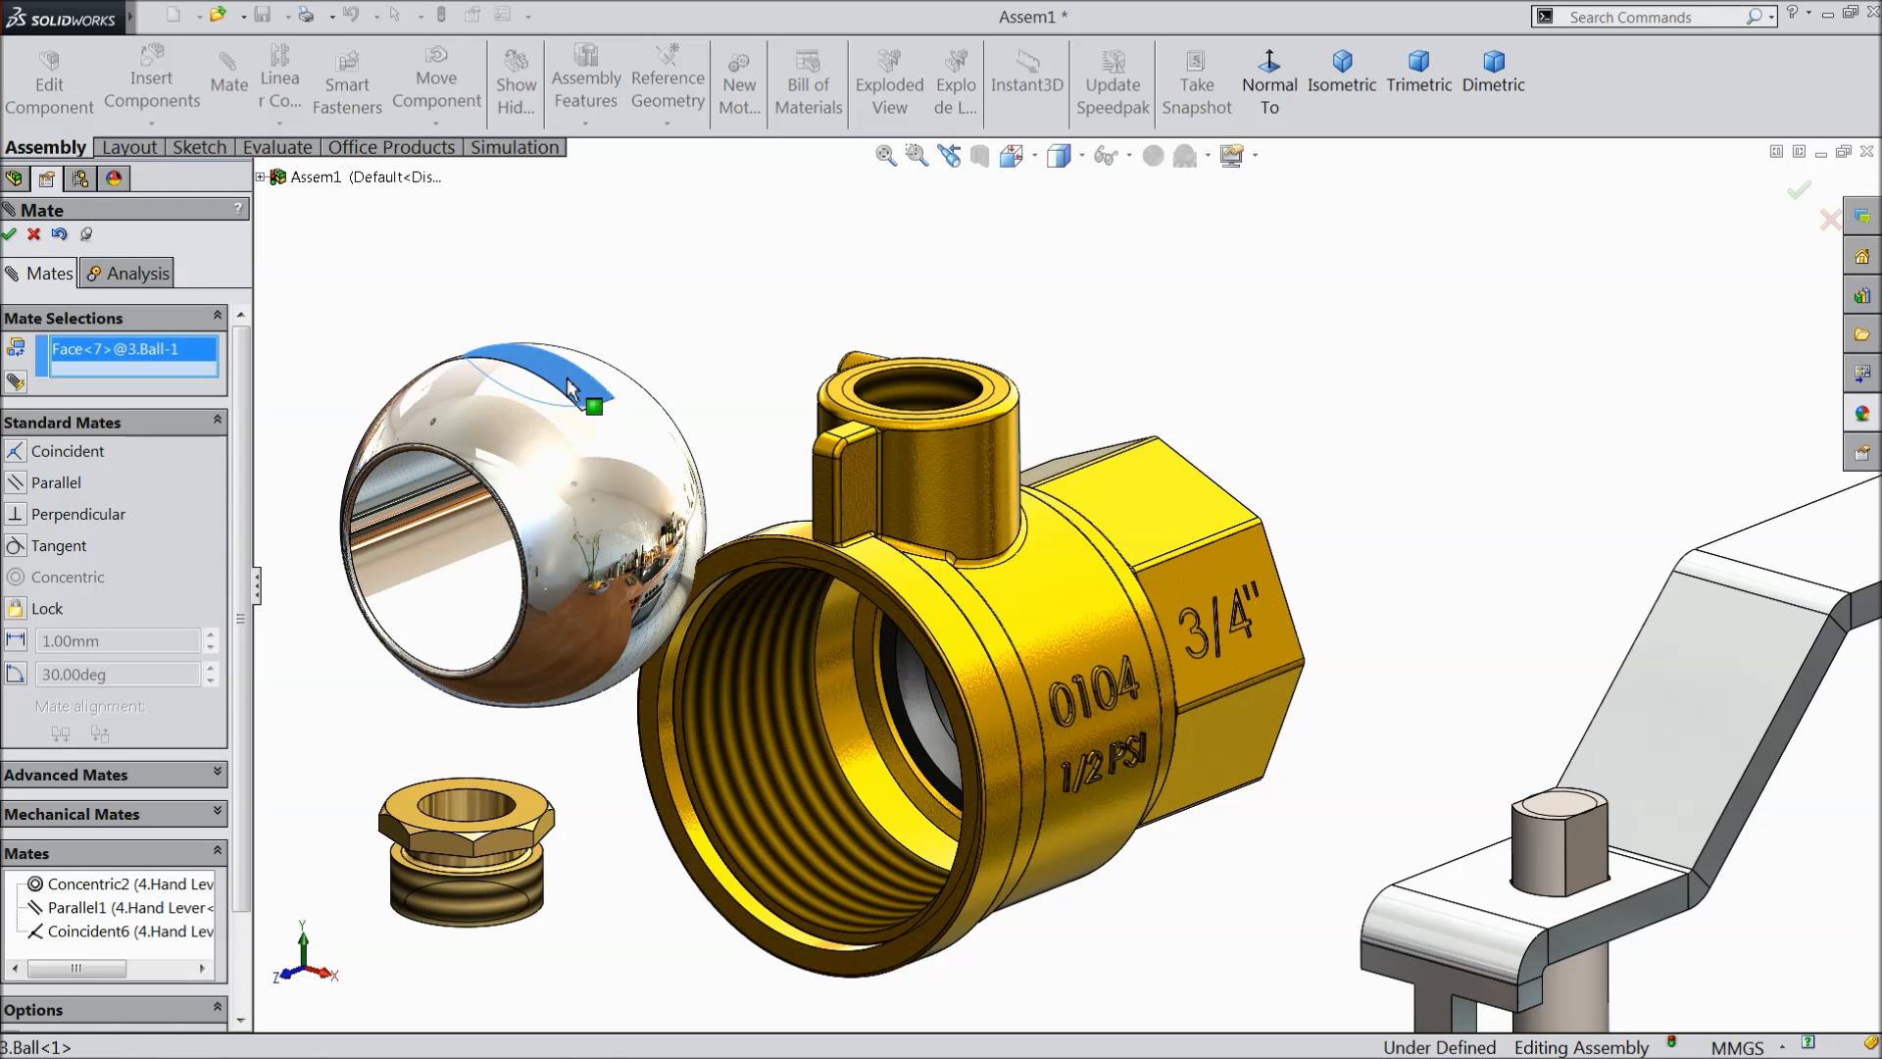
scroll(567, 379, "up", 2)
scroll(1483, 932, "down", 3)
middle_click_drag(1380, 838, 1216, 838)
left_click(1309, 835)
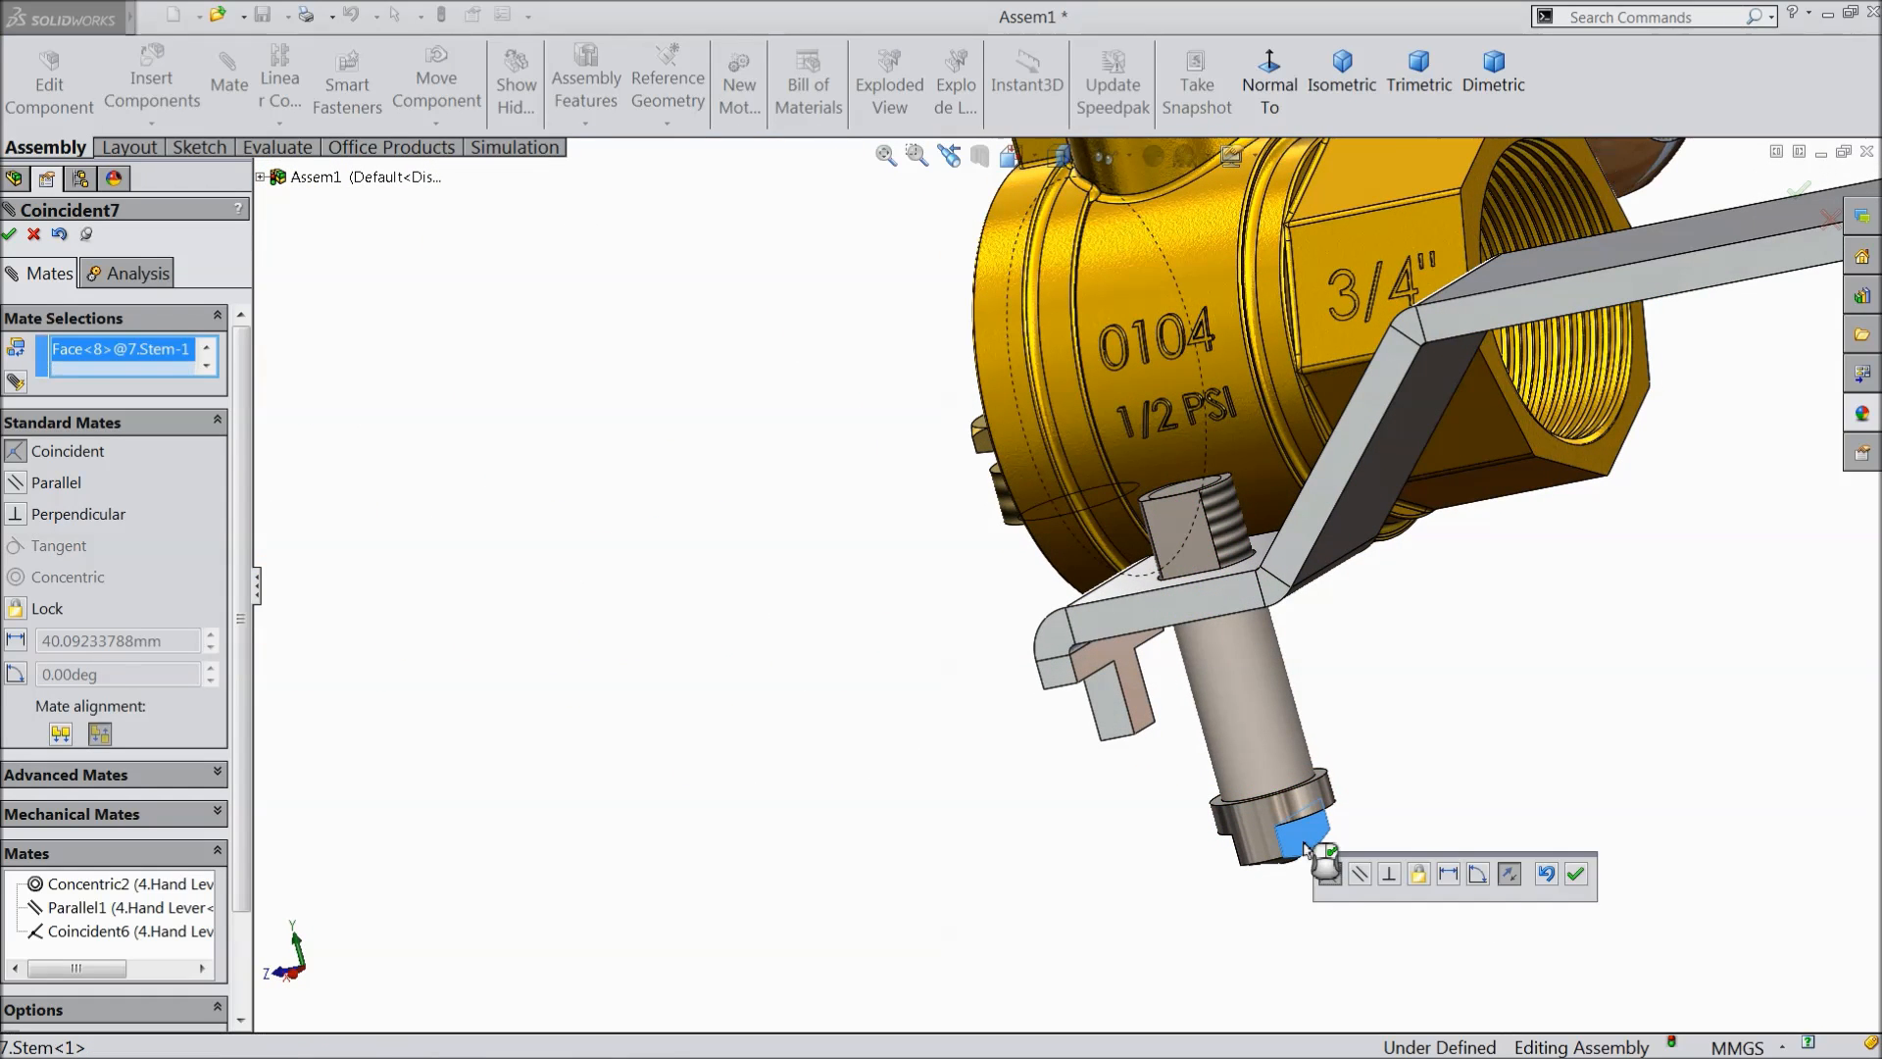
left_click(1573, 876)
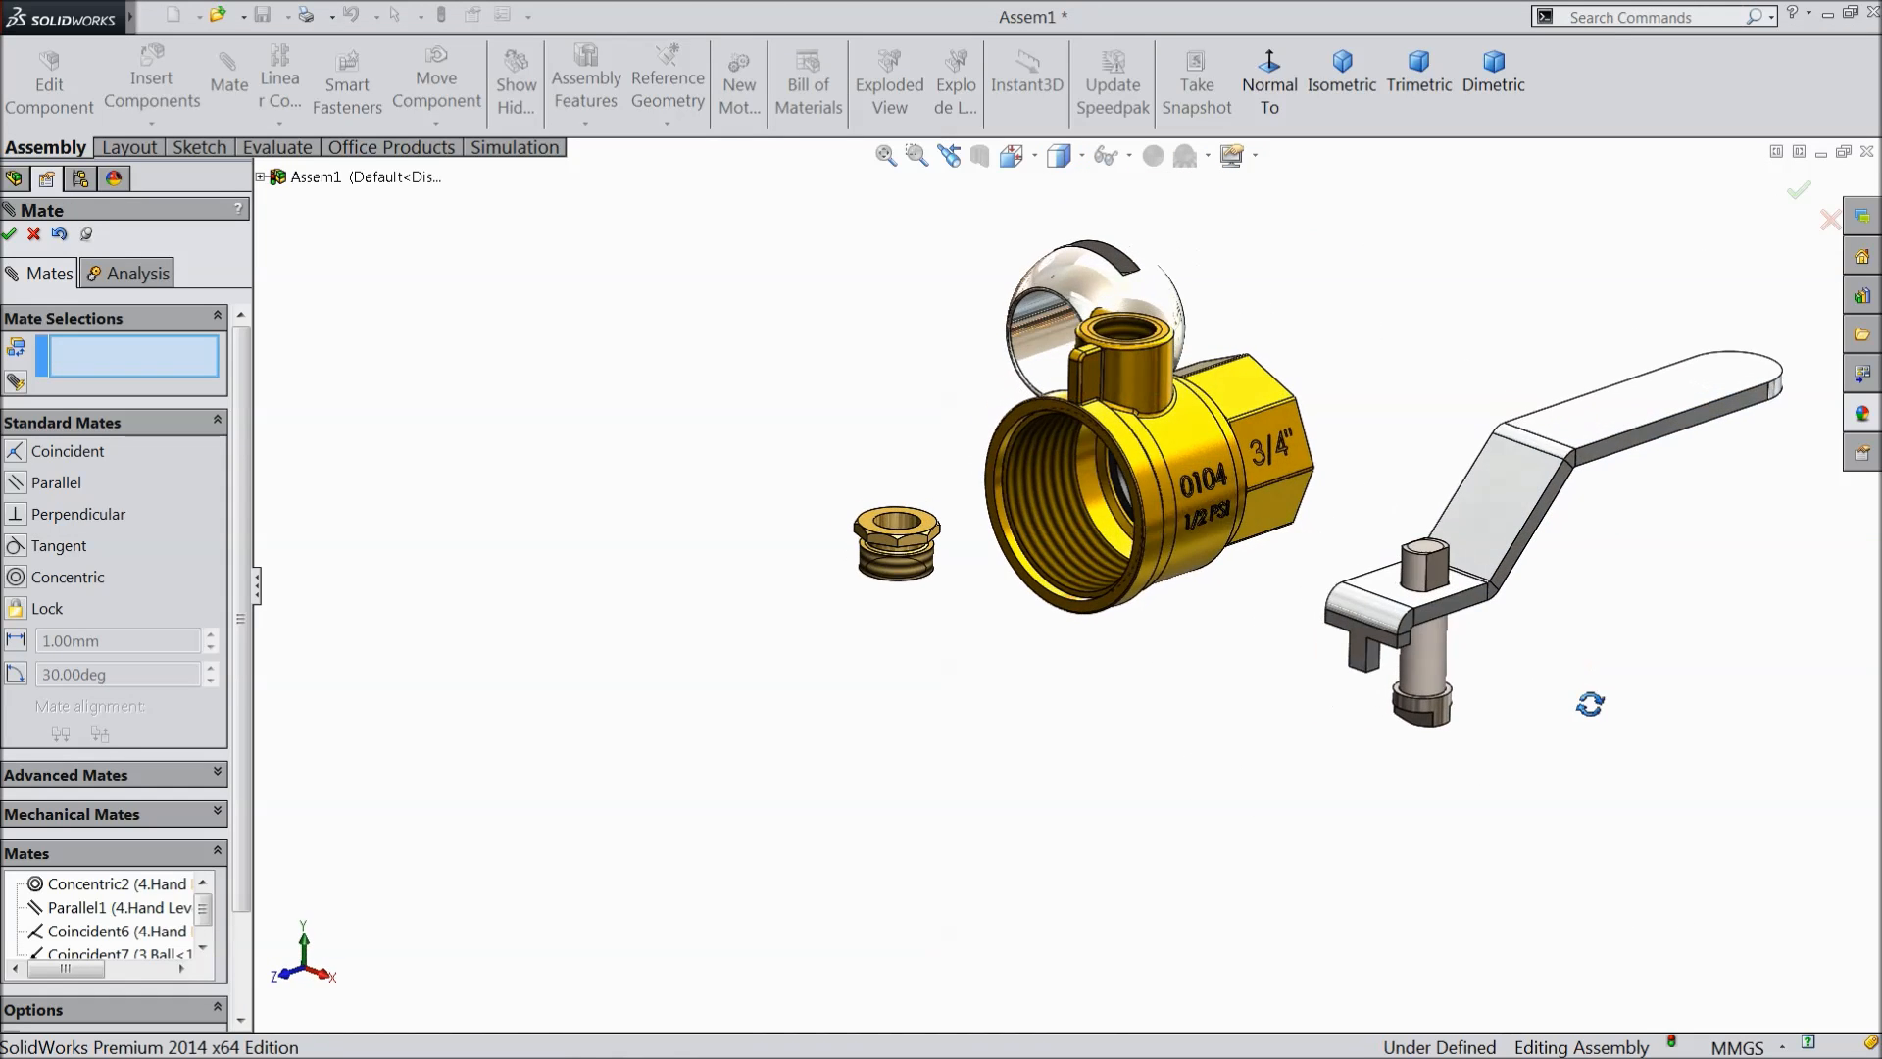
- Move the ball below the stem's lower end and close the Mate command
left_click_drag(1183, 351, 1573, 743)
middle_click_drag(1573, 743, 1603, 570)
scroll(1608, 568, "down", 5)
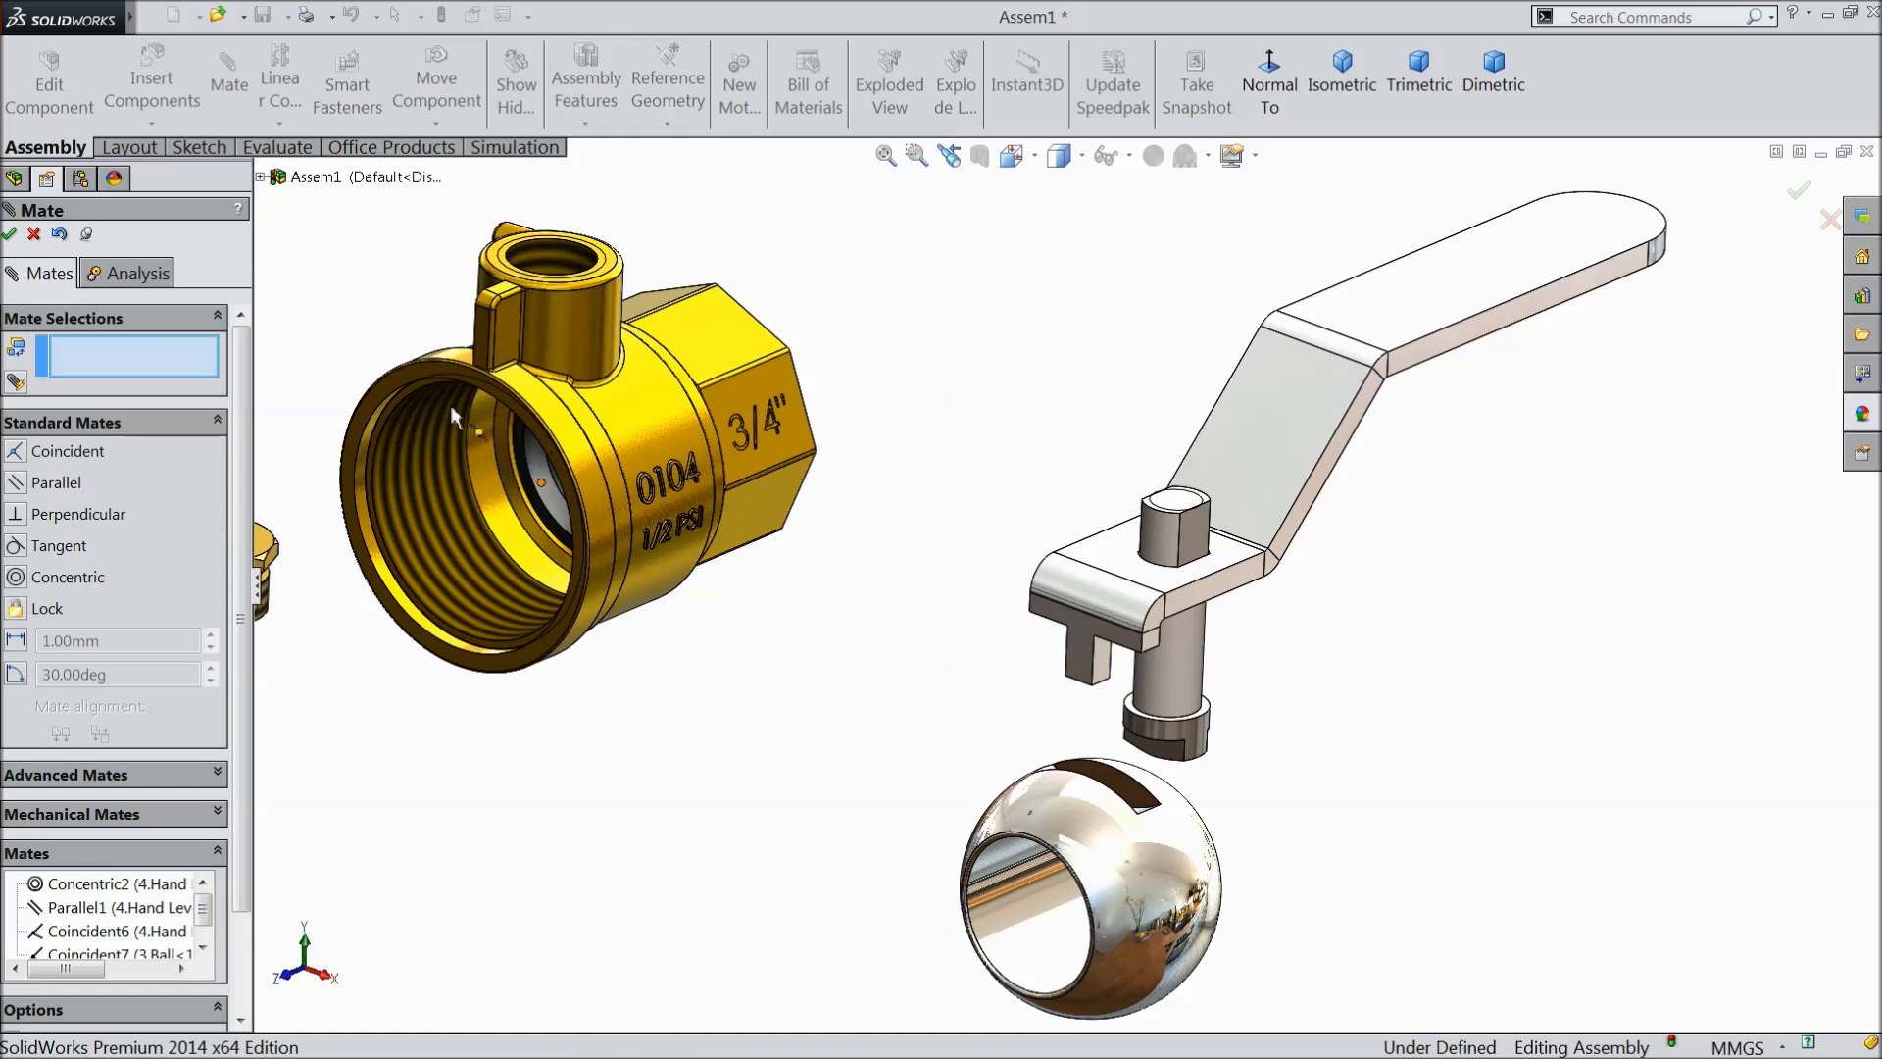
left_click(34, 235)
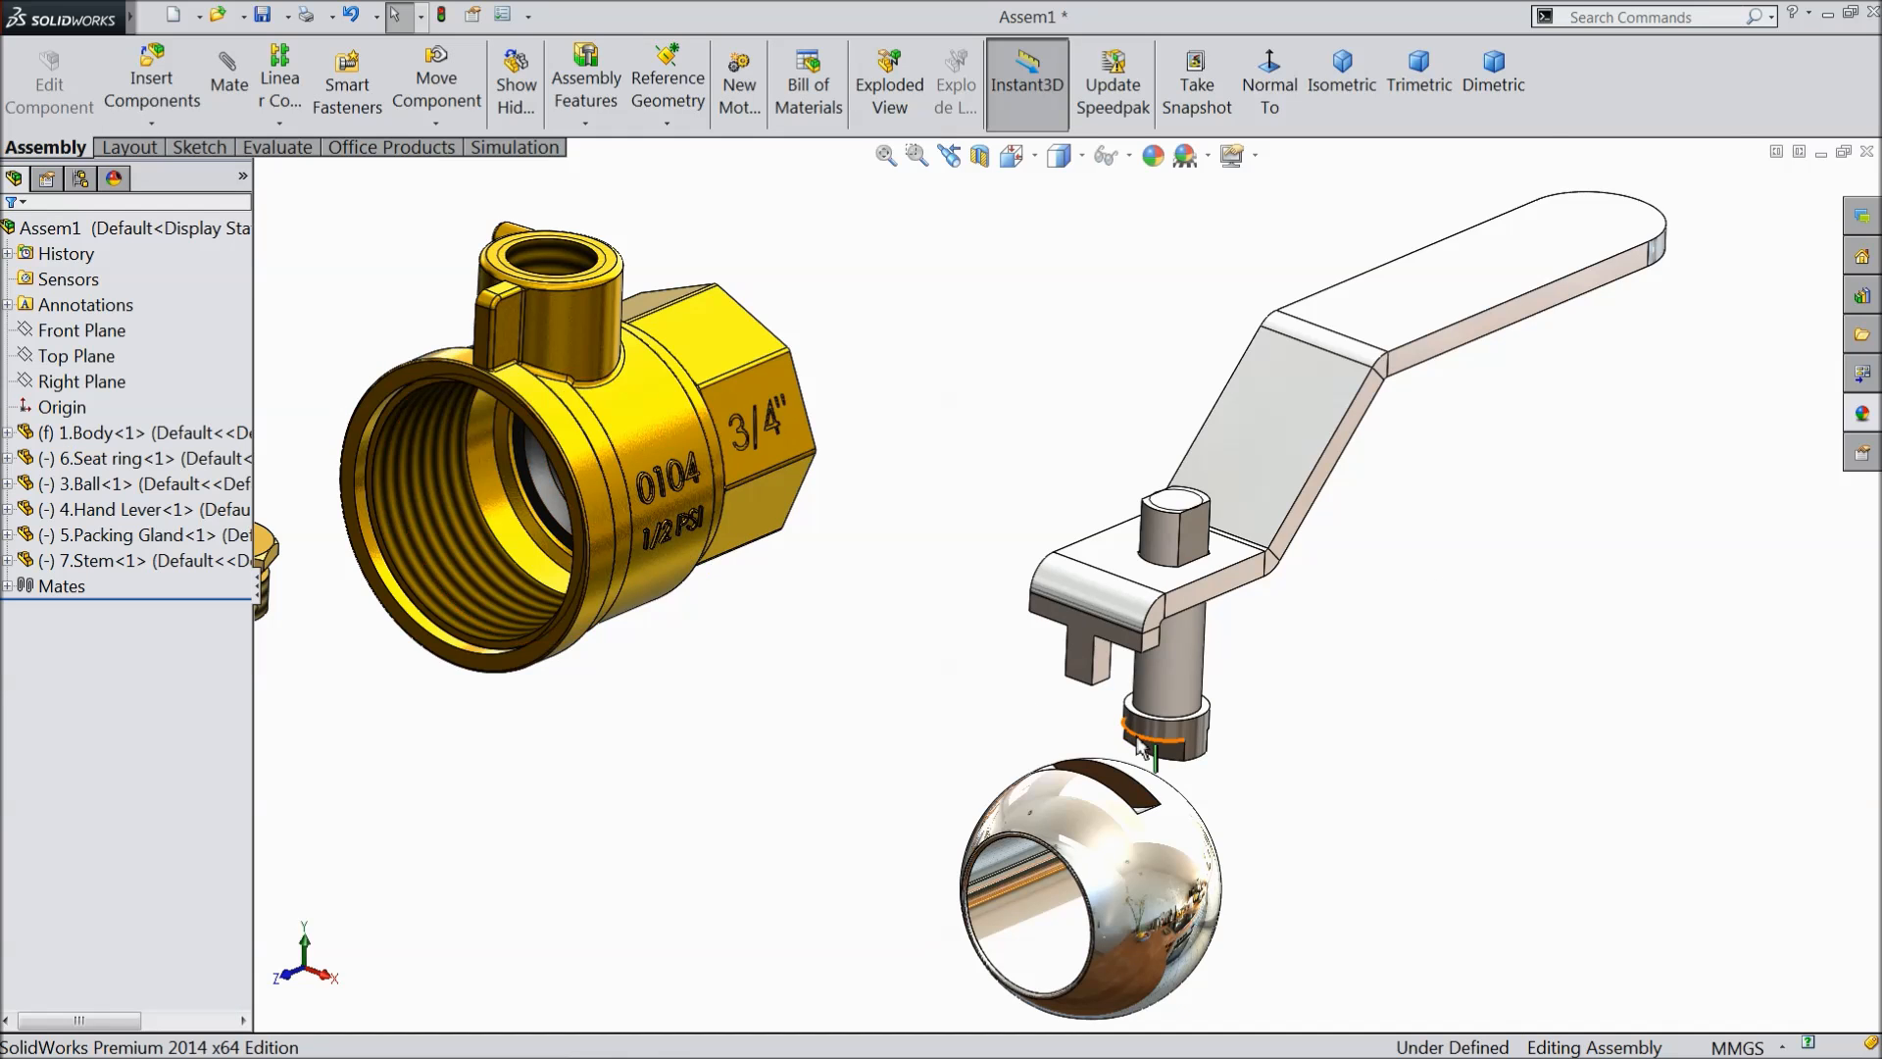
- Expand the ball and the stem in the assembly tree to expose their reference planes
scroll(1103, 602, "up", 2)
left_click(1163, 676)
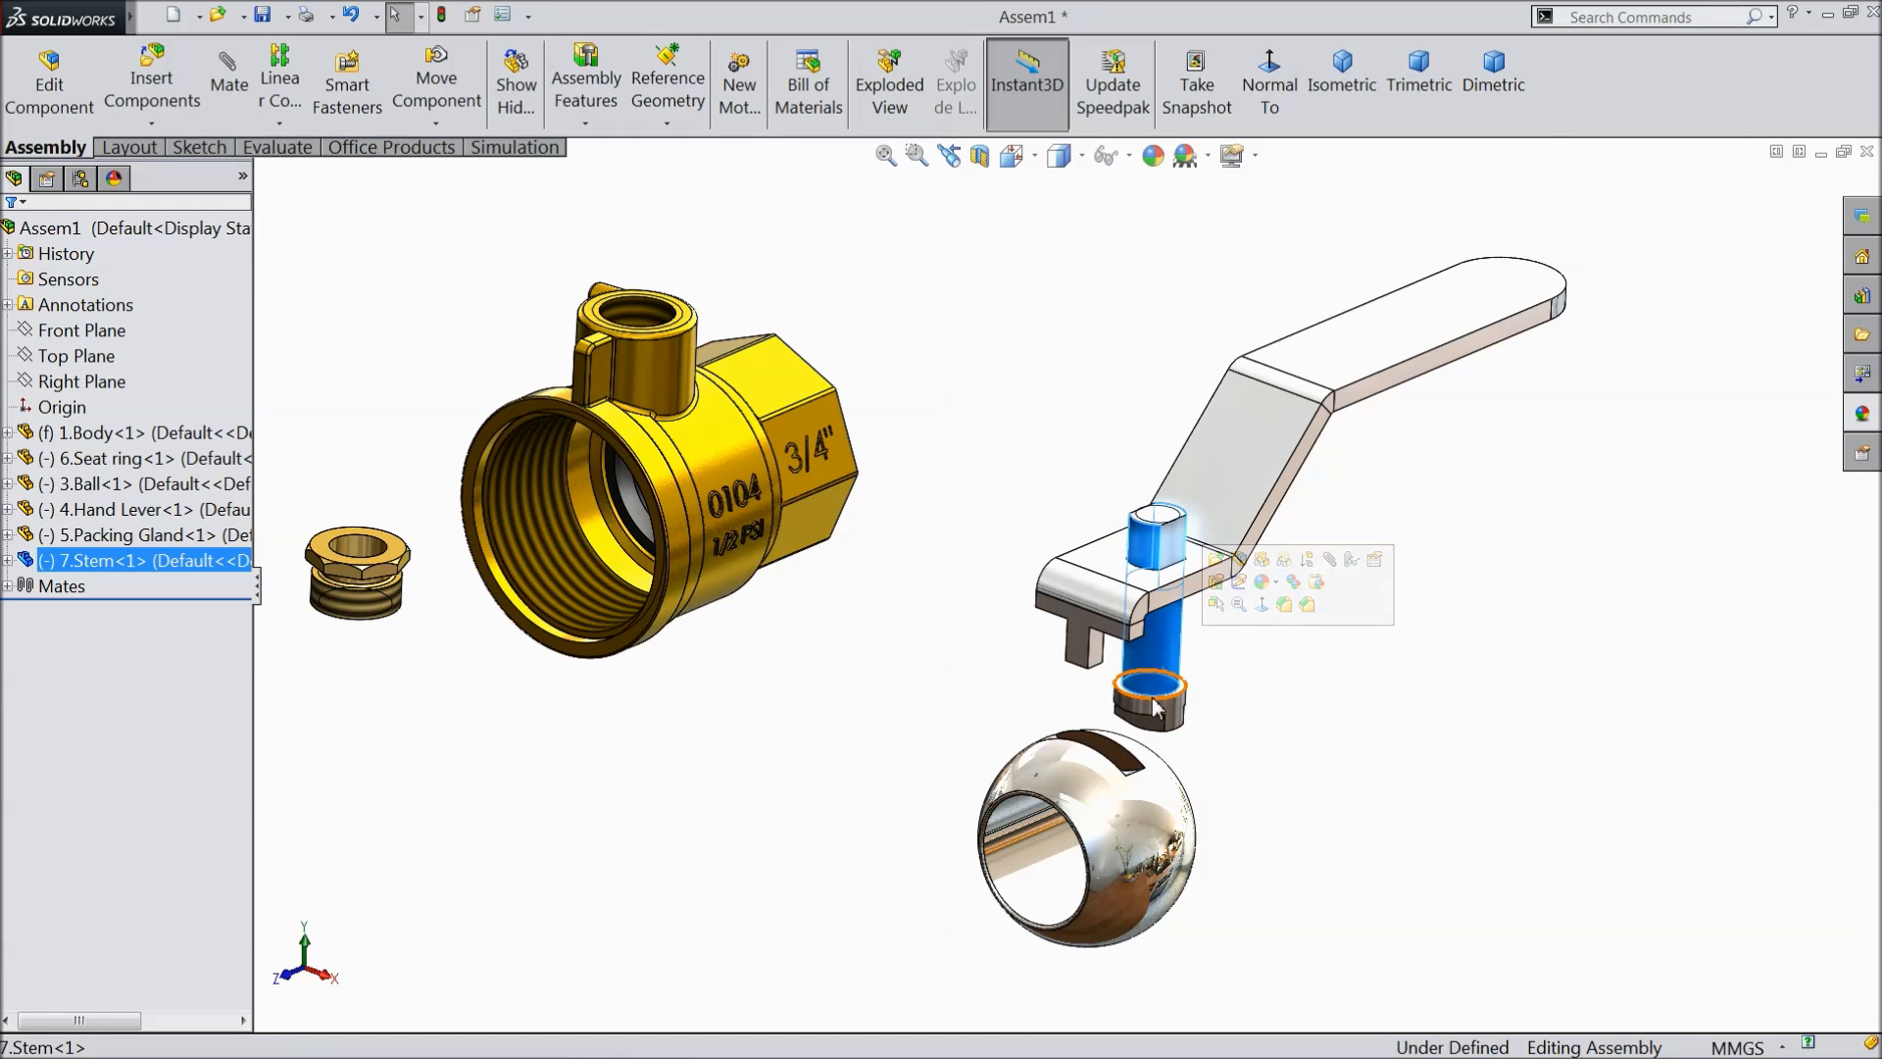
left_click(1088, 819)
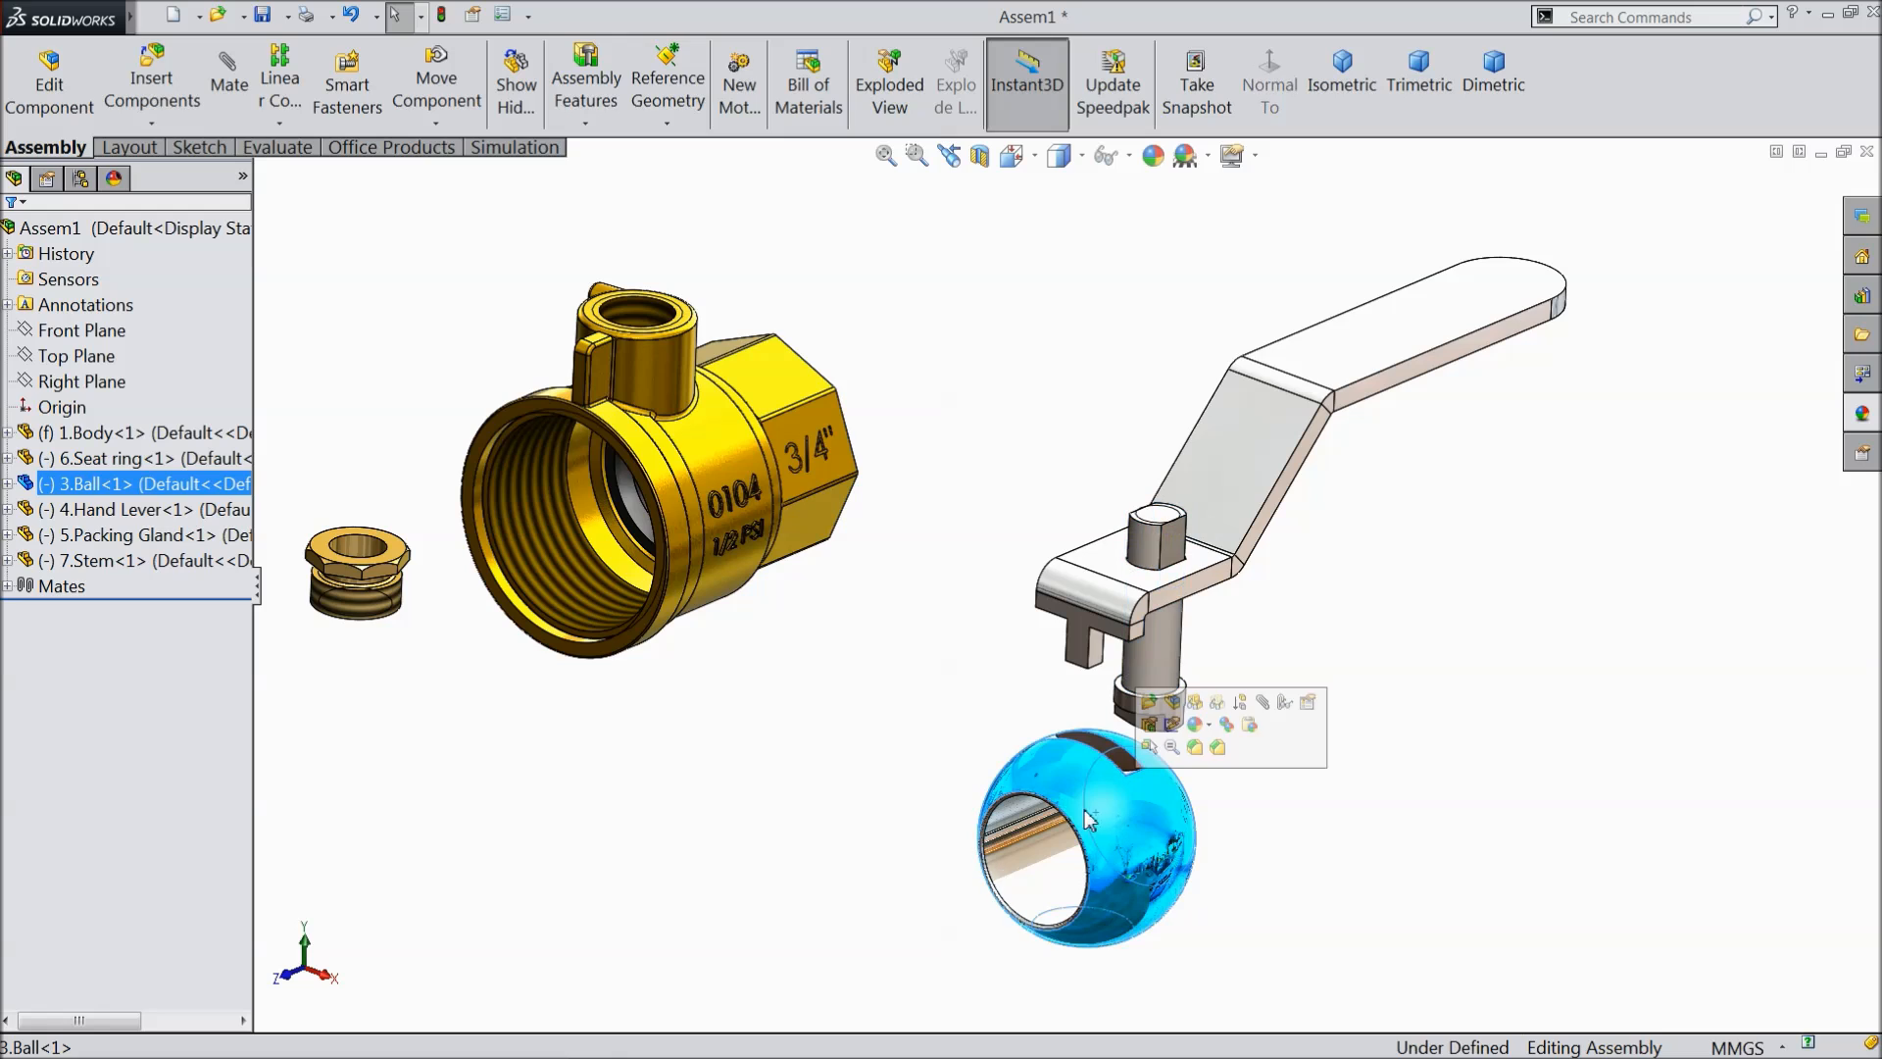
left_click(7, 484)
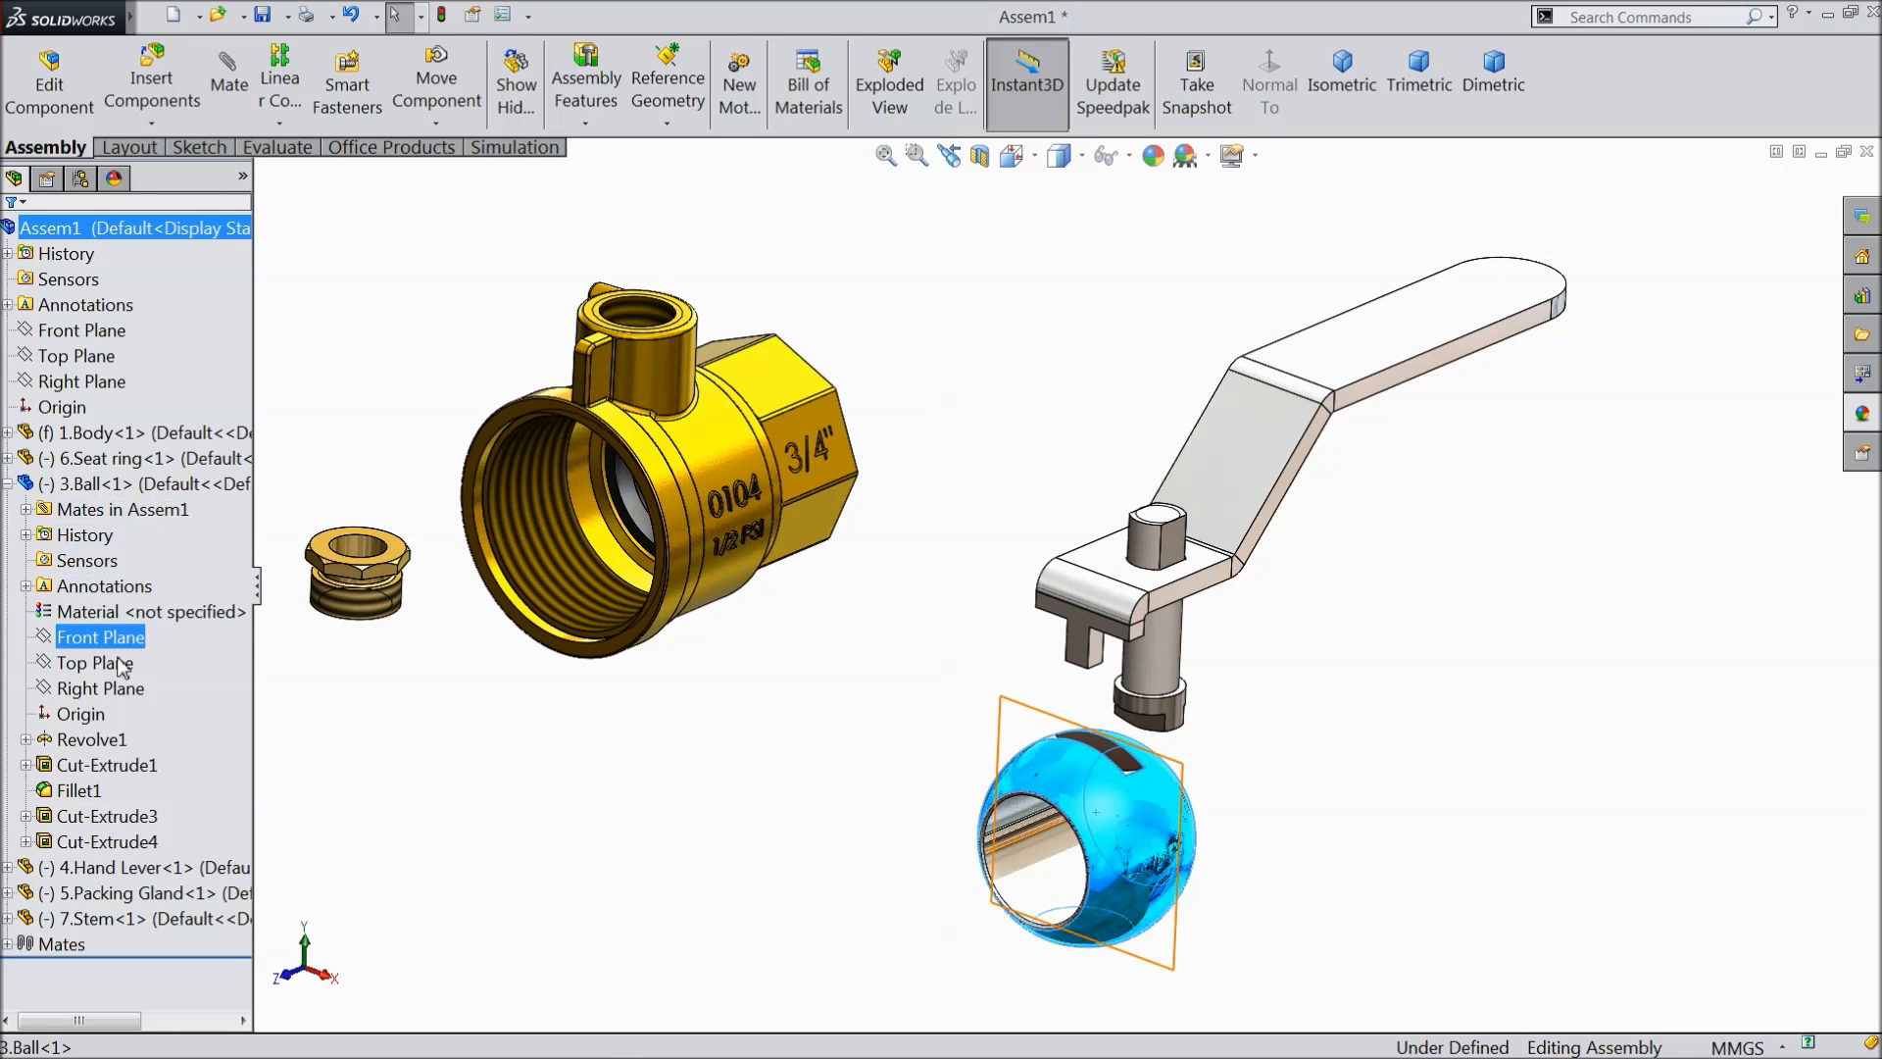
left_click(7, 918)
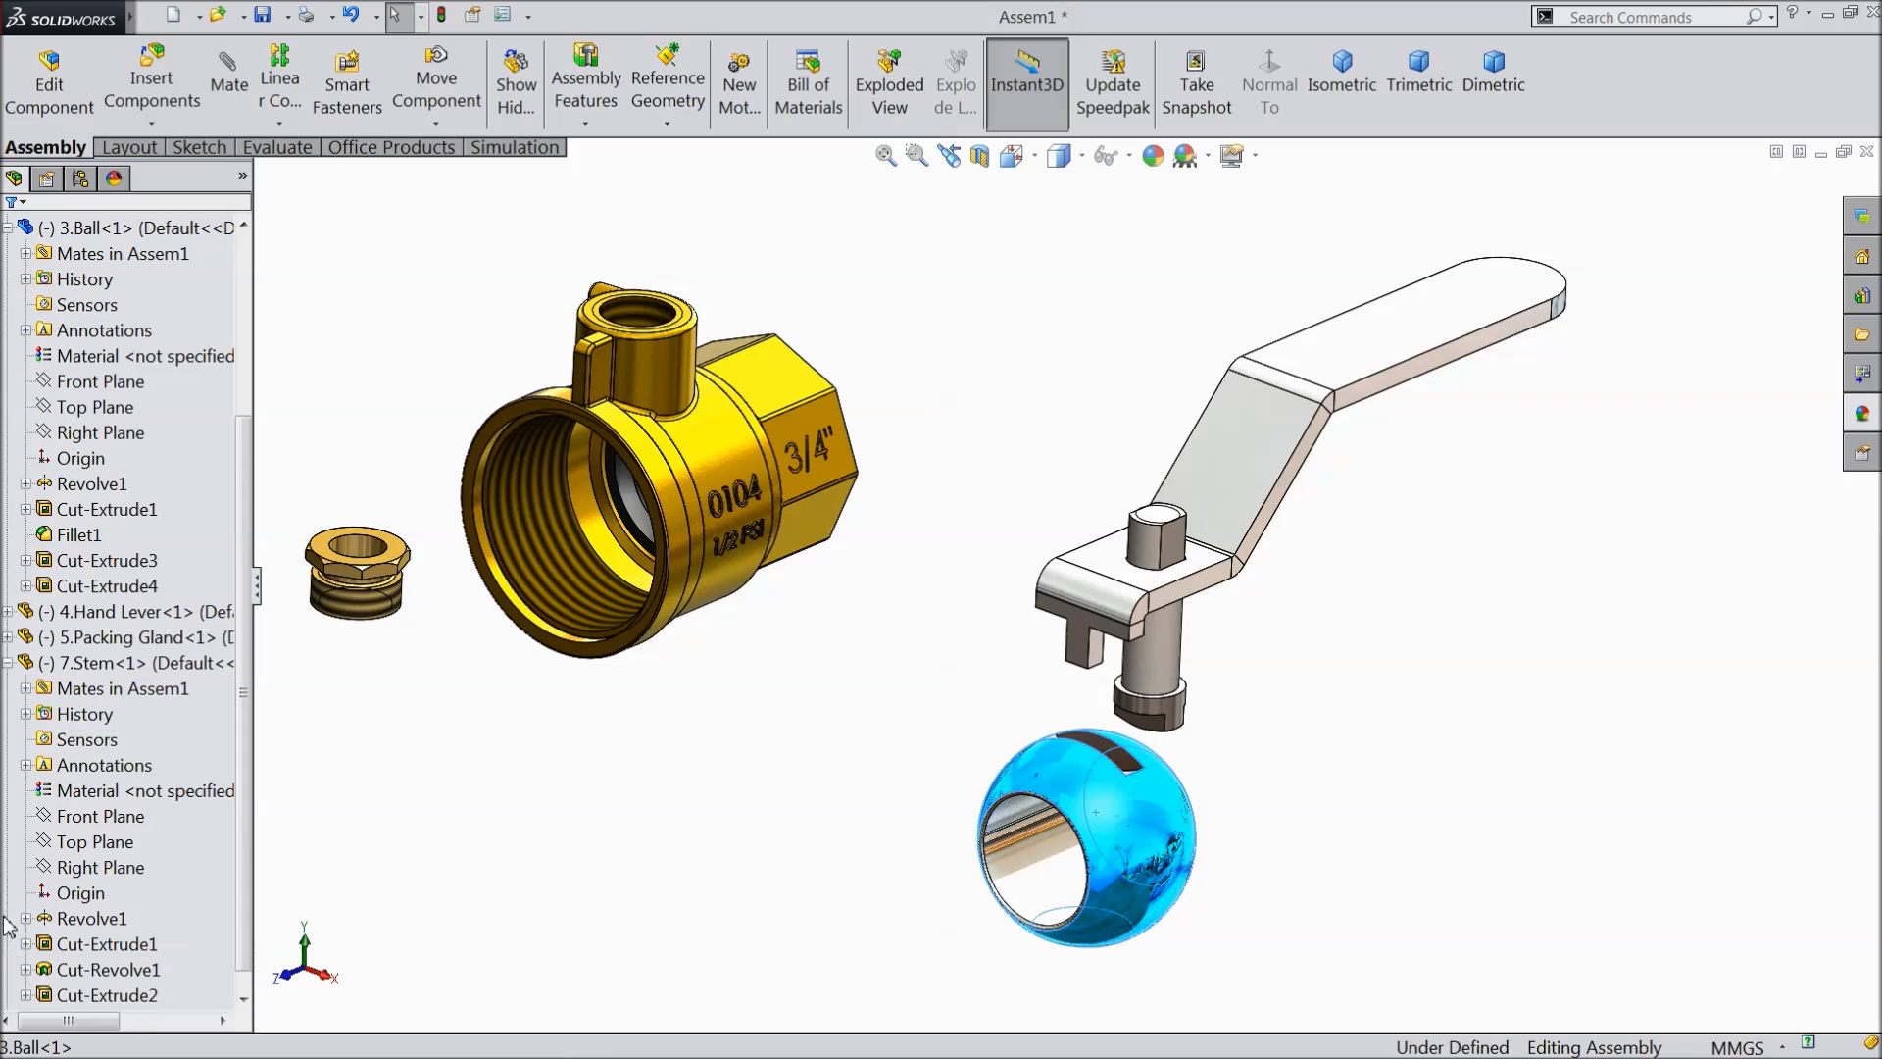
- Add a coincident mate between the ball's Right Plane and the stem's Front Plane
left_click(94, 414)
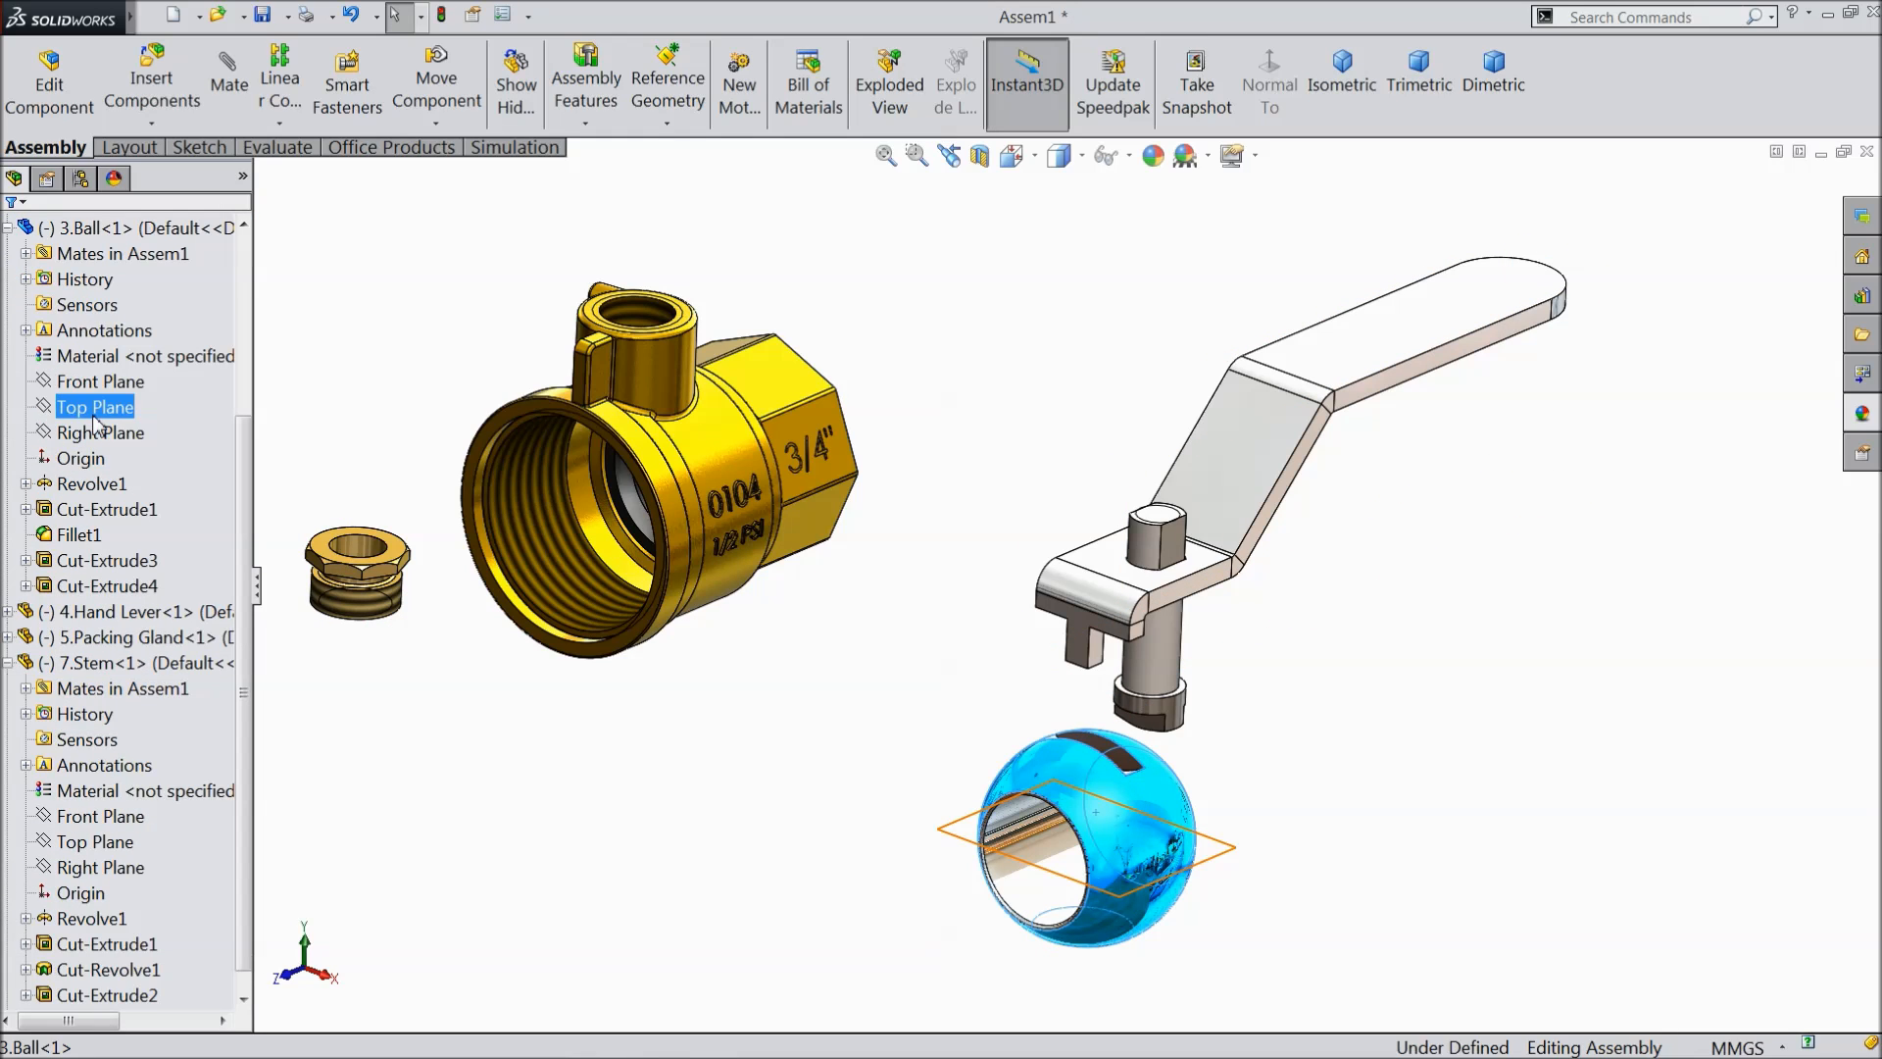
left_click(102, 433)
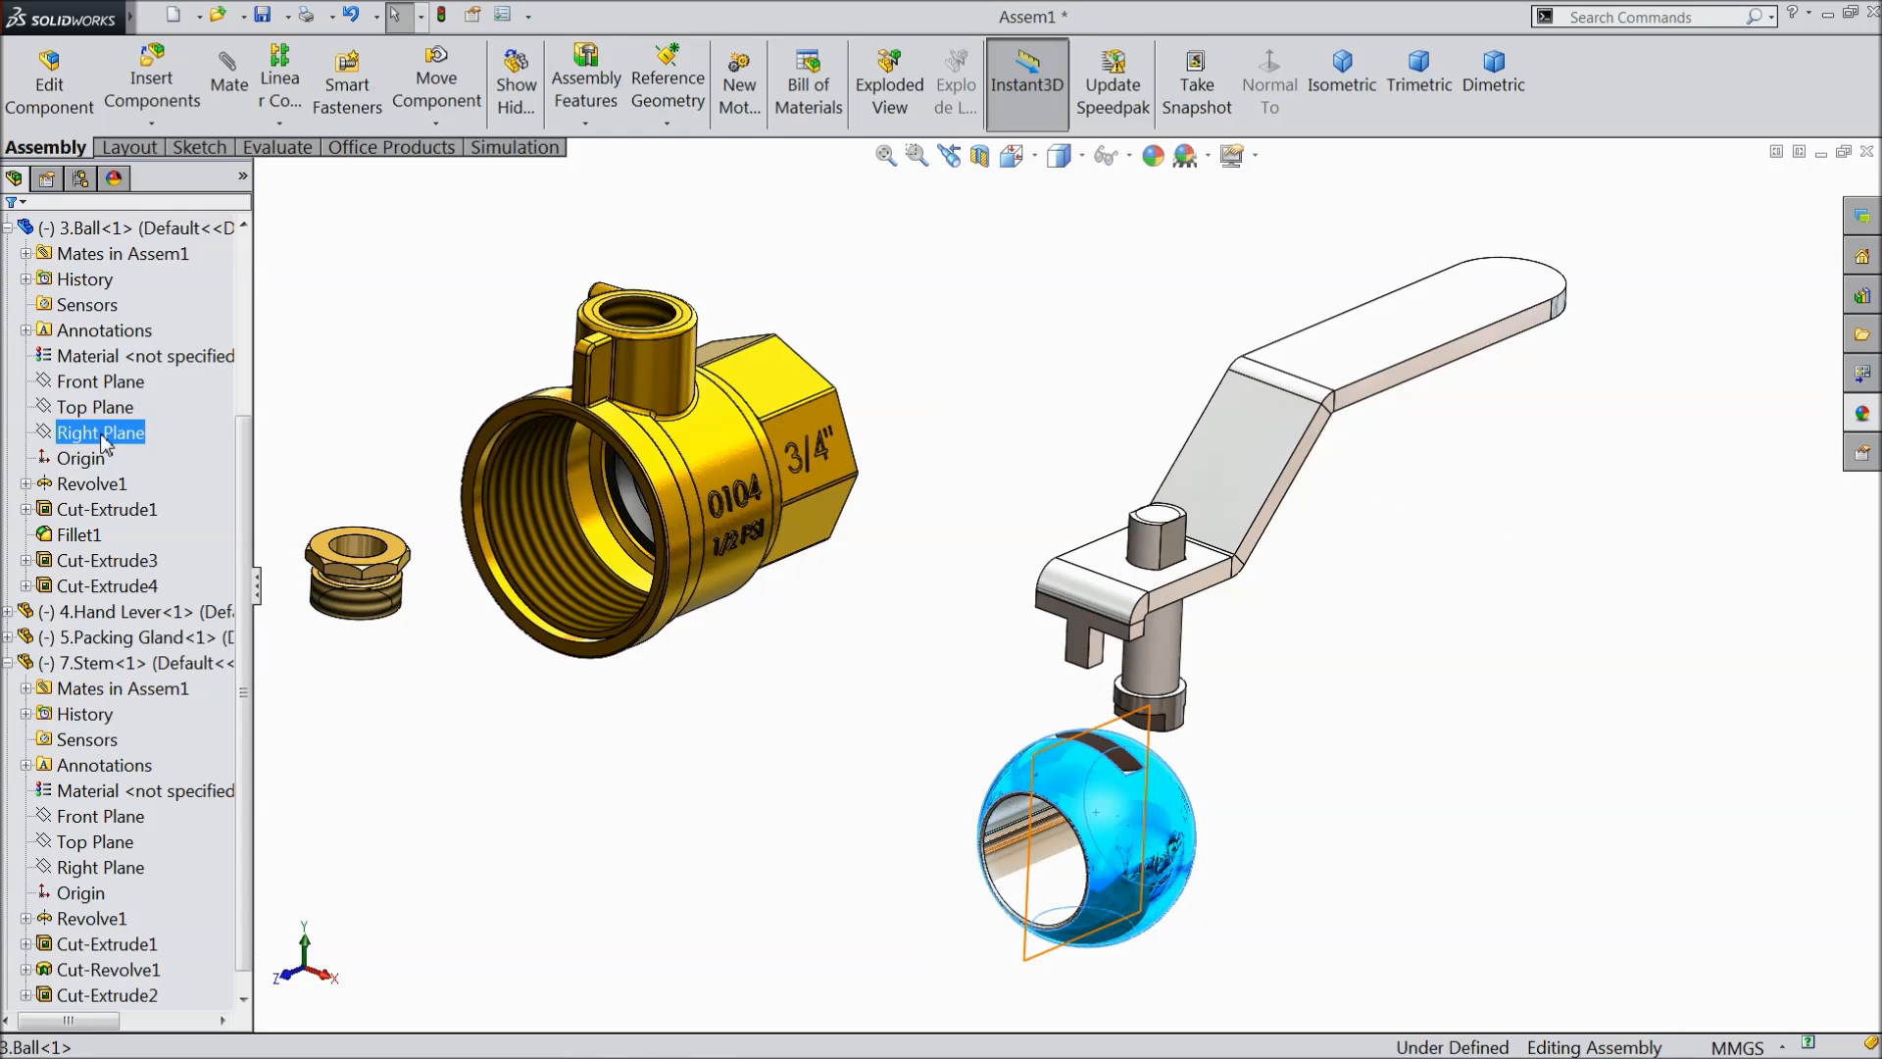
scroll(245, 470, "down", 1)
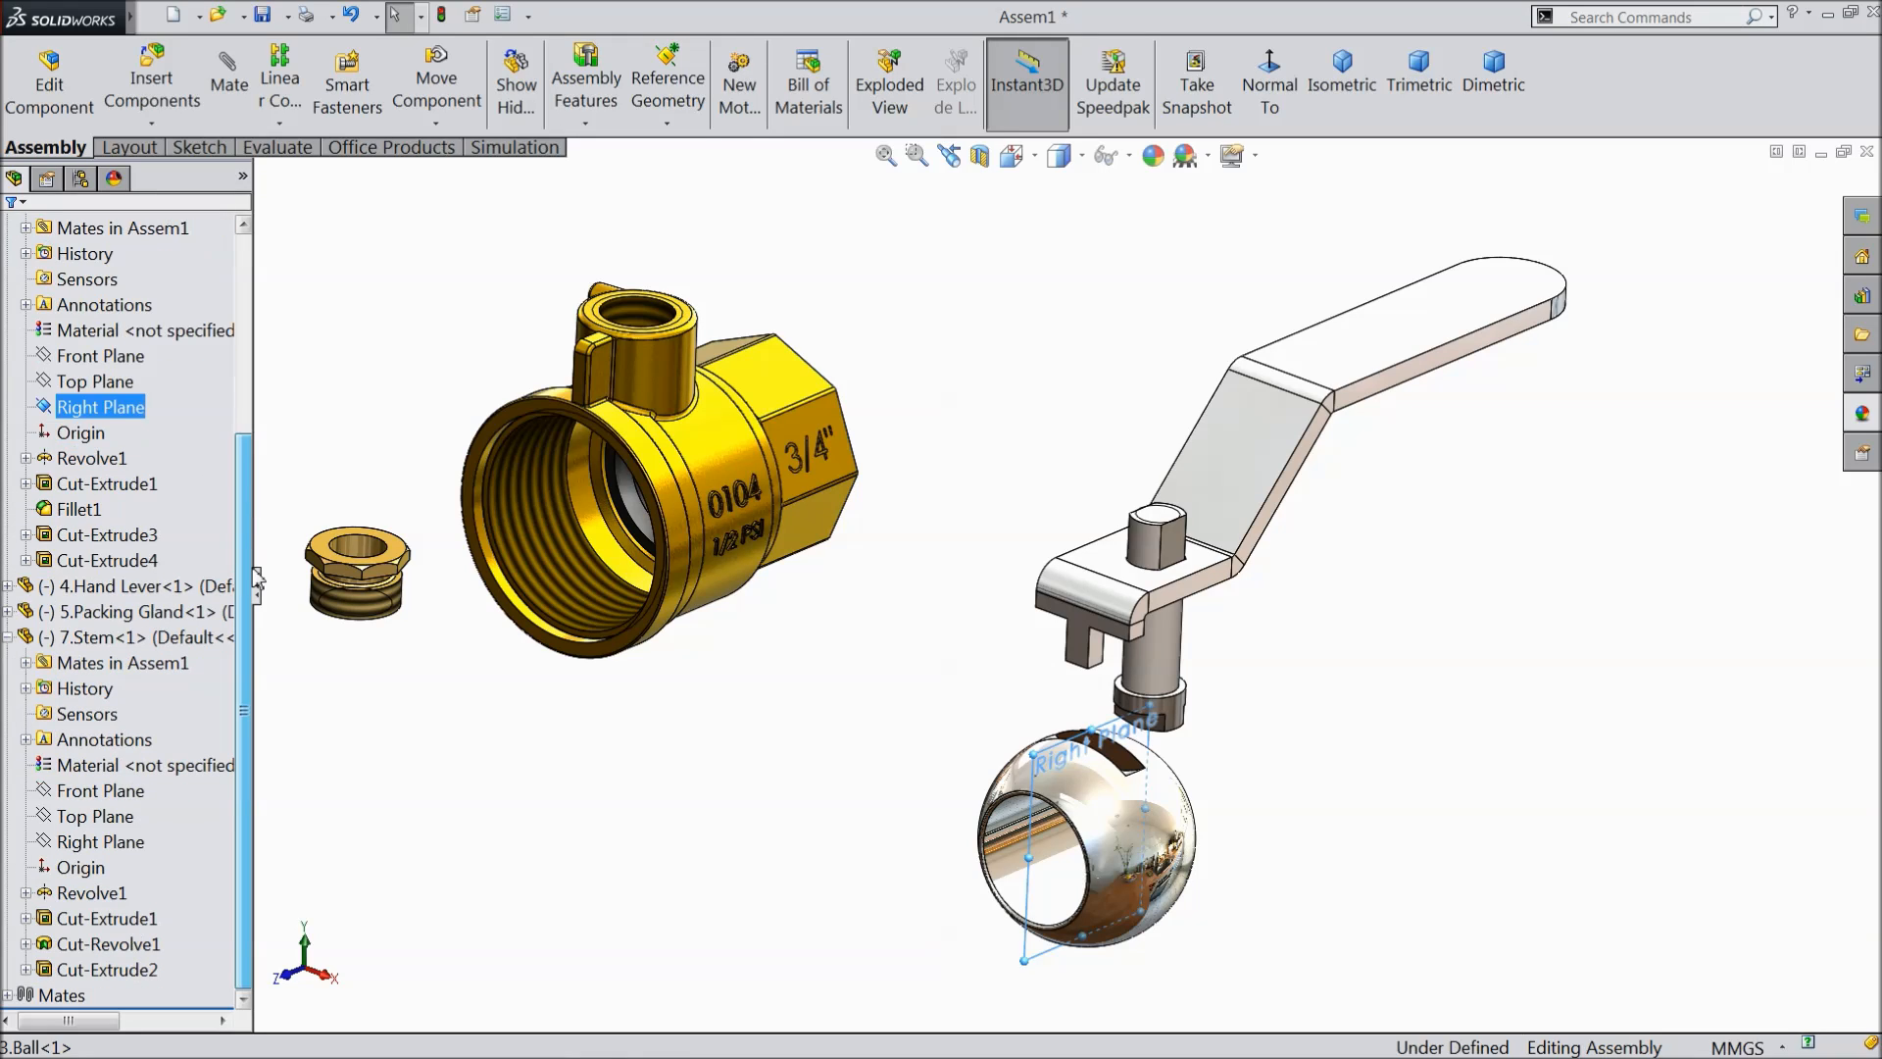
left_click(108, 843, "ctrl")
left_click(114, 845, "ctrl")
left_click(129, 791, "ctrl")
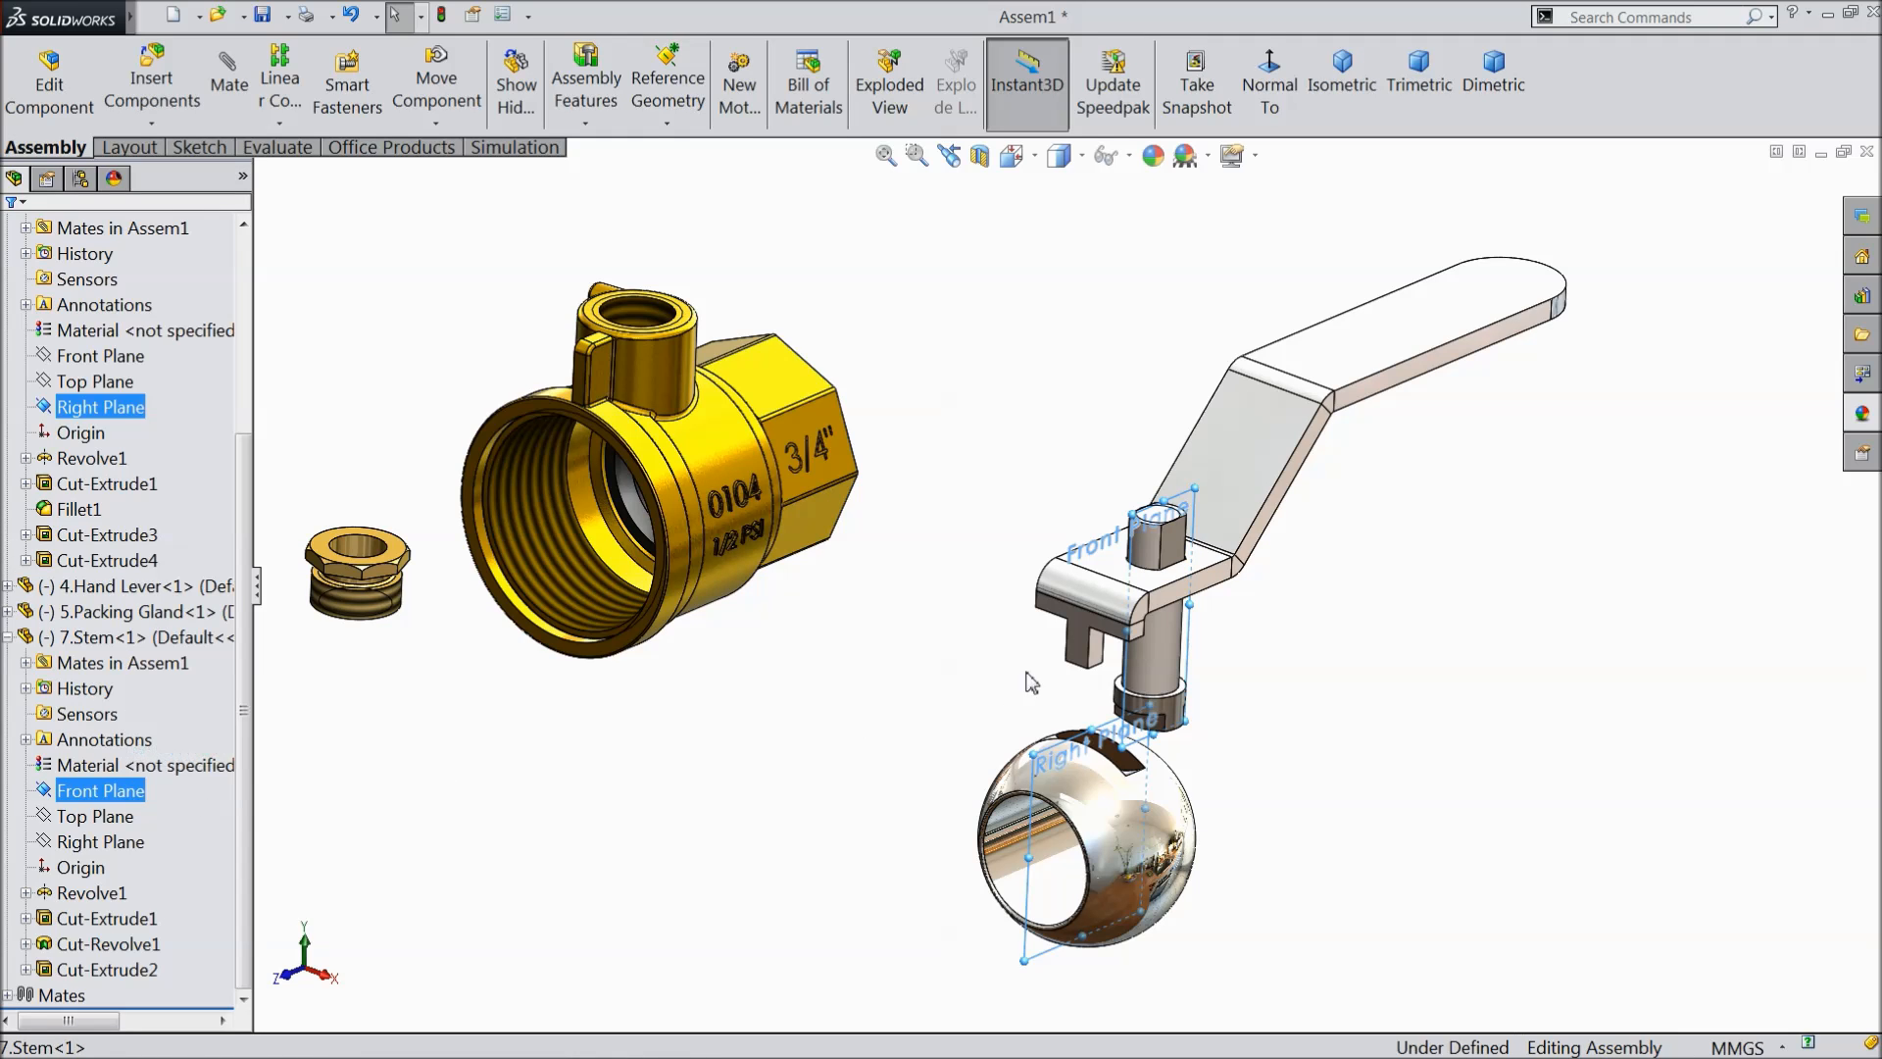
mouse_move(972, 703)
middle_mouse_down()
mouse_move(1029, 706)
mouse_move(958, 681)
middle_mouse_up()
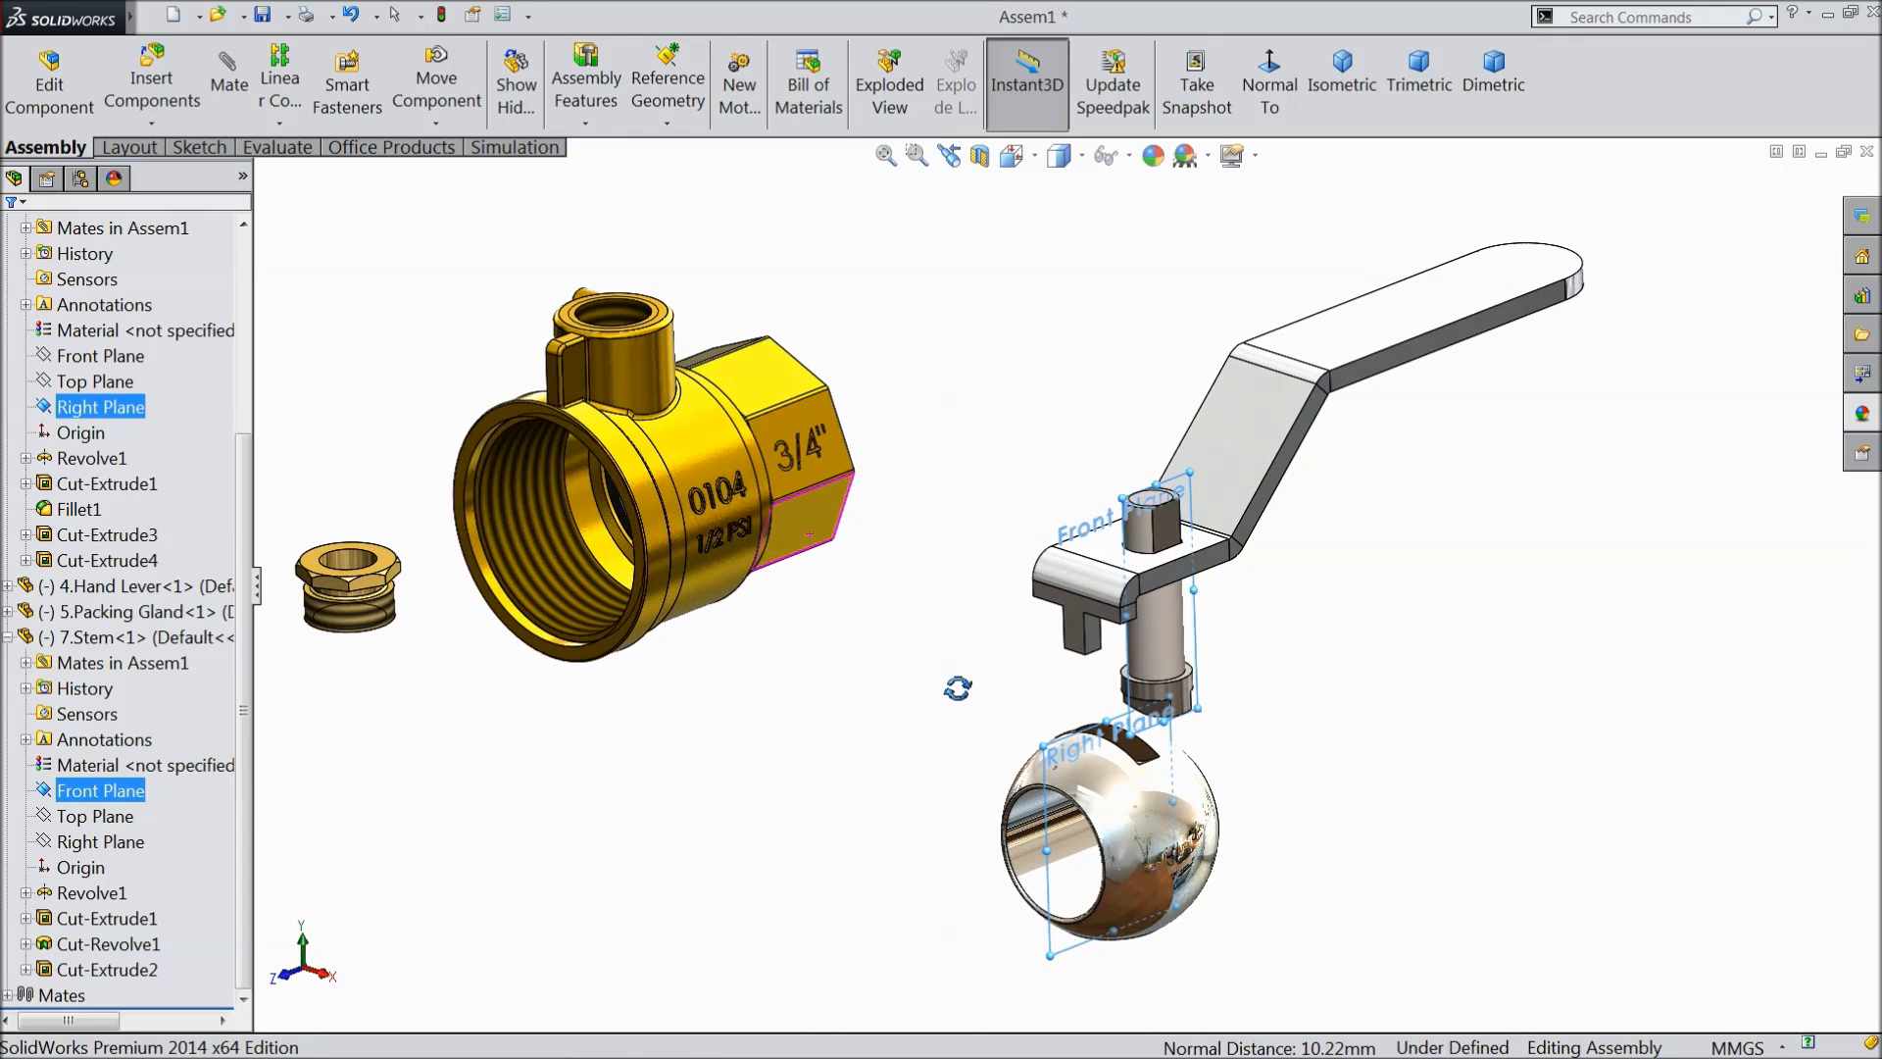
scroll(1208, 760, "down", 4)
middle_click_drag(1207, 760, 1255, 686)
left_click(240, 87)
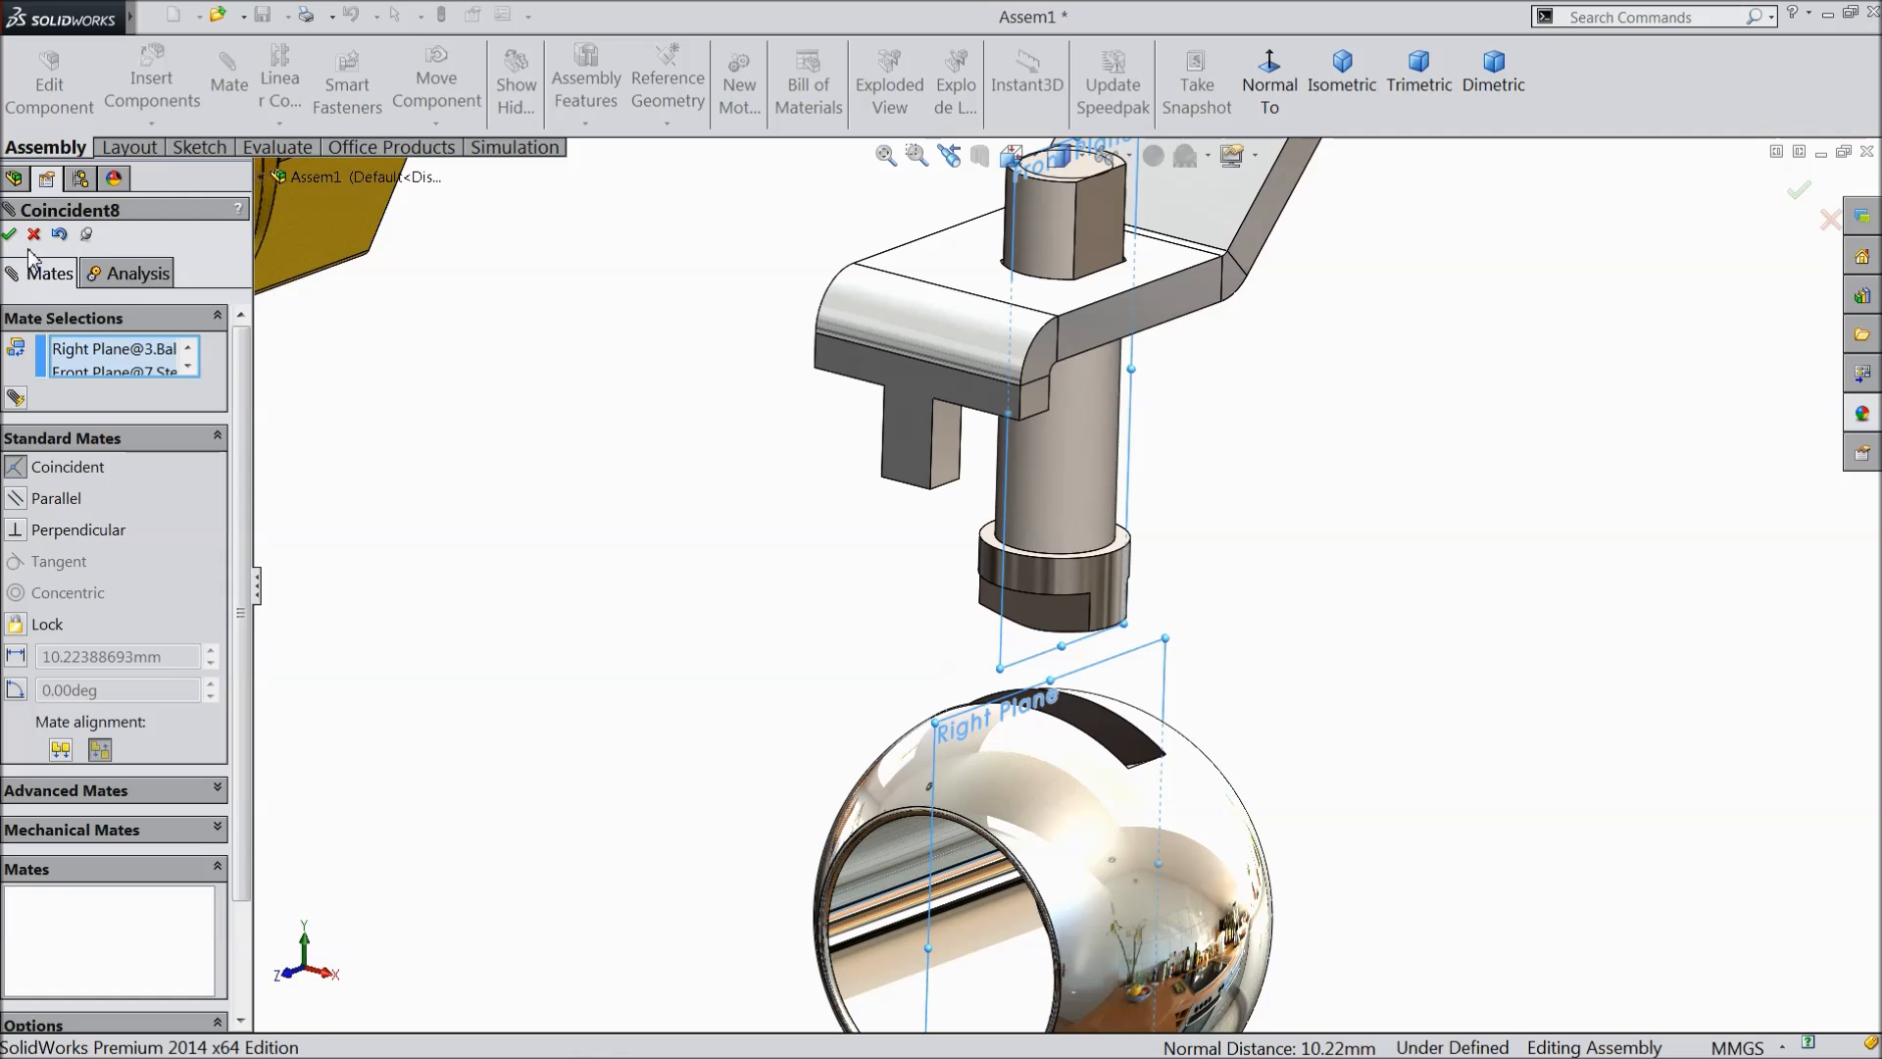
left_click(10, 234)
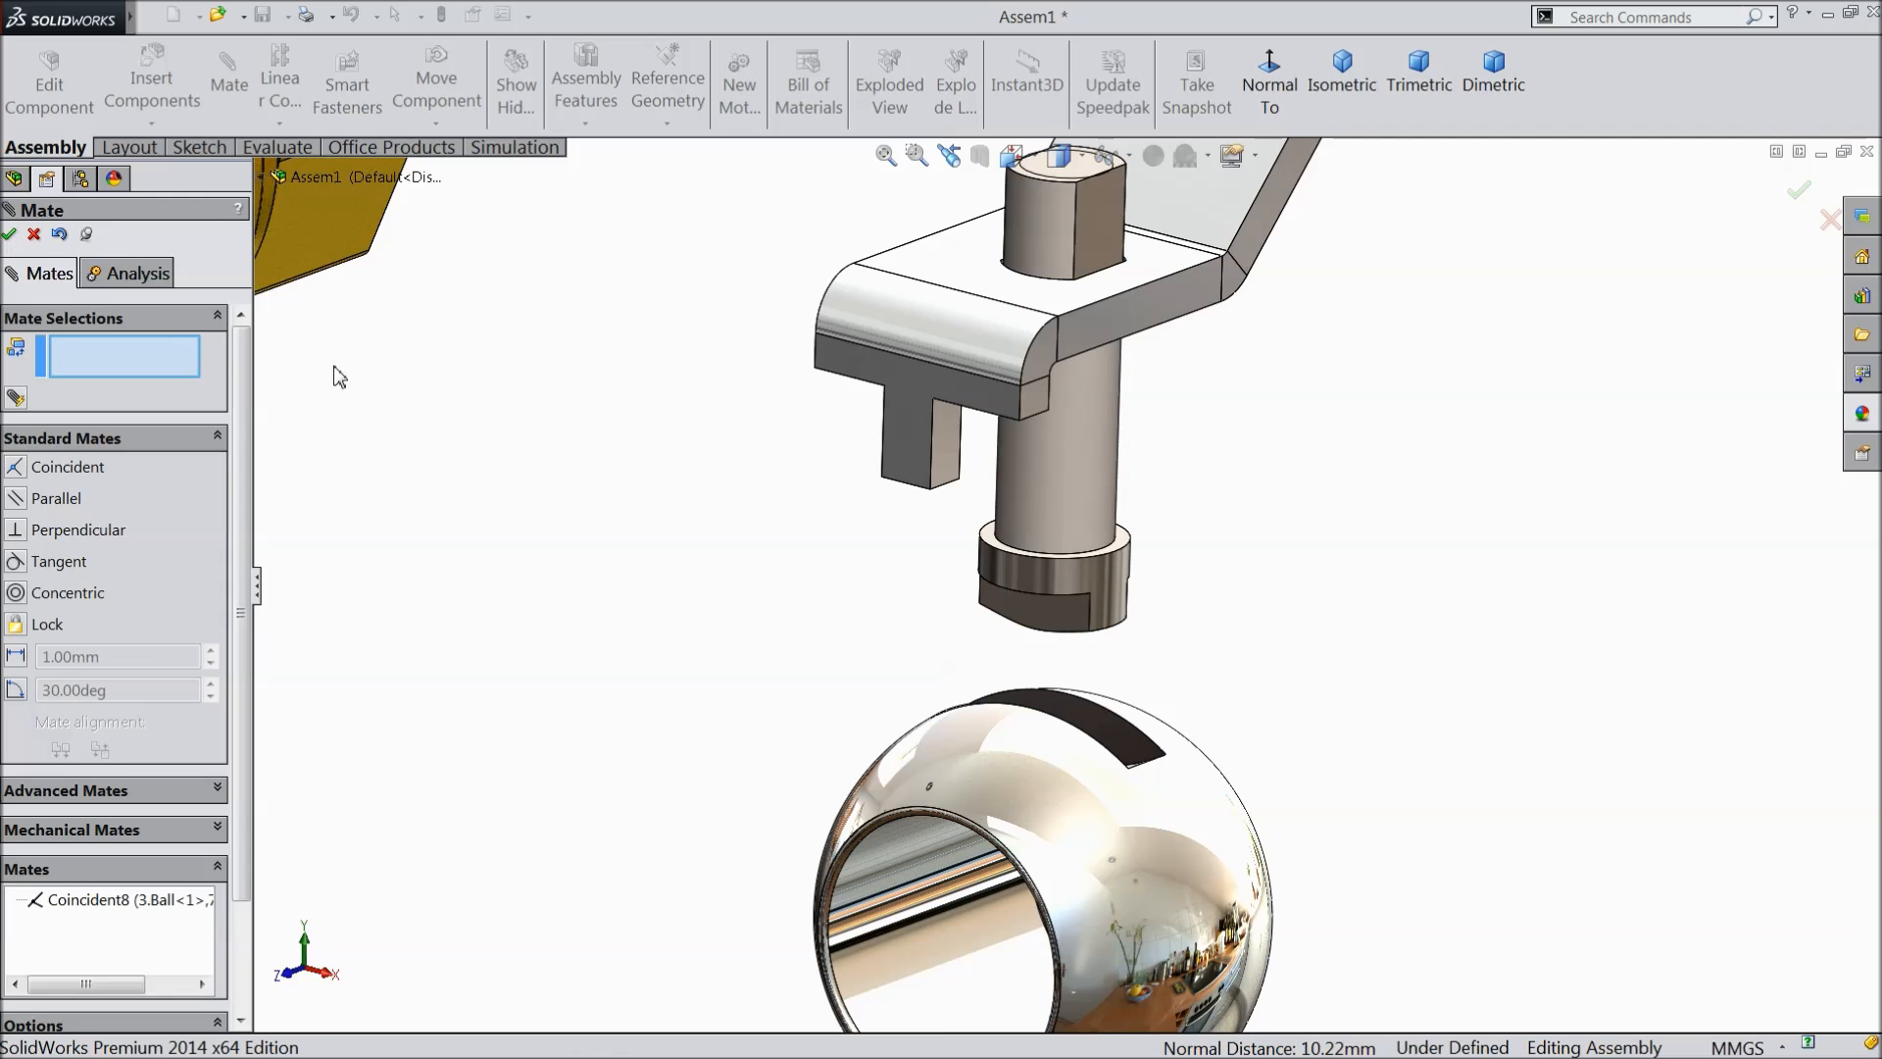
left_click(10, 234)
- Move the ball up against the stem's lower end and collapse the ball and stem in the assembly tree
scroll(609, 555, "up", 3)
middle_click_drag(608, 554, 798, 672)
left_click_drag(1092, 780, 1085, 723)
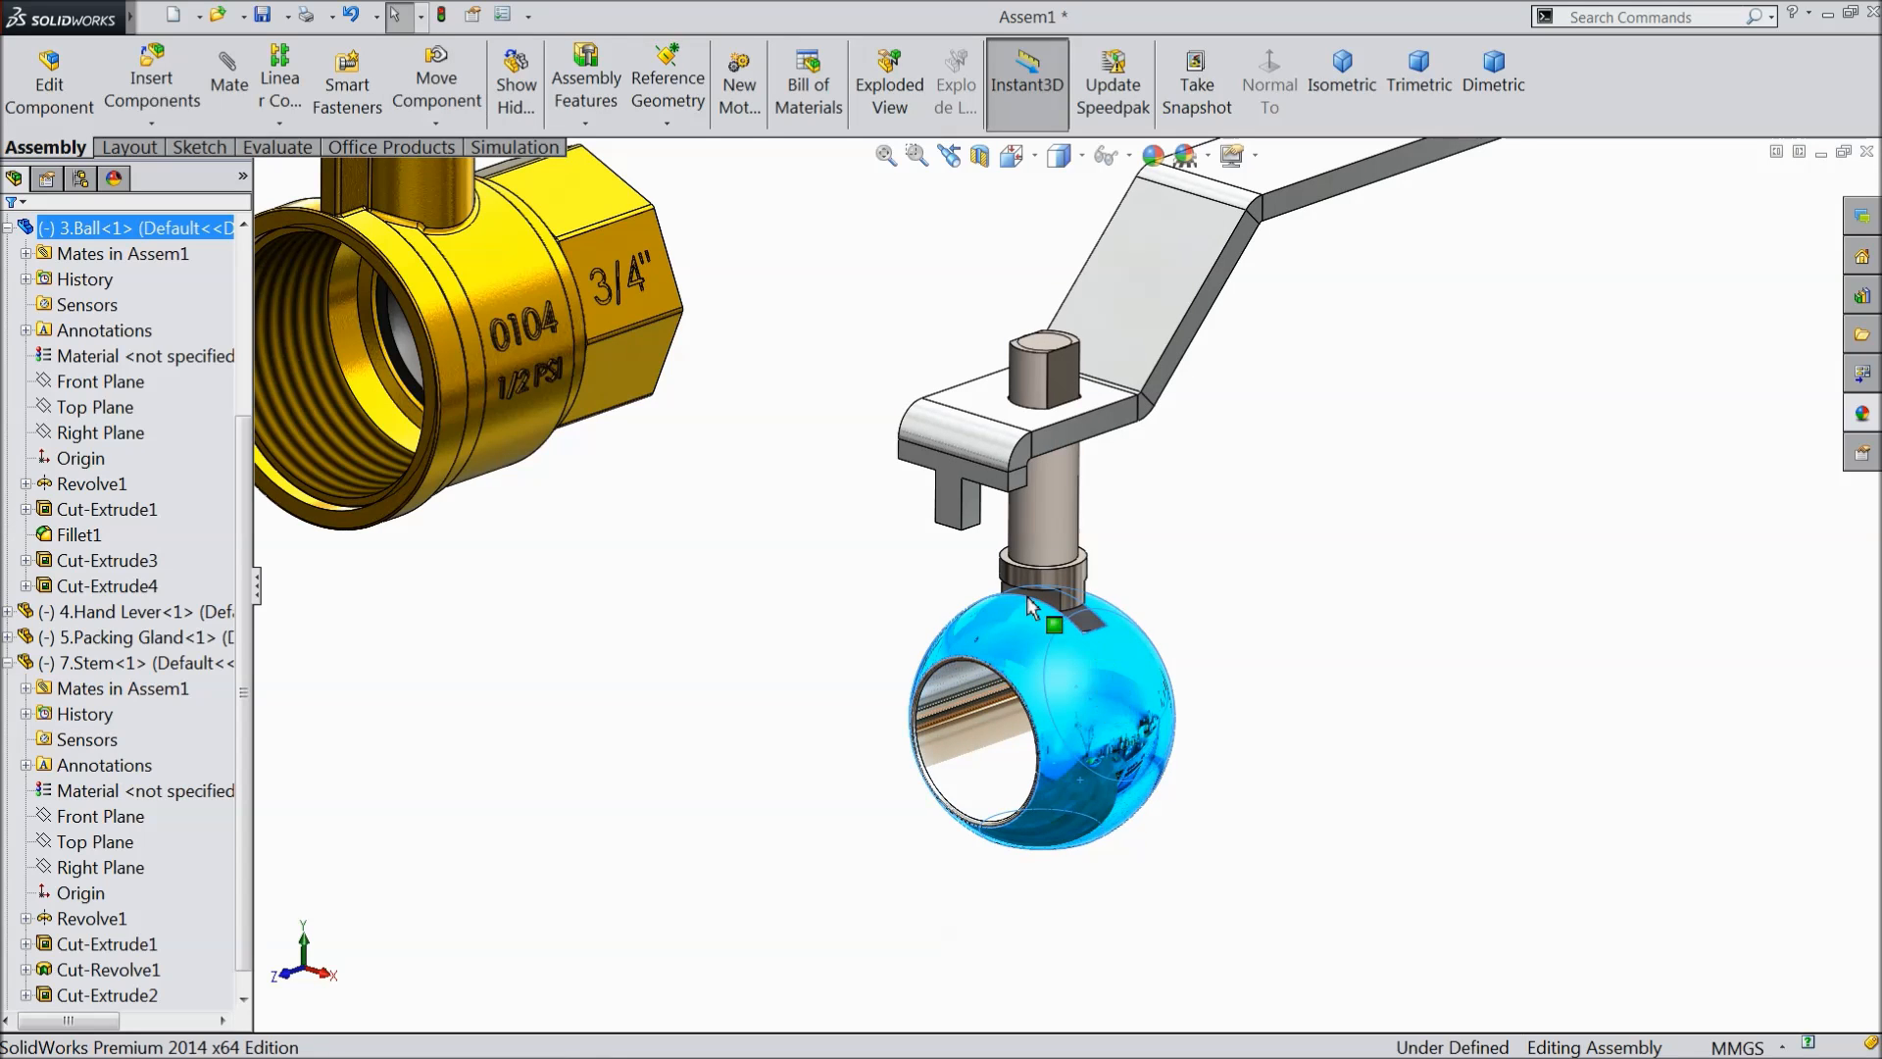
left_click(7, 227)
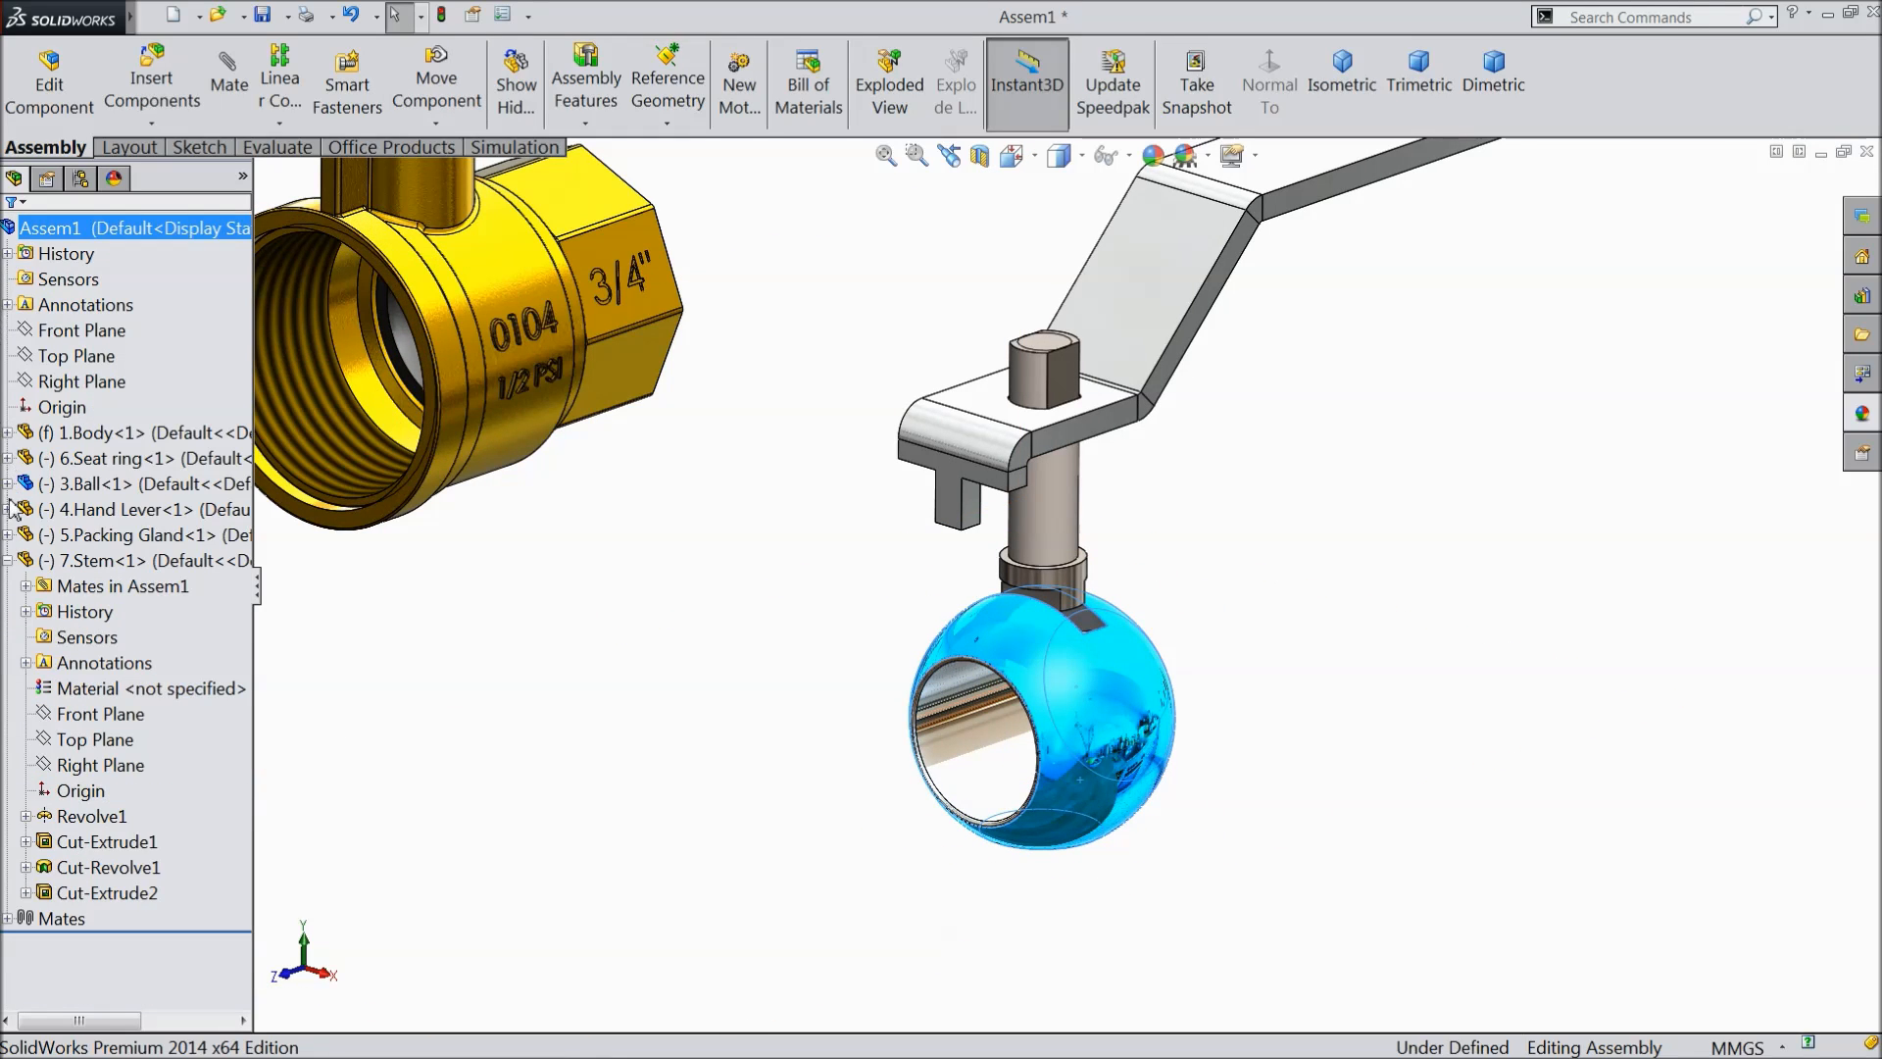
left_click(7, 560)
left_click(542, 617)
key("f")
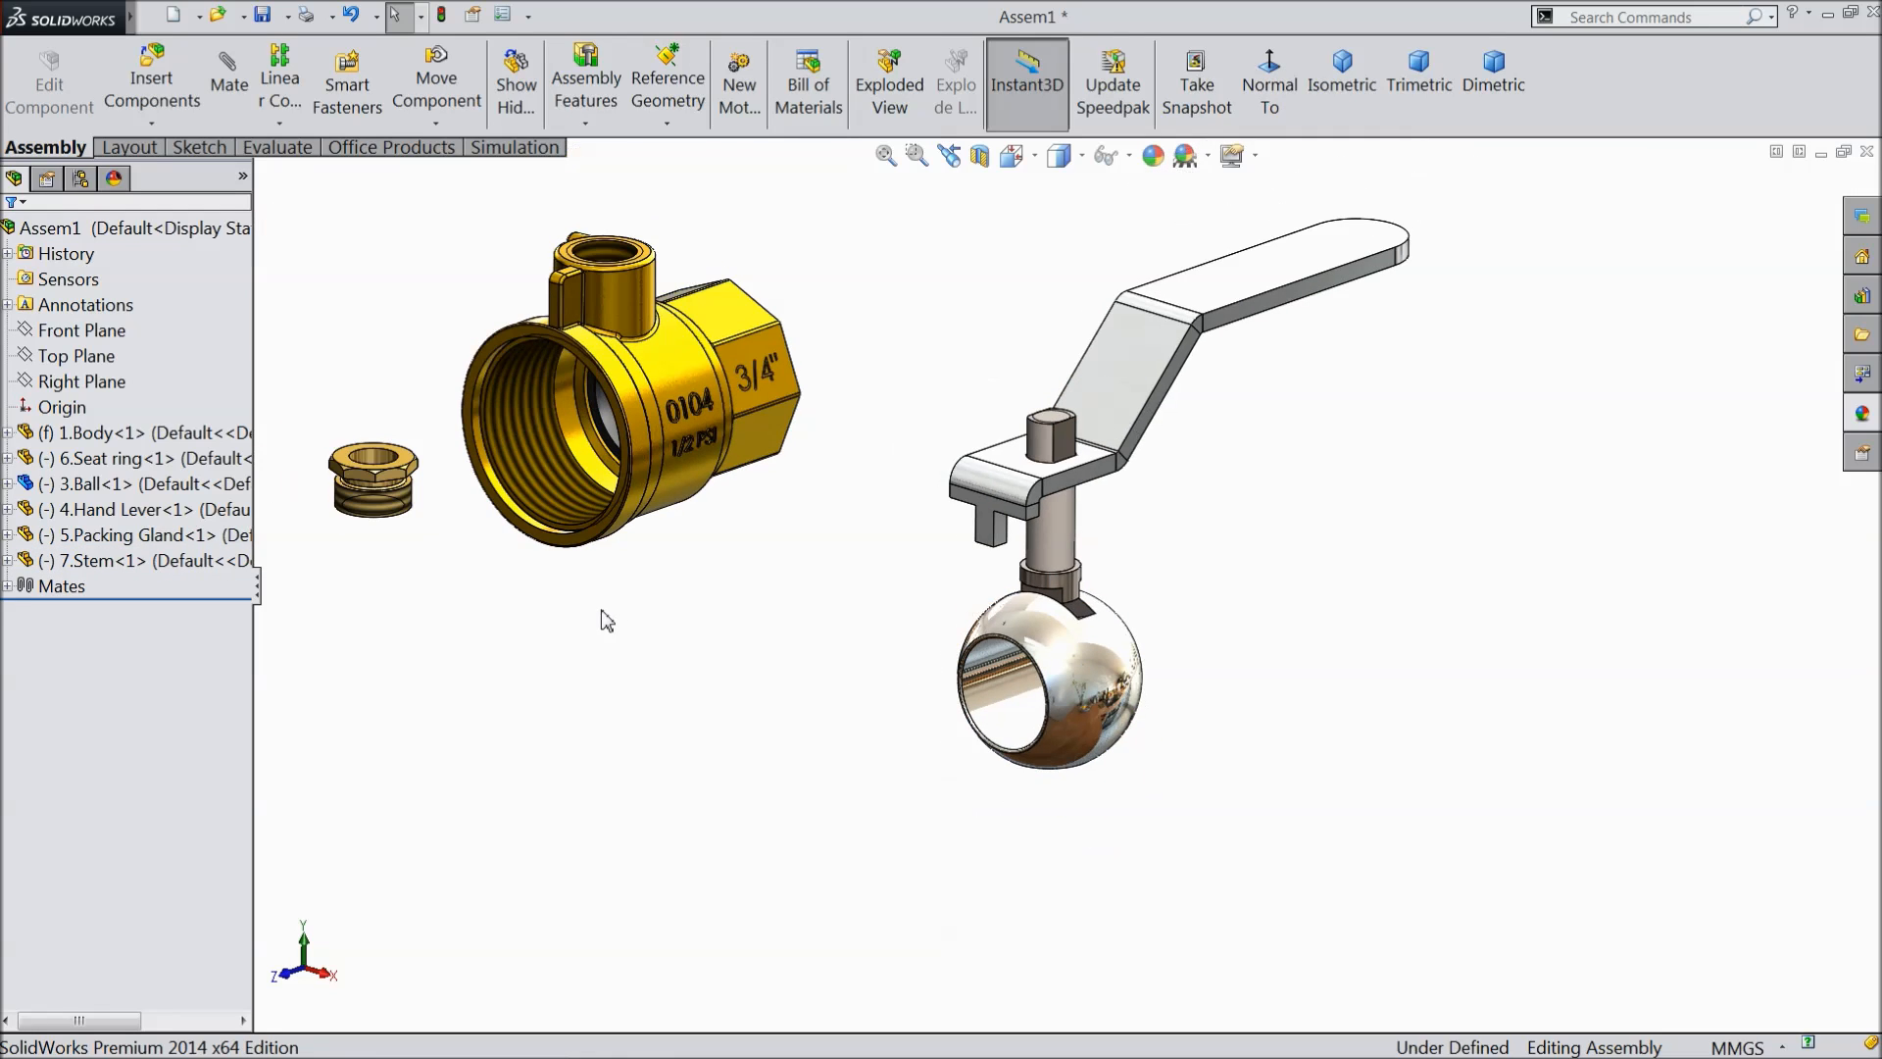
- Move the packing gland into the free space below the valve body
scroll(845, 497, "down", 2)
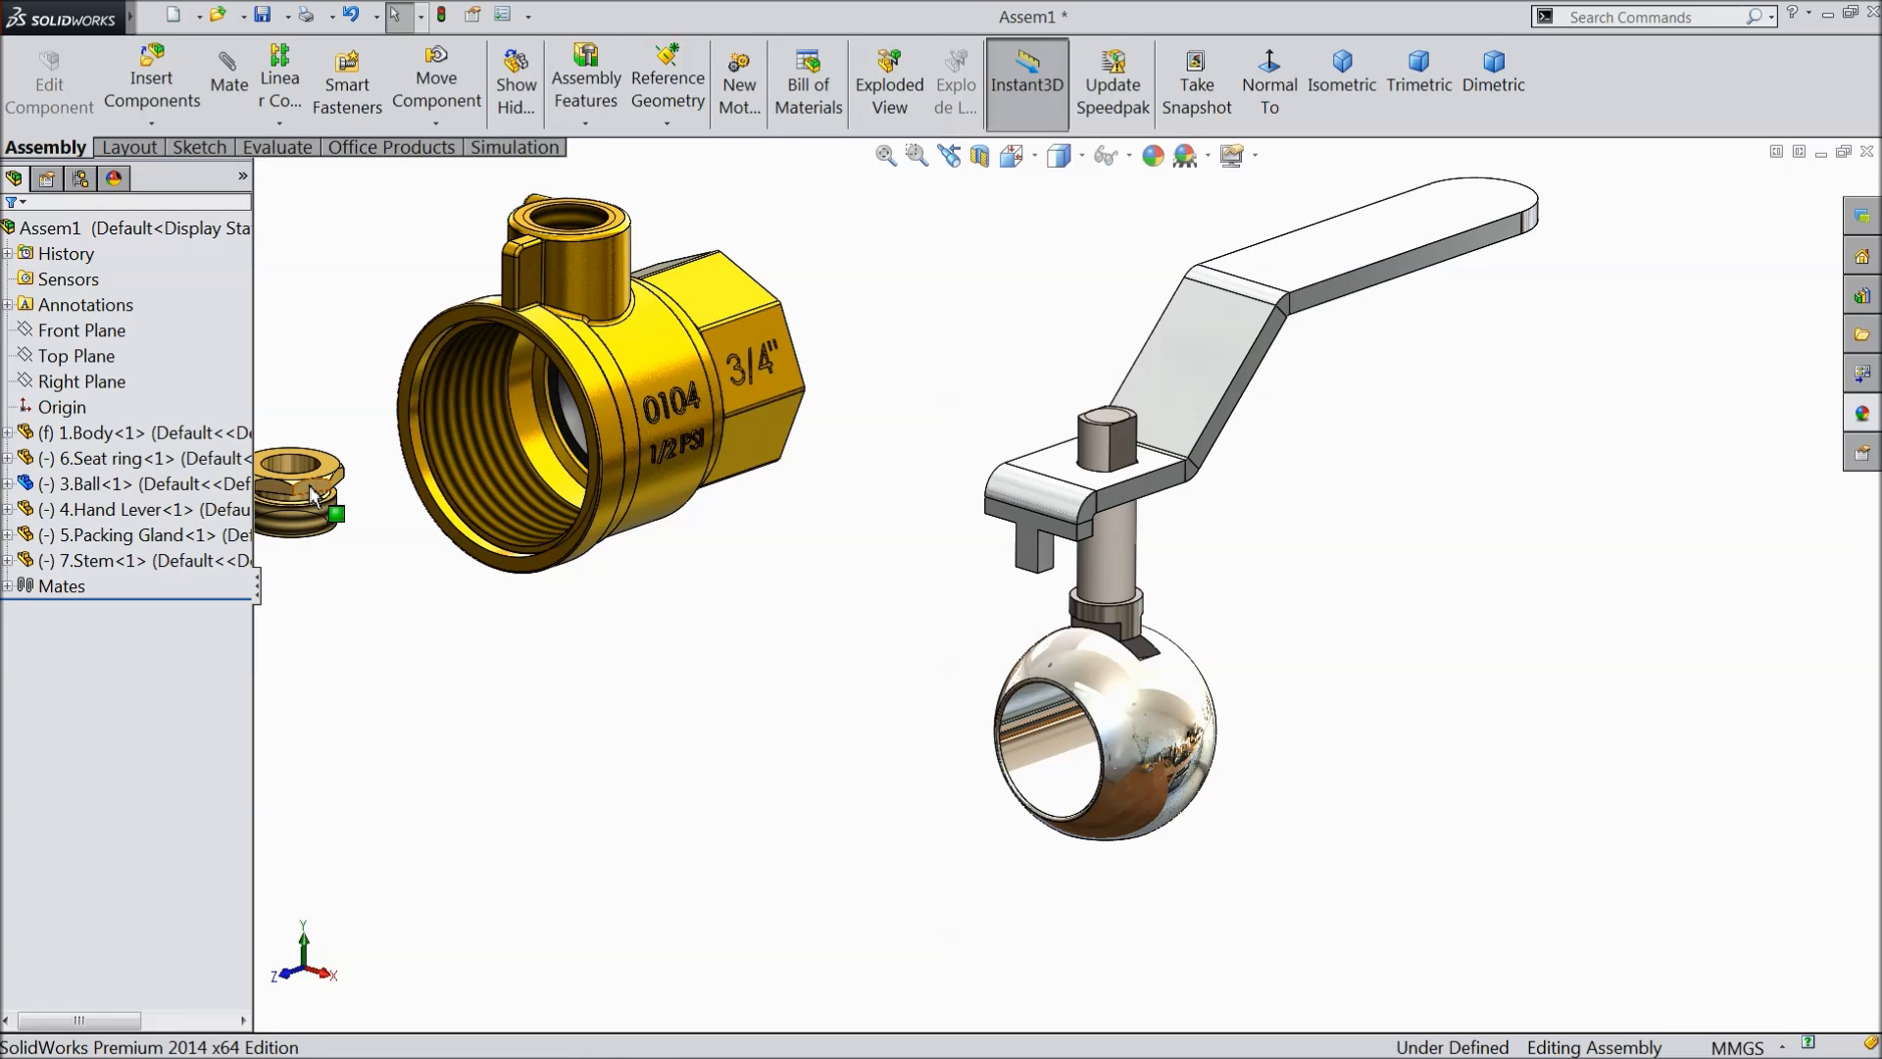
left_click_drag(308, 484, 742, 649)
key("f")
scroll(990, 602, "down", 2)
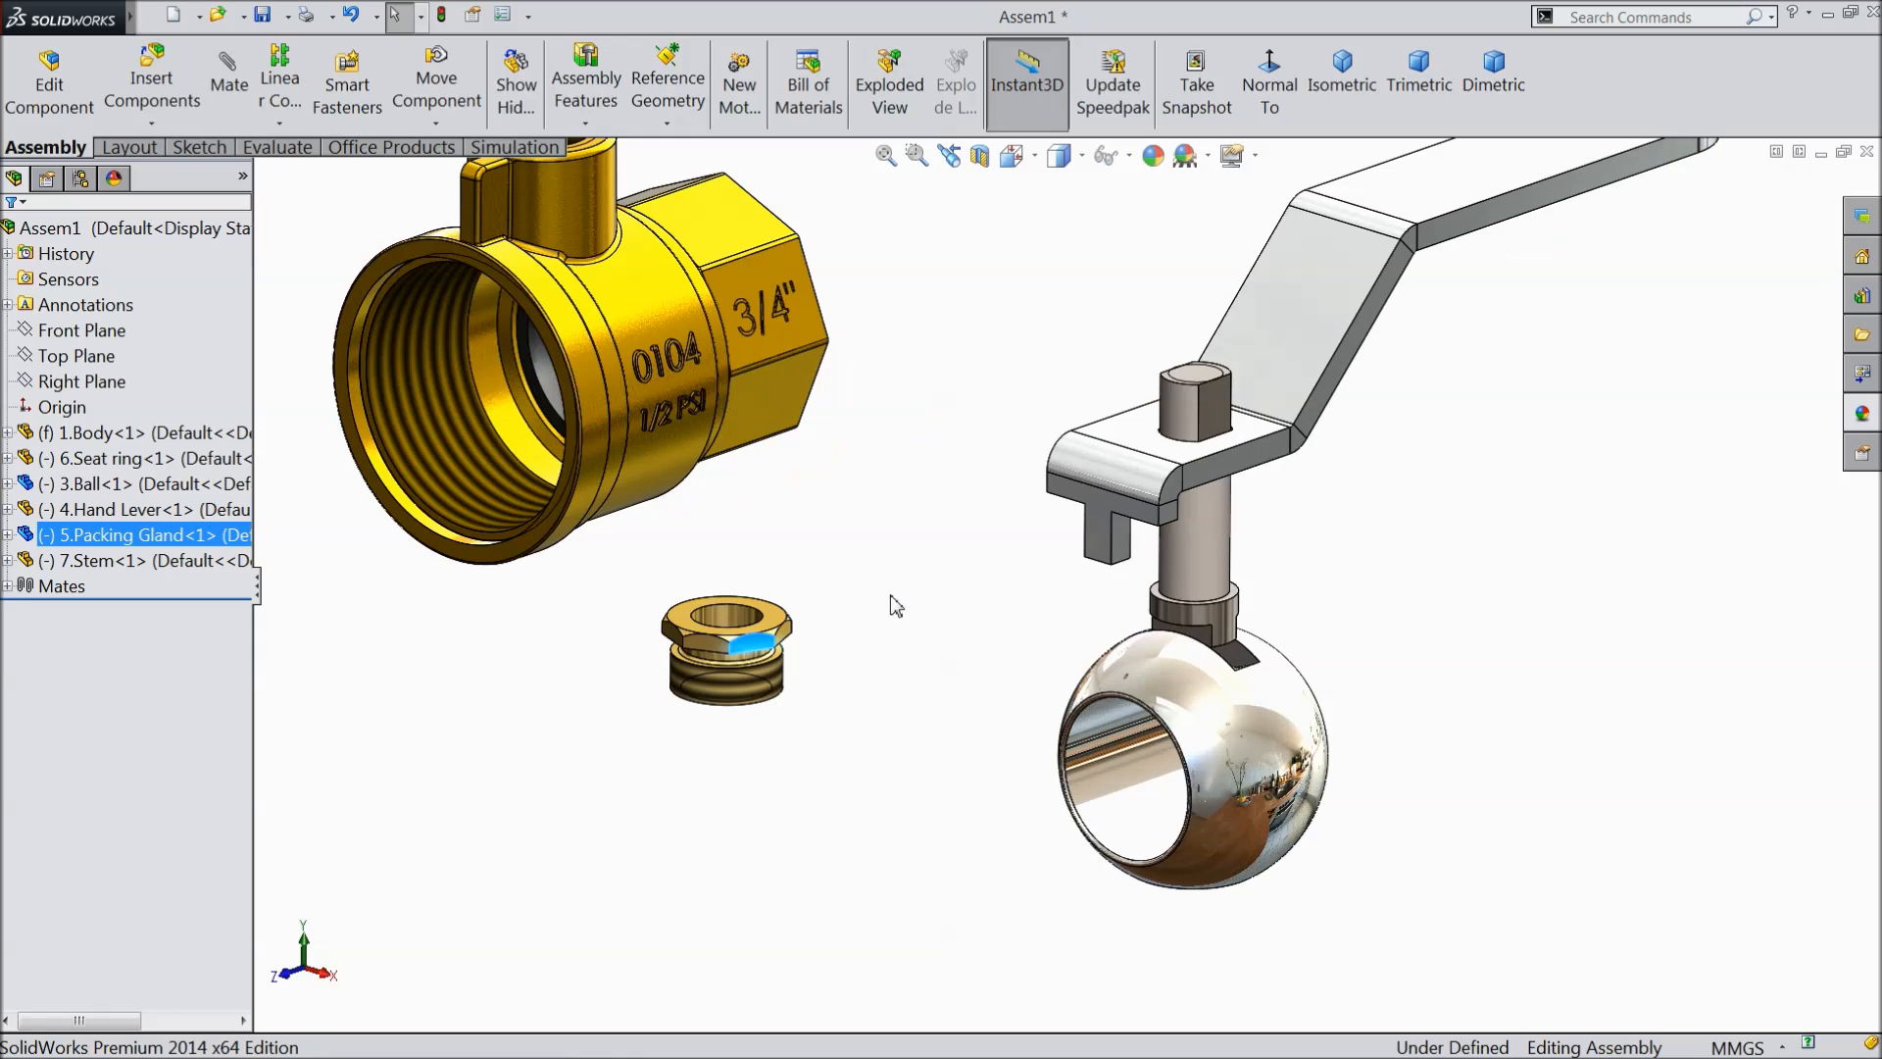
left_click(227, 91)
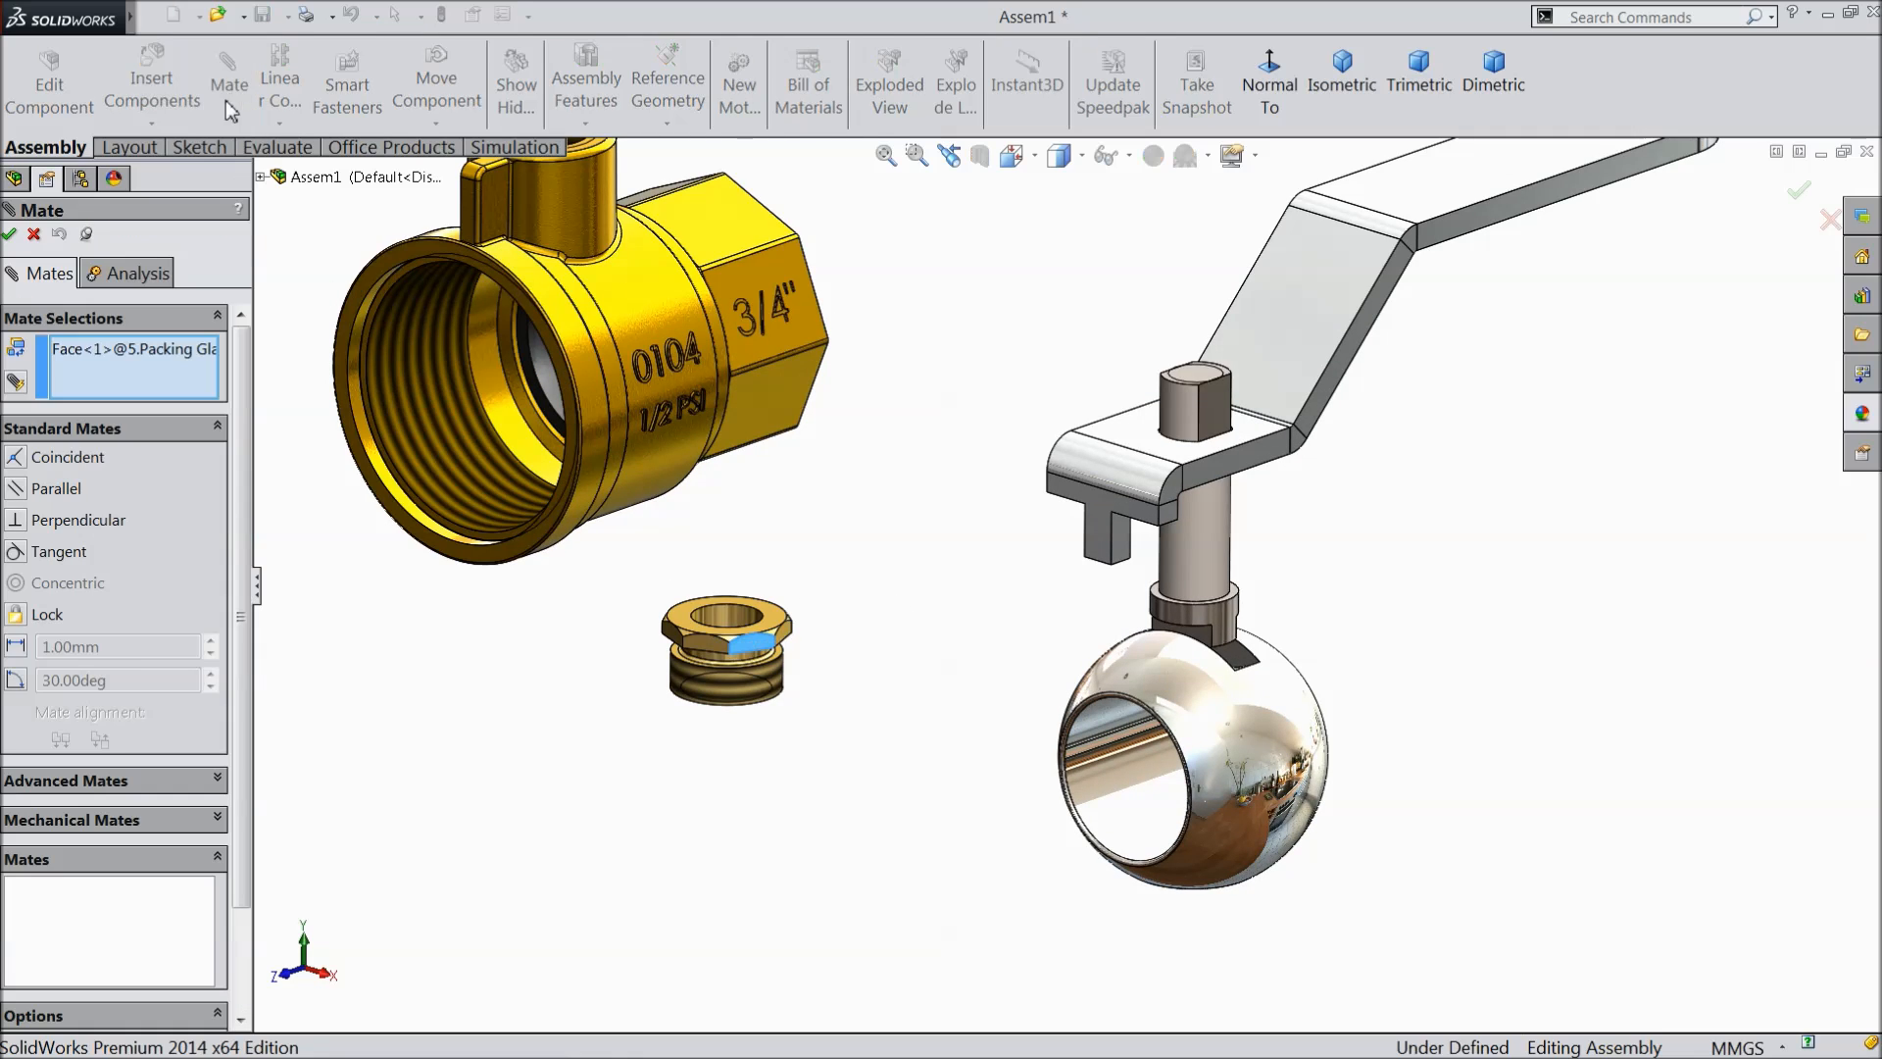
left_click(34, 235)
left_click(151, 87)
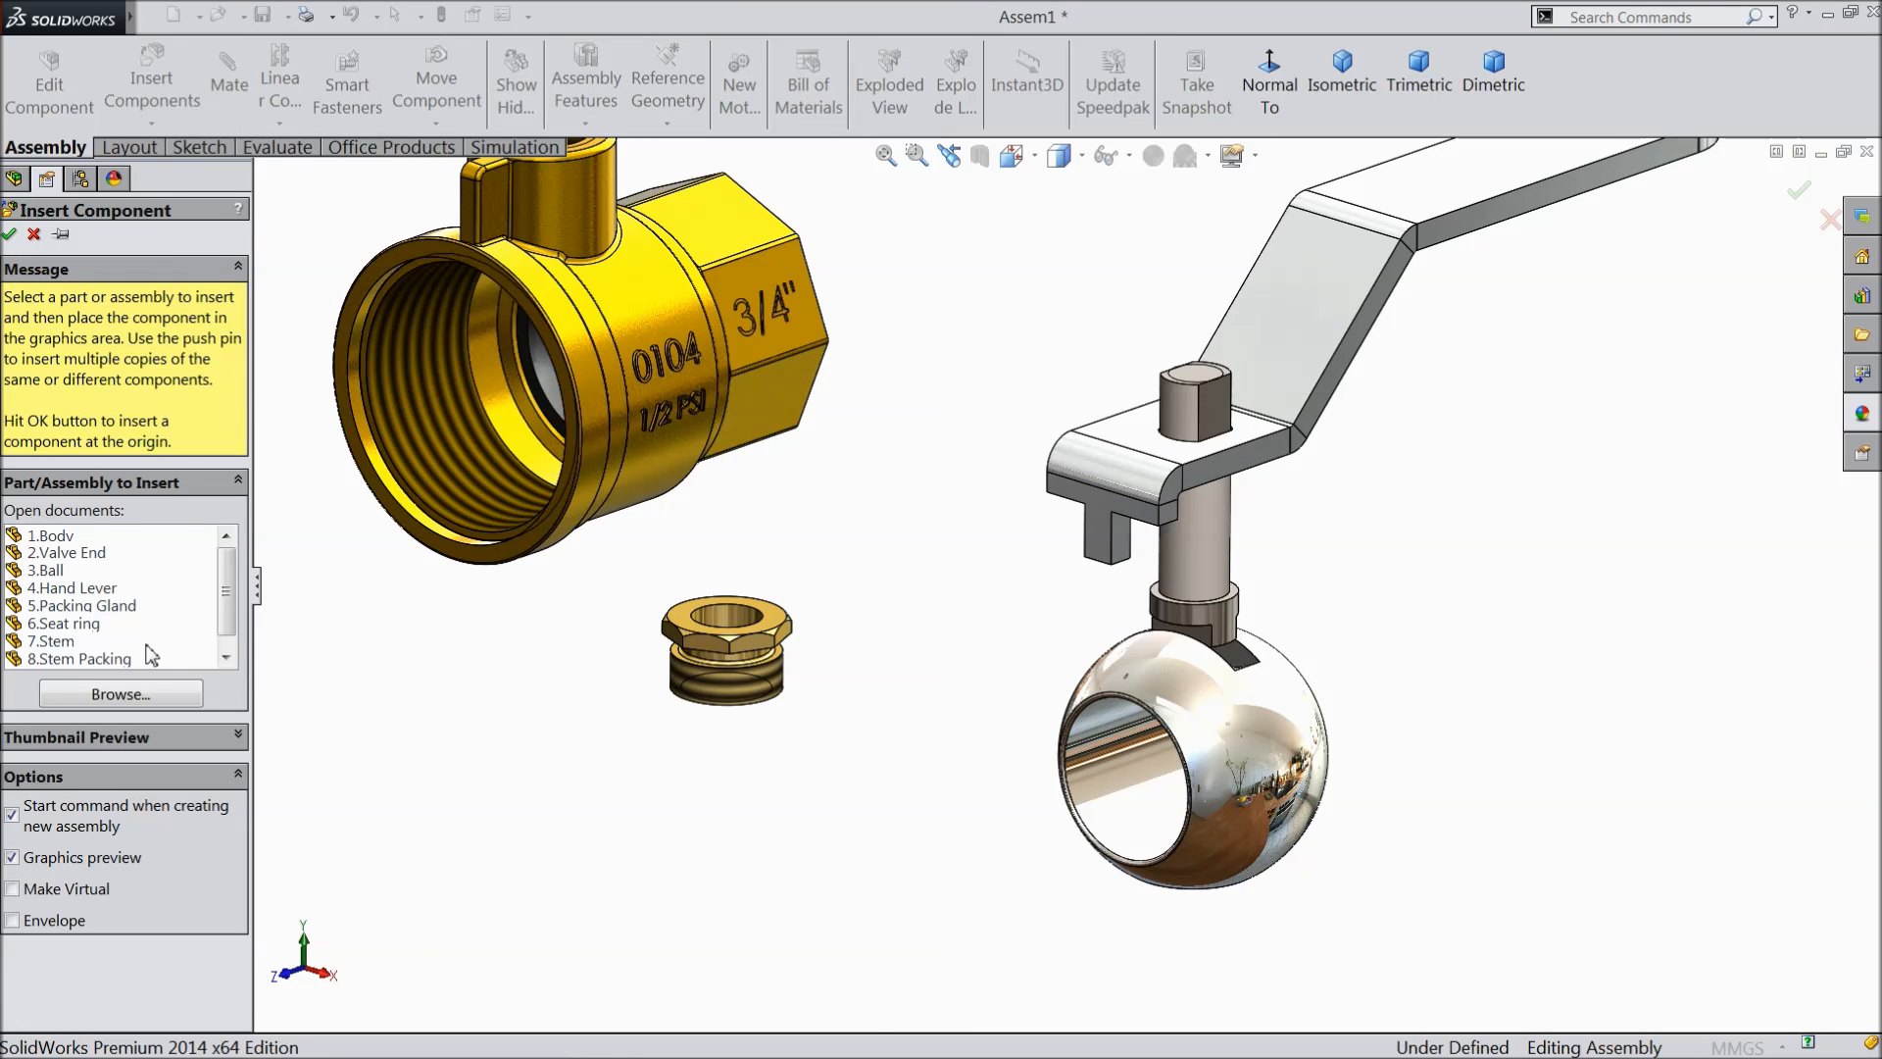
left_click(108, 606)
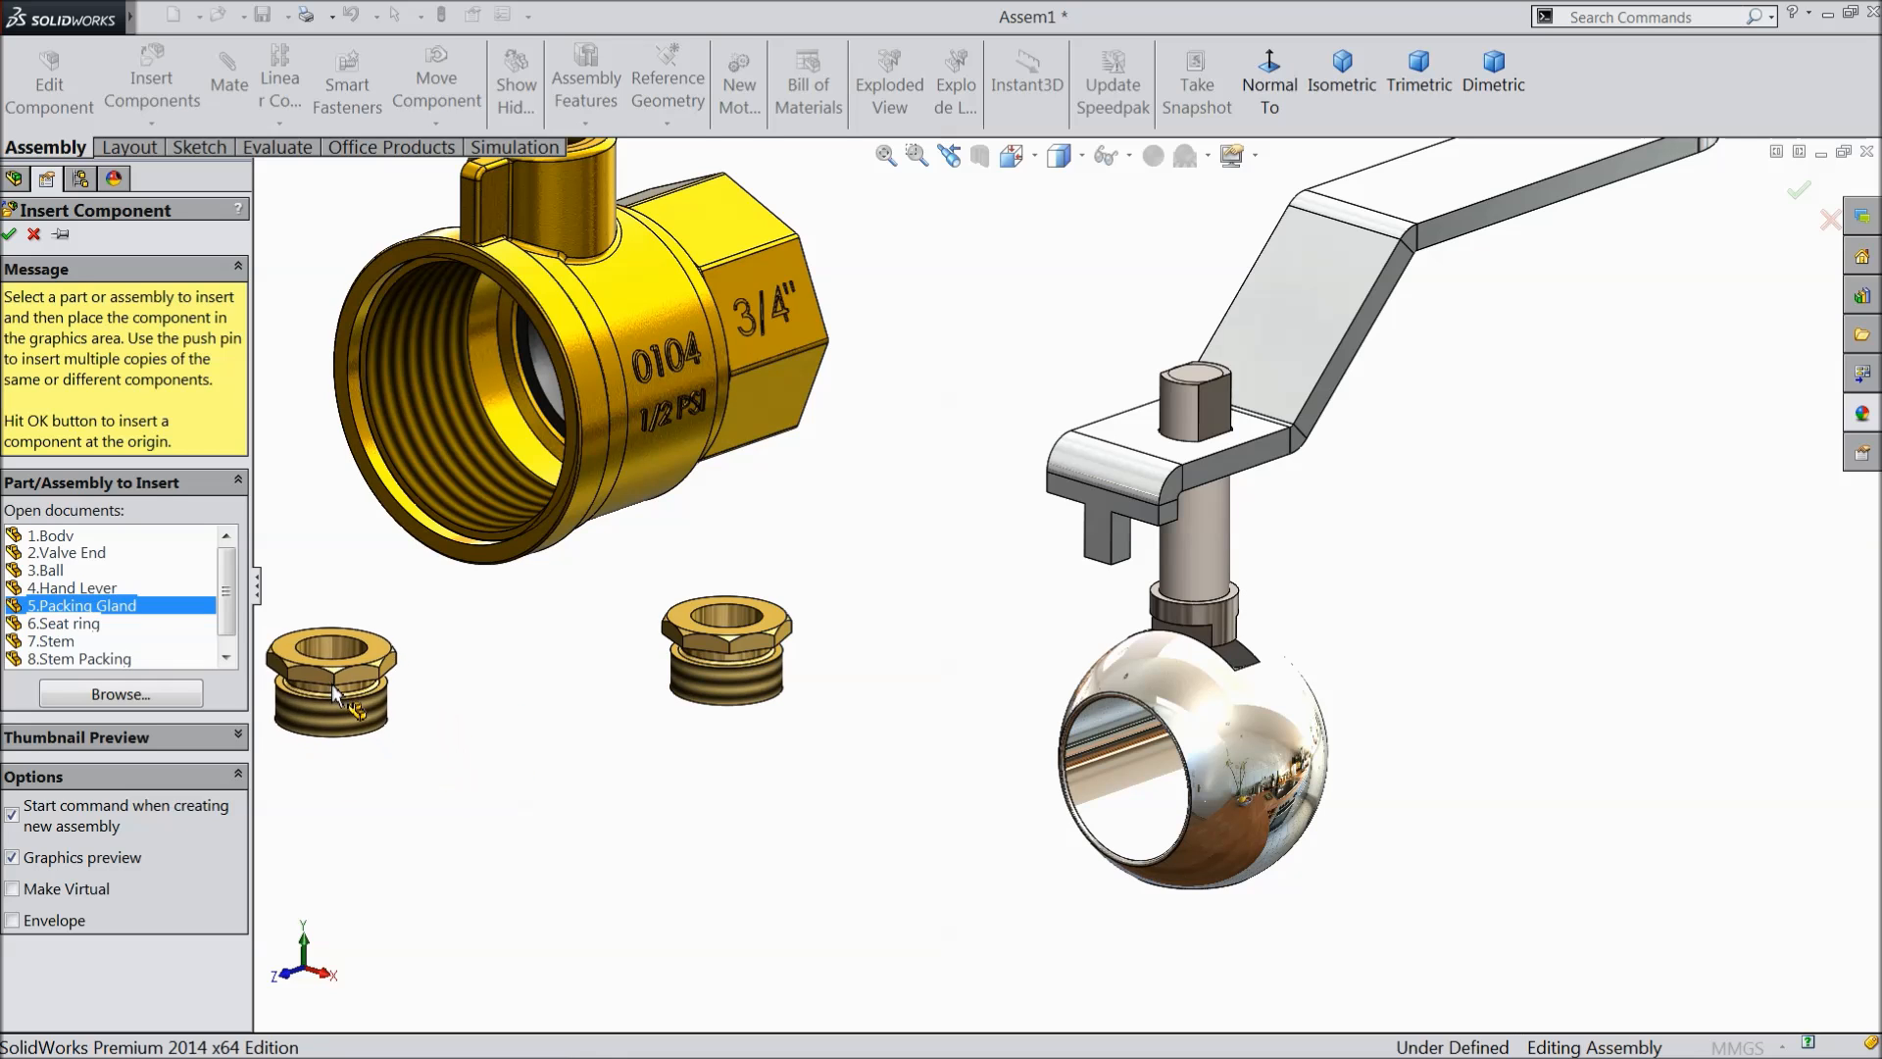
key("Escape")
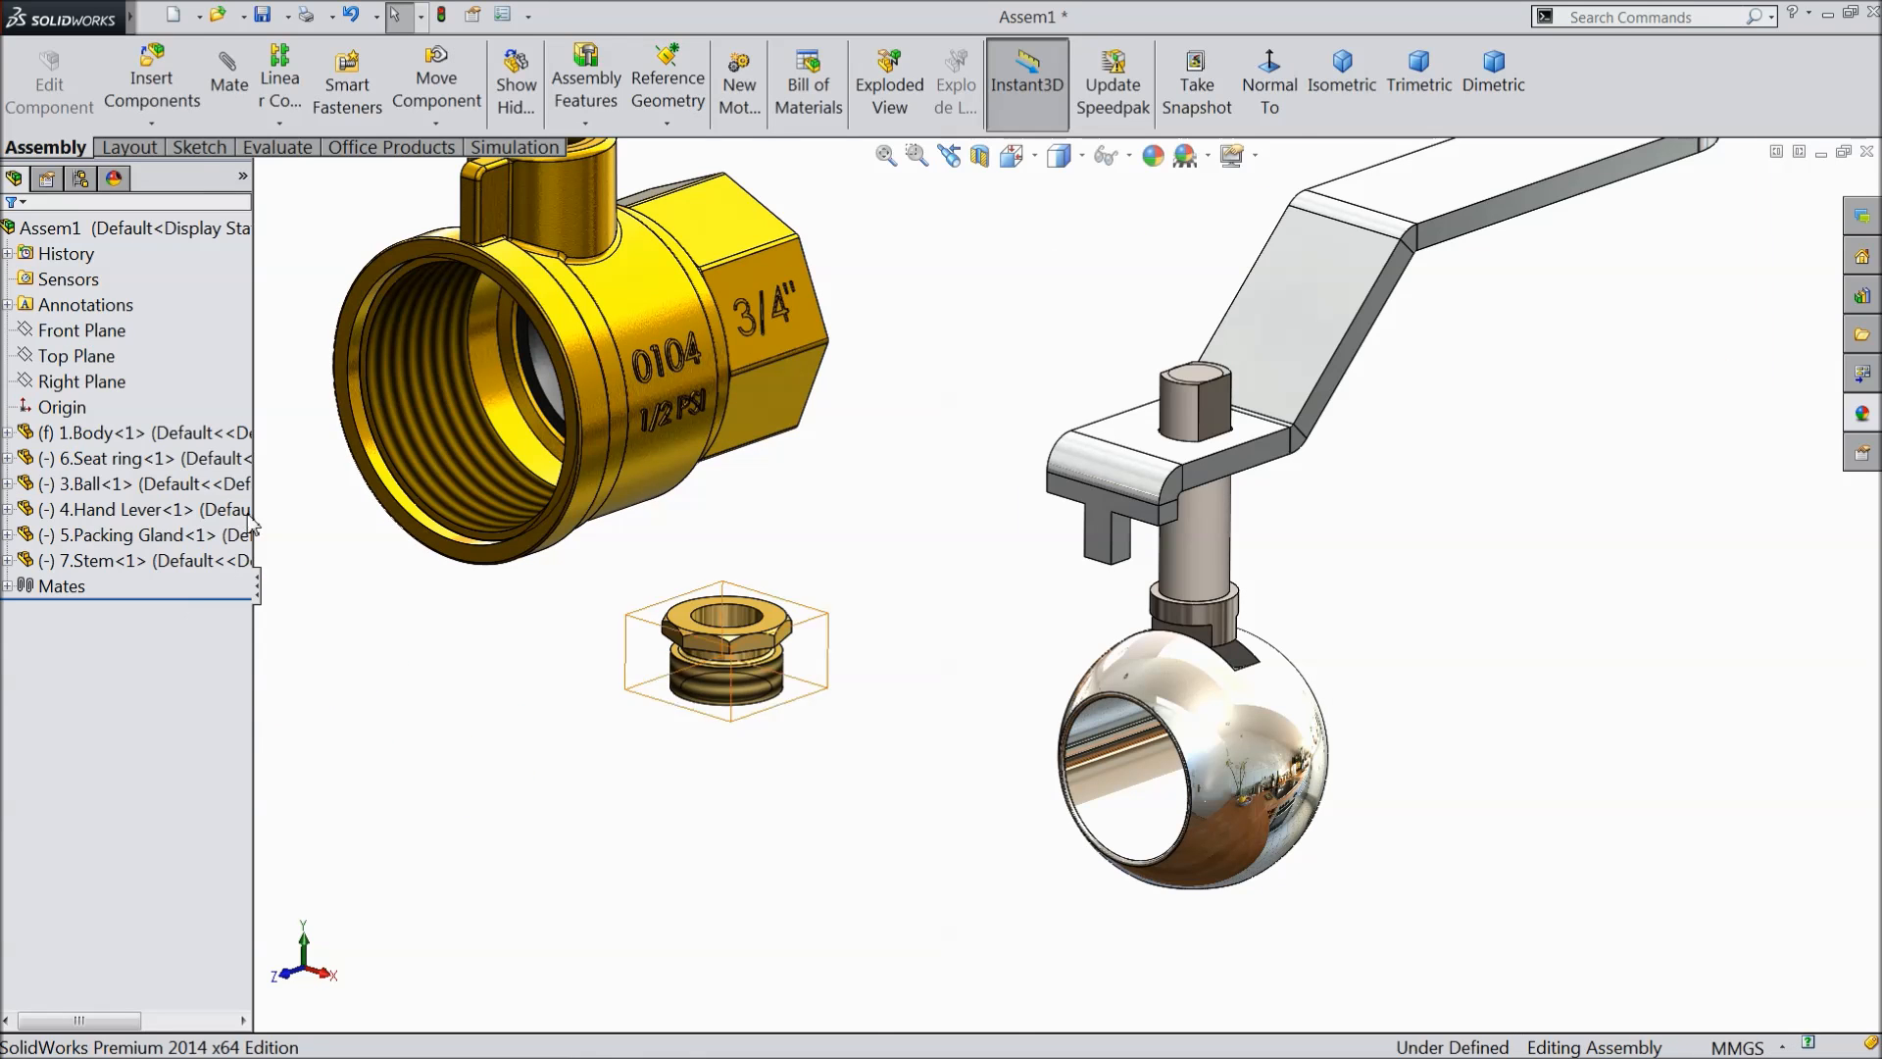
- Insert the 8.Stem Packing part just below the packing gland
left_click(152, 86)
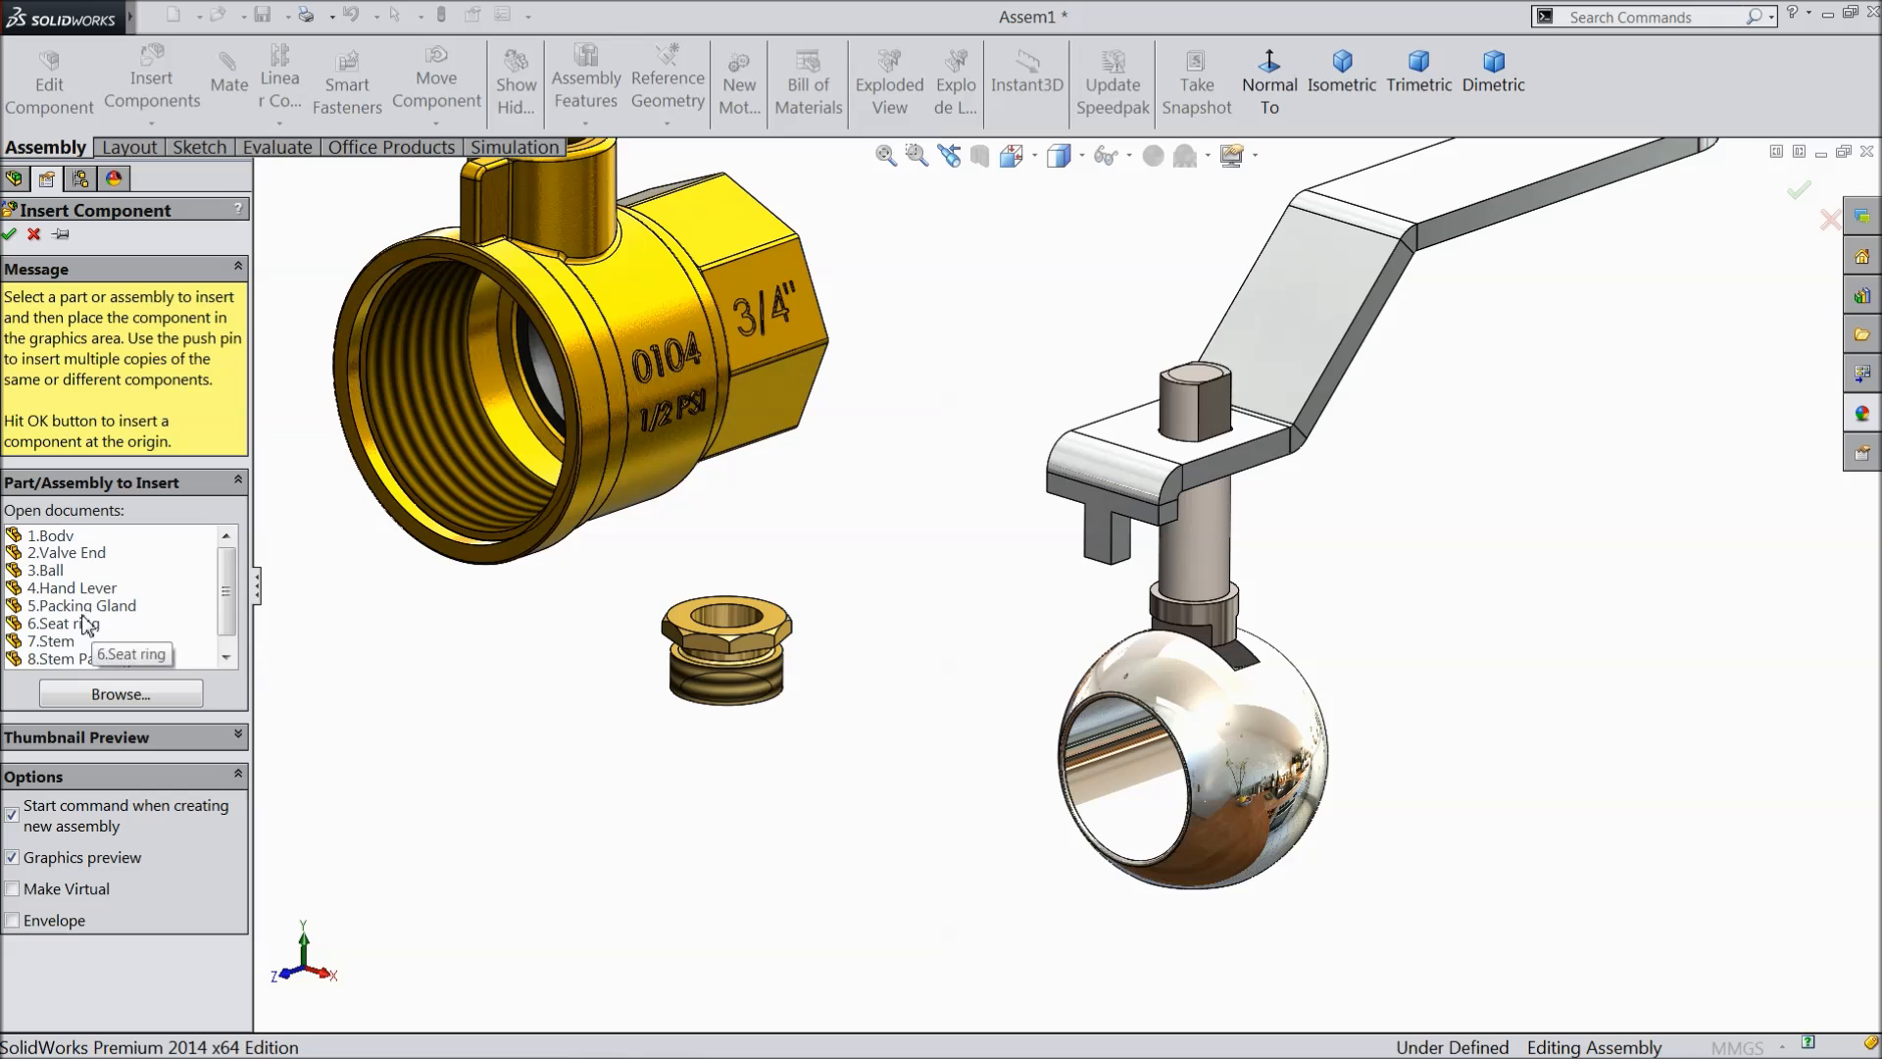
scroll(229, 593, "down", 1)
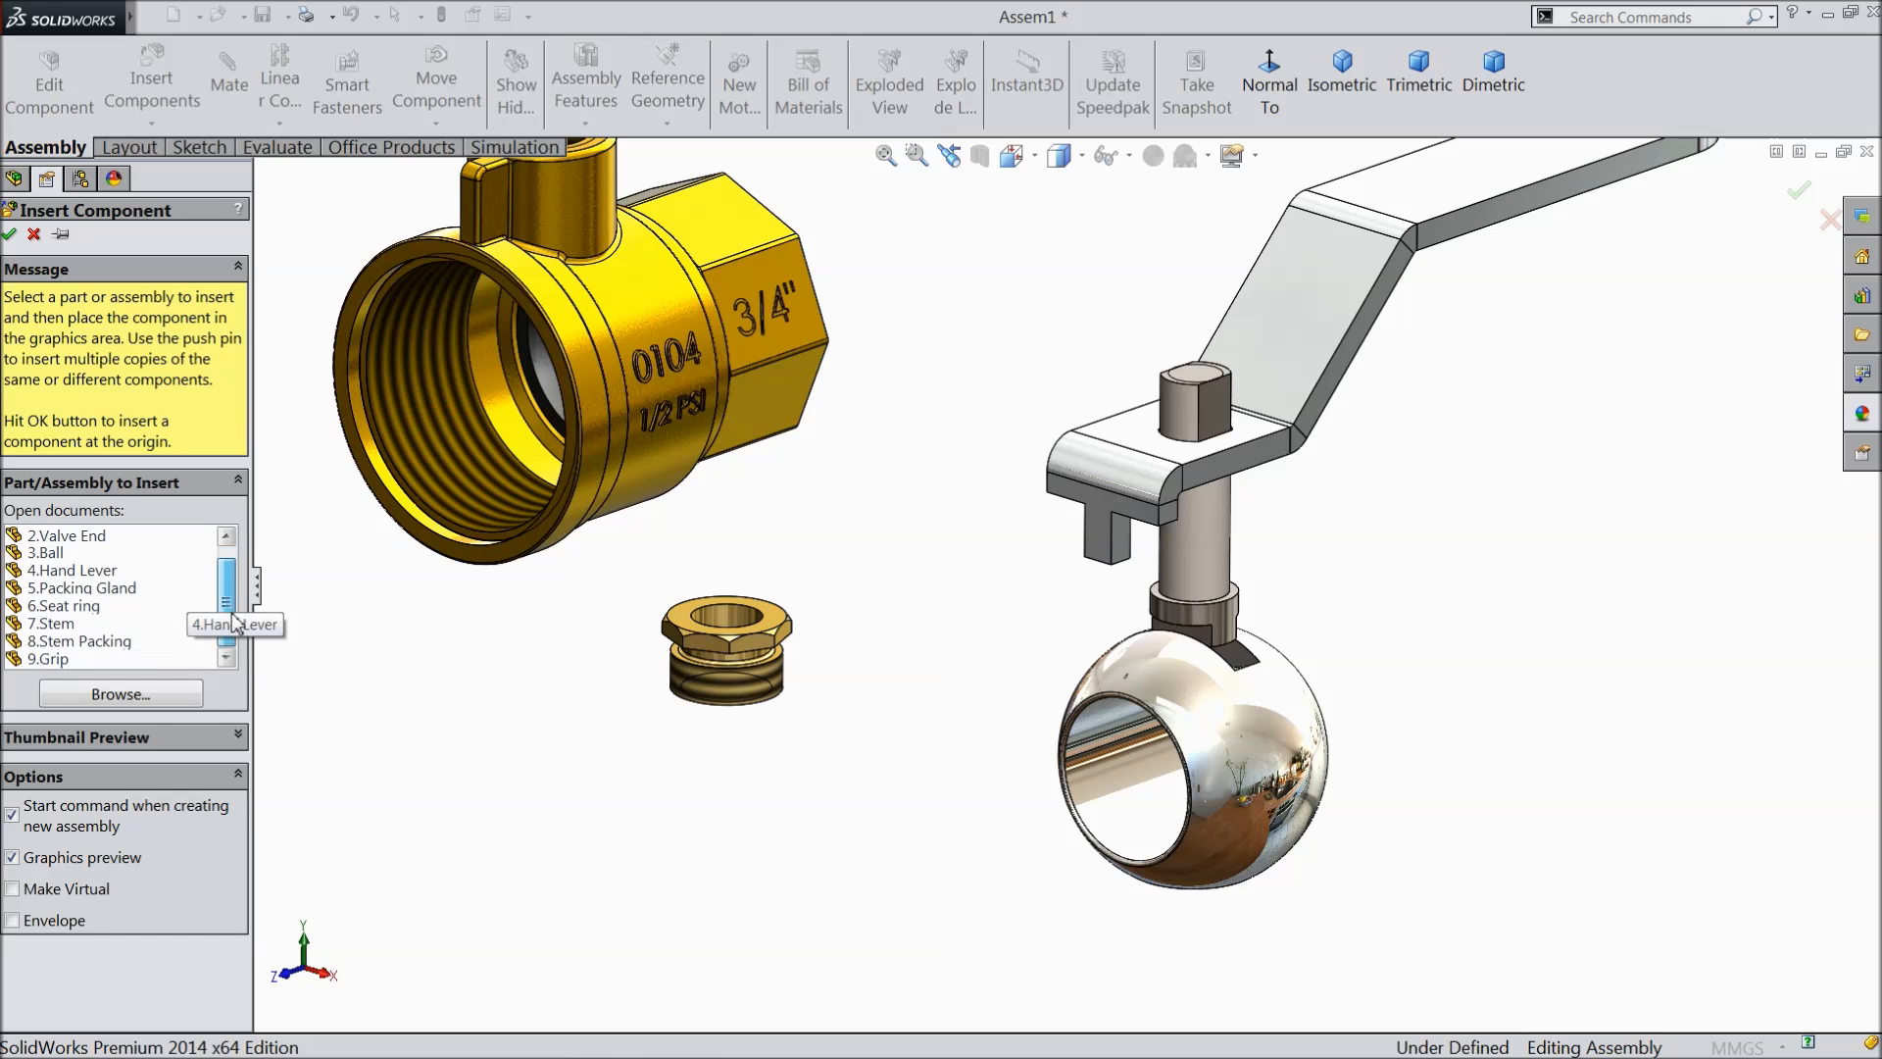
left_click(112, 642)
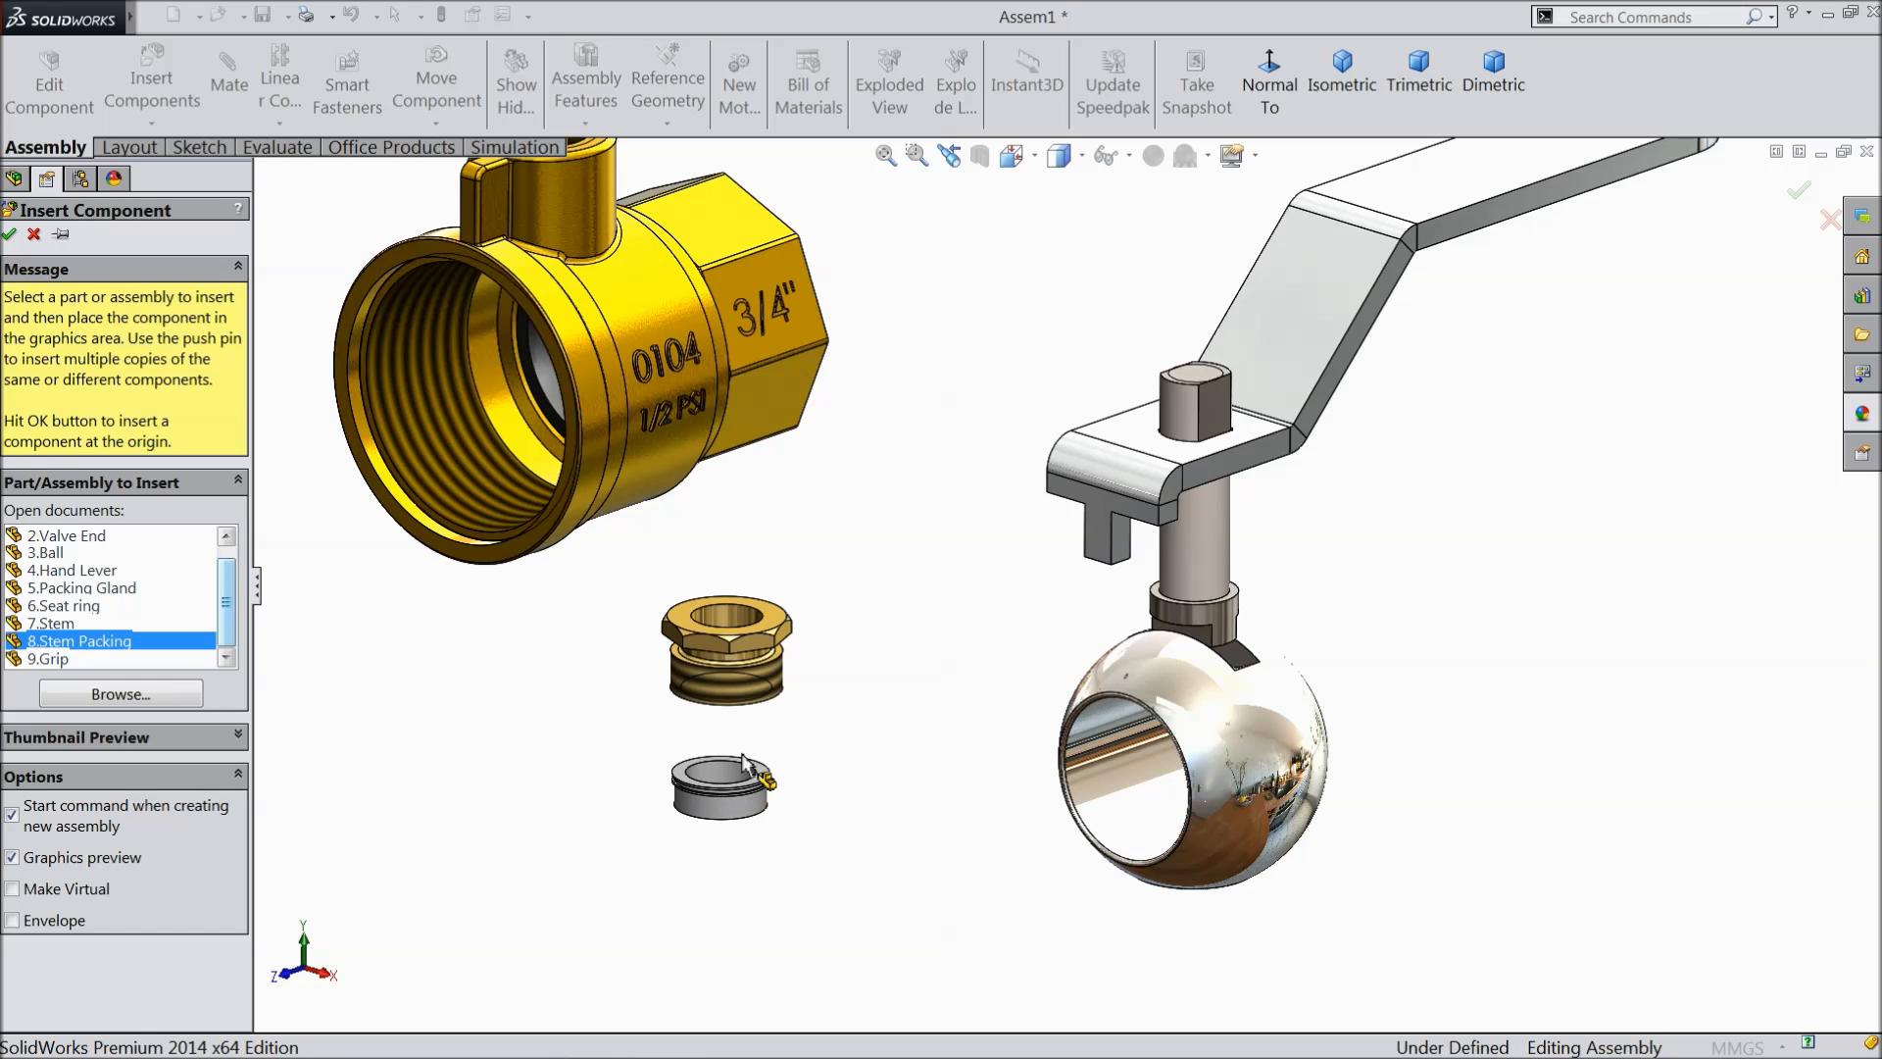
left_click(742, 762)
- Add a concentric mate between the packing gland's bore and the stem packing's inner cylindrical face
scroll(755, 716, "down", 4)
left_click(218, 118)
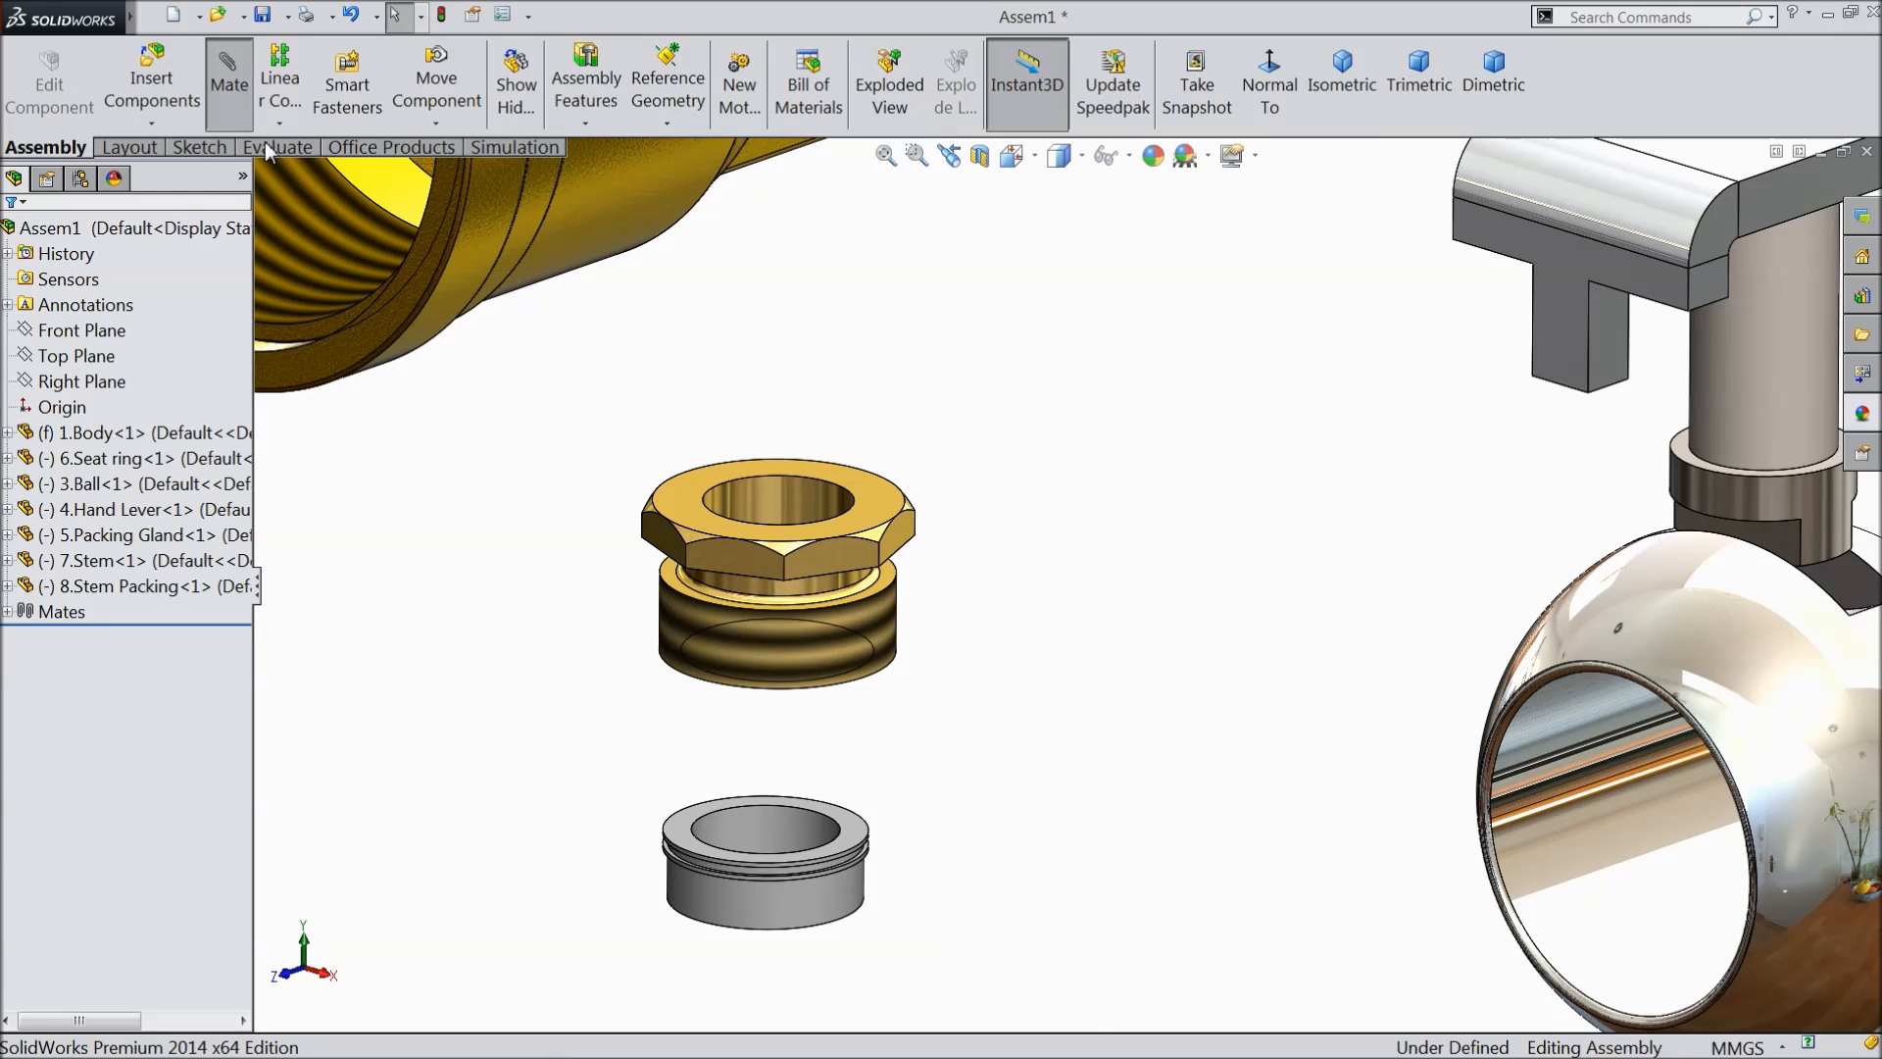
left_click(792, 490)
left_click(789, 836)
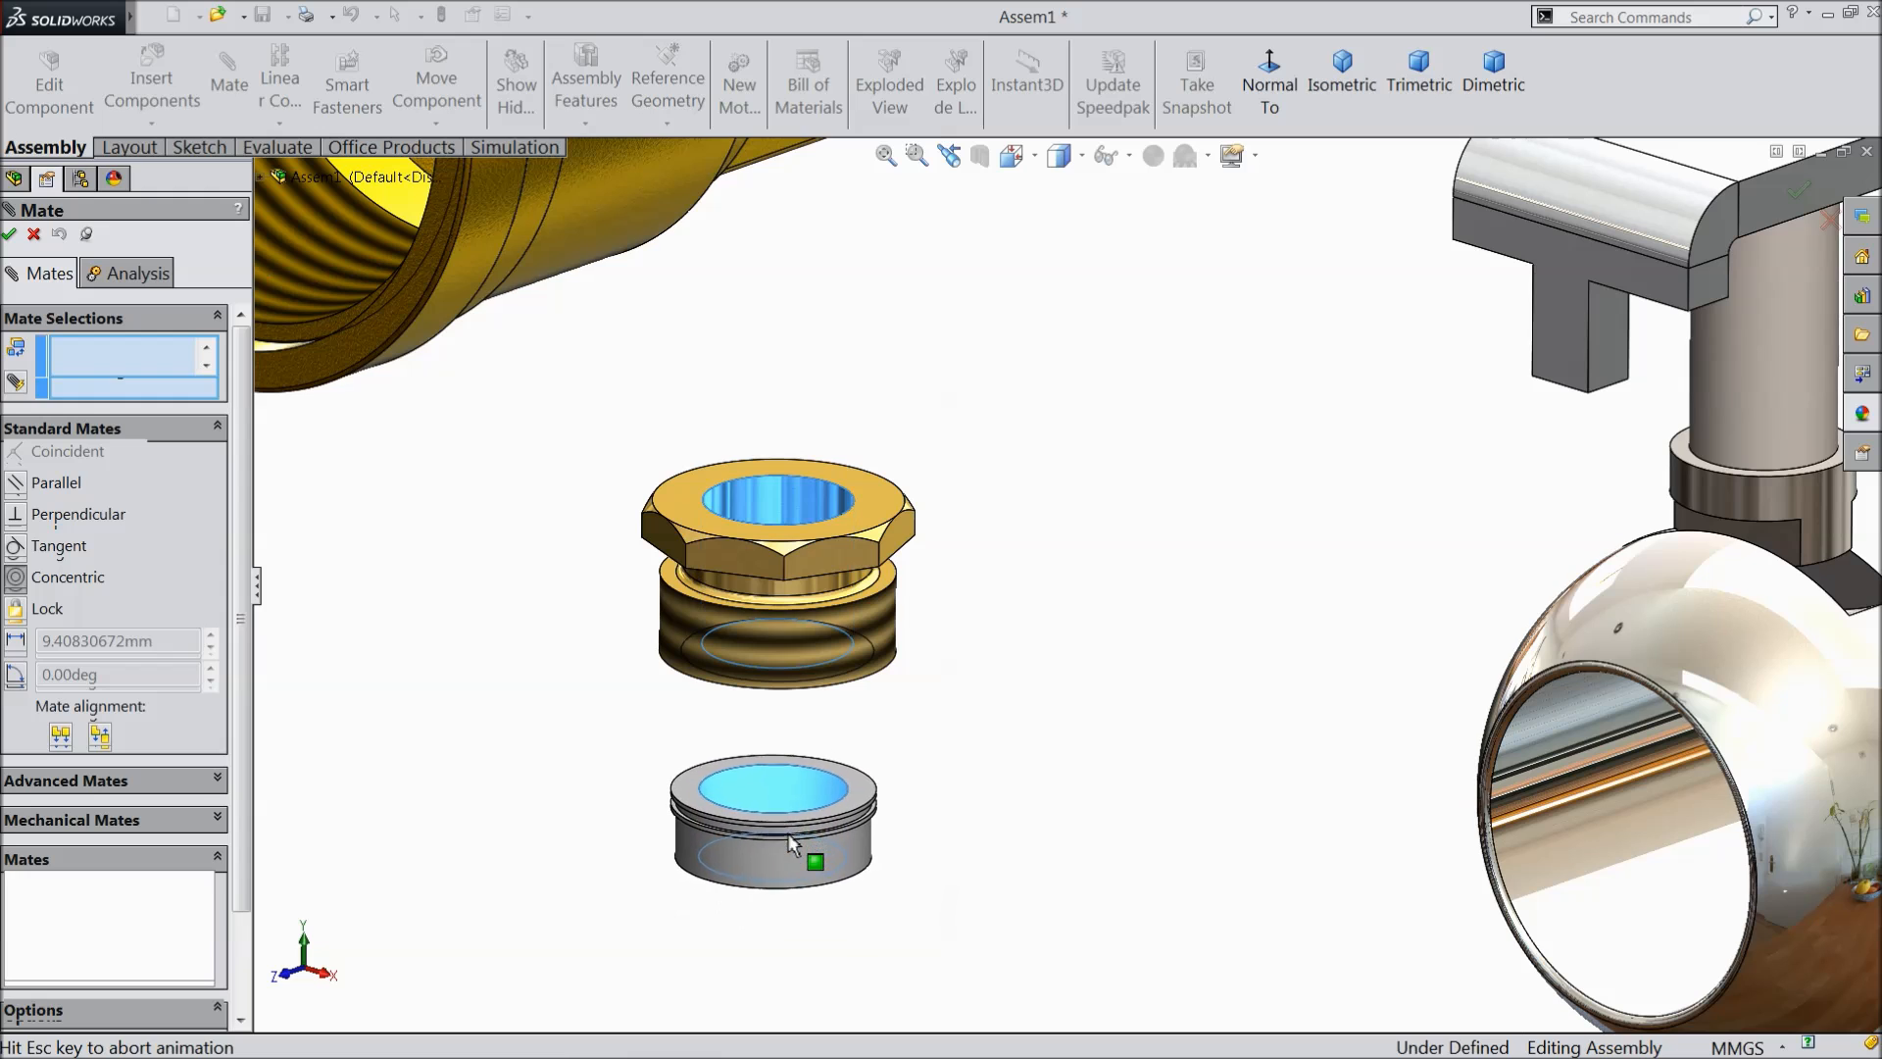
left_click(756, 865)
- Add a coincident mate between the stem packing's flat top face and the packing gland's bottom face, and close the Mate command
left_click(723, 814)
middle_click_drag(722, 815, 690, 644)
scroll(691, 644, "down", 3)
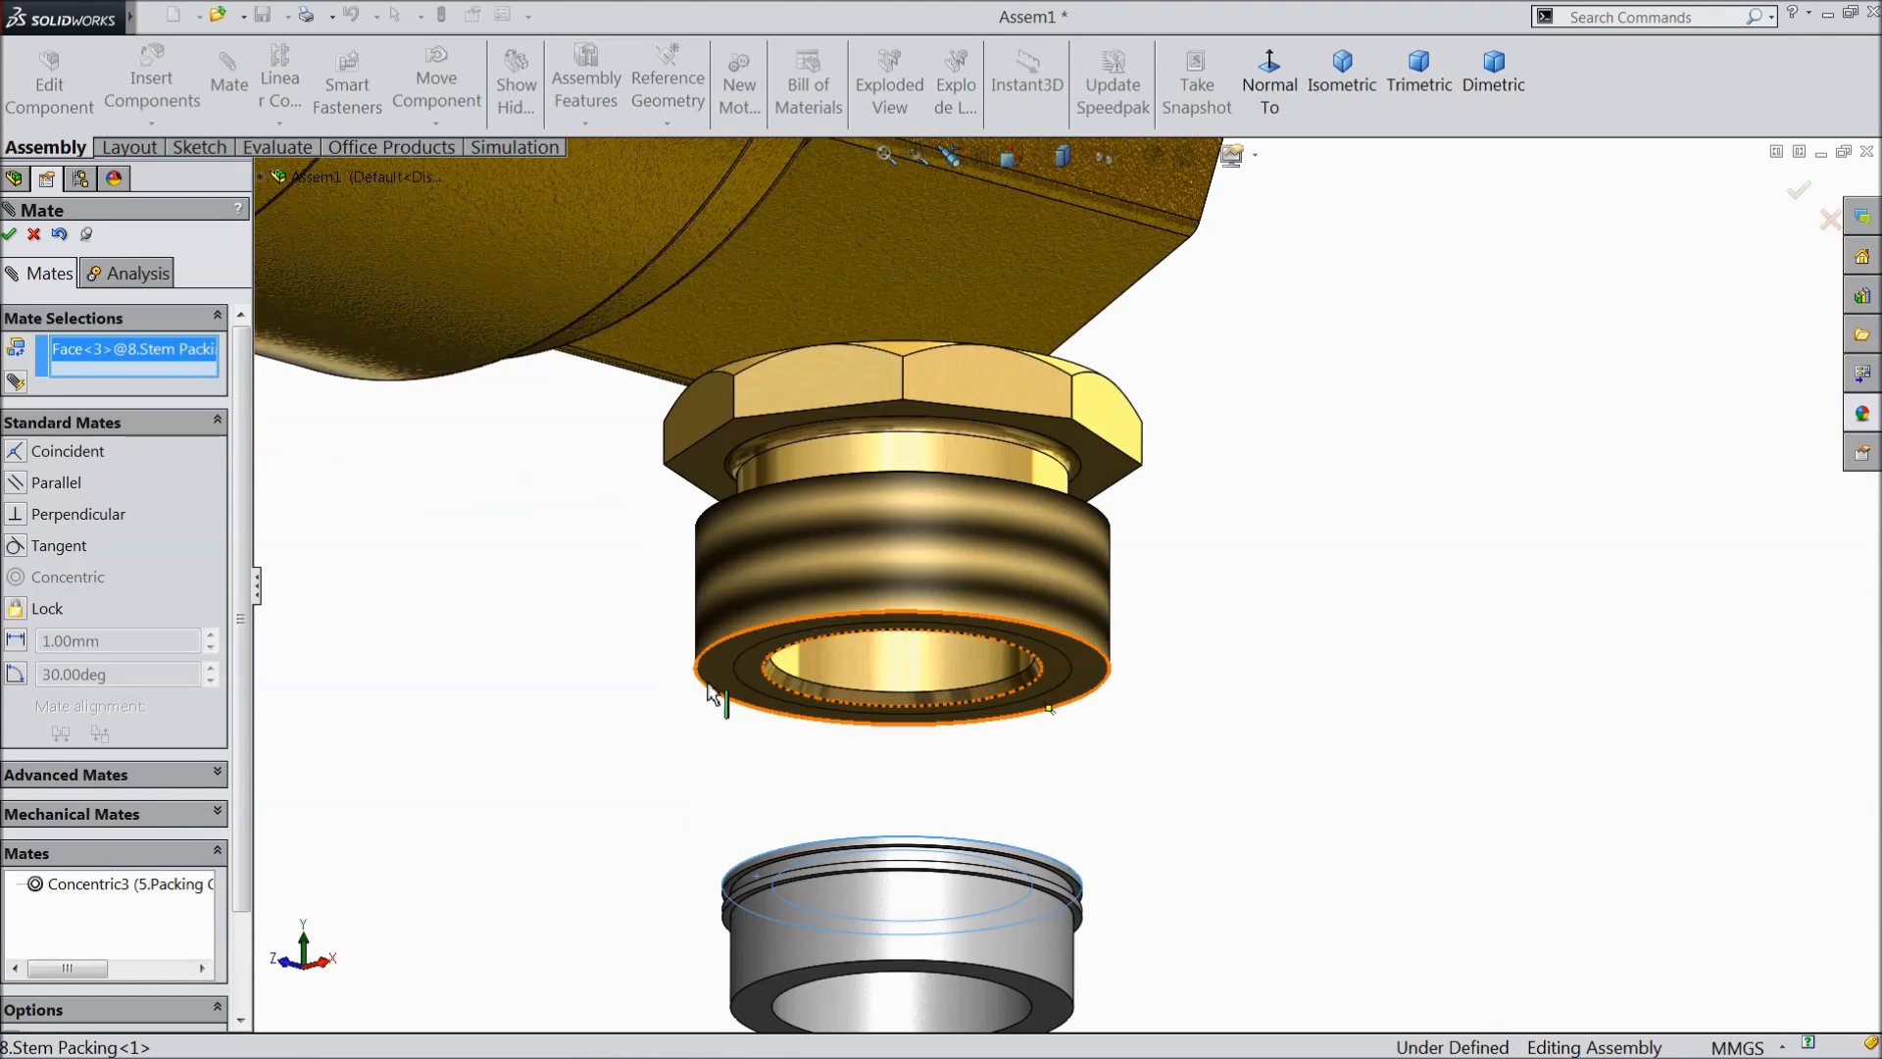
left_click(722, 663)
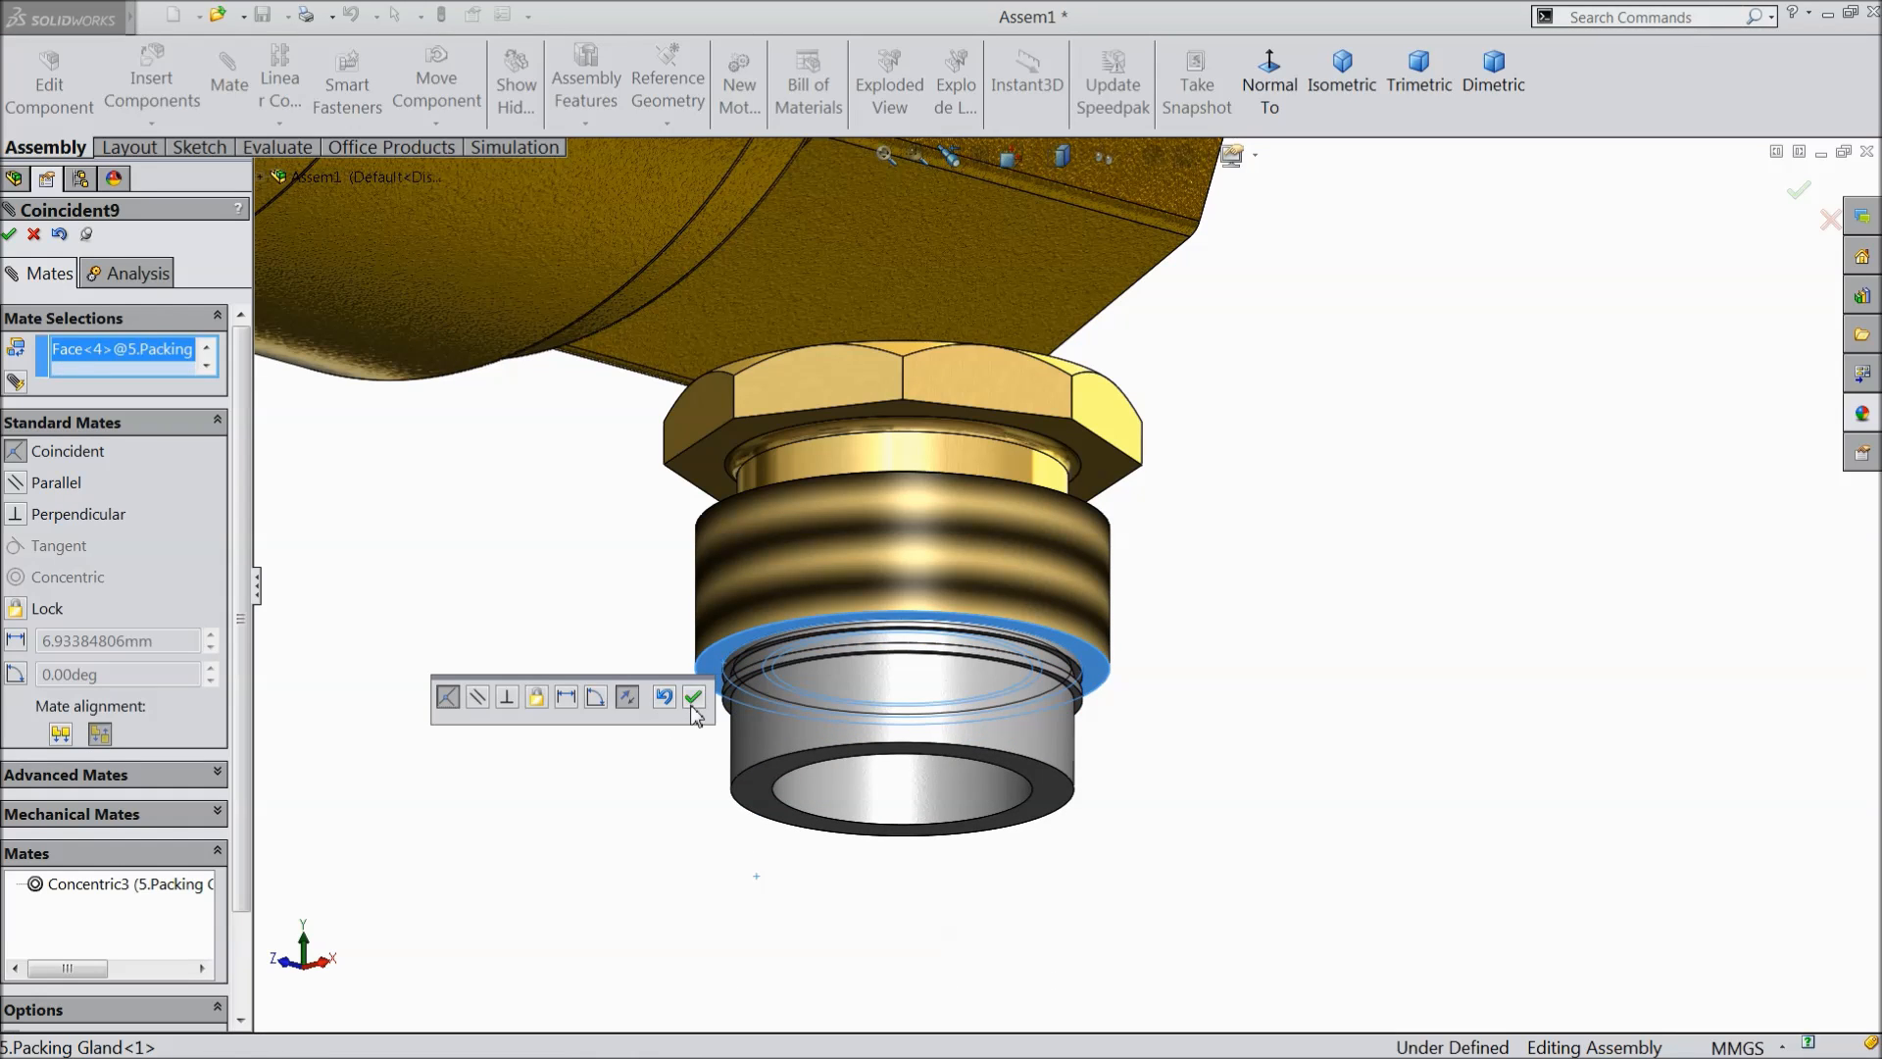
left_click(694, 697)
scroll(770, 639, "up", 3)
middle_click_drag(769, 639, 779, 781)
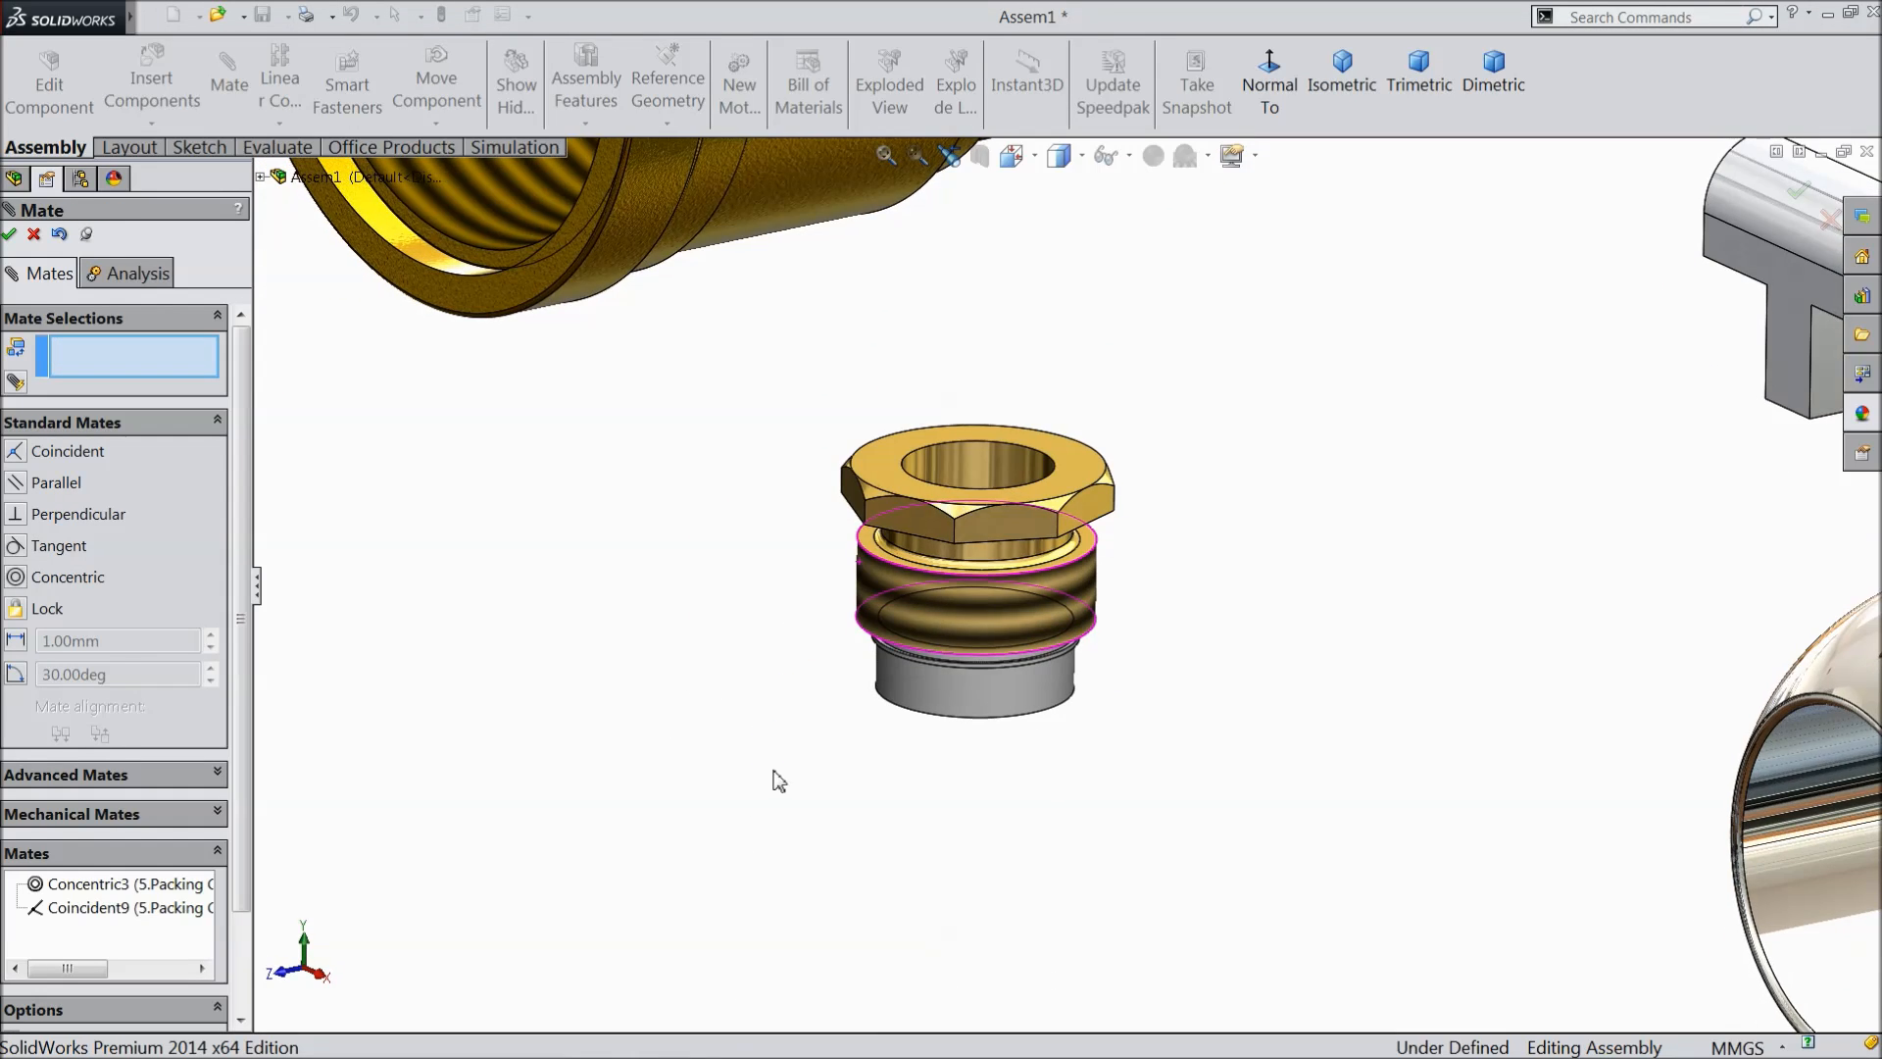
scroll(775, 772, "up", 5)
scroll(1368, 536, "down", 1)
scroll(1366, 542, "up", 2)
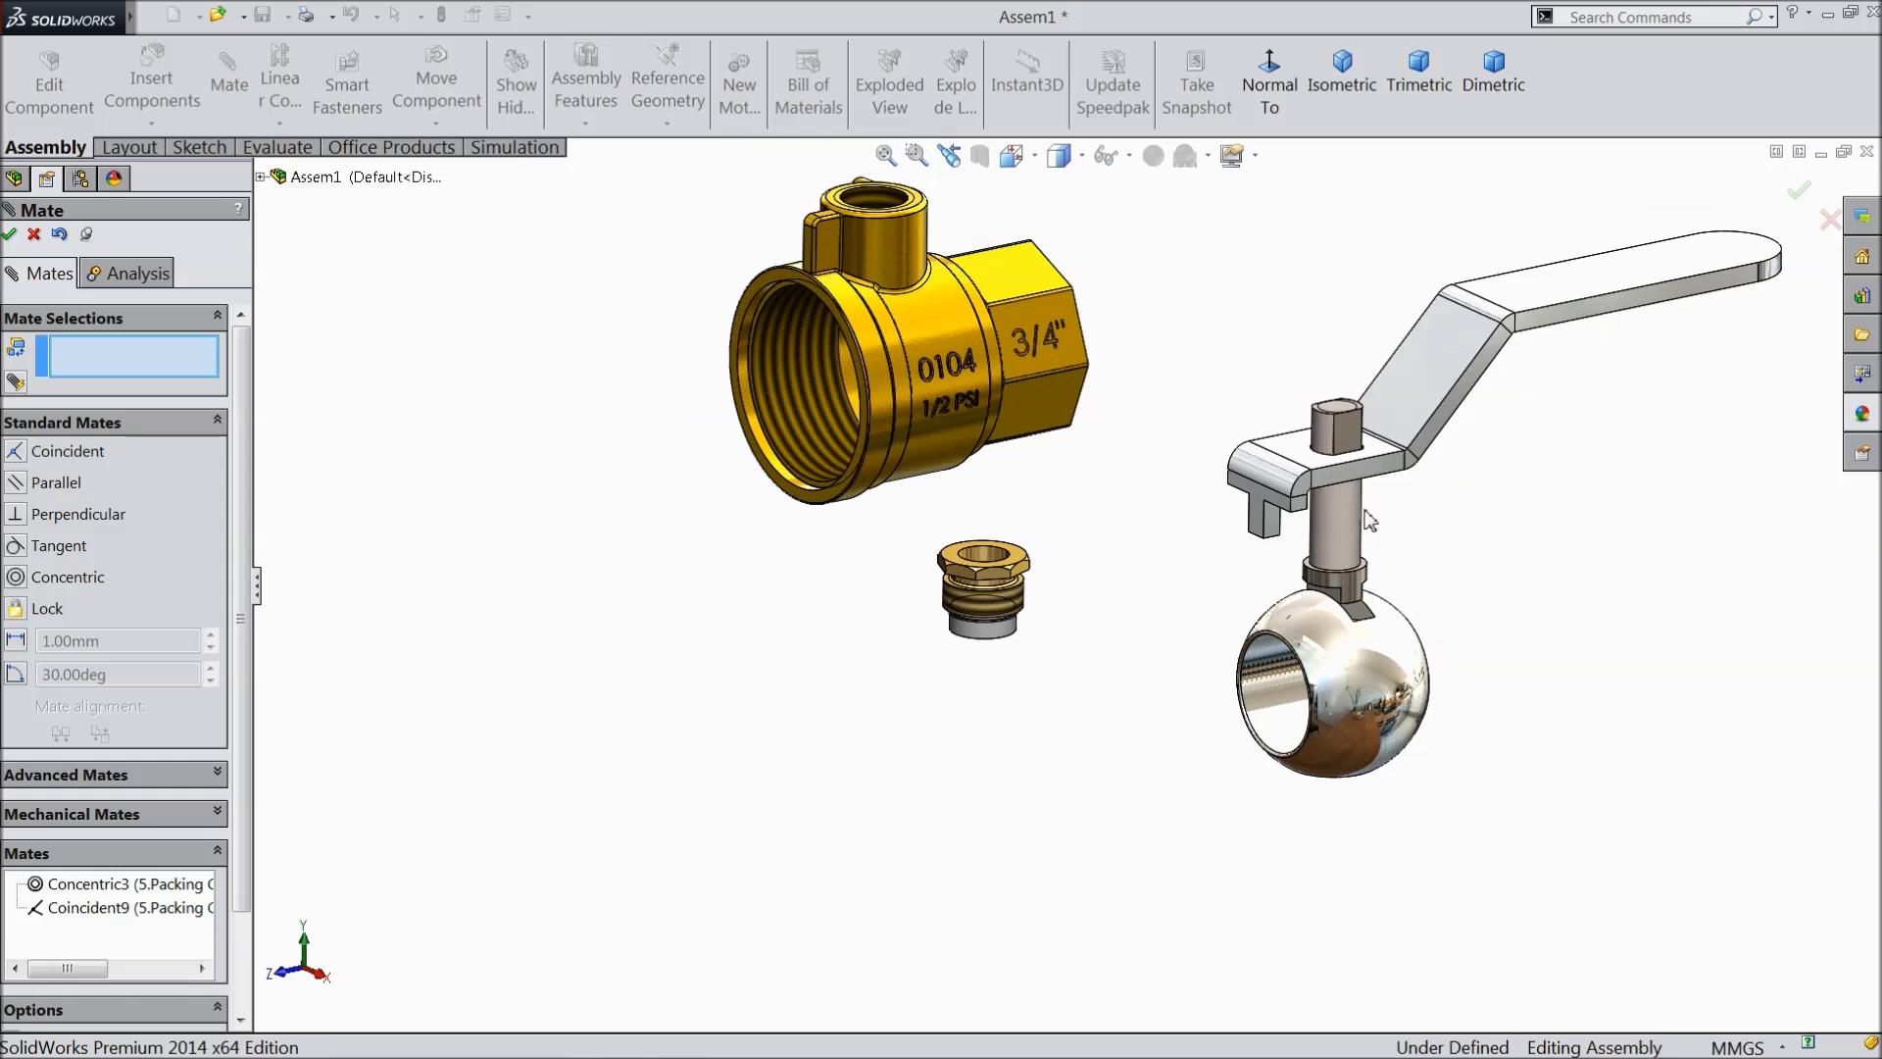
scroll(1363, 486, "down", 1)
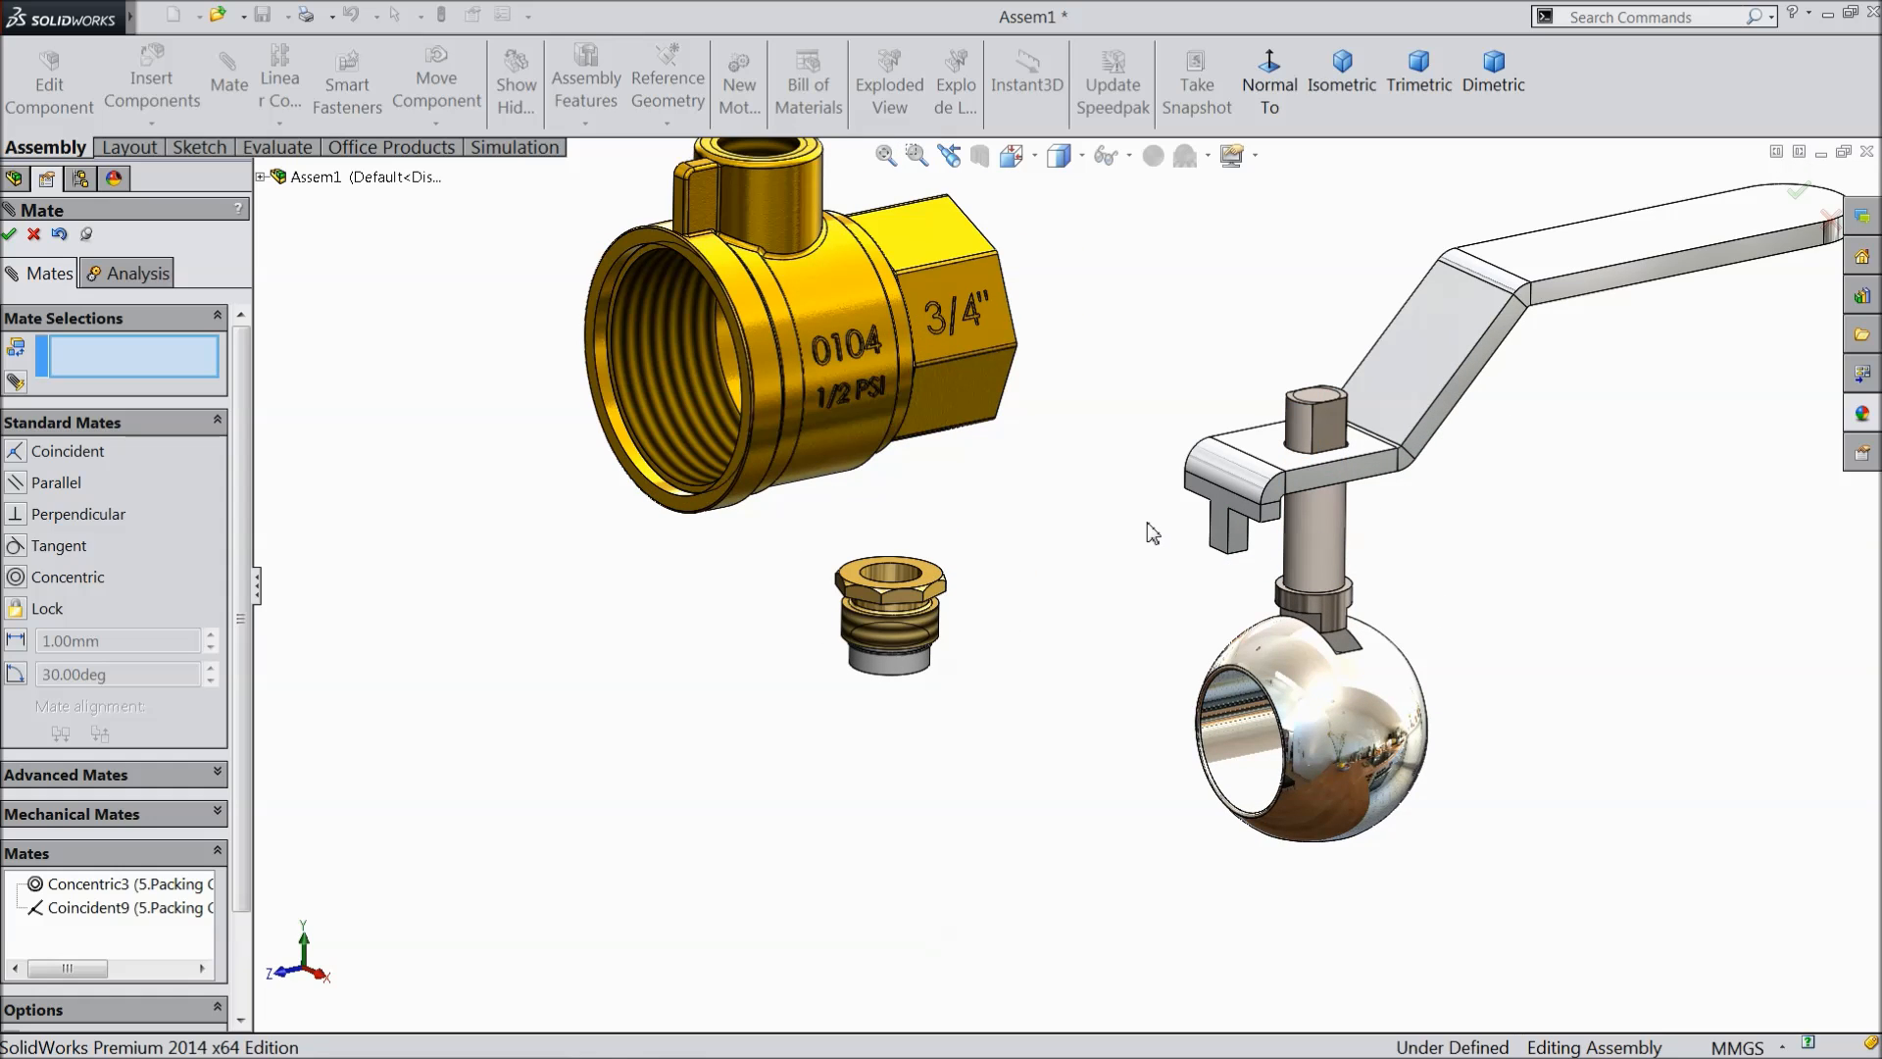
scroll(1137, 524, "up", 2)
scroll(1046, 456, "down", 1)
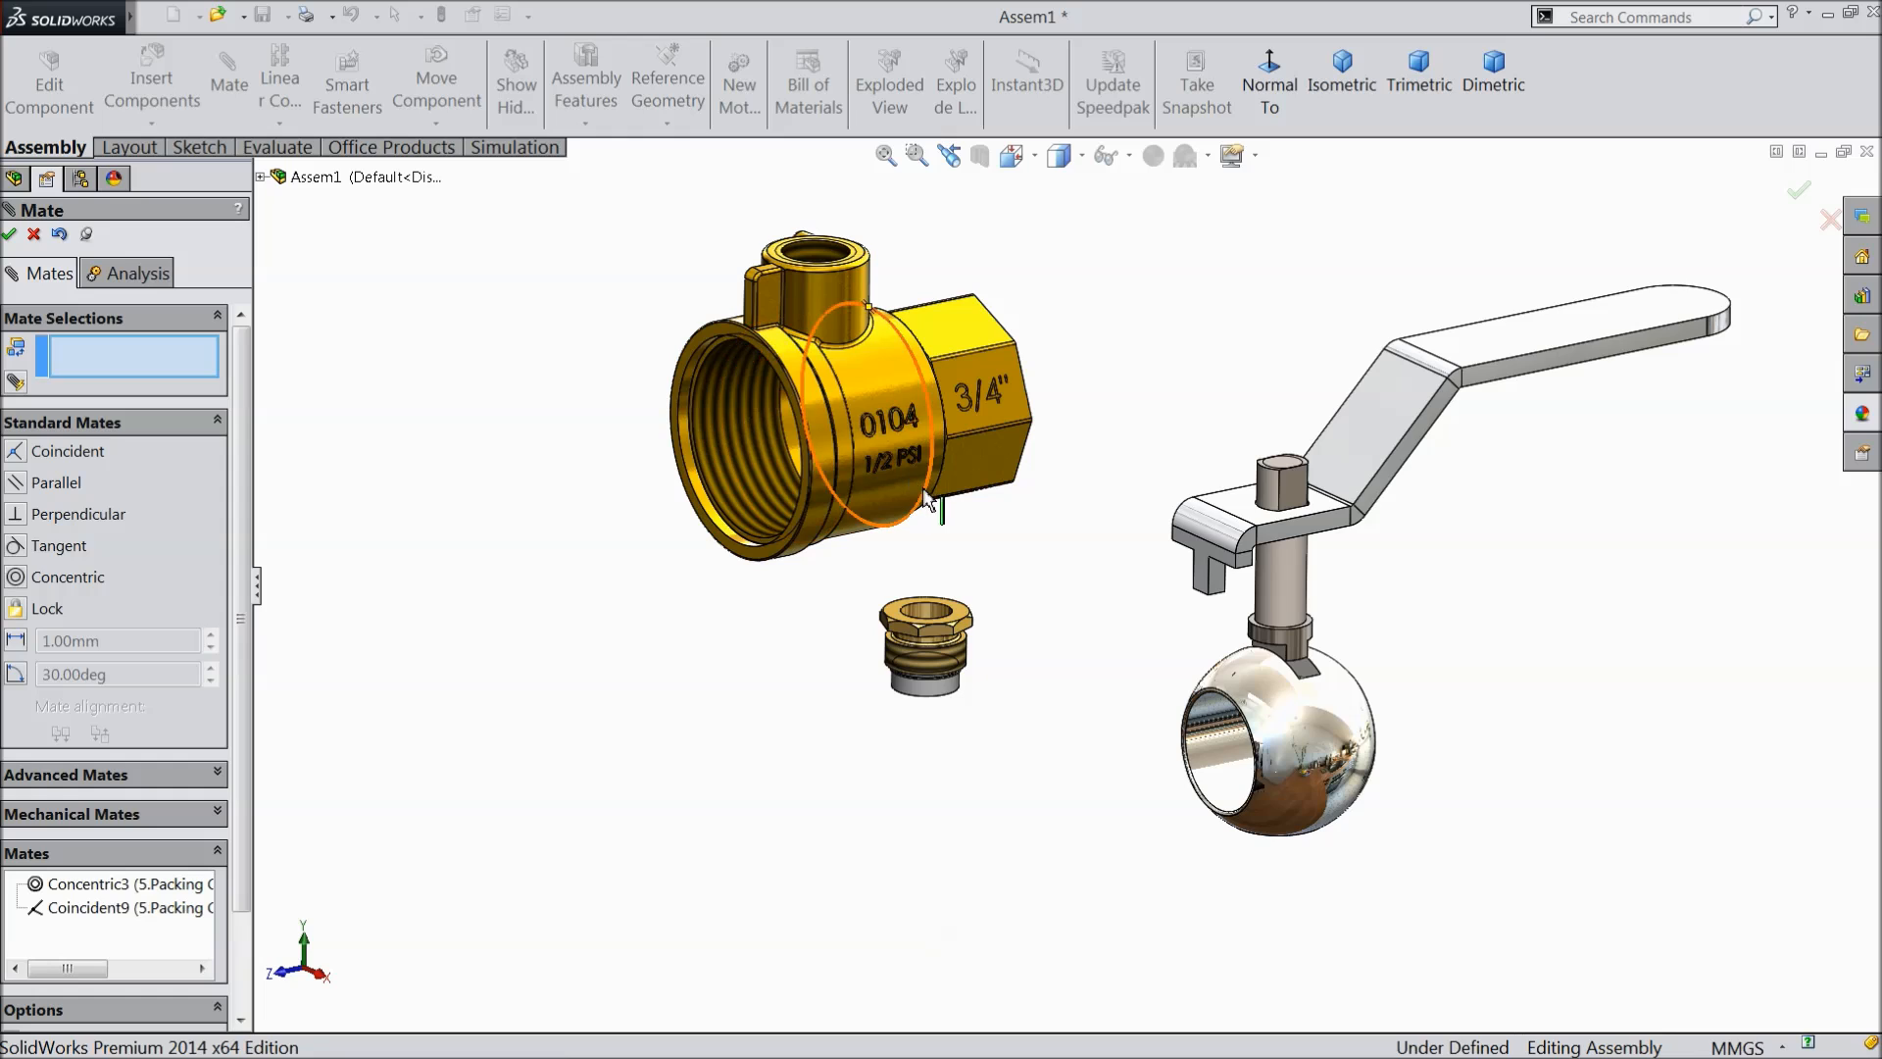
left_click(34, 235)
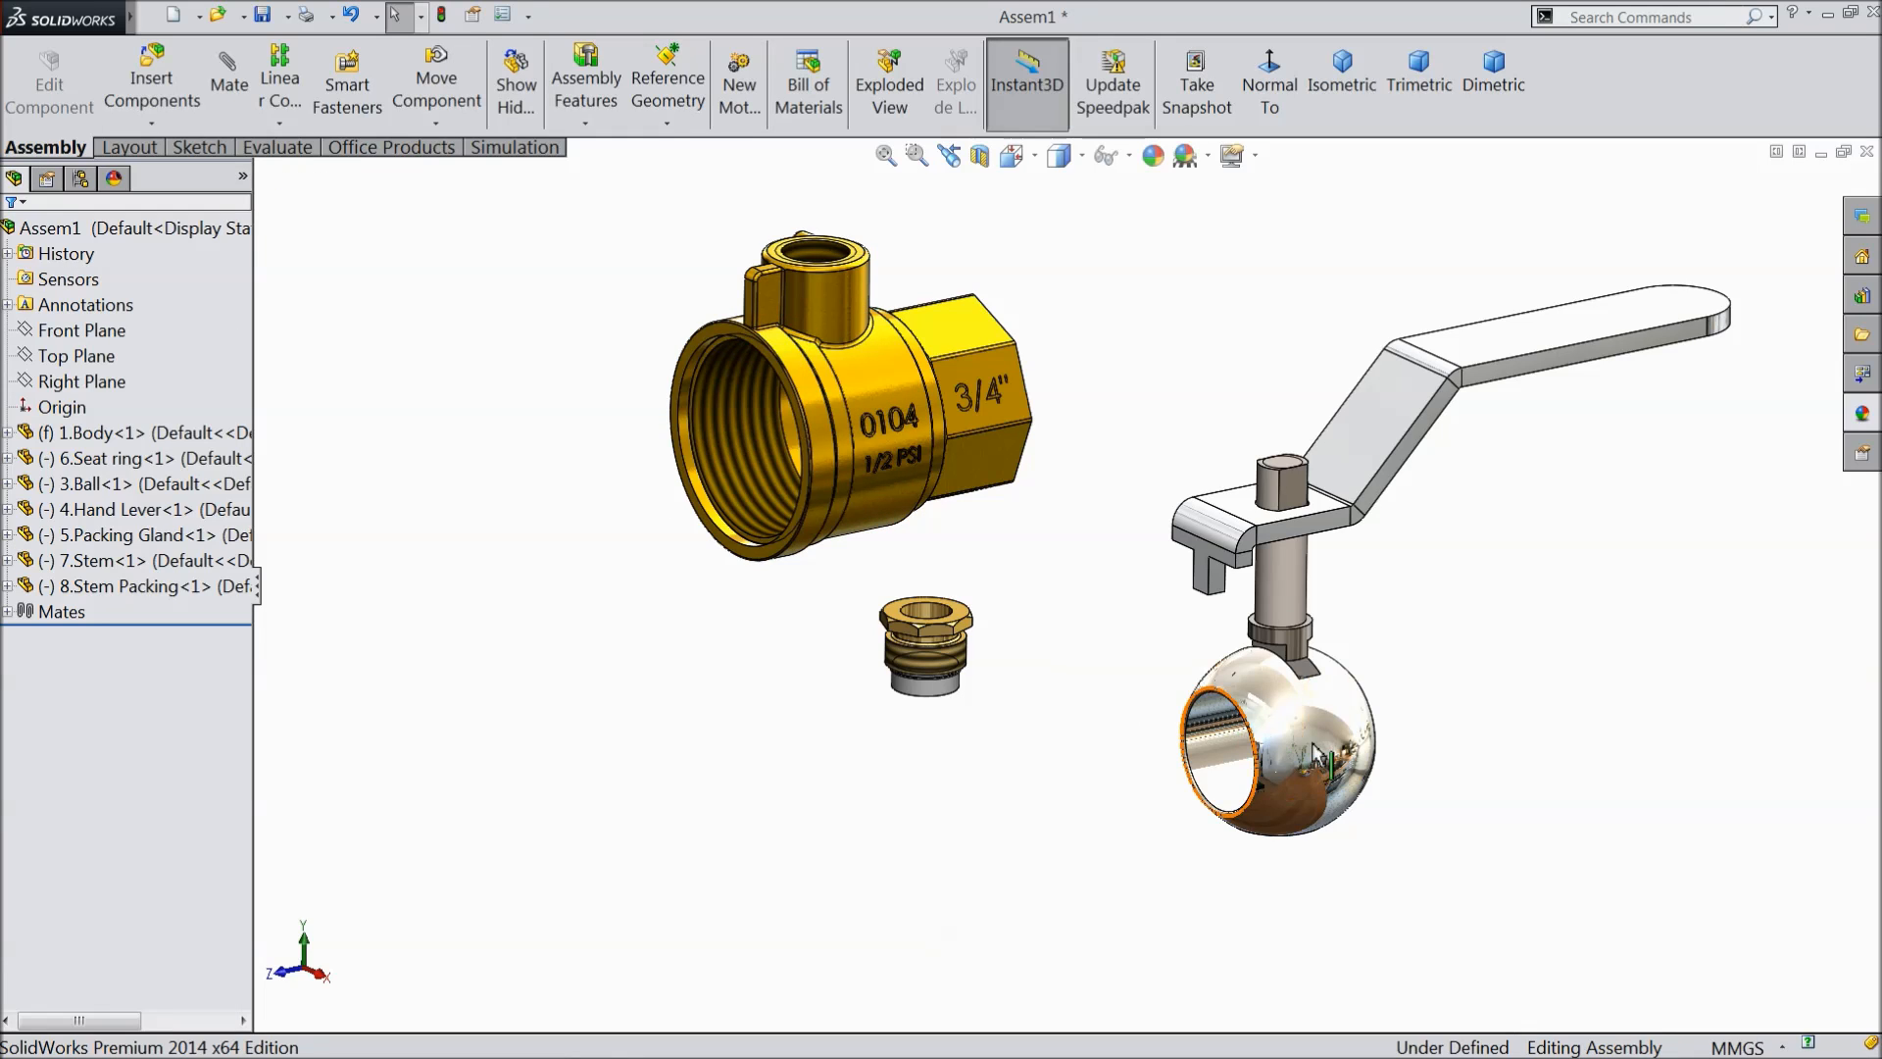
- Add a coincident mate between the assembly's Top Plane and the ball's Top Plane, and close the Mate command
left_click(1252, 745)
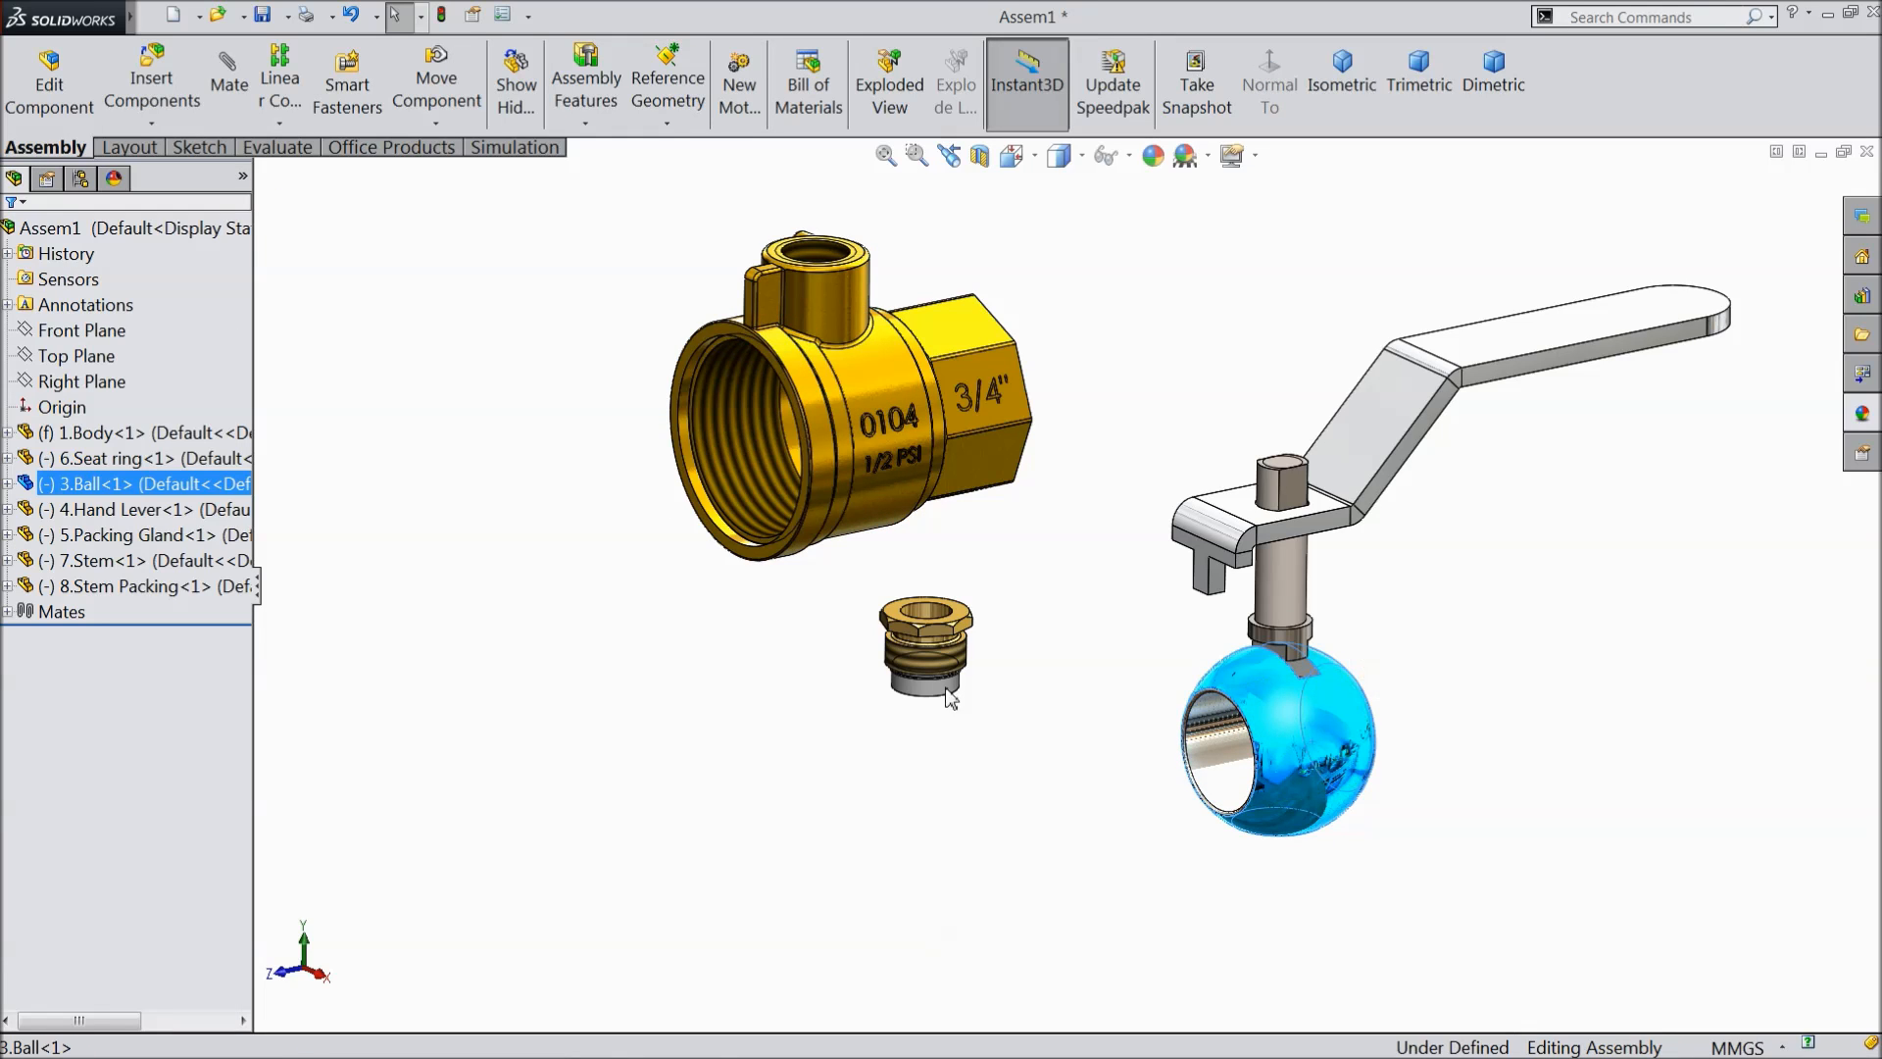
left_click(8, 483)
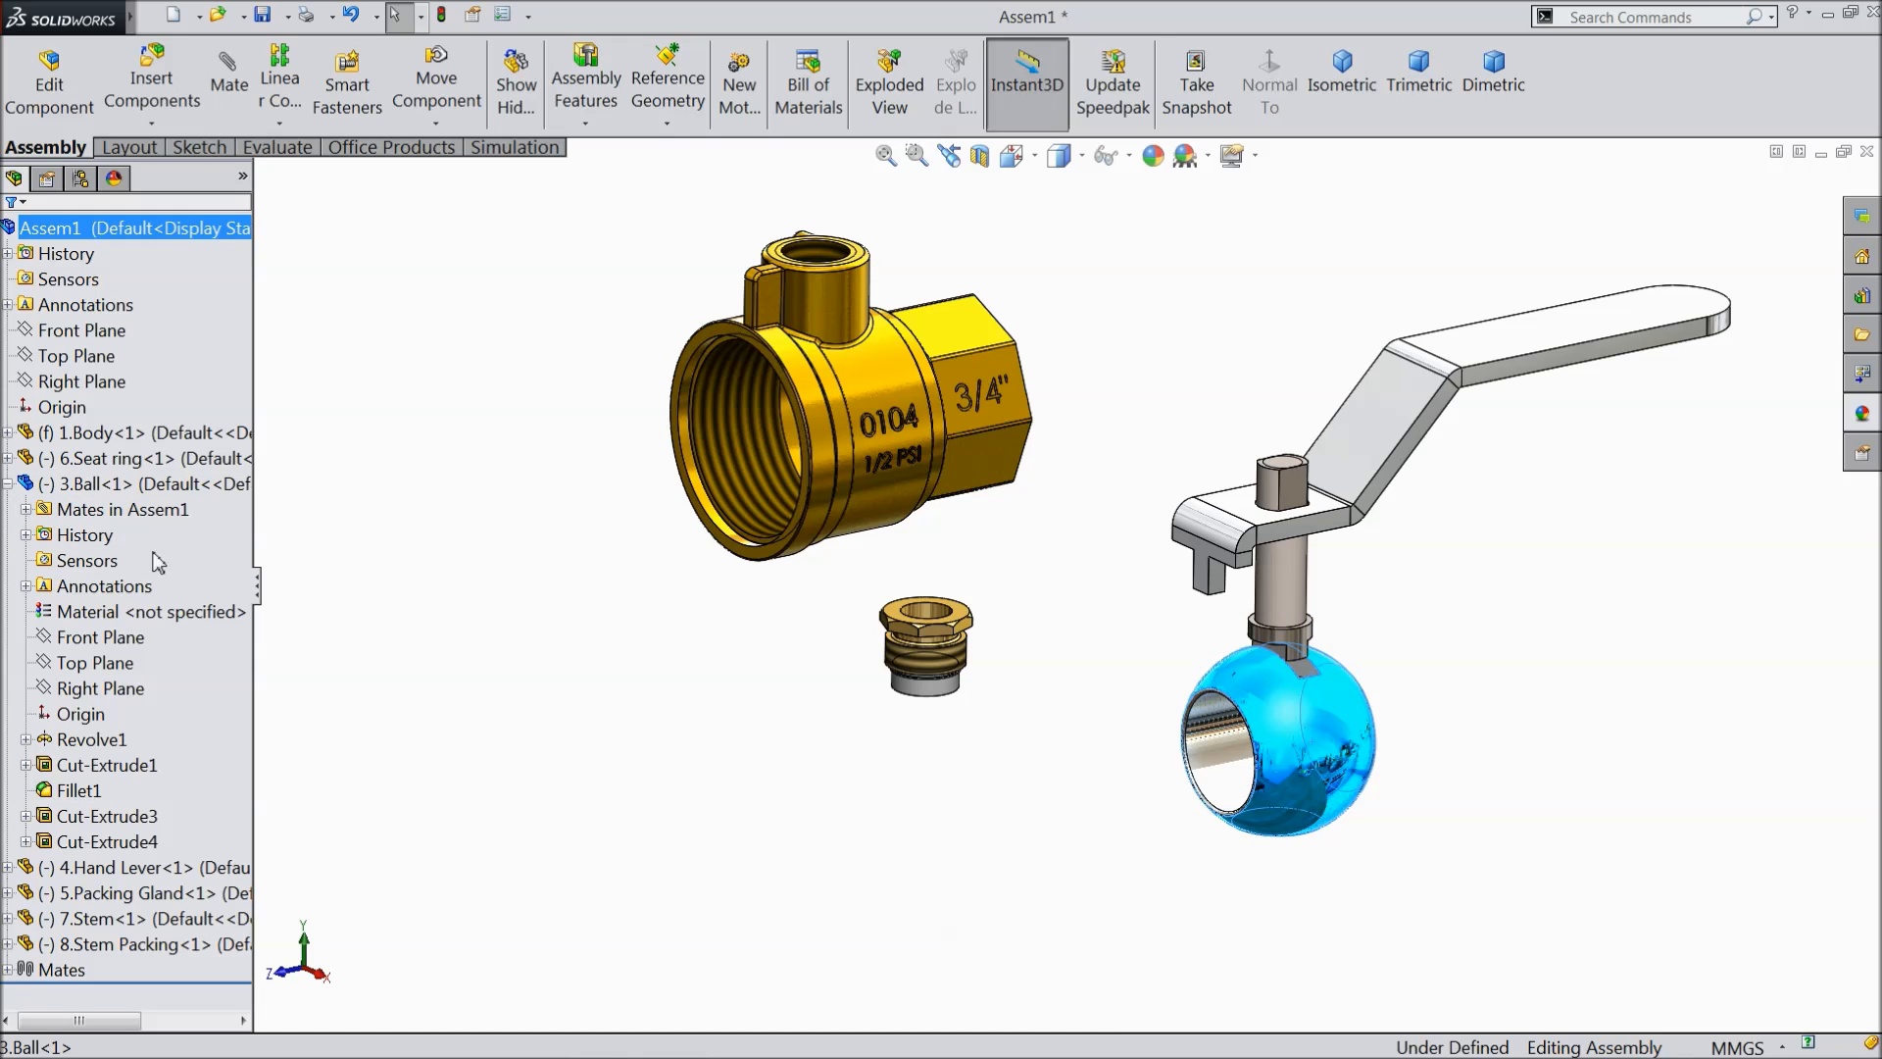
left_click(86, 359)
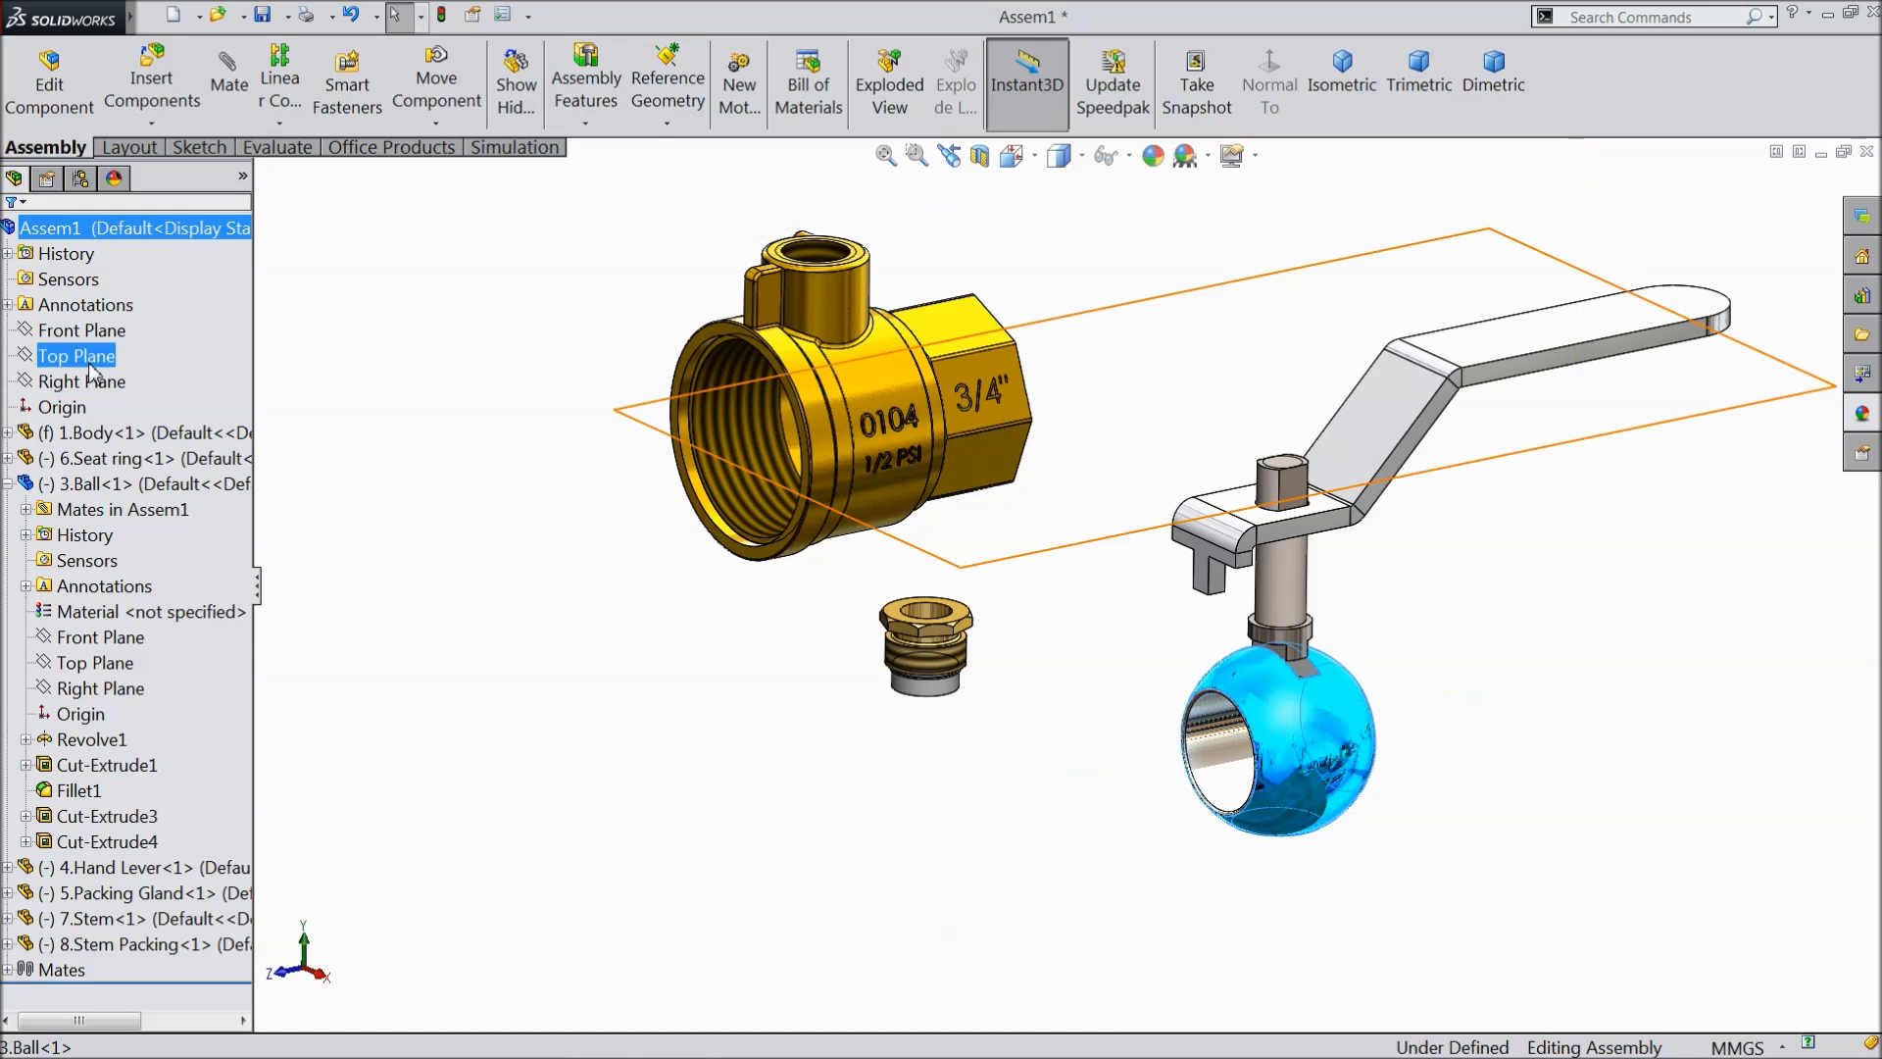
left_click(95, 361)
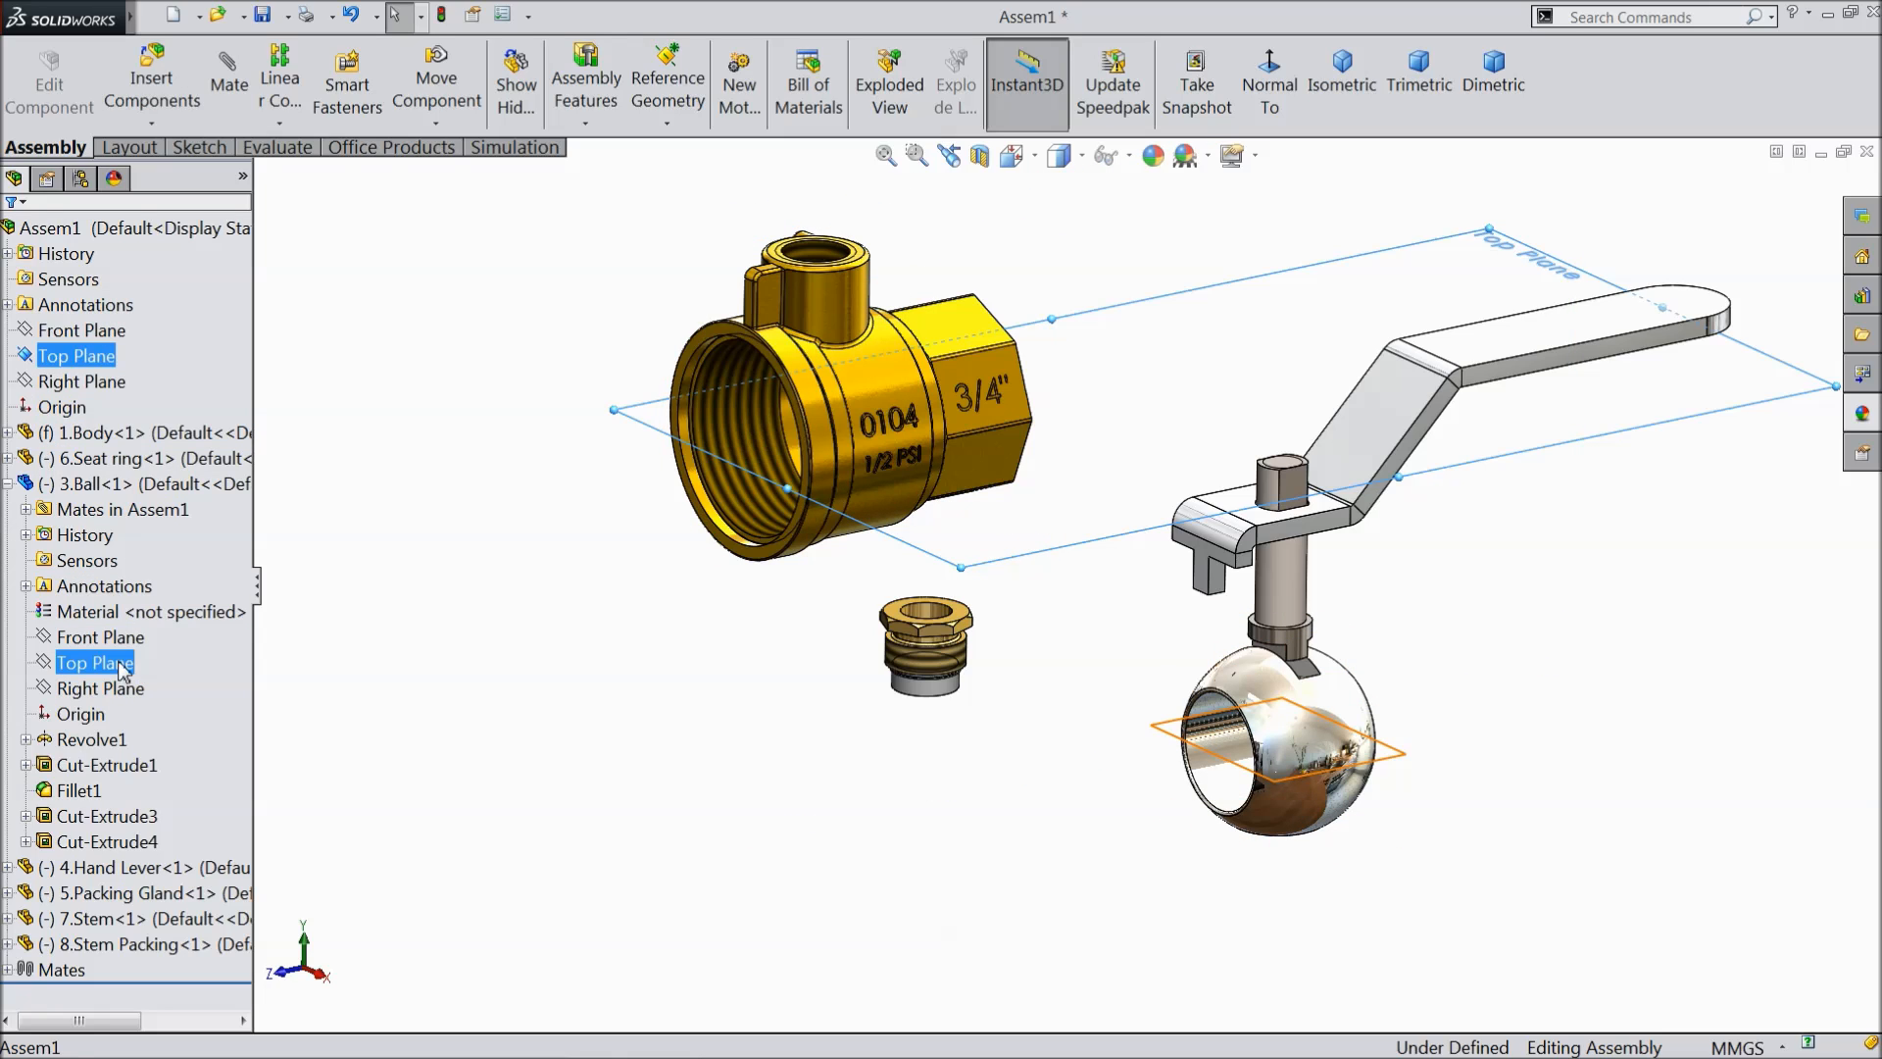
left_click(119, 669)
mouse_move(1000, 772)
middle_mouse_down()
mouse_move(1050, 798)
mouse_move(1059, 721)
mouse_move(1021, 785)
middle_mouse_up()
left_click(229, 86)
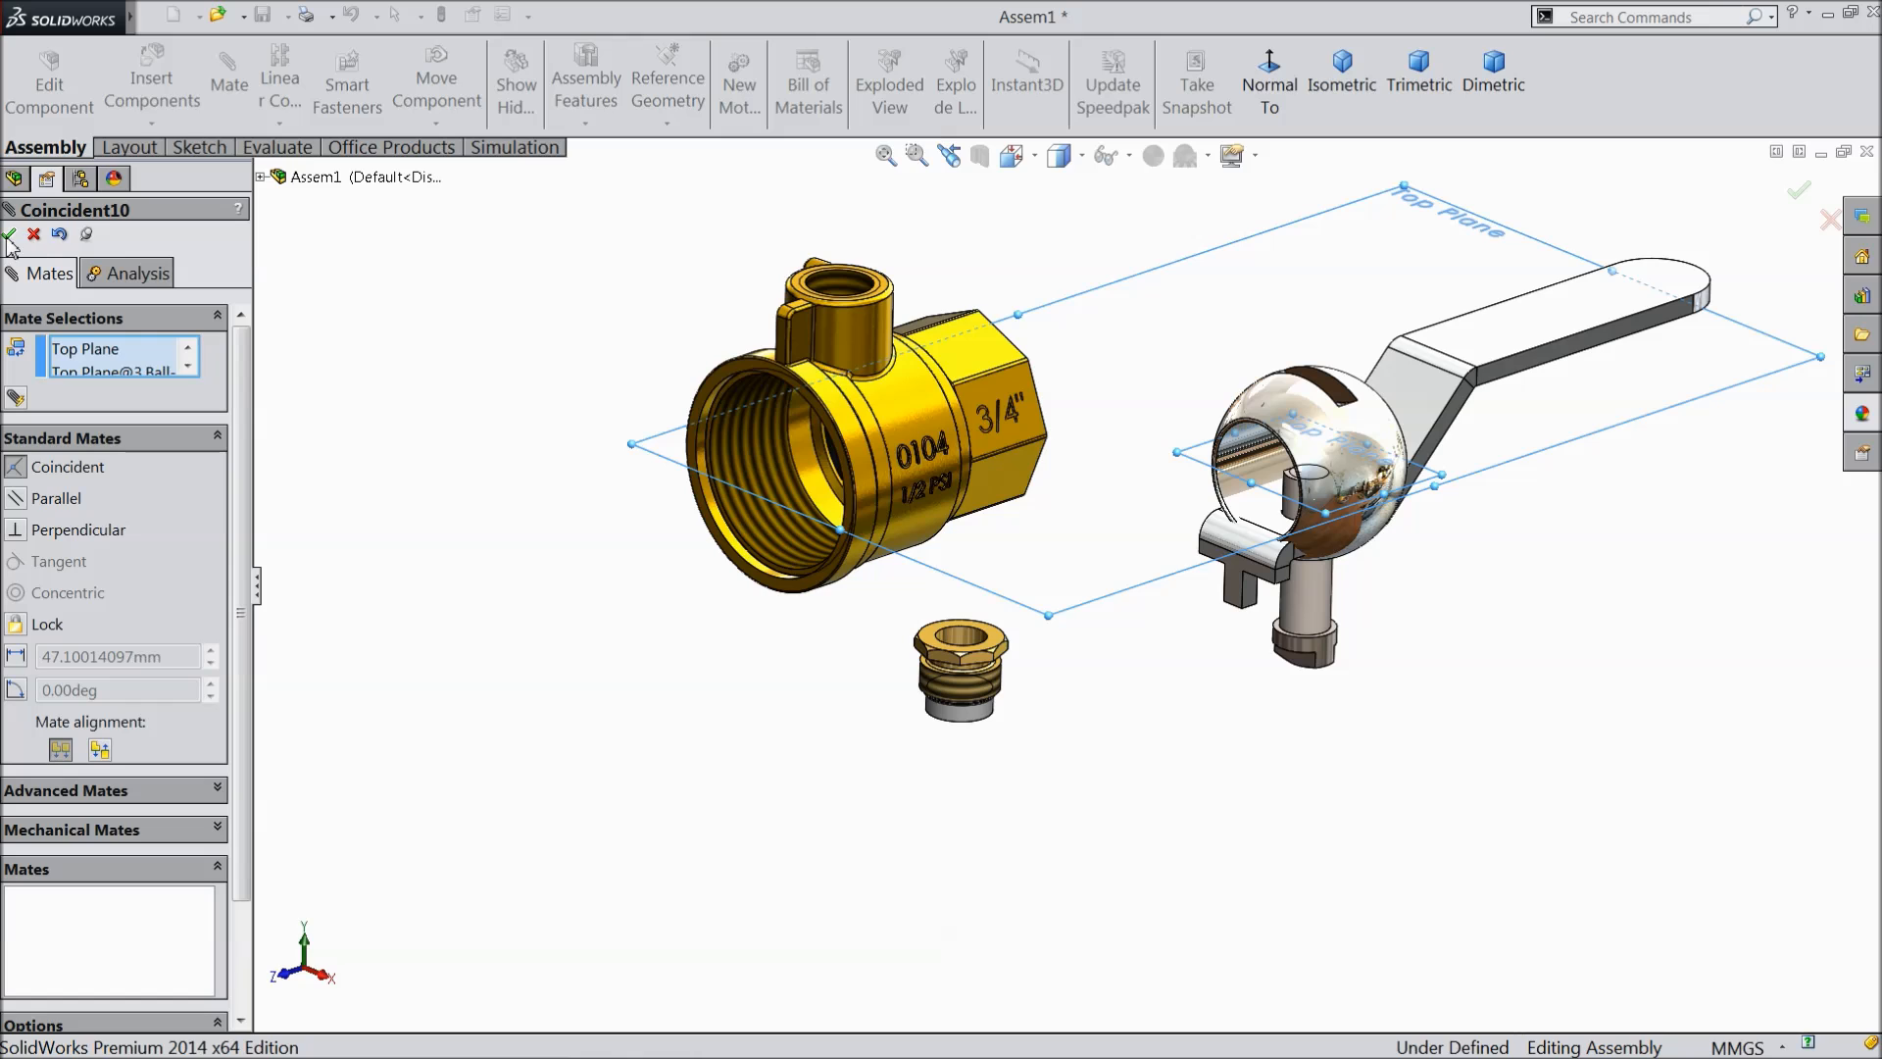
left_click(10, 235)
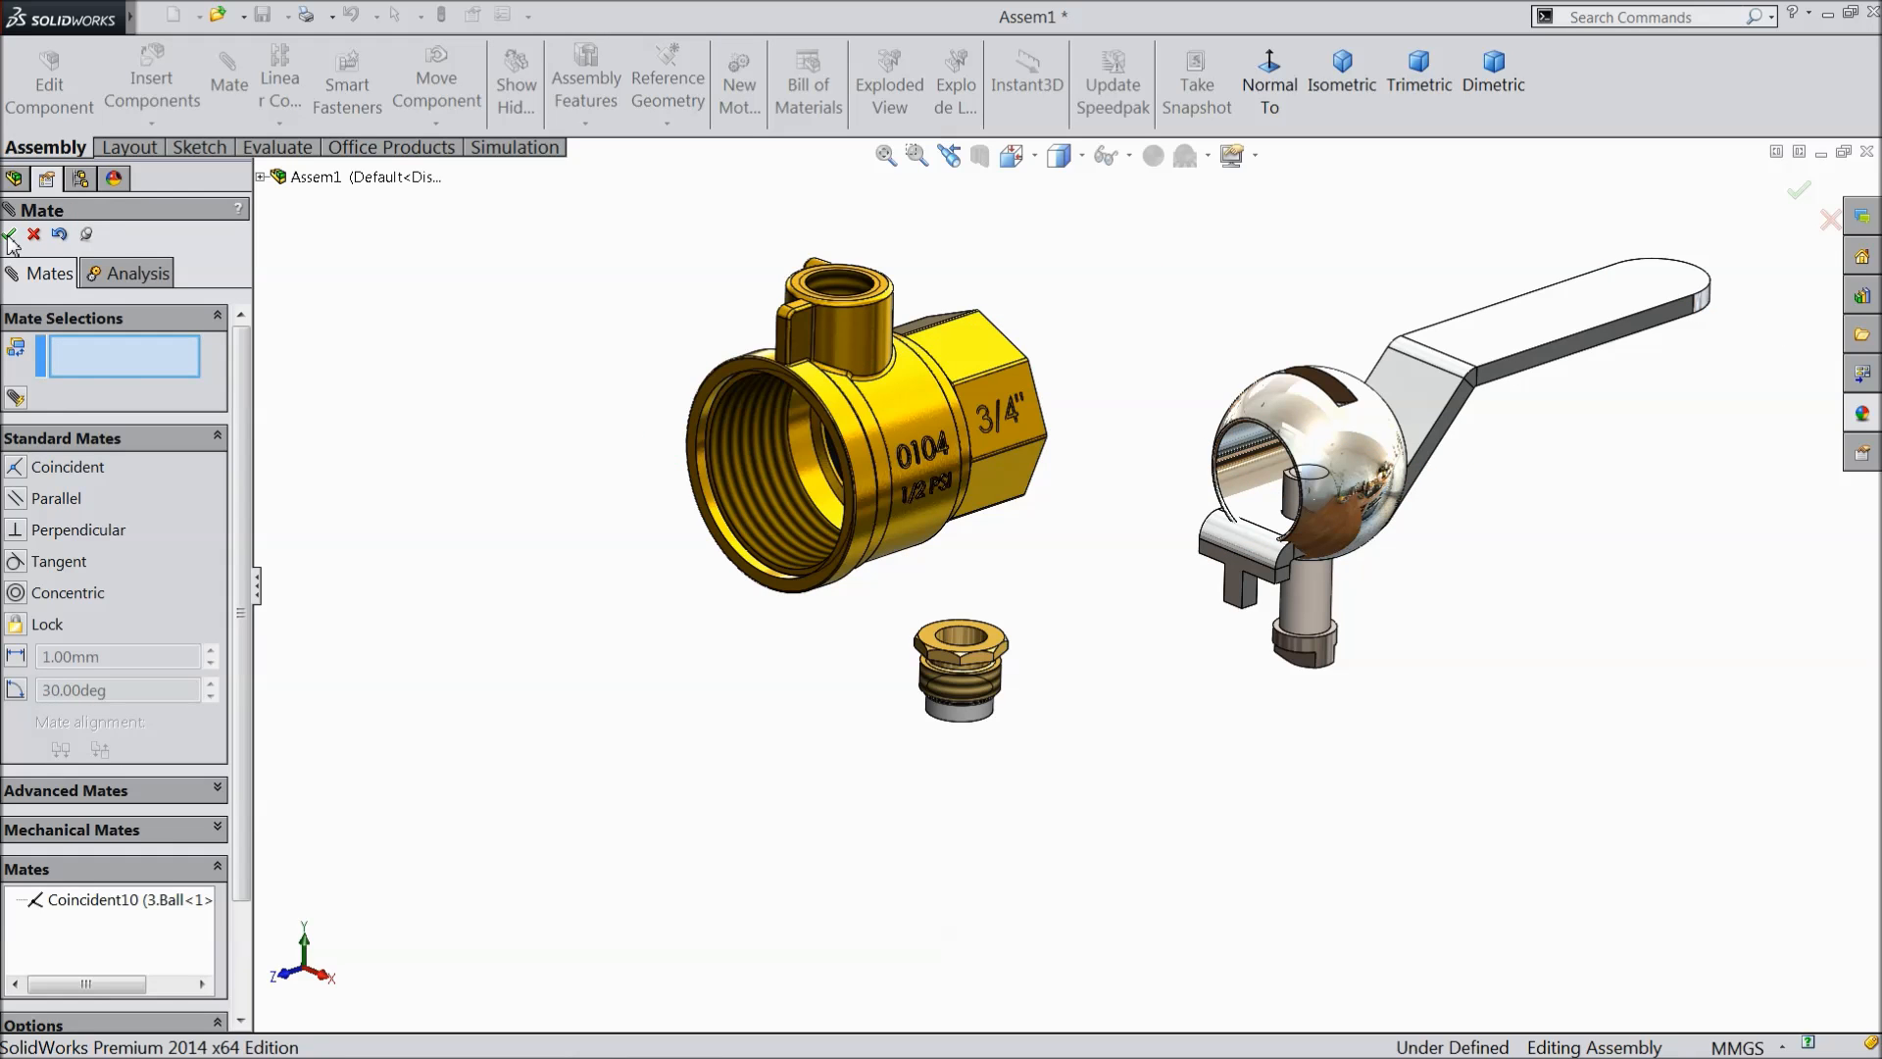
left_click(10, 235)
- Move the hand lever and stem upward until the stem stands above the ball
left_click_drag(1561, 332, 1545, 3)
scroll(1470, 333, "up", 2)
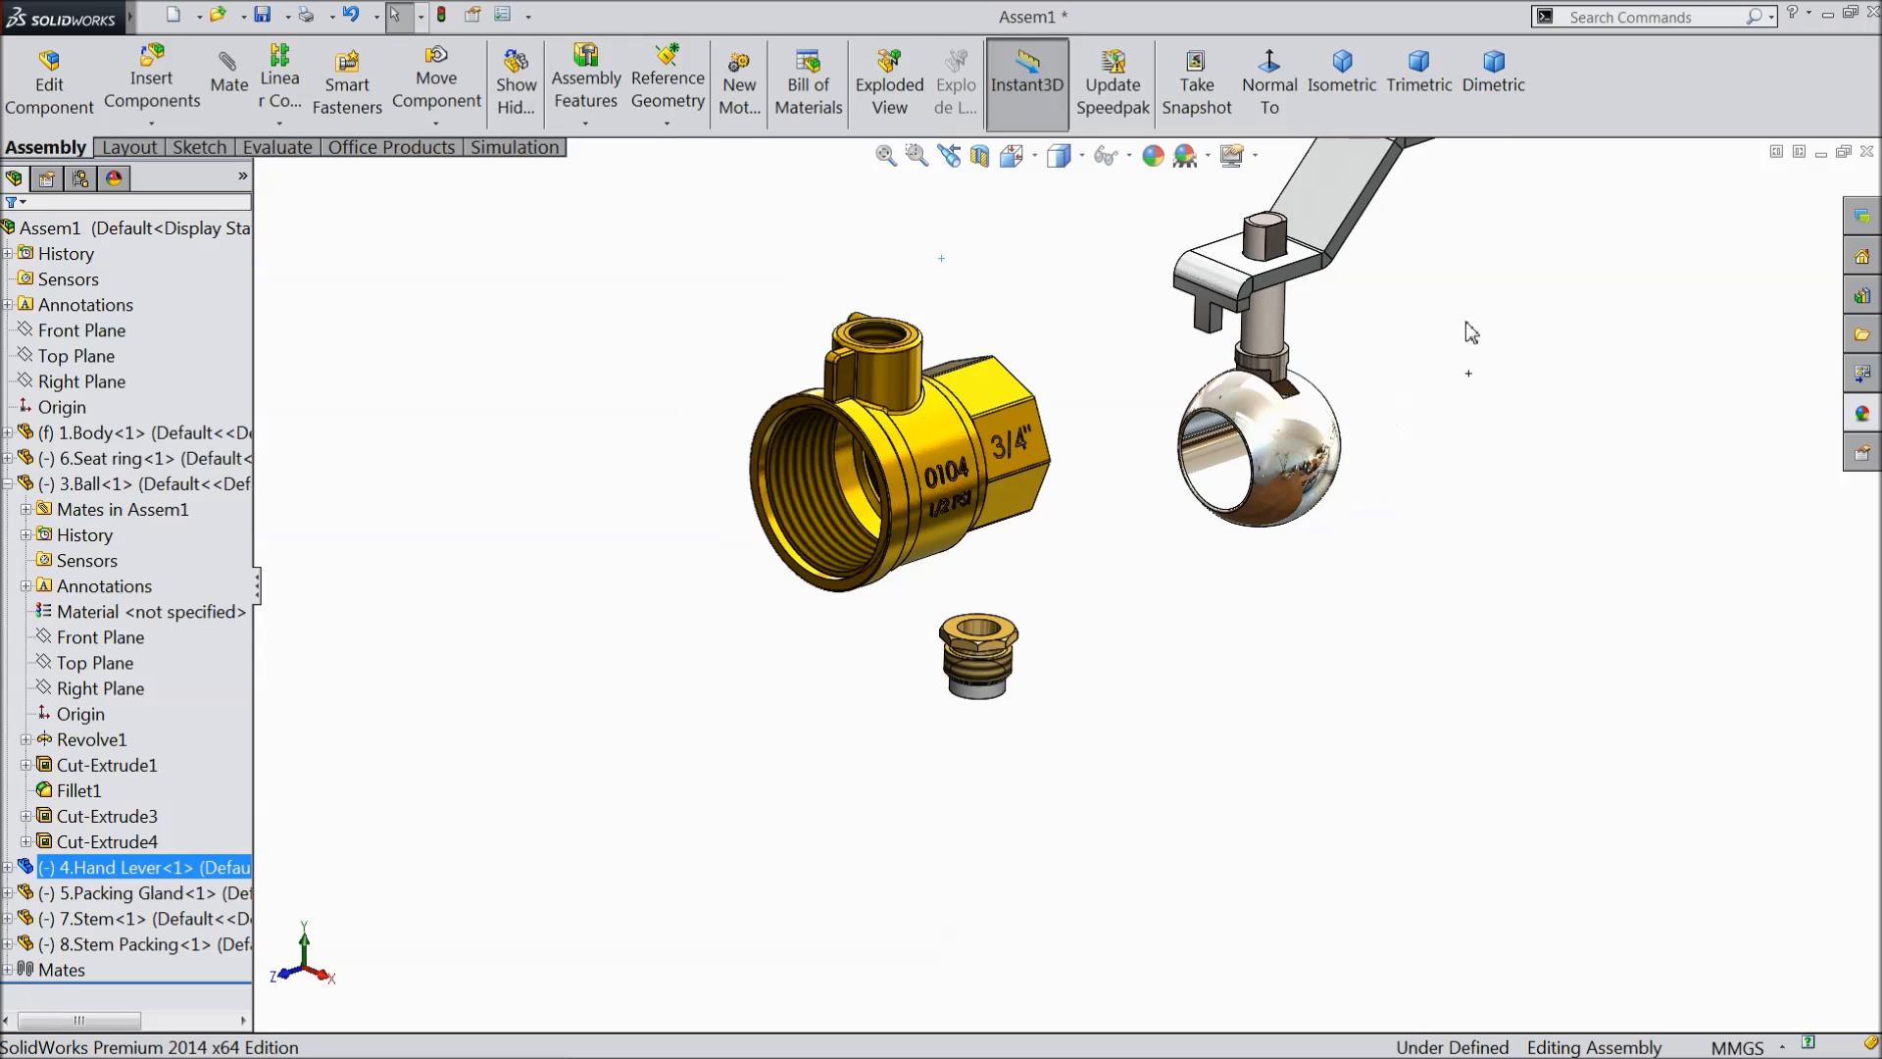
scroll(1095, 425, "down", 1)
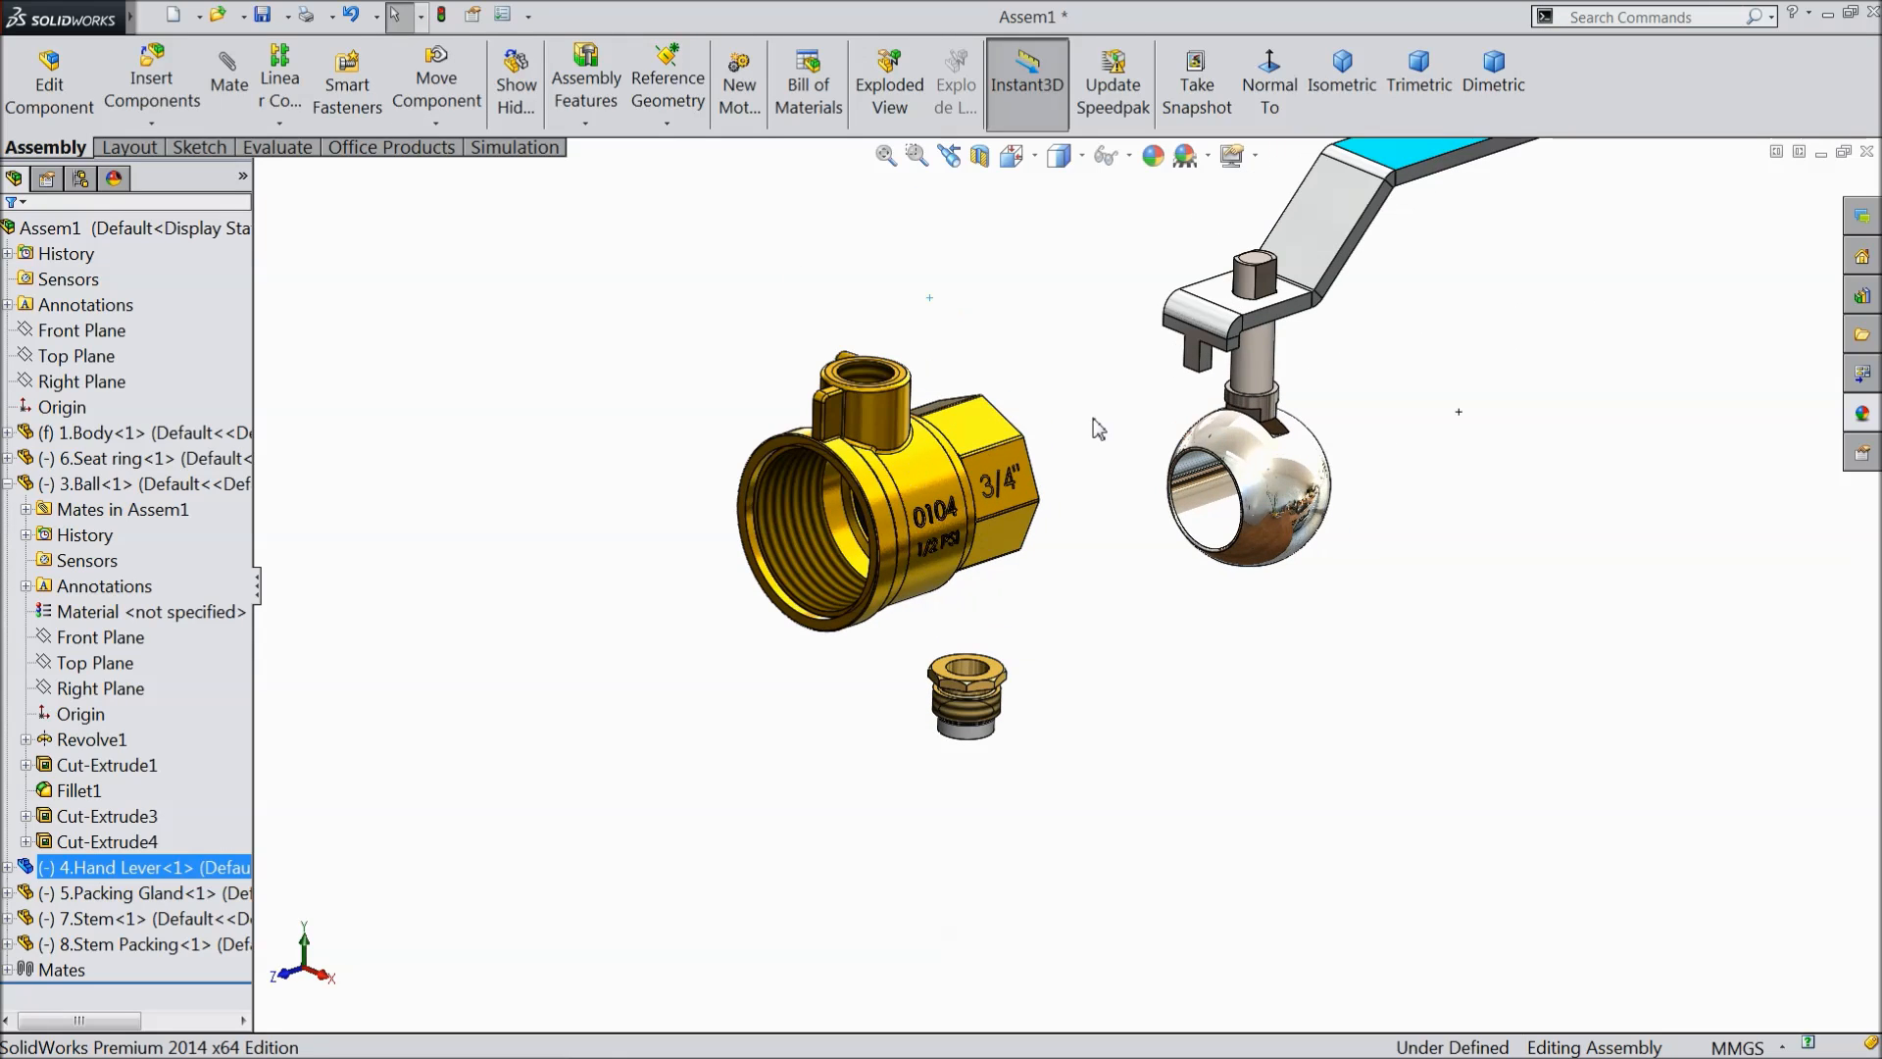
- Turn on the display of origins for the assembly and its components
left_click(1129, 157)
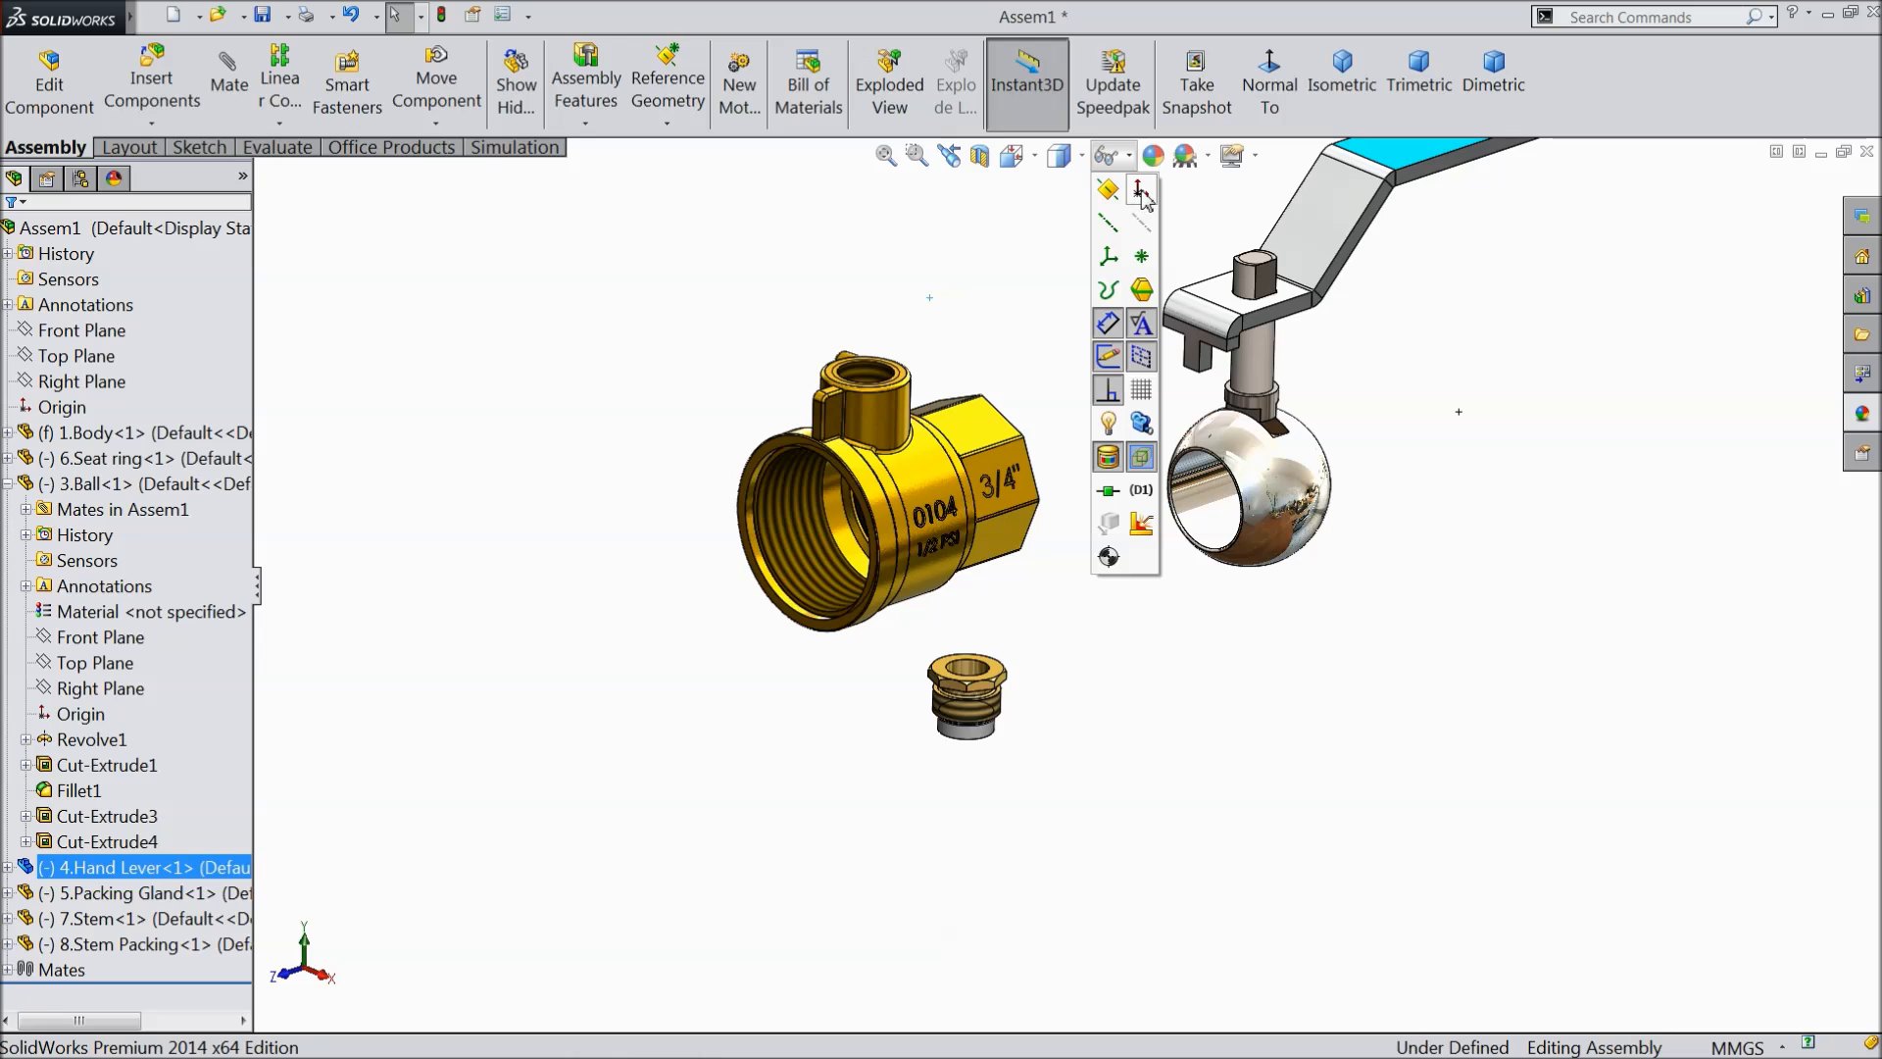
left_click(1140, 192)
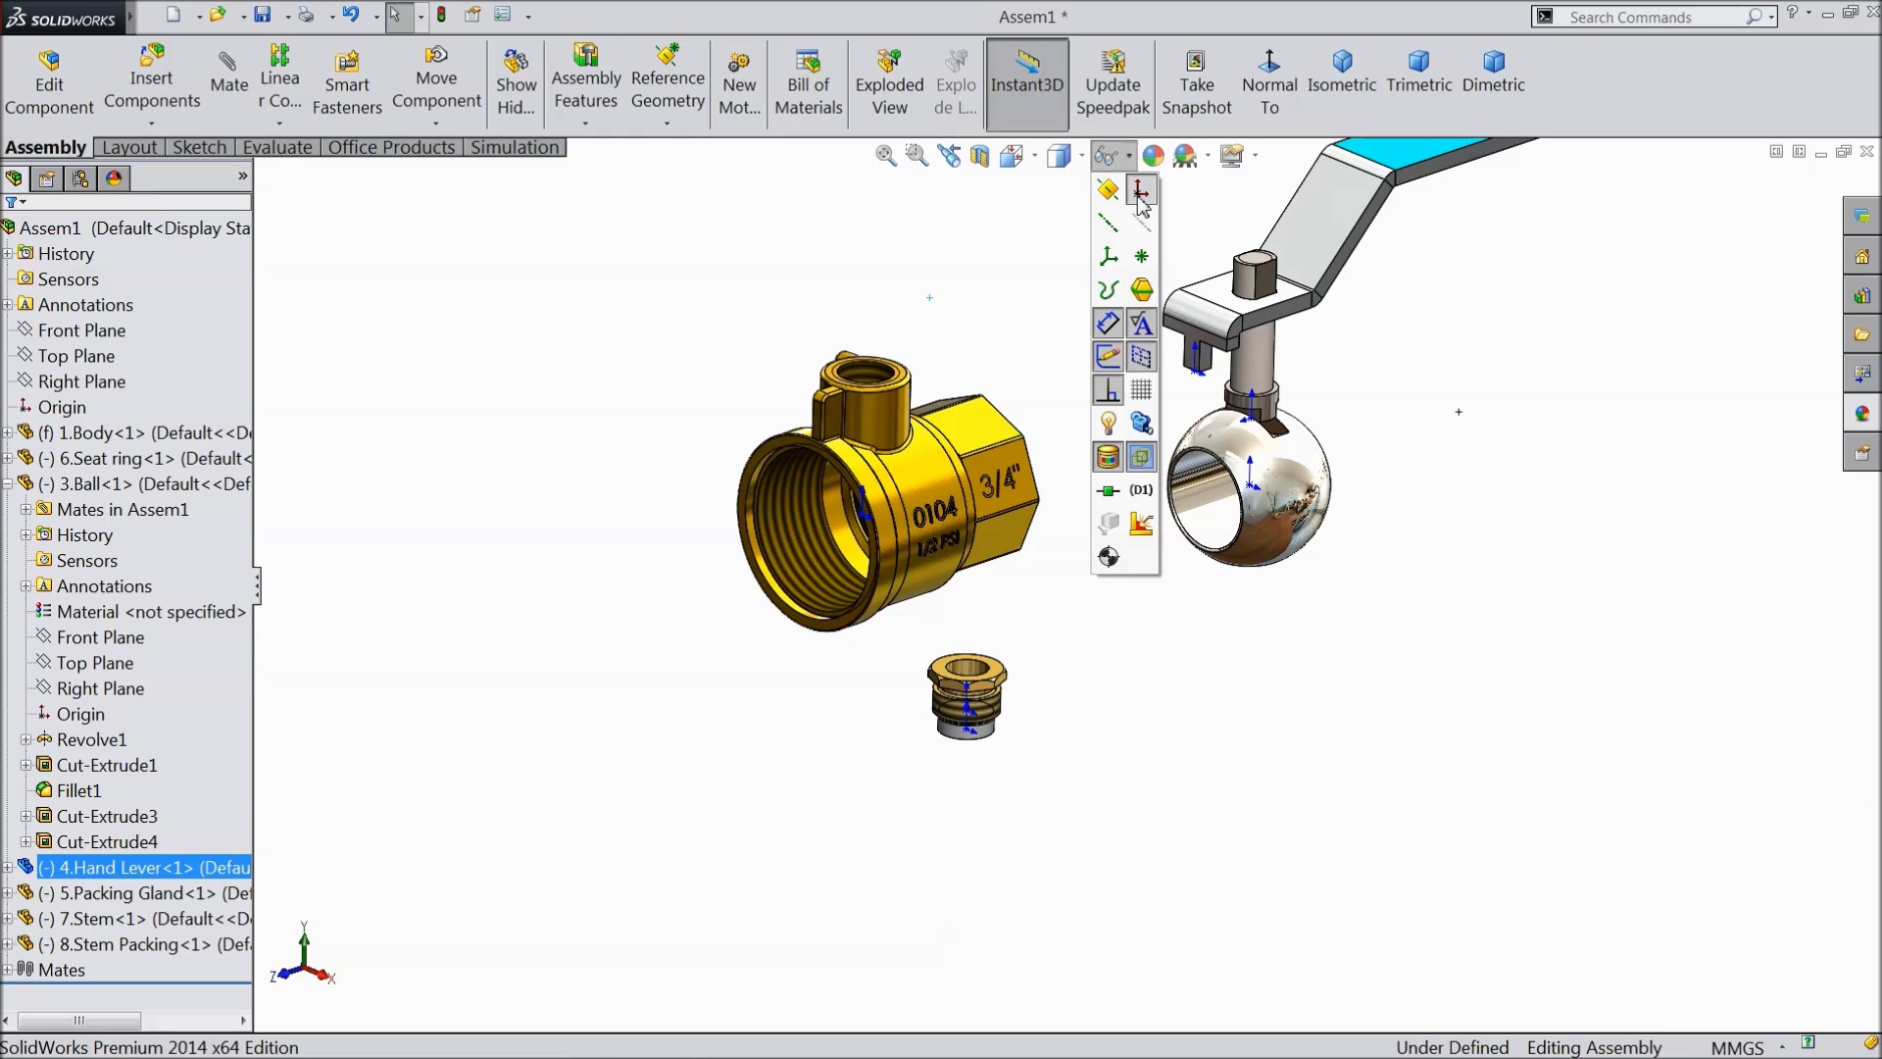
left_click(733, 260)
- Add a coincident mate with aligned axes between the ball's origin and the assembly origin inside the valve body
scroll(980, 551, "down", 1)
middle_click_drag(980, 551, 1055, 446)
left_click(61, 406)
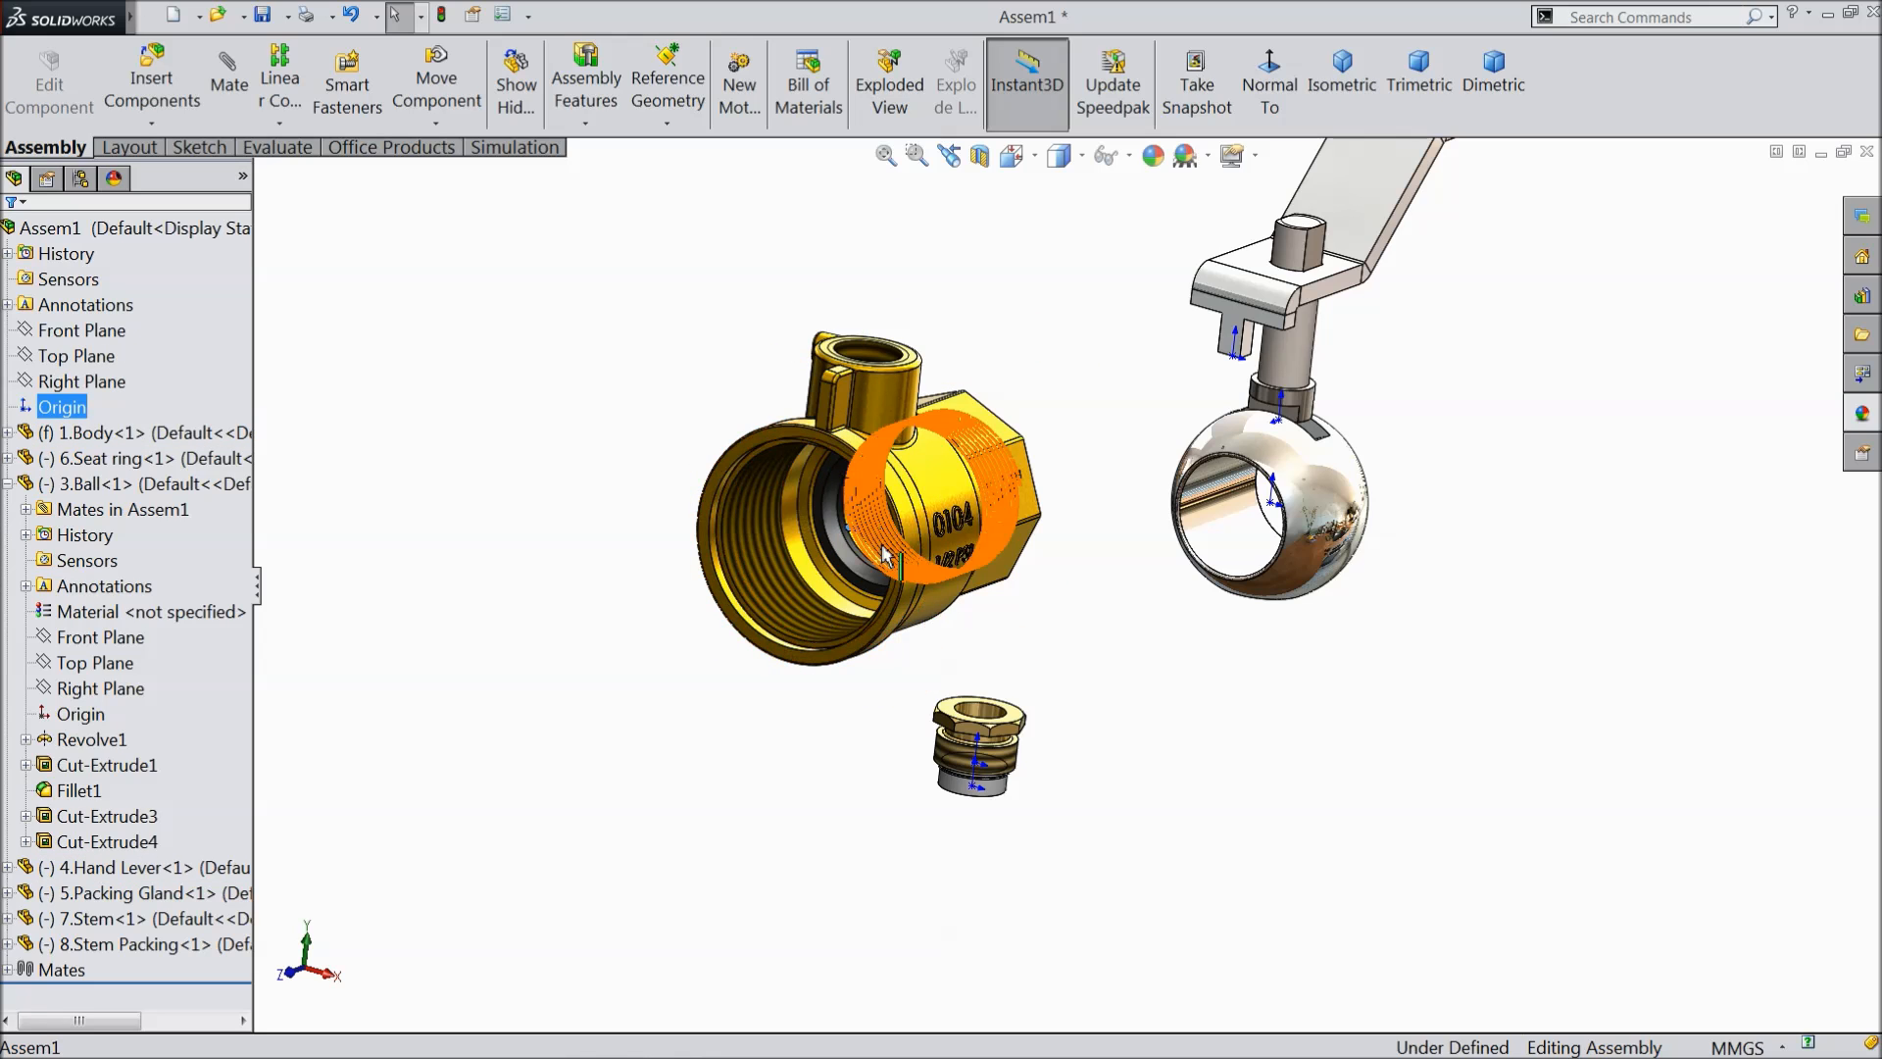
scroll(812, 517, "down", 3)
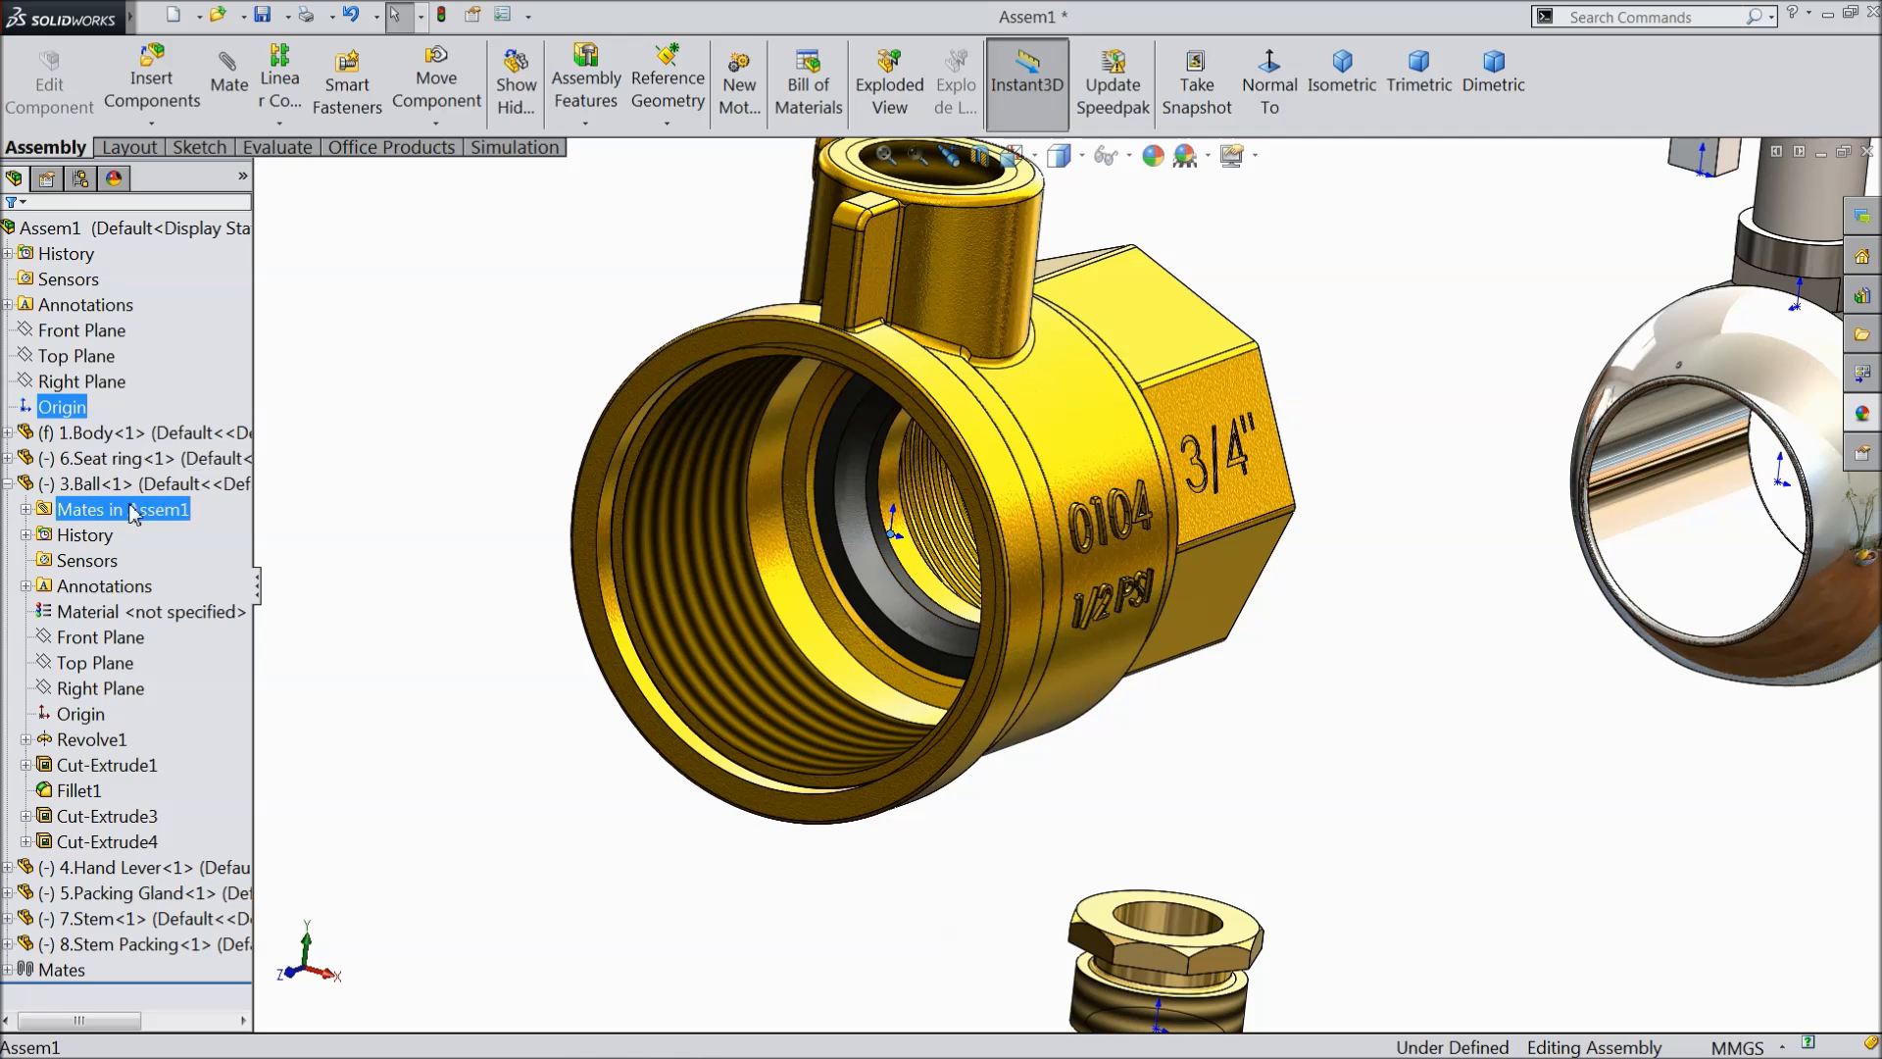
scroll(1069, 583, "up", 2)
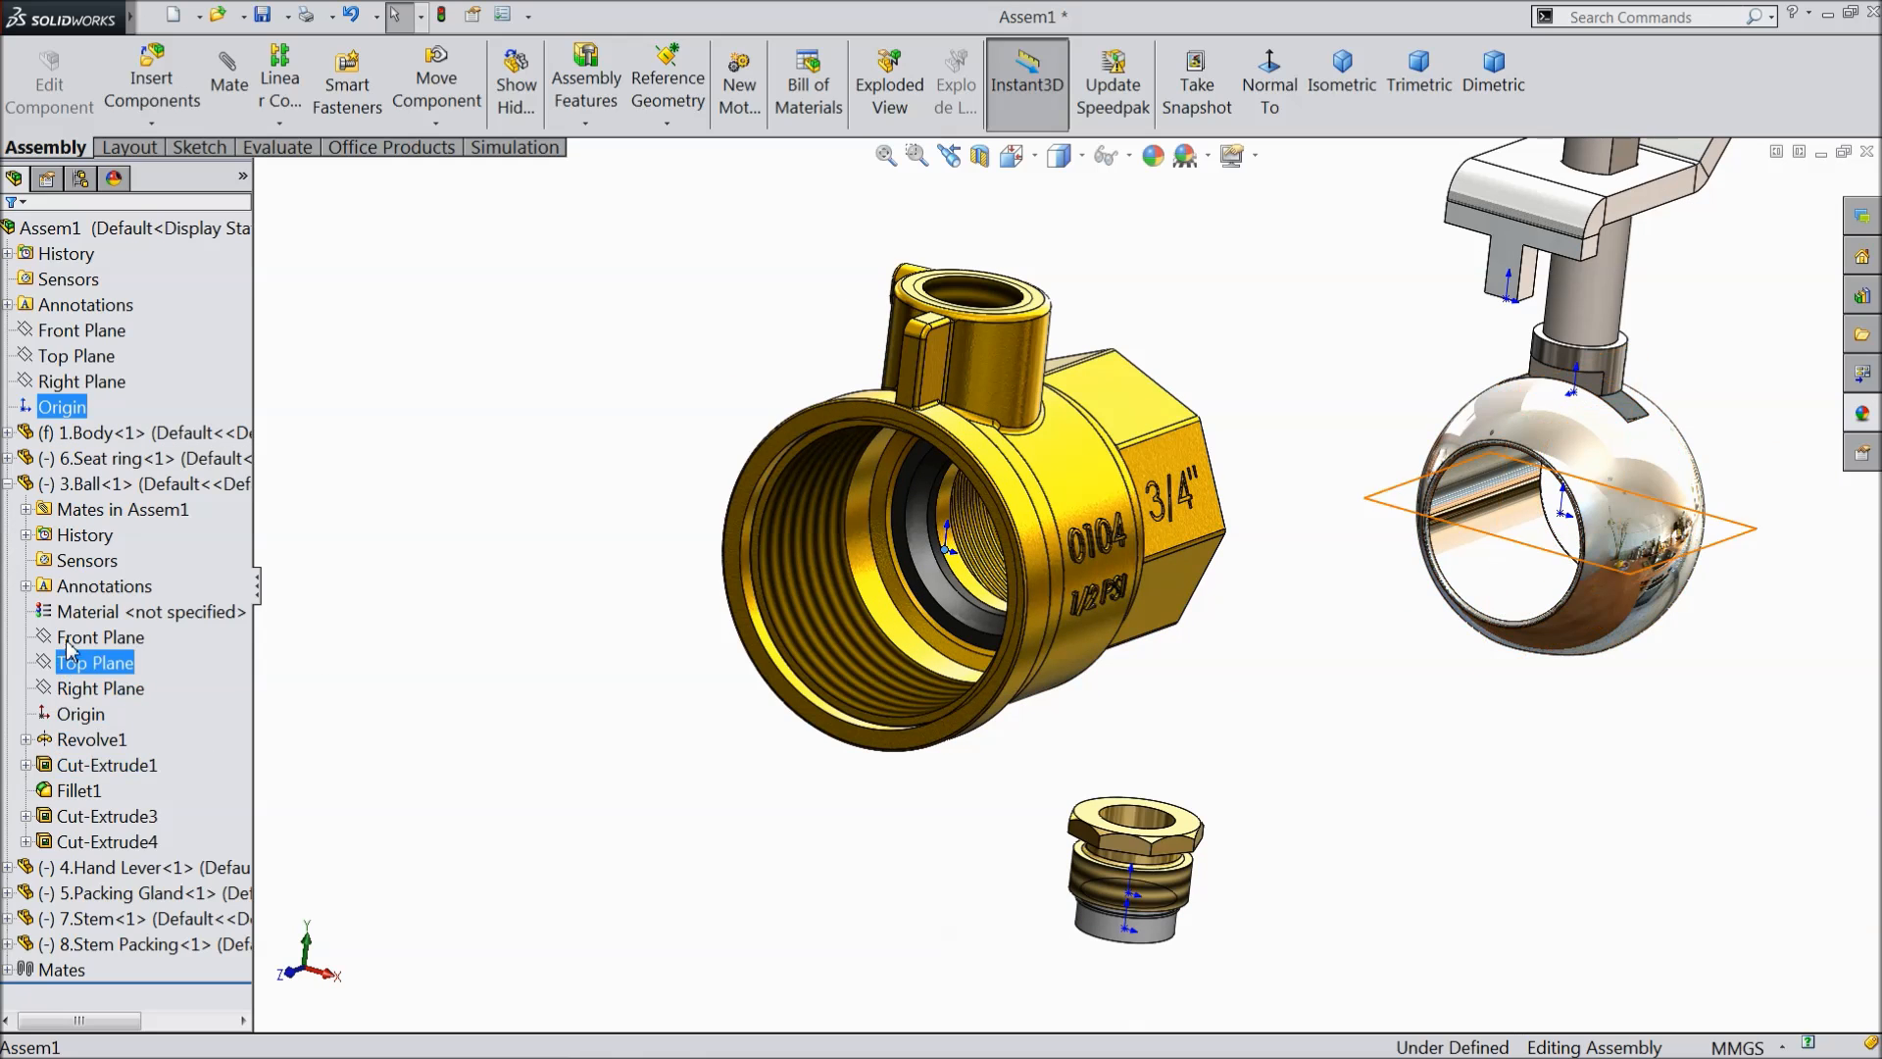
left_click(78, 715)
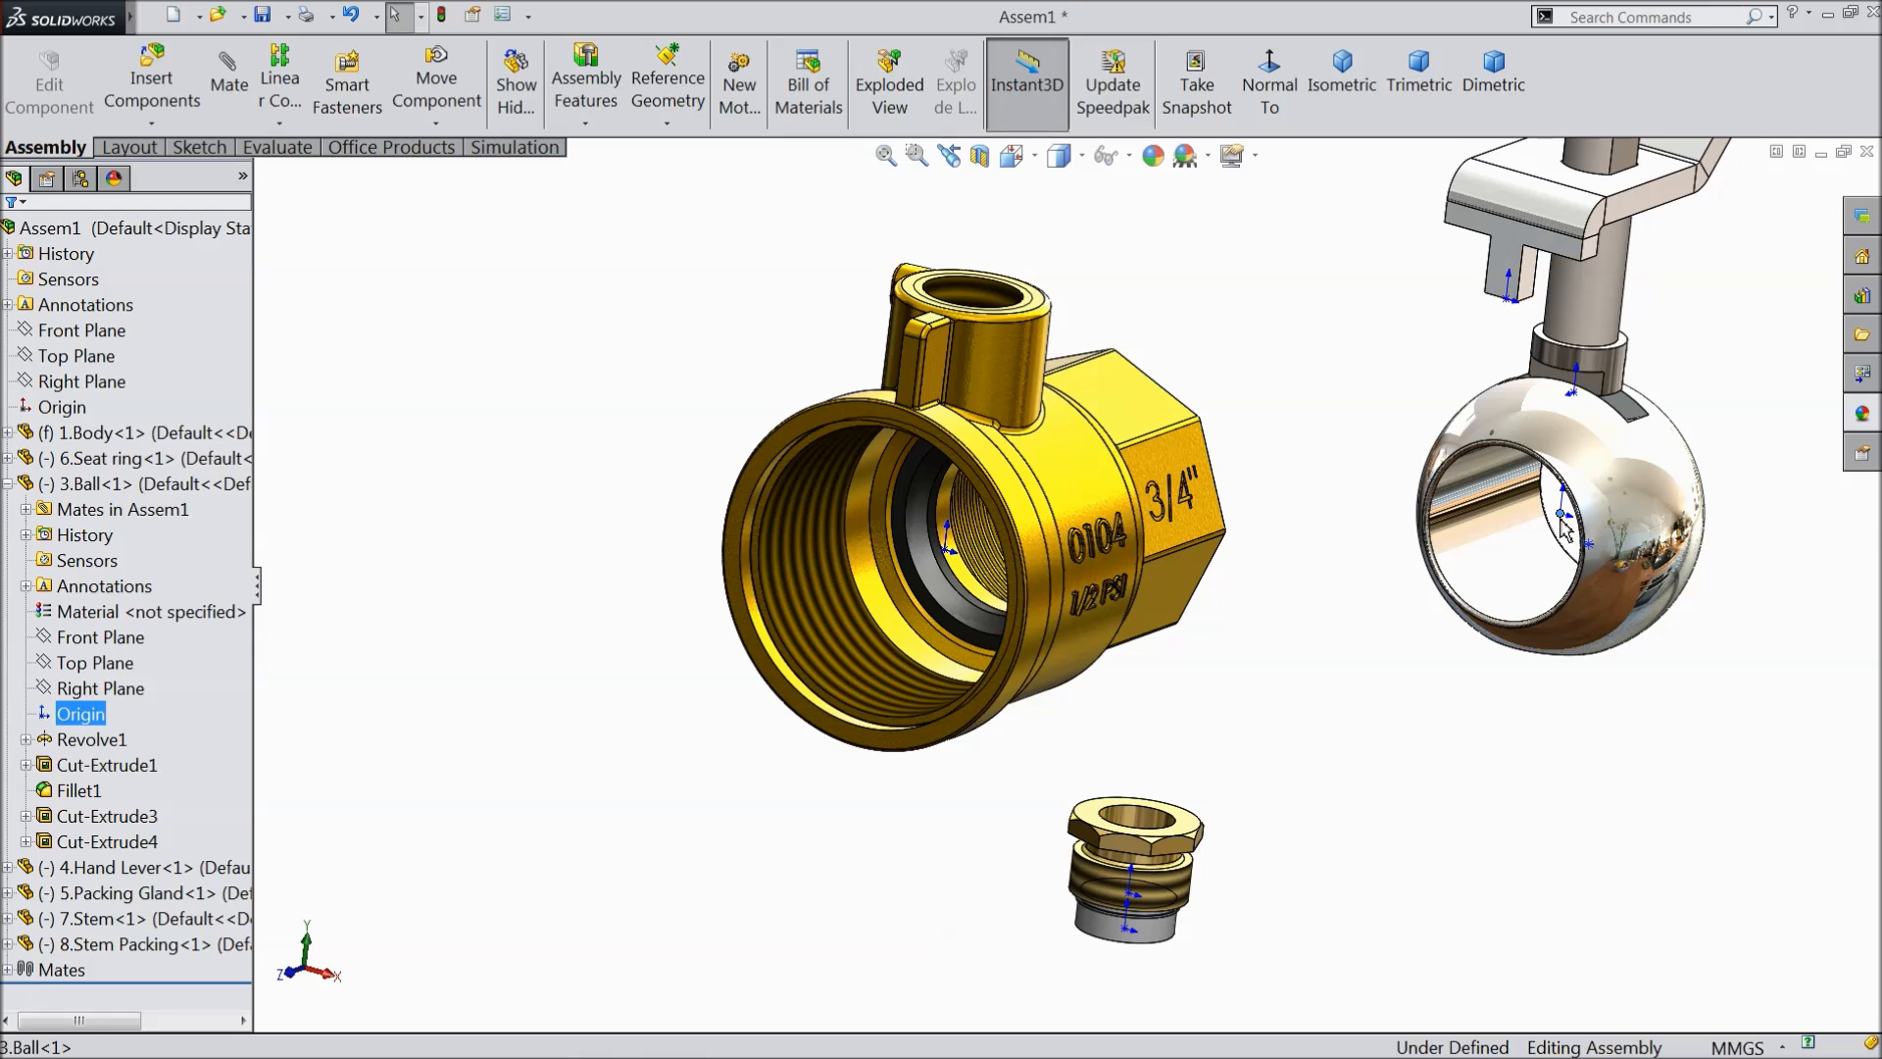
scroll(1681, 523, "down", 3)
left_click(228, 83)
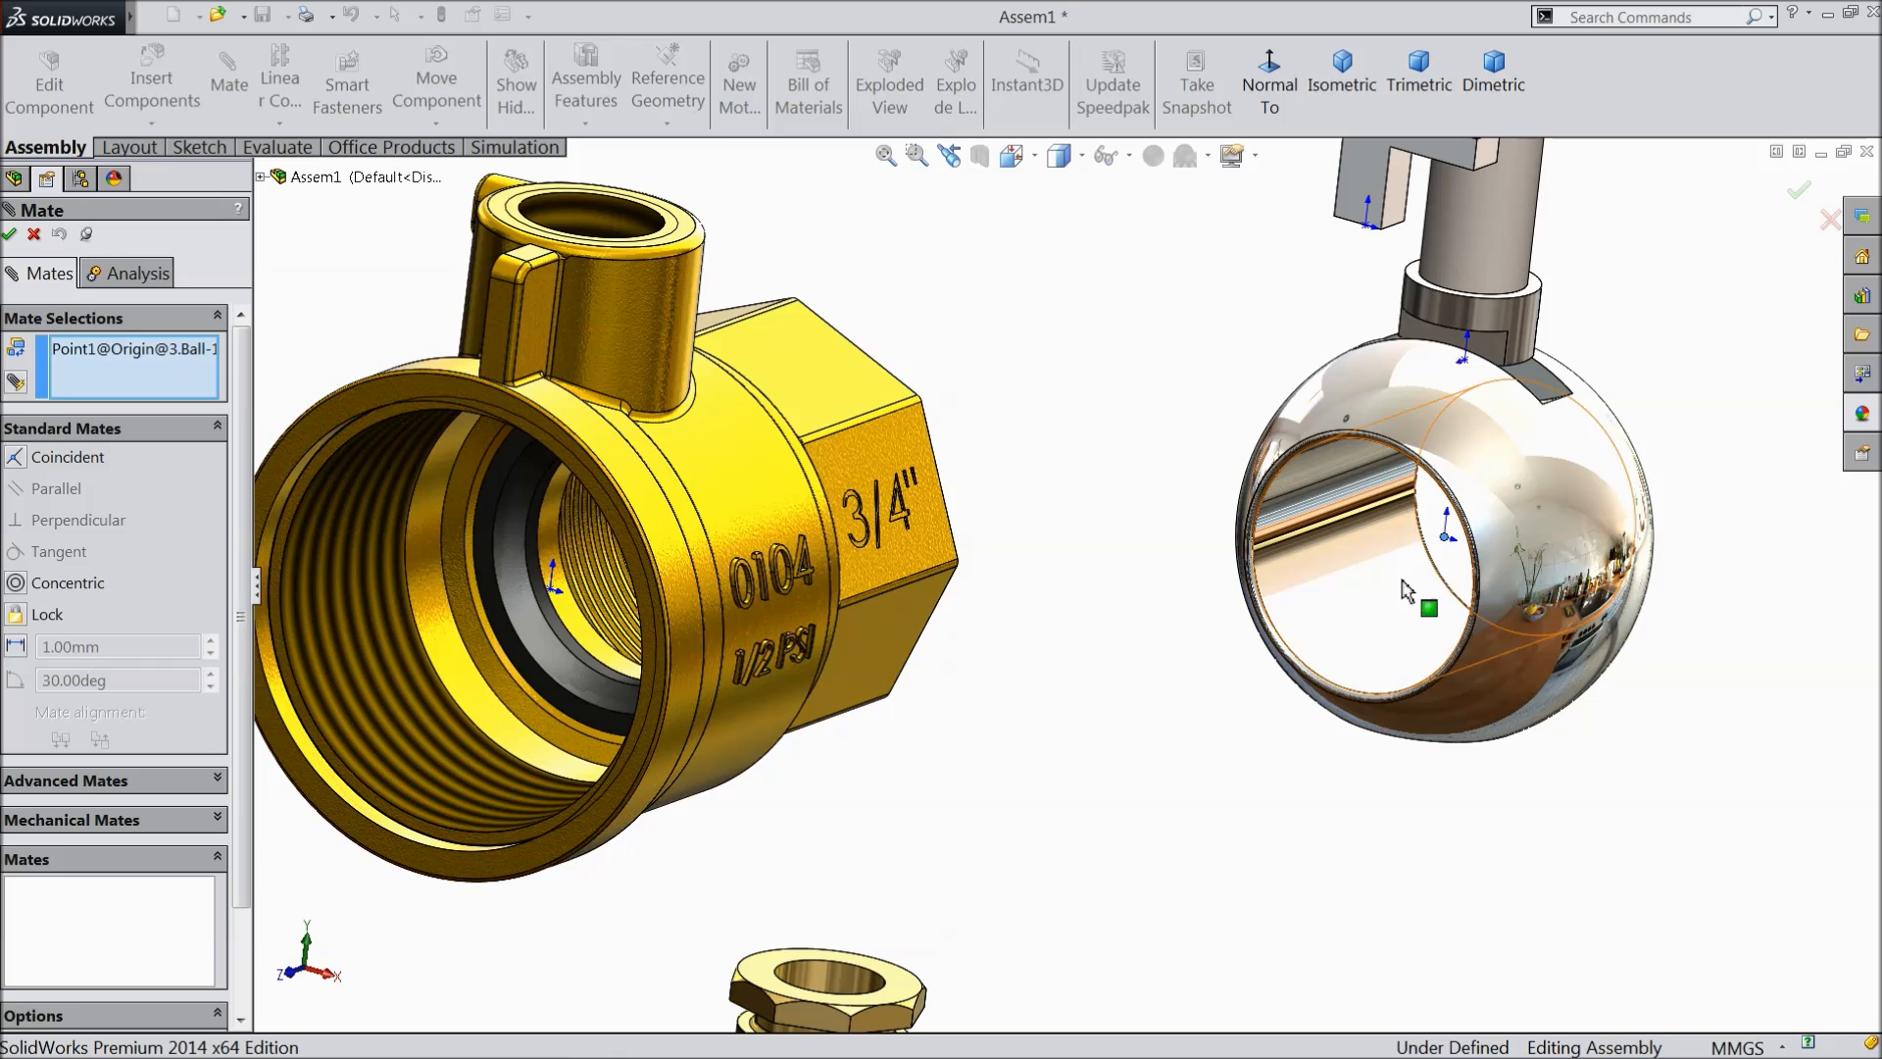
left_click(554, 593)
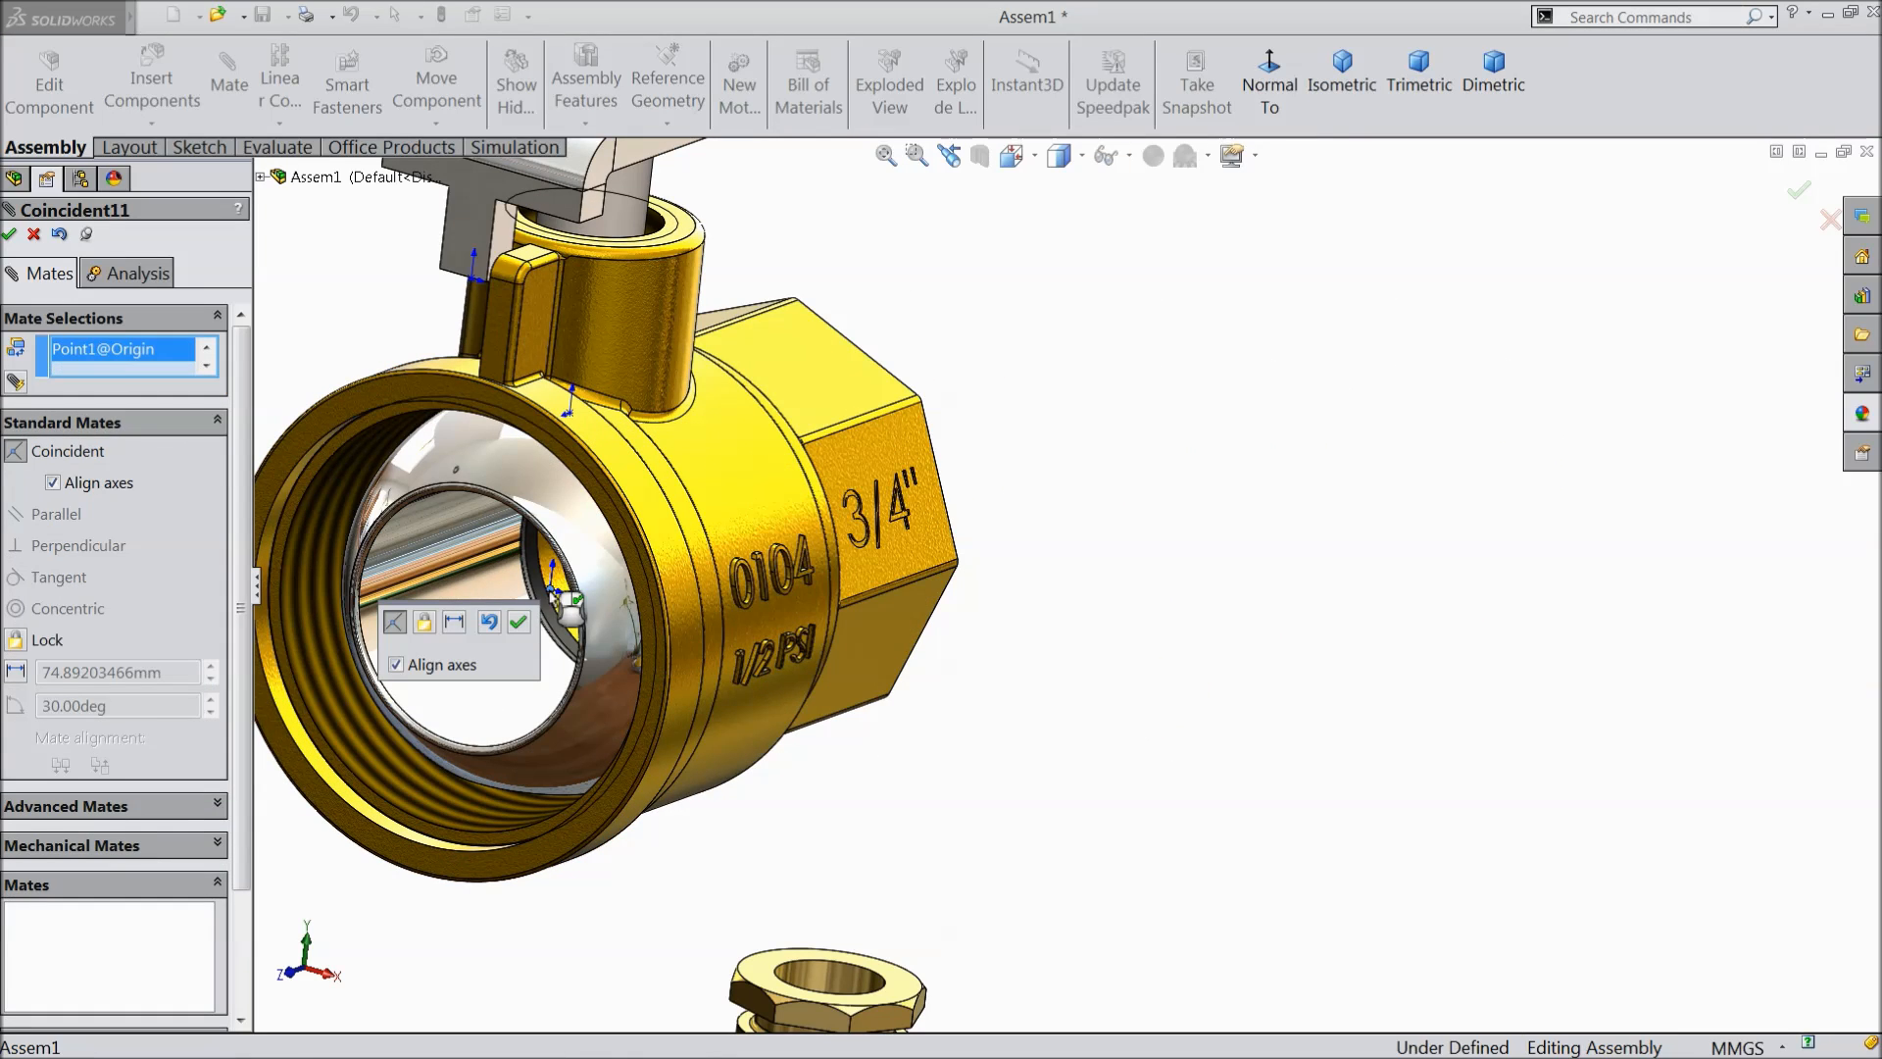
left_click(520, 625)
- Move the stem and hand lever straight up, clear of the valve body's neck
scroll(606, 604, "up", 4)
middle_click_drag(884, 484, 856, 482)
left_click_drag(845, 375, 851, 222)
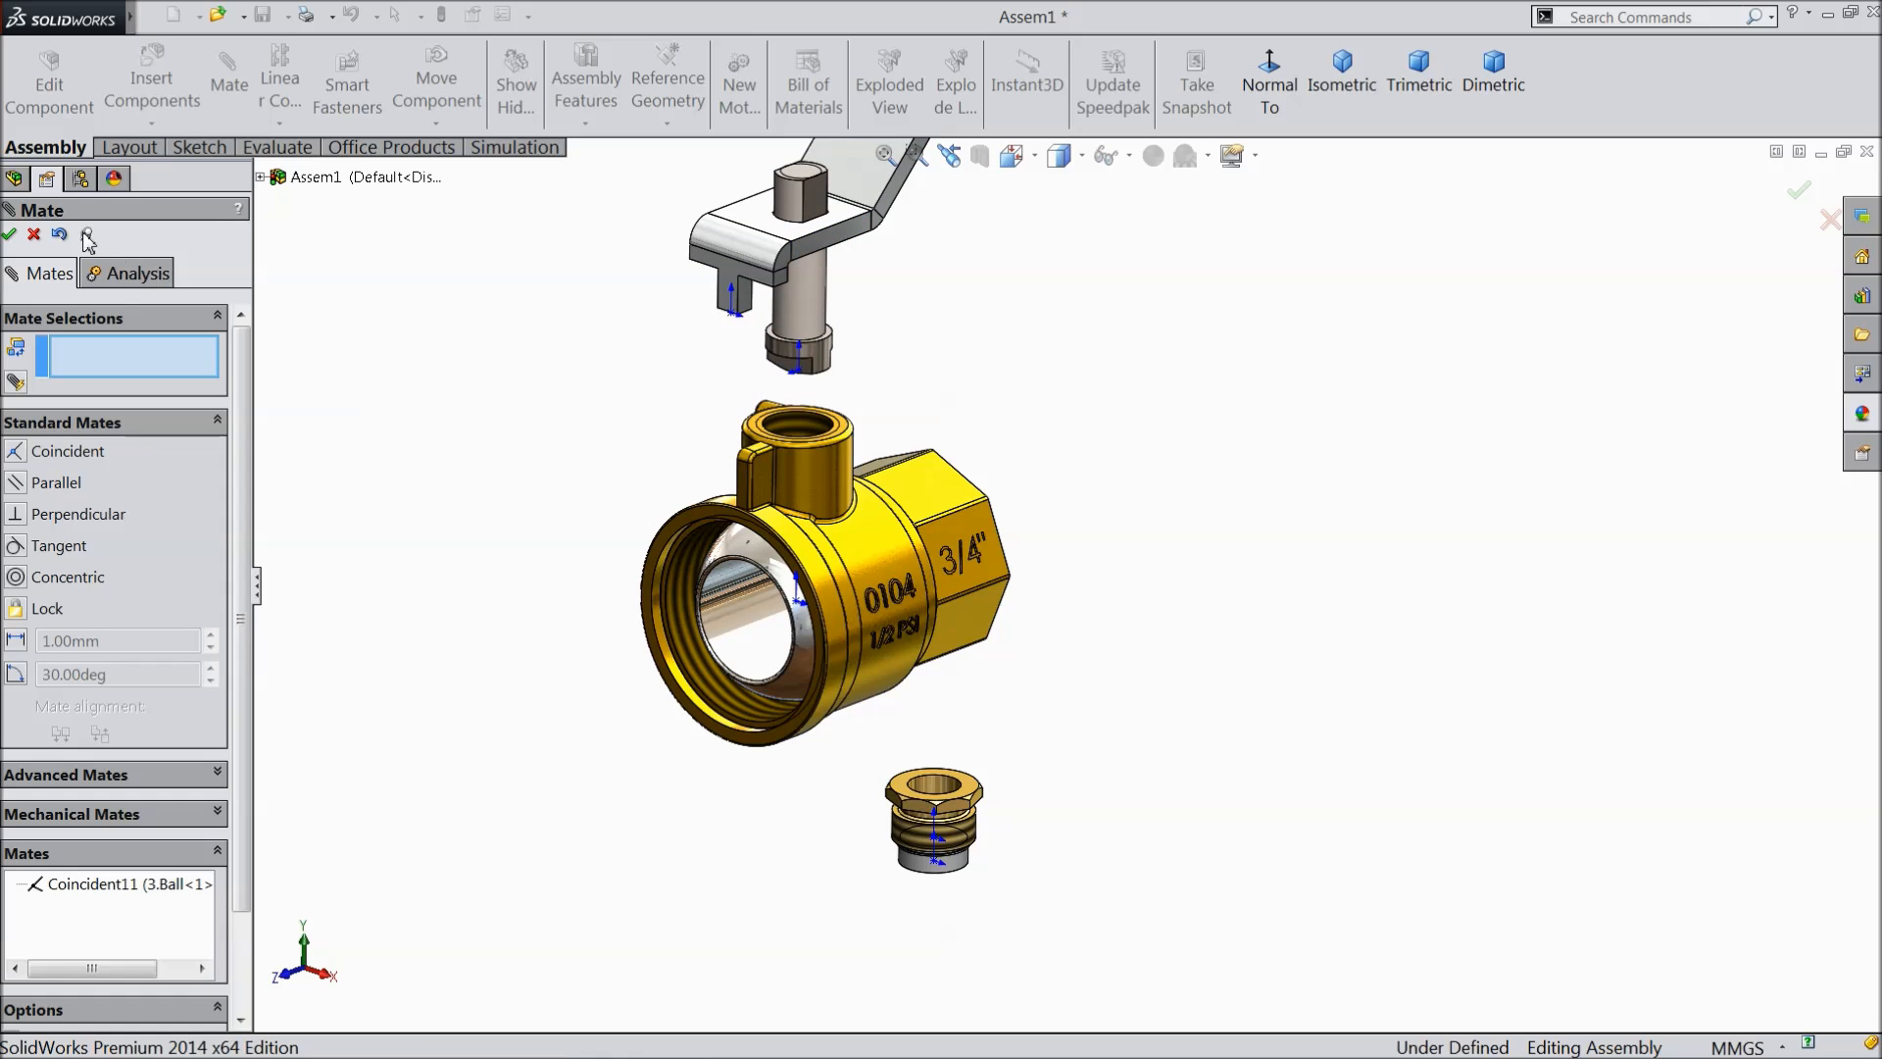
- Try to add a concentric mate between the stem's cylindrical shaft and the bore of the body's neck, and clear the mate selections
scroll(841, 421, "down", 3)
middle_click_drag(833, 453, 901, 227)
scroll(859, 329, "down", 4)
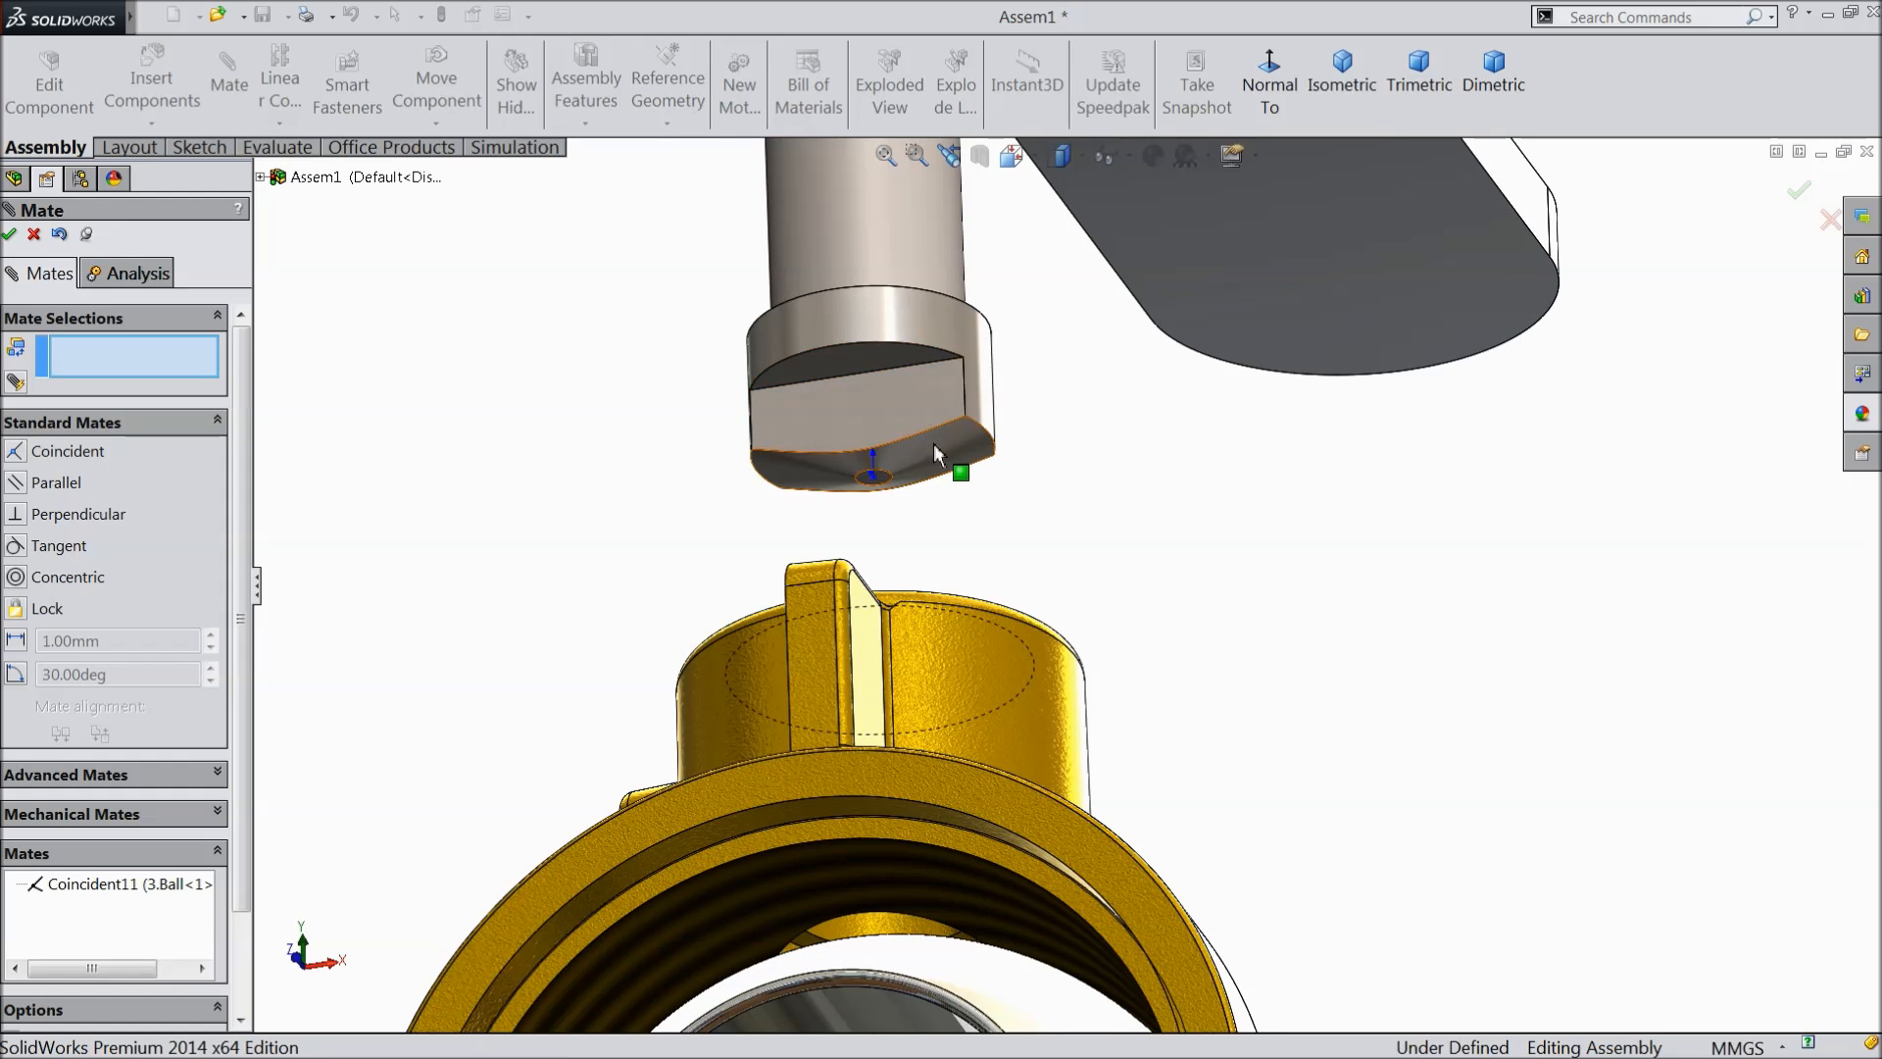
scroll(934, 446, "up", 4)
middle_click_drag(933, 449, 1009, 555)
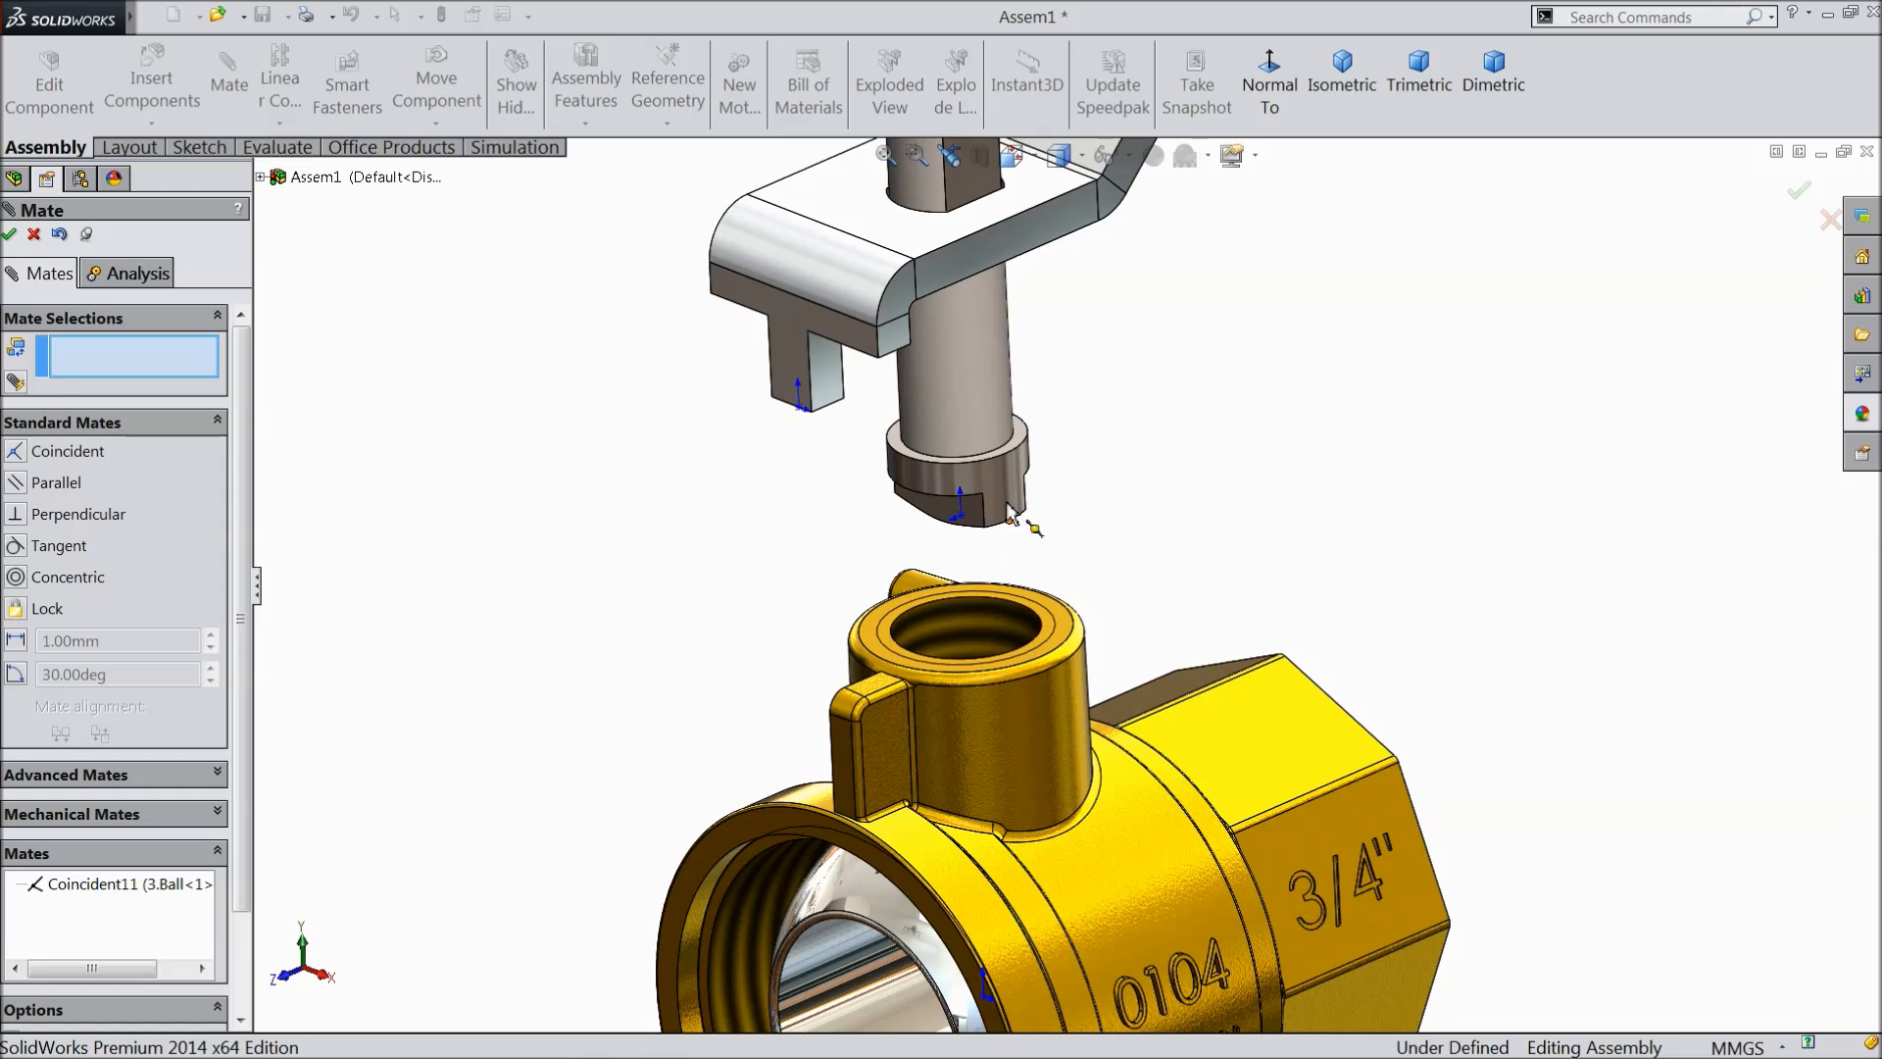
left_click(969, 379)
left_click(966, 649)
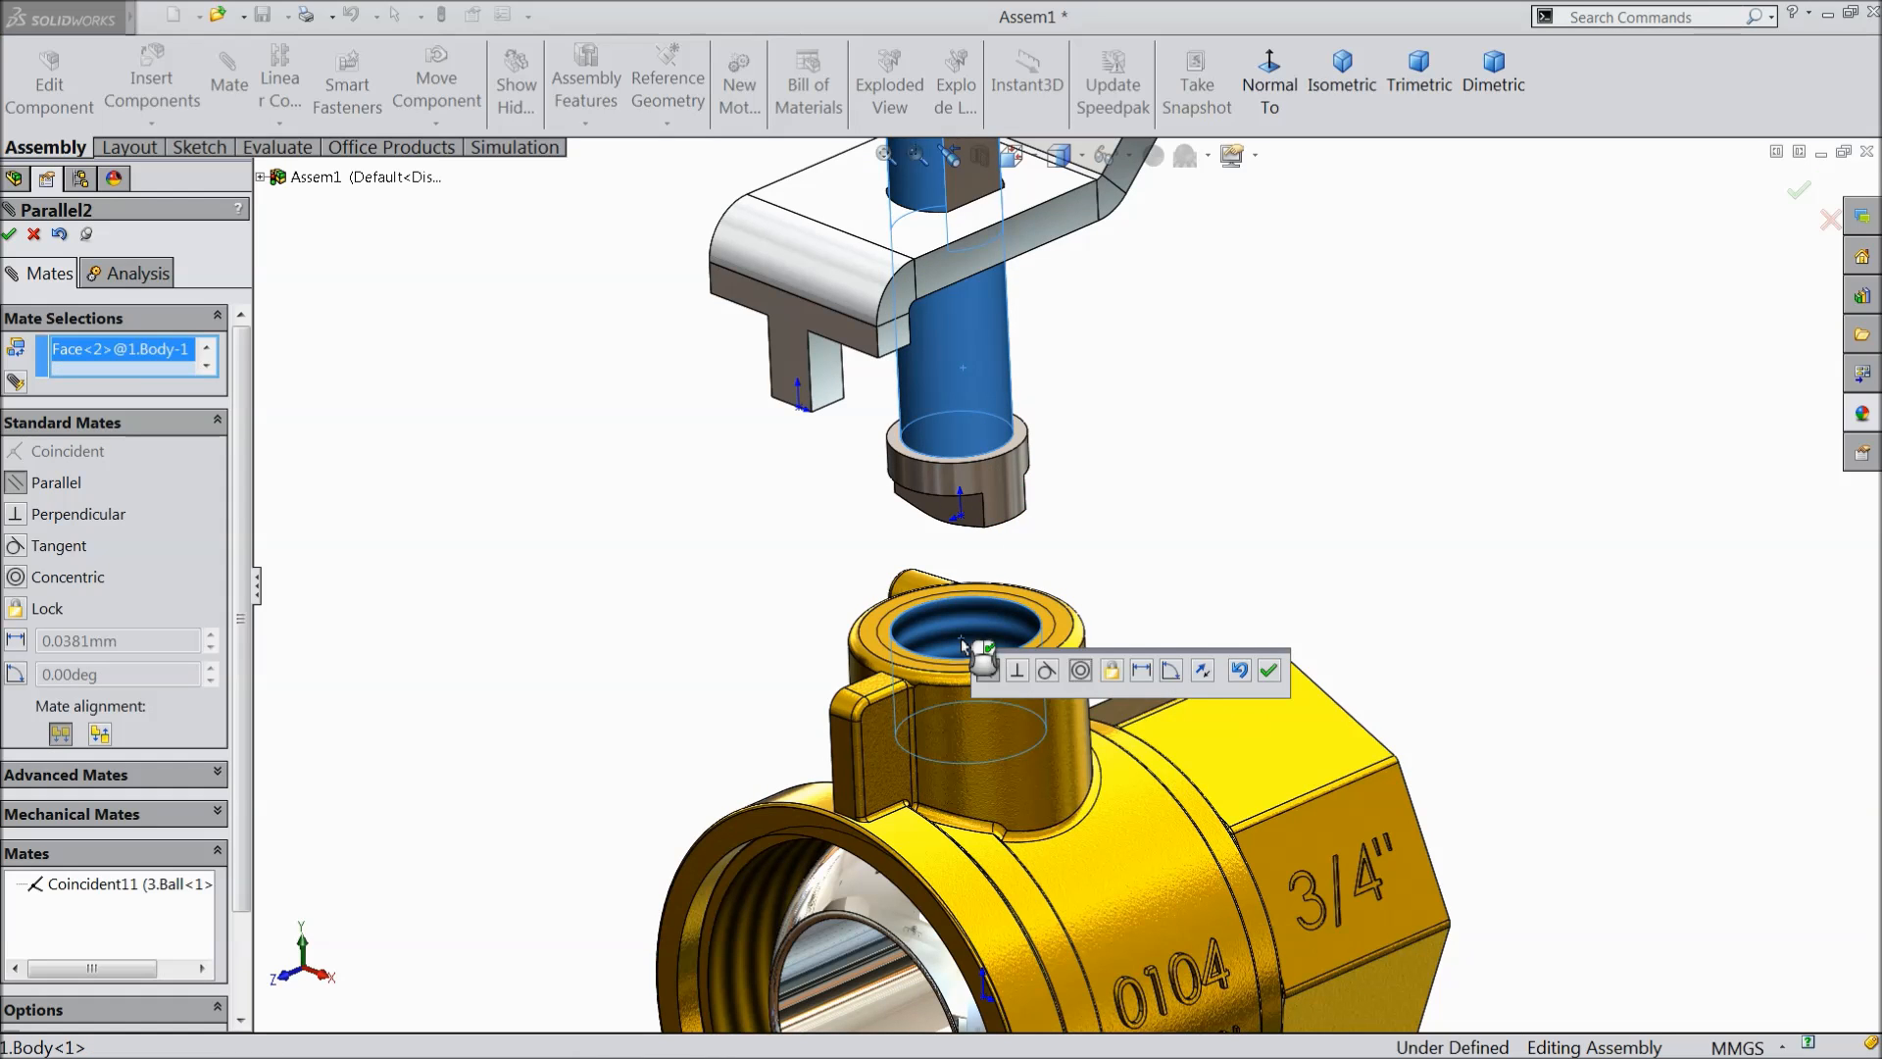
left_click(1081, 670)
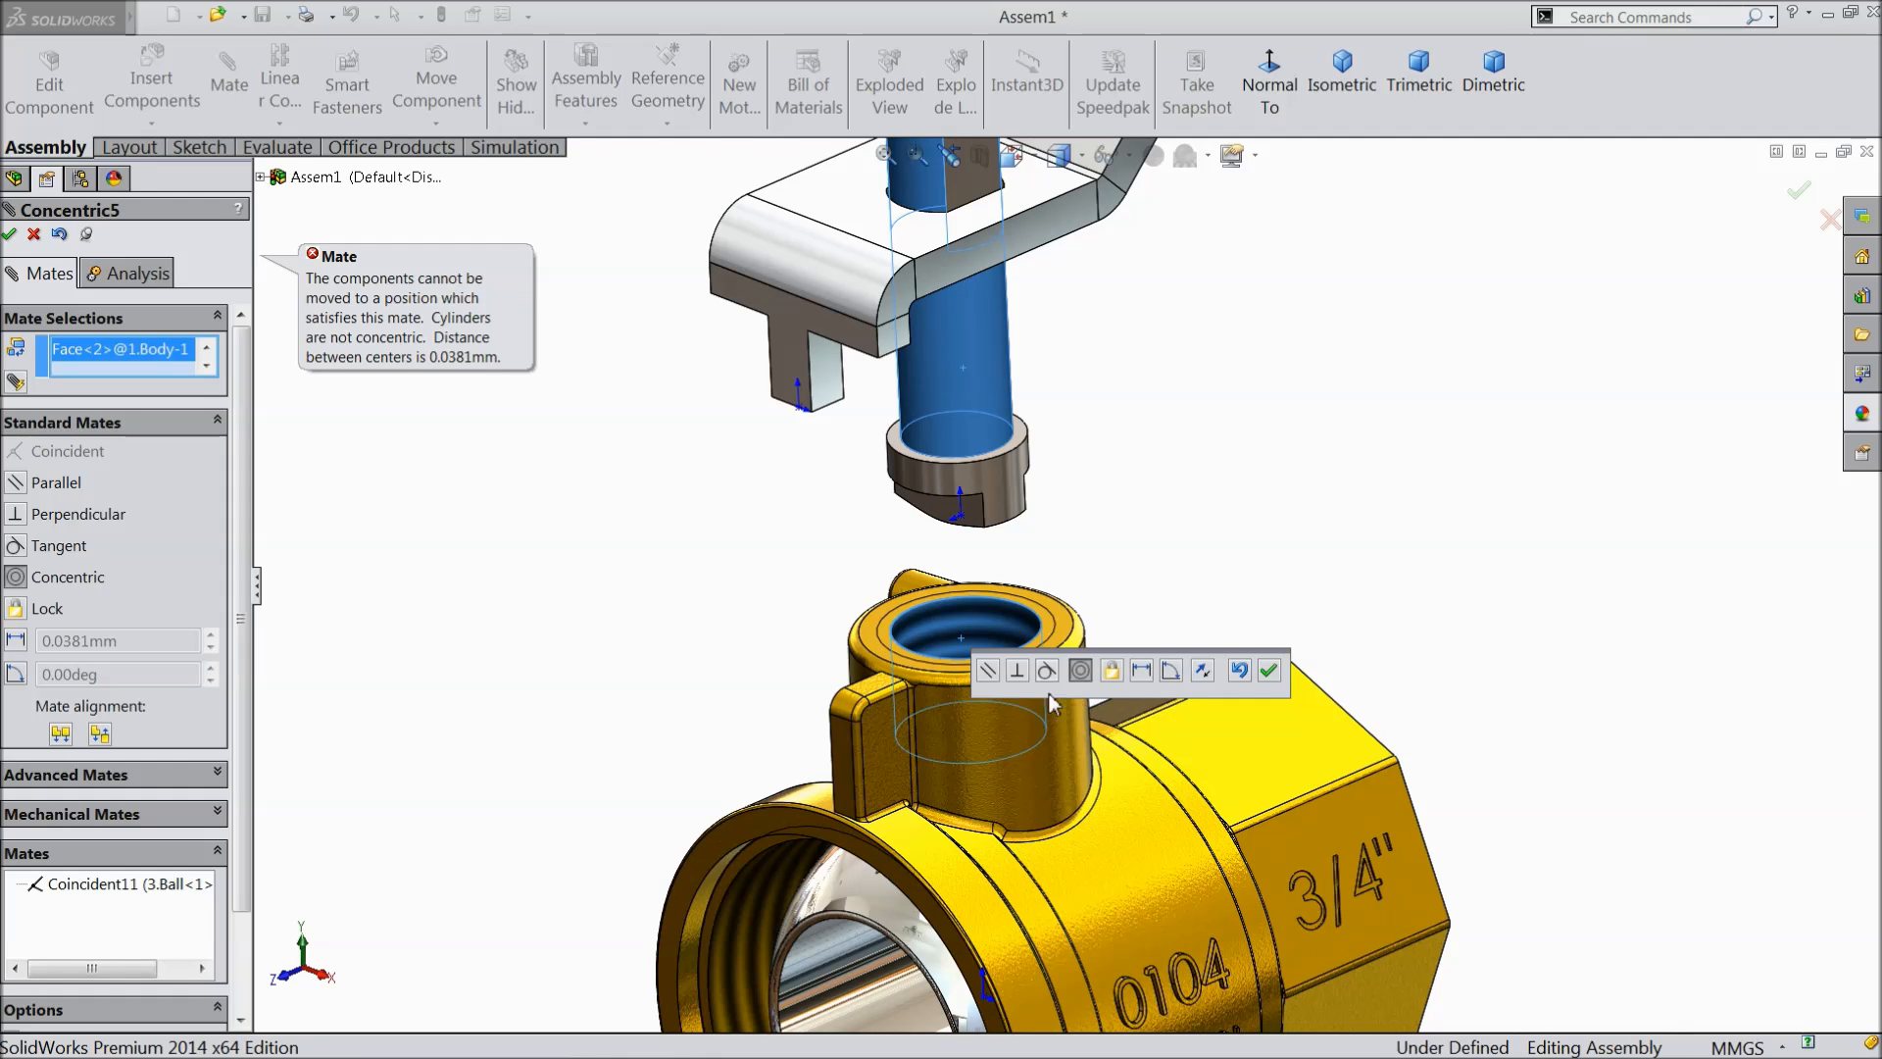
right_click(120, 353)
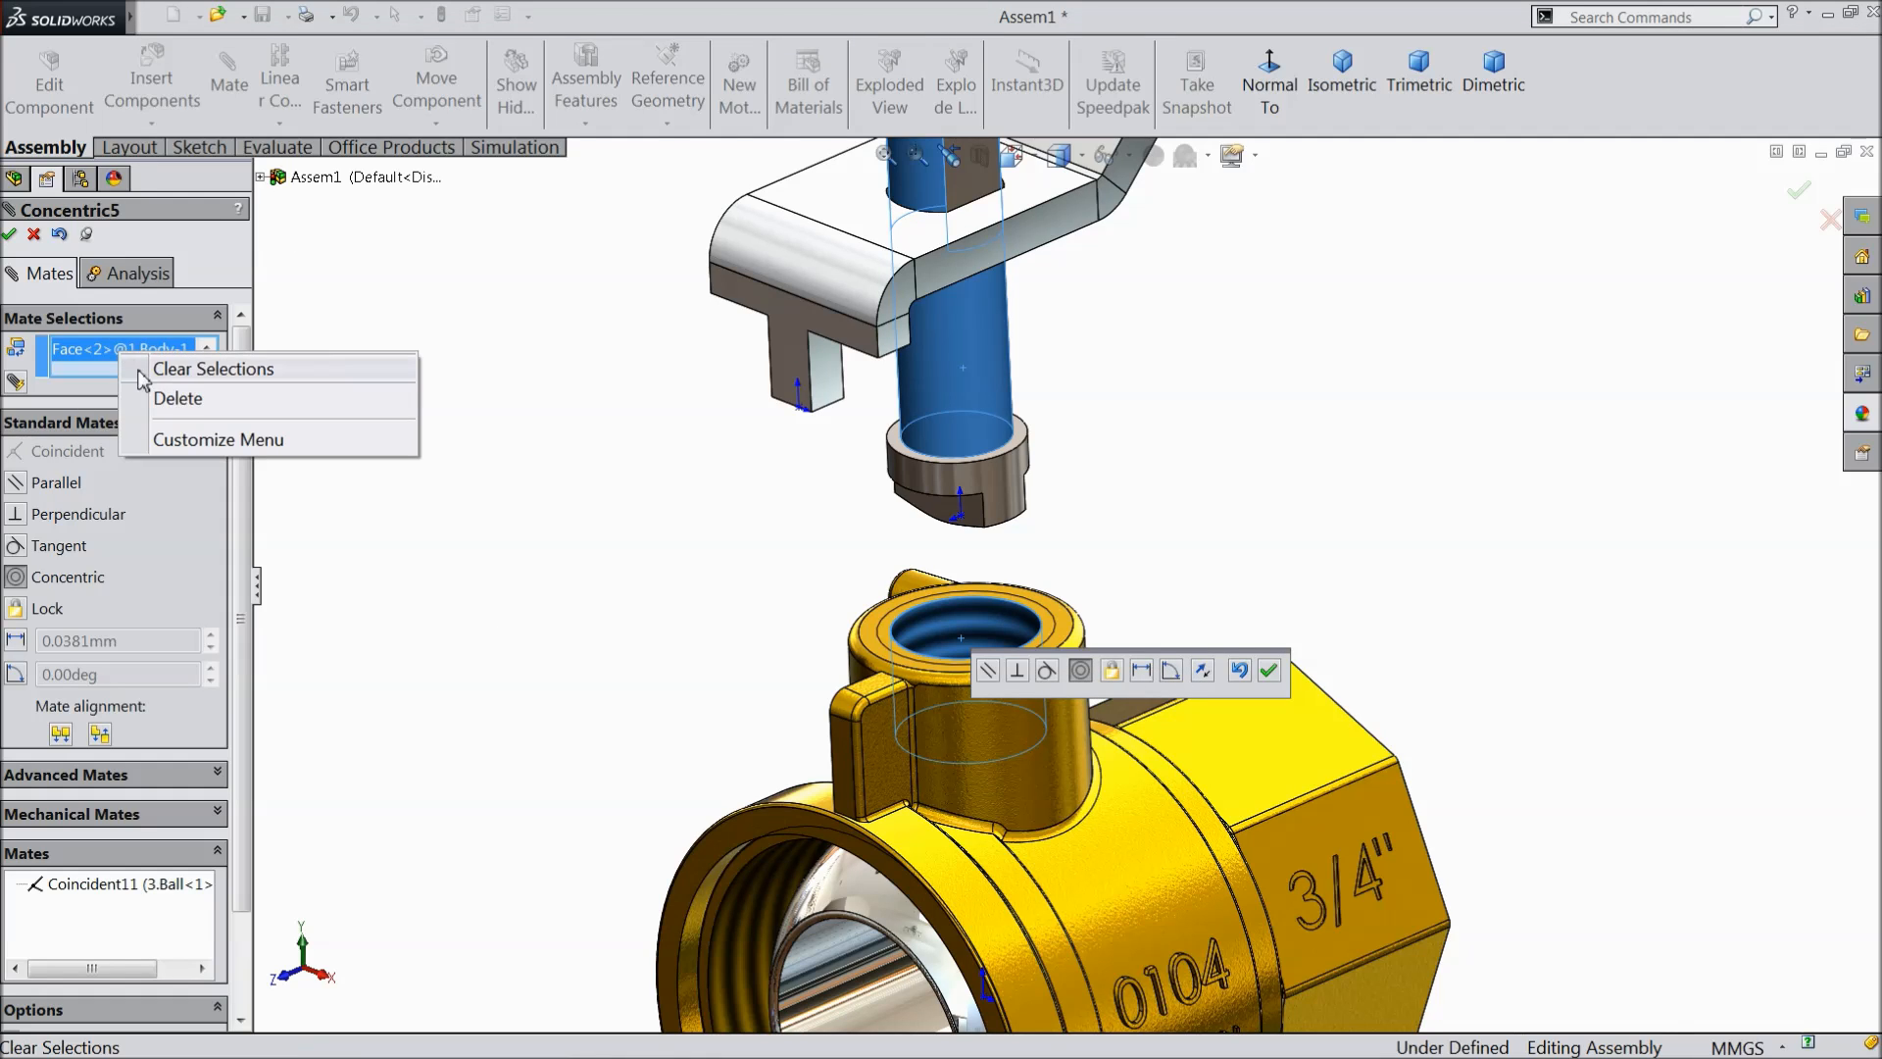
left_click(213, 368)
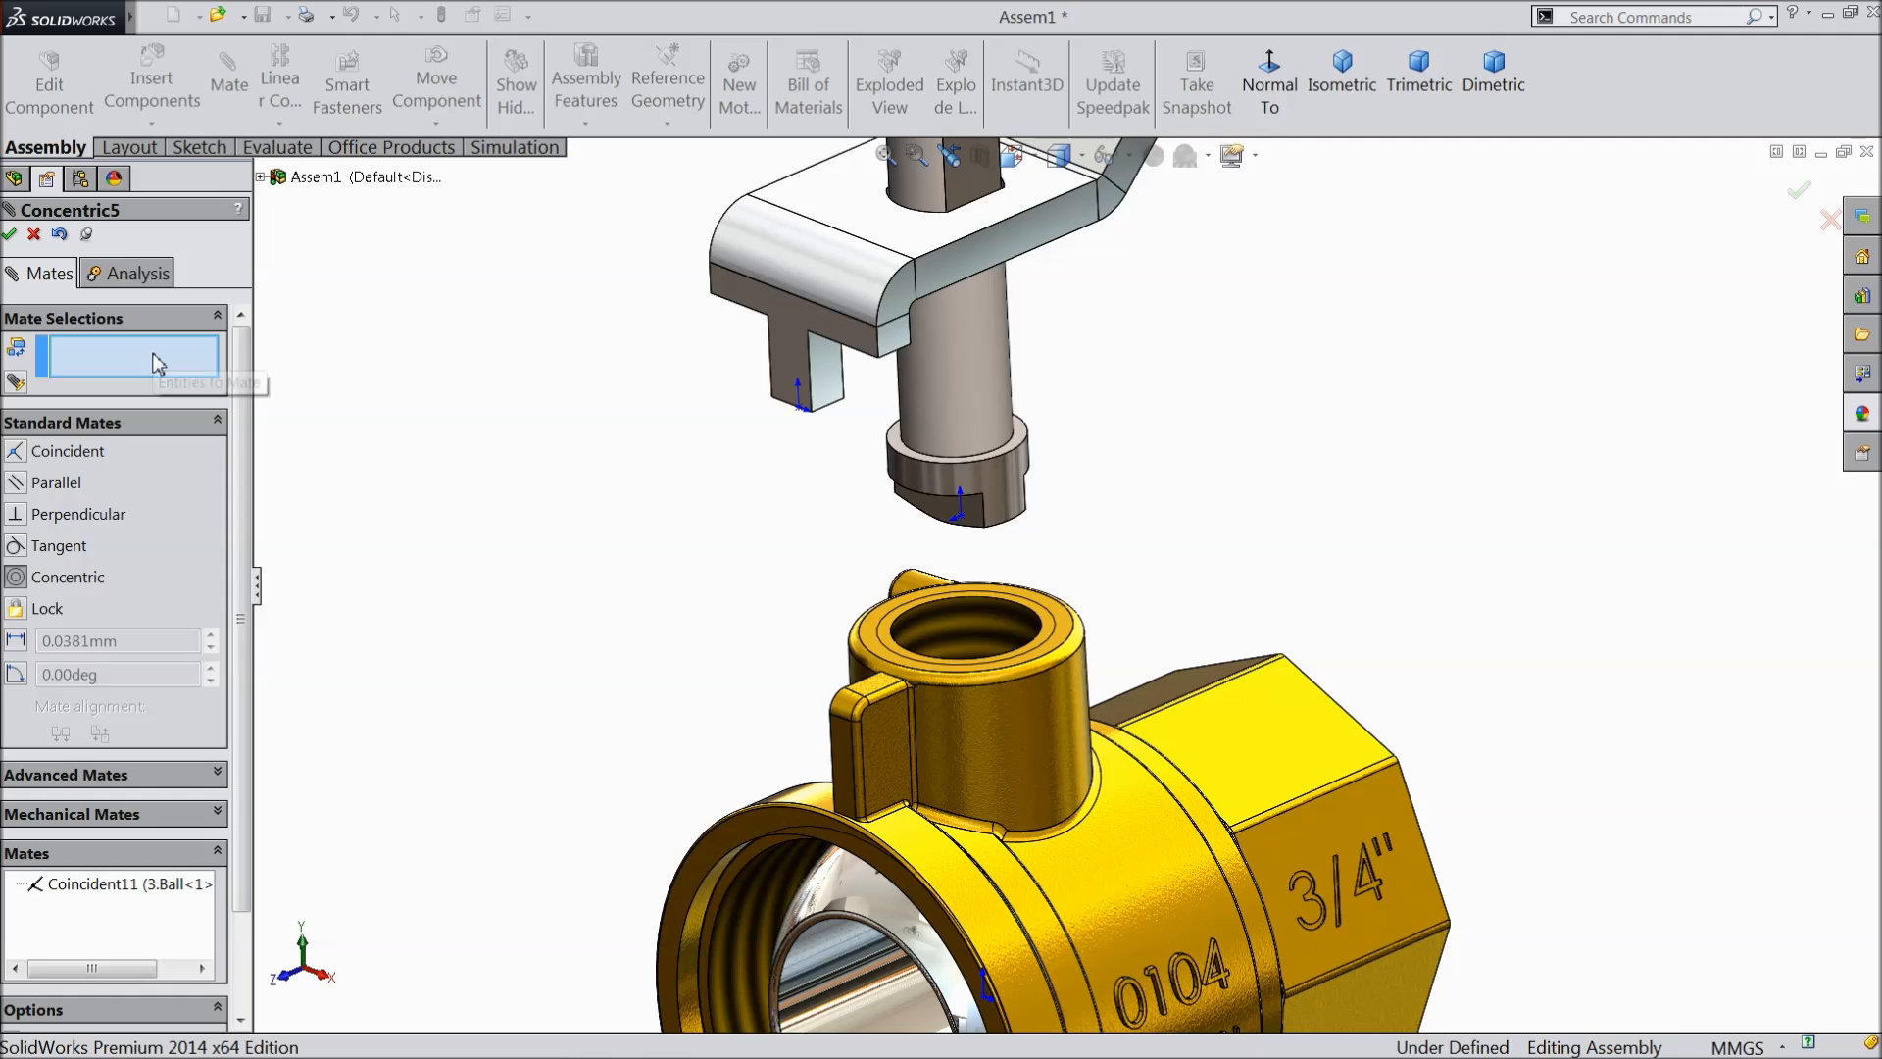
middle_click_drag(1101, 652, 1184, 454)
scroll(1037, 670, "down", 5)
middle_click_drag(1037, 670, 1033, 739)
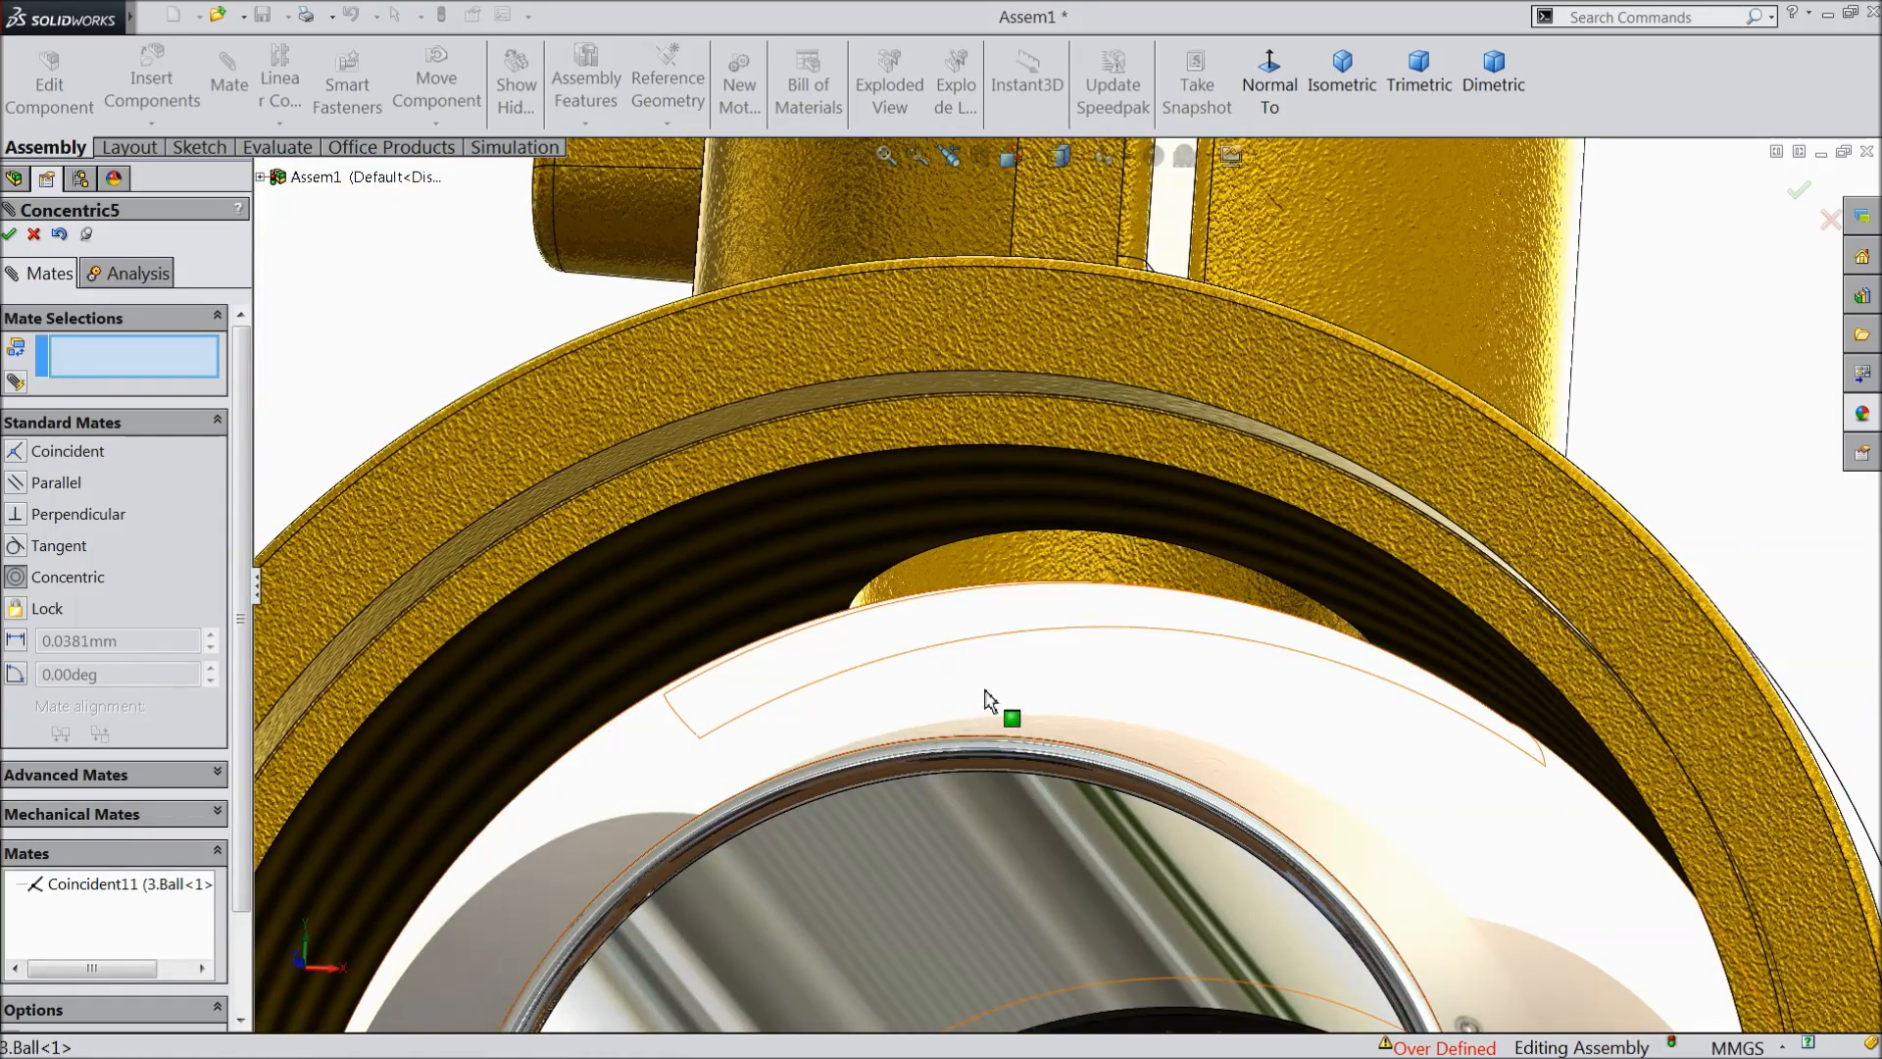
left_click(958, 677)
left_click(35, 235)
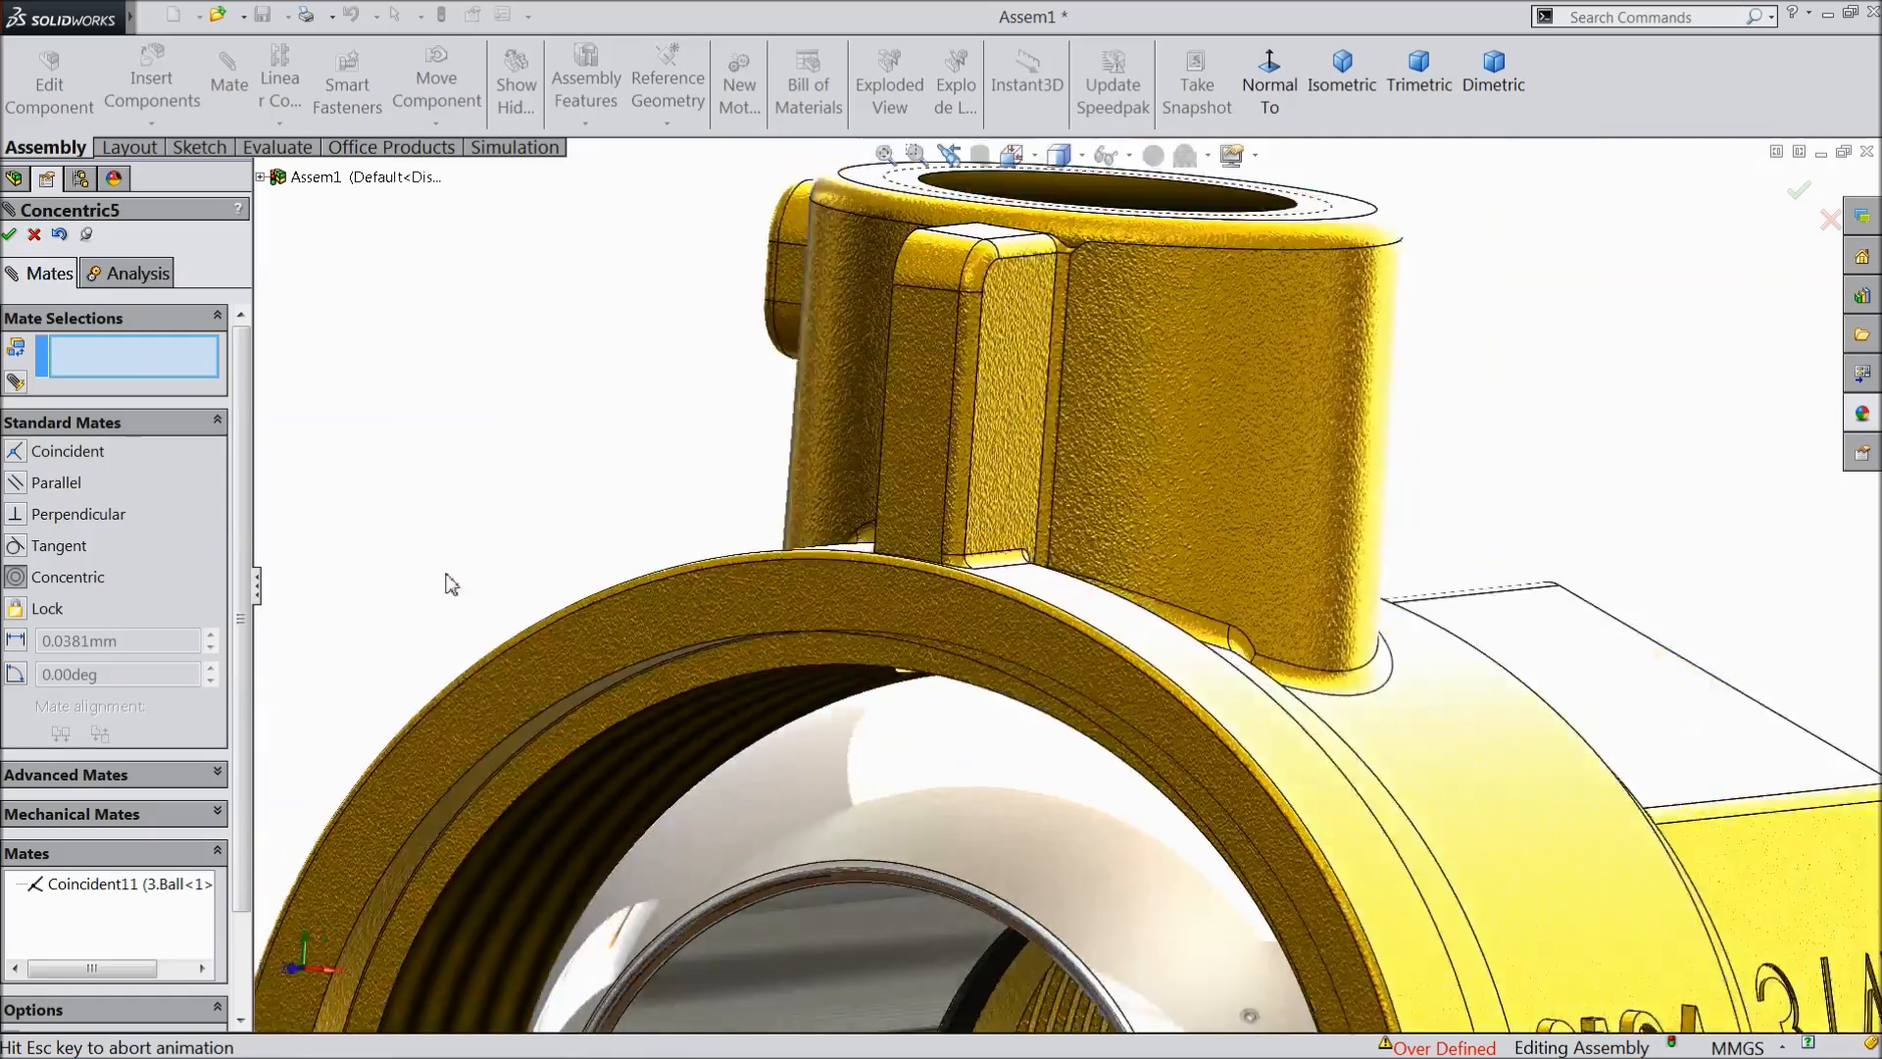
key("Escape")
- Hide the ball component to expose the stem bore inside the valve body
middle_click_drag(1107, 903, 981, 862)
scroll(1000, 785, "down", 3)
left_click(985, 690)
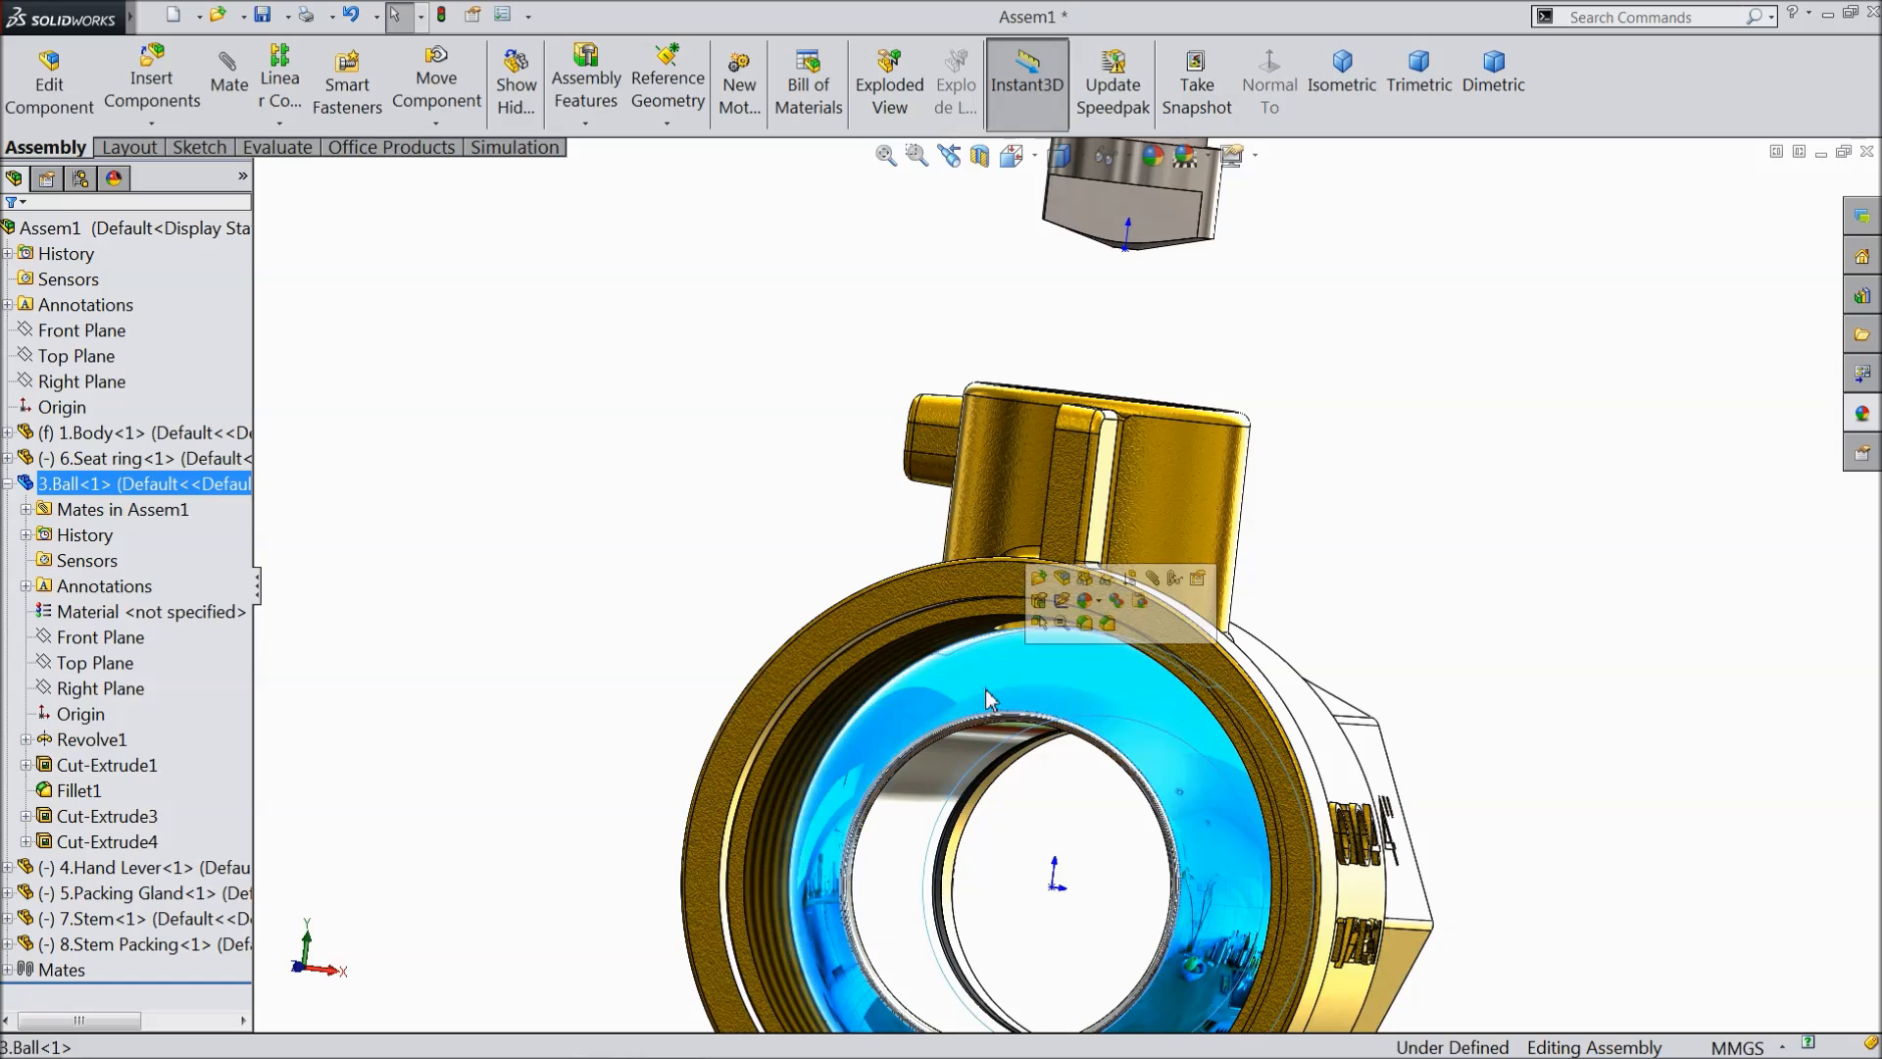
left_click(1107, 577)
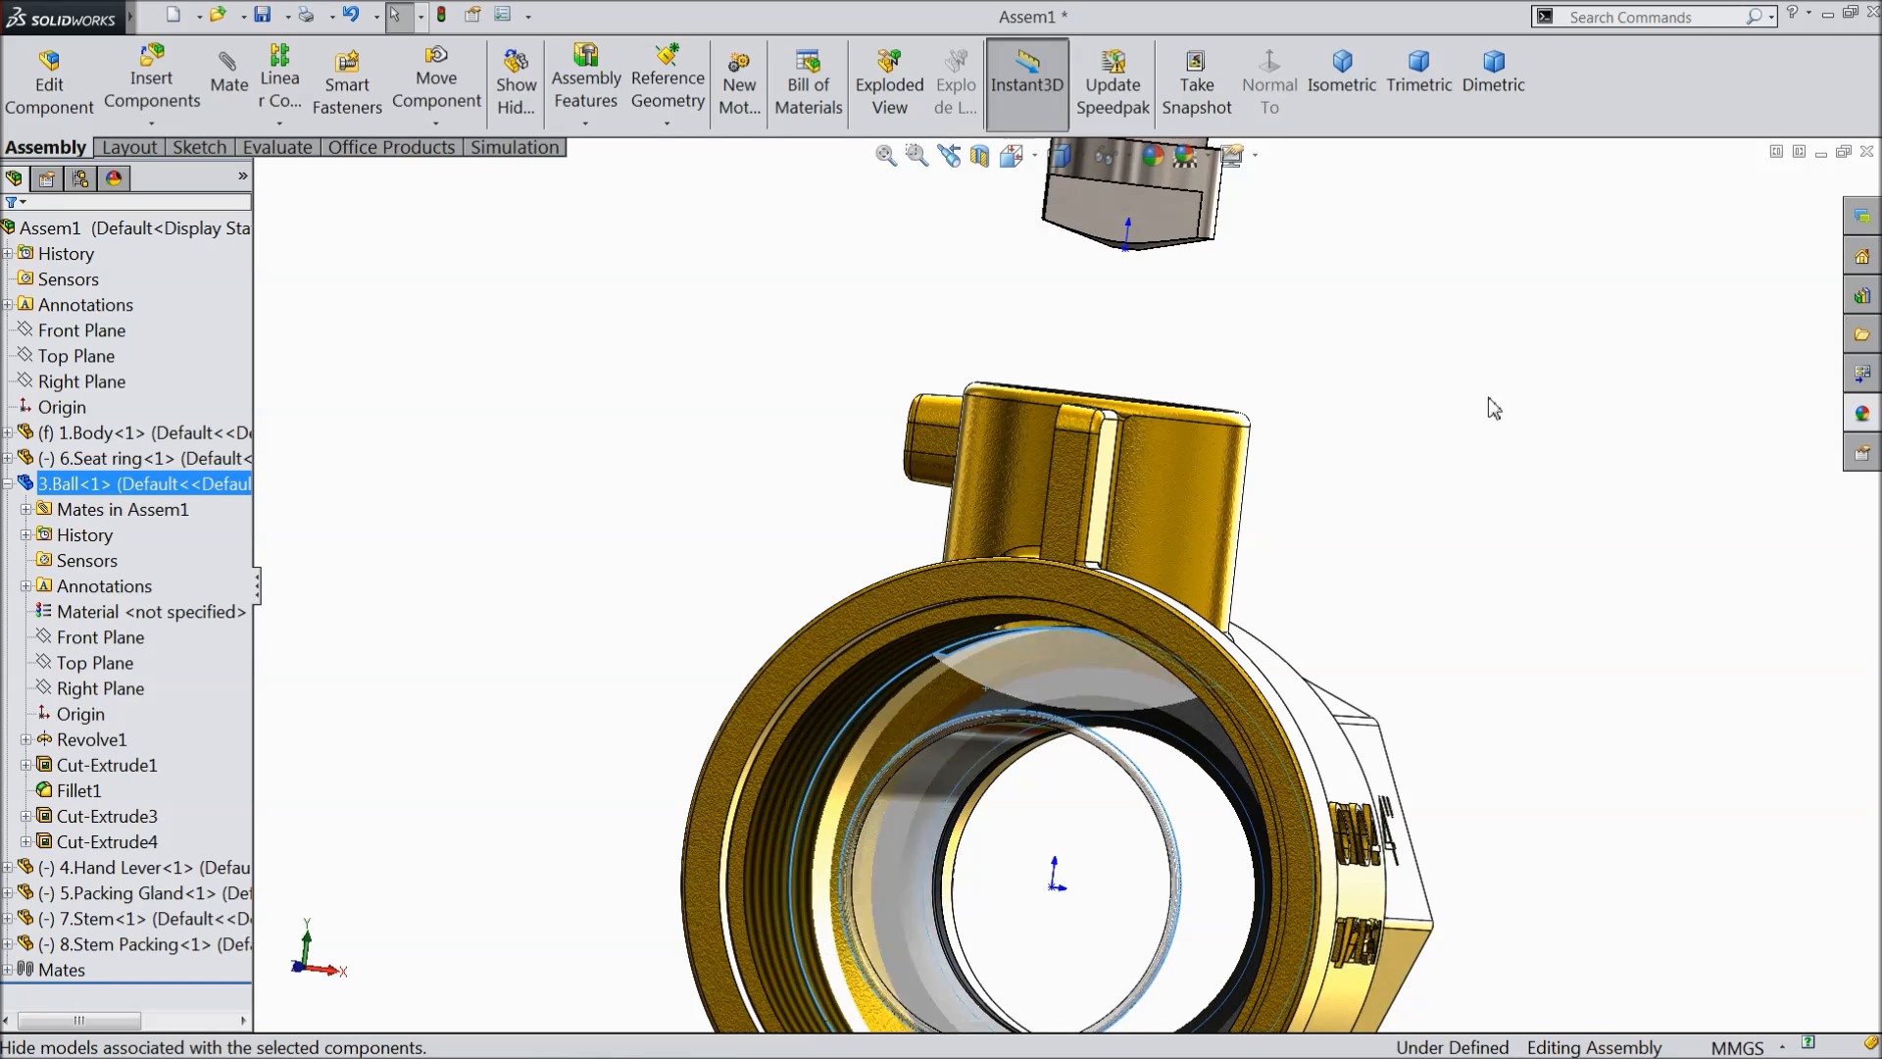
left_click(1427, 420)
- Add a coincident mate between the ring-shaped ledge in the body's stem bore and the flat face of the stem's collar, and close the Mate command
middle_click_drag(1278, 506, 1300, 348)
scroll(1112, 561, "down", 5)
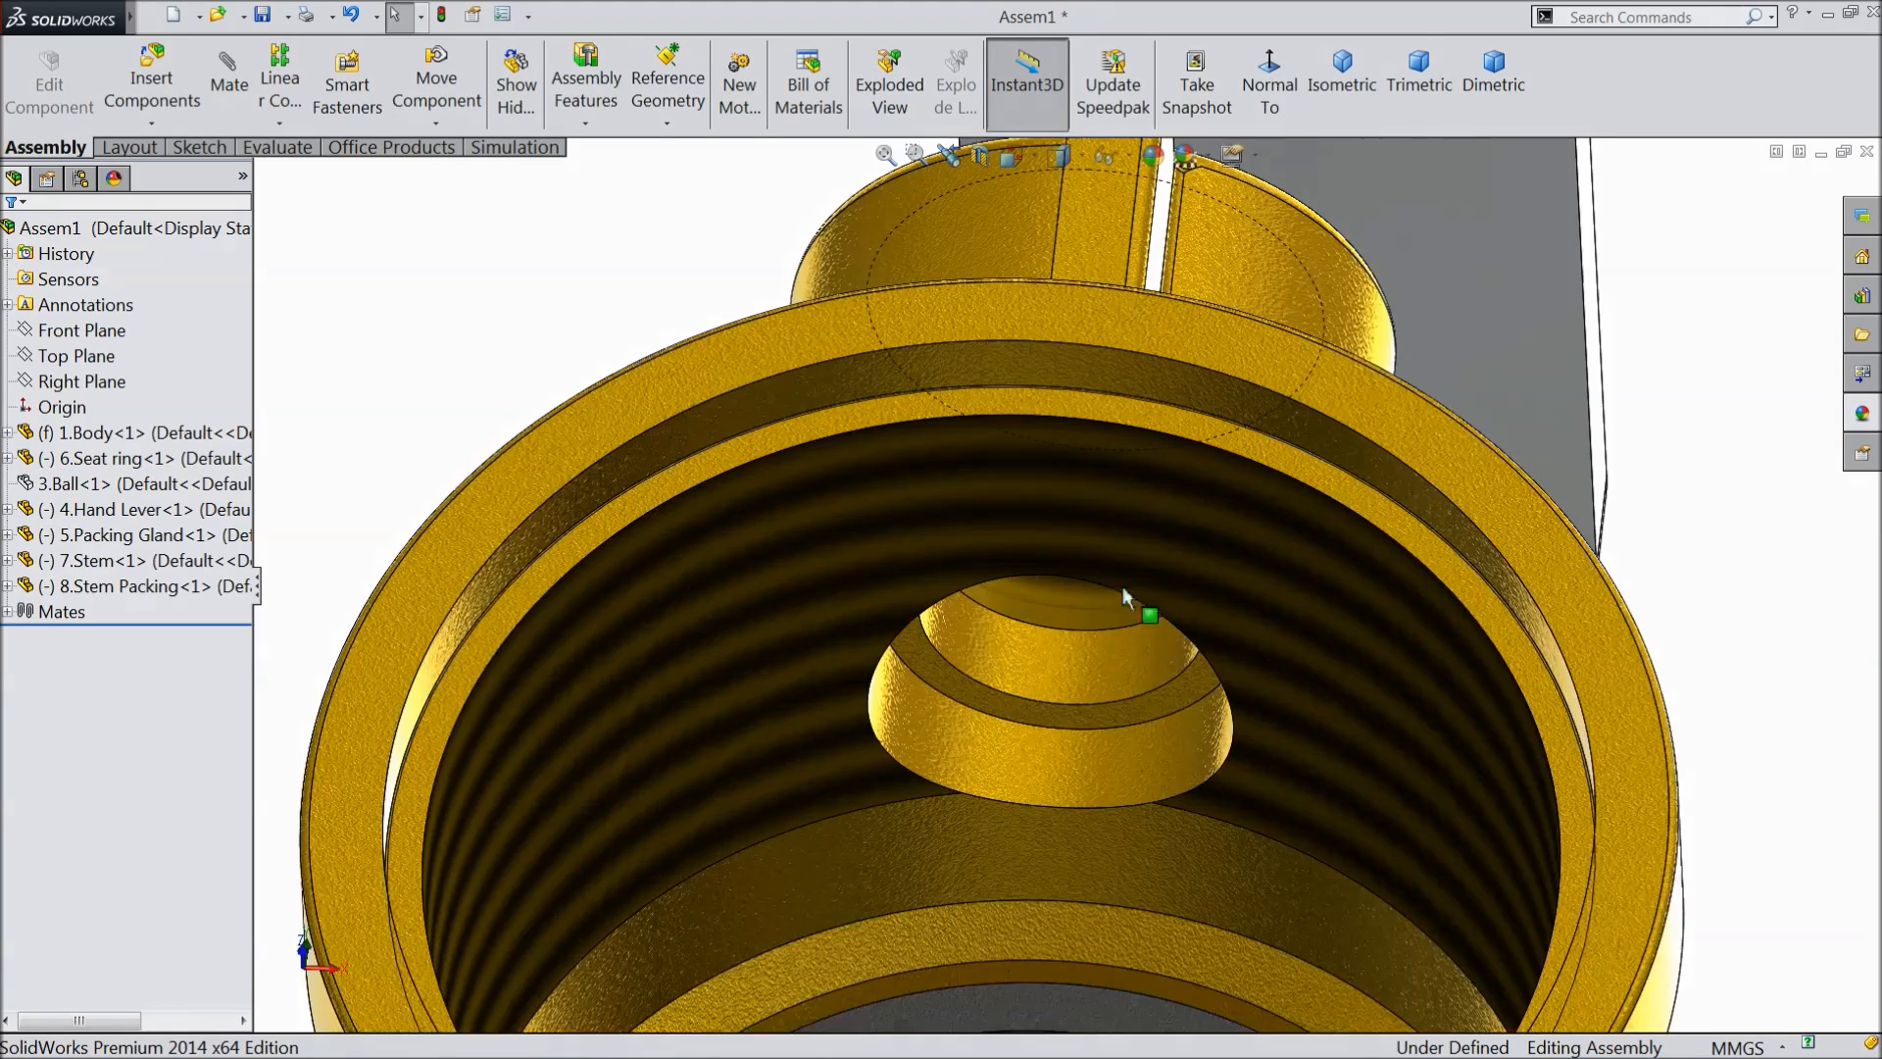
middle_click_drag(1154, 714, 1131, 745)
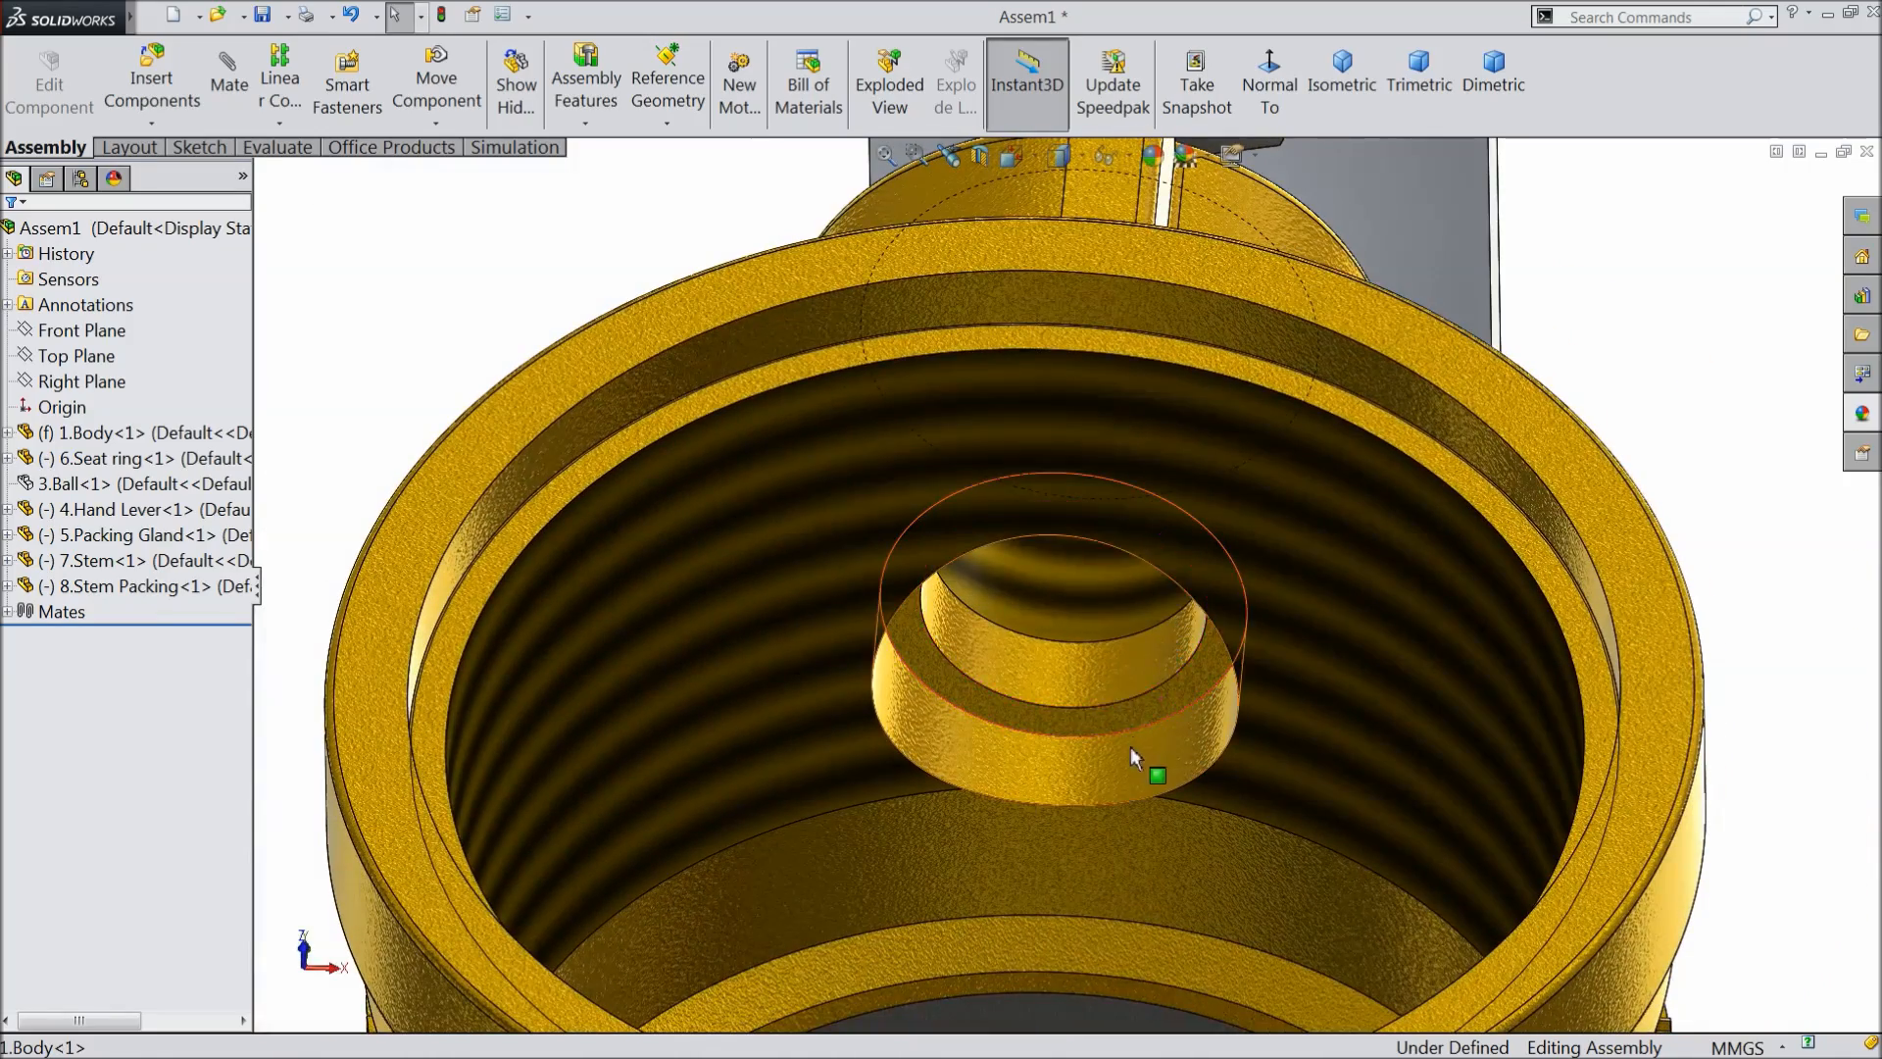
left_click(1123, 714)
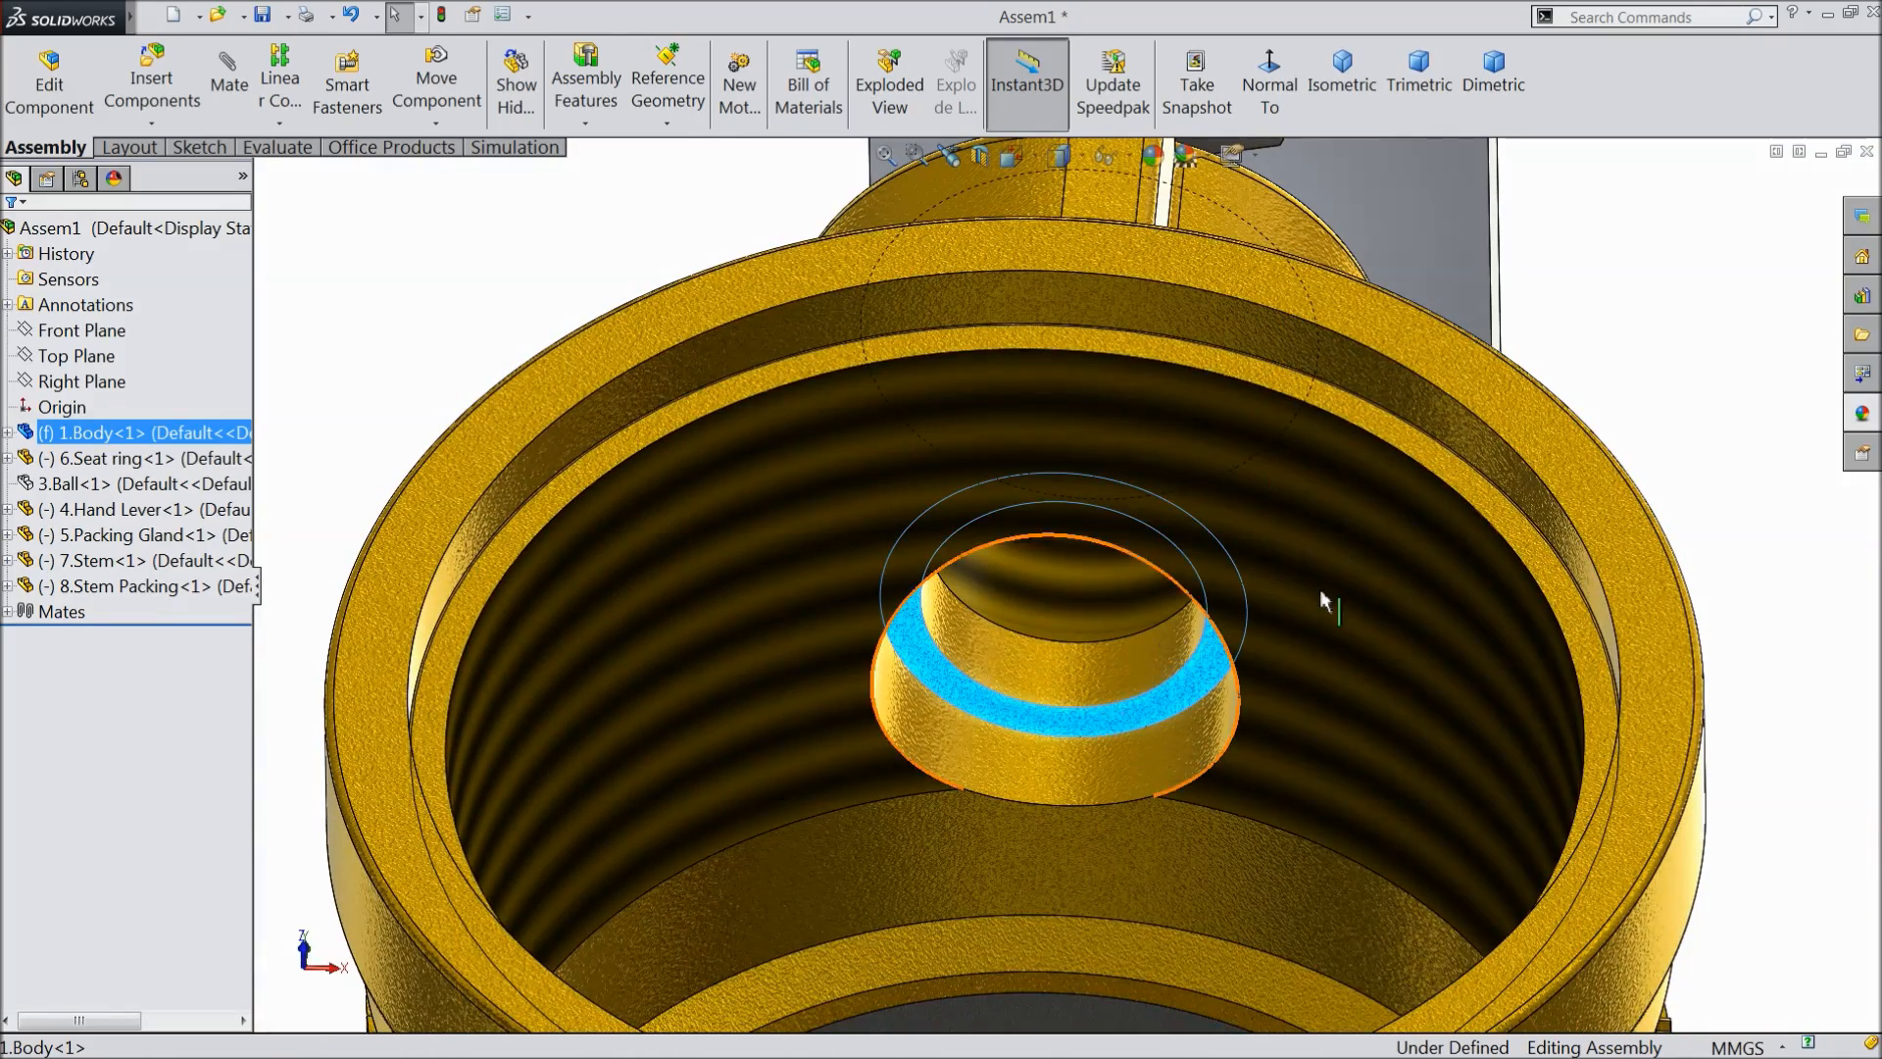
left_click(229, 88)
scroll(1020, 364, "up", 5)
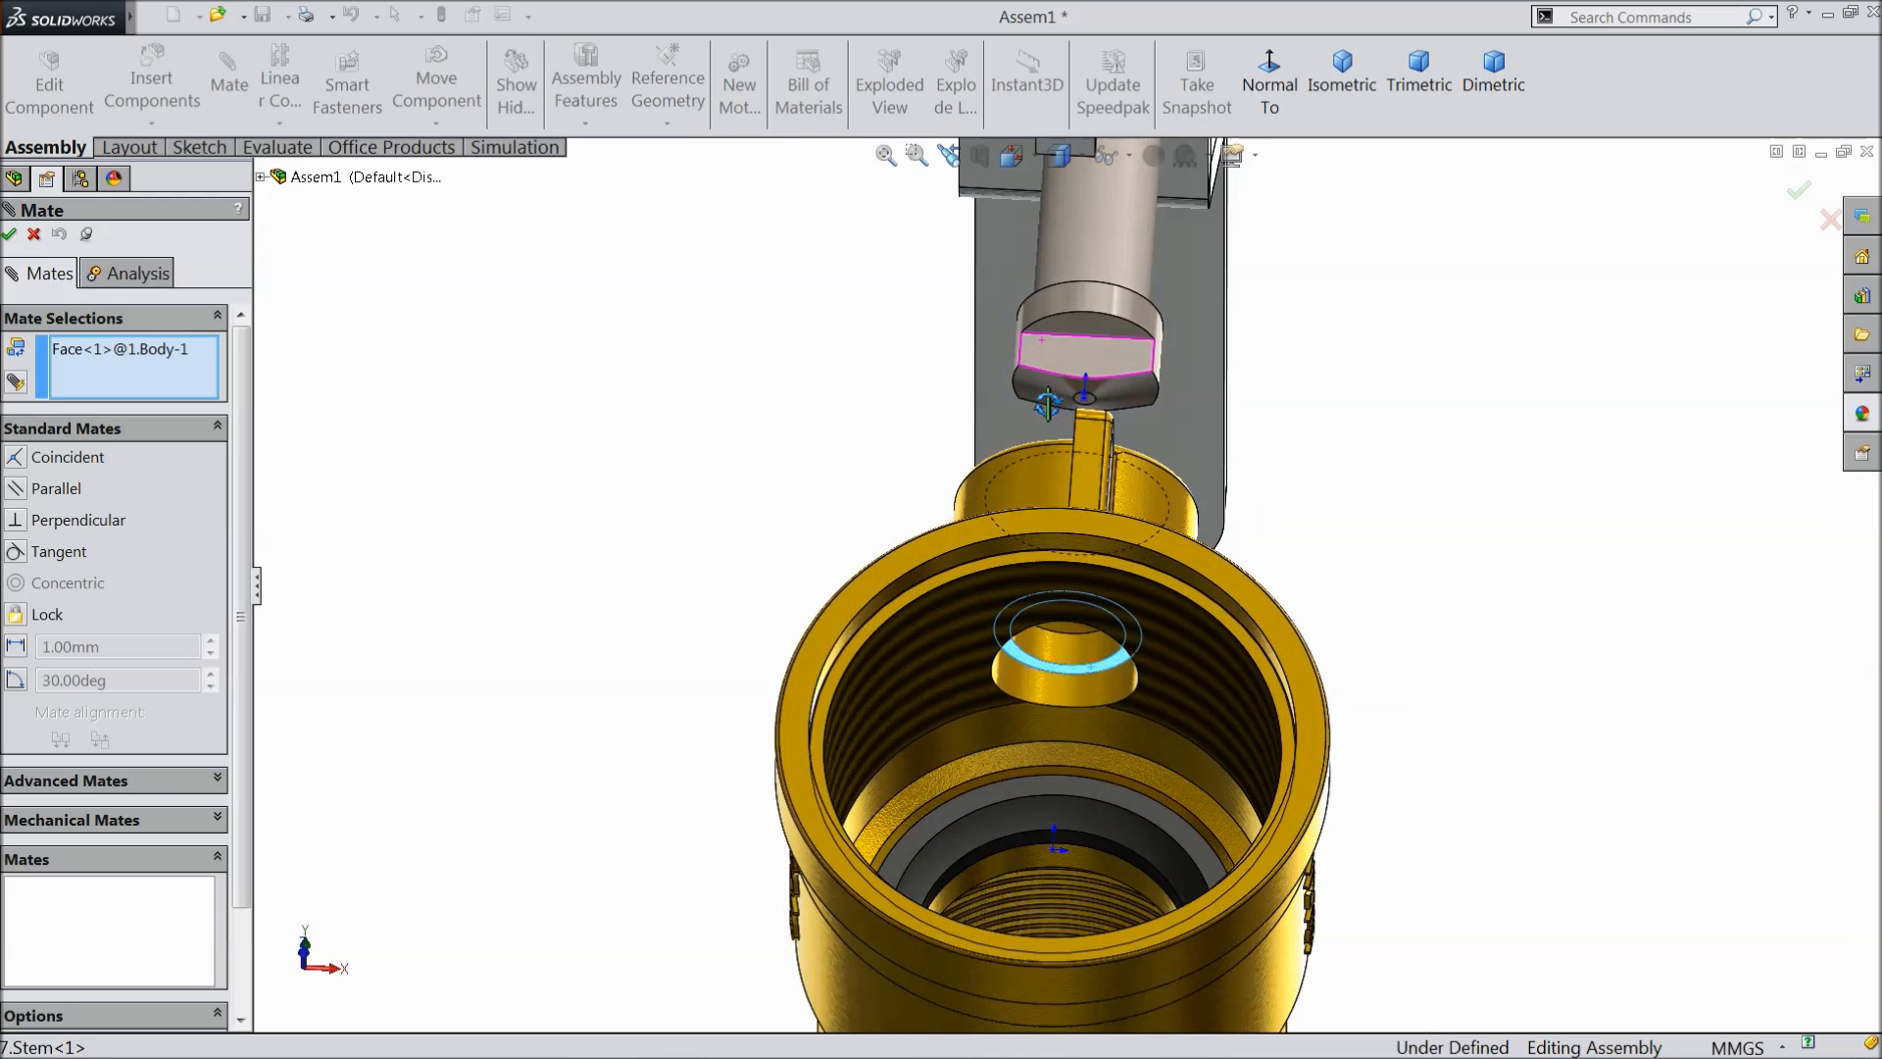
scroll(1075, 371, "down", 3)
left_click(1086, 315)
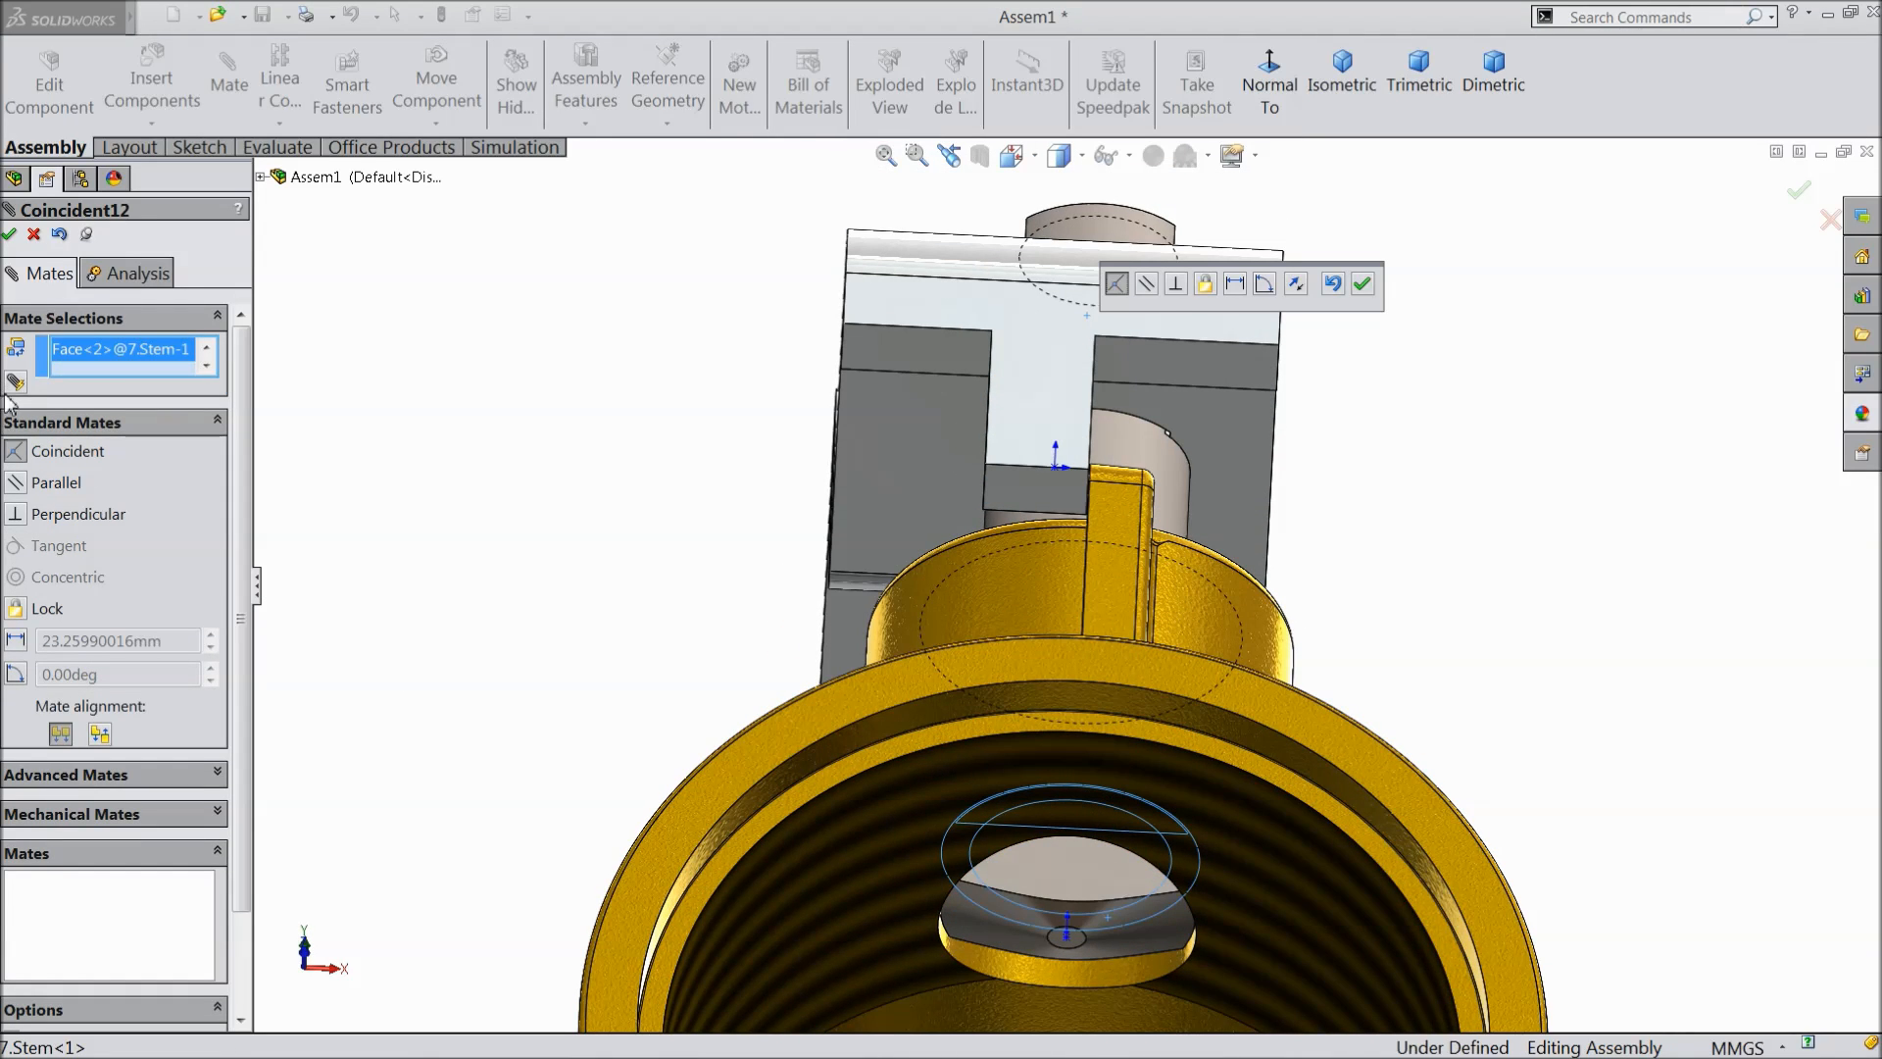
left_click(10, 234)
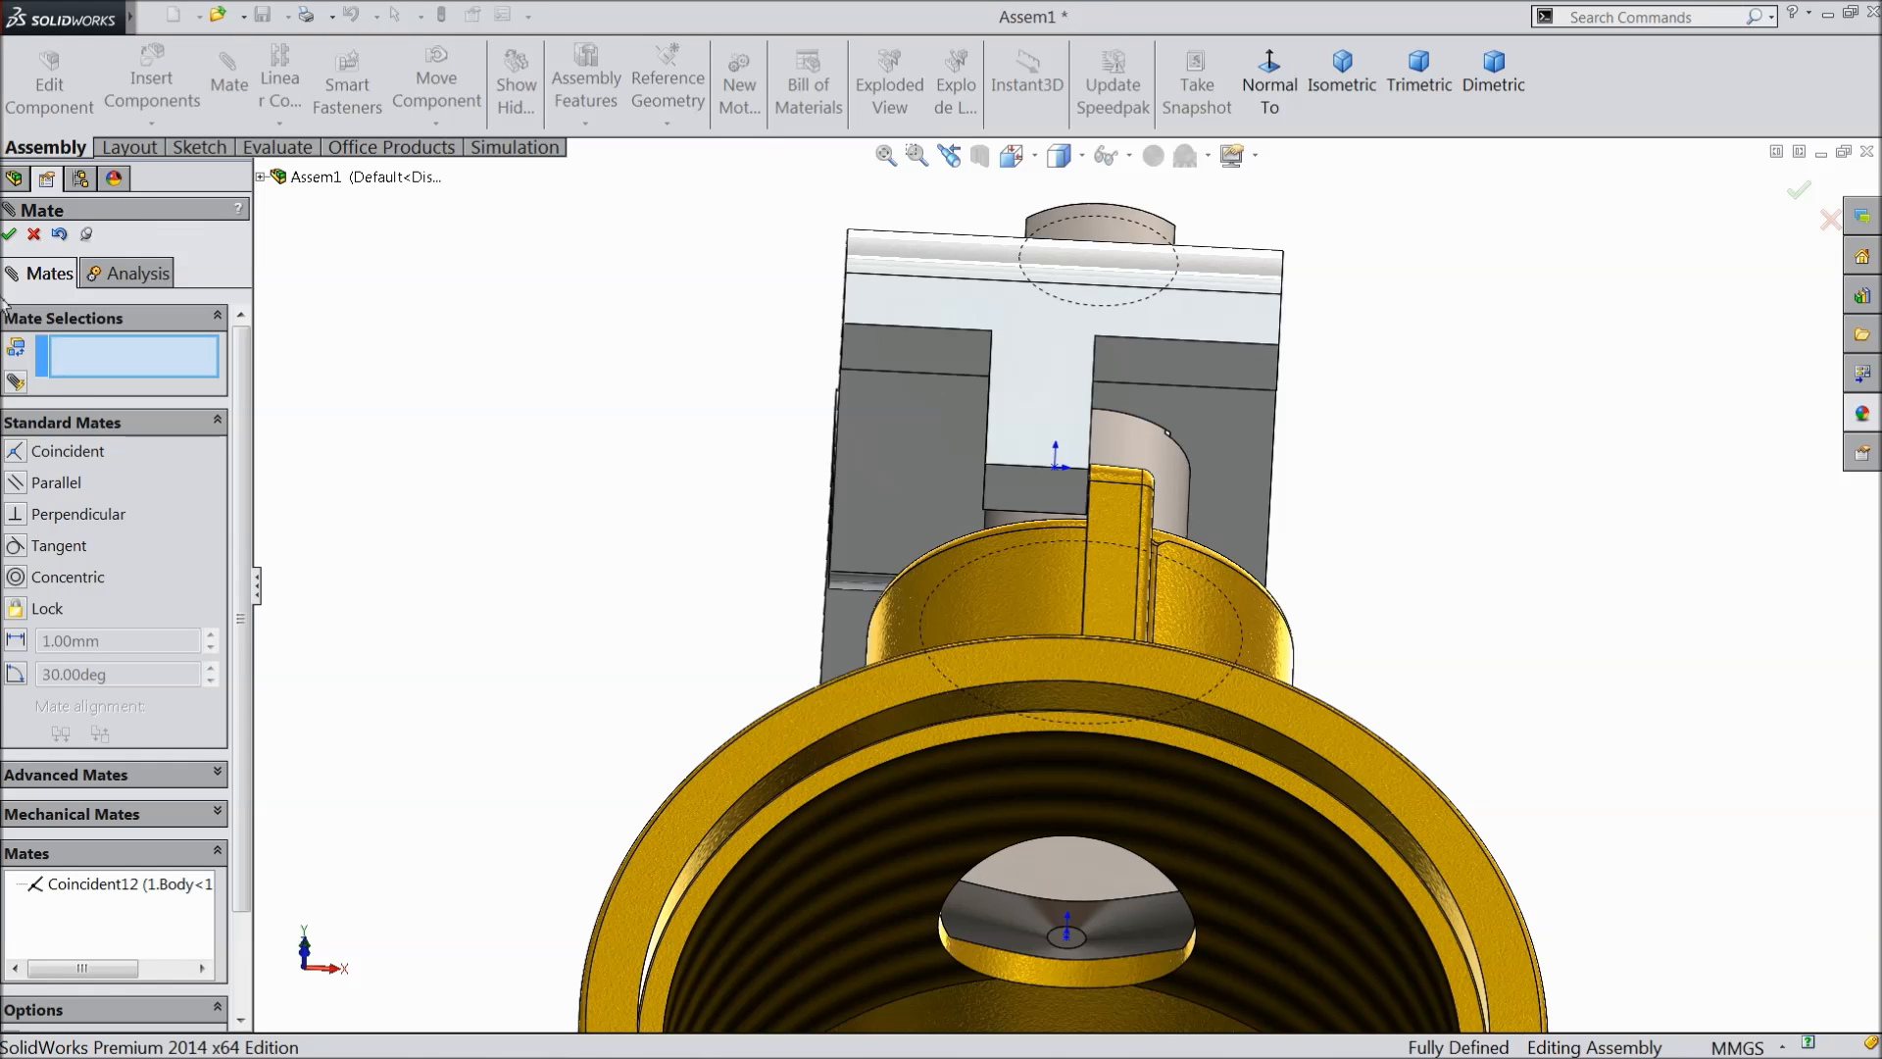
left_click(10, 234)
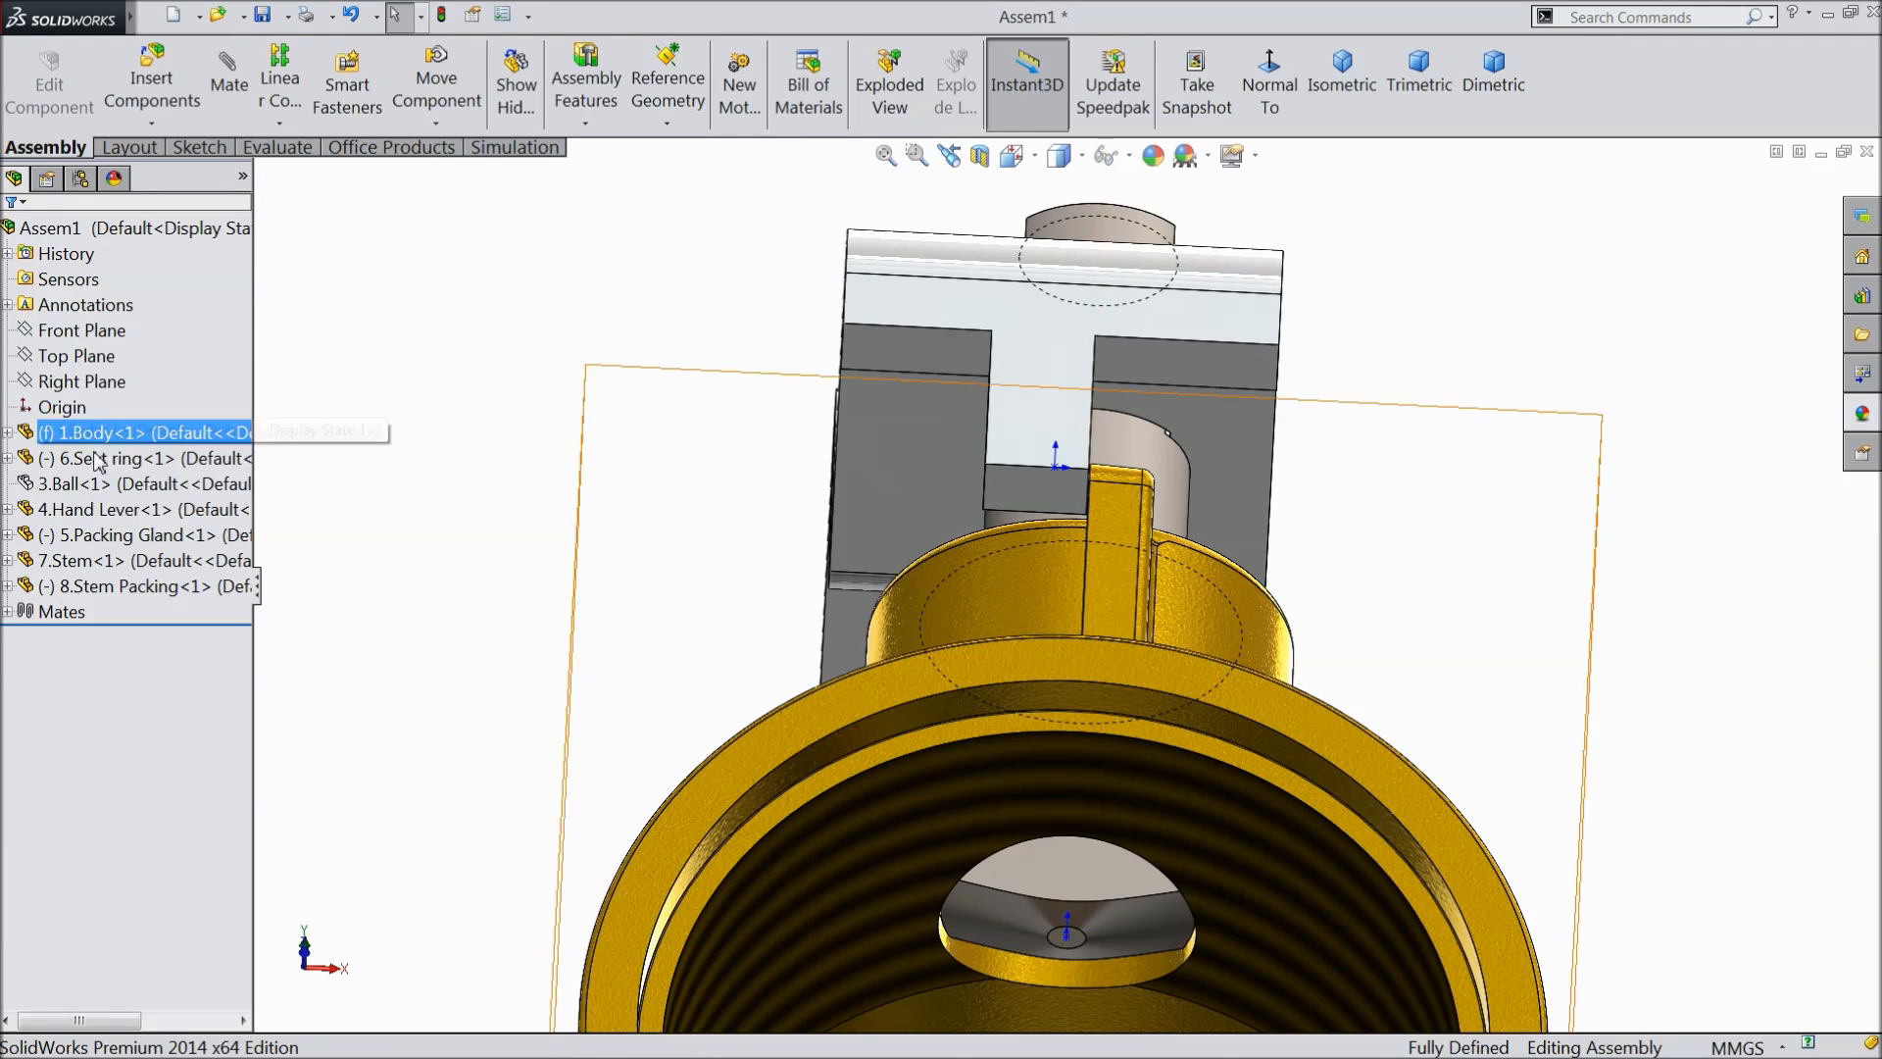
- Show the hidden ball component again and turn off the display of origins in the assembly
left_click(69, 484)
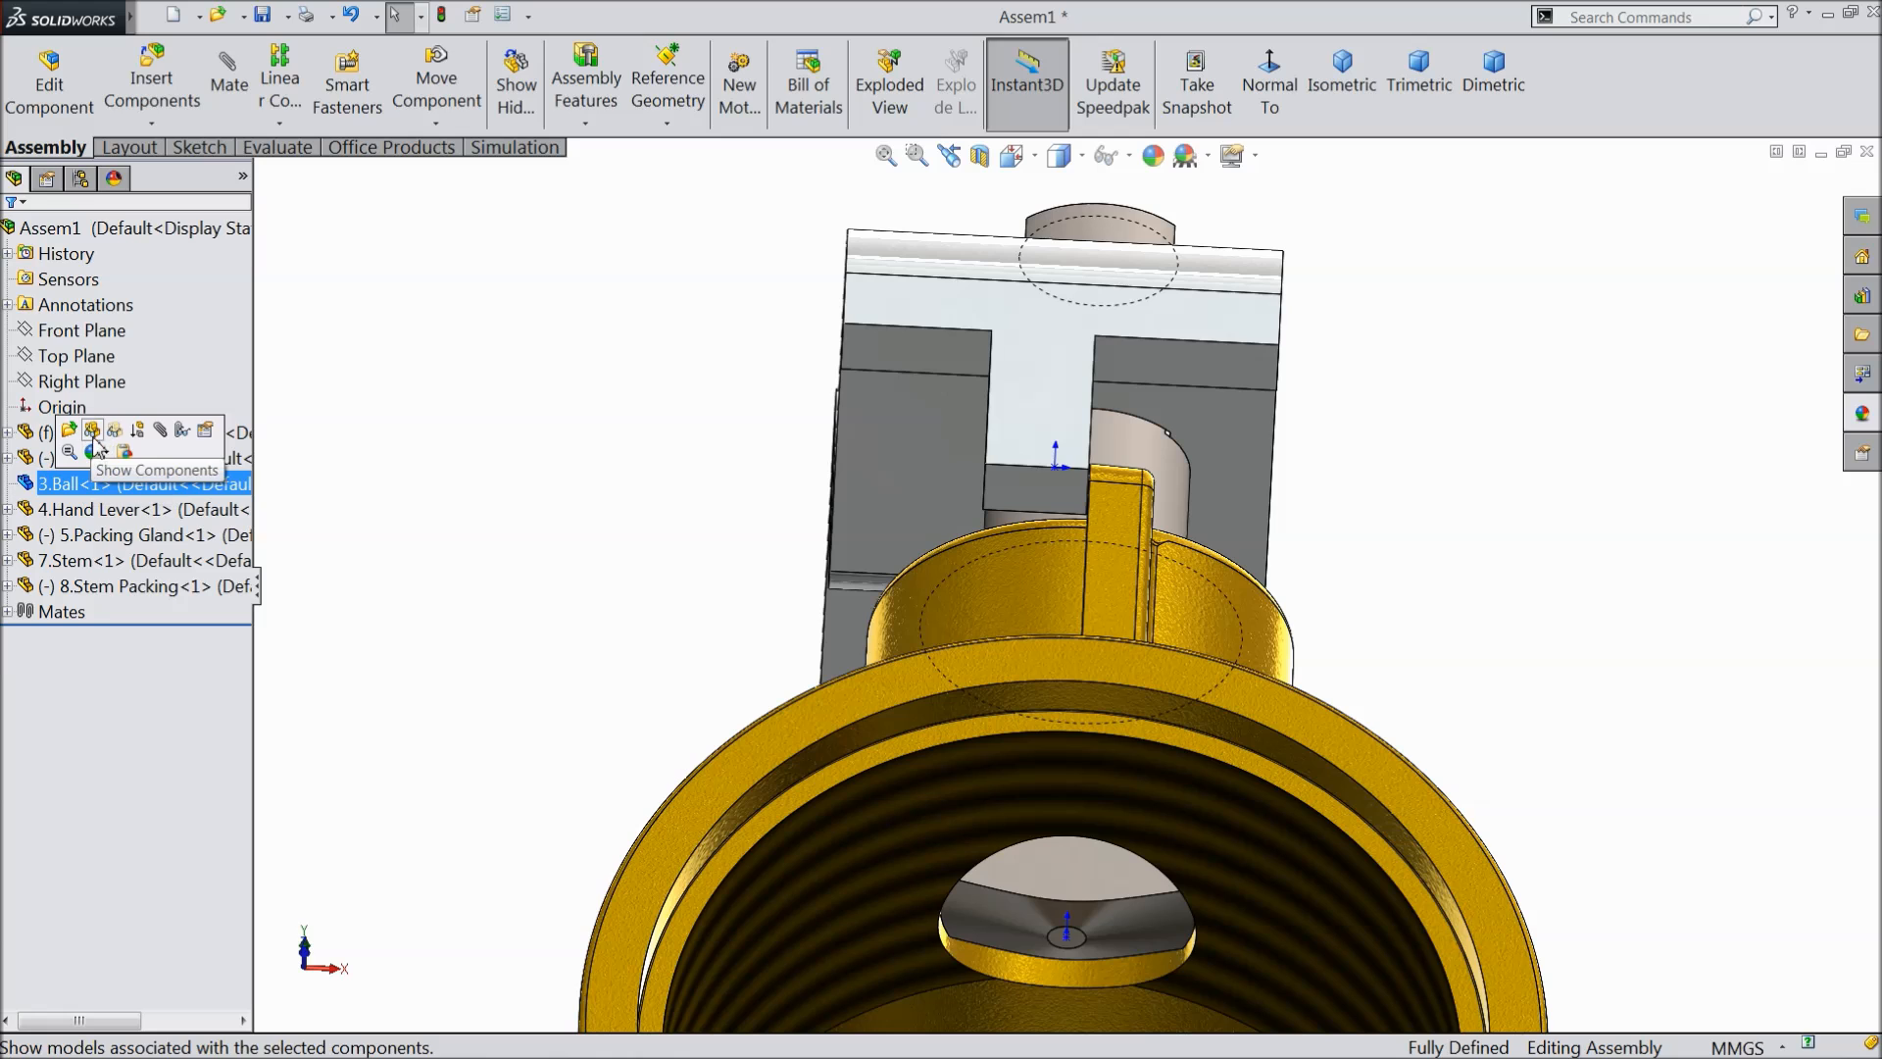
left_click(94, 432)
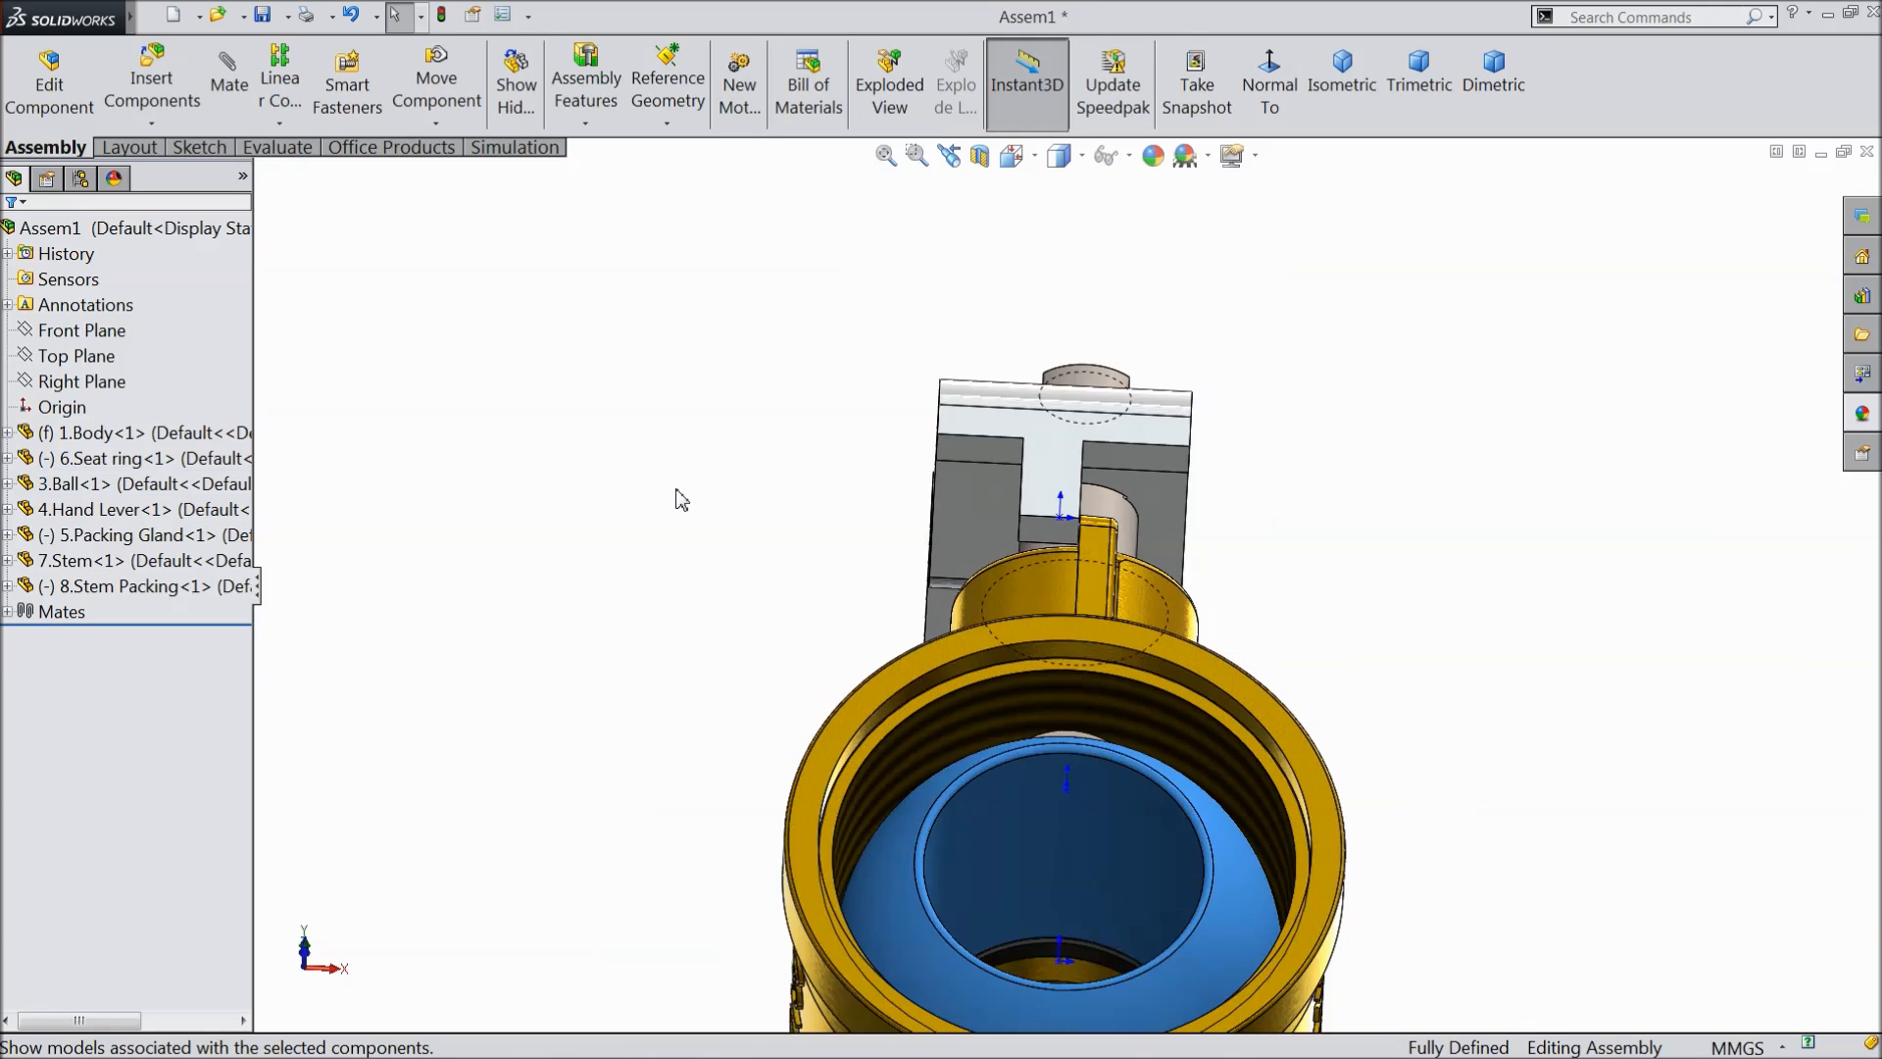
middle_click_drag(723, 498, 754, 551)
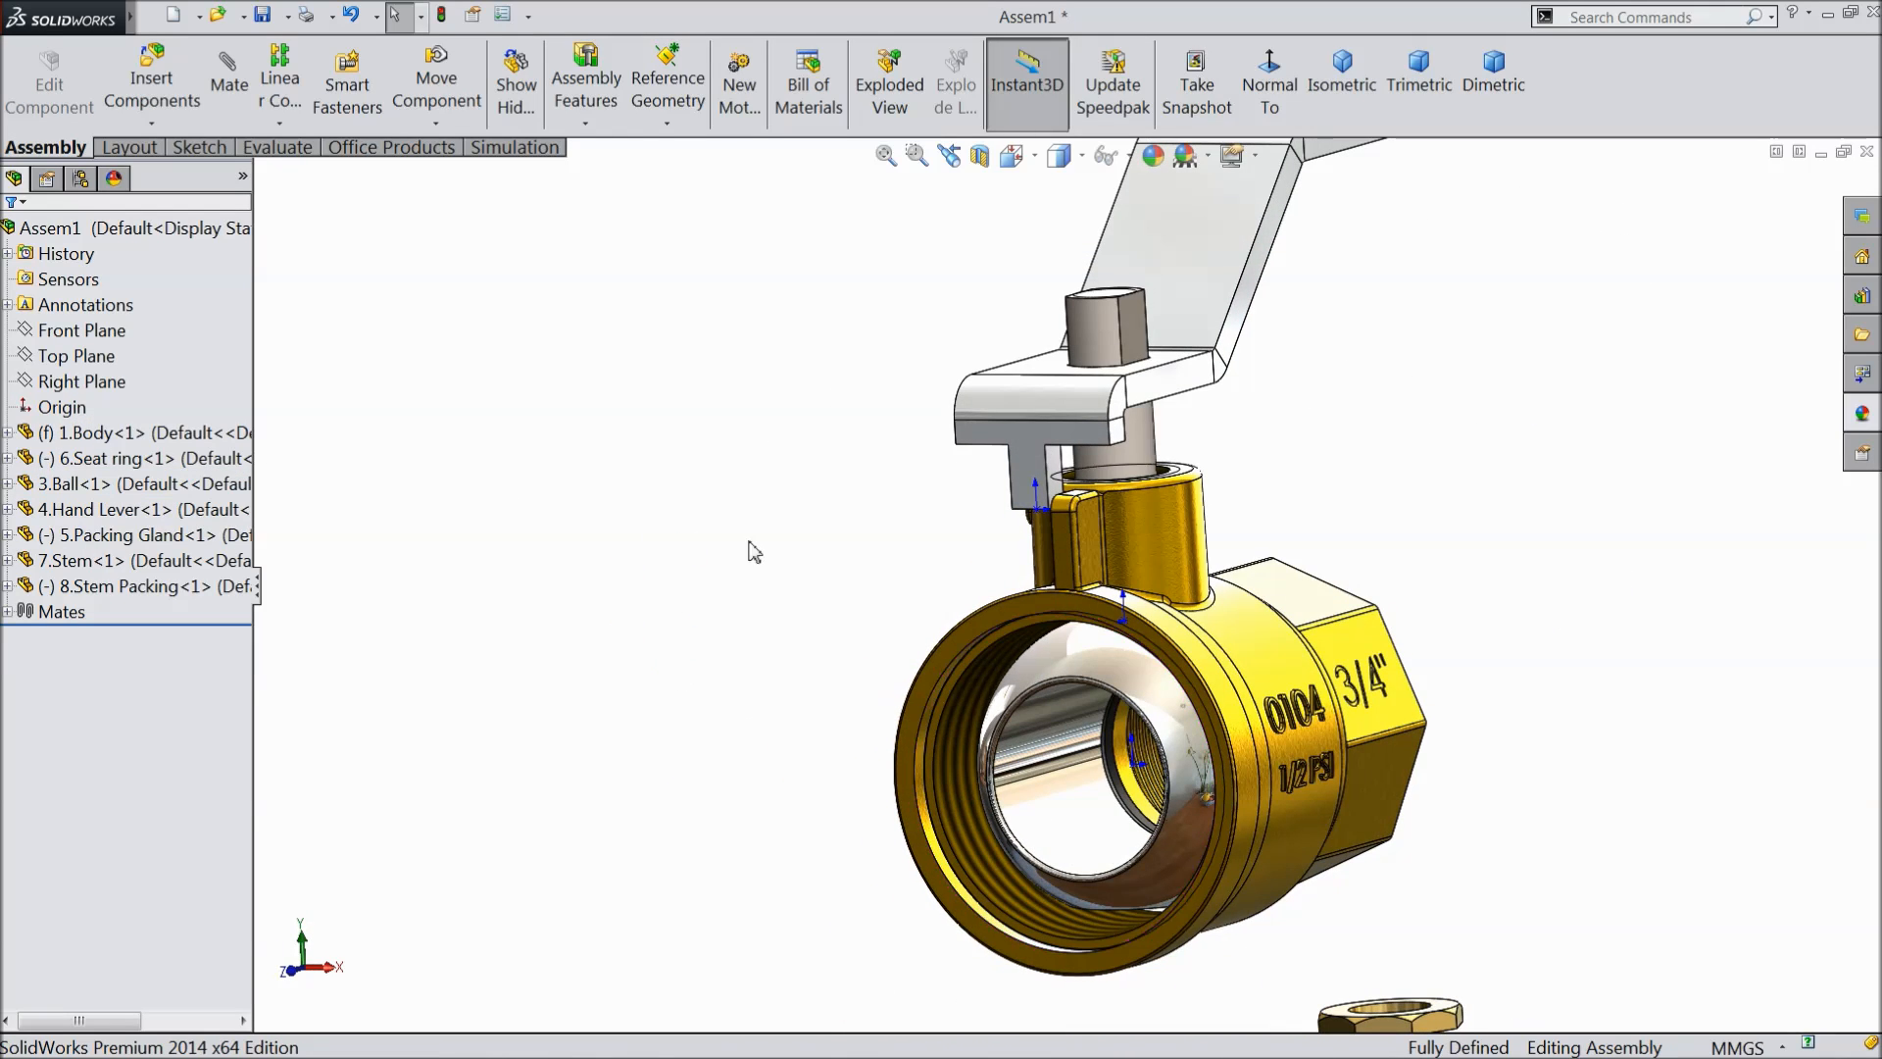
left_click(1128, 155)
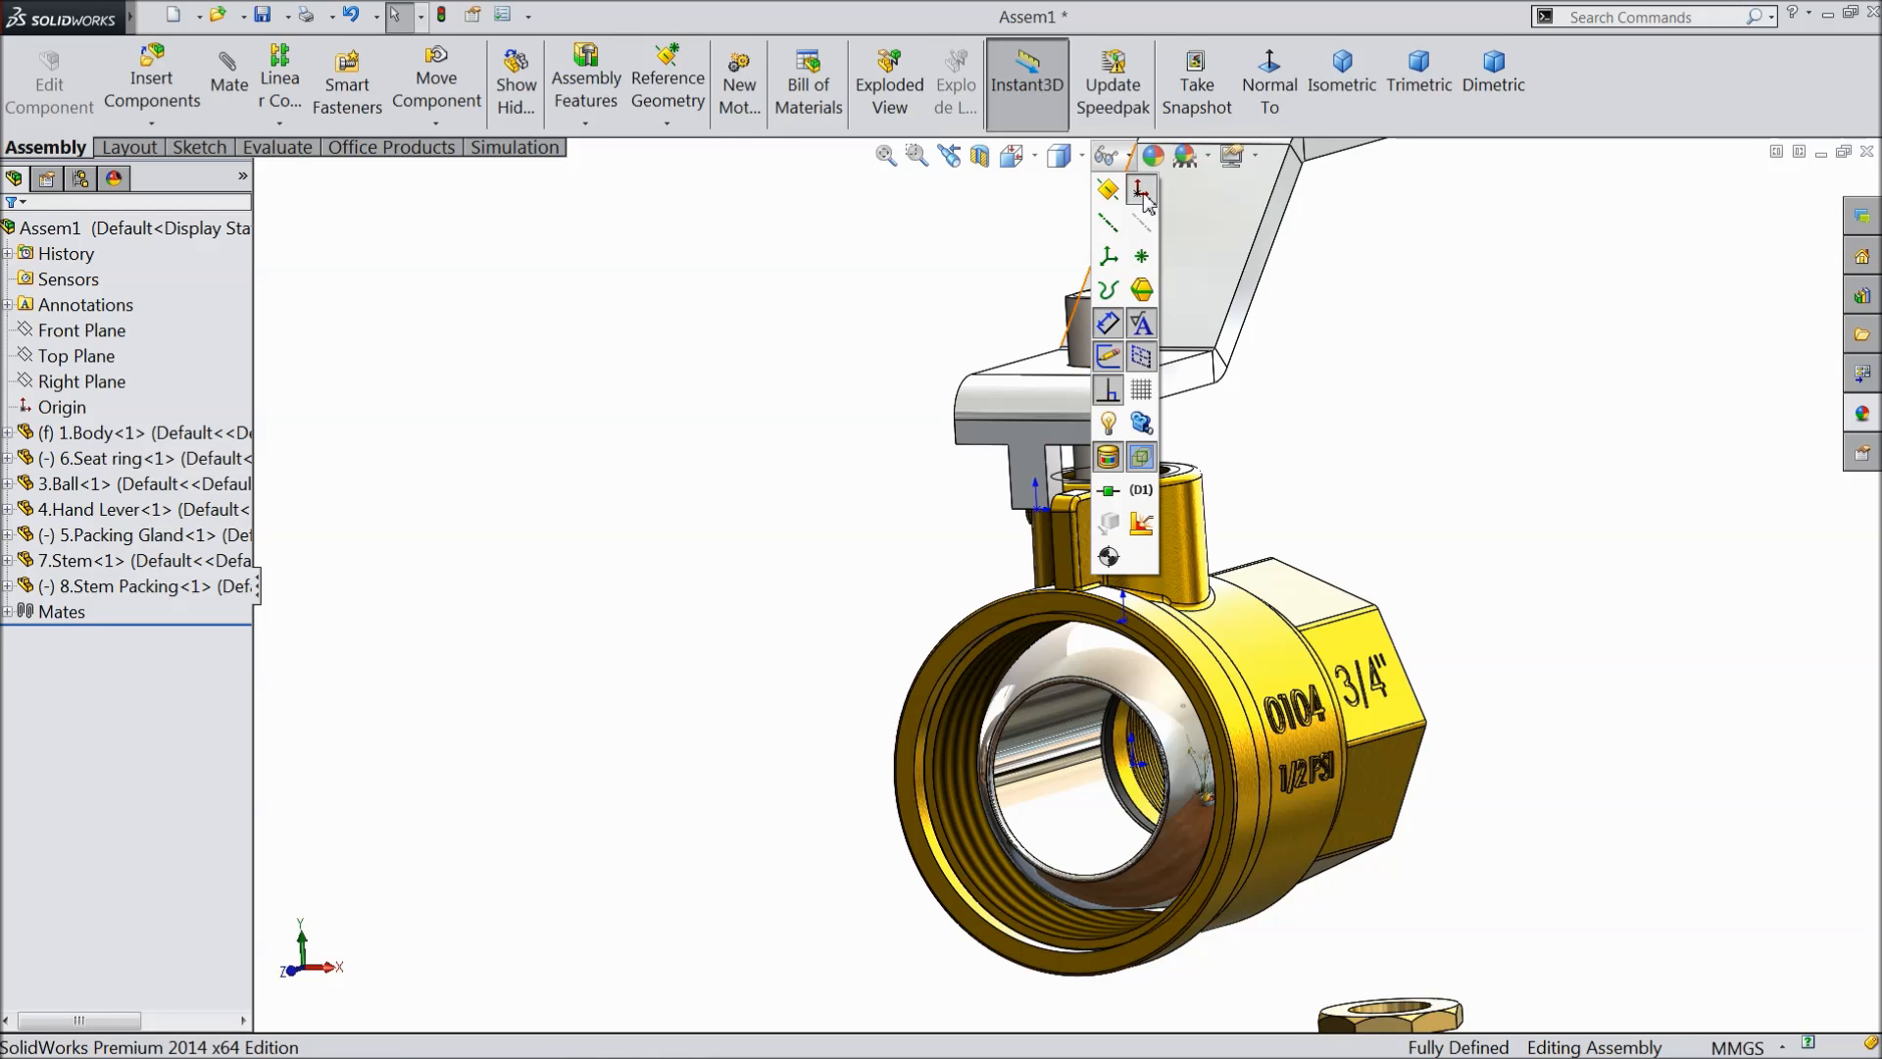
middle_click_drag(743, 399, 799, 521)
scroll(799, 522, "up", 3)
- Try to move the hand lever and stem by pulling on them to test the ball's freedom of motion
left_click_drag(1197, 391, 1233, 459)
left_click_drag(1122, 487, 1039, 464)
mouse_move(922, 489)
middle_mouse_down()
mouse_move(899, 500)
mouse_move(950, 513)
mouse_move(995, 425)
mouse_move(949, 494)
middle_mouse_up()
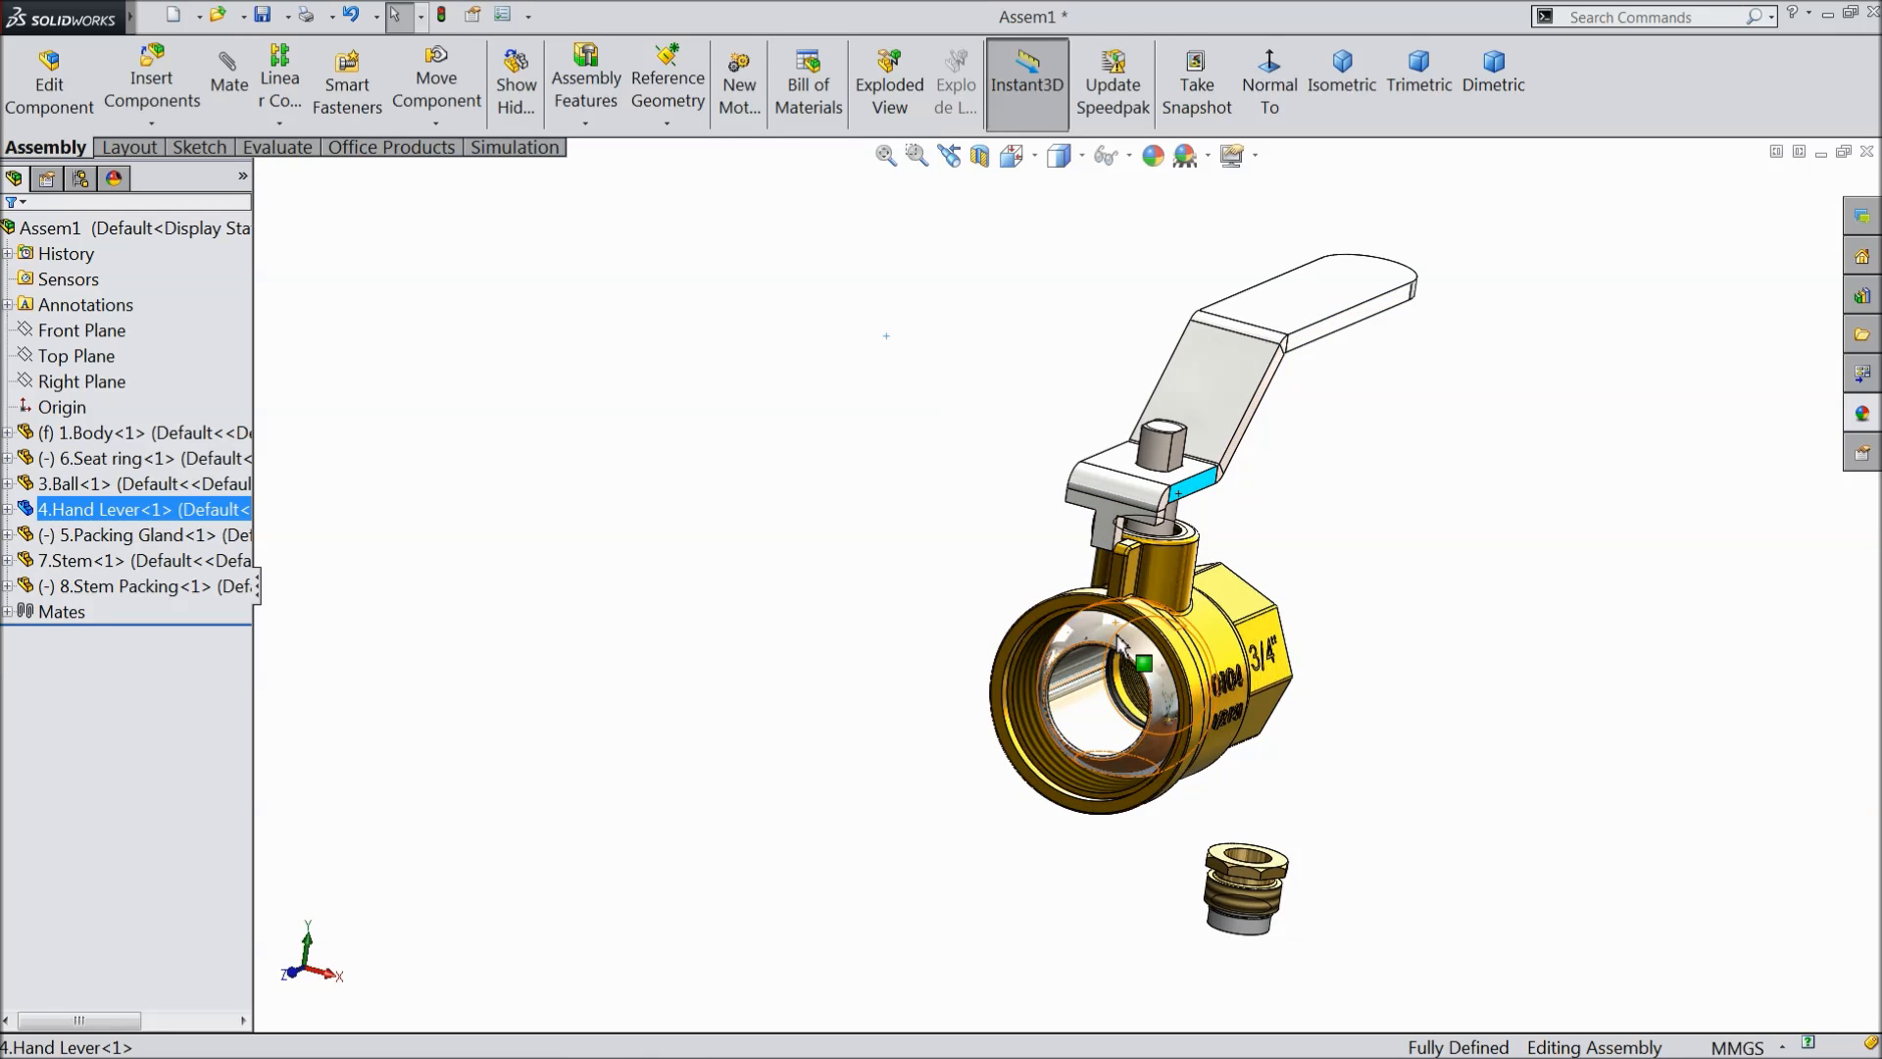
left_click(1072, 635)
mouse_move(929, 505)
middle_mouse_down()
mouse_move(979, 504)
mouse_move(902, 507)
middle_mouse_up()
scroll(981, 608, "down", 3)
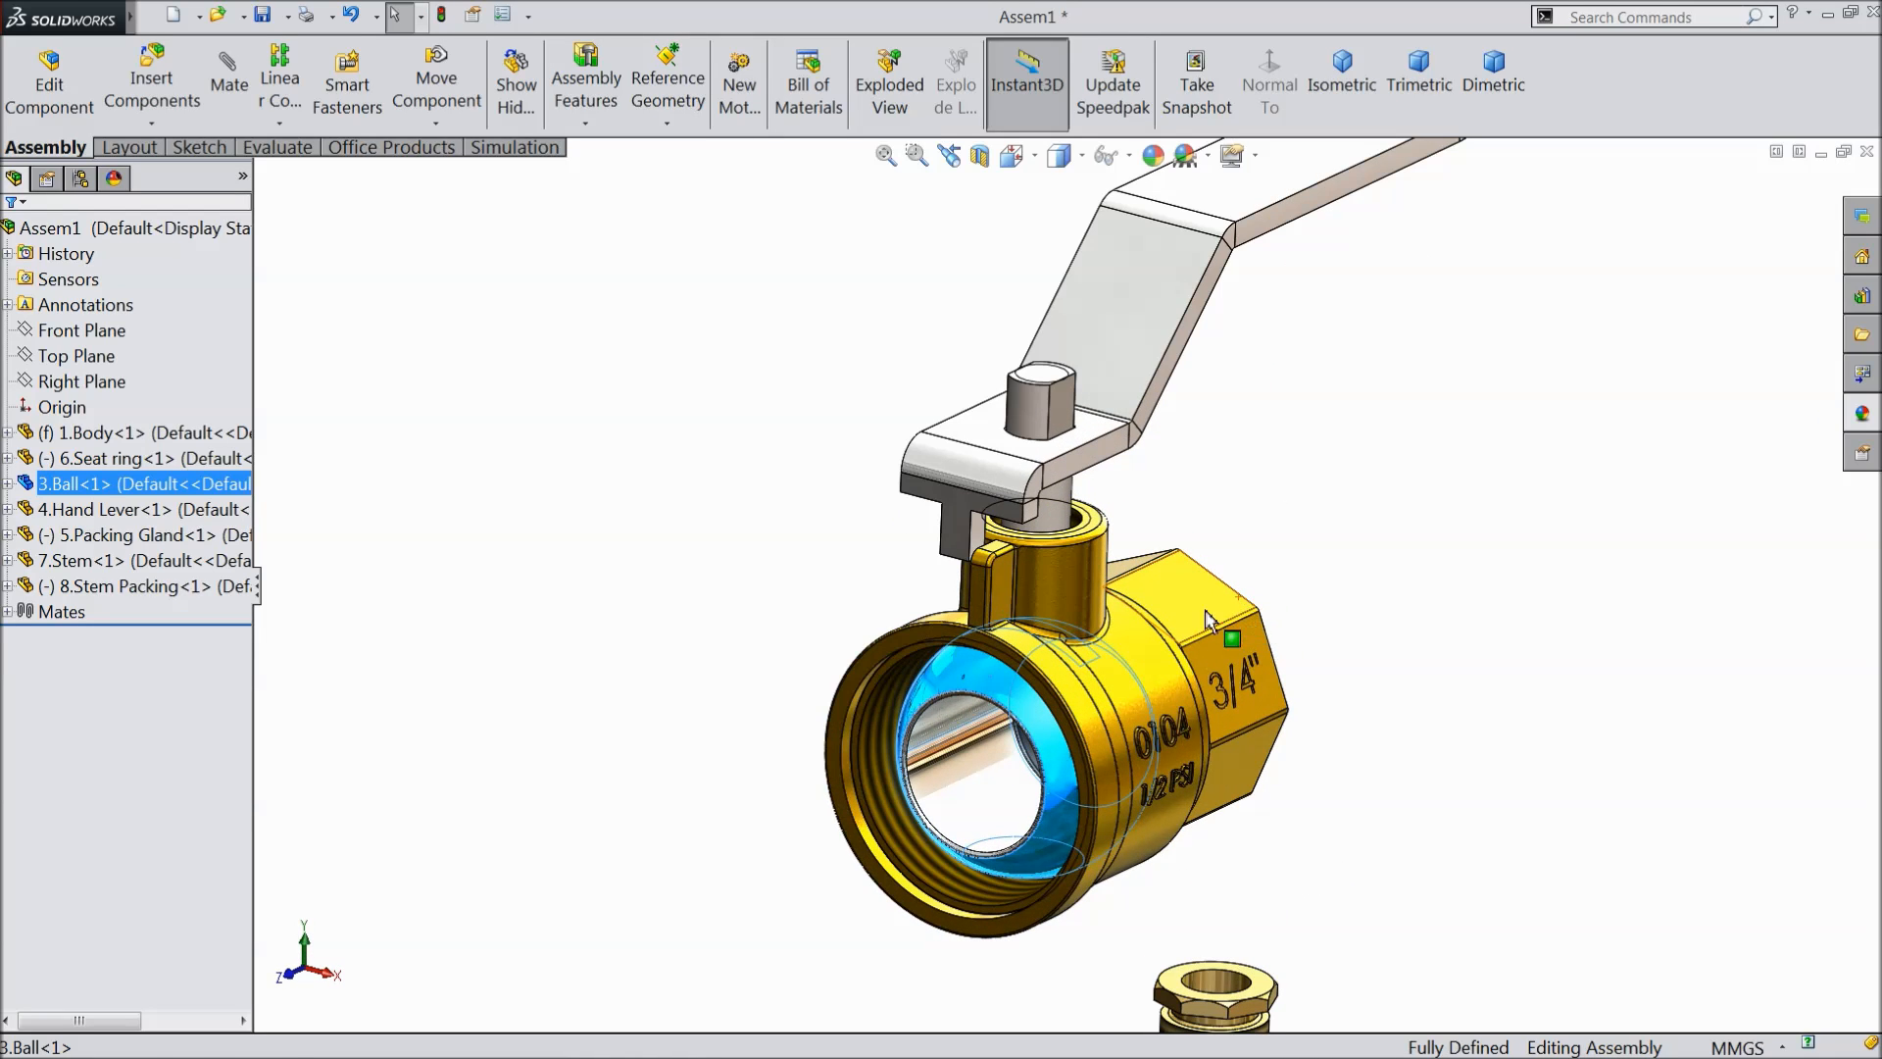
left_click(798, 572)
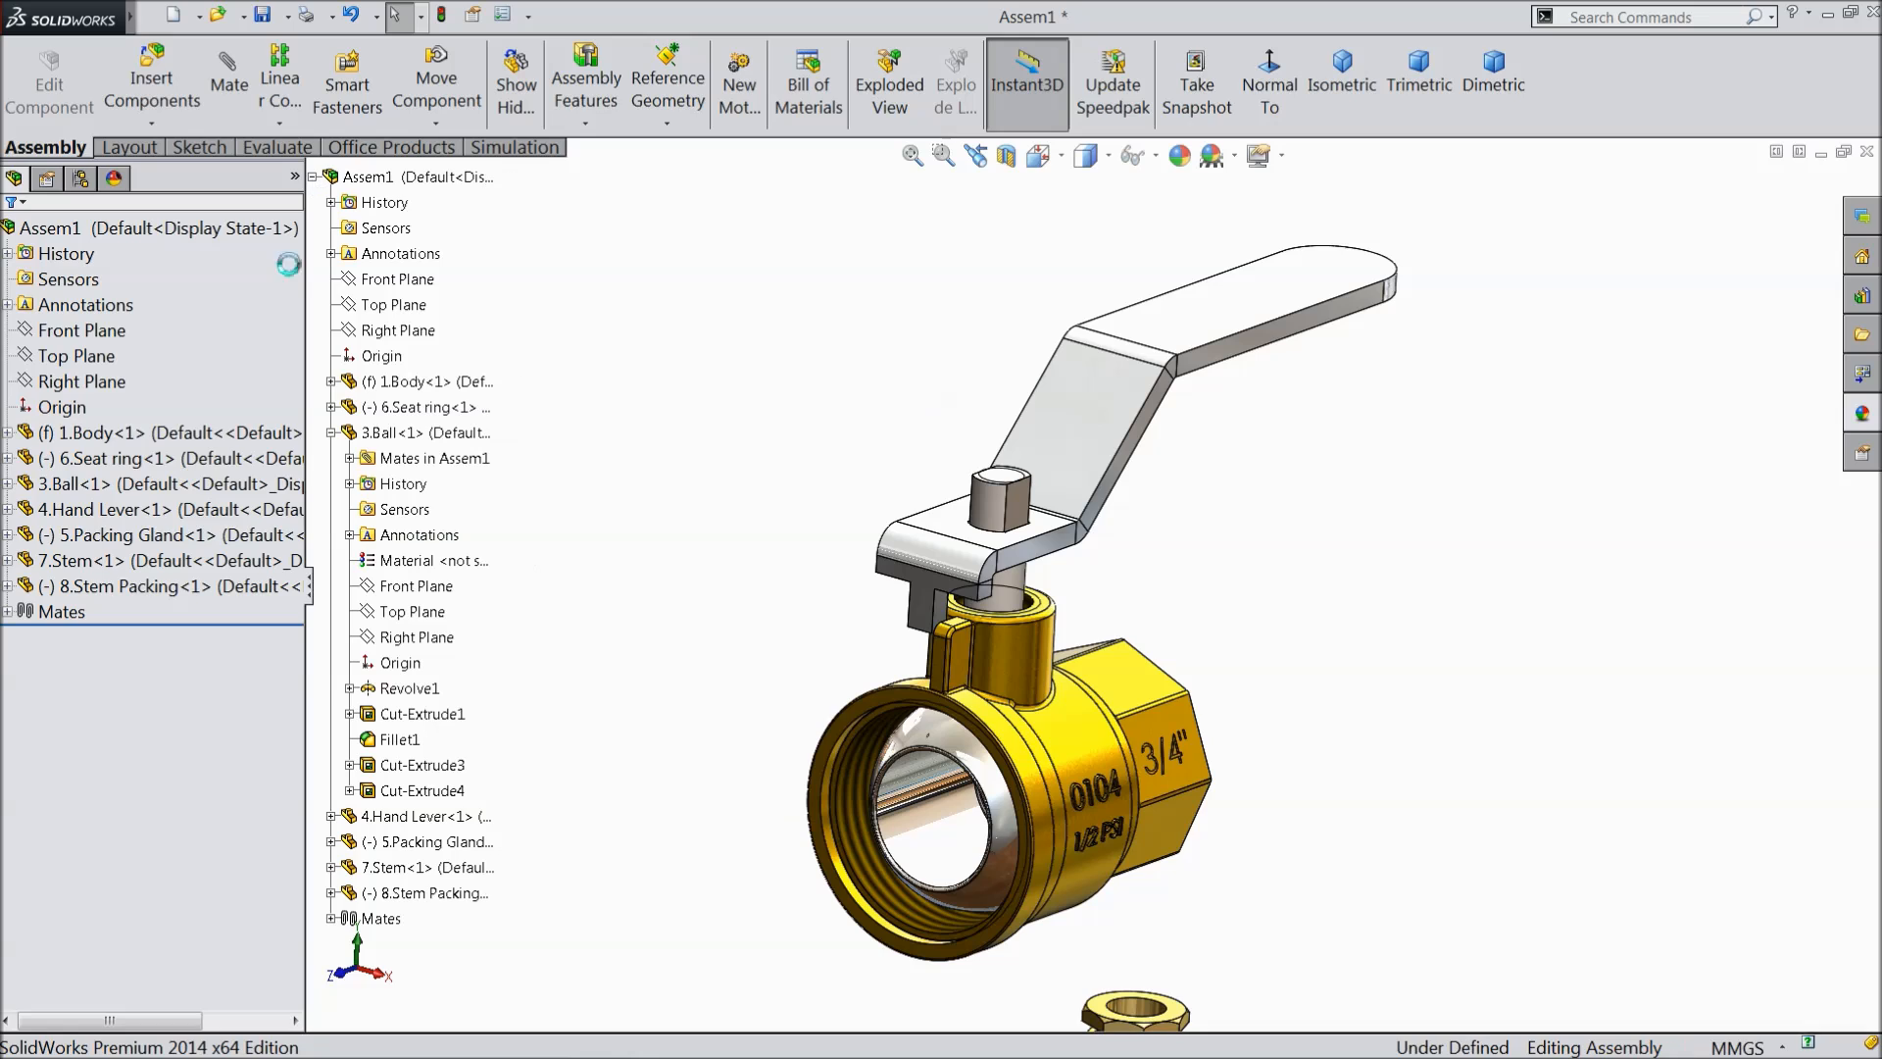
- Delete the ball's coincident mate to the assembly origin, Coincident11
left_click(903, 745)
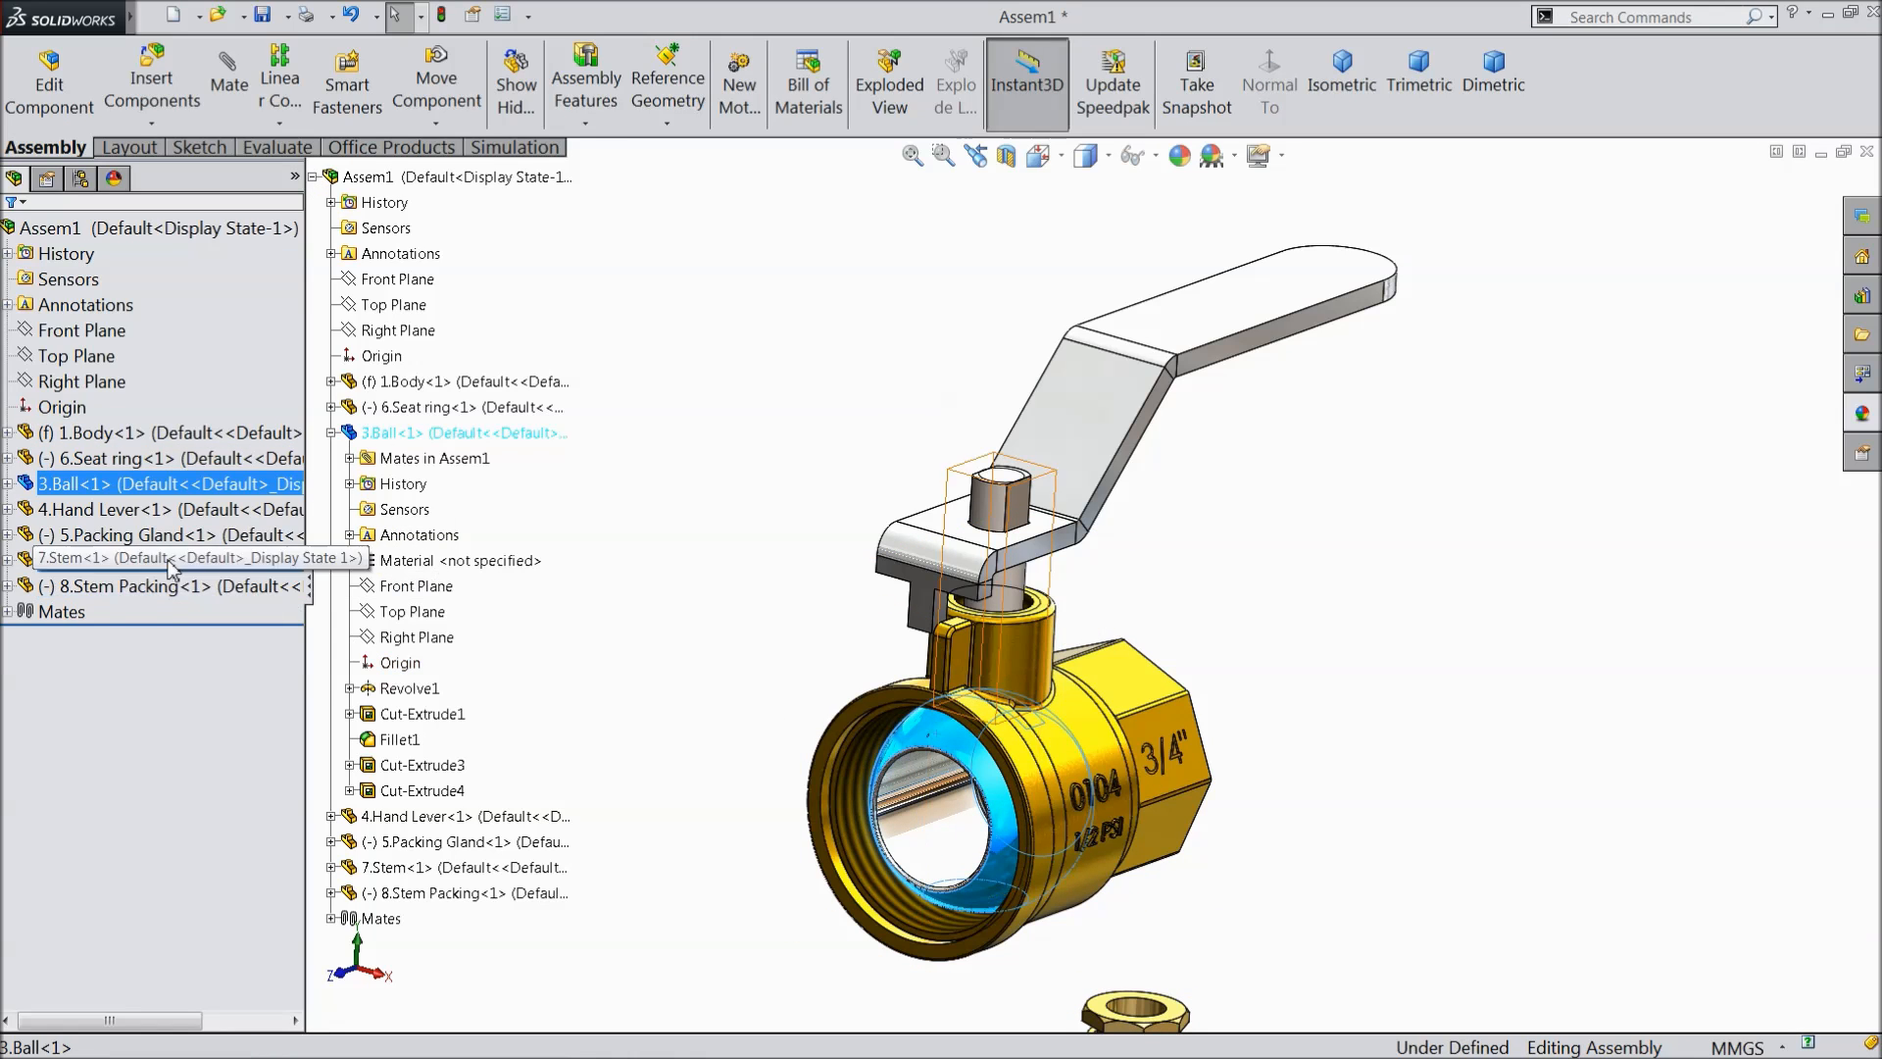
left_click(7, 484)
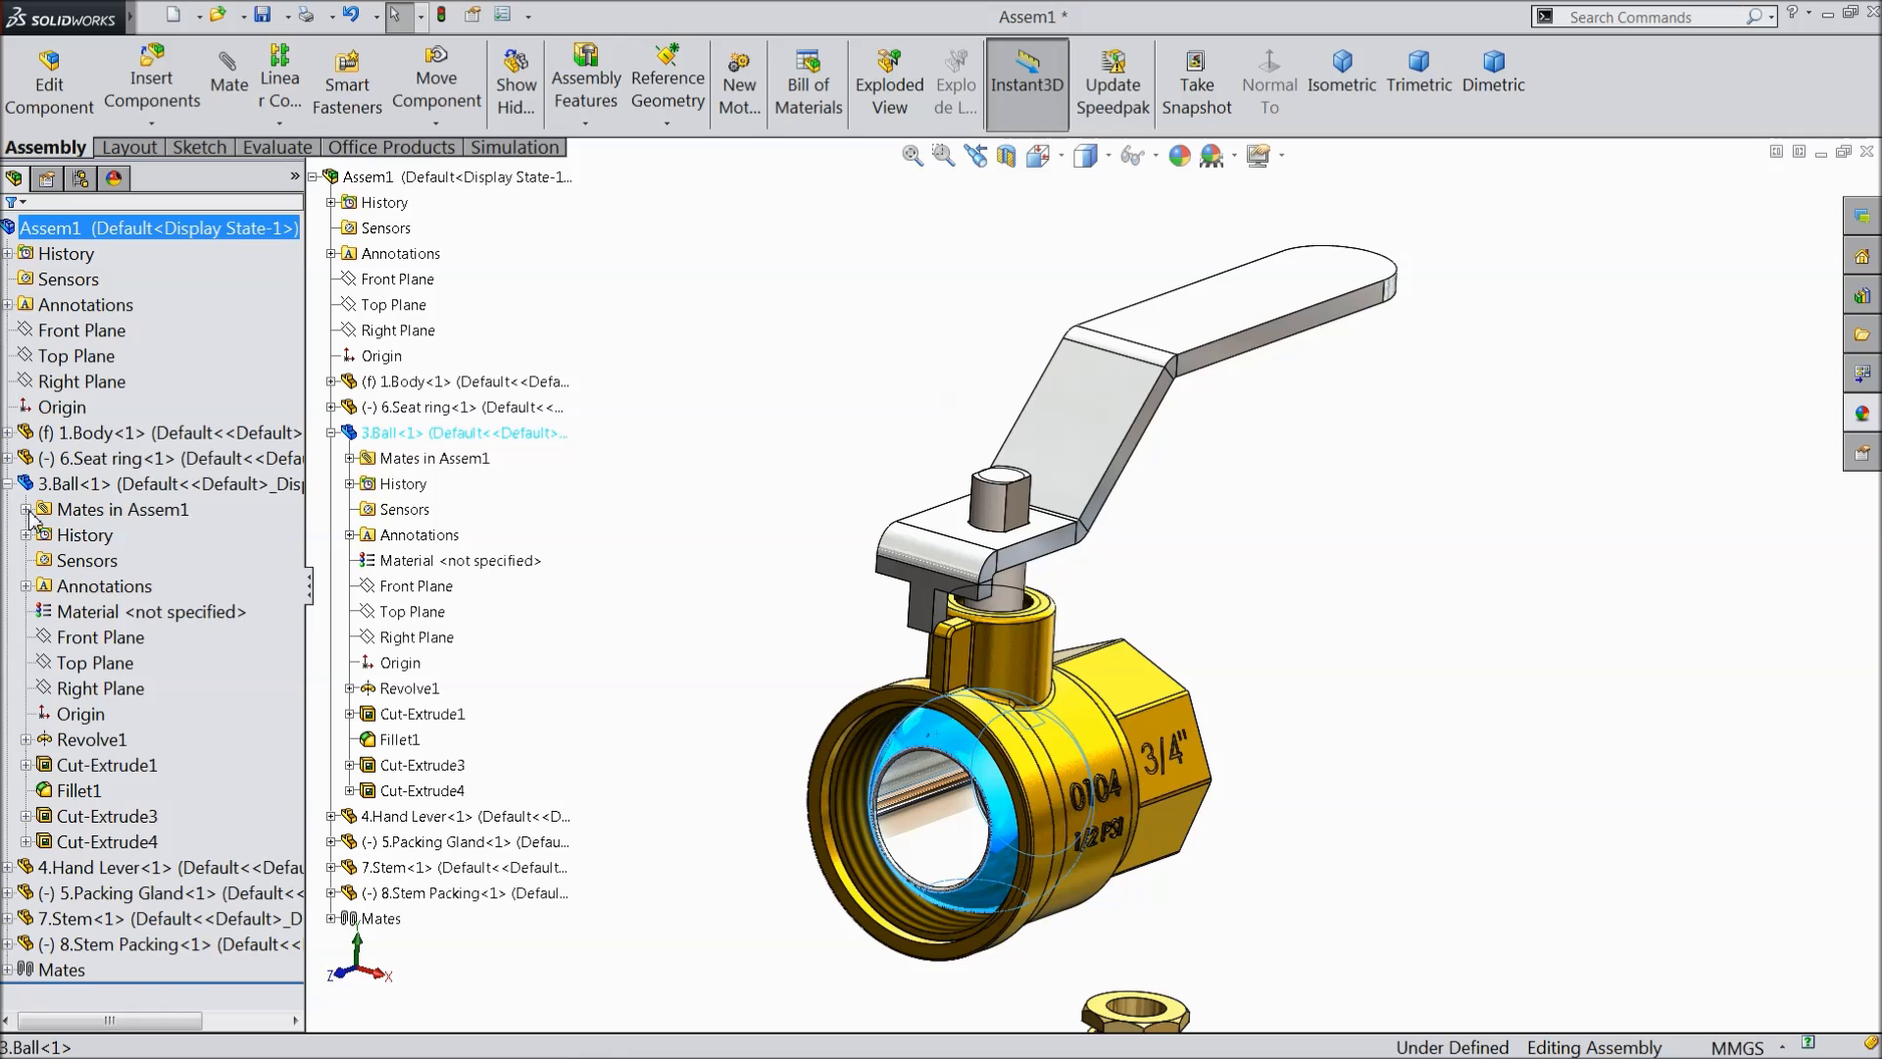
left_click(27, 510)
left_click(143, 614)
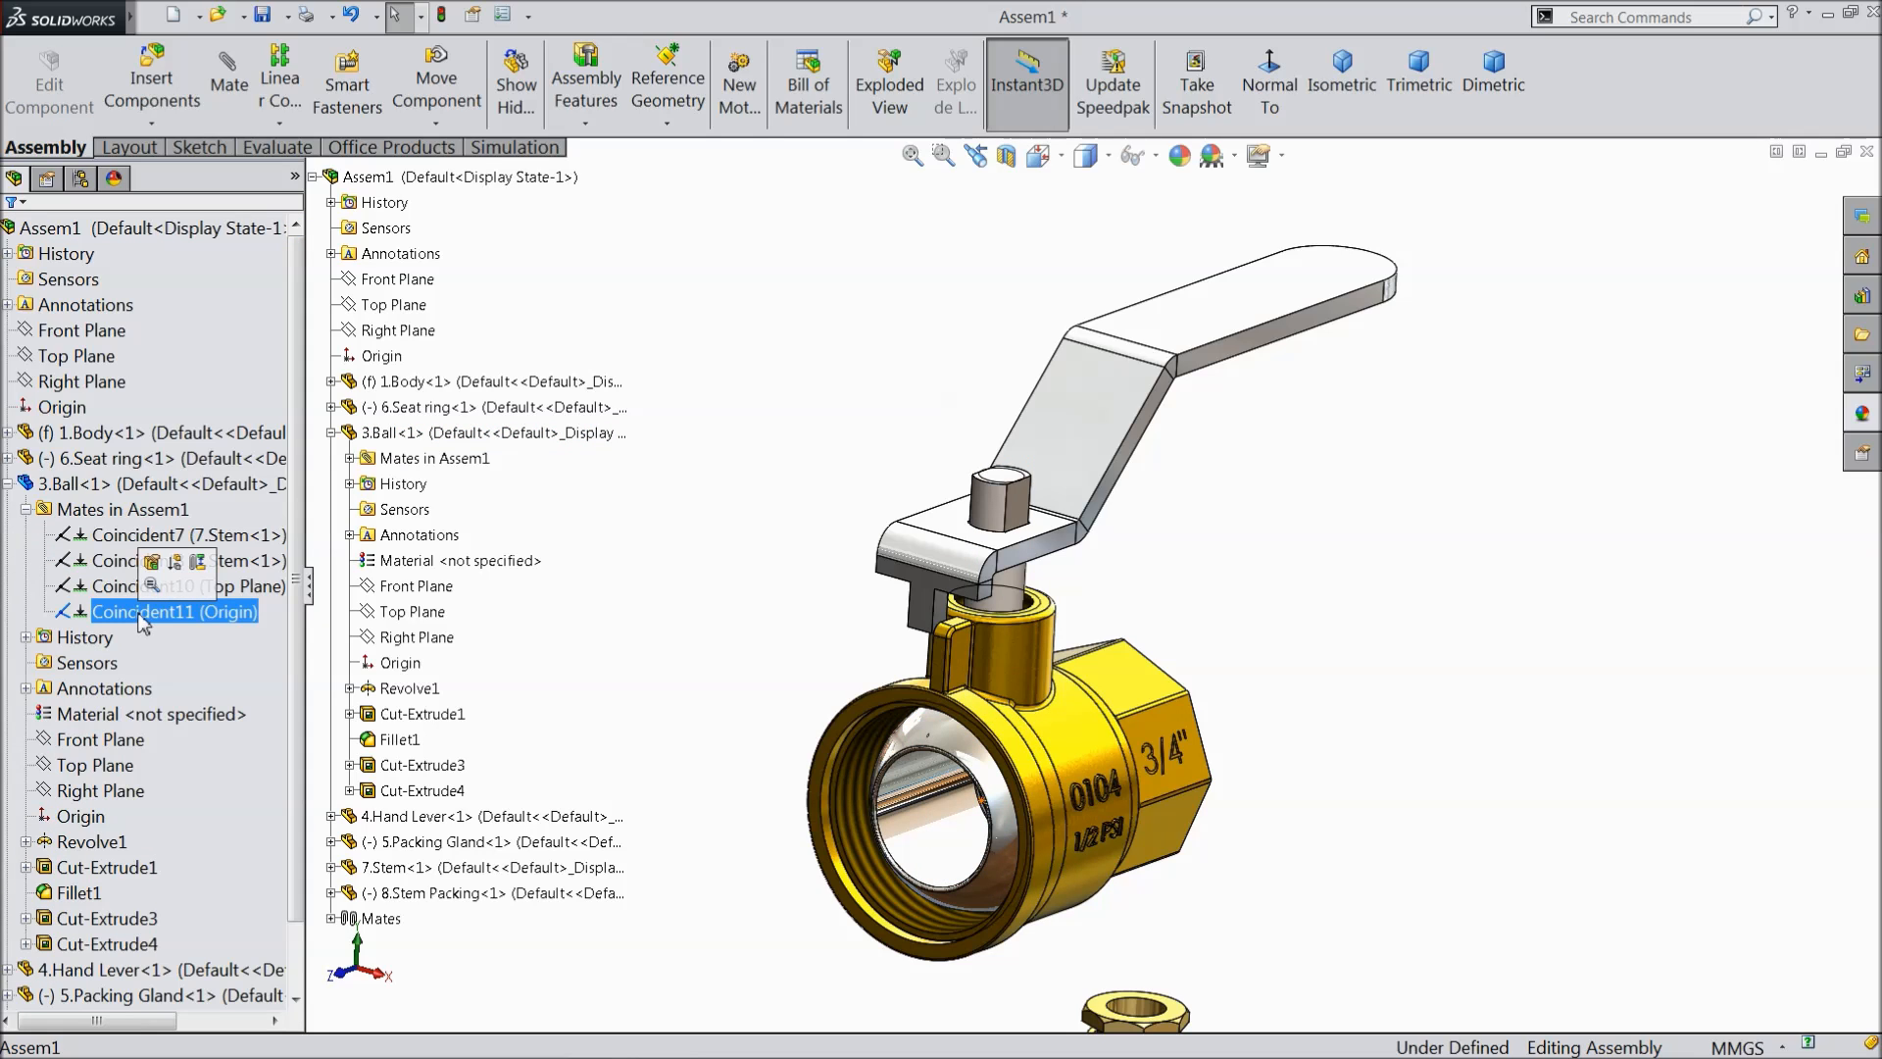
right_click(143, 617)
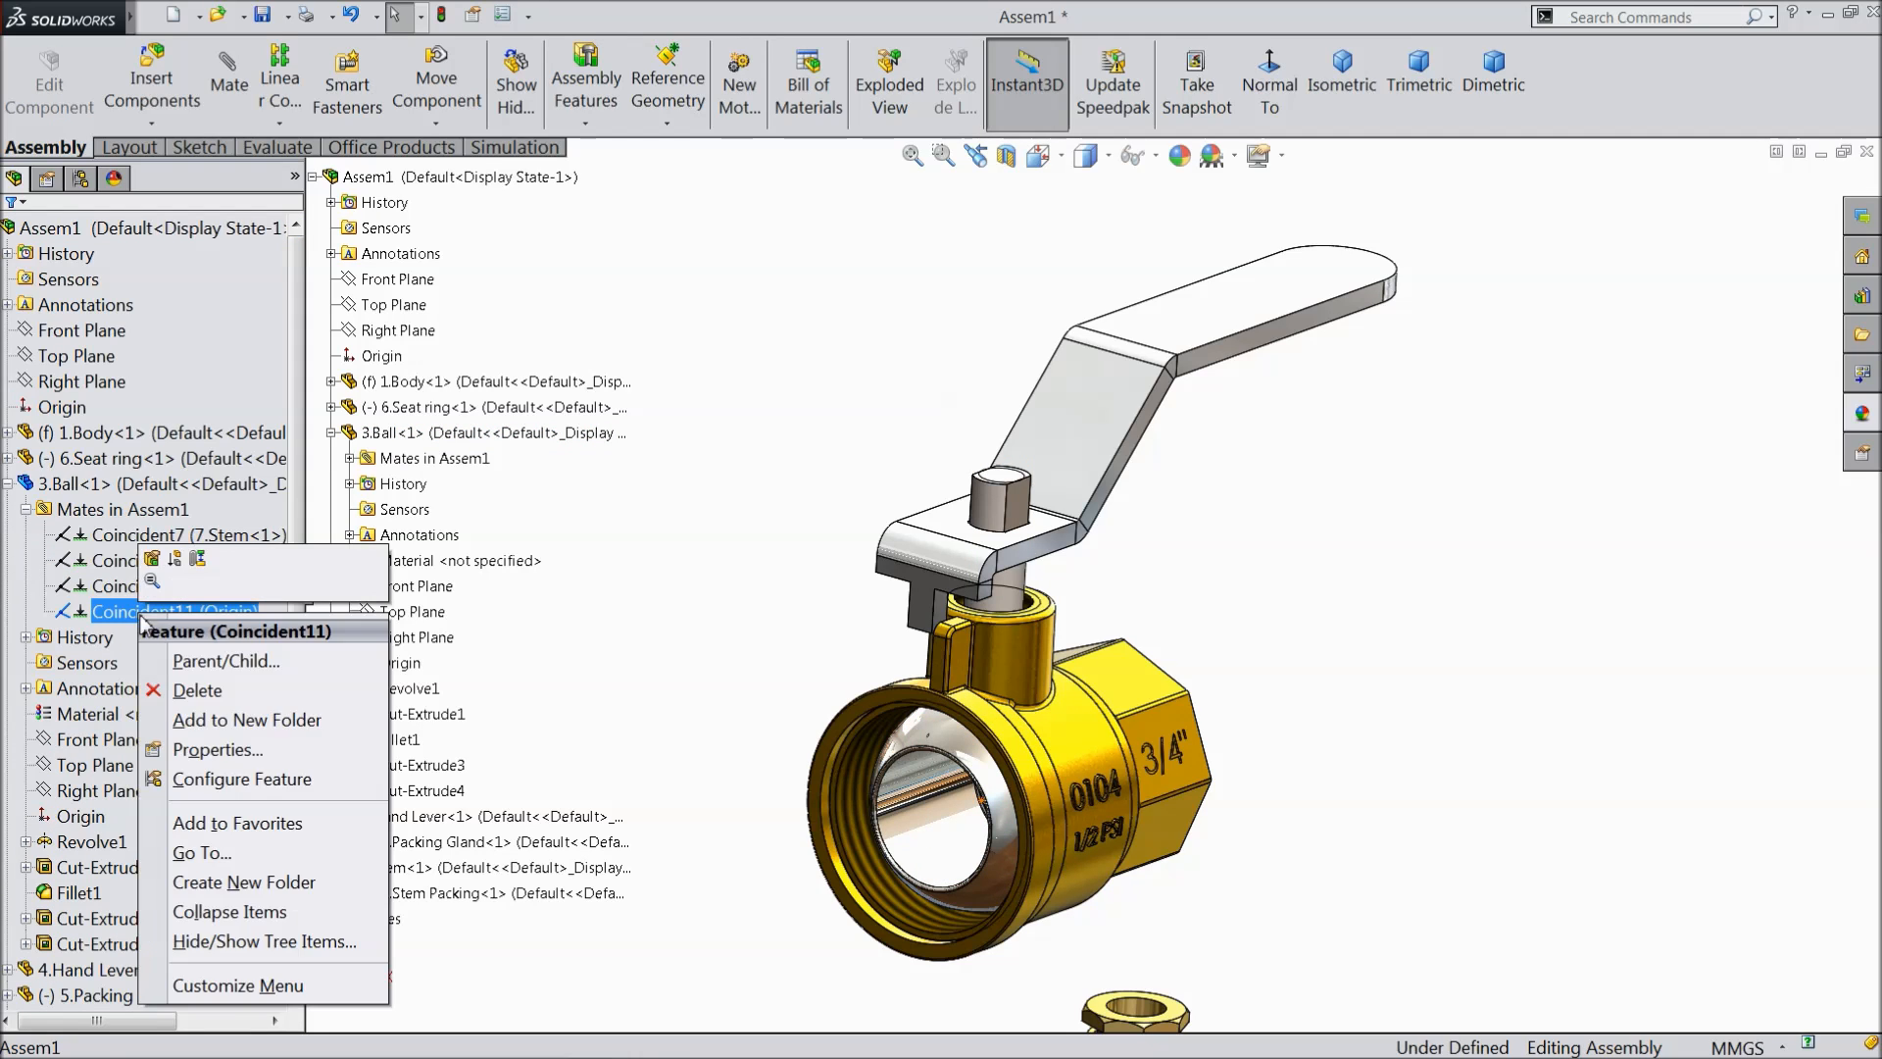
left_click(211, 688)
left_click(638, 358)
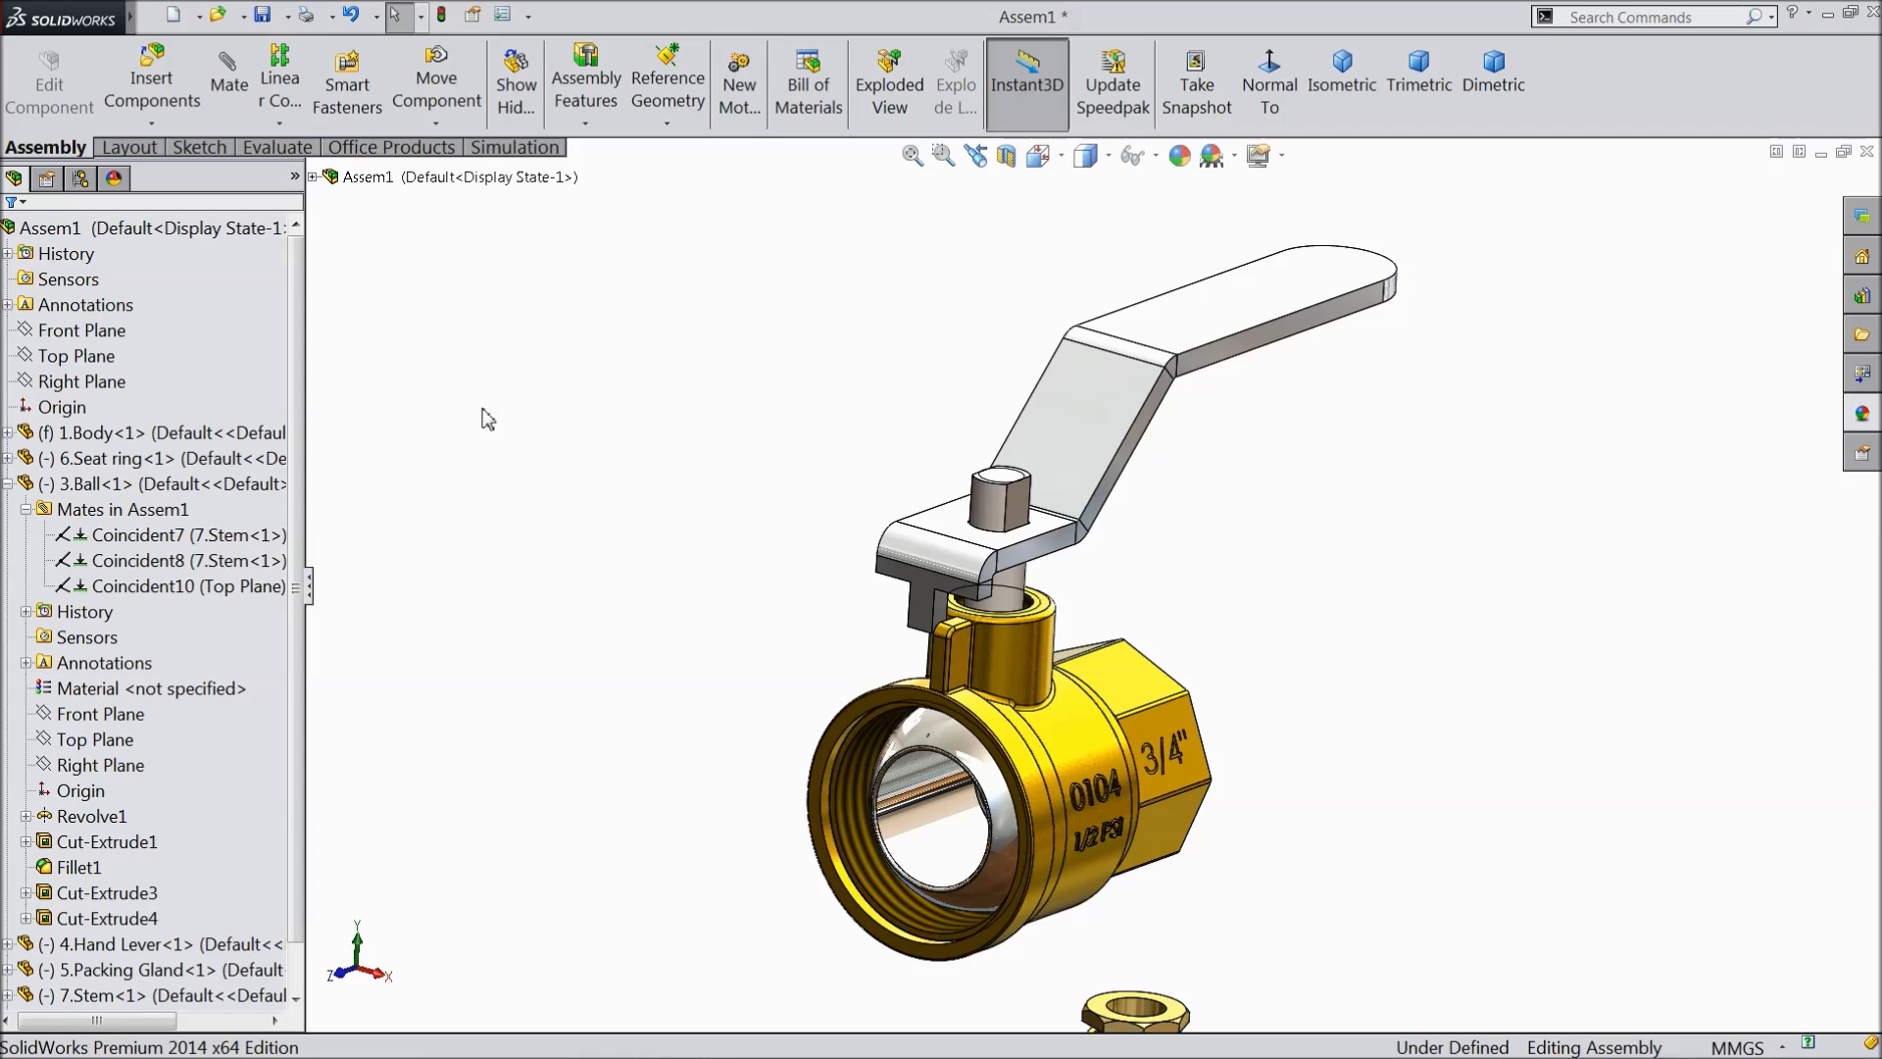
- Move the ball, stem and hand lever together out of the valve body and collapse the ball's entry in the tree
scroll(1078, 753, "up", 1)
scroll(1075, 745, "down", 1)
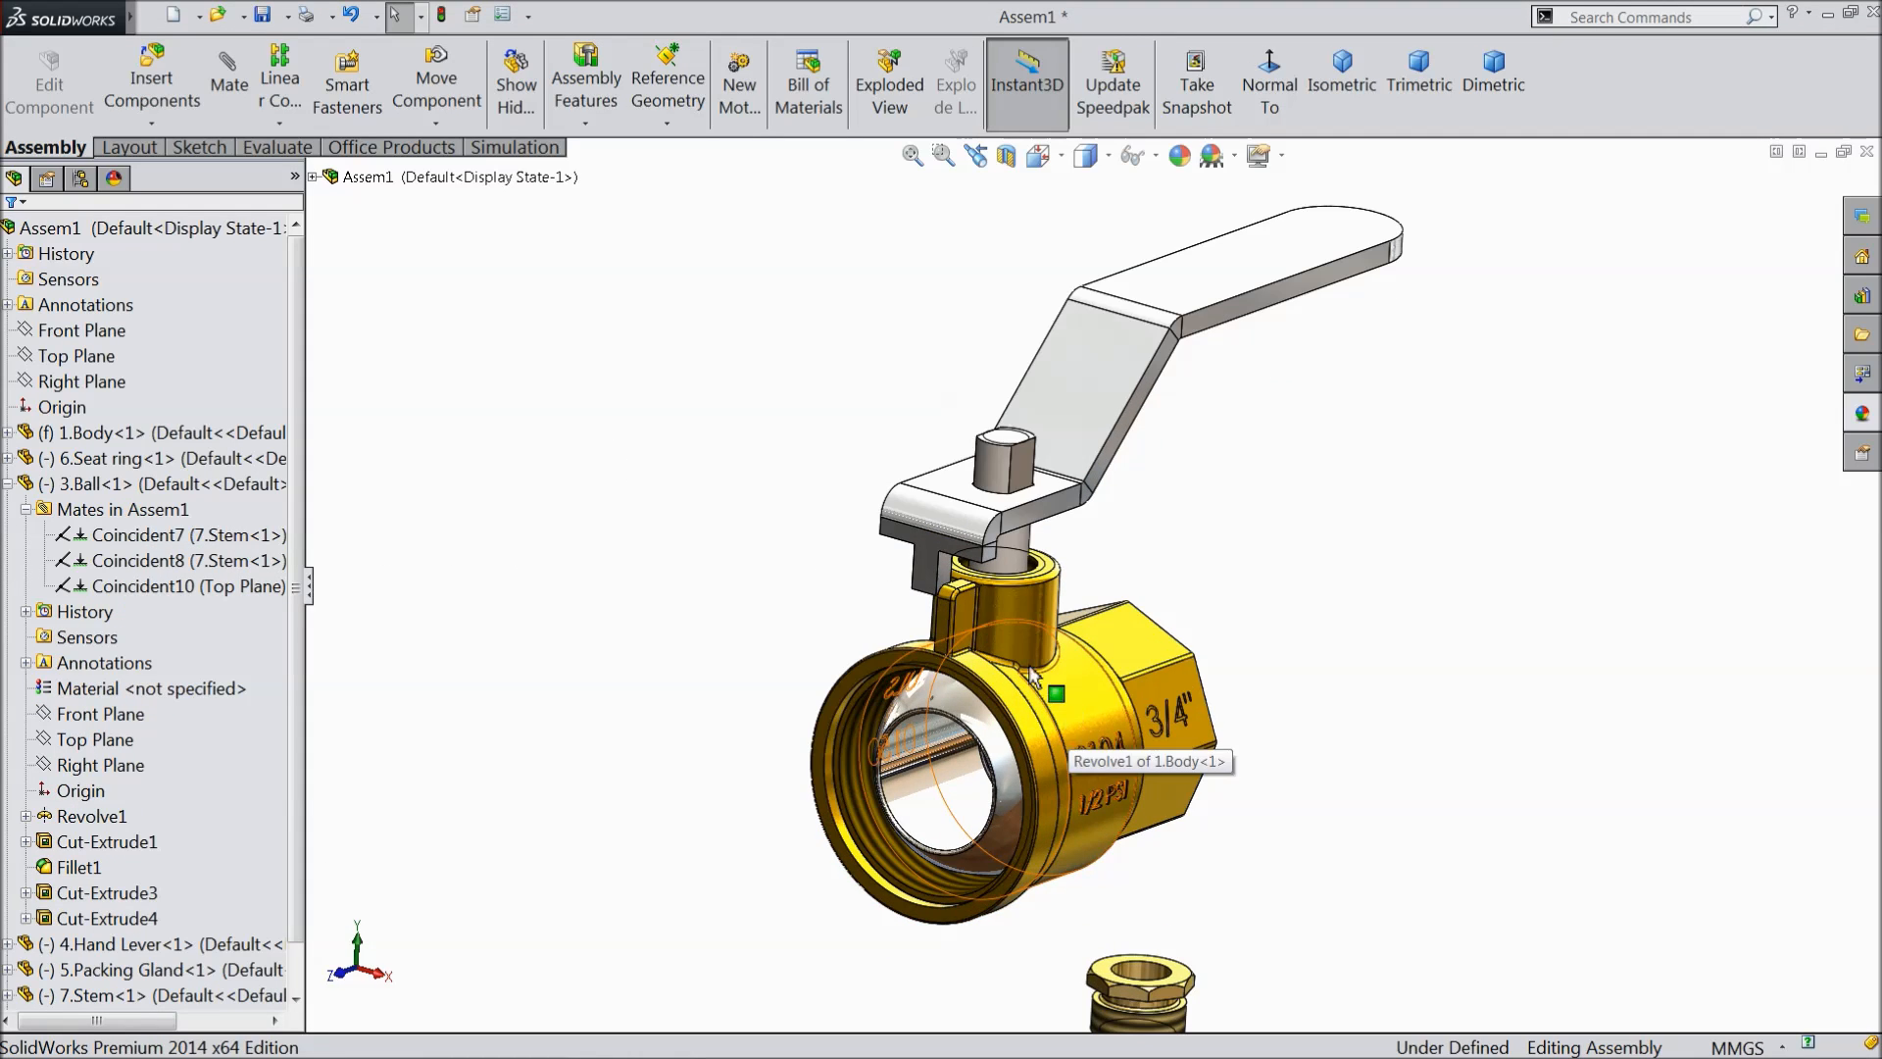
left_click_drag(1019, 513, 716, 441)
left_click(829, 495)
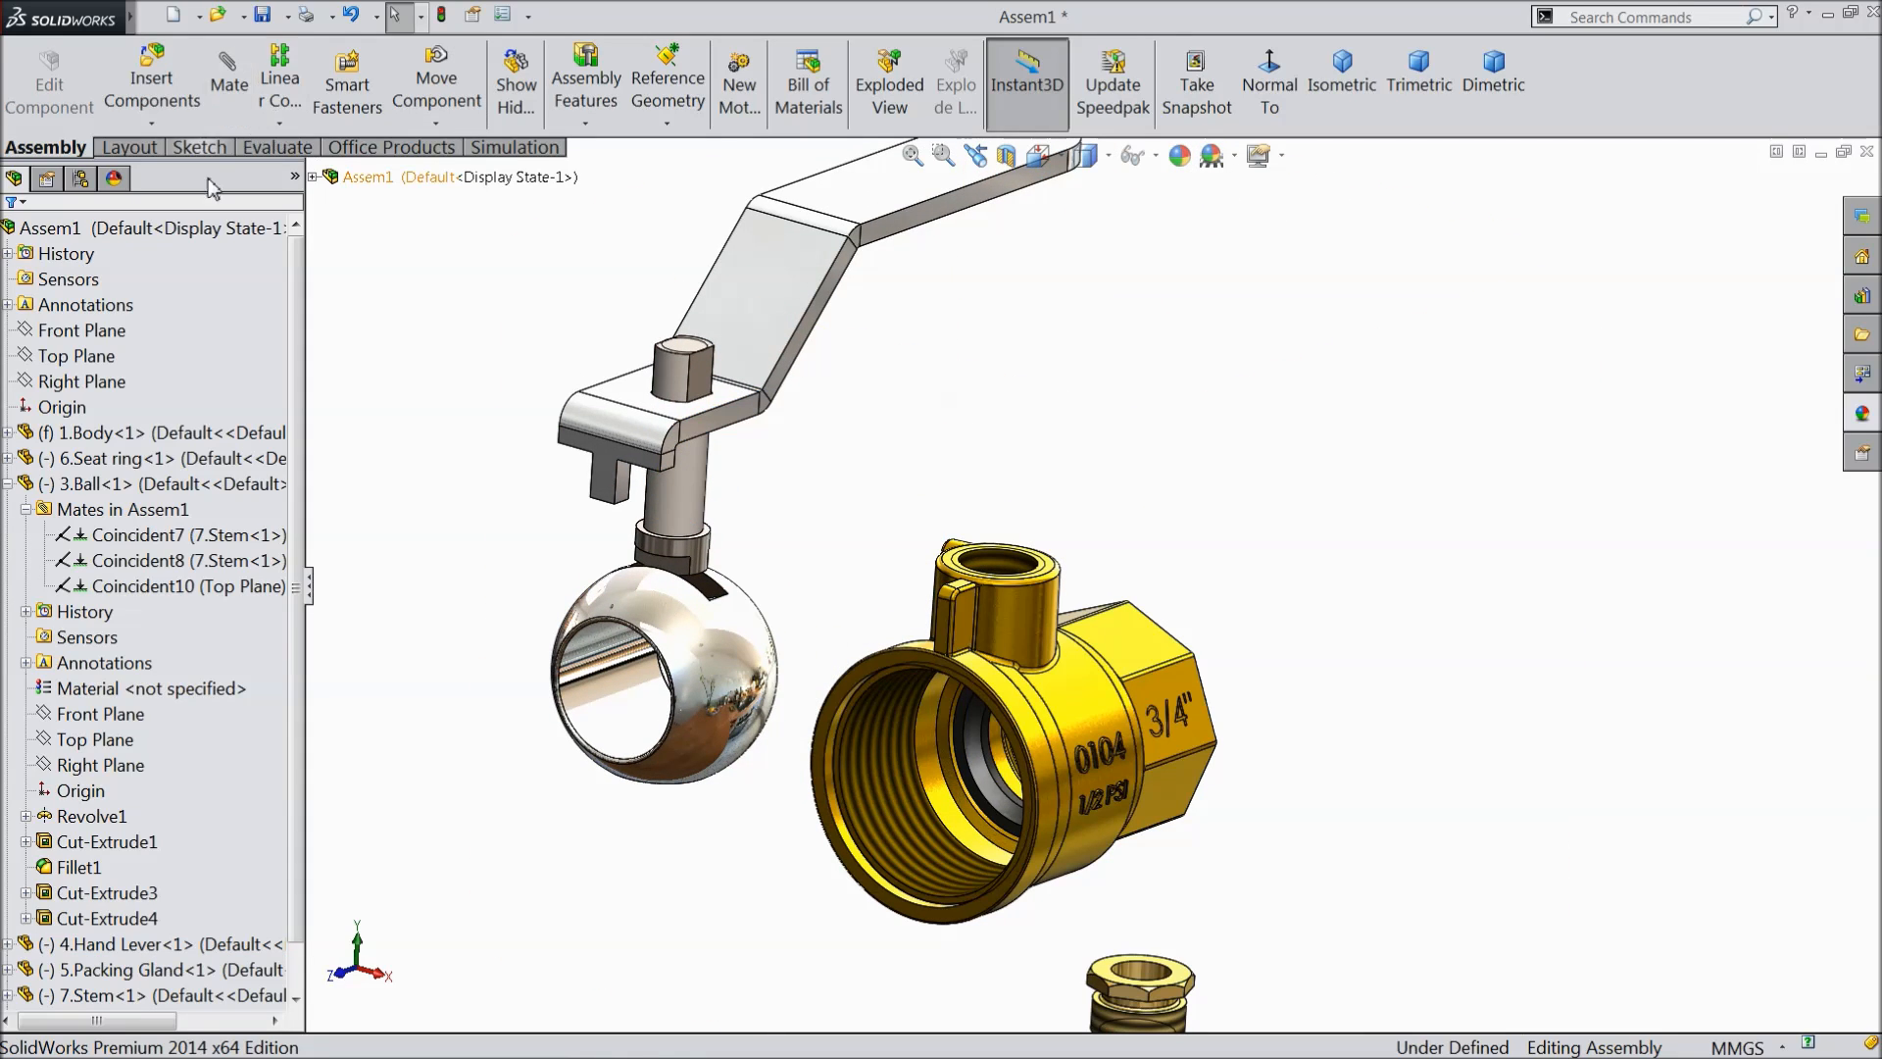
left_click(8, 483)
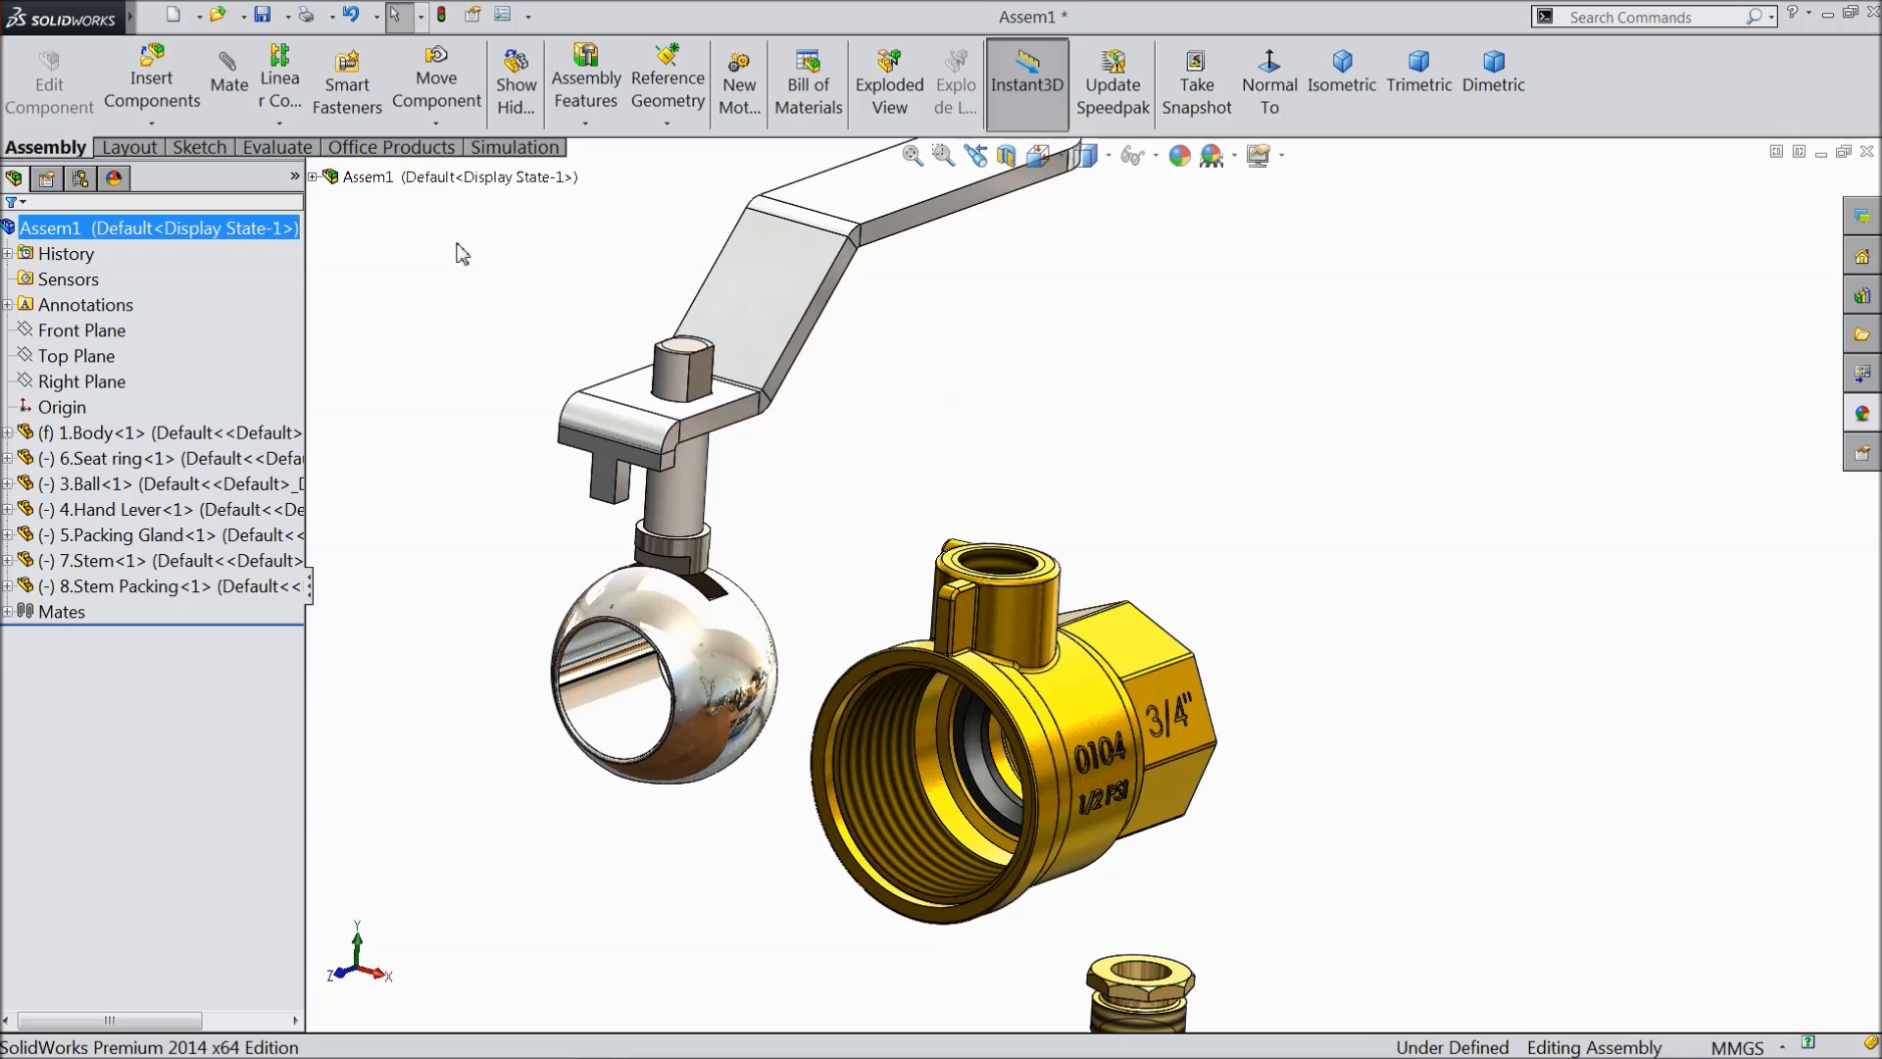
- Add a concentric mate between the bore of the body's neck and the stem's cylindrical shaft, and close the Mate command
left_click(227, 85)
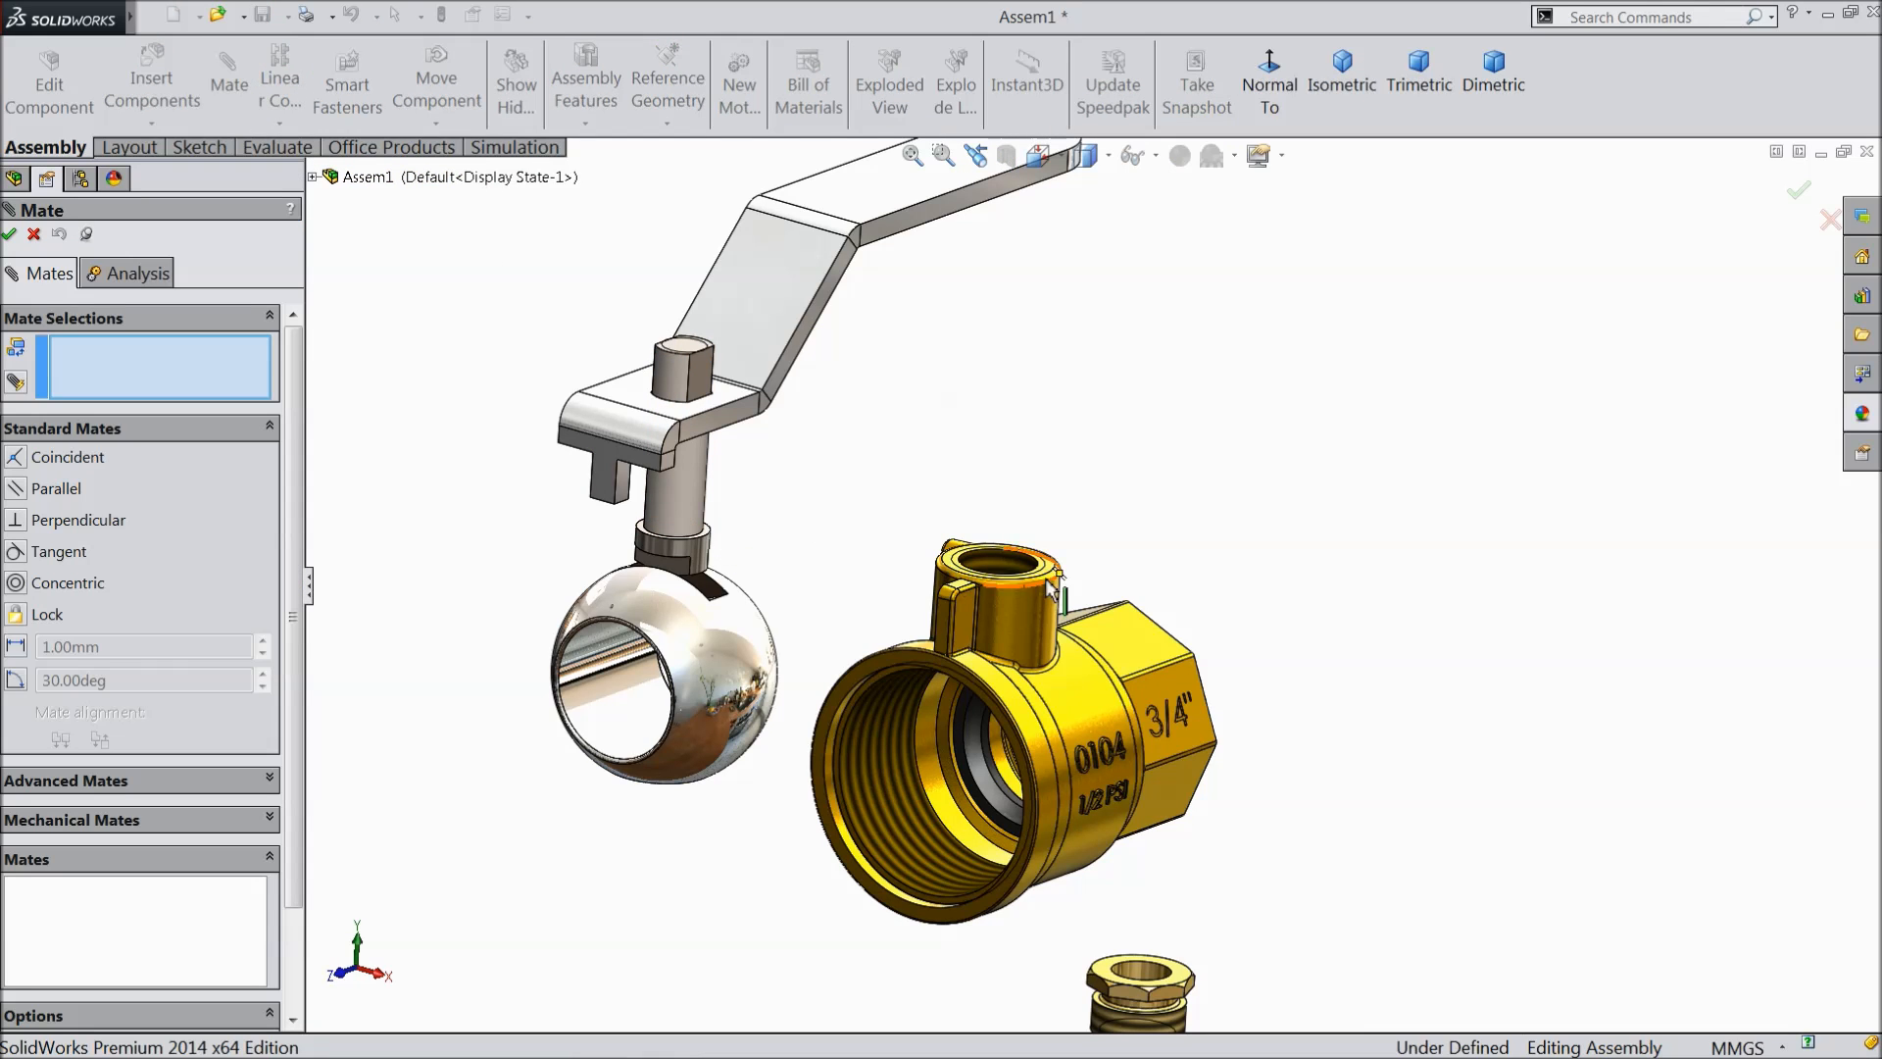
left_click(1004, 569)
middle_click_drag(1010, 567, 1019, 529)
scroll(992, 718, "down", 3)
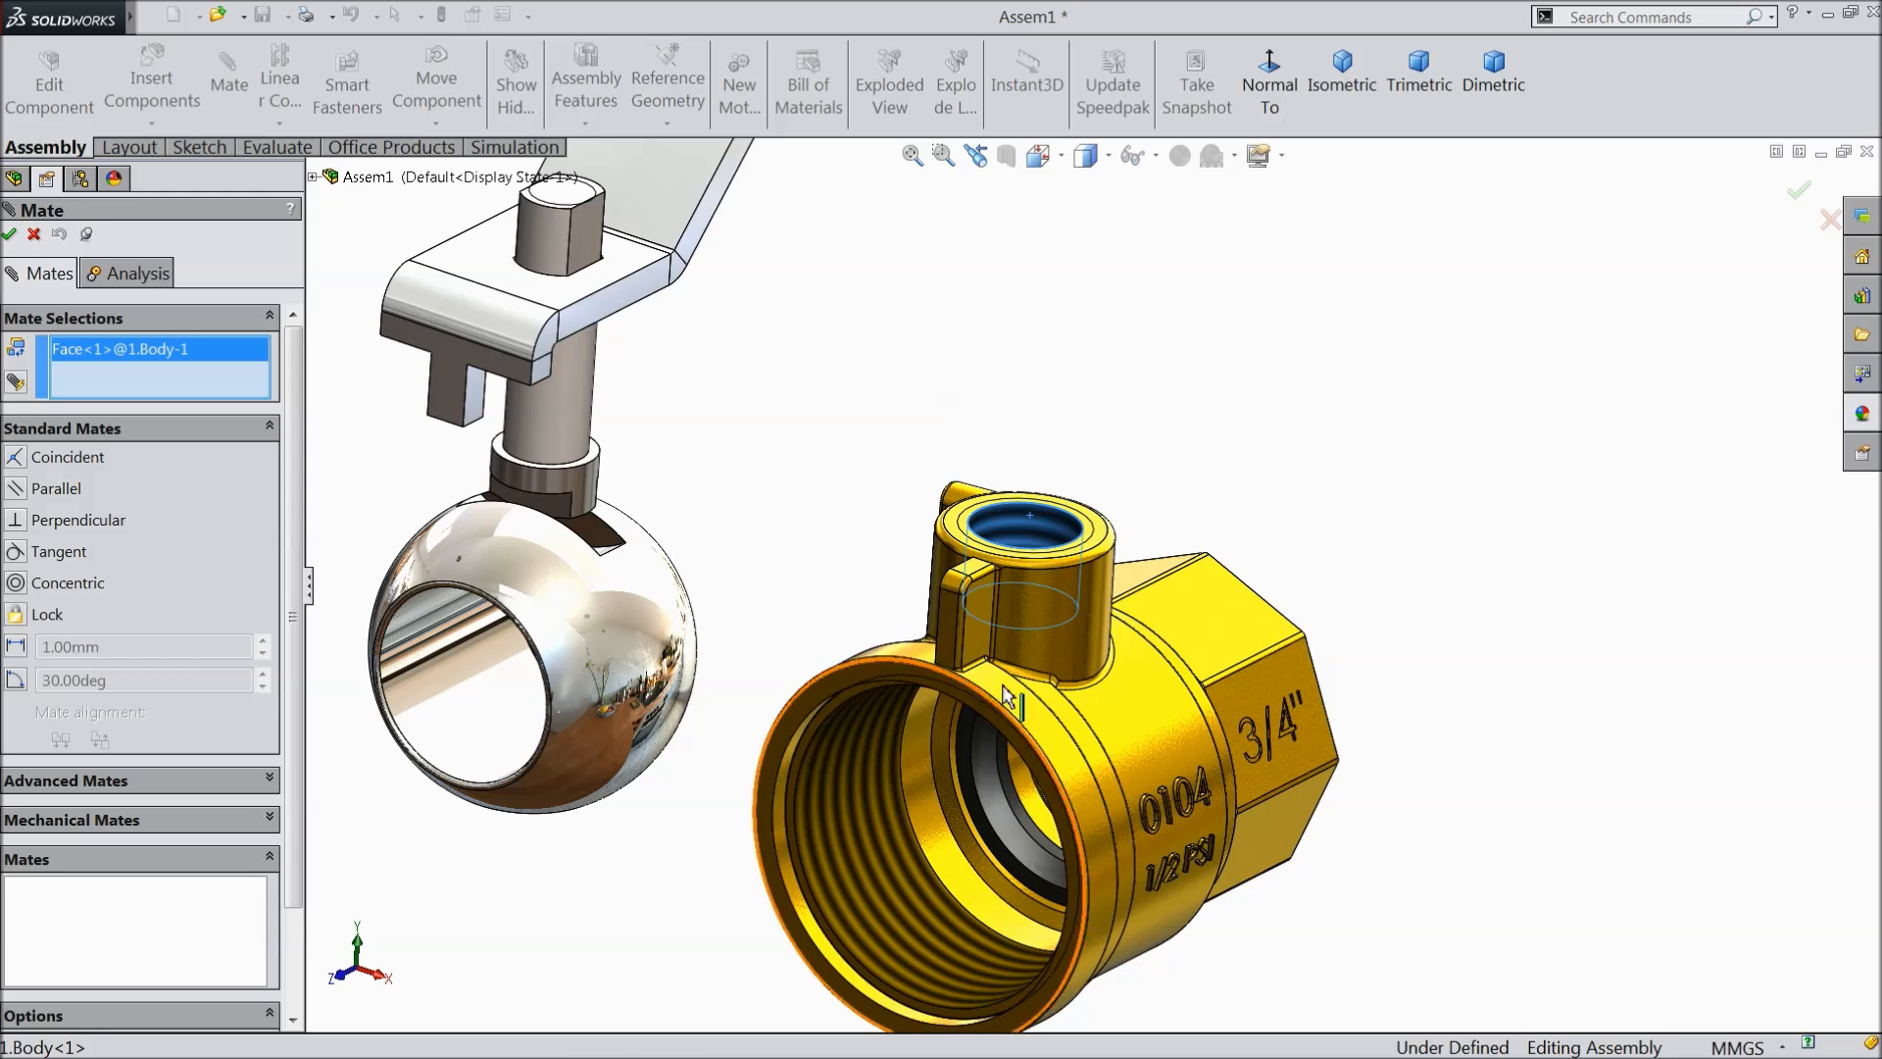
left_click(543, 408)
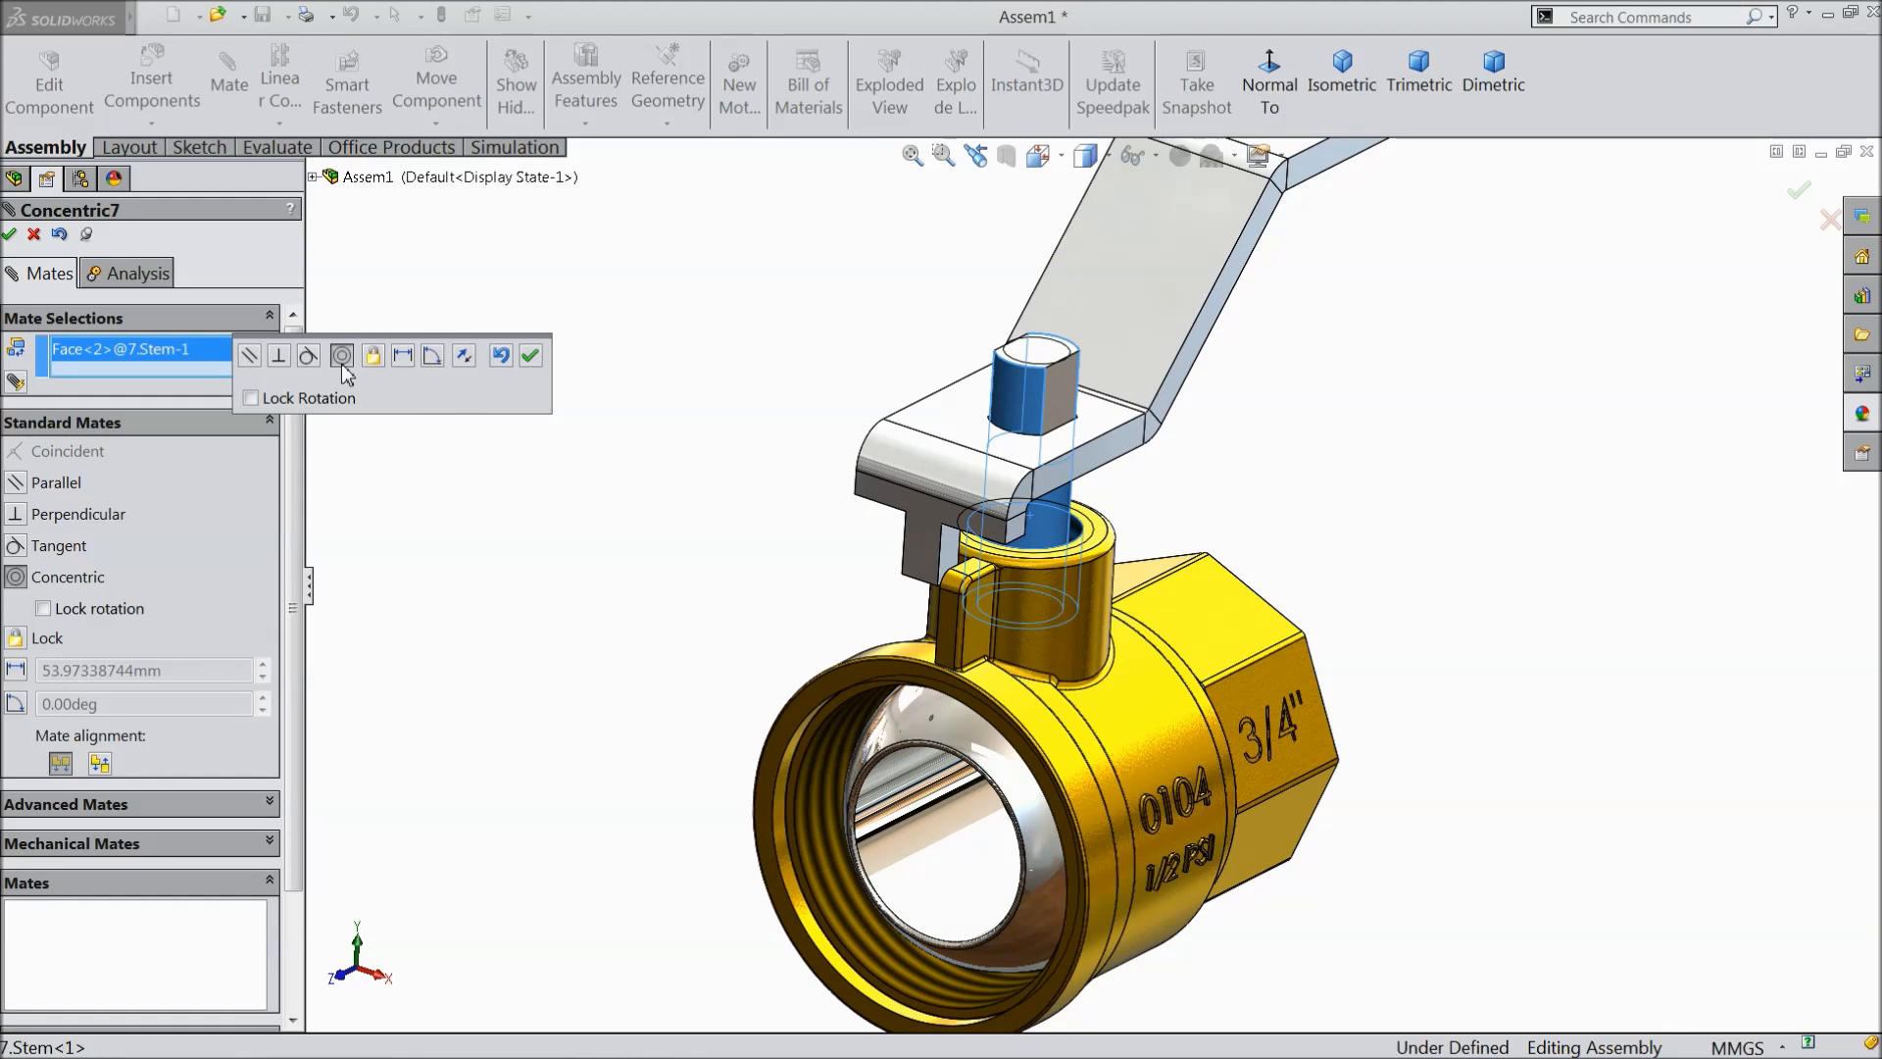
left_click(530, 355)
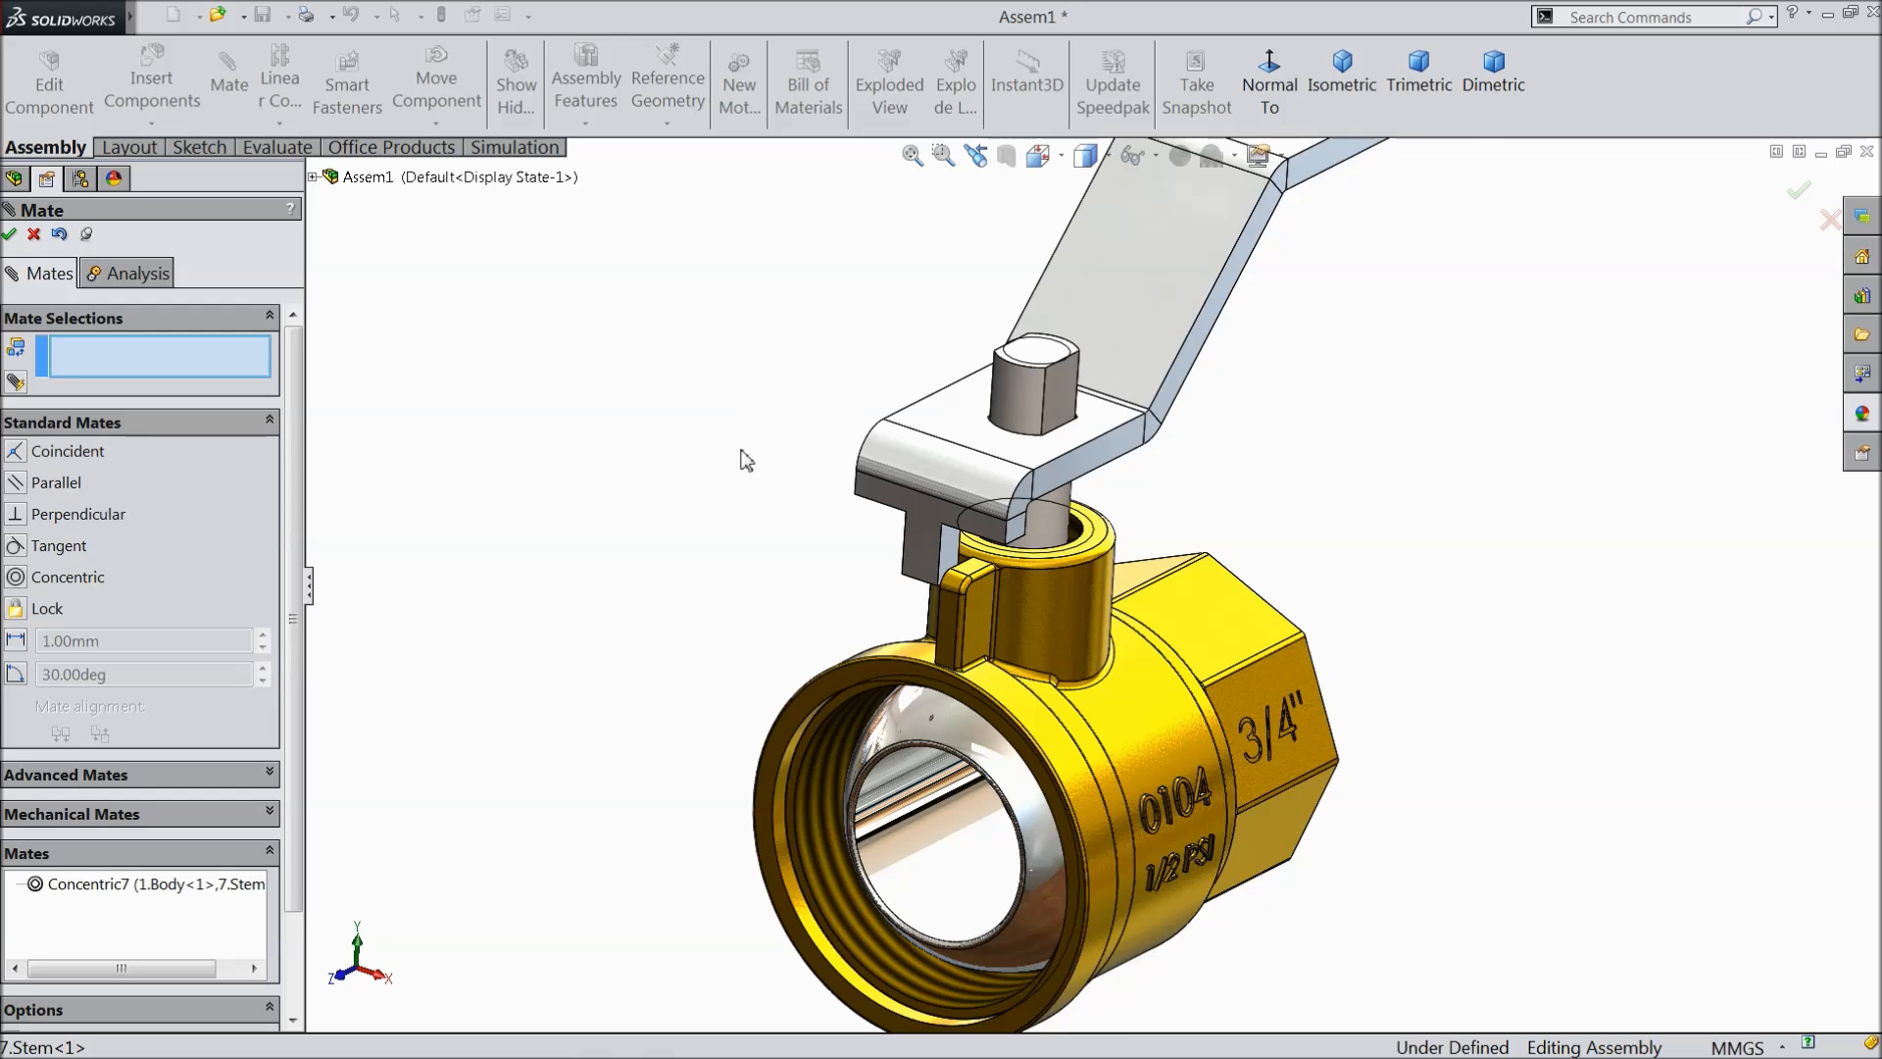
scroll(743, 449, "up", 2)
left_click_drag(1137, 306, 1231, 302)
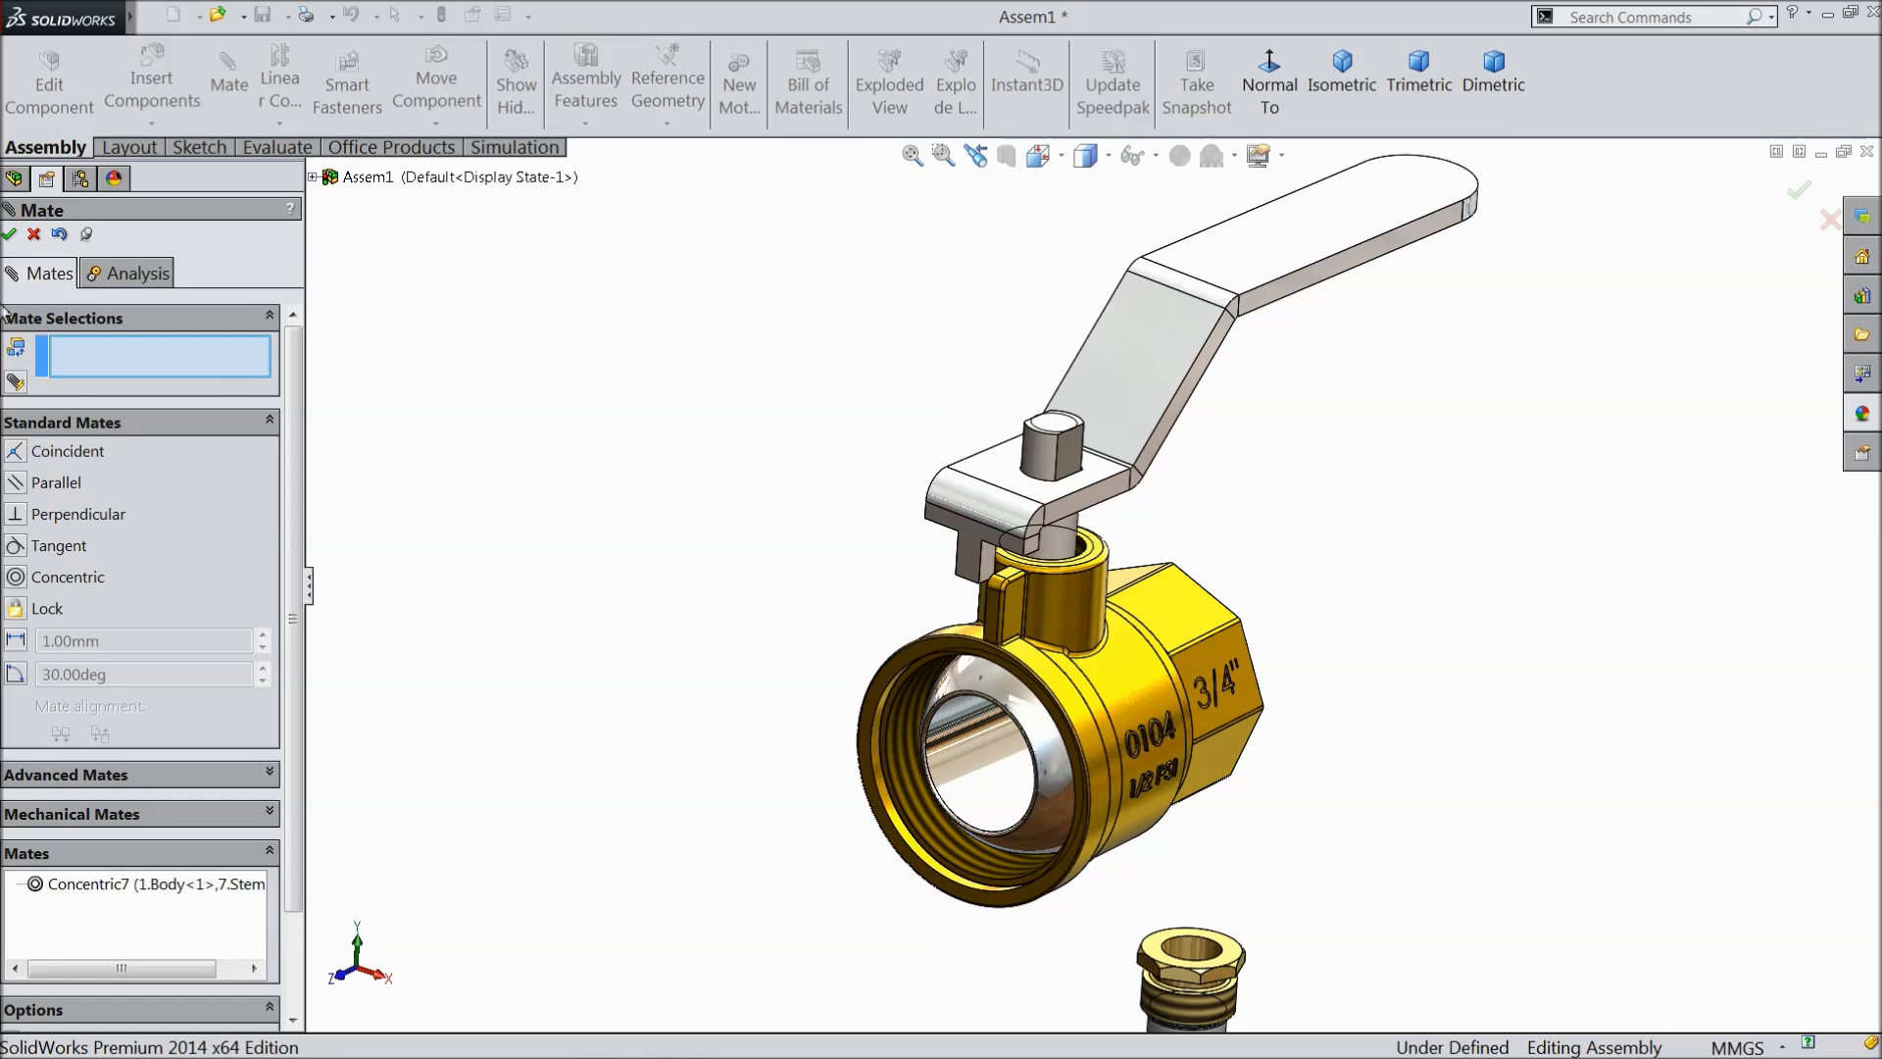
left_click(34, 235)
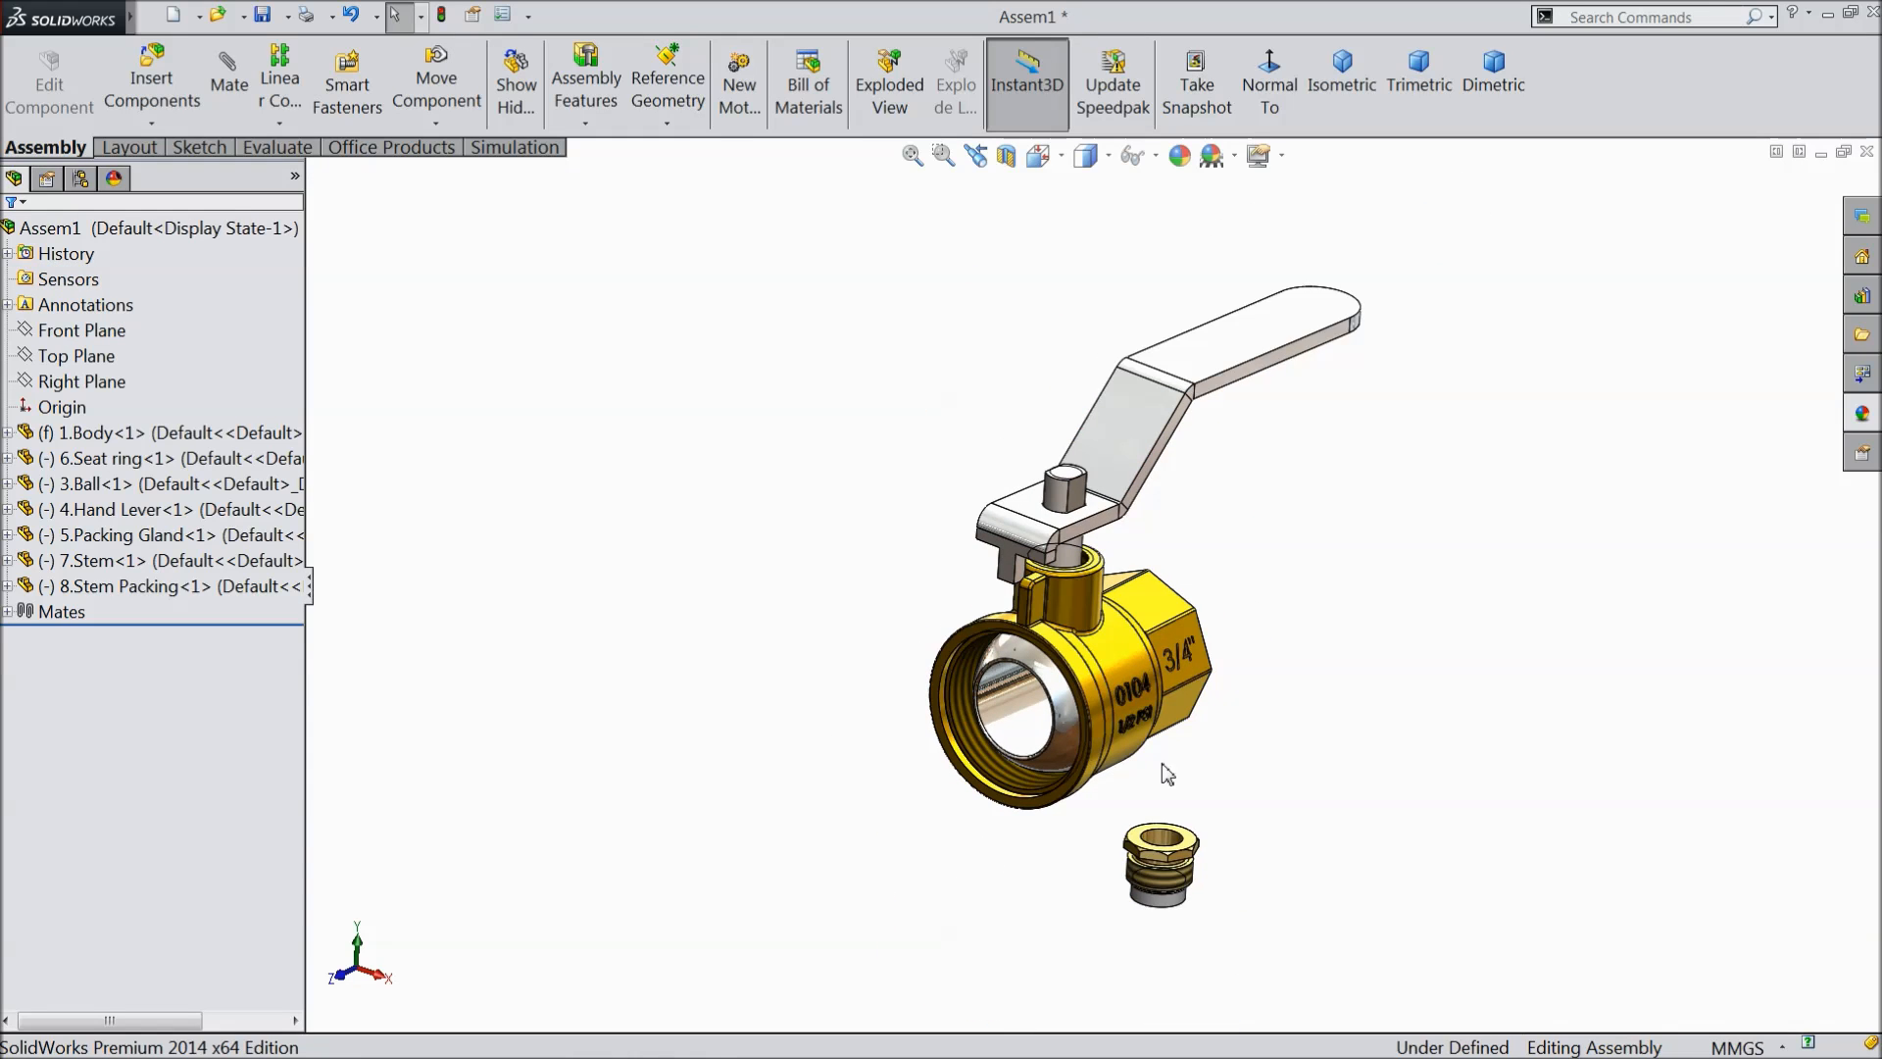
- Move the packing gland with its stem packing up beside the neck of the valve body
scroll(1149, 890, "down", 2)
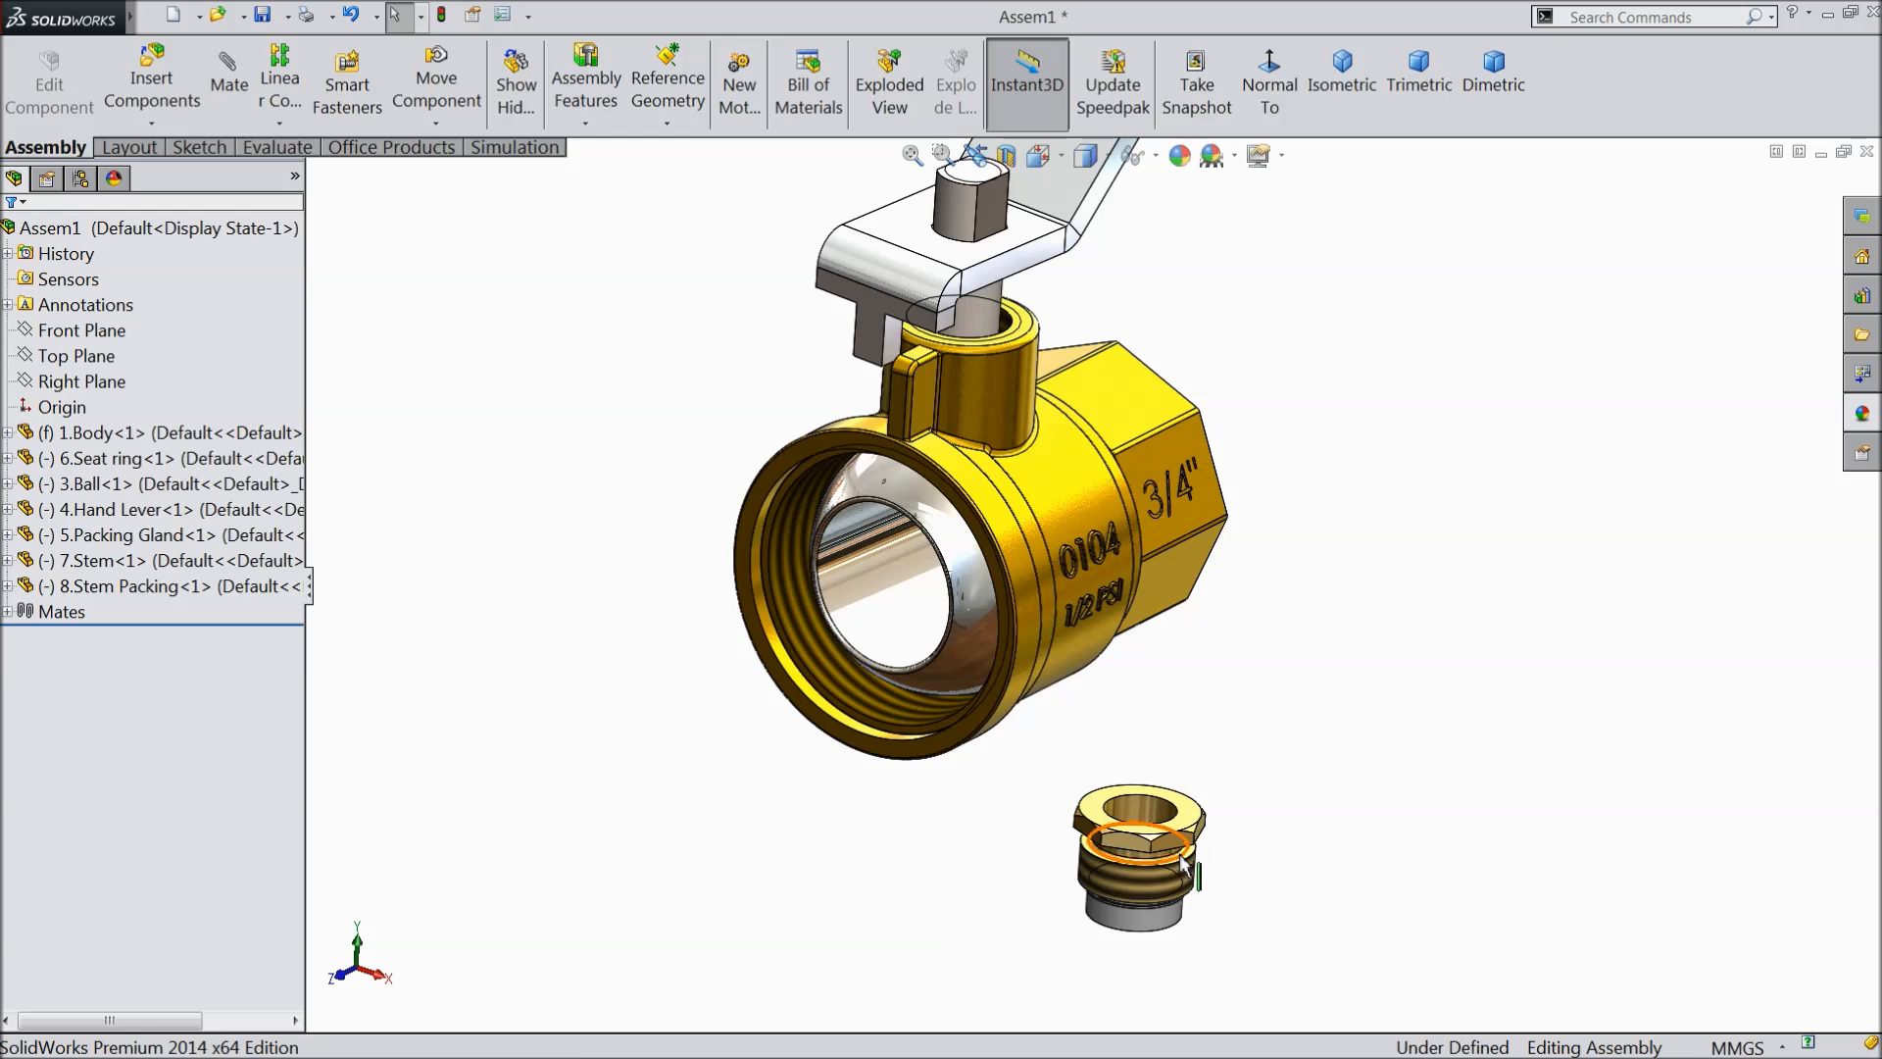
left_click_drag(1181, 851, 1157, 309)
scroll(1014, 274, "down", 5)
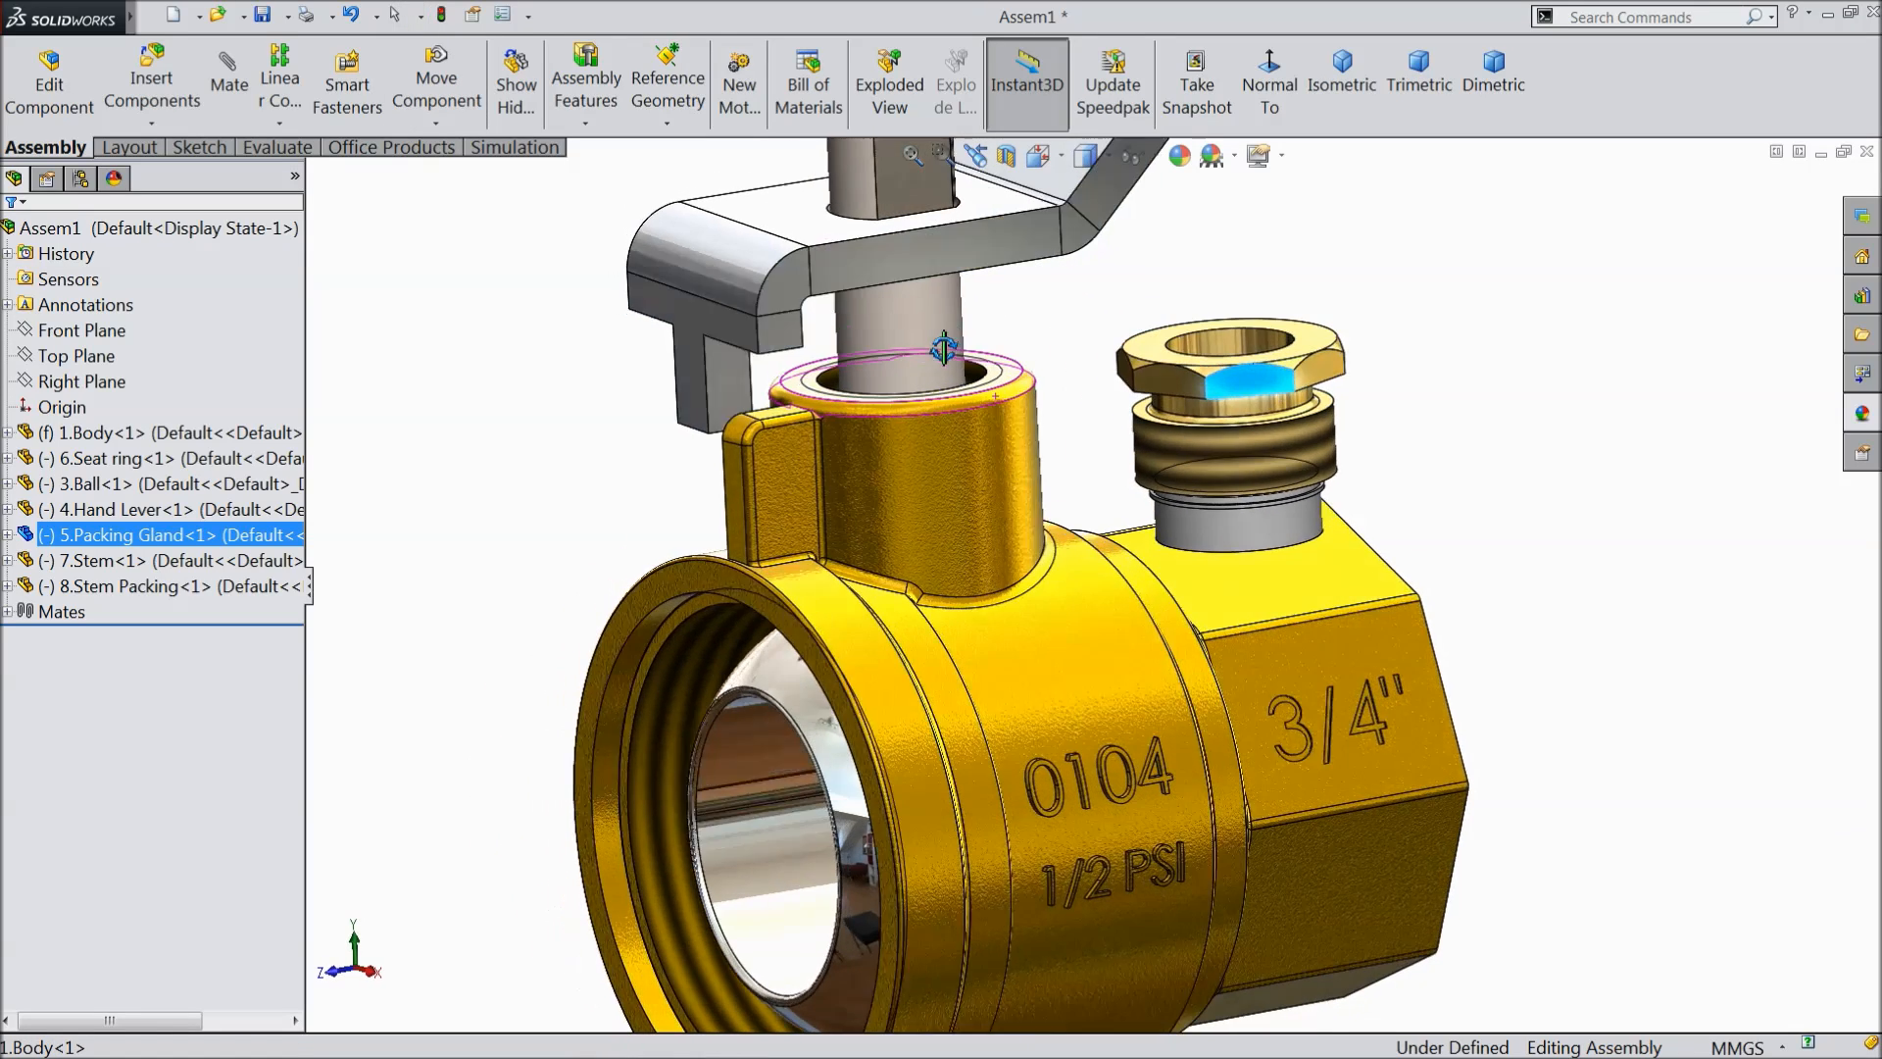
scroll(956, 309, "down", 3)
- Add a concentric mate between the stem's cylindrical shaft and the inner bore of the packing gland
left_click(818, 392)
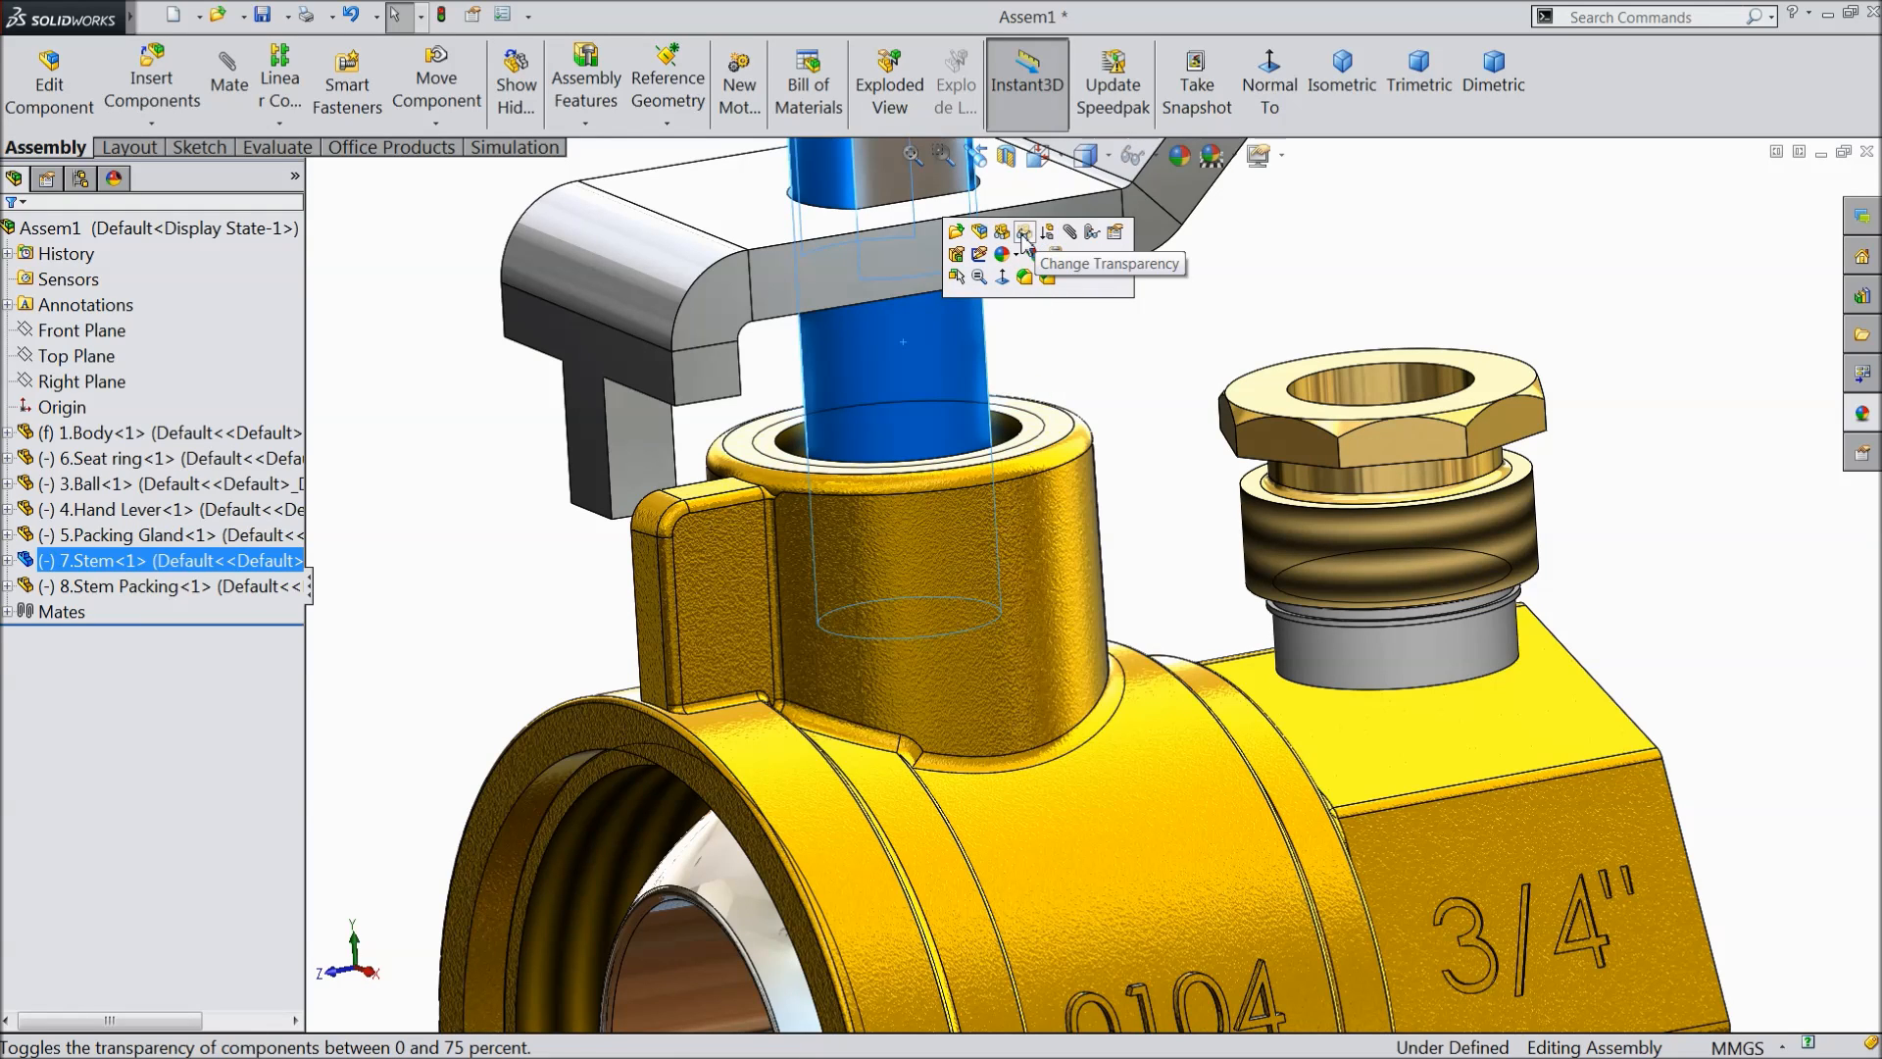
left_click(1071, 231)
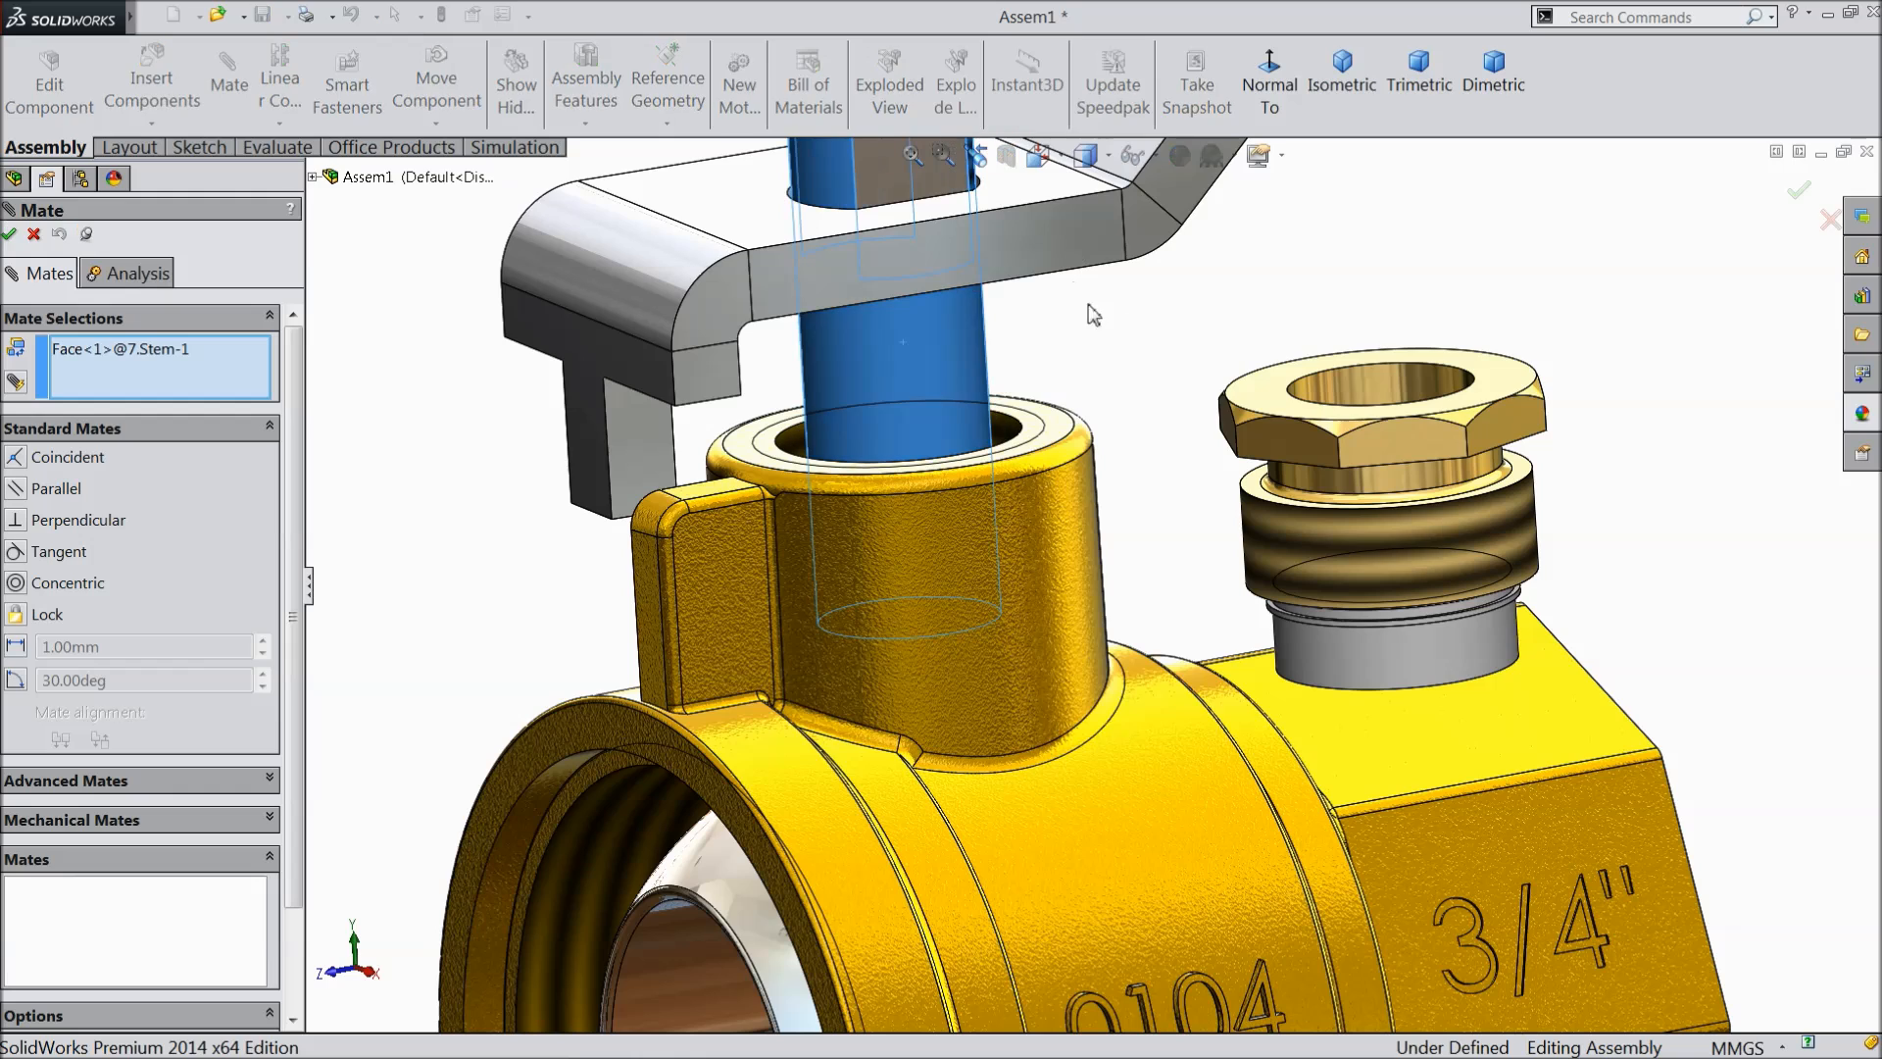
left_click(1373, 384)
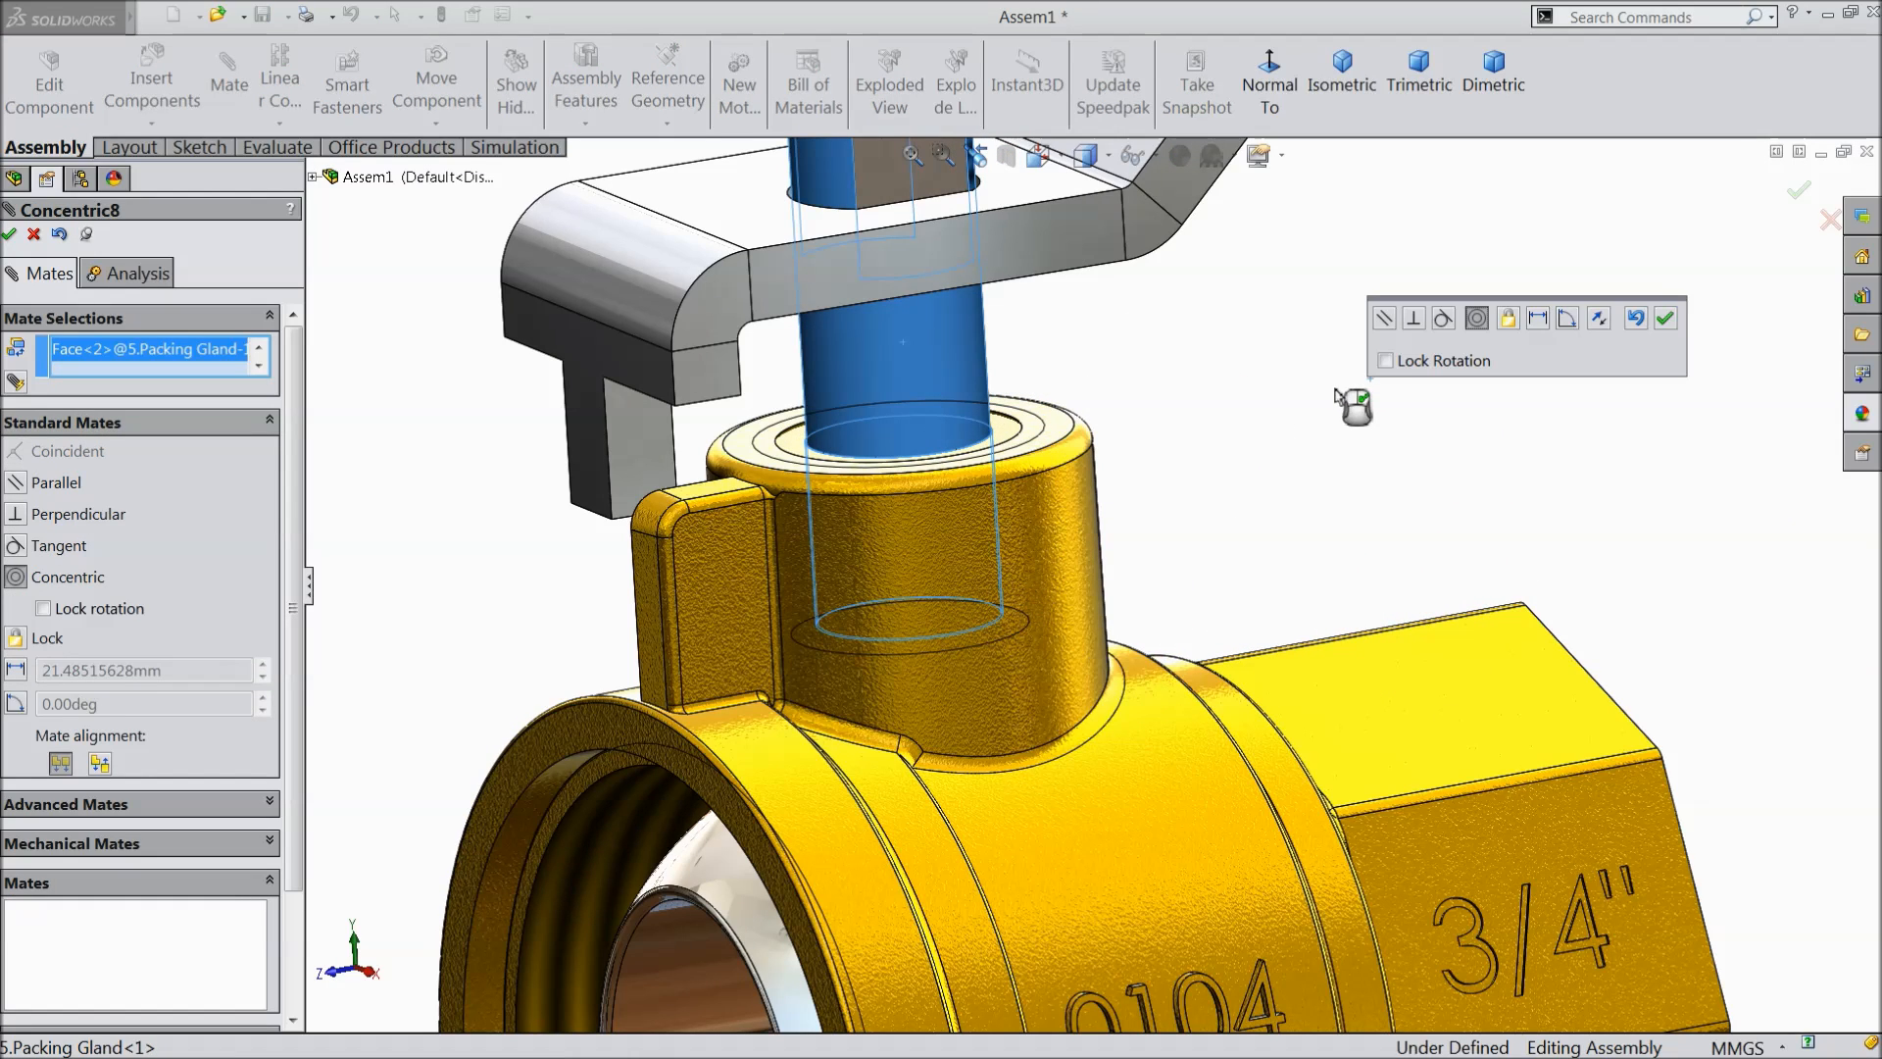
left_click(1670, 316)
- Lift the packing gland, mate the upper face of its threaded section coincident with the top face of the body's neck, and close the Mate command
left_click_drag(1023, 425, 1013, 284)
scroll(1078, 392, "down", 8)
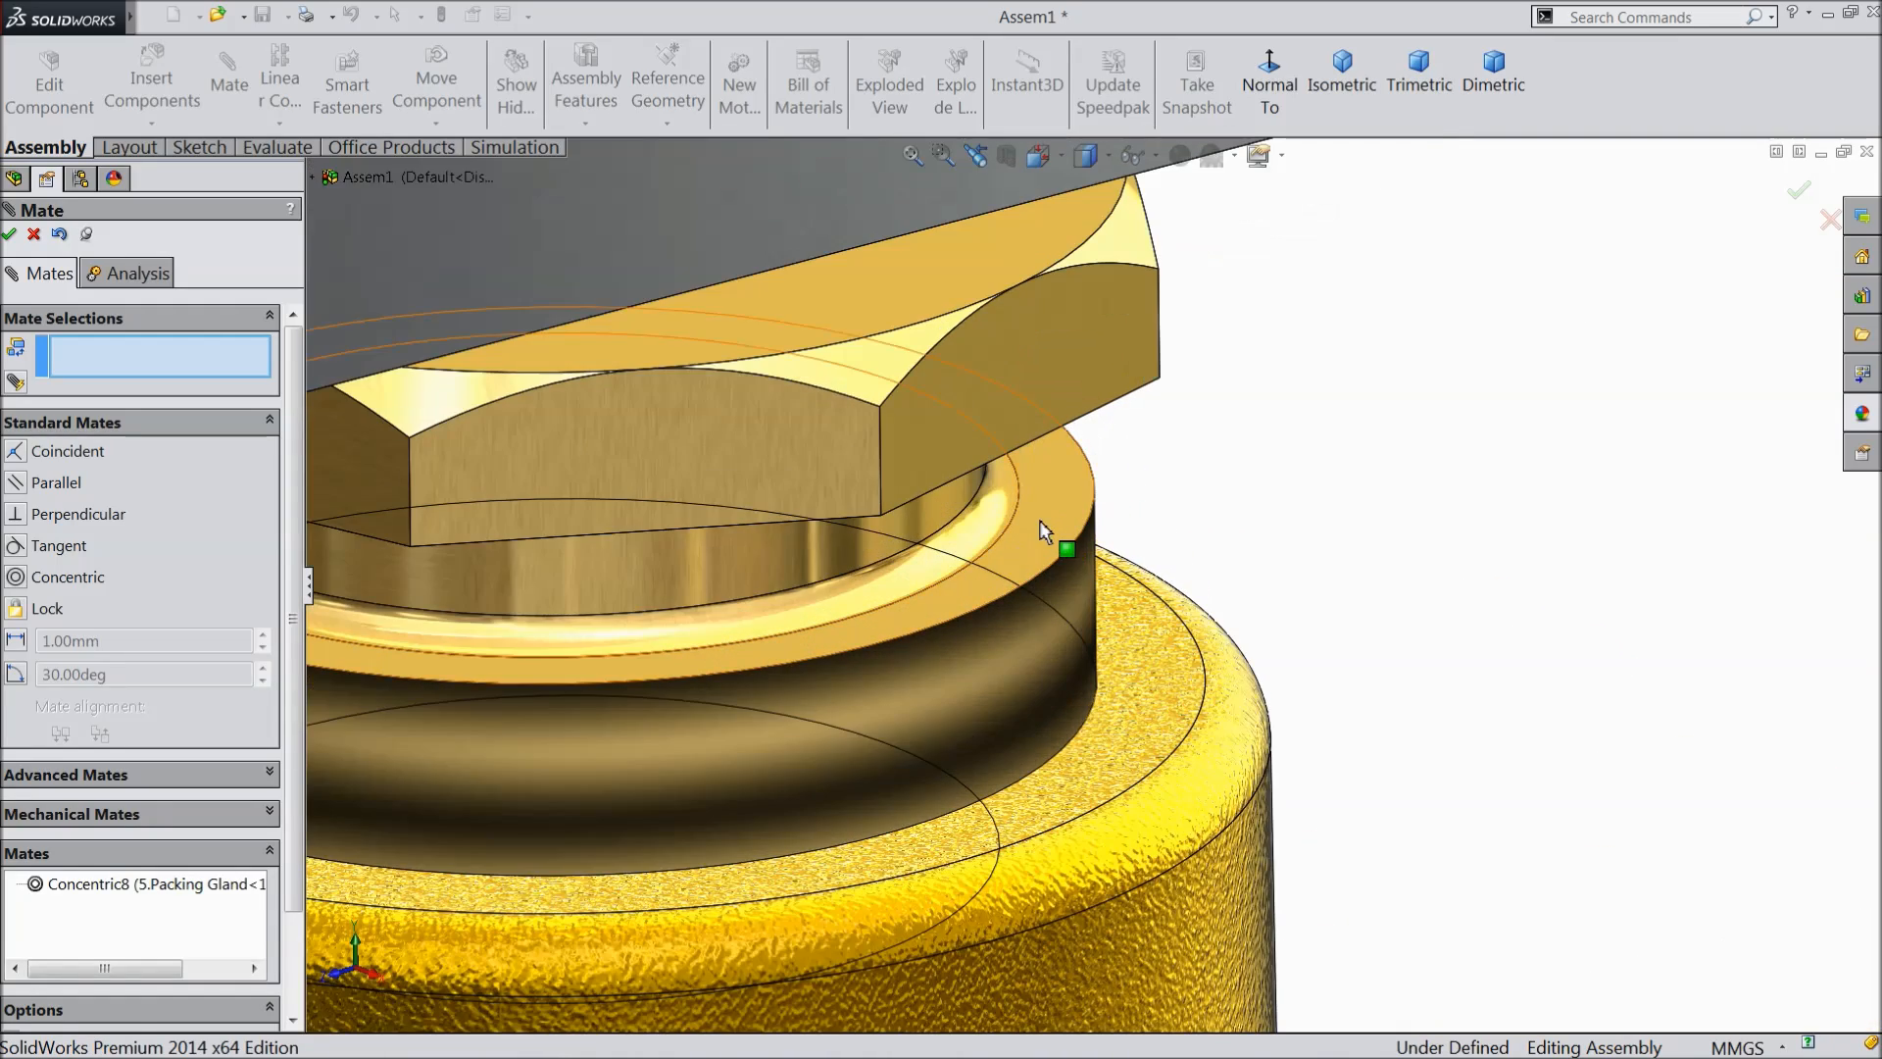
left_click(1045, 530)
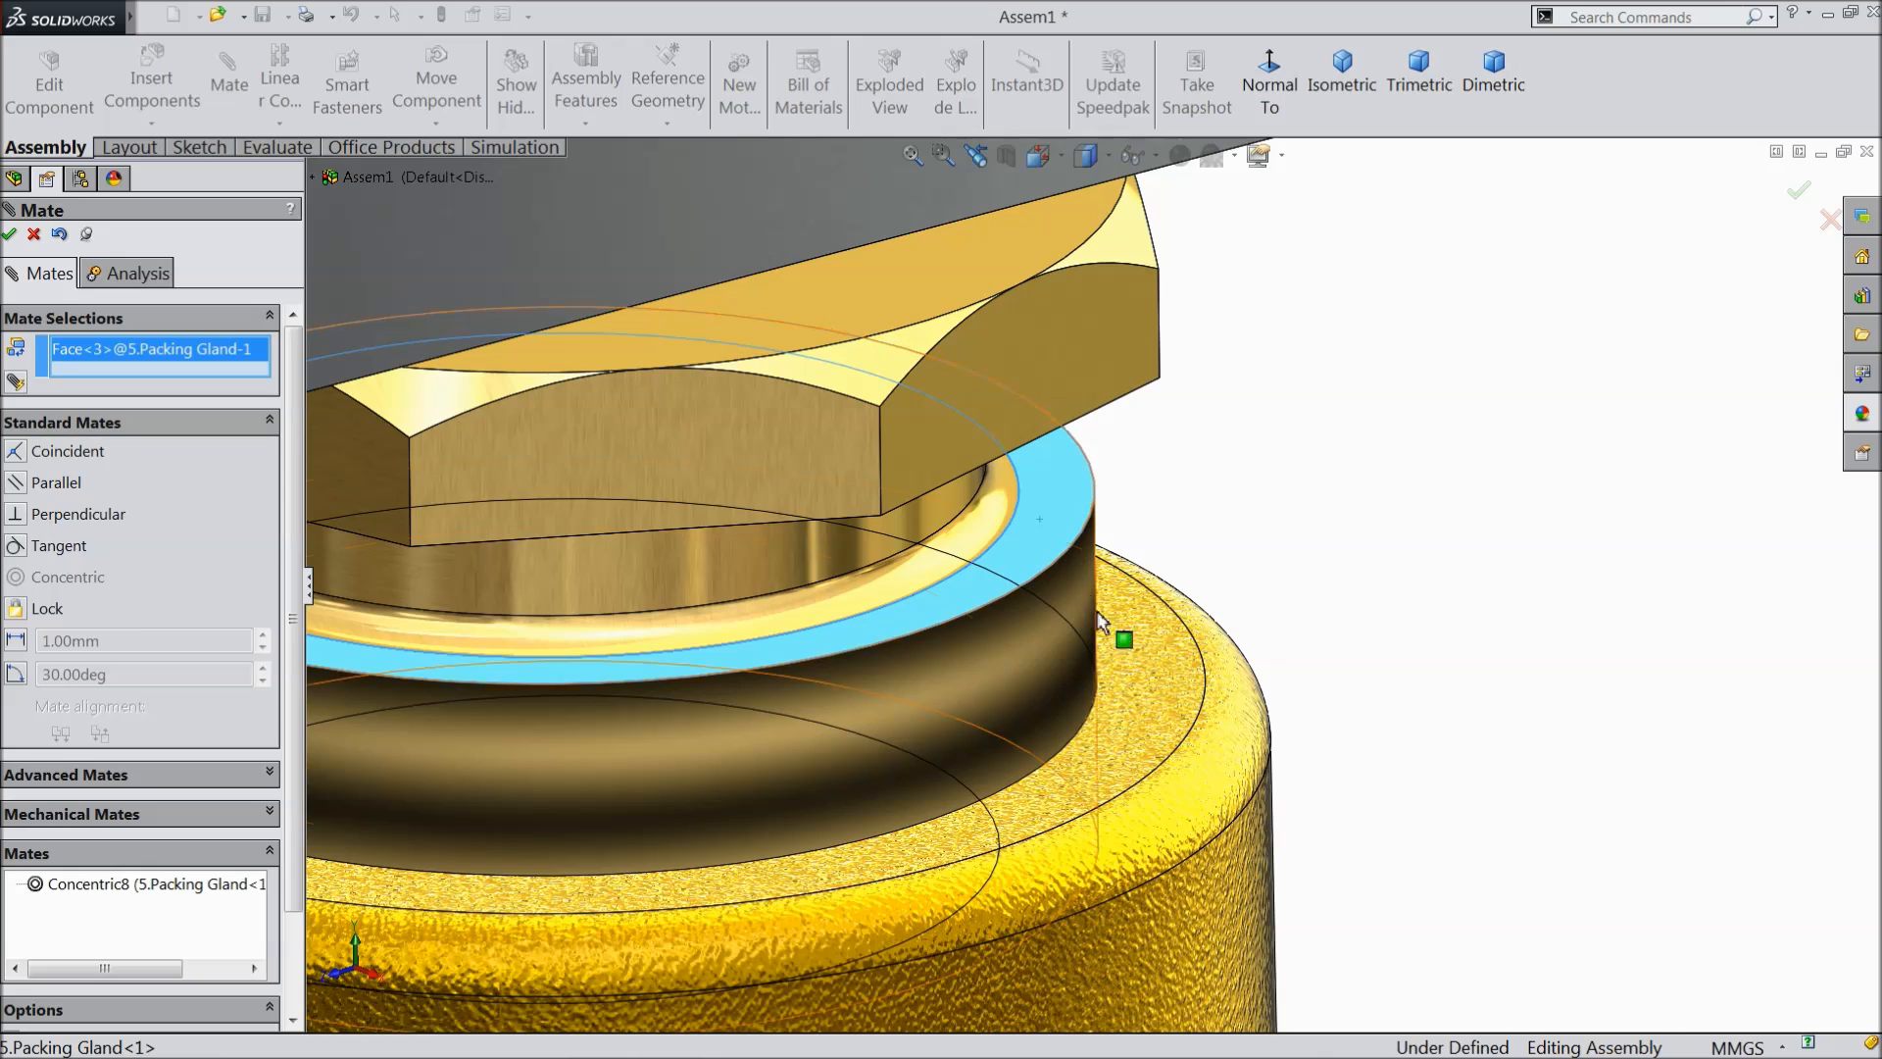
left_click(1134, 673)
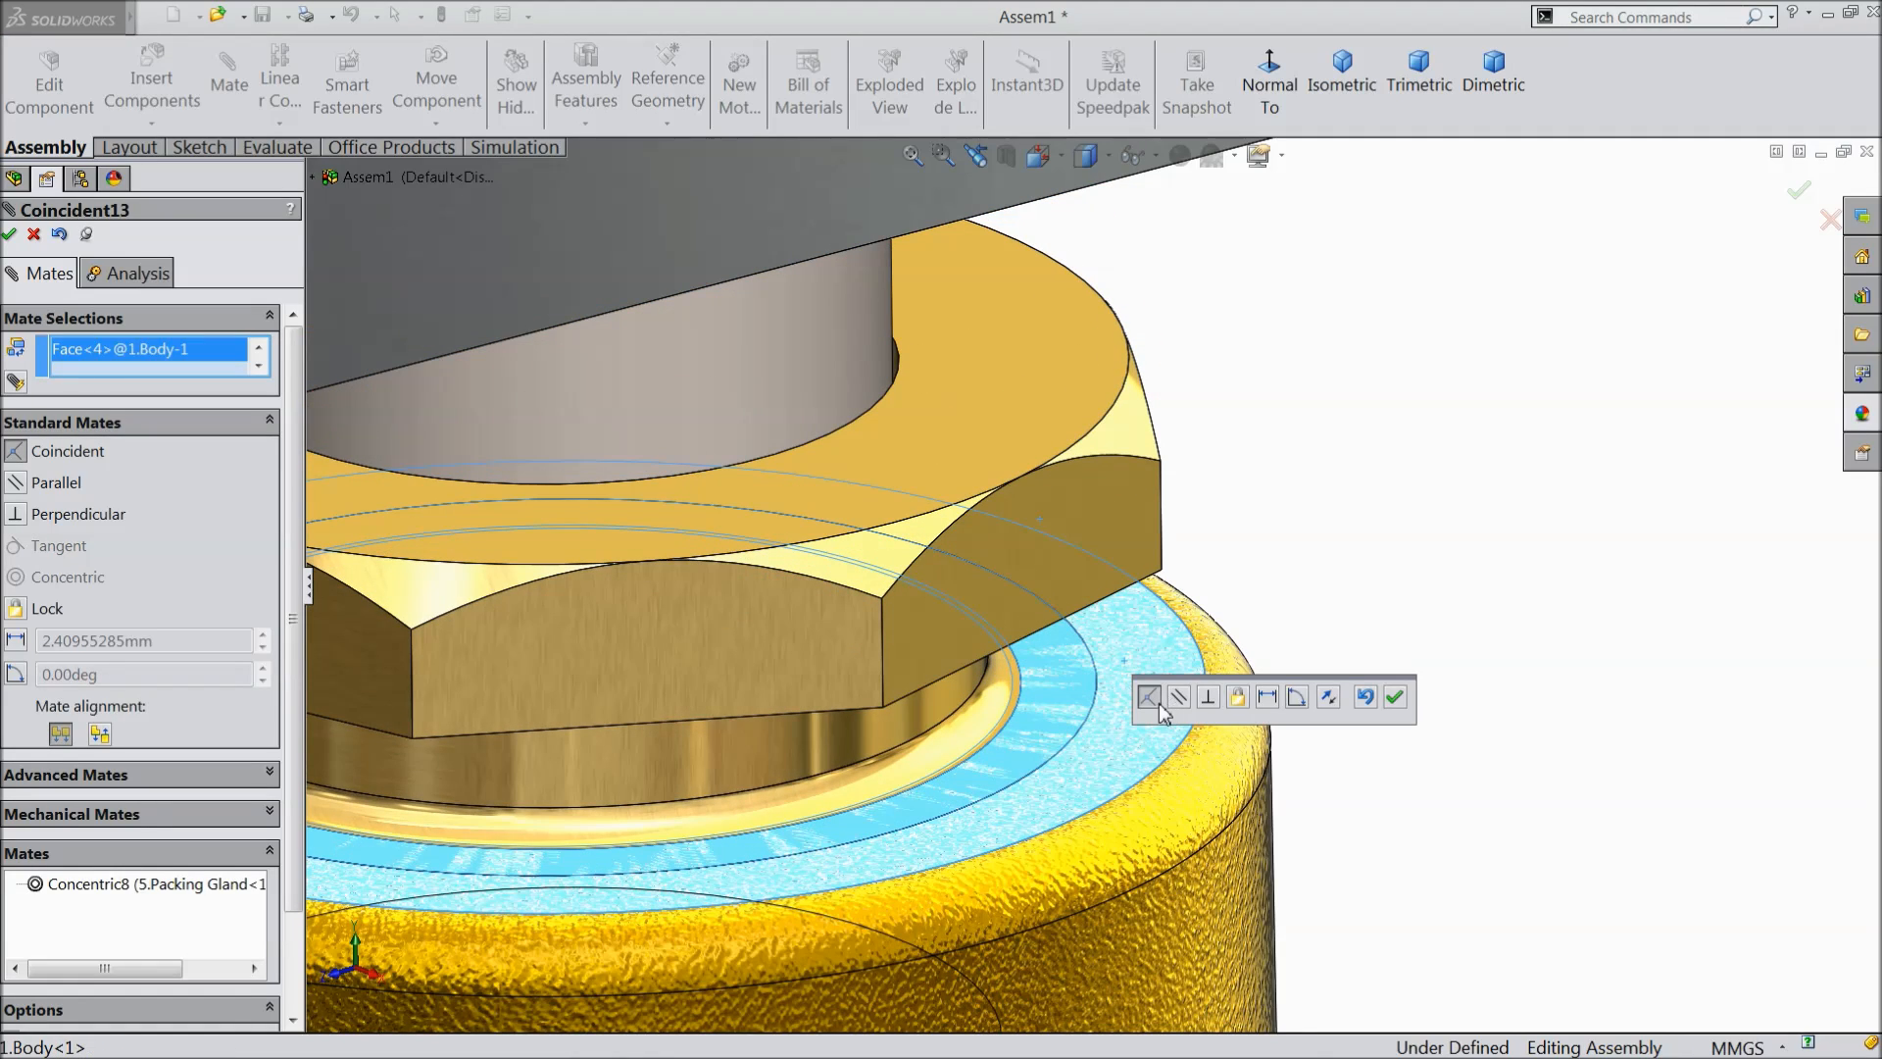
left_click(1395, 697)
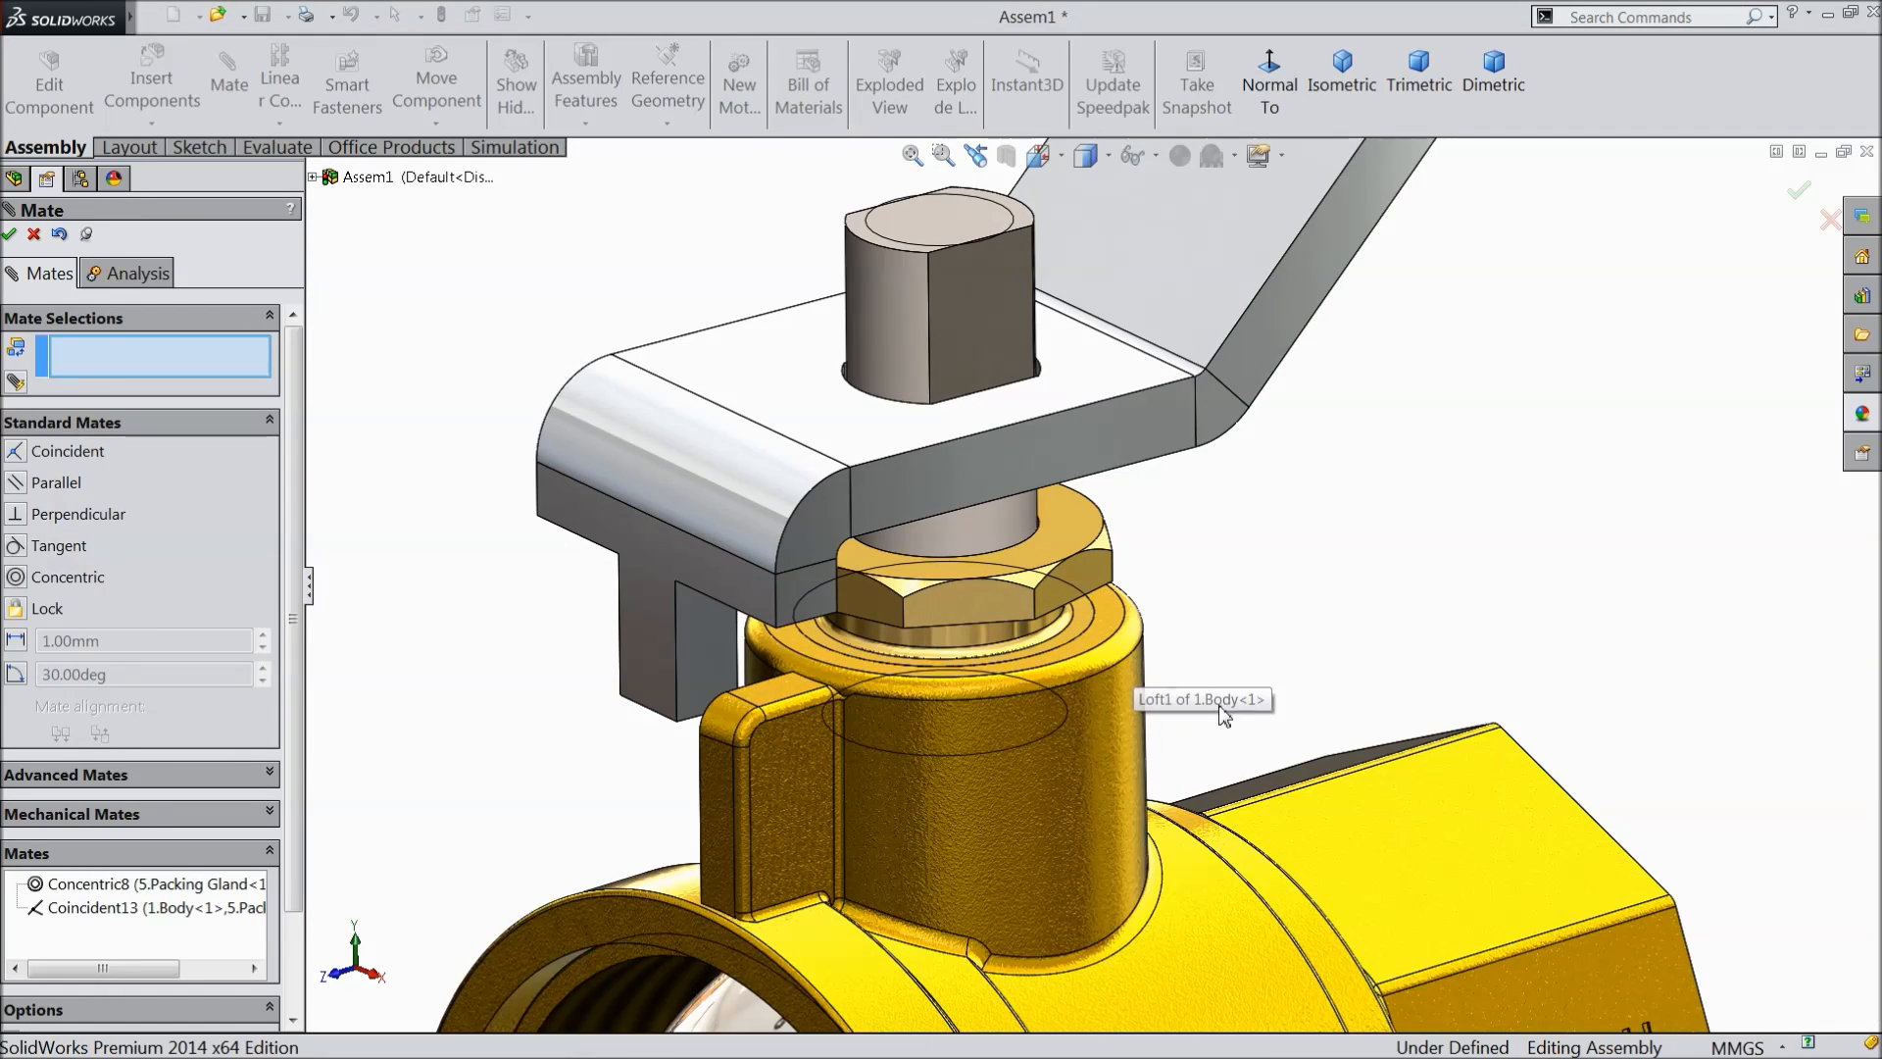
mouse_move(1268, 641)
middle_mouse_down()
mouse_move(1269, 526)
mouse_move(1265, 580)
mouse_move(1223, 546)
mouse_move(1247, 650)
middle_mouse_up()
scroll(1244, 588, "up", 4)
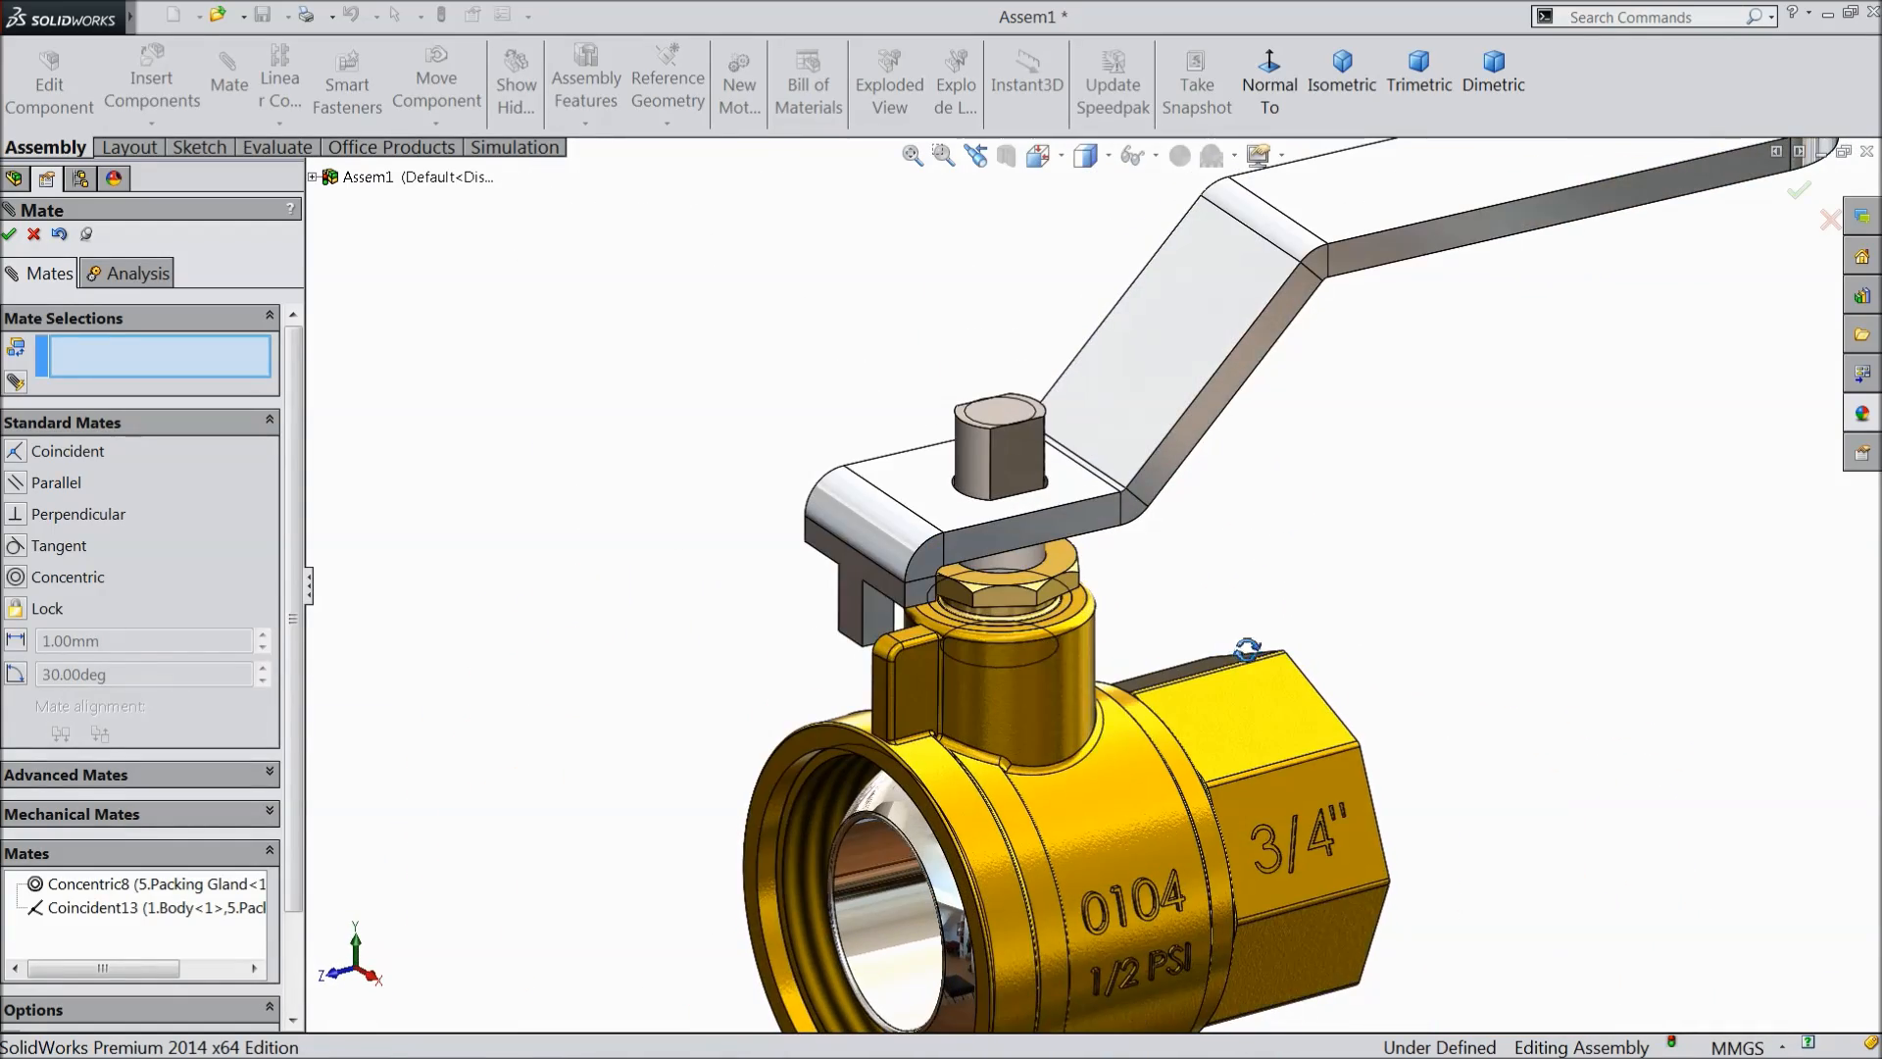
left_click(34, 235)
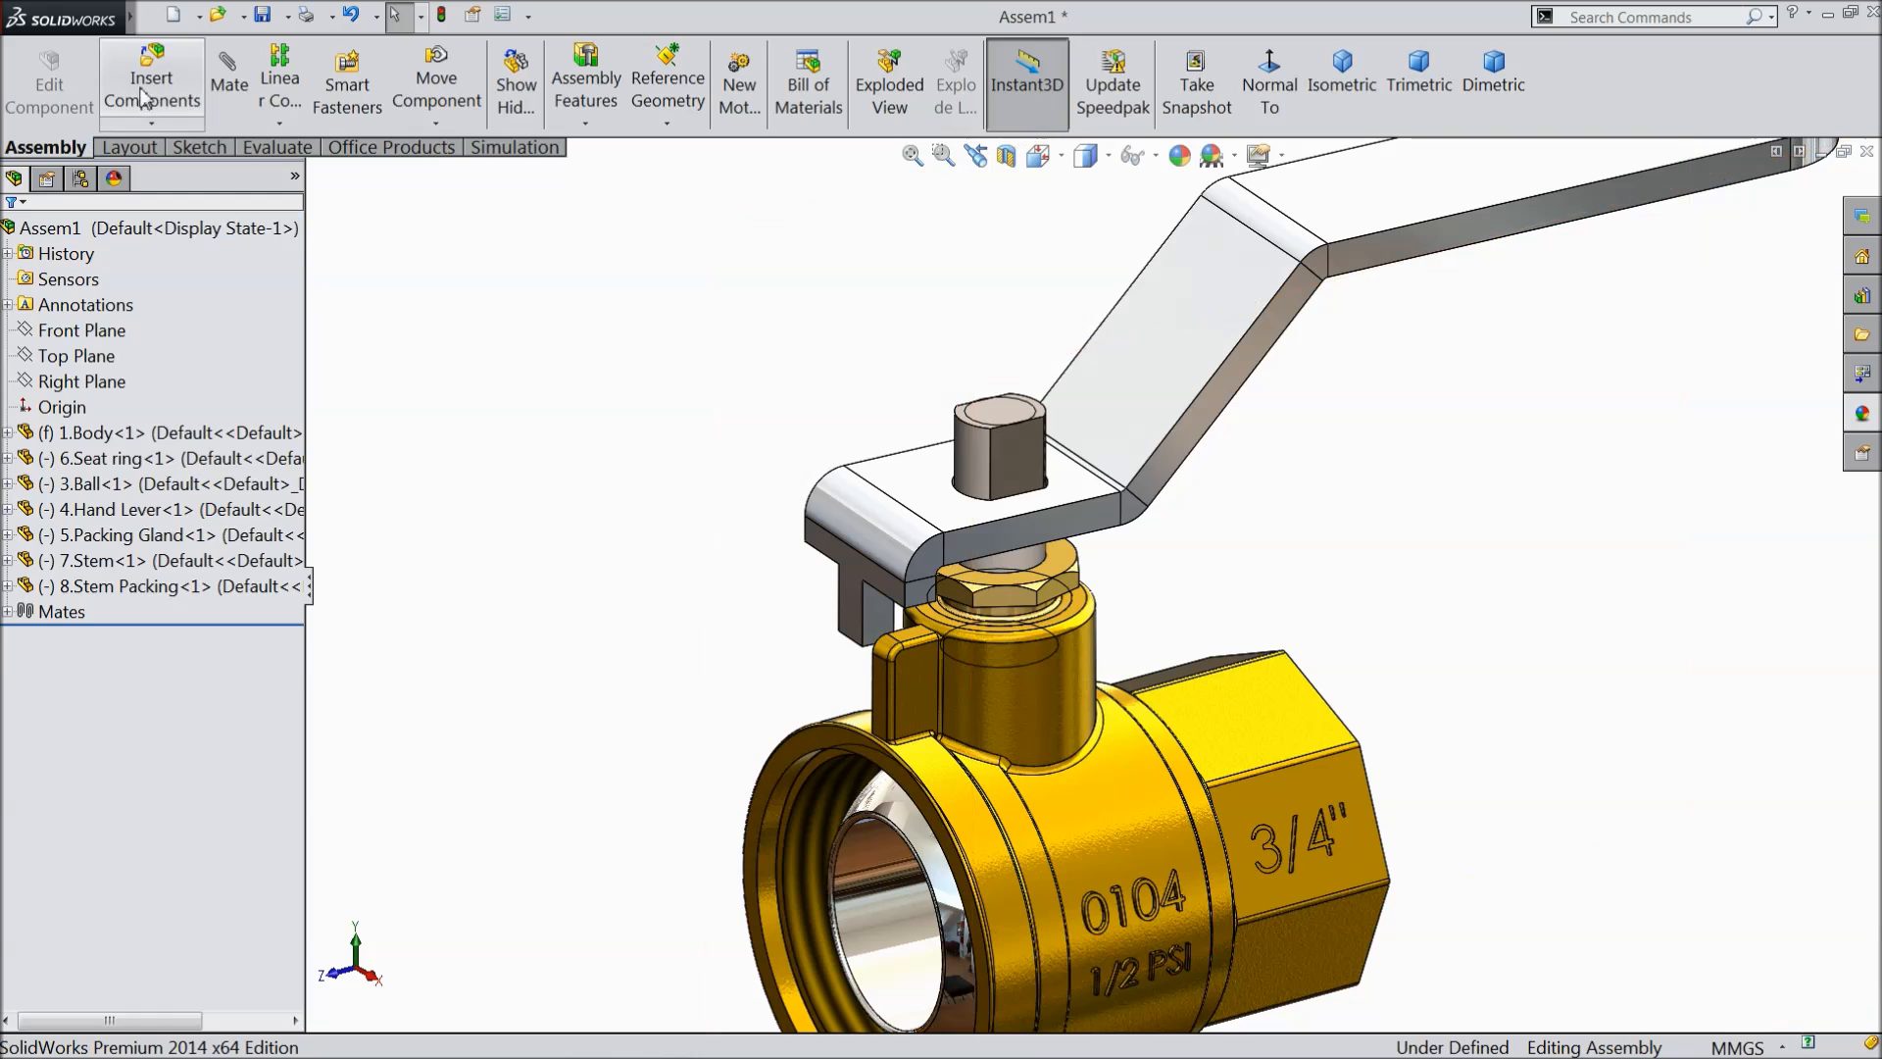
- Insert the 9.Grip part into the assembly and place it beside the hand lever
left_click(149, 101)
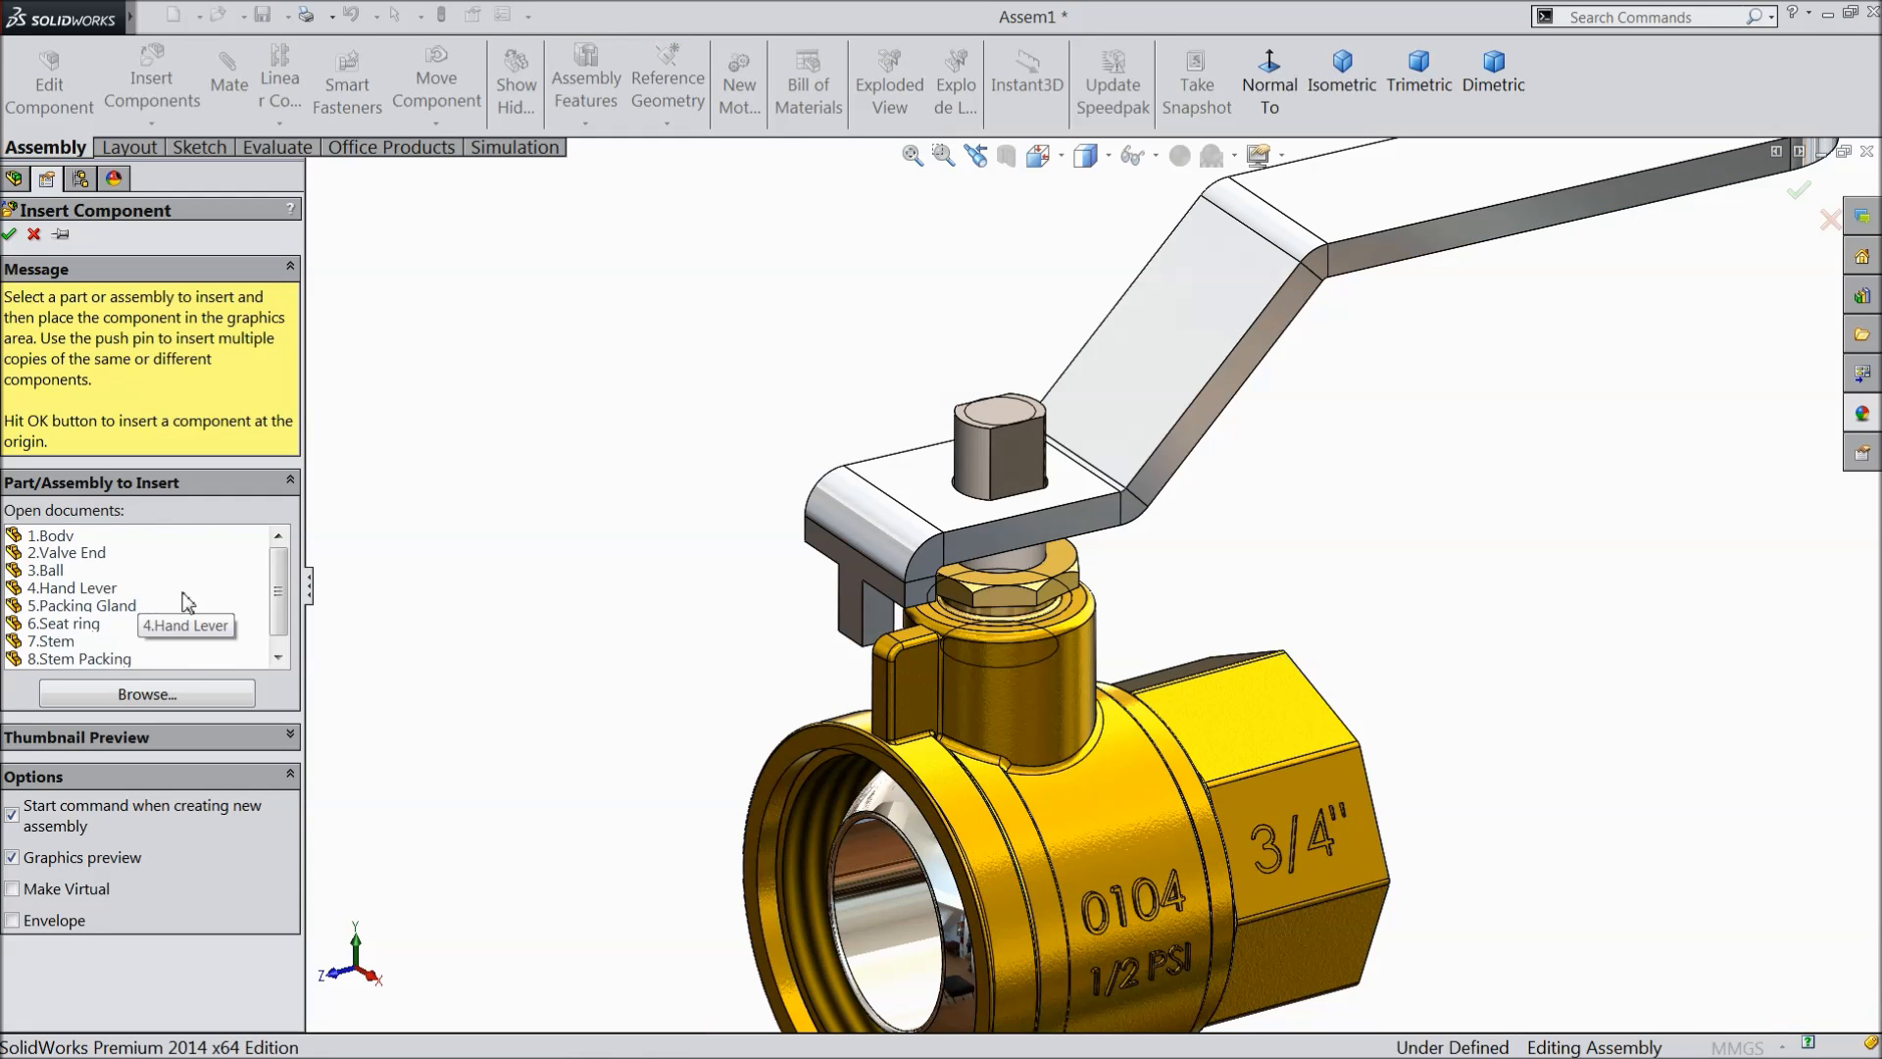
scroll(277, 592, "down", 1)
left_click(59, 657)
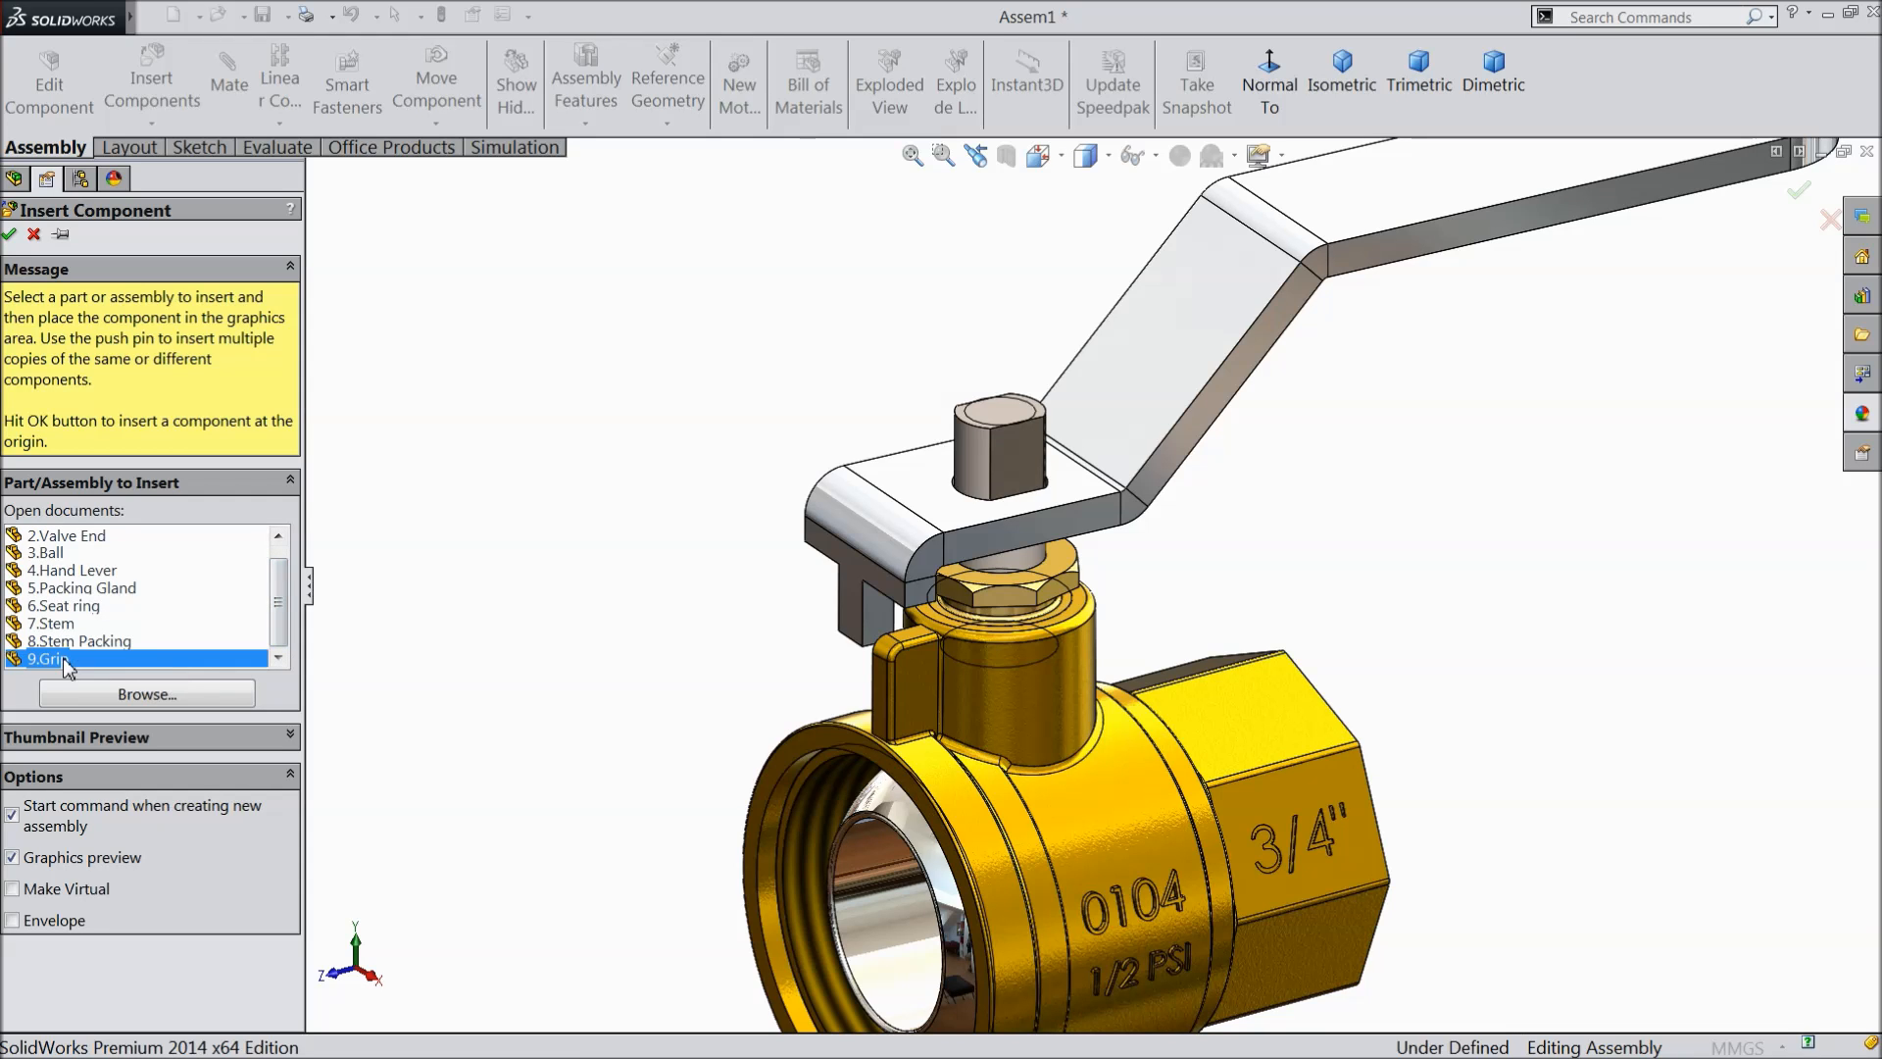
scroll(1157, 490, "up", 2)
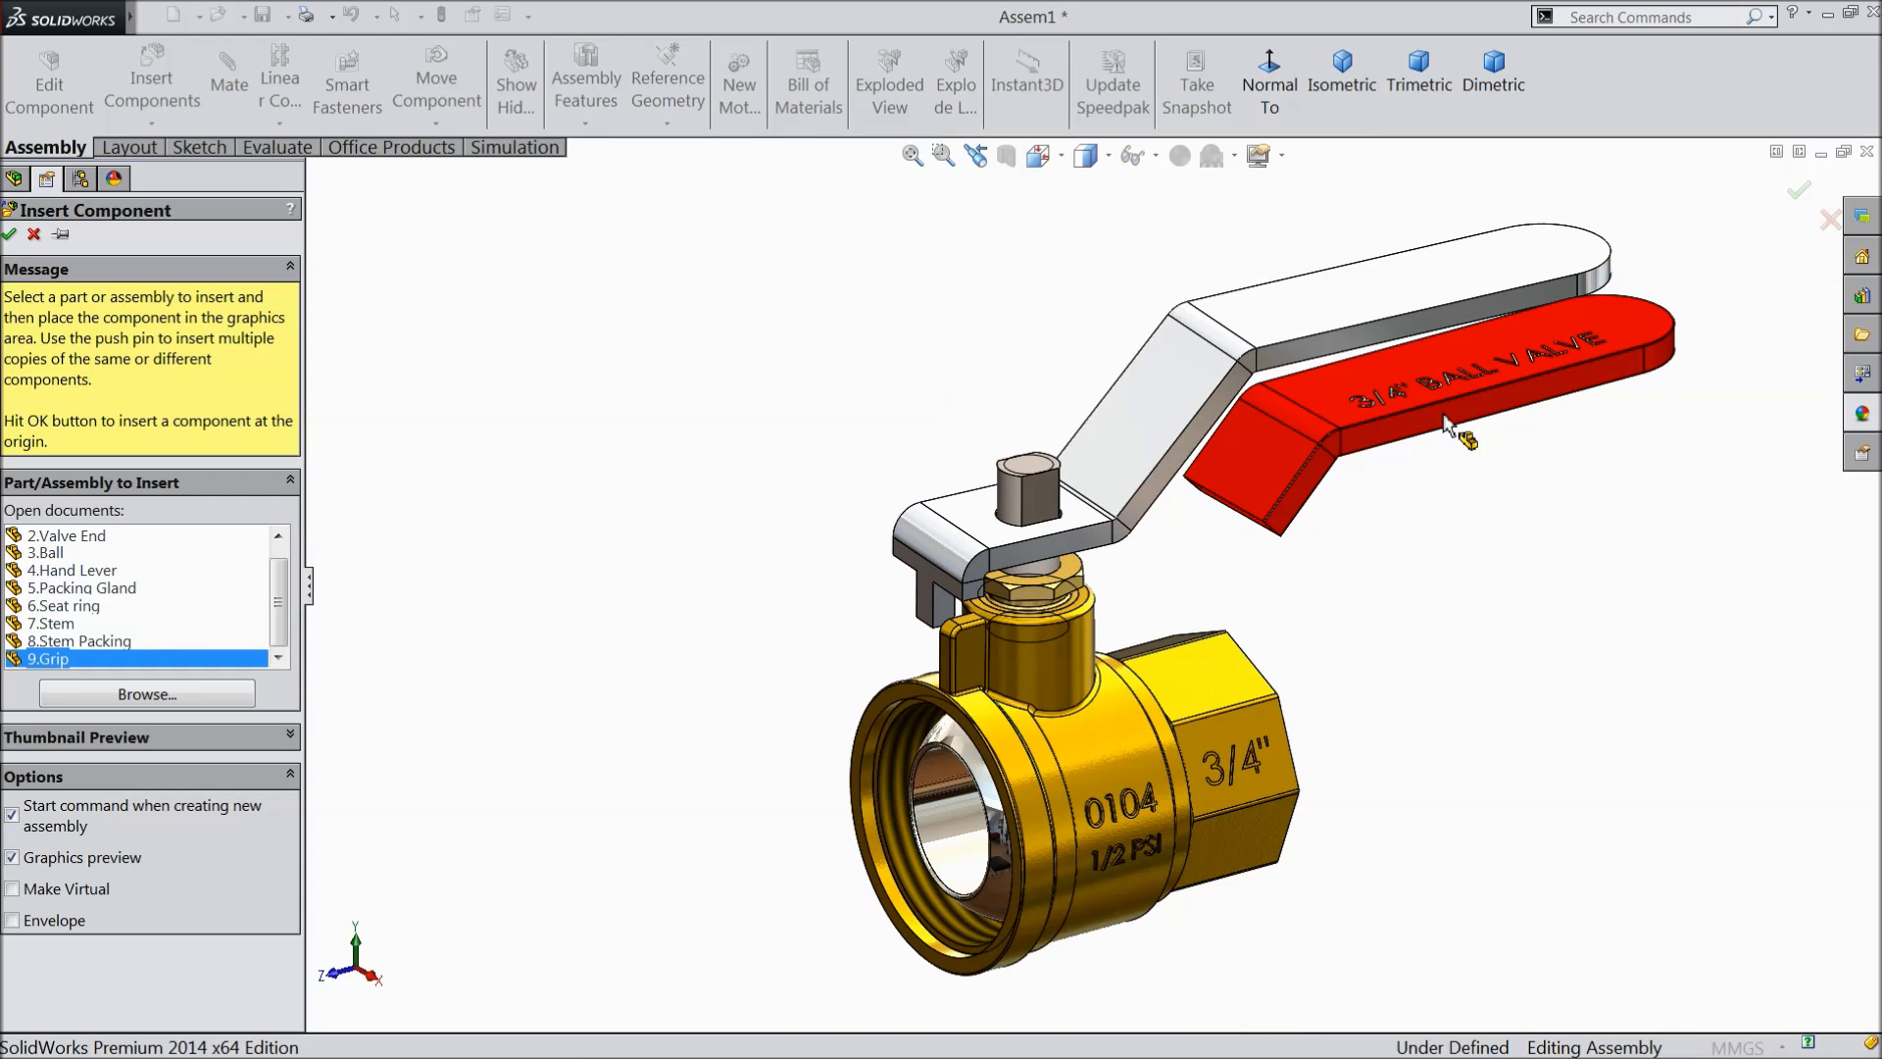
left_click(1411, 451)
- Mate the upper face of the hand lever's sloped section coincident with the matching inner sloped face of the grip
scroll(1451, 449, "down", 3)
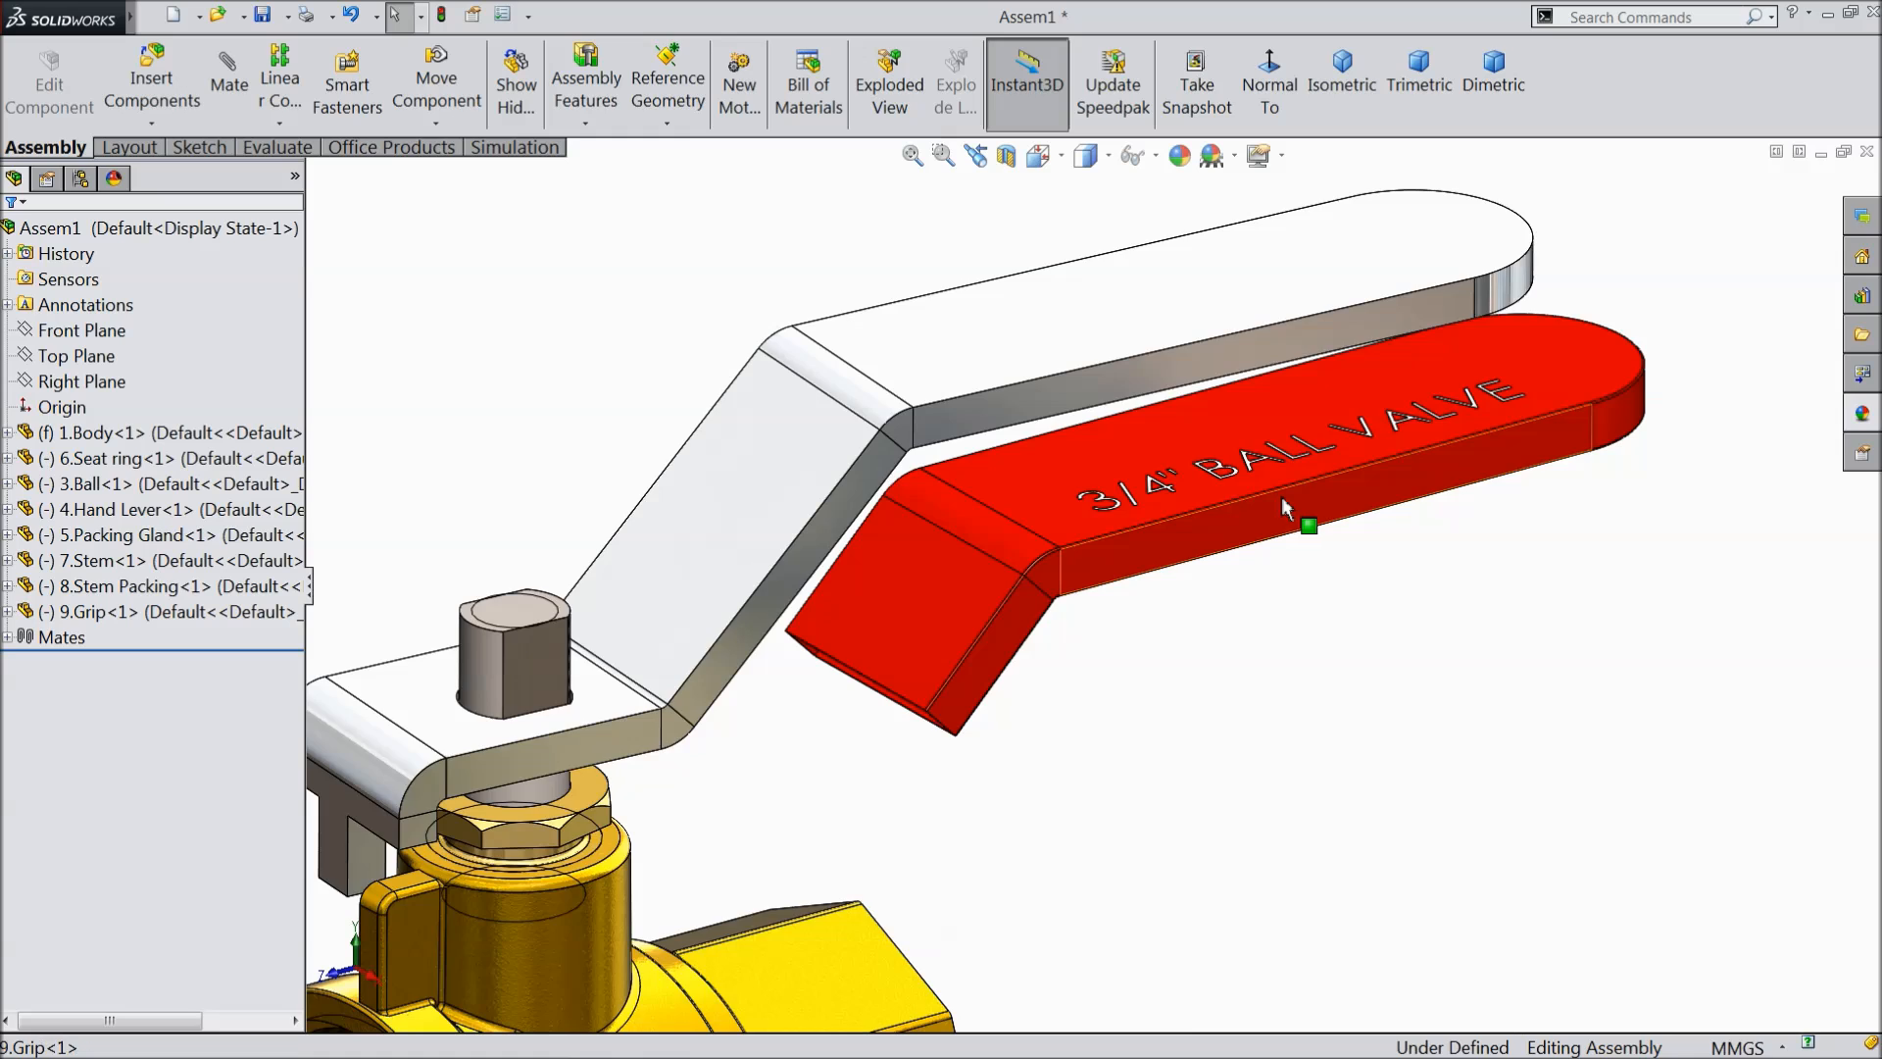
scroll(1302, 515, "down", 1)
scroll(1225, 541, "down", 2)
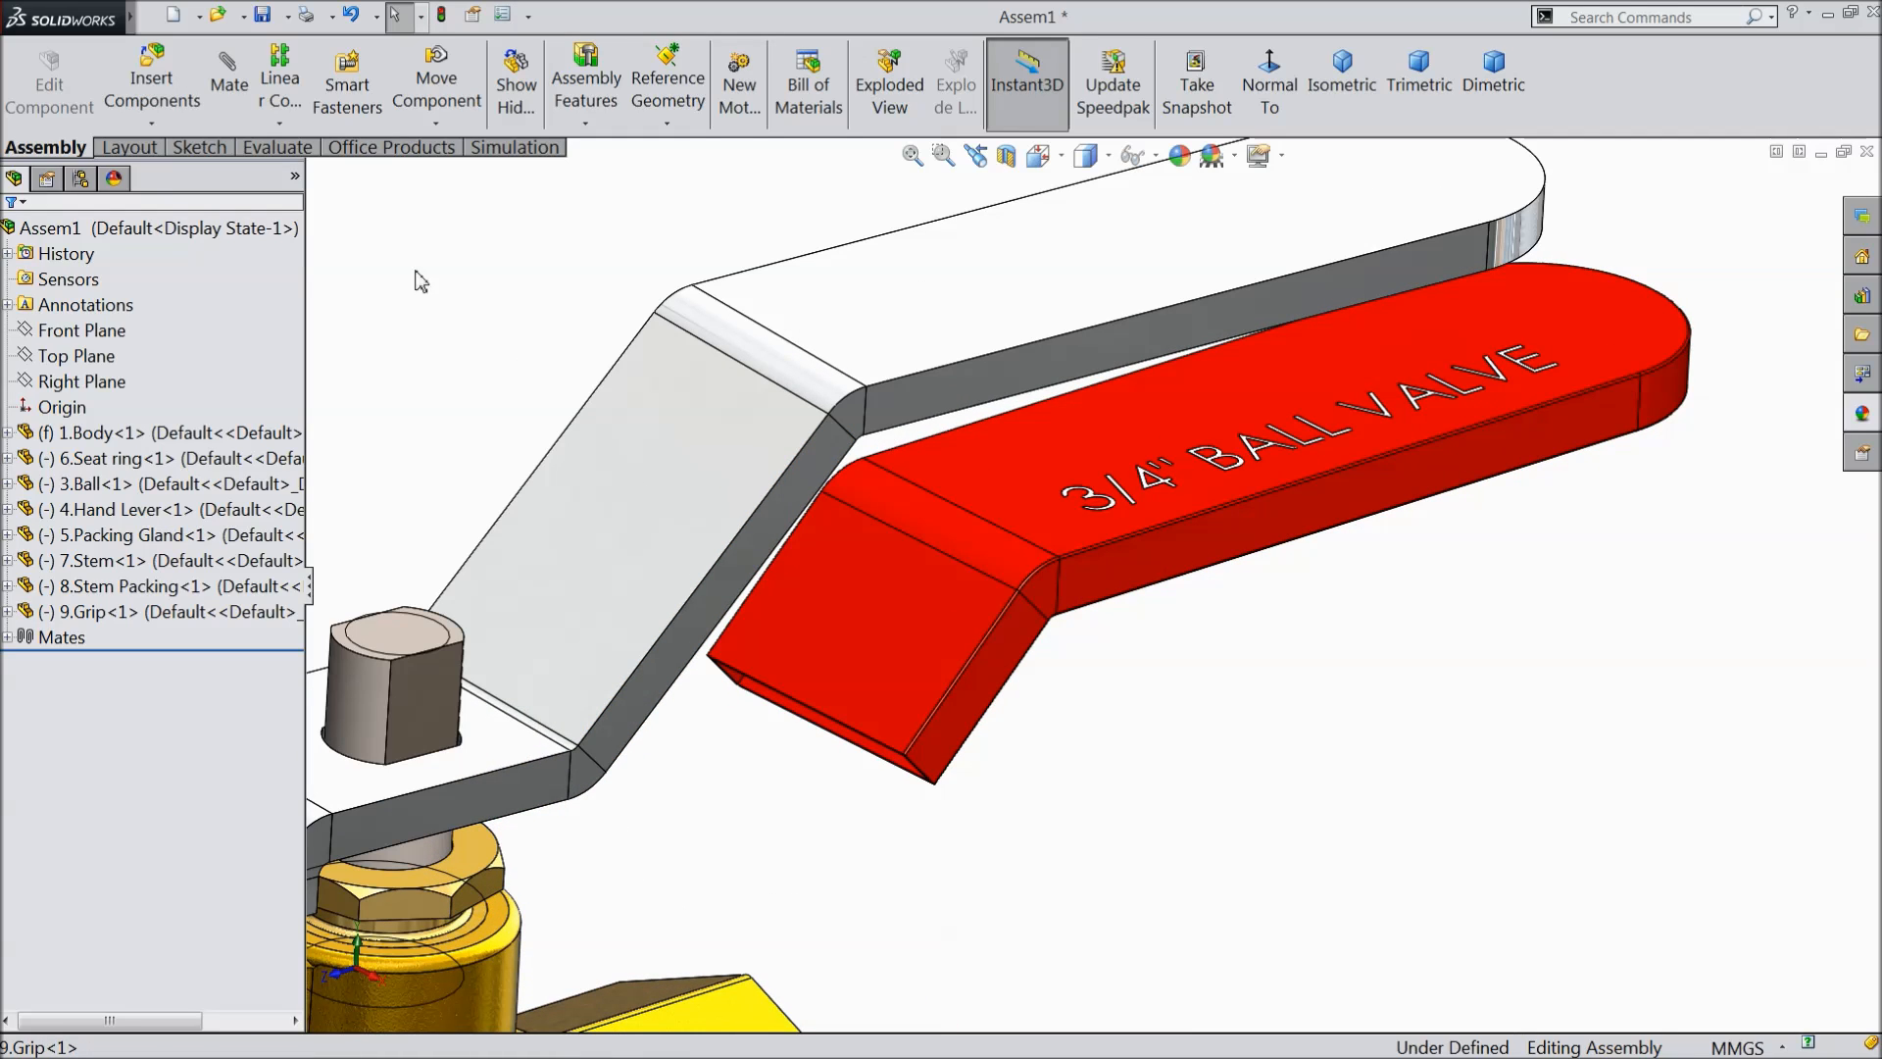
left_click(238, 81)
left_click(694, 517)
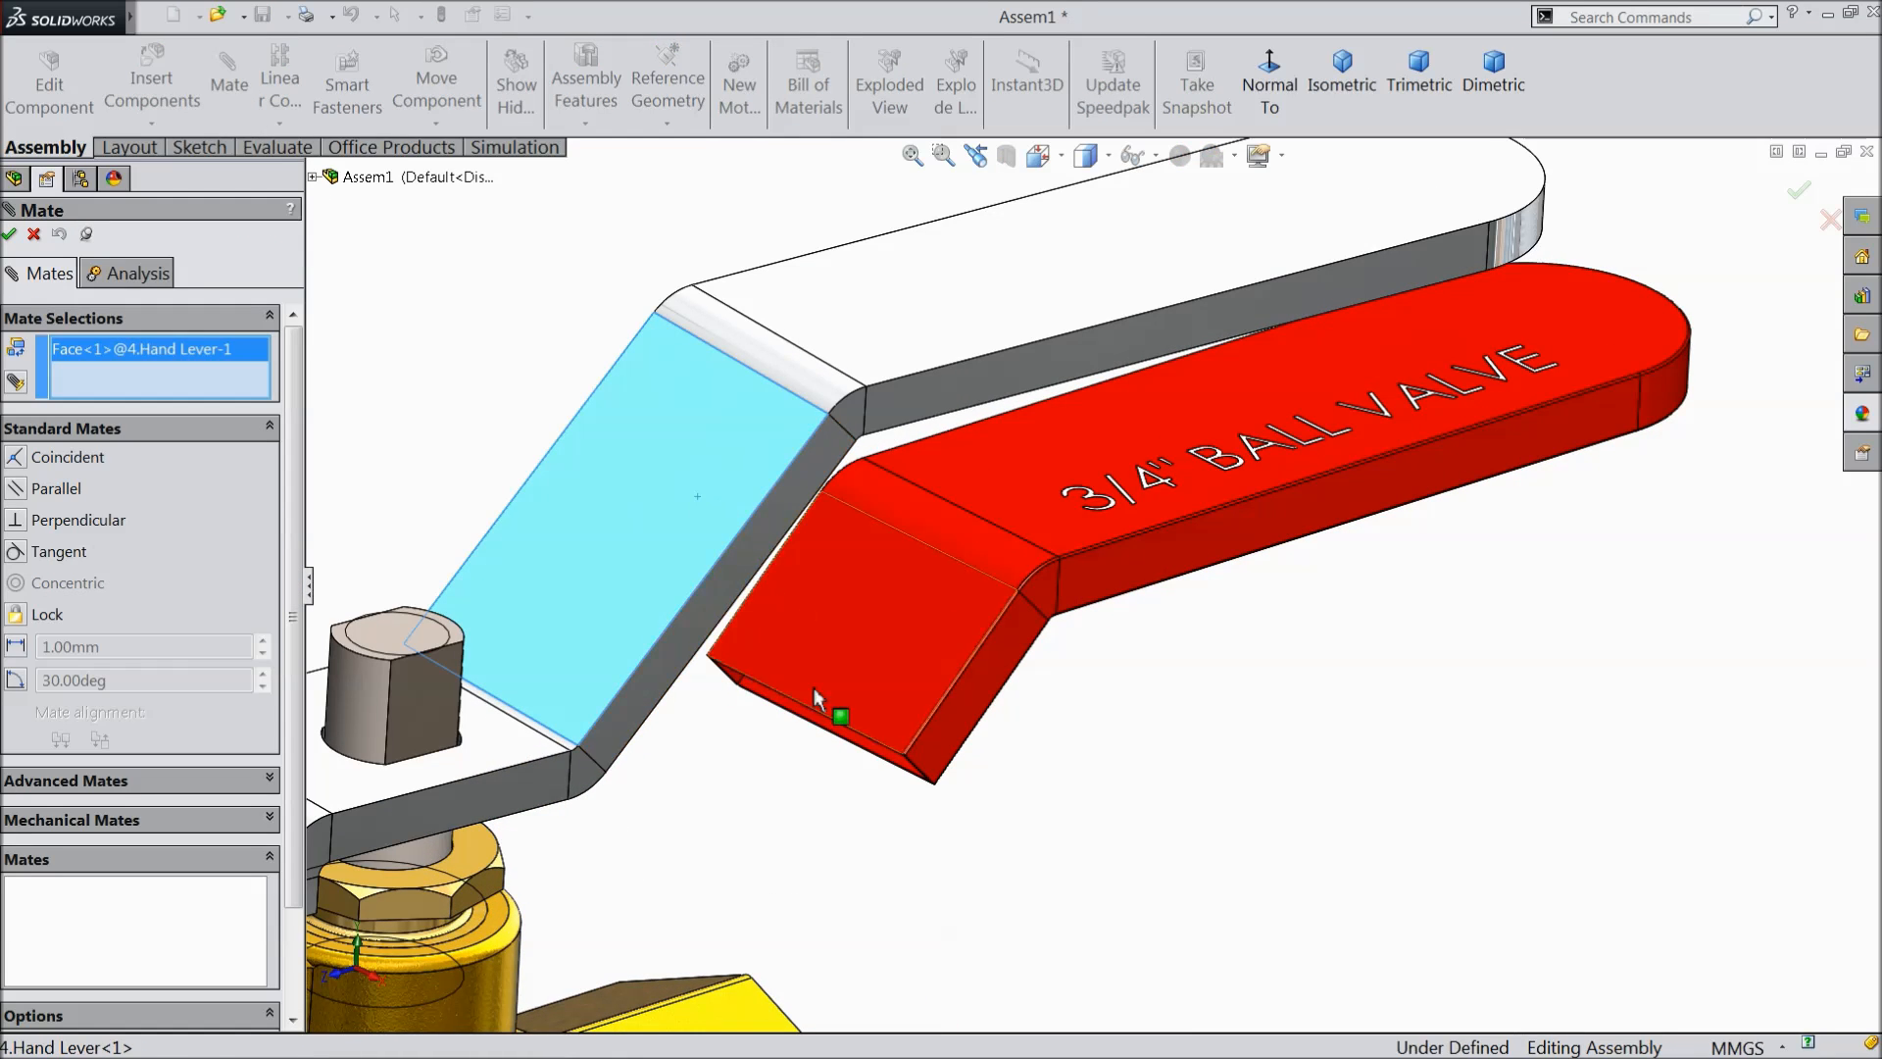
middle_click_drag(776, 591, 849, 691)
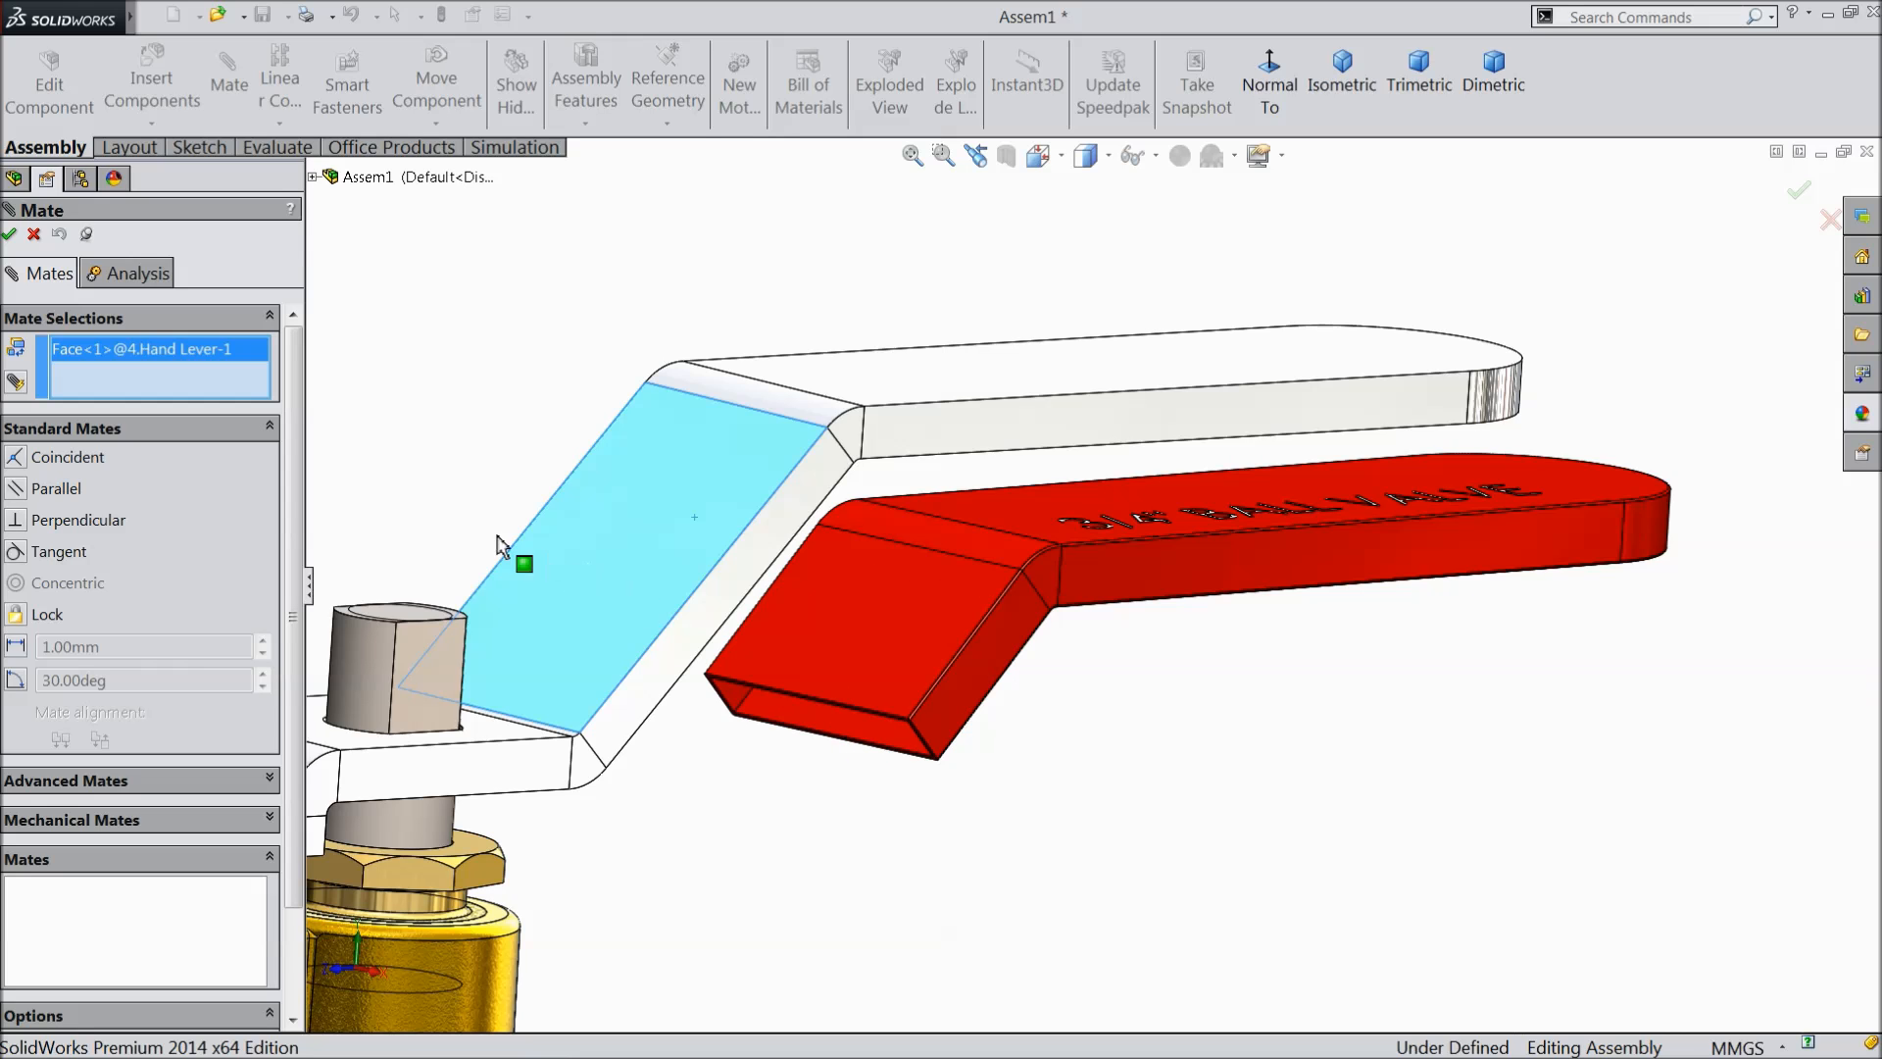
middle_click_drag(790, 708, 765, 437)
left_click(831, 675)
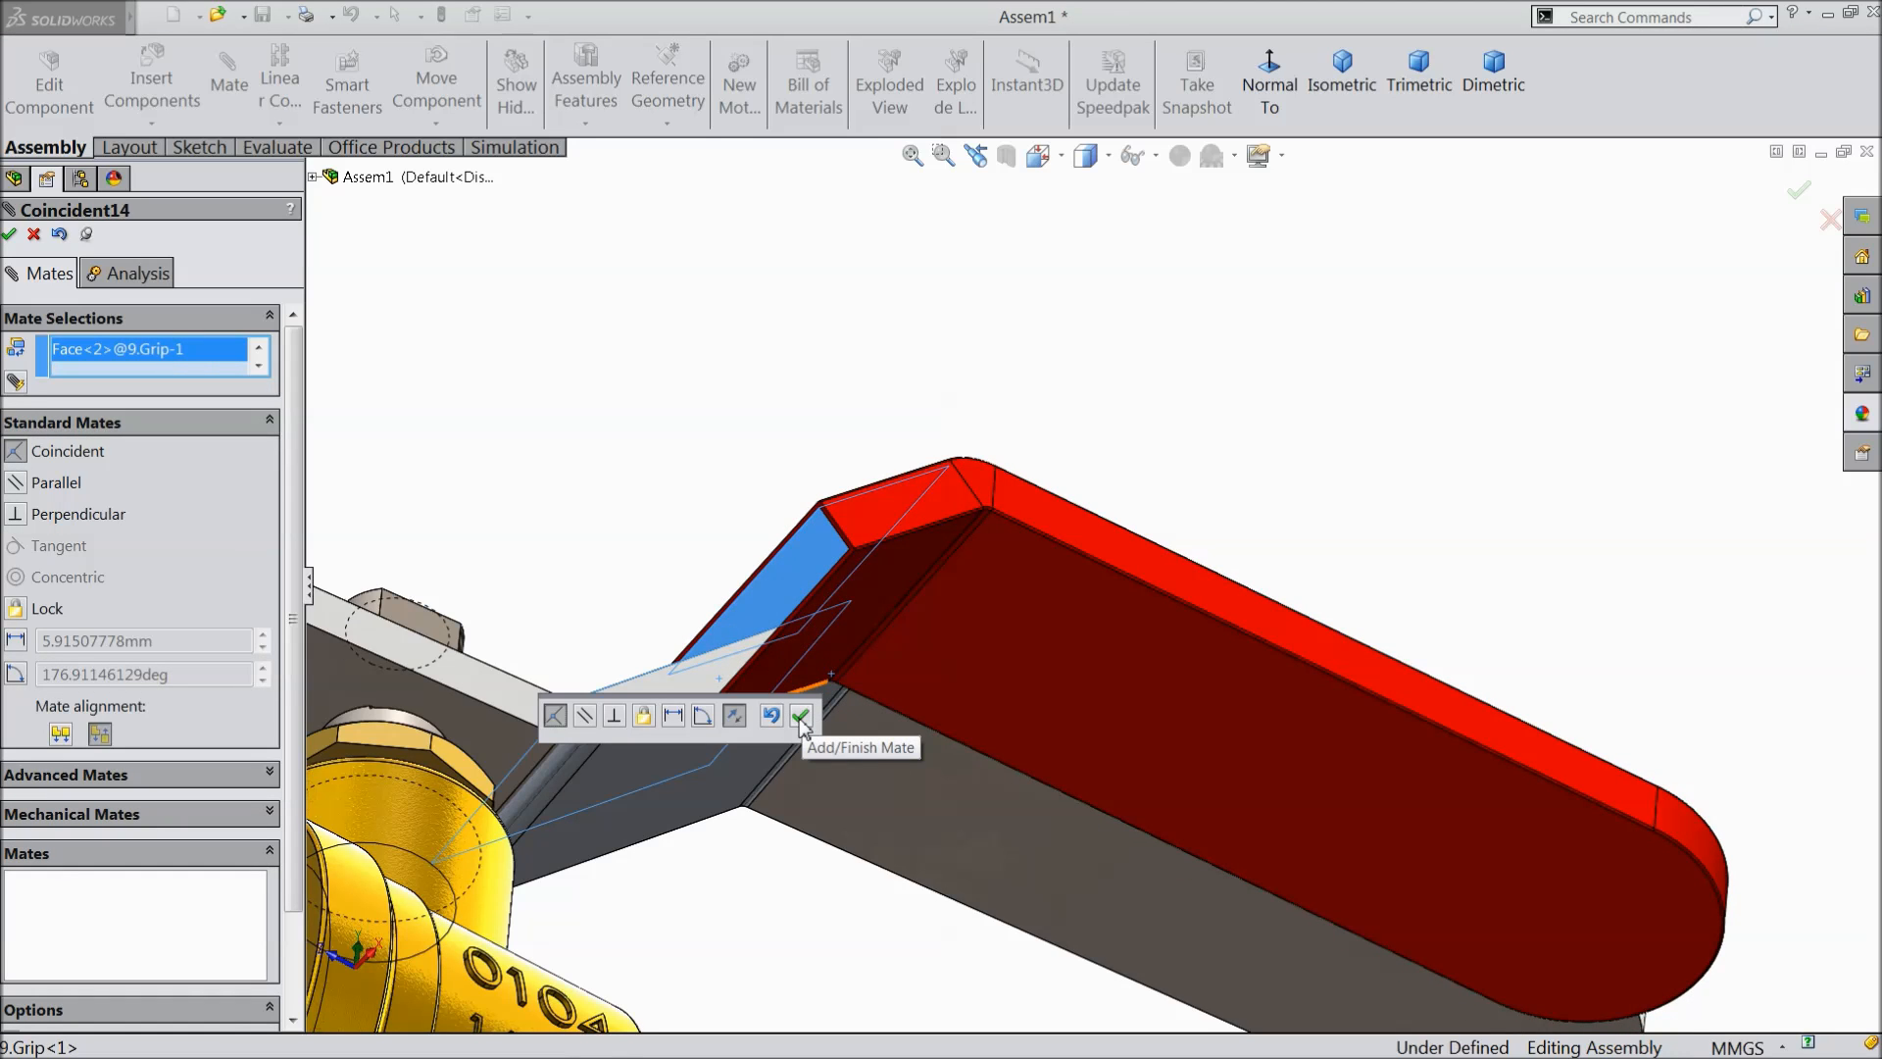
left_click(801, 721)
- Center the grip on the hand lever with a width mate between the lever's two side faces and the grip's two side faces
scroll(799, 676, "up", 4)
middle_click_drag(803, 478, 799, 781)
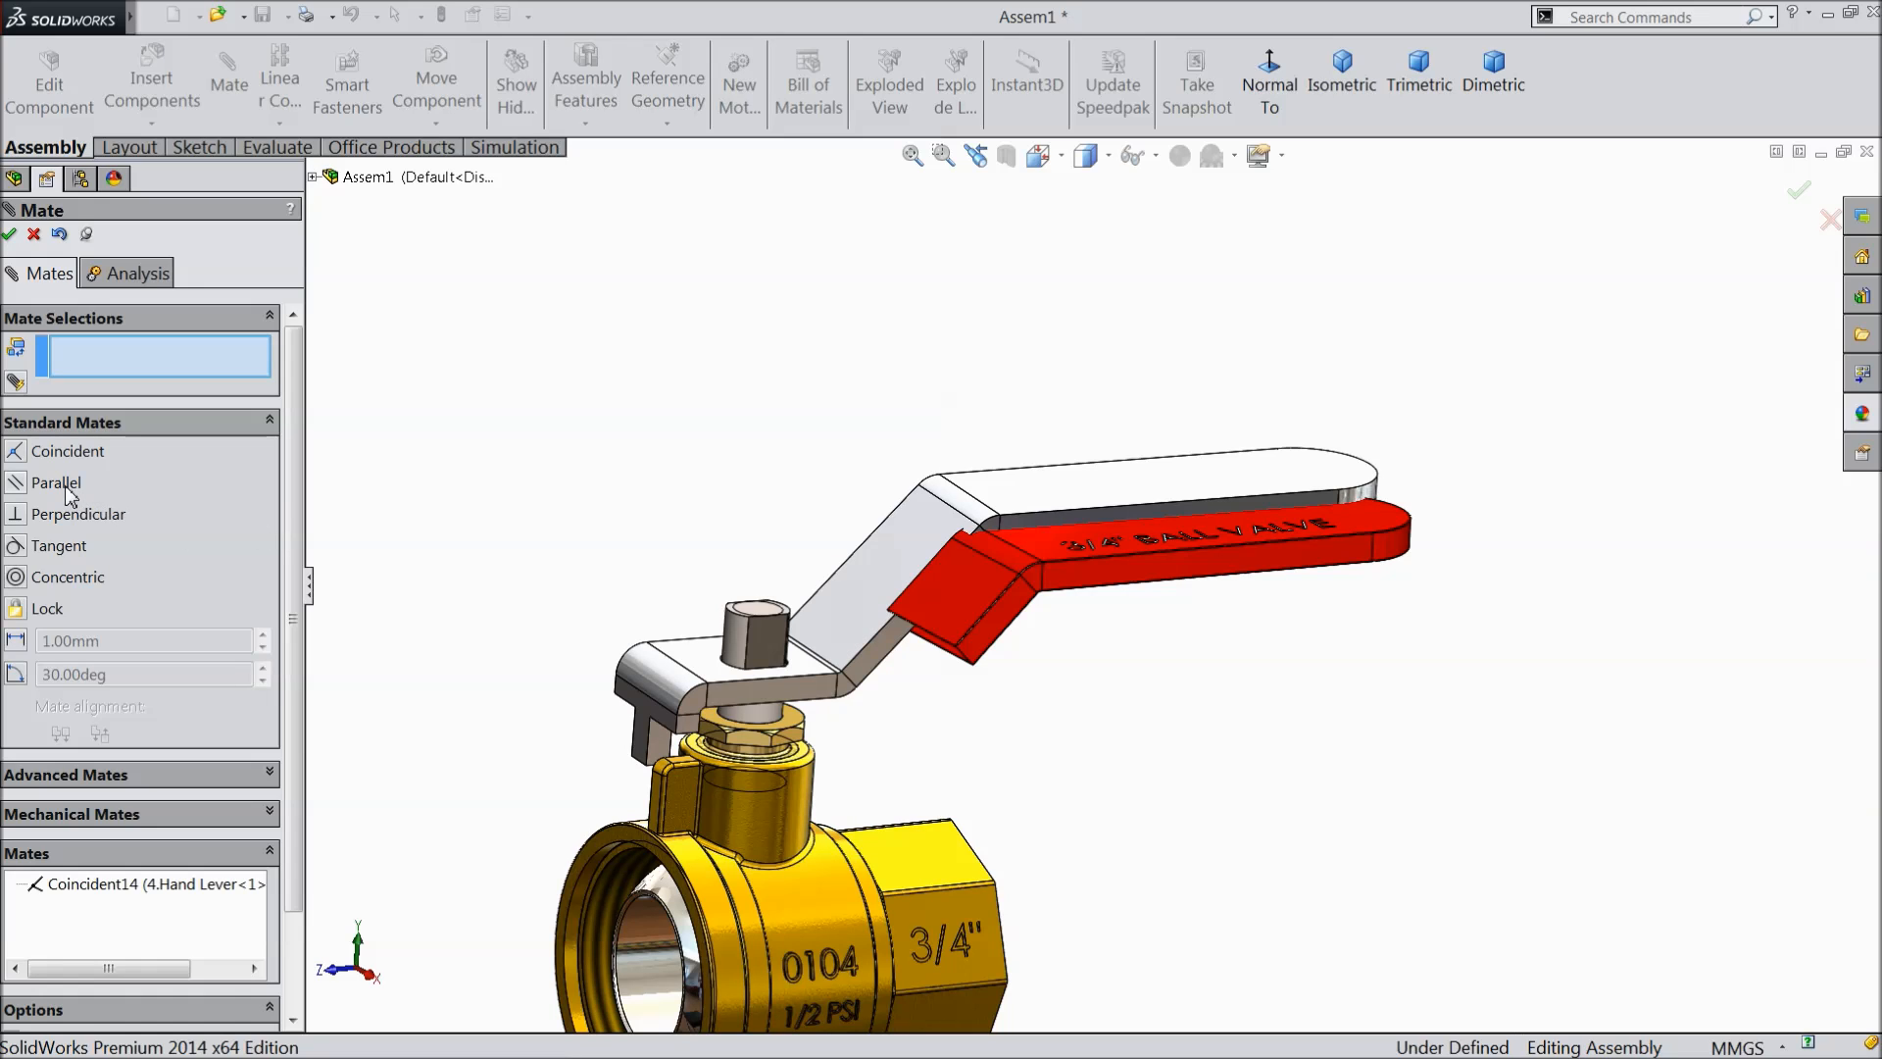
left_click(76, 424)
left_click(87, 460)
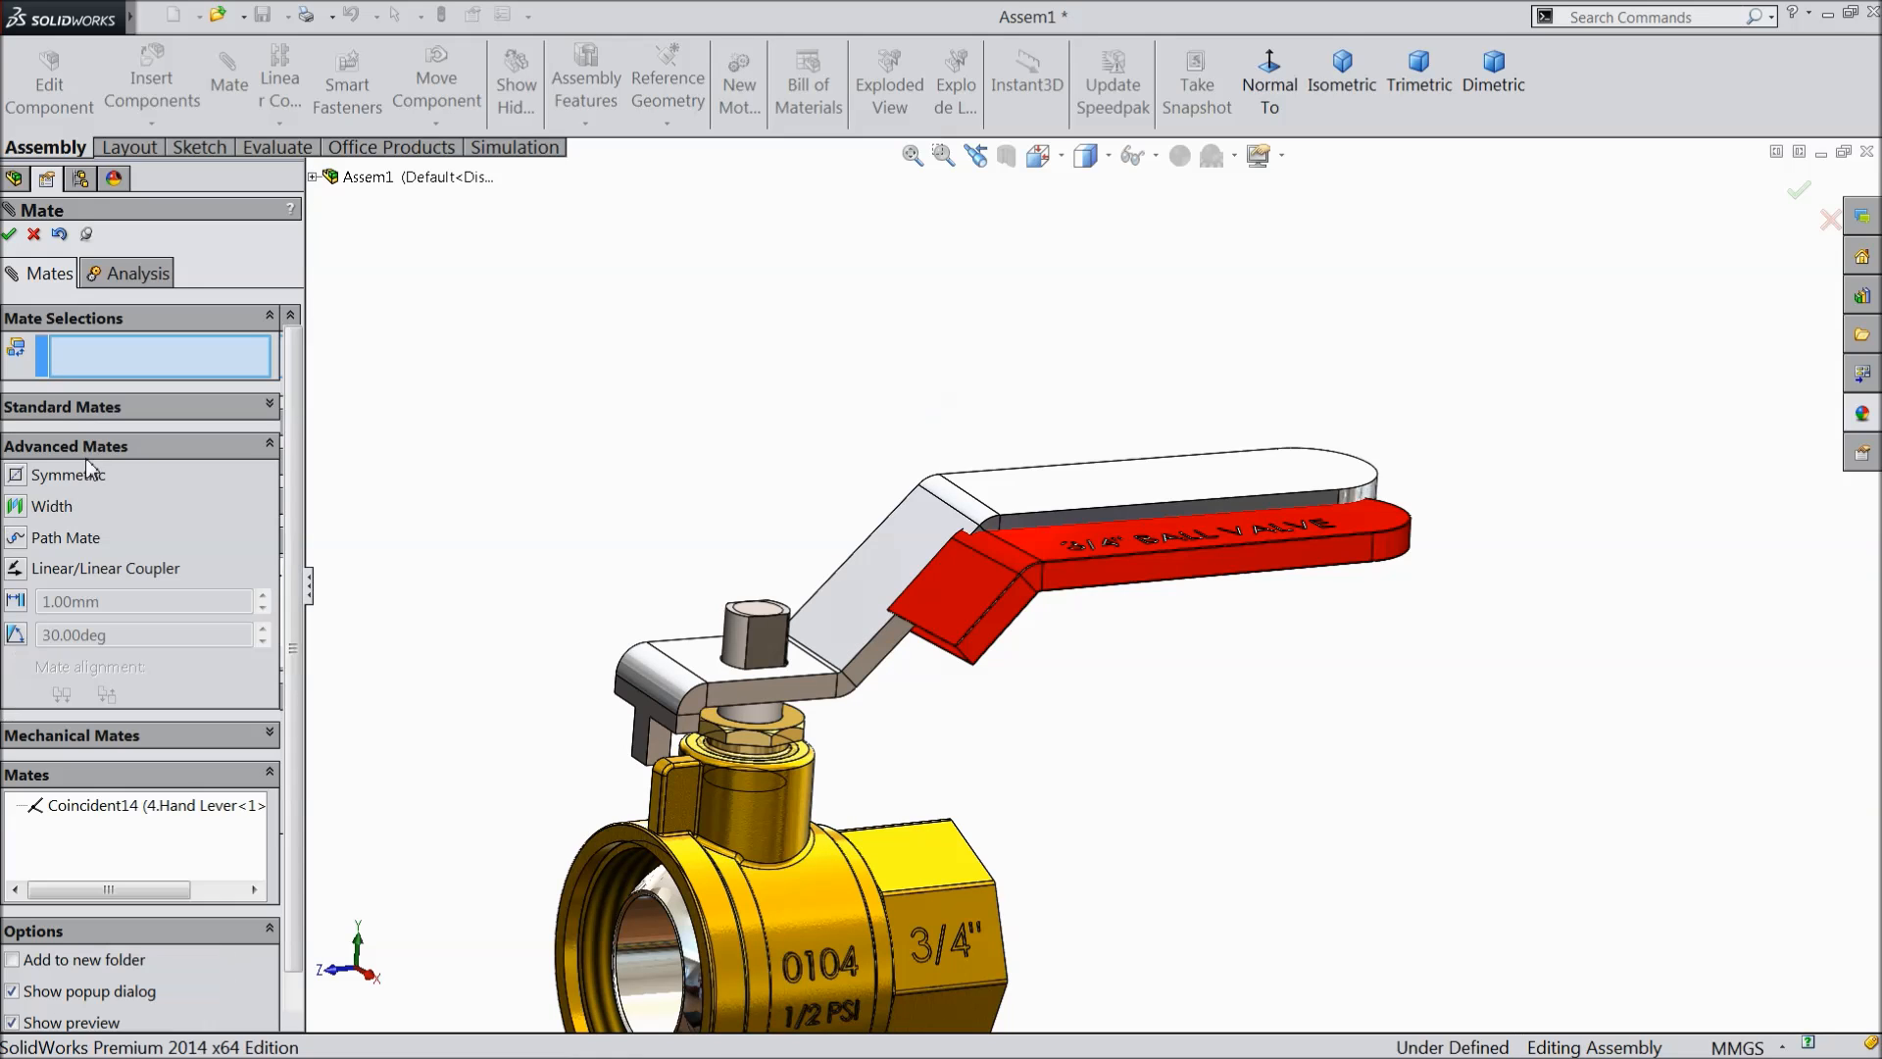
left_click(40, 506)
scroll(1093, 495, "down", 4)
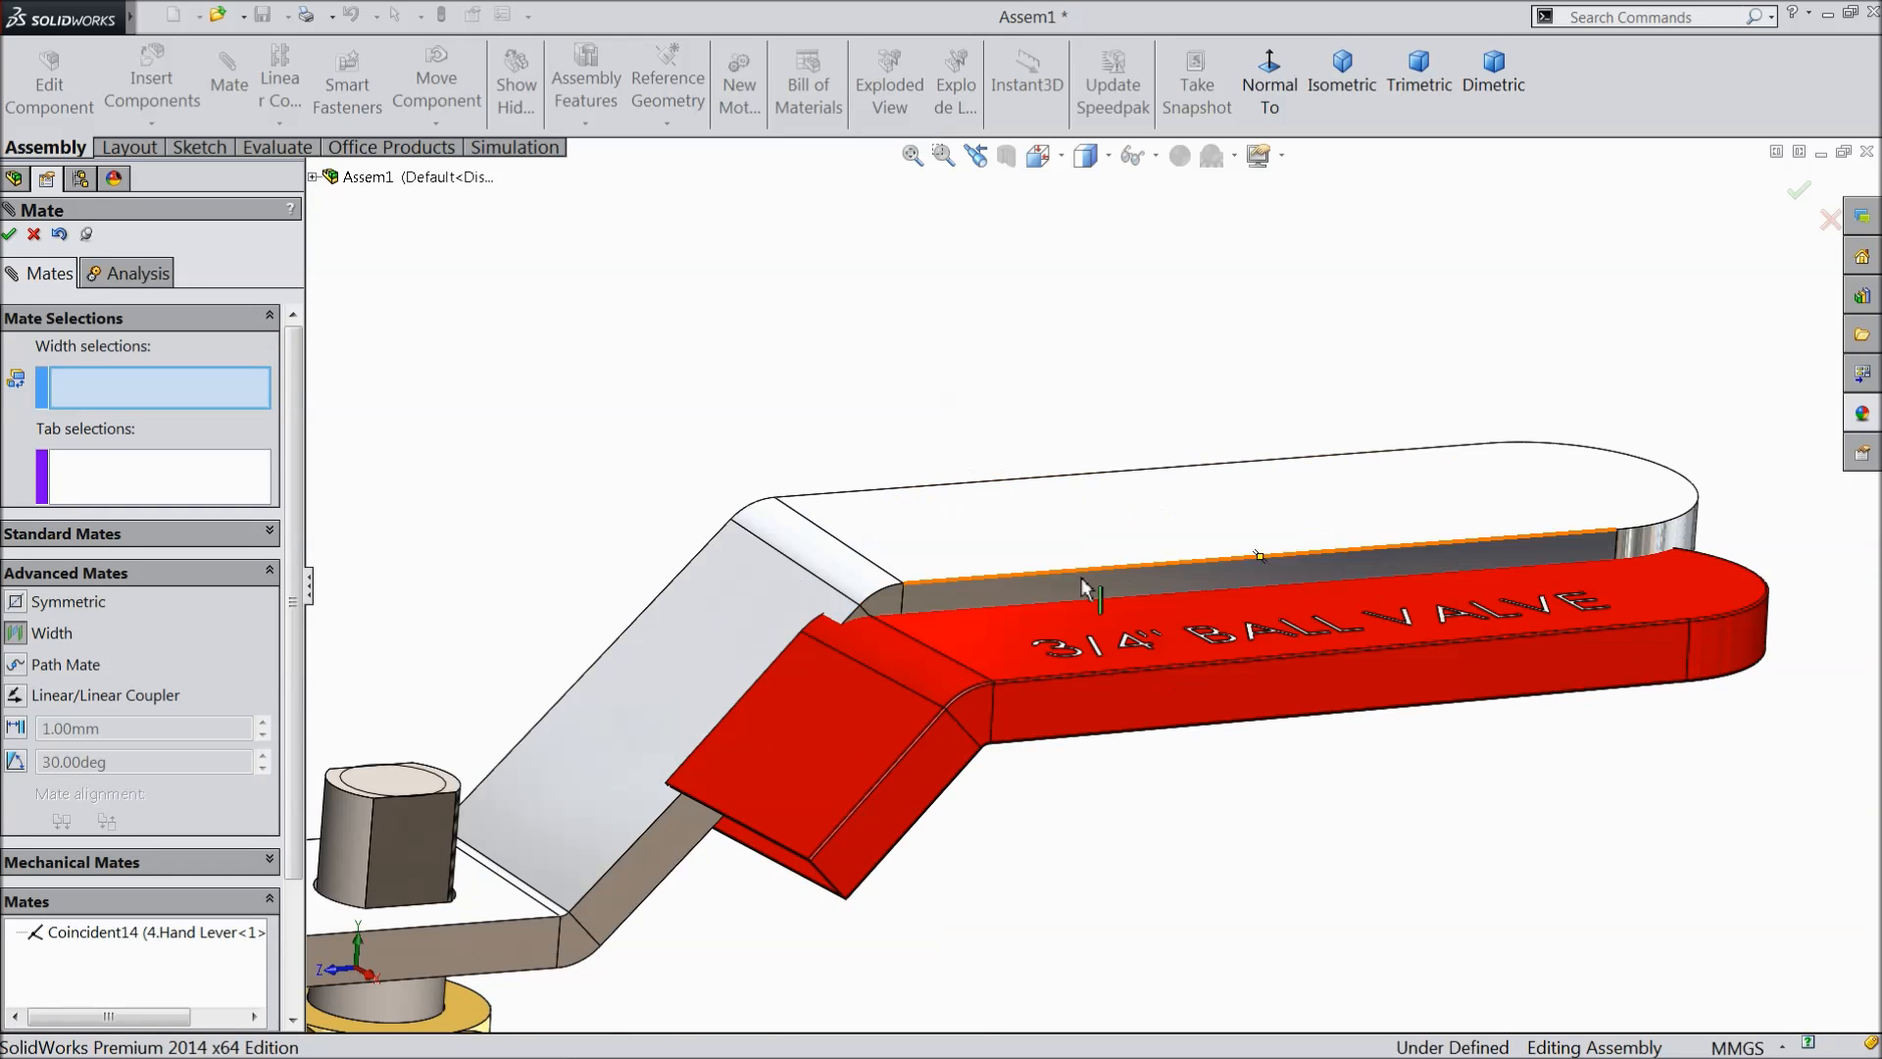
left_click(1018, 566)
middle_click_drag(968, 443, 892, 549)
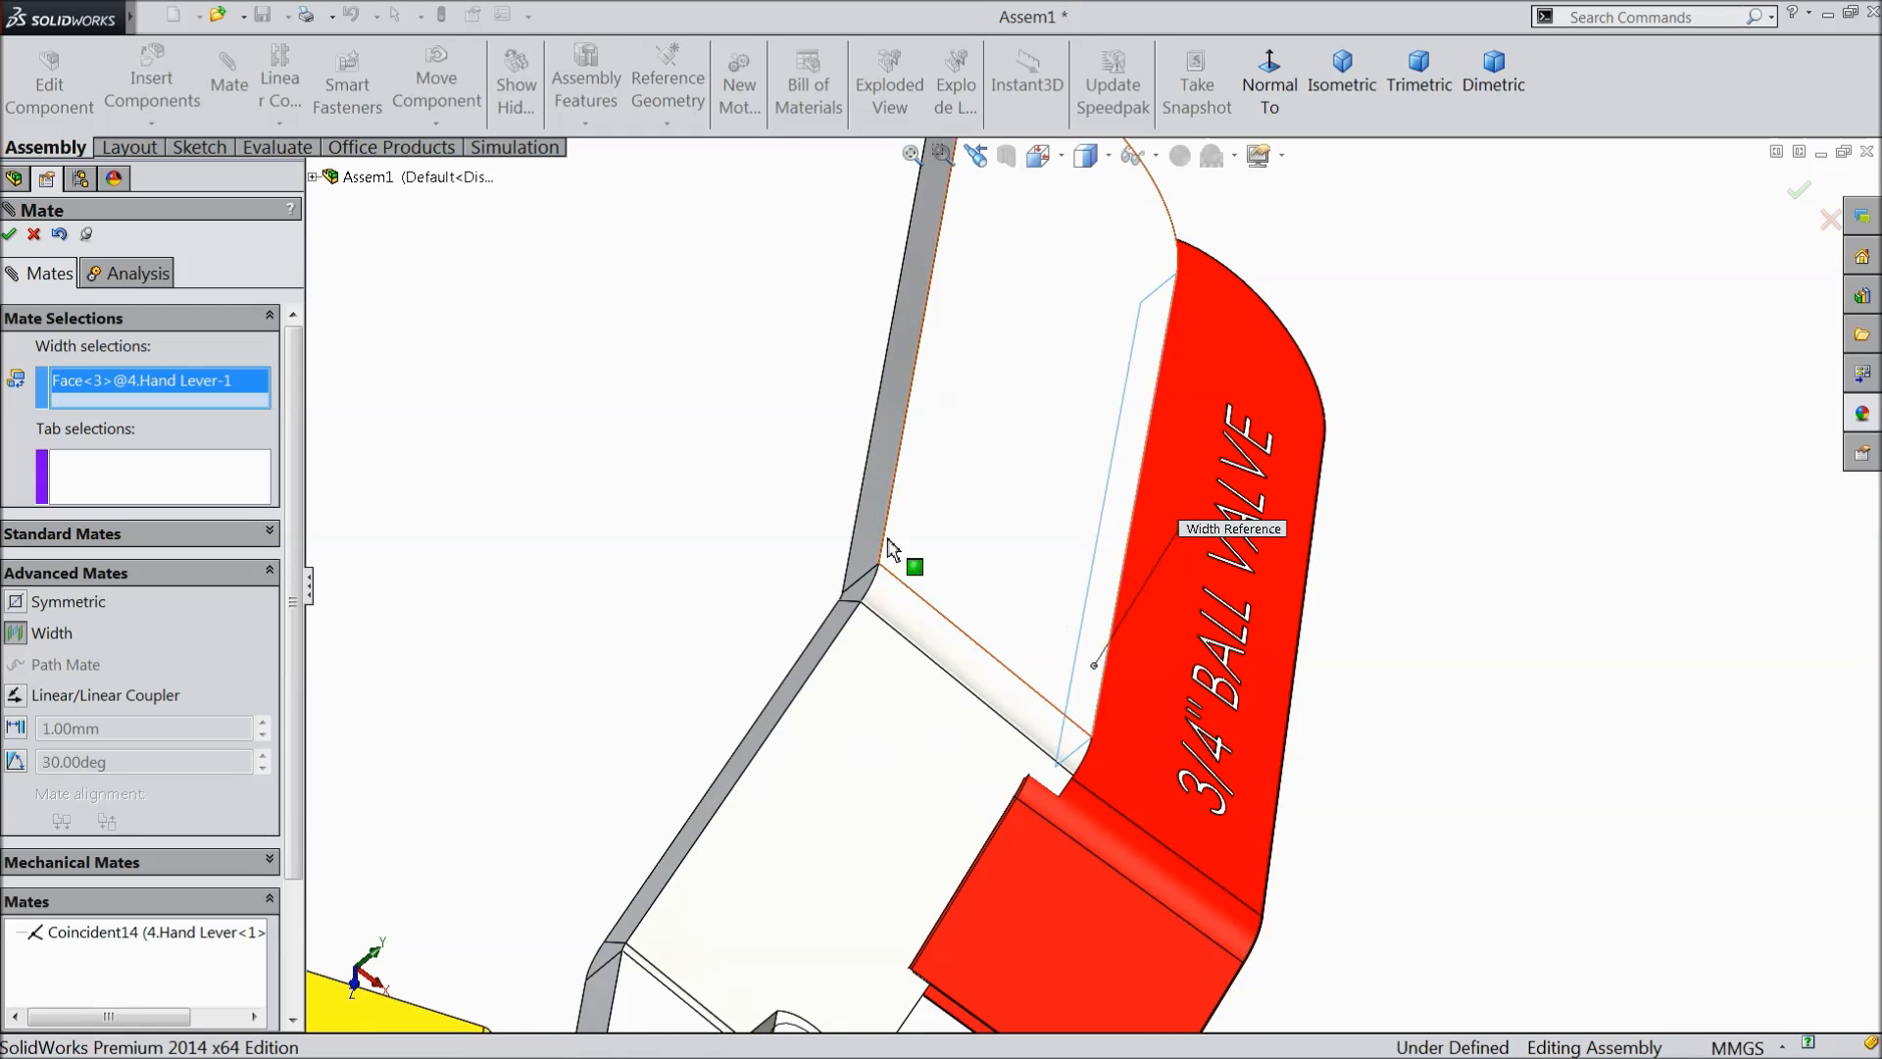
left_click(876, 526)
middle_click_drag(1057, 628, 924, 479)
scroll(1352, 678, "up", 3)
scroll(1352, 678, "up", 1)
left_click_drag(1245, 675, 1327, 701)
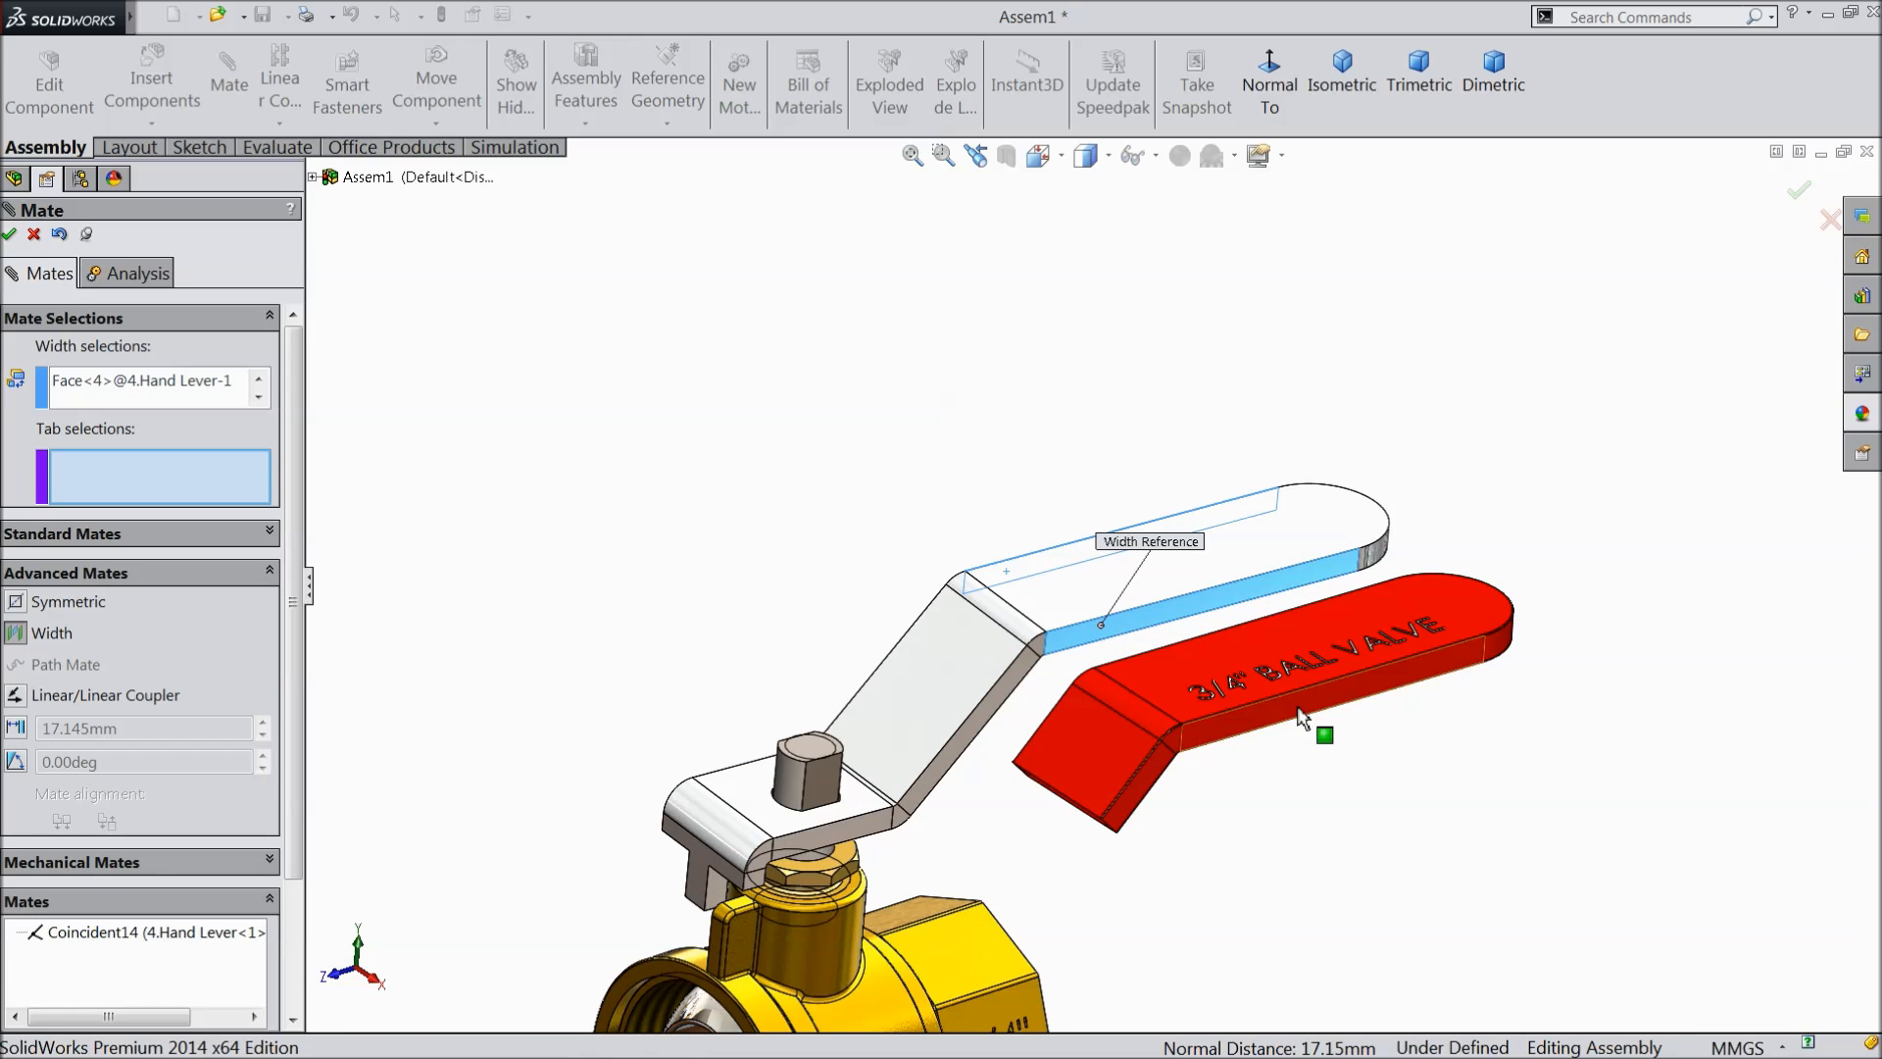
left_click(1302, 717)
middle_click_drag(1275, 676, 1211, 745)
scroll(1272, 676, "down", 3)
left_click(1102, 601)
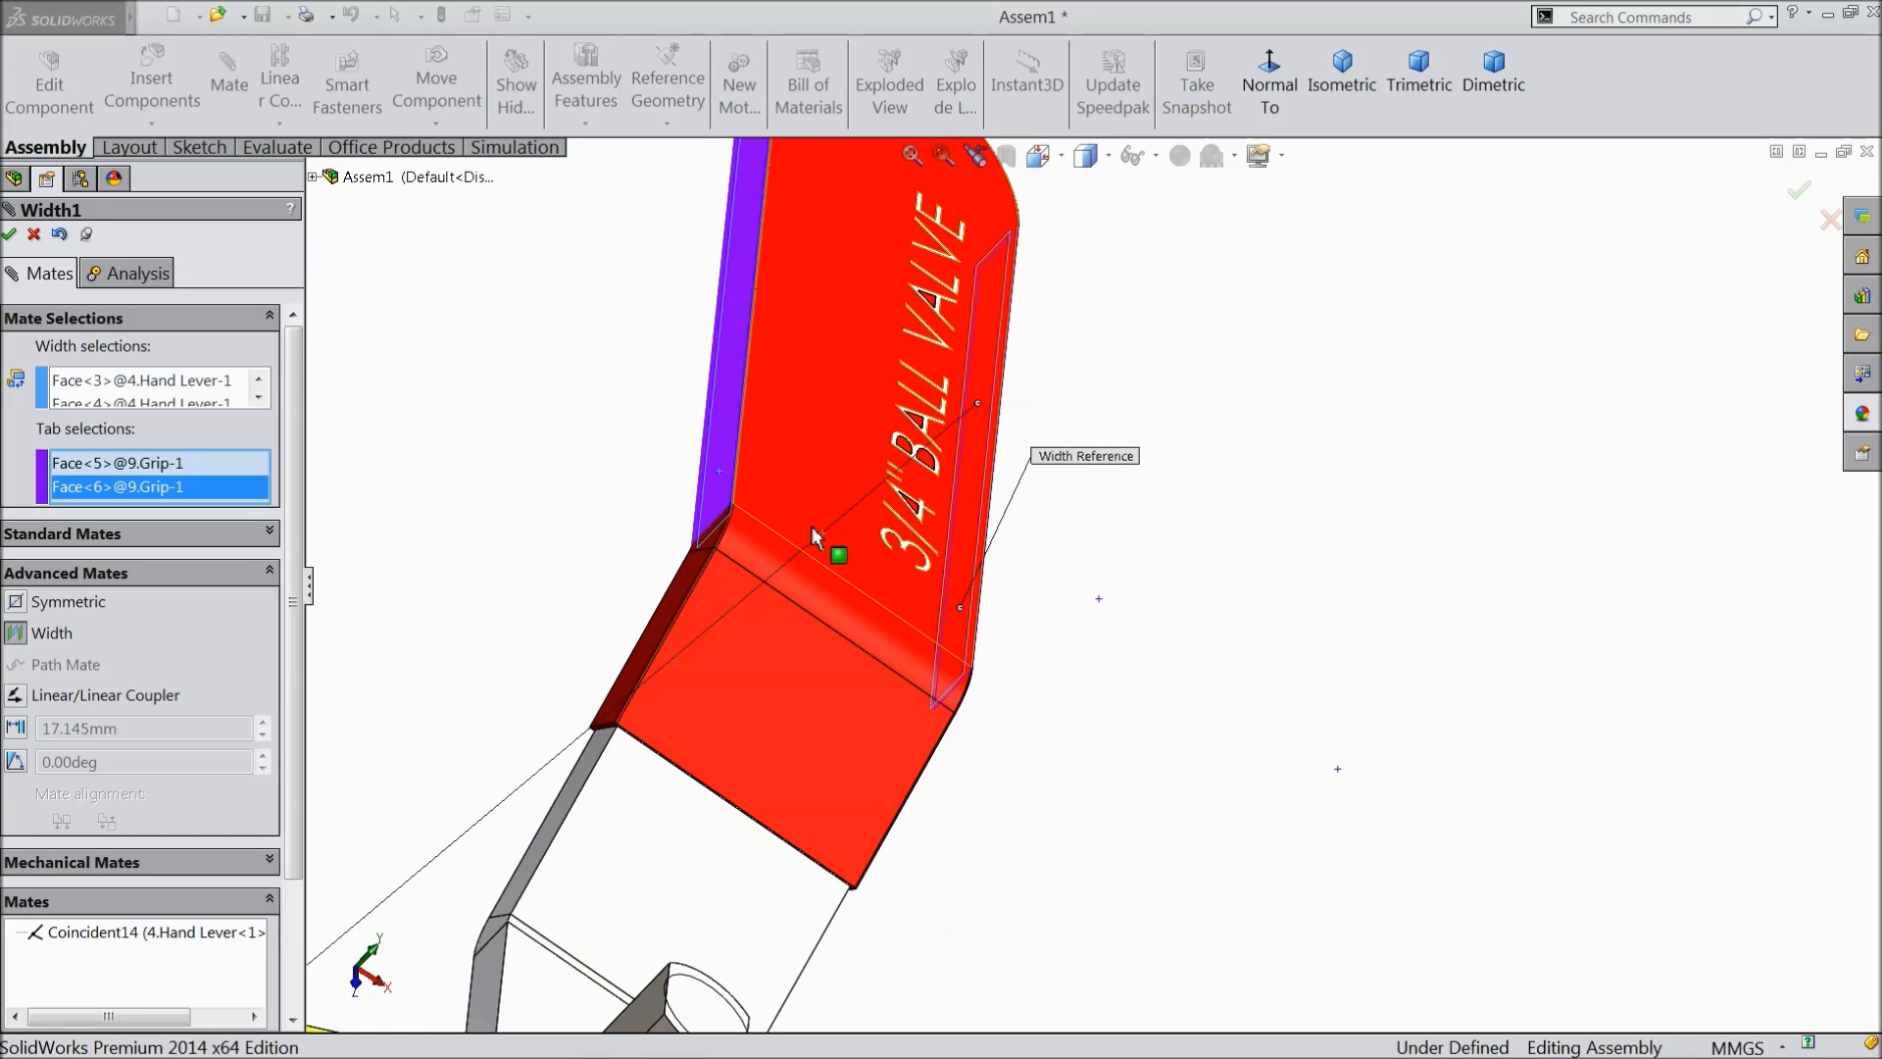
scroll(996, 608, "up", 4)
middle_click_drag(995, 608, 851, 567)
left_click(10, 235)
- Add a concentric mate between the rounded end faces of the hand lever and the grip, and close the Mate command
scroll(1271, 557, "down", 5)
middle_click_drag(1271, 557, 1492, 415)
middle_click_drag(1565, 542, 1499, 559)
scroll(1298, 651, "down", 4)
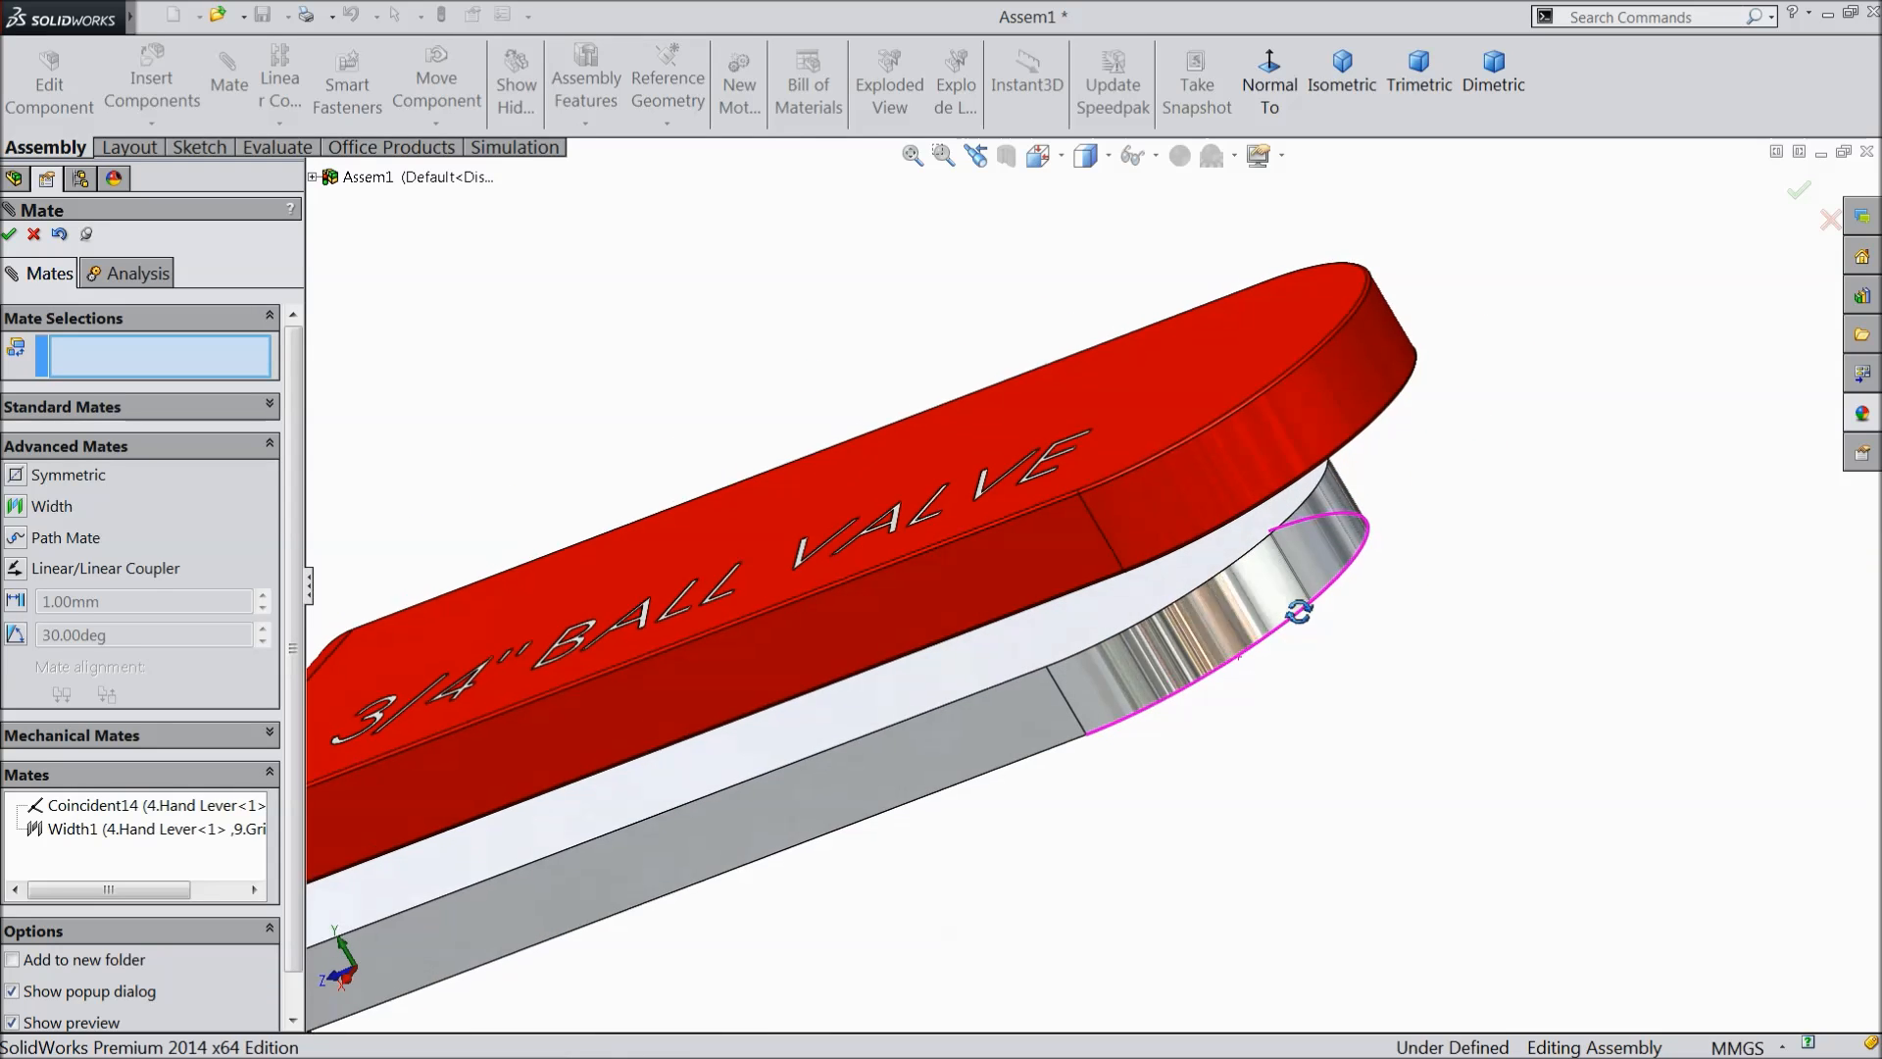
left_click(1316, 605)
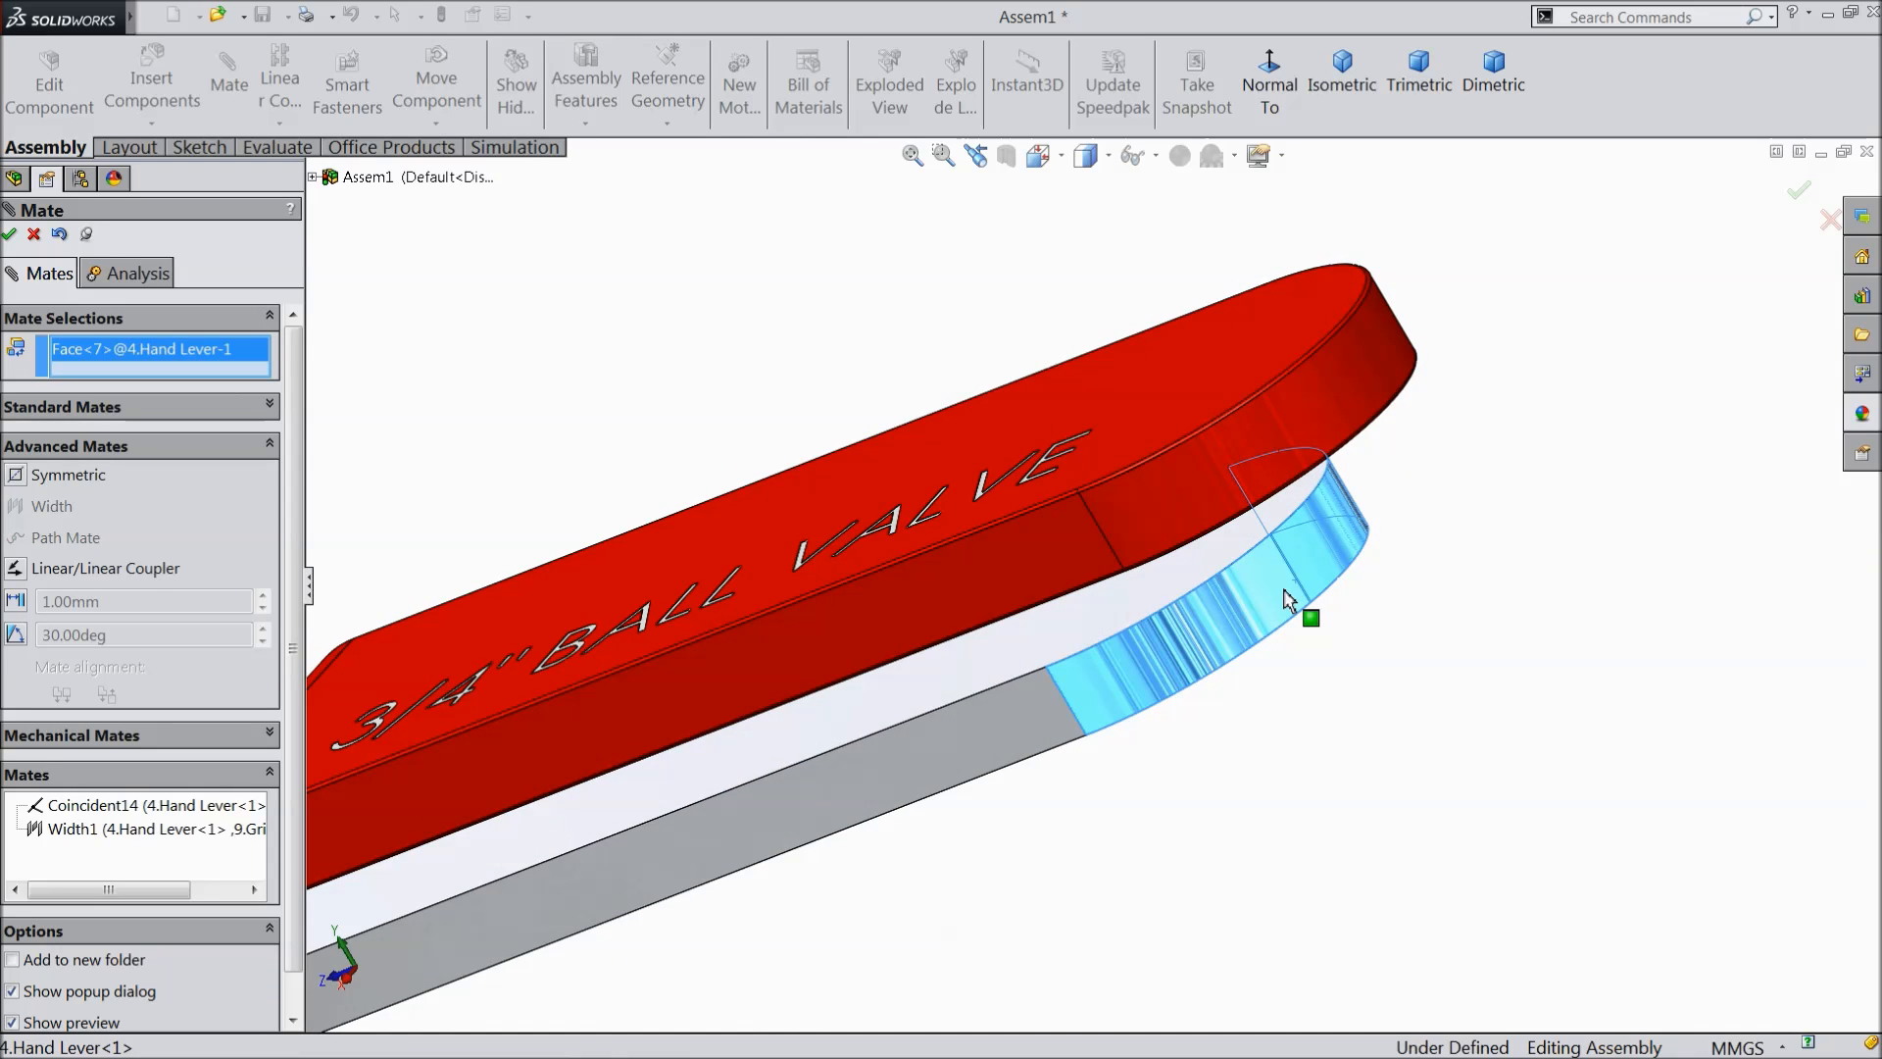
left_click(1300, 433)
left_click(114, 406)
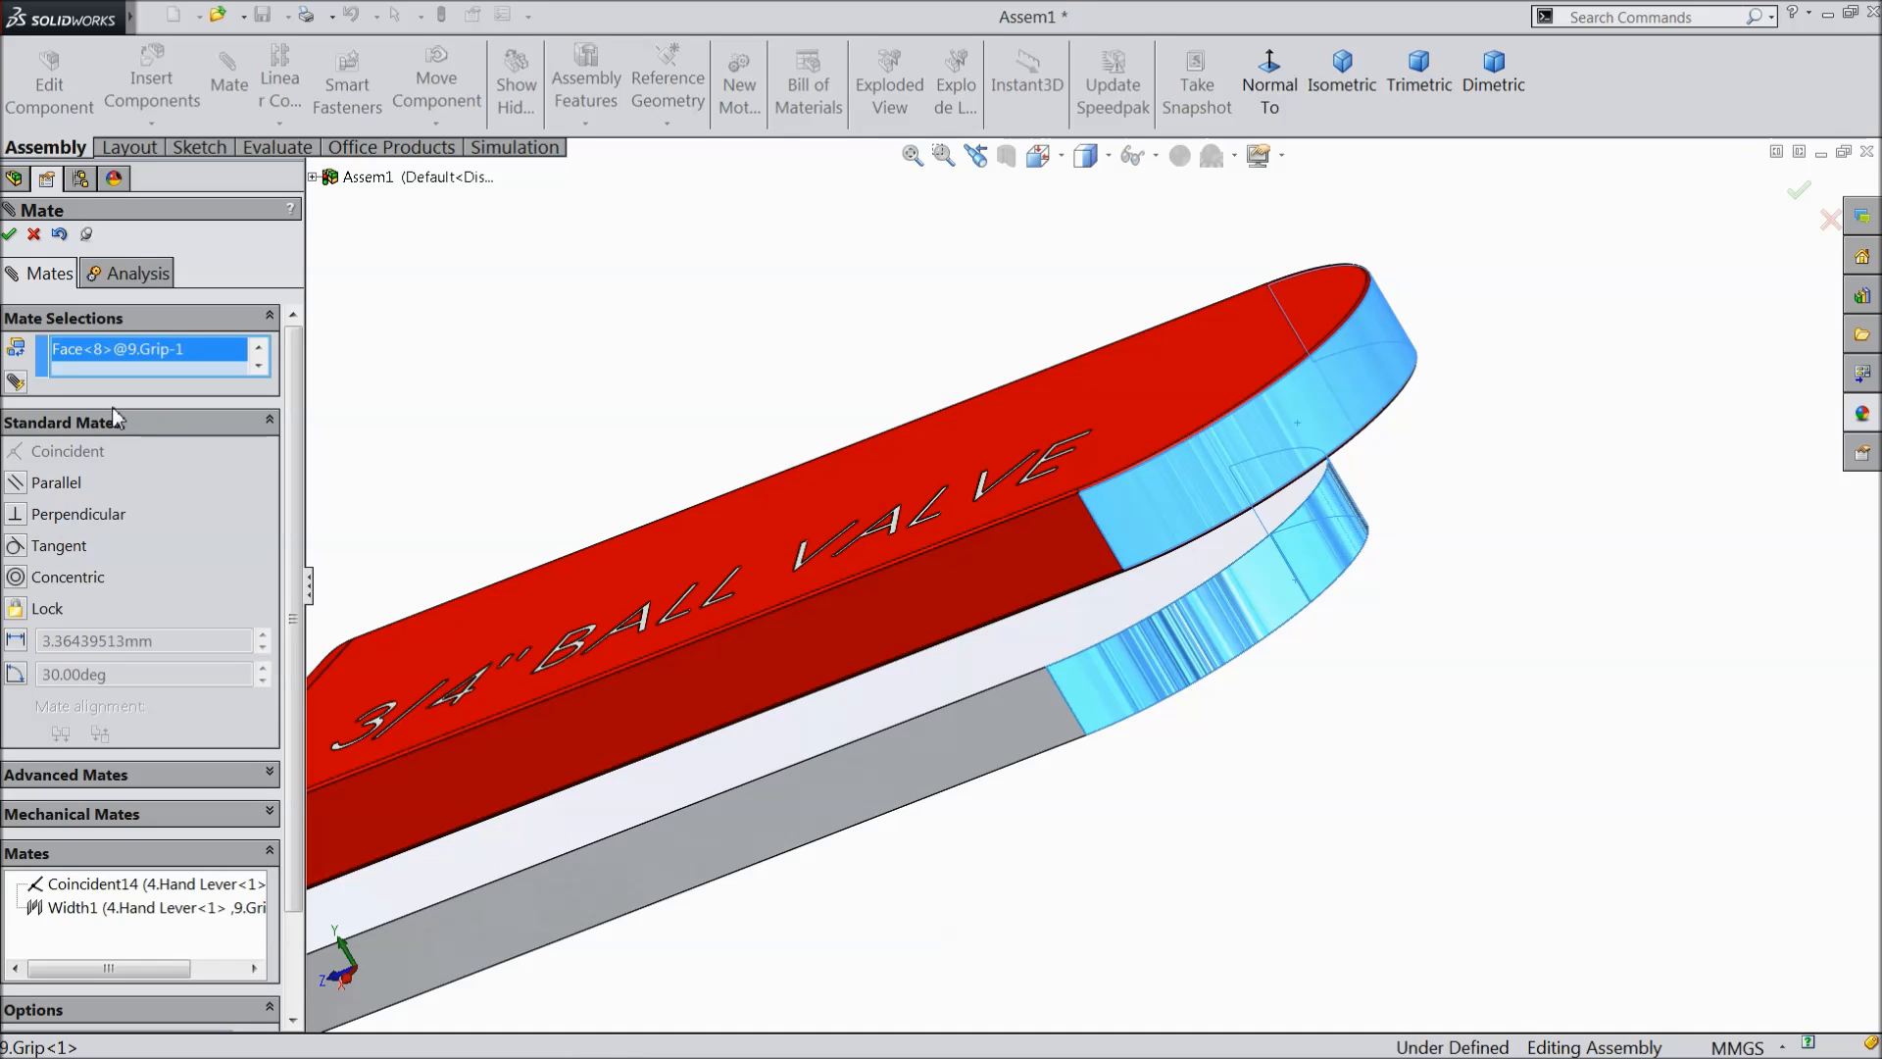
left_click(16, 579)
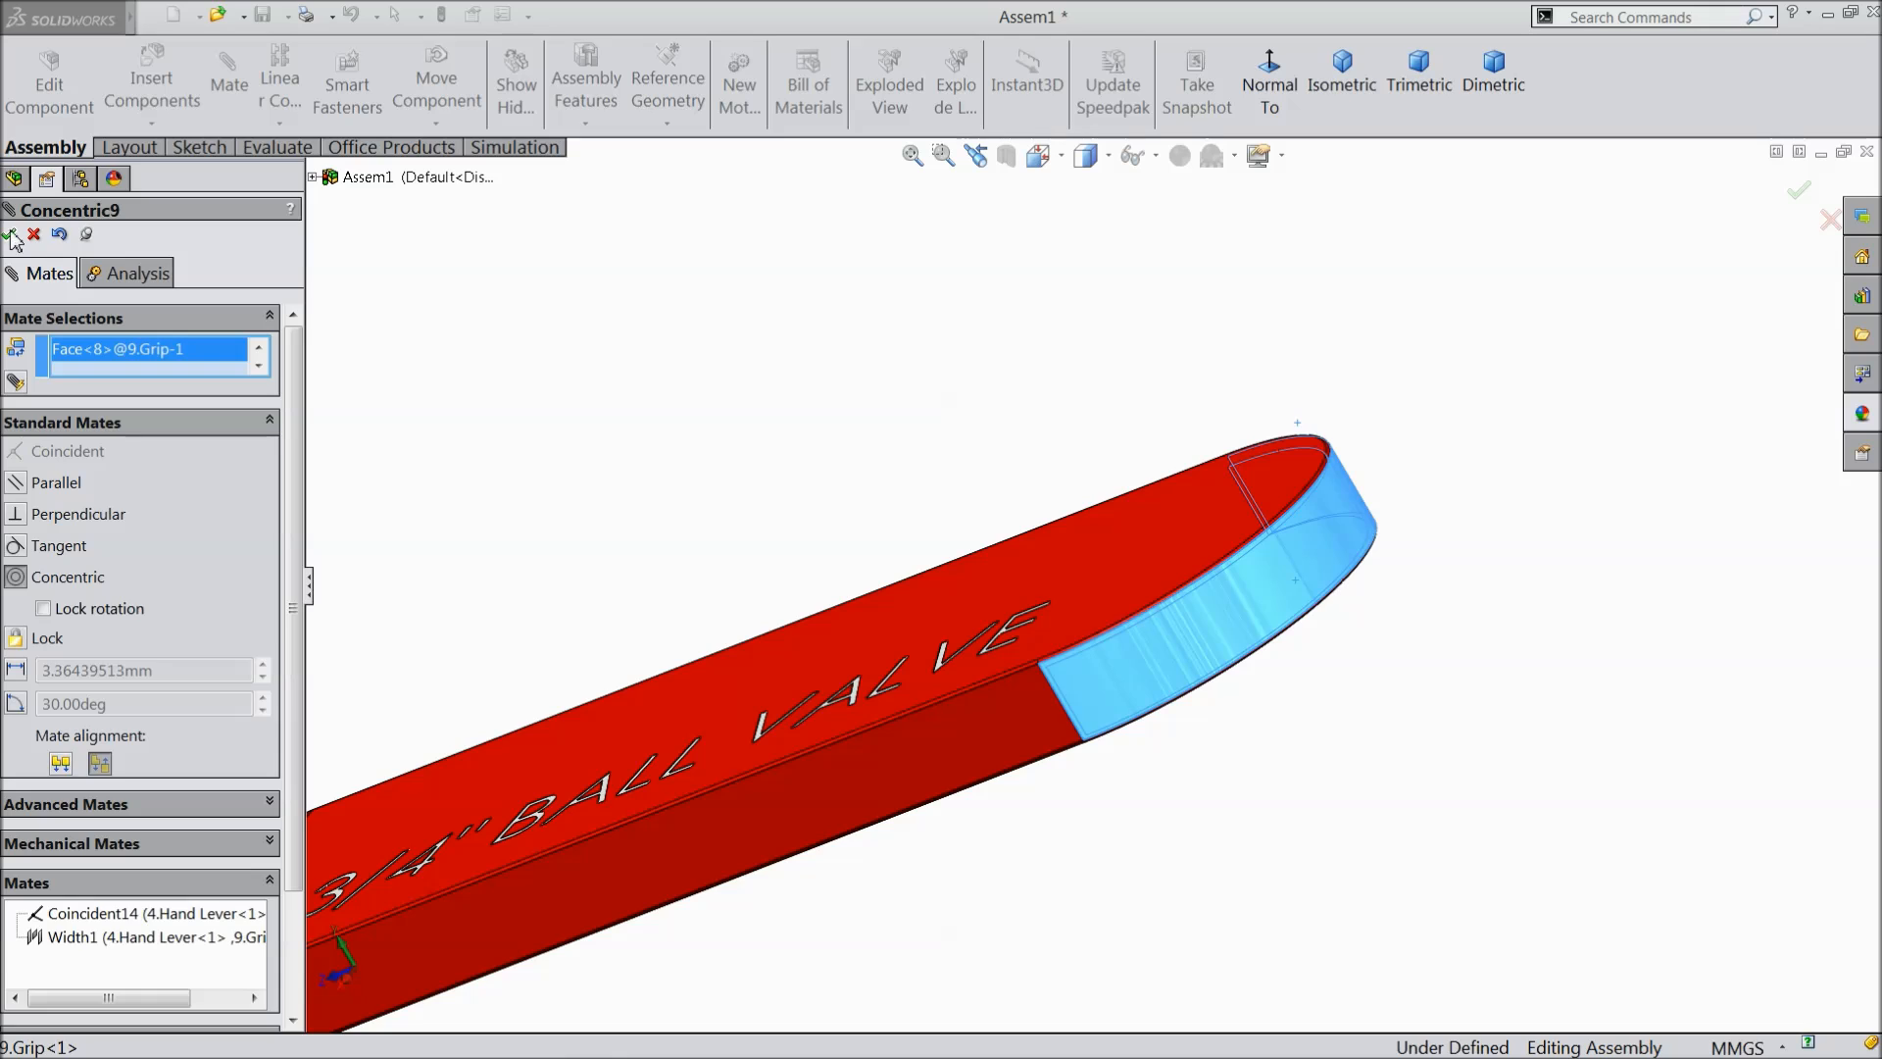
left_click(12, 236)
left_click(12, 236)
scroll(853, 549, "up", 3)
middle_click_drag(862, 584, 931, 497)
scroll(931, 497, "down", 5)
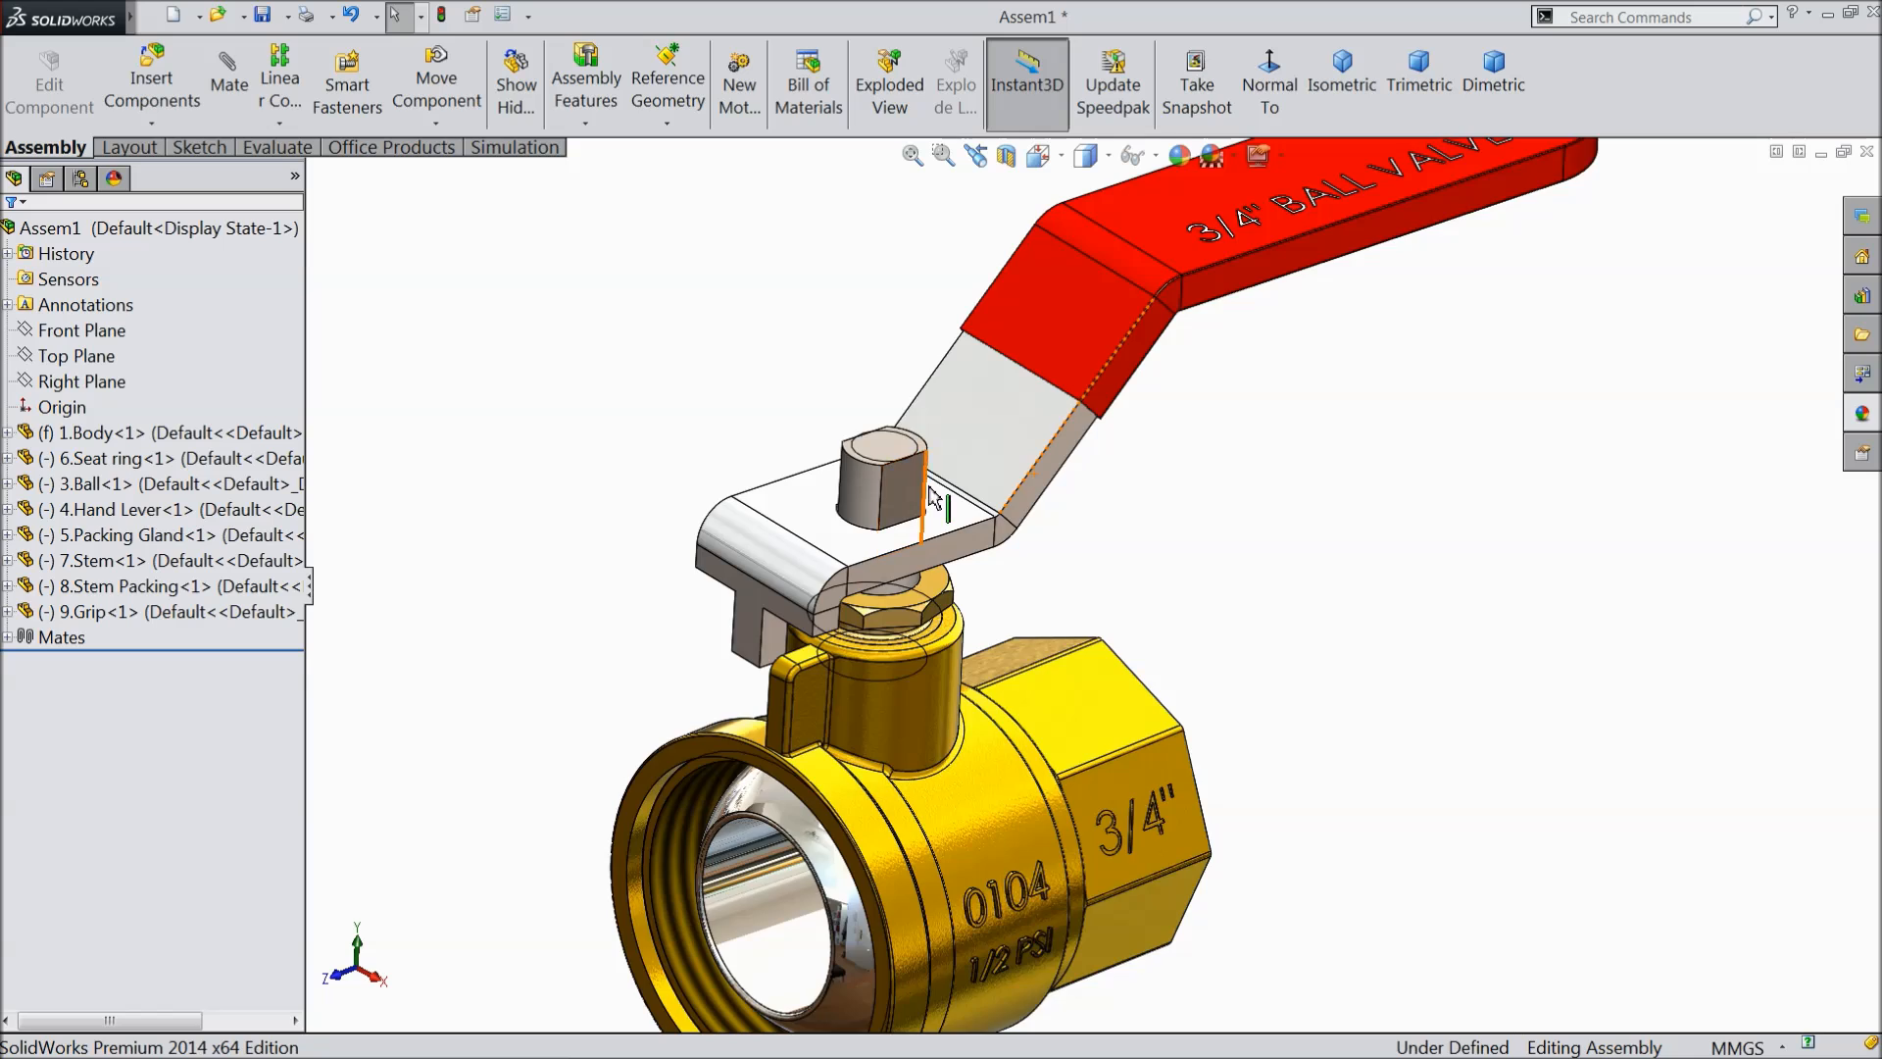
scroll(931, 497, "up", 4)
scroll(1225, 510, "down", 1)
middle_click_drag(1120, 632, 1097, 621)
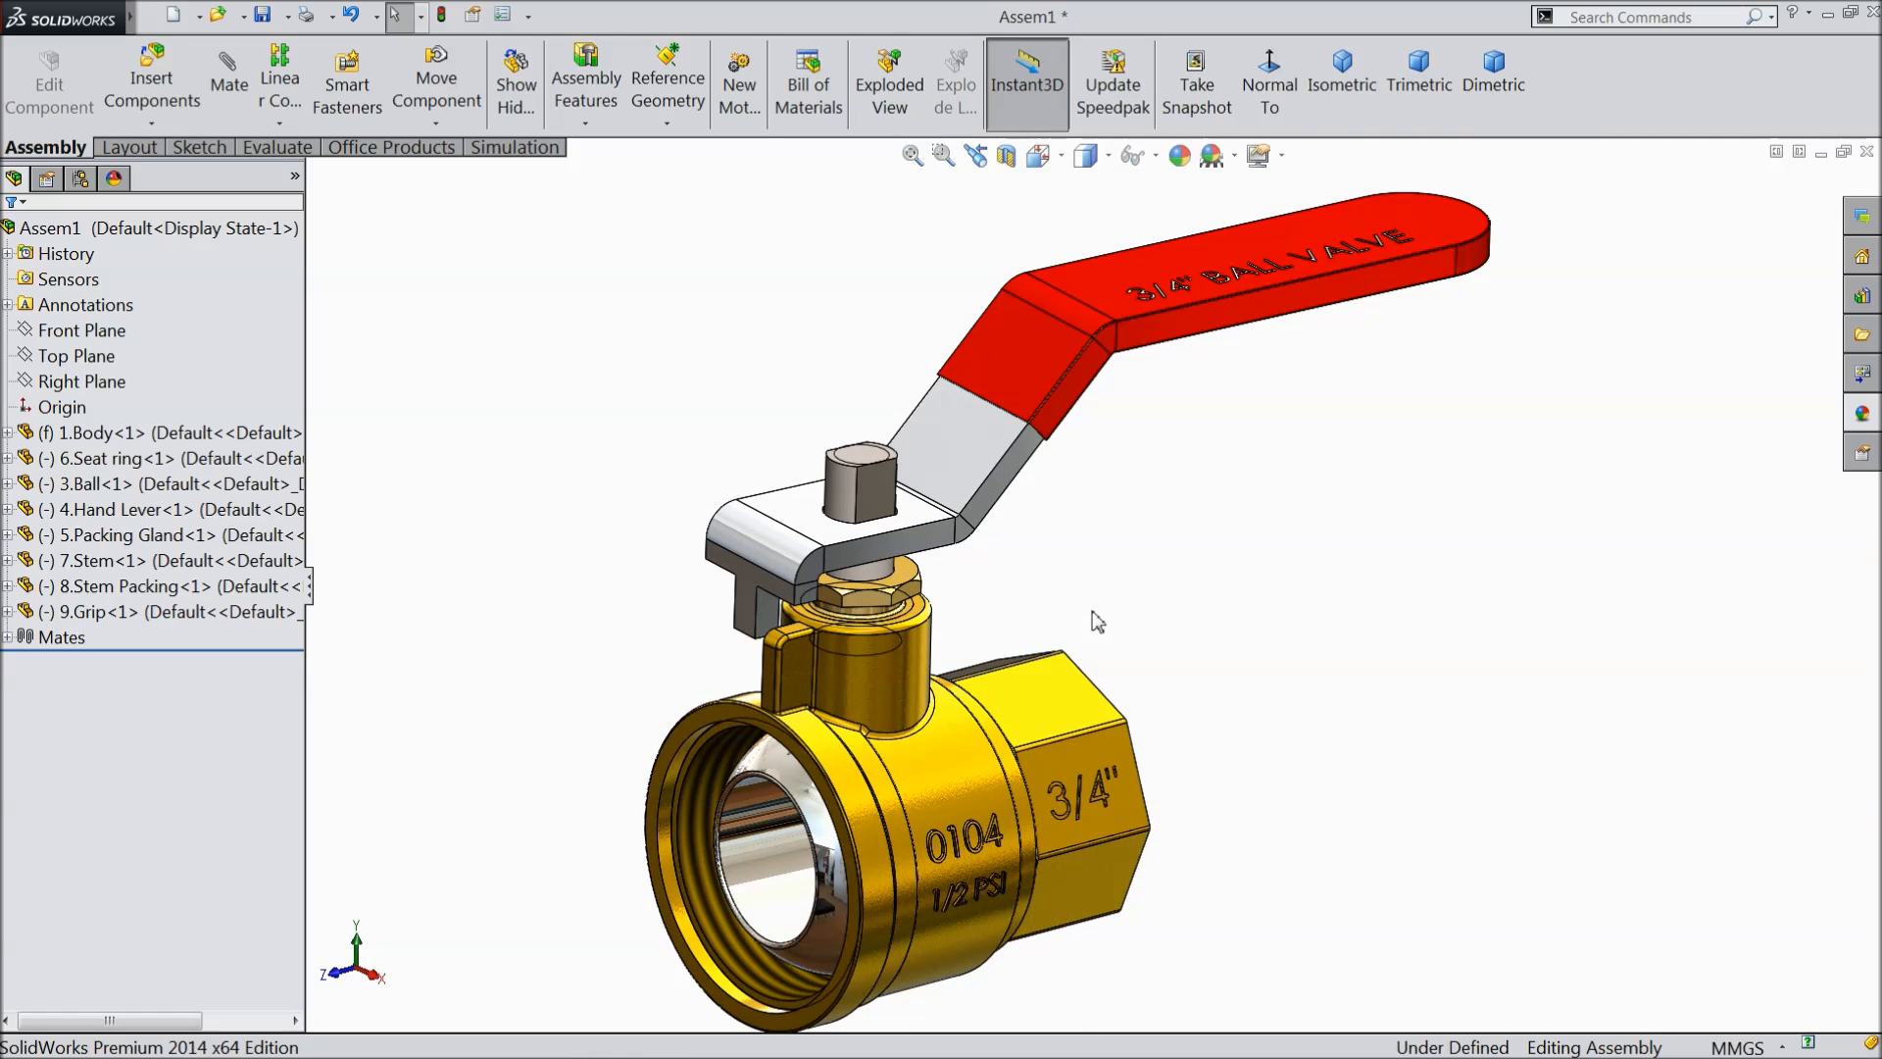
- Add in the Toolbox from the Design Library and open its ANSI Inch hex nuts
left_click(1862, 296)
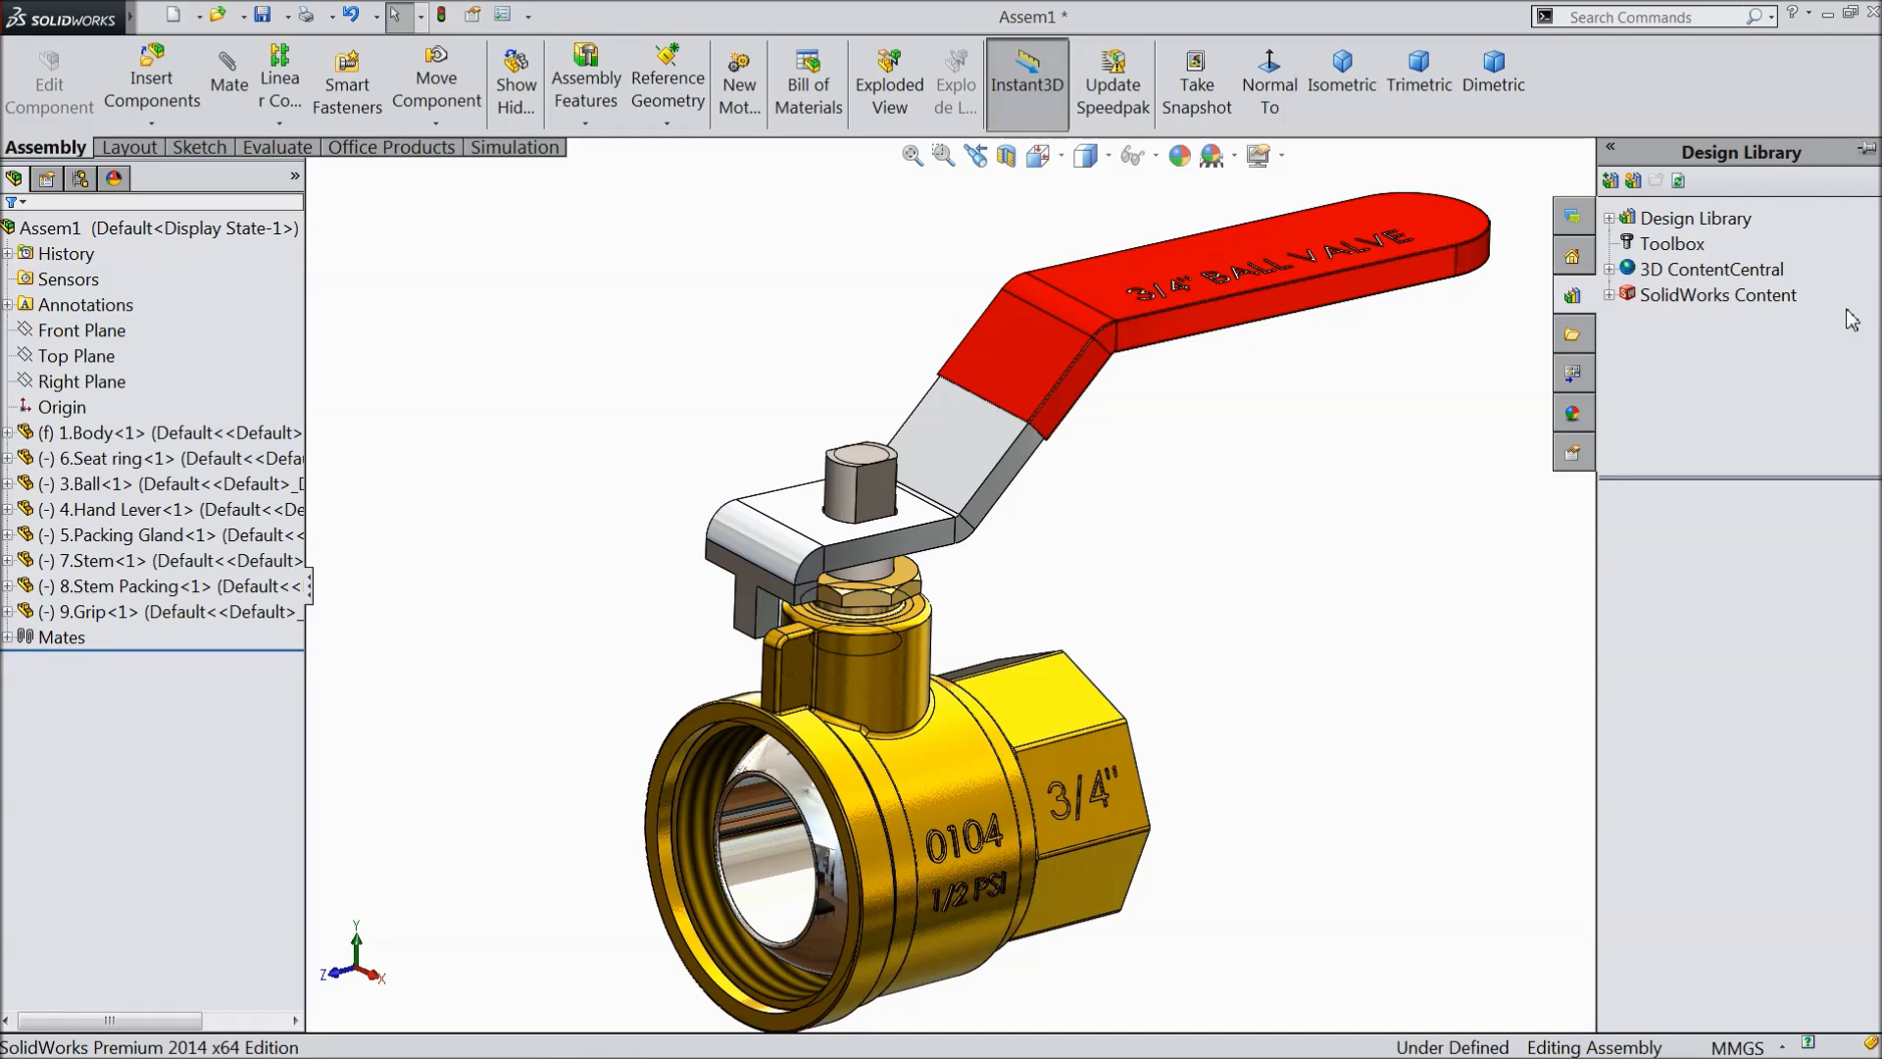
left_click(1666, 245)
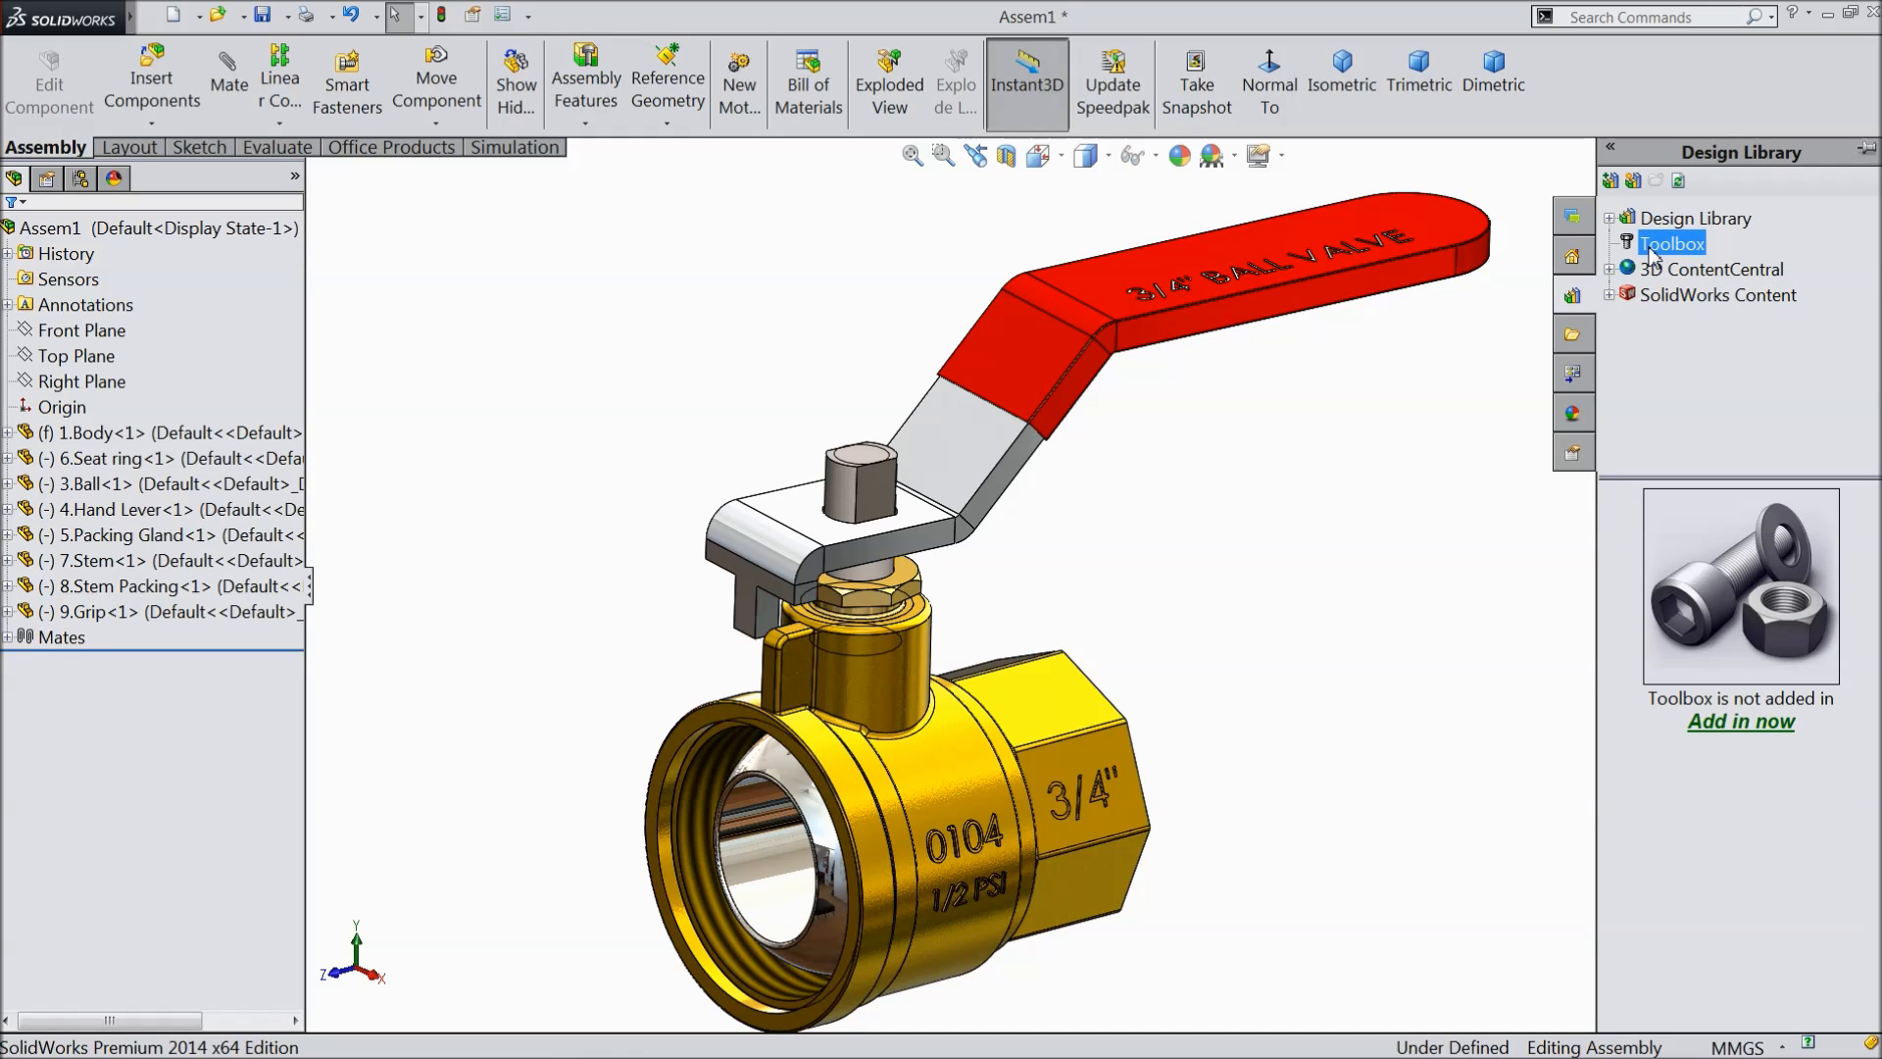
left_click(1720, 719)
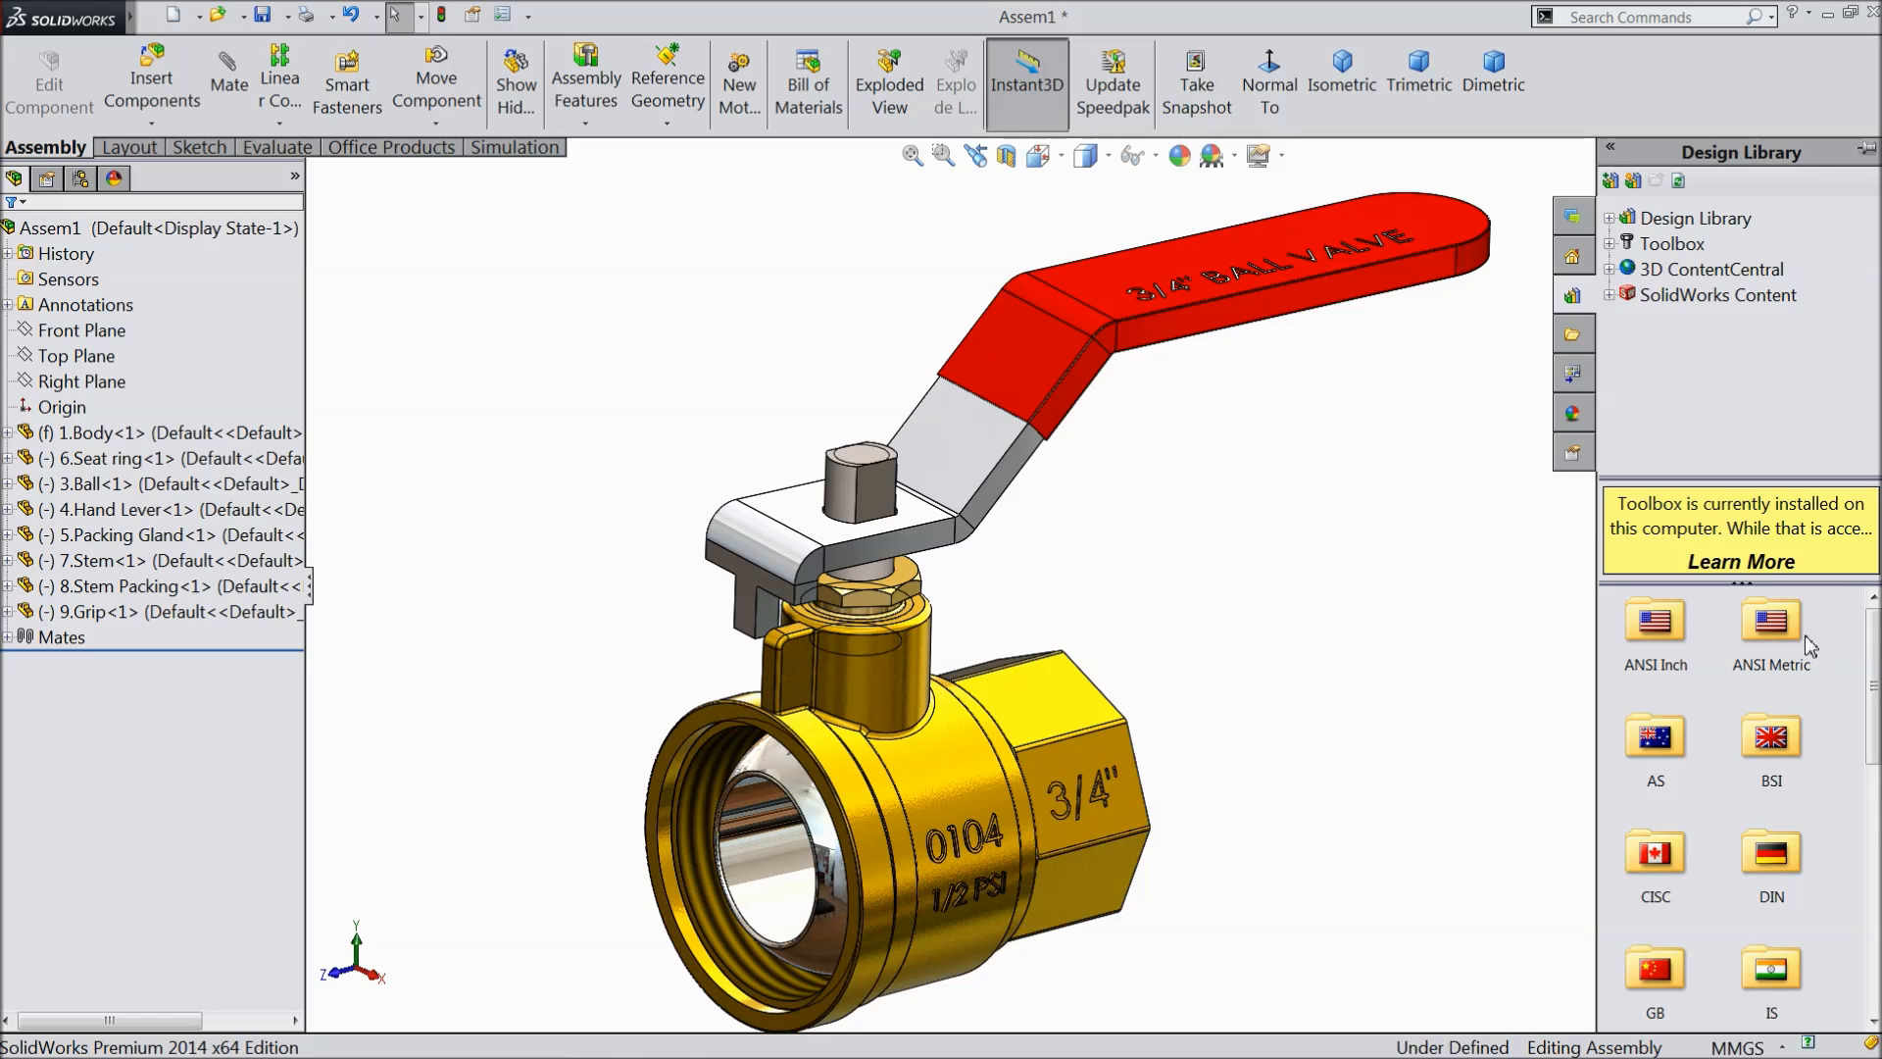
double_click(1656, 628)
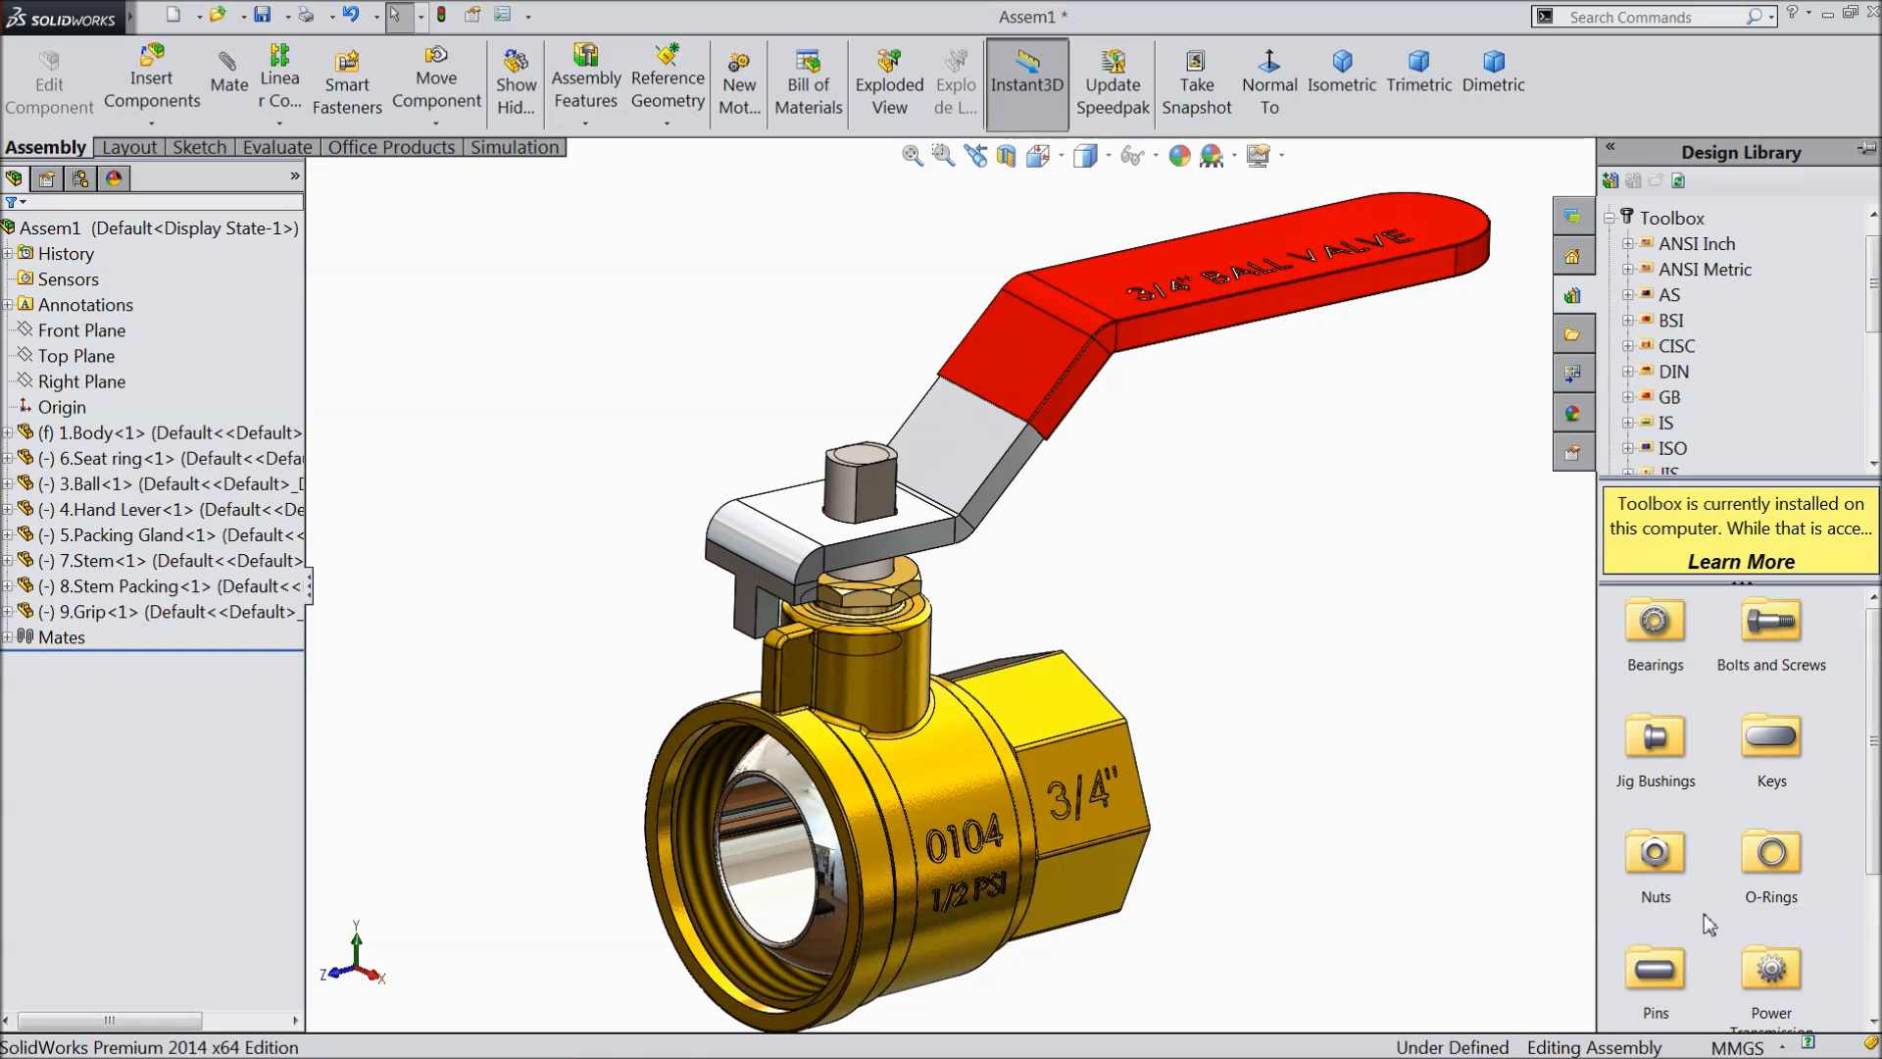
double_click(1666, 856)
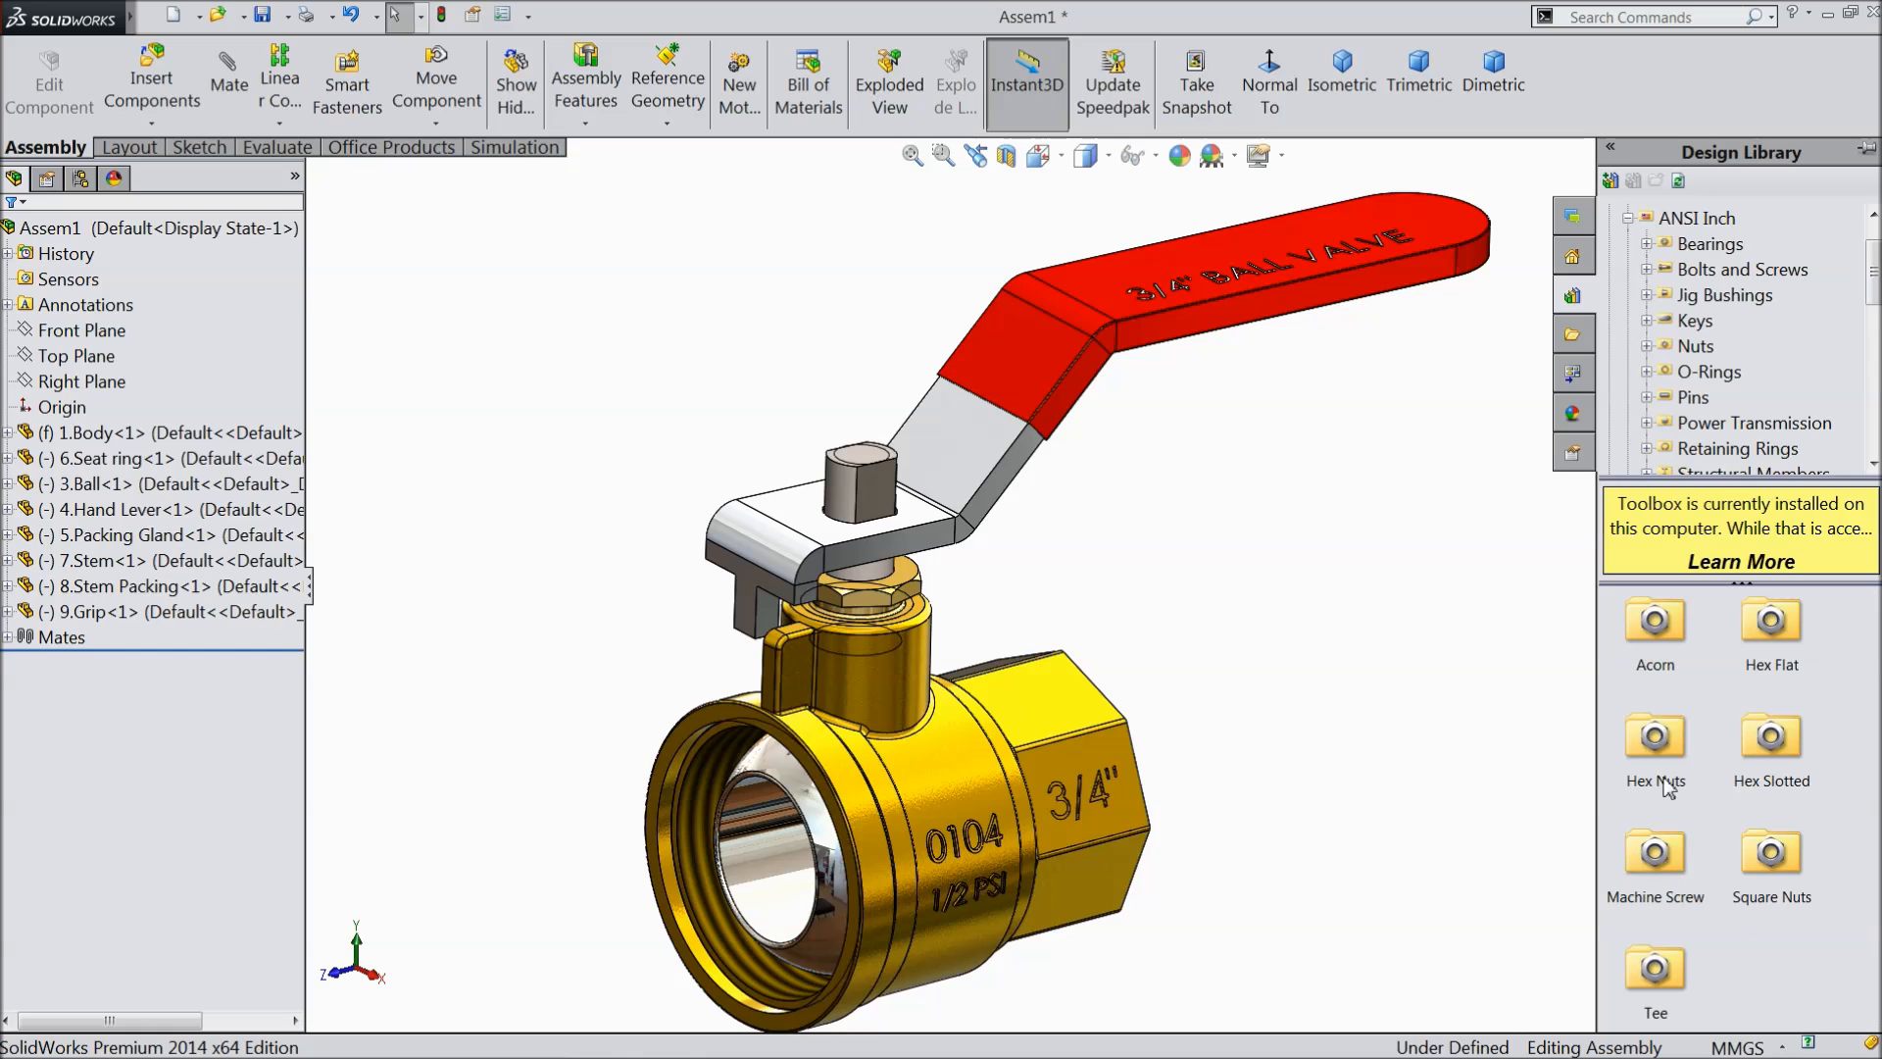
double_click(1663, 747)
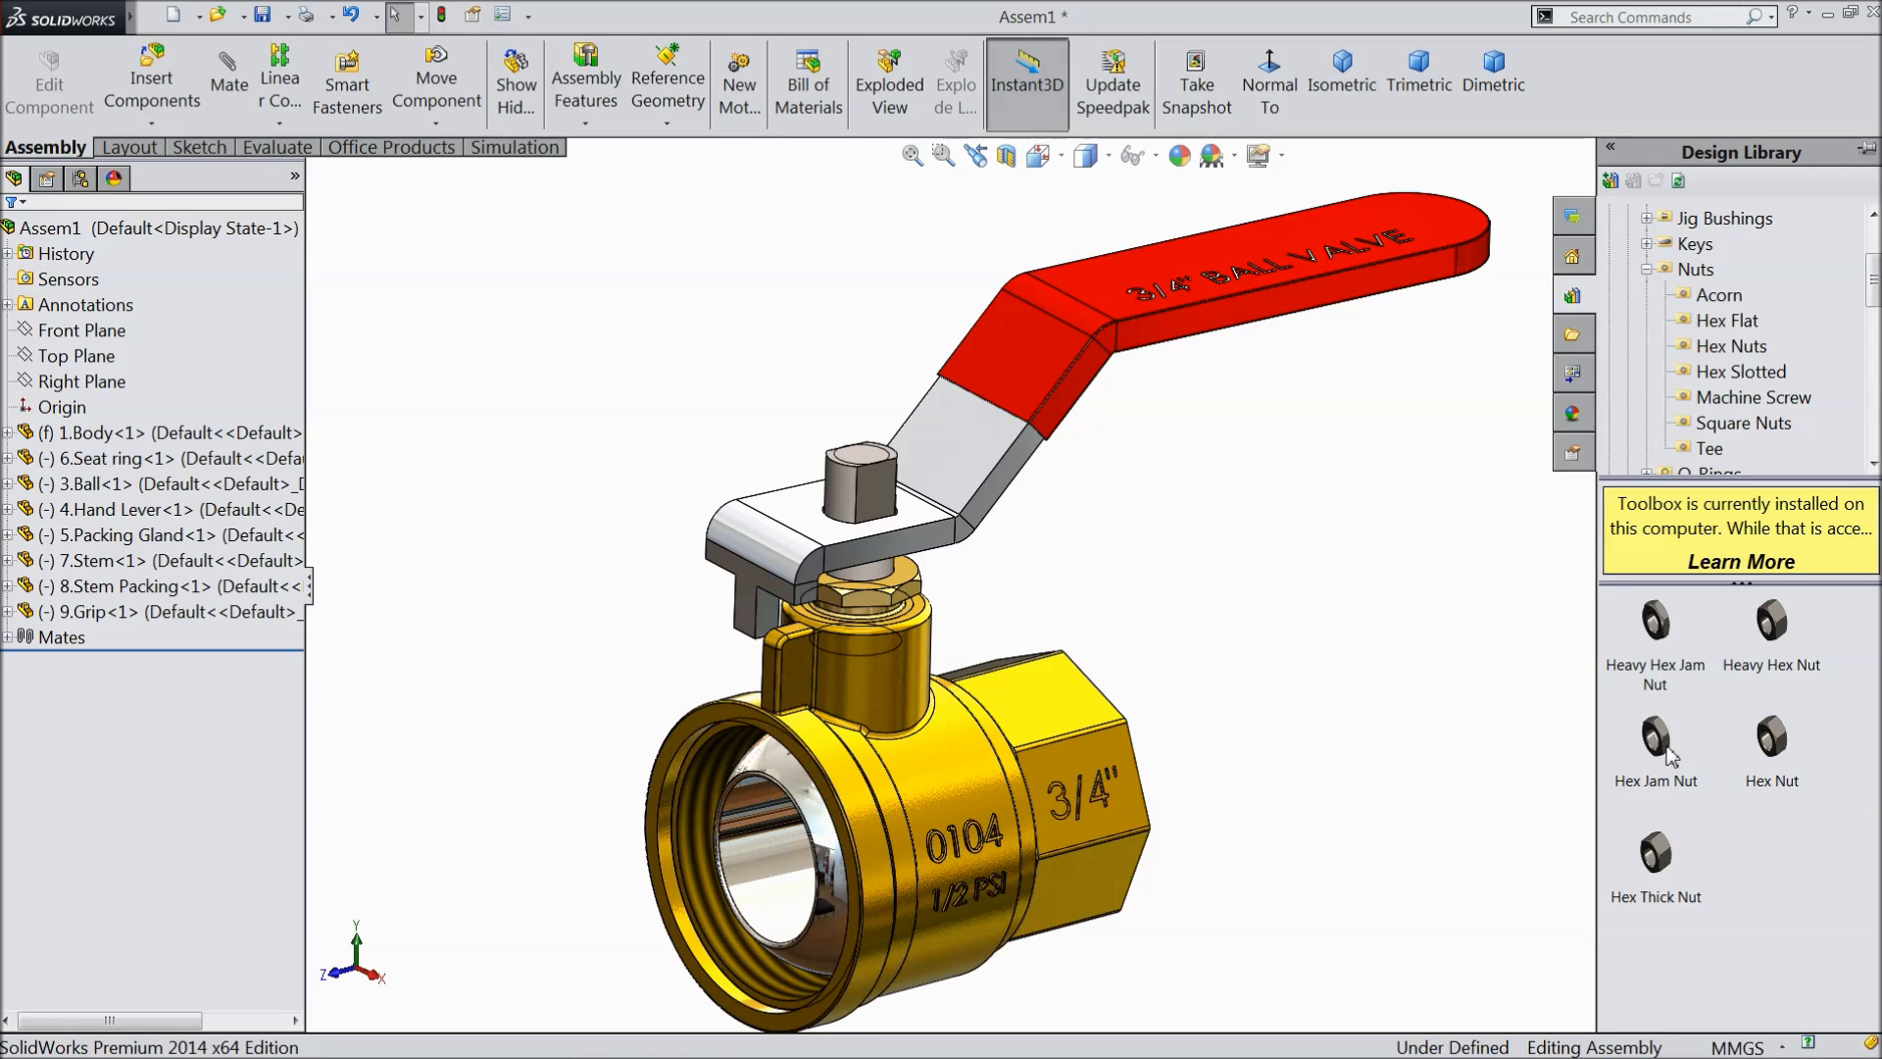
- Place a Hex Jam Nut around the stem's upper end, on top of the hand lever
mouse_move(1671, 755)
left_click_drag(1671, 753, 1159, 635)
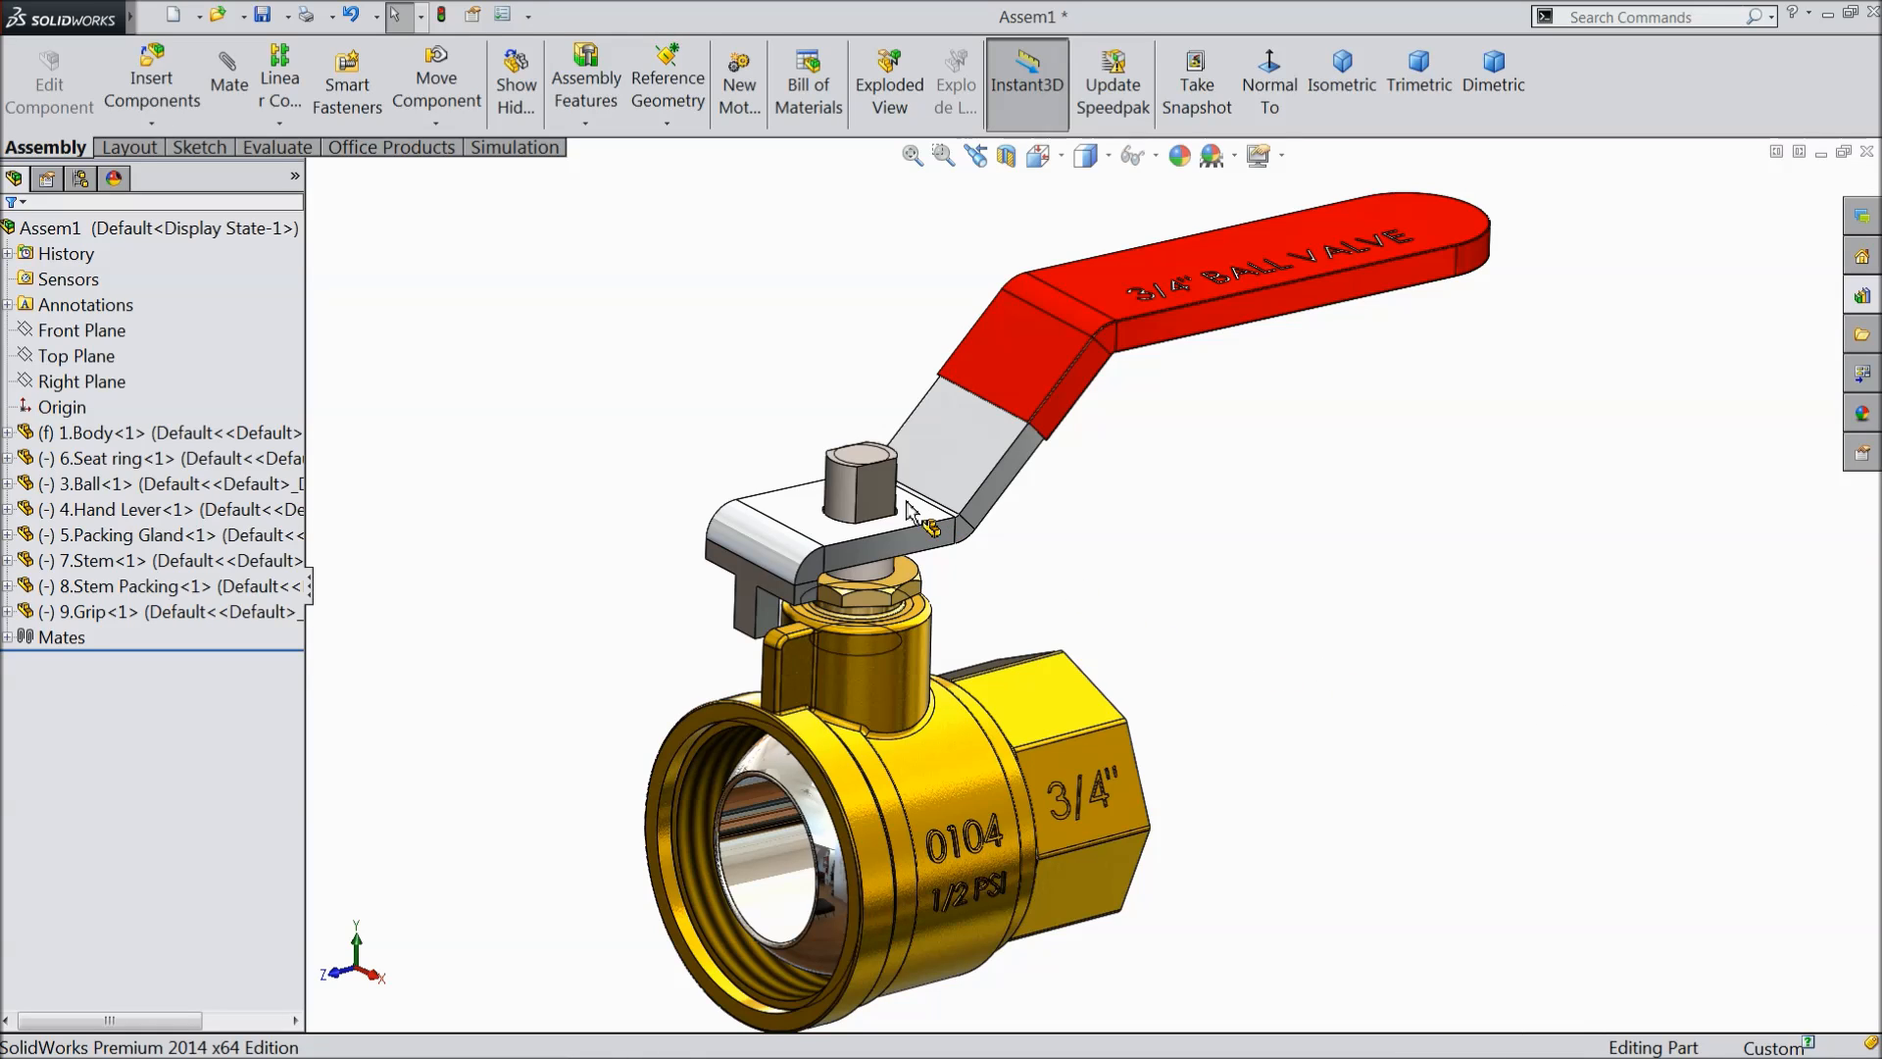
left_click_drag(871, 499, 848, 491)
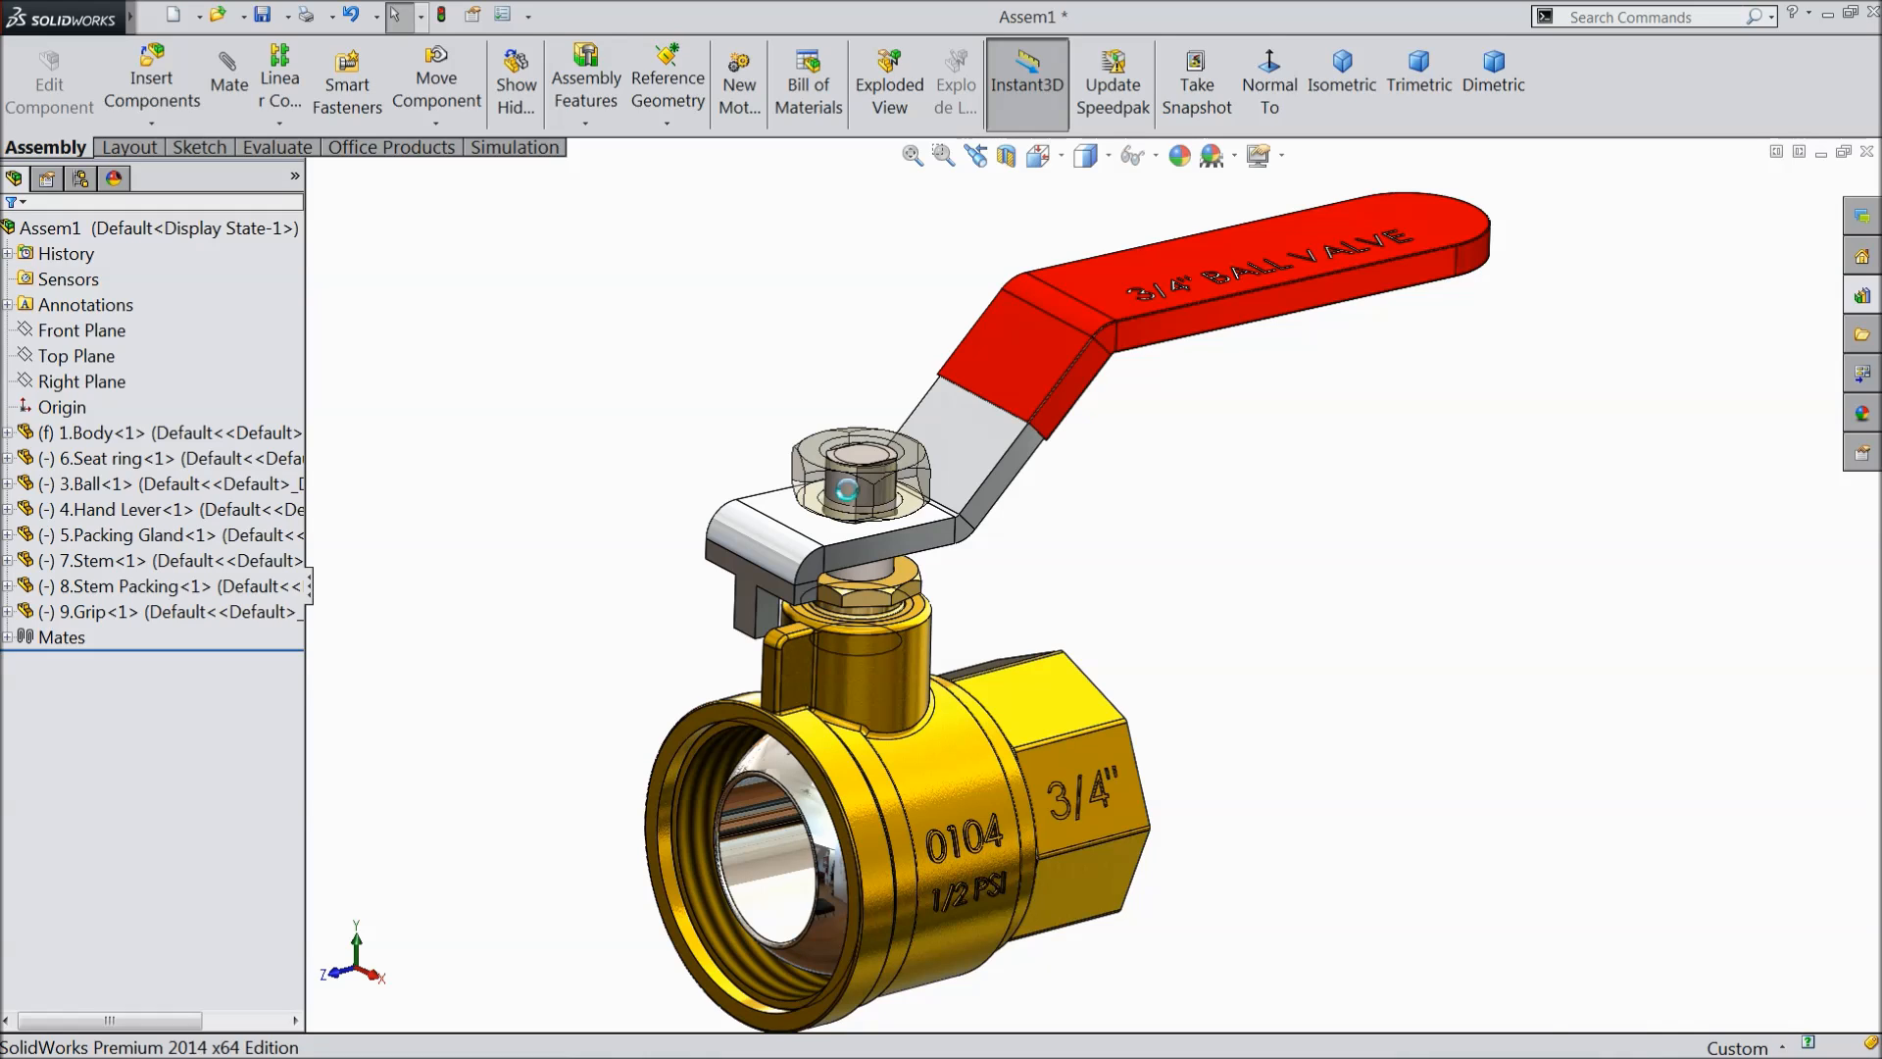
left_click_drag(846, 489, 846, 490)
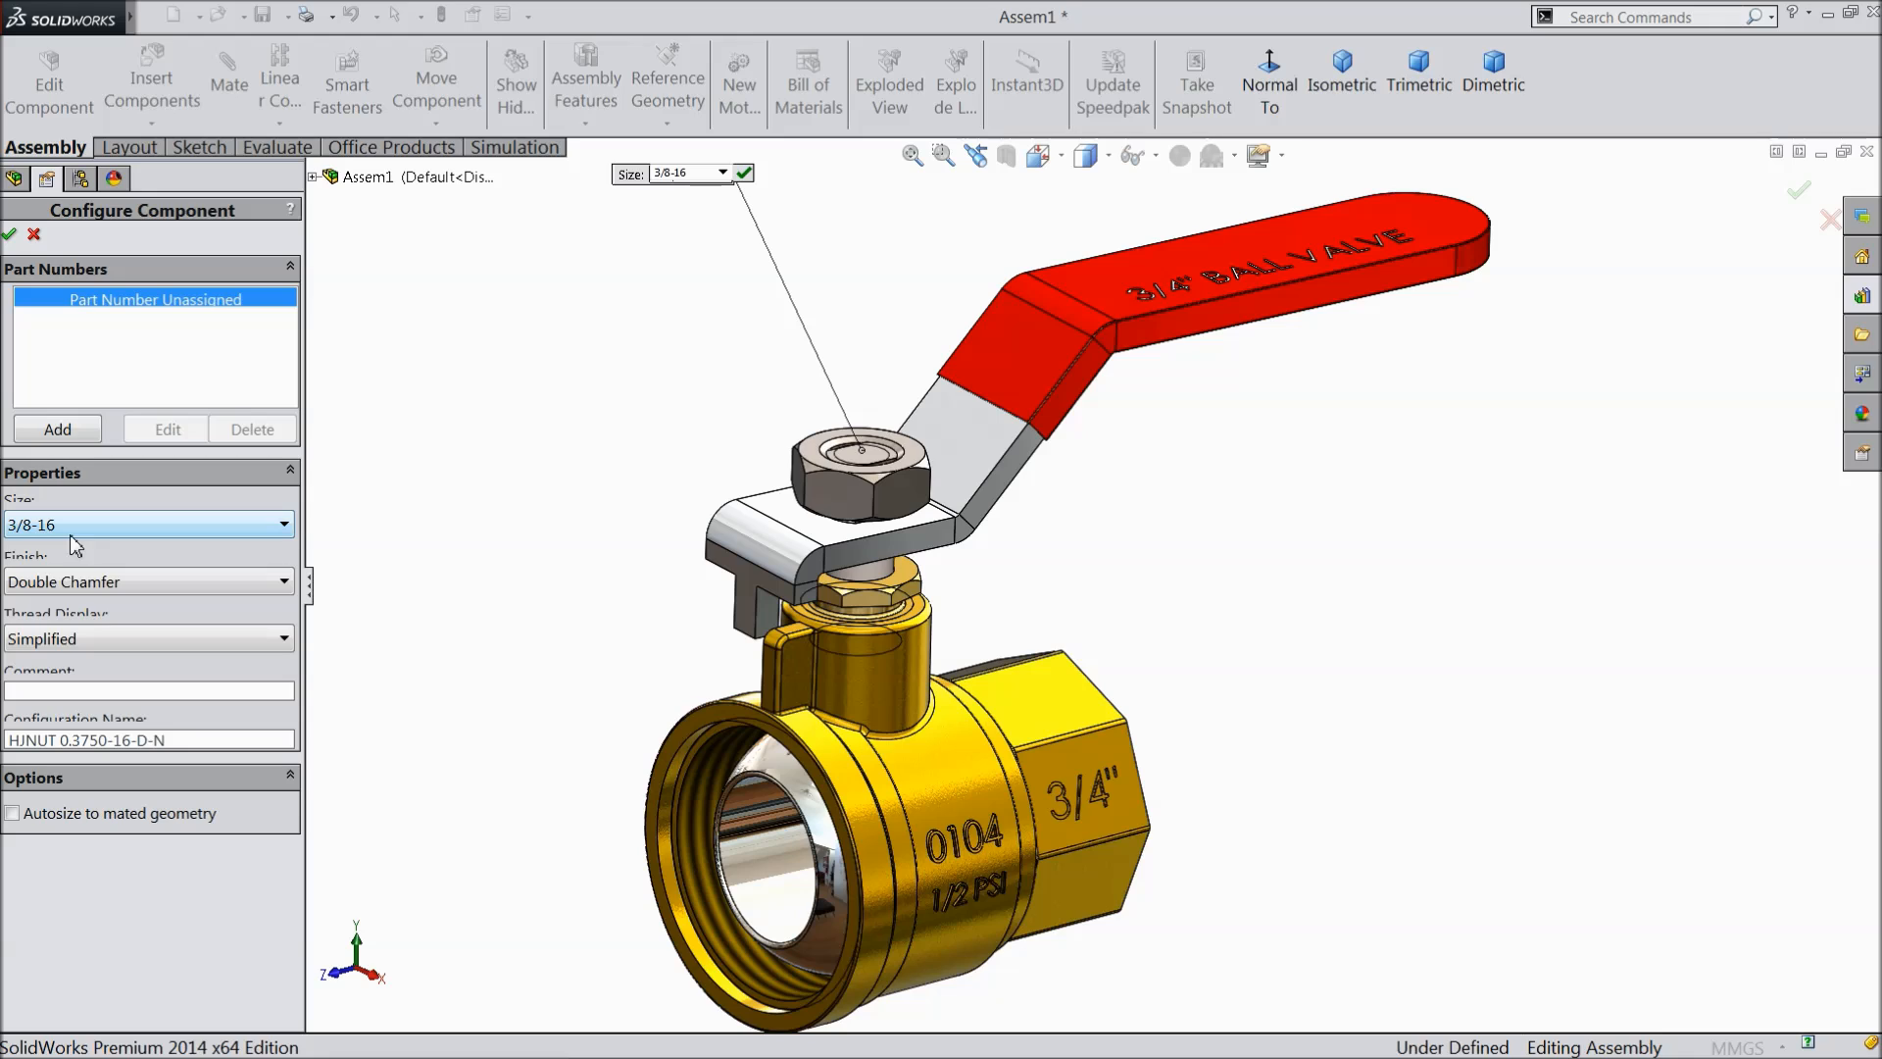
- Set the jam nut's thread display to Schematic, accept the configuration and end the insertion without adding more copies
left_click(80, 637)
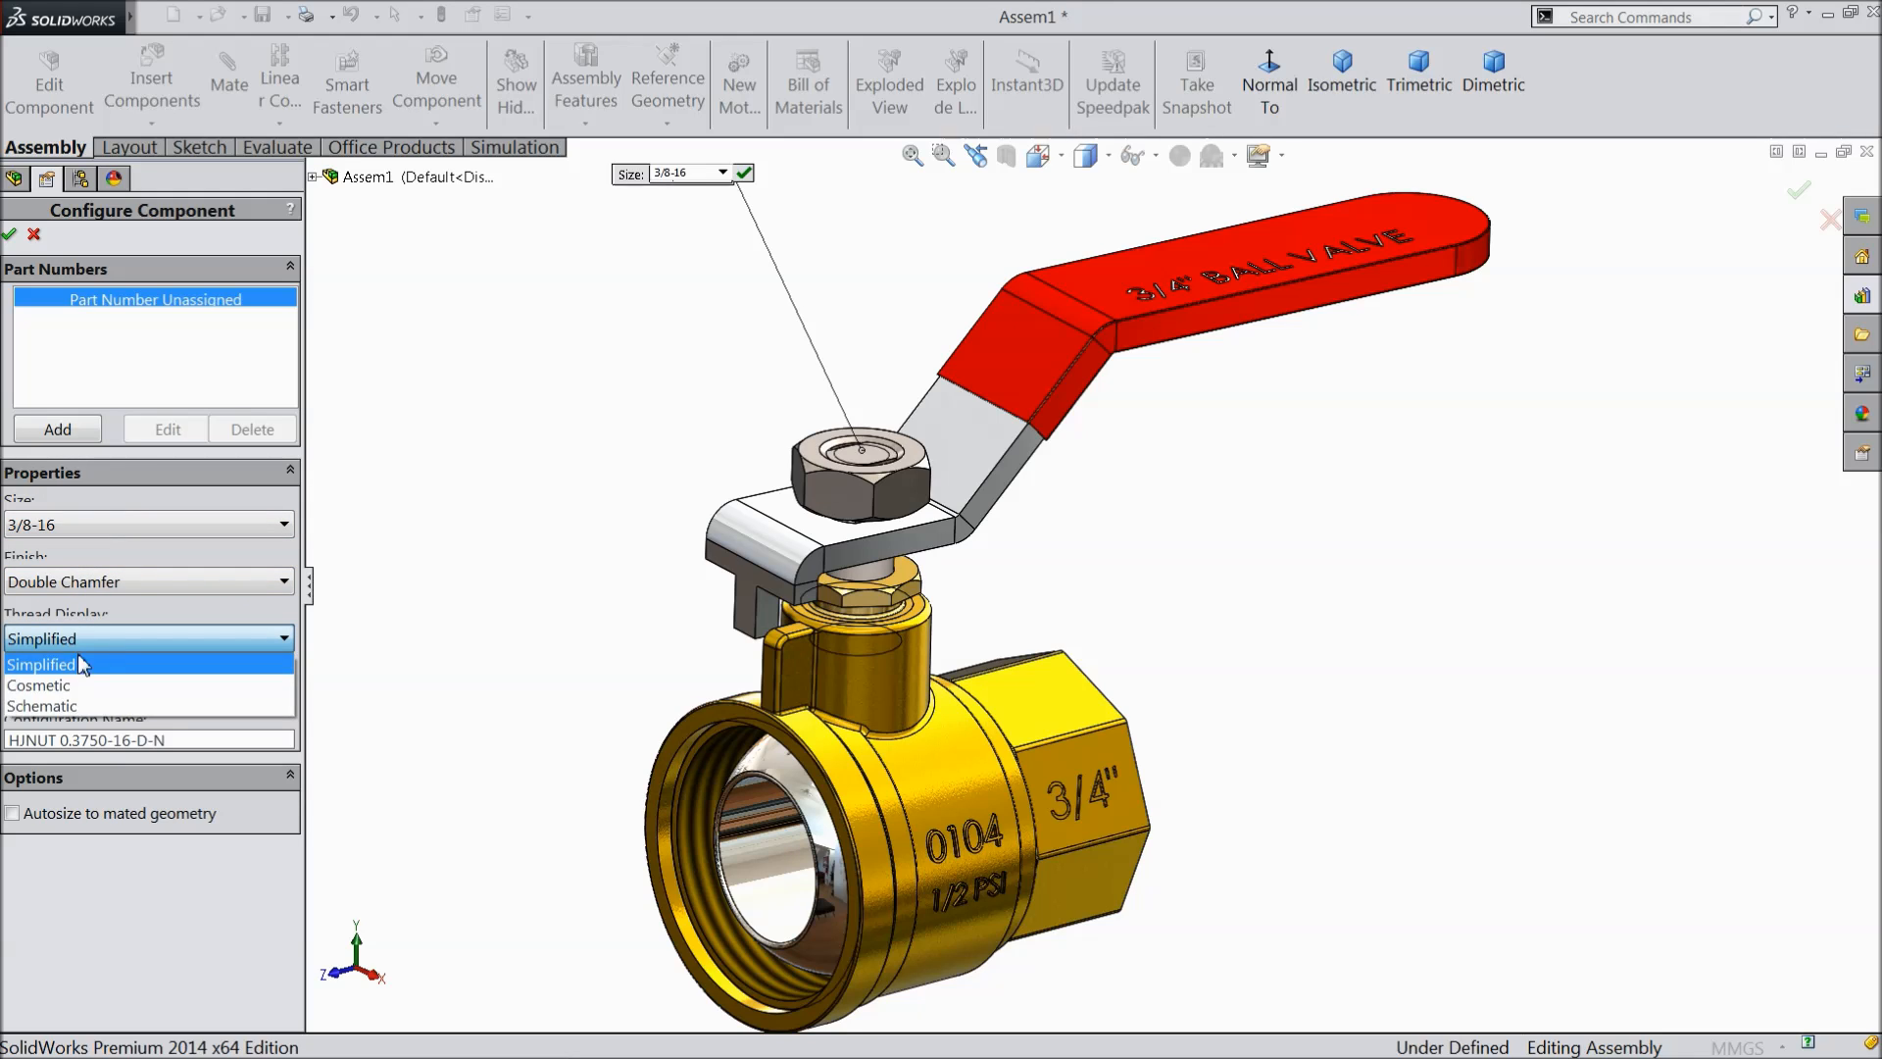
left_click(63, 706)
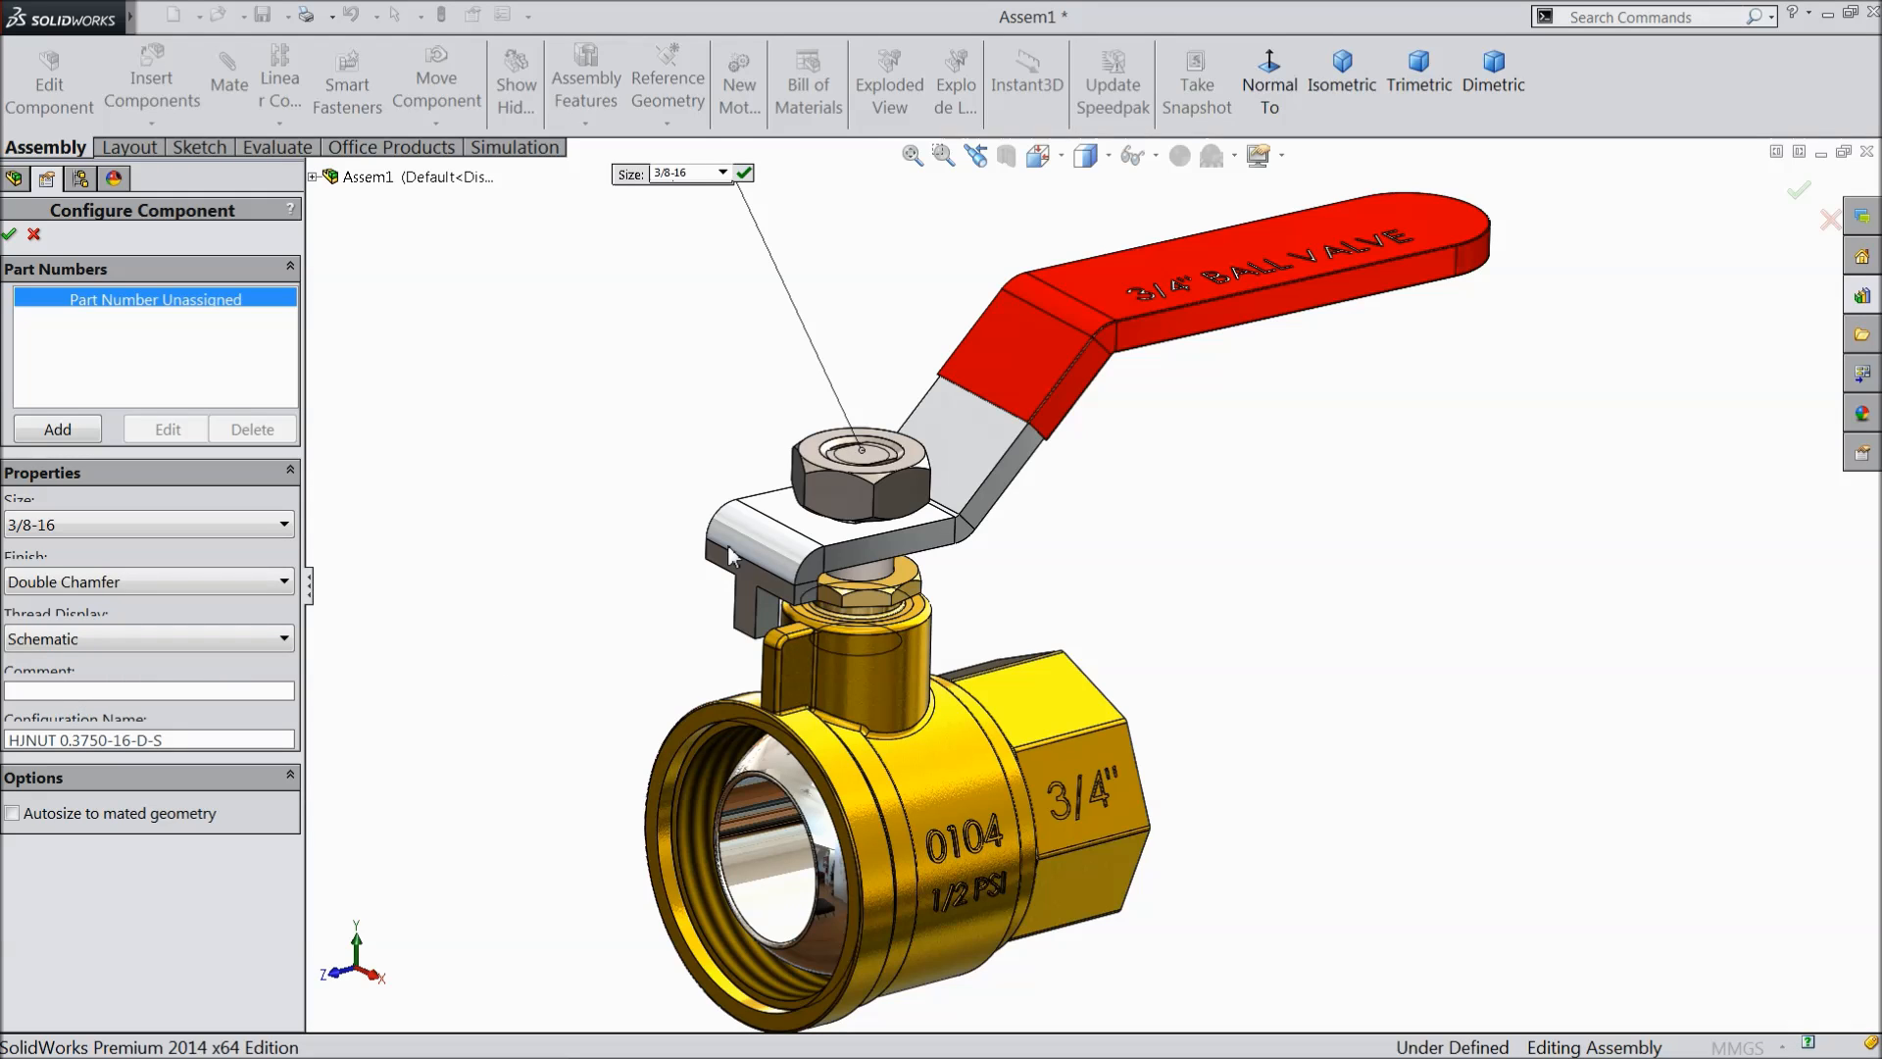
left_click(10, 235)
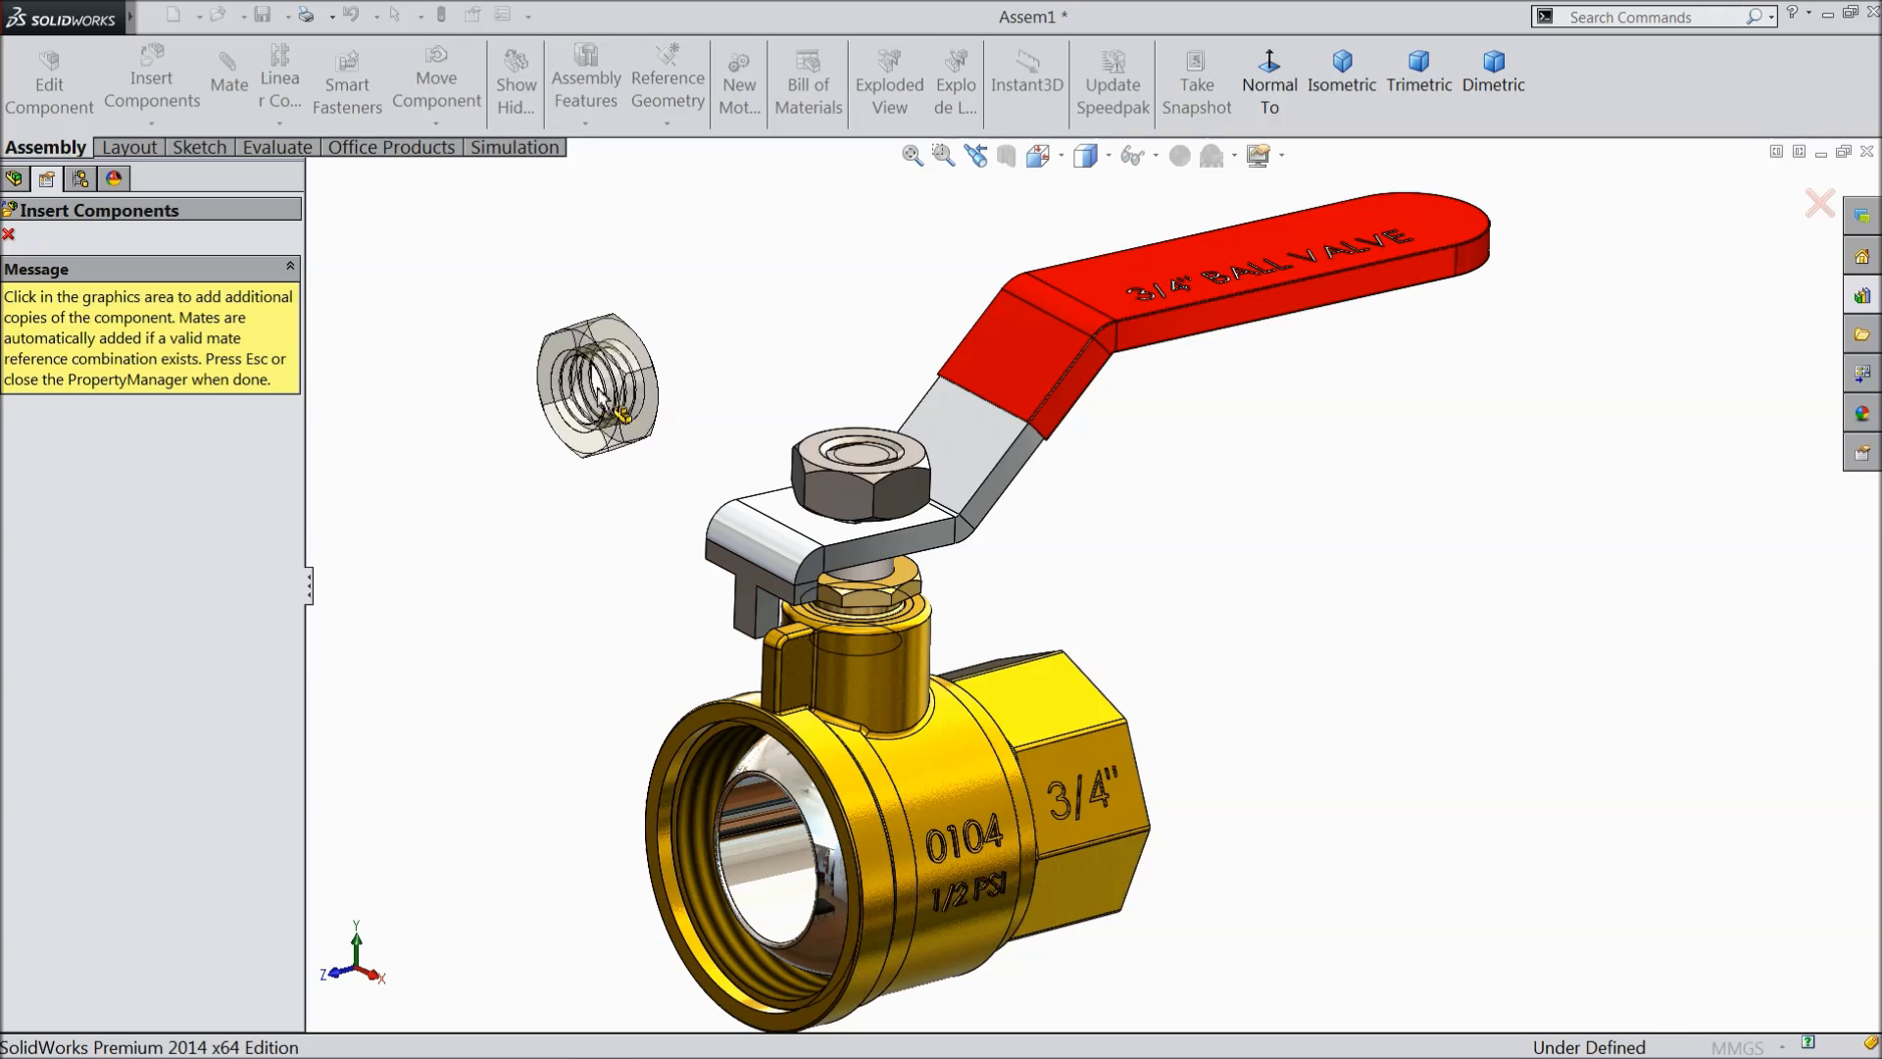
left_click(11, 237)
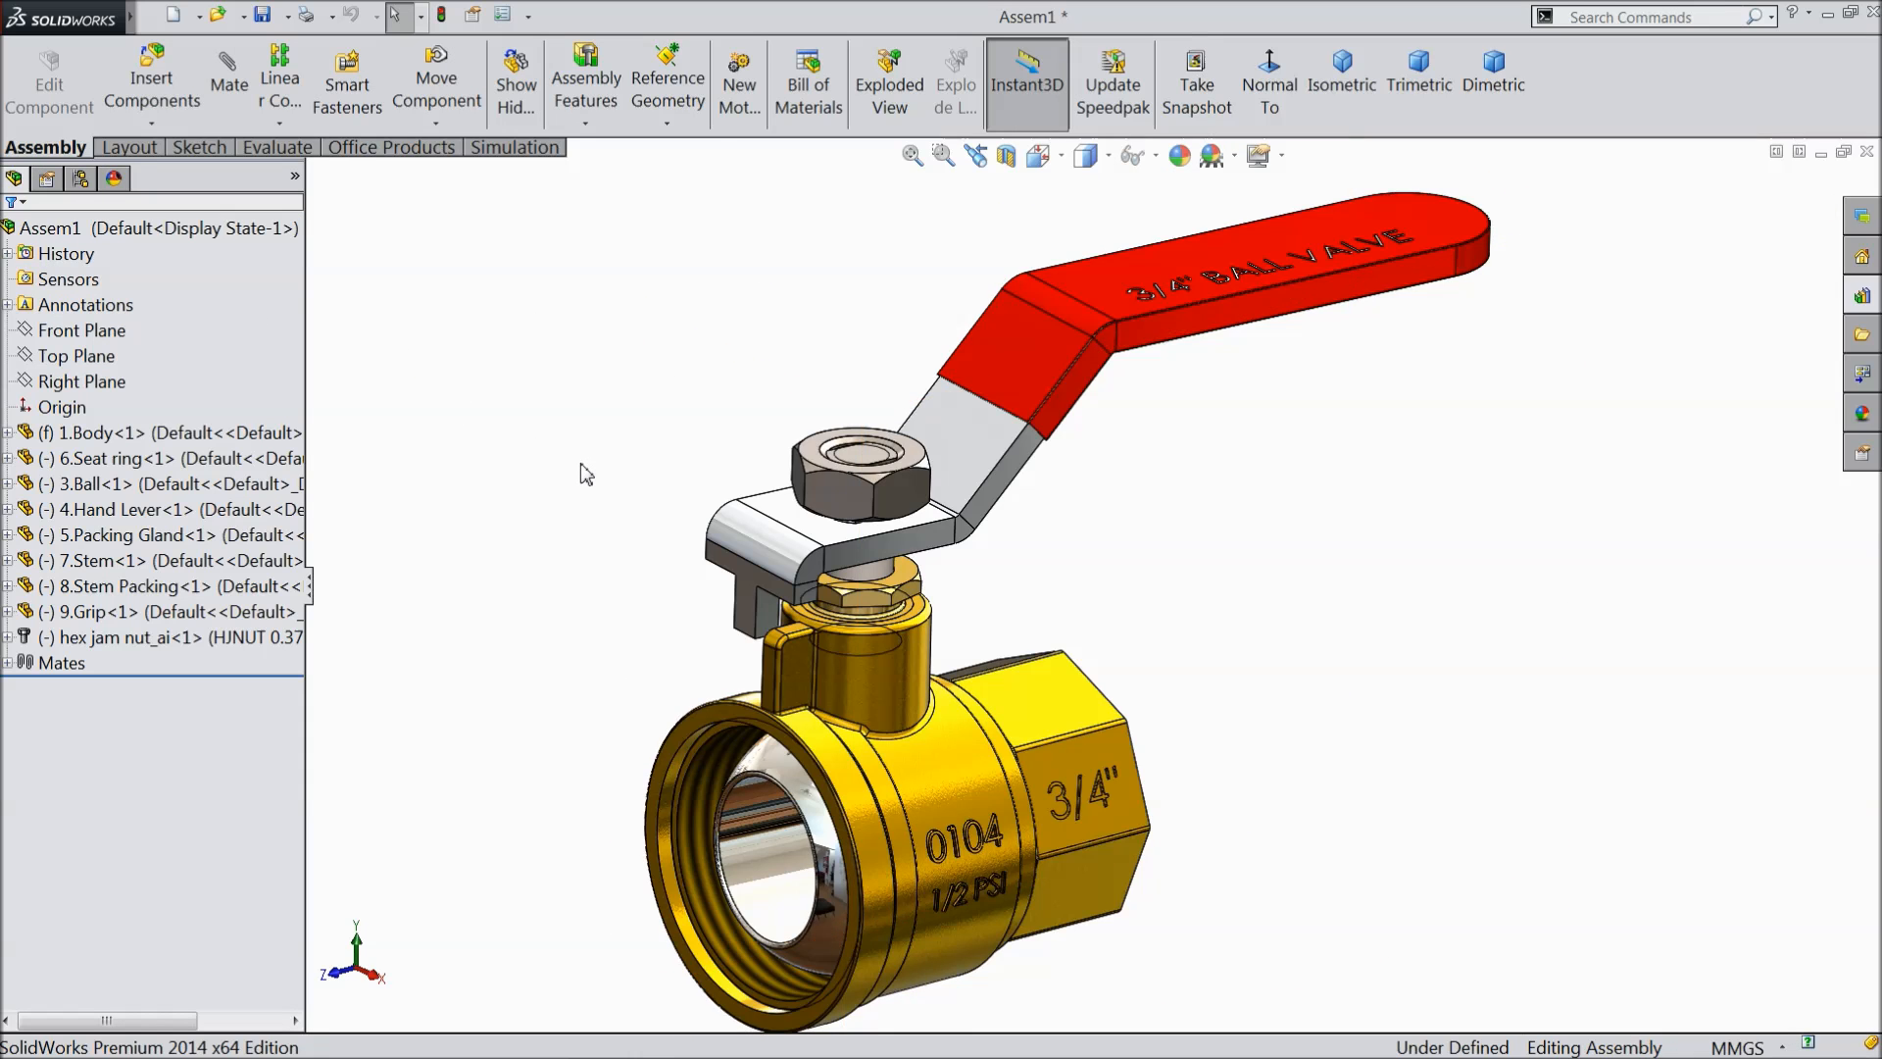
- Insert a second copy of the 6.Seat ring part and place it beside the valve body
scroll(585, 473, "down", 2)
mouse_move(584, 474)
middle_mouse_down()
mouse_move(612, 446)
mouse_move(588, 460)
middle_mouse_up()
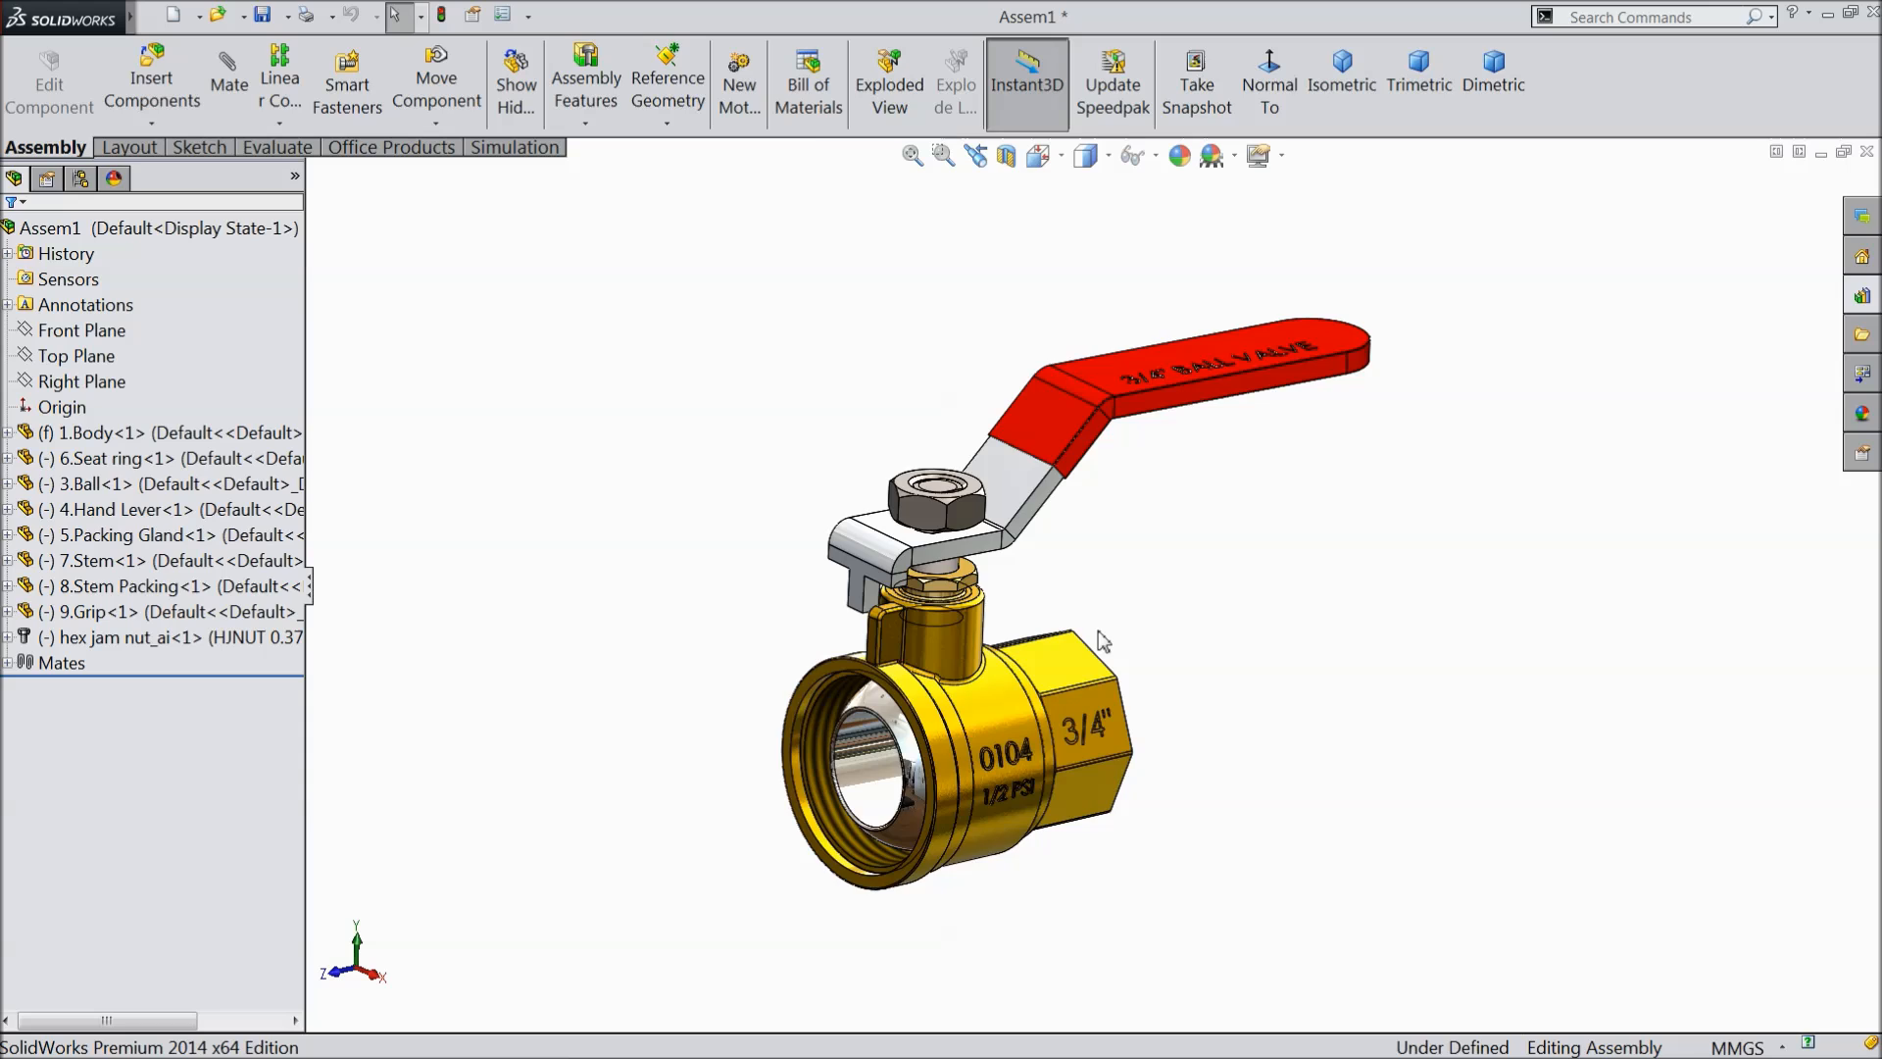
scroll(1097, 637, "down", 2)
scroll(1096, 637, "down", 2)
left_click(152, 78)
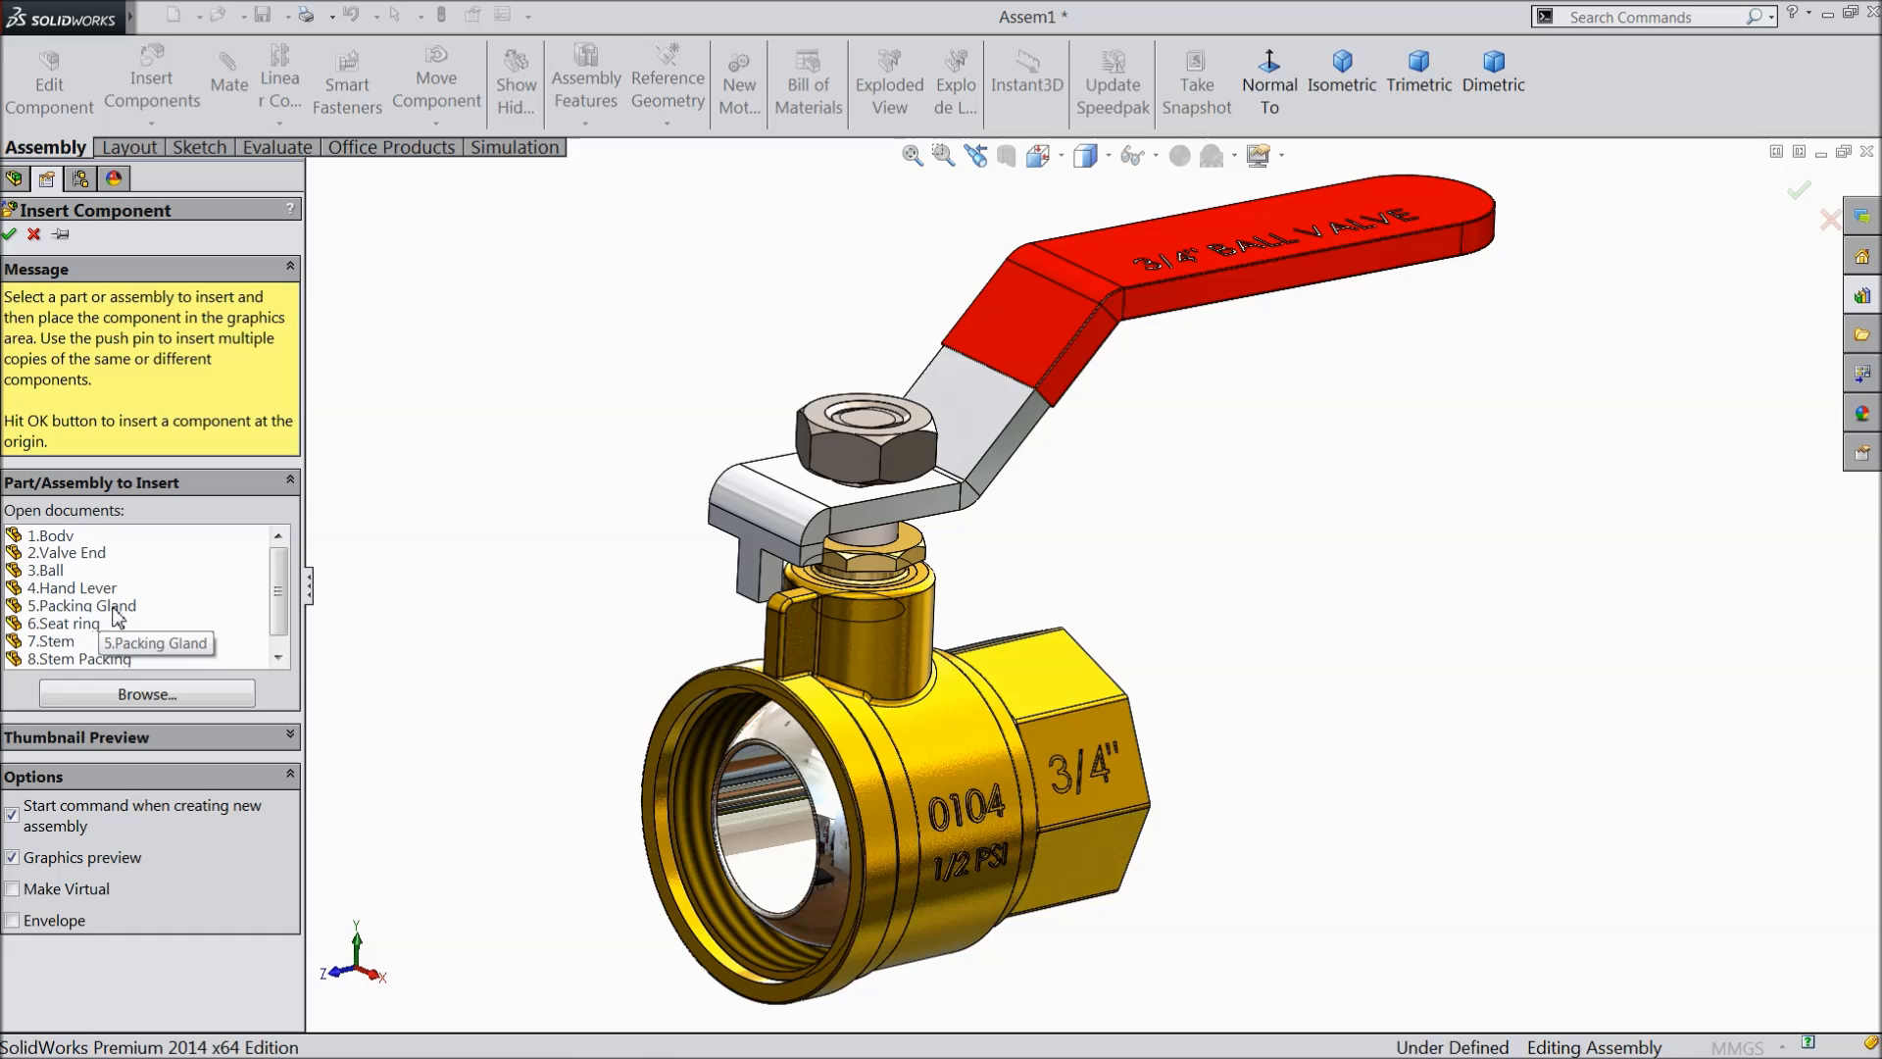
left_click(88, 624)
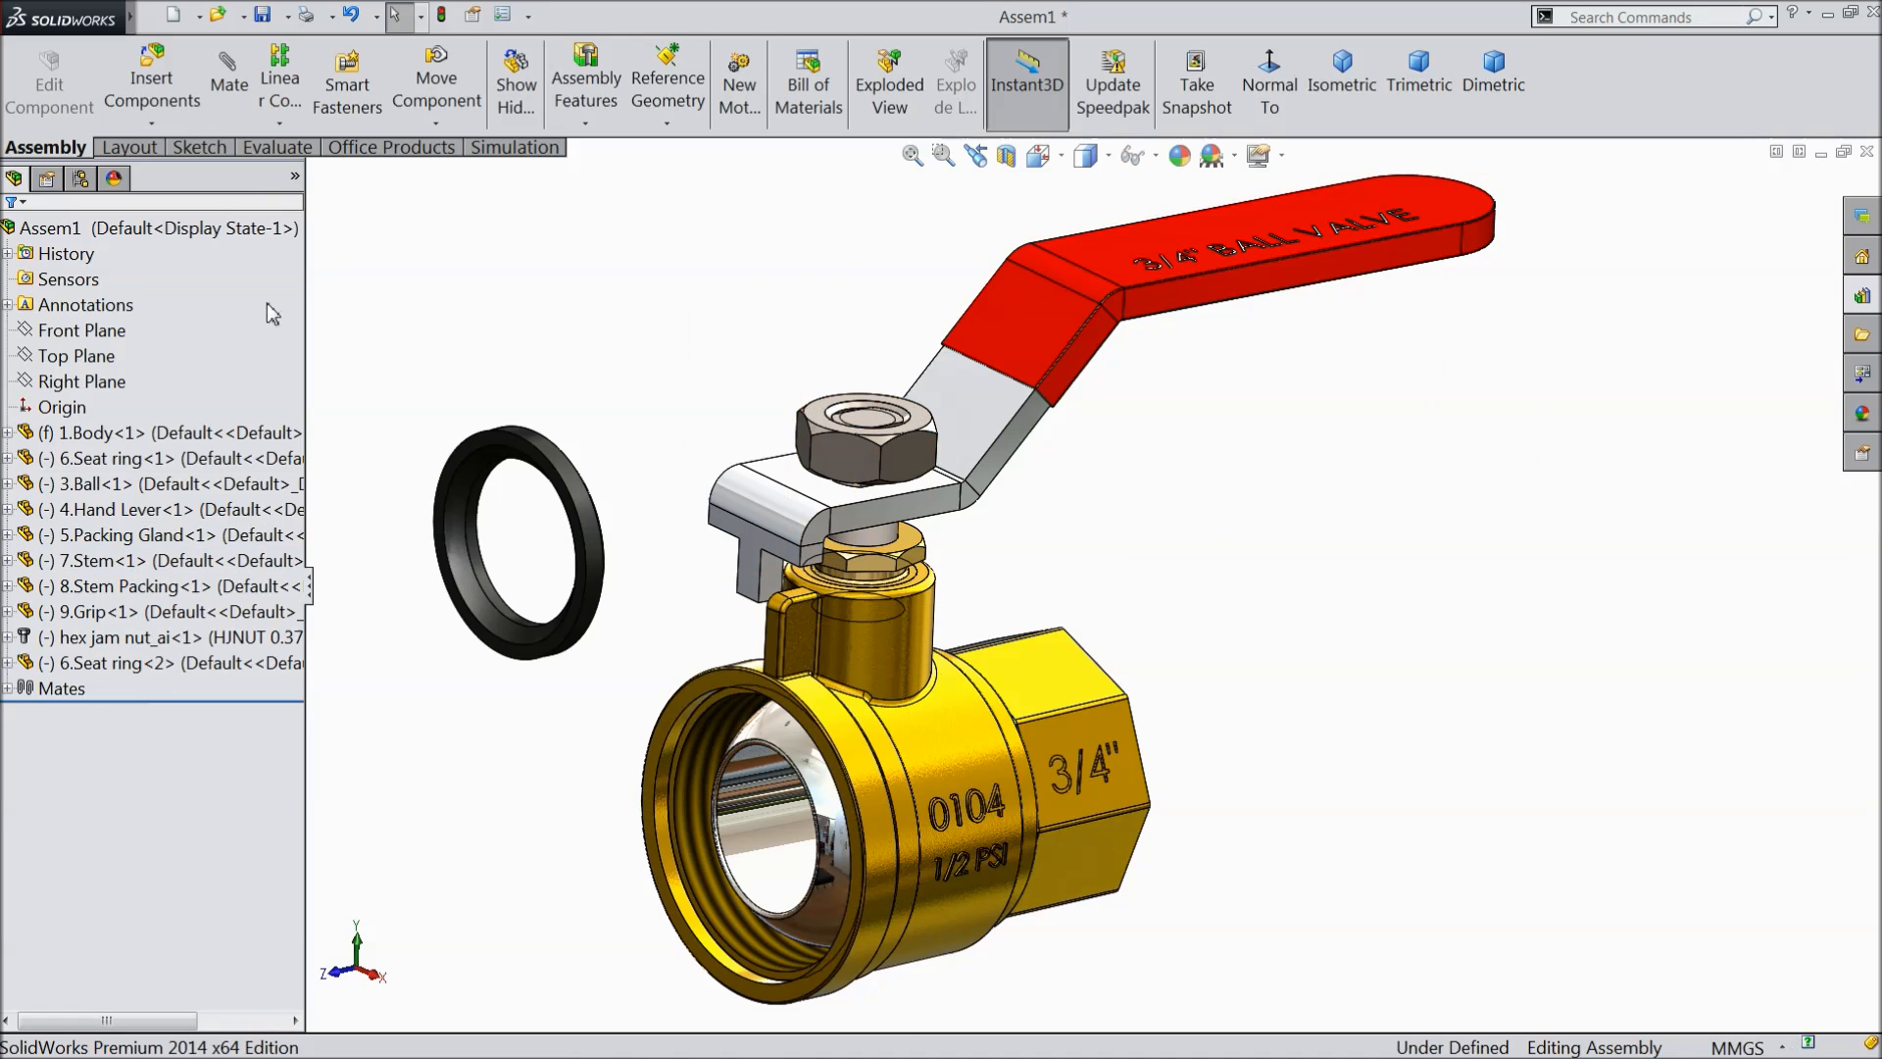
- Insert the 2.Valve End part and place it in front of the body's open end, below the loose seat ring
left_click(142, 84)
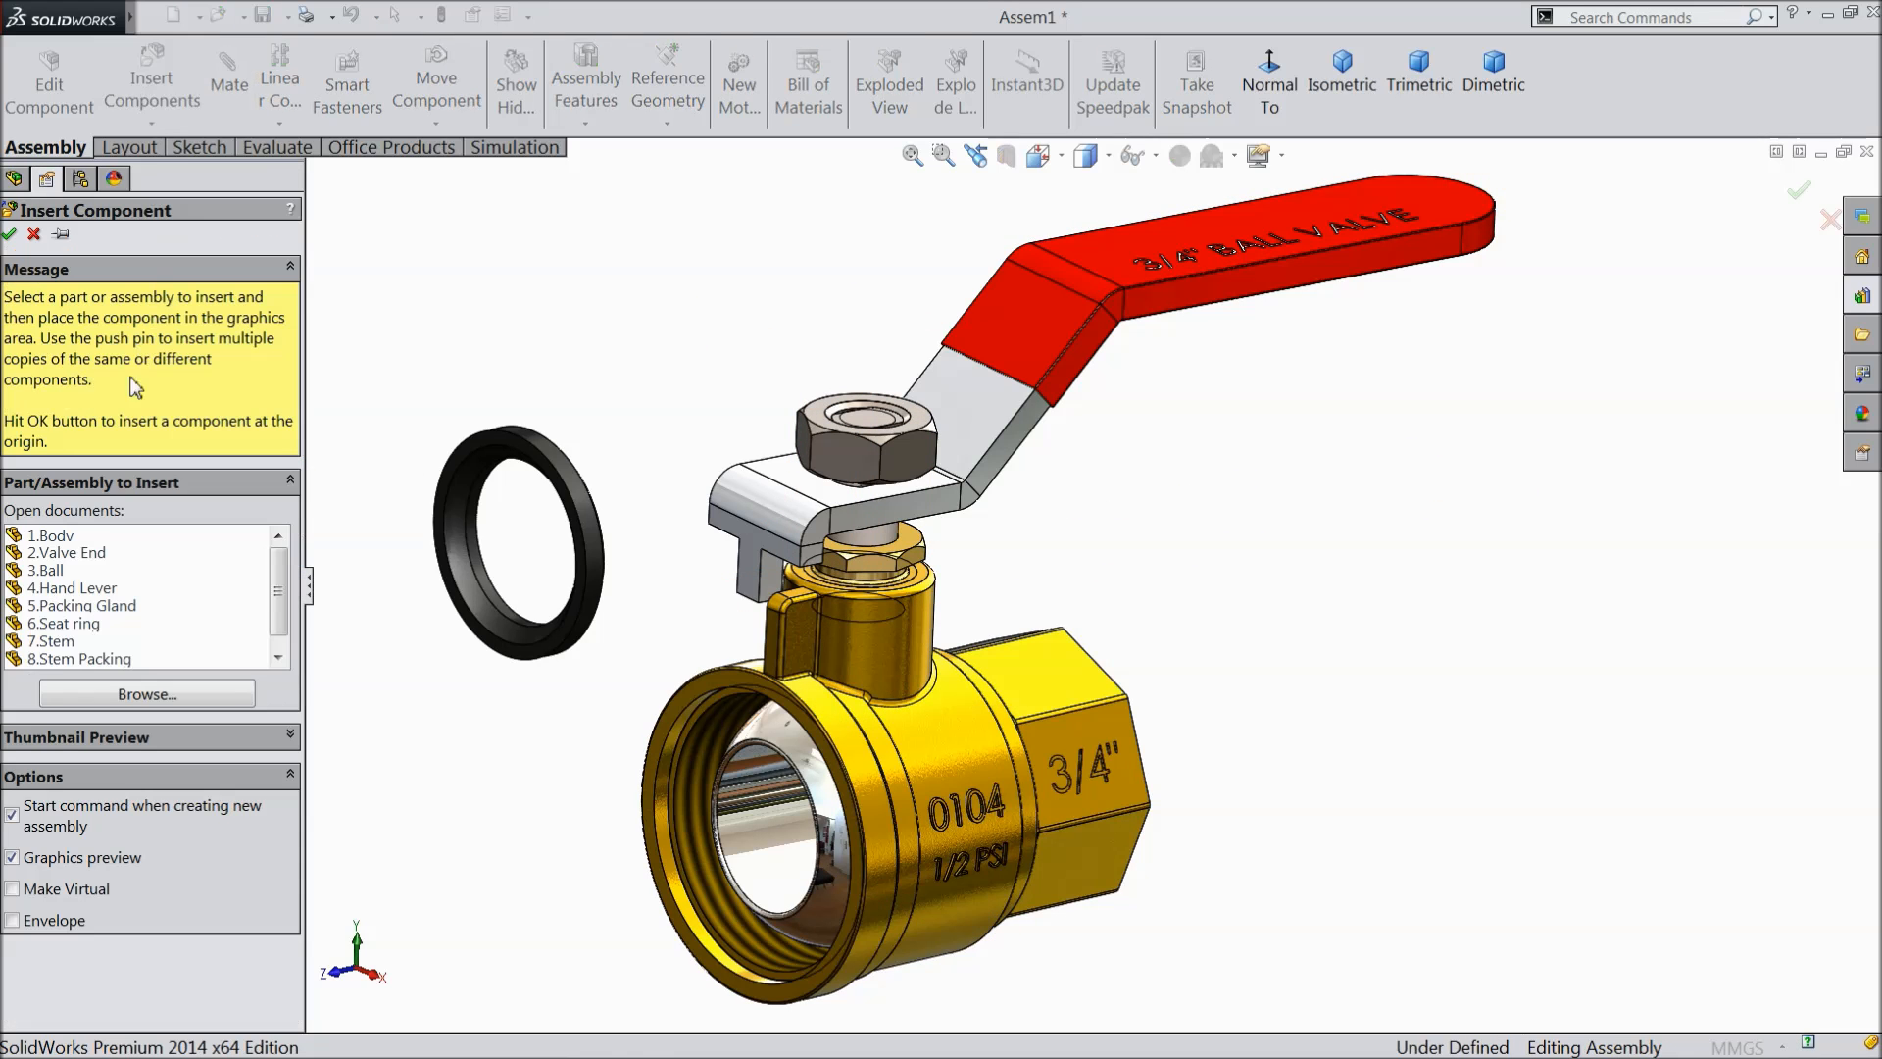
left_click(90, 554)
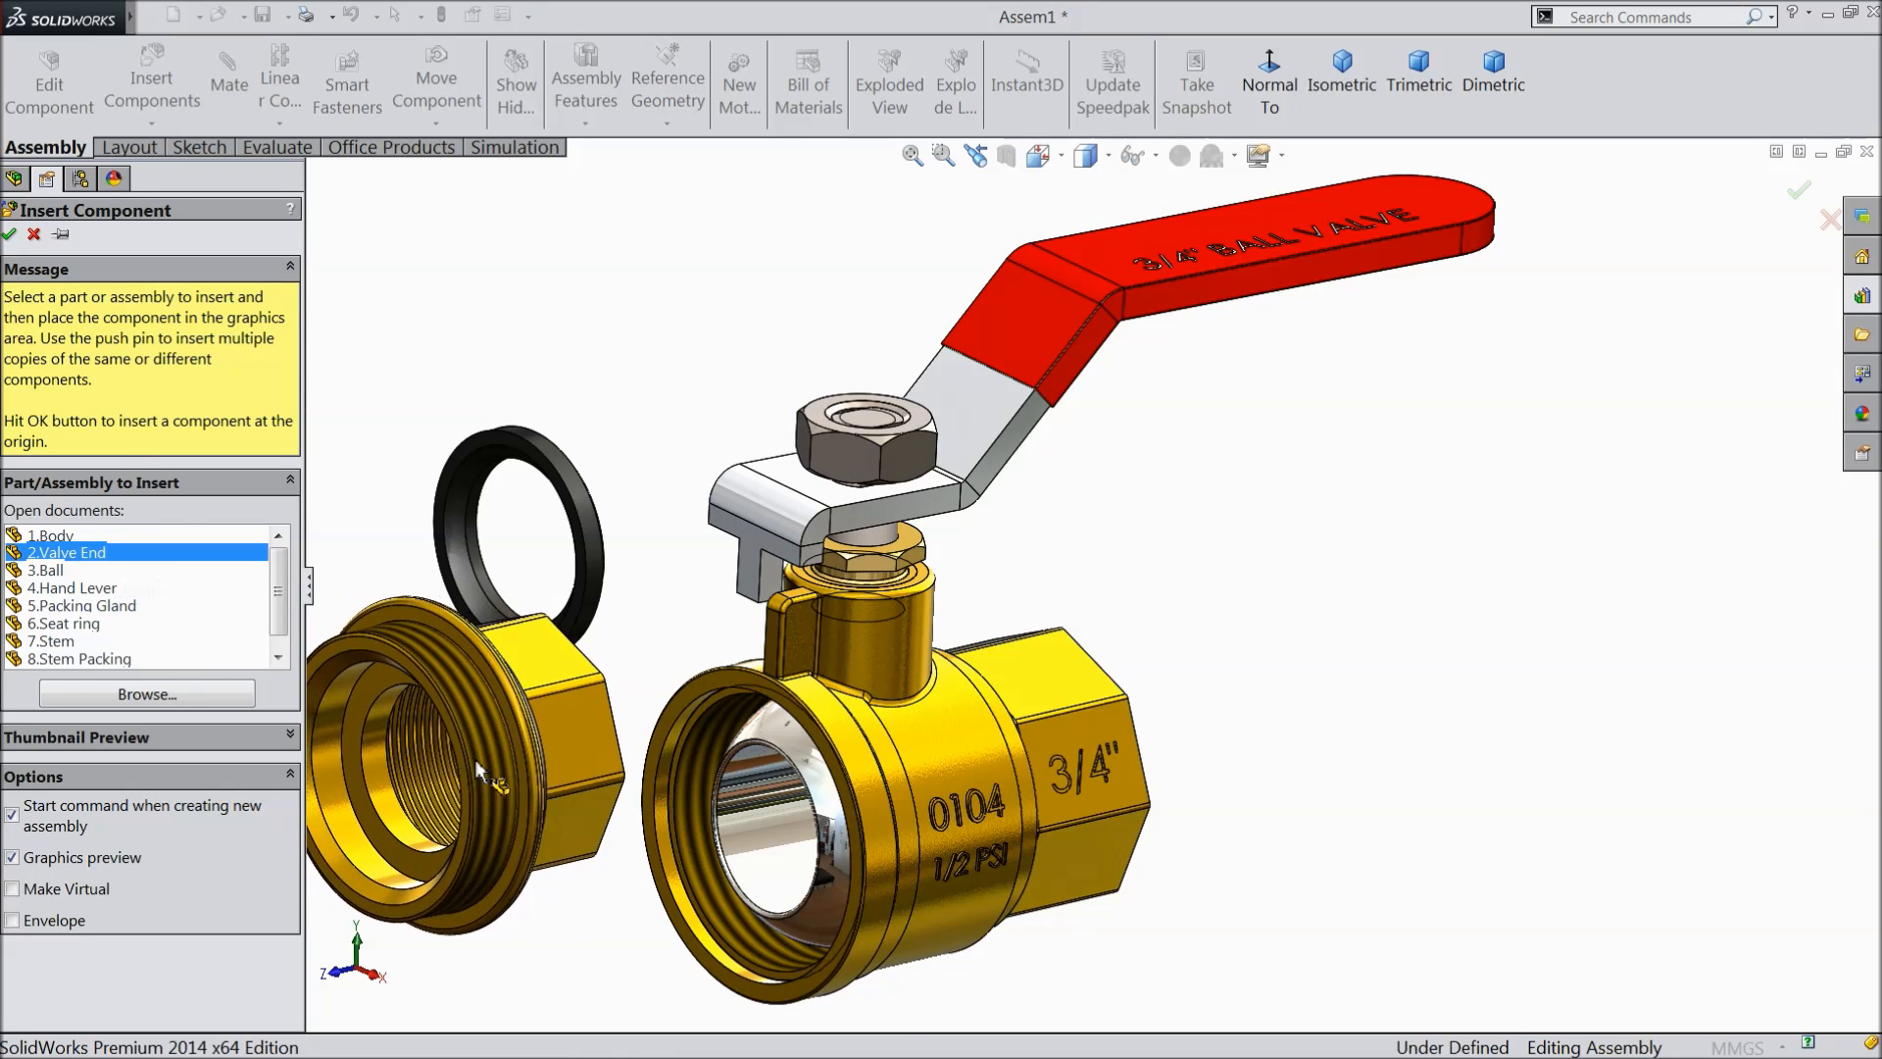
left_click(477, 772)
scroll(867, 697, "down", 3)
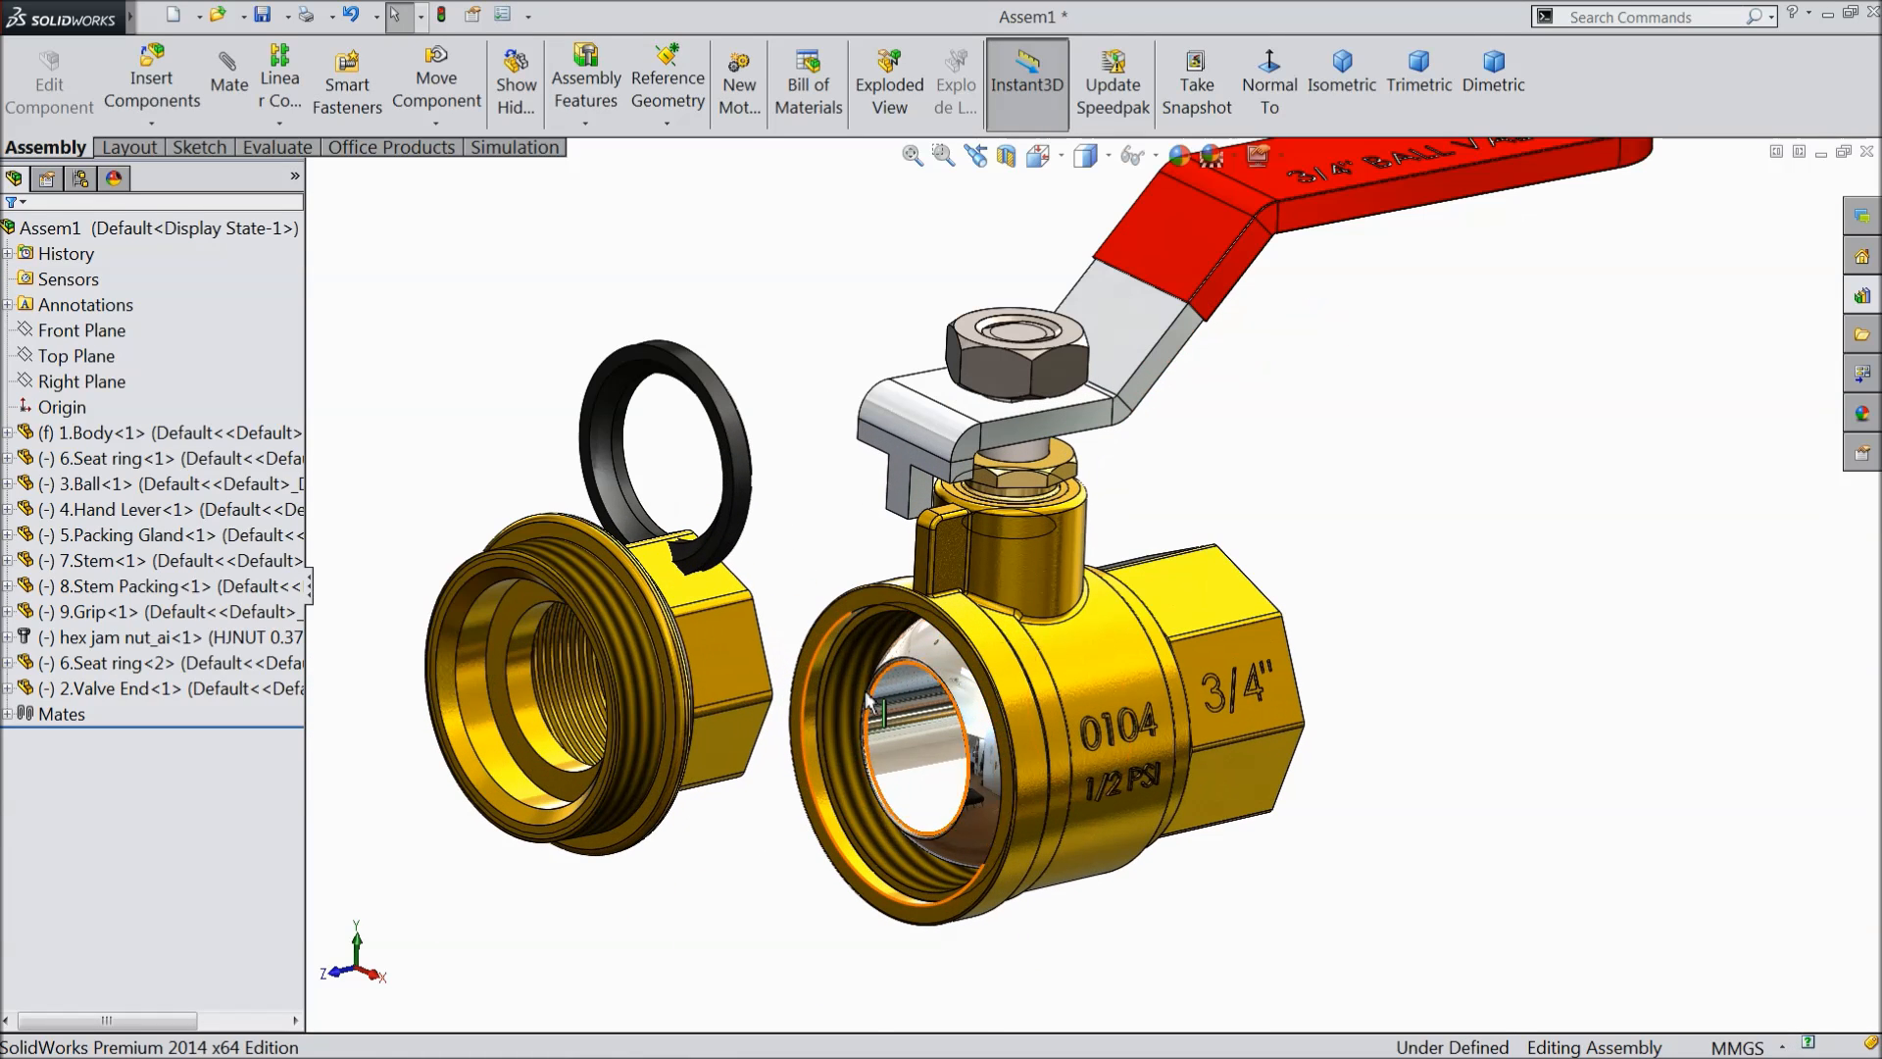
- Rotate the valve end so its threaded side faces the body, and turn the loose seat ring to match
left_click(405, 127)
left_click(496, 176)
left_click_drag(676, 676, 801, 612)
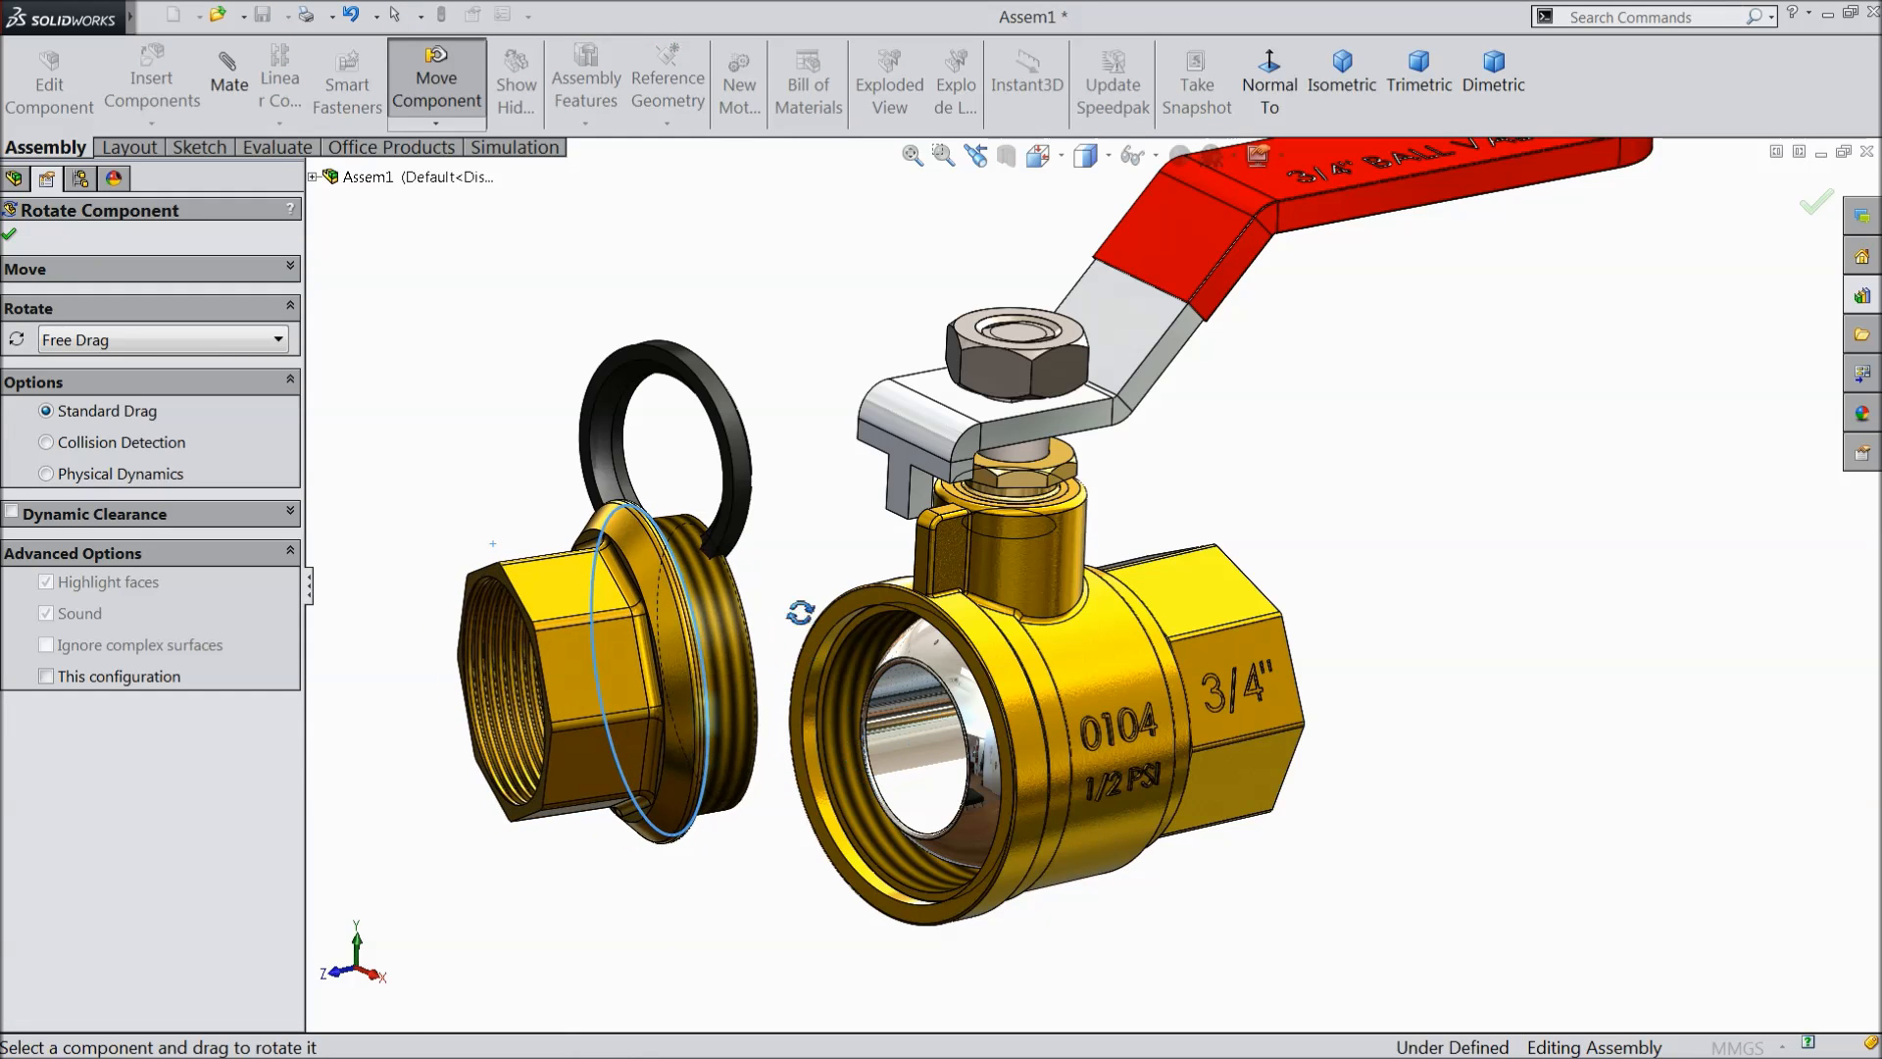
left_click_drag(753, 458, 339, 557)
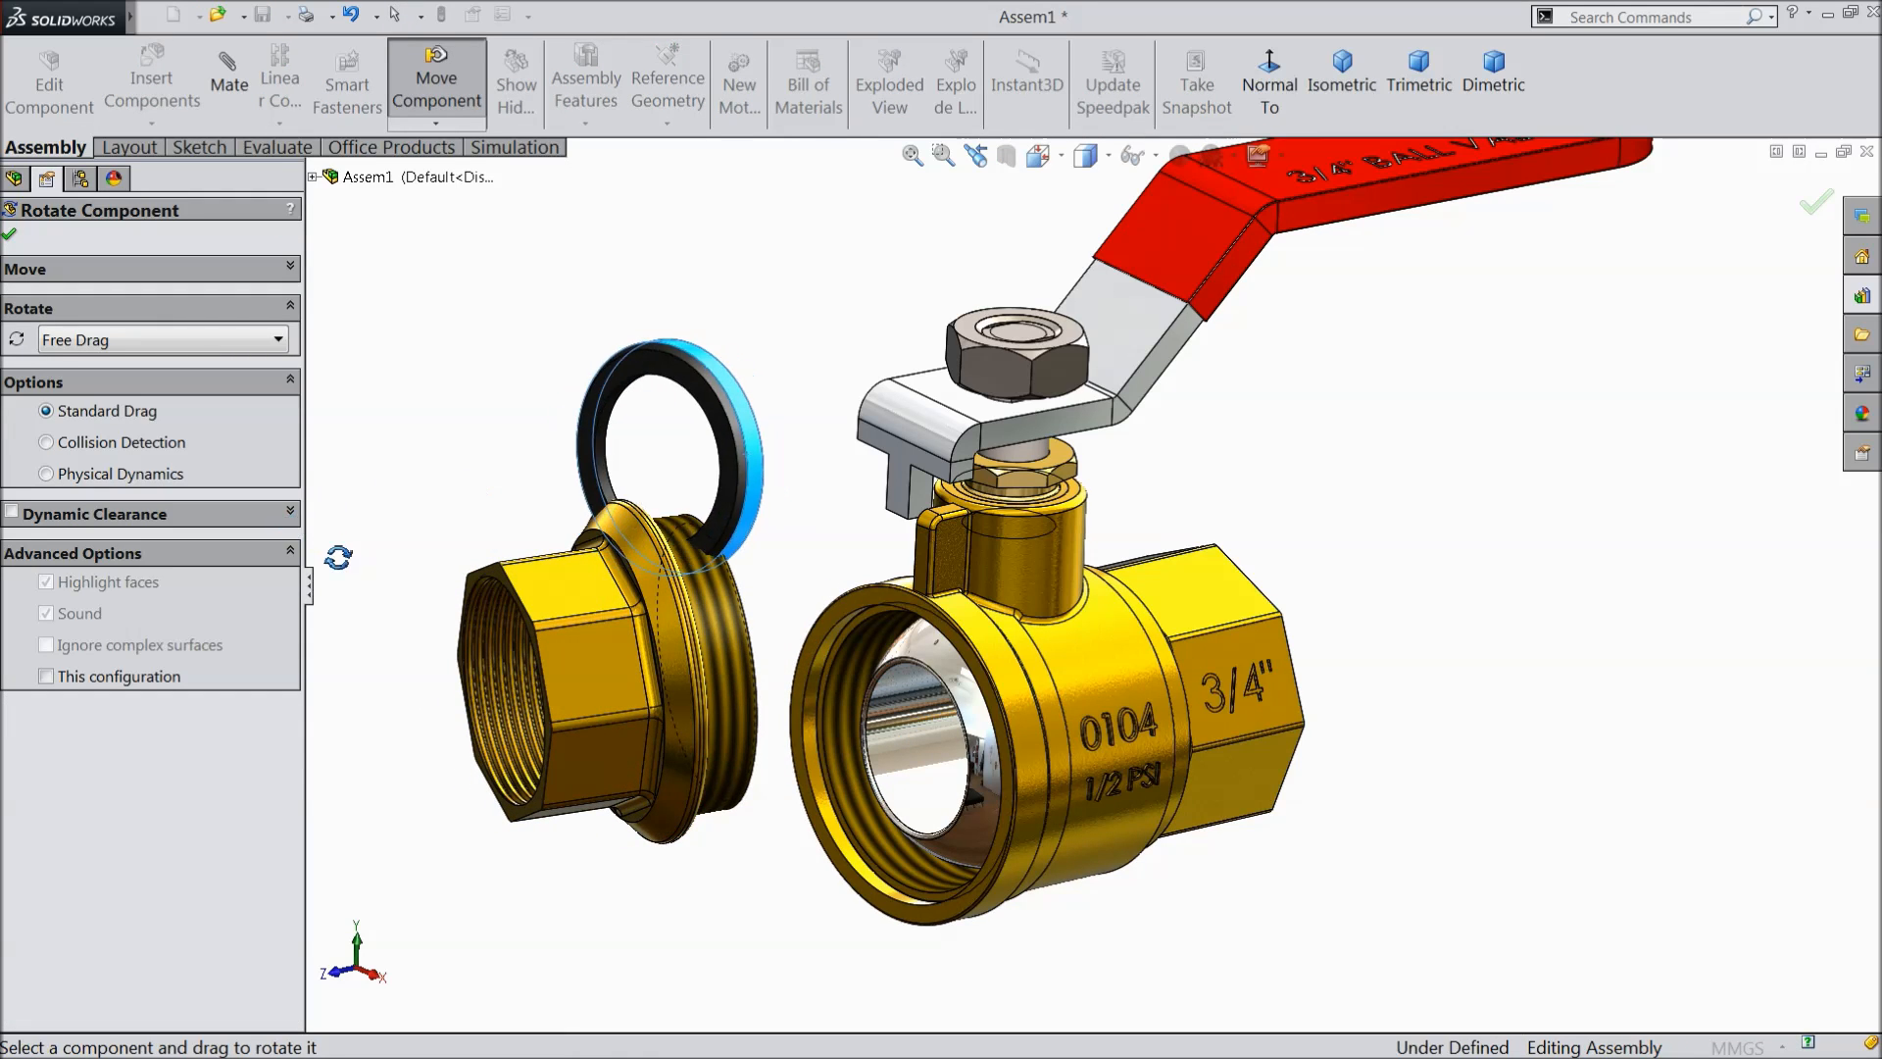
left_click(10, 235)
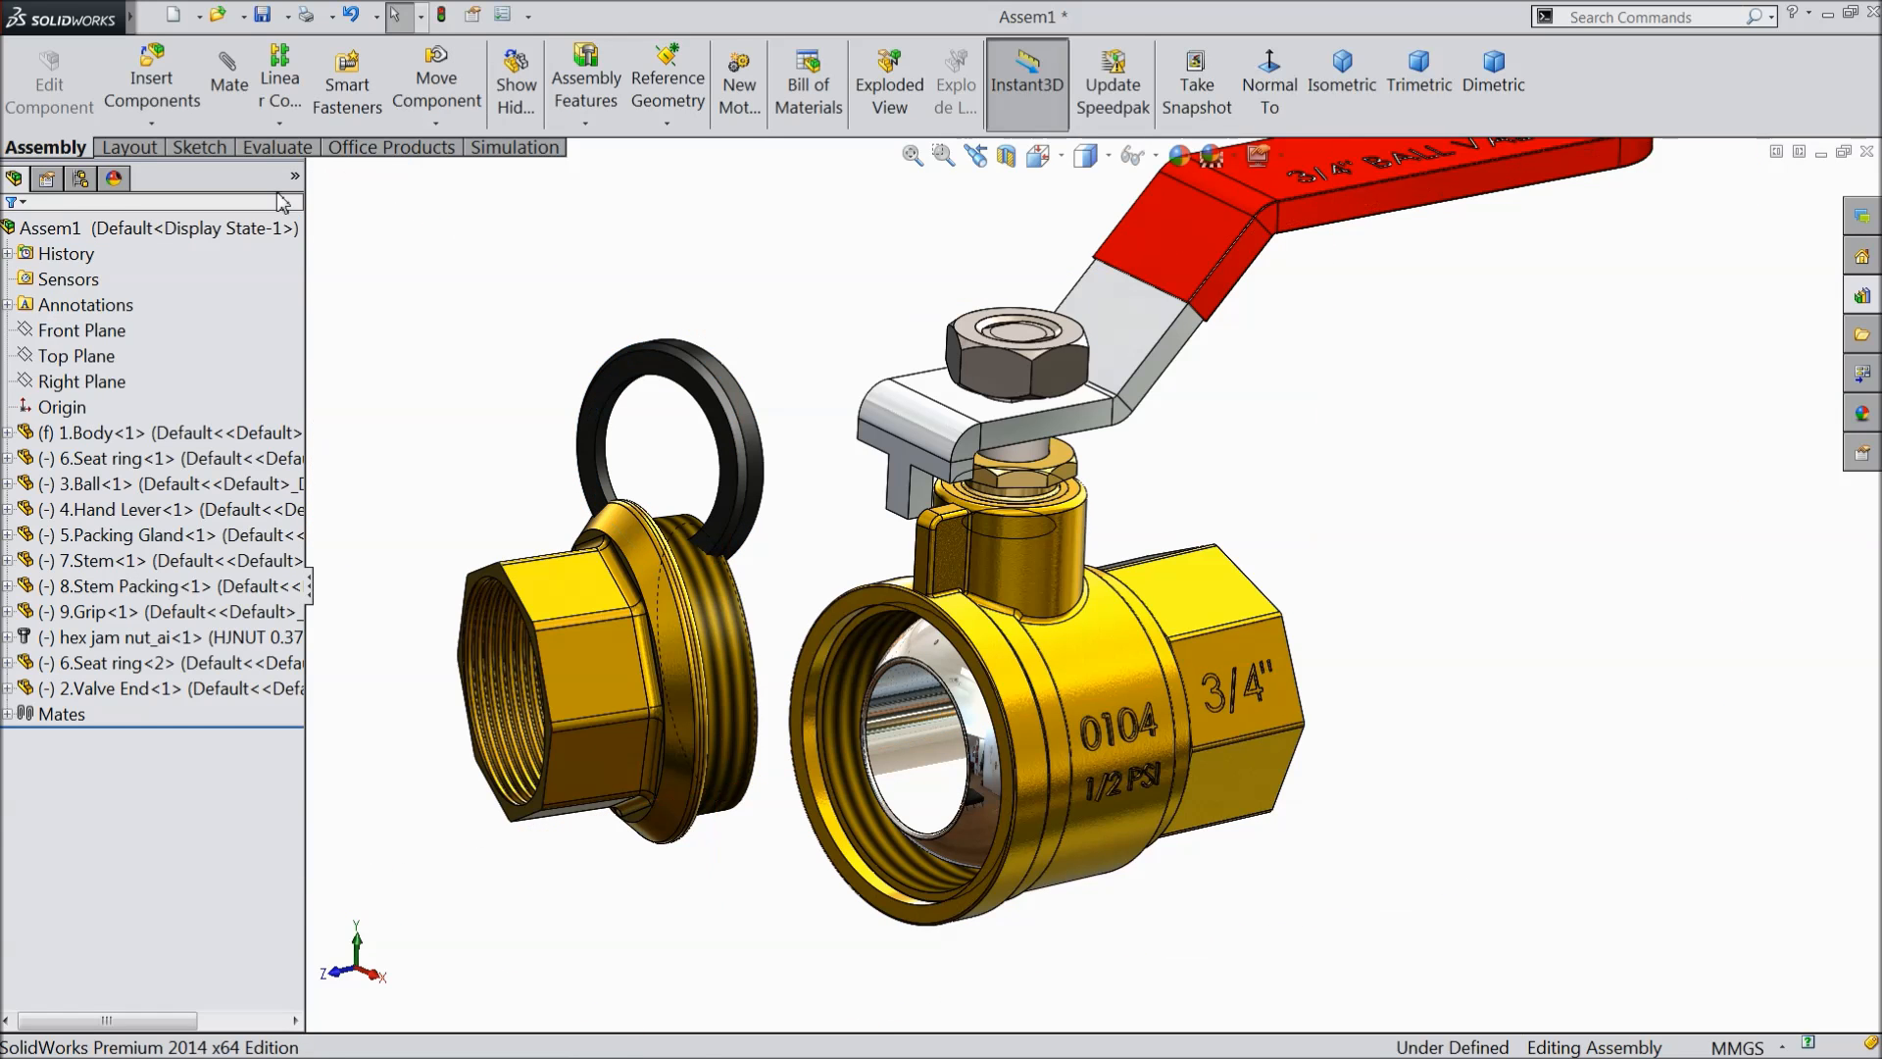
- Add a concentric mate between the valve end's inner cylindrical face and the outer face of the loose seat ring
left_click(227, 74)
middle_click_drag(386, 364, 327, 366)
scroll(862, 672, "down", 3)
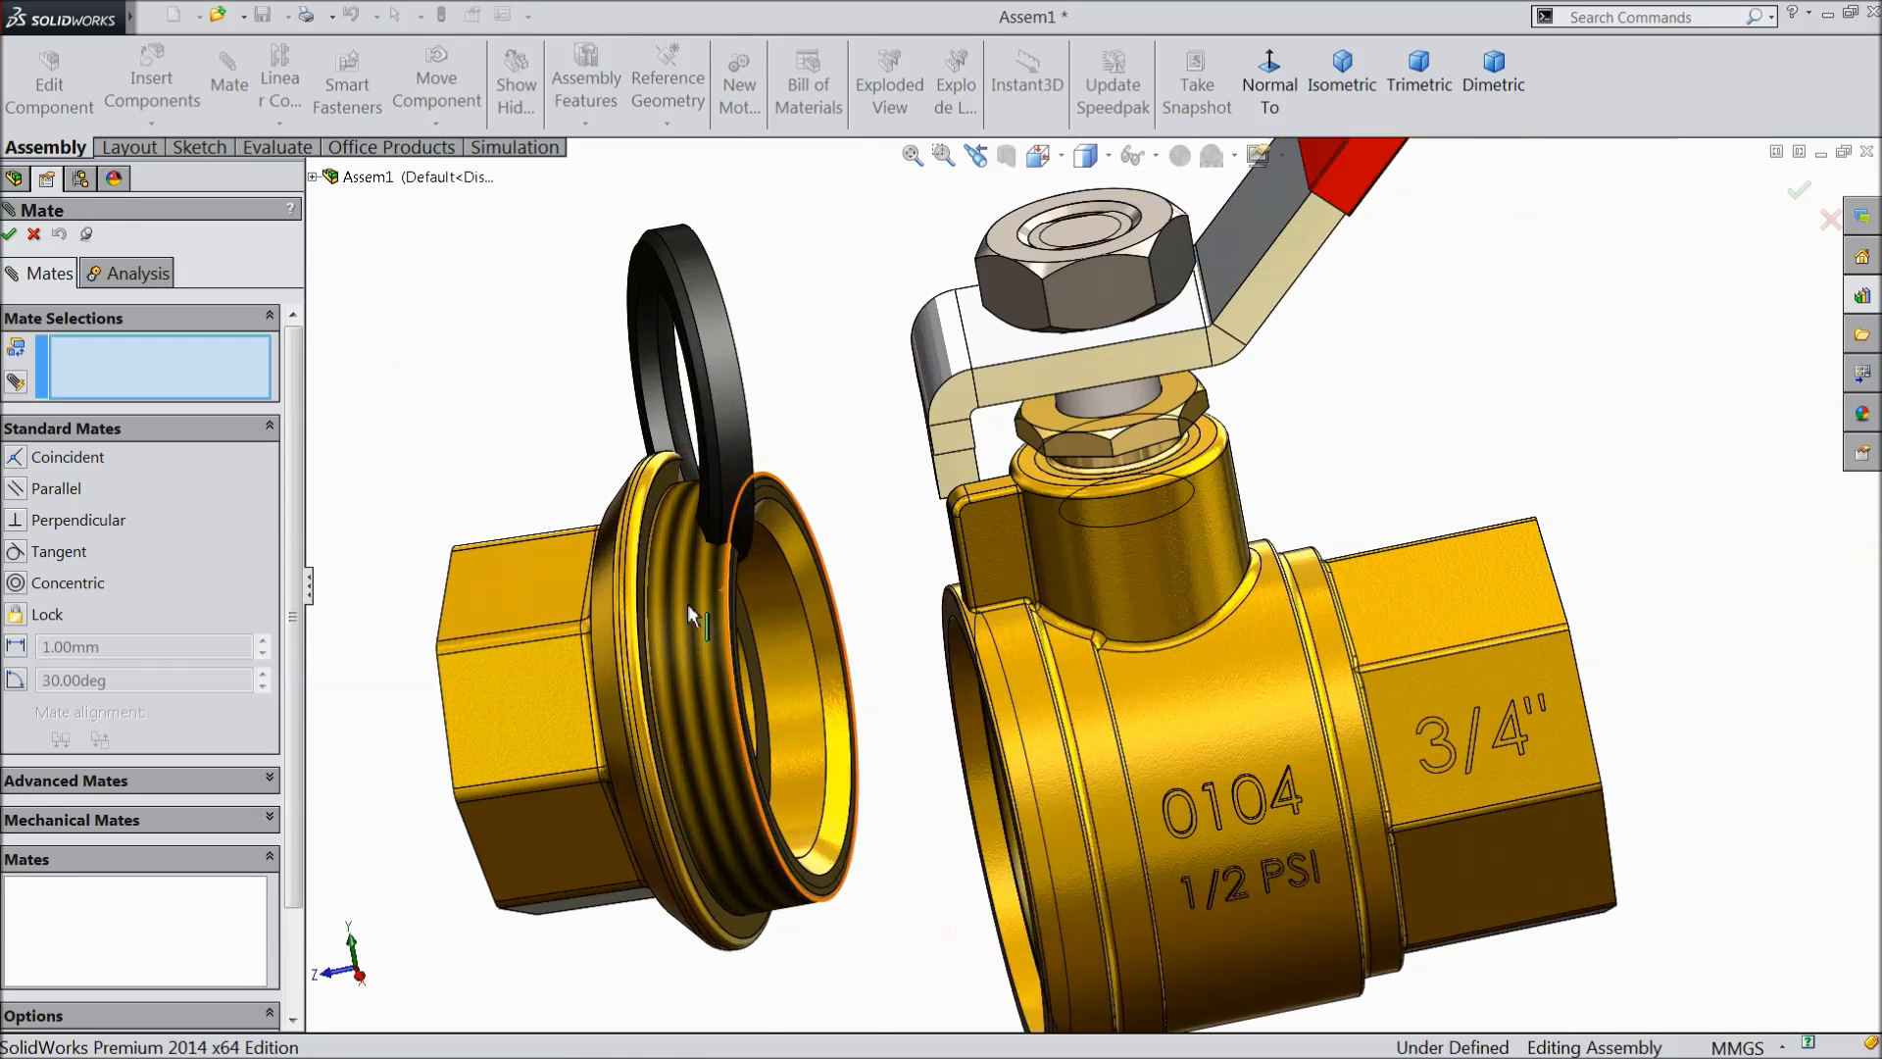
left_click(843, 662)
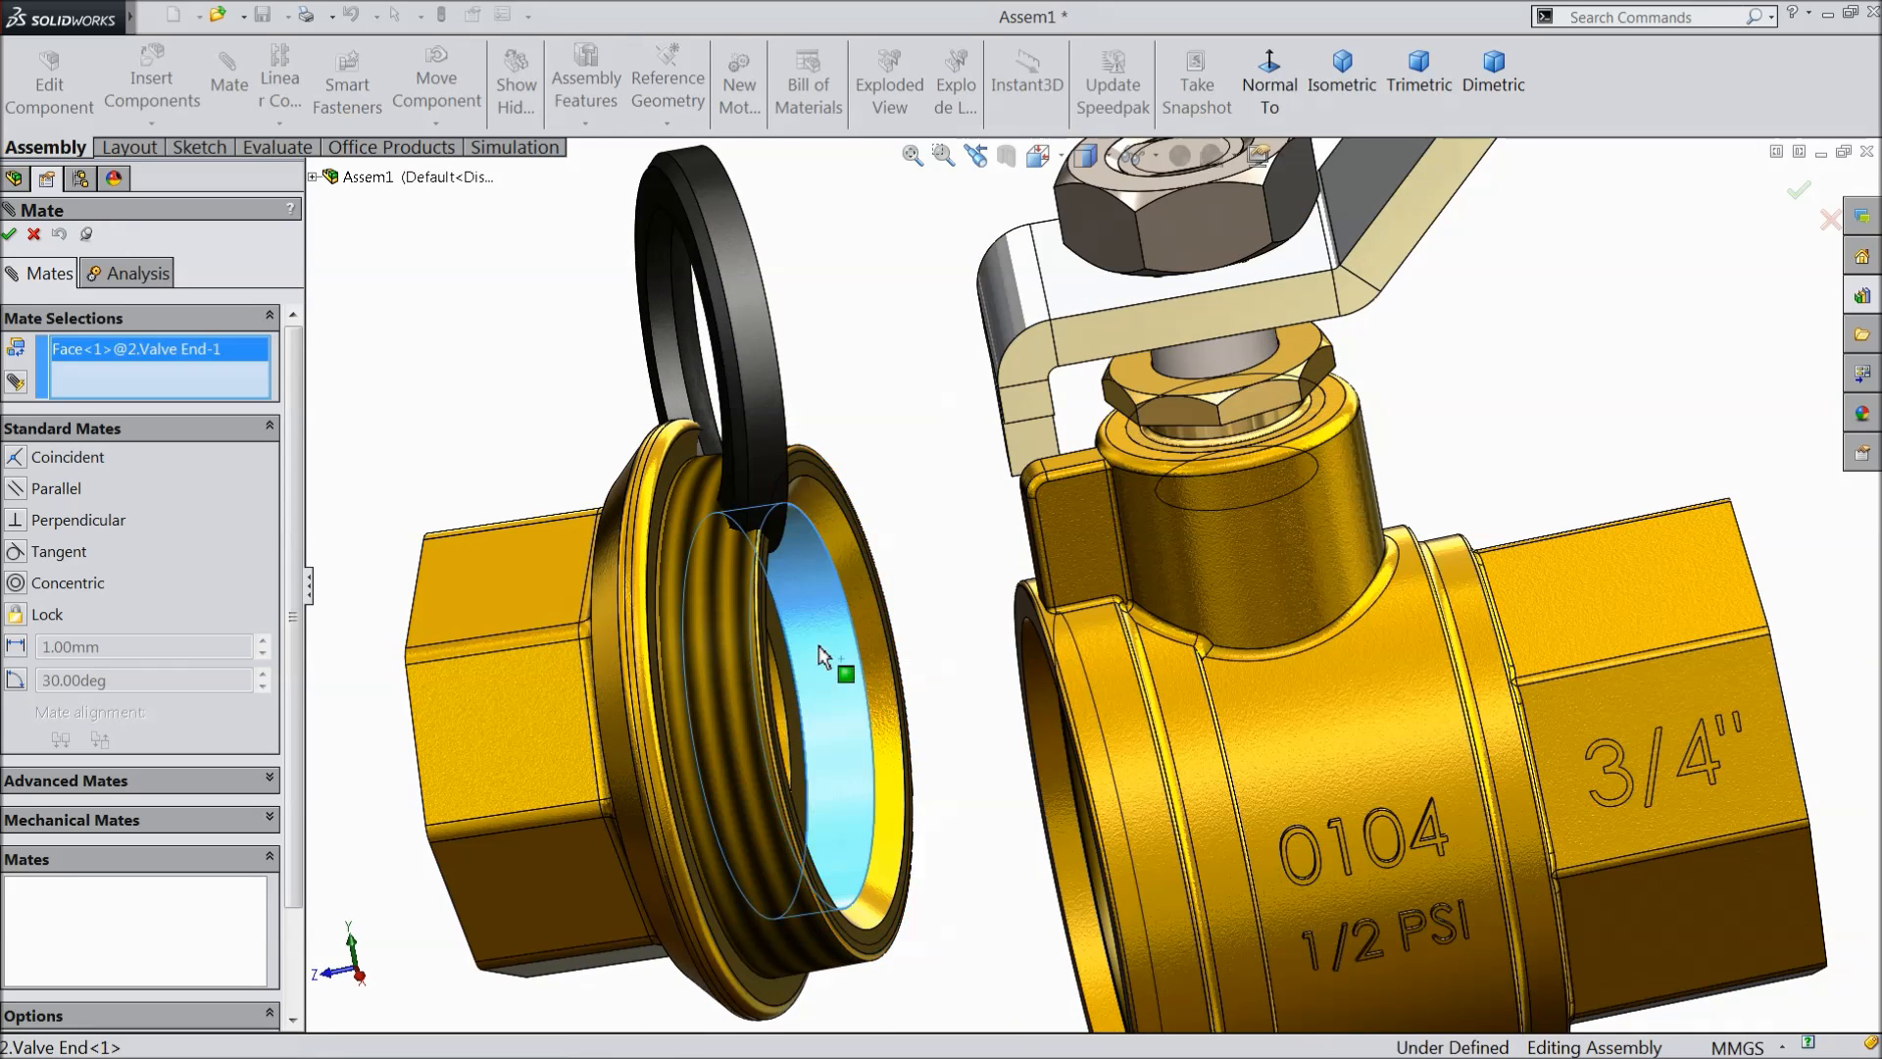
left_click(760, 411)
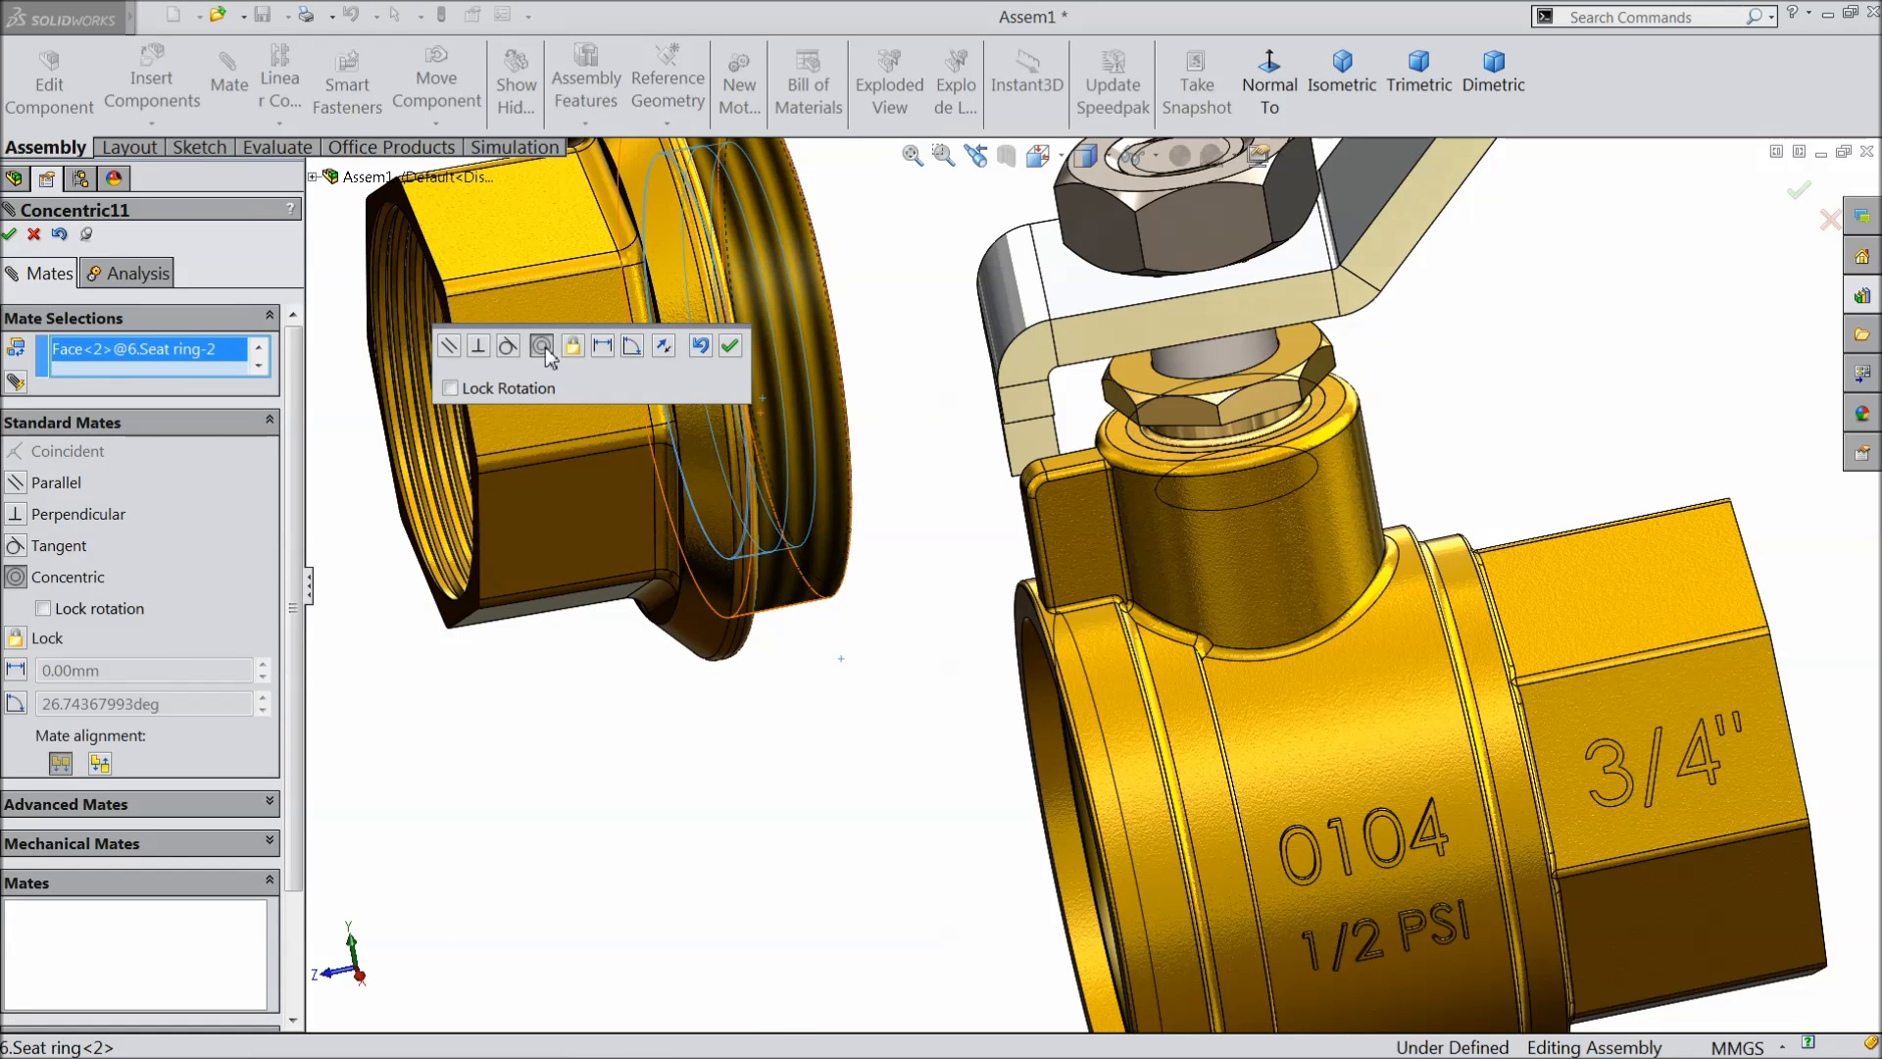
left_click(733, 347)
- Slide the second seat ring along its axis out of the valve end to expose the inner shoulder
scroll(734, 354, "up", 5)
middle_click_drag(811, 546, 660, 769)
scroll(1056, 527, "down", 5)
scroll(1056, 526, "up", 3)
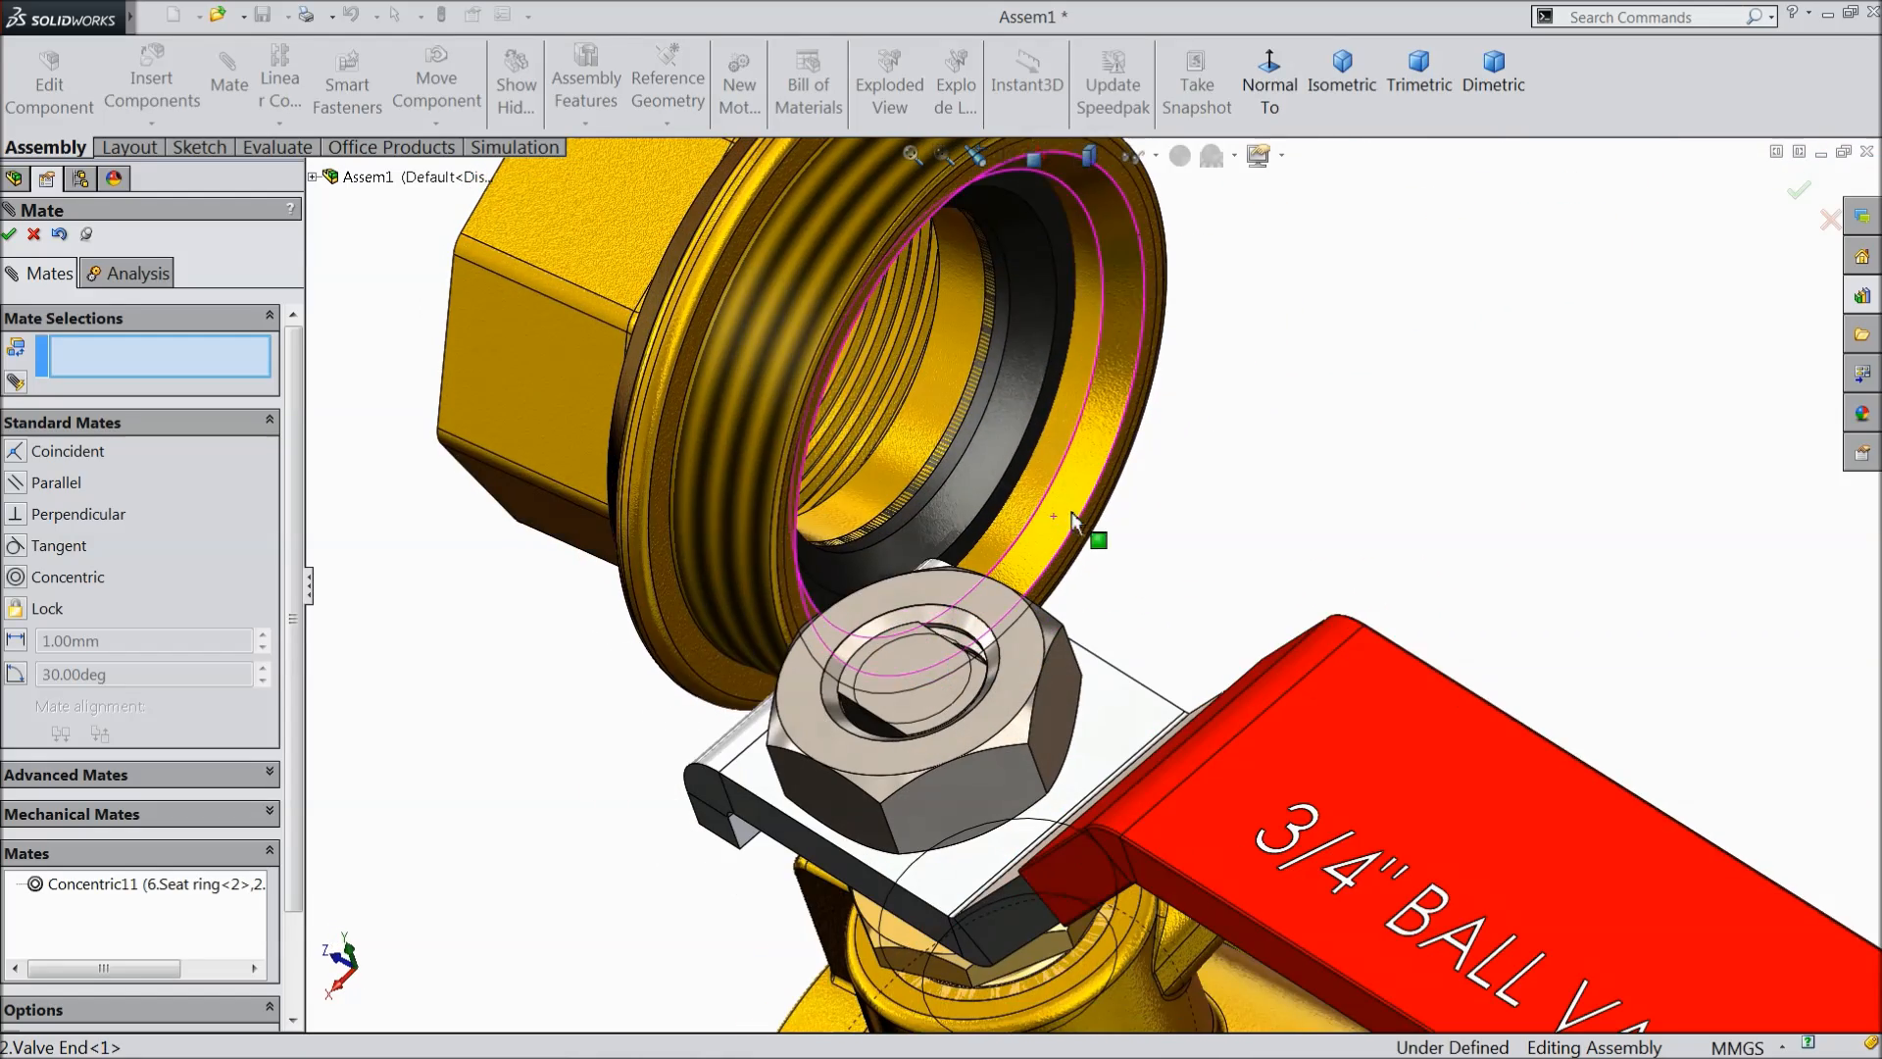
left_click_drag(1009, 483, 1548, 567)
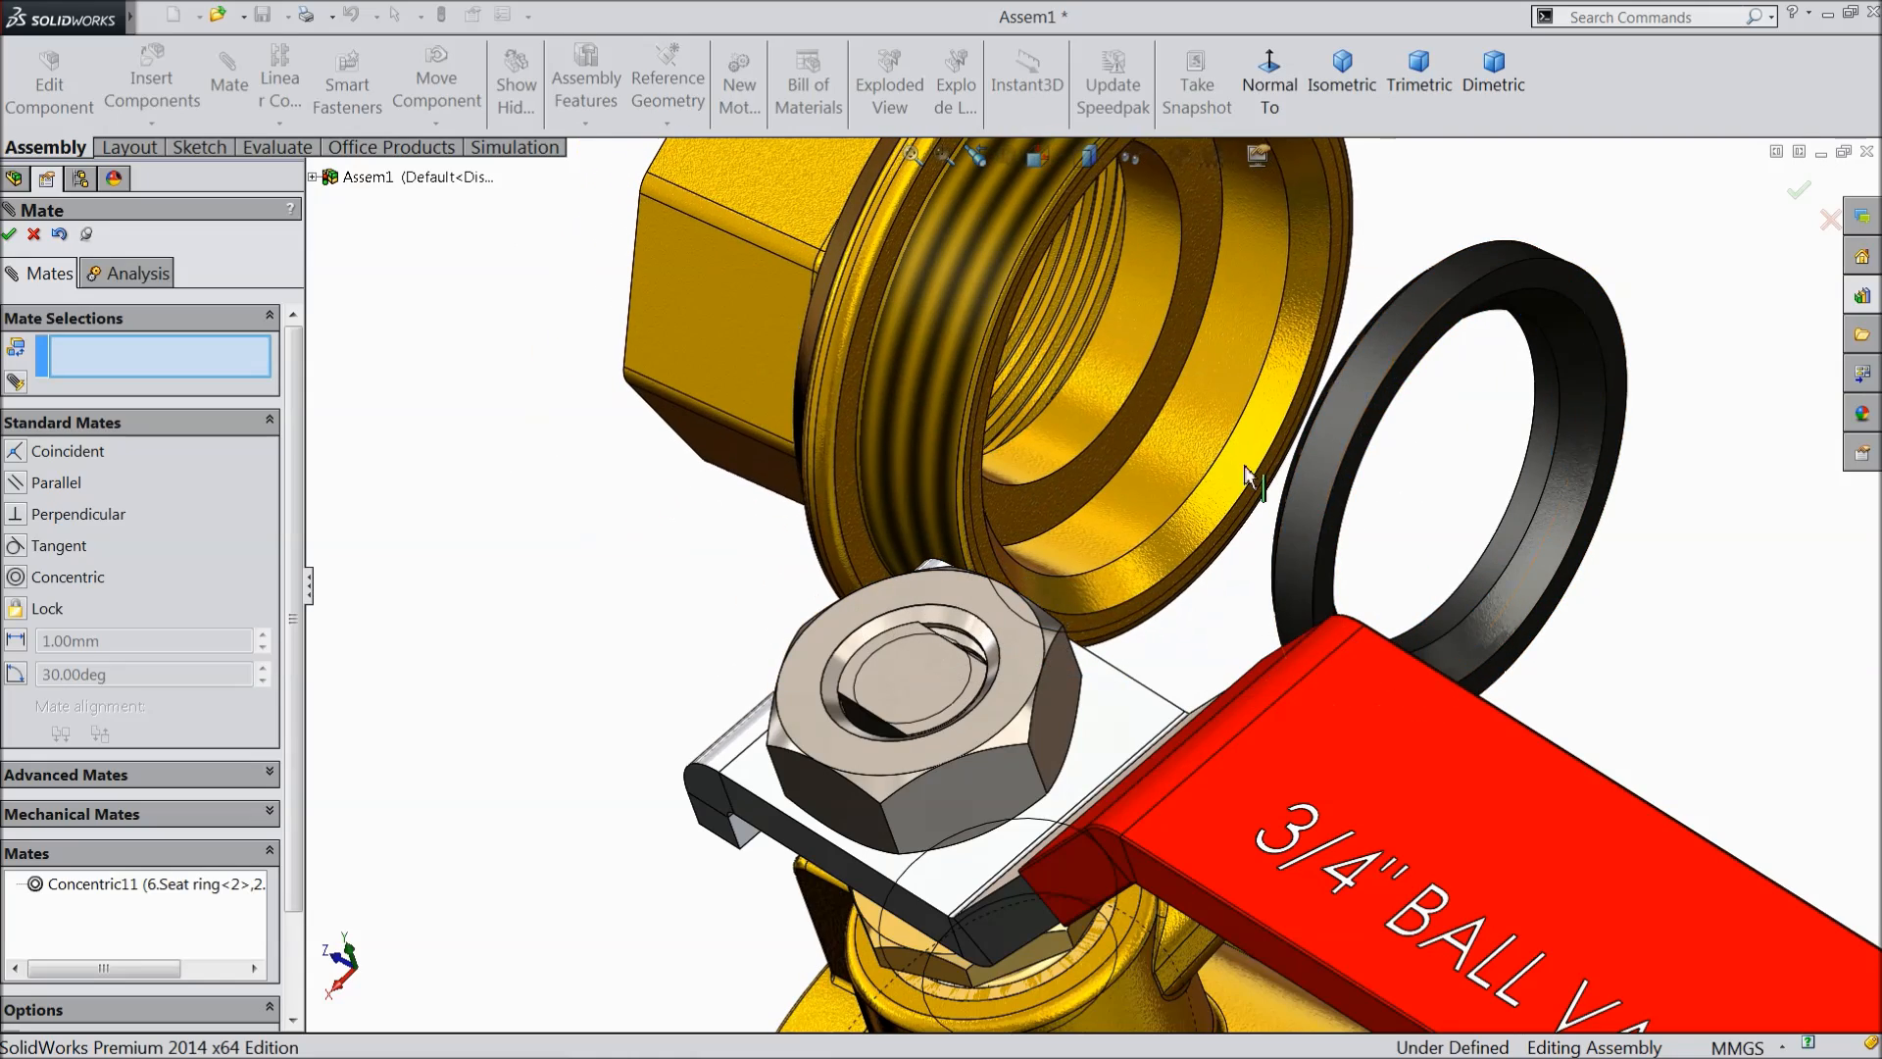
- Add a coincident mate between the valve end's inner shoulder face and the seat ring's flat back face
left_click(1134, 424)
scroll(1133, 423, "up", 6)
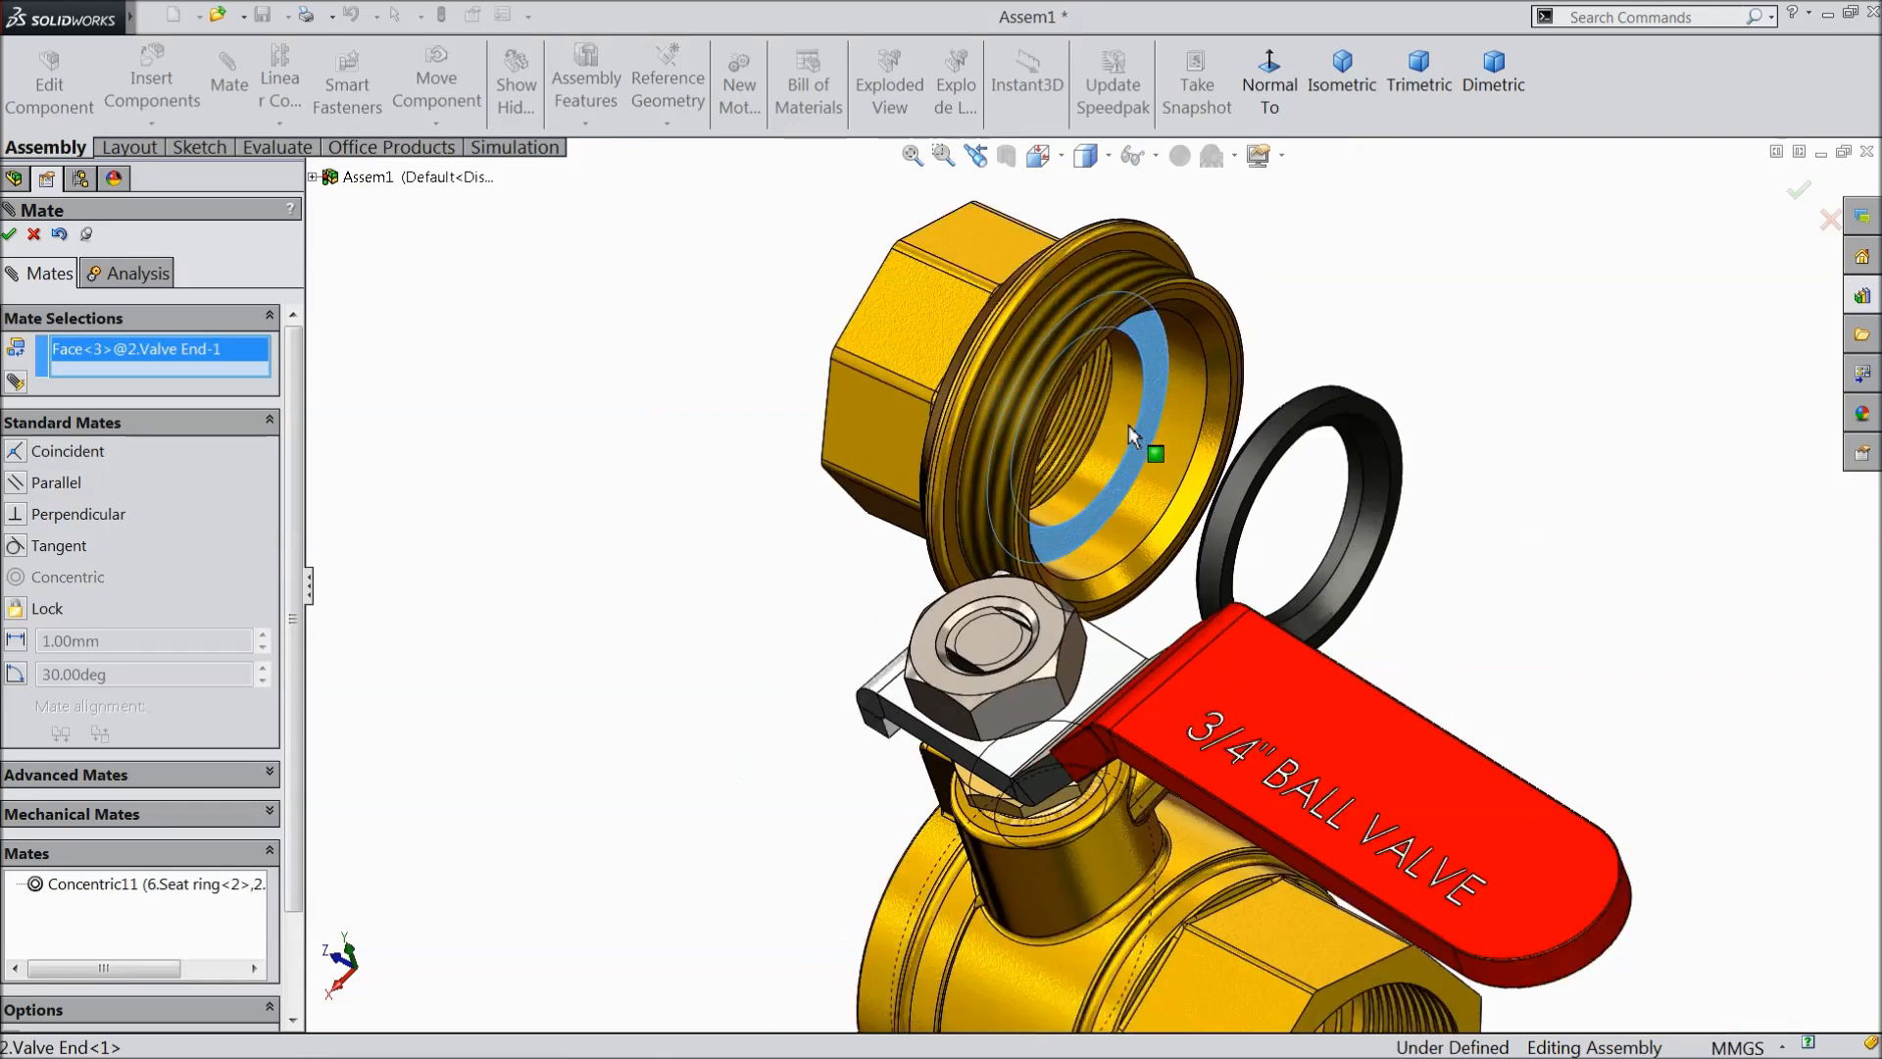
middle_click_drag(1142, 452, 1304, 589)
scroll(1305, 589, "down", 6)
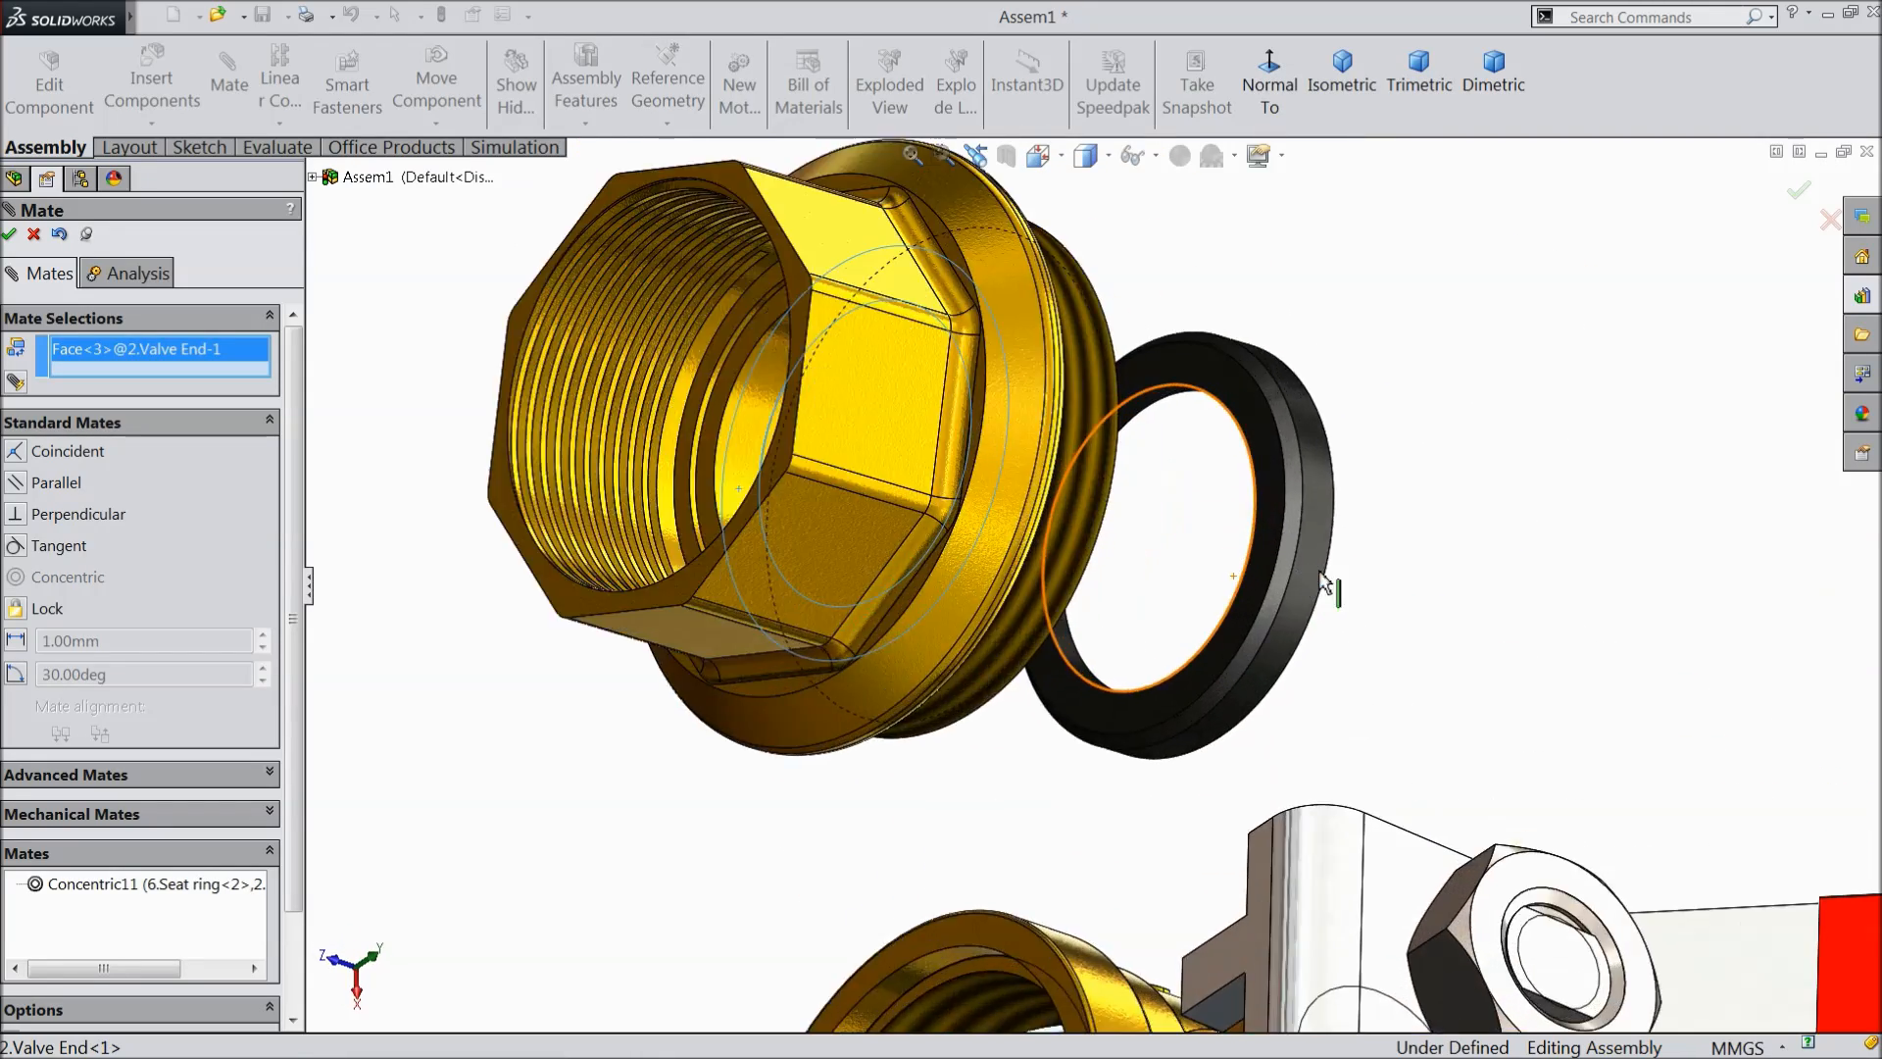
left_click(1199, 536)
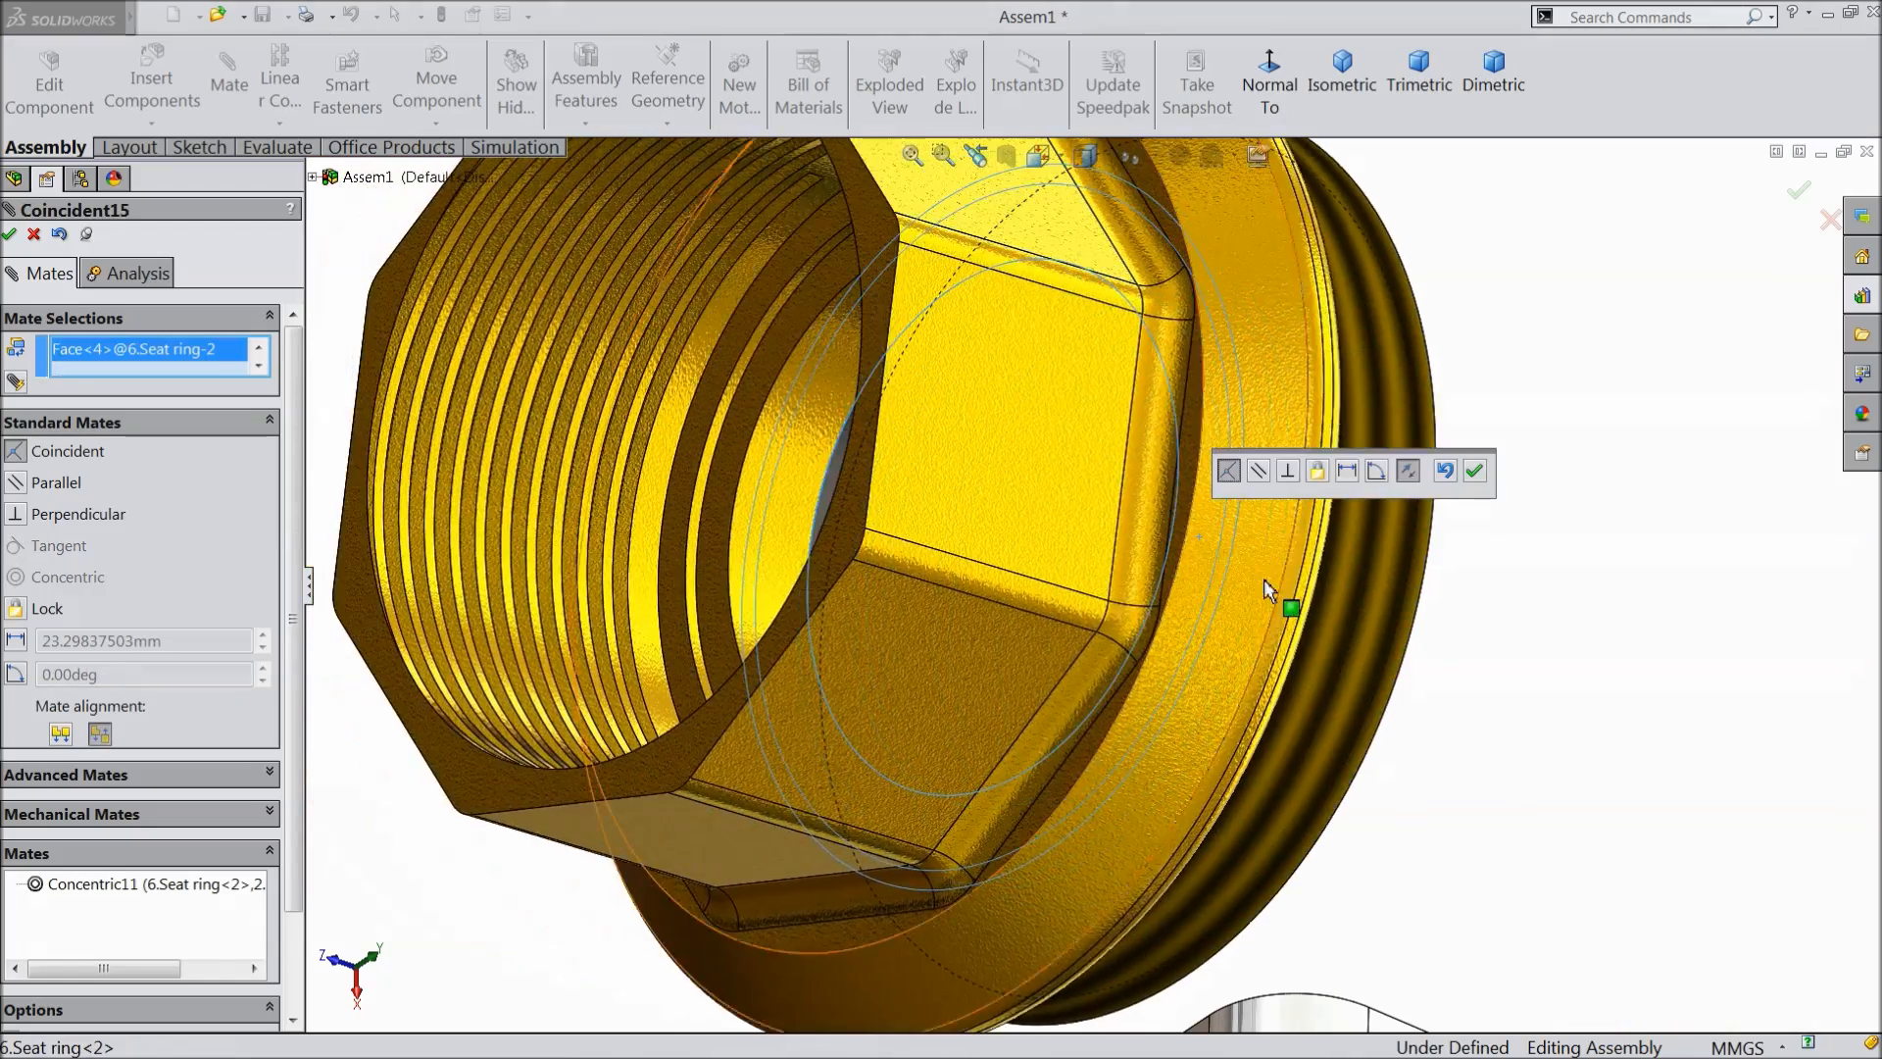
scroll(1262, 581, "up", 4)
middle_click_drag(1360, 632, 1164, 571)
scroll(1272, 575, "up", 4)
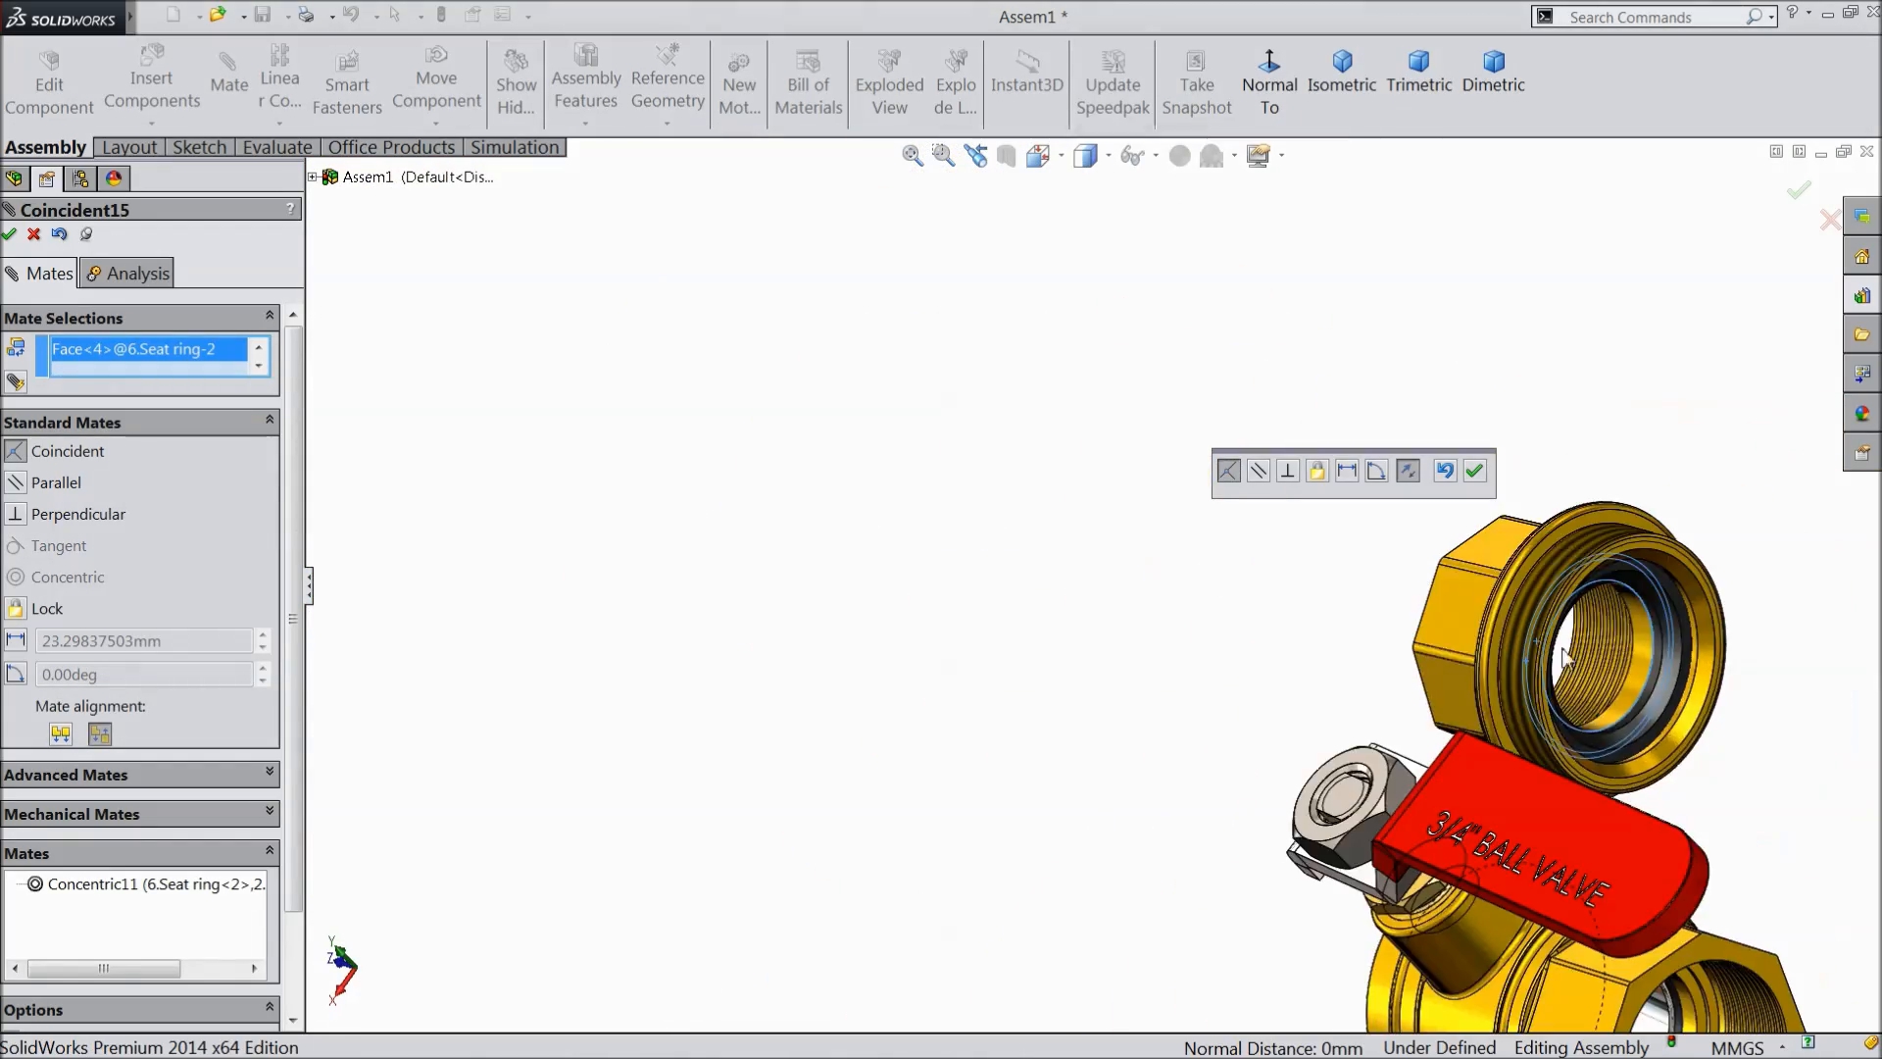
scroll(1670, 688, "down", 5)
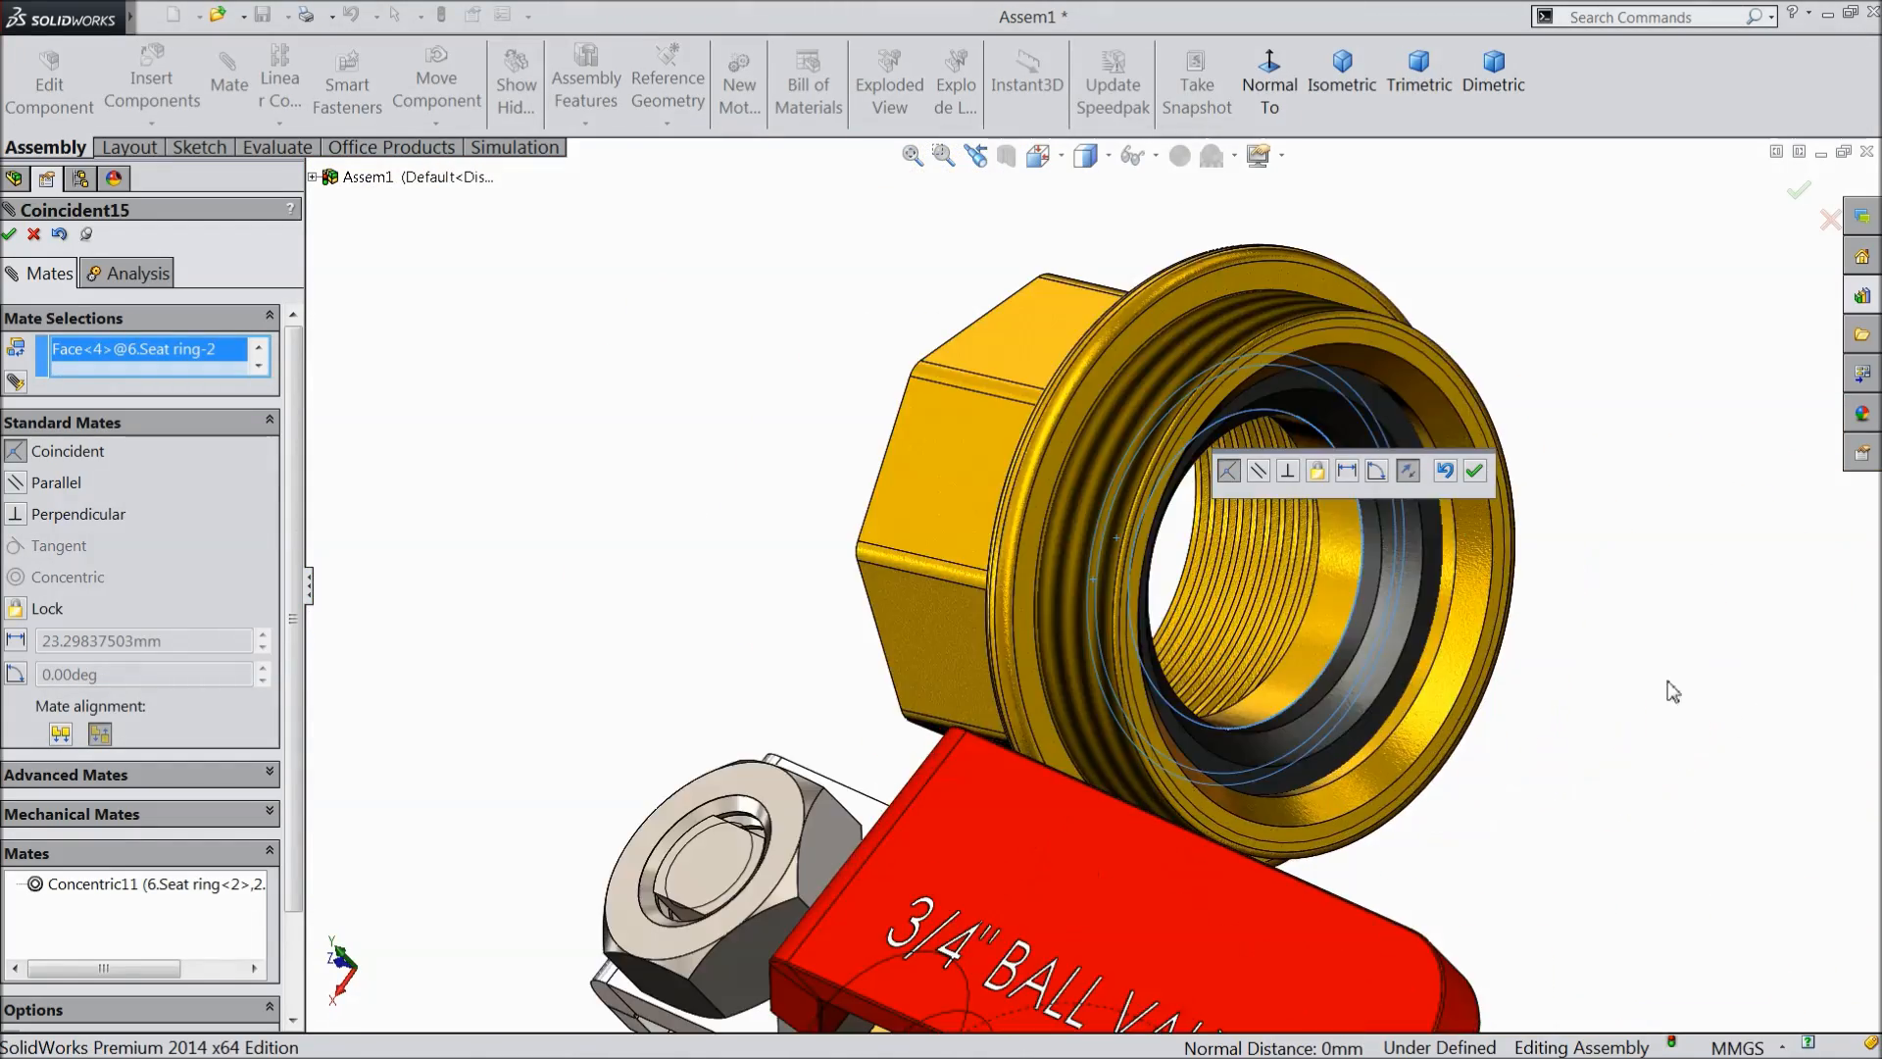
left_click(1475, 470)
- Move the valve end in front of the body's opening and mate its external thread face concentric with the body's internal thread face
scroll(1351, 561, "up", 5)
middle_click_drag(1332, 612, 1336, 663)
scroll(1395, 549, "up", 5)
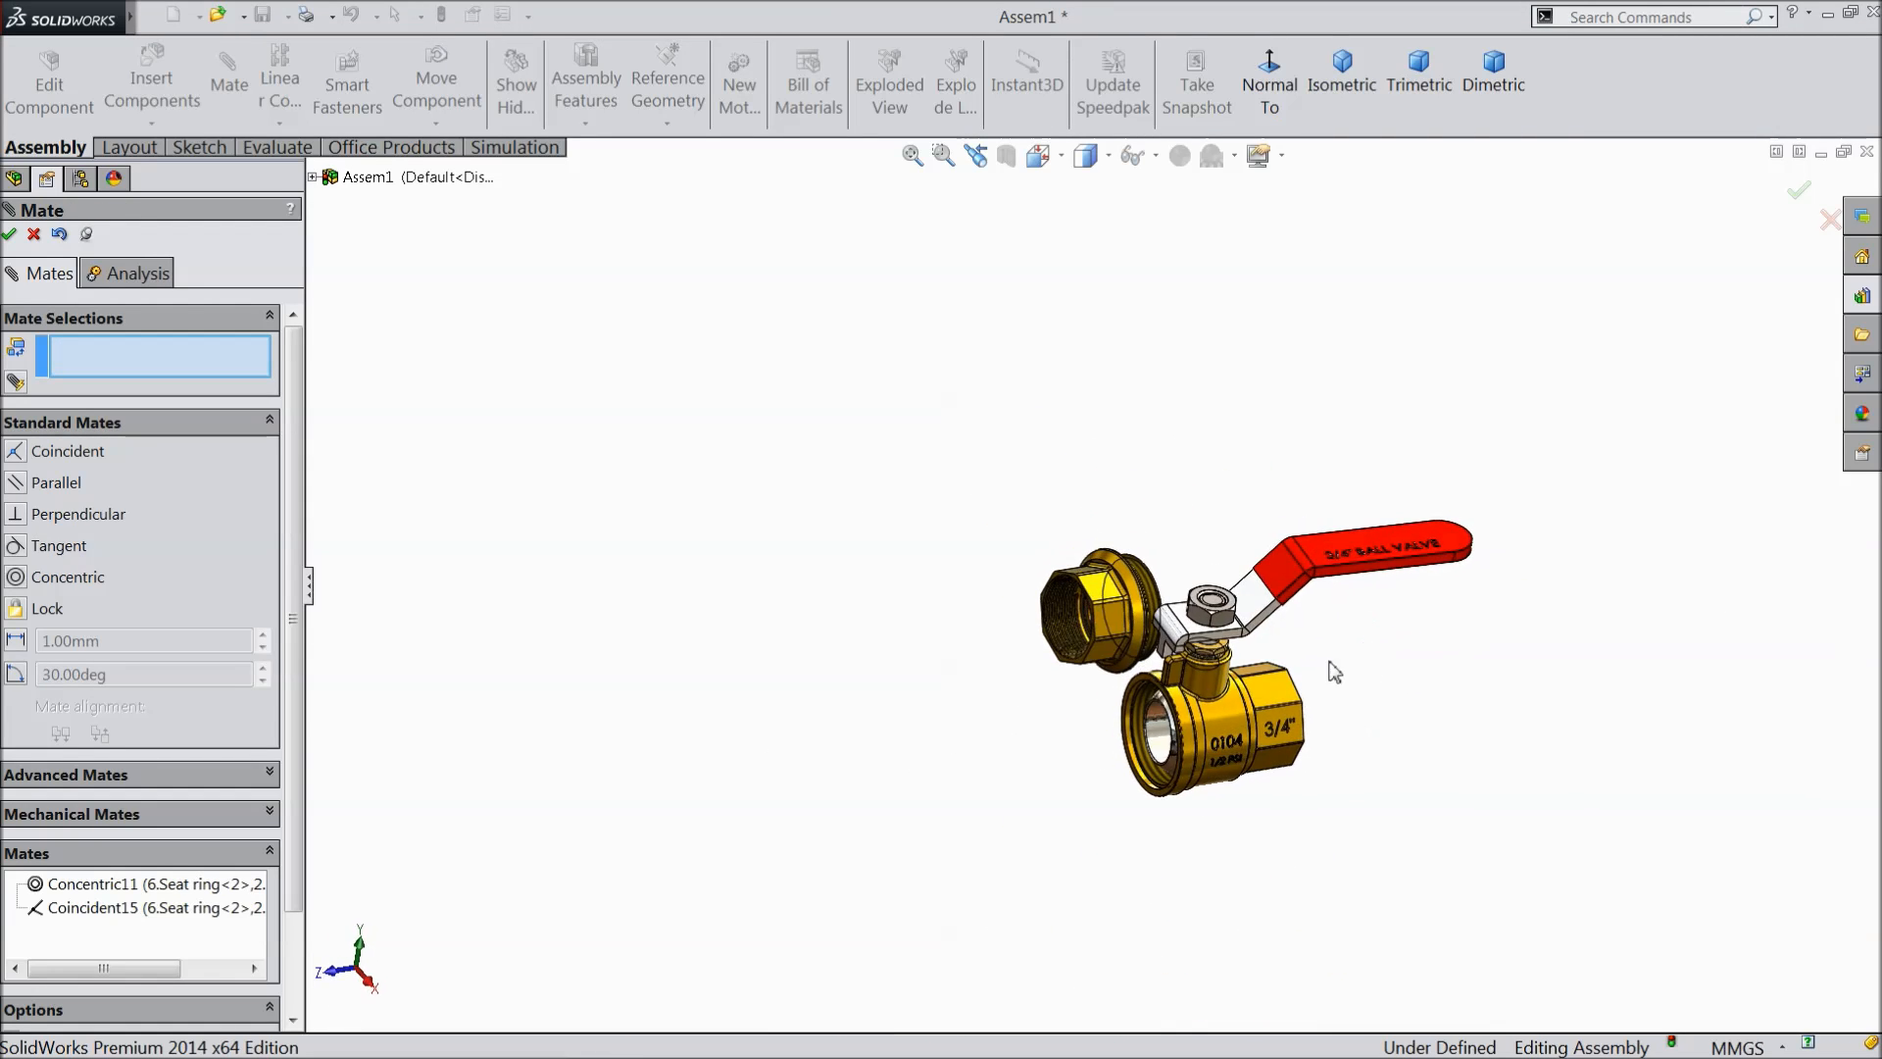
scroll(1336, 664, "down", 5)
left_click_drag(846, 555, 833, 853)
middle_click_drag(833, 853, 826, 845)
scroll(961, 868, "down", 3)
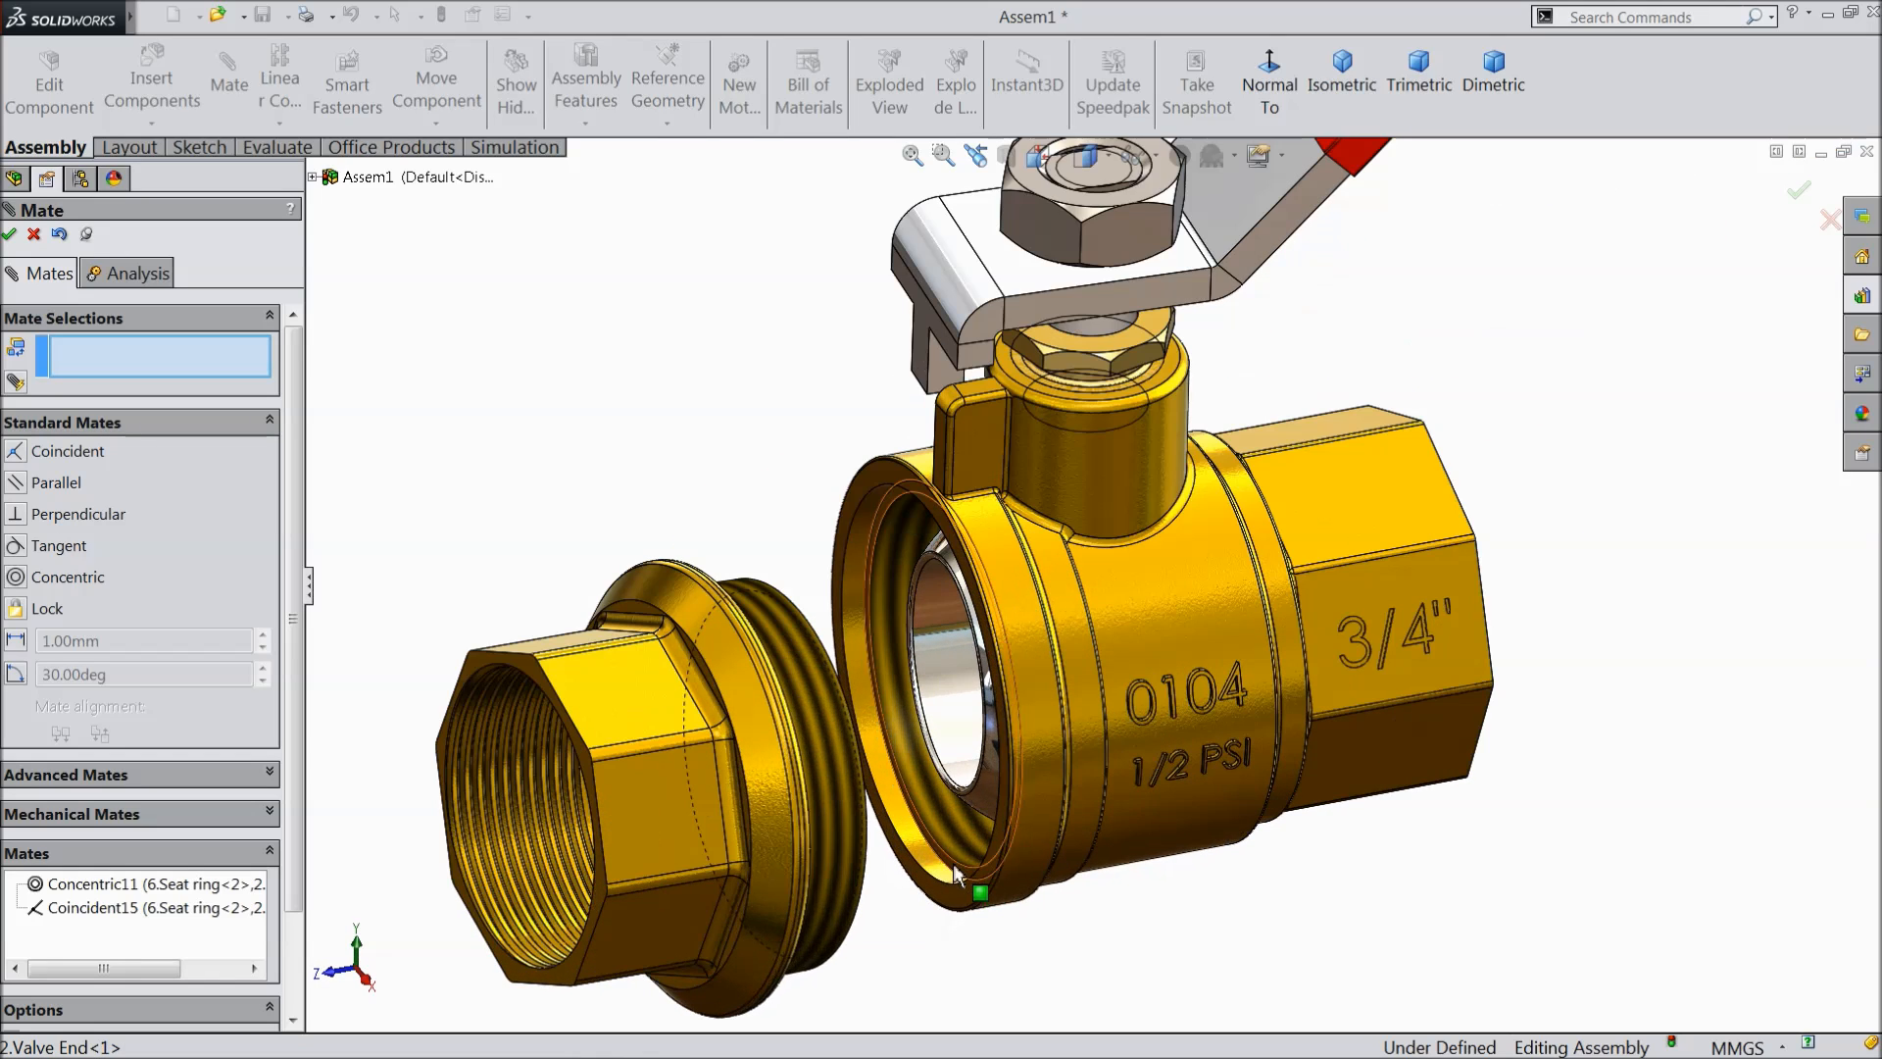
left_click(831, 751)
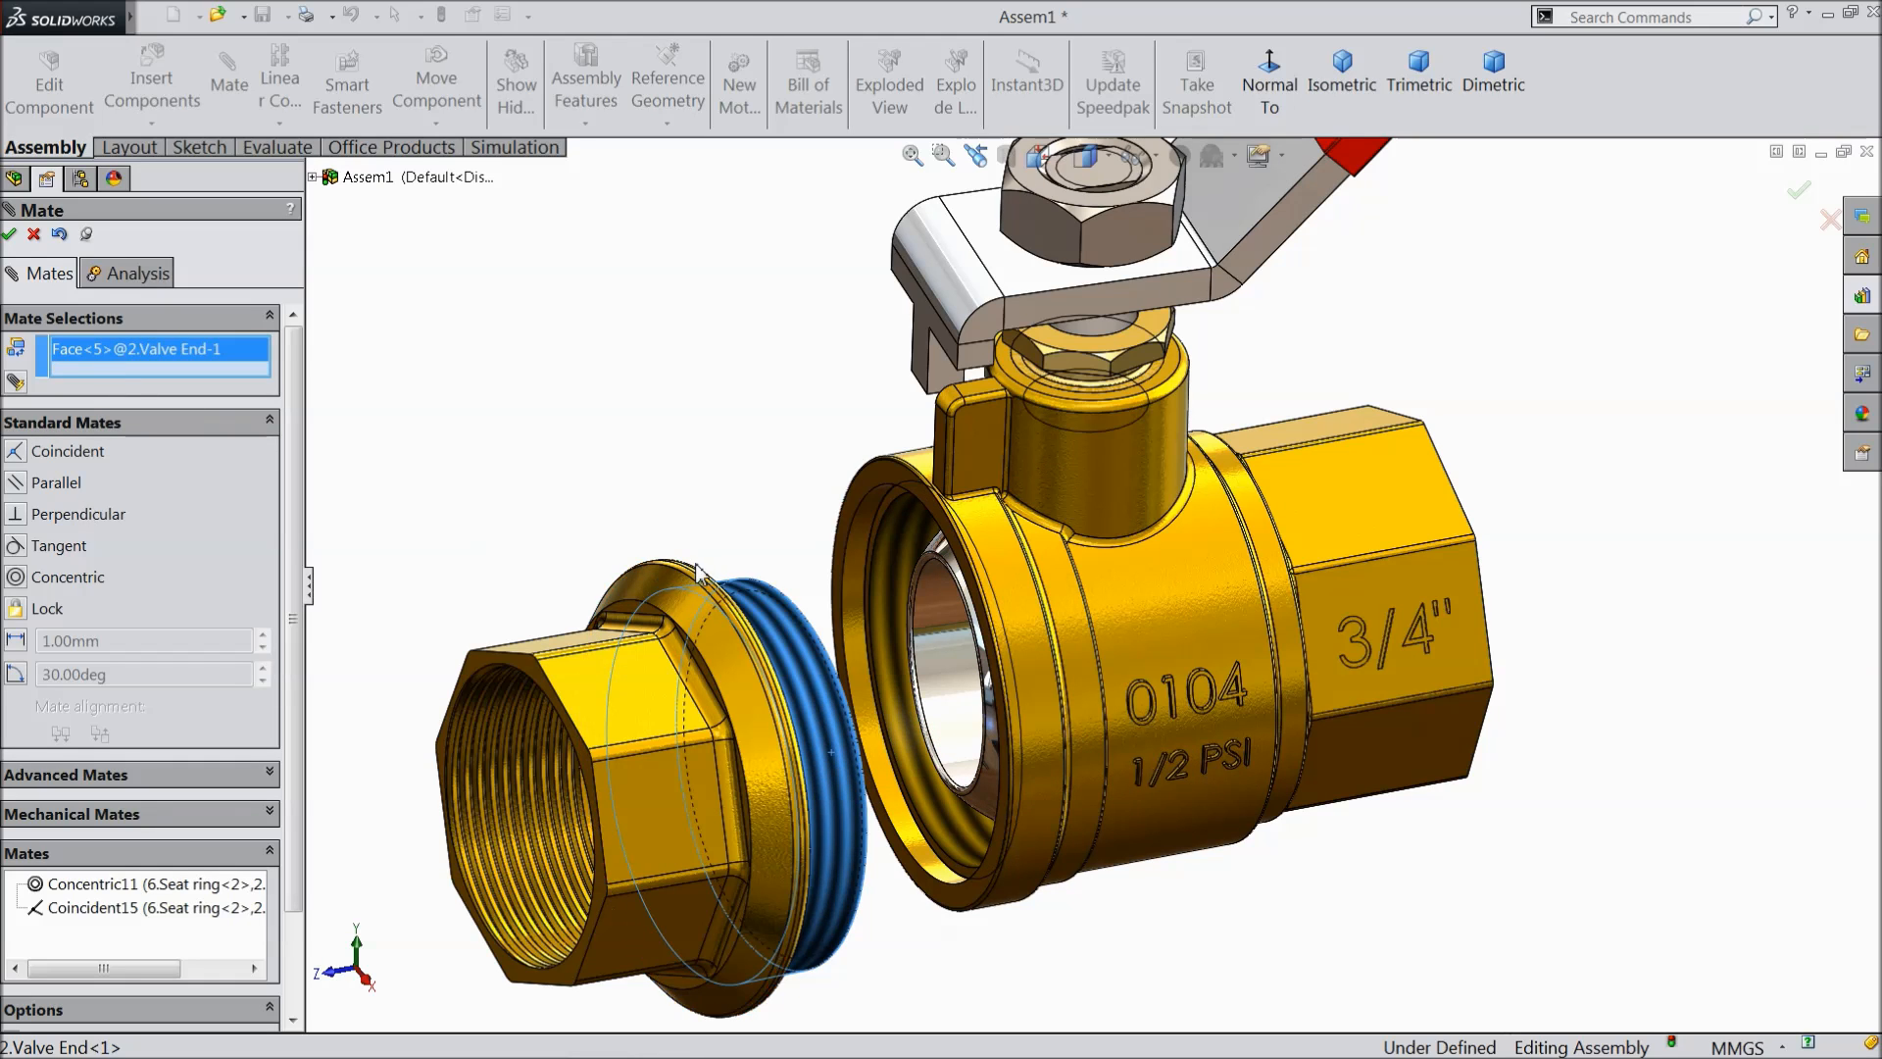
left_click(882, 630)
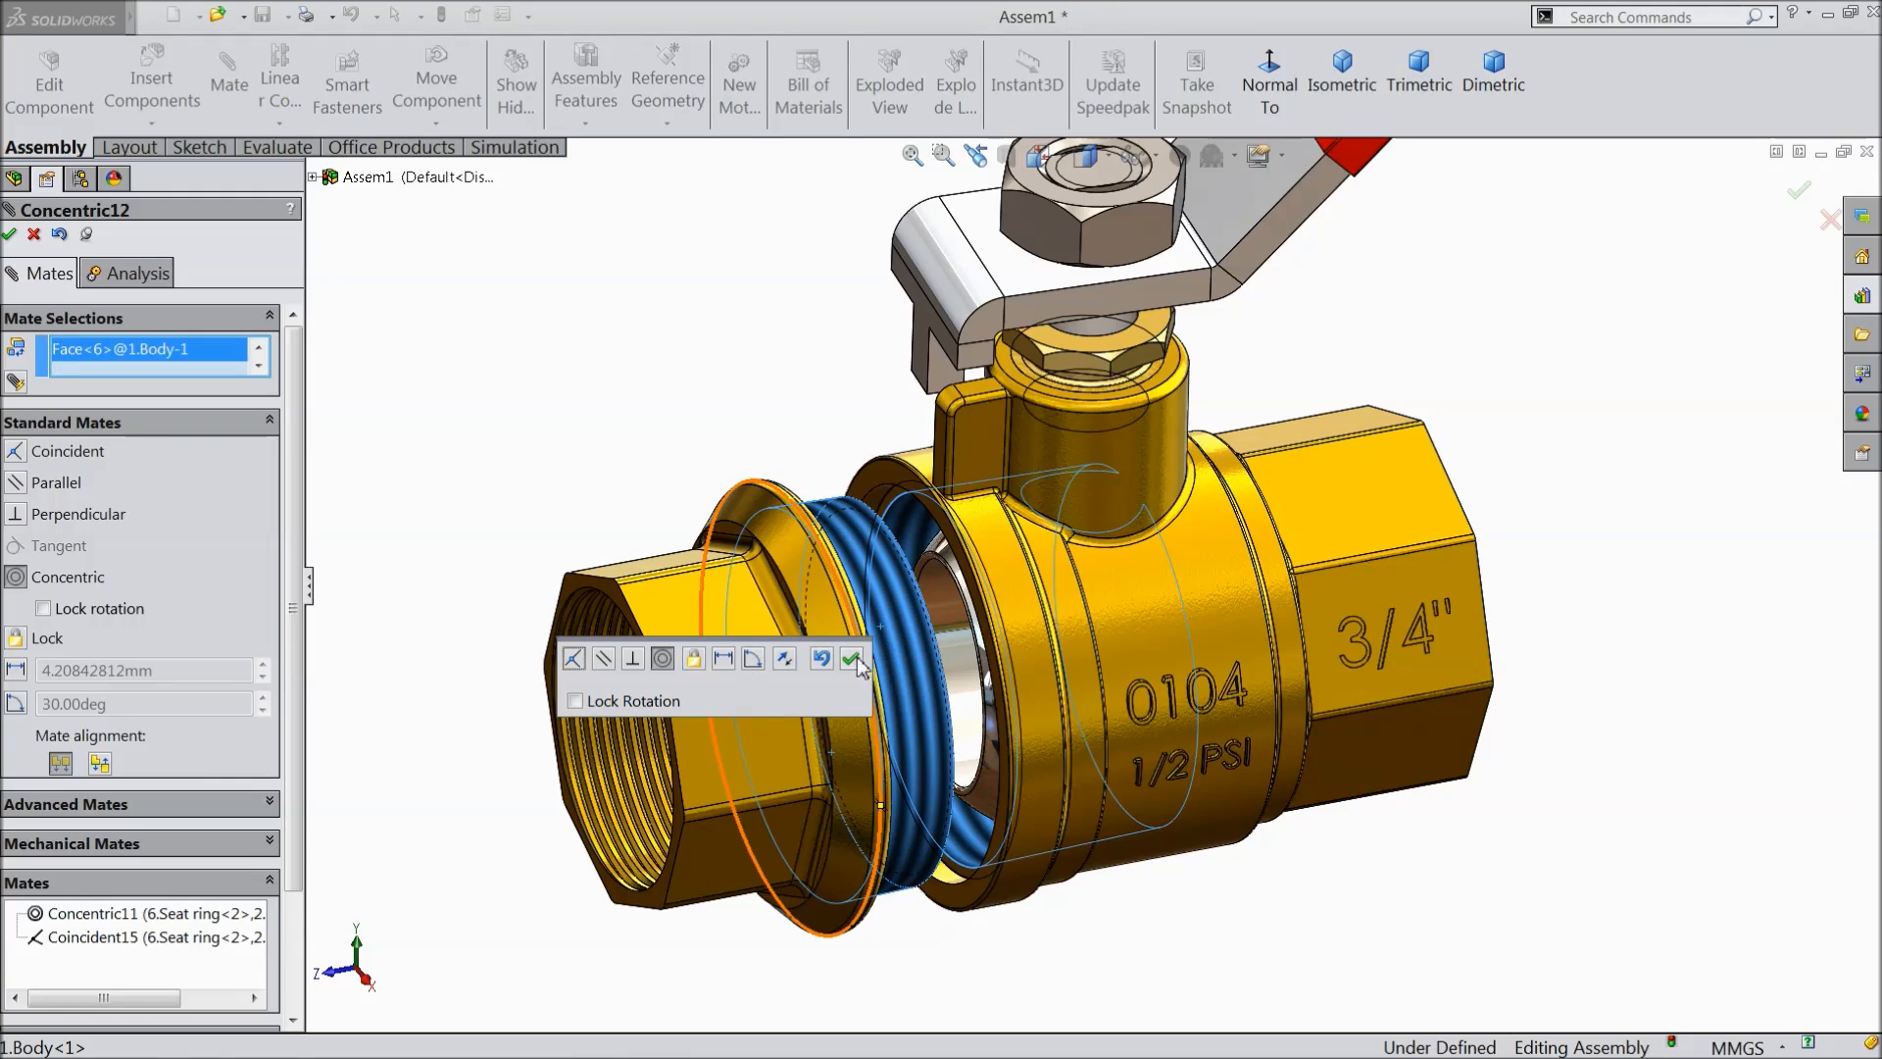
left_click(851, 658)
- Add a coincident mate between the body's open end face and the valve end's flange face, and close the Mate command
scroll(1074, 672, "down", 5)
scroll(990, 567, "up", 2)
scroll(895, 509, "down", 3)
left_click(912, 568)
scroll(967, 585, "up", 1)
middle_click_drag(965, 585, 819, 584)
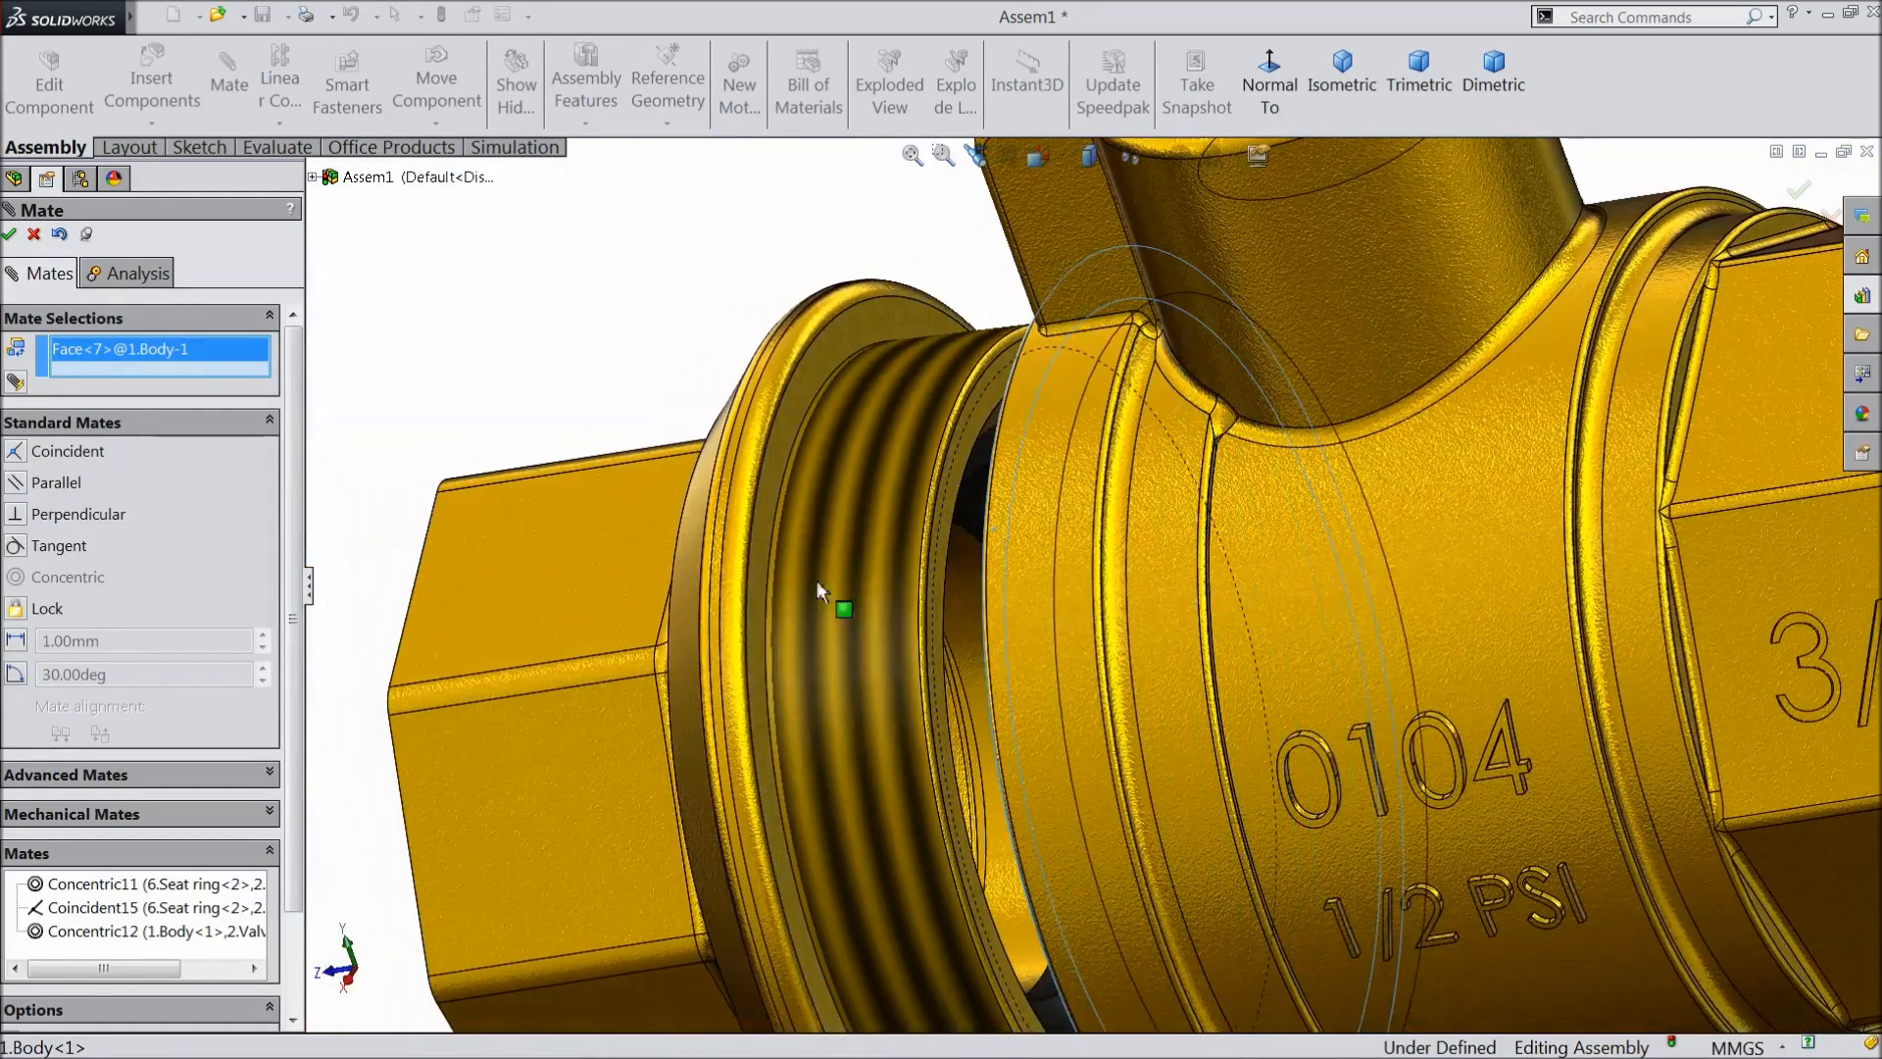
left_click(768, 526)
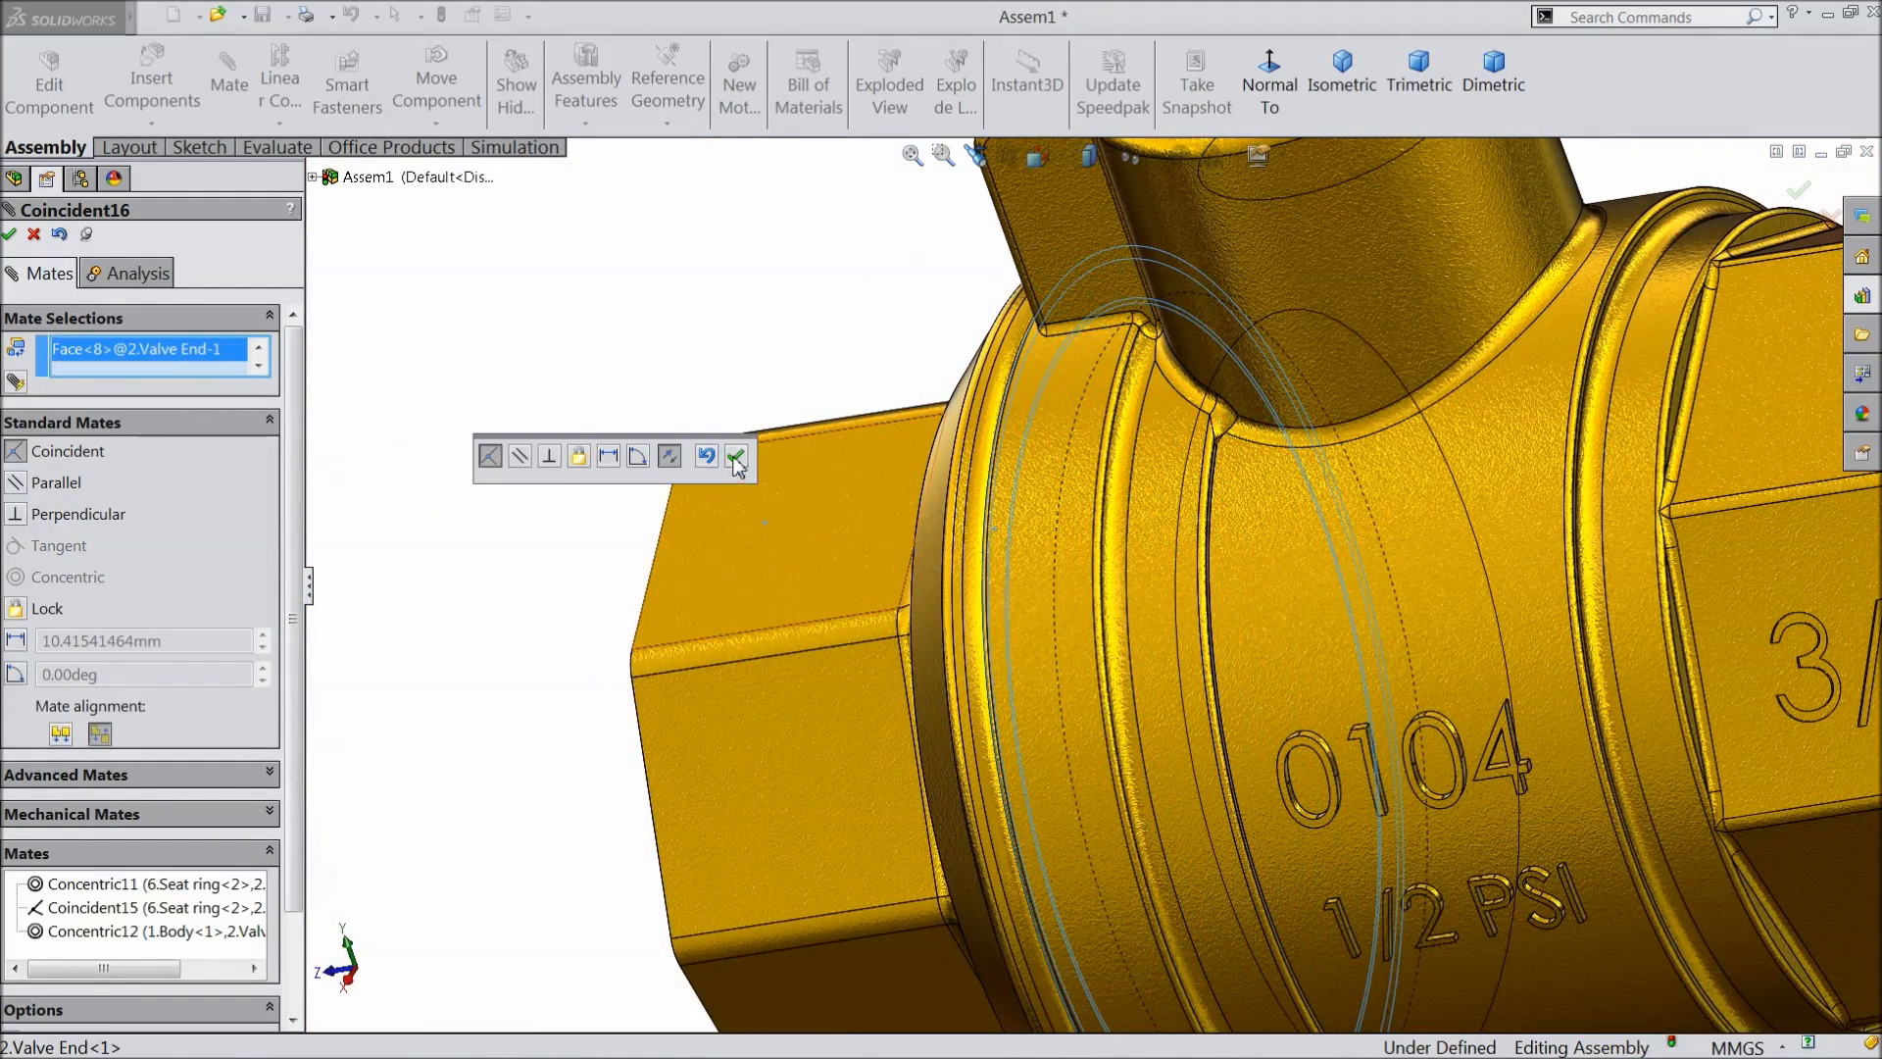
left_click(737, 460)
key("f")
middle_click_drag(727, 558, 857, 558)
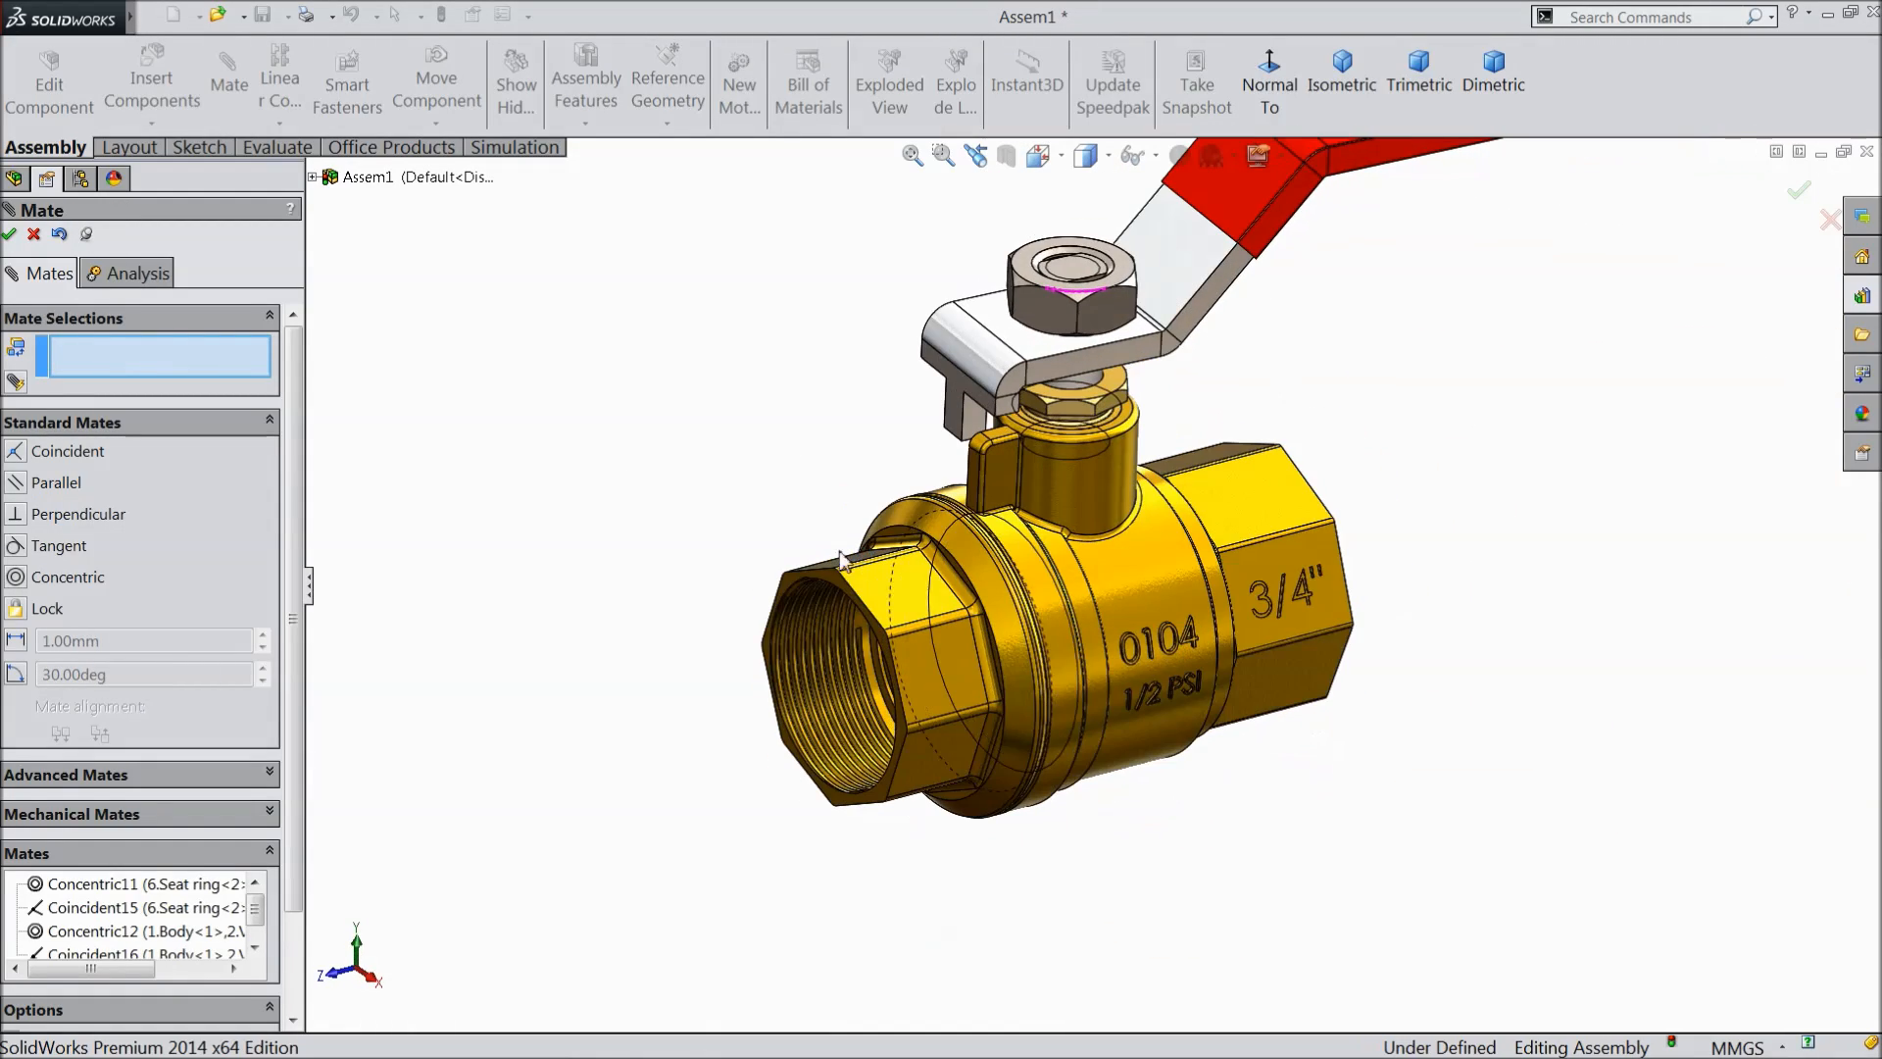
left_click(35, 235)
- Swing the hand lever around the stem to check its free rotation on the assembled valve
key("f")
middle_click_drag(609, 462, 825, 458)
scroll(1372, 544, "down", 3)
middle_click_drag(1323, 525, 1281, 559)
scroll(1029, 513, "down", 4)
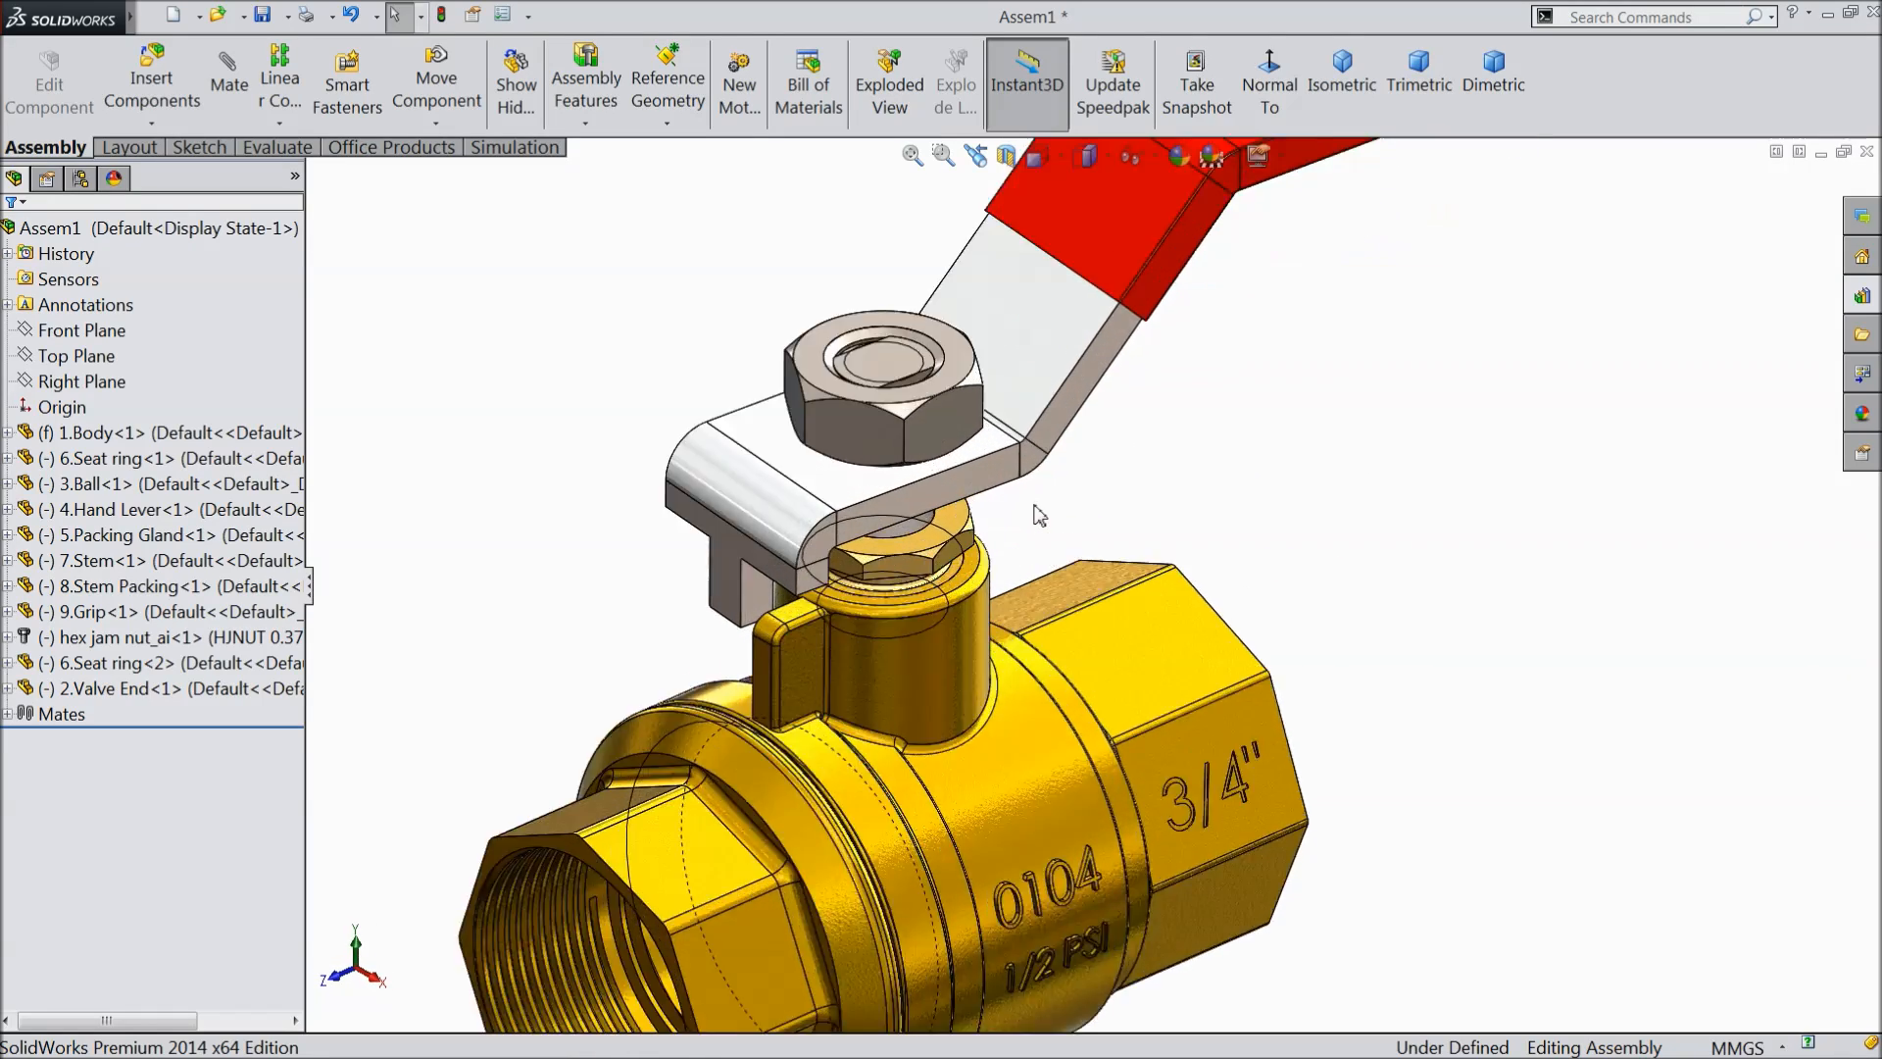
scroll(1012, 516, "up", 3)
left_click_drag(1169, 370, 900, 327)
left_click_drag(1127, 392, 1107, 353)
left_click(794, 581)
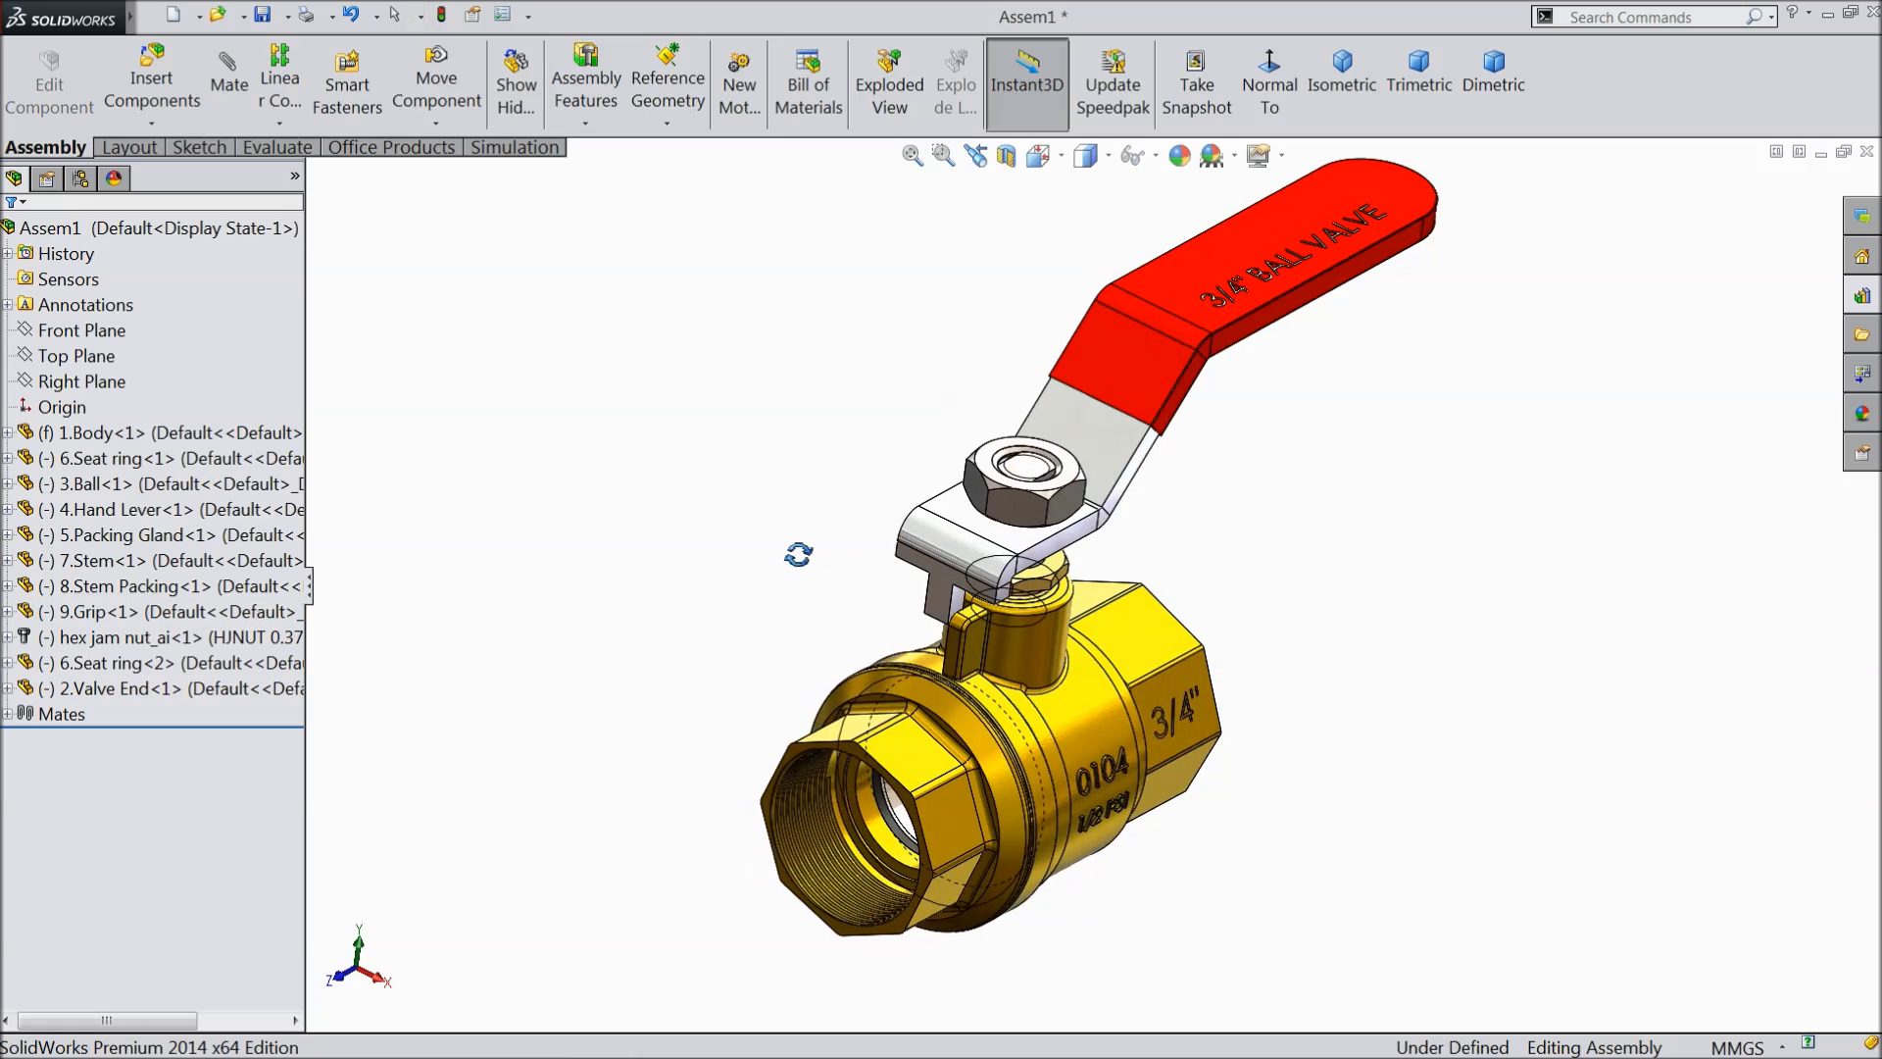
- Start an advanced angle mate between the side face of the hand lever's tab and the facing stop face on the body's neck
scroll(798, 554, "down", 10)
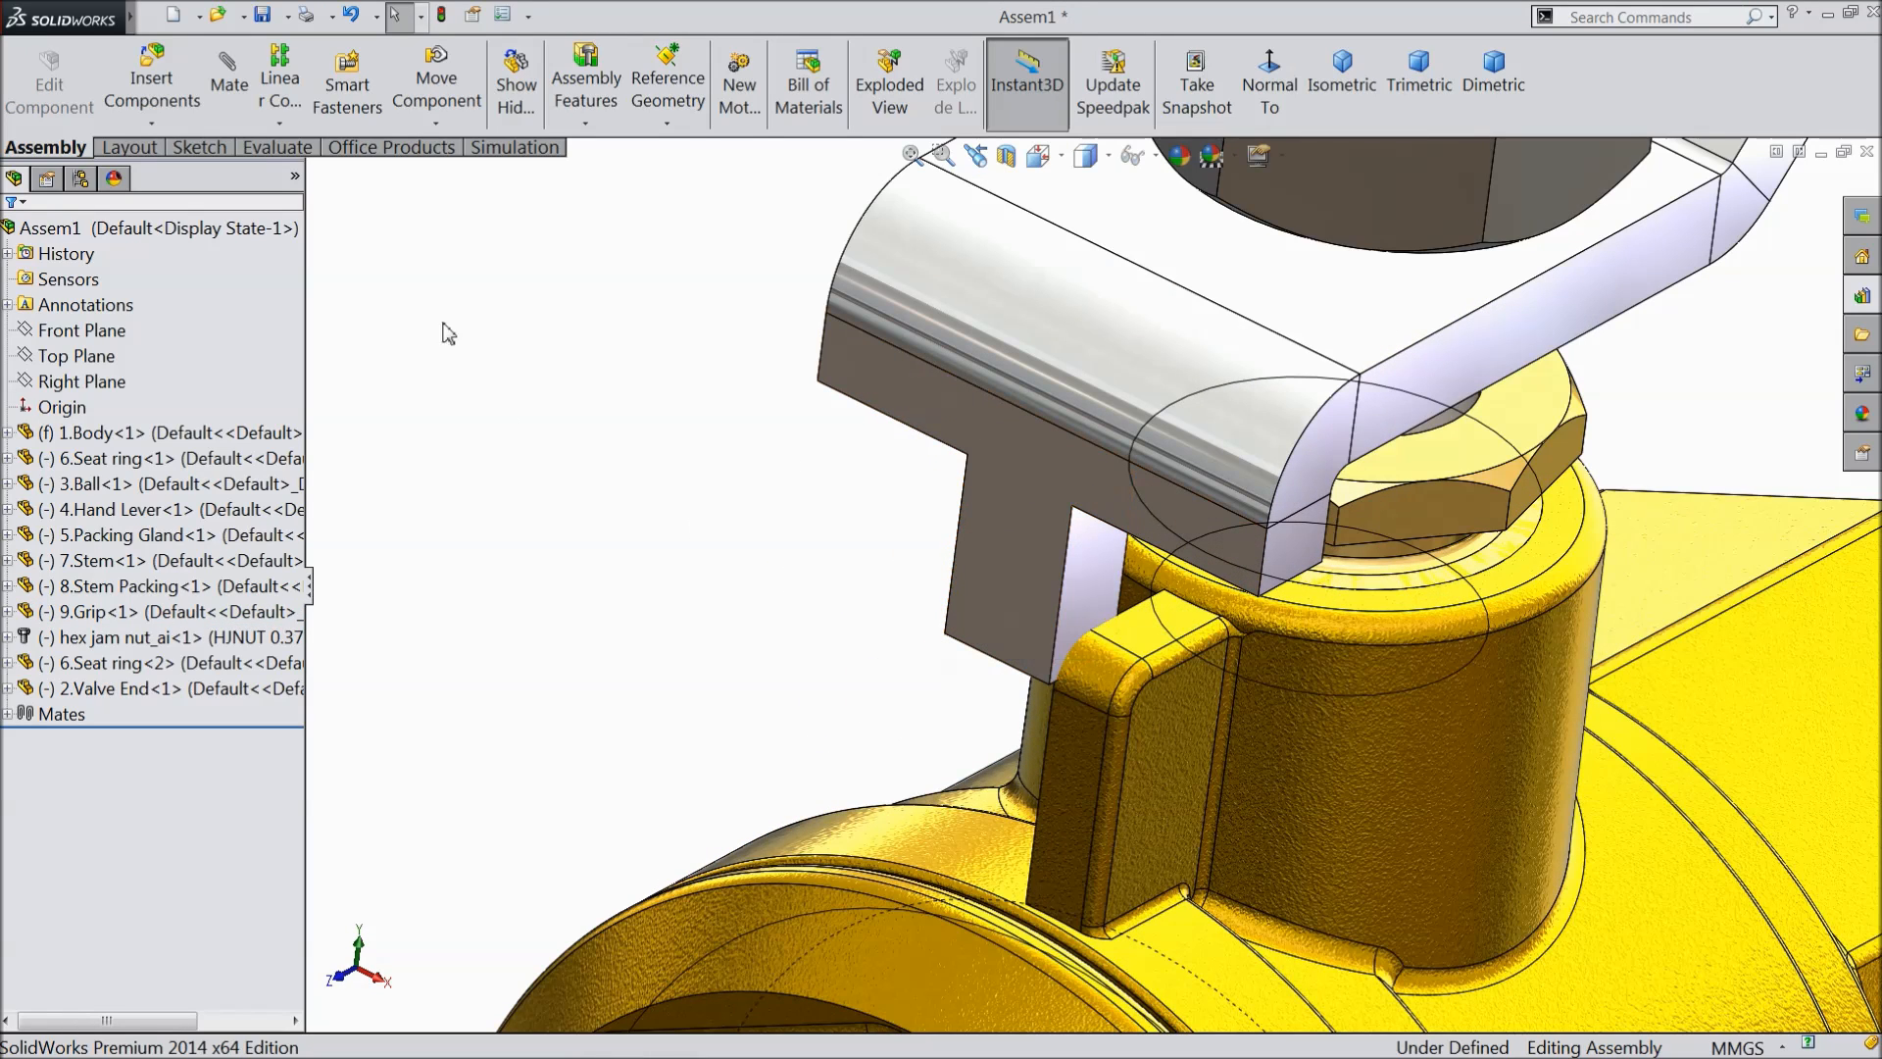
left_click(229, 78)
left_click(102, 781)
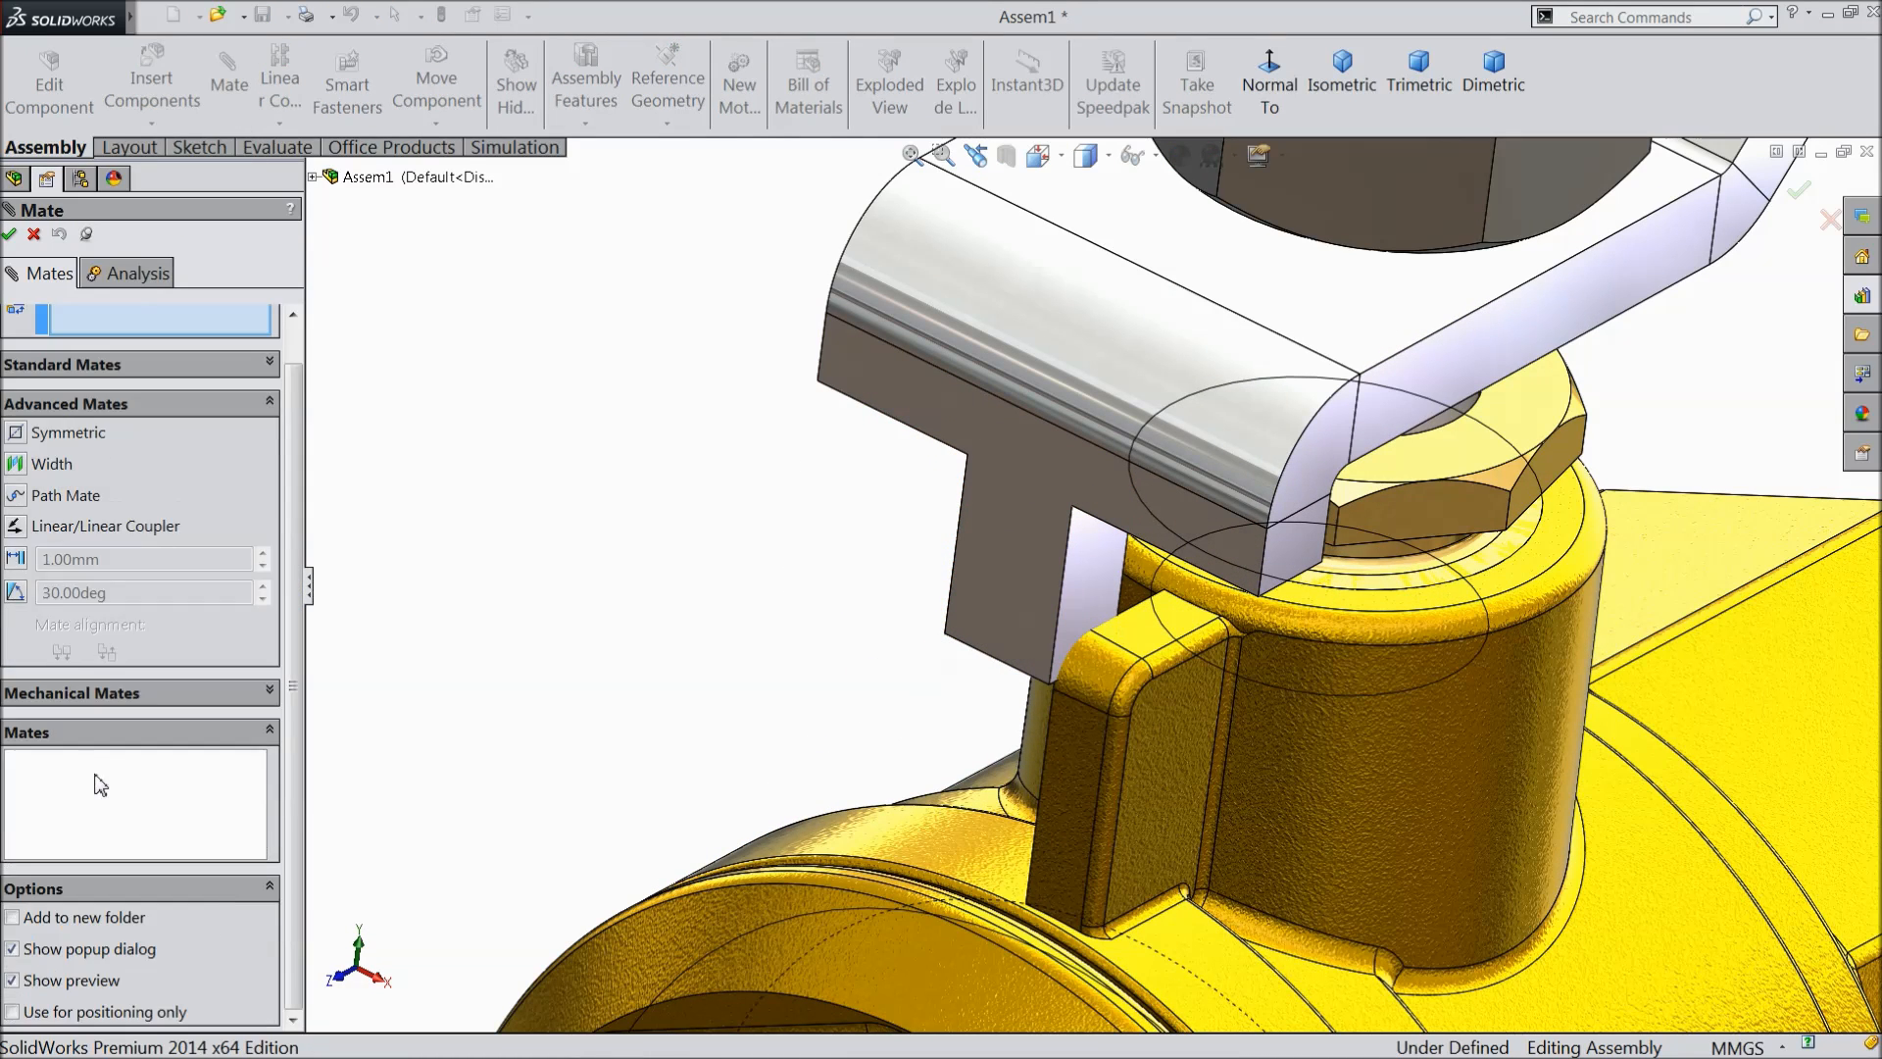
left_click(16, 592)
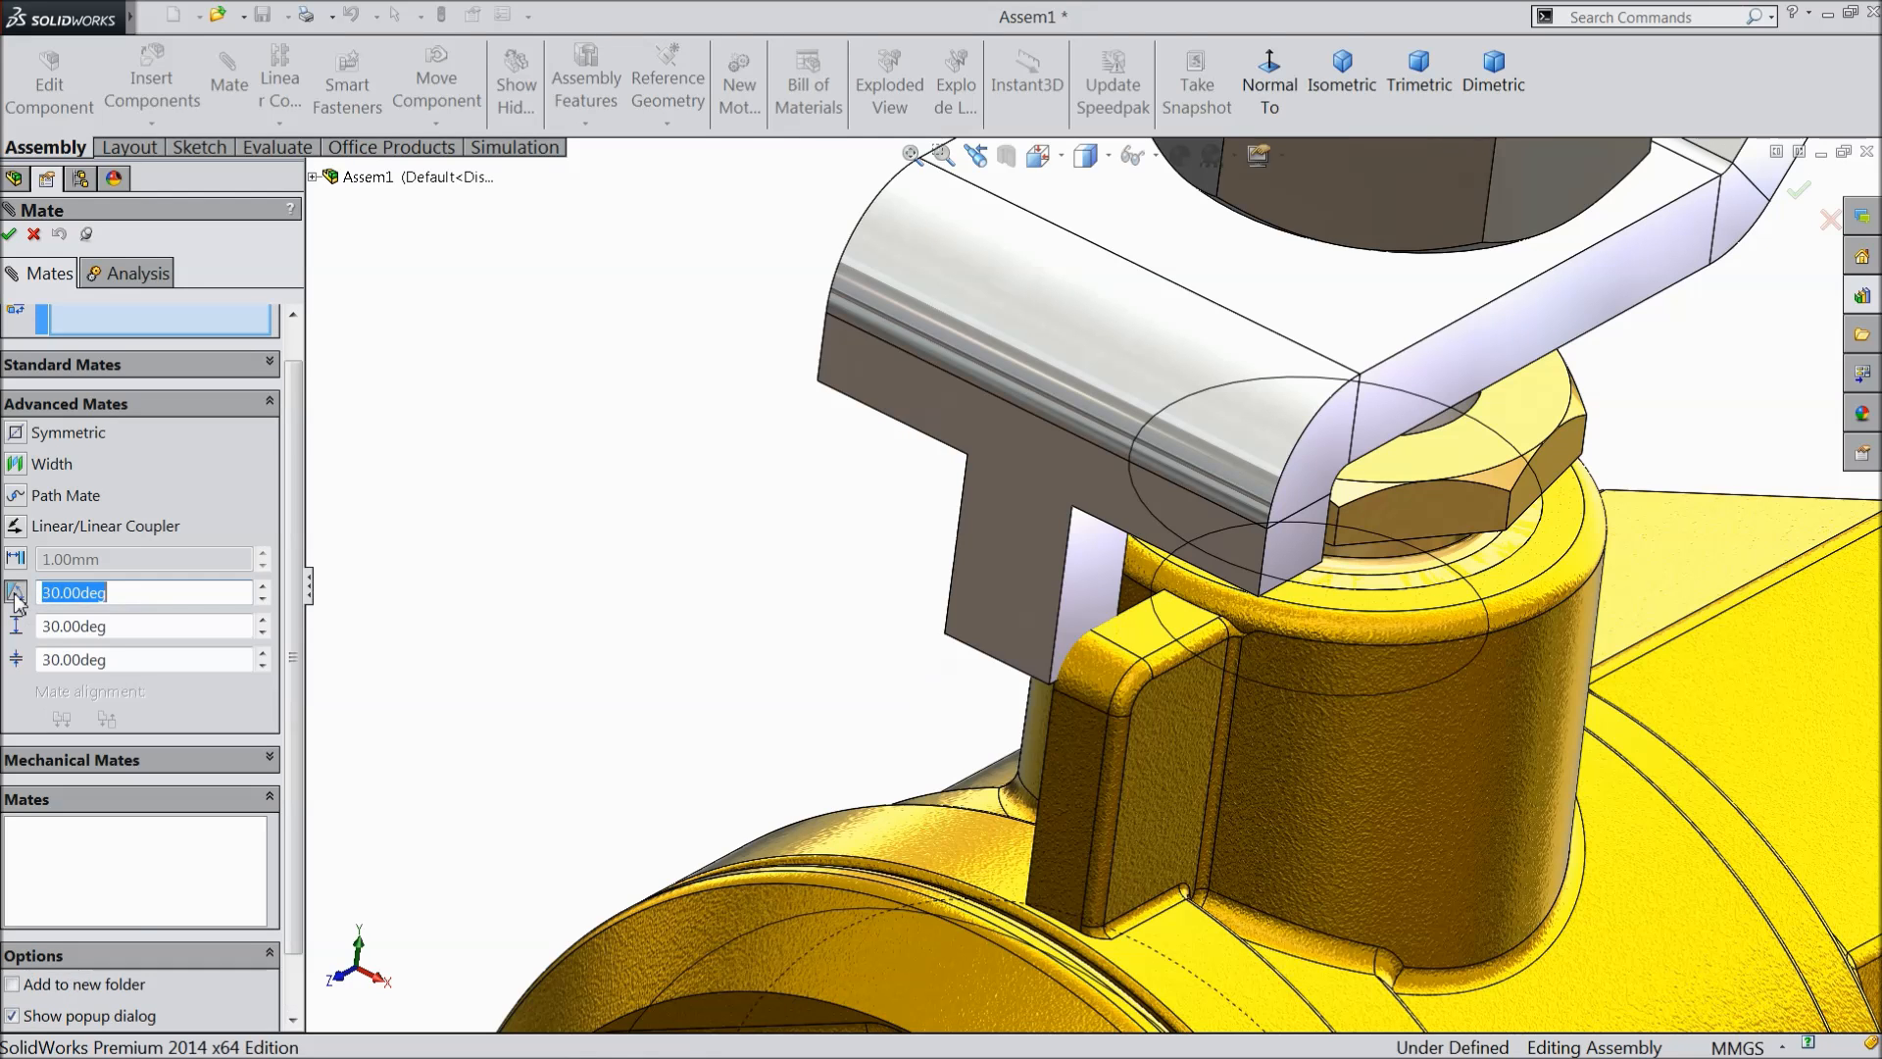
left_click(1095, 605)
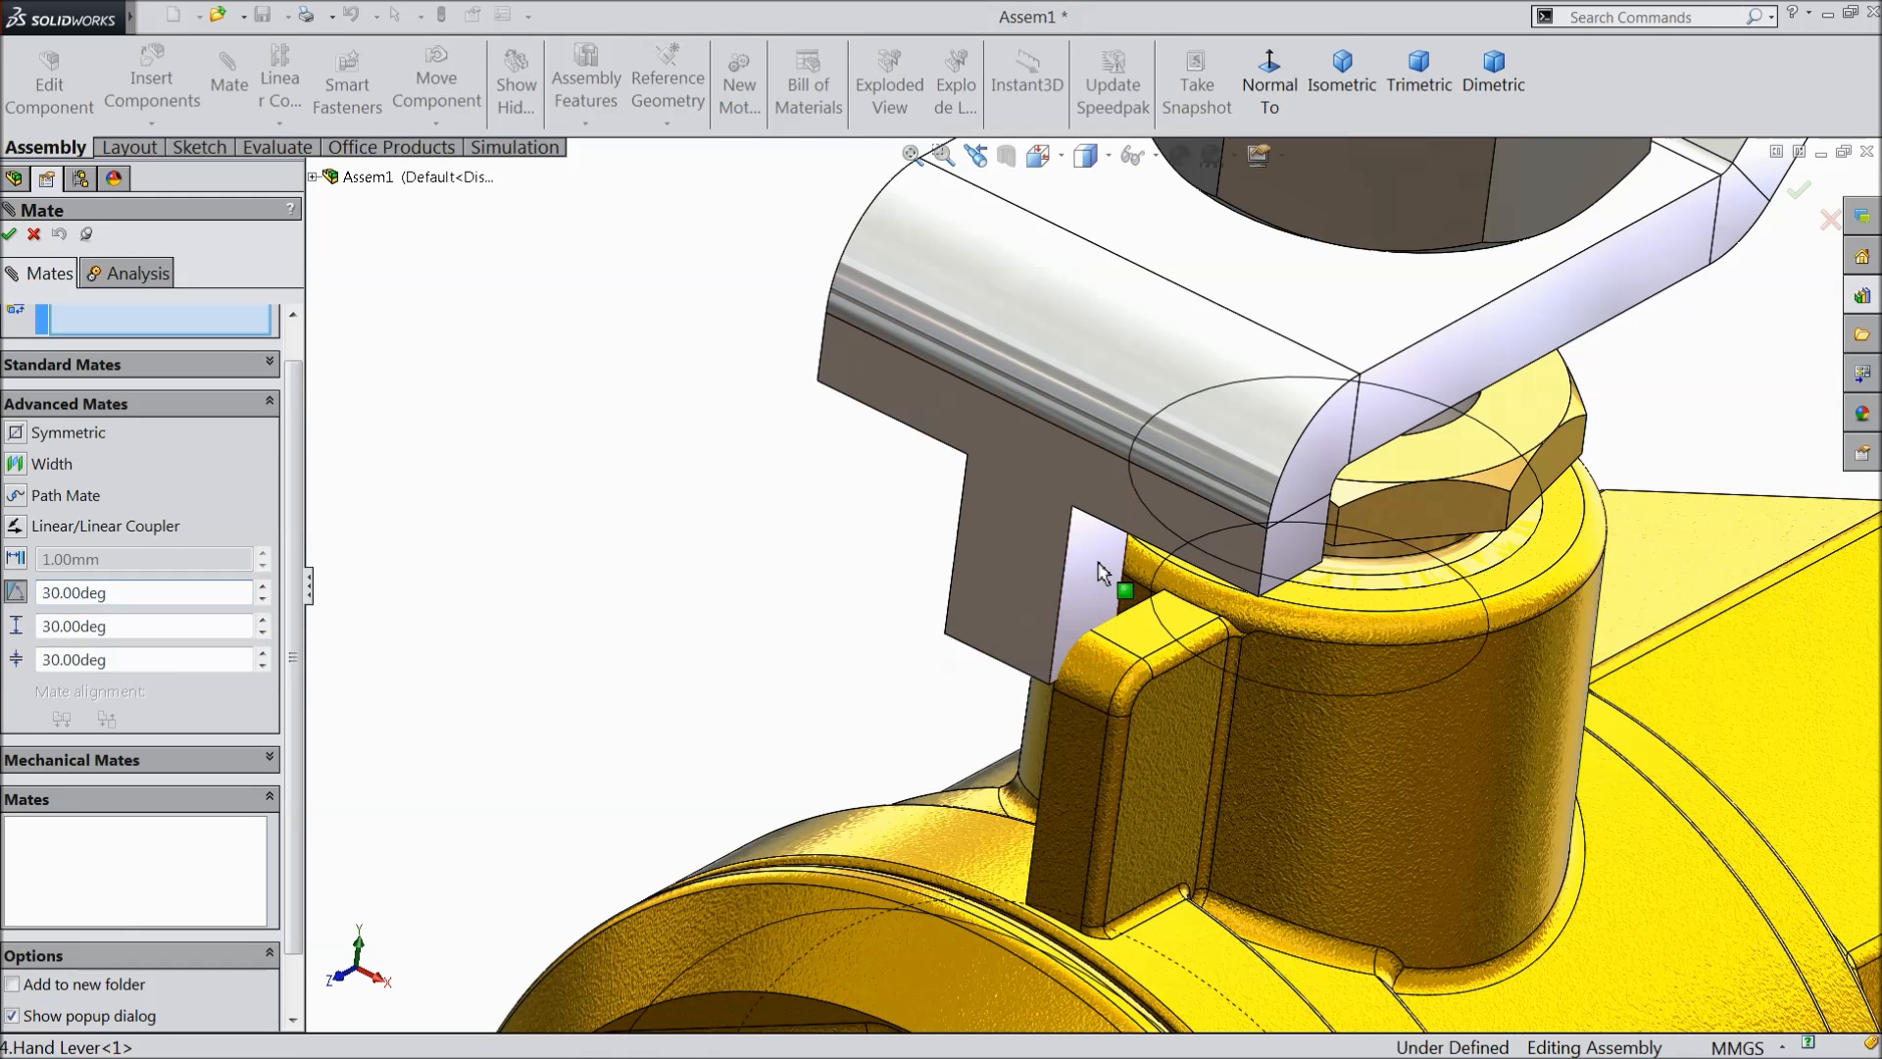
middle_click_drag(1105, 711, 1123, 725)
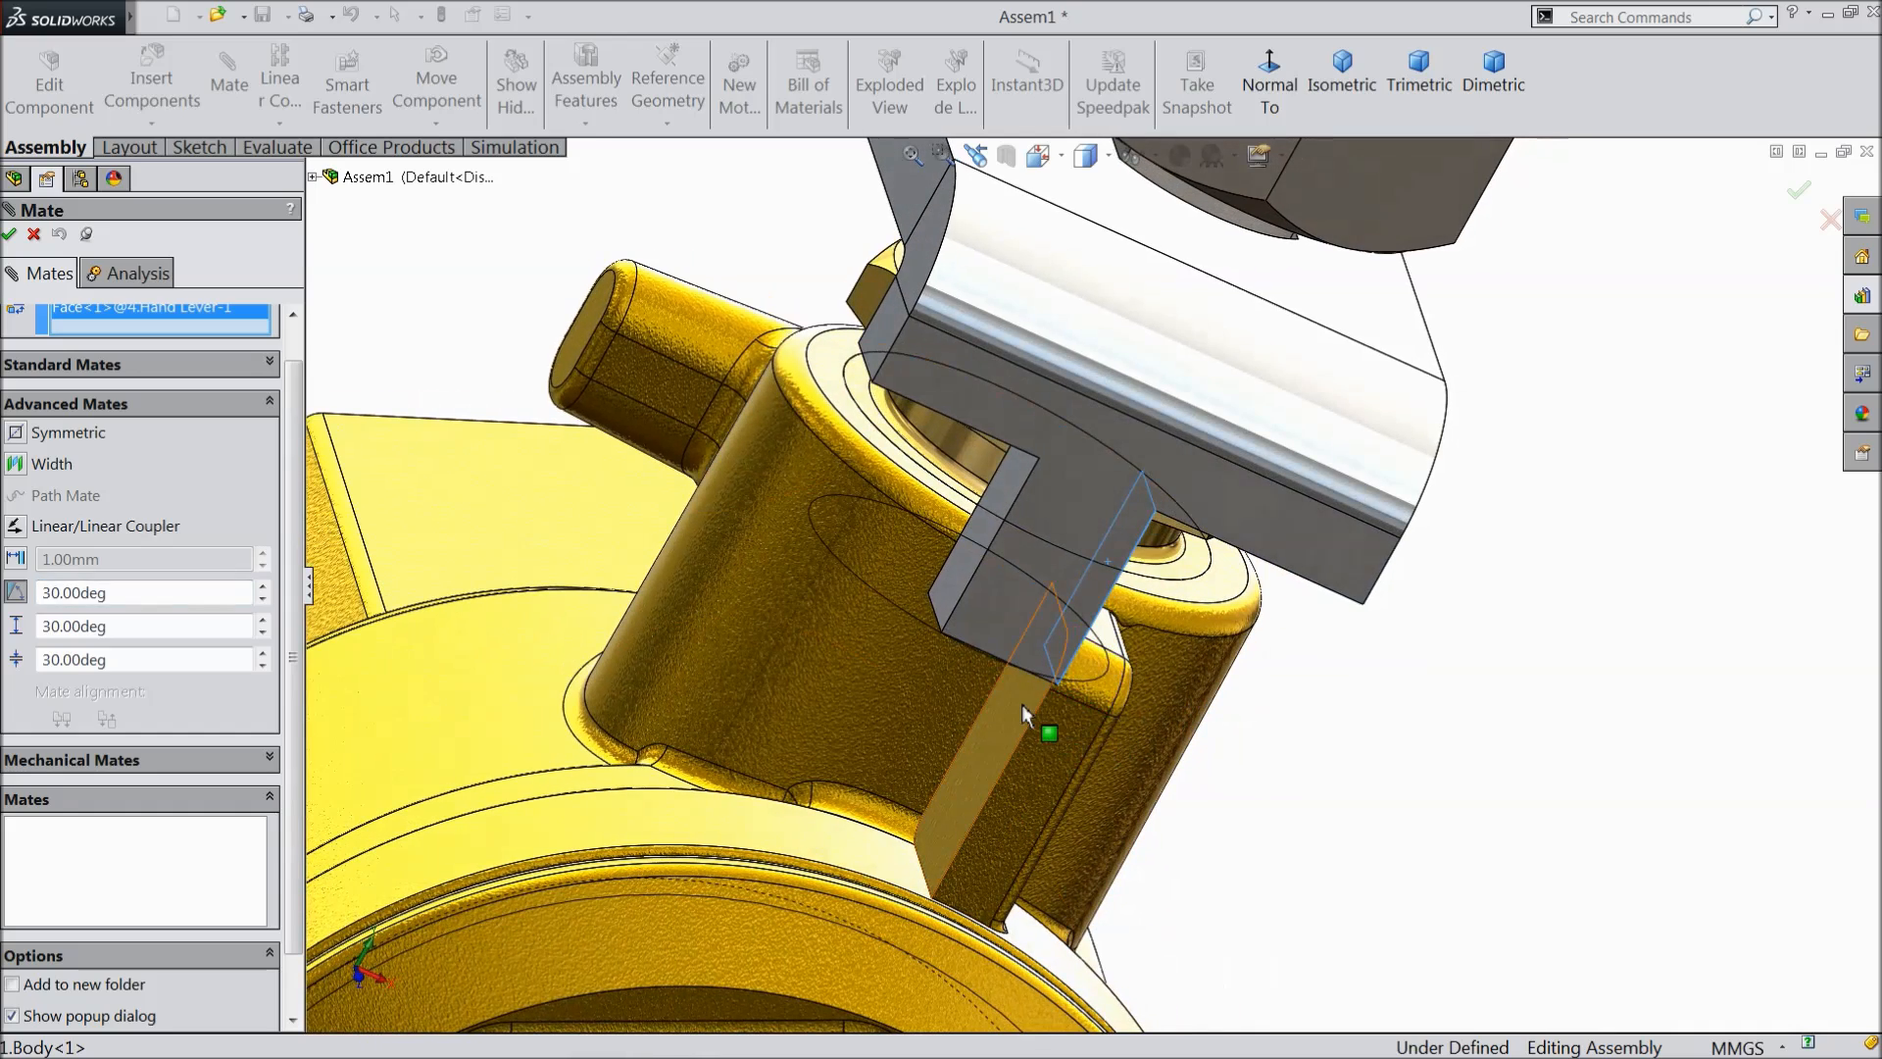
left_click(1021, 704)
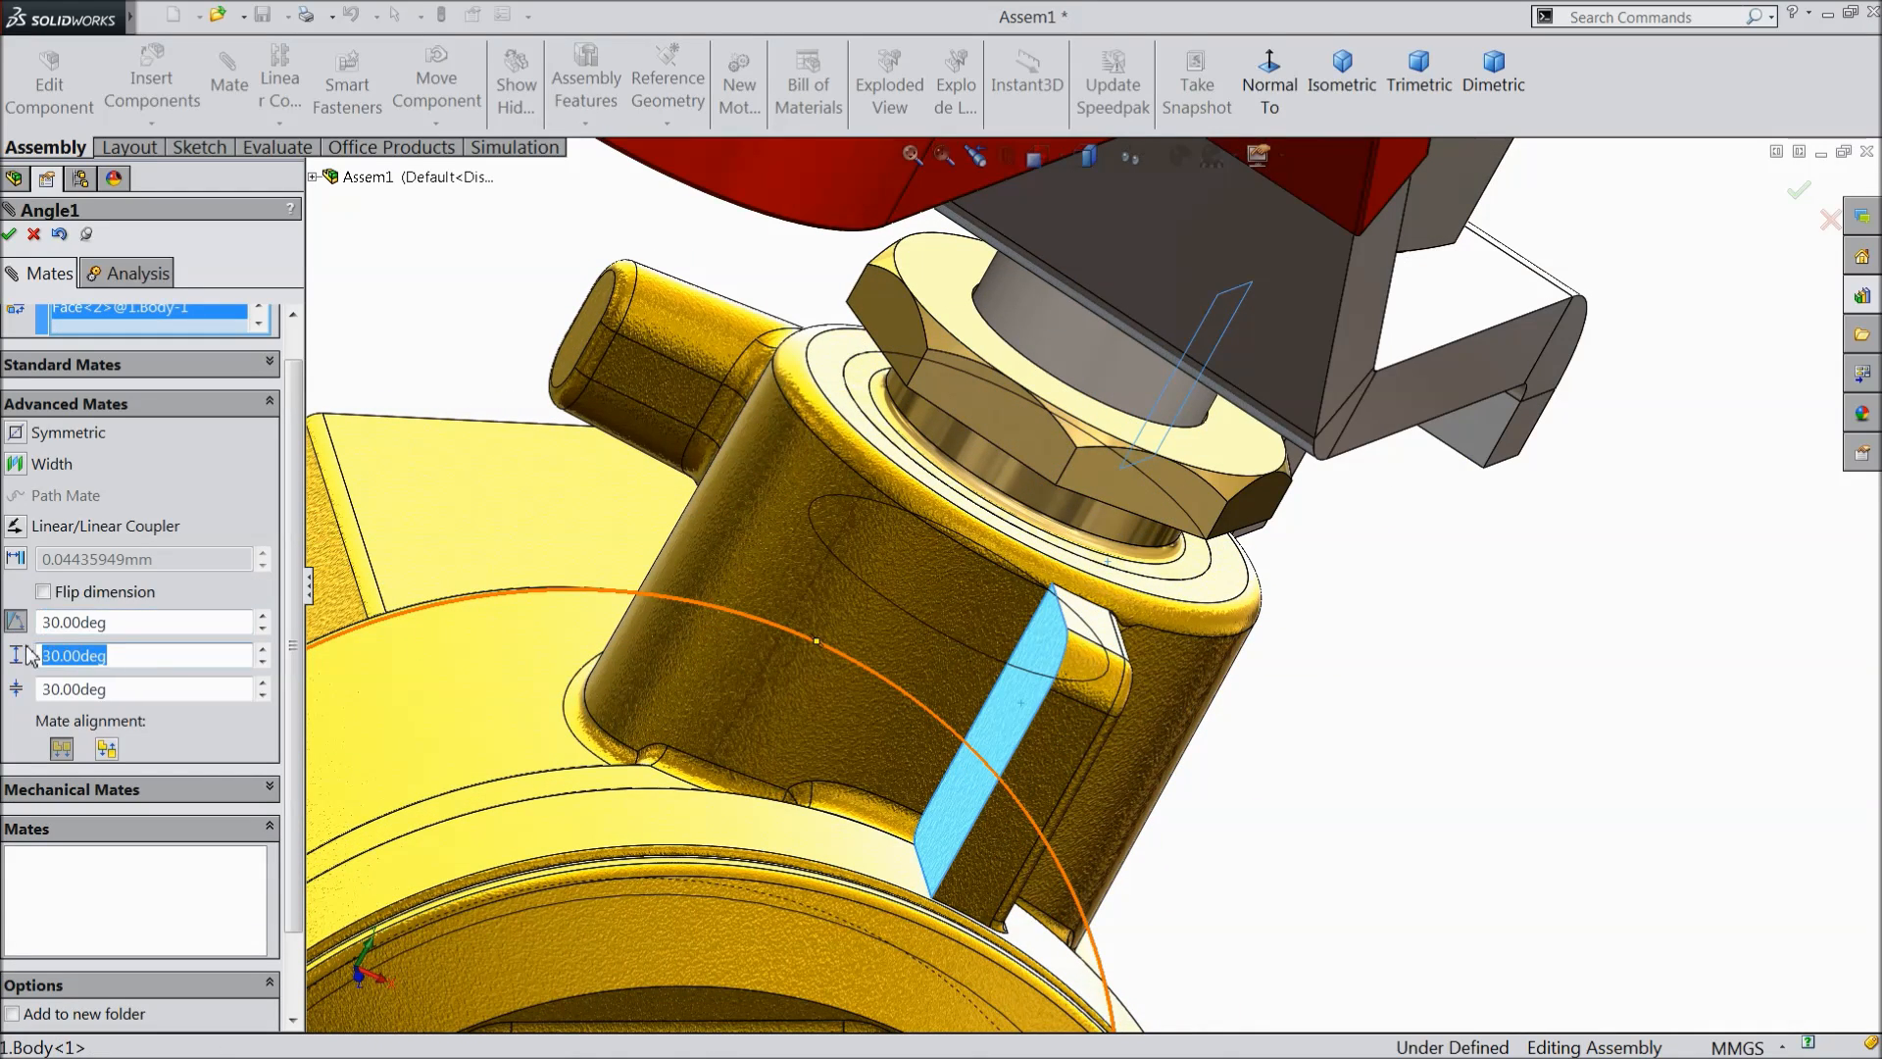
- Set the angle mate to 180 degrees with a maximum of 180 and a minimum of 90 degrees, and finish mating
key("Return")
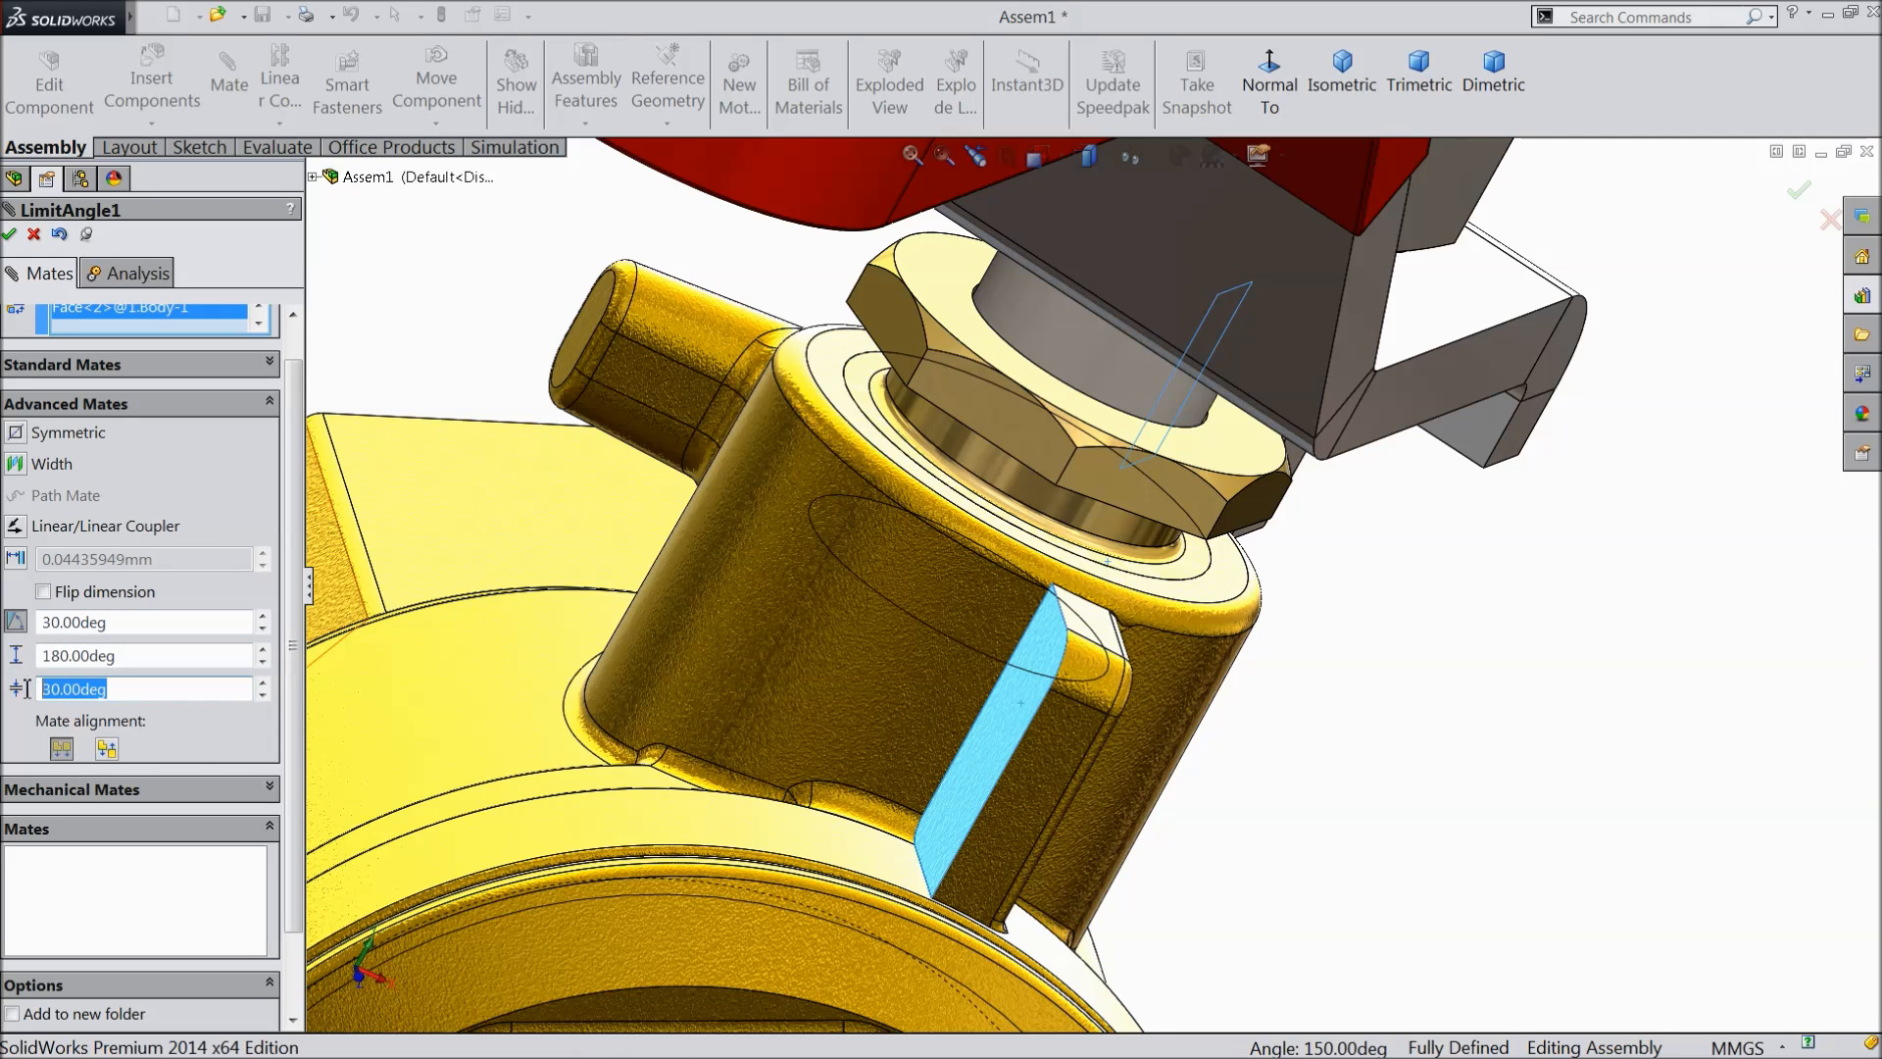
key("Return")
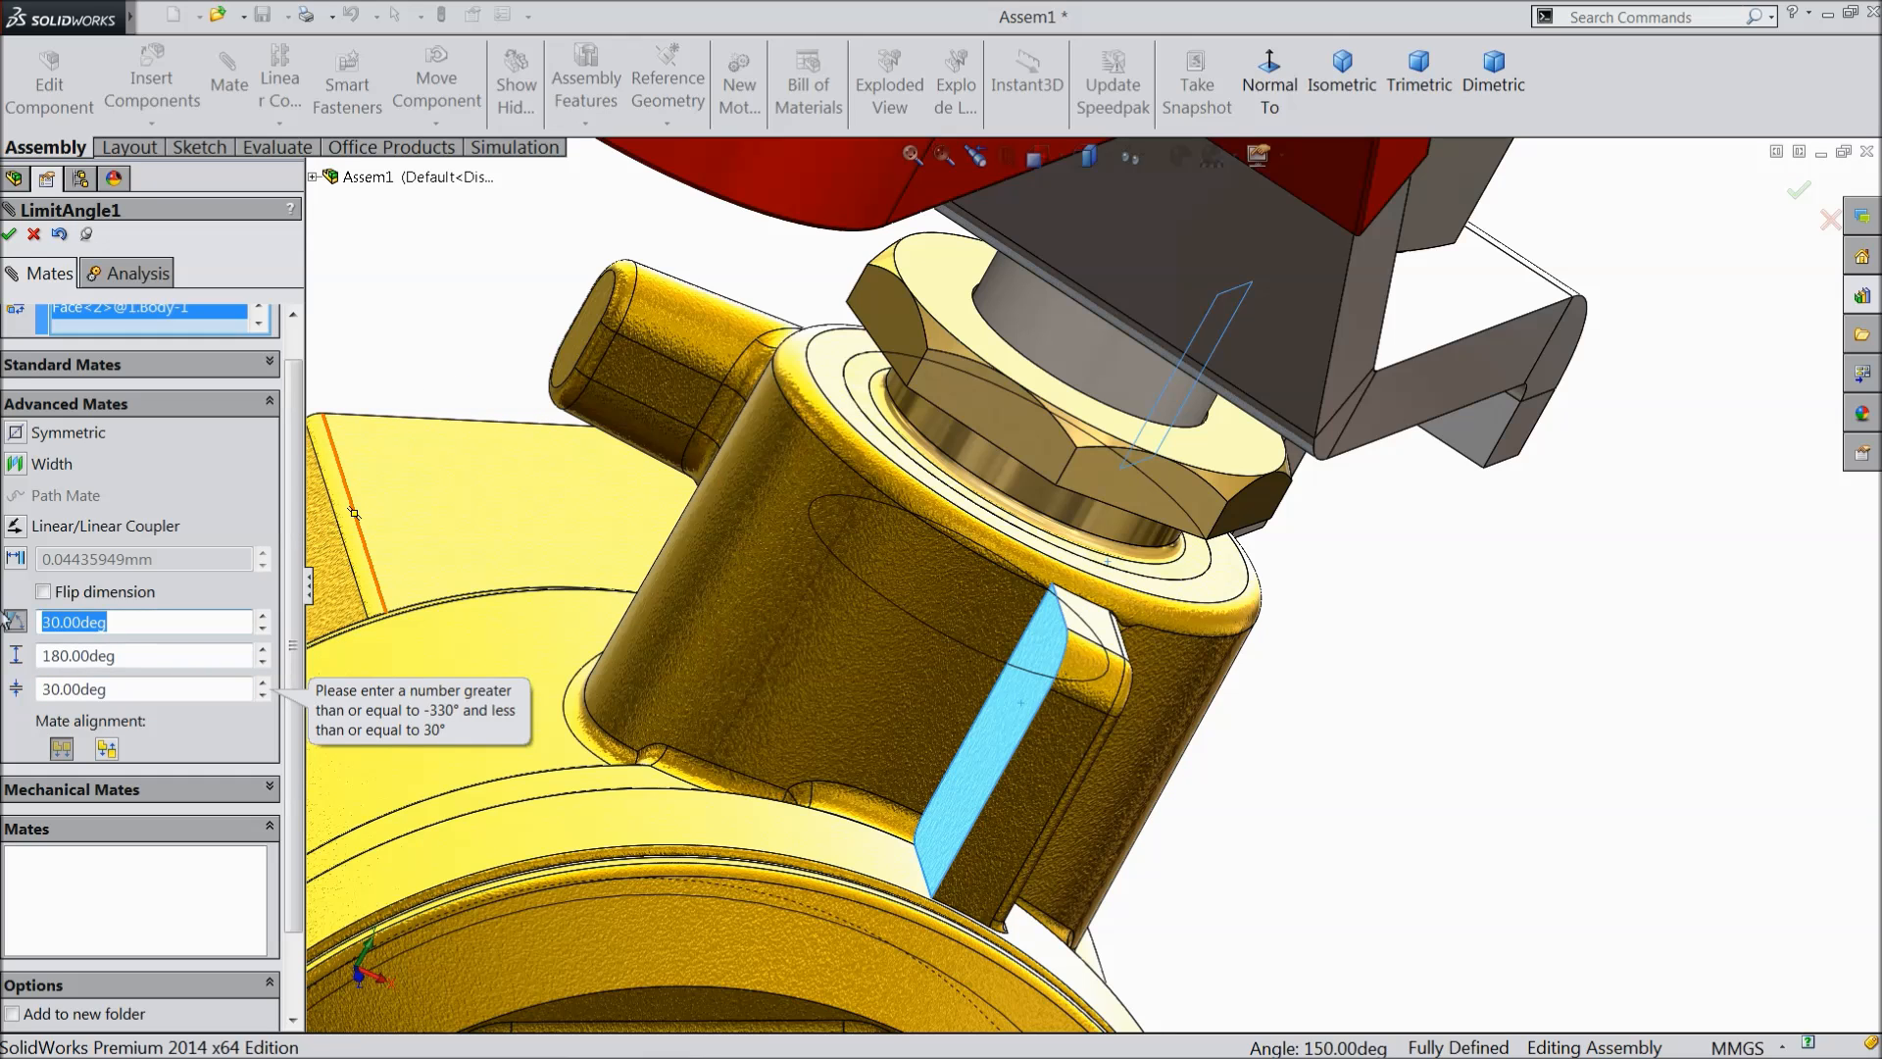
key("Return")
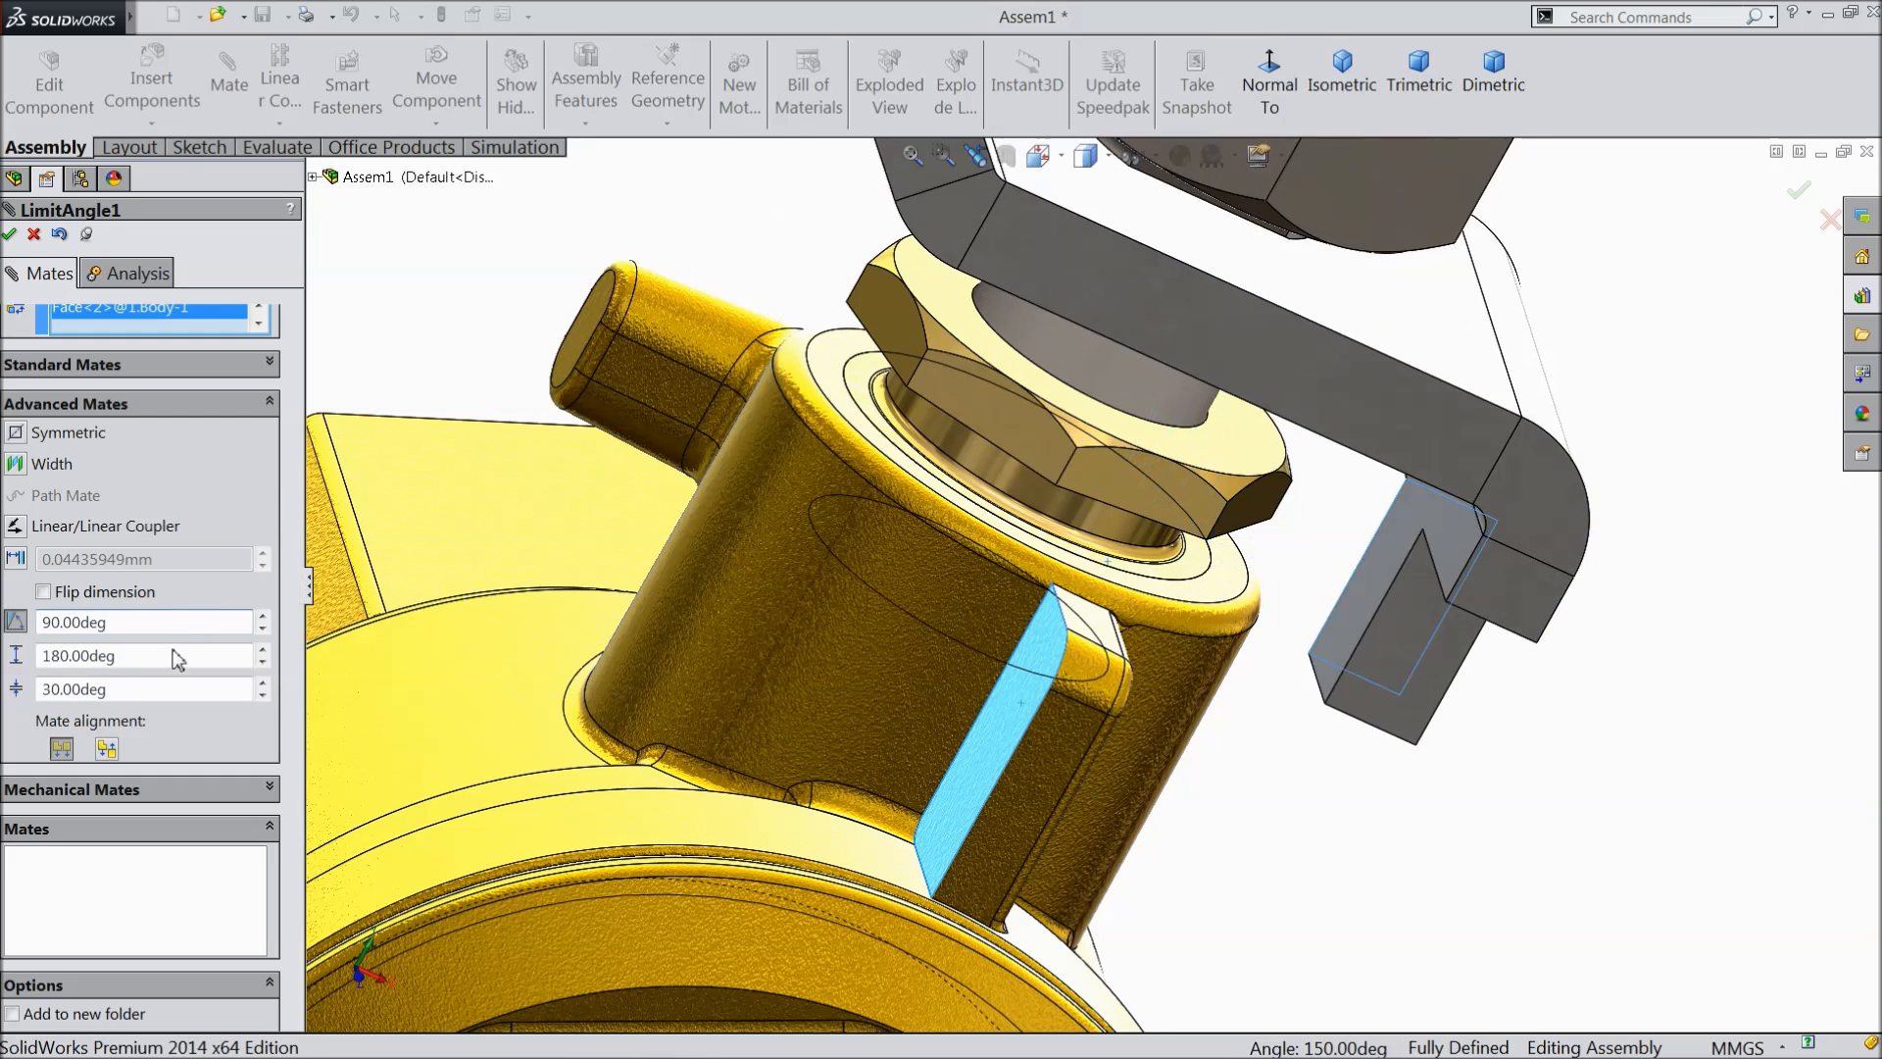
left_click_drag(118, 694, 102, 696)
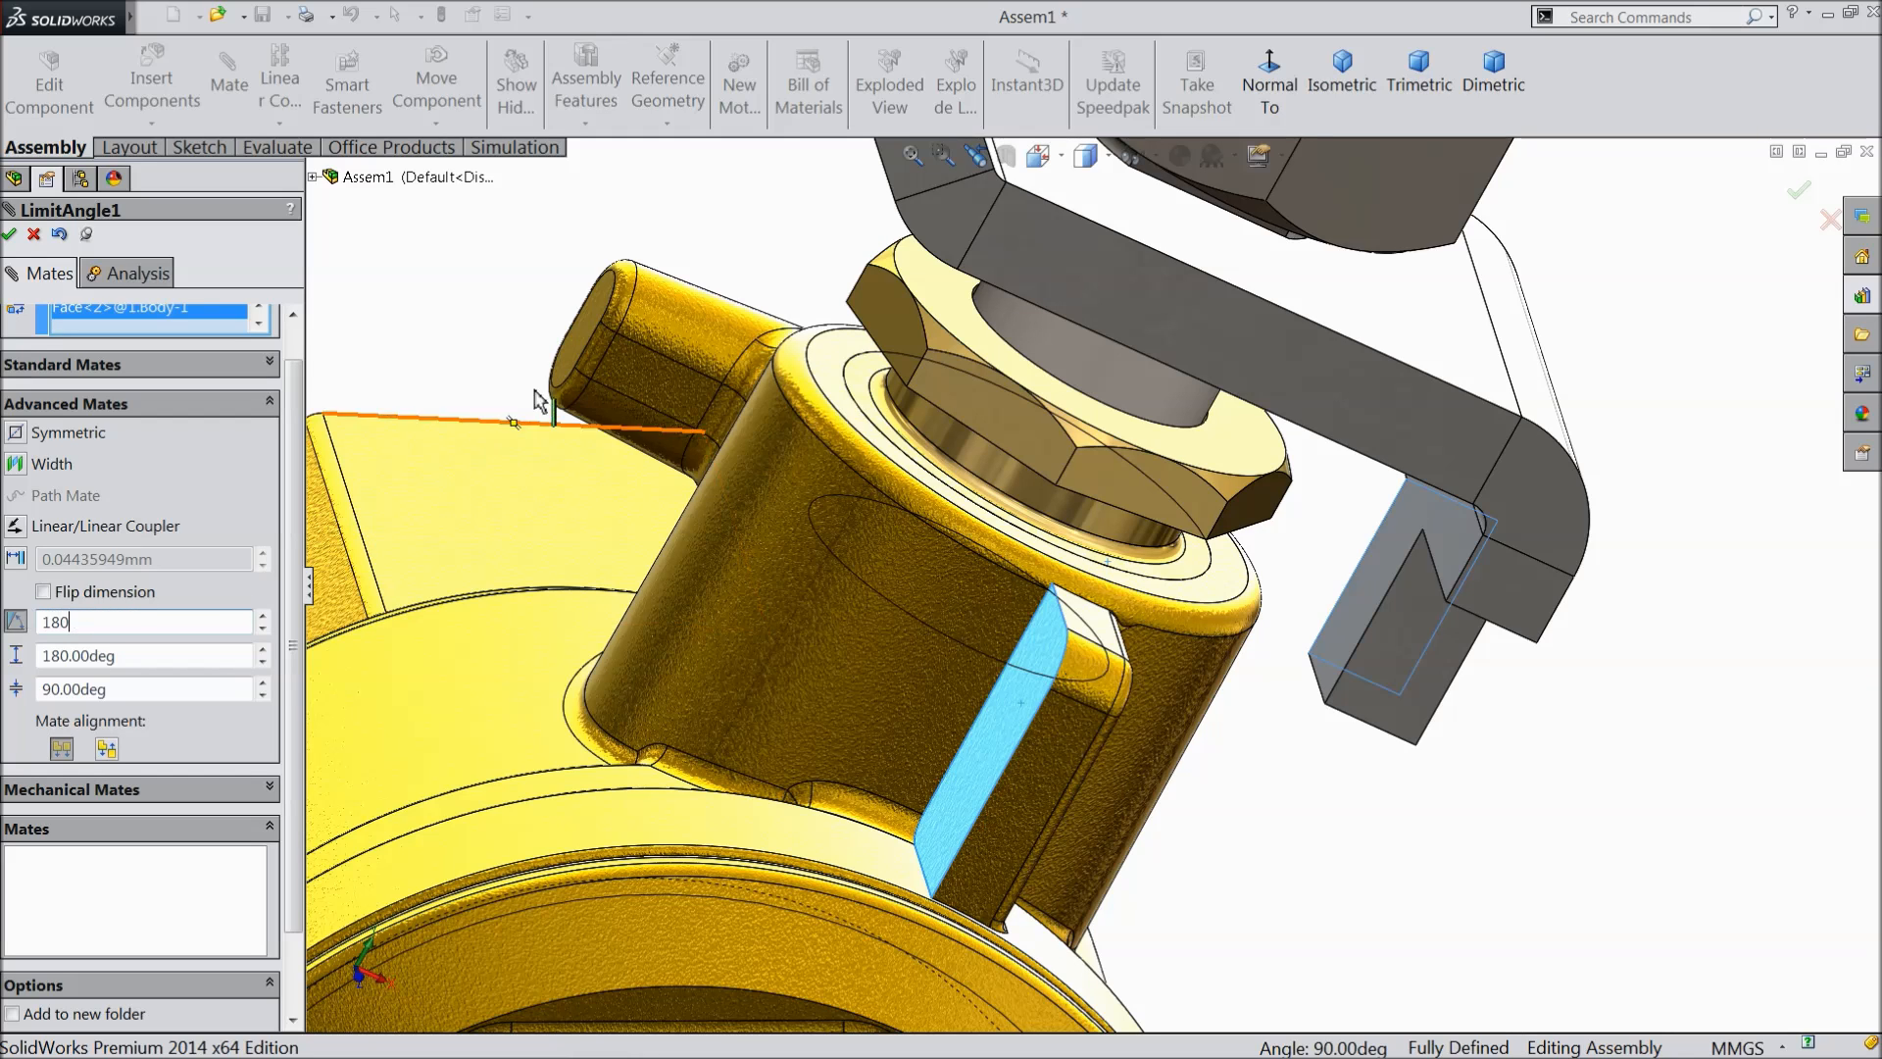
key("Return")
scroll(582, 383, "up", 5)
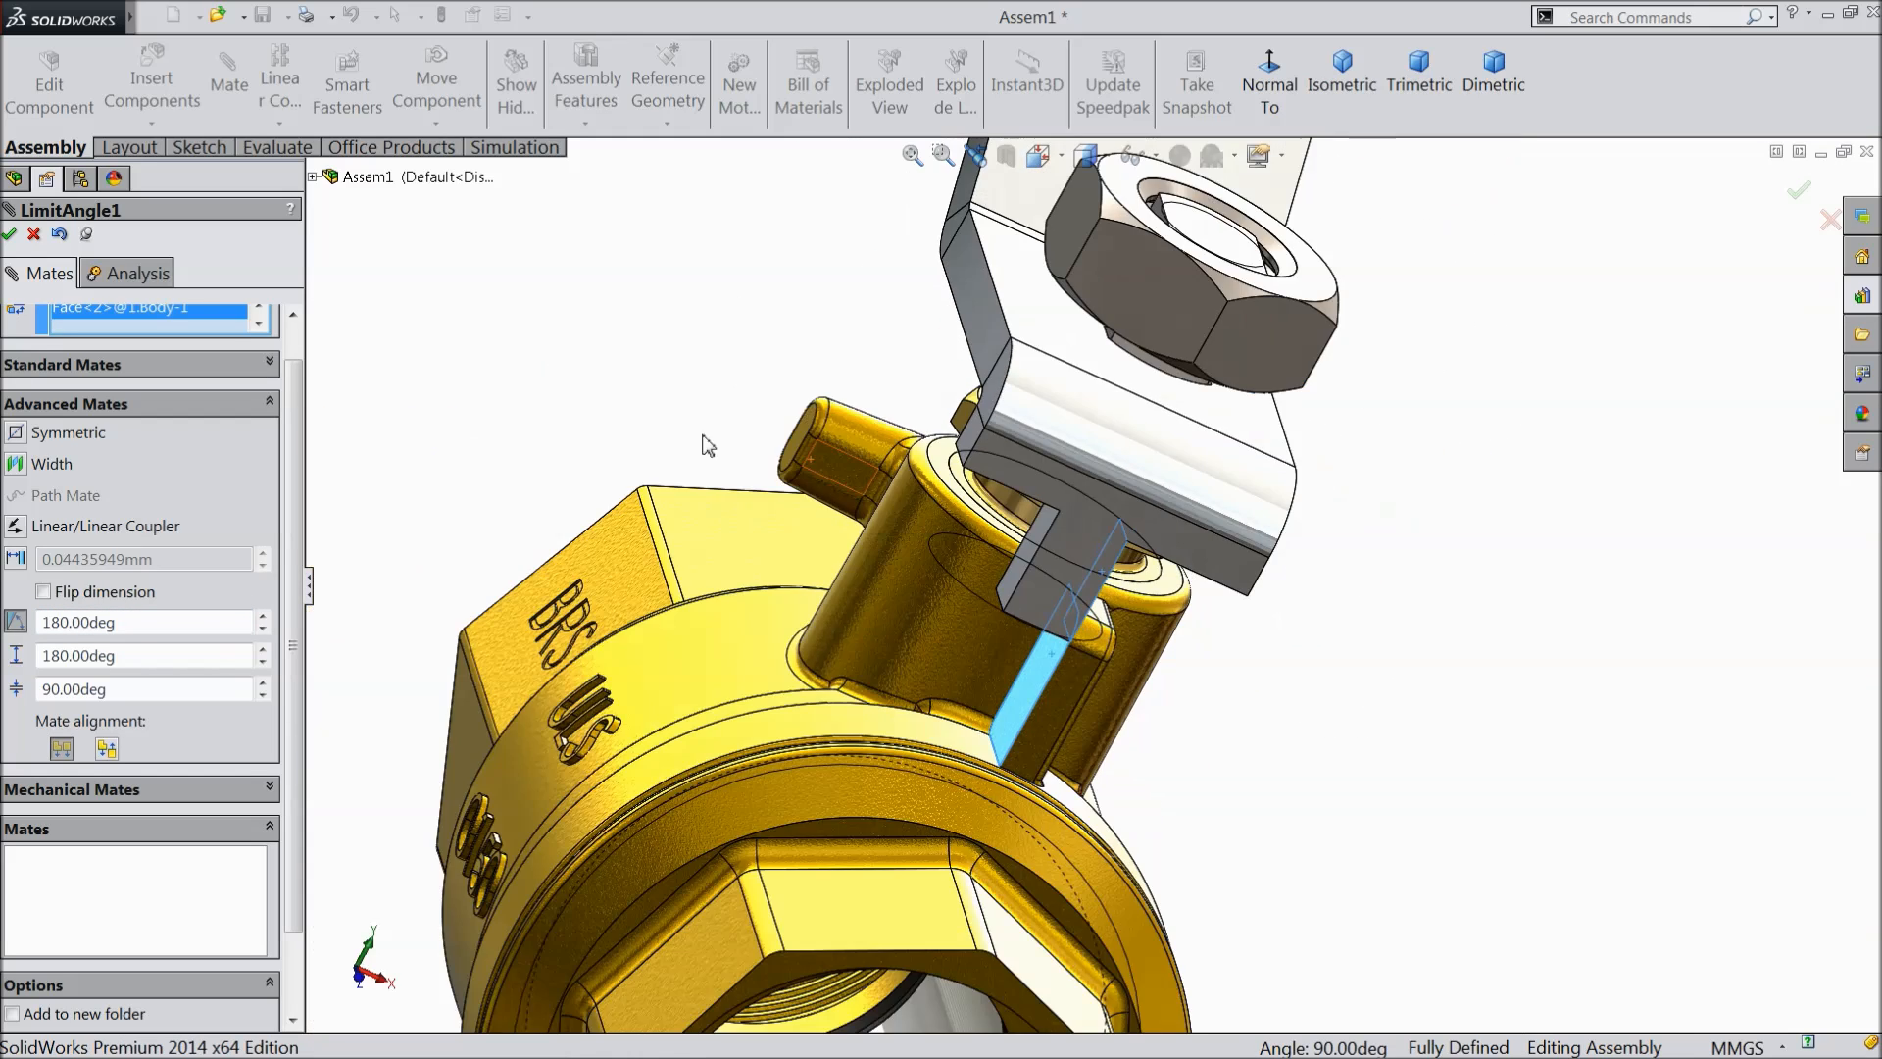
middle_click_drag(581, 387, 642, 500)
scroll(602, 582, "down", 3)
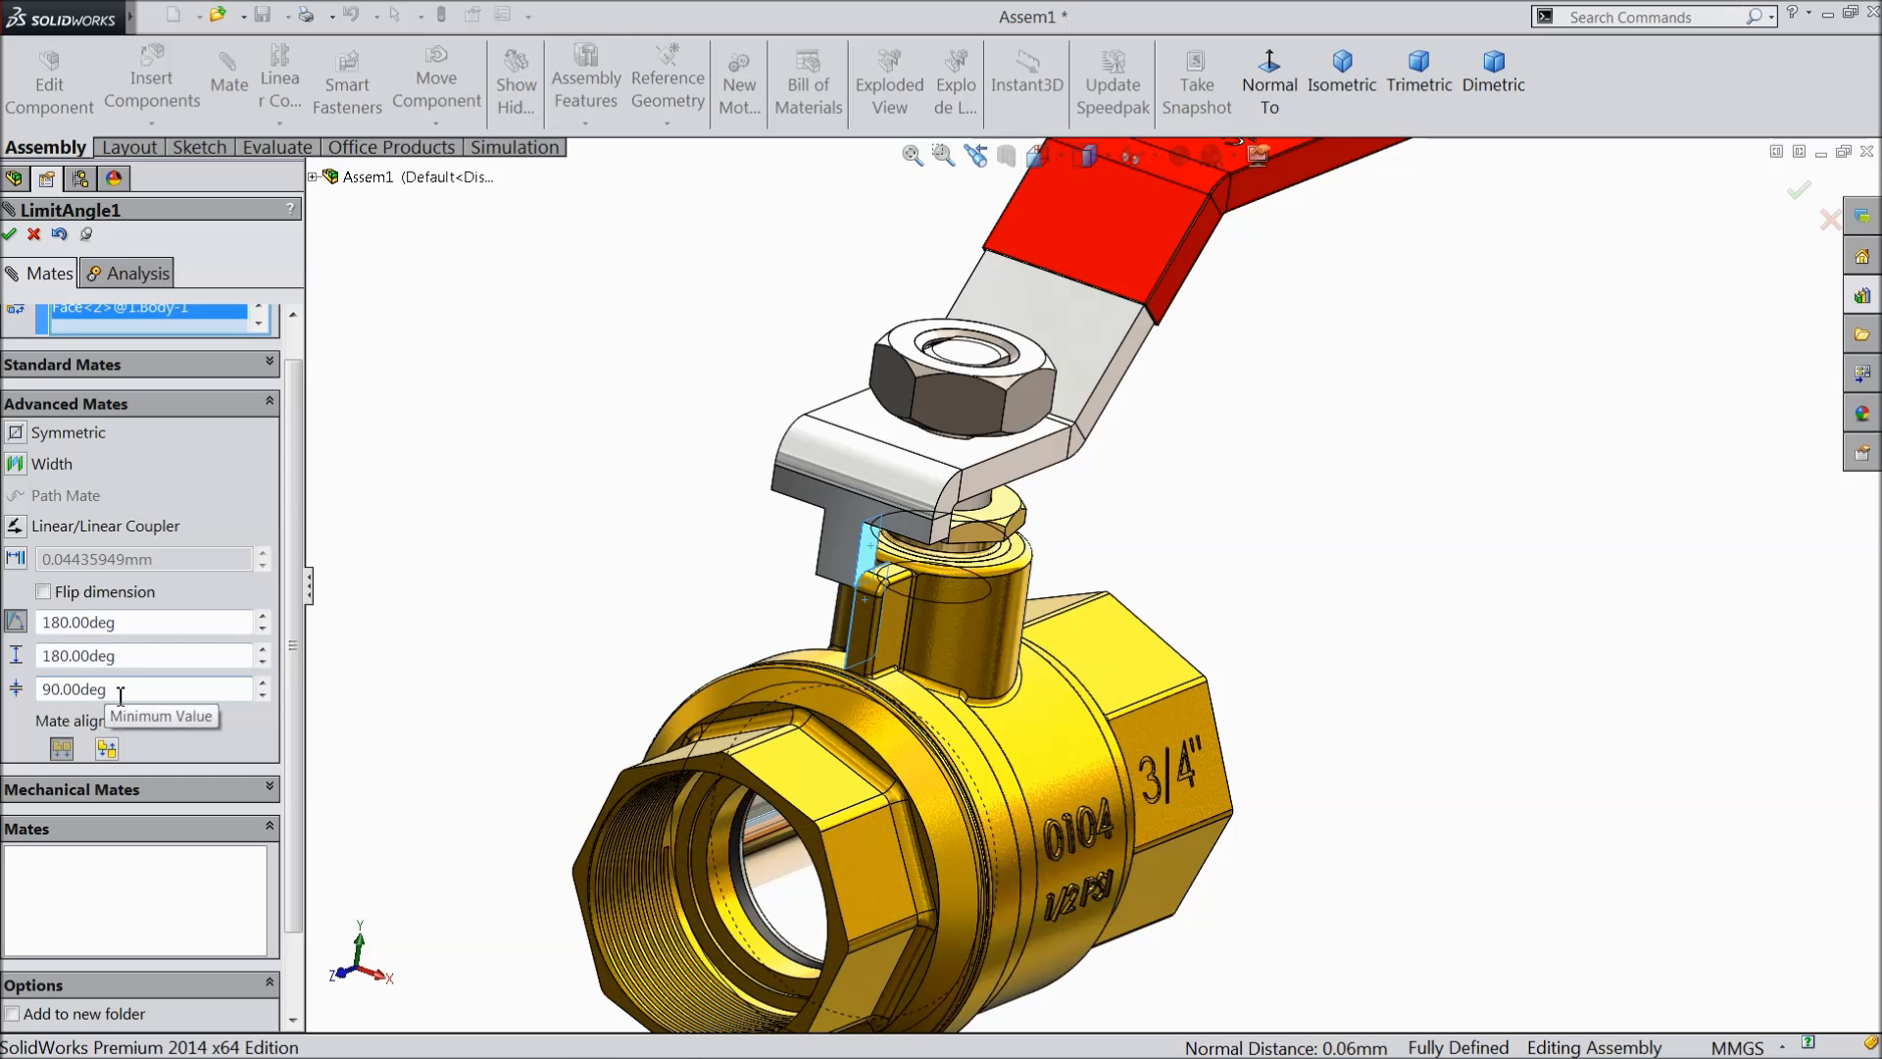
left_click(10, 235)
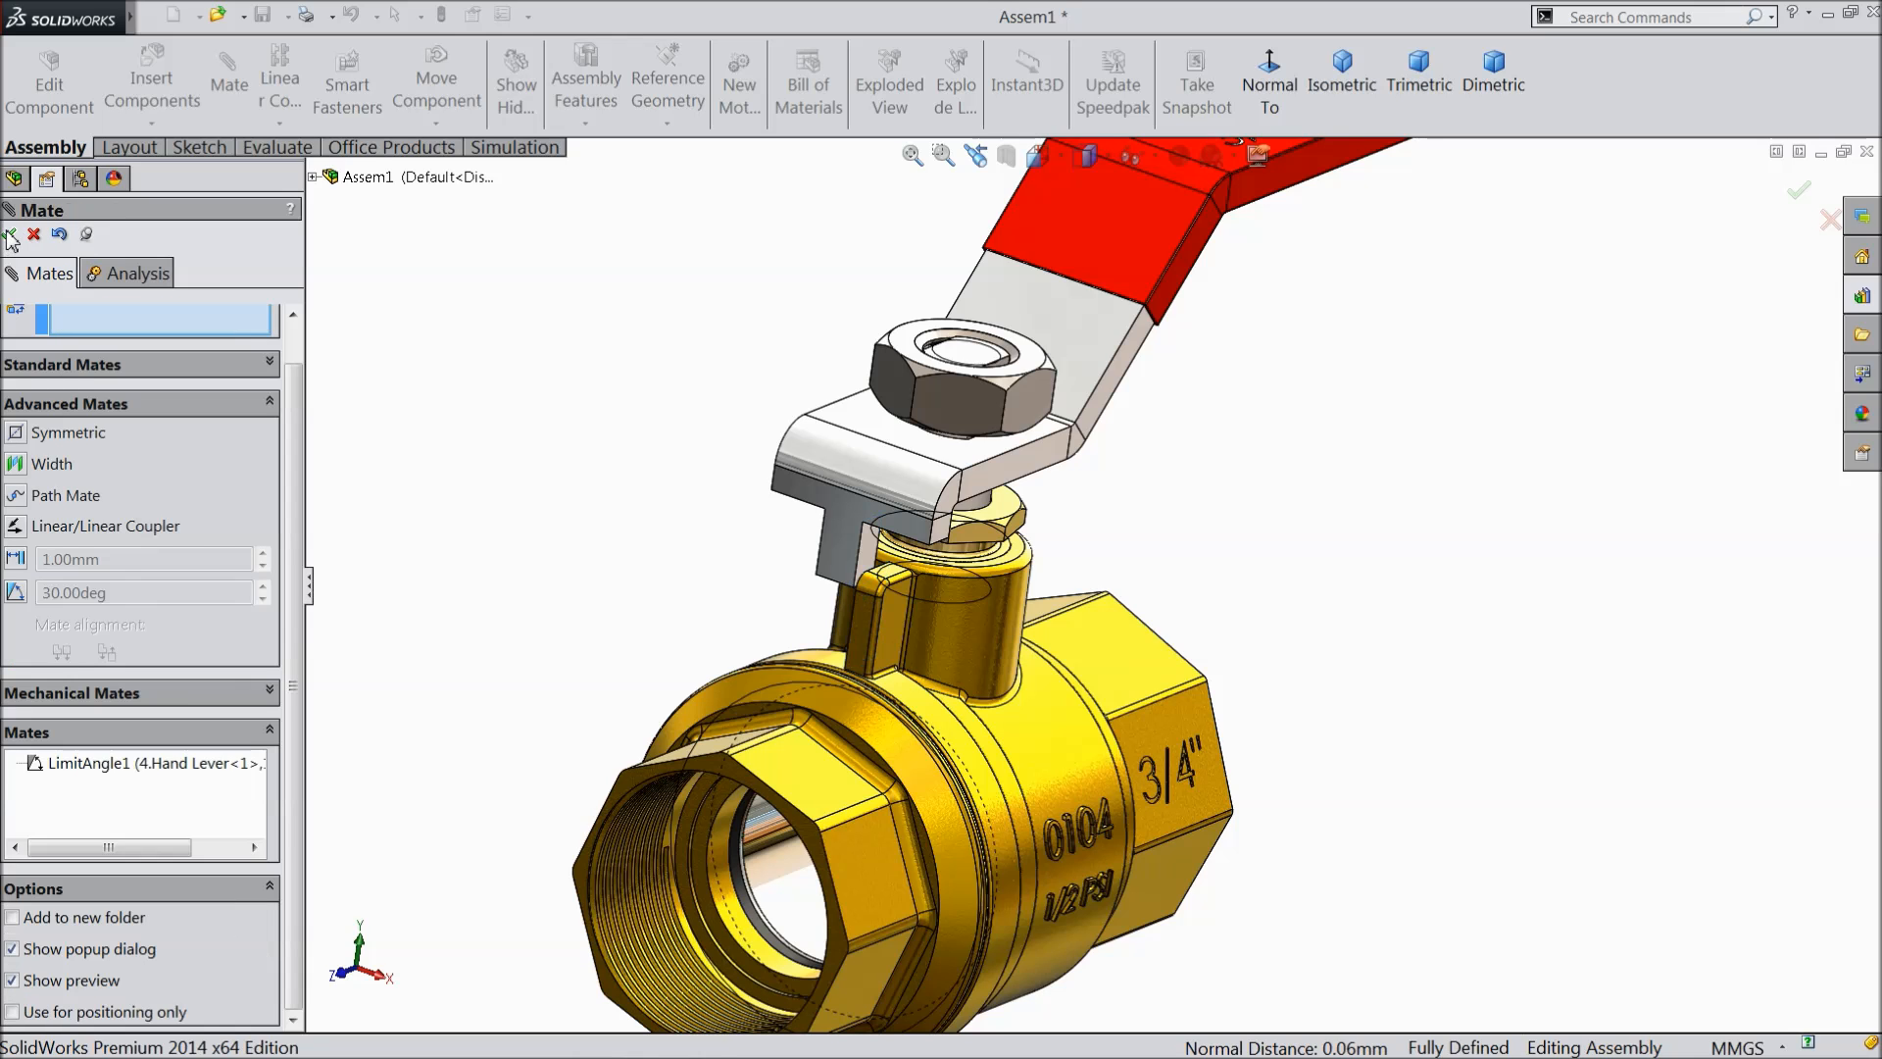
left_click(10, 236)
- Try to swing the hand lever by its red grip to test the new angle limits
key("f")
mouse_move(711, 505)
middle_mouse_down()
mouse_move(673, 546)
mouse_move(715, 504)
middle_mouse_up()
left_click(1114, 365)
left_click_drag(1114, 365, 1219, 545)
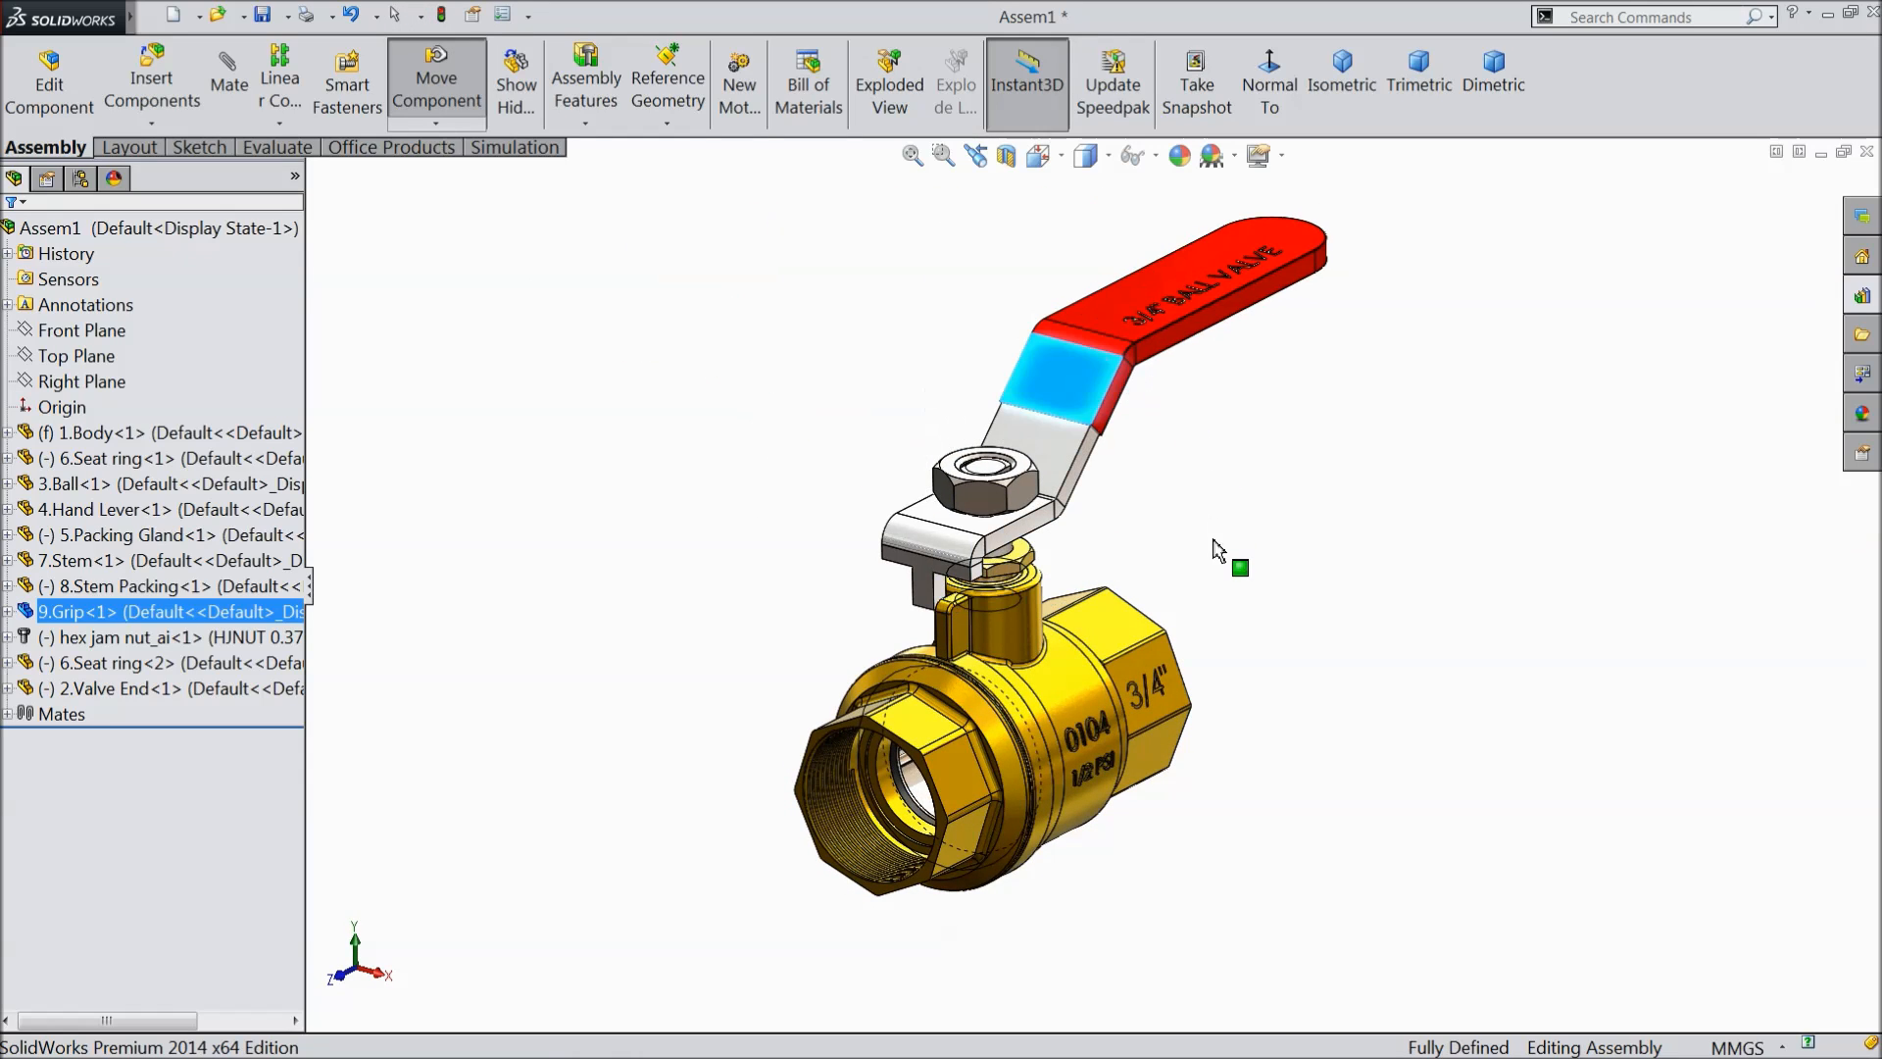
key("Escape")
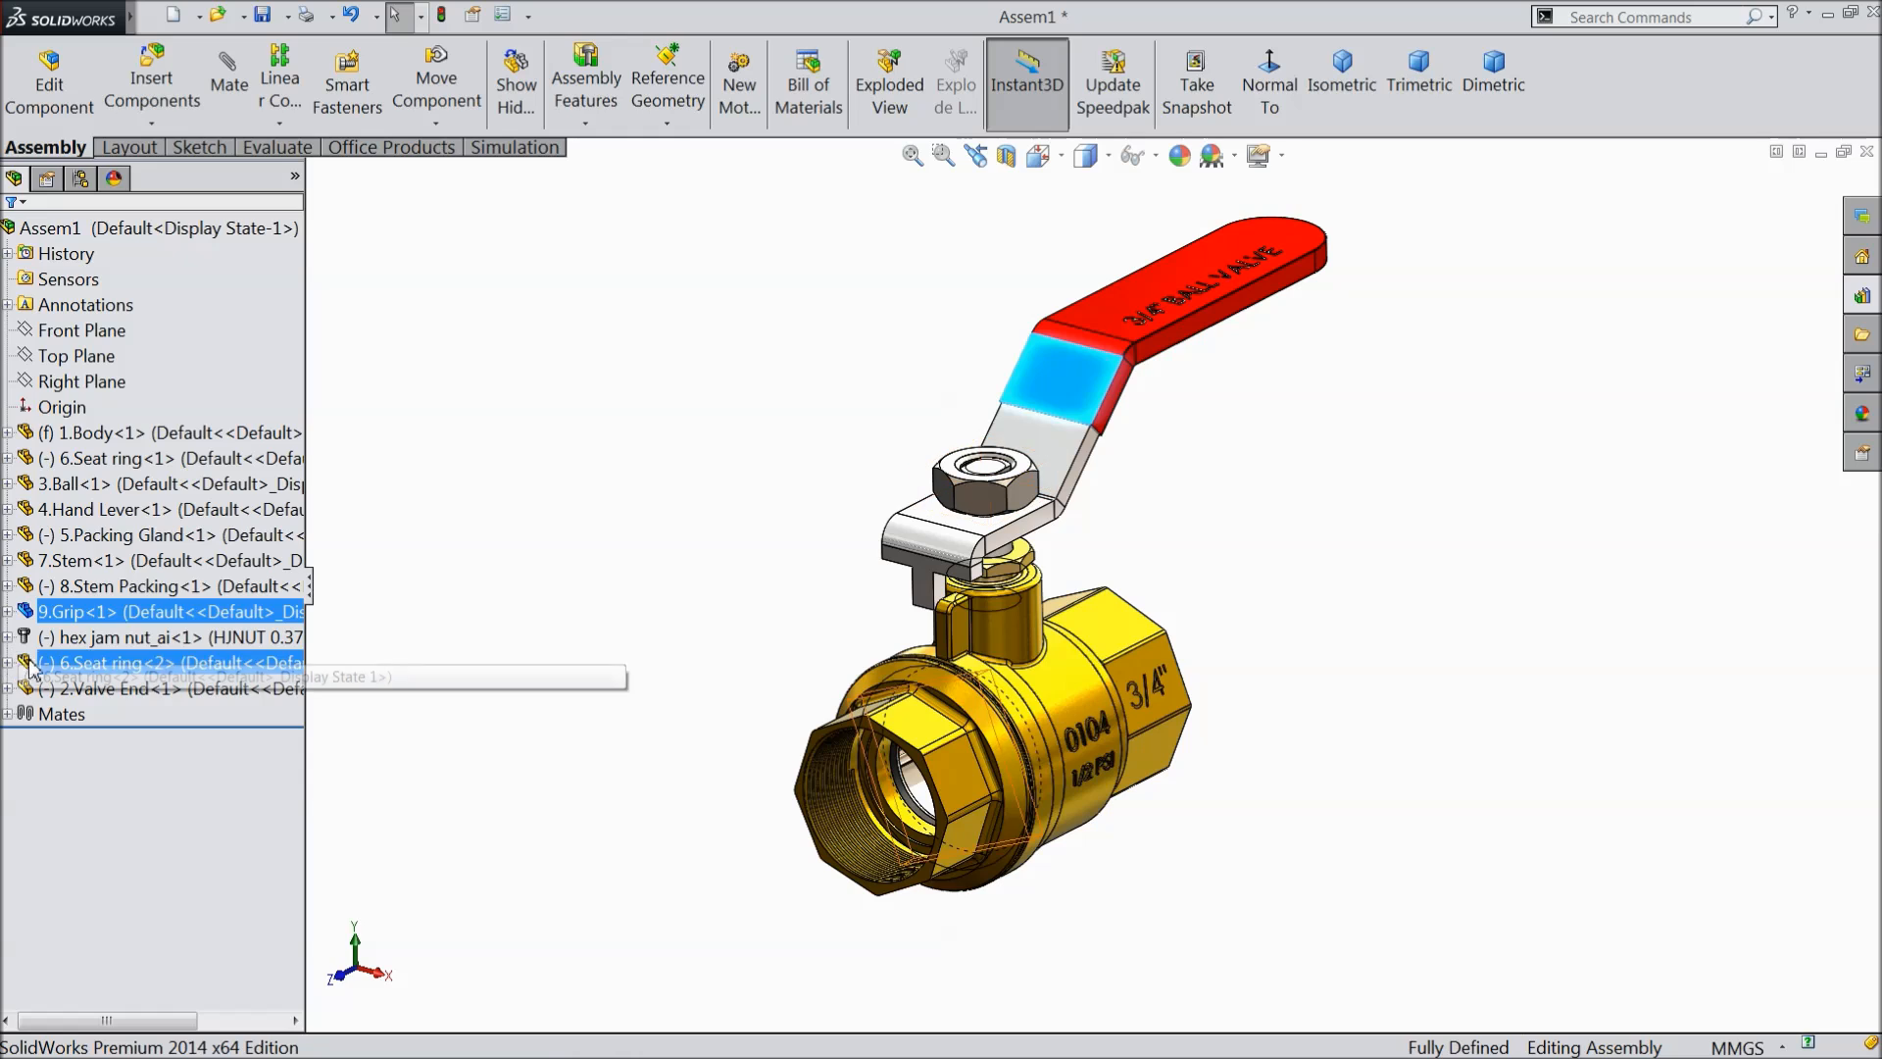
- Edit the limit angle mate between the hand lever and the body, toggle its mate alignment both ways and accept it
left_click(9, 714)
left_click(279, 714)
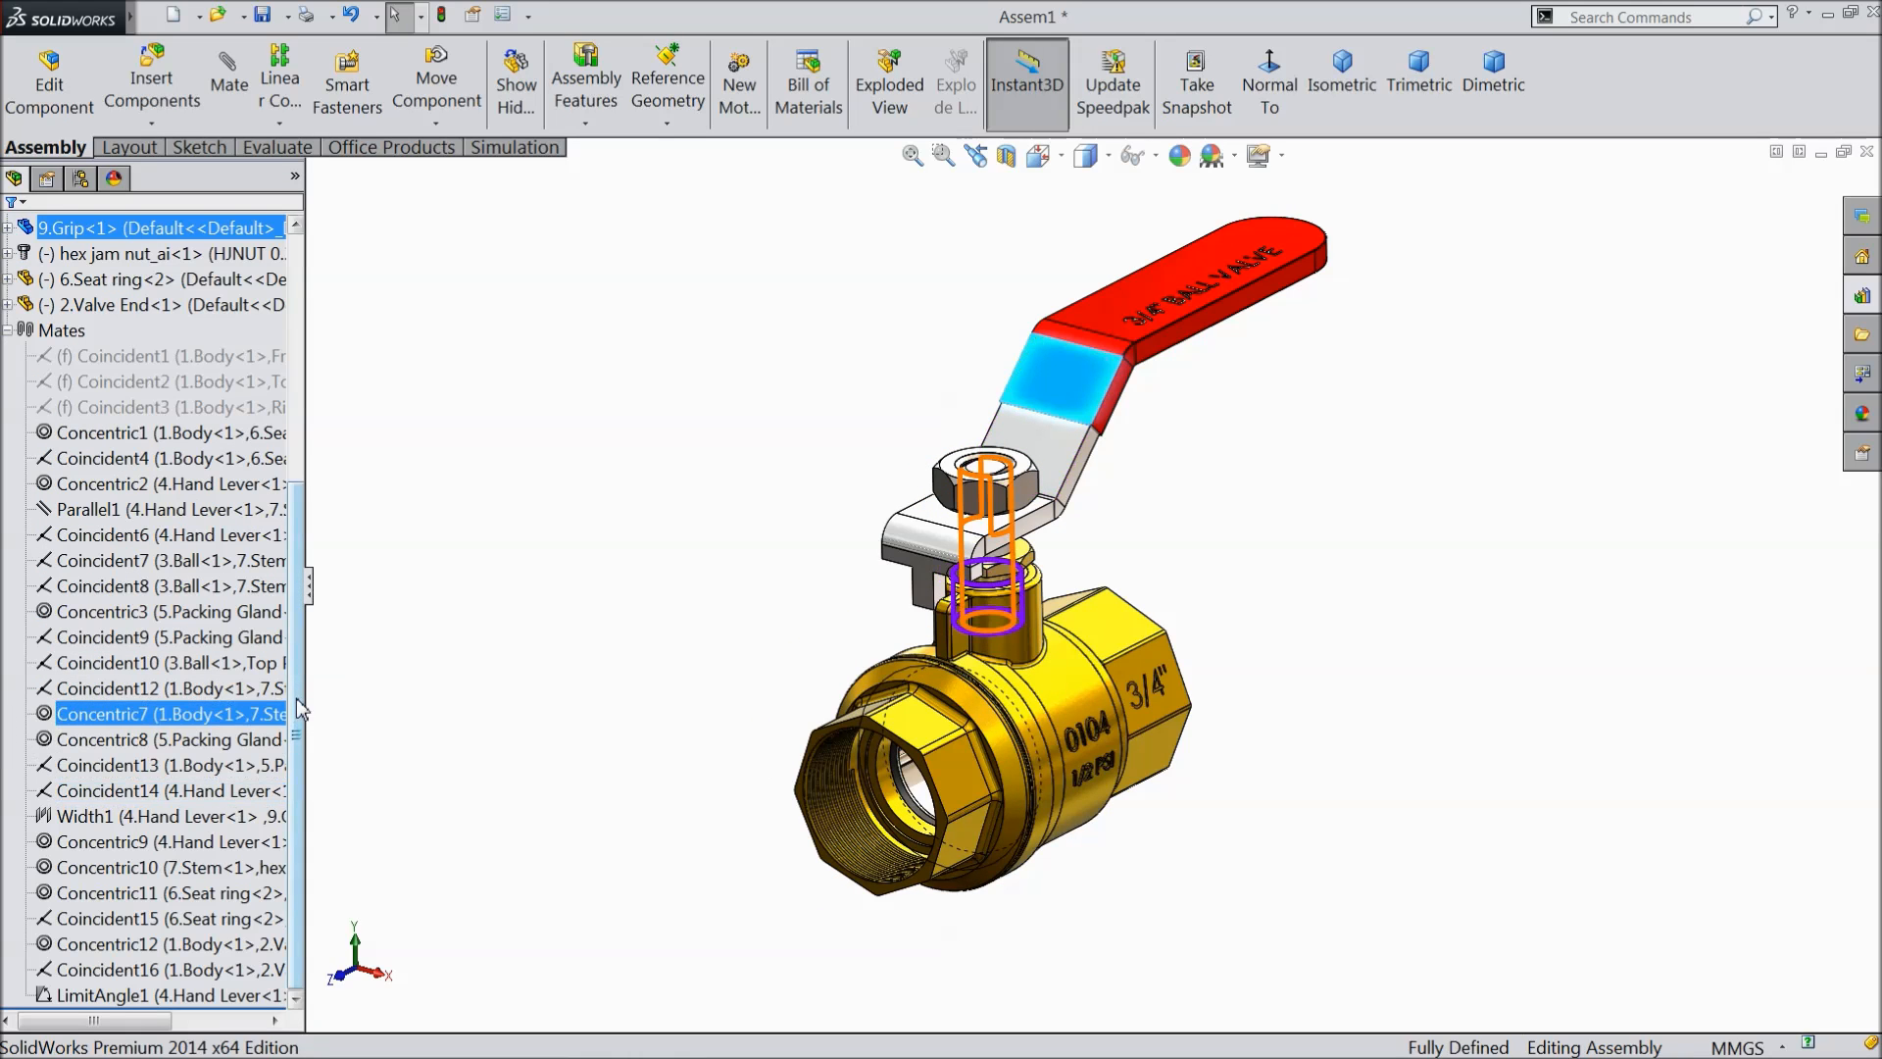
left_click(43, 995)
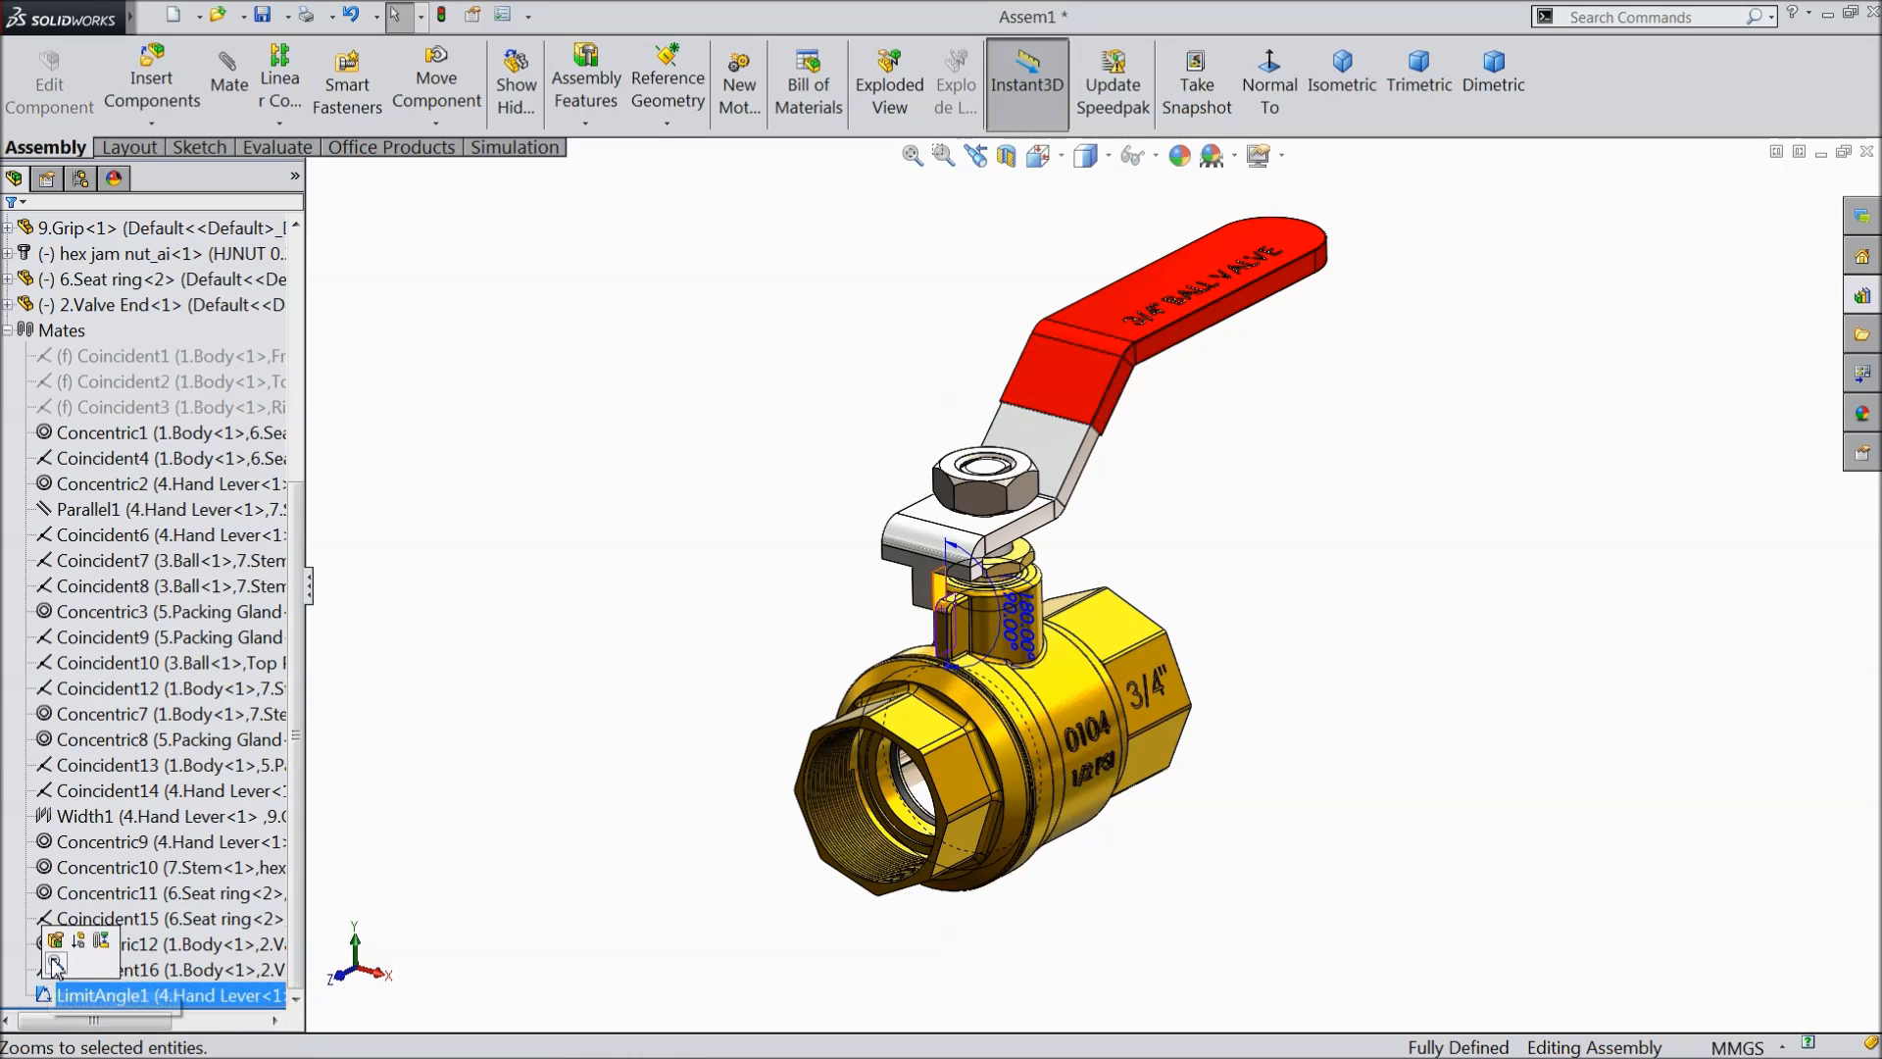
left_click(55, 941)
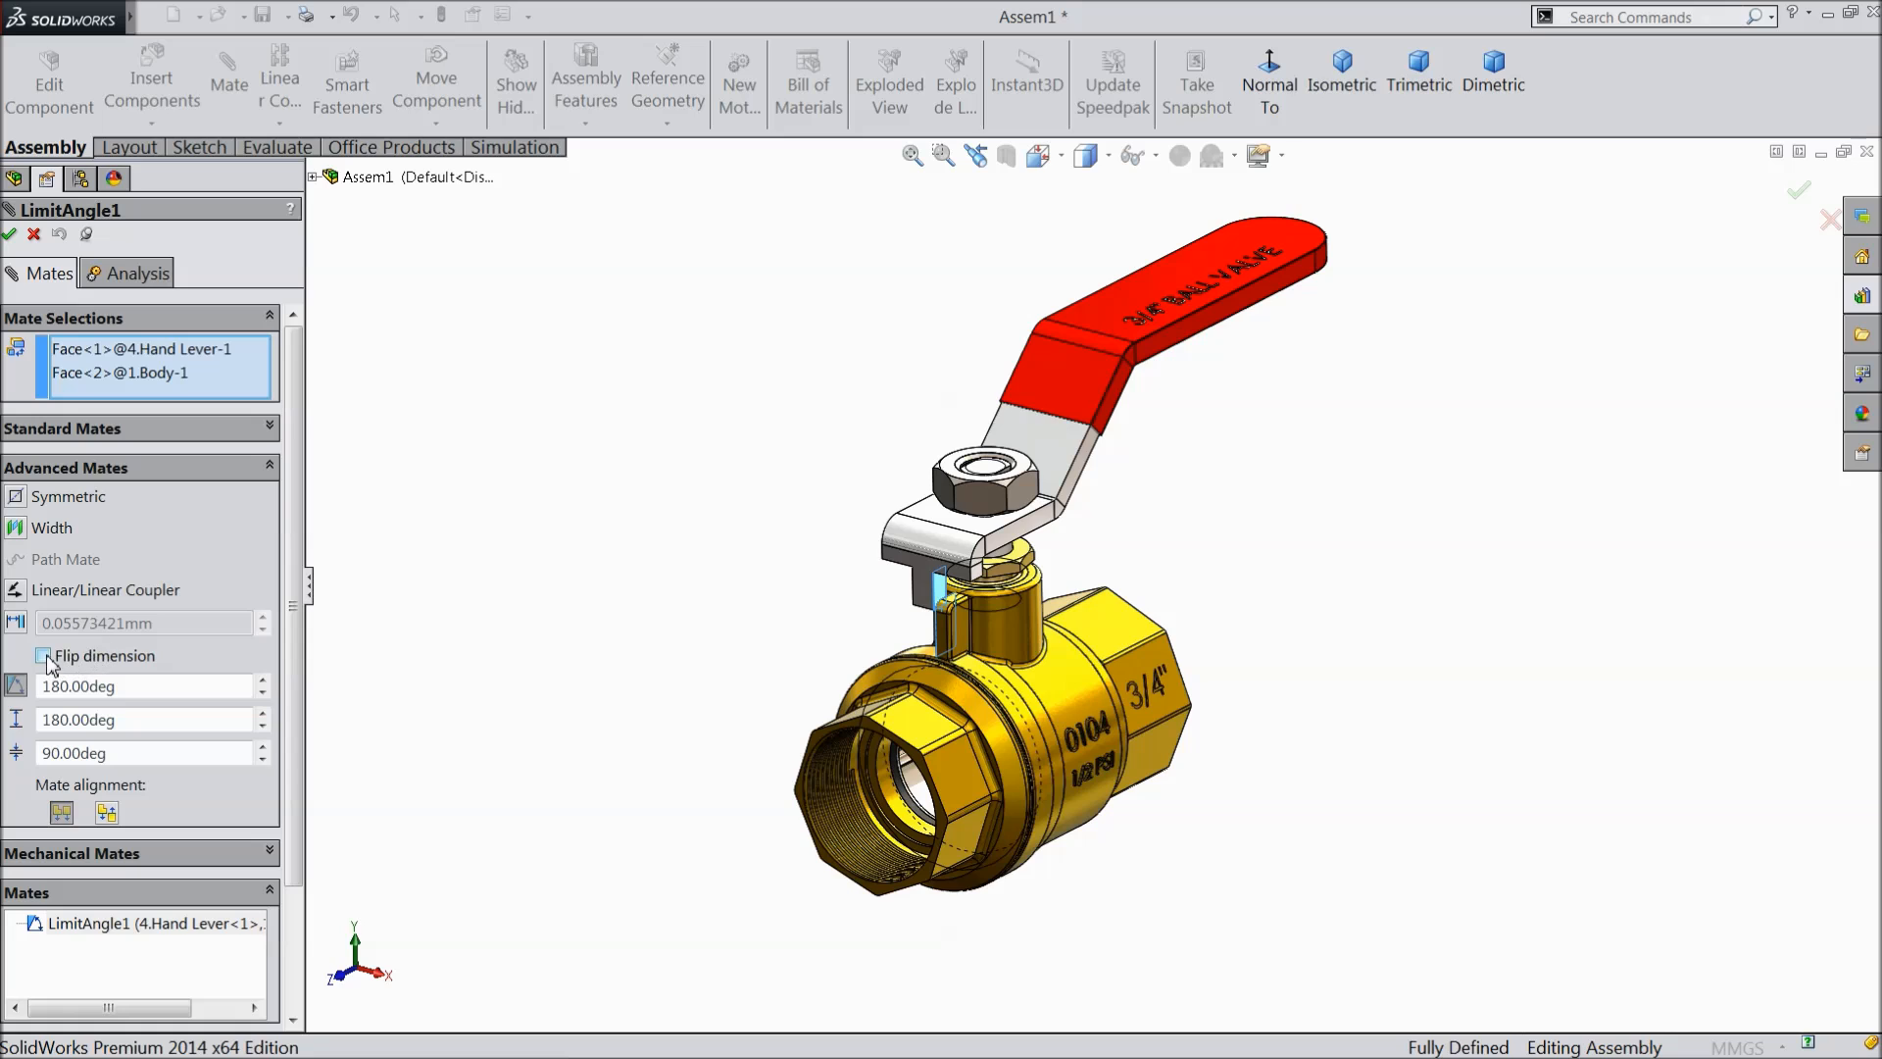
left_click(107, 813)
left_click(61, 813)
left_click(11, 234)
- Swing the hand lever around the stem and examine its tab against the first body stop
left_click_drag(1000, 421, 985, 569)
left_click_drag(1088, 418, 786, 303)
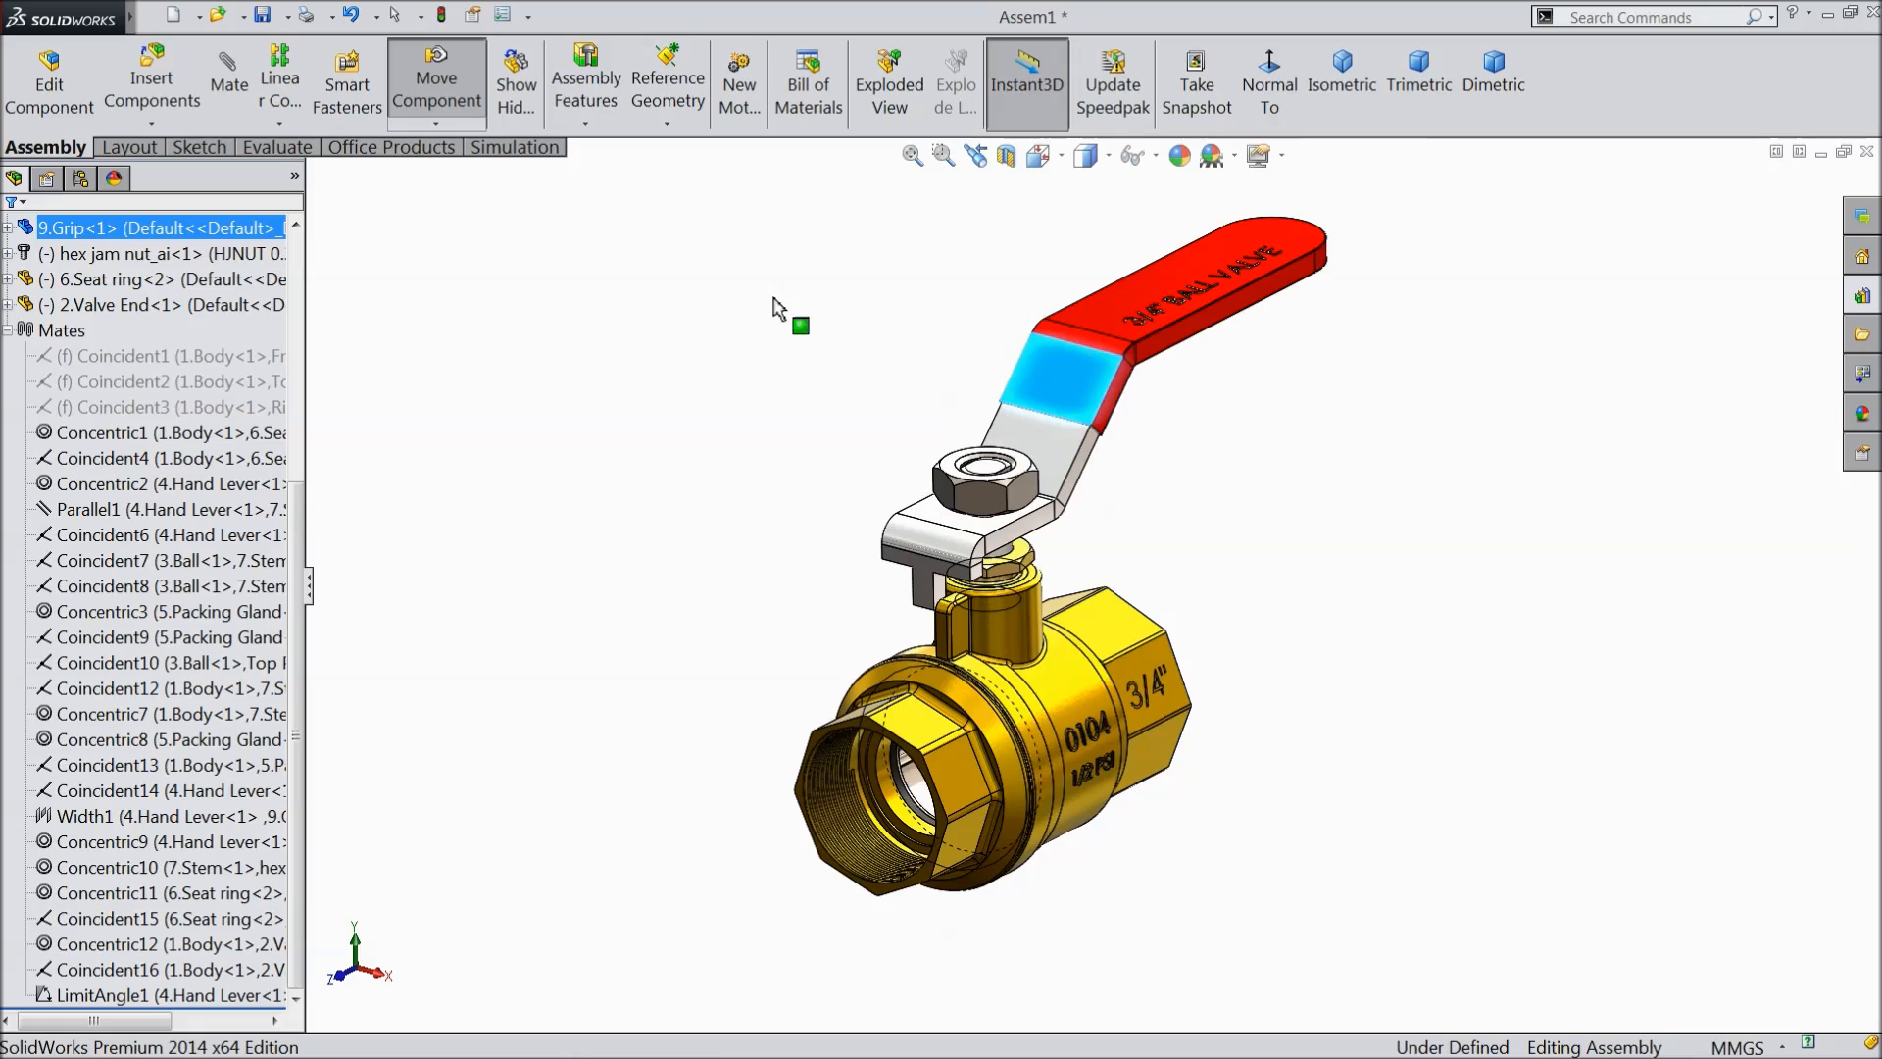
middle_click_drag(847, 385, 831, 480)
scroll(949, 577, "down", 4)
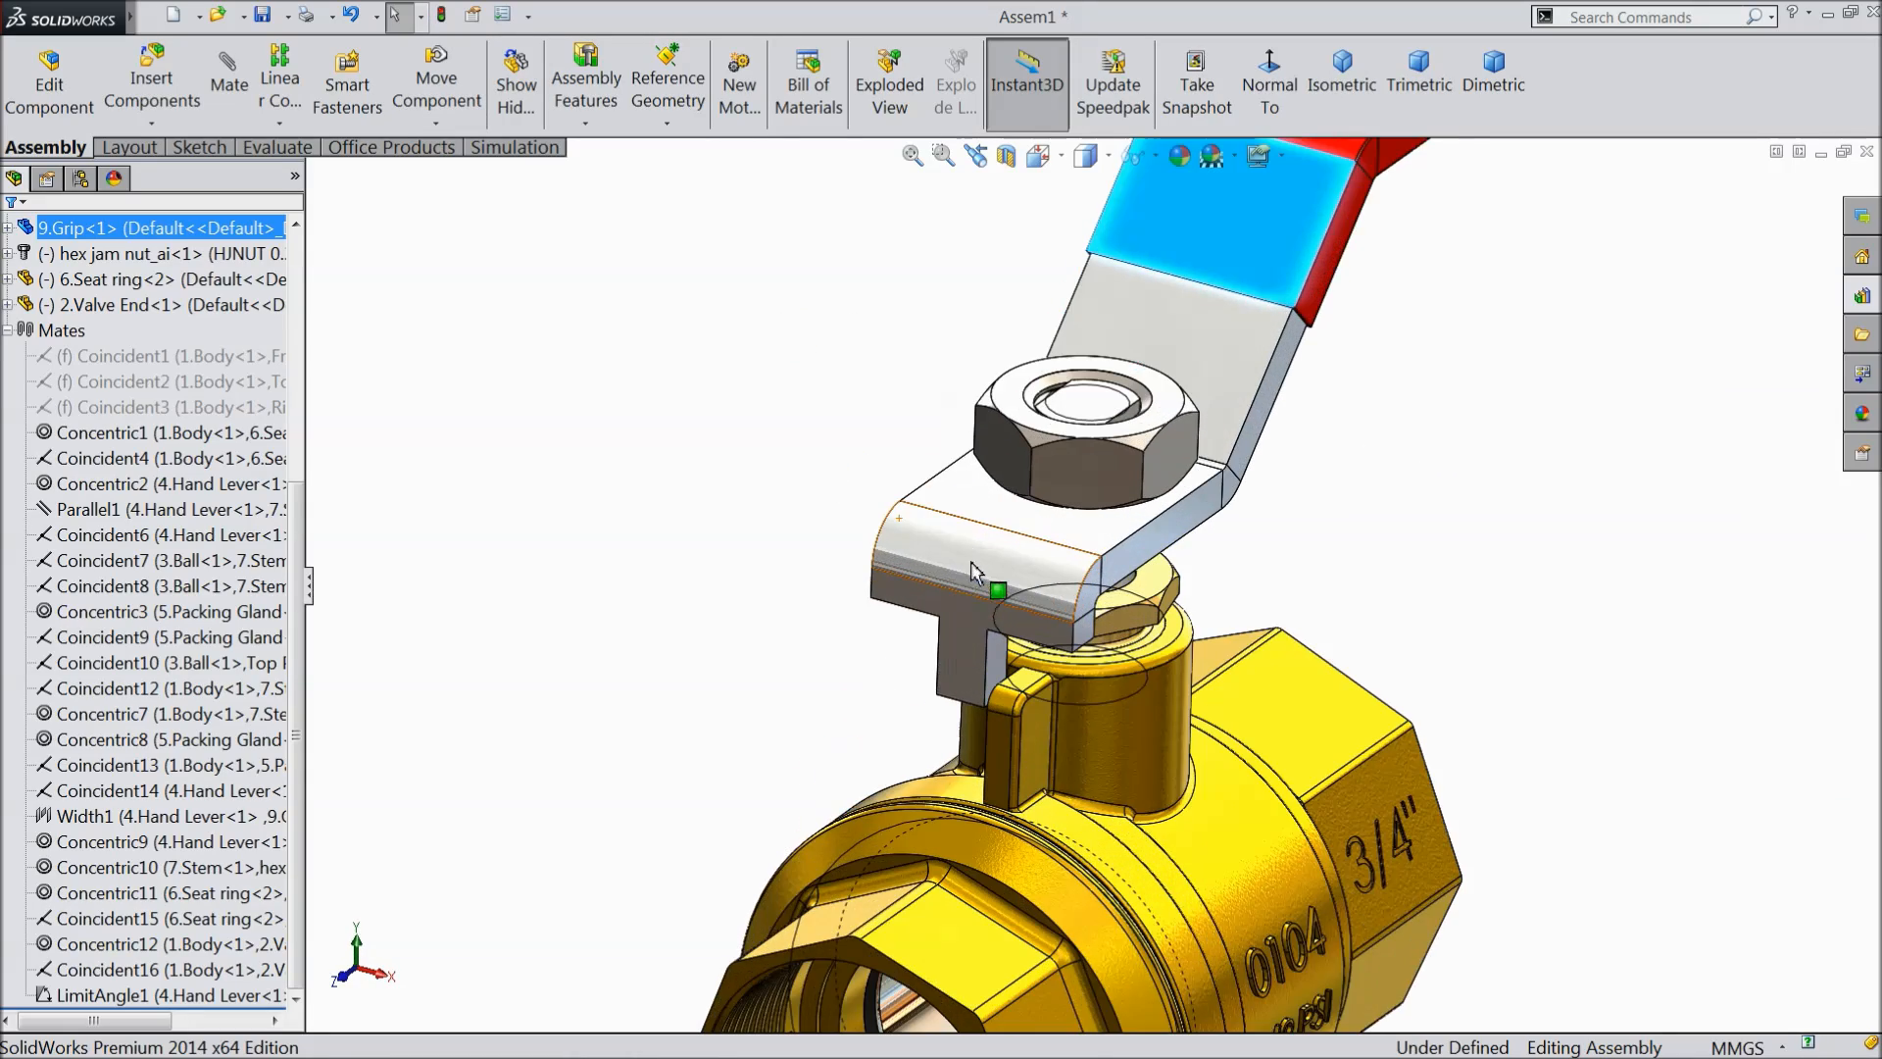
middle_click_drag(866, 639, 992, 737)
scroll(1010, 720, "up", 4)
scroll(1034, 717, "down", 3)
- Rotate the hand lever to the opposite stop and back to check both rotation limits
left_click_drag(941, 563, 784, 550)
scroll(817, 627, "down", 3)
middle_click_drag(897, 639, 949, 522)
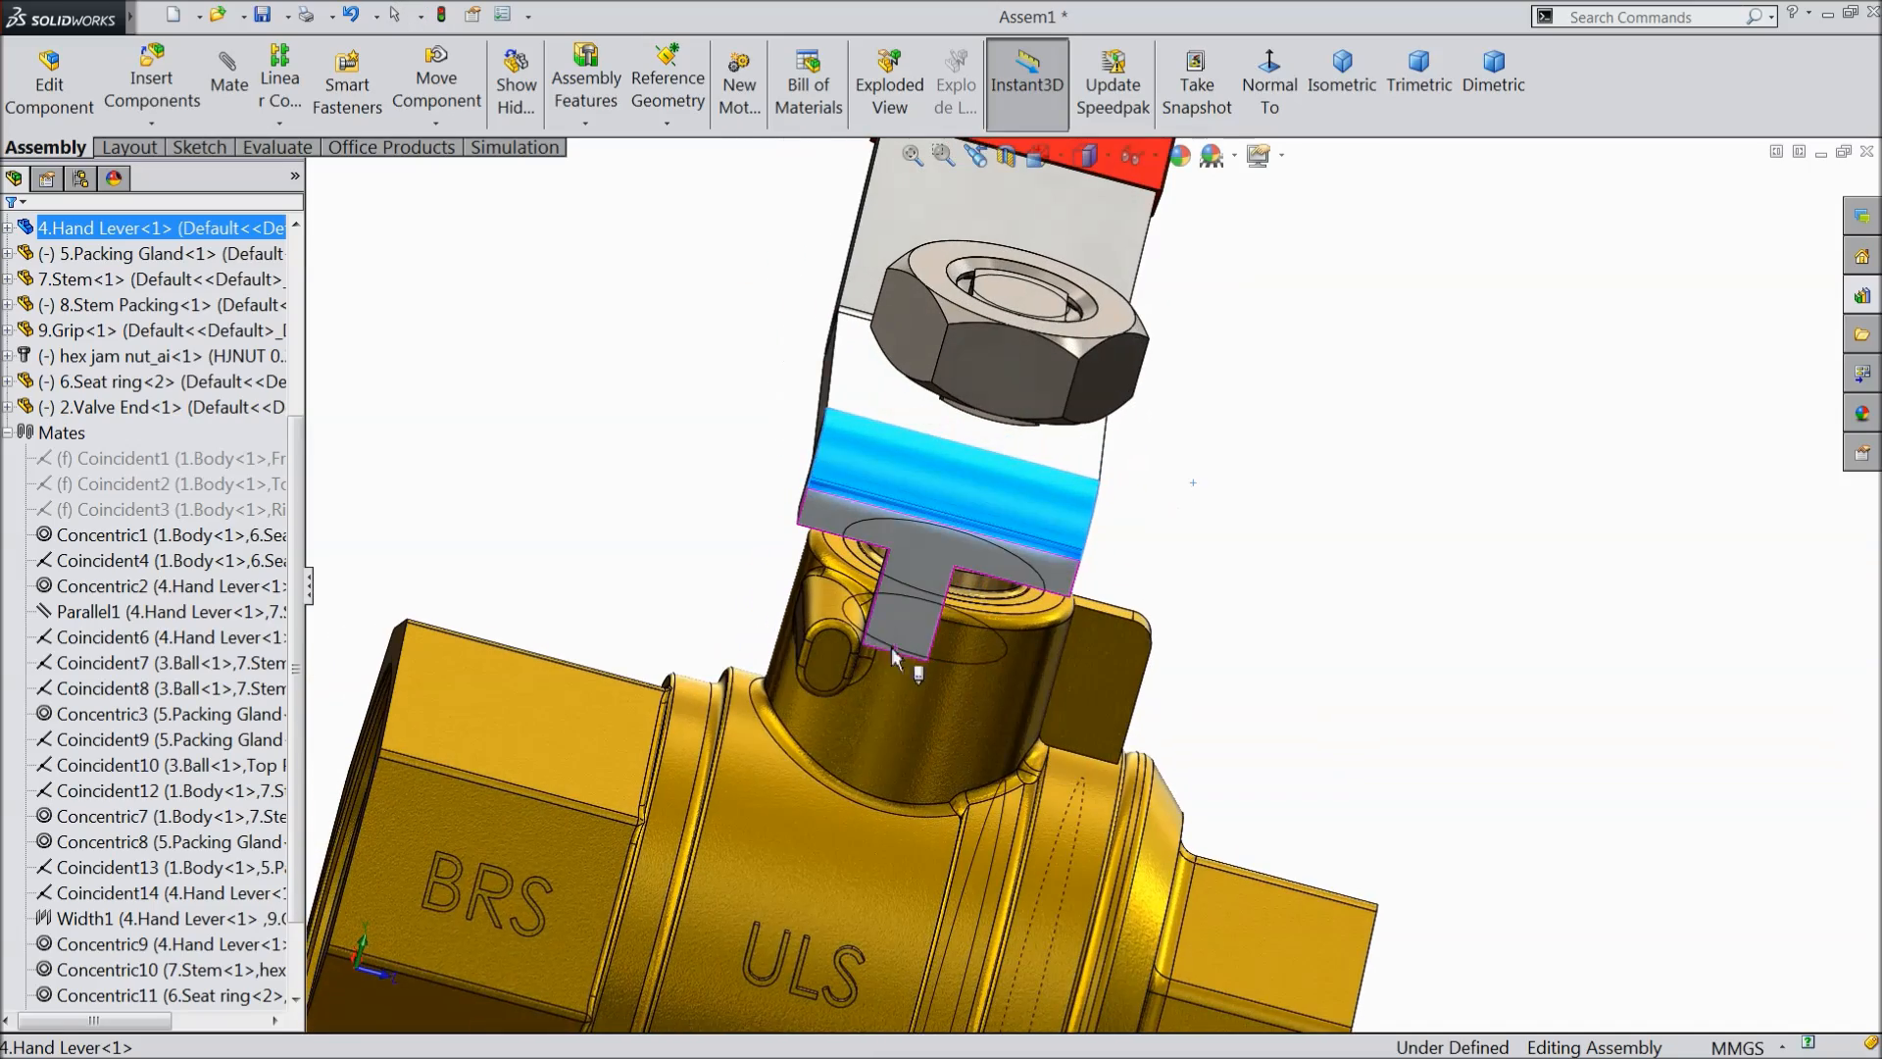
left_click_drag(949, 520, 1270, 433)
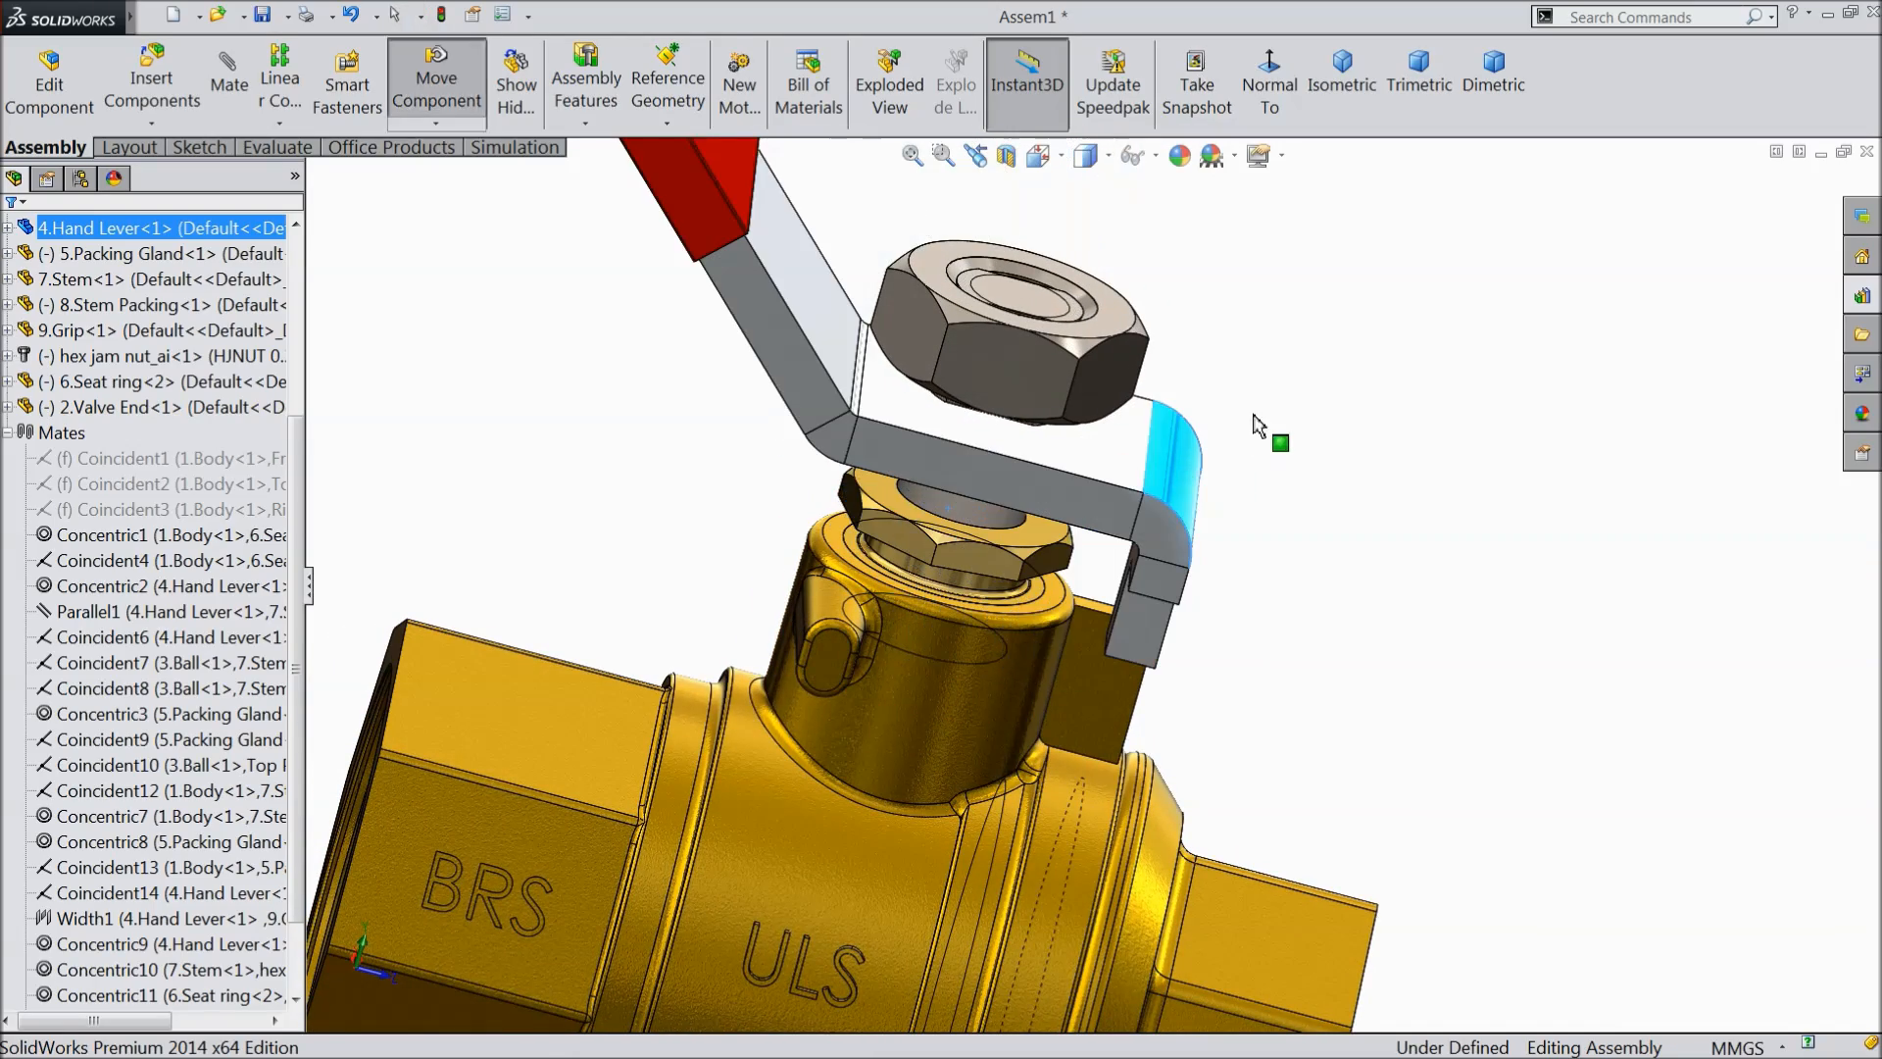
middle_click_drag(1228, 560, 1177, 554)
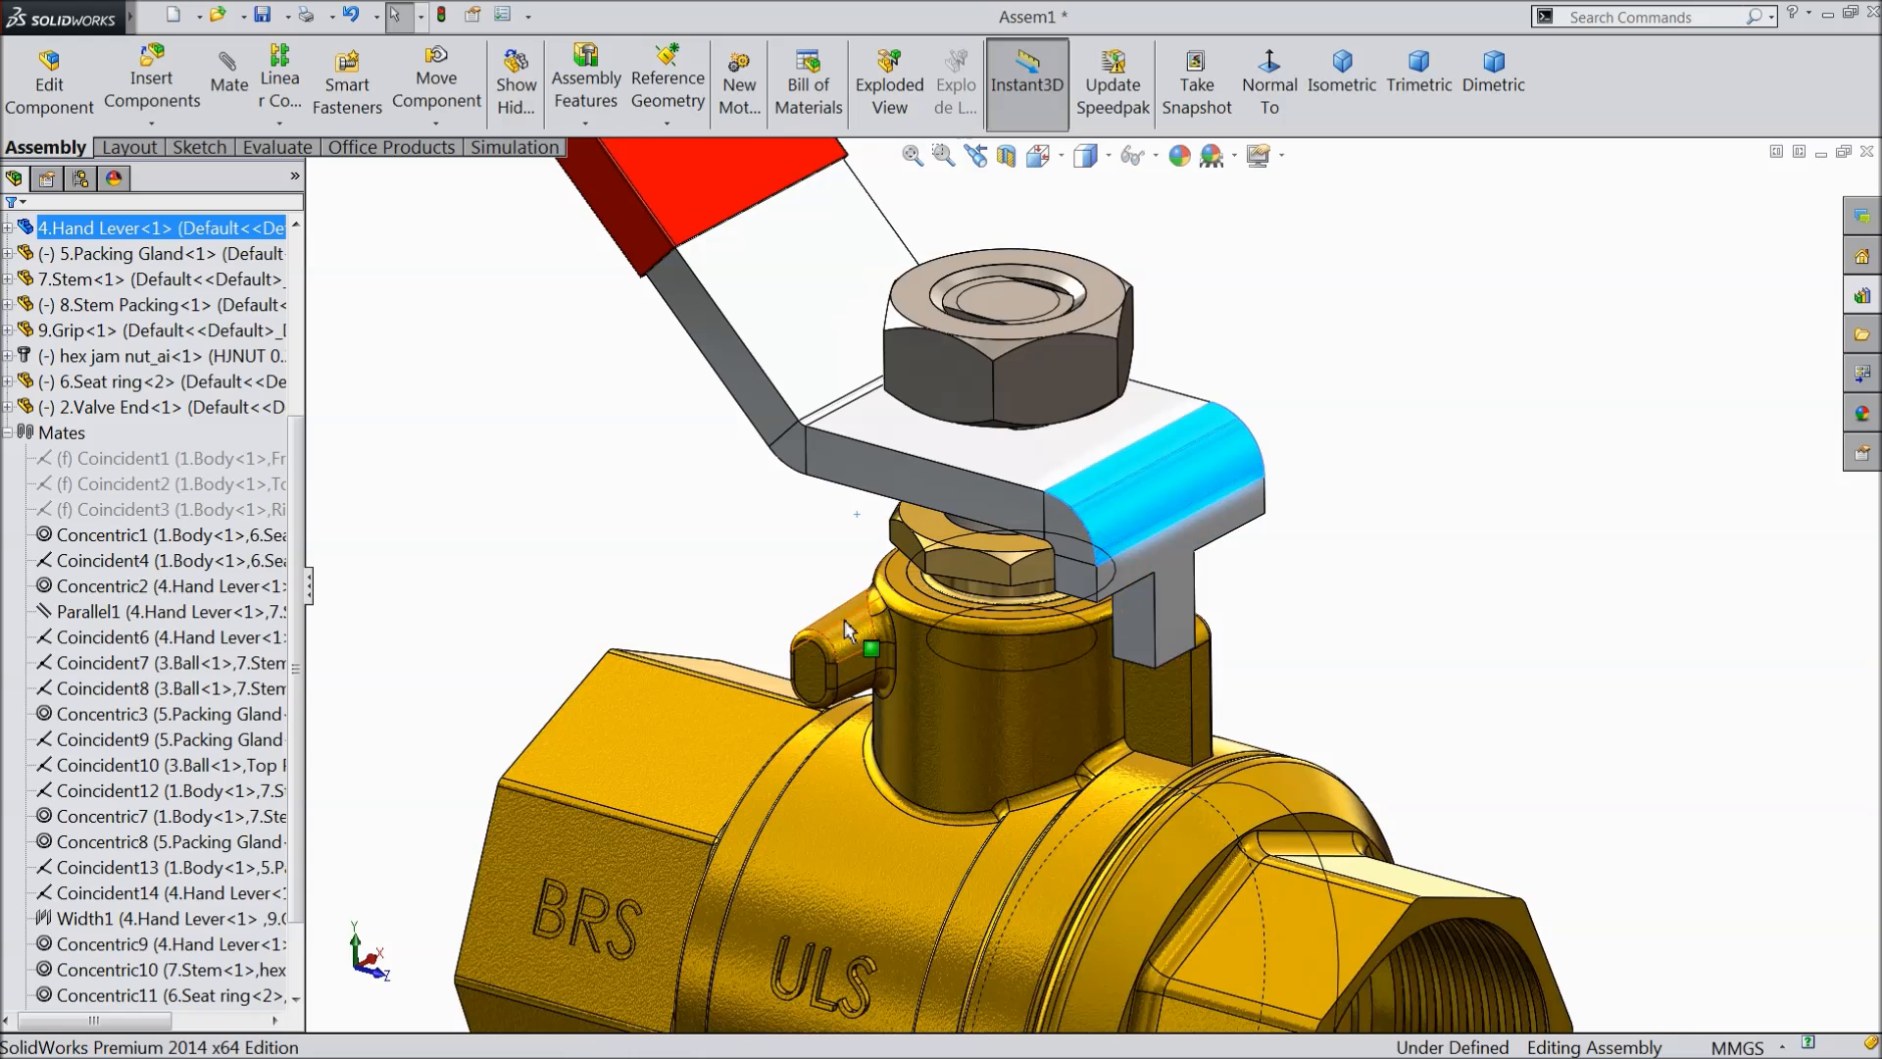
scroll(1100, 542, "up", 2)
left_click_drag(1100, 542, 784, 573)
key("Escape")
- Hide the valve body to expose the ball, seat ring and stem
scroll(958, 663, "up", 3)
scroll(962, 655, "down", 3)
left_click(1022, 620)
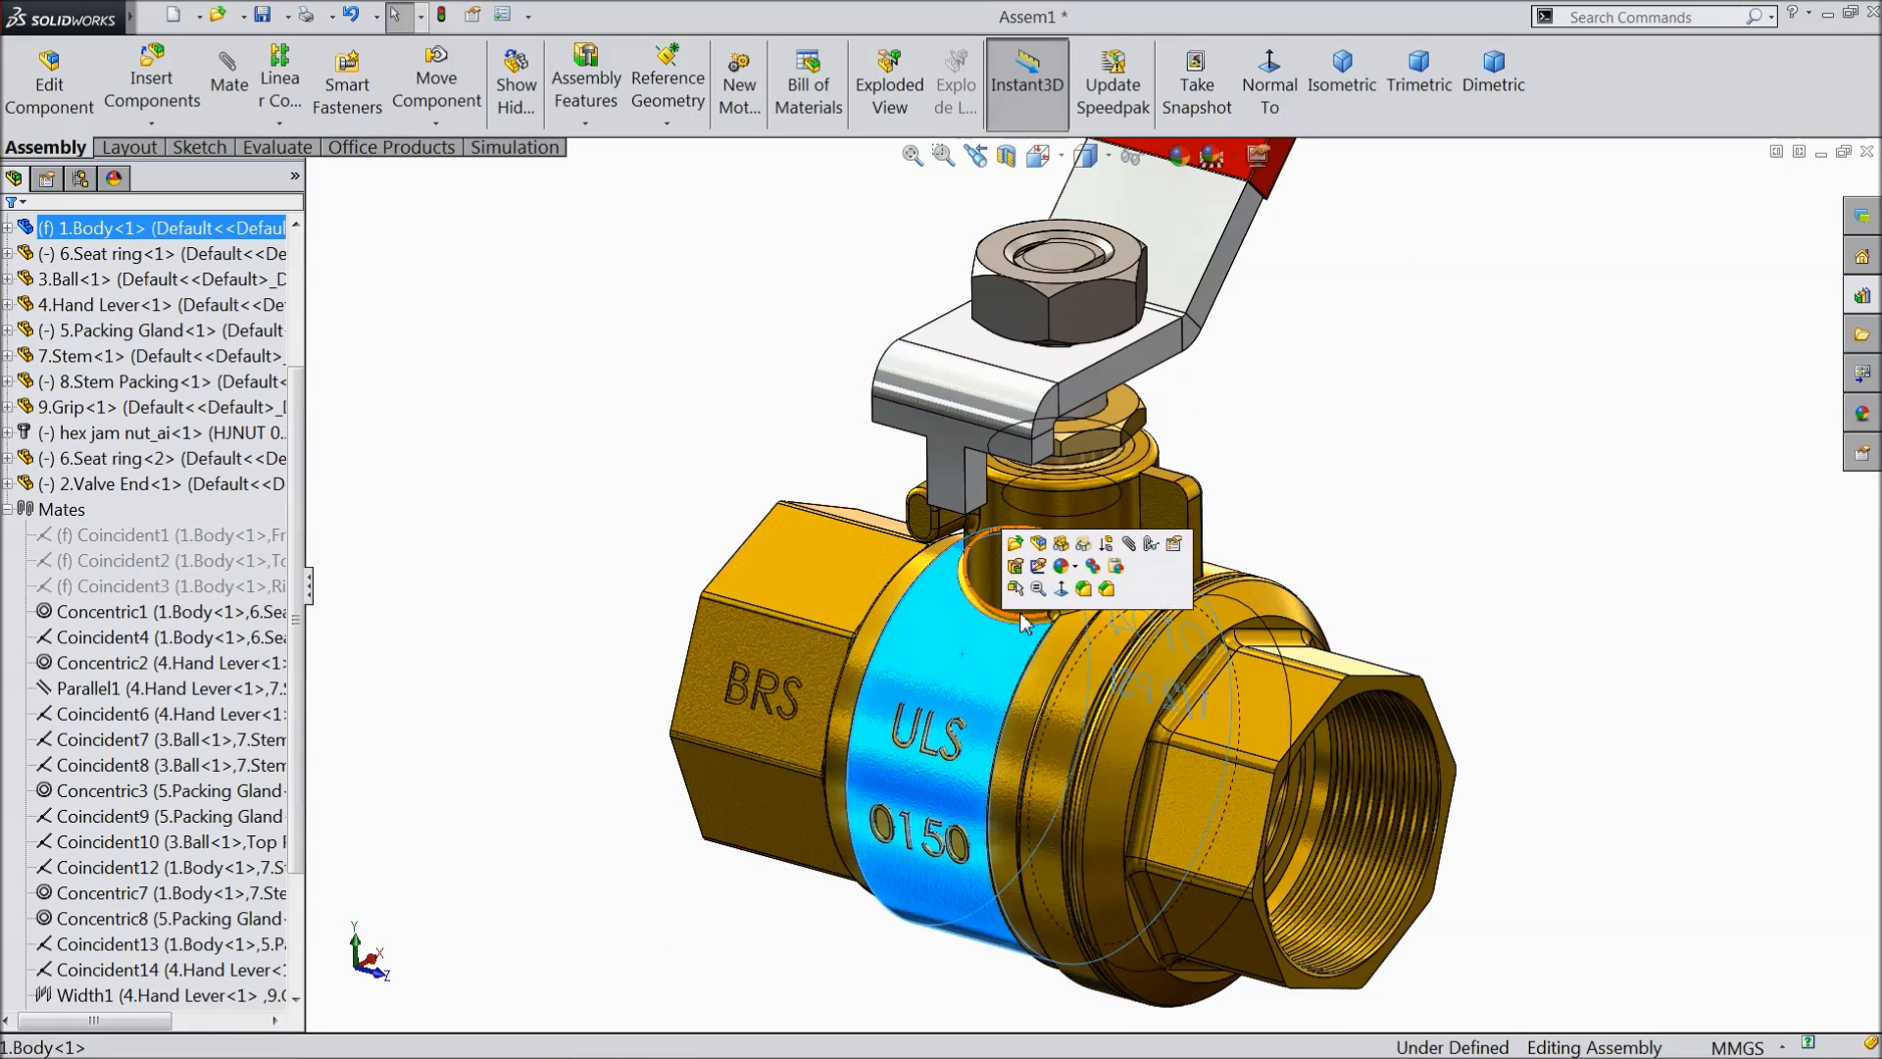
left_click(1061, 543)
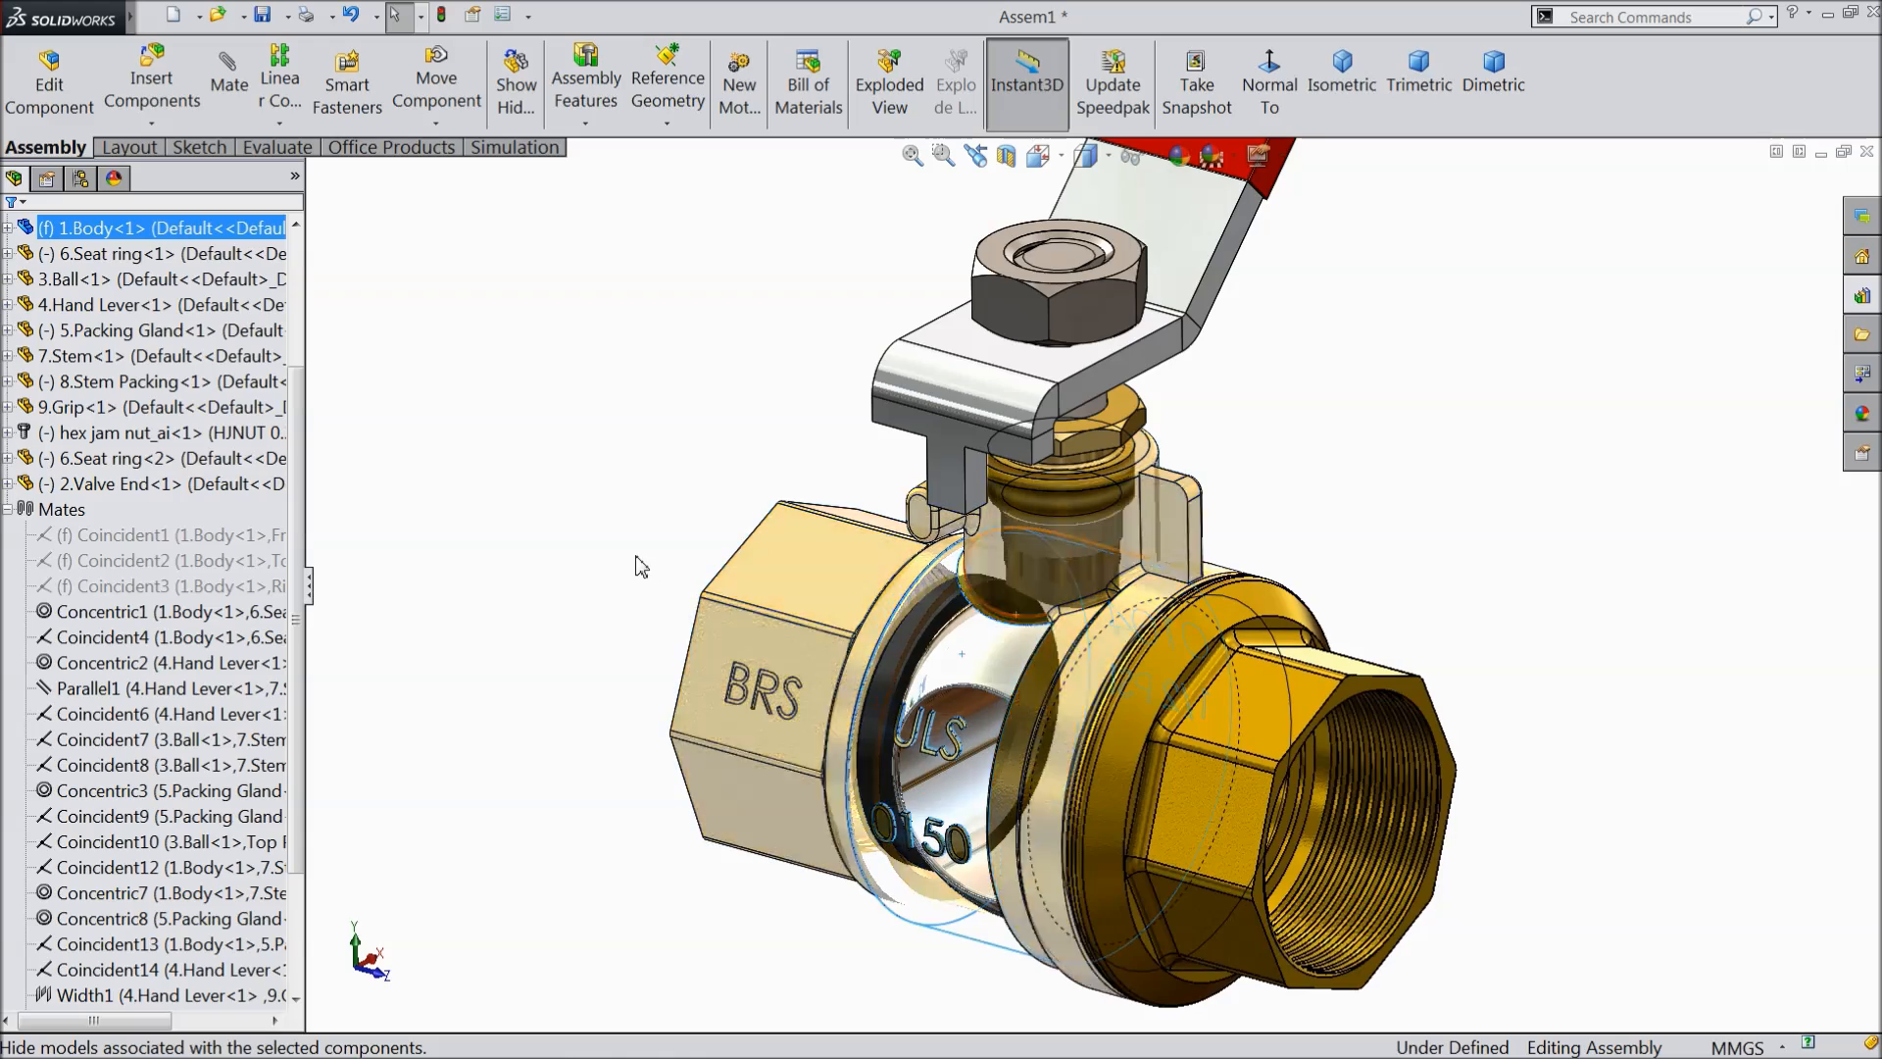
- Swing the hand lever between its open and closed positions and examine how the stem turns the ball
middle_click_drag(926, 730, 1058, 786)
scroll(1039, 773, "up", 3)
left_click_drag(1025, 474, 1094, 382)
left_click_drag(1059, 448, 798, 477)
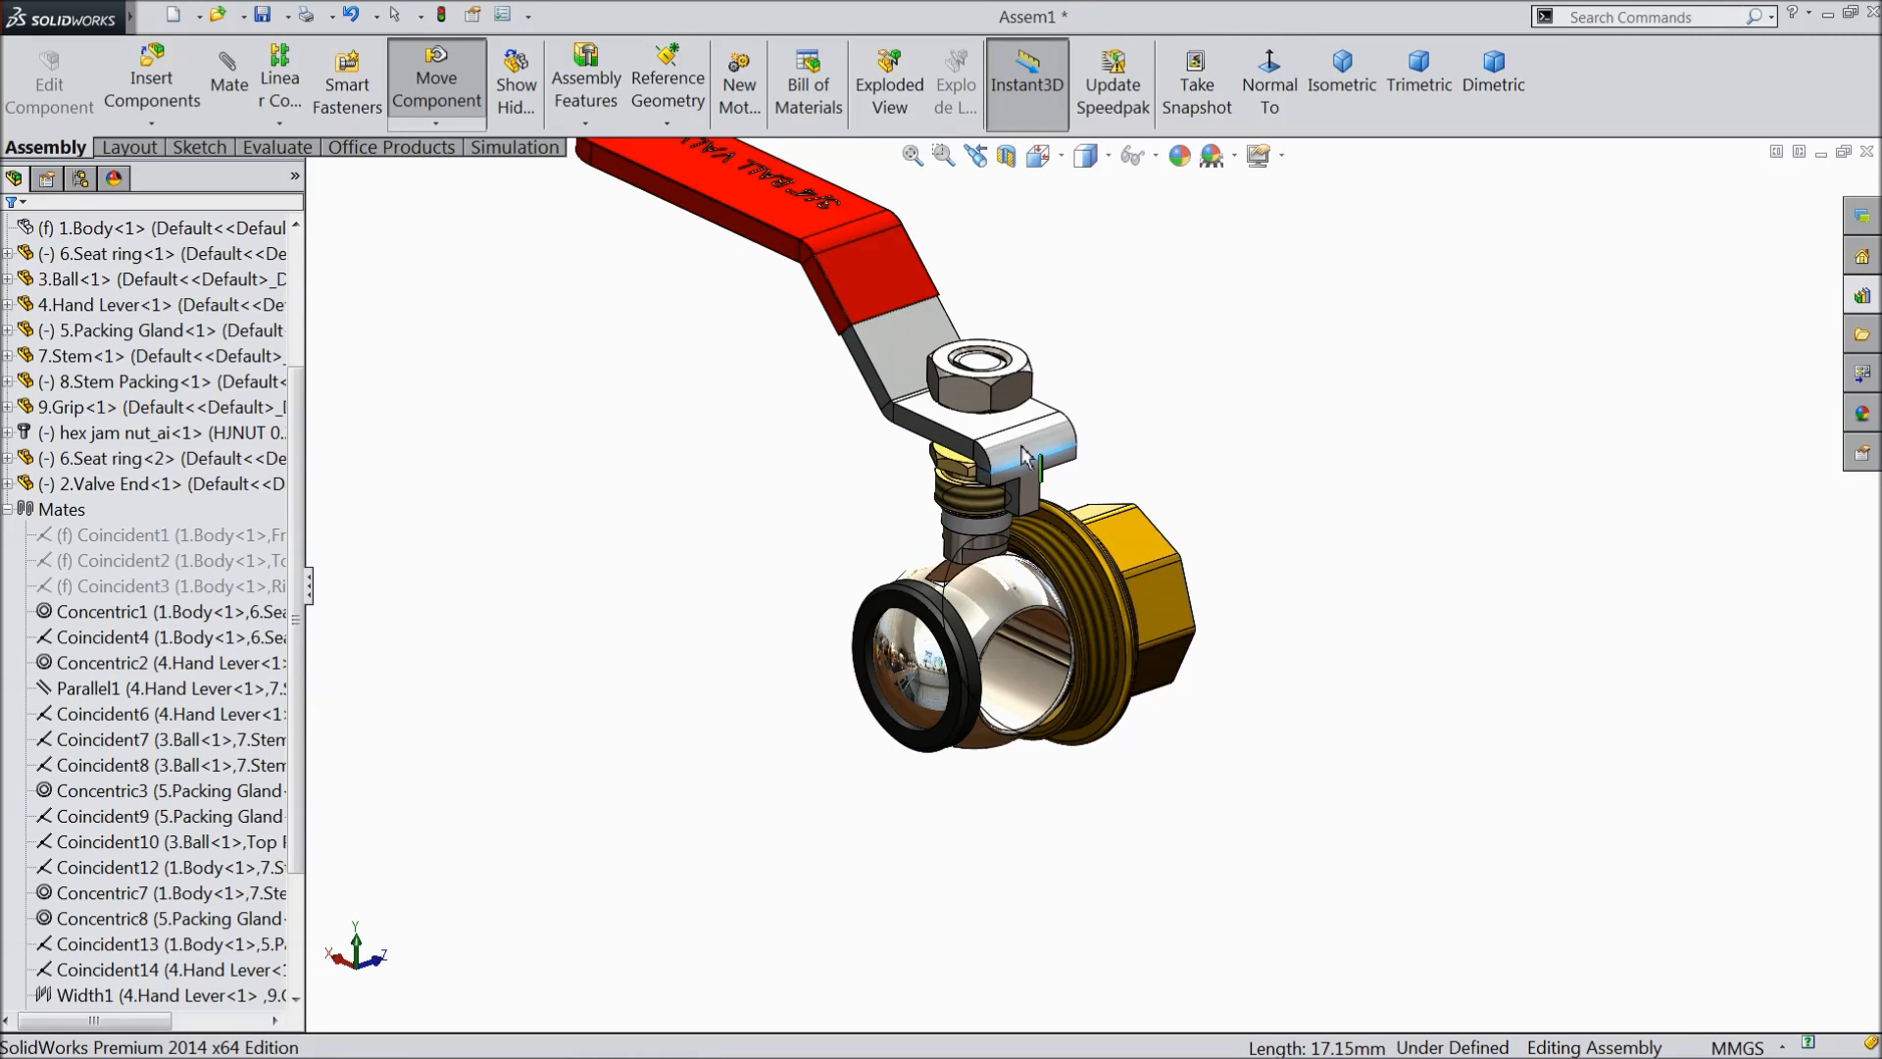
left_click_drag(1002, 463, 1082, 322)
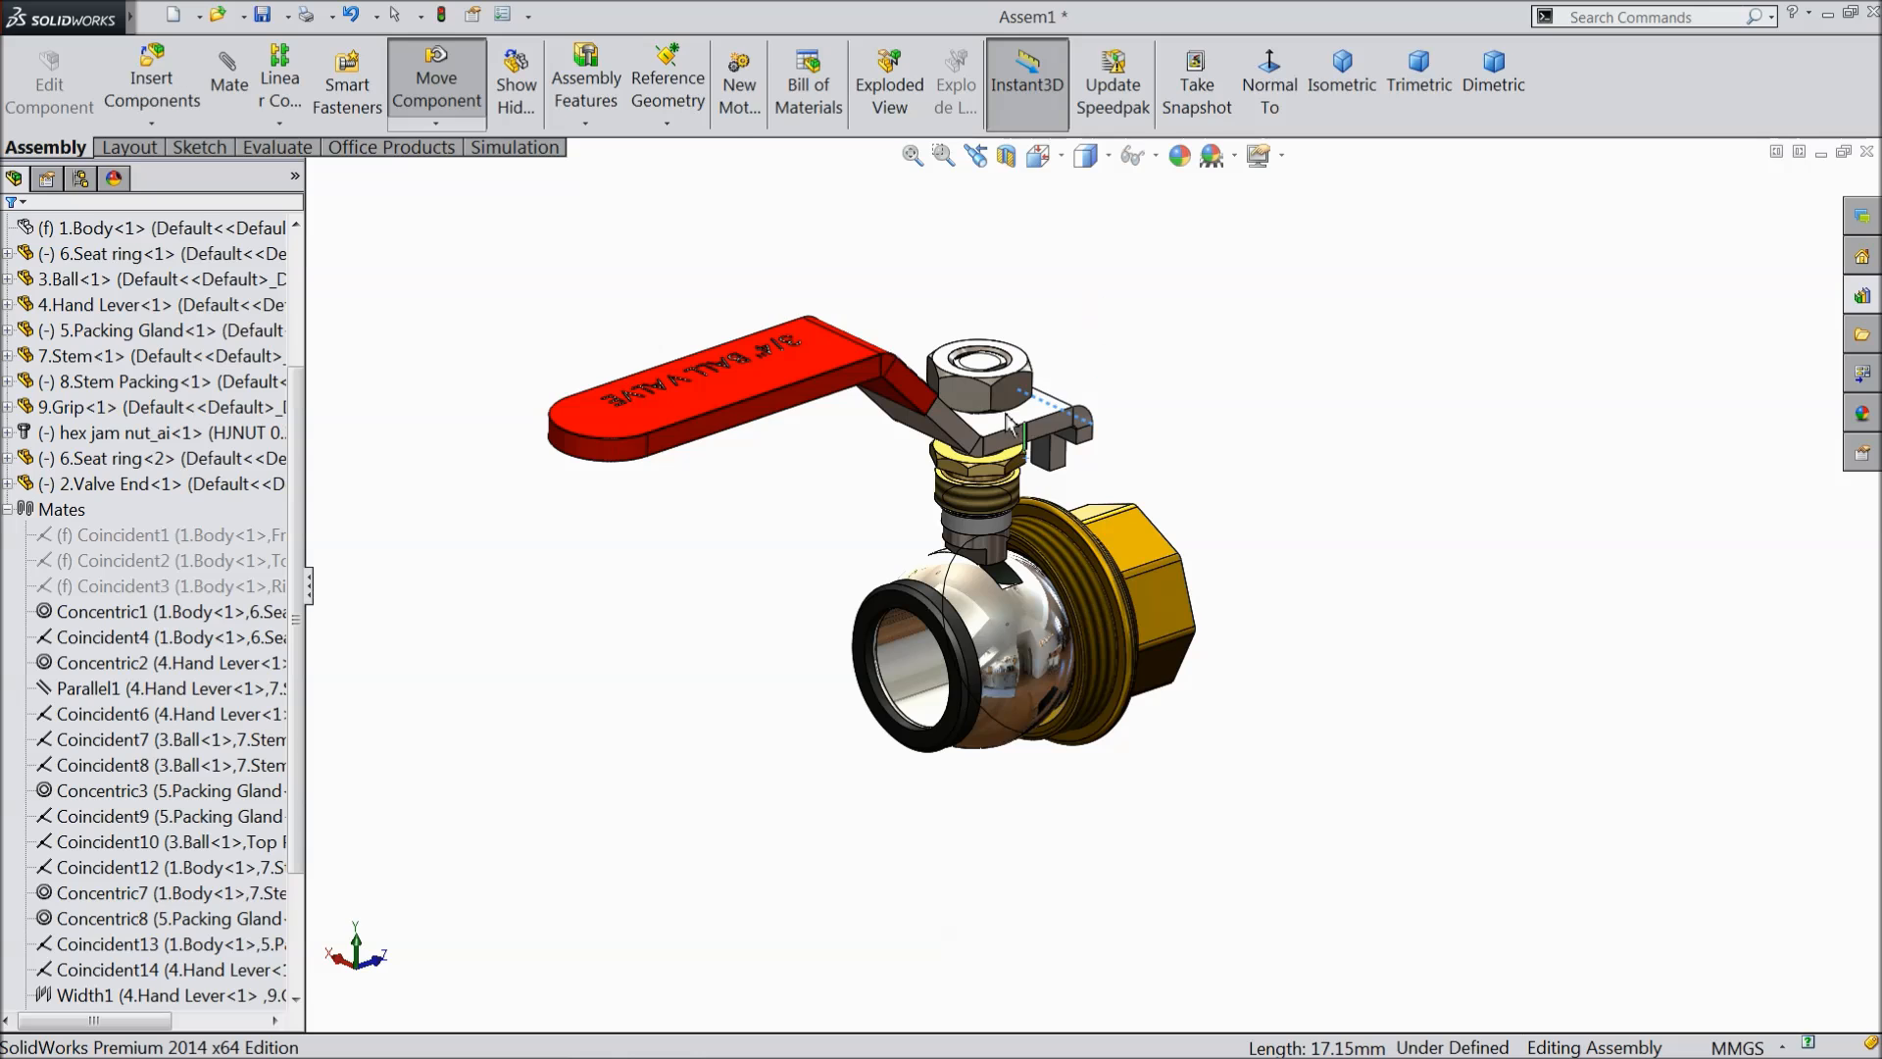
left_click_drag(1037, 410, 852, 485)
middle_click_drag(790, 572, 813, 608)
scroll(1078, 502, "down", 3)
left_click_drag(1070, 473, 1116, 291)
middle_click_drag(1109, 618, 1049, 608)
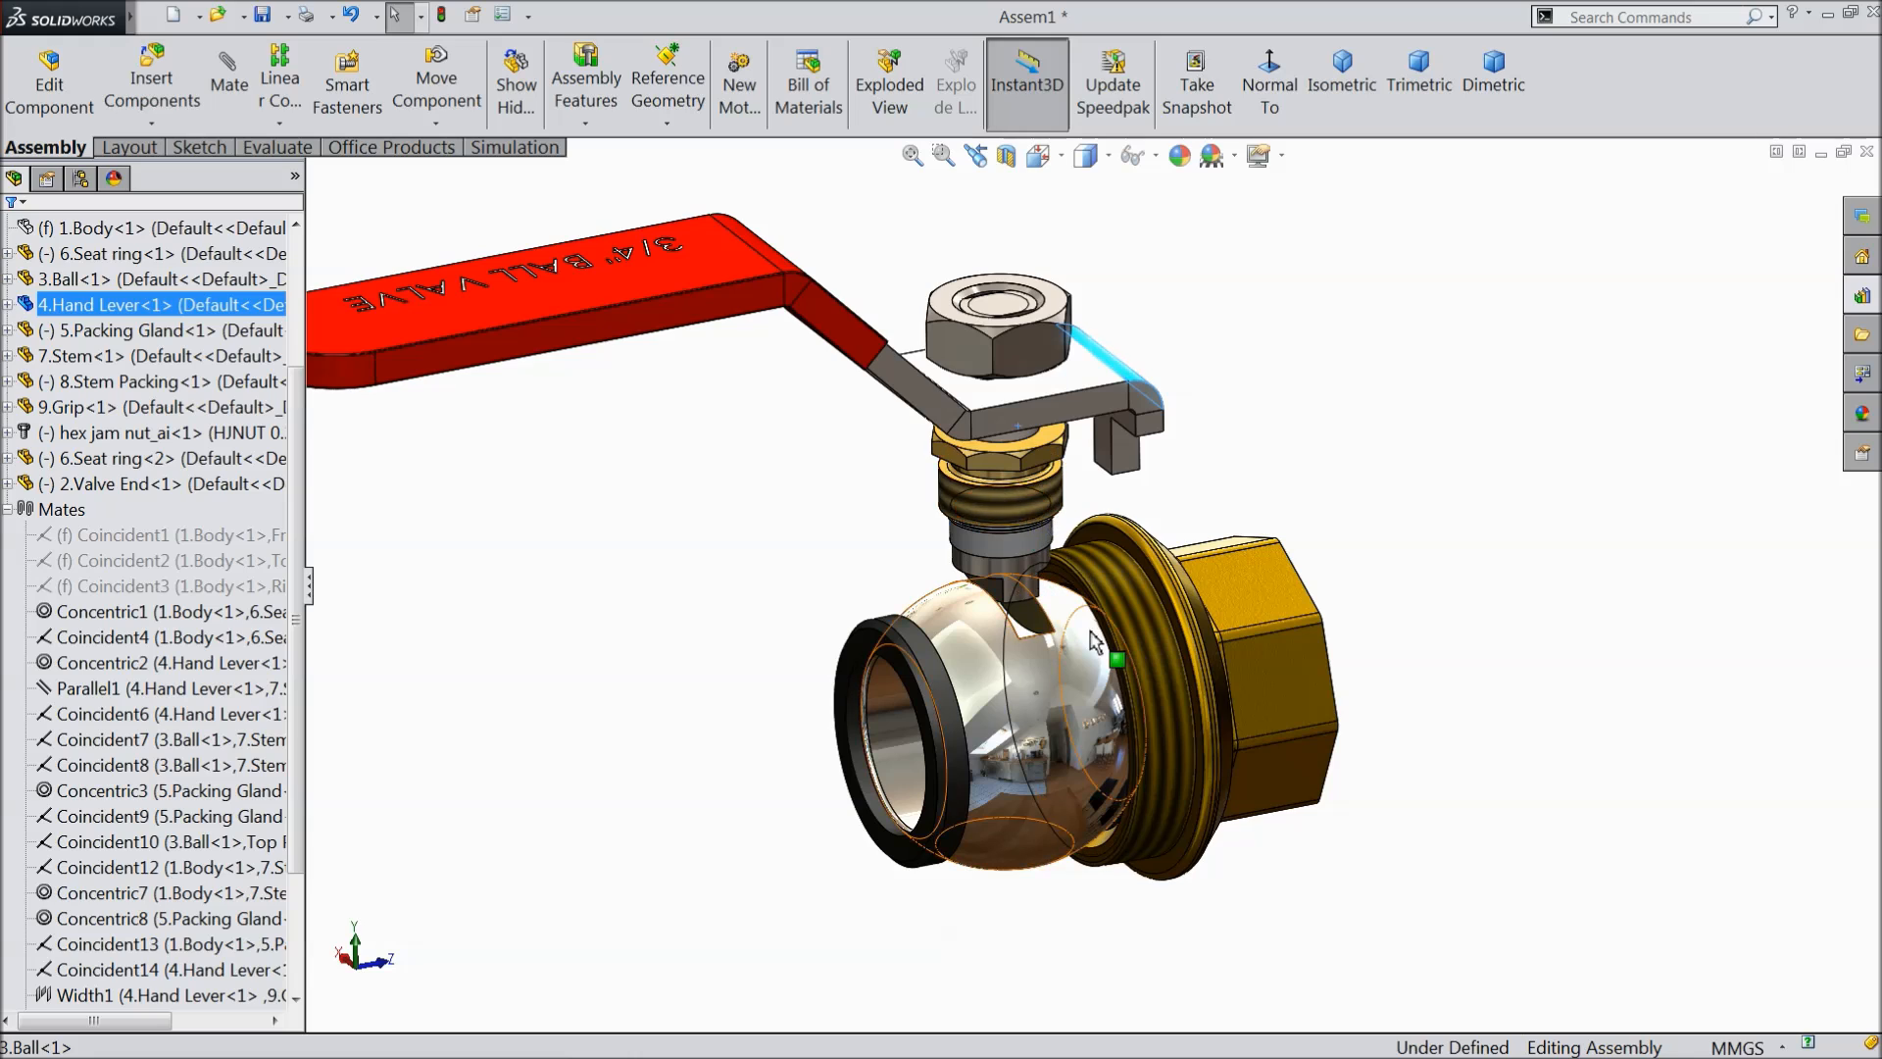
scroll(1127, 629, "up", 2)
middle_click_drag(833, 671, 706, 623)
- Show the hidden valve body again and clear the selection
left_click(279, 412, "ctrl")
left_click_drag(297, 413, 301, 300)
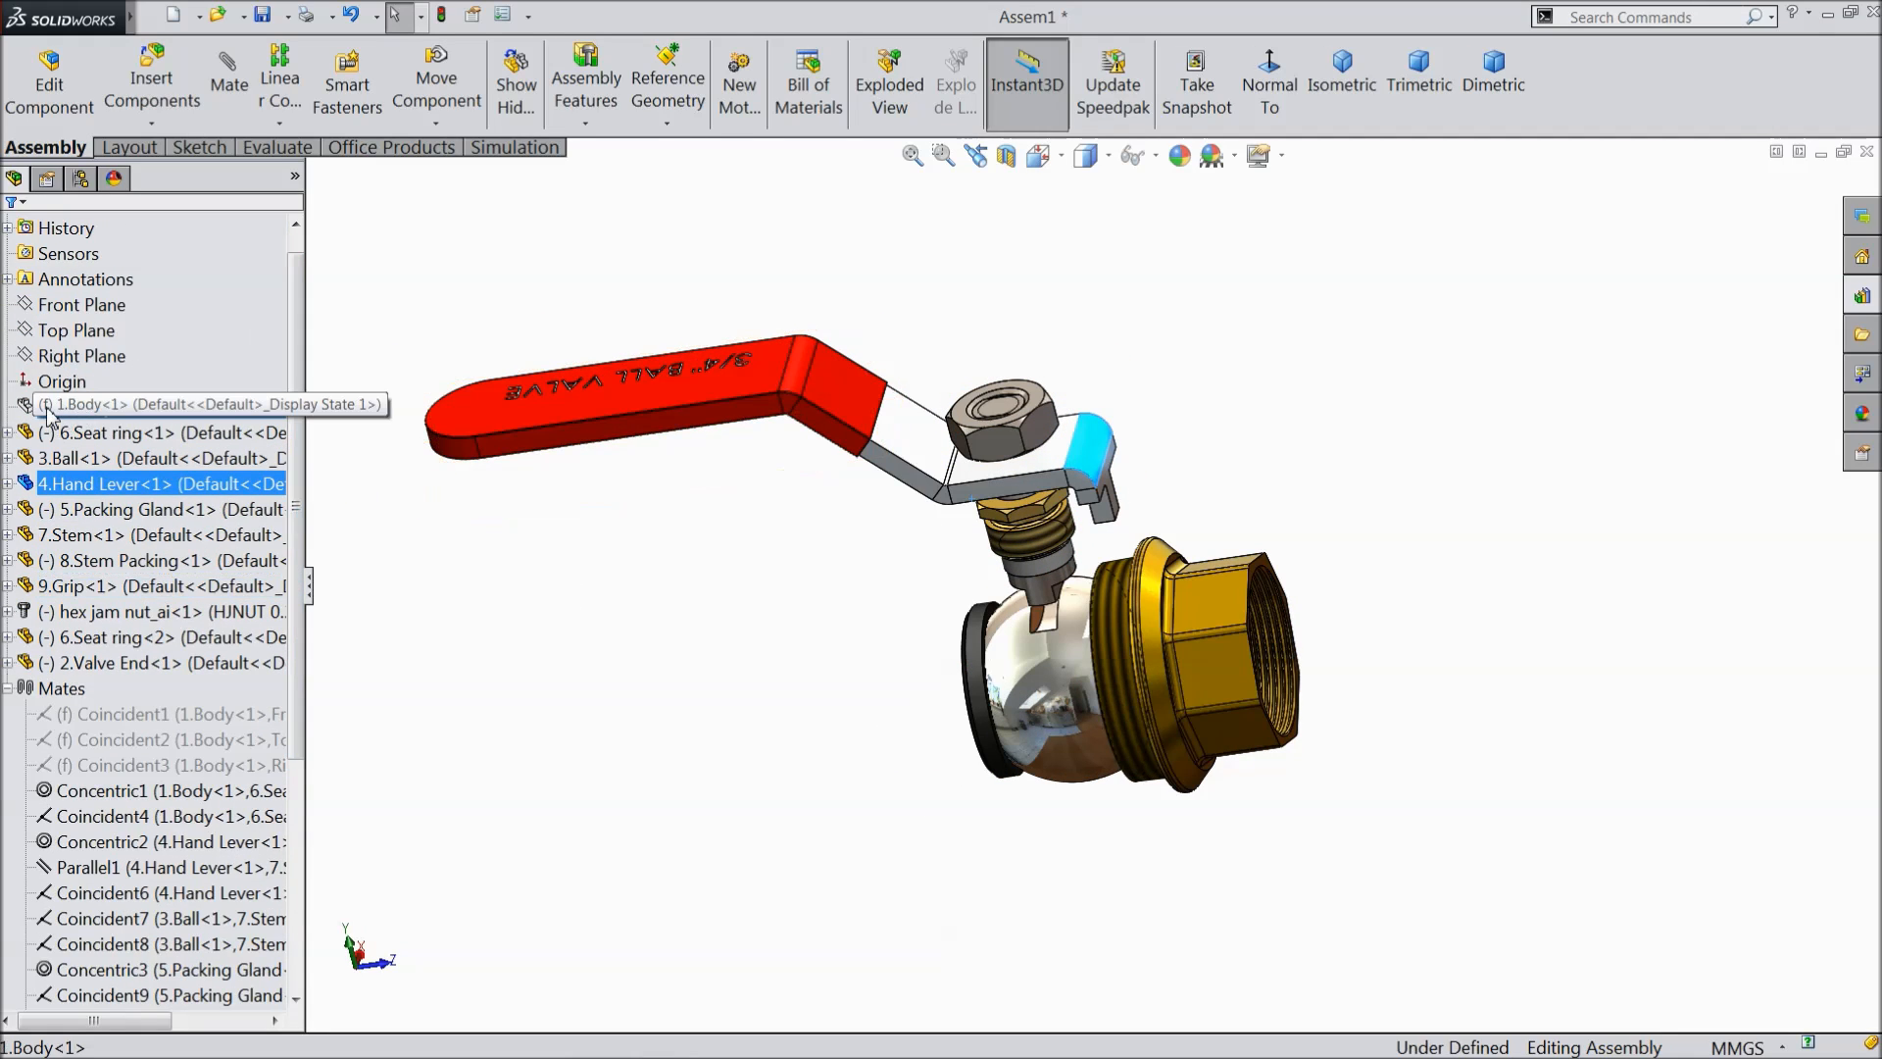
left_click(48, 410)
left_click(92, 362)
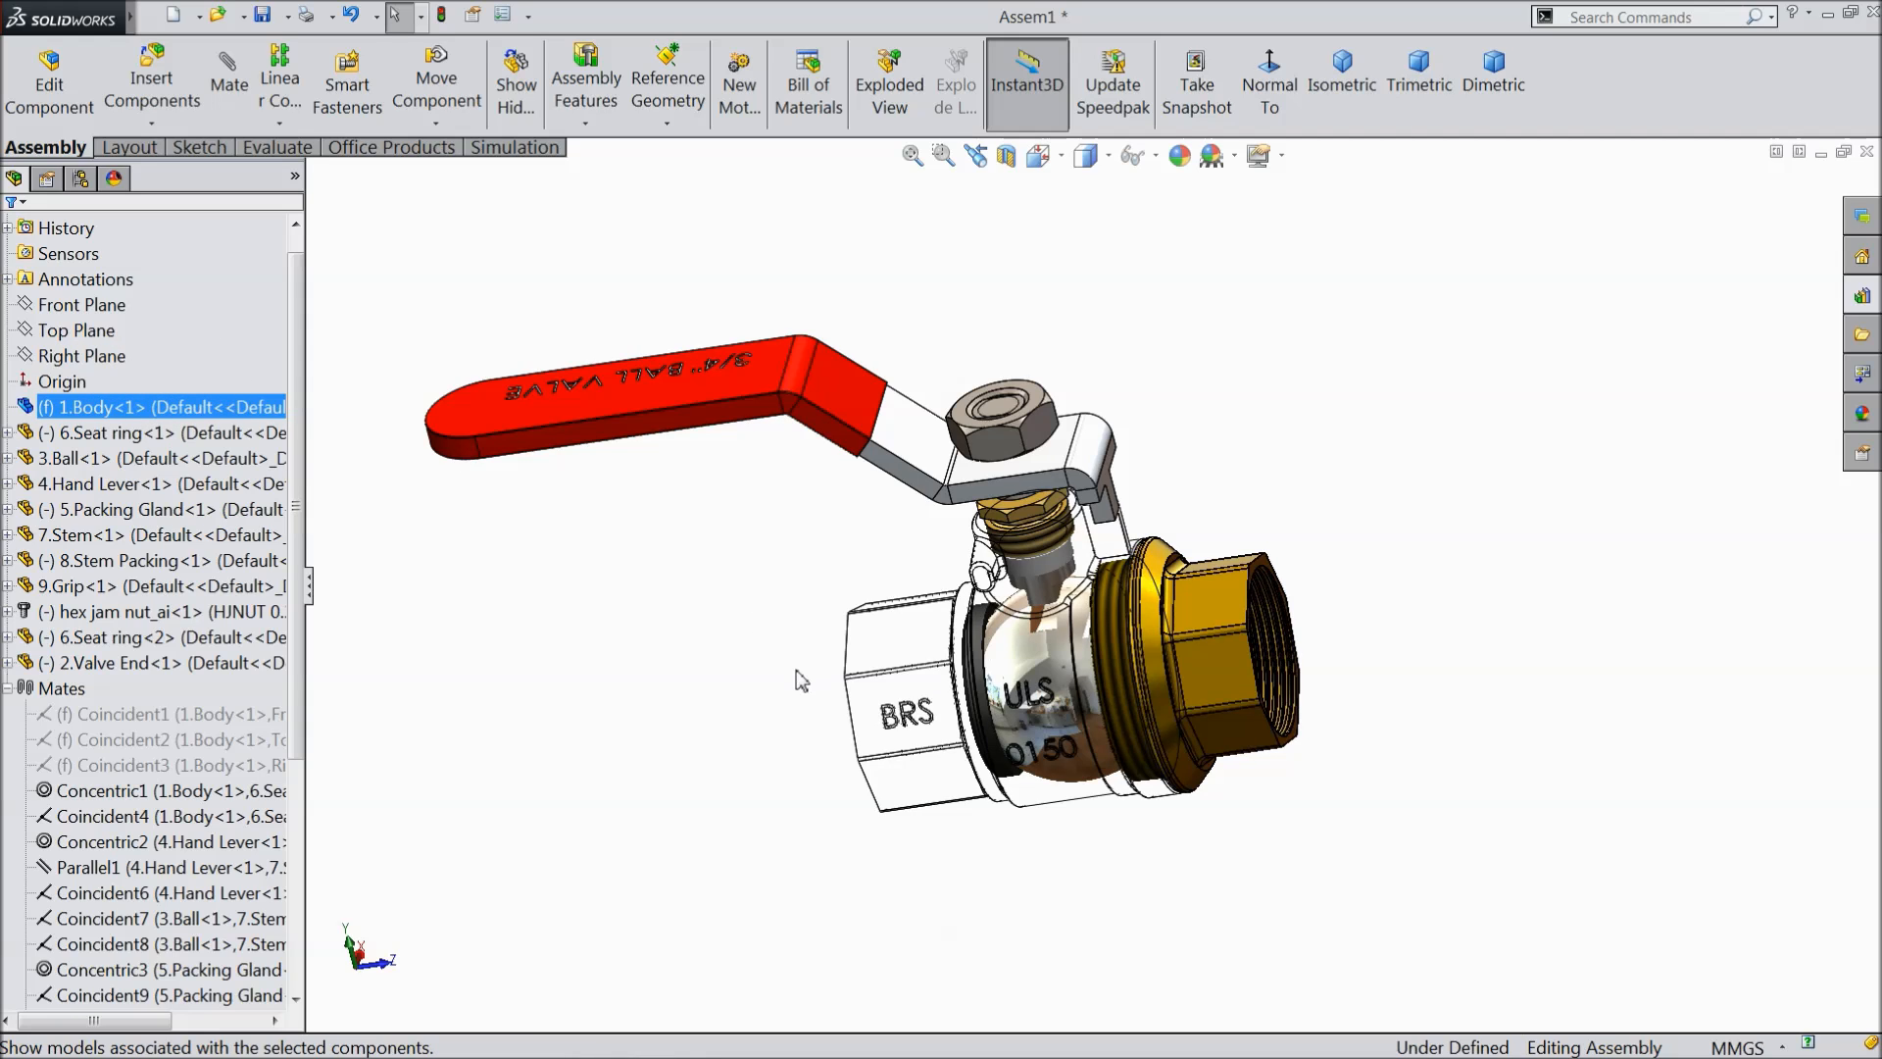
left_click(804, 680)
- Change the valve body's transparency so the internal parts show through it, and clear the selection
middle_click_drag(819, 681, 542, 778)
scroll(843, 520, "down", 2)
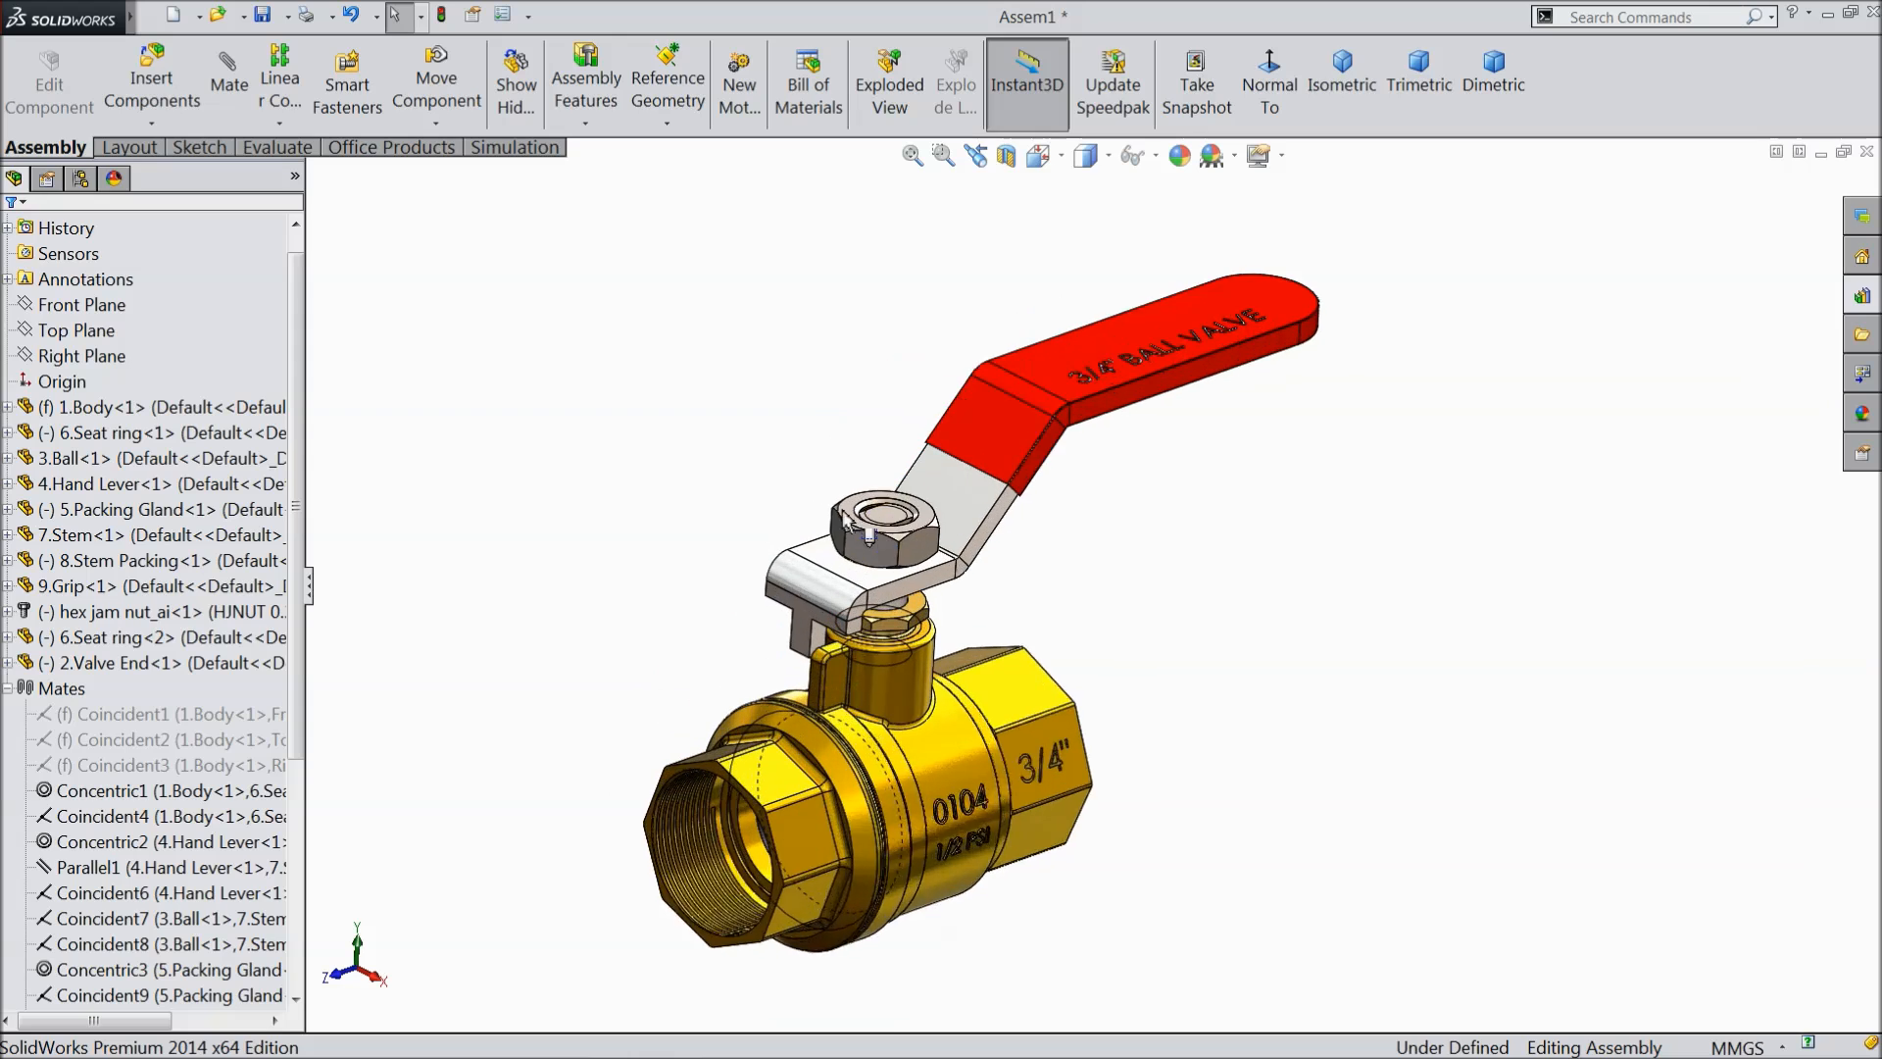
scroll(843, 513, "down", 1)
scroll(887, 701, "up", 1)
middle_click_drag(947, 788, 937, 771)
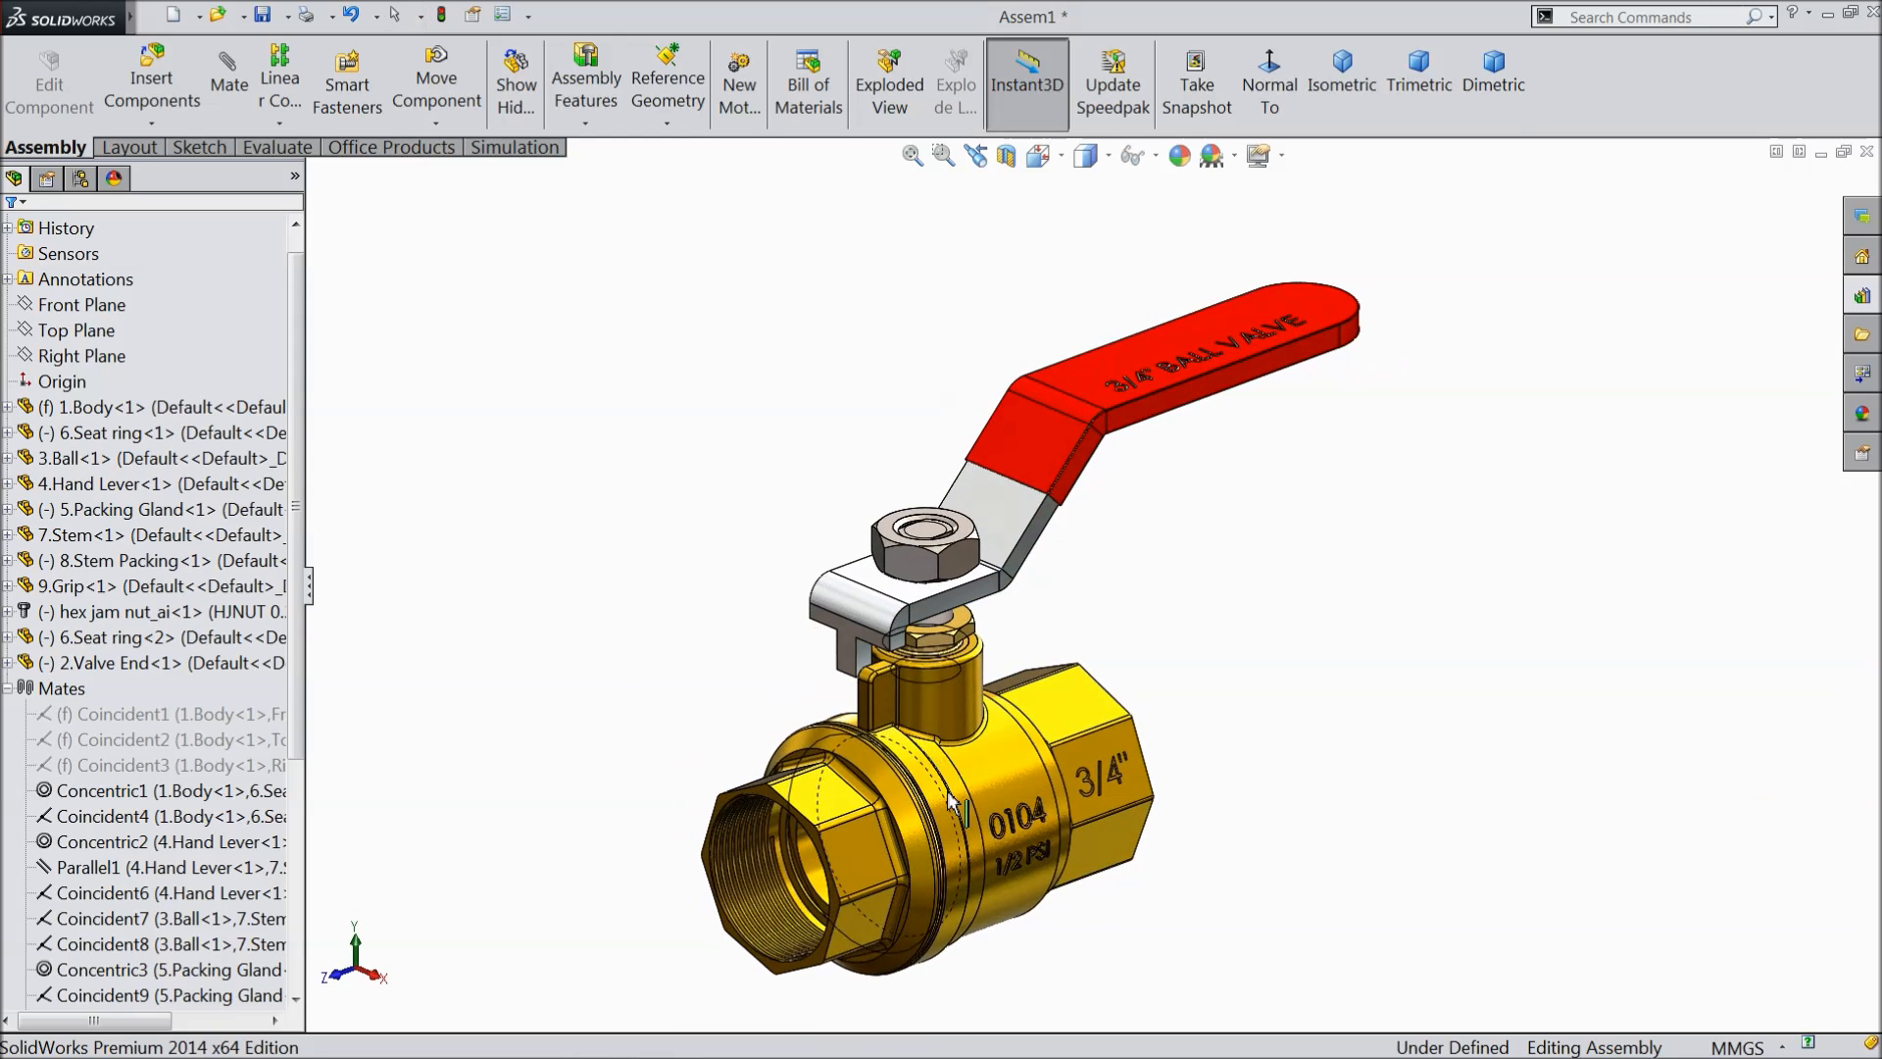
scroll(1030, 827, "down", 1)
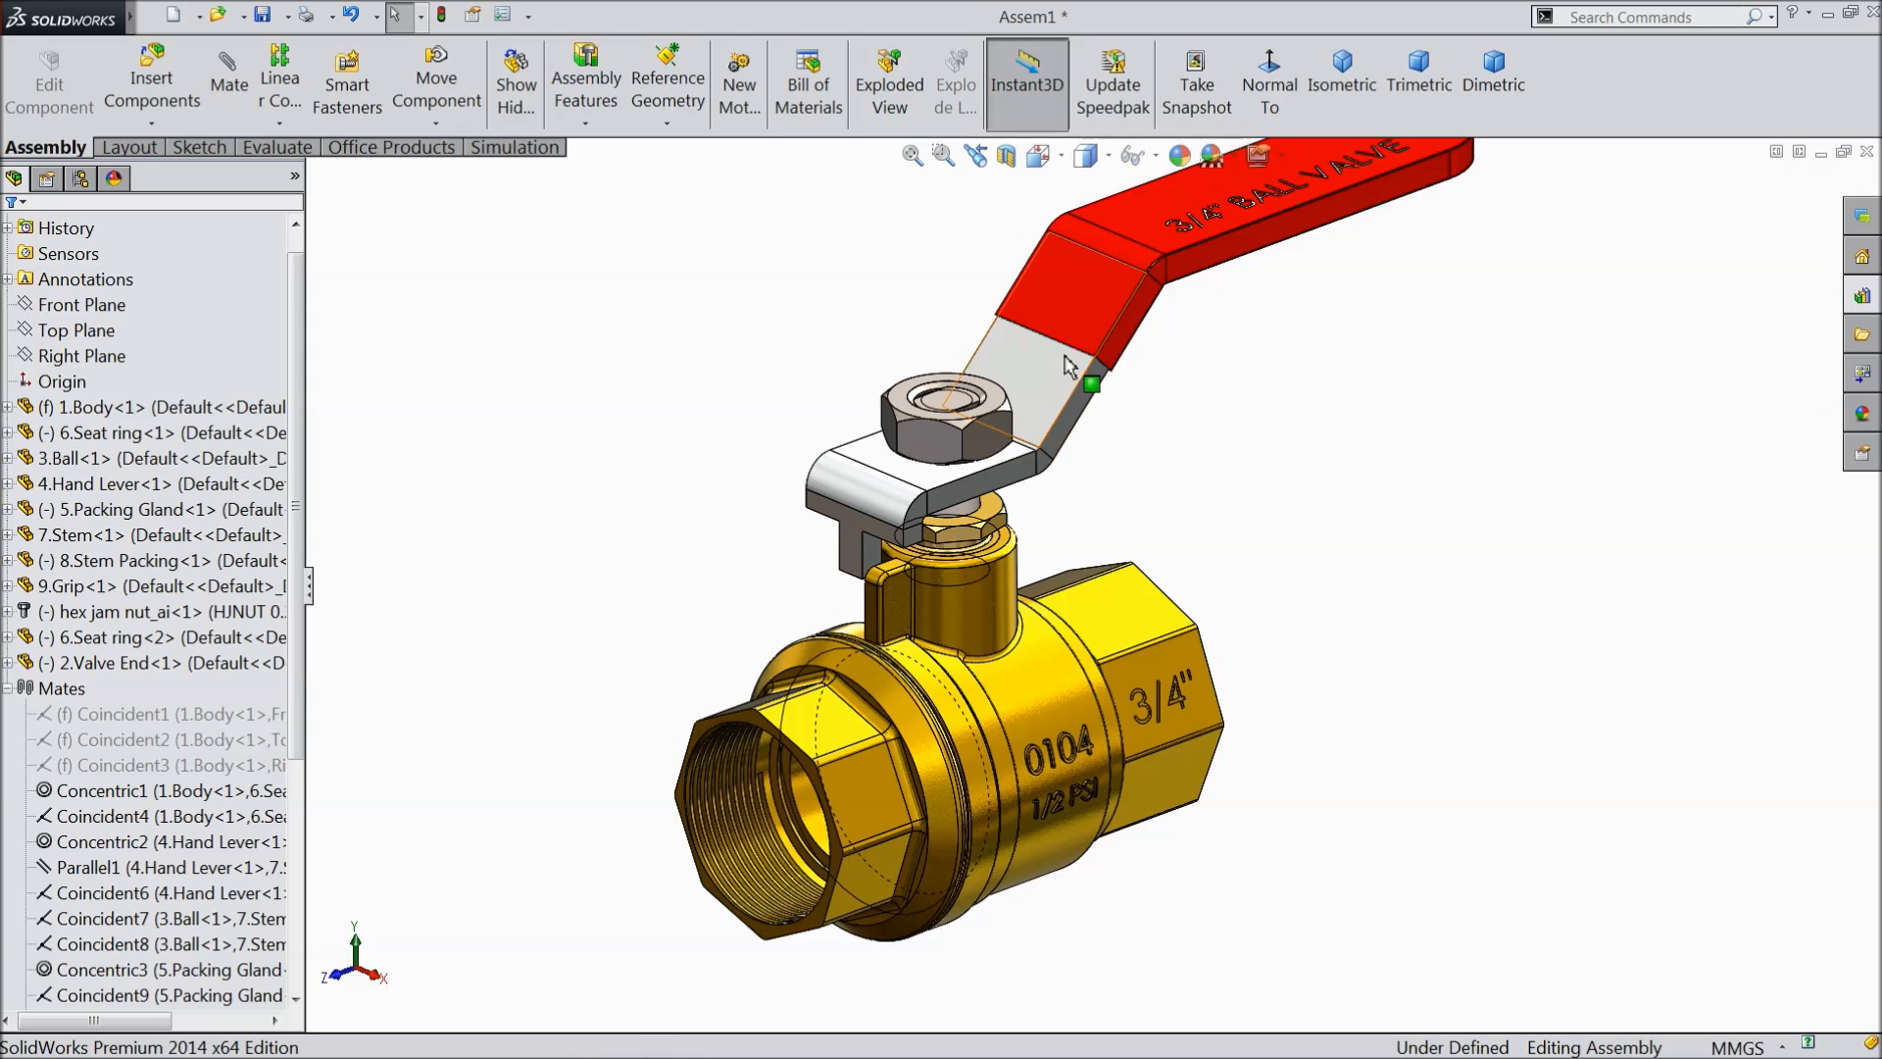
left_click(1065, 594)
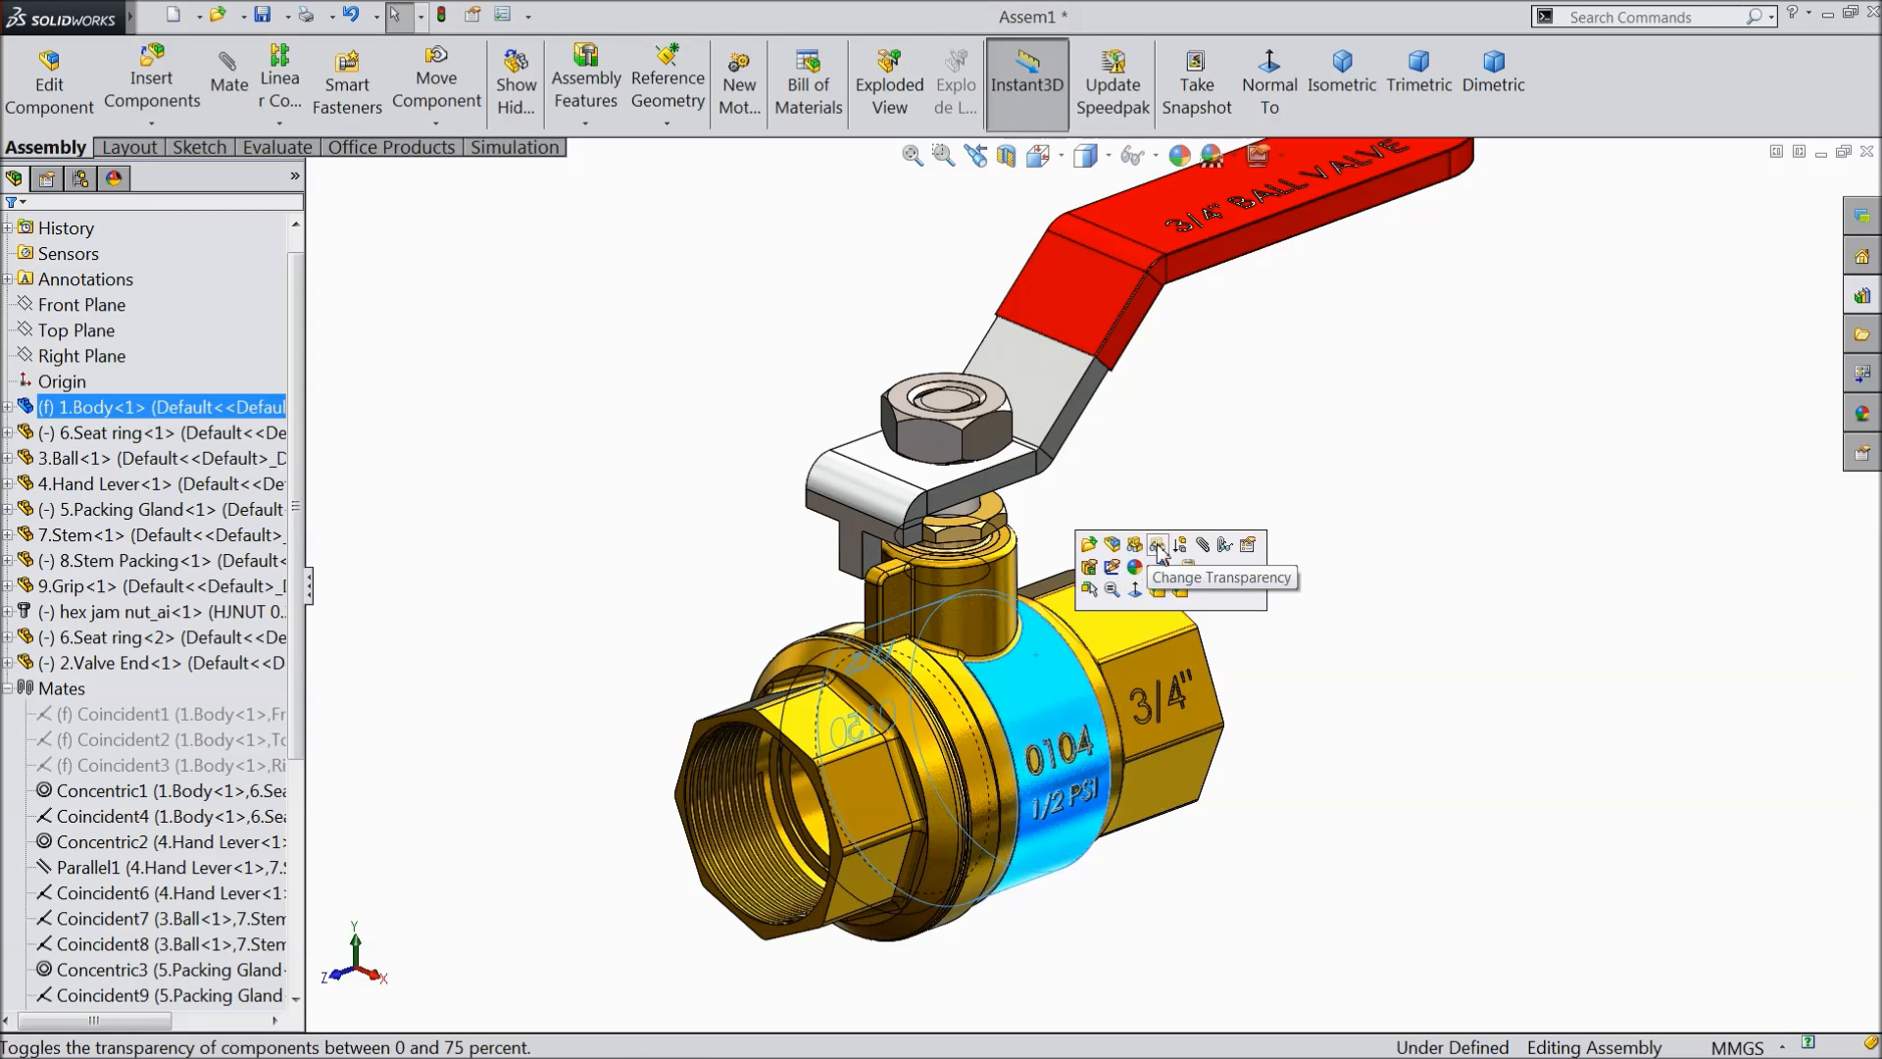
left_click(1158, 545)
left_click(1204, 573)
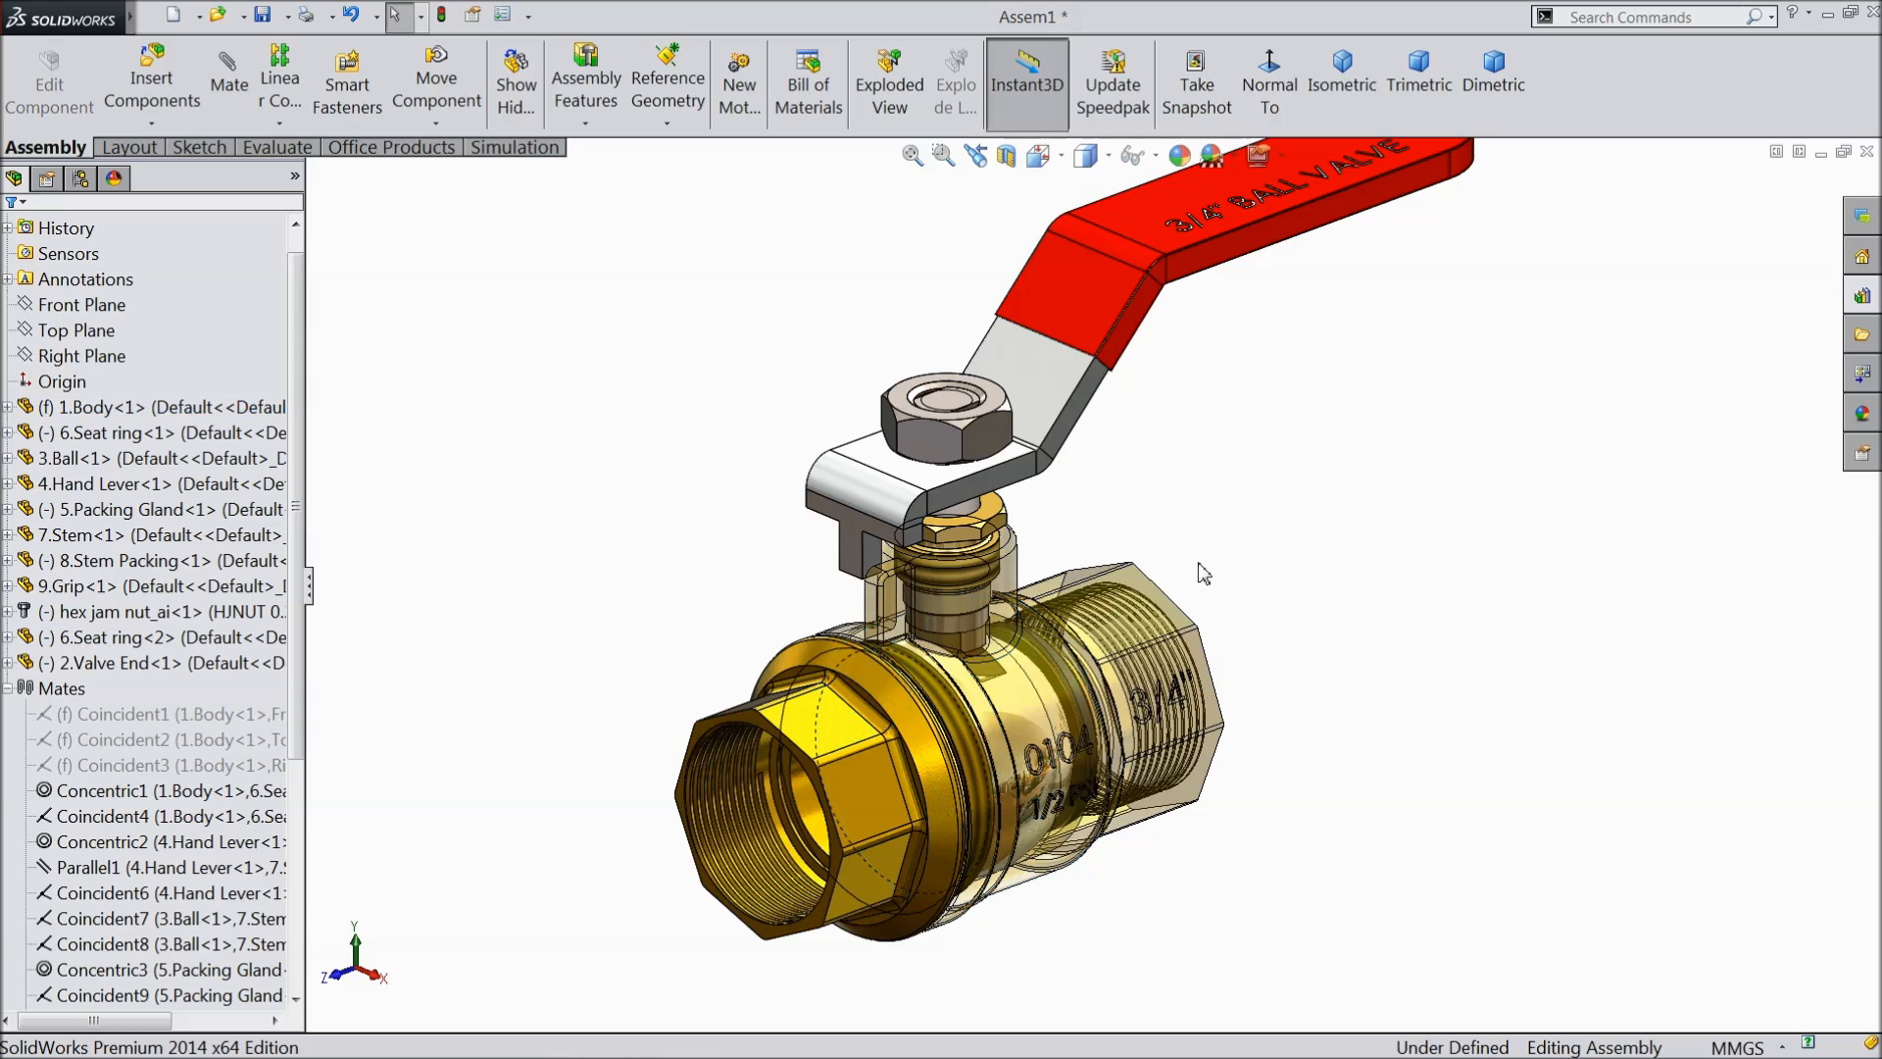
- Make the valve end transparent like the body, and swing the hand lever to examine the internal motion
left_click(949, 747)
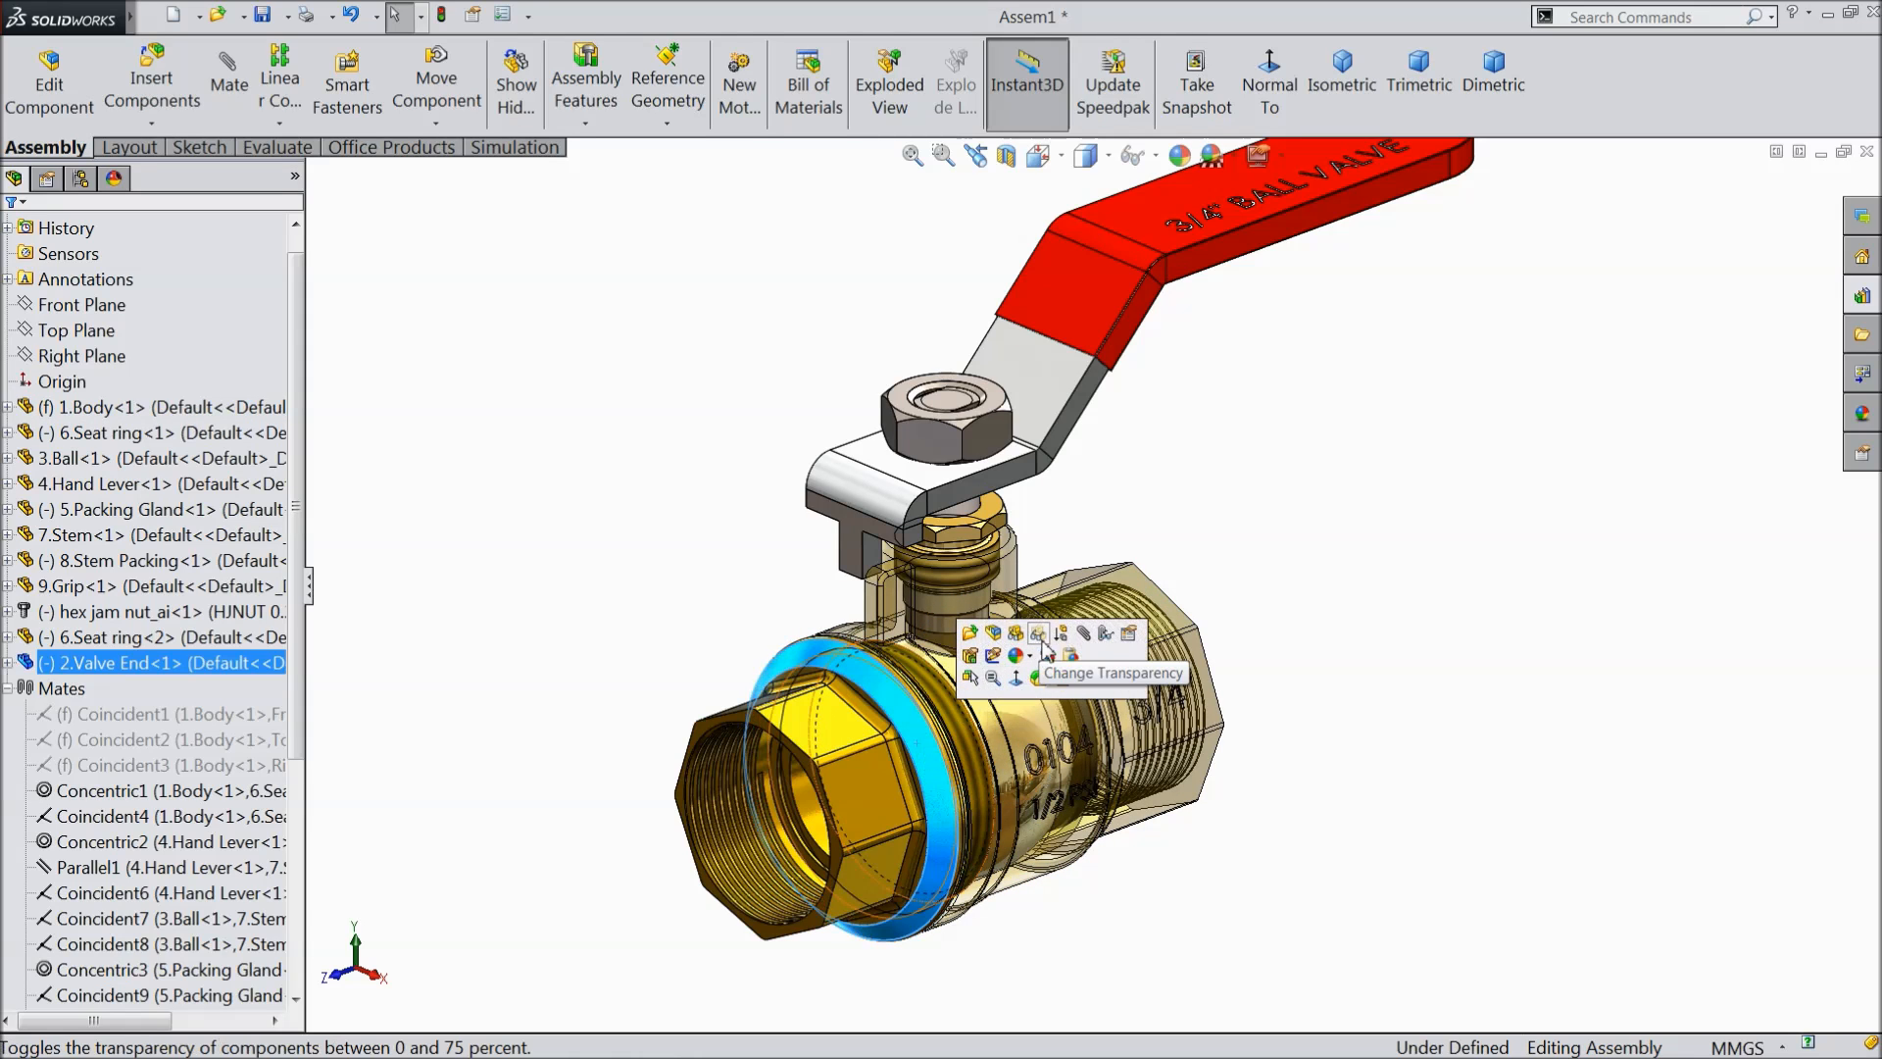
left_click(1042, 635)
left_click(1325, 540)
mouse_move(1097, 296)
left_mouse_down()
mouse_move(1055, 265)
mouse_move(1078, 353)
mouse_move(1012, 490)
mouse_move(1179, 262)
mouse_move(1137, 315)
mouse_move(941, 456)
mouse_move(1178, 361)
mouse_move(1345, 156)
mouse_move(1176, 289)
mouse_move(1143, 284)
mouse_move(1166, 240)
mouse_move(1047, 440)
mouse_move(1176, 235)
mouse_move(1240, 284)
mouse_move(1163, 334)
mouse_move(1171, 251)
left_mouse_up()
- Restore the valve body and the valve end to their opaque appearance and clear the selection
left_click(135, 409)
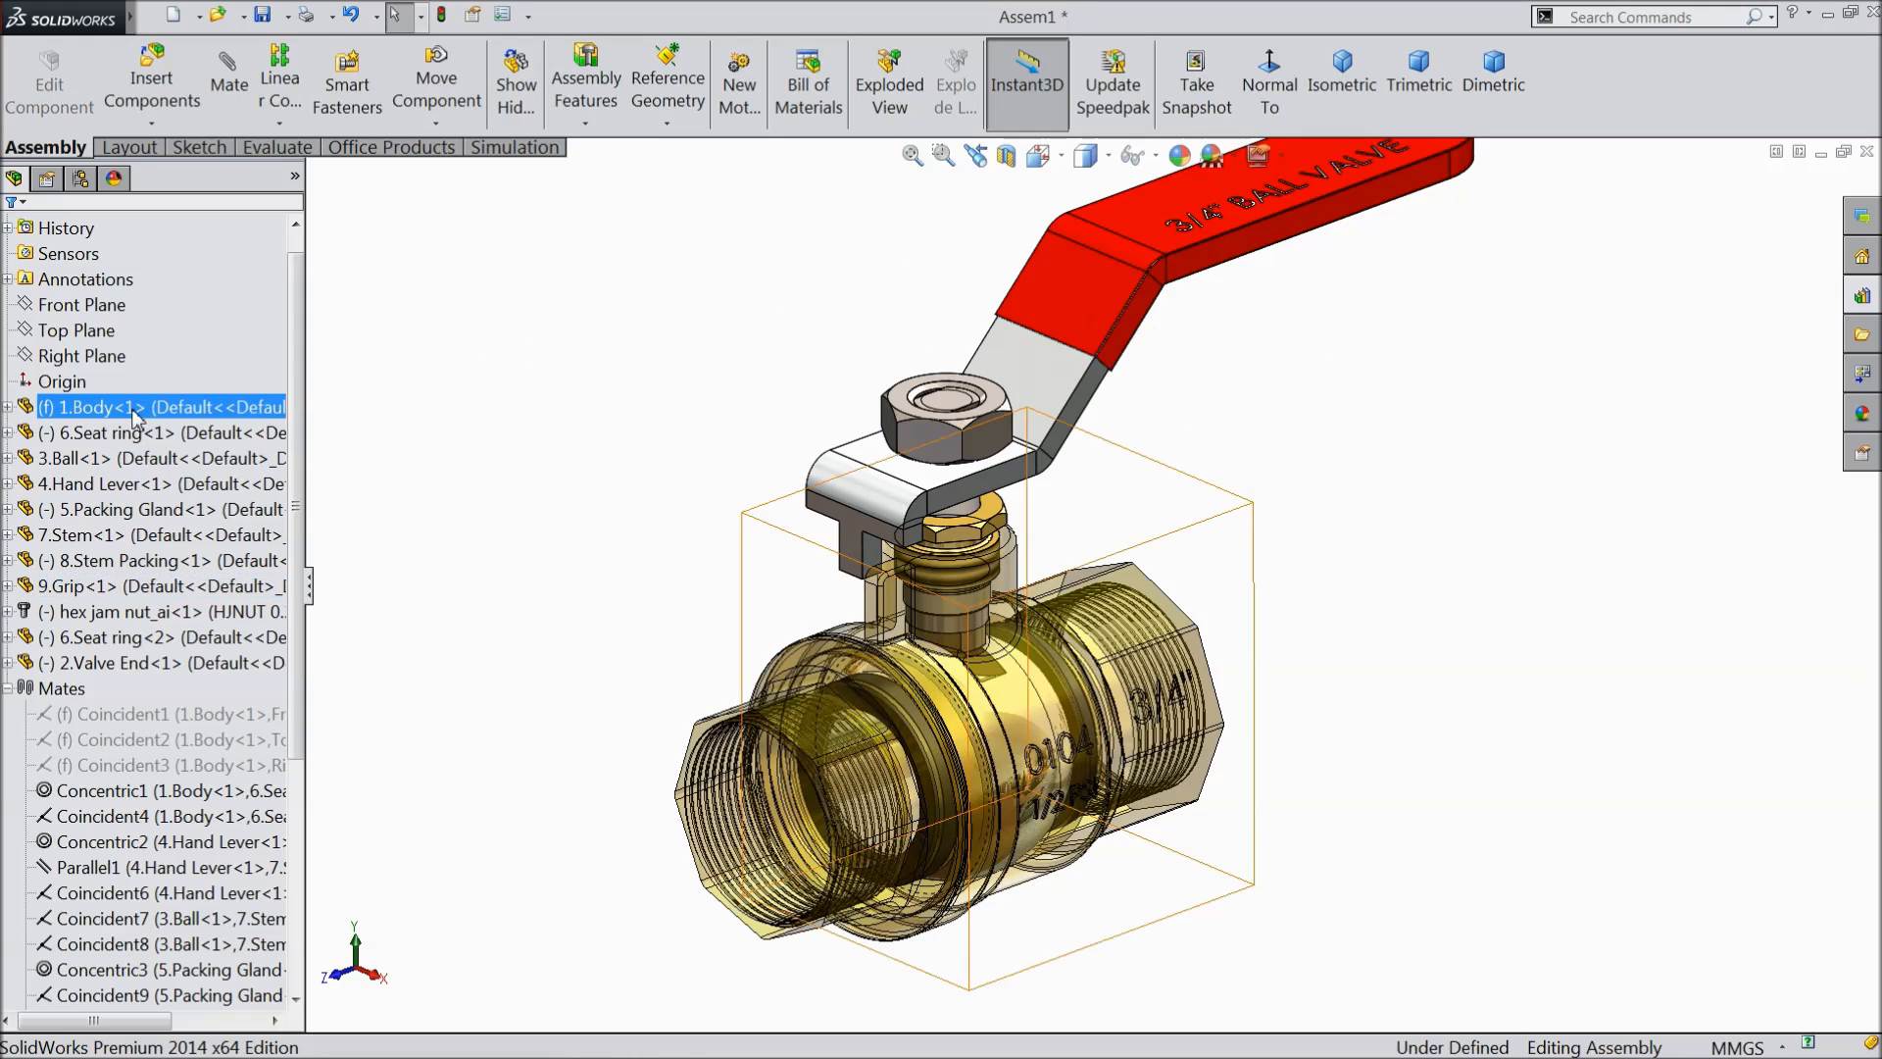
left_click(260, 361)
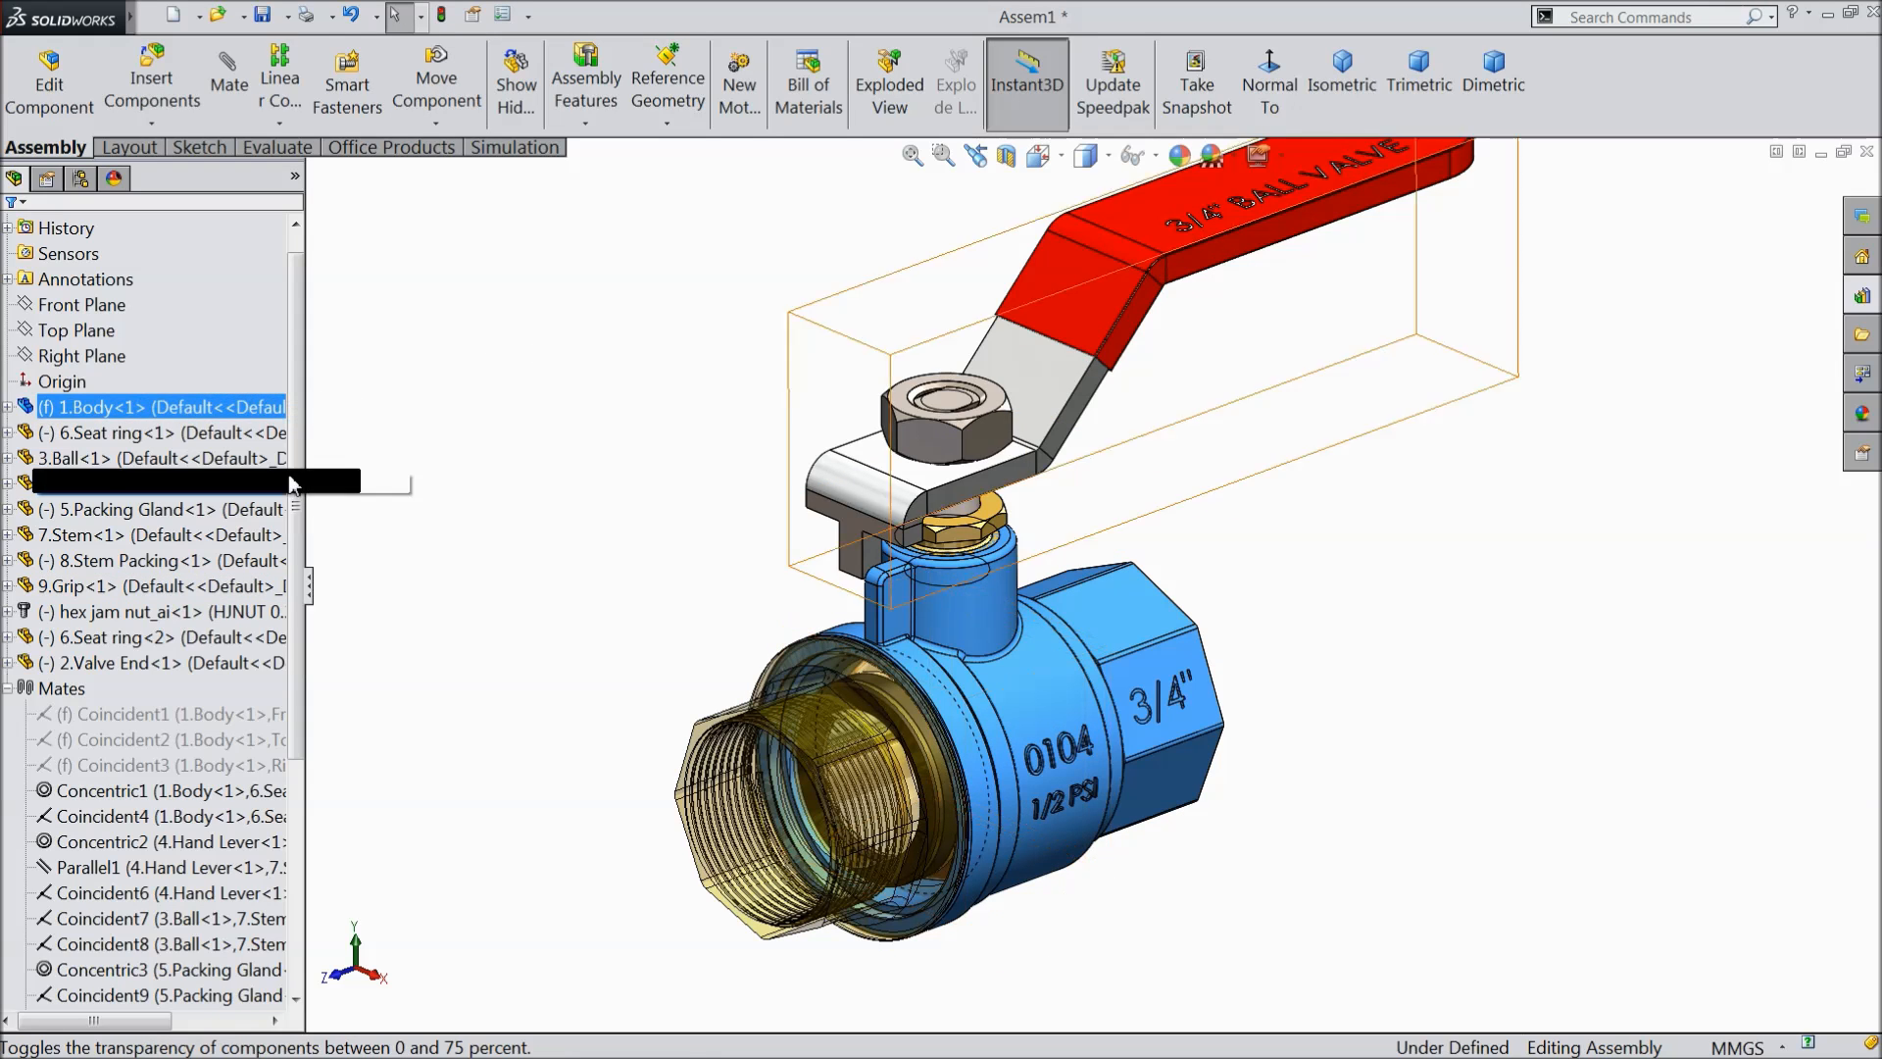
left_click(339, 485)
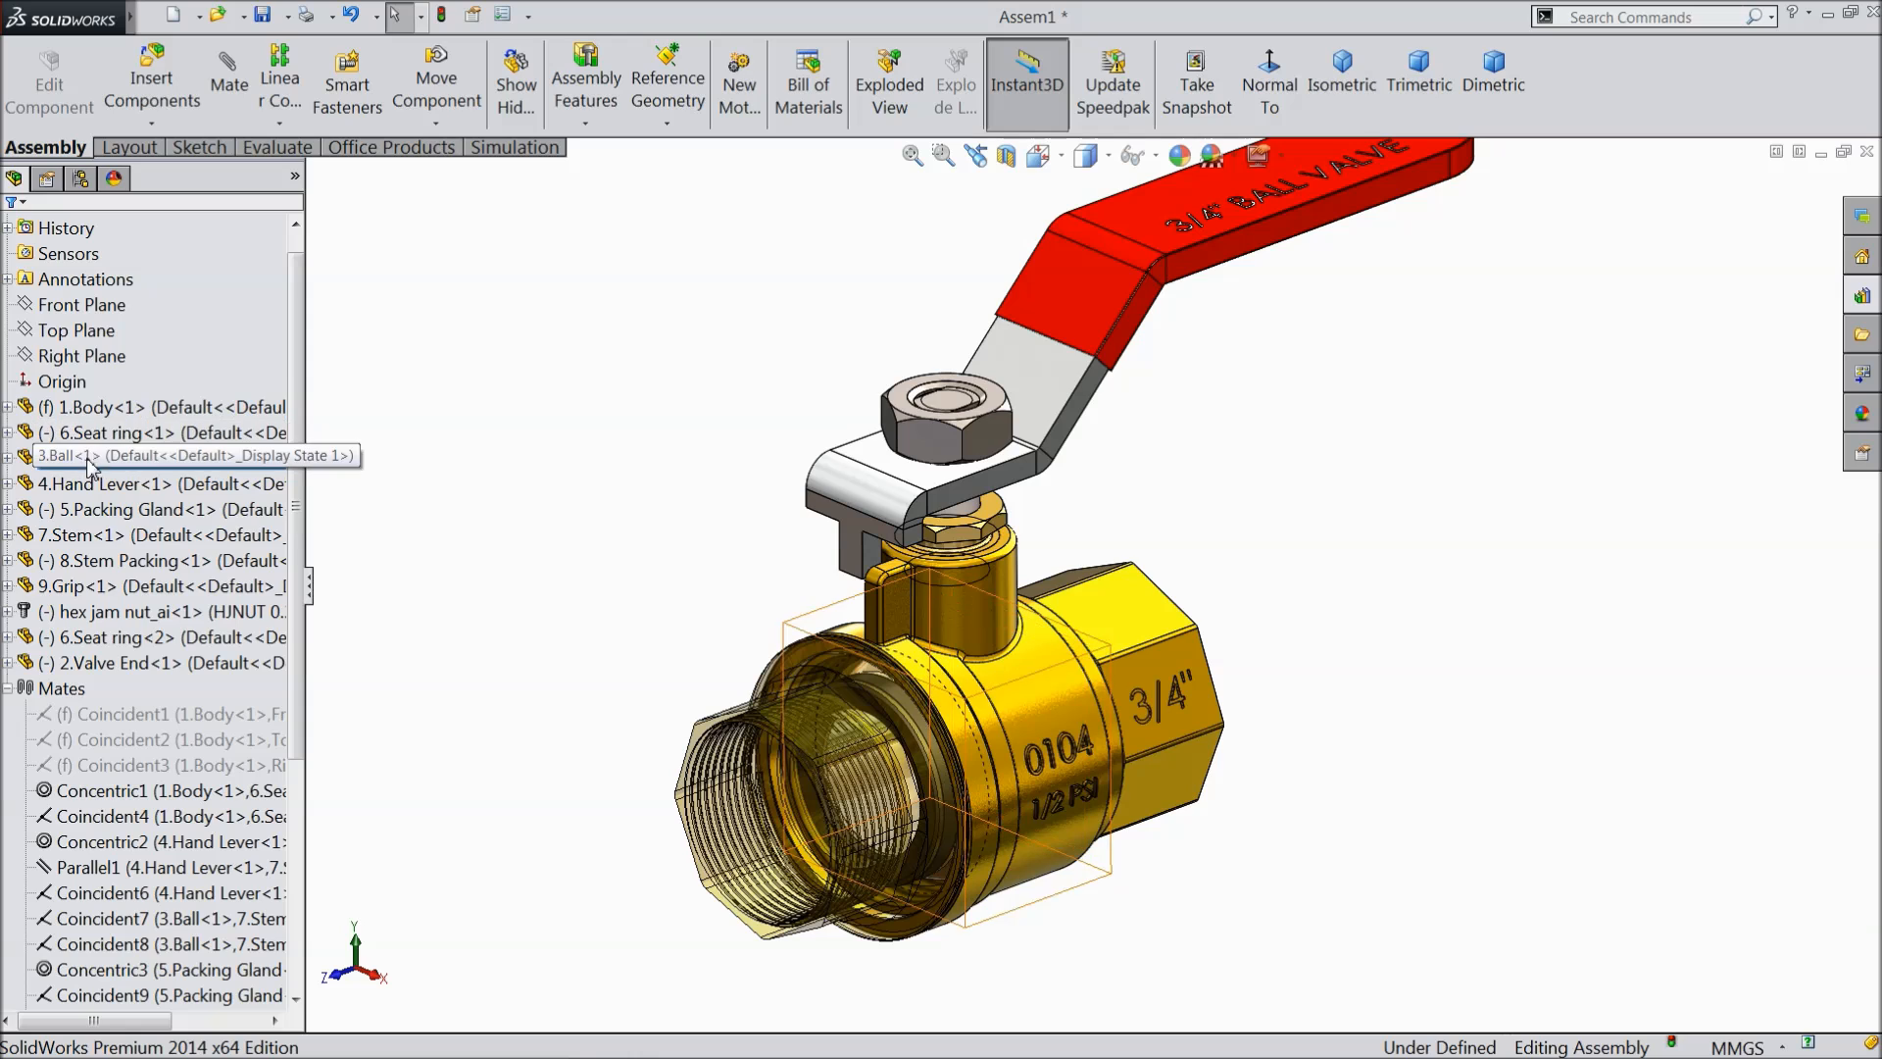
left_click(102, 662)
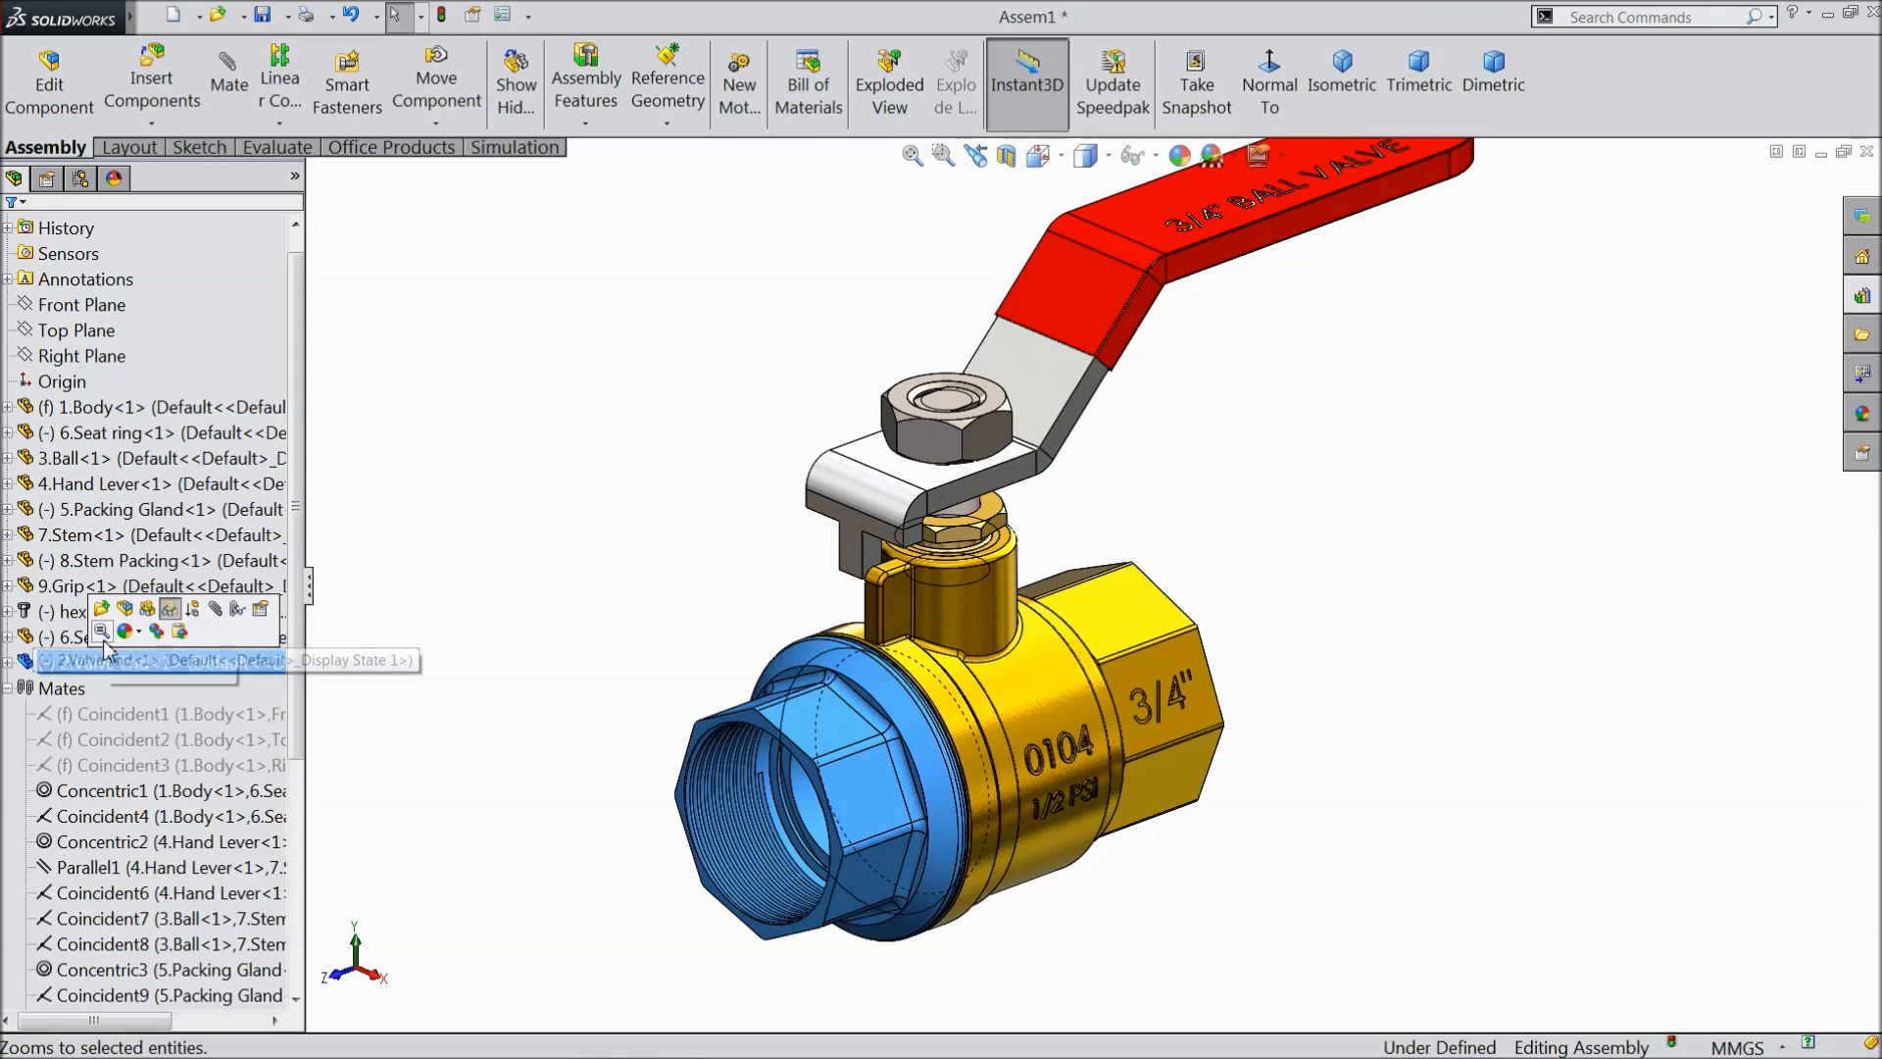
left_click(169, 609)
left_click(490, 515)
mouse_move(1137, 414)
middle_mouse_down()
mouse_move(1092, 441)
mouse_move(1125, 421)
mouse_move(1130, 437)
middle_mouse_up()
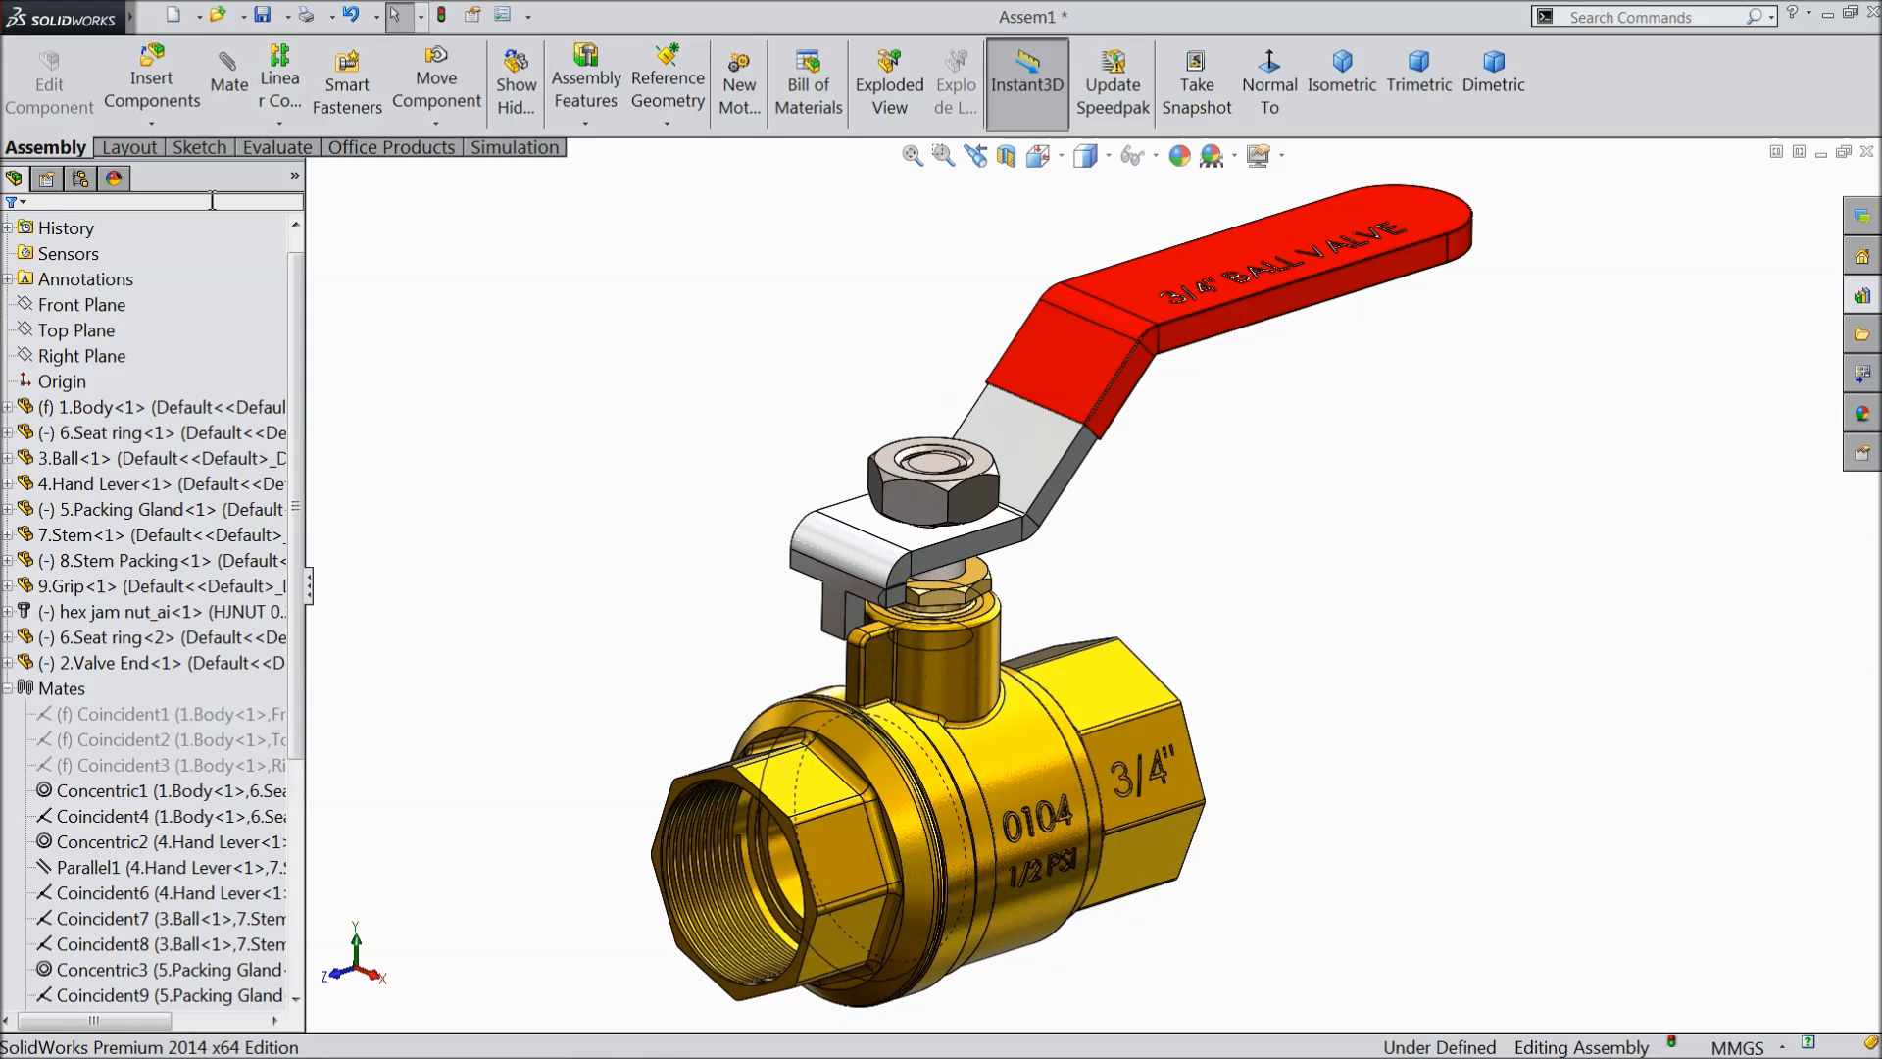
- Collapse the mates list, then rebuild and save the assembly in the 3-4 Ball Valve folder as "3-4 inch Bal Valve assembly"
left_click(8, 690)
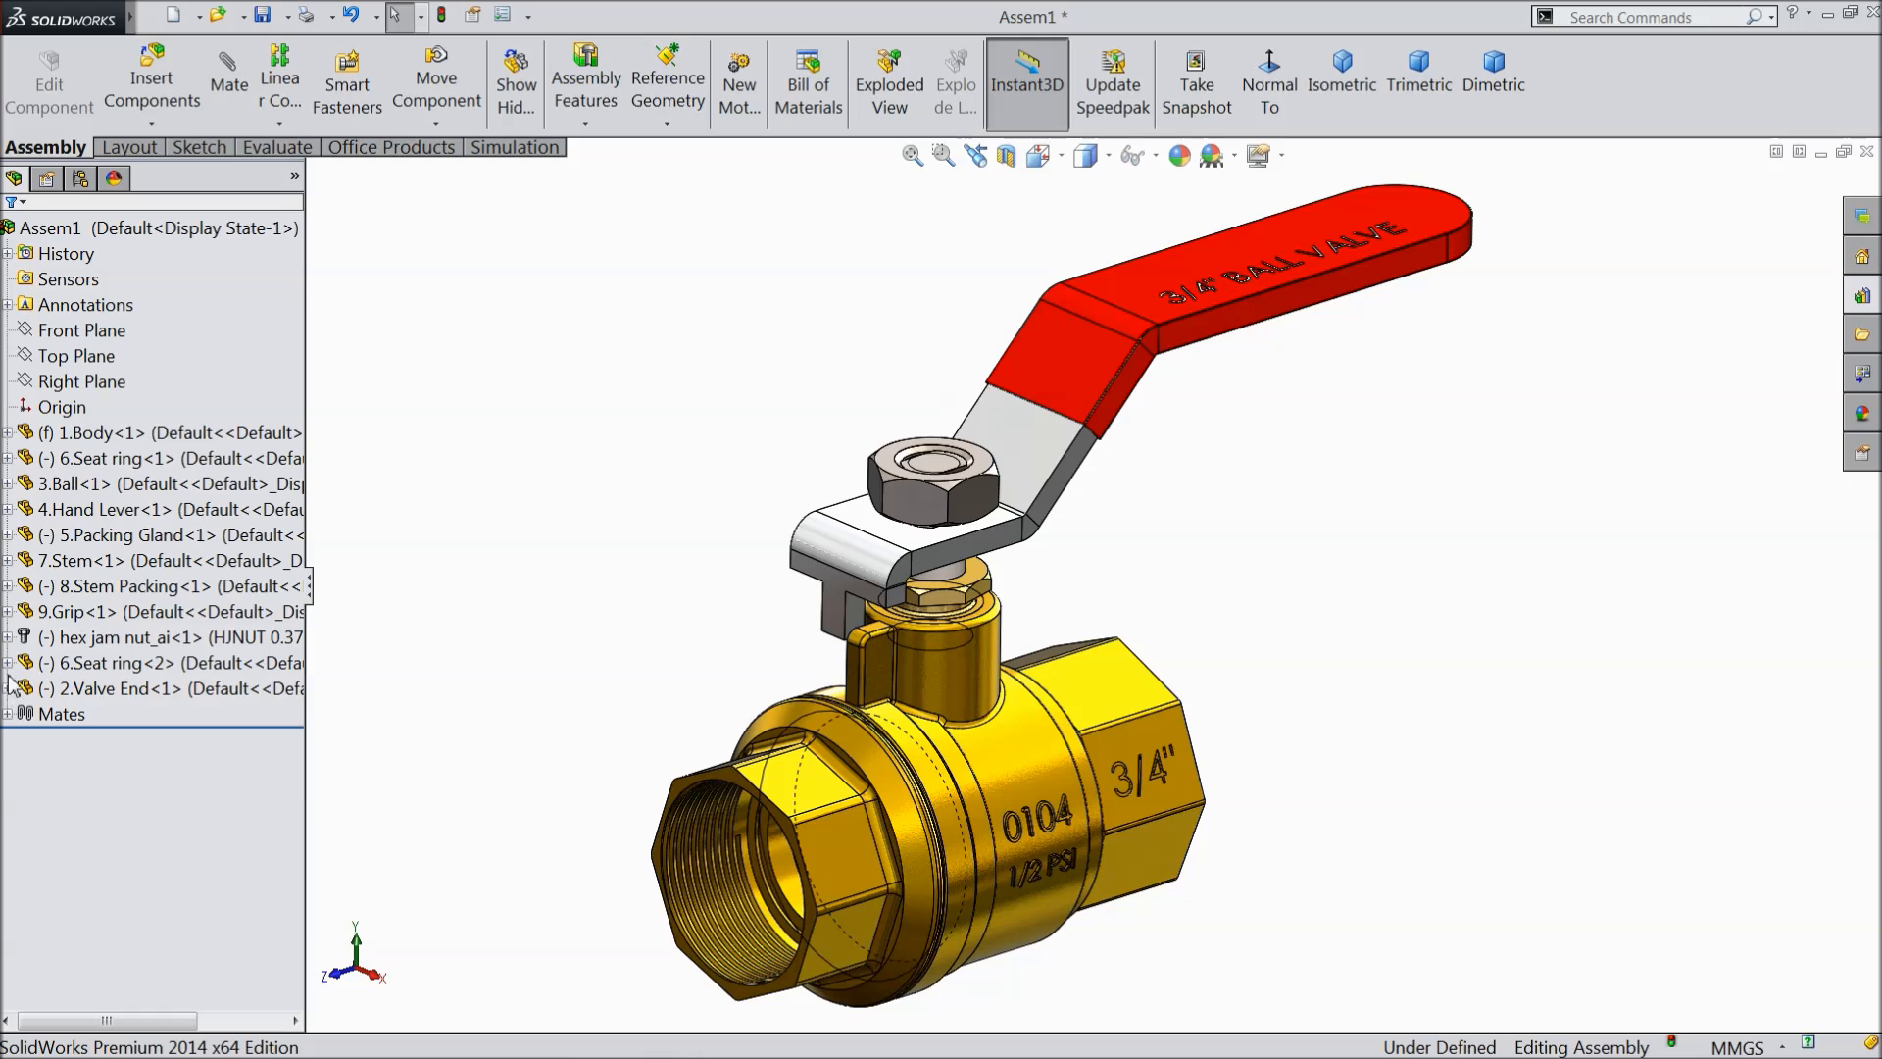
left_click(264, 16)
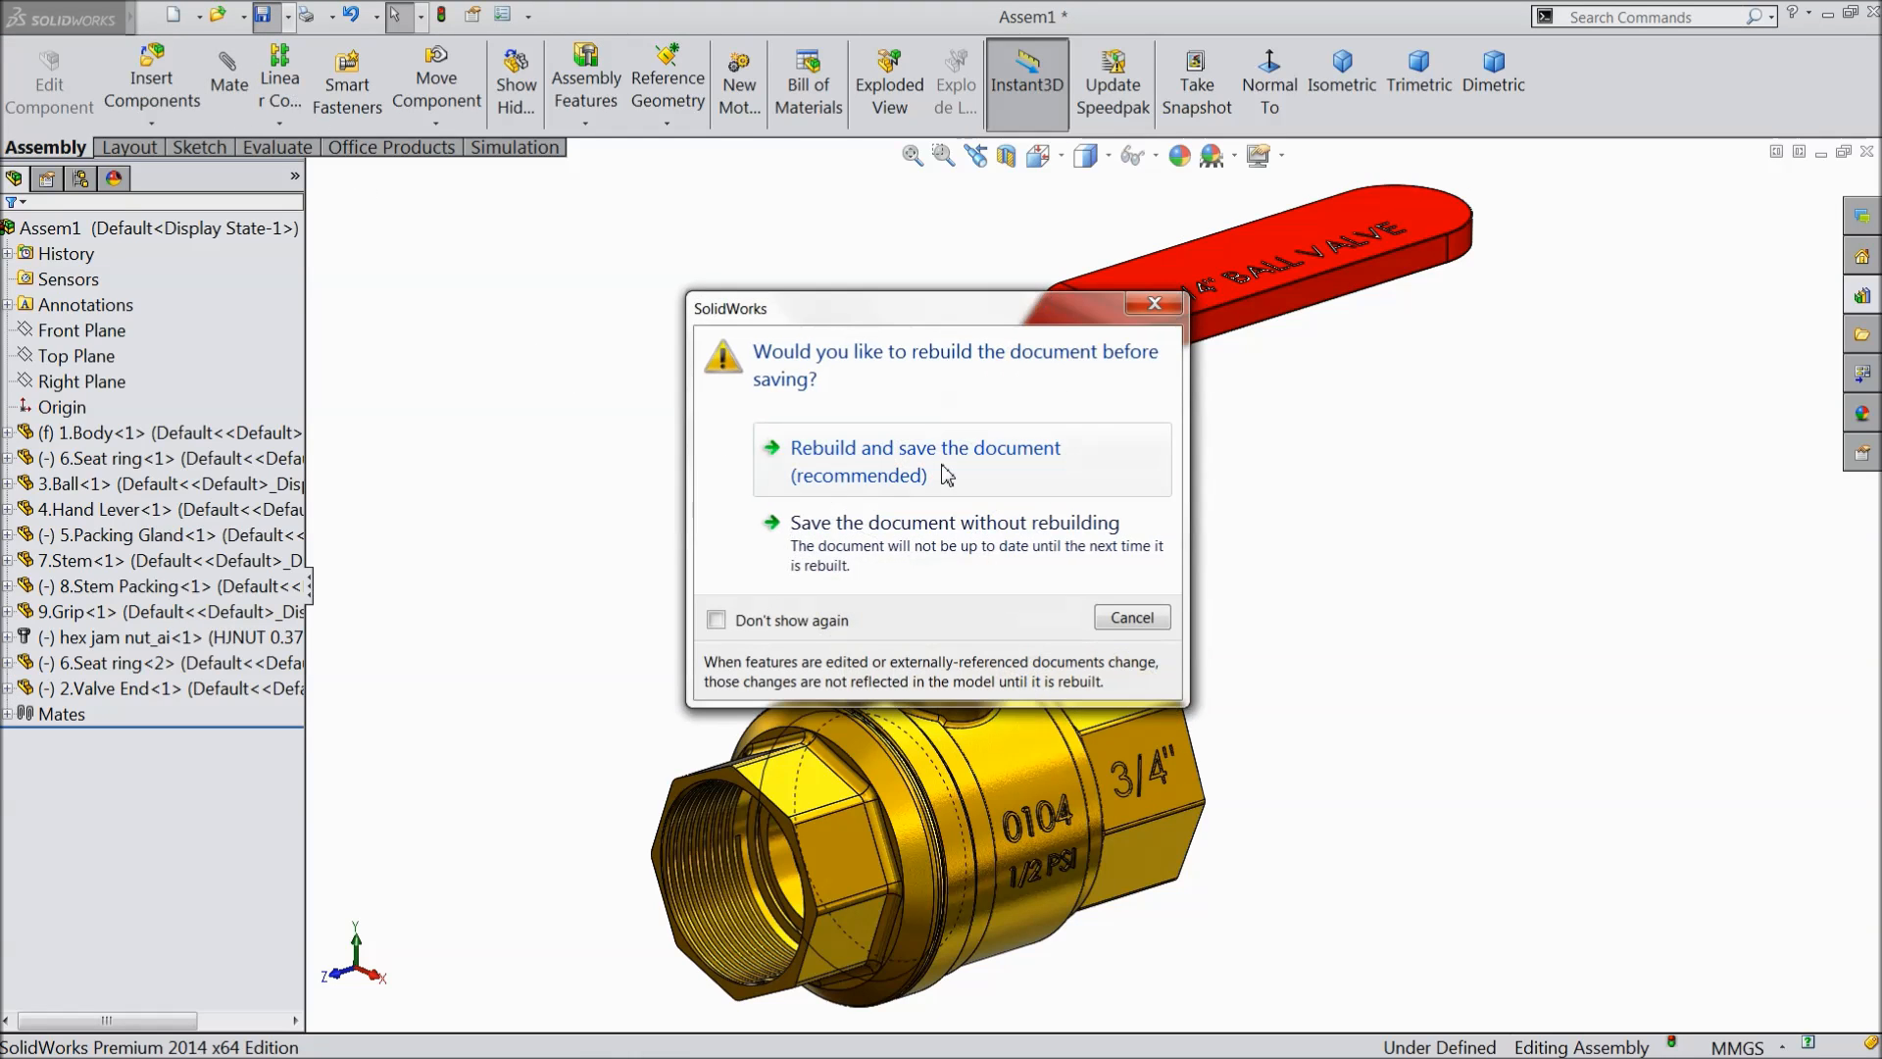
left_click(771, 459)
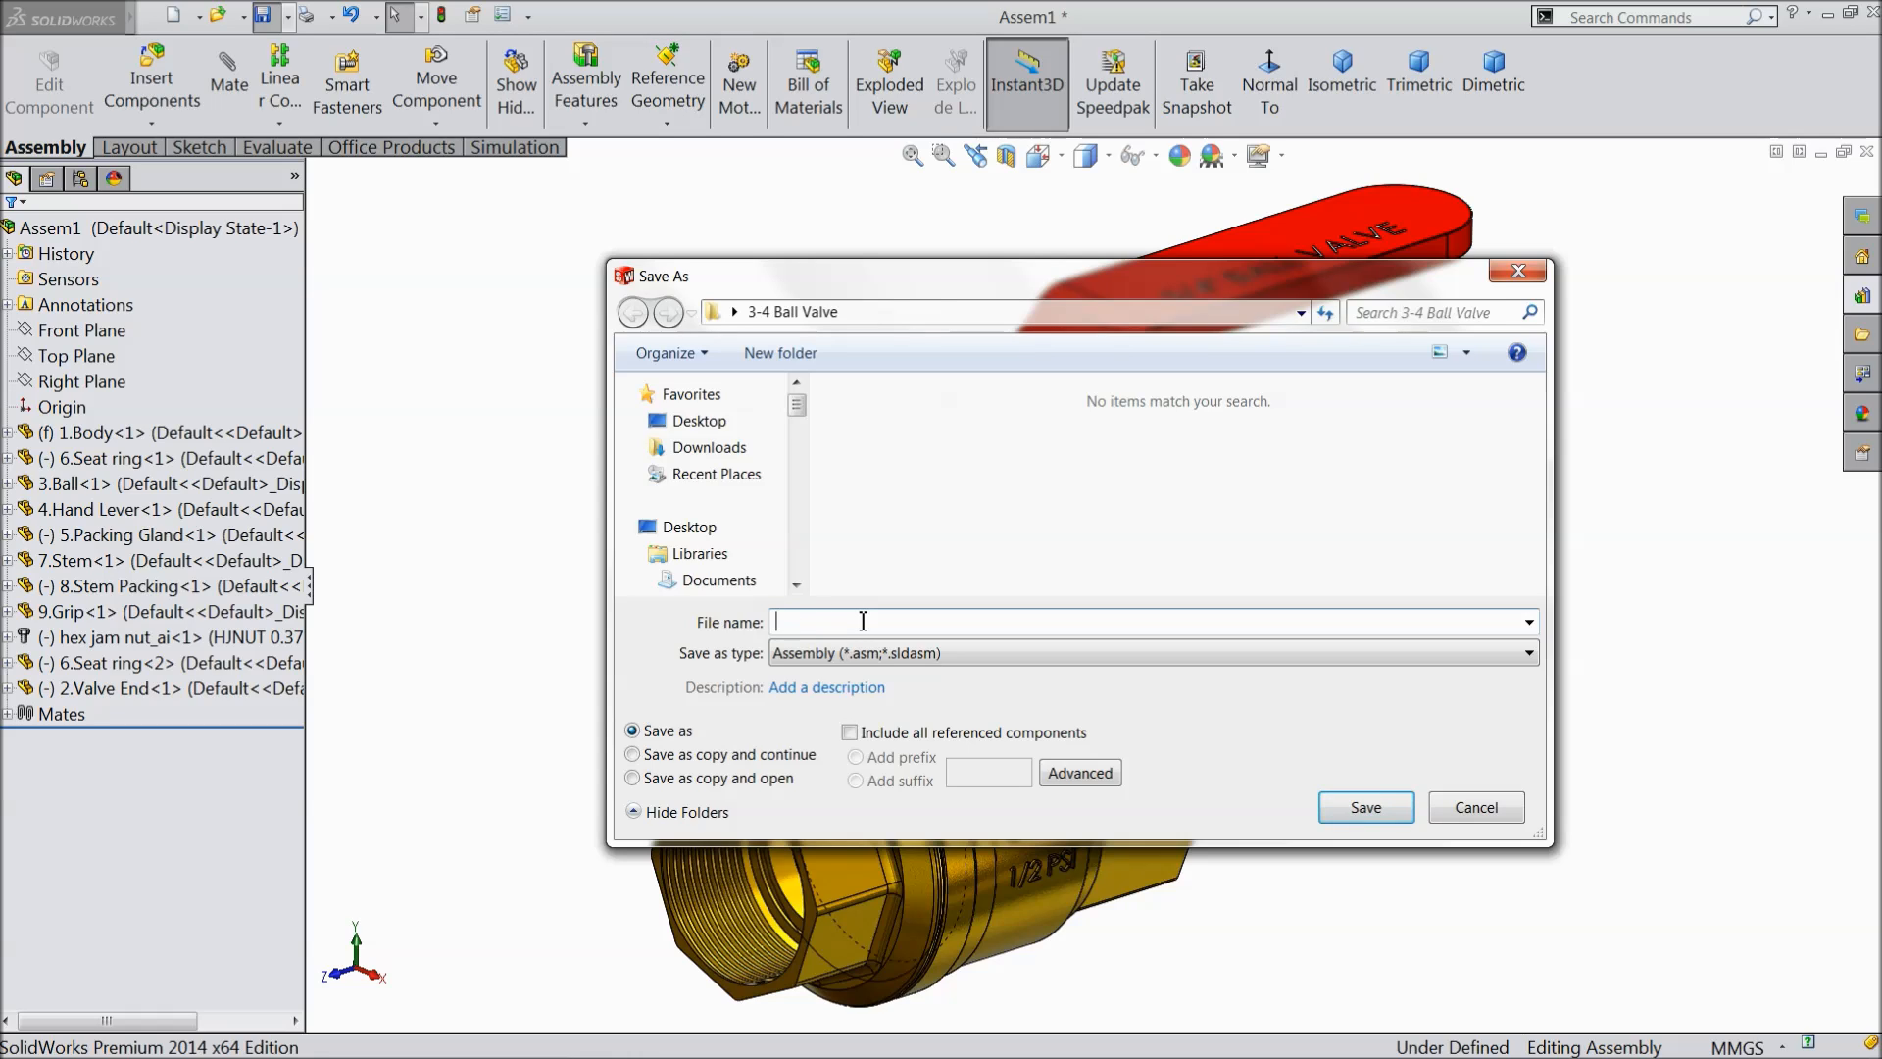
type("3-4 inch Bal Valve assembly")
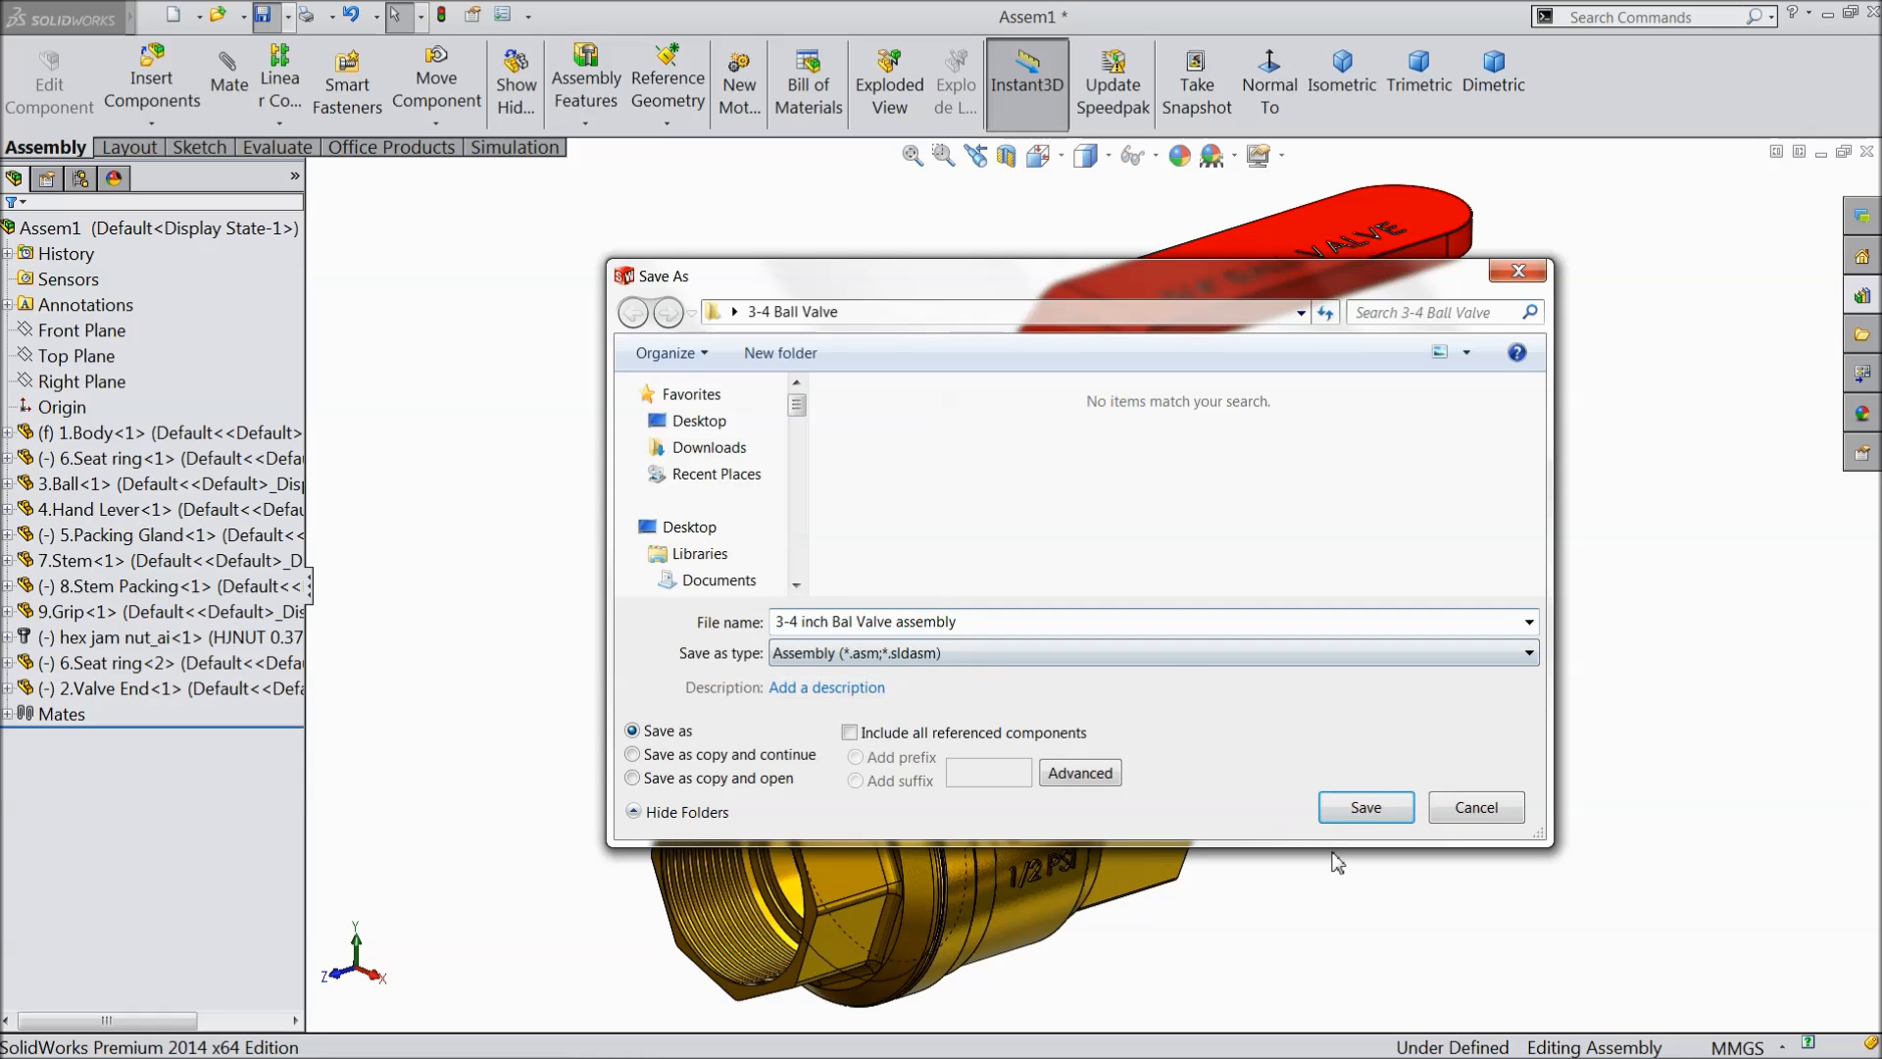
left_click(1365, 807)
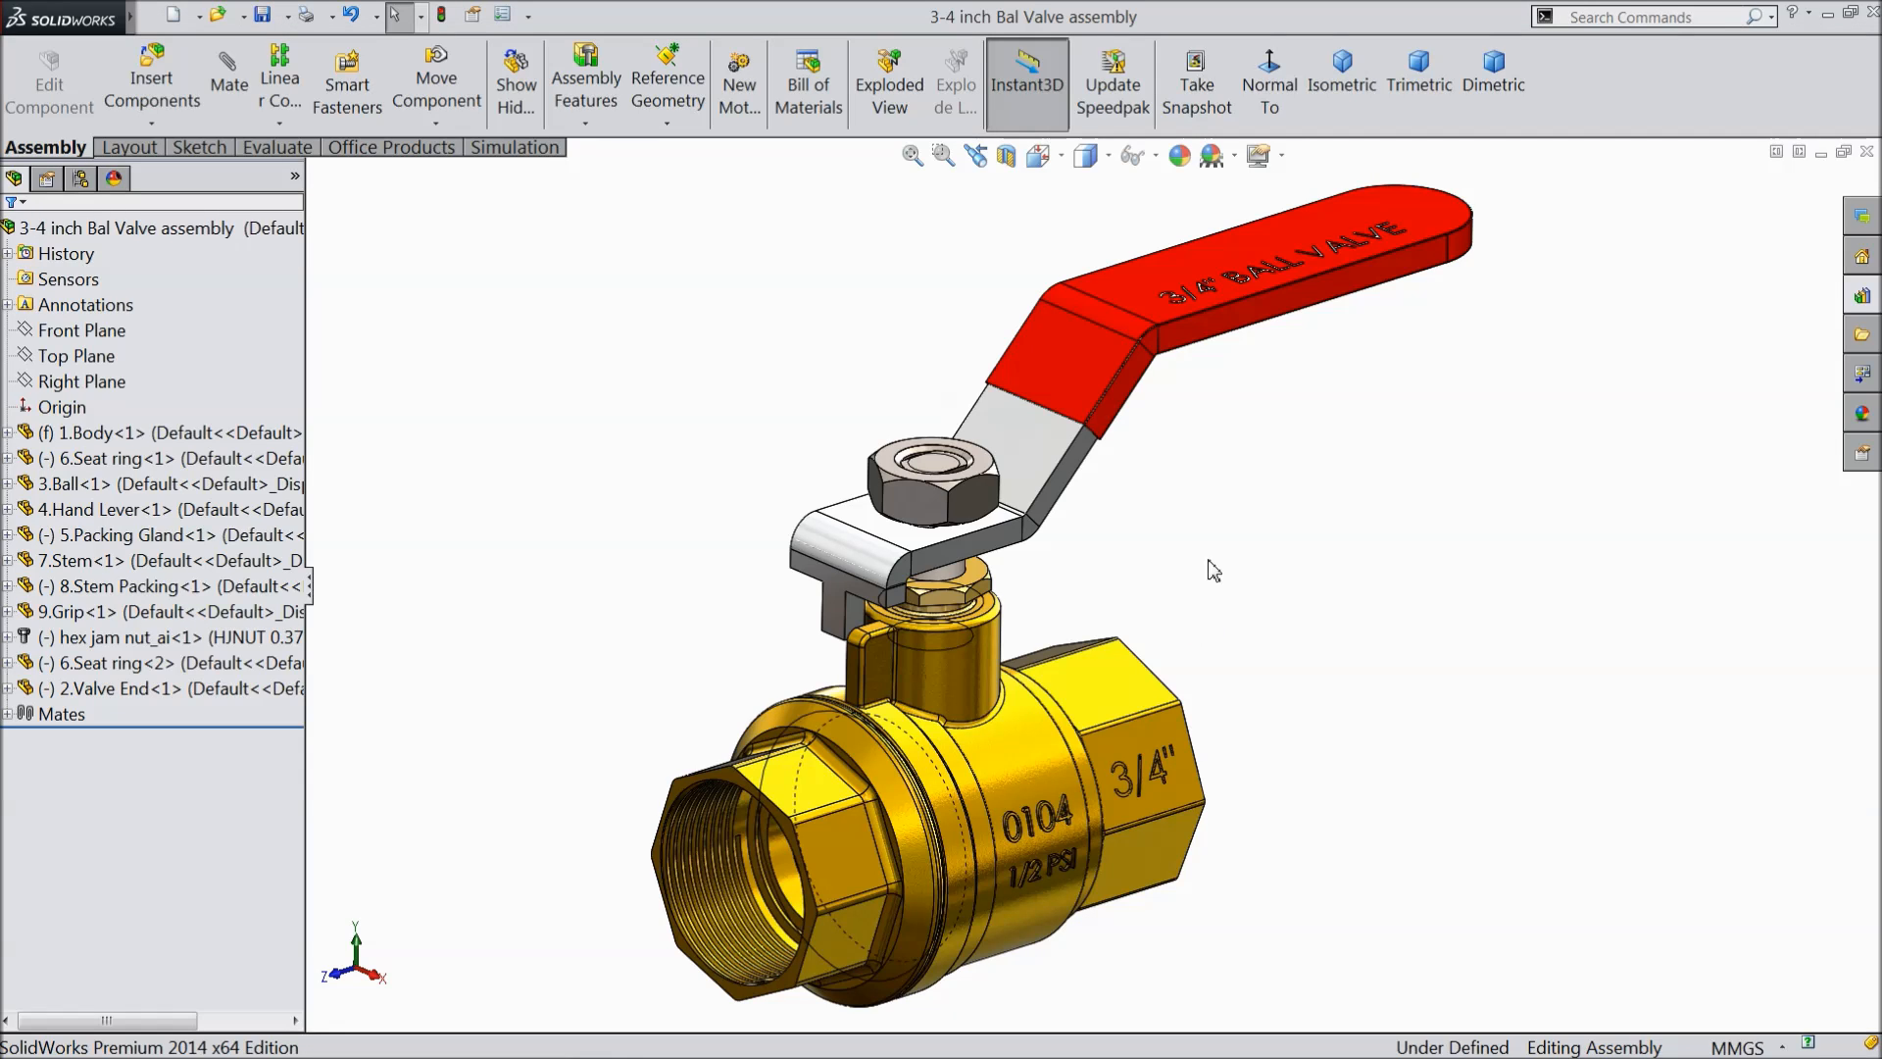
middle_click_drag(1138, 597, 1235, 706)
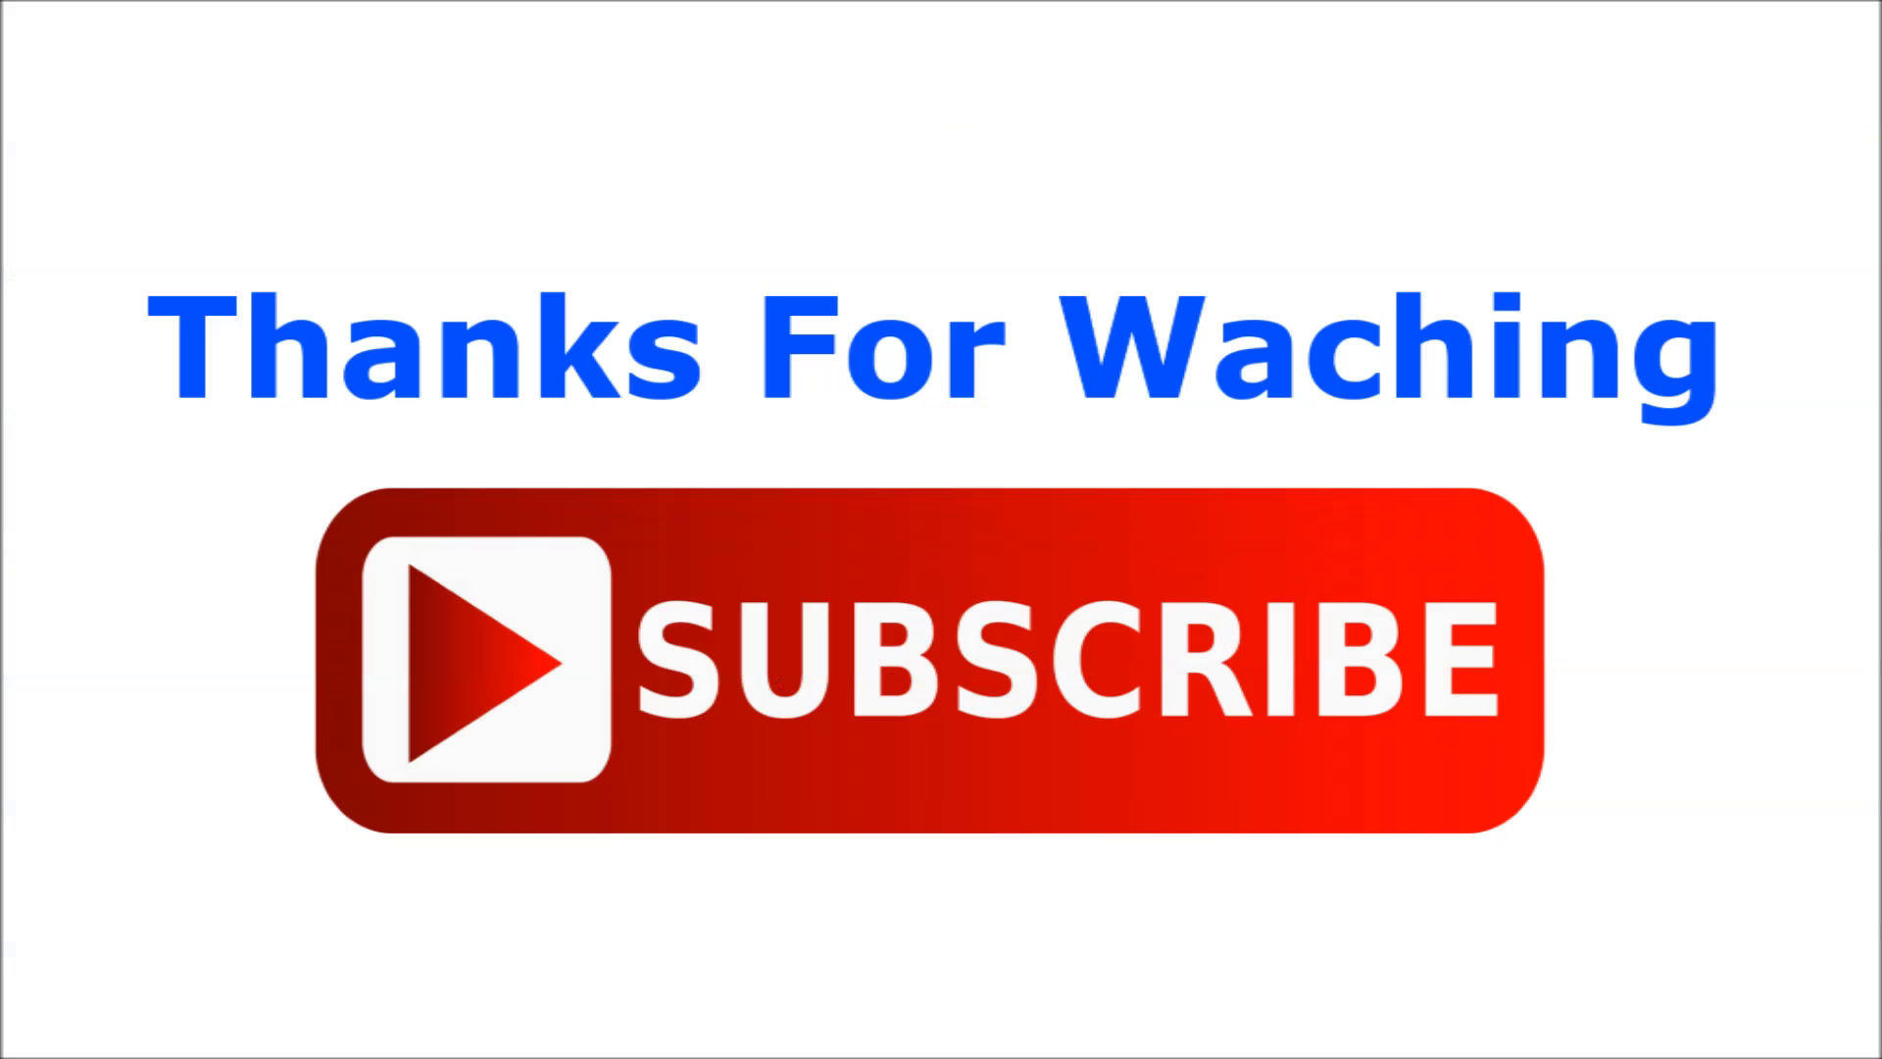